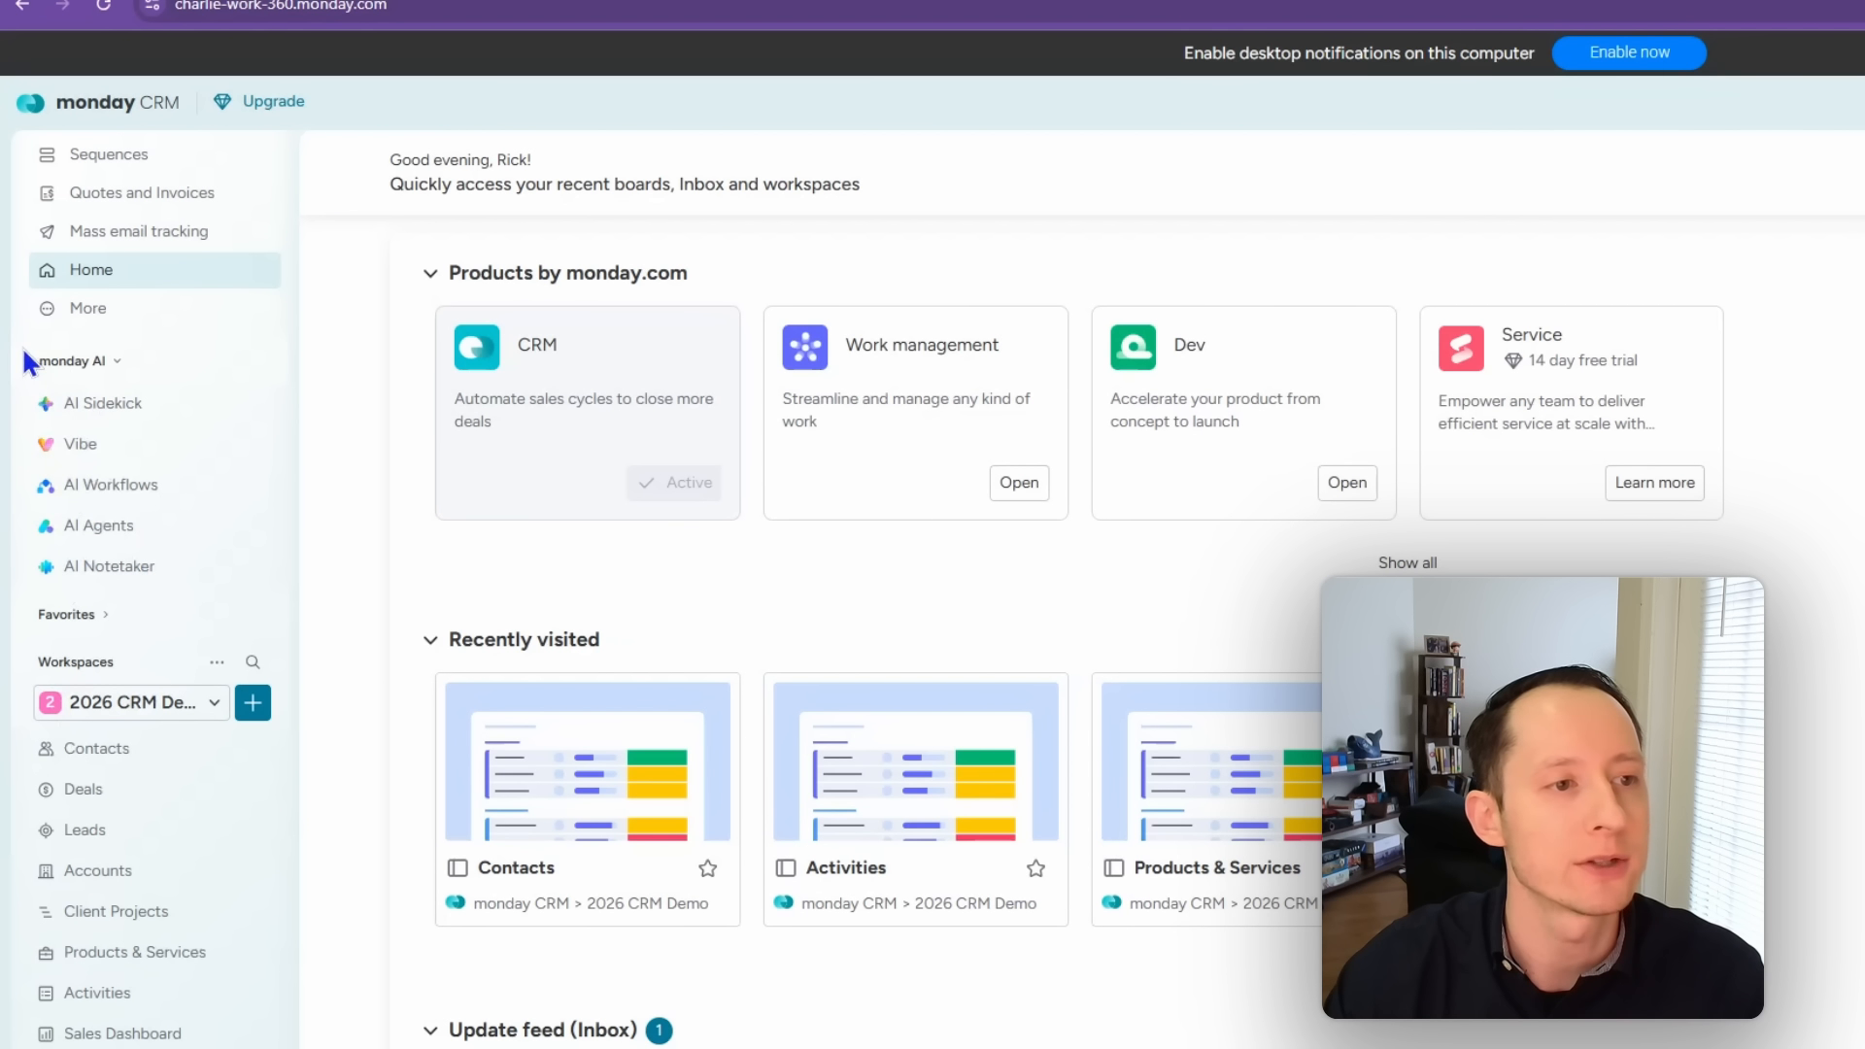
# Step: Highlight the monday AI tools section, the workspace board list and the Products & Services board
pyautogui.moveTo(21, 345)
pyautogui.mouseDown()
pyautogui.moveTo(185, 598)
pyautogui.moveTo(290, 601)
pyautogui.mouseUp()
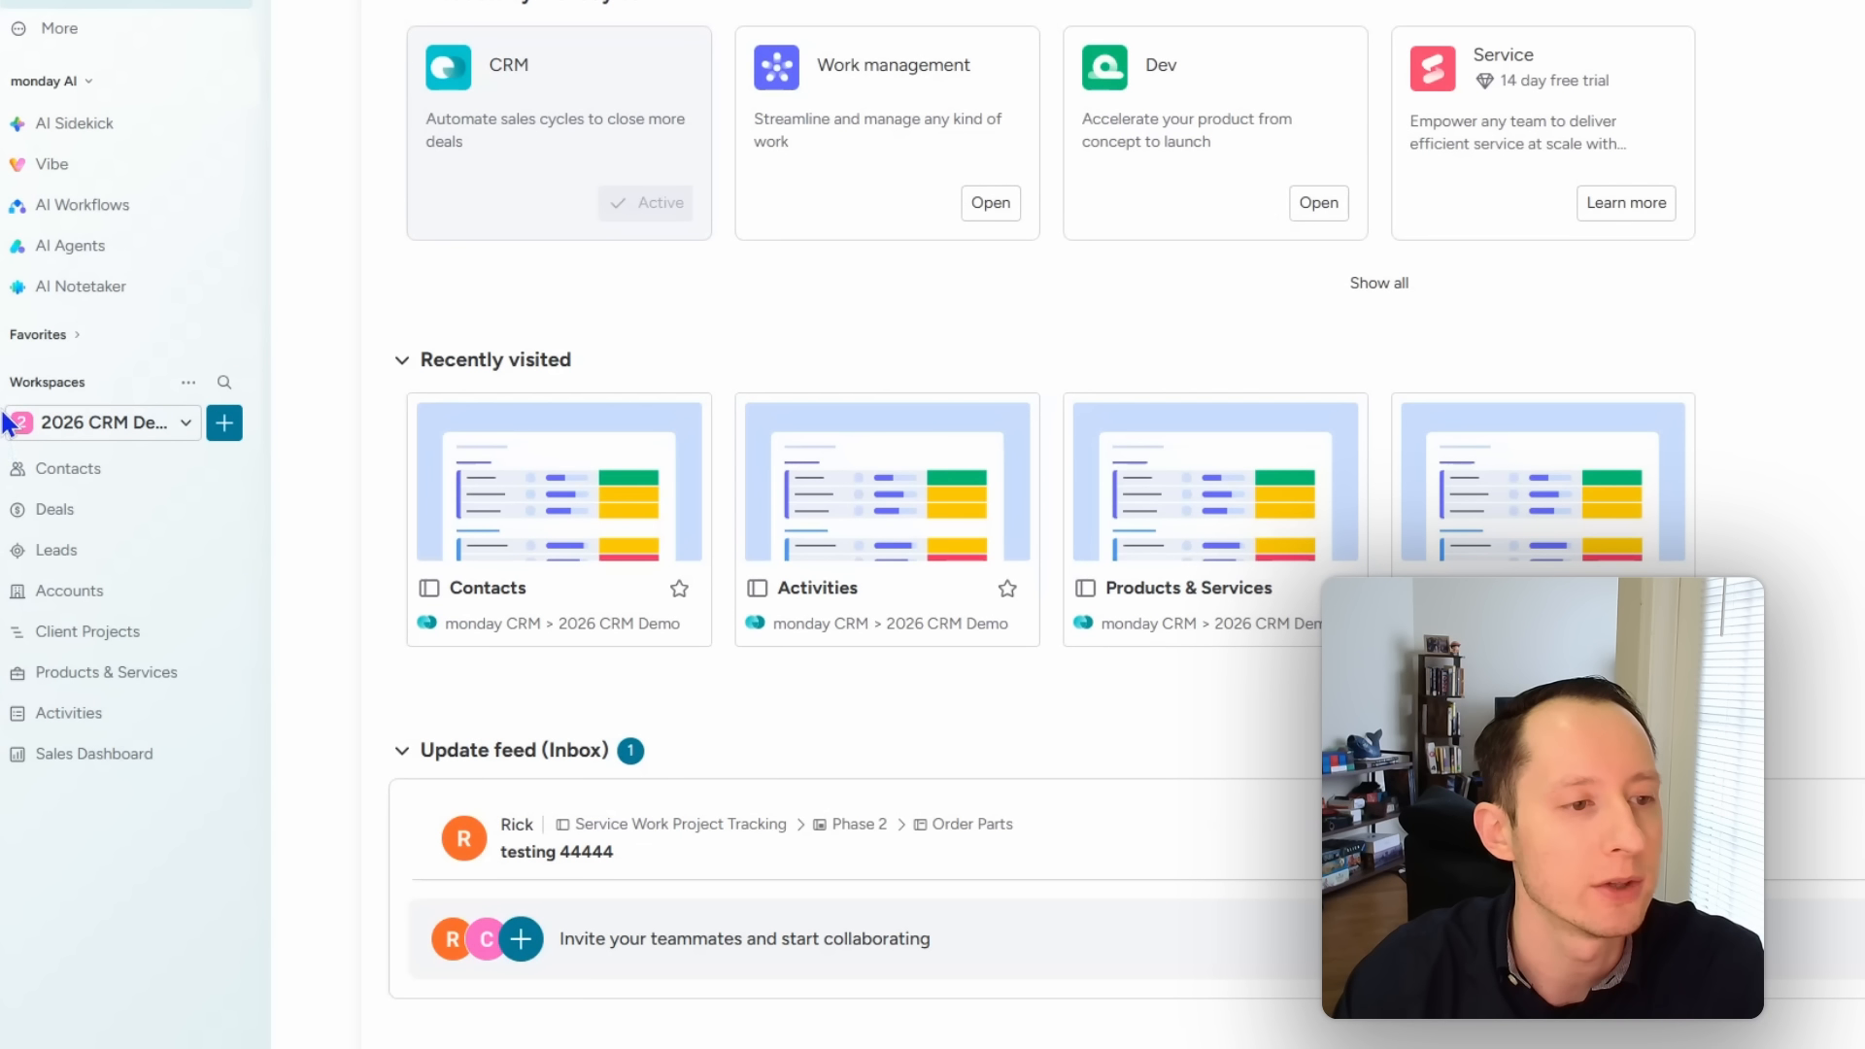
pyautogui.moveTo(4, 445); pyautogui.dragTo(259, 804)
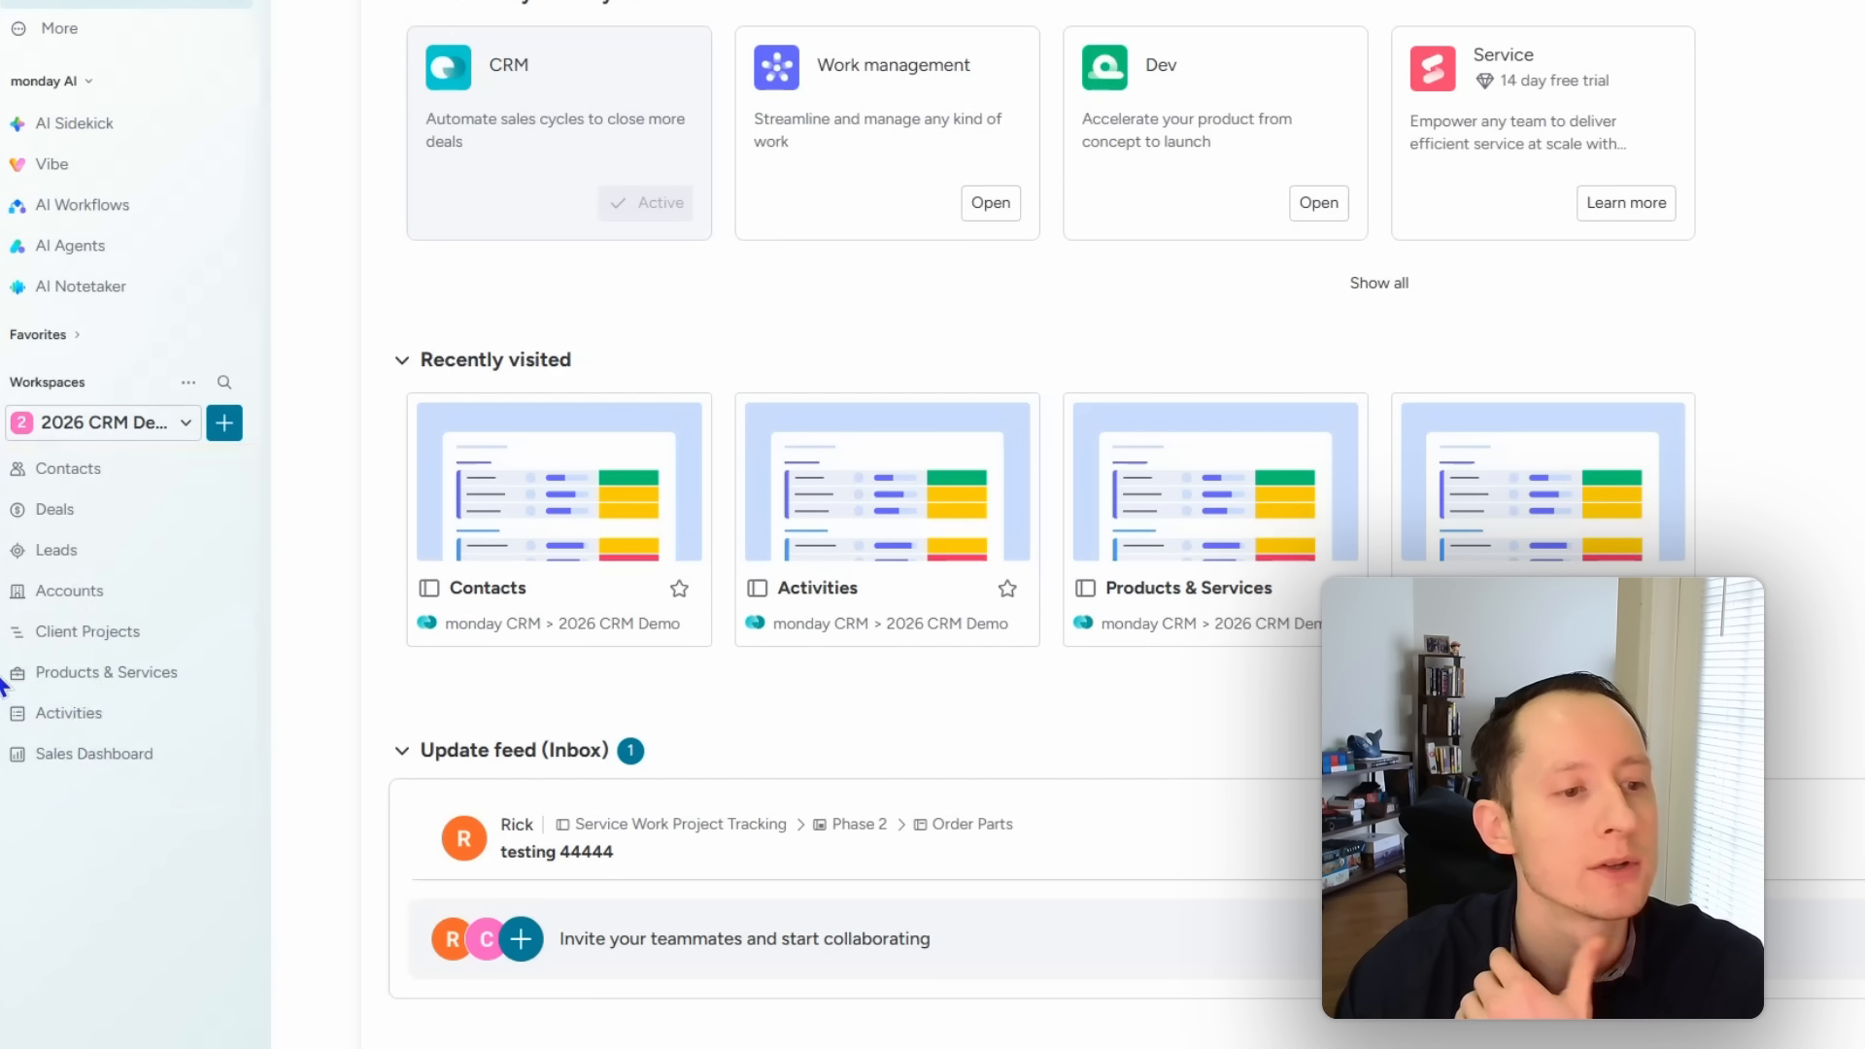
pyautogui.moveTo(3, 661)
pyautogui.mouseDown()
pyautogui.moveTo(92, 701)
pyautogui.moveTo(209, 697)
pyautogui.mouseUp()
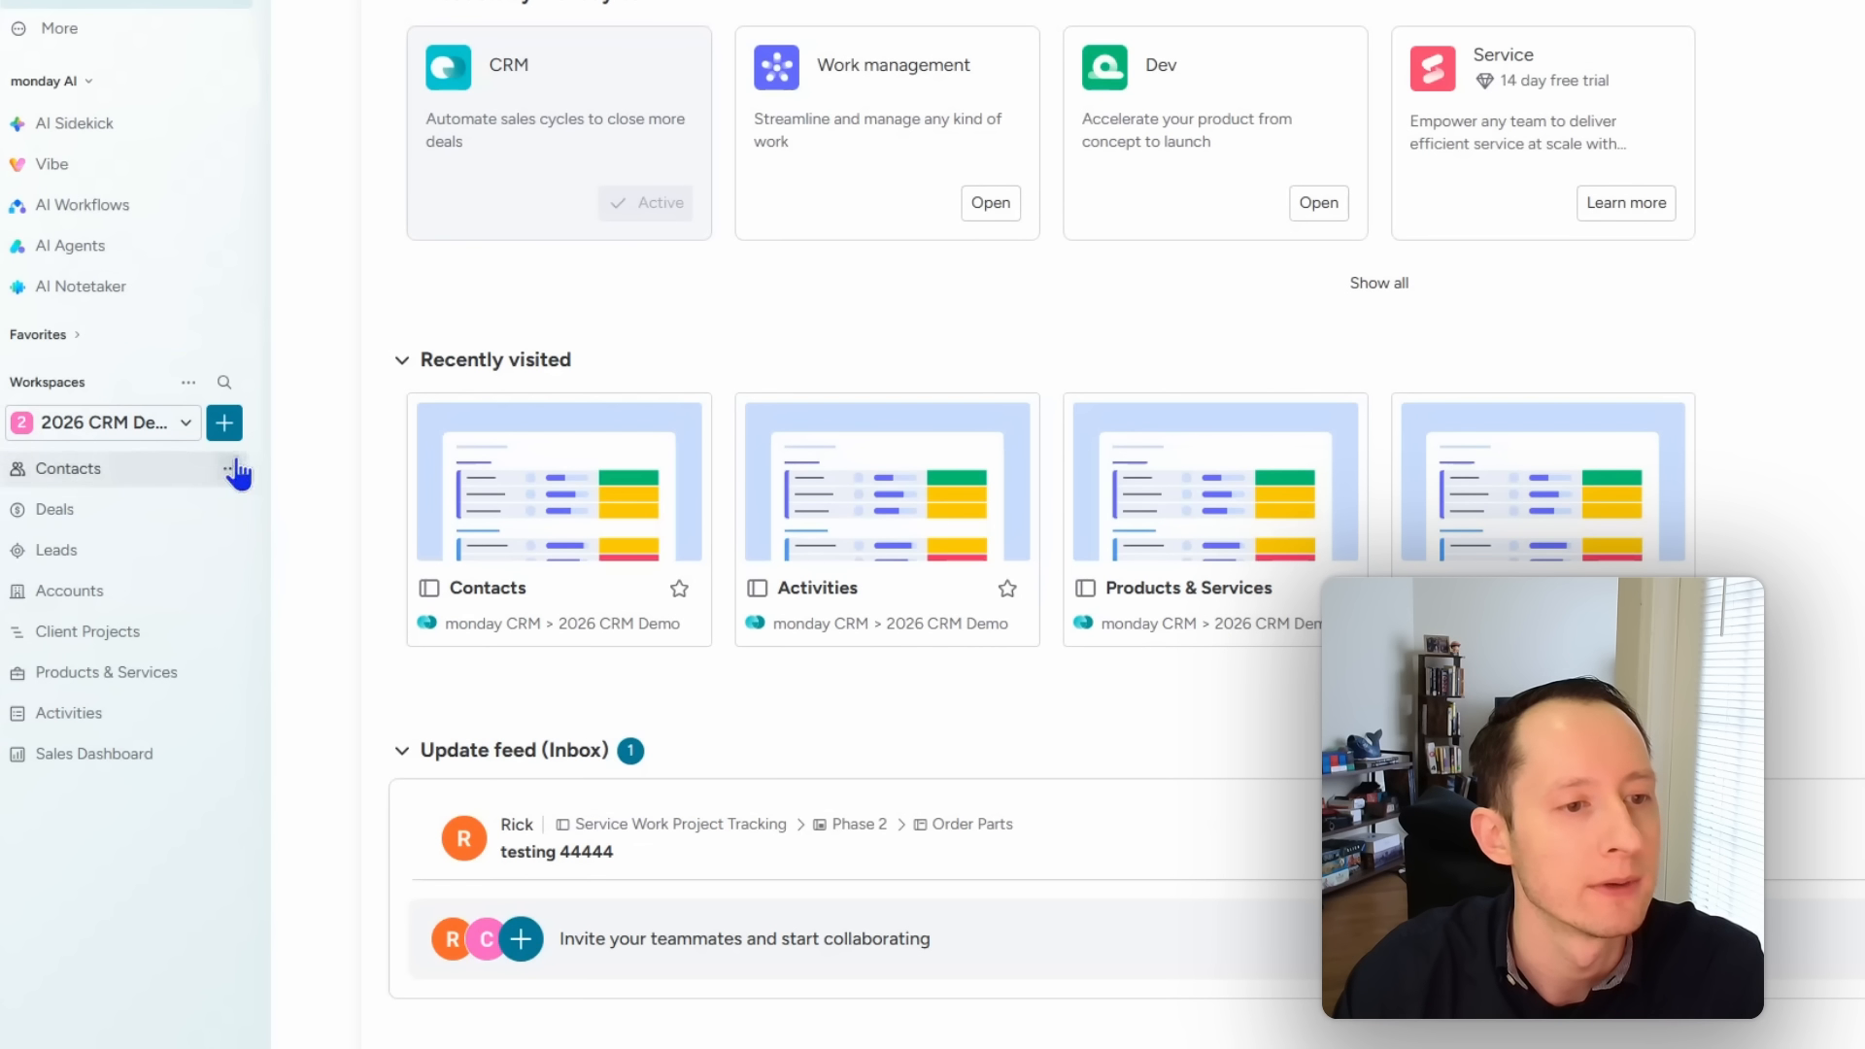
# Step: Preview the workspace's Add new options without adding anything, then open the Leads board
pyautogui.click(226, 428)
pyautogui.moveTo(345, 483)
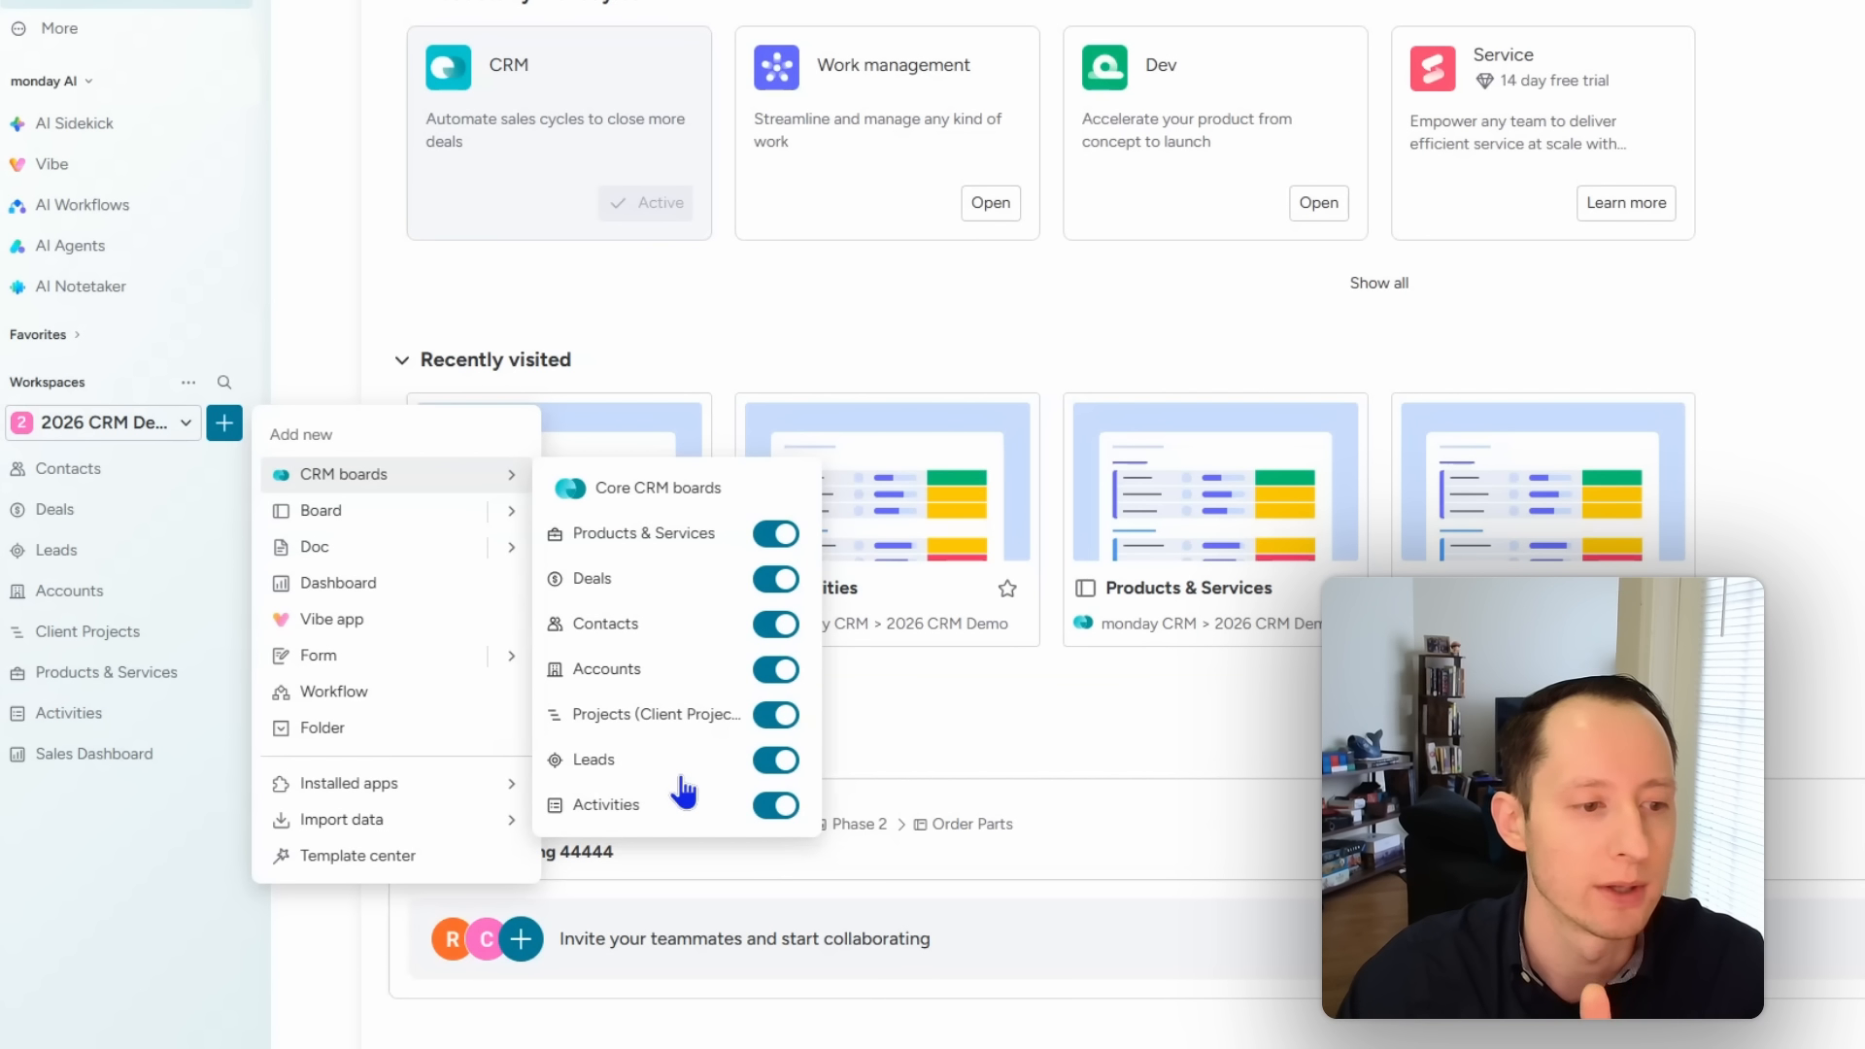
pyautogui.click(1781, 495)
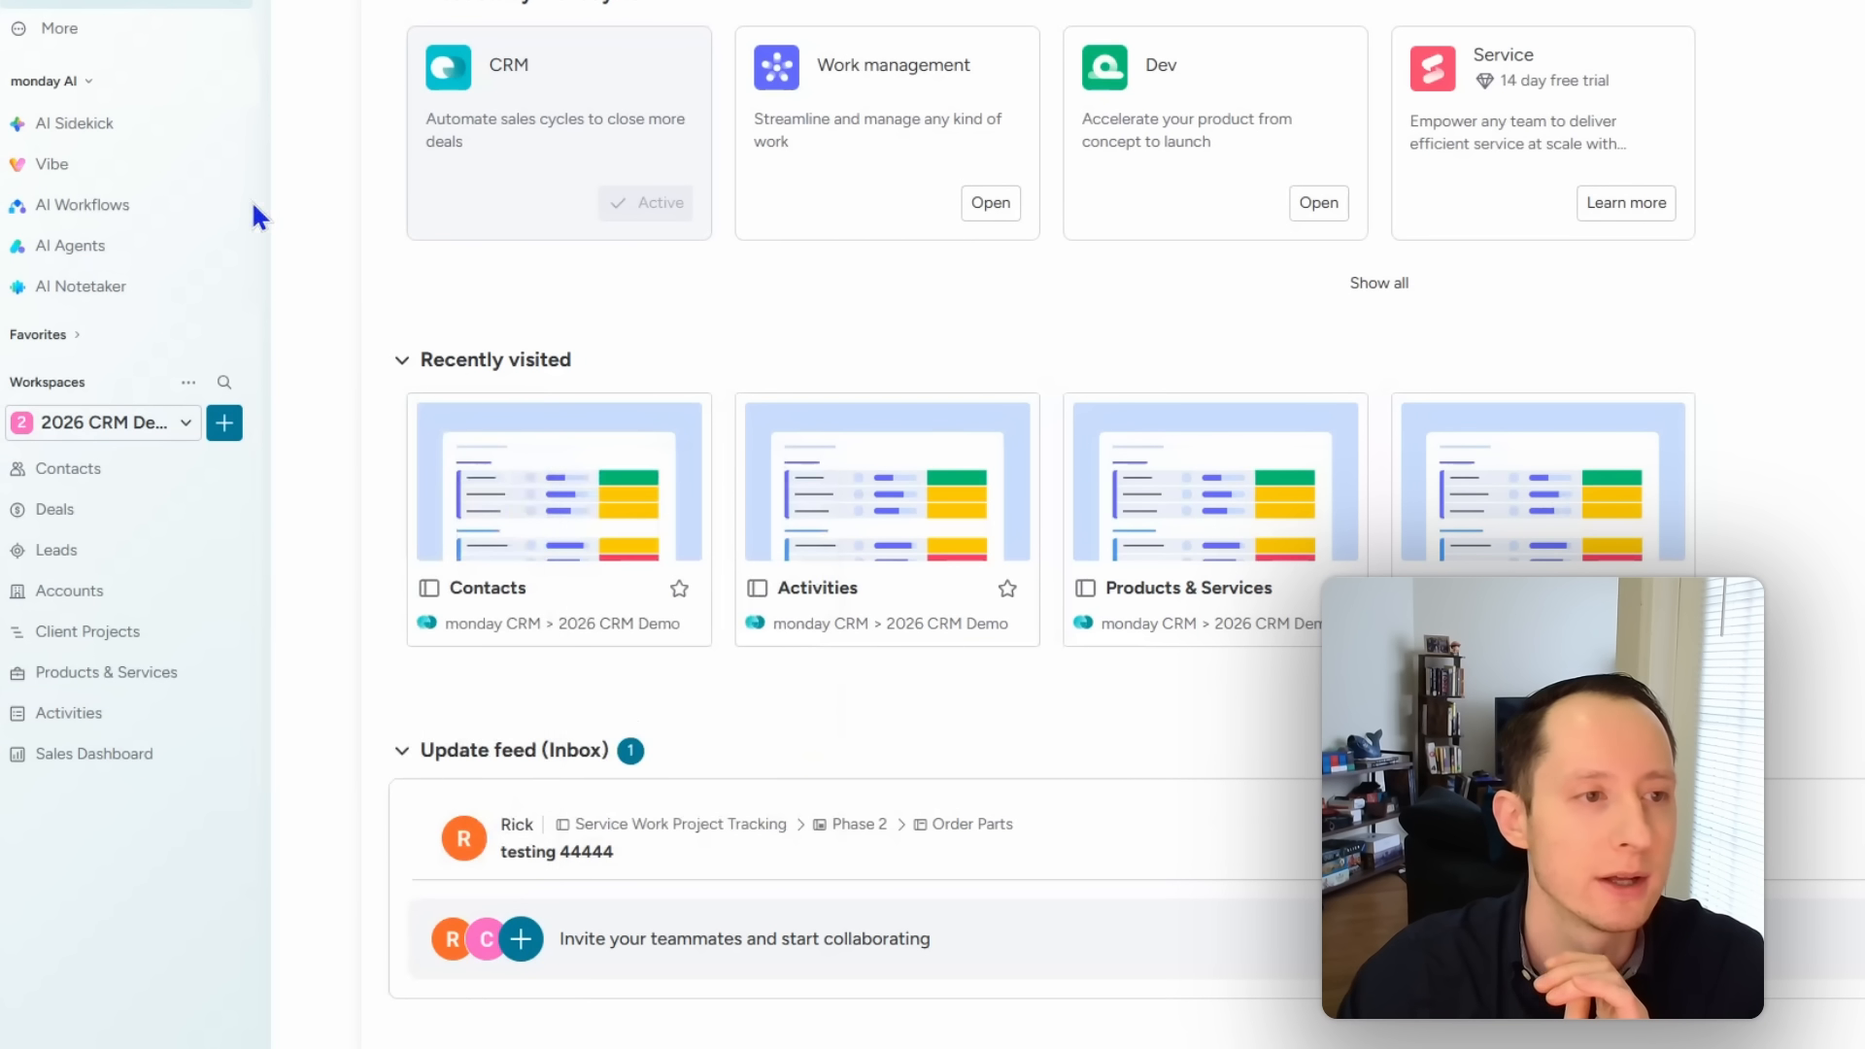
pyautogui.click(95, 42)
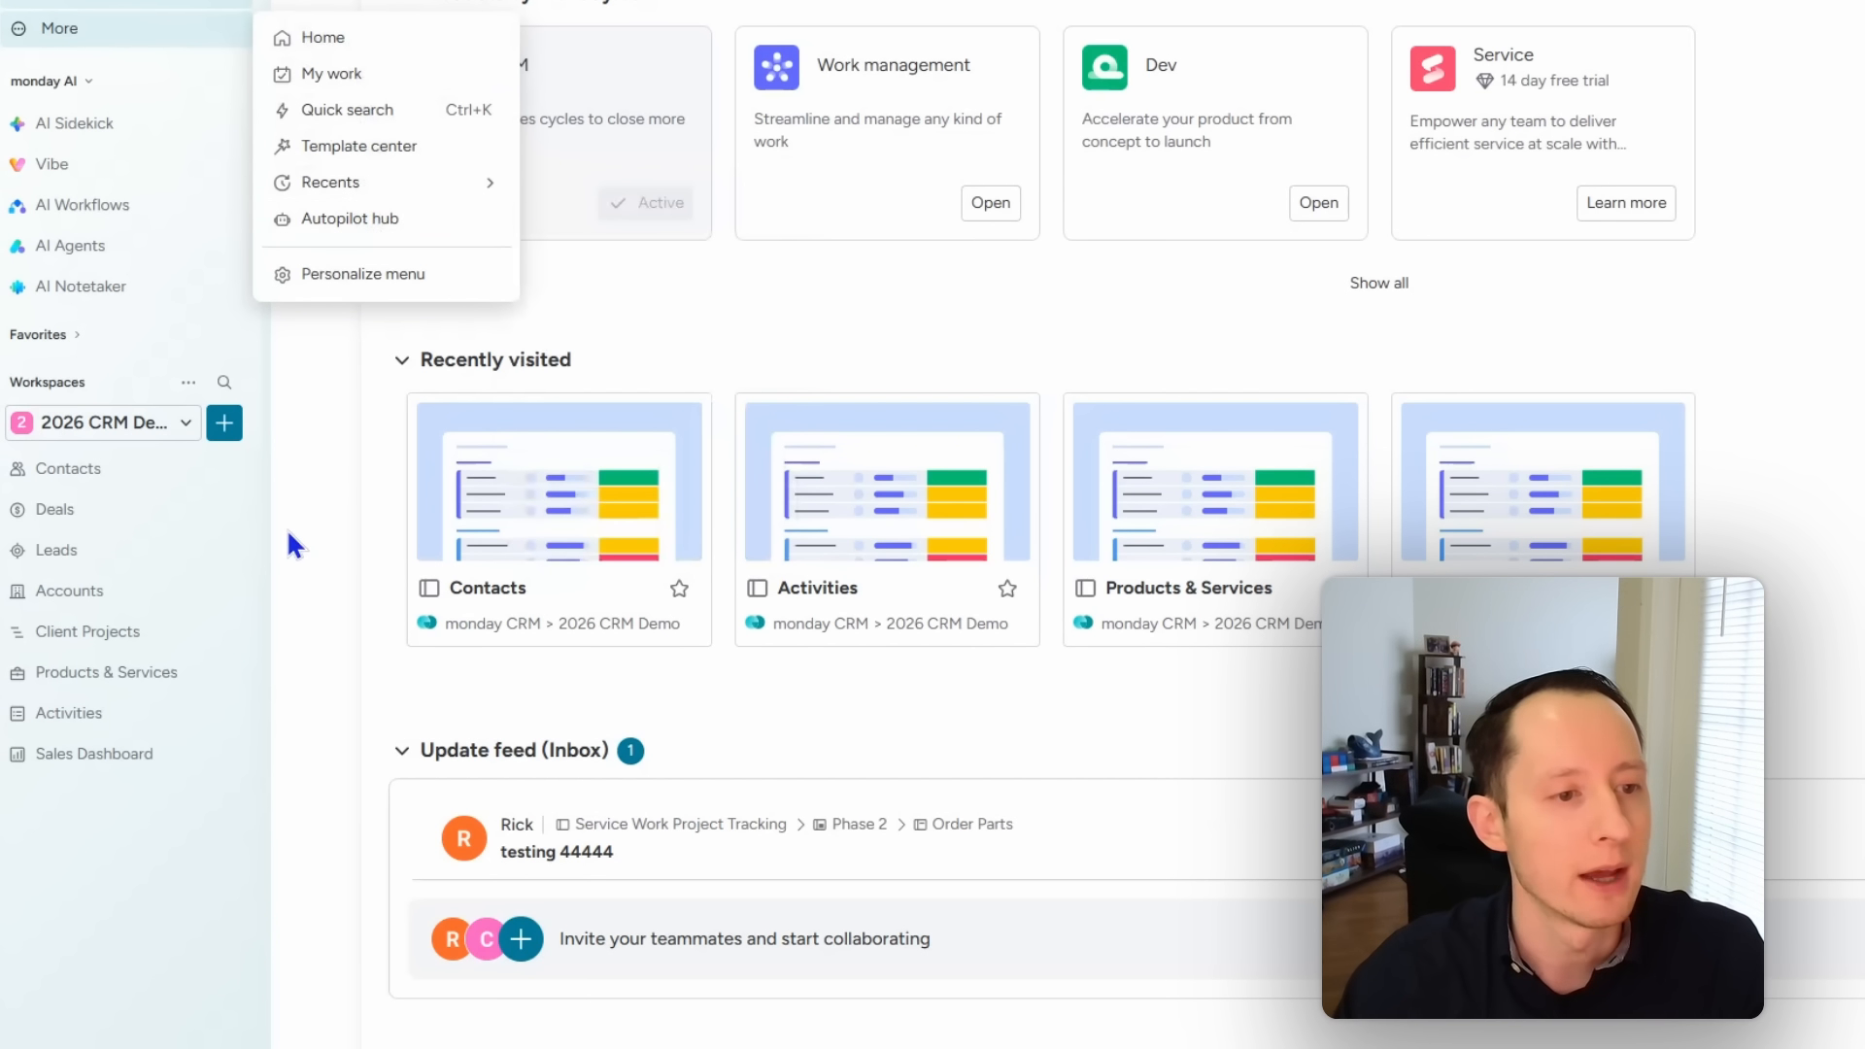
pyautogui.click(91, 552)
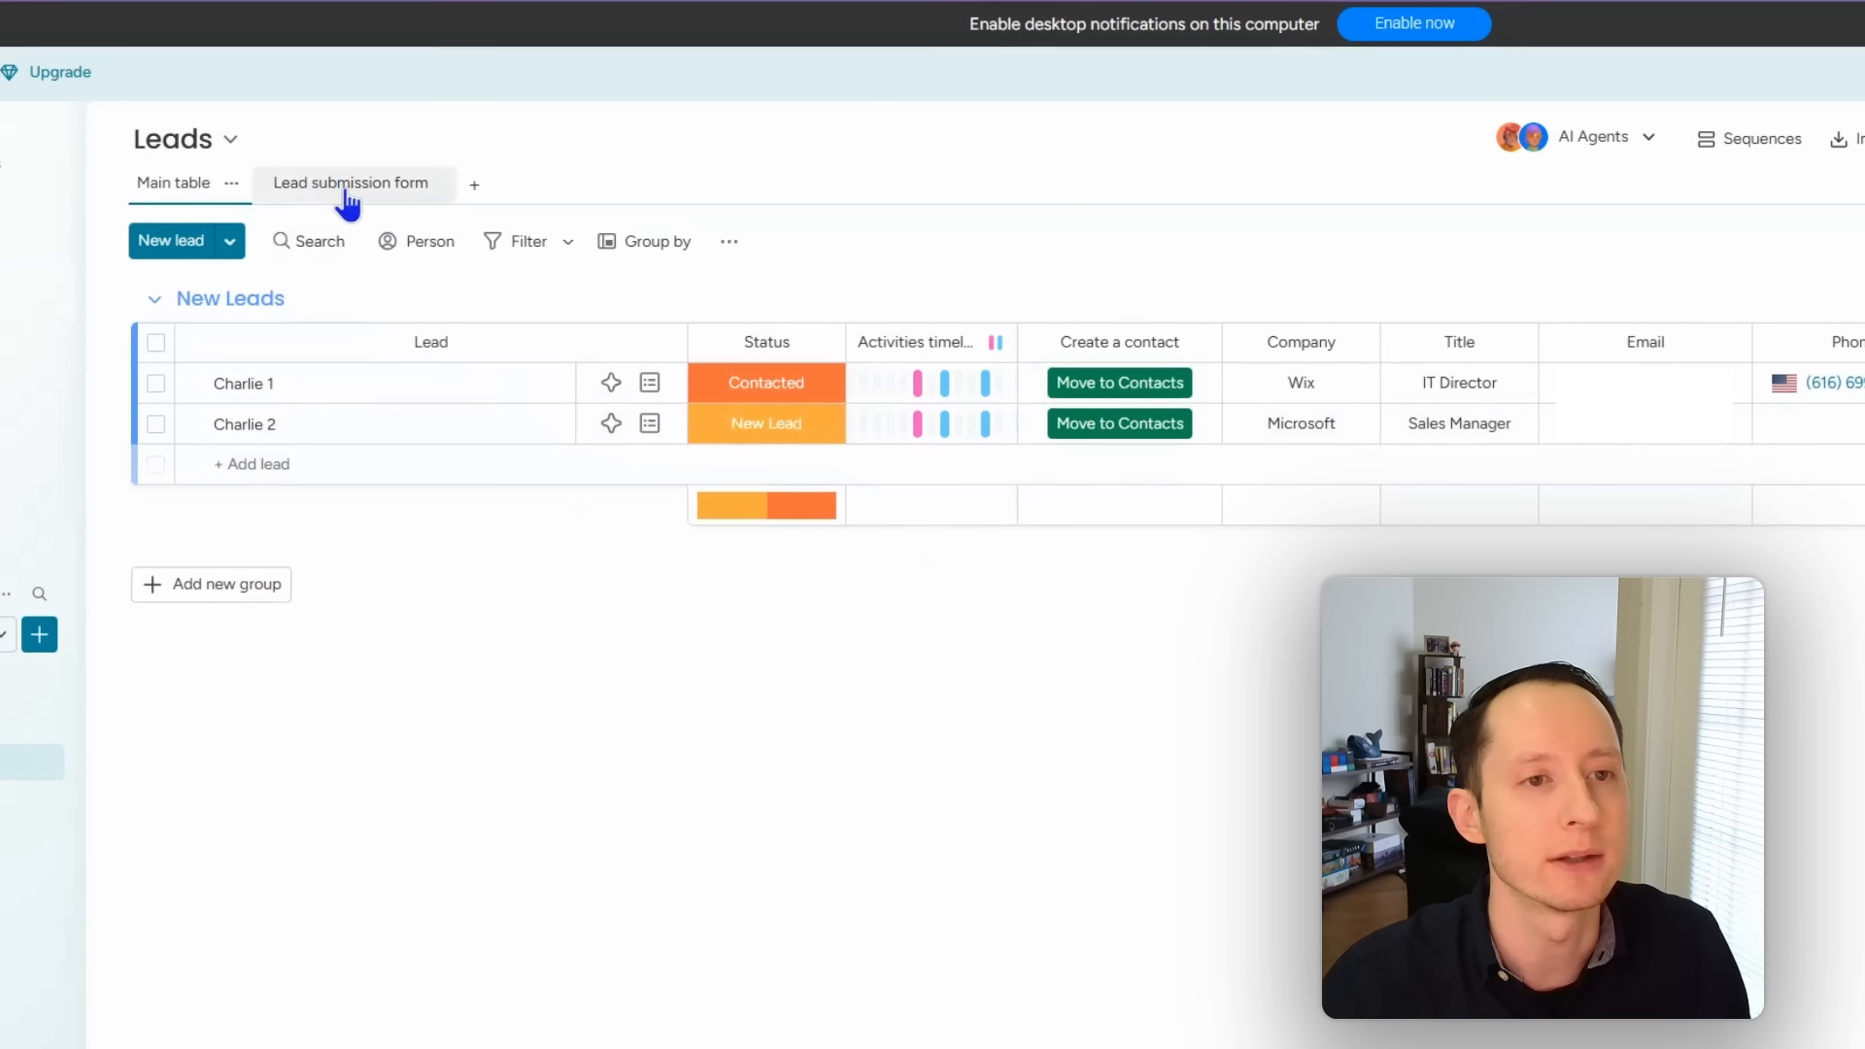
# Step: Switch to the Lead submission form view, start editing it, and highlight its fields and preview
pyautogui.click(346, 194)
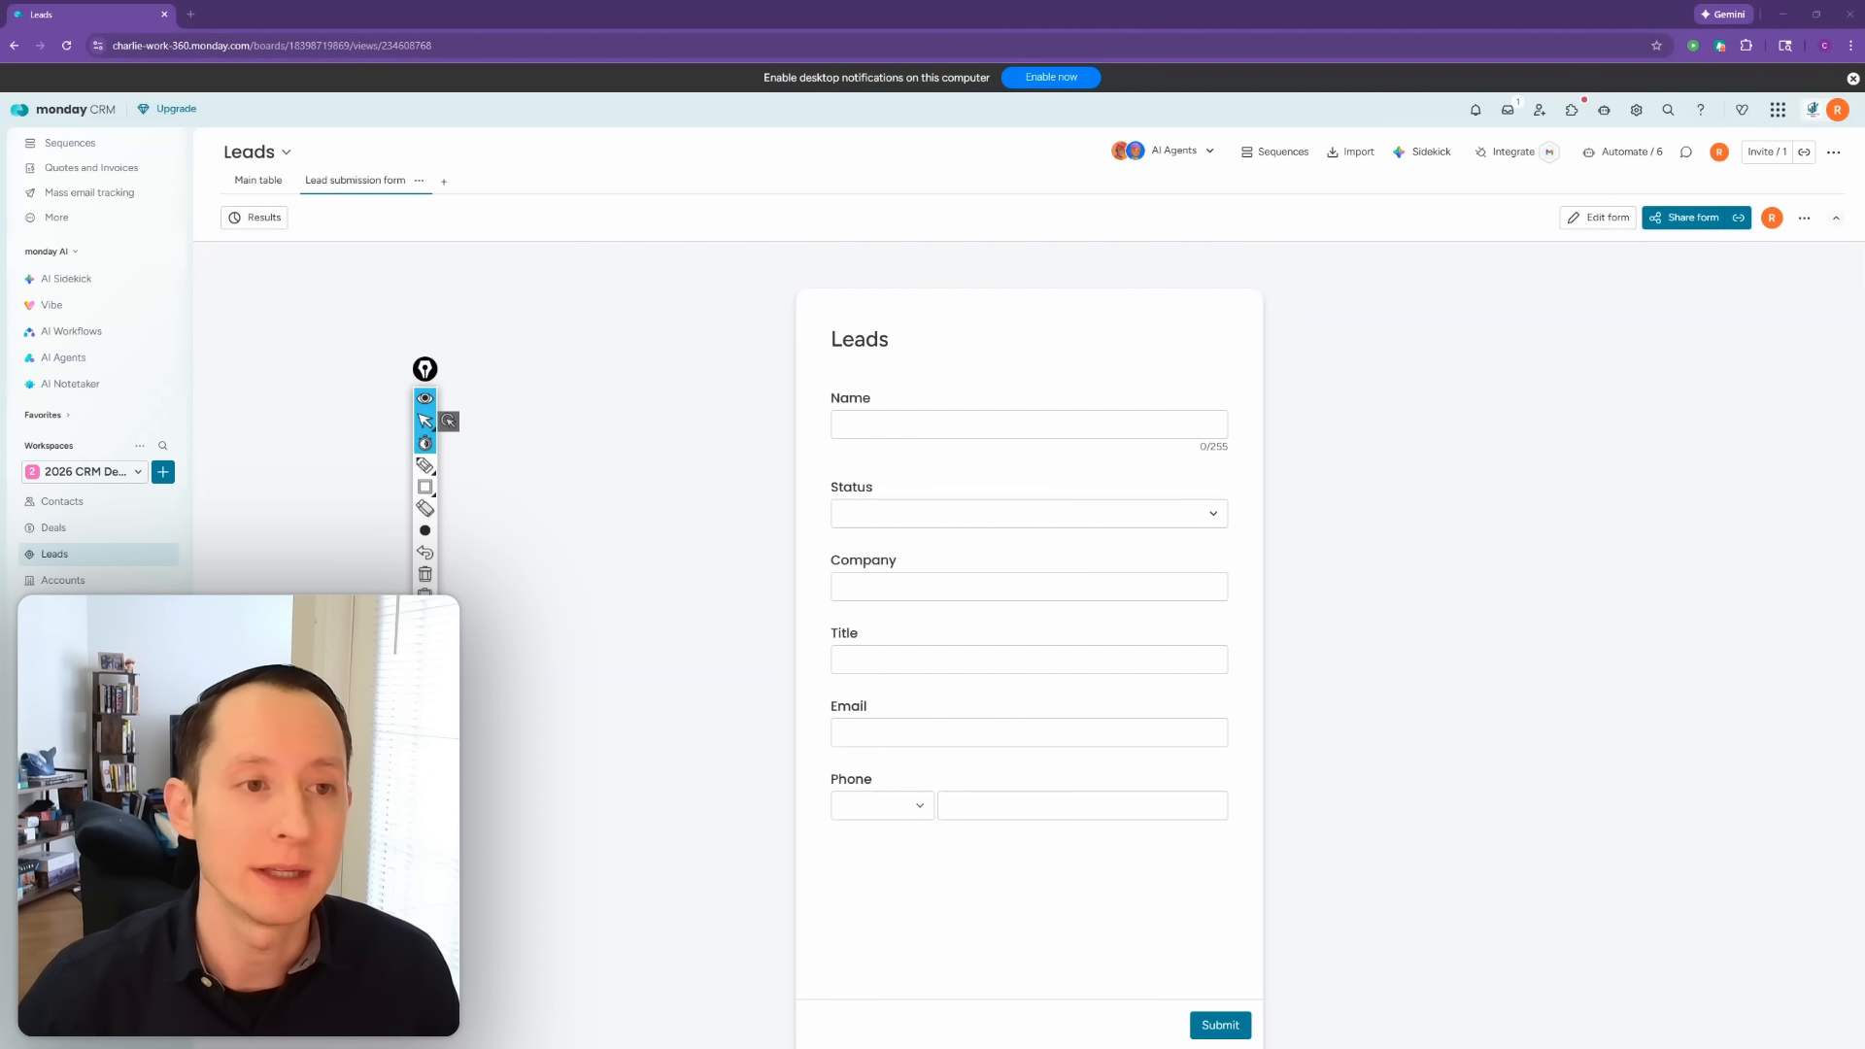
pyautogui.click(1598, 220)
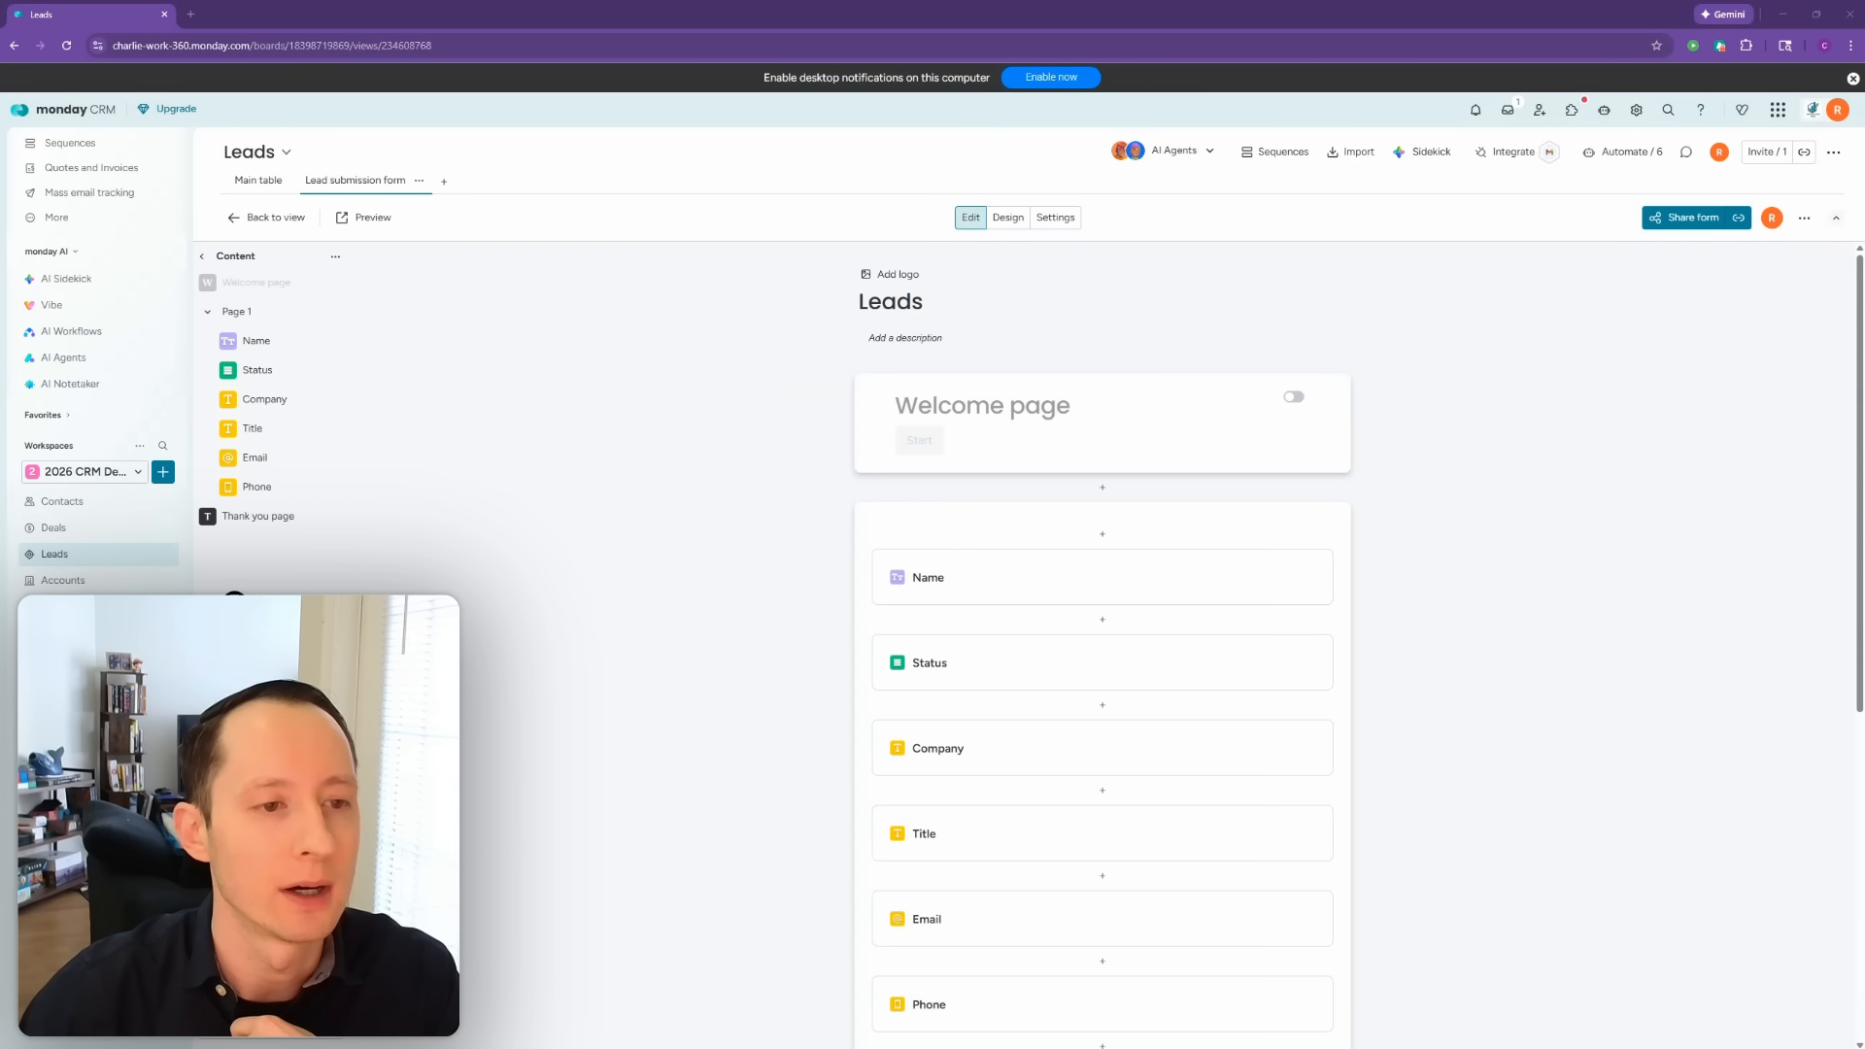
pyautogui.moveTo(329, 536); pyautogui.dragTo(225, 316)
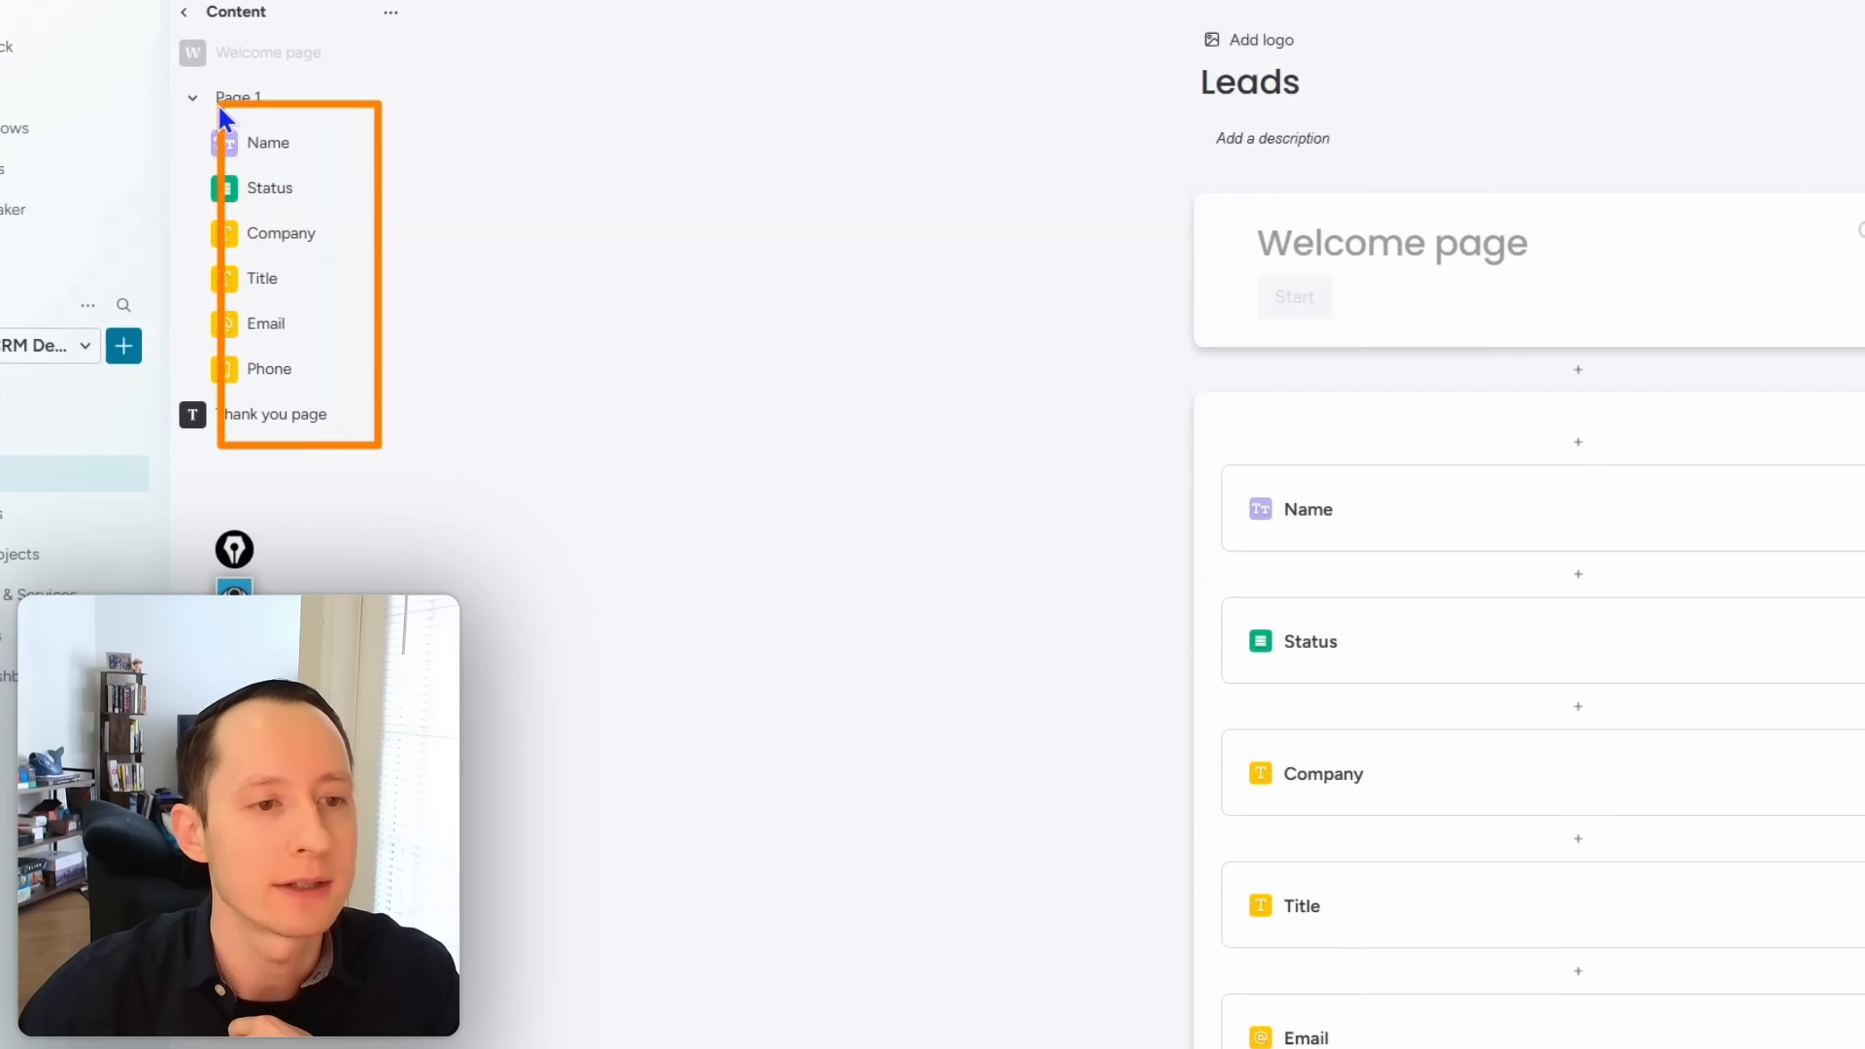
pyautogui.moveTo(218, 103); pyautogui.dragTo(161, 93)
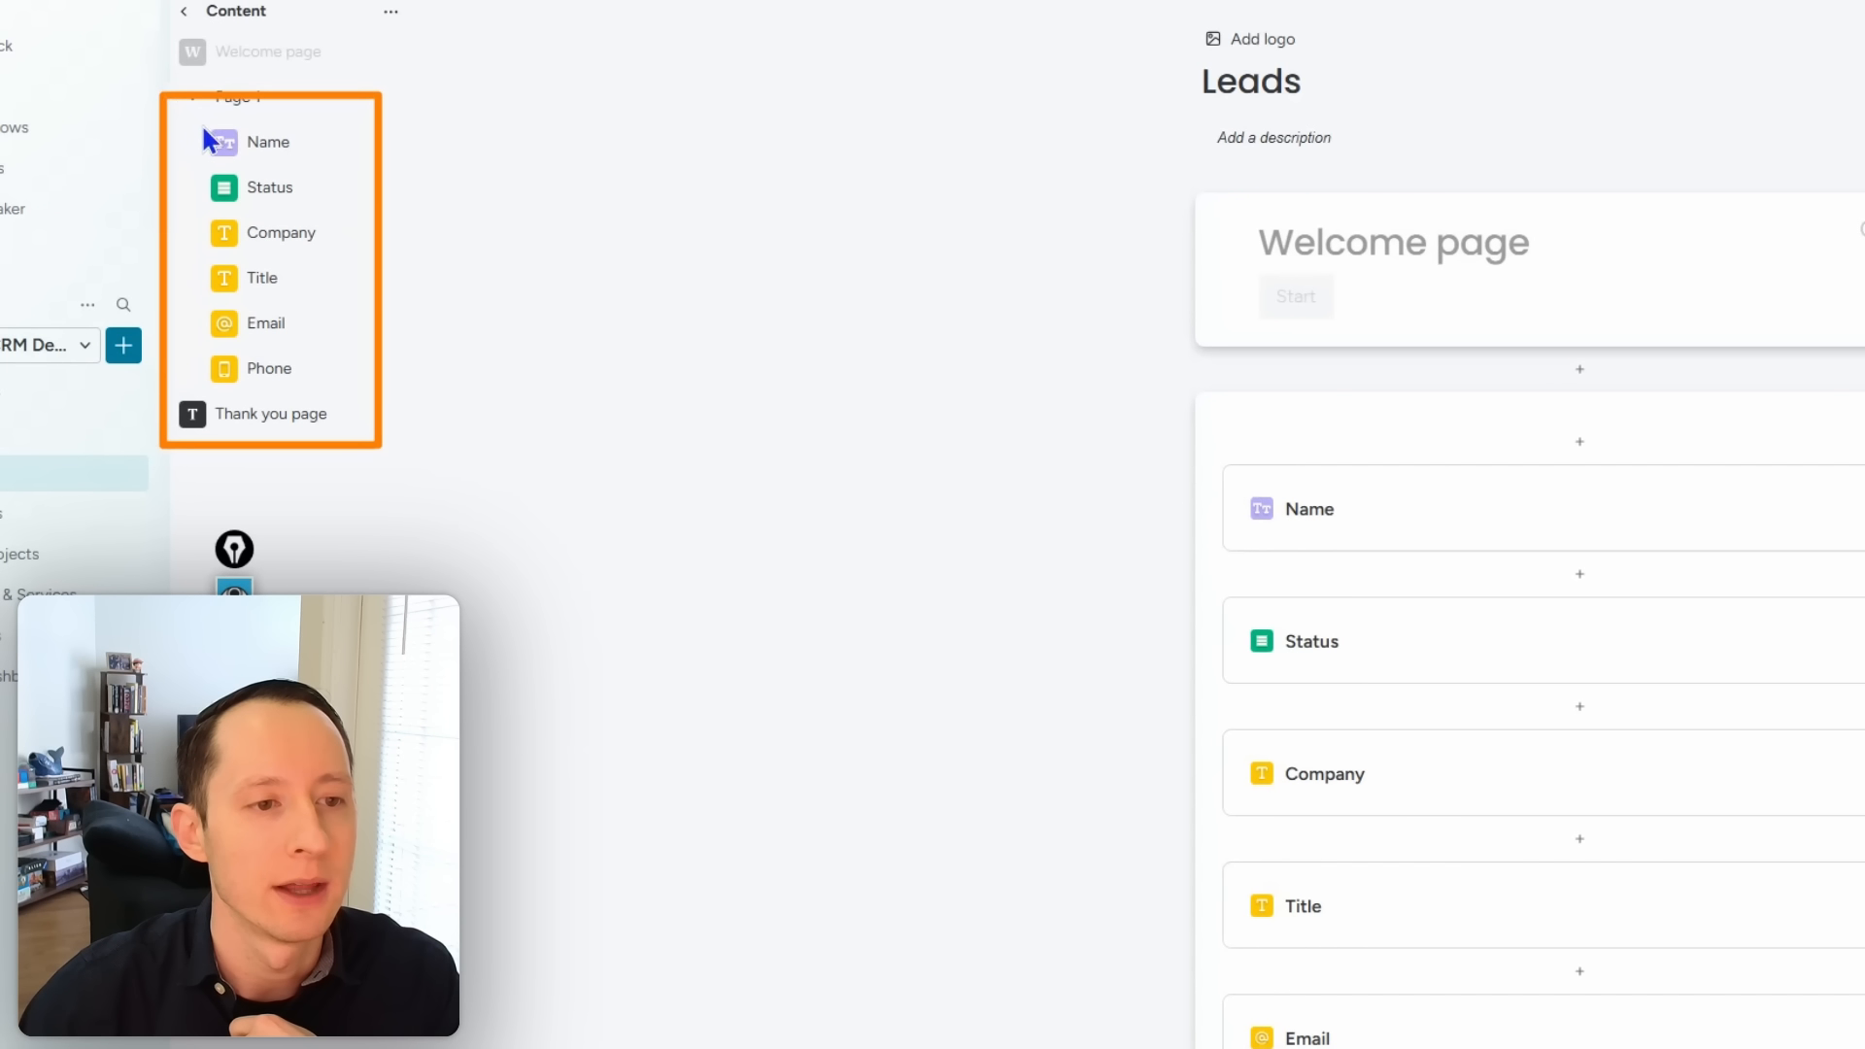
pyautogui.moveTo(1195, 379)
pyautogui.mouseDown()
pyautogui.moveTo(1582, 1048)
pyautogui.moveTo(1864, 1048)
pyautogui.mouseUp()
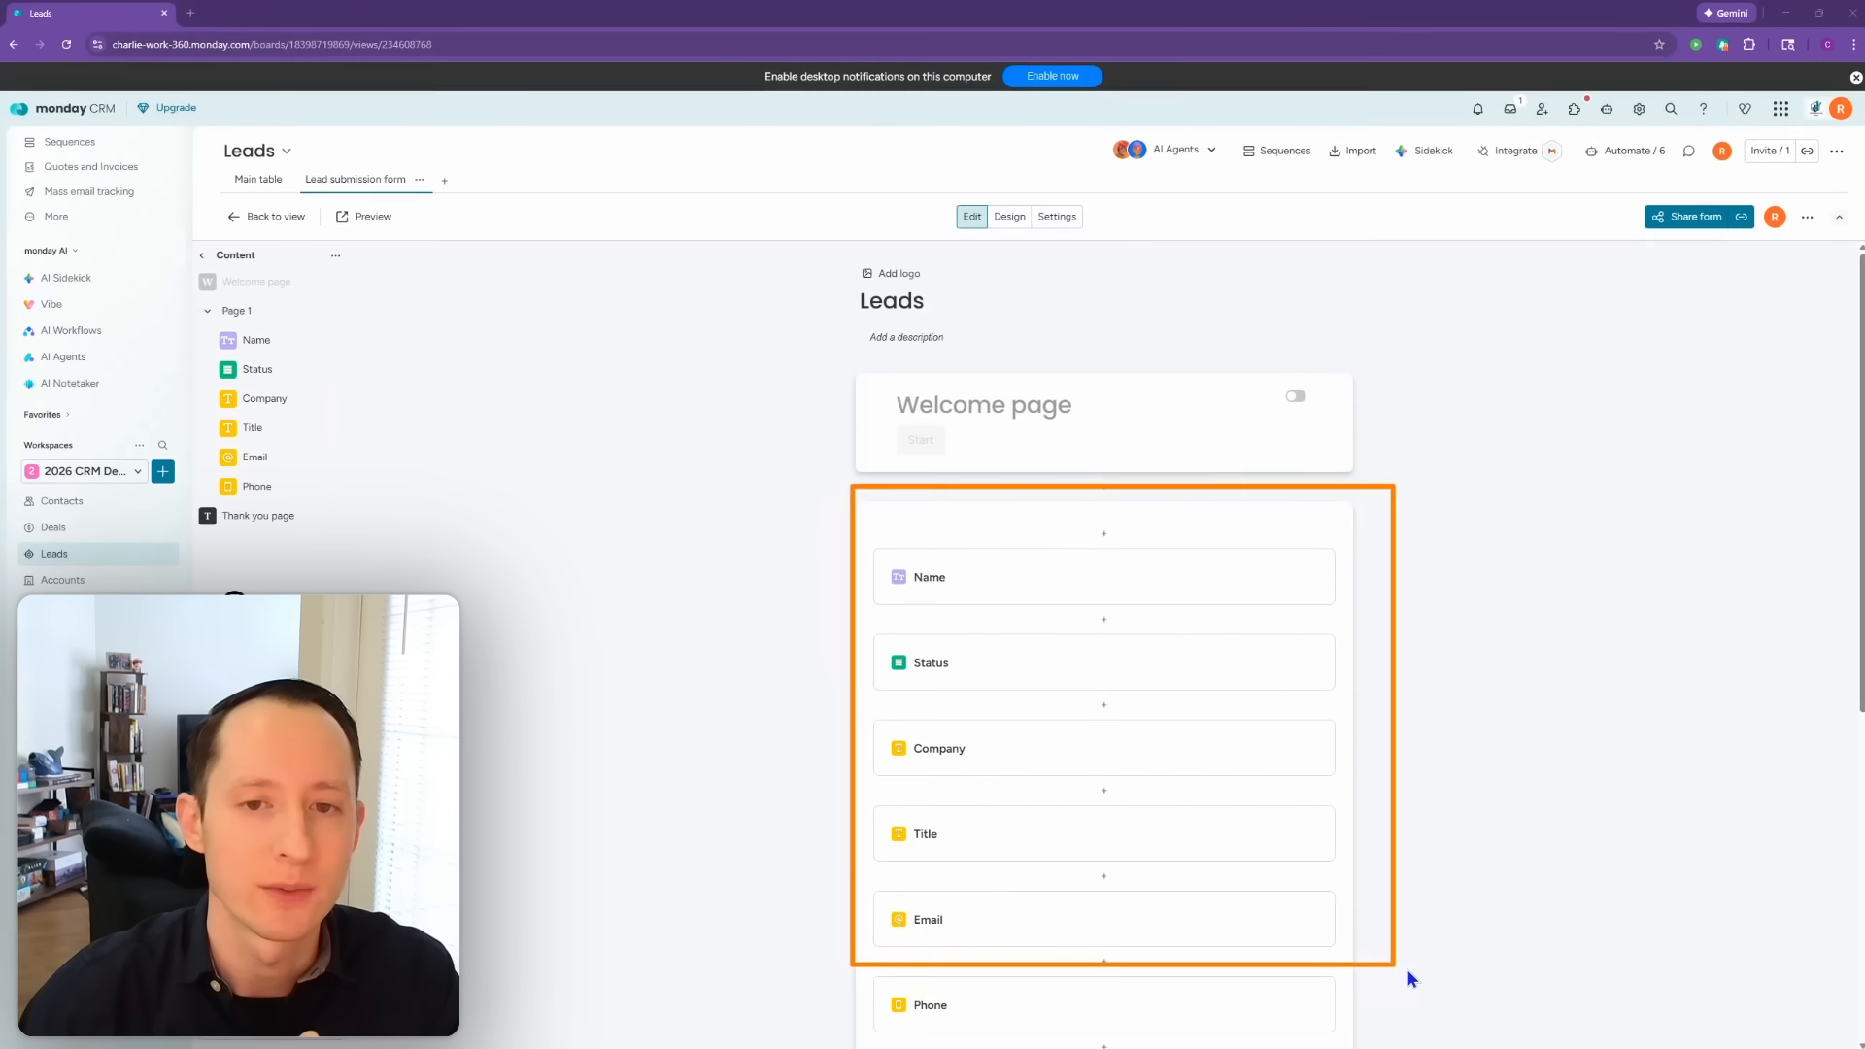
pyautogui.moveTo(812, 244)
pyautogui.mouseDown()
pyautogui.moveTo(1428, 388)
pyautogui.moveTo(1436, 1030)
pyautogui.mouseUp()
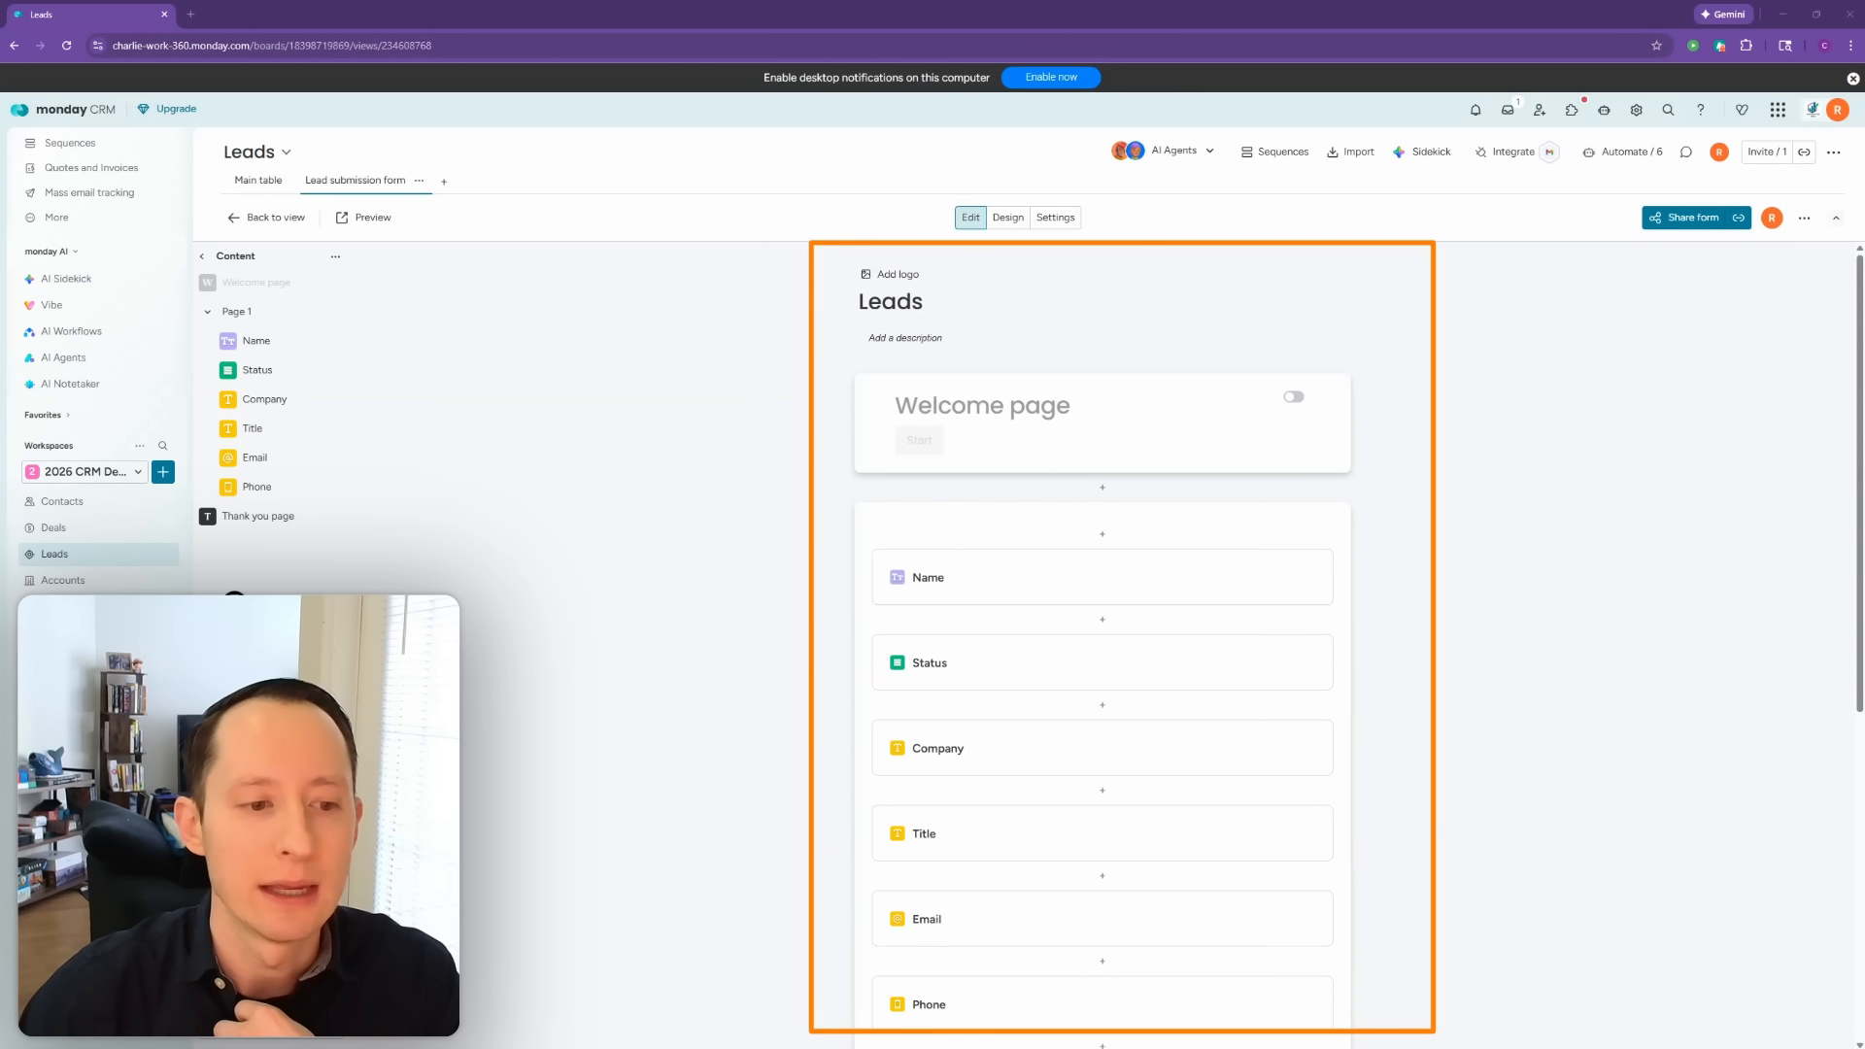
# Step: Scroll through the form preview and select the Leads title for renaming
pyautogui.scroll(-5, 1554, 544)
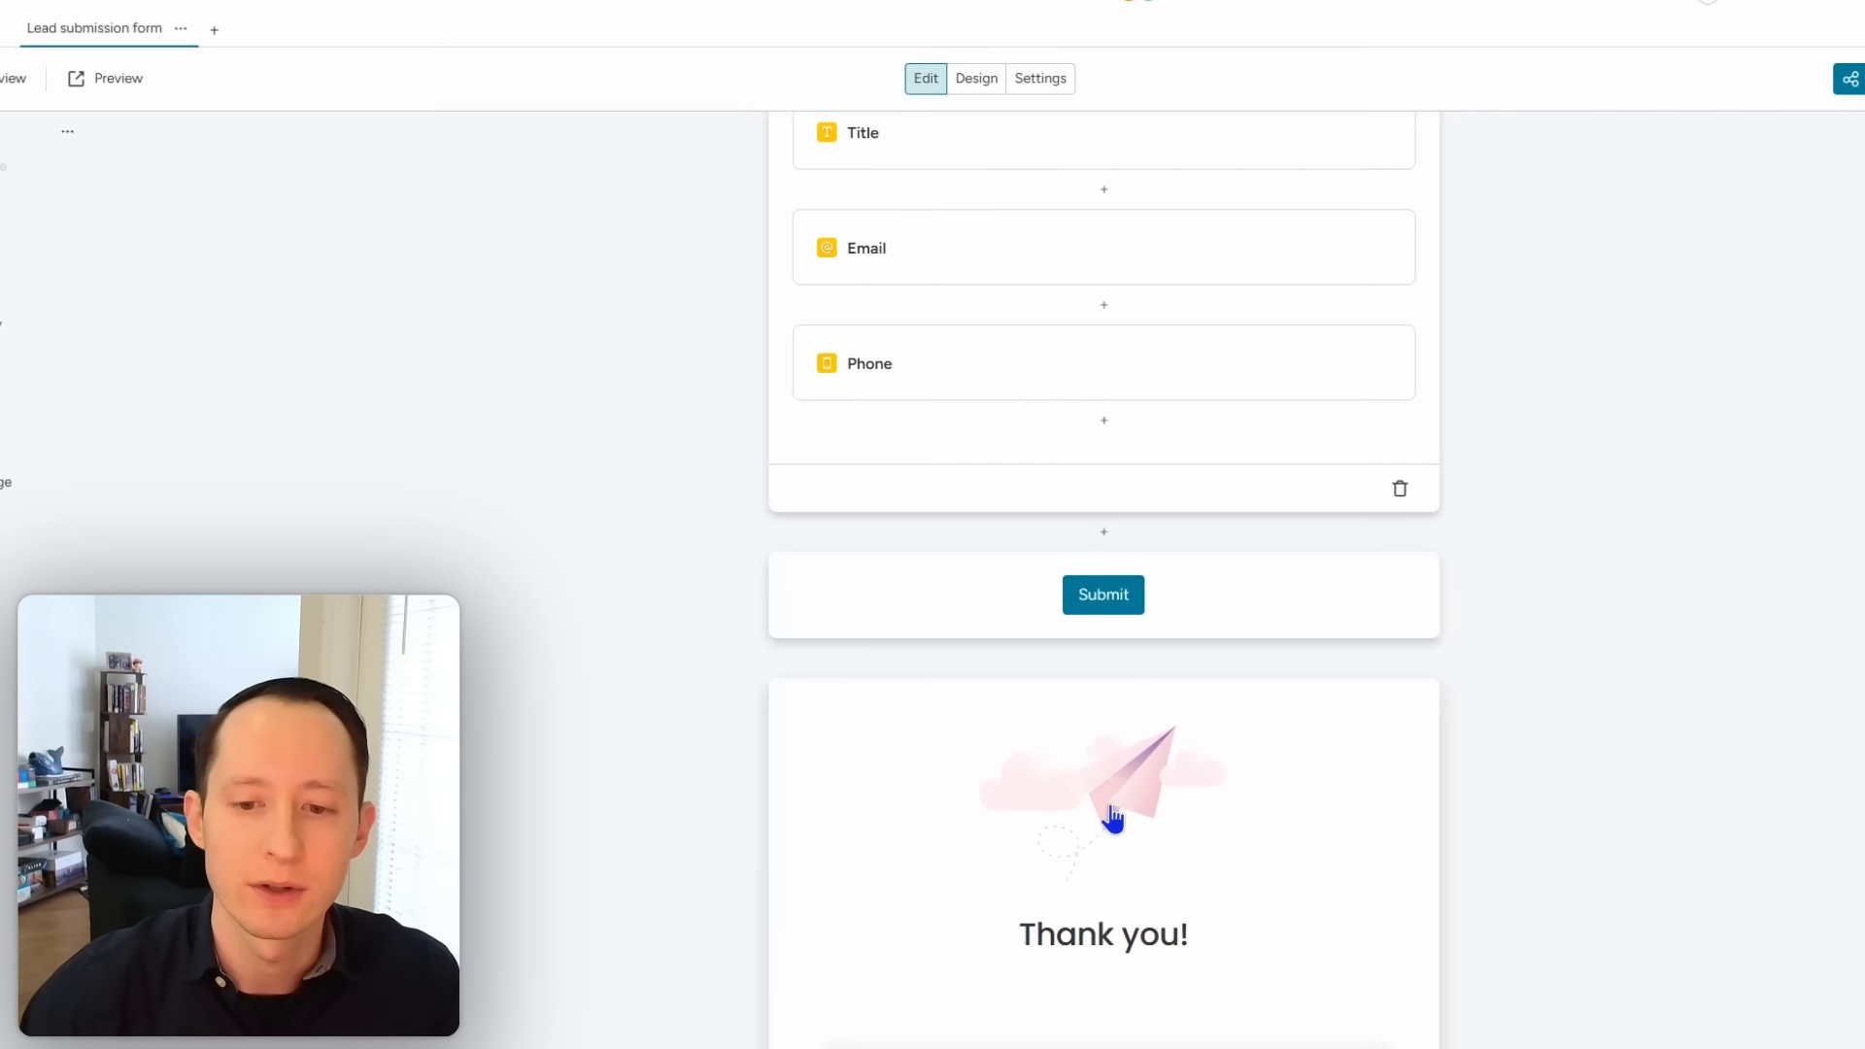
pyautogui.scroll(10, 566, 855)
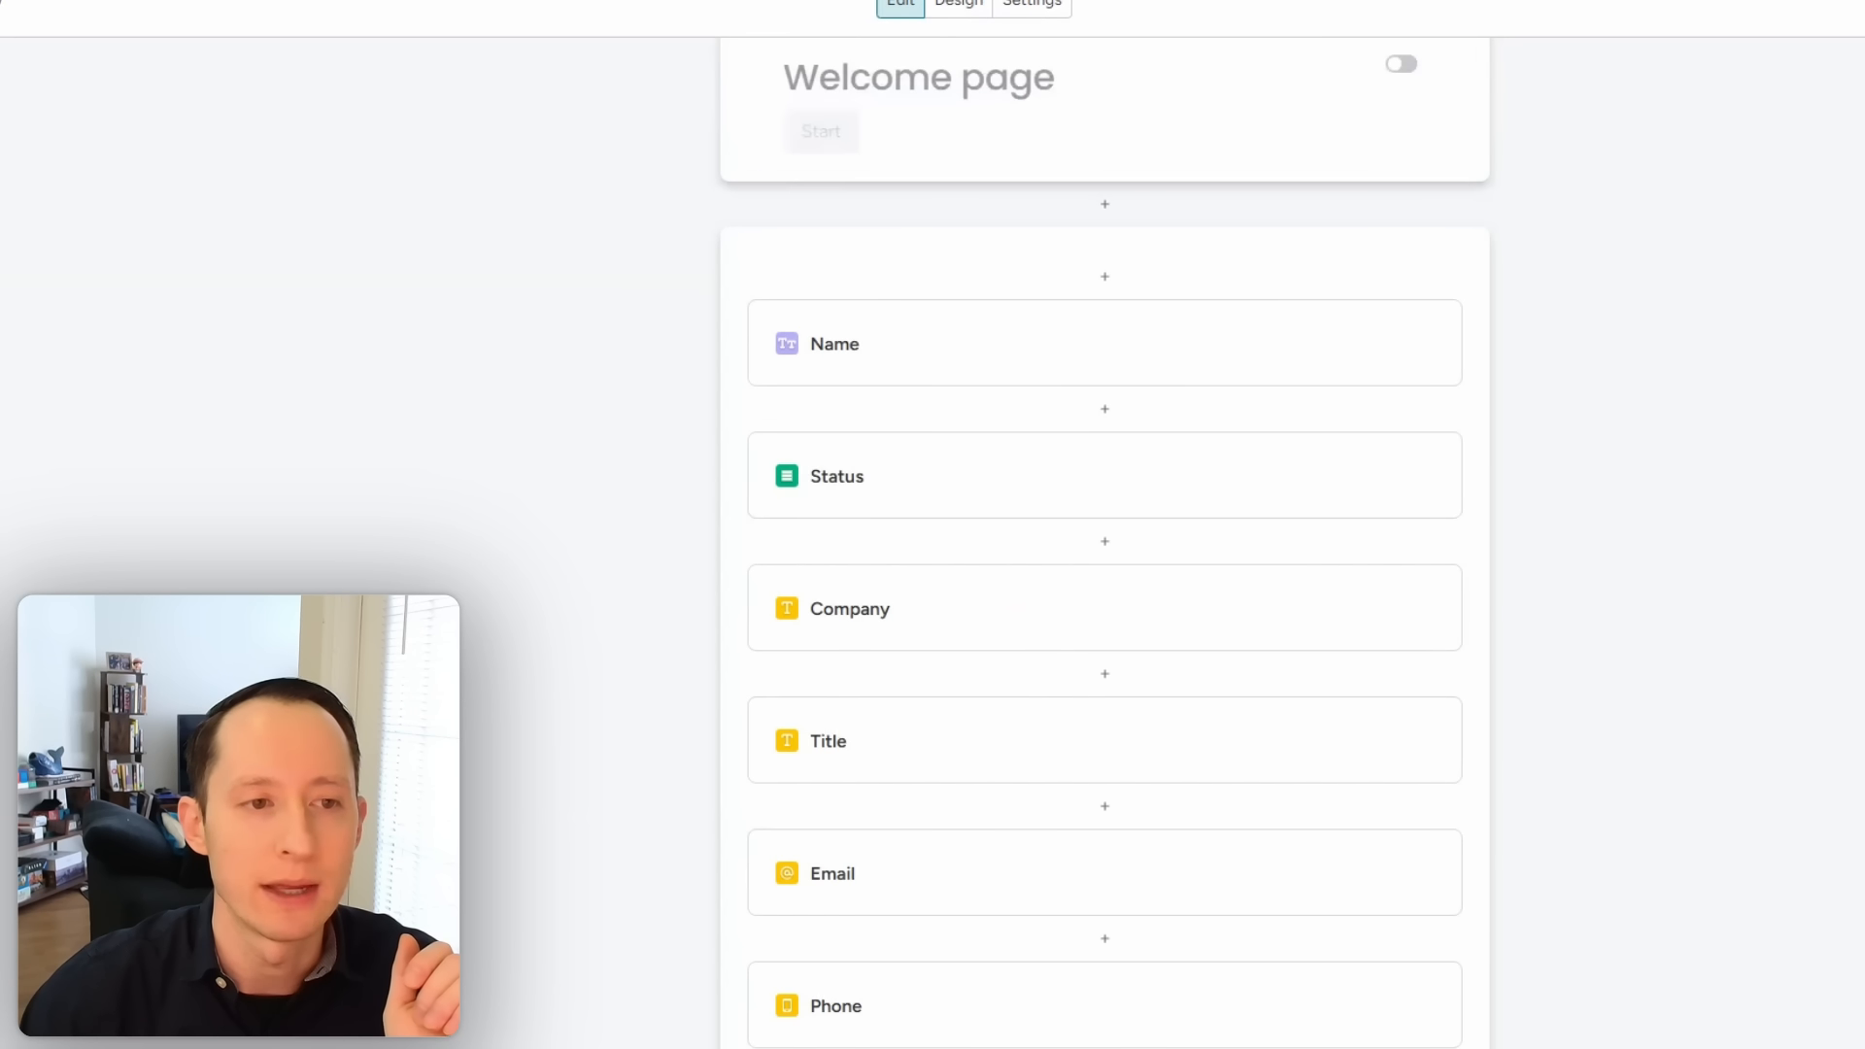
pyautogui.scroll(-2, 1104, 544)
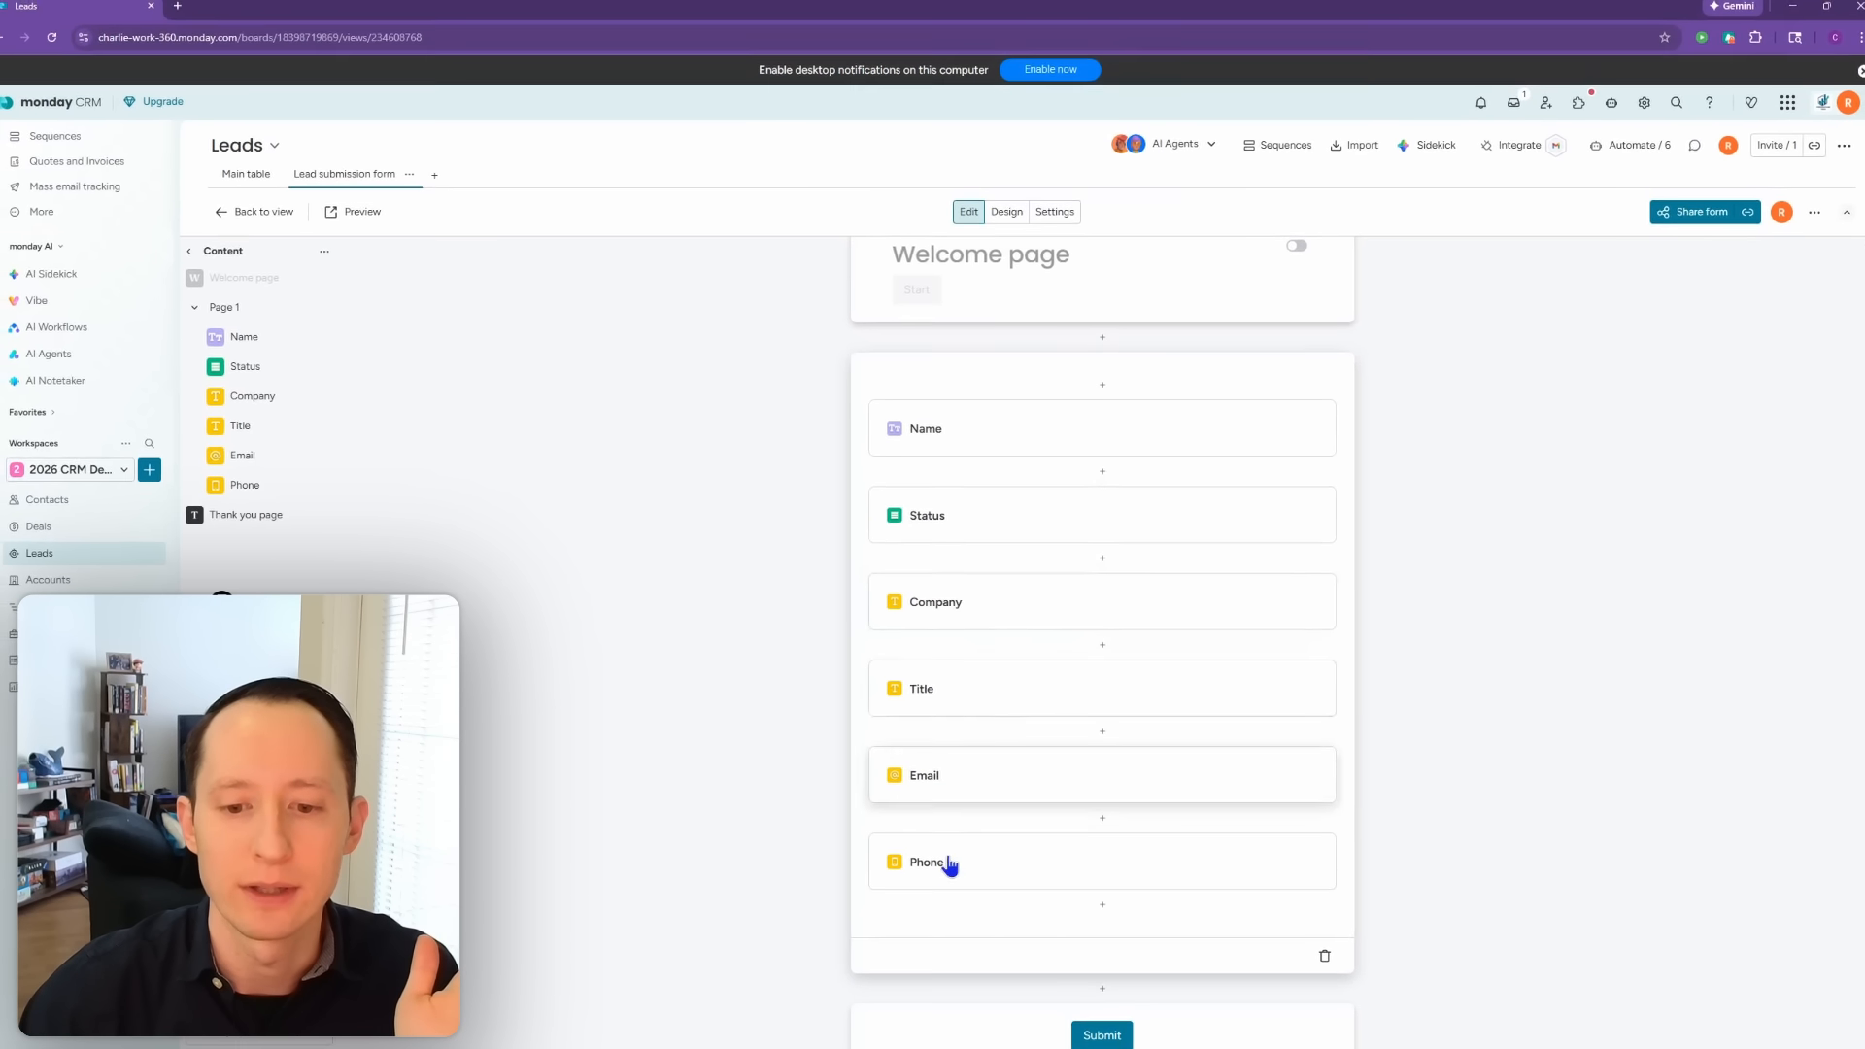
pyautogui.scroll(2, 1496, 740)
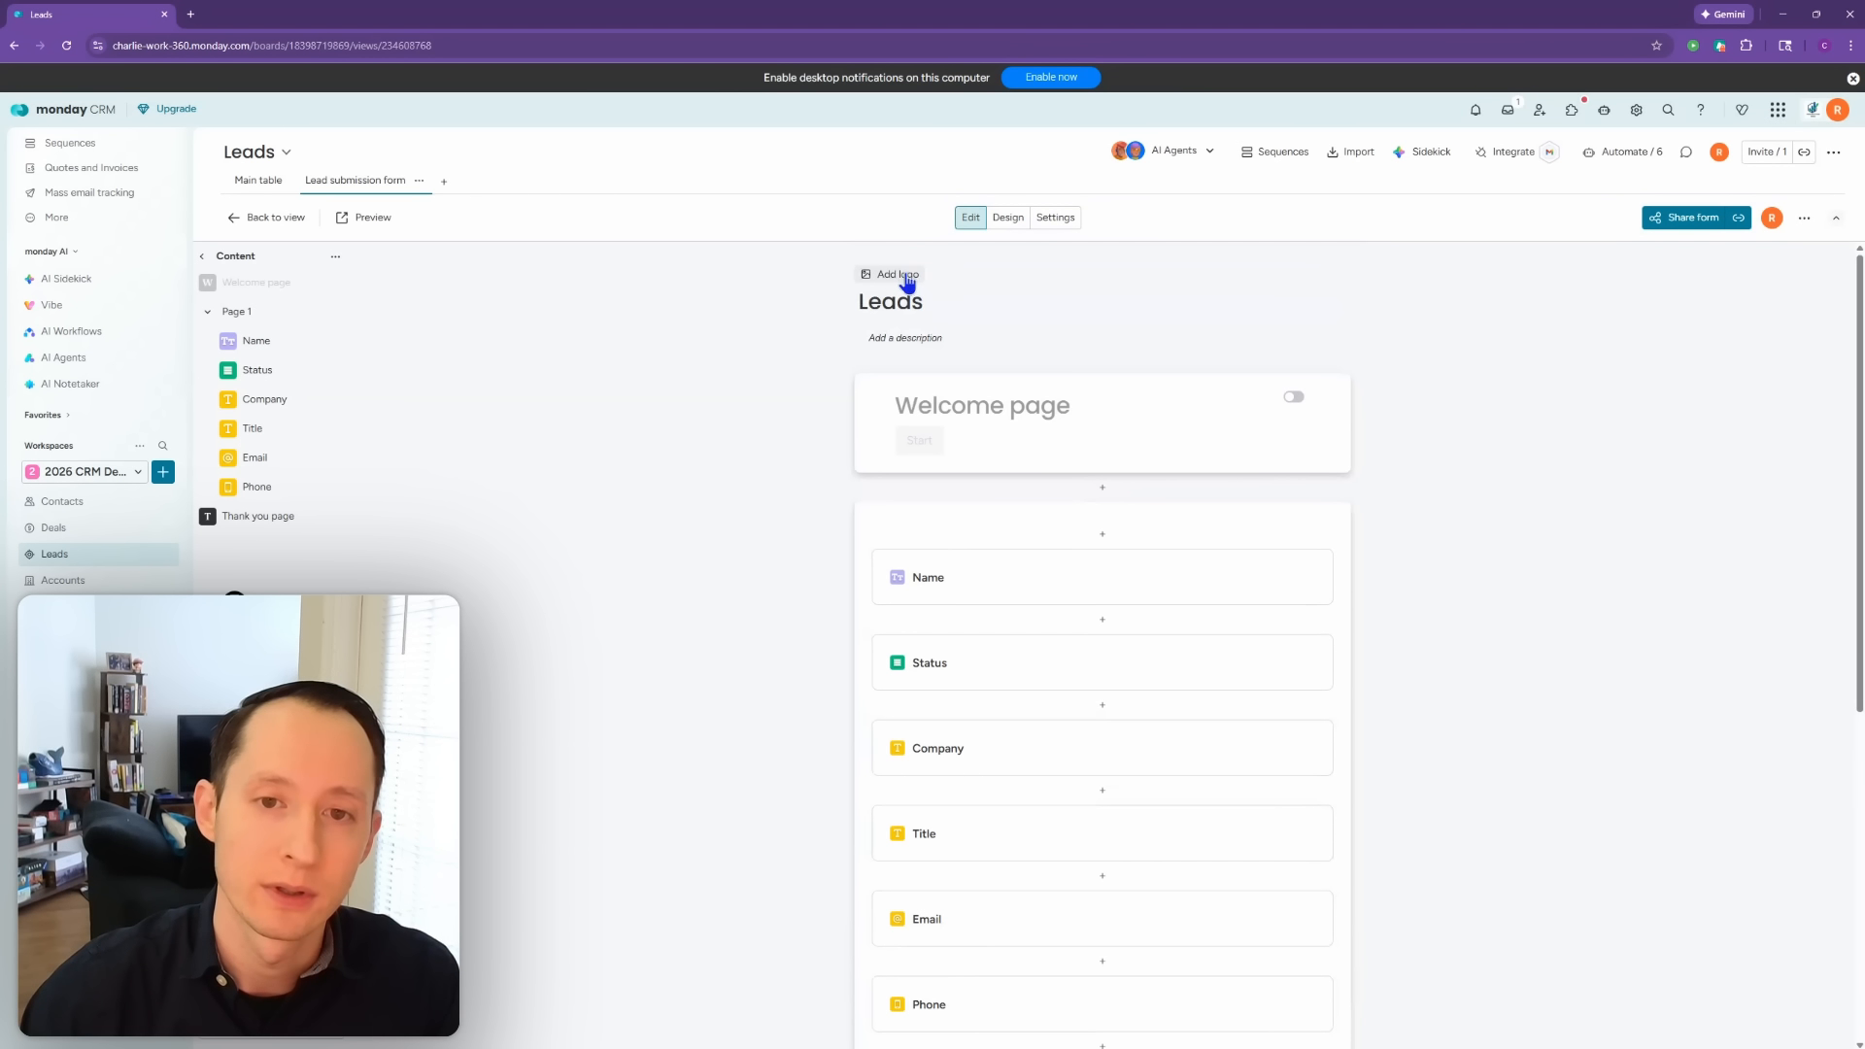
pyautogui.click(914, 308)
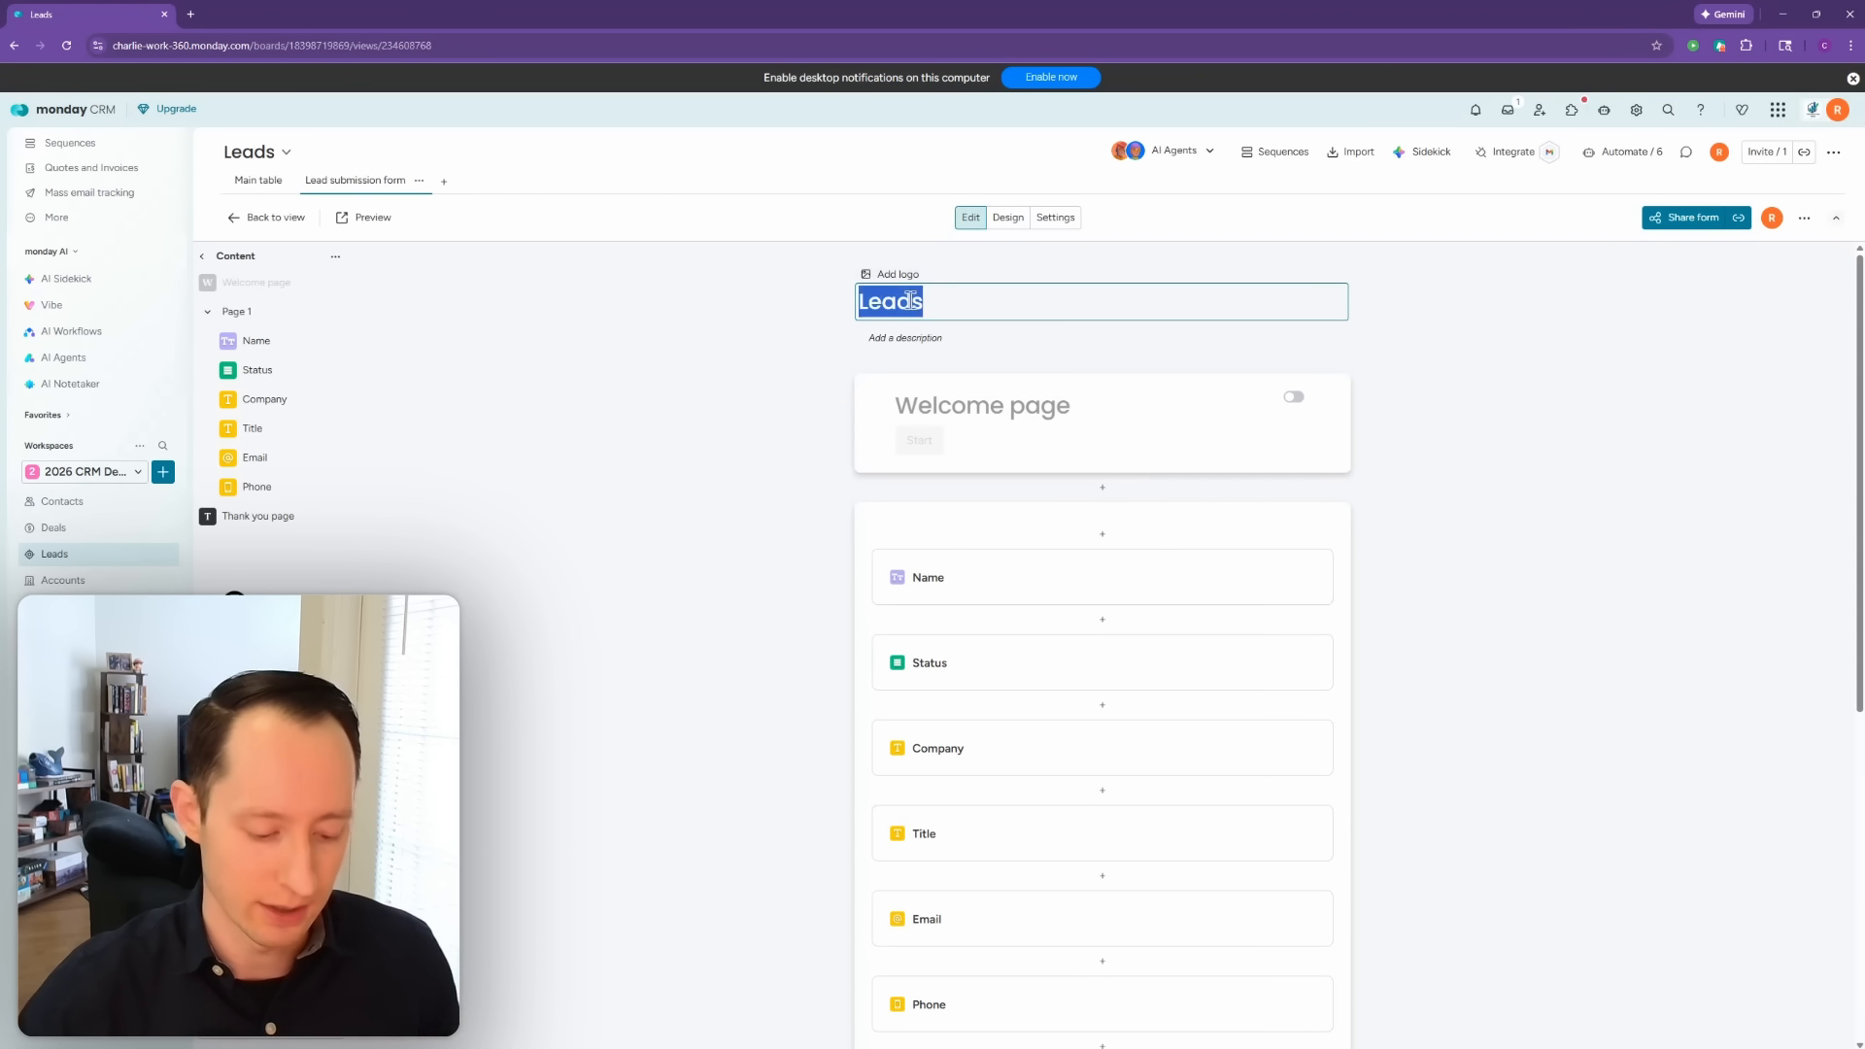
# Step: Title the form 'Contact Us' and add a description promising a reply within 24 hours
pyautogui.write('Contact Us')
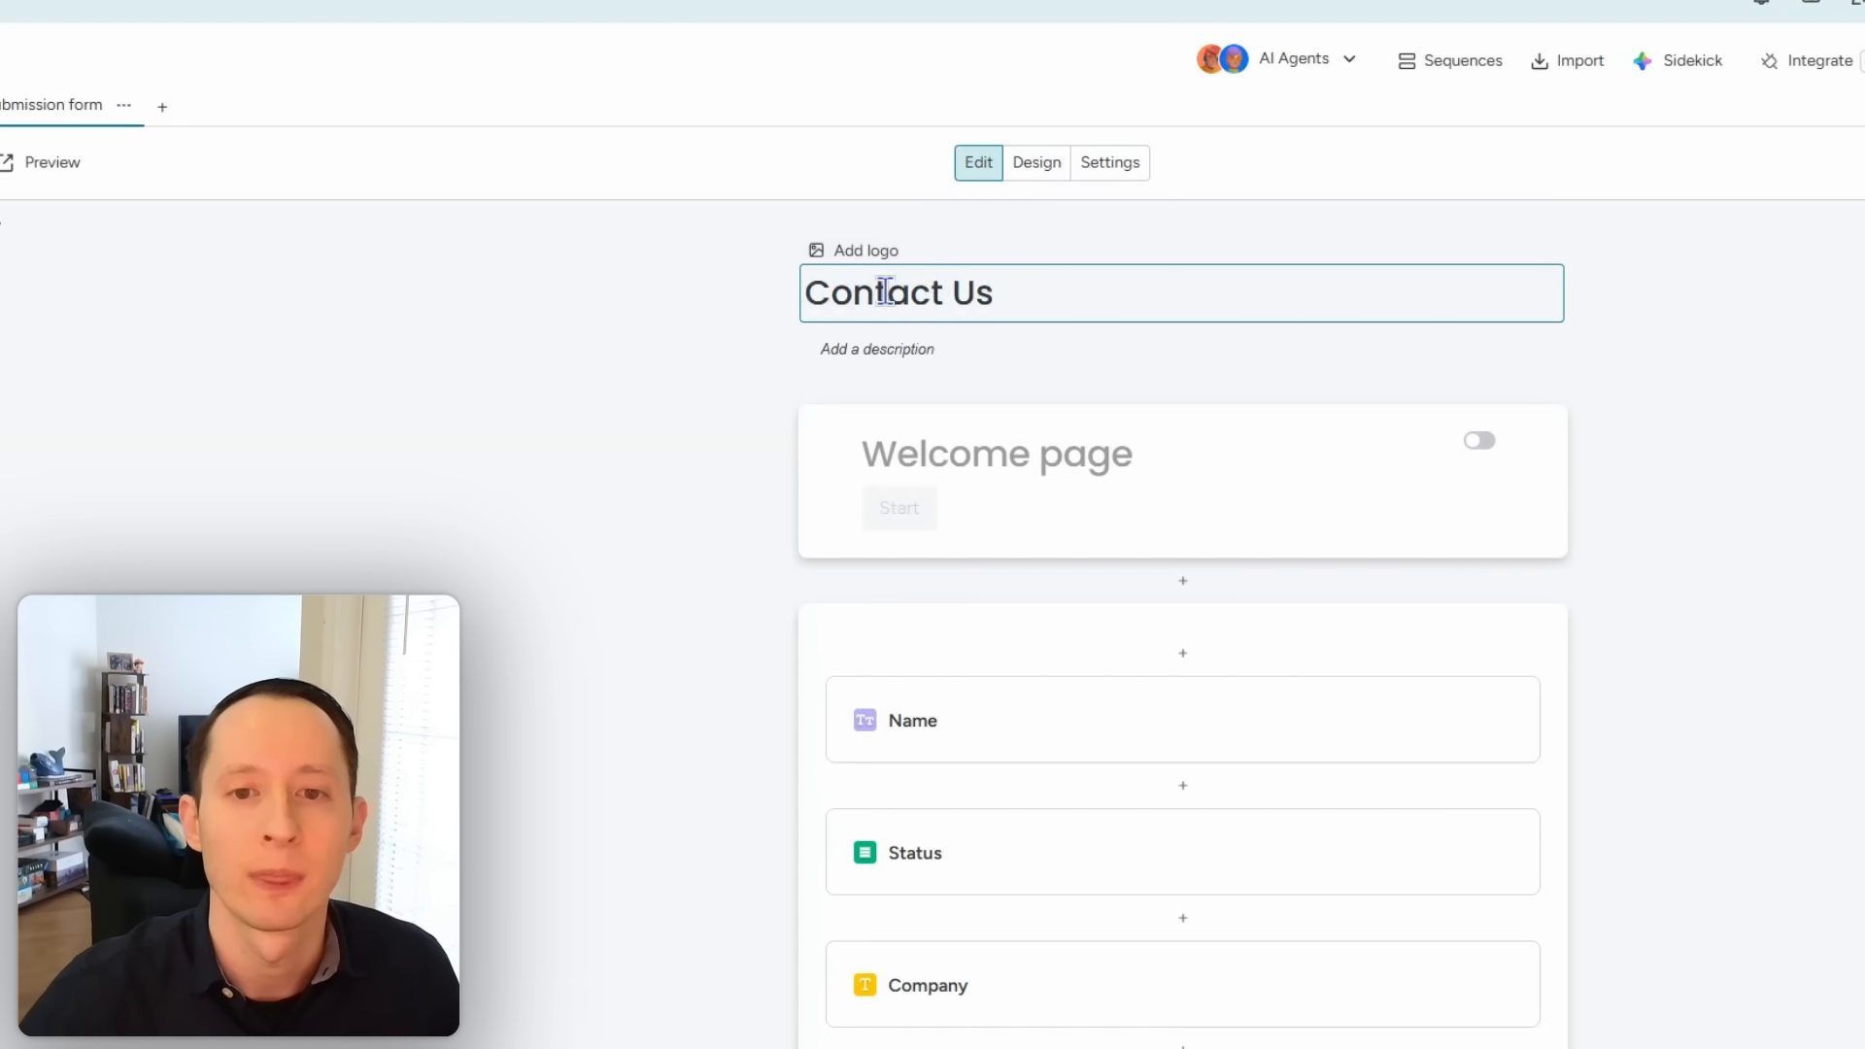
pyautogui.click(889, 348)
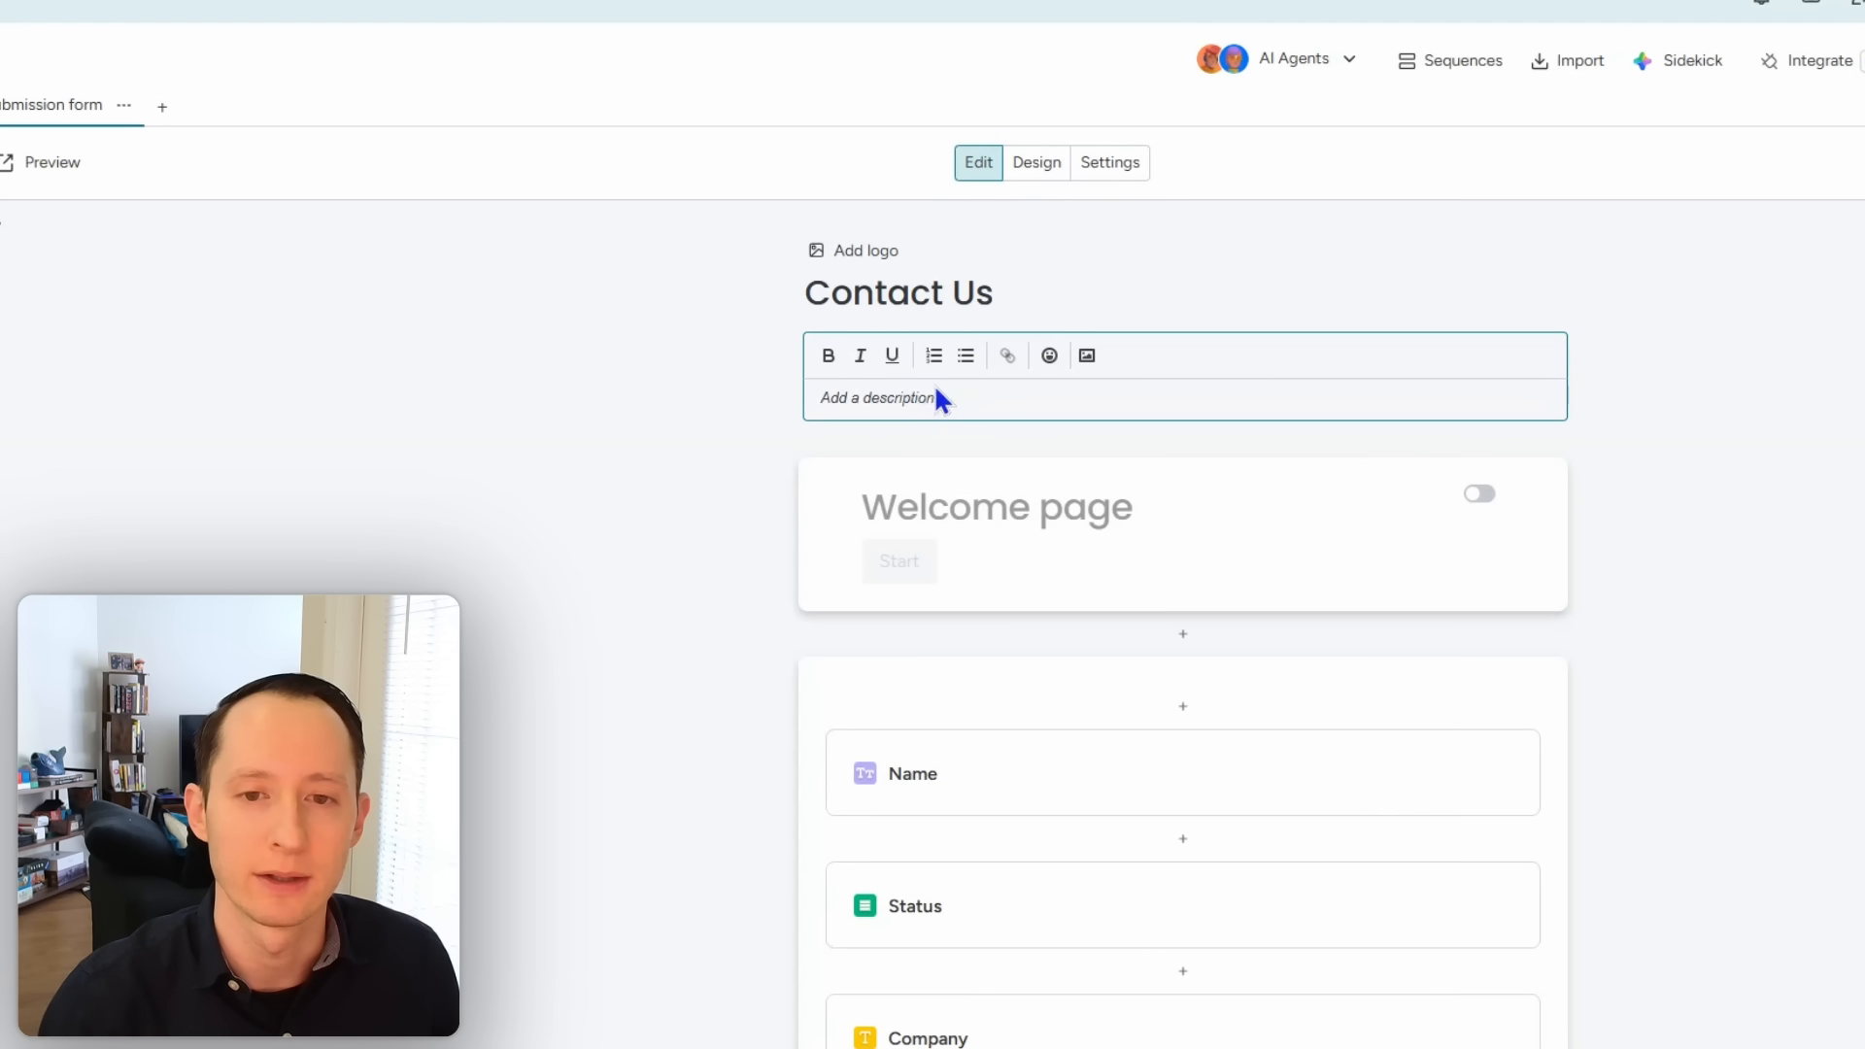
pyautogui.write('Please fill t')
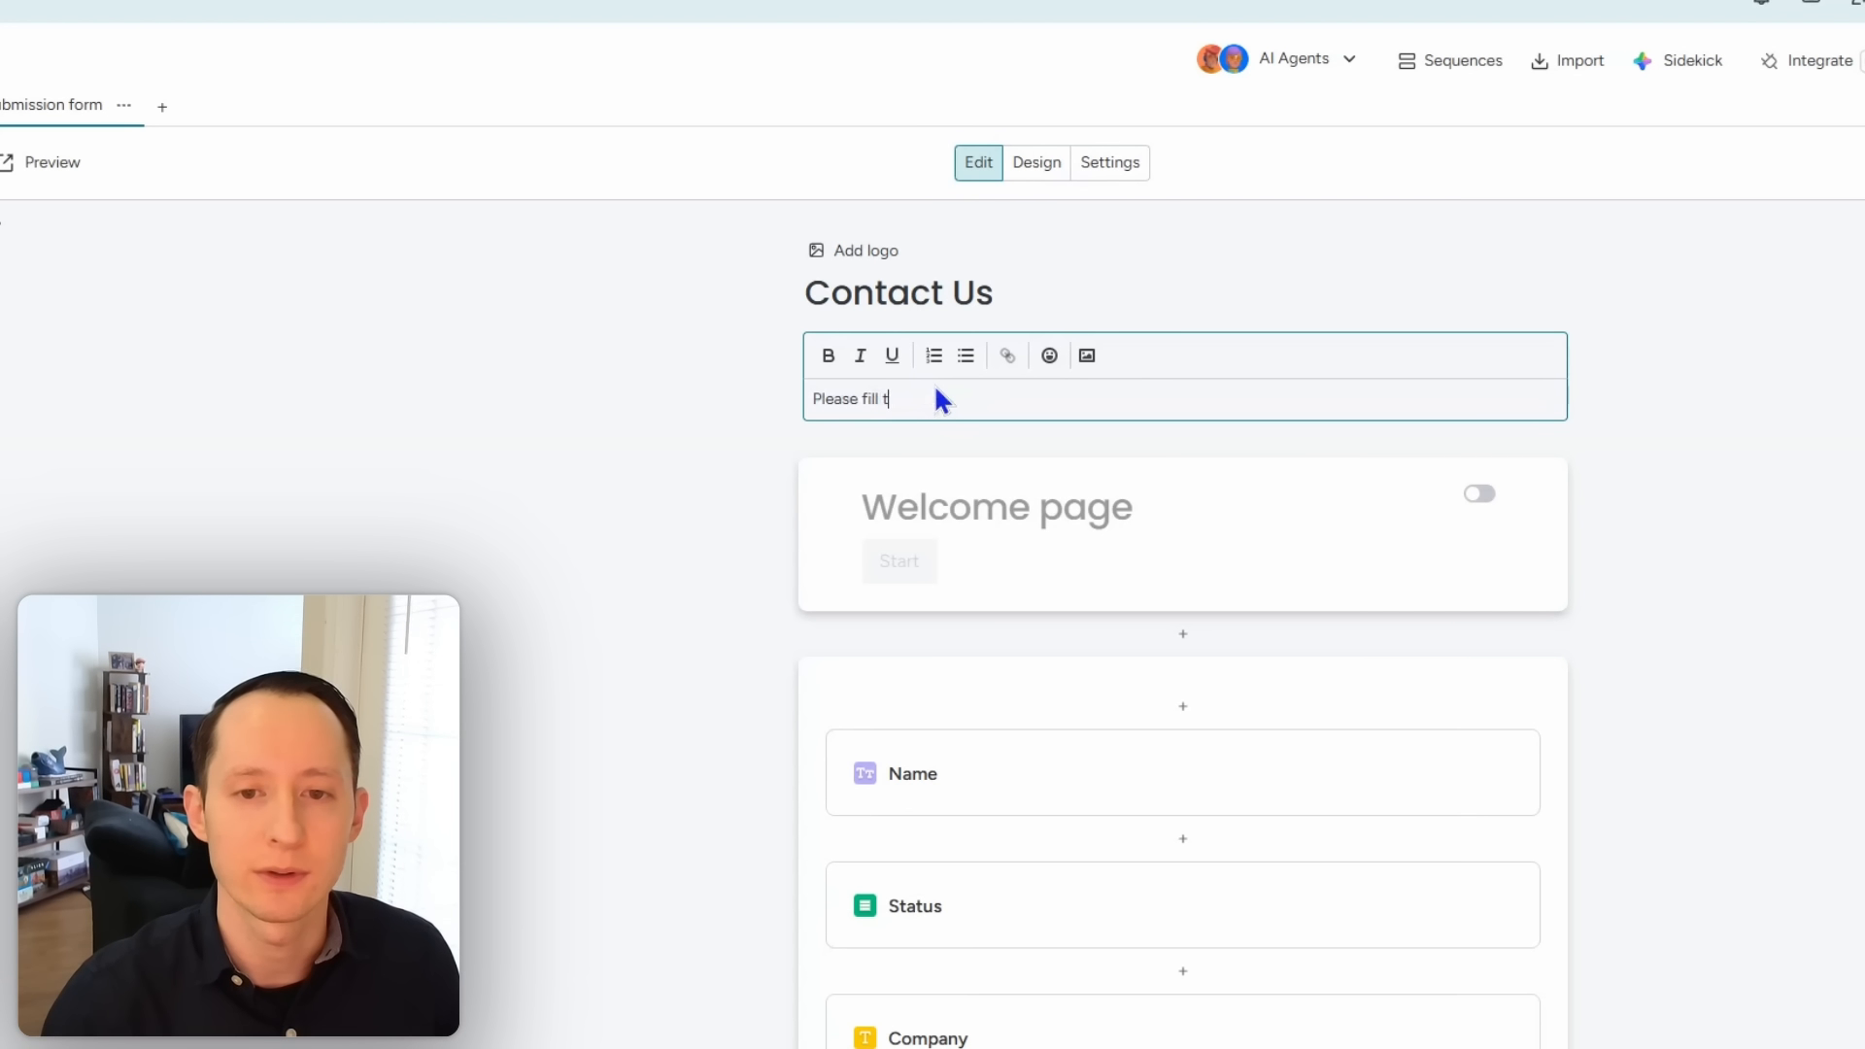
pyautogui.write('his form out to t')
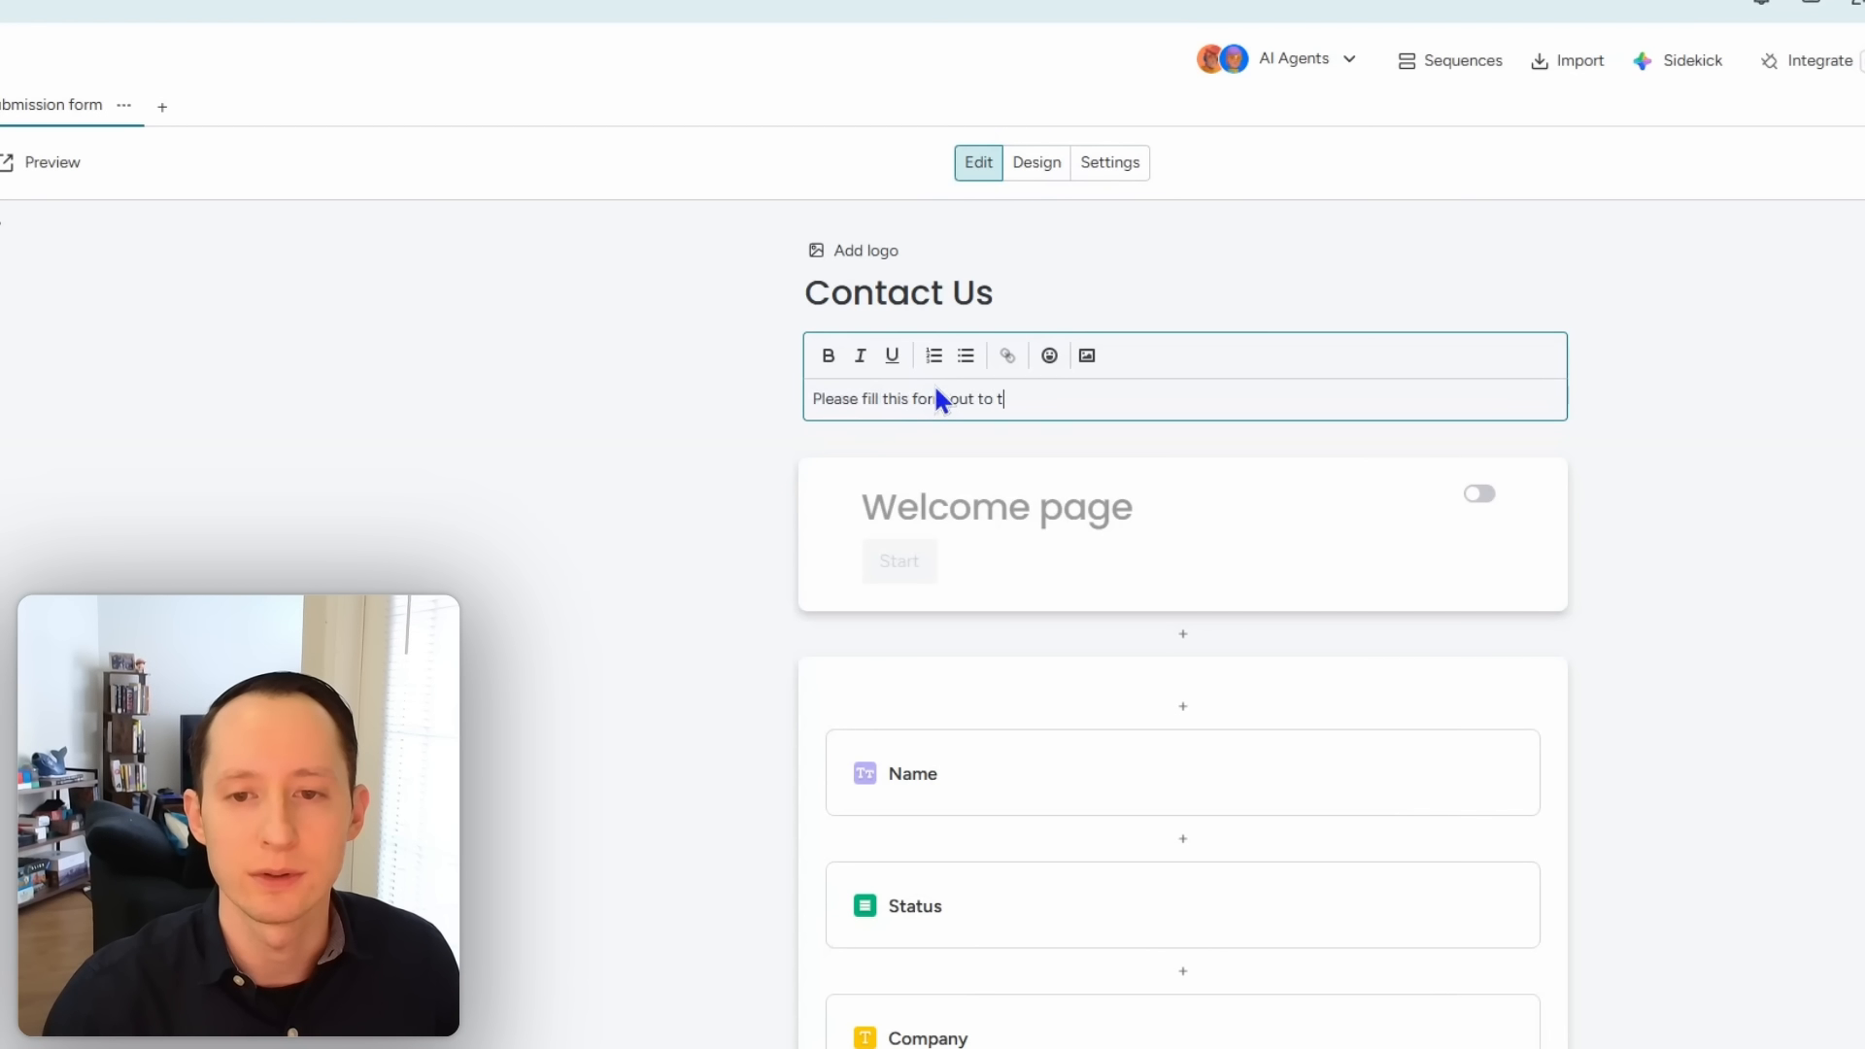
pyautogui.write('he best of your a')
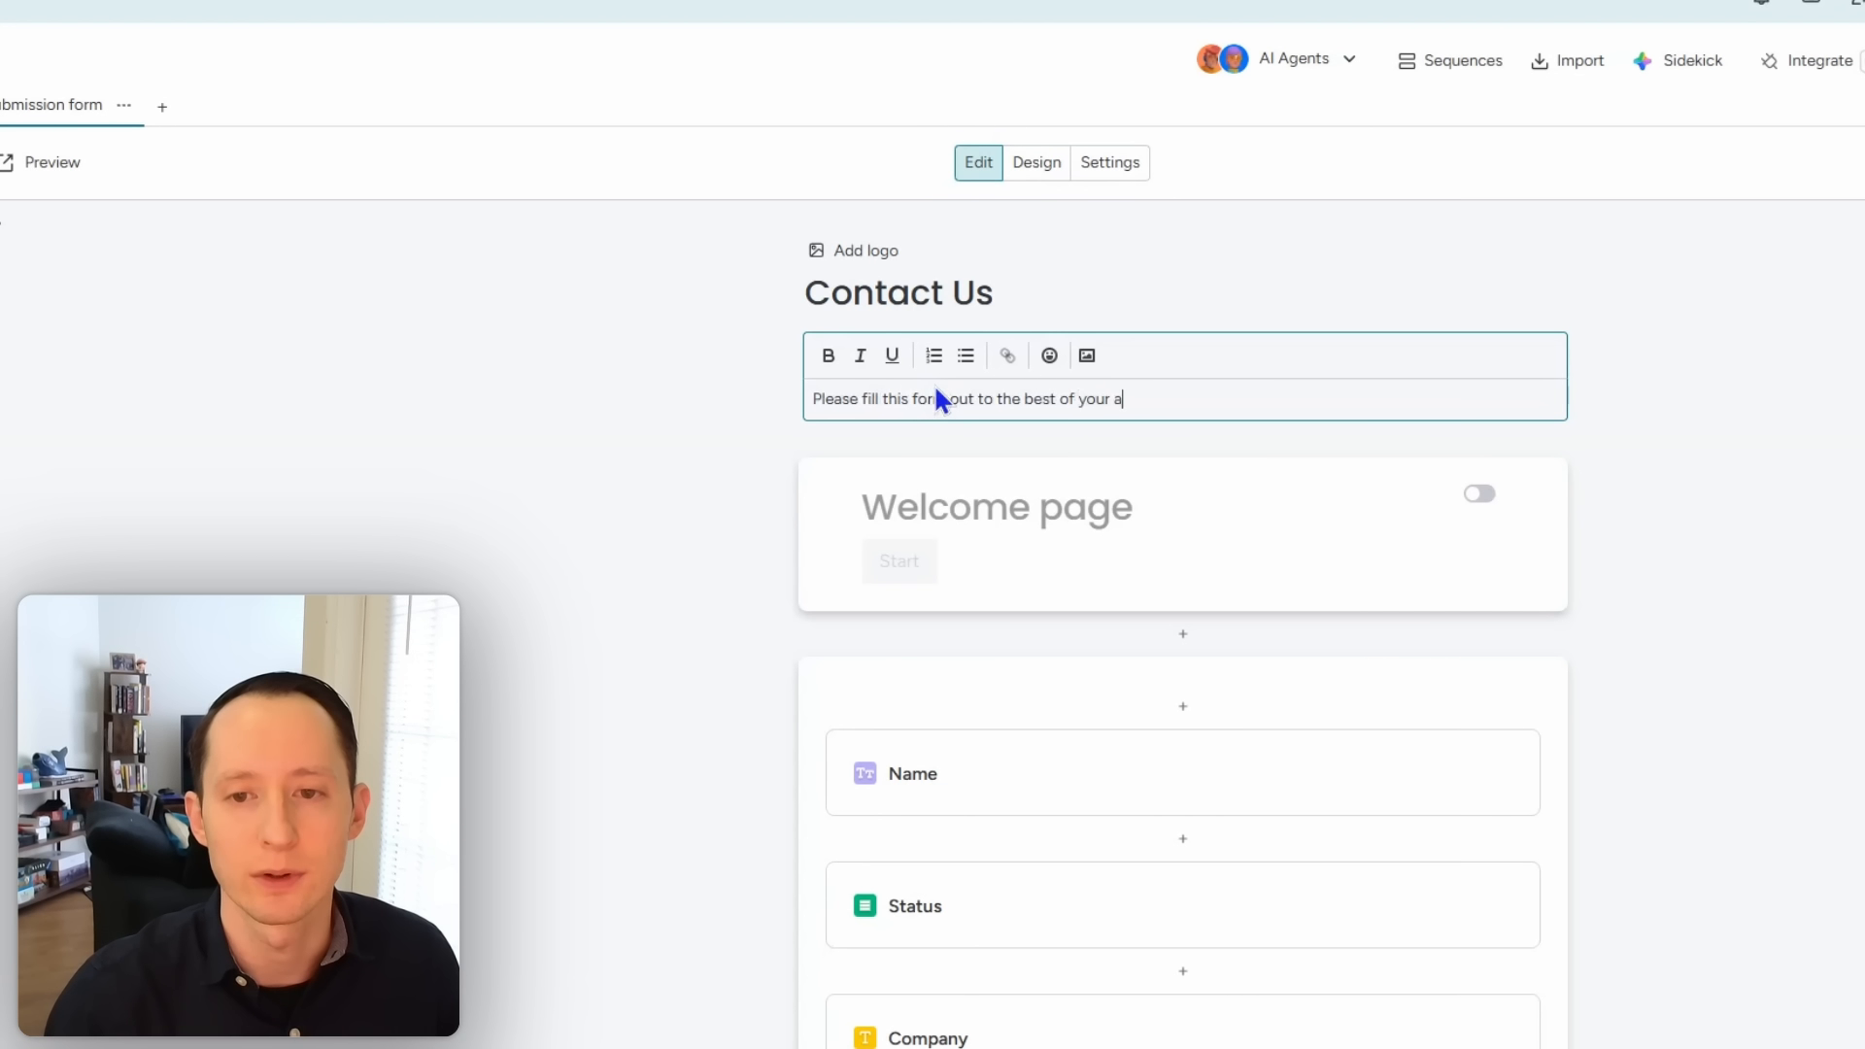
pyautogui.write('bility and ')
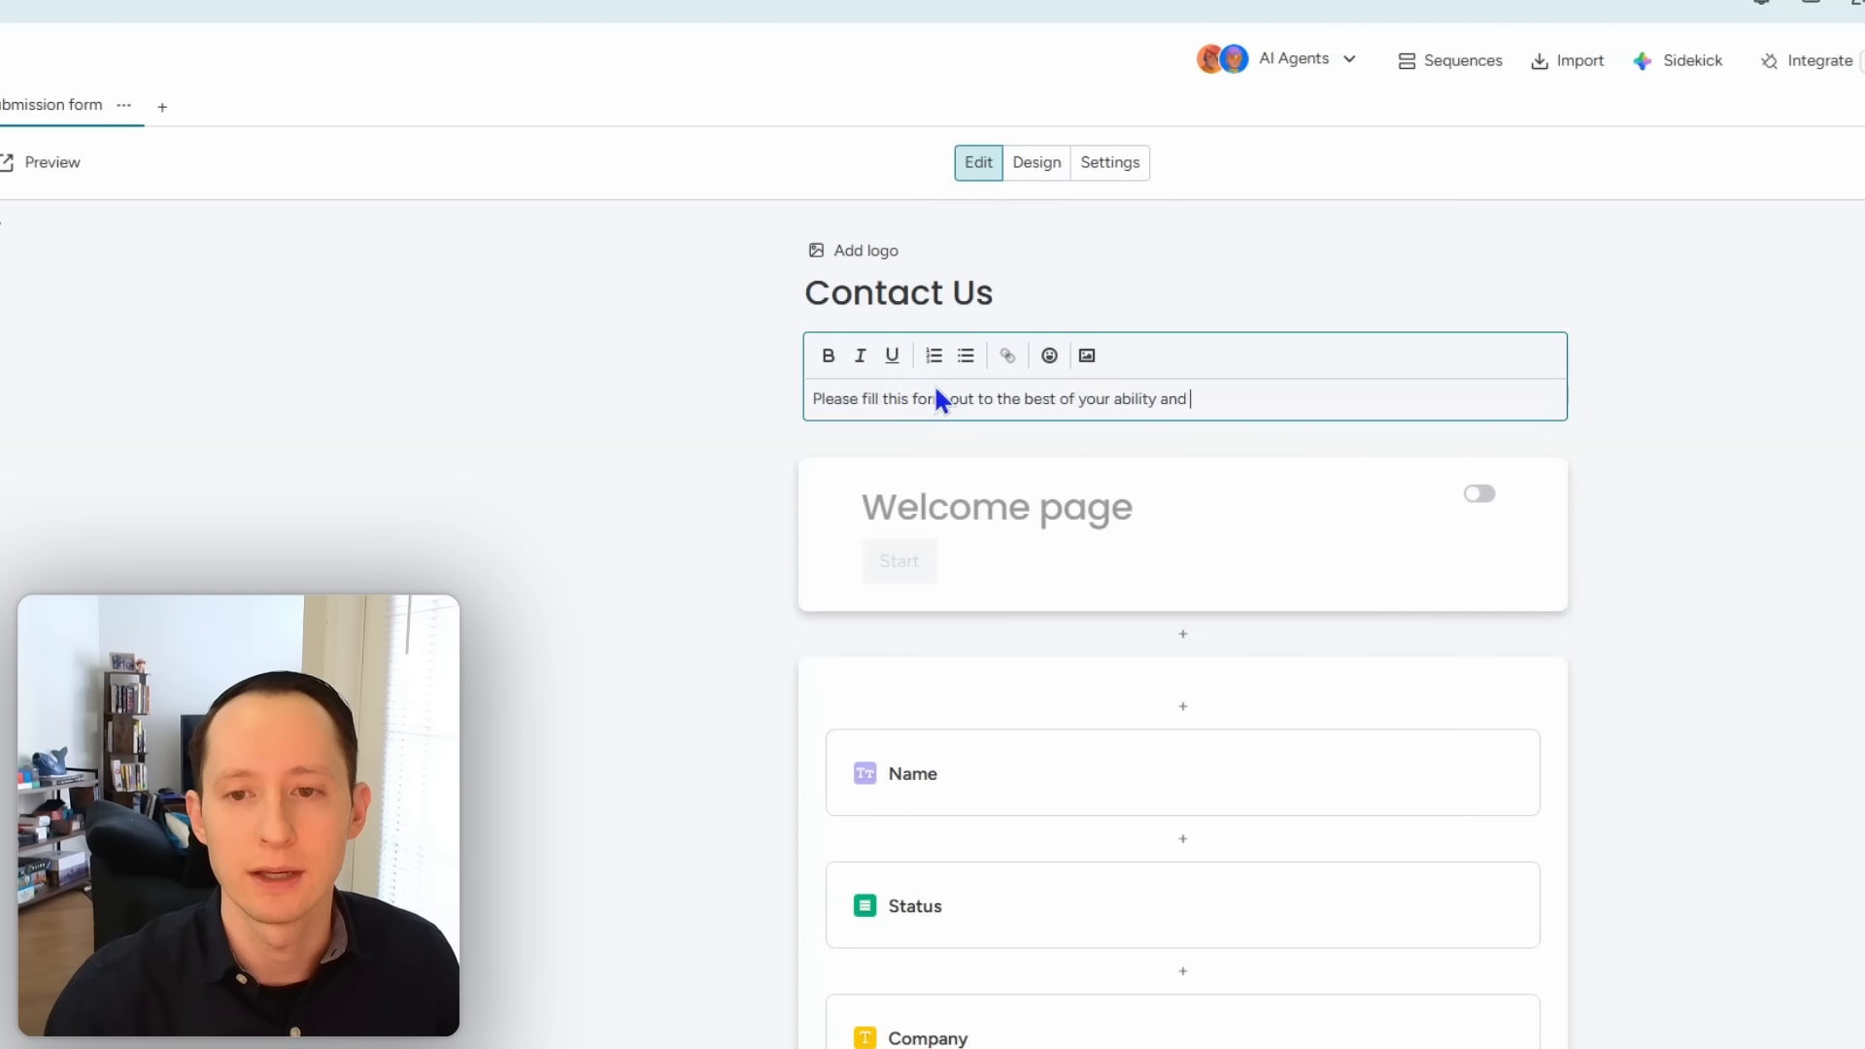
pyautogui.write('we will get back to you within')
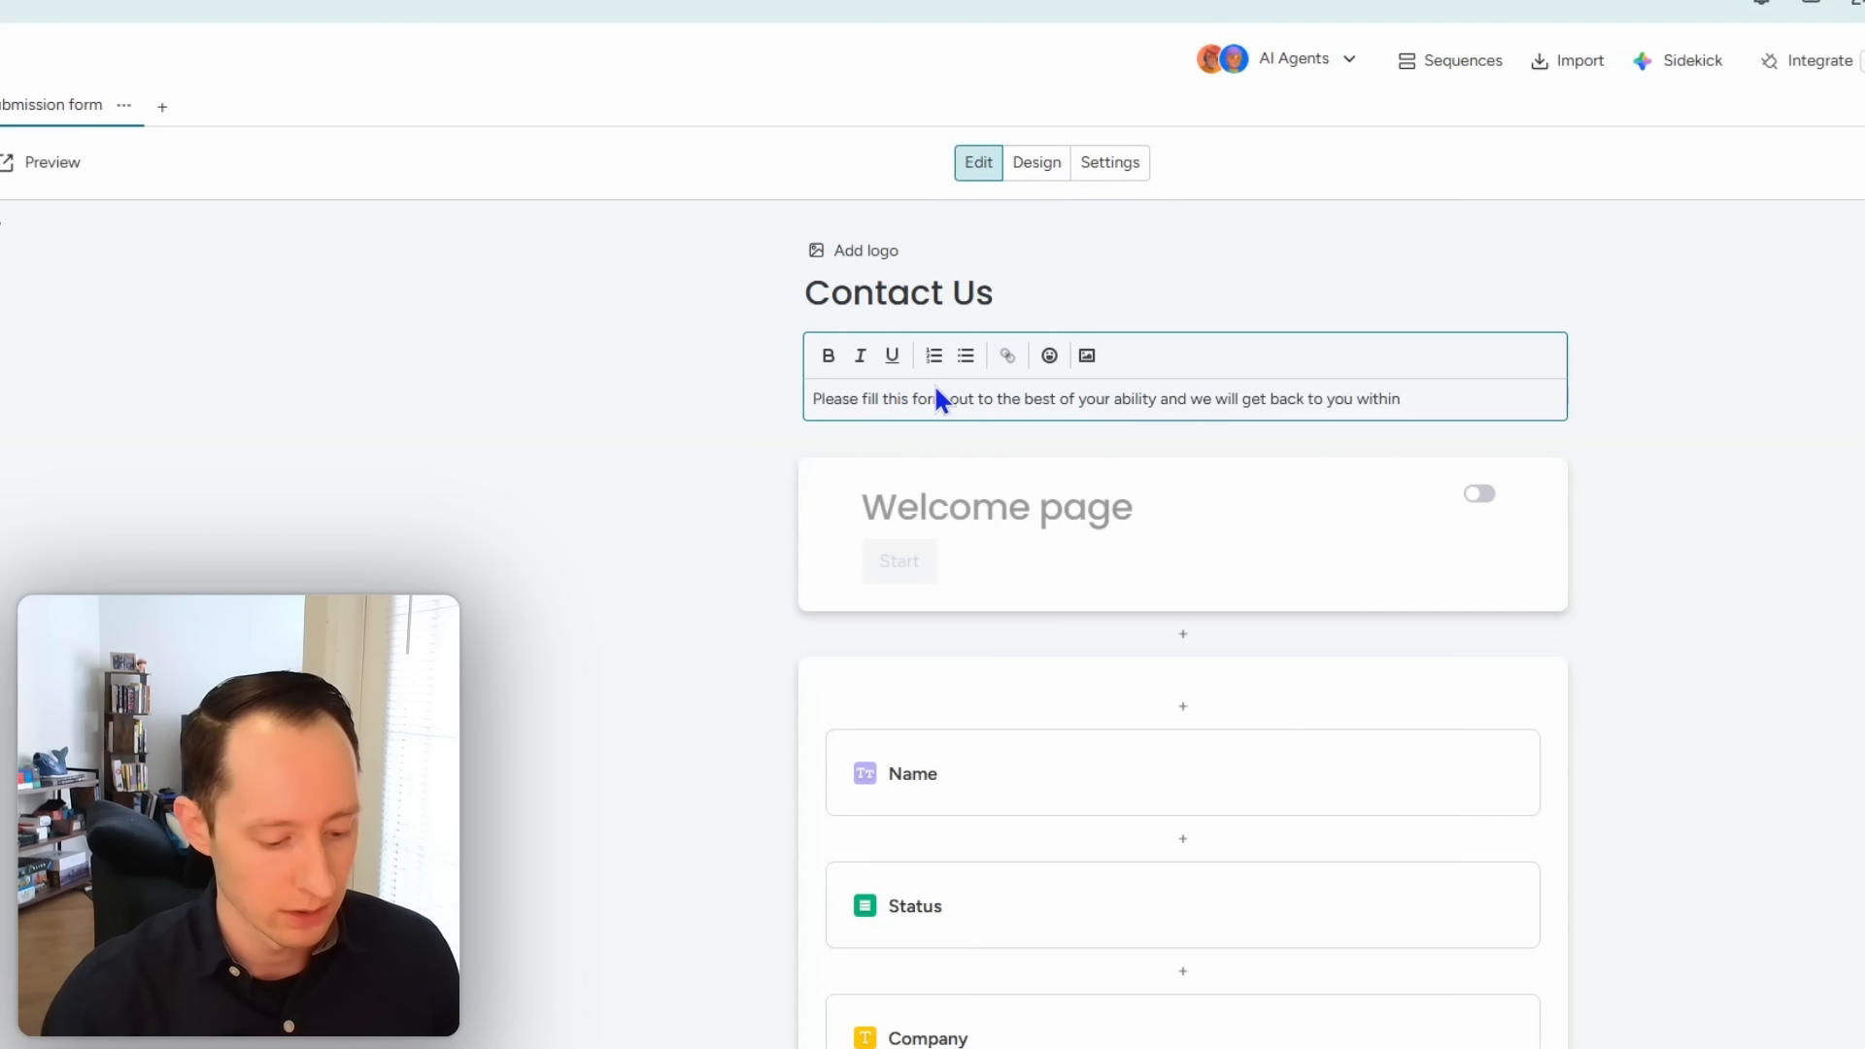
pyautogui.write(' 24 hours.')
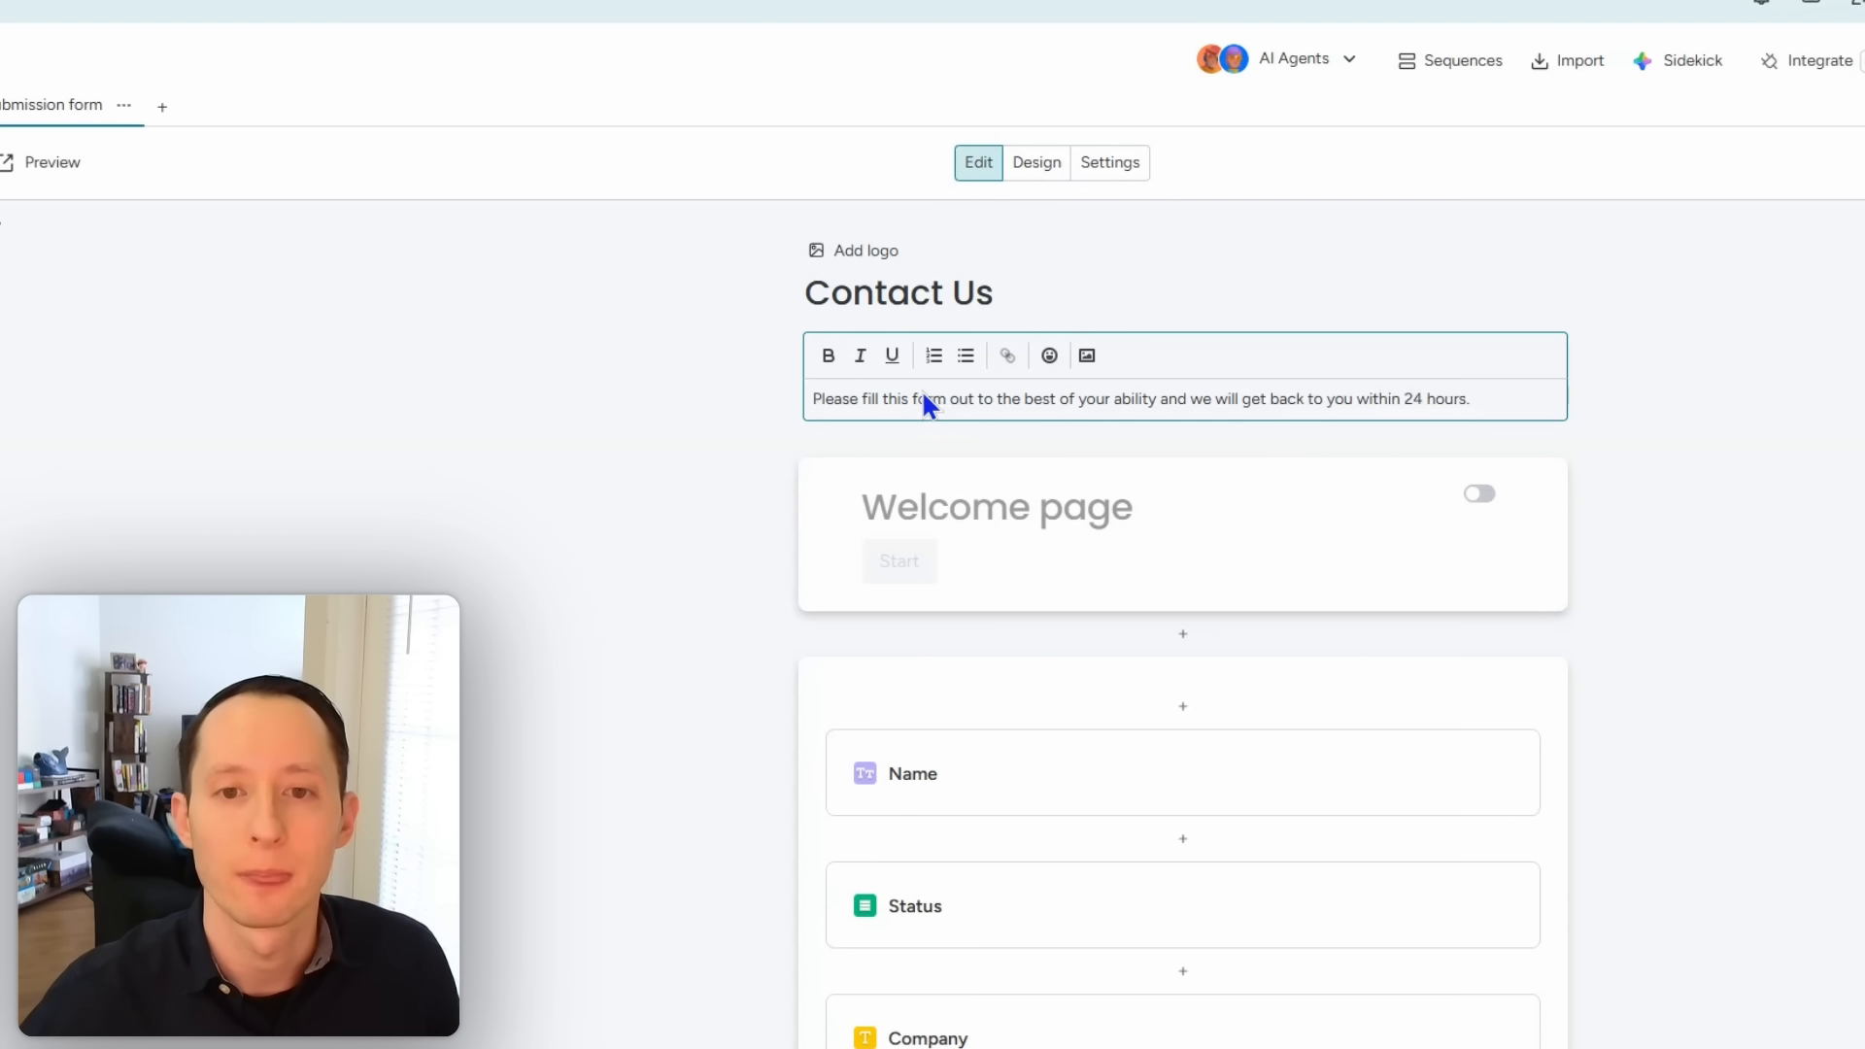
pyautogui.click(581, 685)
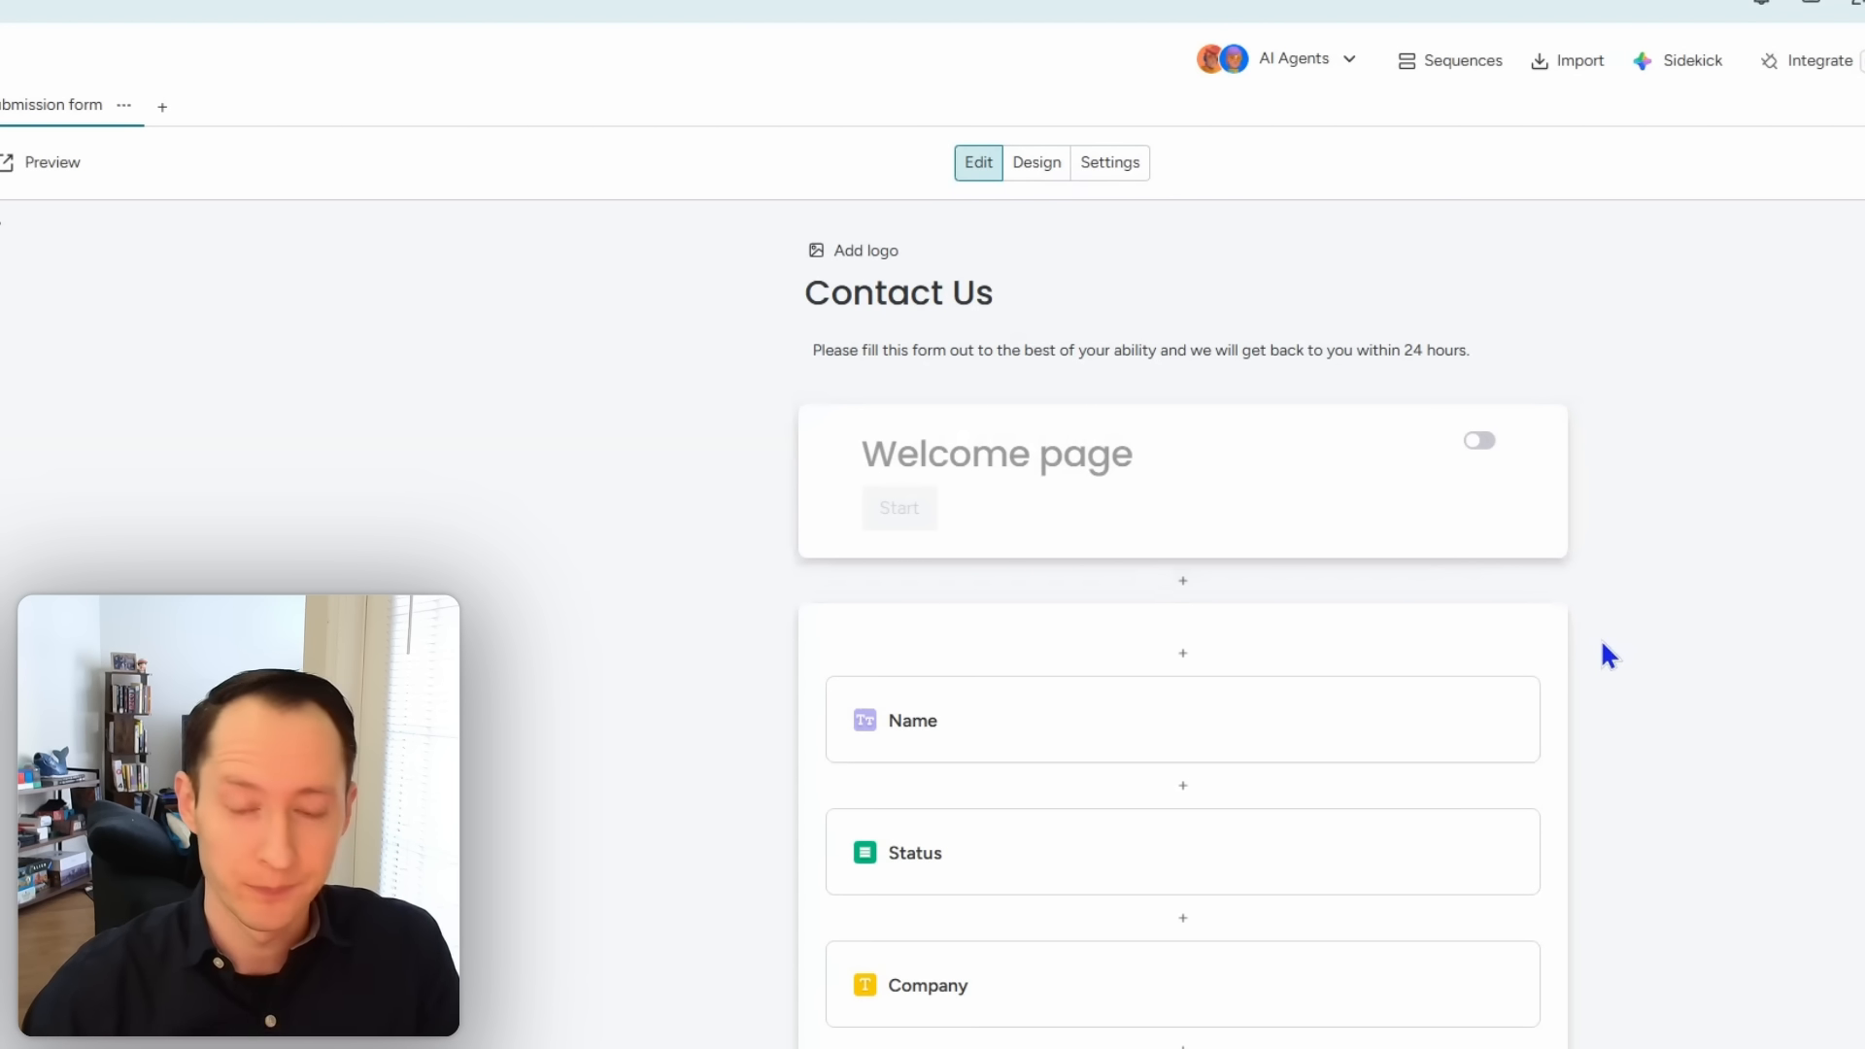
pyautogui.scroll(-3, 1603, 661)
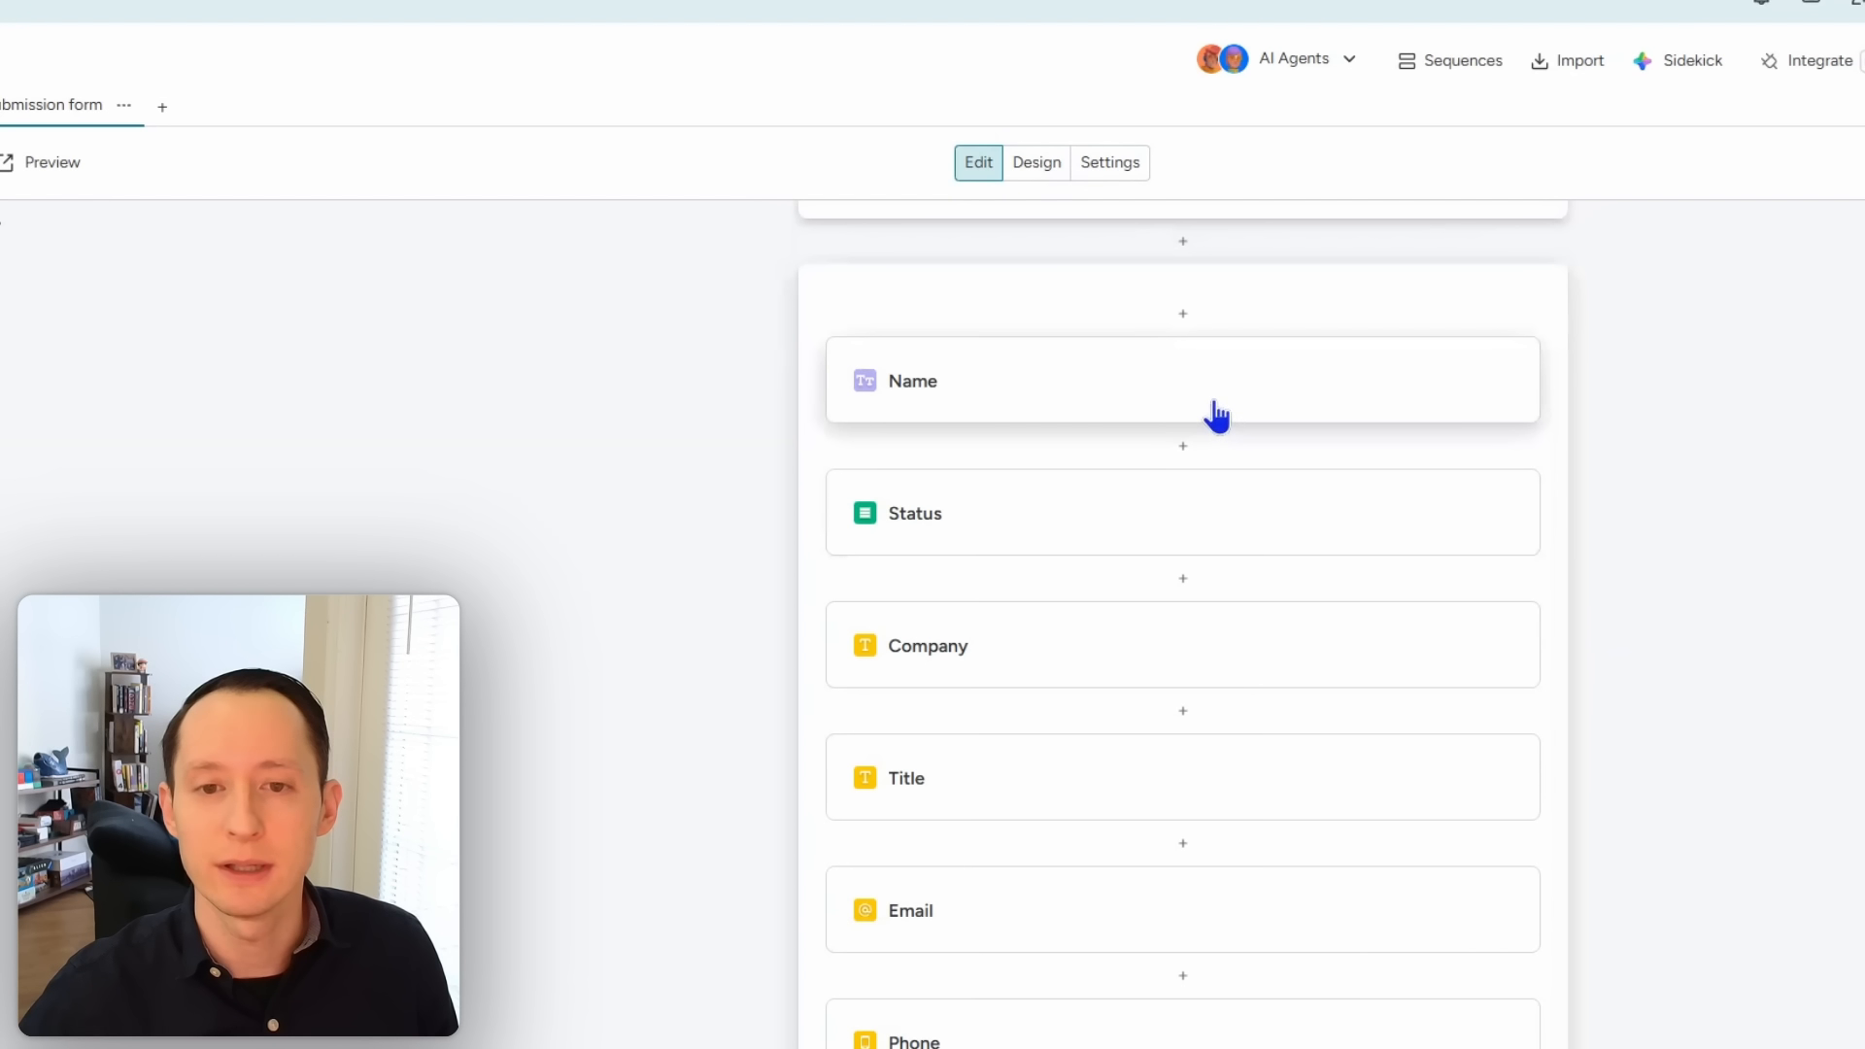
# Step: Make the Name question required
pyautogui.click(1216, 416)
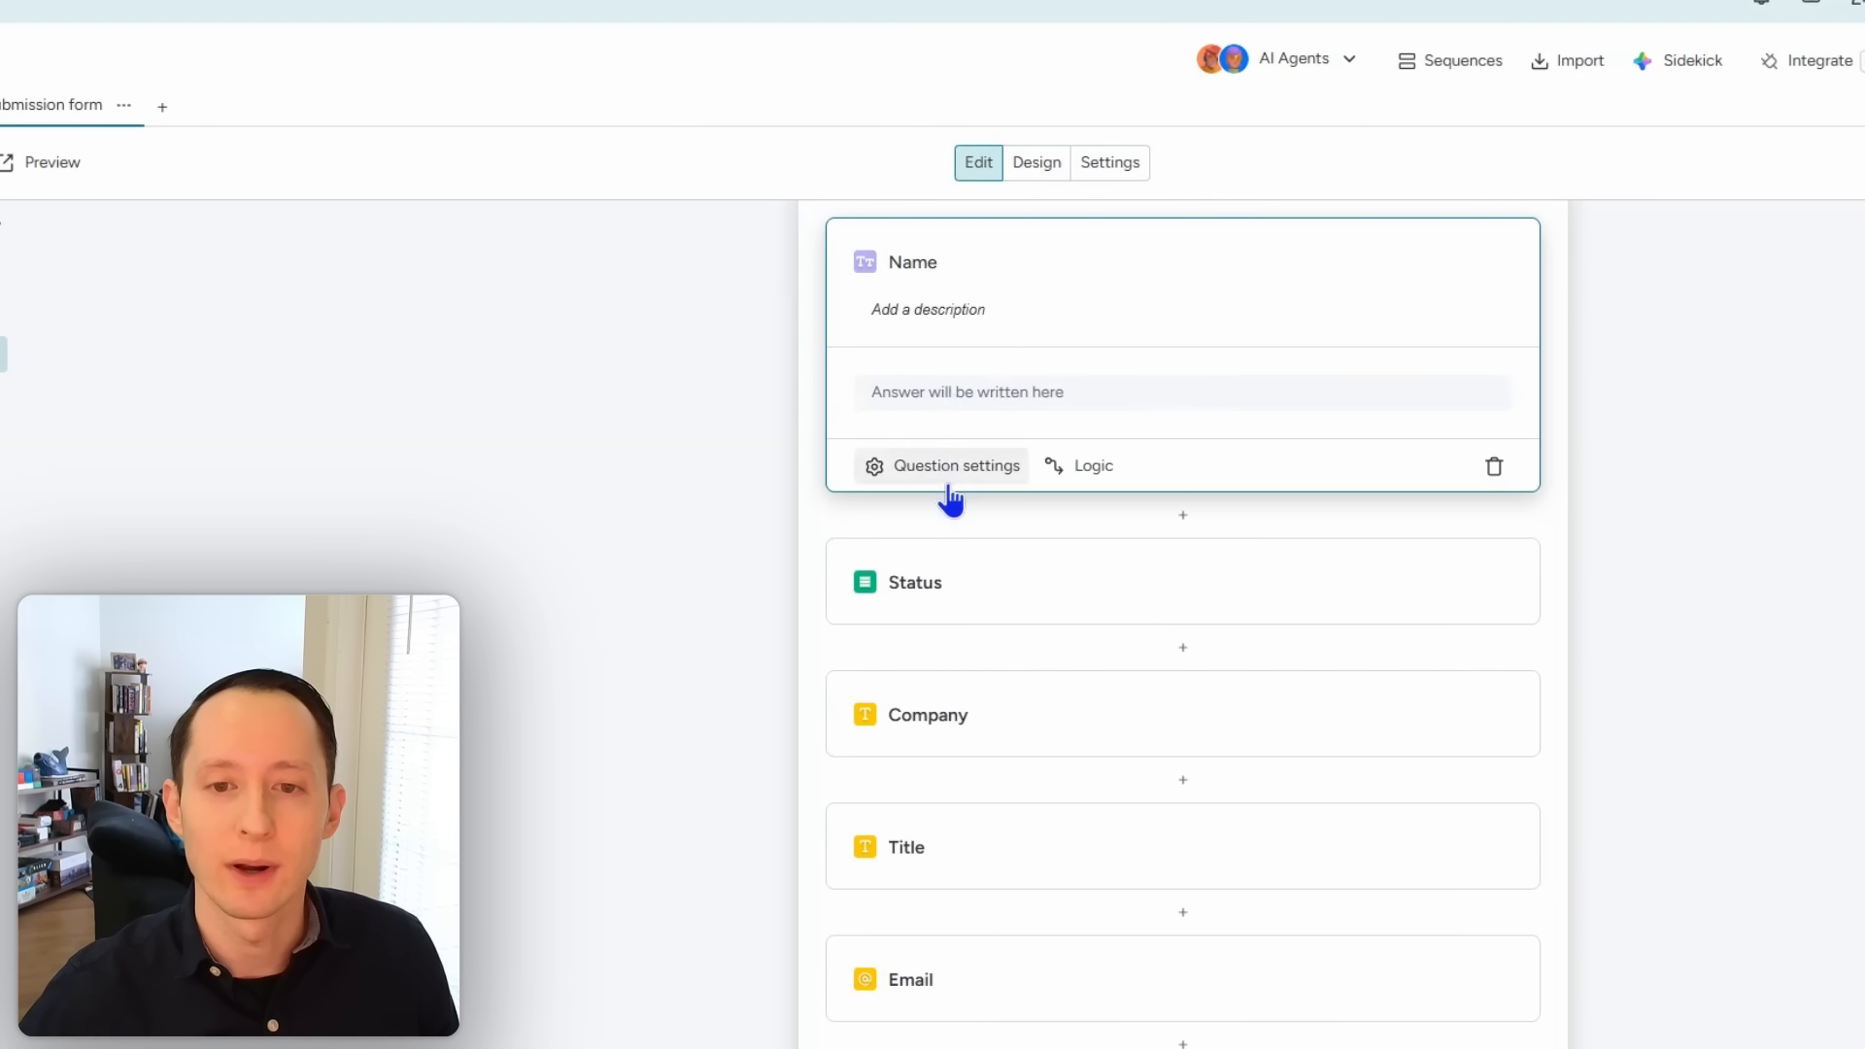
pyautogui.click(950, 466)
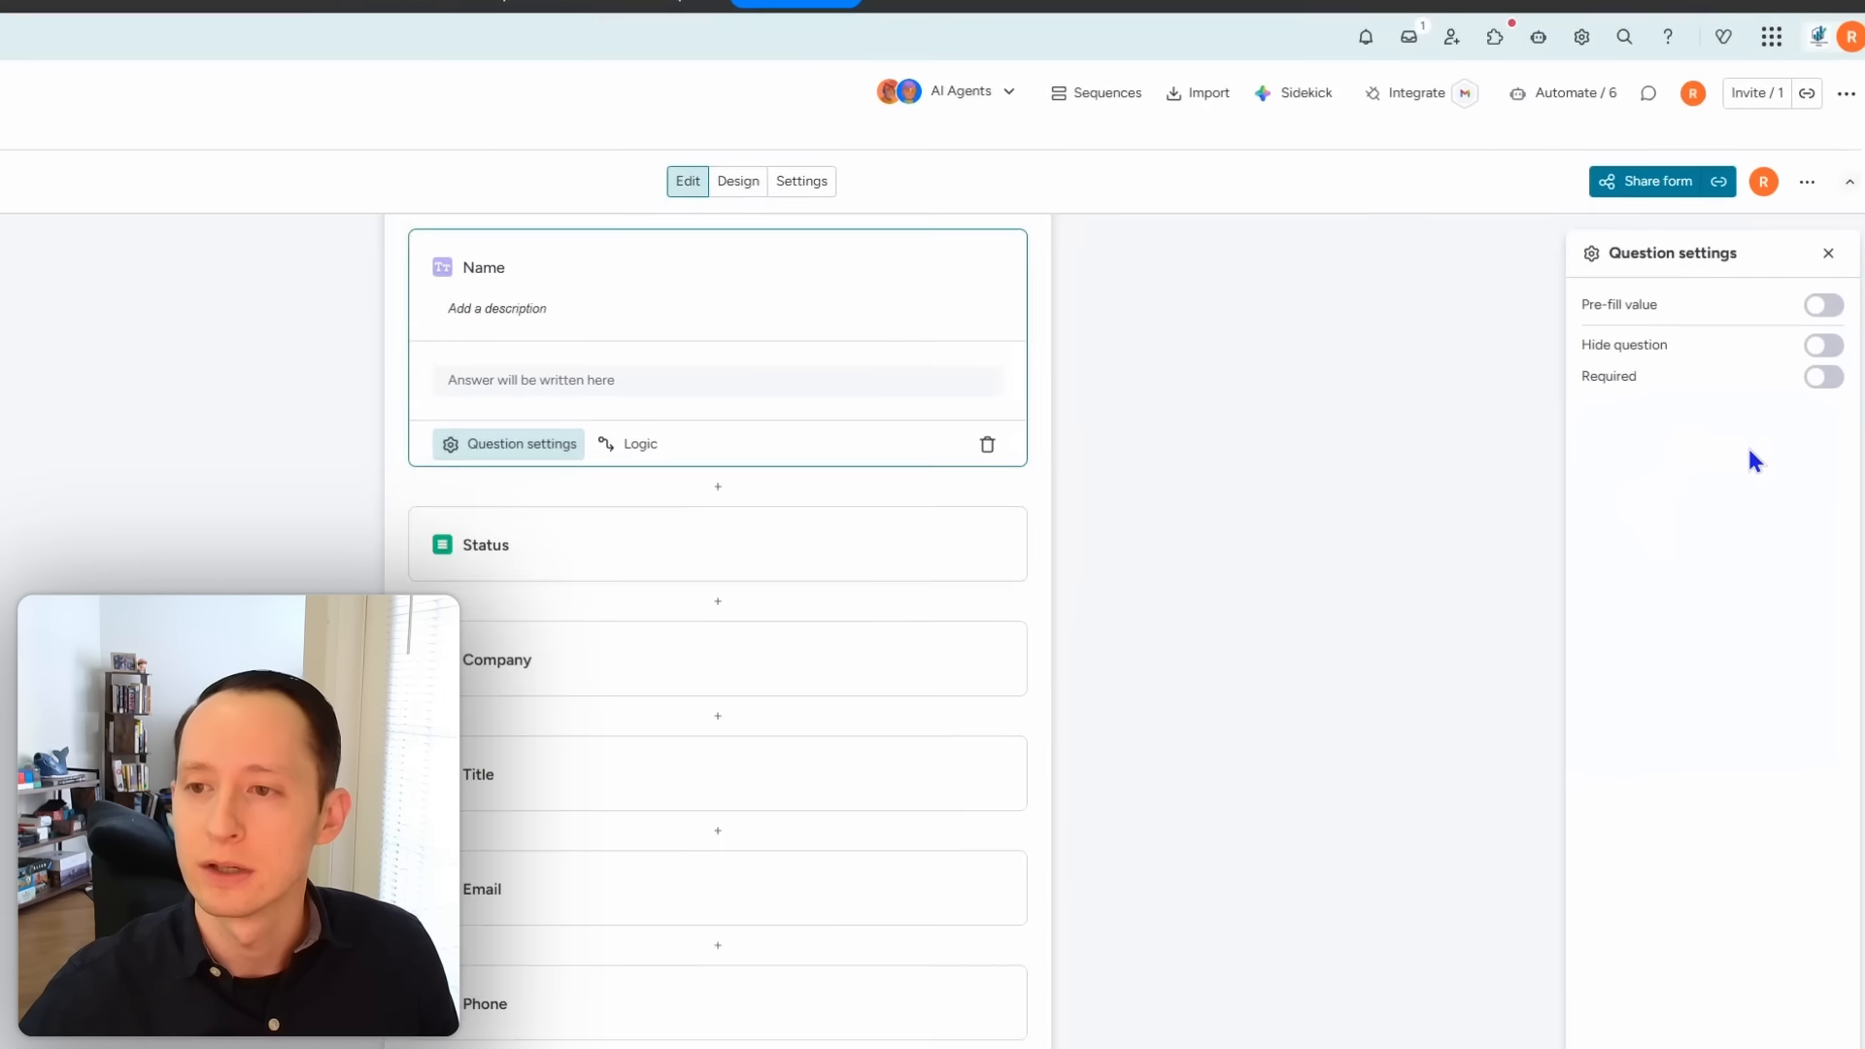
pyautogui.click(1815, 388)
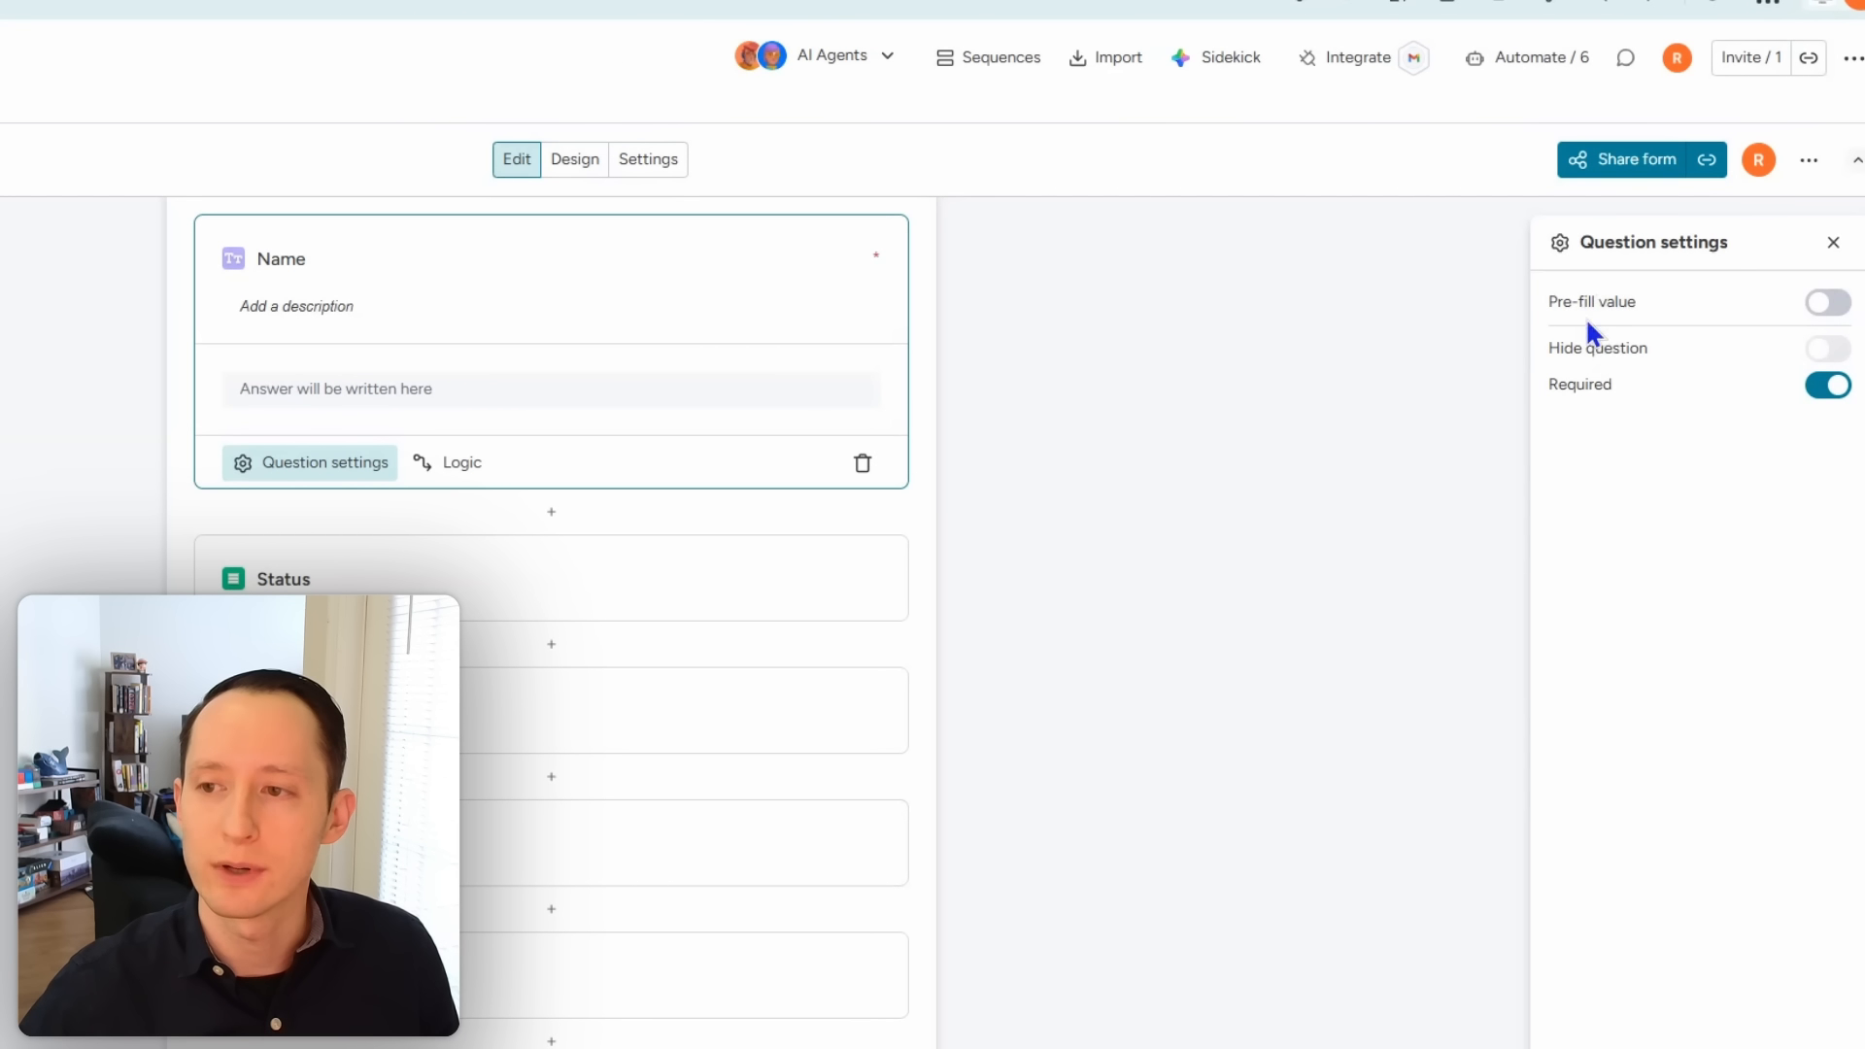
# Step: Check Name's display logic, which has no questions to use, then move Email after Name
pyautogui.click(450, 462)
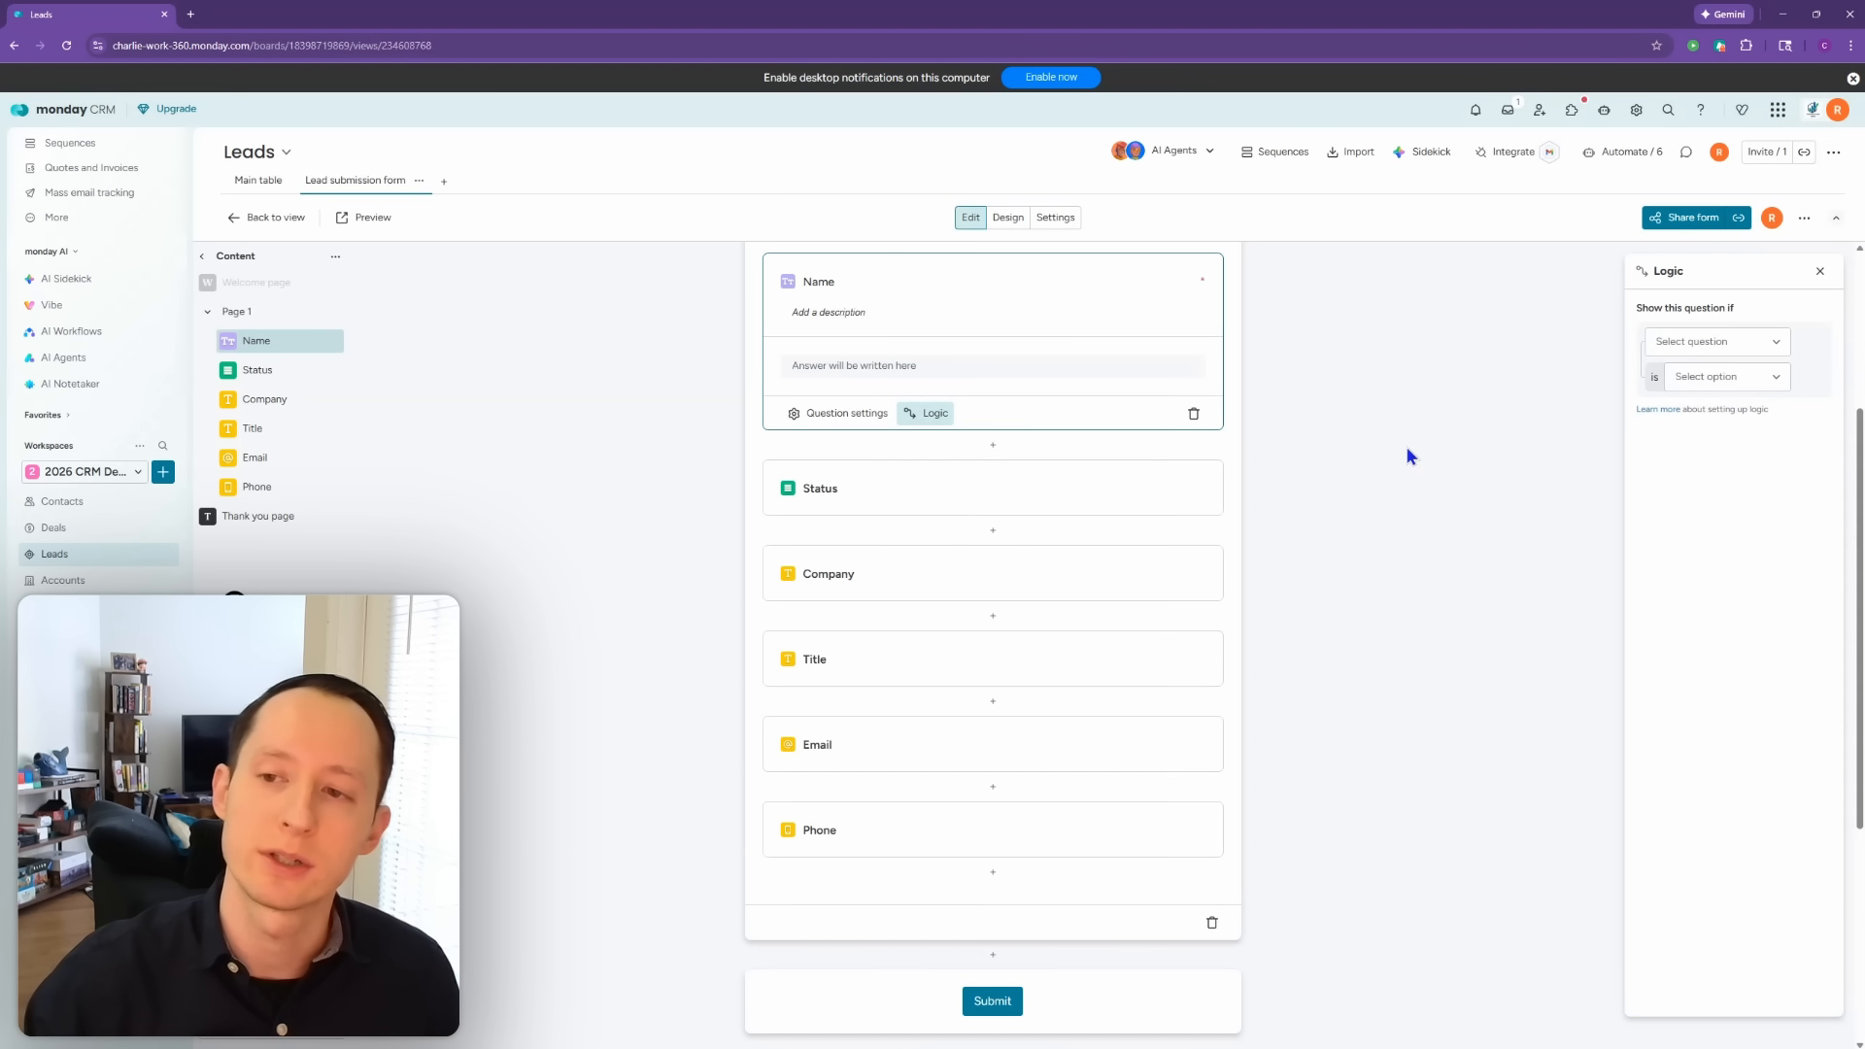
pyautogui.click(1744, 349)
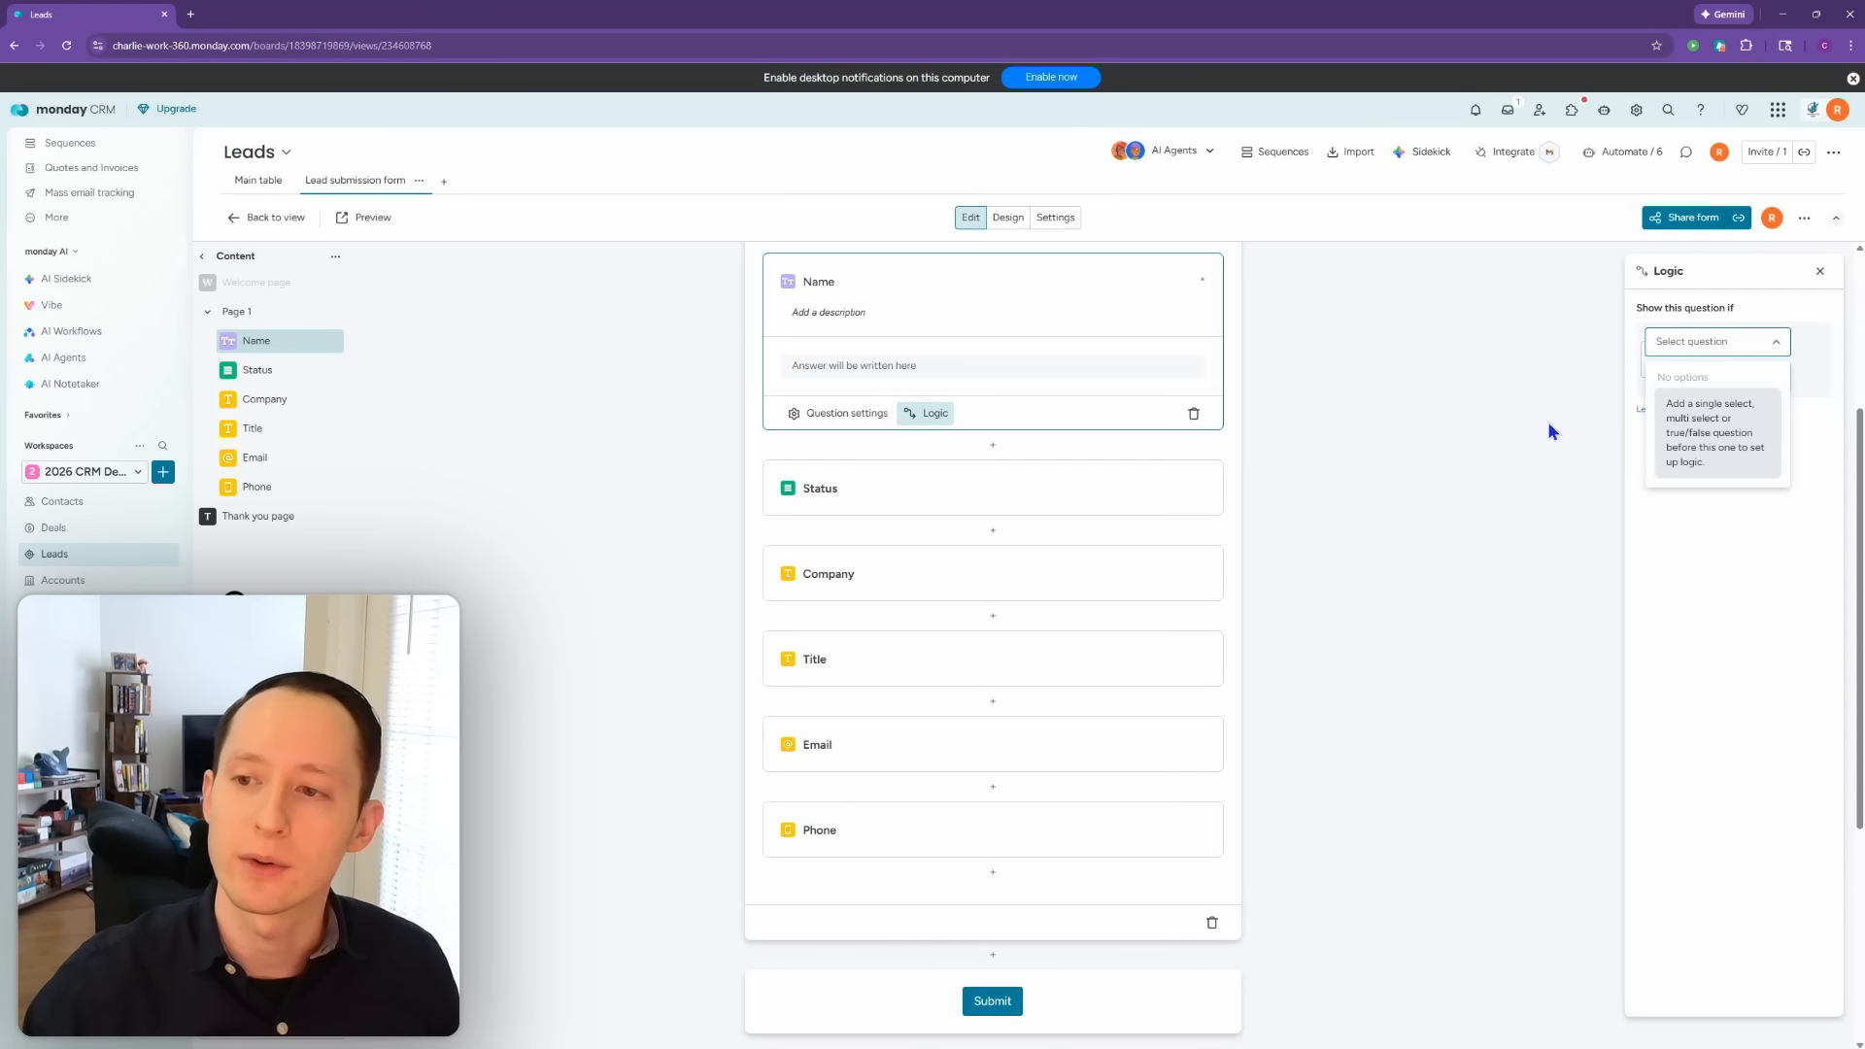
pyautogui.click(1515, 456)
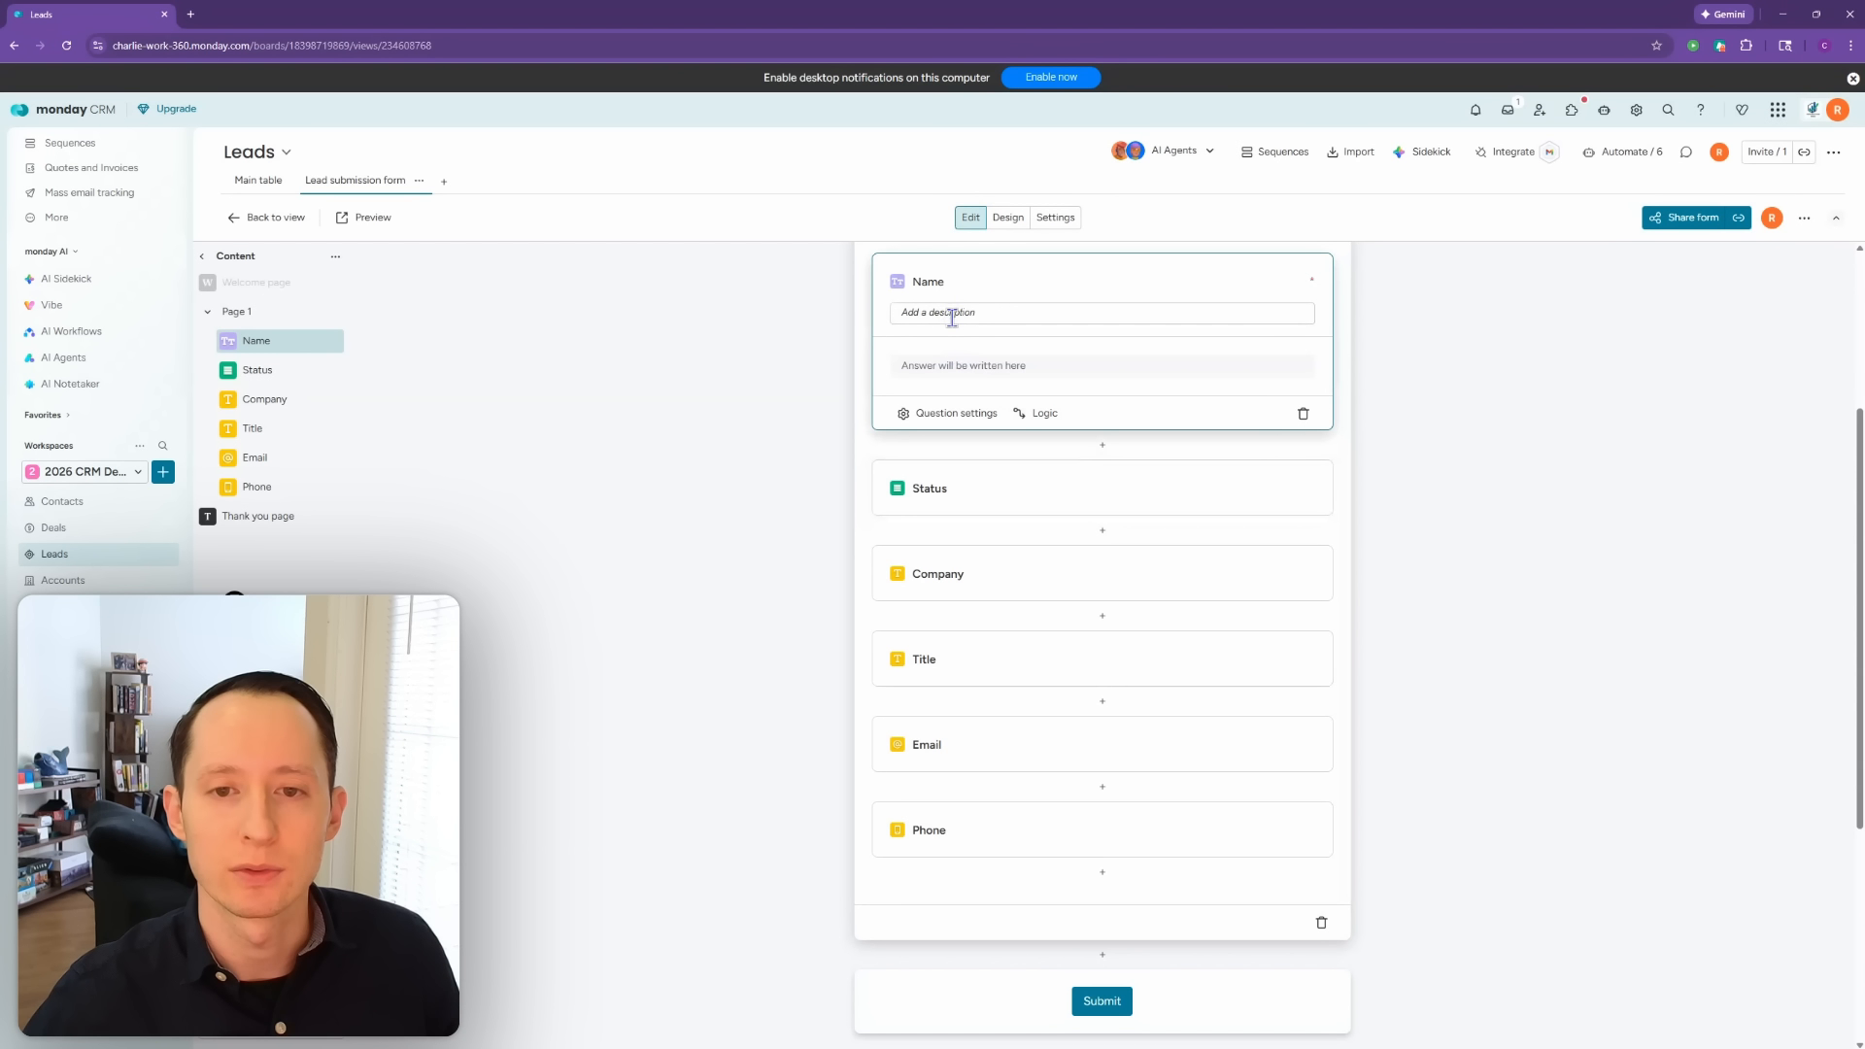
pyautogui.click(1482, 461)
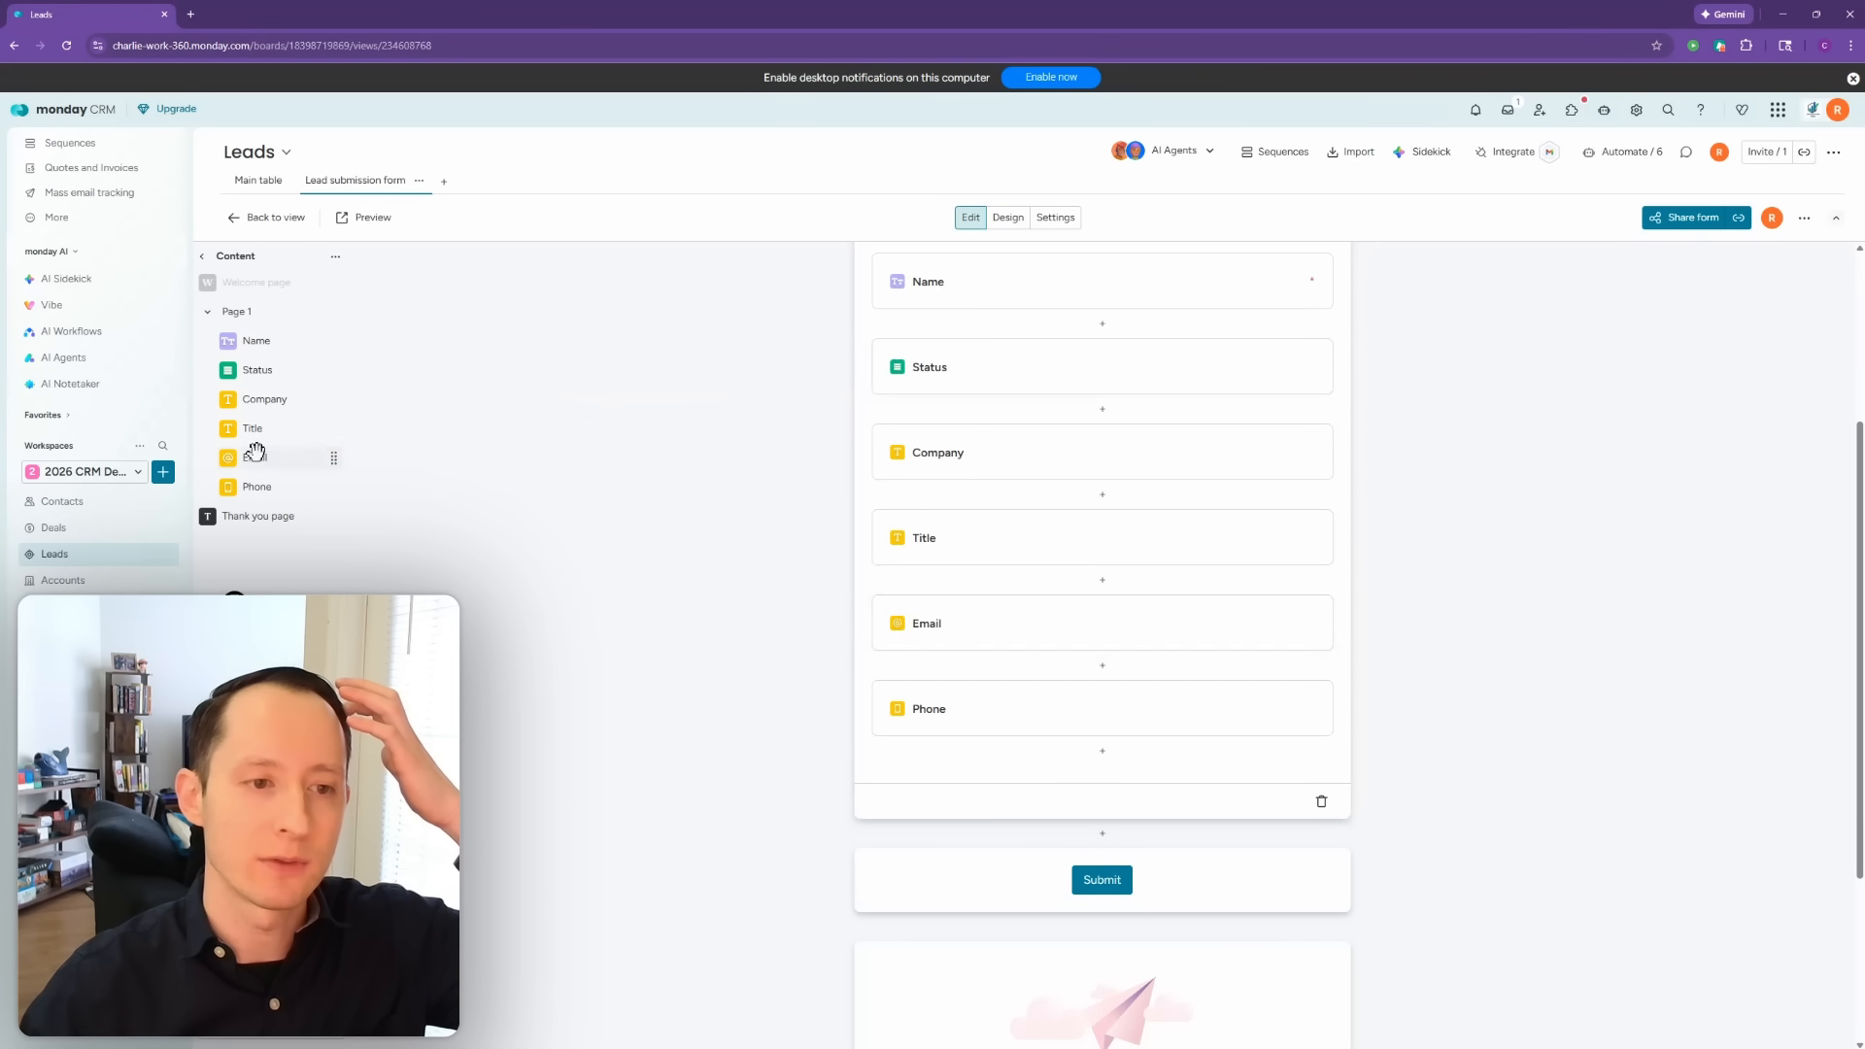
pyautogui.moveTo(312, 457); pyautogui.dragTo(308, 321)
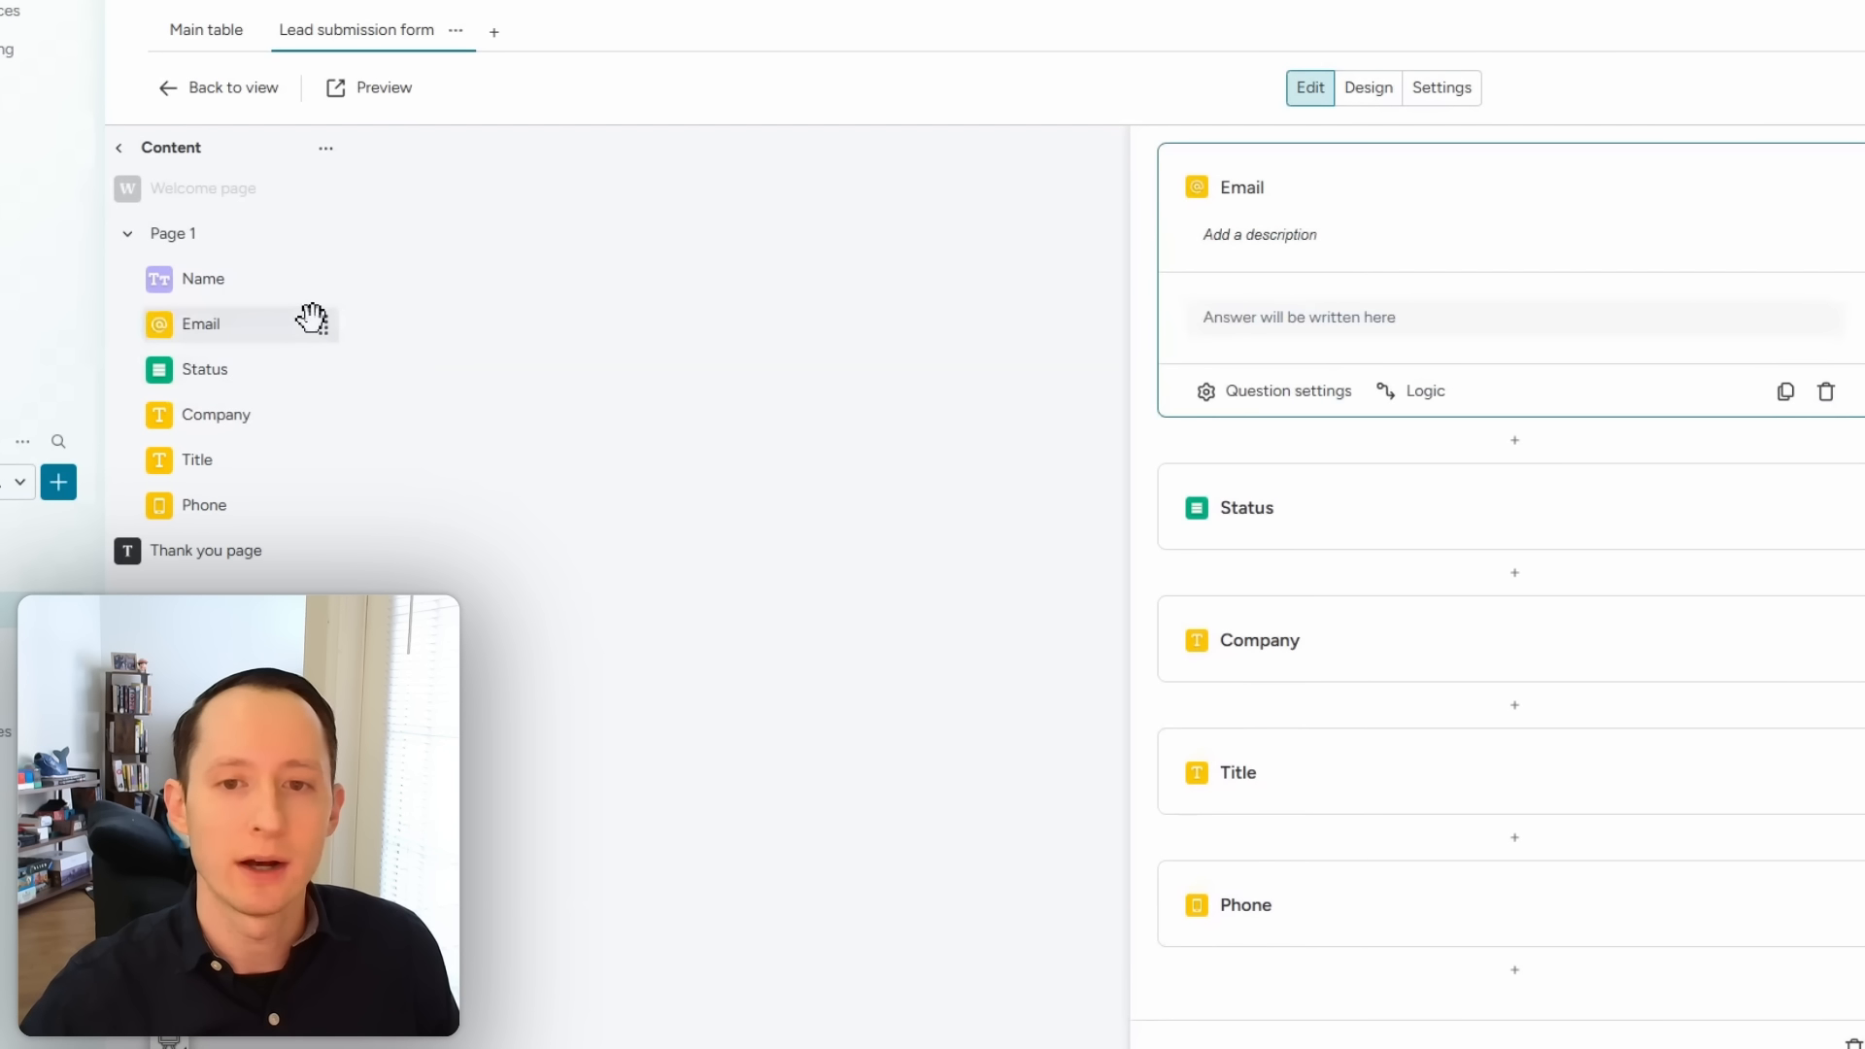
# Step: Open Email's settings, then hide the Status question from respondents
pyautogui.scroll(1, 1187, 608)
pyautogui.click(1281, 502)
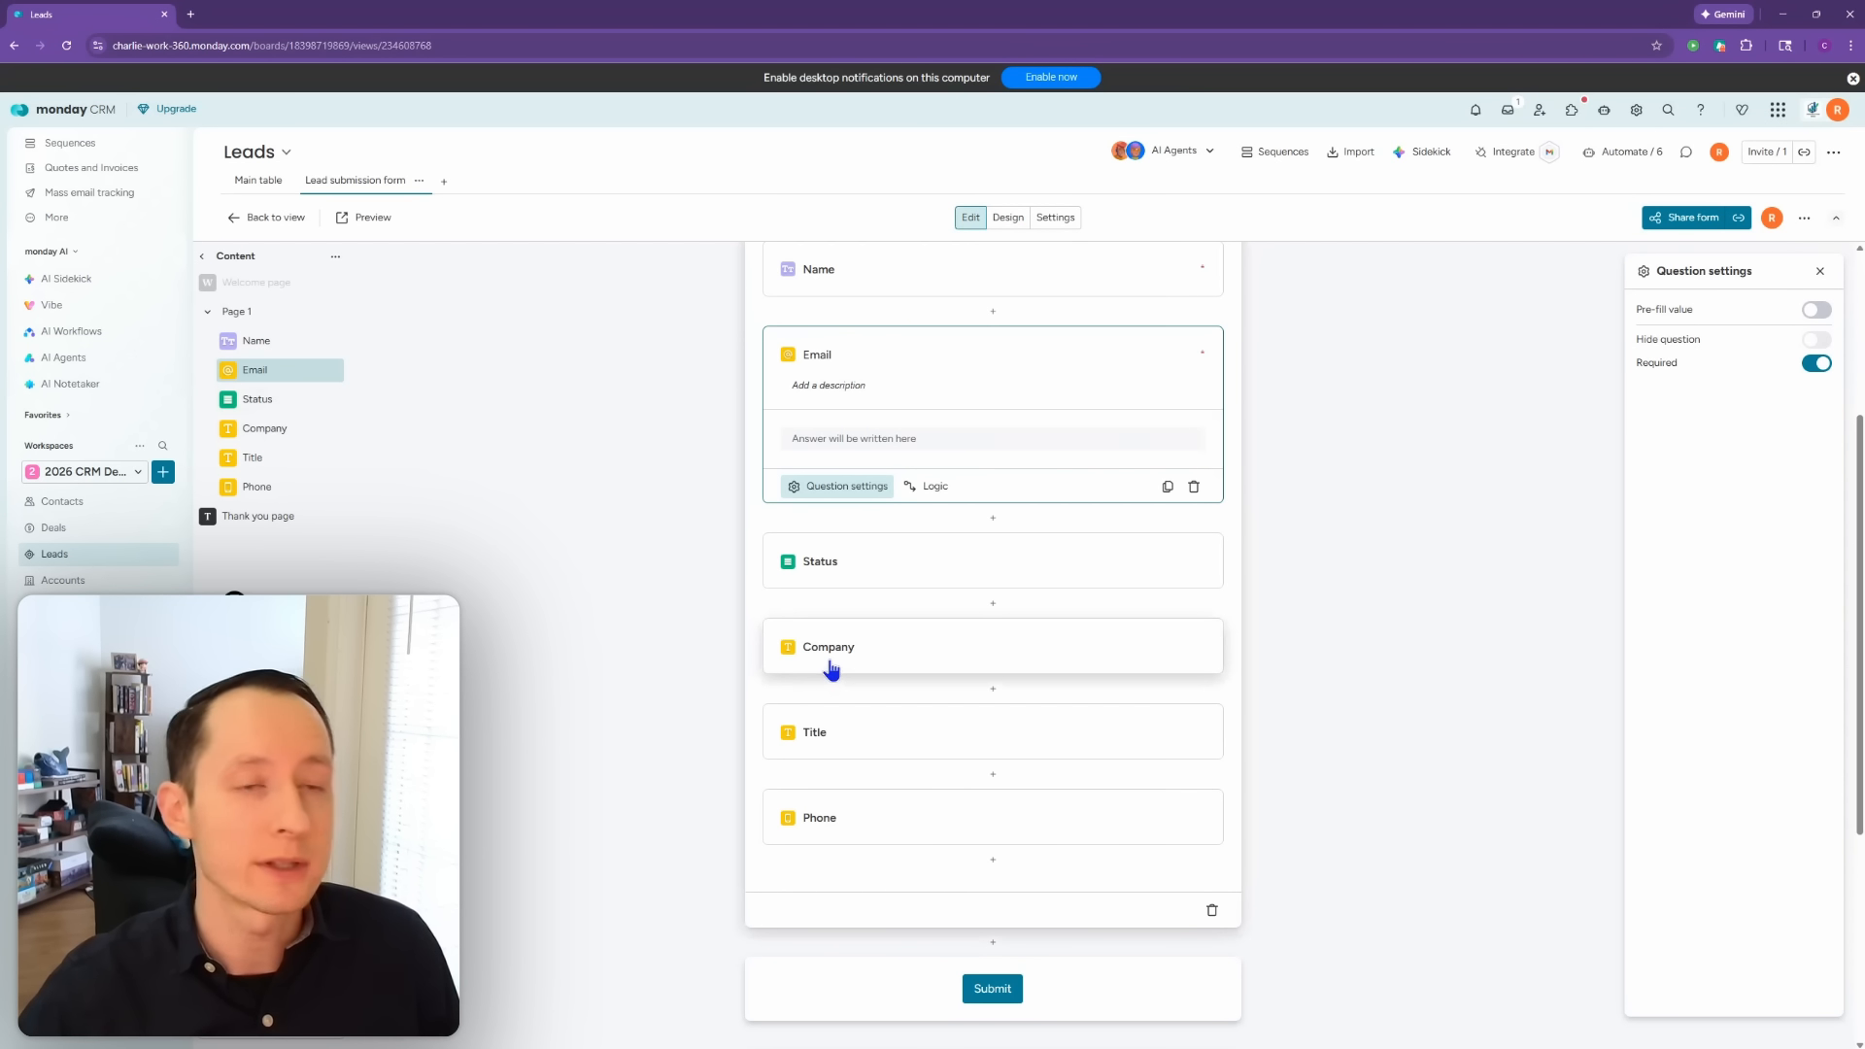
pyautogui.click(898, 575)
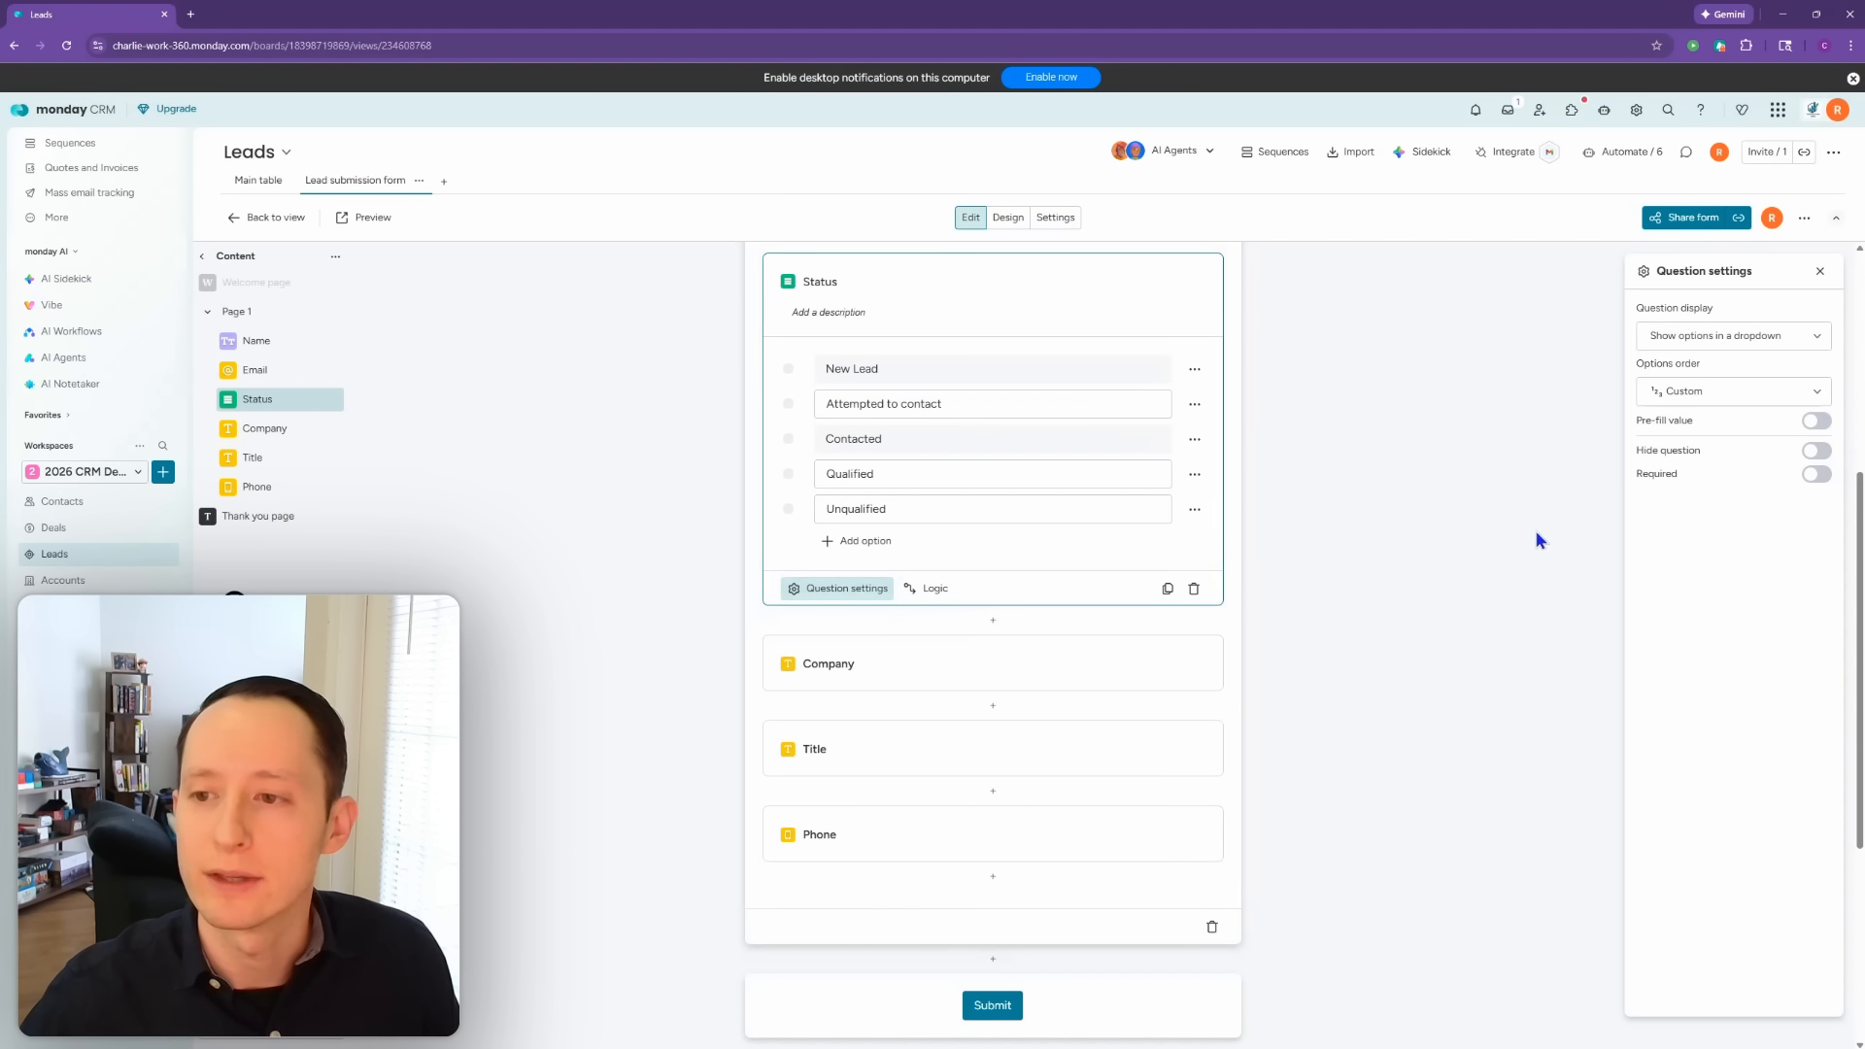
pyautogui.click(1820, 453)
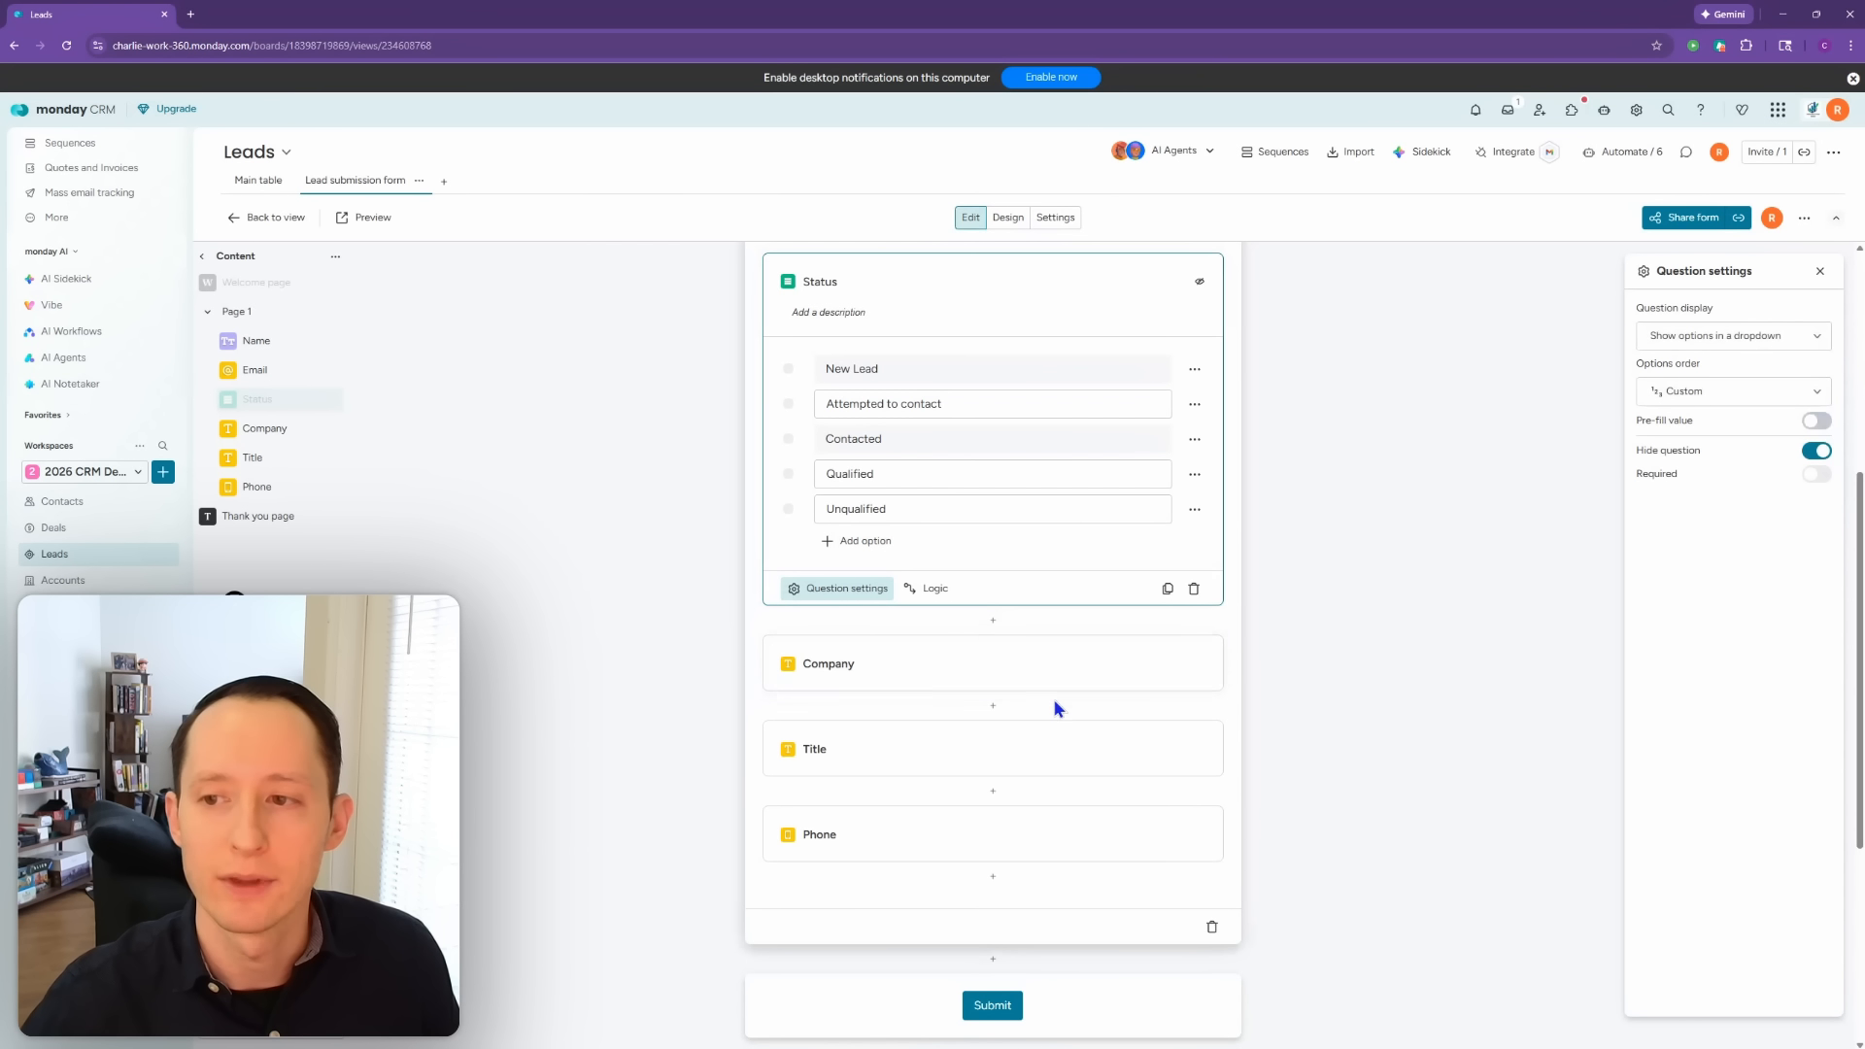
pyautogui.scroll(2, 1053, 705)
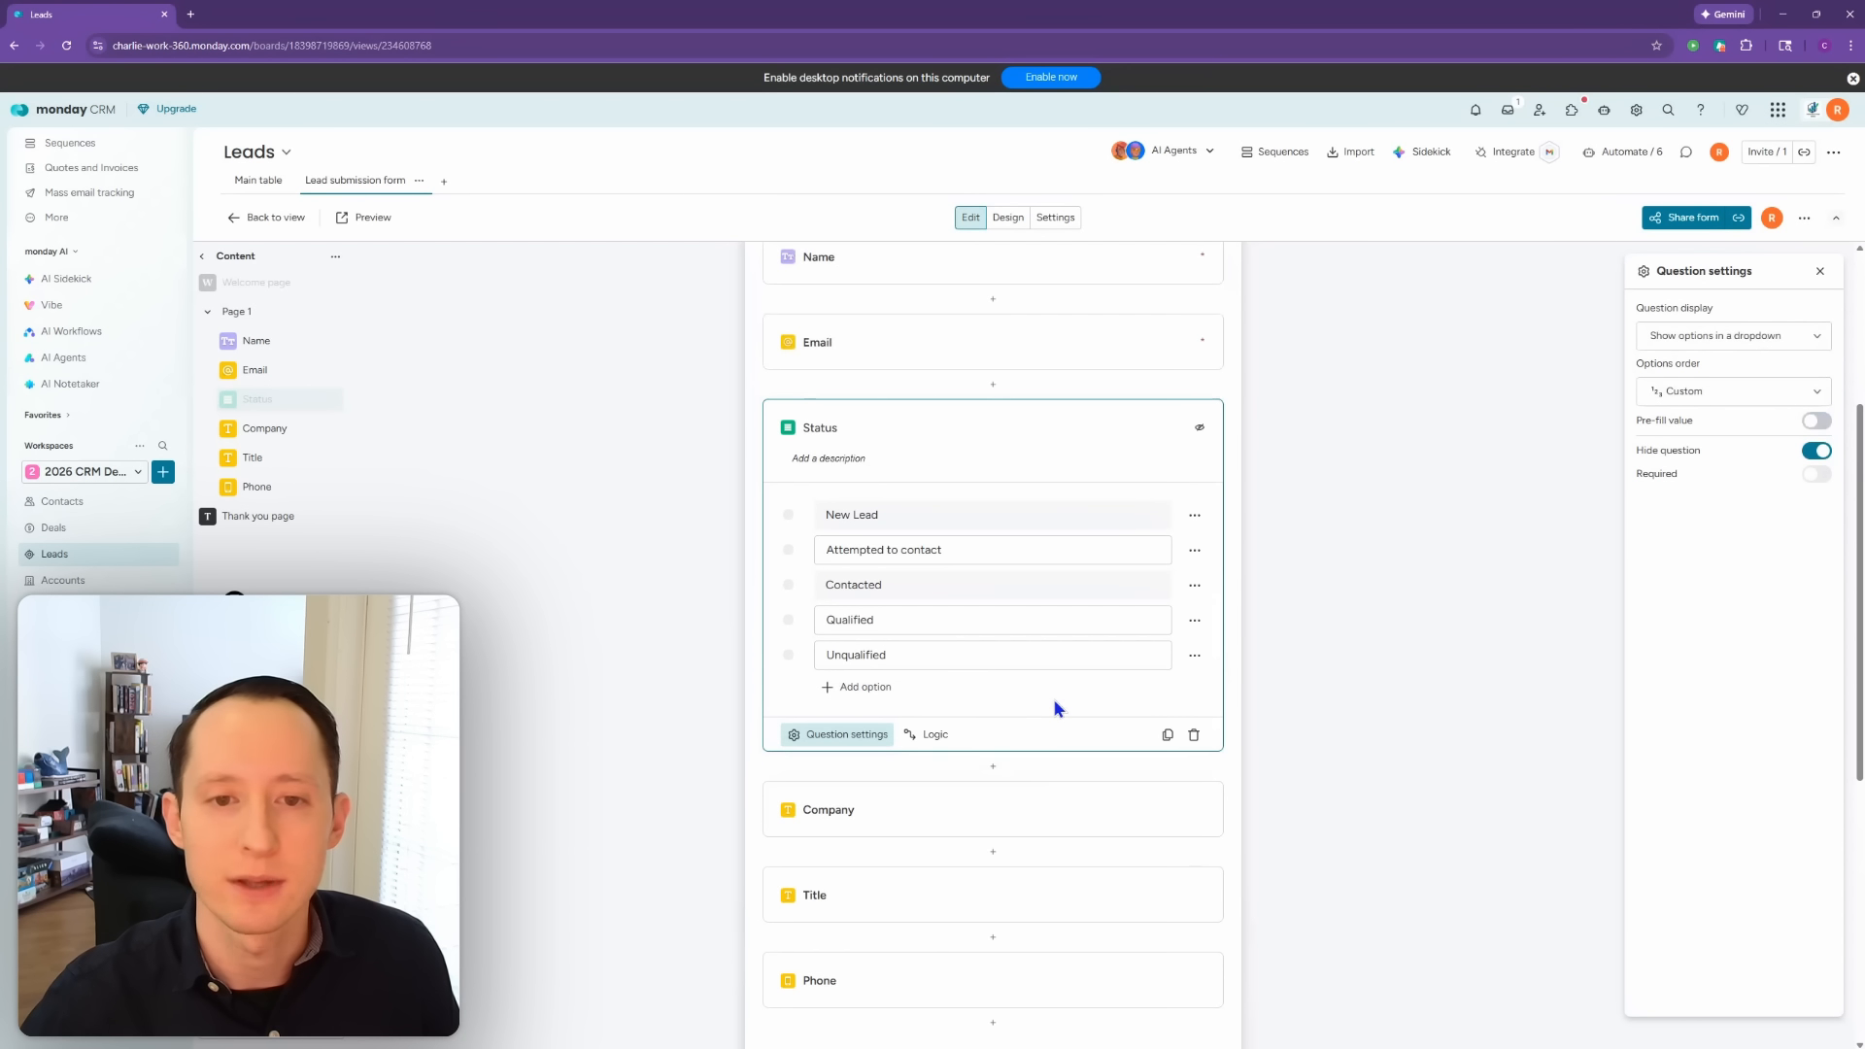
pyautogui.click(1291, 656)
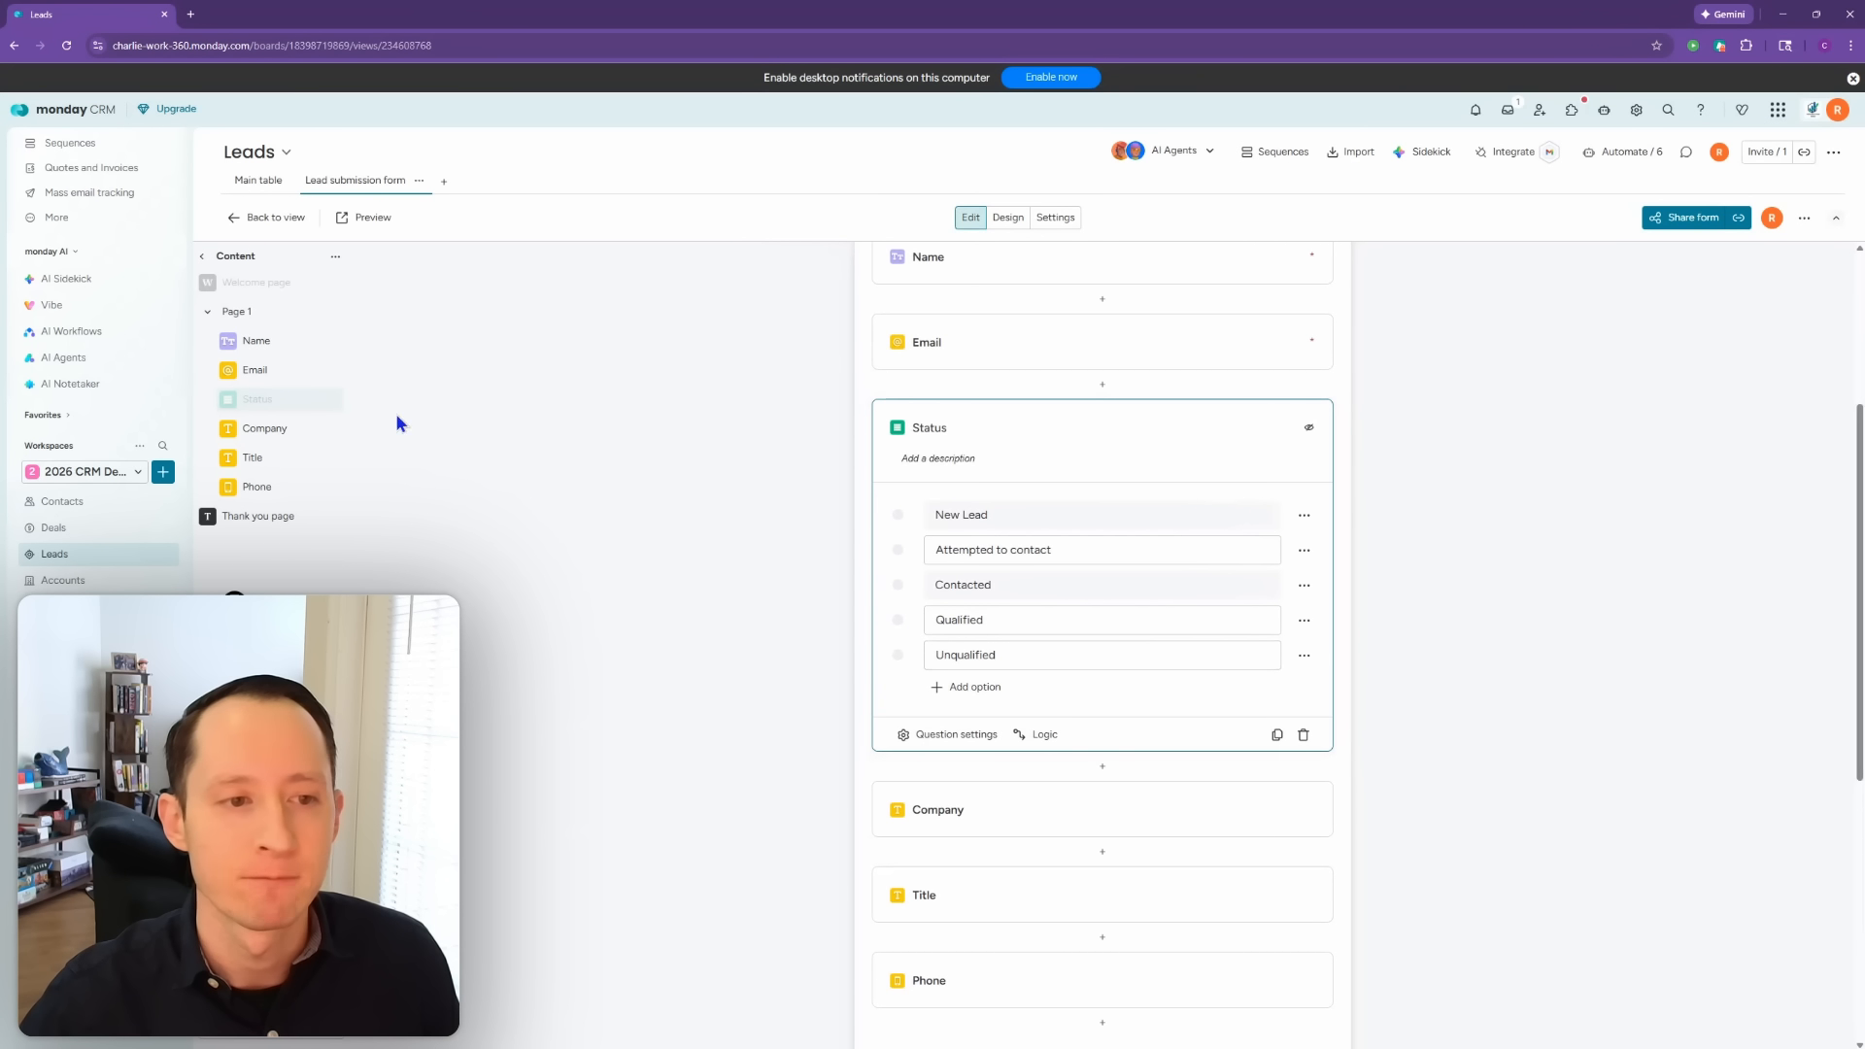
# Step: Move Status to the end below Phone and review the Company and Title questions
pyautogui.moveTo(313, 392); pyautogui.dragTo(340, 491)
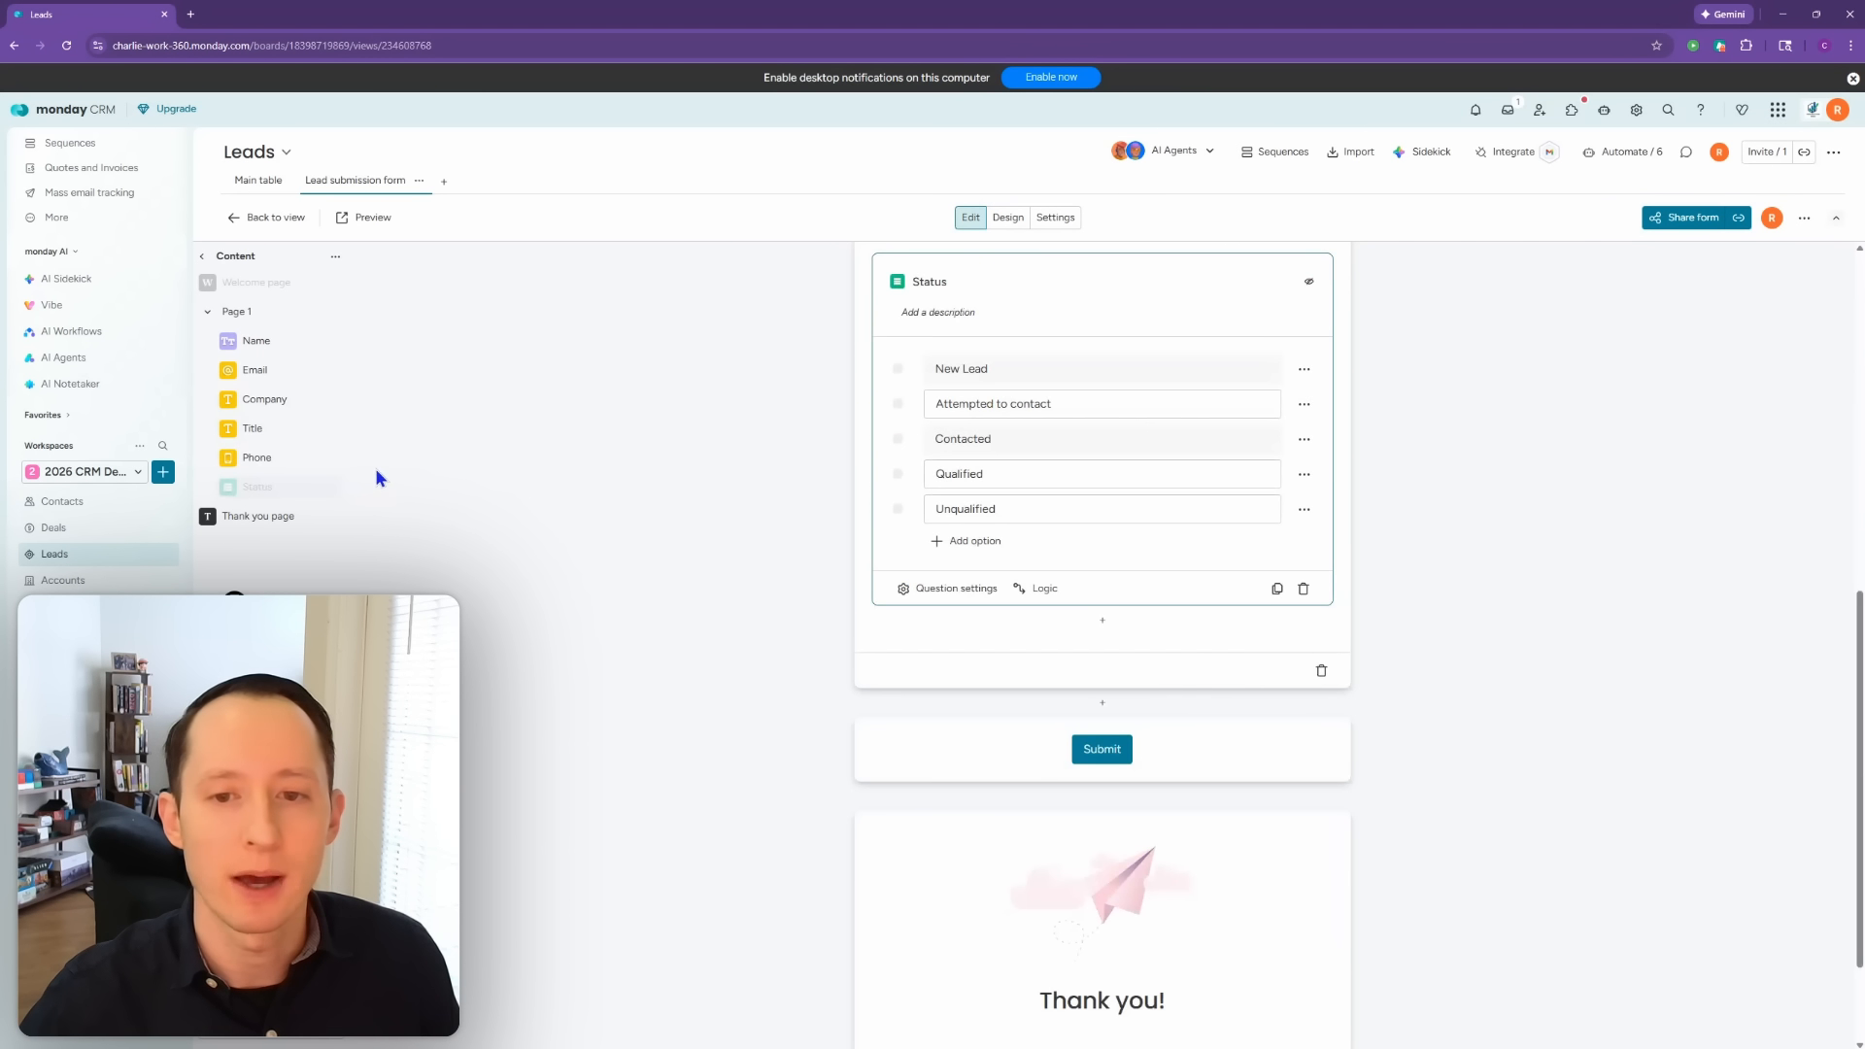
pyautogui.scroll(7, 795, 766)
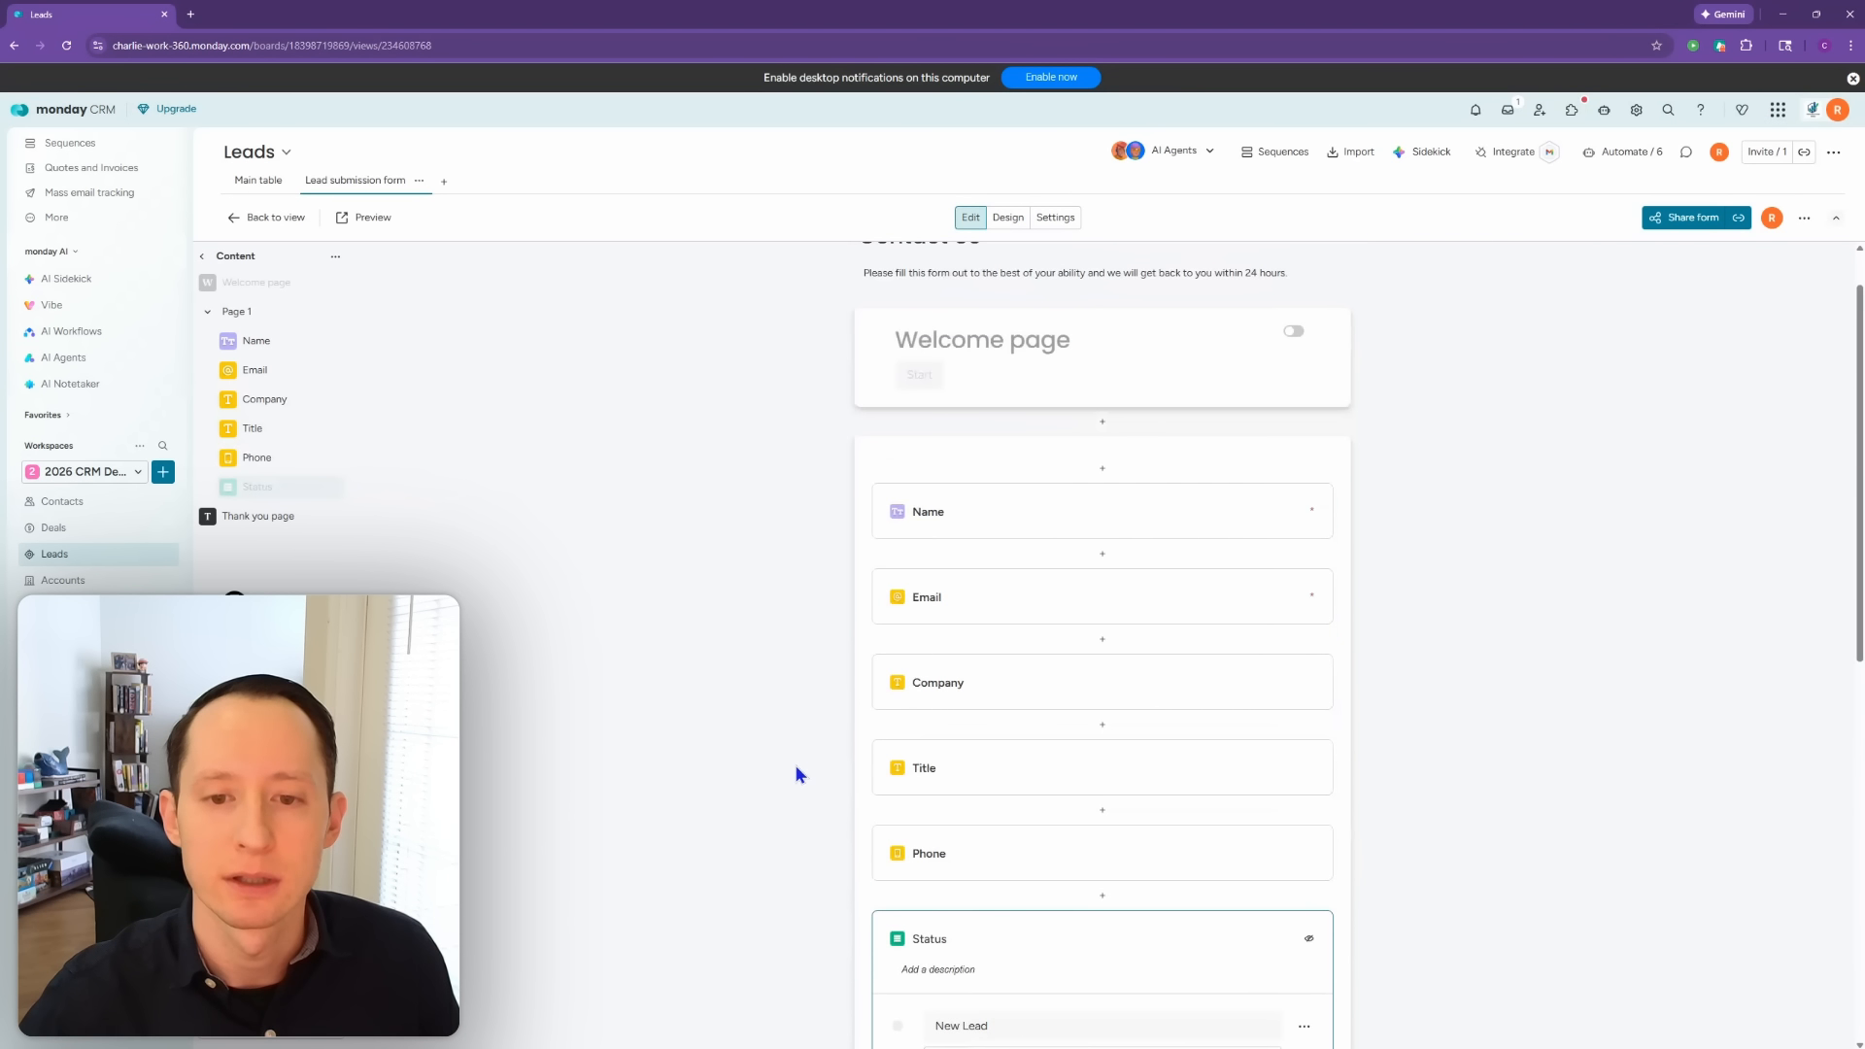
pyautogui.scroll(-2, 795, 766)
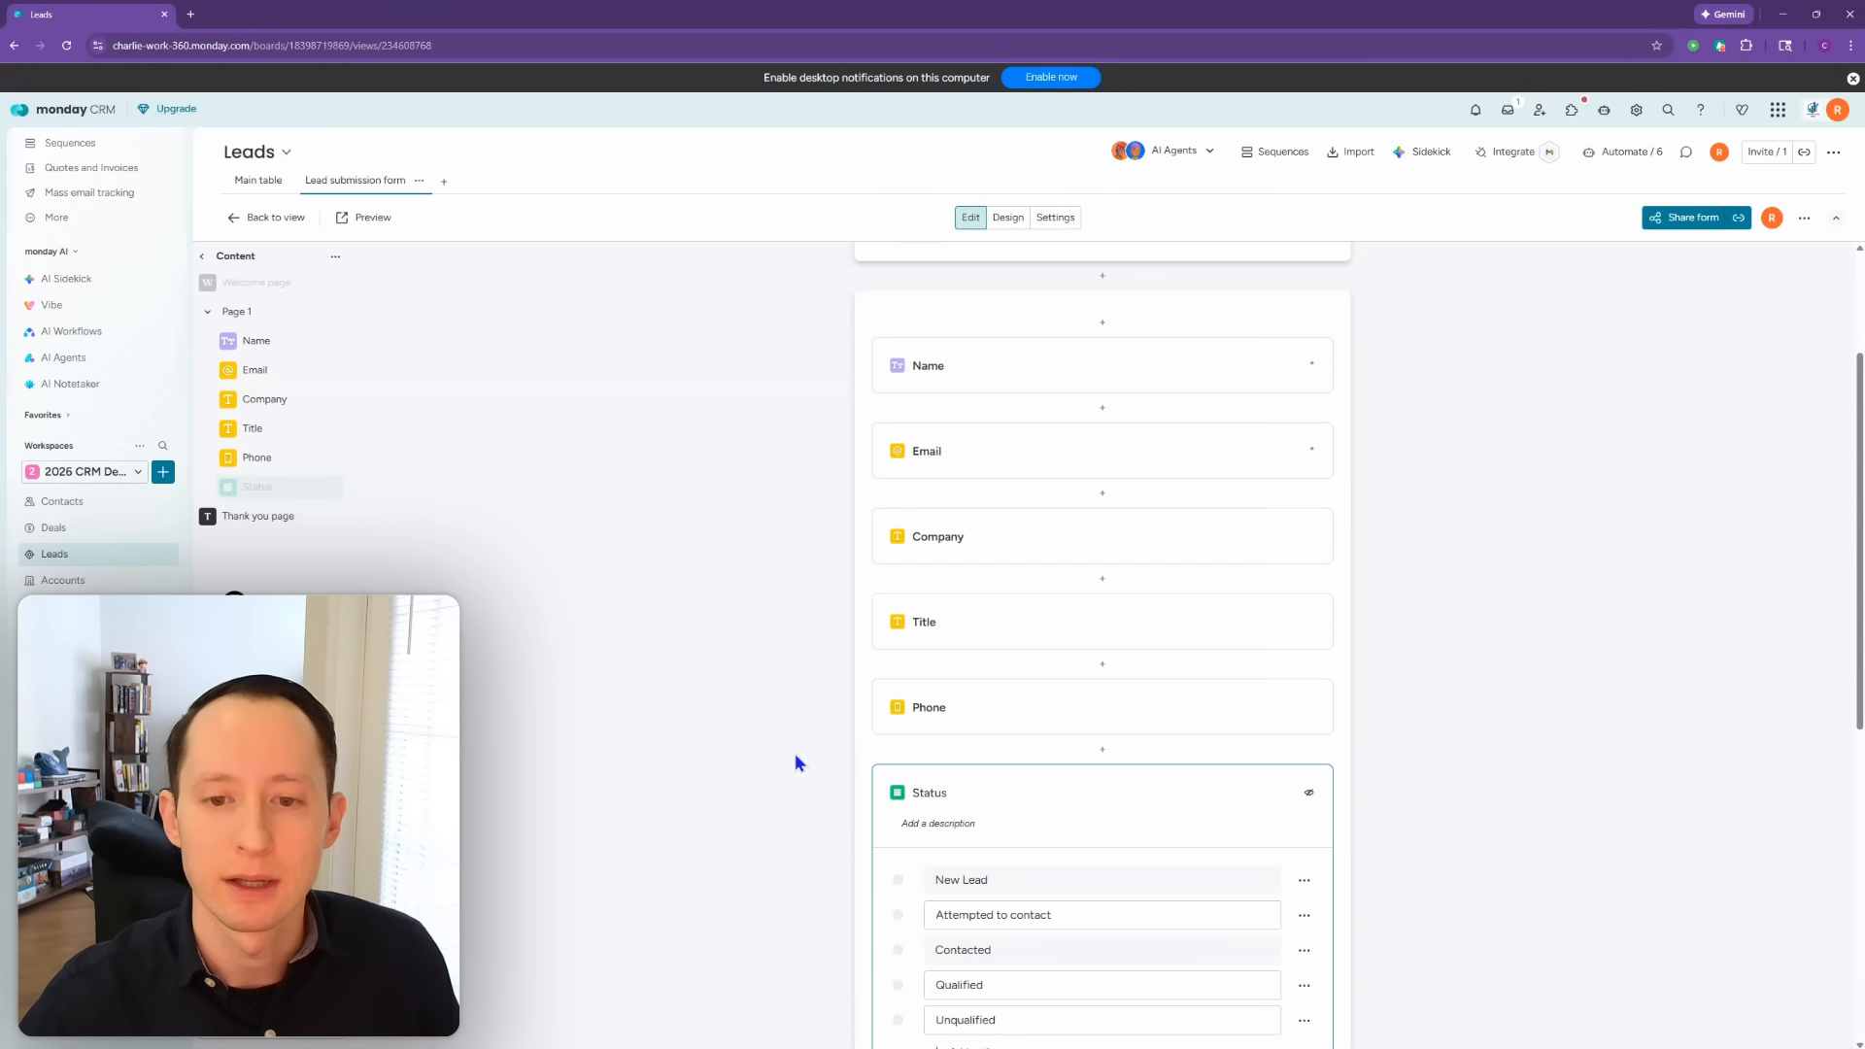
pyautogui.click(974, 552)
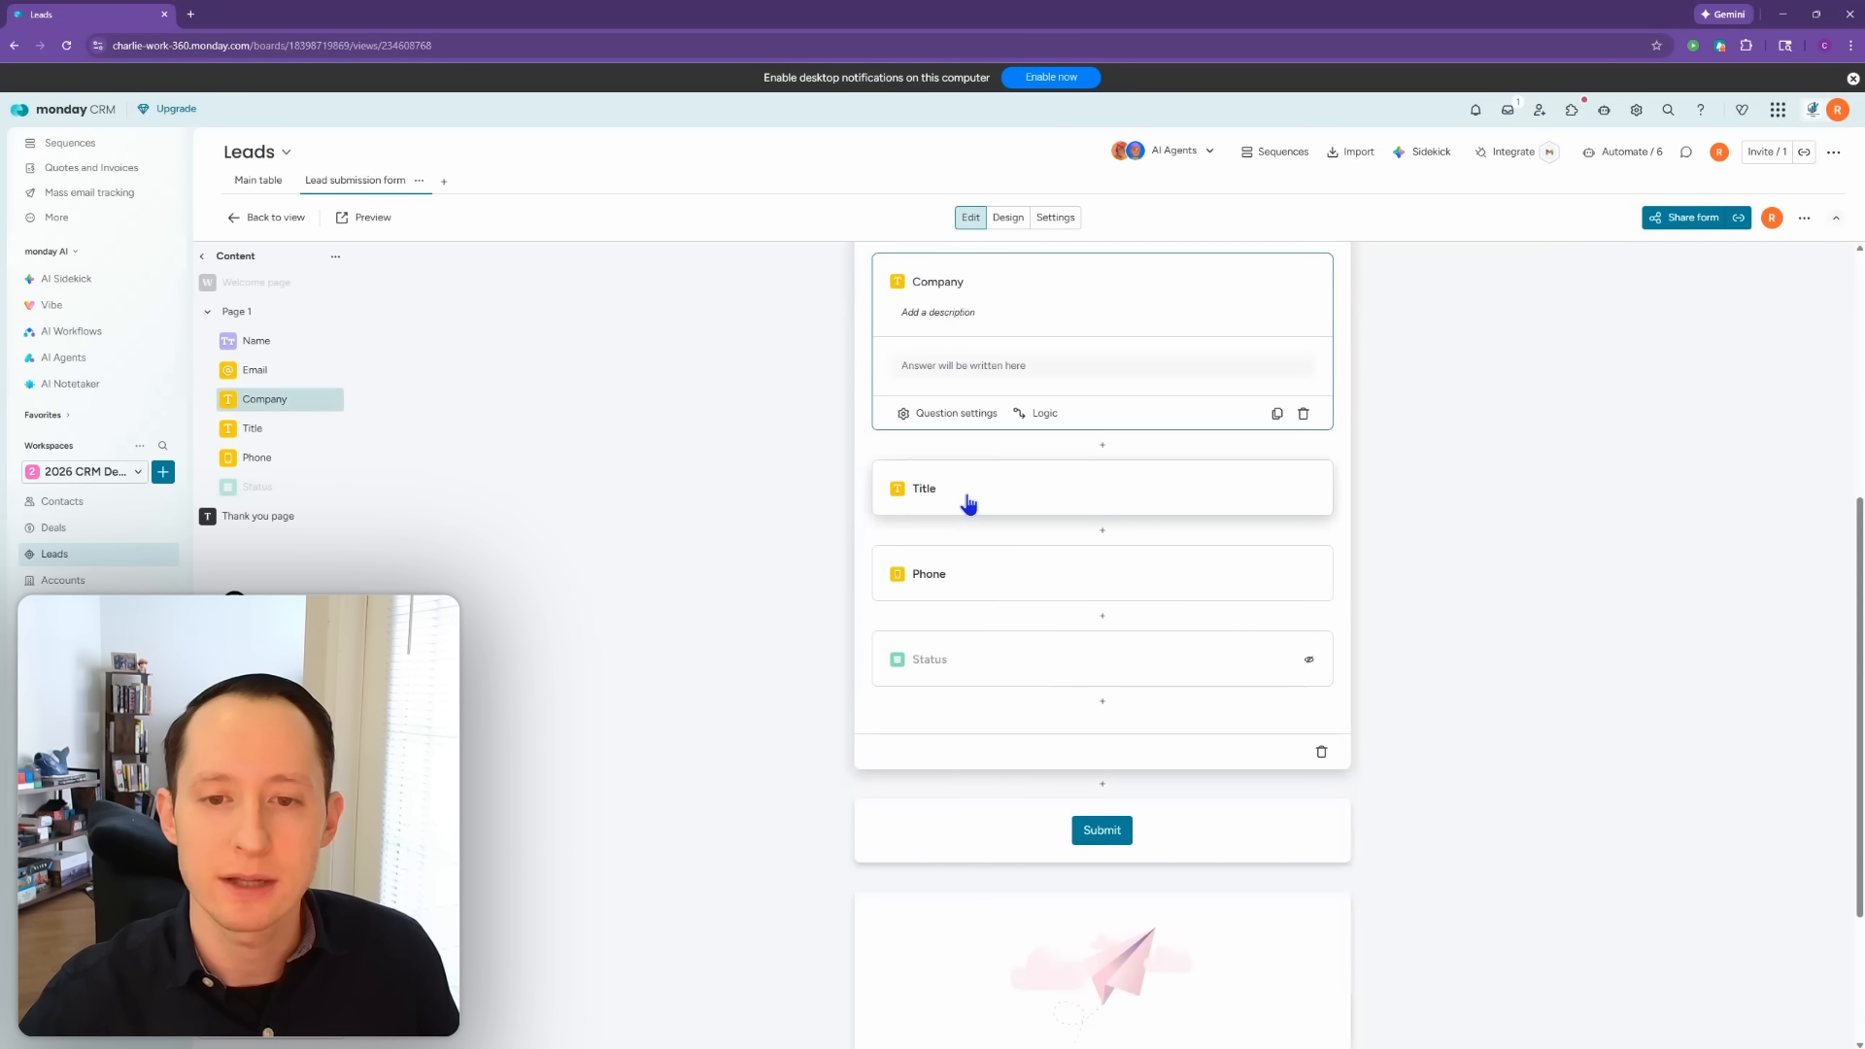
pyautogui.click(968, 502)
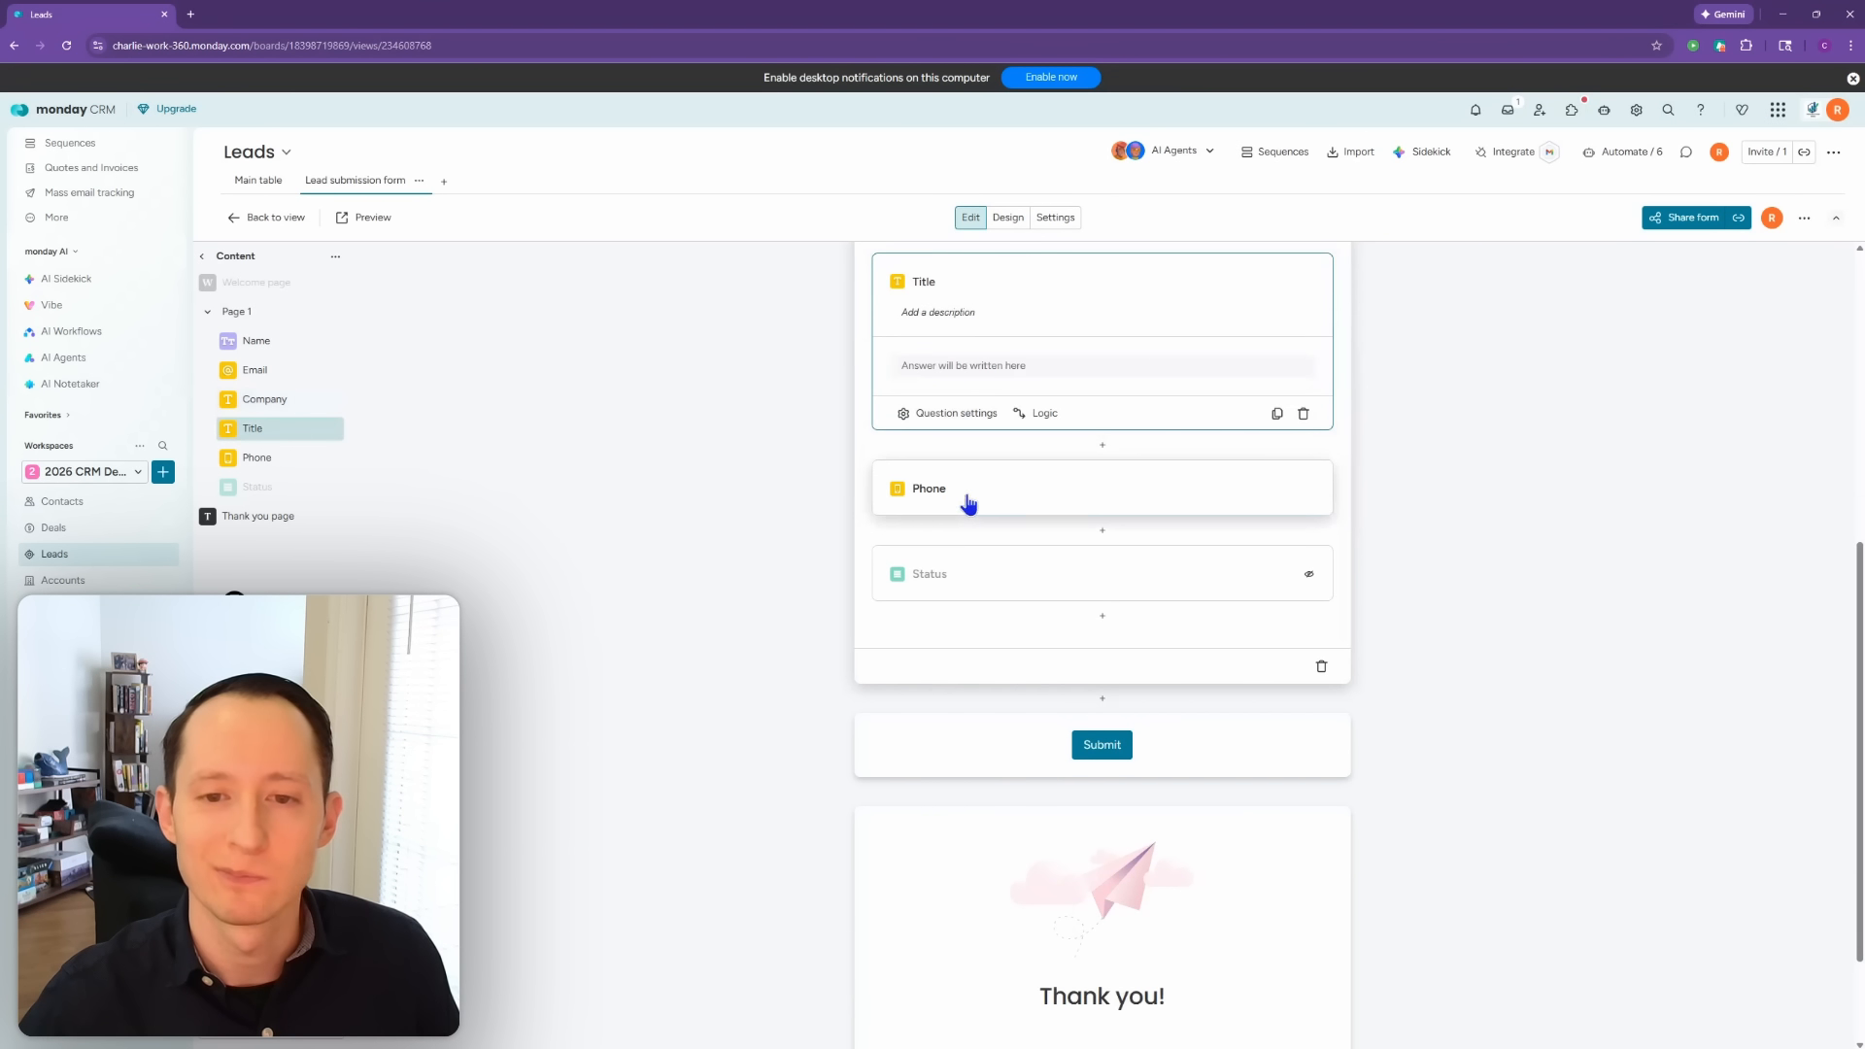
pyautogui.click(818, 509)
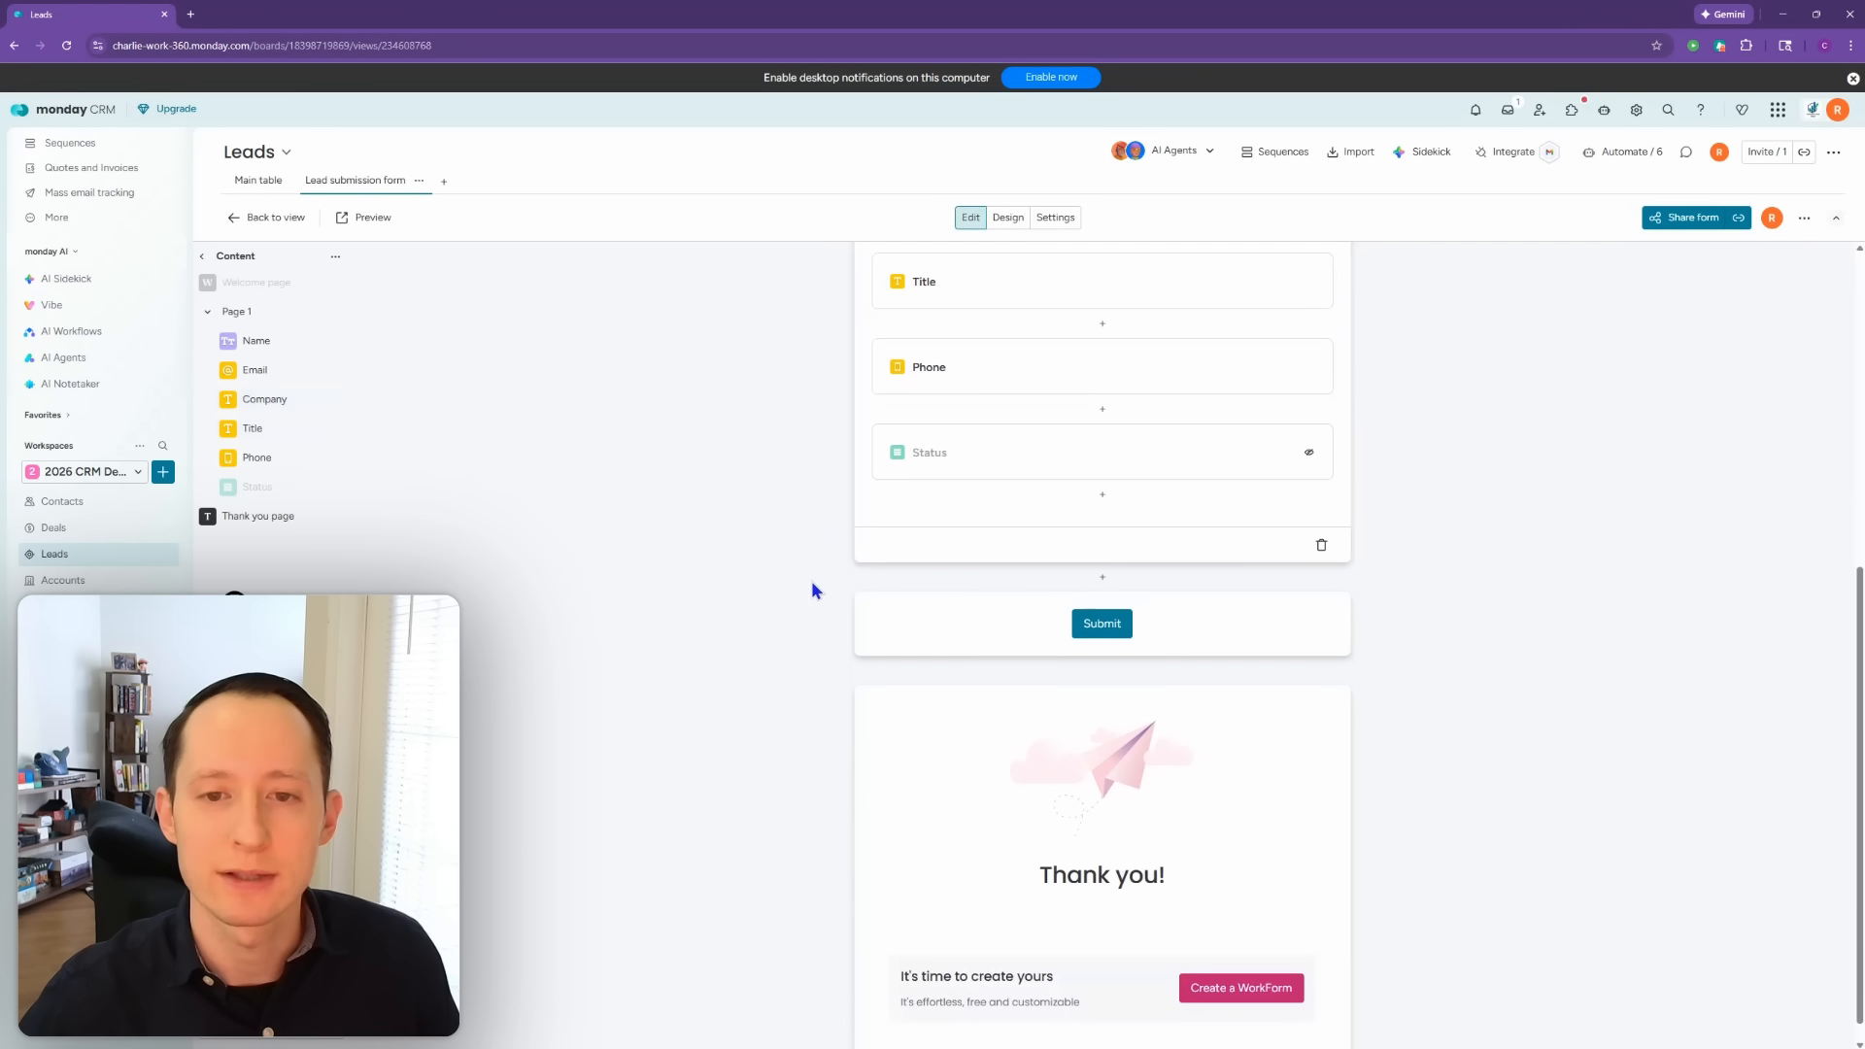
pyautogui.click(1006, 525)
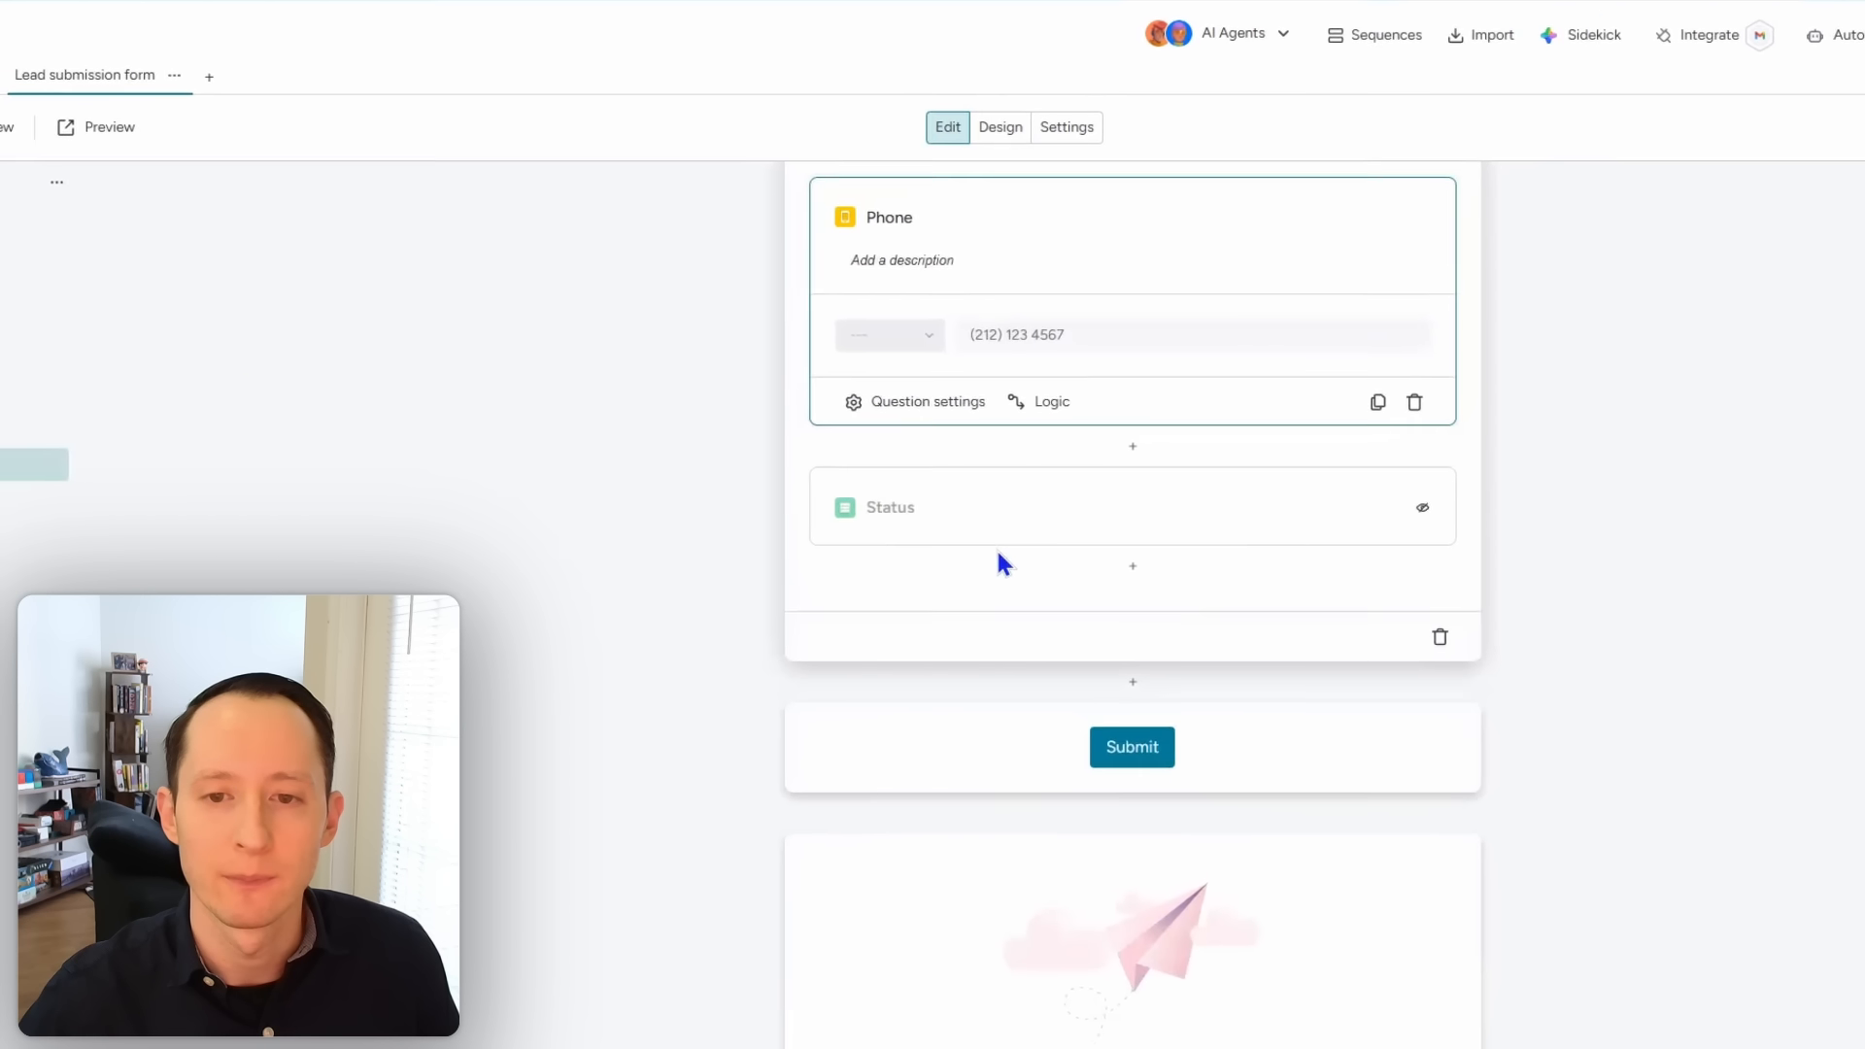
pyautogui.click(913, 746)
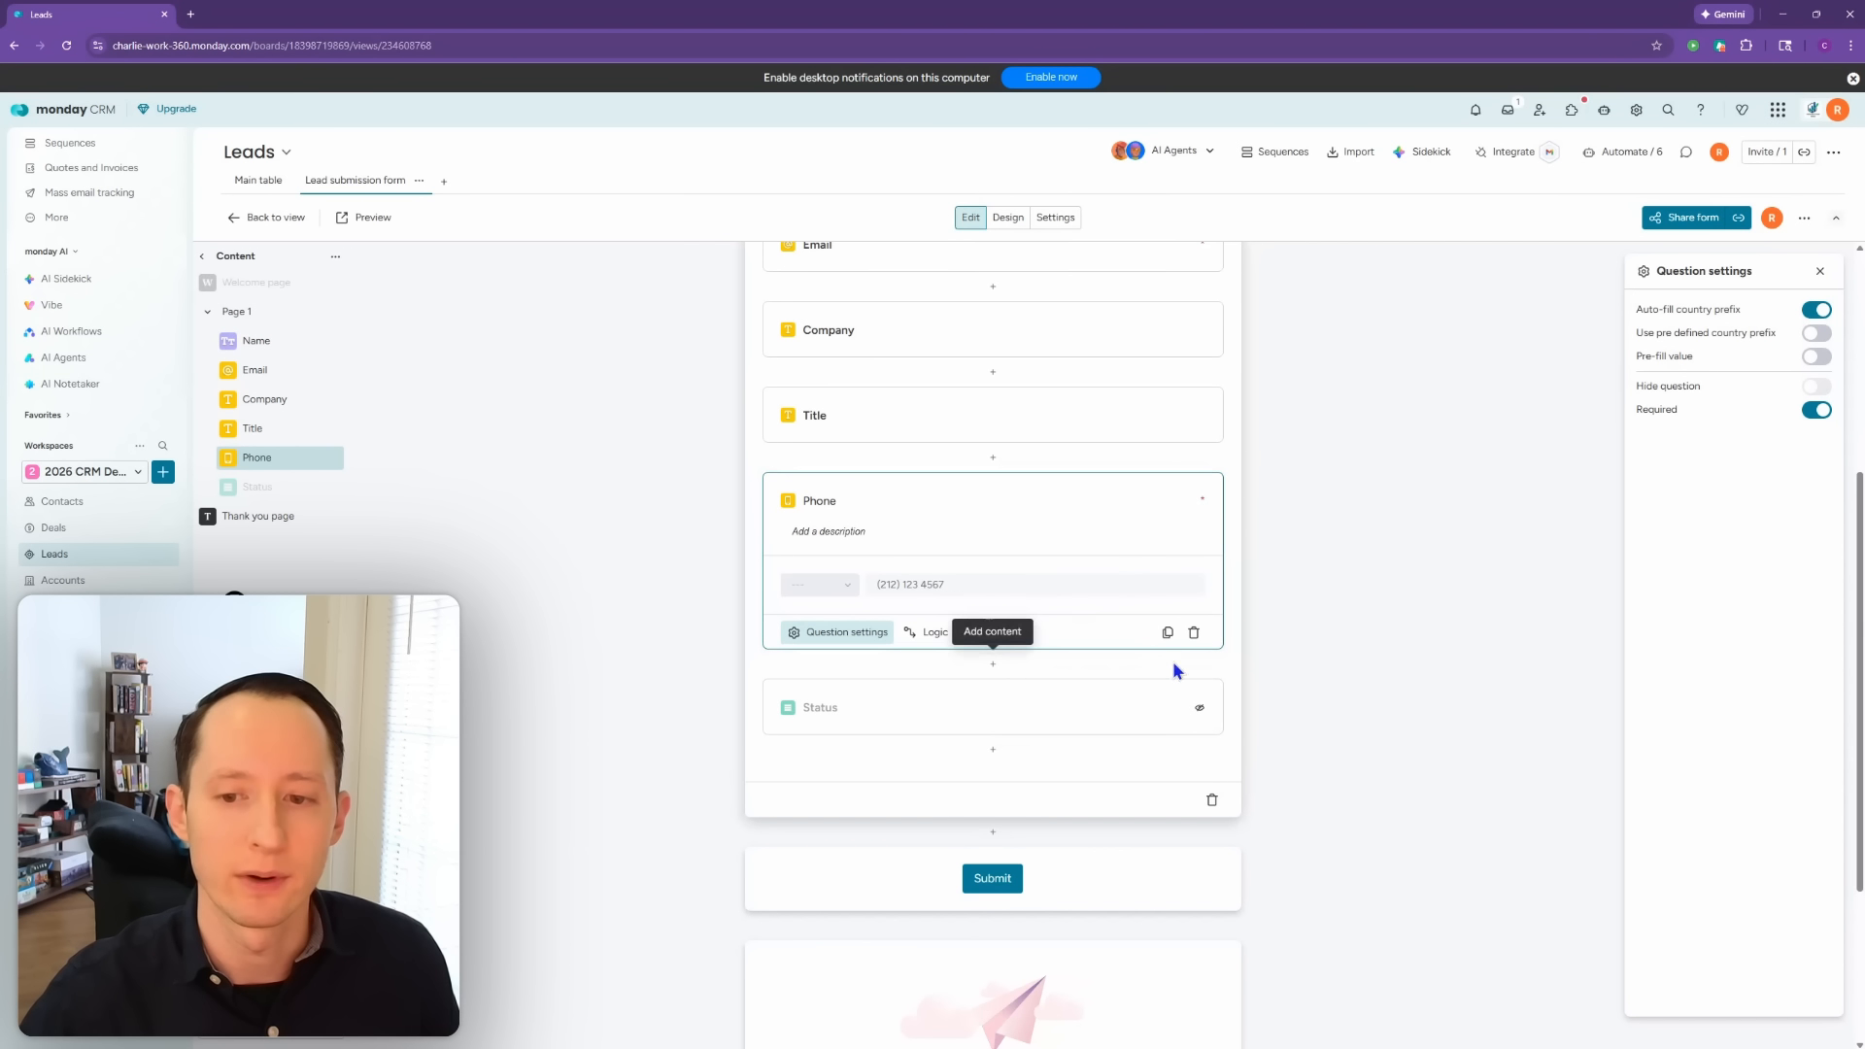
pyautogui.click(1288, 634)
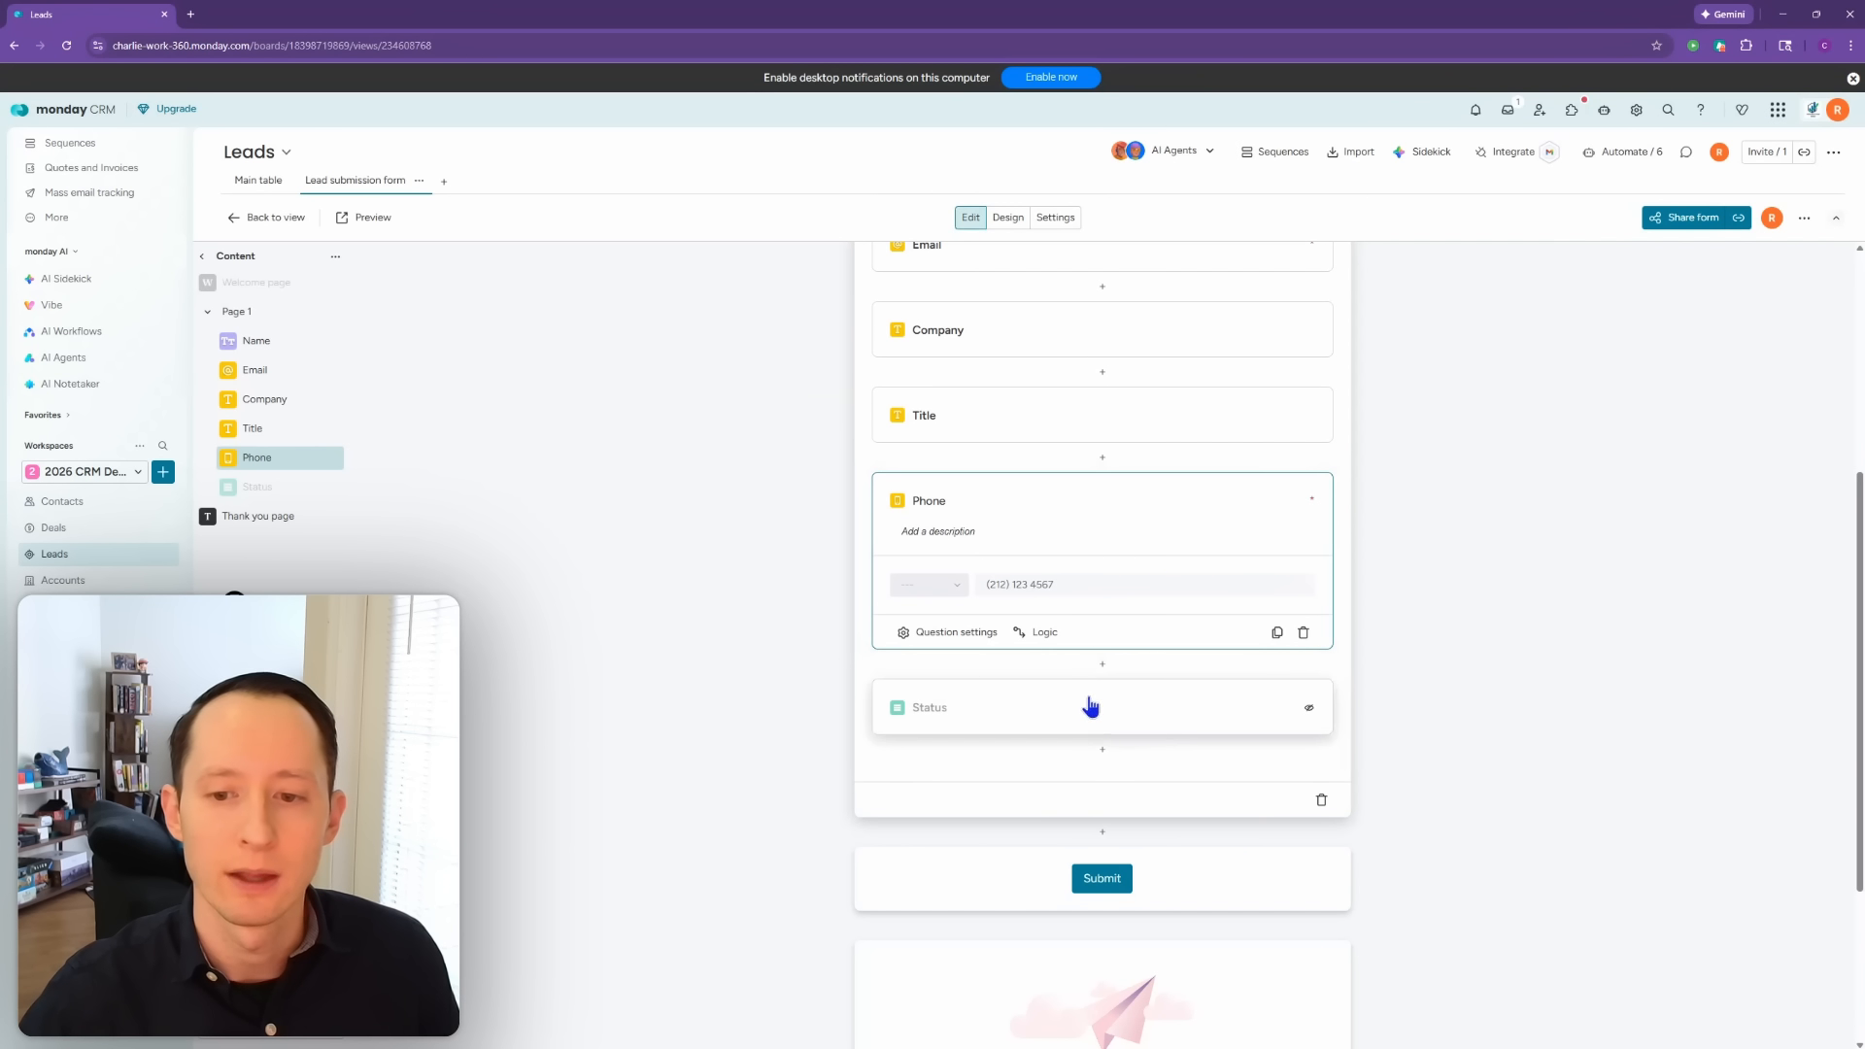
pyautogui.scroll(2, 1107, 680)
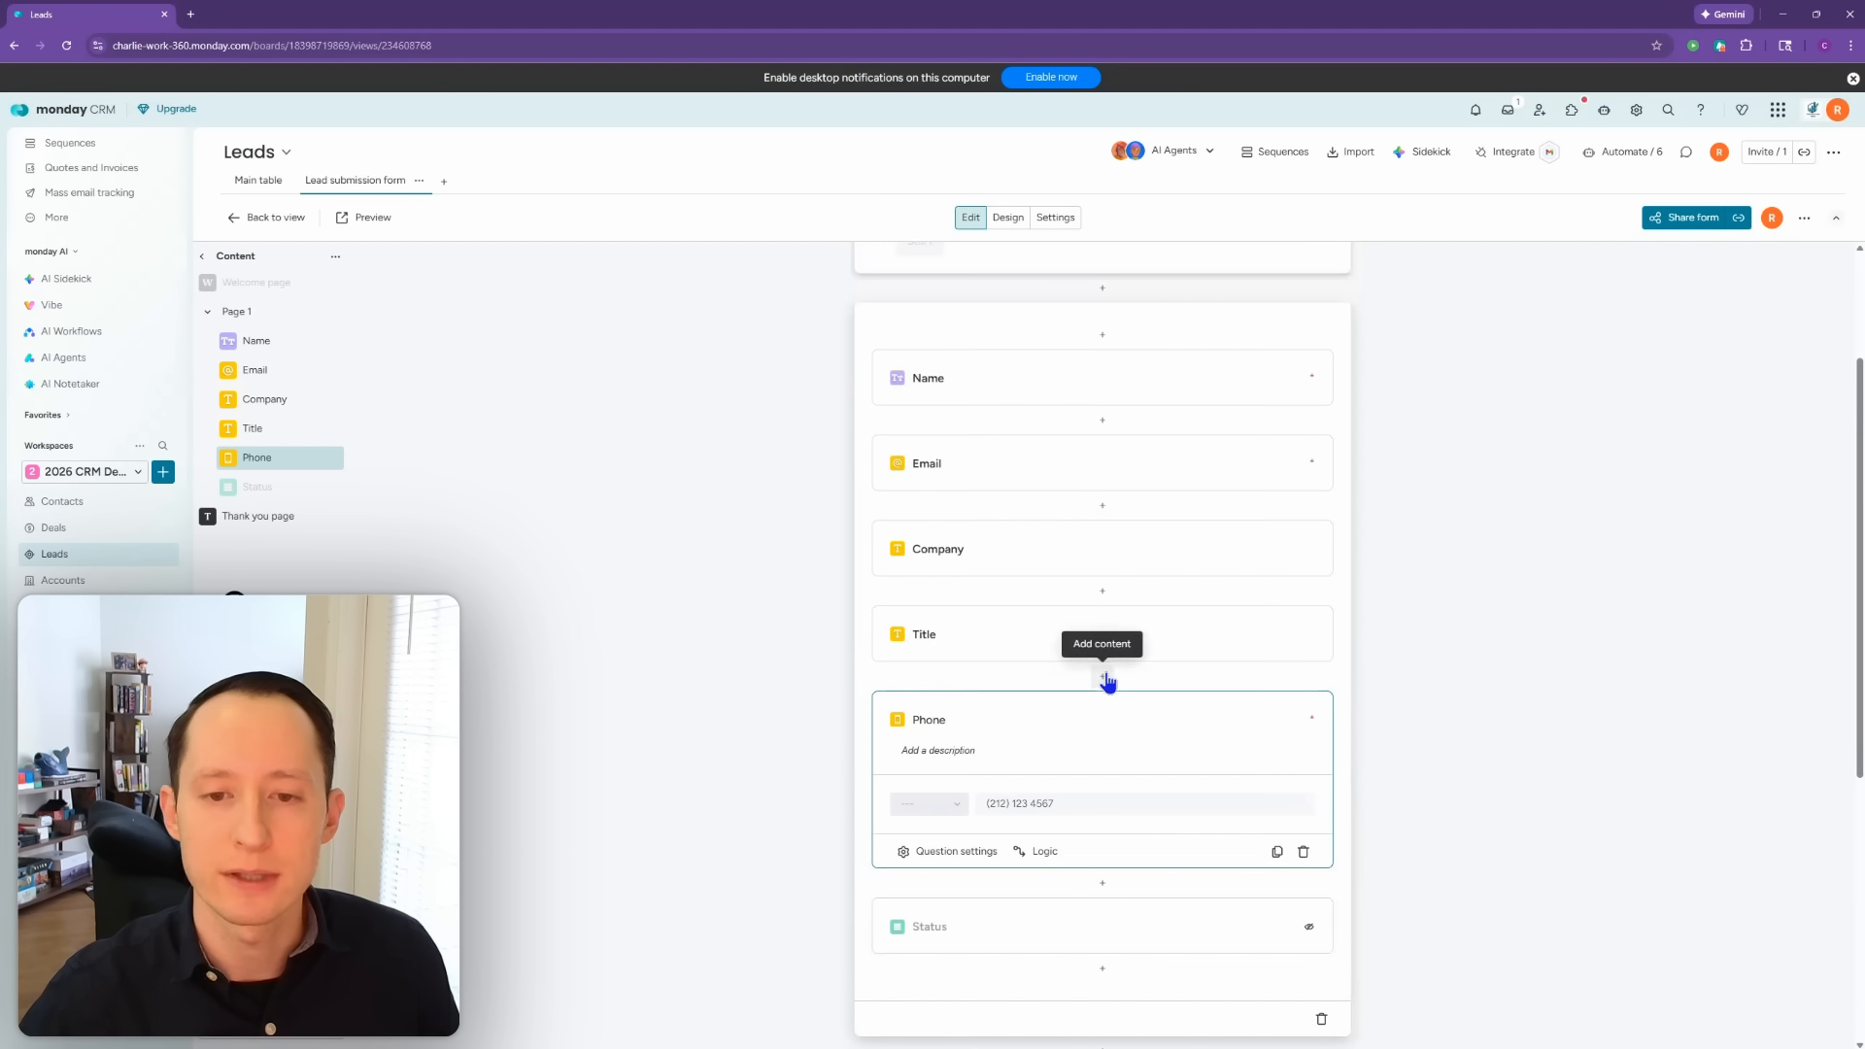
pyautogui.scroll(-1, 1107, 680)
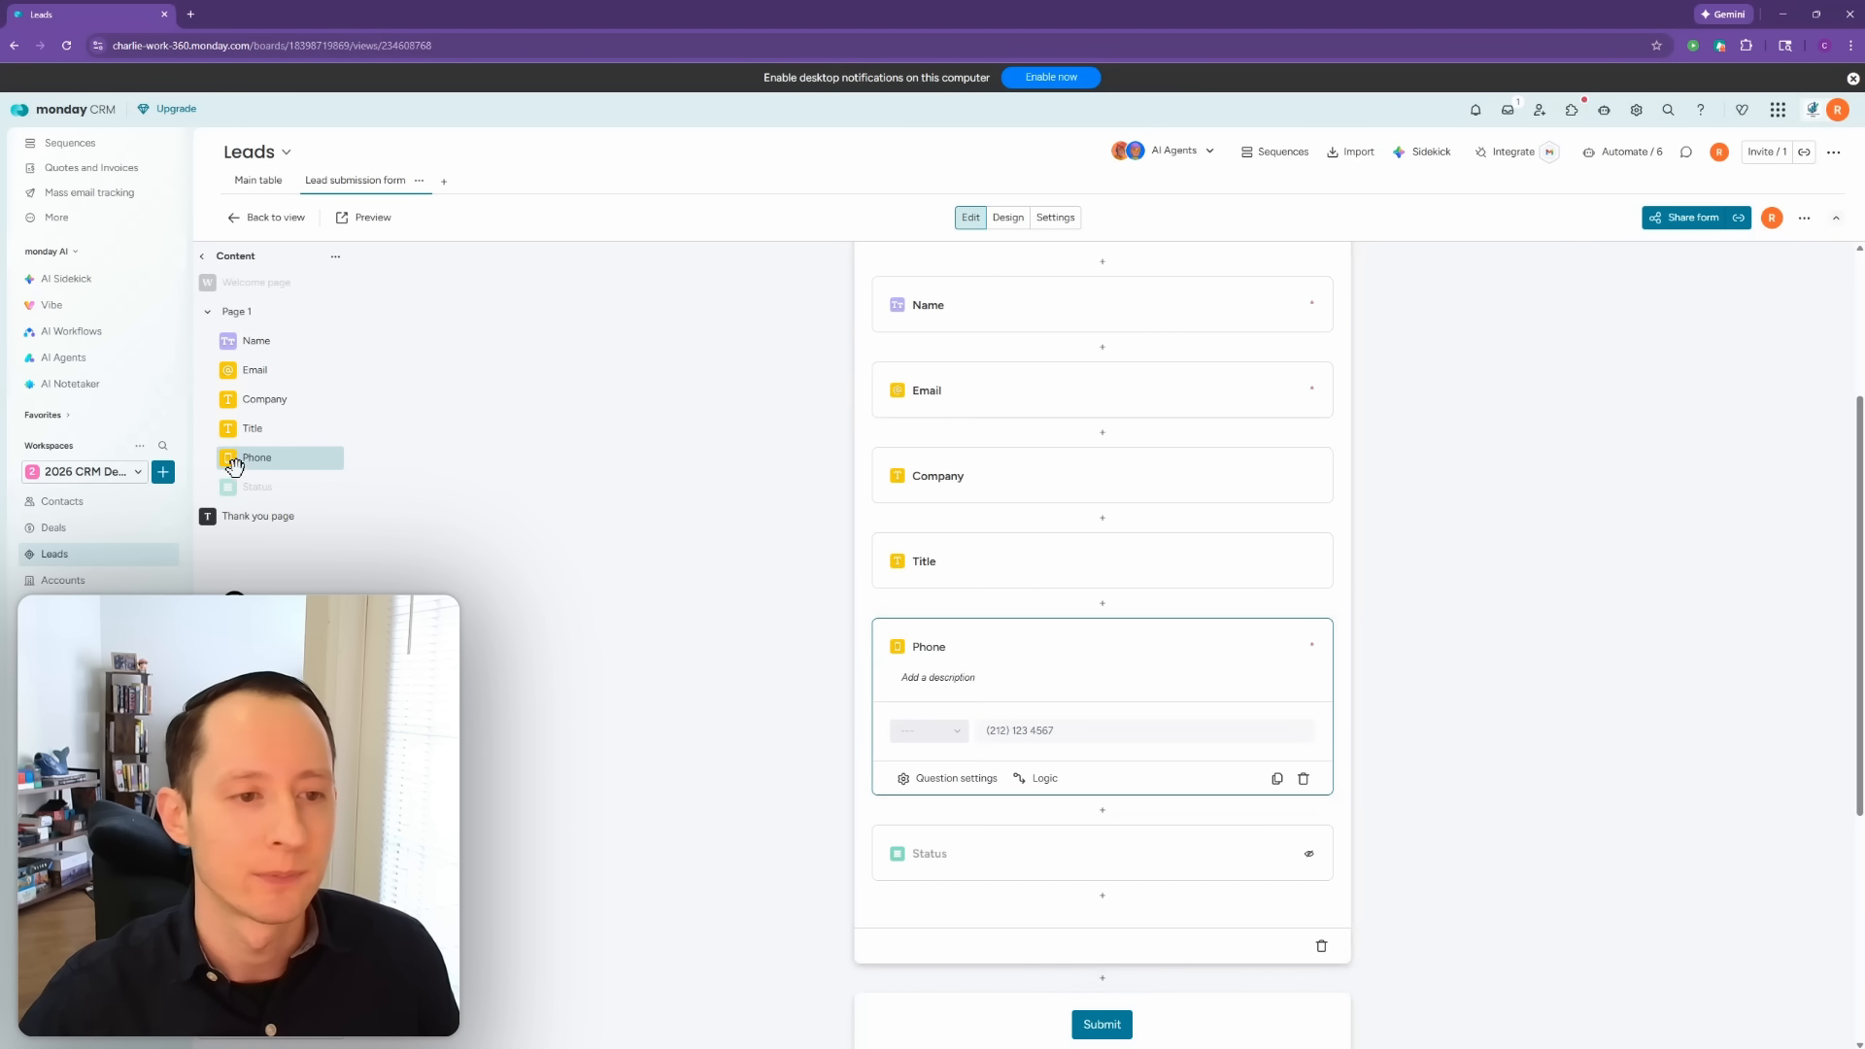
# Step: Move Phone up after Email and add a Long text question just below Phone
pyautogui.moveTo(327, 465); pyautogui.dragTo(325, 390)
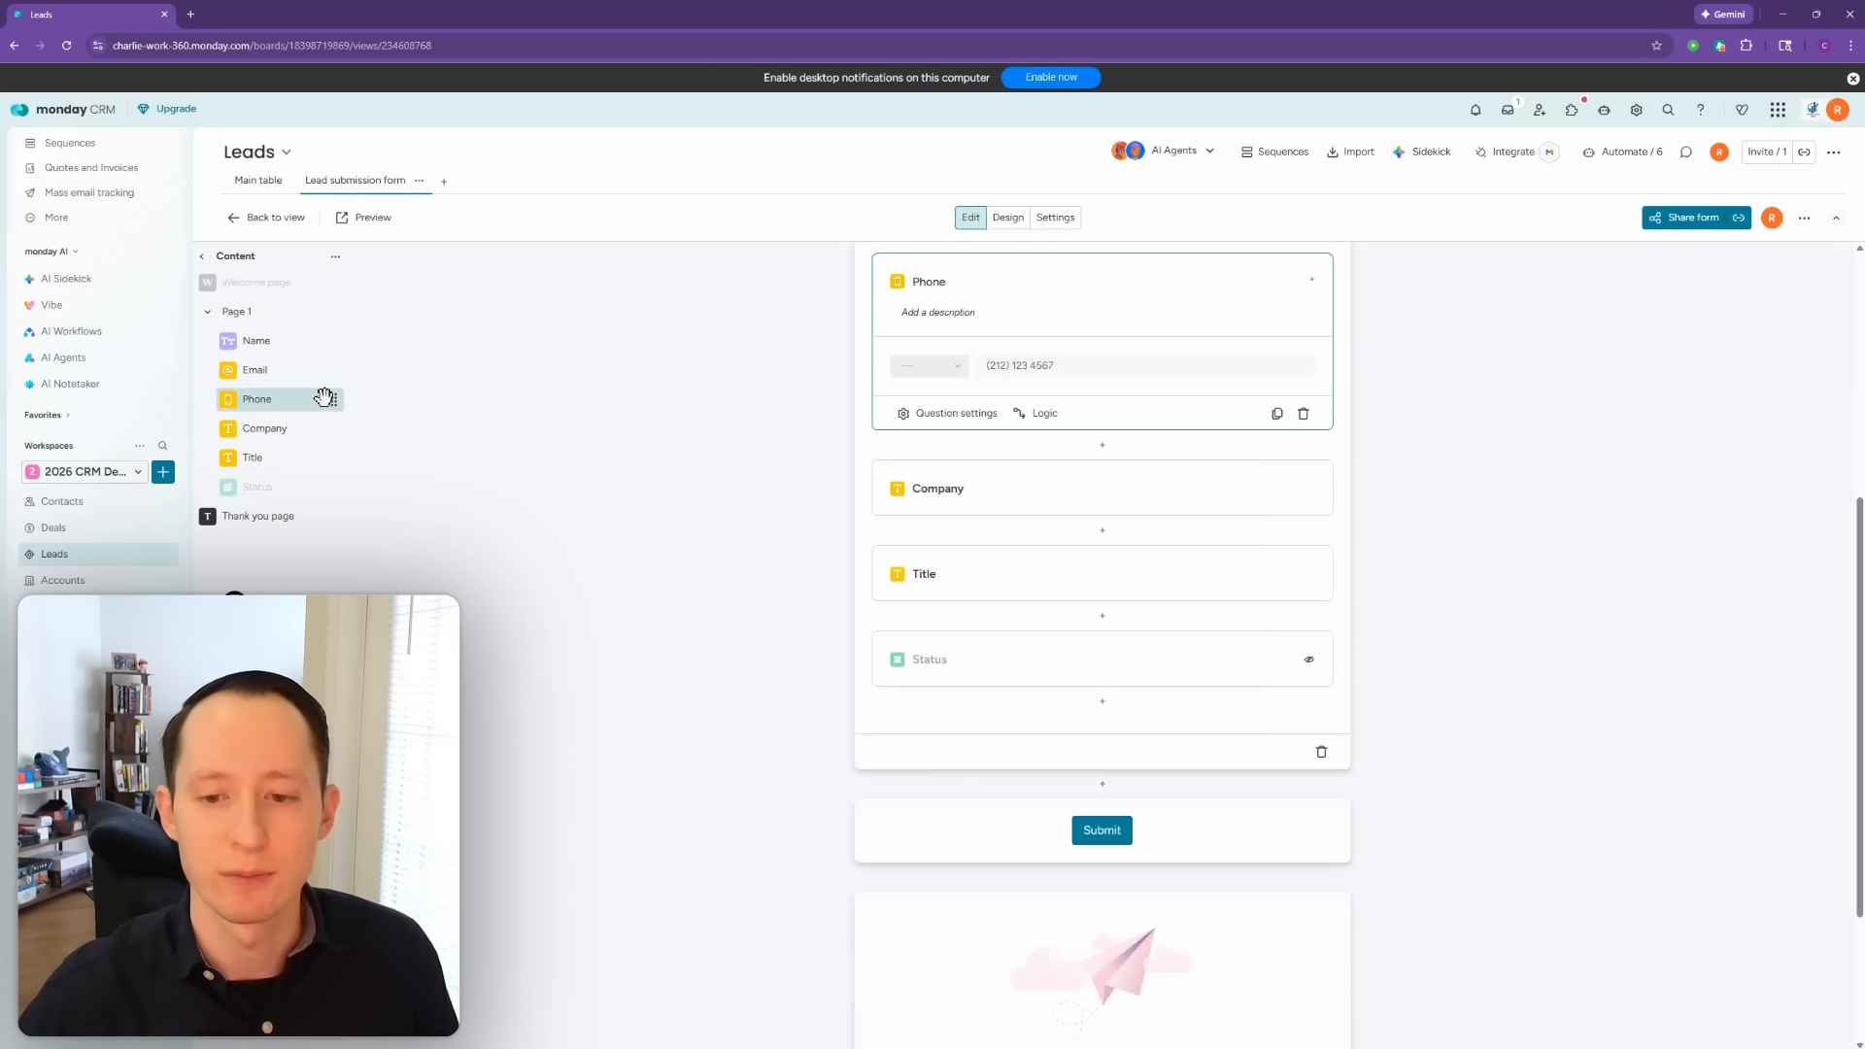
pyautogui.click(1103, 701)
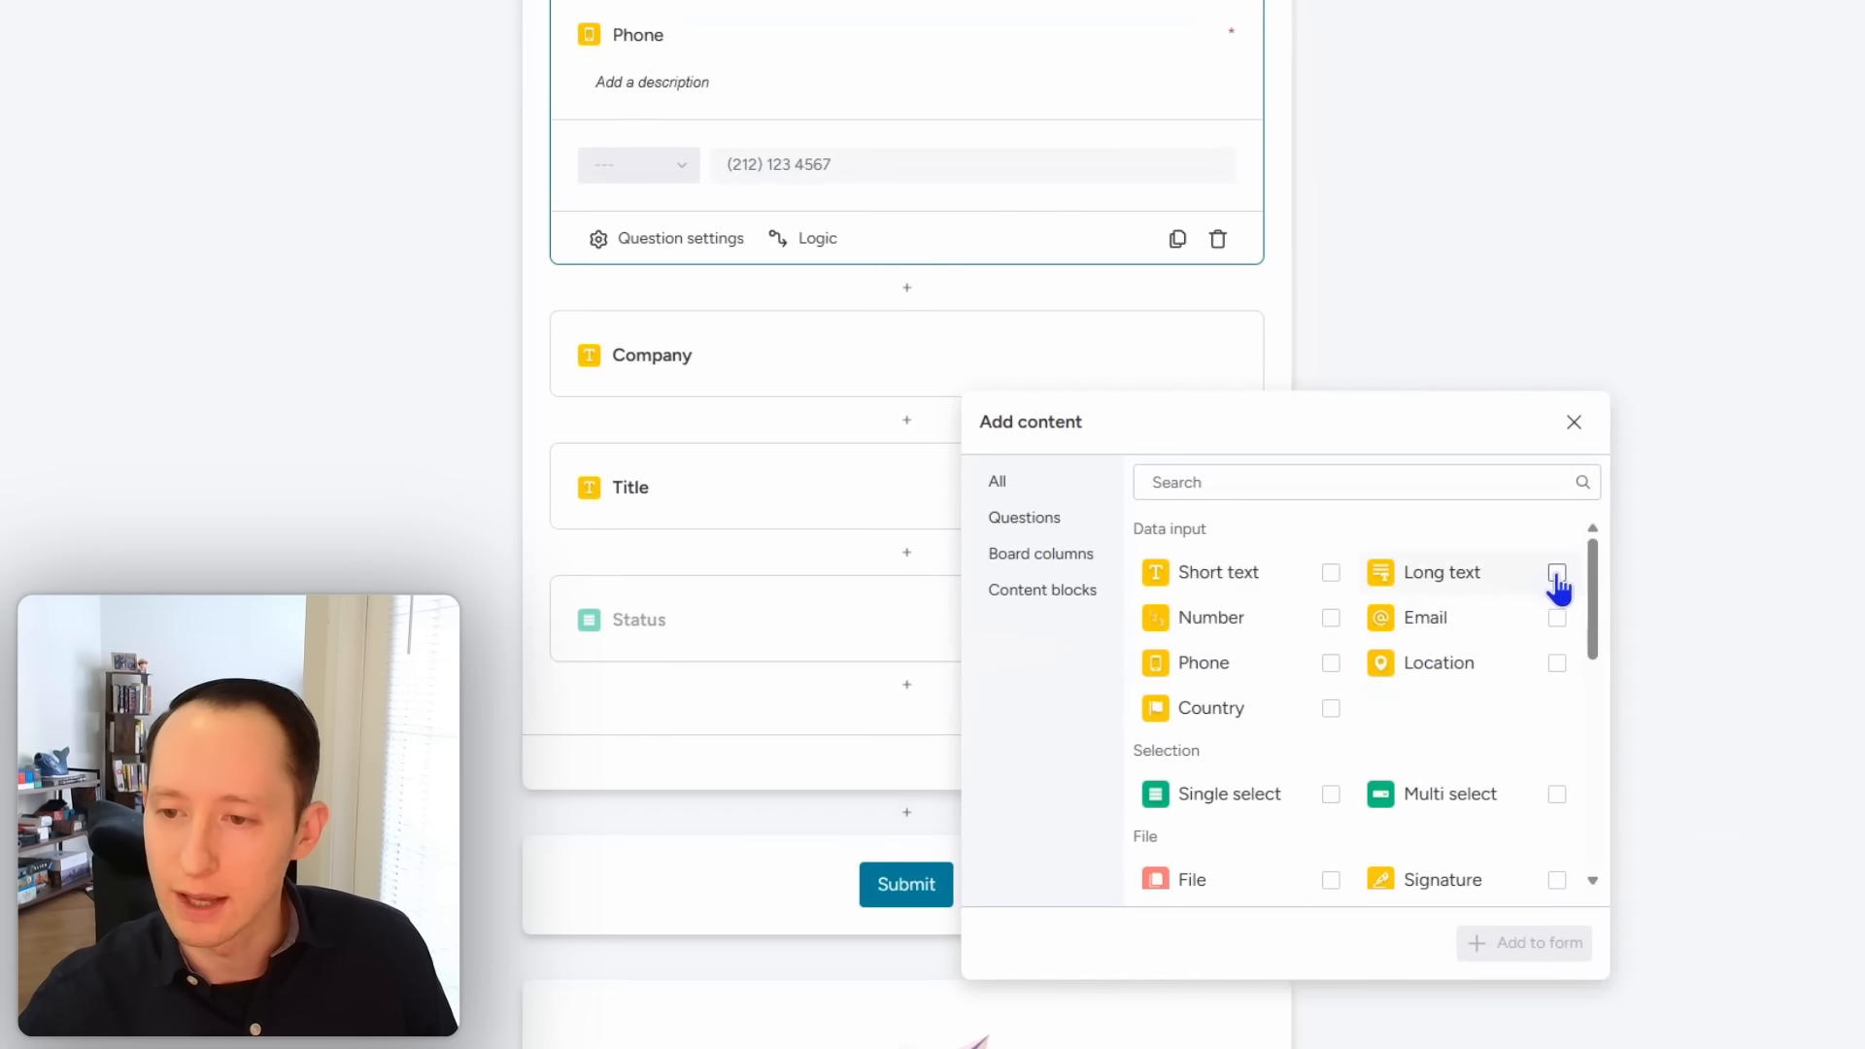
pyautogui.click(1557, 572)
pyautogui.click(1526, 944)
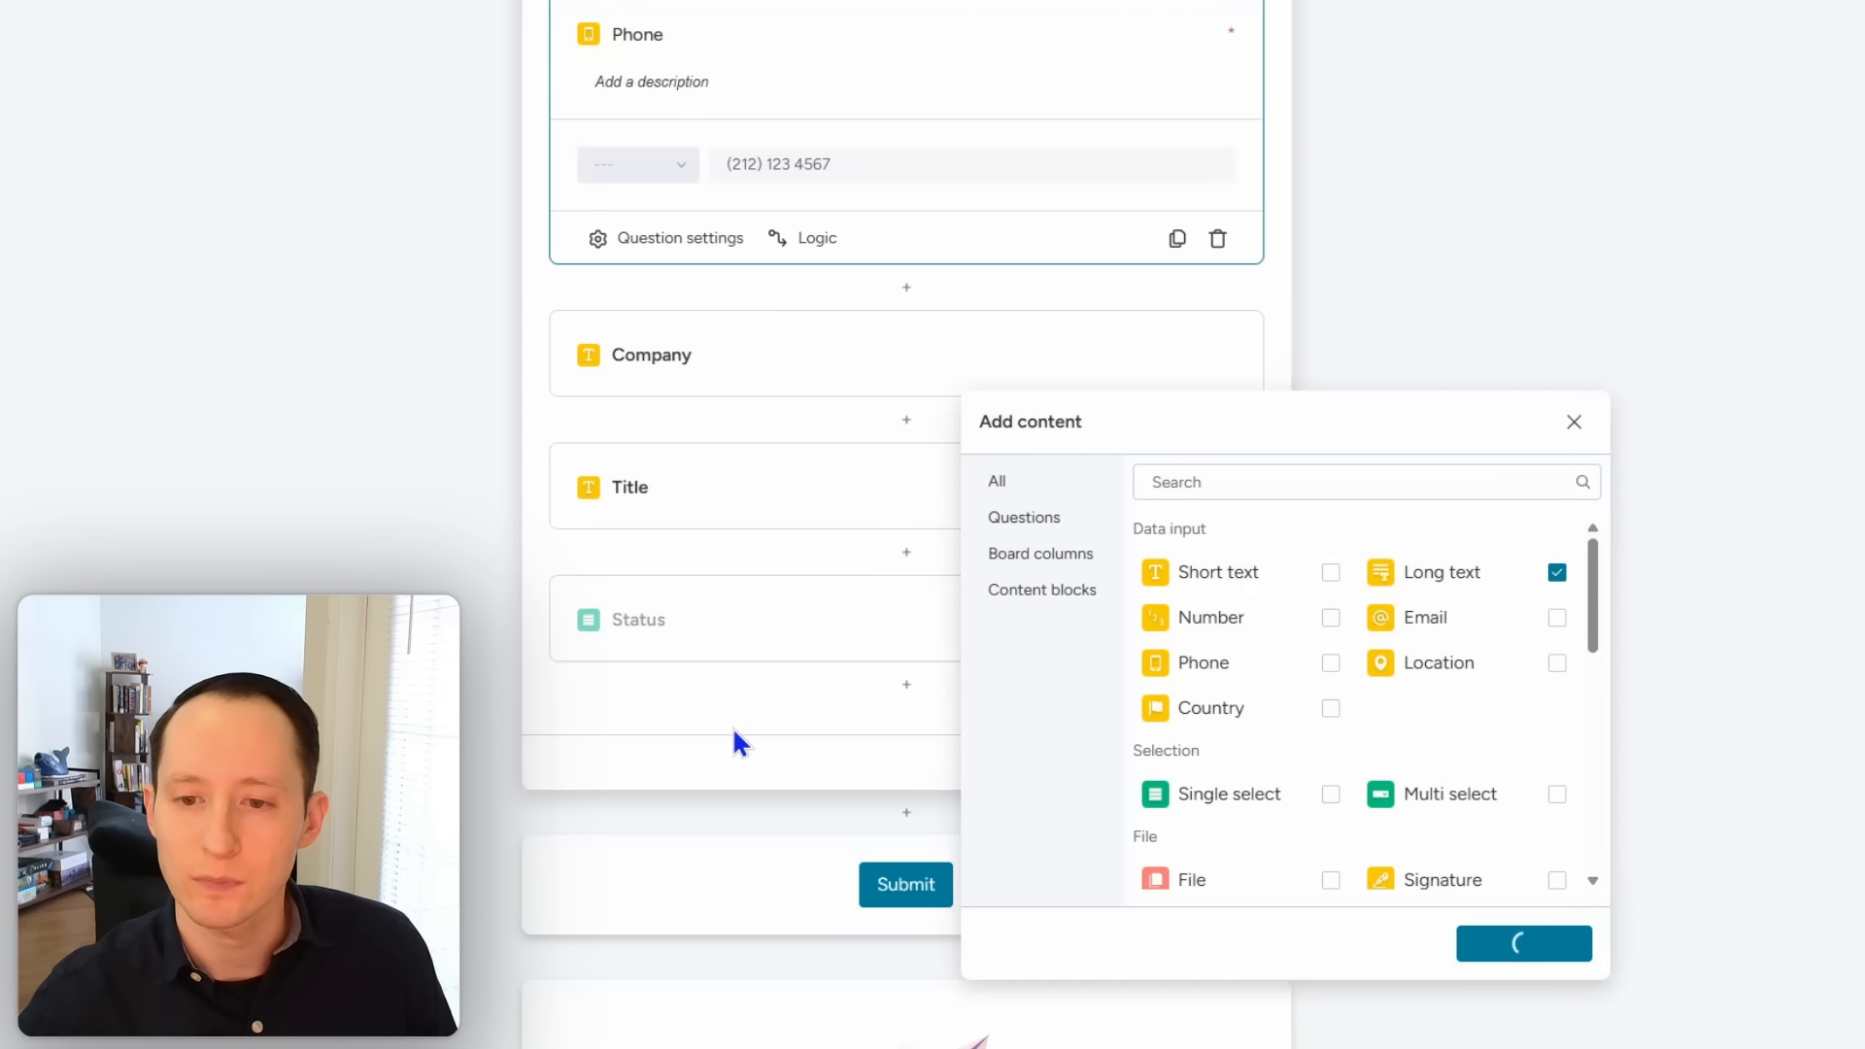
pyautogui.scroll(4, 923, 739)
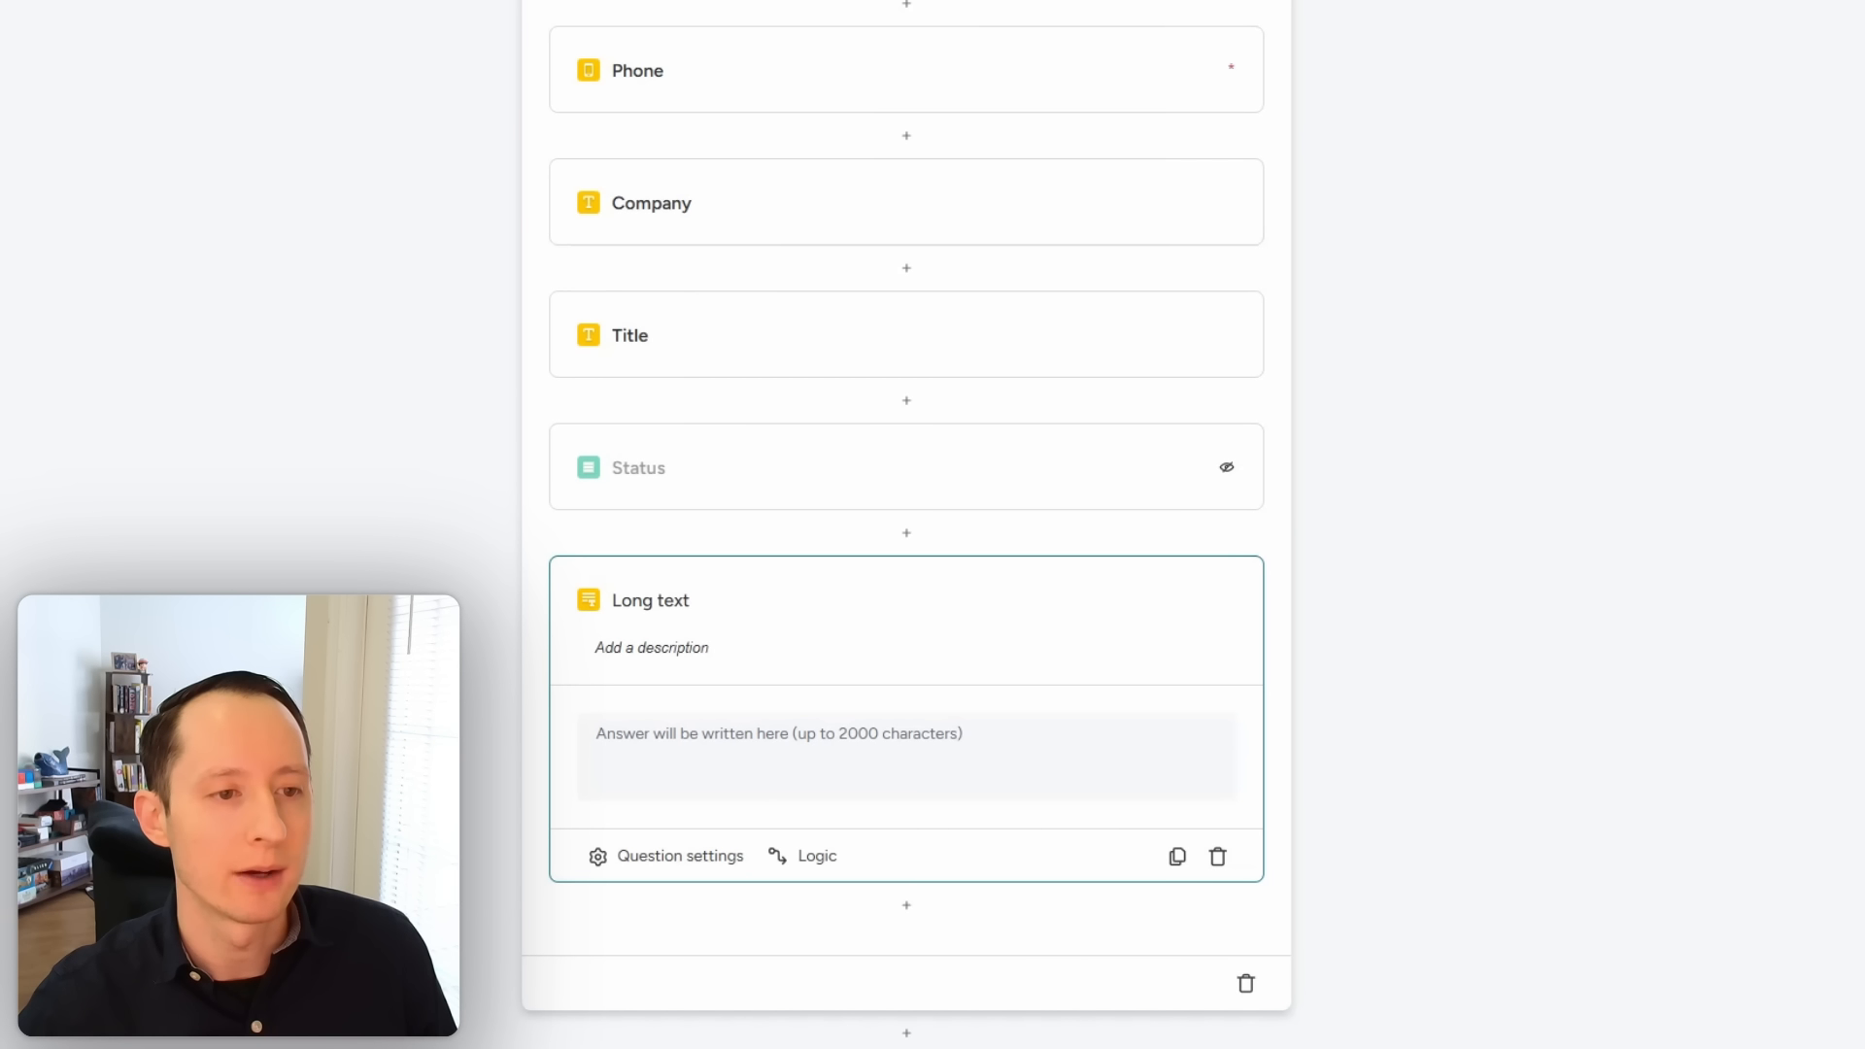
pyautogui.moveTo(24, 468); pyautogui.dragTo(270, 425)
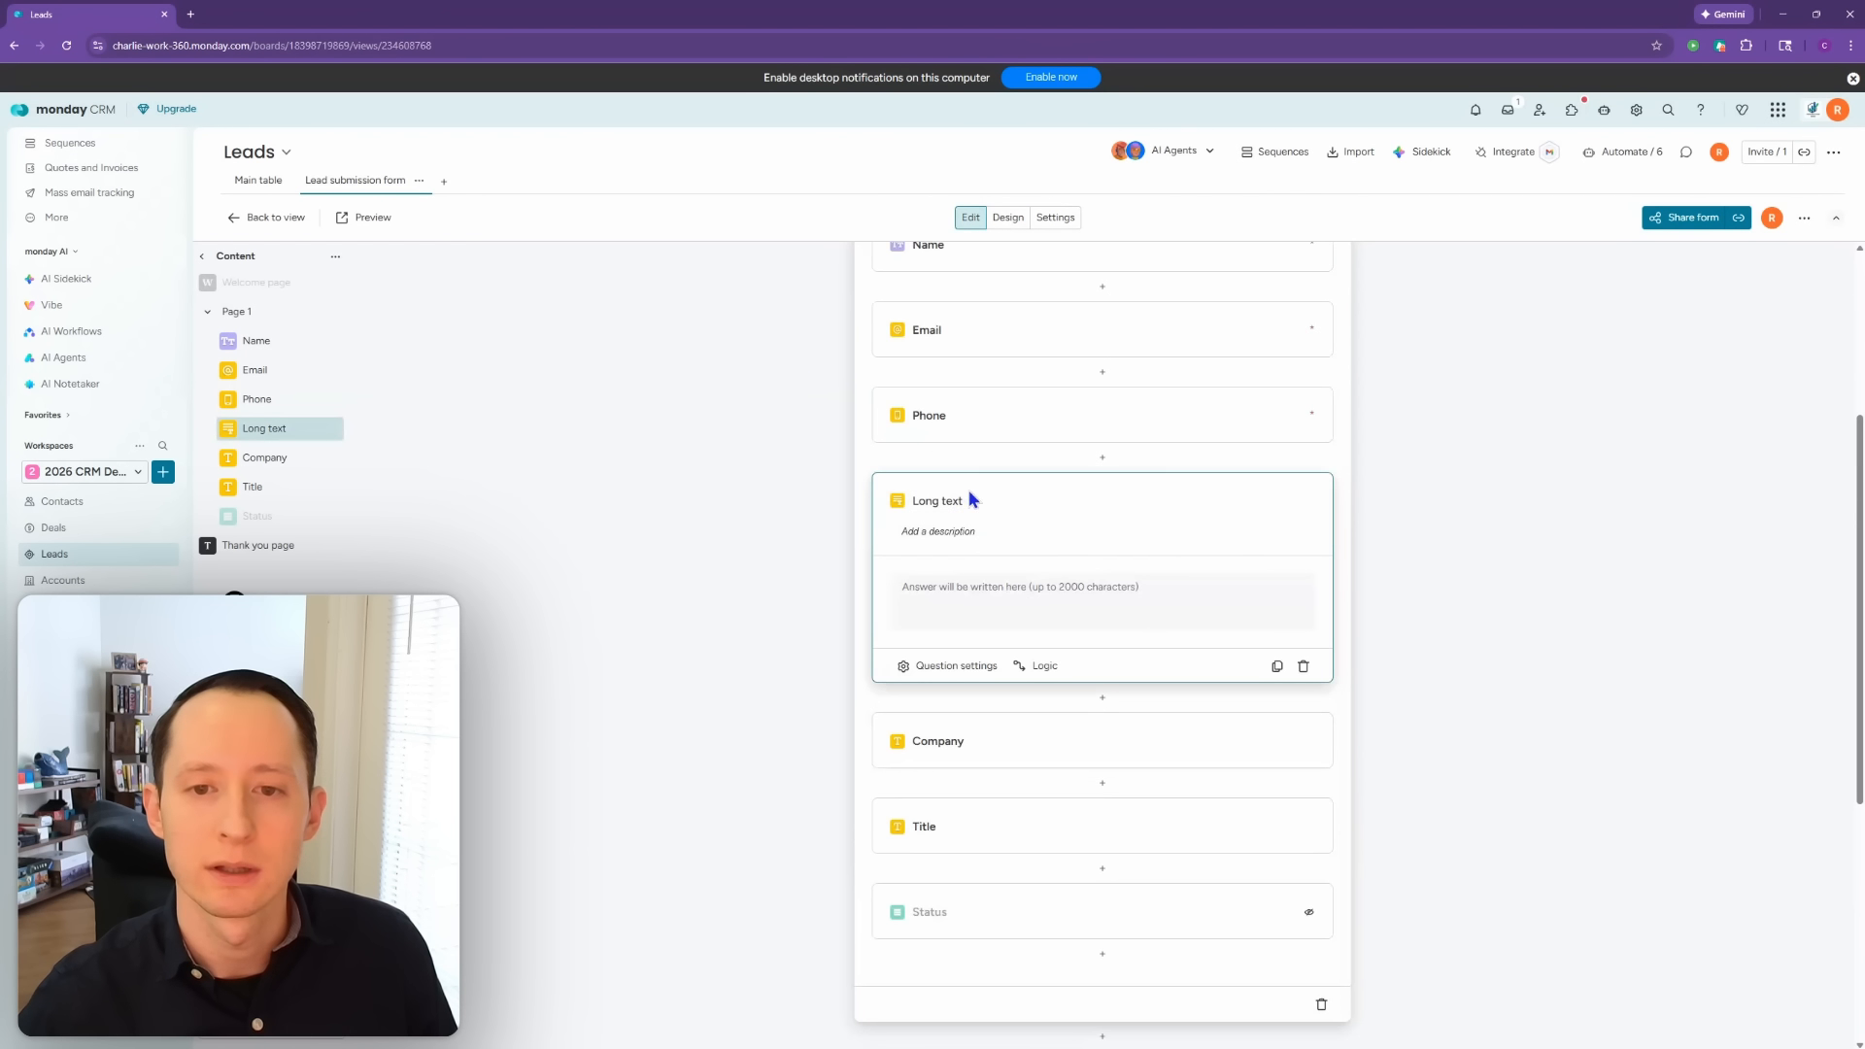
# Step: Name the Long text question 'Project Description' with a prompt asking for timelines, budget and scope
pyautogui.click(940, 498)
pyautogui.write('P')
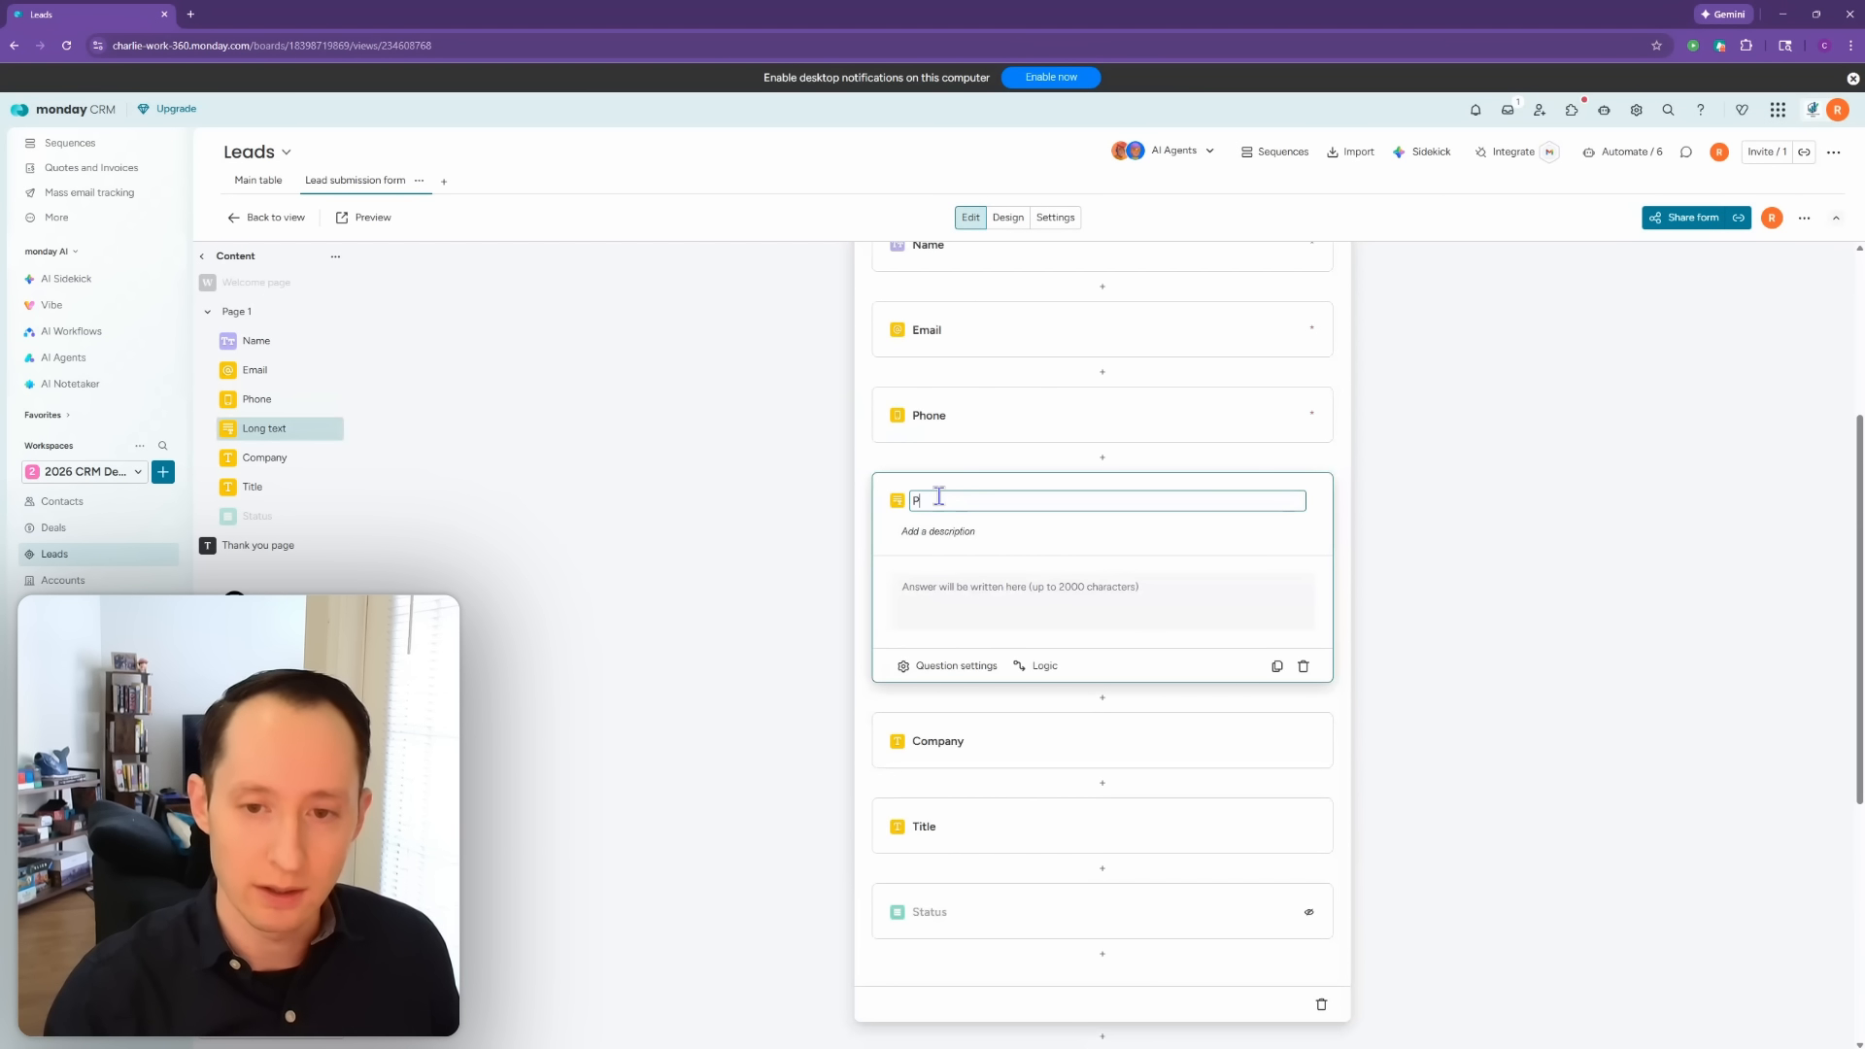
pyautogui.write('roject Description')
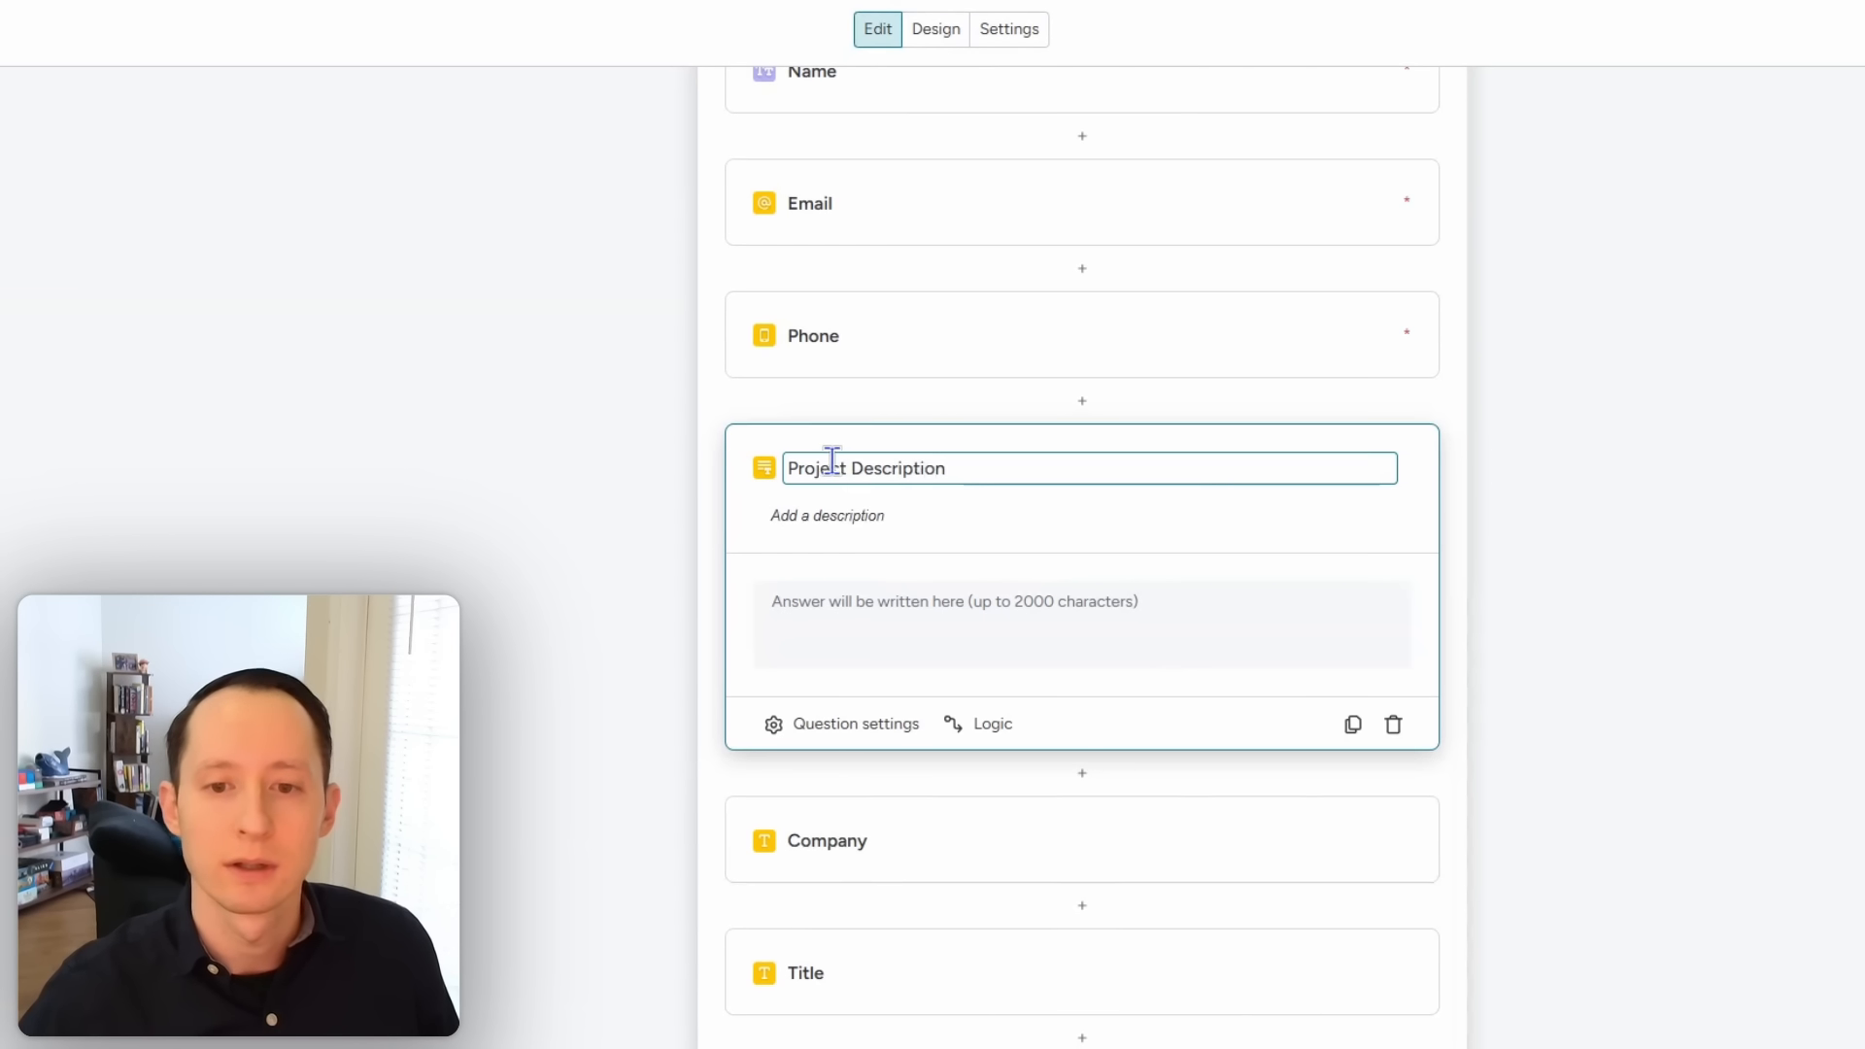
pyautogui.click(879, 516)
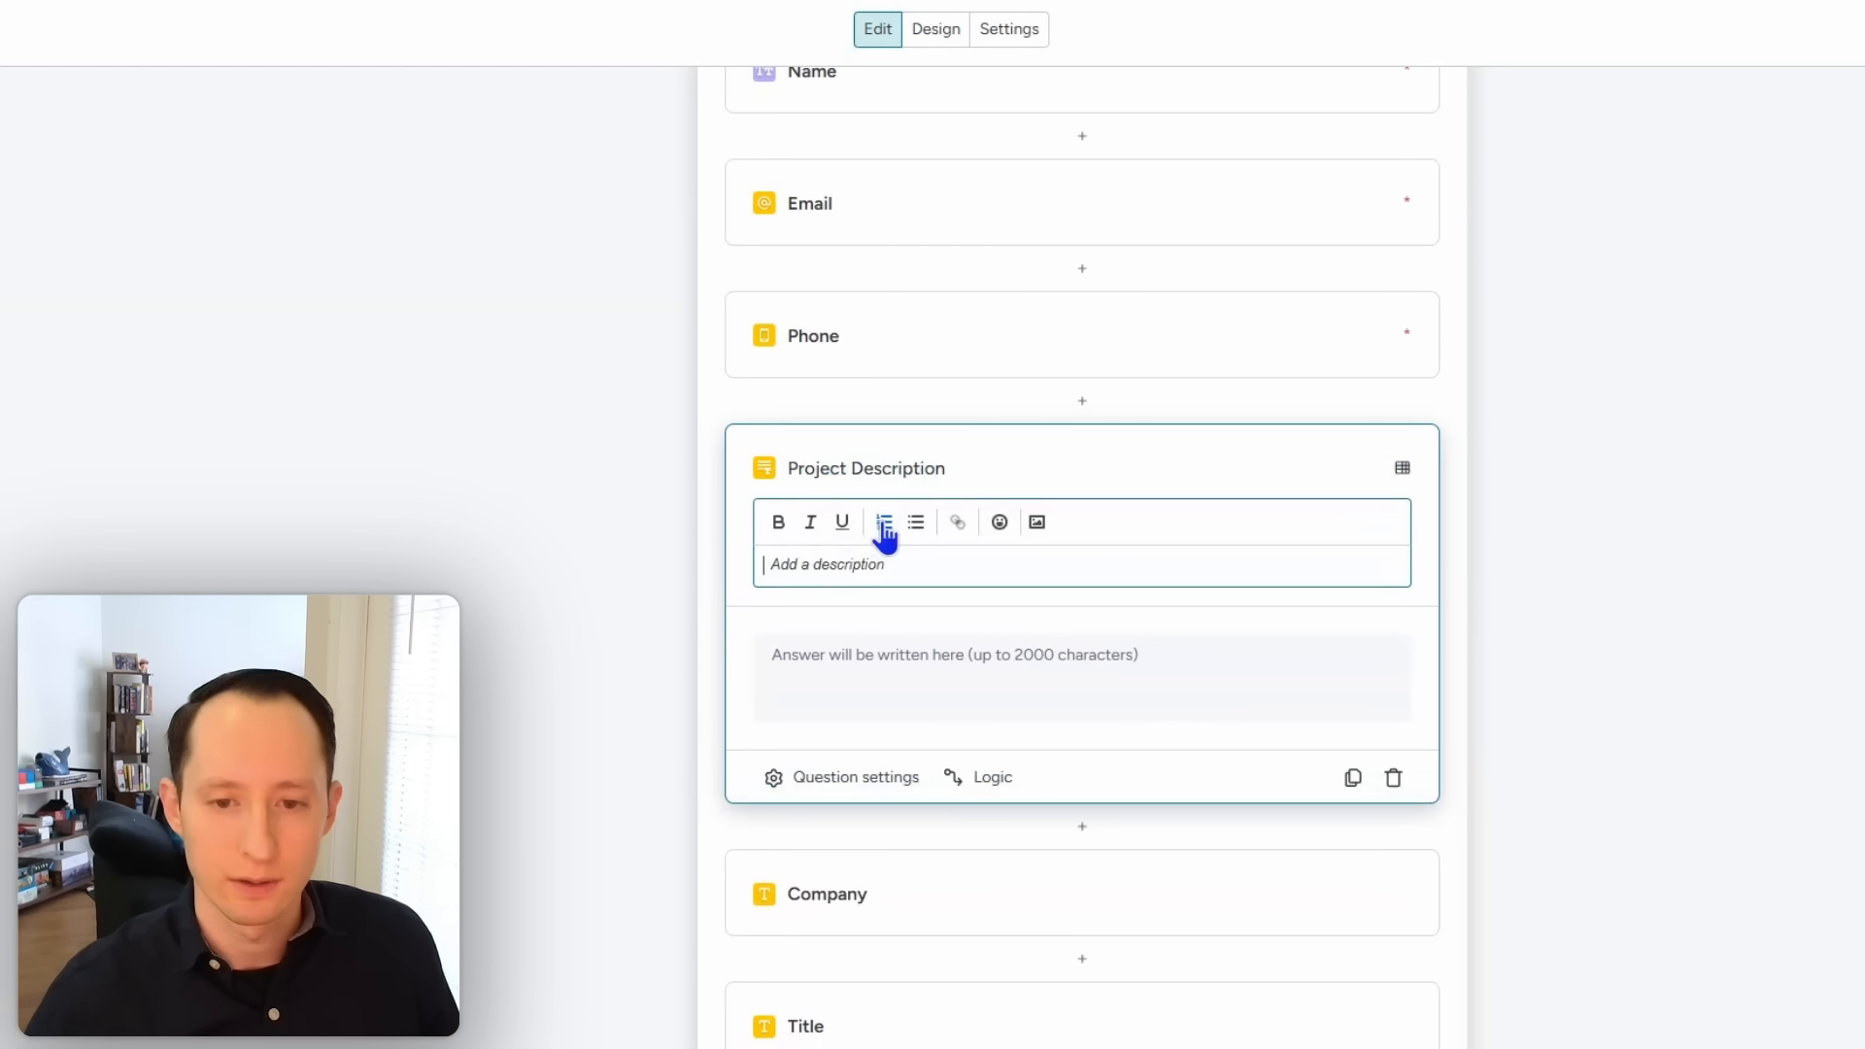
pyautogui.write('Please give us s')
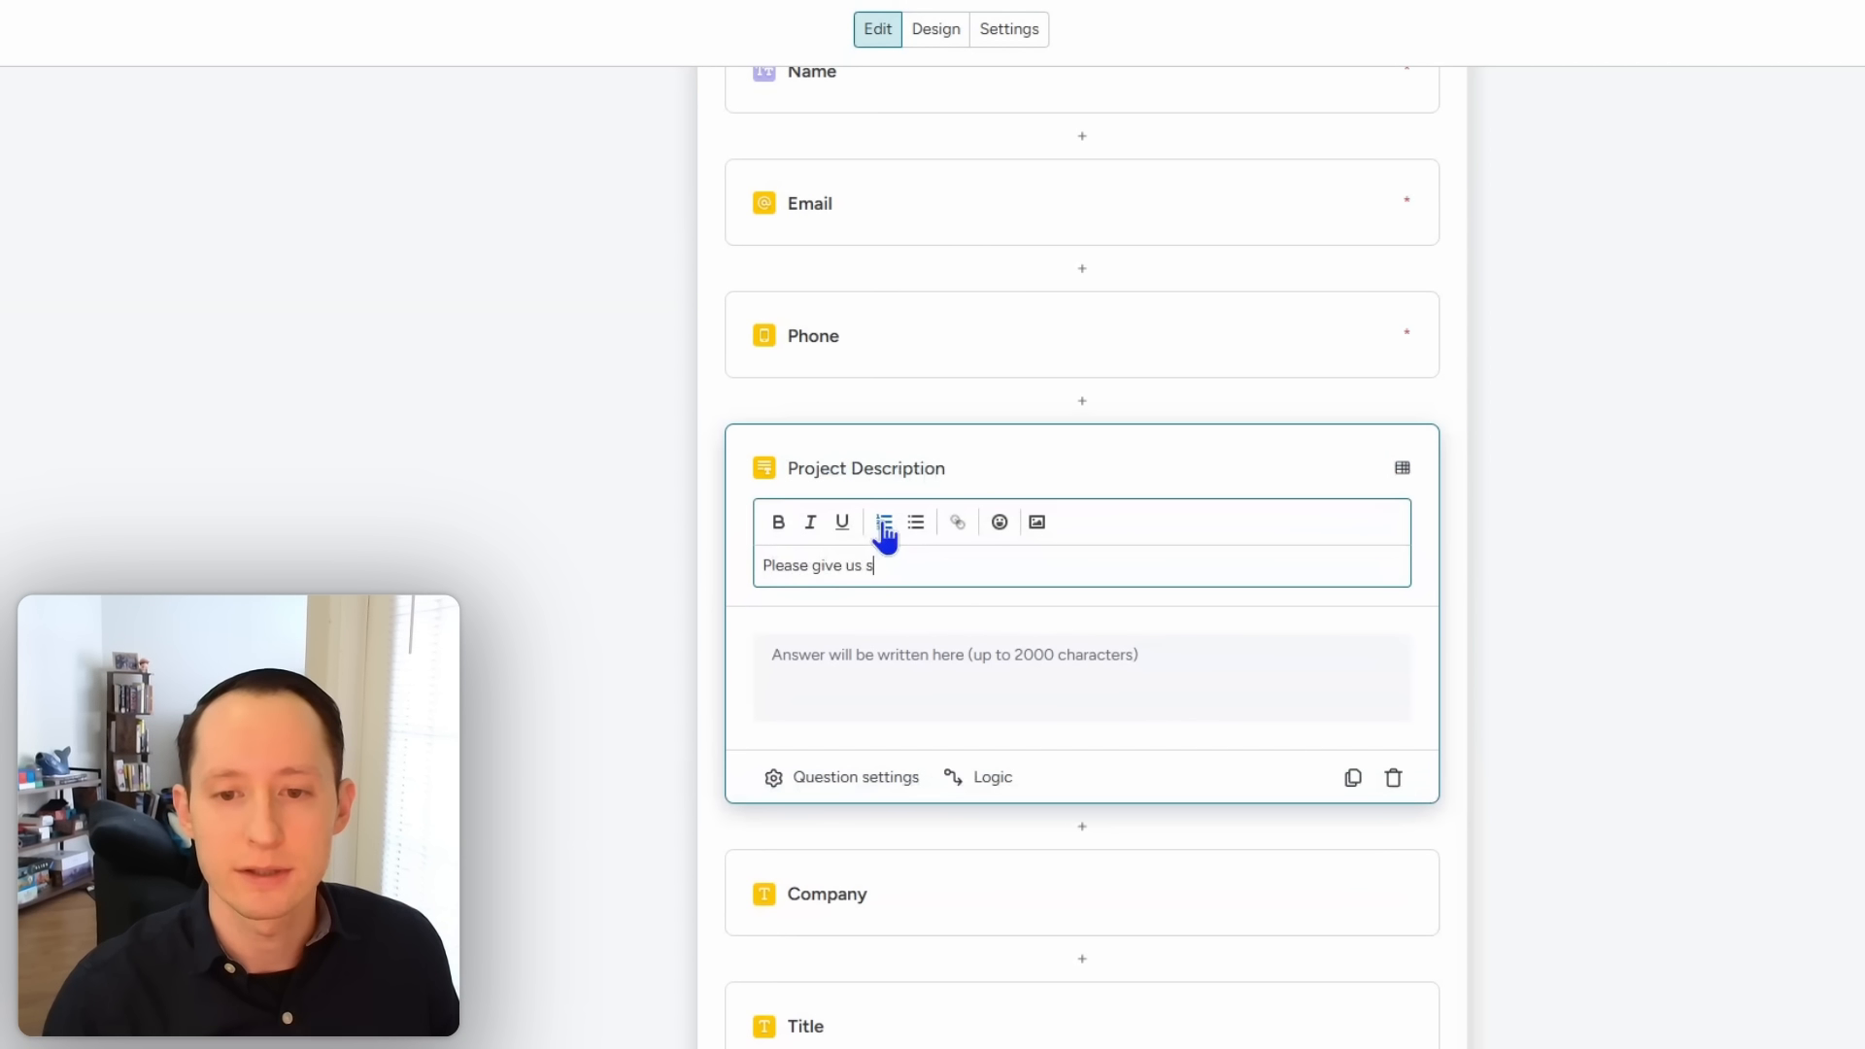
pyautogui.write('ome details on ')
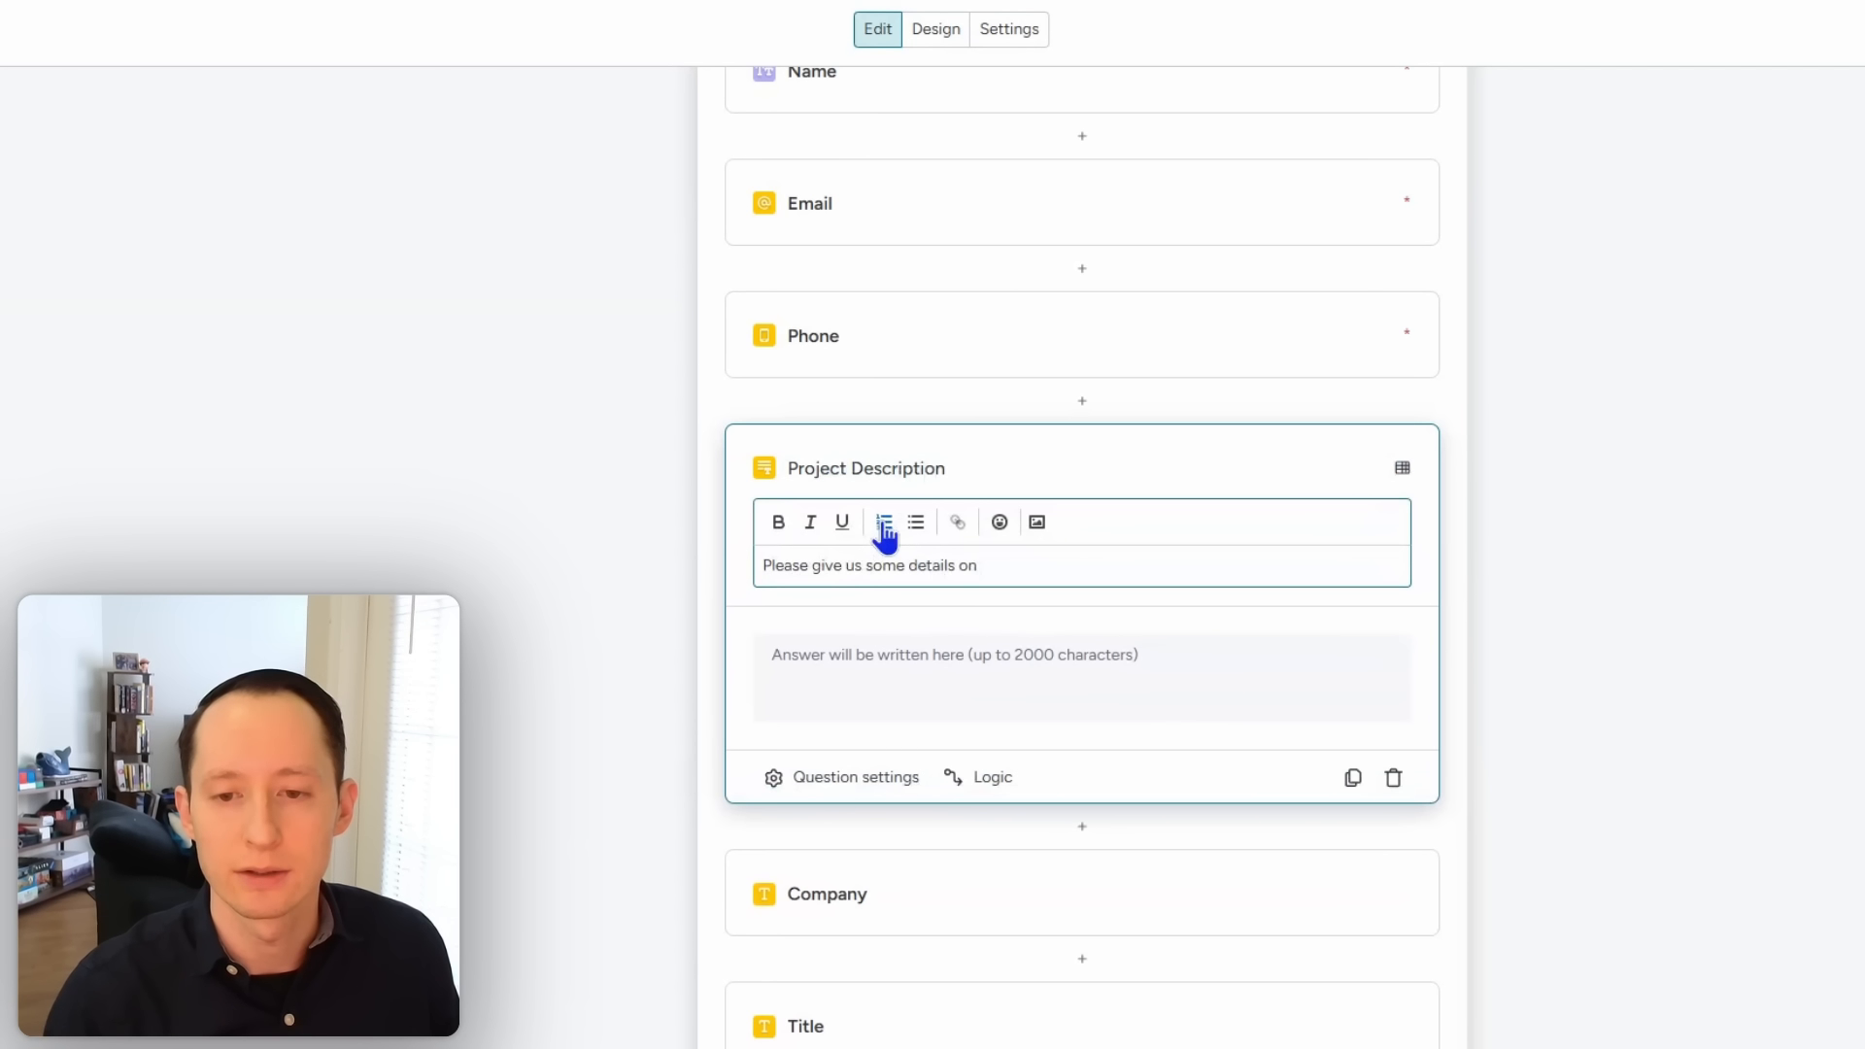
pyautogui.write('your project')
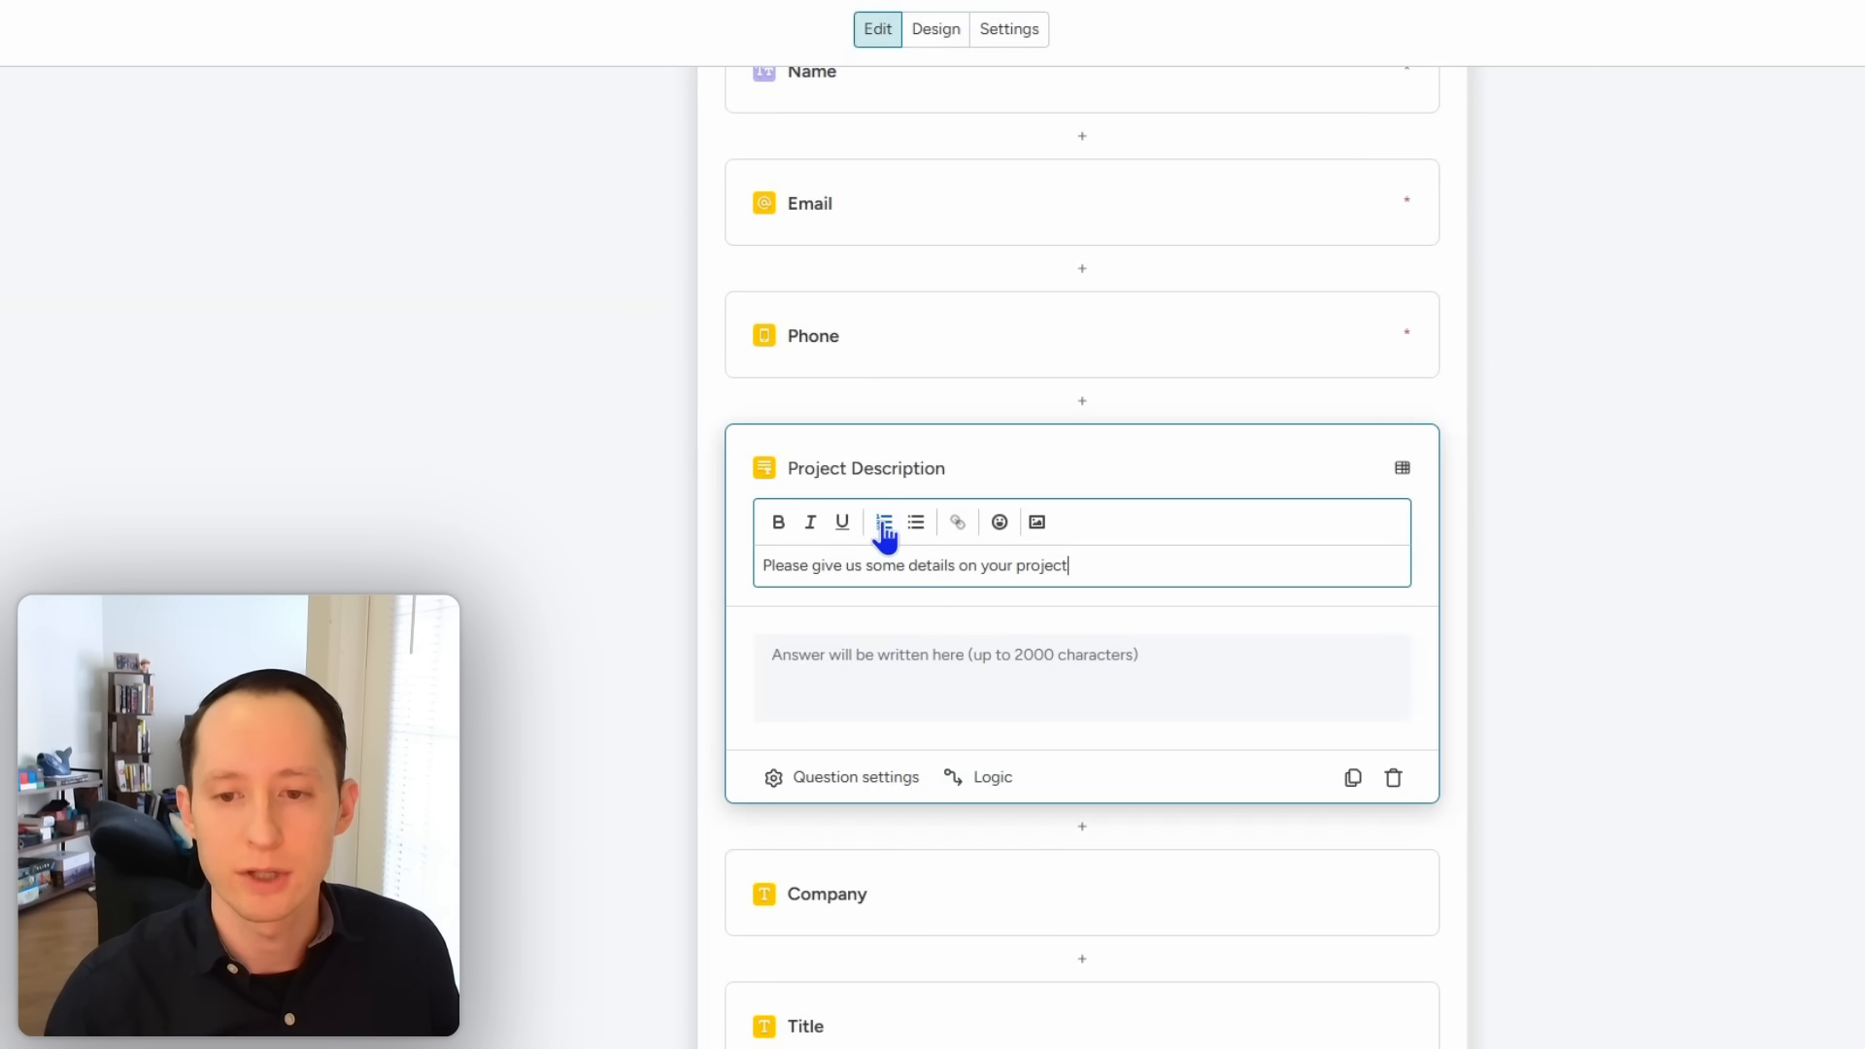
pyautogui.write('. ')
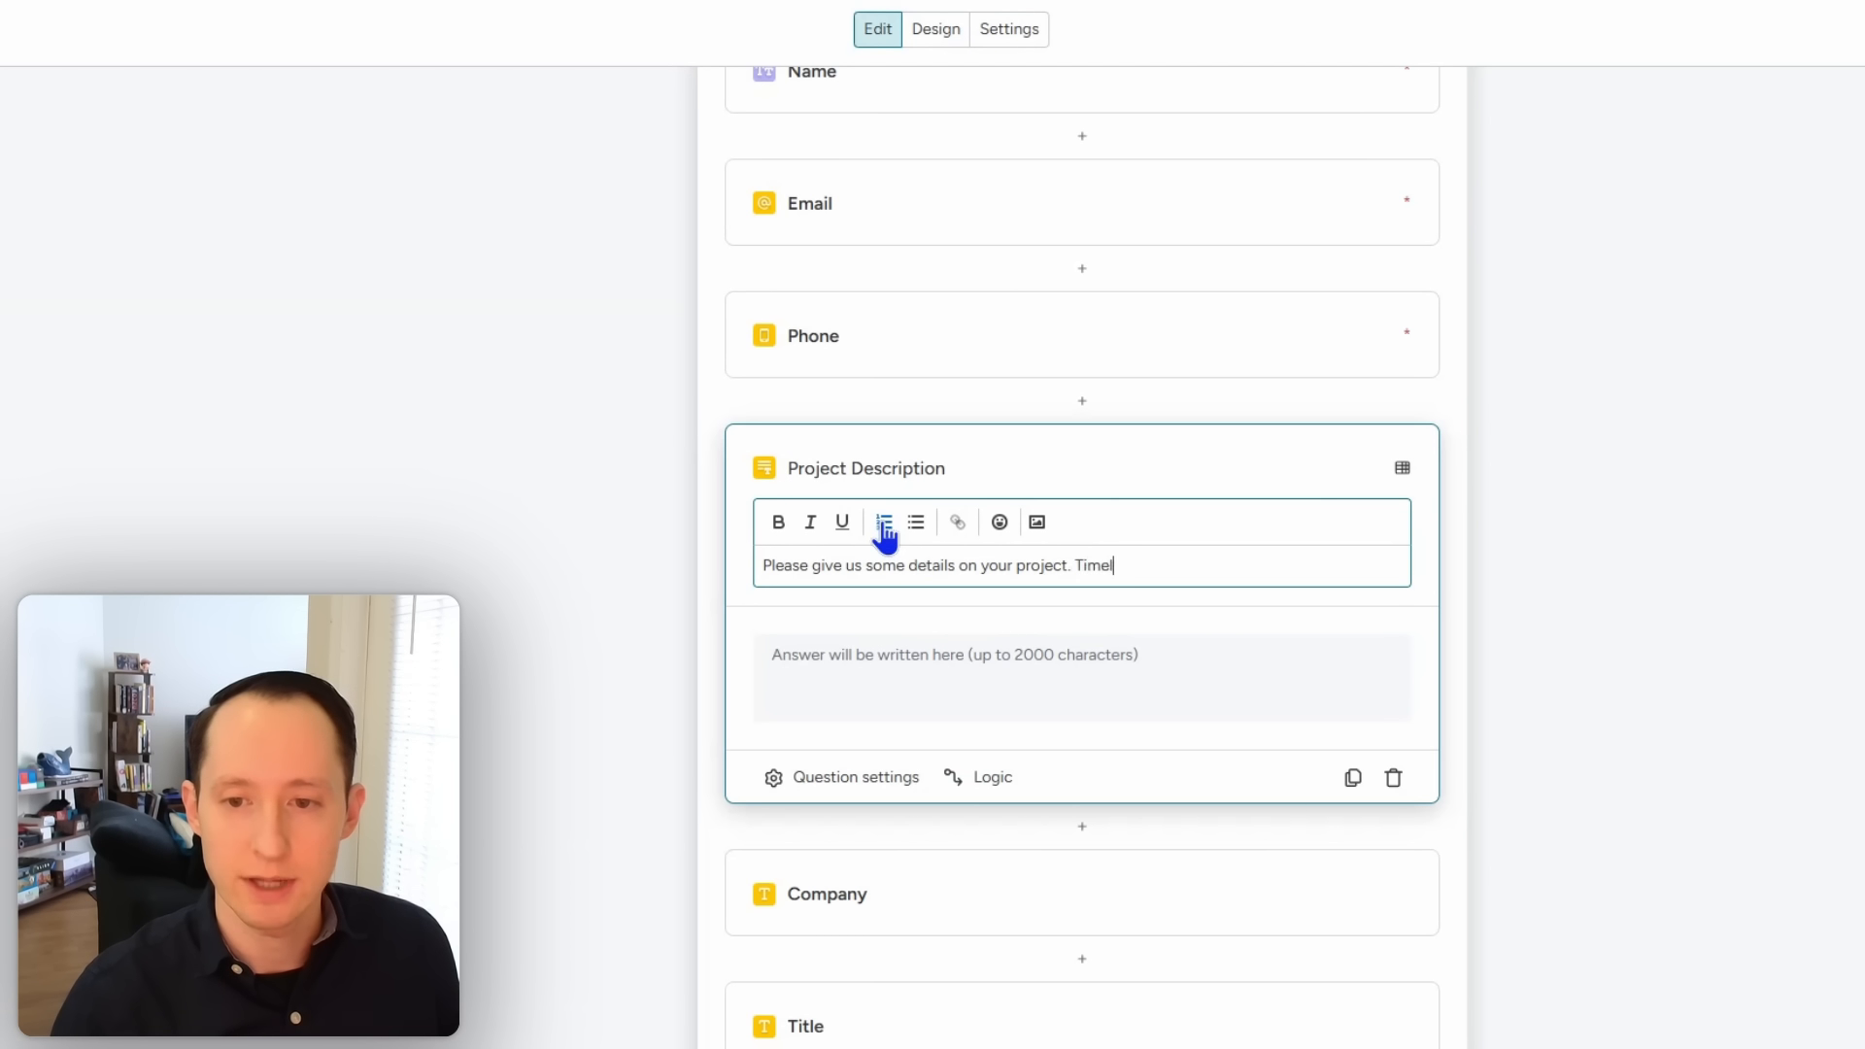
pyautogui.write('Timelines, Budge')
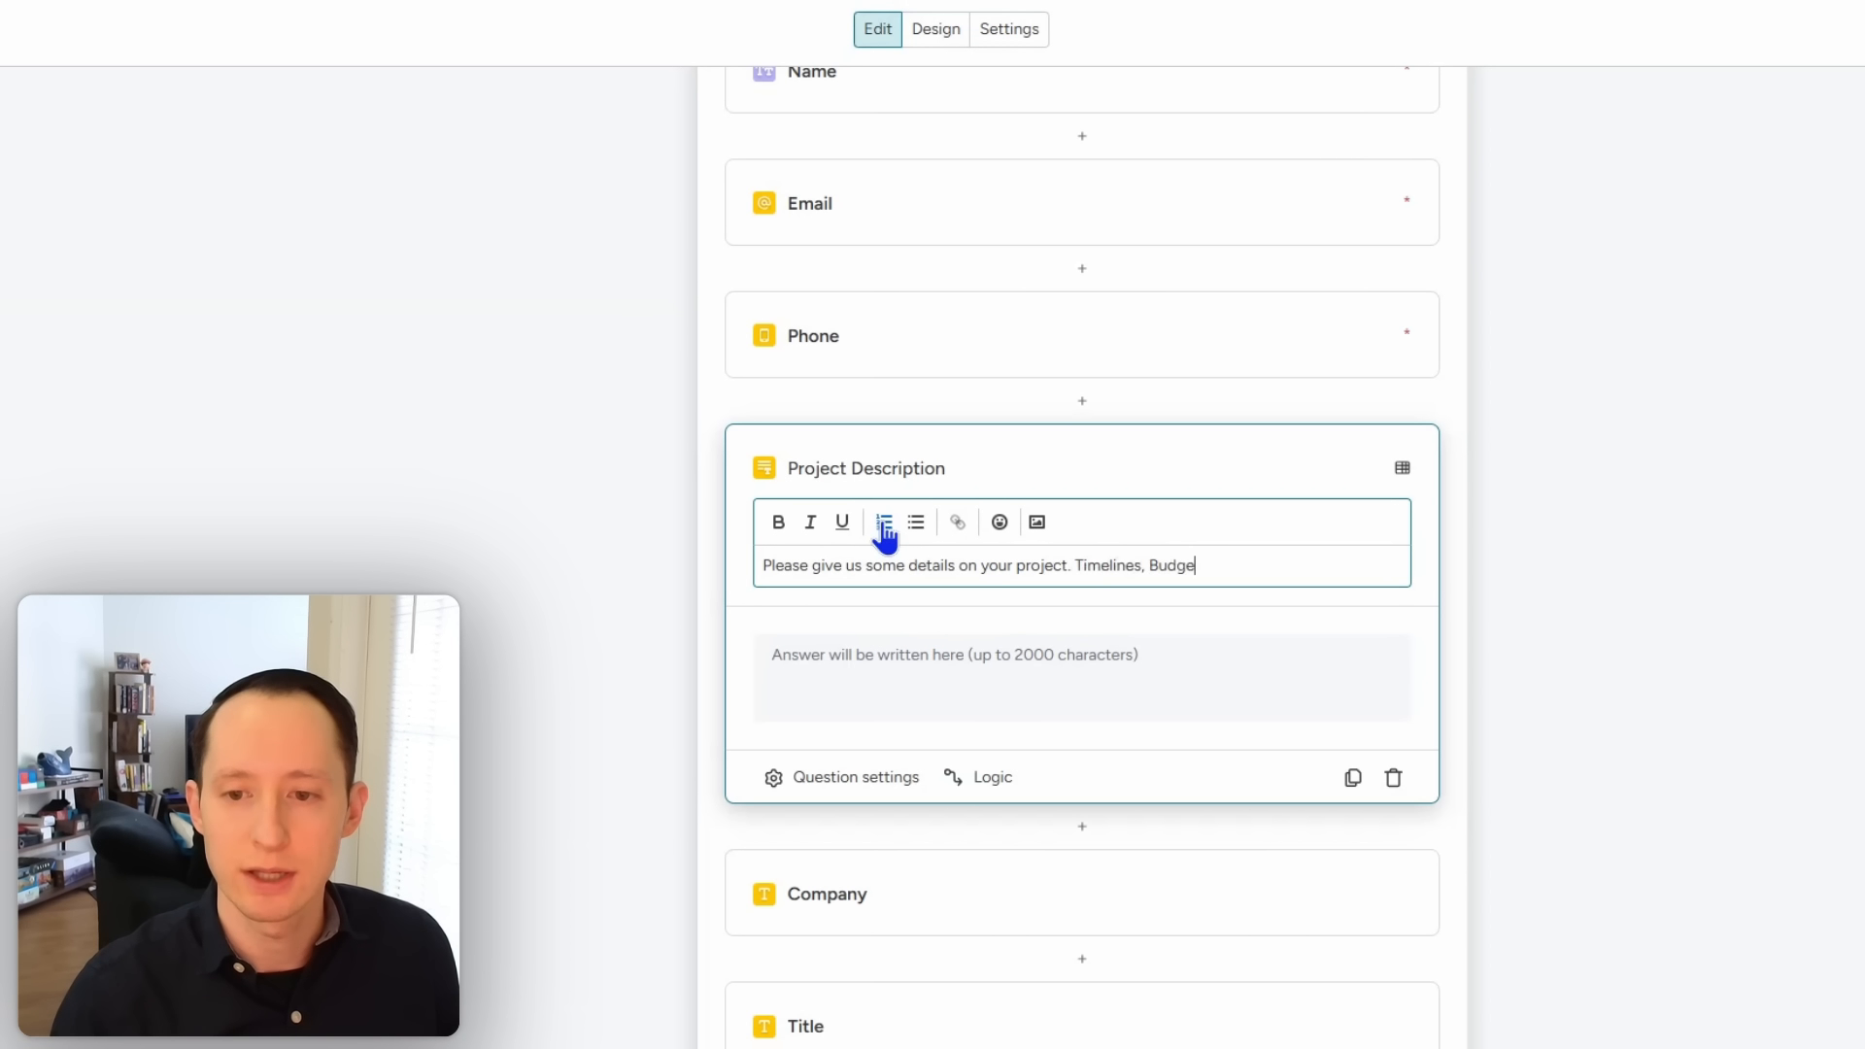
pyautogui.write('t and')
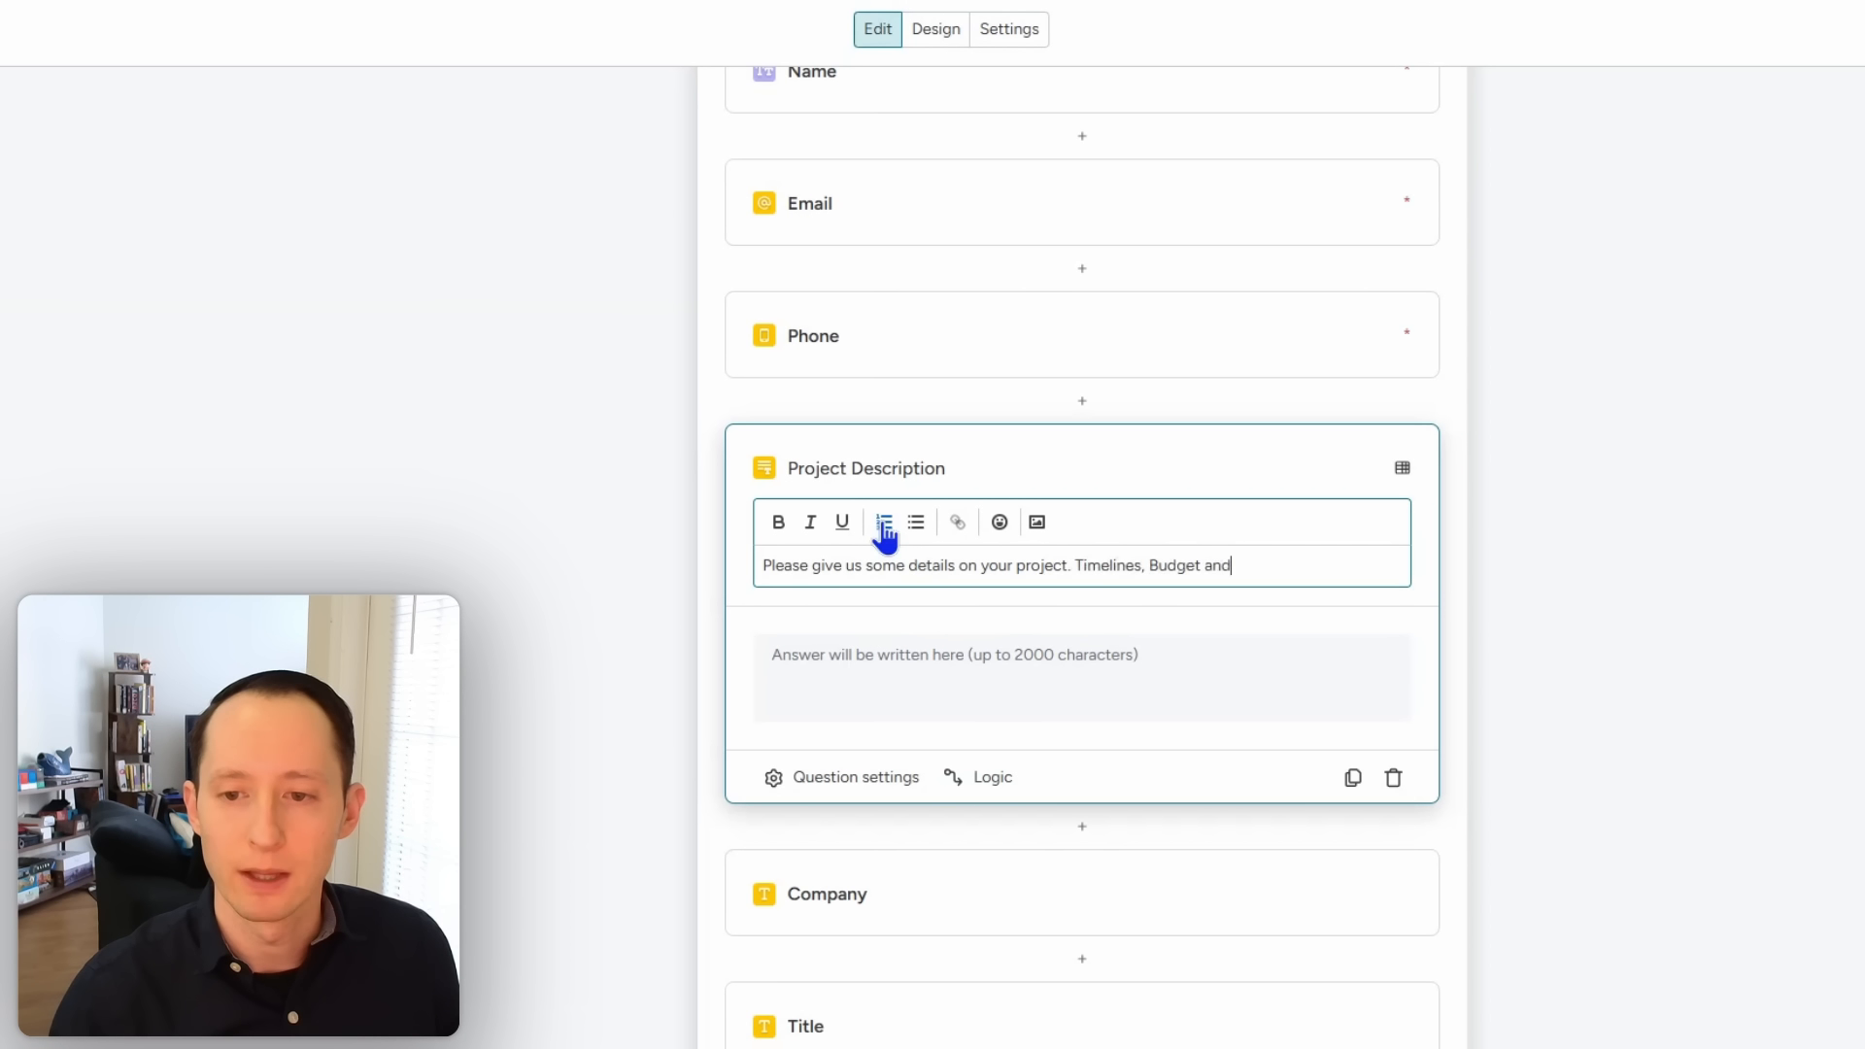
pyautogui.write(' Scope.')
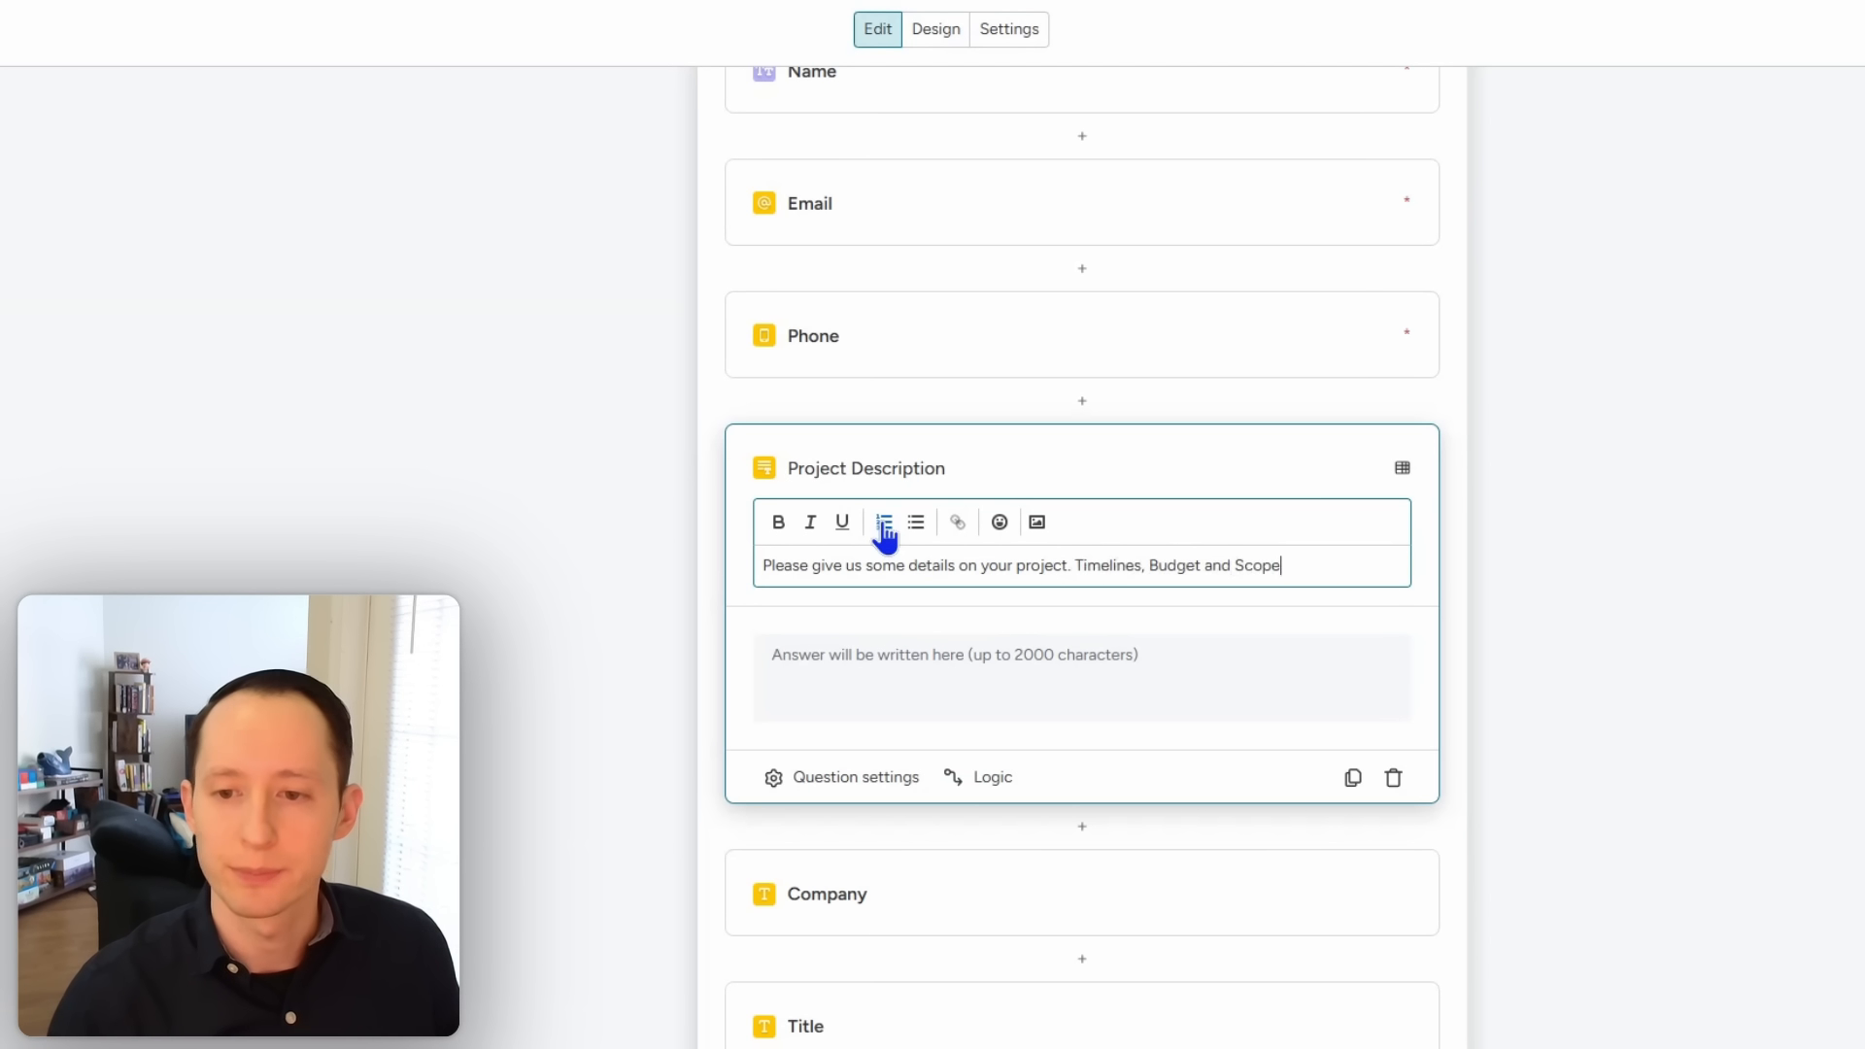
pyautogui.click(1739, 692)
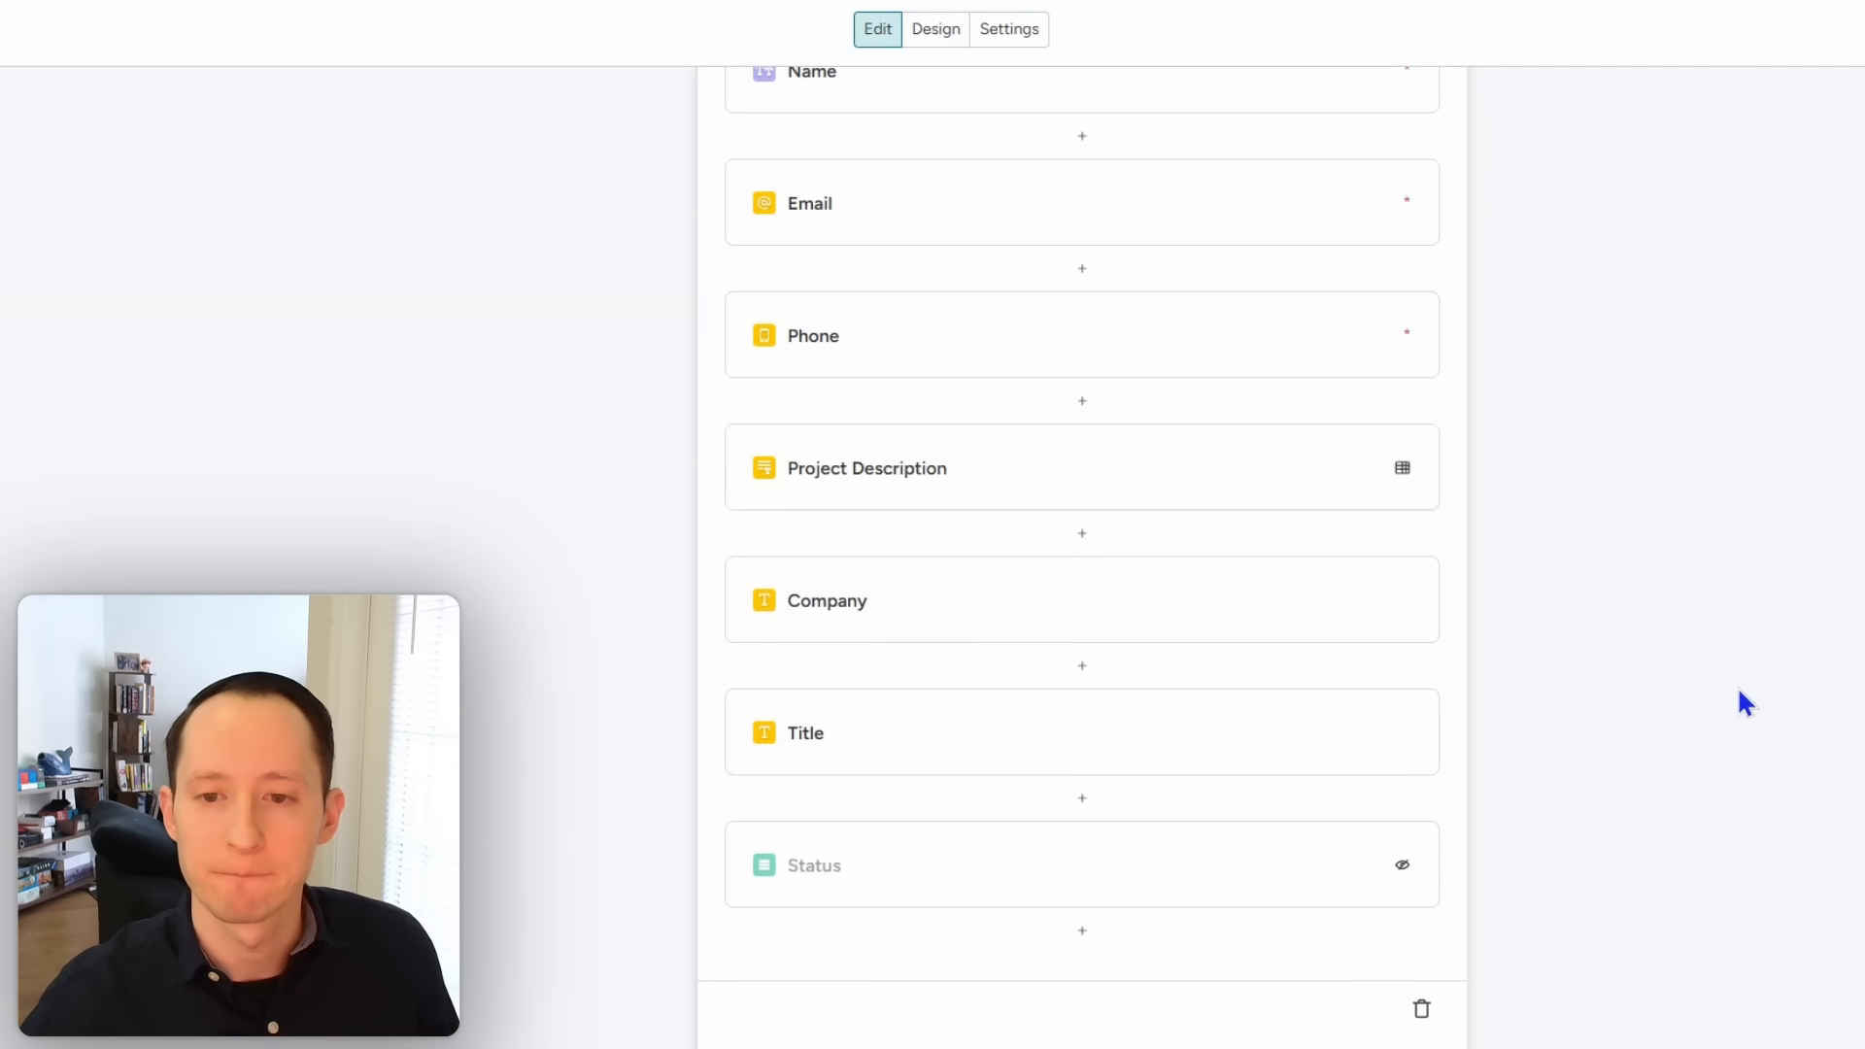
pyautogui.click(1181, 463)
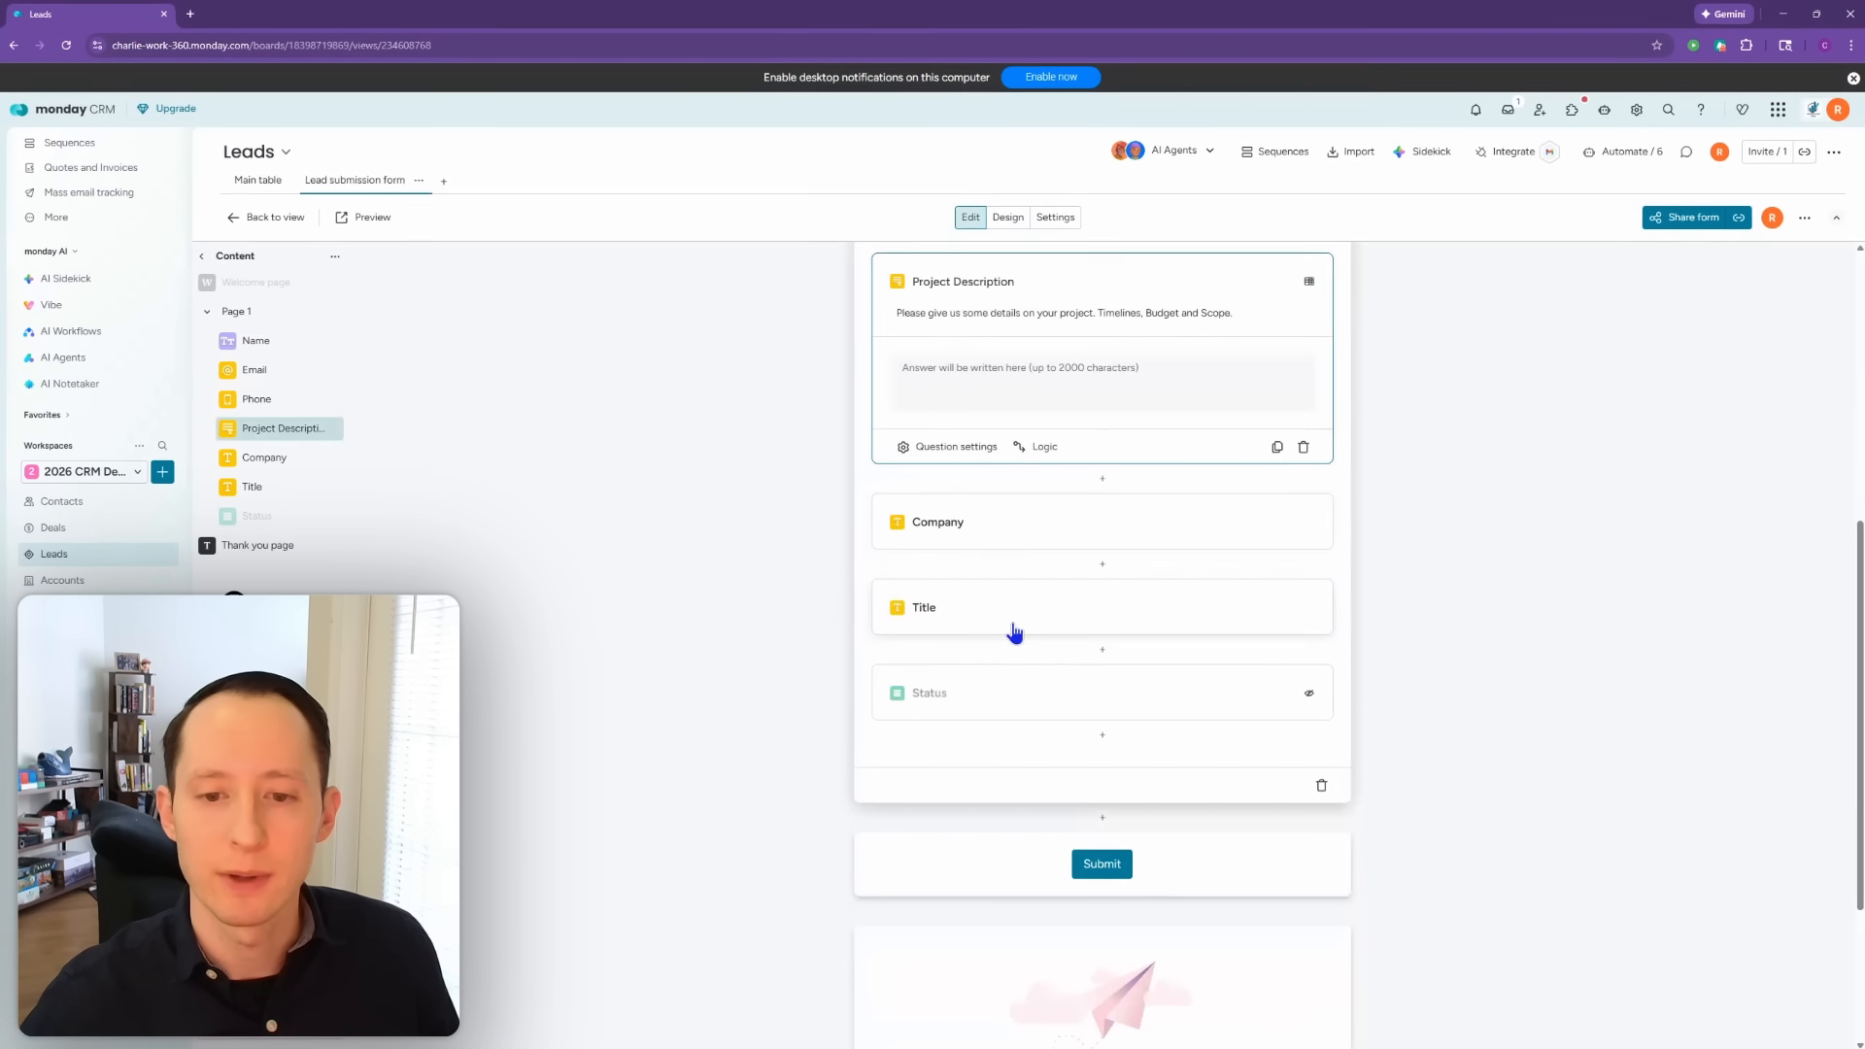
# Step: Switch on Required for Project Description and review the reordered form
pyautogui.click(972, 455)
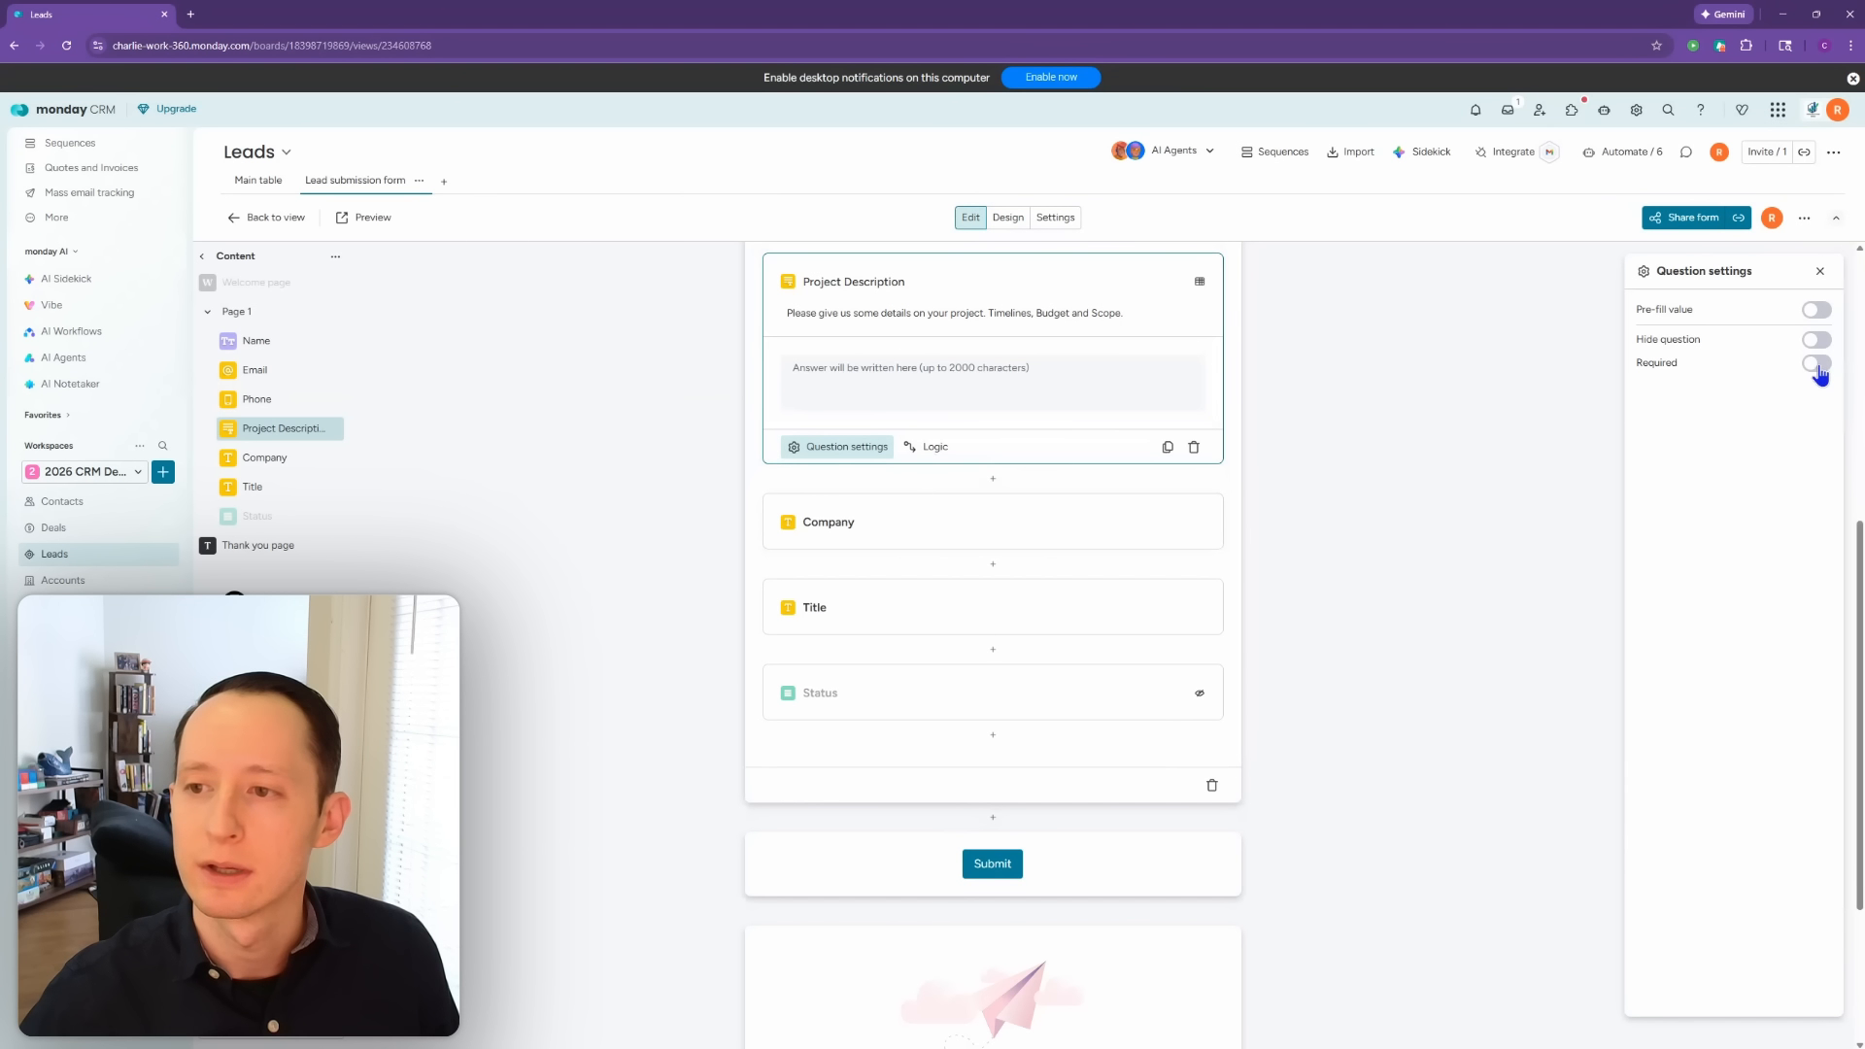
pyautogui.click(1818, 364)
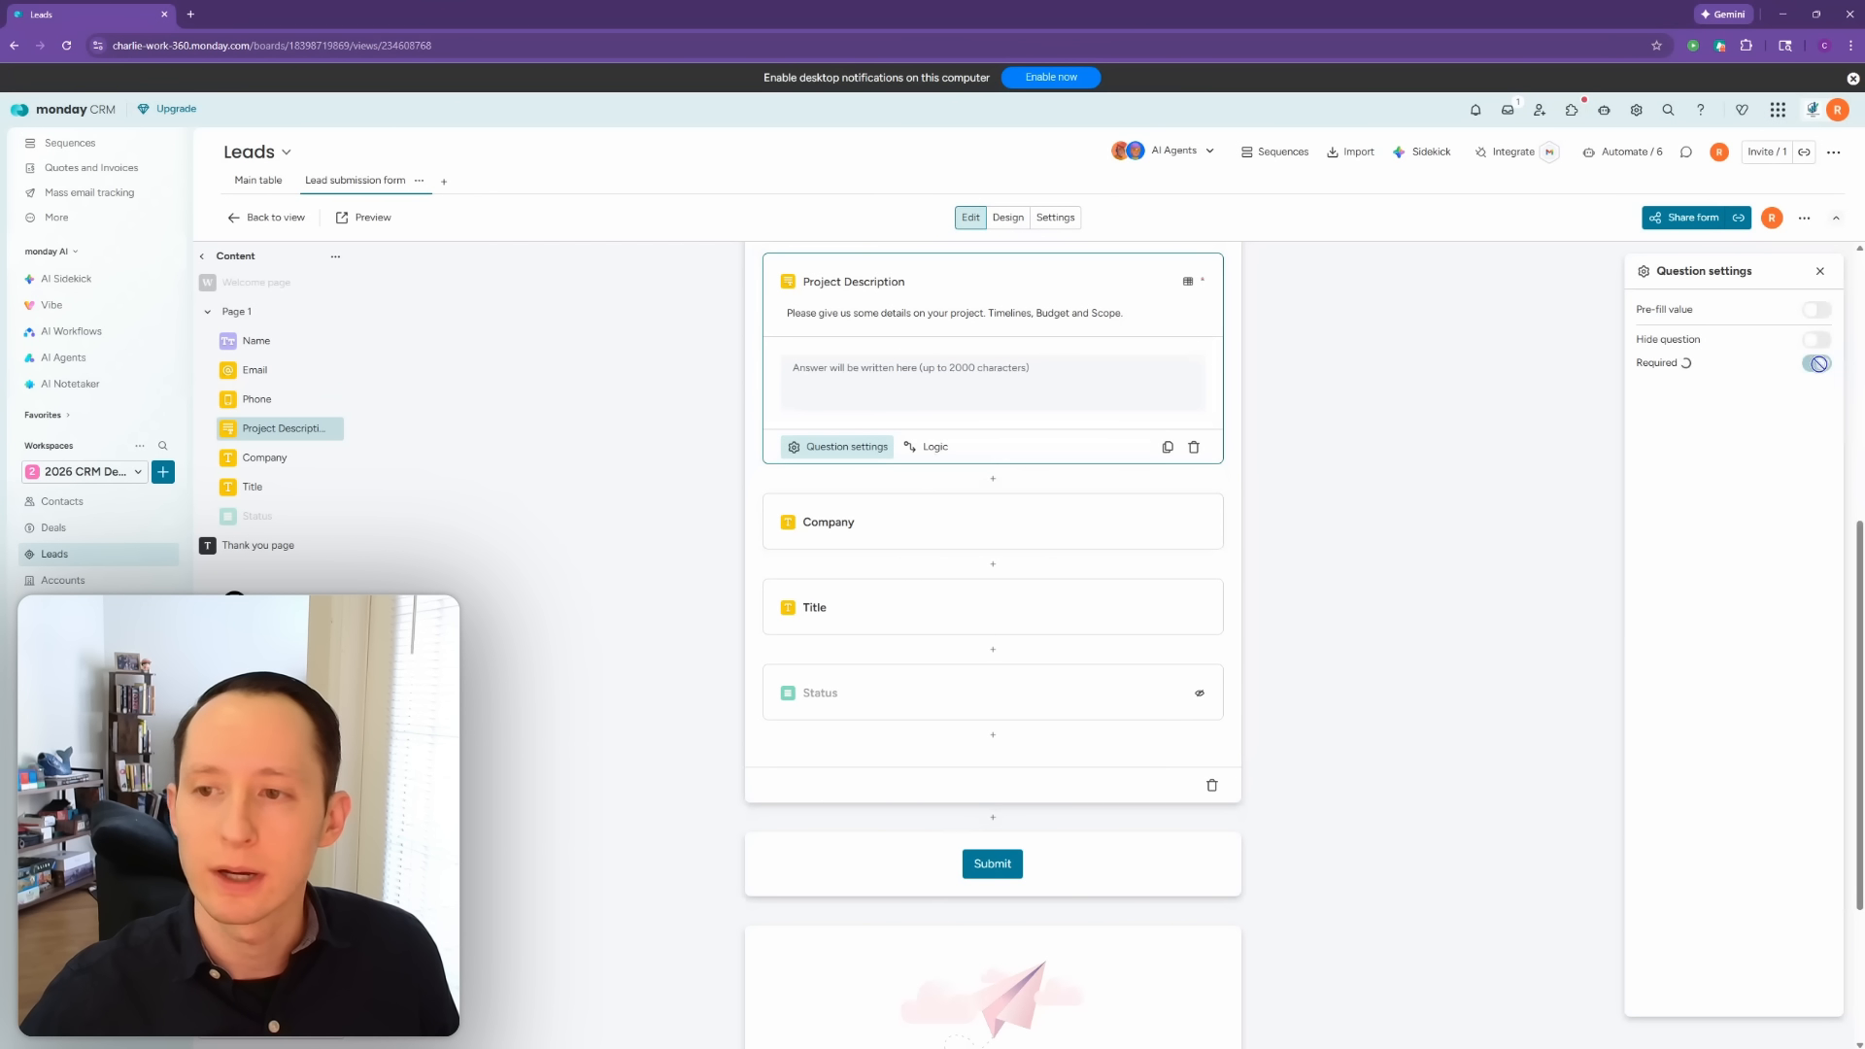
pyautogui.click(1372, 591)
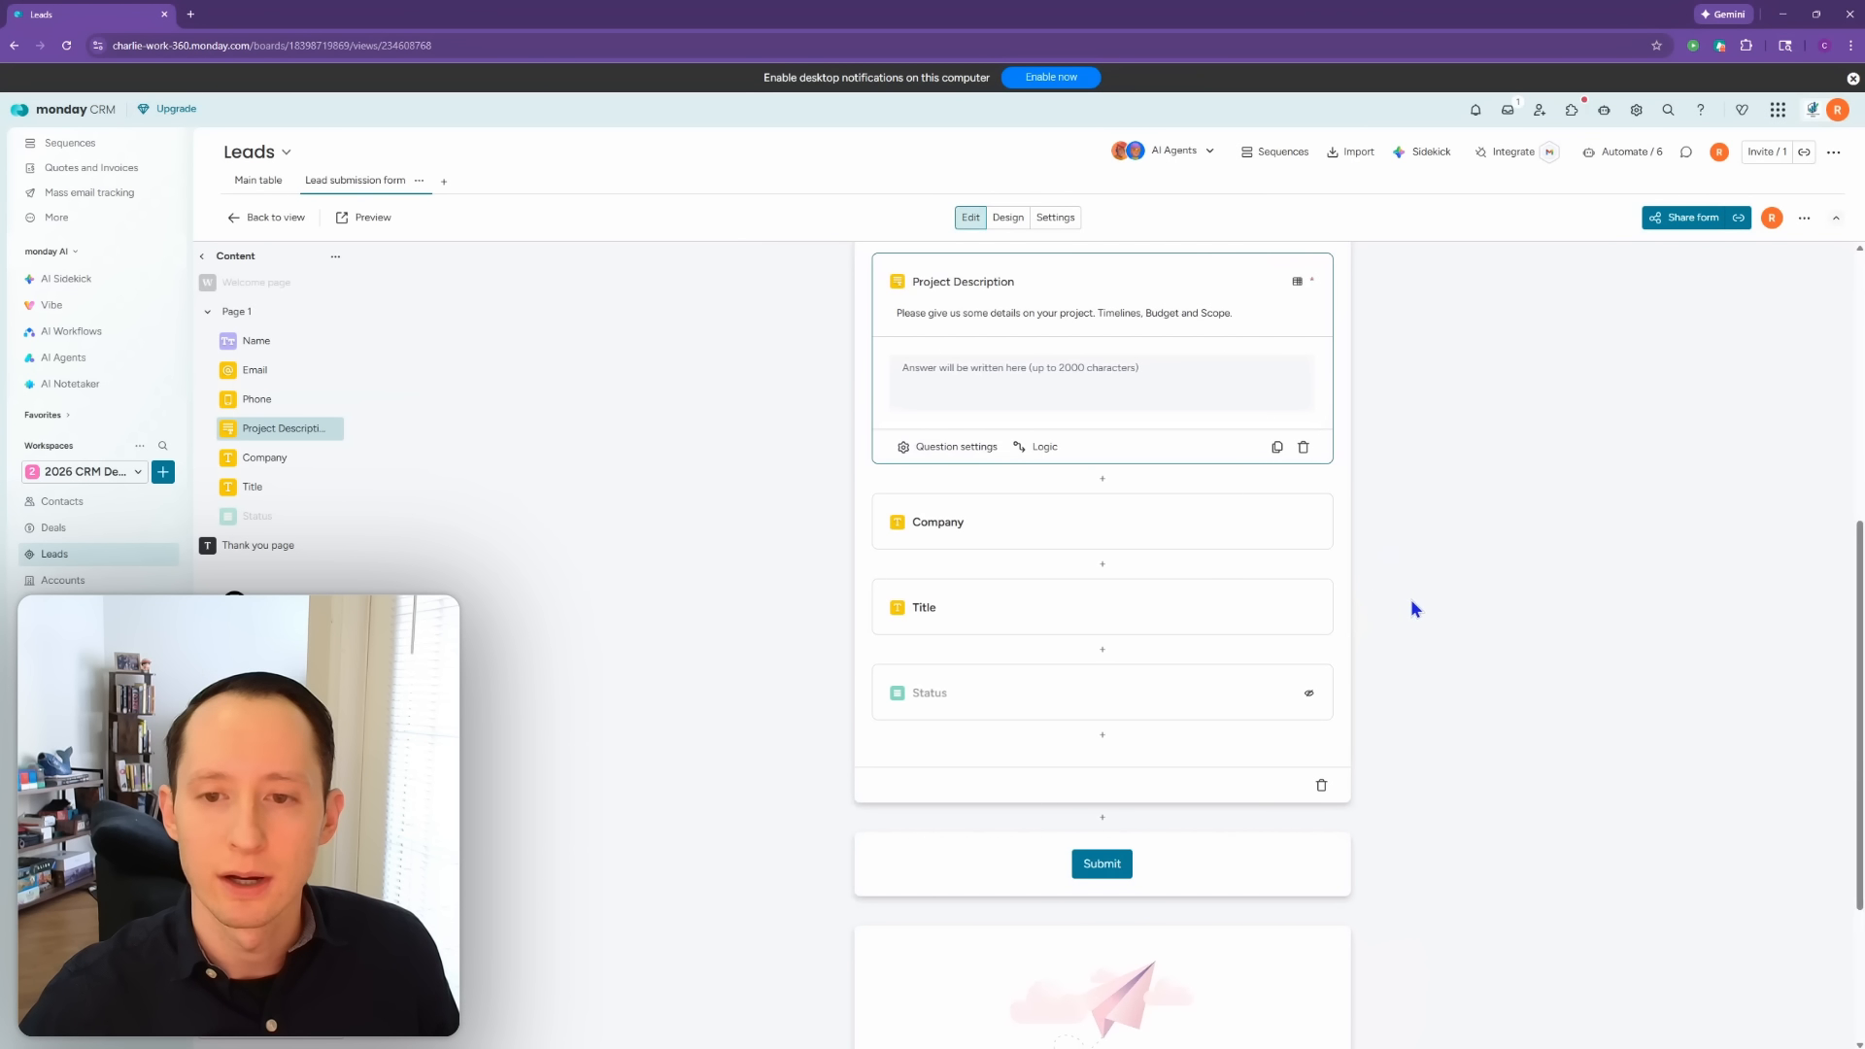
pyautogui.scroll(-2, 1413, 598)
pyautogui.scroll(6, 1409, 603)
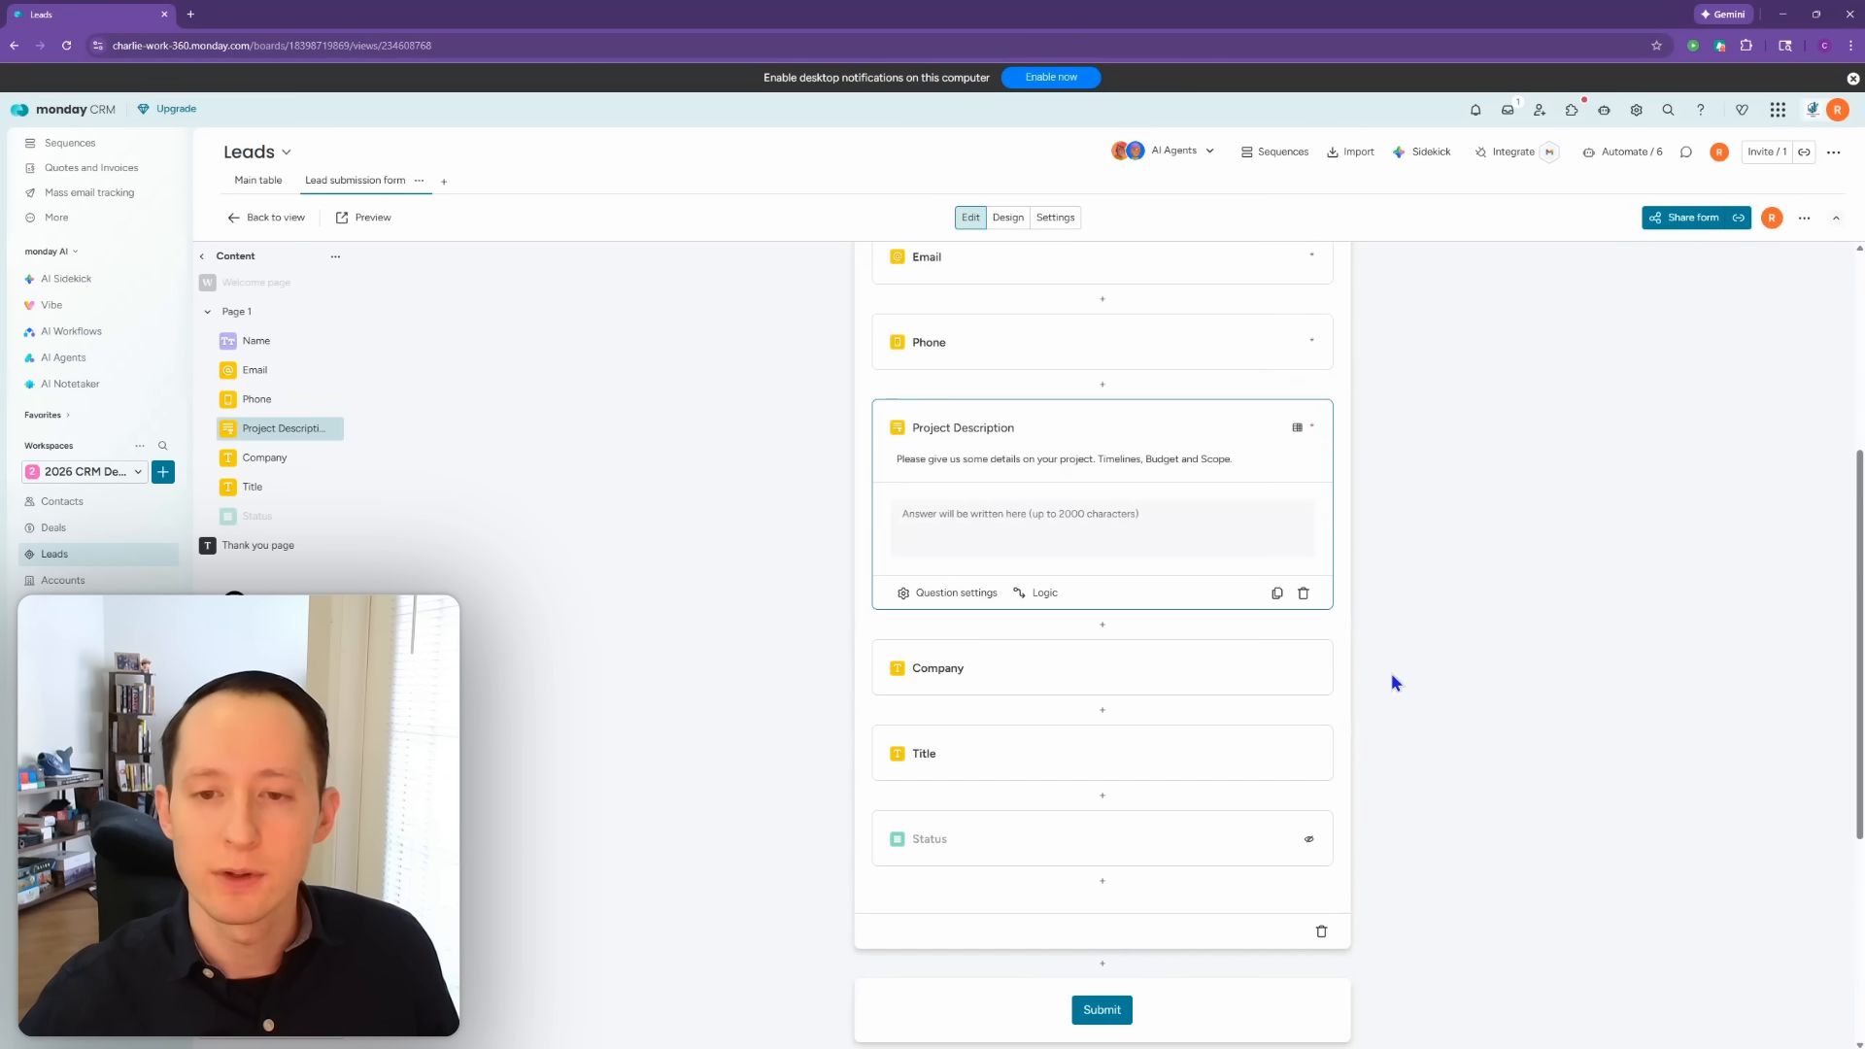
pyautogui.scroll(-3, 1546, 645)
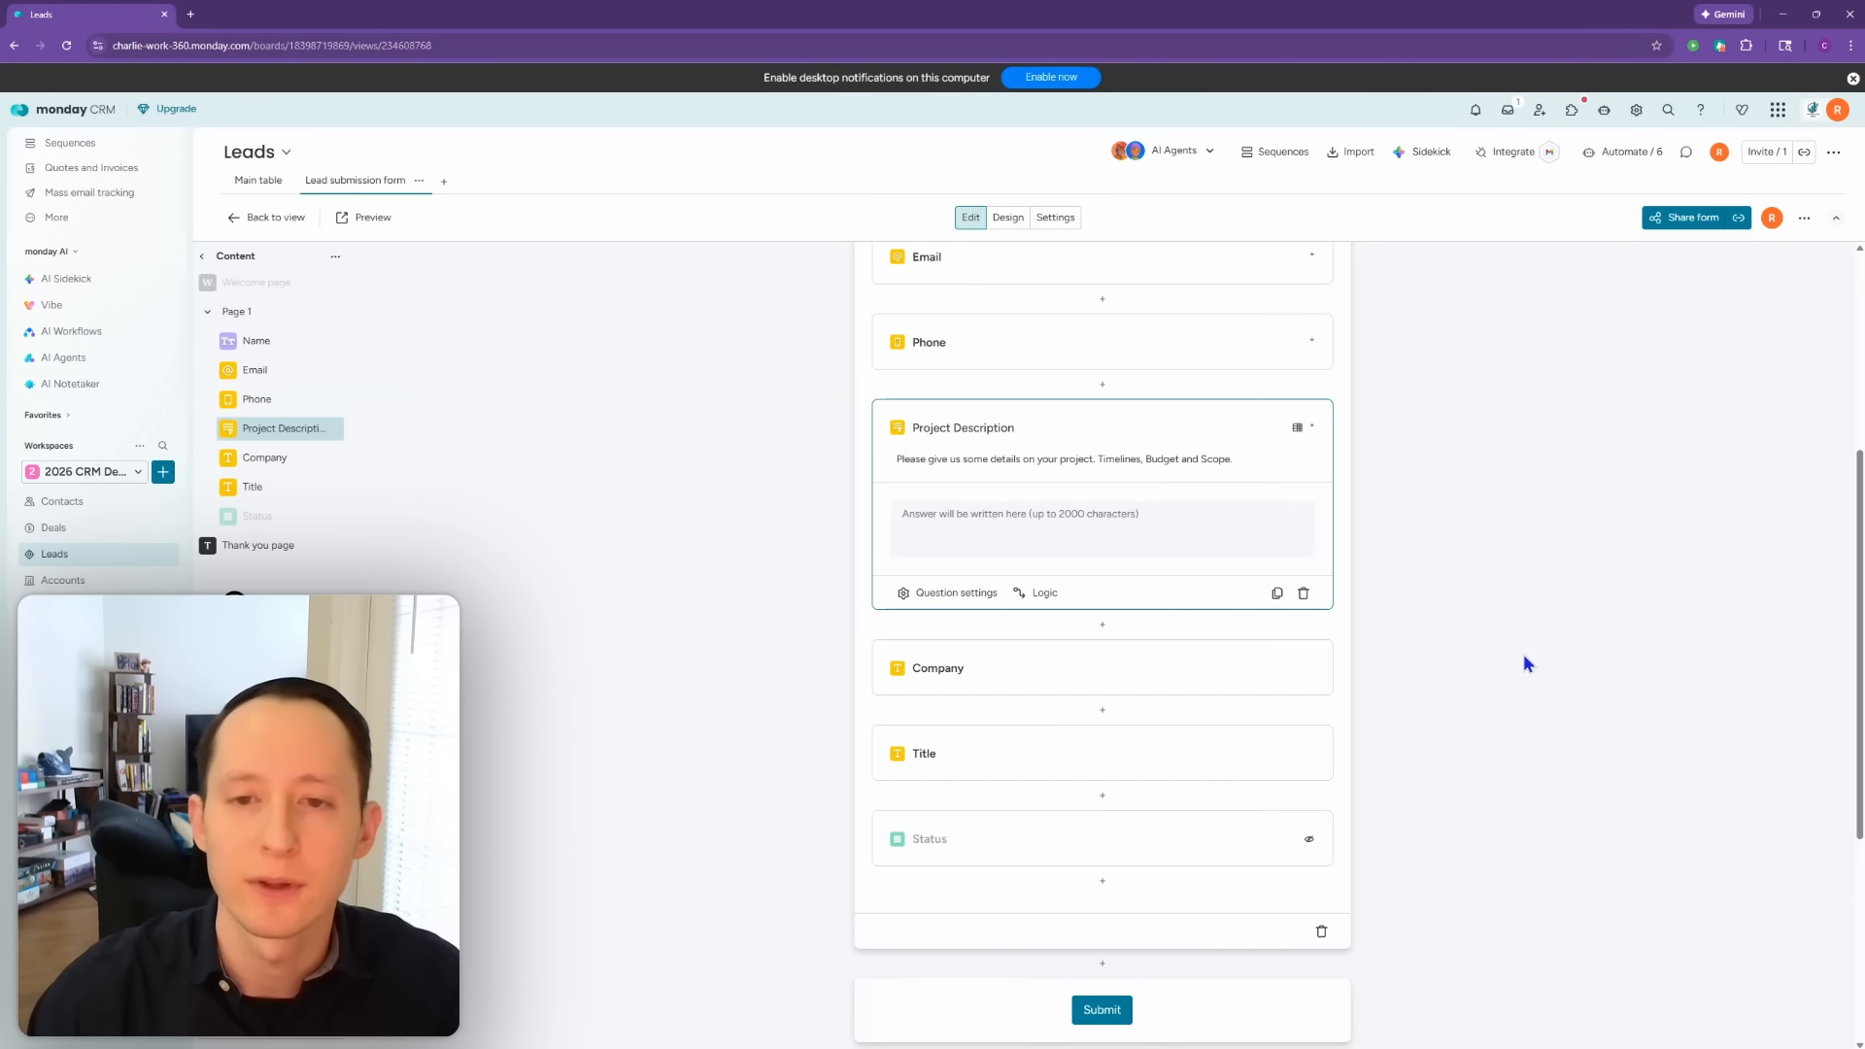
pyautogui.scroll(-2, 1366, 668)
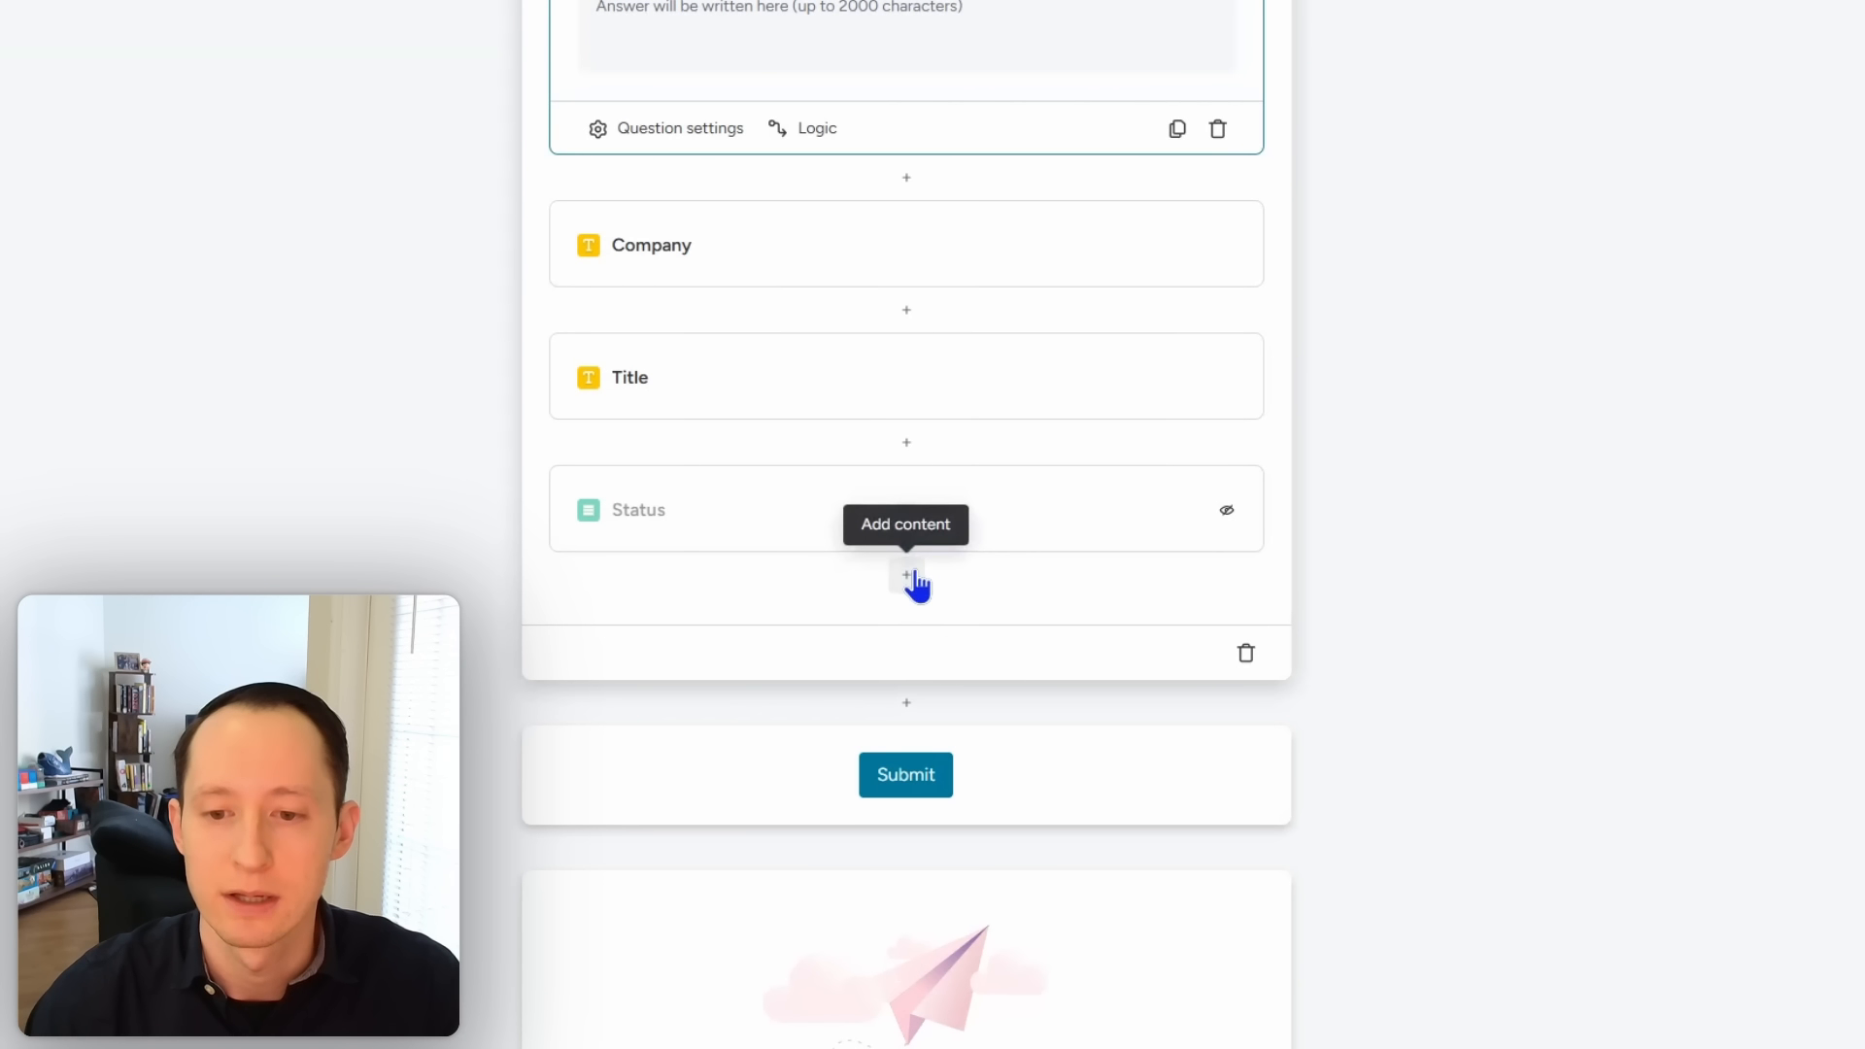
pyautogui.click(910, 577)
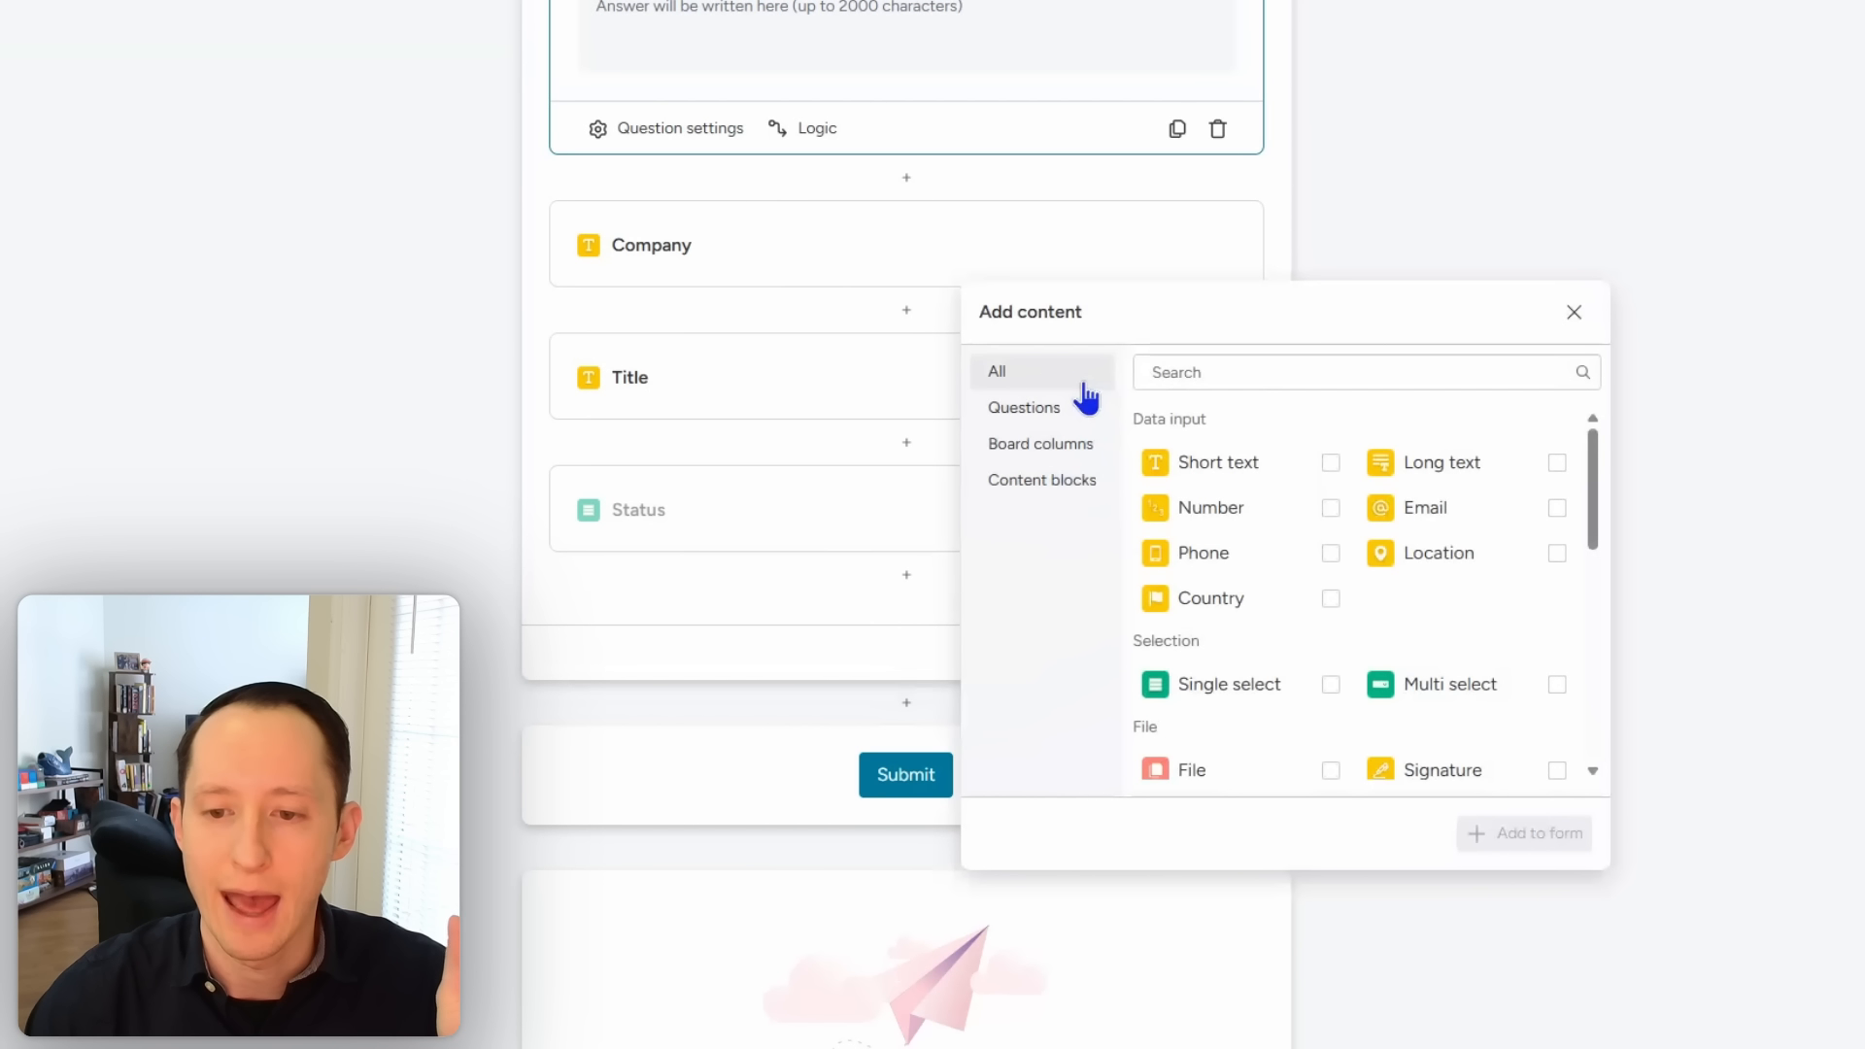
pyautogui.click(1331, 509)
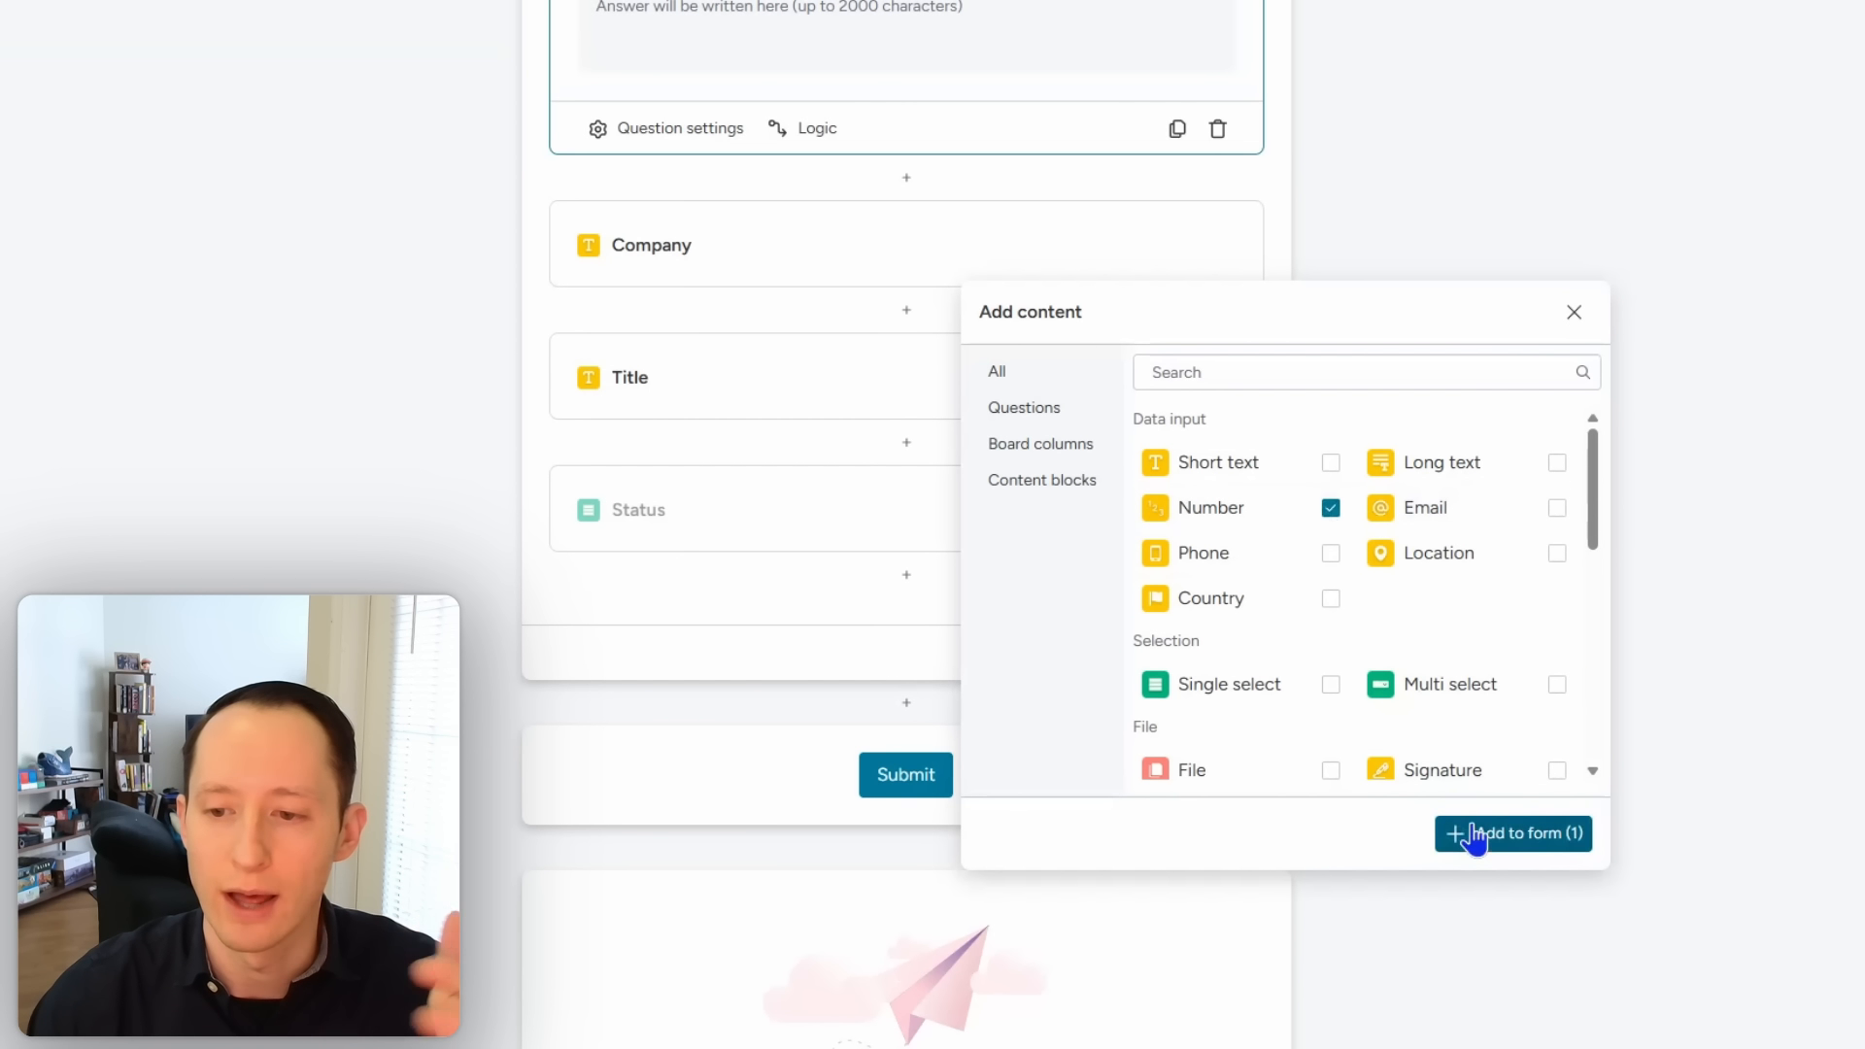
pyautogui.click(1331, 507)
pyautogui.scroll(-5, 1166, 511)
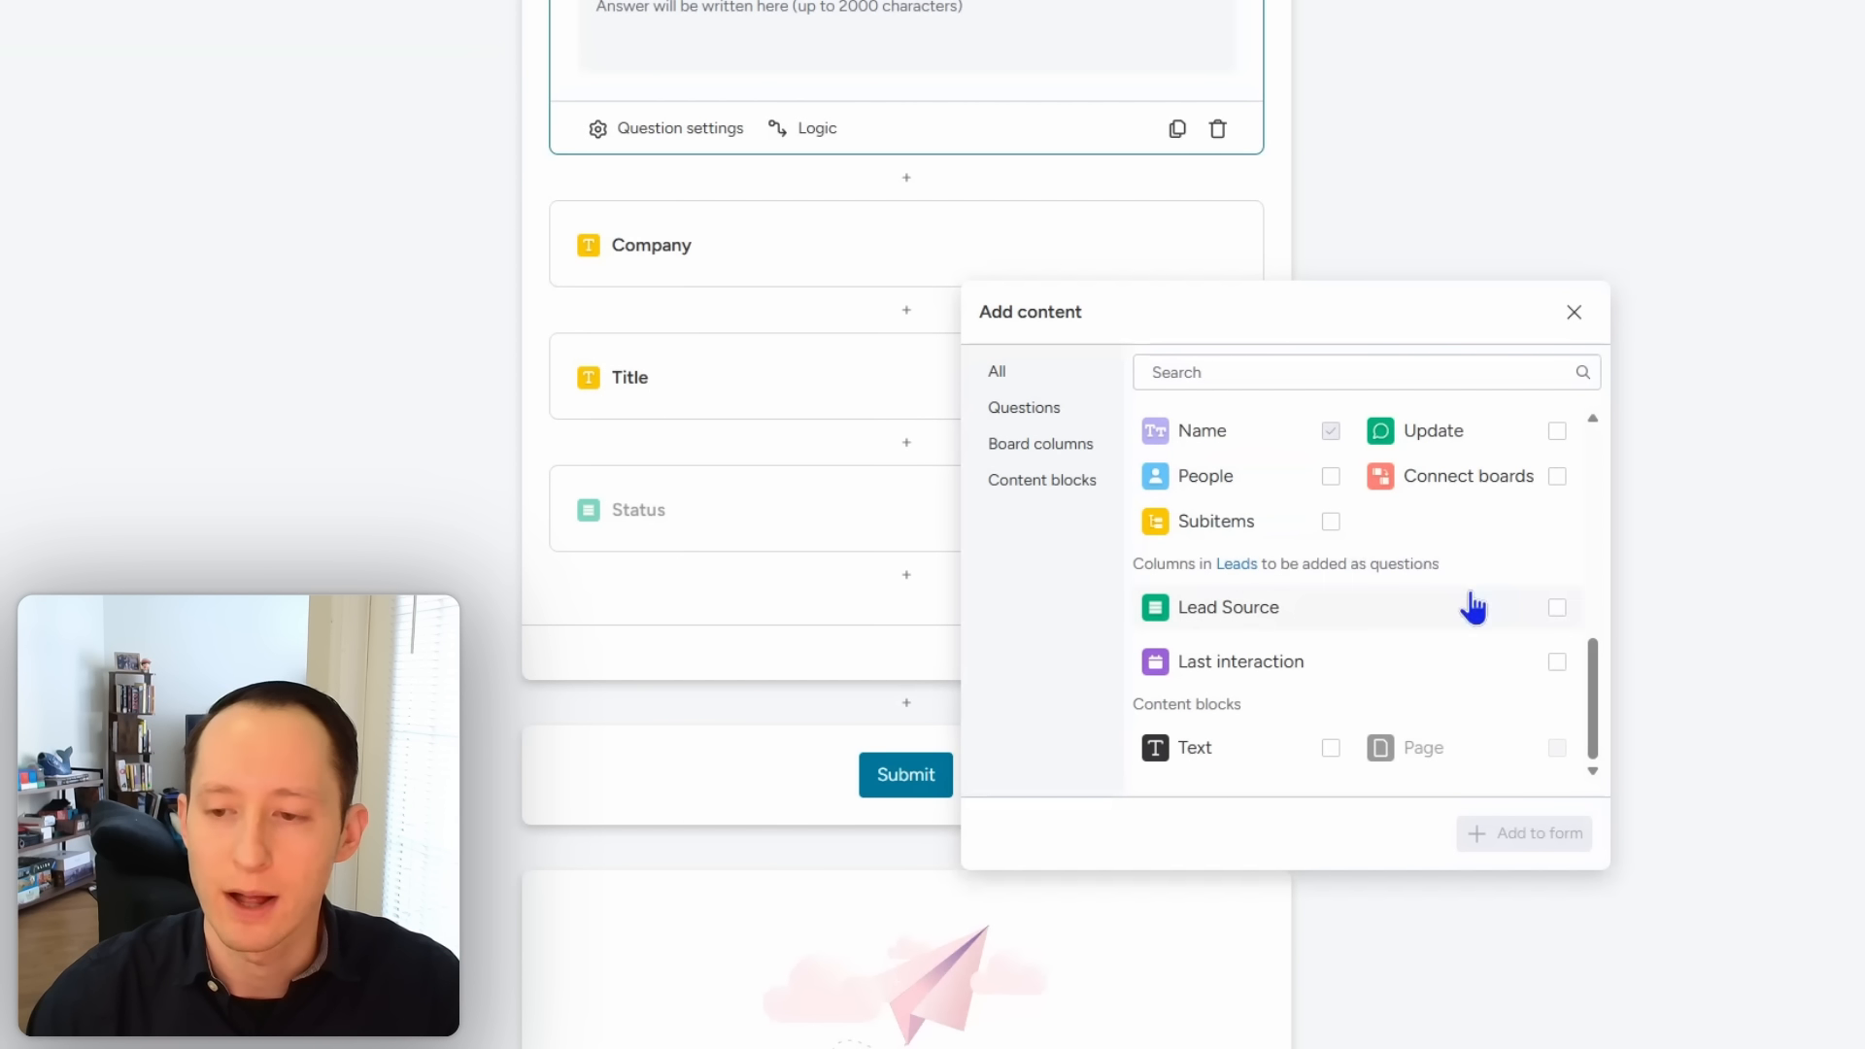
pyautogui.scroll(6, 1468, 604)
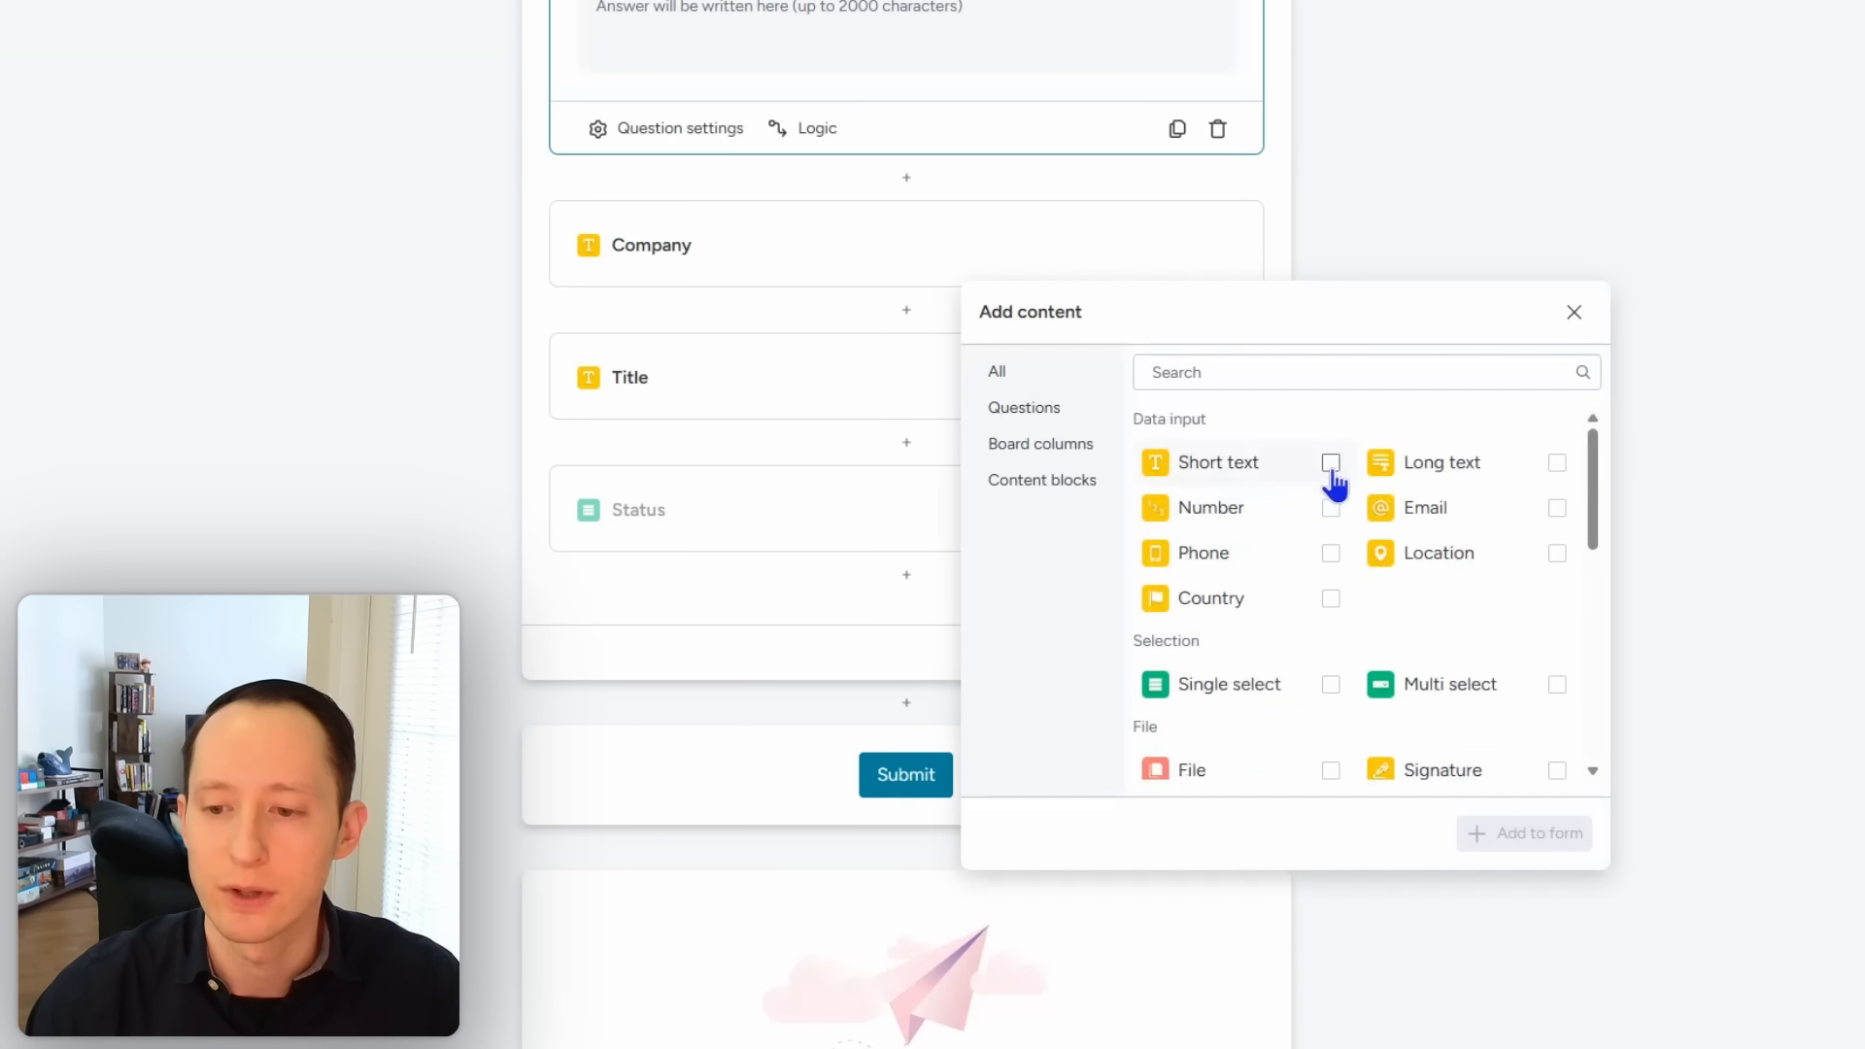
pyautogui.scroll(-5, 1395, 587)
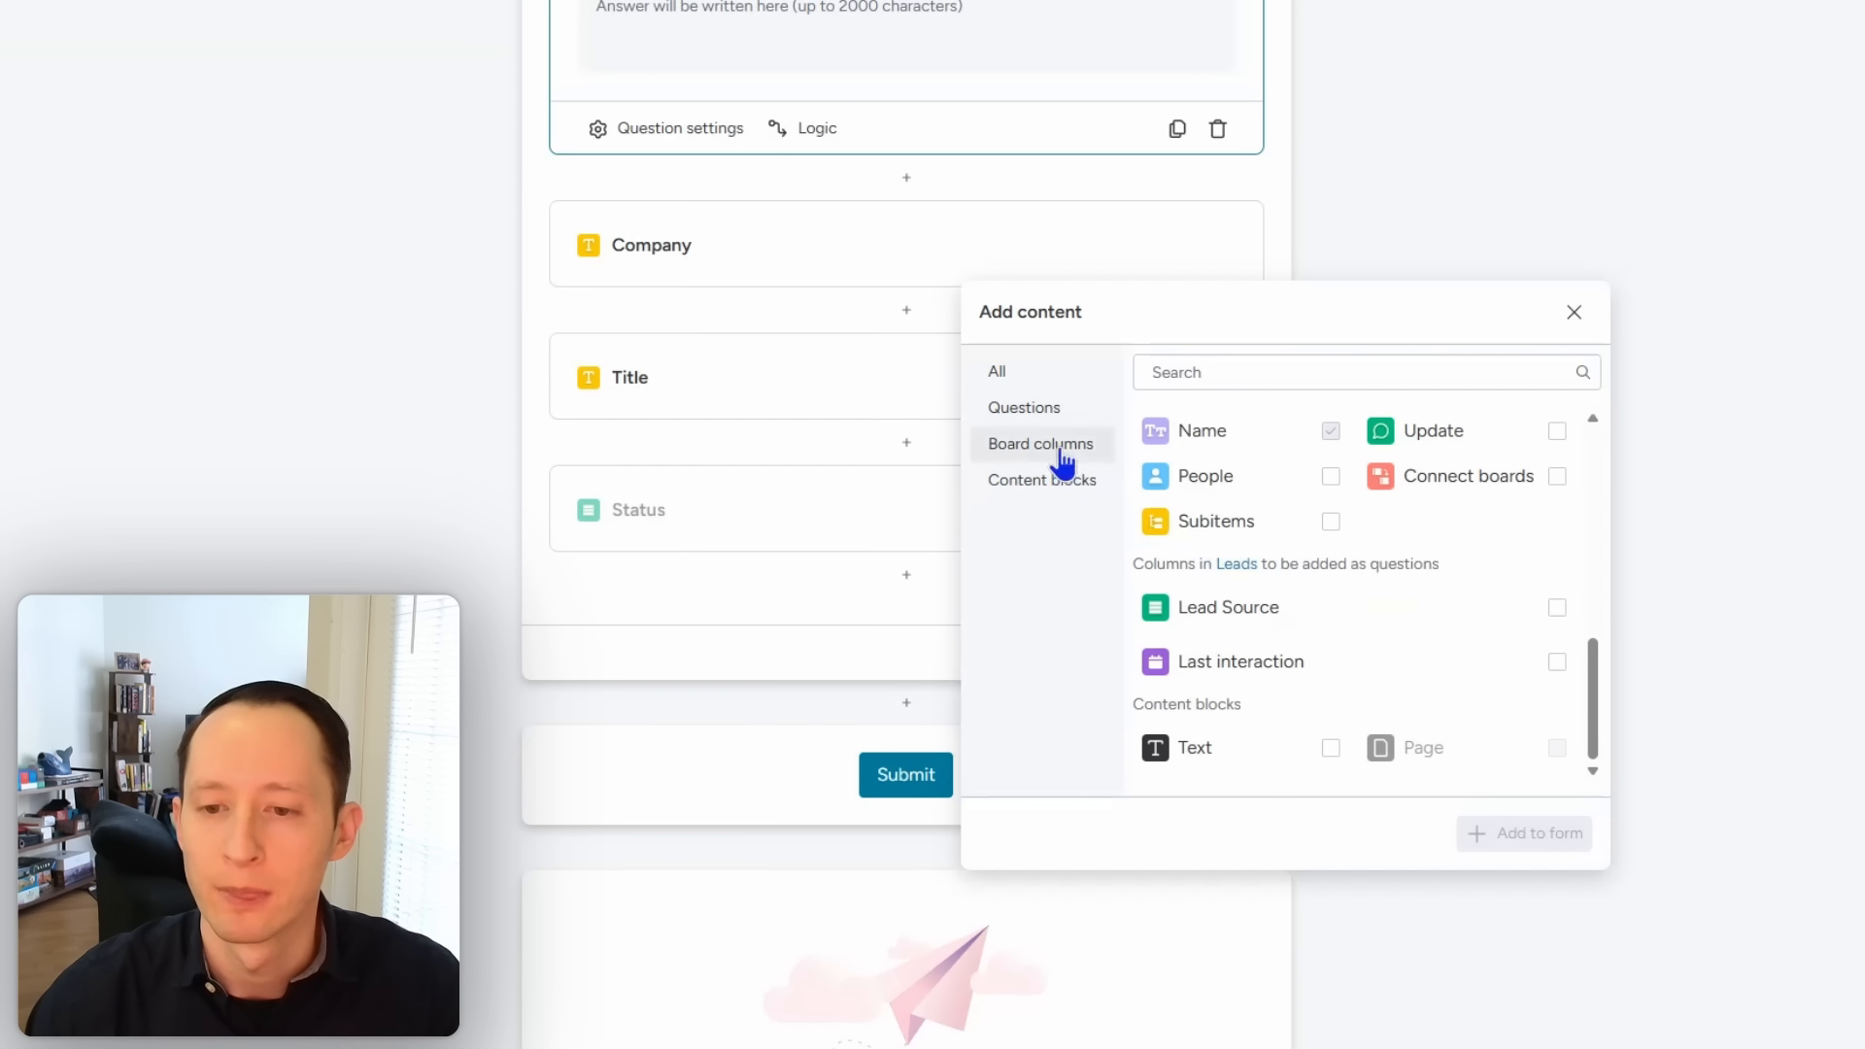
pyautogui.click(1041, 375)
pyautogui.scroll(-5, 1363, 552)
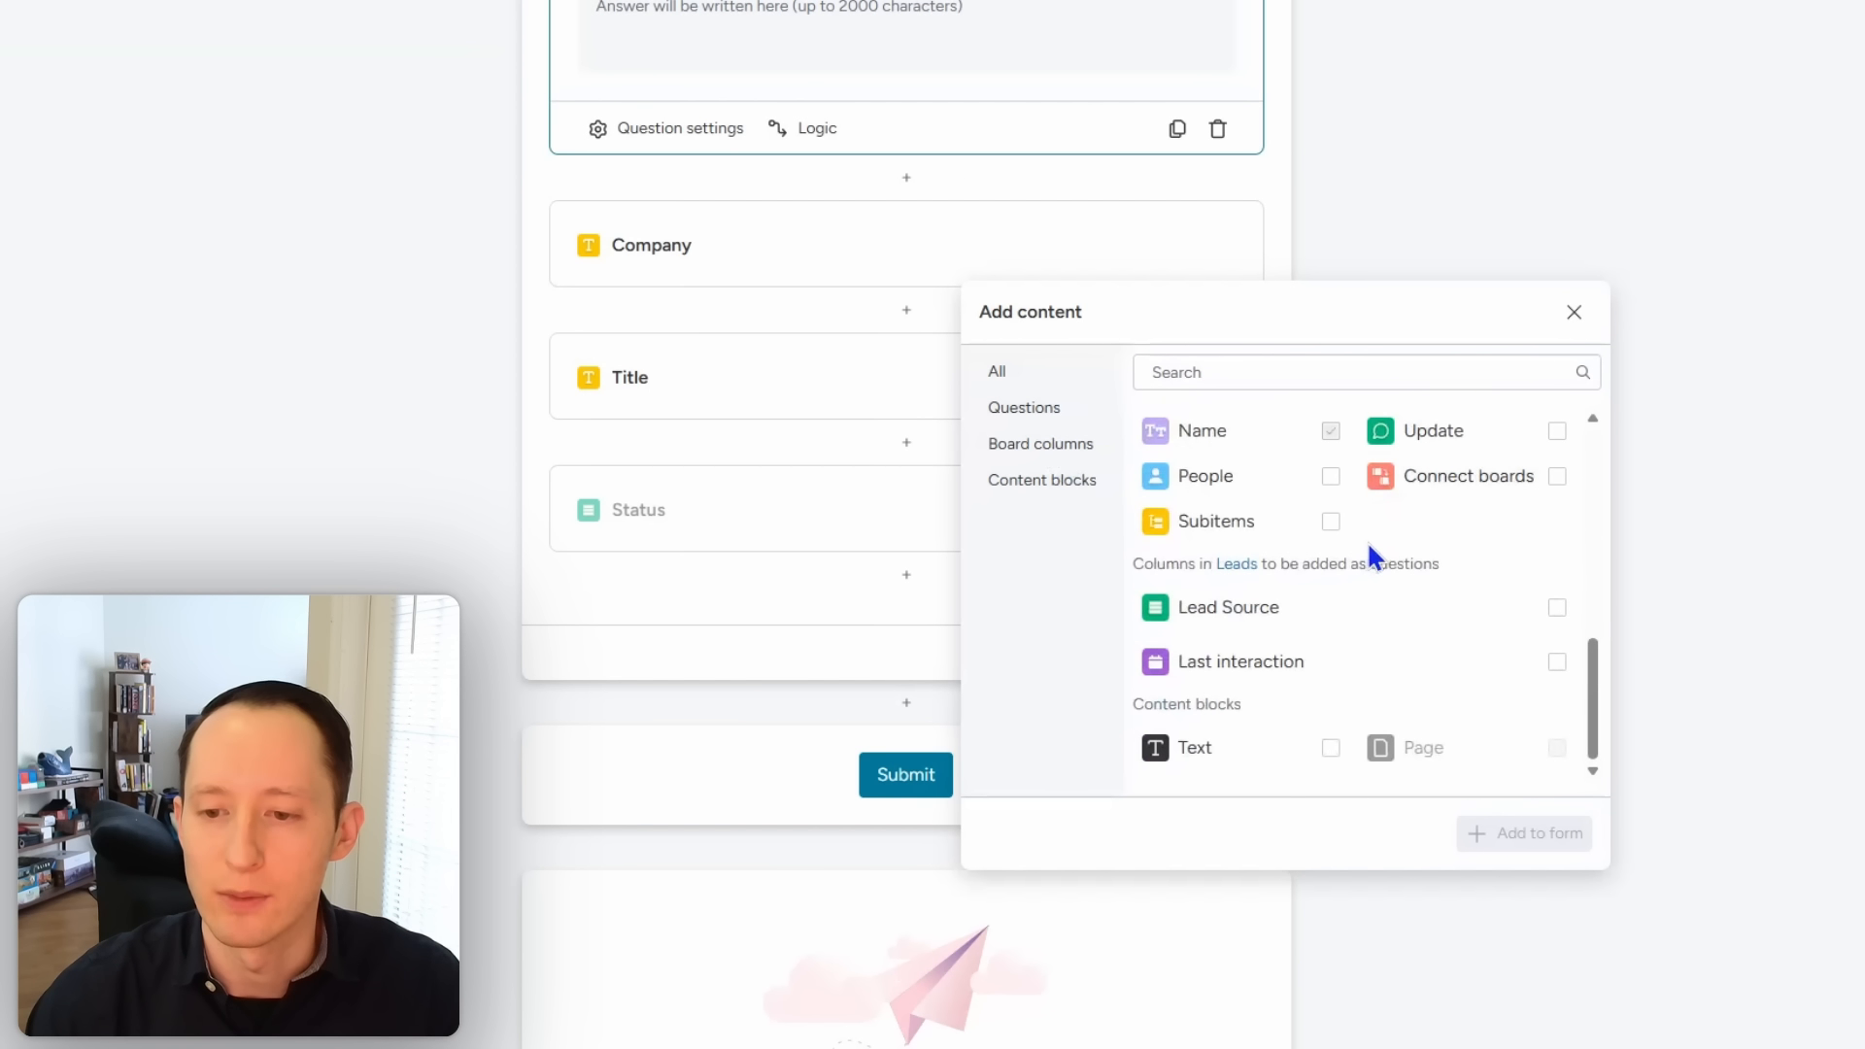
pyautogui.click(1575, 314)
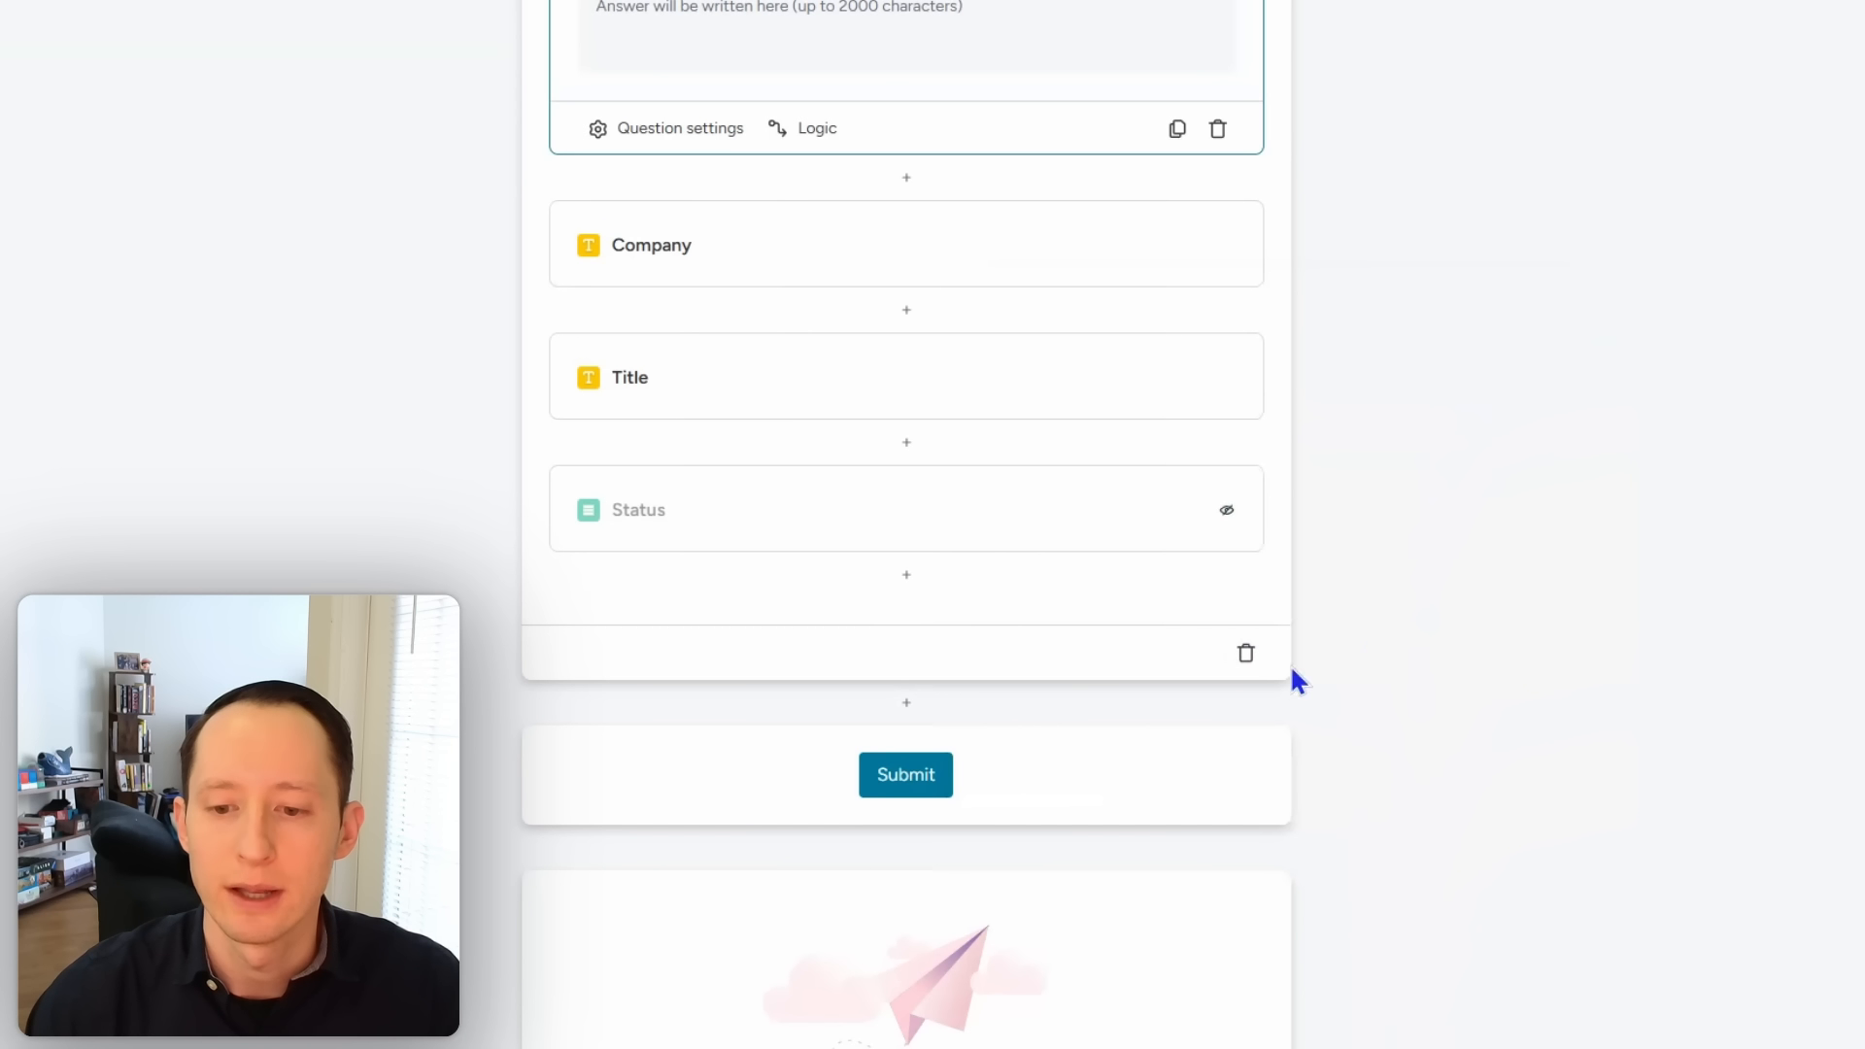
pyautogui.click(906, 702)
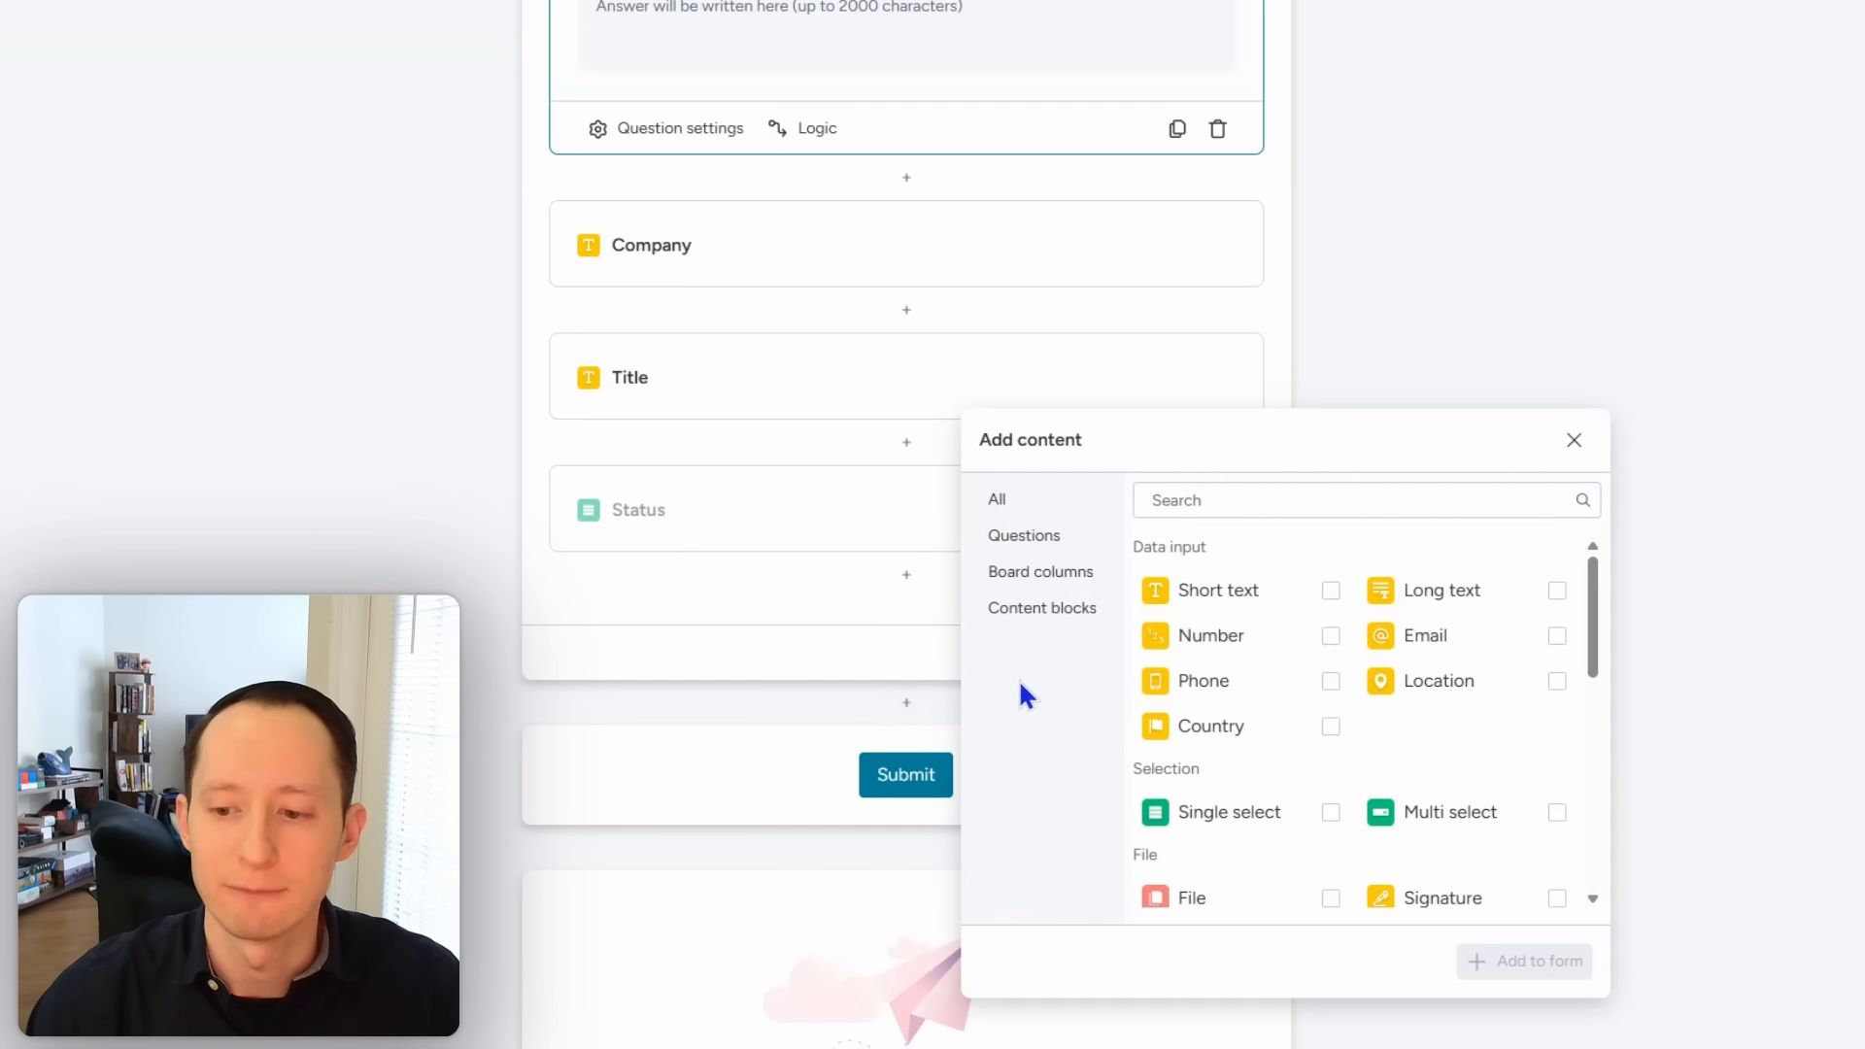
pyautogui.scroll(-10, 1219, 699)
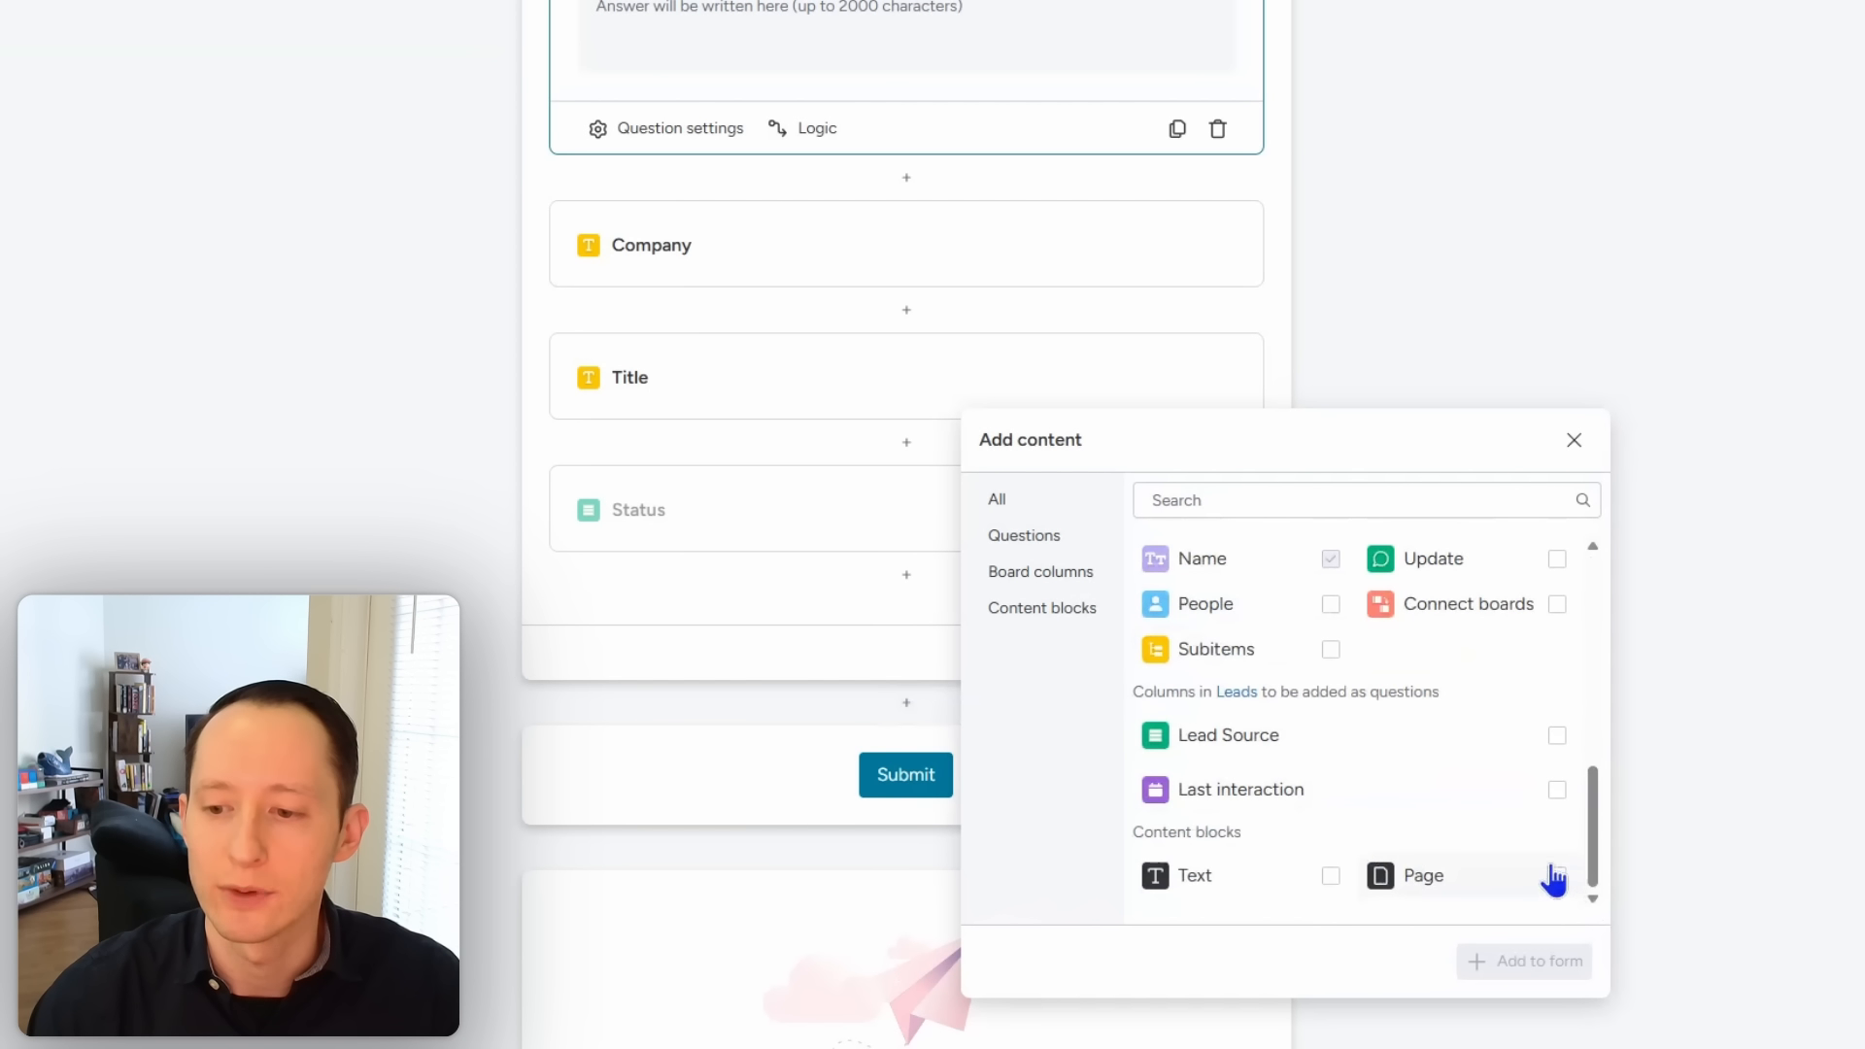
pyautogui.click(1555, 876)
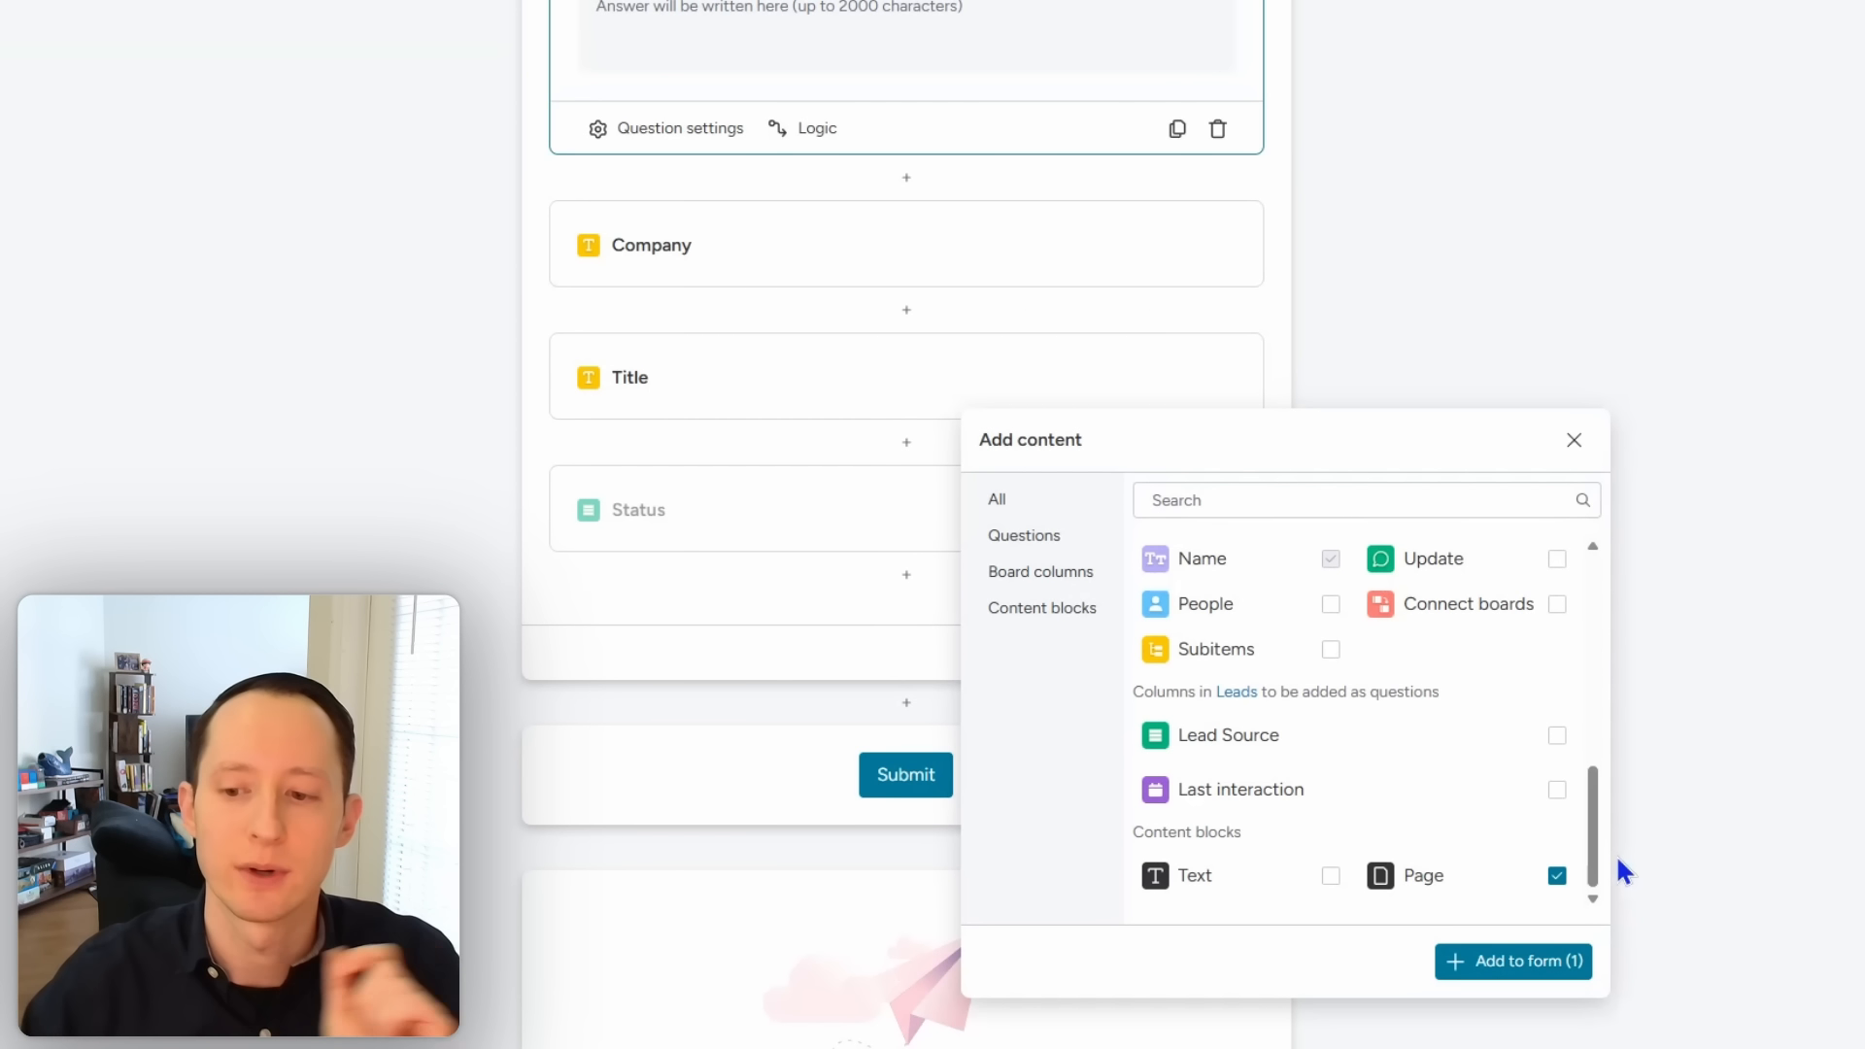
pyautogui.click(1599, 498)
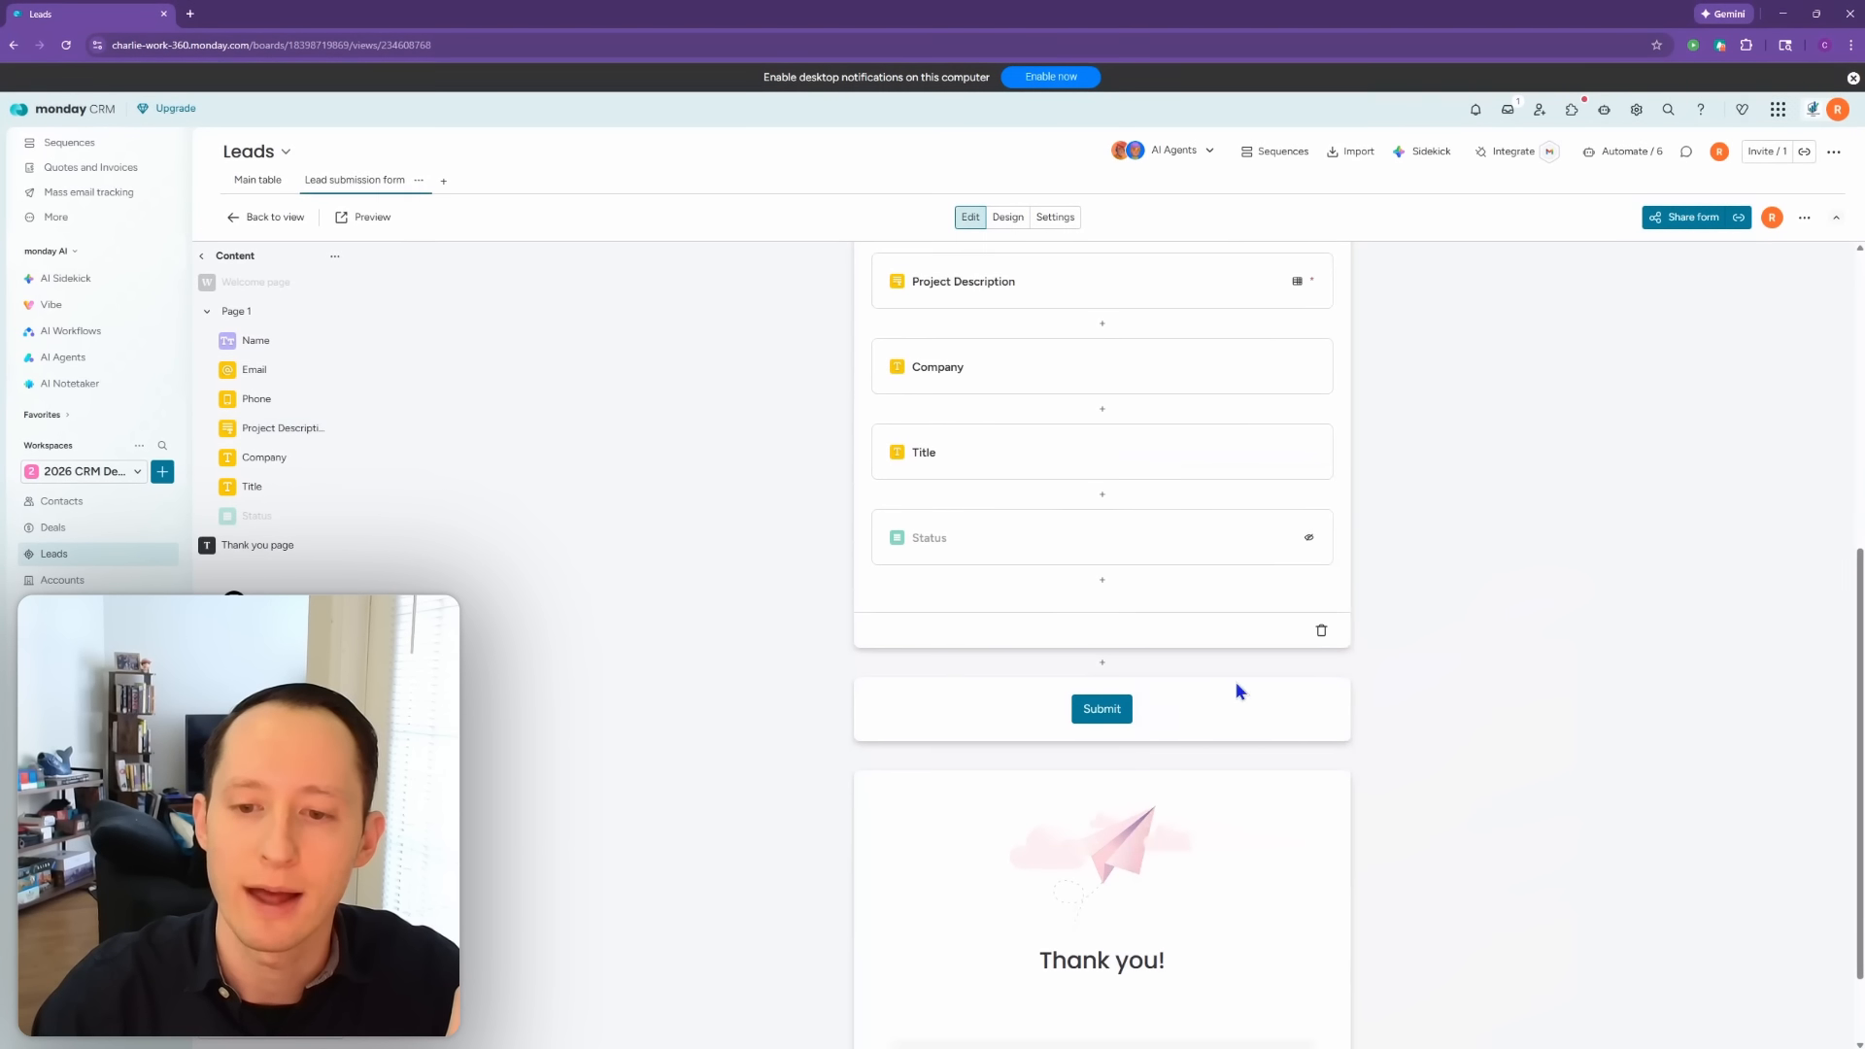
pyautogui.click(1116, 709)
# Step: Relabel the form's submit button 'Submit'
pyautogui.doubleClick(888, 714)
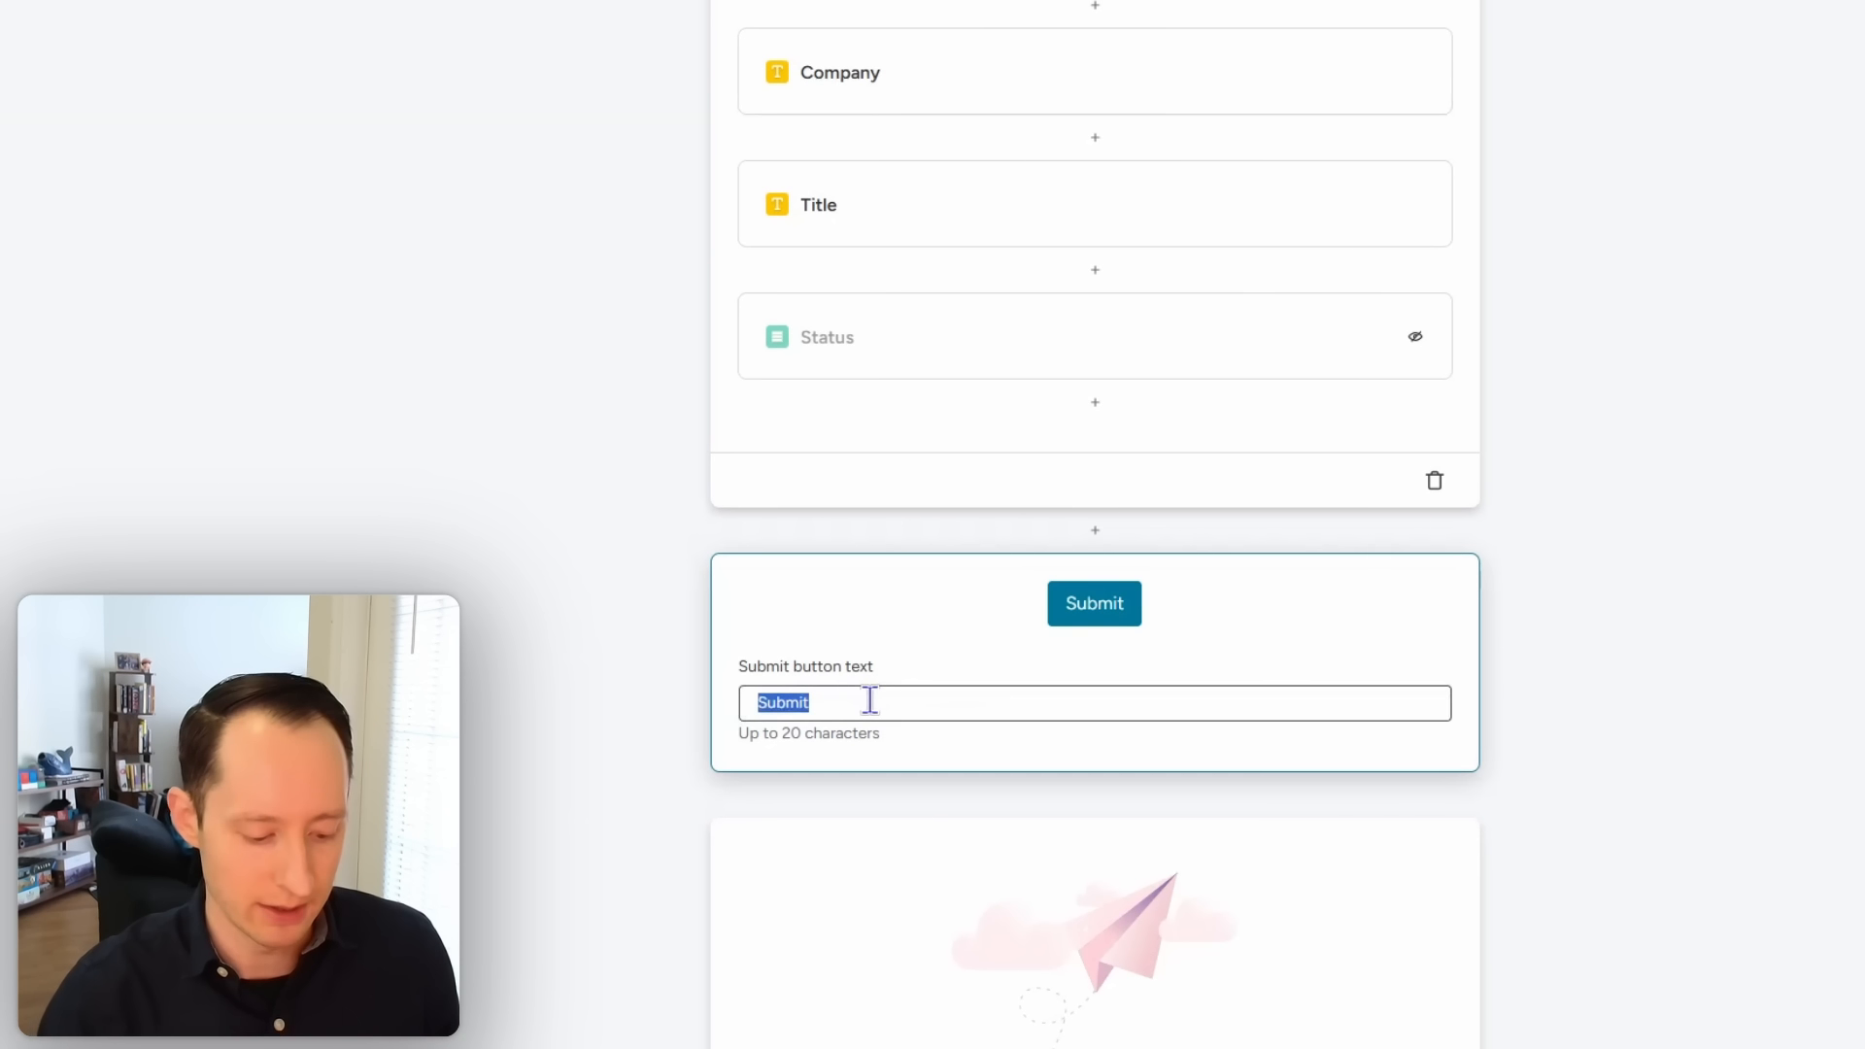
pyautogui.write('s')
pyautogui.press('BackSpace')
pyautogui.write('Su')
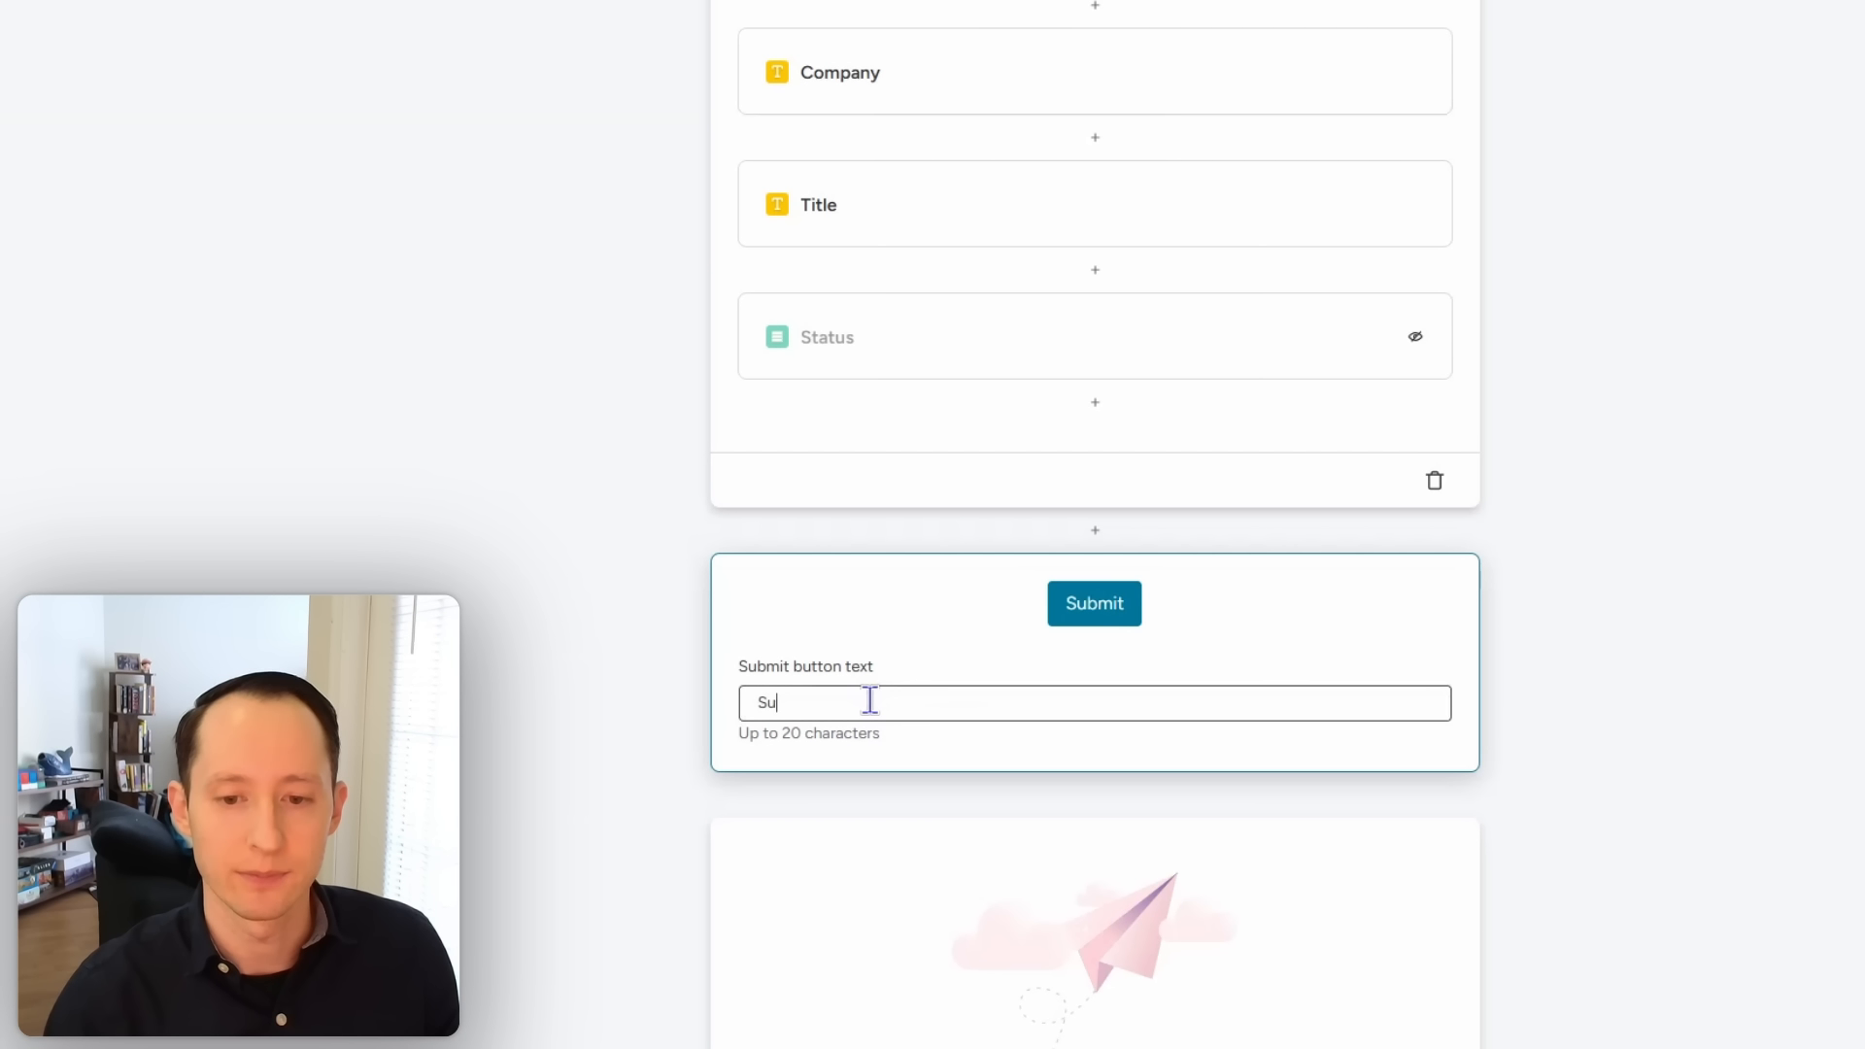
pyautogui.write('bmit')
pyautogui.click(1501, 772)
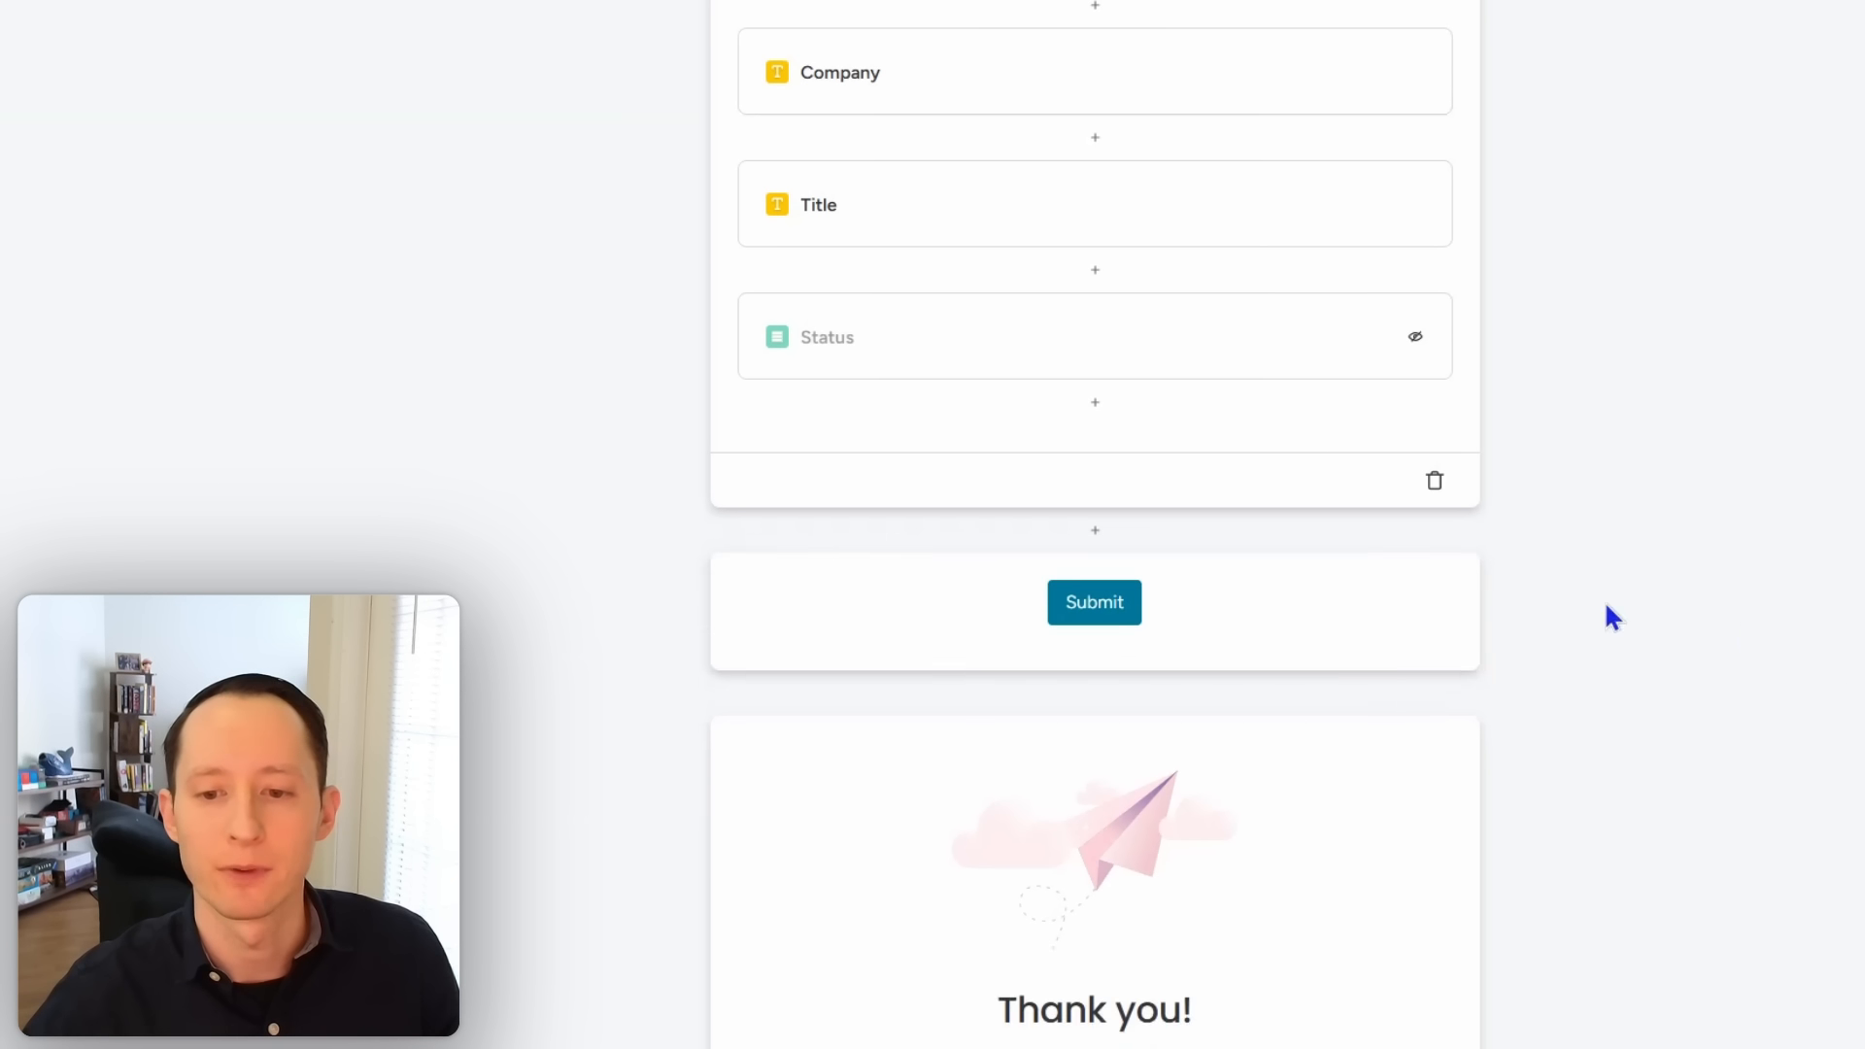
# Step: Hide the thank-you page's paper-plane image and add 'We will get back to you within 24 hours'
pyautogui.scroll(-2, 1652, 626)
pyautogui.click(1308, 777)
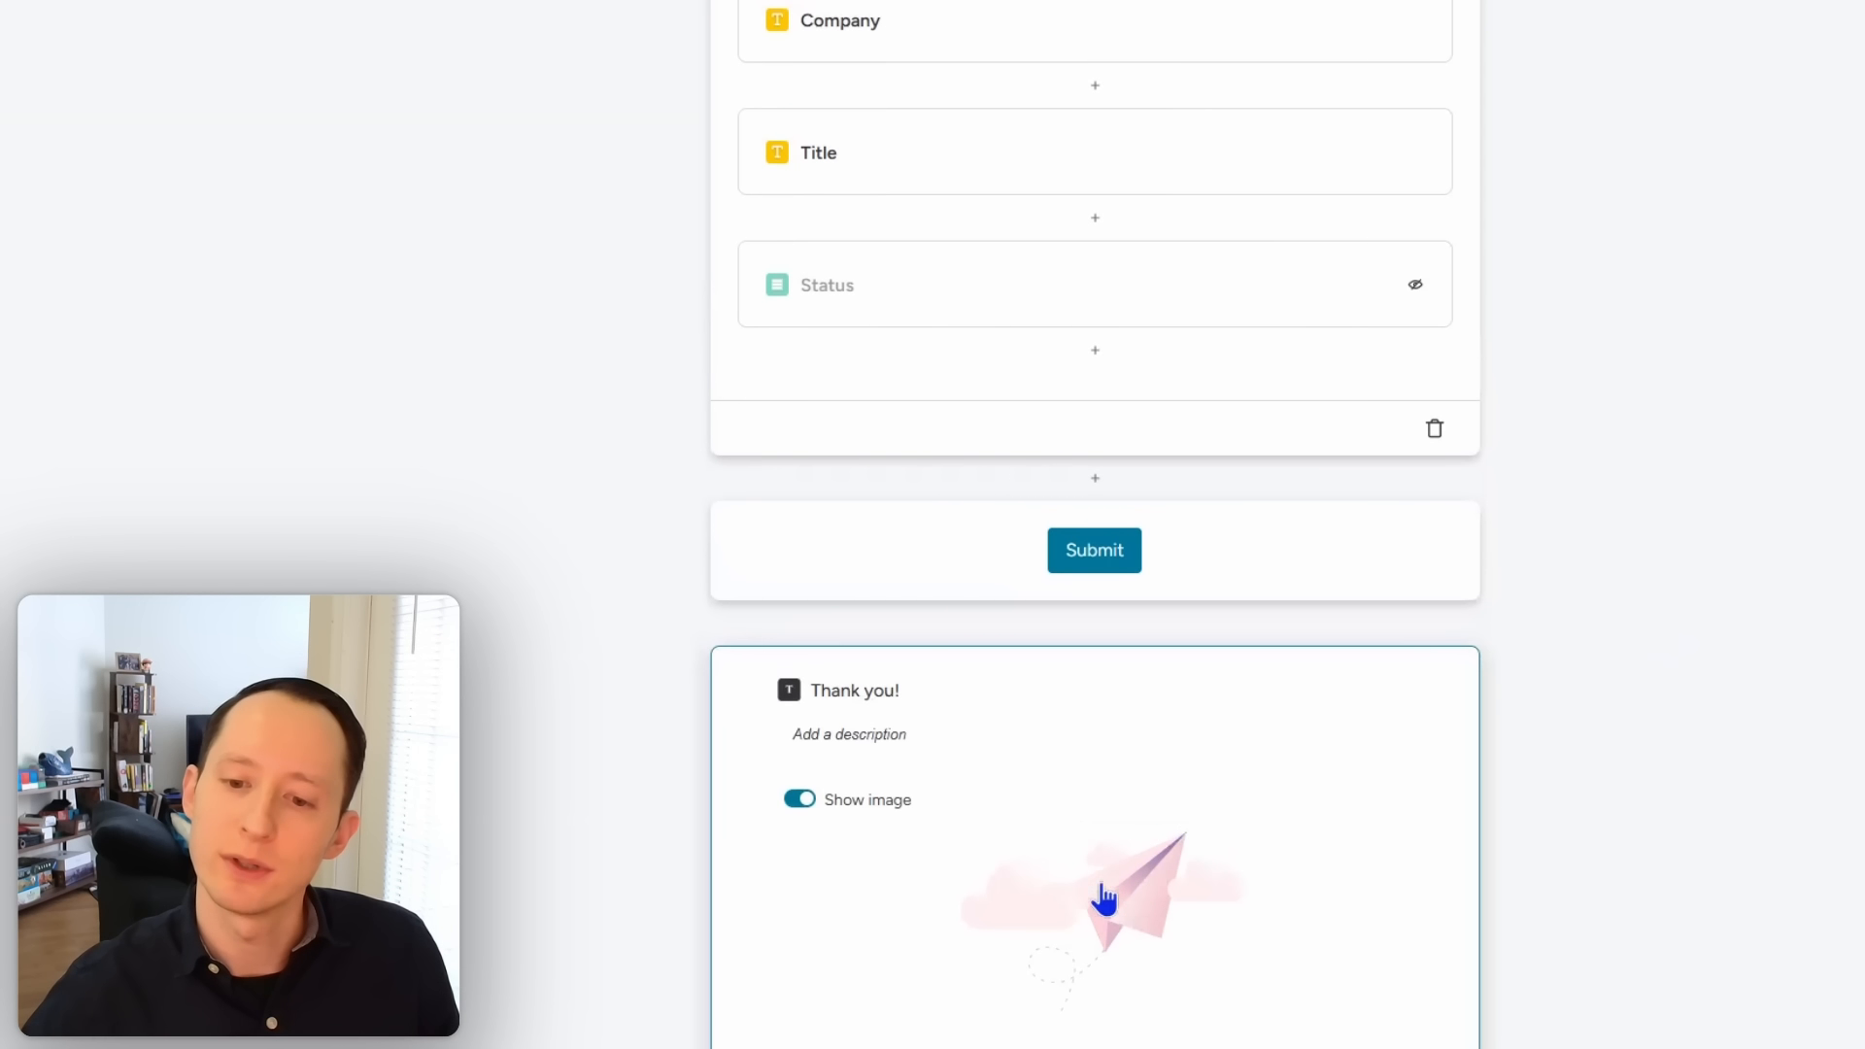
pyautogui.click(795, 806)
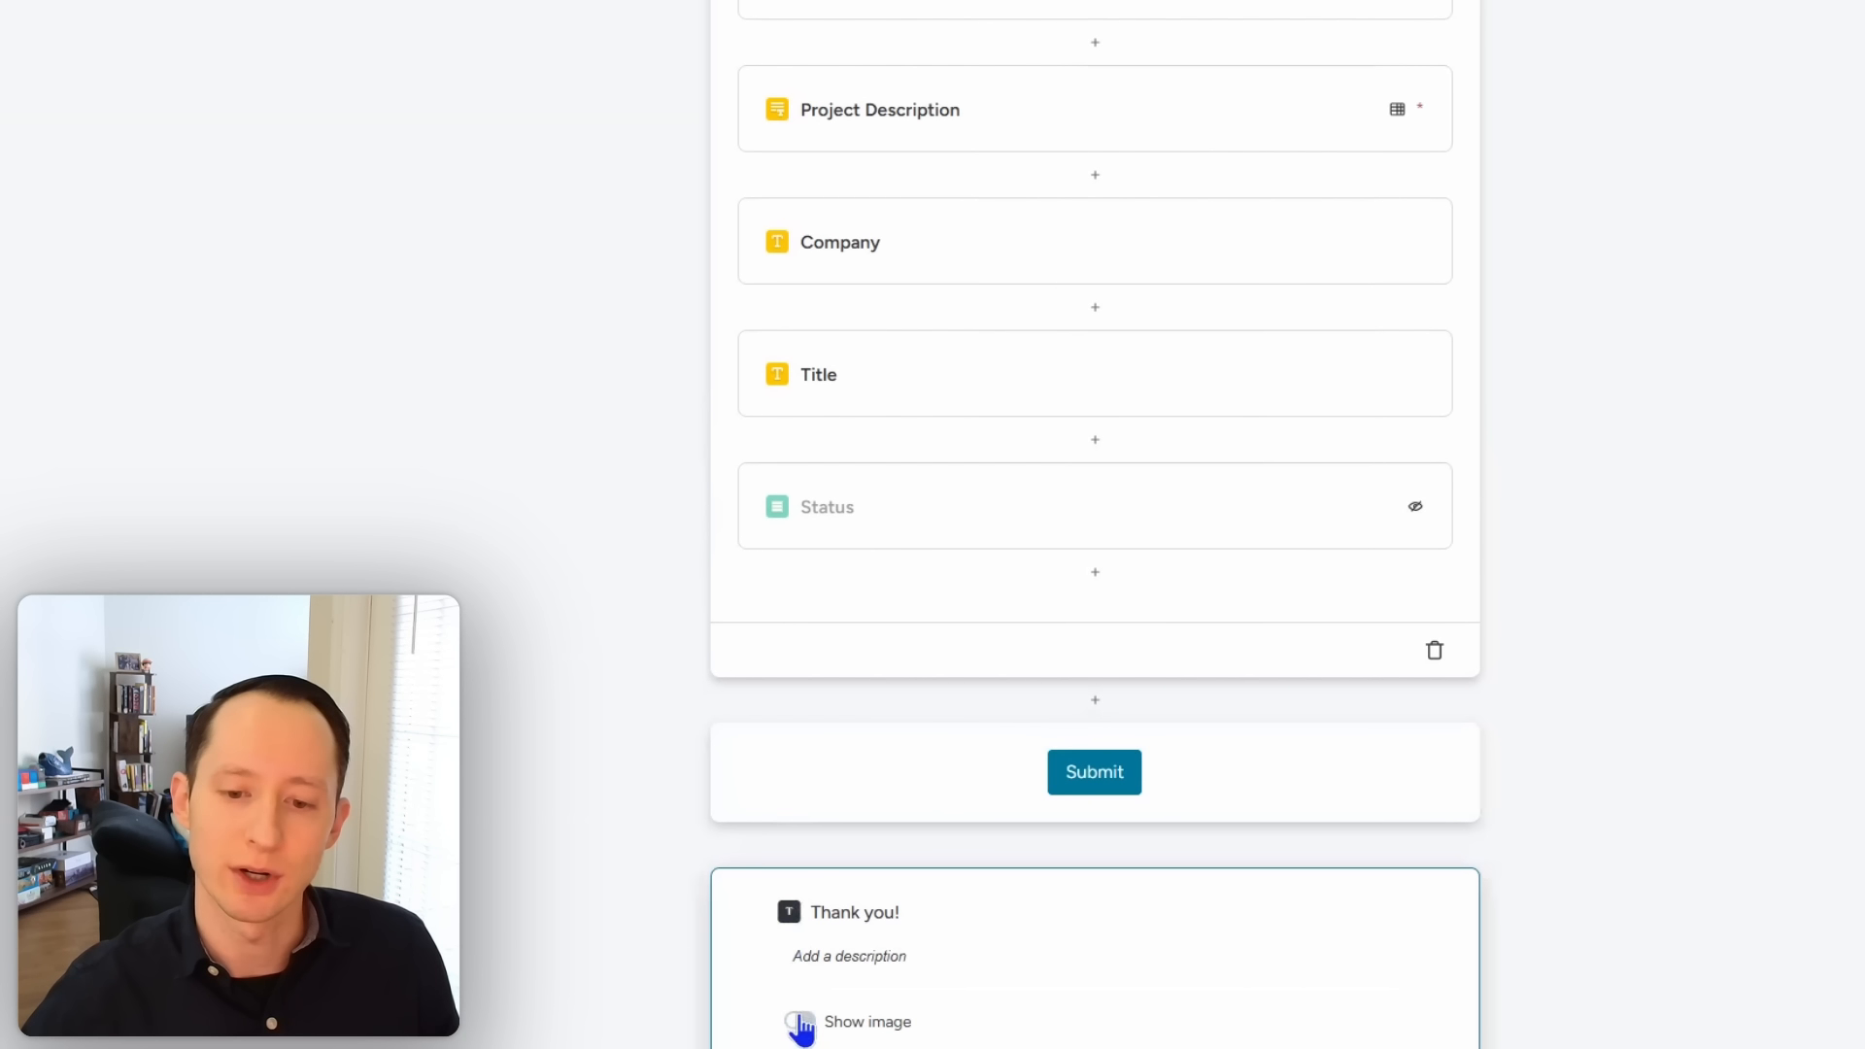
pyautogui.click(849, 955)
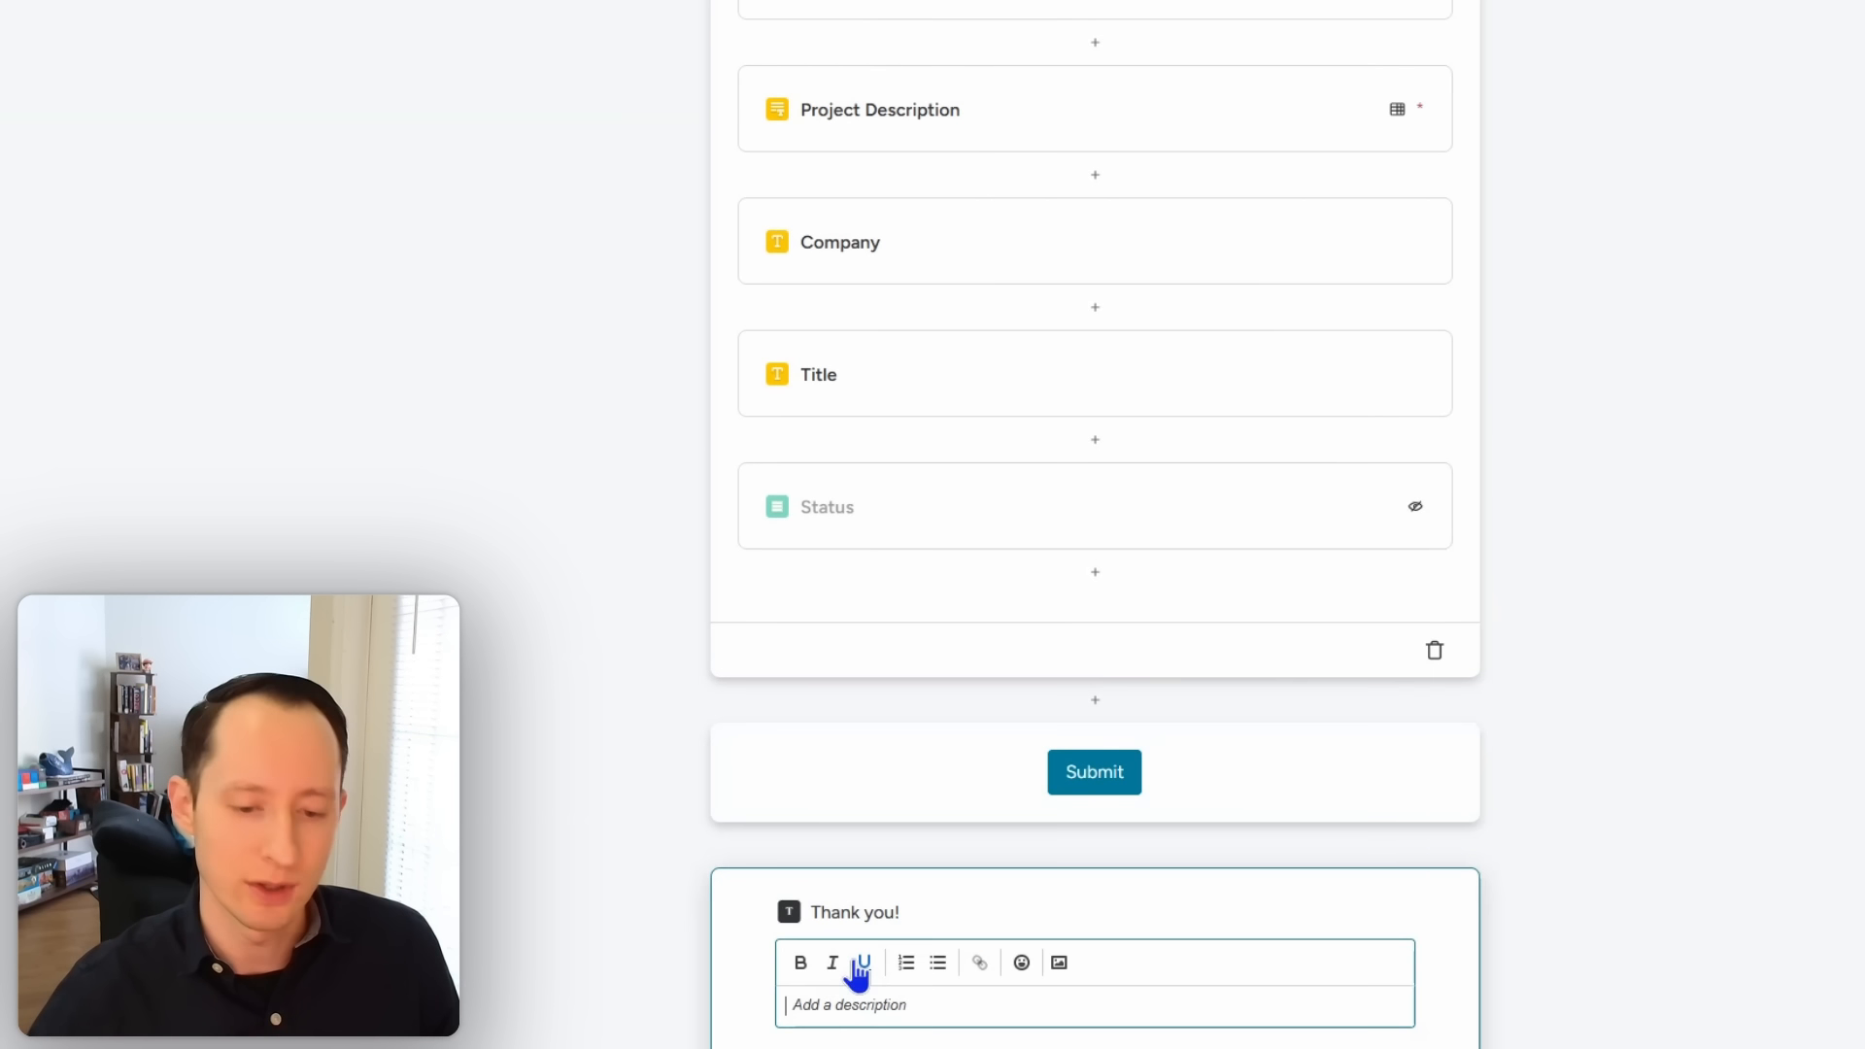
pyautogui.write('We will get')
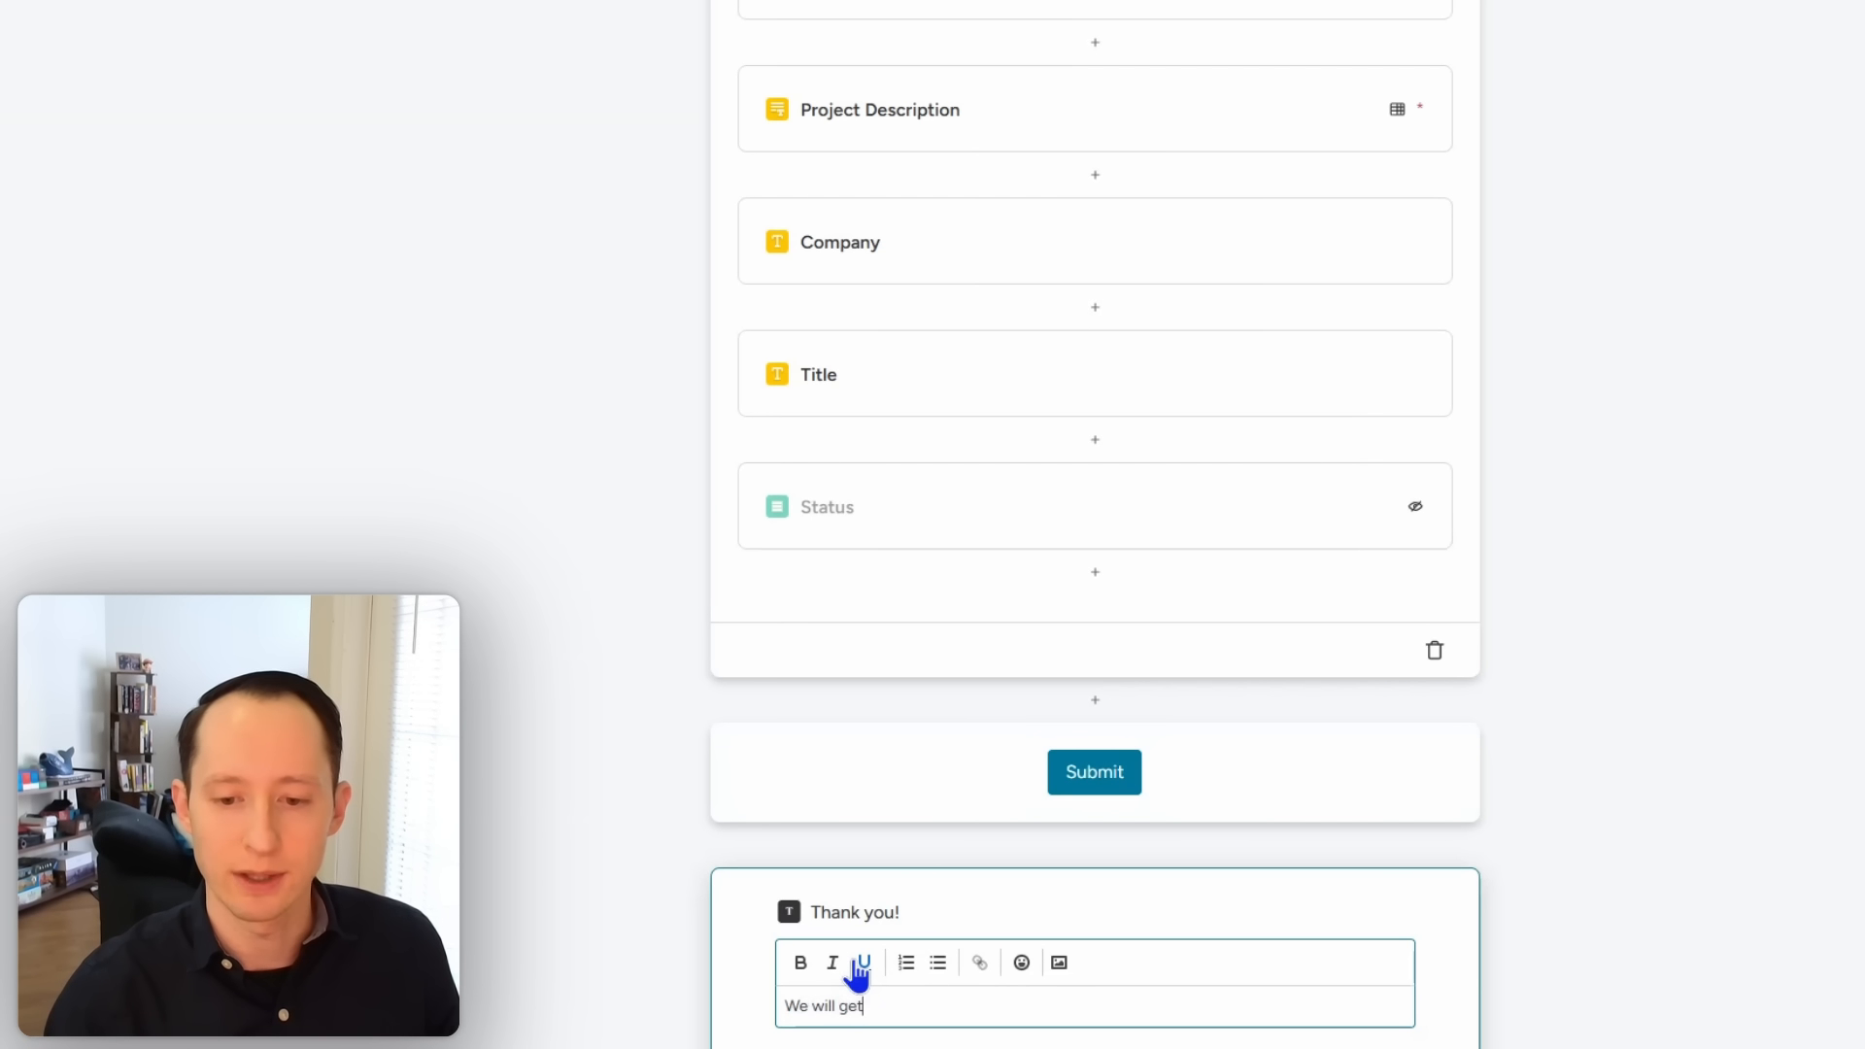
pyautogui.write(' back to you with')
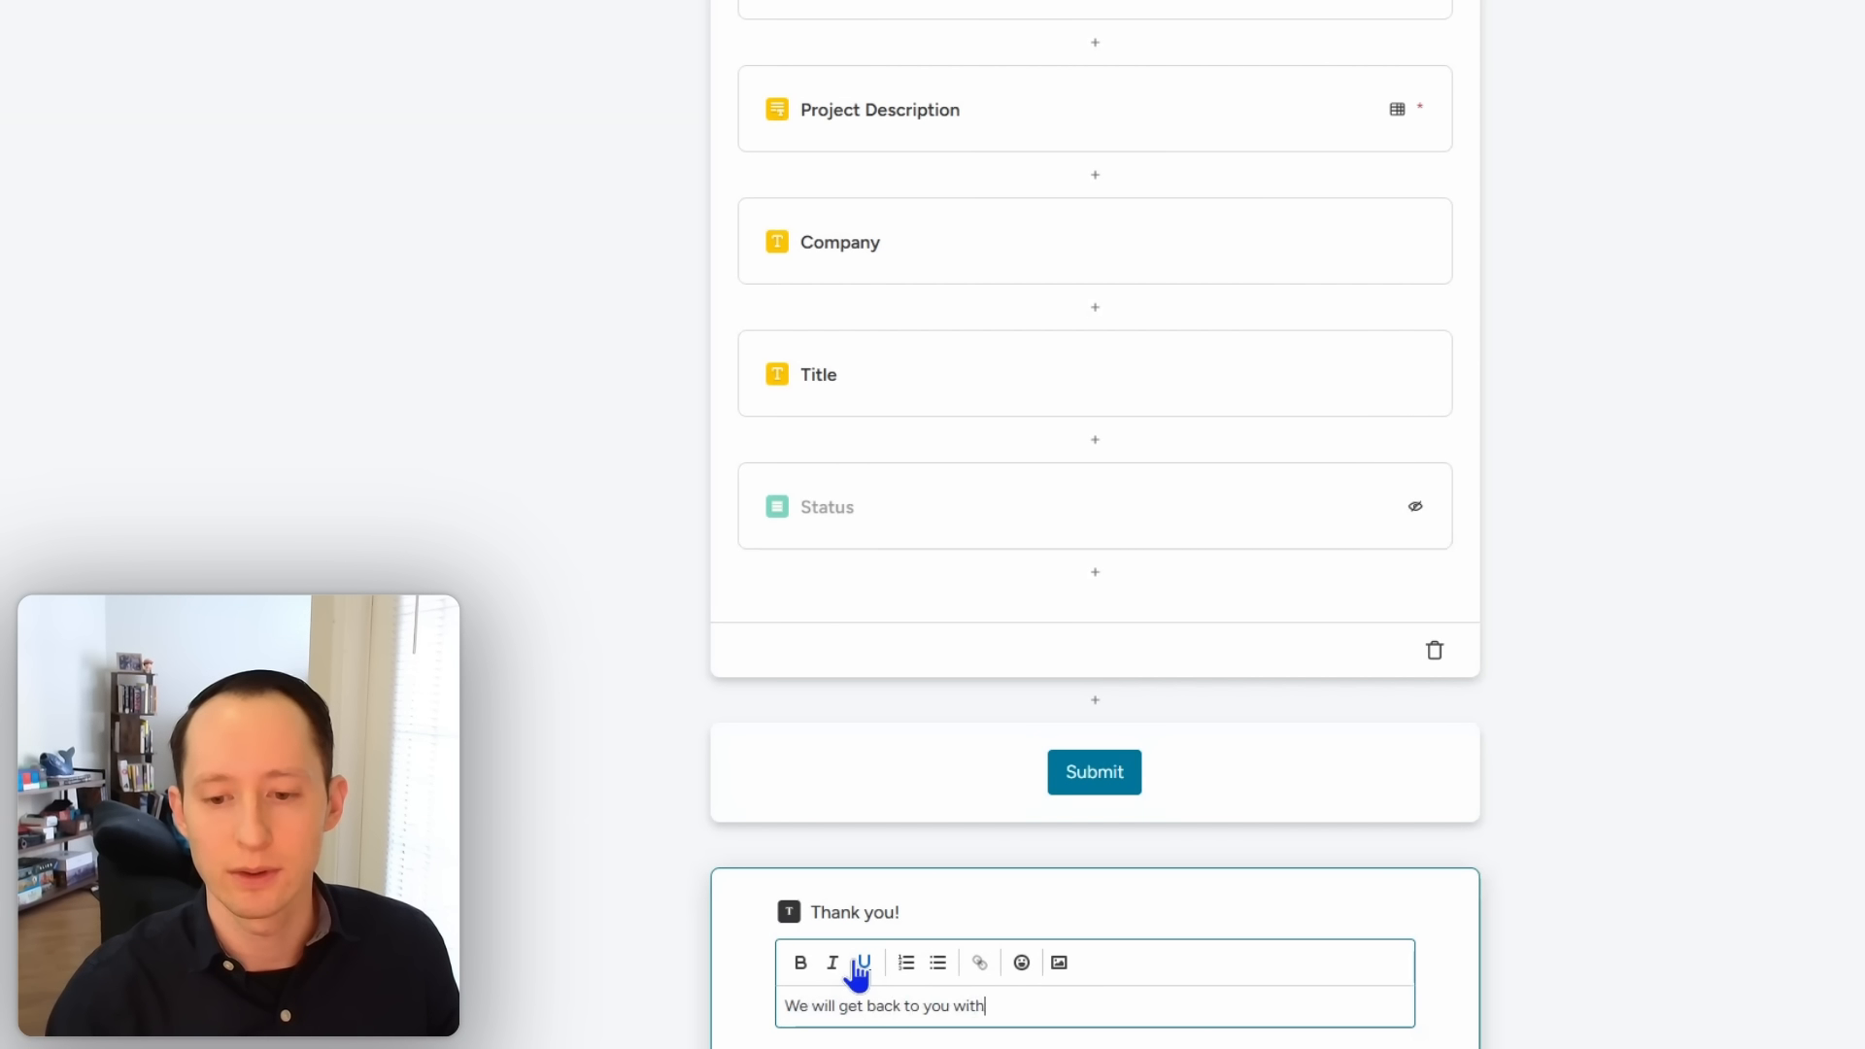
pyautogui.write('in 24 hours')
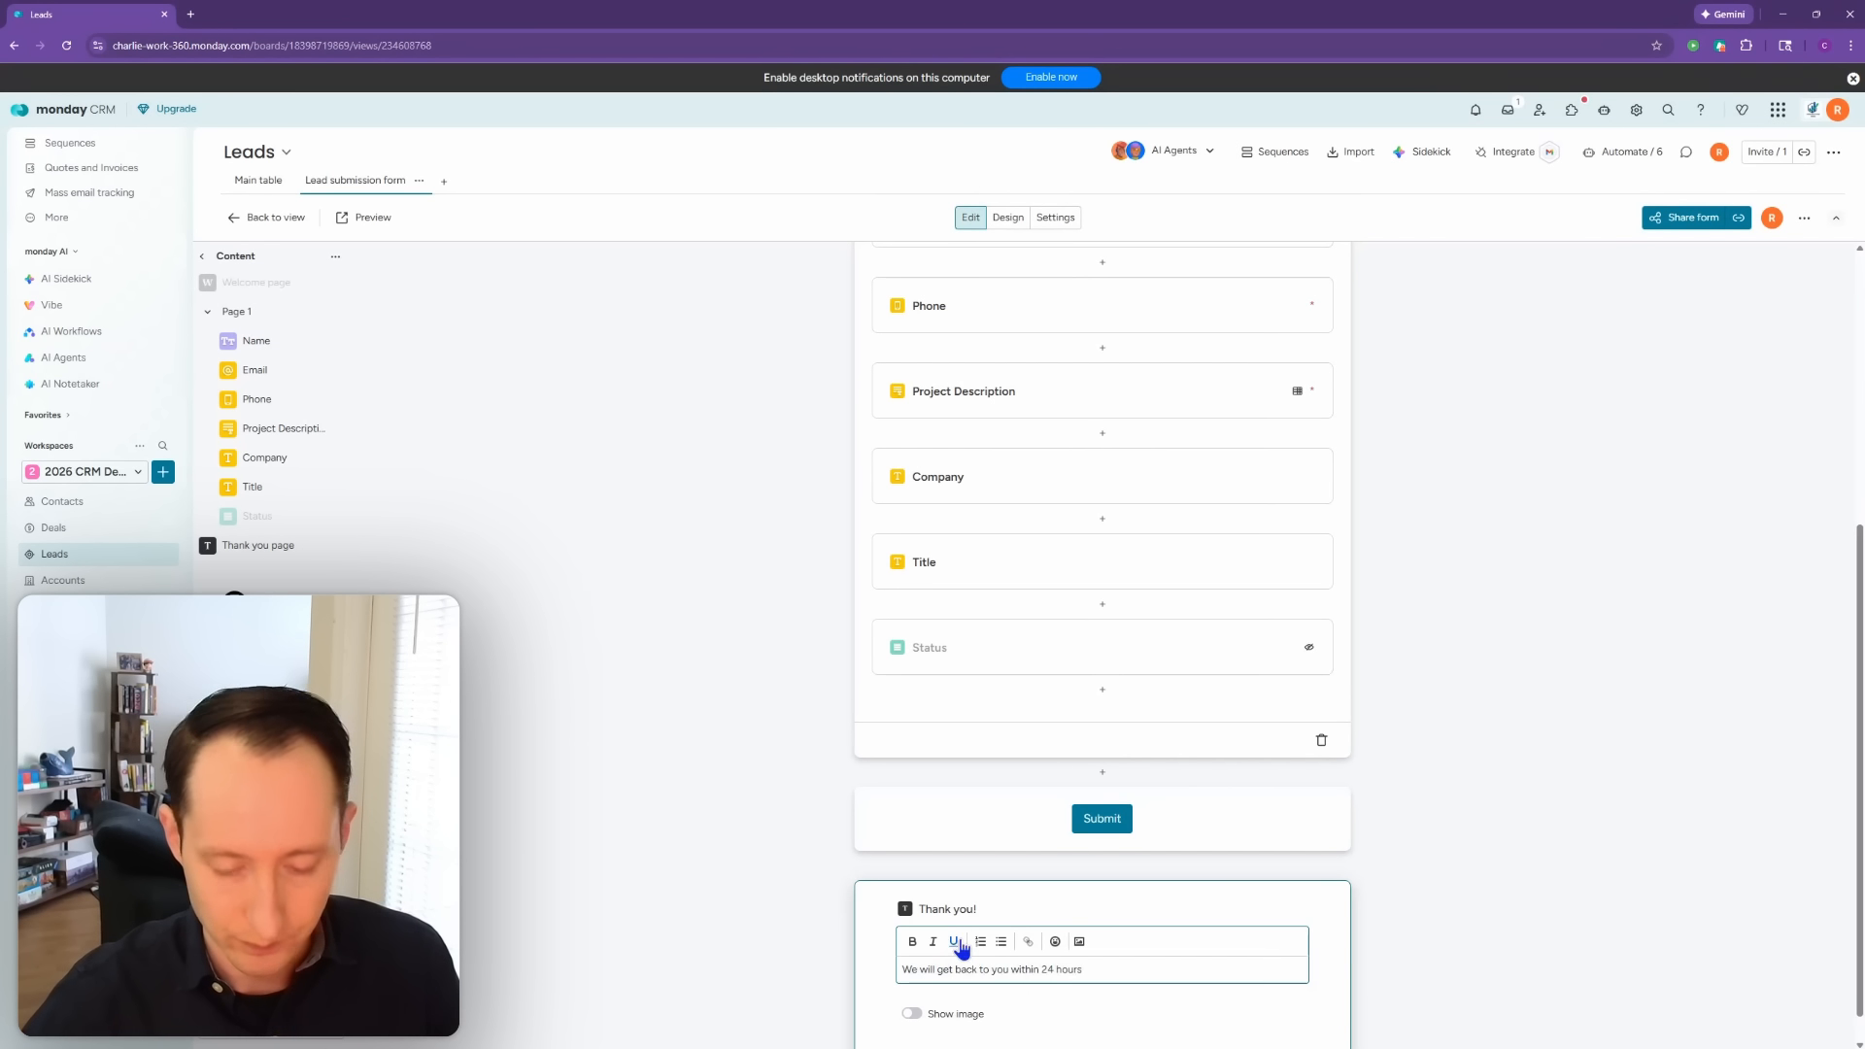
pyautogui.click(1508, 765)
pyautogui.scroll(-1, 1392, 671)
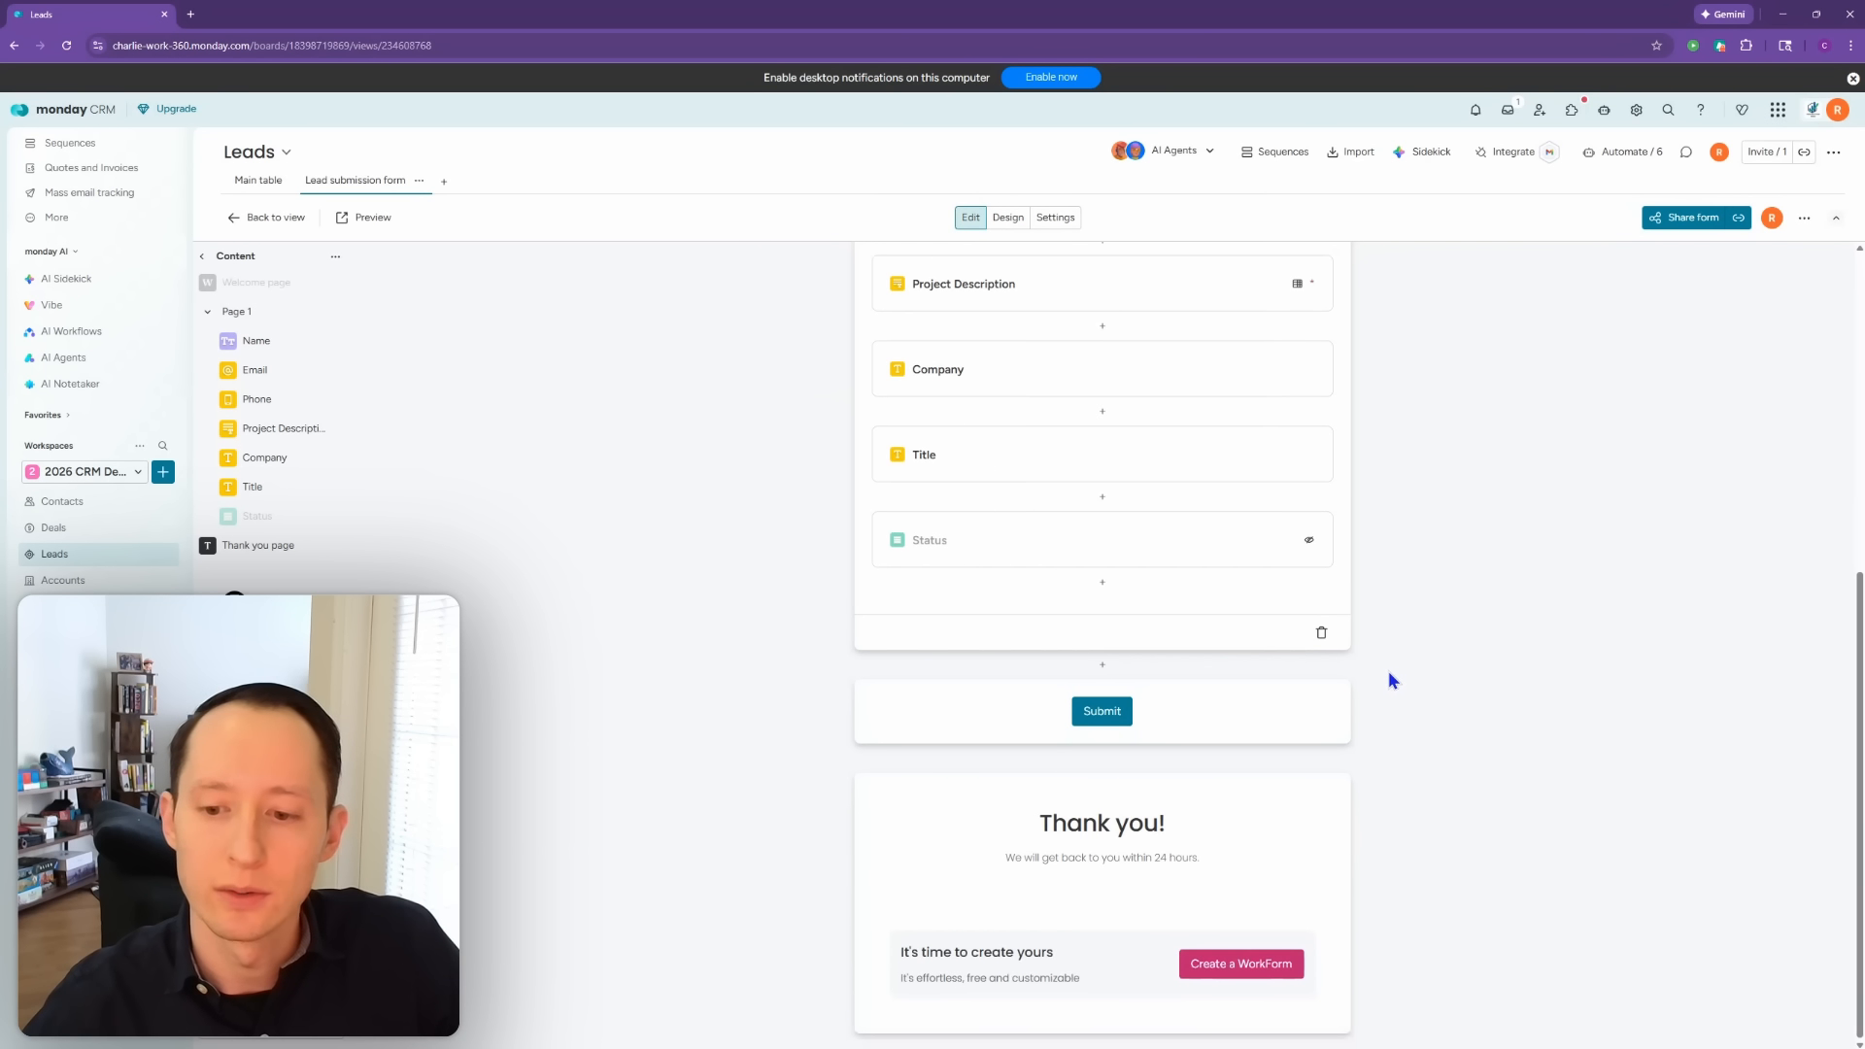
pyautogui.scroll(8, 1168, 769)
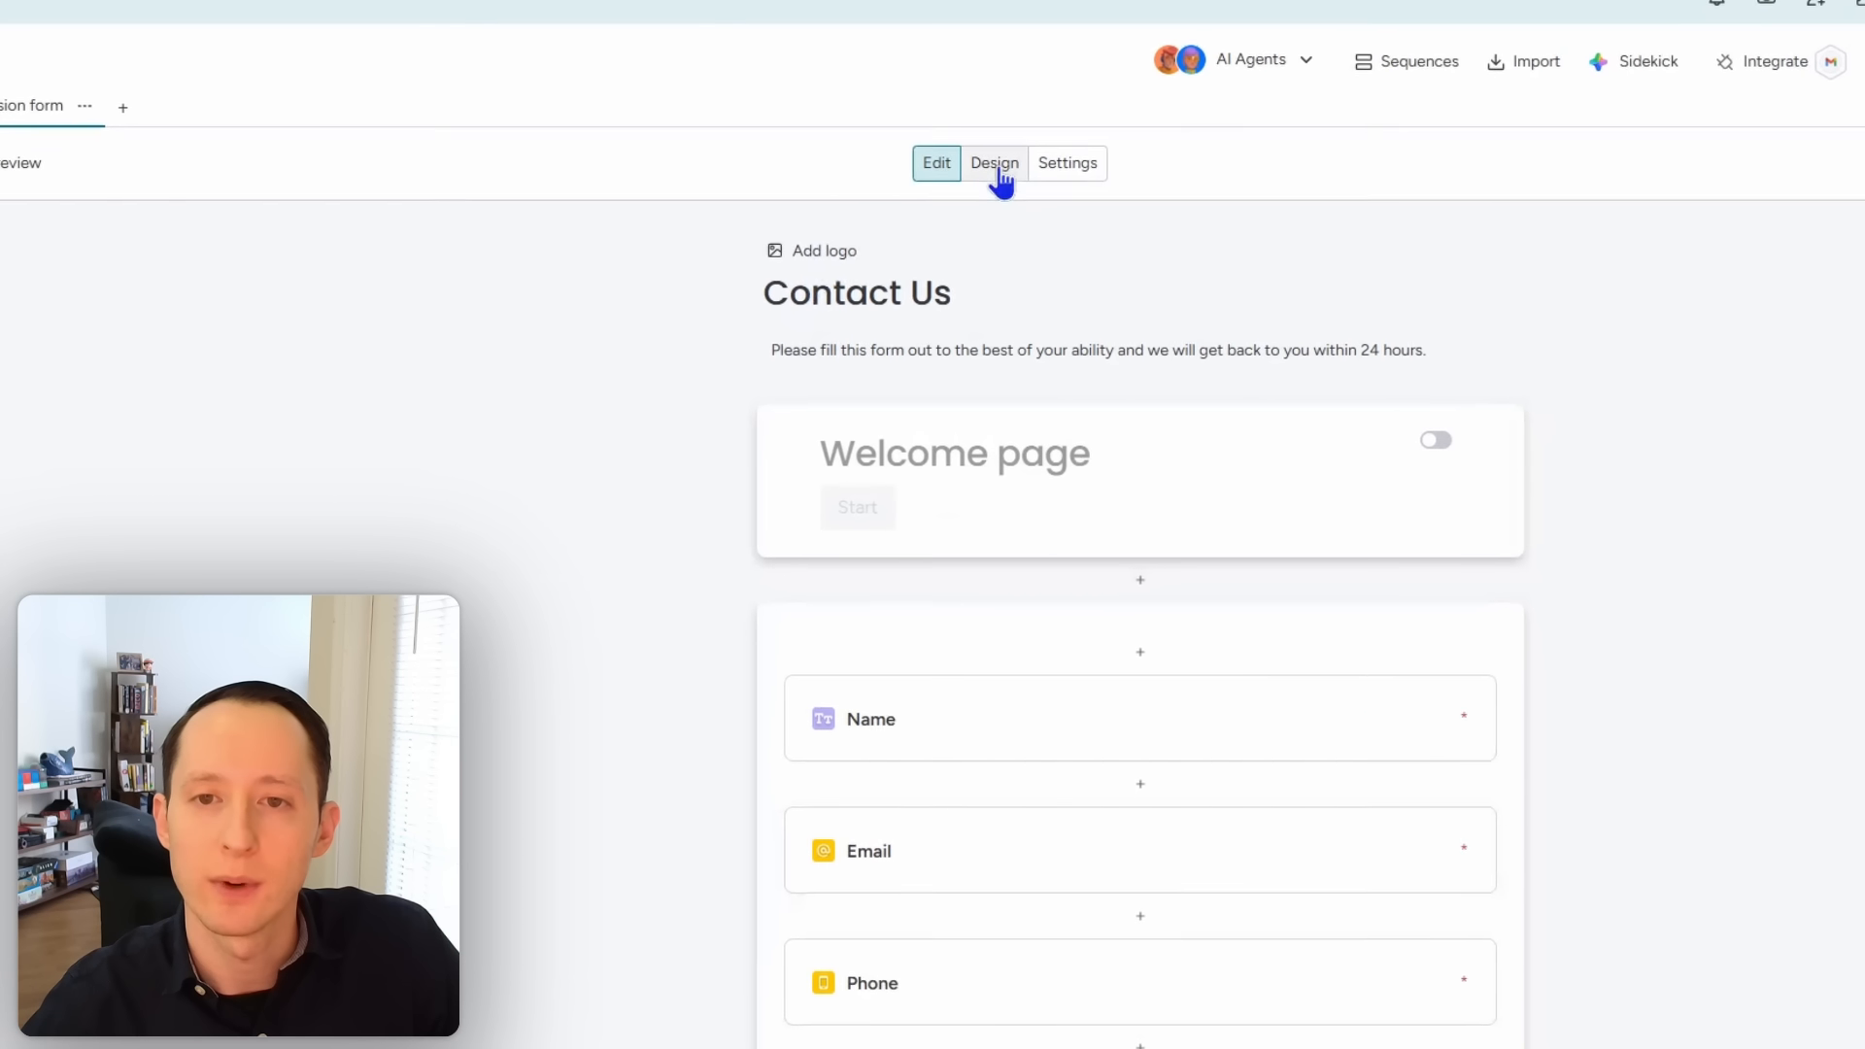
# Step: Extract the form's design style from the processflowpros.com website address
pyautogui.click(995, 163)
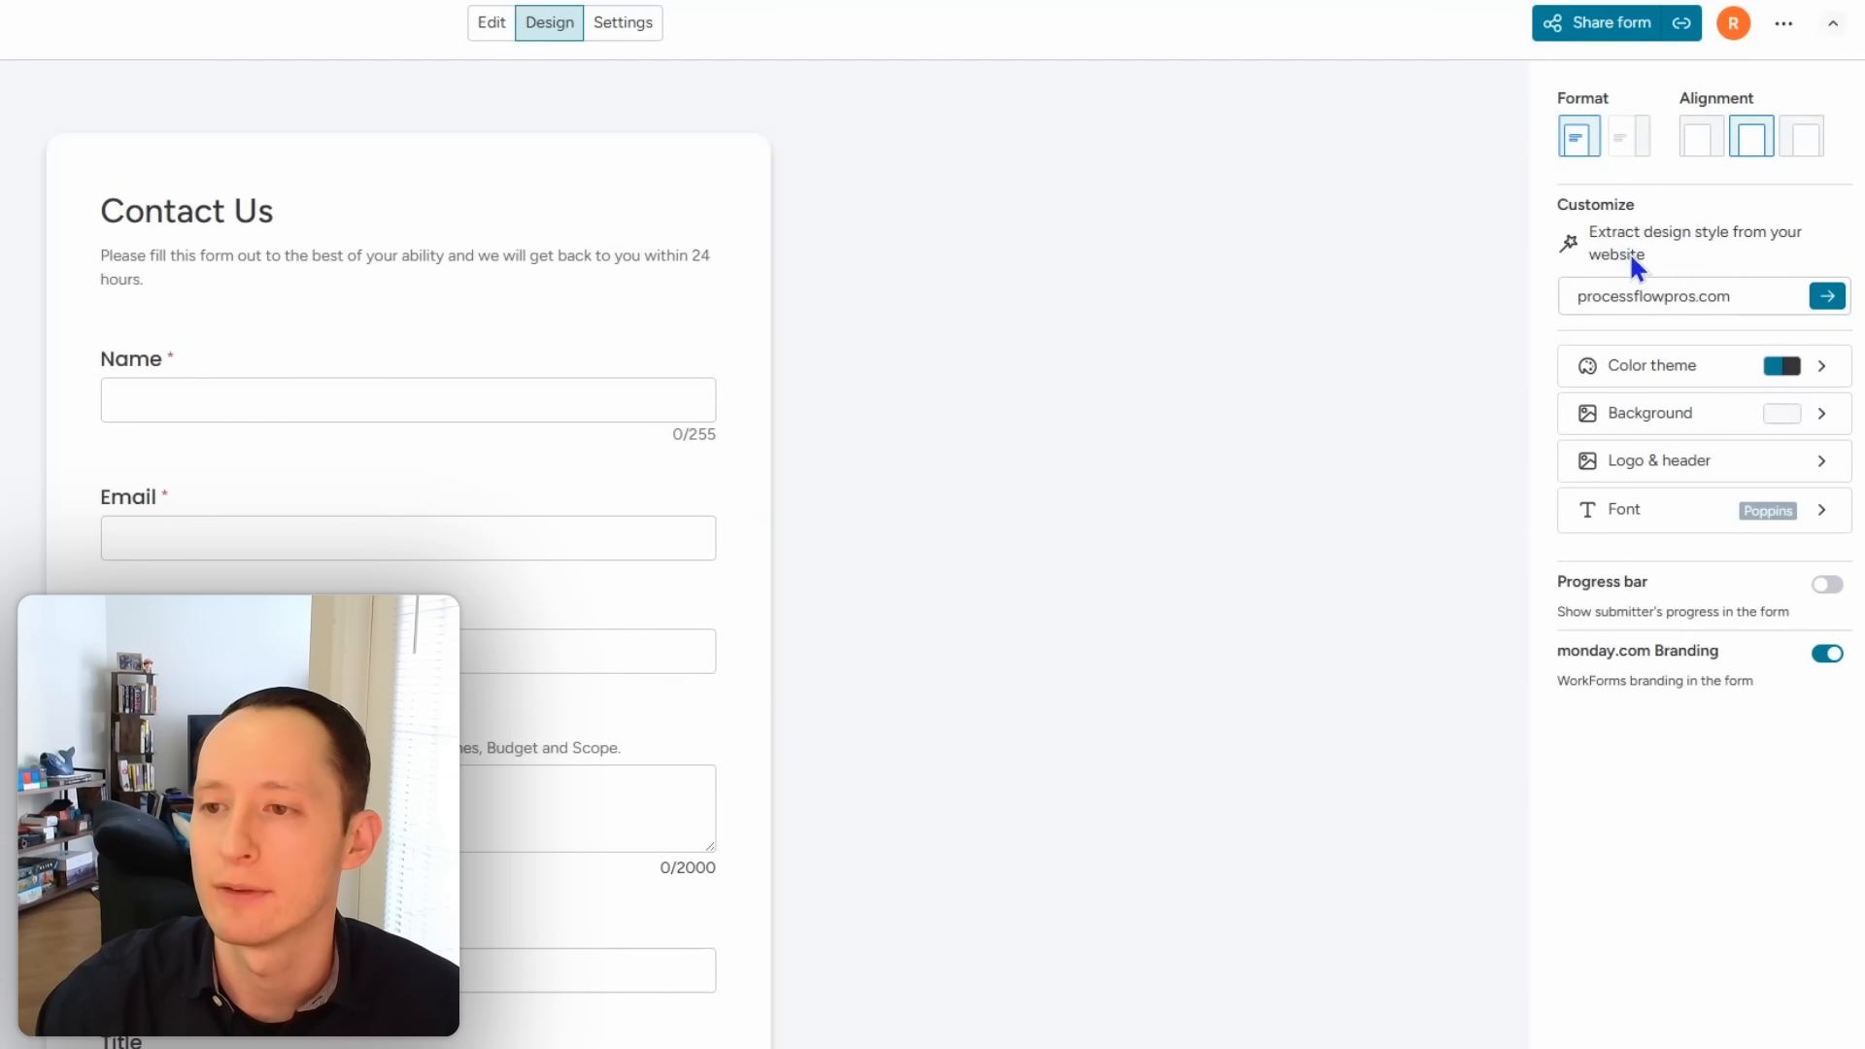
pyautogui.tripleClick(1734, 292)
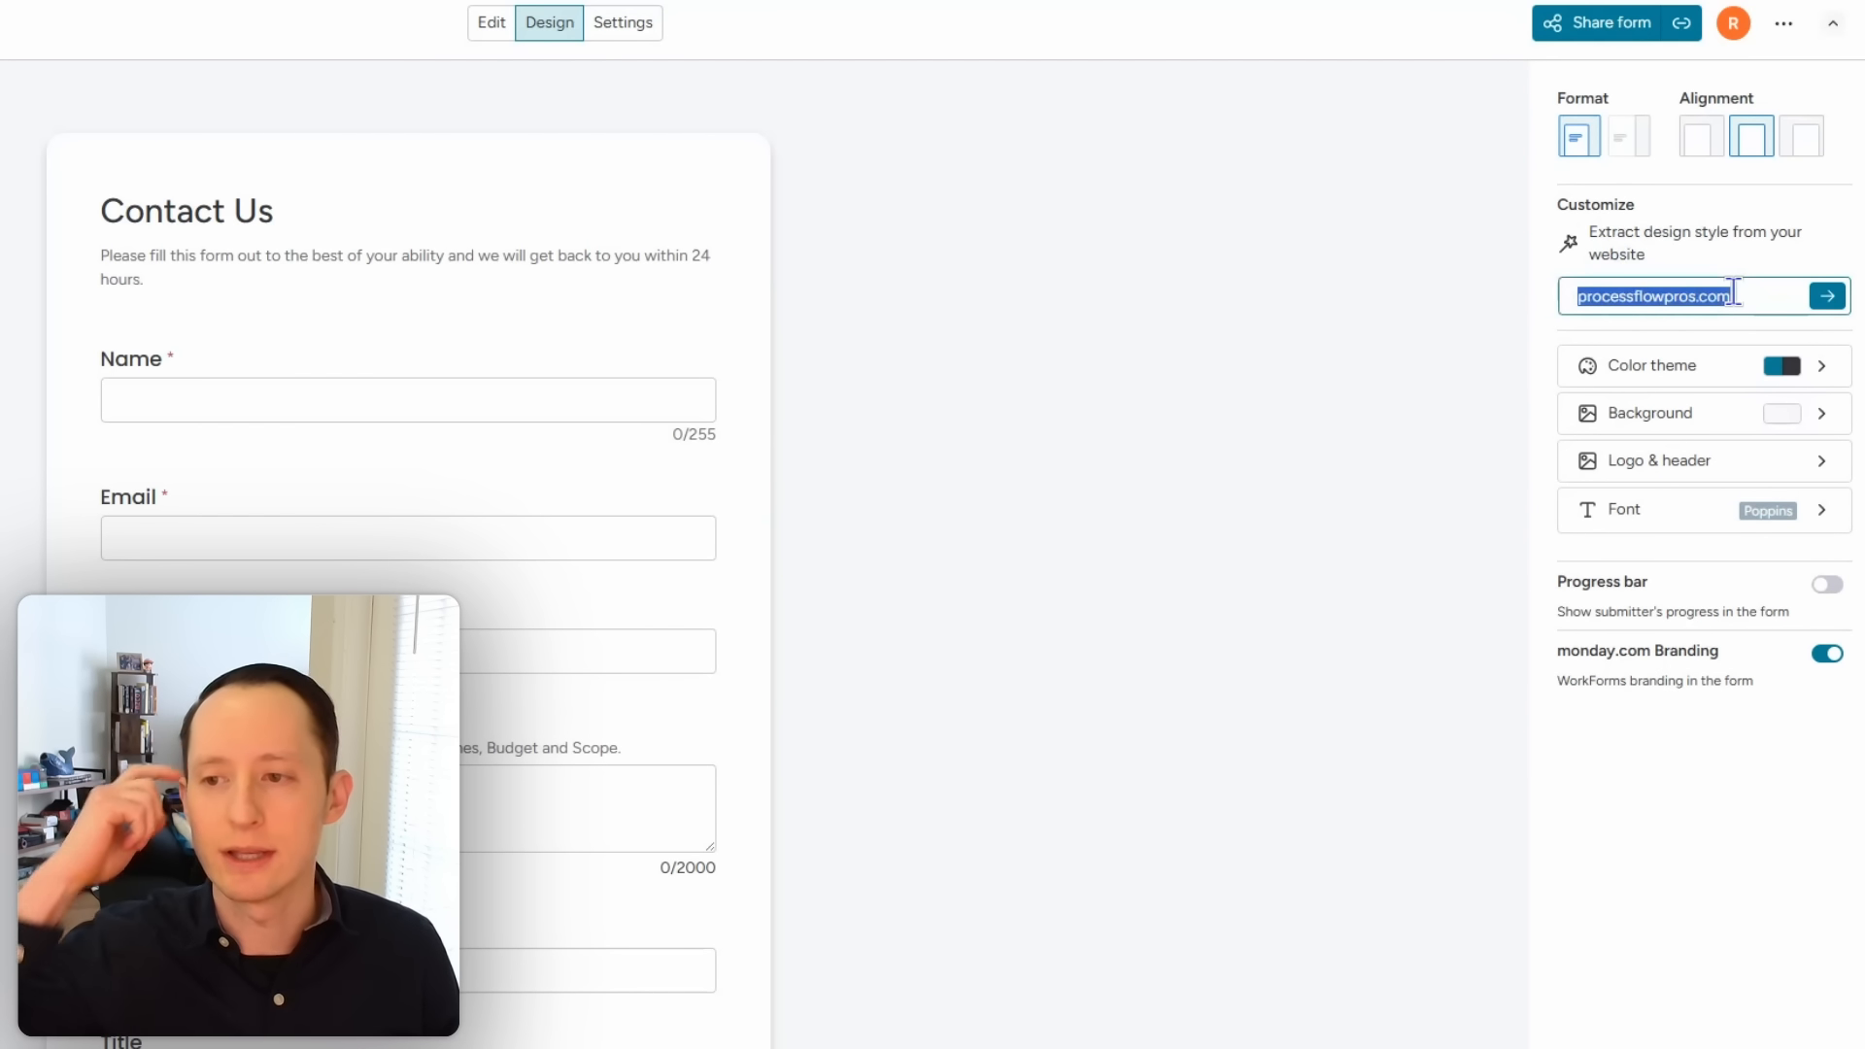
pyautogui.press('Return')
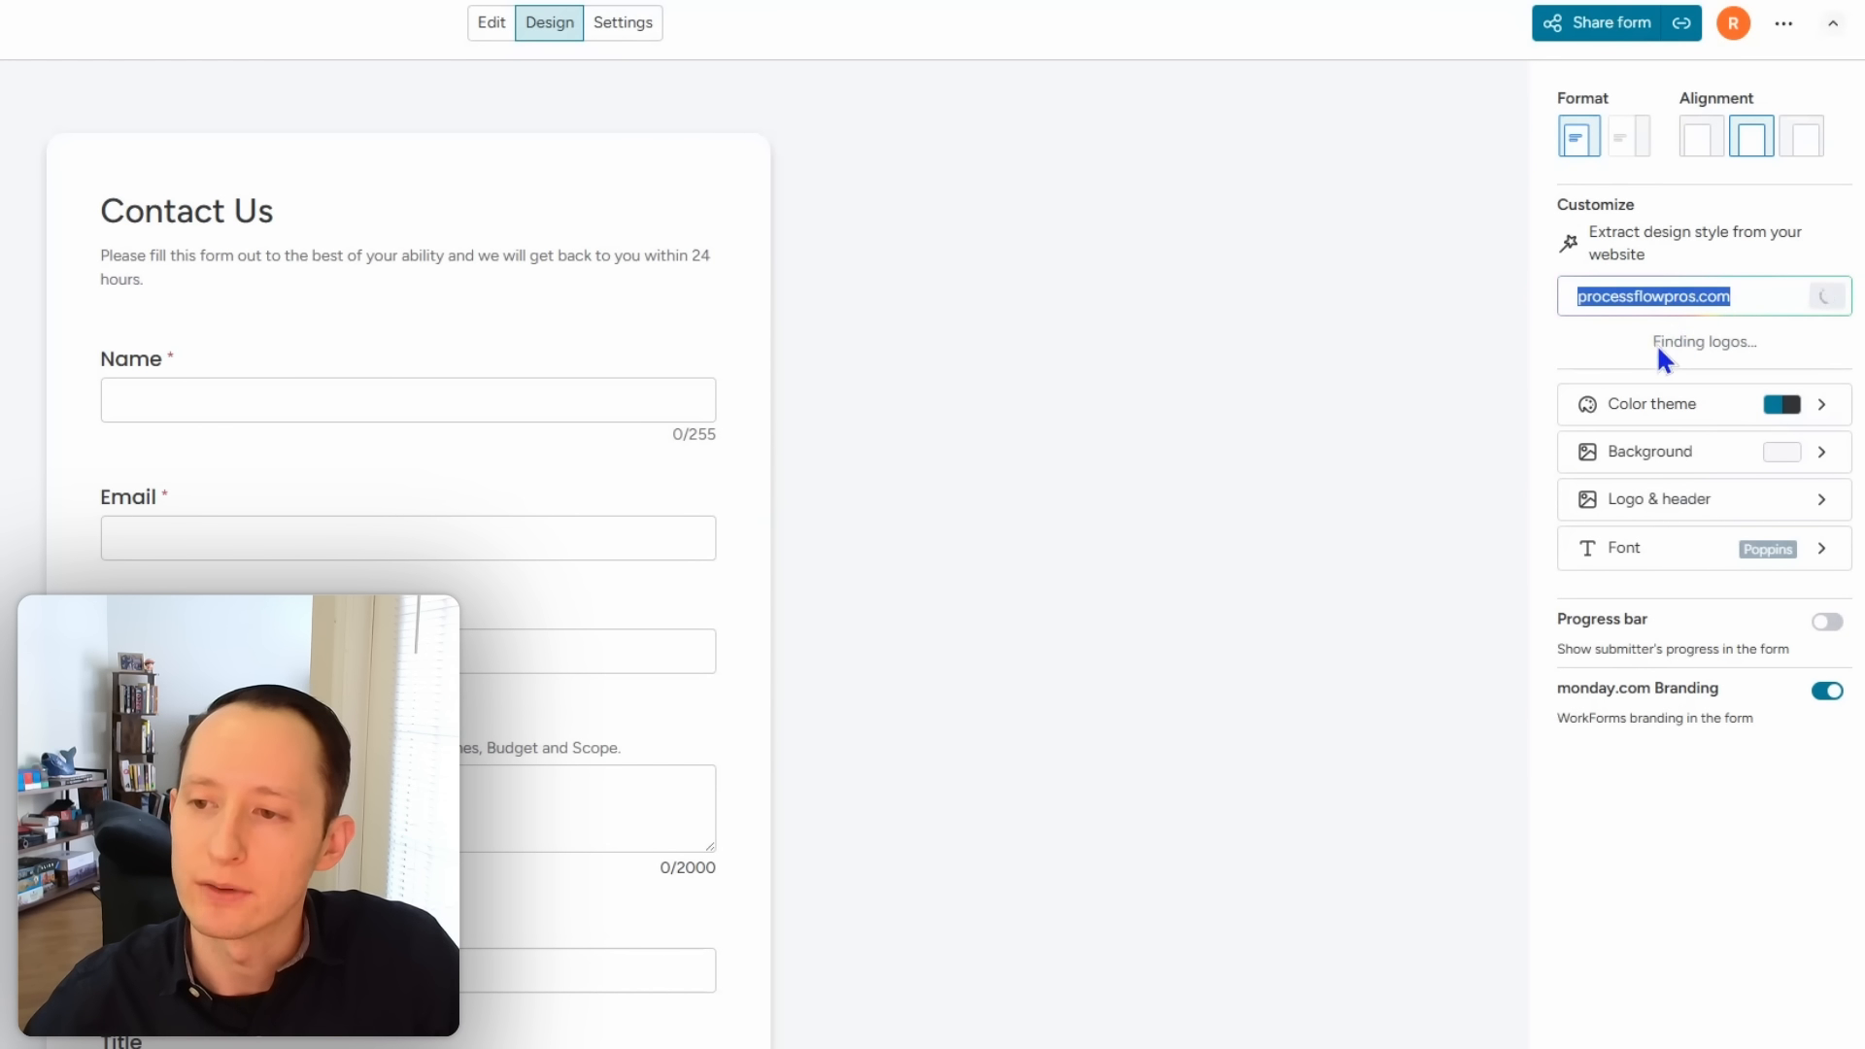
# Step: Set the primary colour to the dark blue brand colour and the background to green
pyautogui.click(1686, 377)
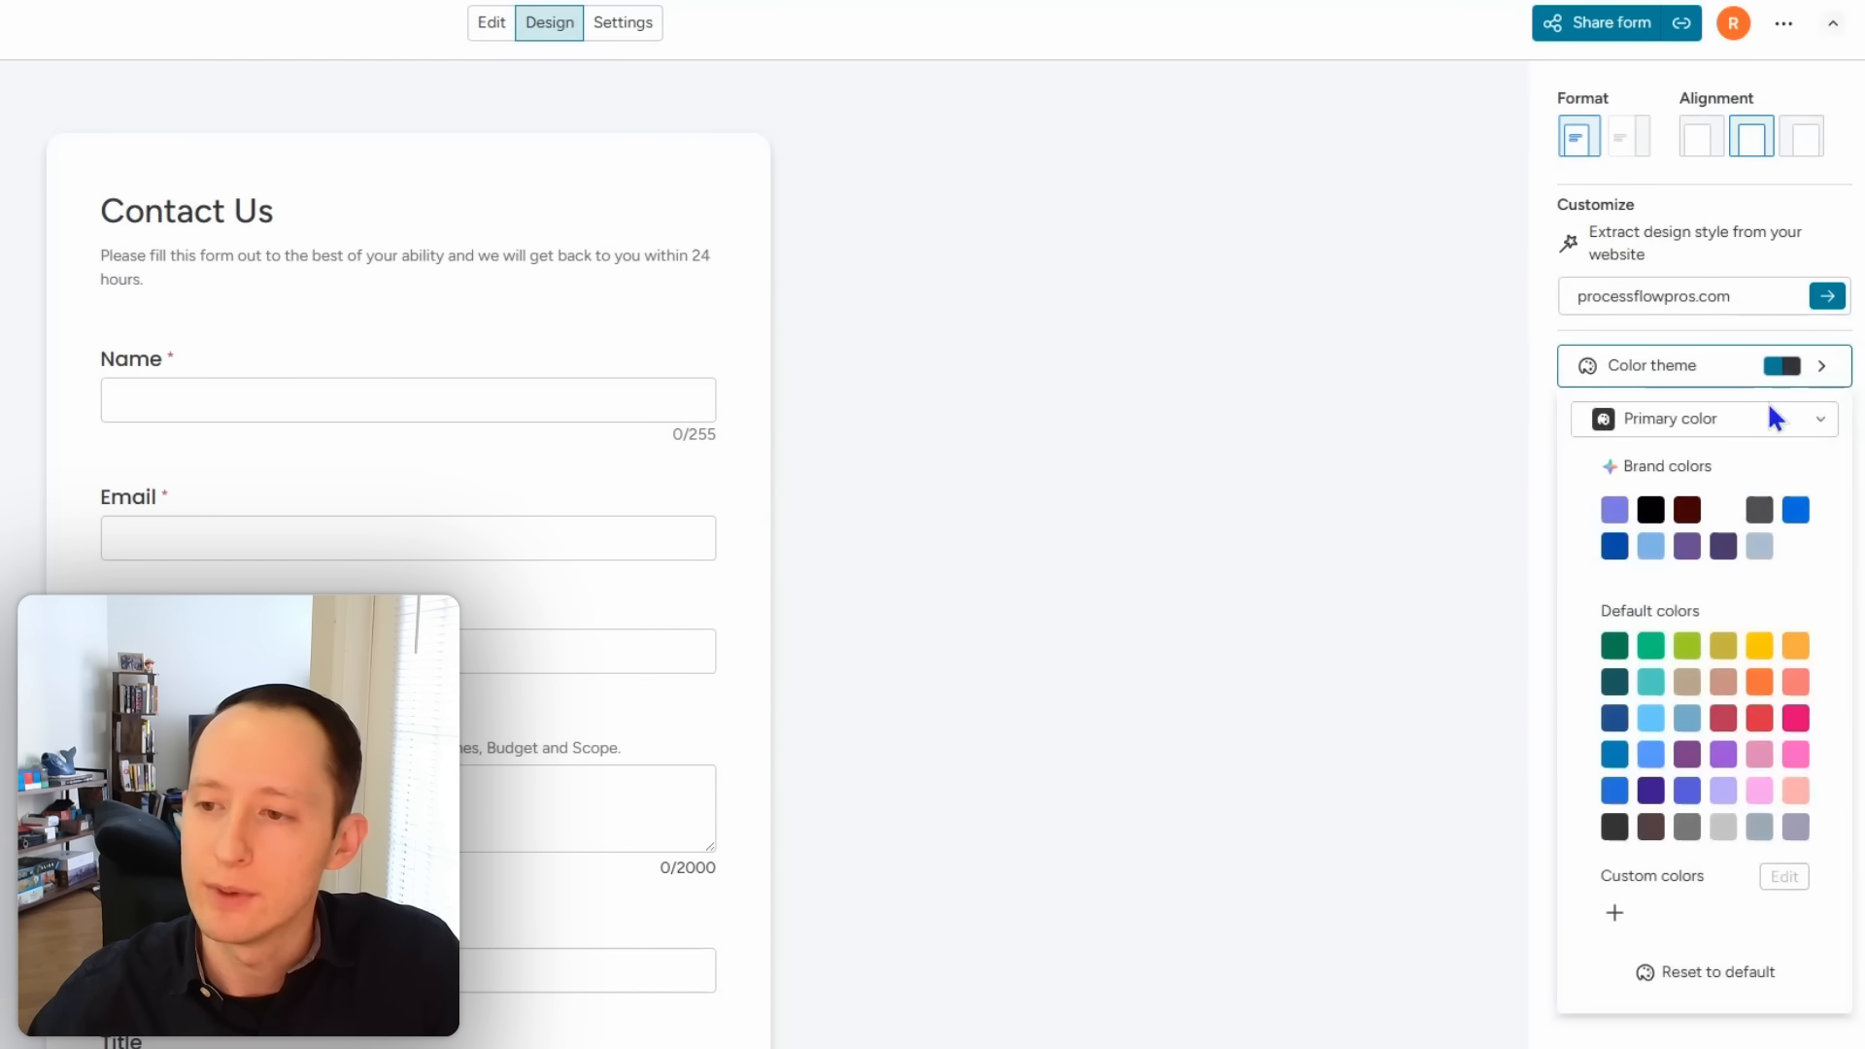
pyautogui.click(1609, 542)
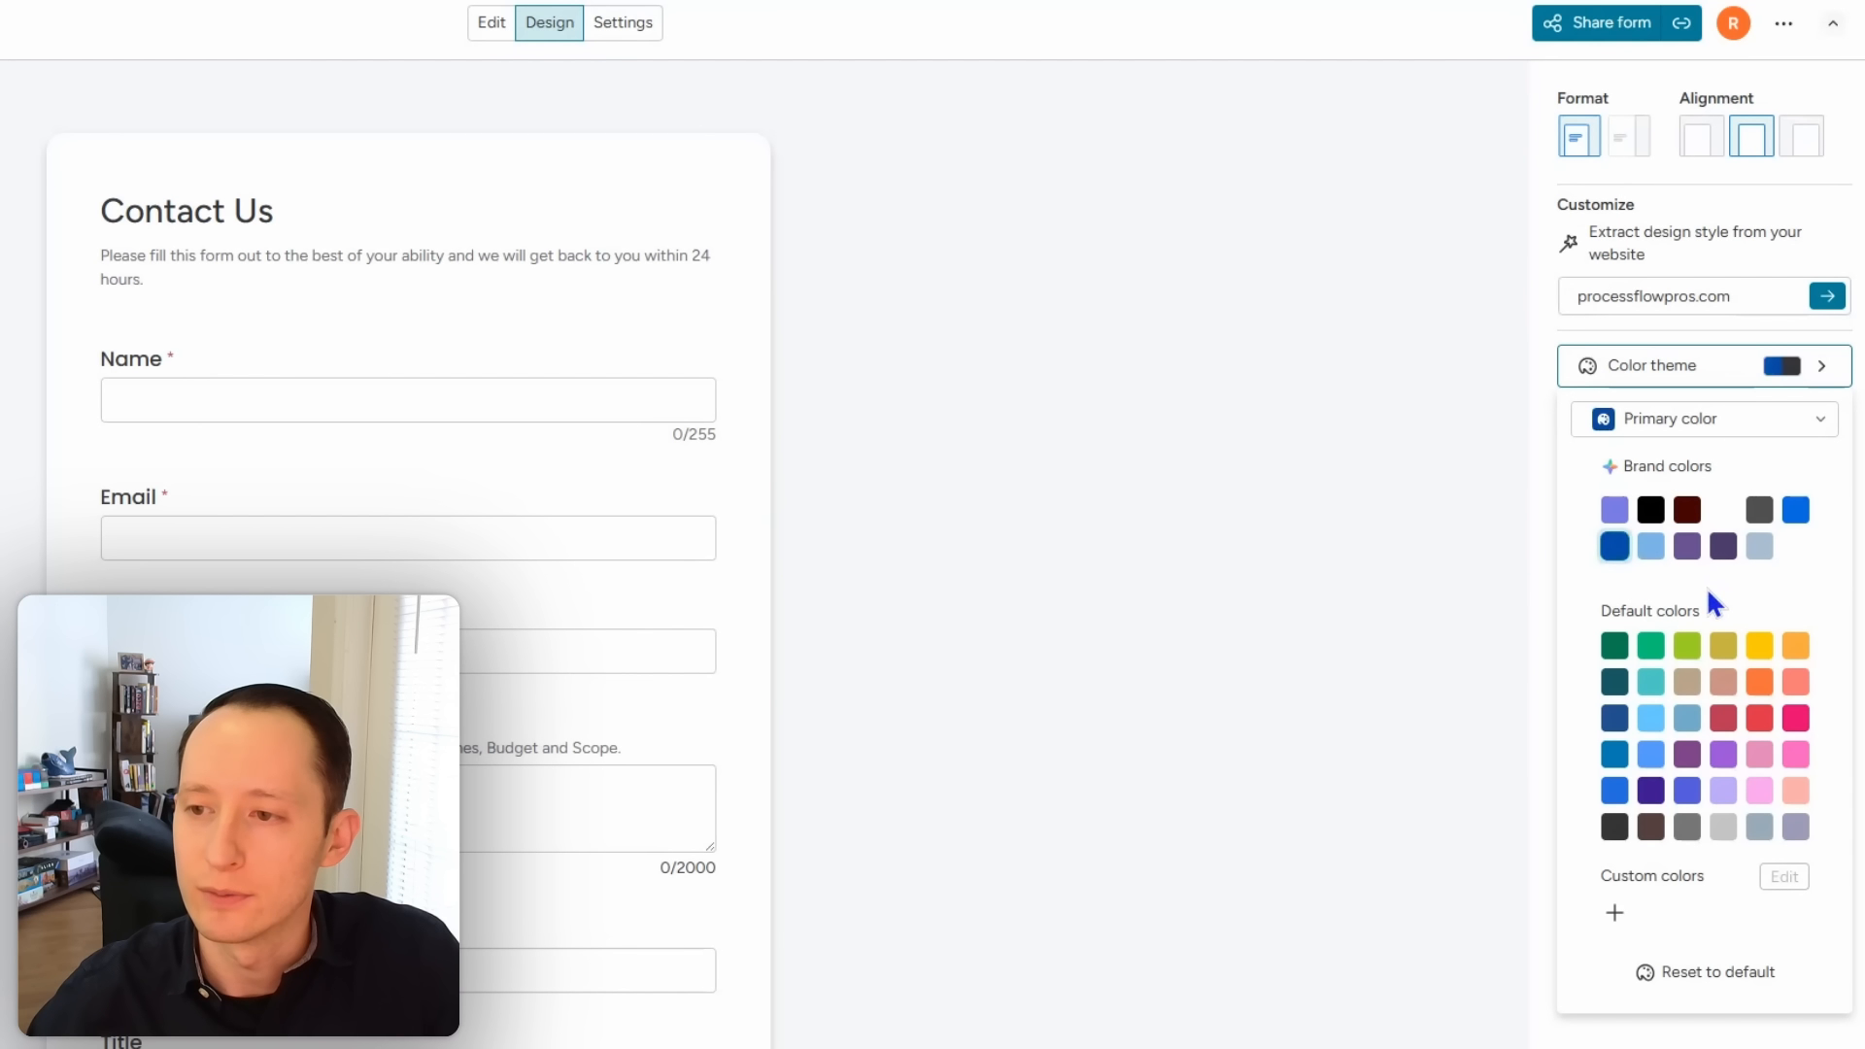
pyautogui.click(1543, 488)
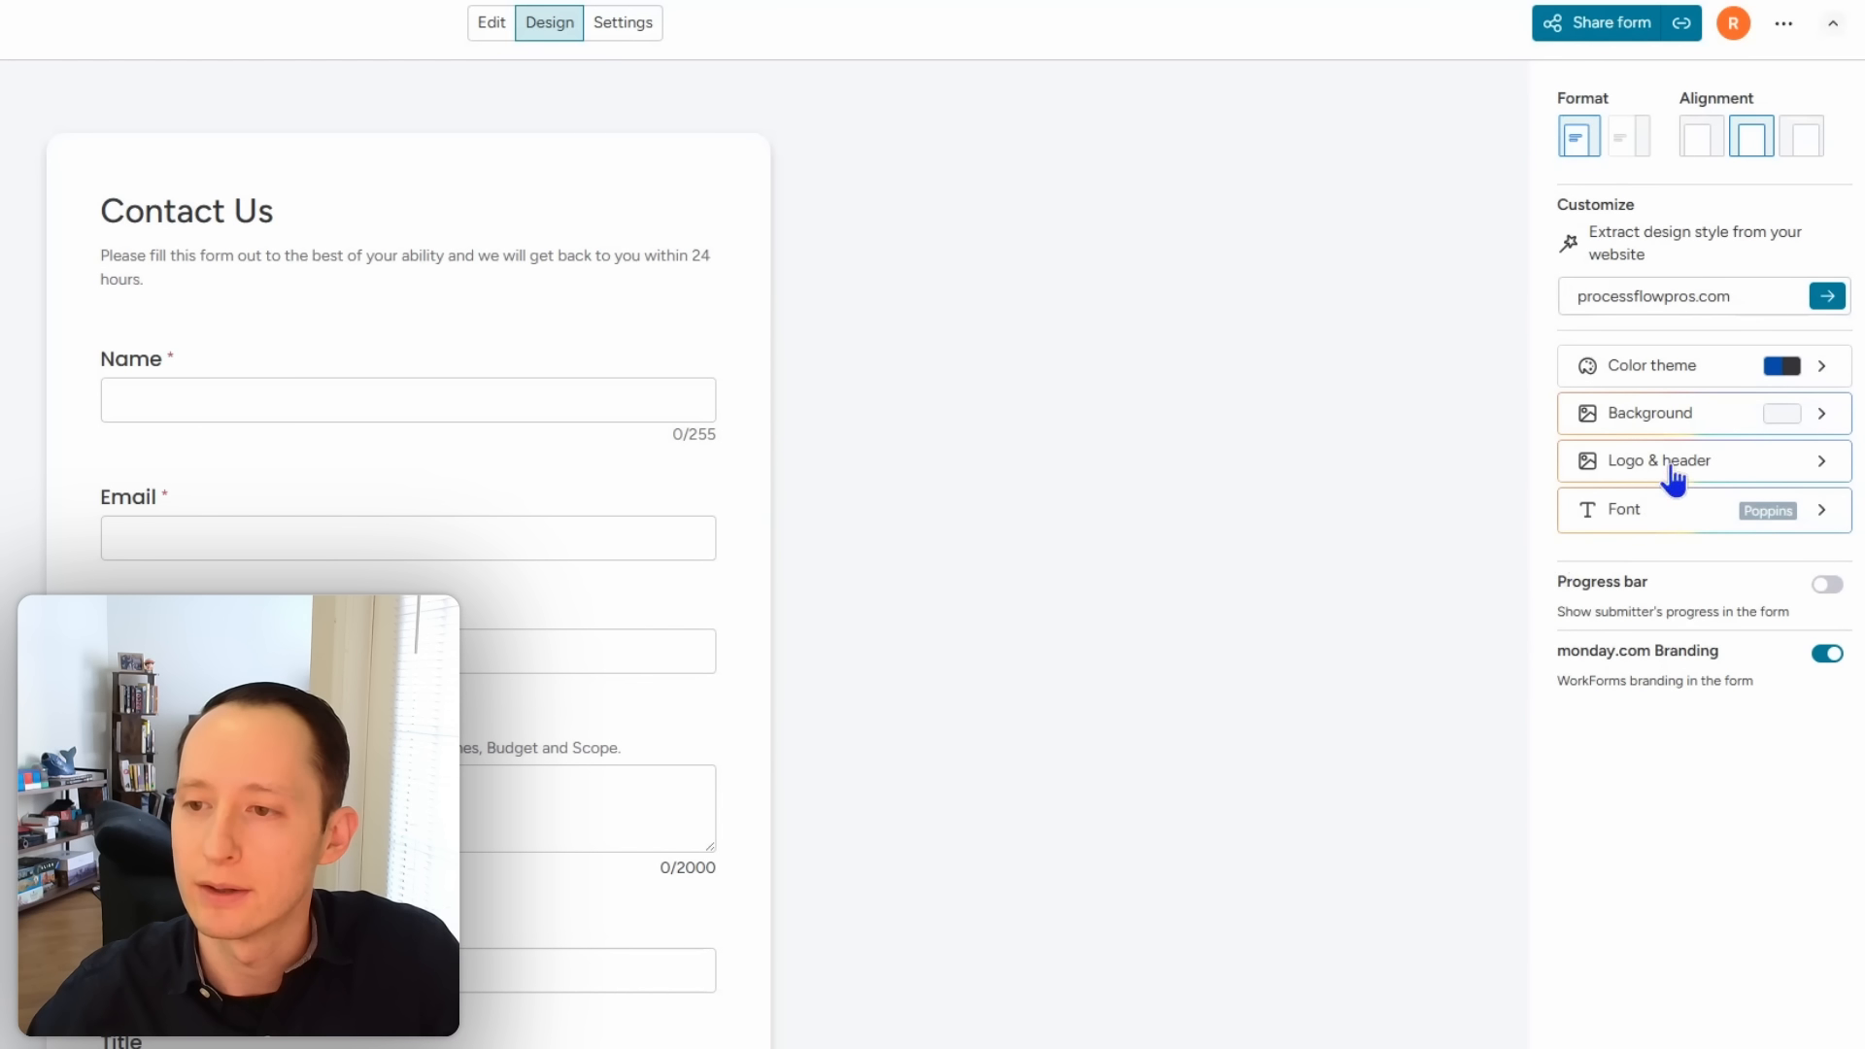
pyautogui.click(1685, 416)
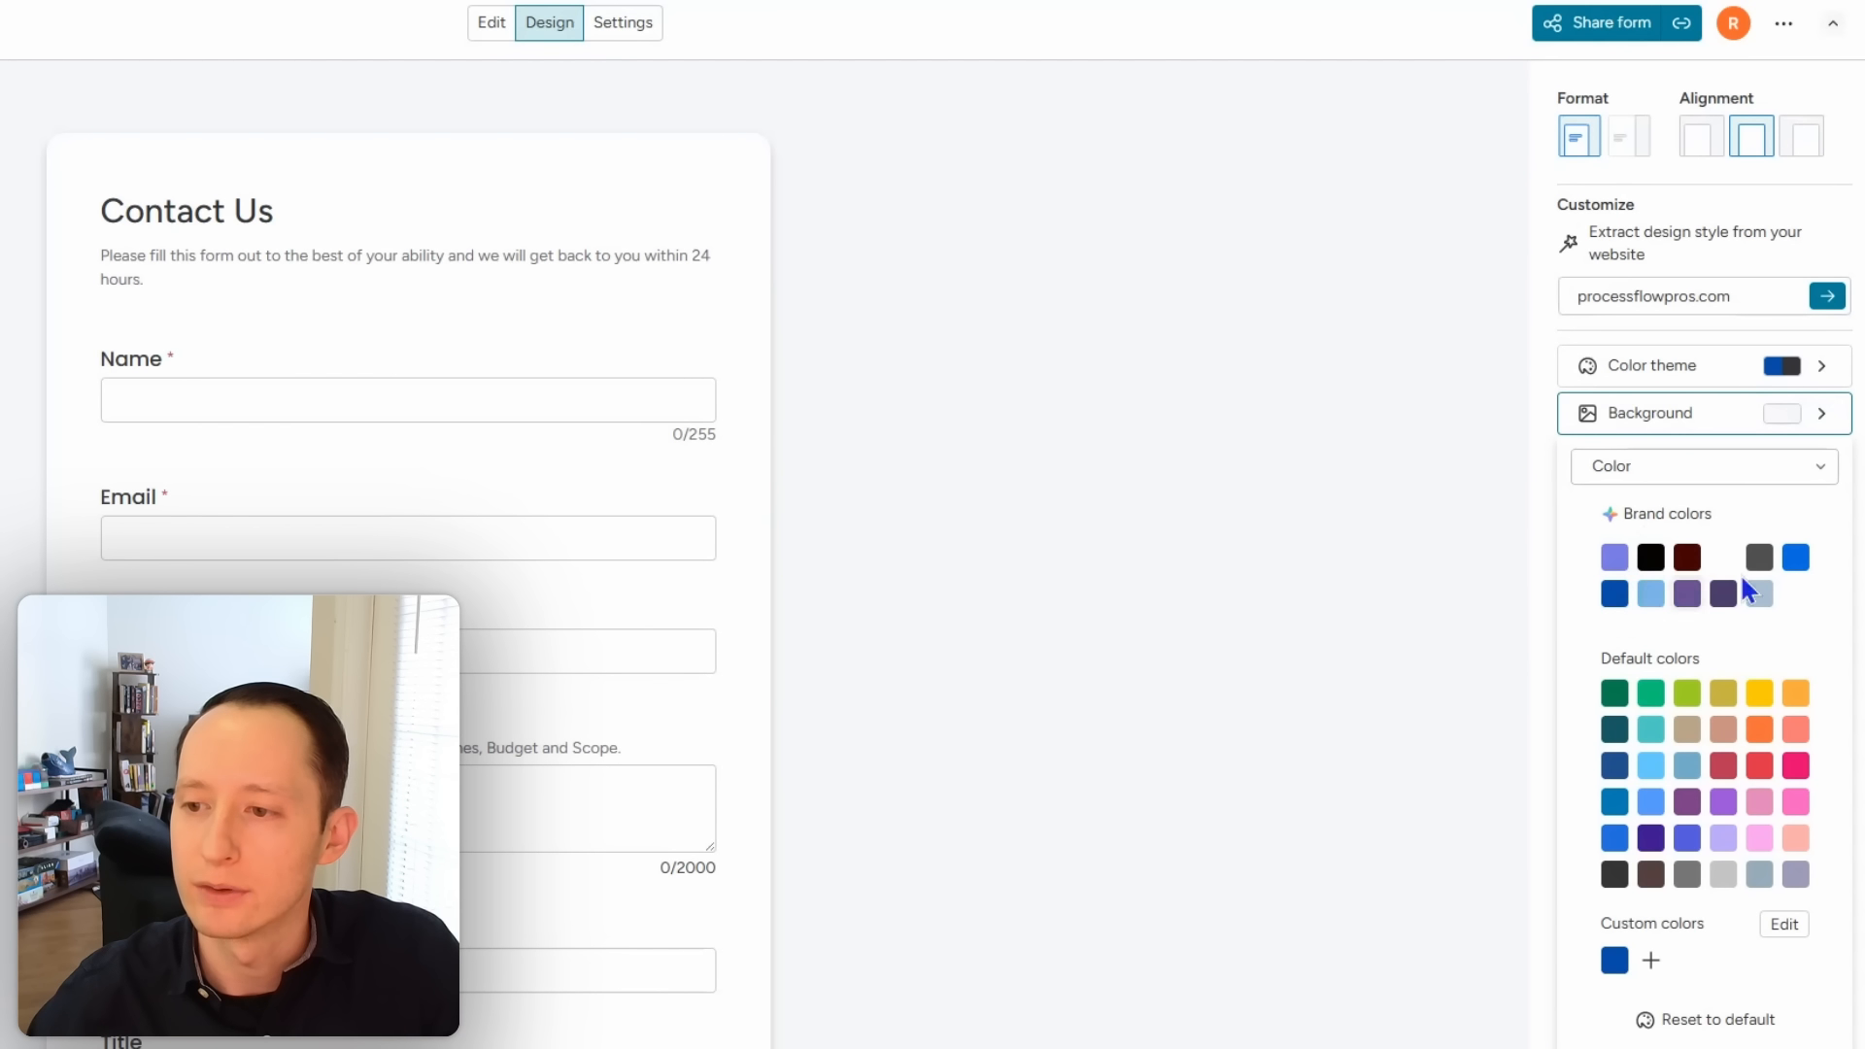
pyautogui.click(1615, 695)
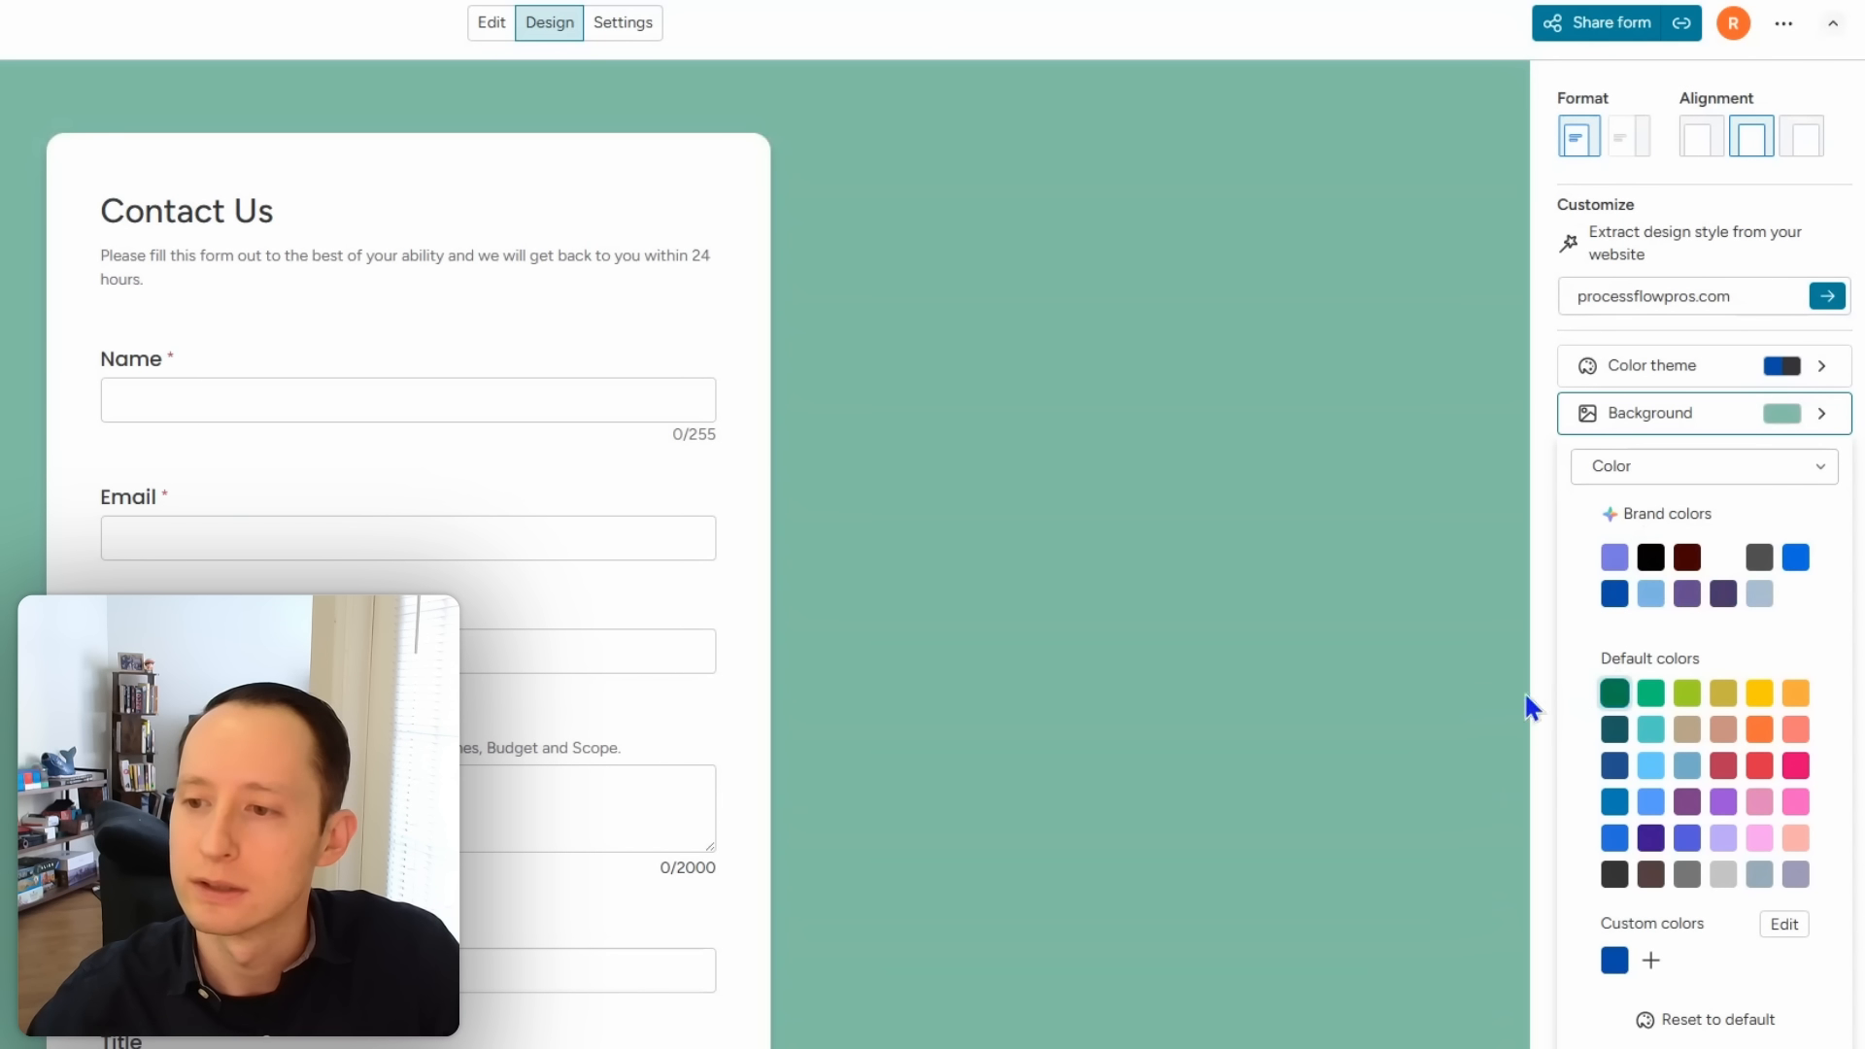
pyautogui.click(1753, 1047)
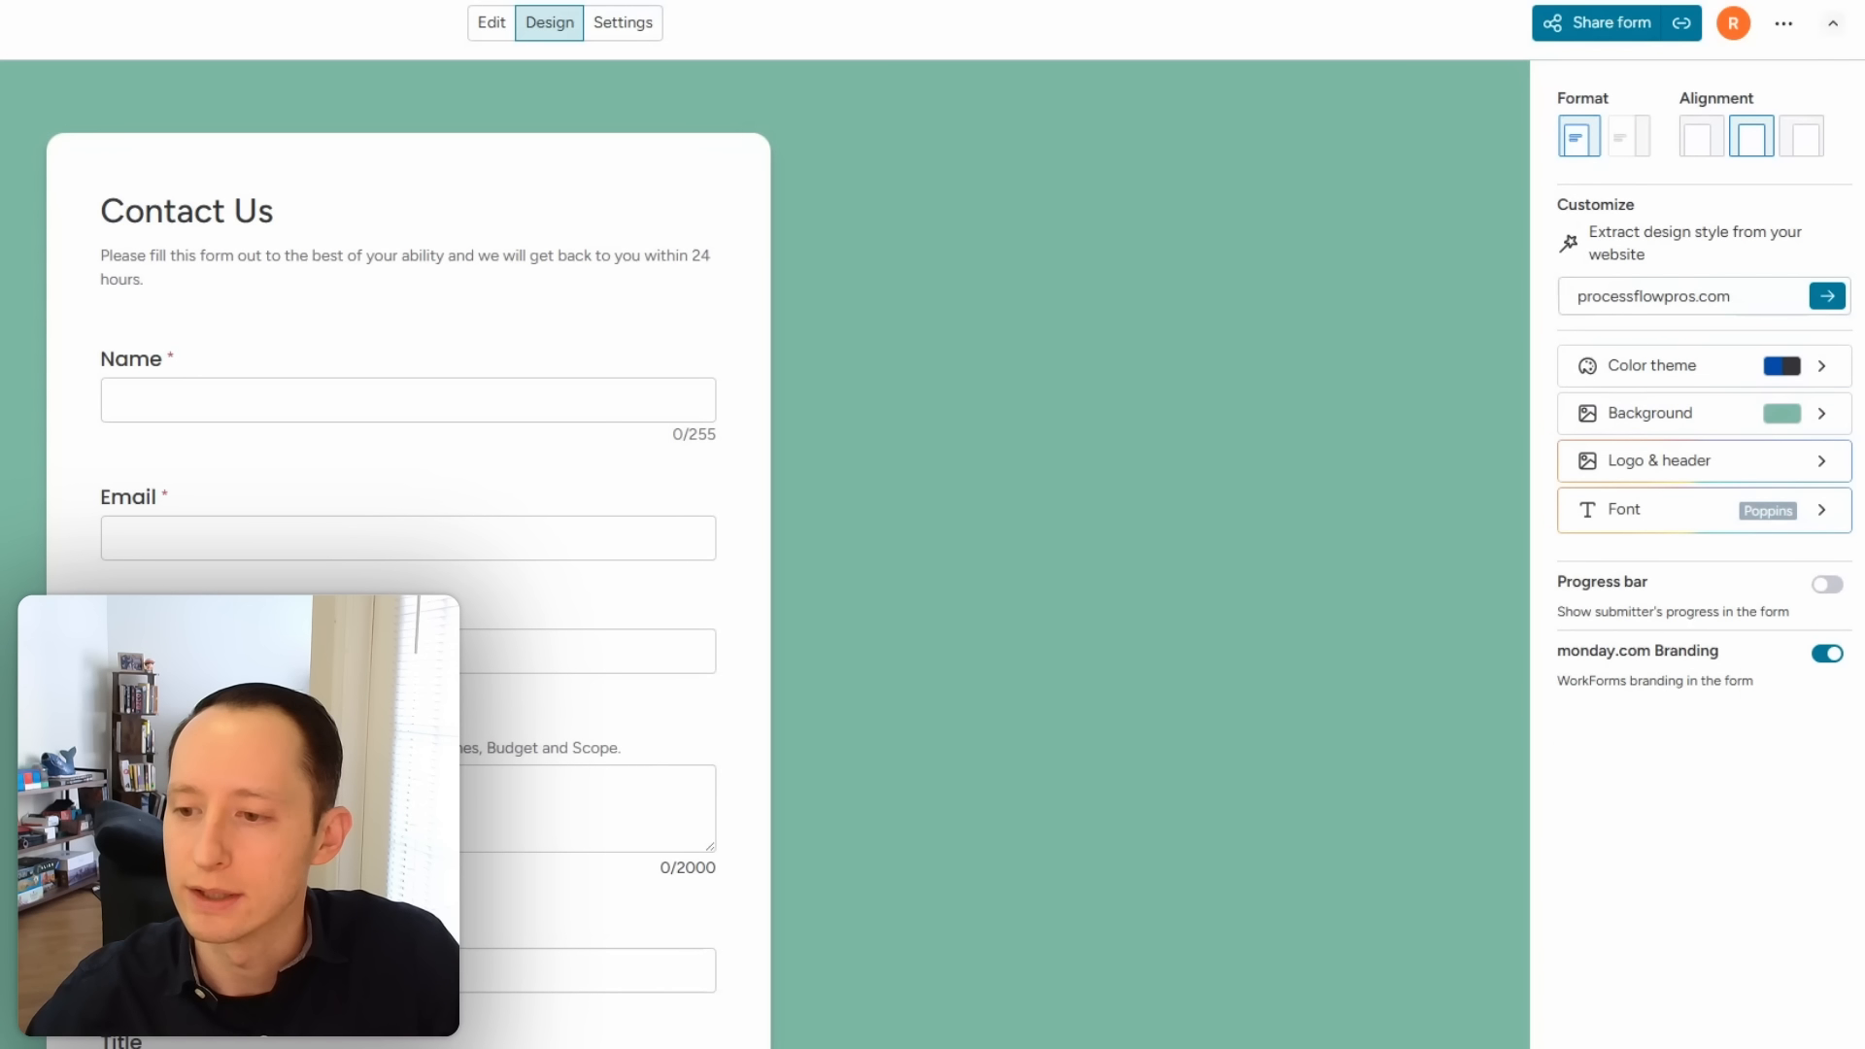
# Step: Switch the lead form's font to Georgia
pyautogui.click(1681, 525)
pyautogui.click(1678, 589)
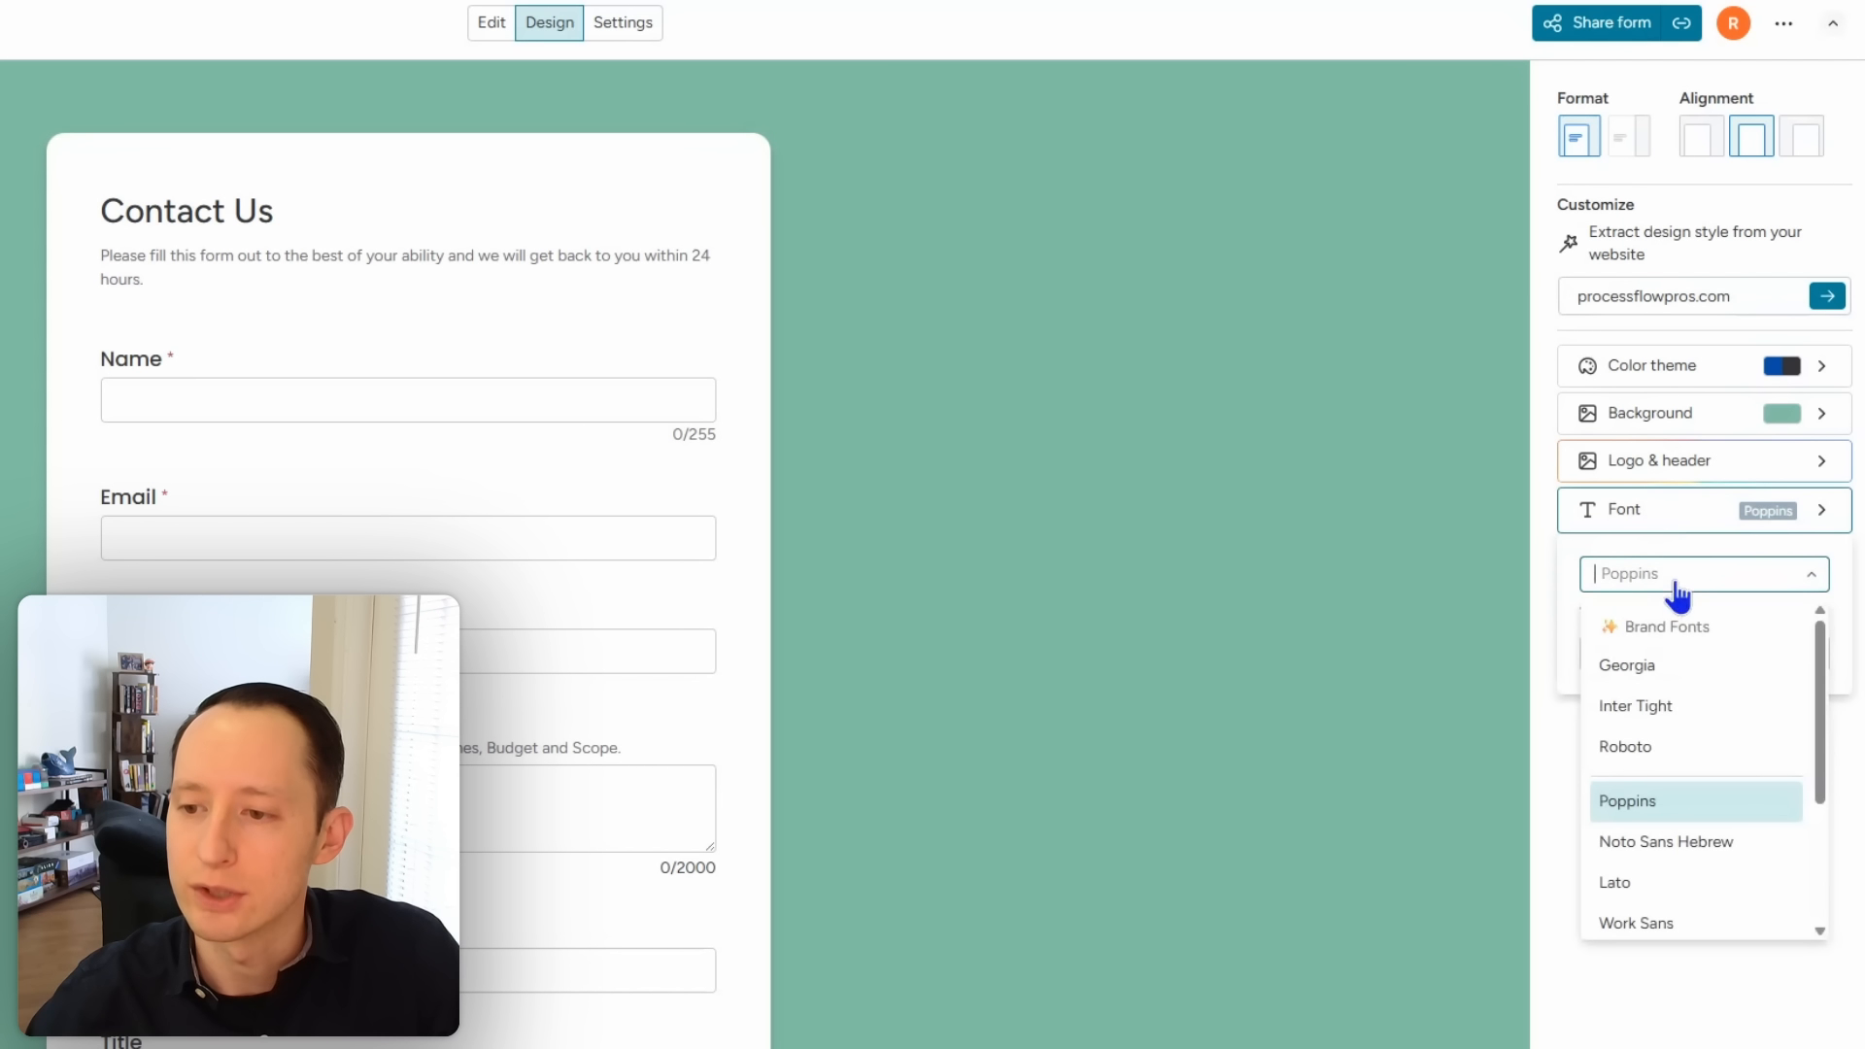
pyautogui.click(1666, 671)
pyautogui.click(1686, 837)
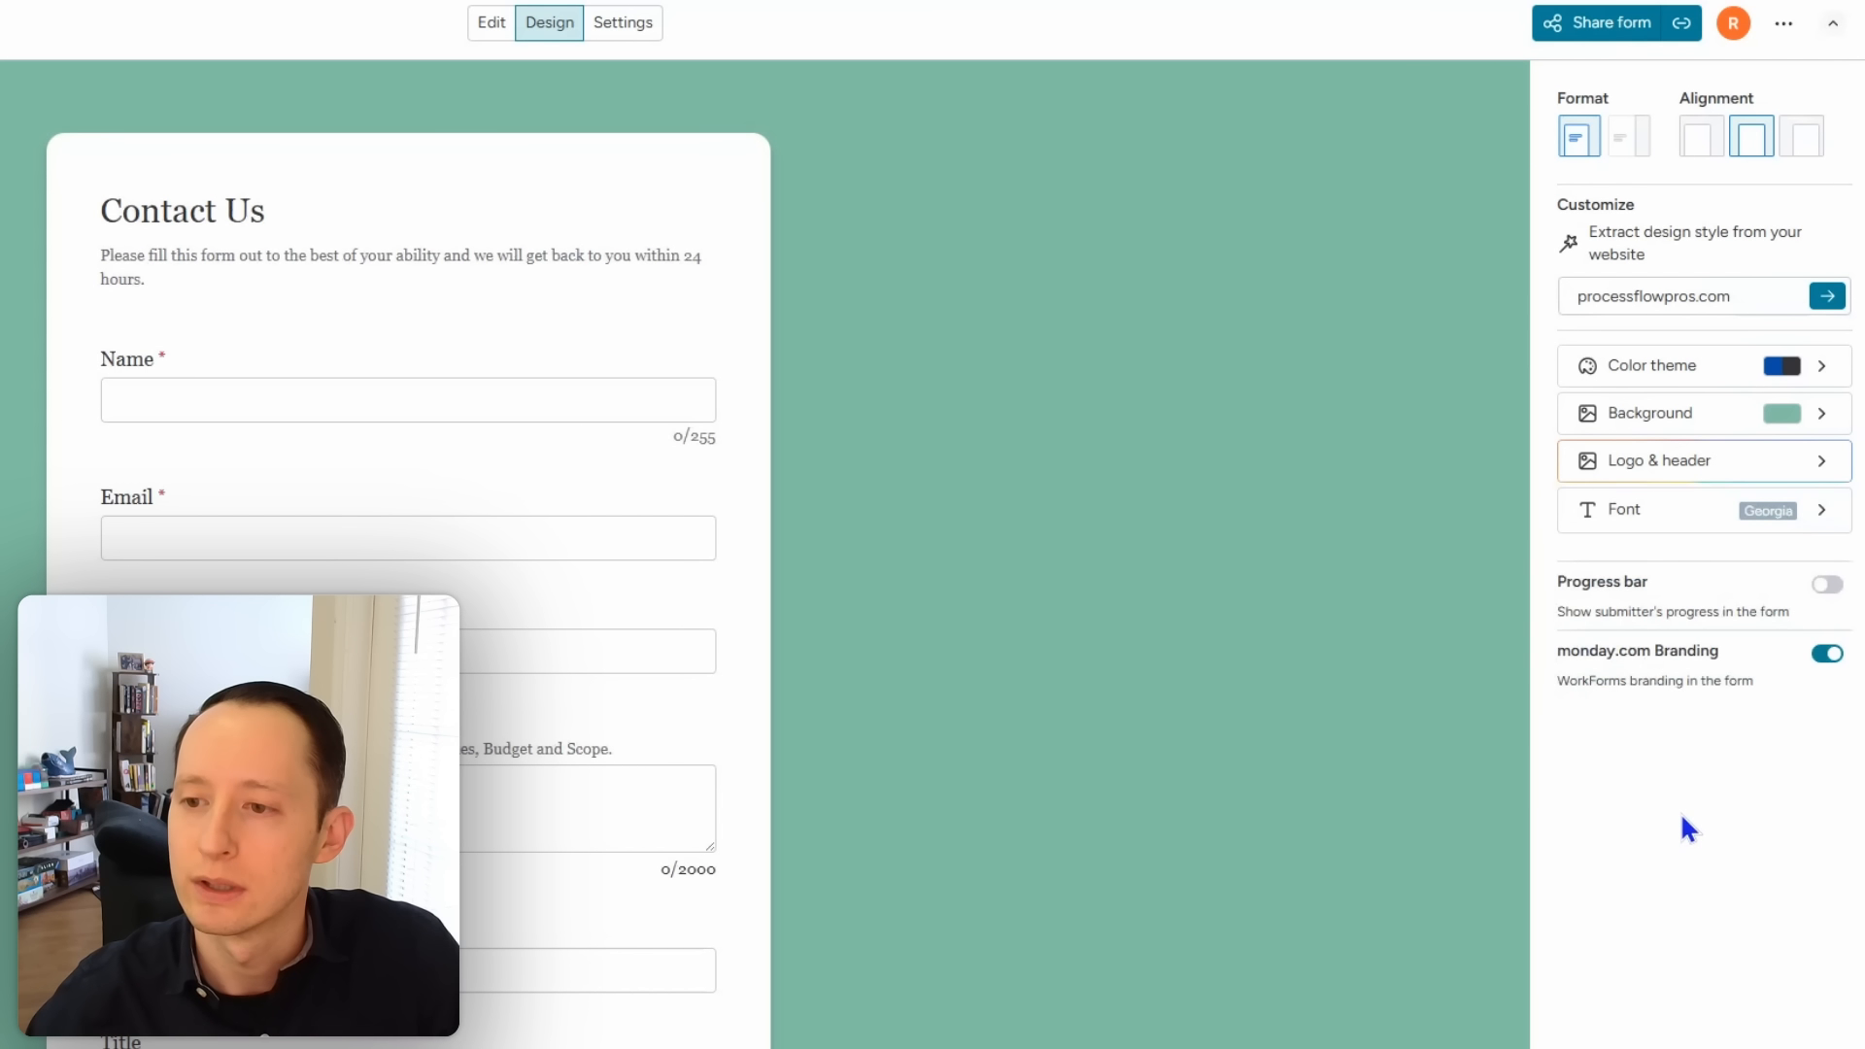
# Step: Turn off monday.com branding and add the Process Flow Pros logo to the form header
pyautogui.click(1827, 655)
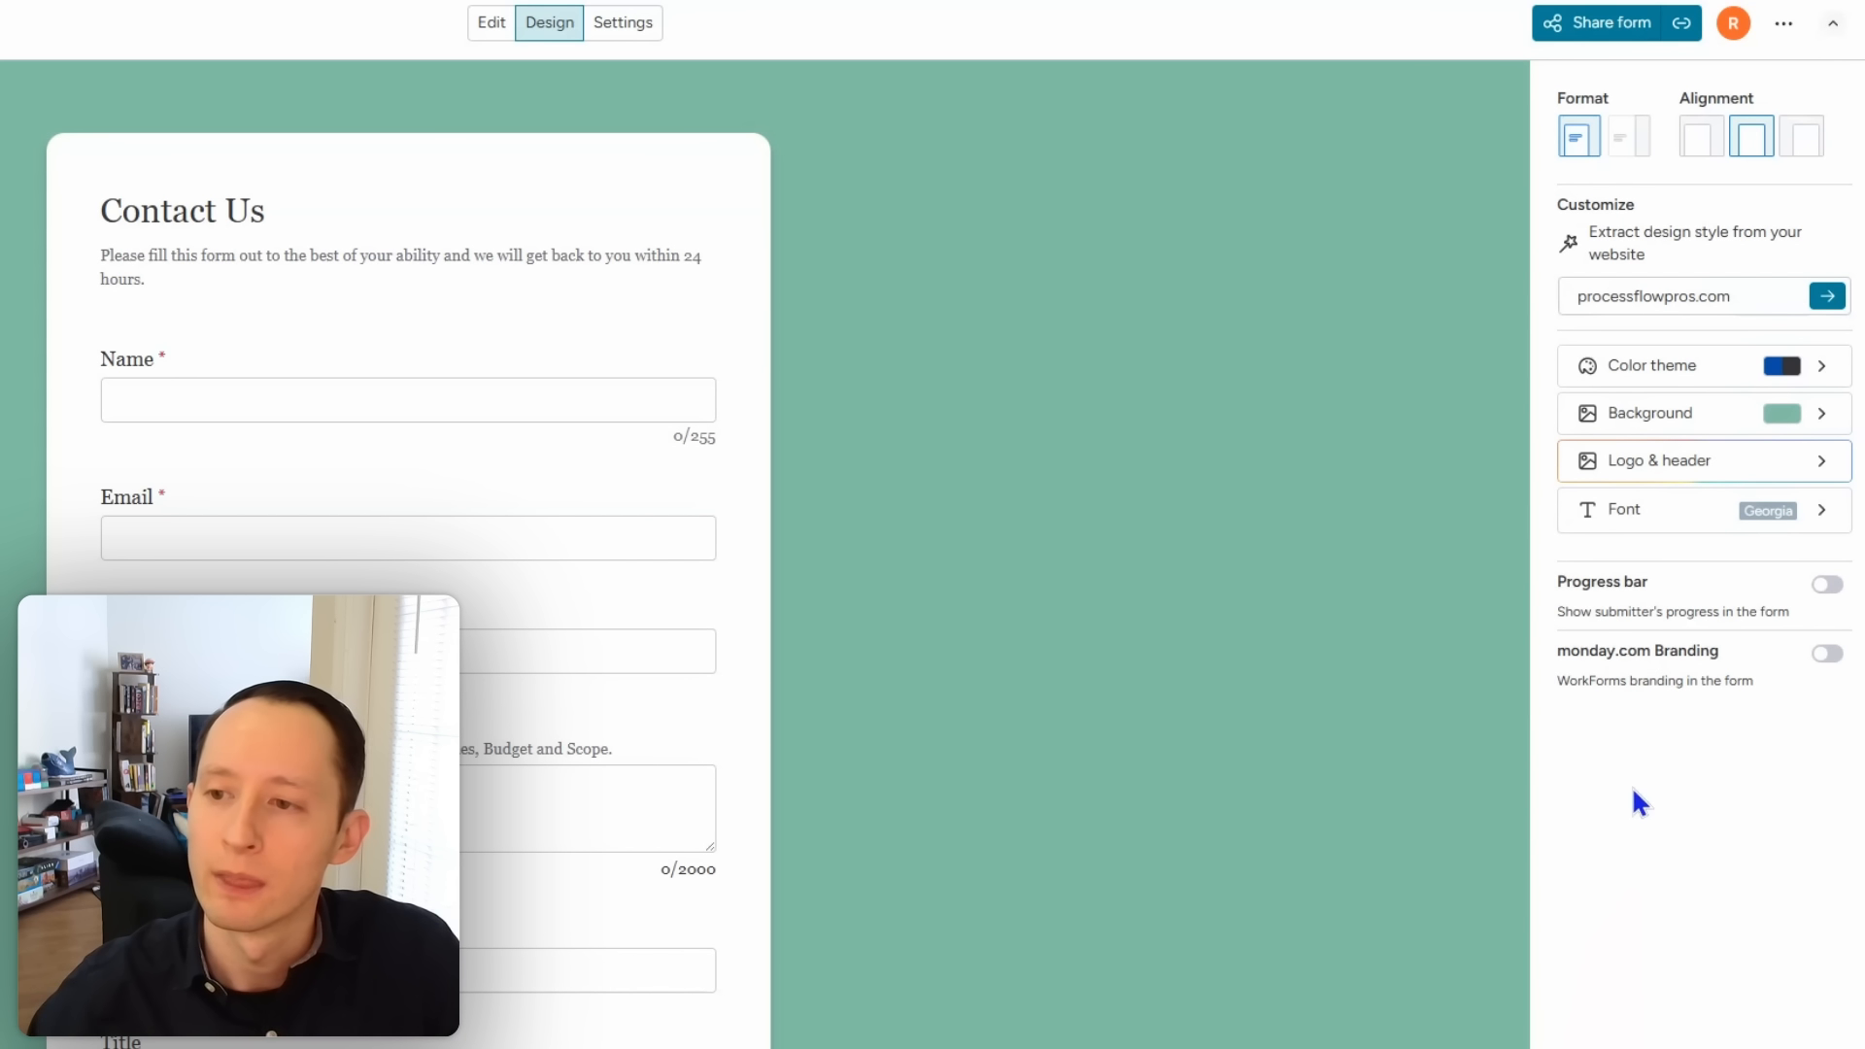
pyautogui.click(1668, 476)
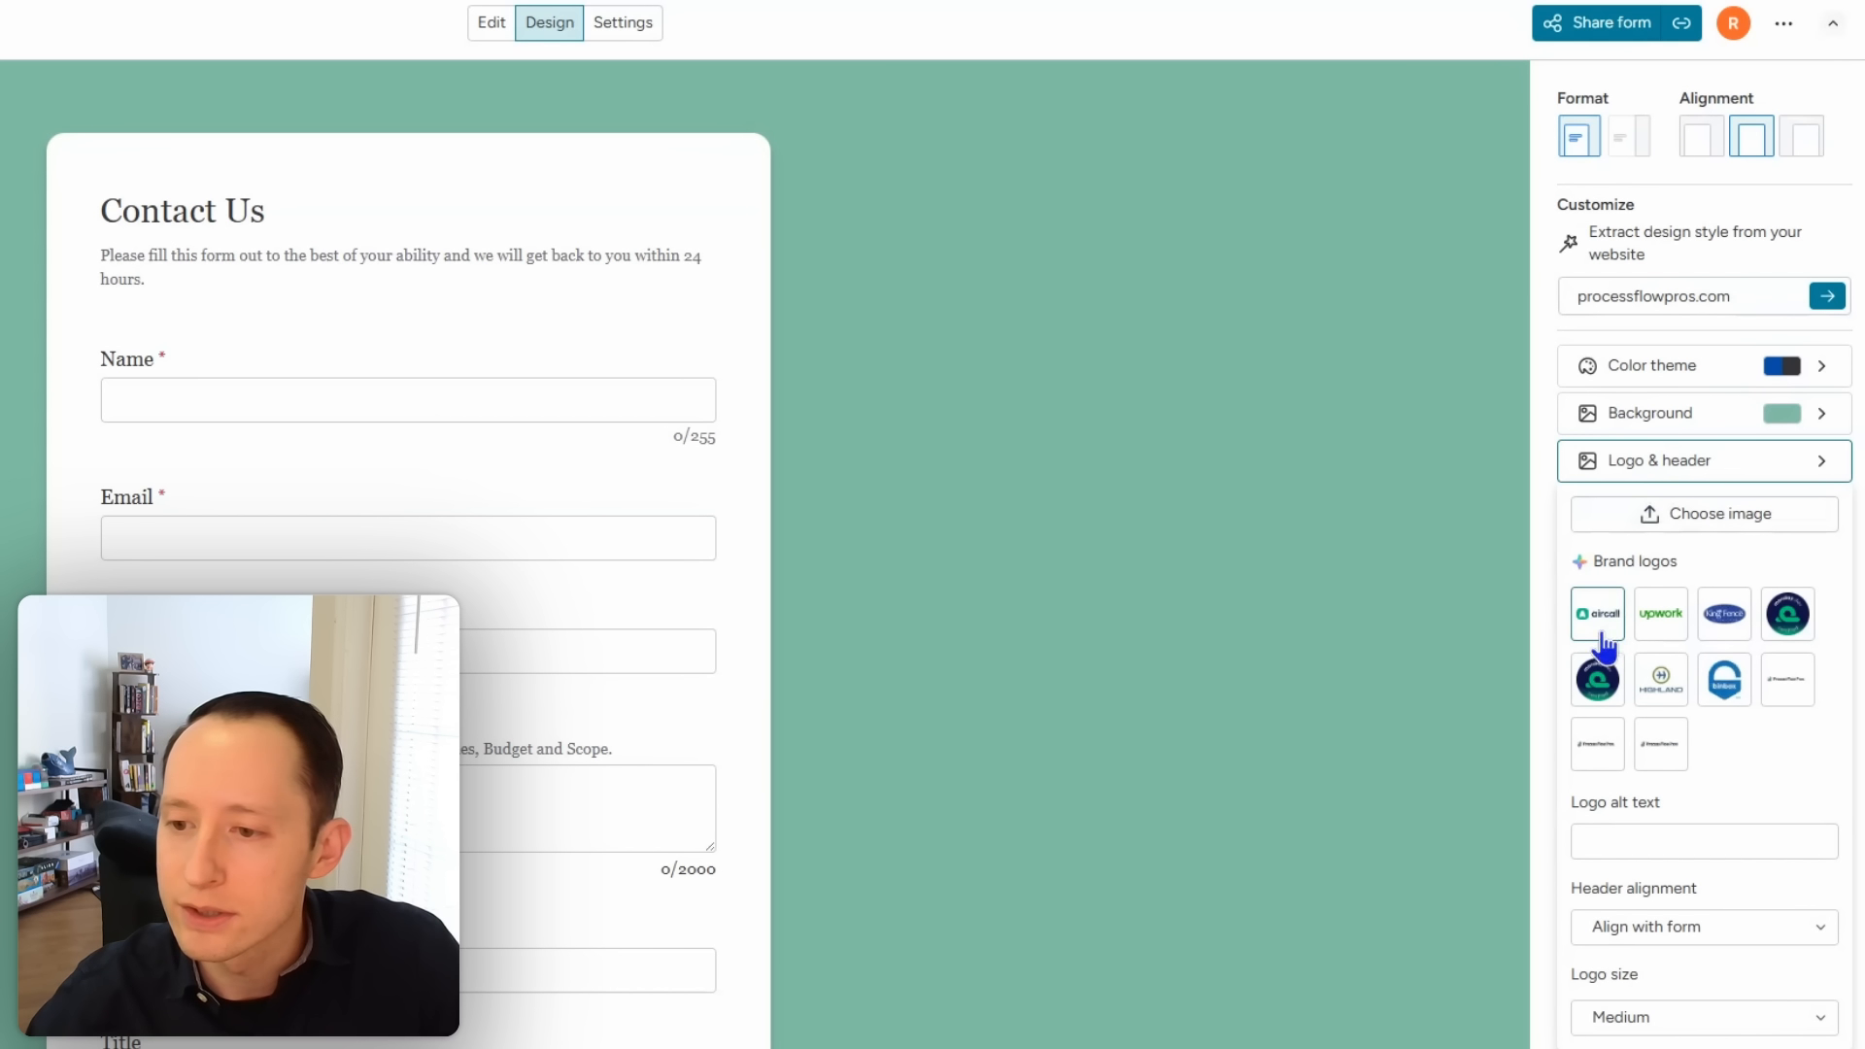
pyautogui.click(1603, 759)
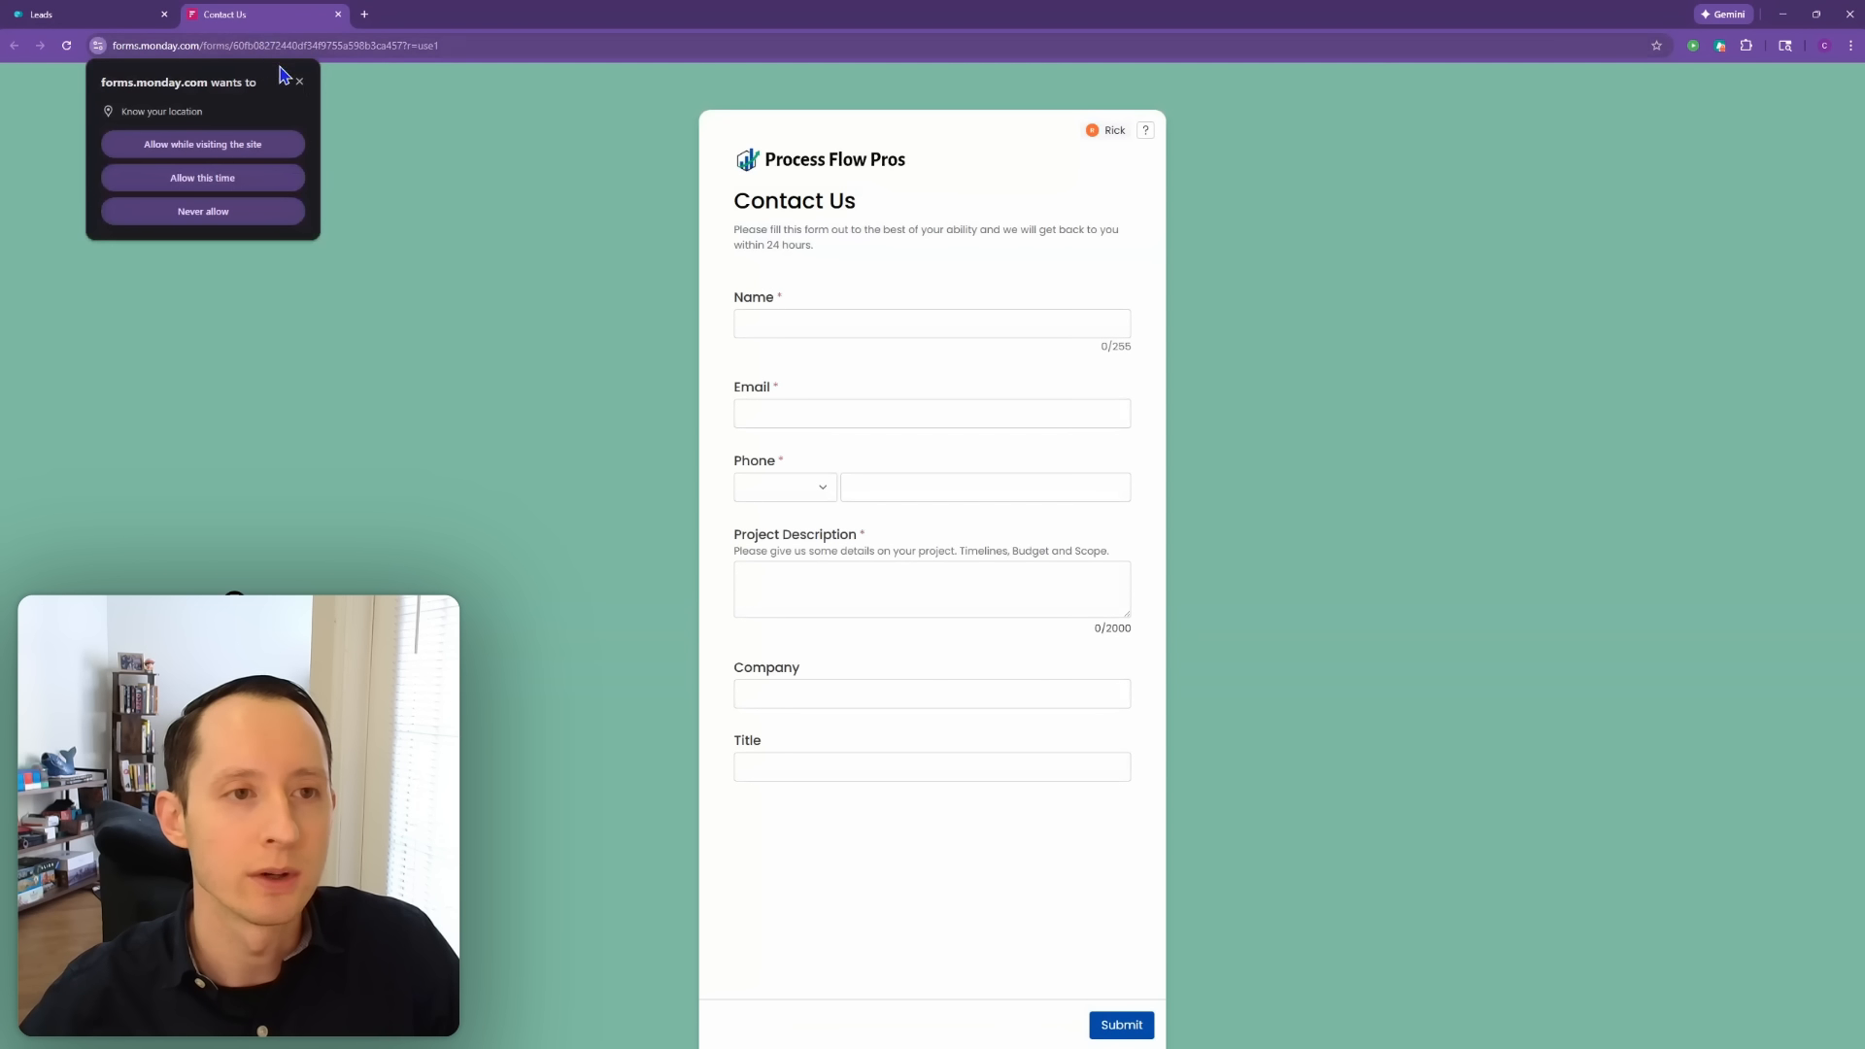
# Step: Block the location prompt, close the Contact Us preview tab, and open the form's Settings
pyautogui.click(299, 81)
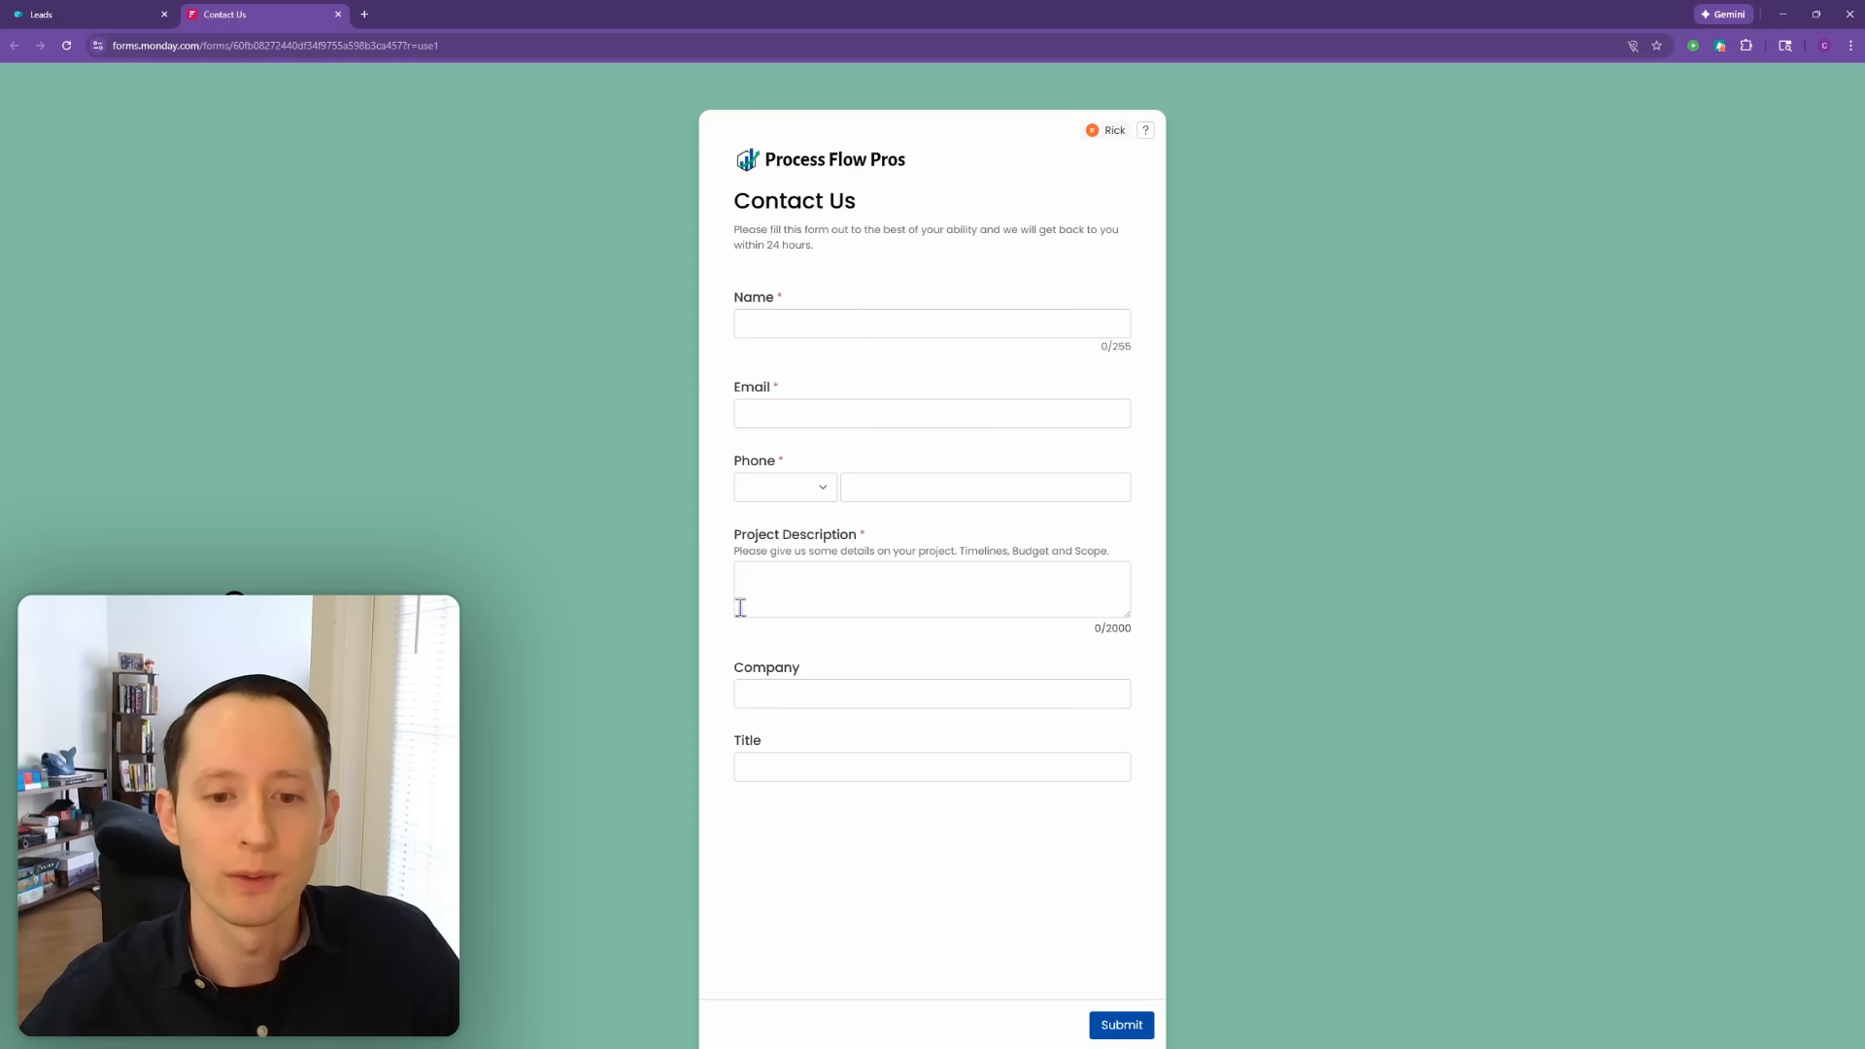
pyautogui.click(338, 14)
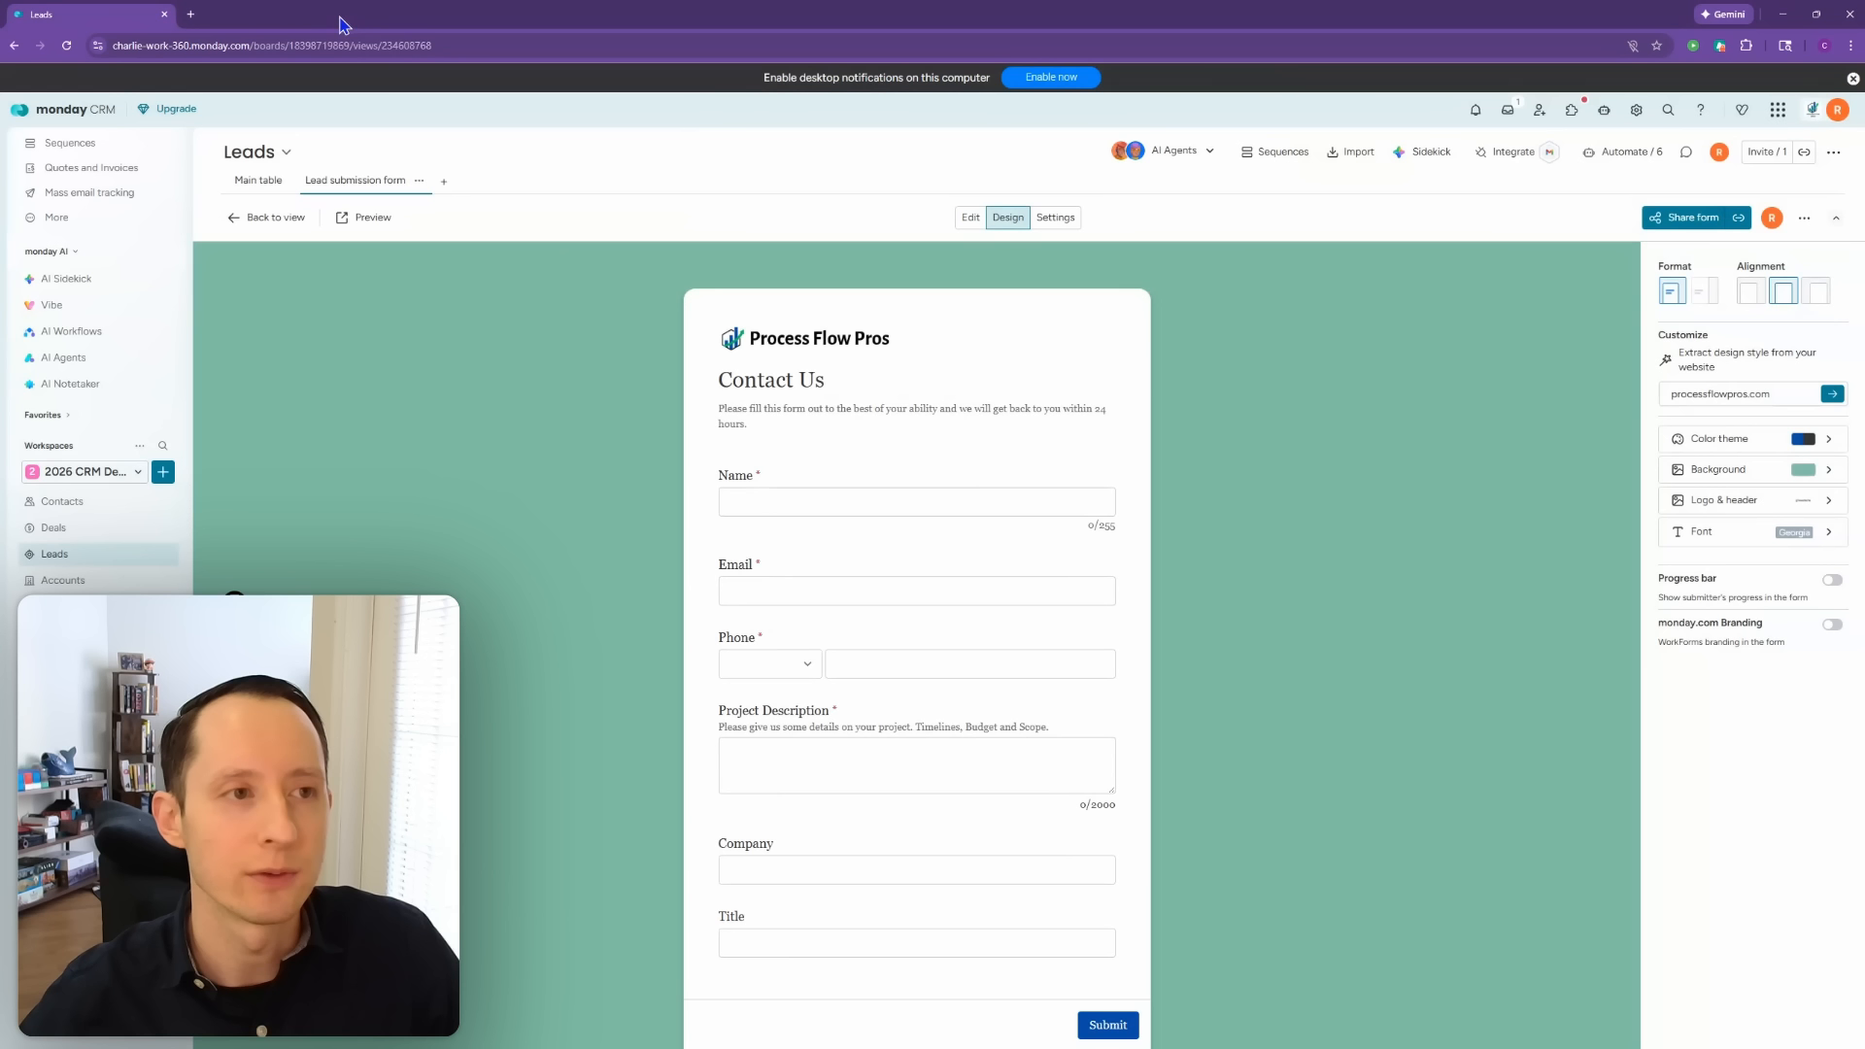
pyautogui.click(1066, 226)
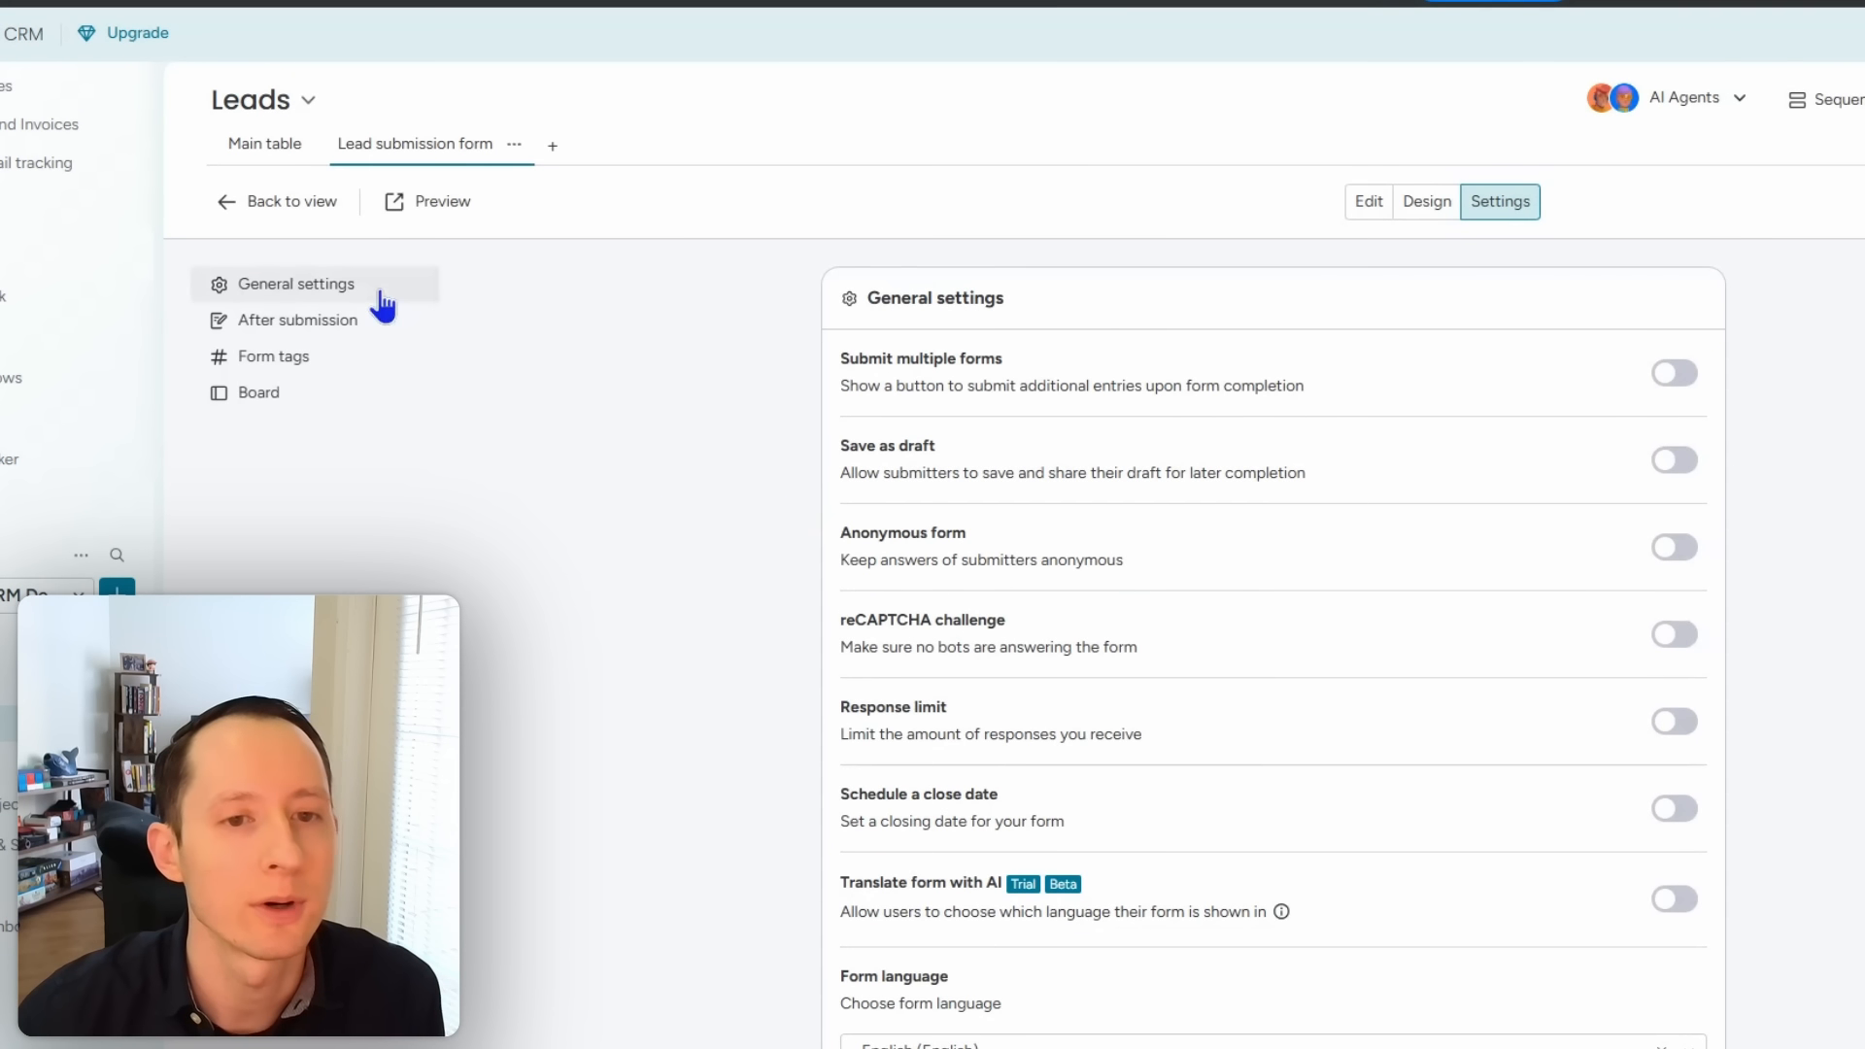
# Step: Switch on the reCAPTCHA challenge under the form's General settings
pyautogui.click(349, 330)
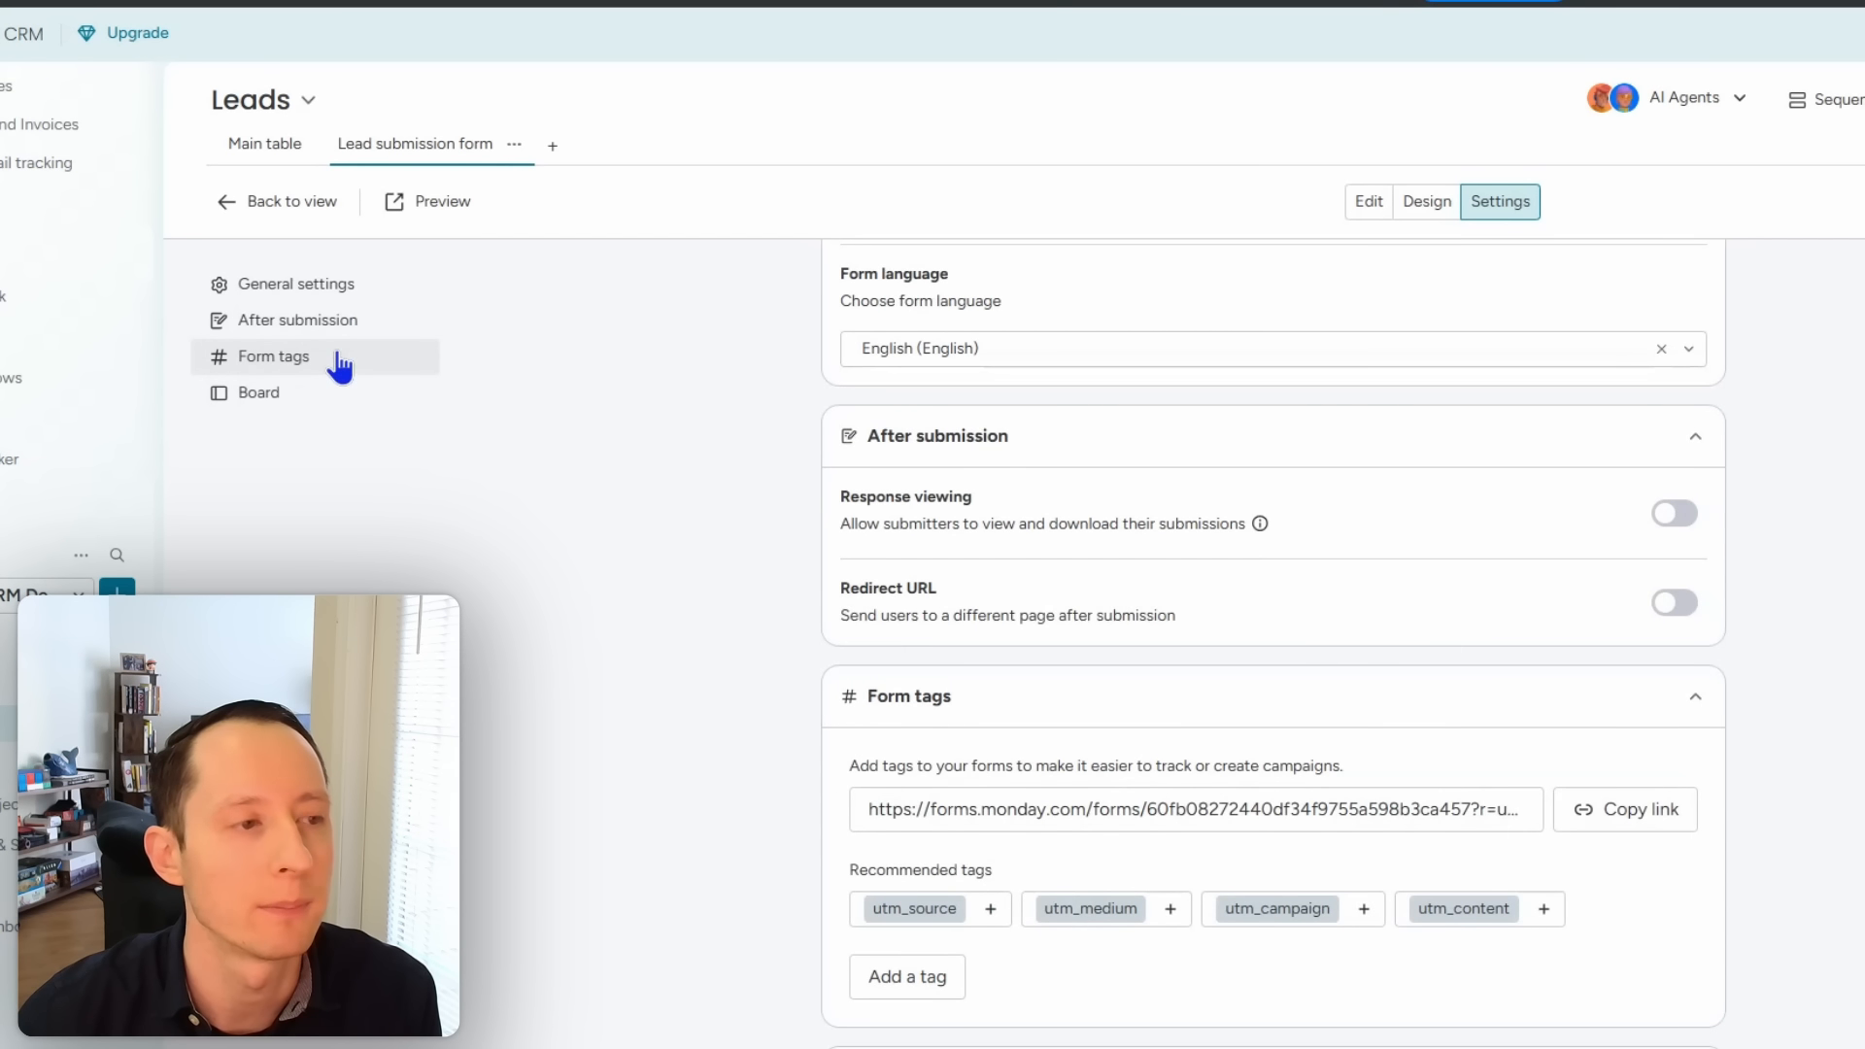
pyautogui.click(297, 284)
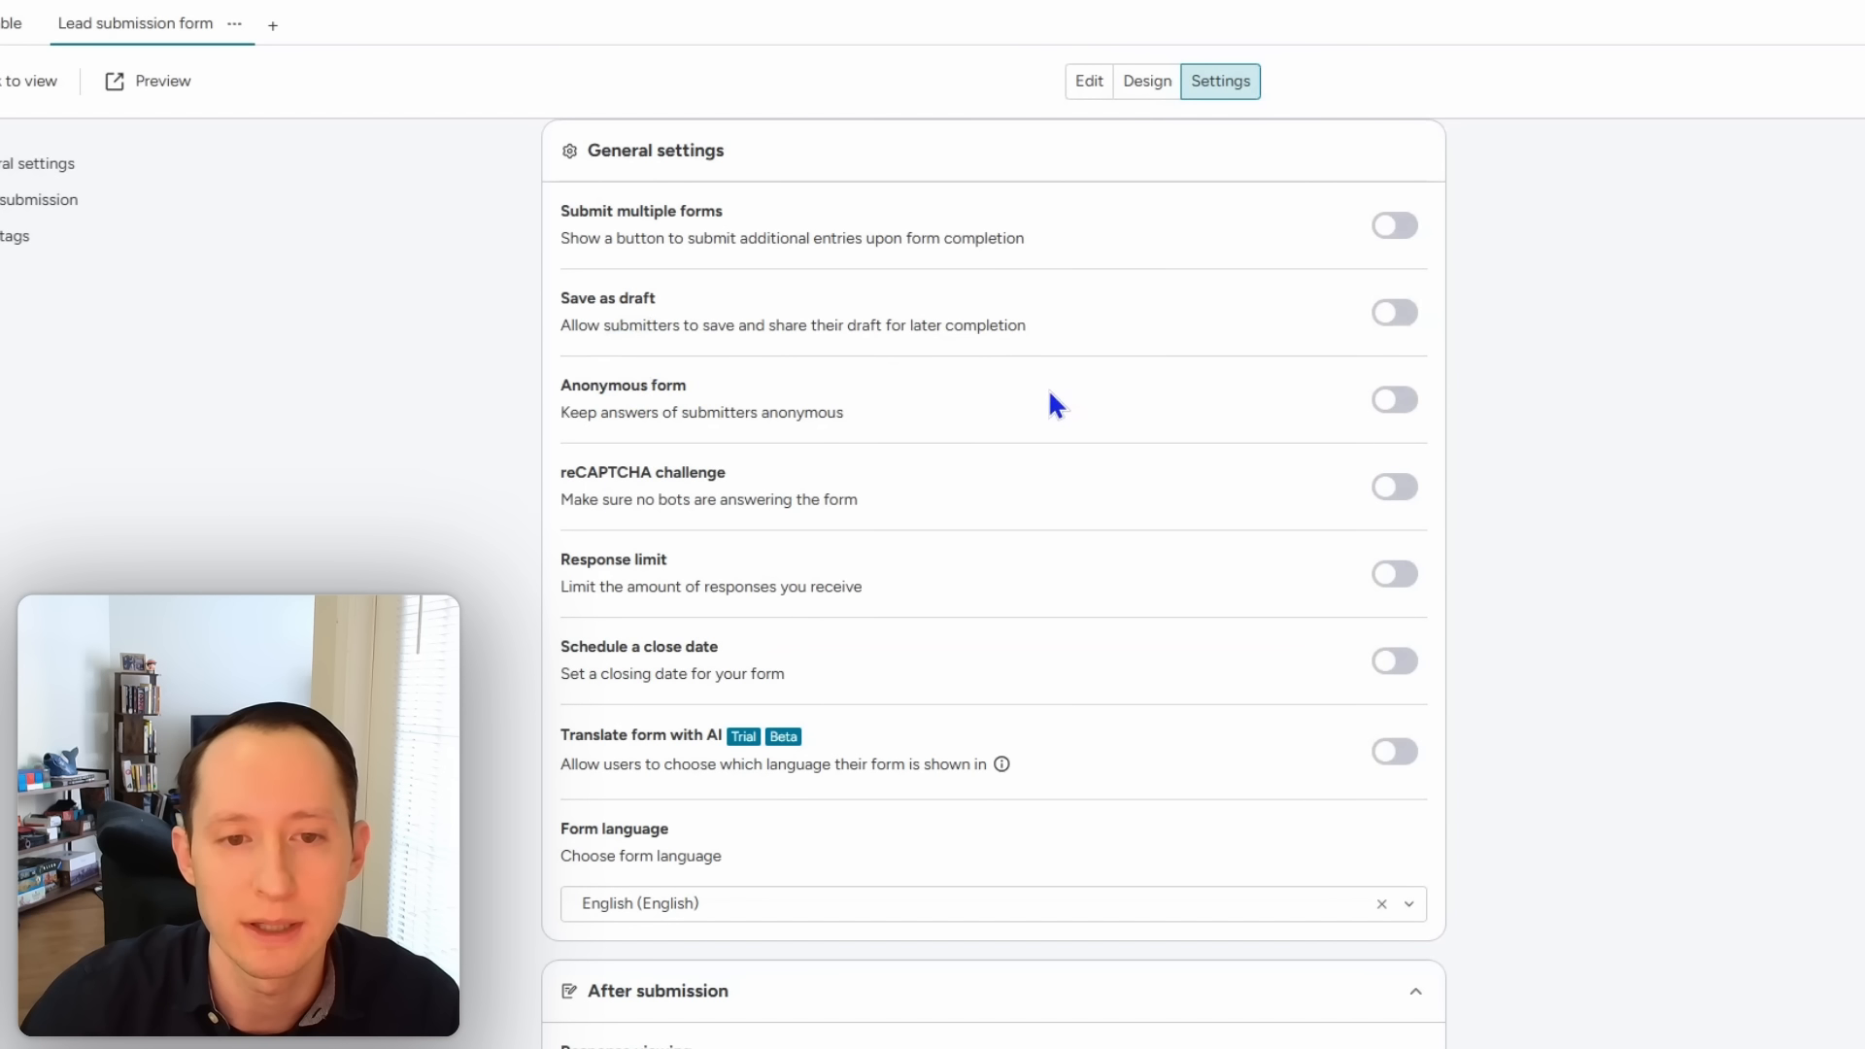
pyautogui.click(1395, 487)
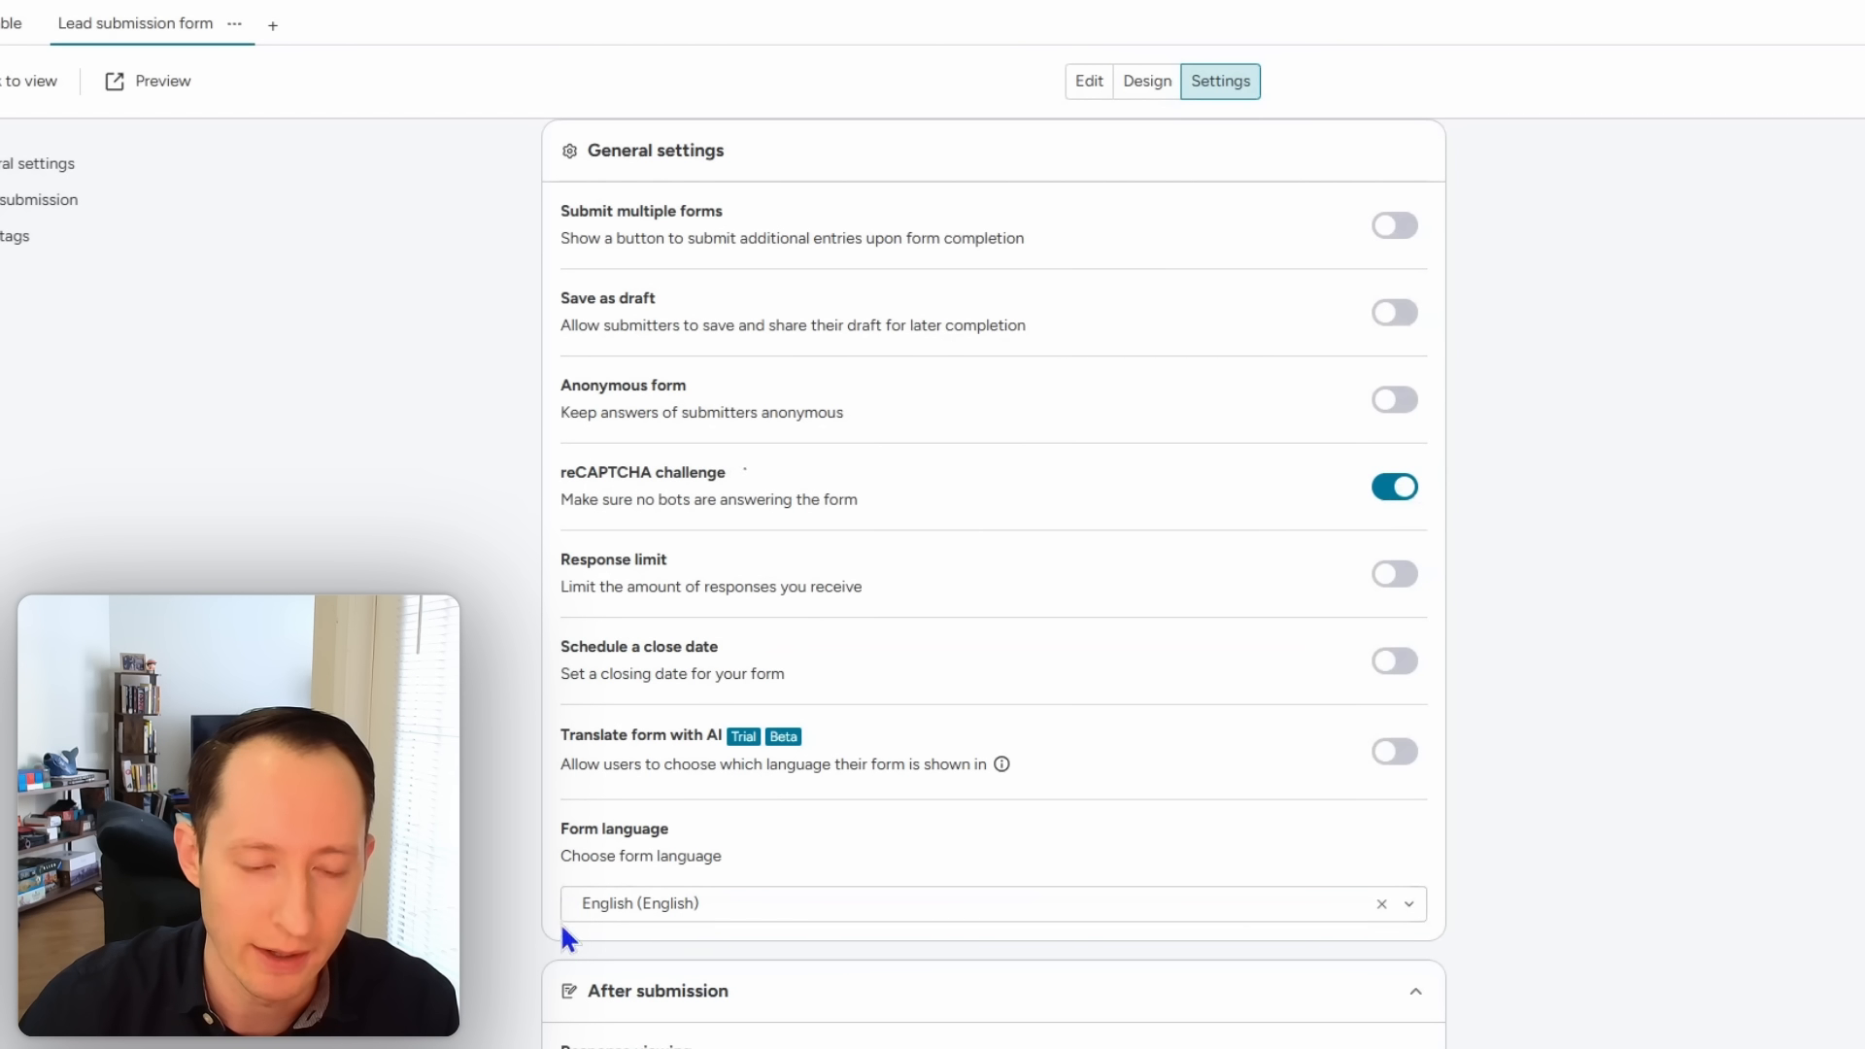
pyautogui.scroll(-2, 533, 860)
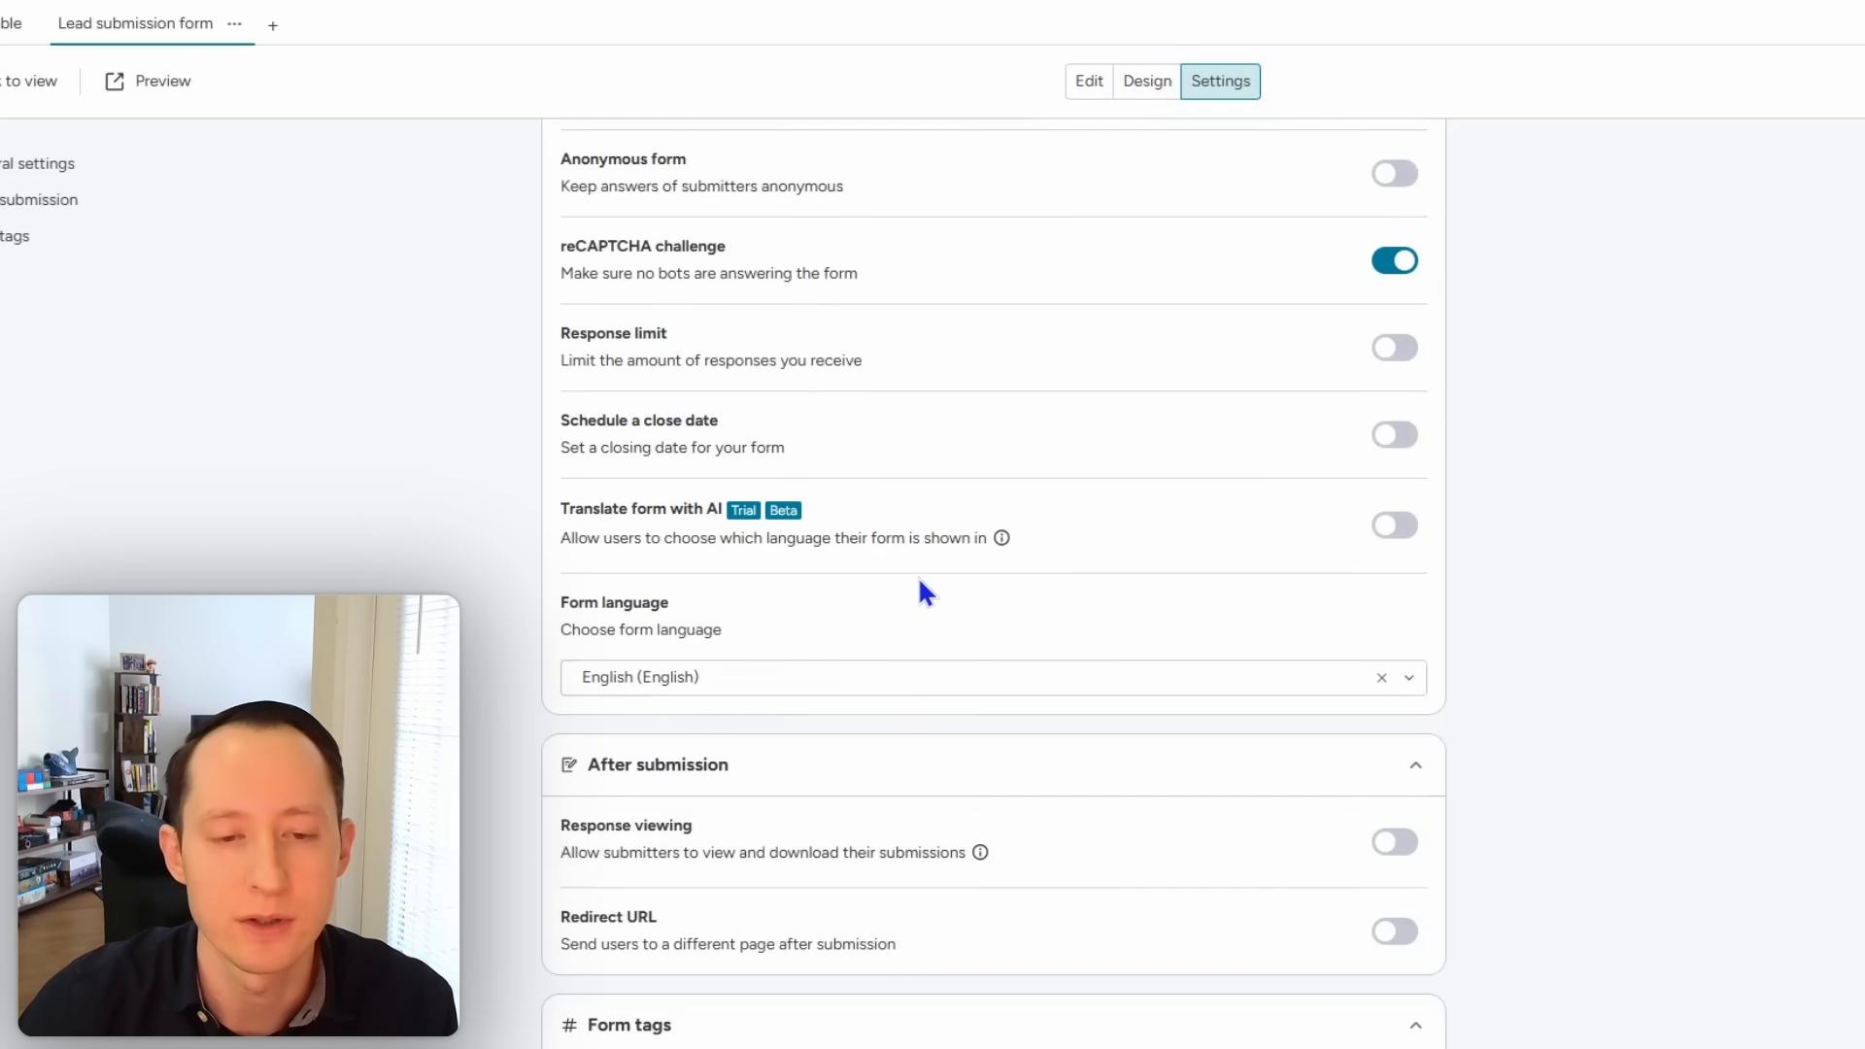
pyautogui.scroll(-3, 960, 663)
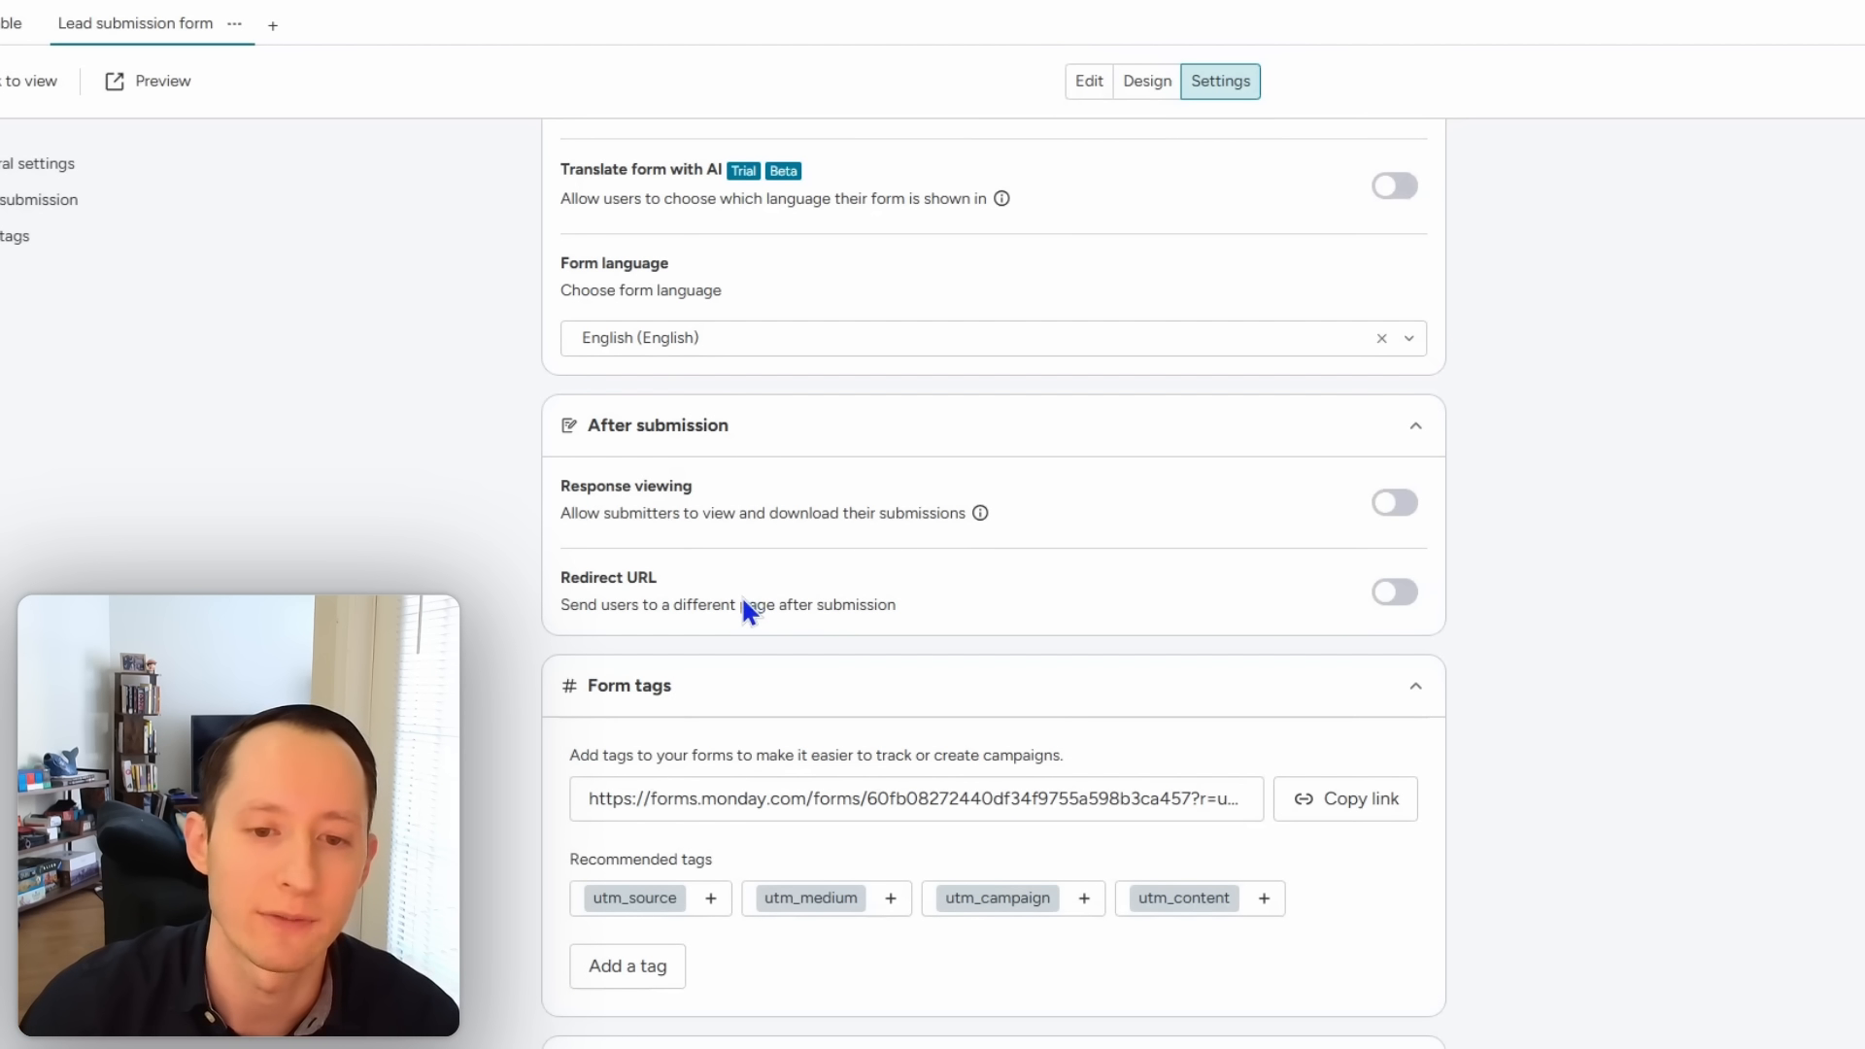
pyautogui.scroll(-1, 1448, 684)
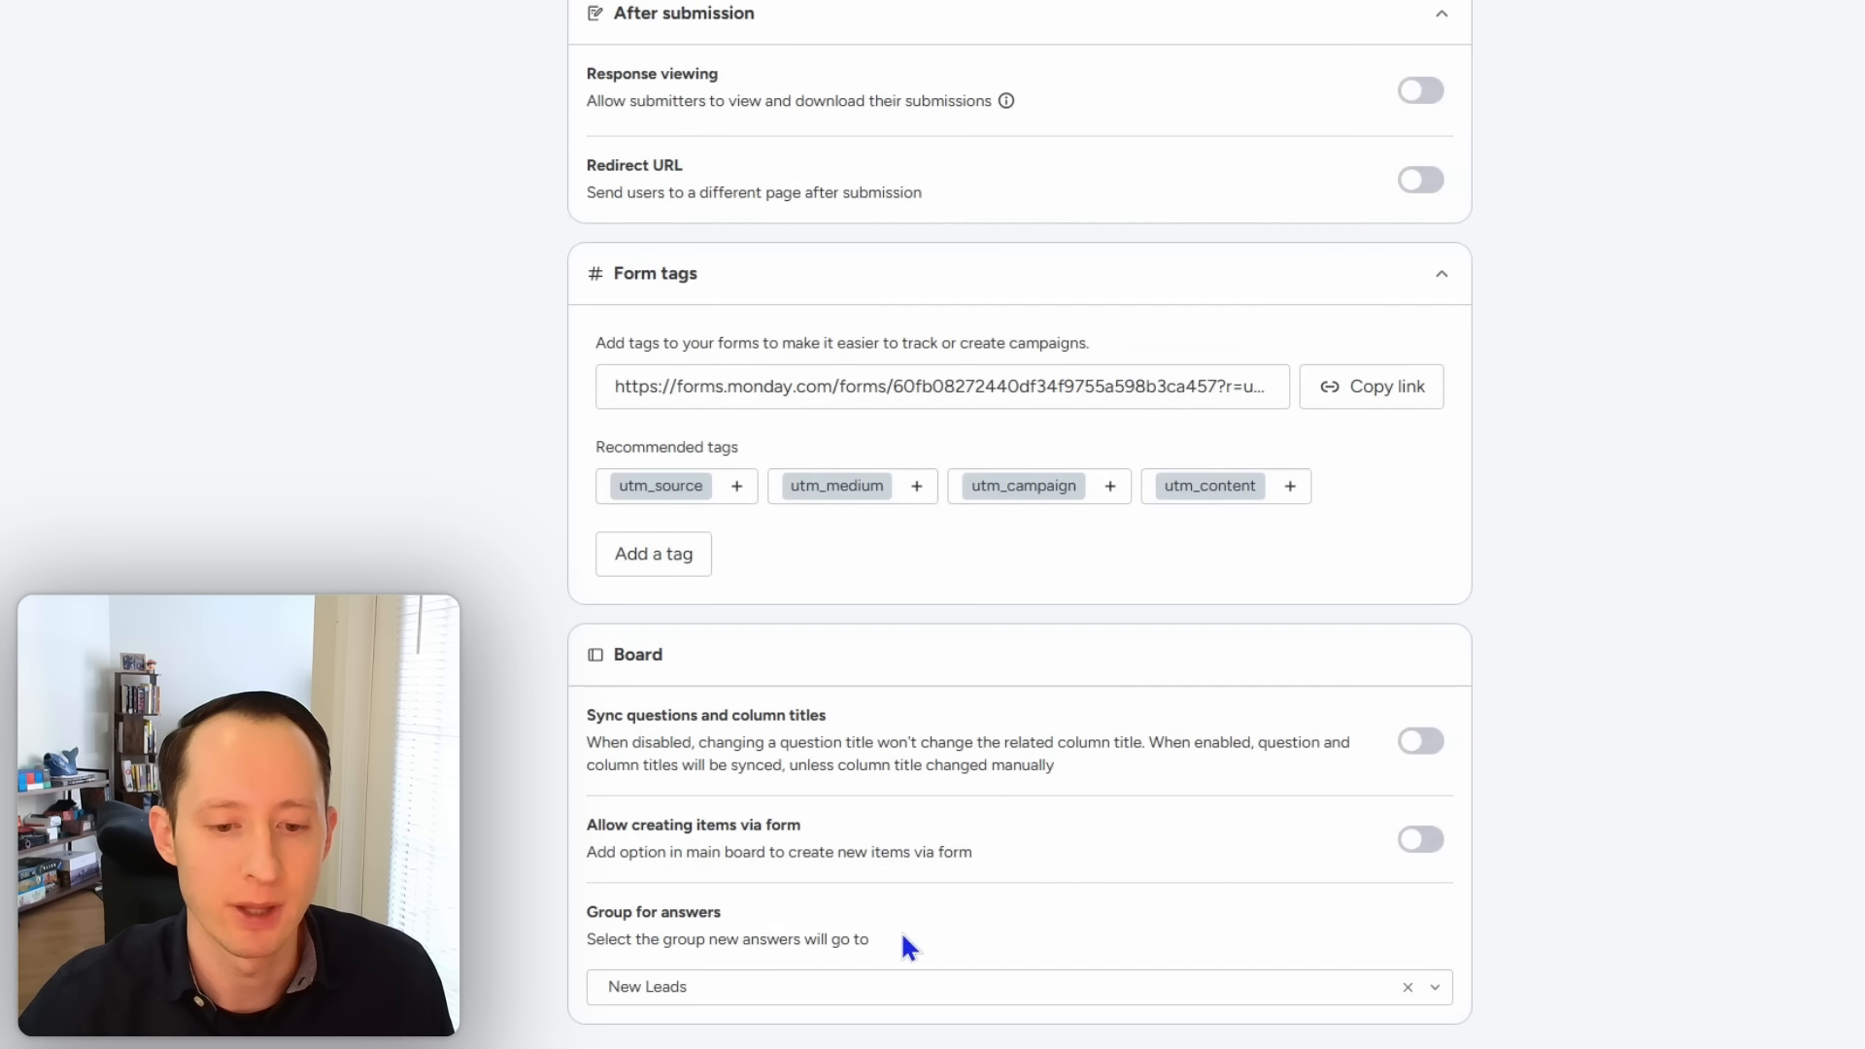
# Step: Set Group for answers to New Leads in the Board section
pyautogui.click(870, 988)
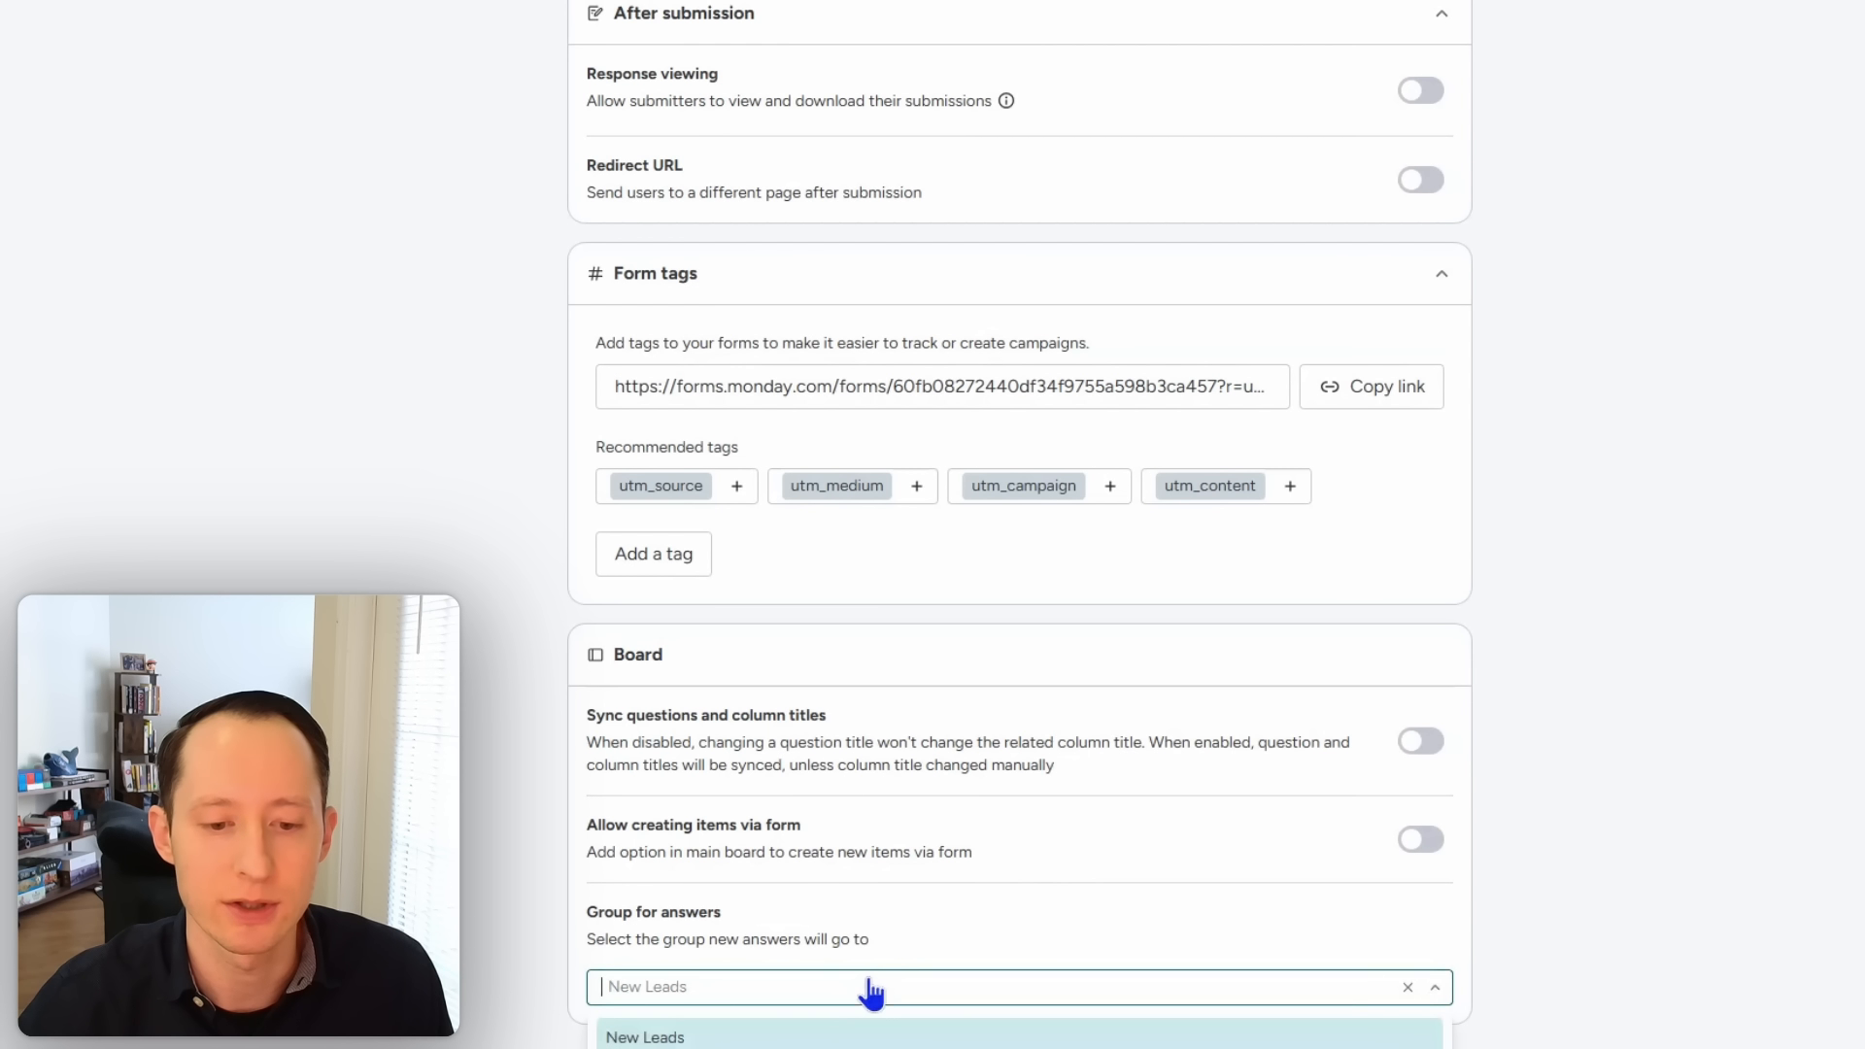
pyautogui.click(822, 1039)
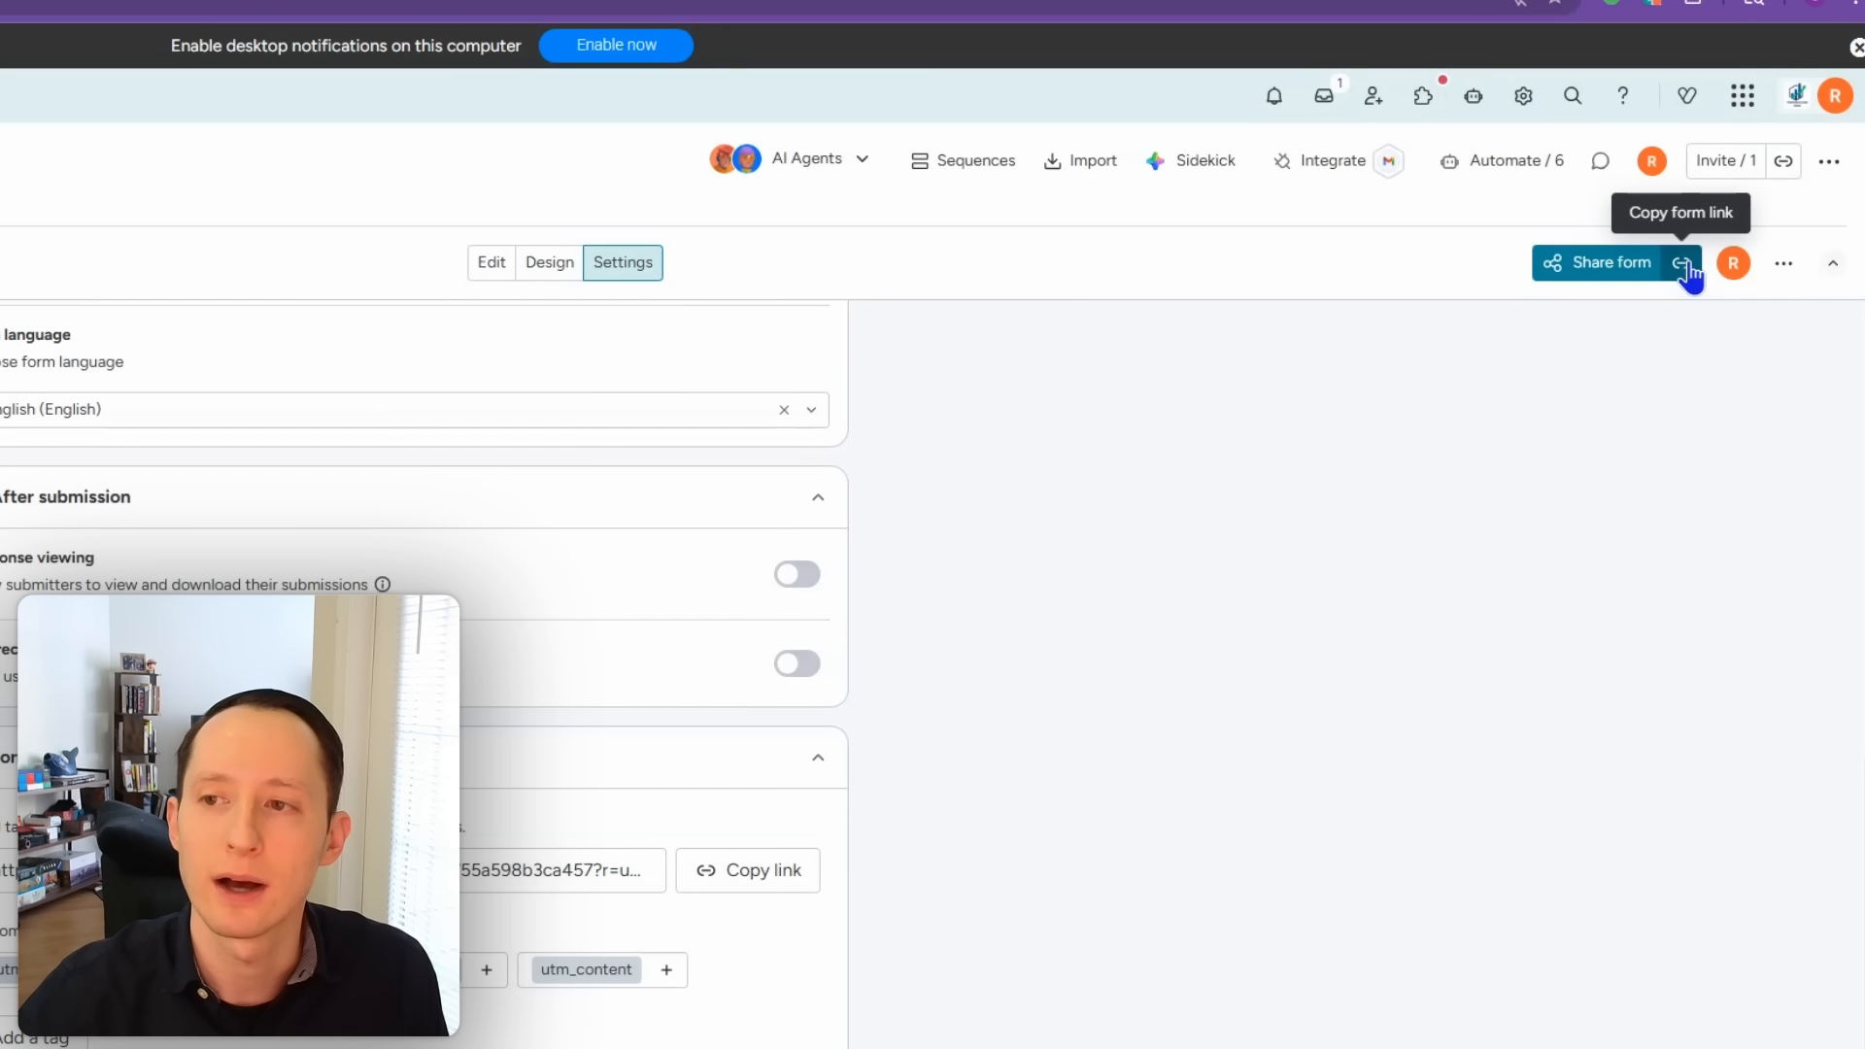
# Step: Copy the form's public link and bring up the Share form options
pyautogui.click(1686, 269)
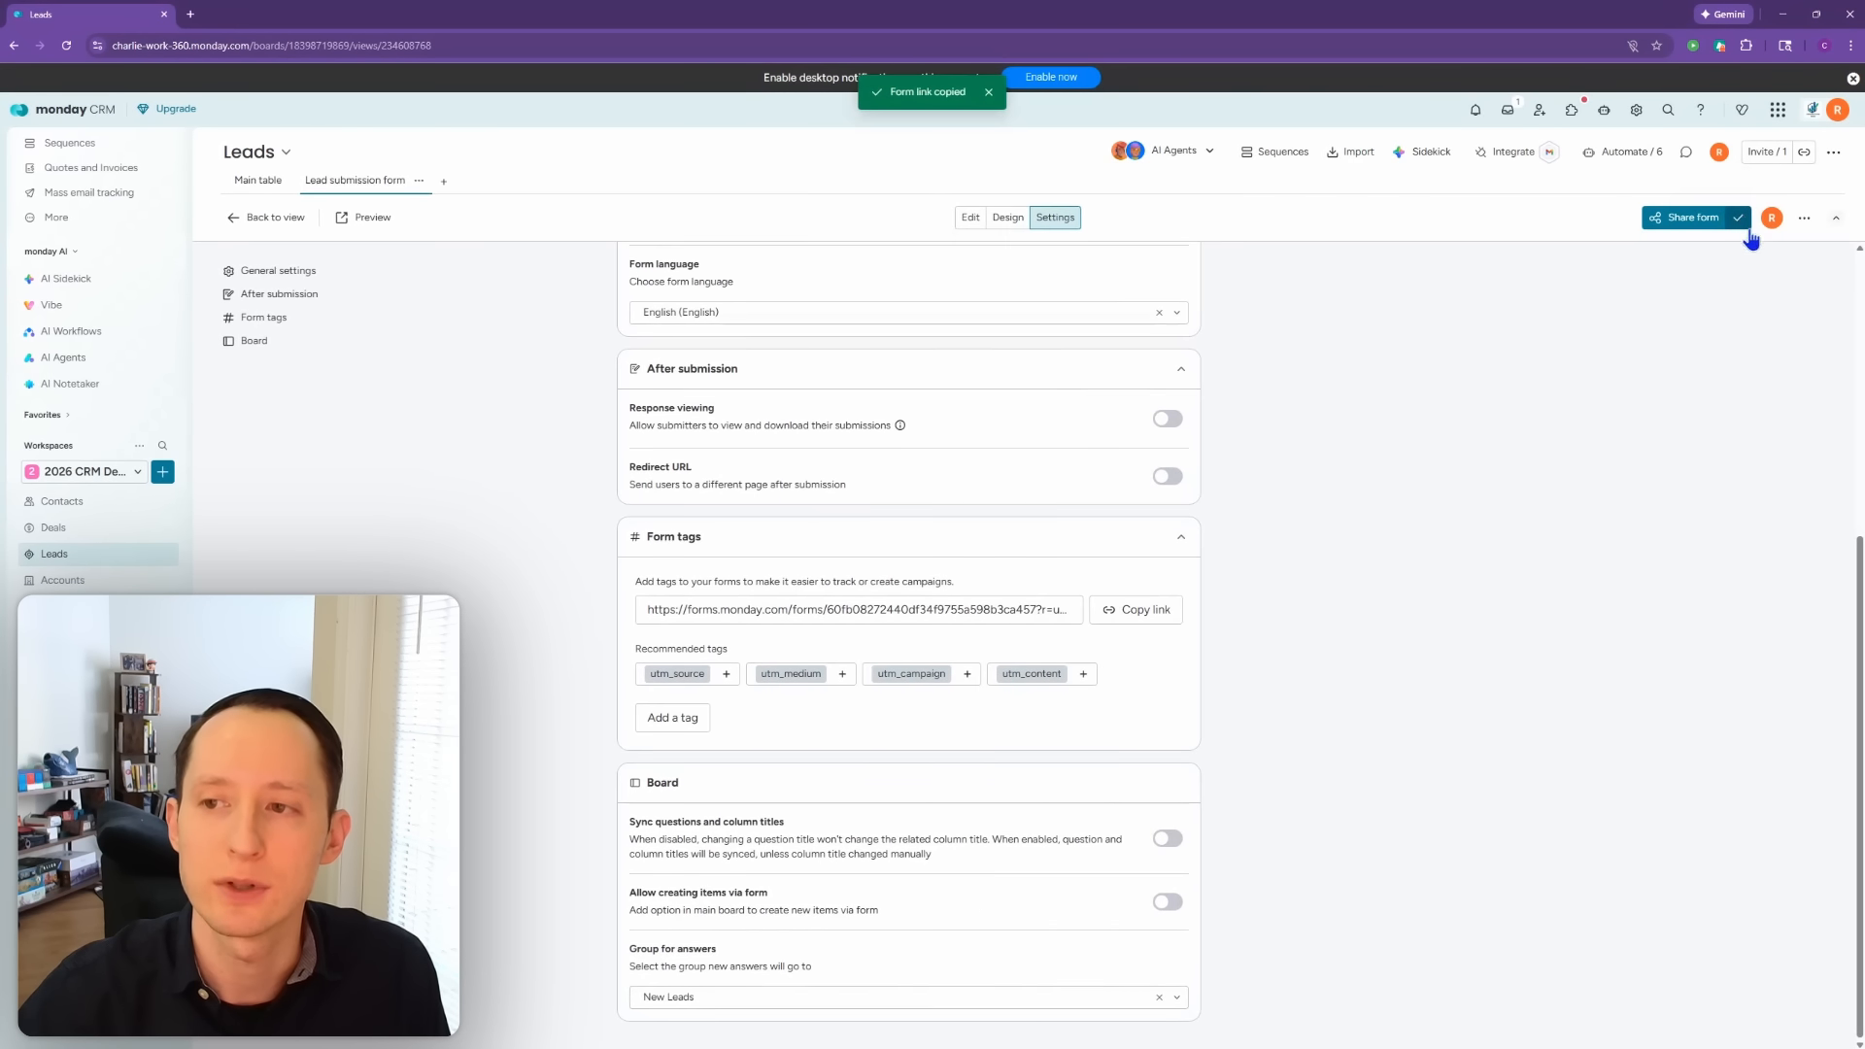
pyautogui.click(1805, 218)
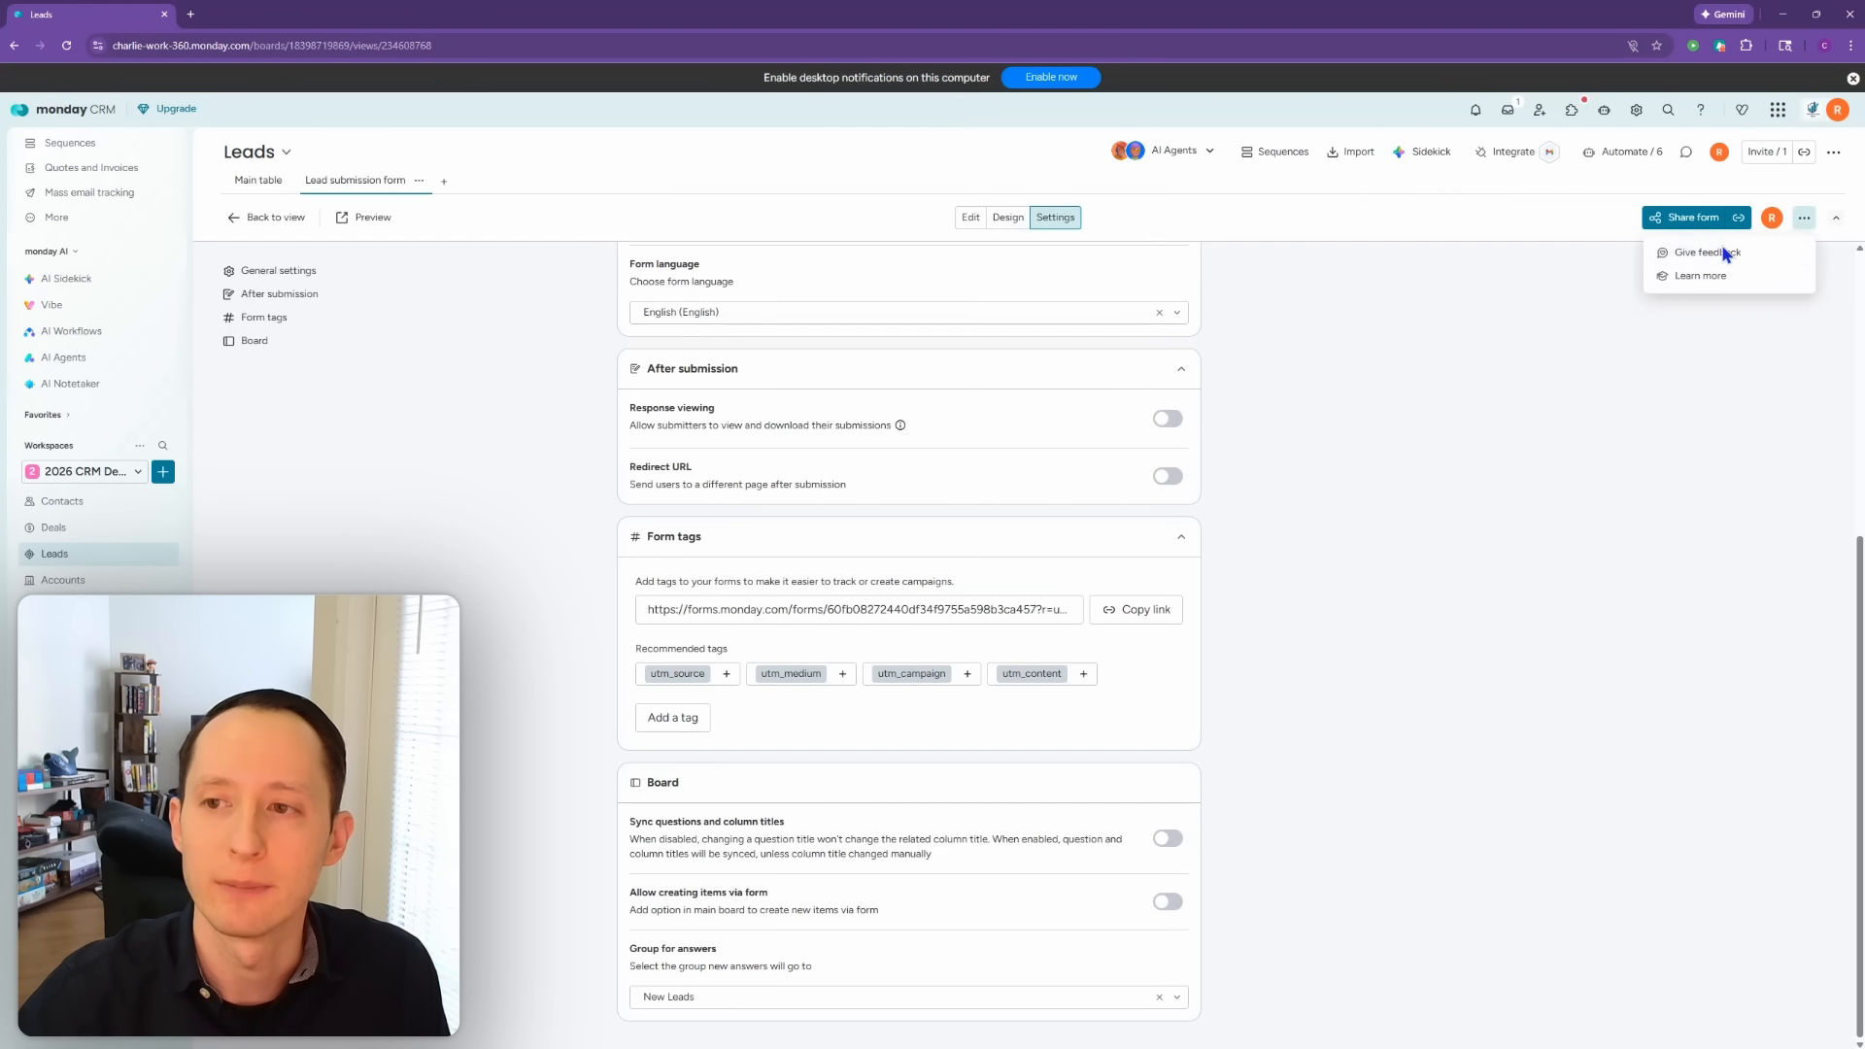
pyautogui.click(1671, 223)
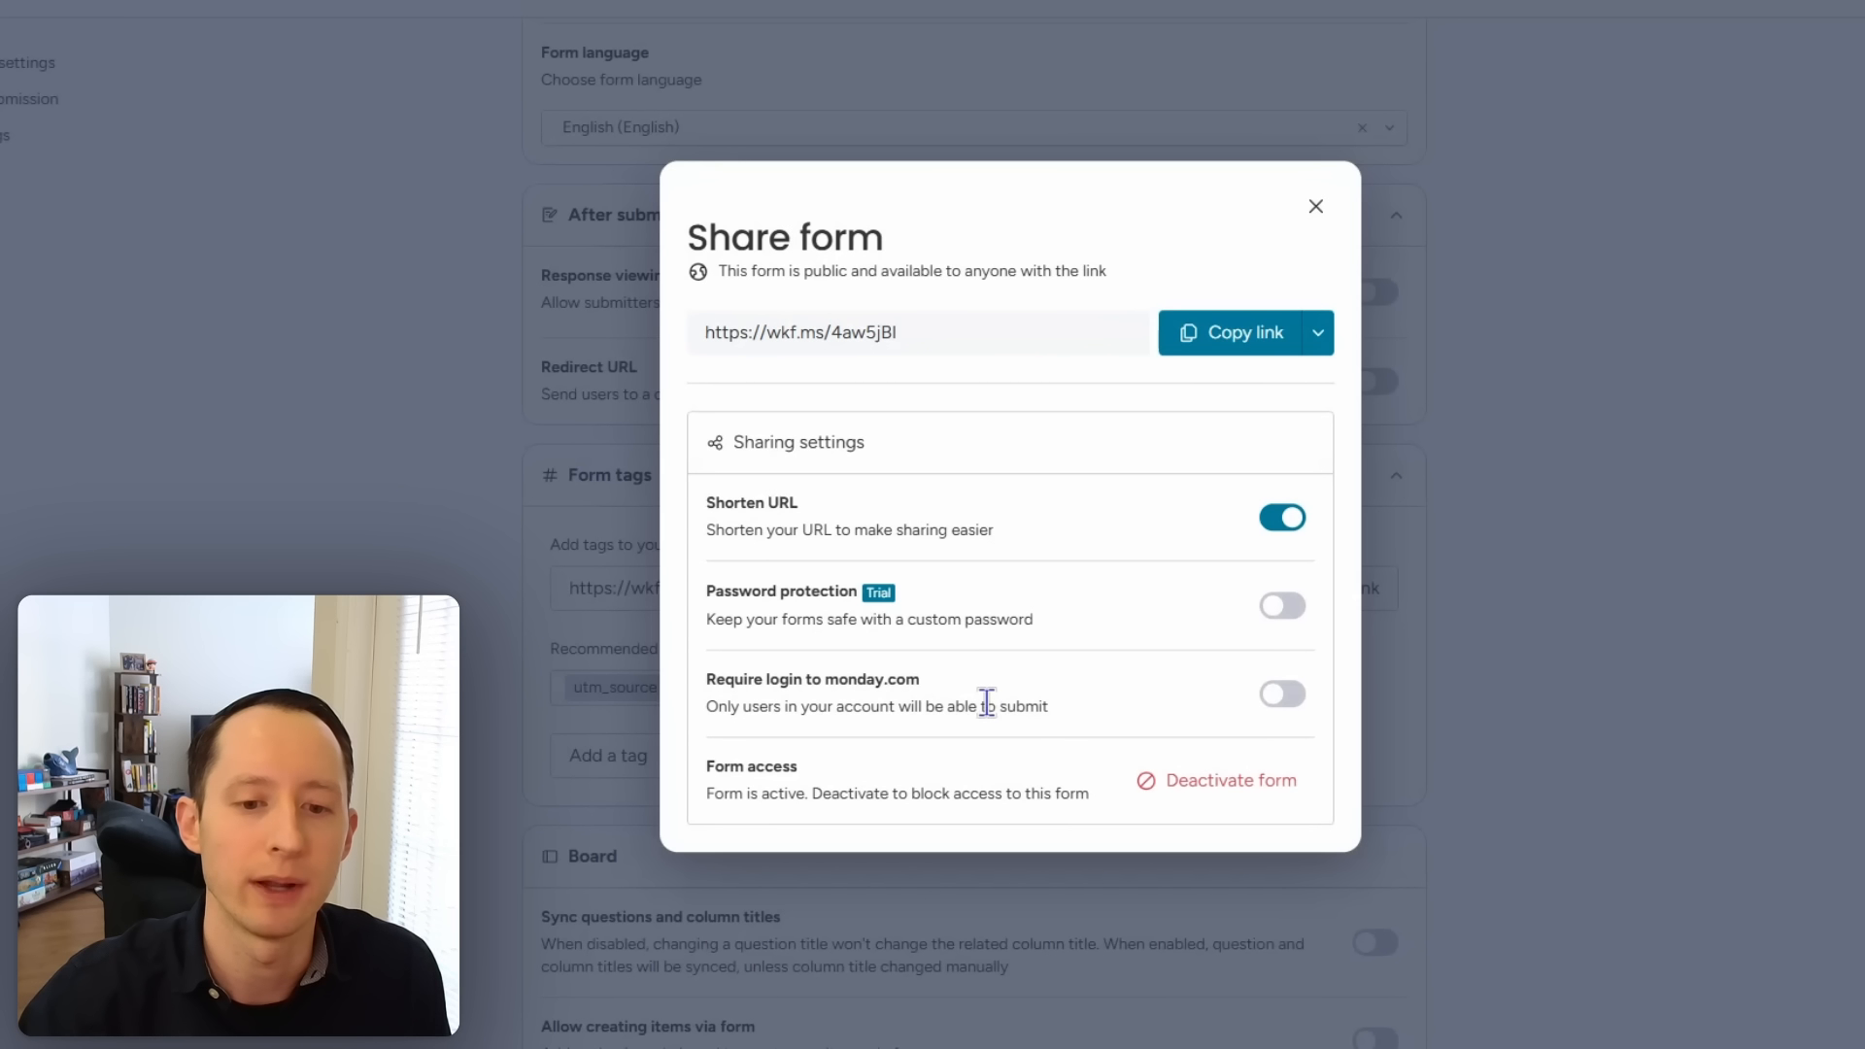
# Step: Display the form's QR code, close it, and reopen Share form
pyautogui.click(1323, 332)
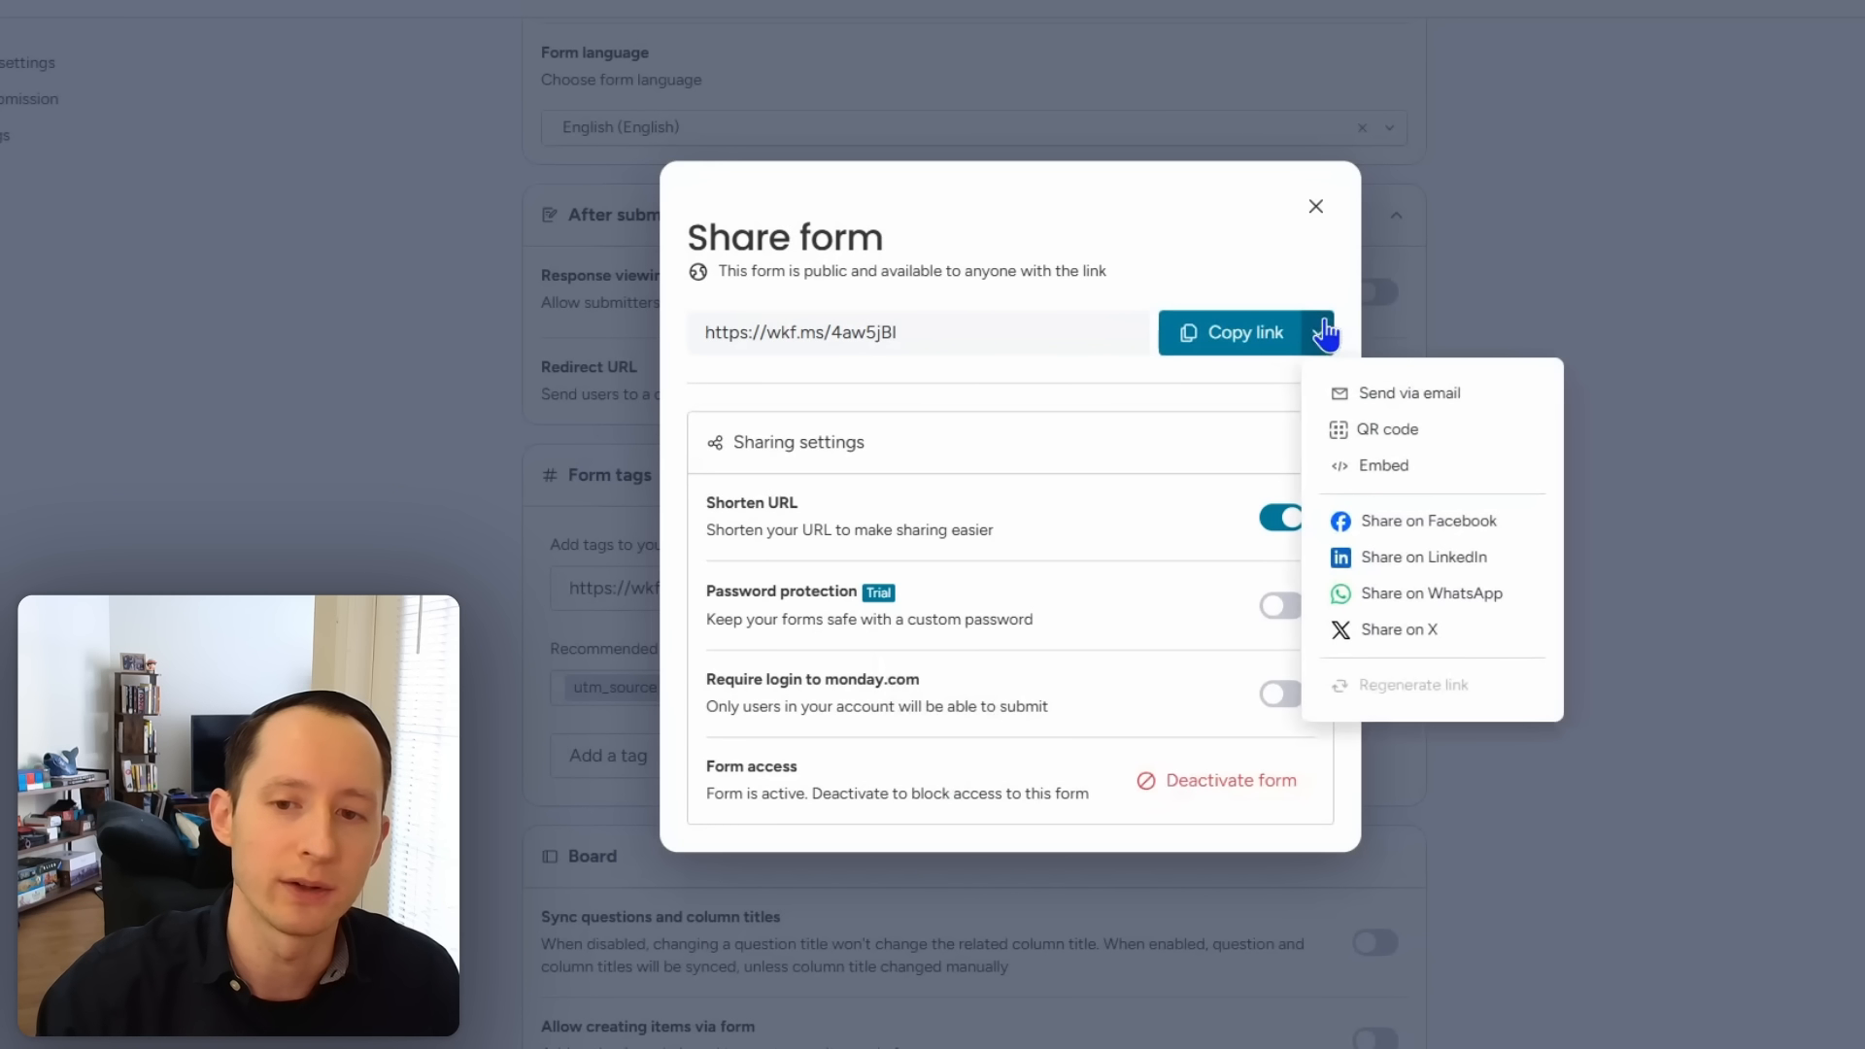
pyautogui.click(1384, 435)
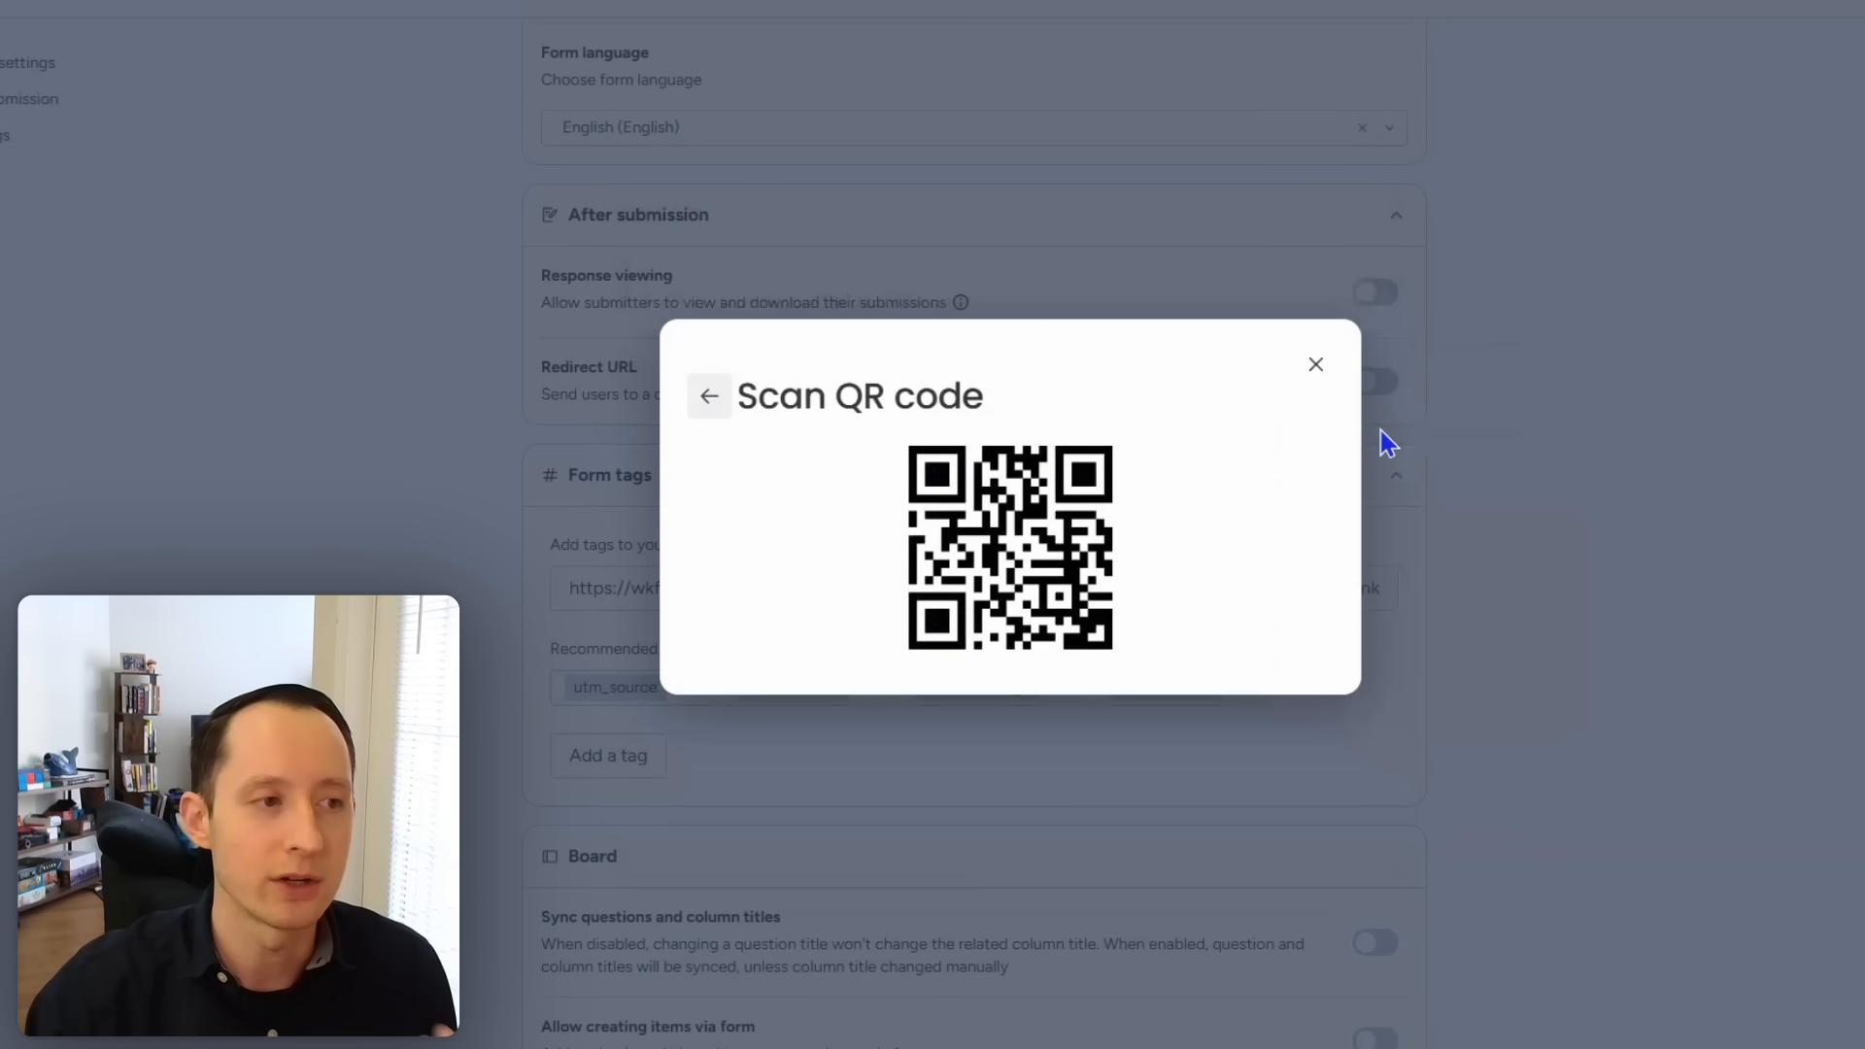
pyautogui.click(1316, 365)
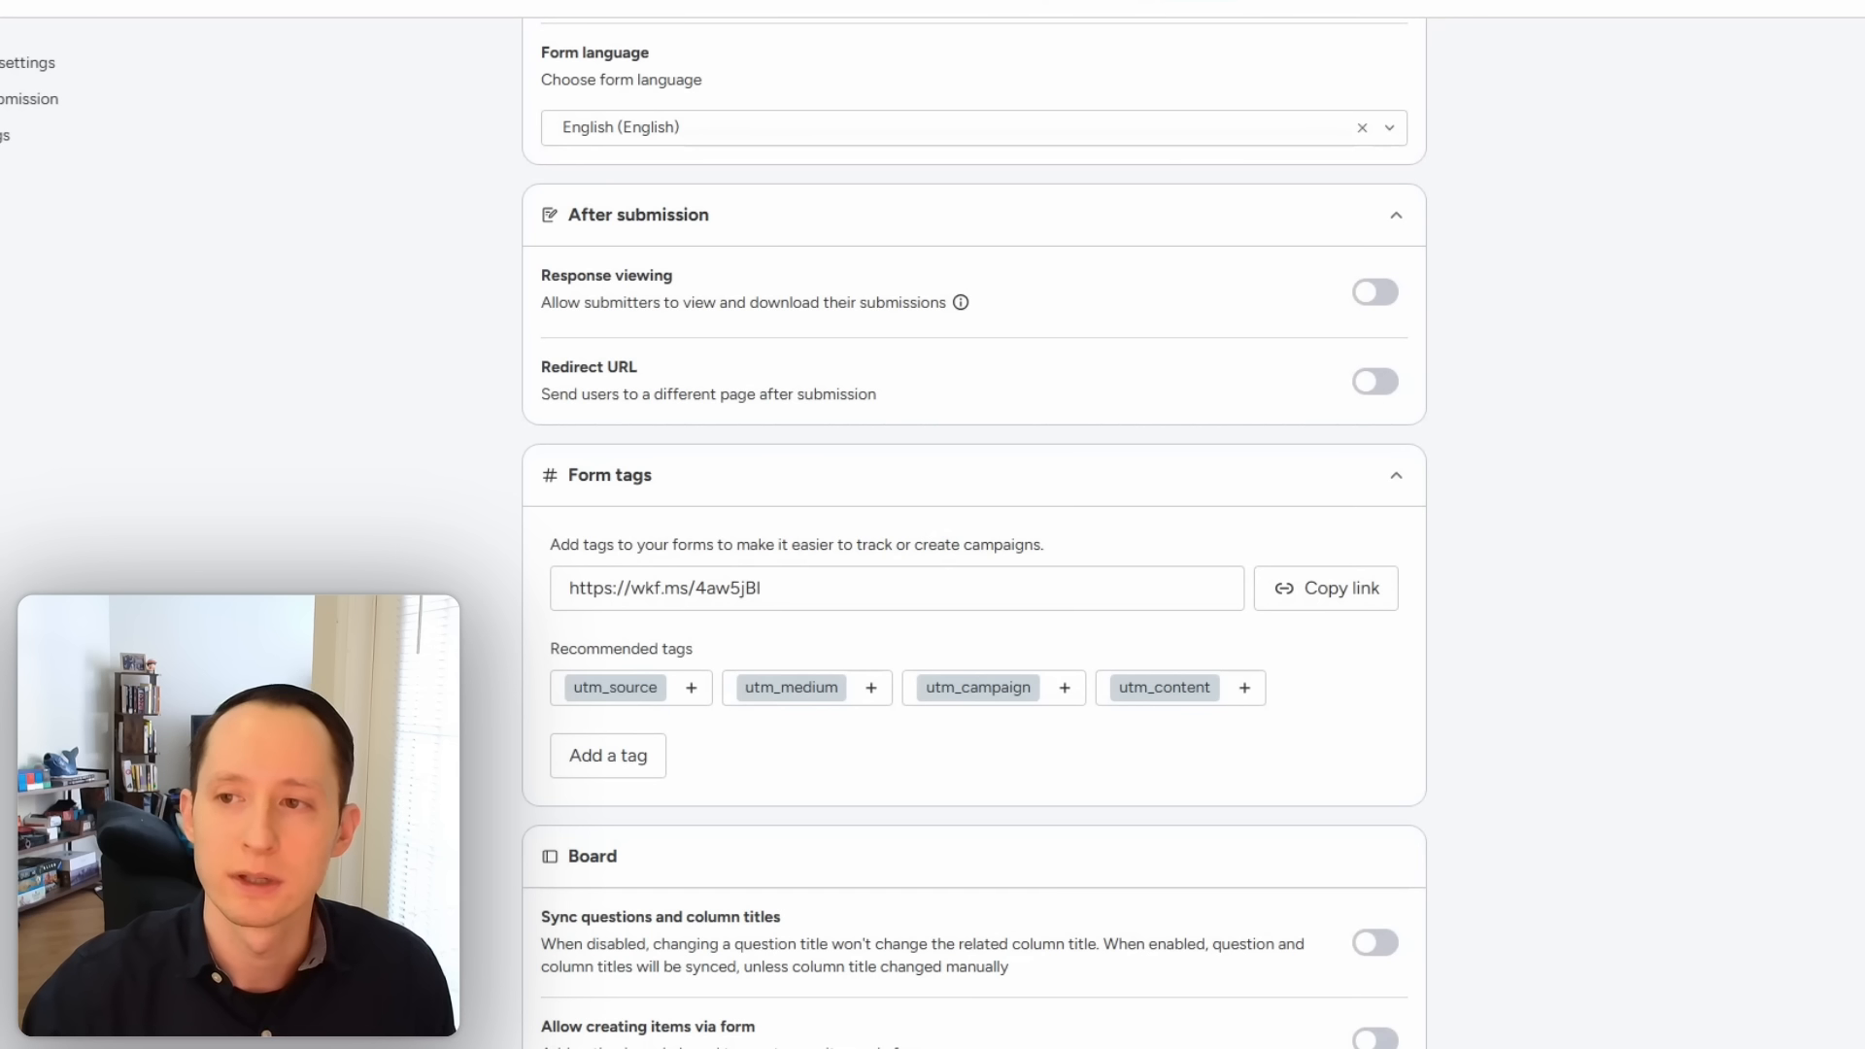
pyautogui.click(1399, 4)
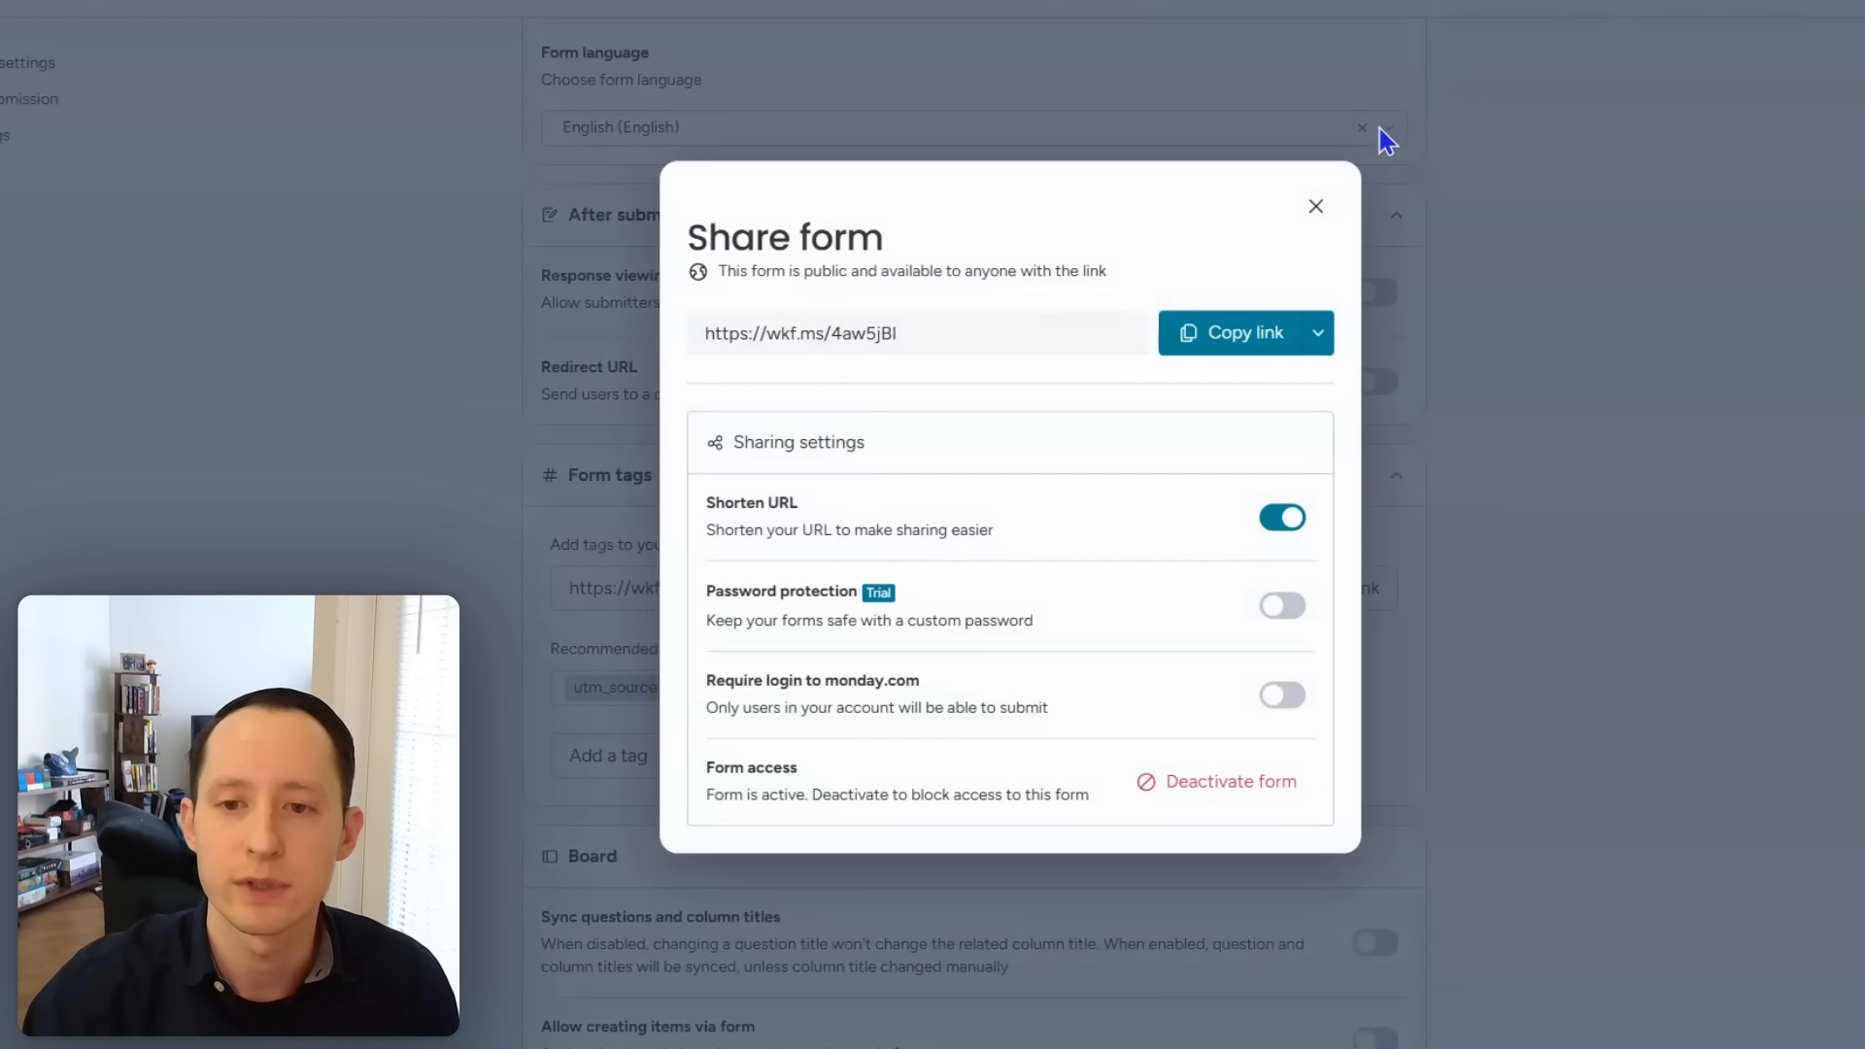
# Step: View the form's embed code from the Copy link options, then close it
pyautogui.click(1322, 336)
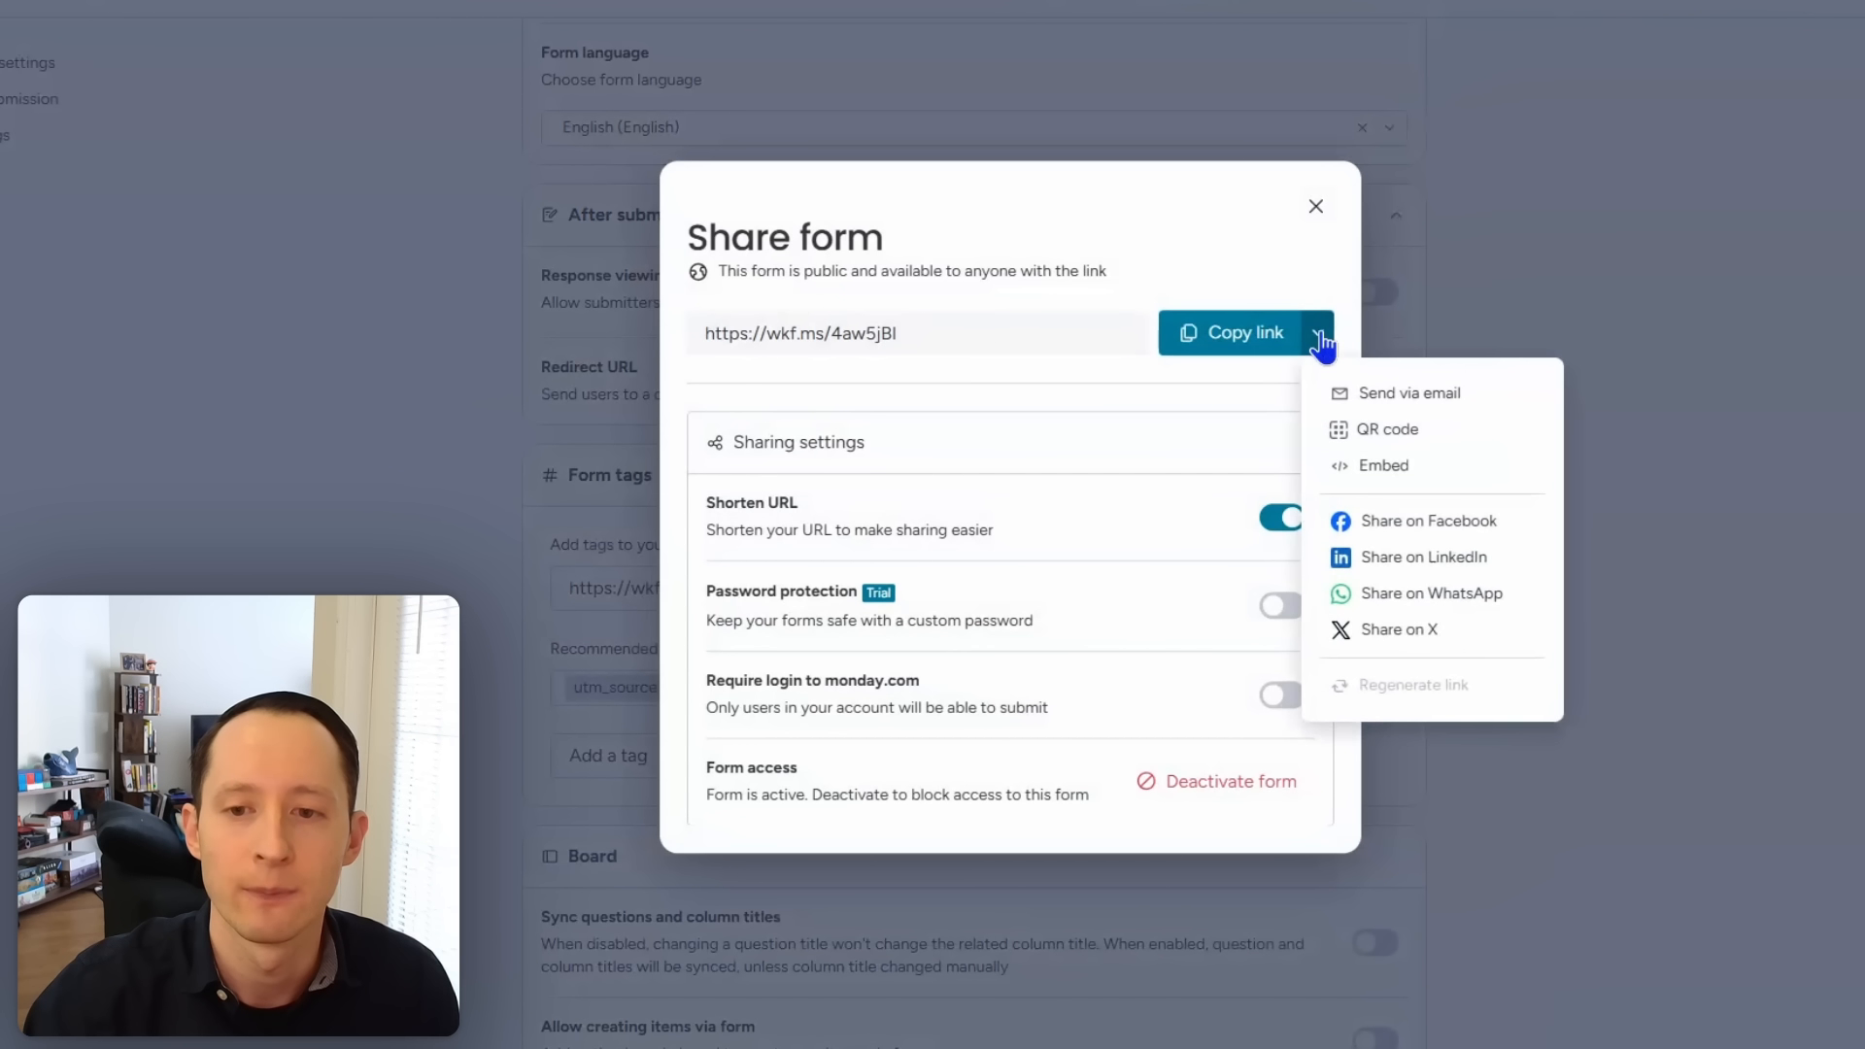
pyautogui.click(1382, 468)
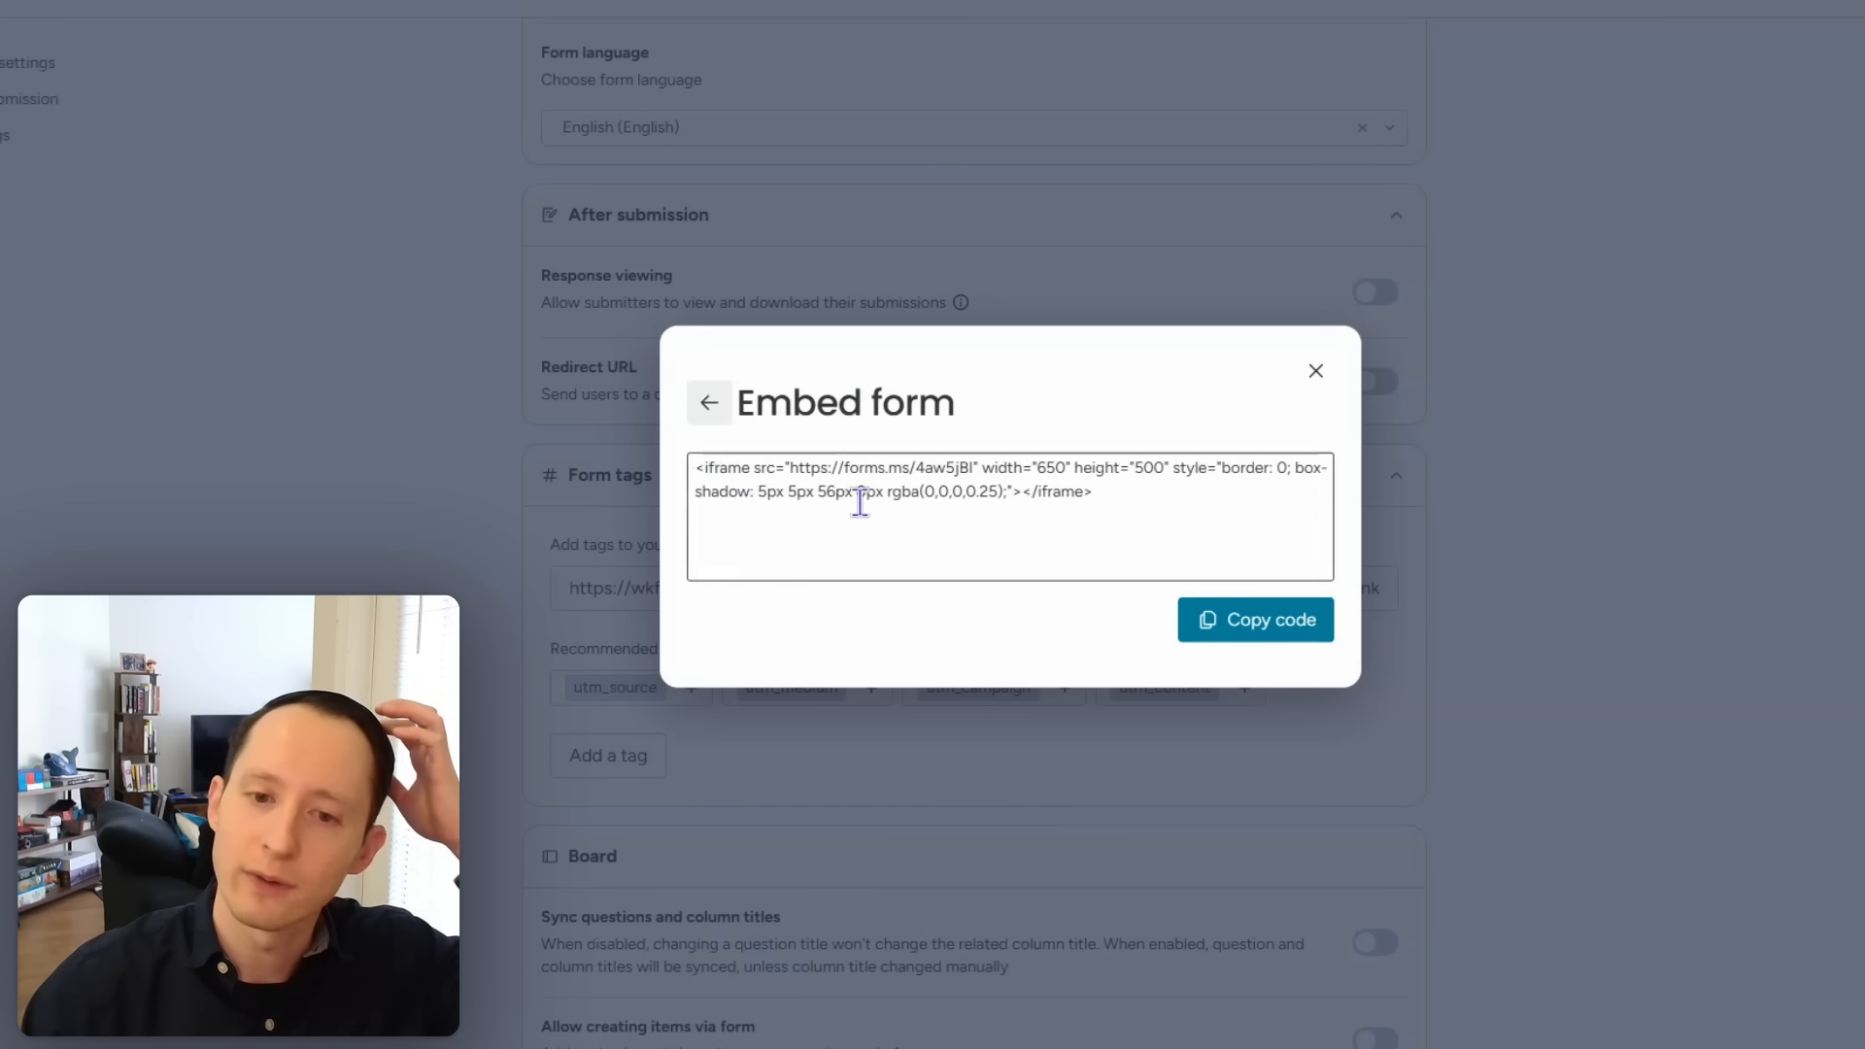
pyautogui.click(1318, 374)
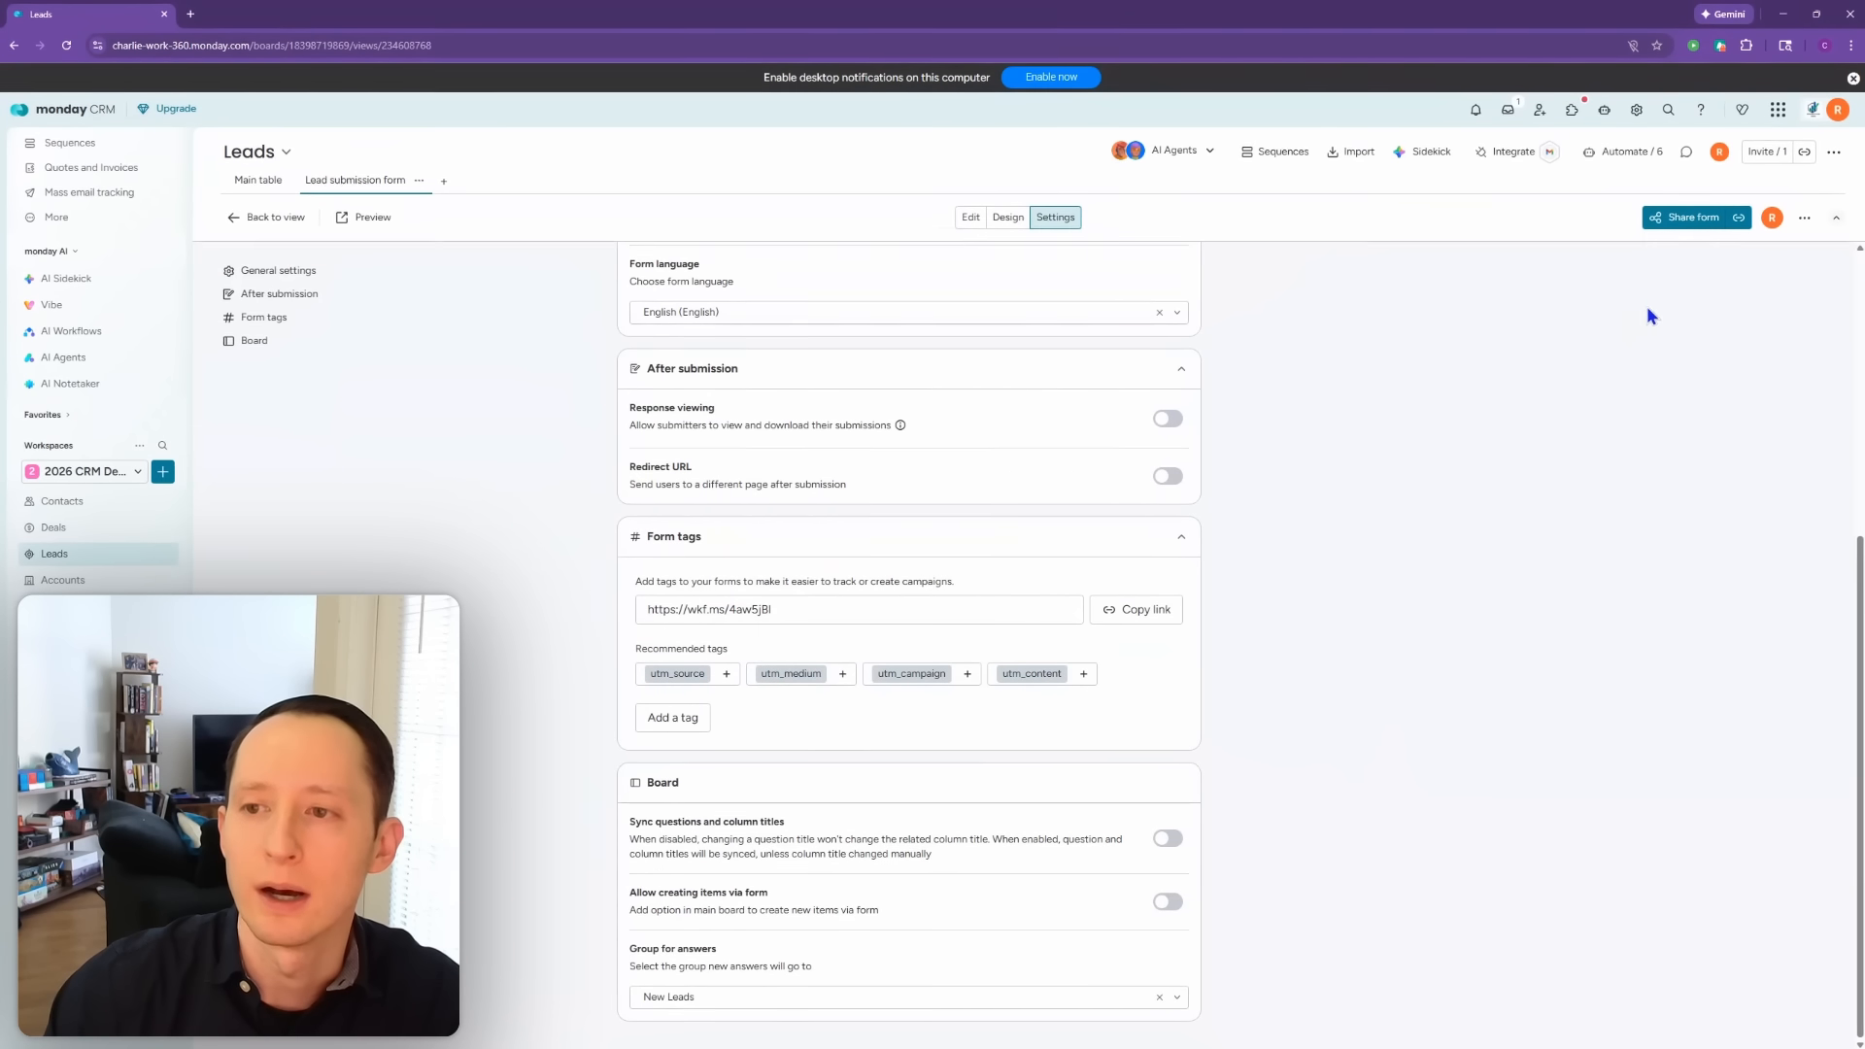
# Step: Close the sharing options and return to the live Contact Us form view
pyautogui.click(1657, 218)
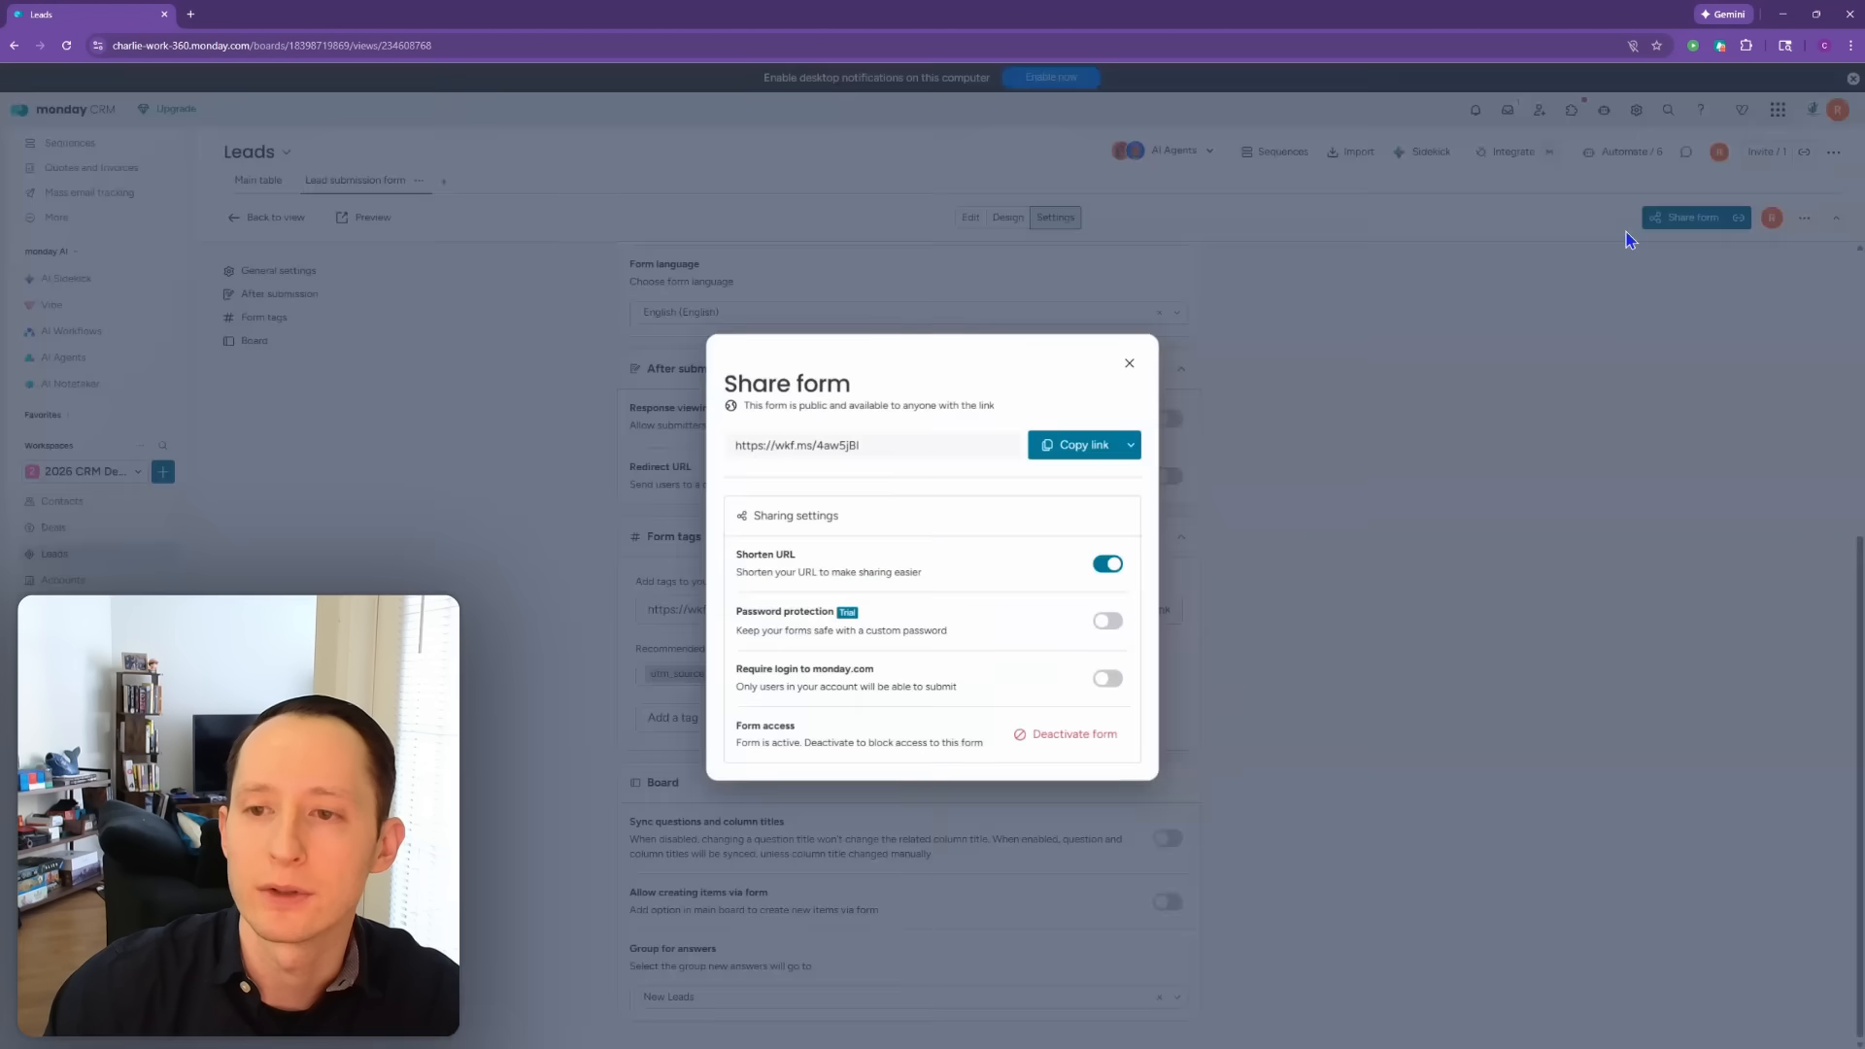
pyautogui.click(1131, 445)
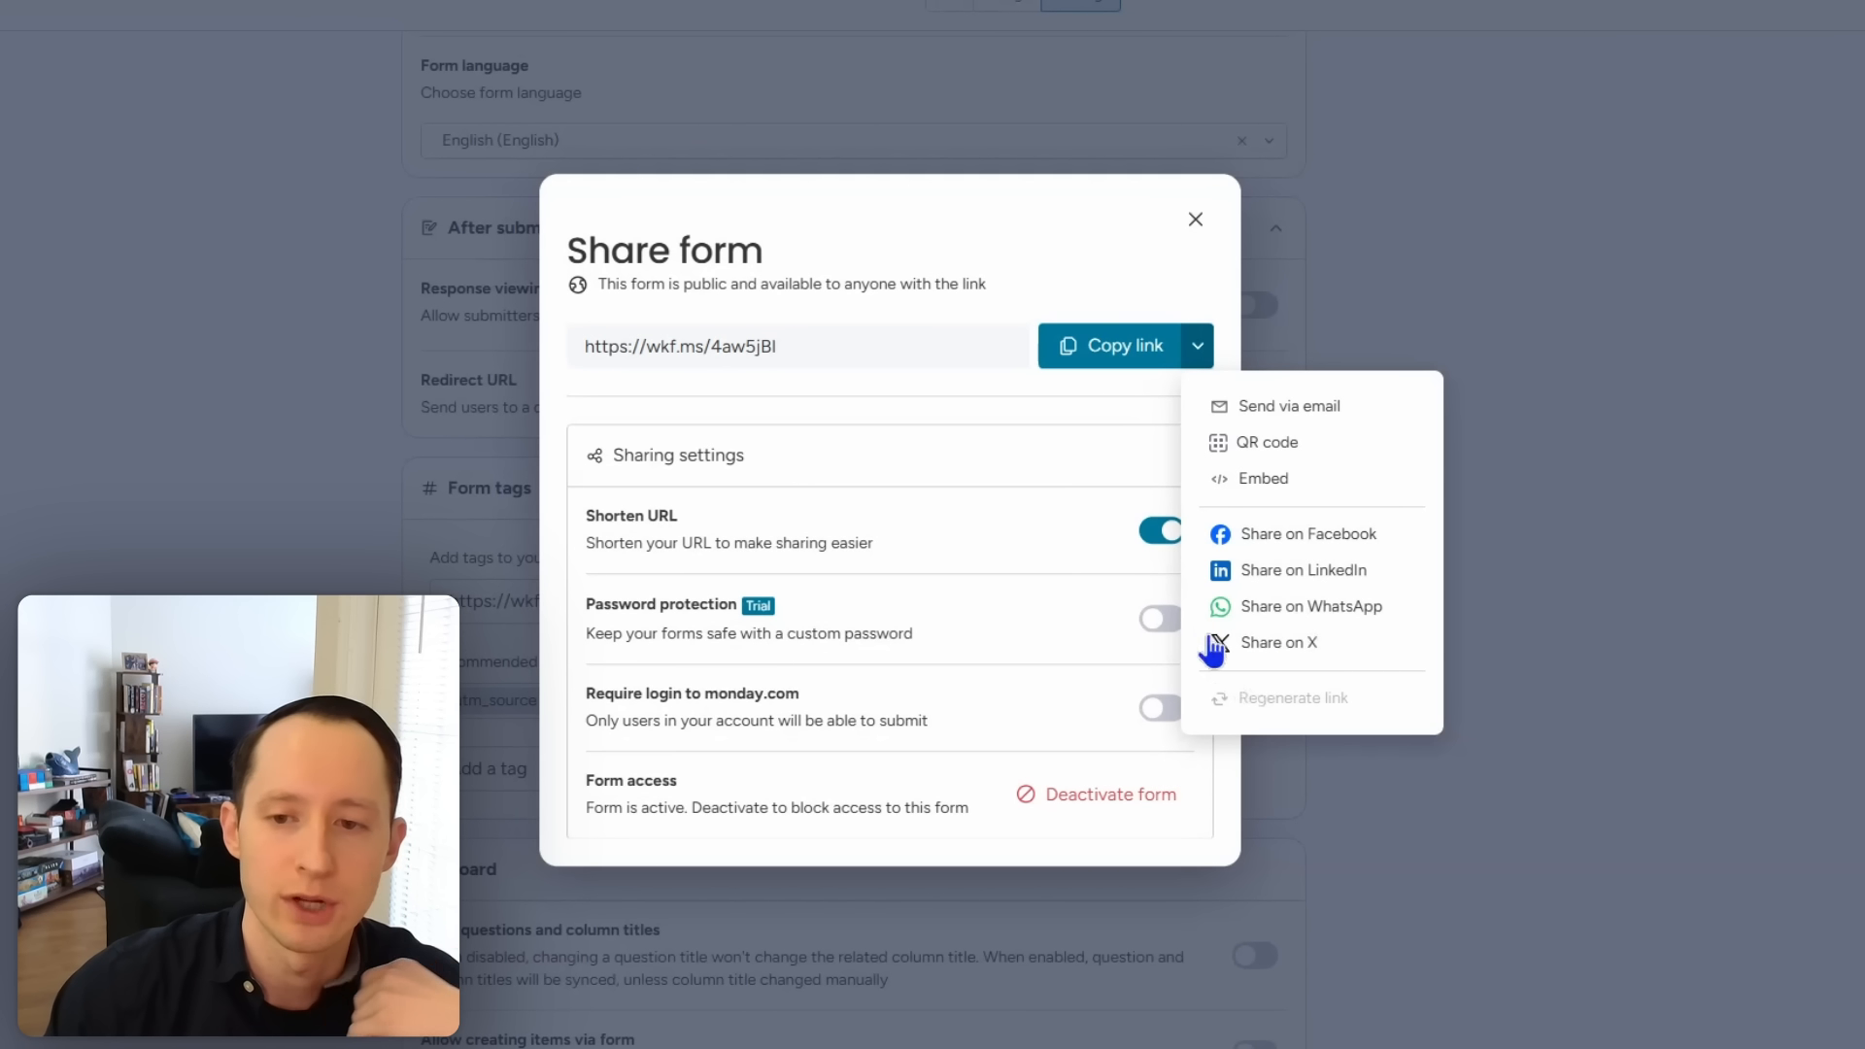
pyautogui.moveTo(1281, 698)
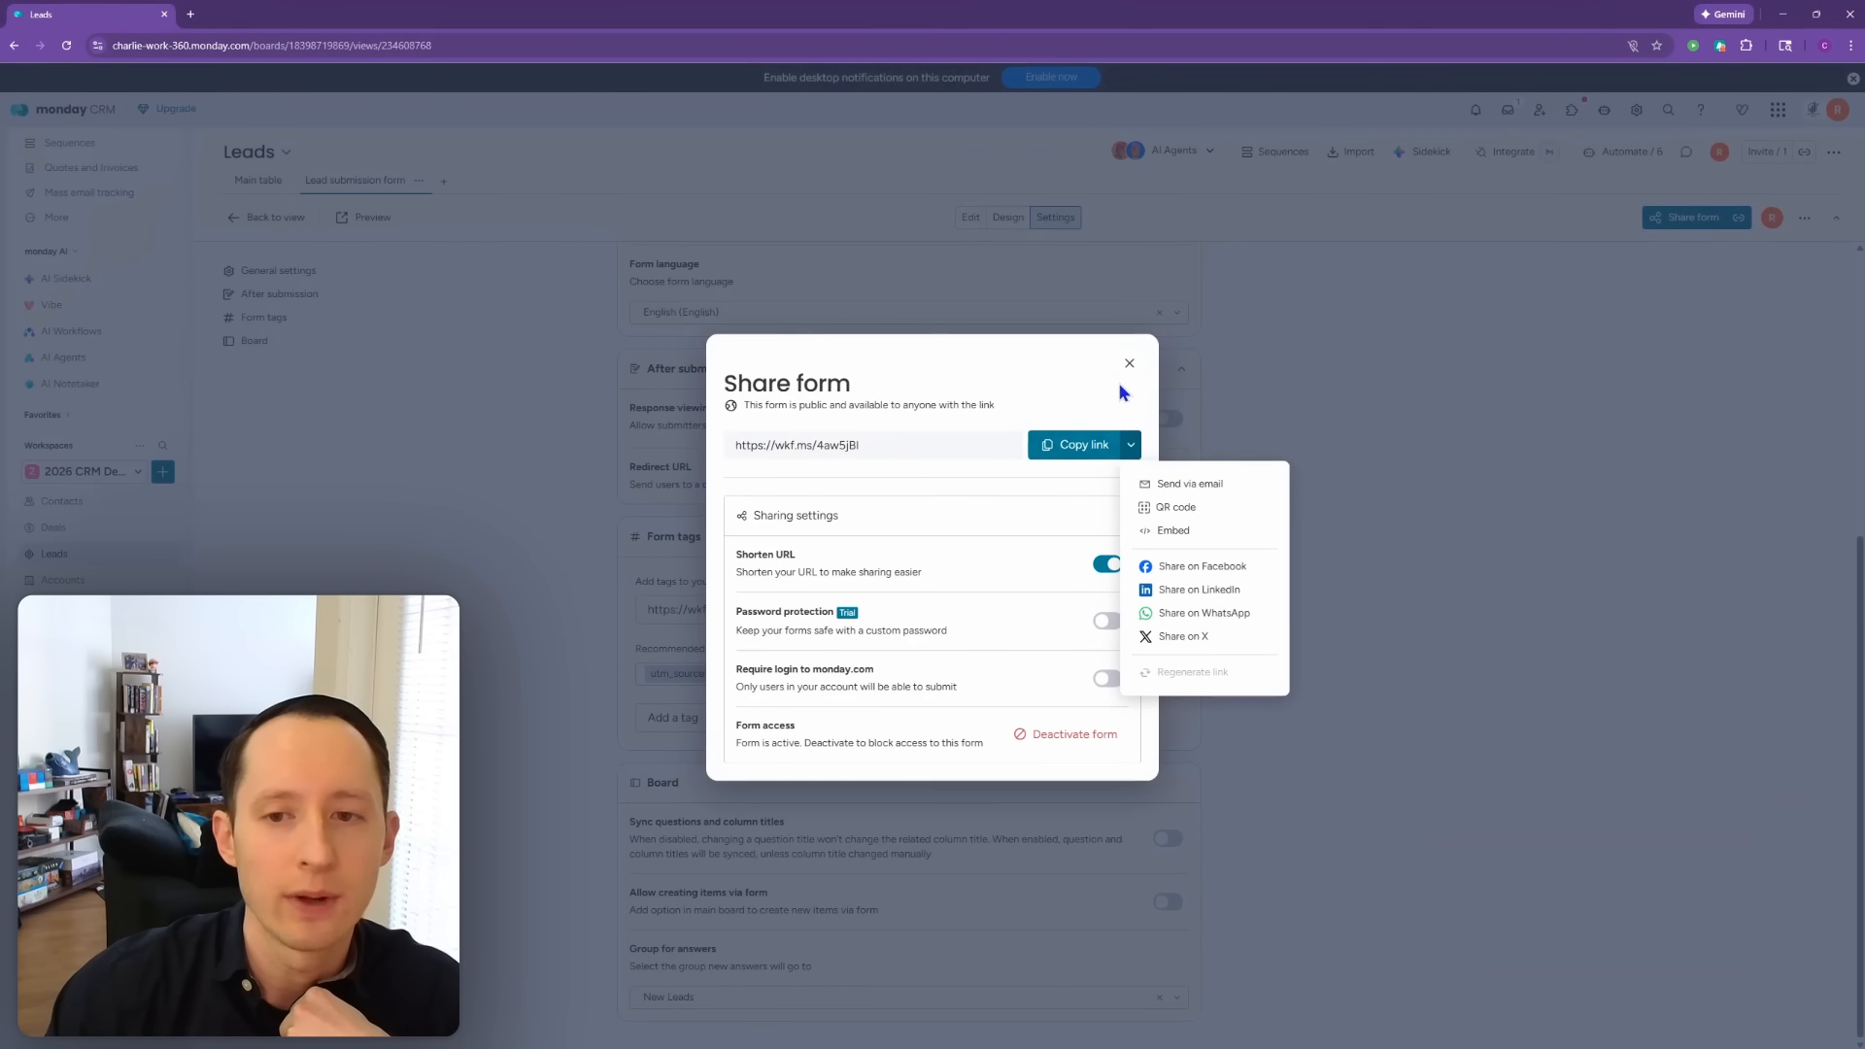
pyautogui.click(1128, 365)
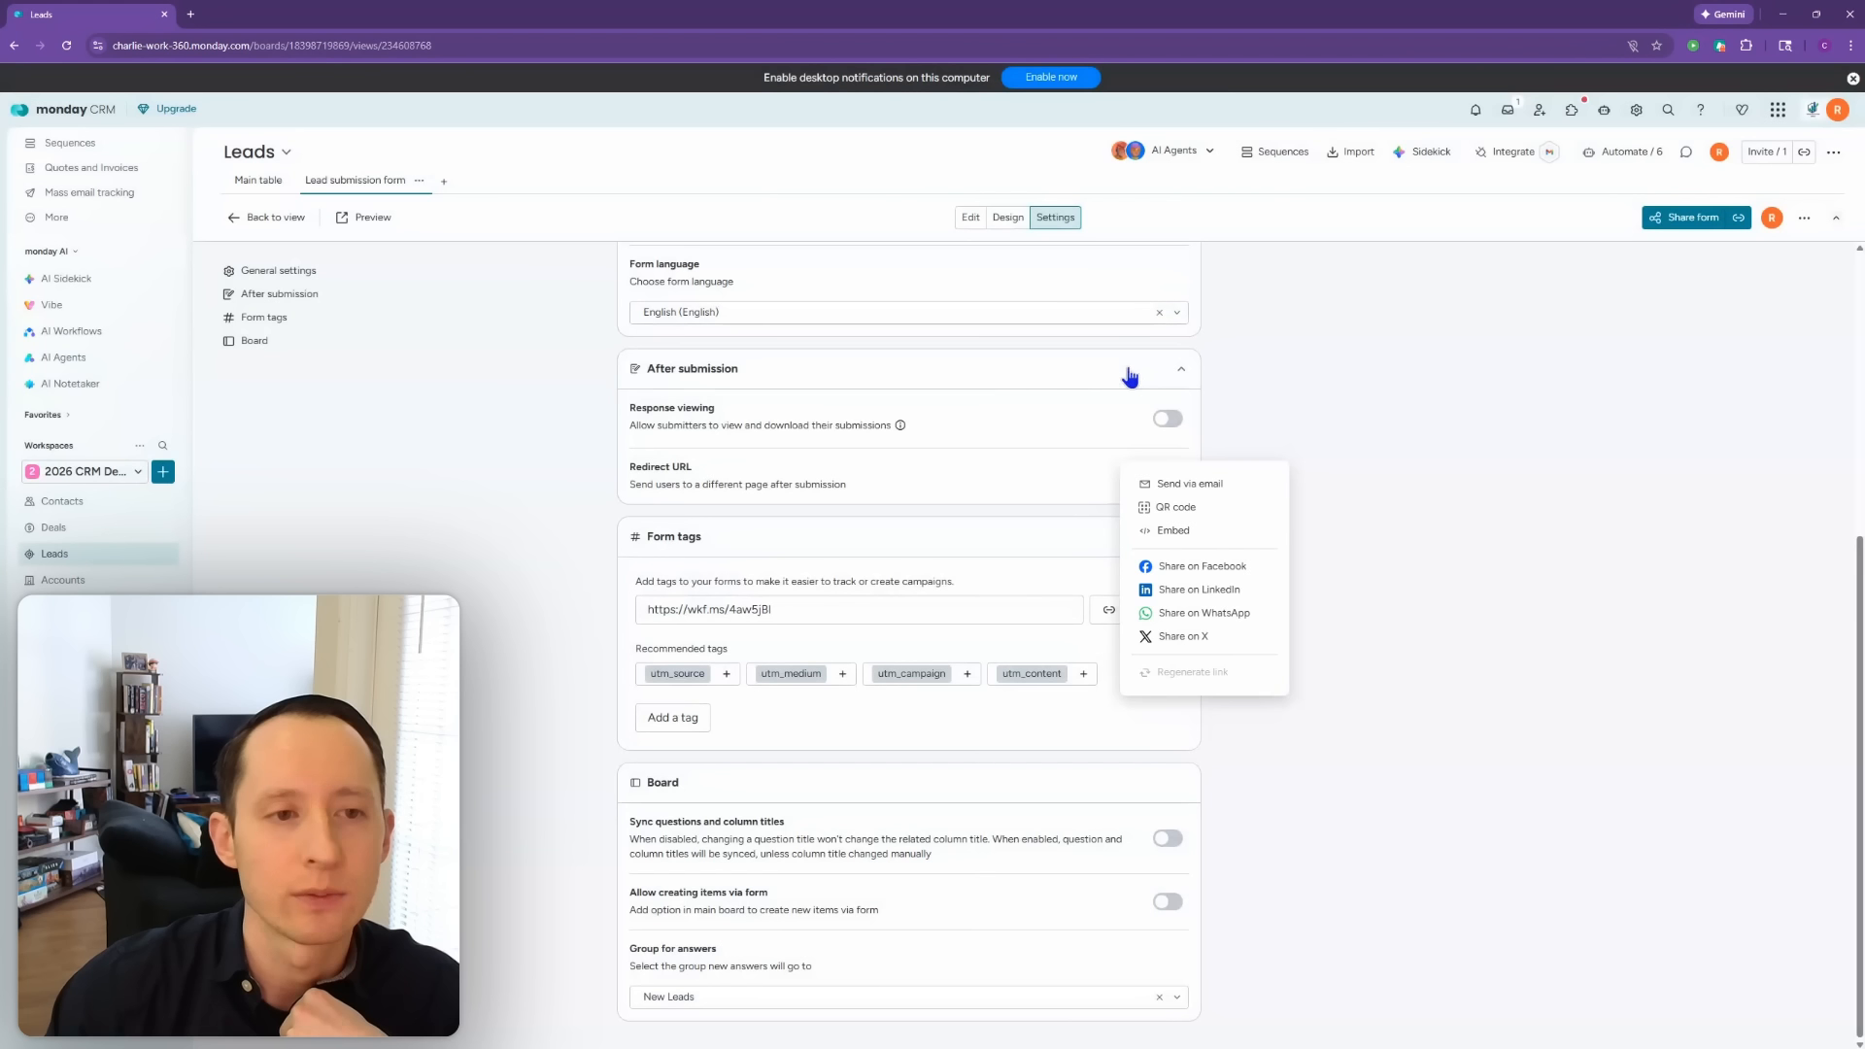
pyautogui.click(270, 222)
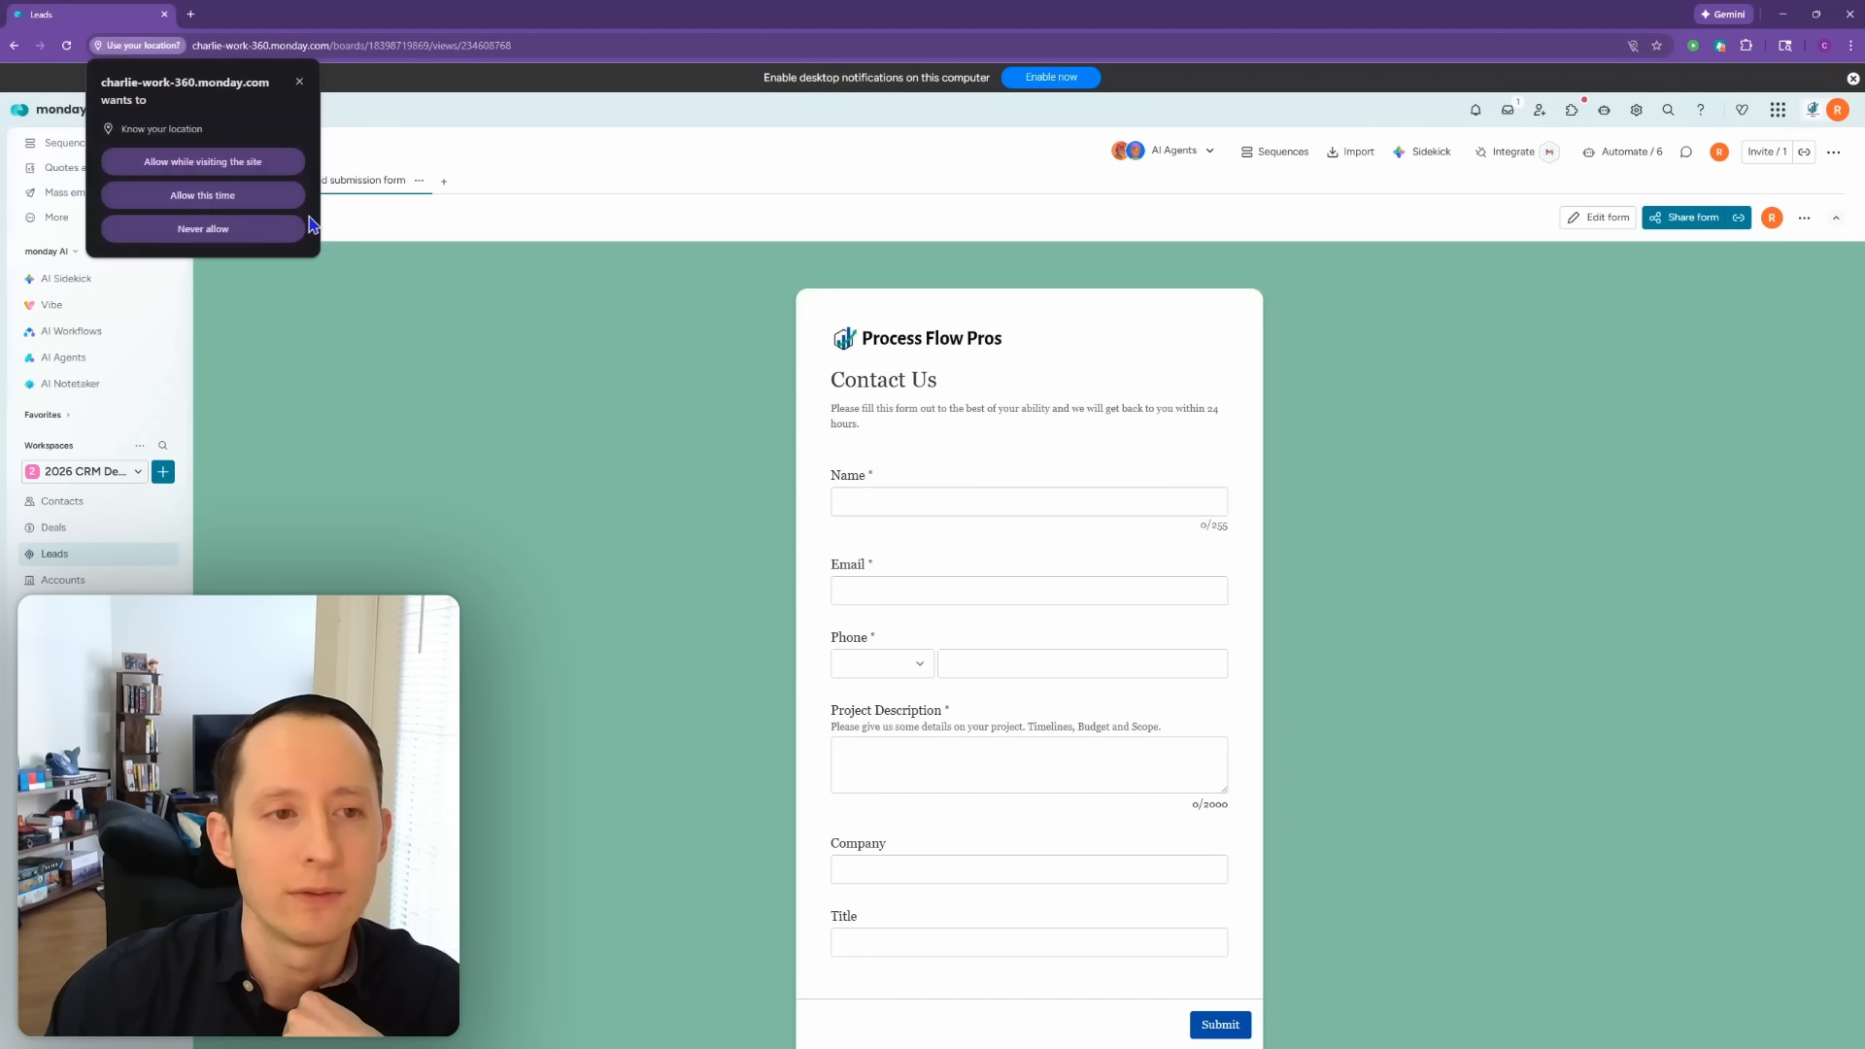
pyautogui.click(301, 82)
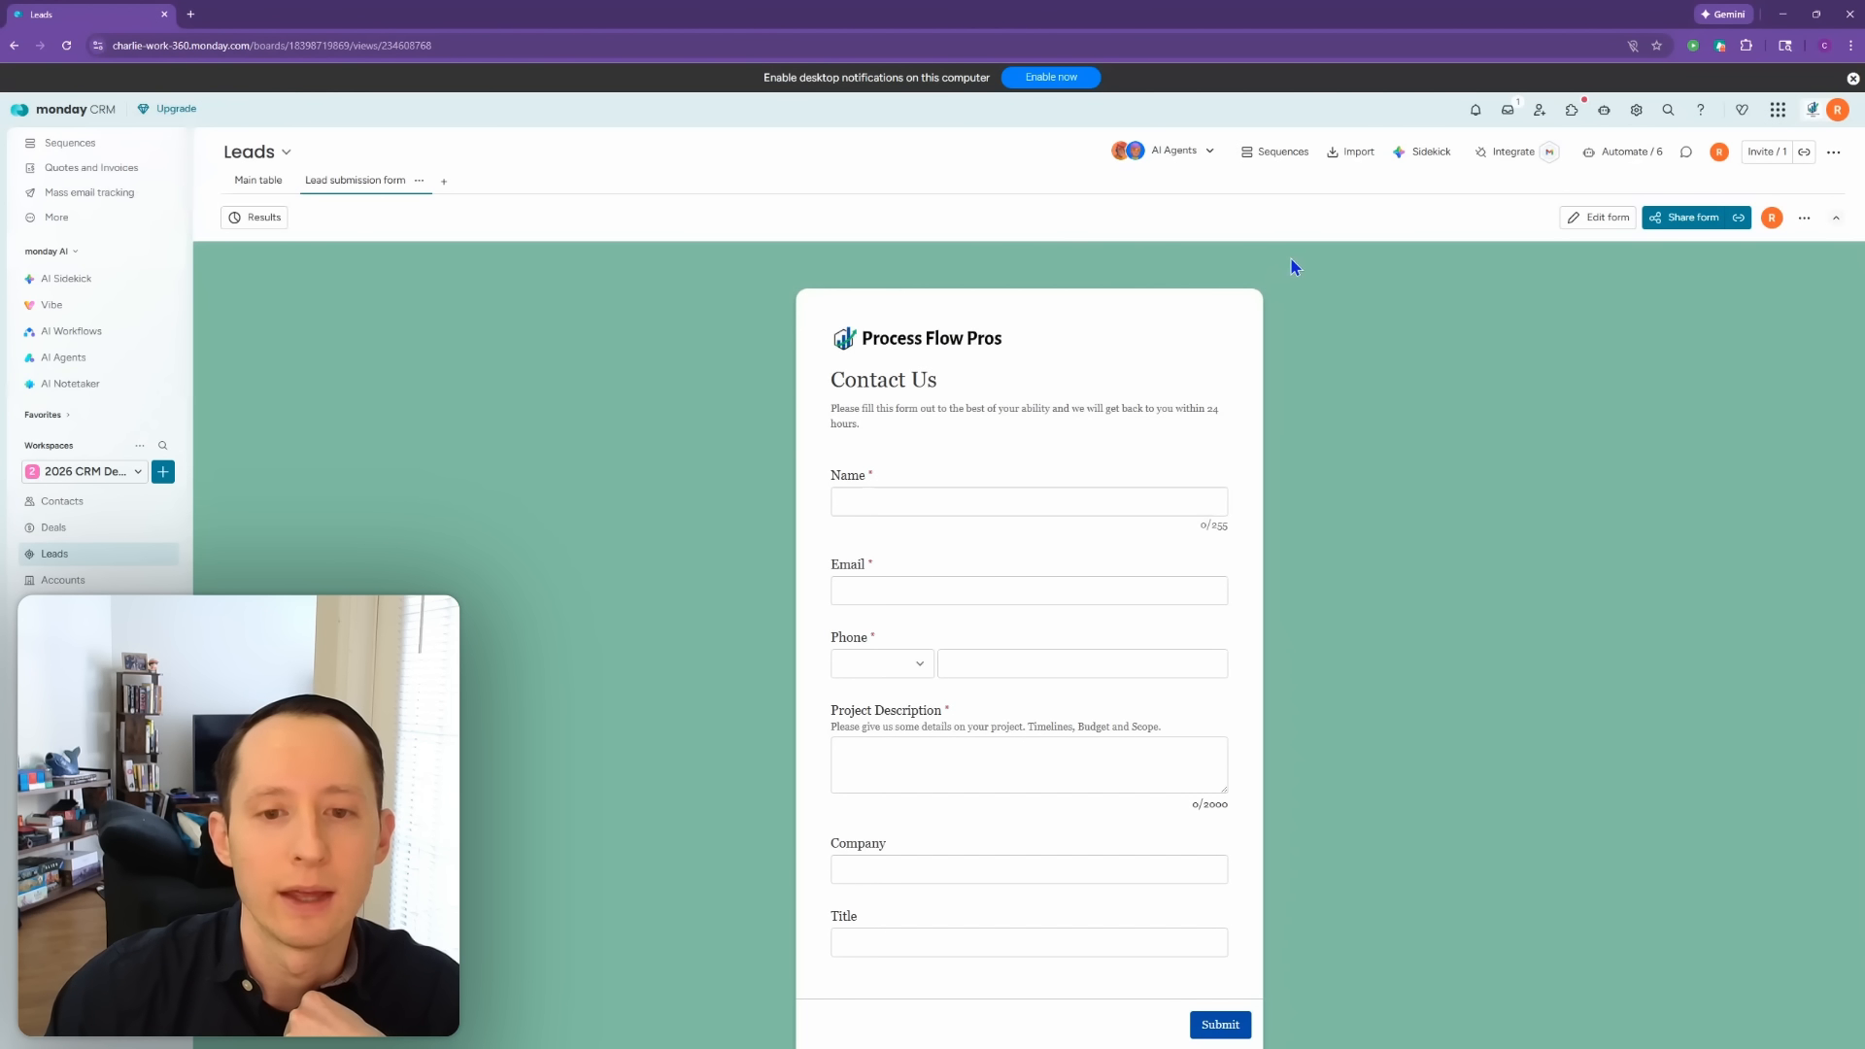
# Step: Insert a single-select question with Option 1–3 below Project Description and select its title
pyautogui.click(1593, 219)
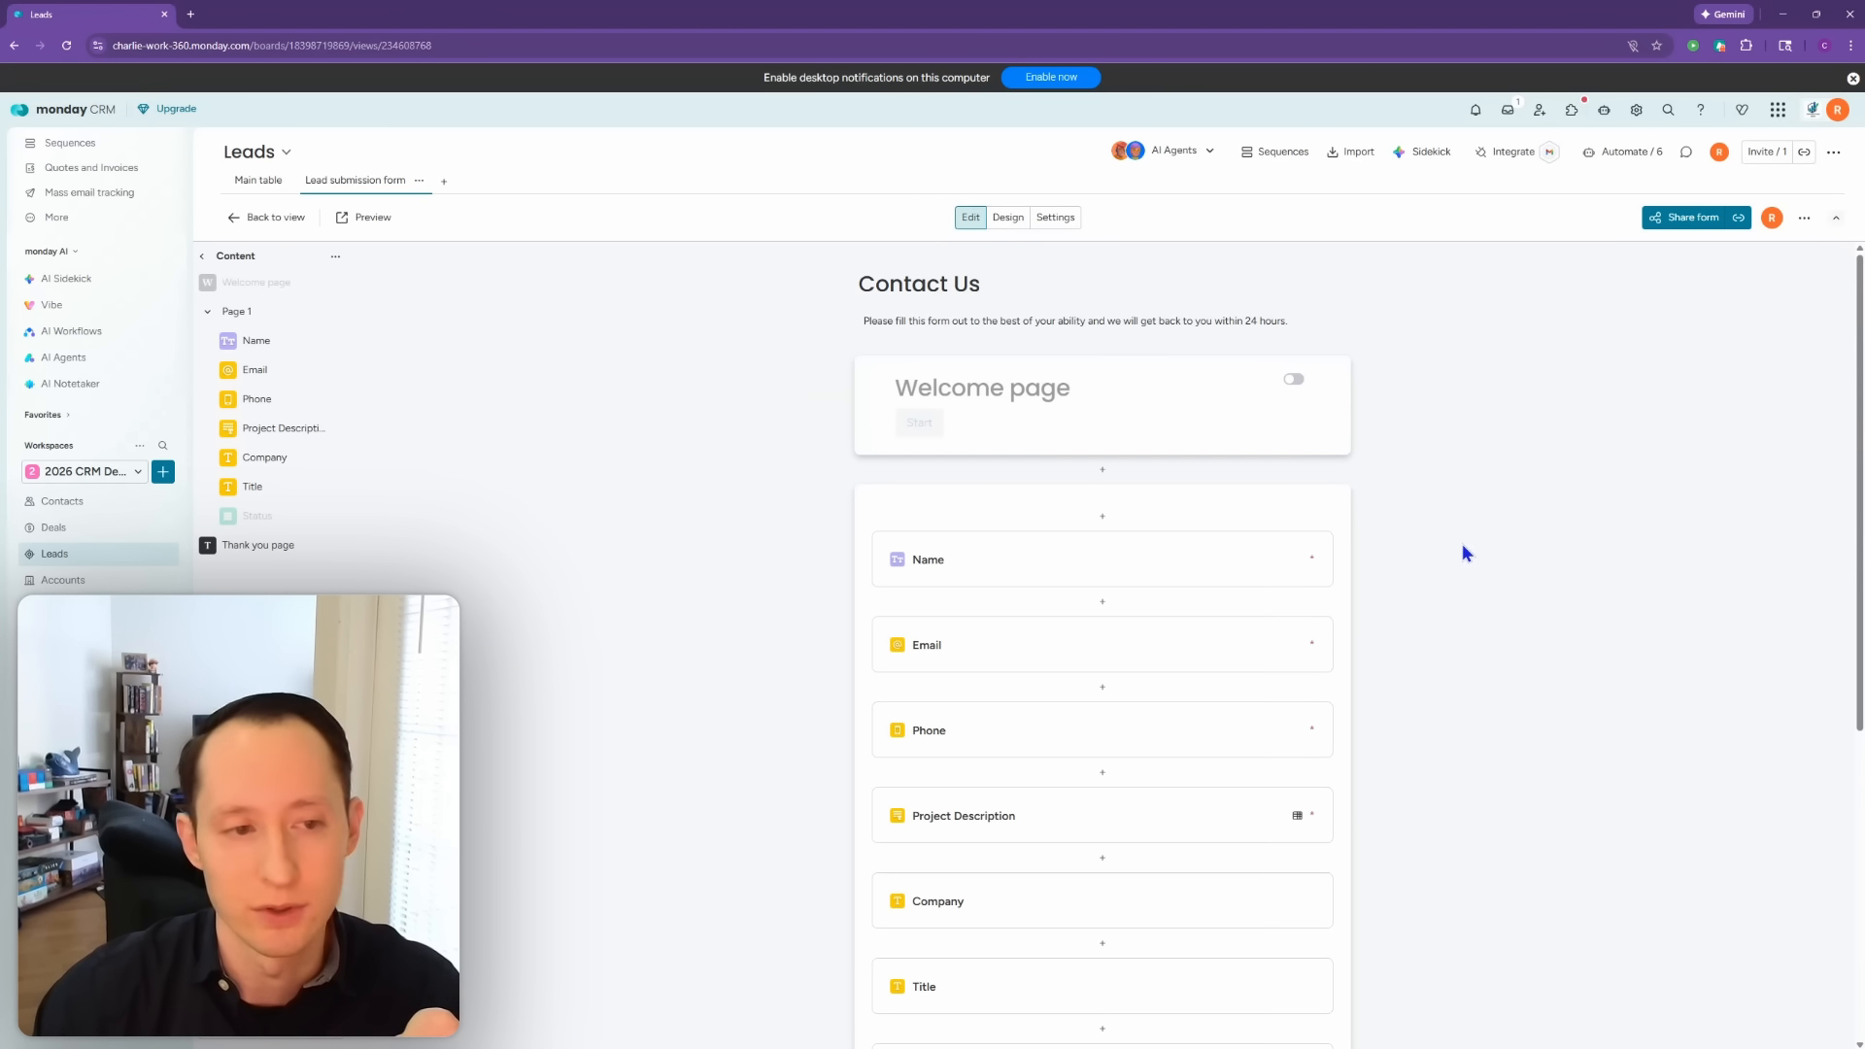
pyautogui.scroll(-3, 1463, 546)
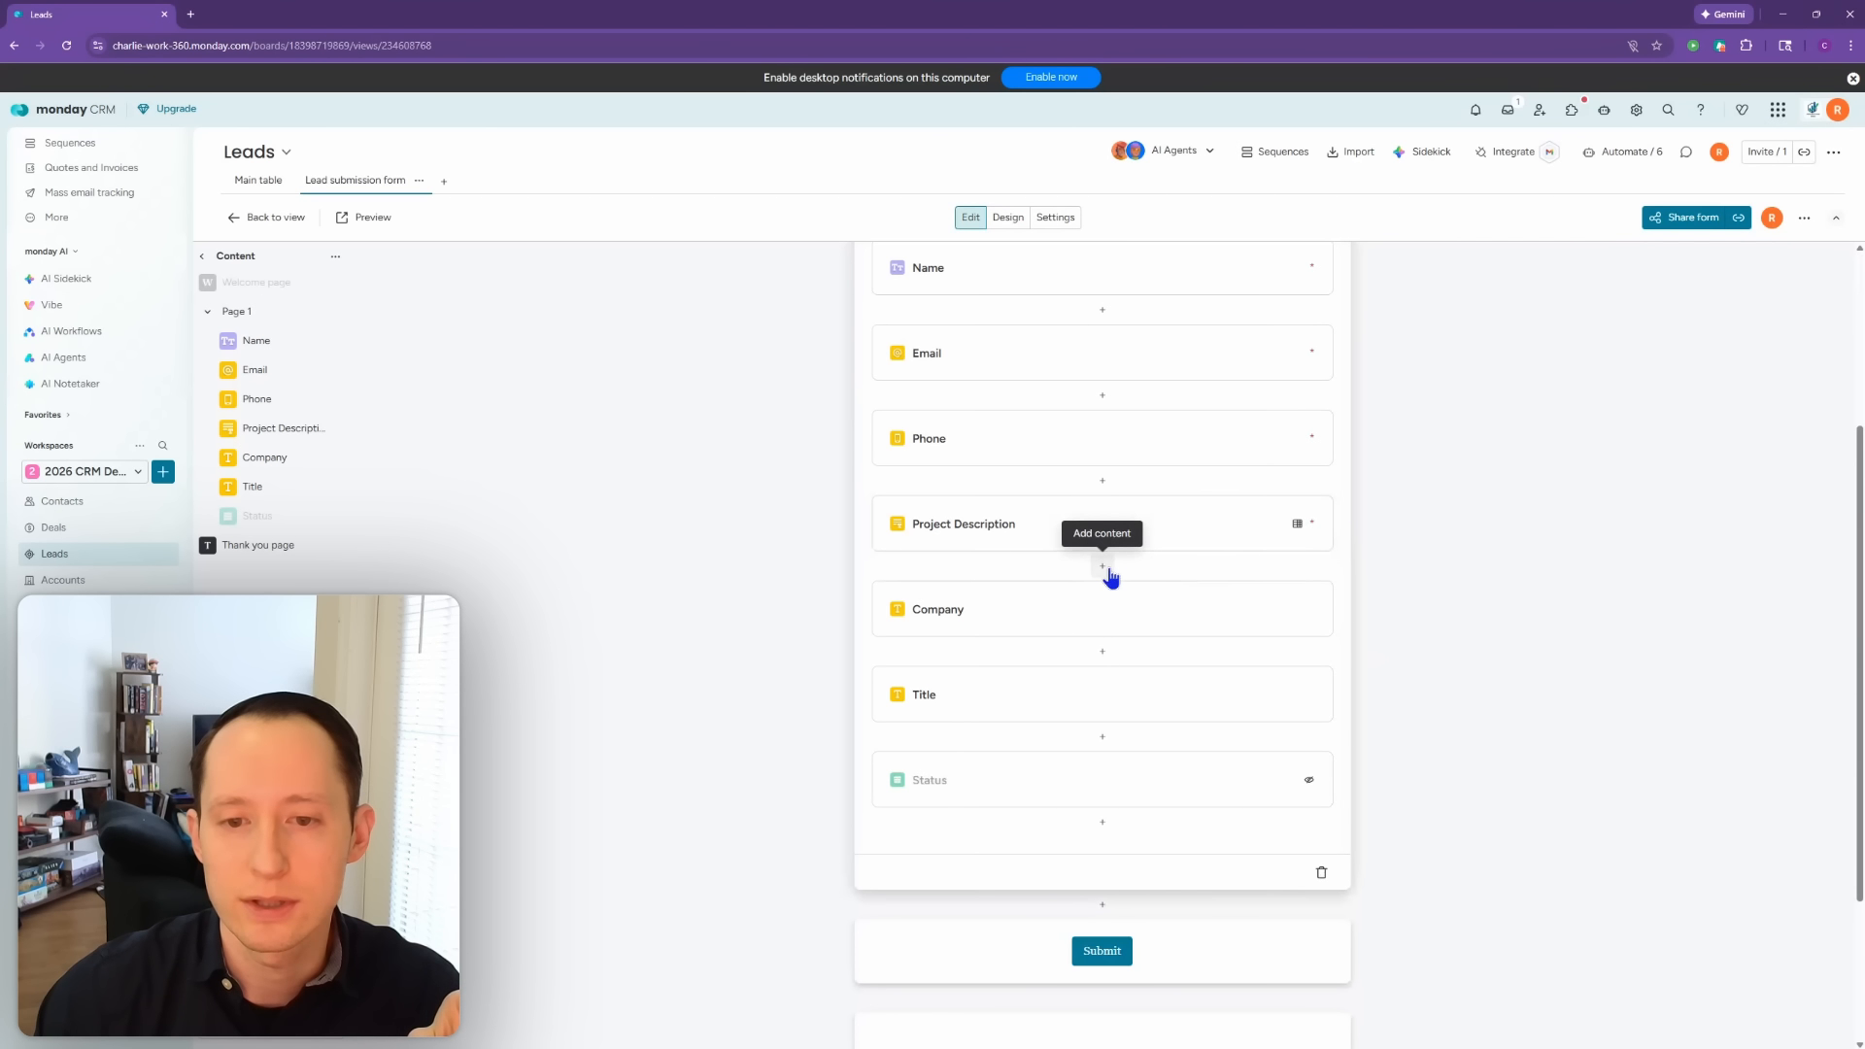
pyautogui.click(1108, 571)
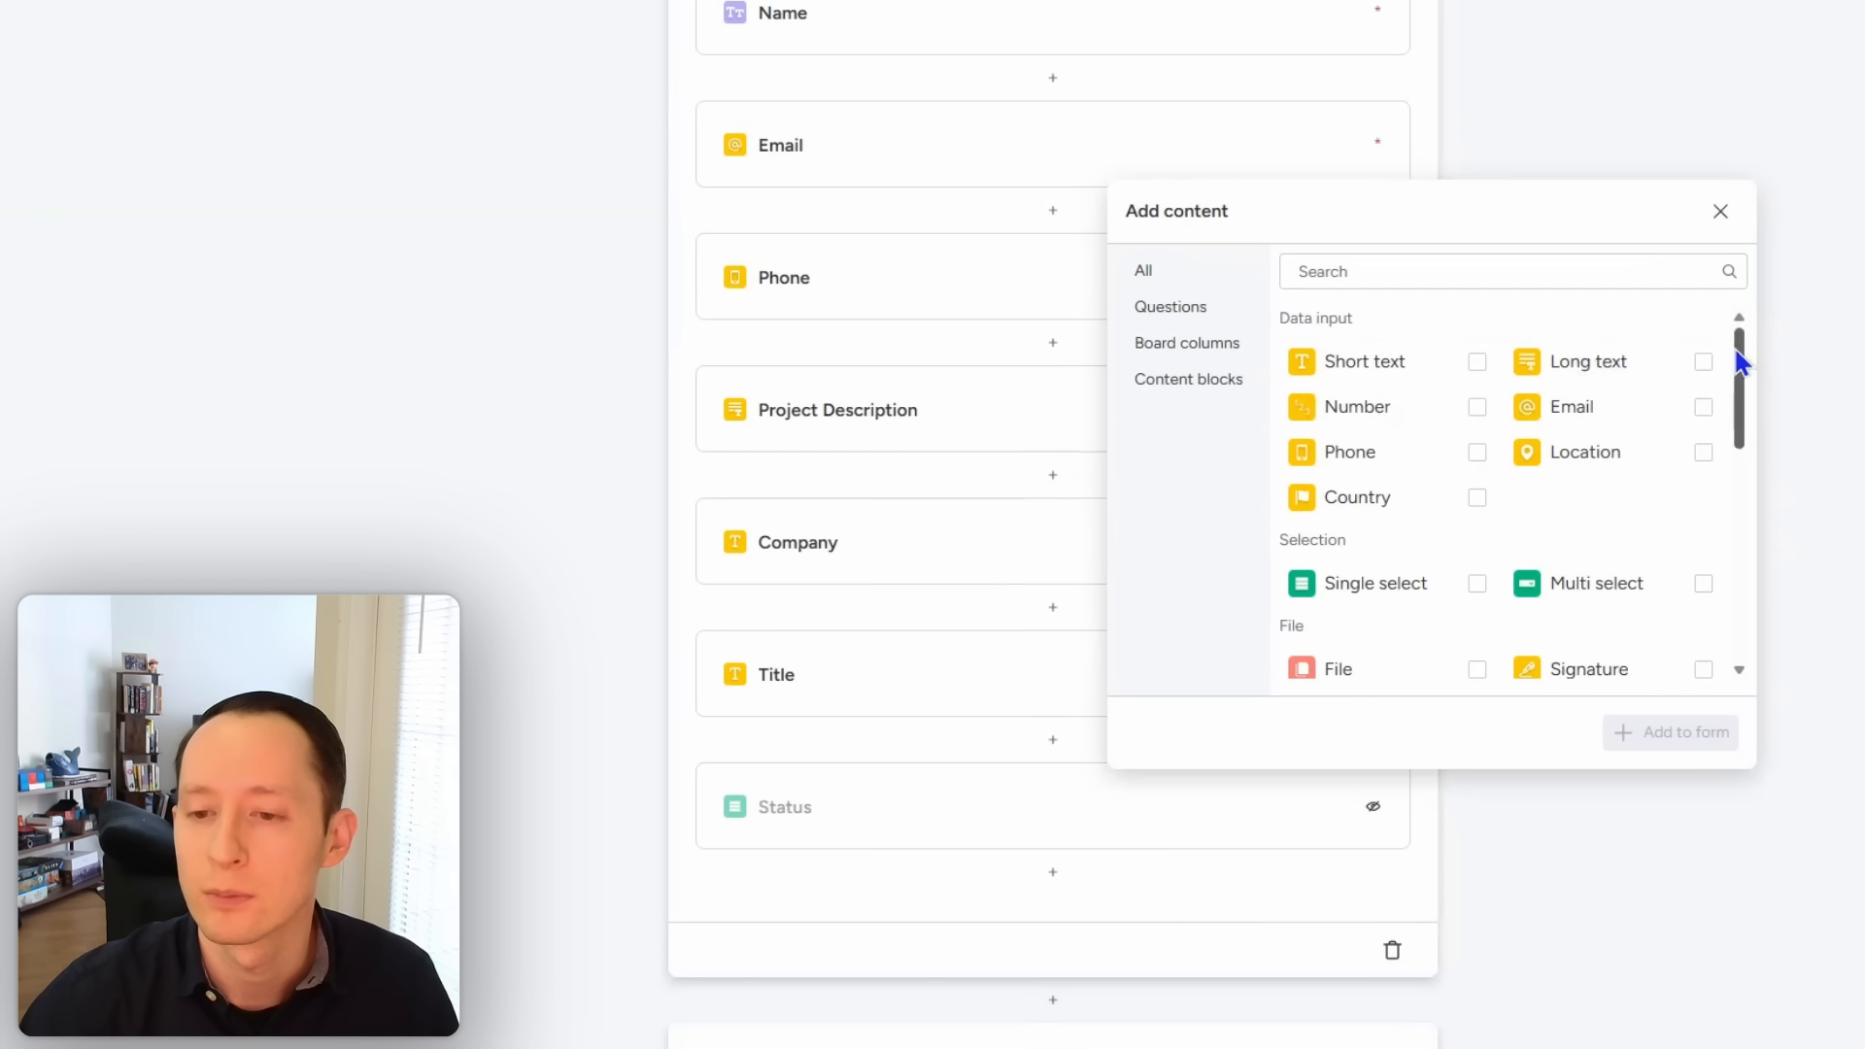
pyautogui.click(1478, 584)
pyautogui.click(1659, 744)
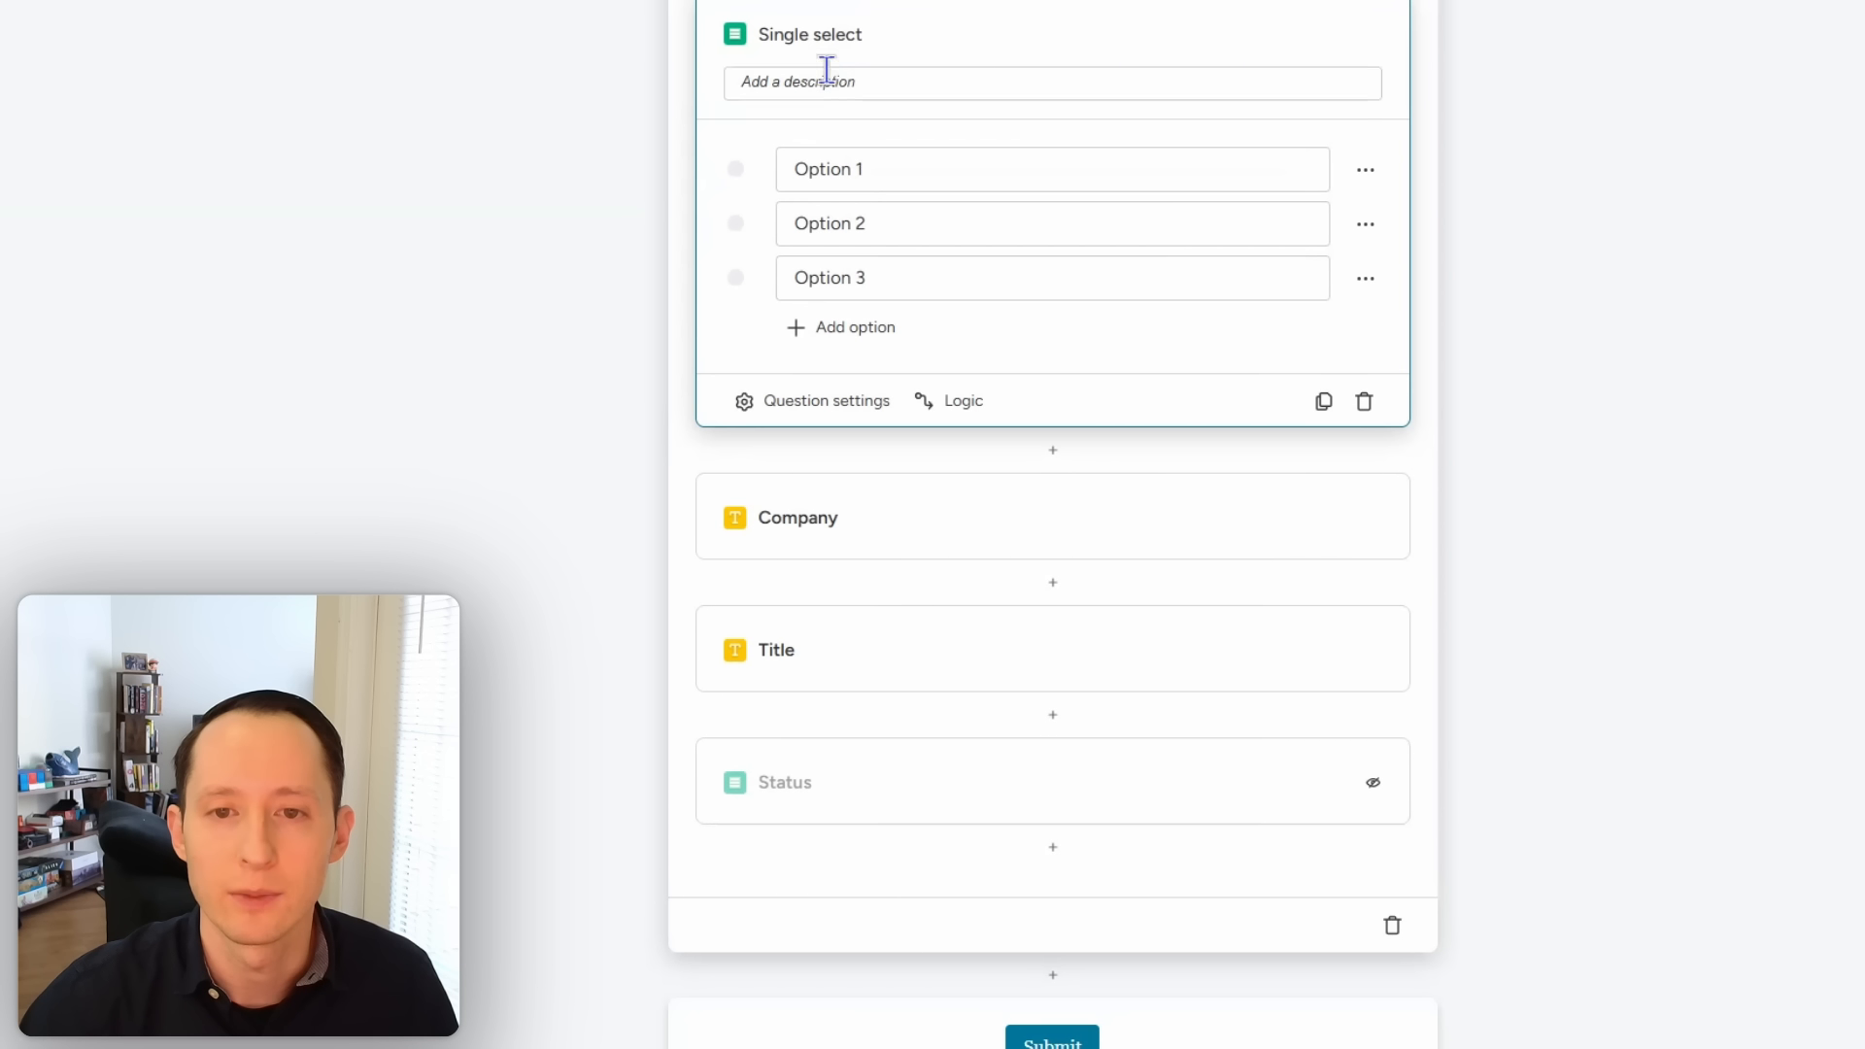
pyautogui.tripleClick(826, 35)
# Step: Title the question 'How did you hear about us' with options Google Search, Referral, YouTube
pyautogui.write('How did you hea')
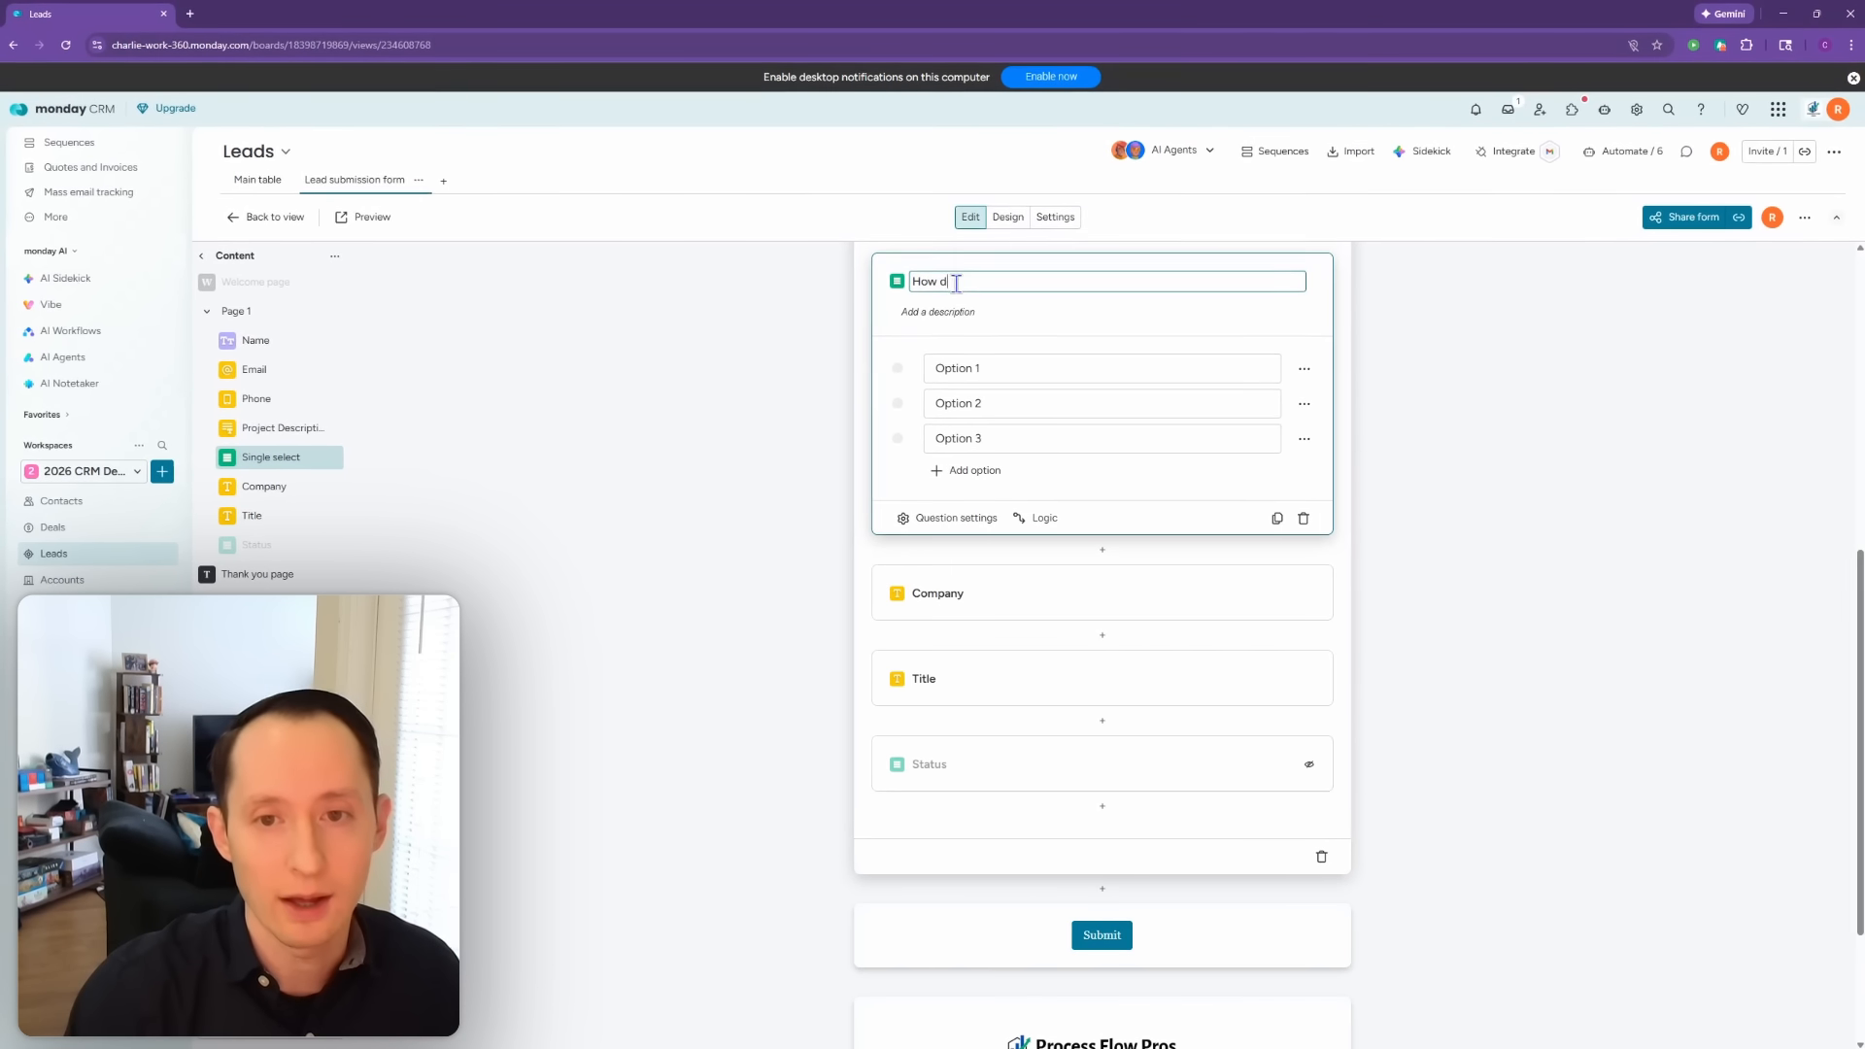
pyautogui.write('r about us?')
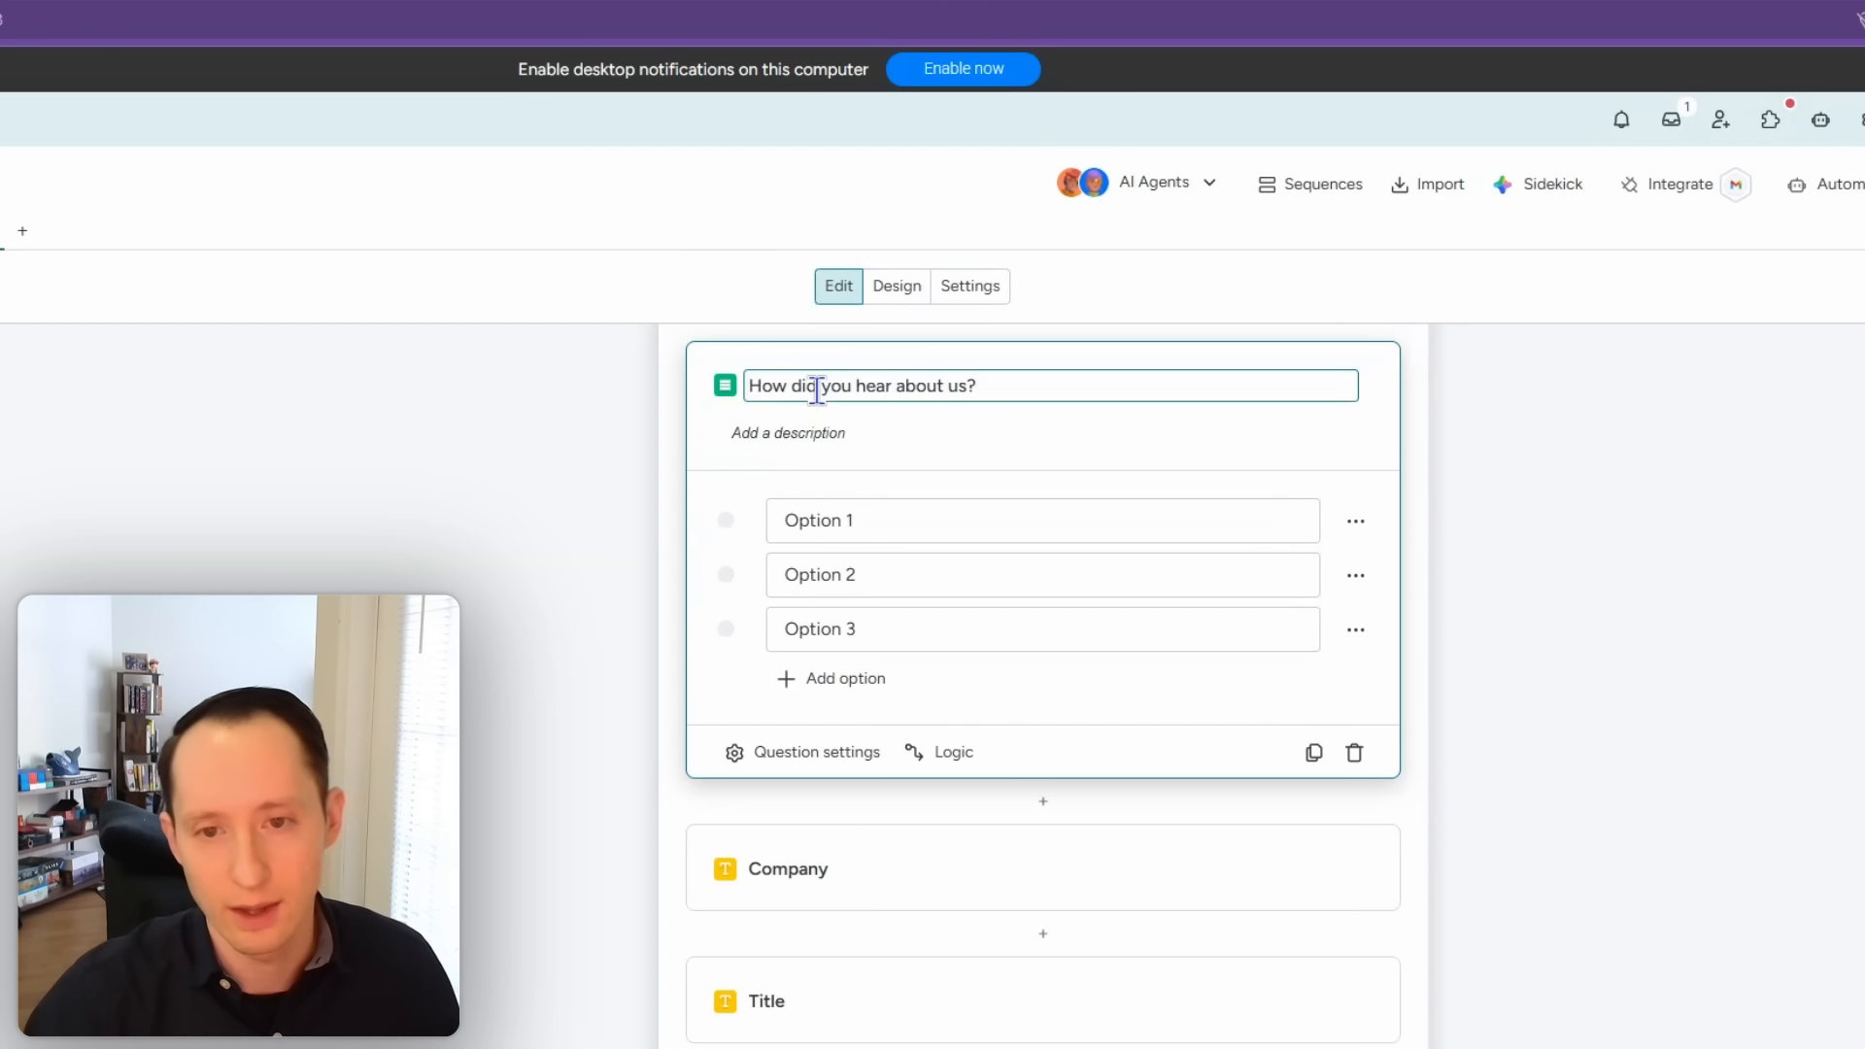
pyautogui.click(817, 515)
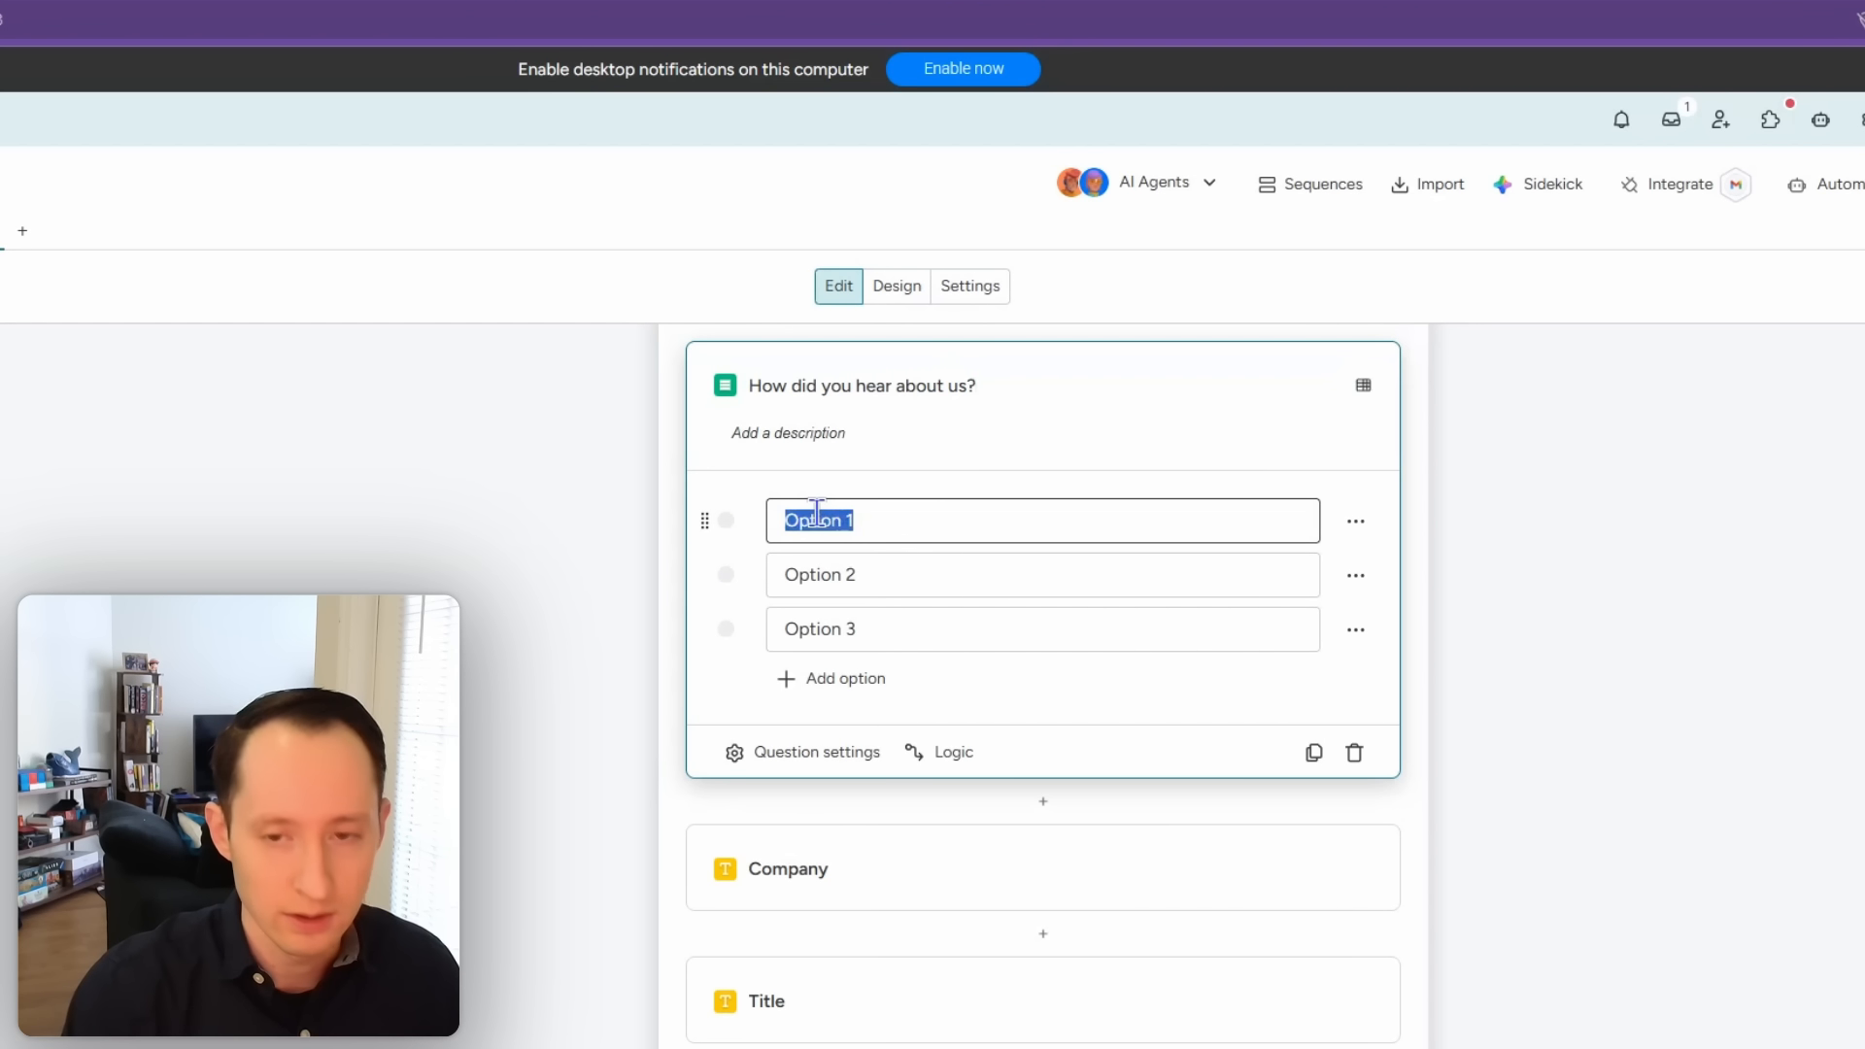
pyautogui.write('Google Search')
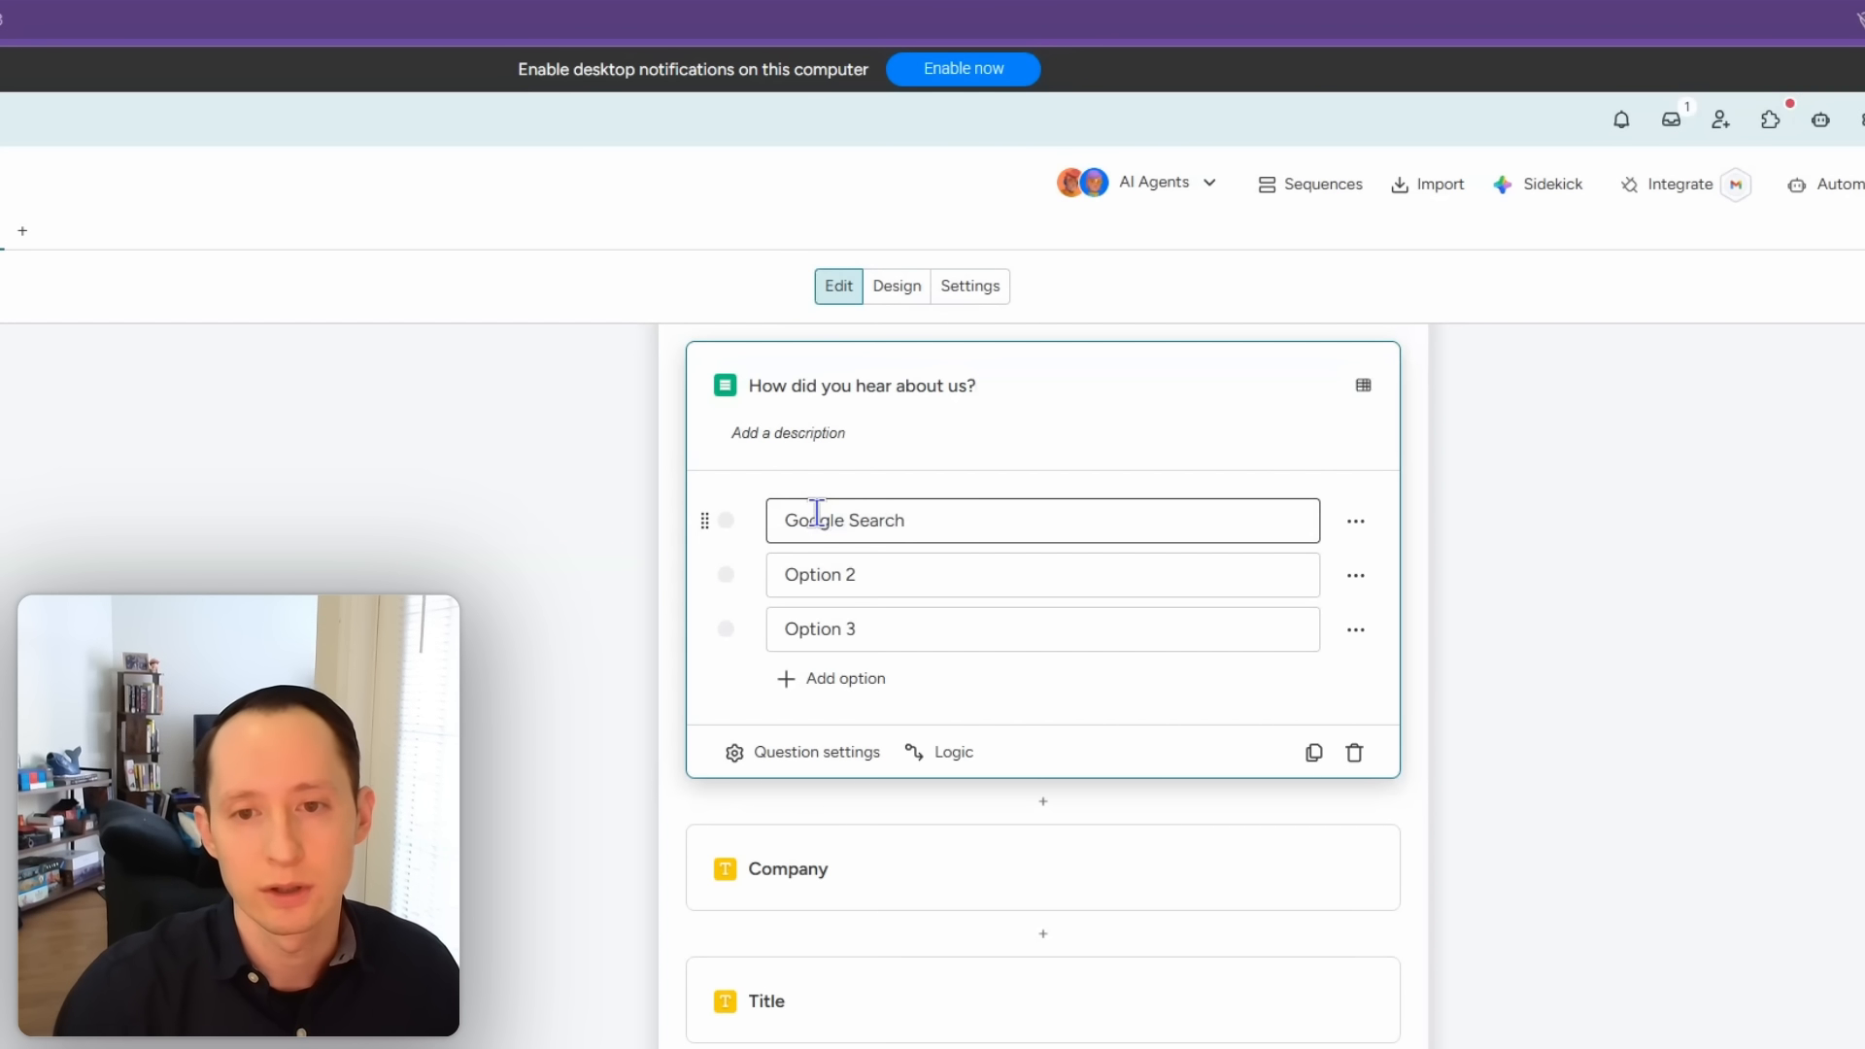
pyautogui.click(827, 576)
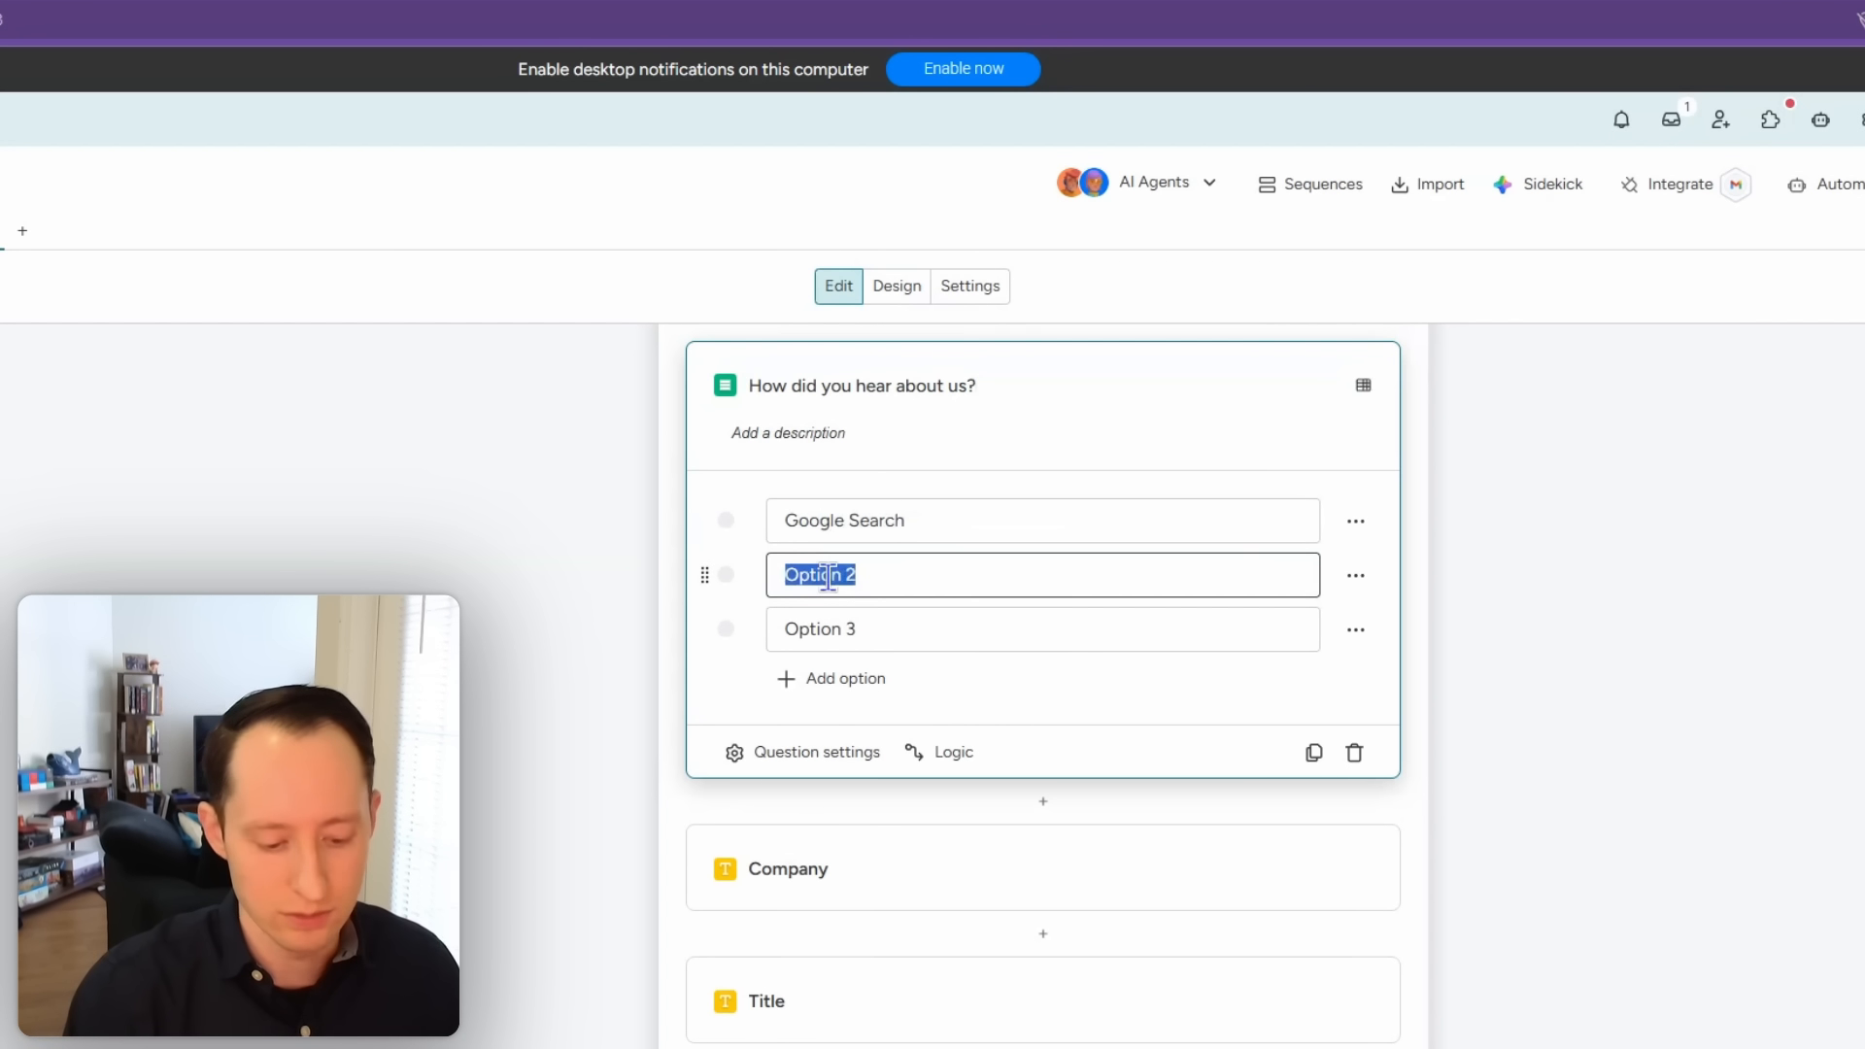
pyautogui.write('Referral')
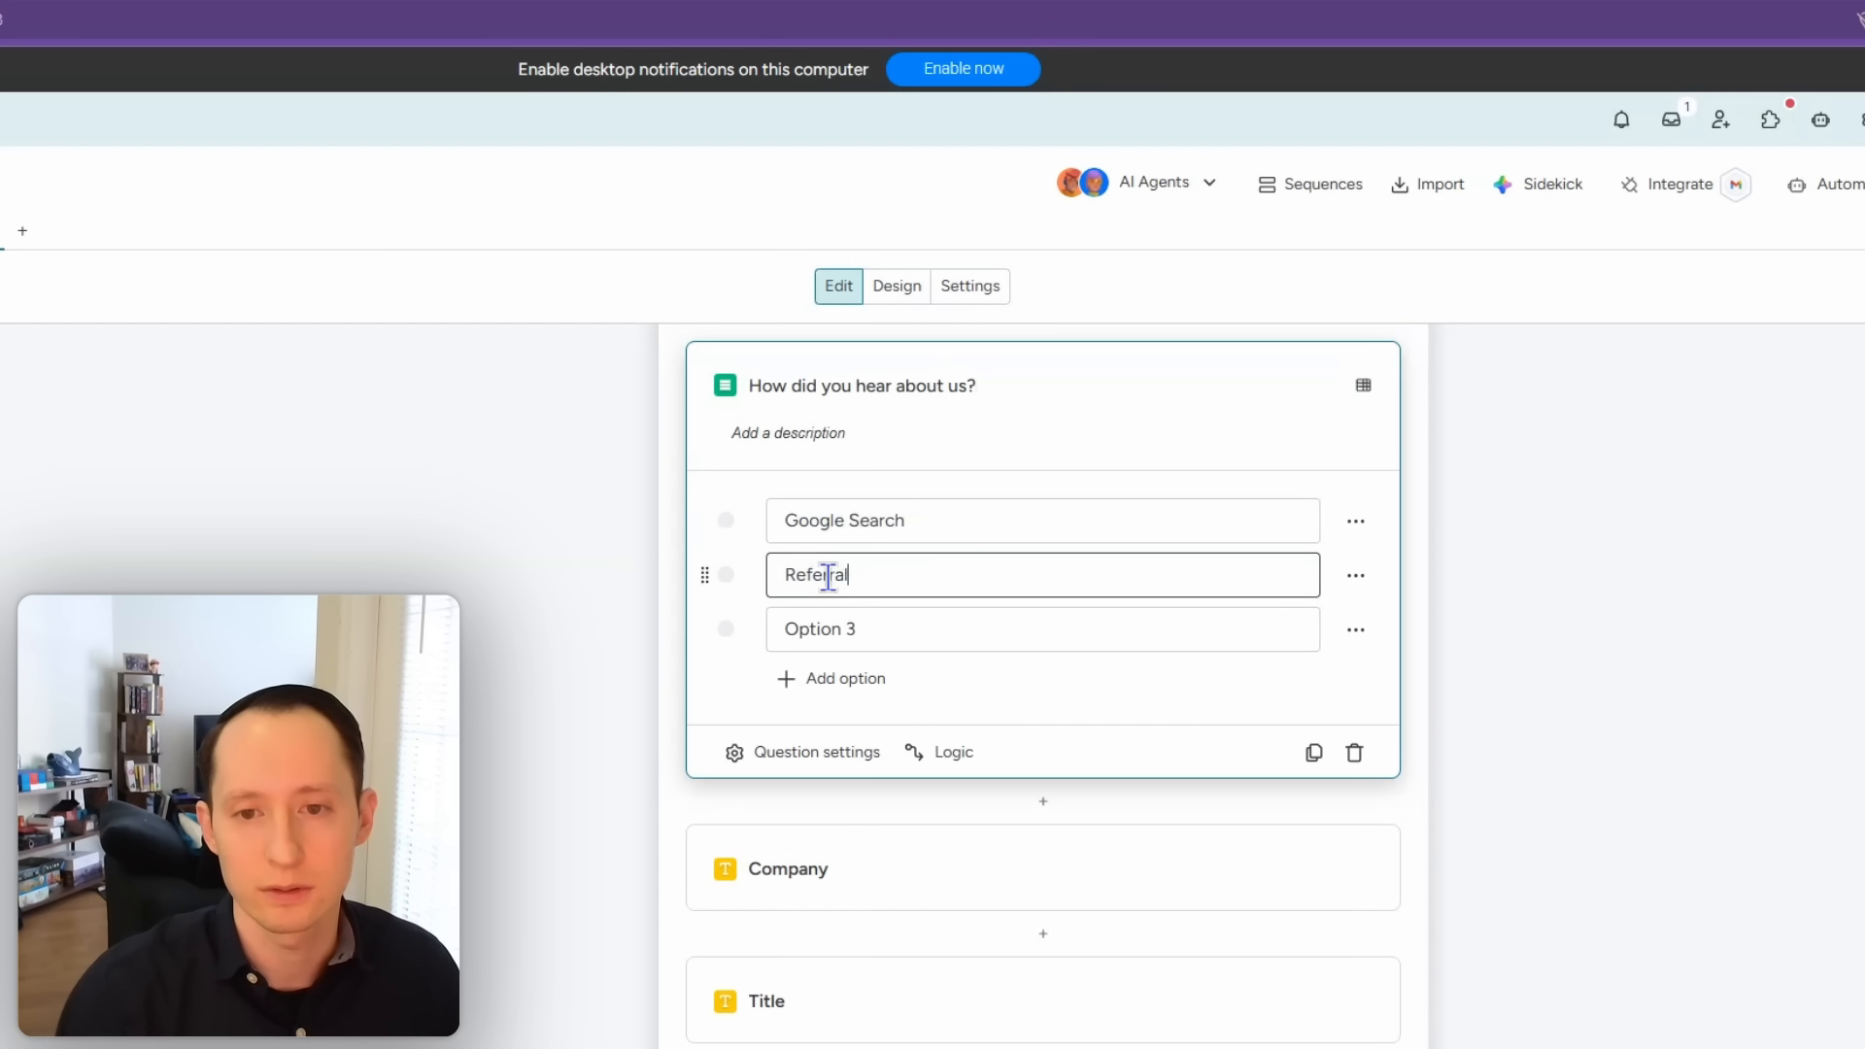
pyautogui.doubleClick(822, 628)
pyautogui.tripleClick(822, 628)
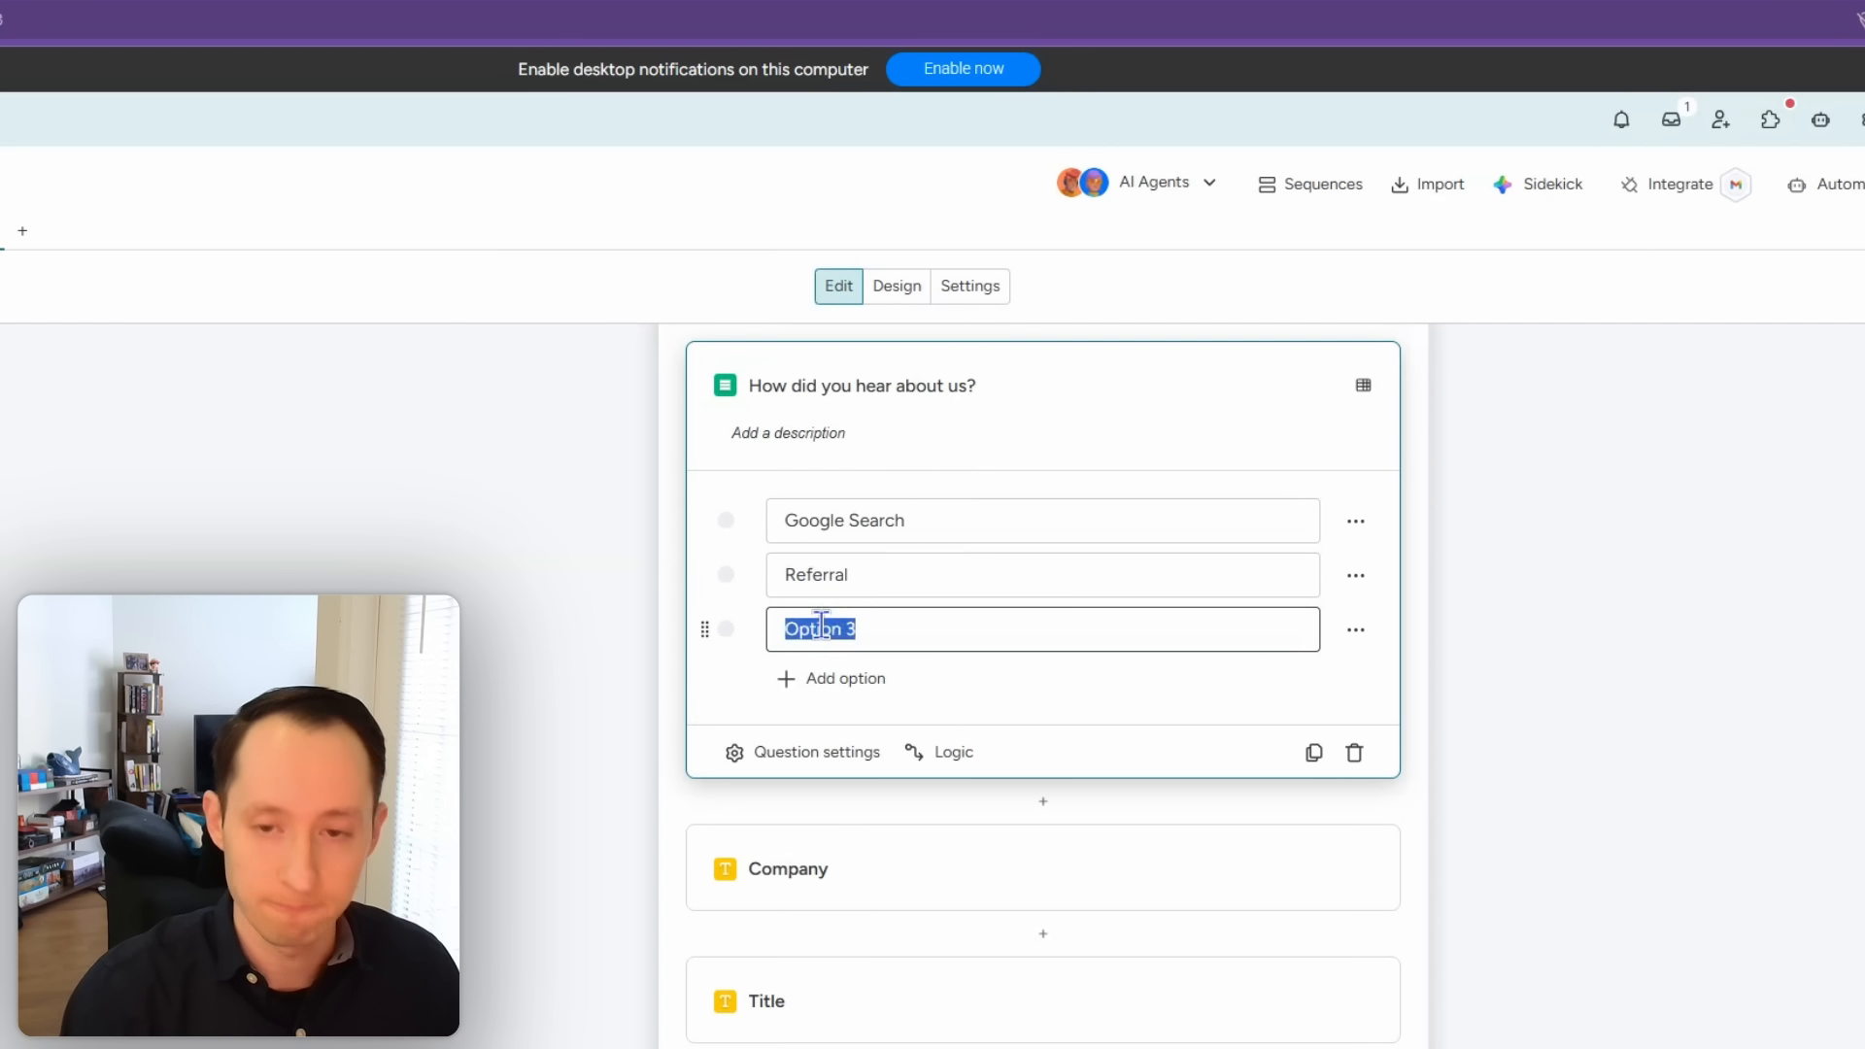
pyautogui.write('YouTube')
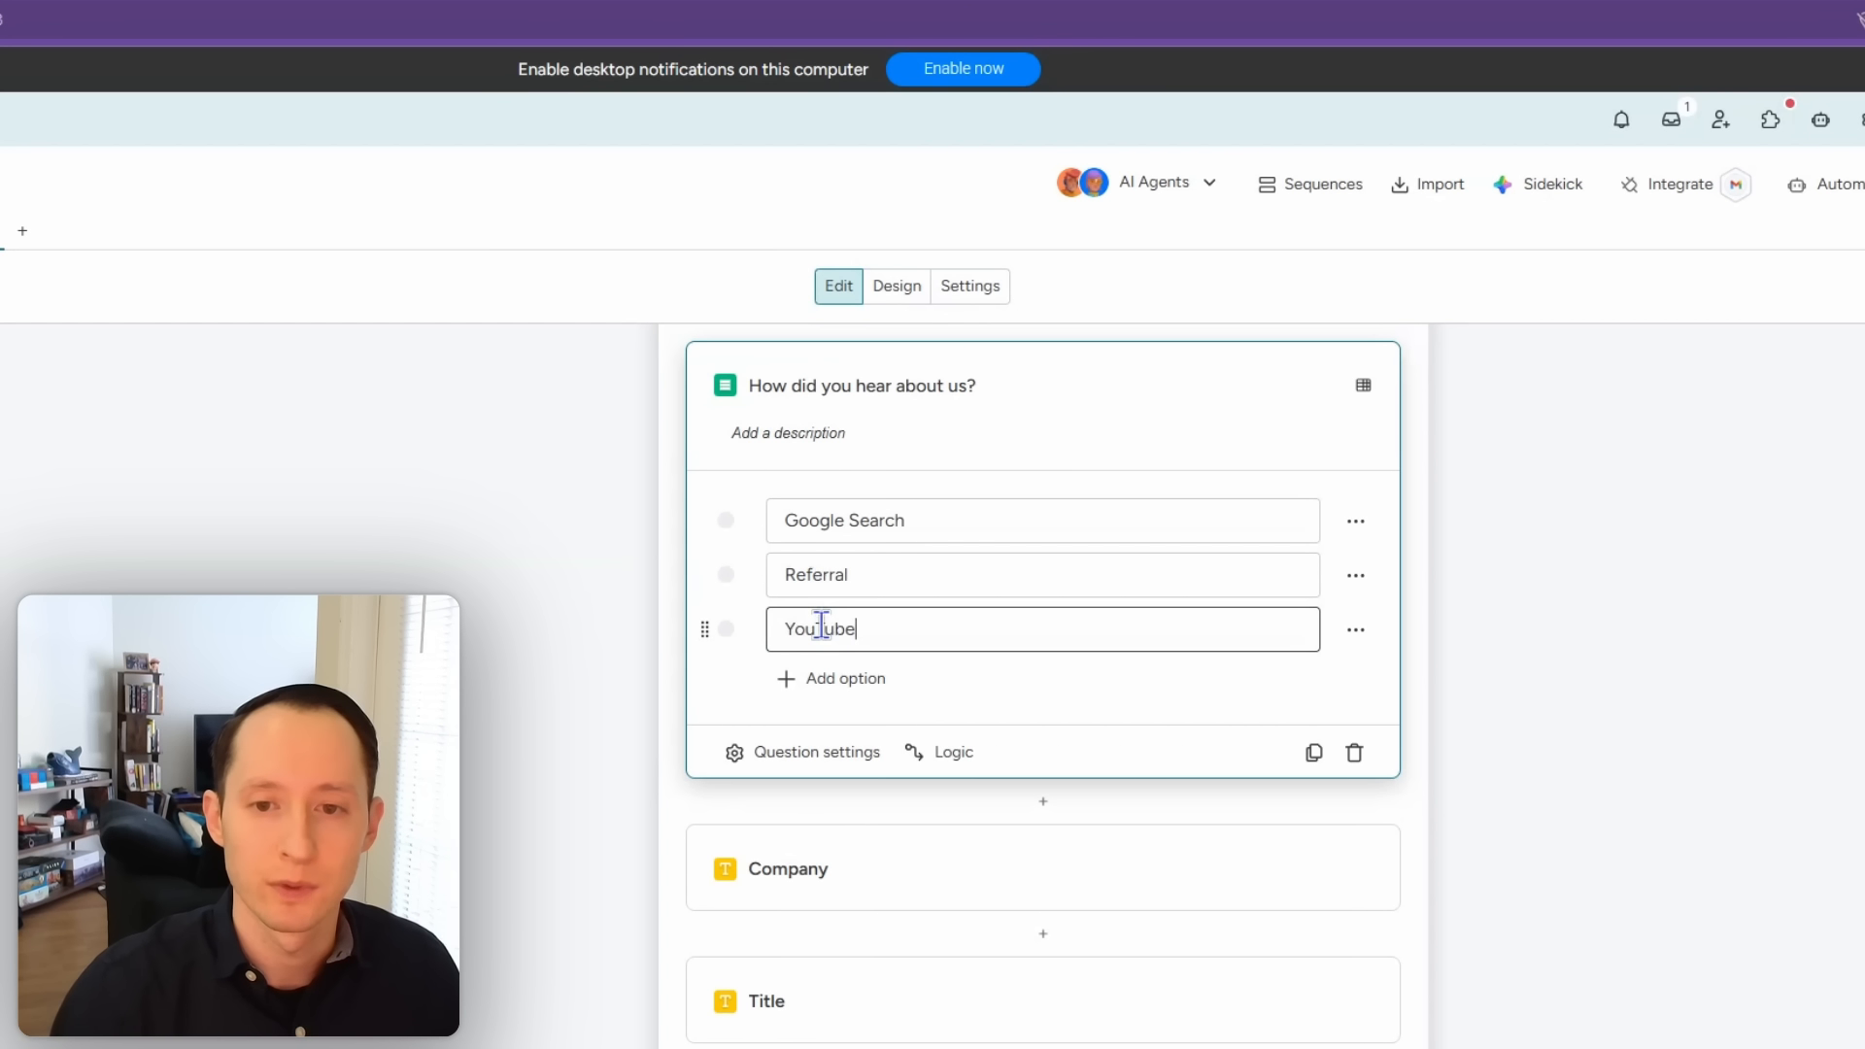
# Step: Add LinkedIn and Other as the fourth and fifth answer options
pyautogui.click(836, 678)
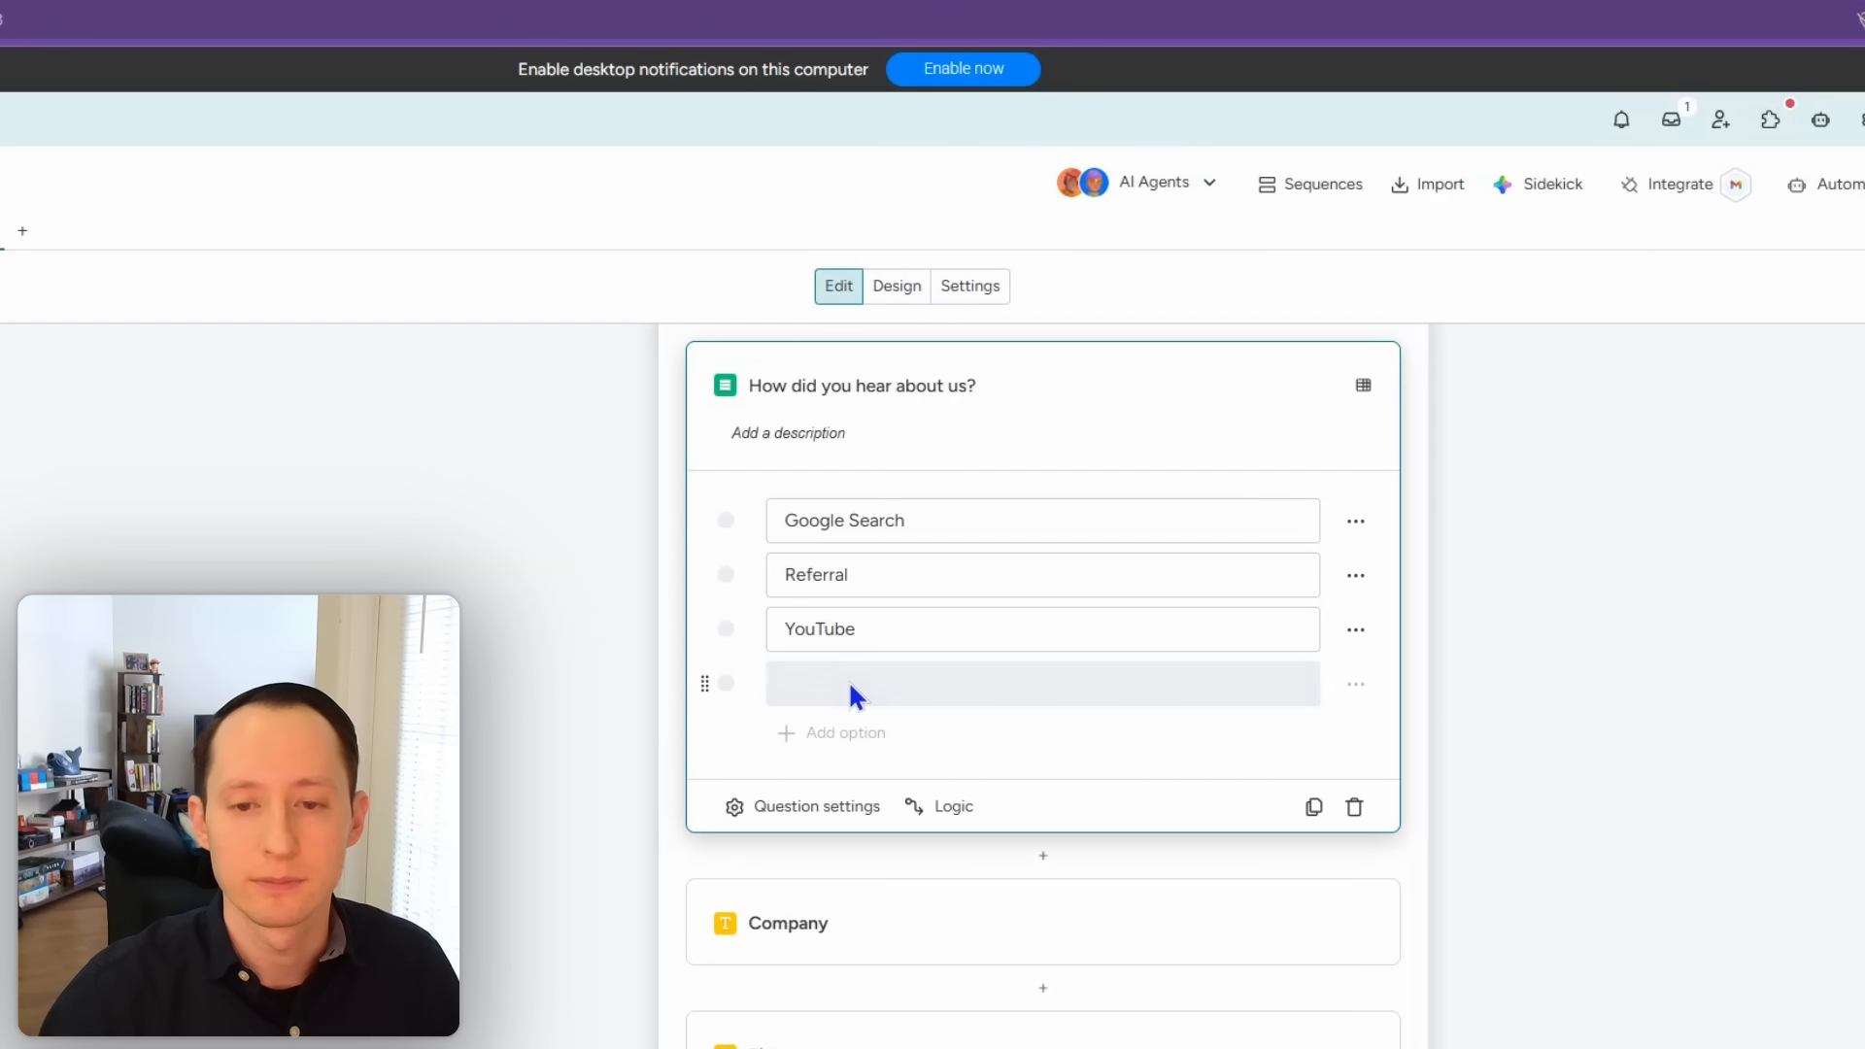
pyautogui.click(831, 690)
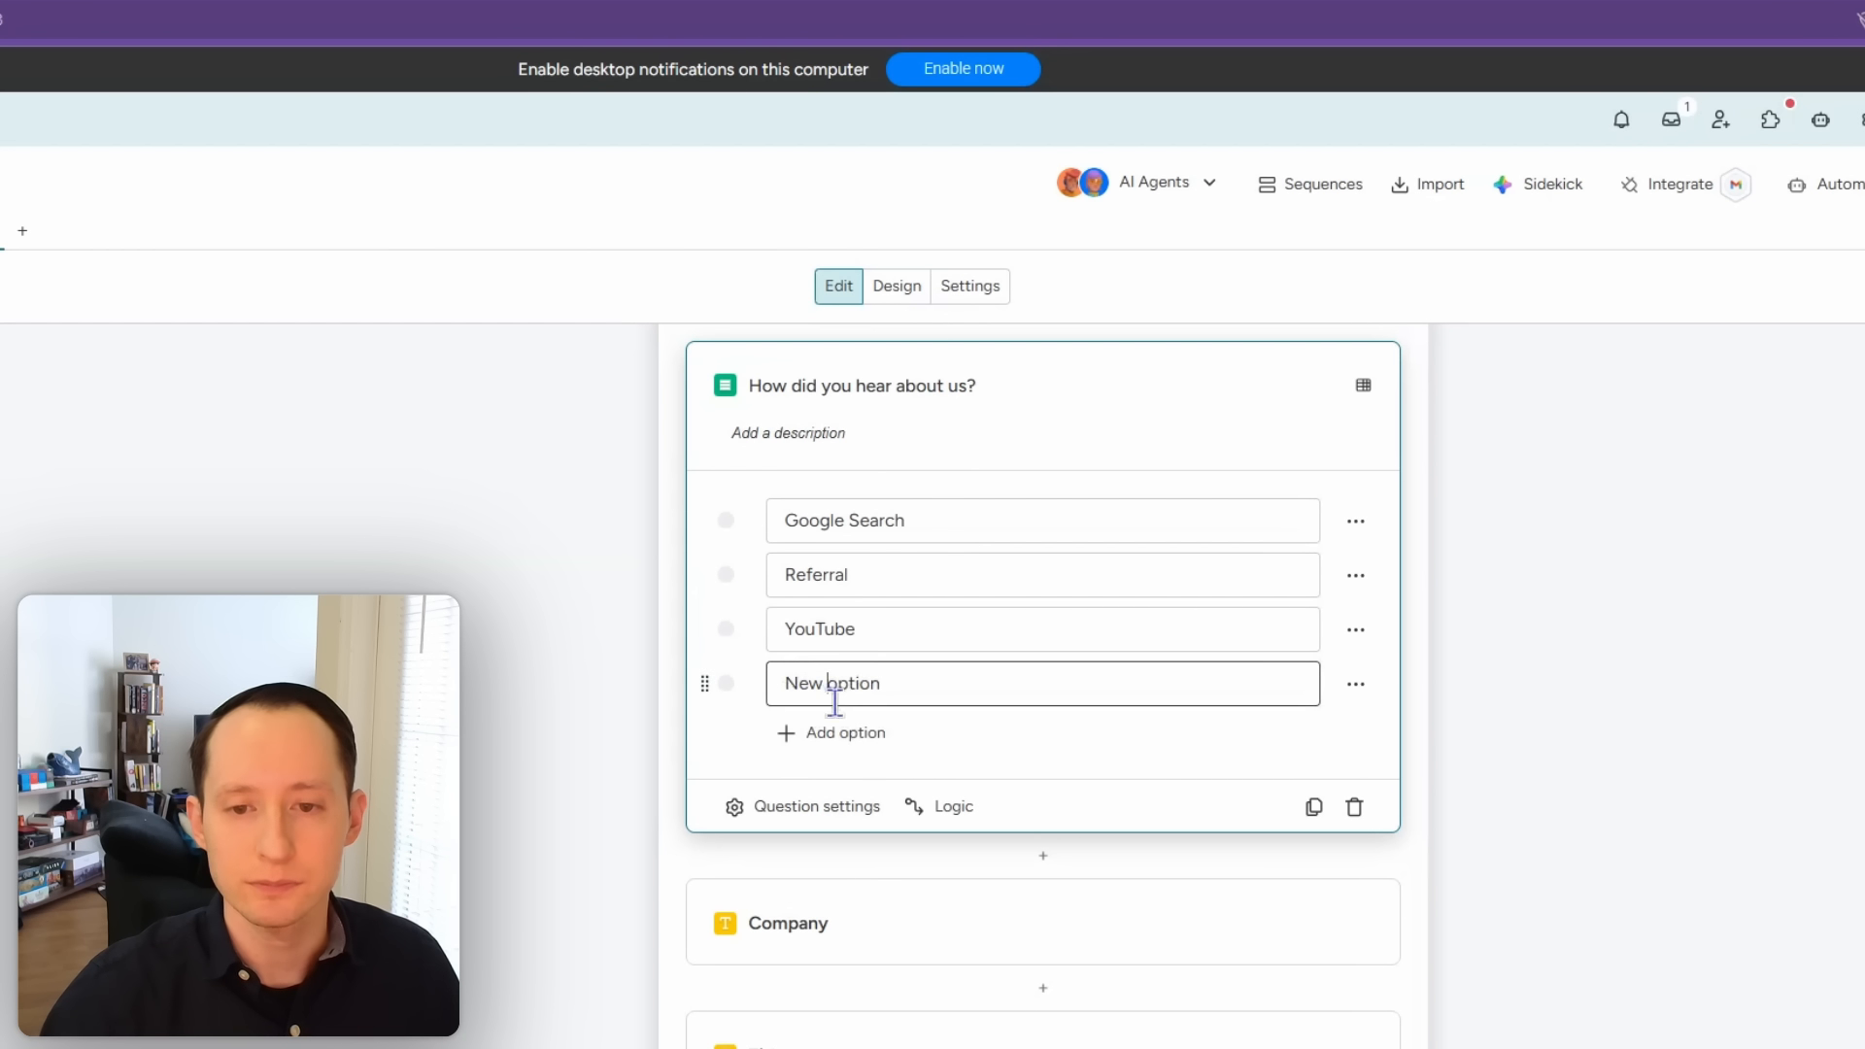
pyautogui.hotkey('ctrl', 'a')
pyautogui.write('L')
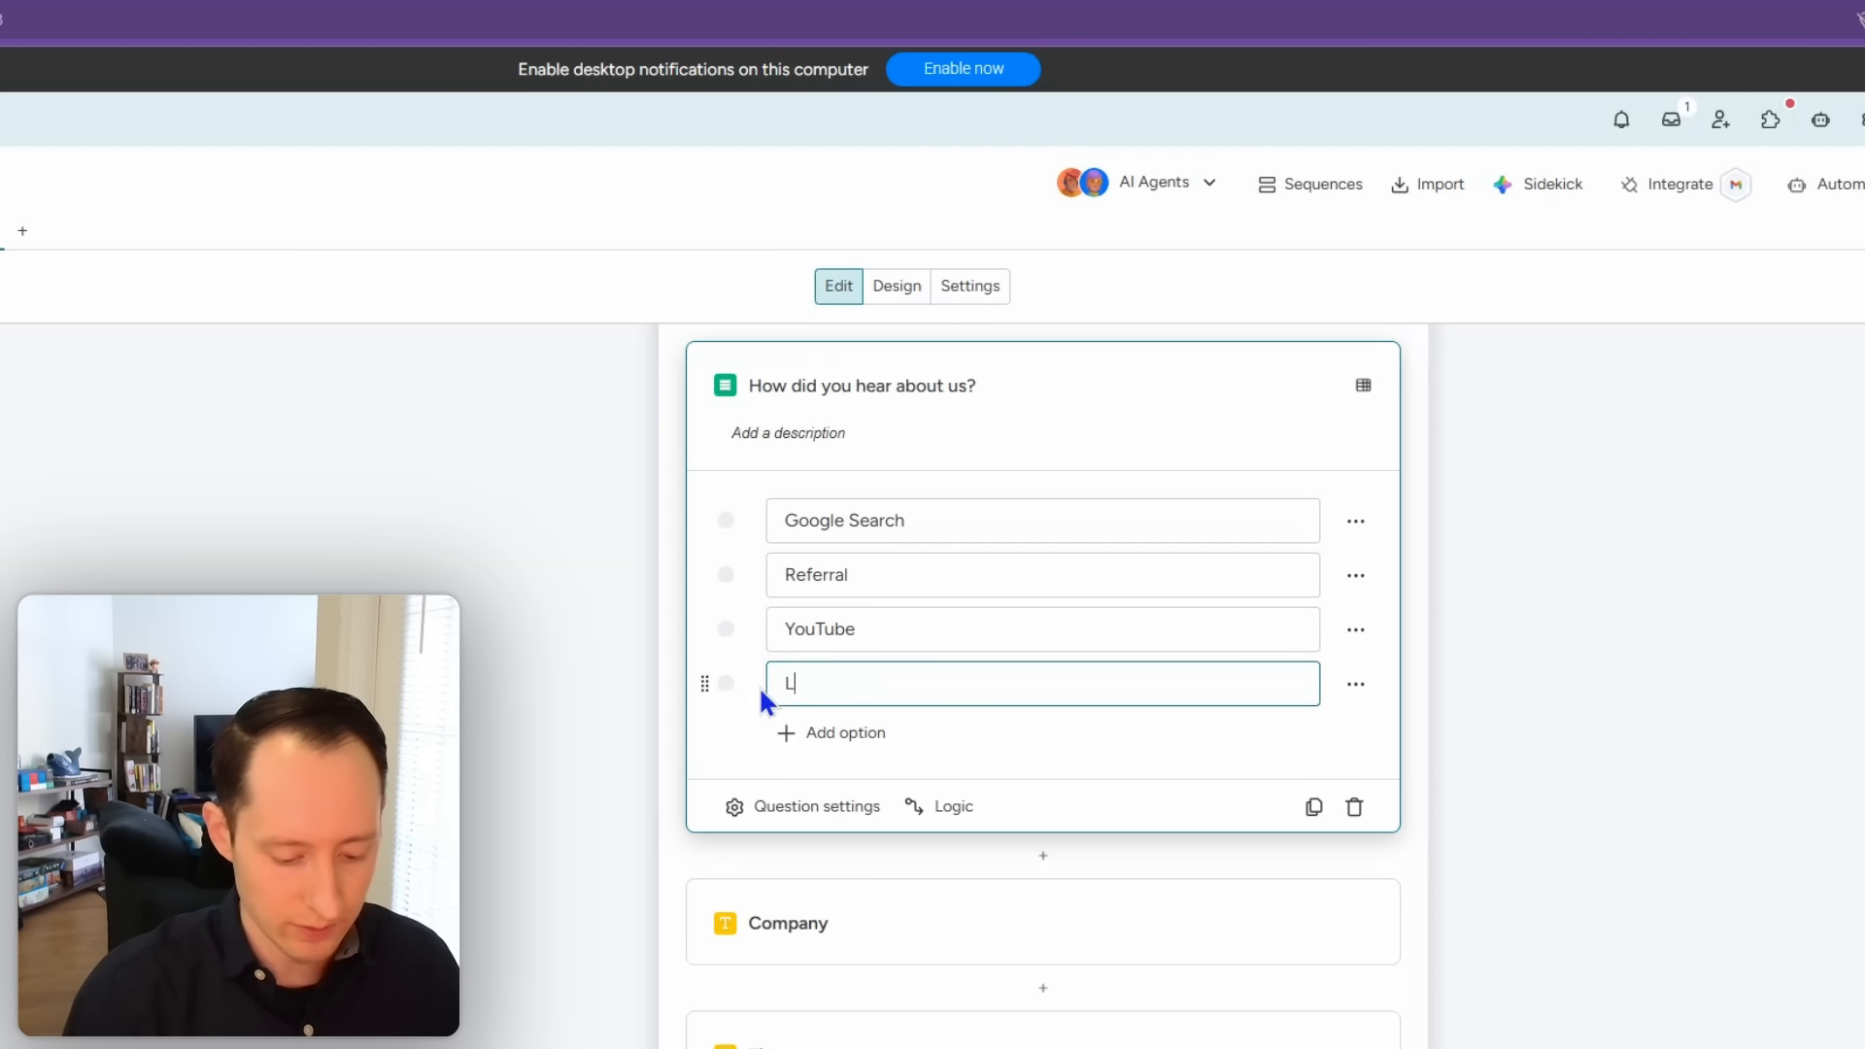
pyautogui.write('inkedIn')
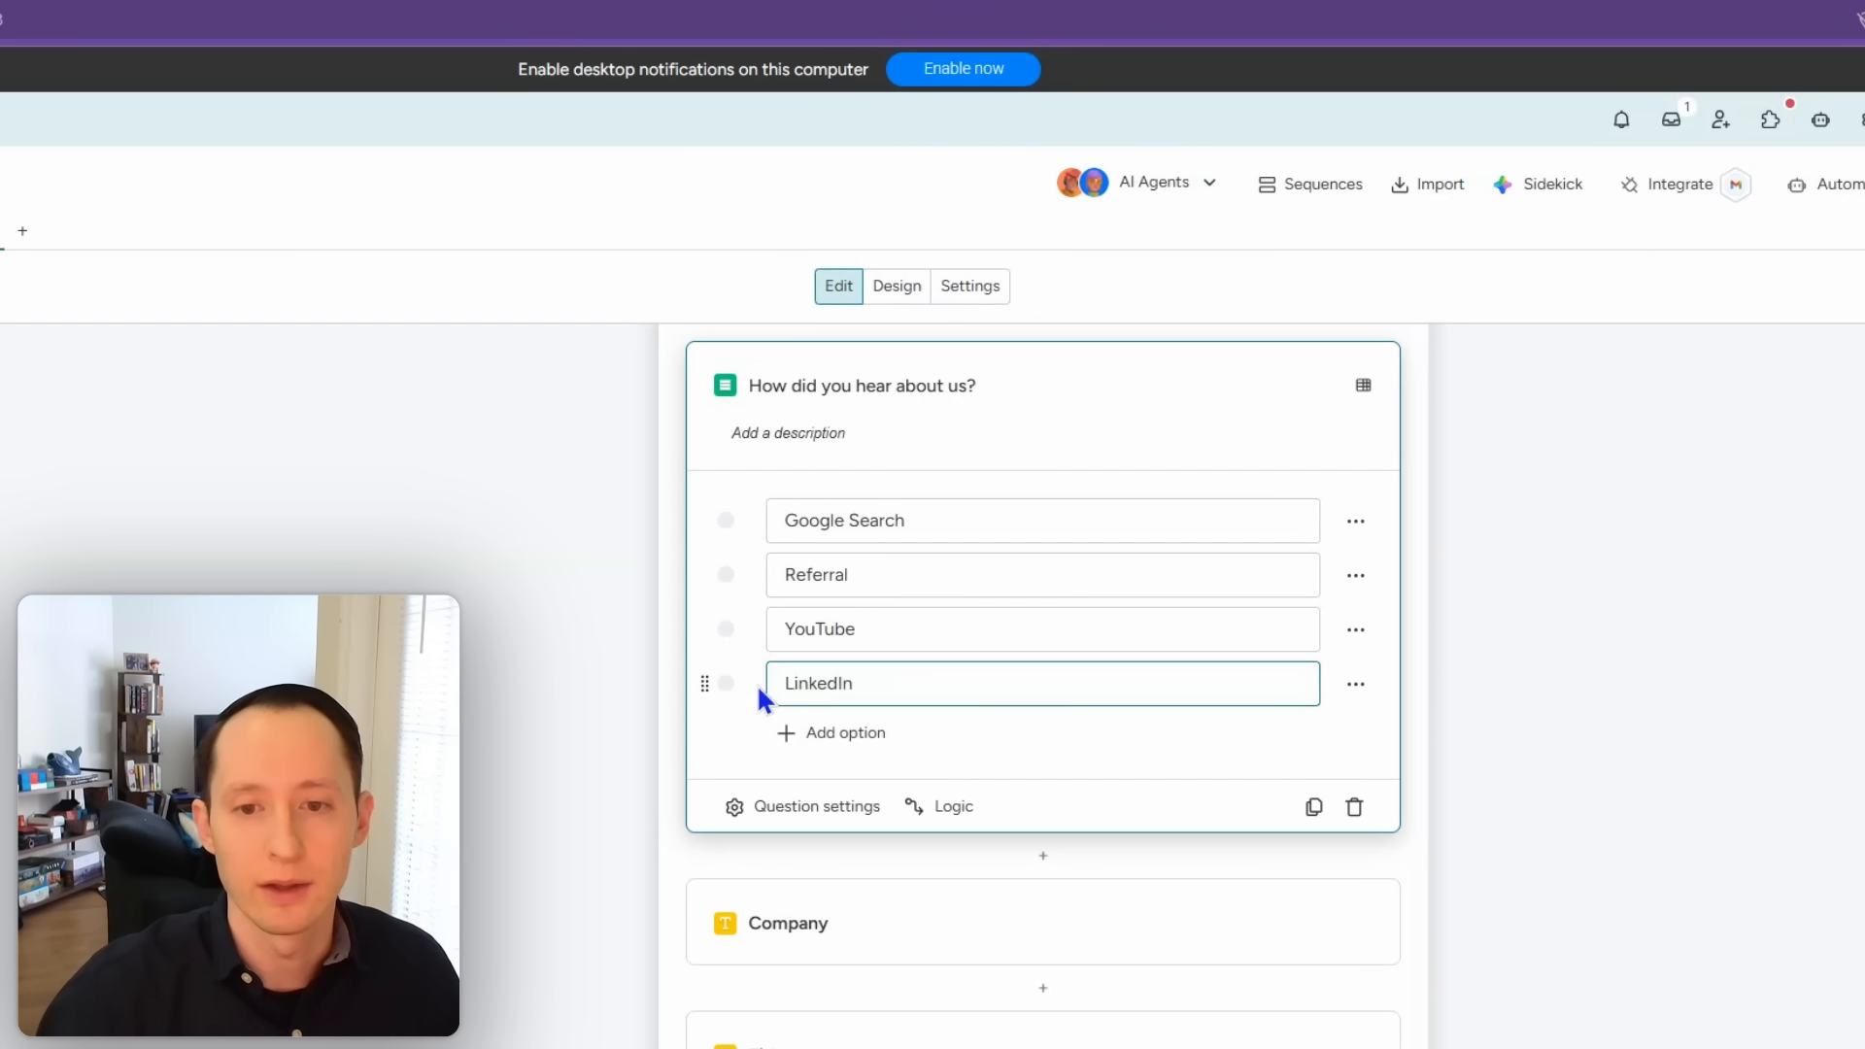
pyautogui.click(860, 734)
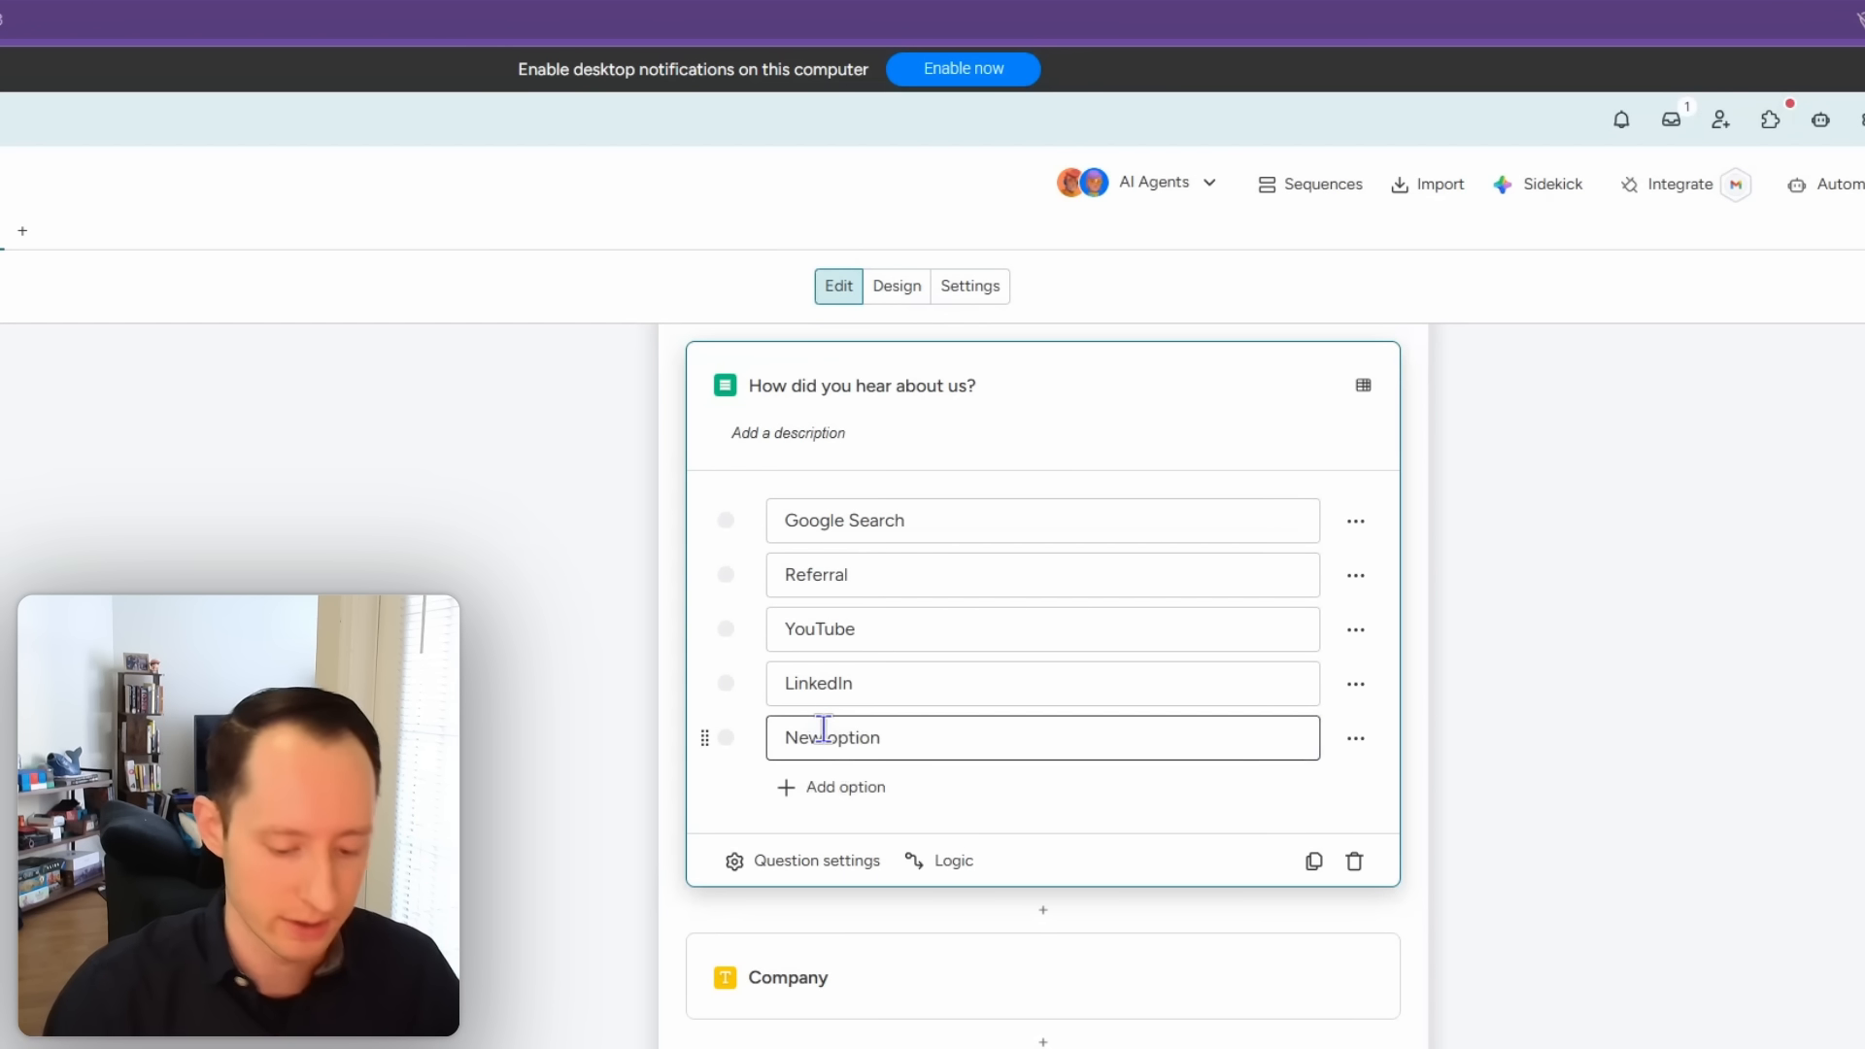
pyautogui.write('Other')
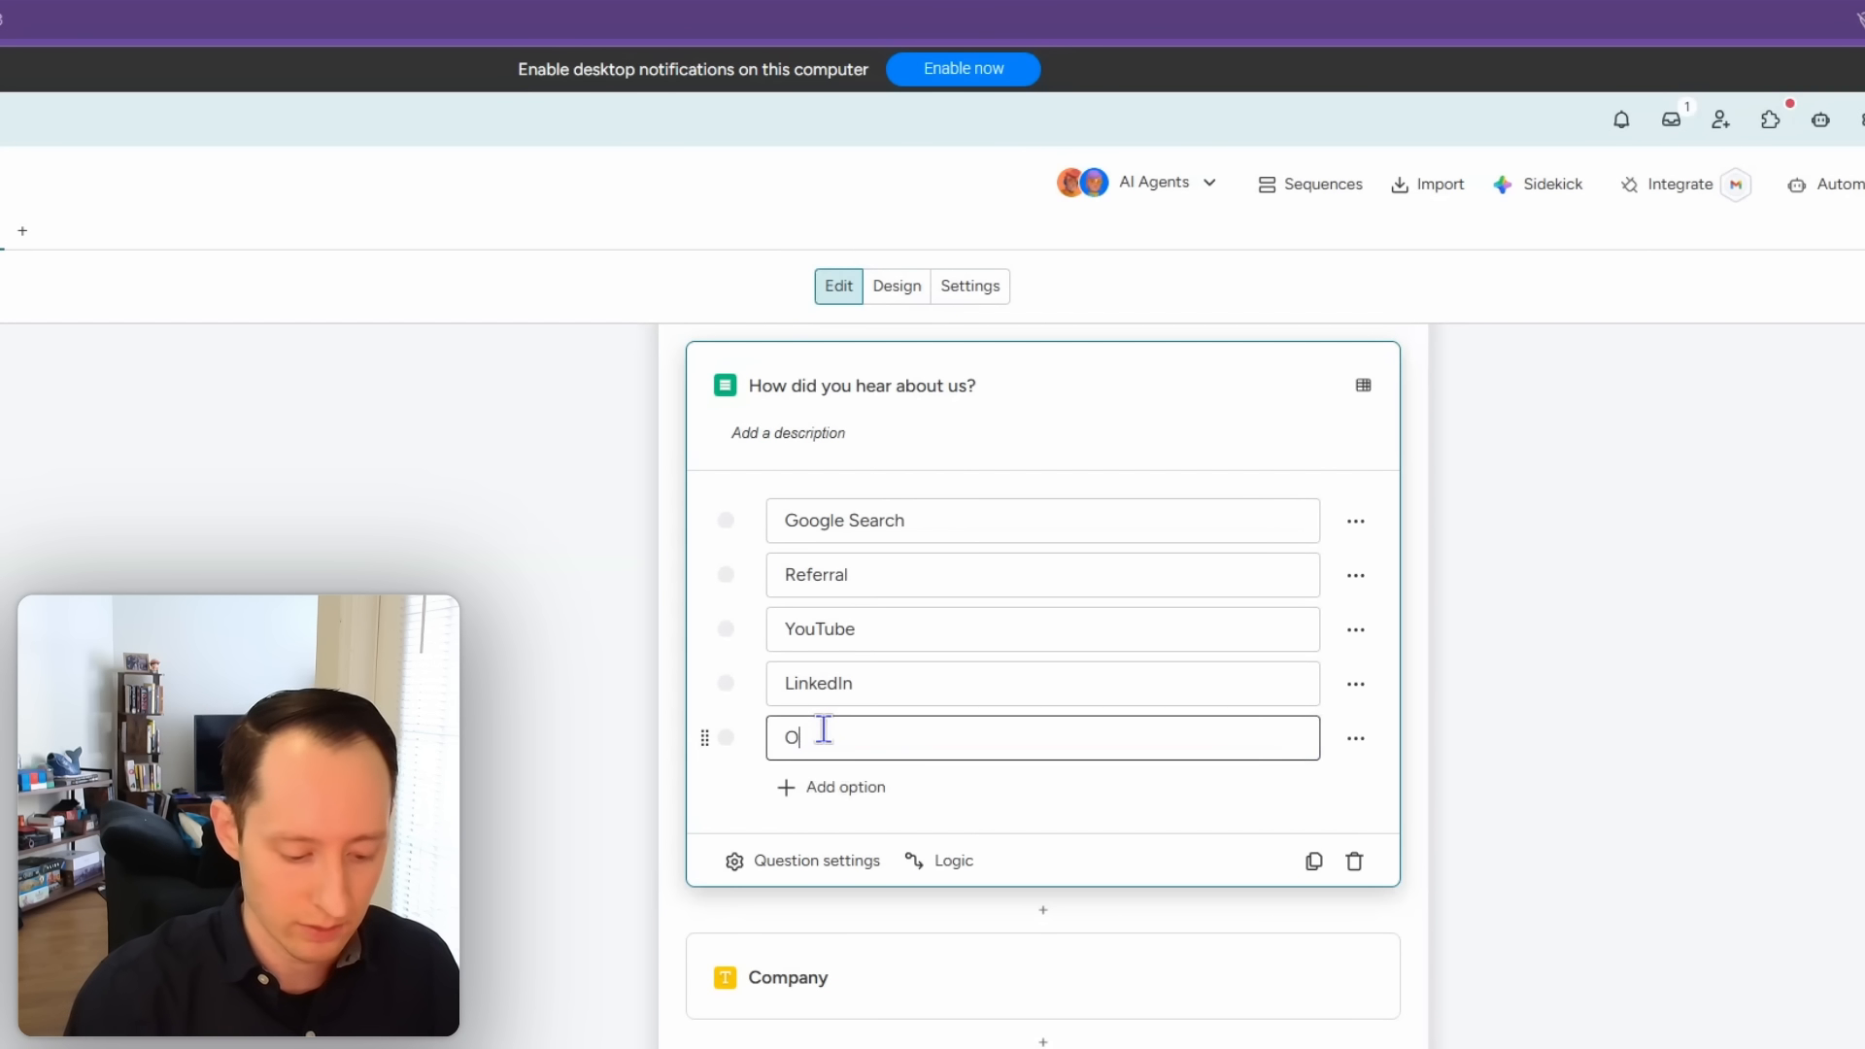
pyautogui.click(1502, 775)
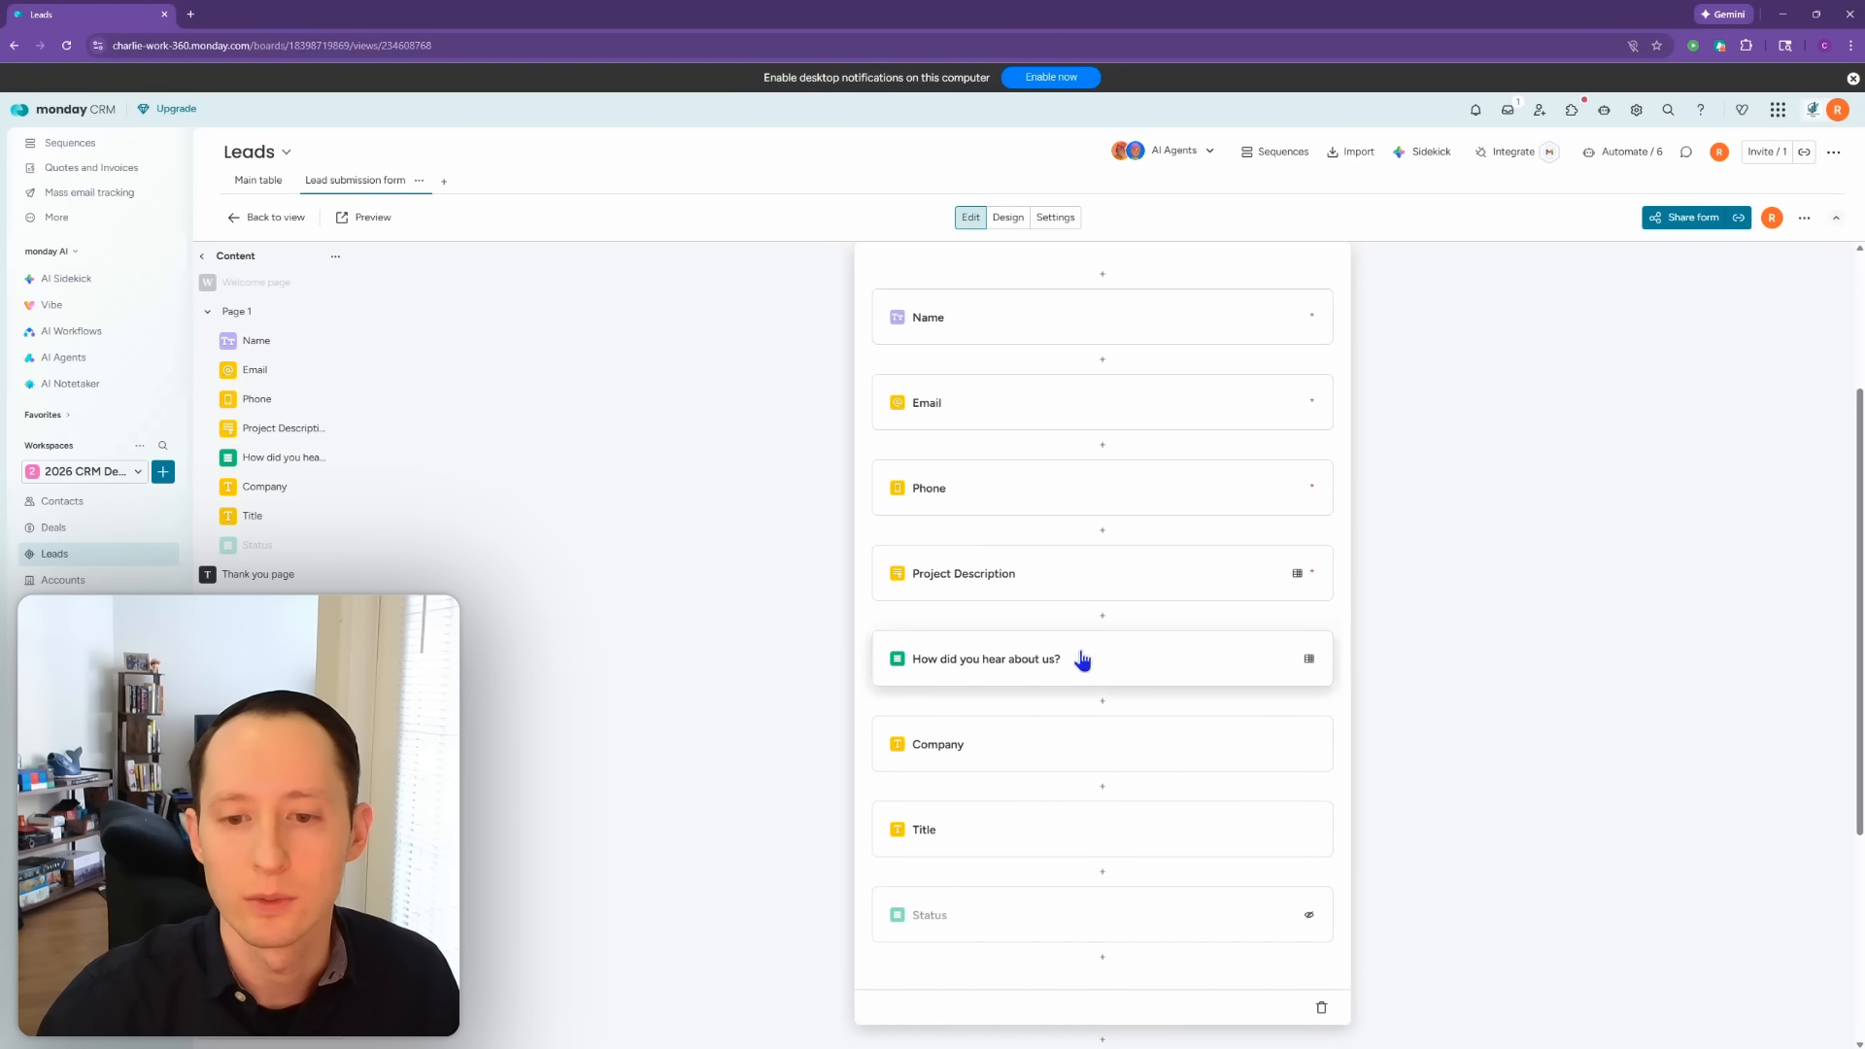
pyautogui.click(1078, 654)
# Step: Mark the How did you hear about us? question as Required and preview the form
pyautogui.click(953, 589)
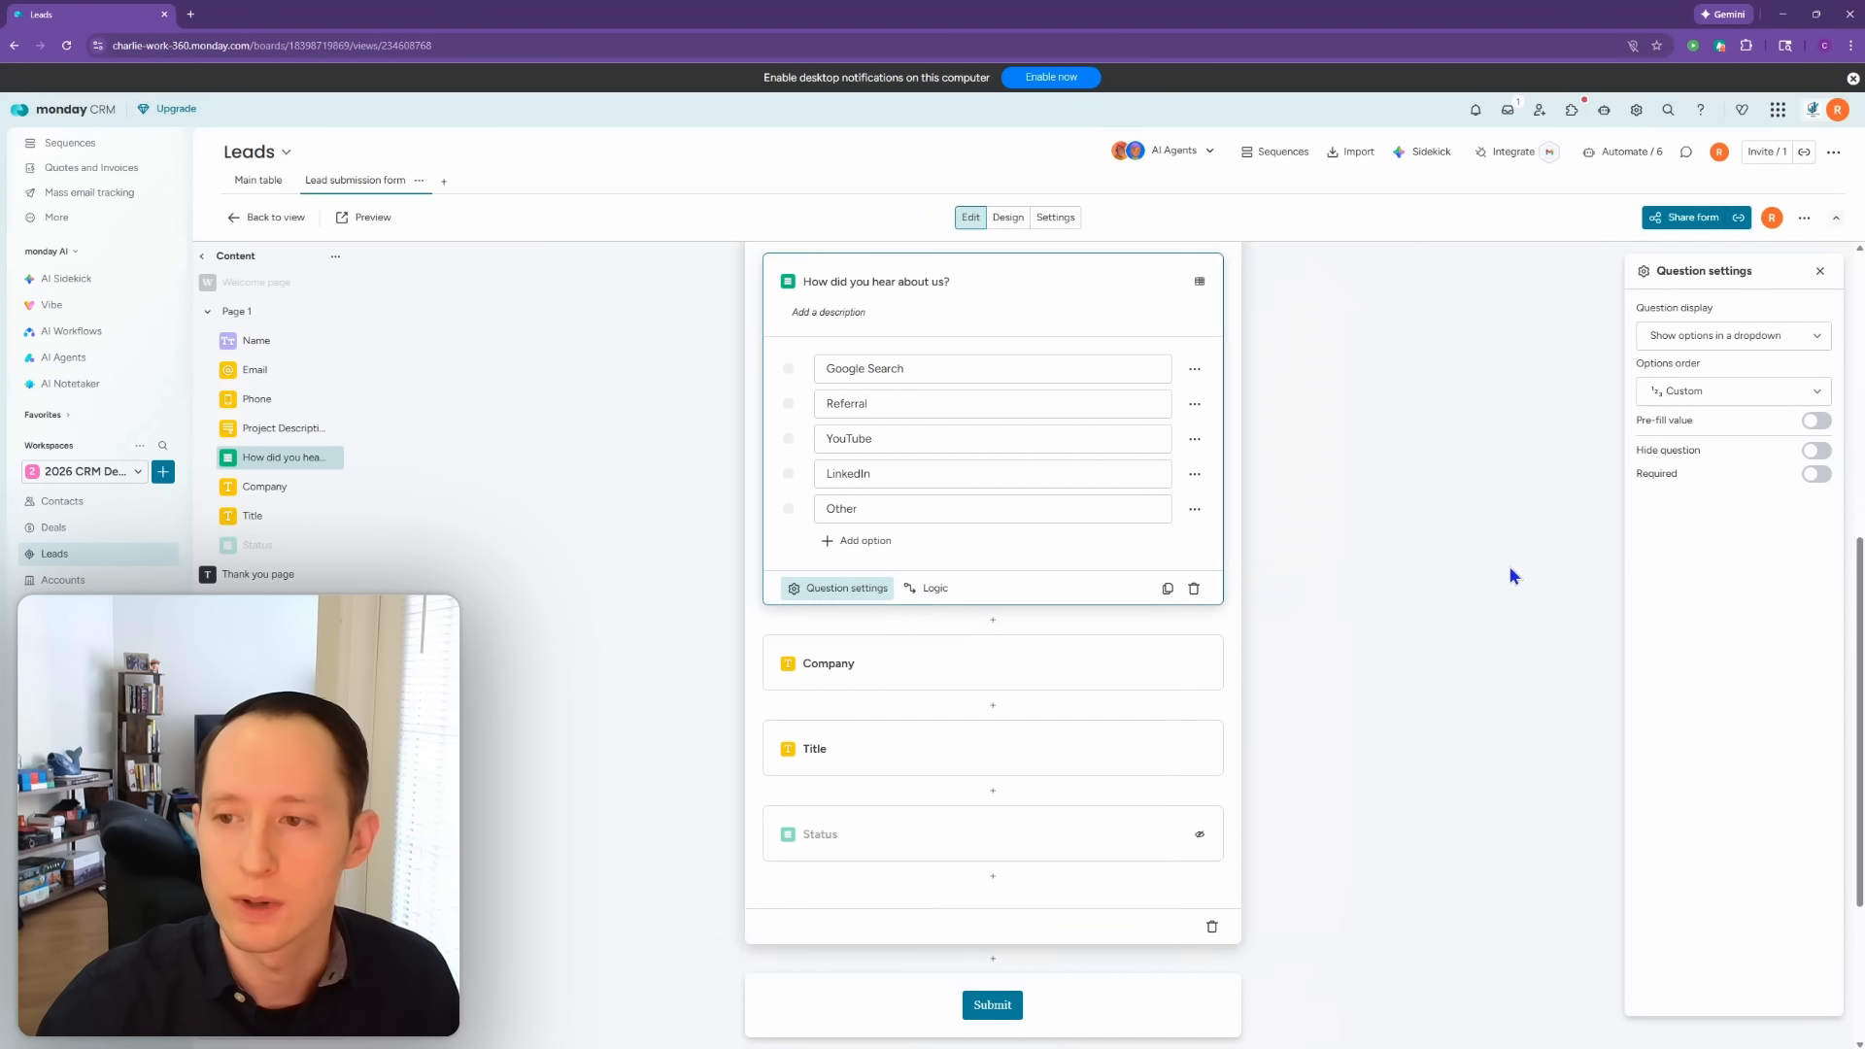
pyautogui.click(1817, 475)
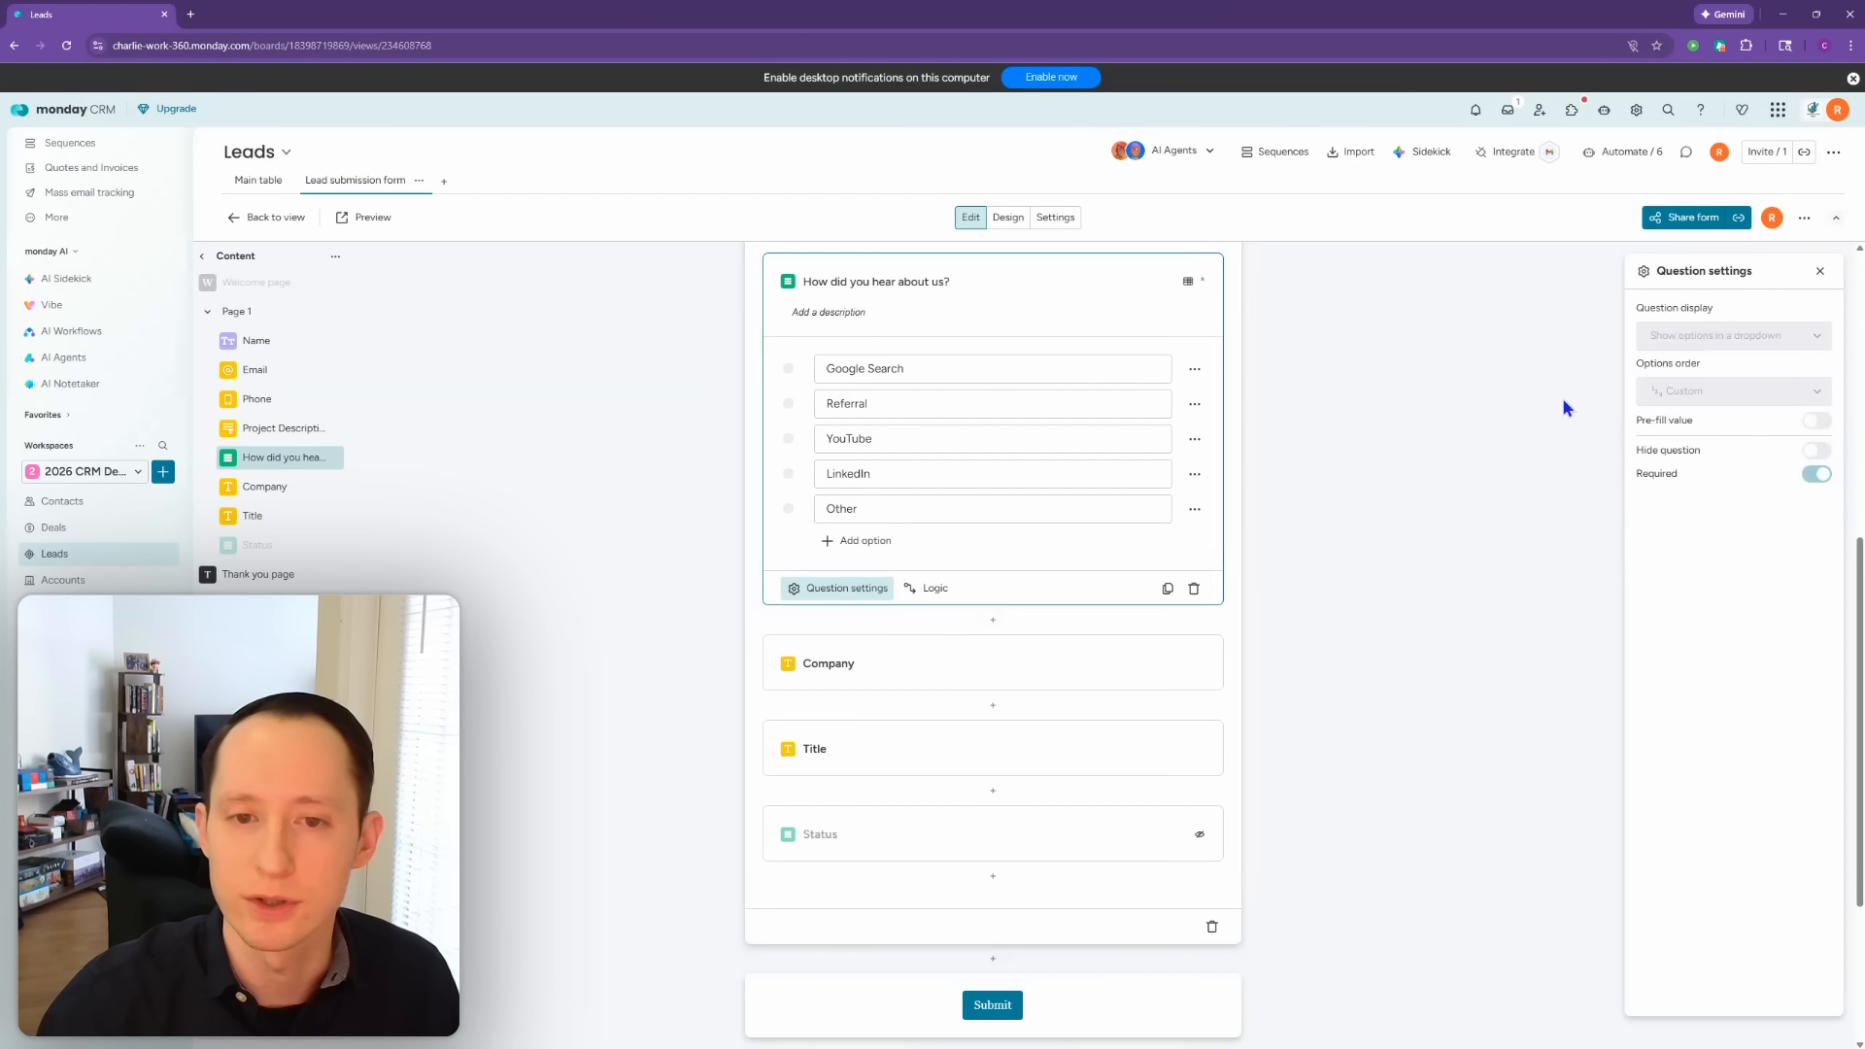
pyautogui.click(1819, 271)
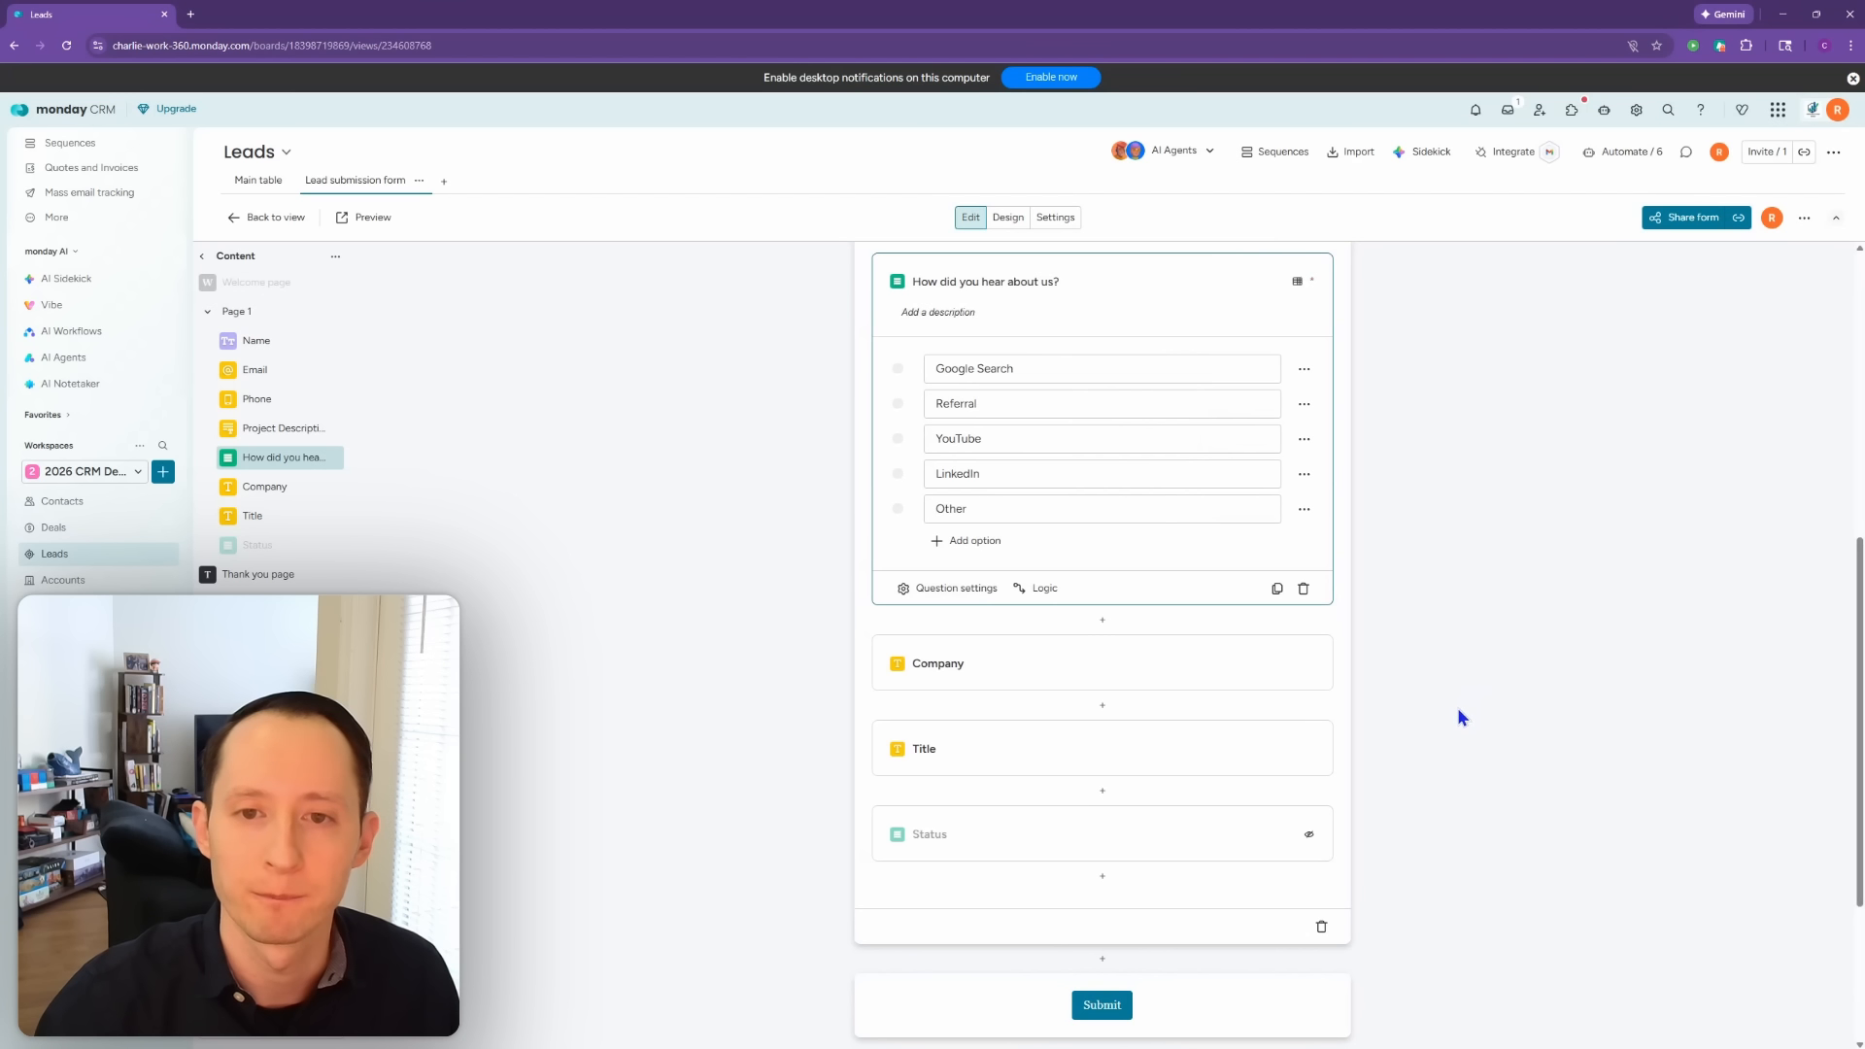
pyautogui.scroll(6, 1453, 725)
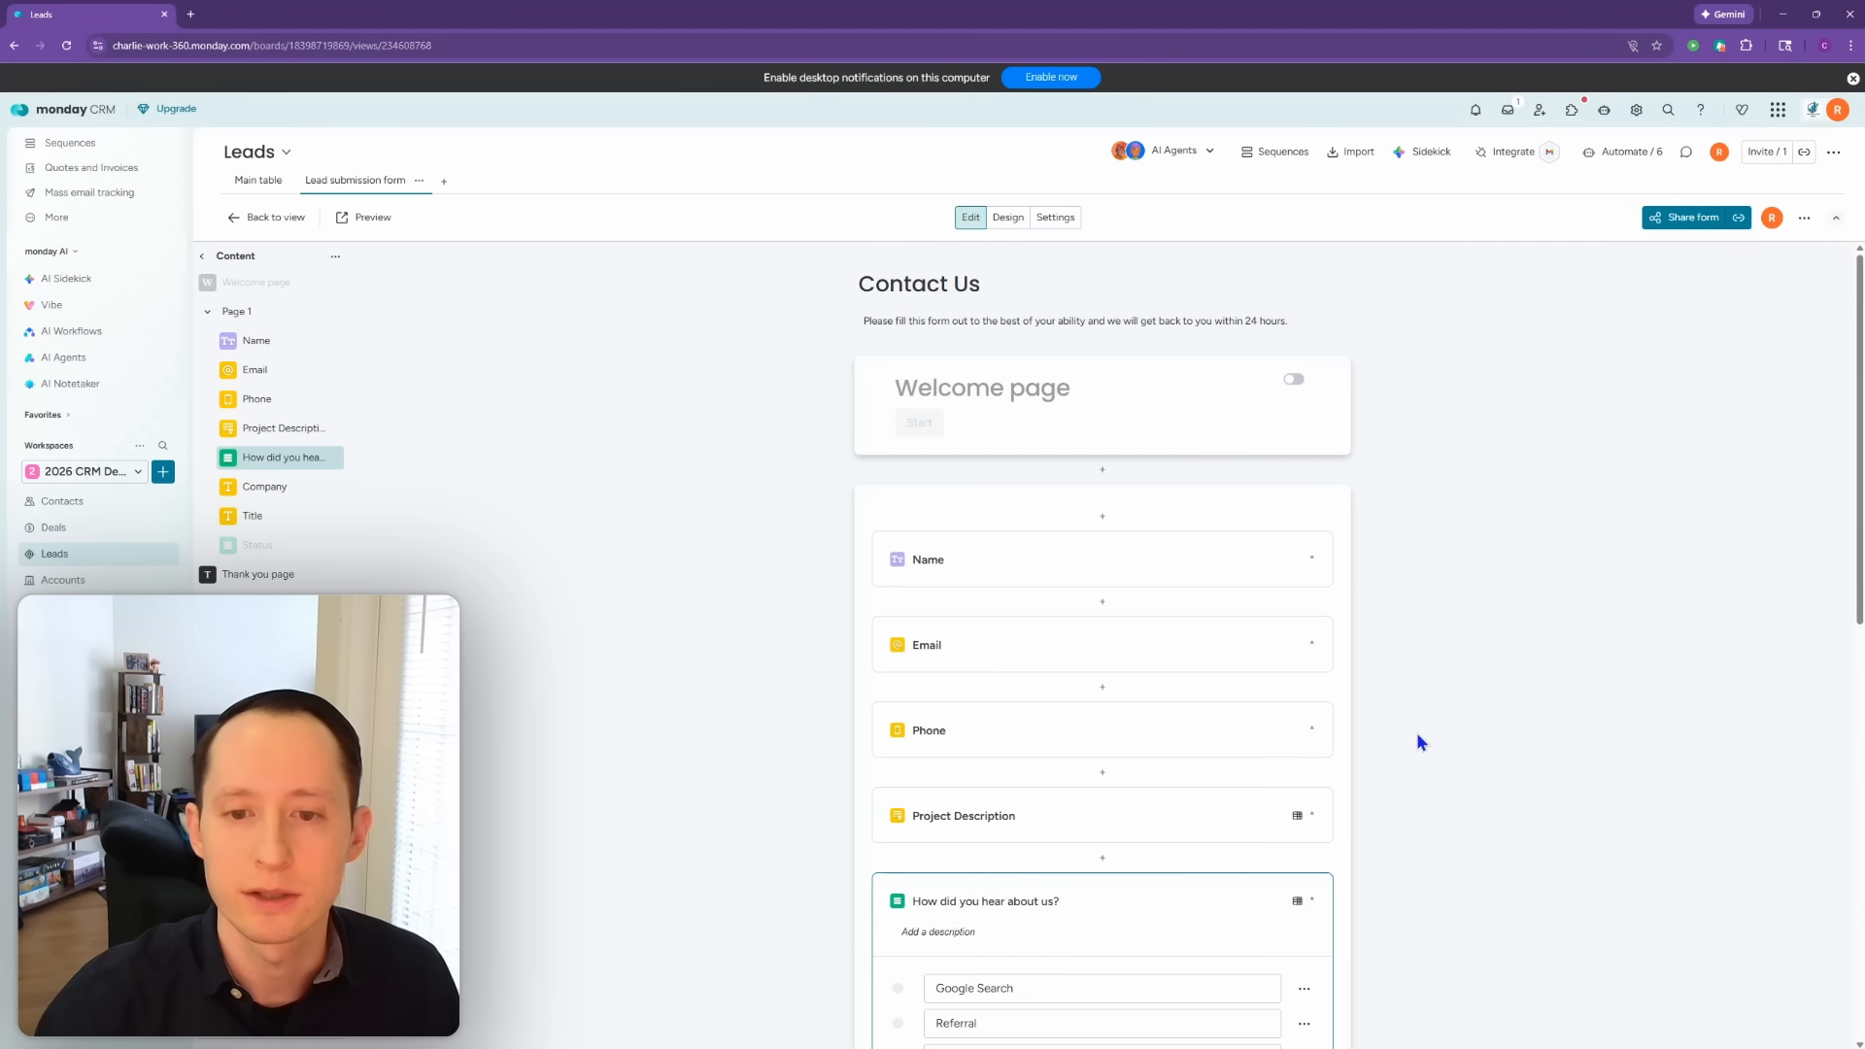
pyautogui.click(370, 218)
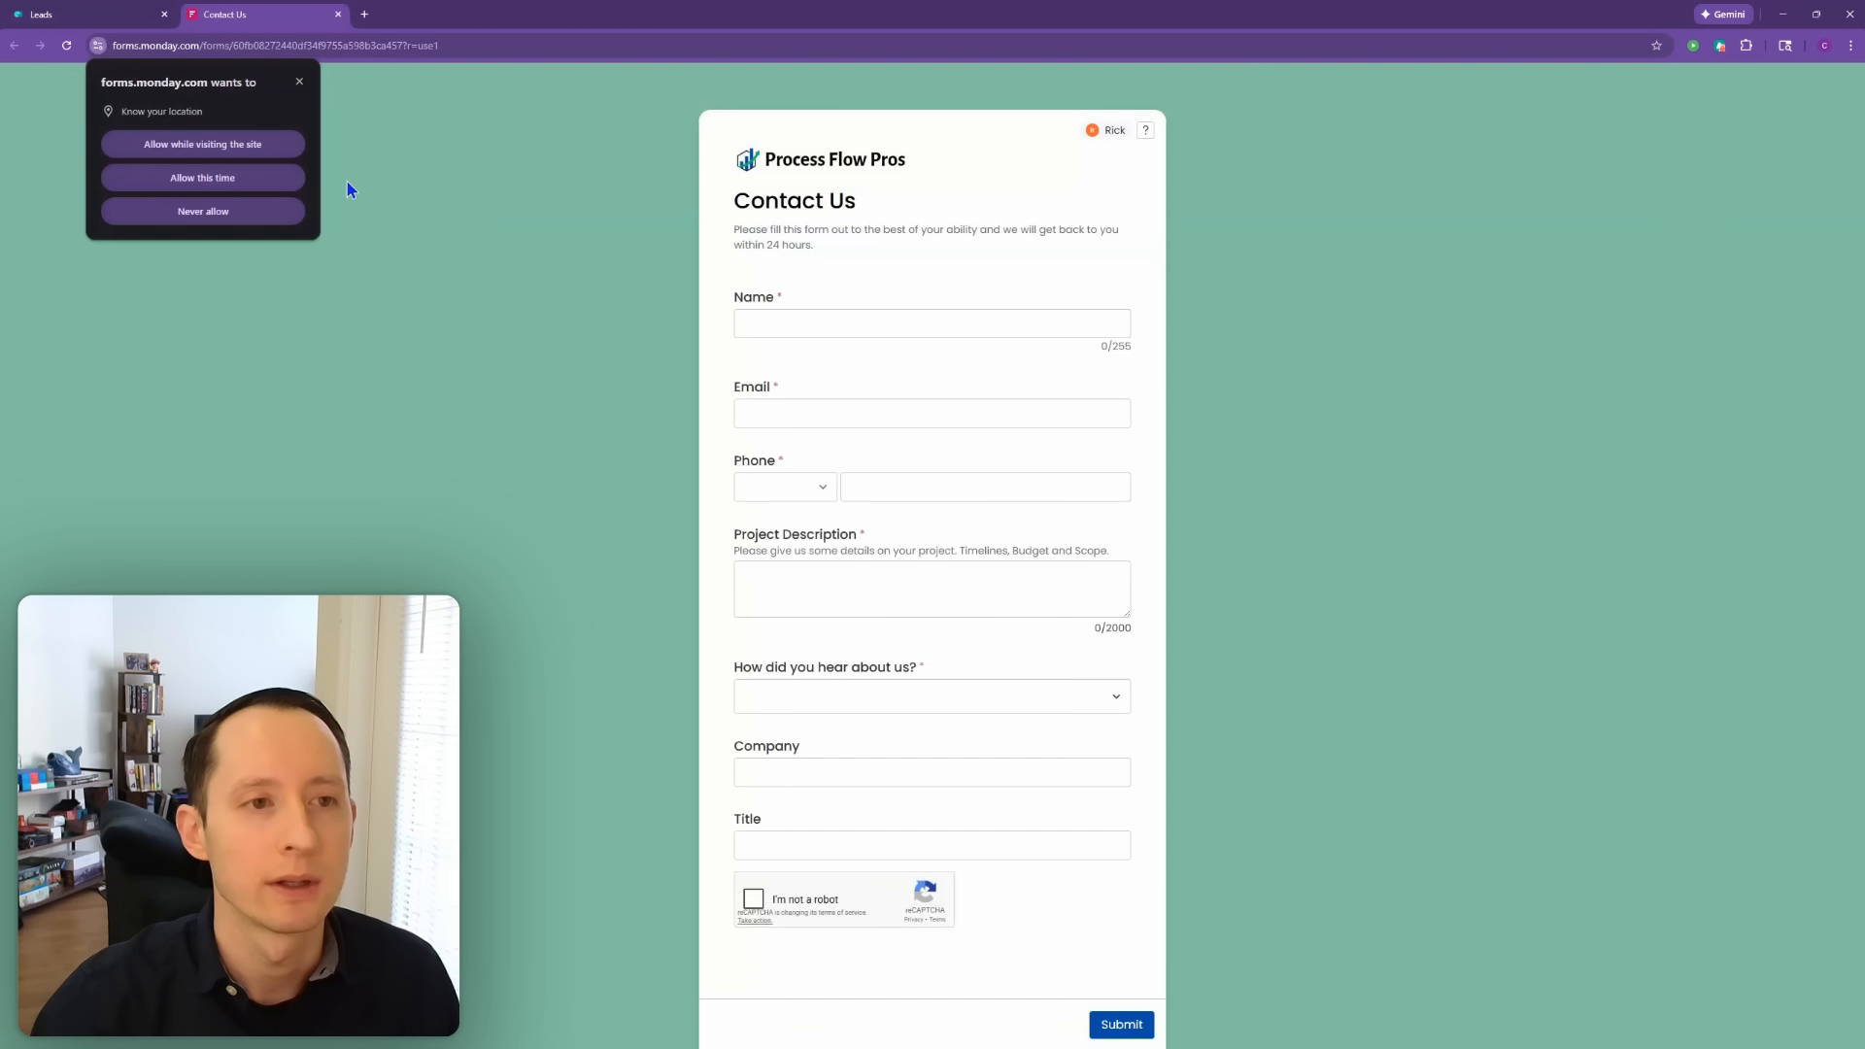
# Step: In the form preview, autofill the Name field and enter an e-mail address
pyautogui.click(301, 83)
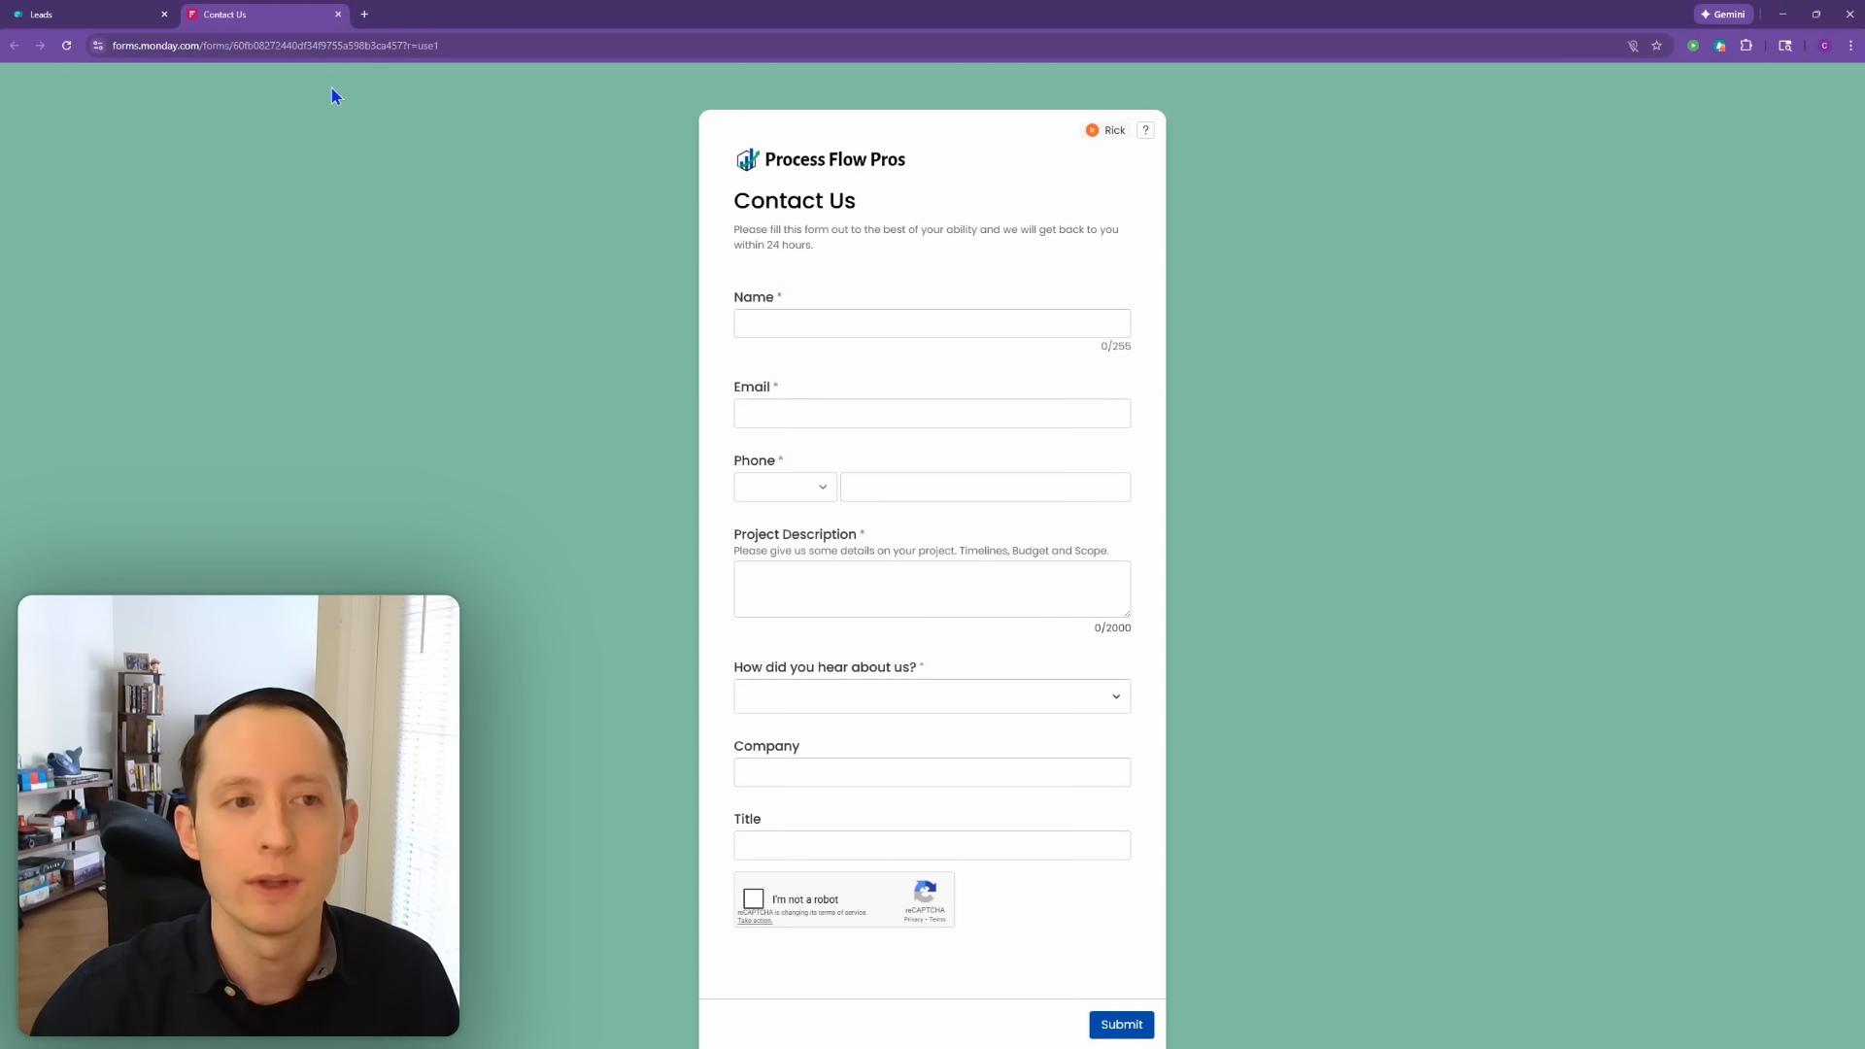
pyautogui.click(876, 320)
pyautogui.click(874, 360)
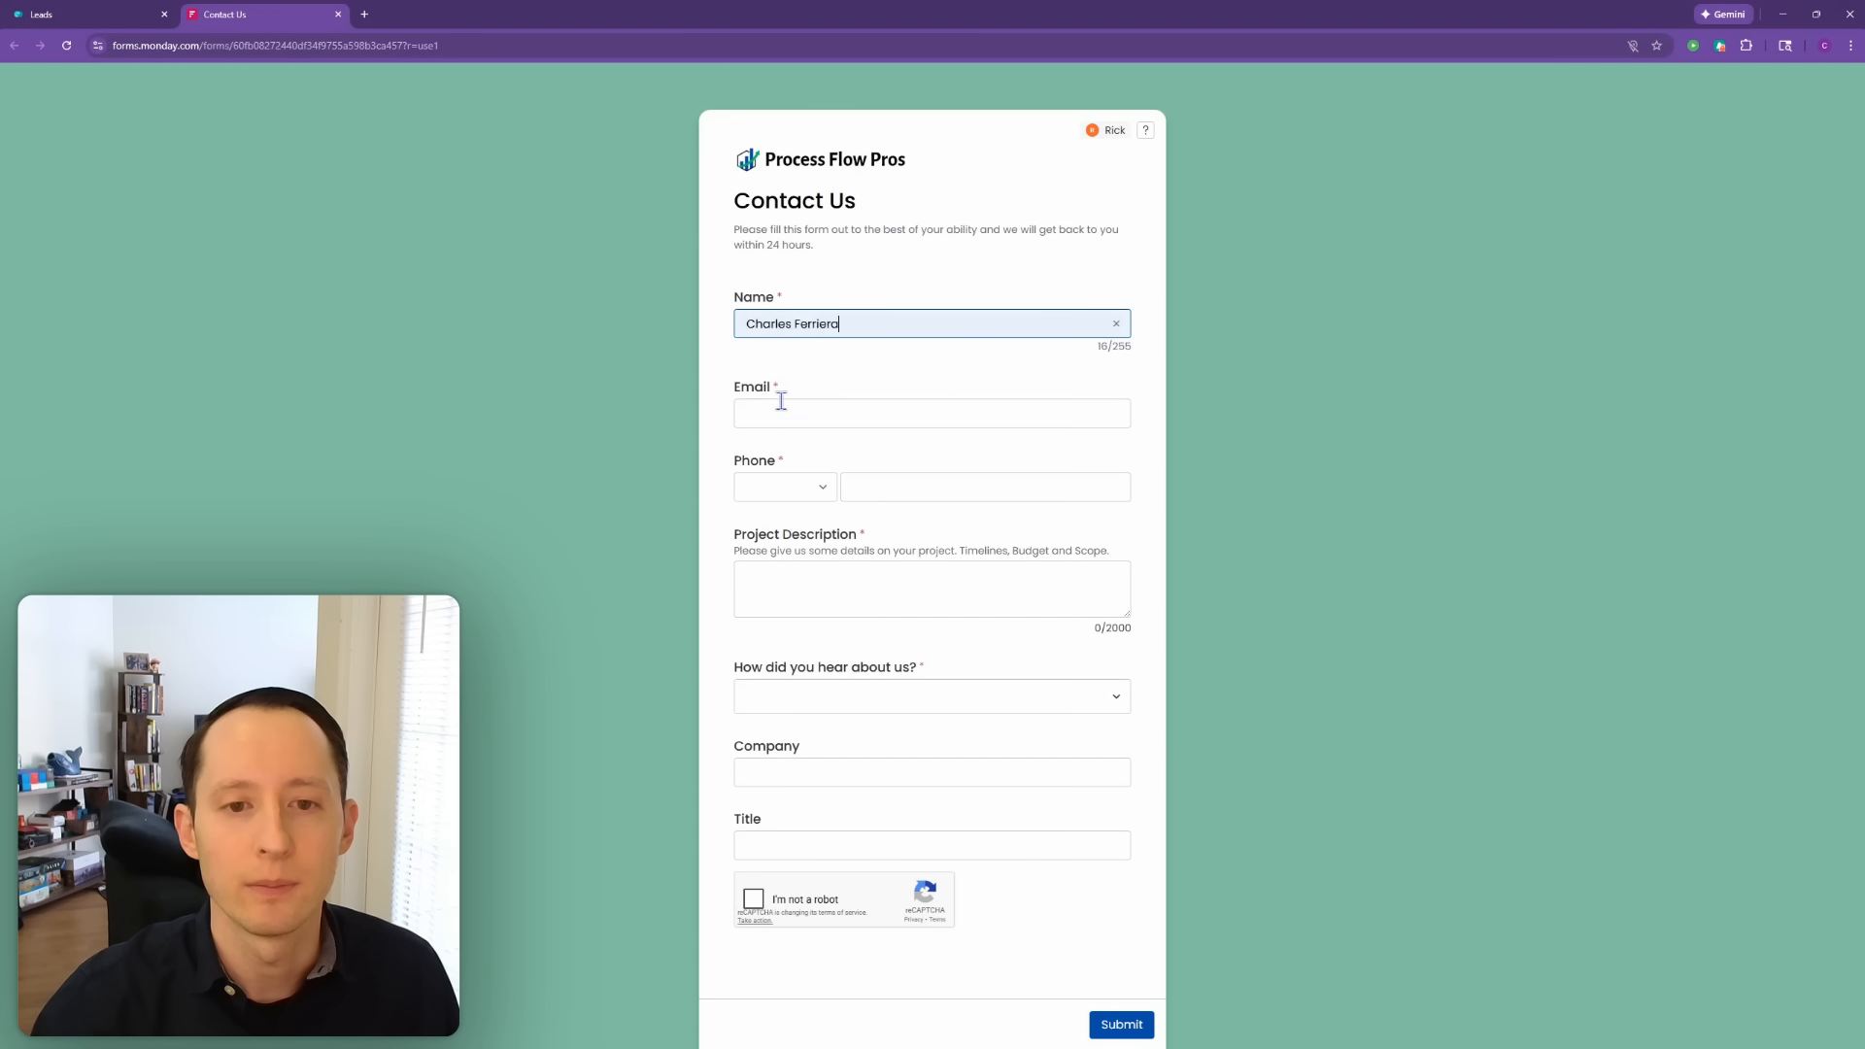
pyautogui.click(783, 406)
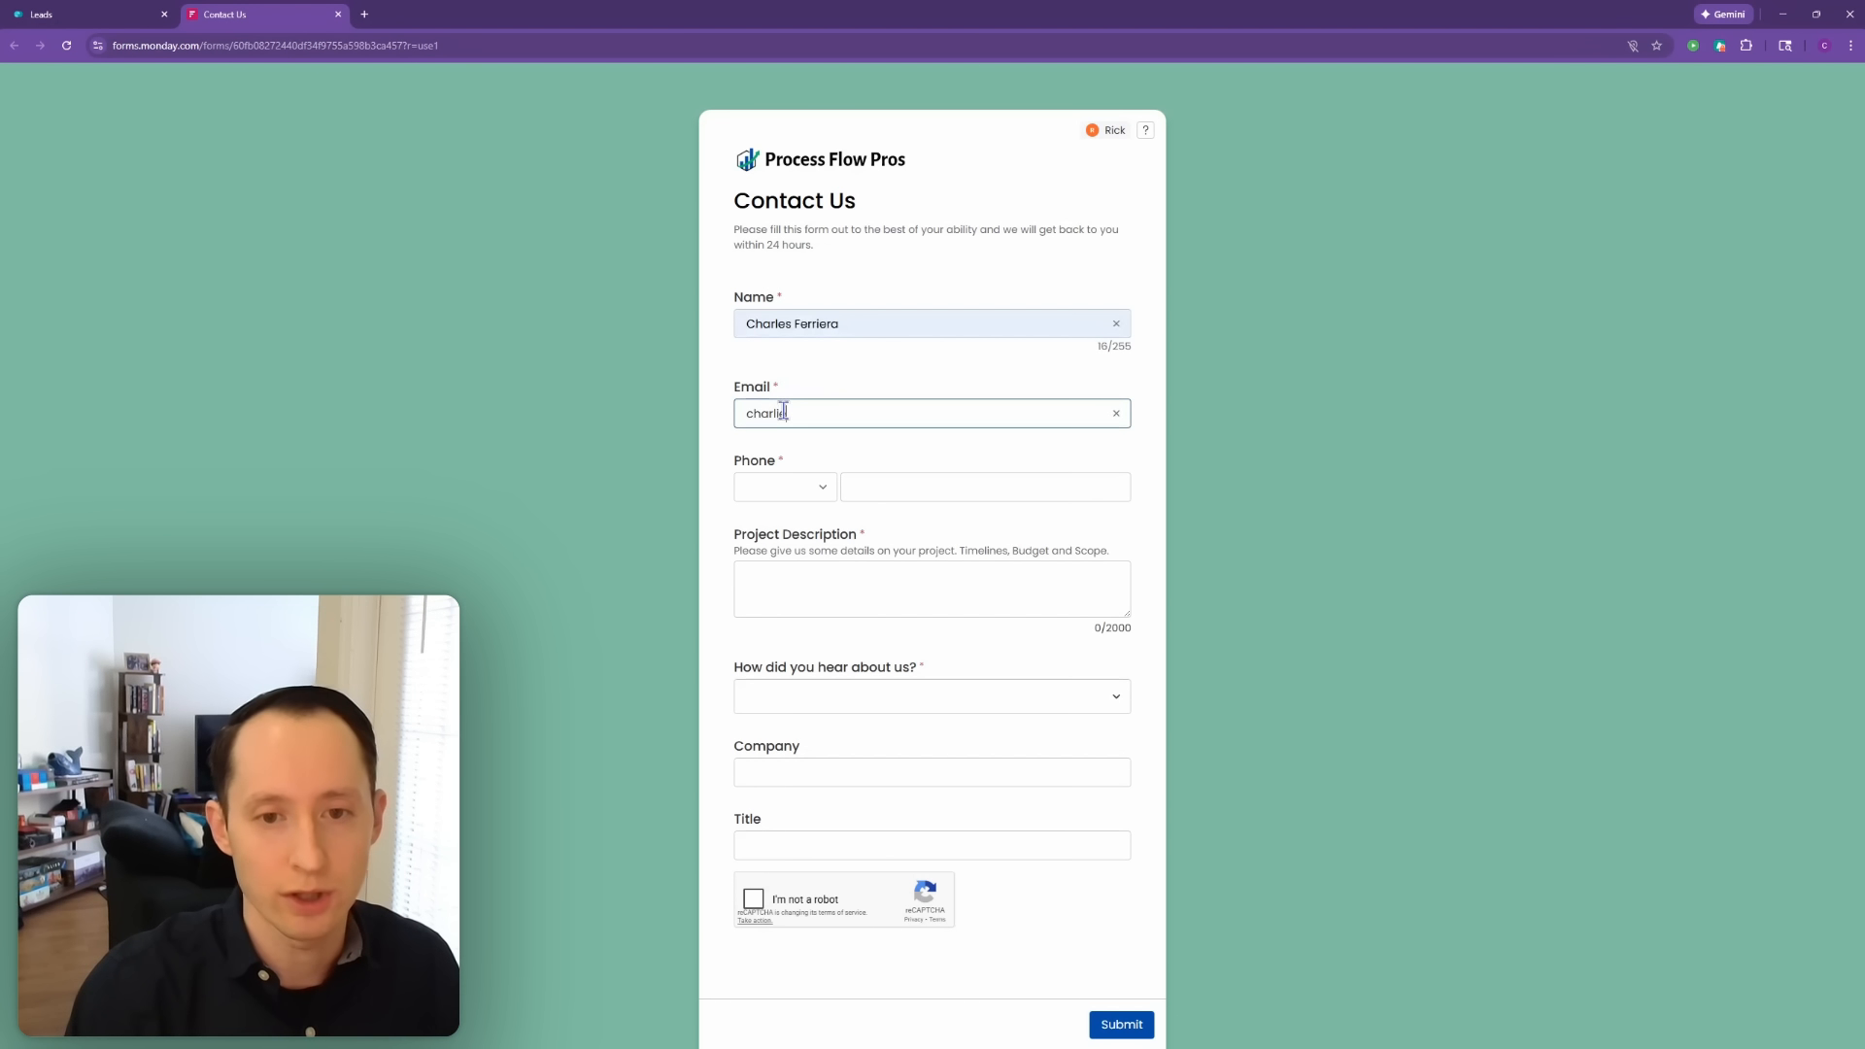
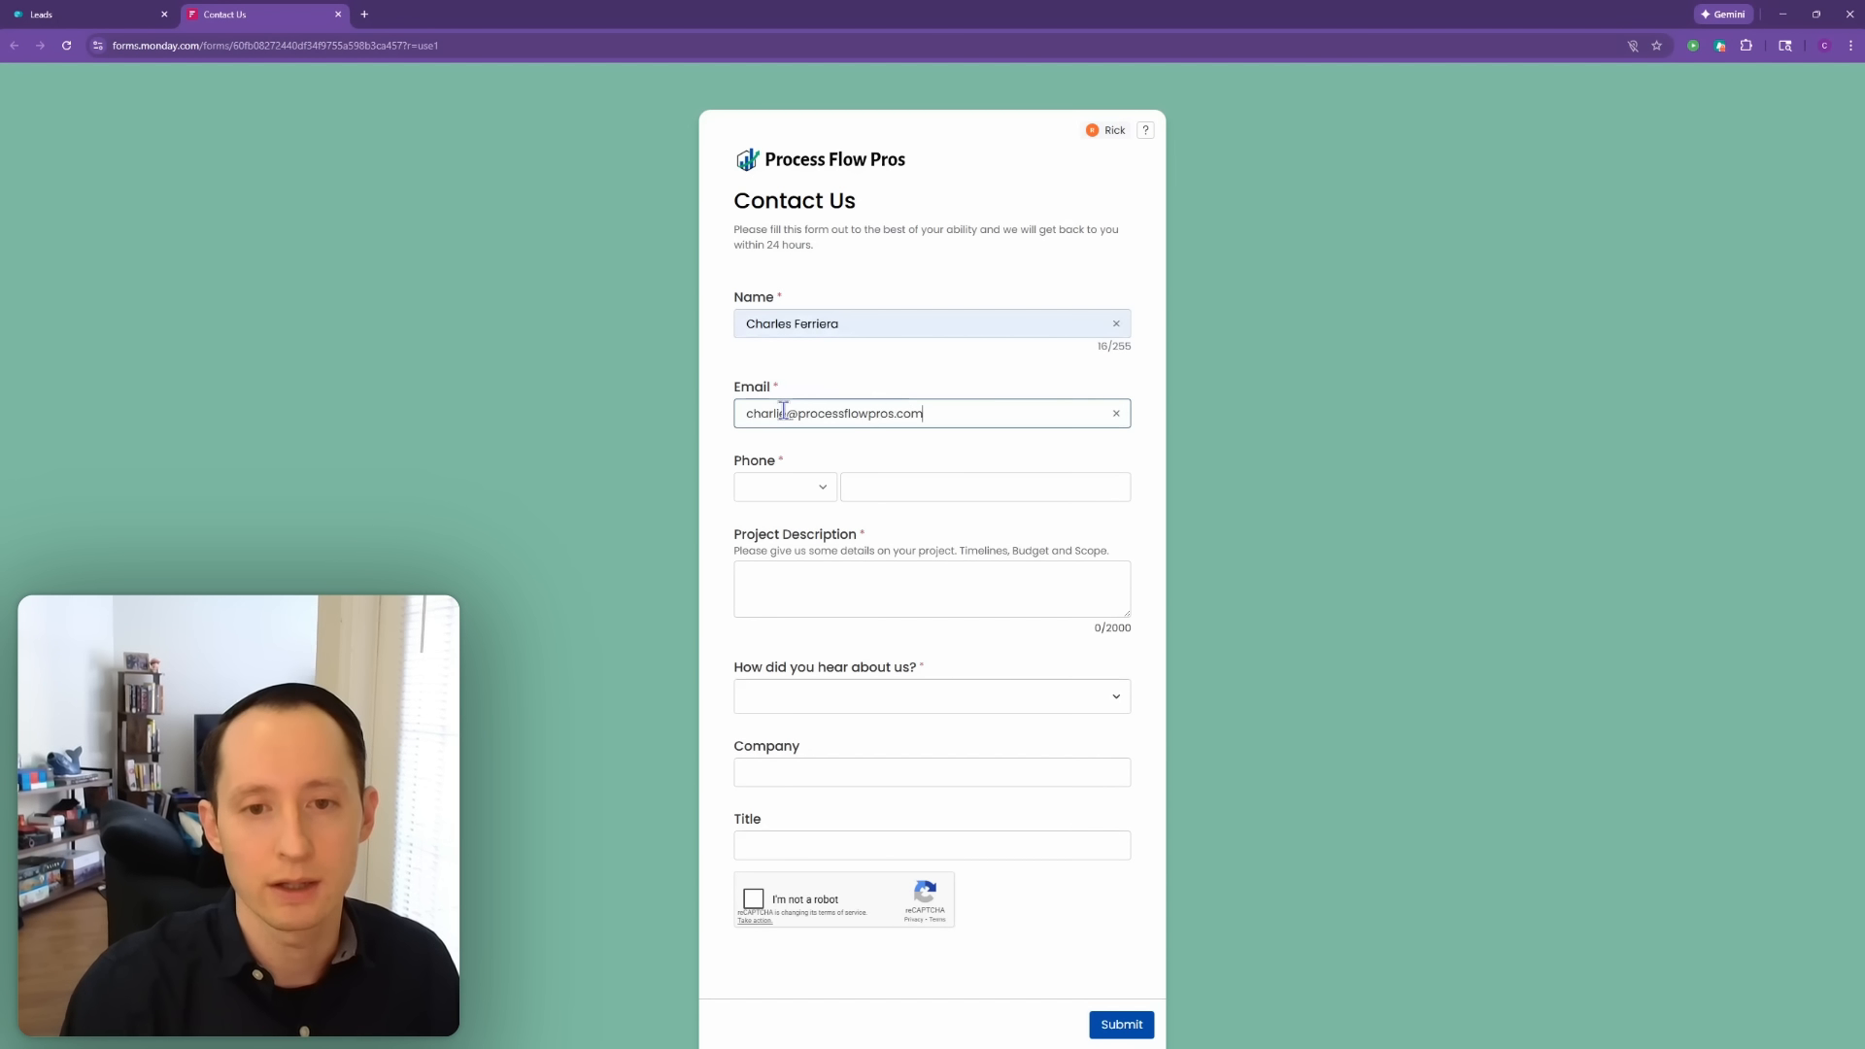
# Step: Enter a test phone number with United States (+1) as the country, then return to the editor
pyautogui.click(814, 498)
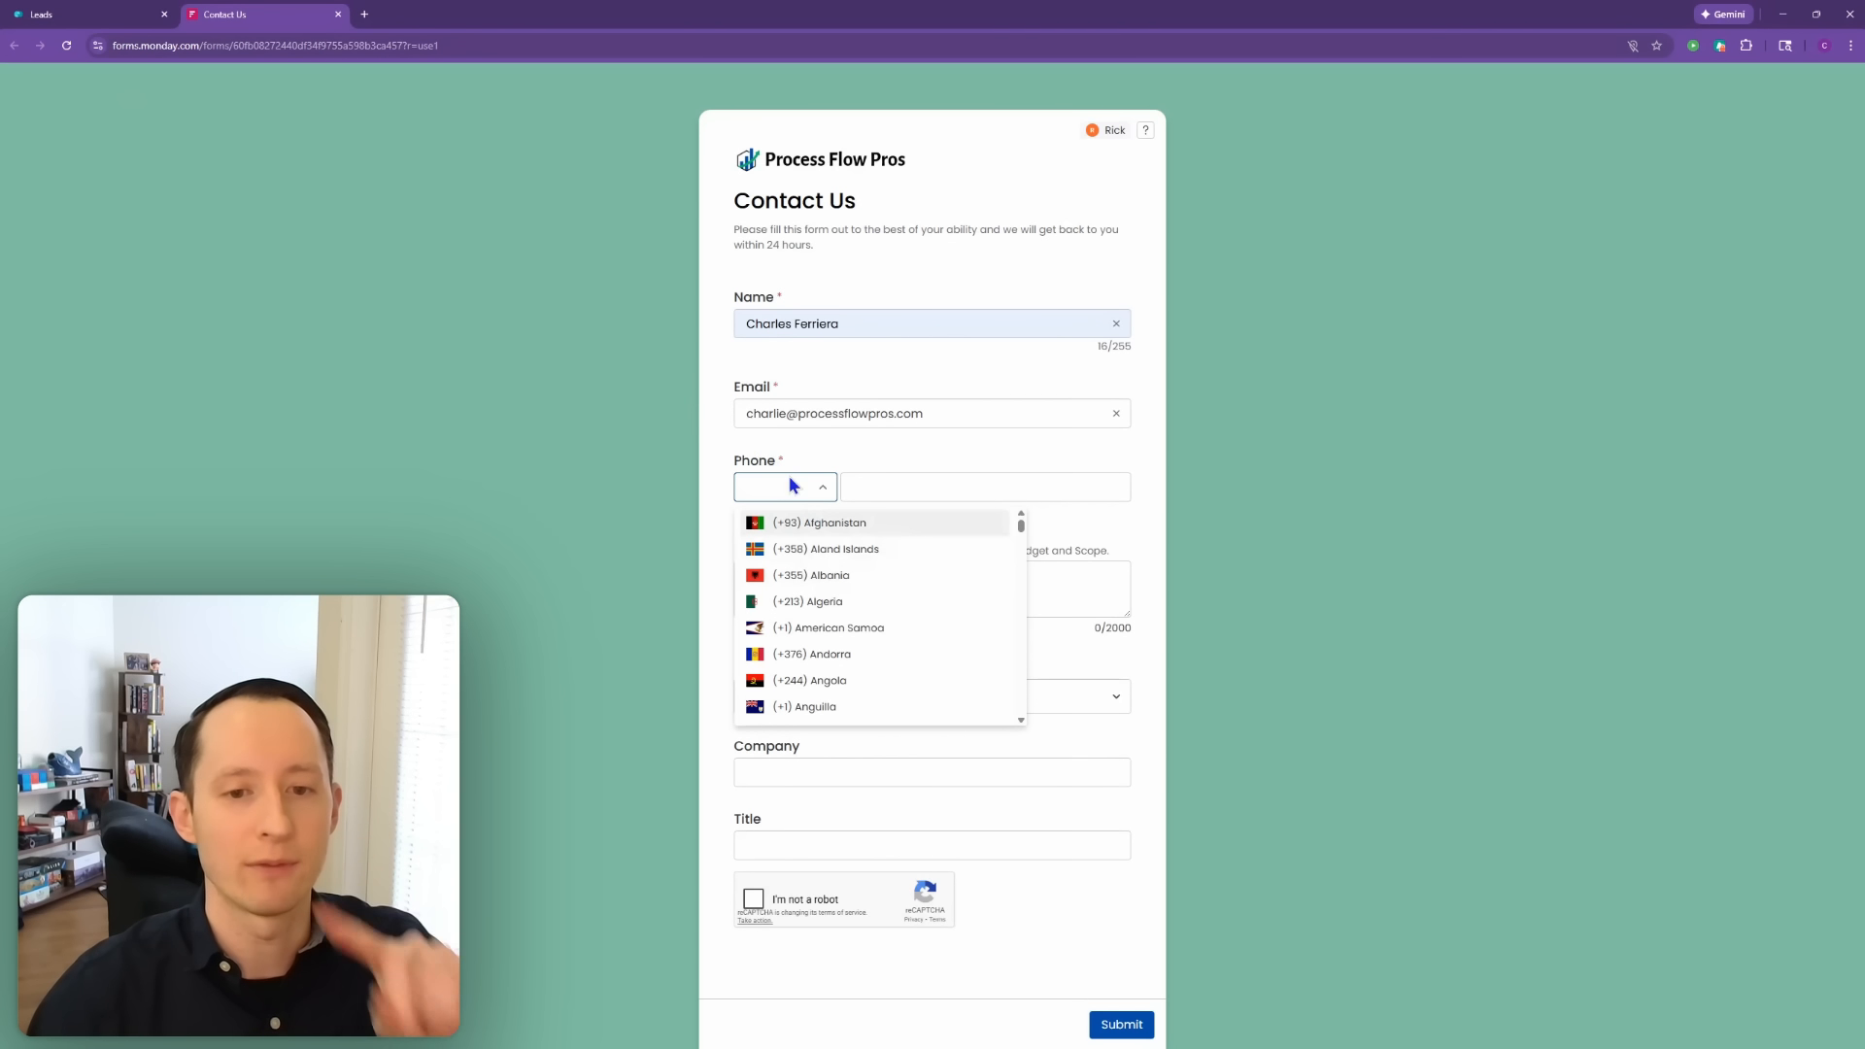
pyautogui.write('unit')
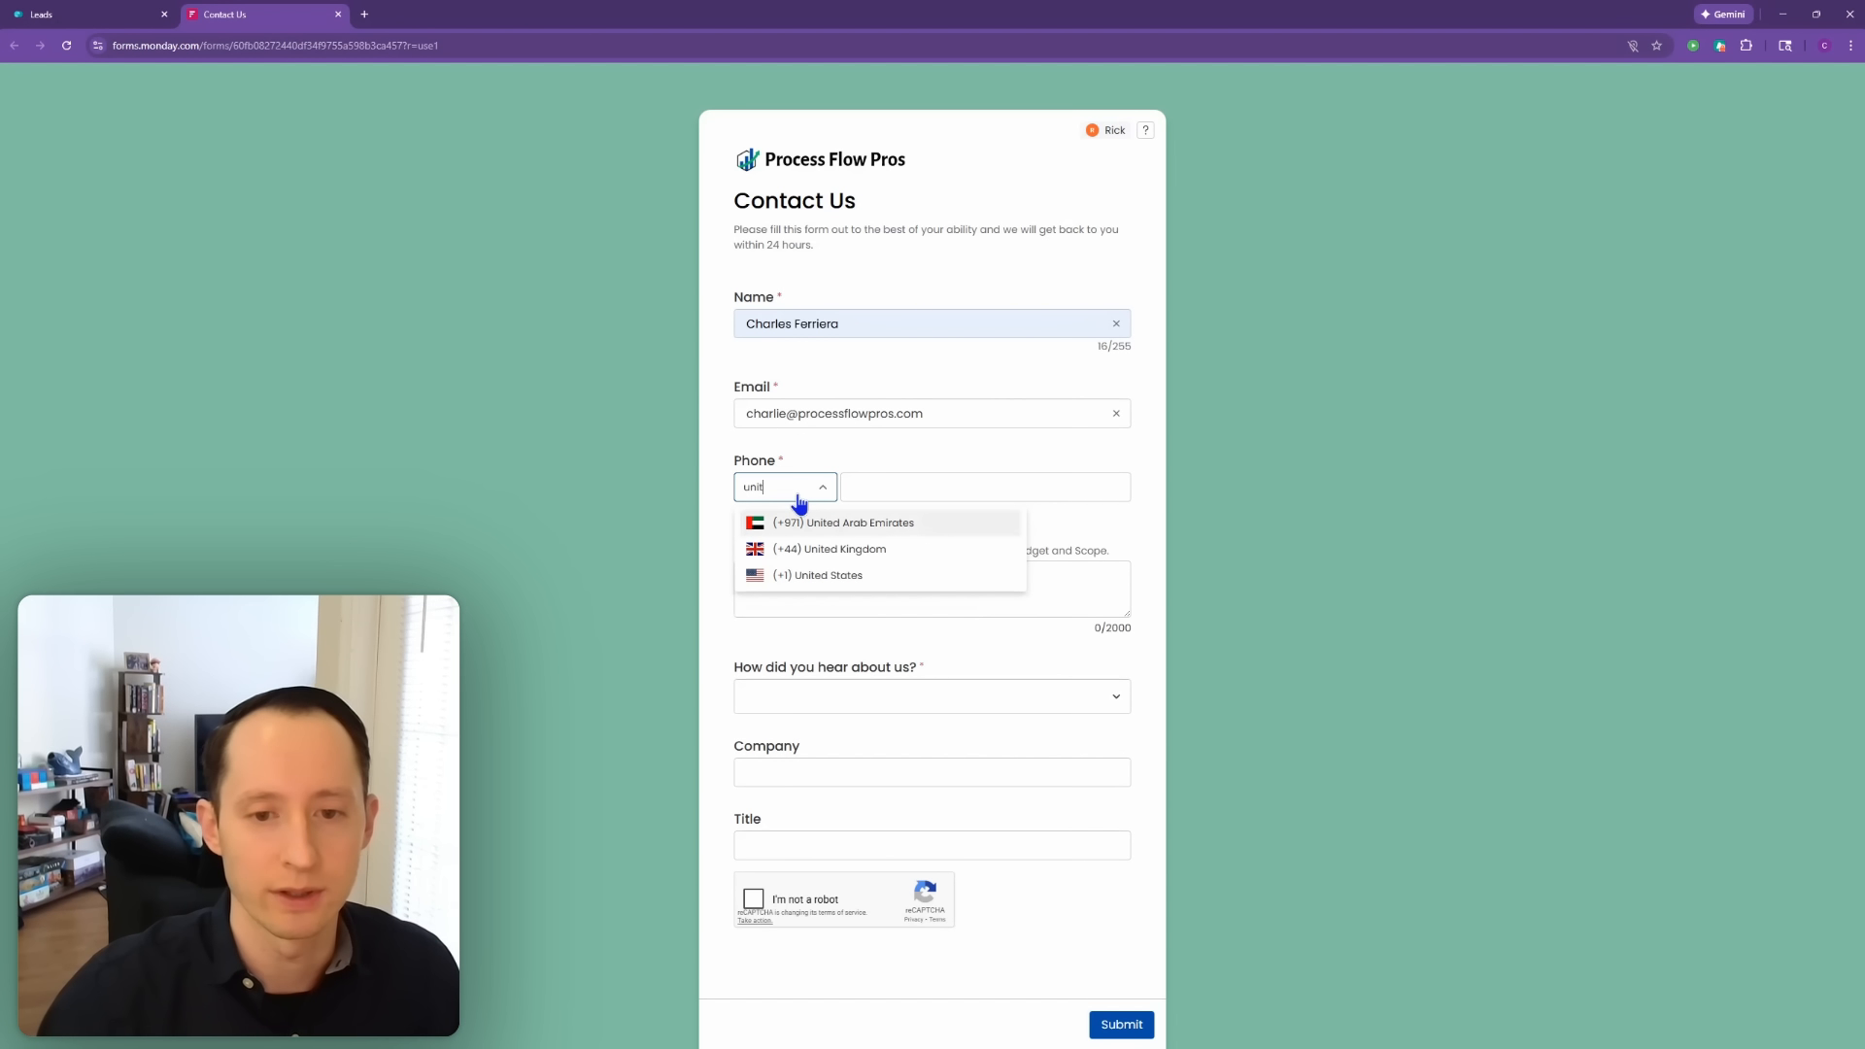
pyautogui.click(837, 574)
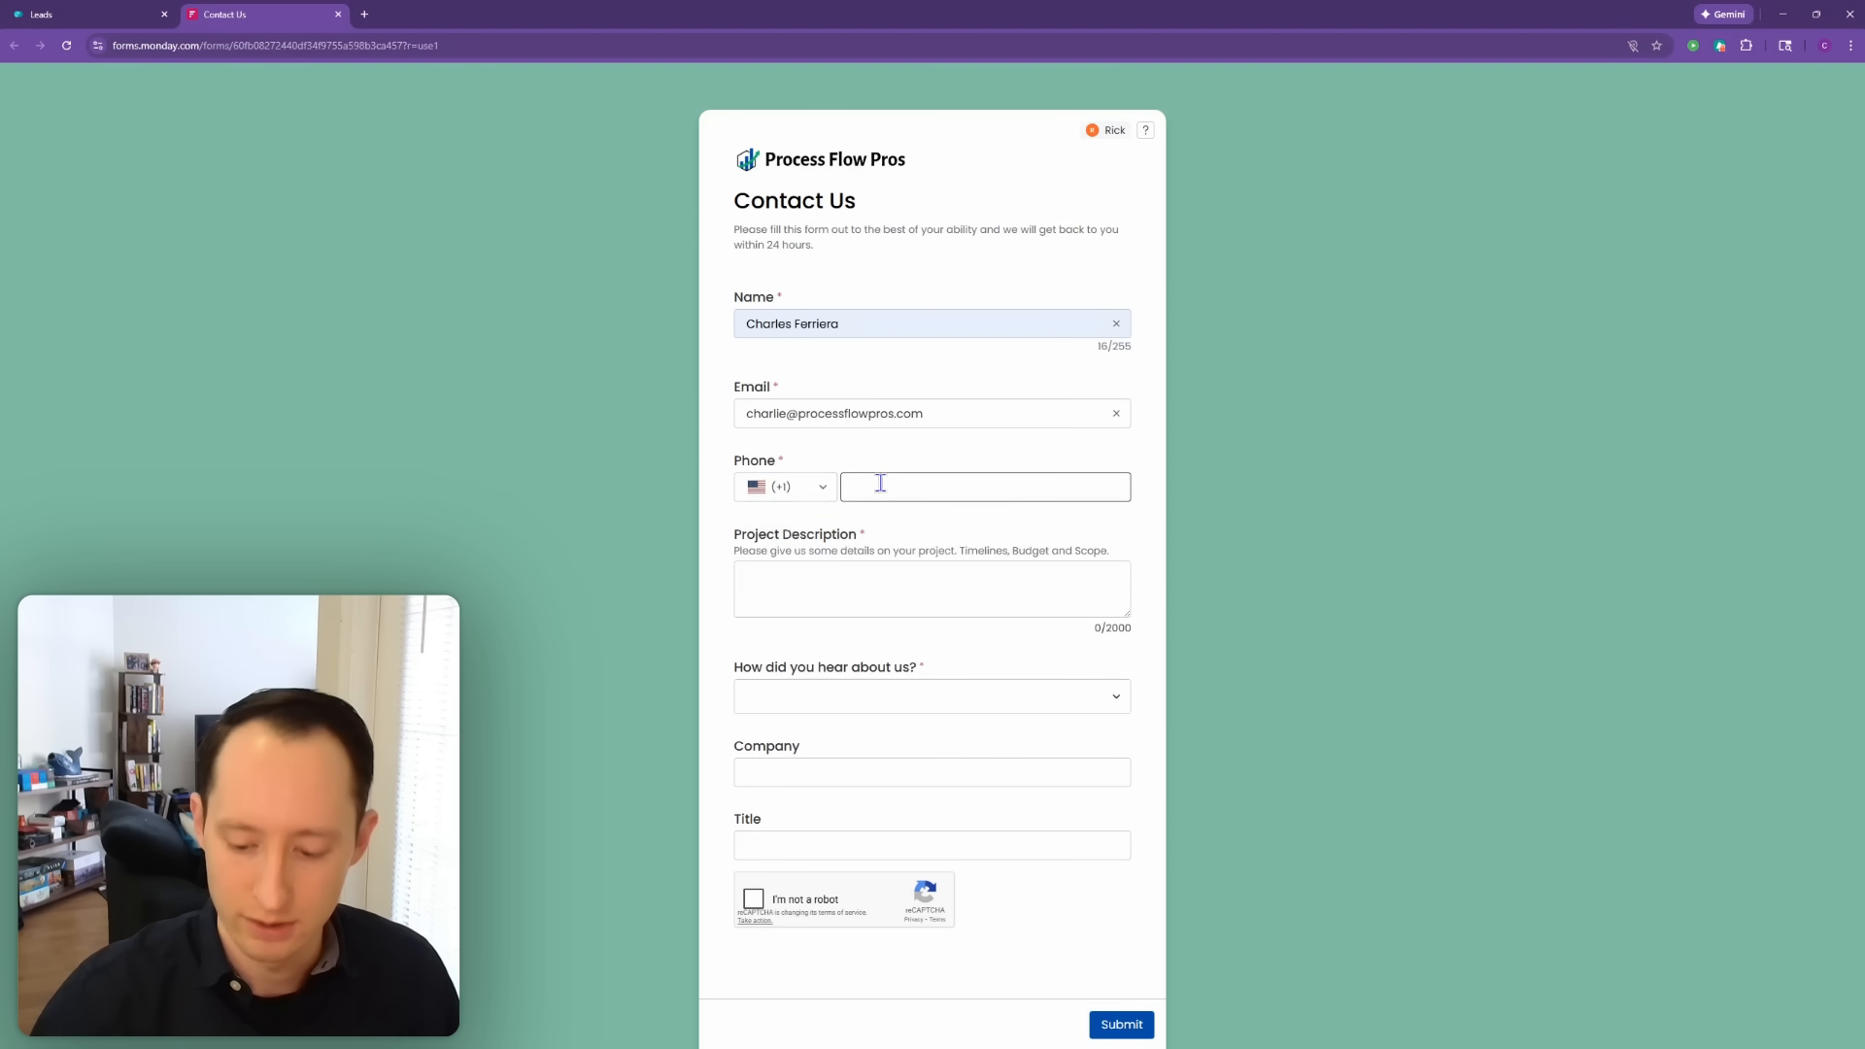
pyautogui.write('5555555')
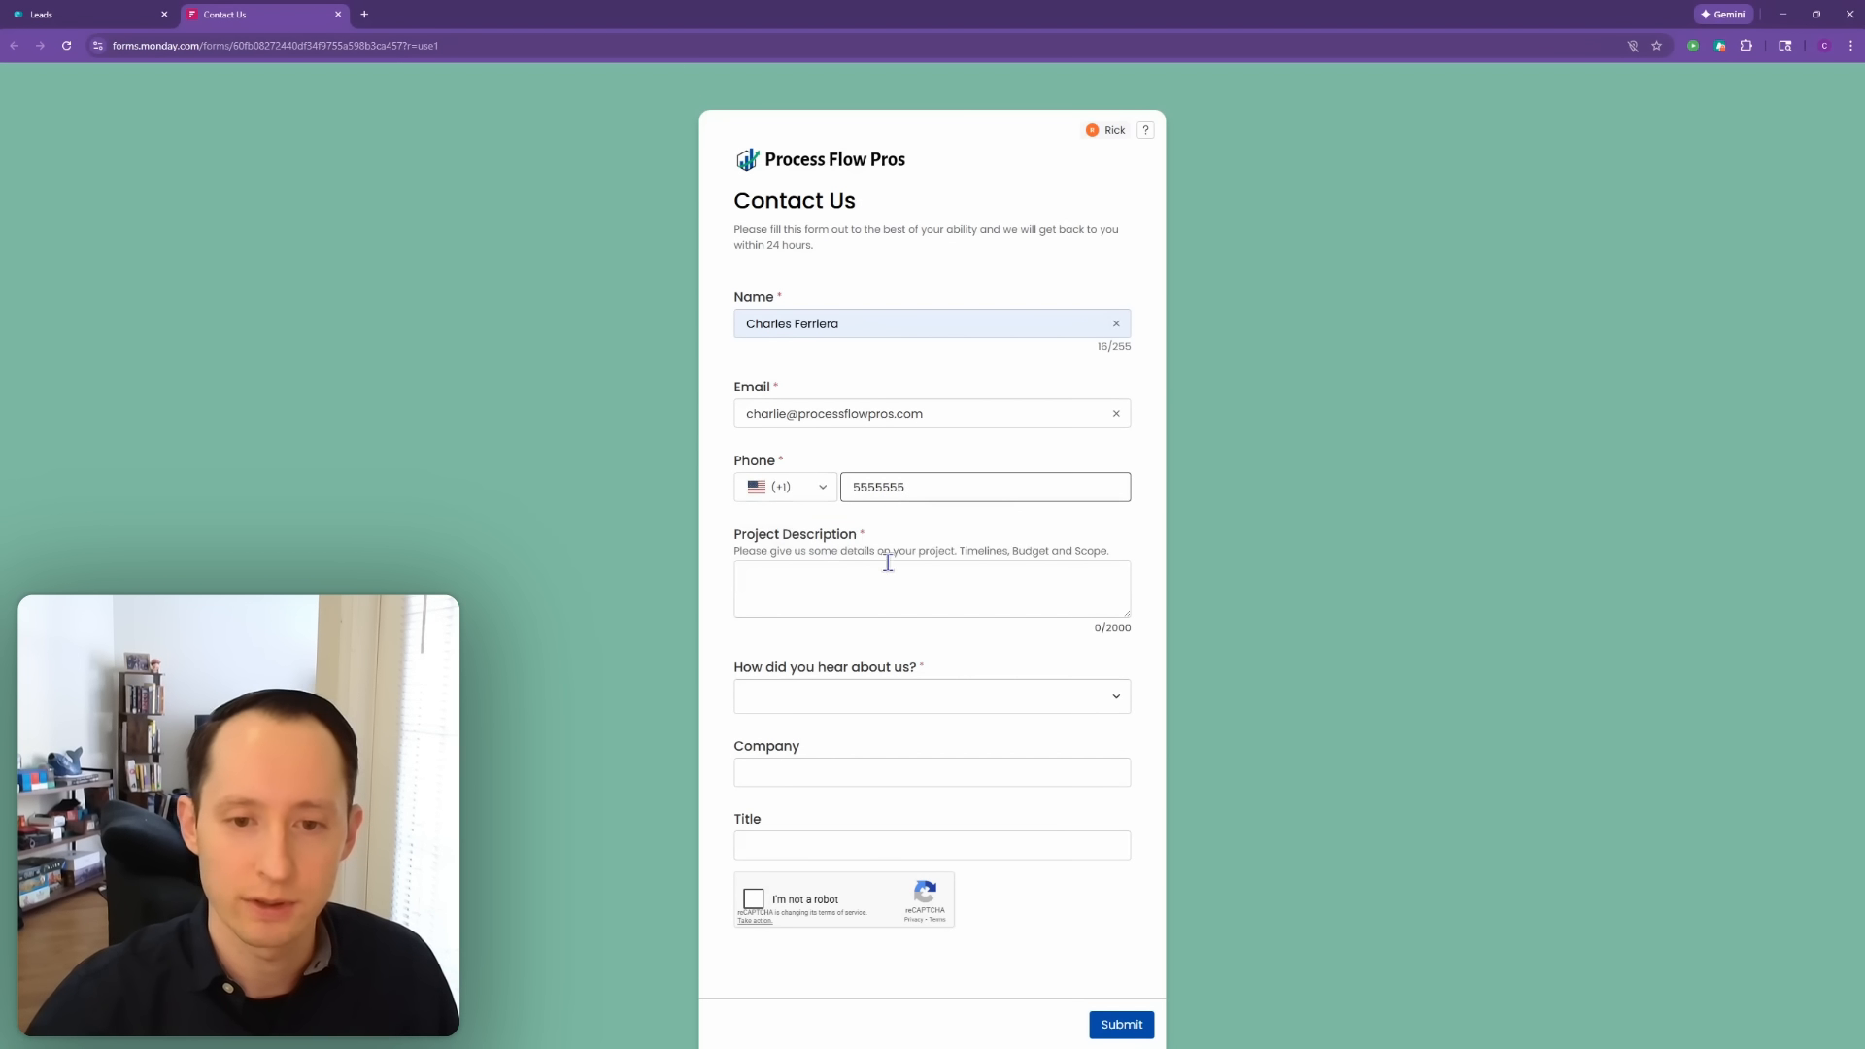
pyautogui.click(889, 583)
pyautogui.click(945, 486)
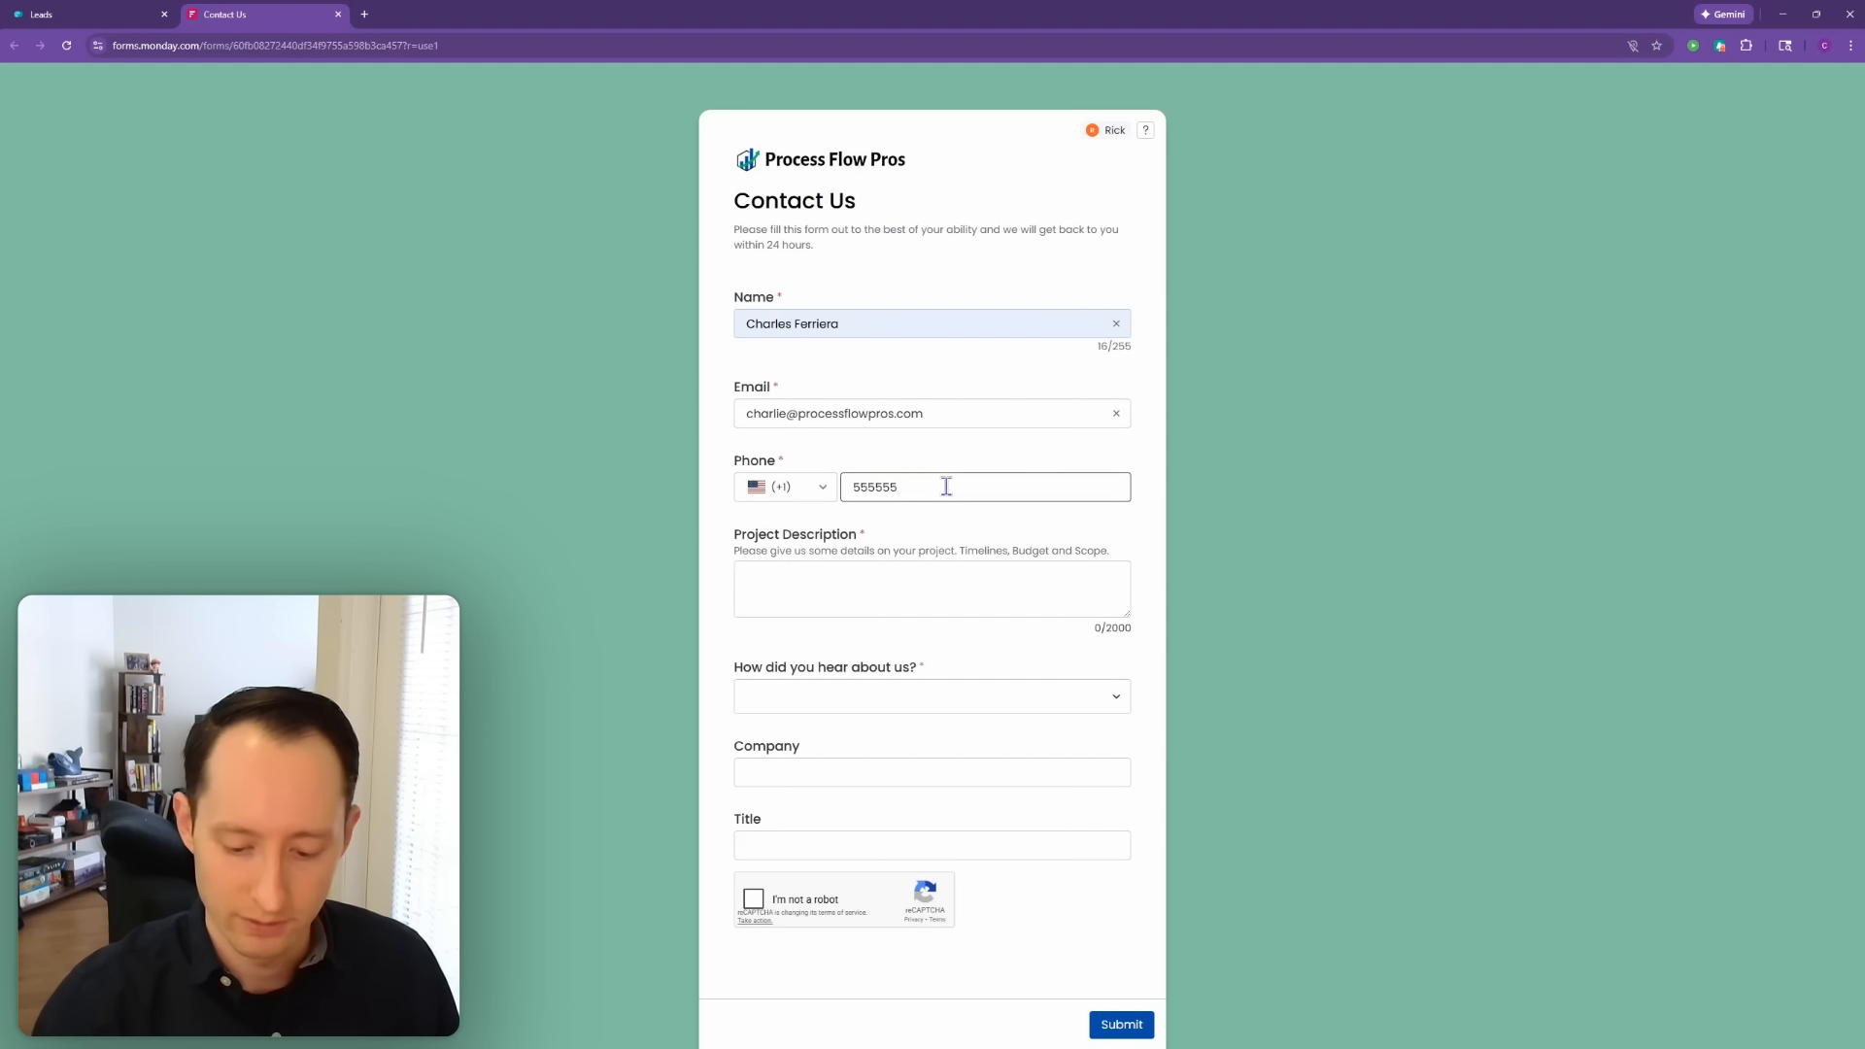
pyautogui.write('6')
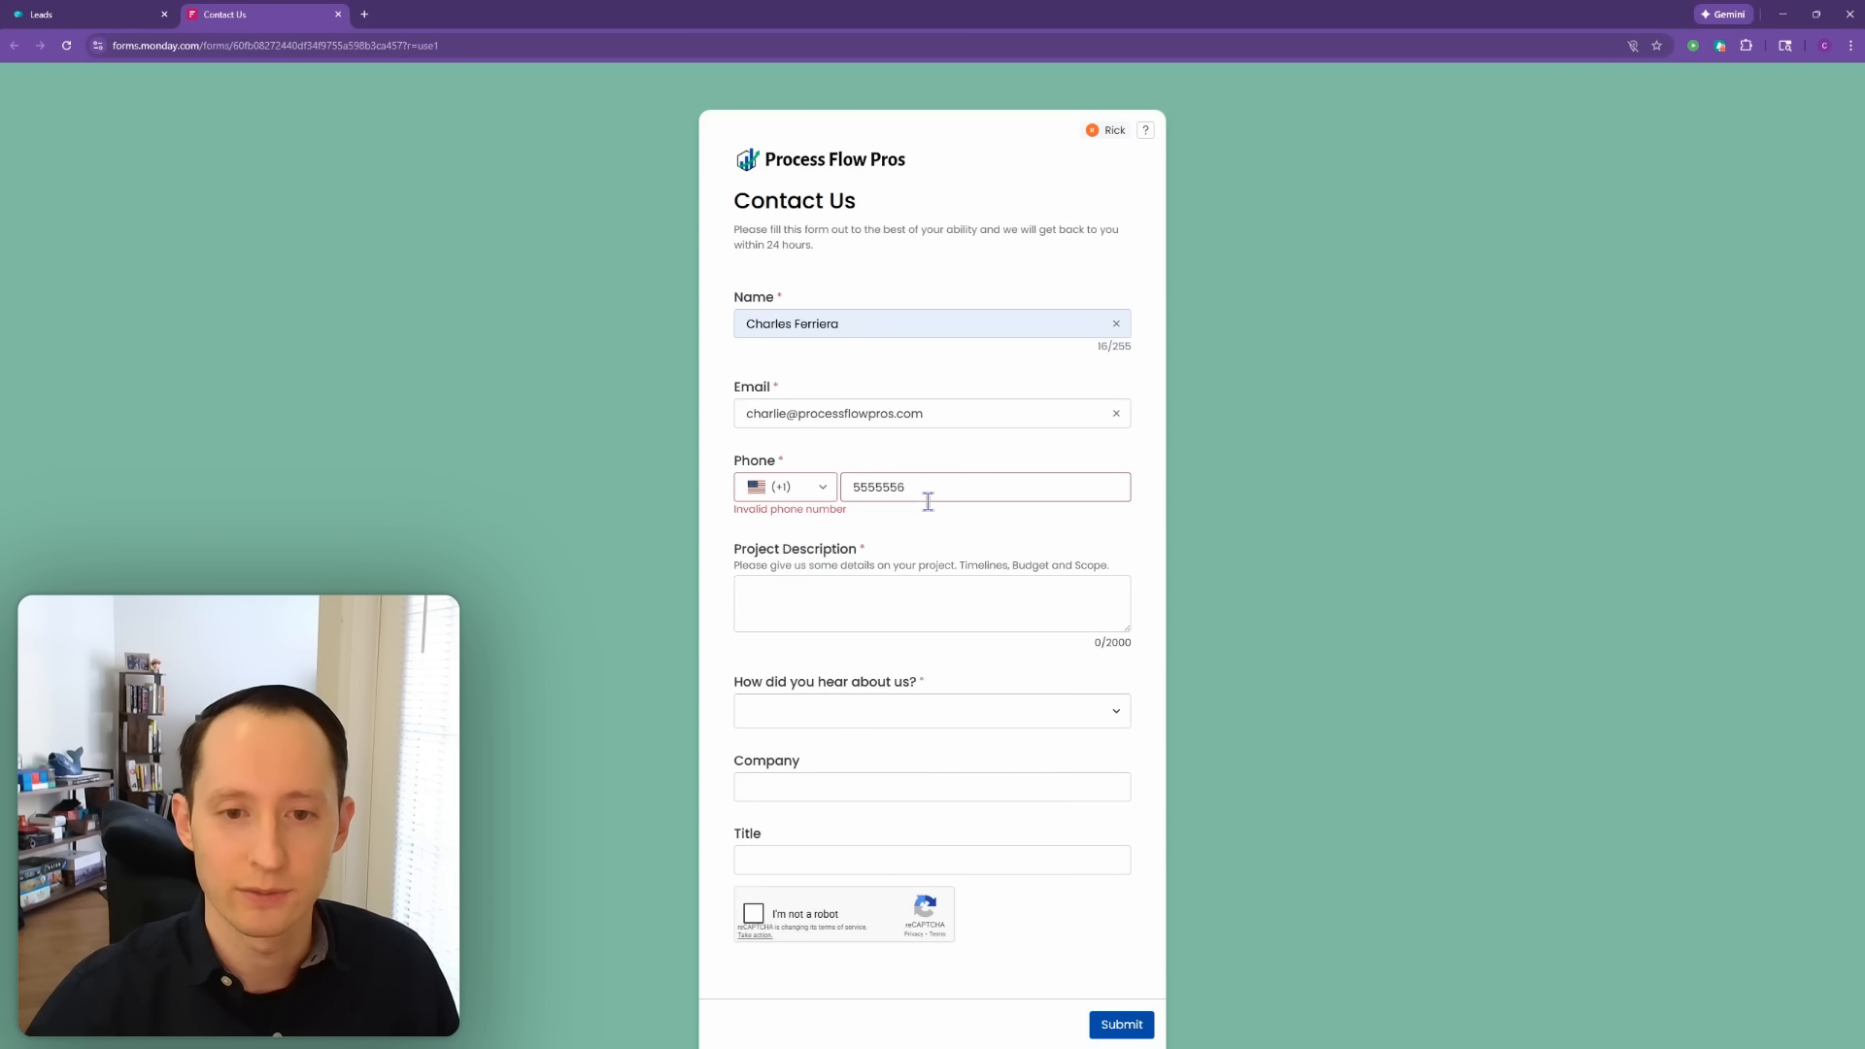
pyautogui.click(823, 487)
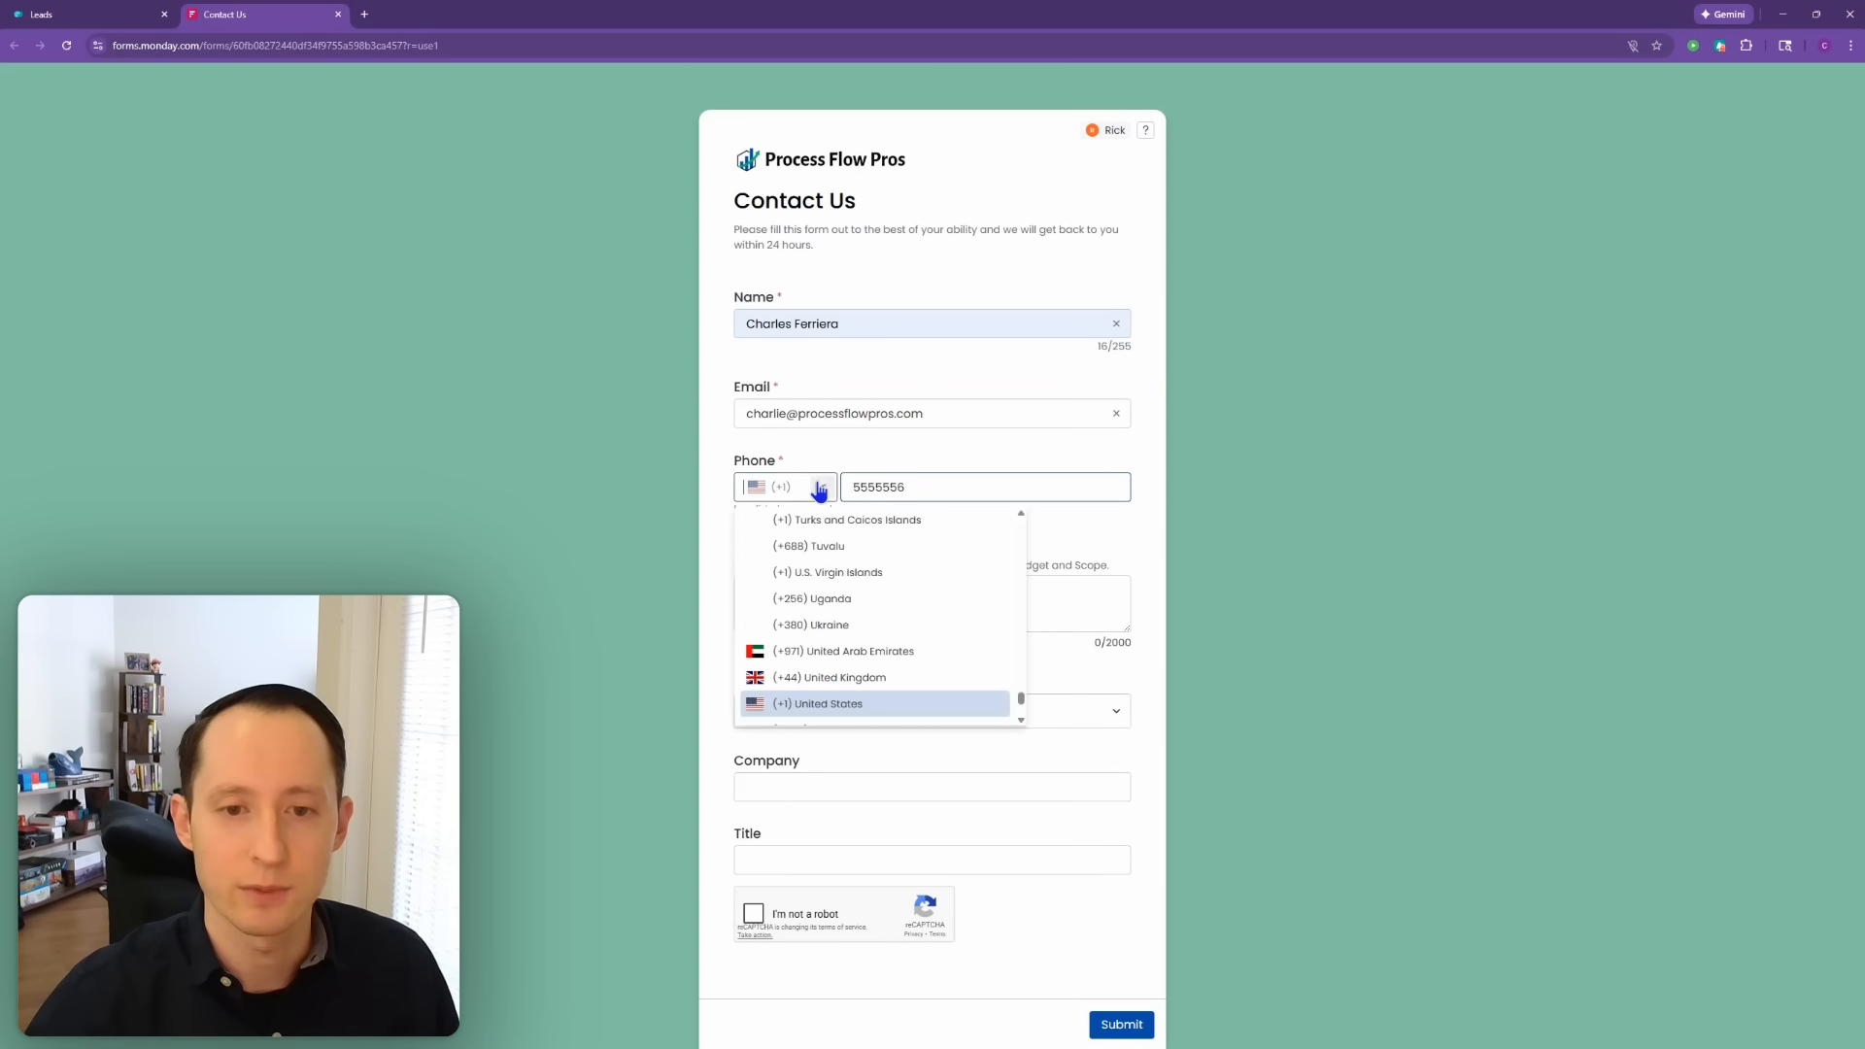
pyautogui.click(899, 704)
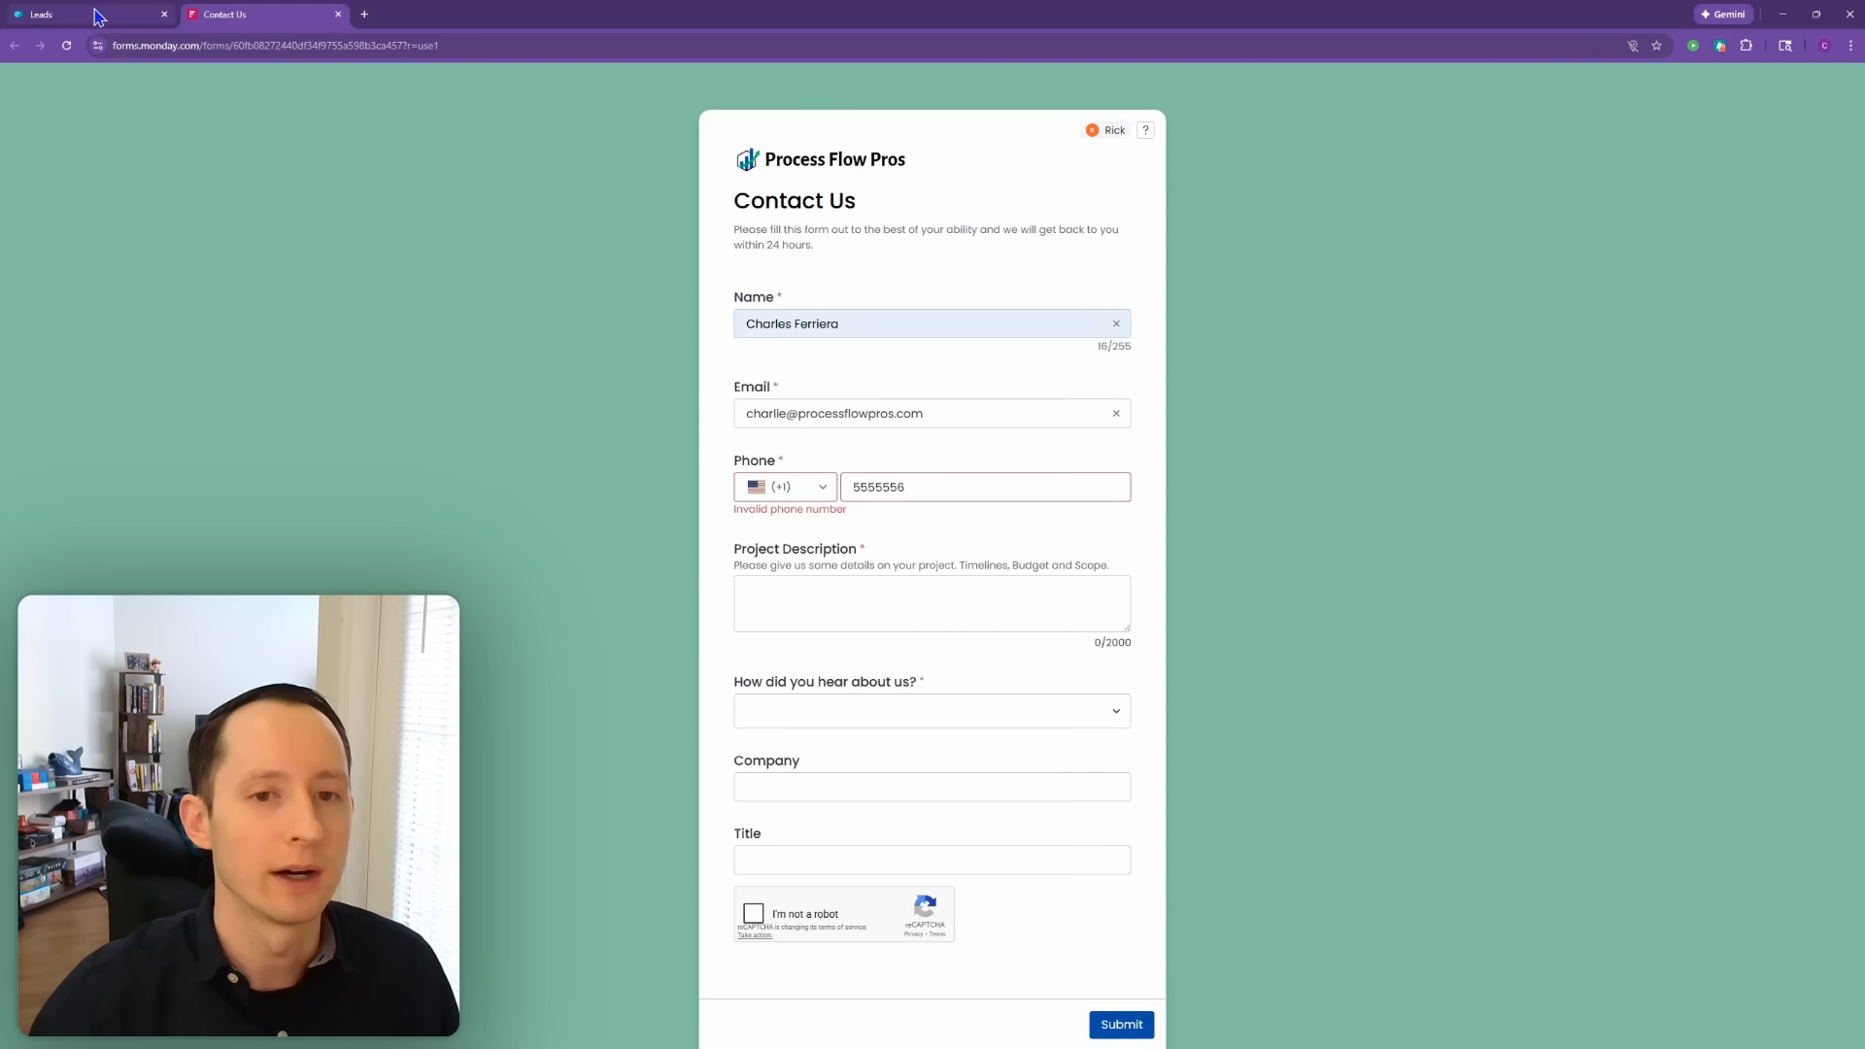
pyautogui.click(136, 13)
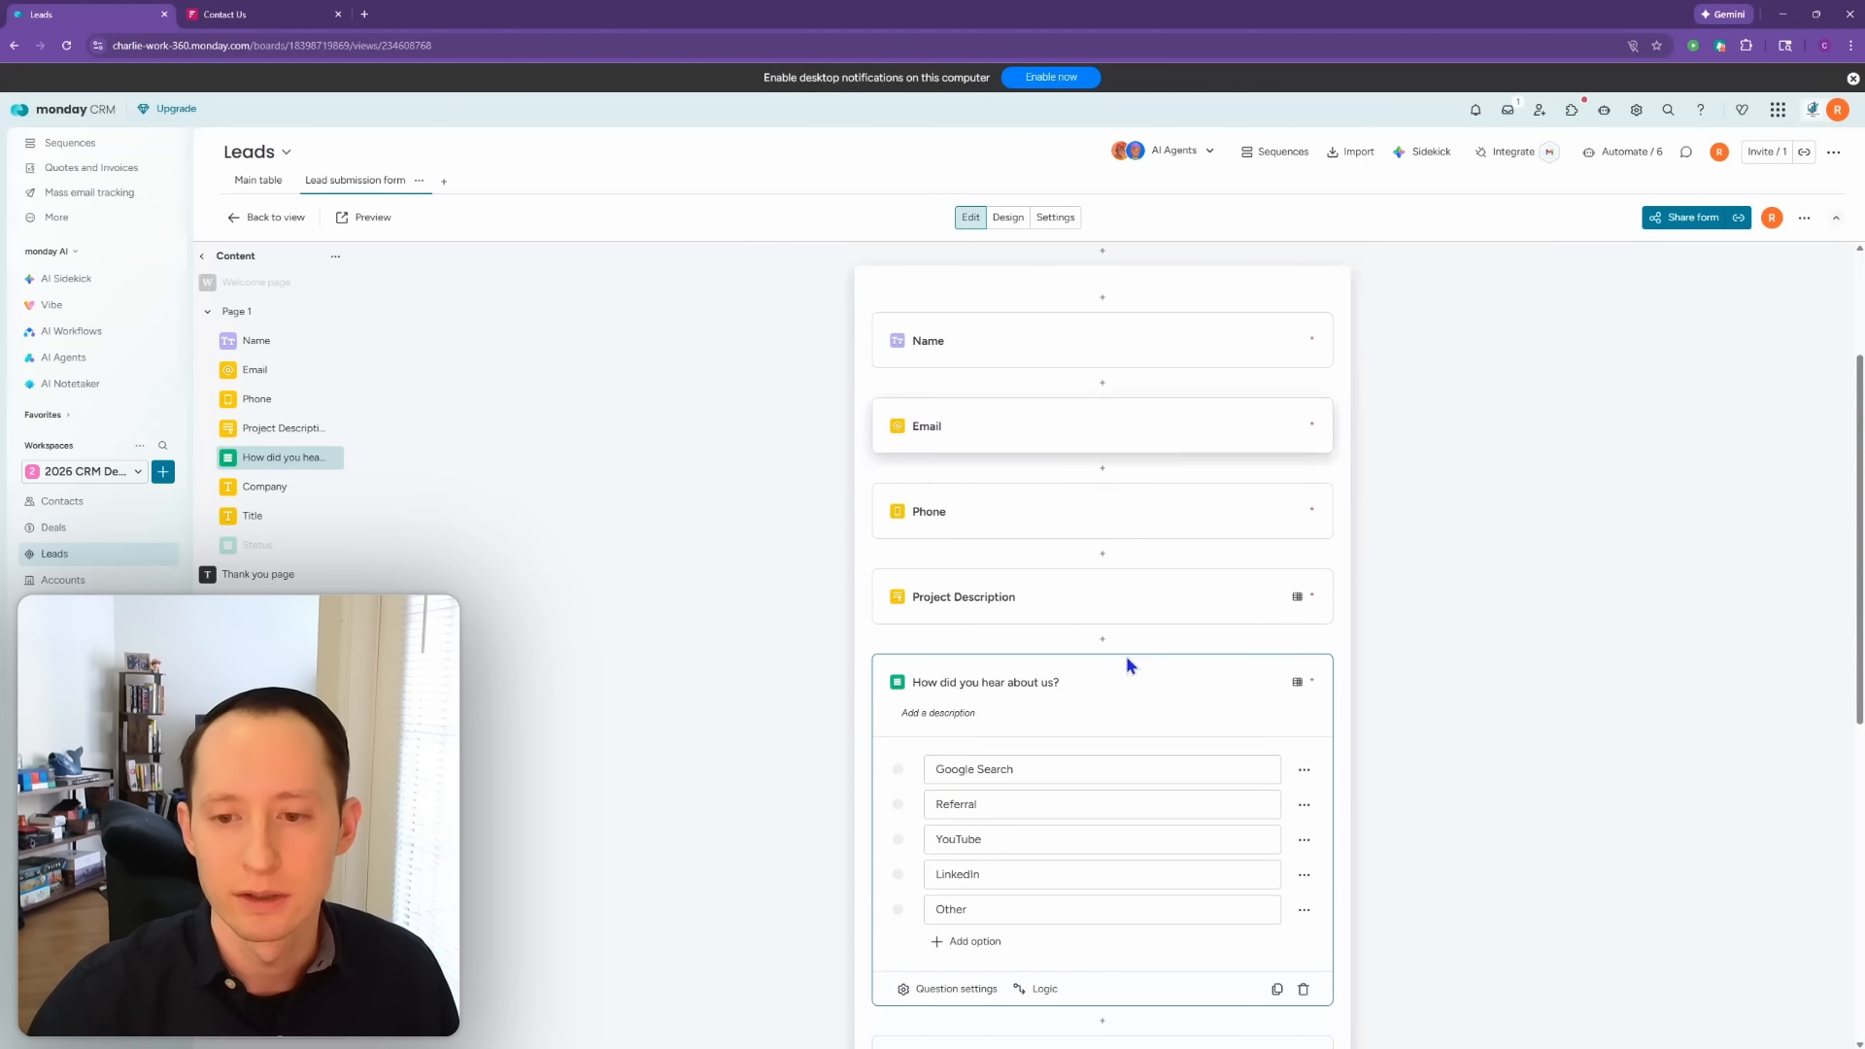
# Step: Turn off Required for the Phone question, then preview the Contact Us form again
pyautogui.click(1099, 513)
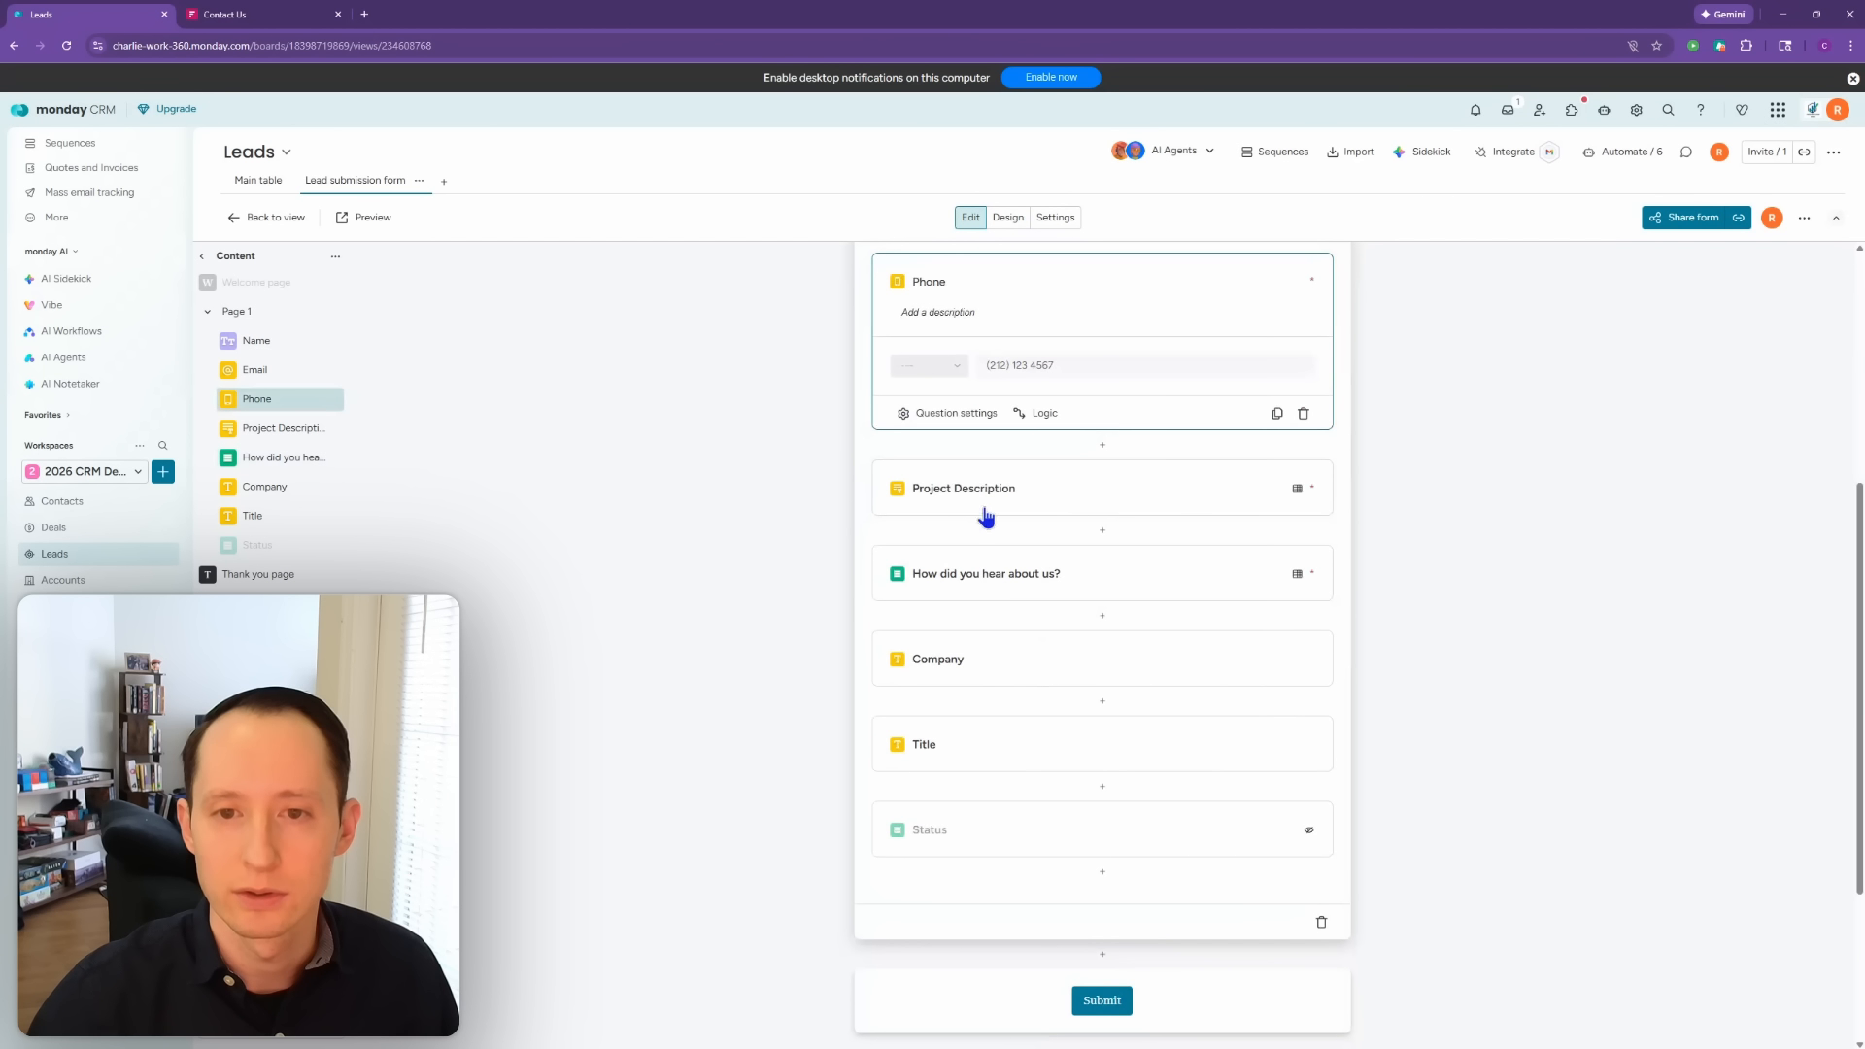
pyautogui.click(966, 414)
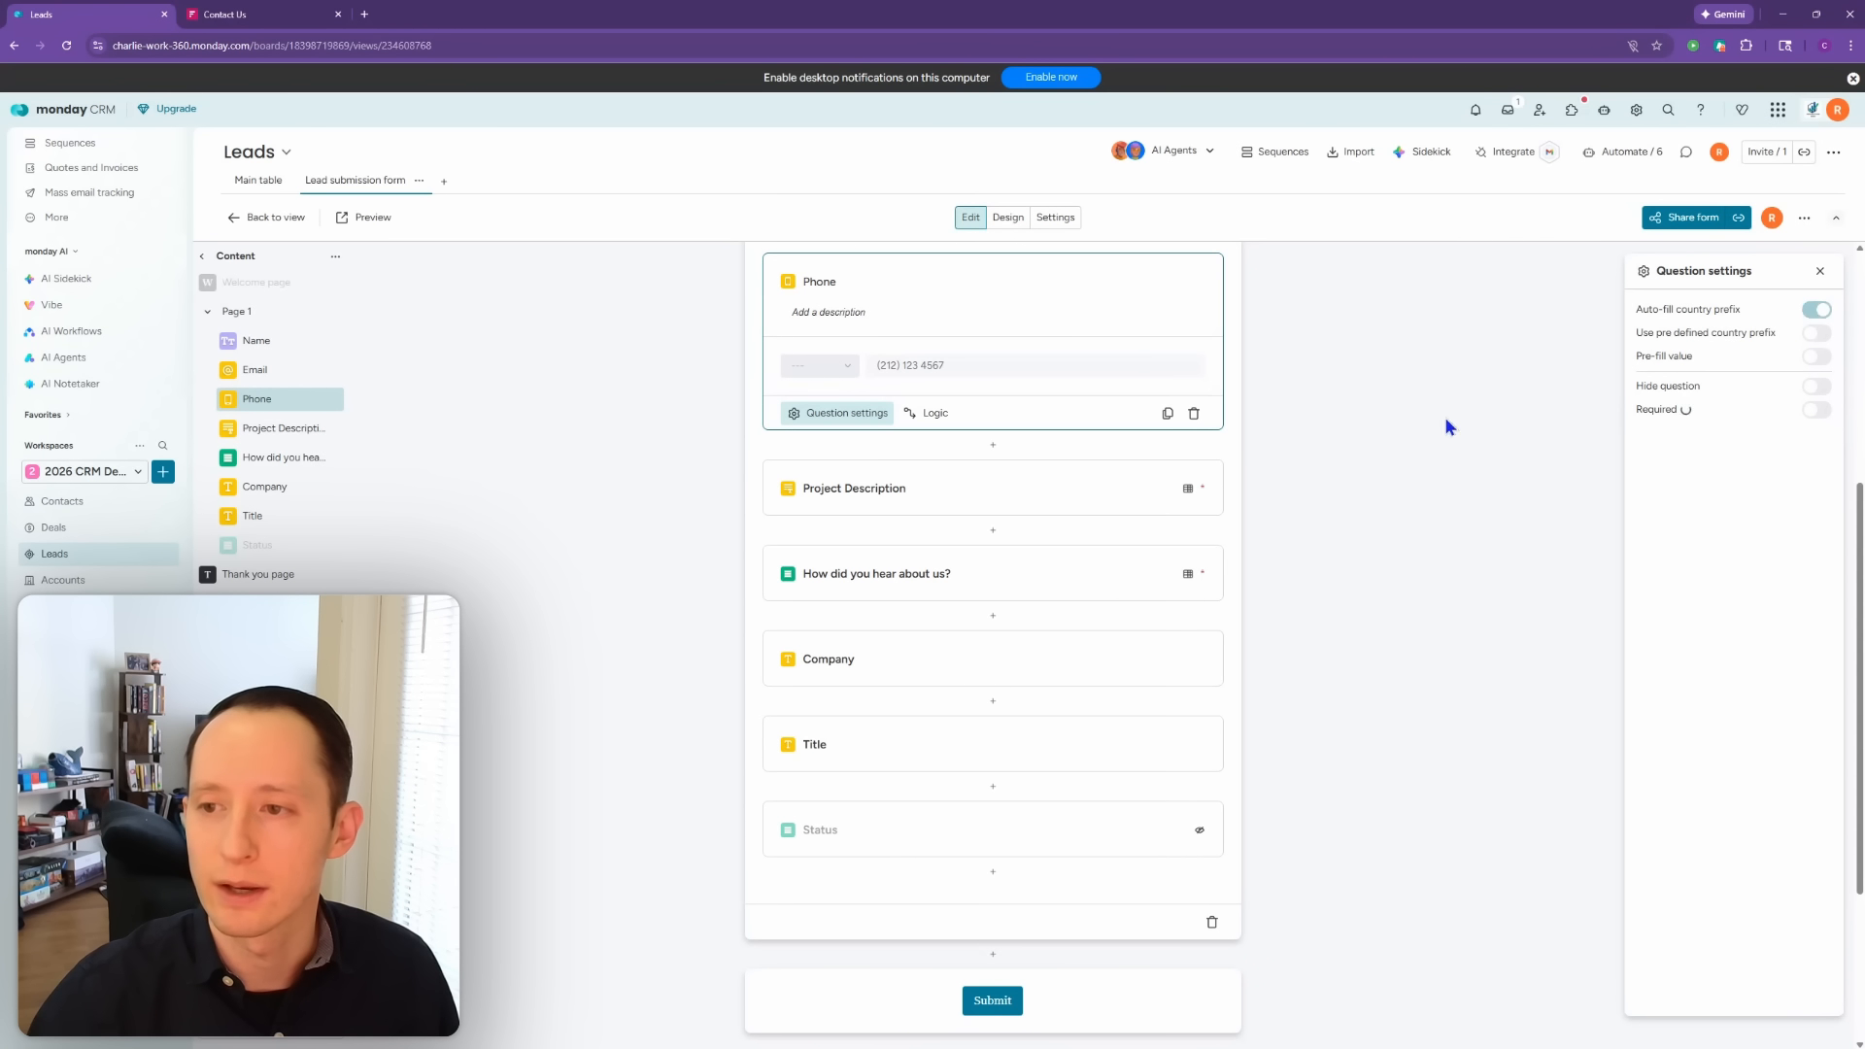
pyautogui.click(1400, 418)
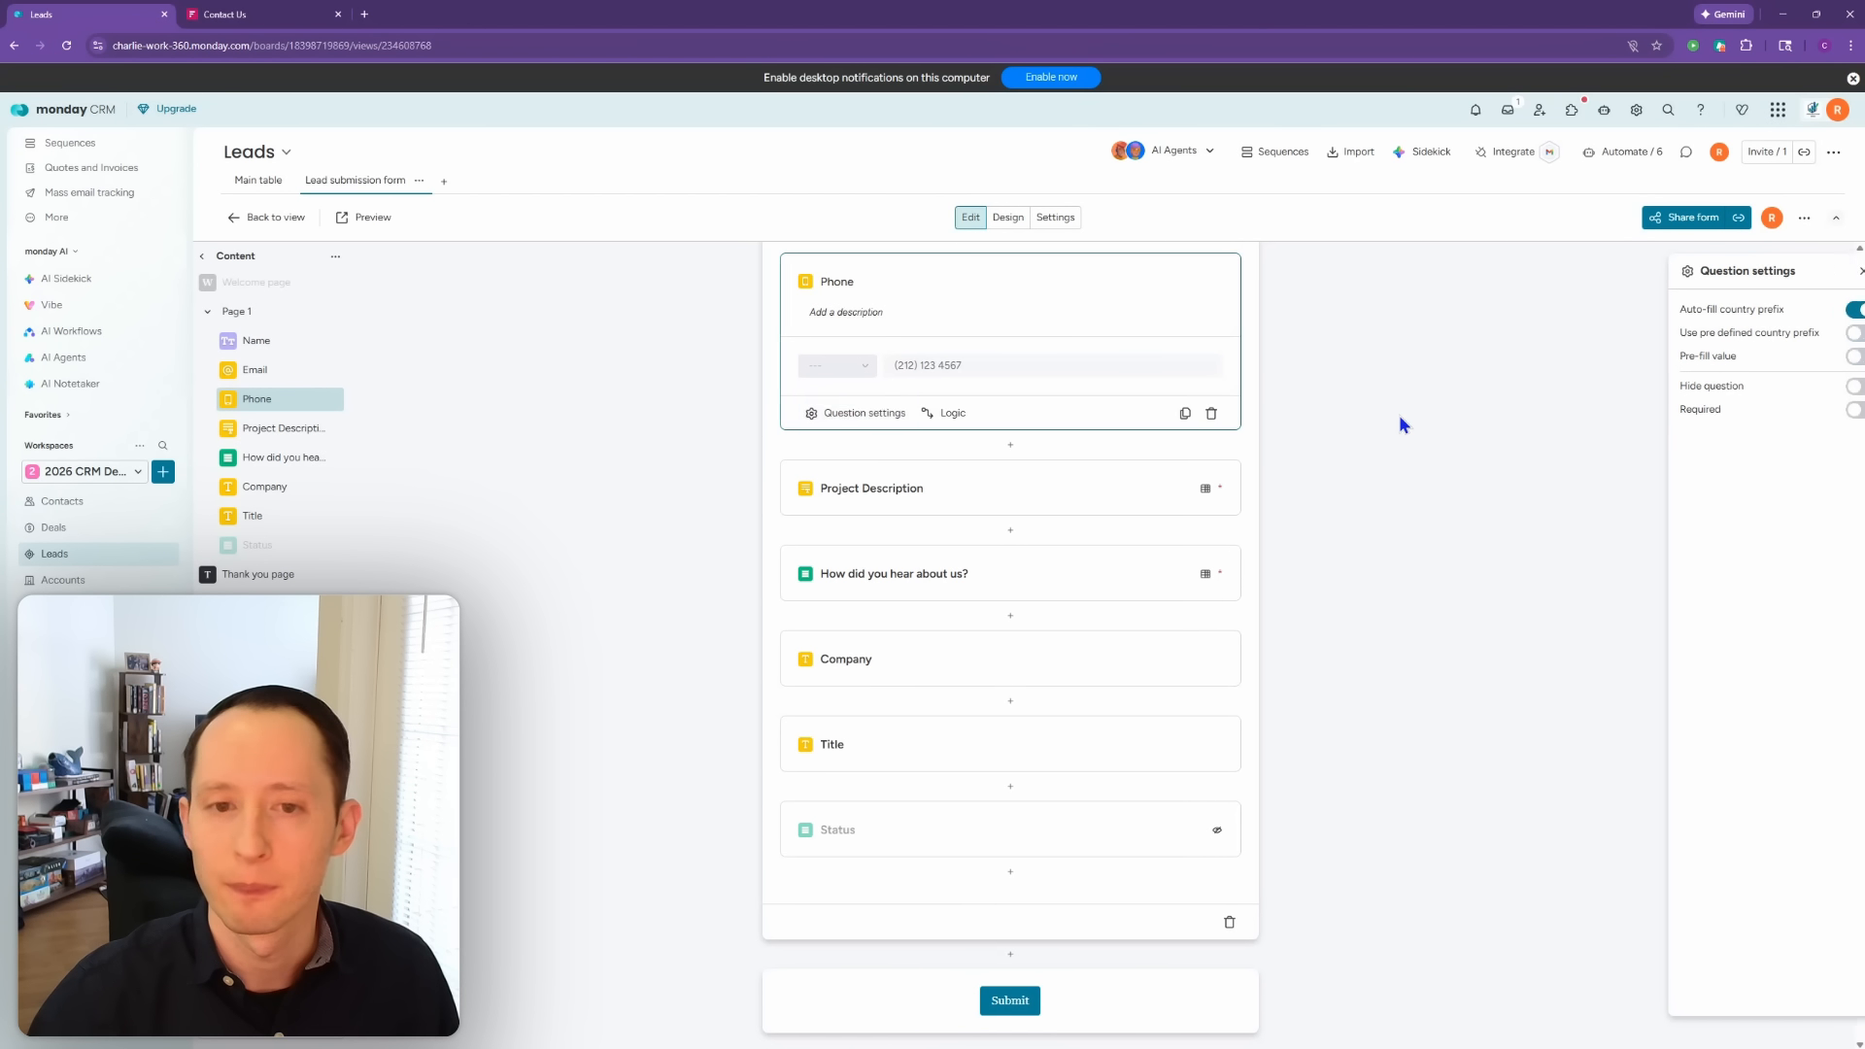
pyautogui.click(367, 217)
# Step: Reset the saved form answers and re-enter the name and the contact's e-mail address
pyautogui.click(512, 15)
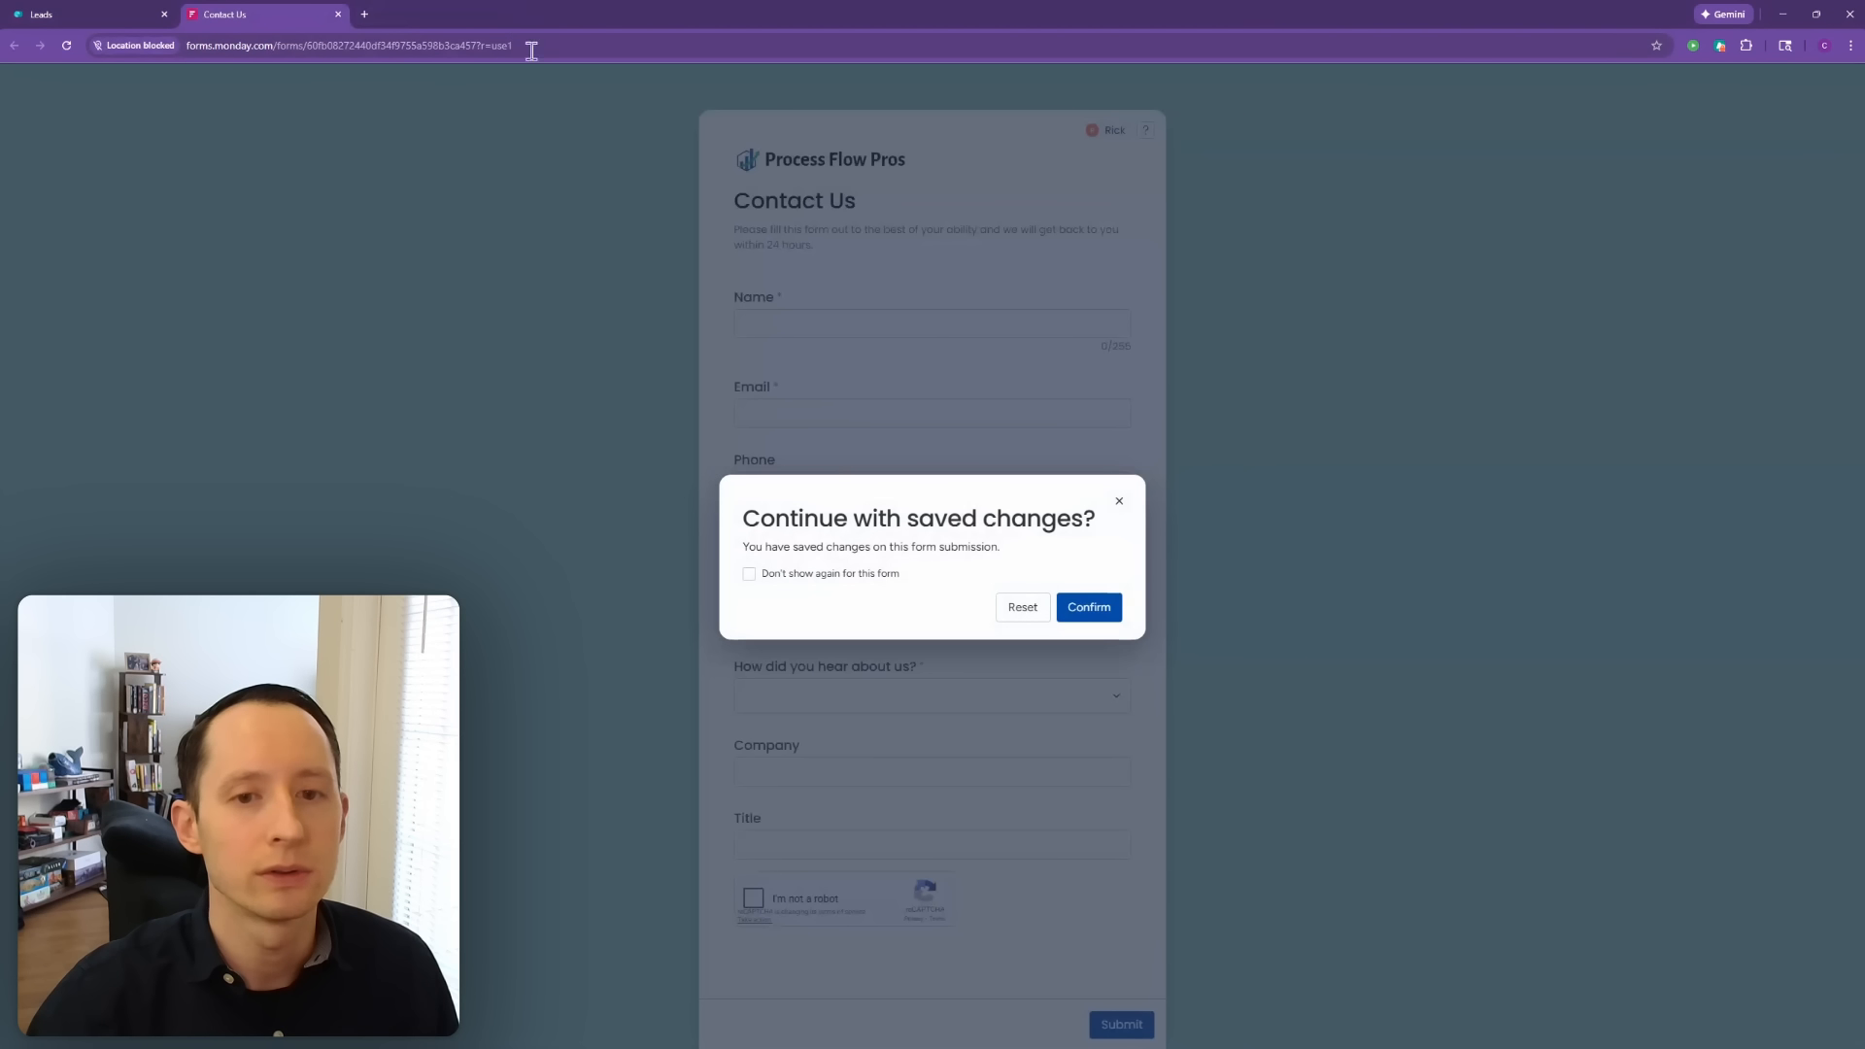
pyautogui.click(1026, 610)
pyautogui.click(878, 322)
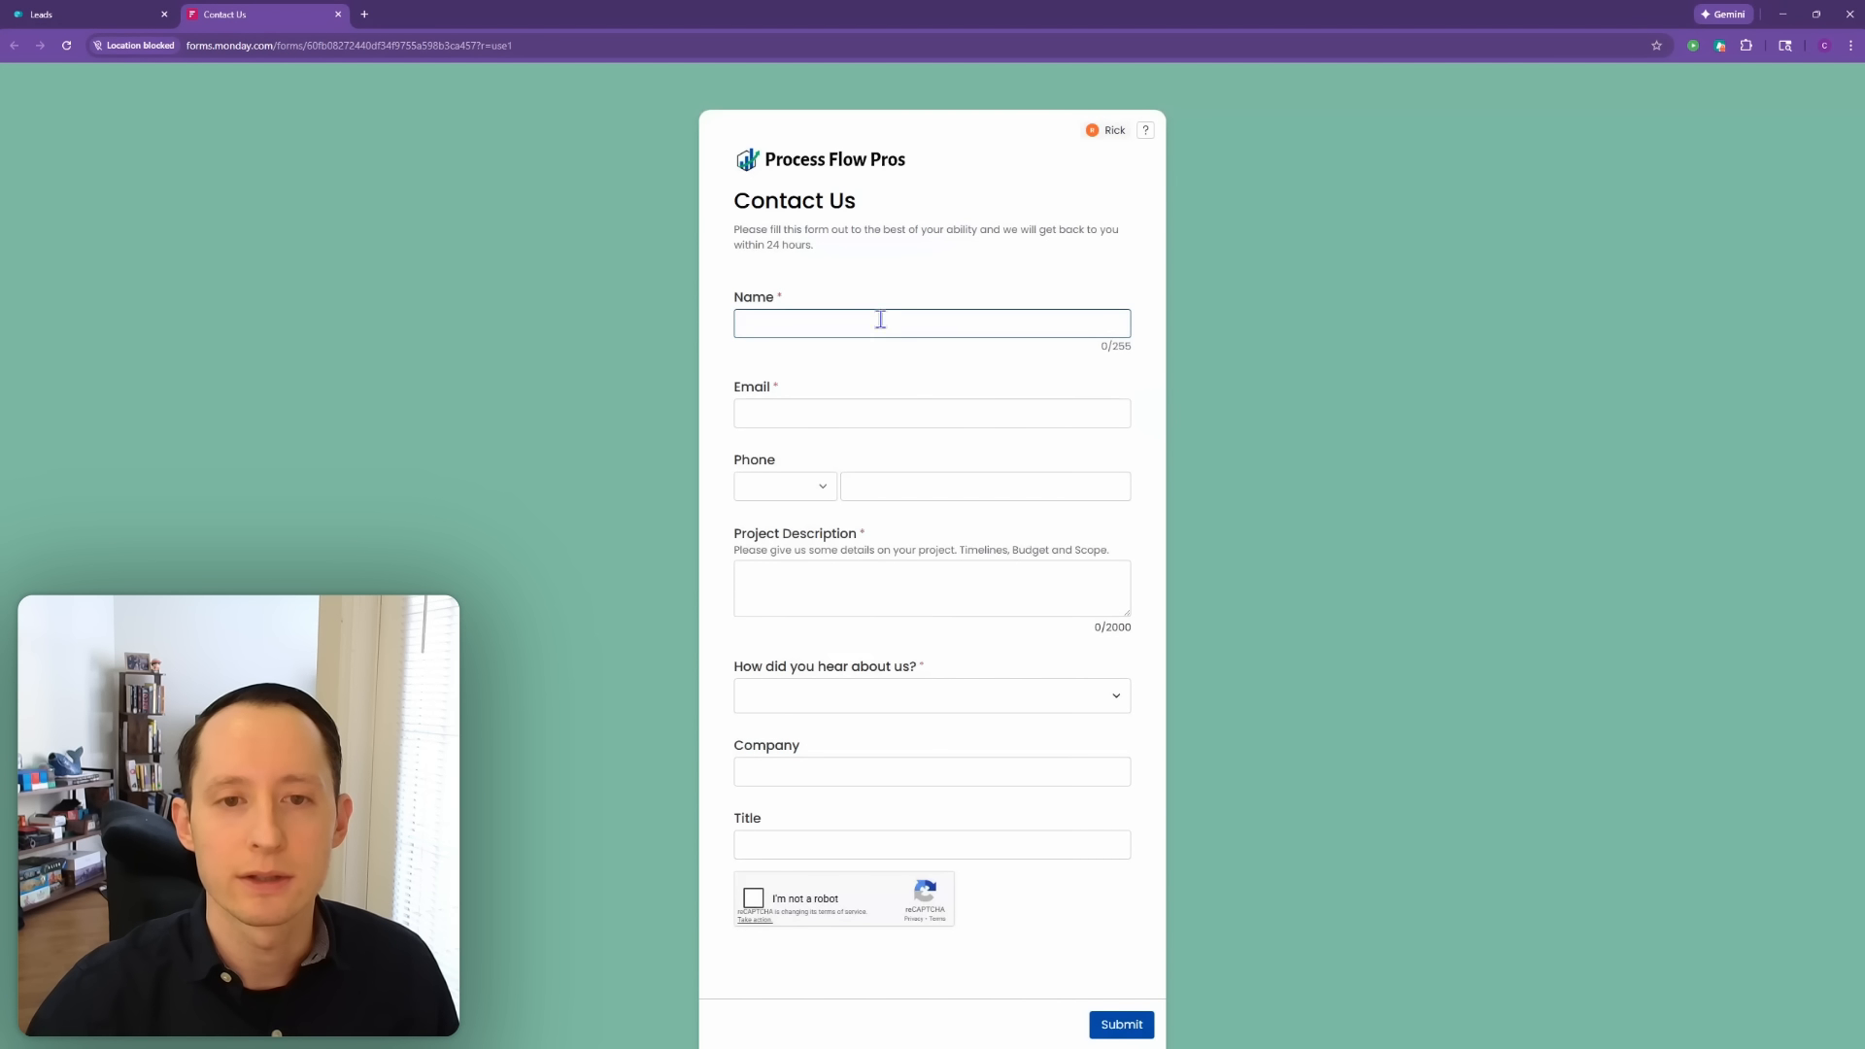
pyautogui.click(870, 369)
pyautogui.click(788, 413)
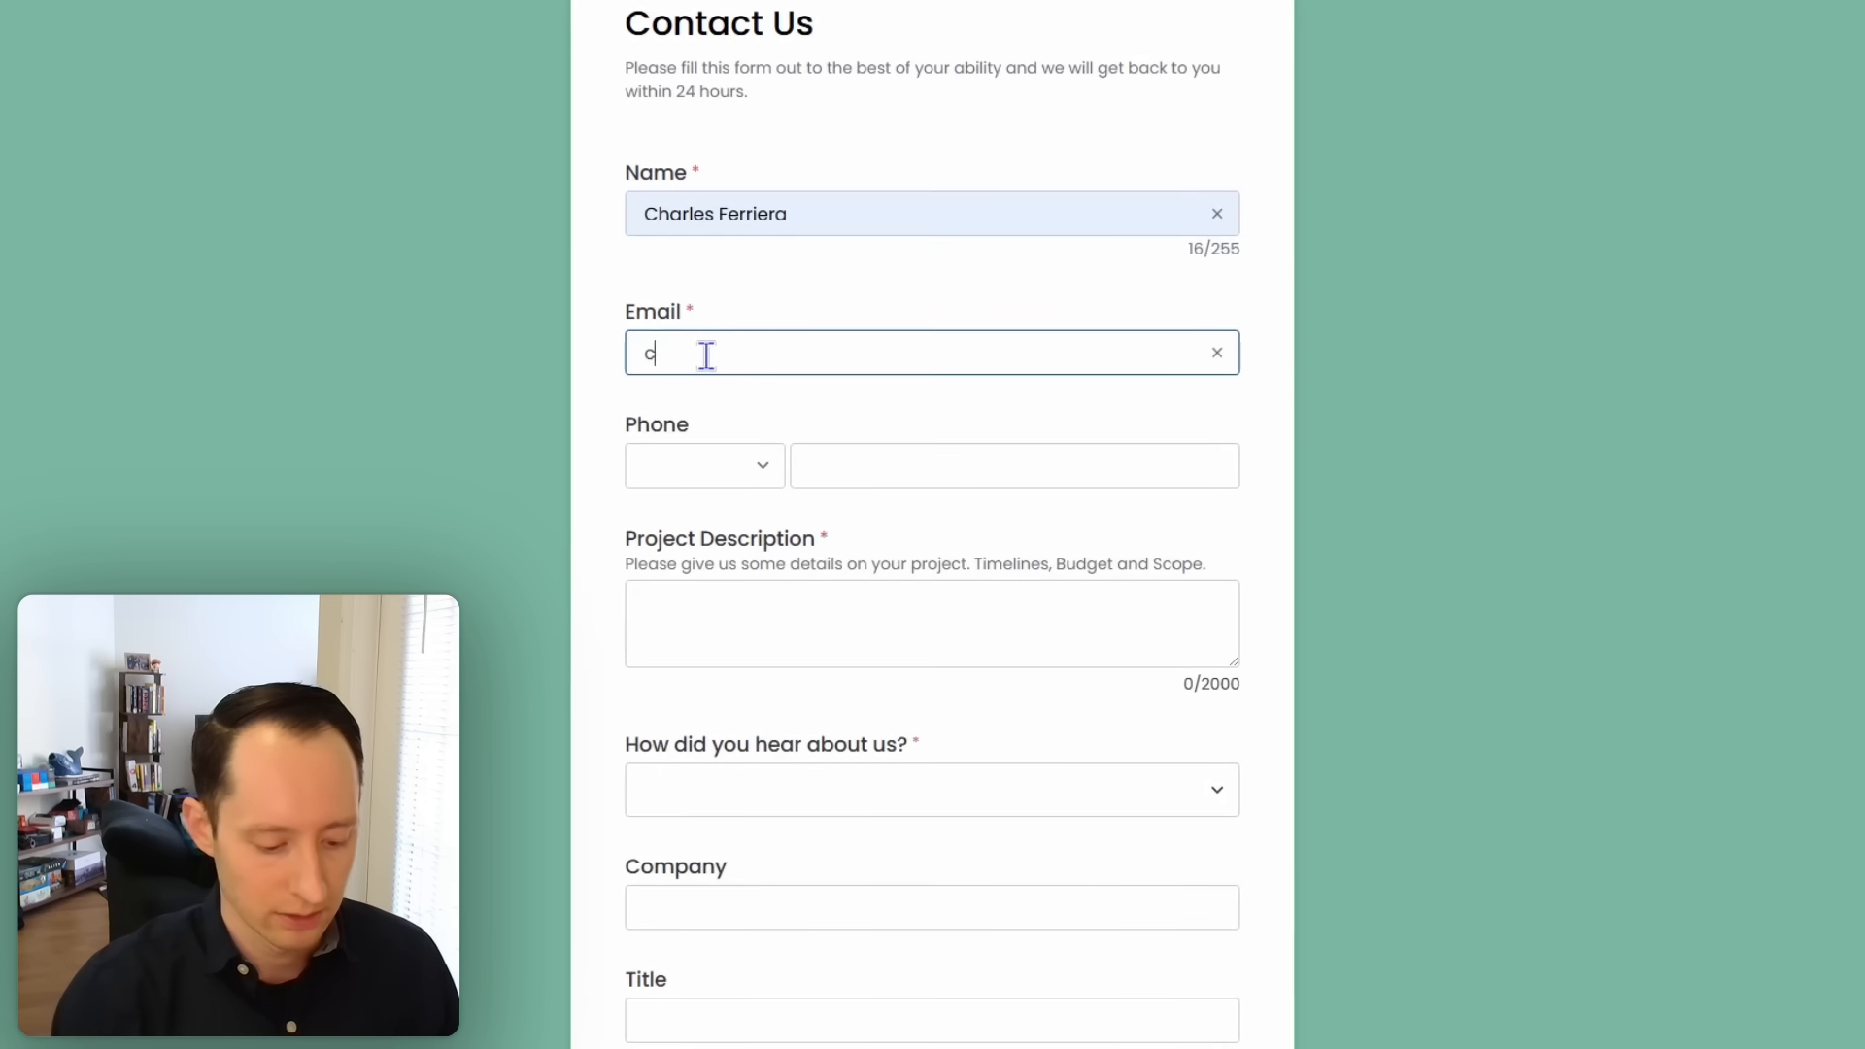
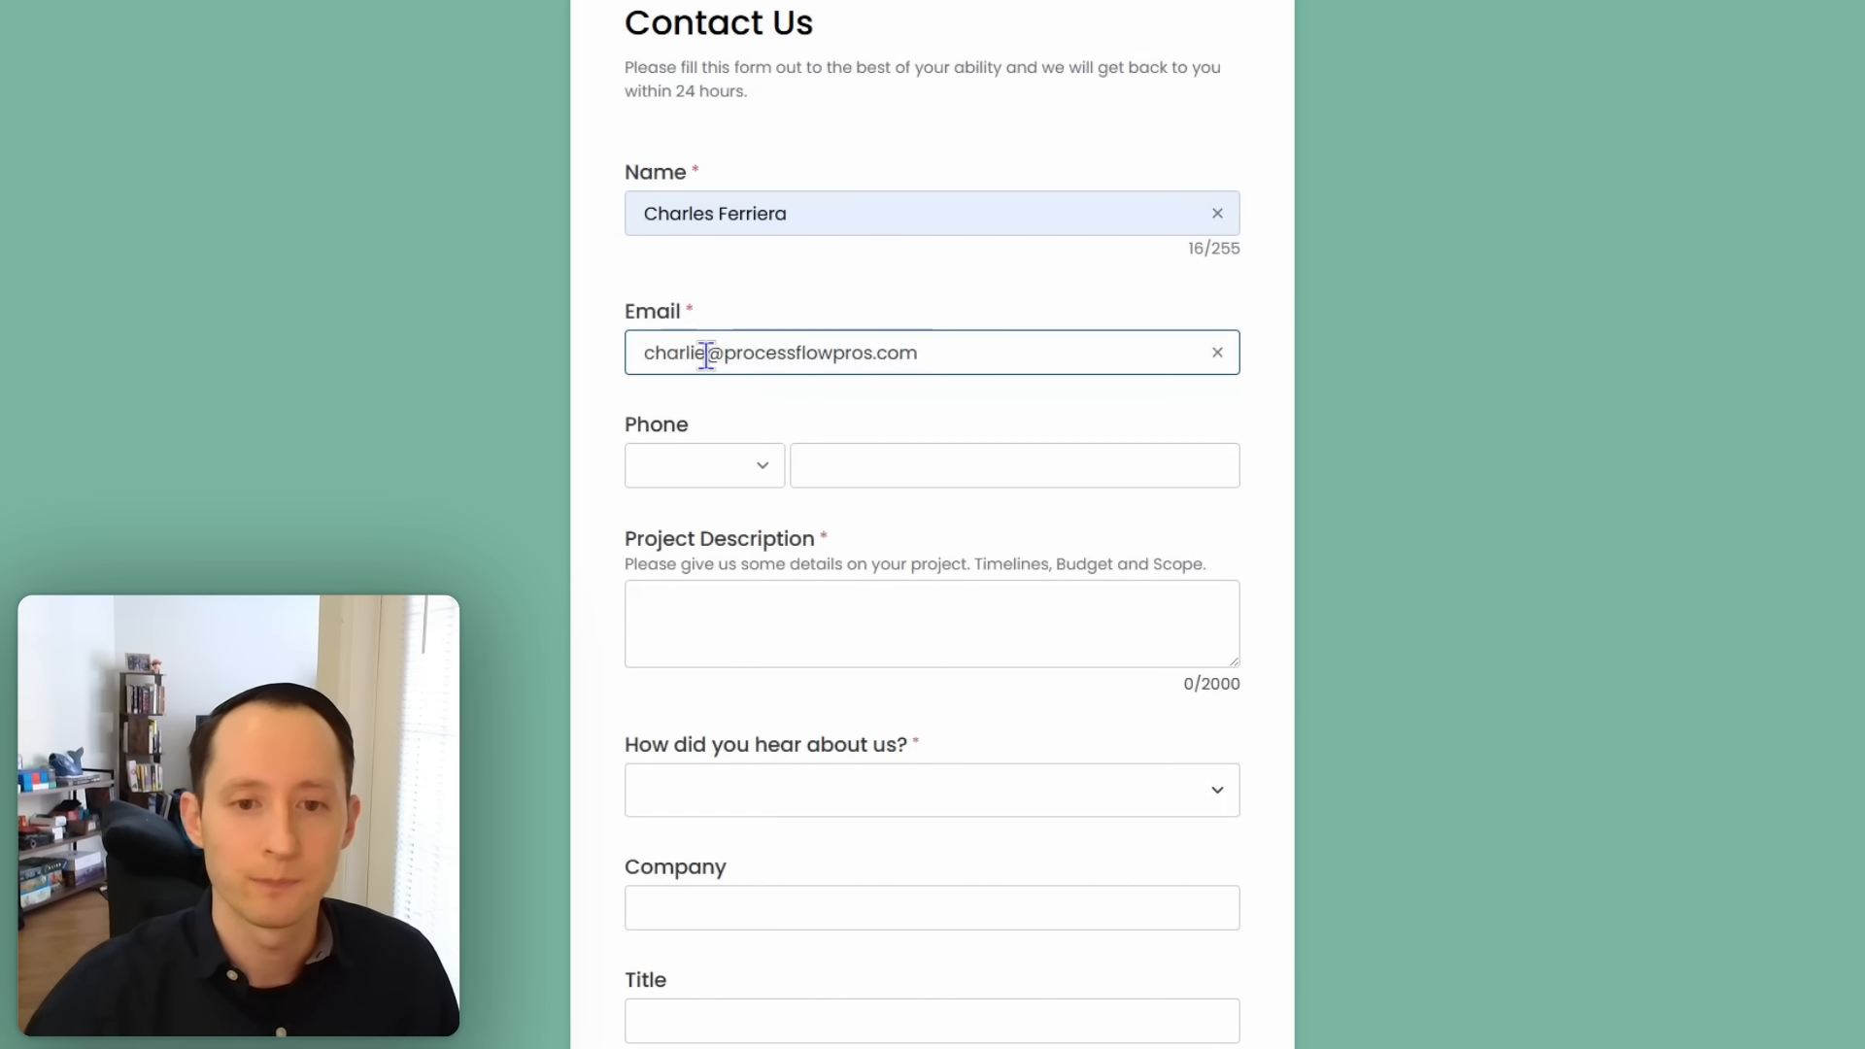
# Step: Describe the project as 'I have a big detailed project', choose Google Search, and enter 'test' for Company and Title
pyautogui.click(967, 612)
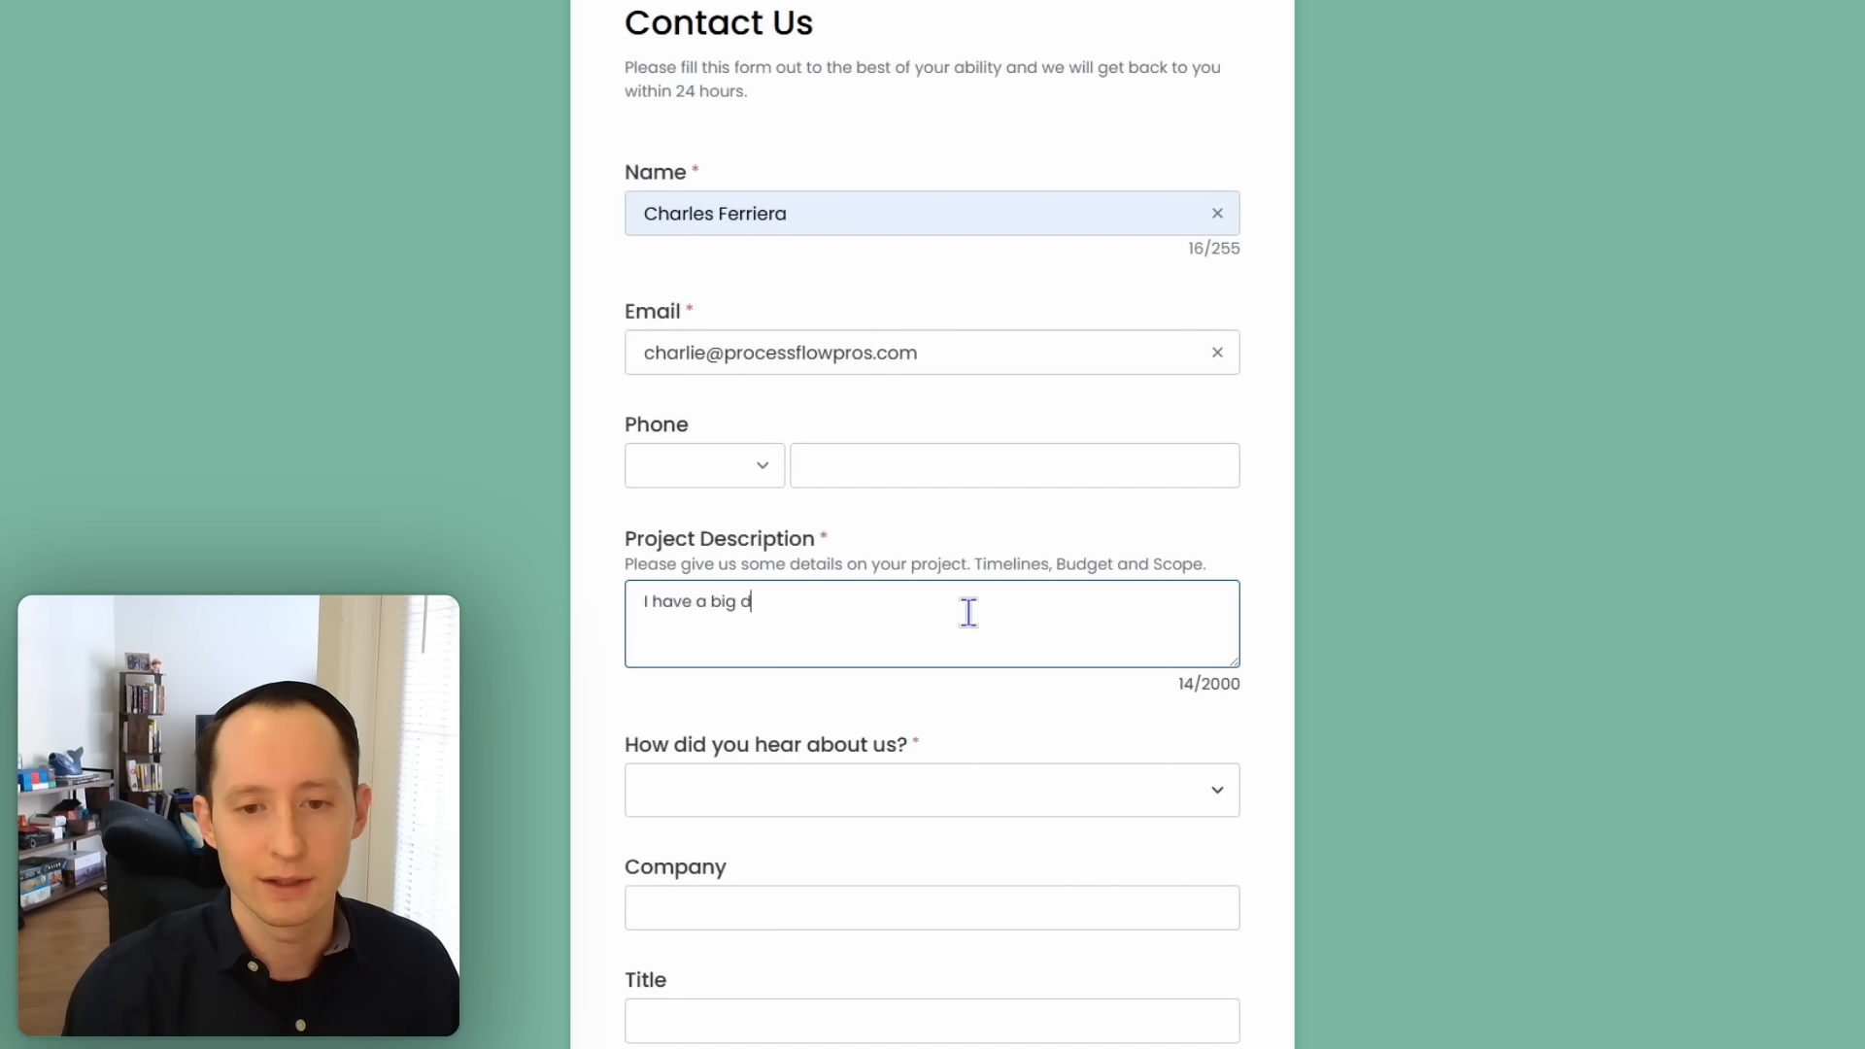
pyautogui.write('I have a big detailed project')
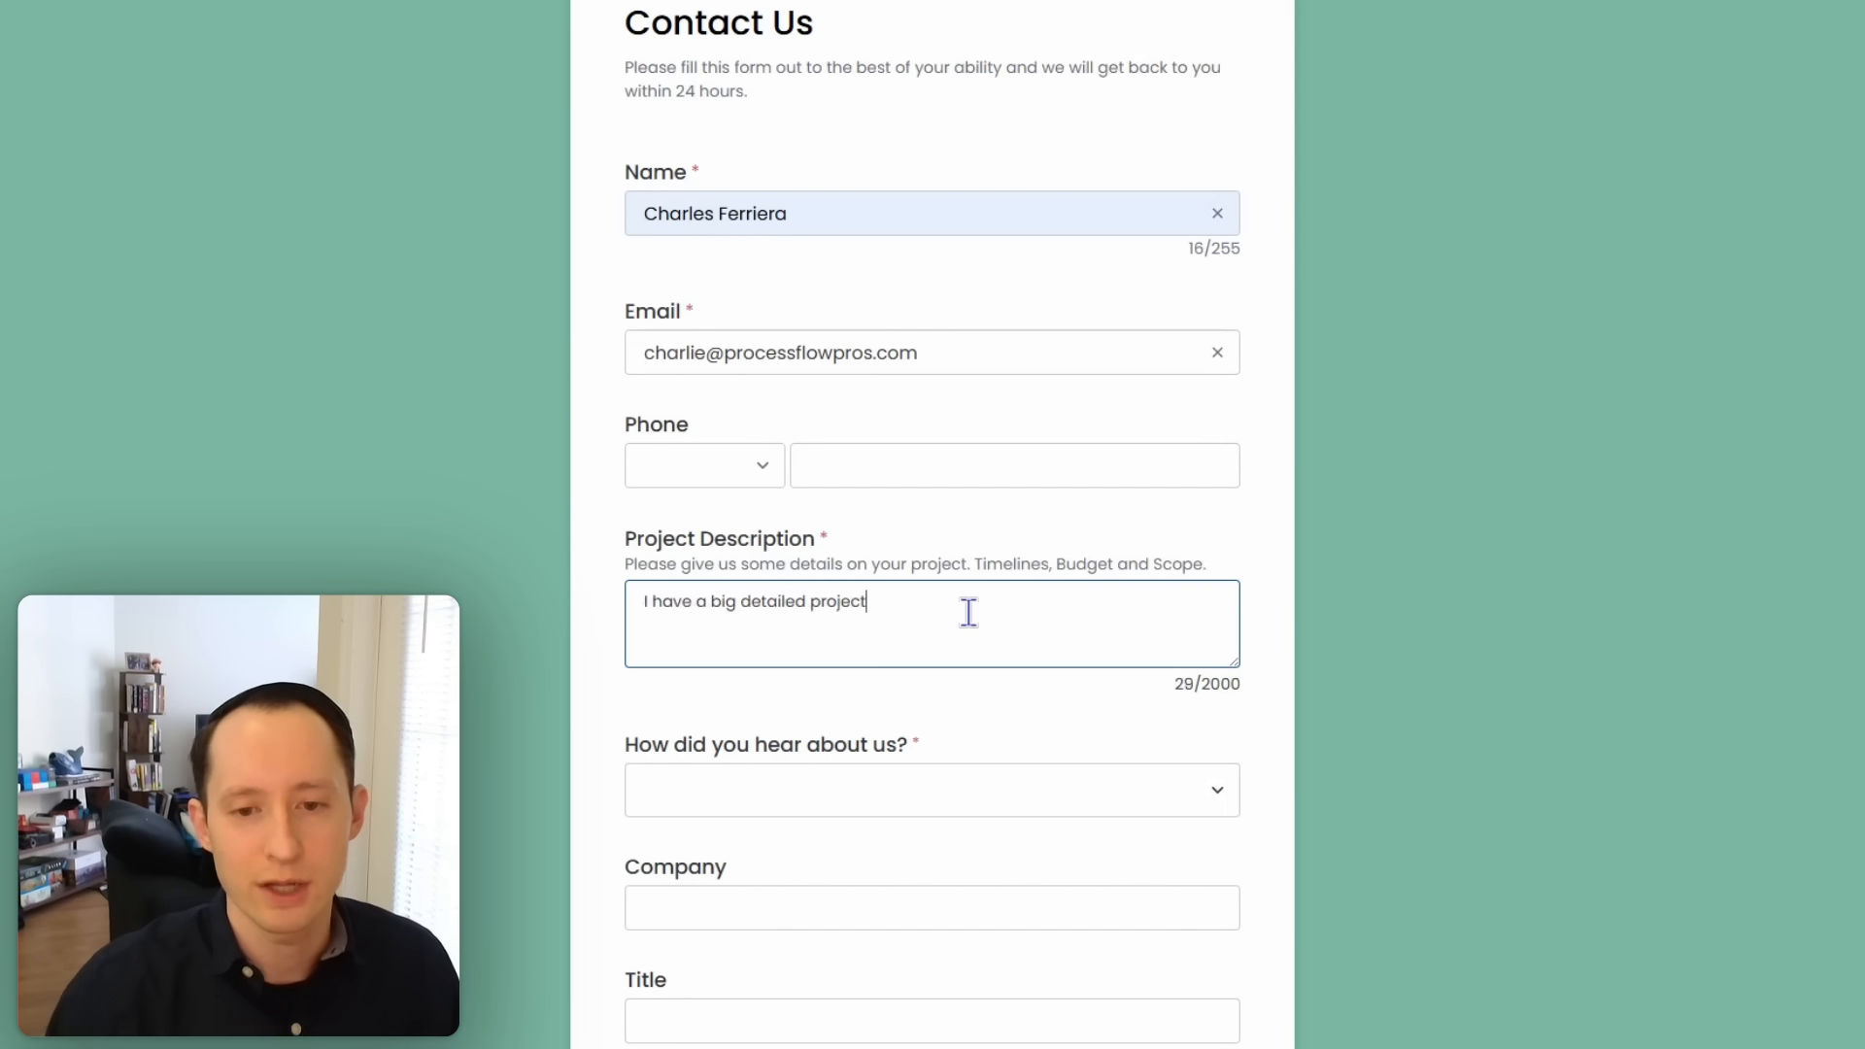
pyautogui.click(902, 790)
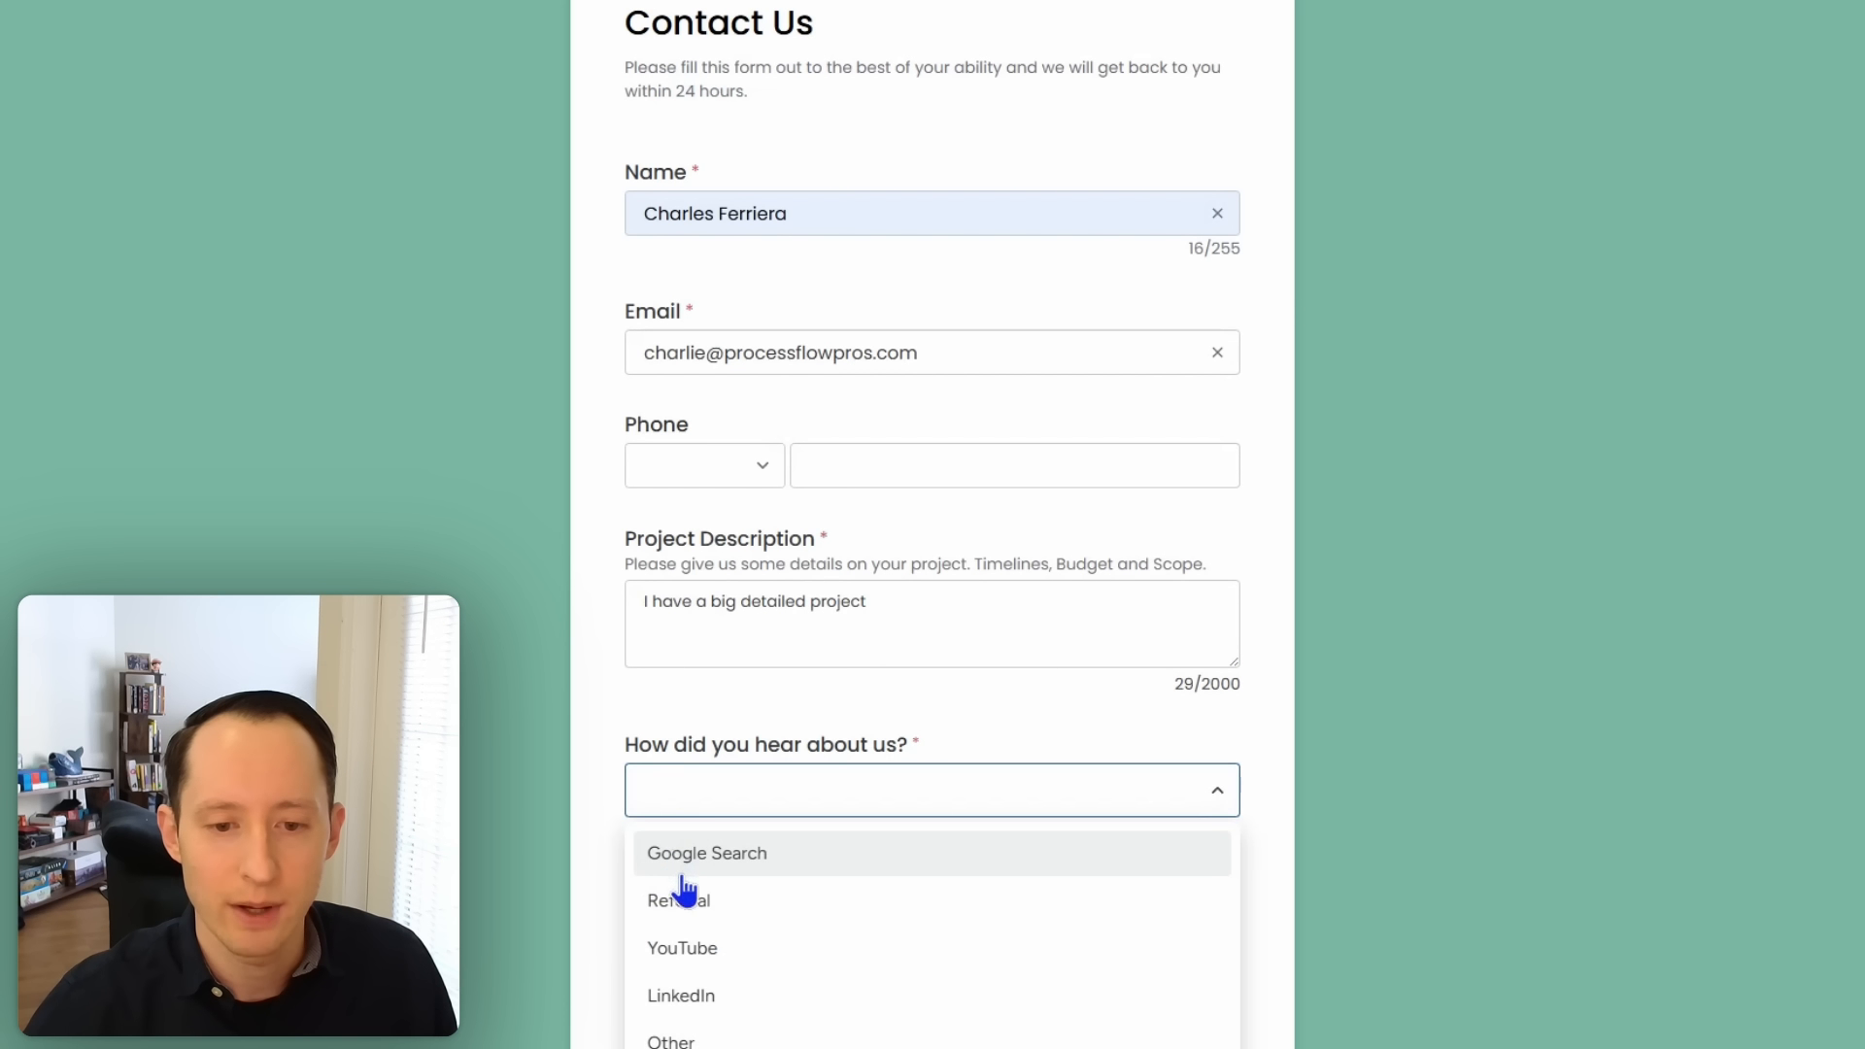
pyautogui.click(645, 885)
pyautogui.click(643, 897)
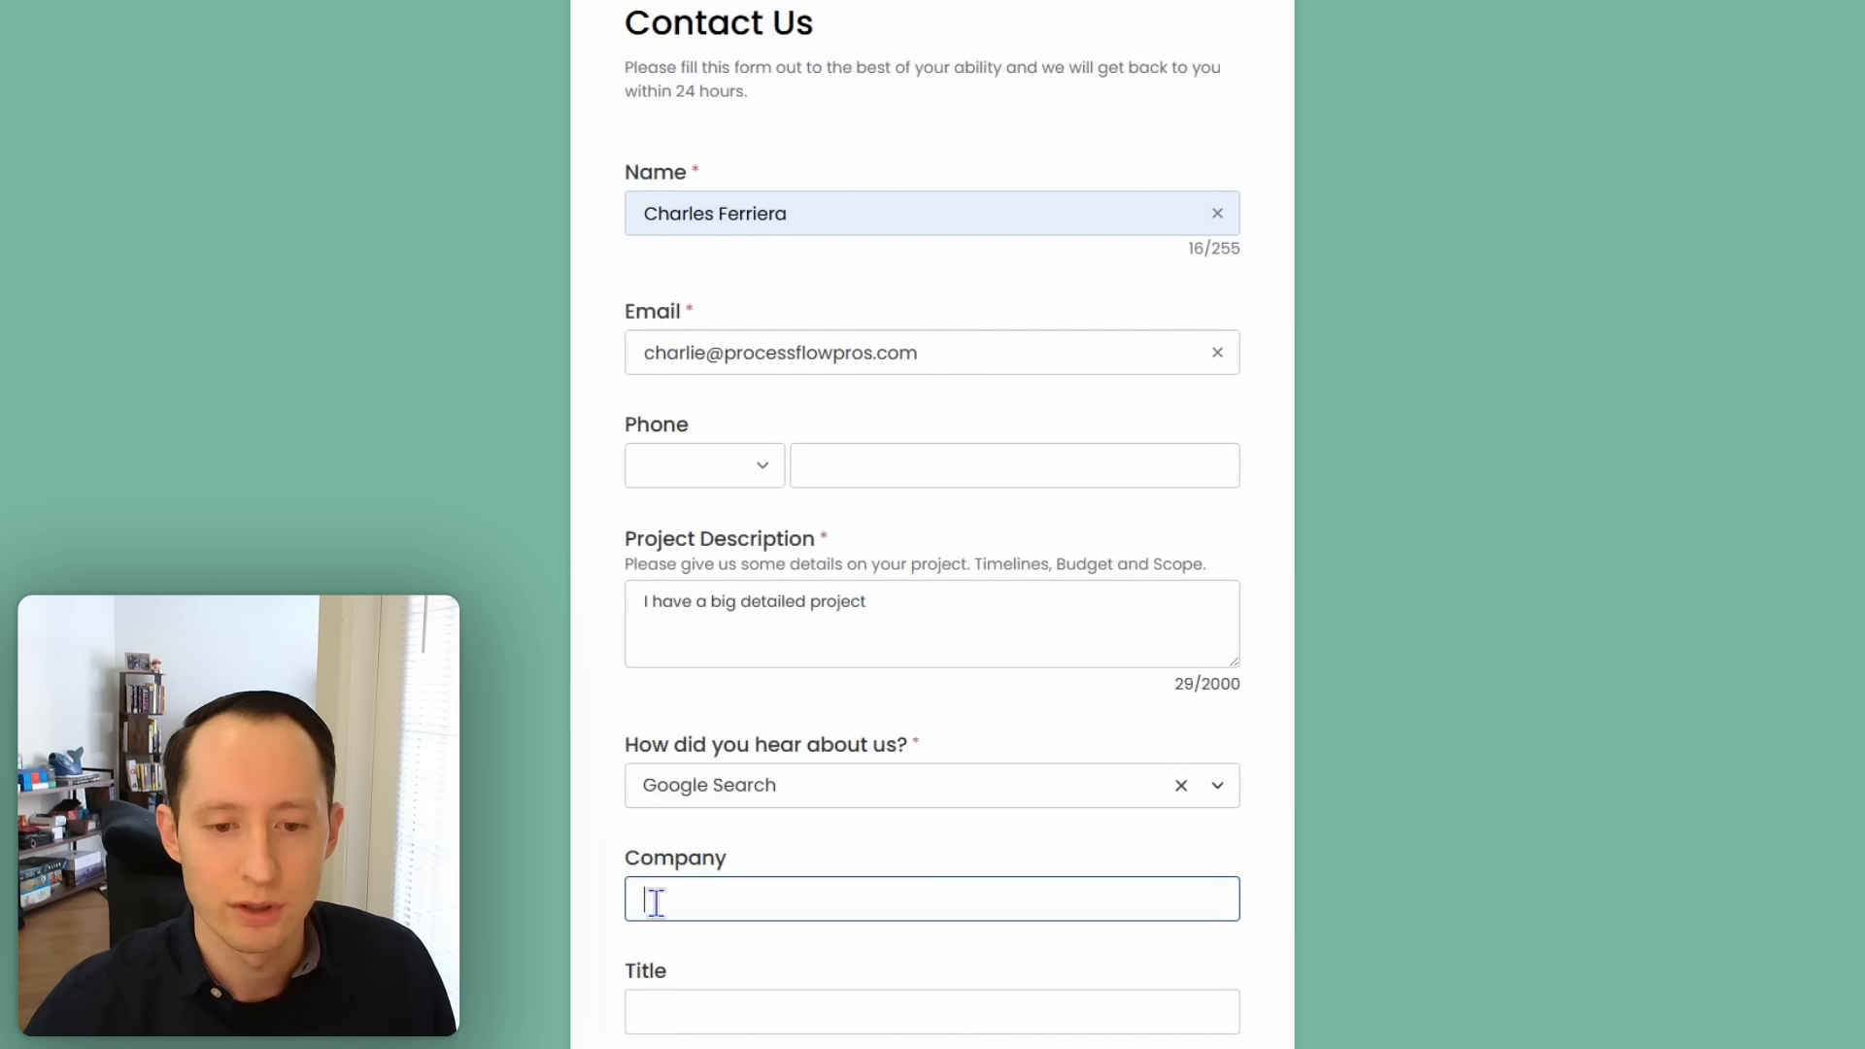
pyautogui.write('test')
pyautogui.click(714, 1013)
pyautogui.write('tes')
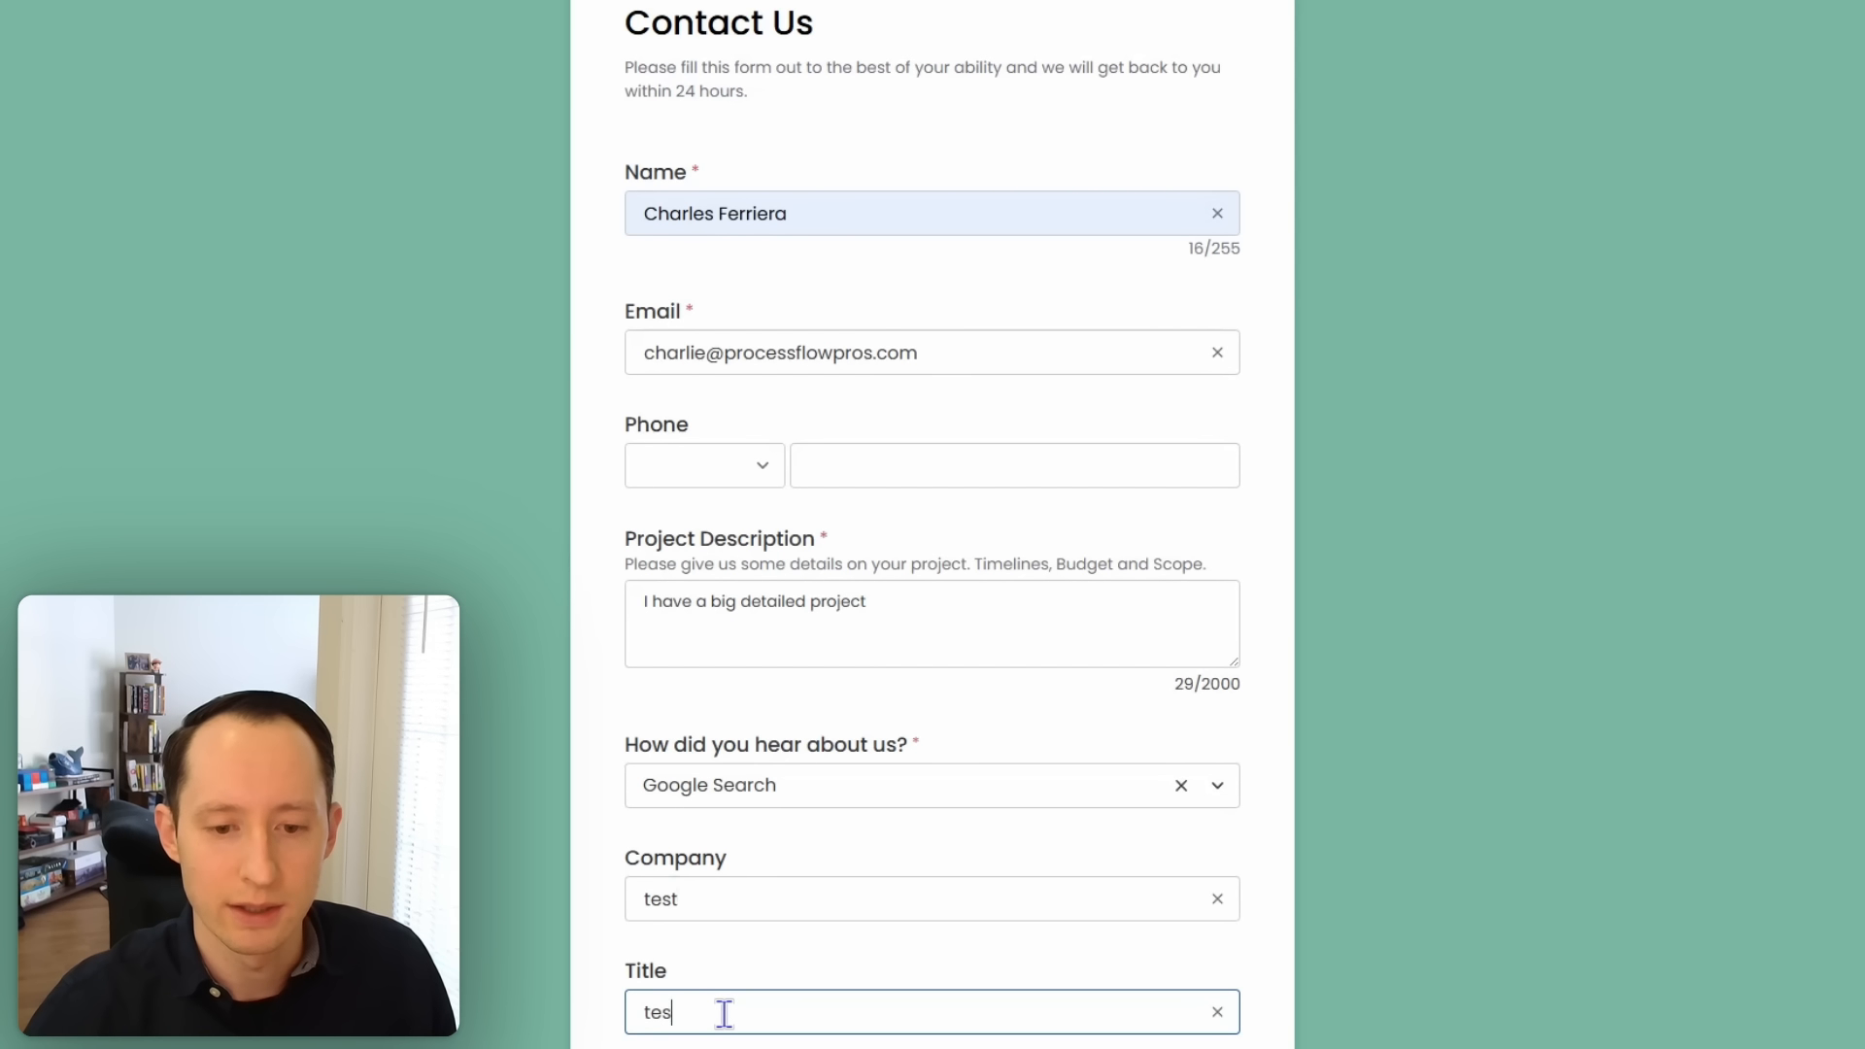
pyautogui.write('t')
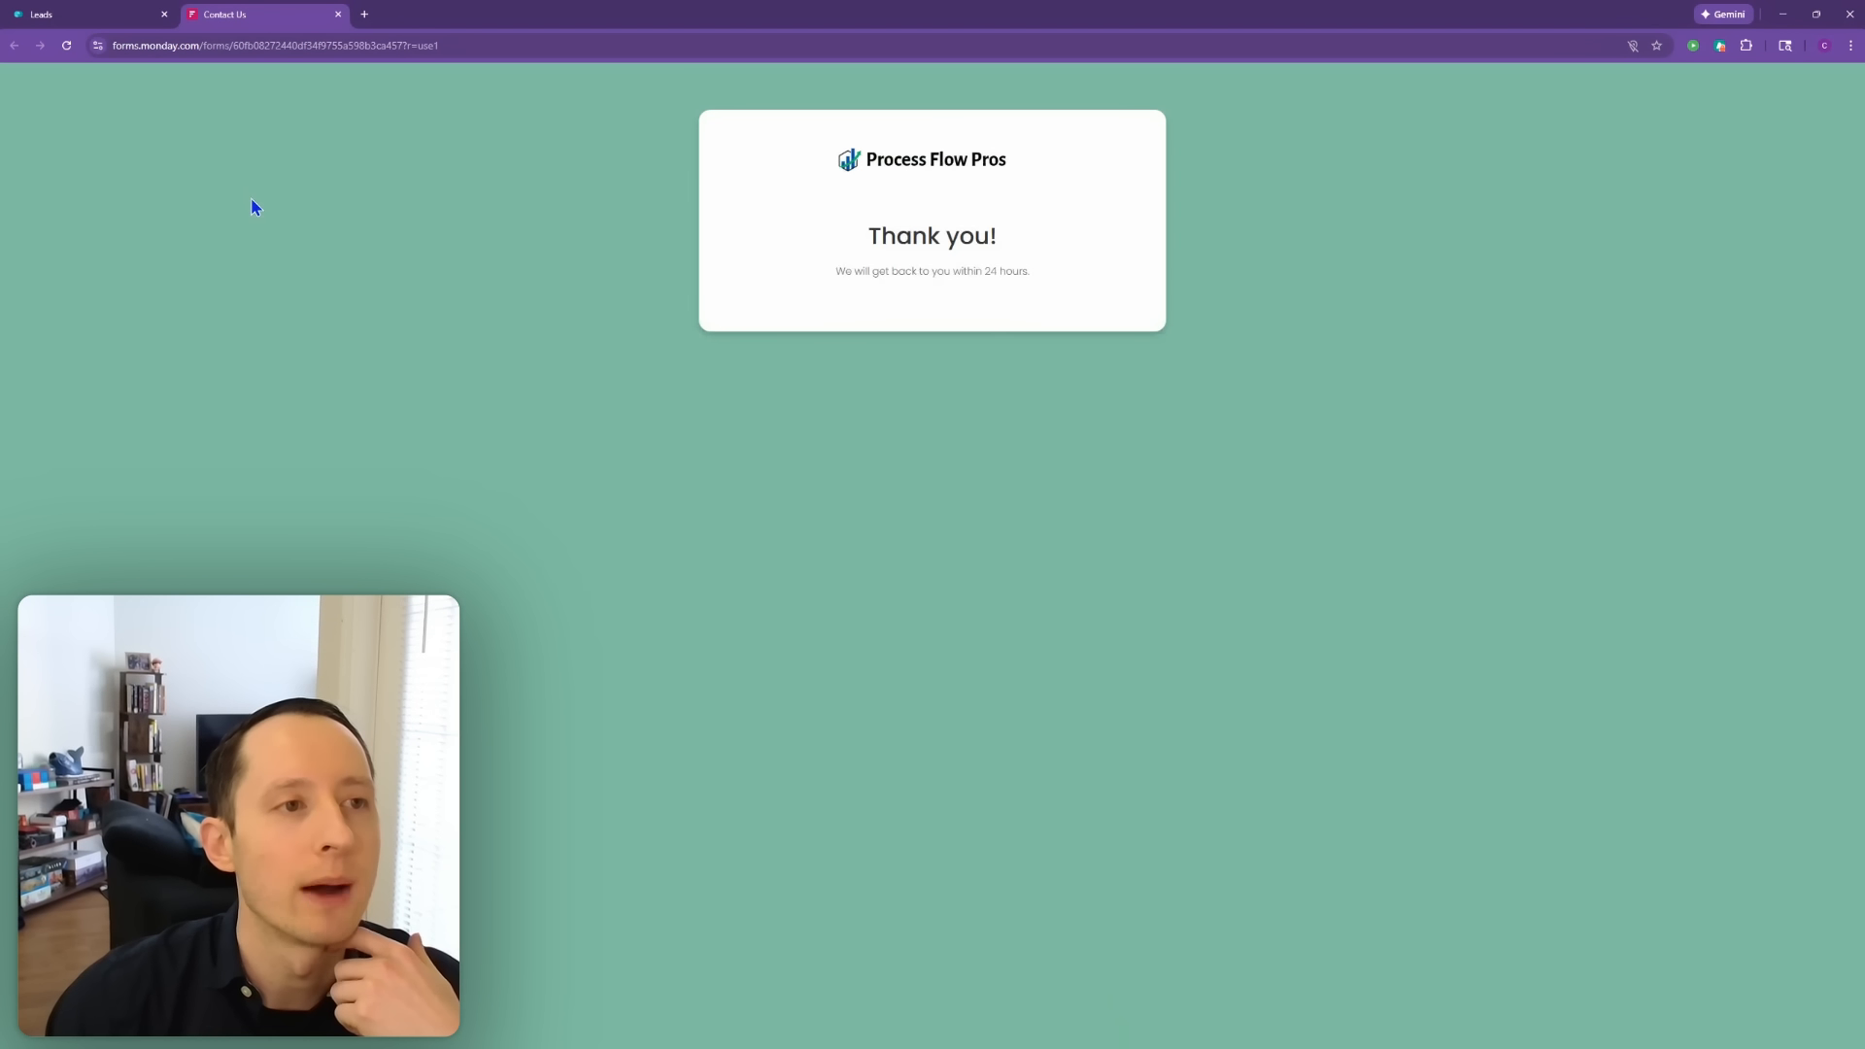
# Step: Back on the Leads main table, inspect the new third lead's Lead Source choices without changing them
pyautogui.click(95, 13)
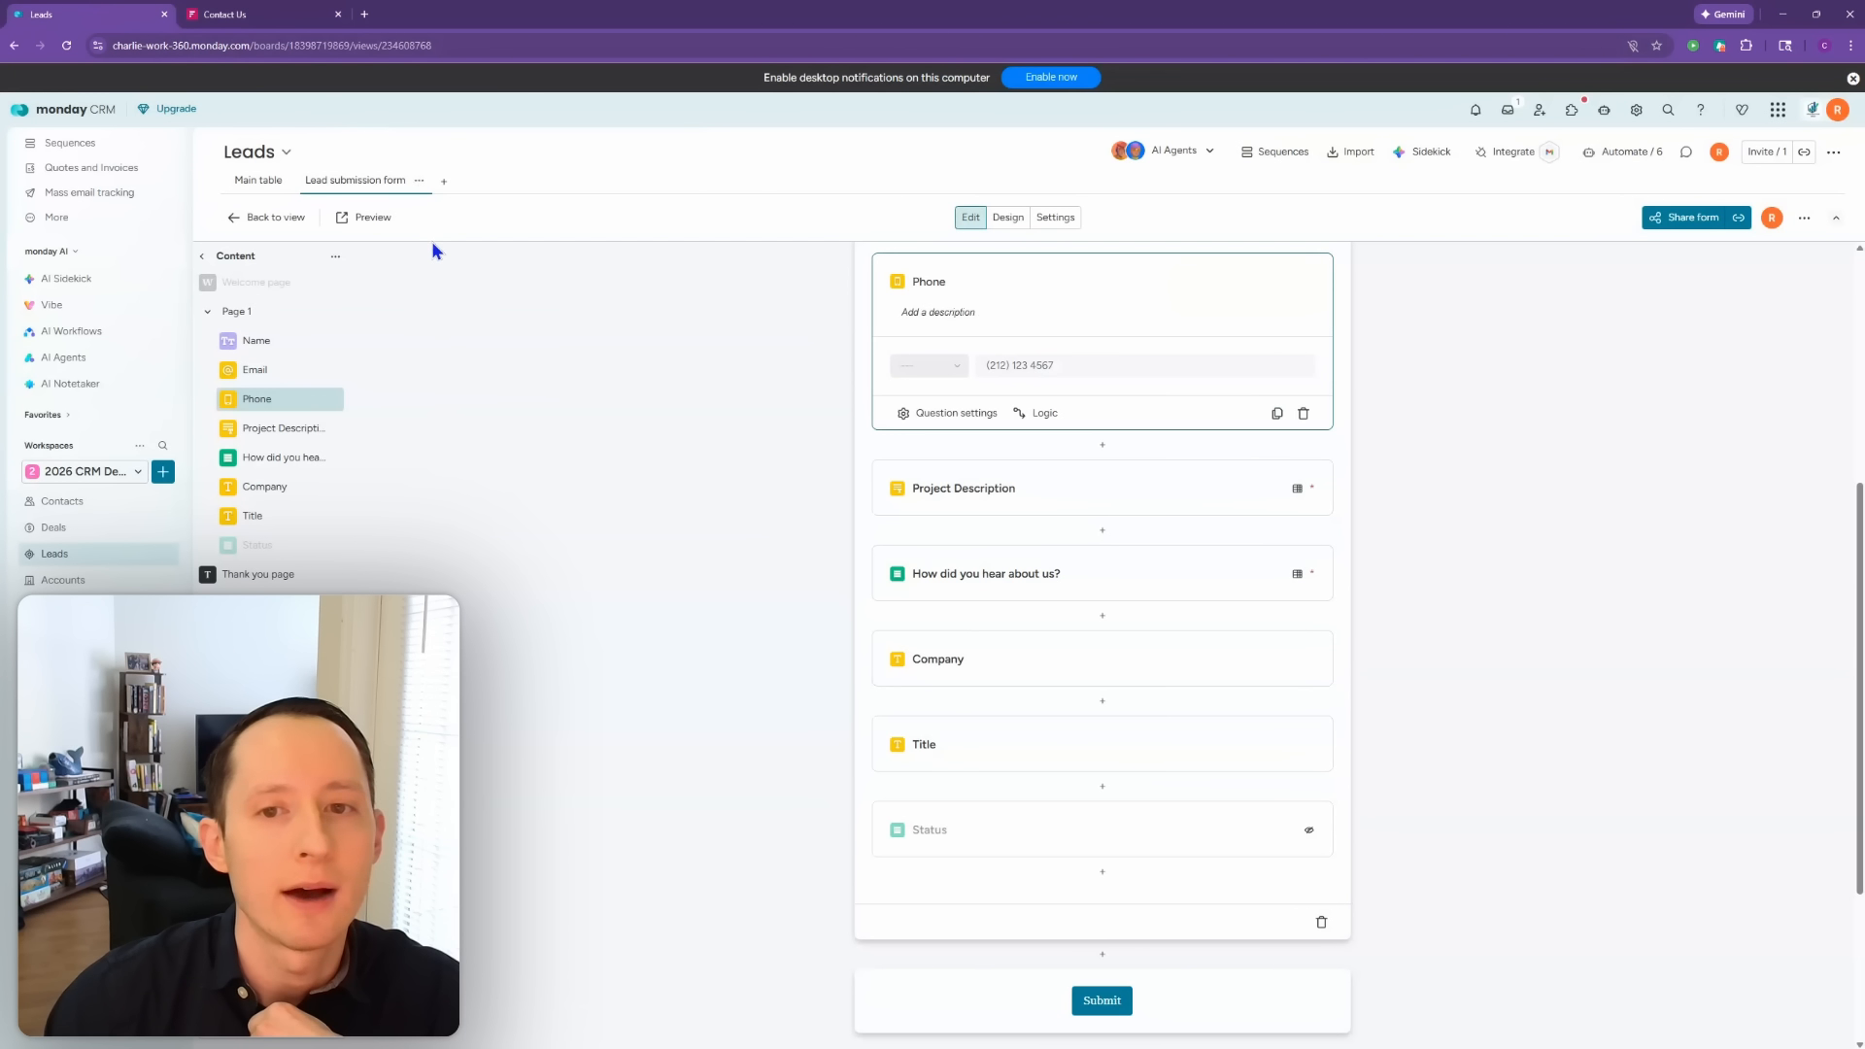
pyautogui.click(265, 184)
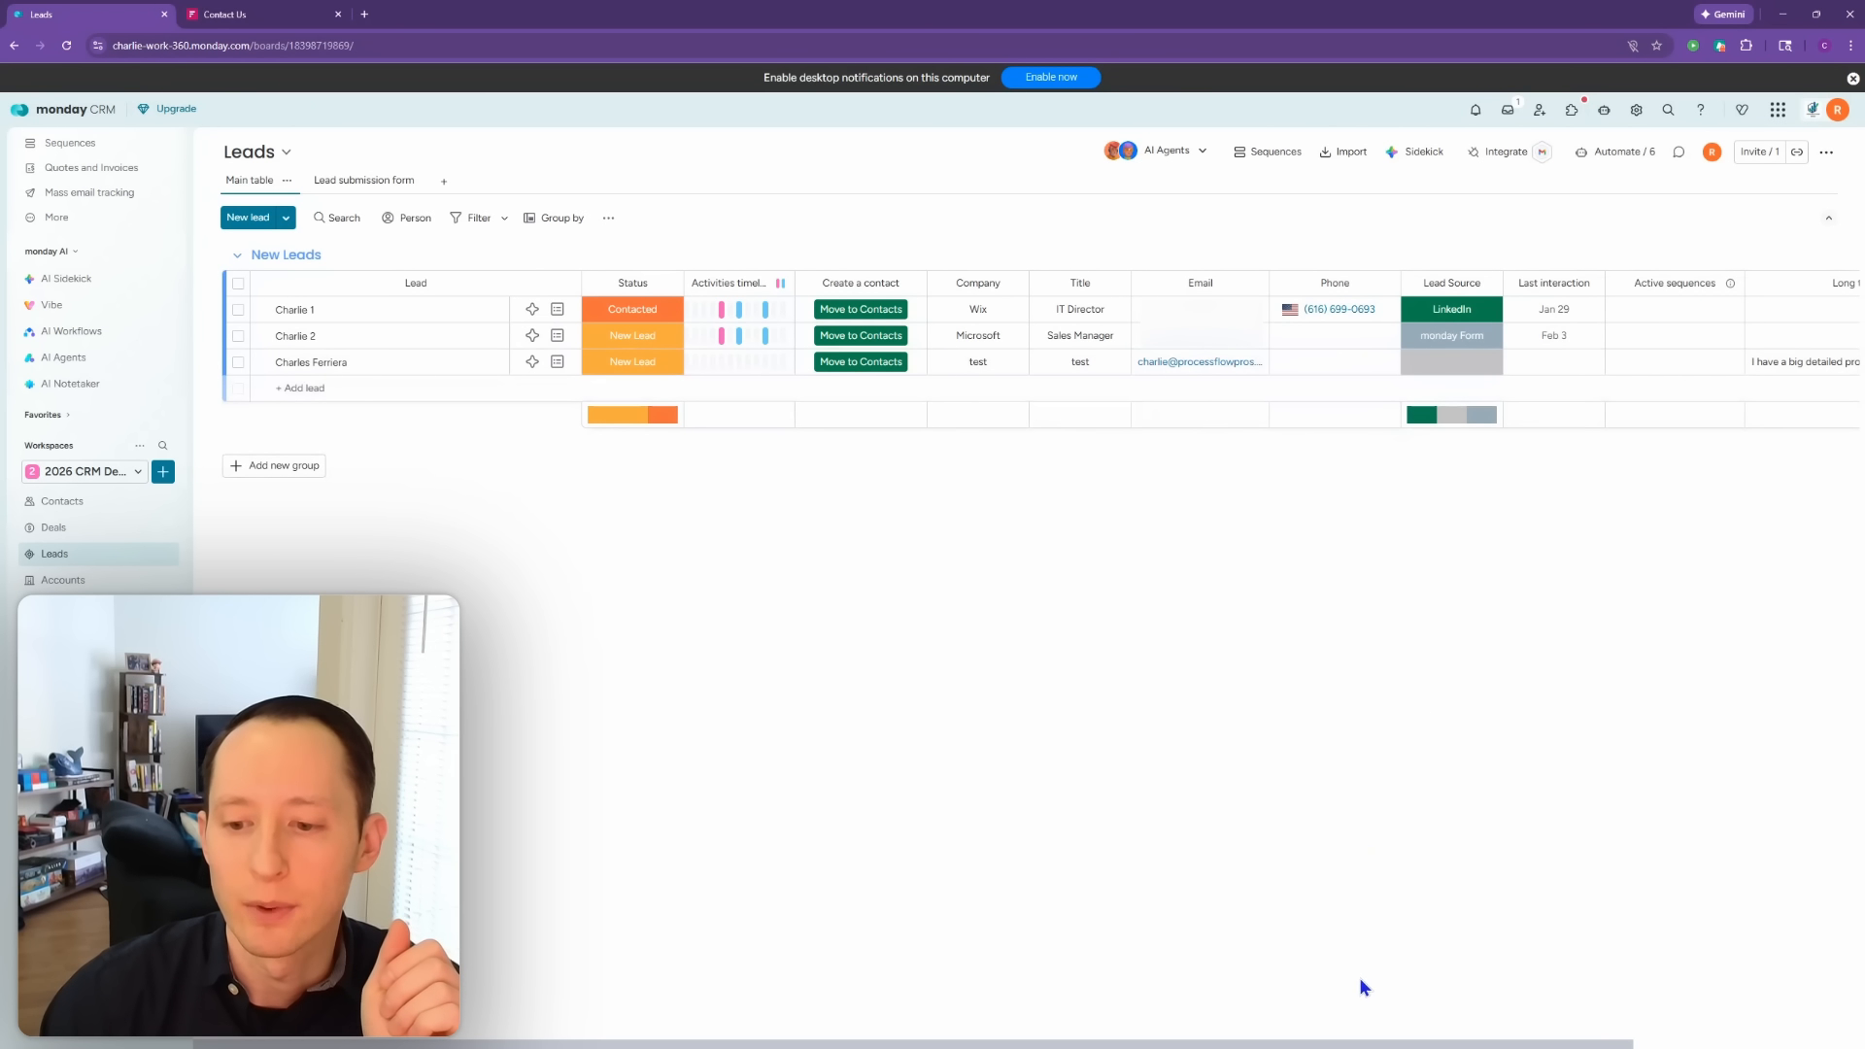
pyautogui.moveTo(1354, 1047); pyautogui.dragTo(1584, 1047)
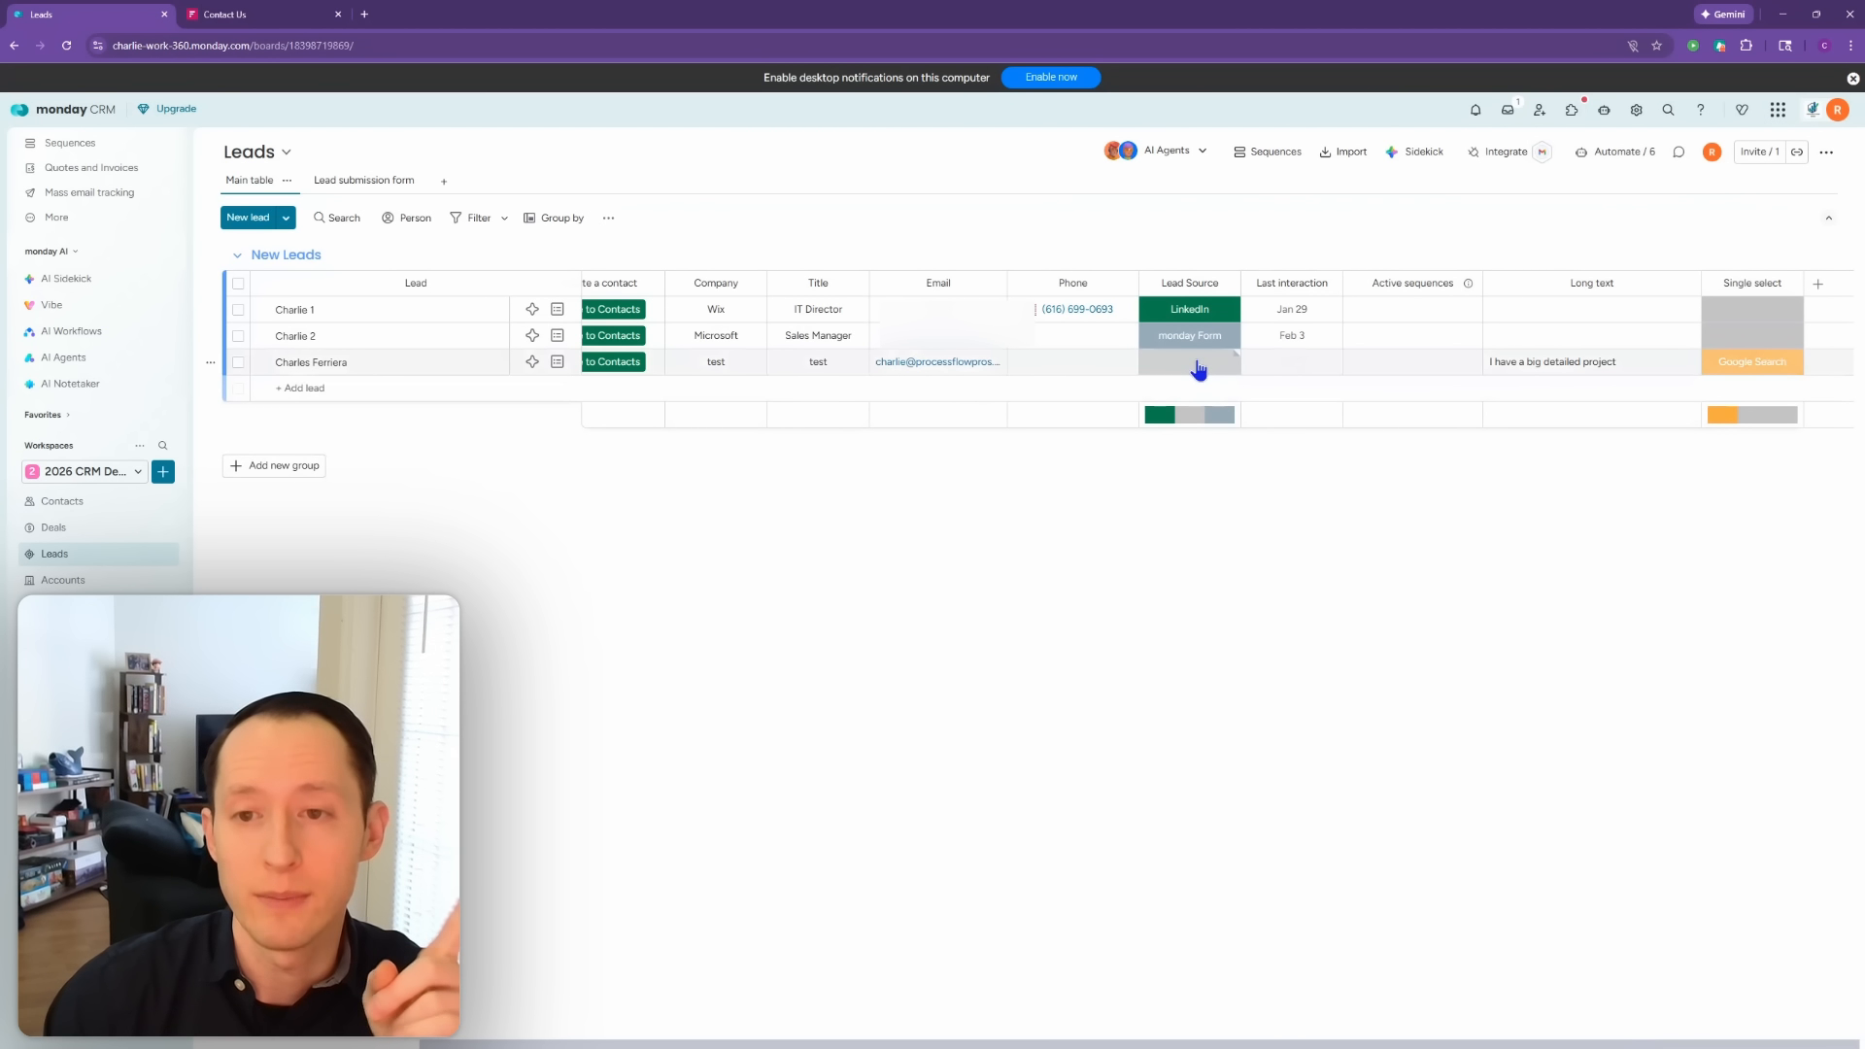
pyautogui.click(1193, 372)
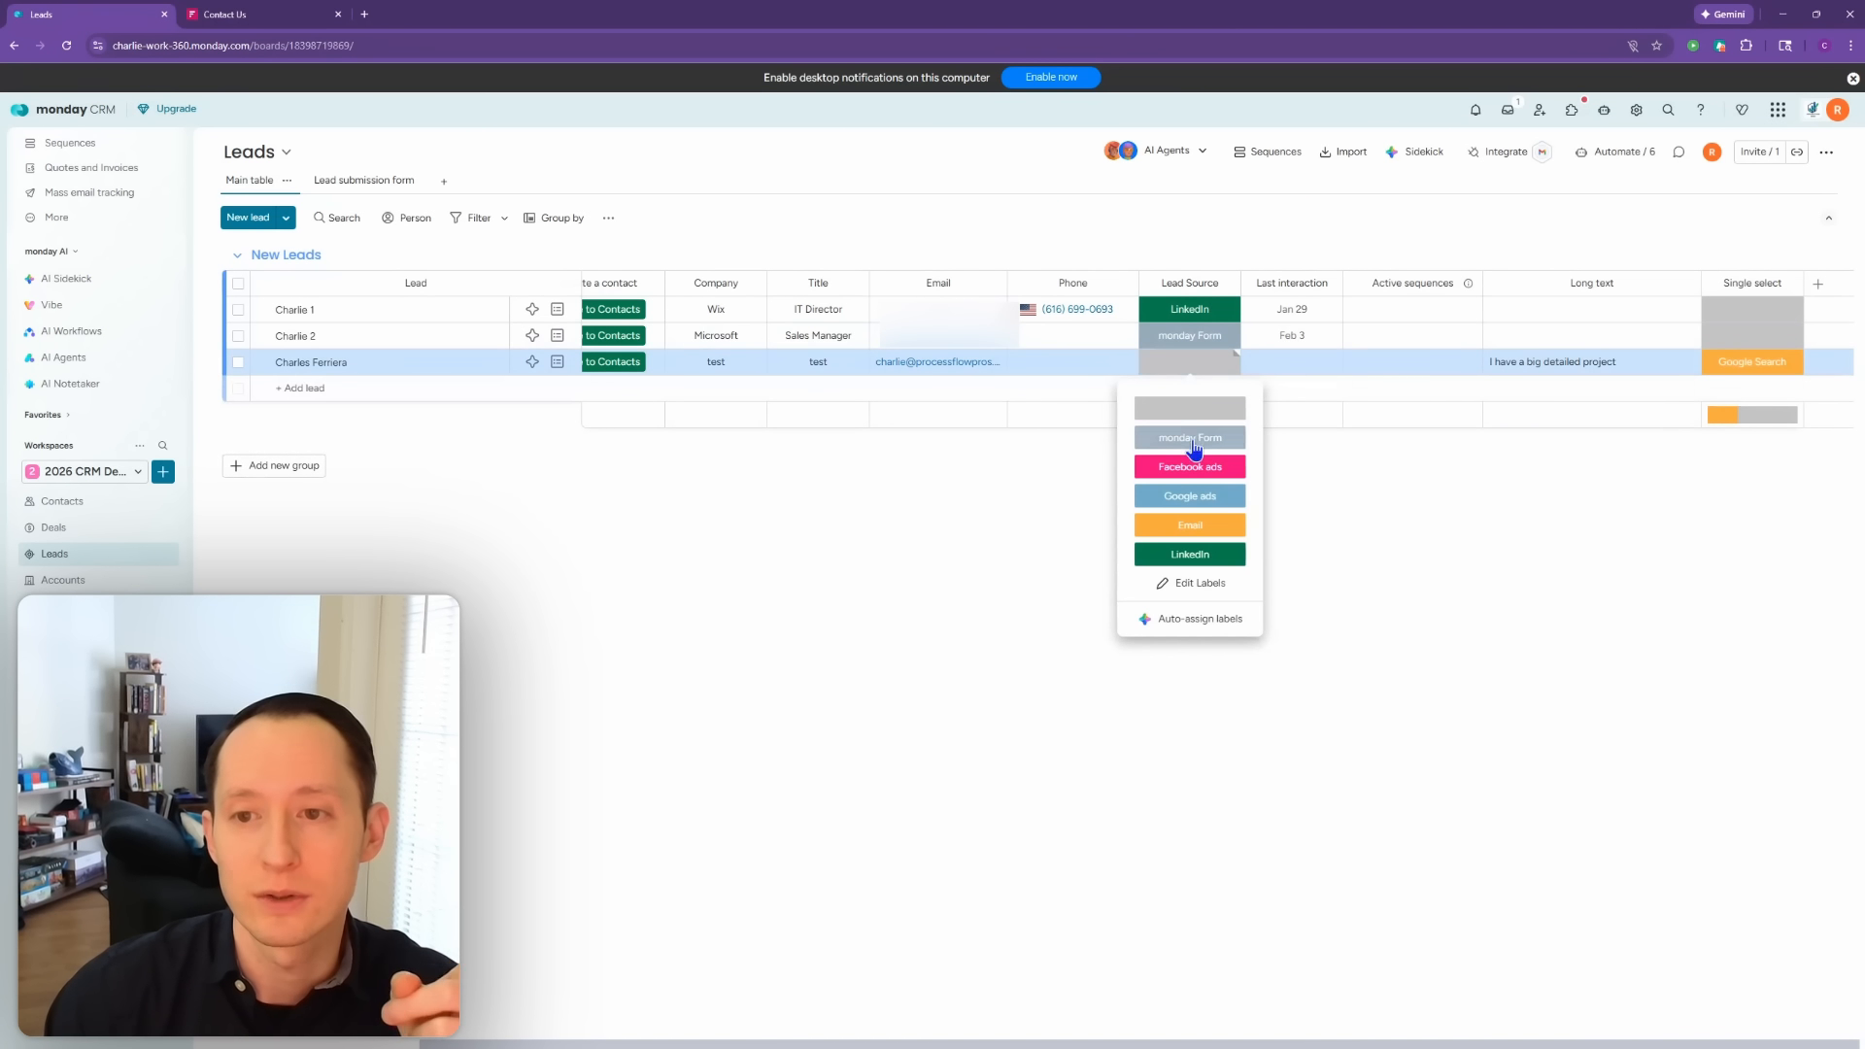
pyautogui.click(1443, 896)
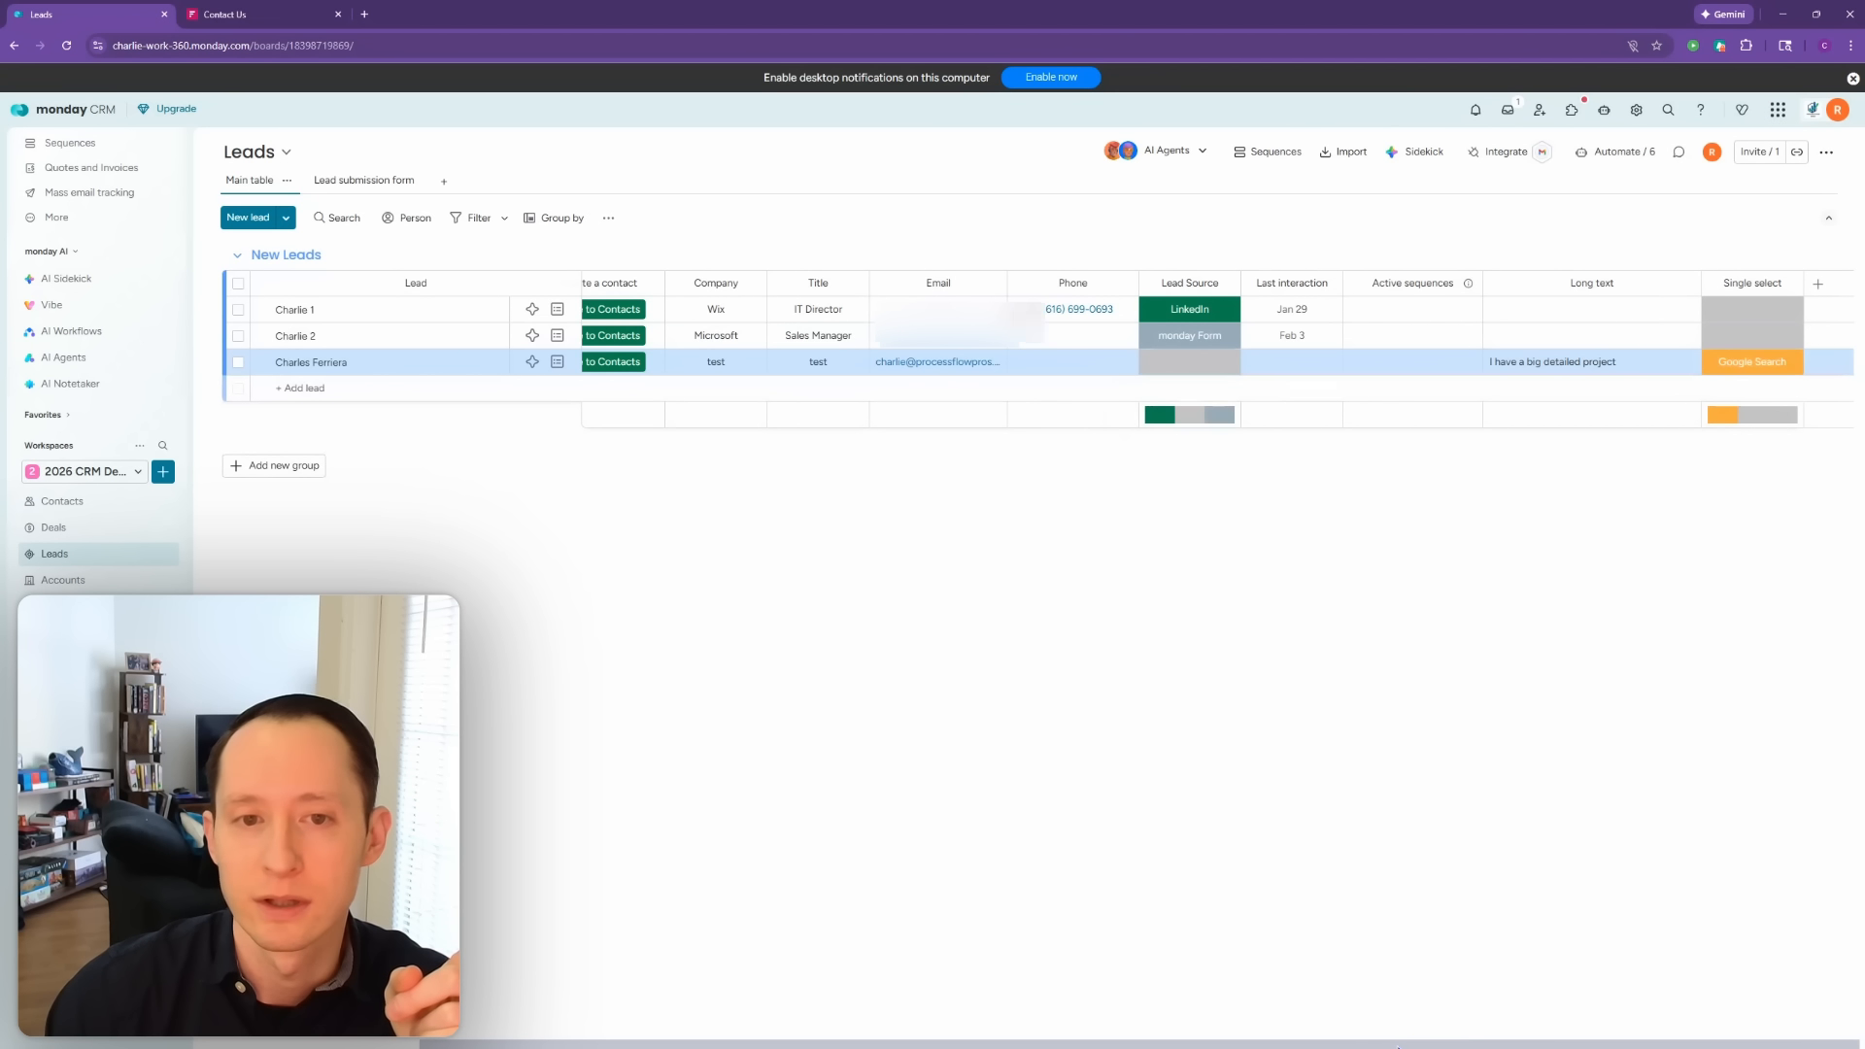
pyautogui.moveTo(1412, 1042); pyautogui.dragTo(1360, 1046)
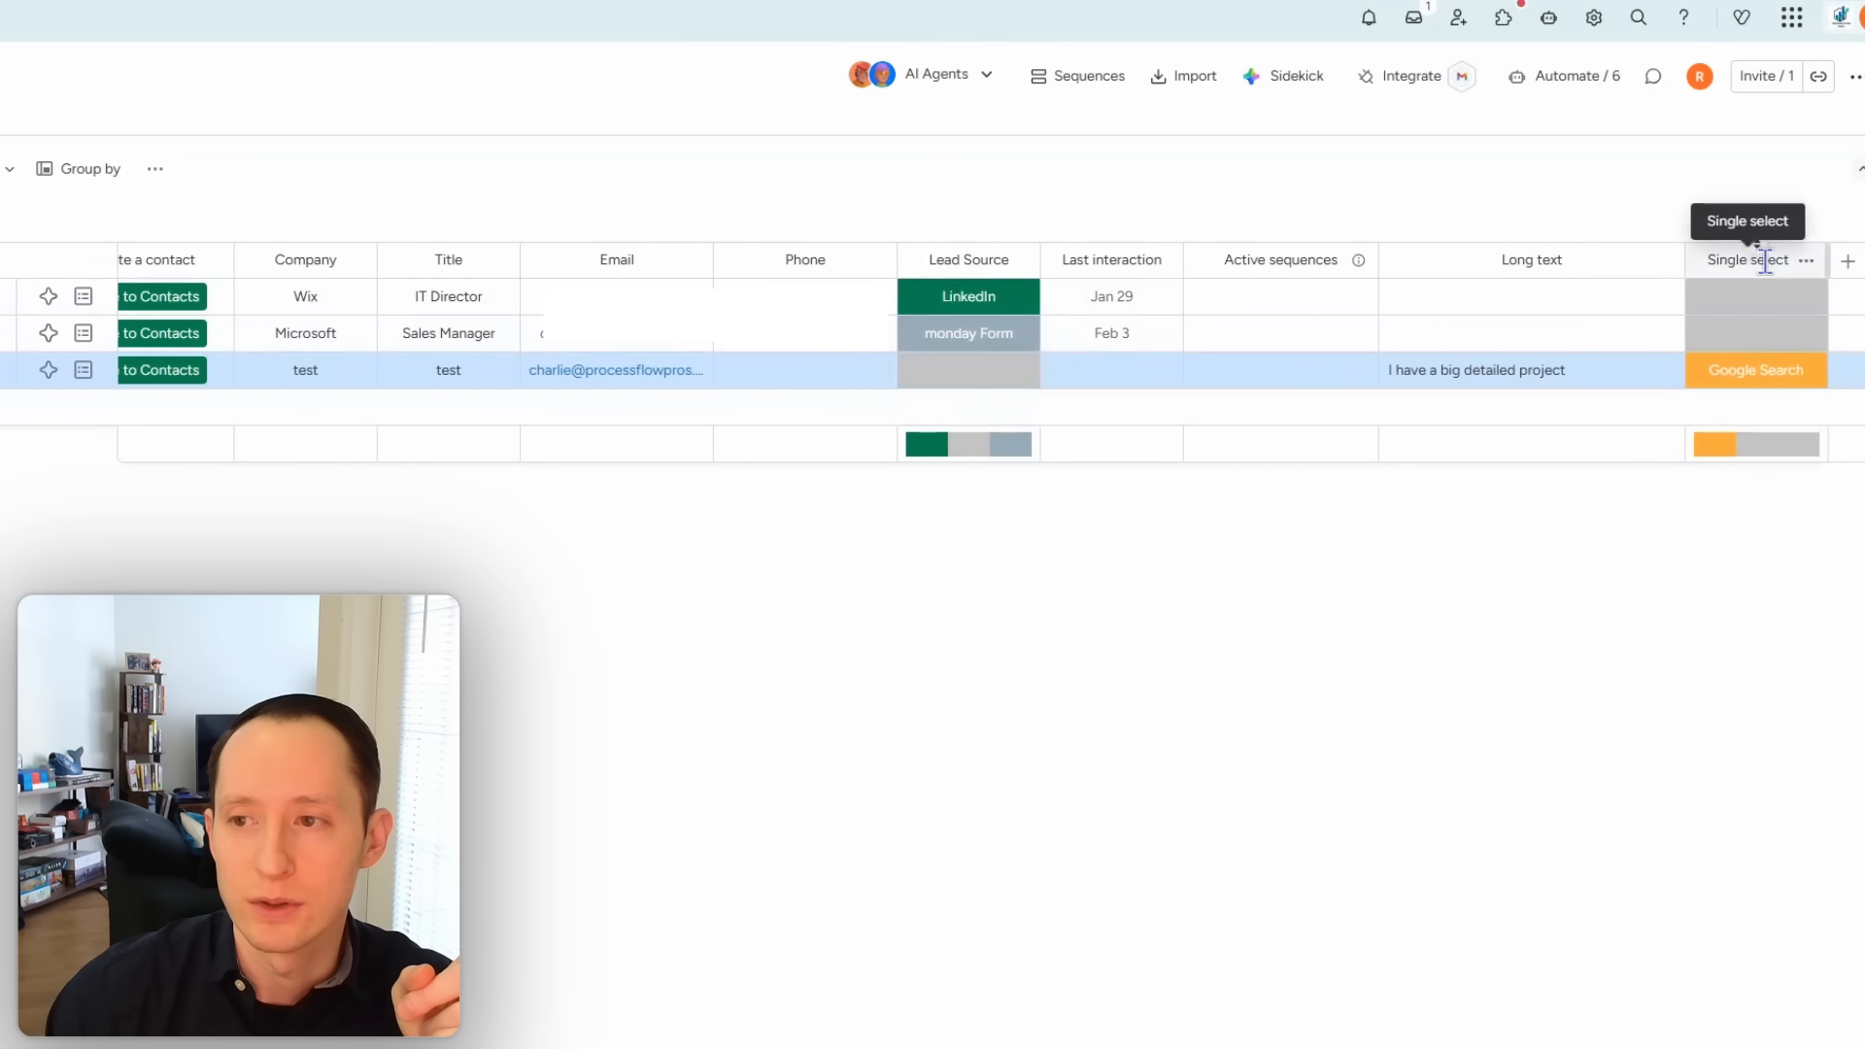
# Step: Rename the Single select column to 'Lead Source'
pyautogui.click(1765, 261)
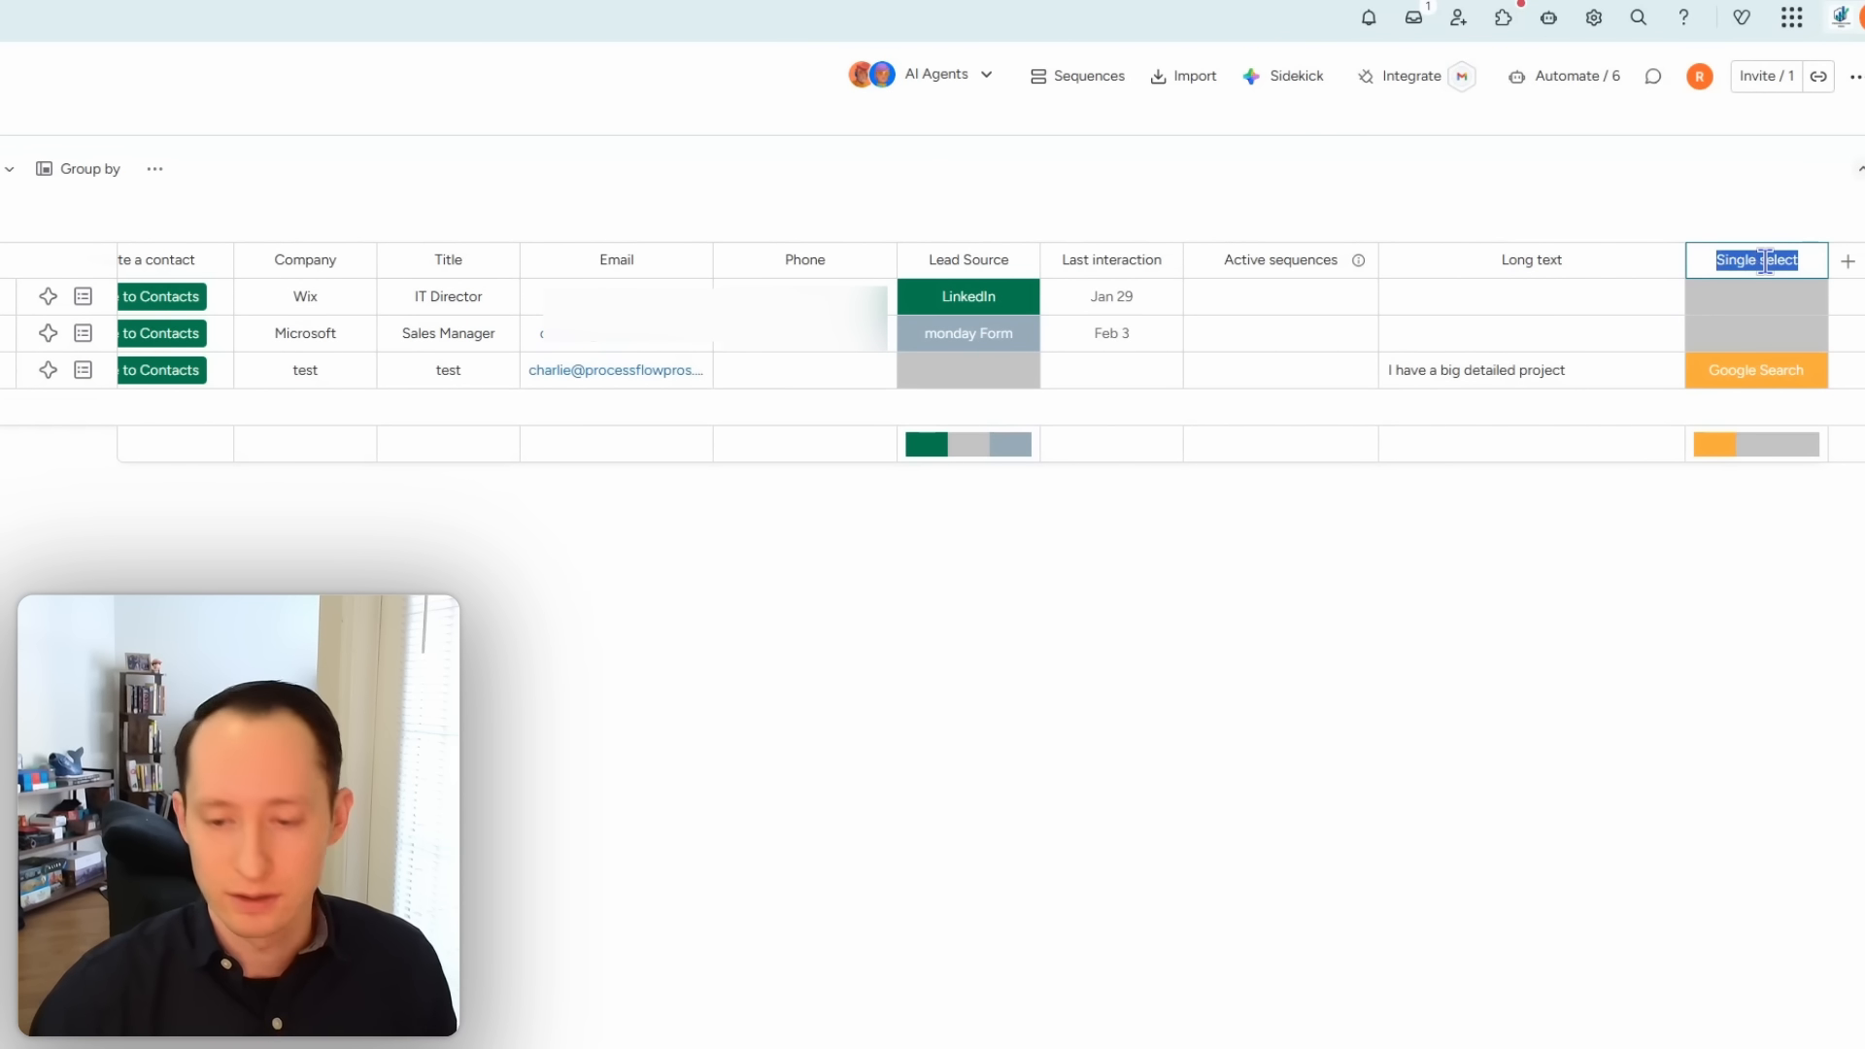
pyautogui.write('Lead Source')
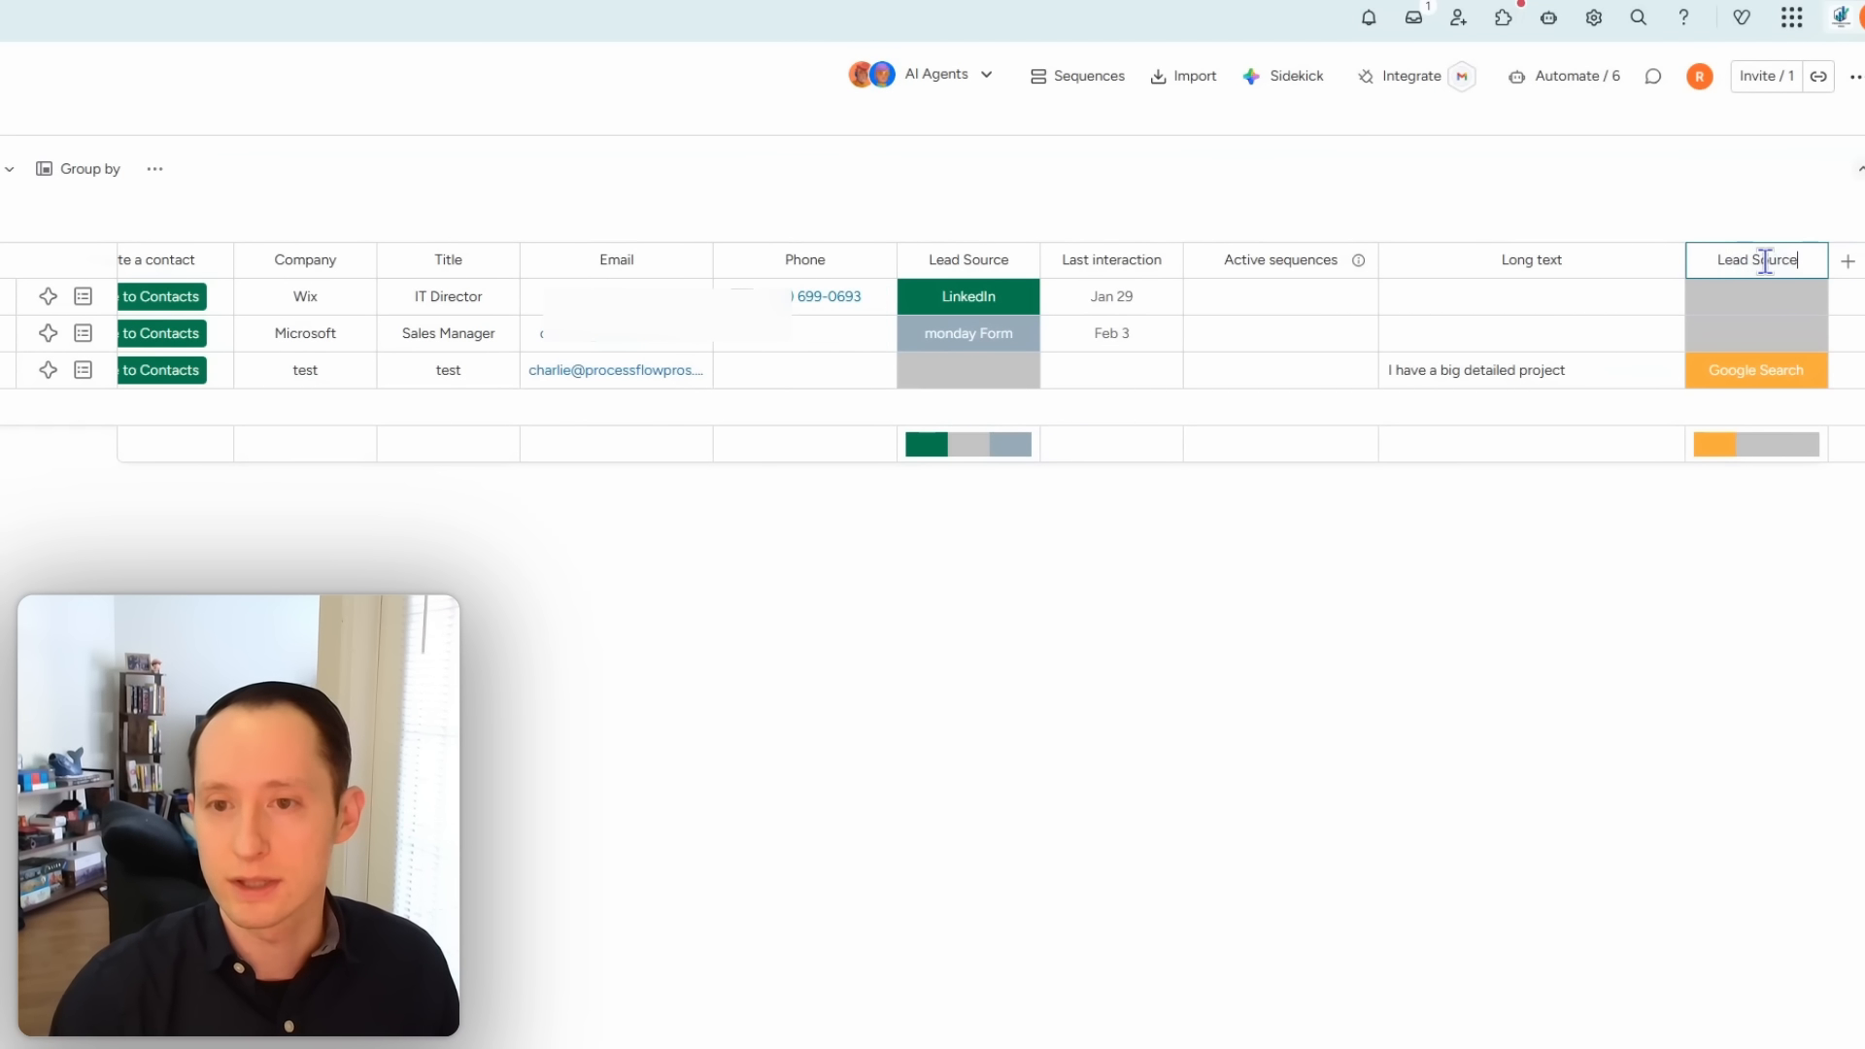
pyautogui.press('Return')
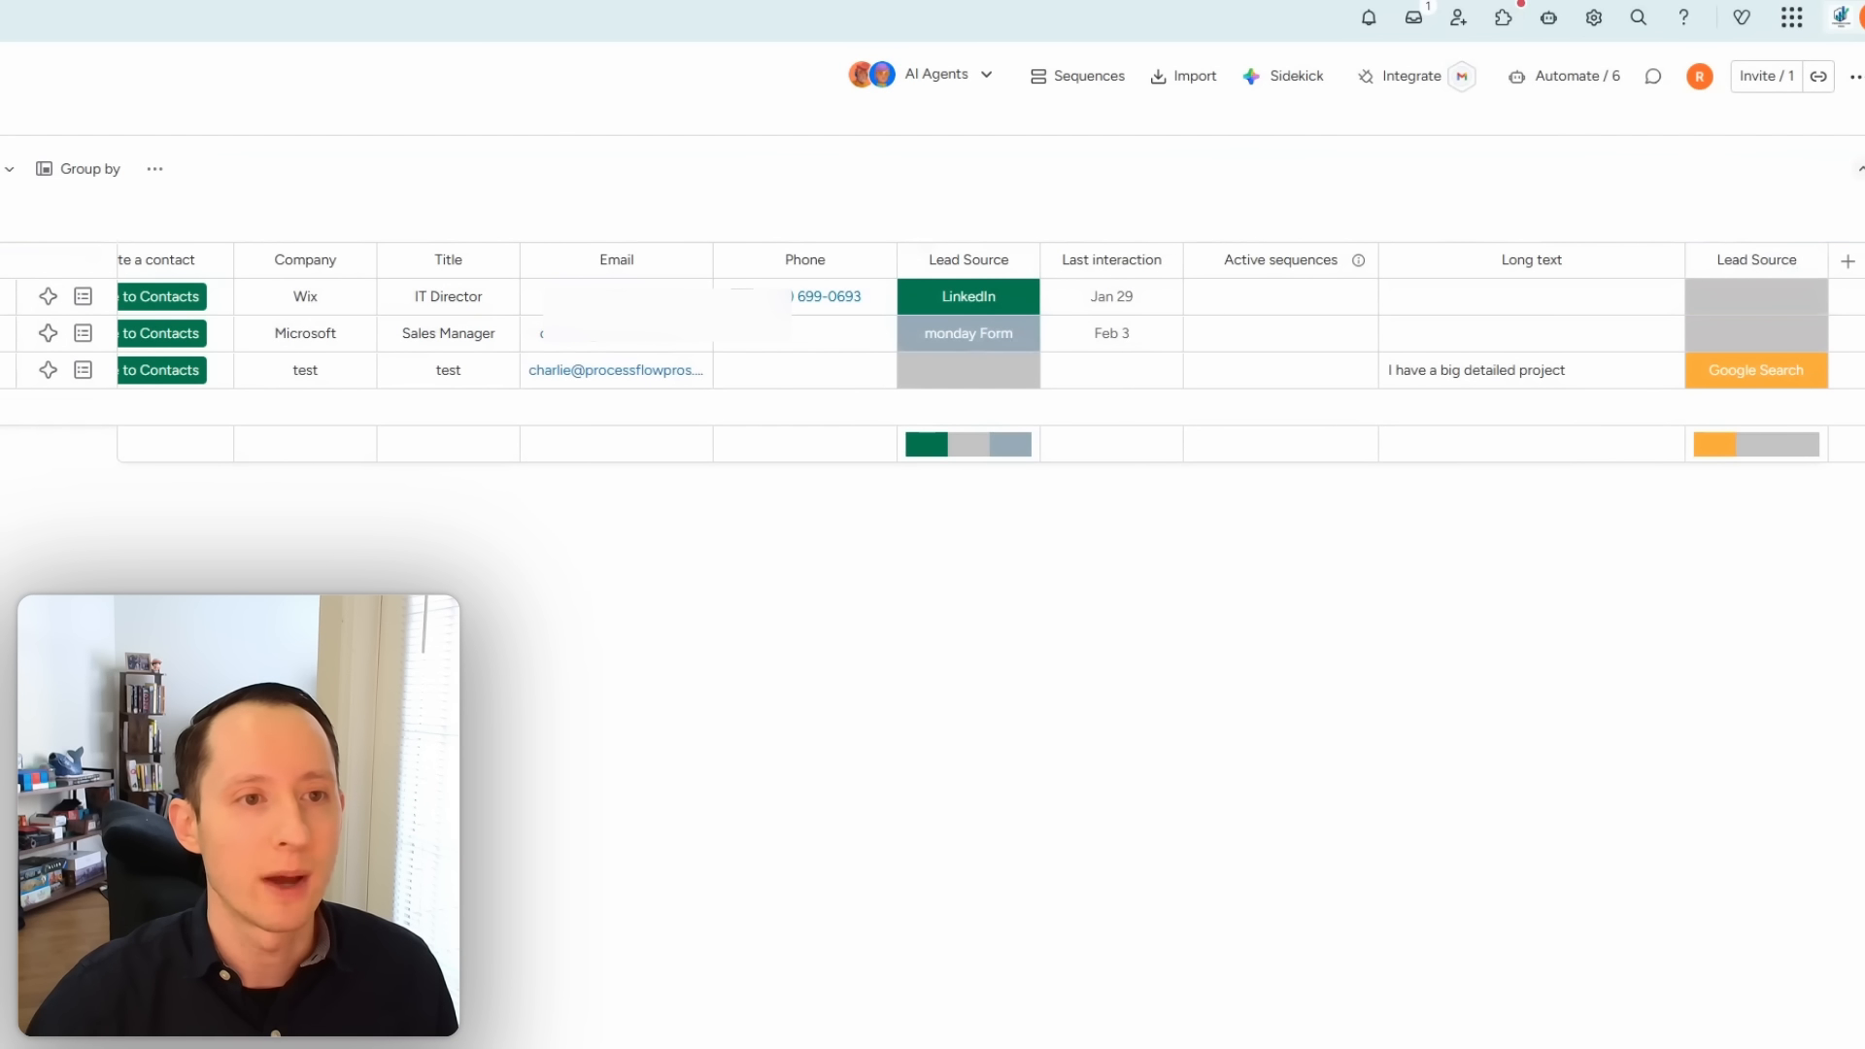
# Step: Check the form's How did you hear about us? question, then drag Lead Source toward Phone
pyautogui.click(300, 185)
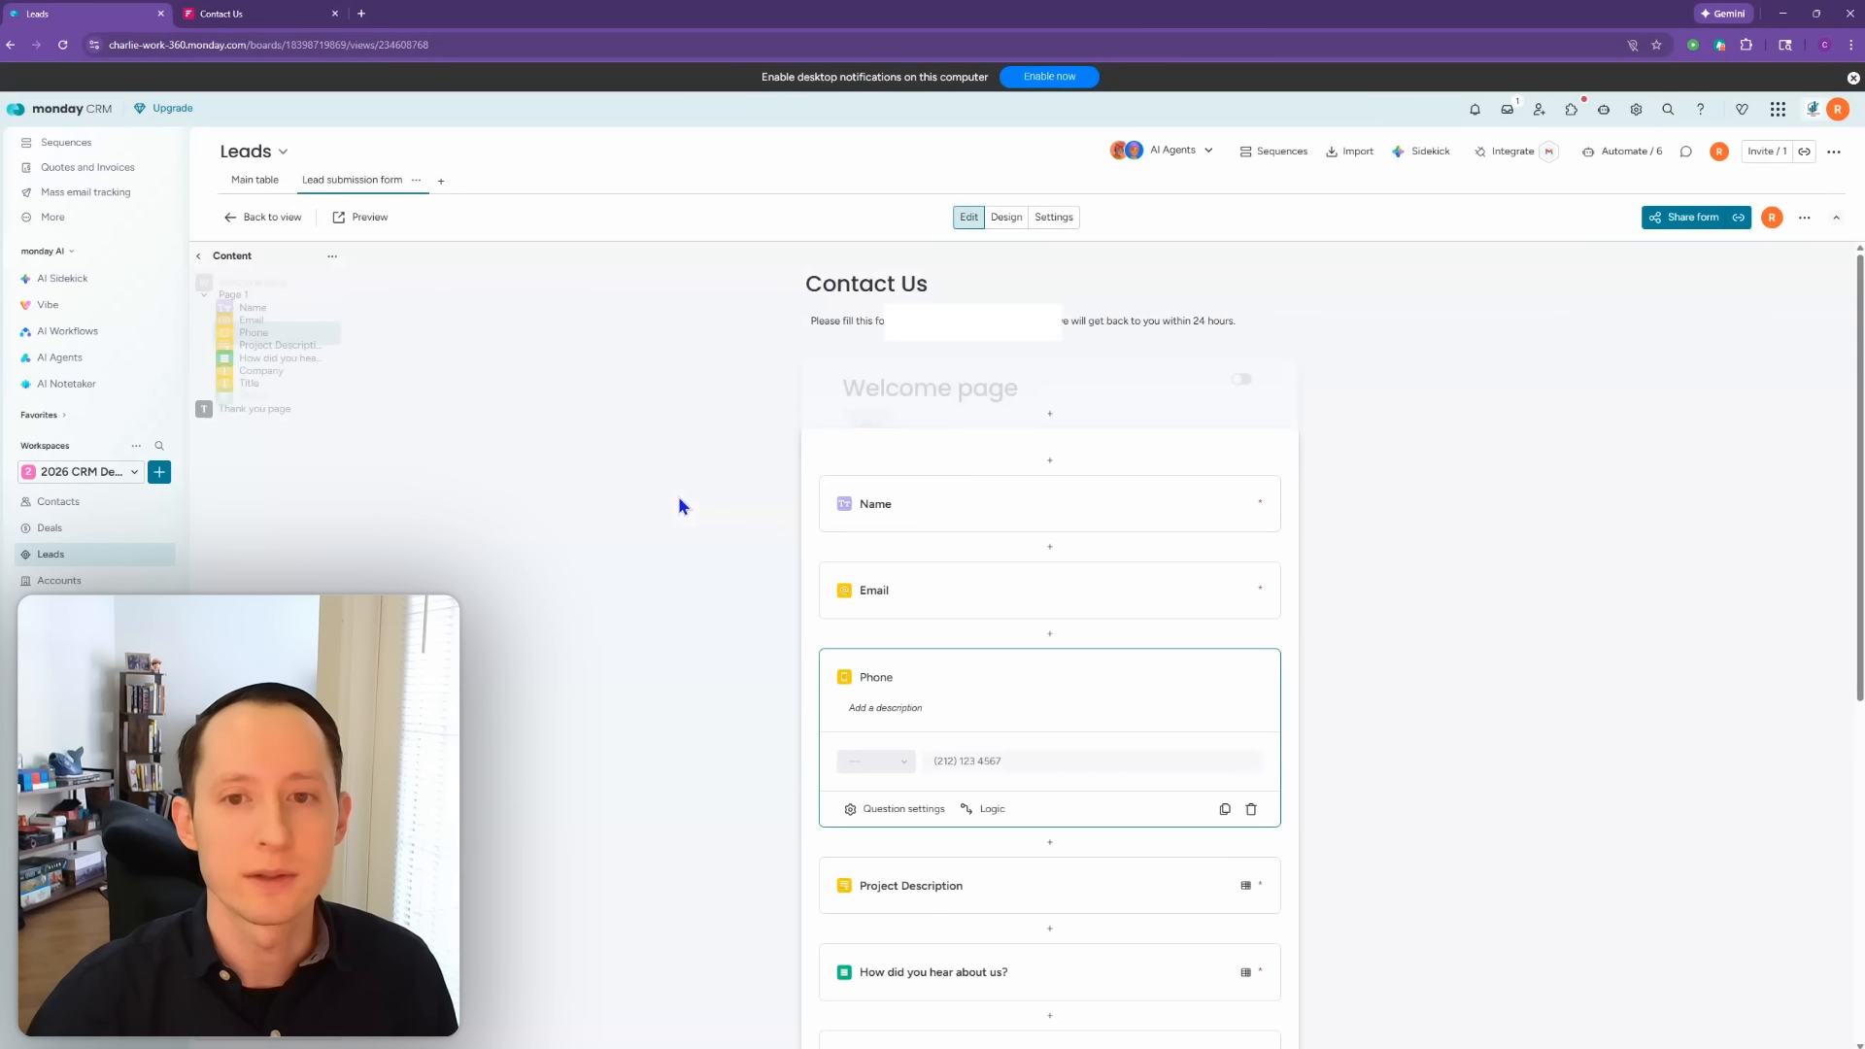
pyautogui.scroll(-3, 716, 544)
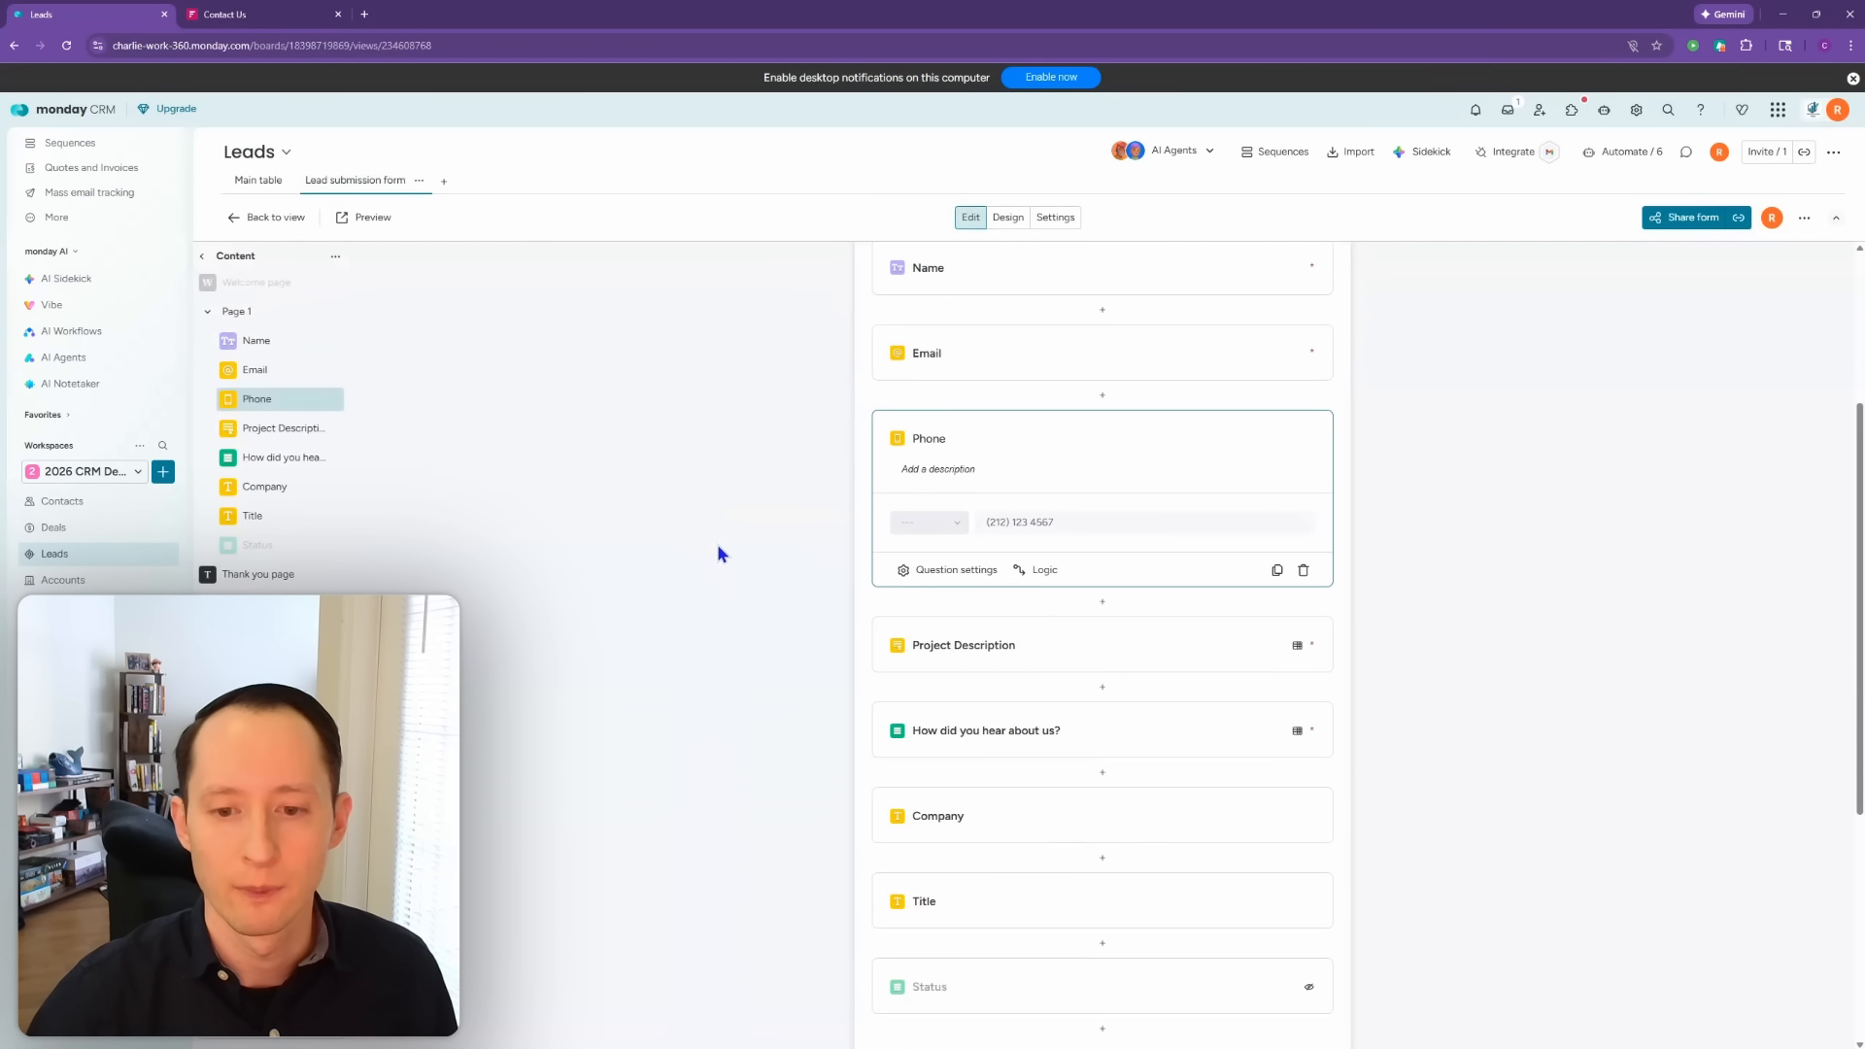
pyautogui.click(1105, 723)
pyautogui.scroll(-3, 1564, 709)
pyautogui.click(1564, 710)
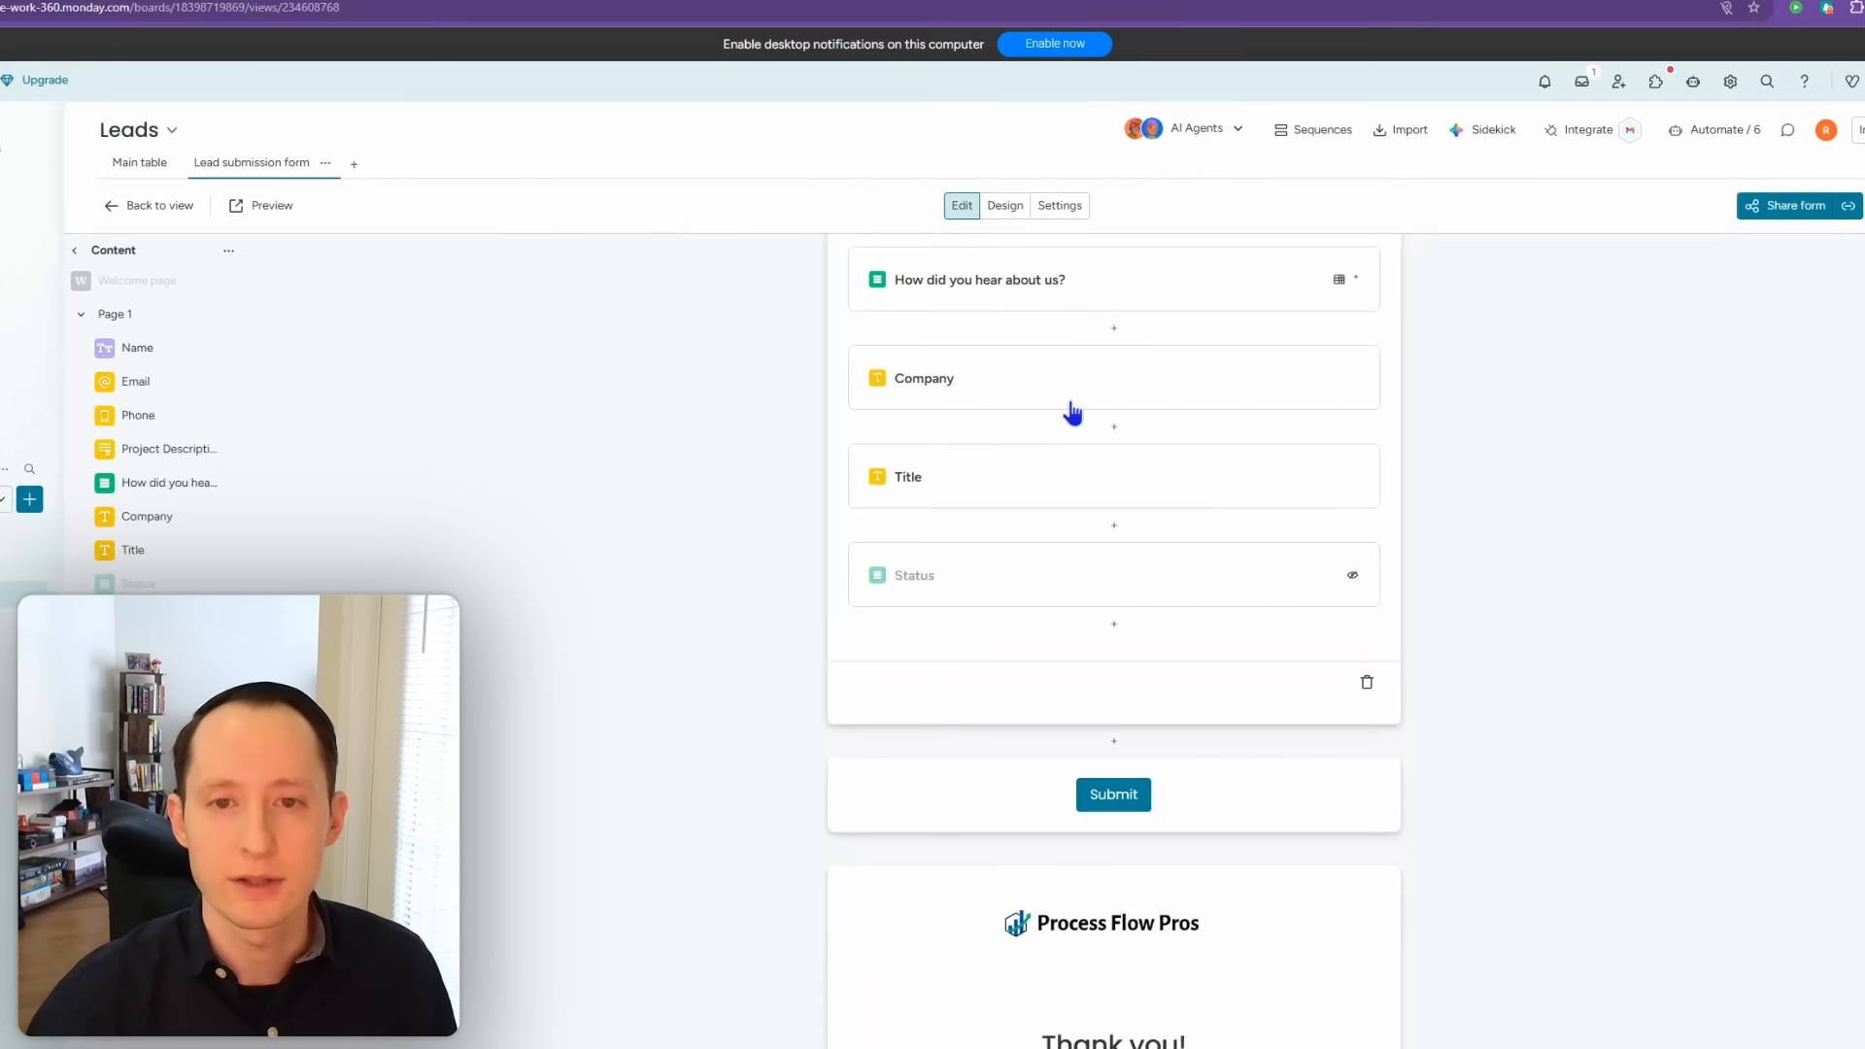
pyautogui.click(3, 137)
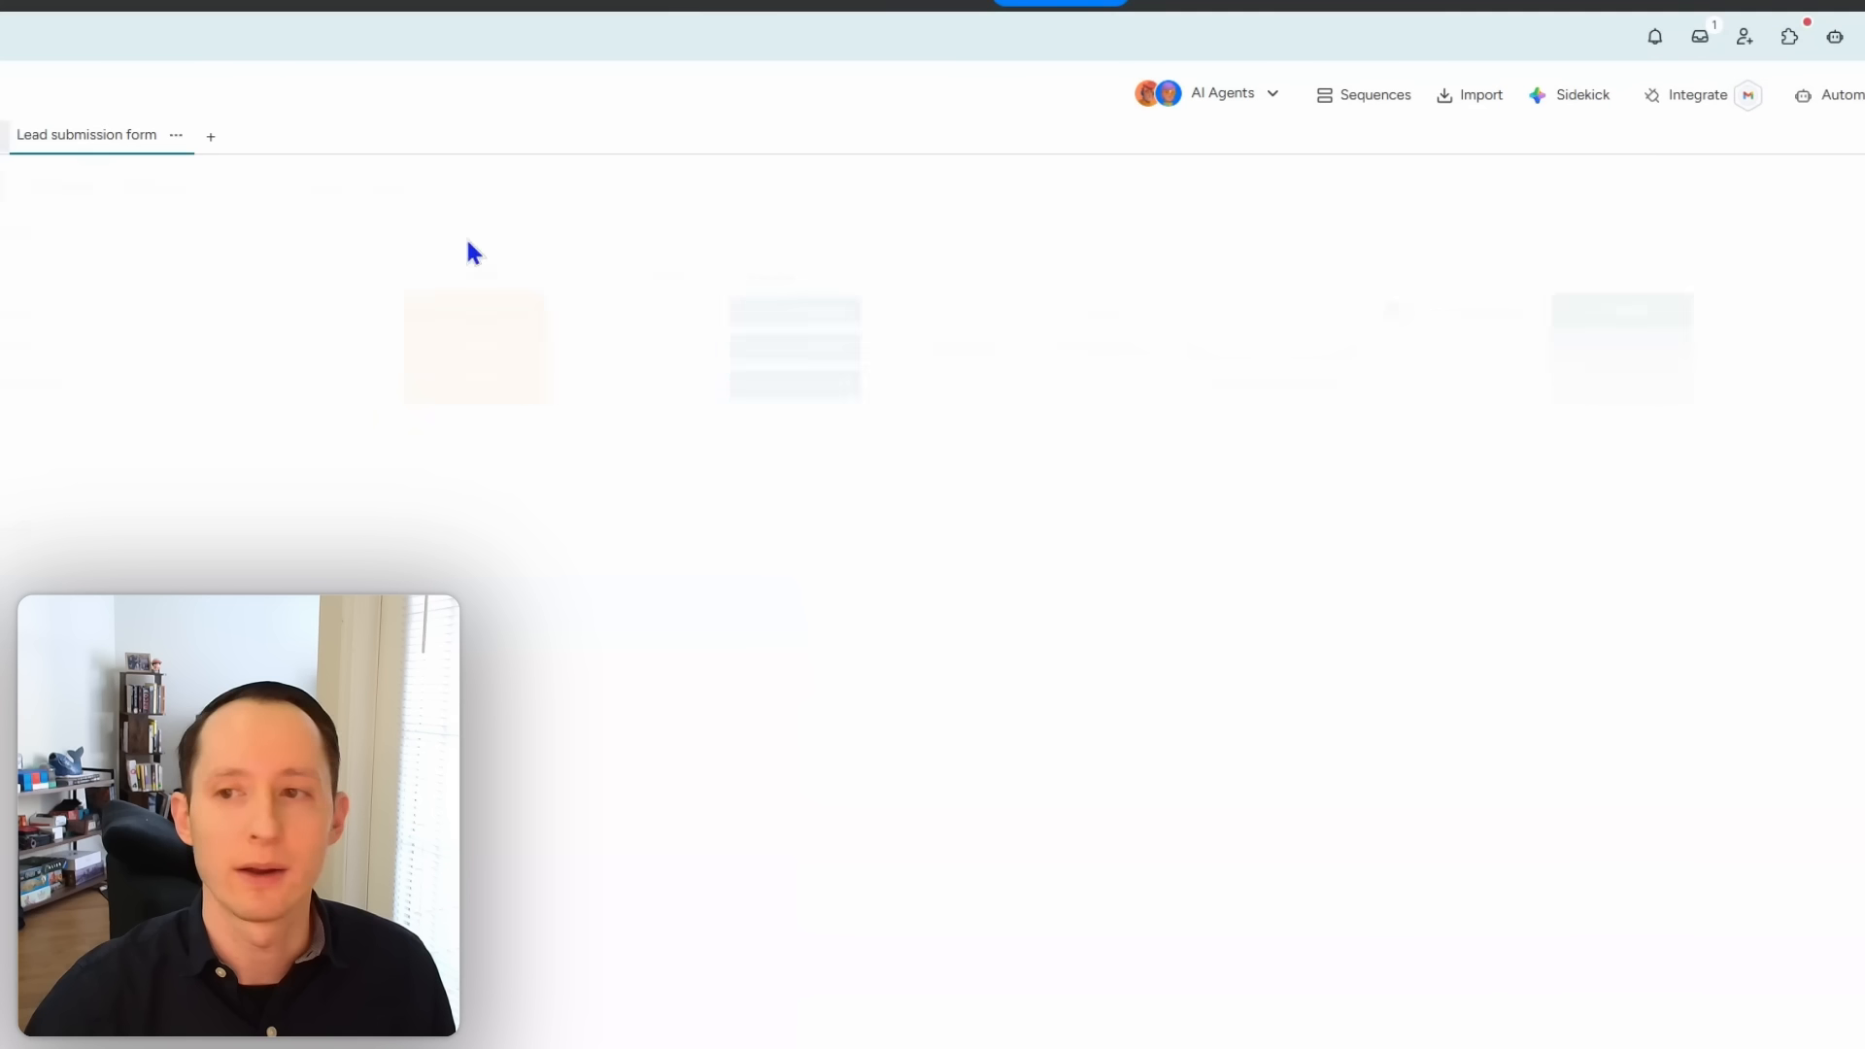
pyautogui.moveTo(1622, 278); pyautogui.dragTo(1438, 279)
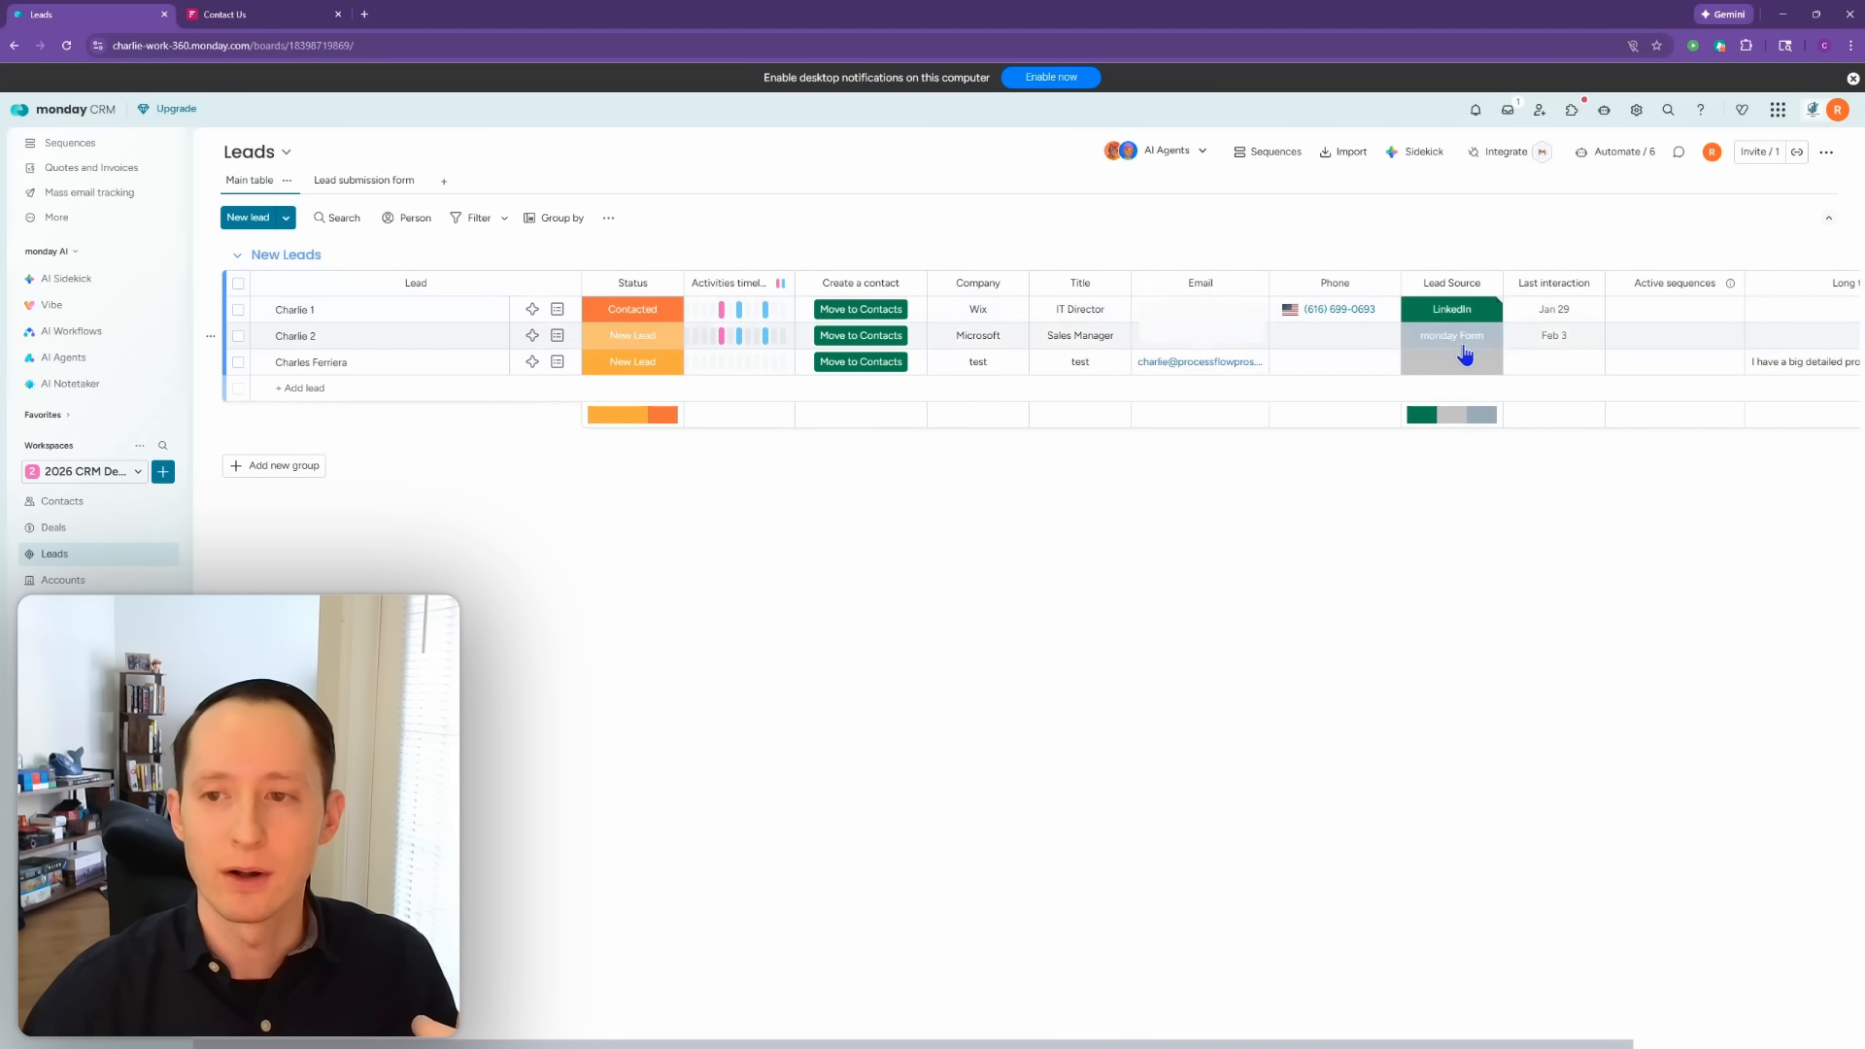
# Step: Delete the original Lead Source column and move the renamed Lead Source column beside Phone
pyautogui.click(1487, 285)
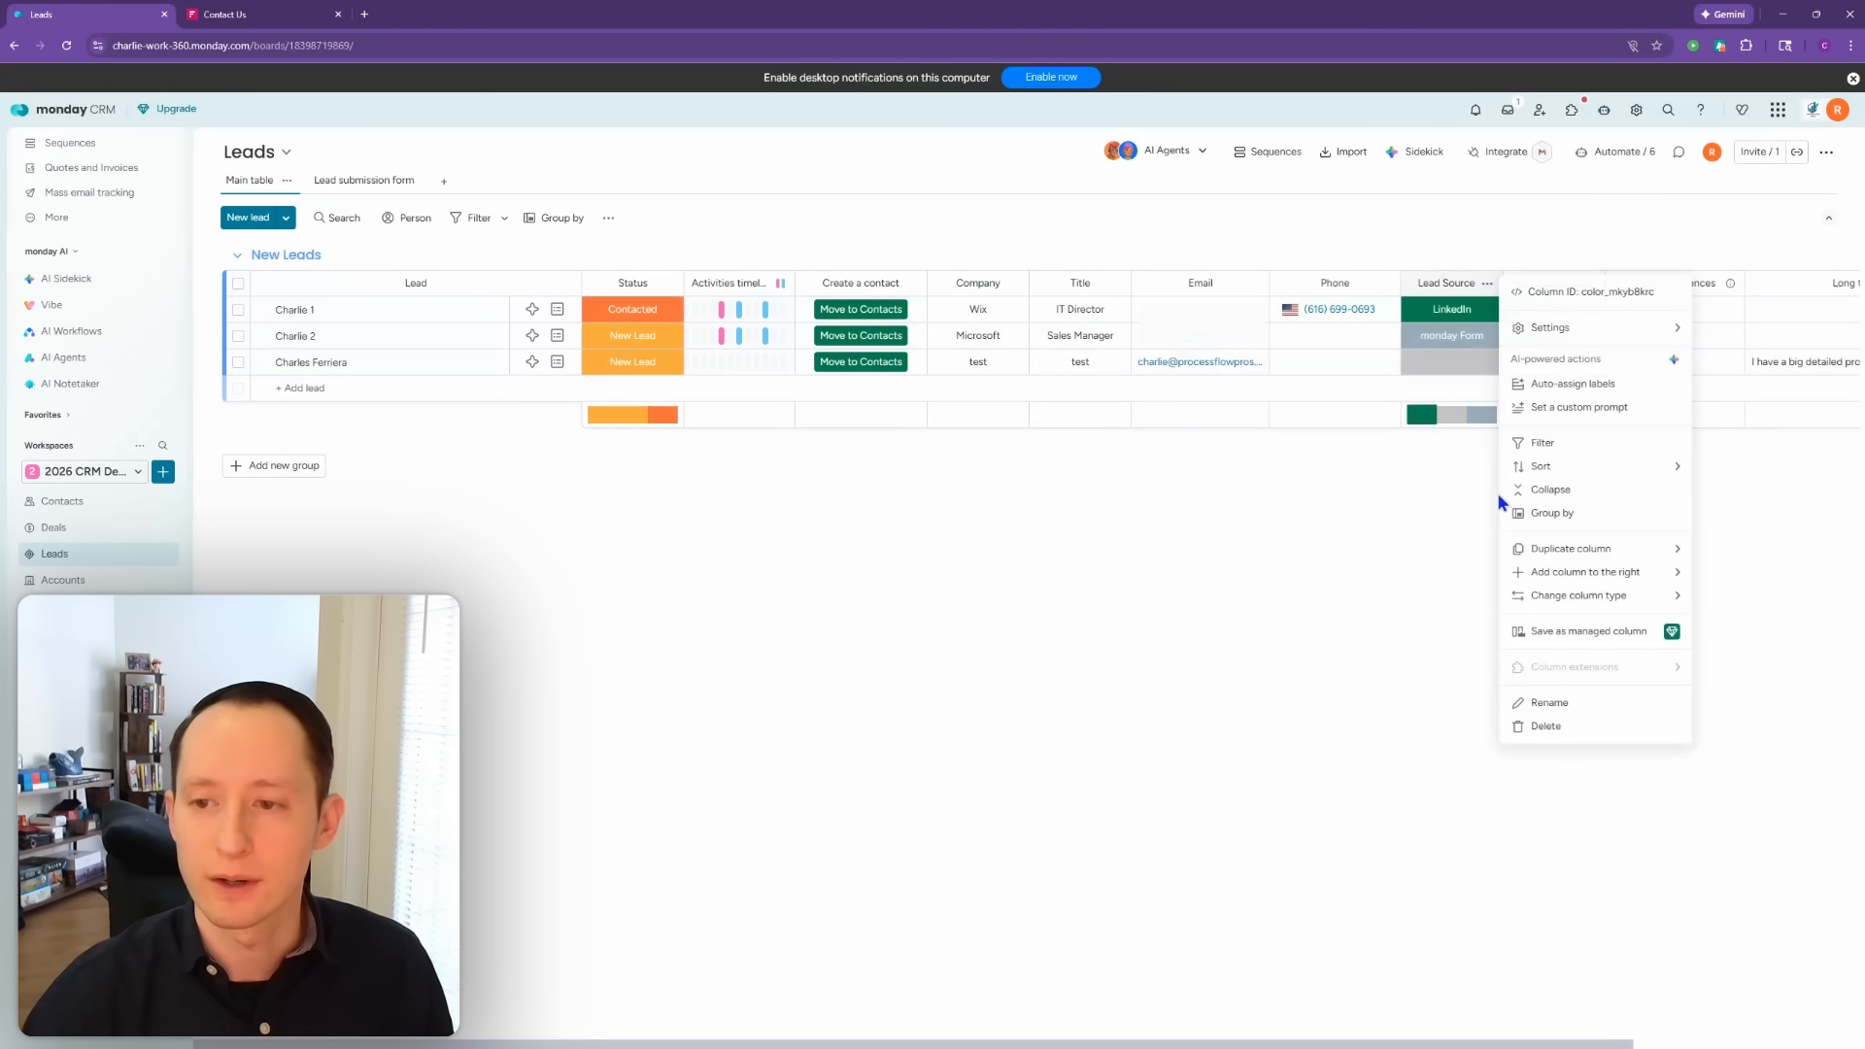
pyautogui.click(1576, 729)
pyautogui.click(1108, 194)
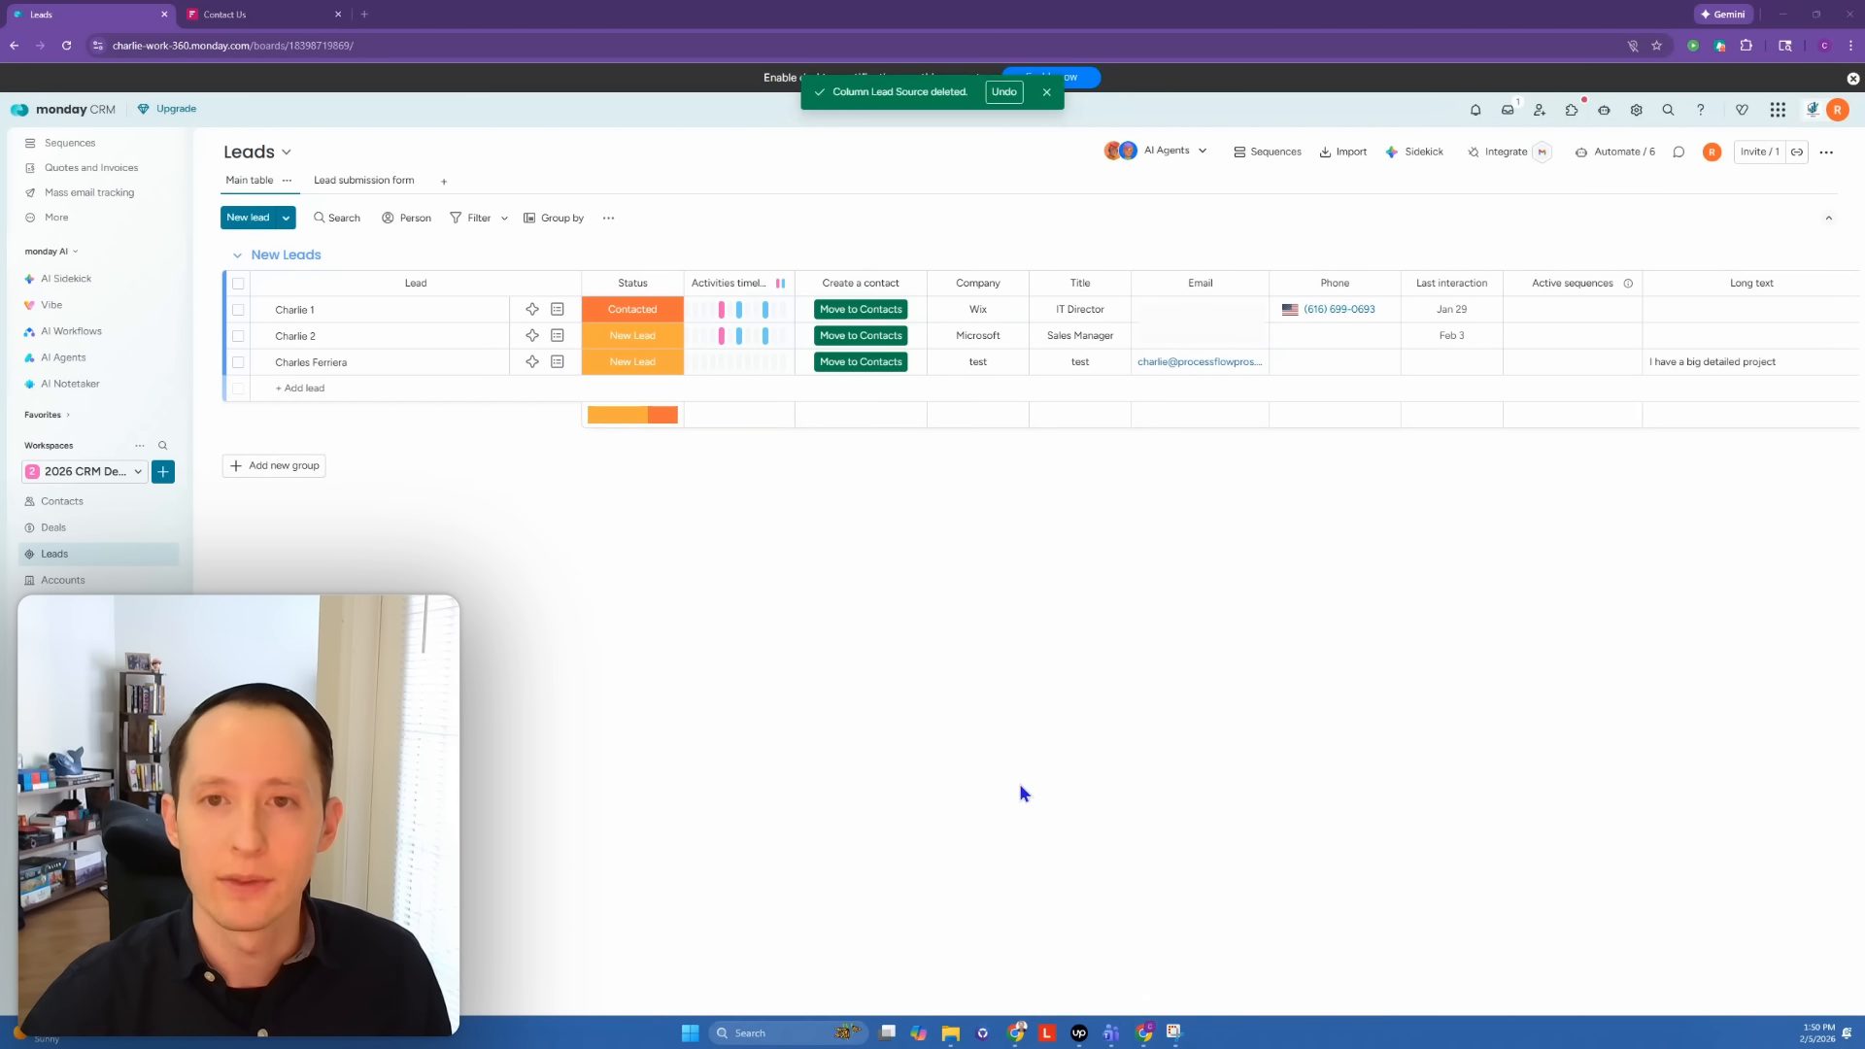
pyautogui.moveTo(1129, 1045); pyautogui.dragTo(1360, 1045)
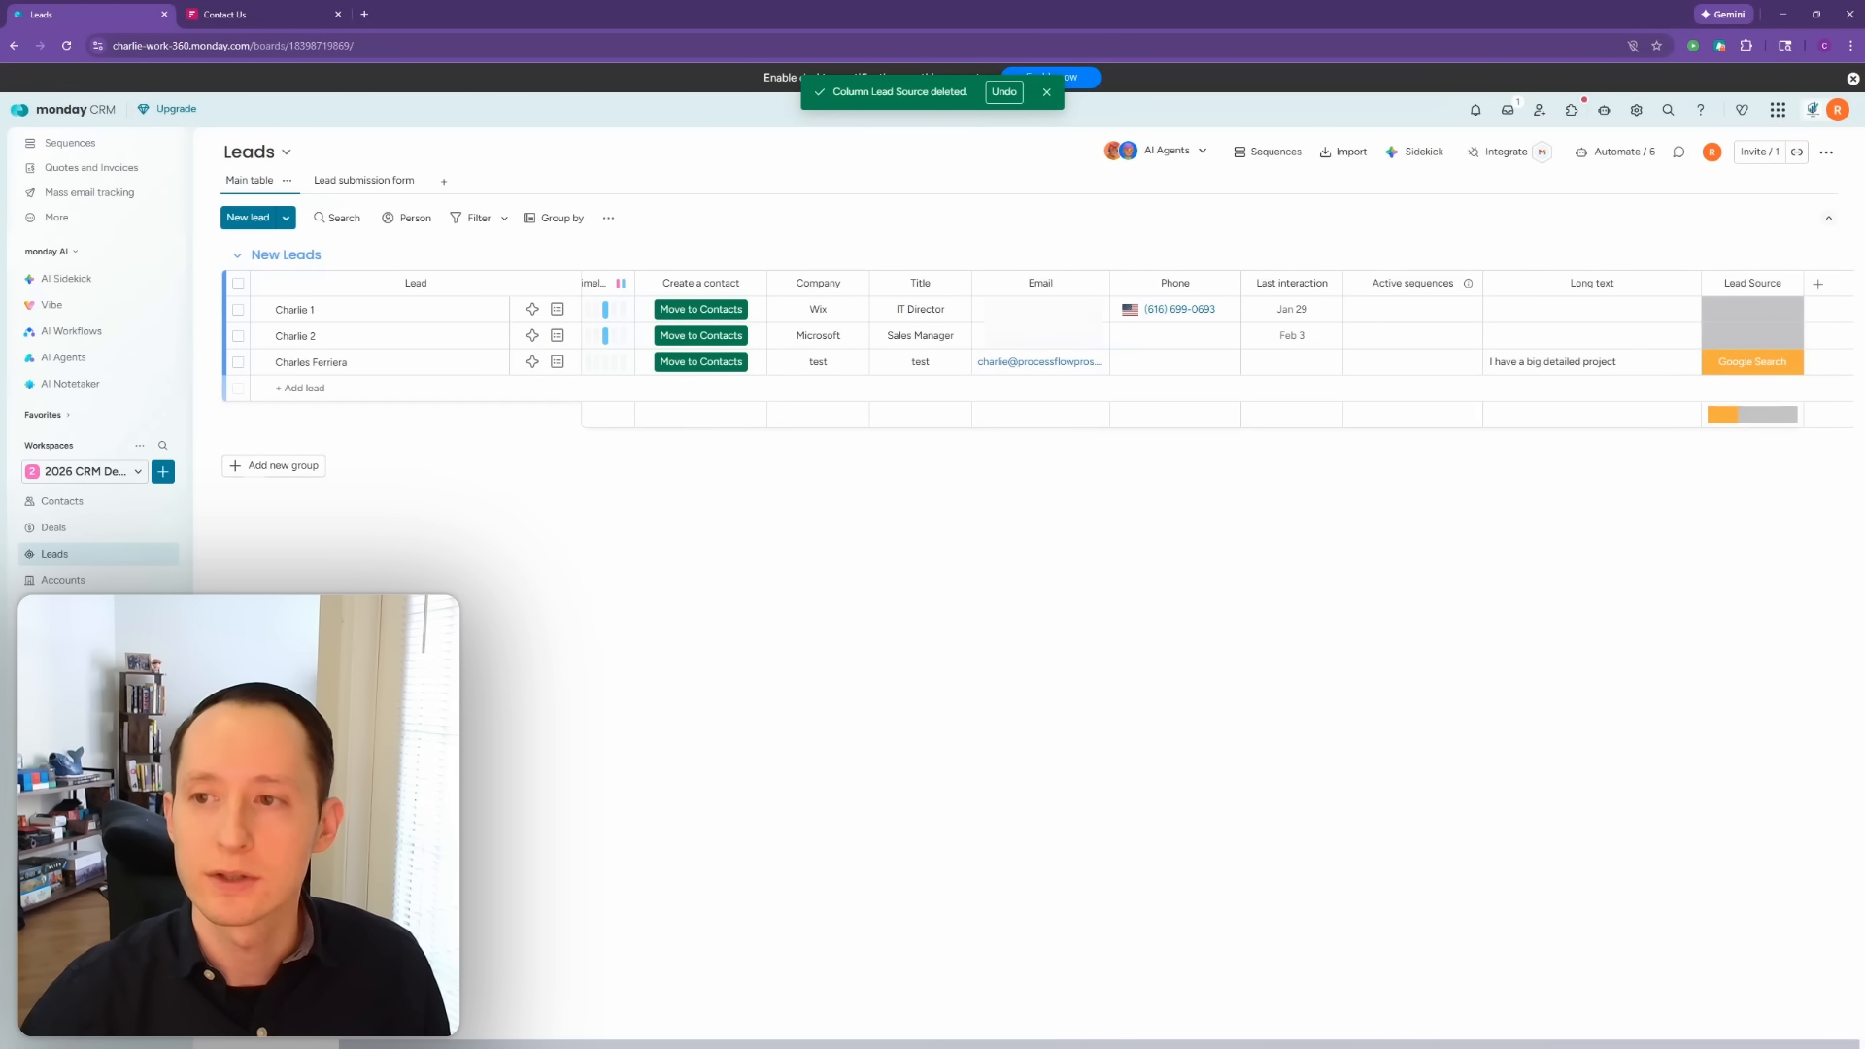
pyautogui.moveTo(1749, 277); pyautogui.dragTo(1128, 262)
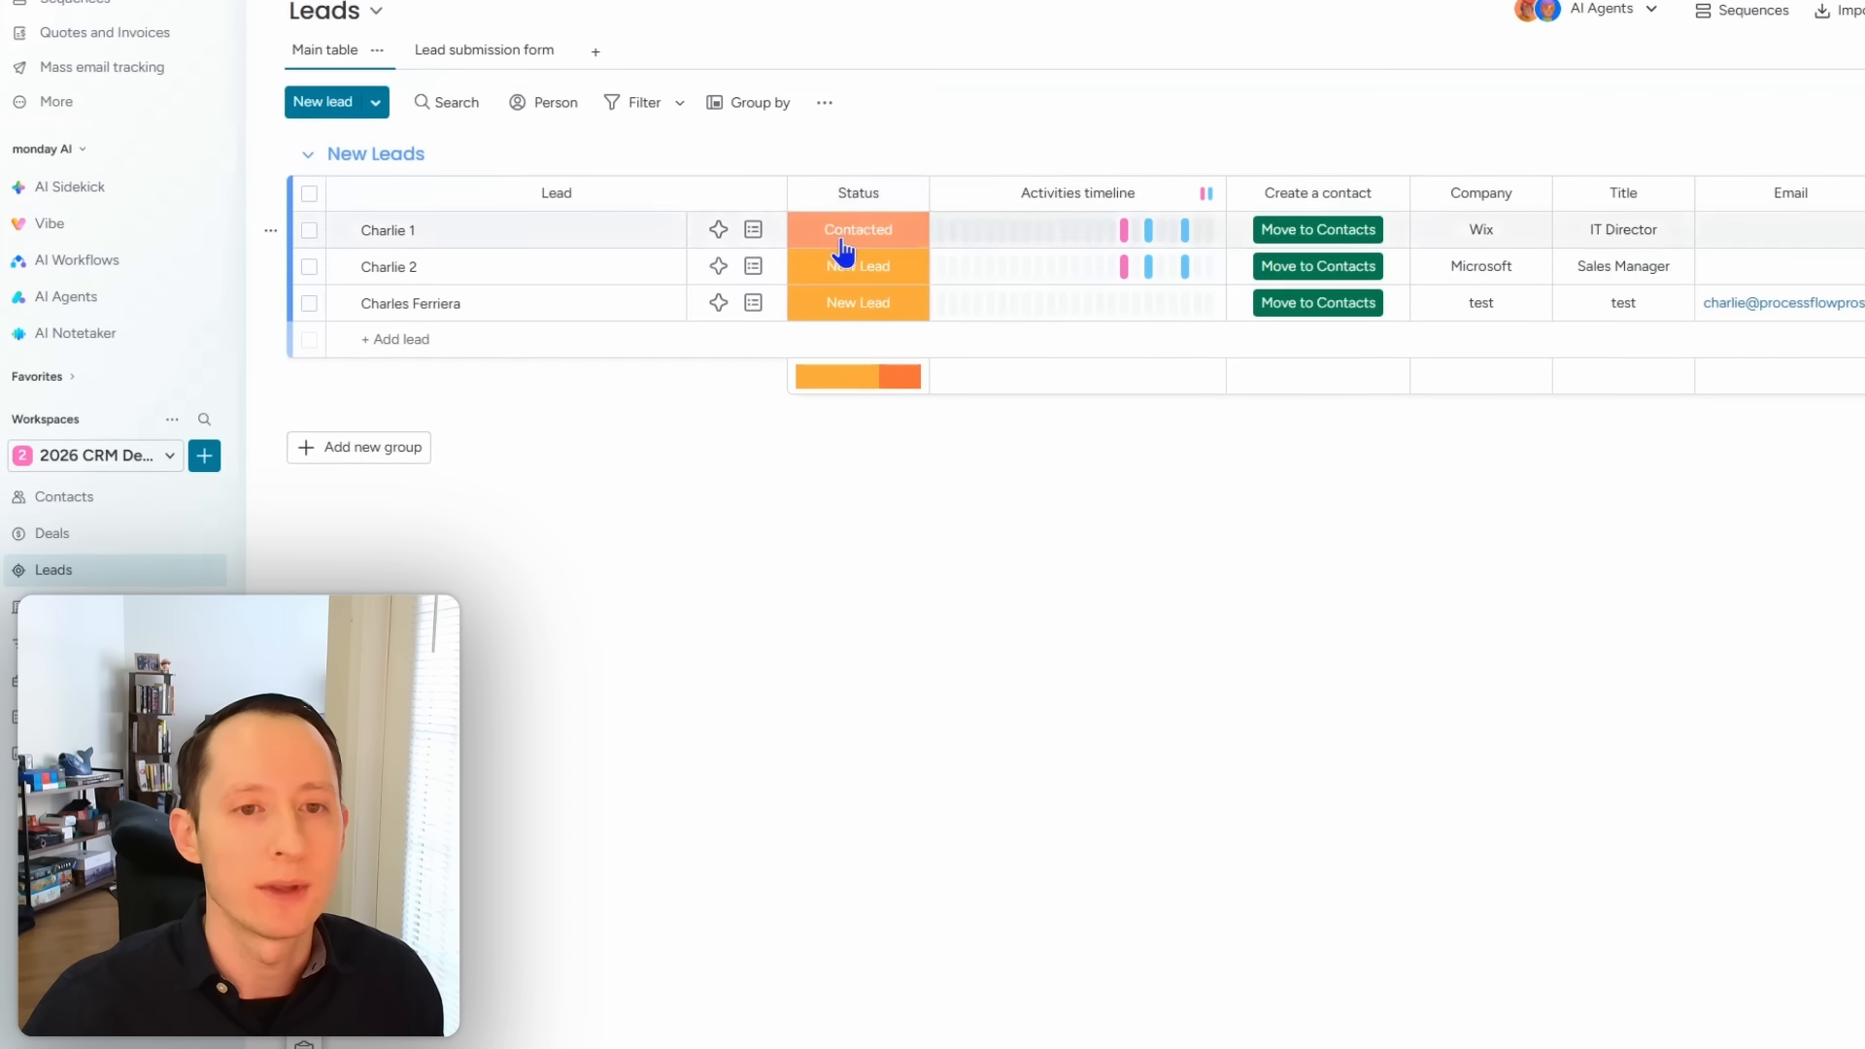
# Step: Review the first lead's status options unchanged, then remove the Create a contact column
pyautogui.click(850, 233)
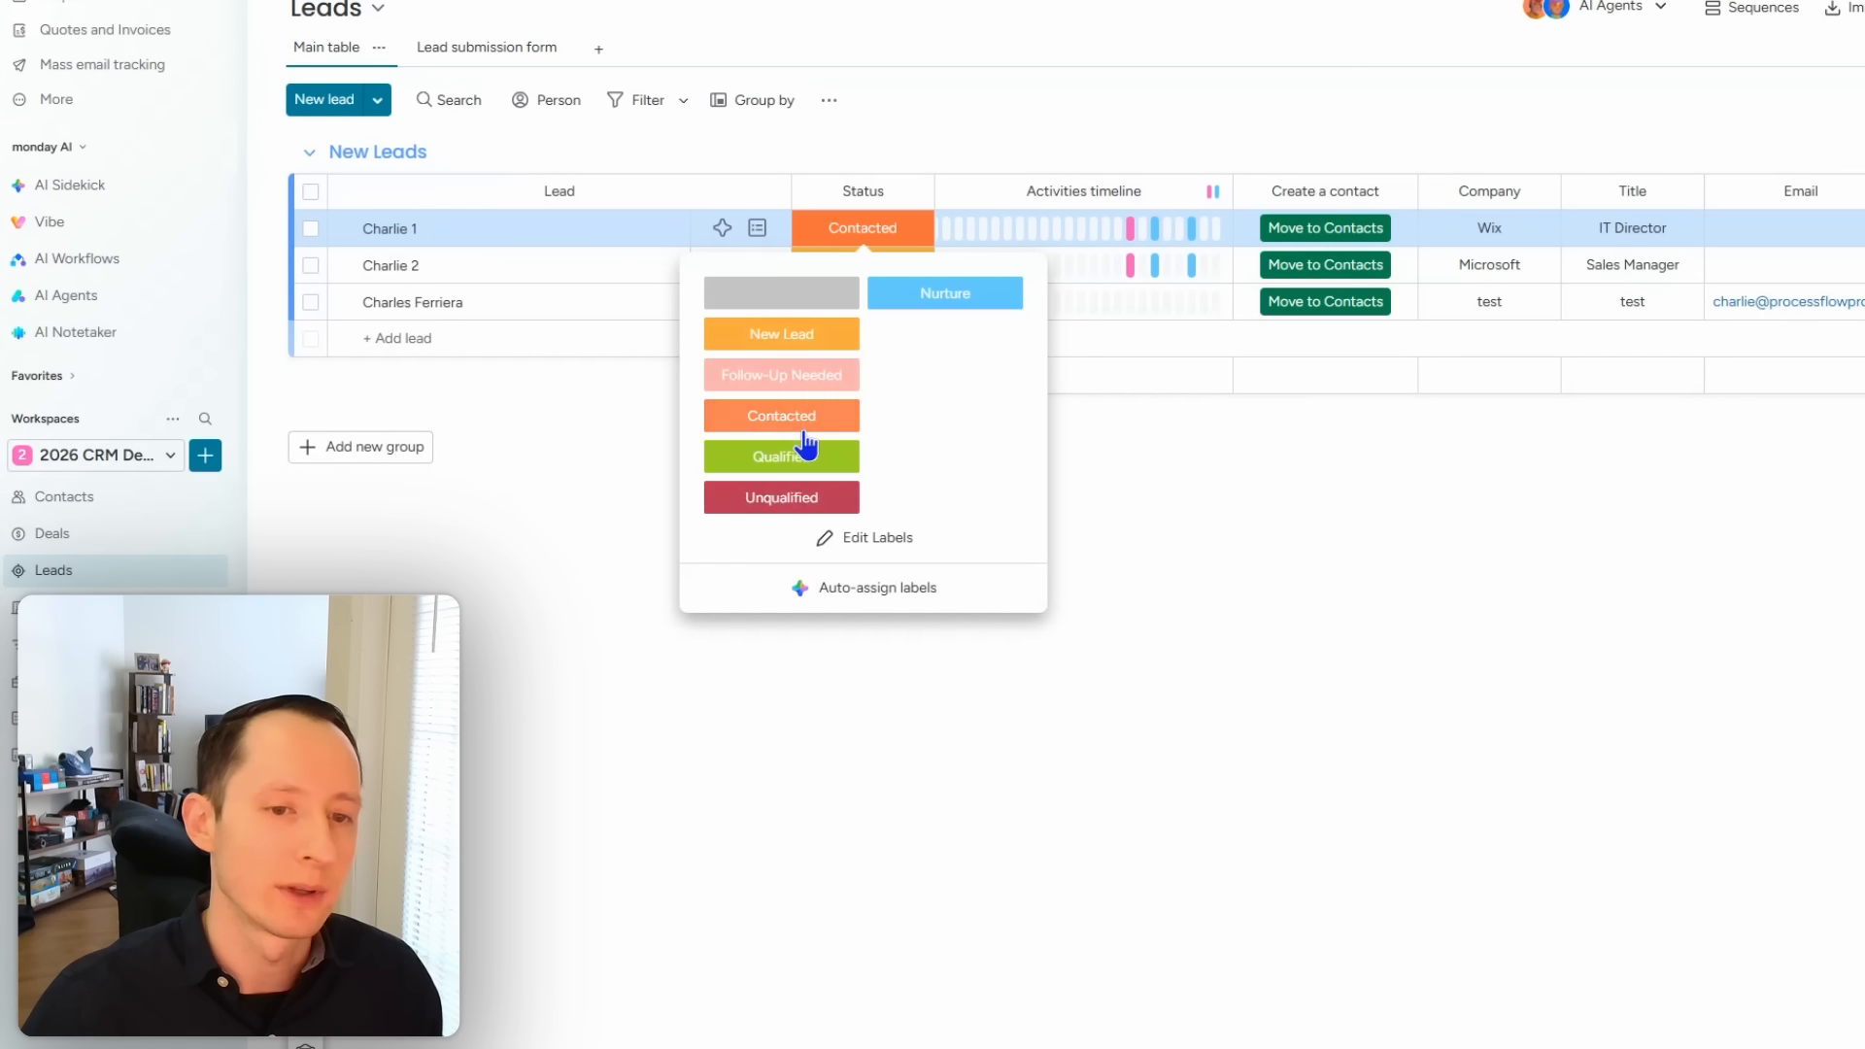
pyautogui.click(1219, 471)
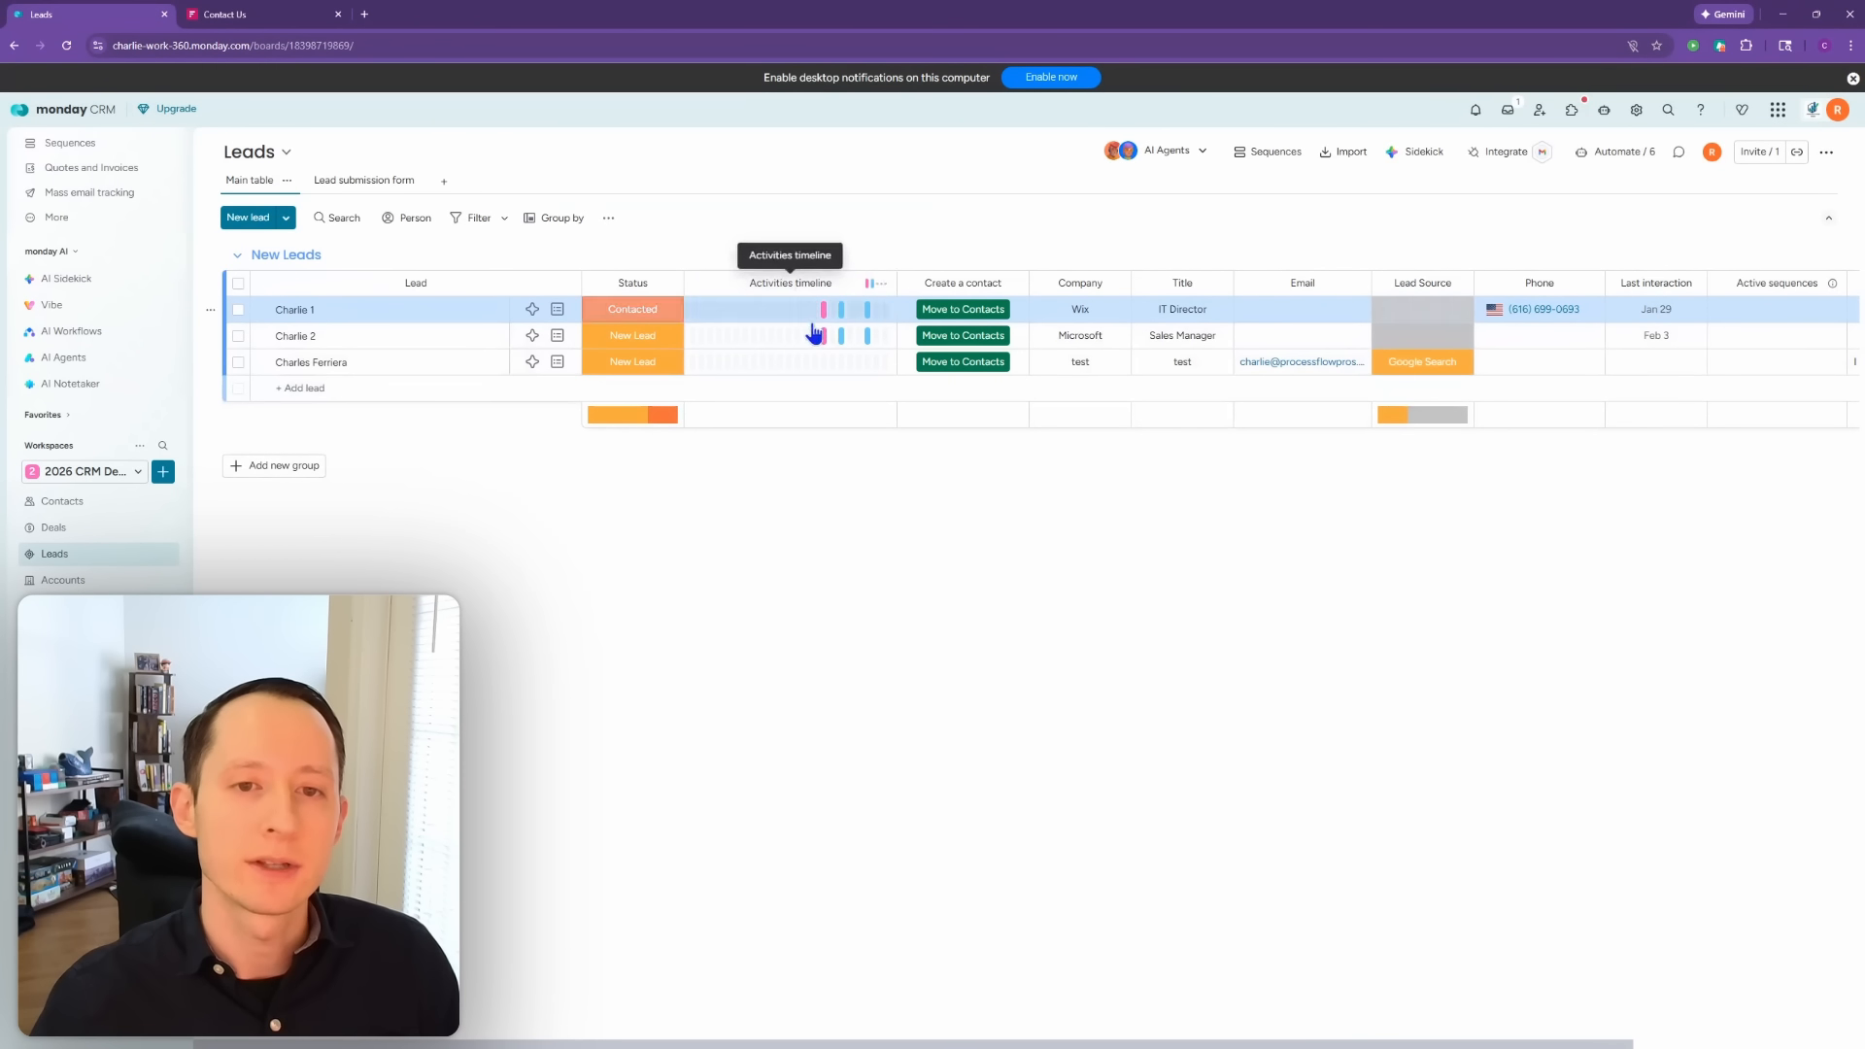
pyautogui.moveTo(824, 311)
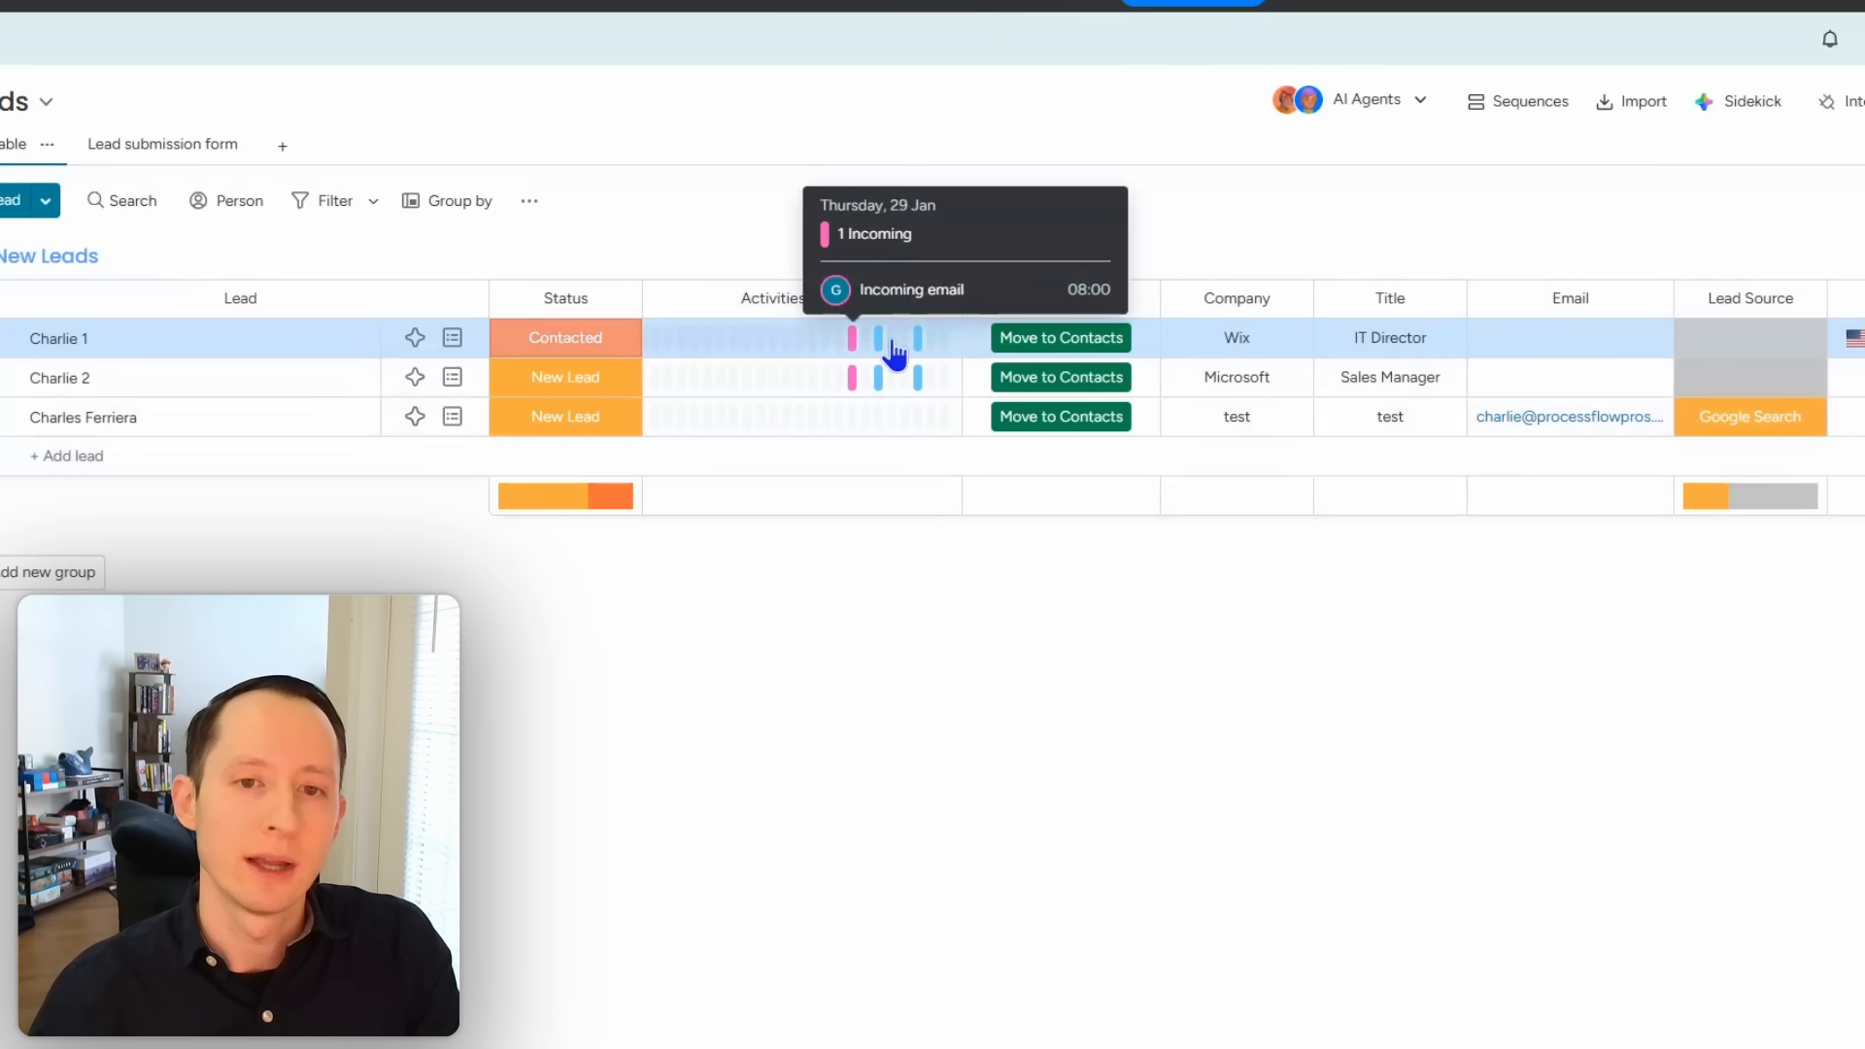
pyautogui.moveTo(883, 358)
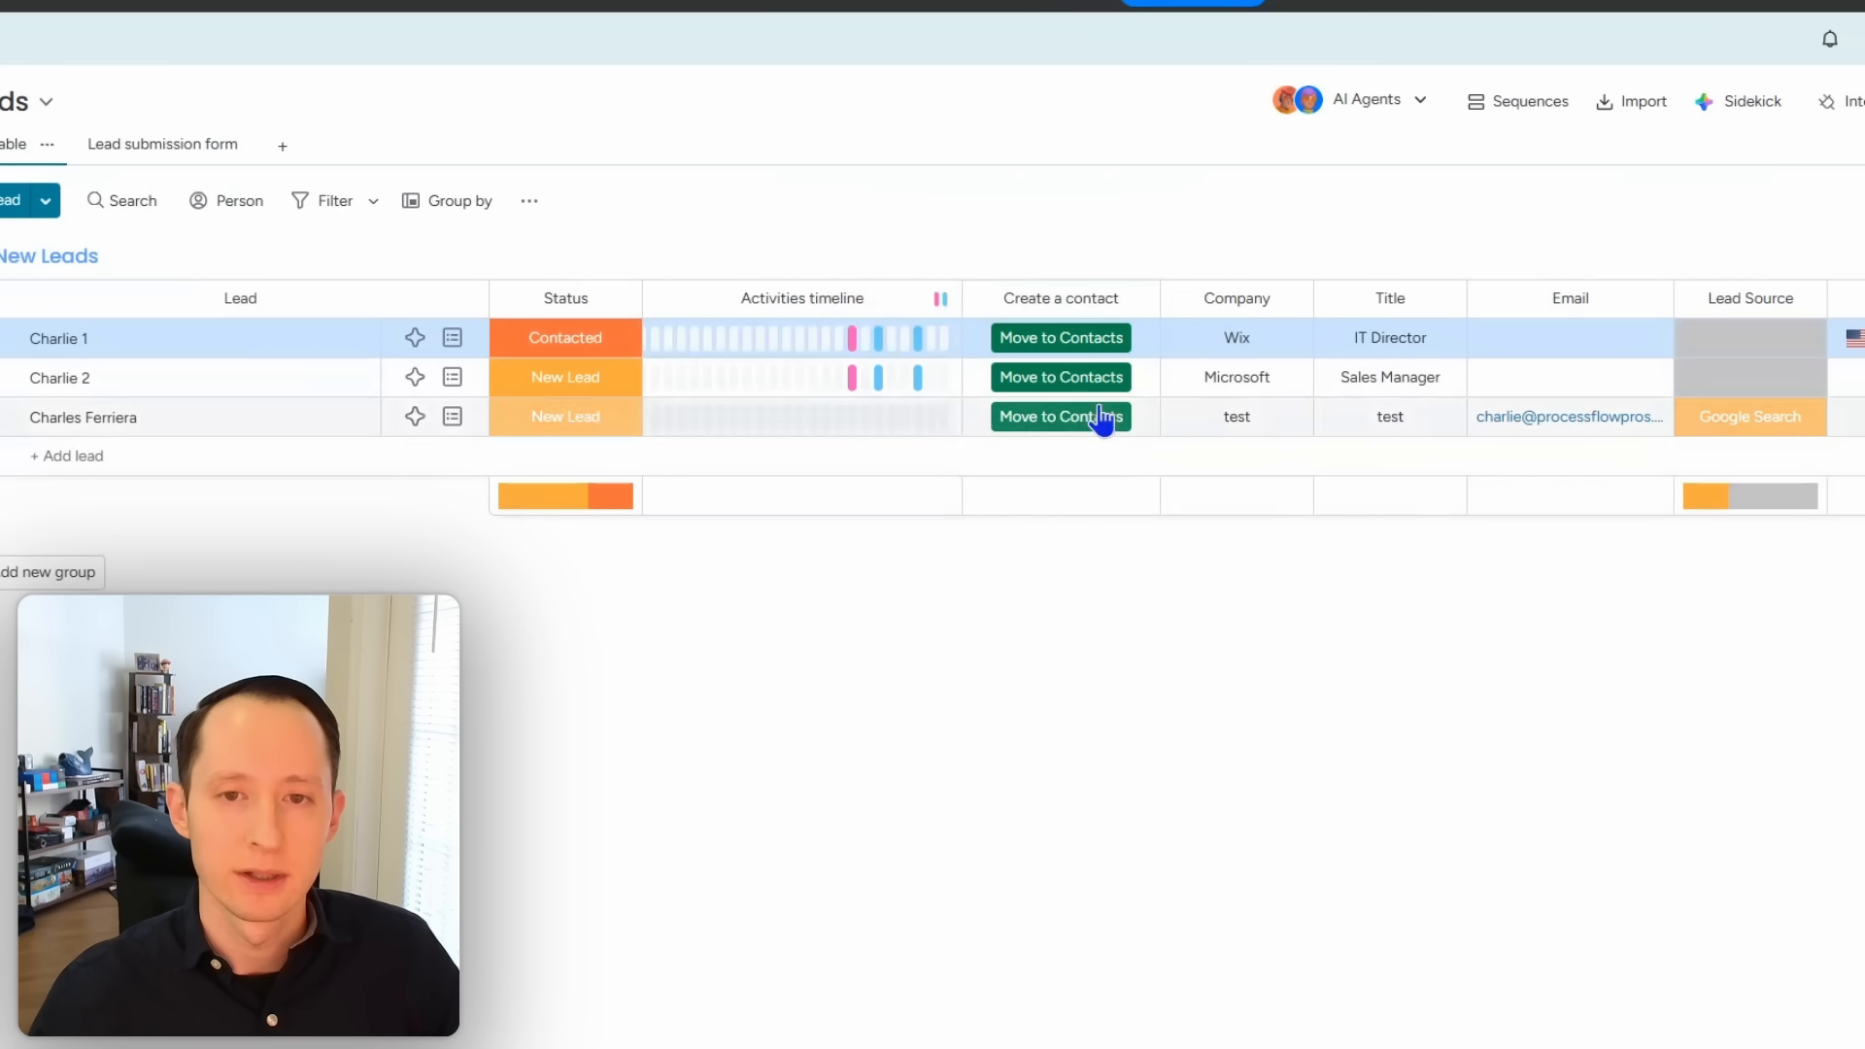
pyautogui.click(1136, 300)
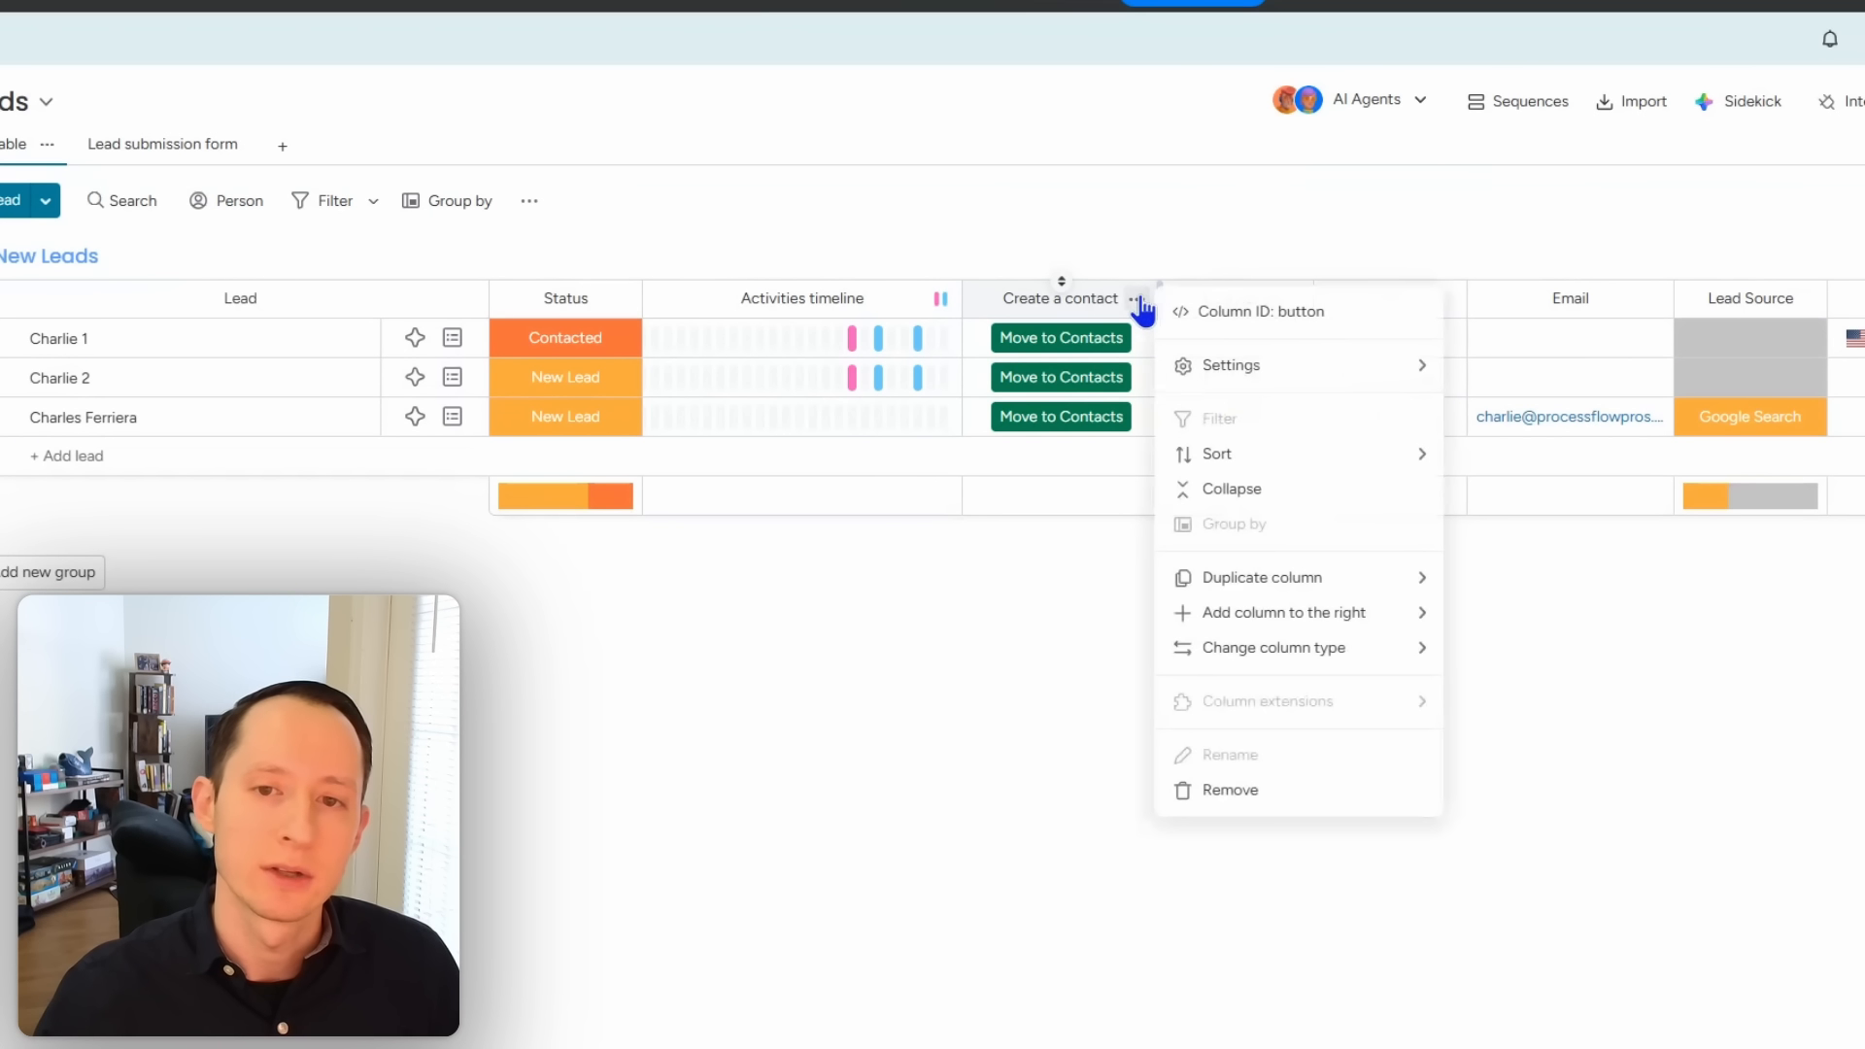
pyautogui.click(1260, 799)
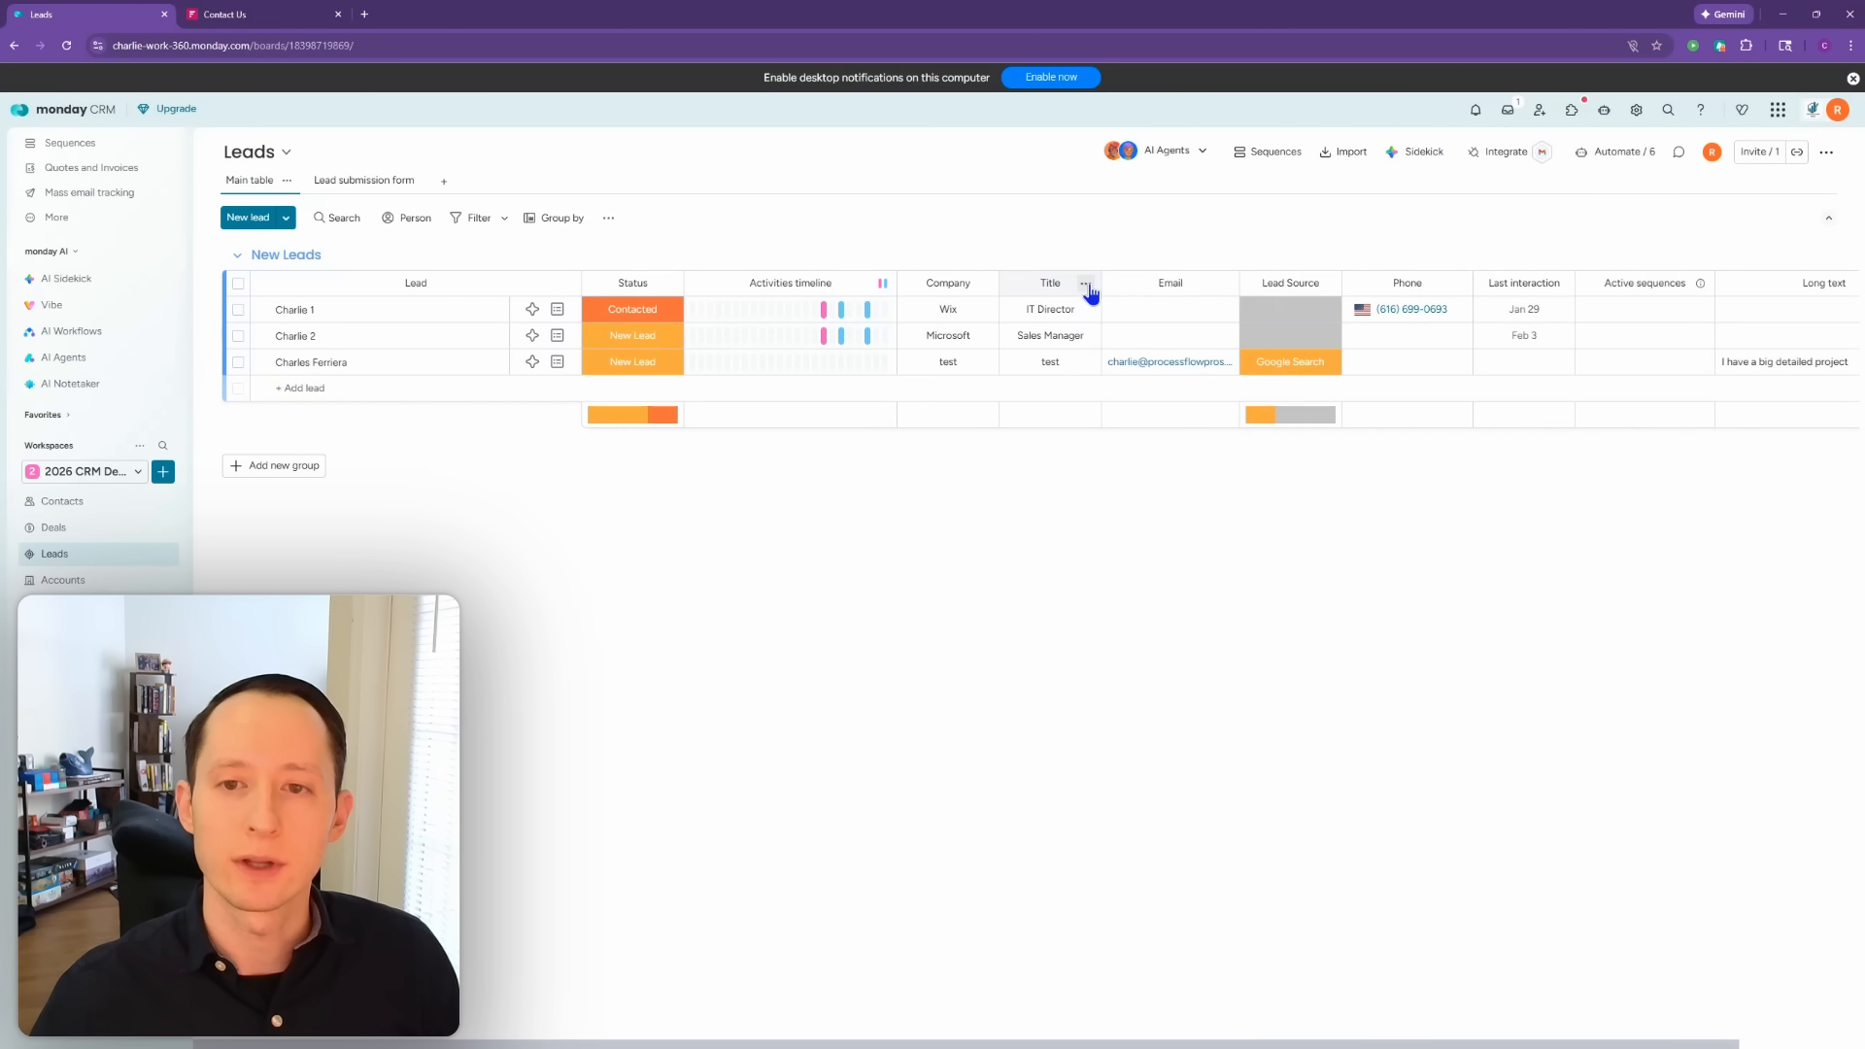
# Step: Add a date column named 'Next Follow Up Date' right of Title and widen it
pyautogui.click(1086, 284)
pyautogui.moveTo(1226, 567)
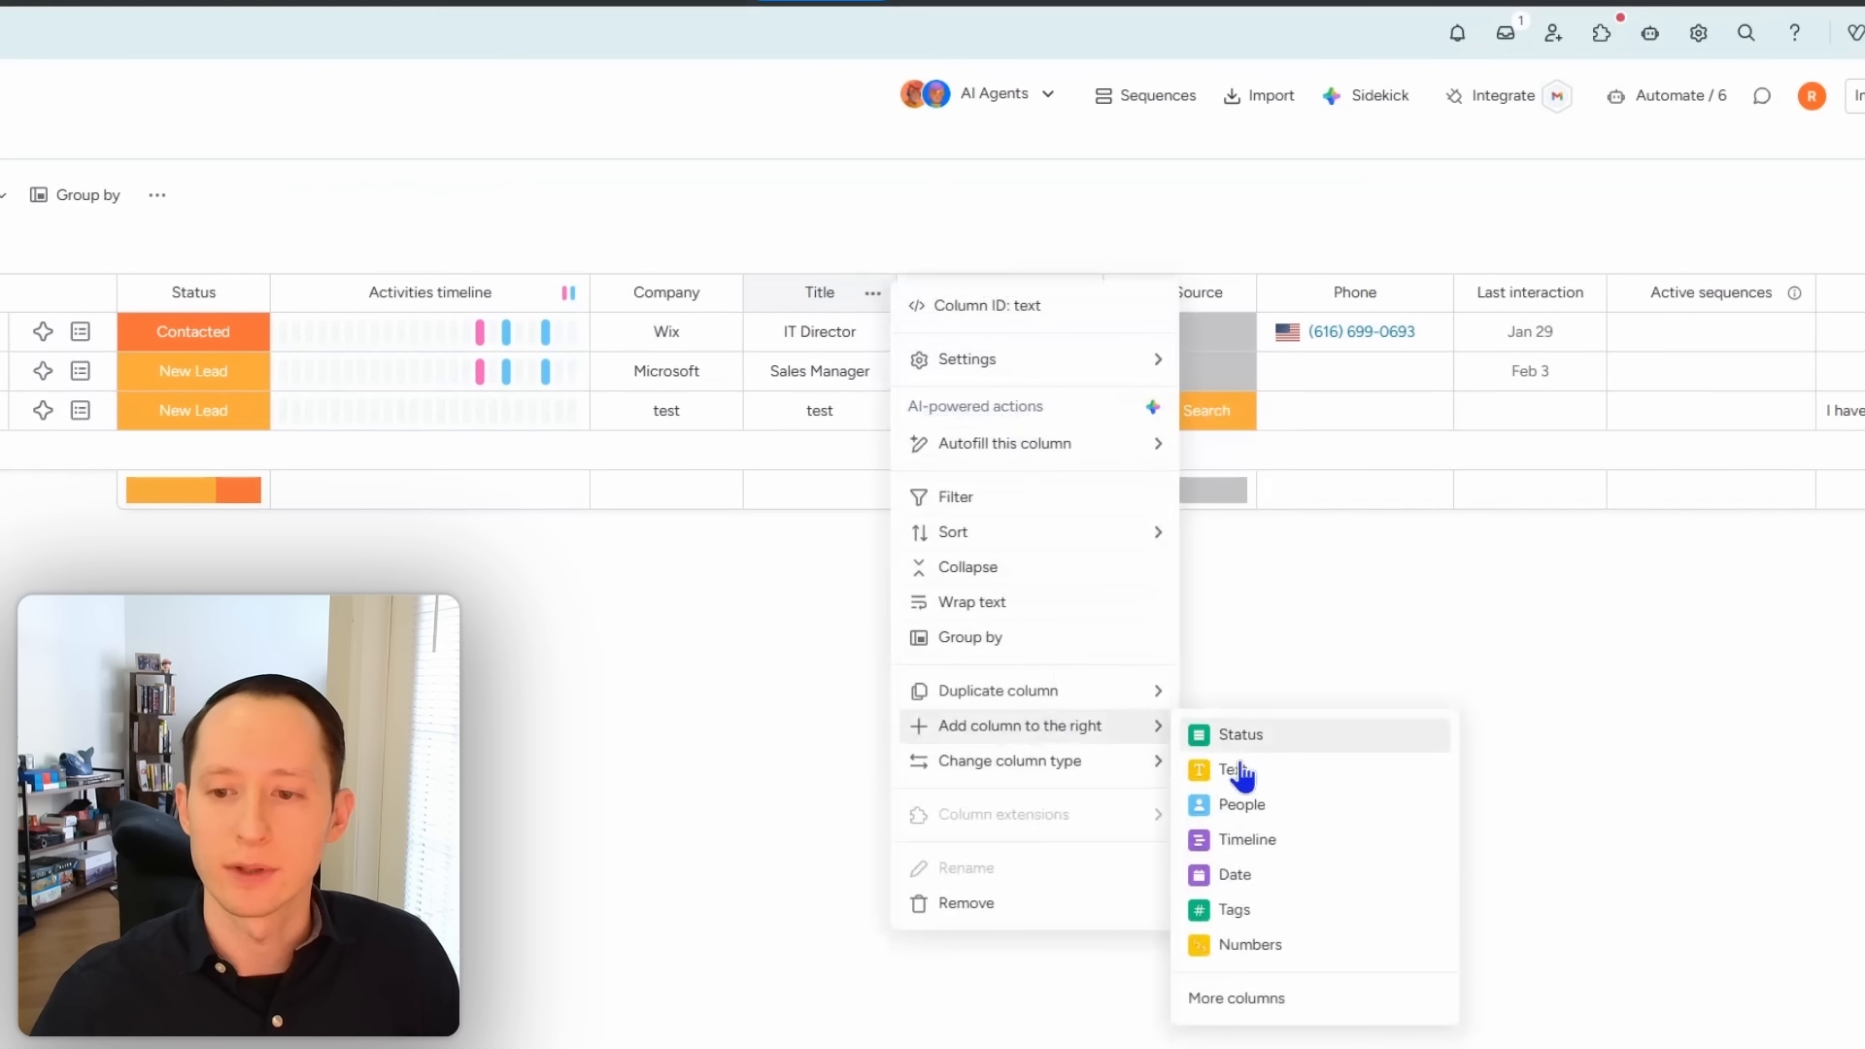
pyautogui.click(1248, 876)
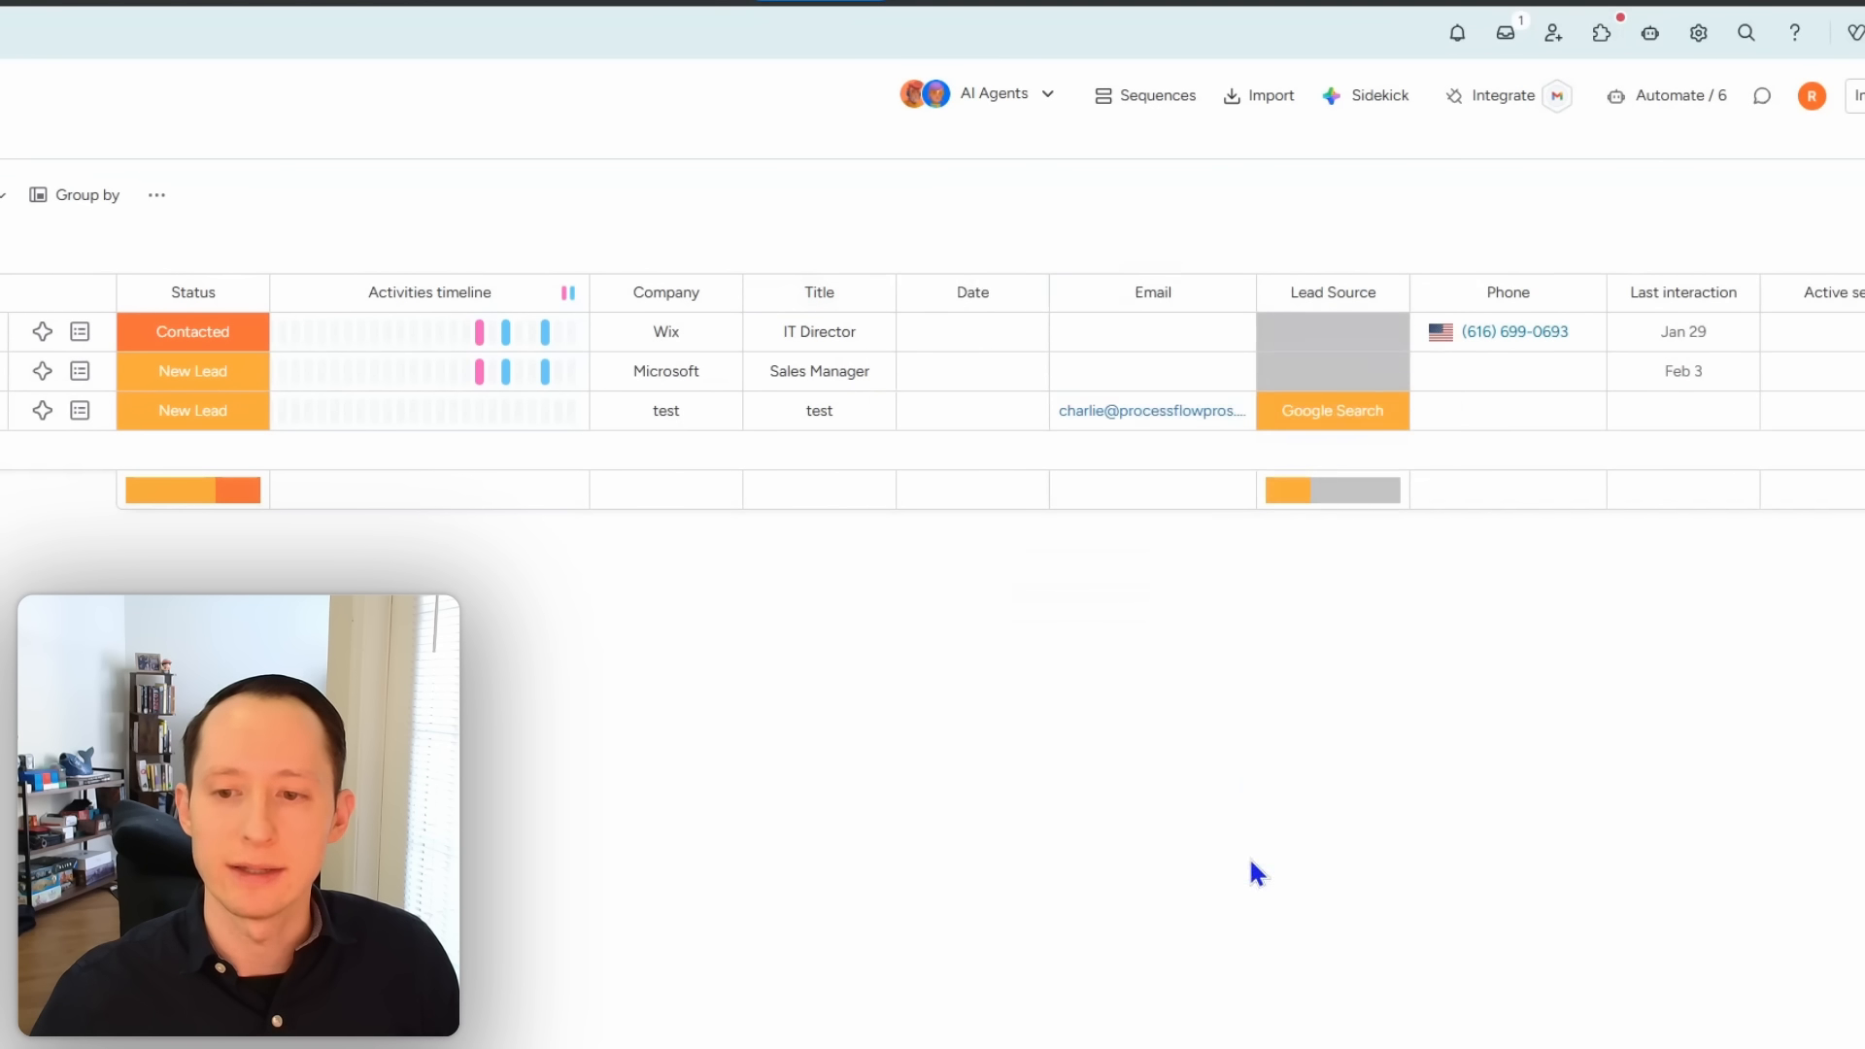
pyautogui.click(979, 299)
pyautogui.write('Next F')
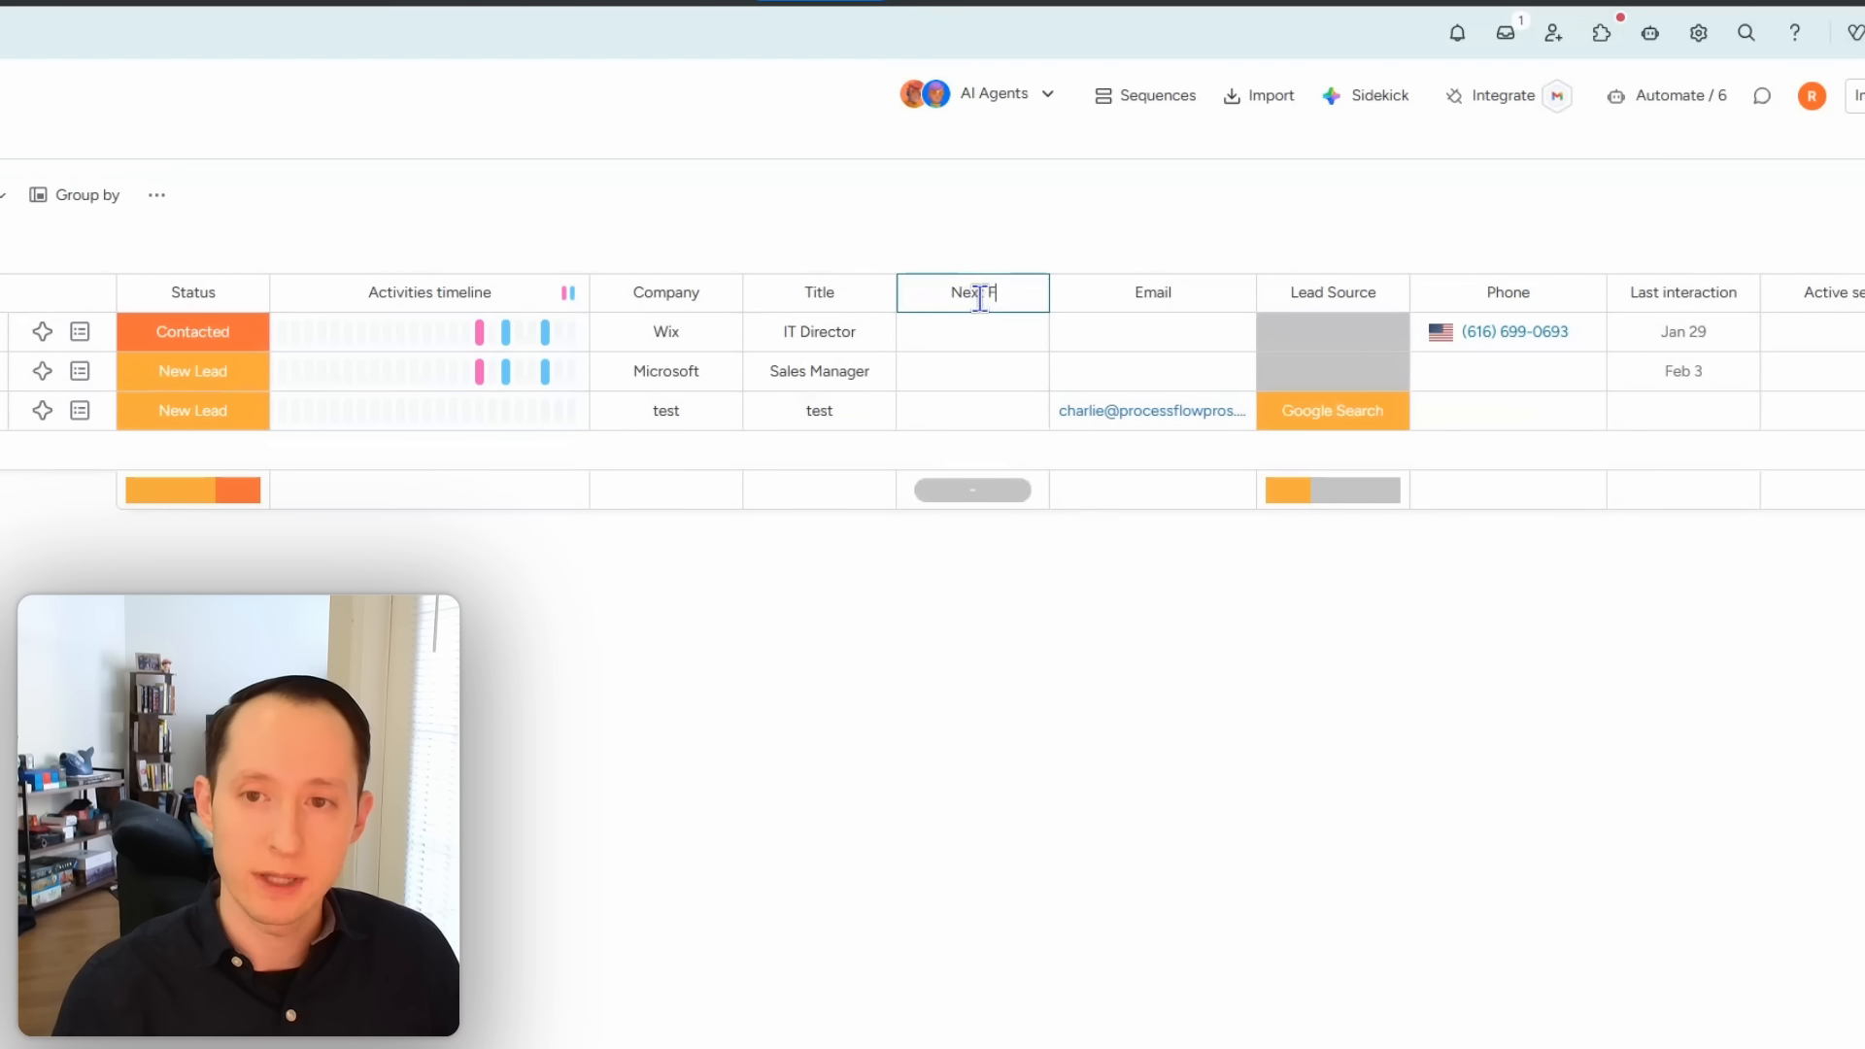
pyautogui.write('ollow Up Date')
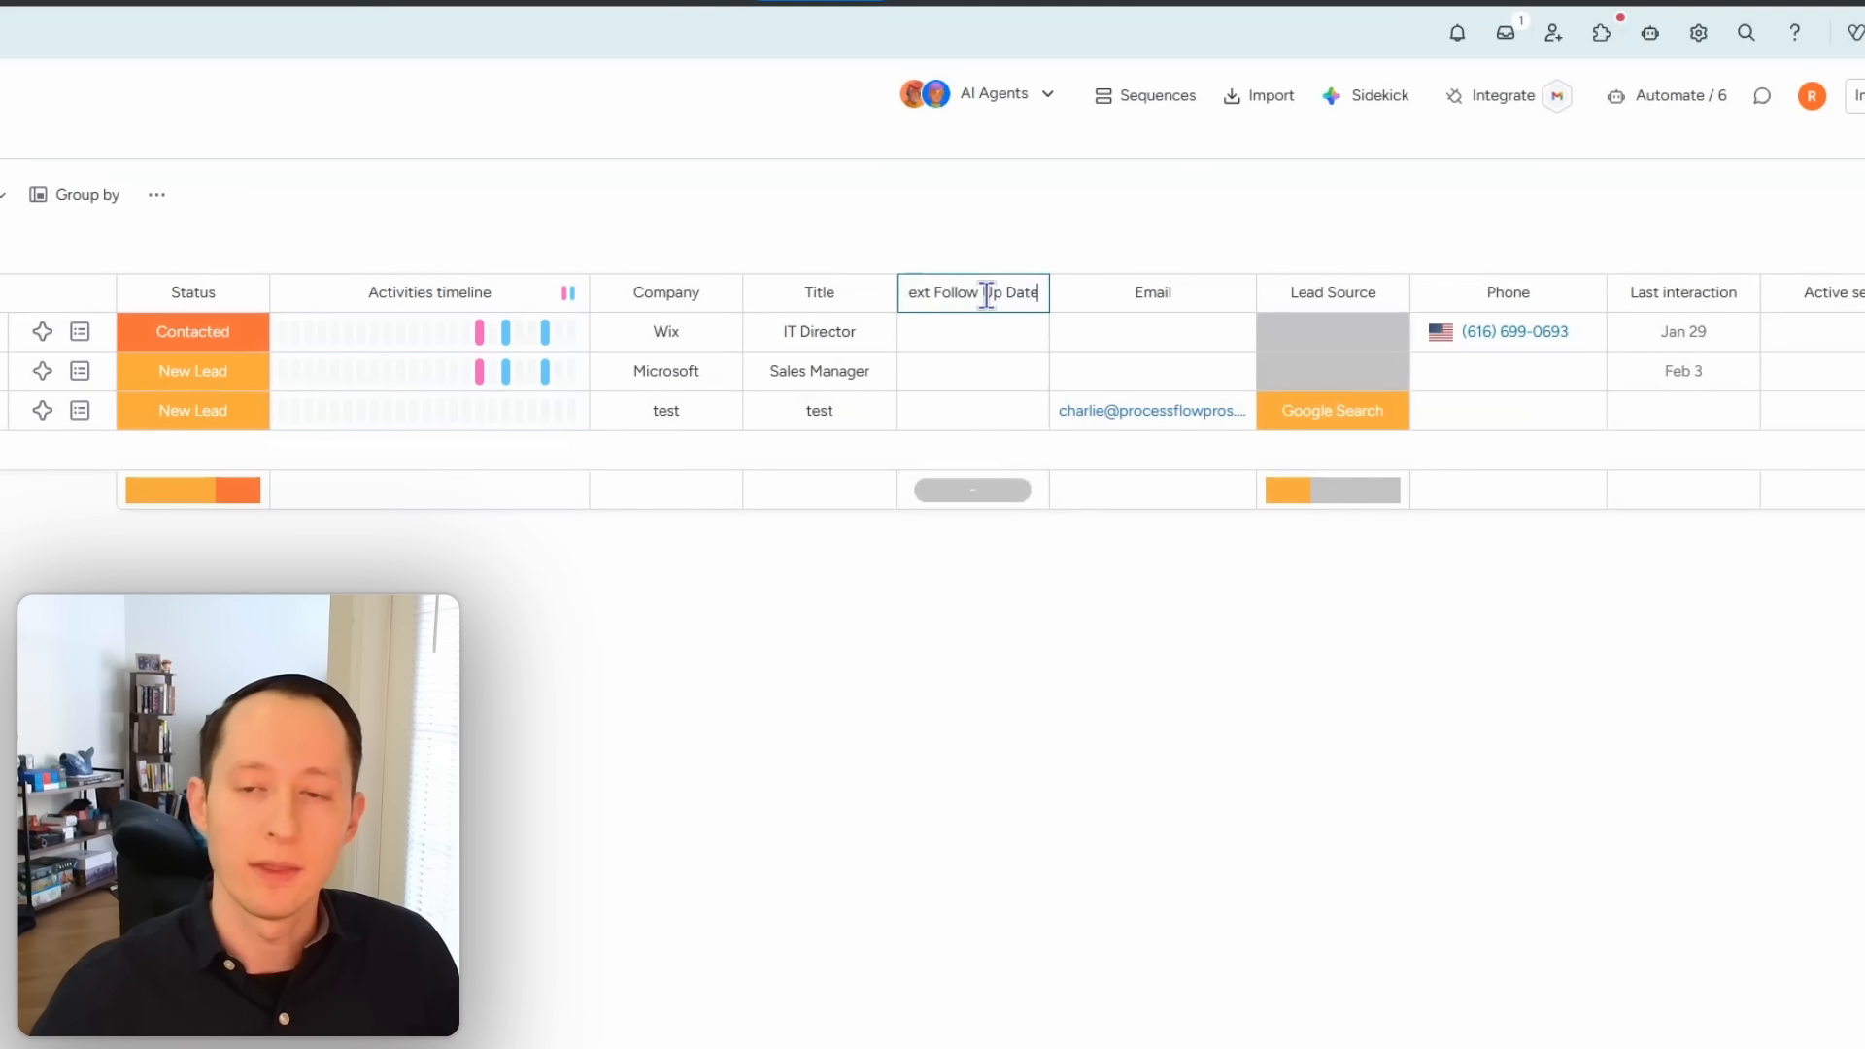
pyautogui.click(1033, 241)
pyautogui.moveTo(1049, 292); pyautogui.dragTo(1093, 296)
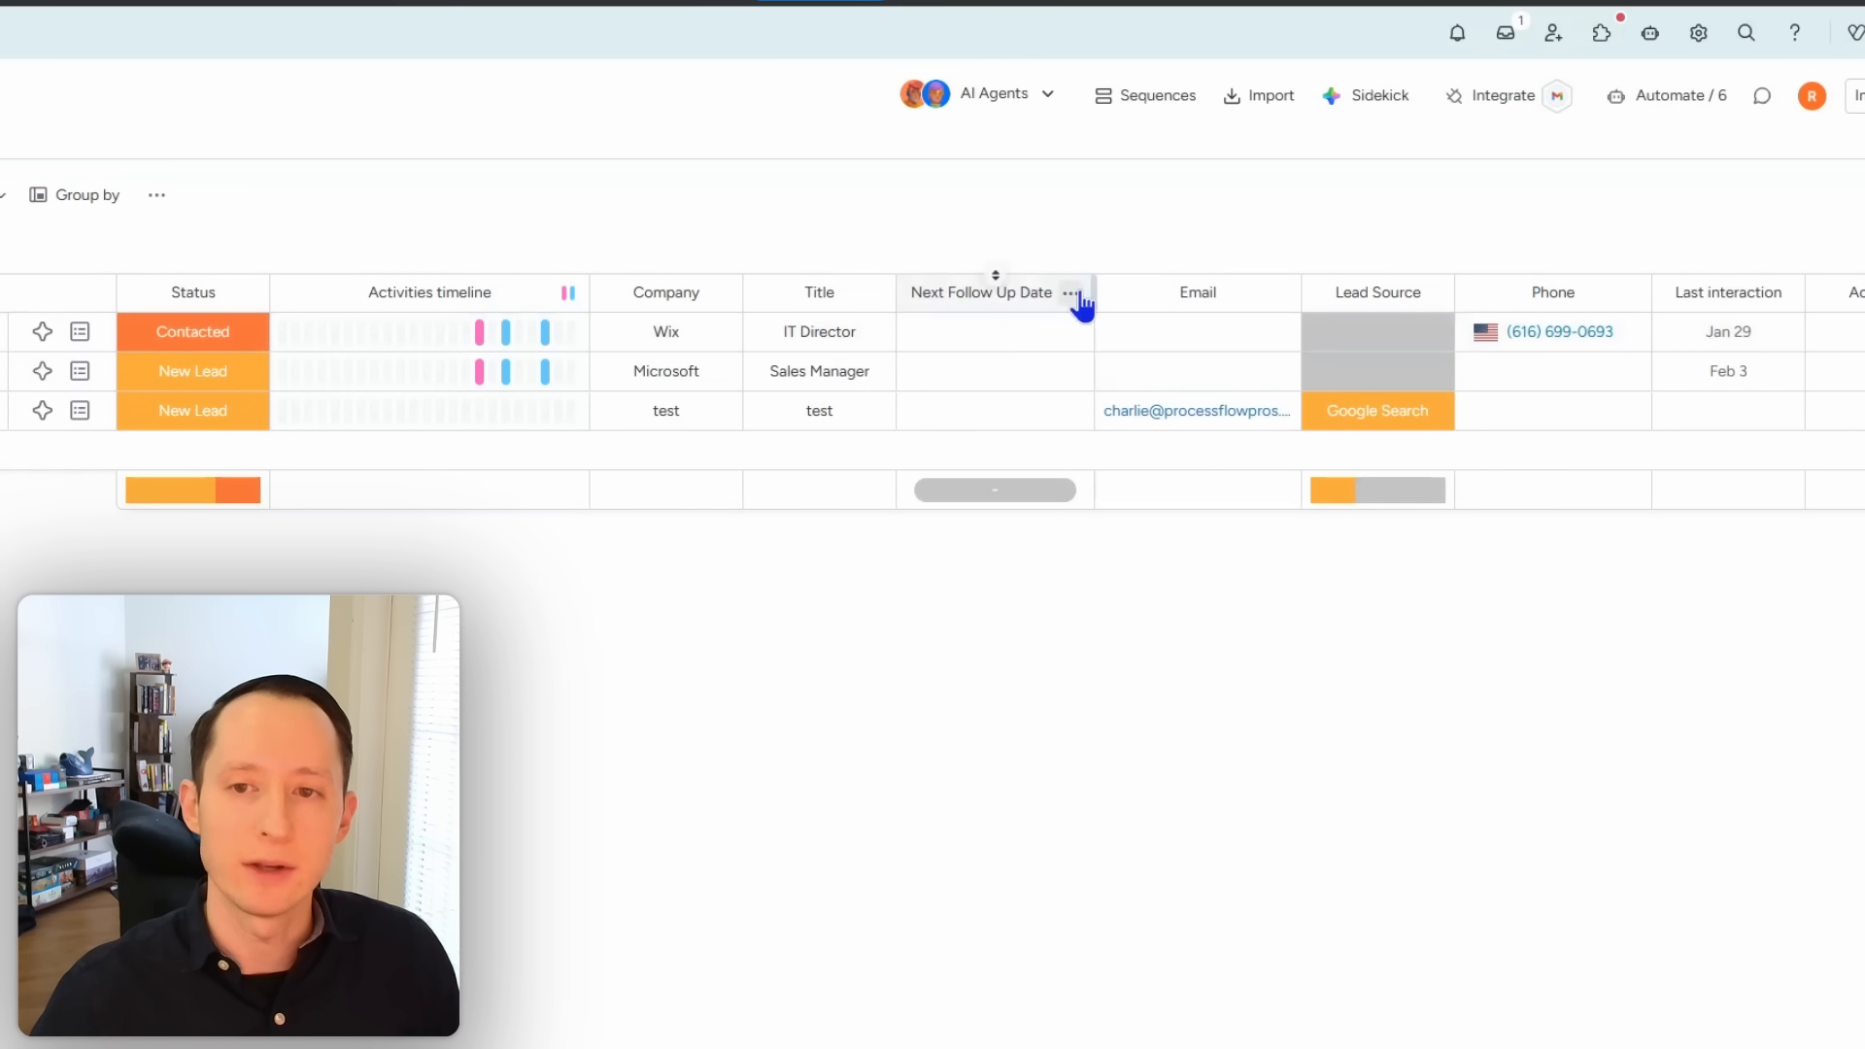
# Step: Add a date column named 'Last Email Sent Date' right of Next Follow Up Date and widen it
pyautogui.click(1073, 294)
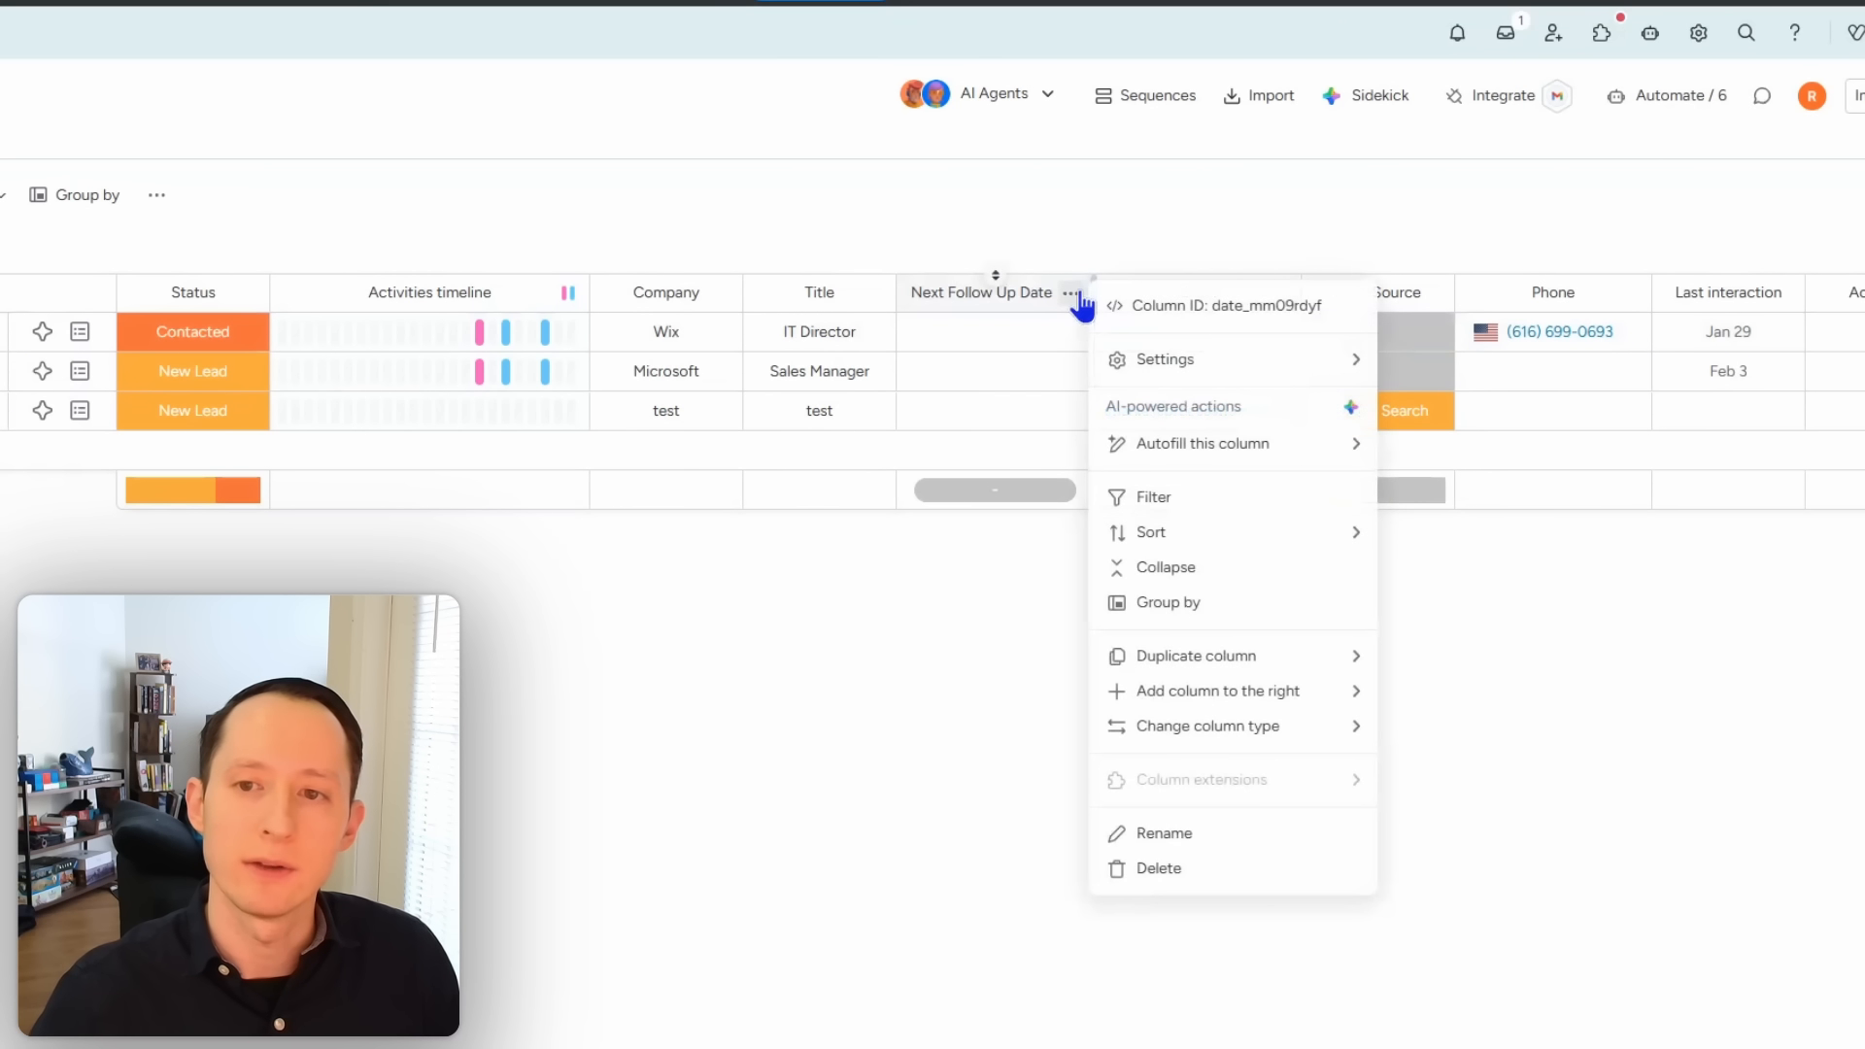
pyautogui.moveTo(1214, 694)
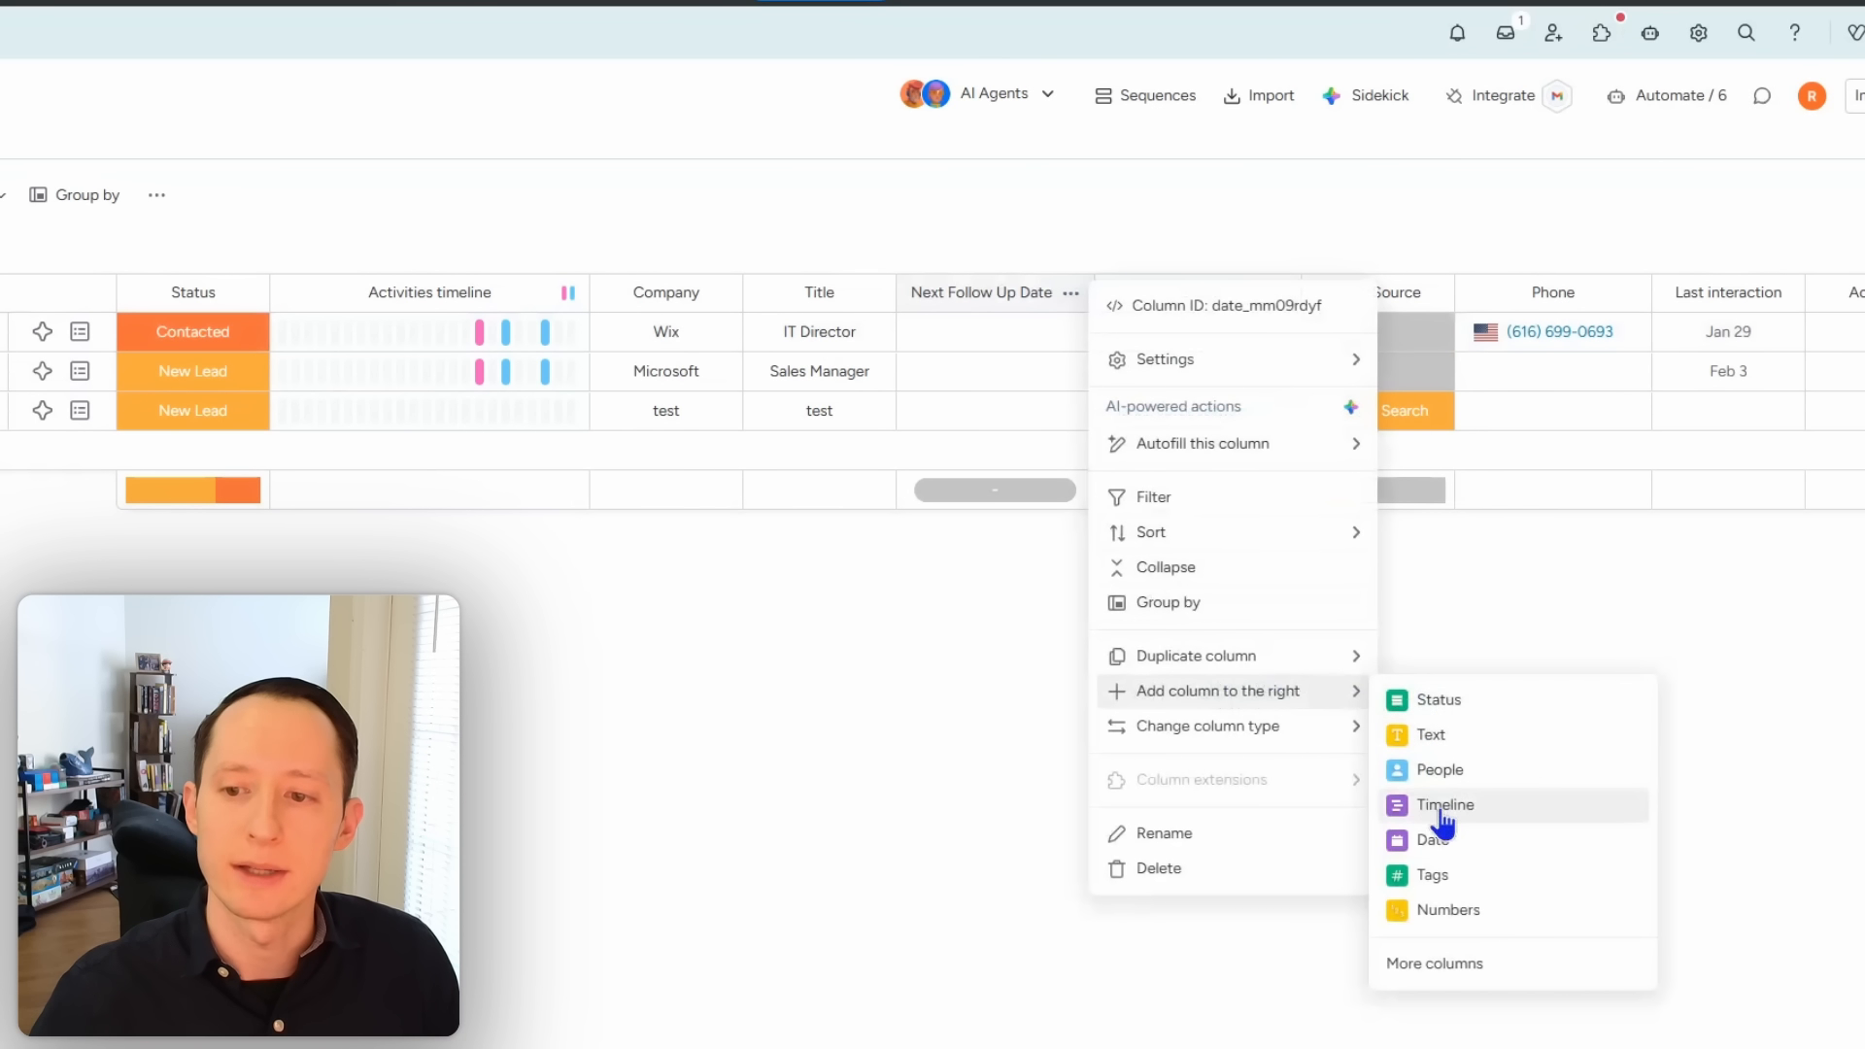
pyautogui.click(1435, 841)
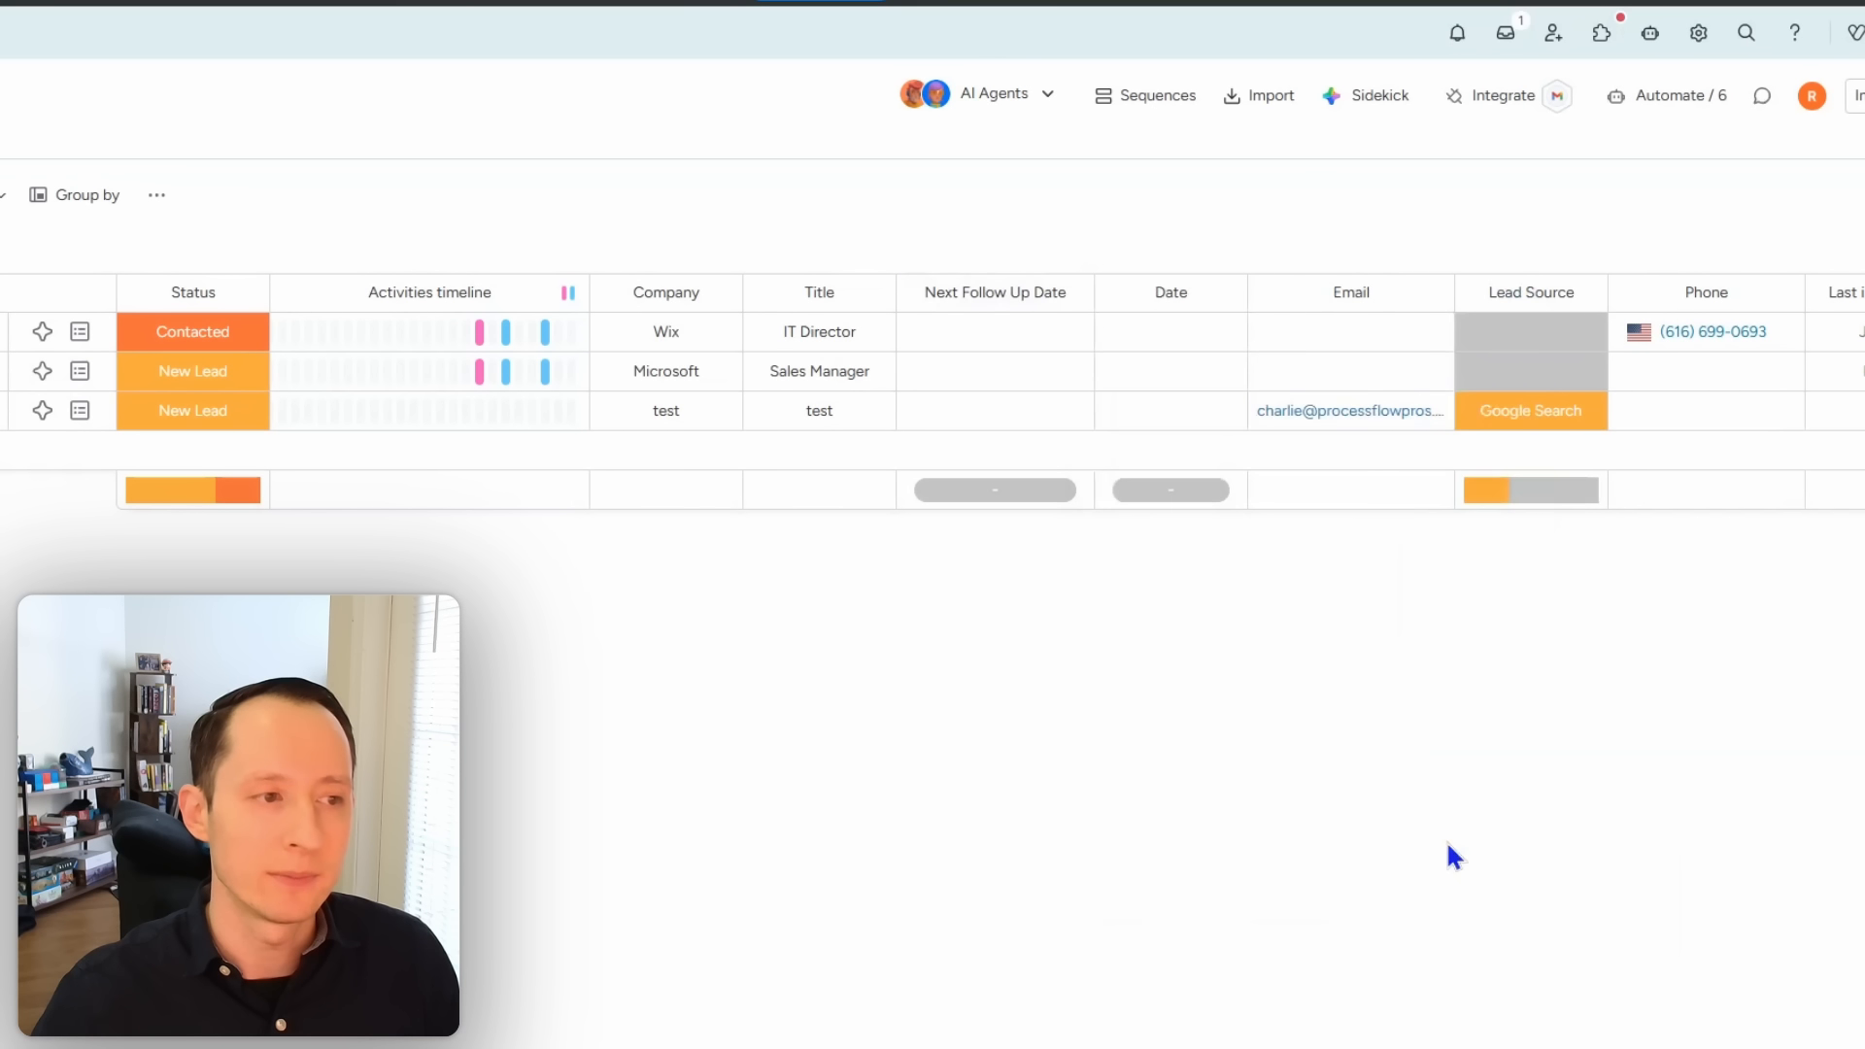
pyautogui.click(1175, 292)
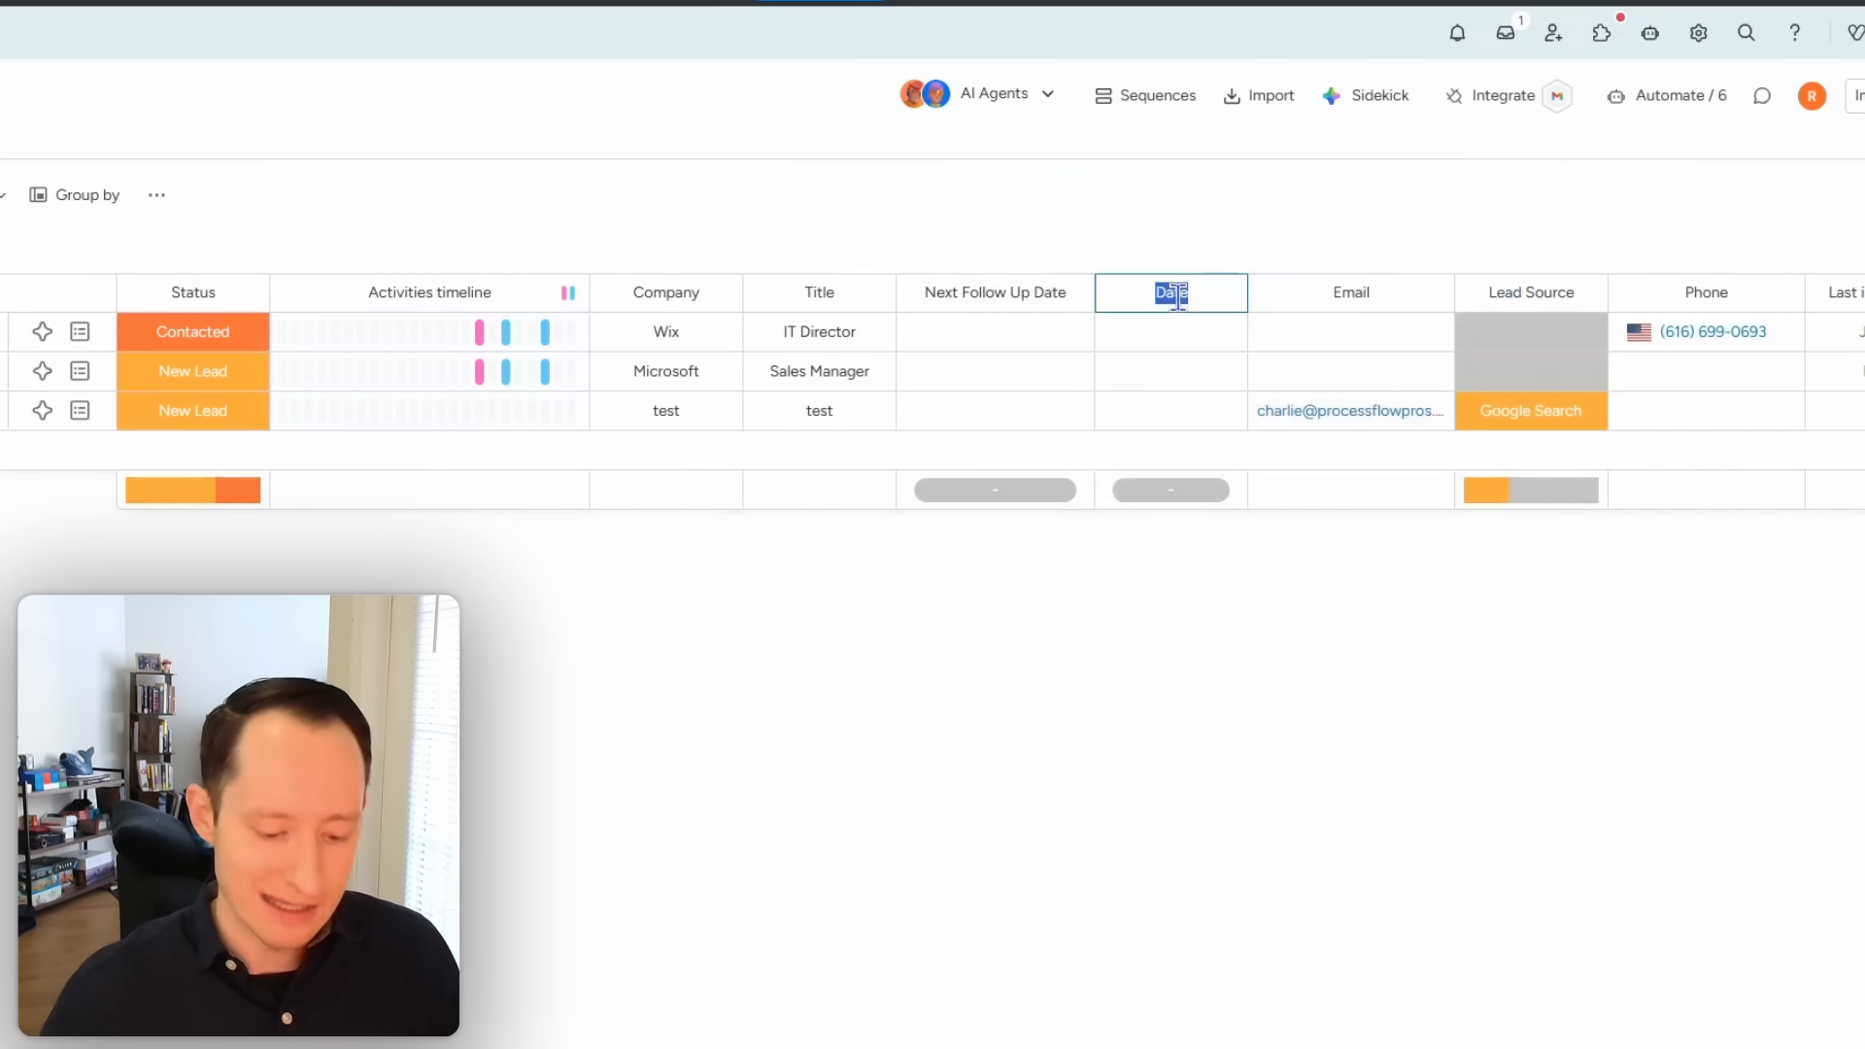
pyautogui.write('La')
pyautogui.write('st Email Sent Date')
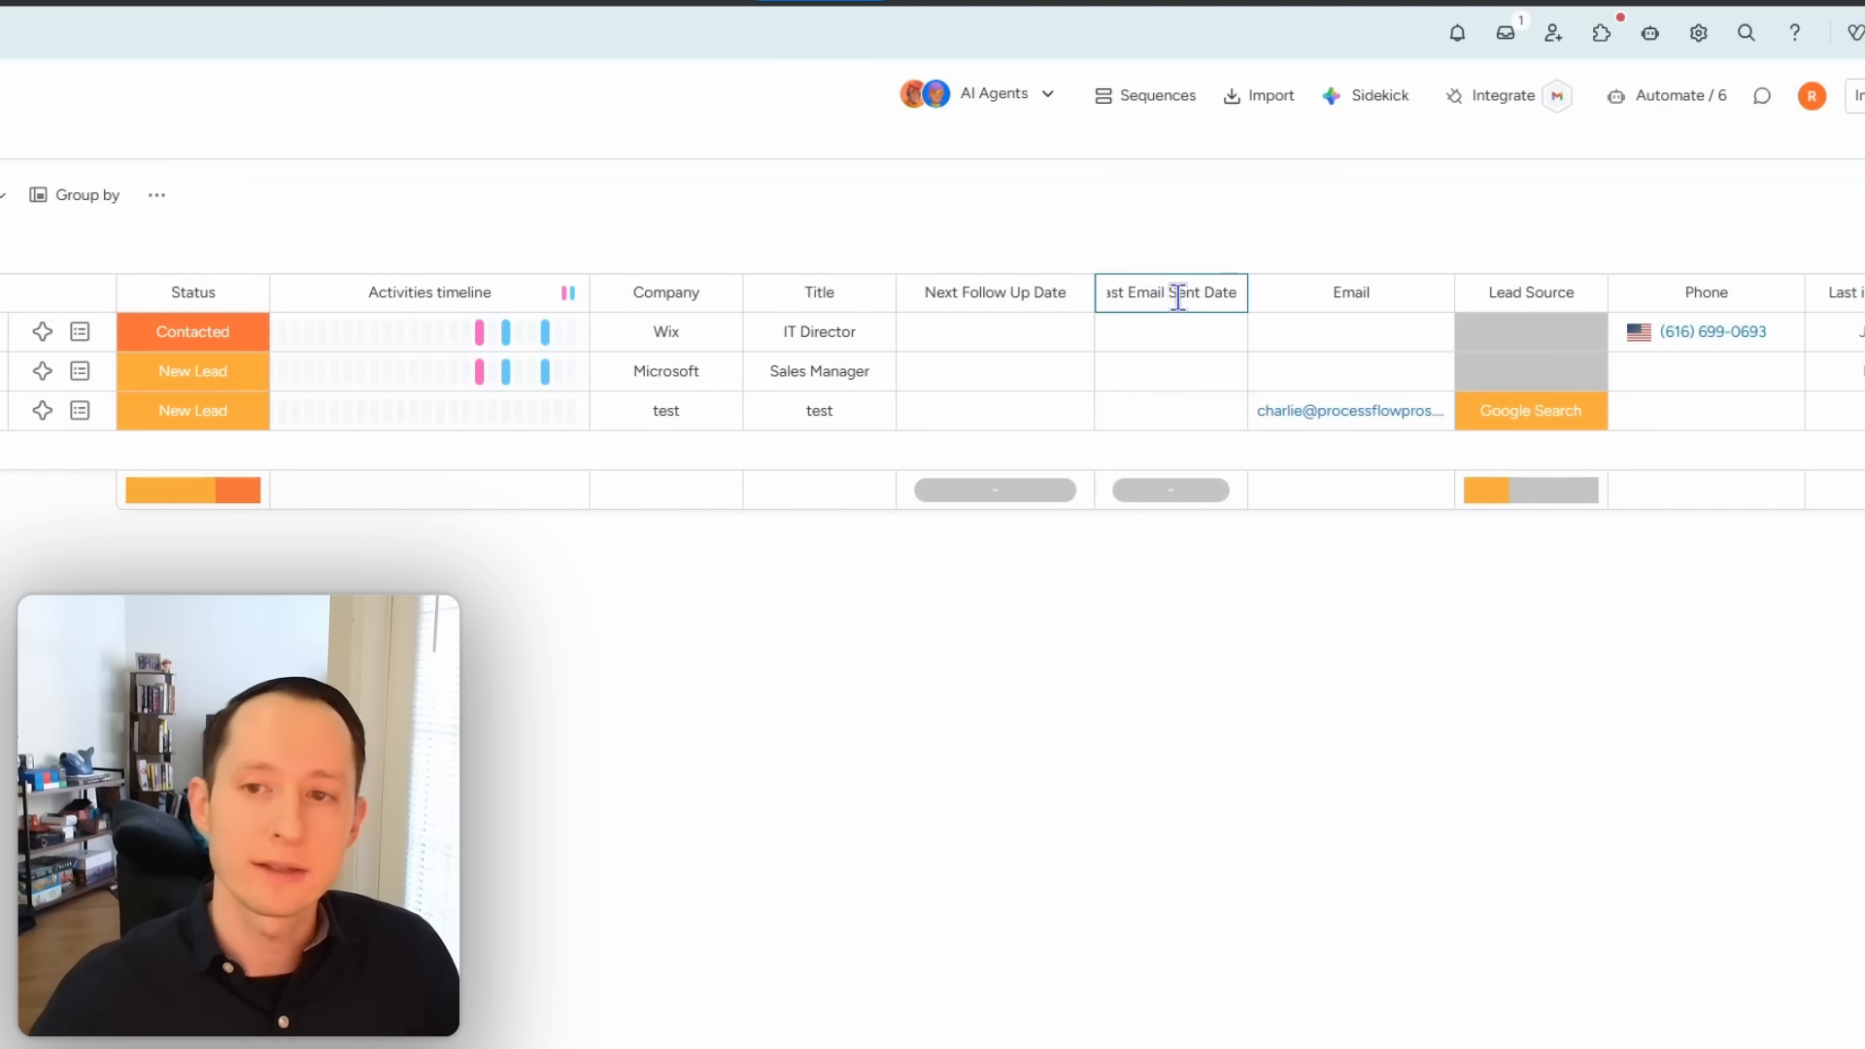
pyautogui.click(1279, 617)
pyautogui.moveTo(1247, 290); pyautogui.dragTo(1306, 291)
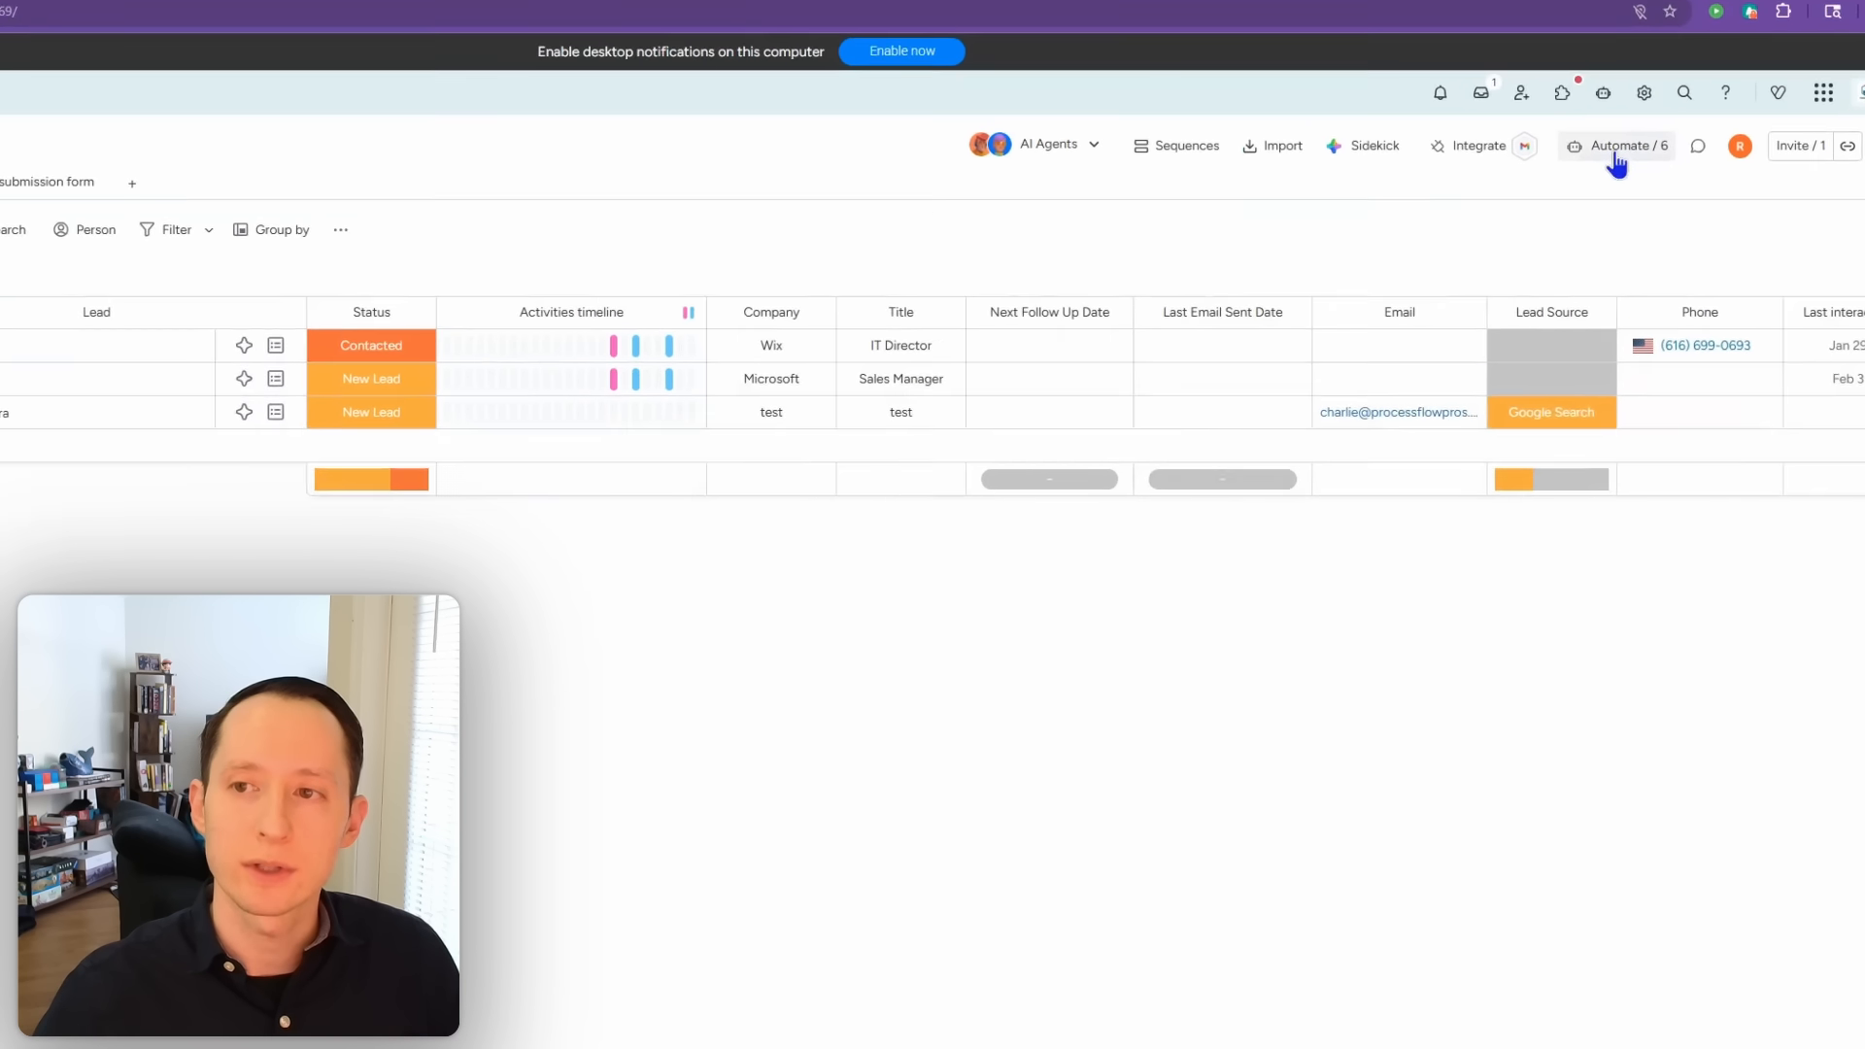
# Step: Search automation templates for 'emails' and pick the incoming-email sets-date-to-today template in Emails & Activities
pyautogui.click(1608, 155)
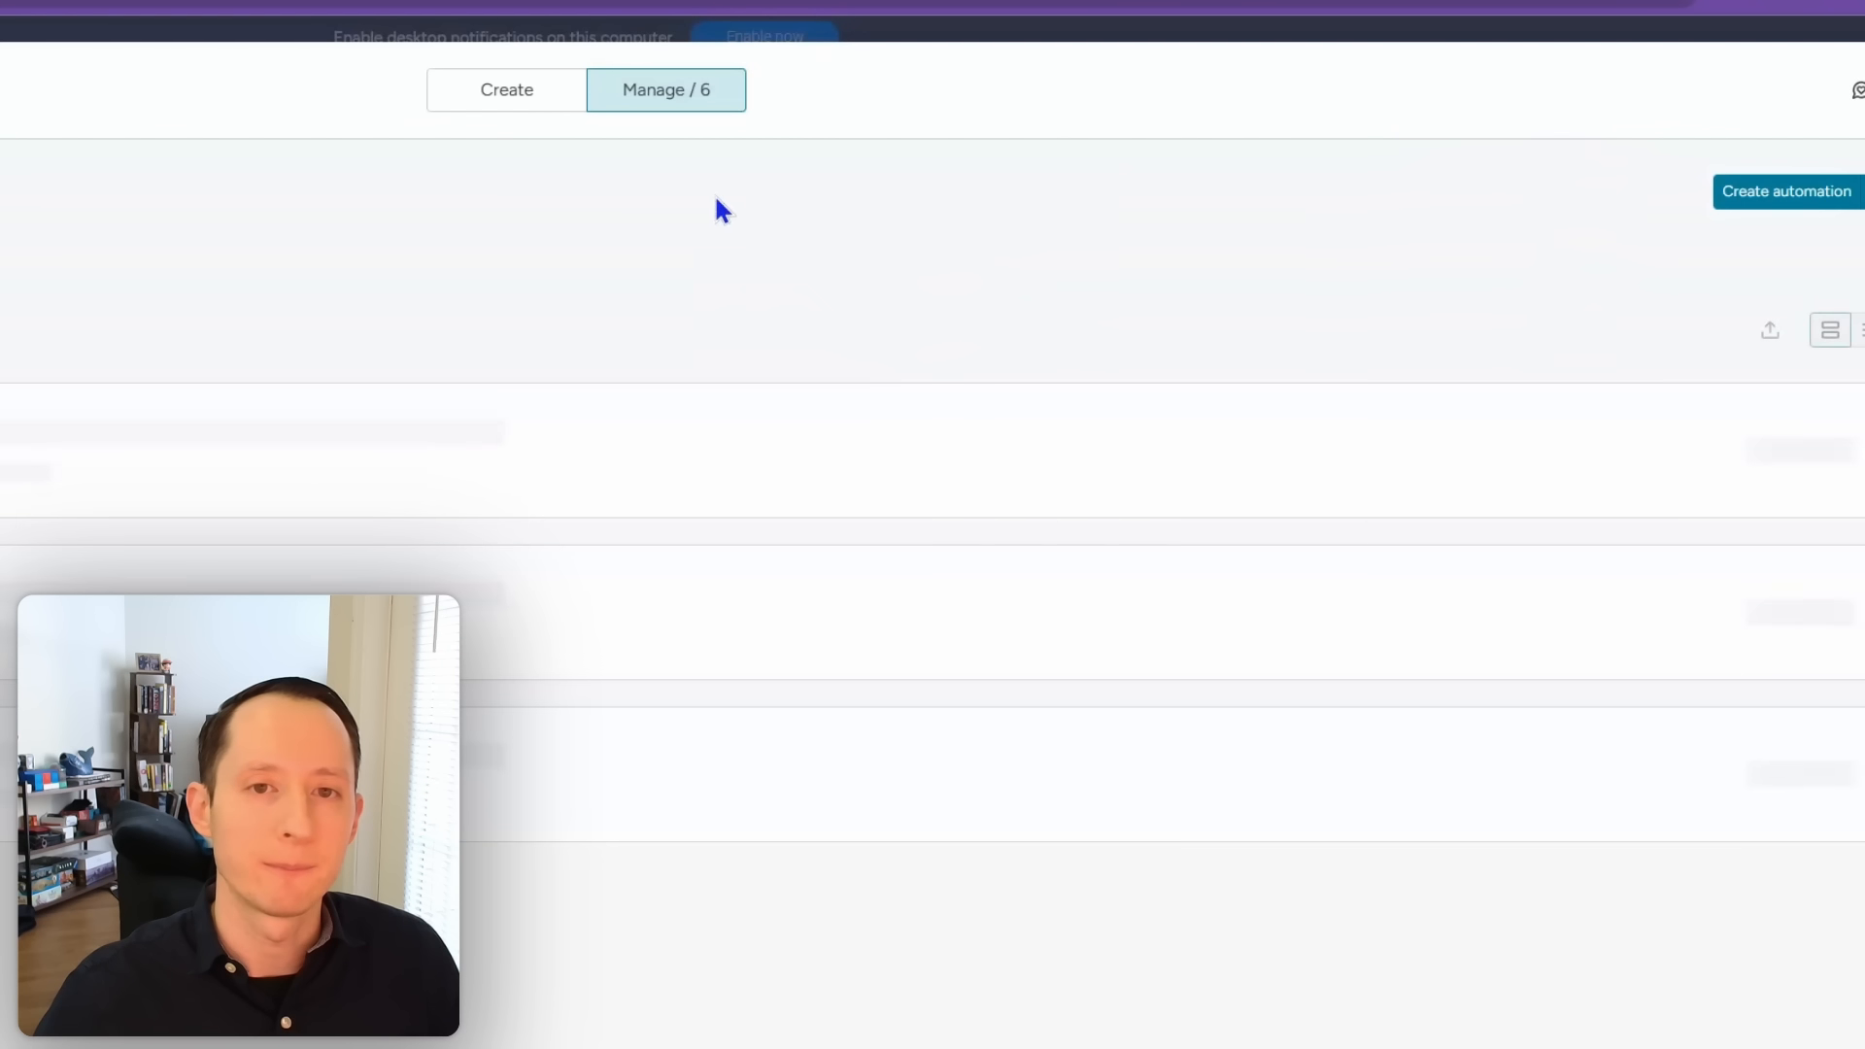
pyautogui.click(497, 108)
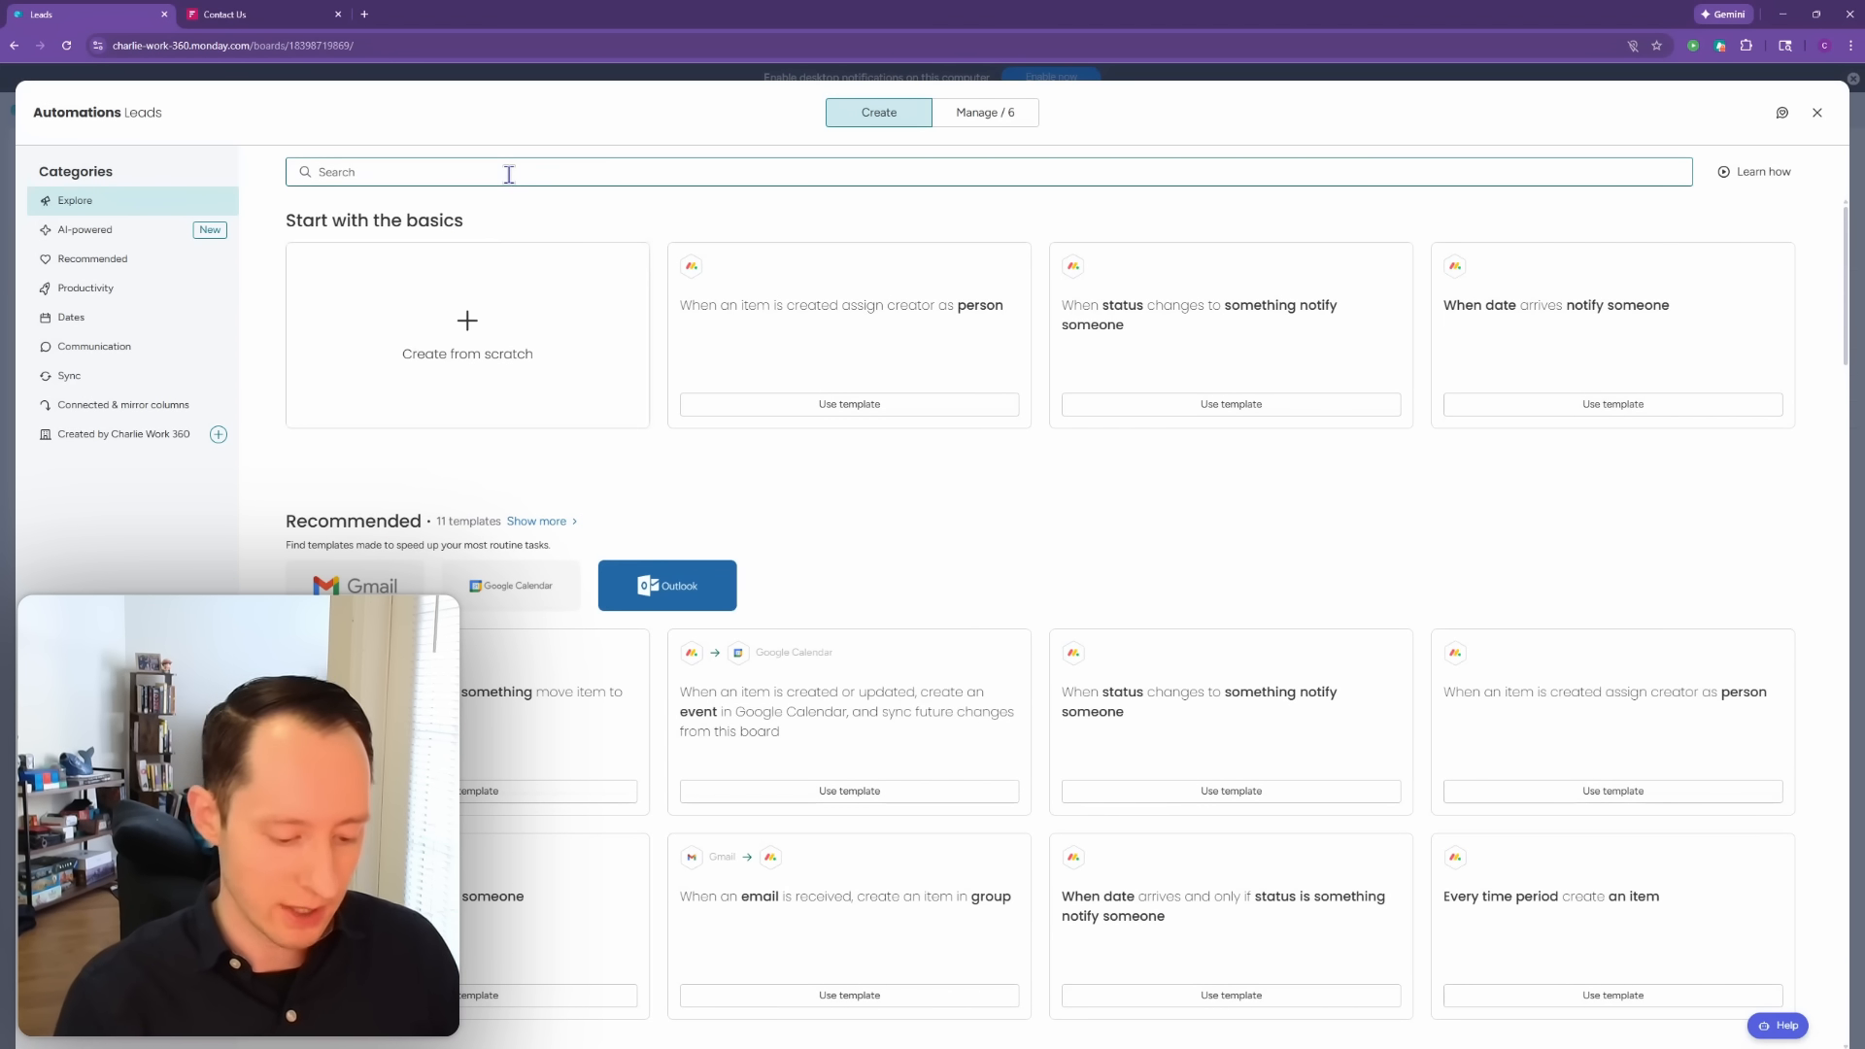
pyautogui.write('emails')
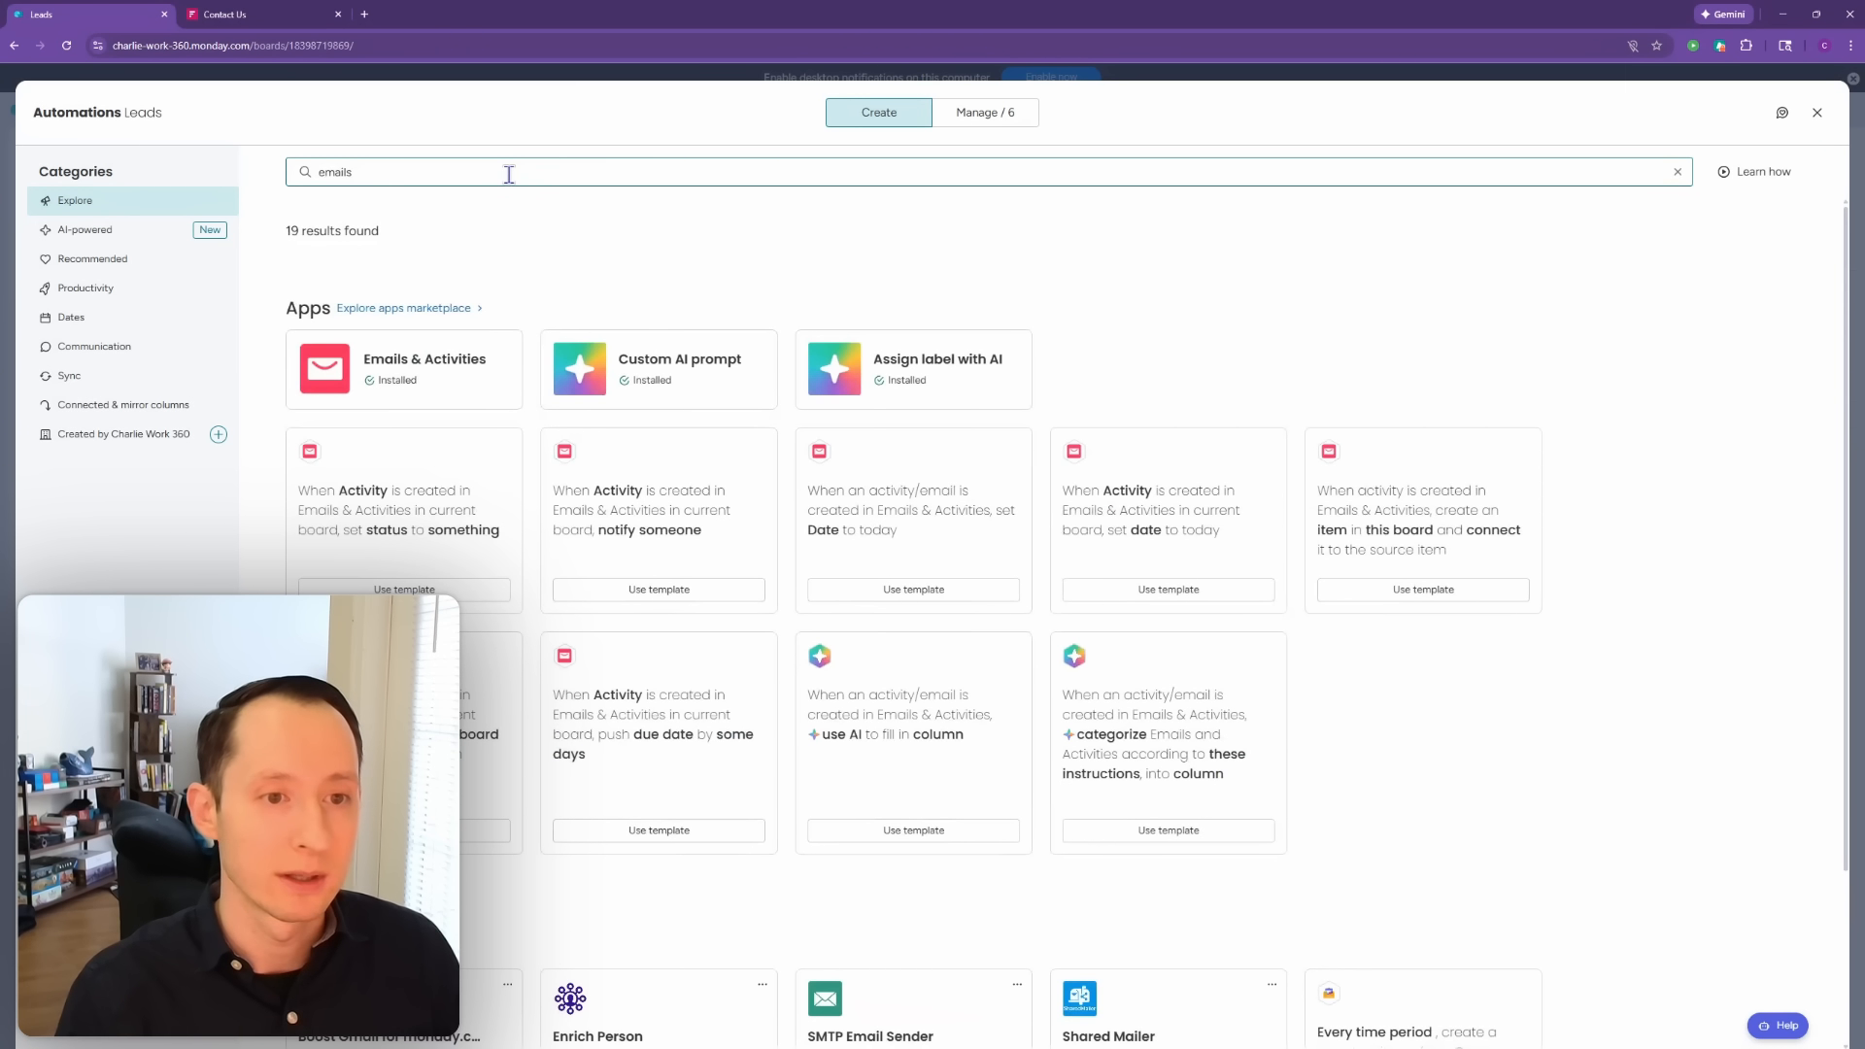
pyautogui.click(401, 367)
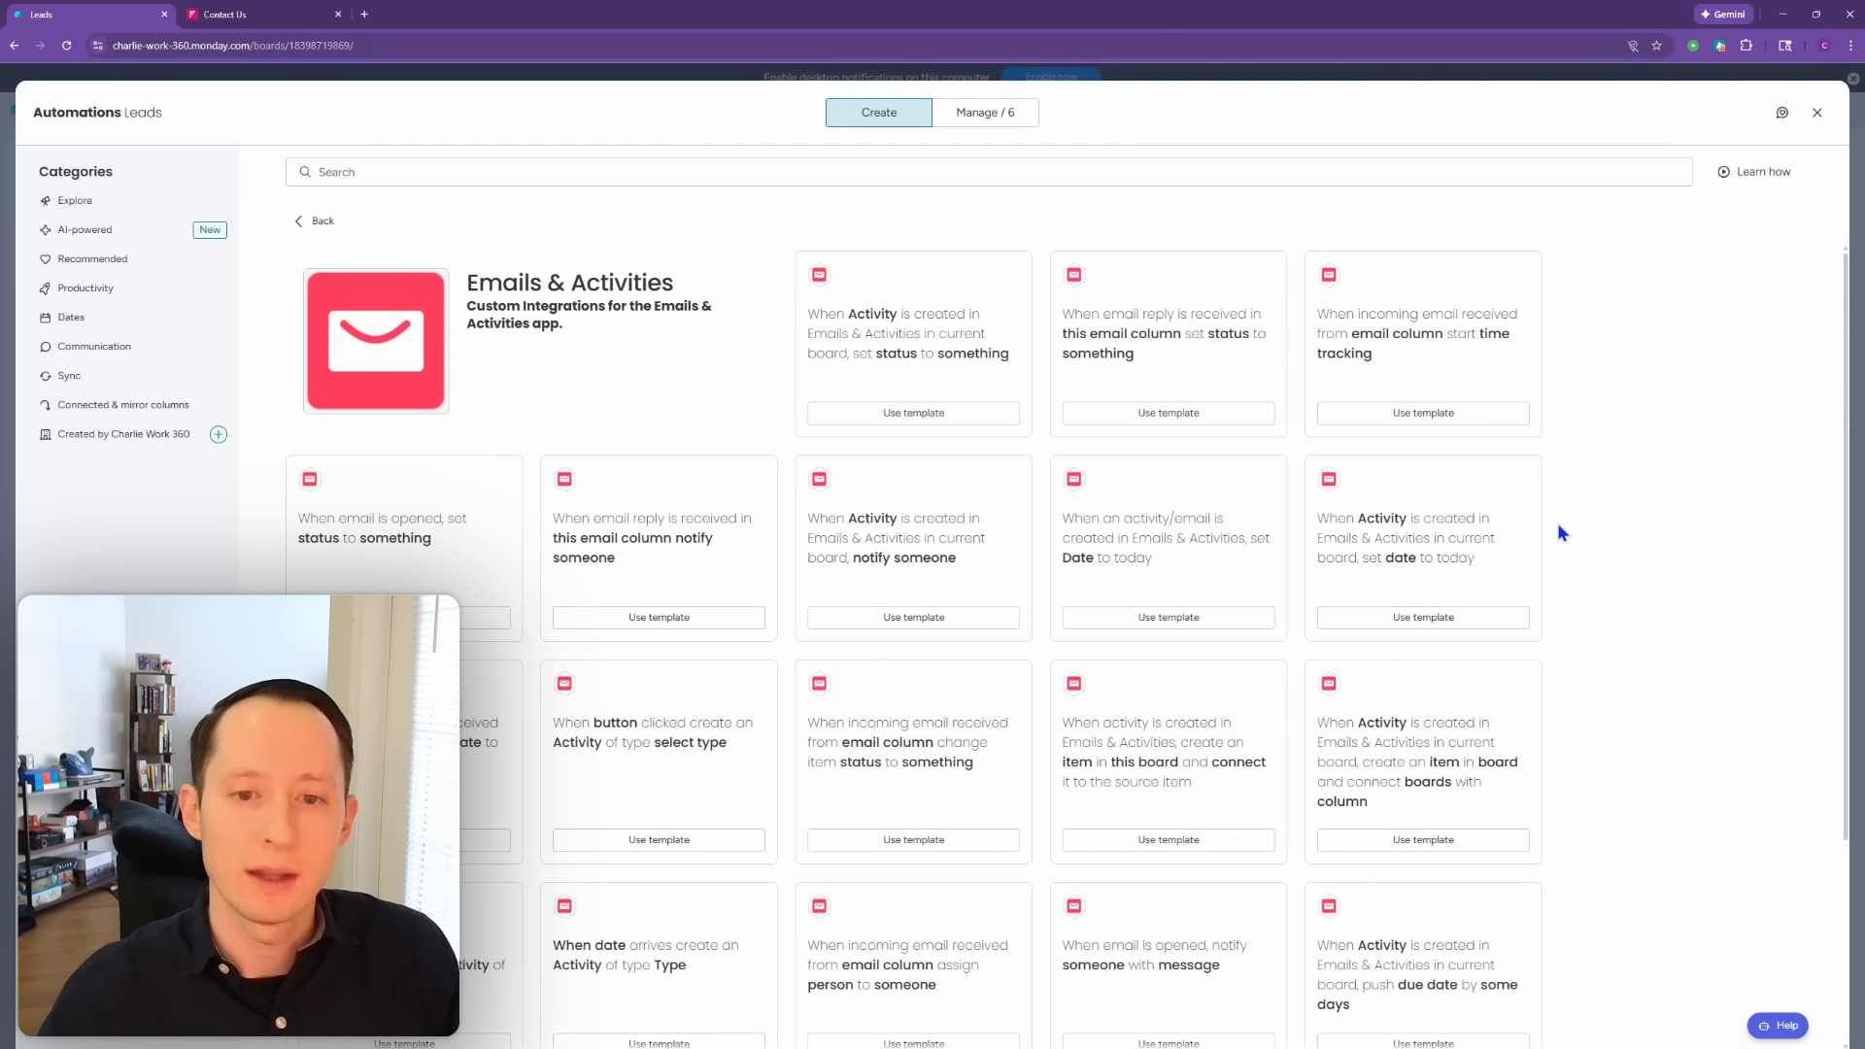
pyautogui.scroll(-2, 1561, 533)
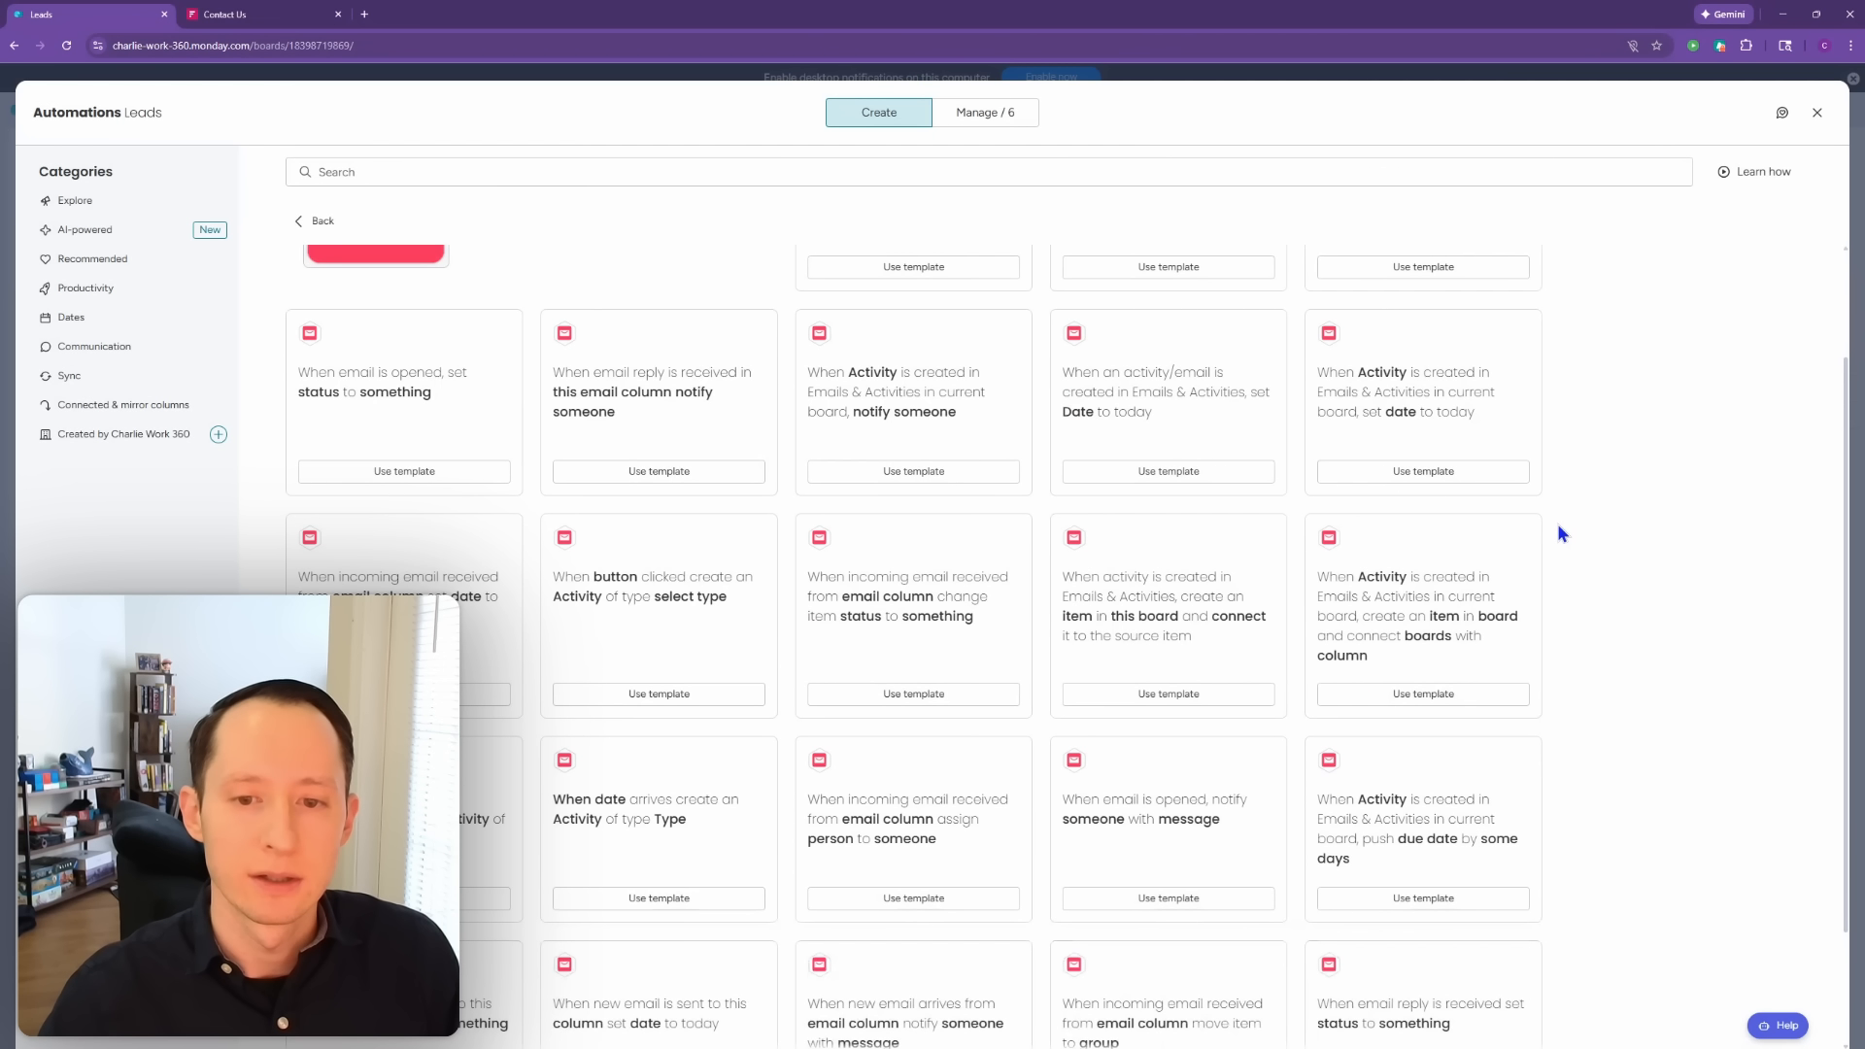
pyautogui.scroll(-1, 1561, 532)
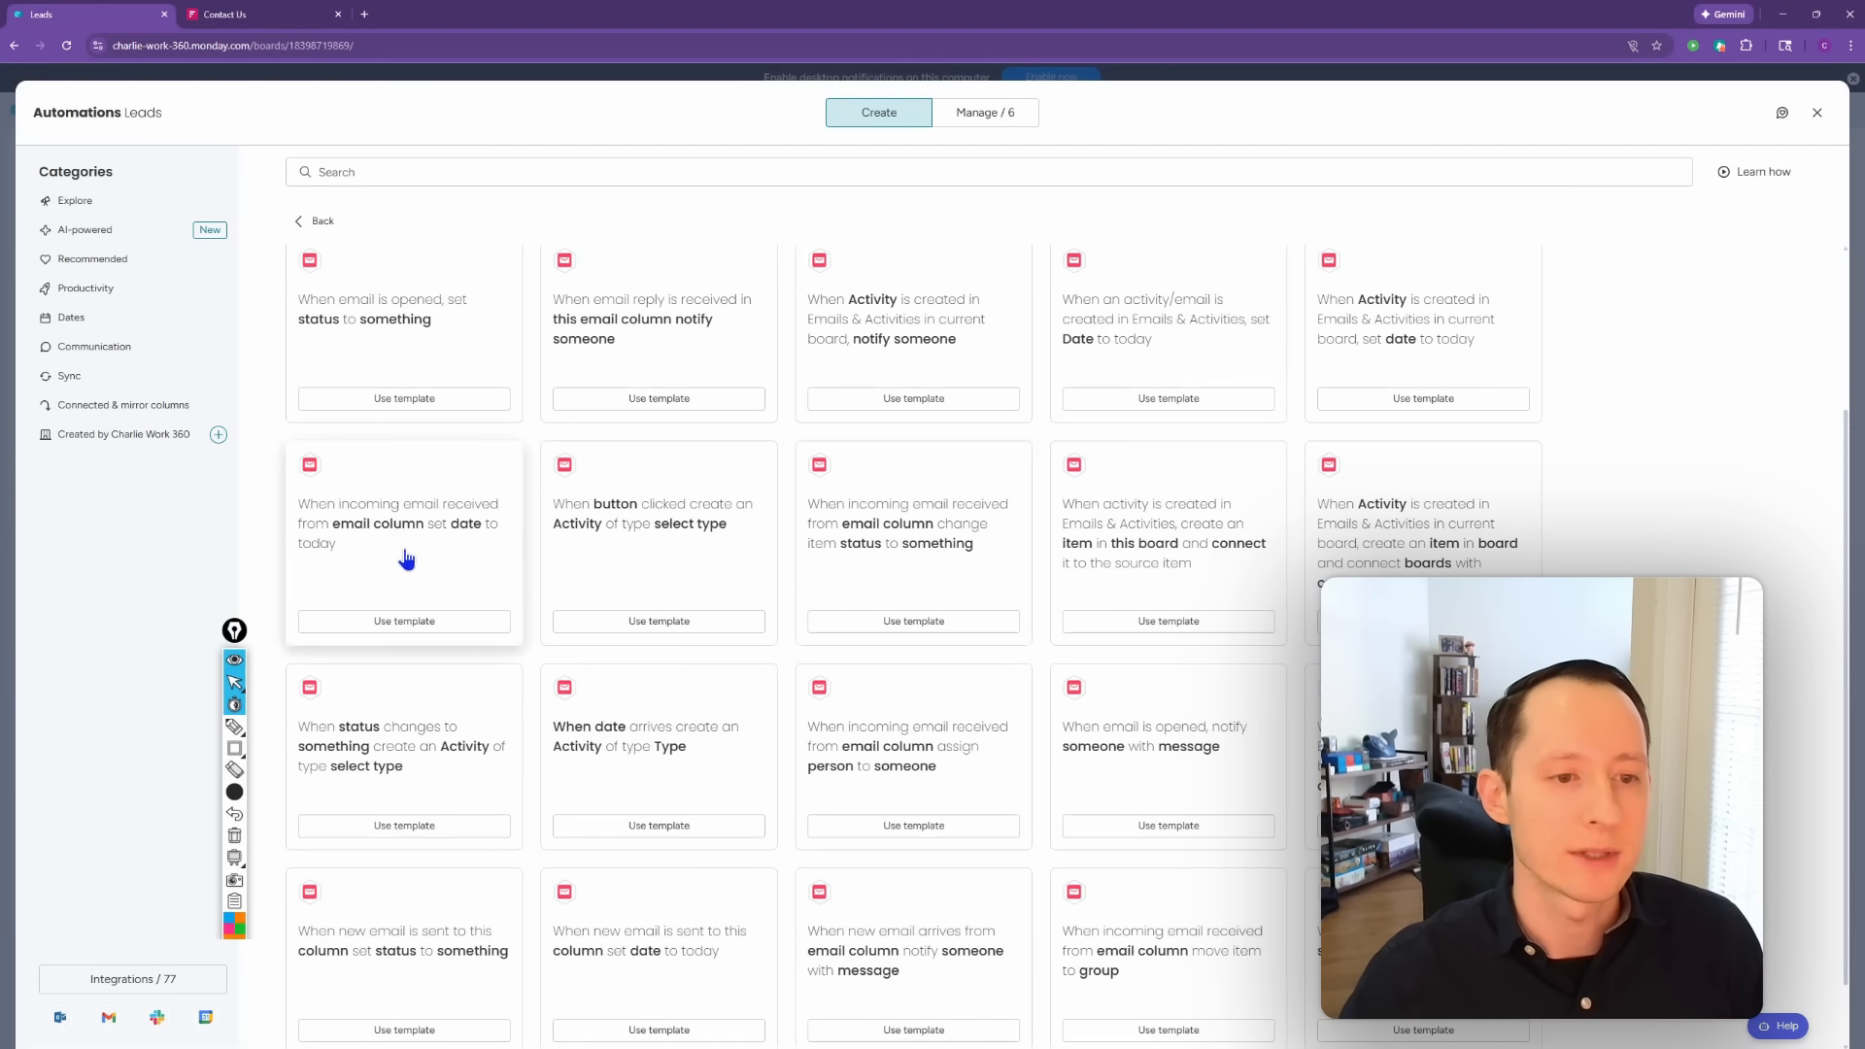
pyautogui.click(398, 622)
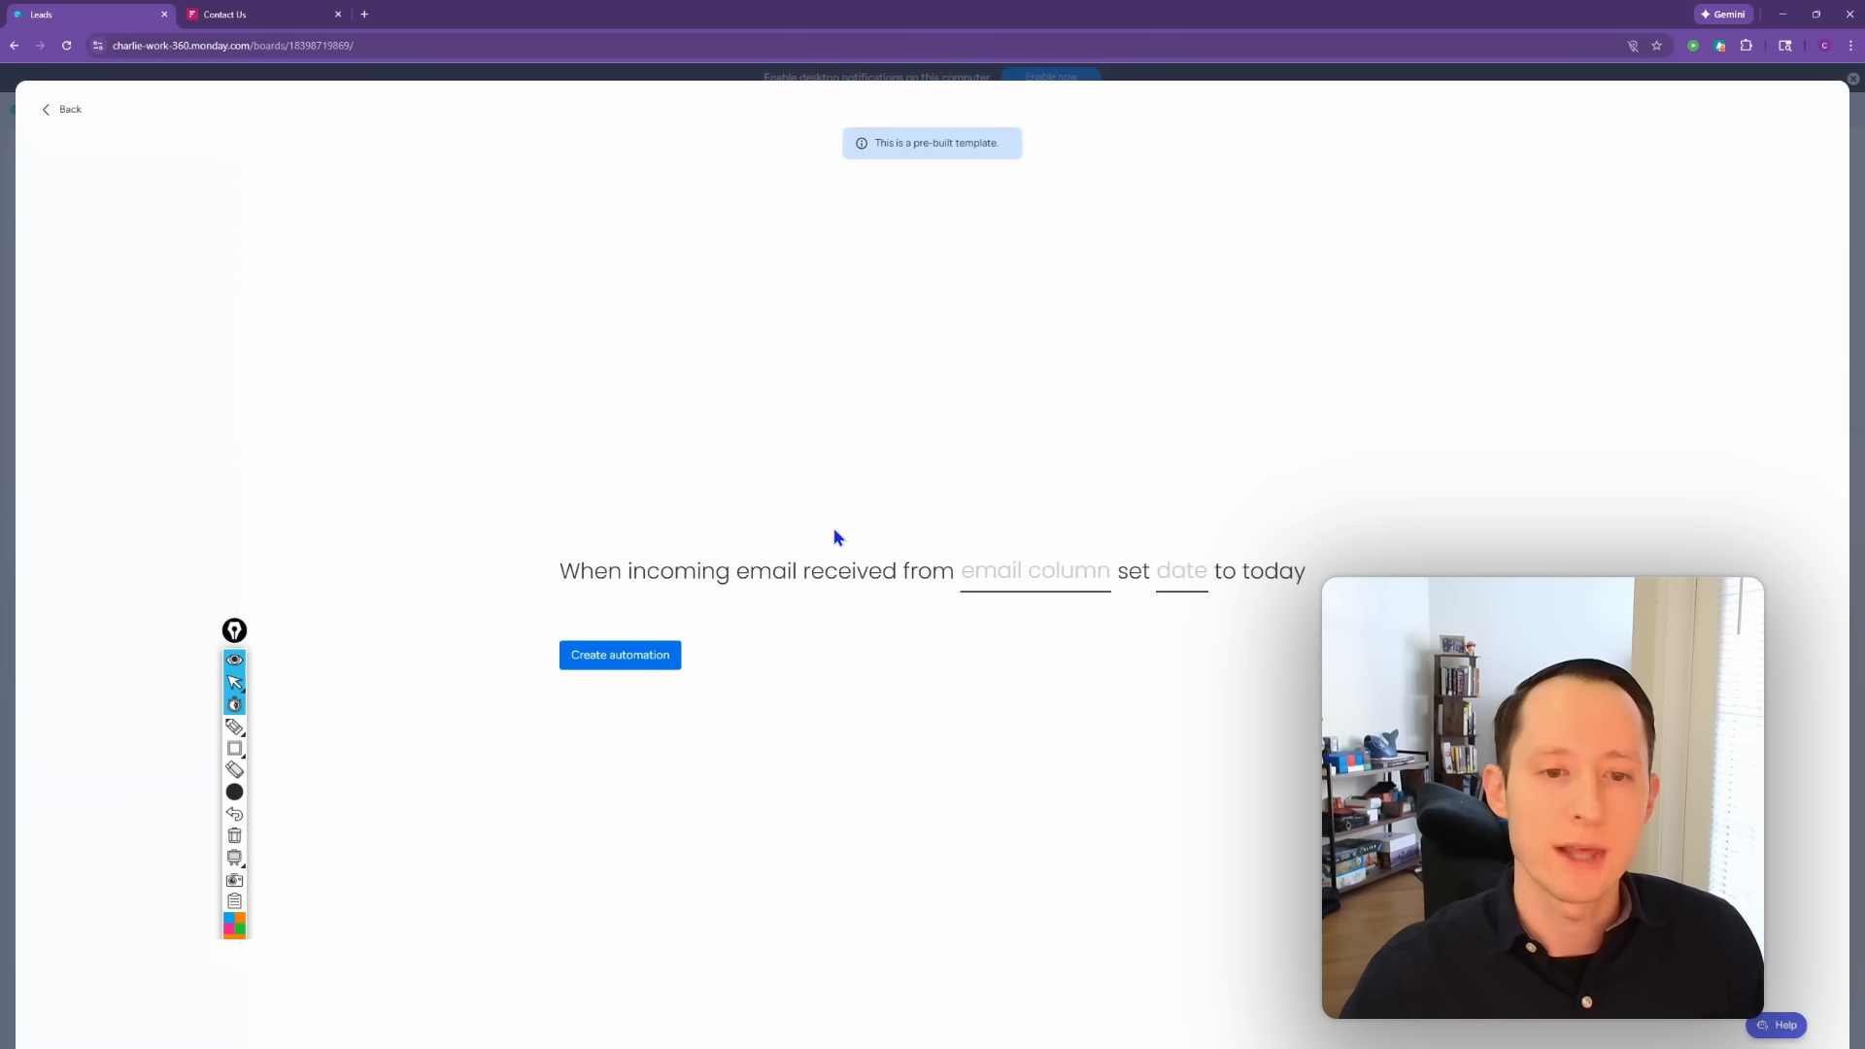
# Step: Set the incoming-email template to use the Email column and Last Email Sent Date
pyautogui.click(1039, 588)
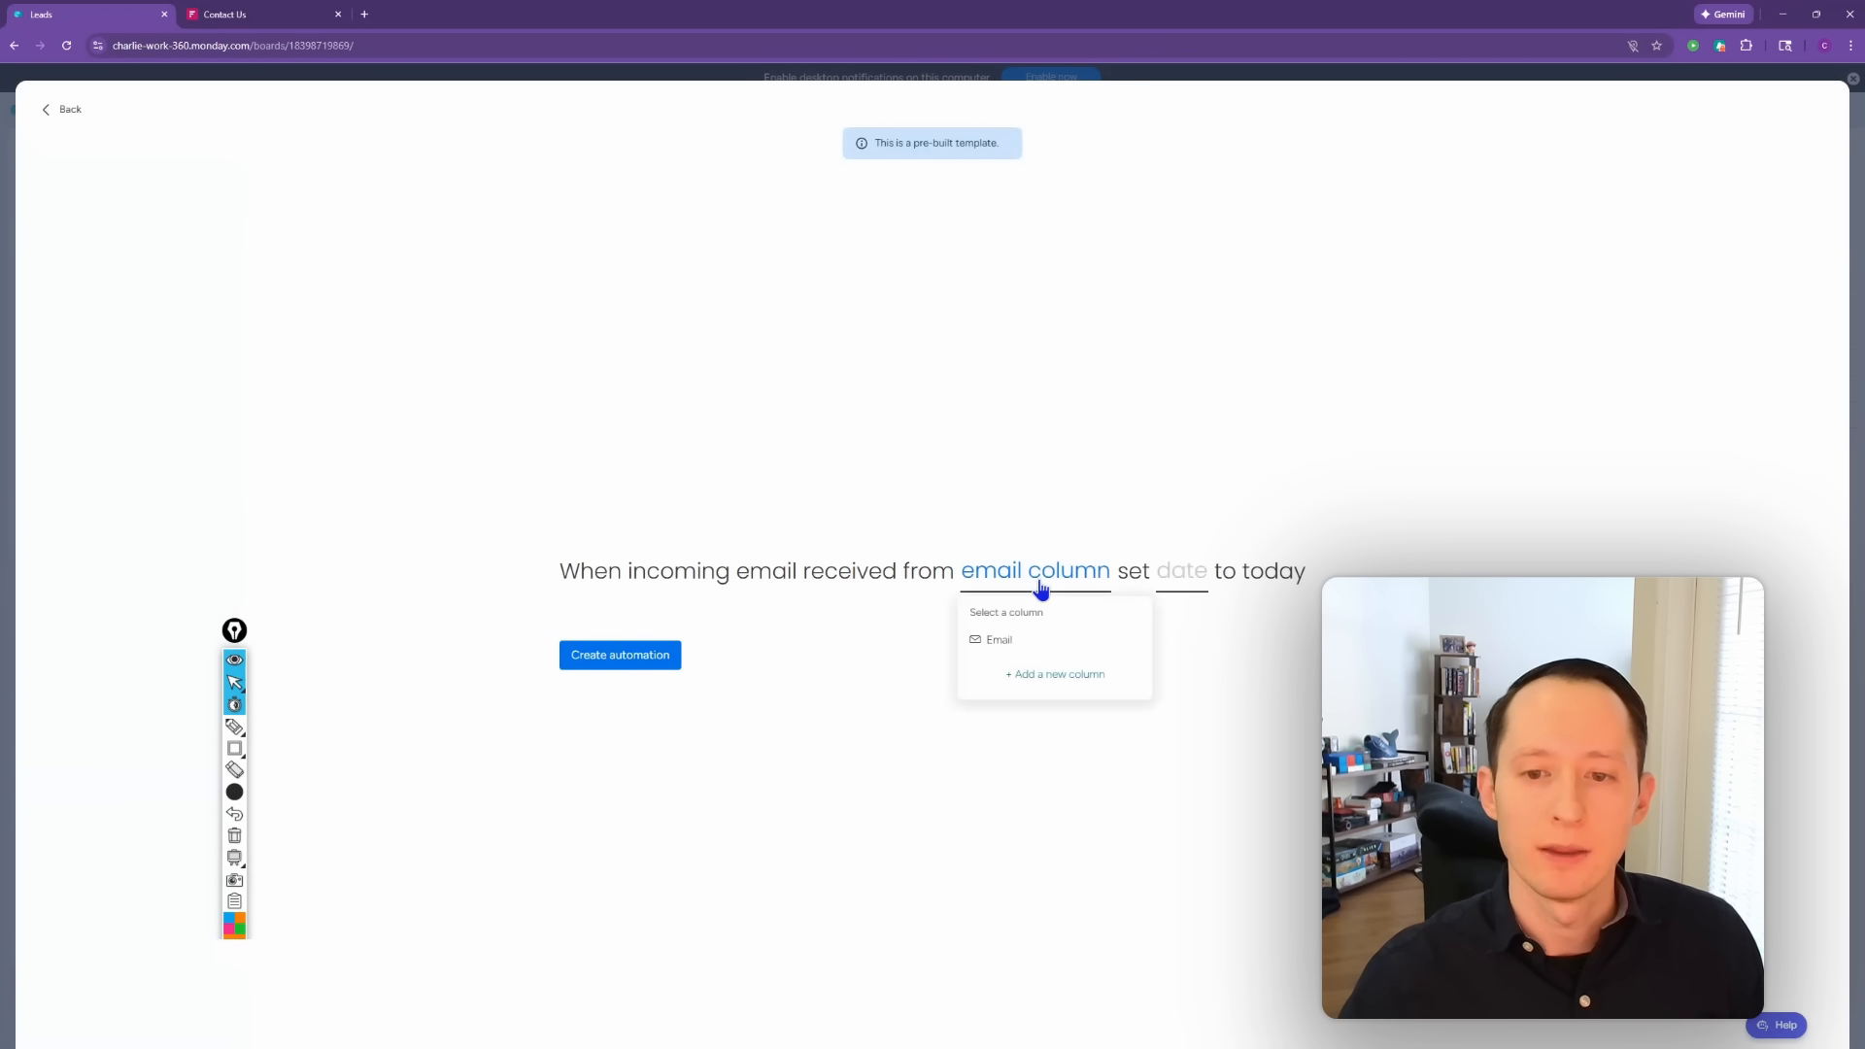
pyautogui.click(1025, 648)
pyautogui.click(1137, 588)
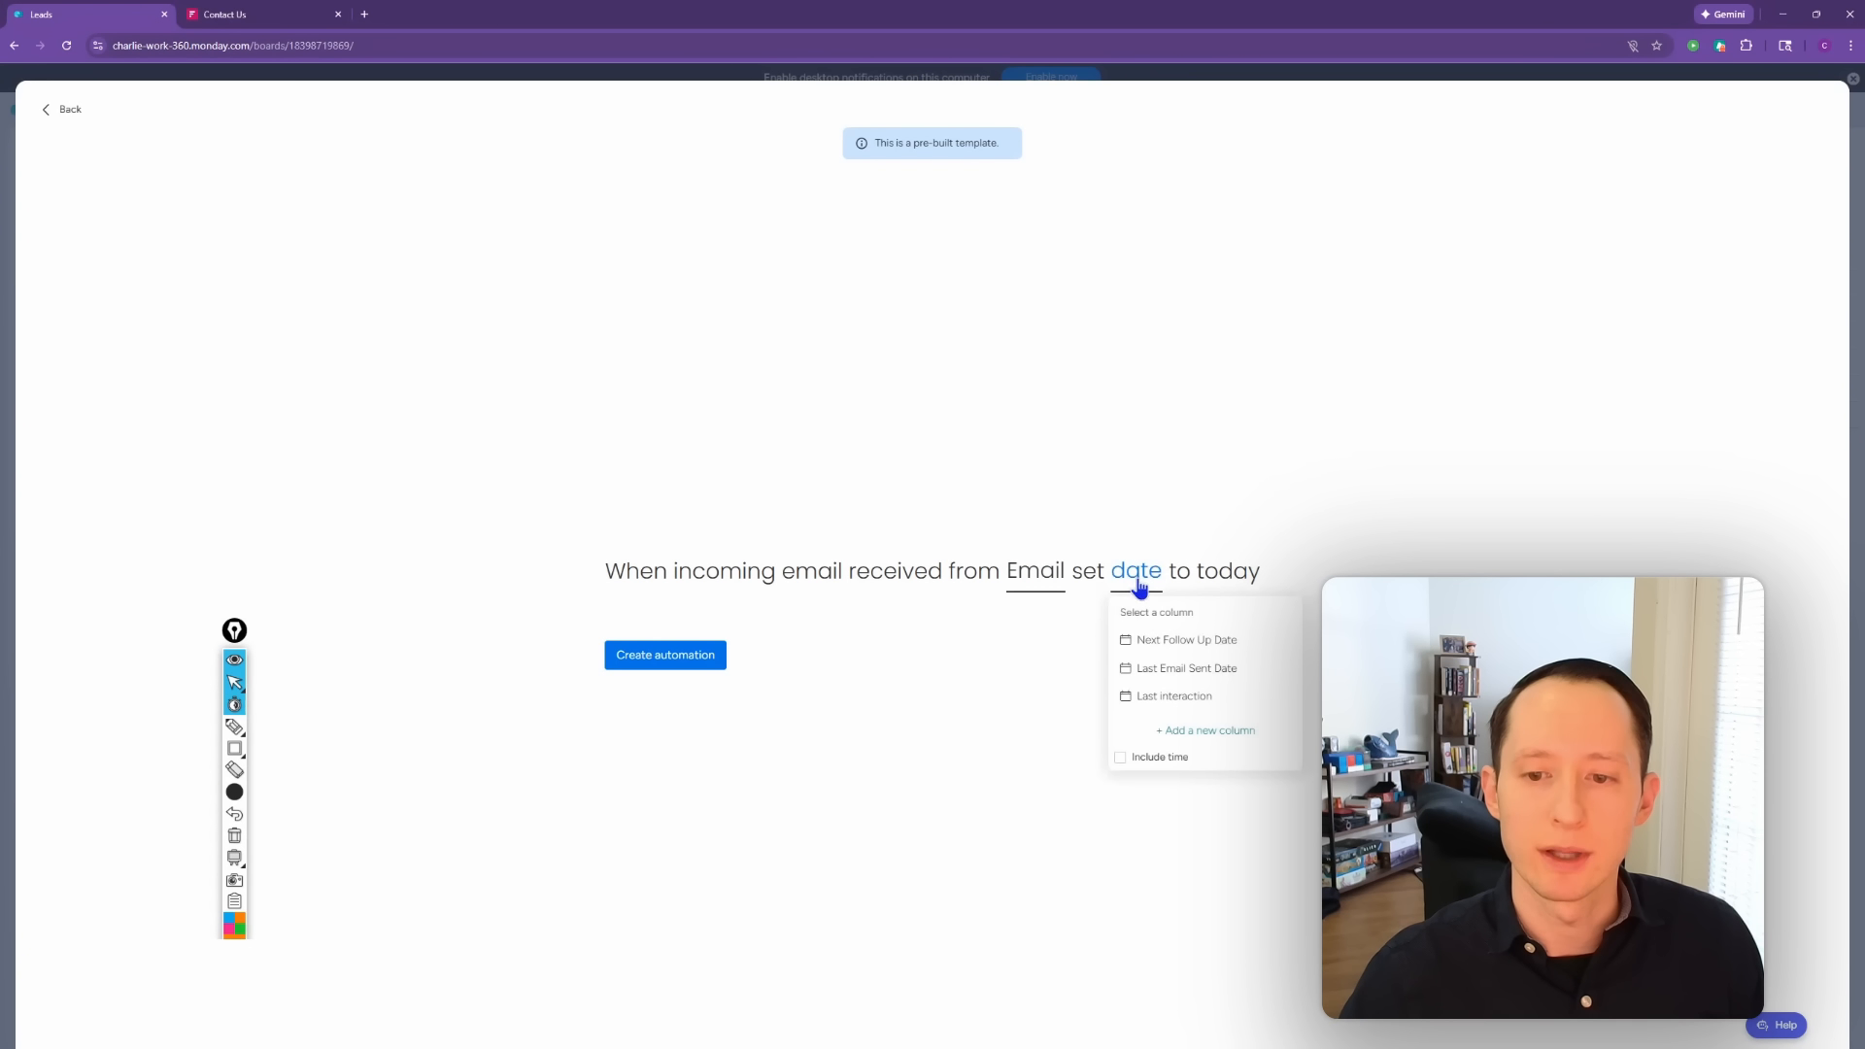
pyautogui.click(1169, 668)
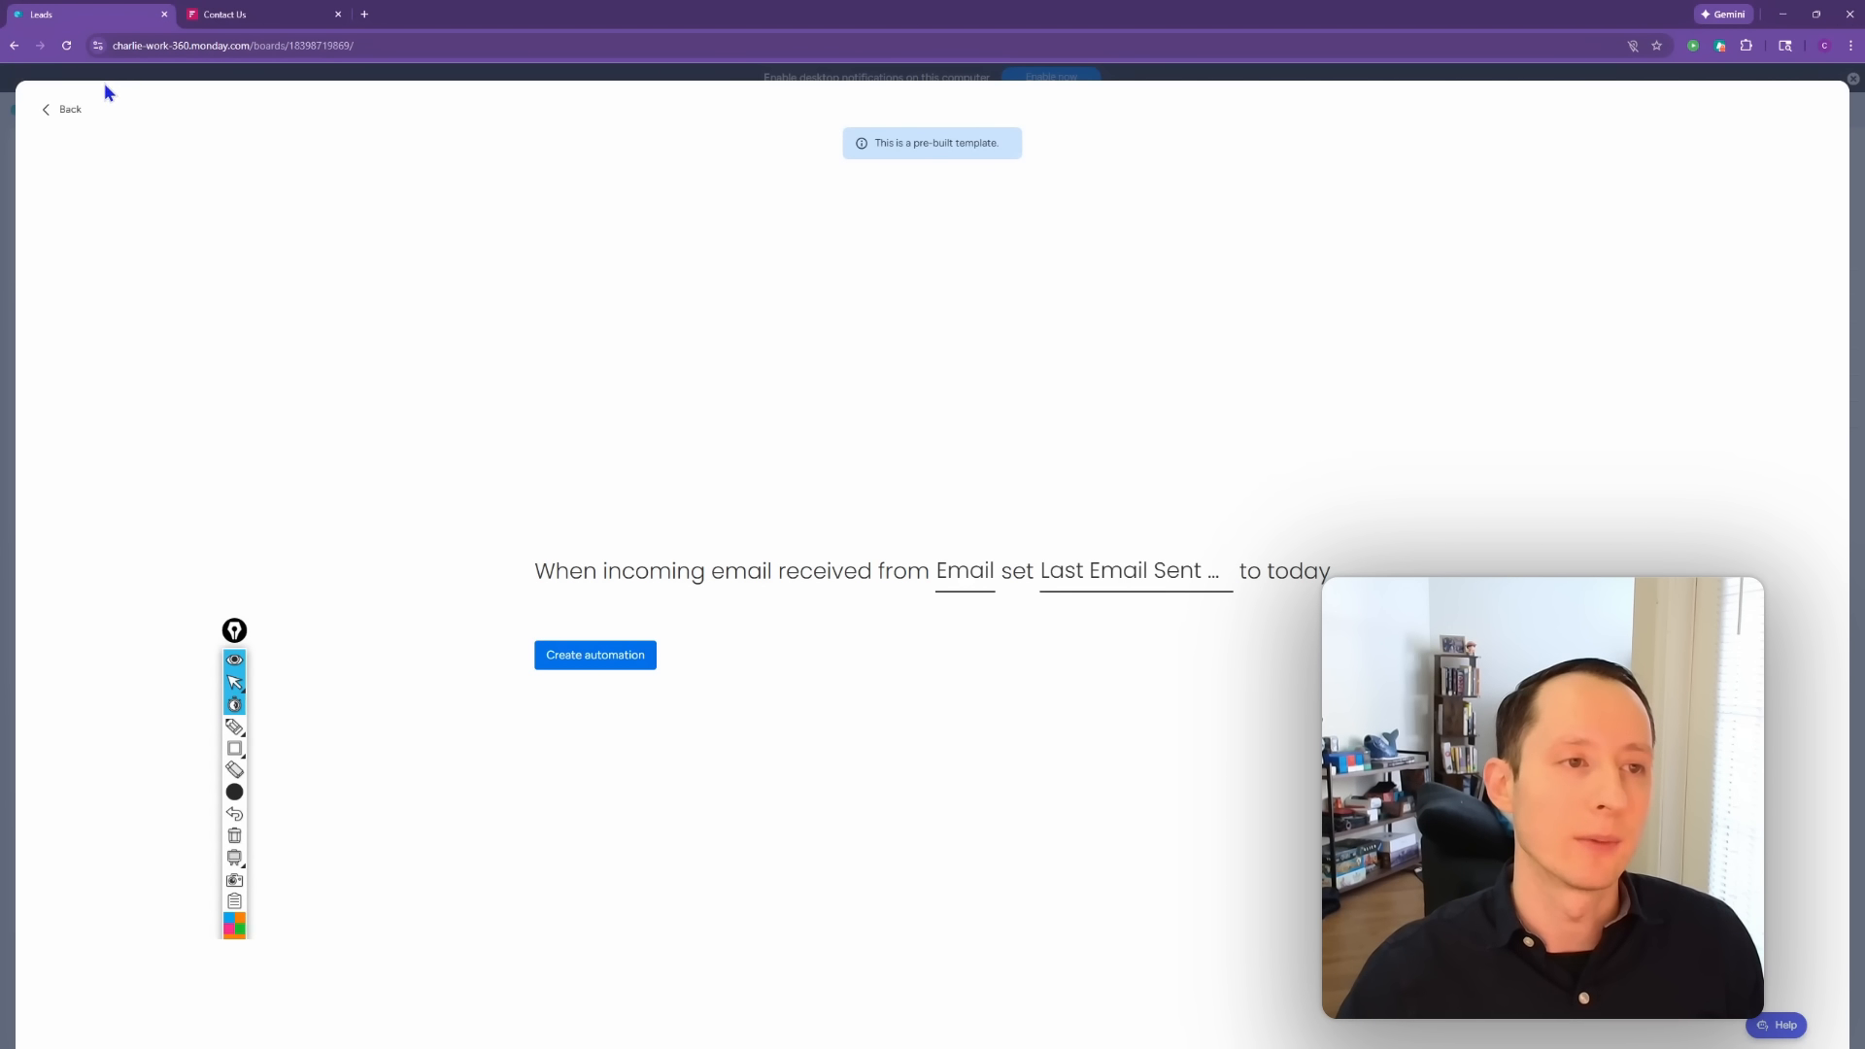
# Step: Try the sent-email sets-status template with the Email column, then return to the template list
pyautogui.click(68, 110)
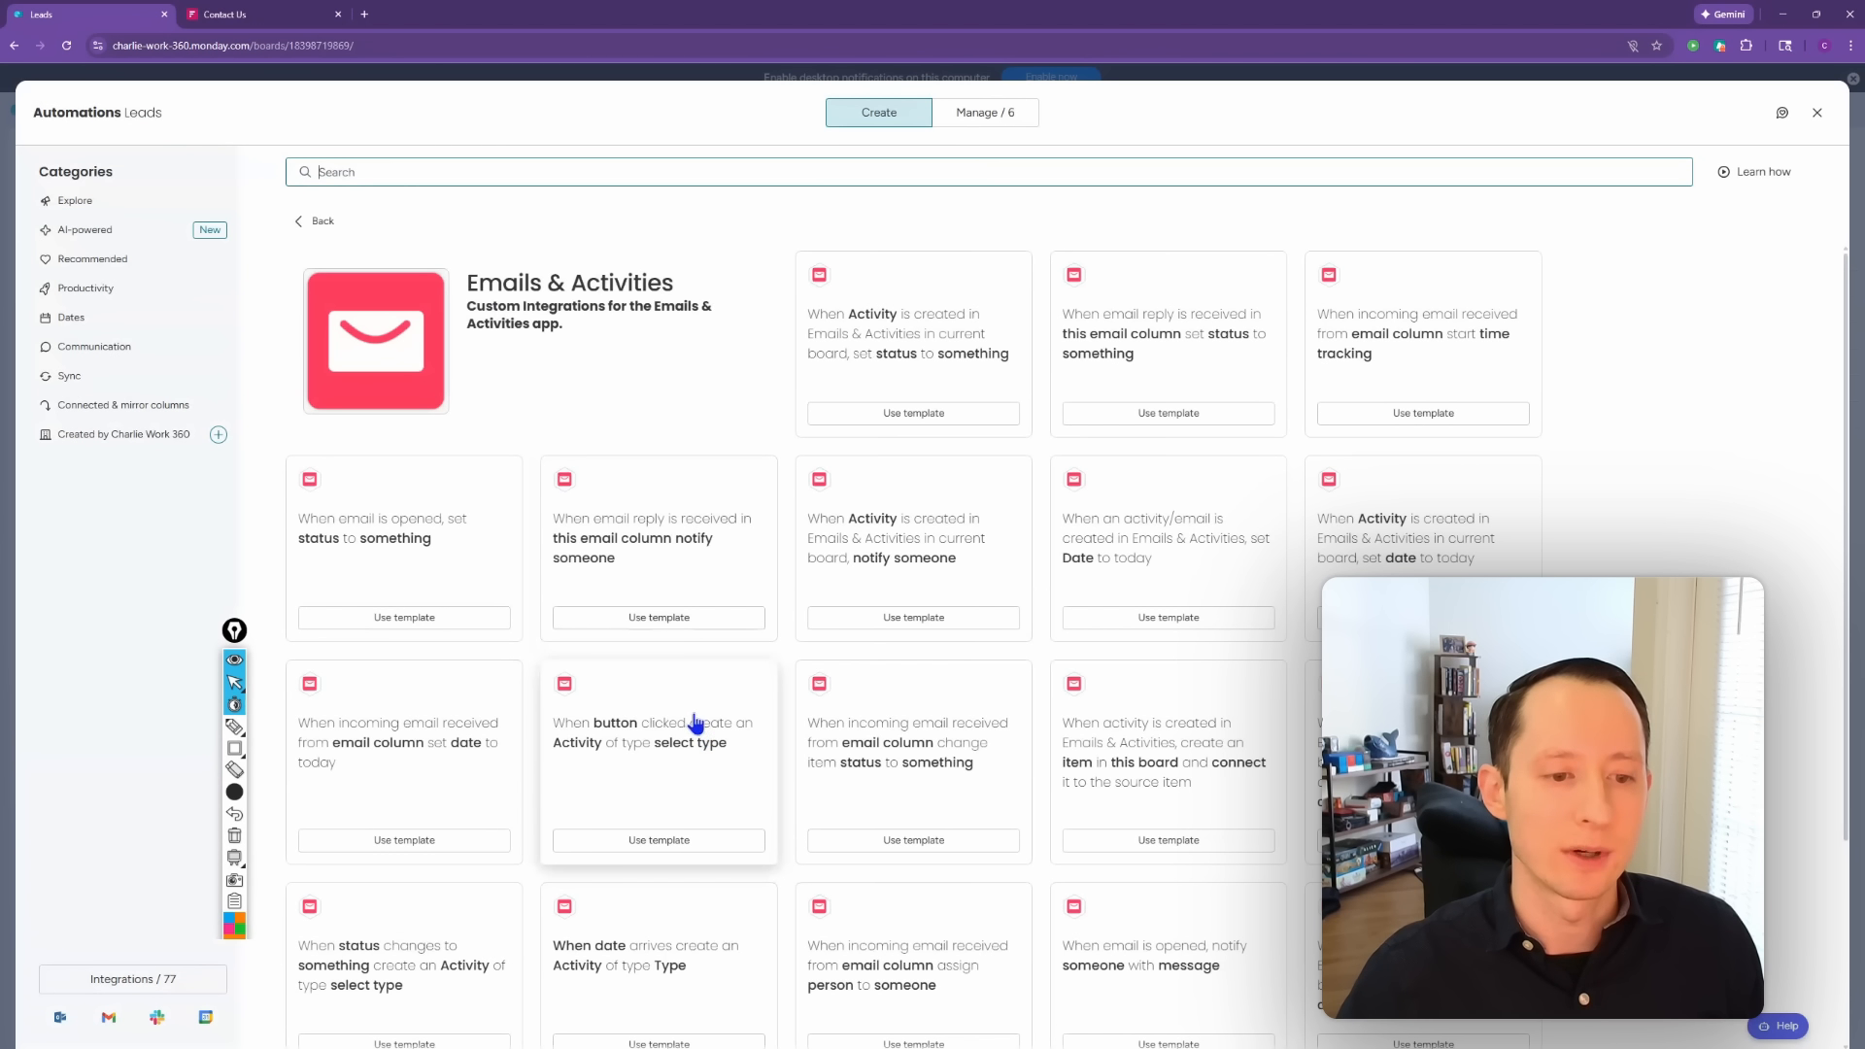
pyautogui.scroll(-1, 806, 798)
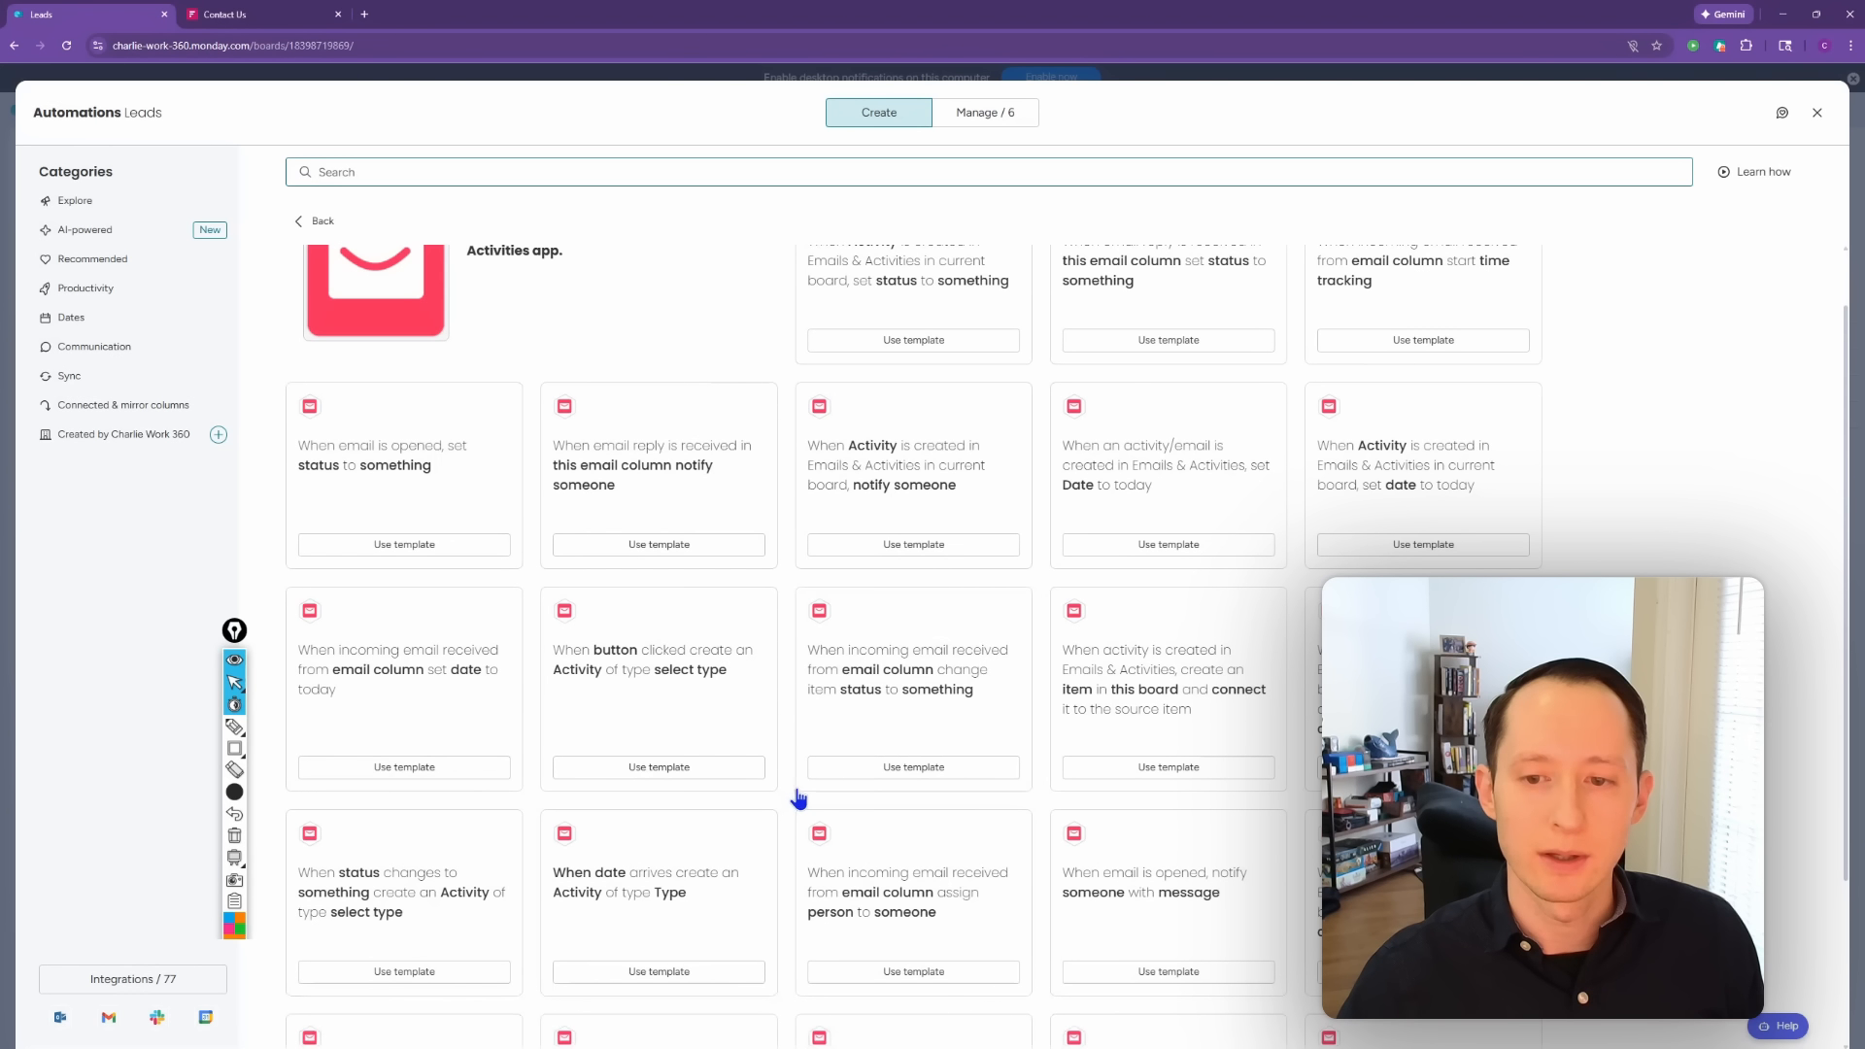
pyautogui.scroll(-2, 798, 798)
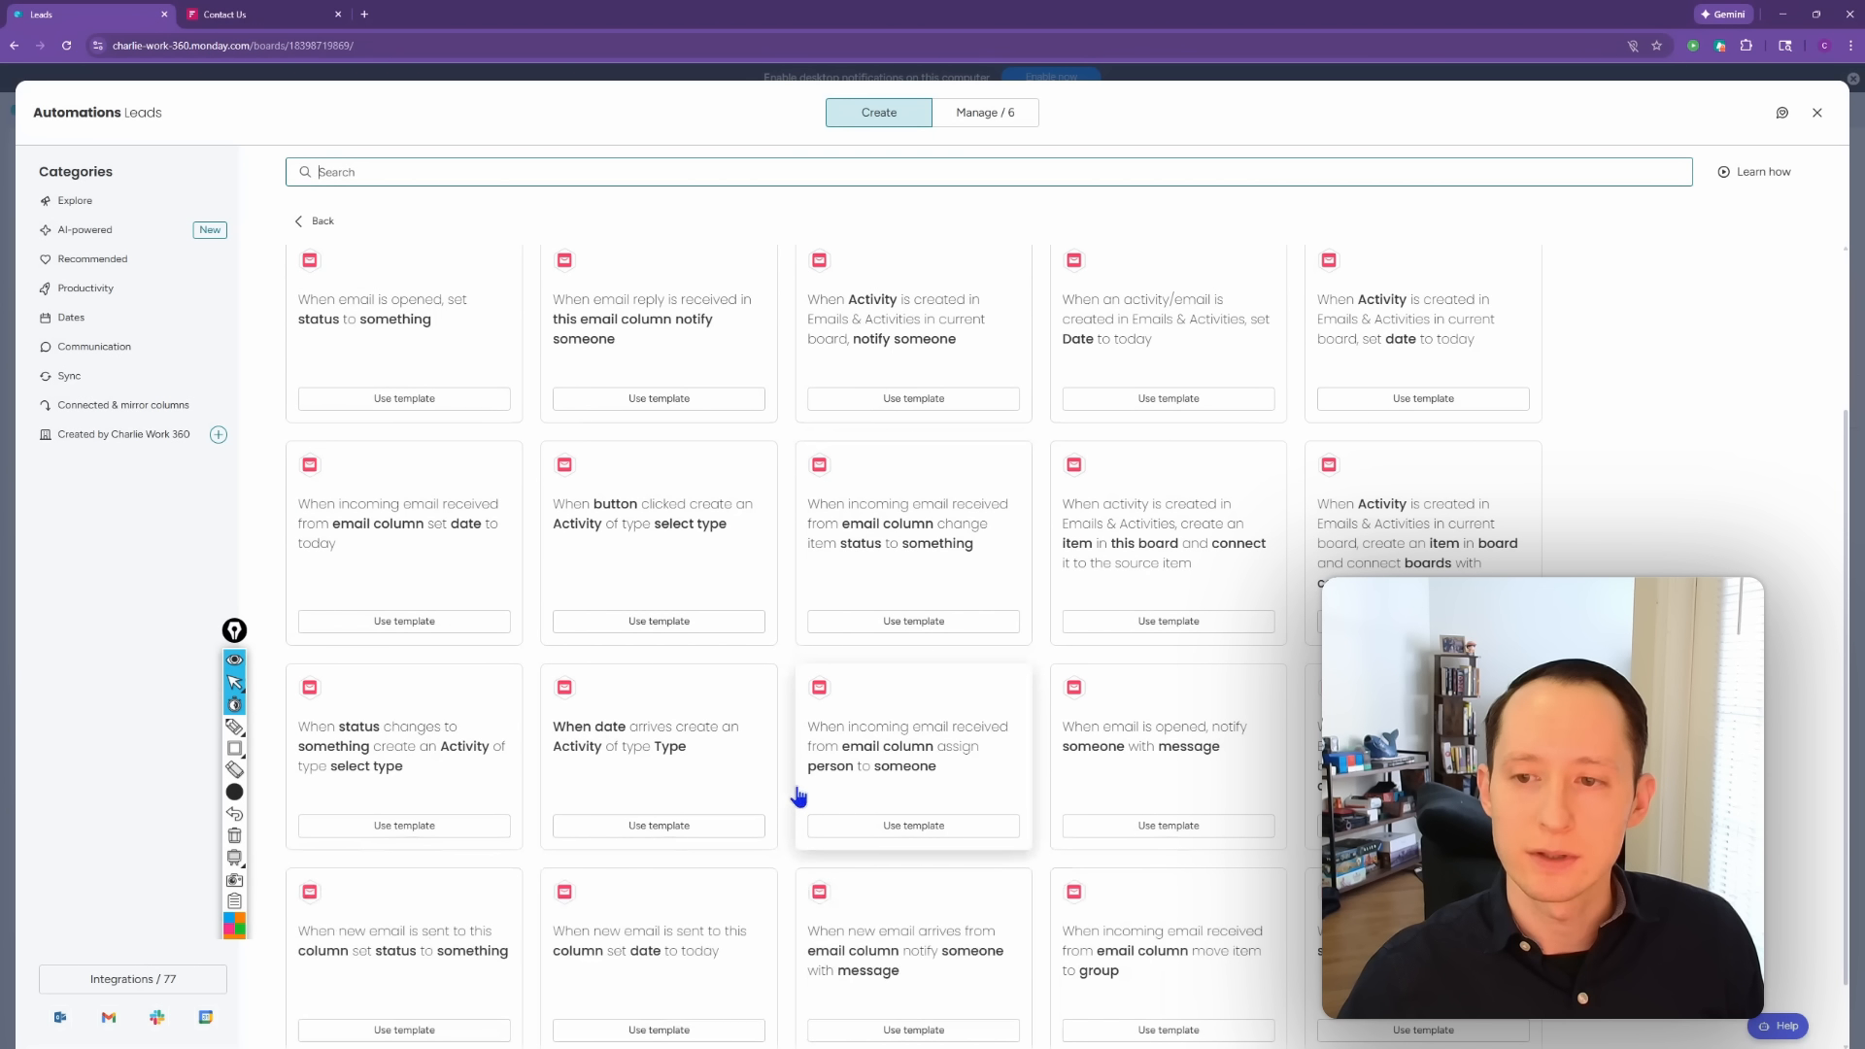
pyautogui.scroll(-1, 793, 795)
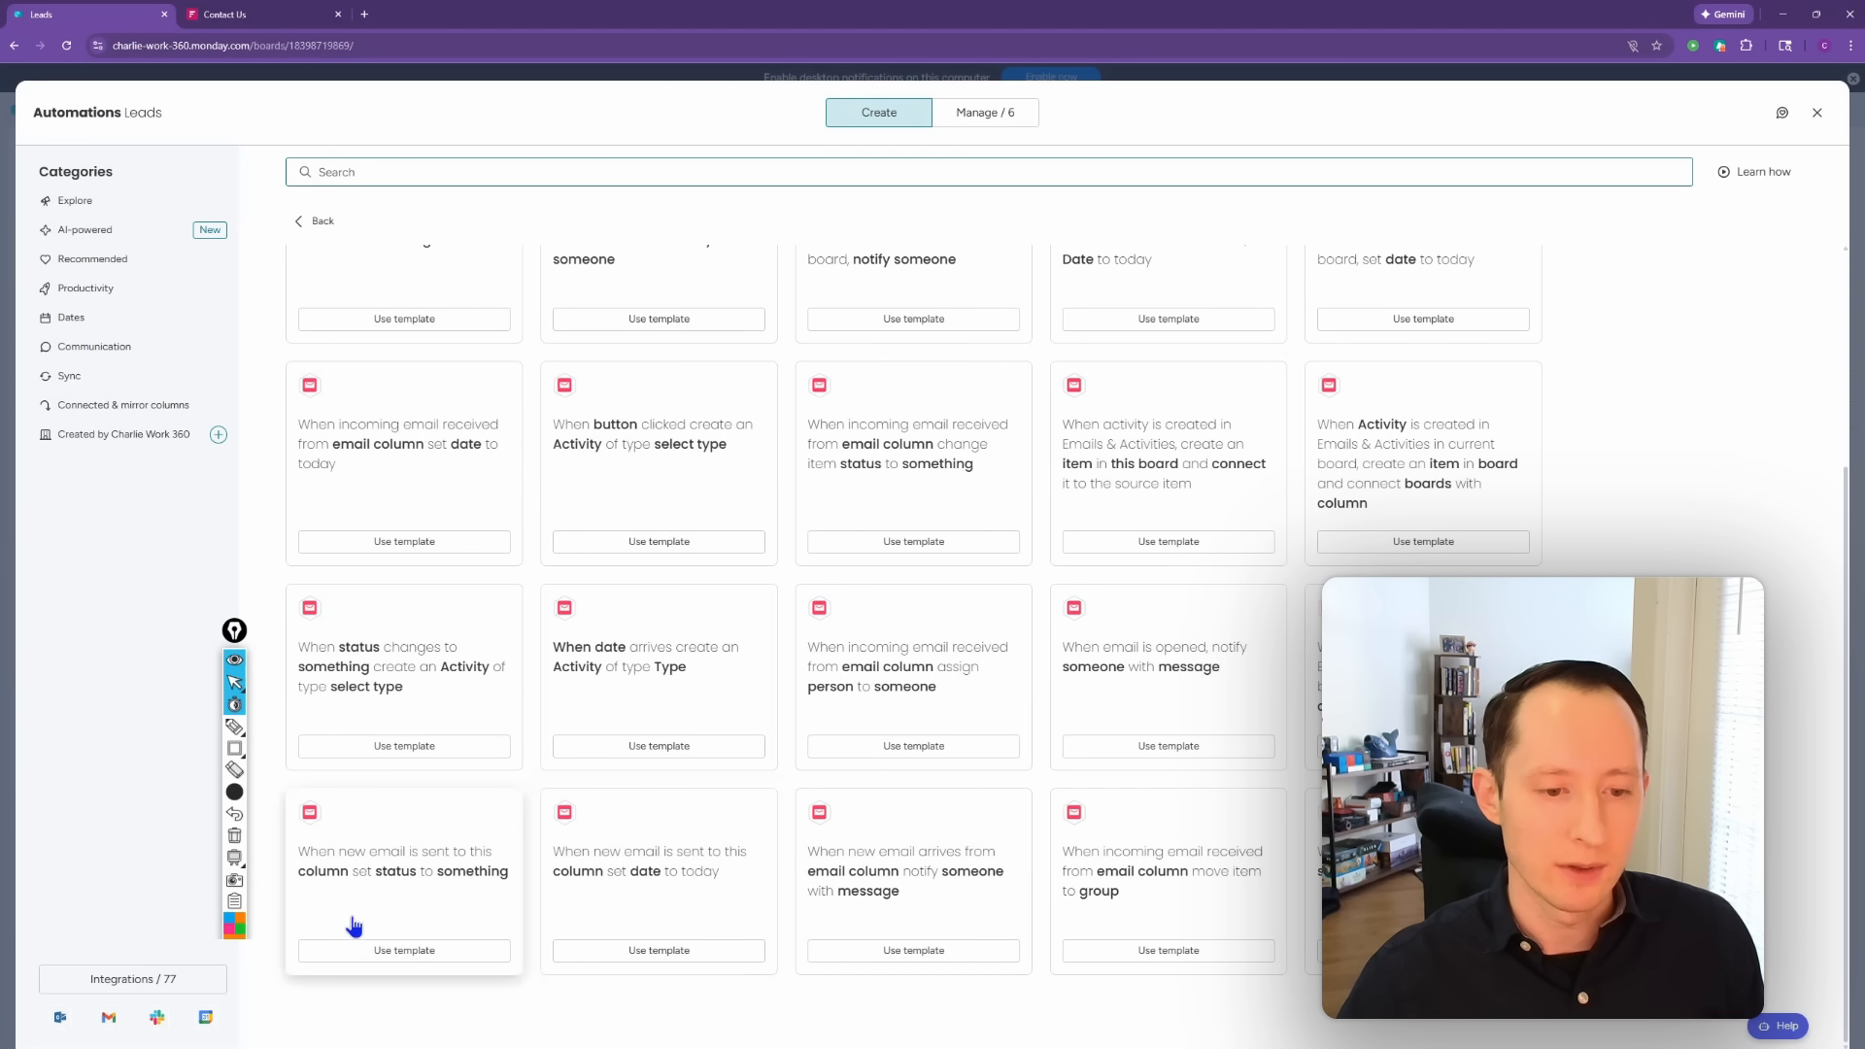
pyautogui.click(380, 886)
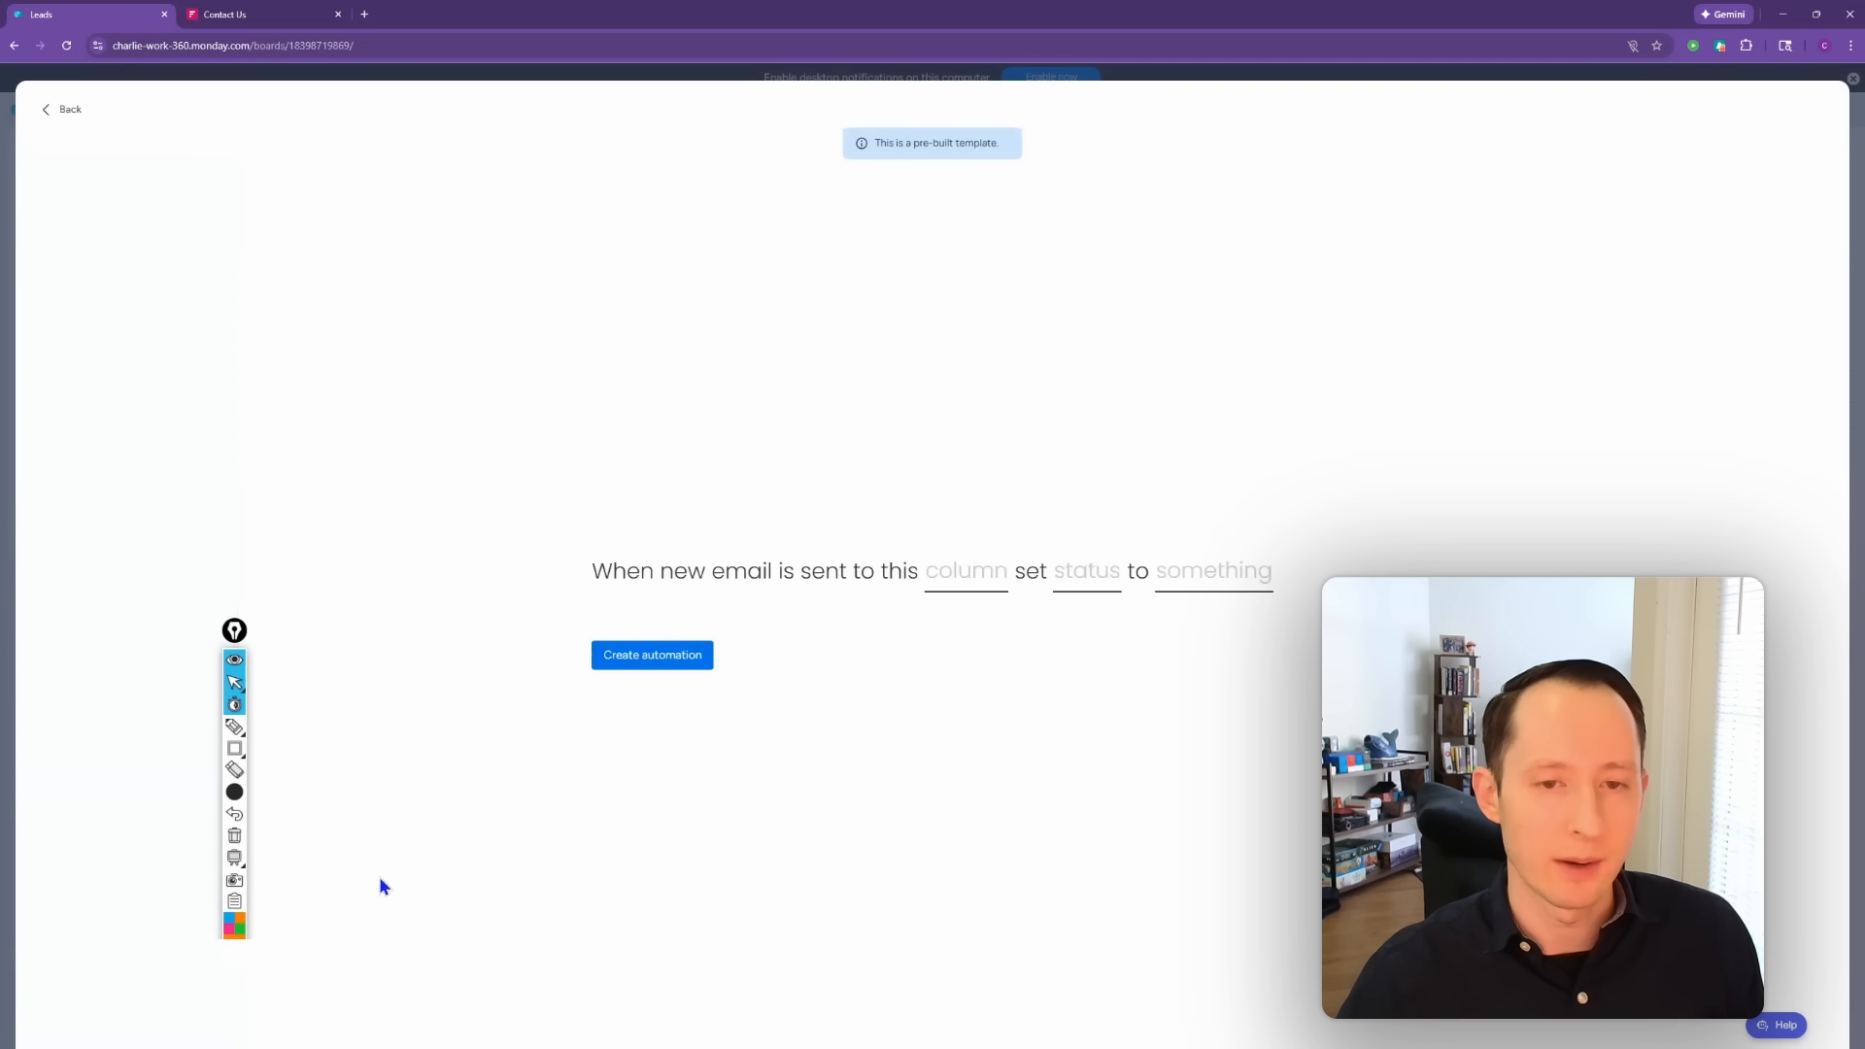
pyautogui.click(988, 595)
pyautogui.click(983, 695)
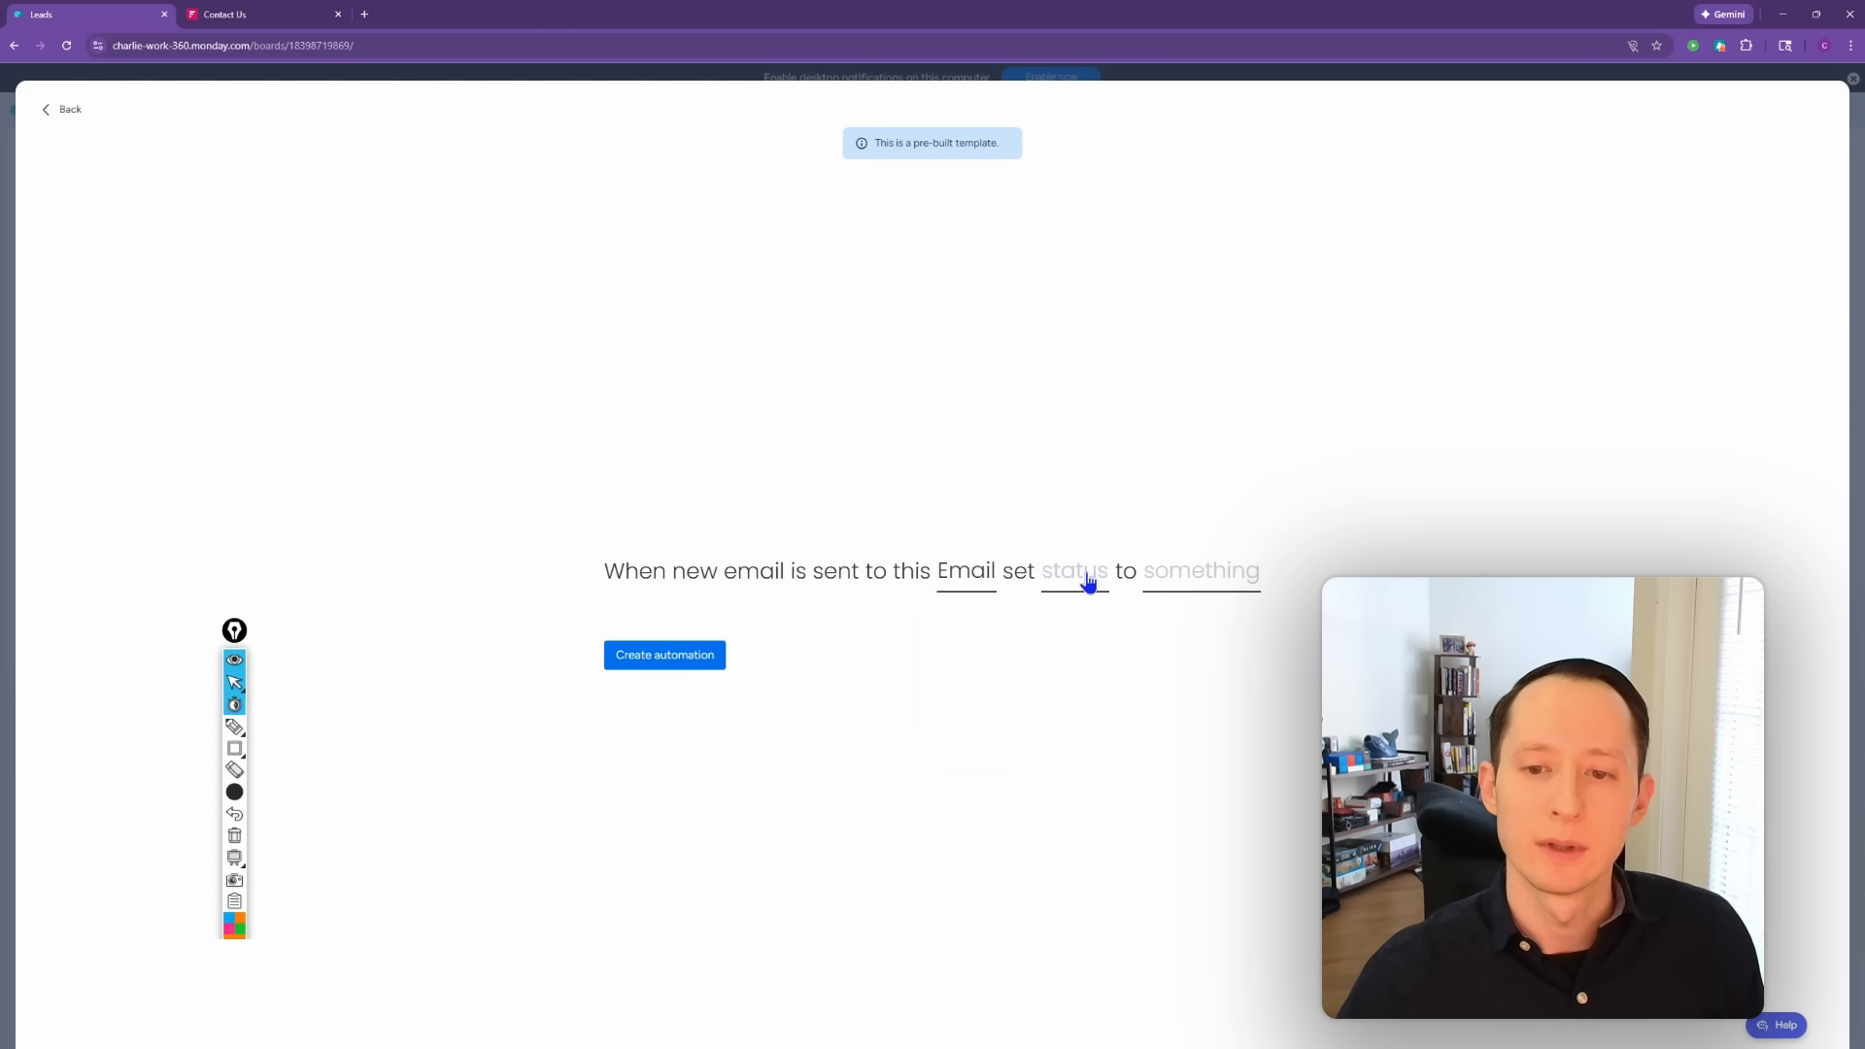
pyautogui.click(64, 108)
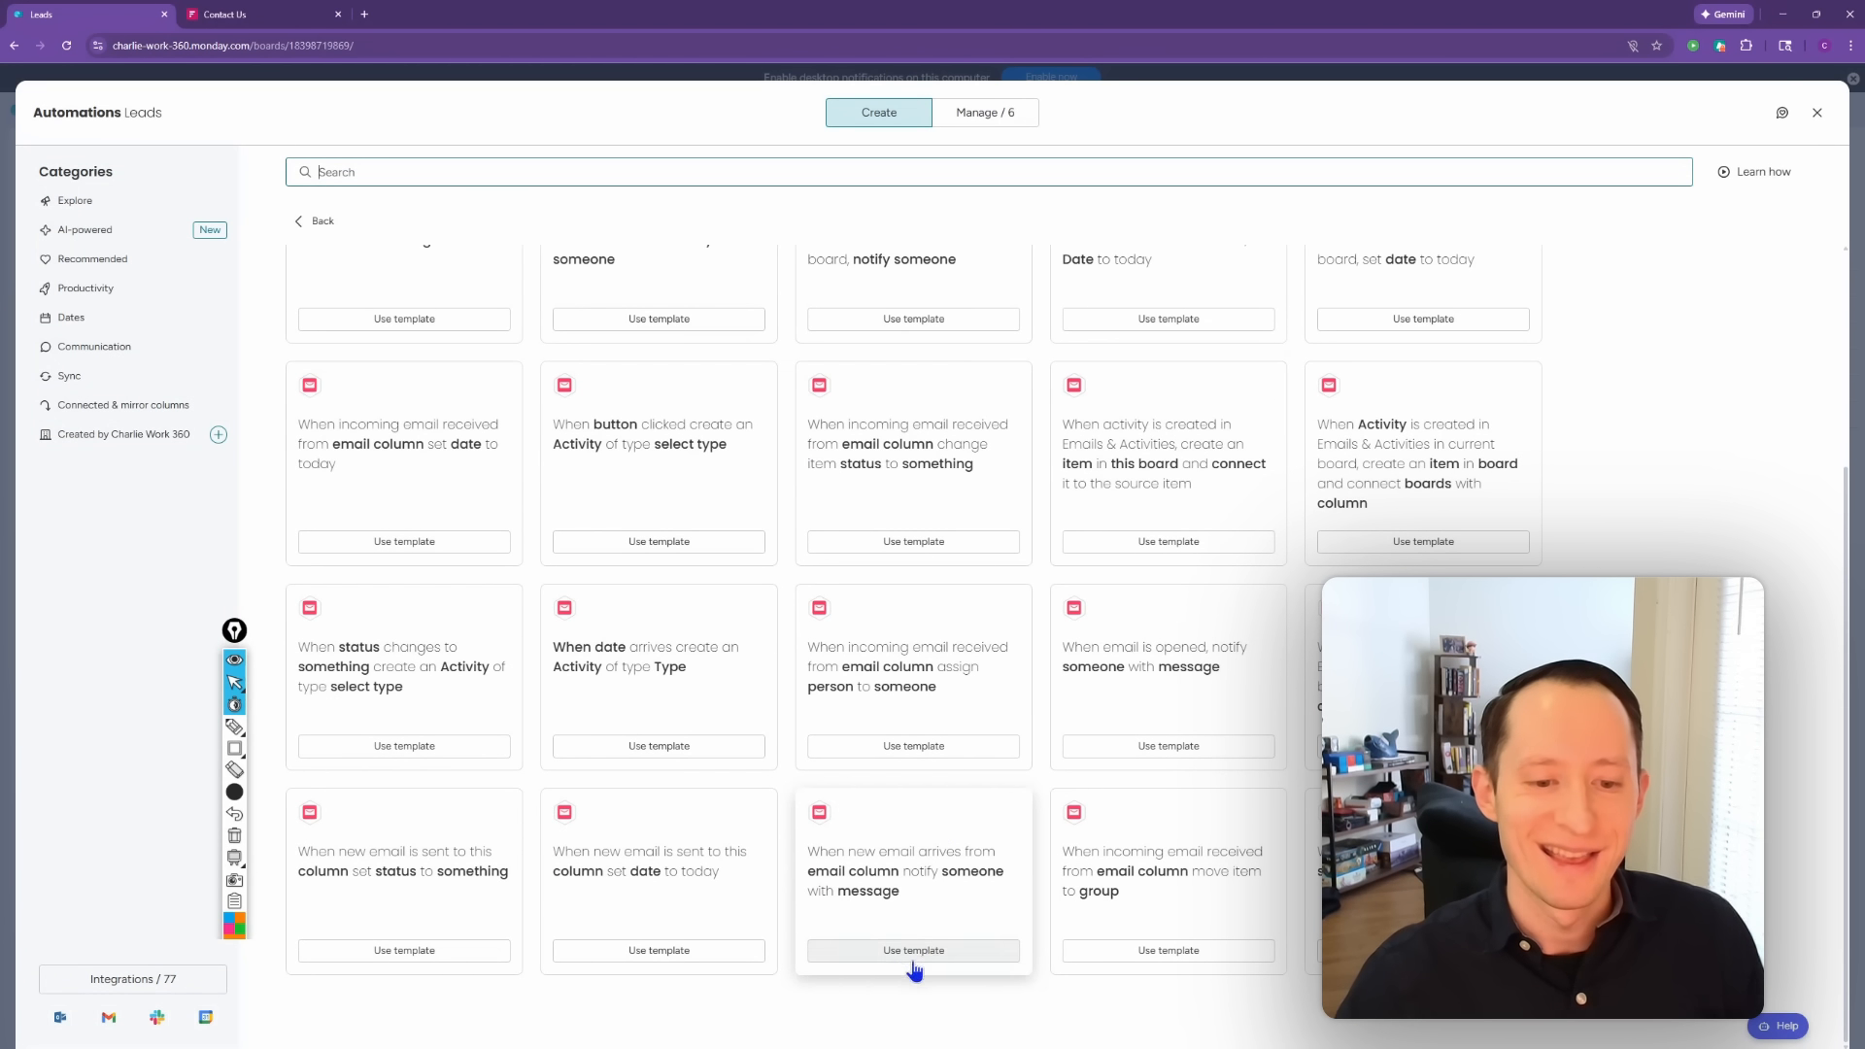
# Step: Create the sent-email automation stamping Last Email Sent Date with today, using the Email column
pyautogui.click(645, 904)
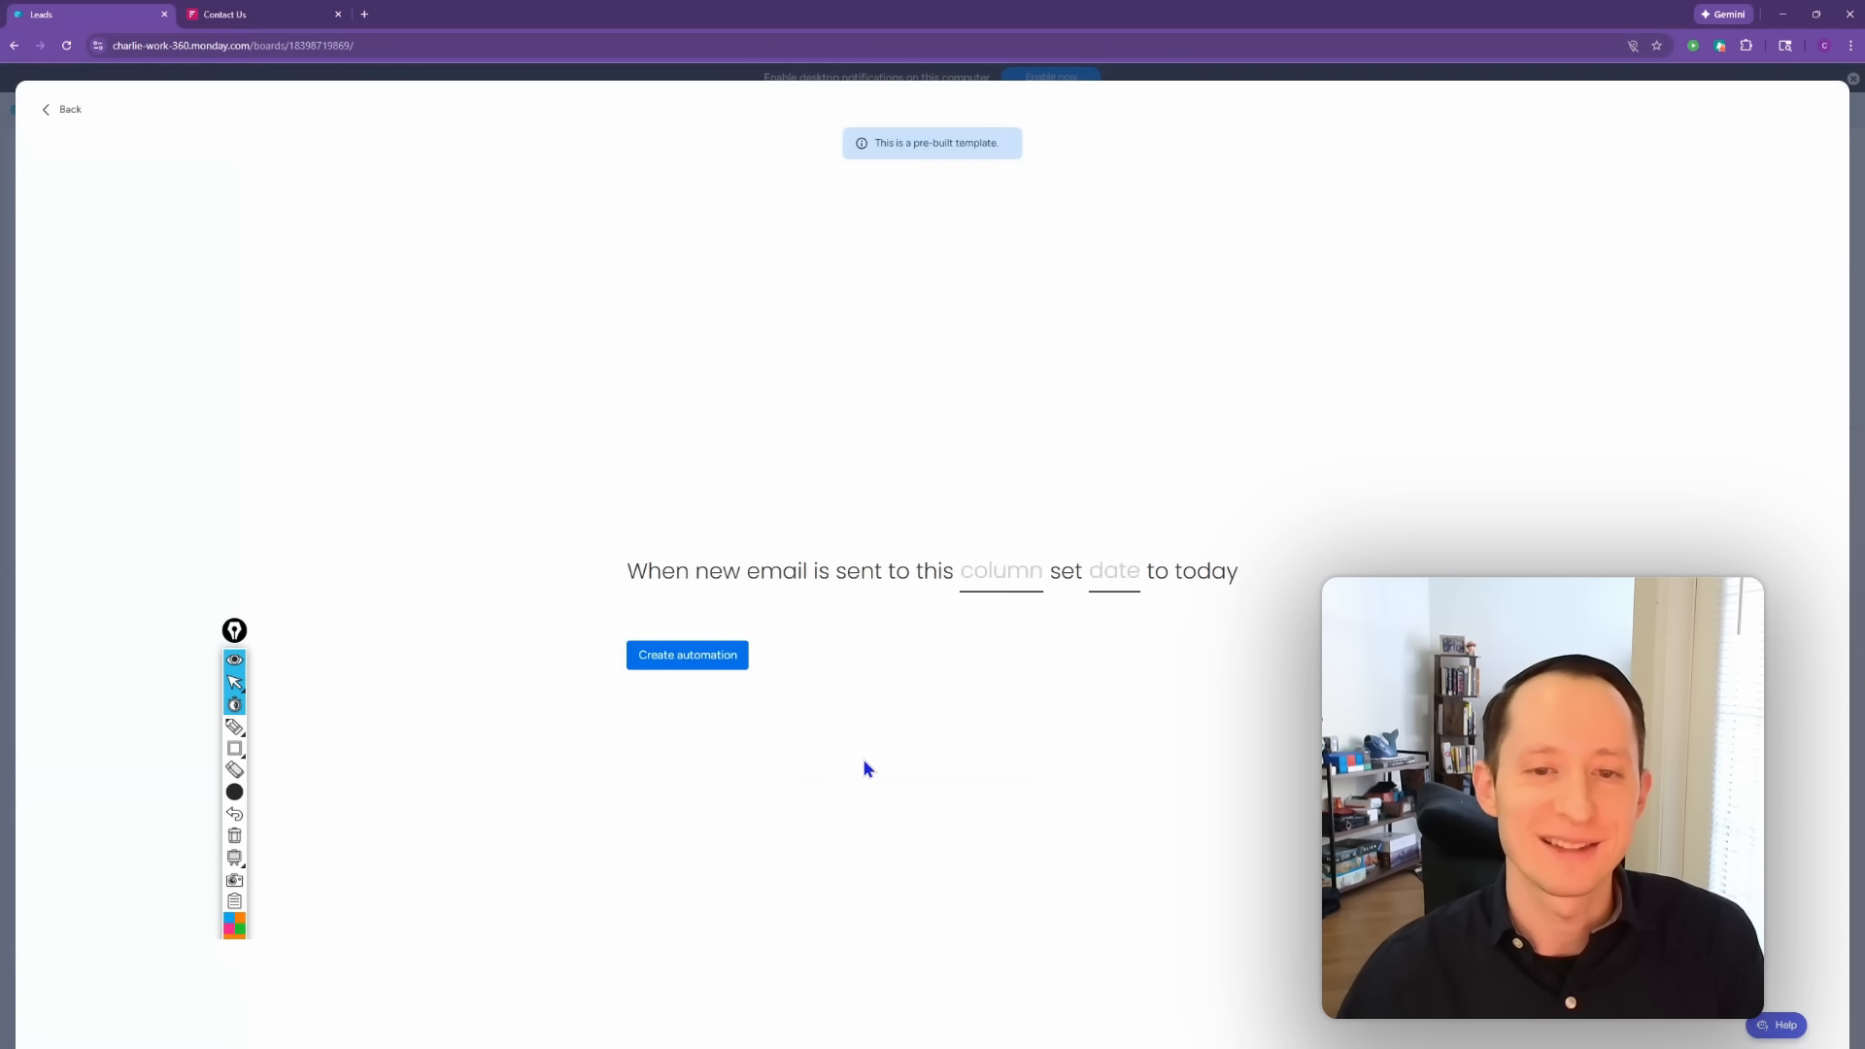
pyautogui.click(1000, 588)
pyautogui.click(1005, 696)
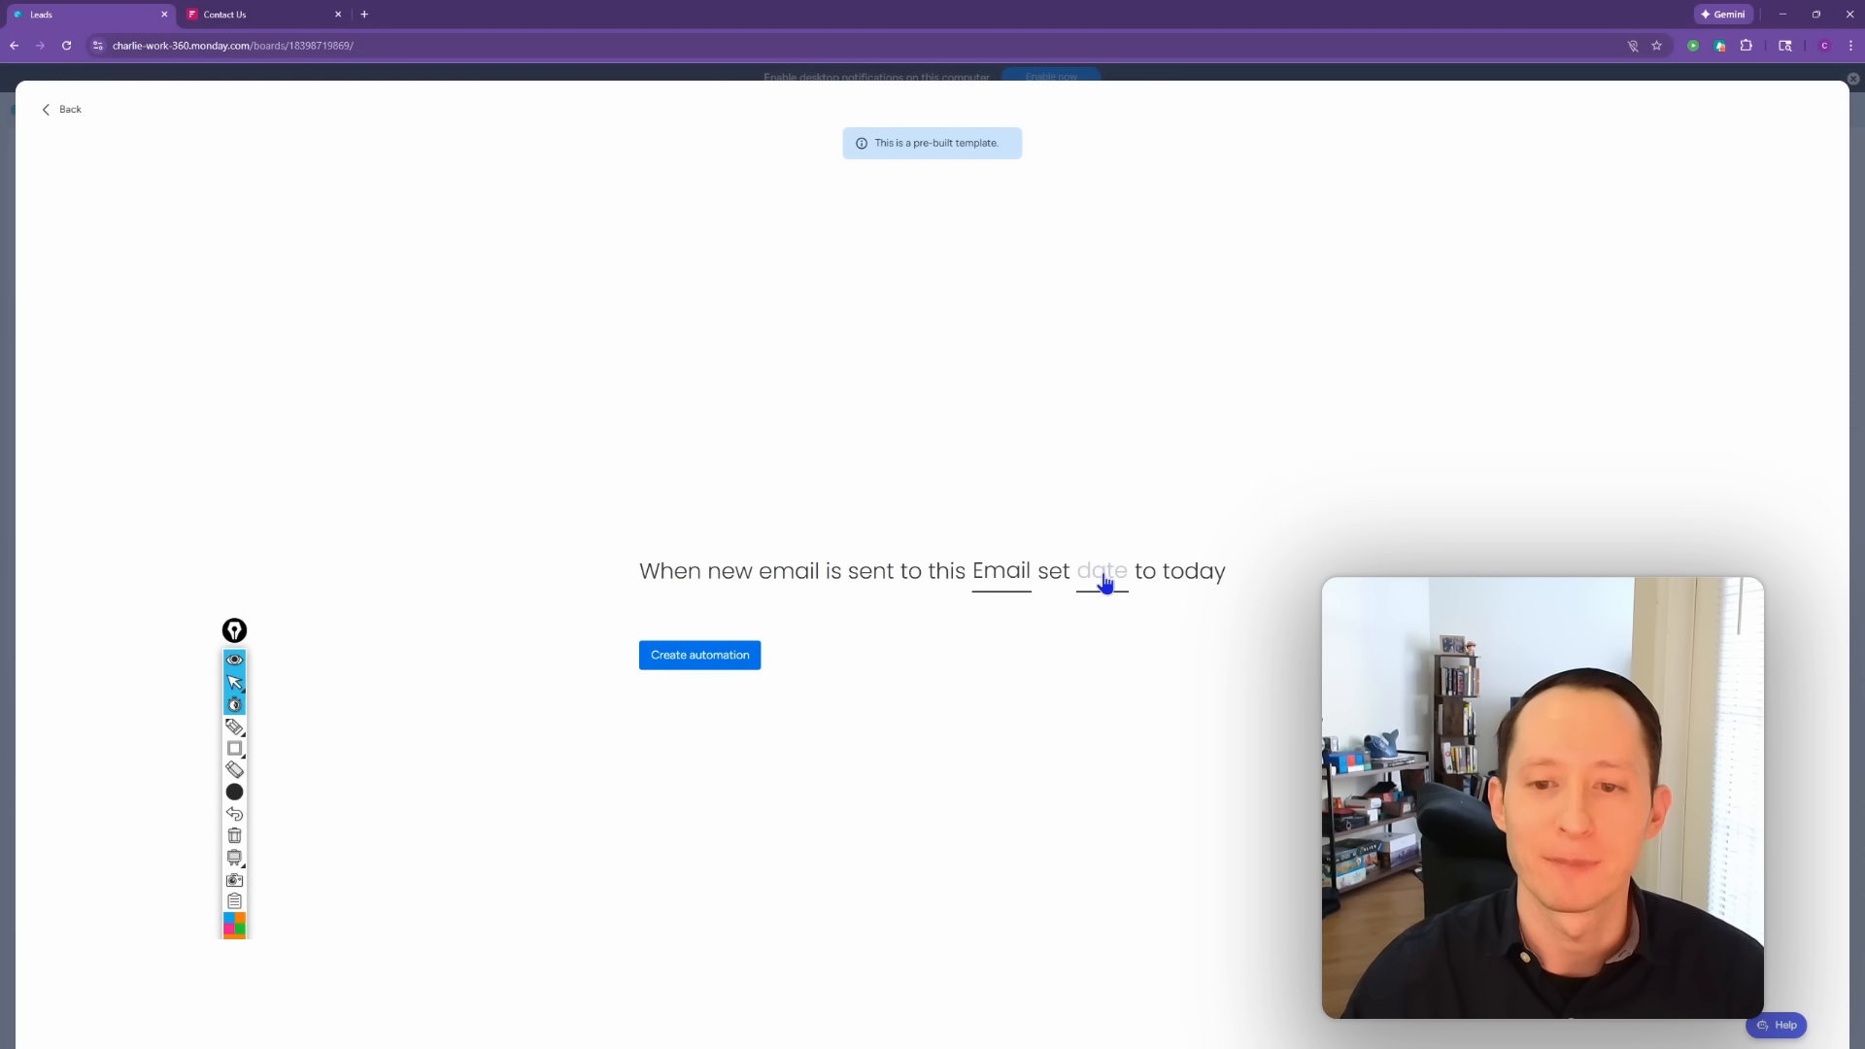
pyautogui.click(1104, 580)
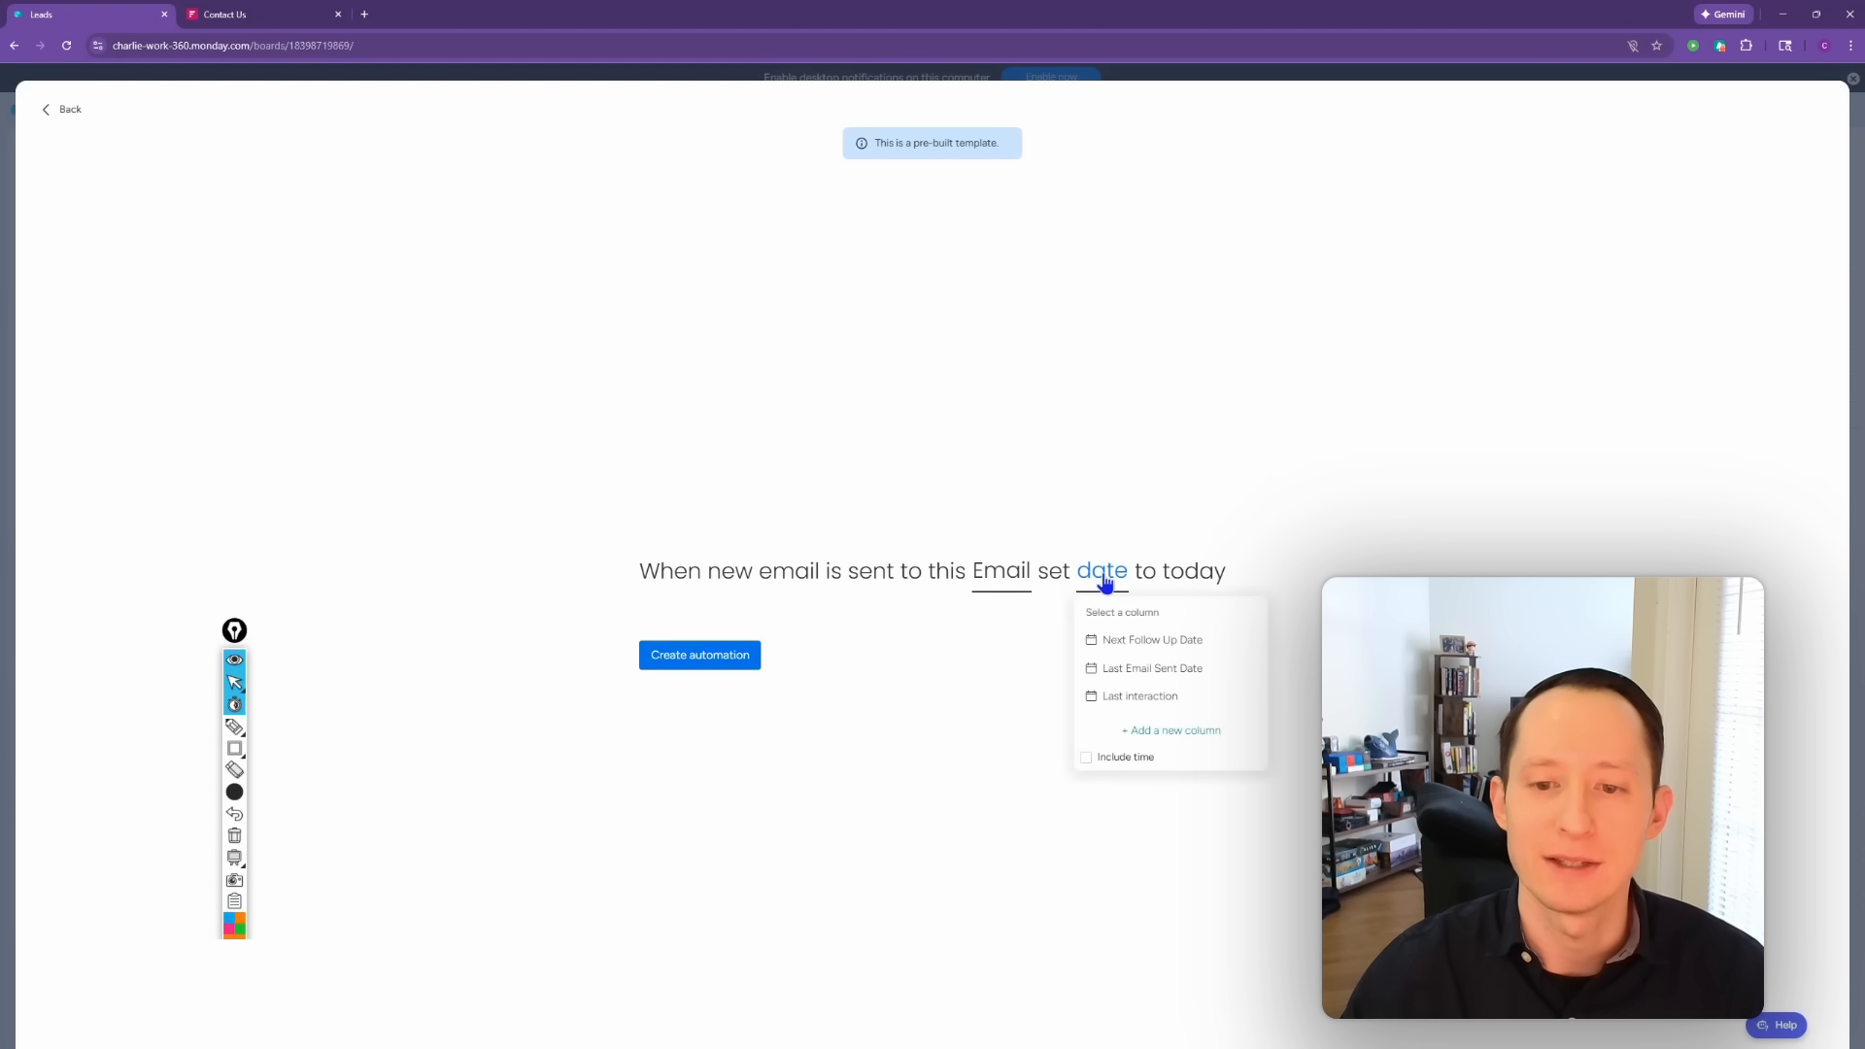
pyautogui.click(1119, 671)
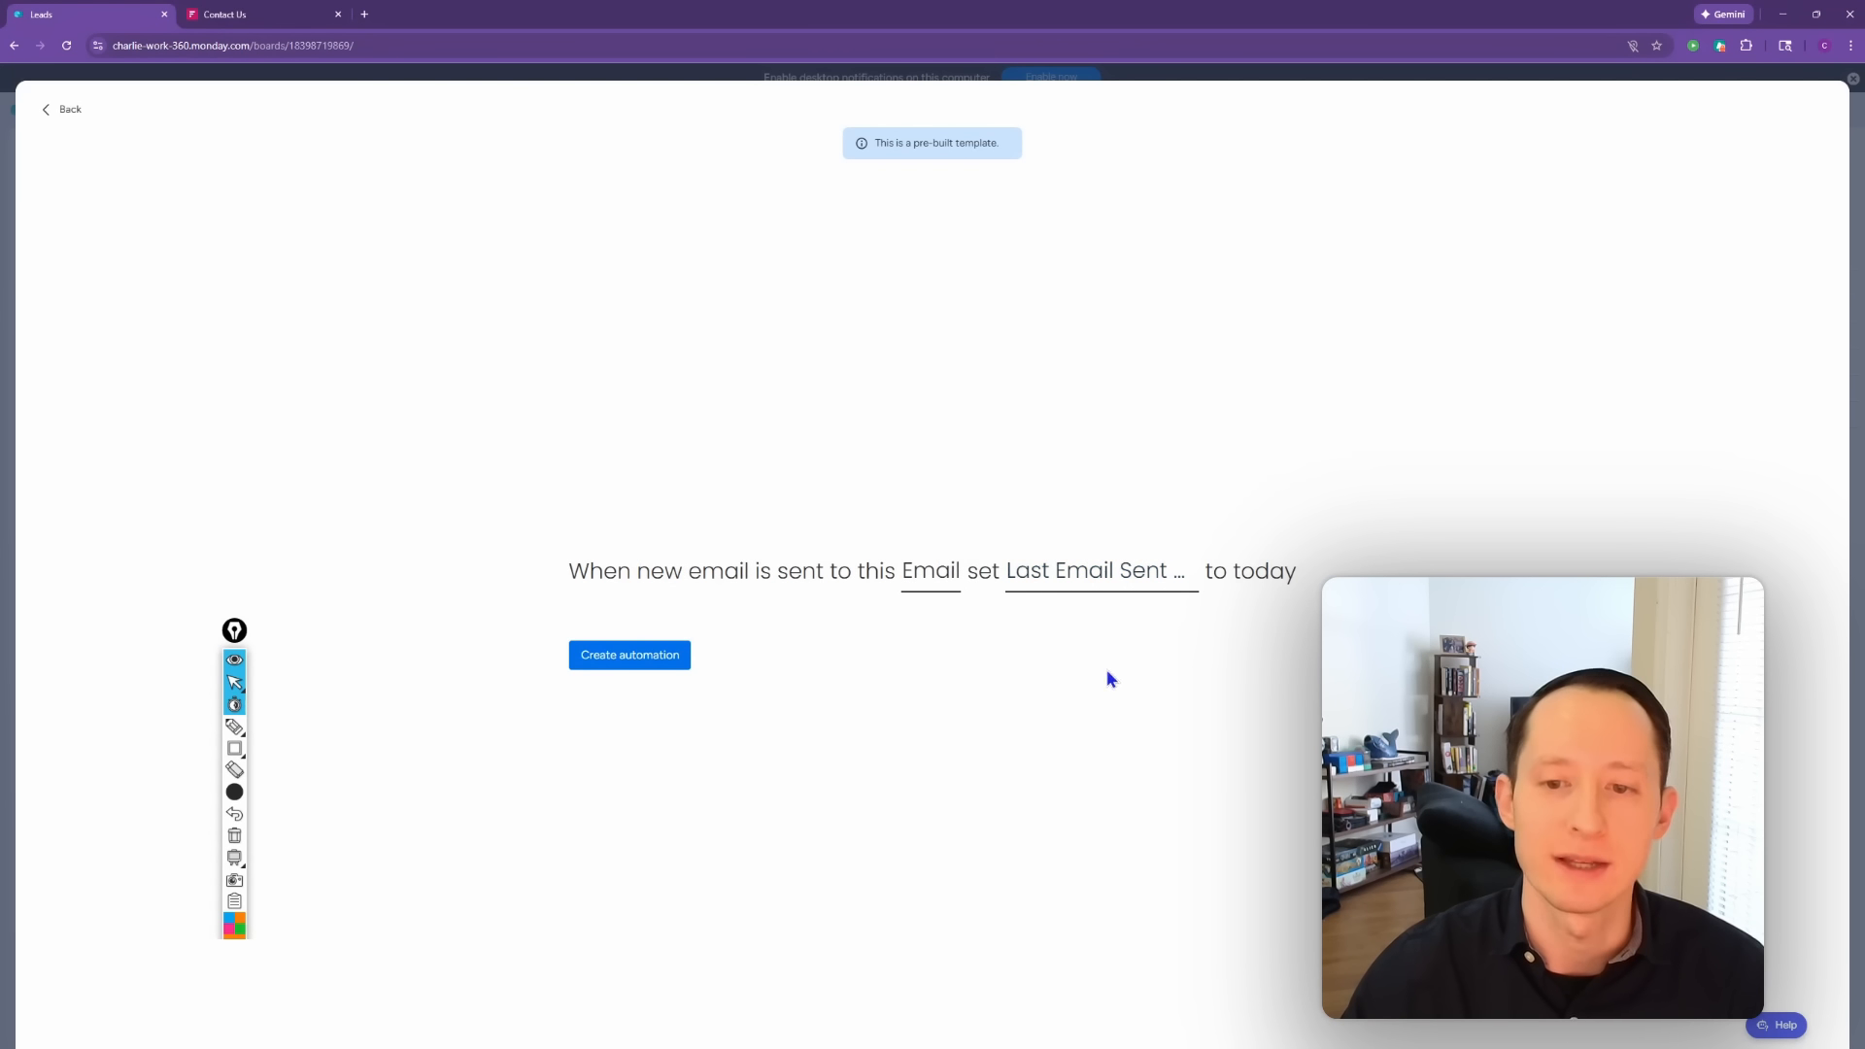
pyautogui.click(673, 664)
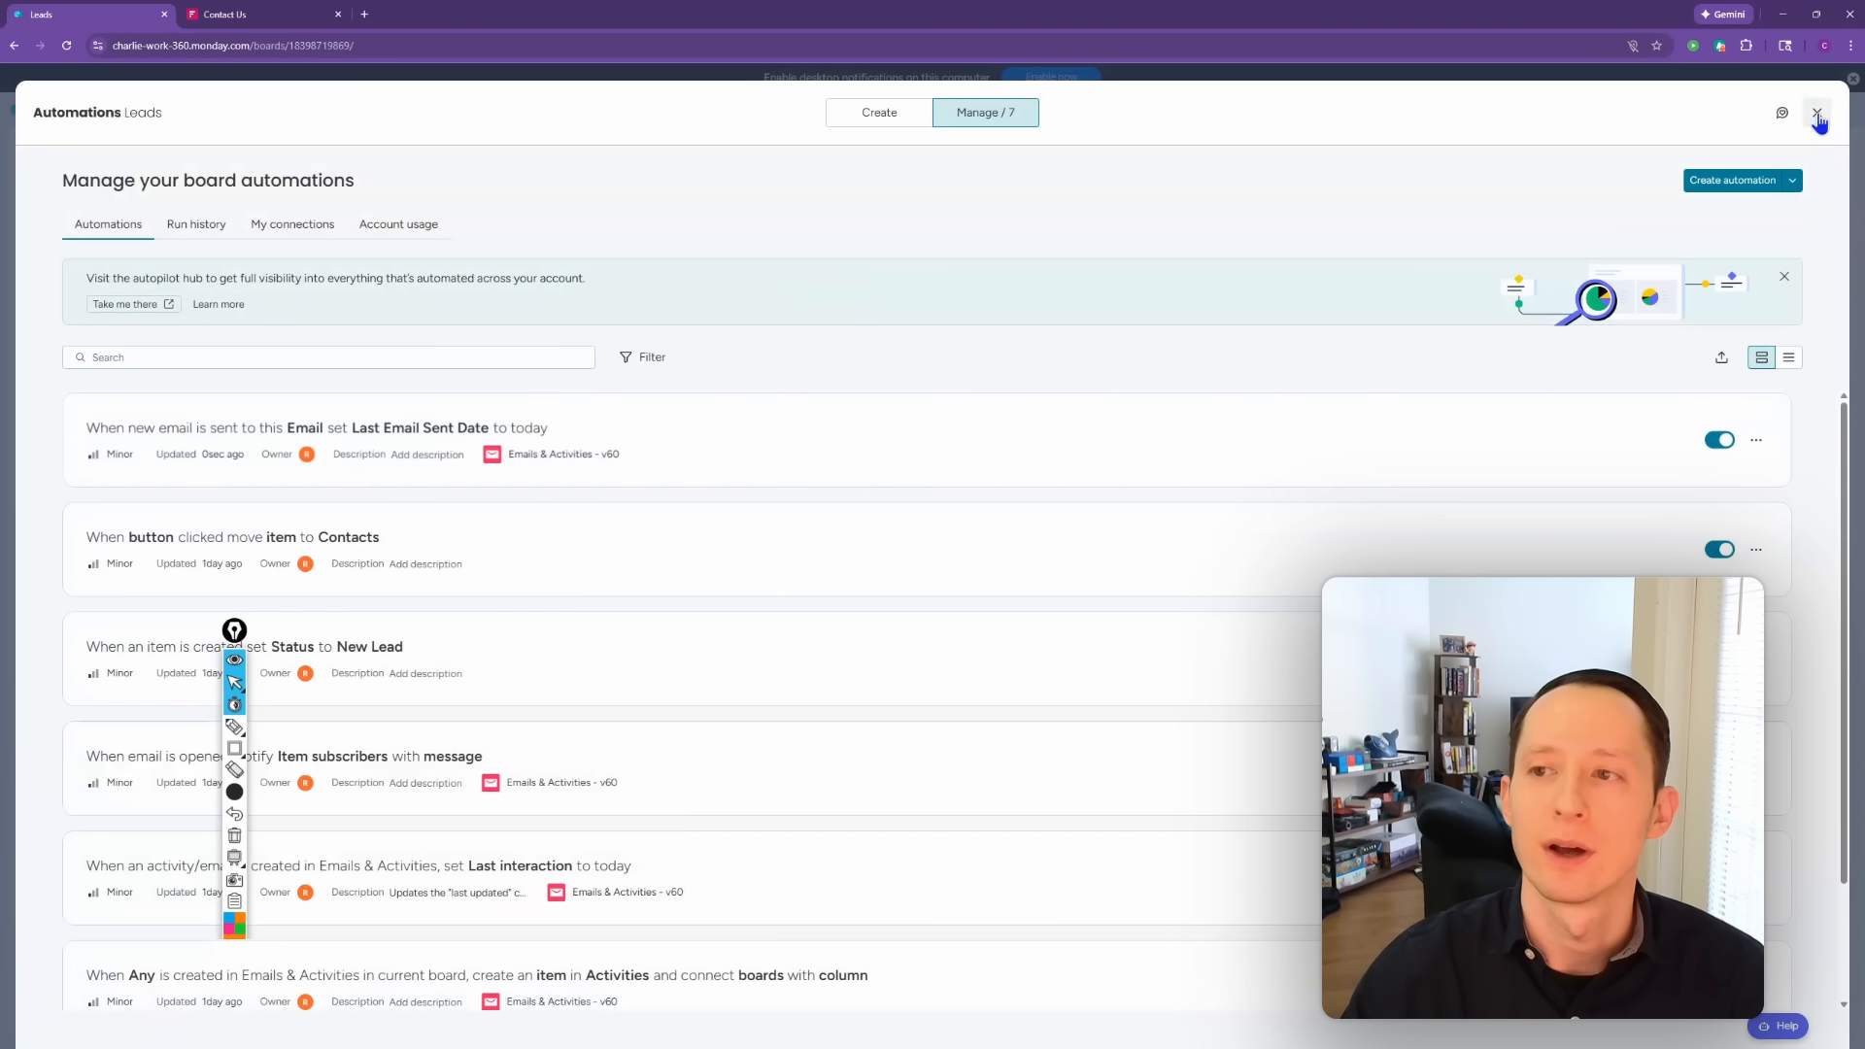
pyautogui.click(1817, 115)
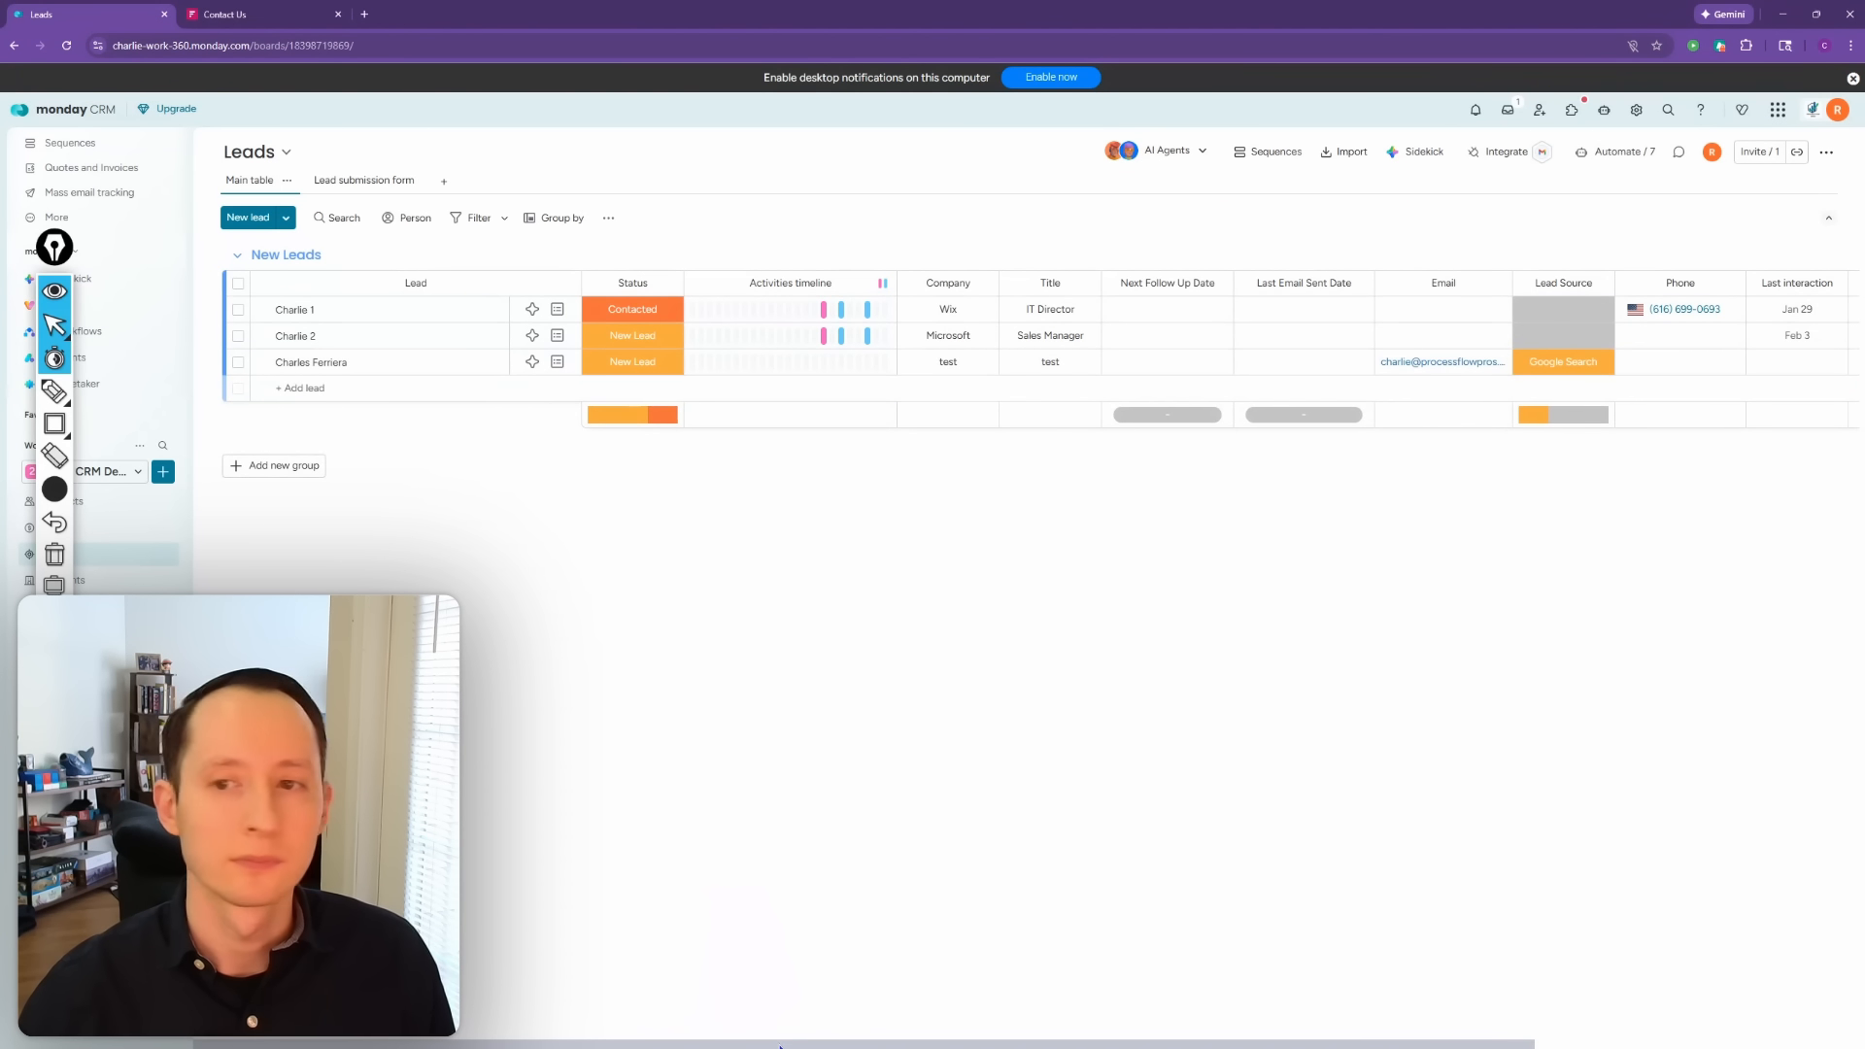
# Step: Check the leads' Lead Source and Last interaction cells unchanged, then delete the Last interaction column
pyautogui.moveTo(790, 1042); pyautogui.dragTo(1115, 1044)
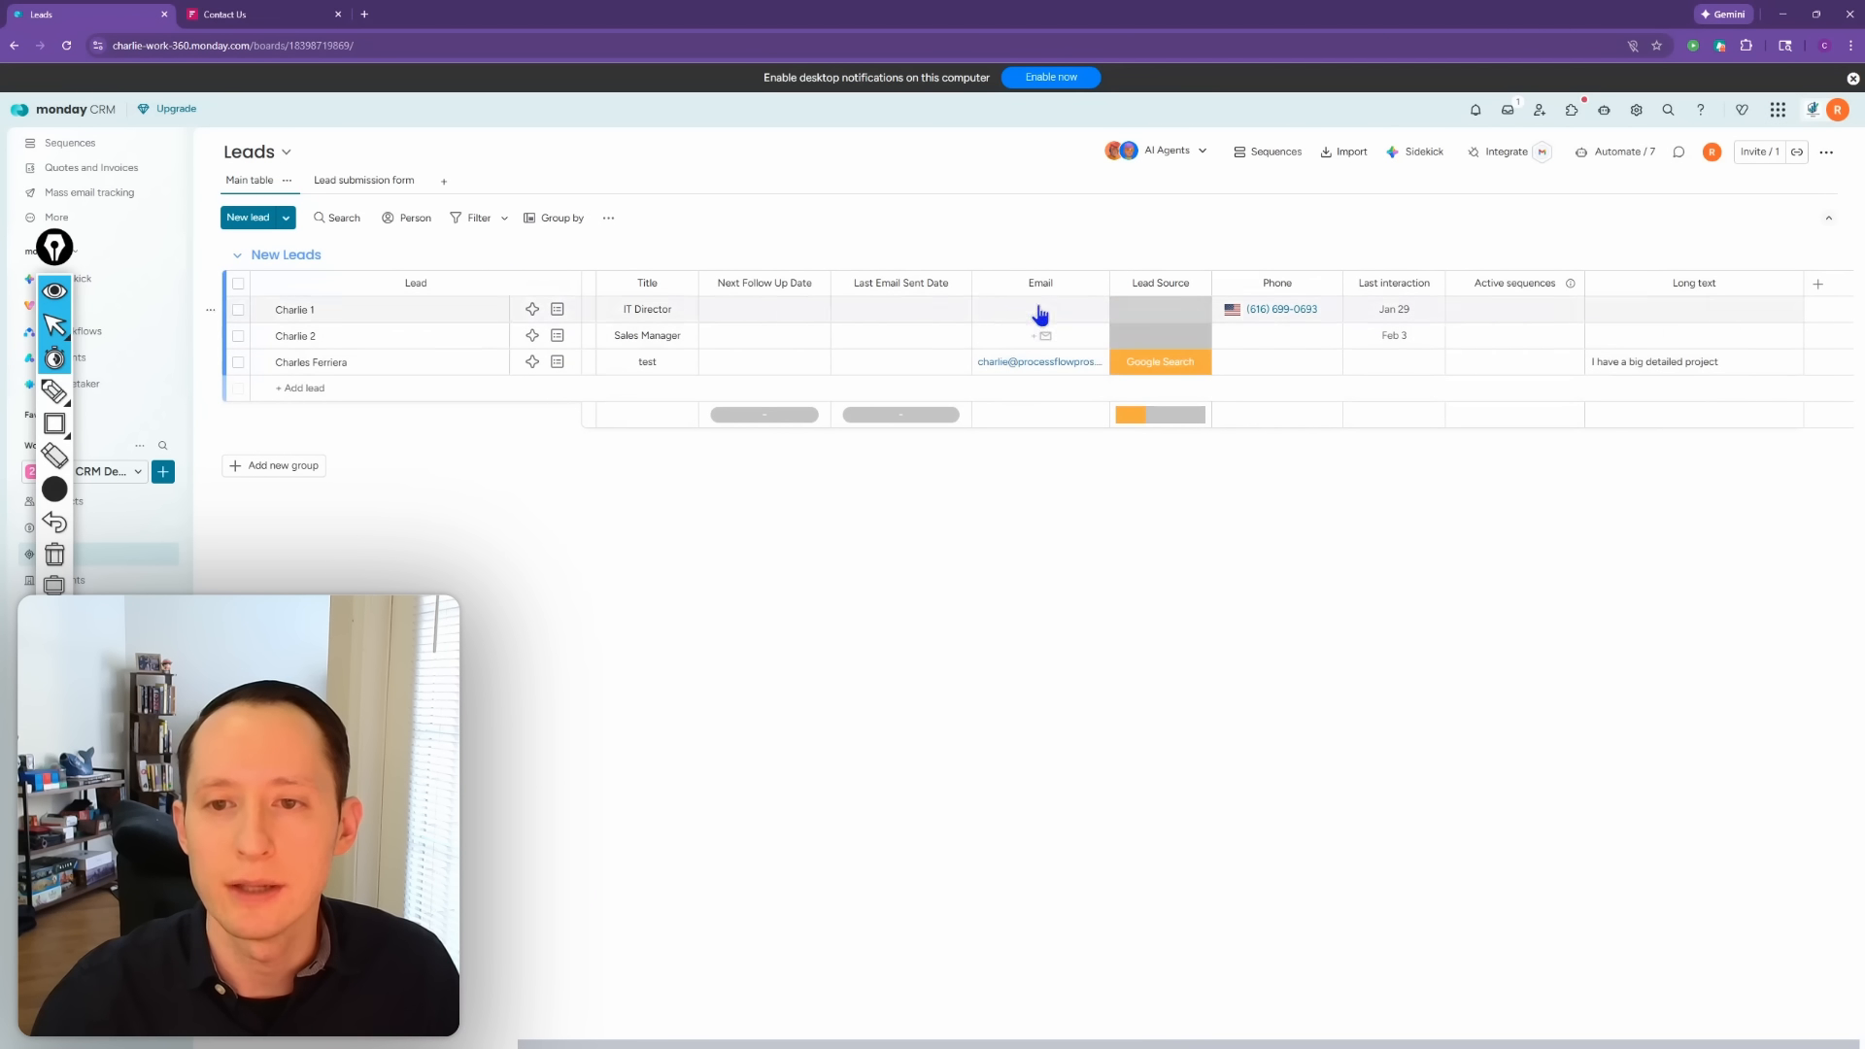
pyautogui.click(1162, 349)
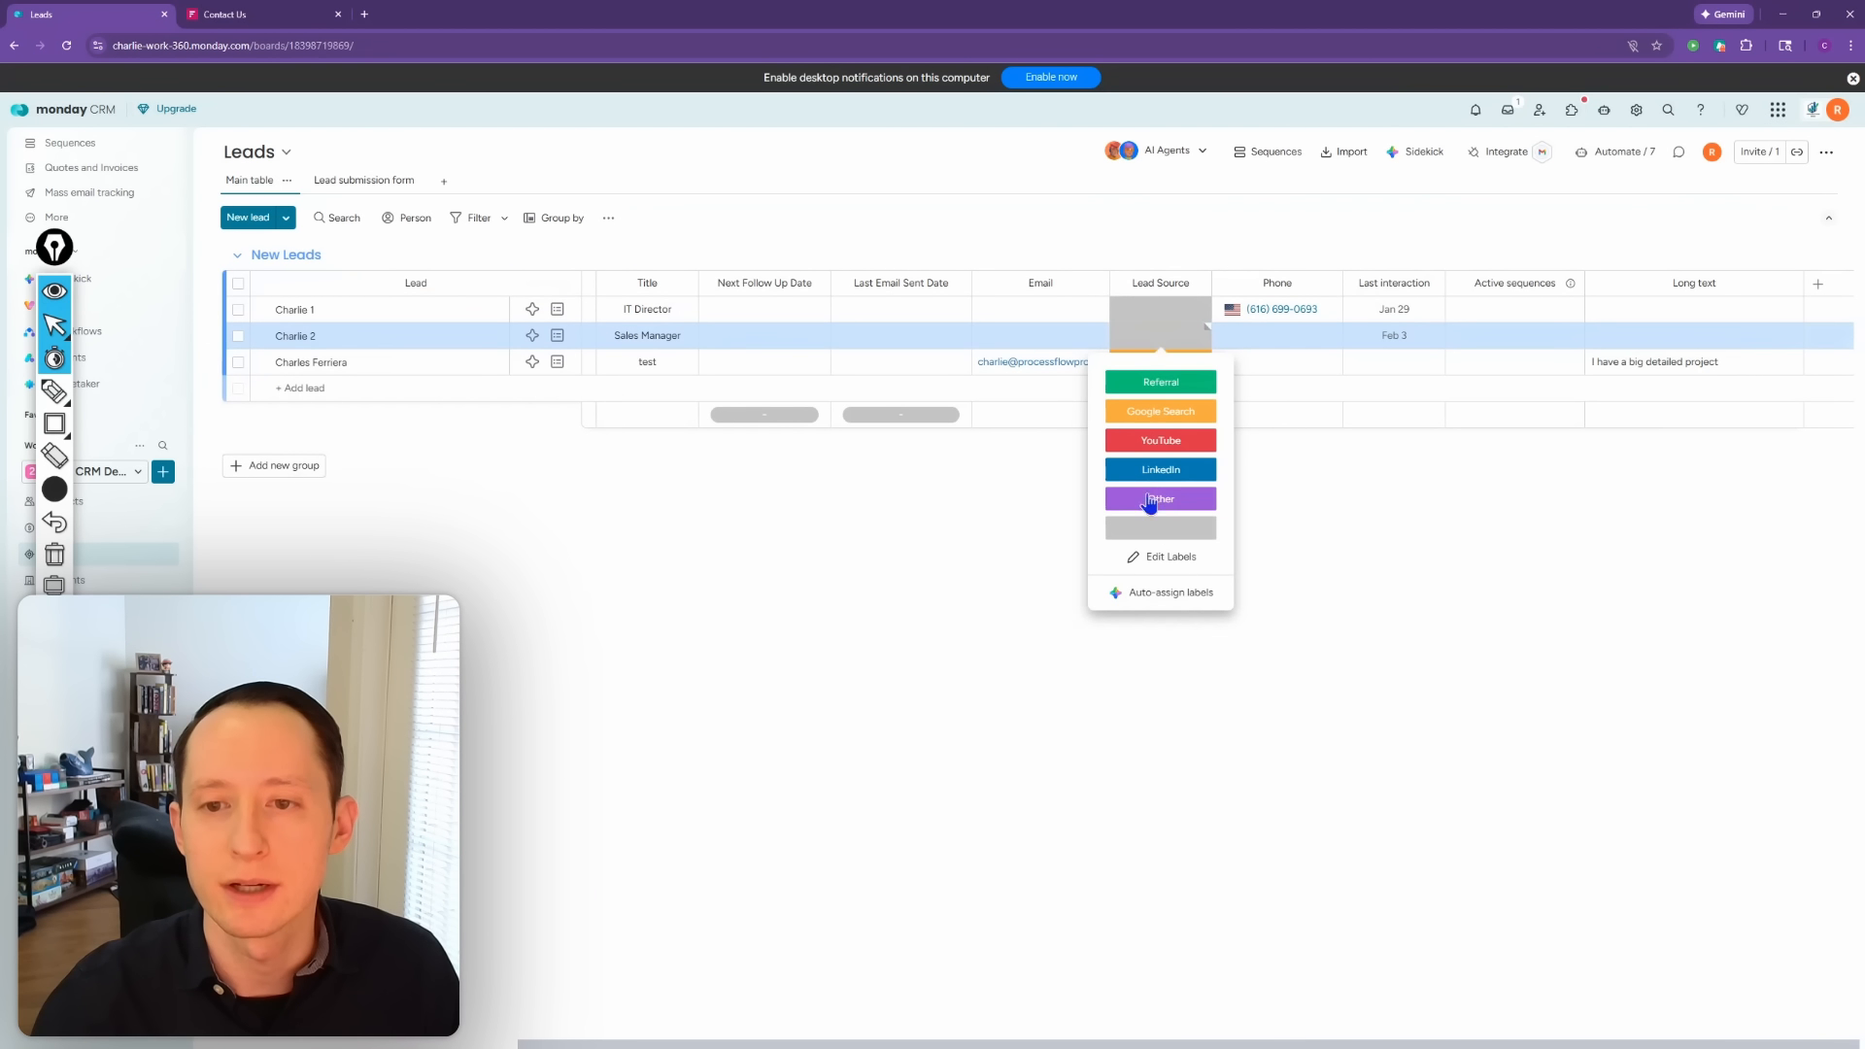
pyautogui.click(1379, 486)
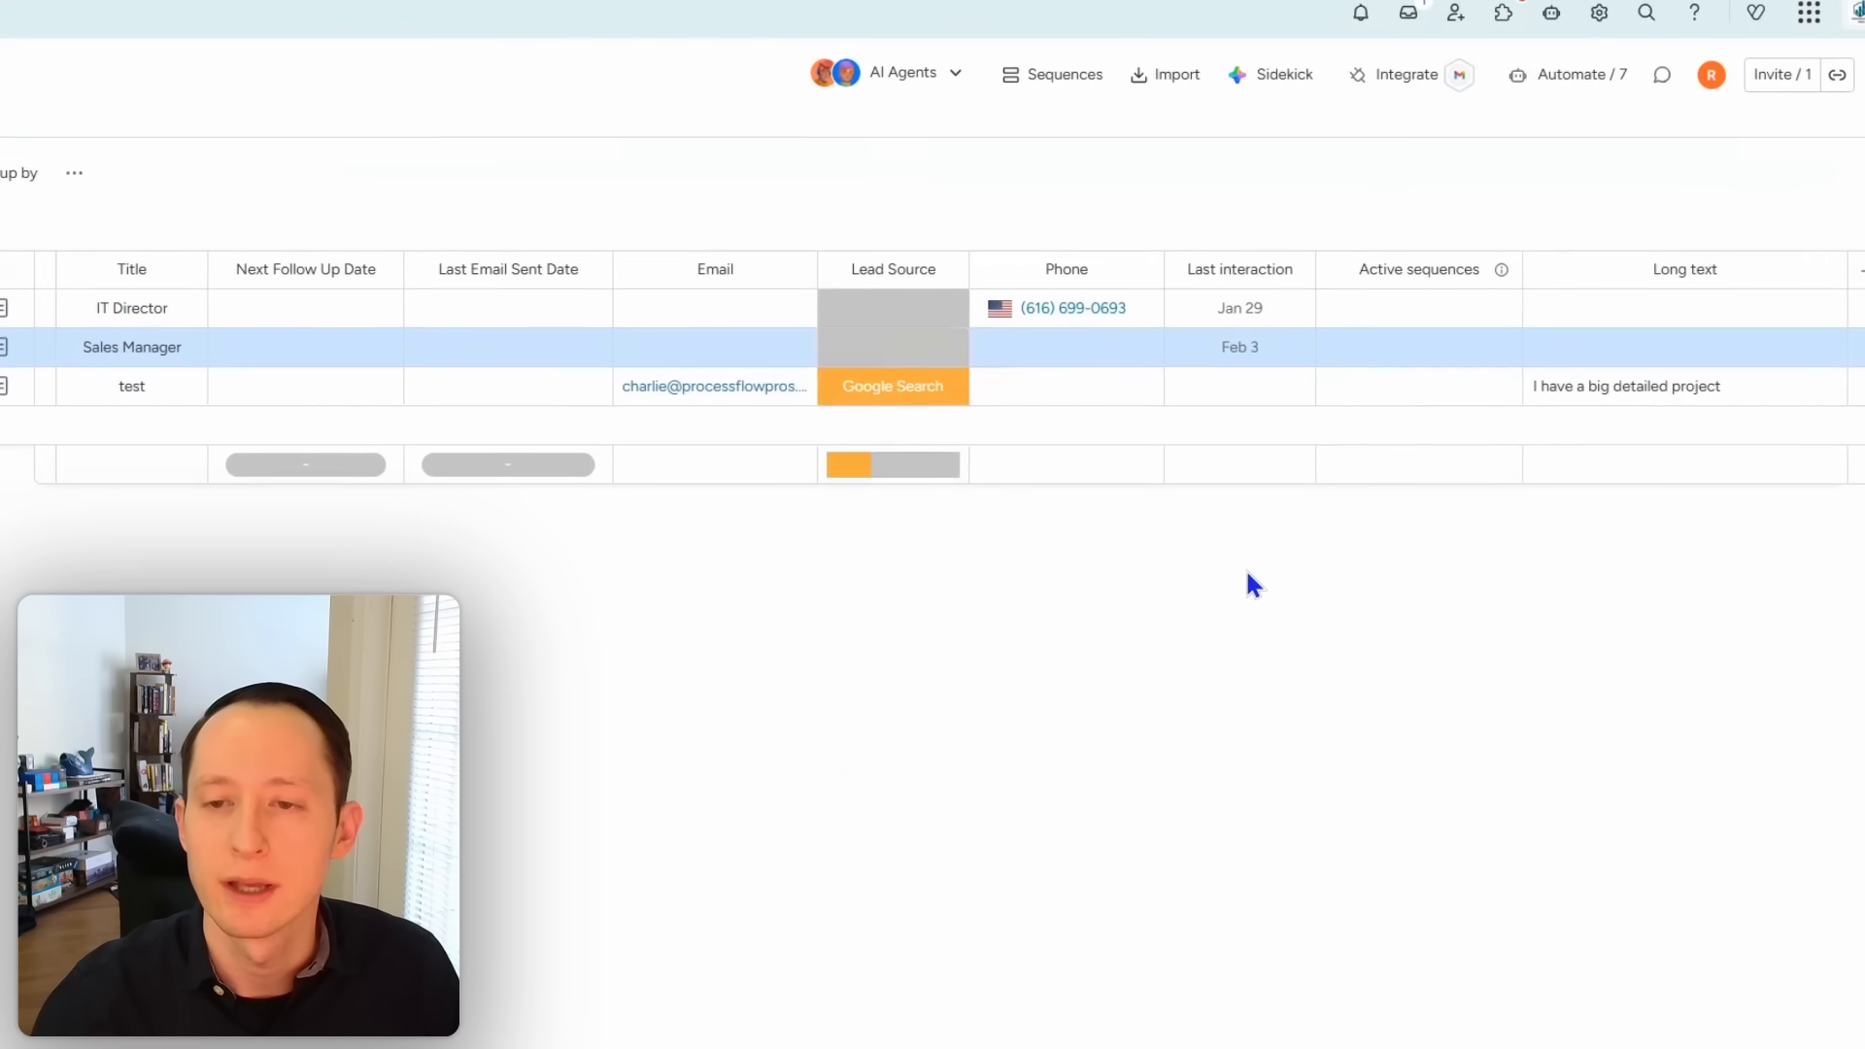
pyautogui.click(1243, 390)
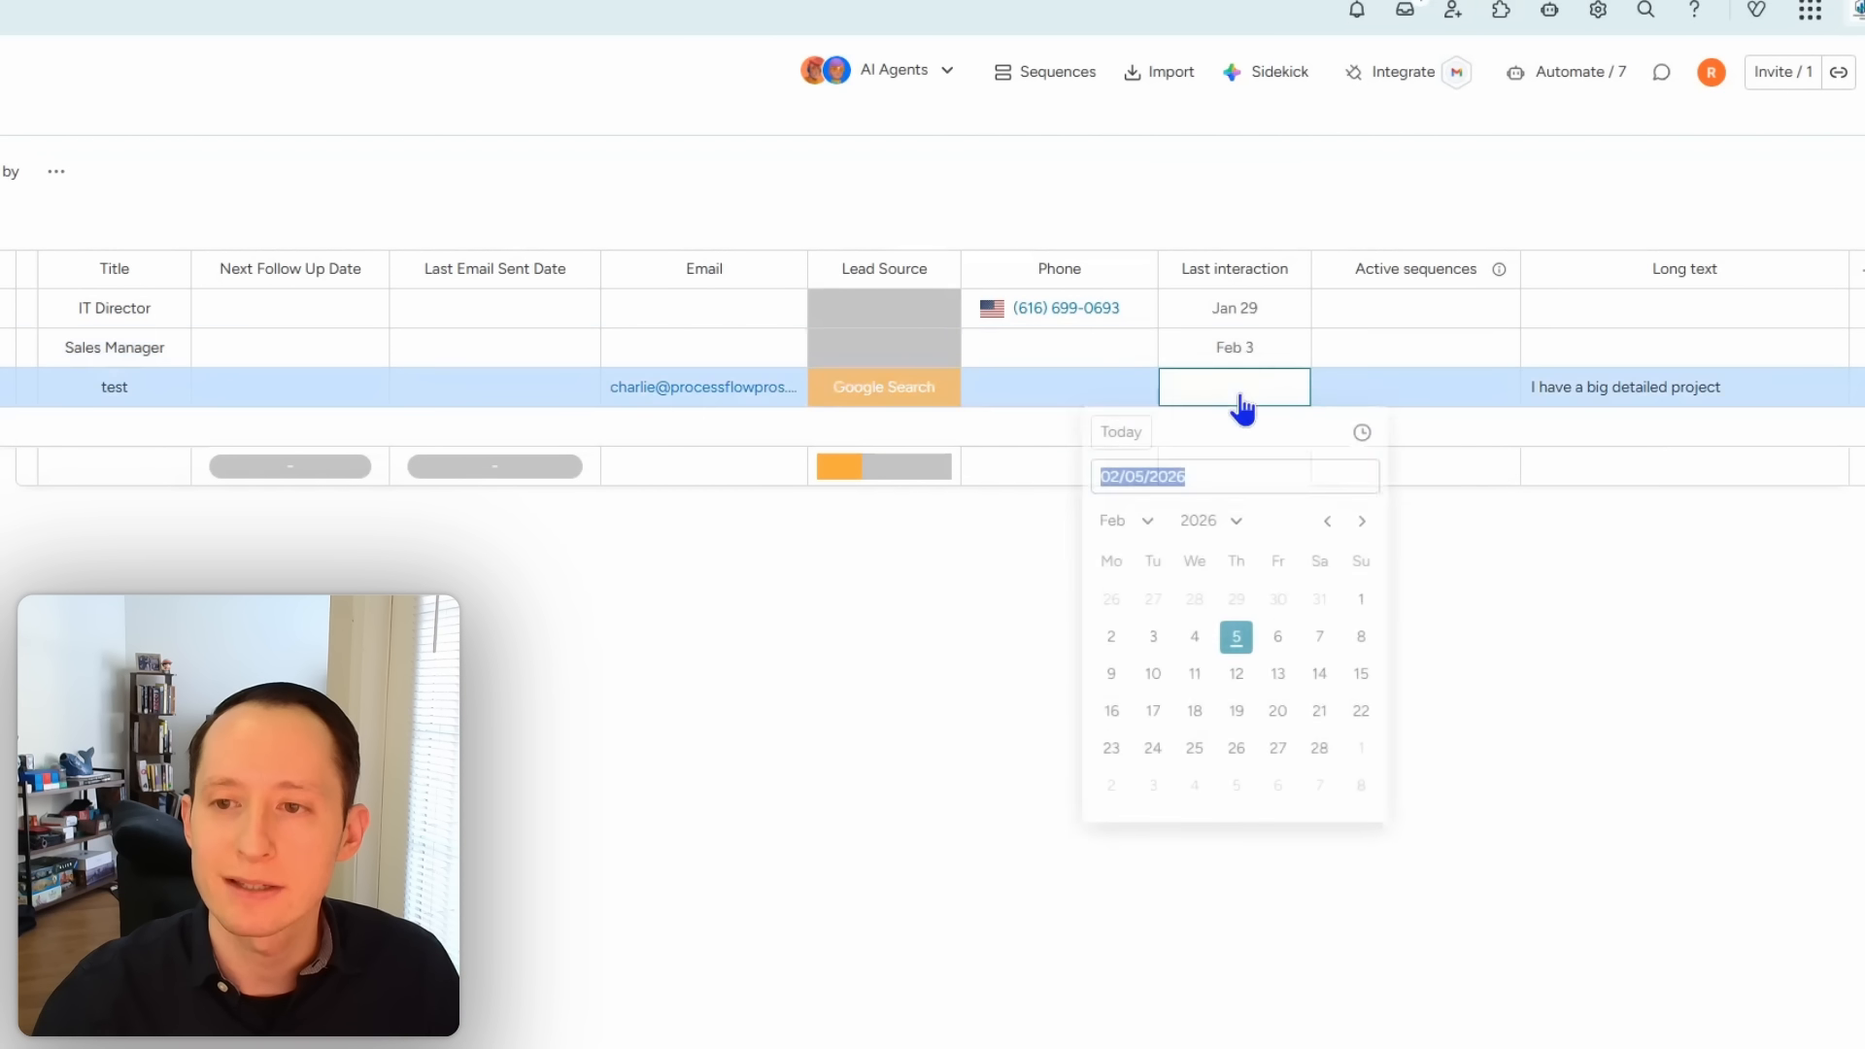
pyautogui.click(1688, 649)
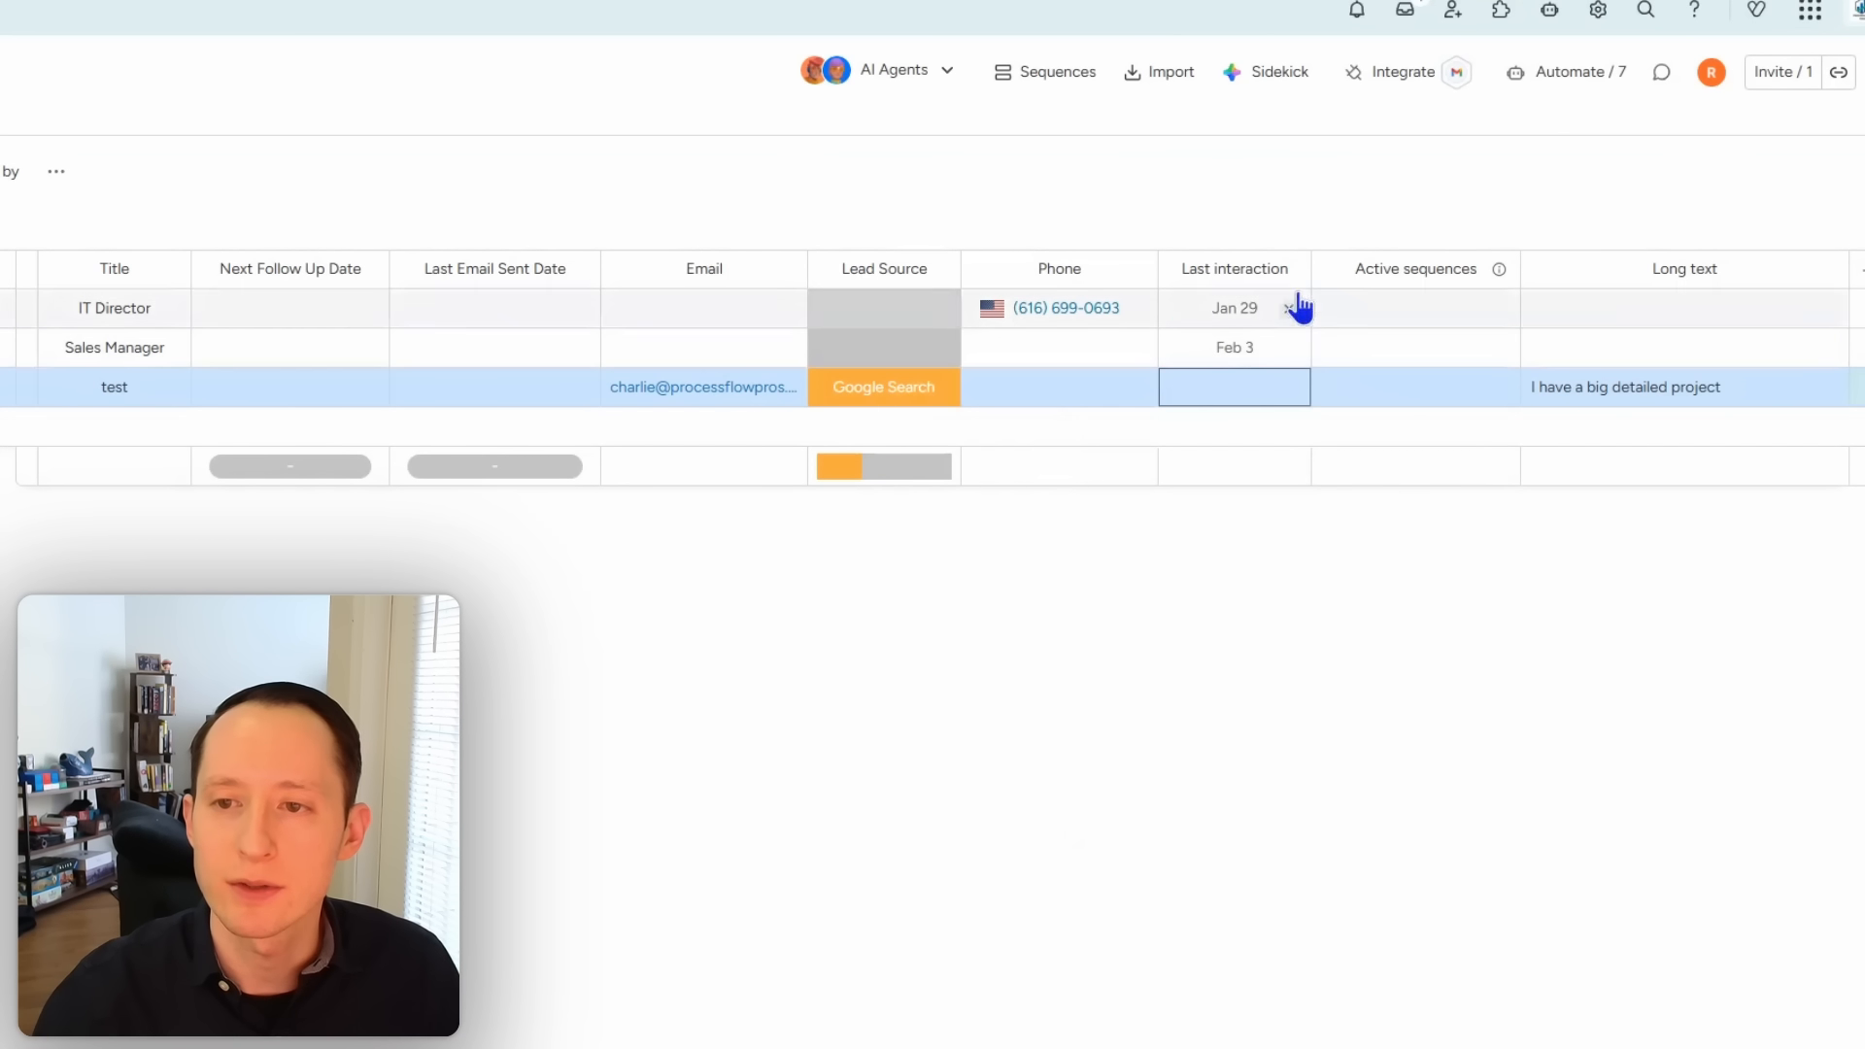
pyautogui.click(1290, 271)
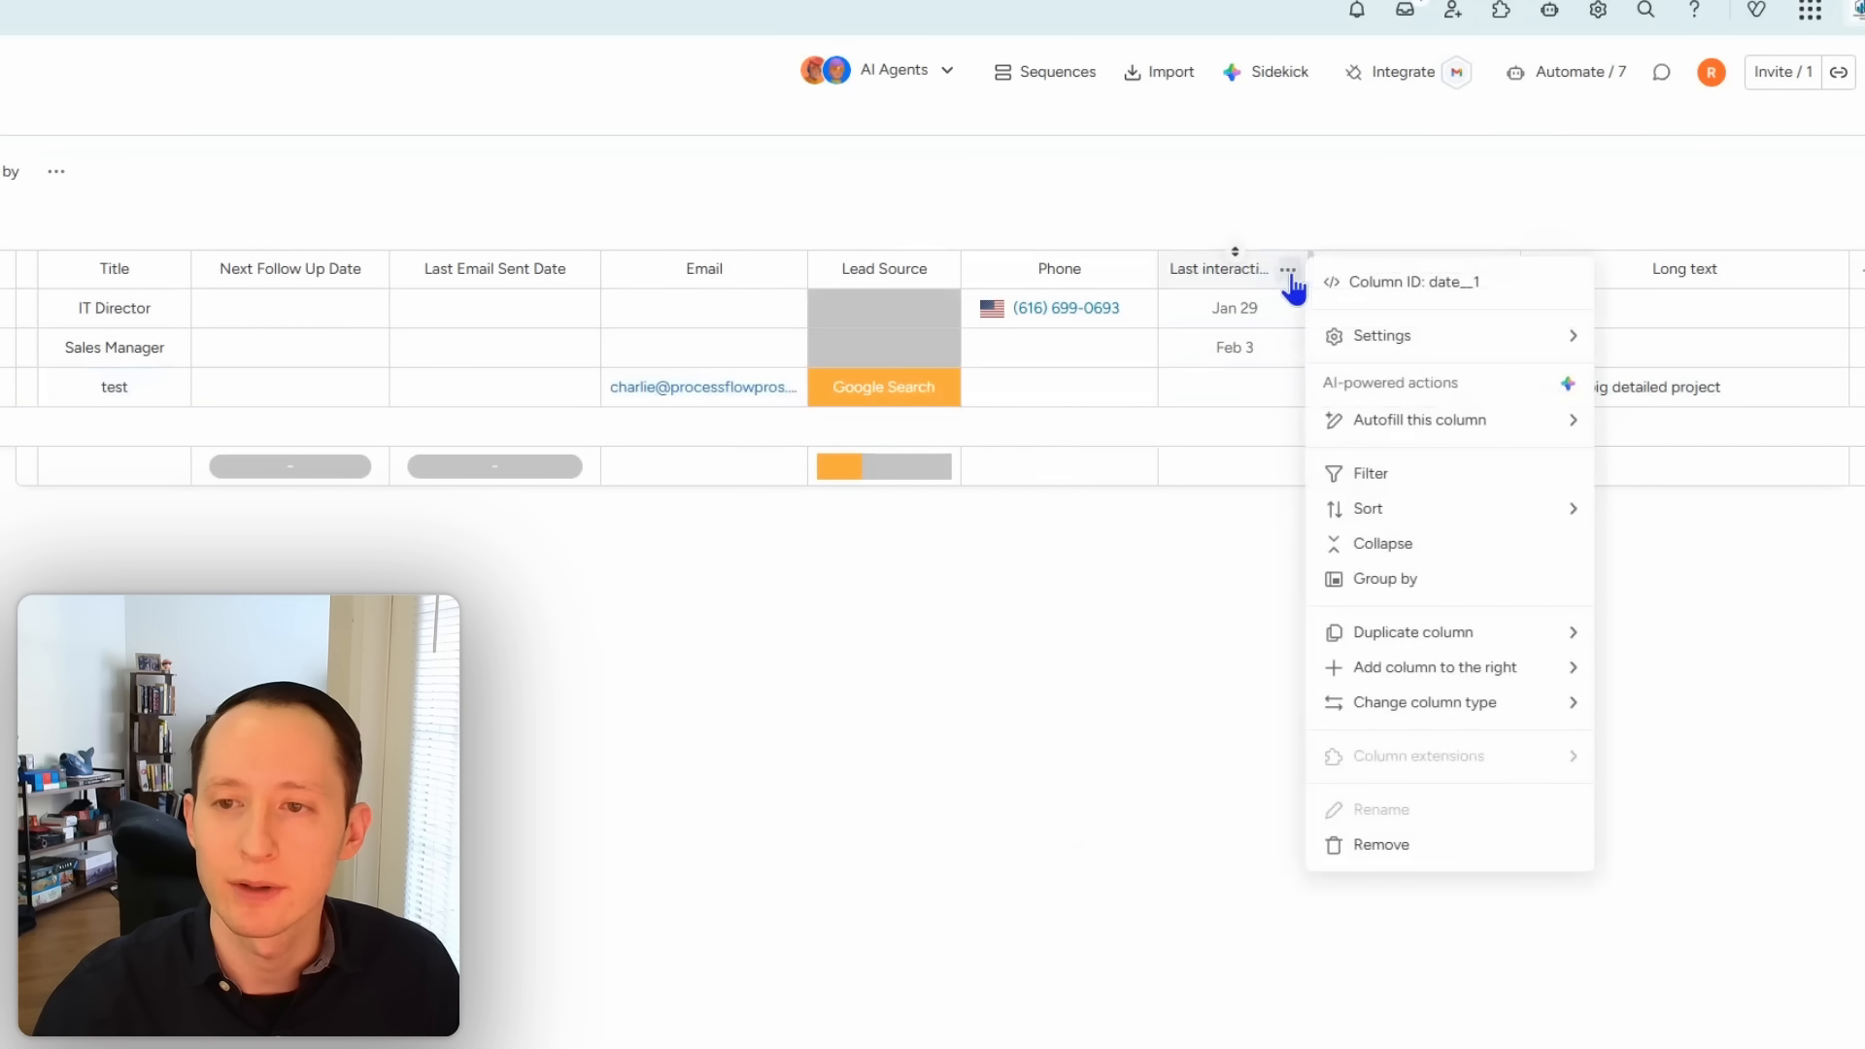
pyautogui.click(1393, 857)
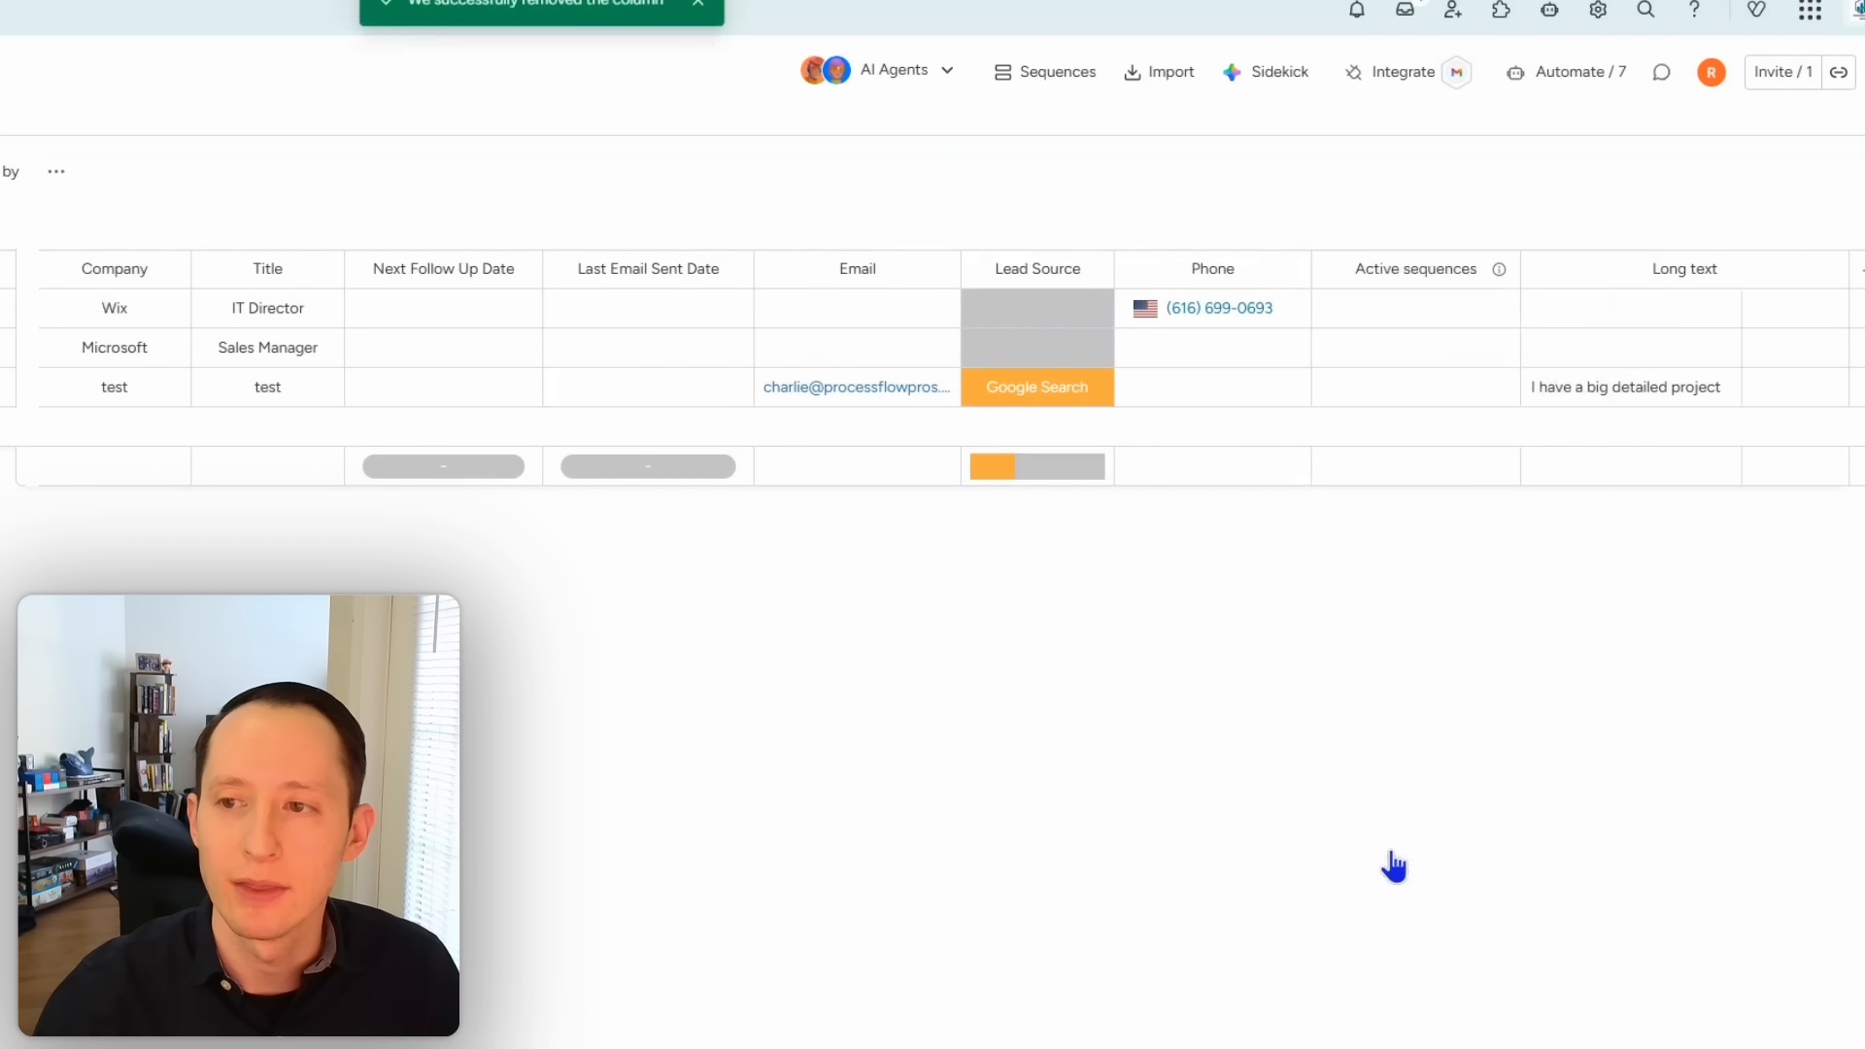
# Step: Add a Last updated column right of Phone from the full column catalog
pyautogui.click(1288, 272)
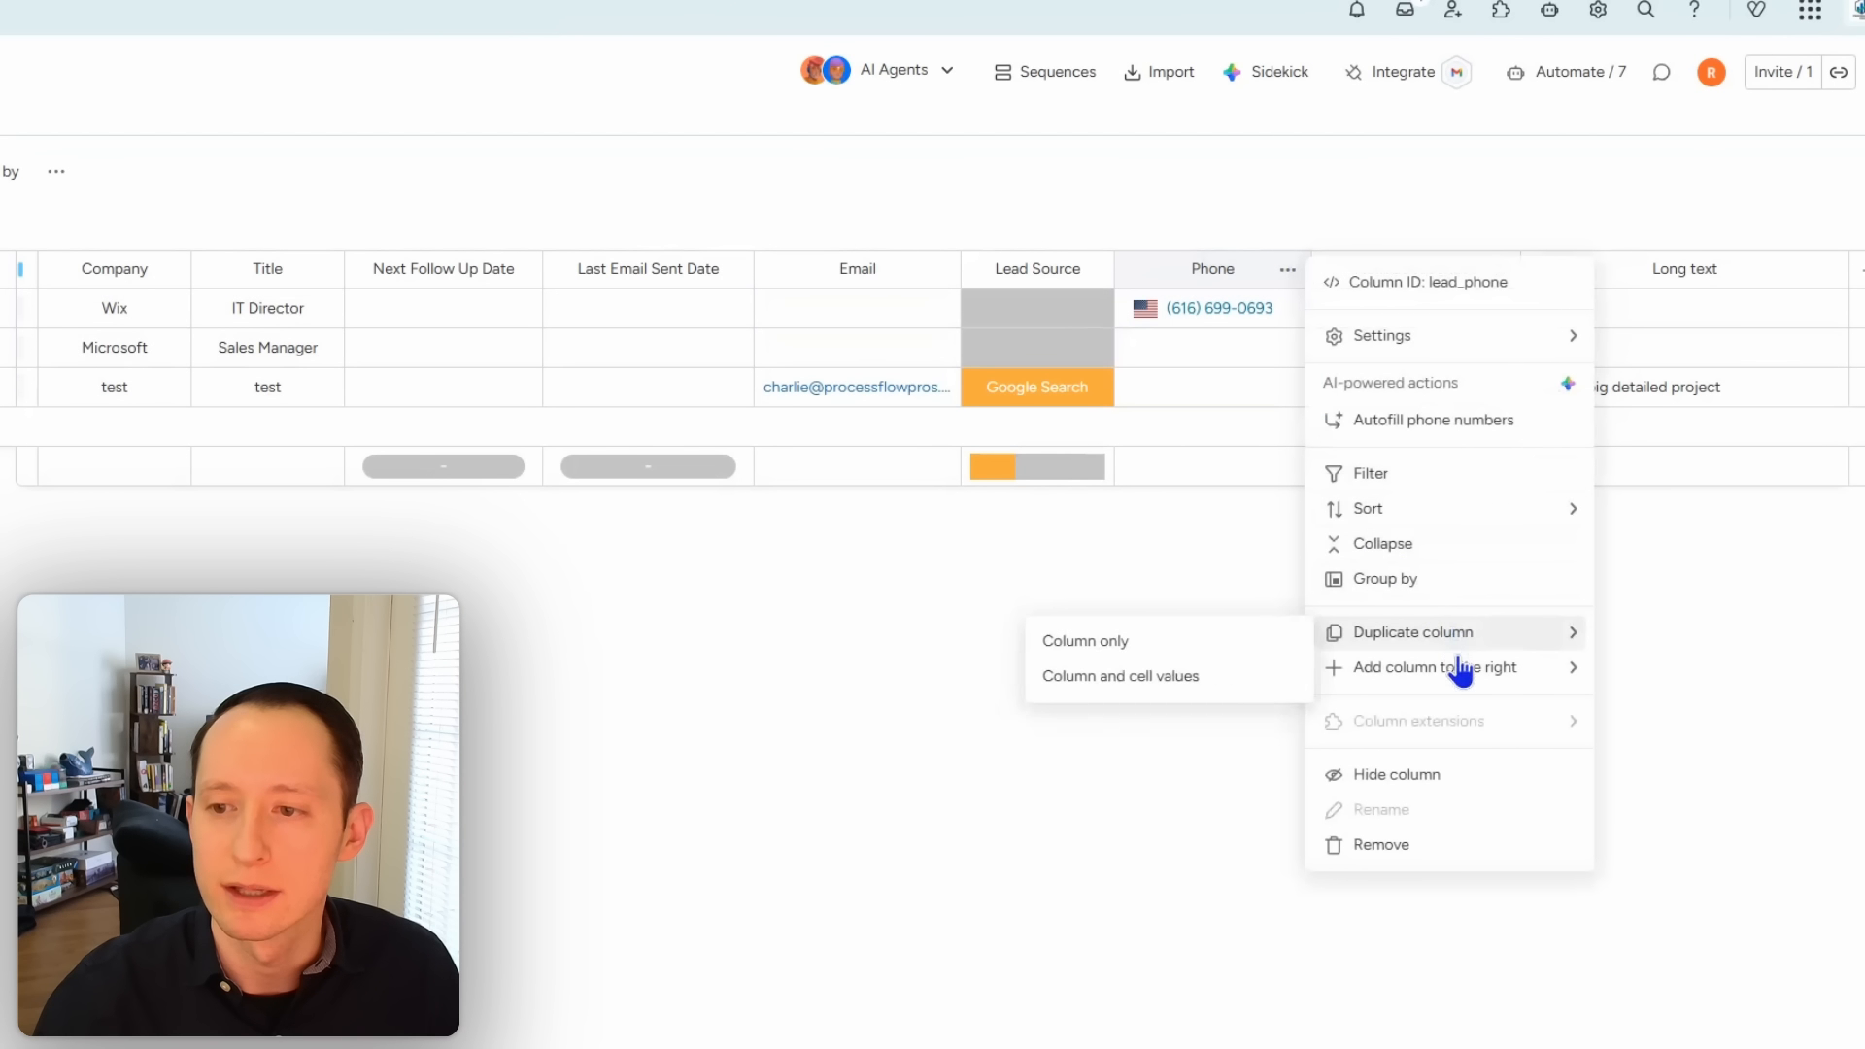
pyautogui.moveTo(1457, 668)
pyautogui.click(1192, 939)
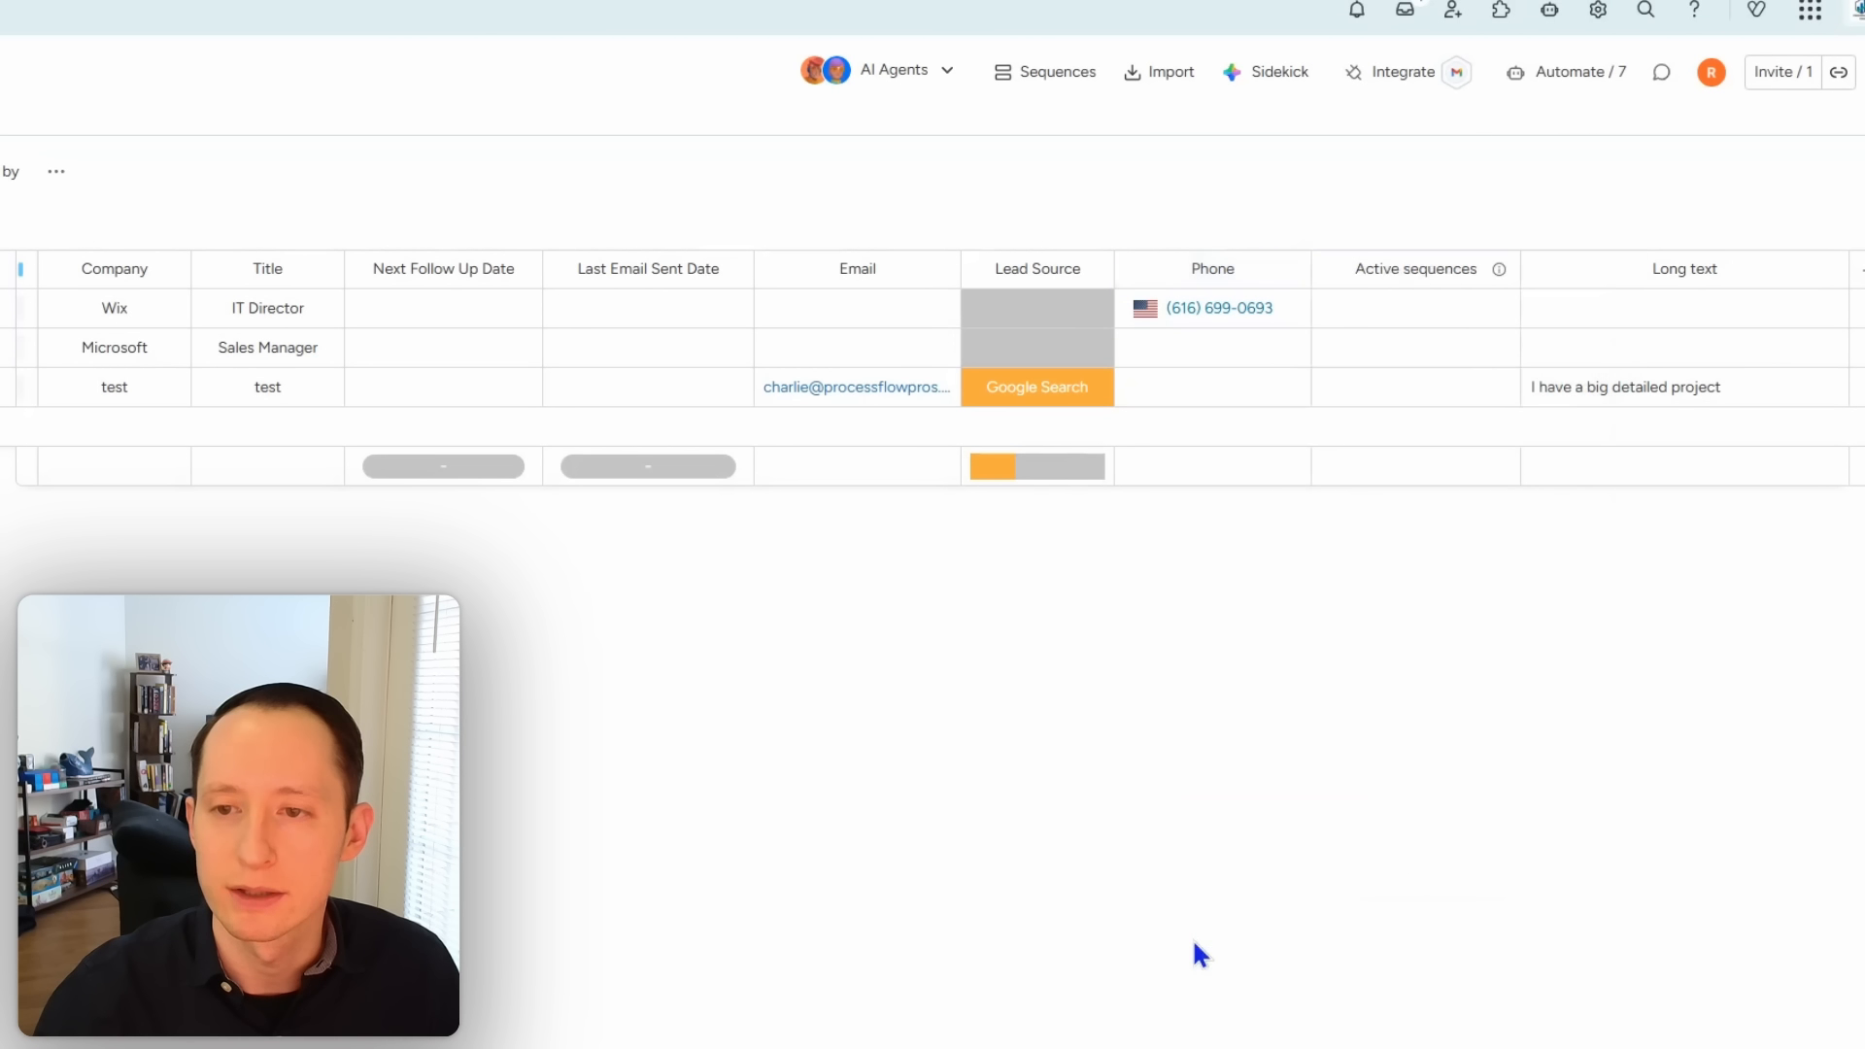
pyautogui.scroll(-2, 1175, 767)
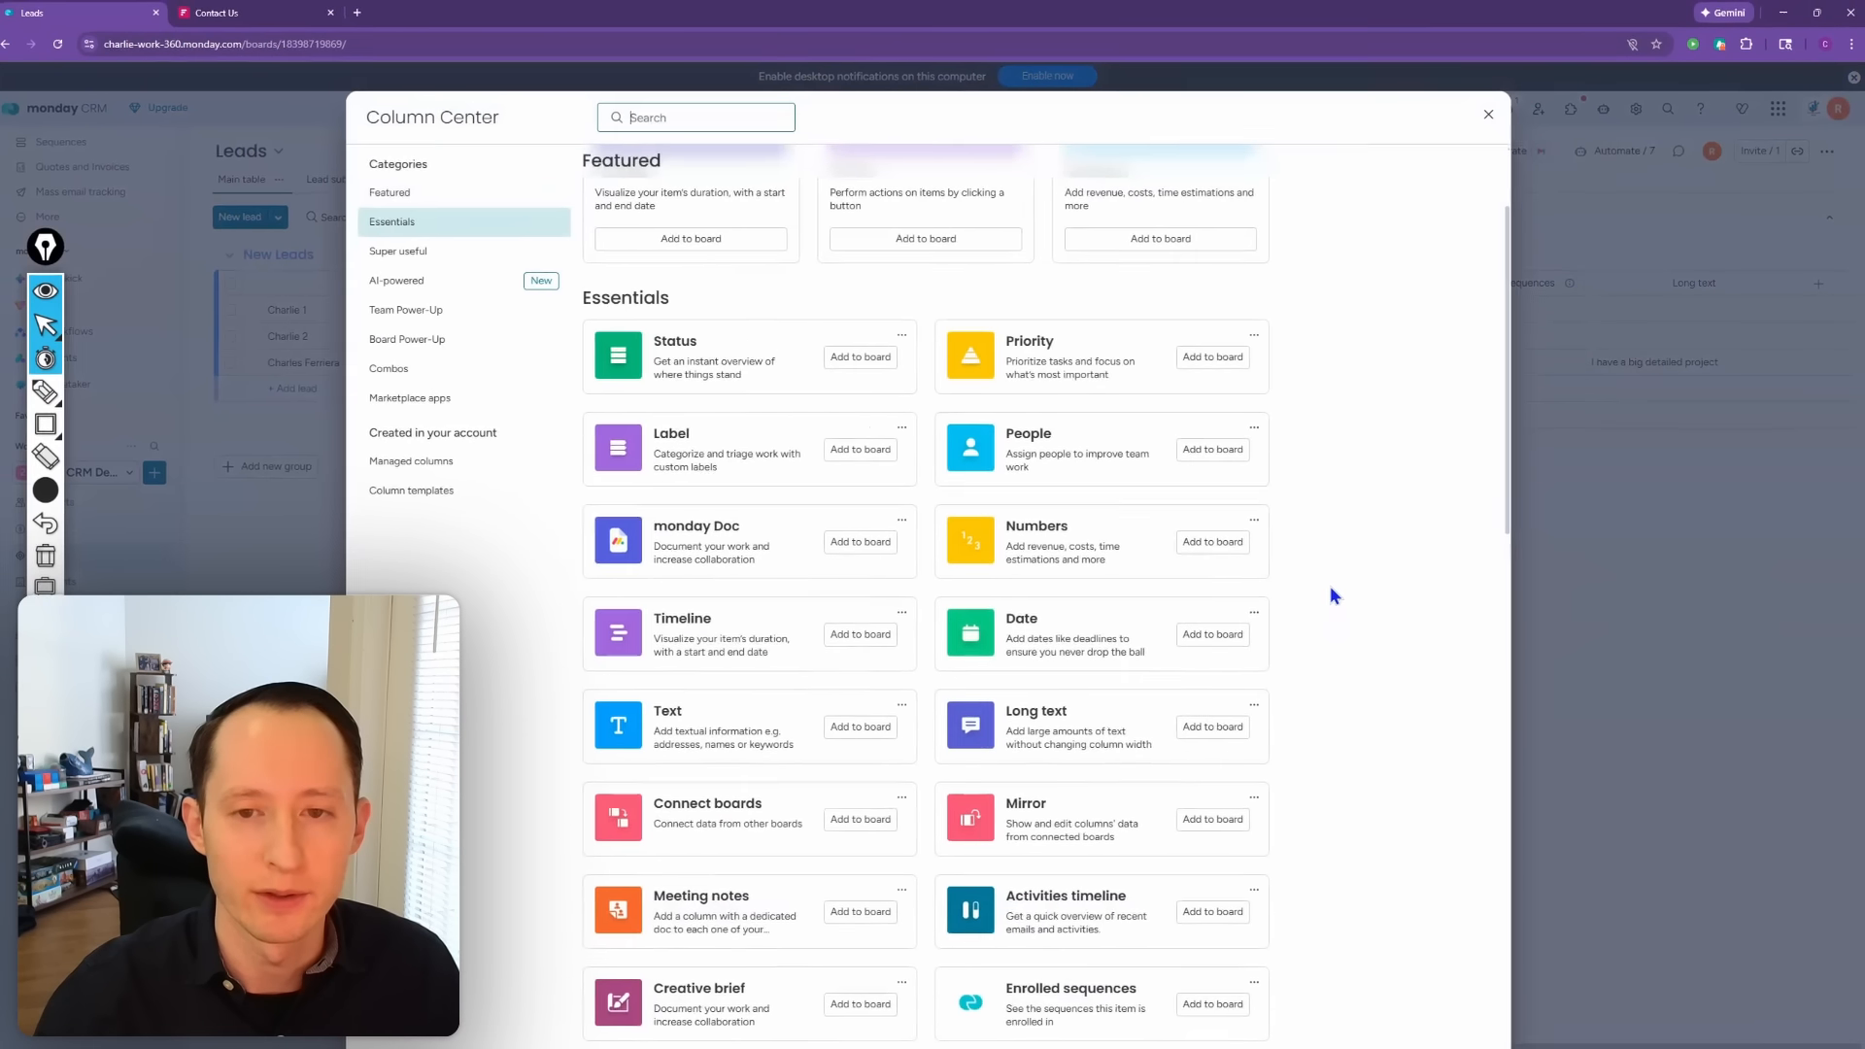
pyautogui.scroll(-2, 1143, 722)
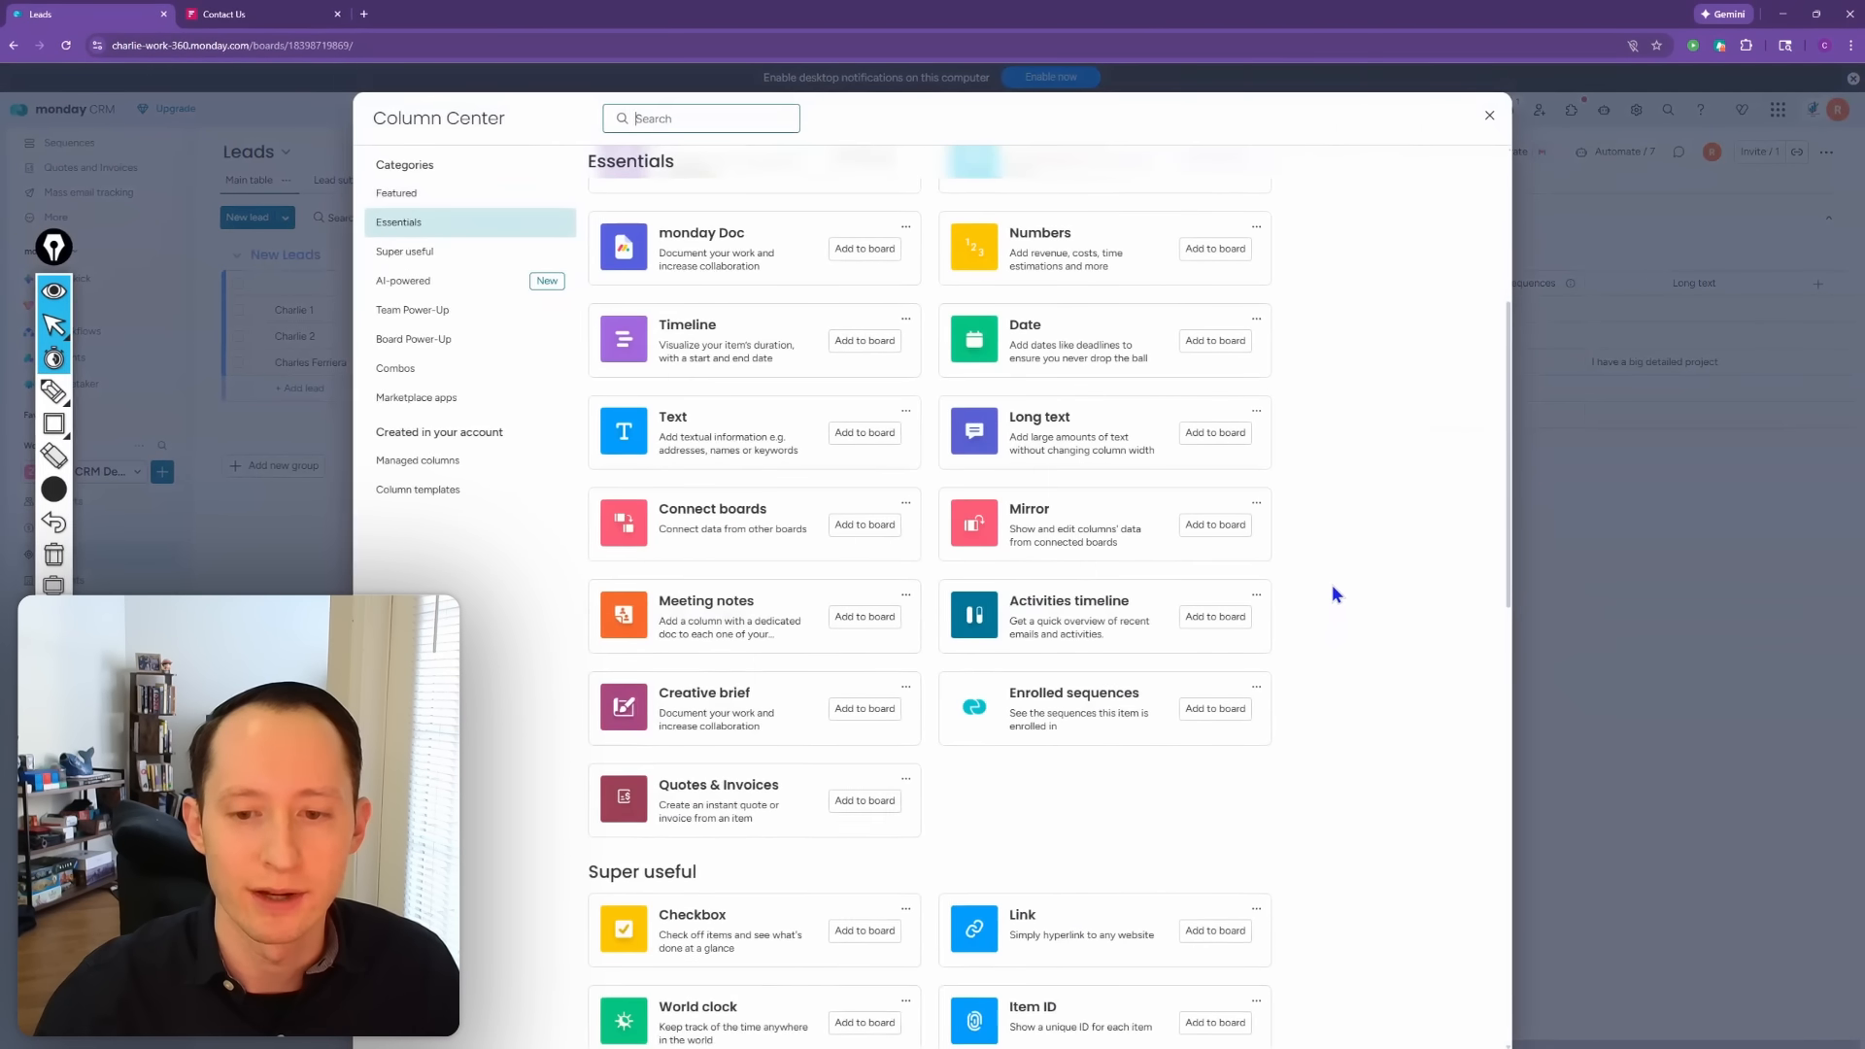
pyautogui.scroll(-2, 1332, 594)
pyautogui.scroll(-1, 1331, 586)
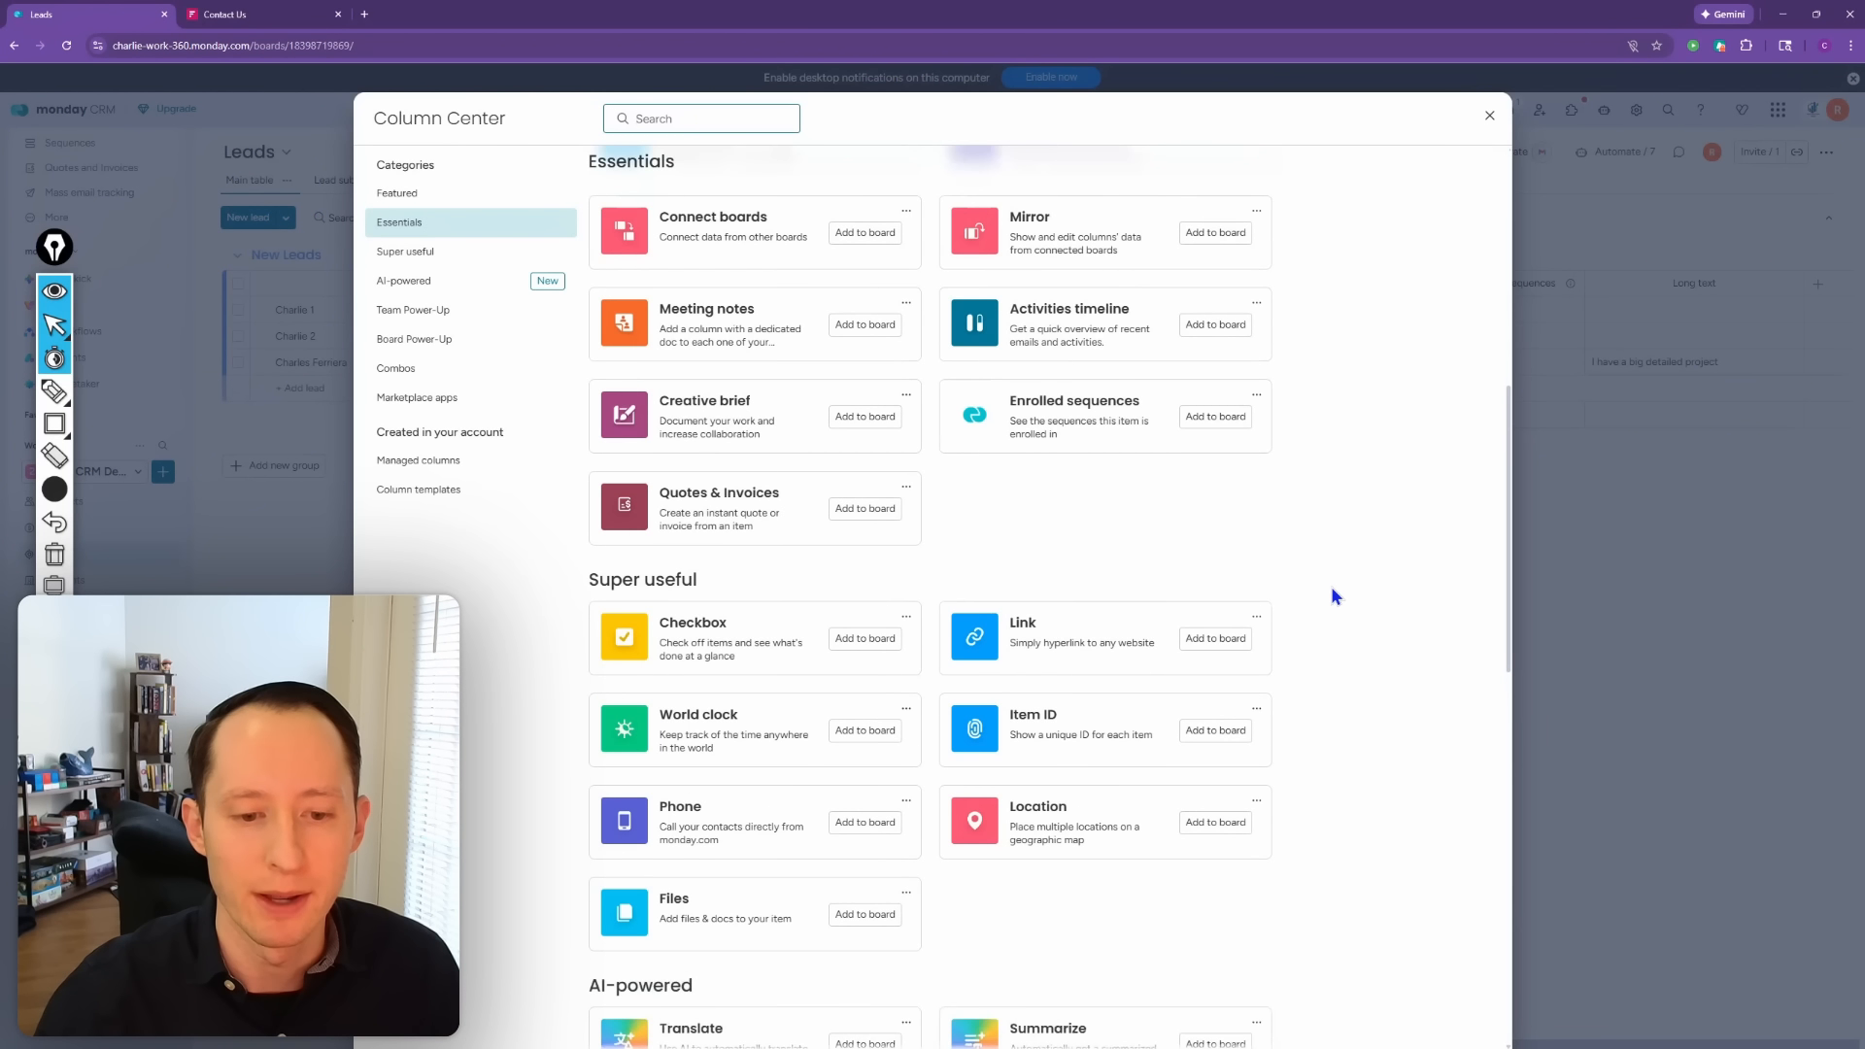
pyautogui.scroll(-3, 1438, 564)
pyautogui.scroll(-5, 1648, 536)
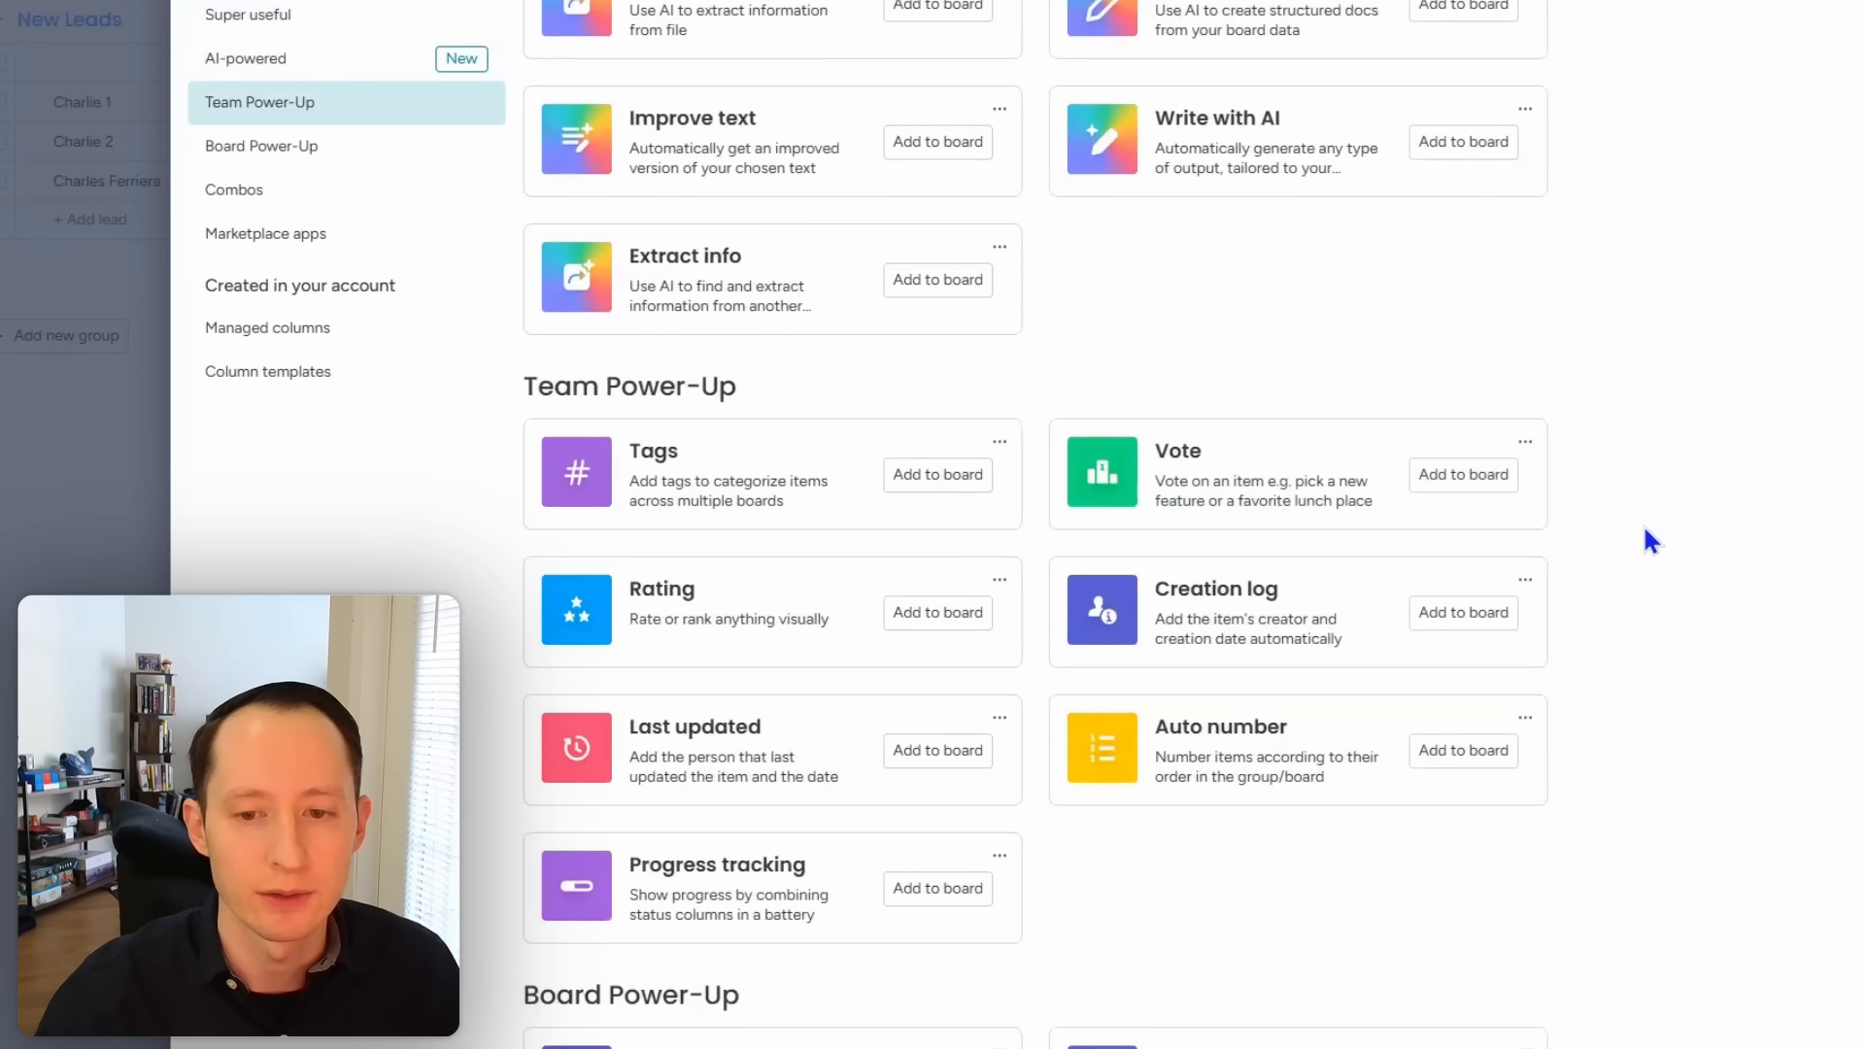
pyautogui.scroll(-1, 1649, 556)
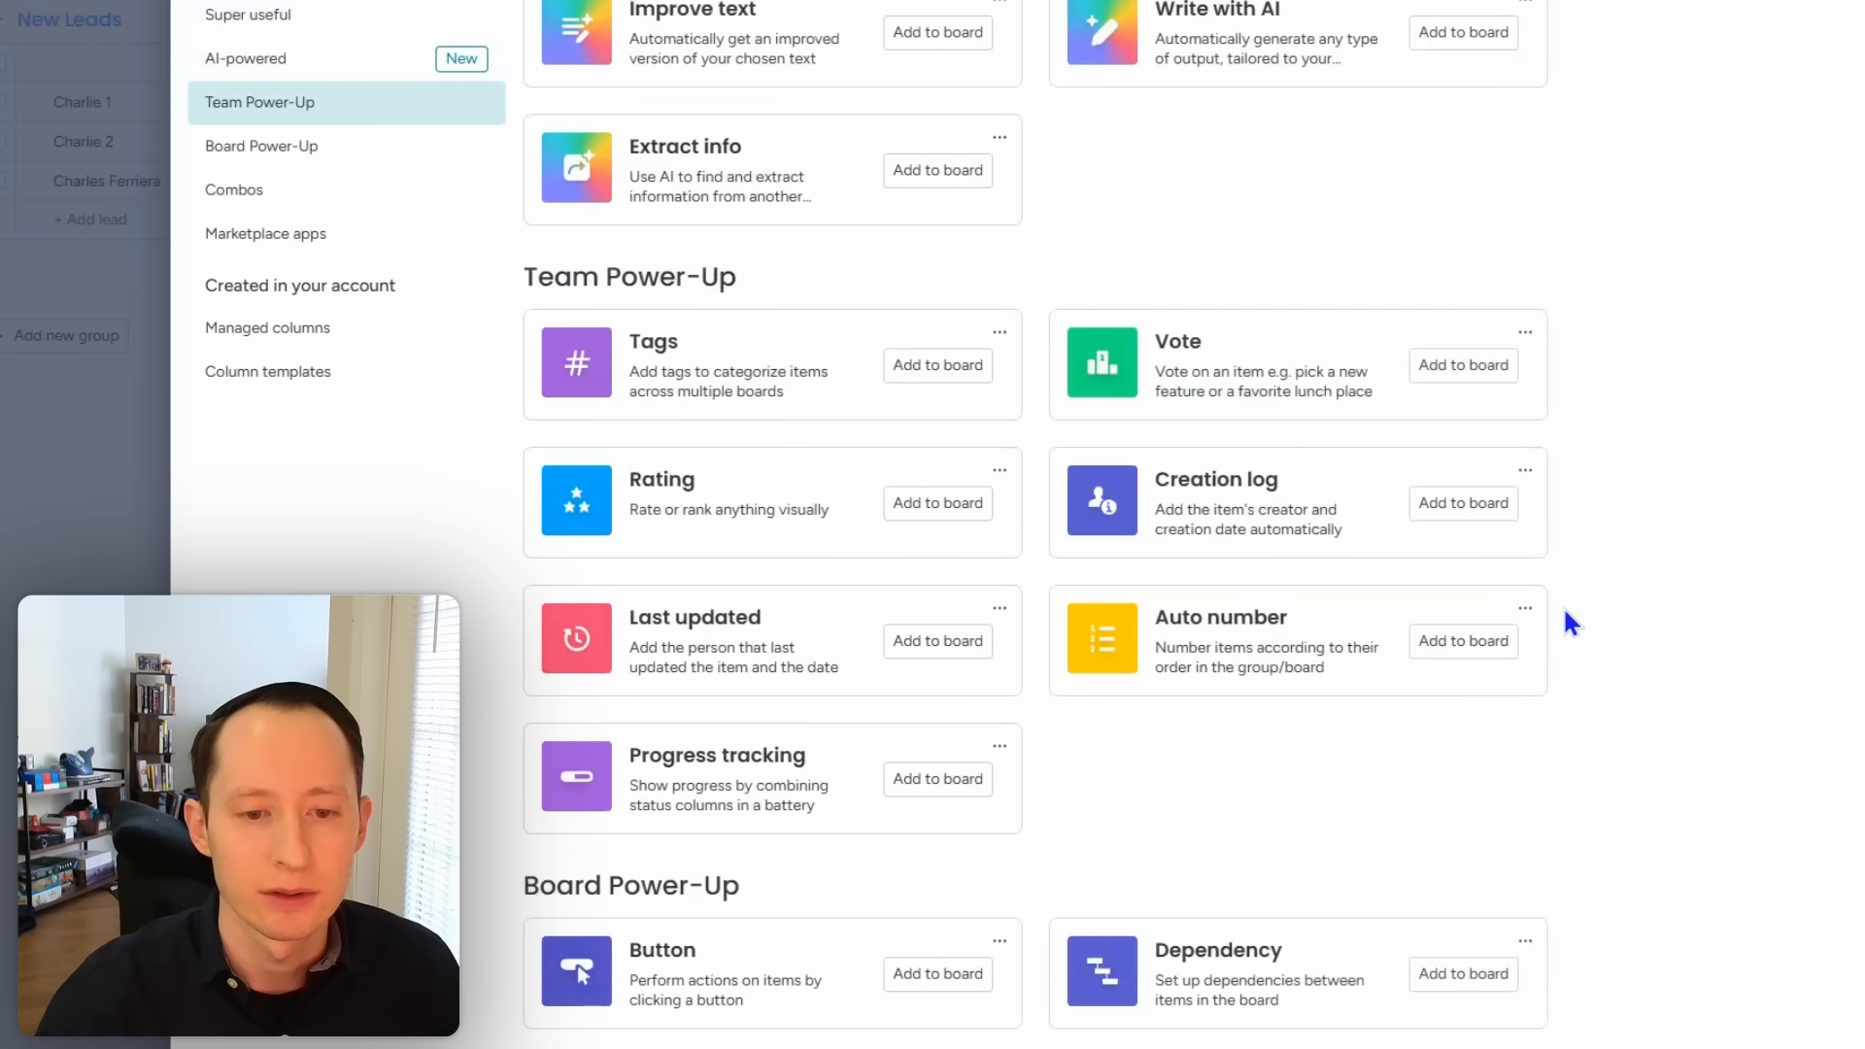
pyautogui.click(966, 644)
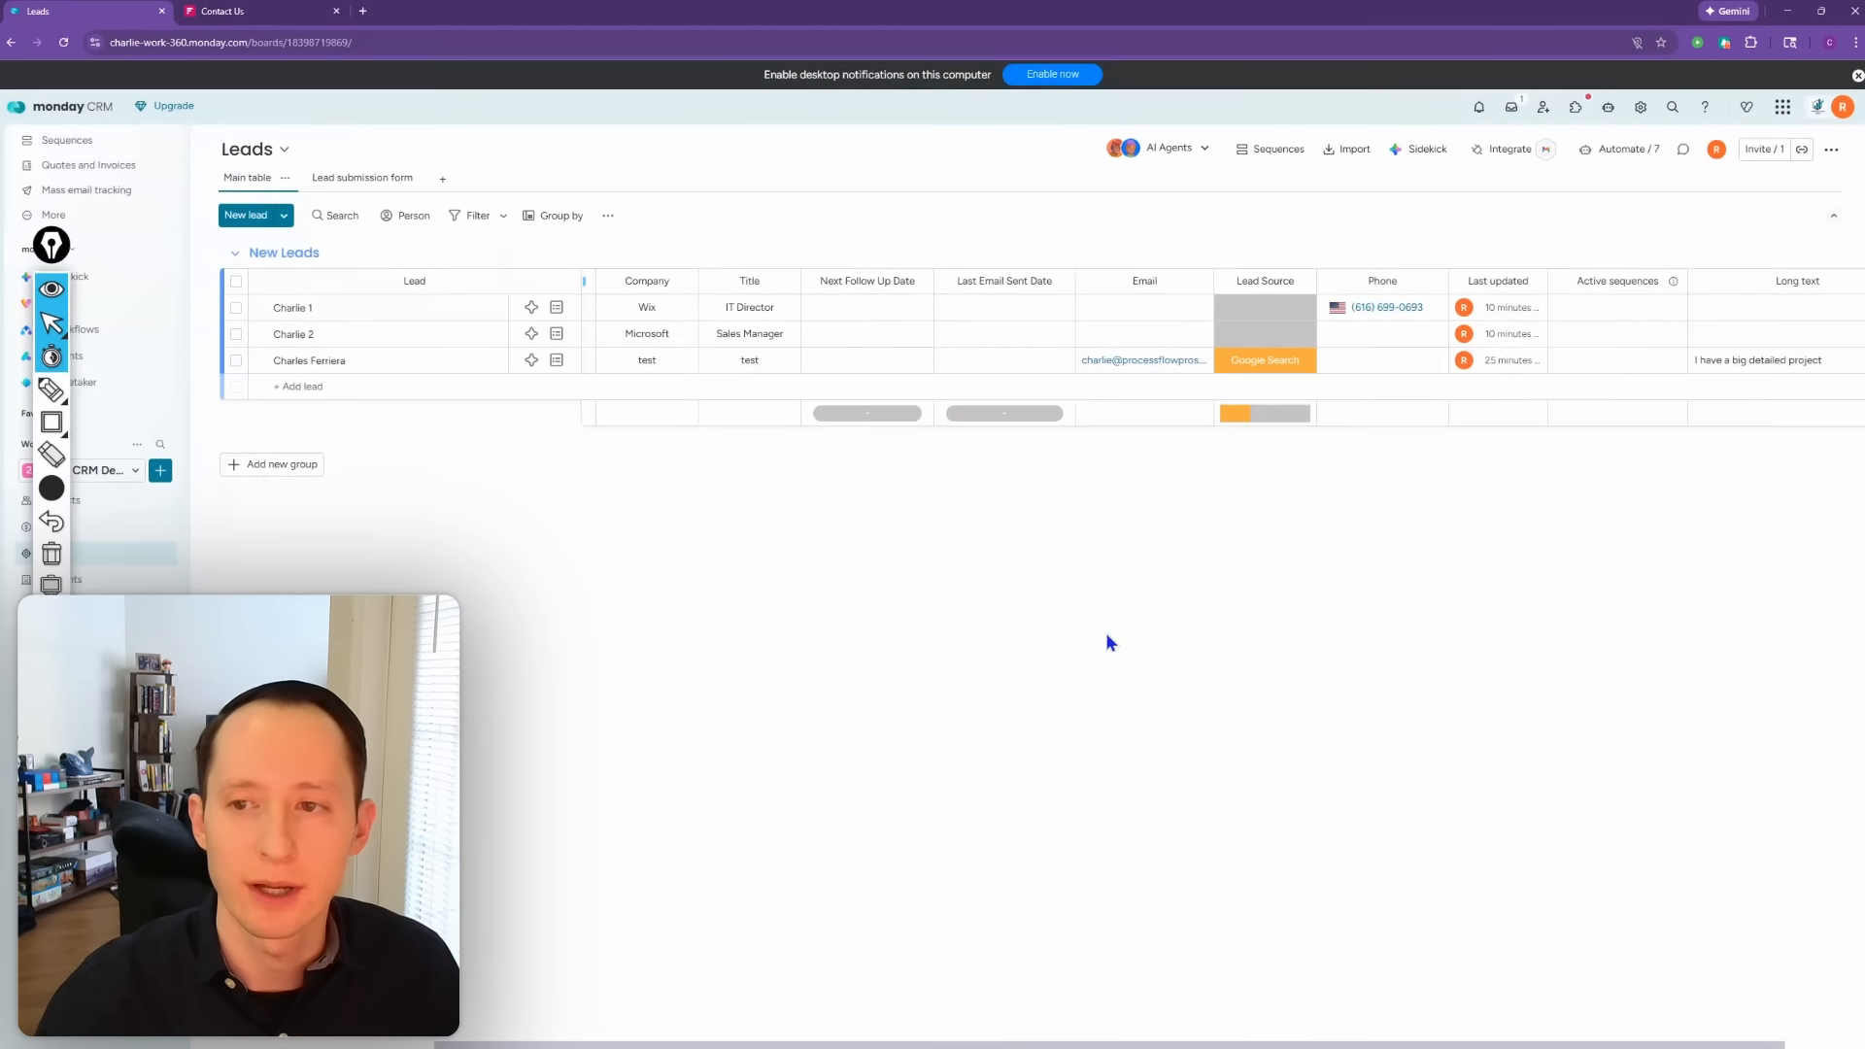
# Step: Retitle the Leads board's Long text column, which holds the form answer, as 'Project Description'
pyautogui.moveTo(1465, 319)
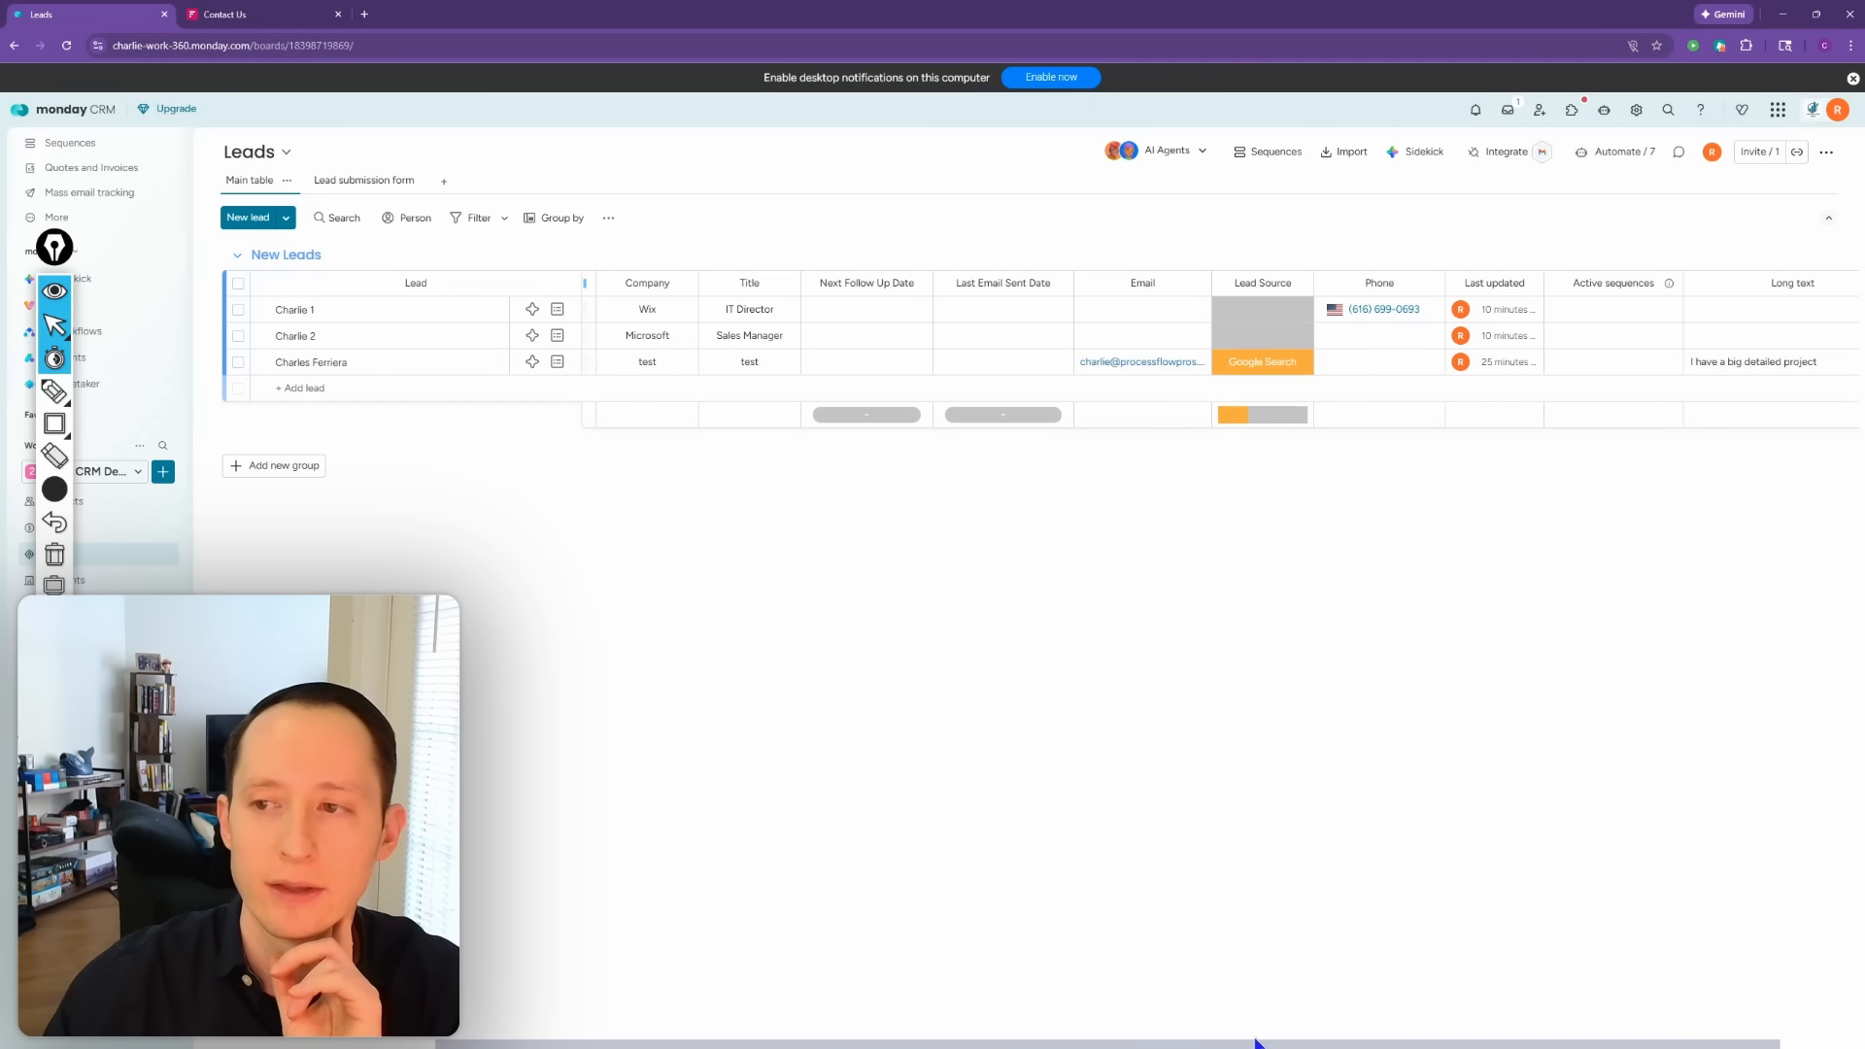
pyautogui.click(1791, 282)
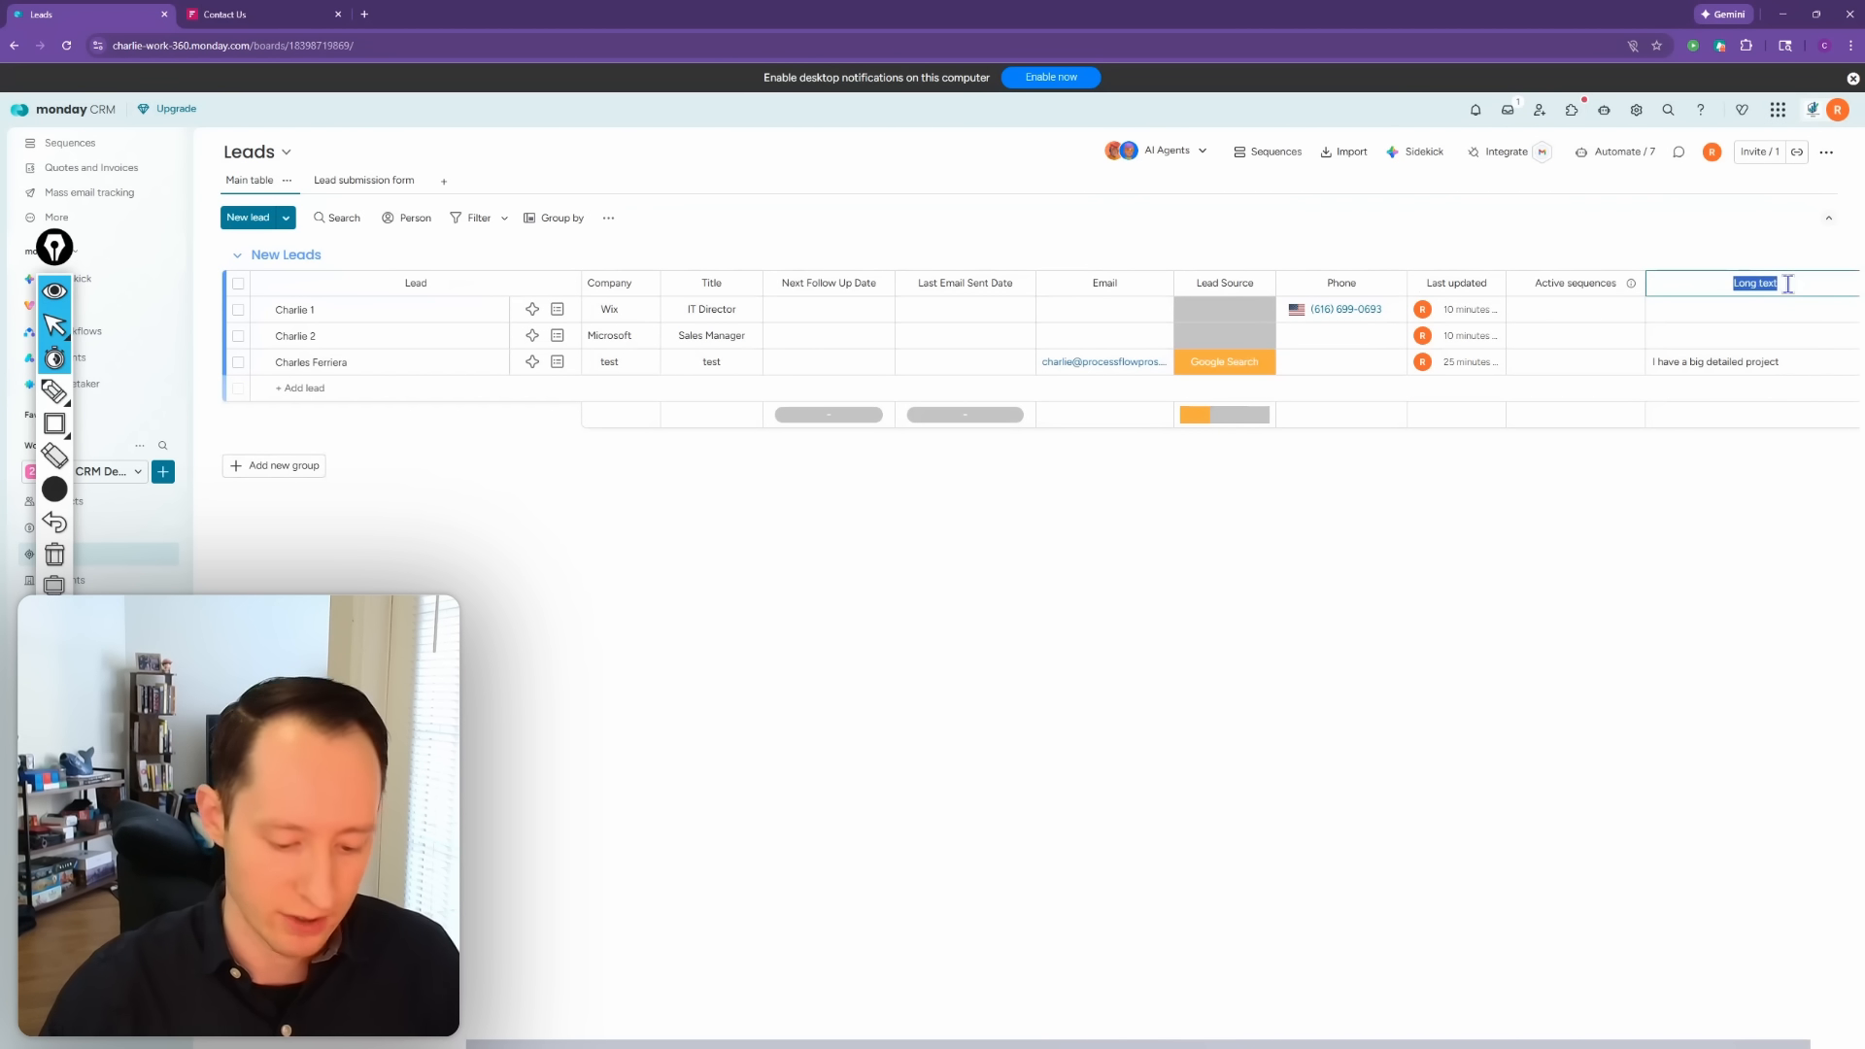
pyautogui.press('BackSpace')
pyautogui.write('Project Des')
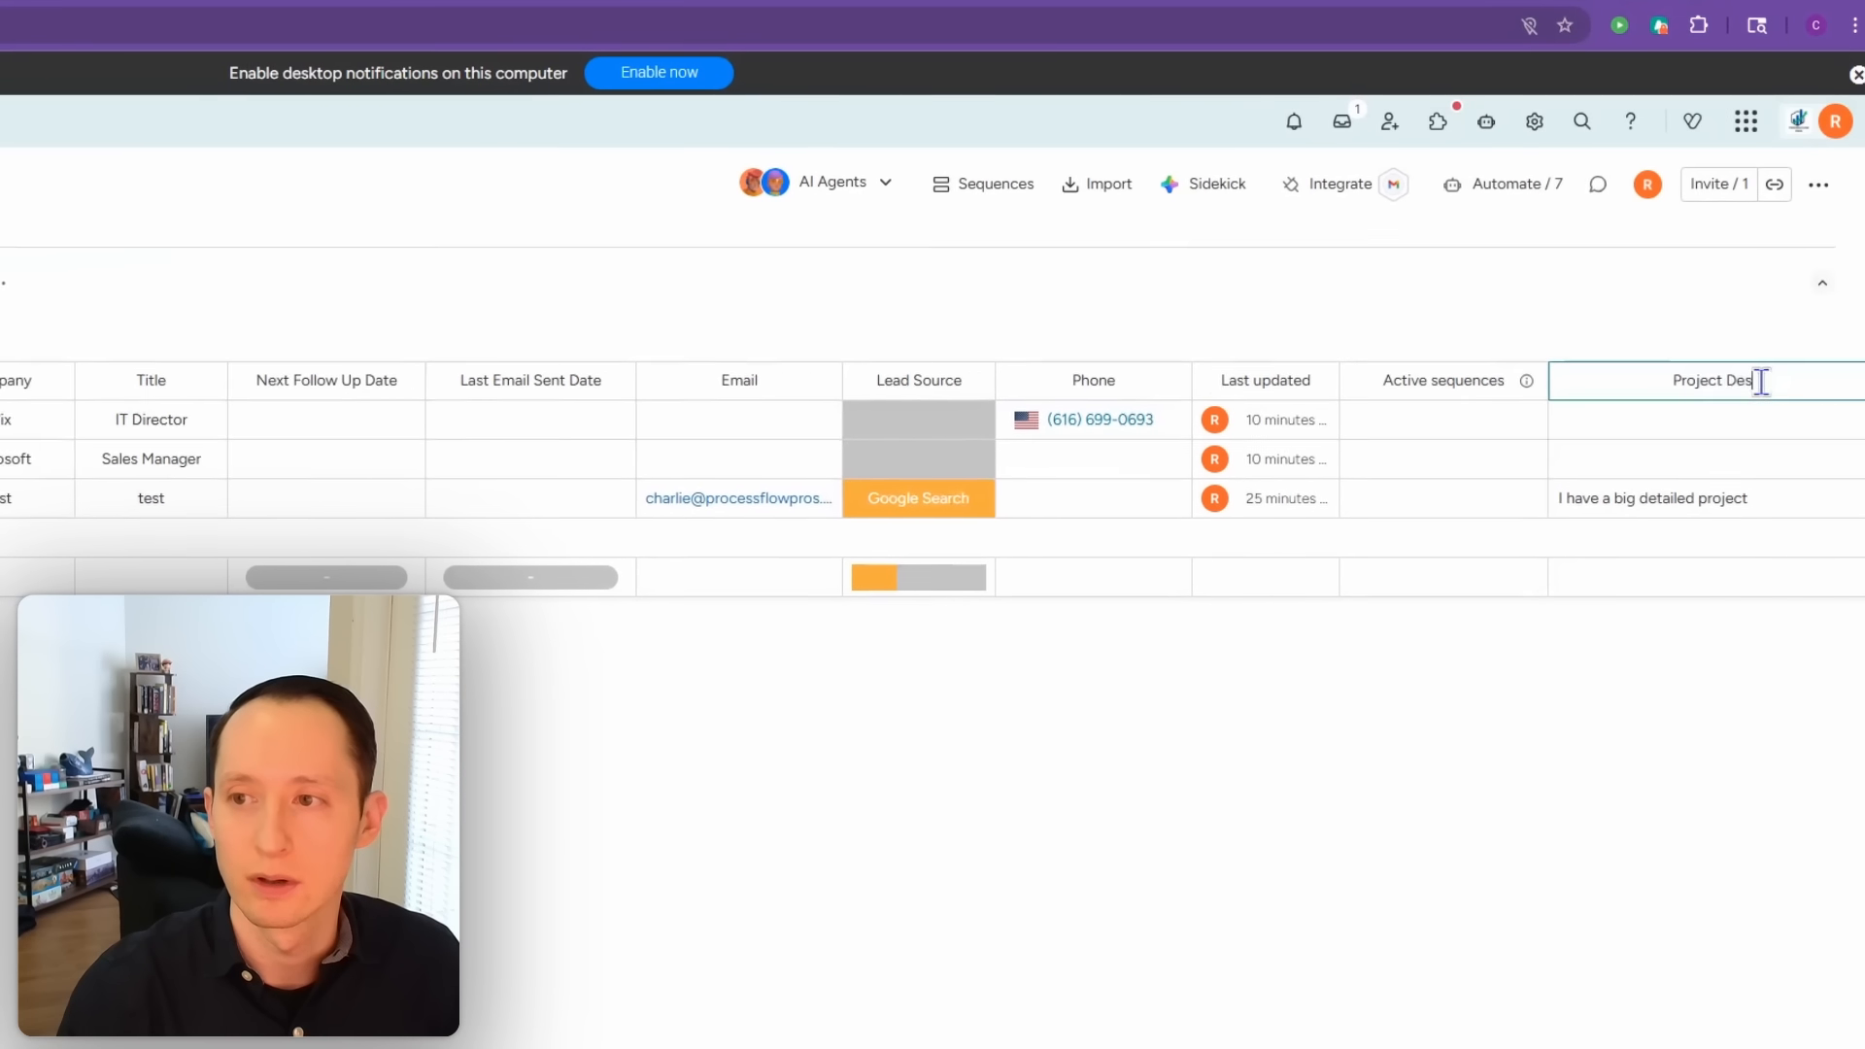
pyautogui.write('cription')
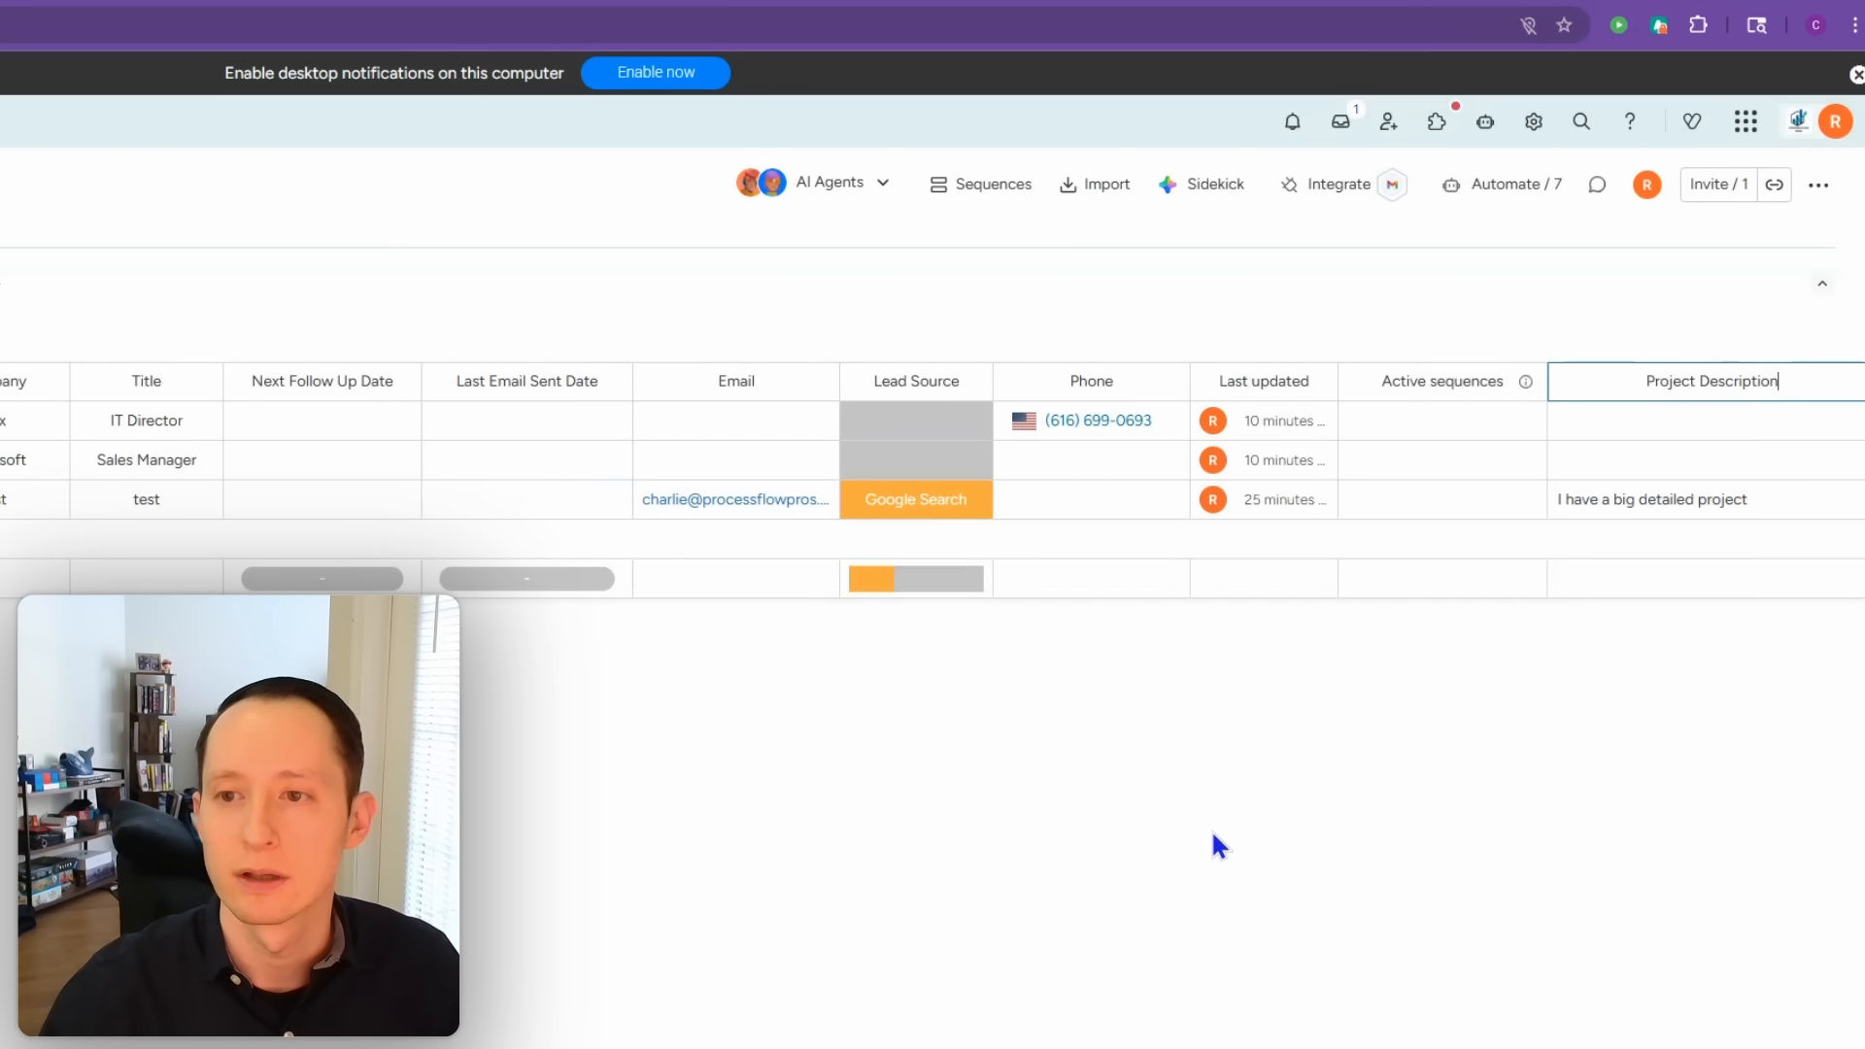
pyautogui.click(1209, 791)
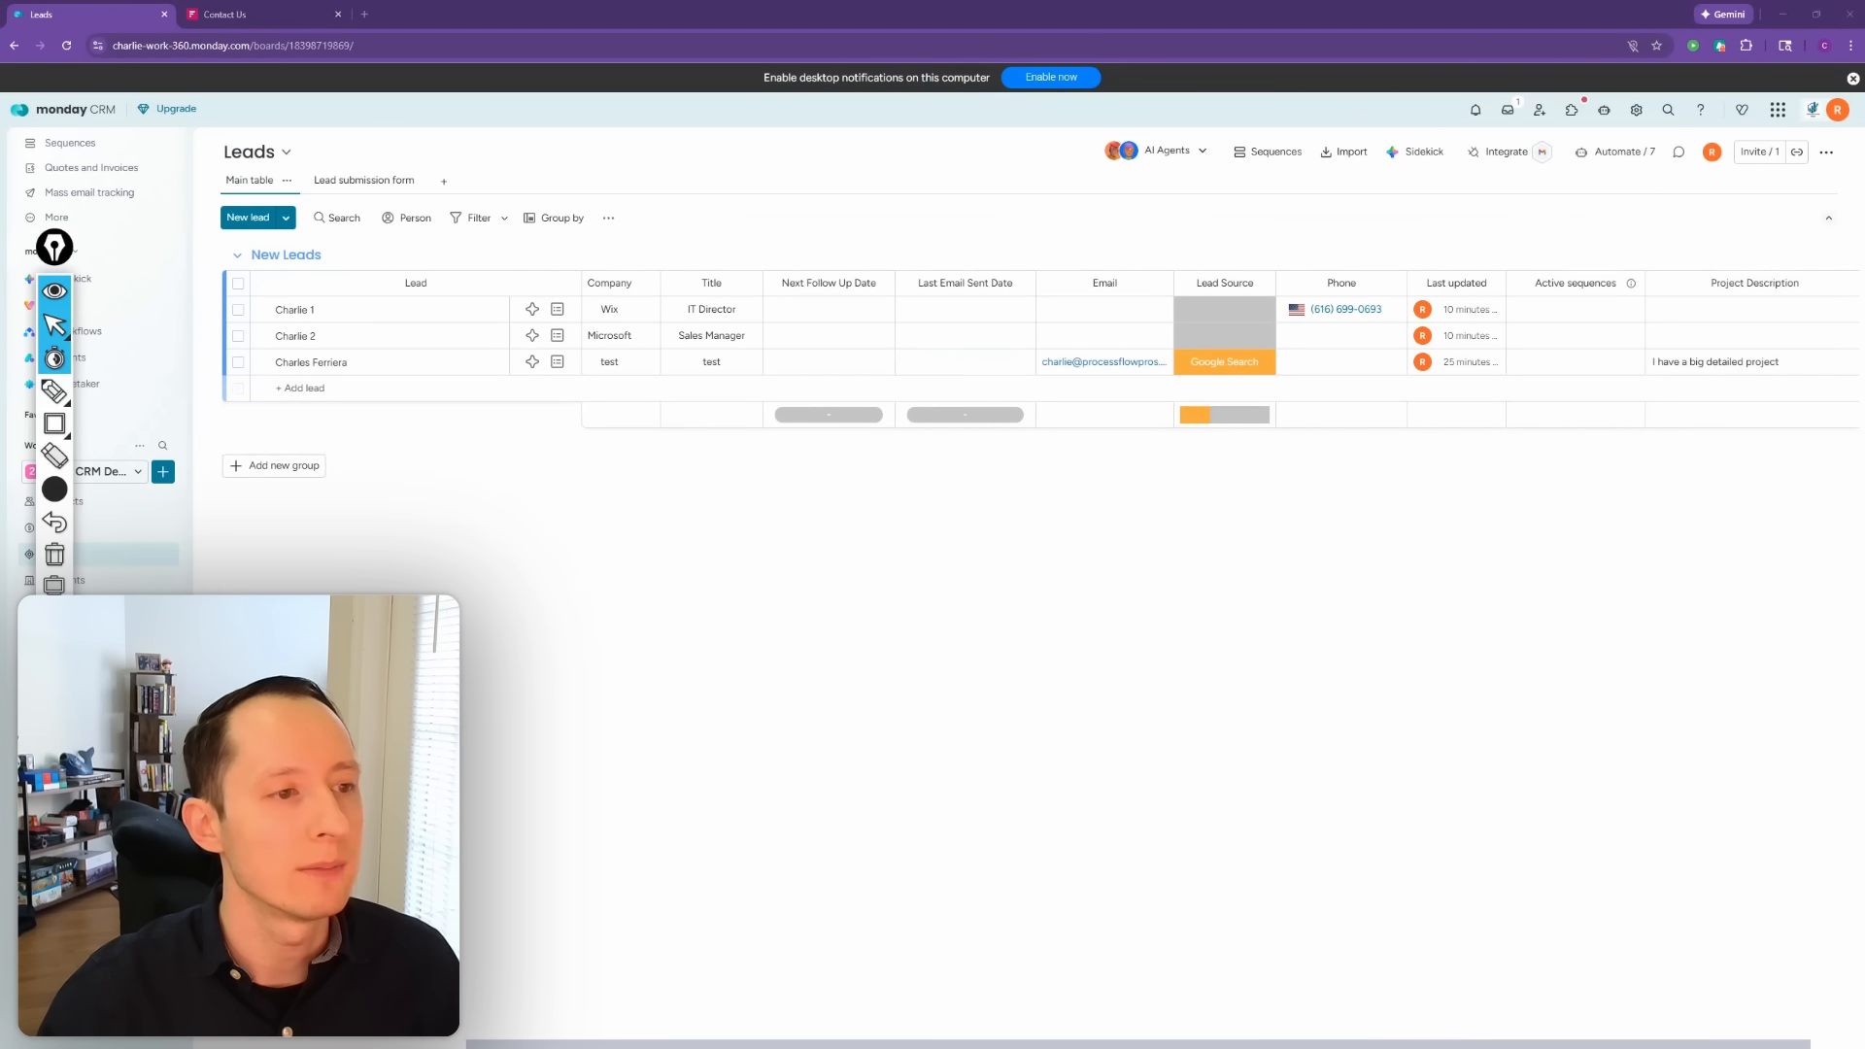
pyautogui.moveTo(997, 1045)
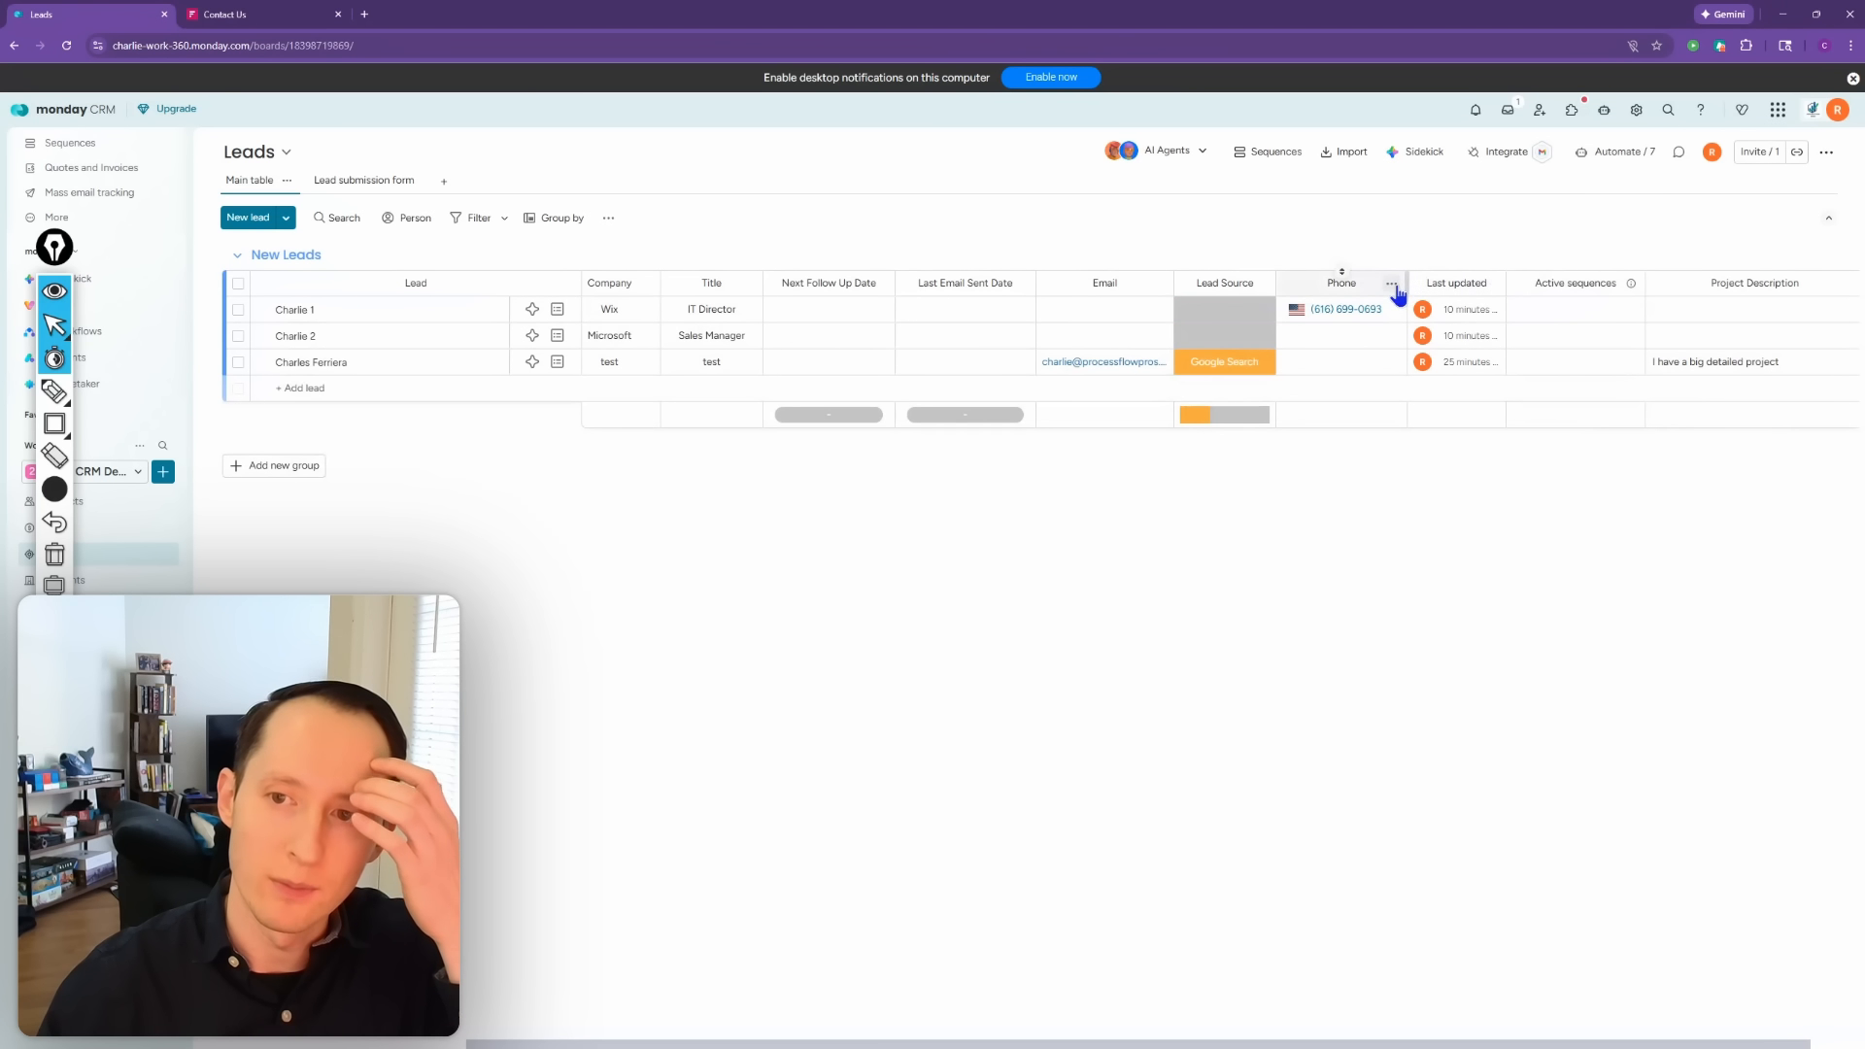
# Step: Add a Location column right of Phone and start entering '5' as the third lead's location
pyautogui.click(1393, 286)
pyautogui.moveTo(1501, 554)
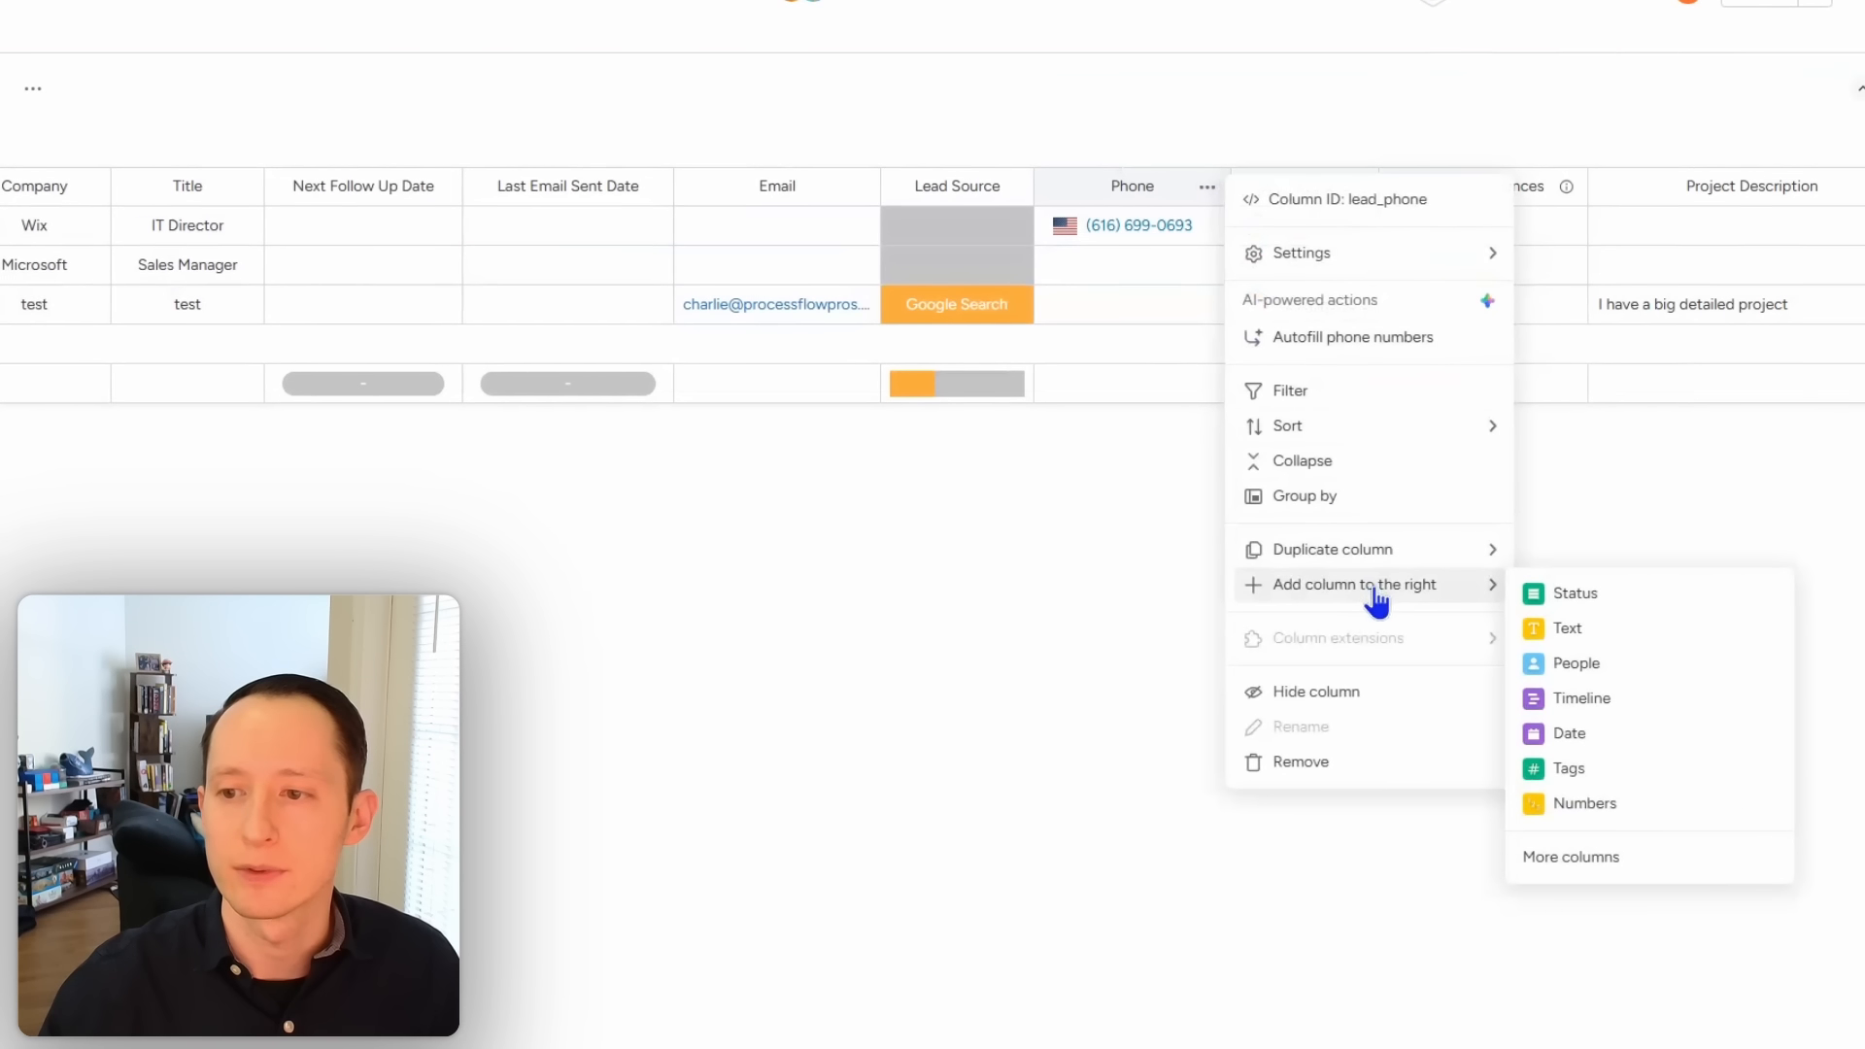
pyautogui.click(1608, 859)
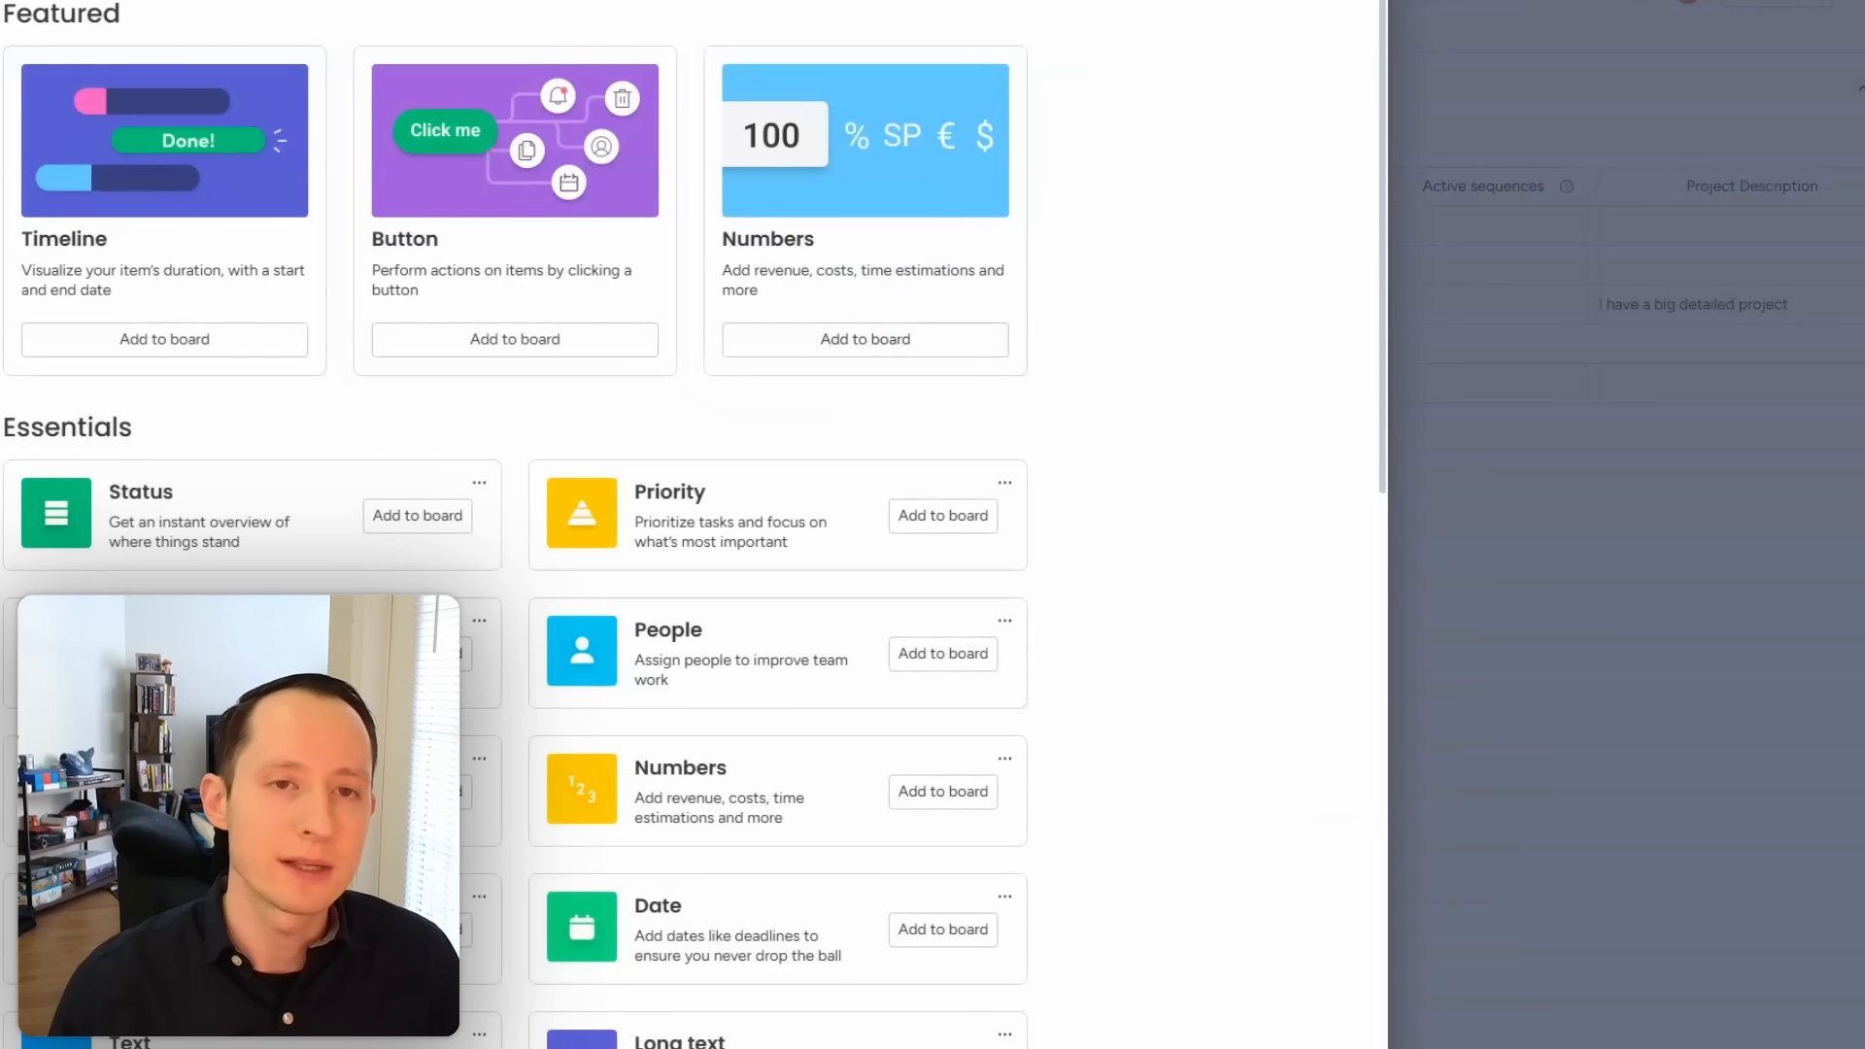
pyautogui.write('locat')
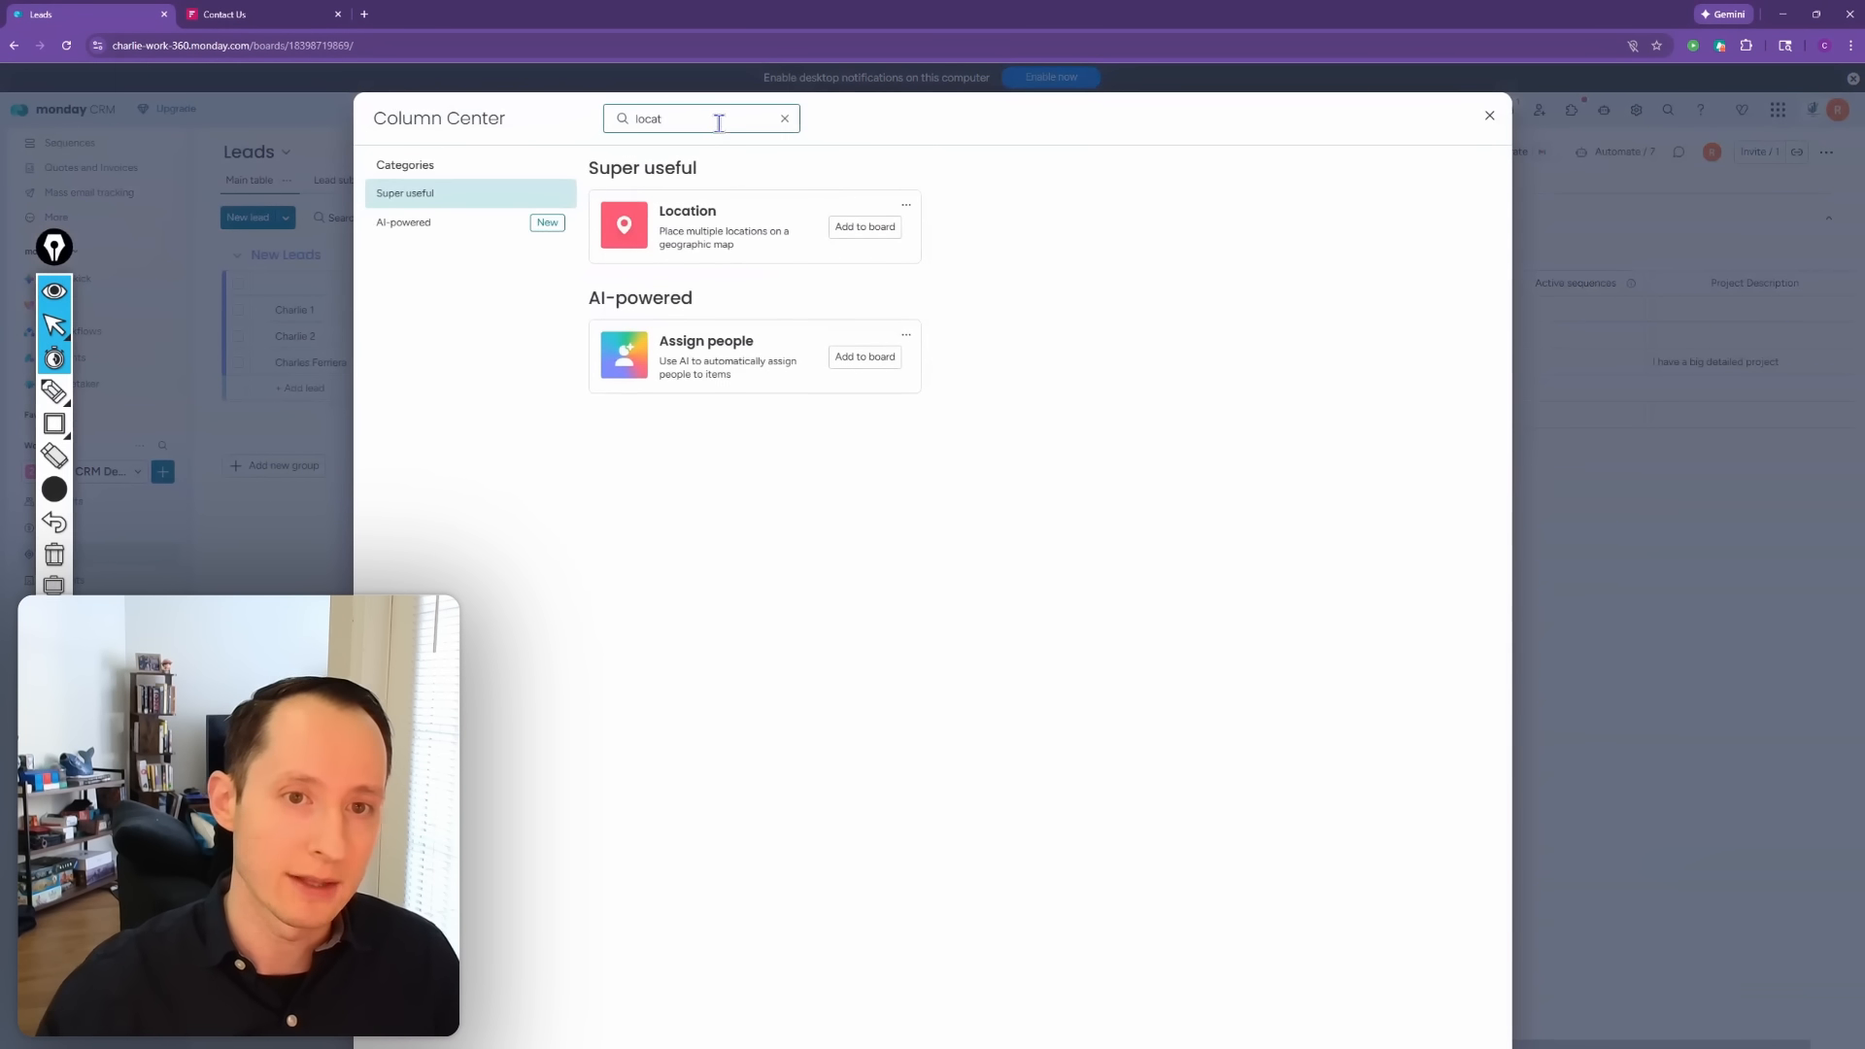
pyautogui.click(866, 230)
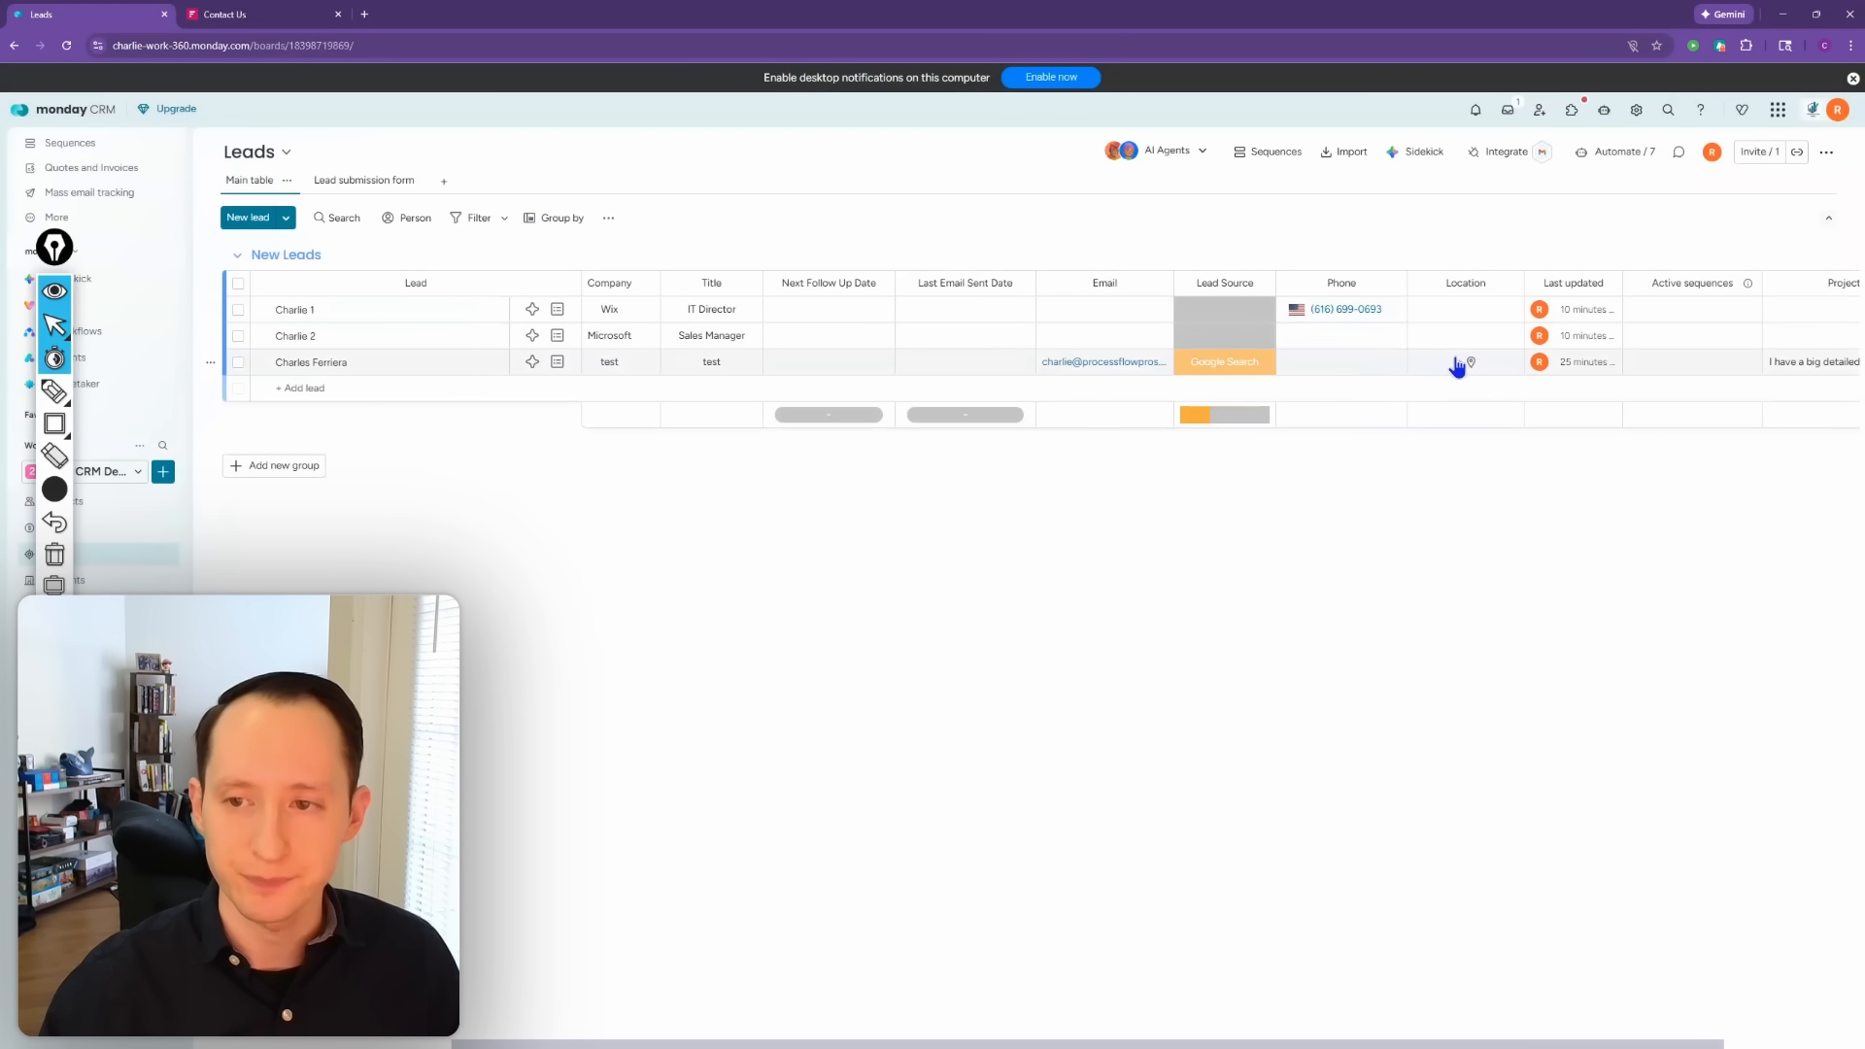
pyautogui.click(1464, 366)
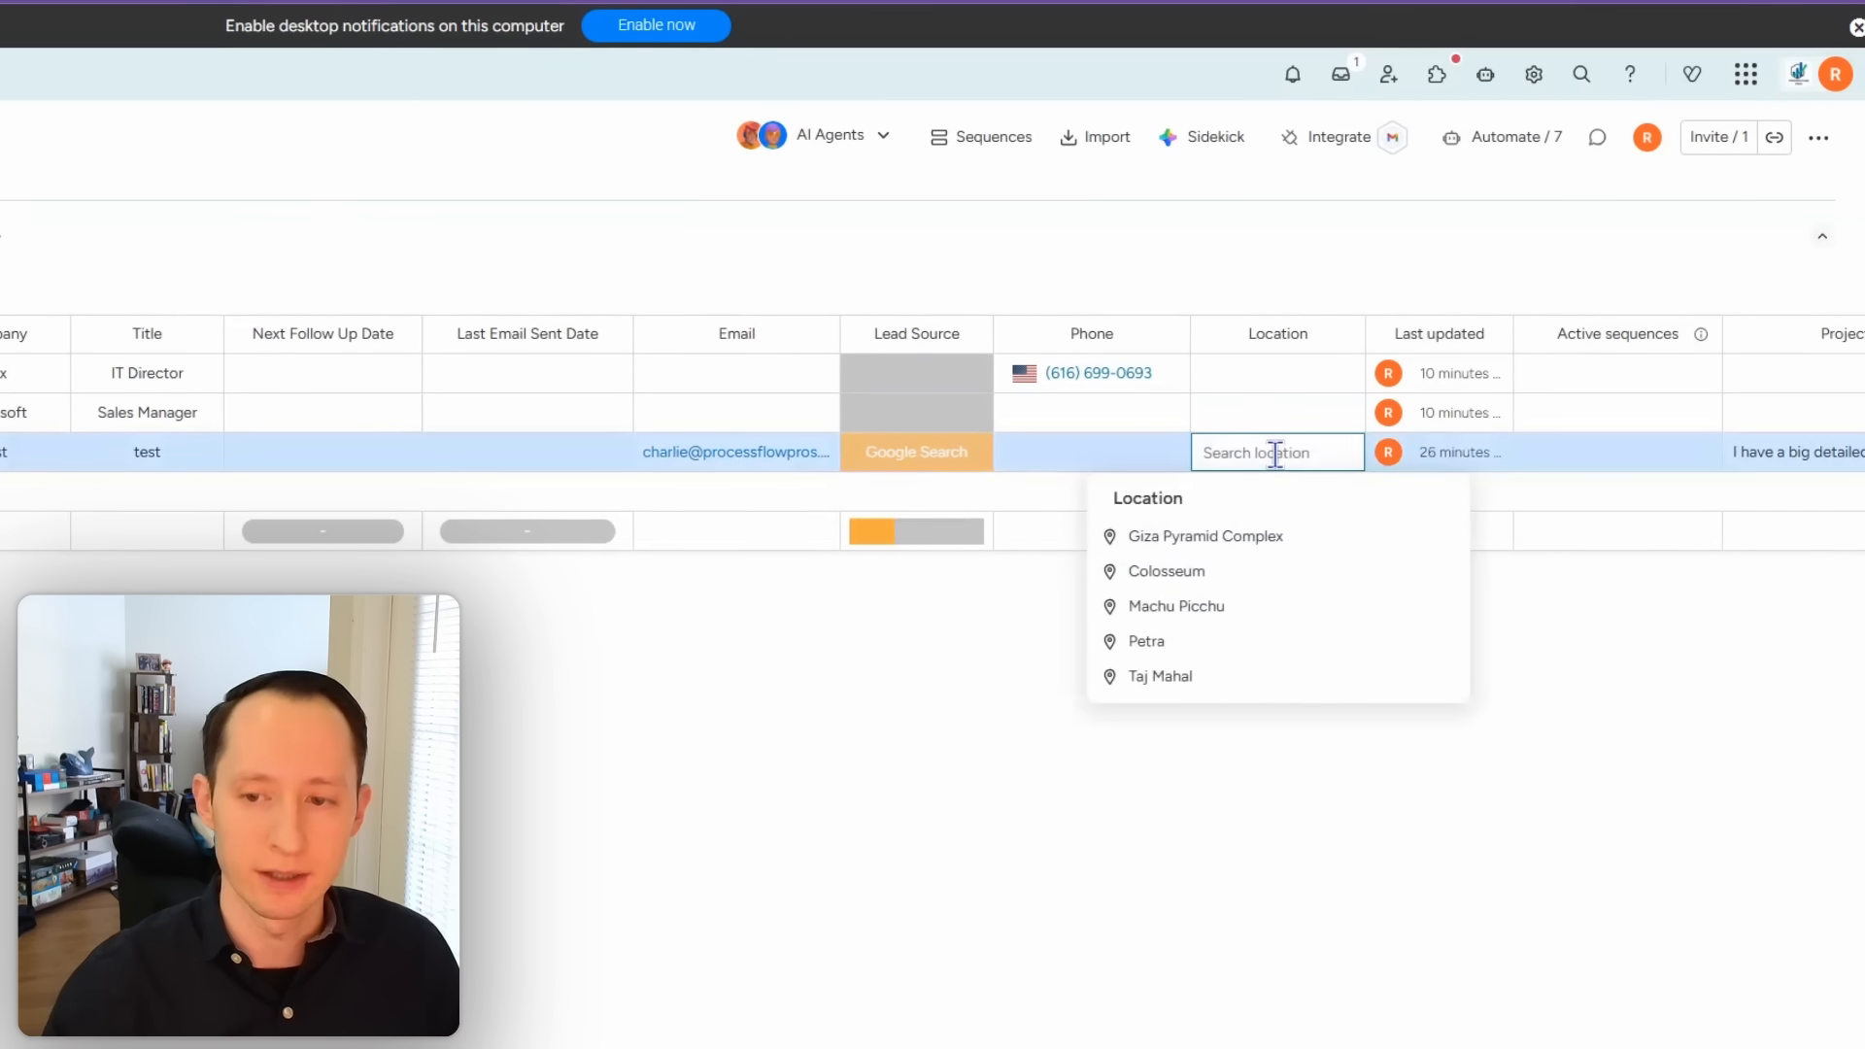
pyautogui.write('546')
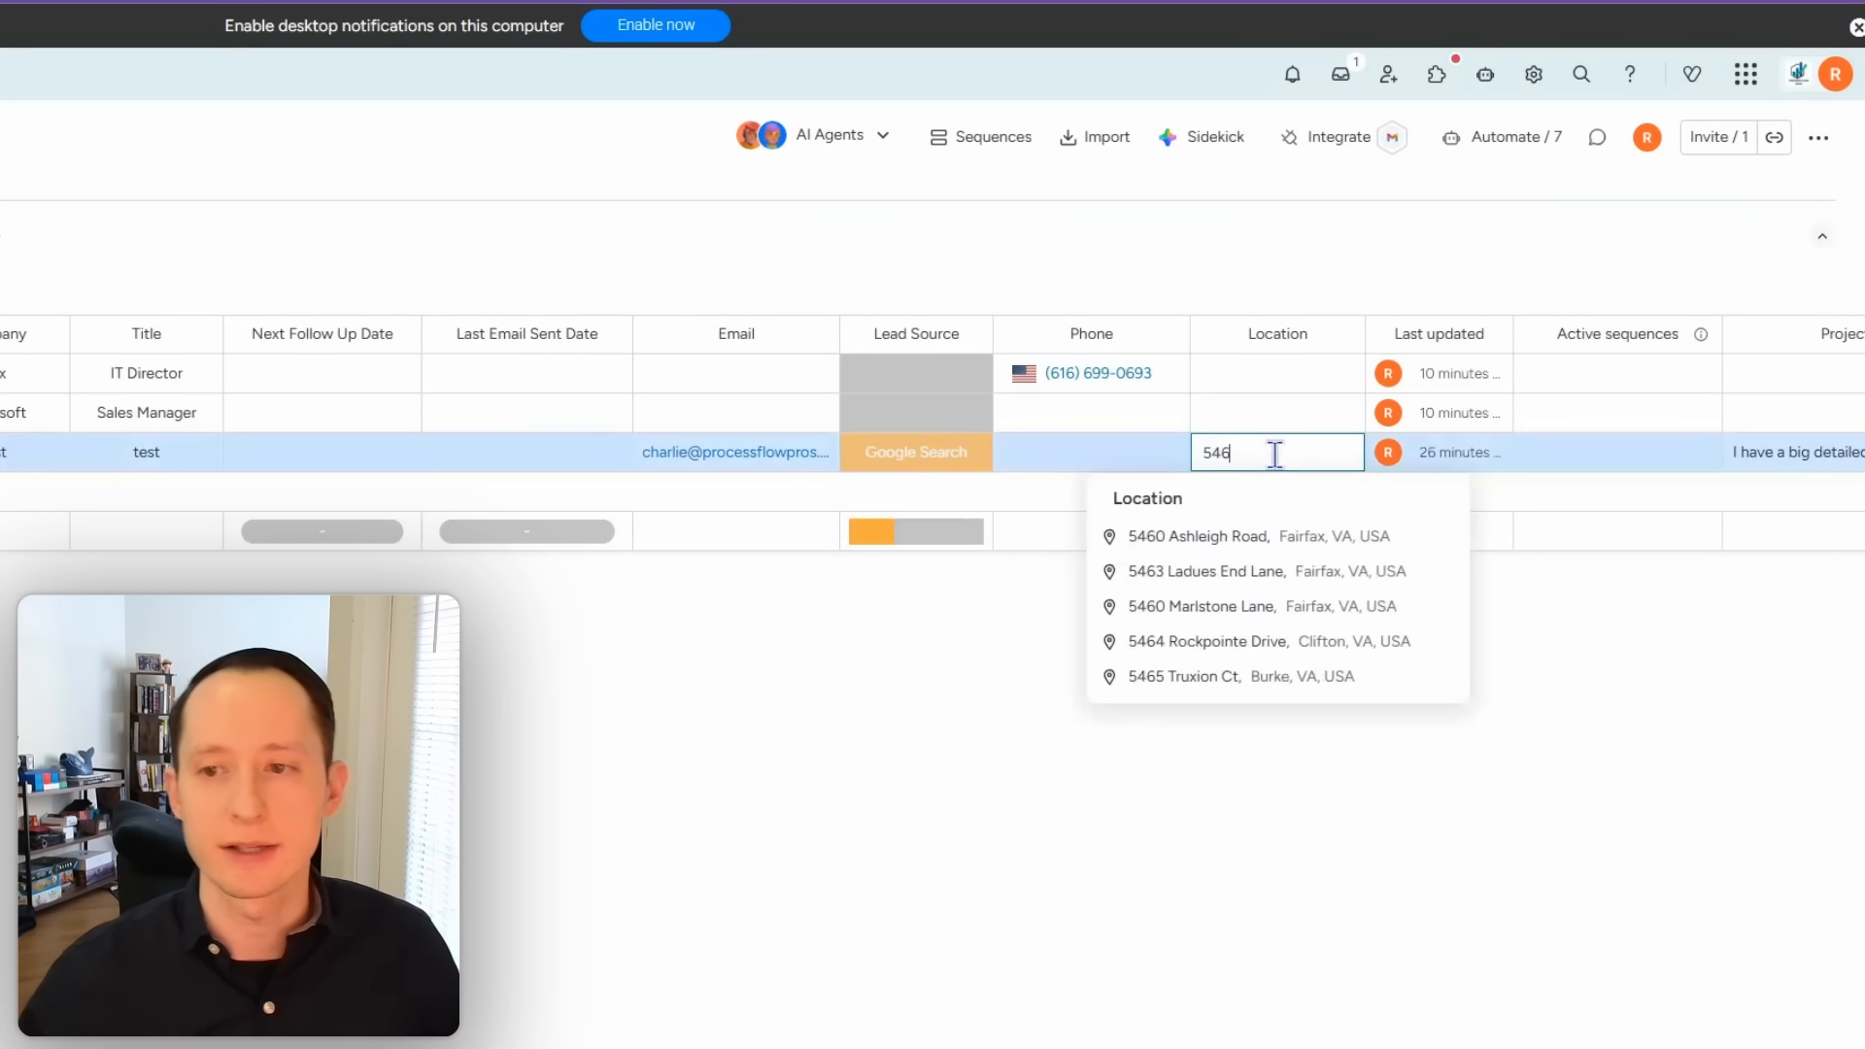
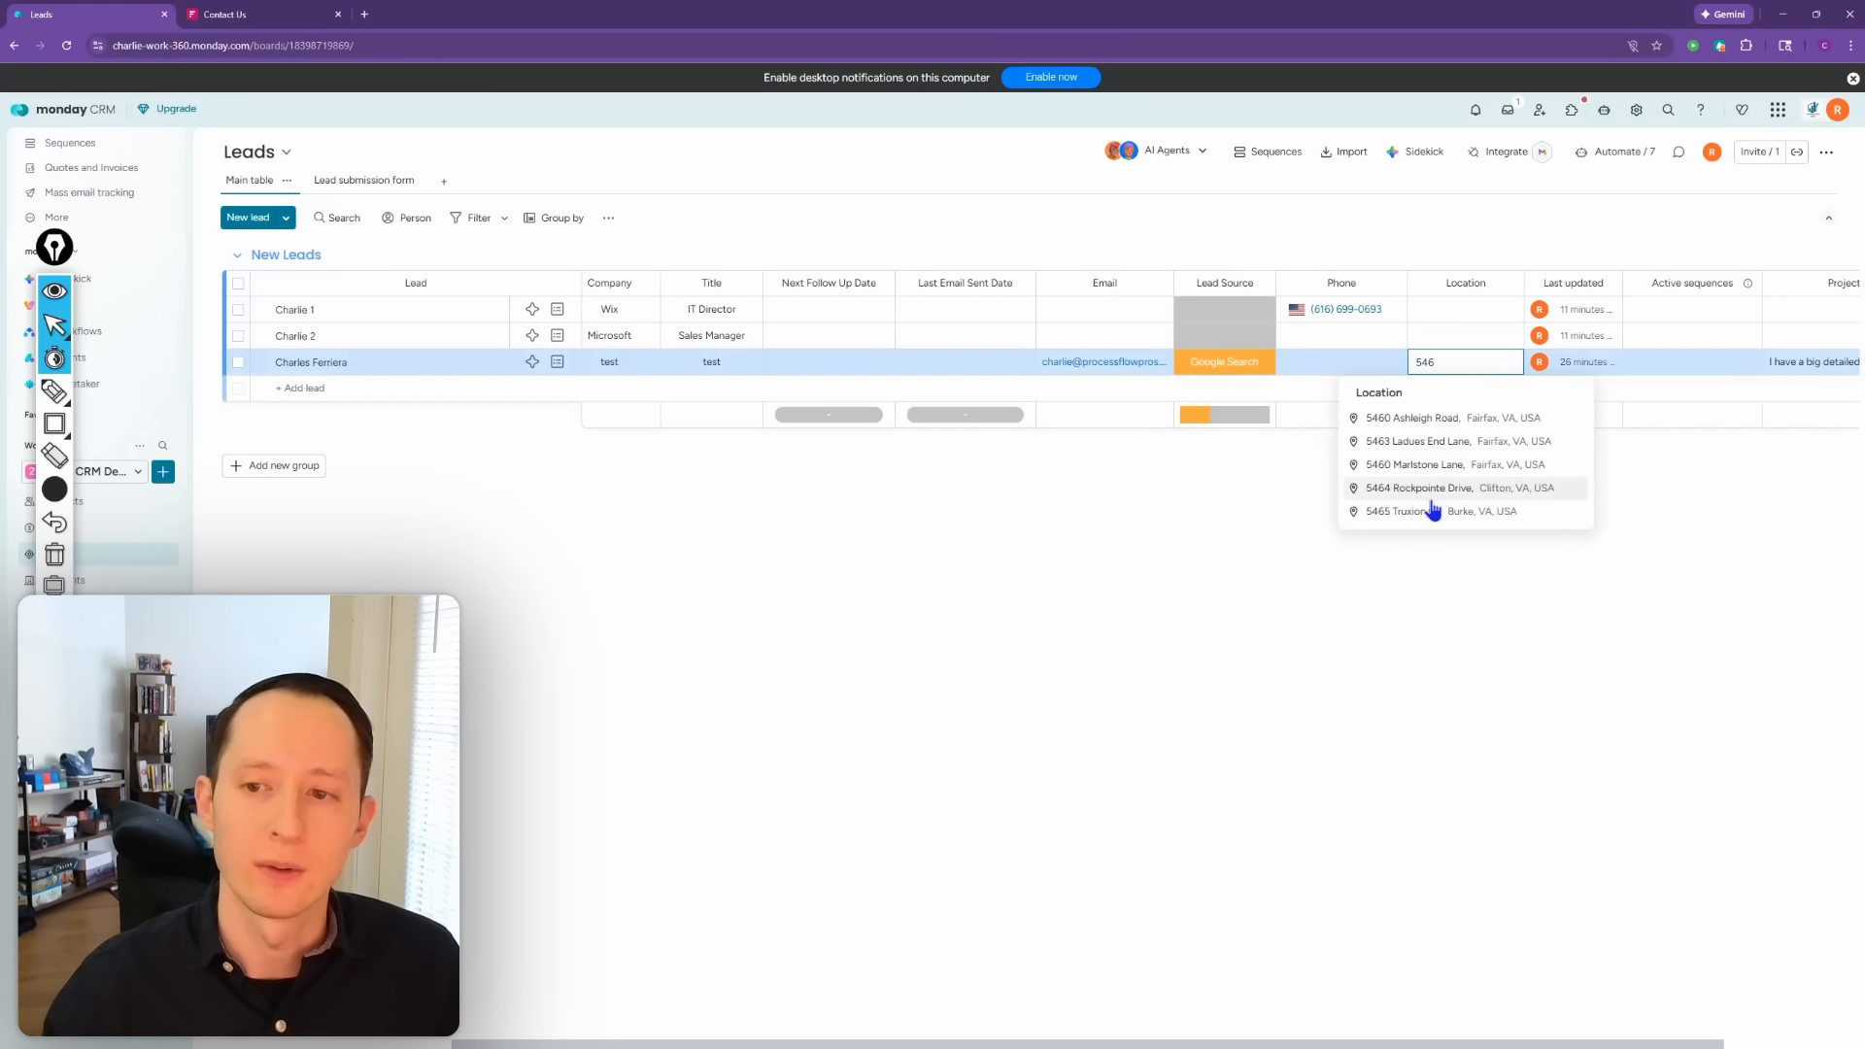
pyautogui.click(1434, 426)
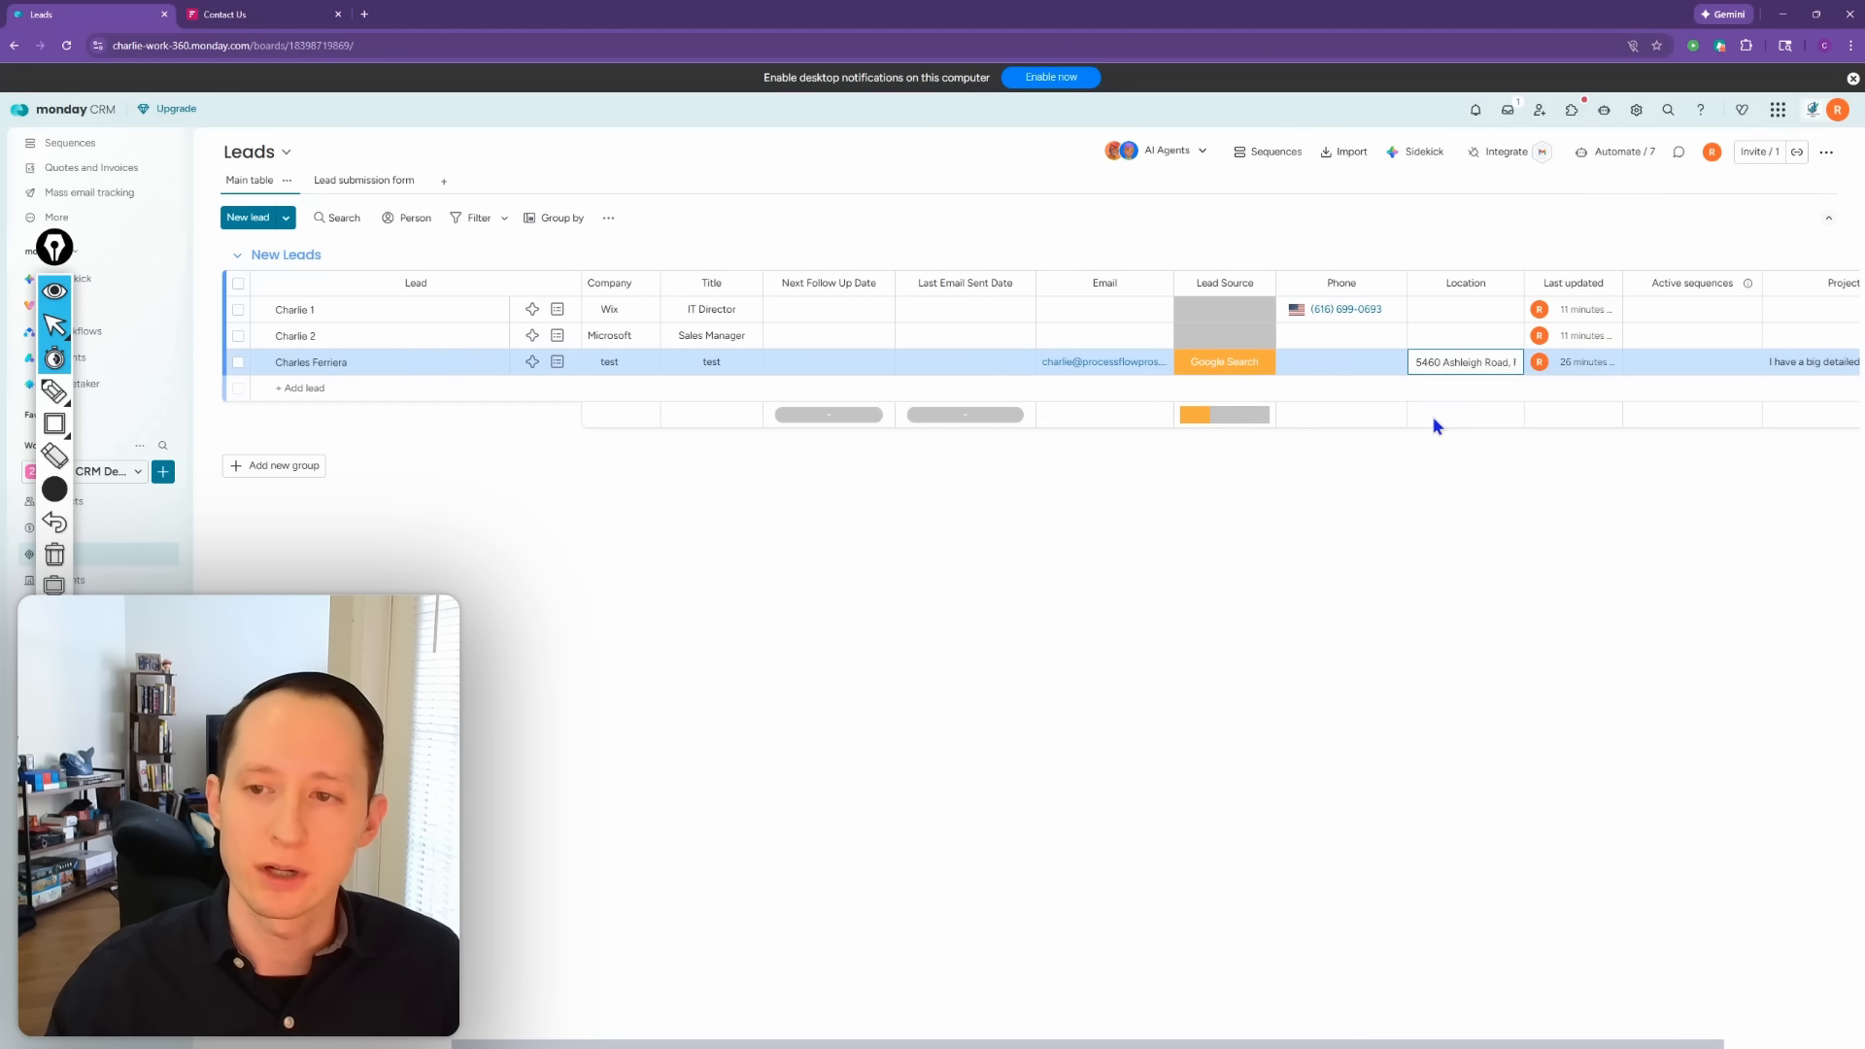
pyautogui.click(1507, 283)
# Step: Add a text column named Zipcode right of Location, and widen the Location column
pyautogui.moveTo(1613, 492)
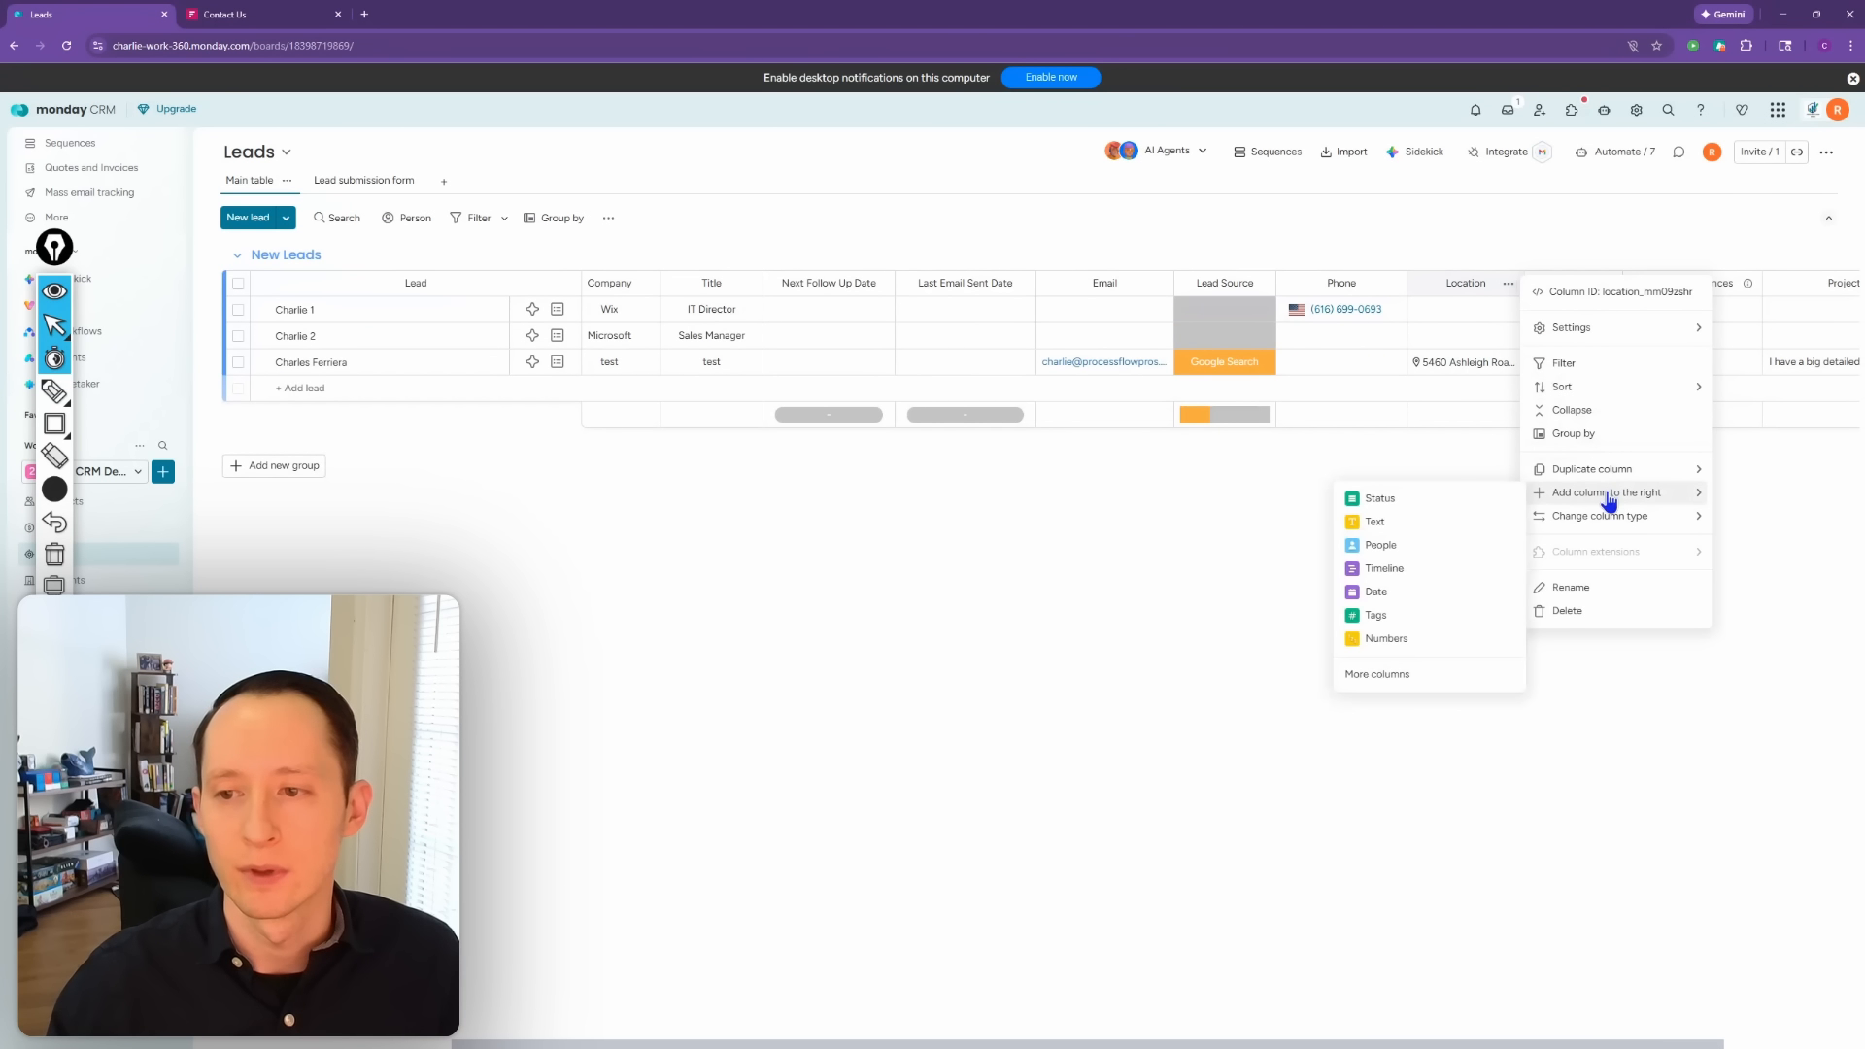
pyautogui.click(1486, 522)
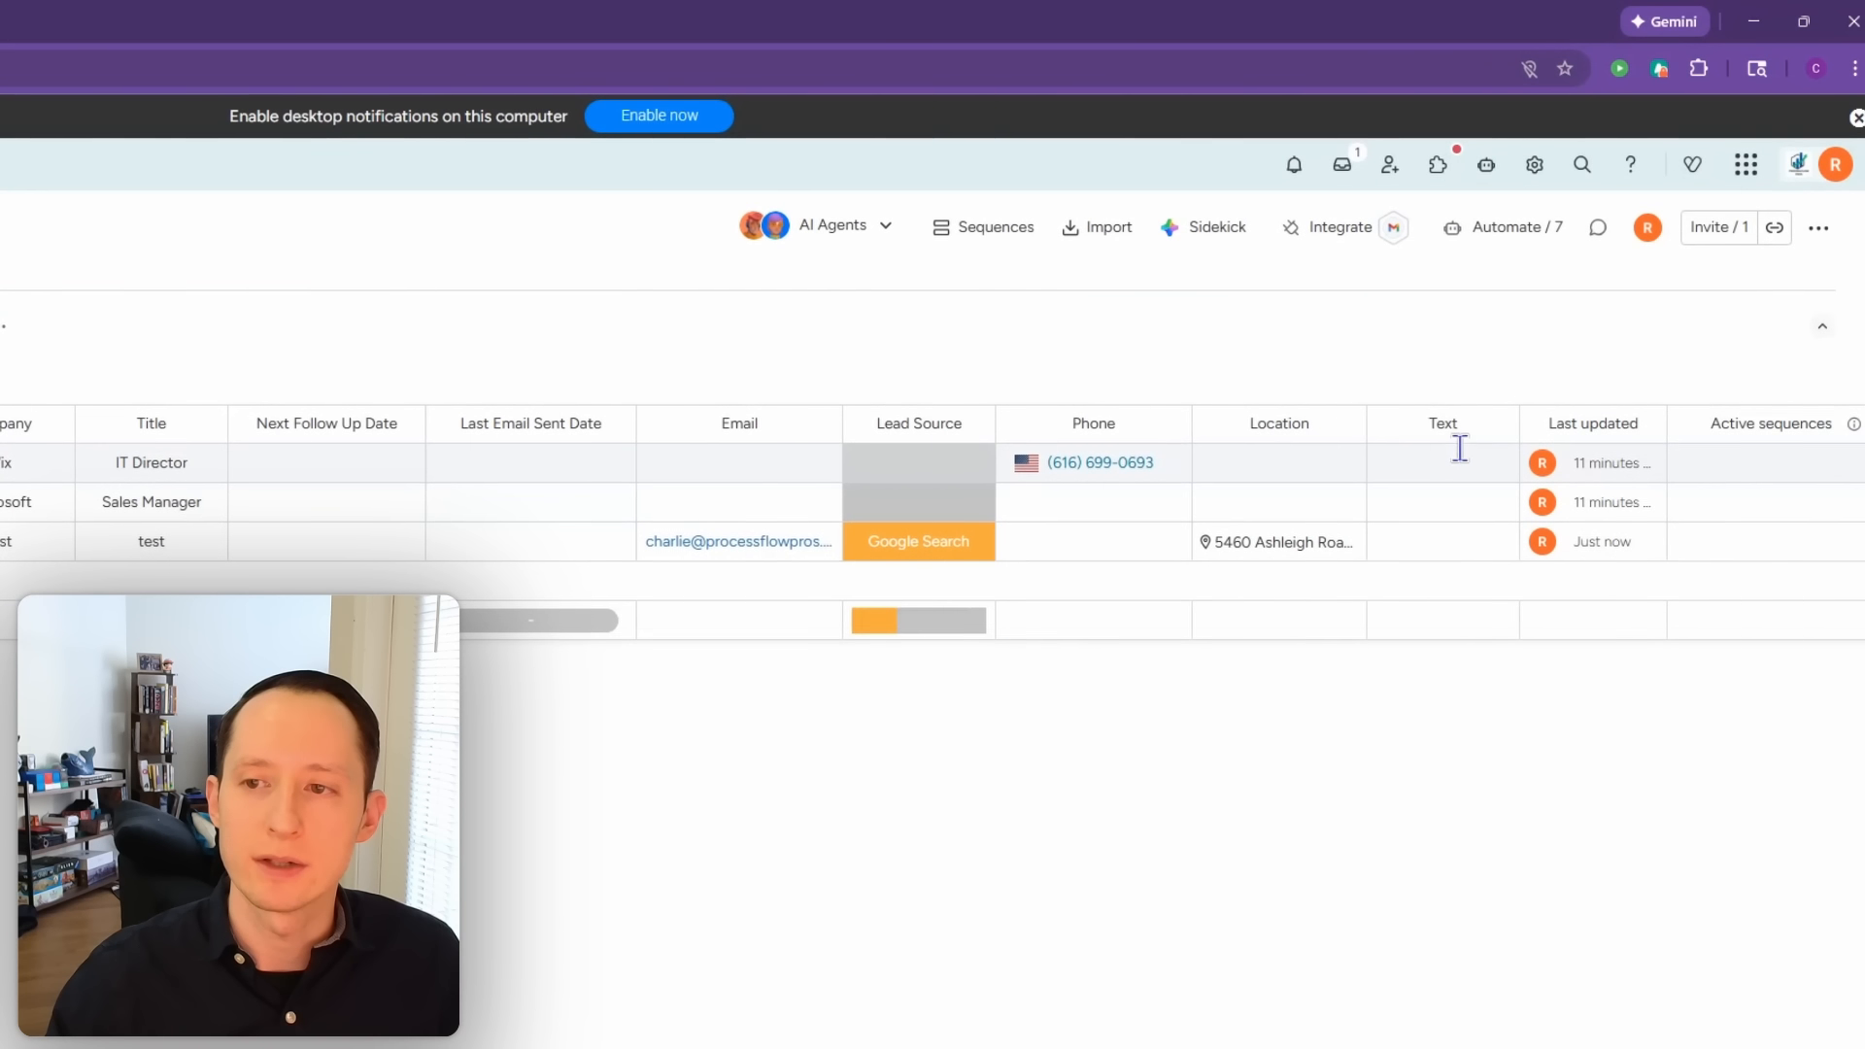
pyautogui.click(1432, 431)
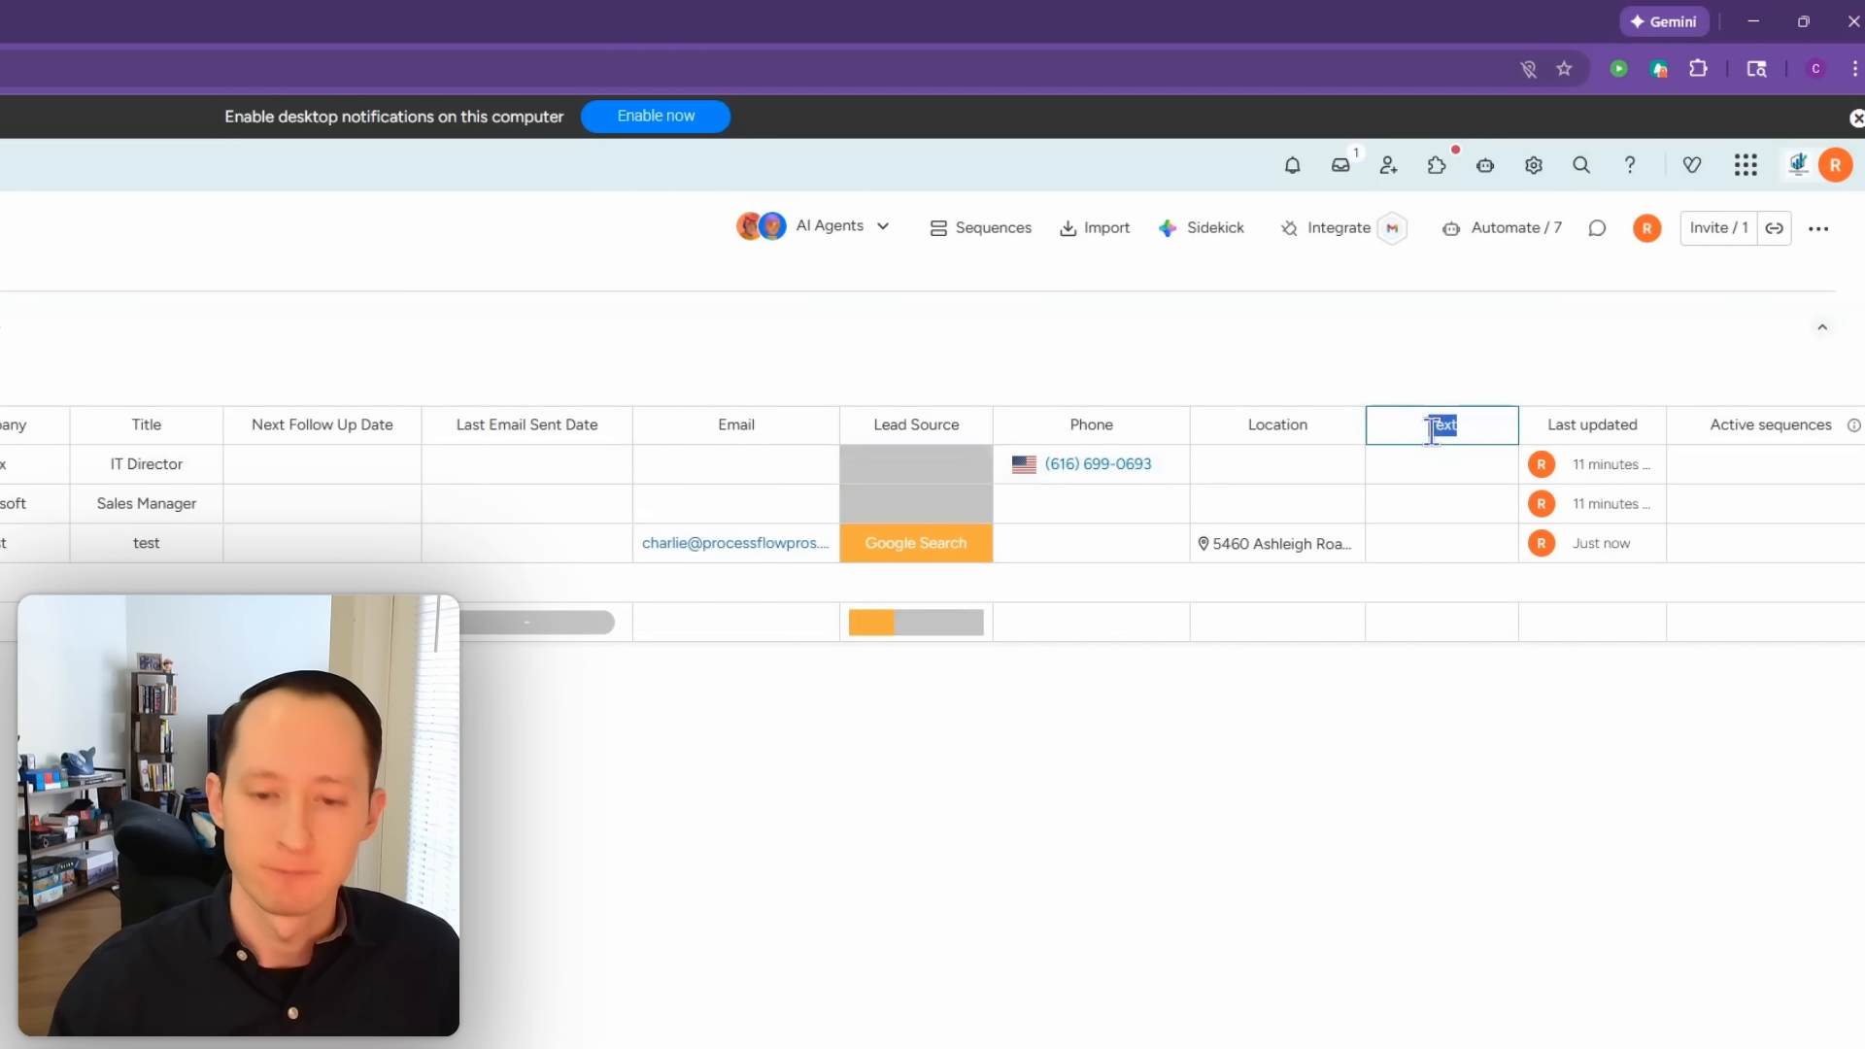
pyautogui.write('Zipcode')
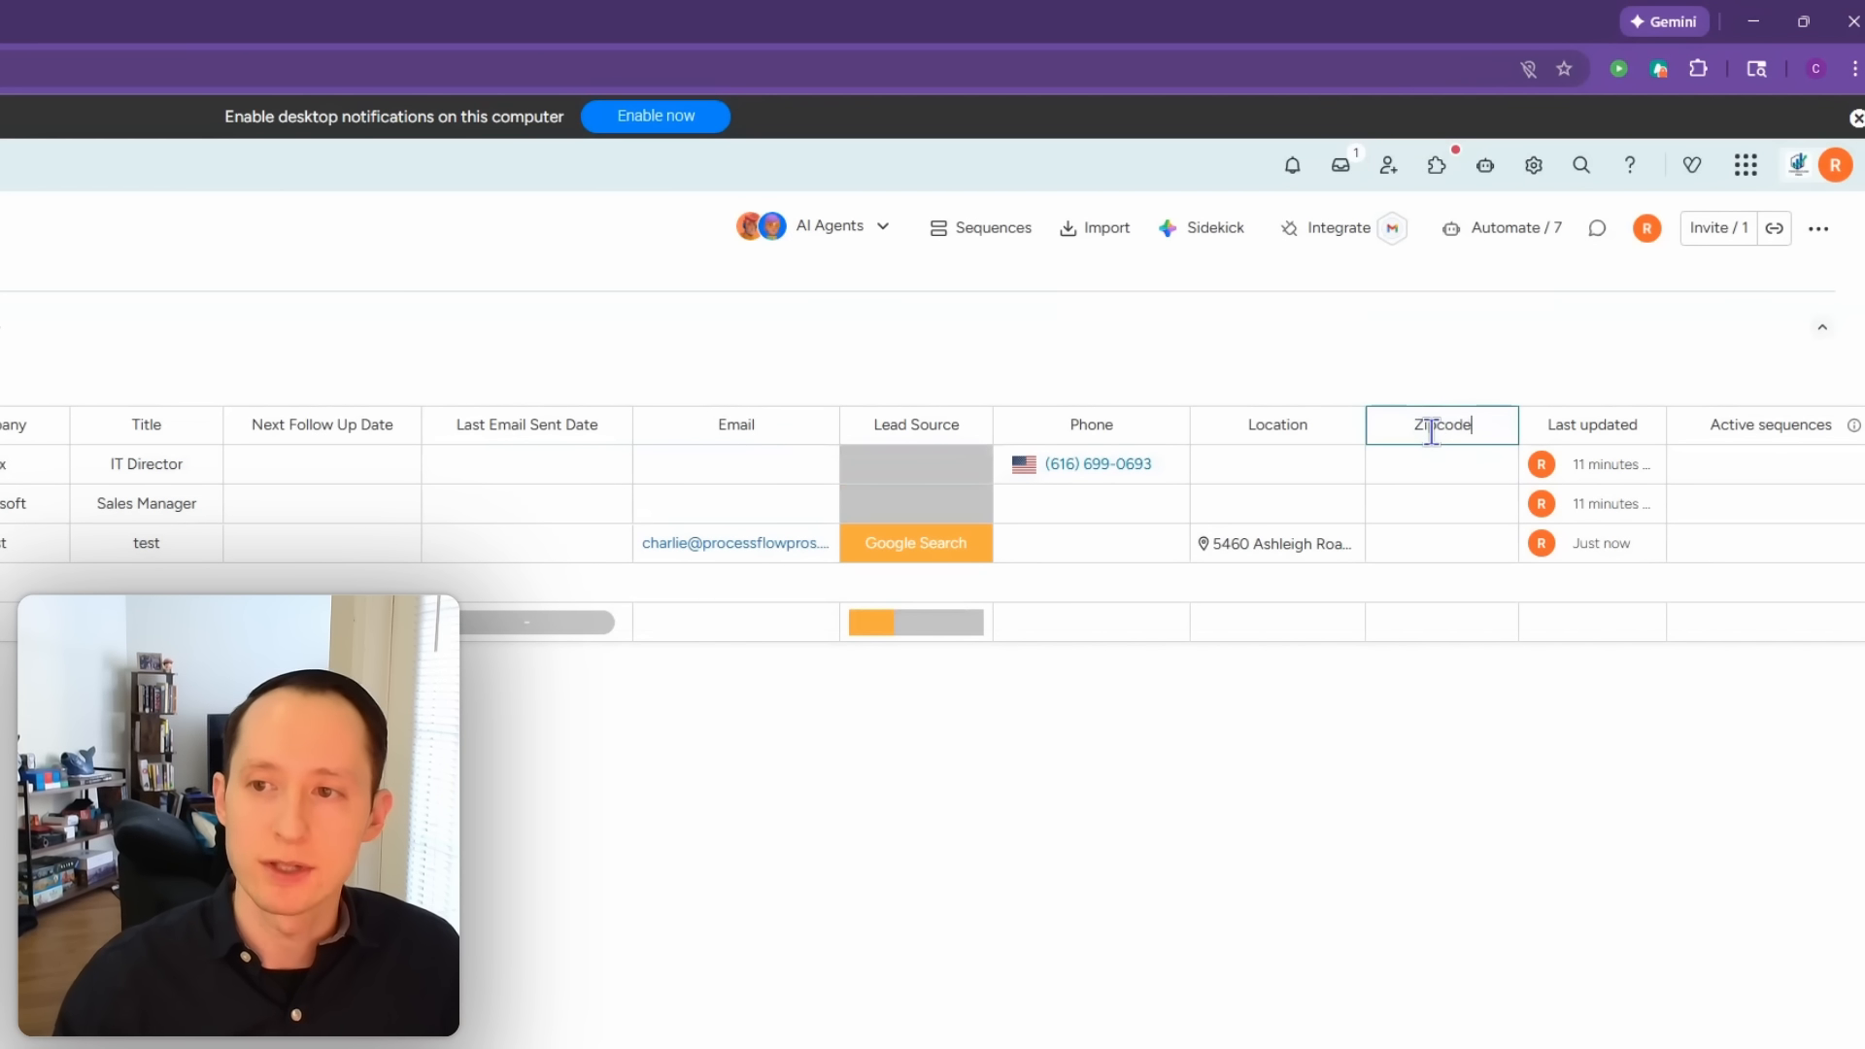
pyautogui.click(1405, 761)
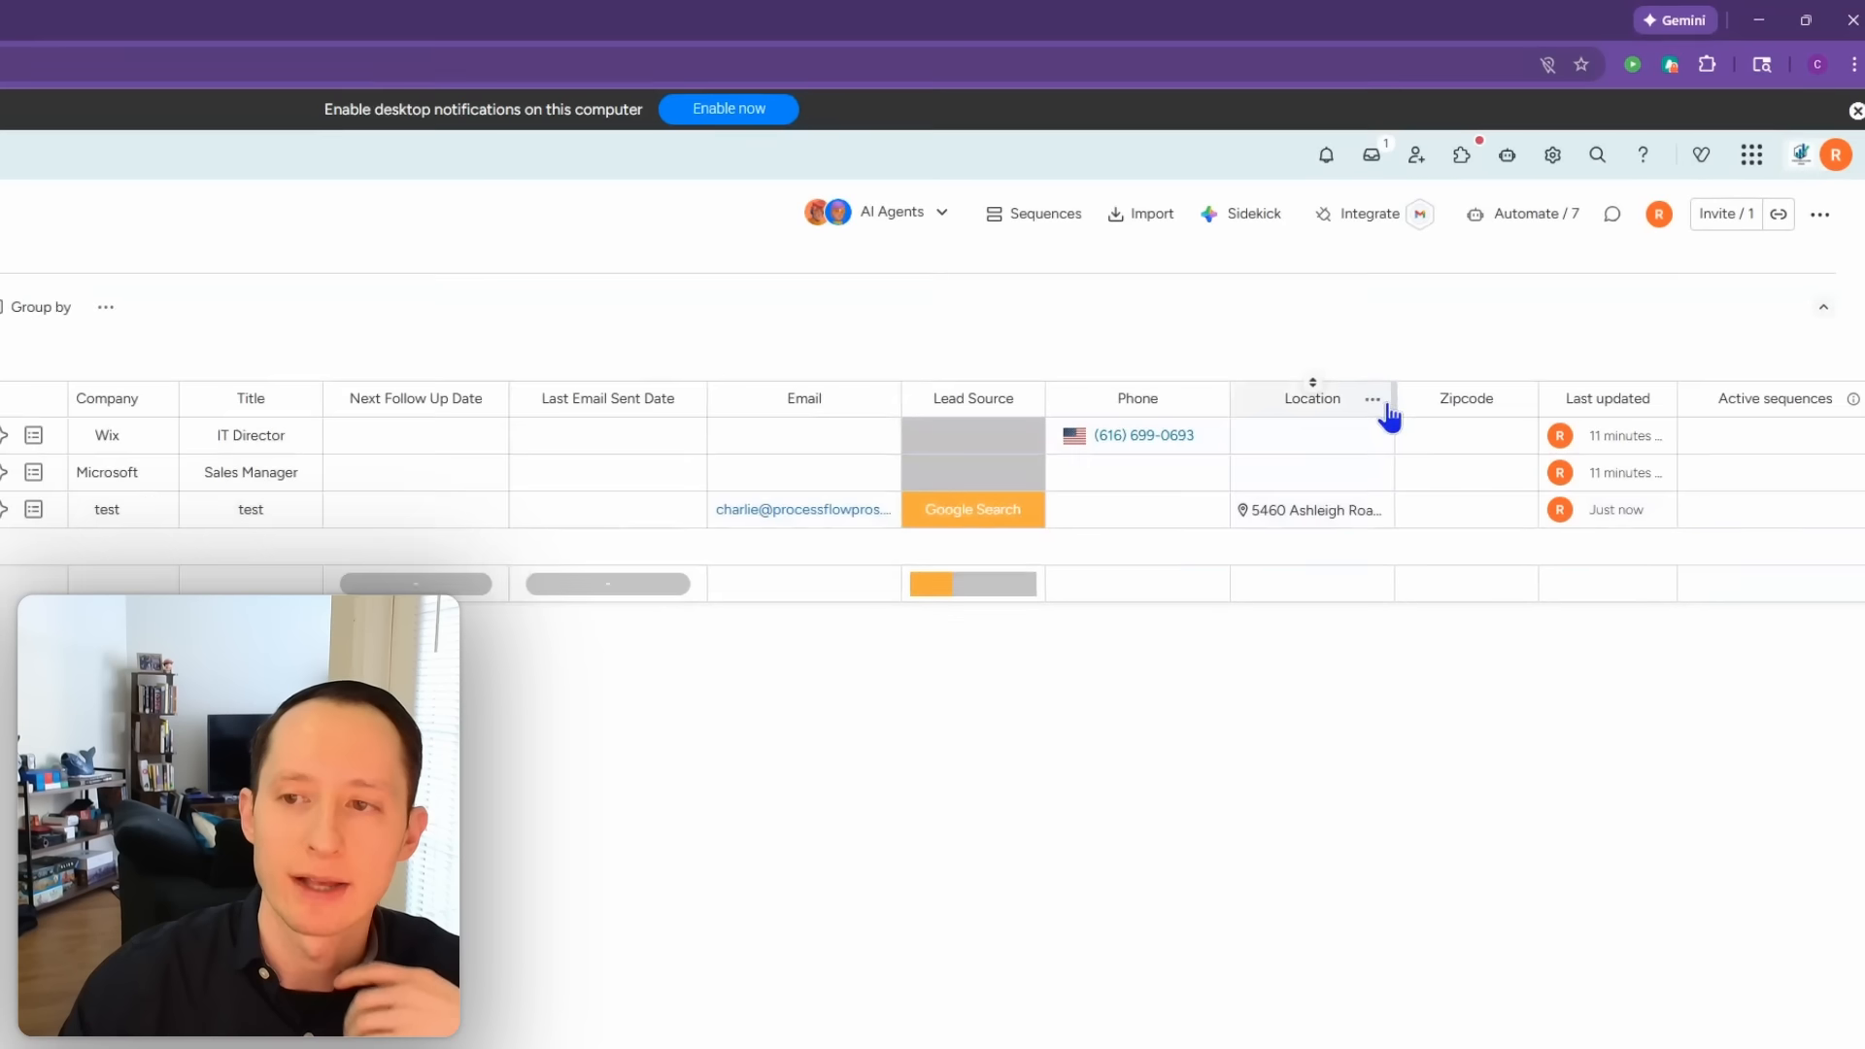
pyautogui.moveTo(1365, 434); pyautogui.dragTo(1398, 435)
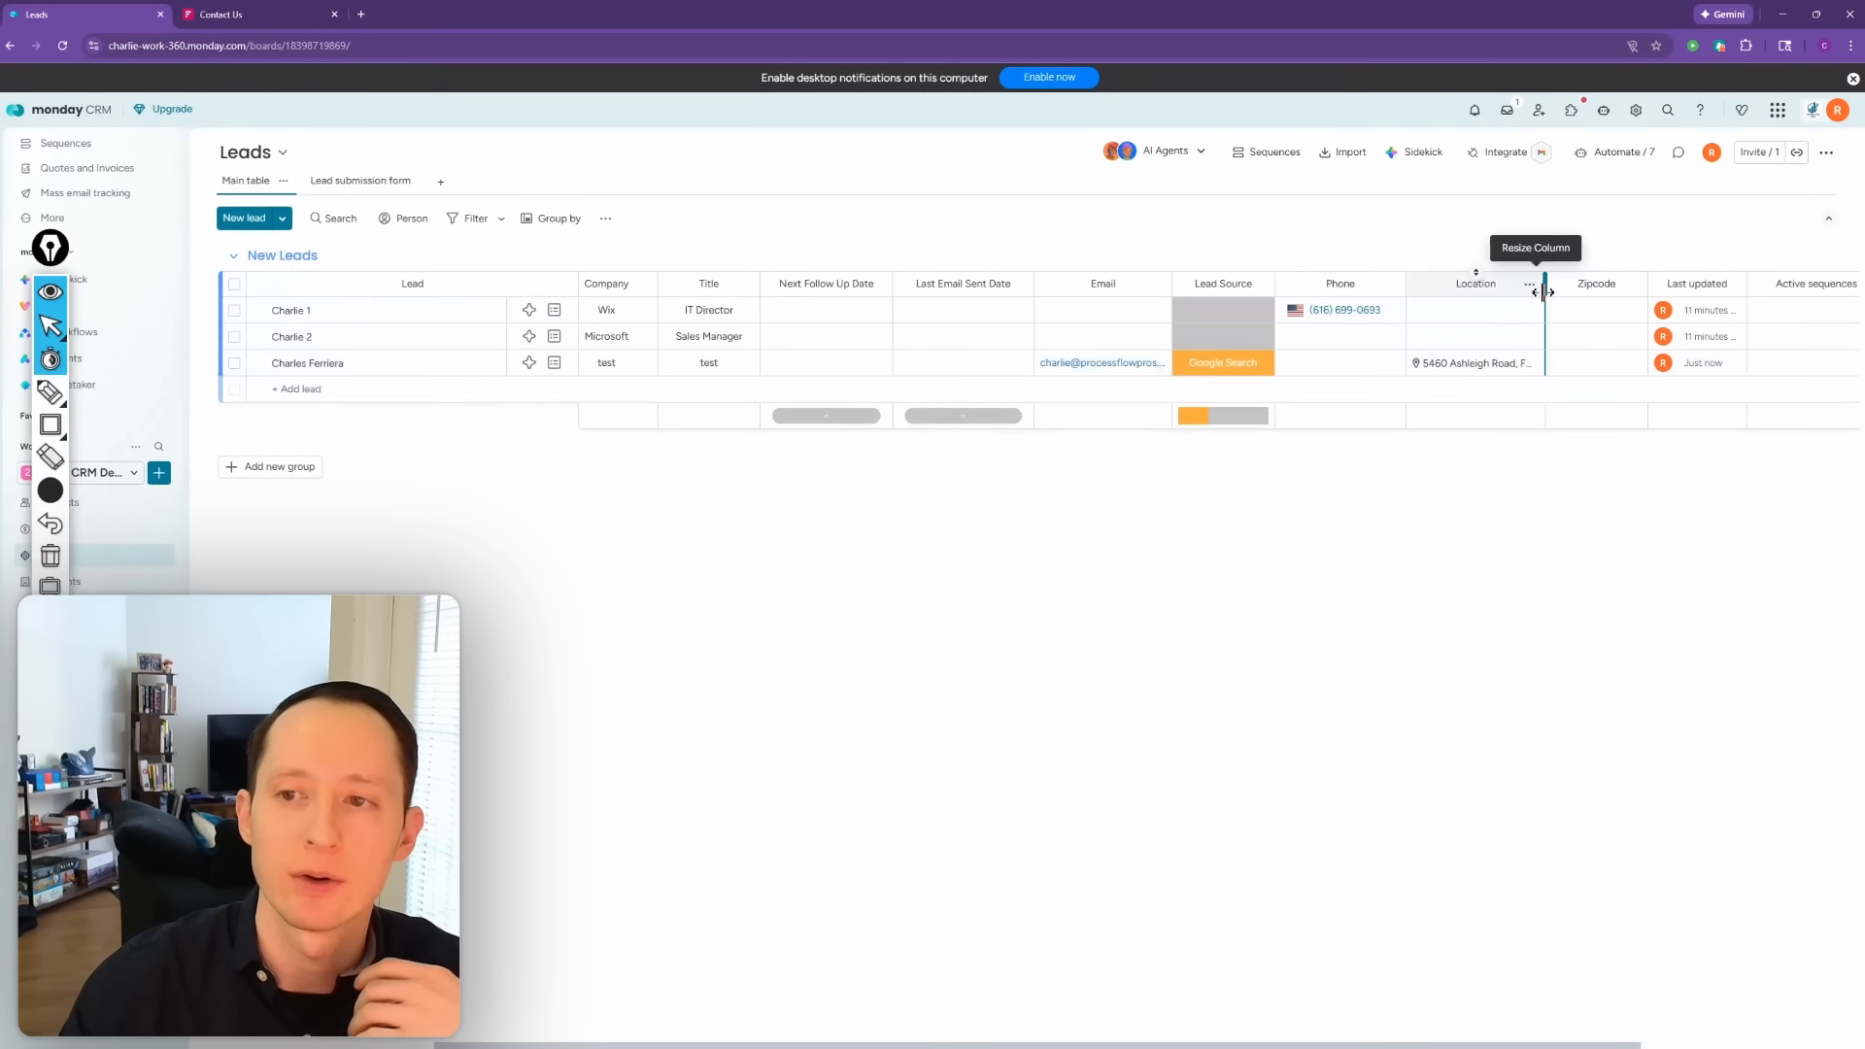
pyautogui.moveTo(1544, 291); pyautogui.dragTo(1555, 292)
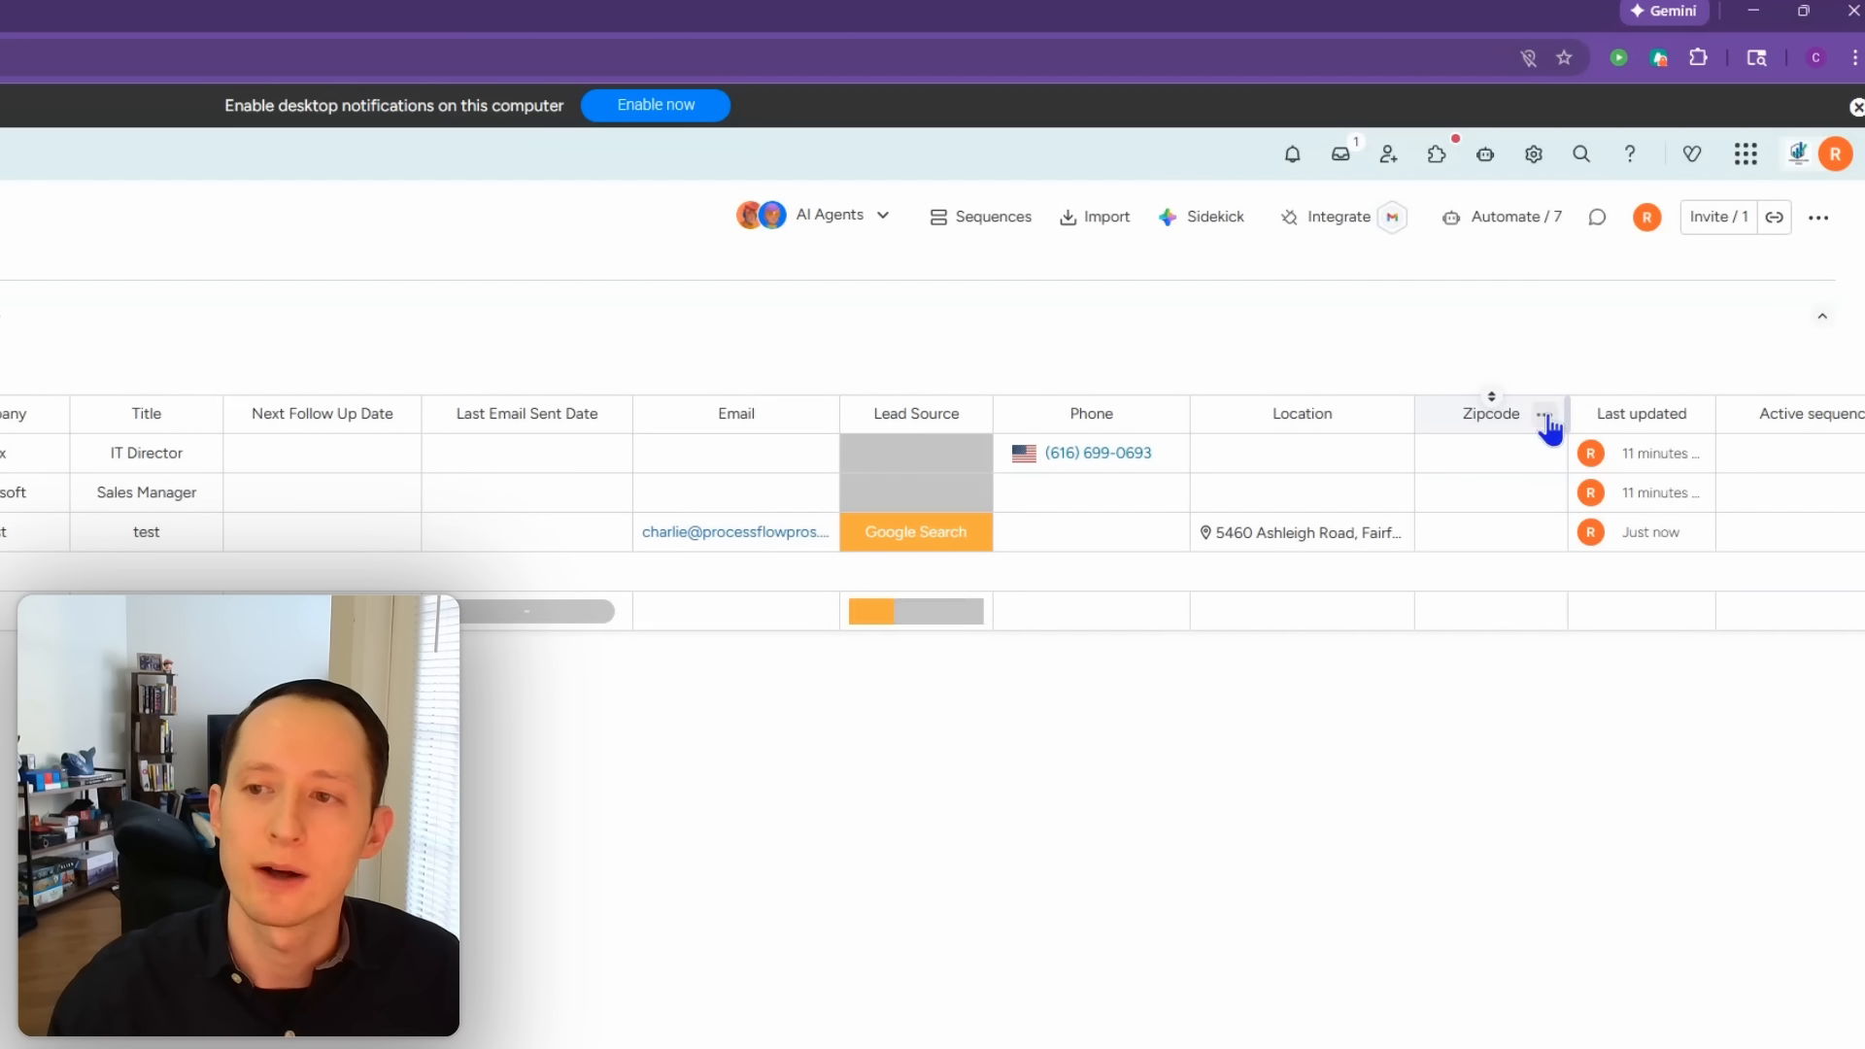
# Step: Add a date column named 'Lead Creation Date' right of Zipcode
pyautogui.click(1545, 416)
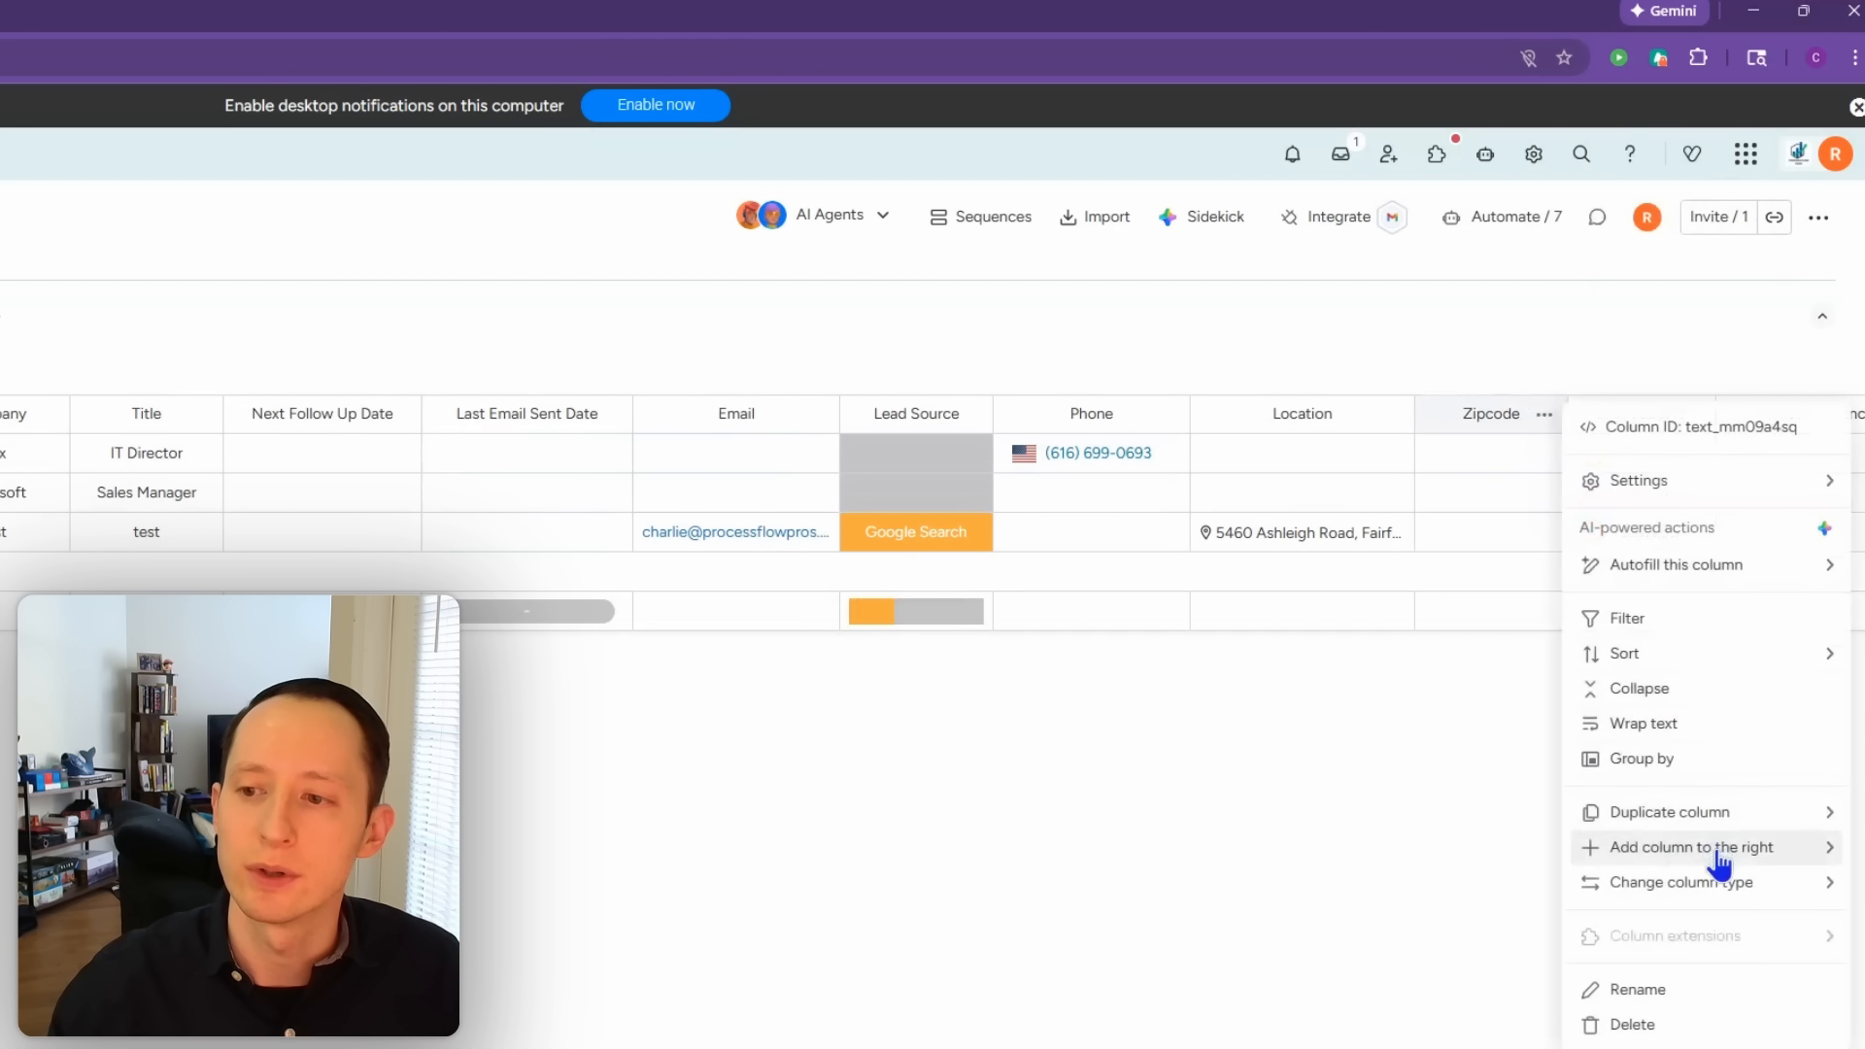
pyautogui.moveTo(1715, 862)
pyautogui.click(1436, 998)
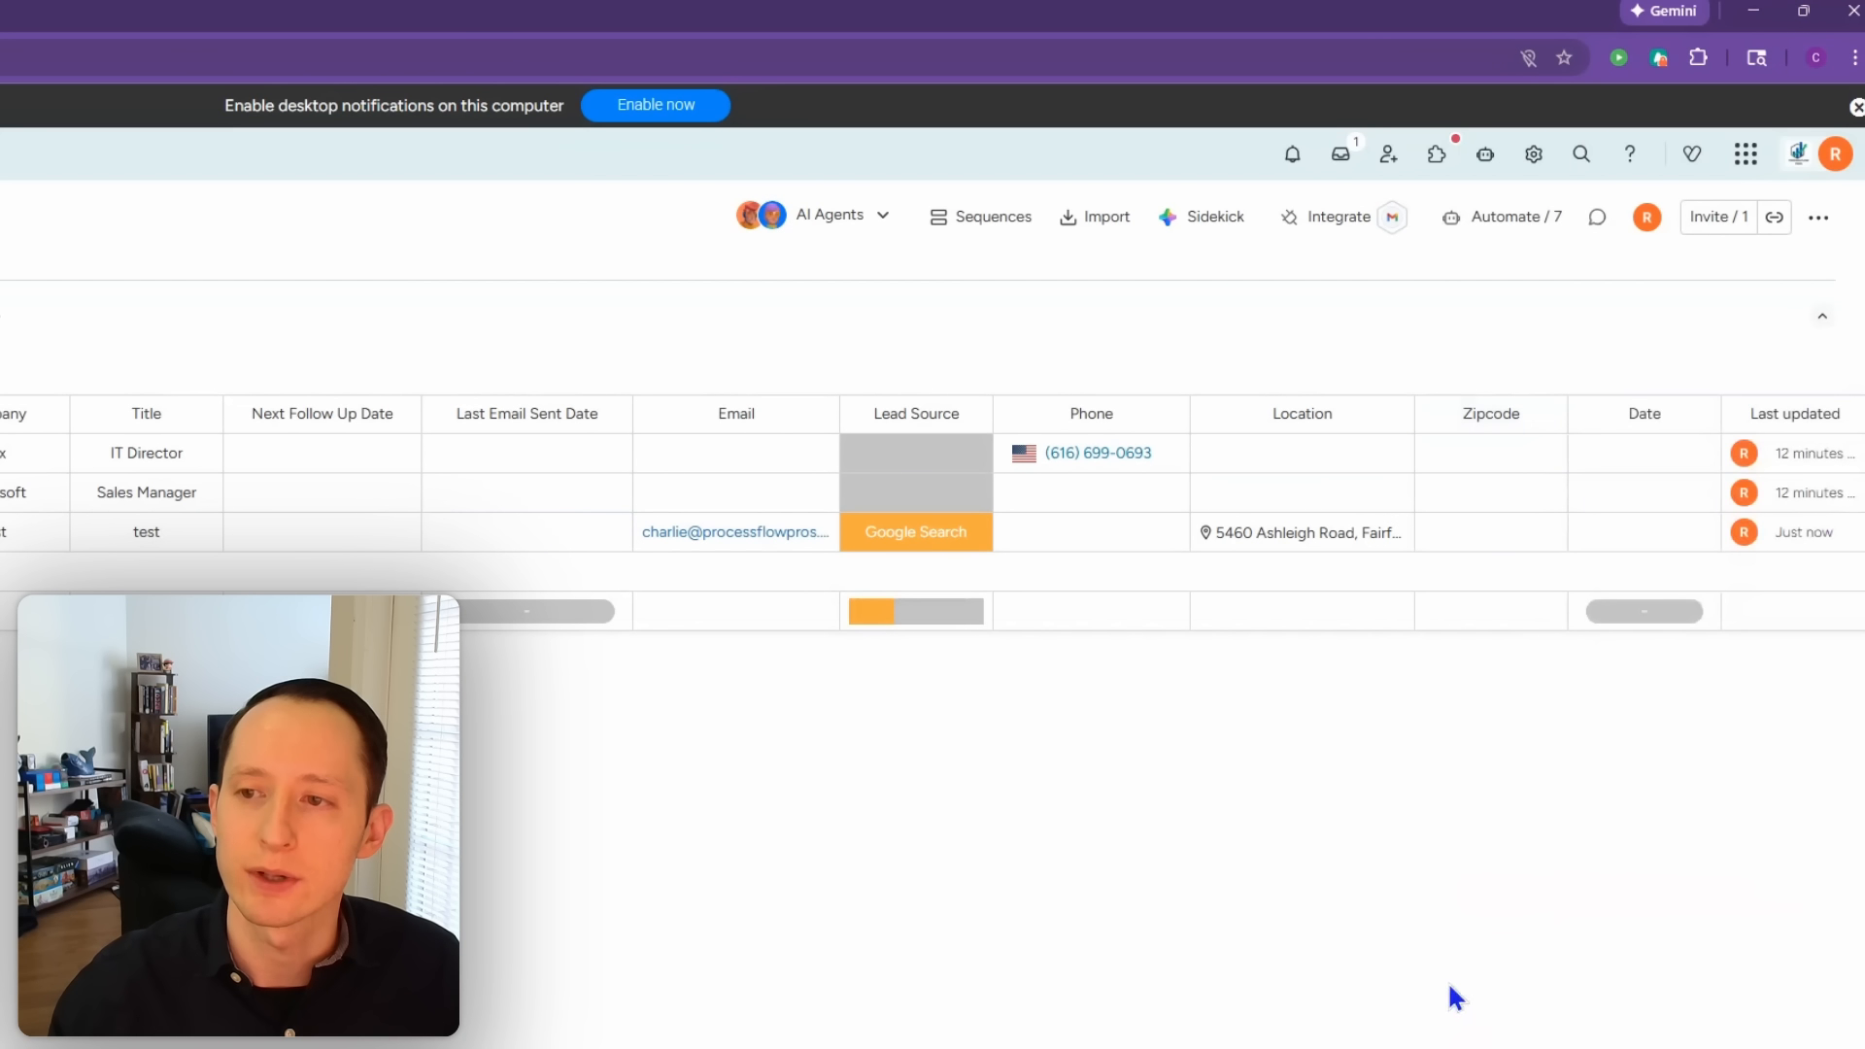
pyautogui.click(1646, 413)
pyautogui.press('BackSpace')
pyautogui.write('Lead C')
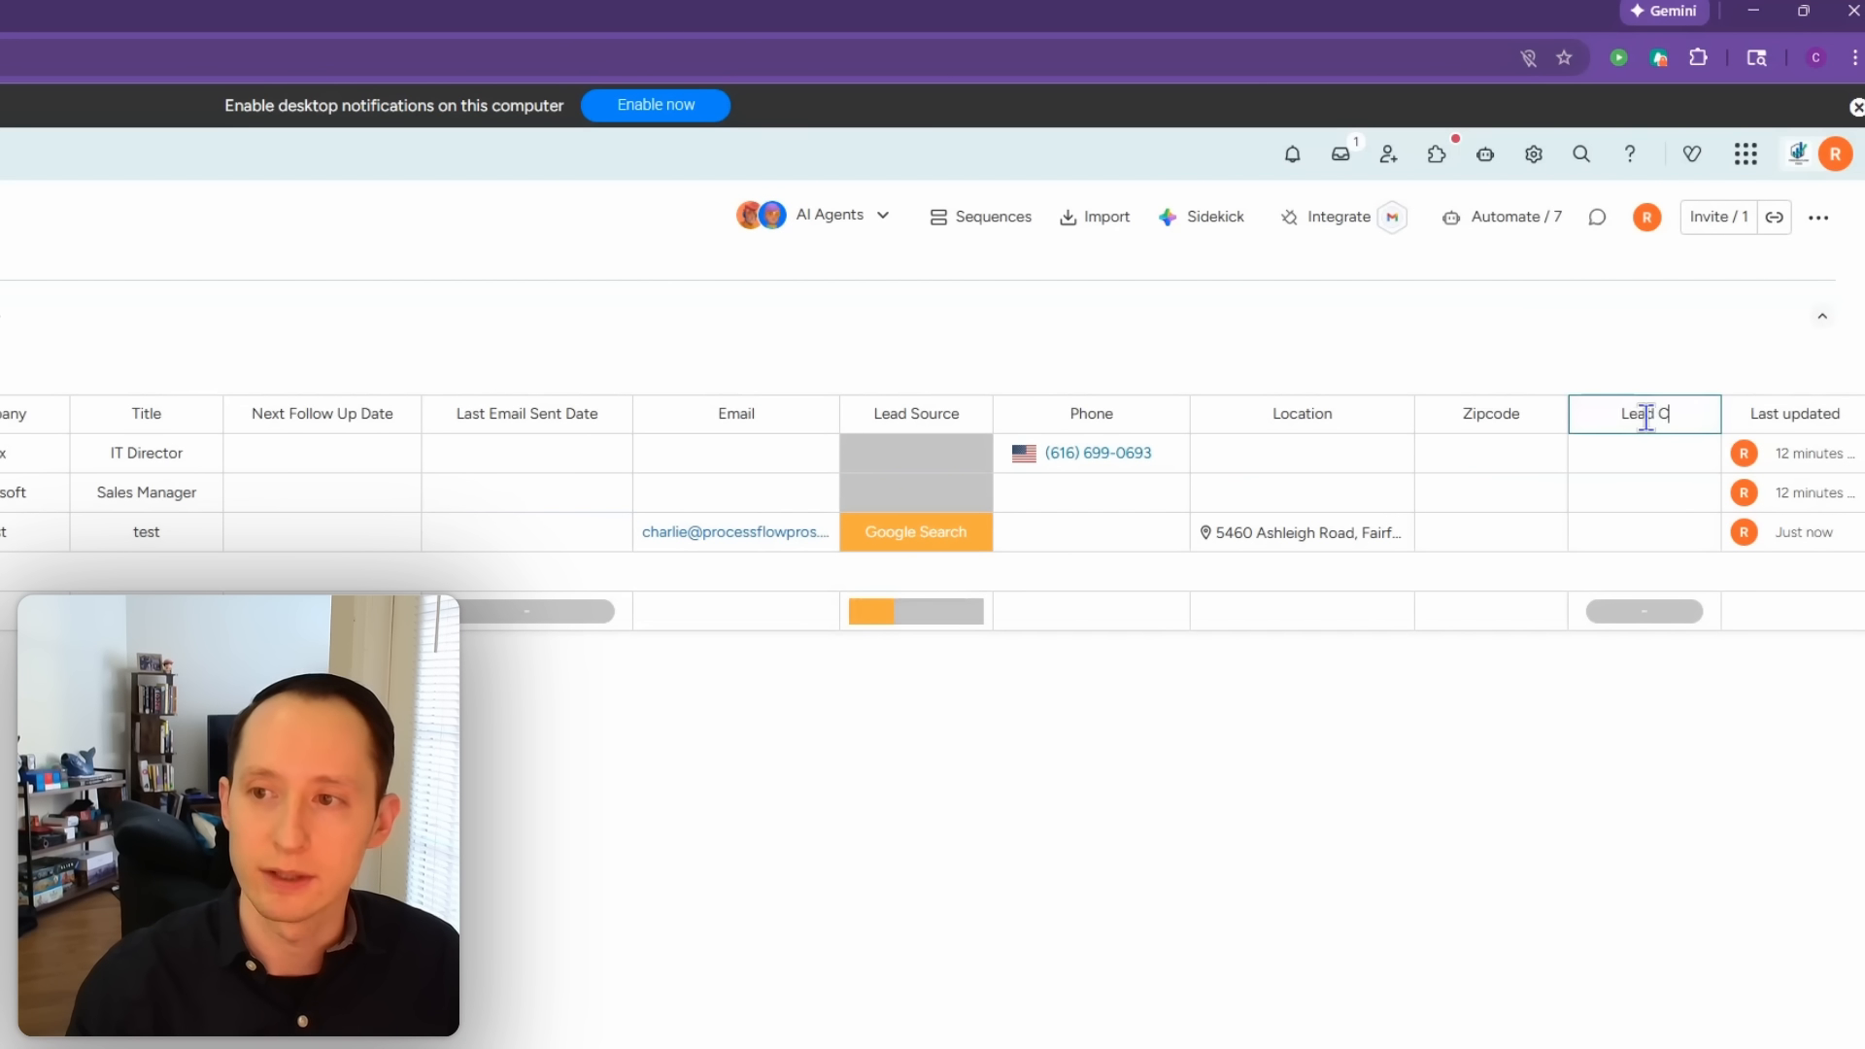
pyautogui.write('reation Date')
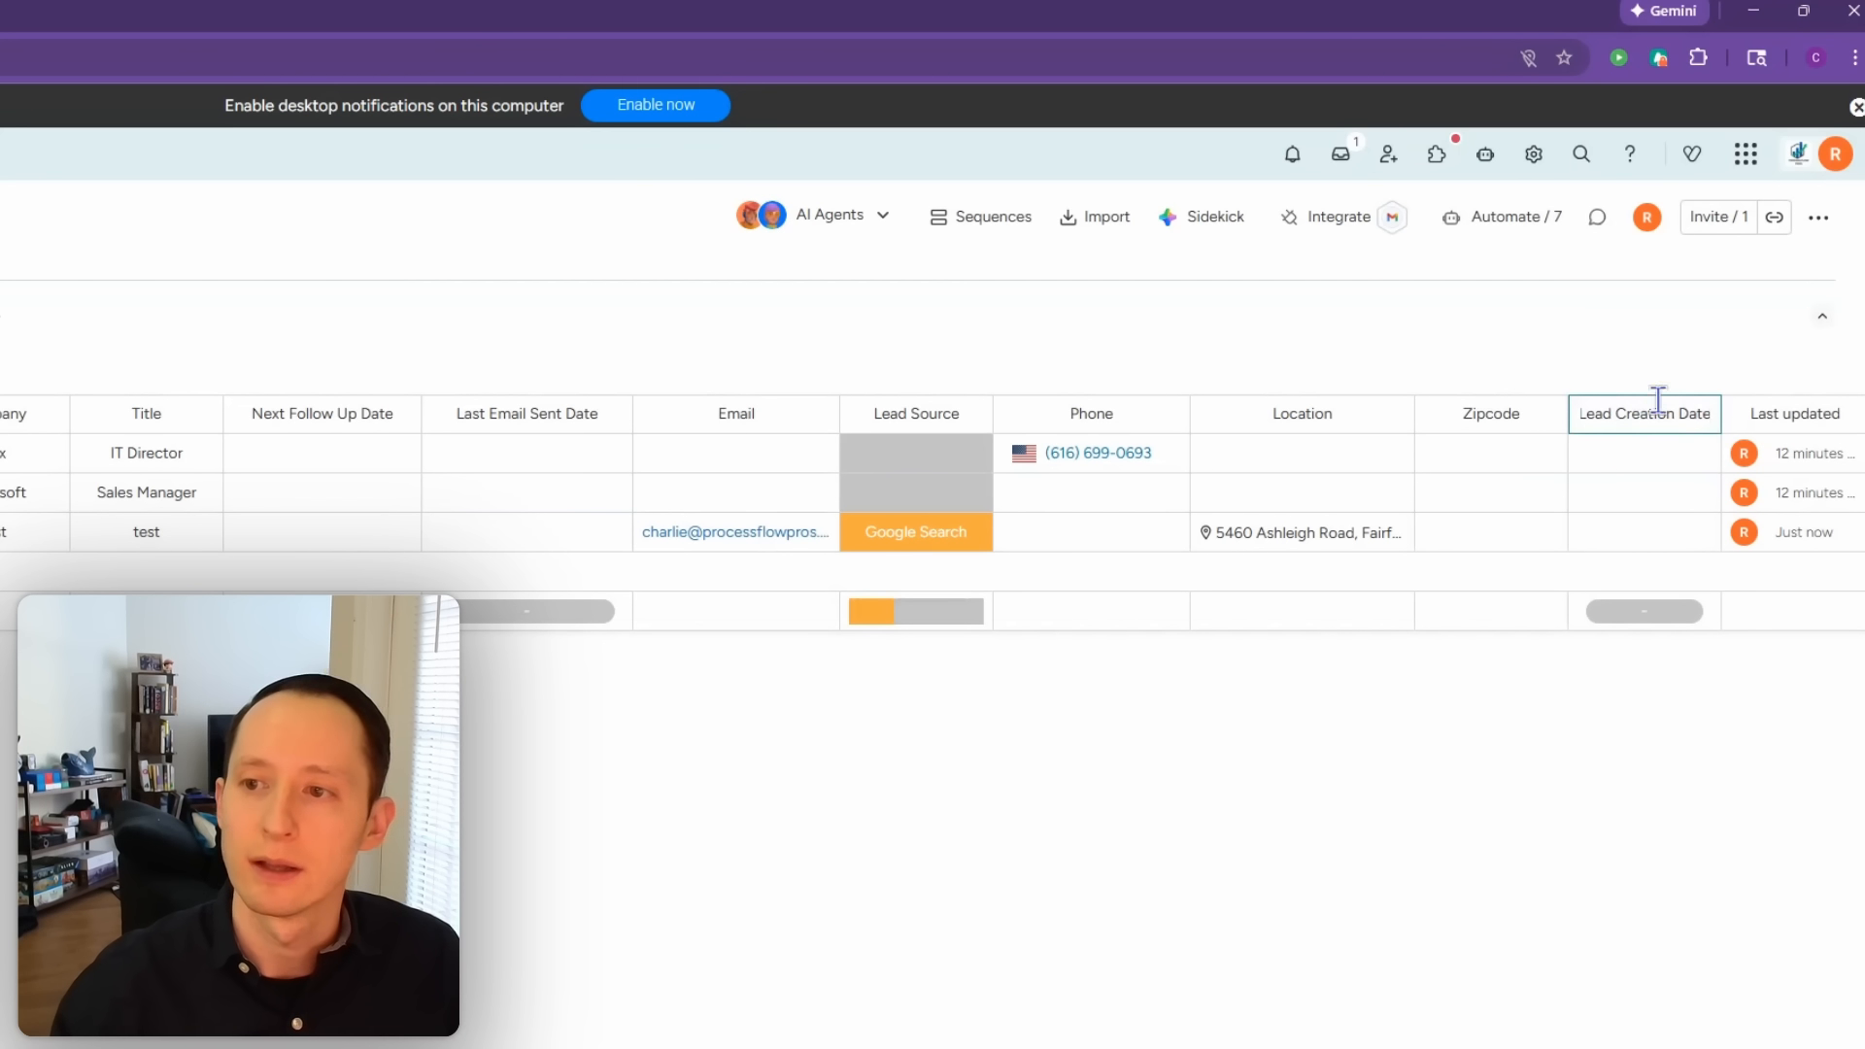
pyautogui.press('Return')
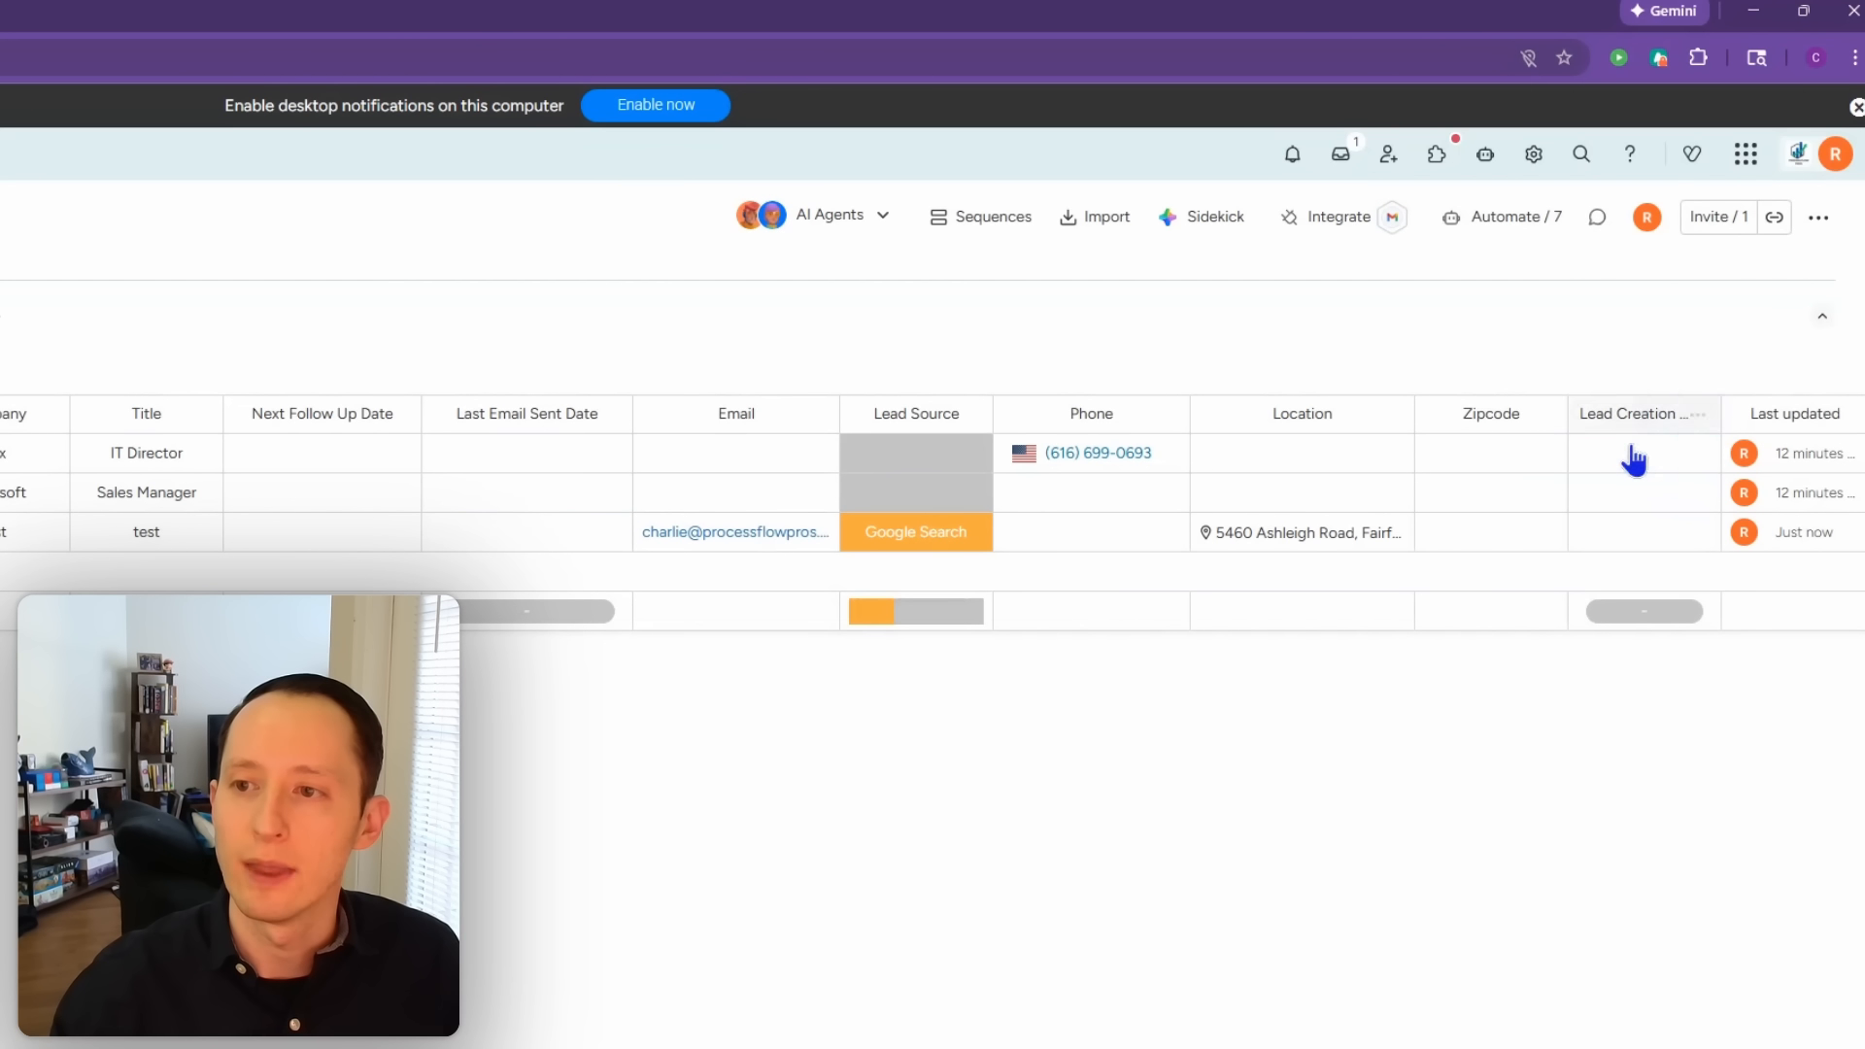
# Step: Start a custom automation triggered when an item is created
pyautogui.click(1536, 235)
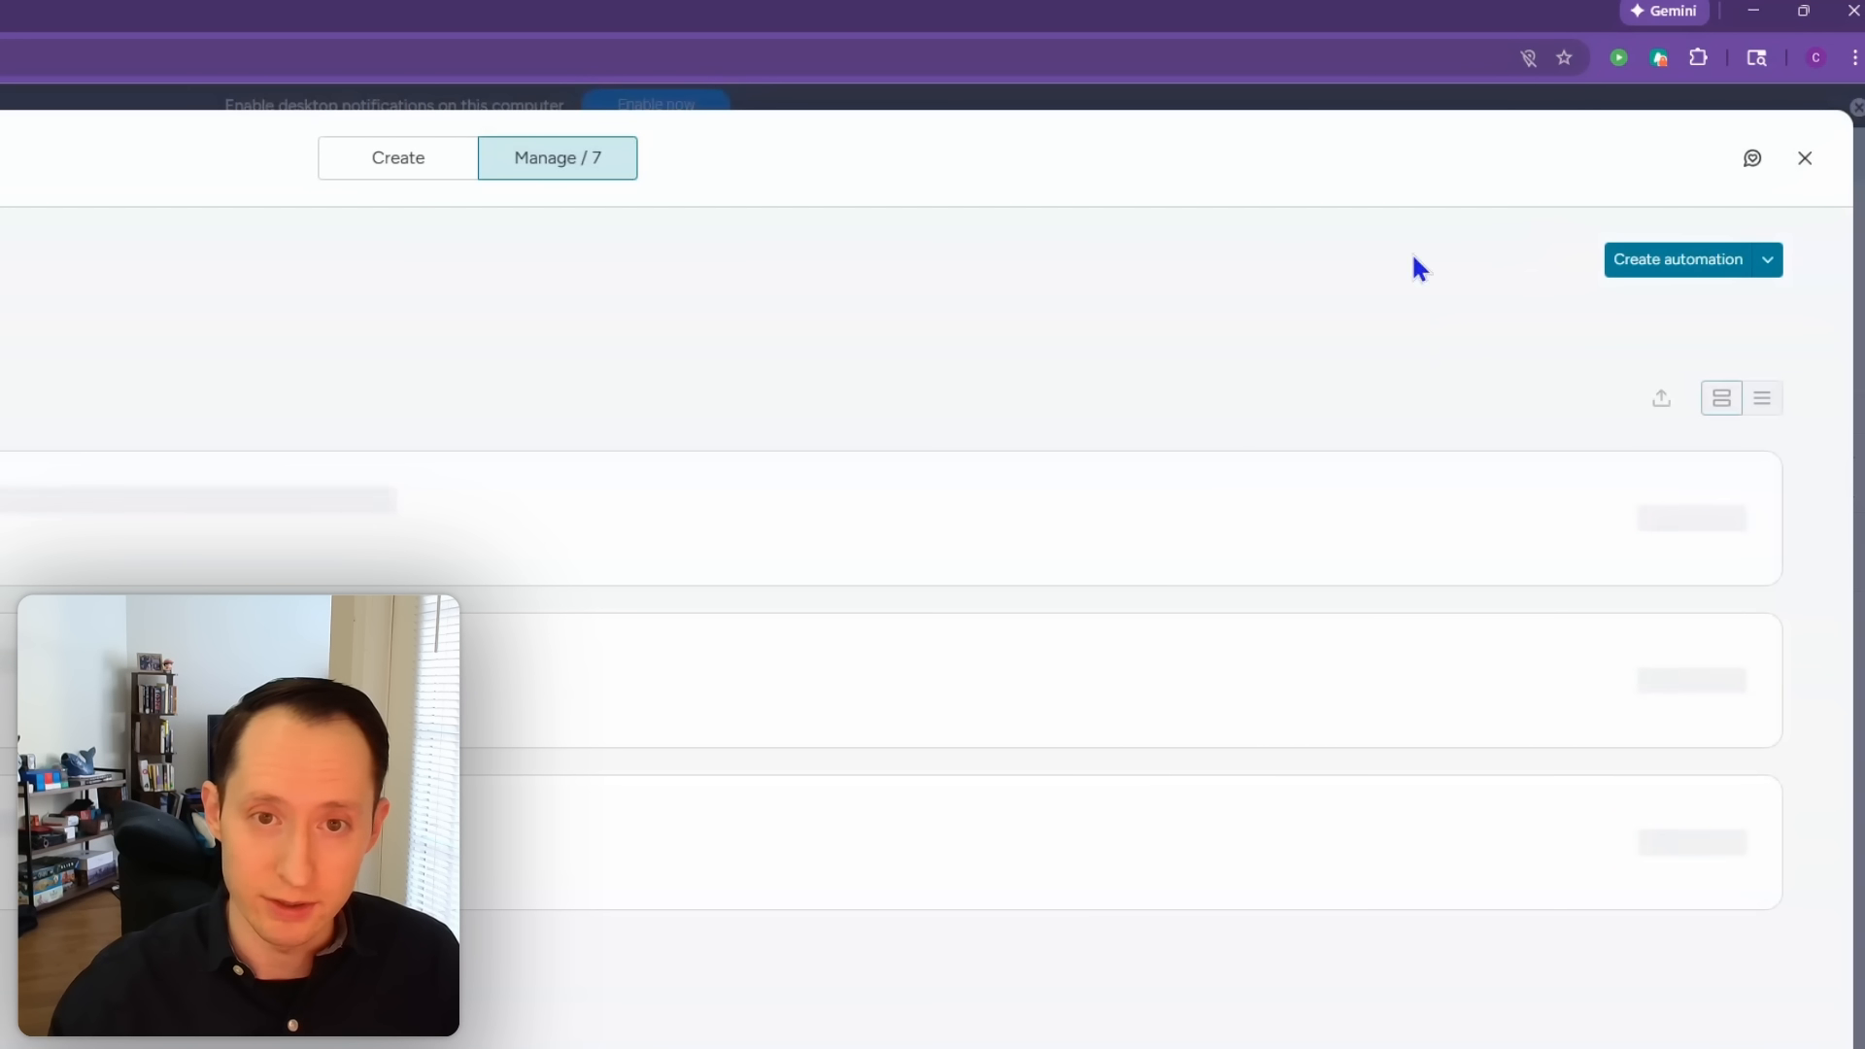
pyautogui.click(394, 160)
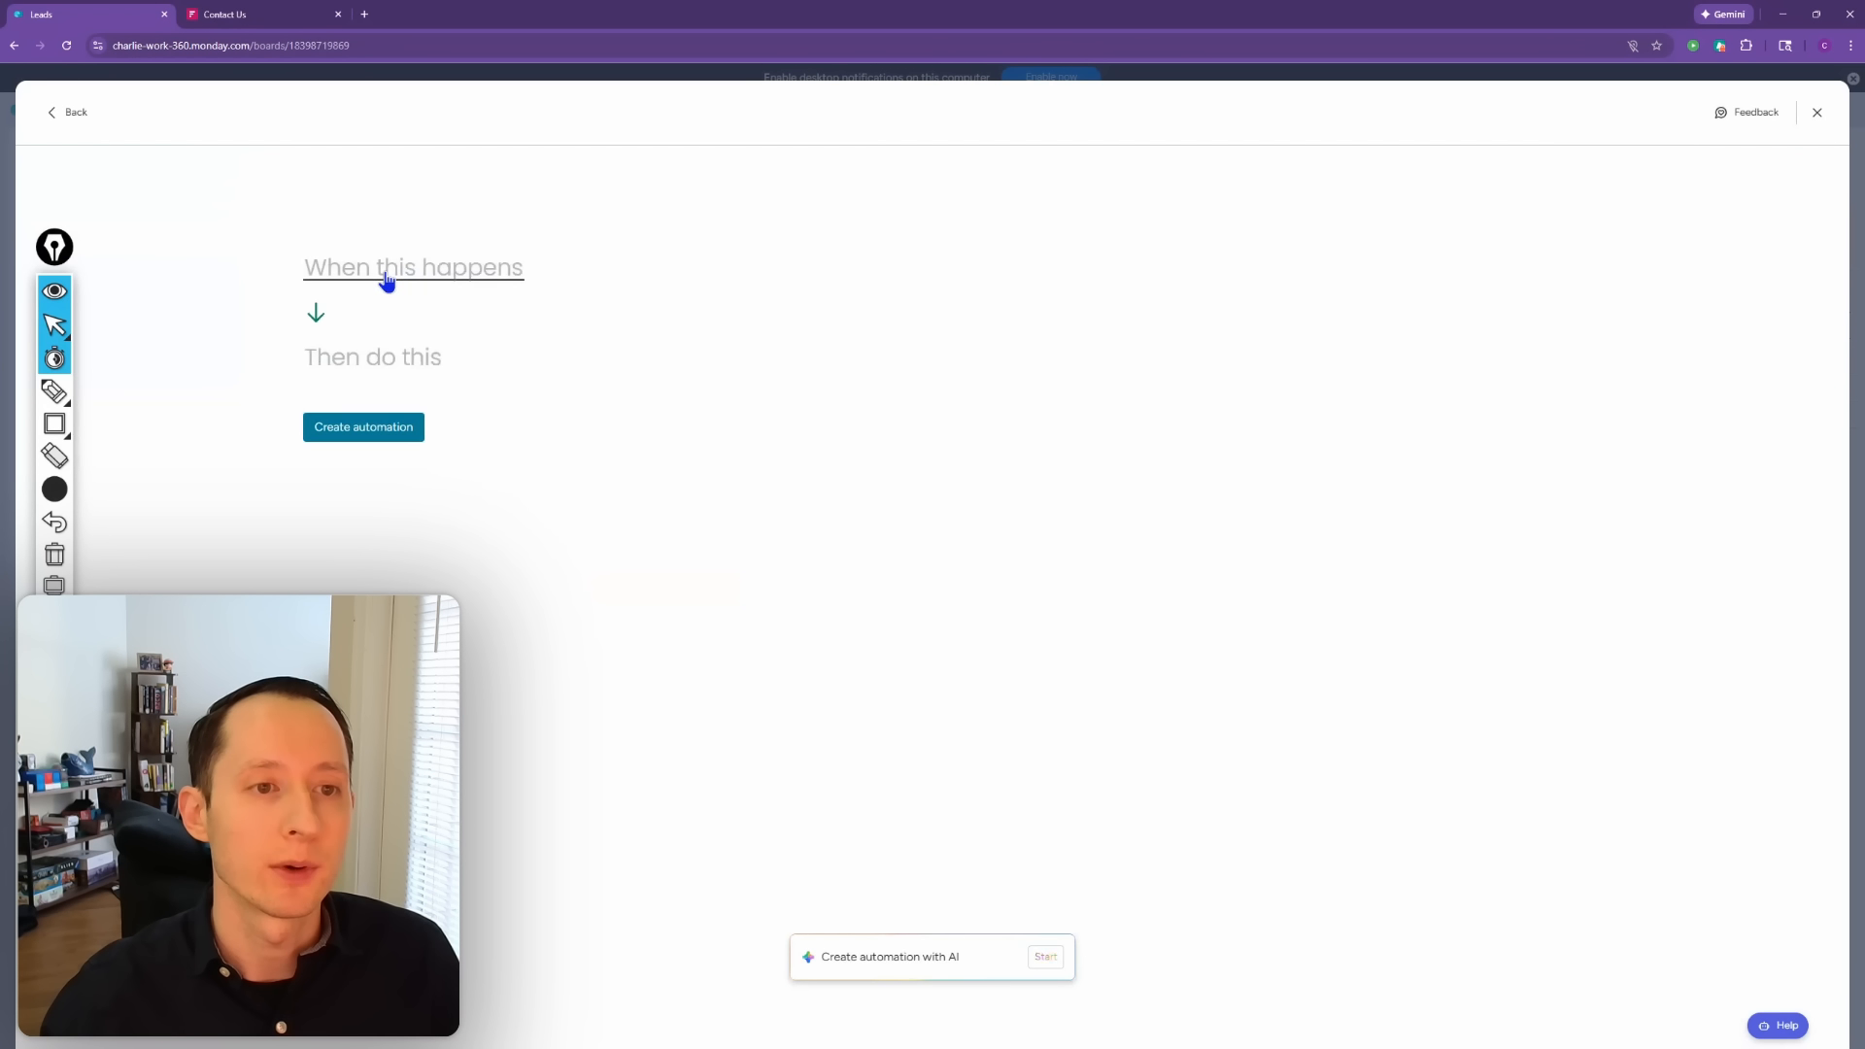
pyautogui.click(387, 279)
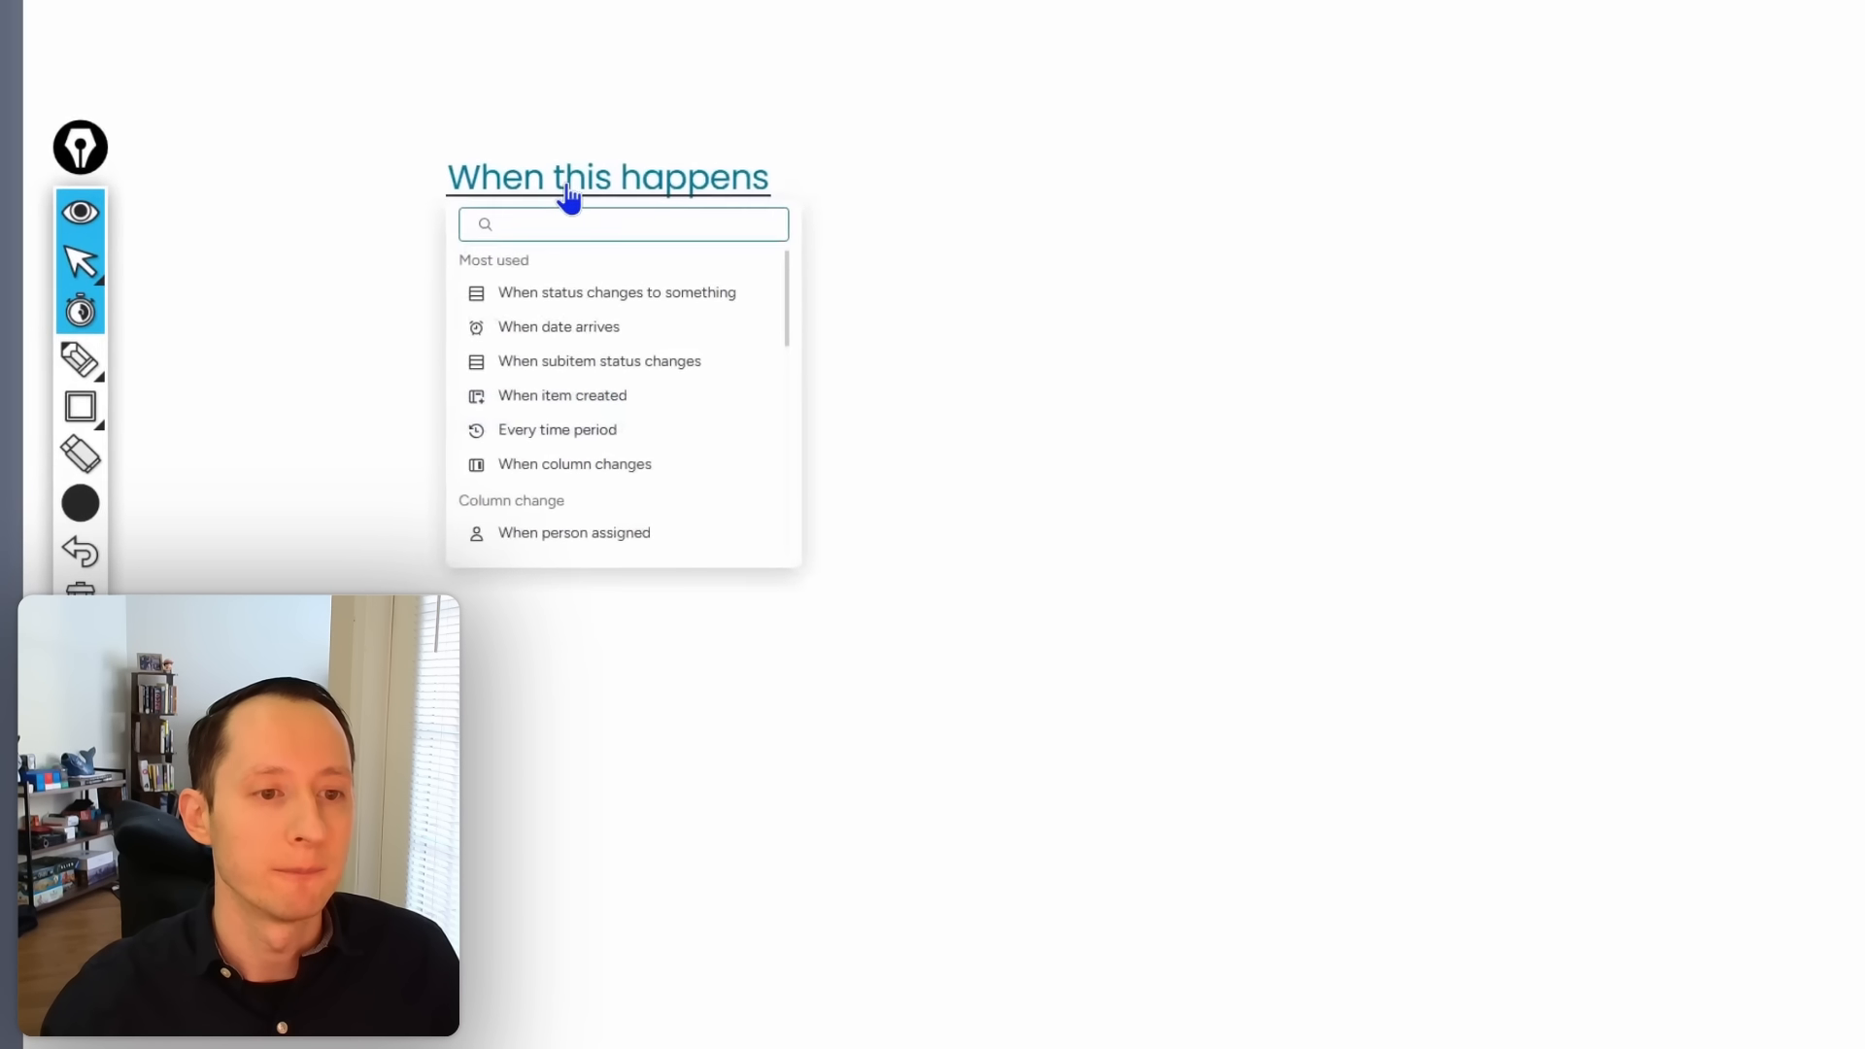
pyautogui.write('item')
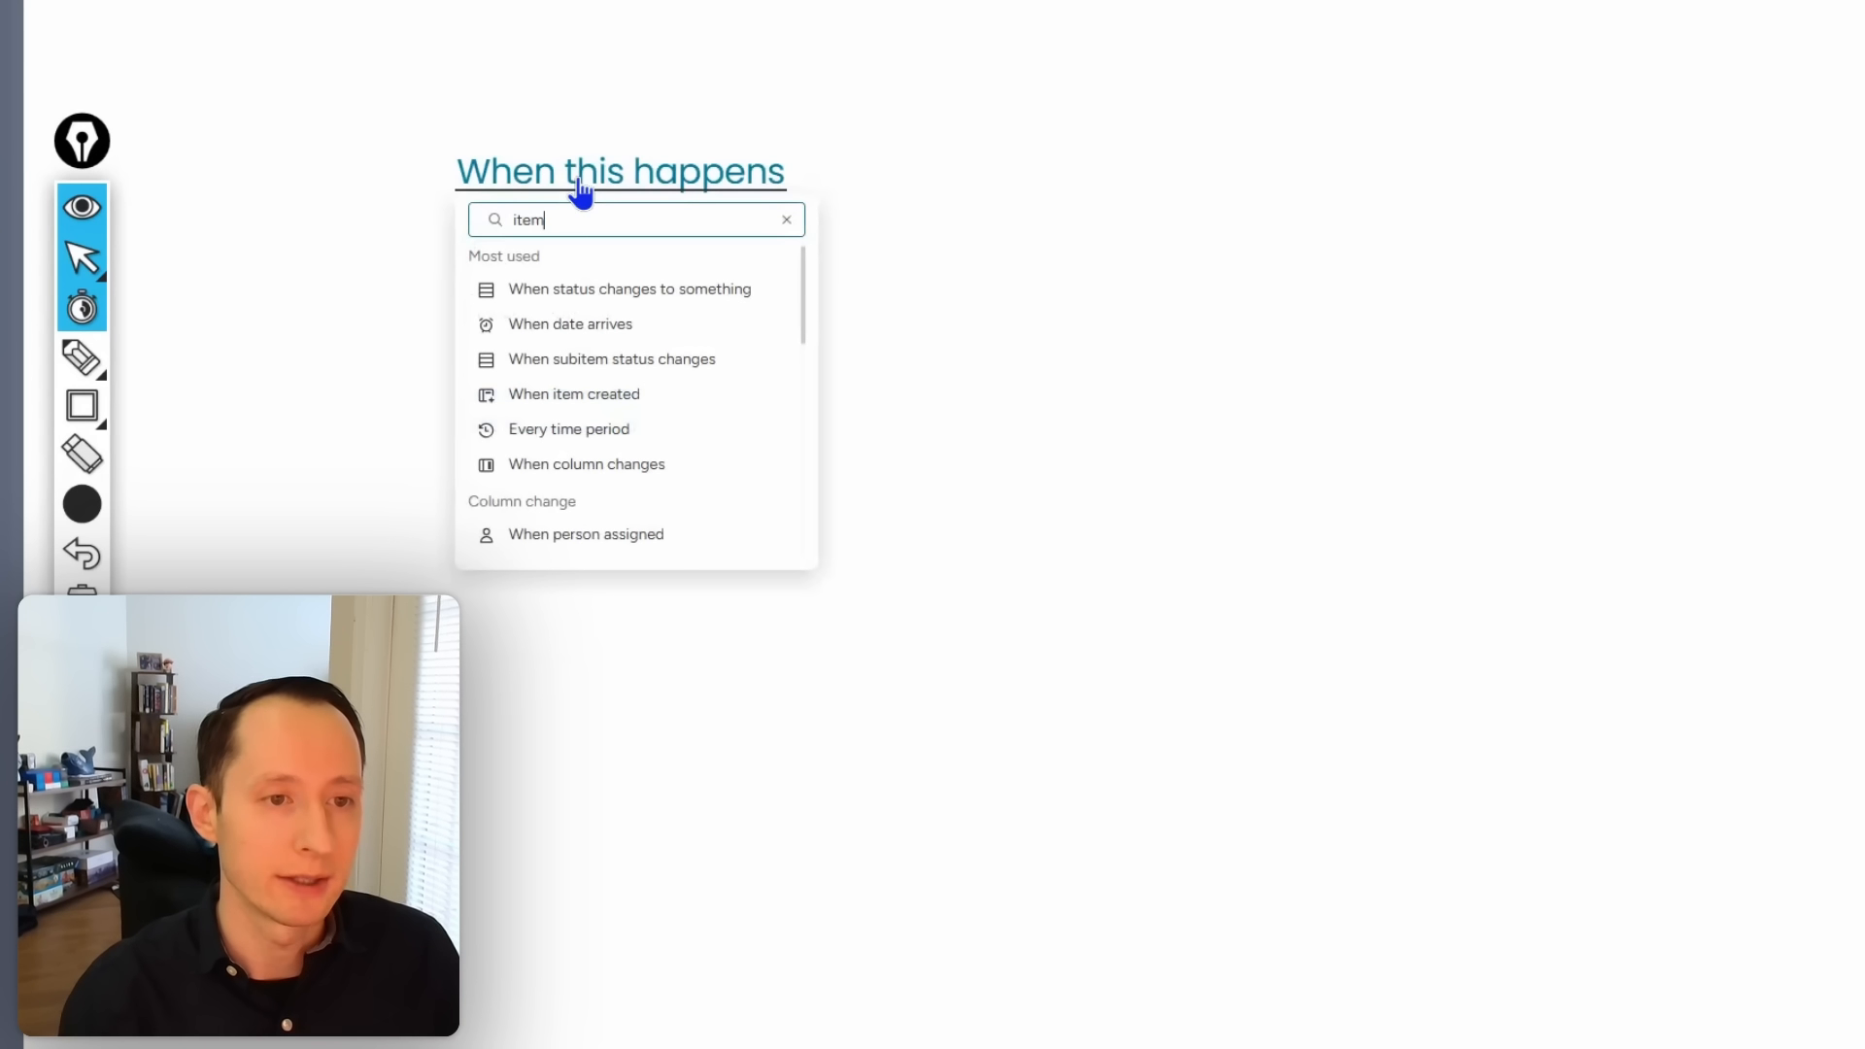
pyautogui.click(561, 291)
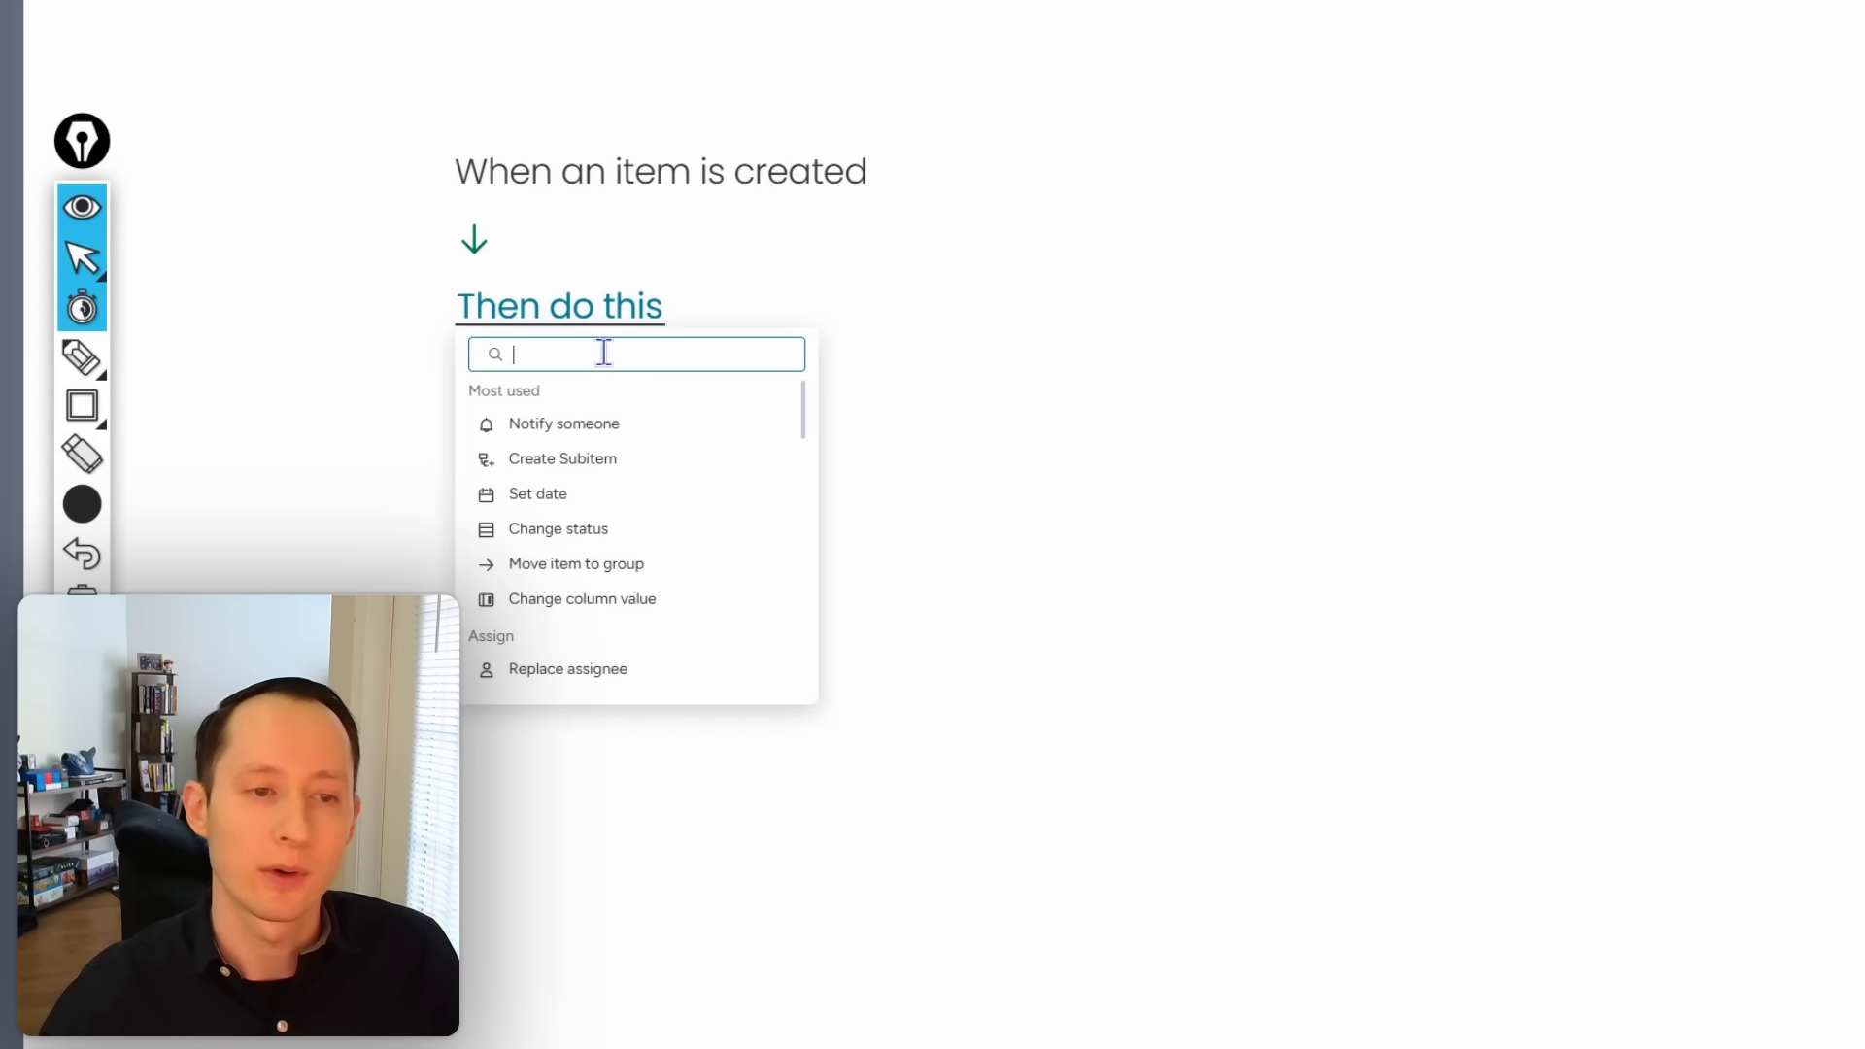
# Step: Make the automation set Lead Creation Date to today, and create it
pyautogui.write('set')
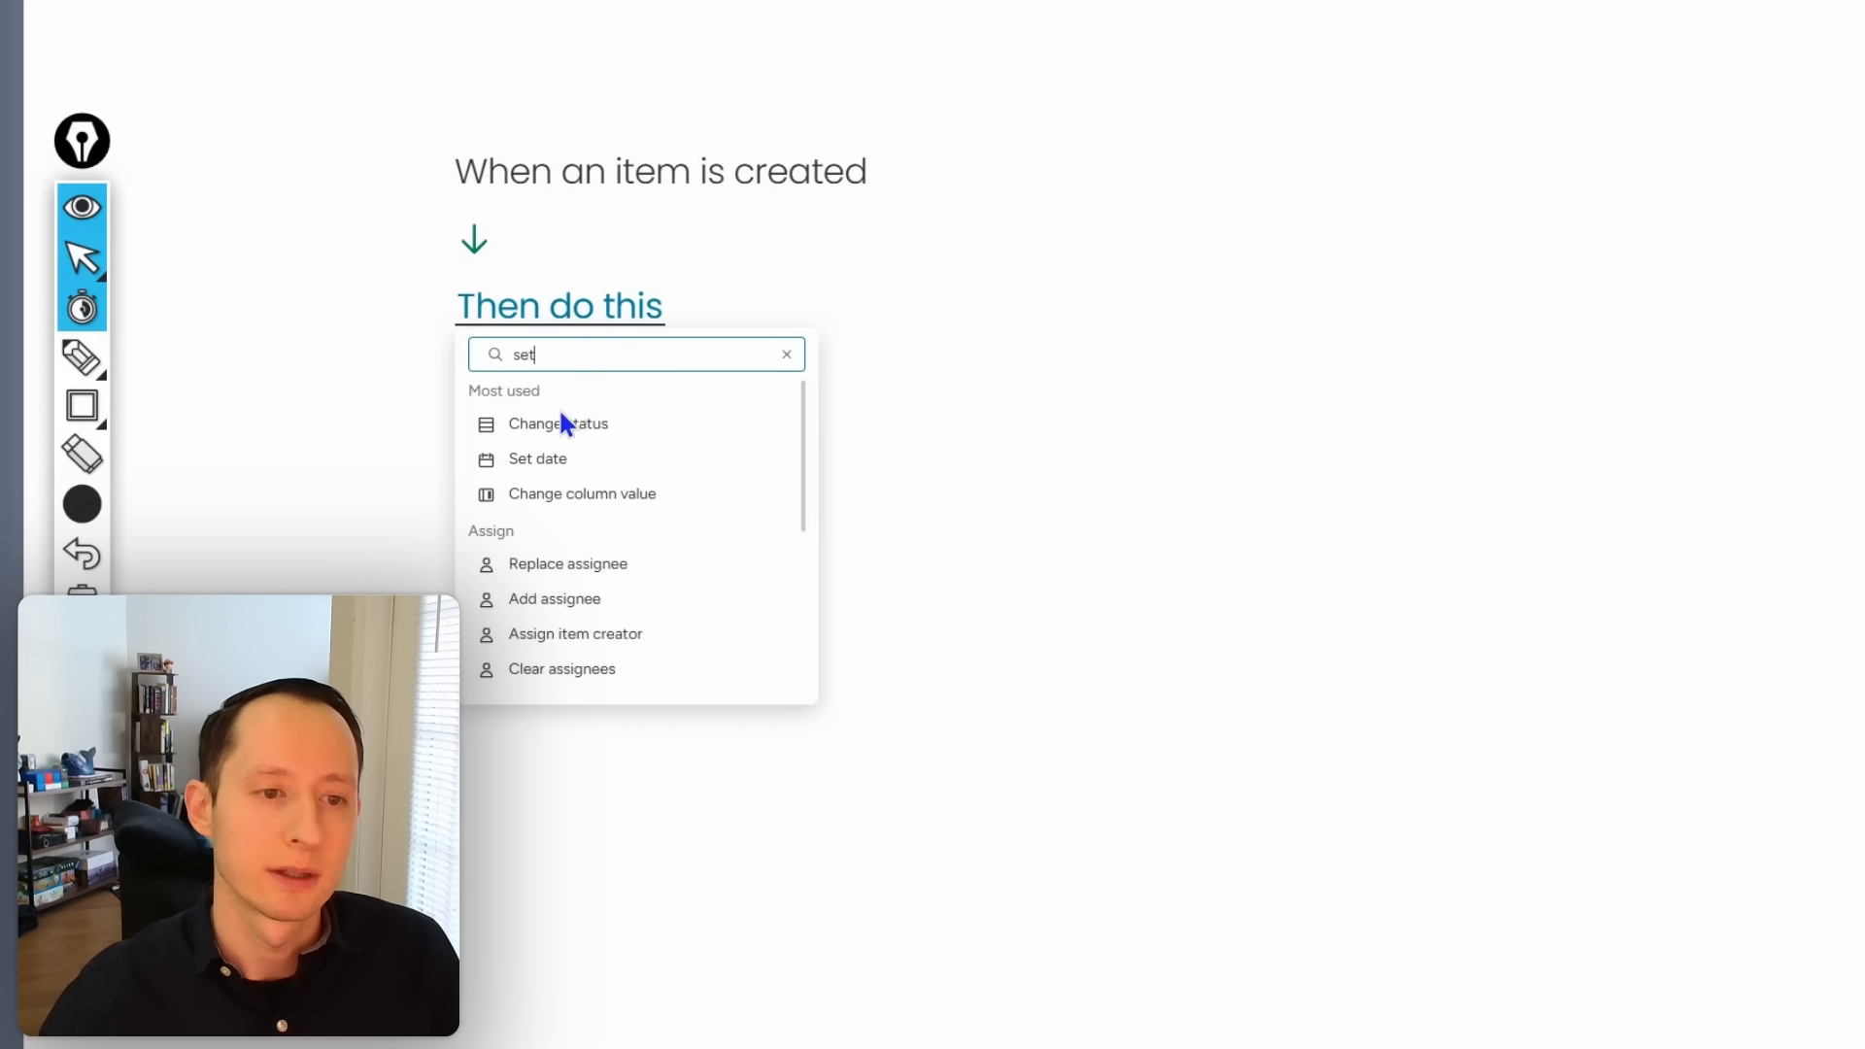
pyautogui.click(549, 460)
pyautogui.click(739, 316)
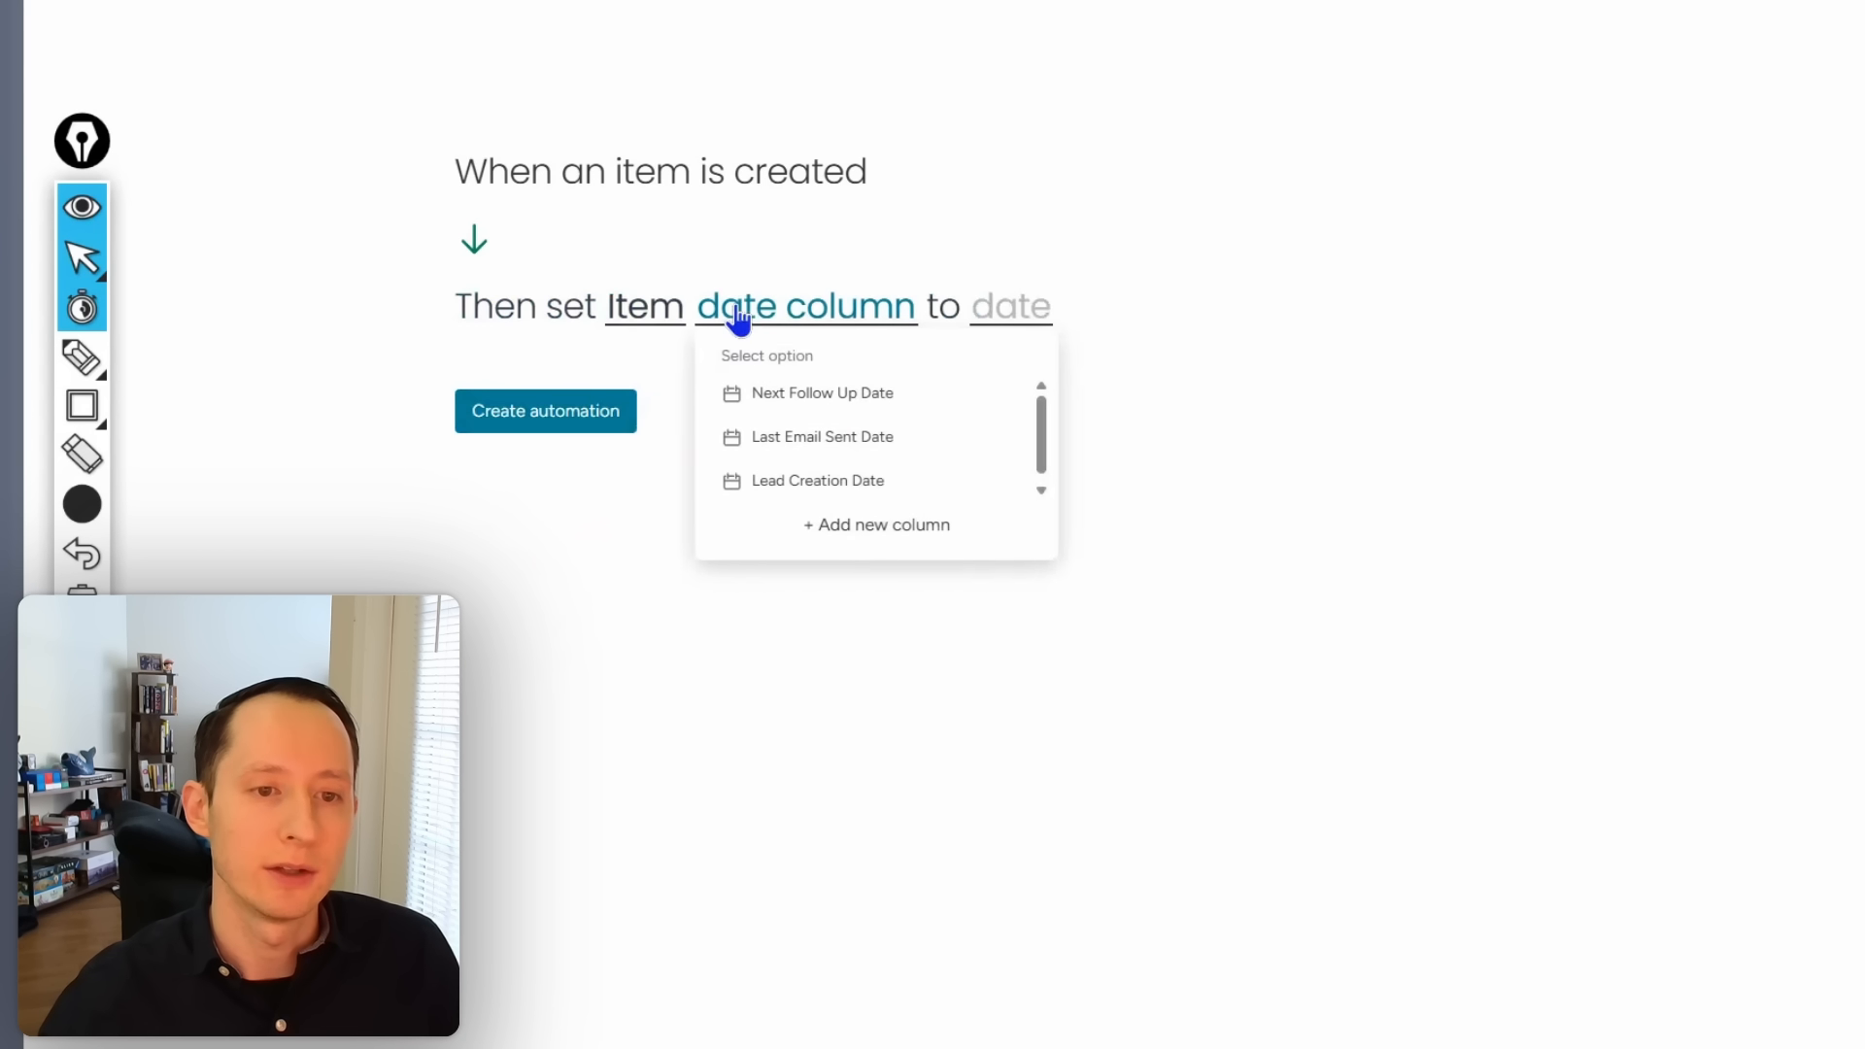
pyautogui.scroll(-1, 877, 412)
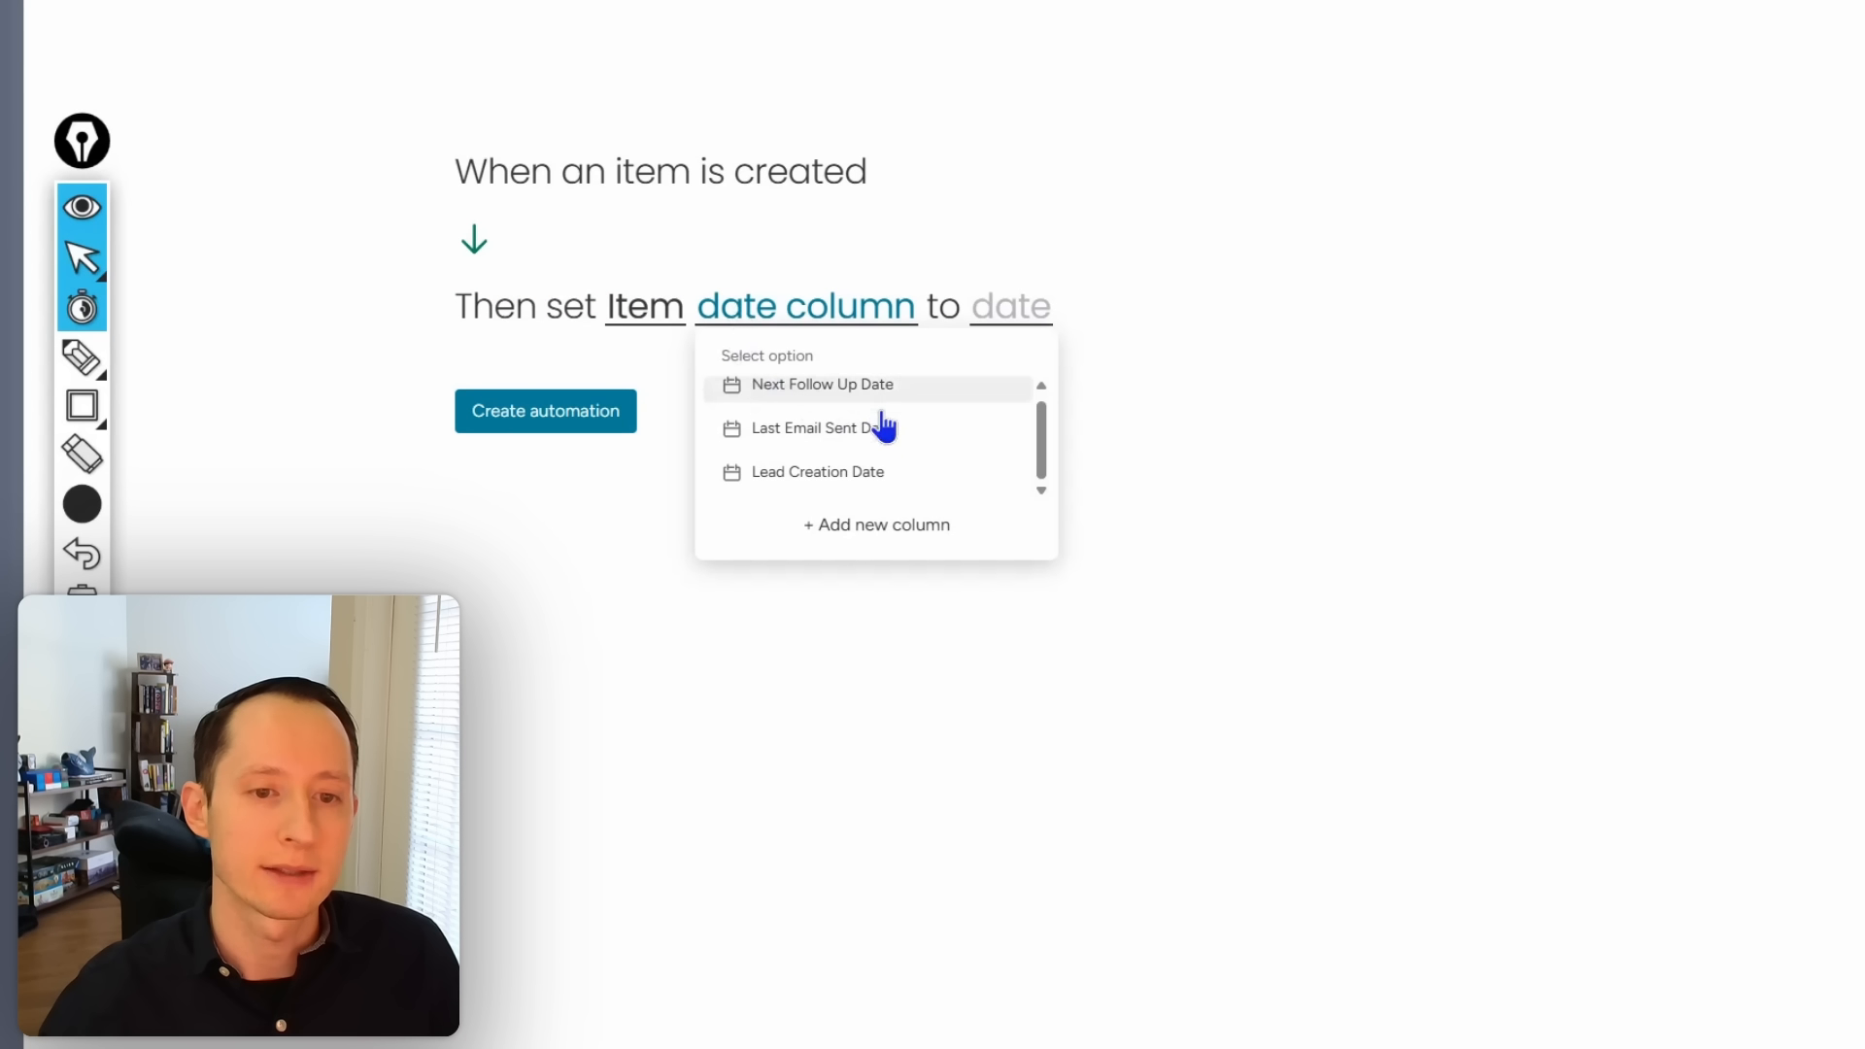
pyautogui.click(877, 474)
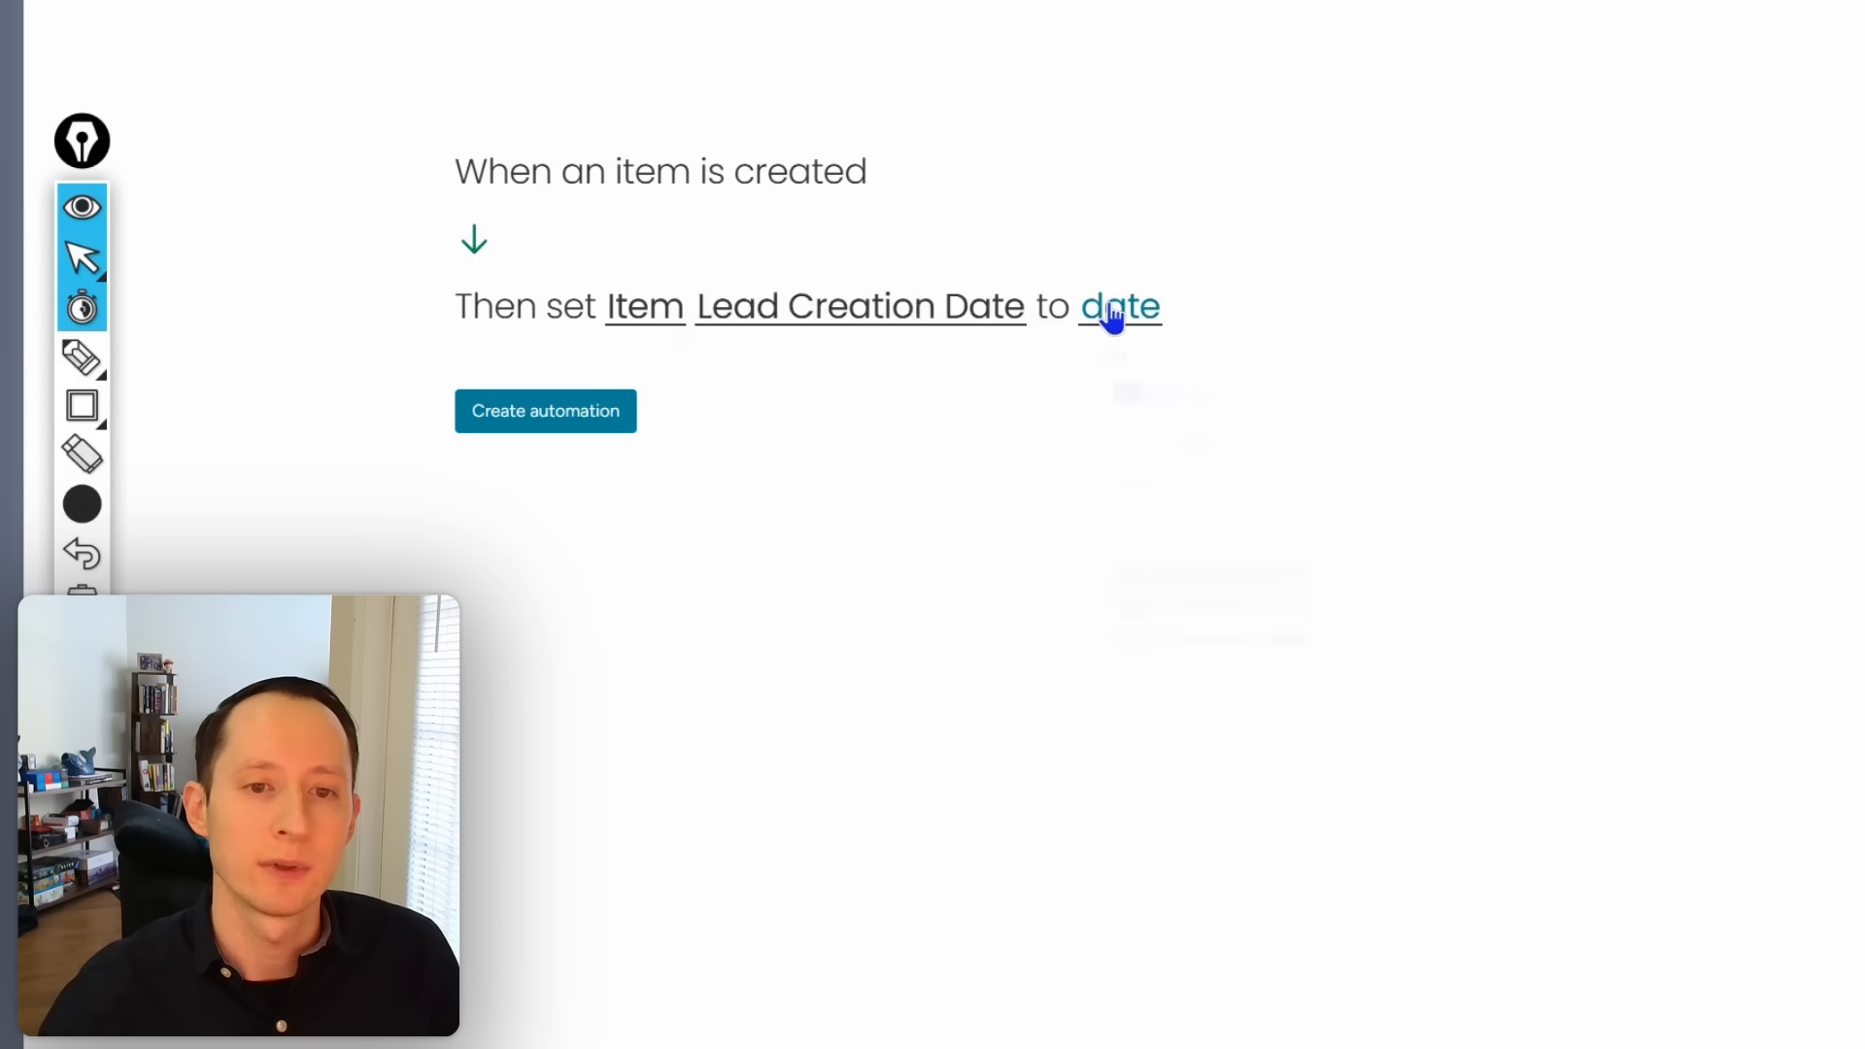
pyautogui.click(1117, 309)
pyautogui.click(1182, 491)
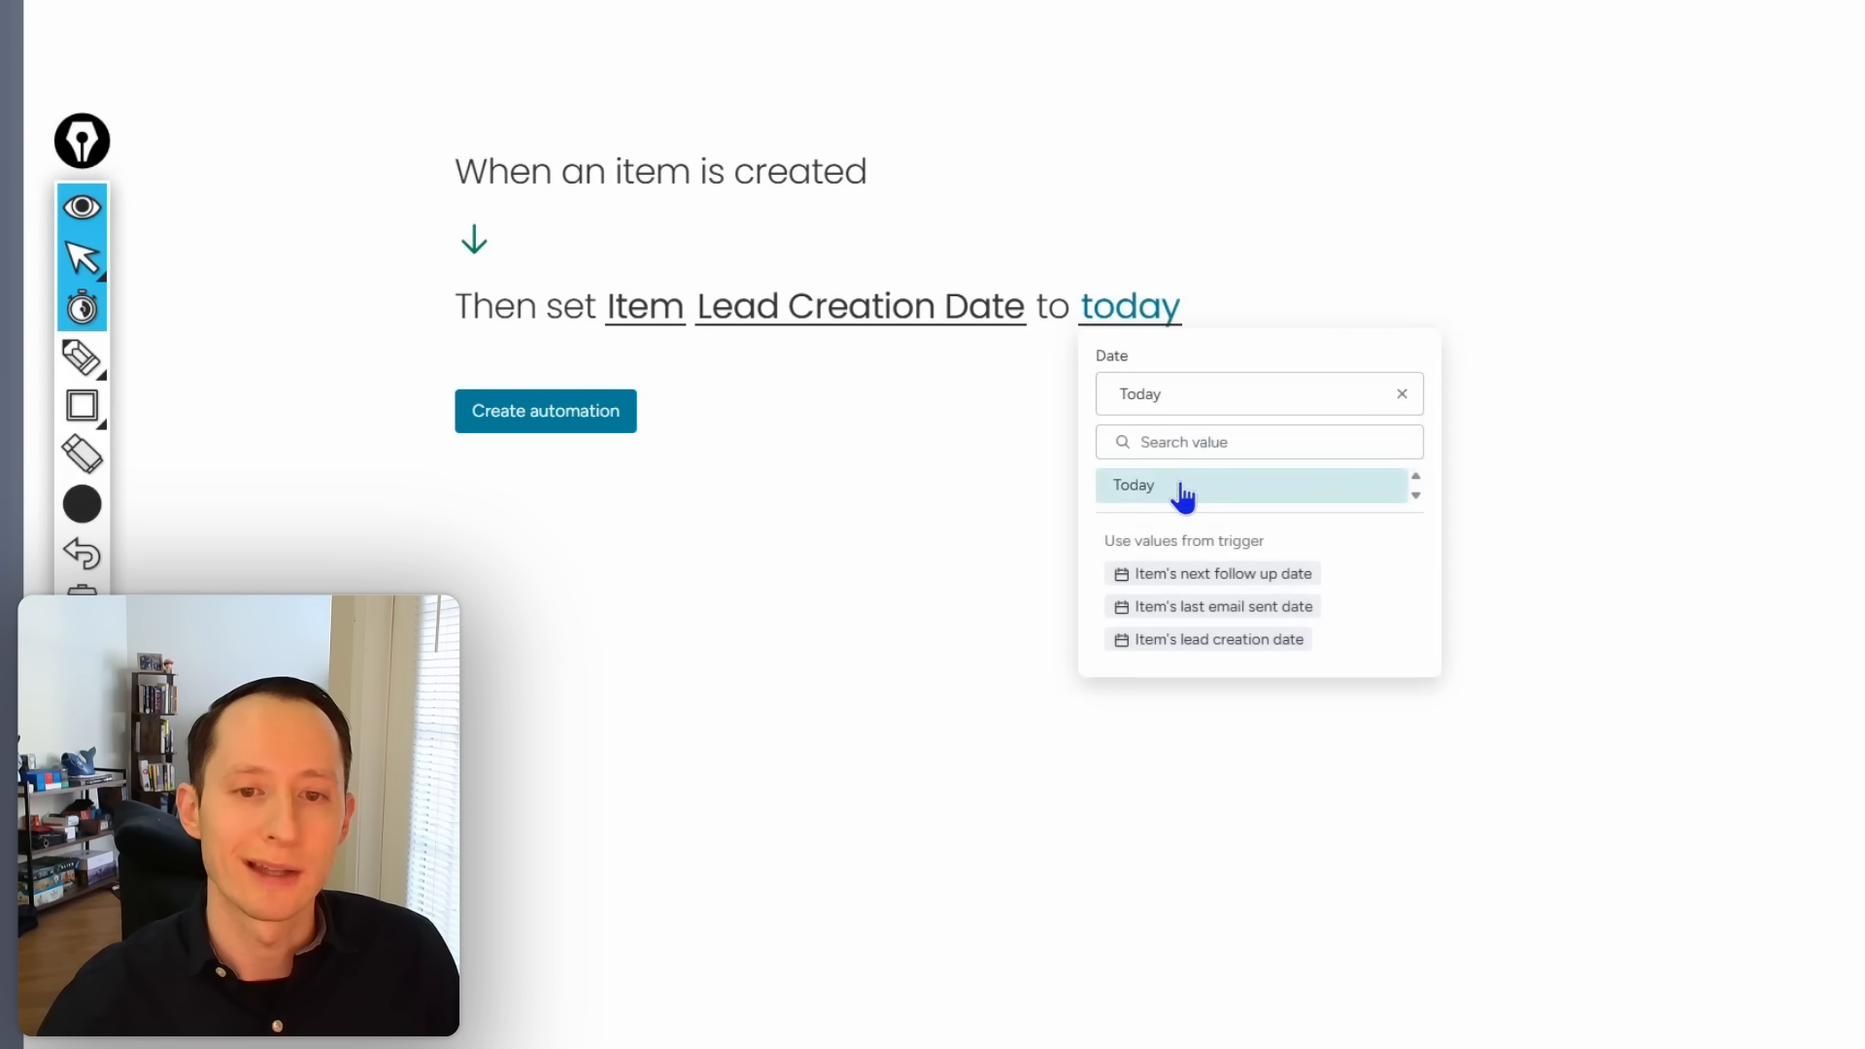
pyautogui.click(818, 485)
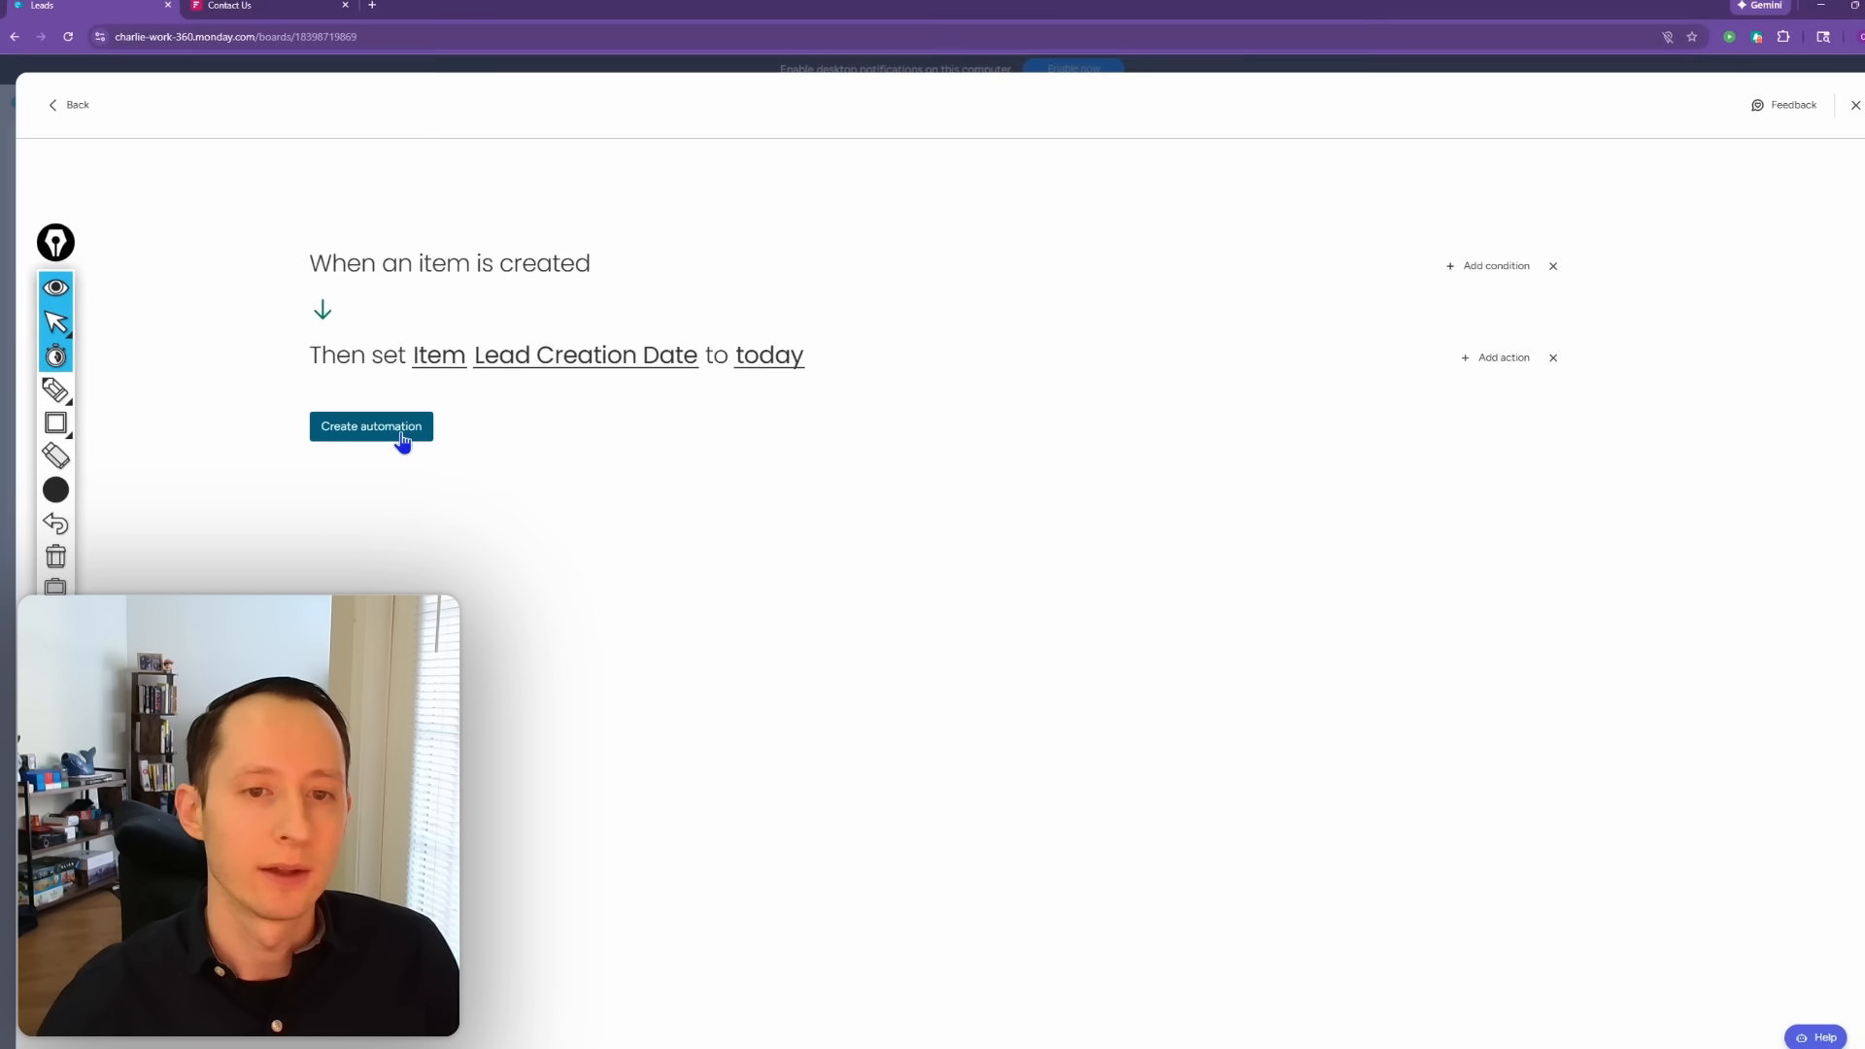
pyautogui.click(597, 427)
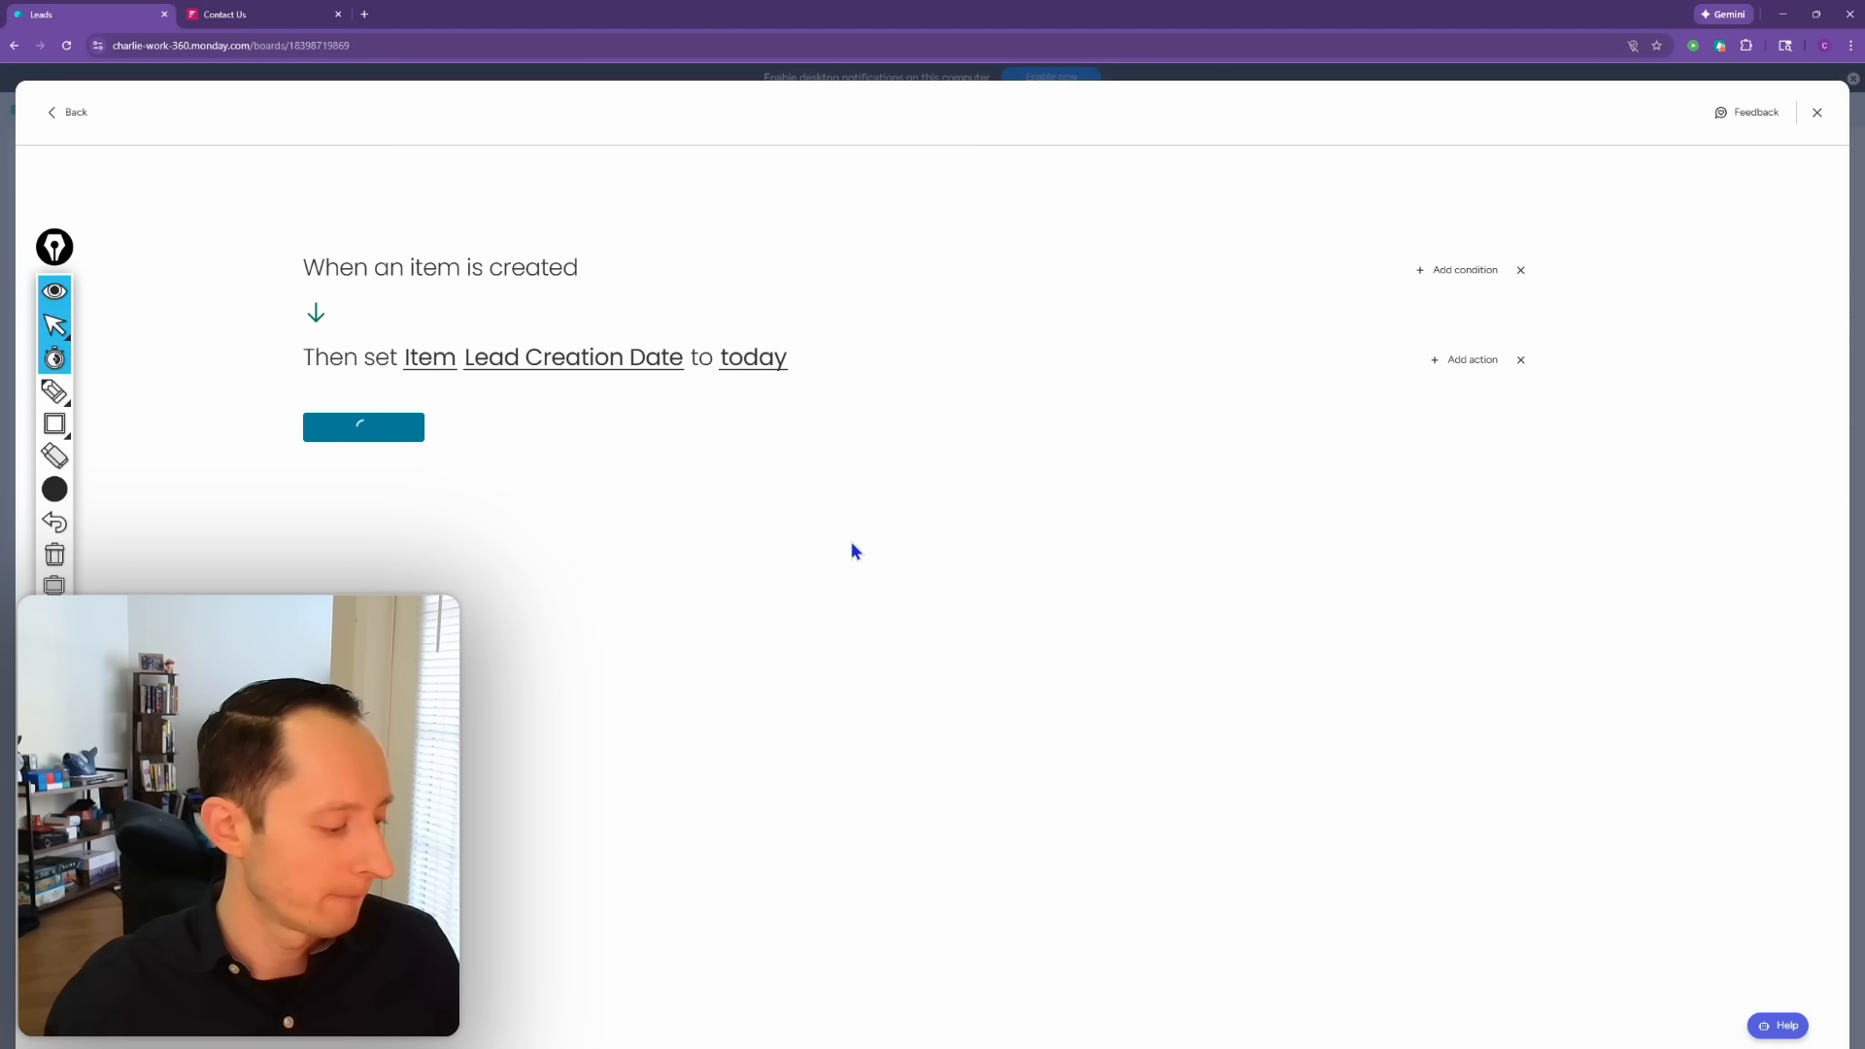
# Step: Back on the board, set the third lead's Lead Creation Date to Feb 5
pyautogui.click(1817, 112)
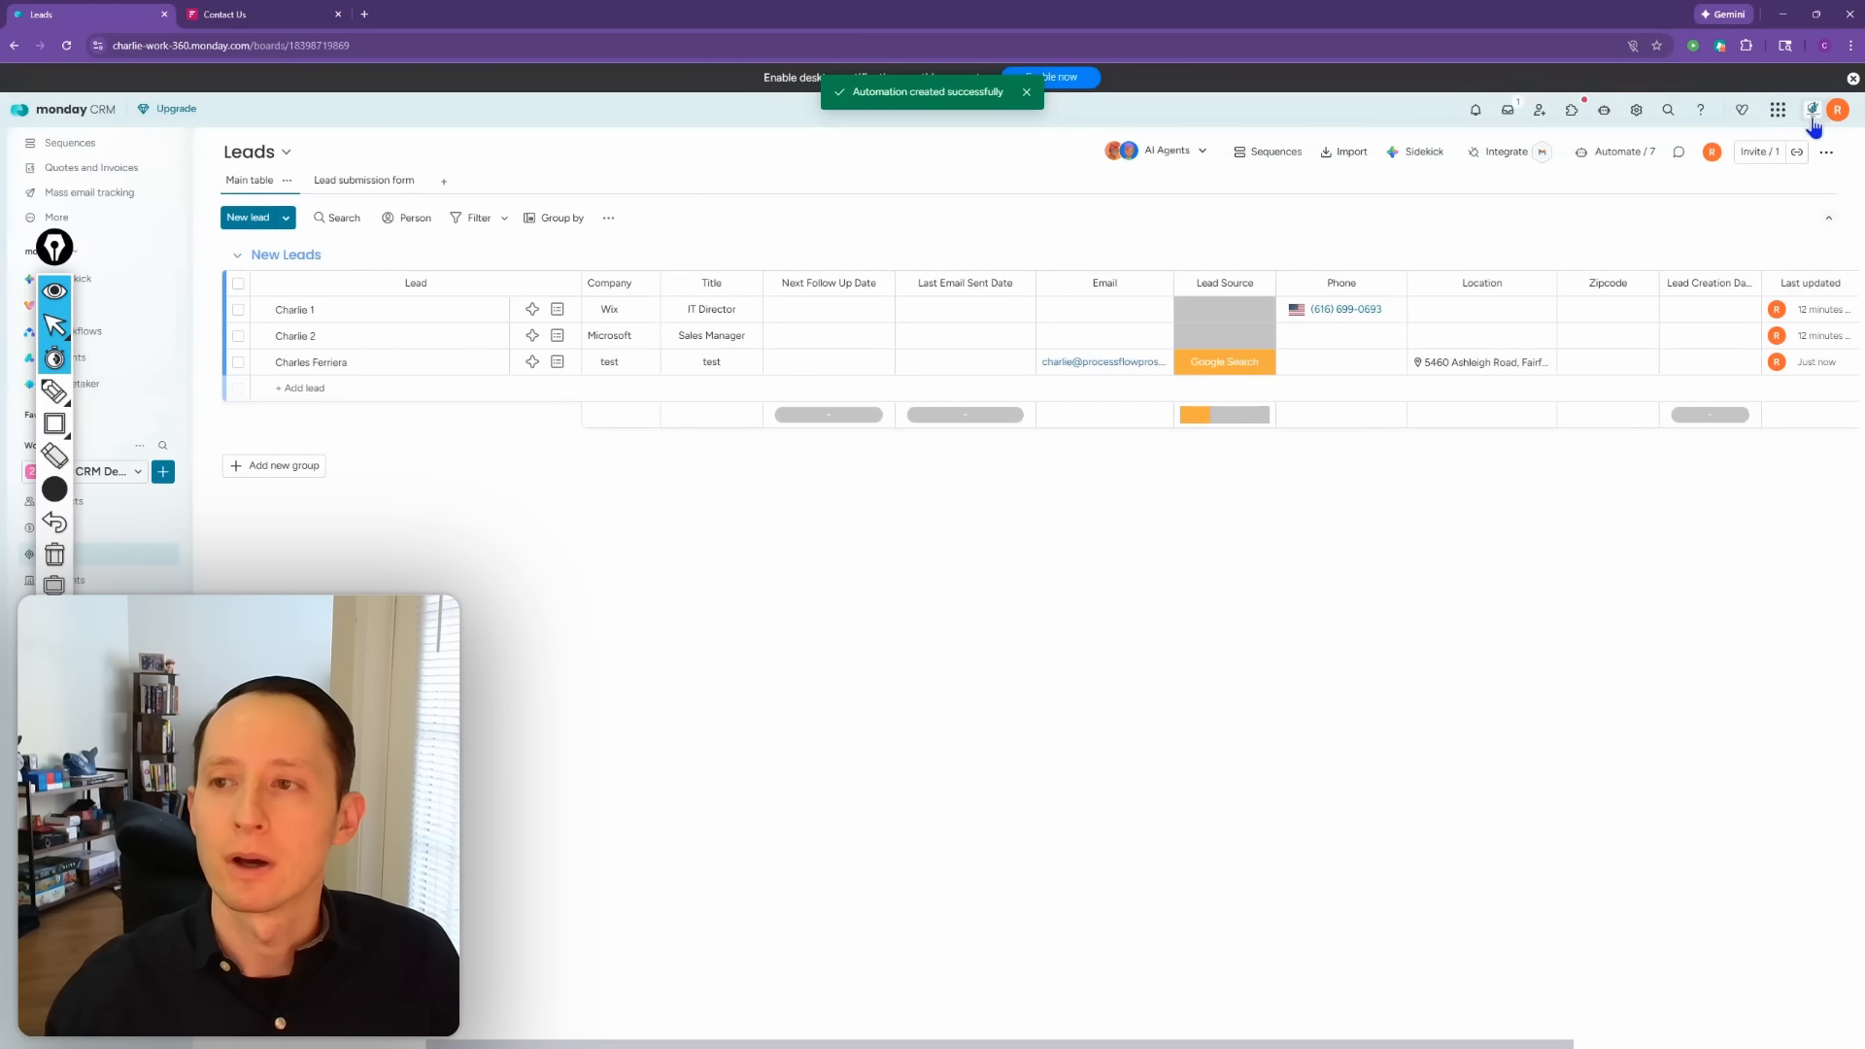
pyautogui.click(1712, 365)
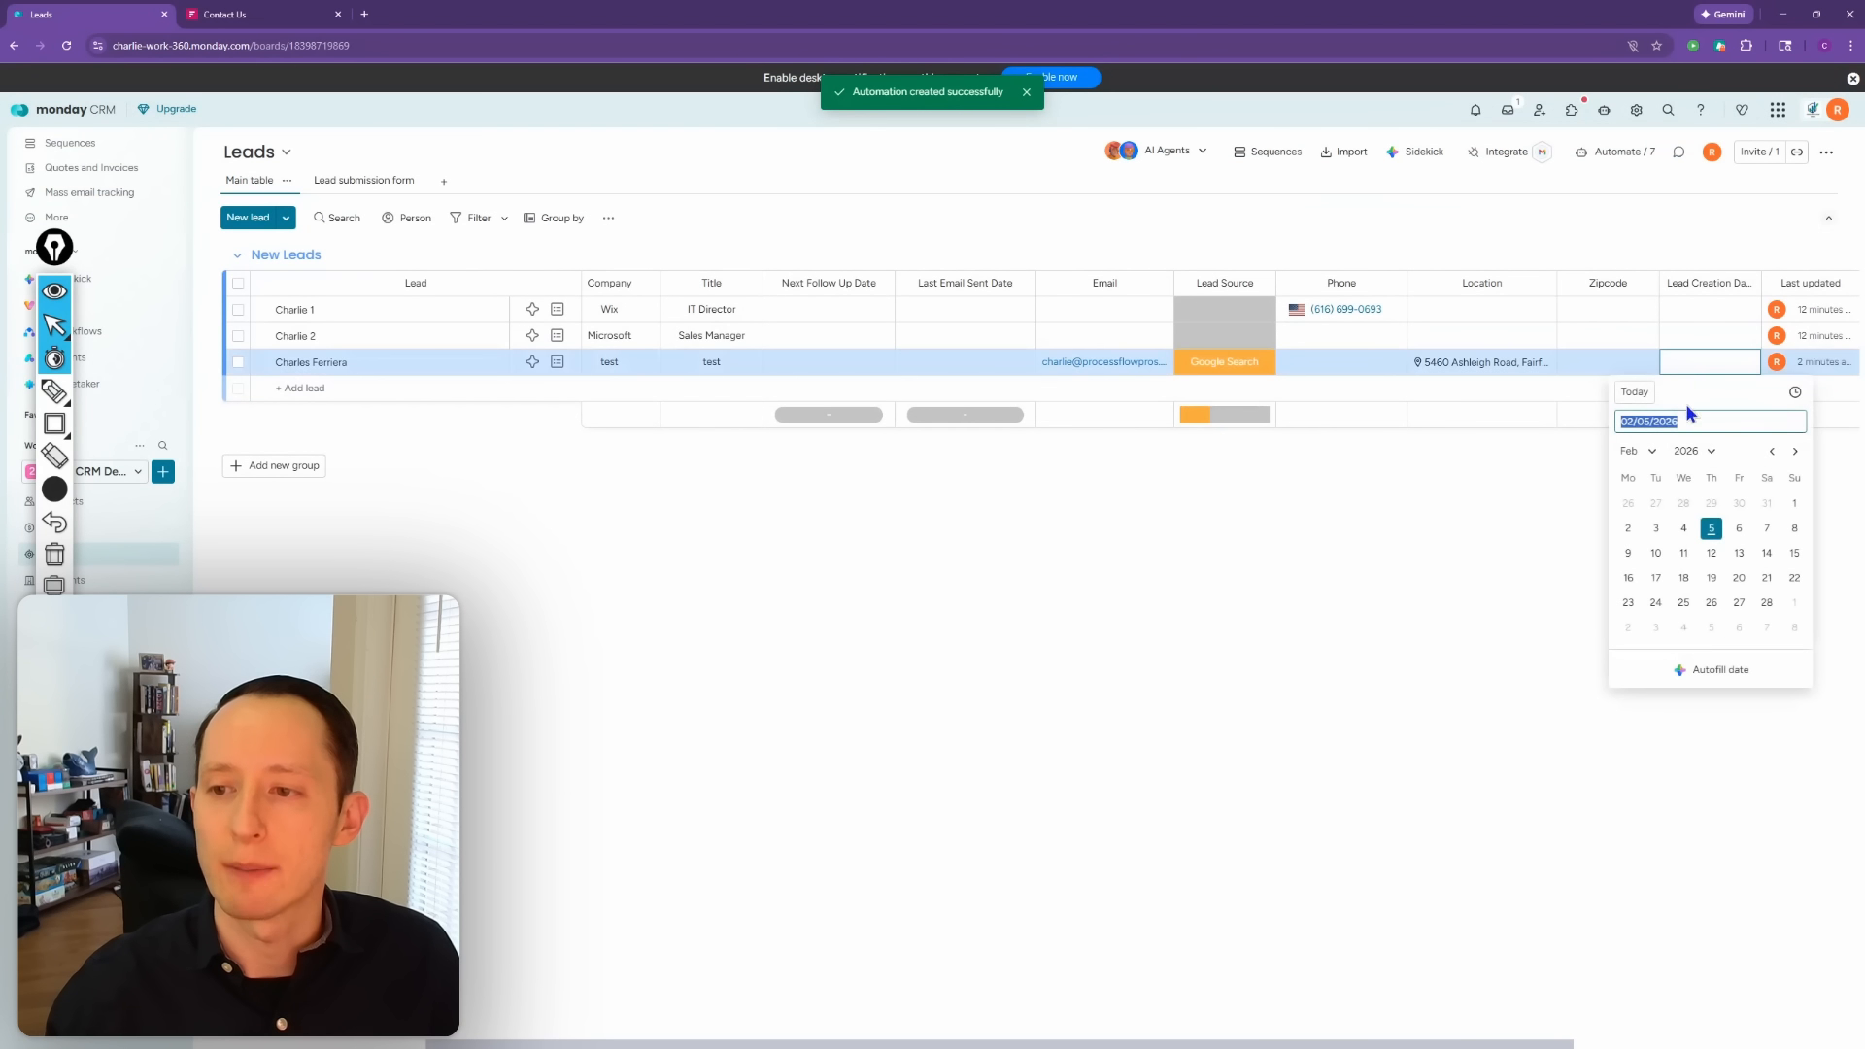
pyautogui.click(1712, 531)
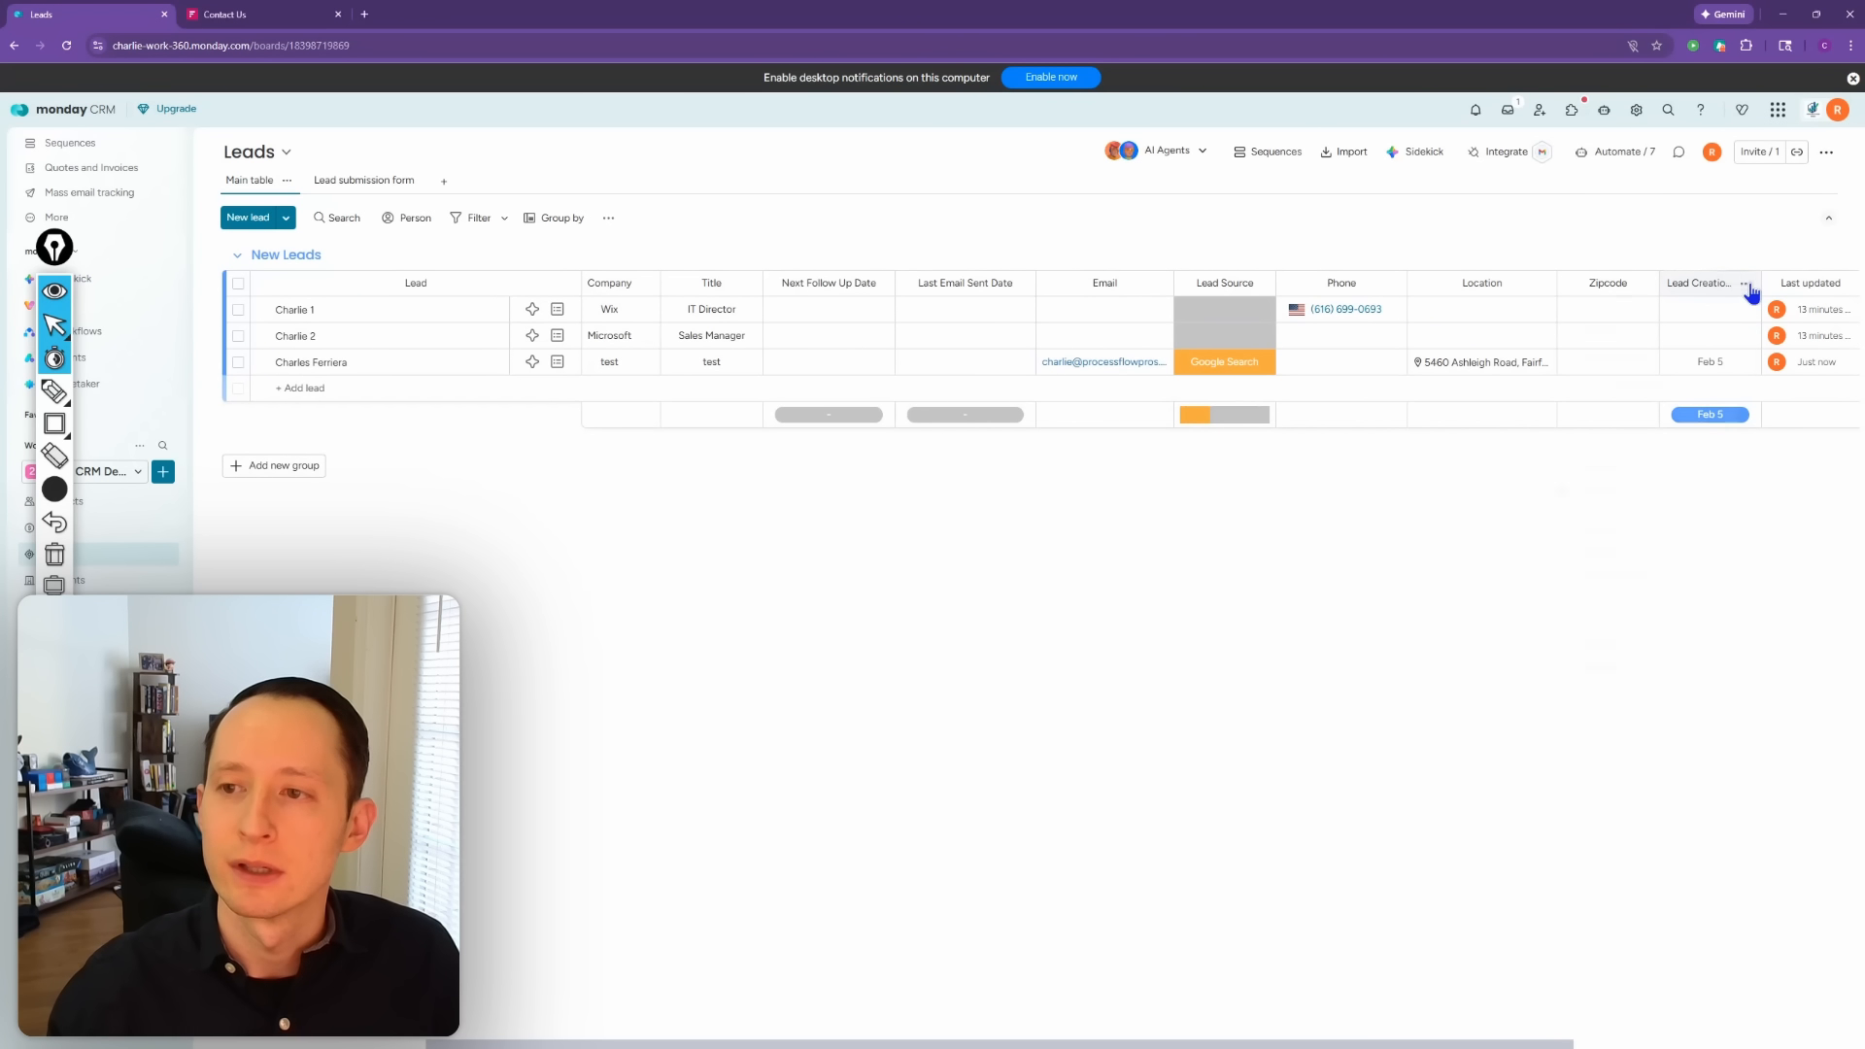
# Step: Add a date column named 'Qualified/Unqualified Date' right of Lead Creation Date
pyautogui.click(1747, 285)
pyautogui.moveTo(1651, 550)
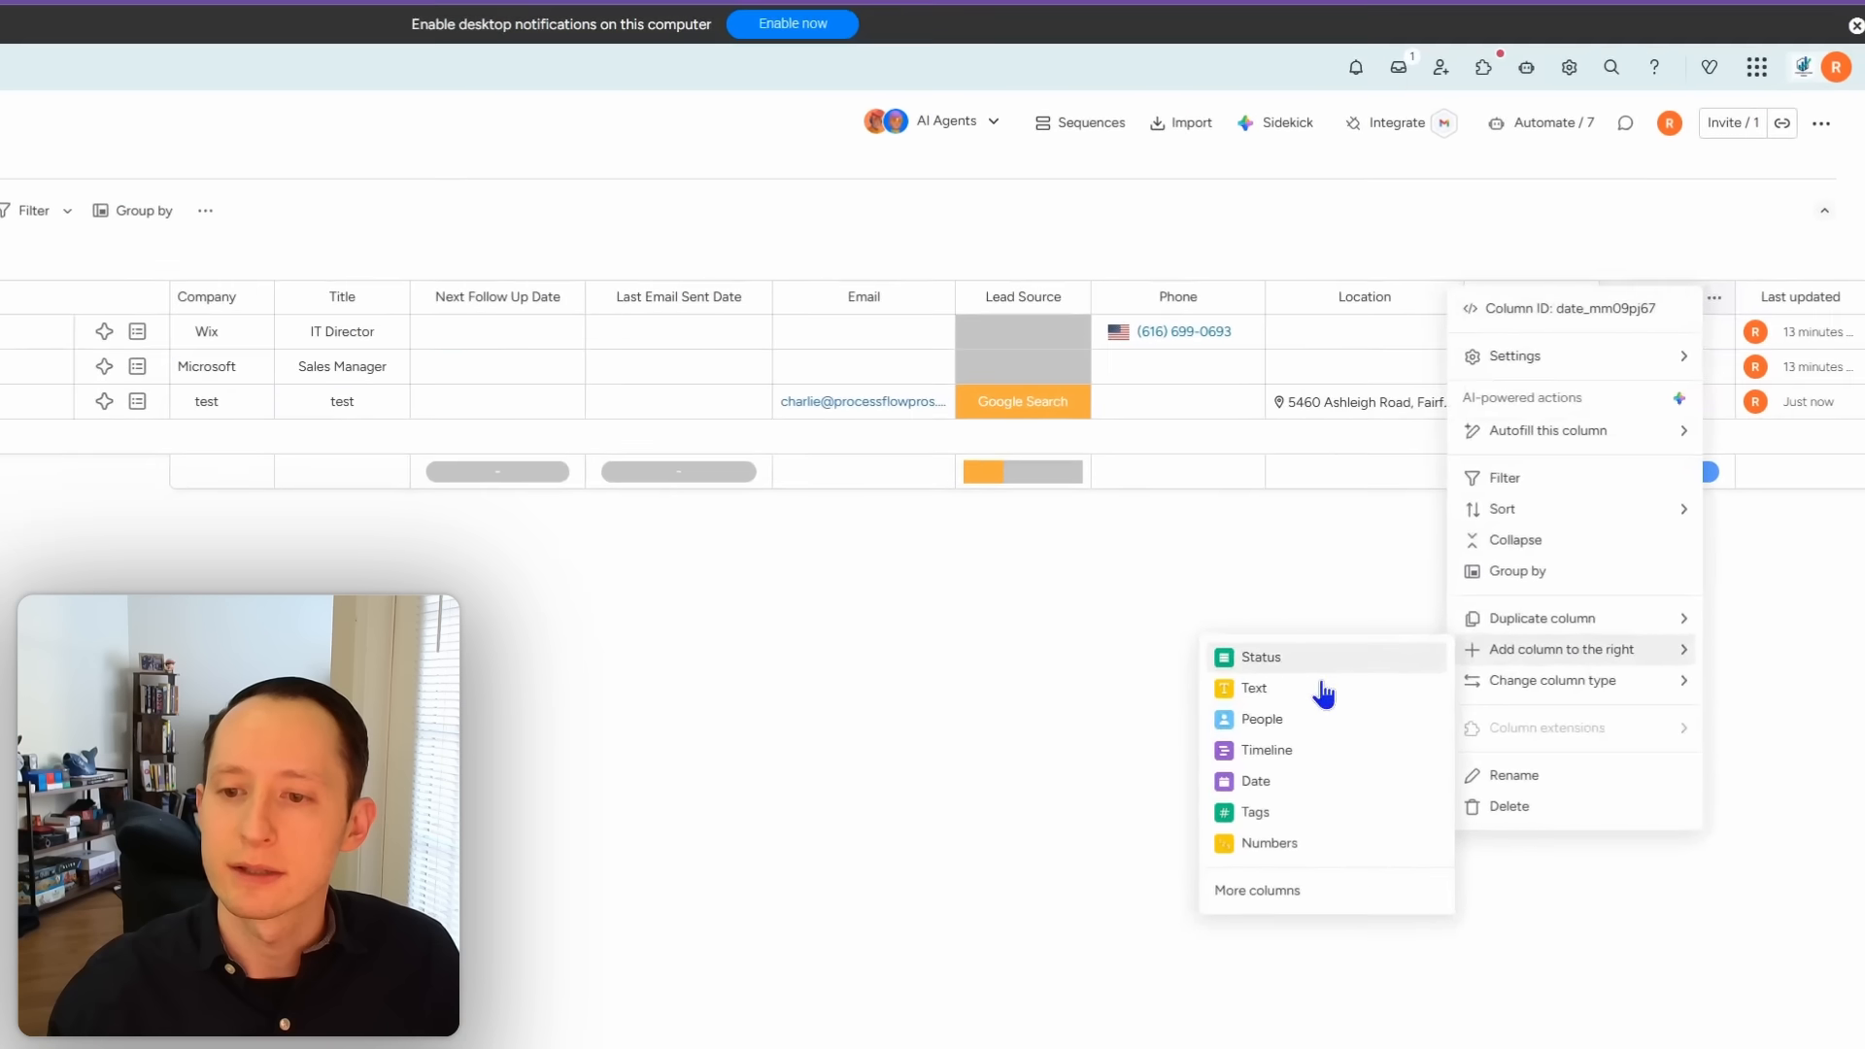
pyautogui.click(1272, 781)
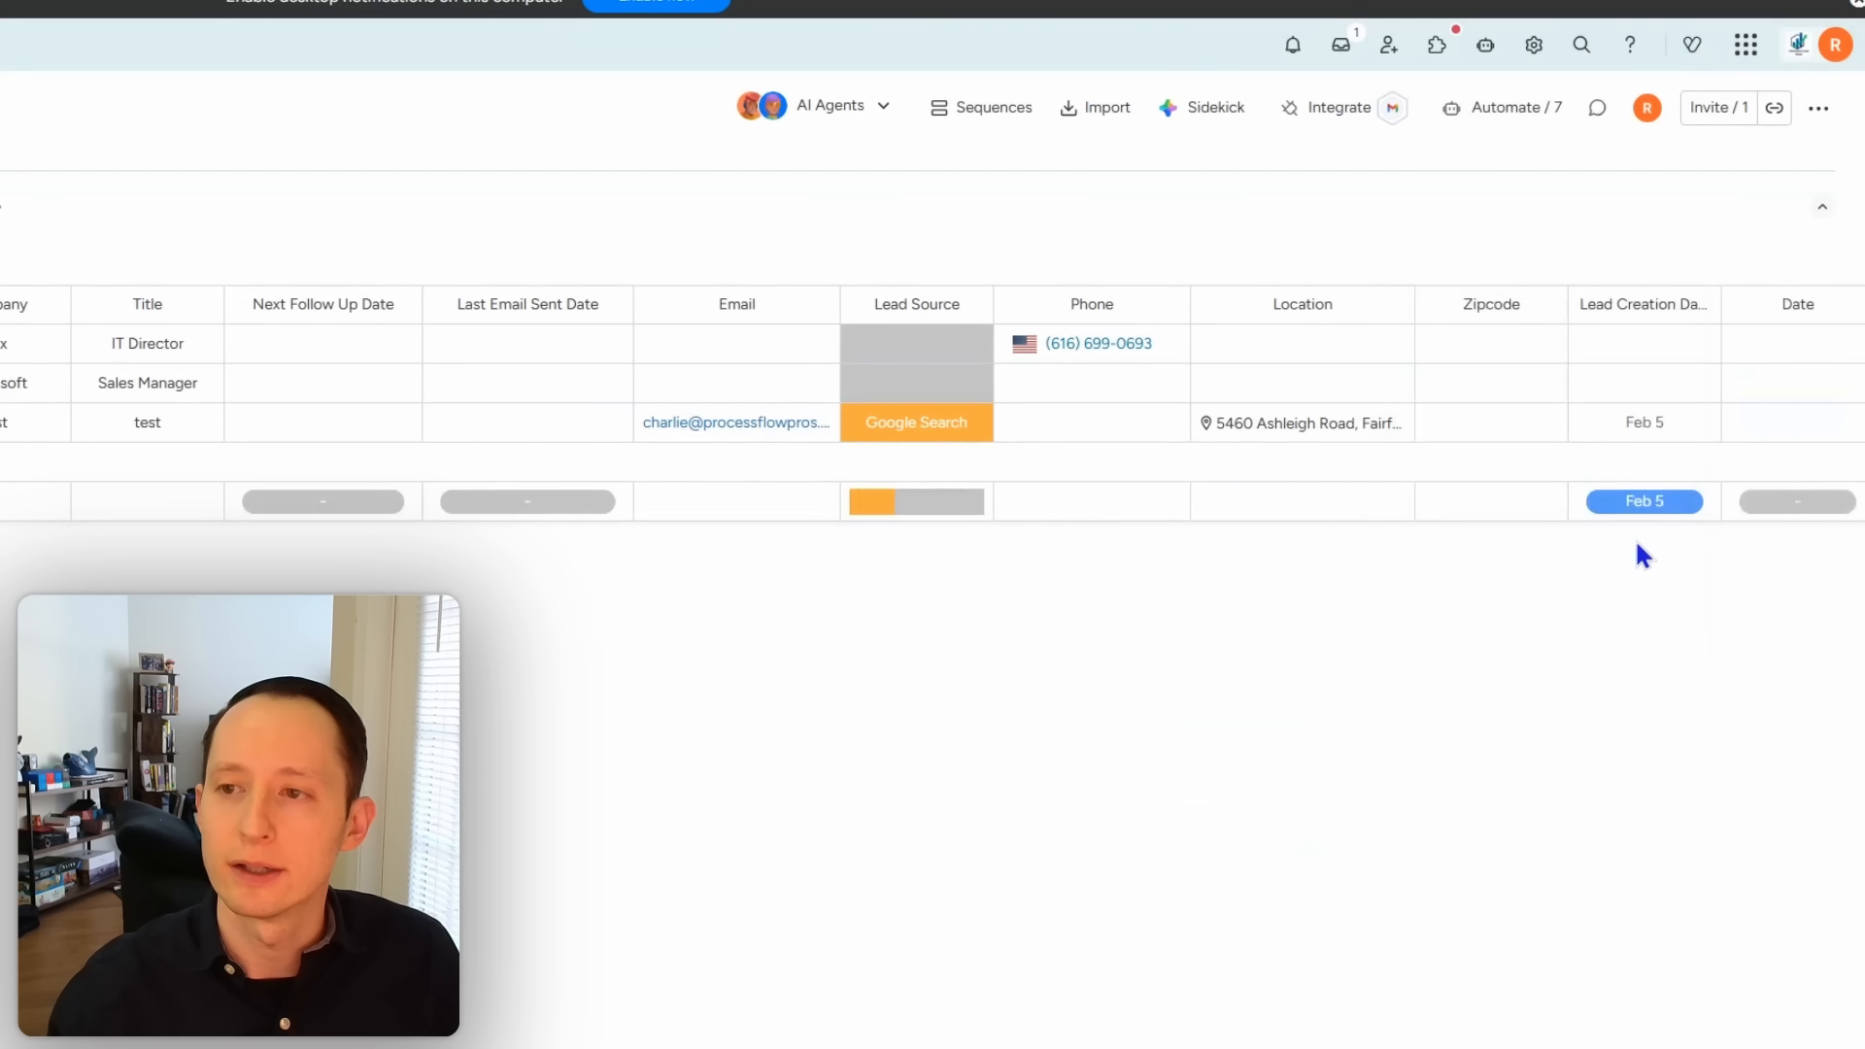
pyautogui.click(1794, 309)
pyautogui.press('BackSpace')
pyautogui.write('Qualified')
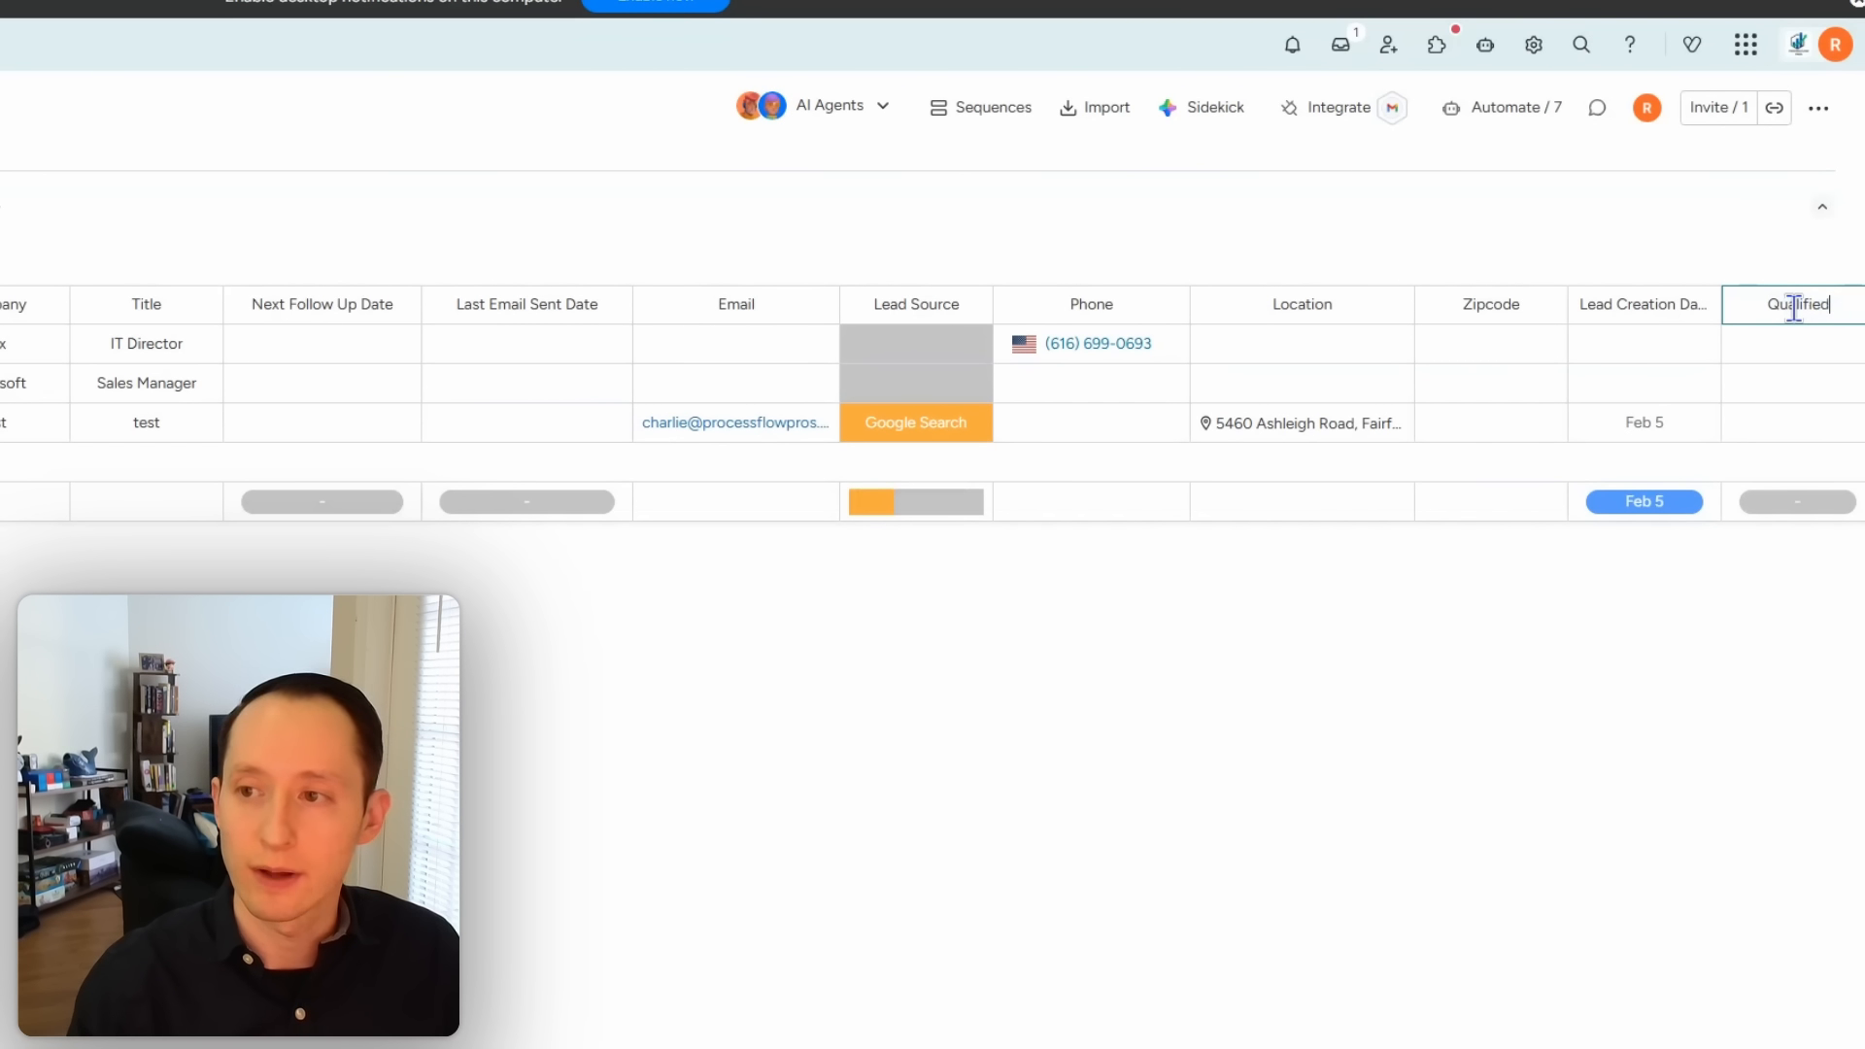
pyautogui.write('/Unqual')
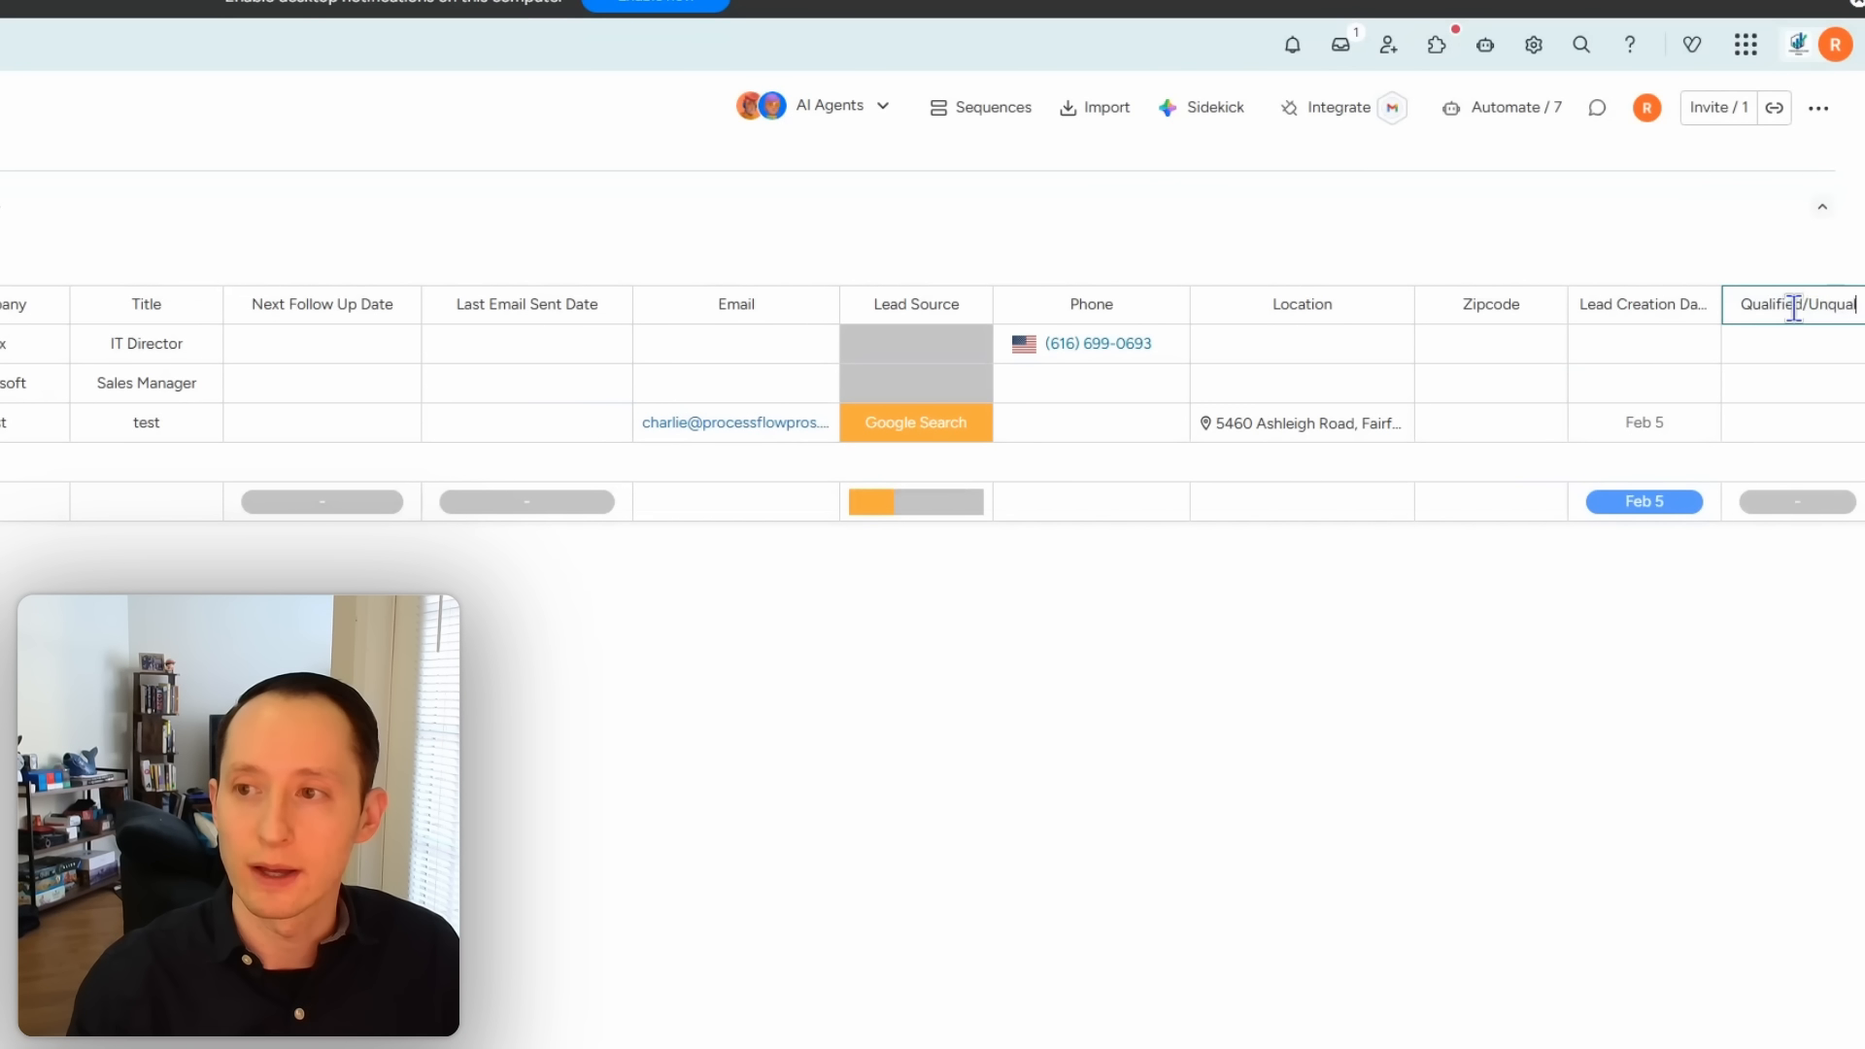
pyautogui.write('ified Date')
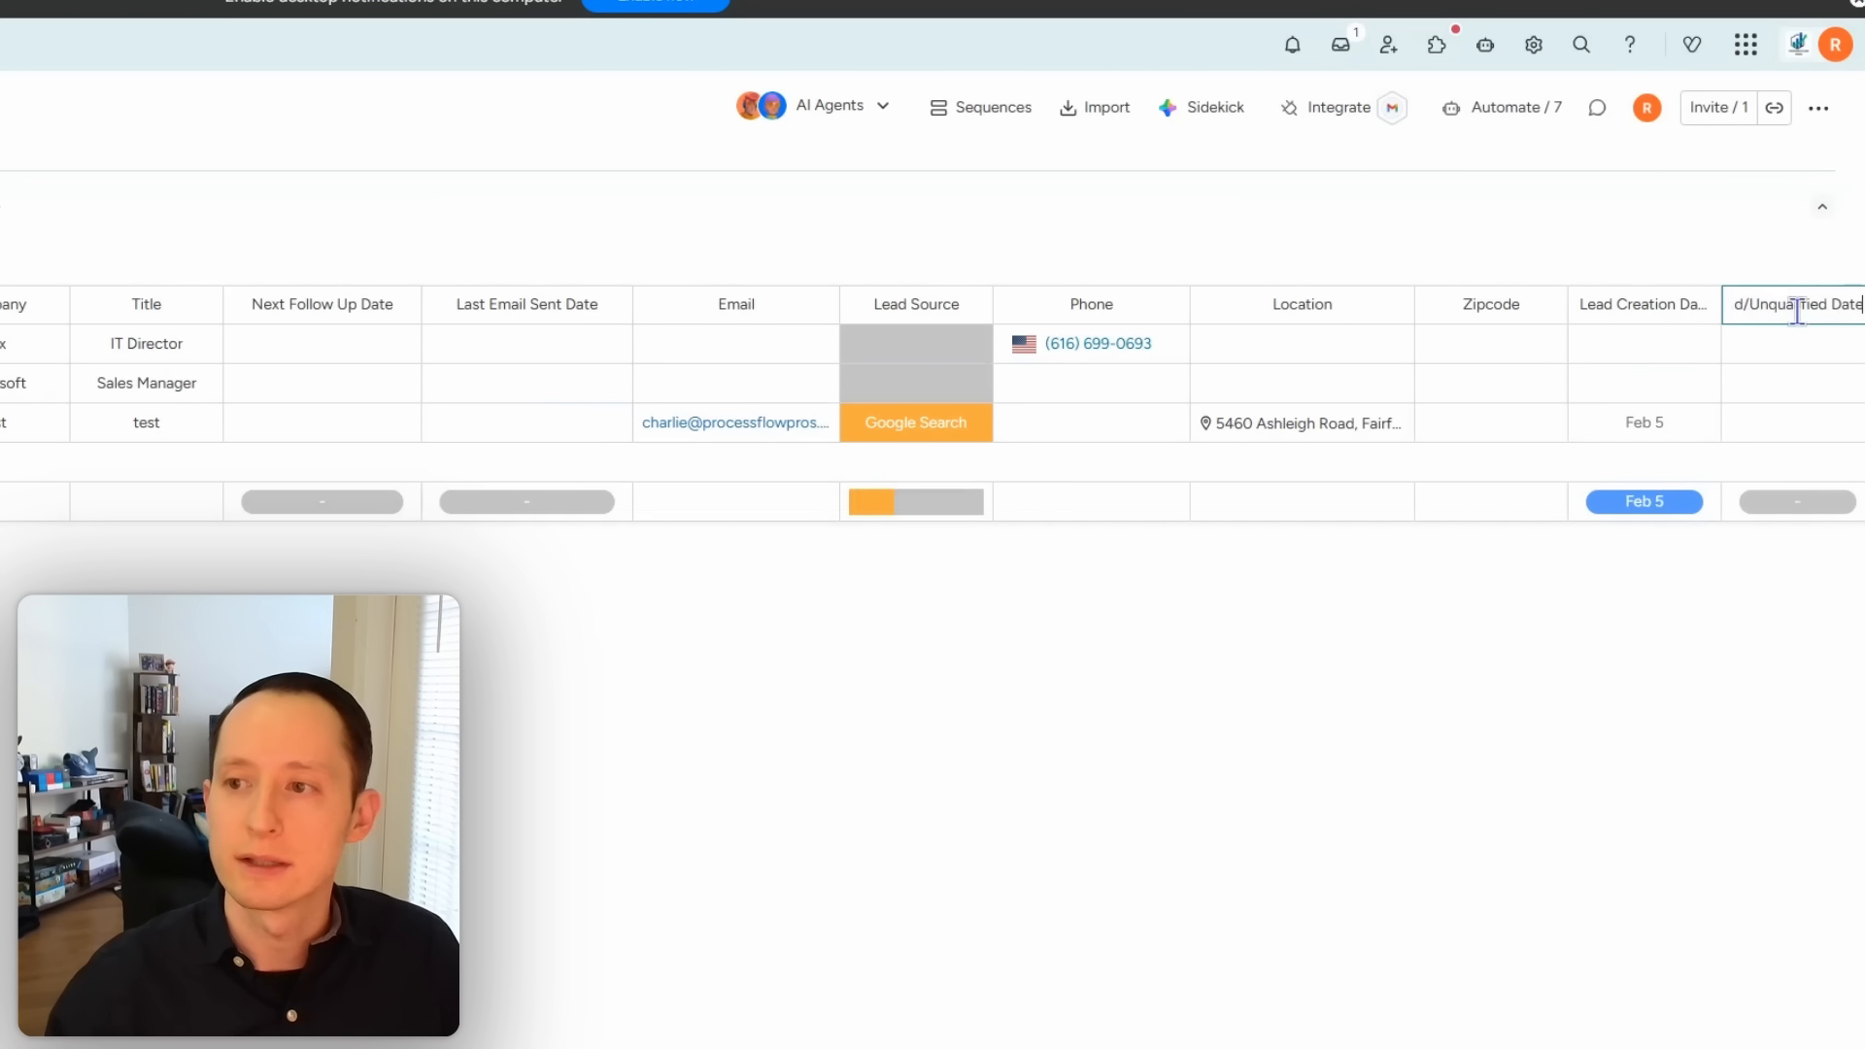
pyautogui.press('Return')
pyautogui.click(1519, 109)
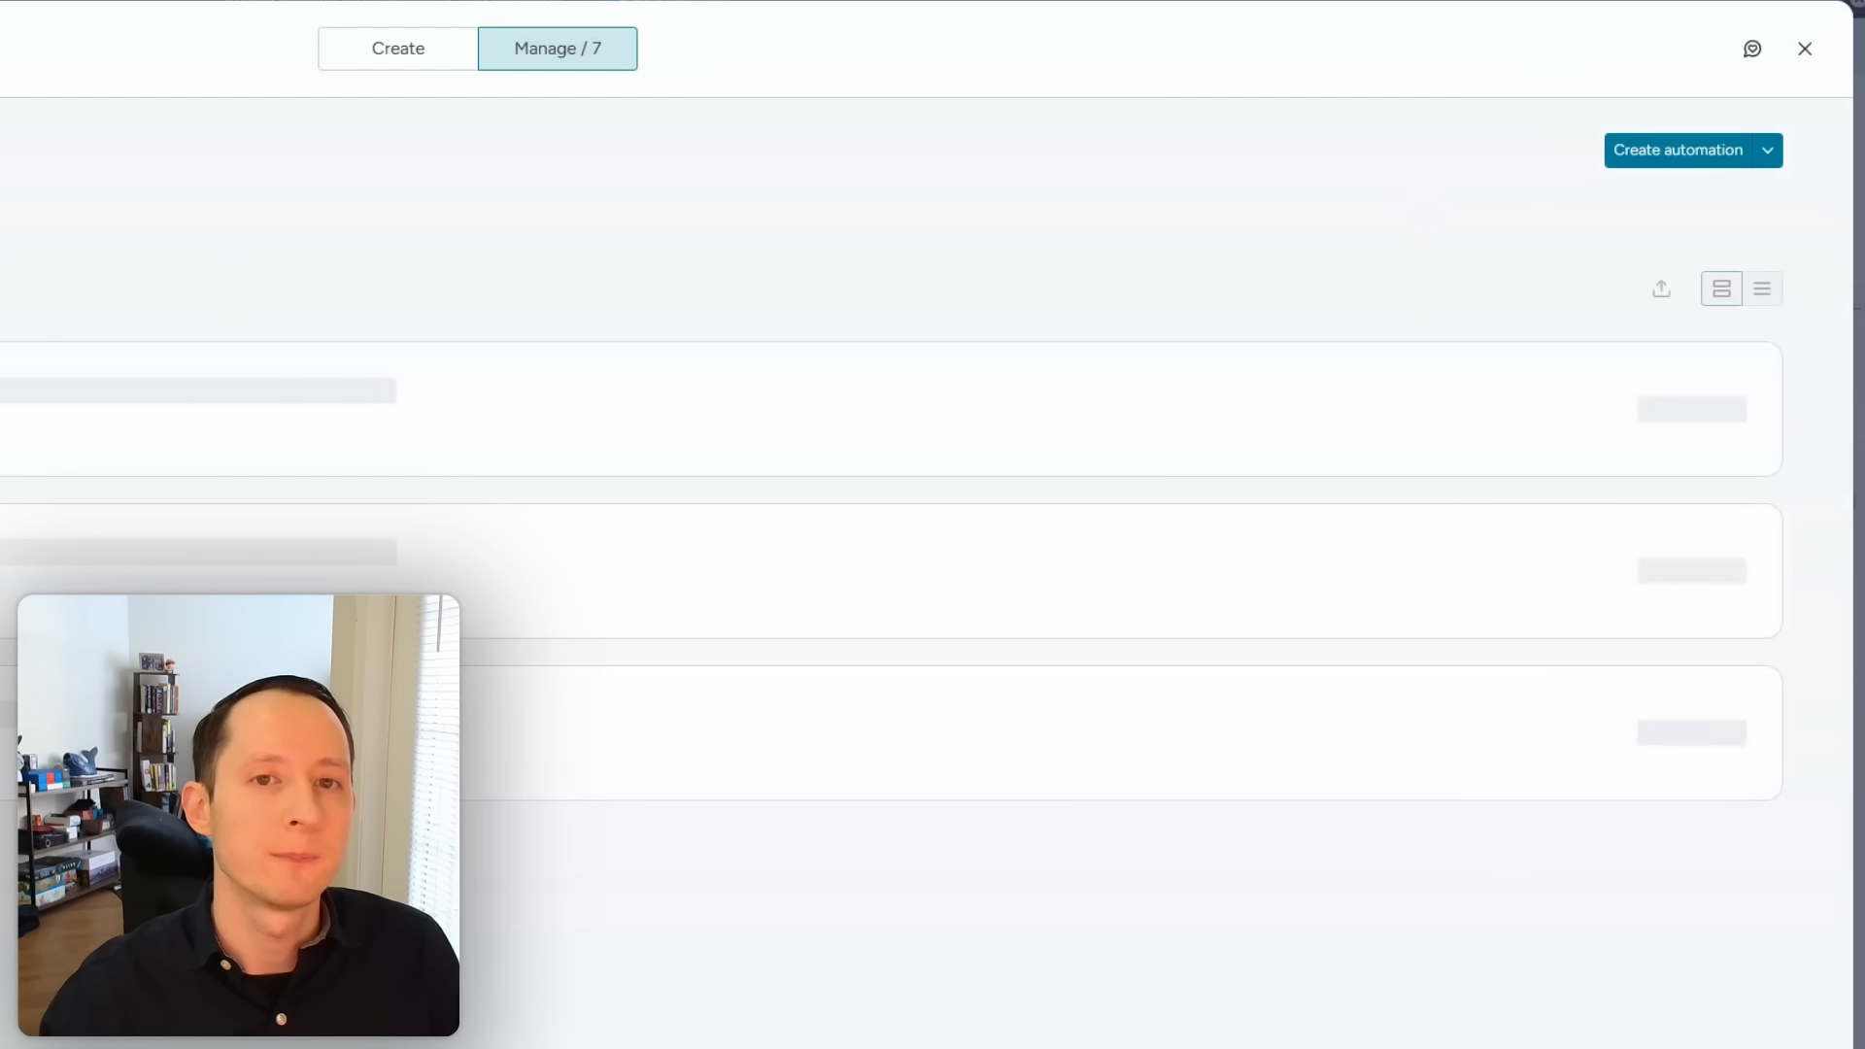
# Step: Start a new automation from scratch, triggered when Status changes to Qualified
pyautogui.click(387, 64)
pyautogui.click(433, 283)
pyautogui.click(479, 282)
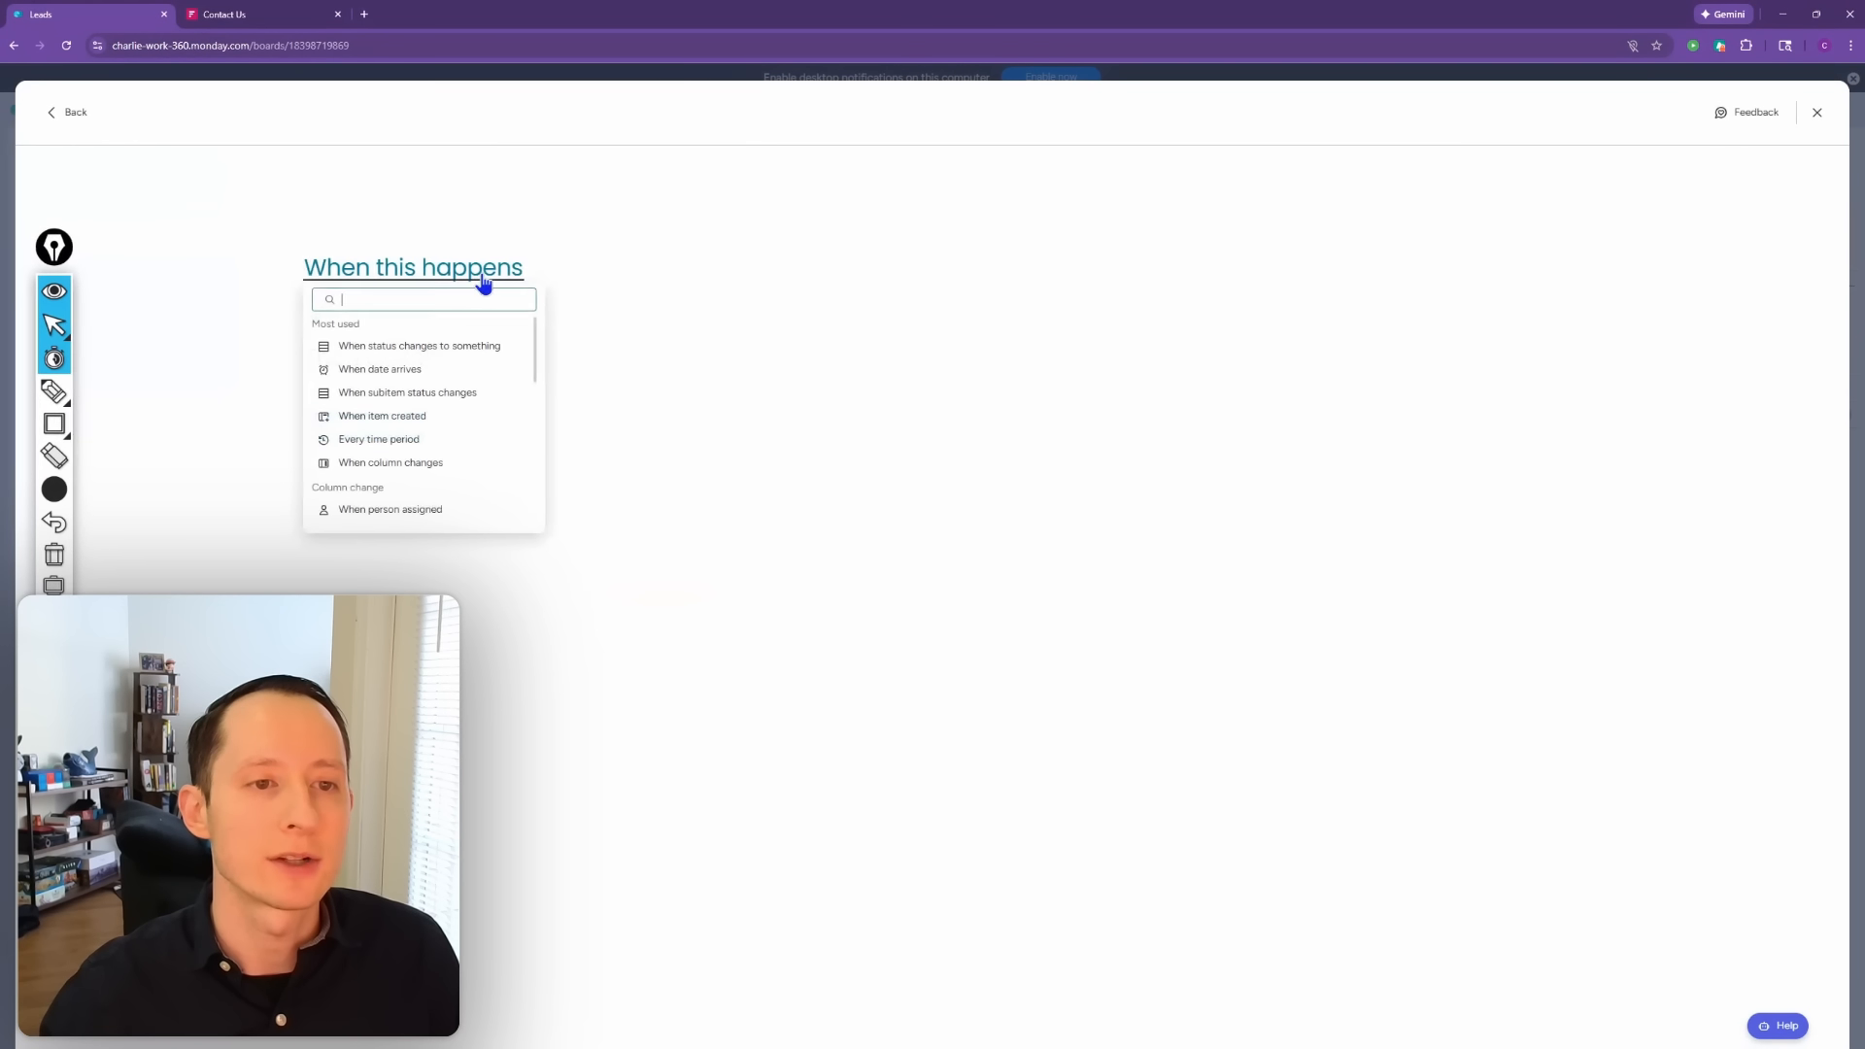
pyautogui.write('stat')
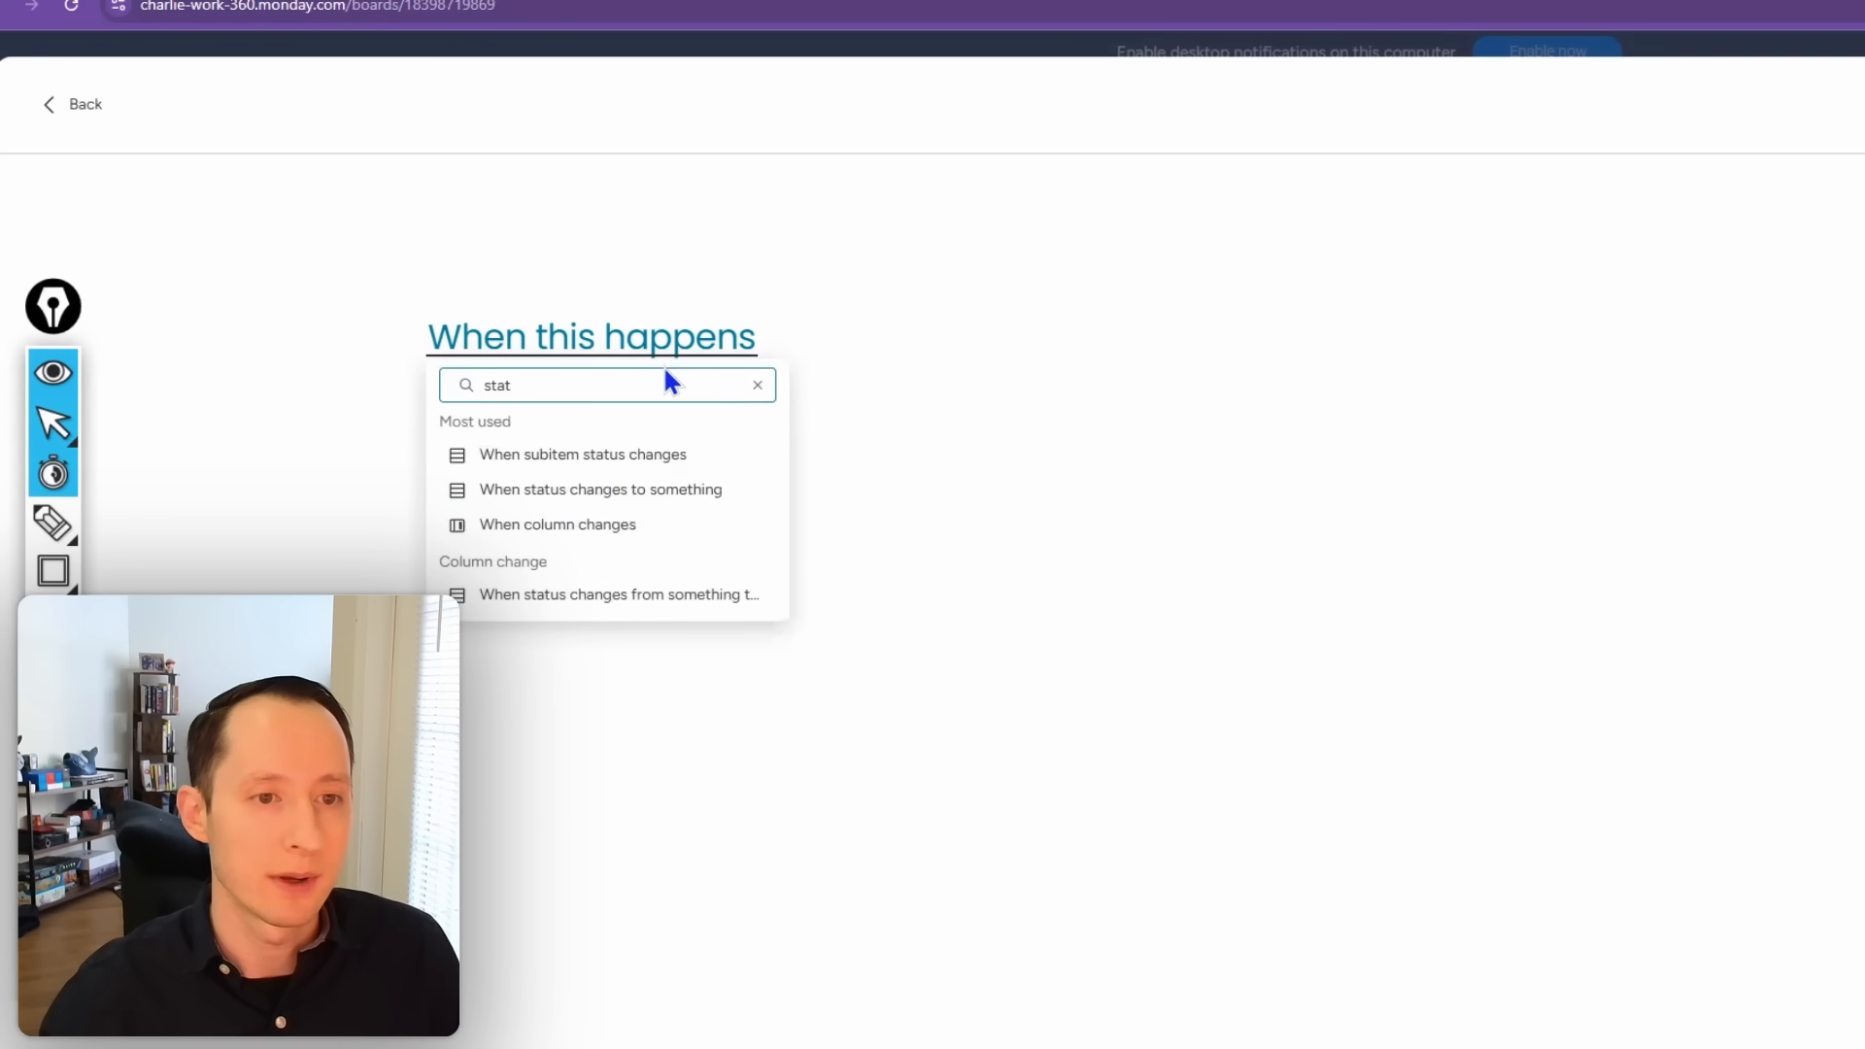
pyautogui.click(619, 497)
pyautogui.click(599, 346)
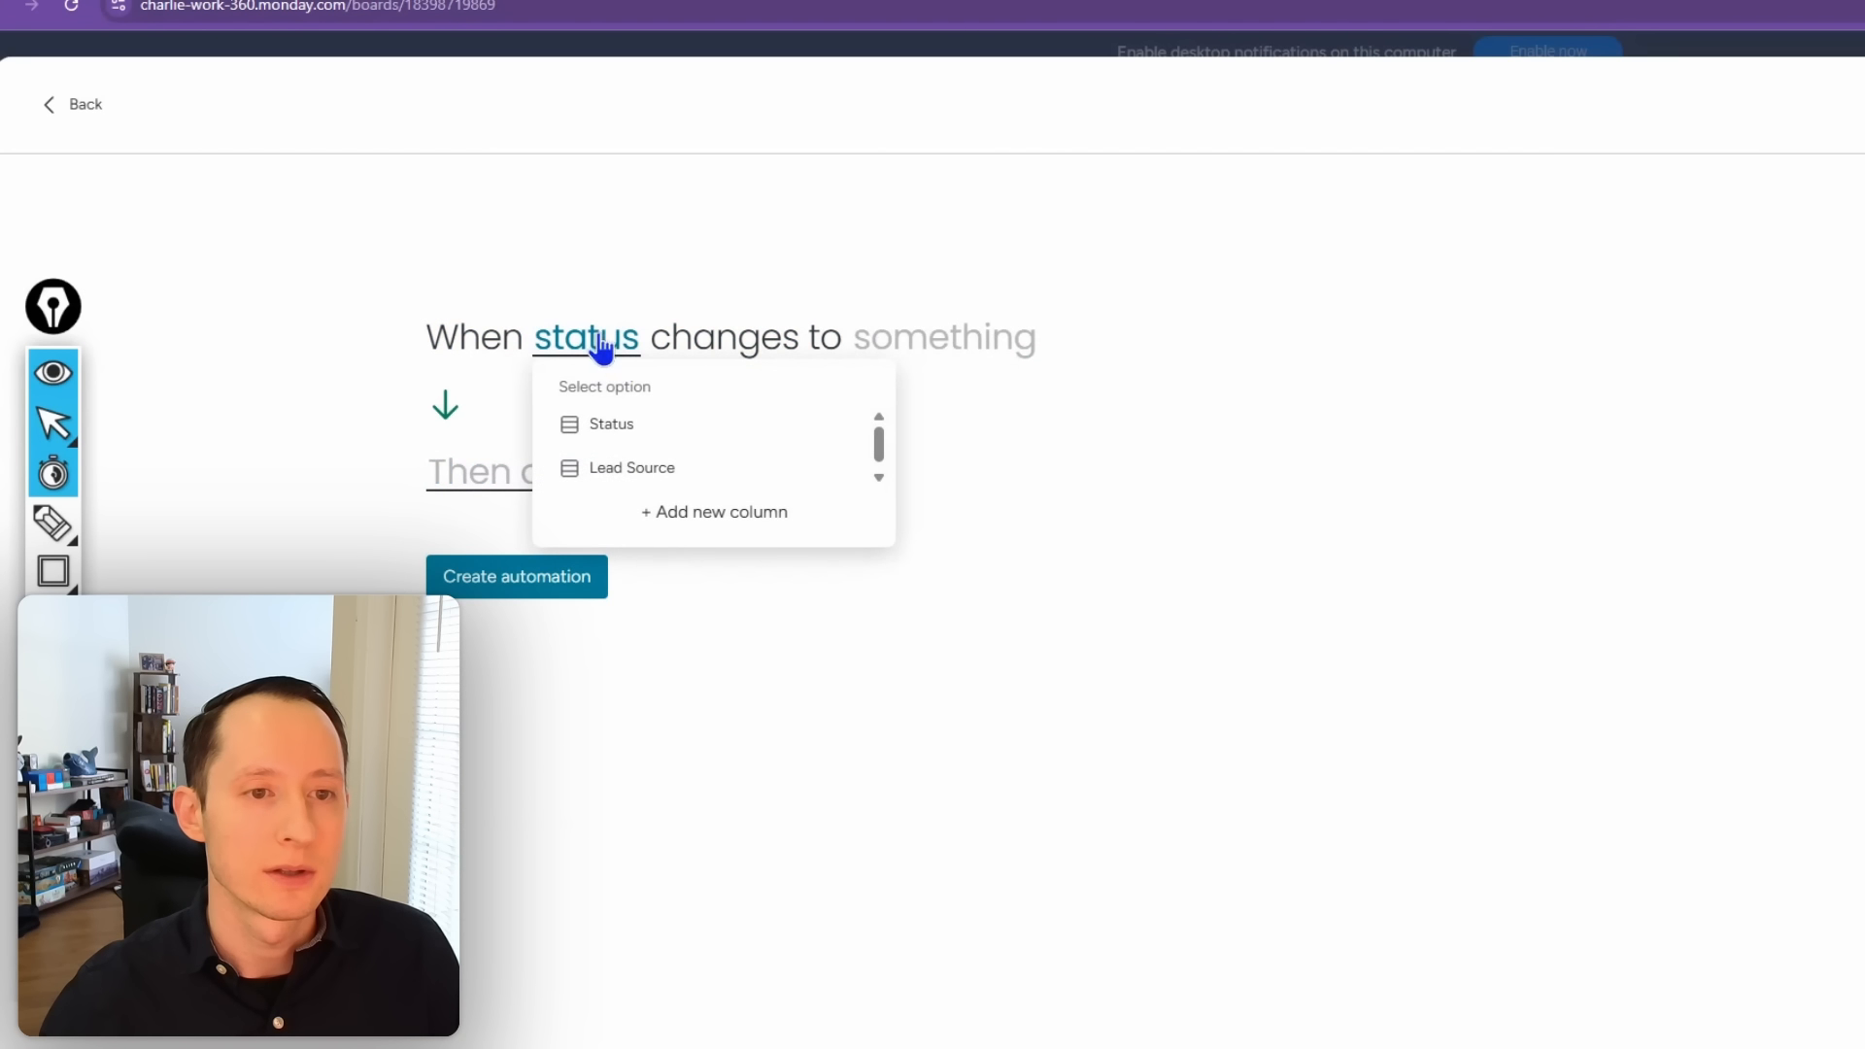
pyautogui.click(695, 436)
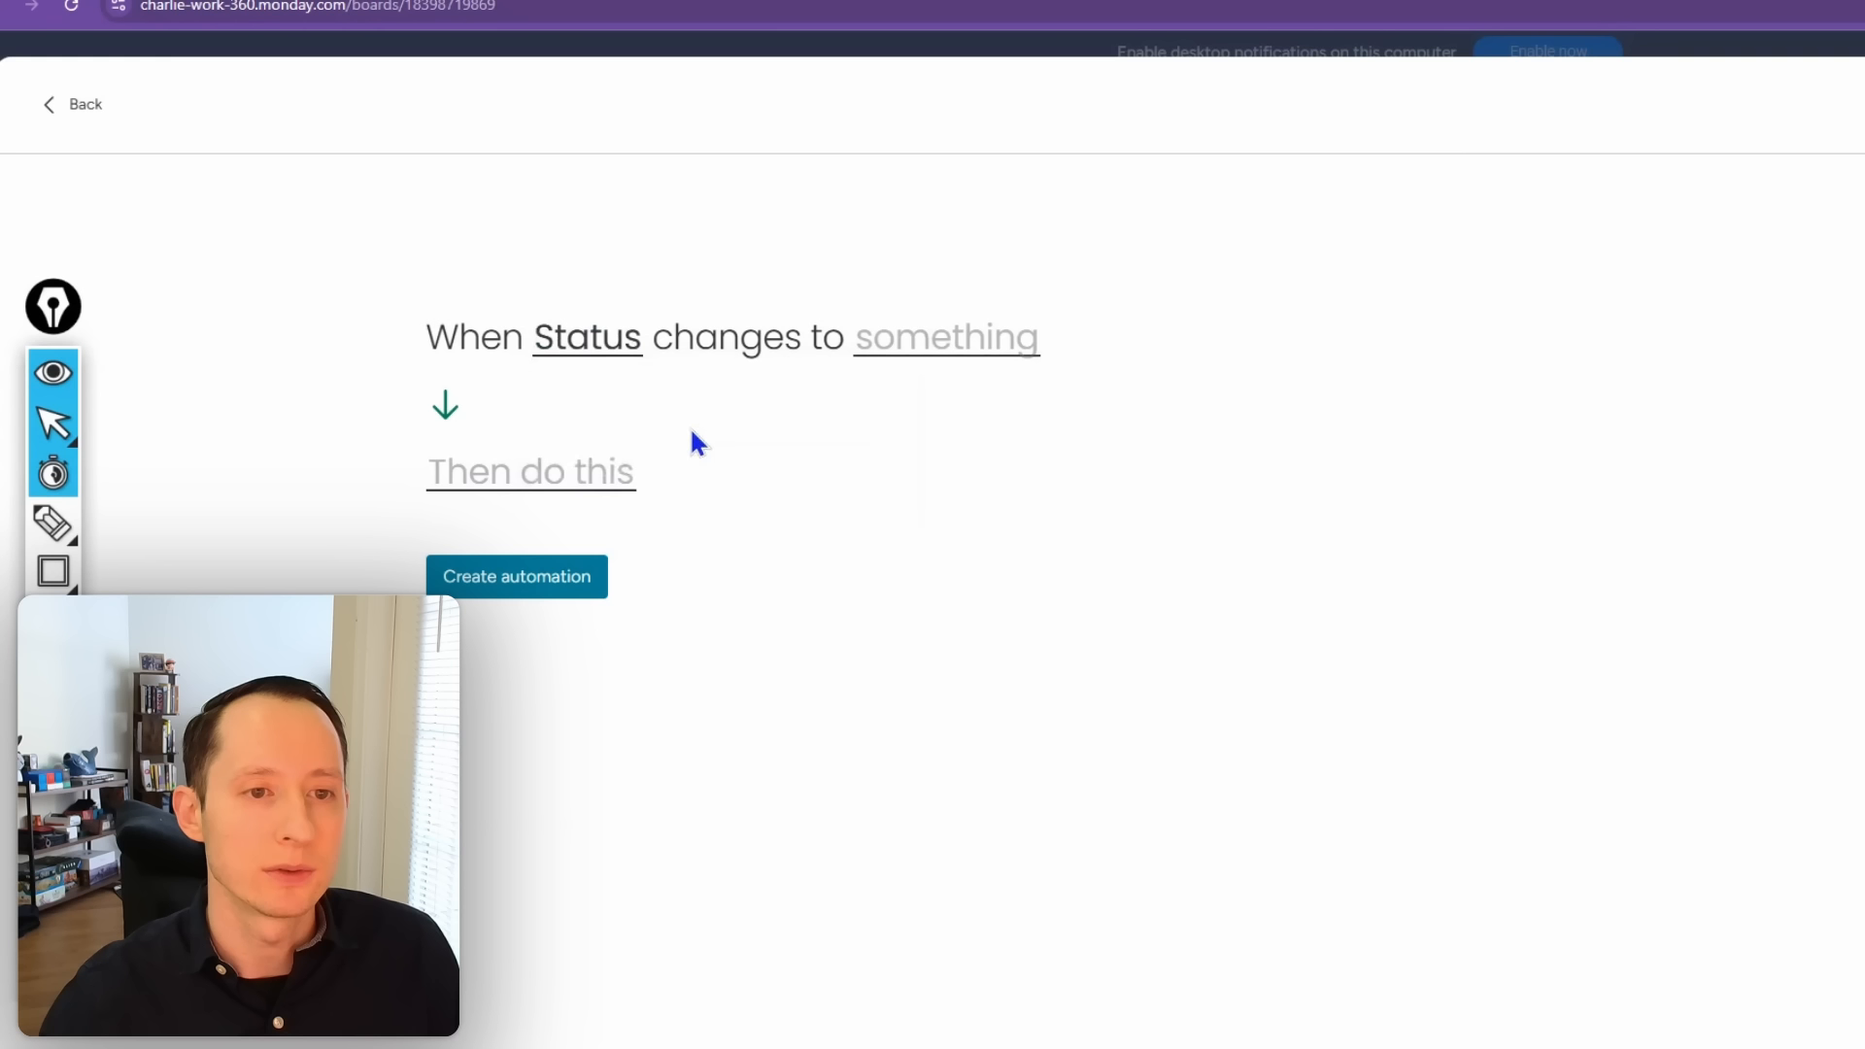
pyautogui.click(996, 358)
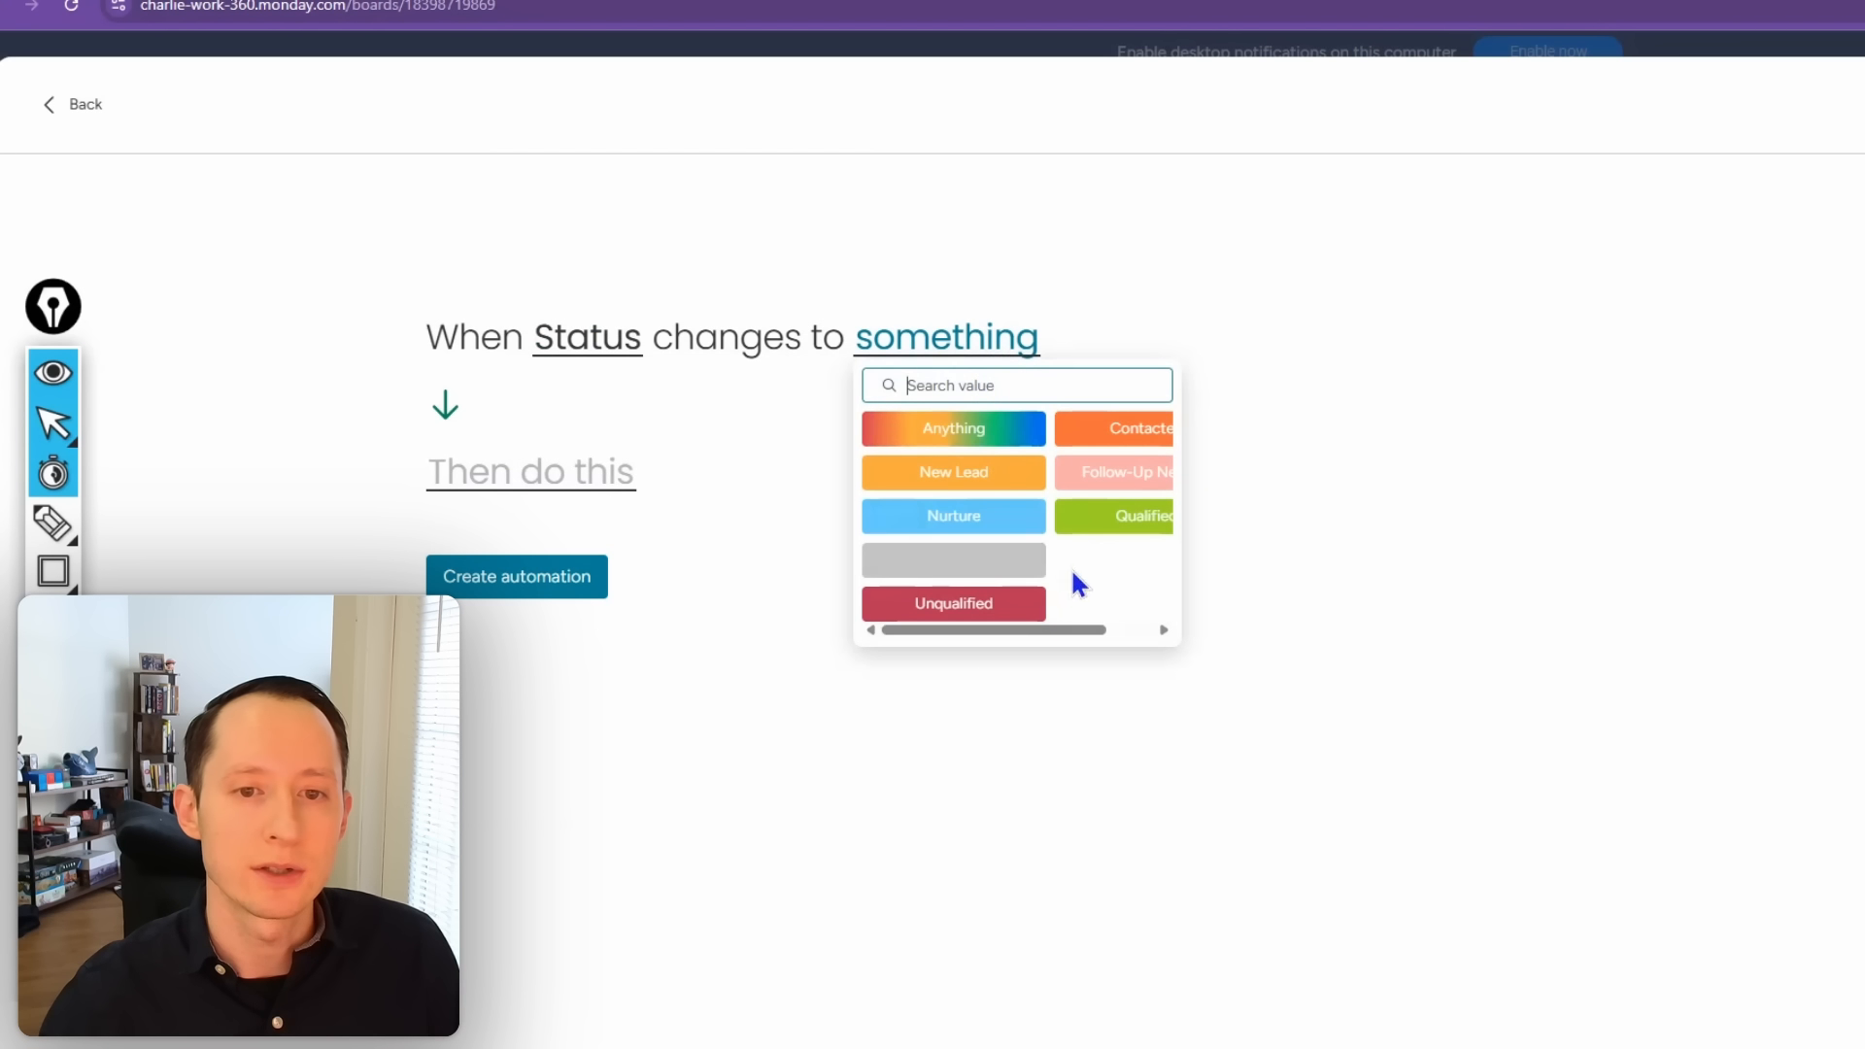
pyautogui.click(1116, 528)
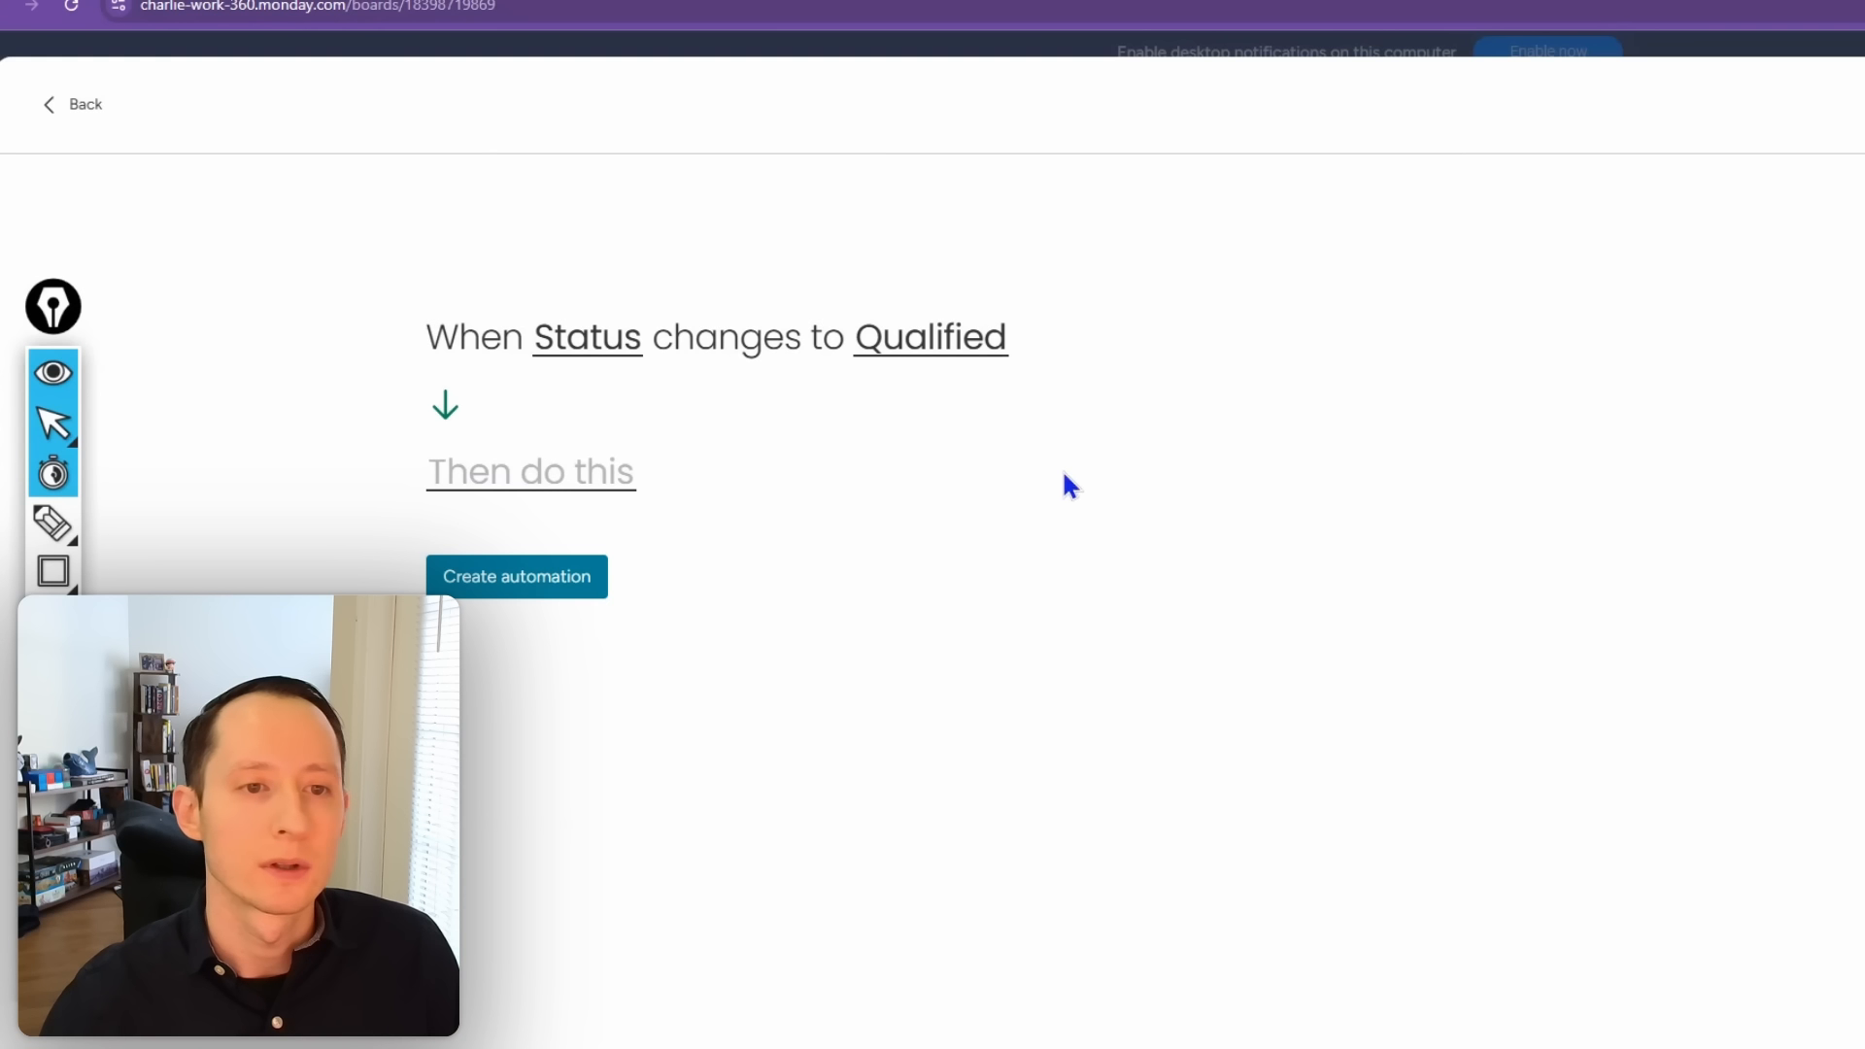
# Step: Make it set Qualified/Unqualified Date to today, save it, and reopen the automations list
pyautogui.click(593, 482)
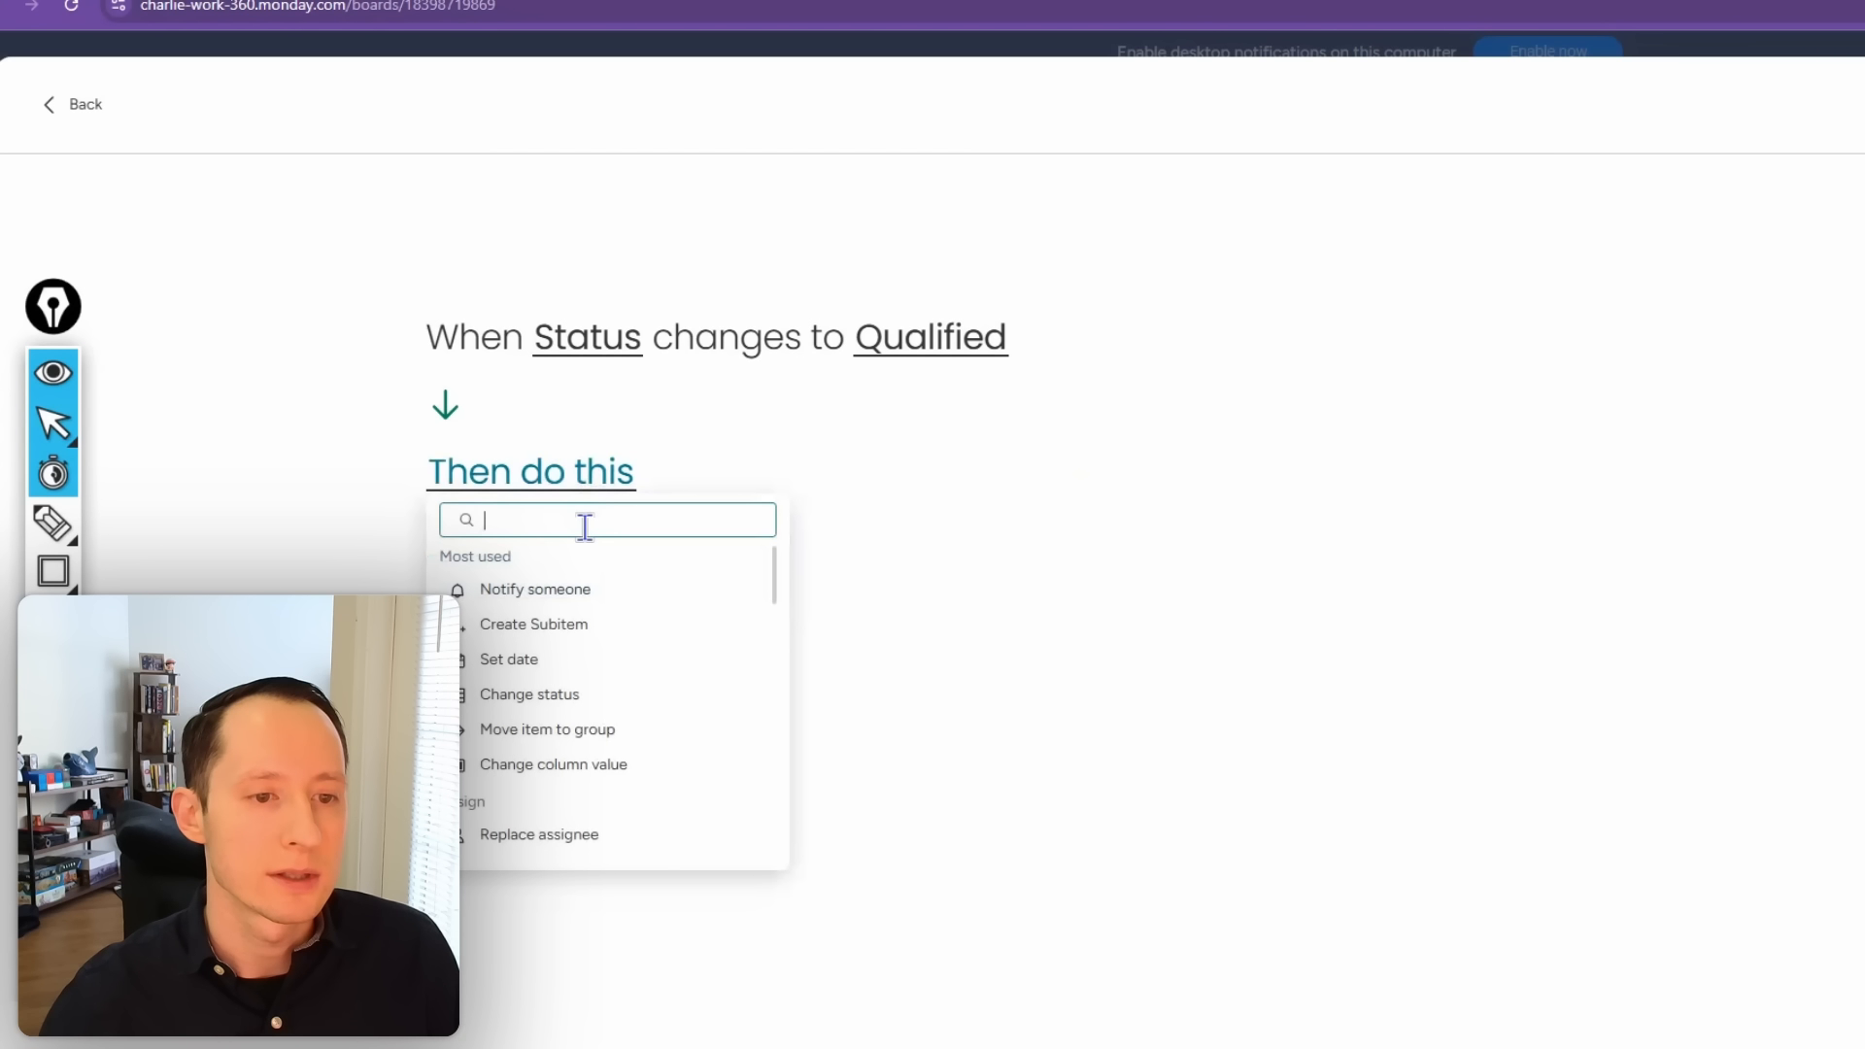
pyautogui.click(537, 659)
pyautogui.click(761, 488)
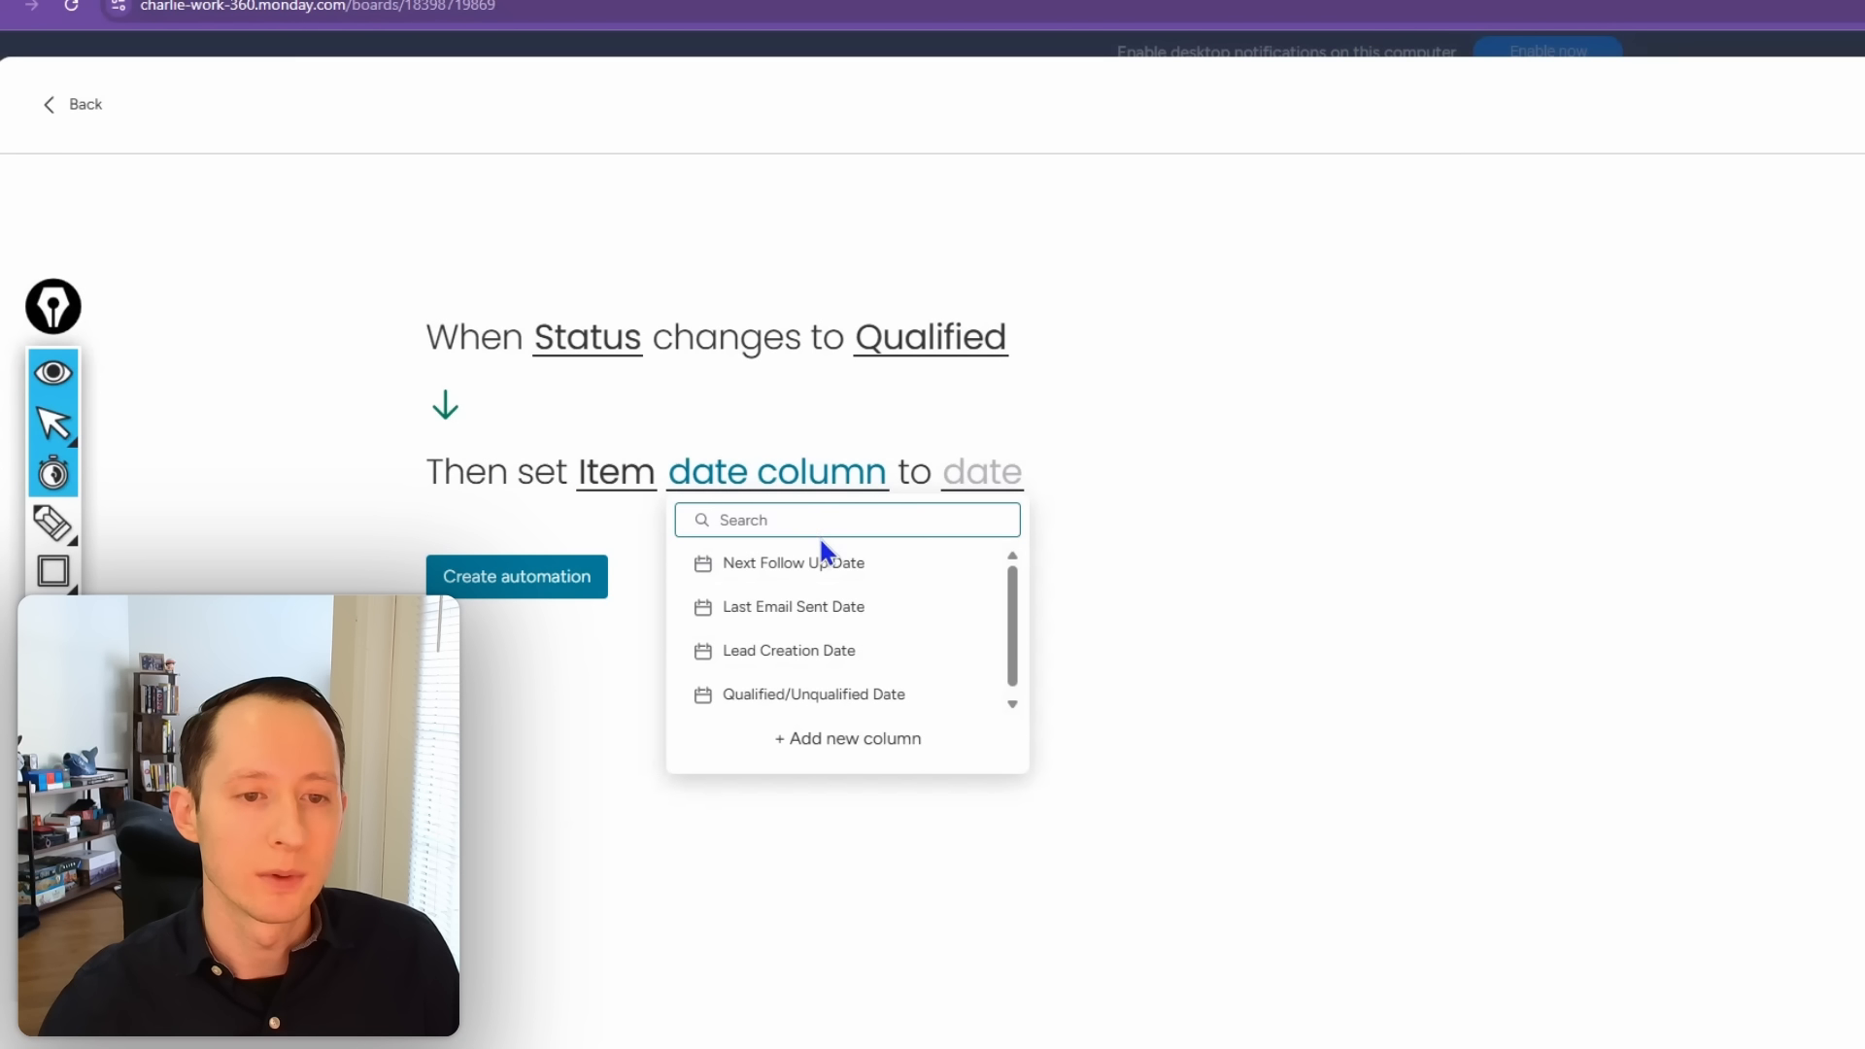
pyautogui.click(826, 693)
pyautogui.click(1202, 477)
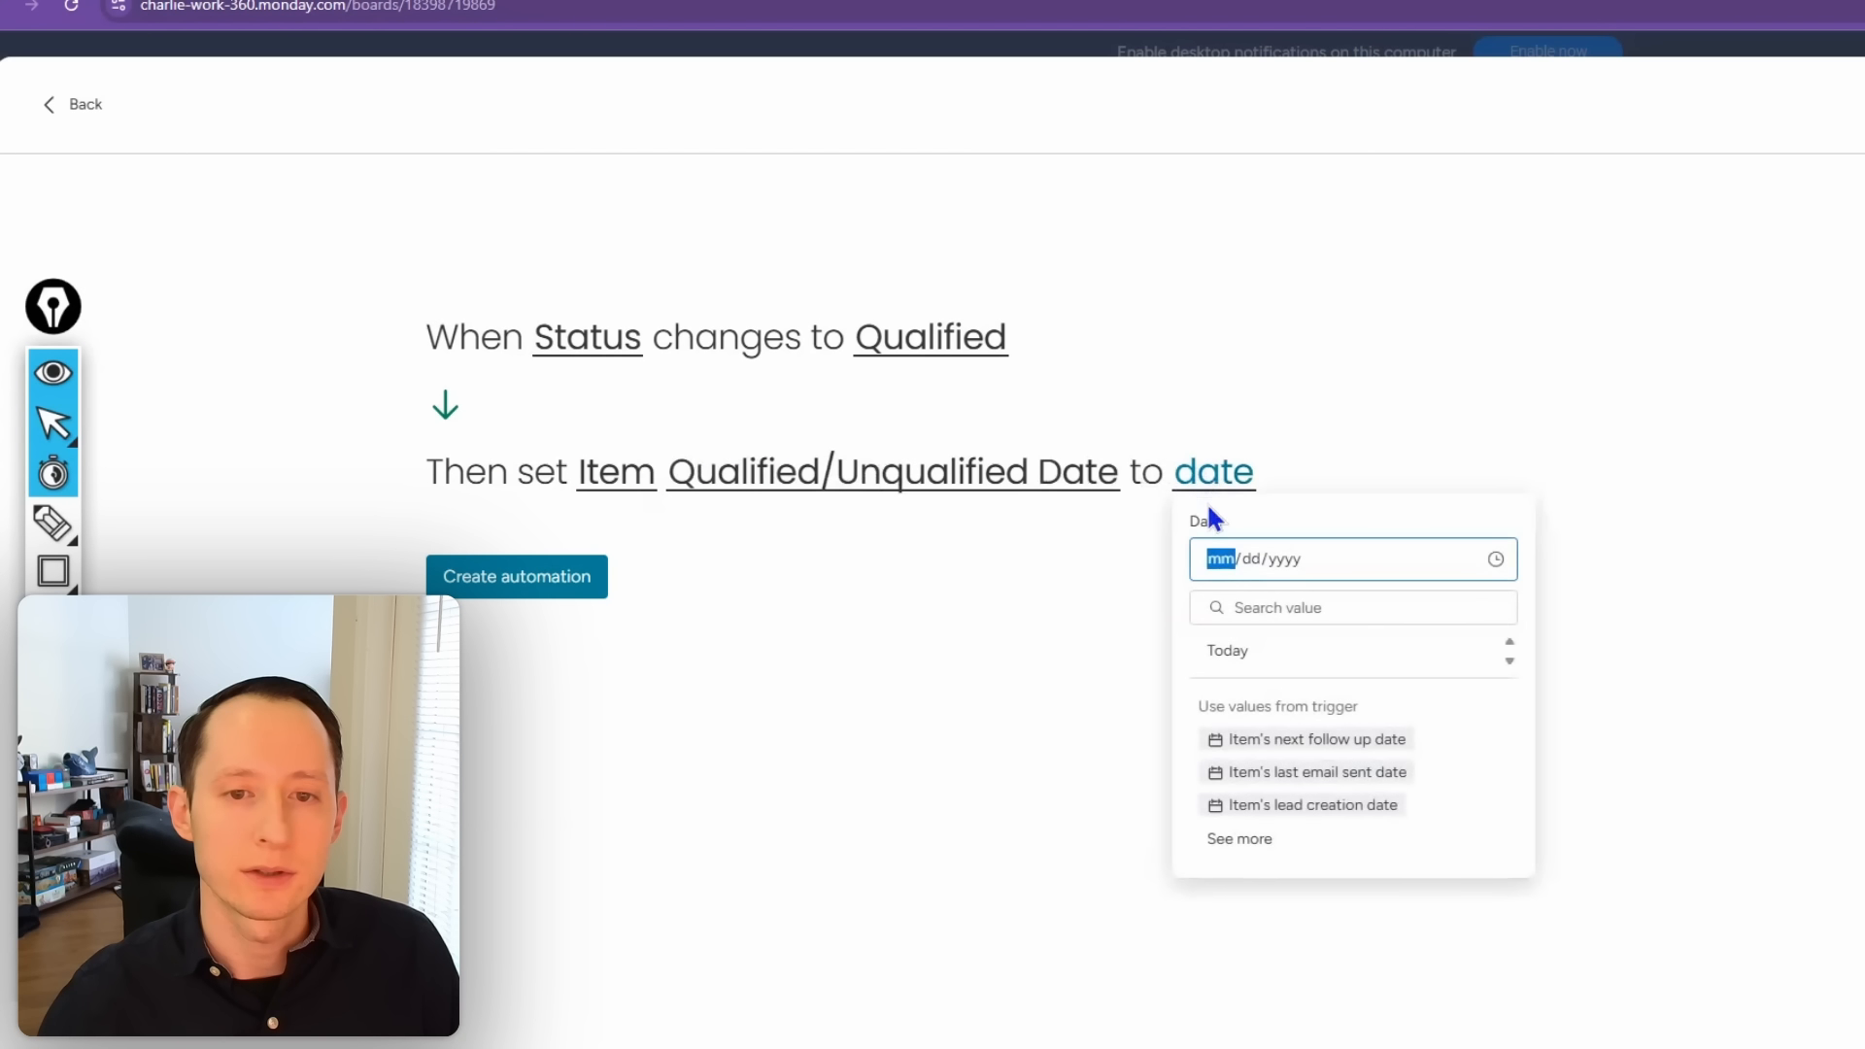
pyautogui.click(1293, 655)
pyautogui.click(576, 588)
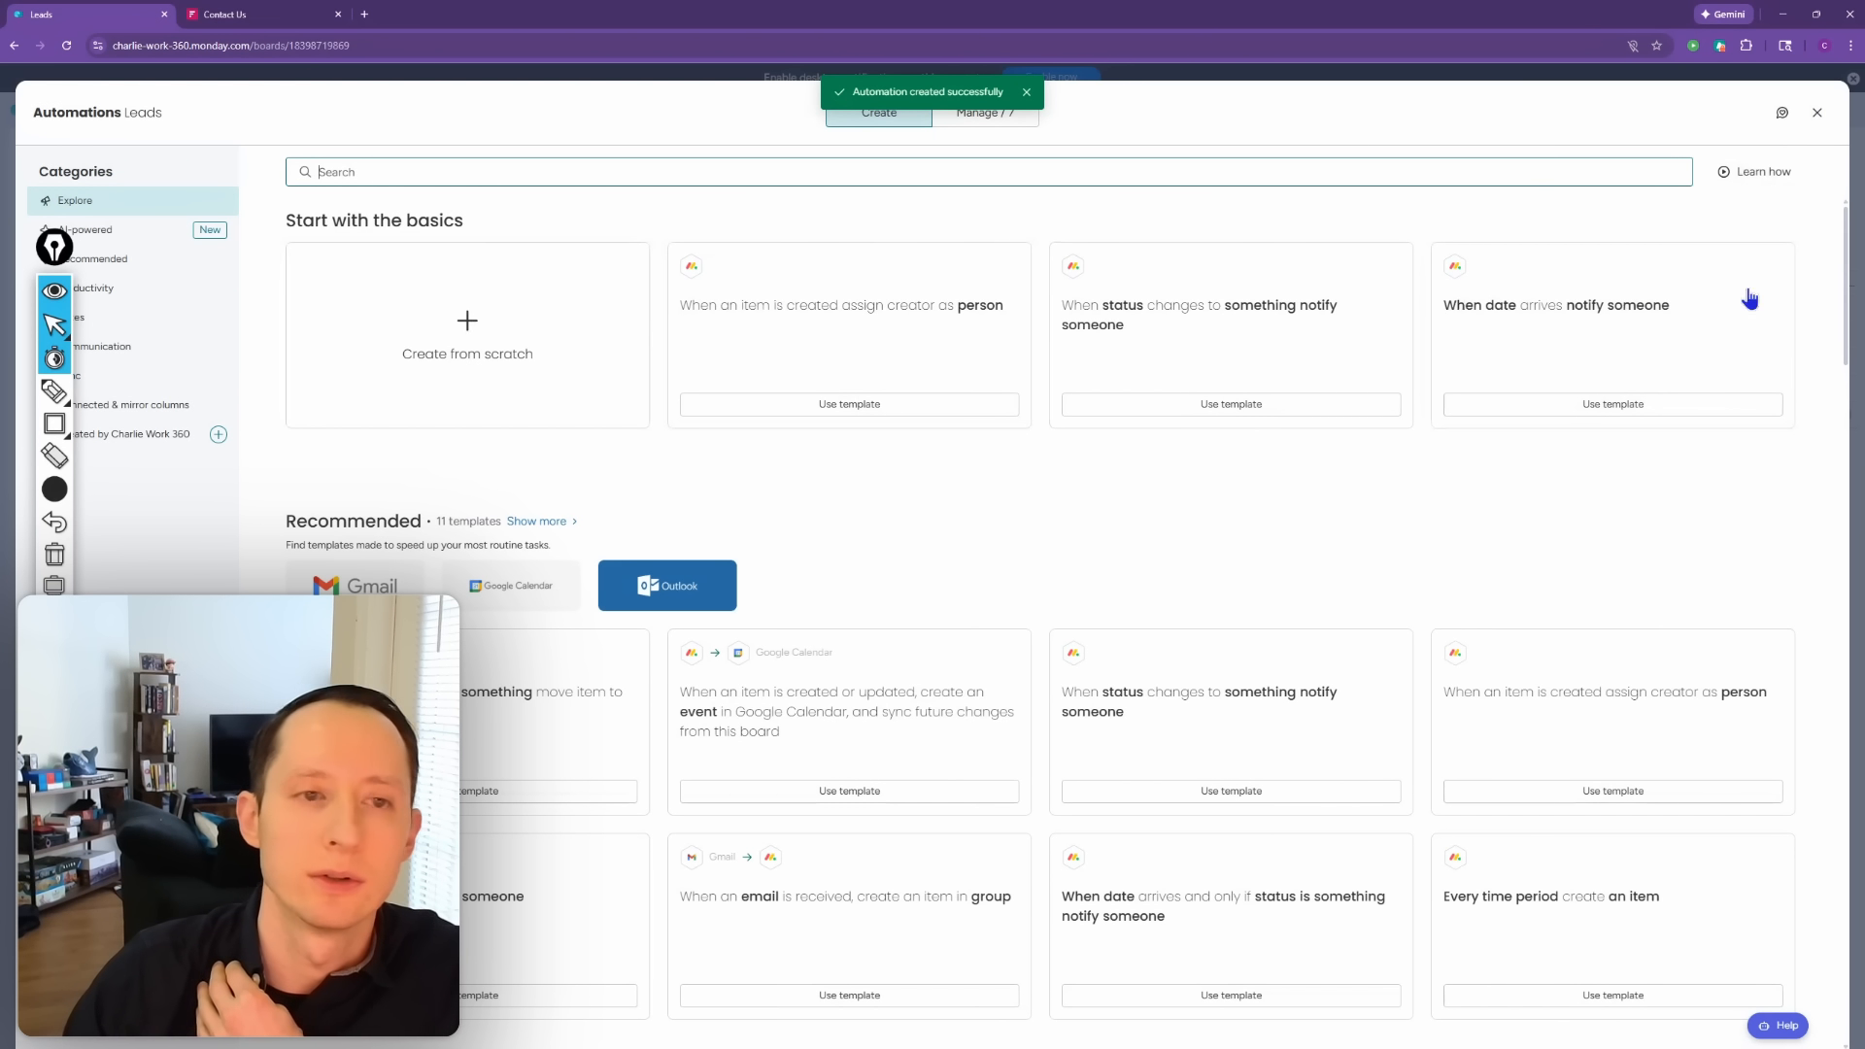
pyautogui.click(1816, 112)
pyautogui.click(1620, 153)
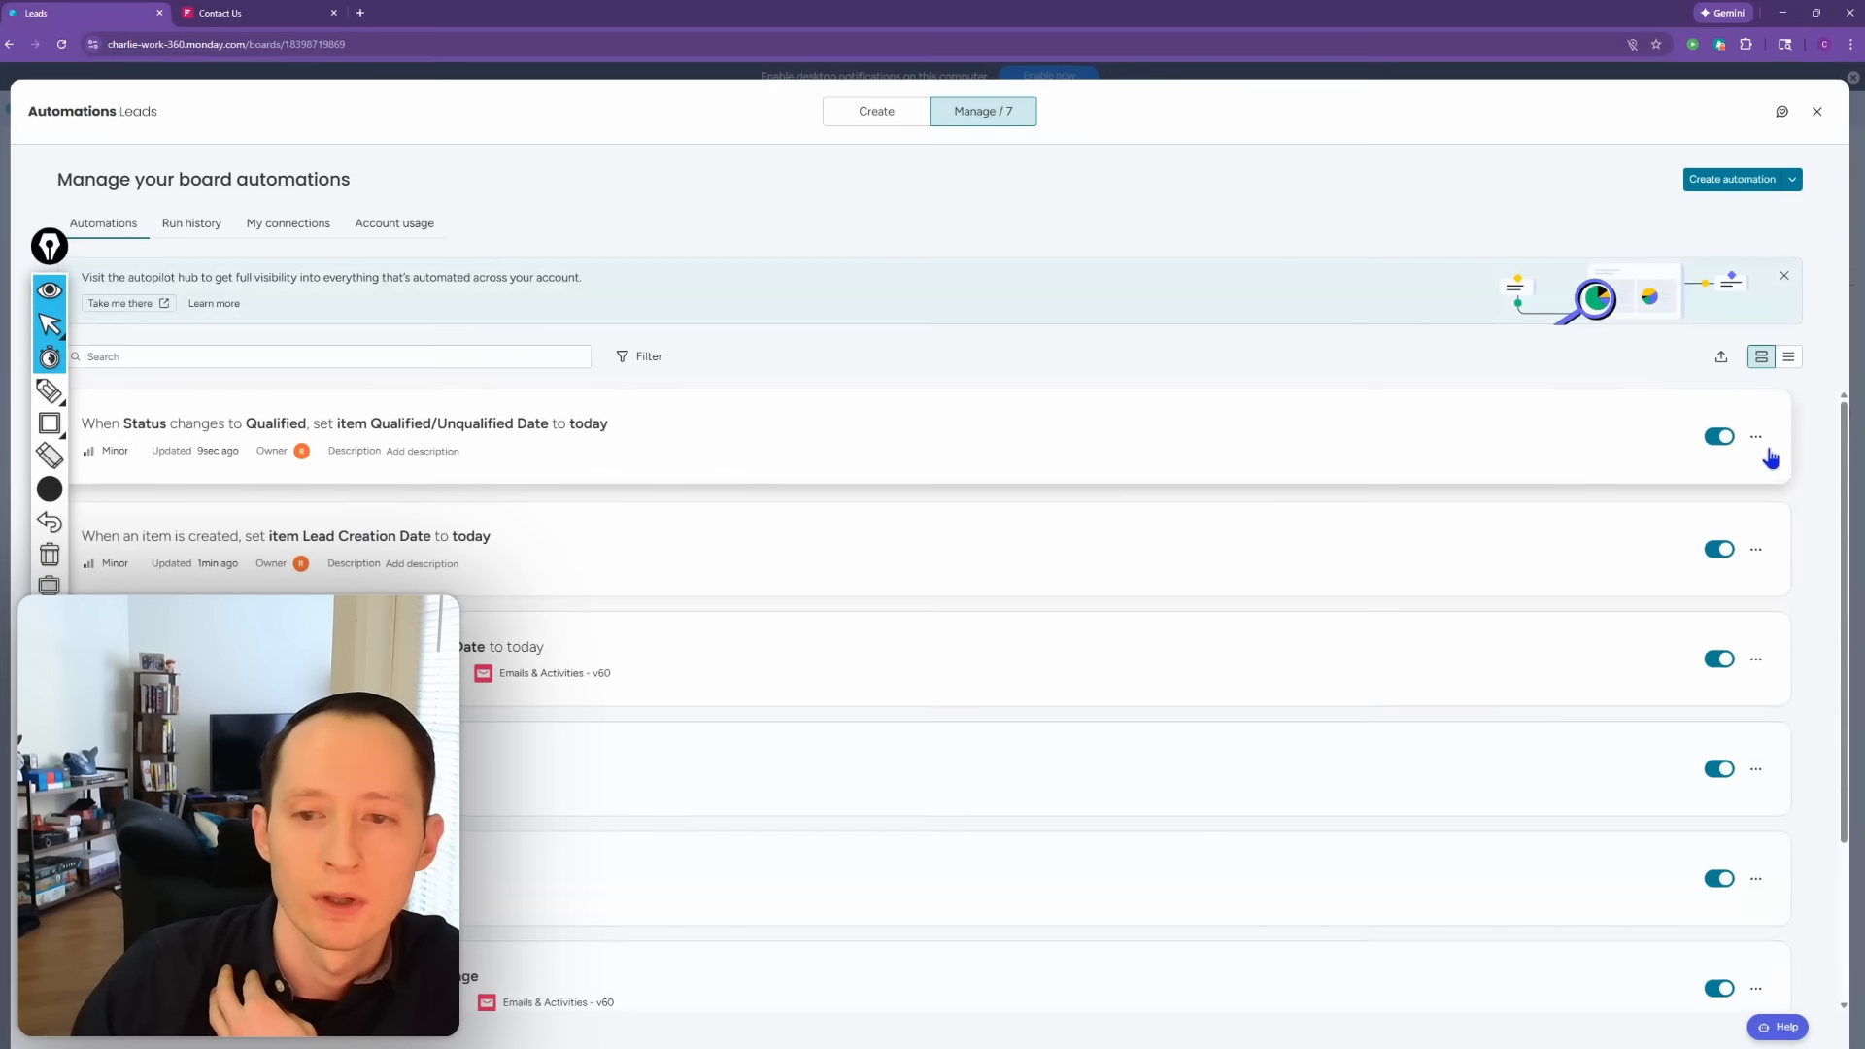
# Step: Duplicate the Qualified date automation, switch its trigger to Unqualified, and save it
pyautogui.click(1718, 404)
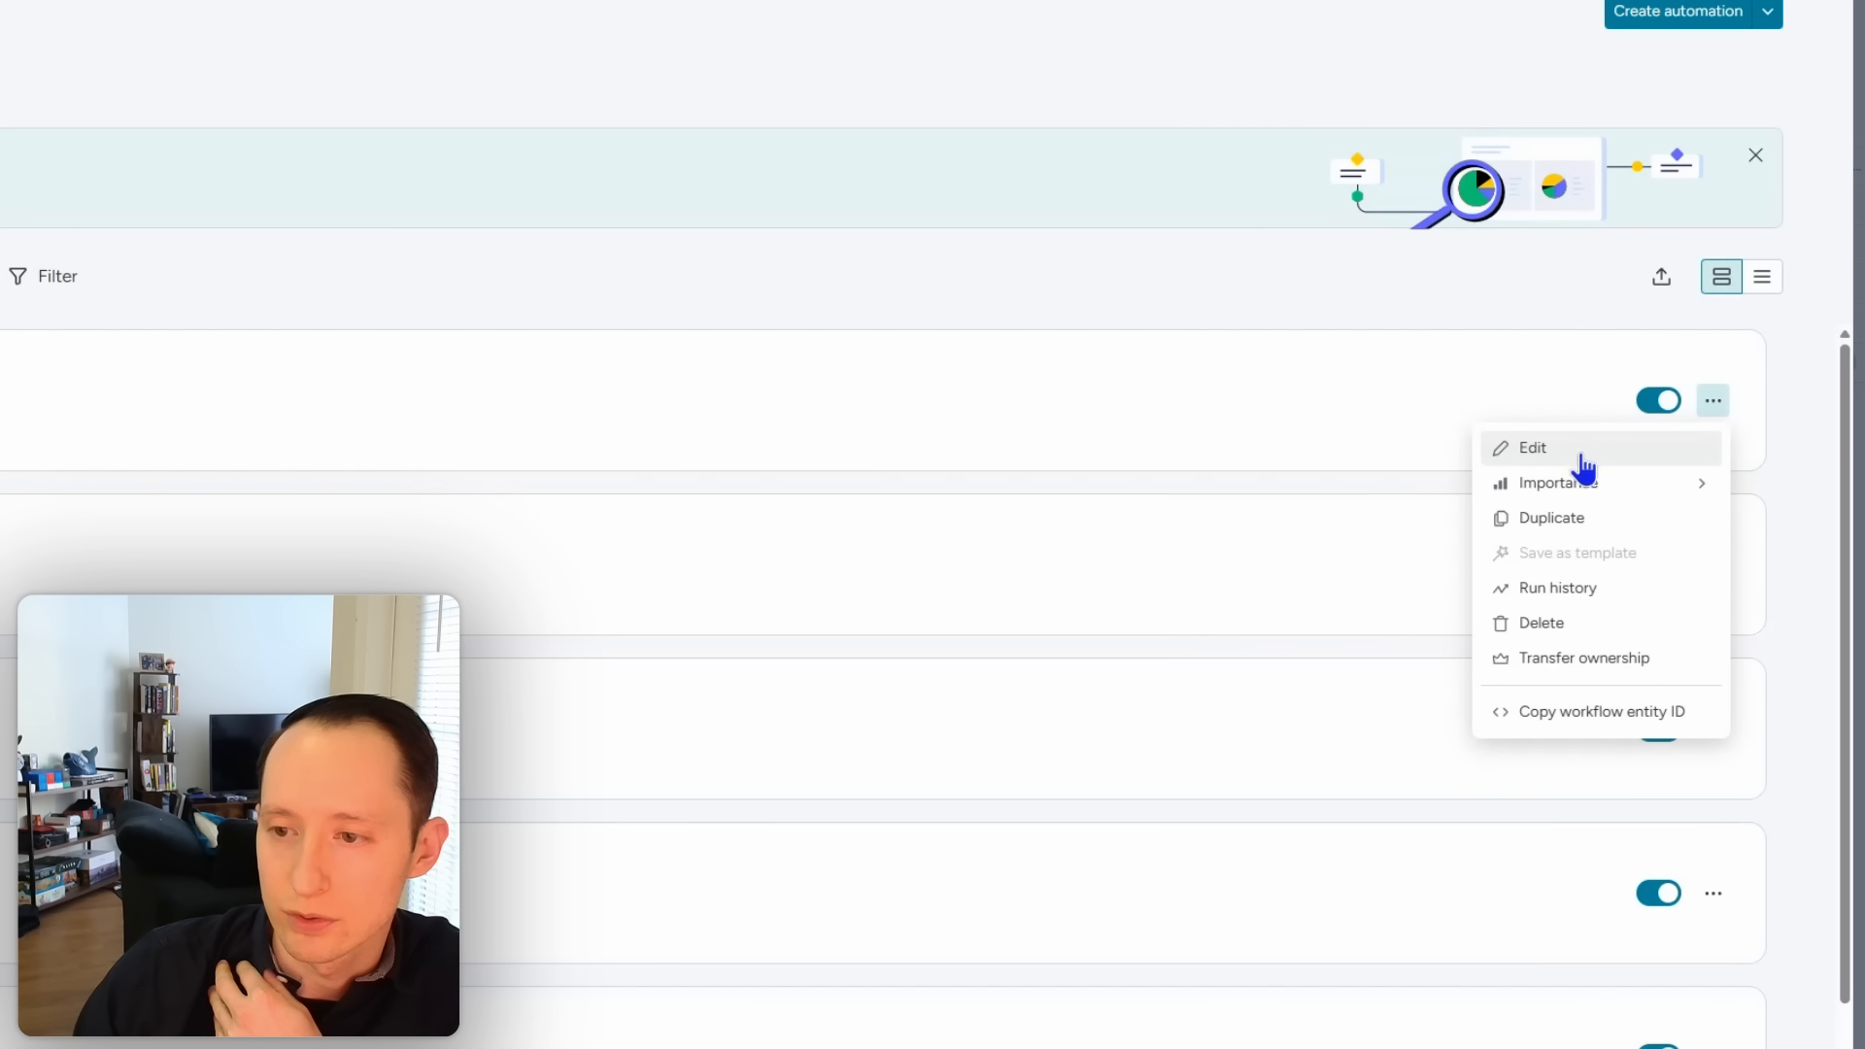
pyautogui.click(1569, 517)
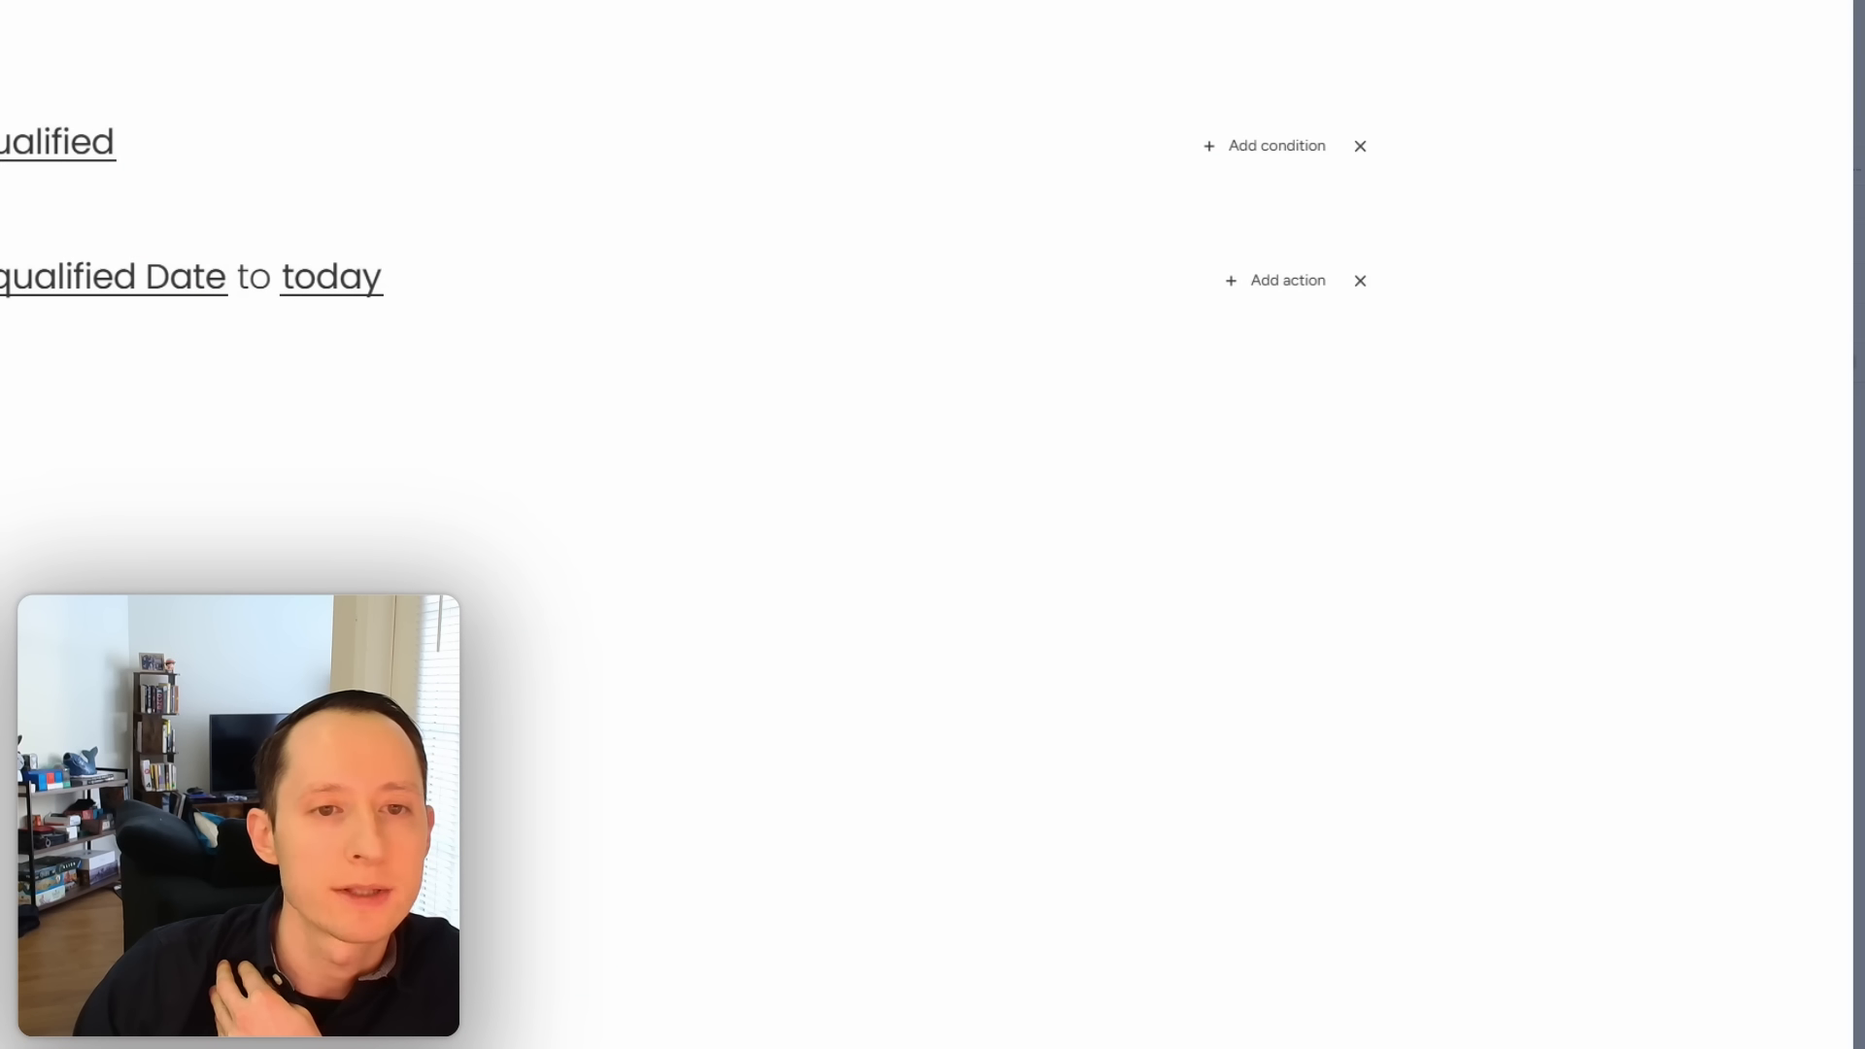
pyautogui.click(528, 272)
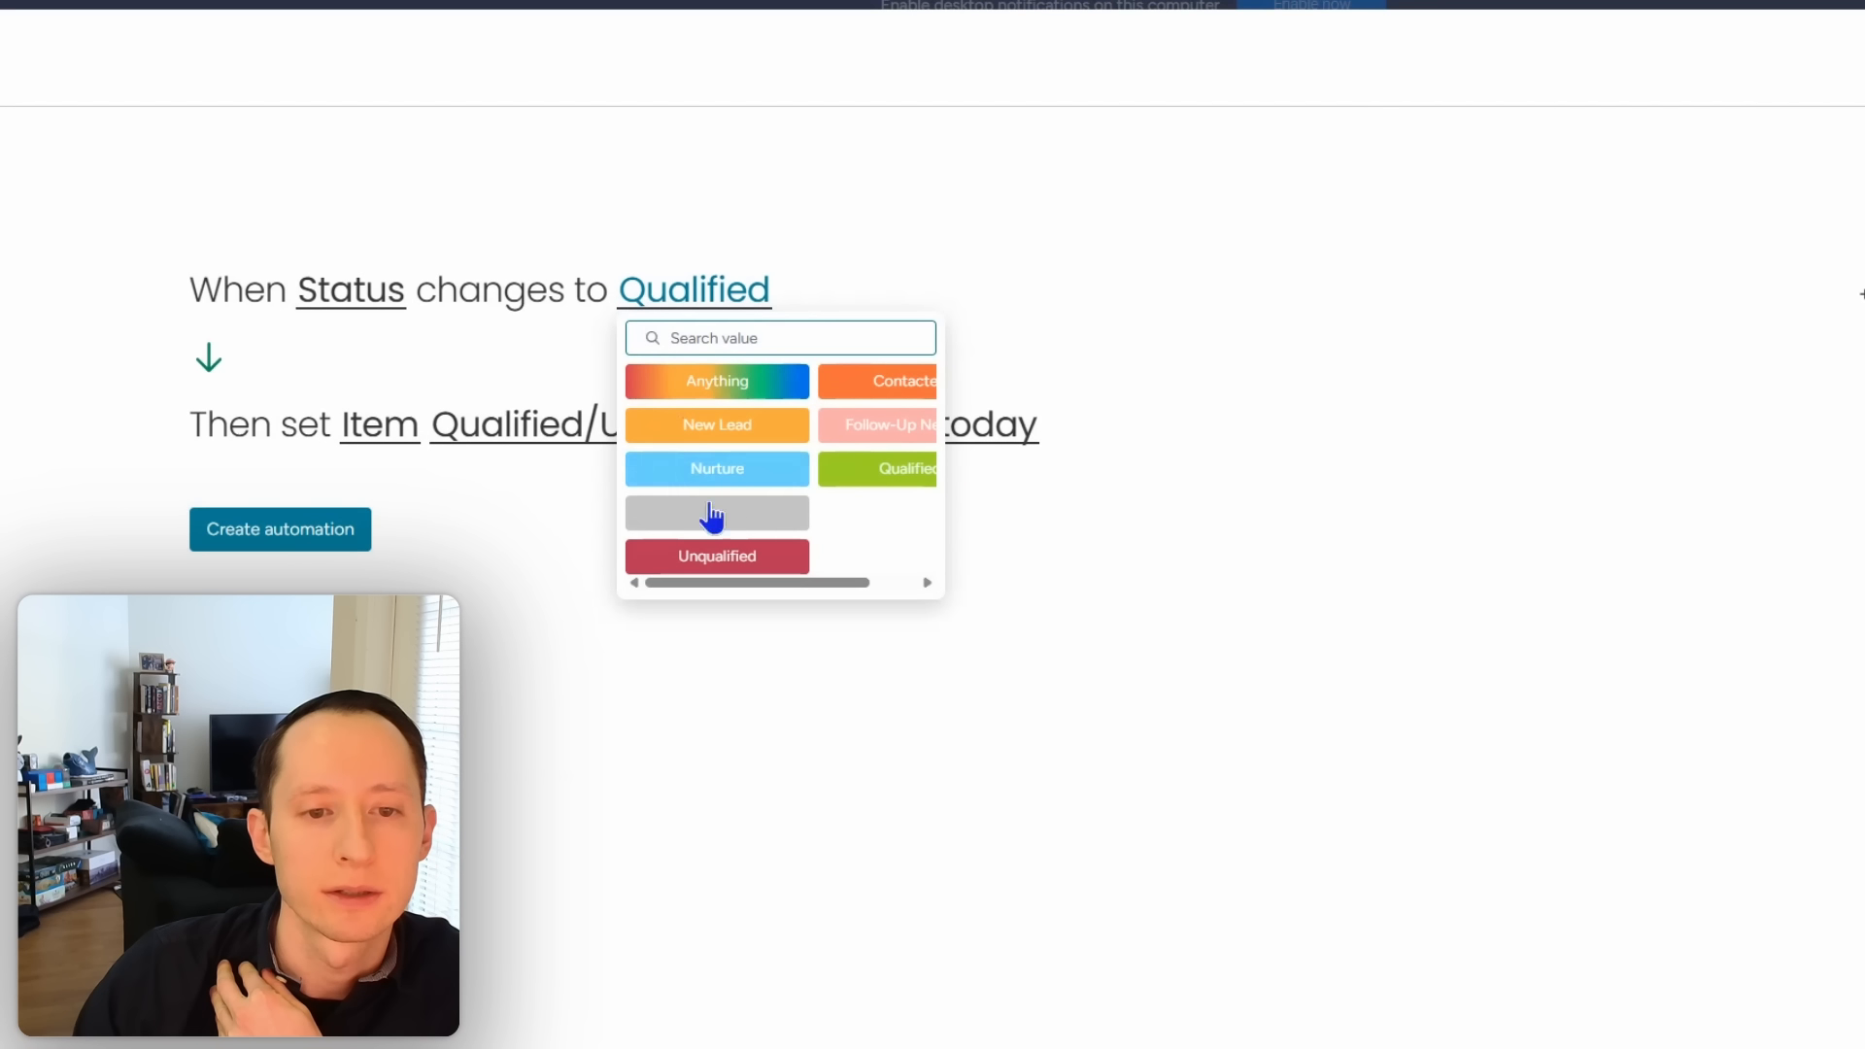
pyautogui.click(713, 551)
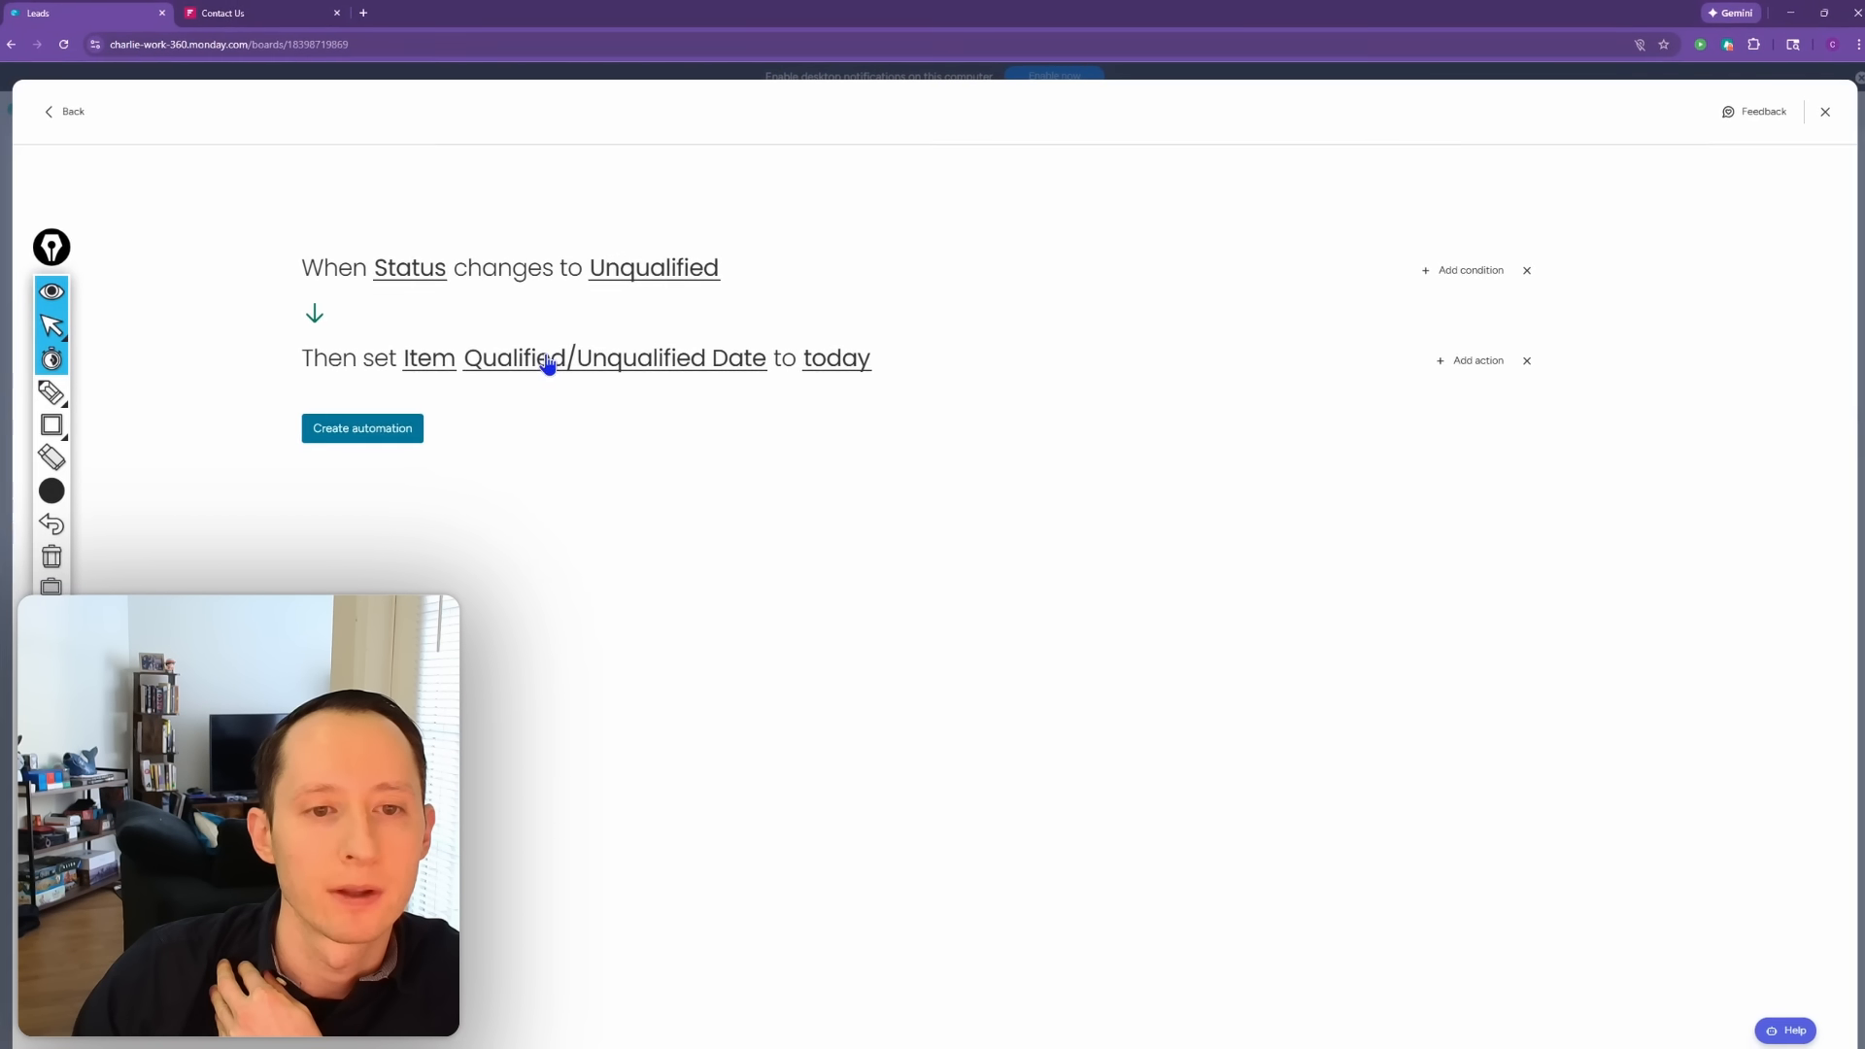
pyautogui.click(377, 432)
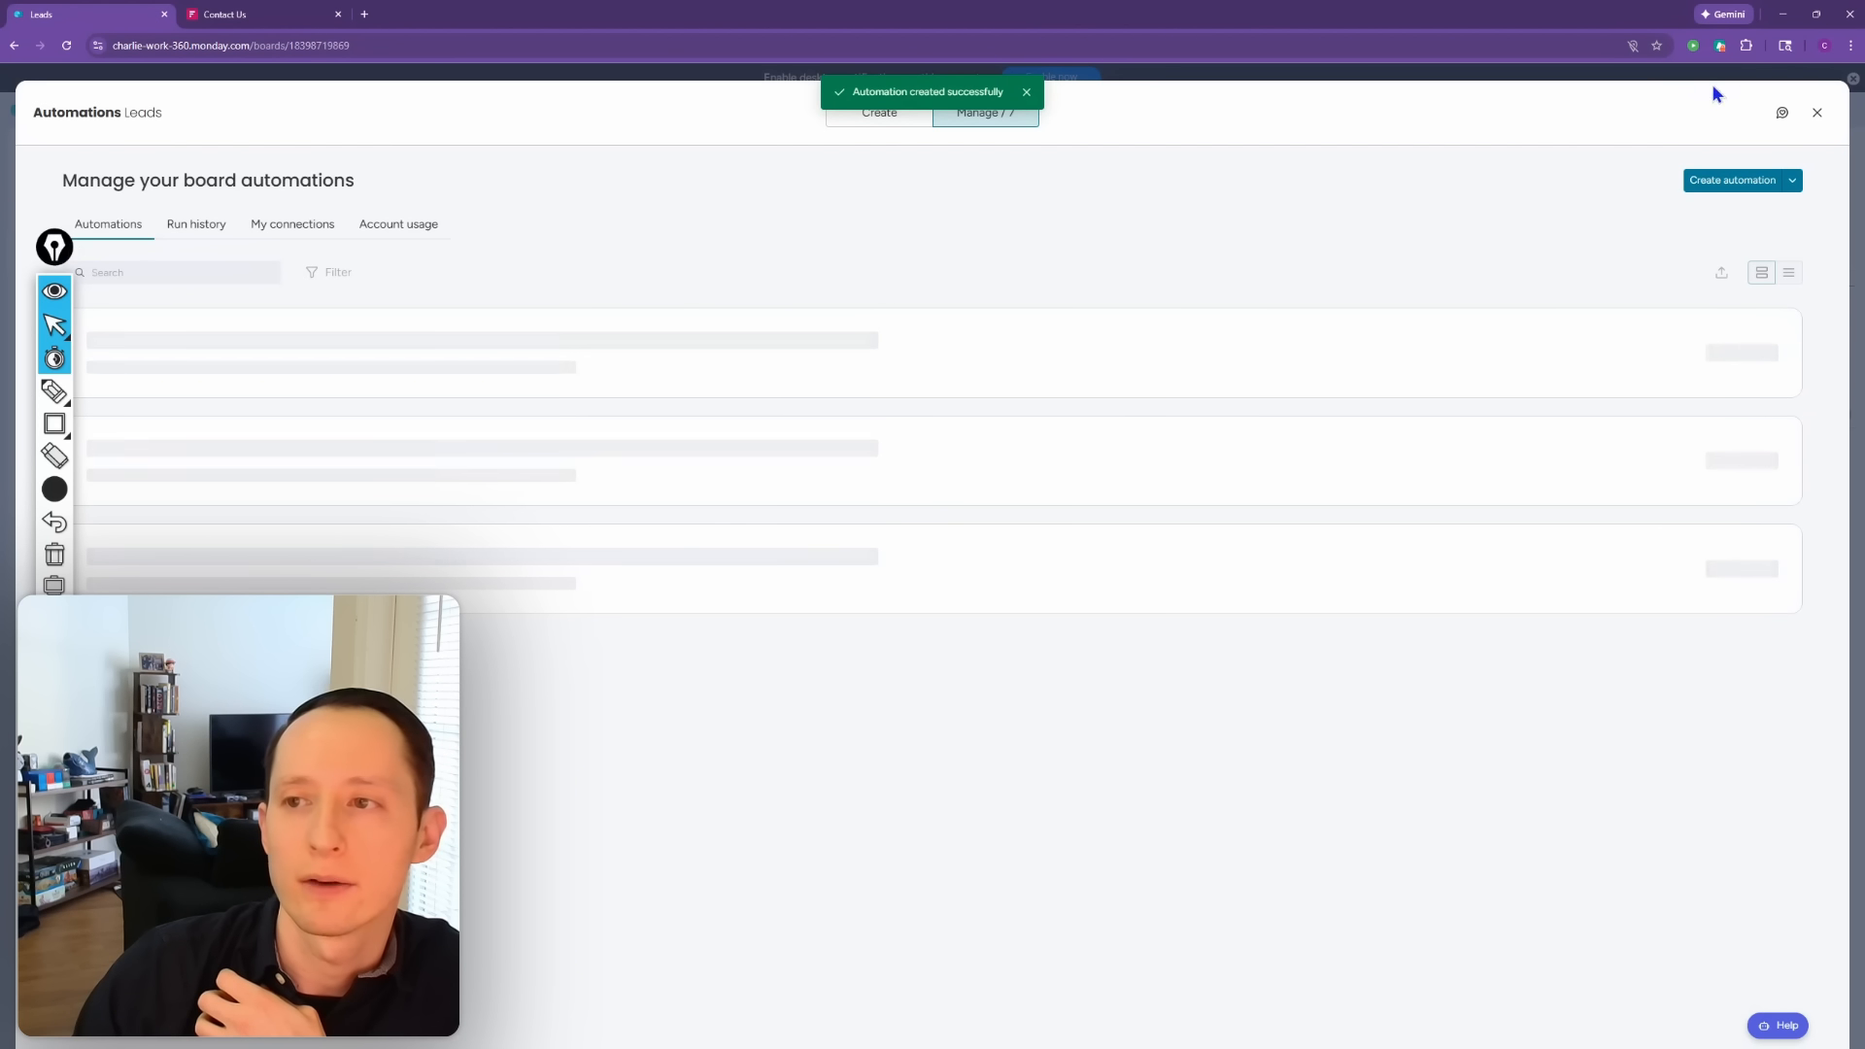
pyautogui.click(1817, 113)
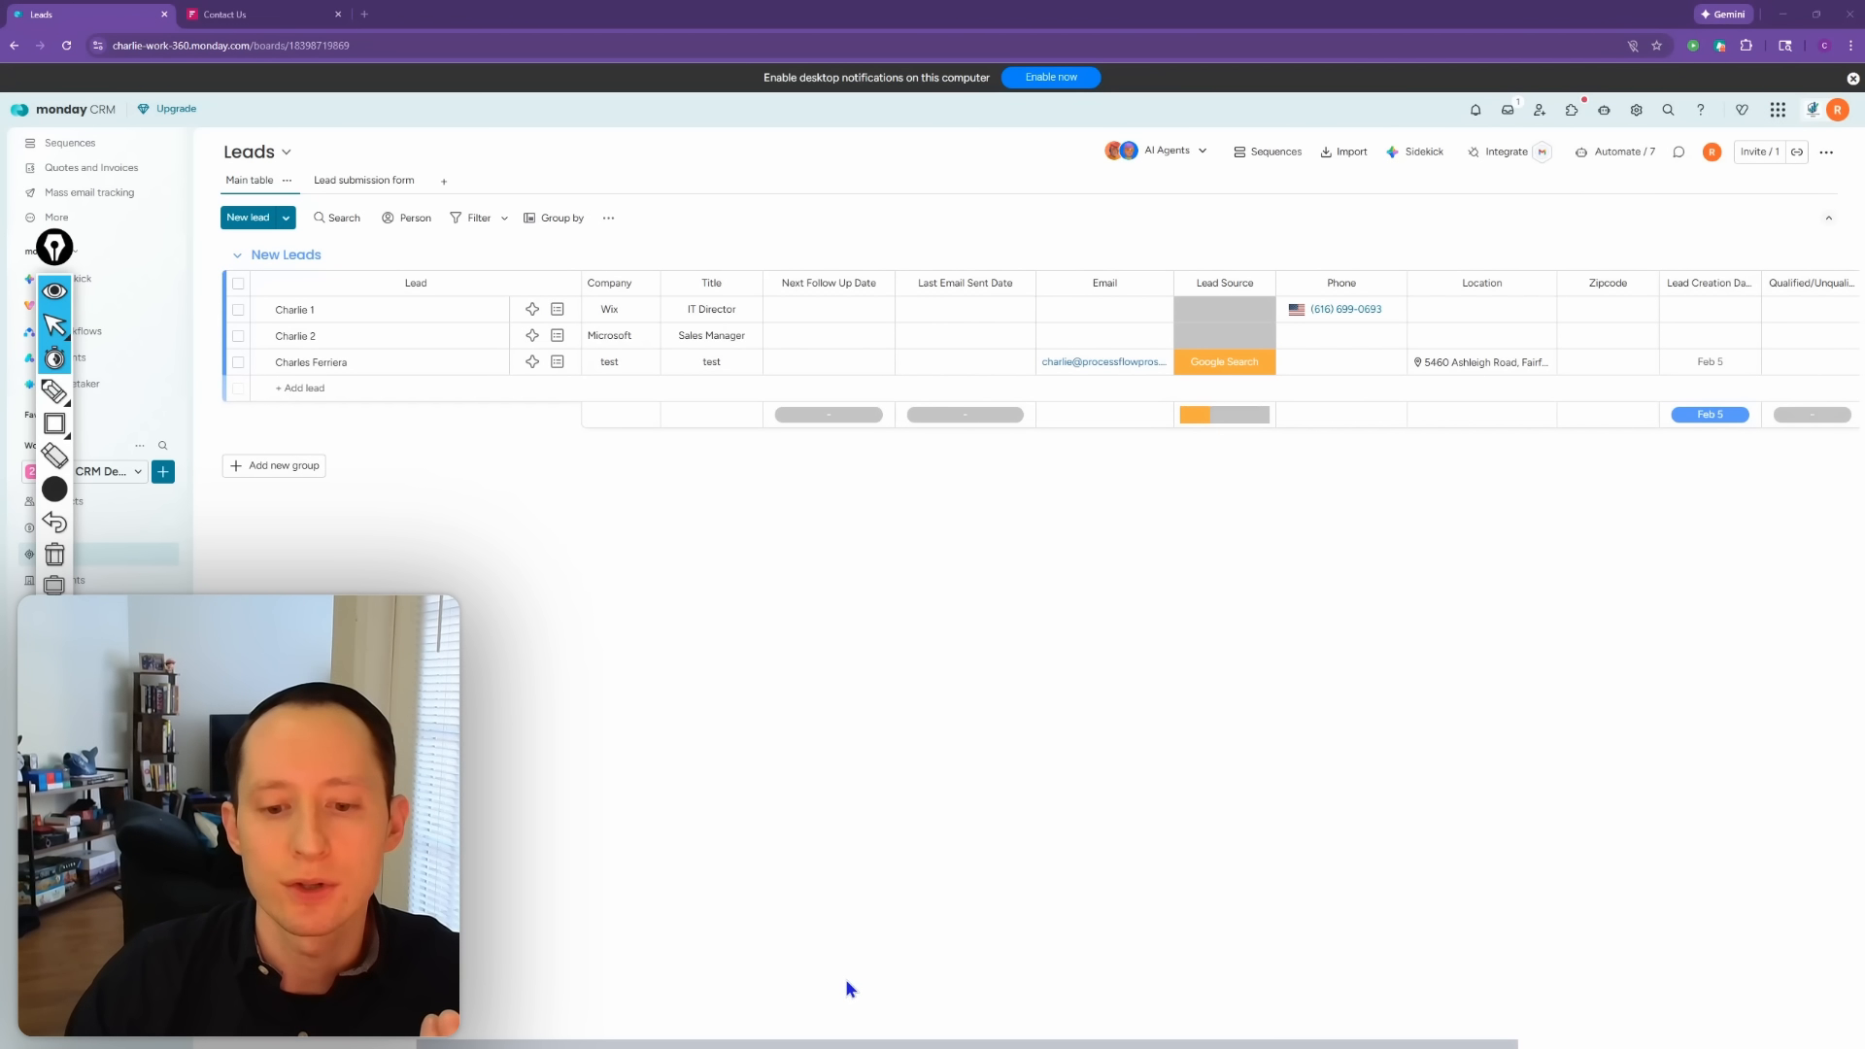
# Step: Add an Item ID column at the end of the board, widen it, and rename it UID
pyautogui.moveTo(894, 1044); pyautogui.dragTo(1270, 1020)
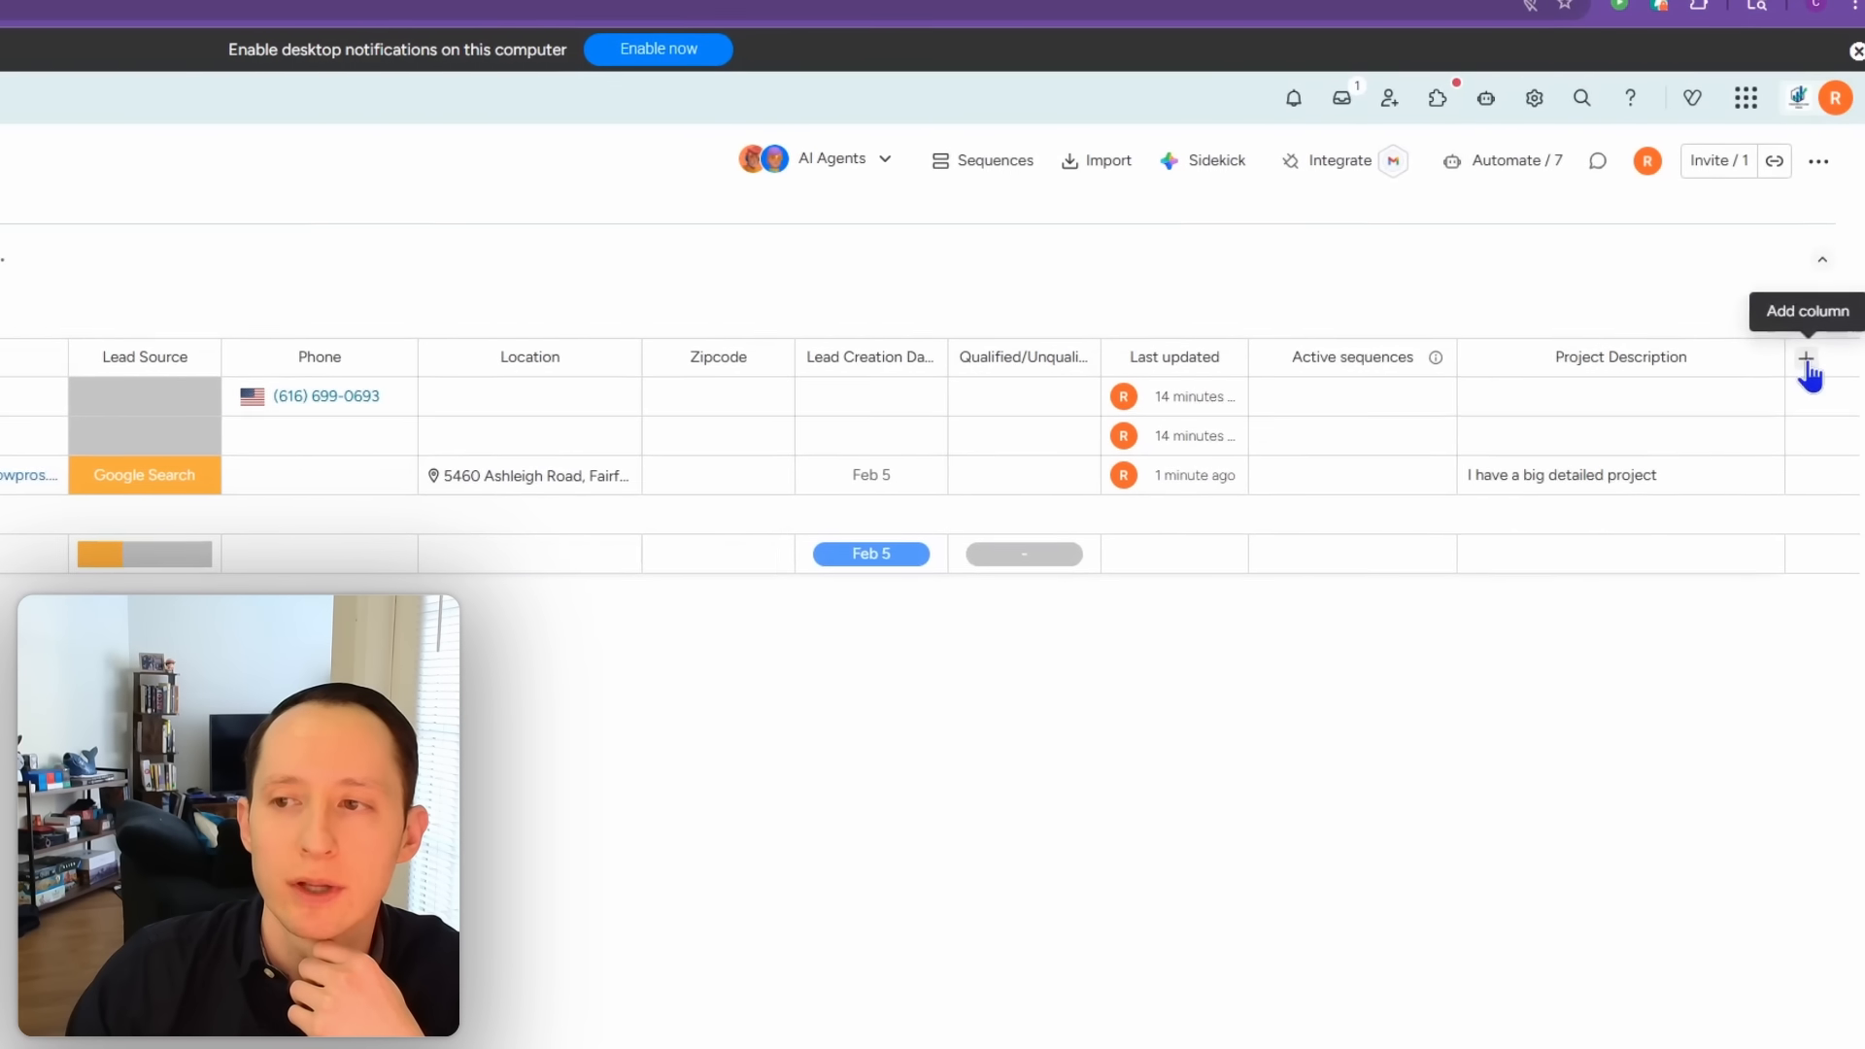
pyautogui.click(1807, 367)
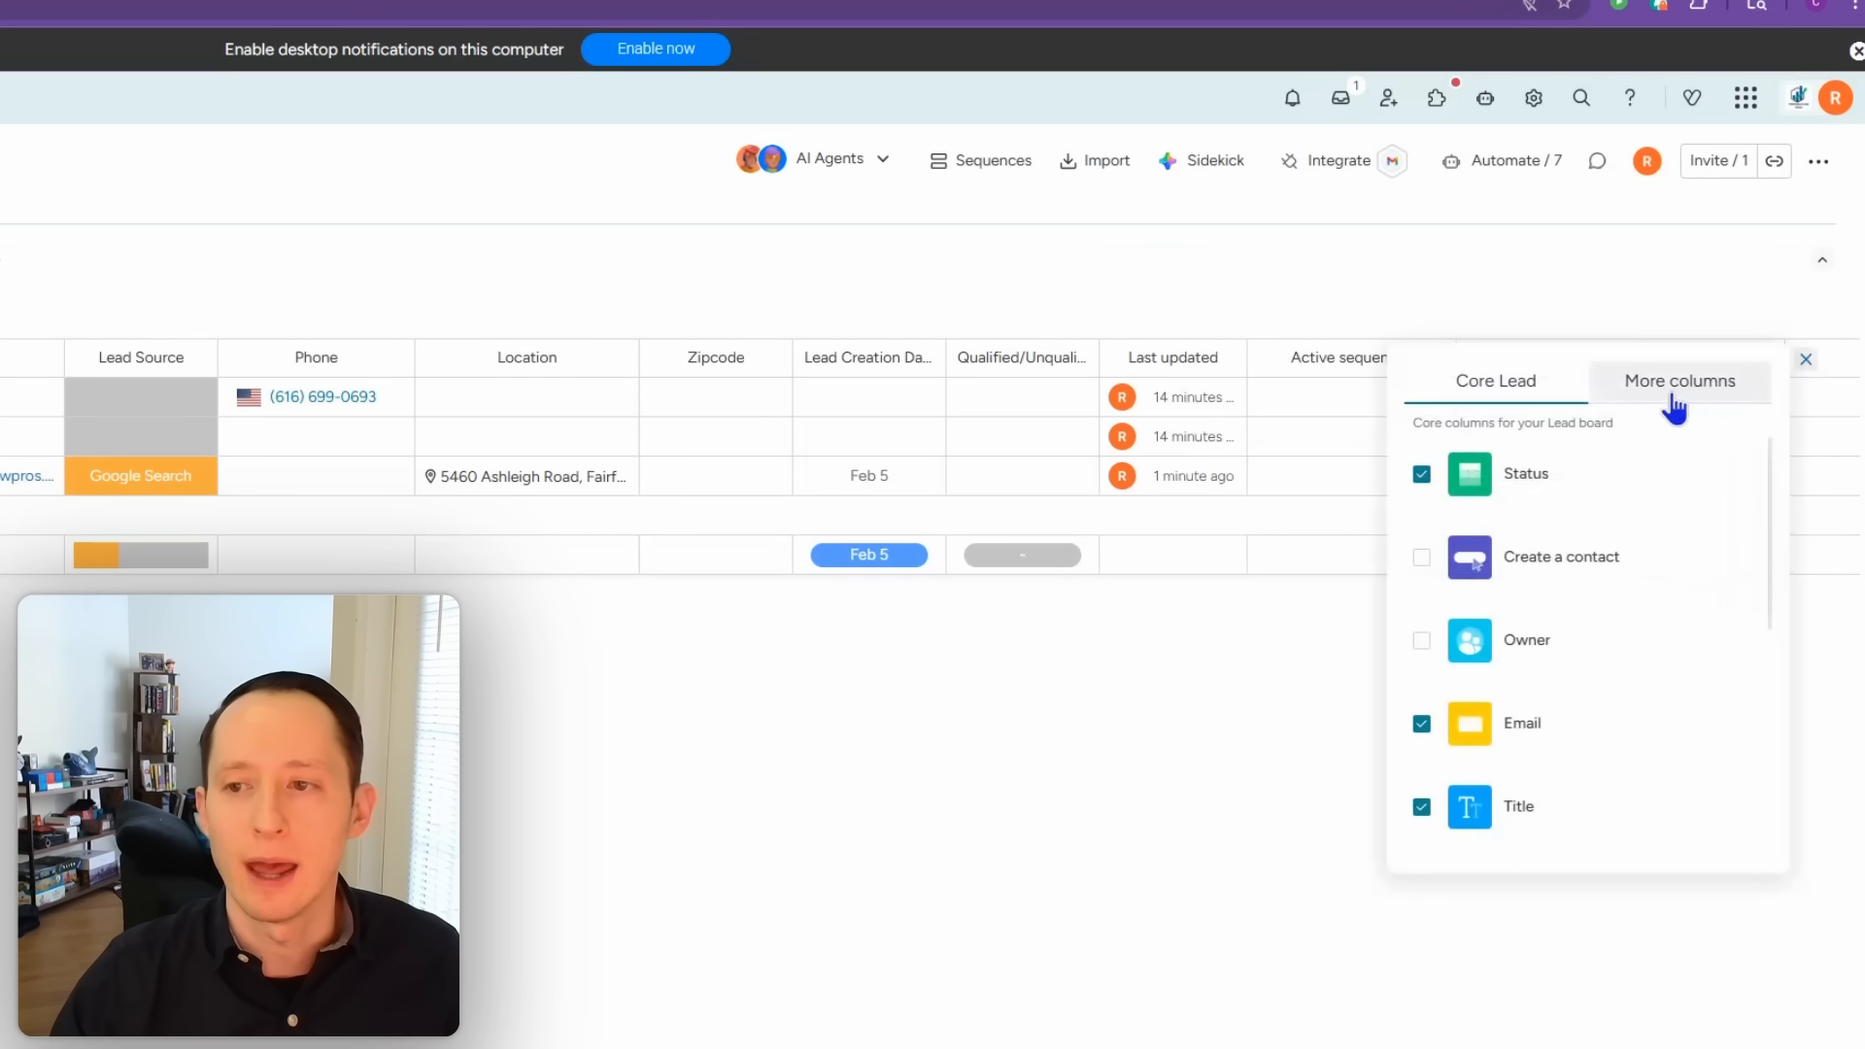
pyautogui.click(1674, 379)
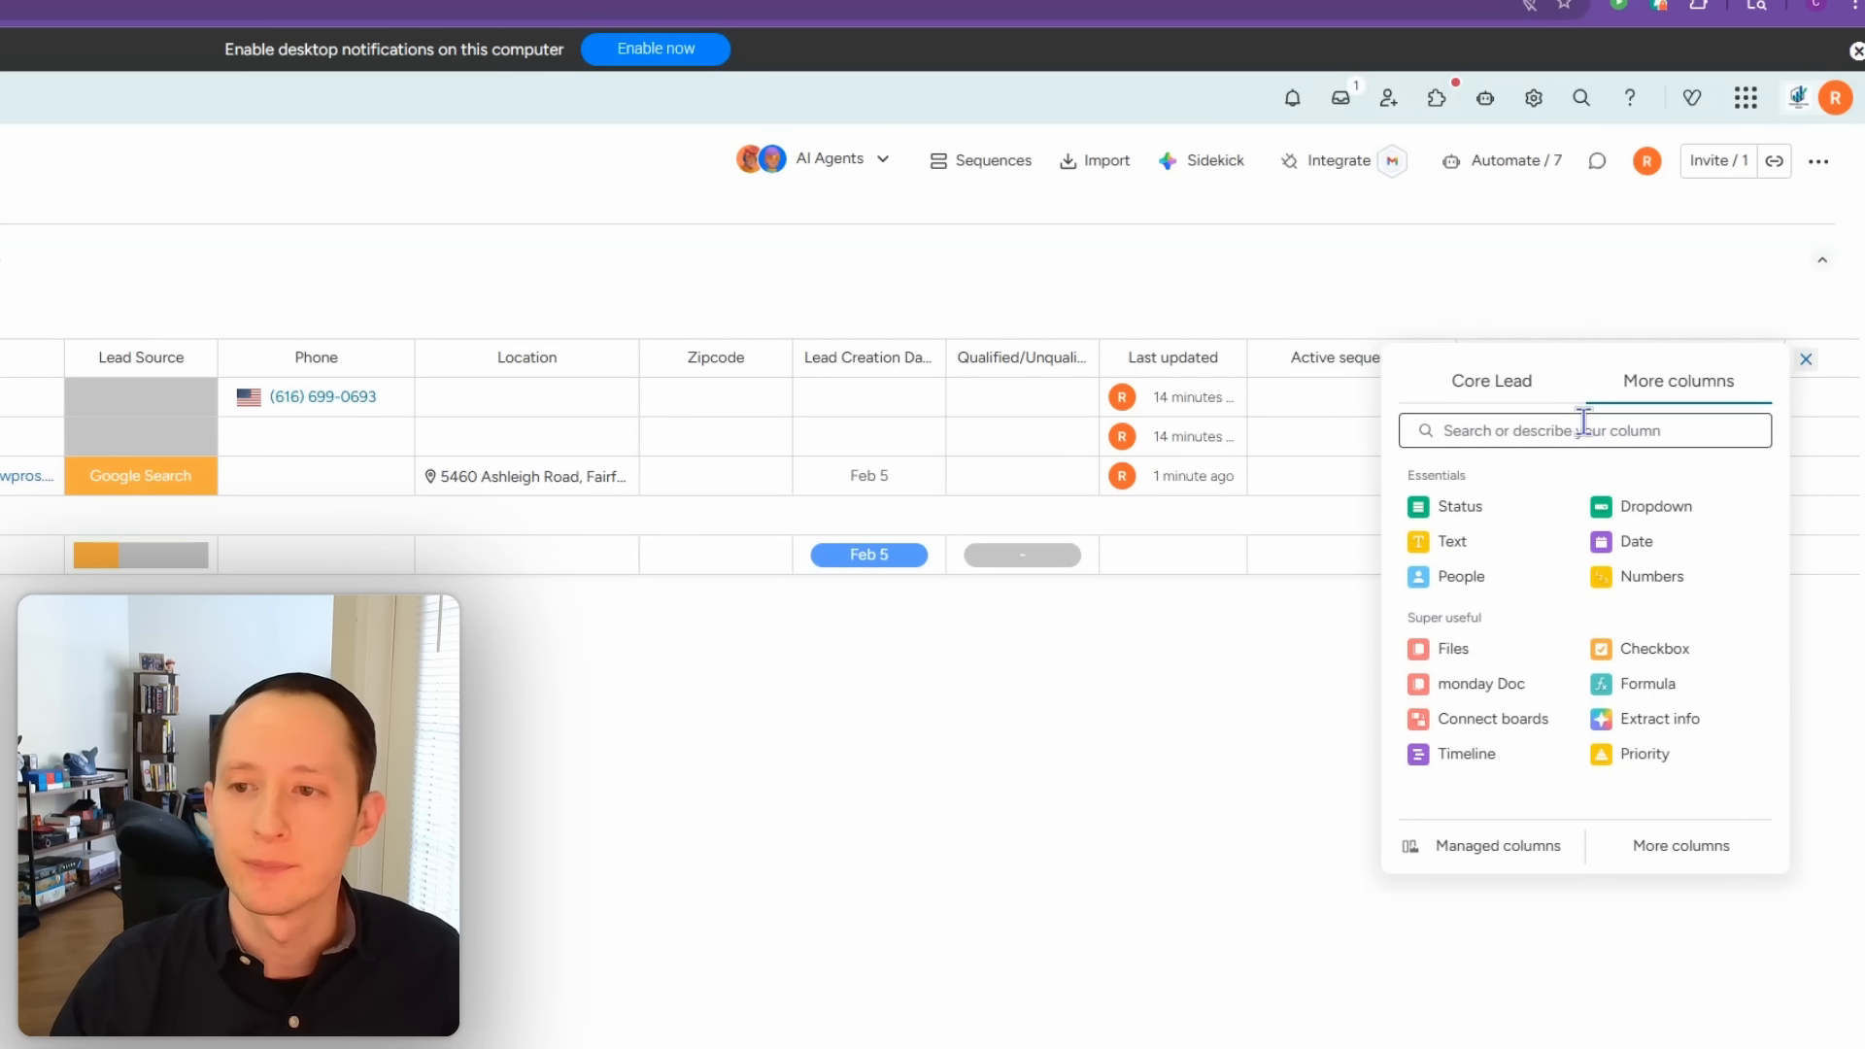
pyautogui.write('item')
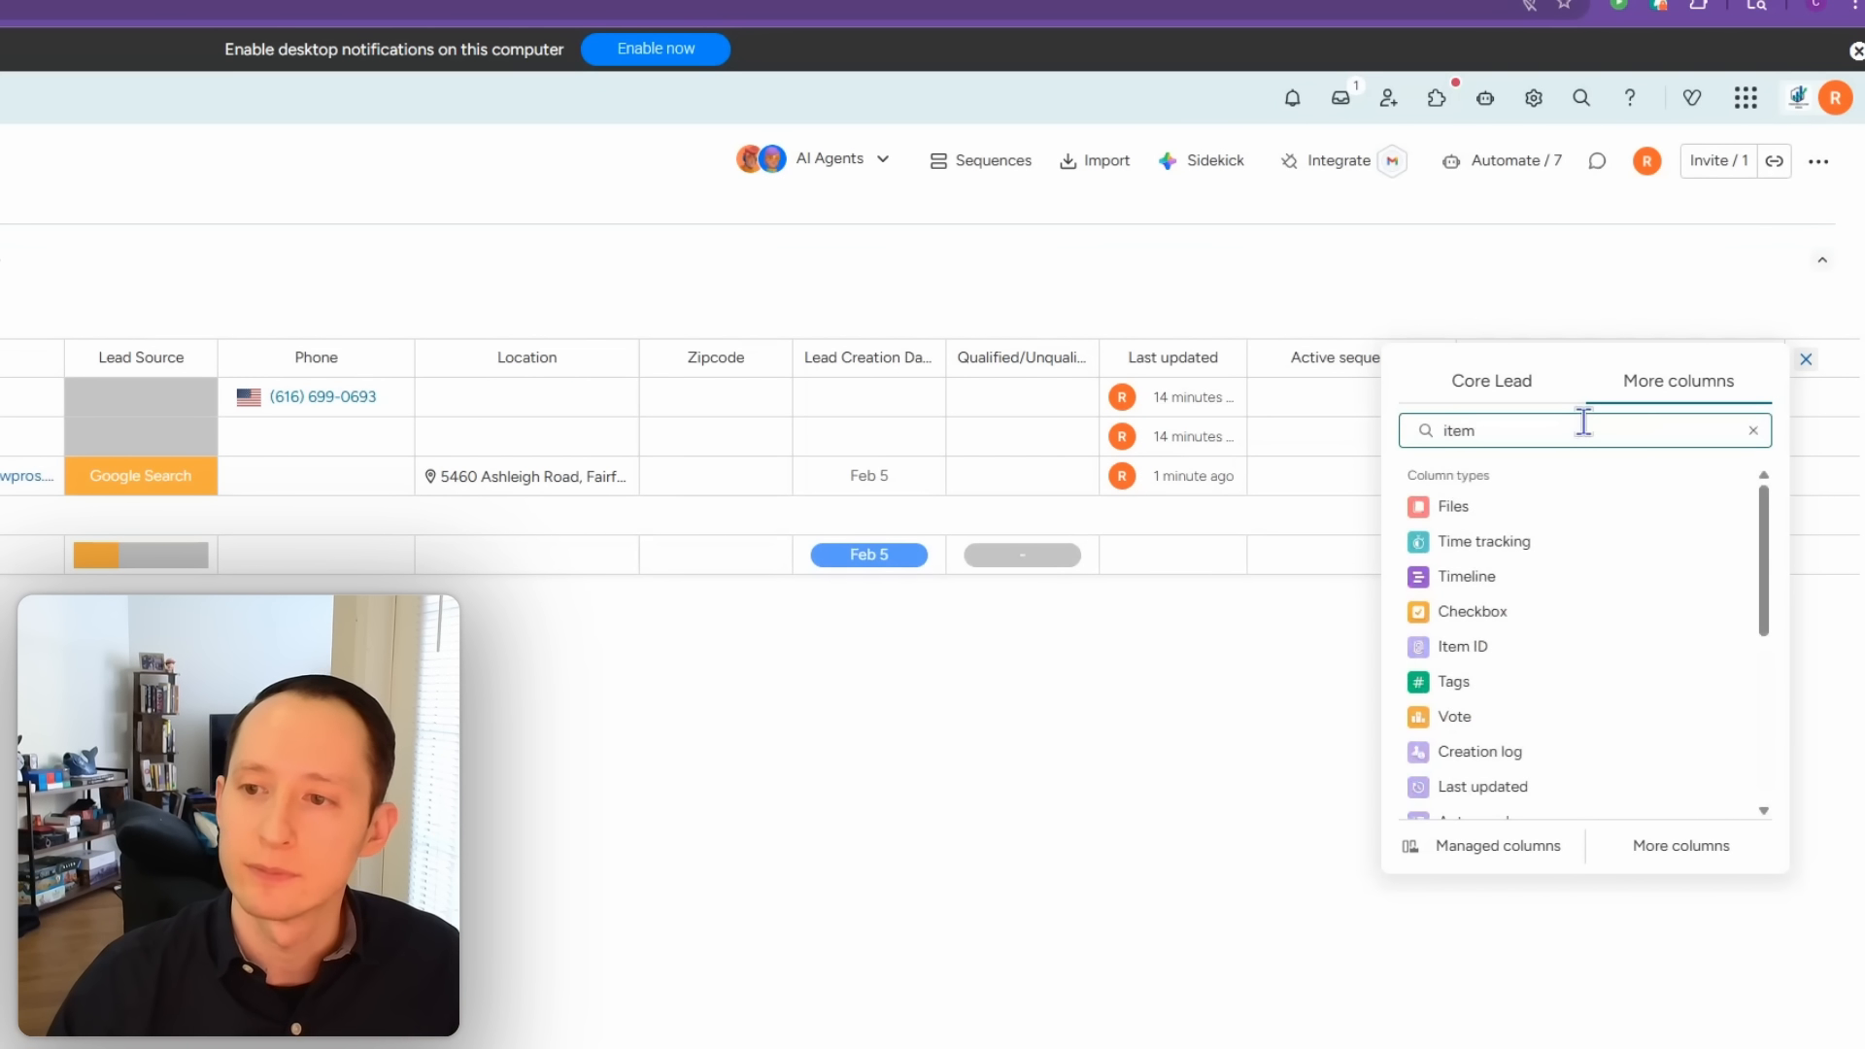
pyautogui.click(1535, 645)
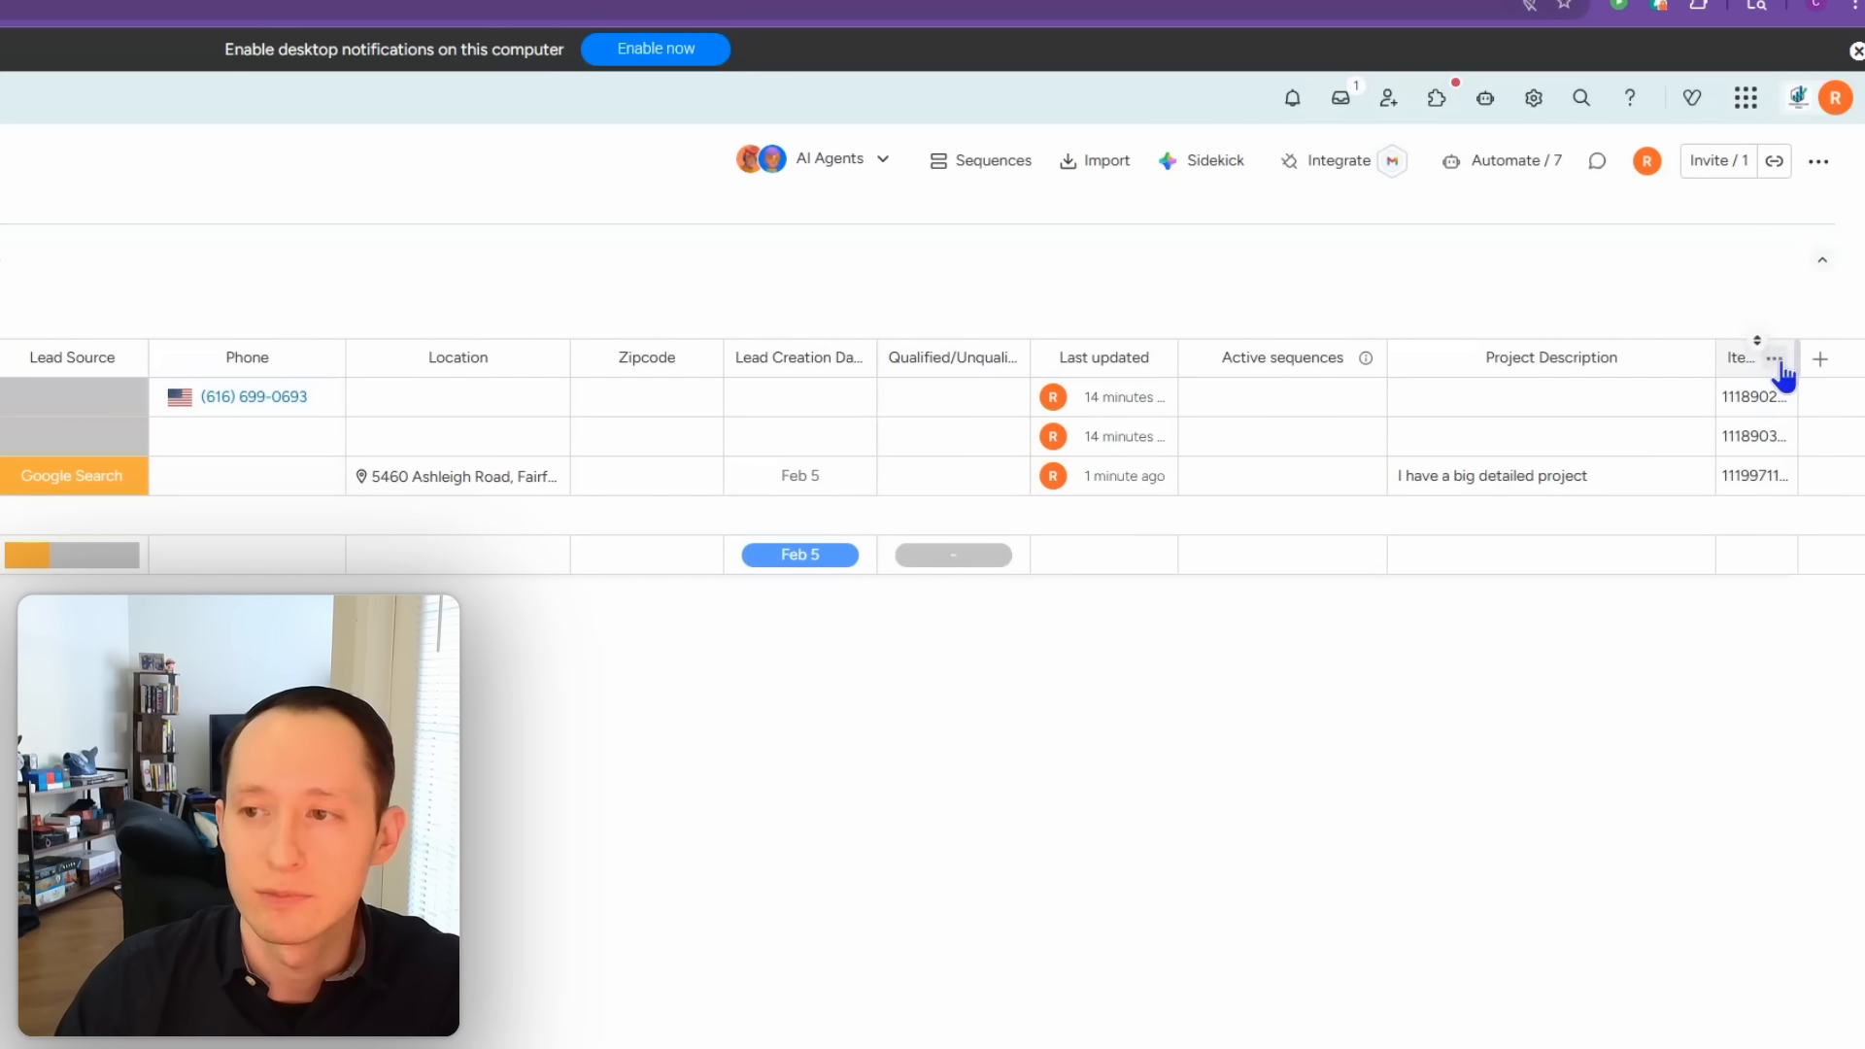
pyautogui.moveTo(1799, 359); pyautogui.dragTo(1827, 359)
pyautogui.click(1765, 359)
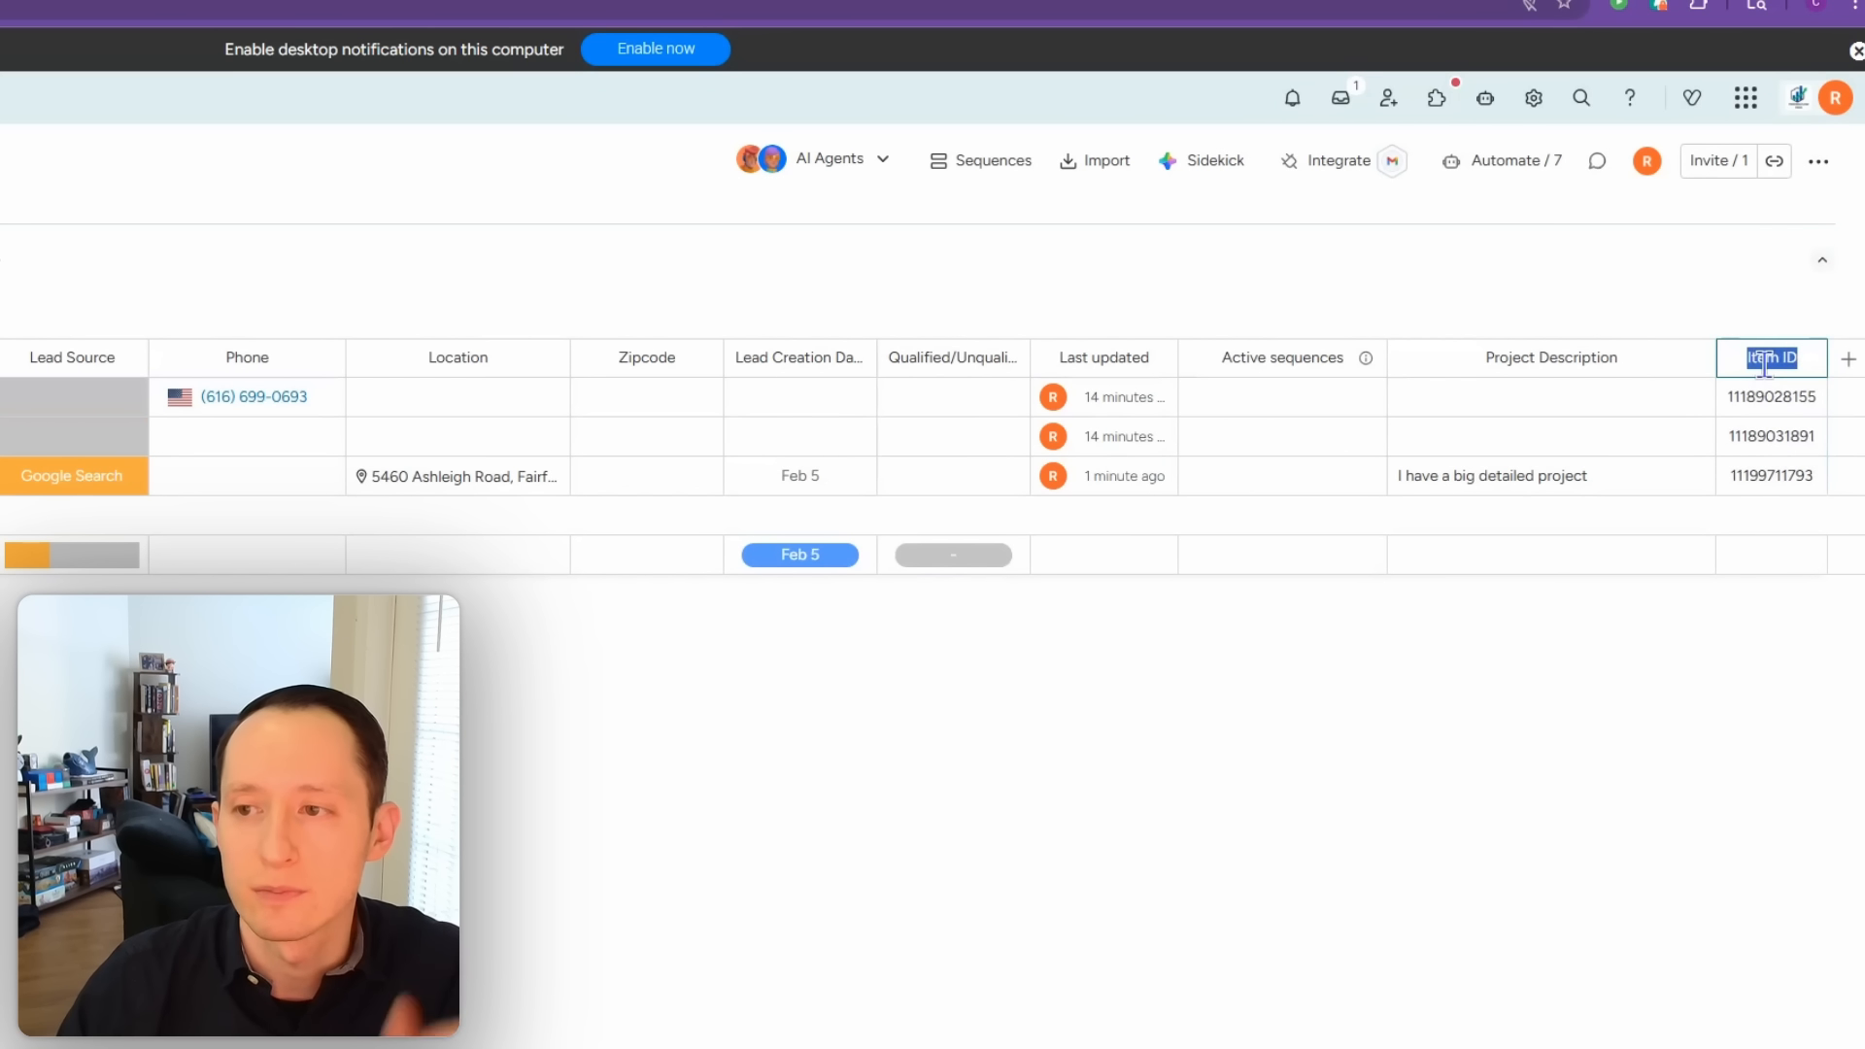
pyautogui.write('UID')
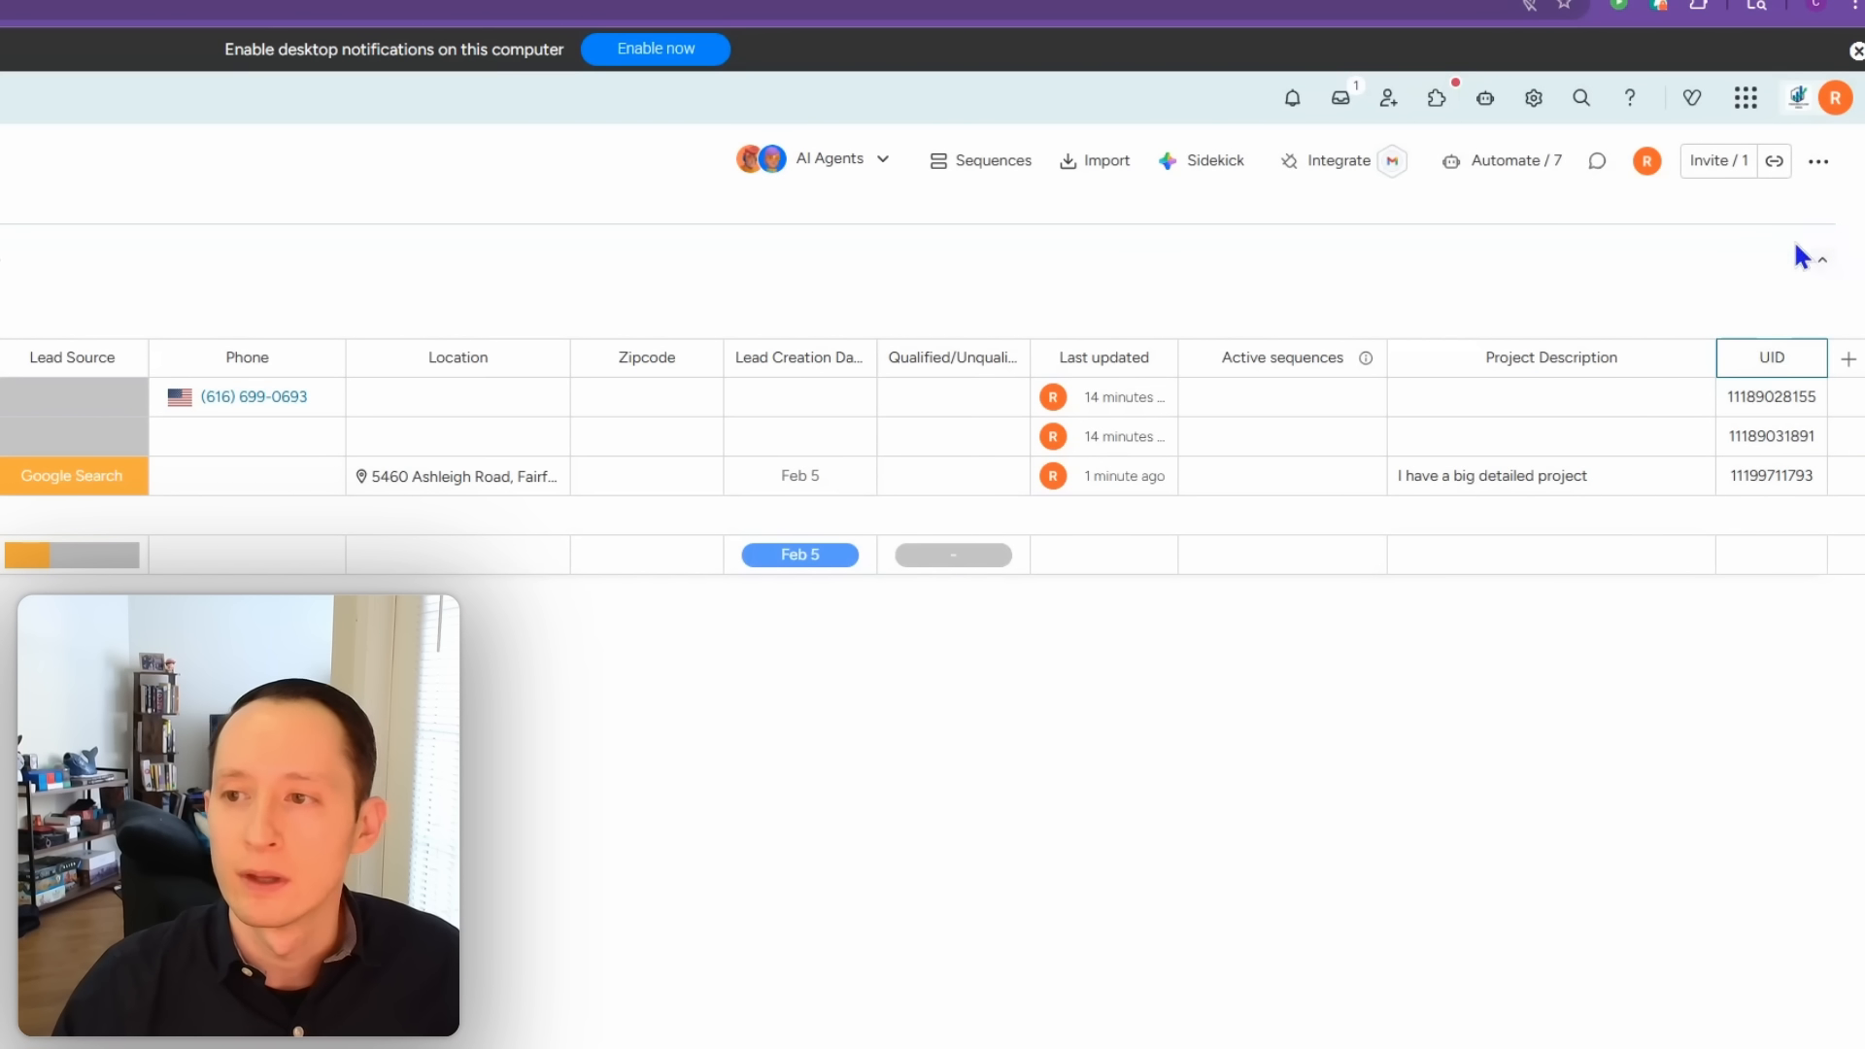
pyautogui.click(1656, 306)
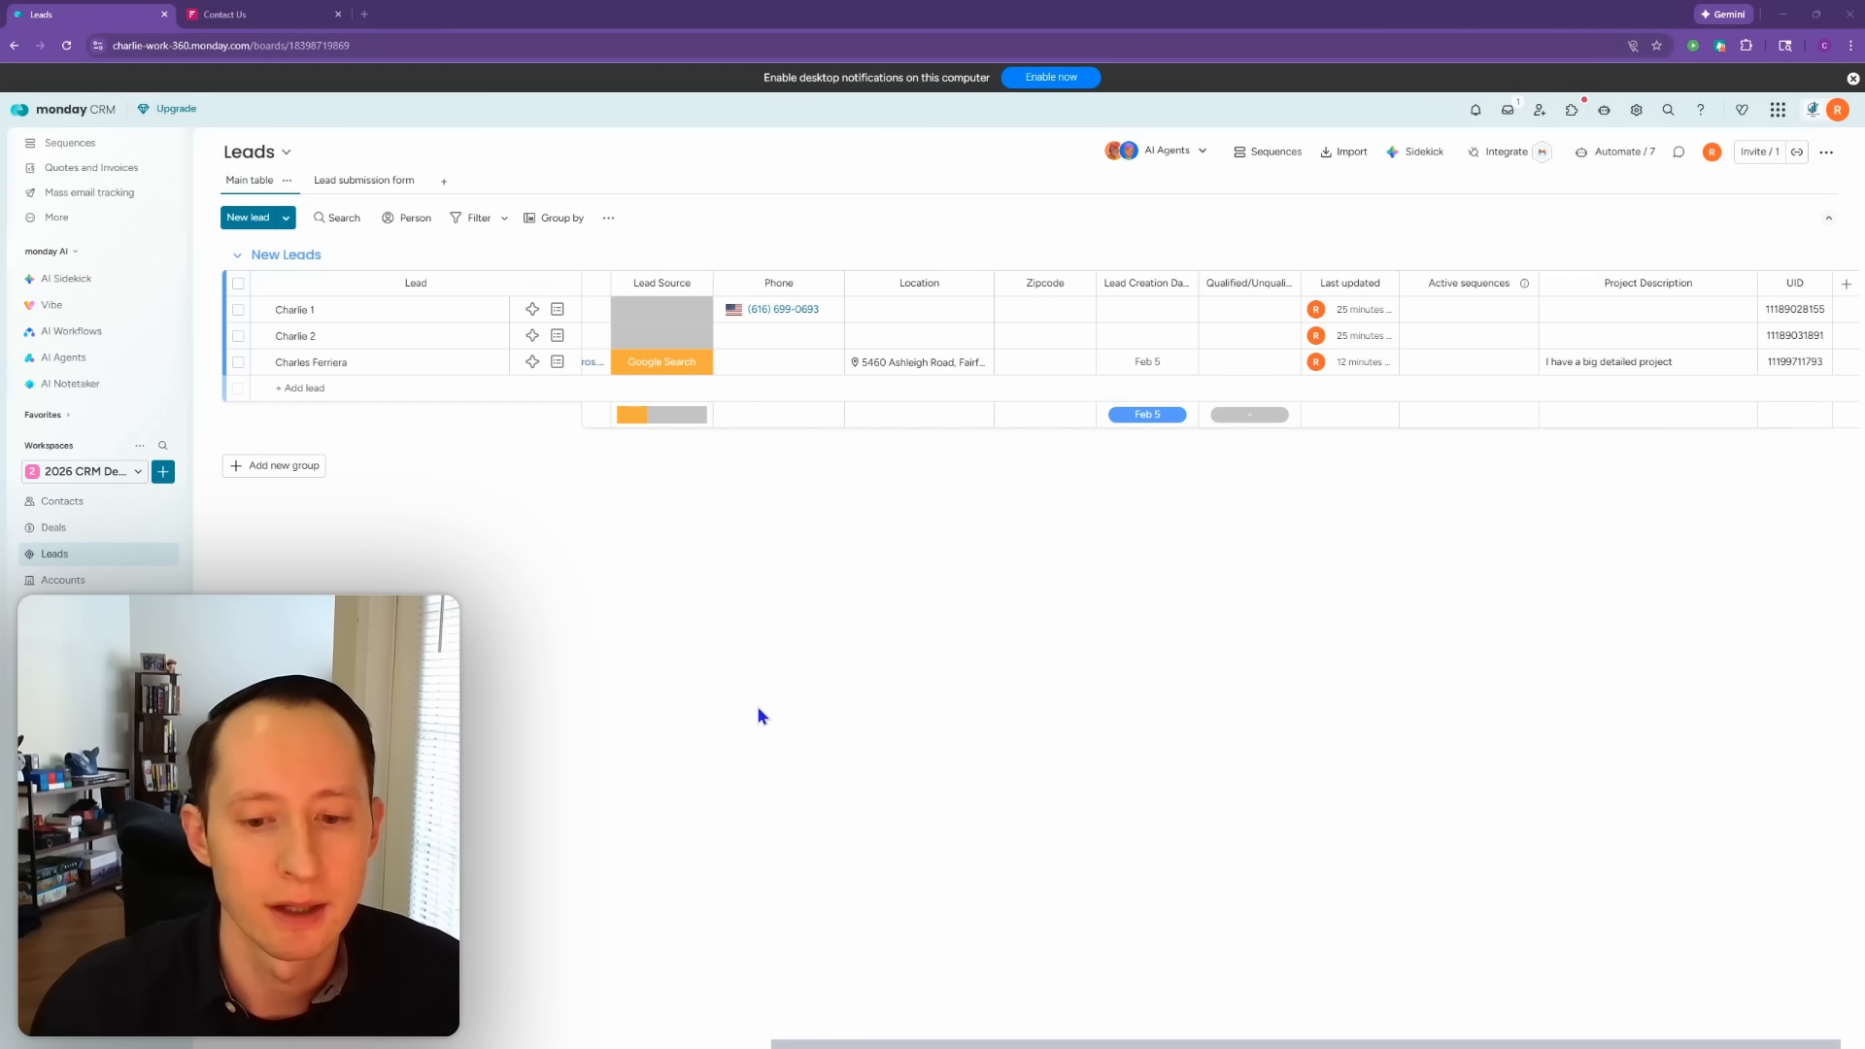
# Step: Add a status column right of Lead Source and name it 'Lost Reason'
pyautogui.moveTo(823, 1045); pyautogui.dragTo(473, 1045)
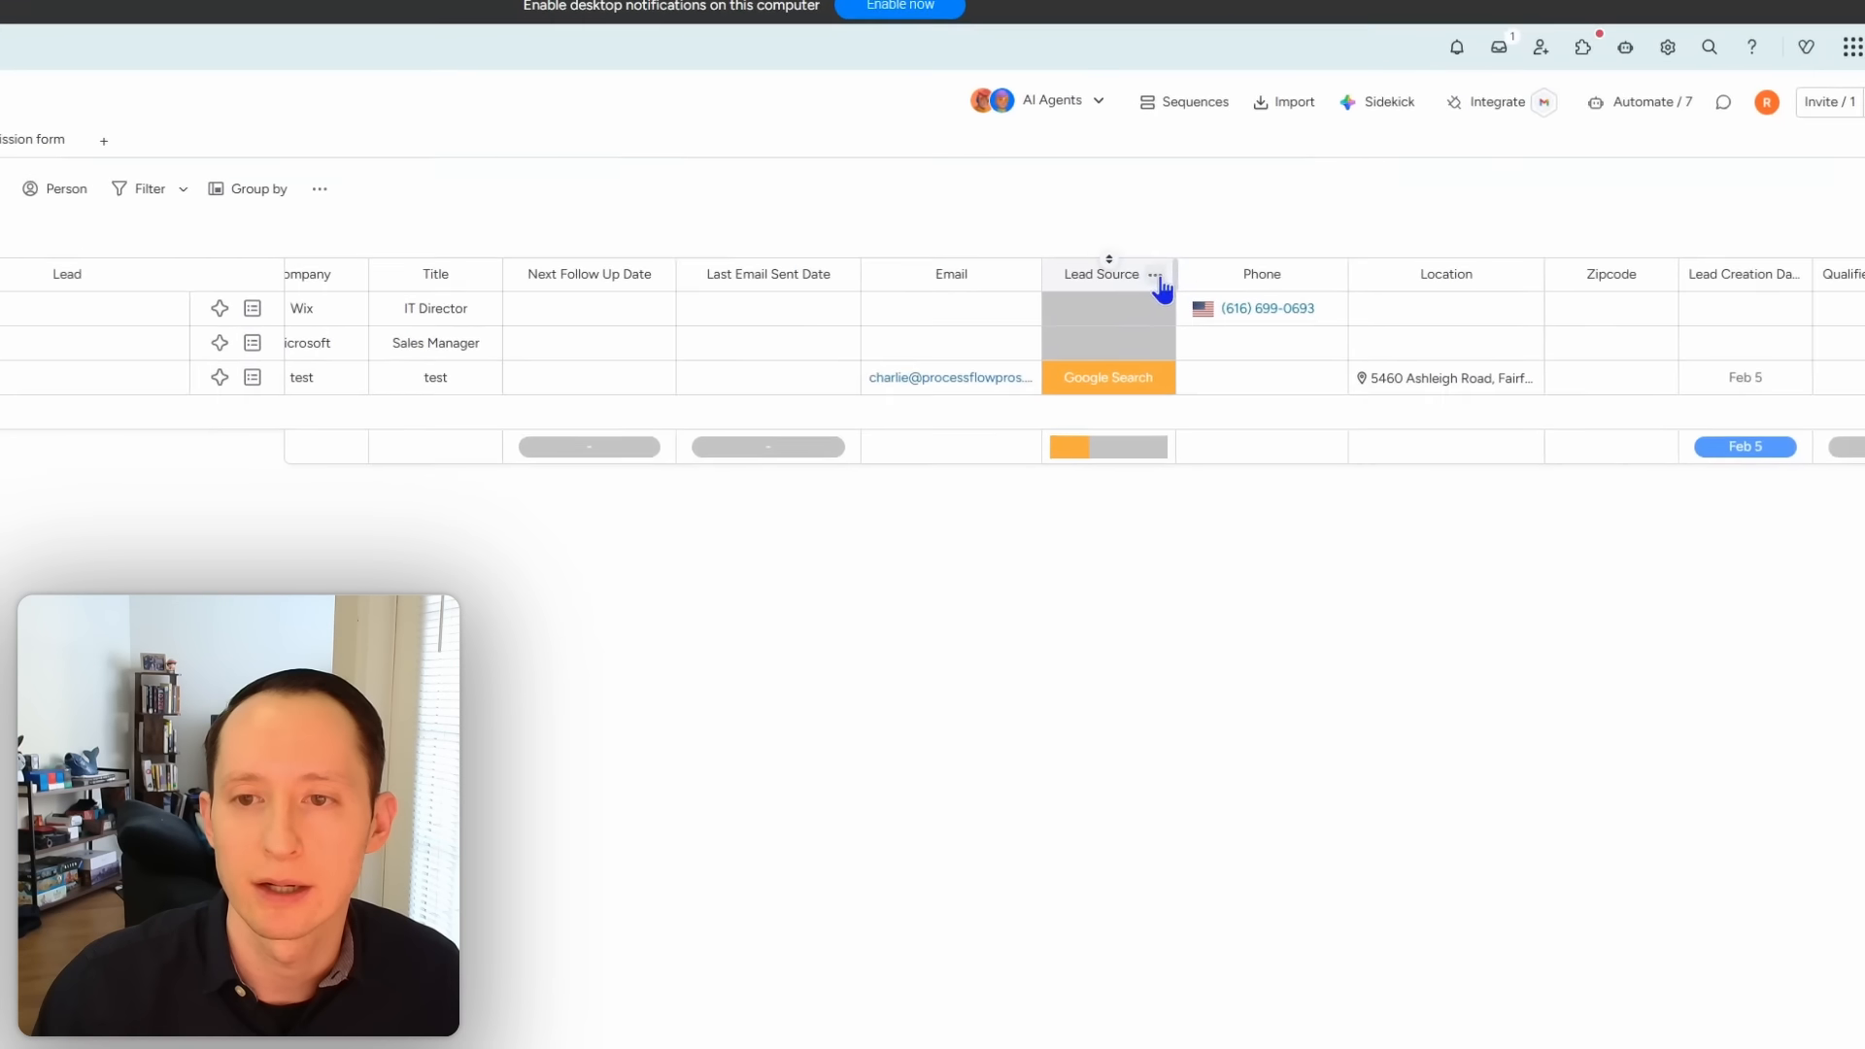
pyautogui.click(1155, 276)
pyautogui.moveTo(1335, 666)
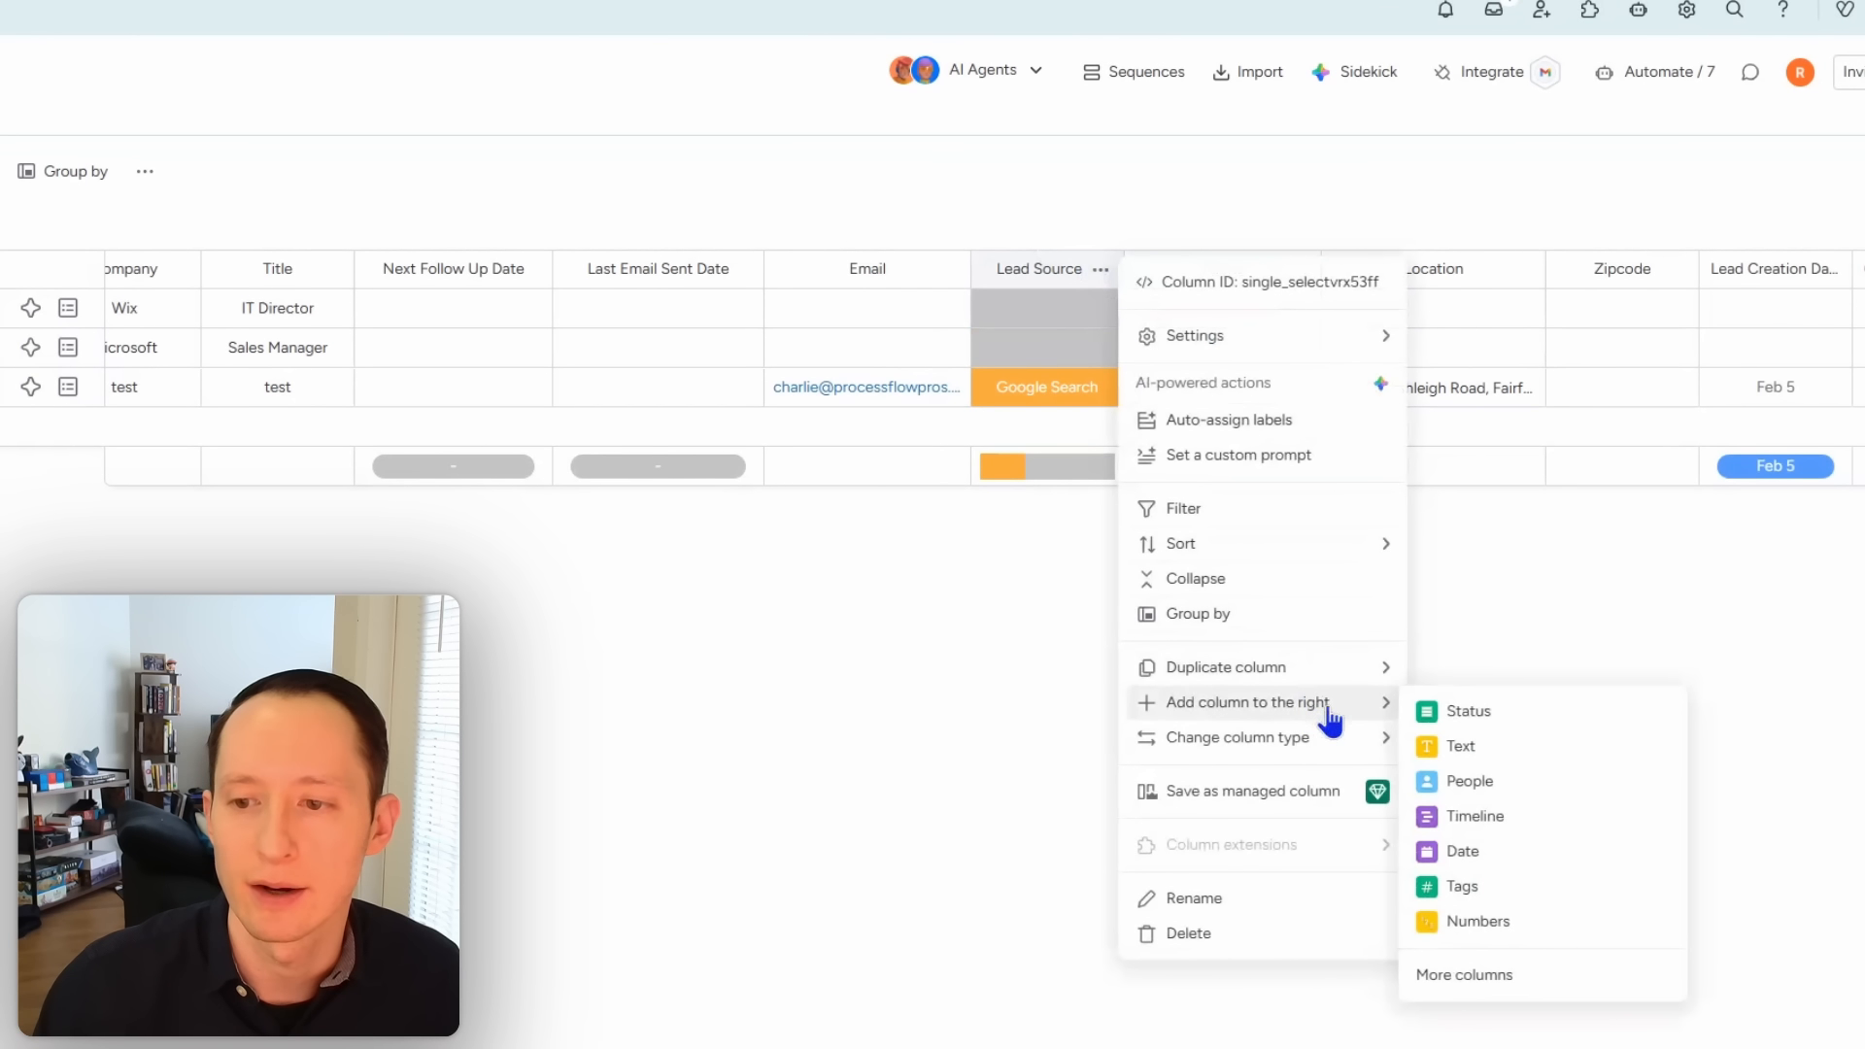
pyautogui.click(1513, 716)
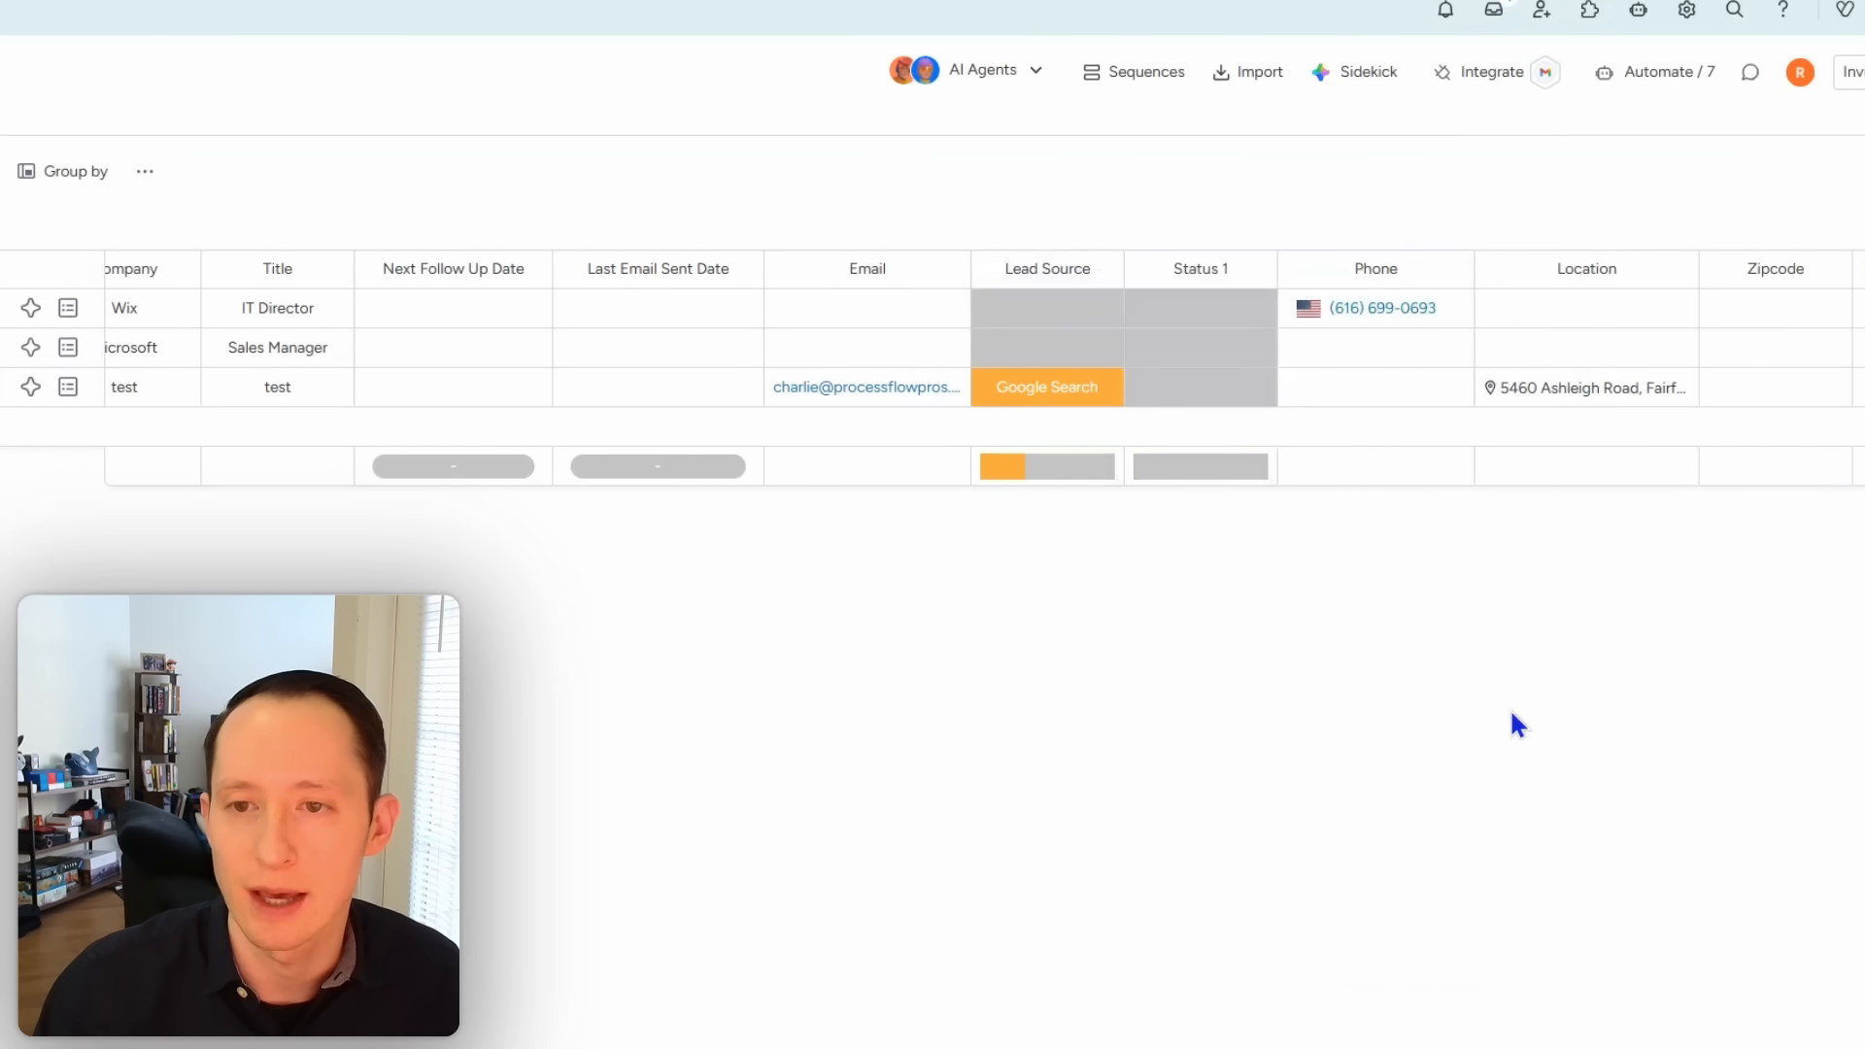
pyautogui.doubleClick(1195, 270)
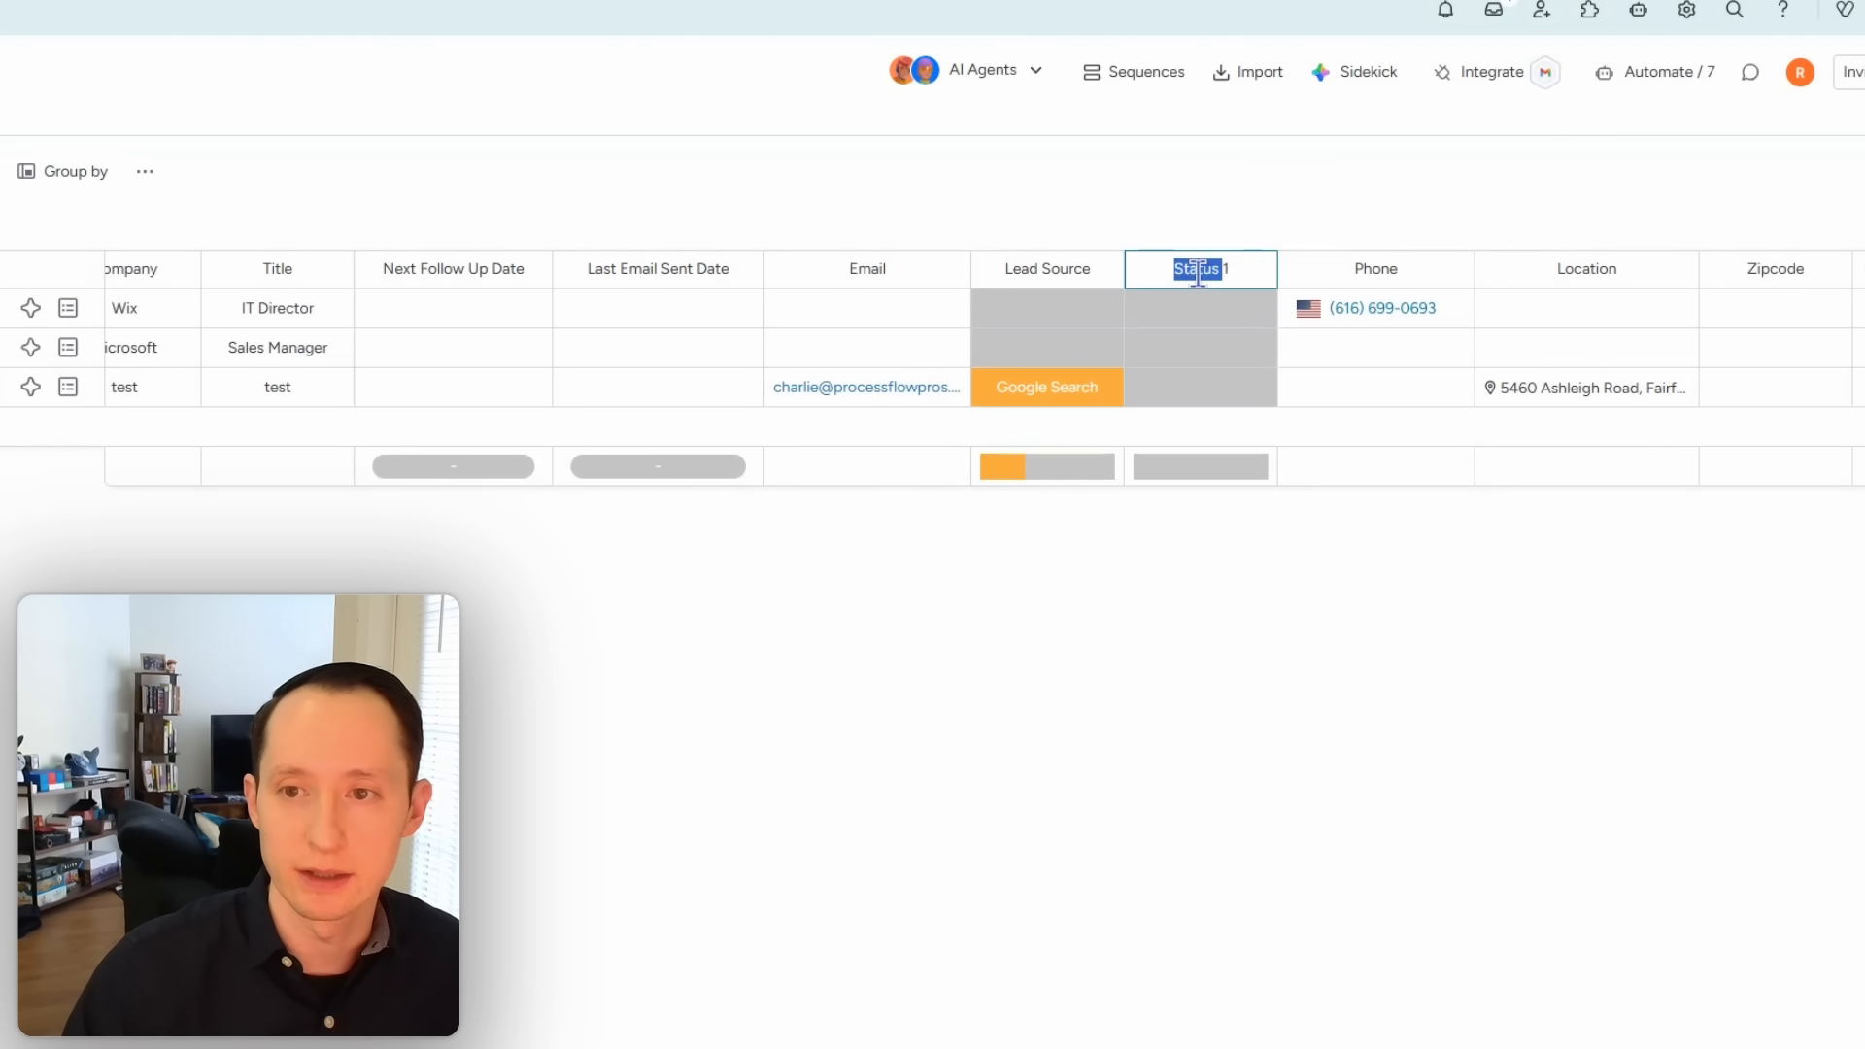
pyautogui.hotkey('ctrl', 'a')
pyautogui.press('BackSpace')
pyautogui.write('Lost Reason')
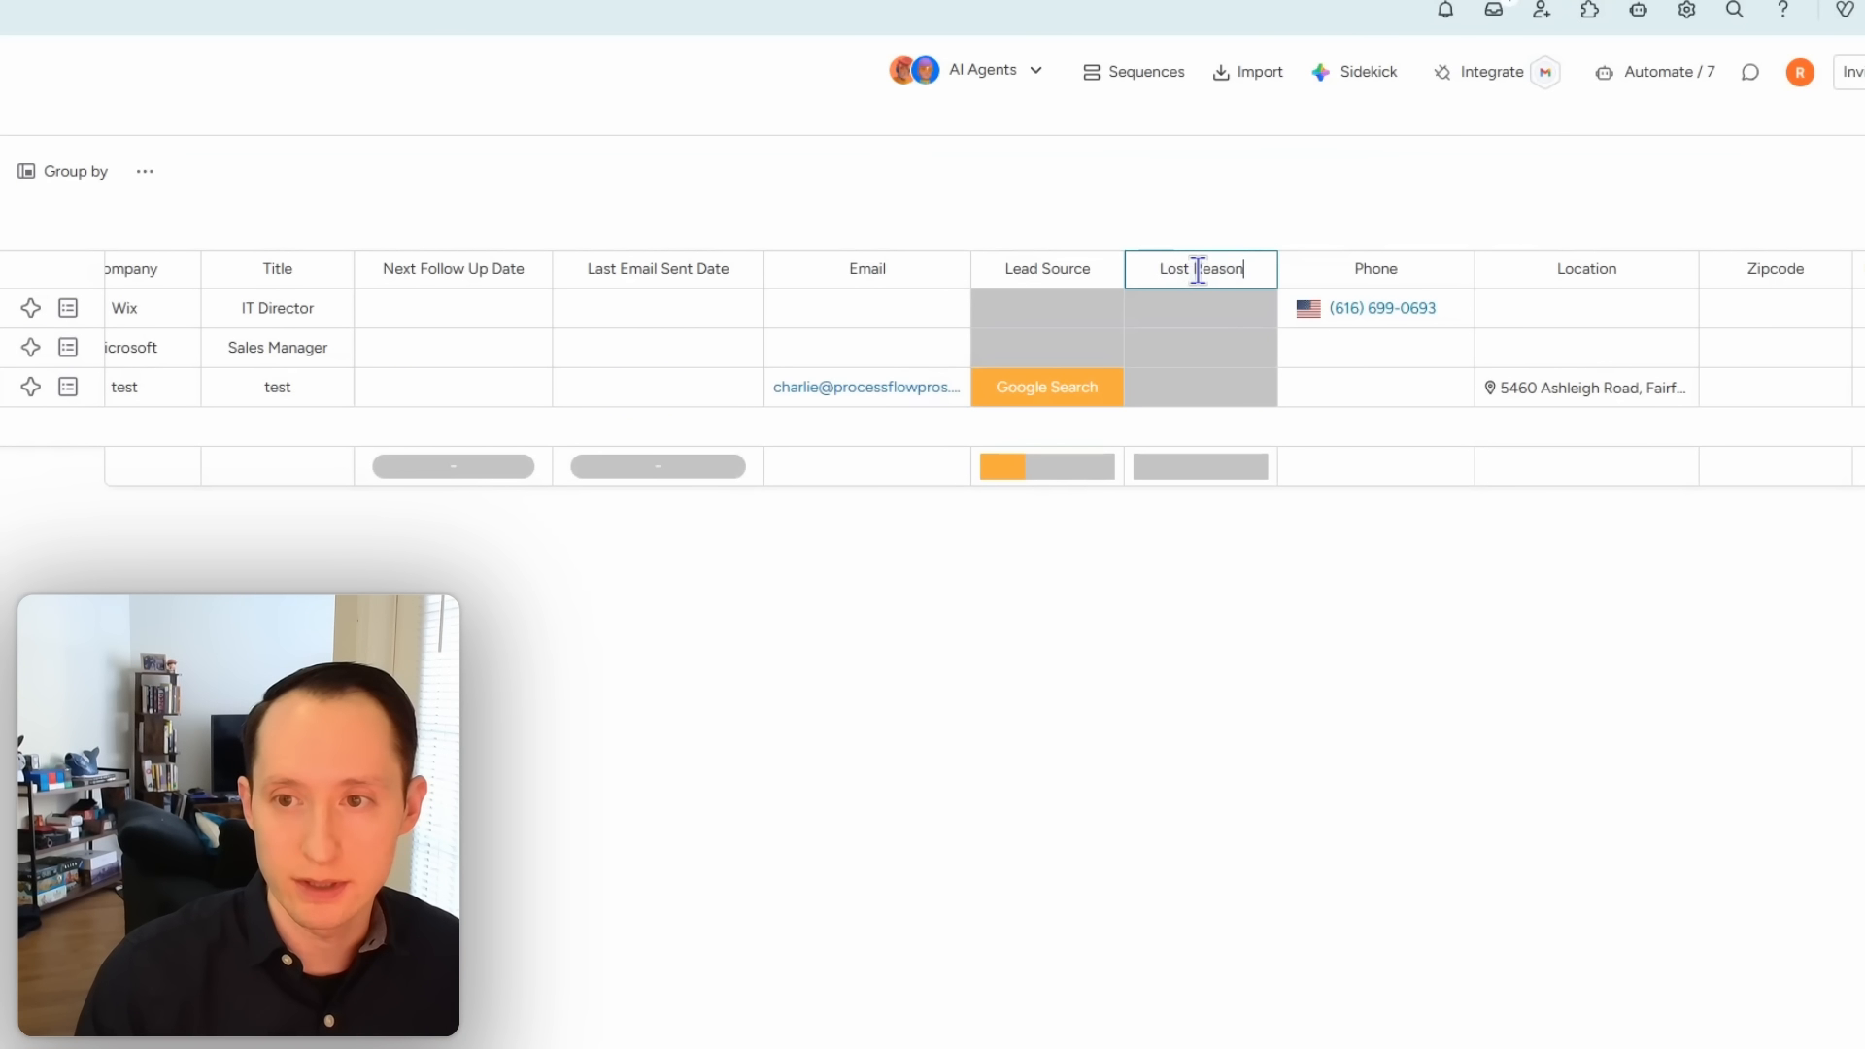
pyautogui.press('Return')
# Step: Rename the Lost Reason labels to Price, Features and 'Tad Timing', and apply them
pyautogui.click(1195, 308)
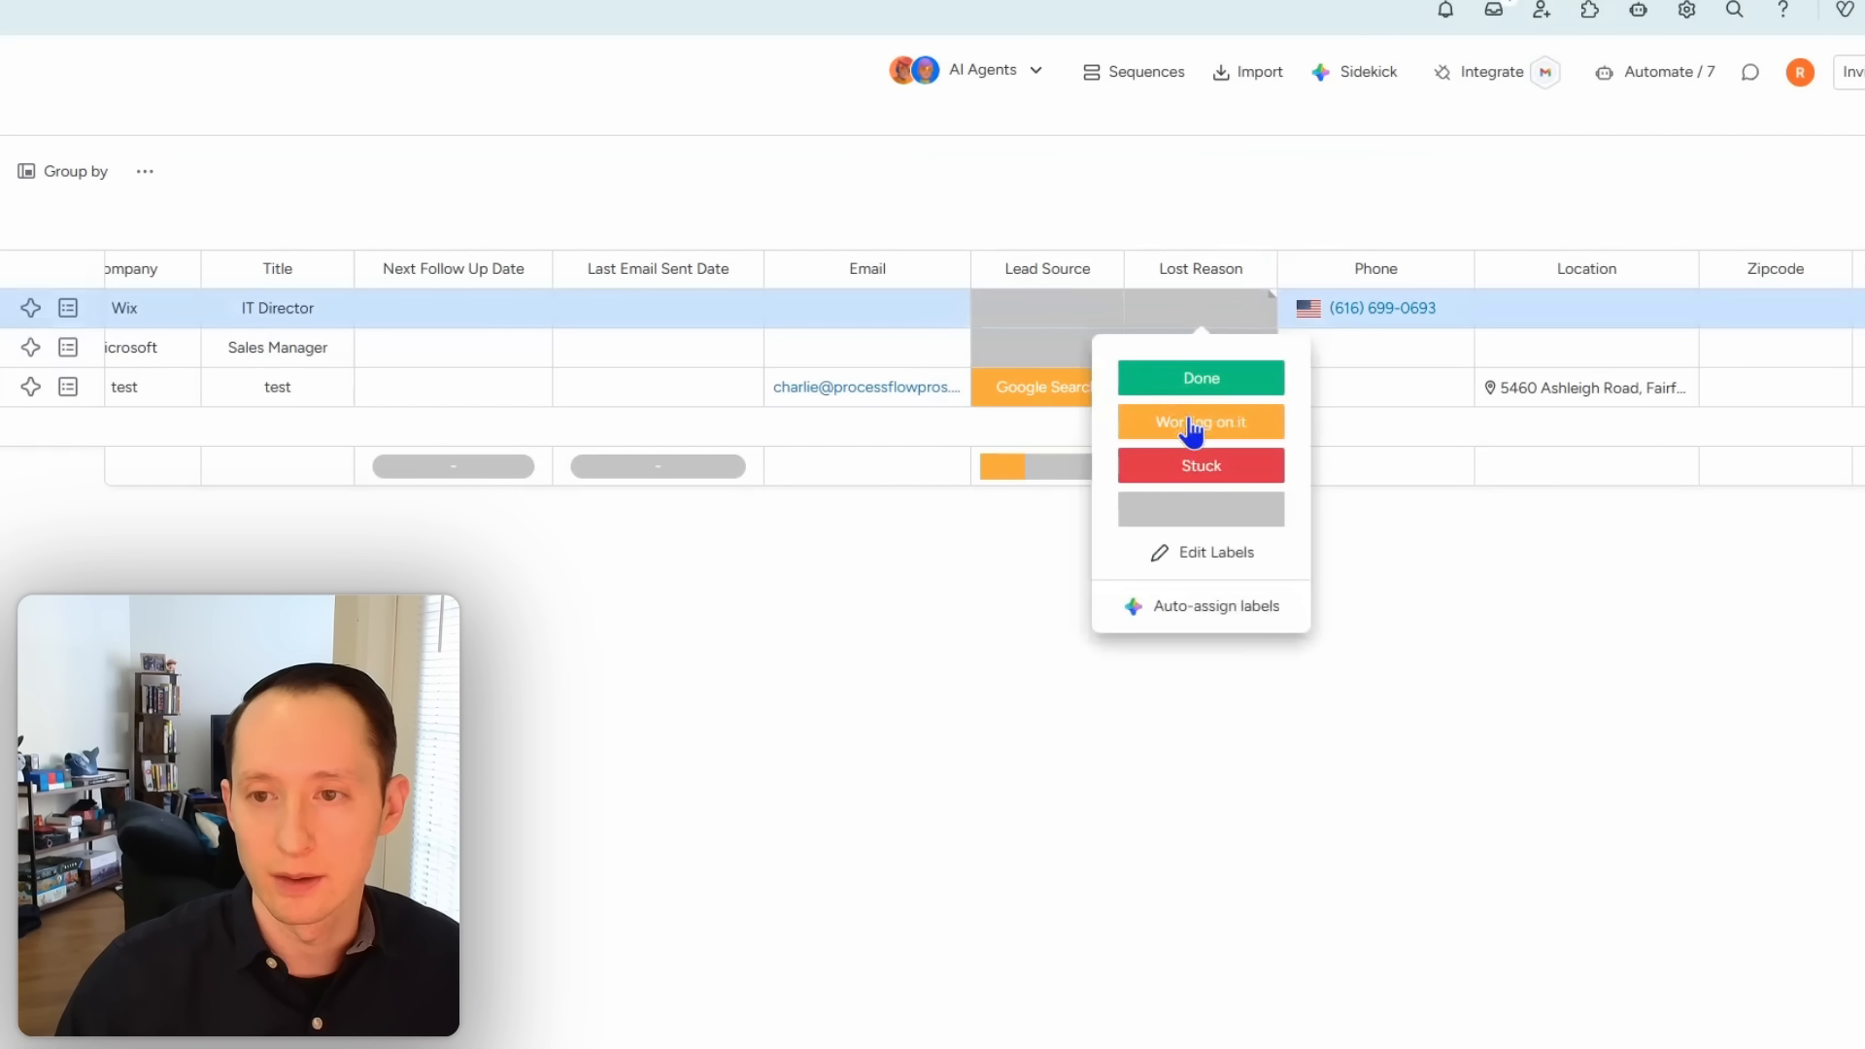
pyautogui.click(1199, 552)
pyautogui.doubleClick(1204, 378)
pyautogui.write('P')
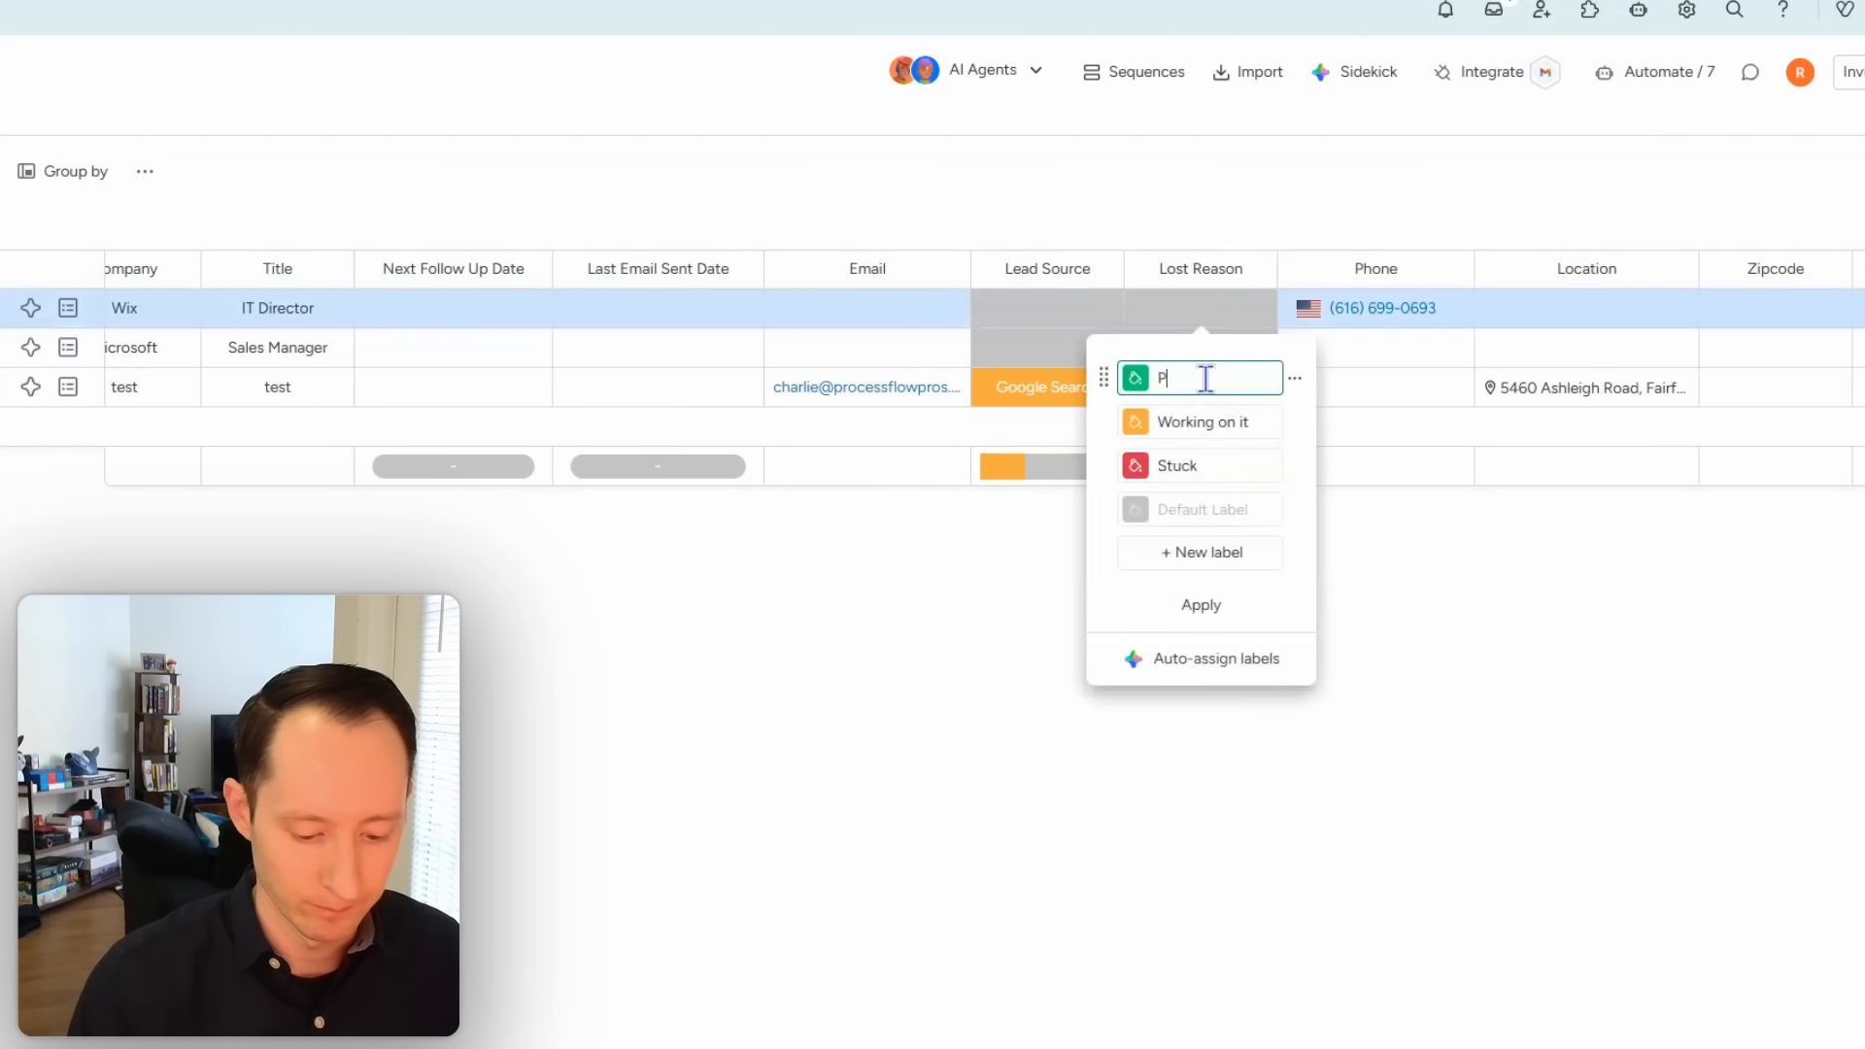
pyautogui.write('rice')
pyautogui.click(1205, 418)
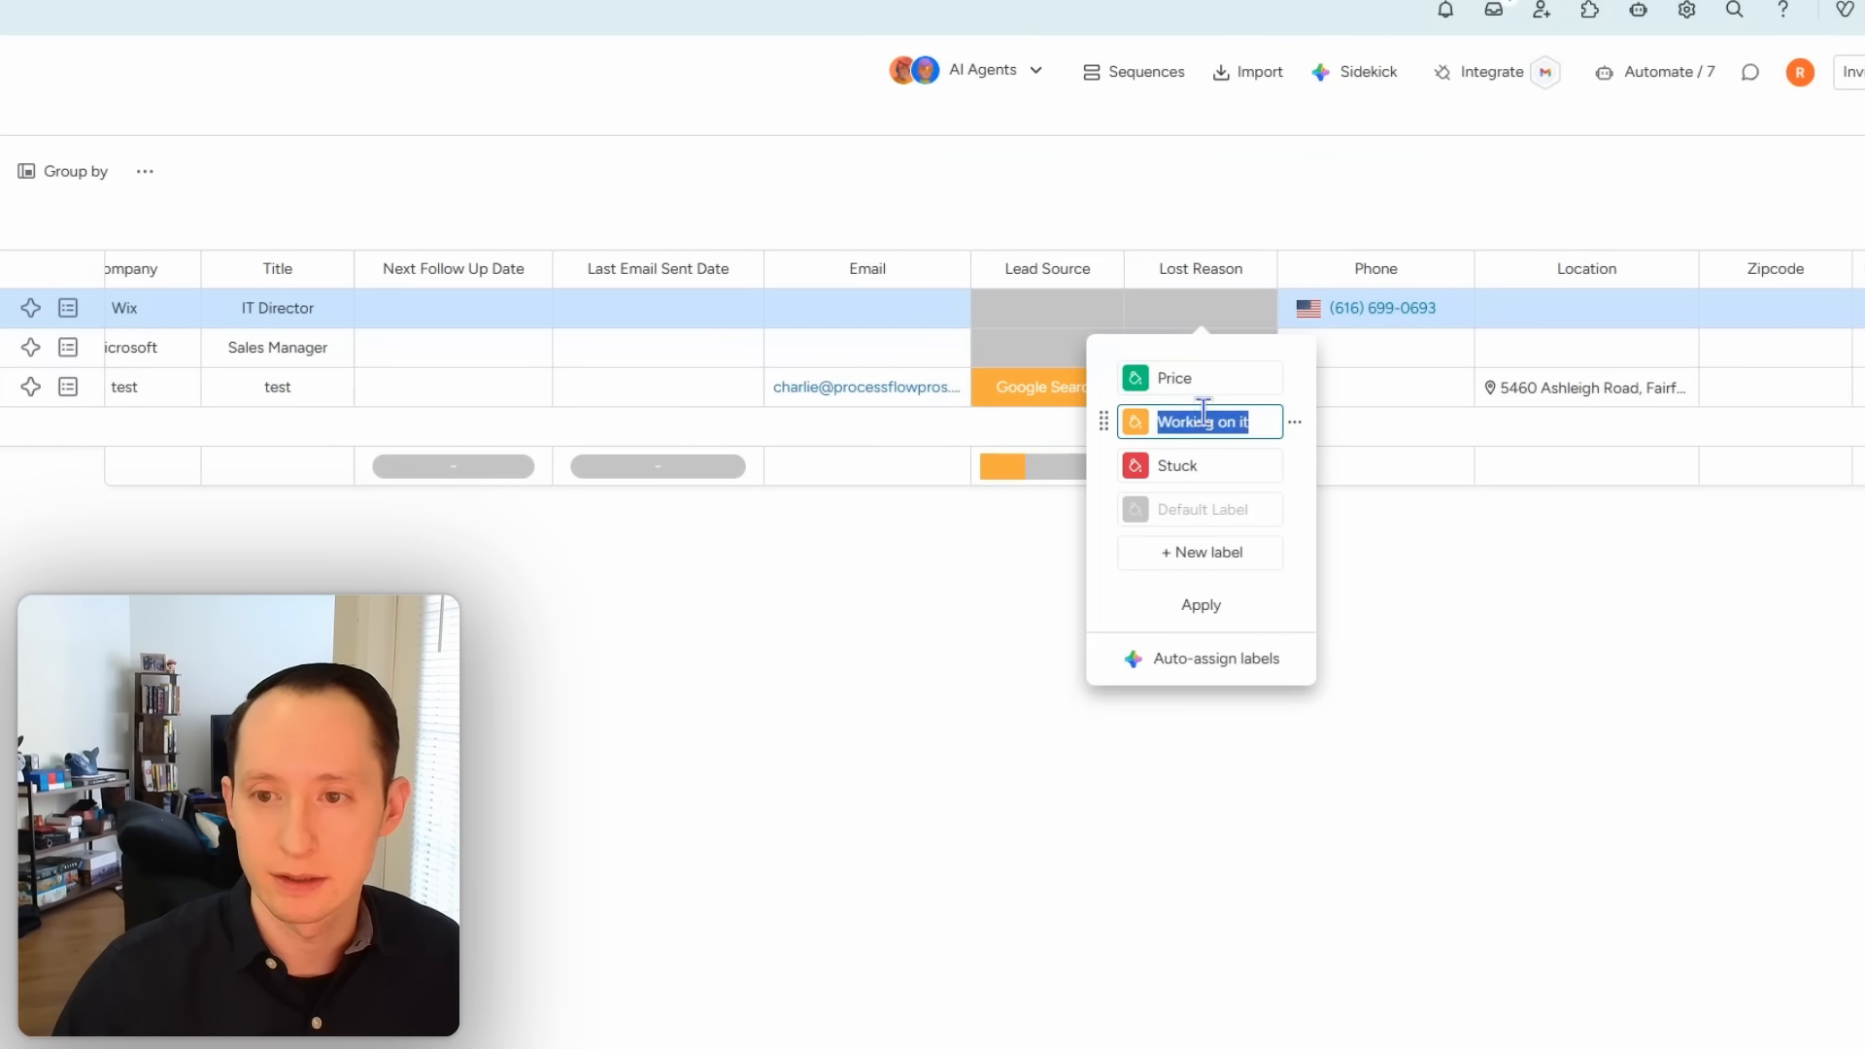
pyautogui.write('Co')
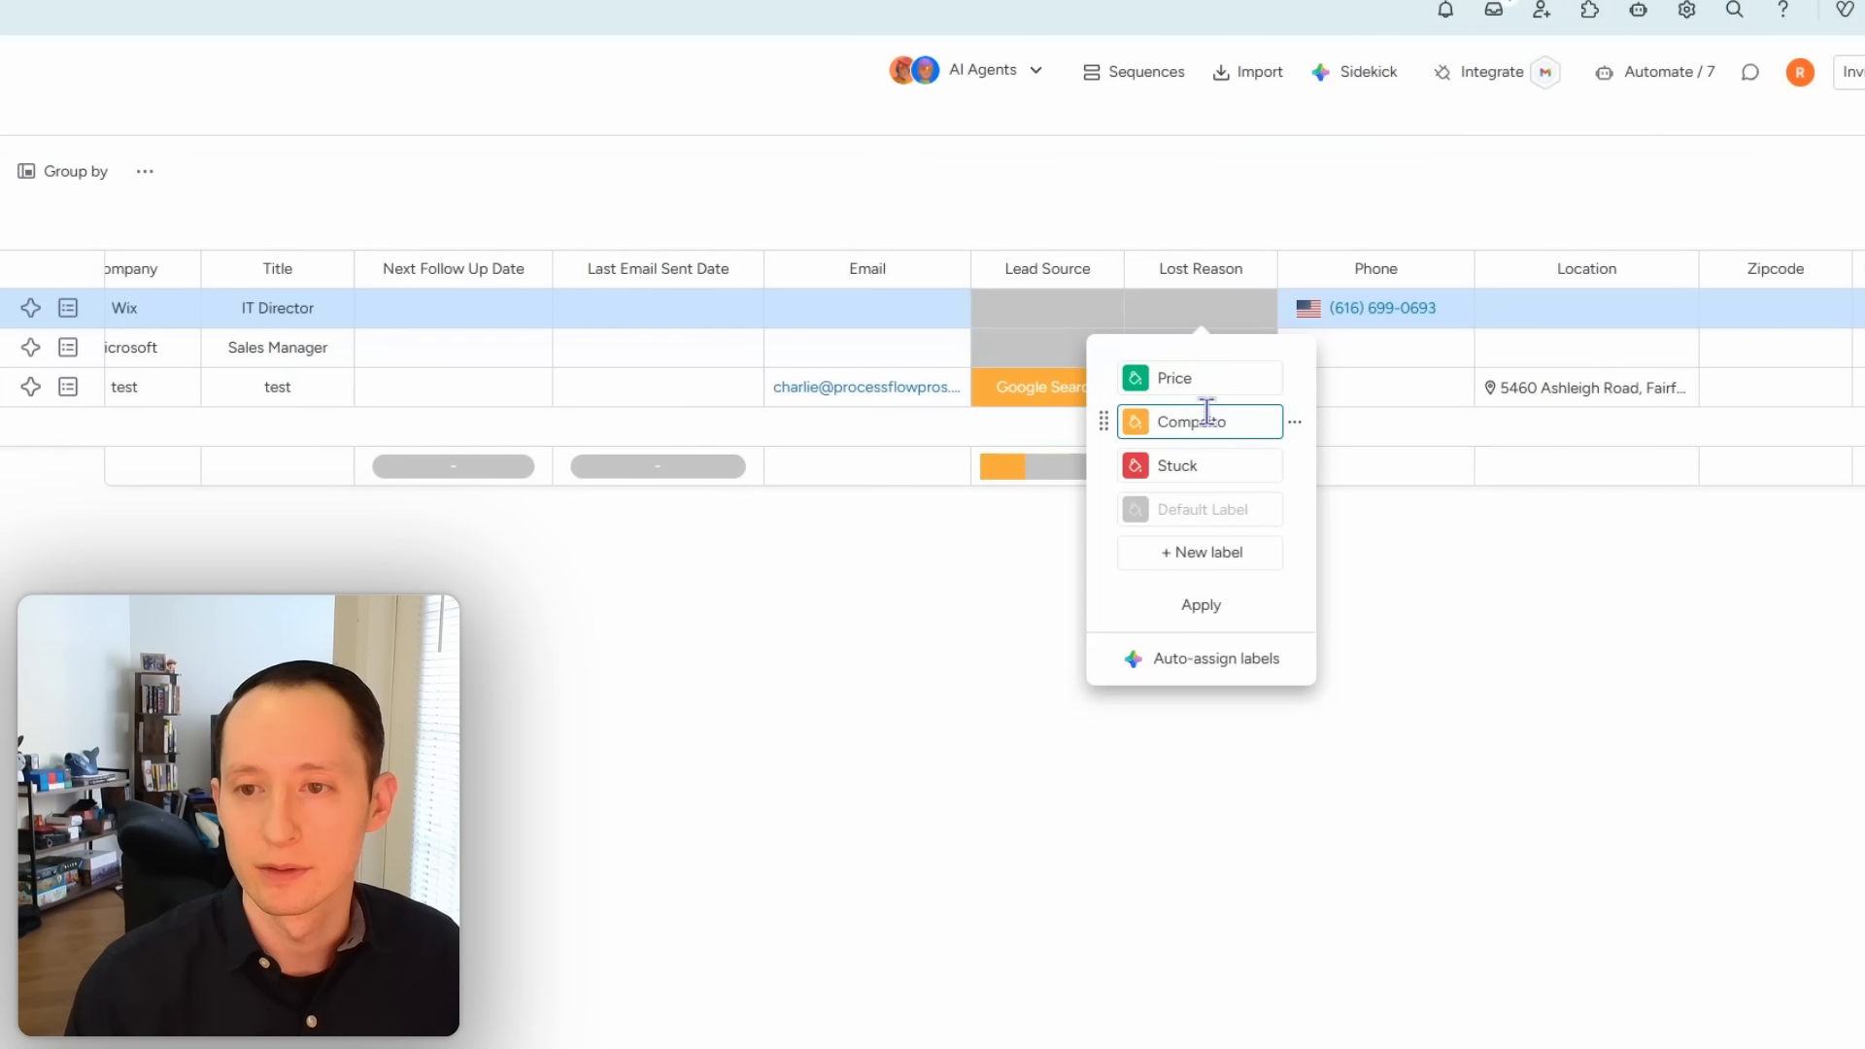
pyautogui.write('mpet')
pyautogui.press('BackSpace')
pyautogui.press('BackSpace')
pyautogui.press('BackSpace')
pyautogui.press('BackSpace')
pyautogui.press('BackSpace')
pyautogui.press('BackSpace')
pyautogui.write('Feature')
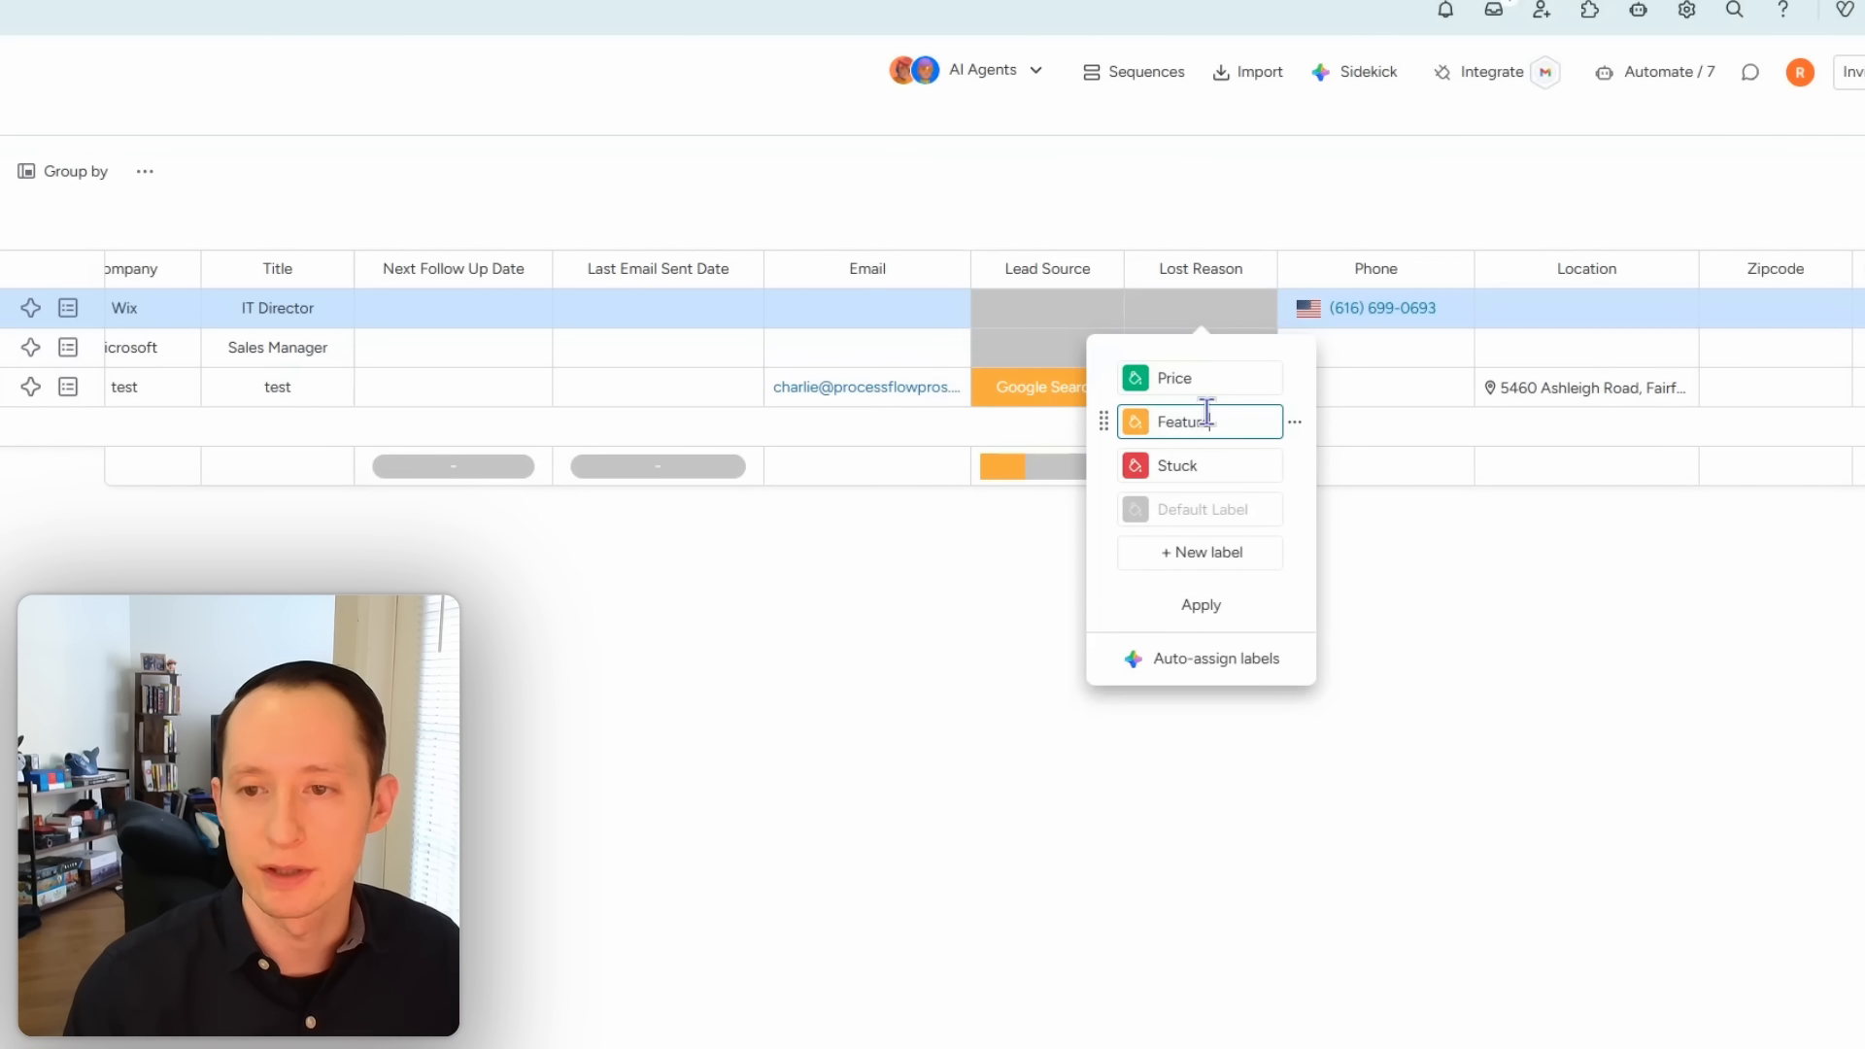
pyautogui.write('s')
pyautogui.click(1166, 469)
pyautogui.write('T')
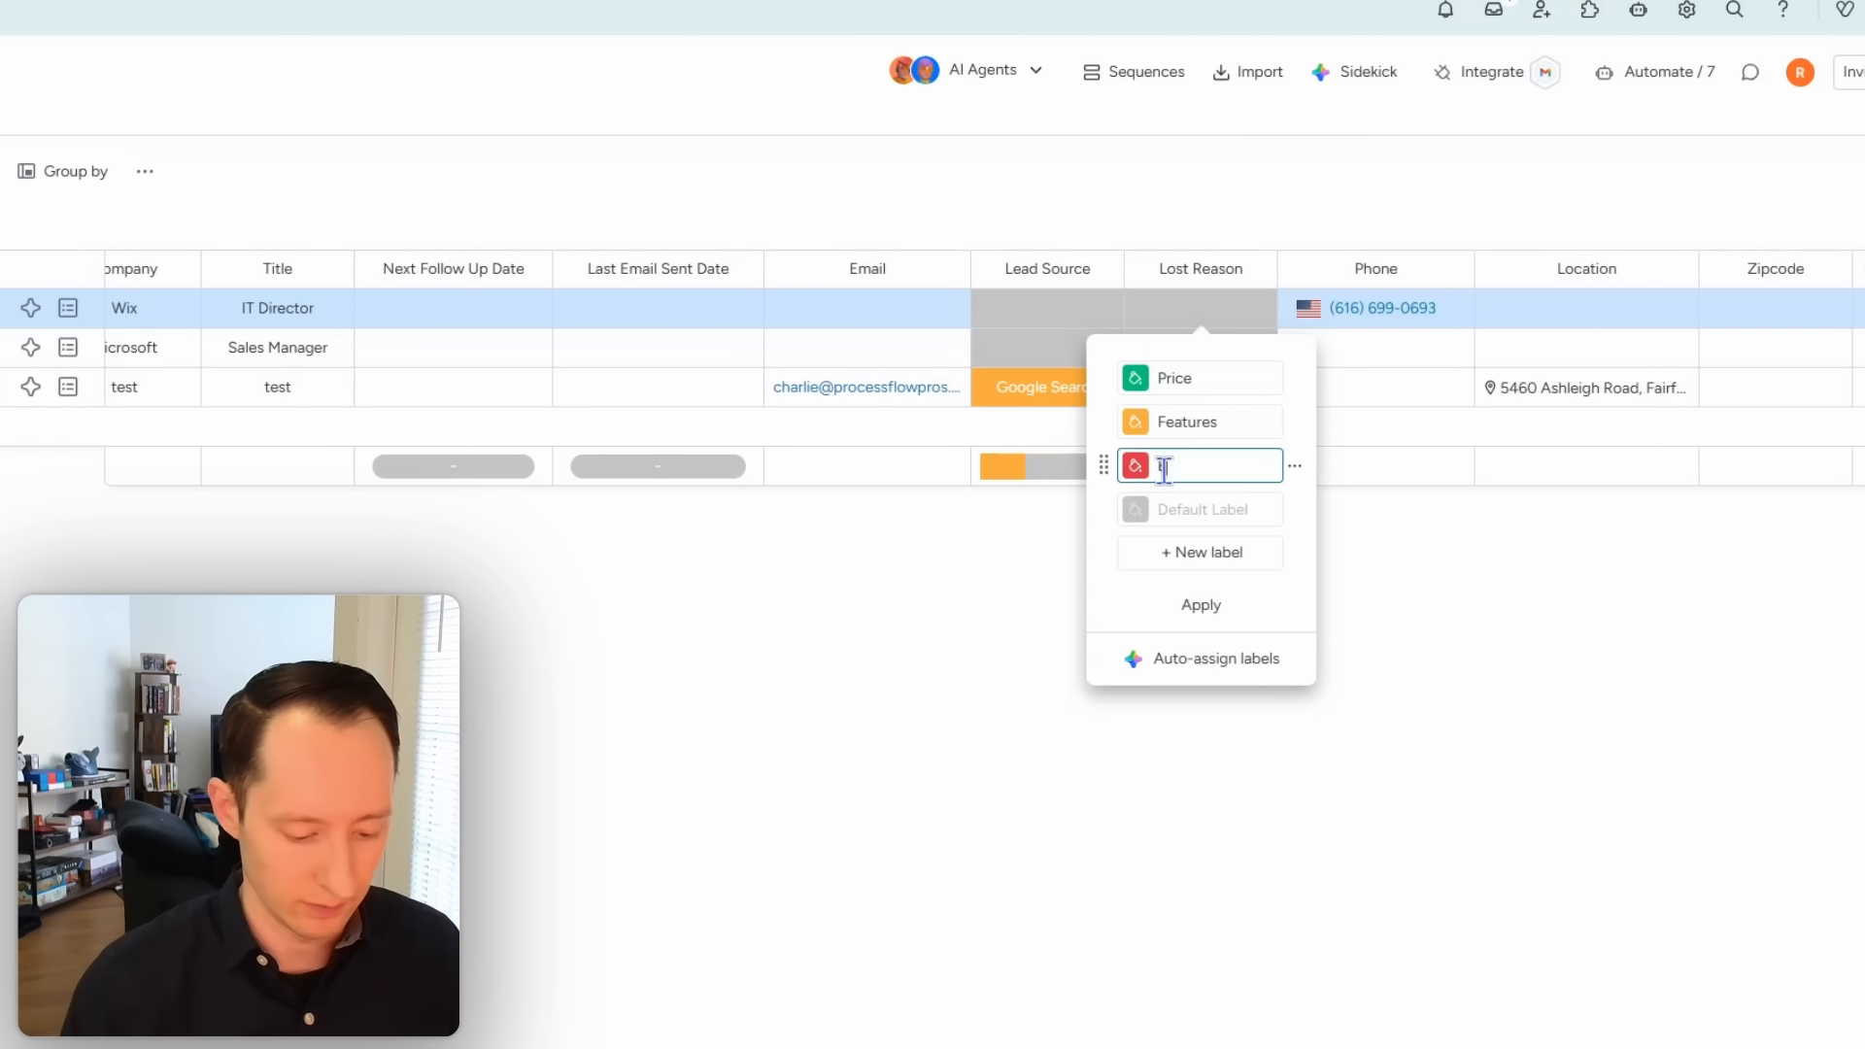
pyautogui.write('ad Timing')
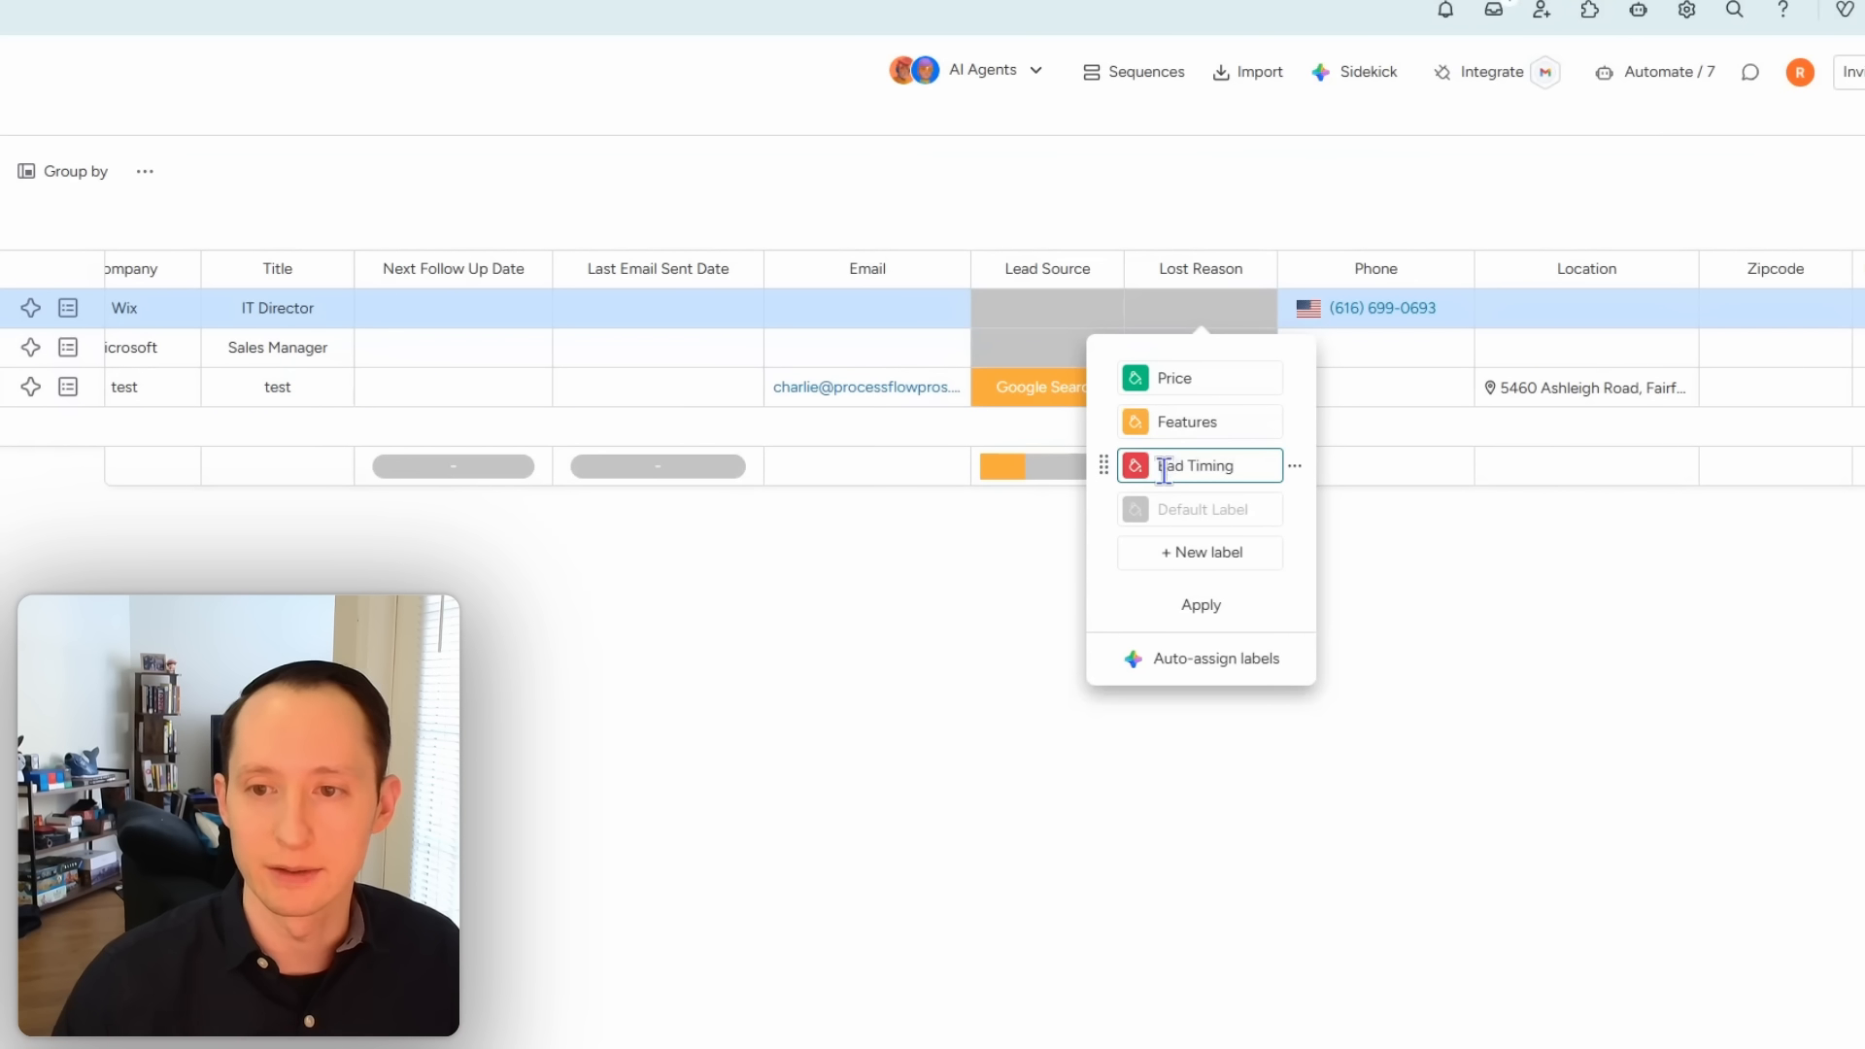
pyautogui.click(1192, 614)
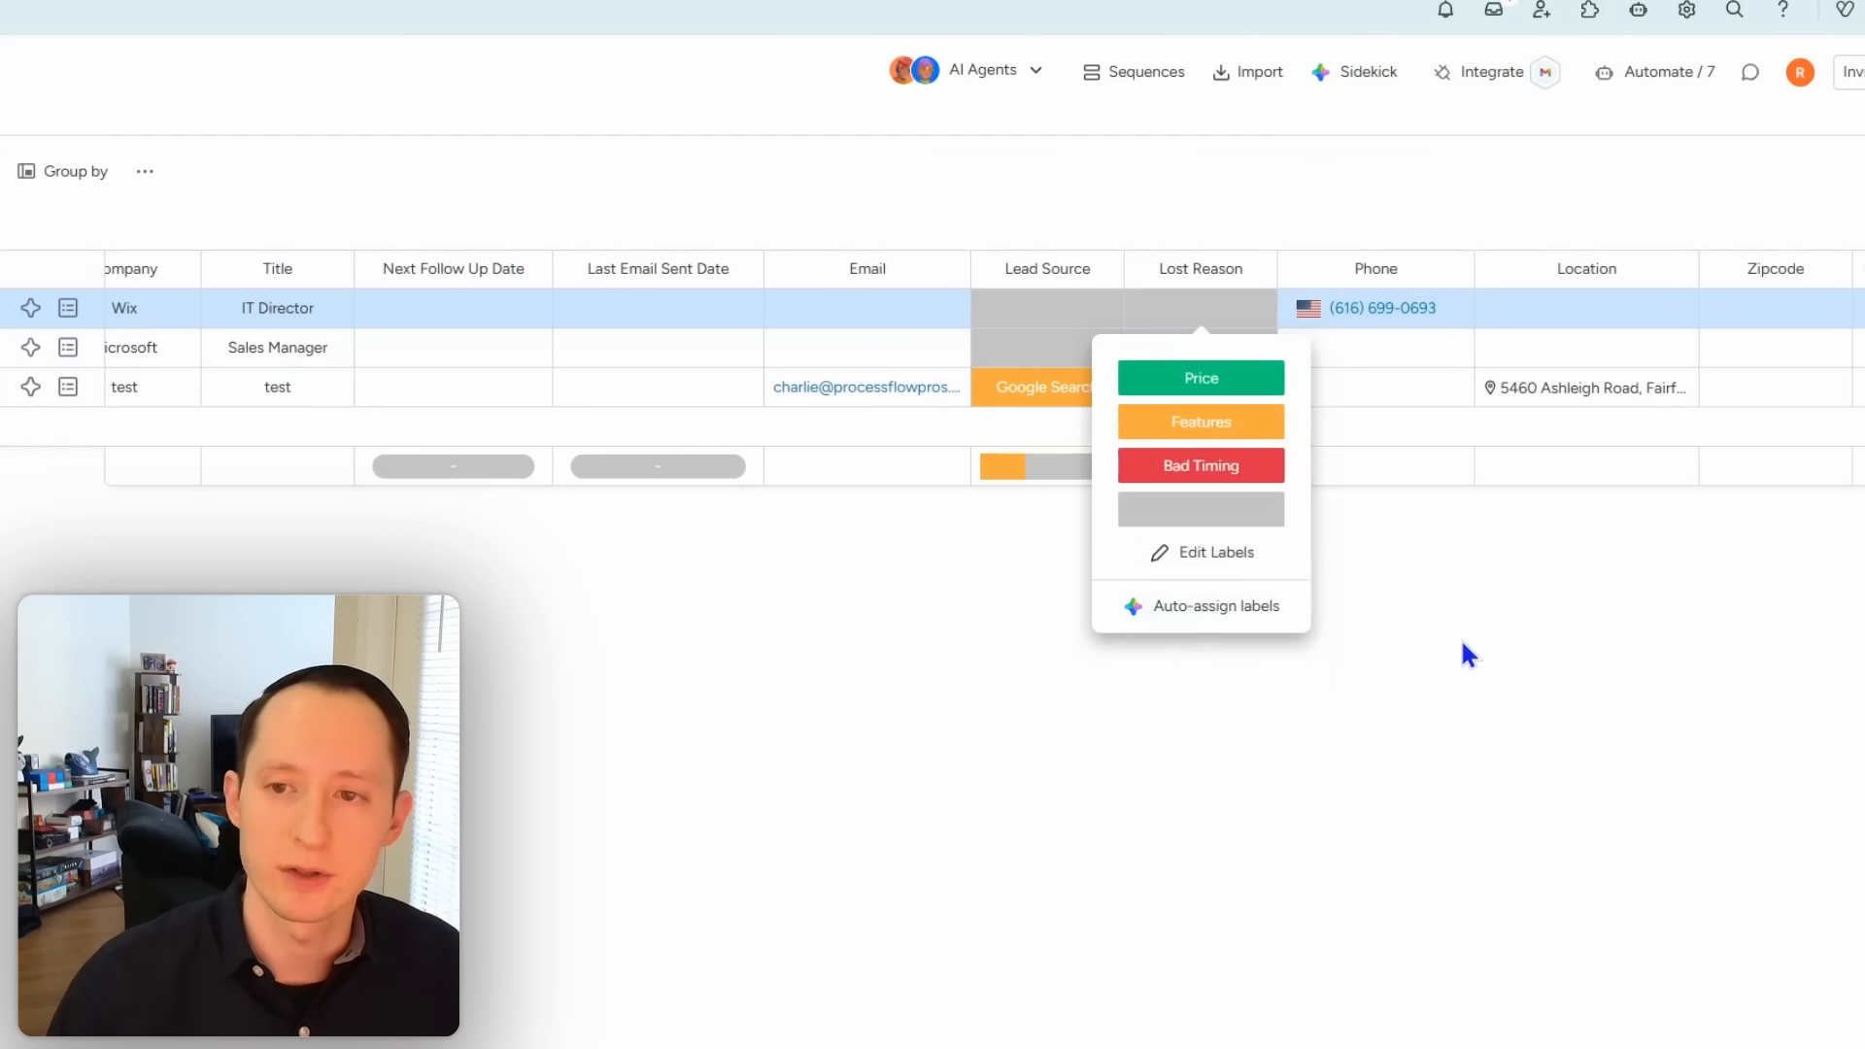
pyautogui.click(1465, 654)
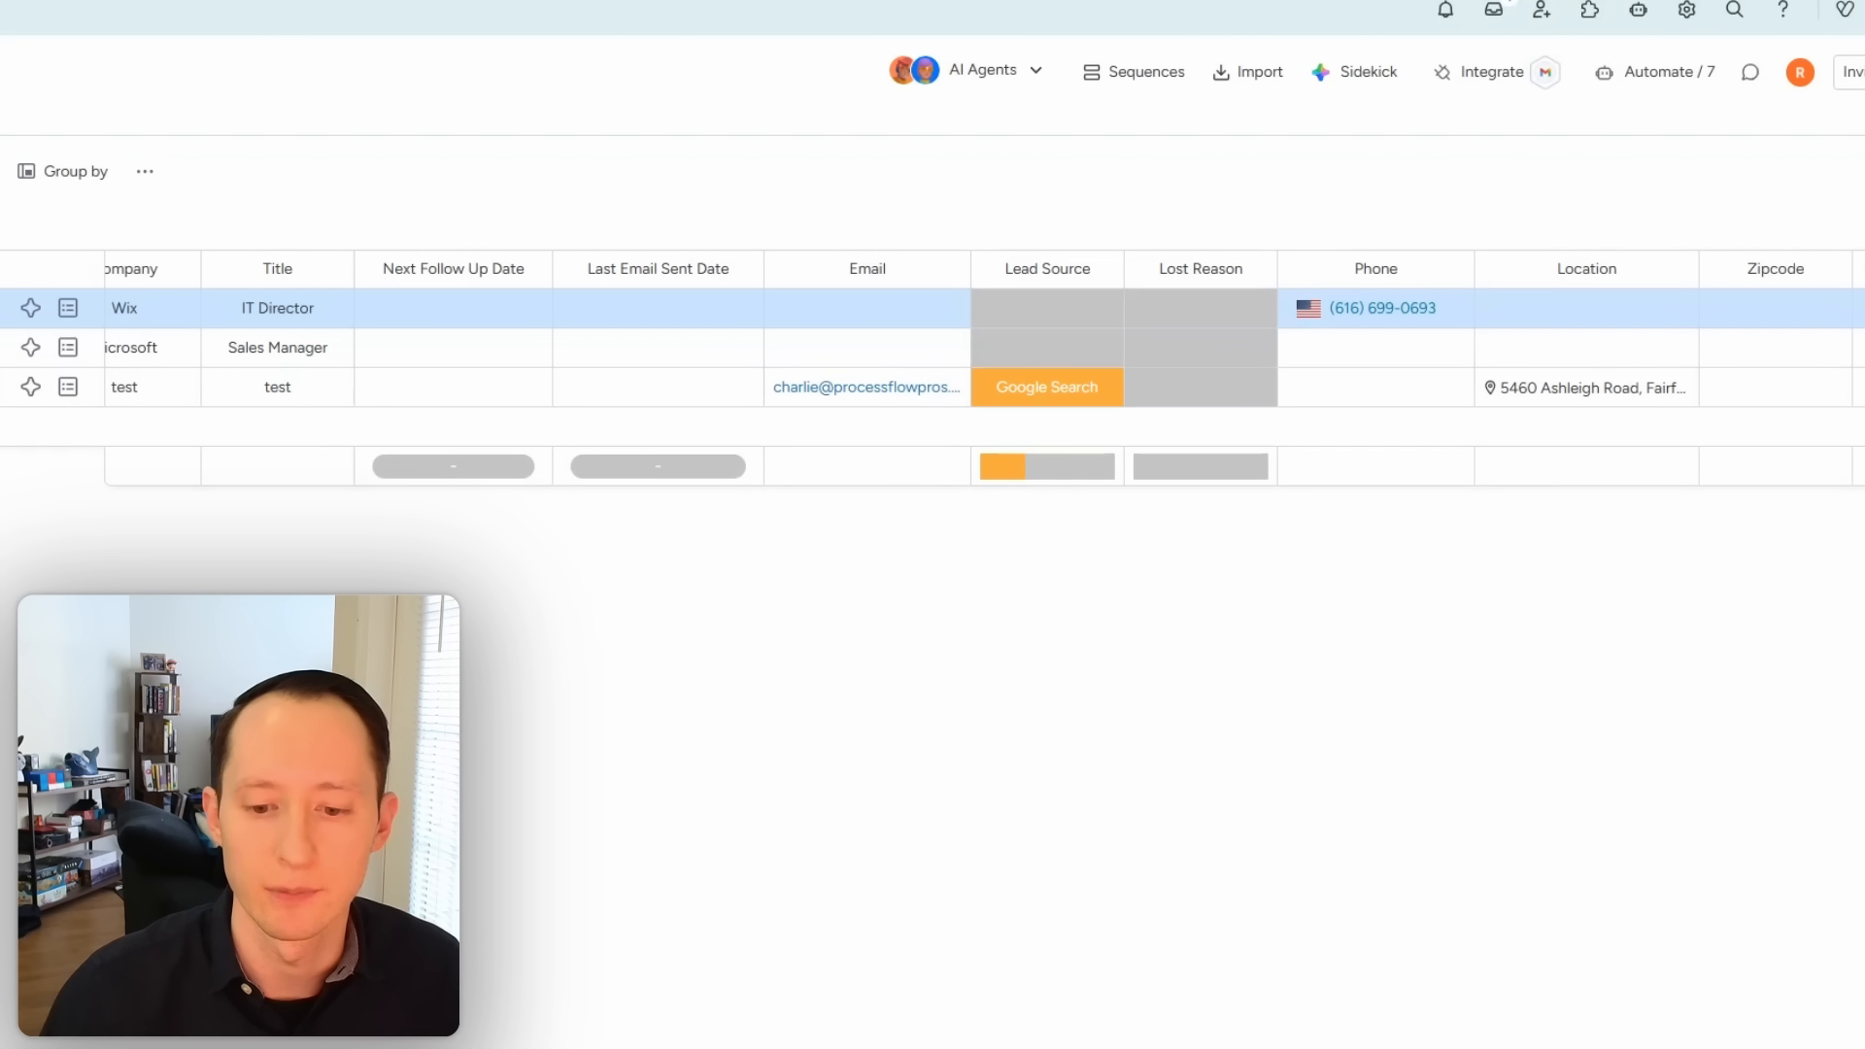
pyautogui.hscroll(7, 972, 369)
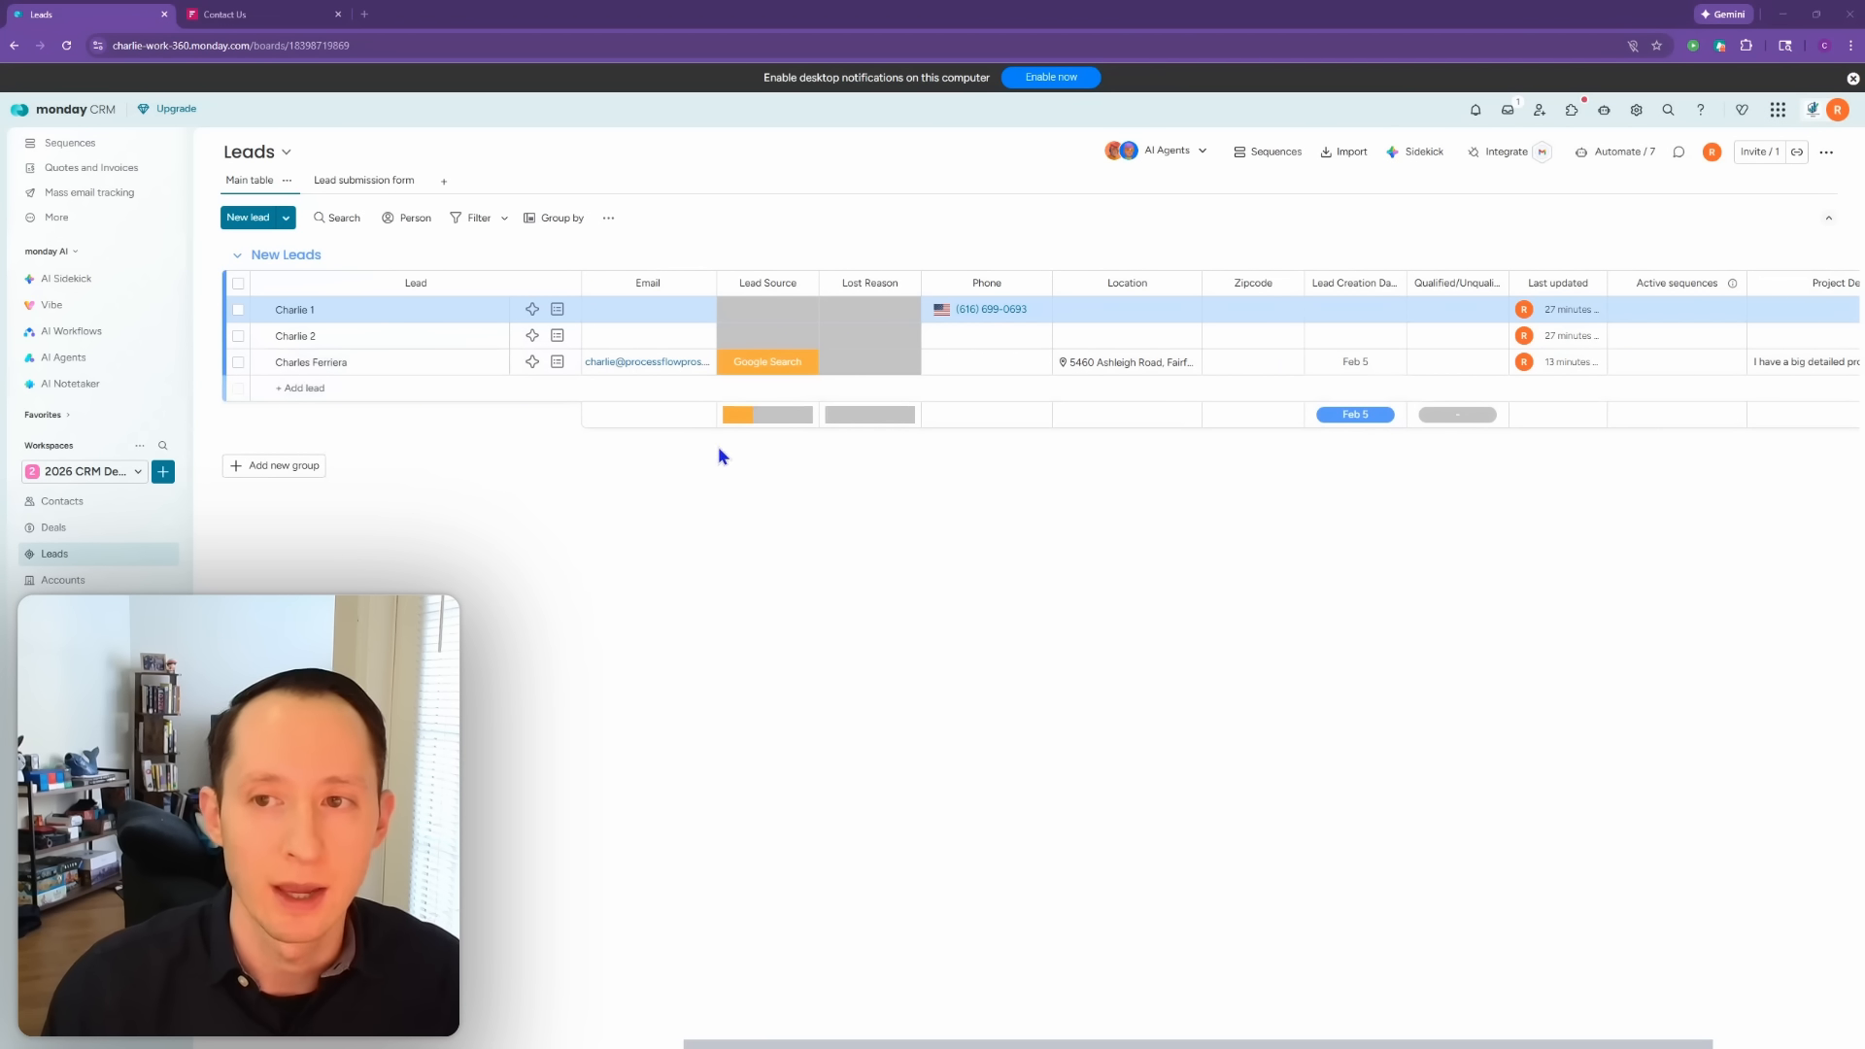
pyautogui.click(1618, 151)
# Step: Start an automation that creates and connects an item in another board when an item is created
pyautogui.click(1718, 180)
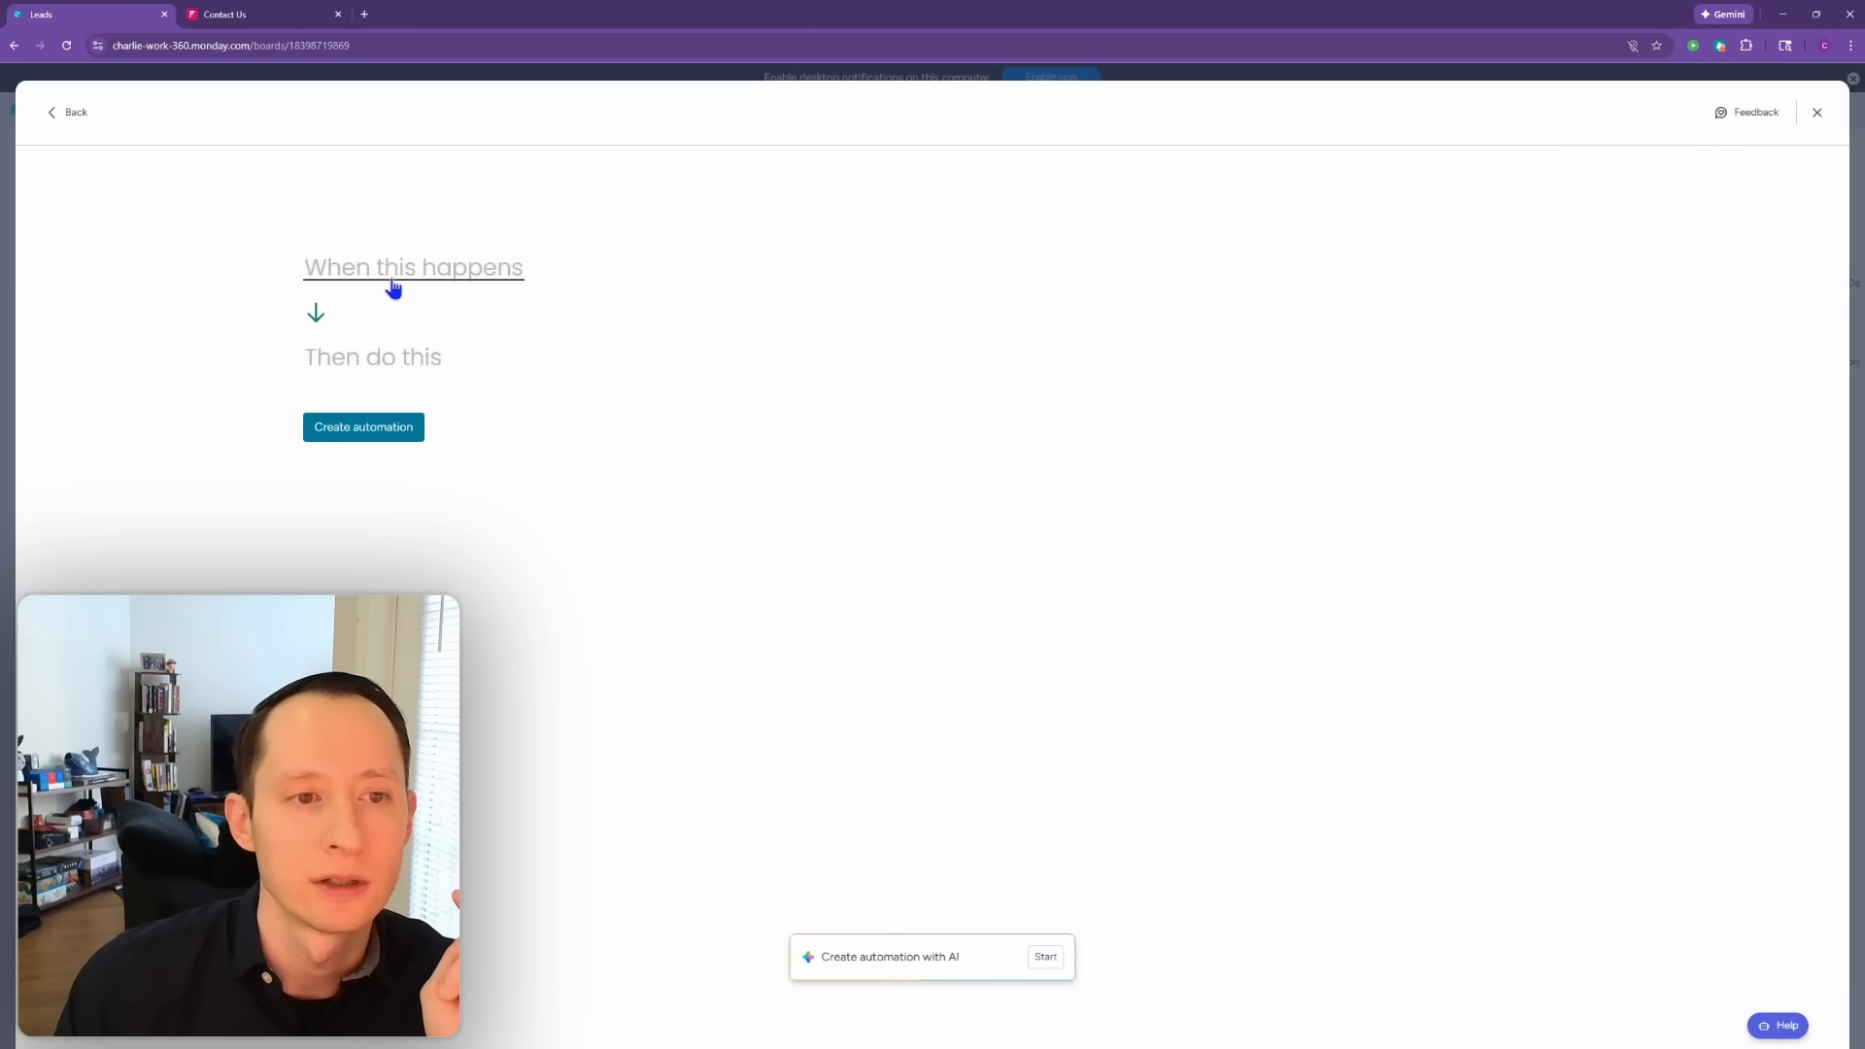
pyautogui.click(390, 281)
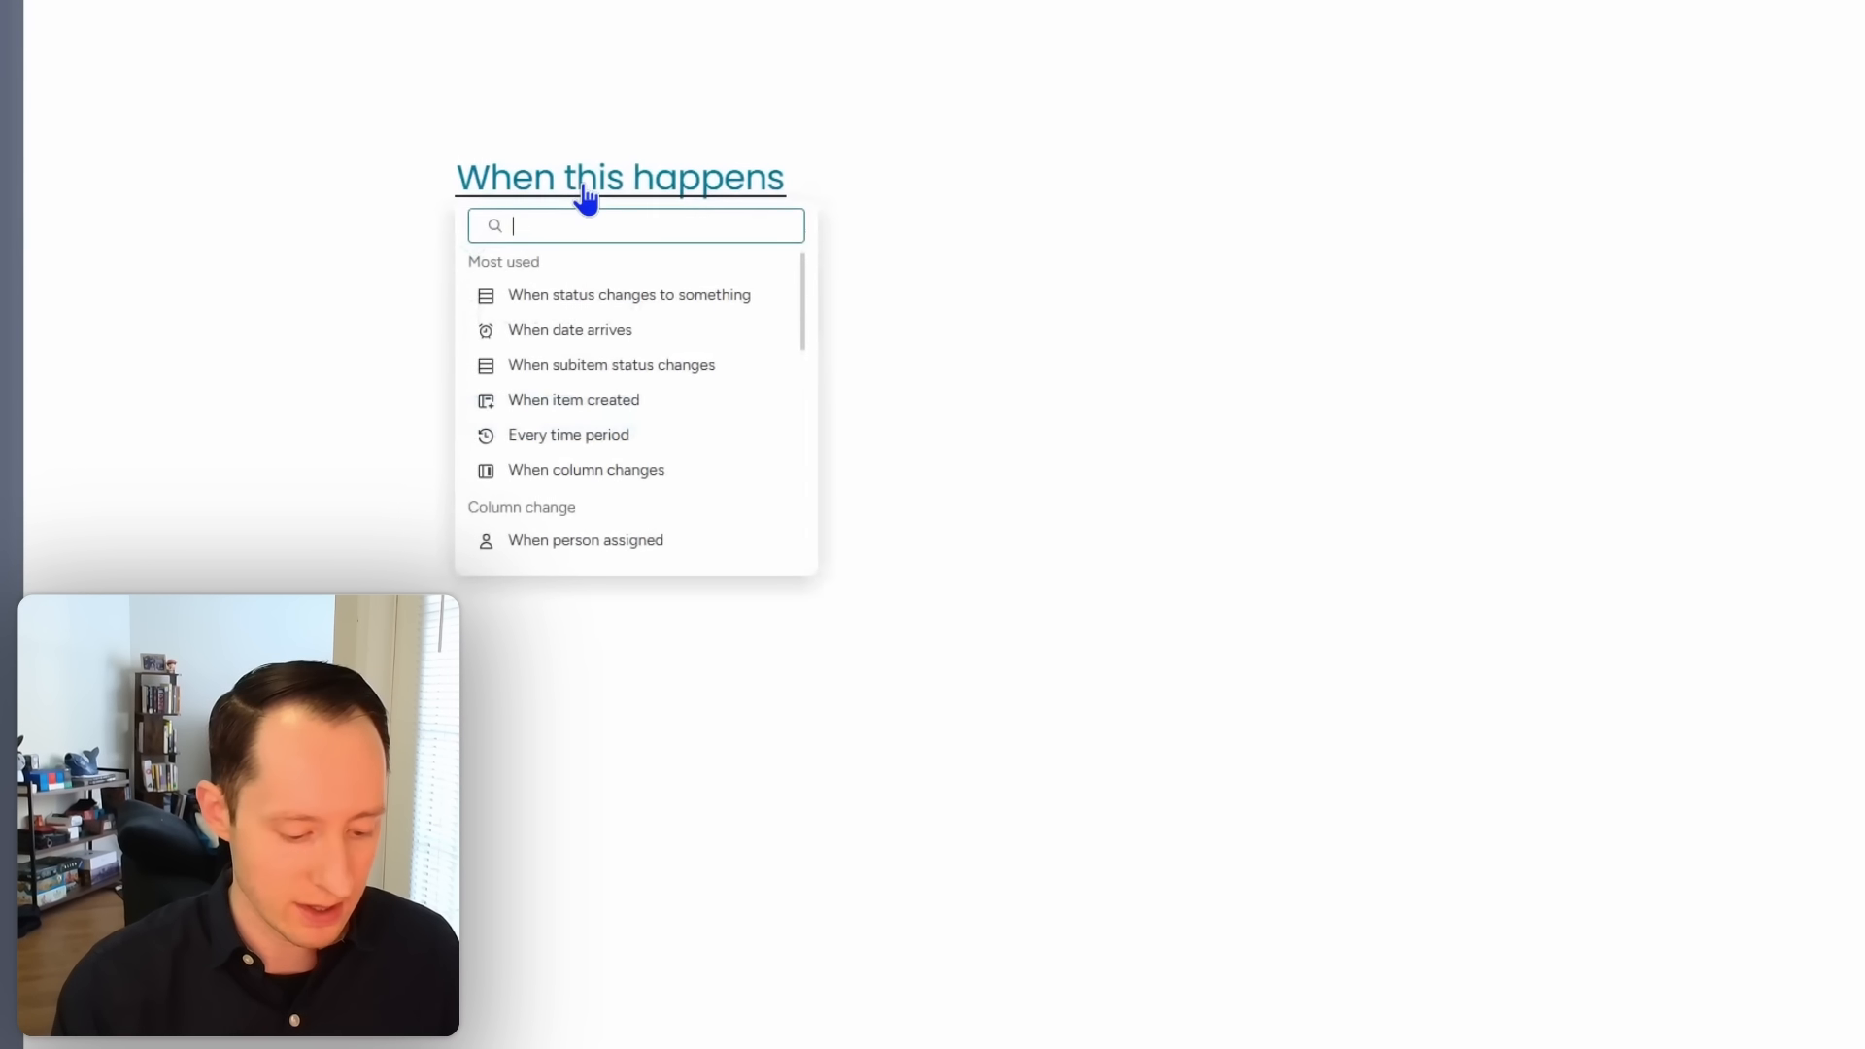
pyautogui.write('item')
pyautogui.click(612, 293)
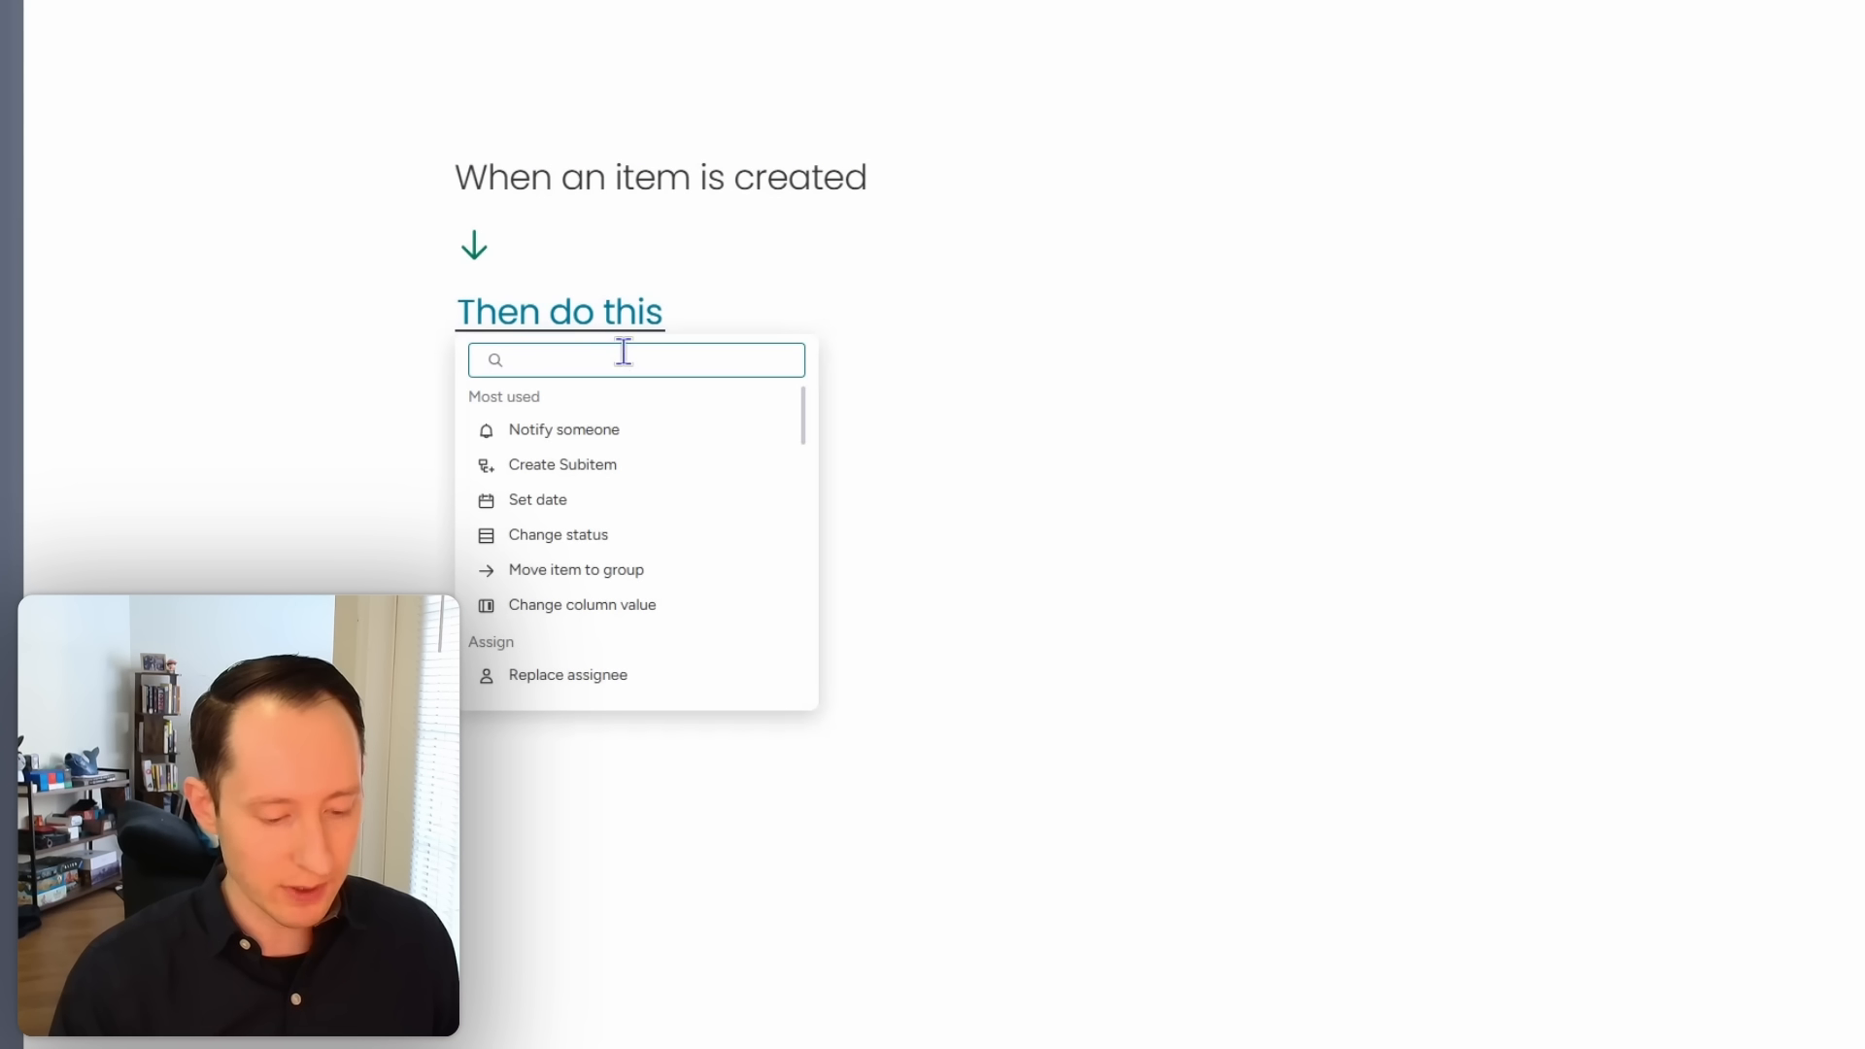
pyautogui.write('d')
pyautogui.click(606, 517)
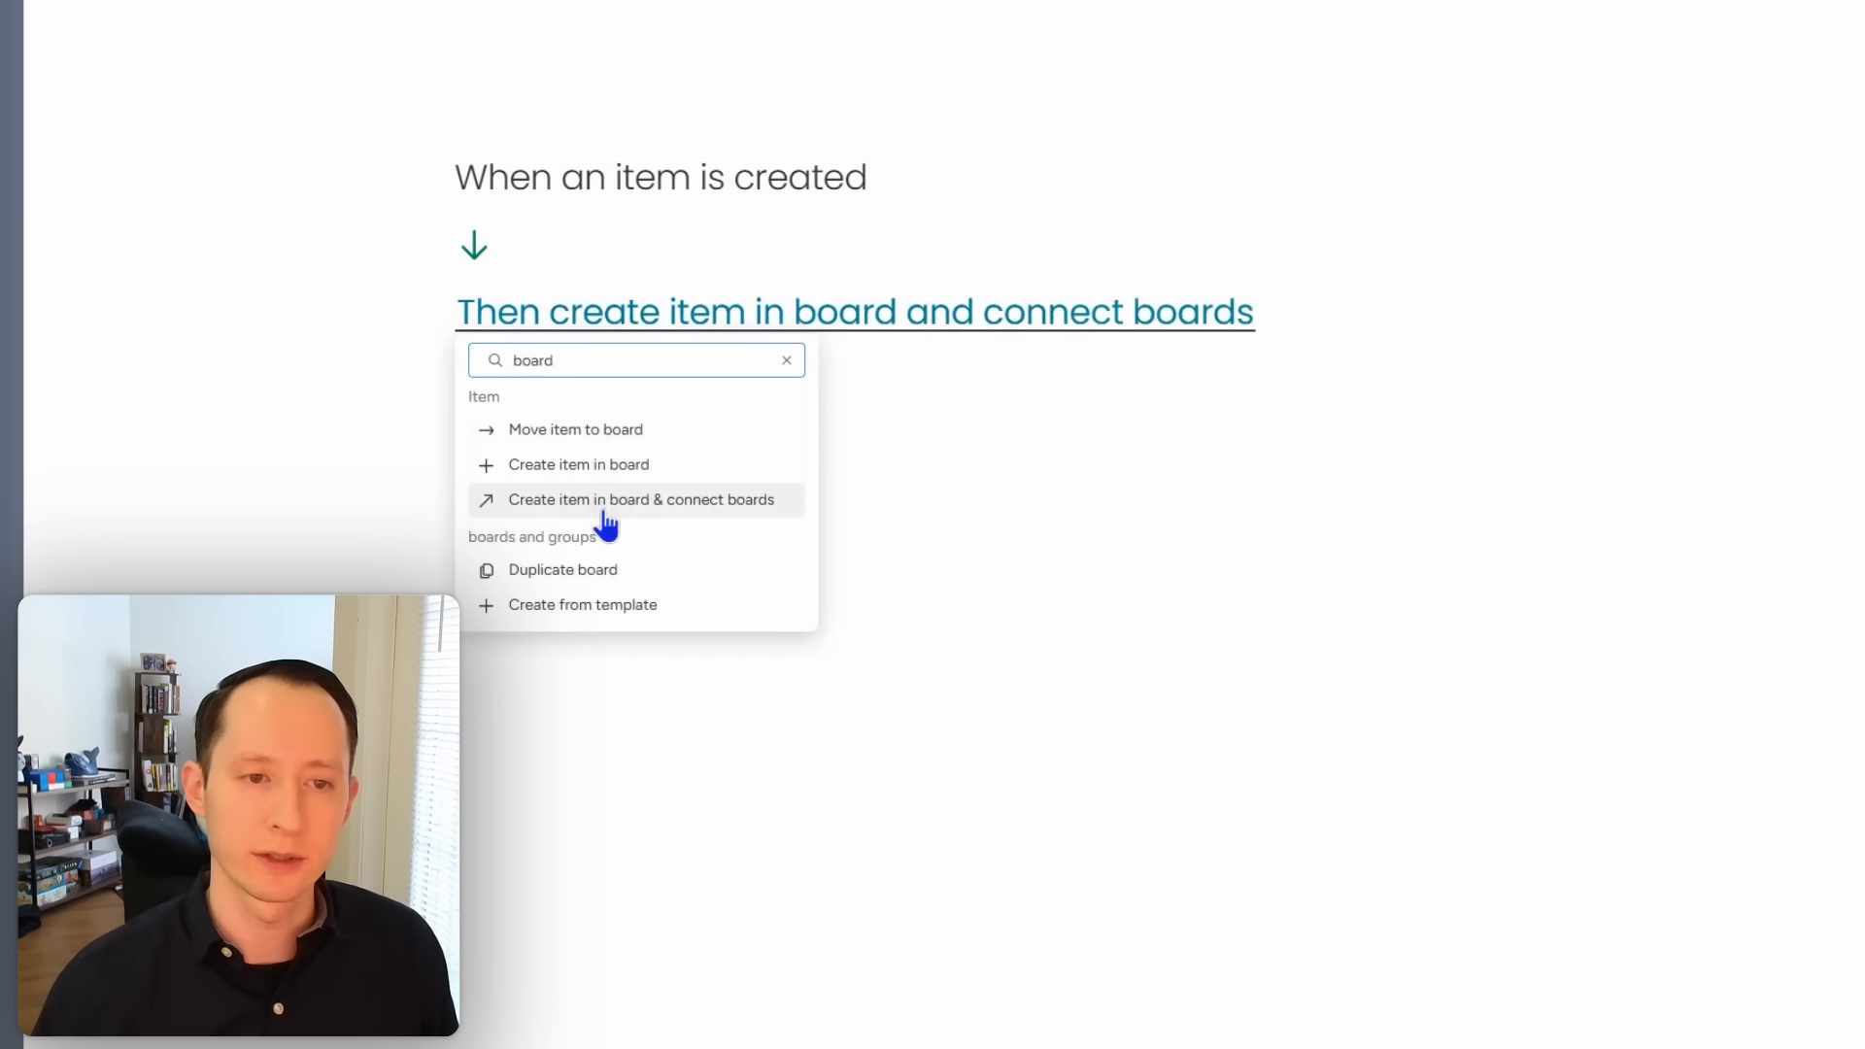
pyautogui.click(604, 507)
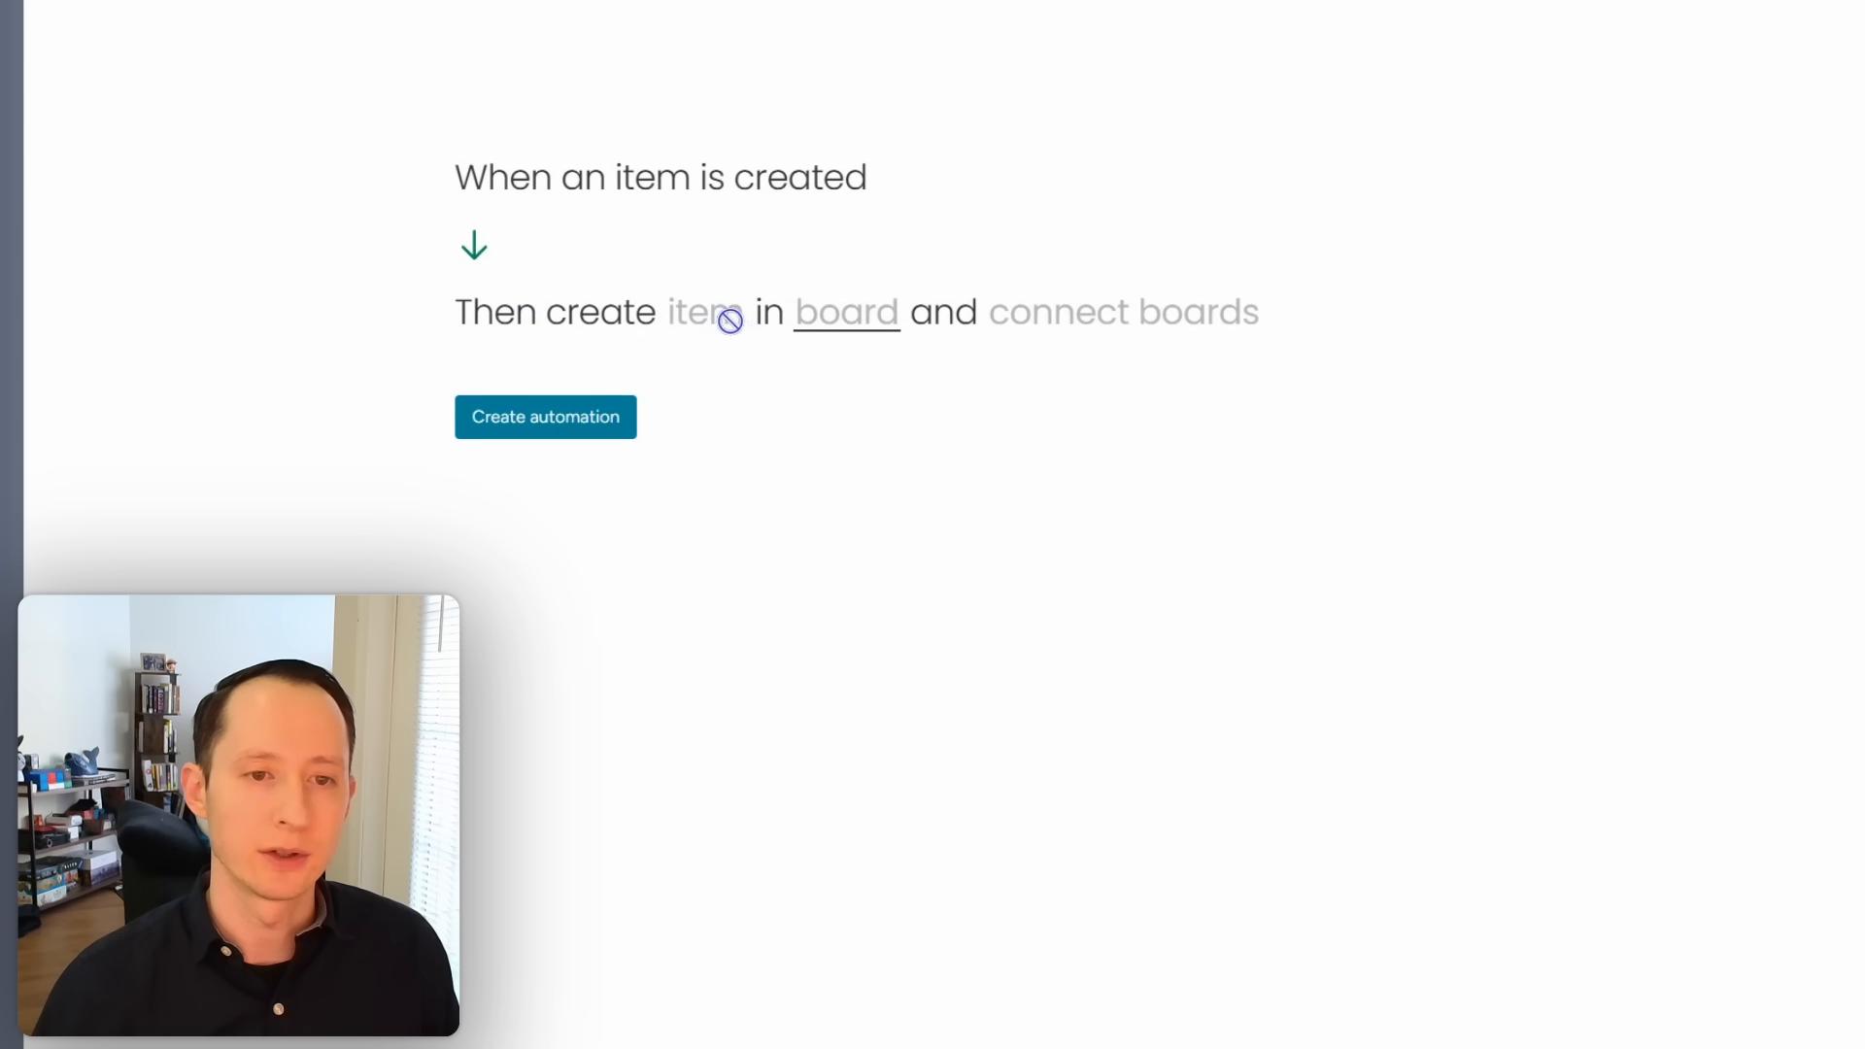
# Step: Choose the Contacts board as the destination for the new connected item
pyautogui.click(835, 328)
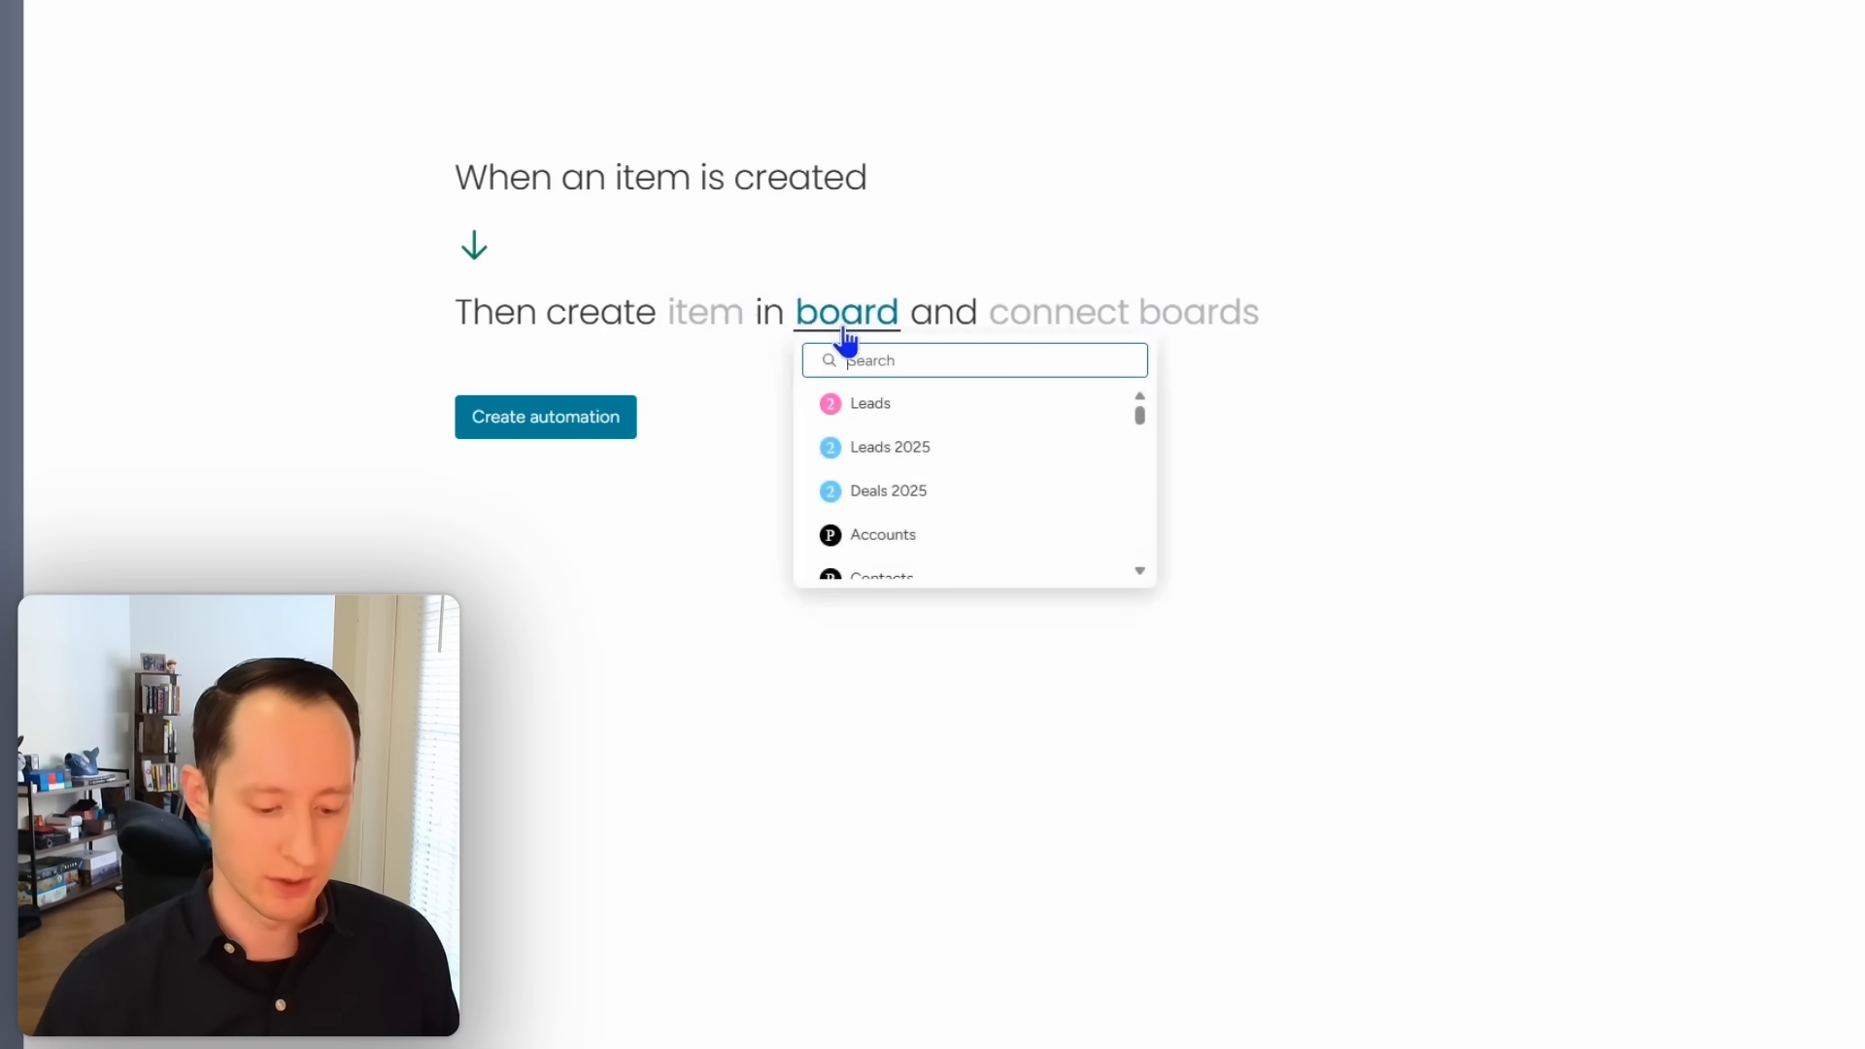
pyautogui.write('conta')
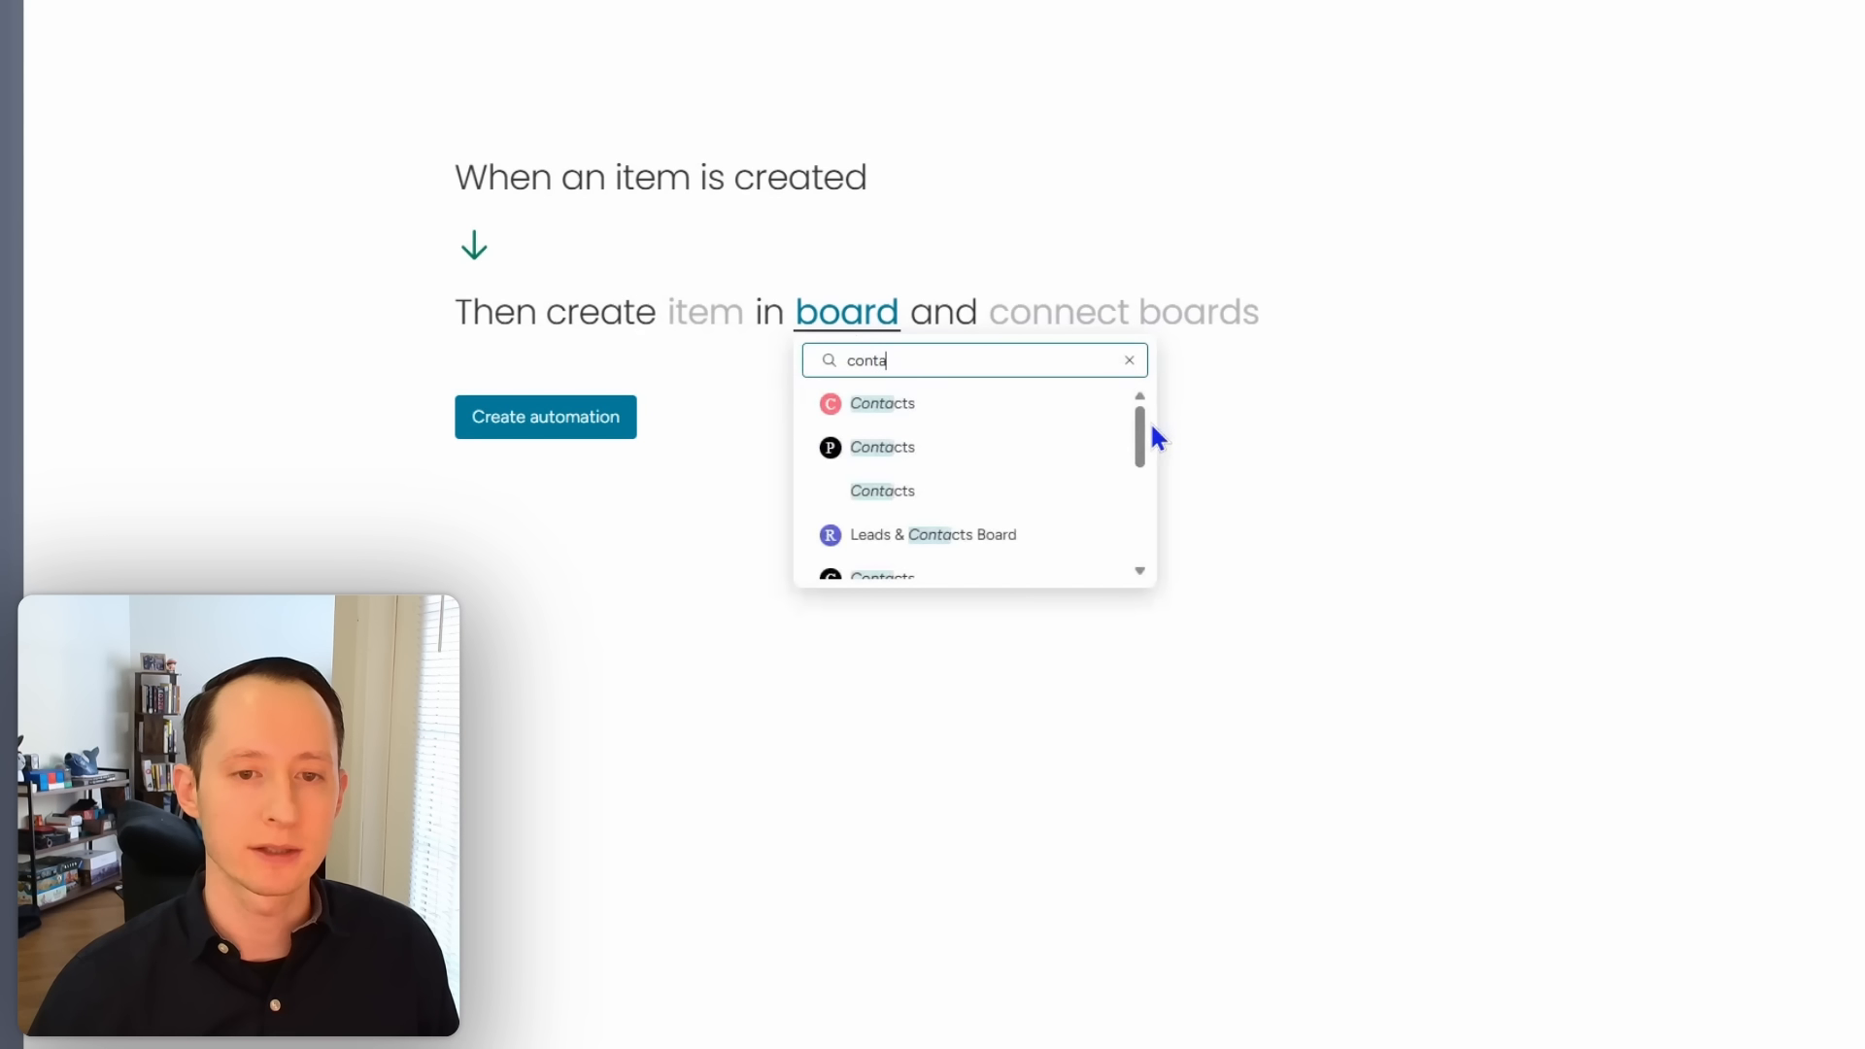
pyautogui.moveTo(1143, 425); pyautogui.dragTo(1145, 533)
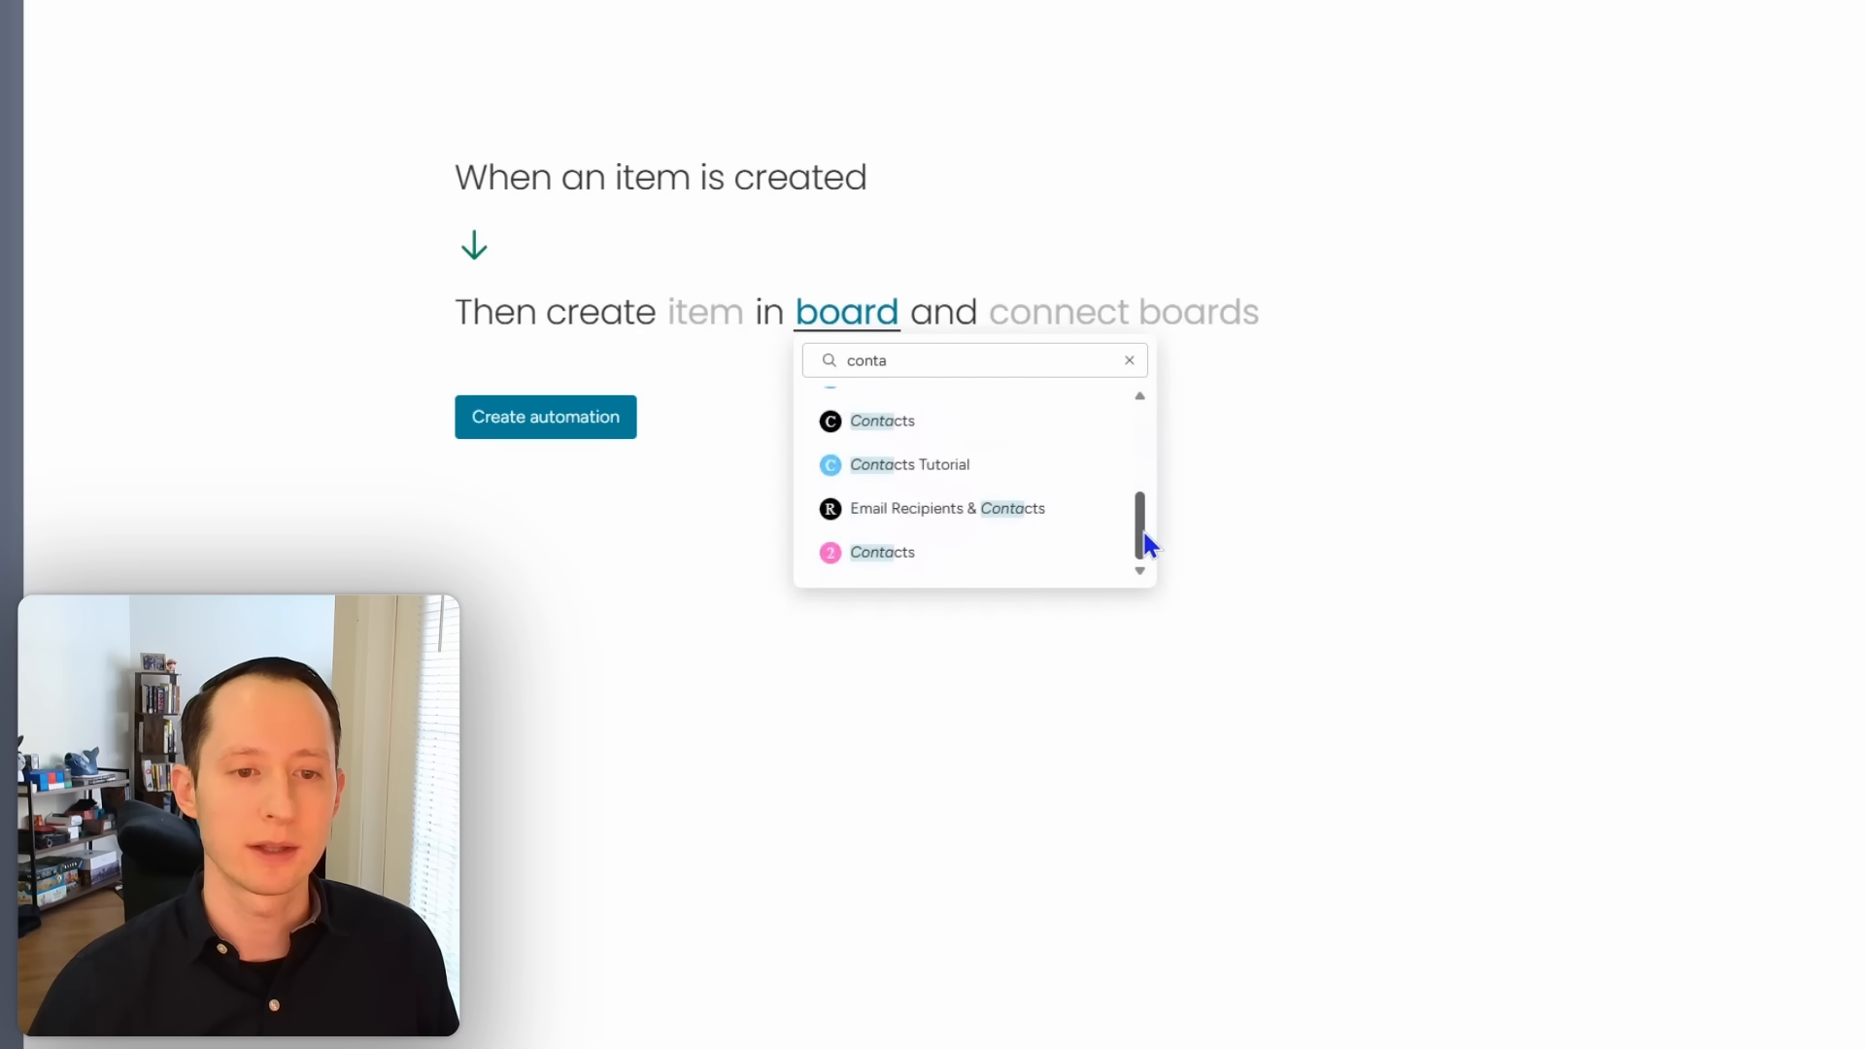
pyautogui.click(884, 554)
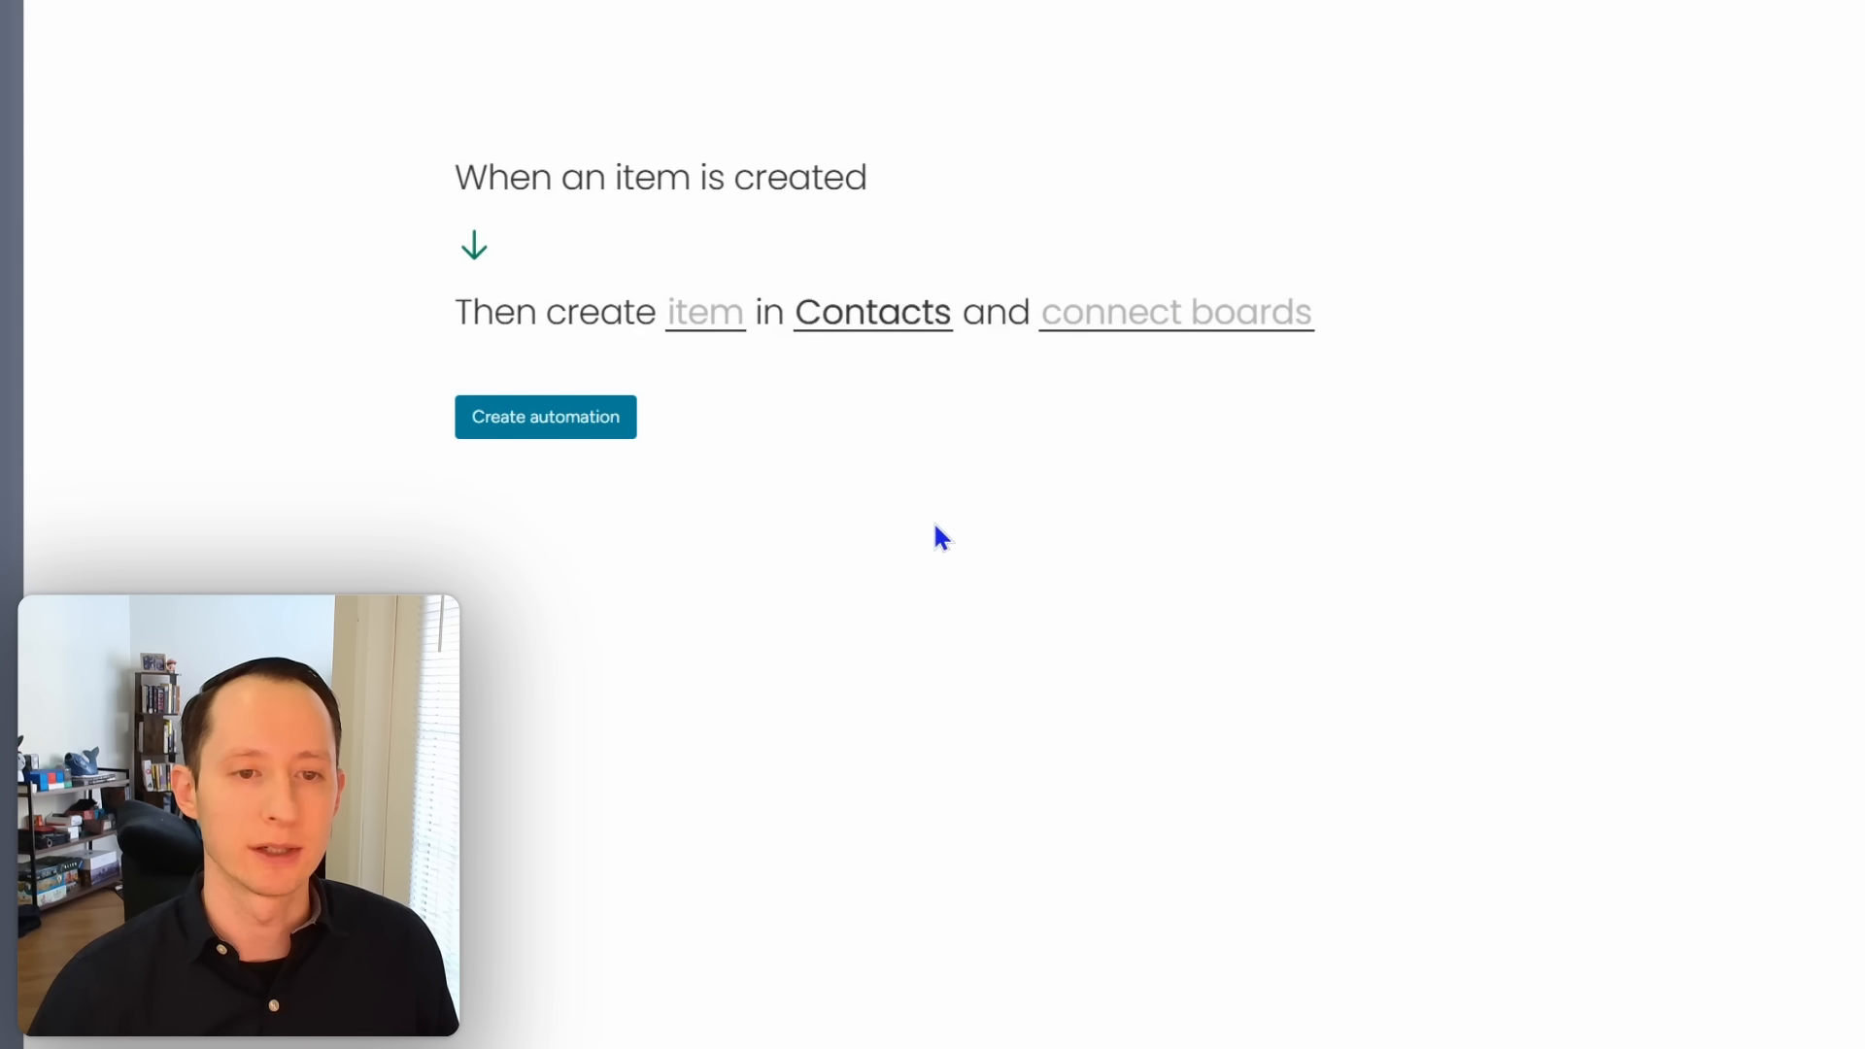
pyautogui.click(718, 321)
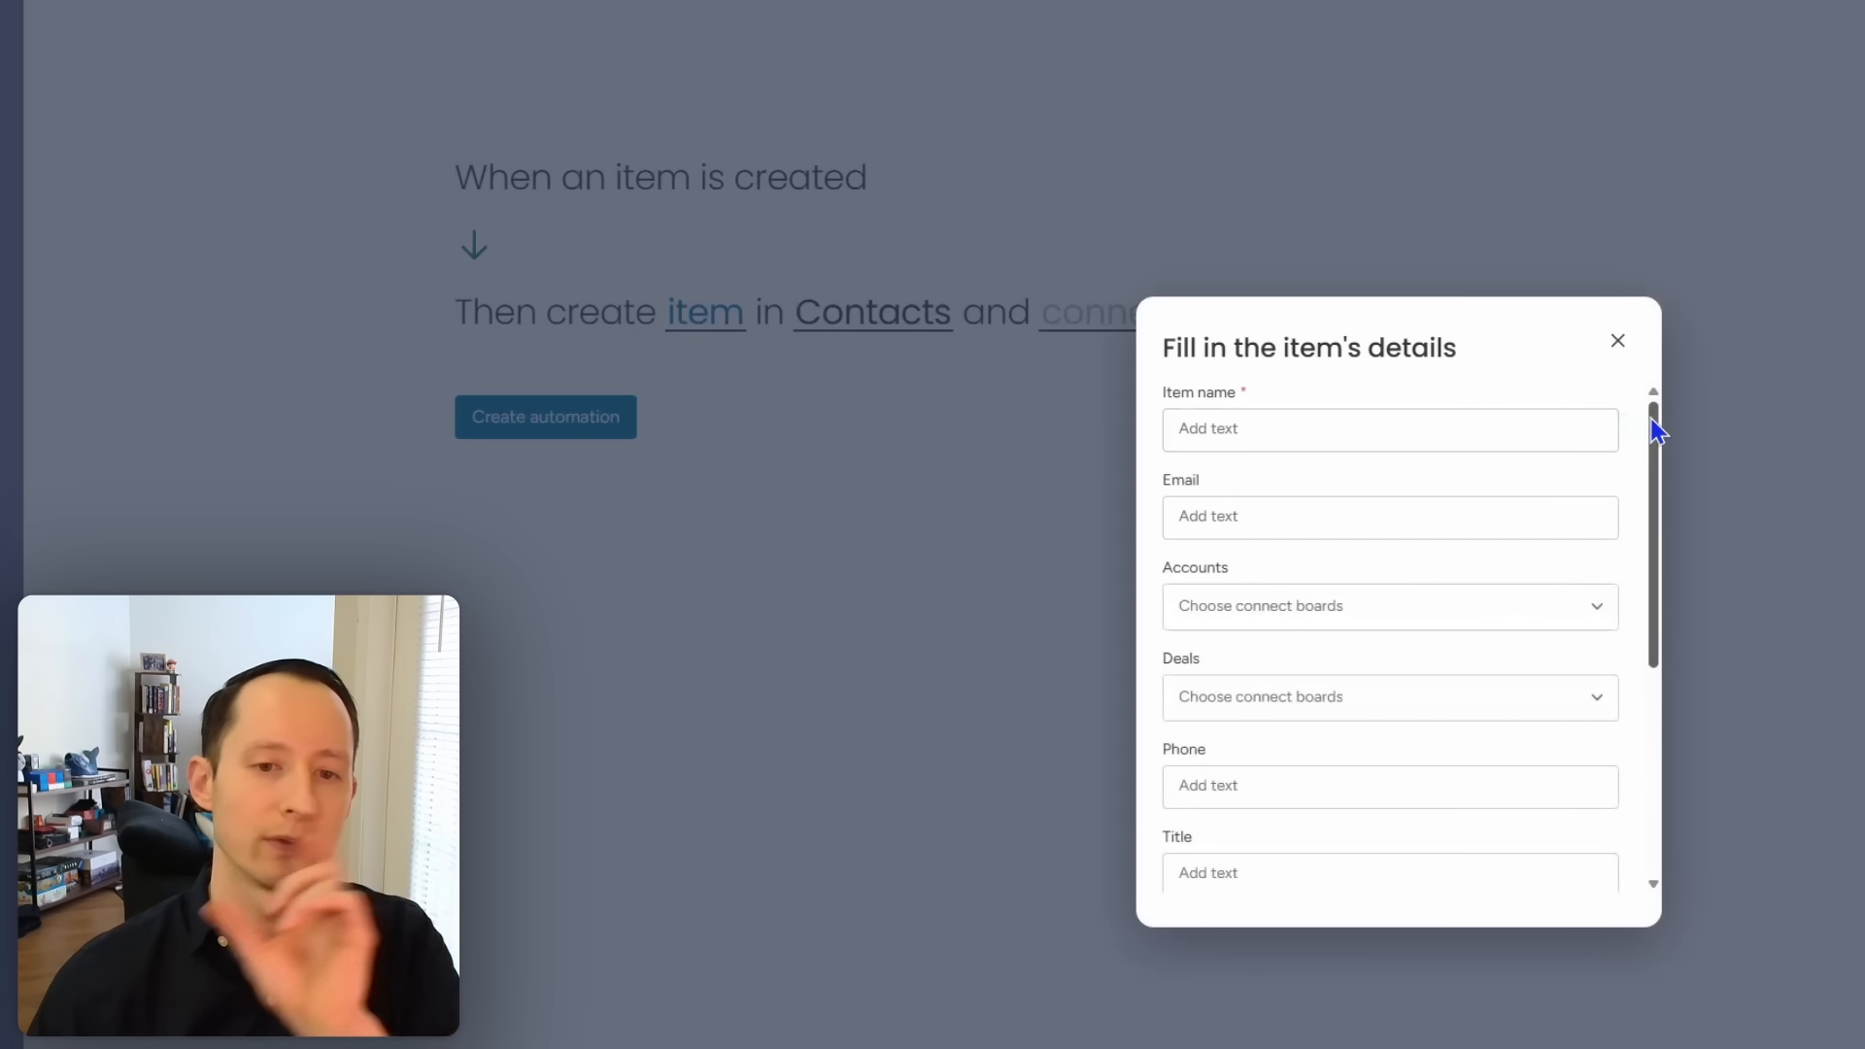
# Step: Map the lead's name into the new contact's name field
pyautogui.click(1406, 430)
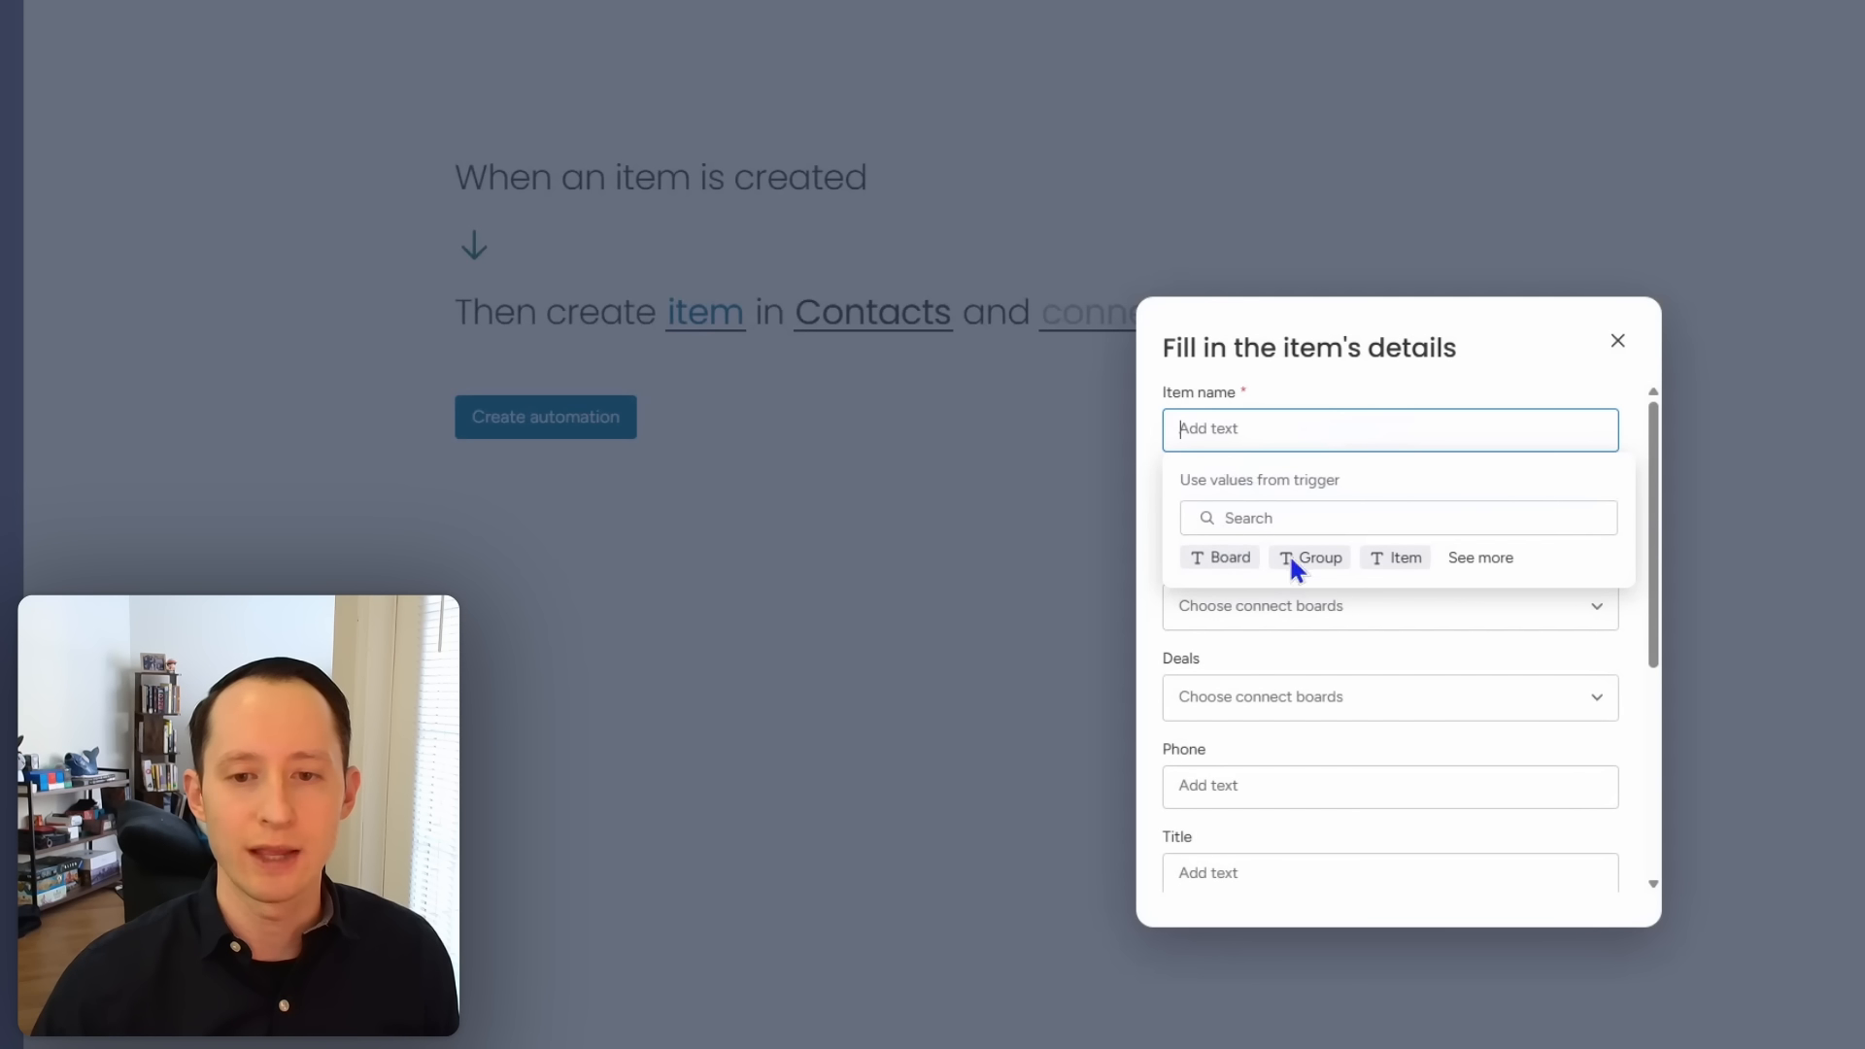
pyautogui.click(1473, 560)
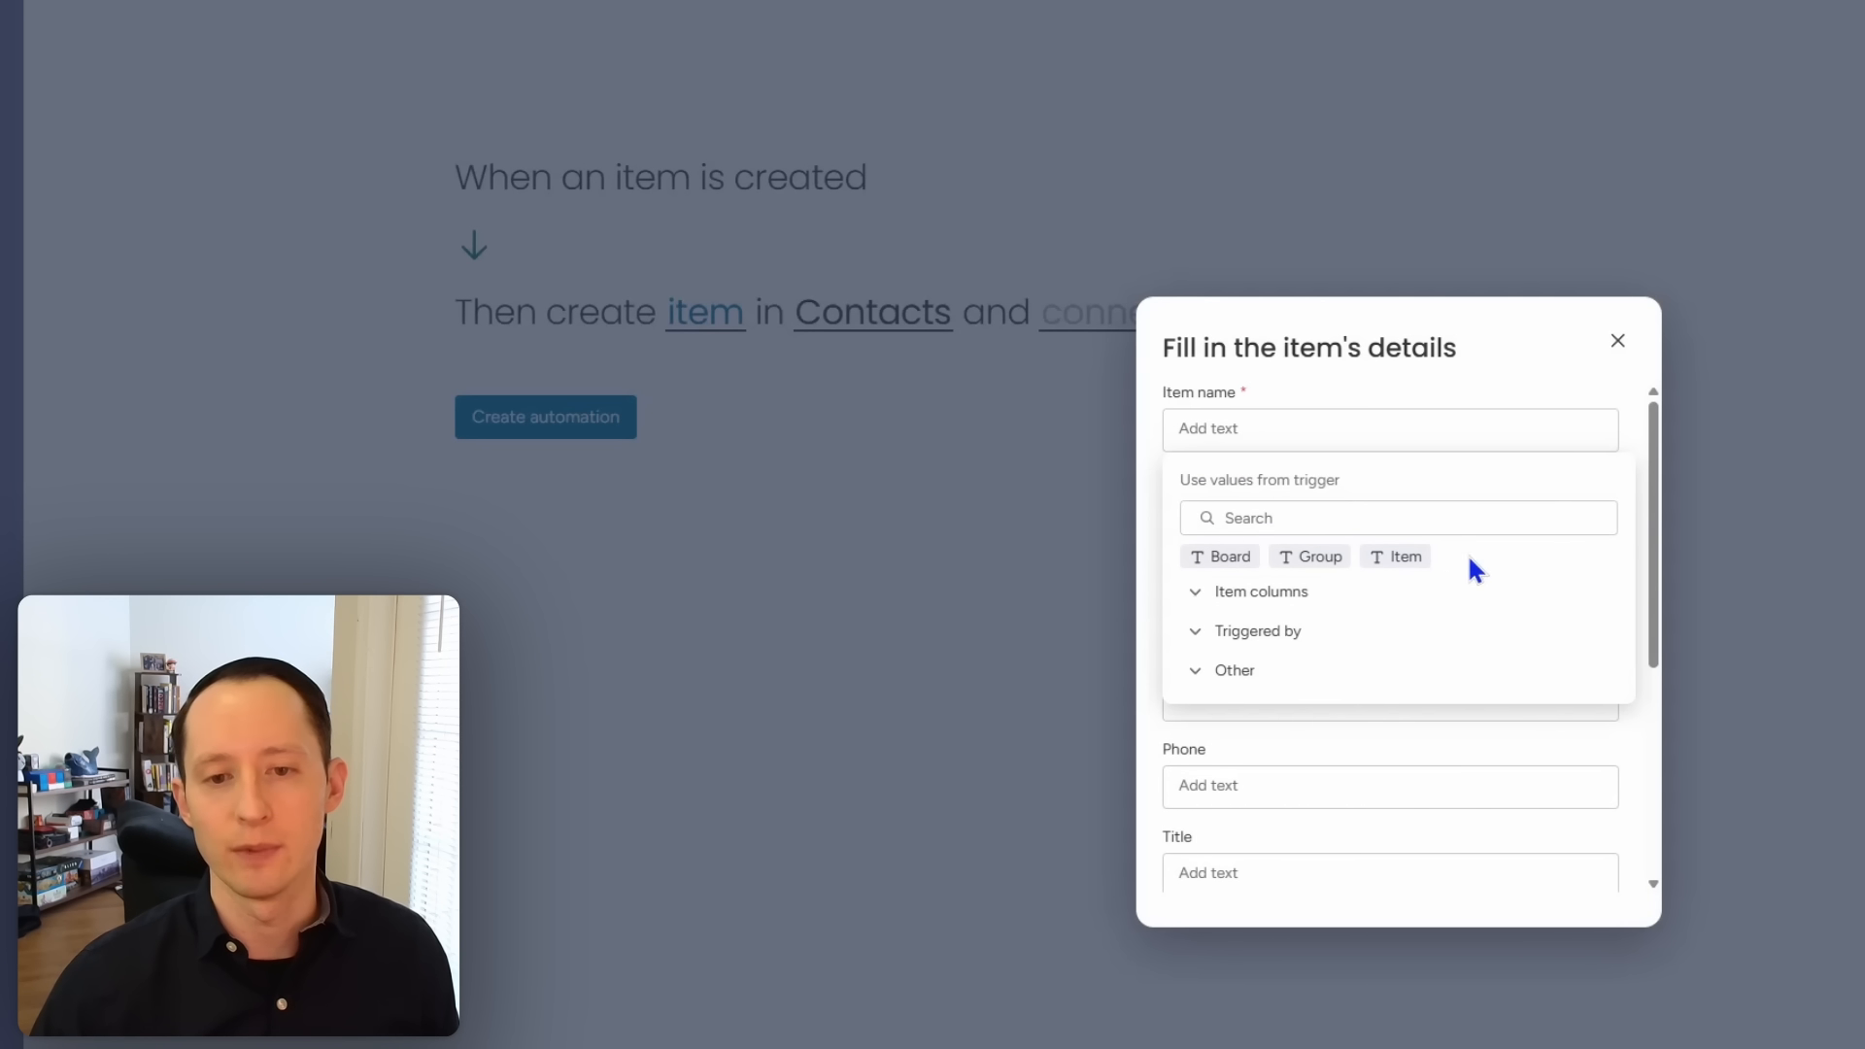
pyautogui.click(1262, 595)
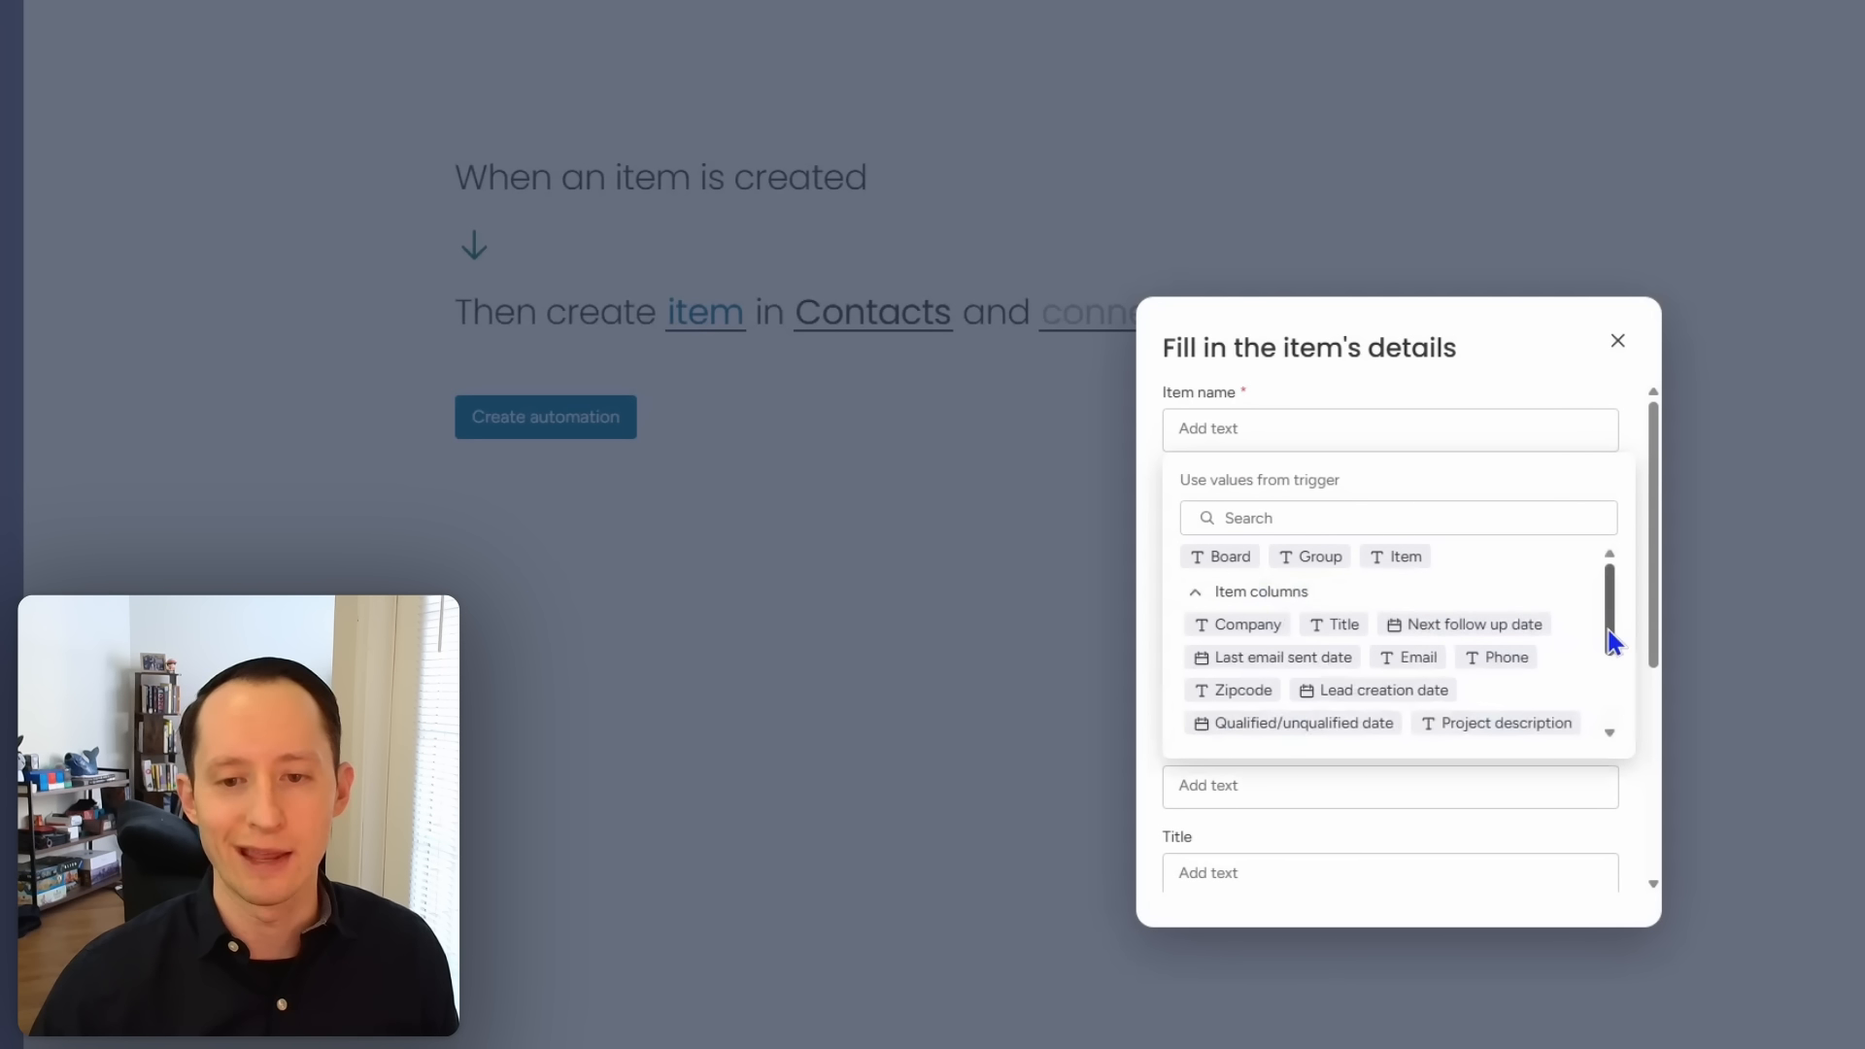
pyautogui.moveTo(1610, 625); pyautogui.dragTo(1613, 643)
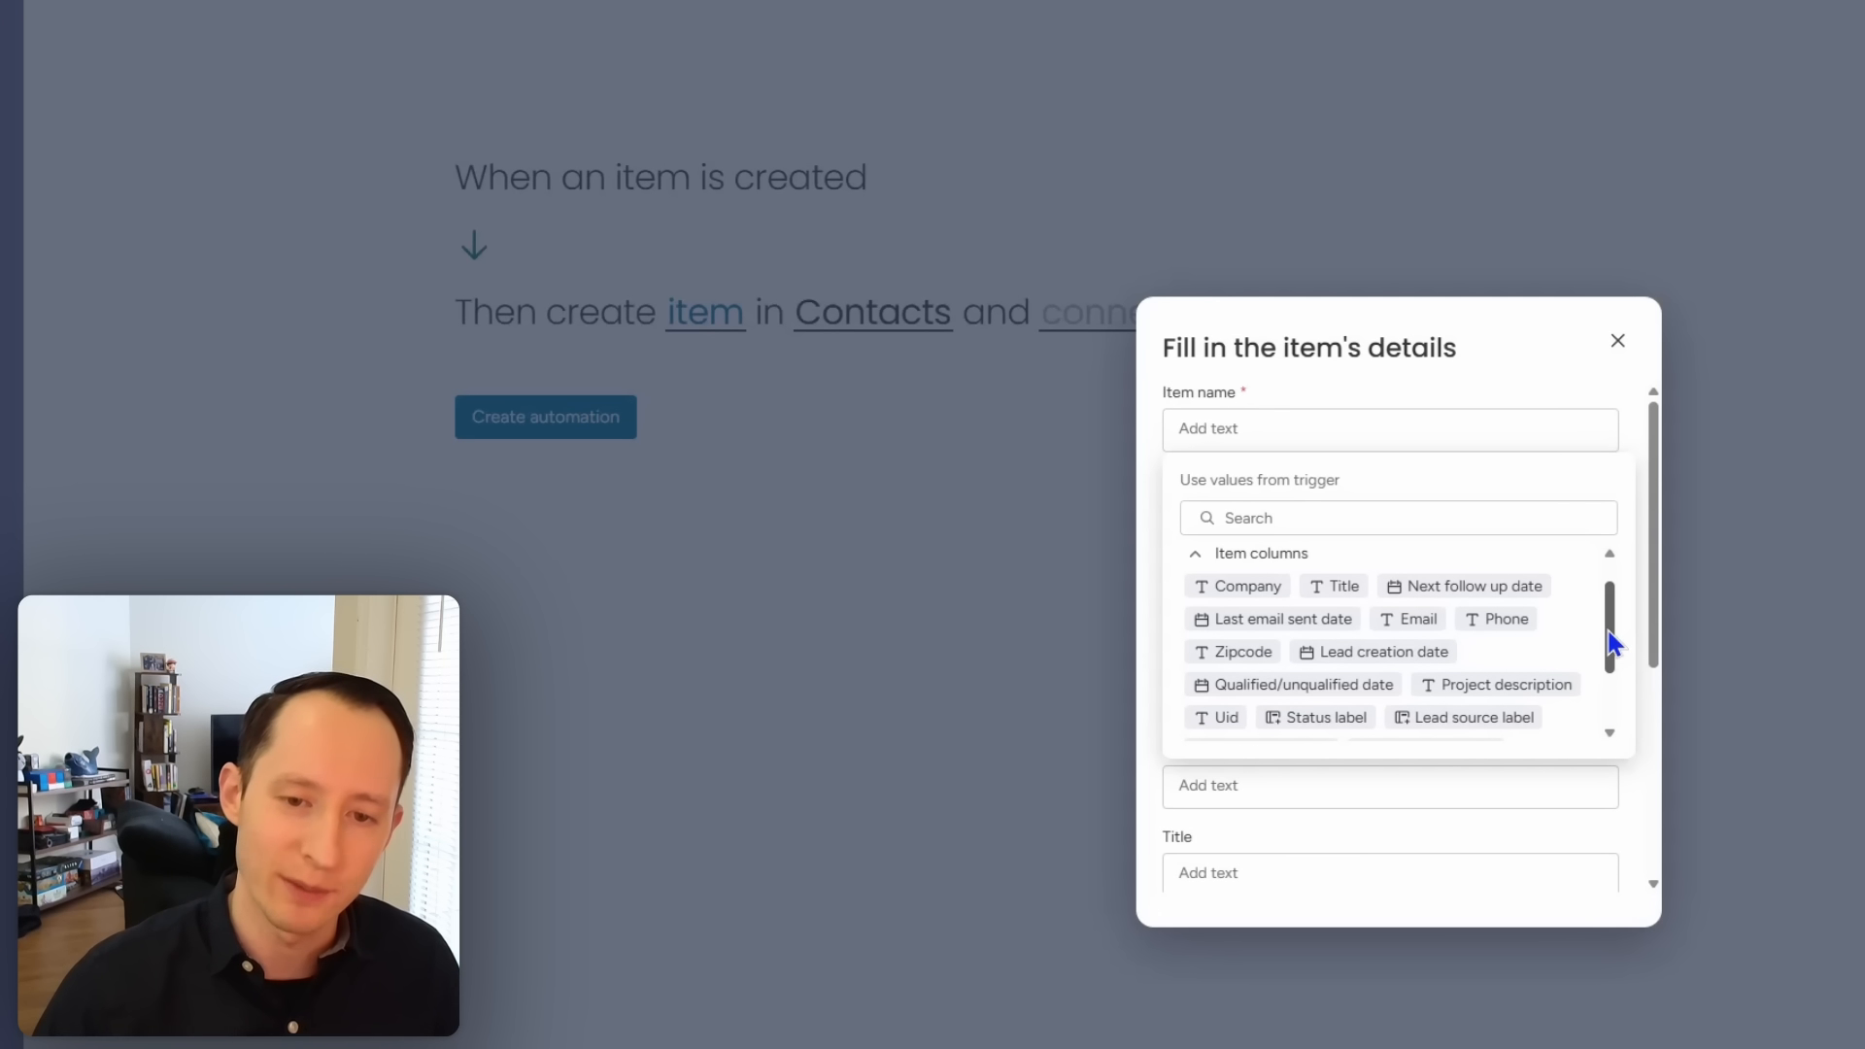
pyautogui.moveTo(1614, 643); pyautogui.dragTo(1599, 692)
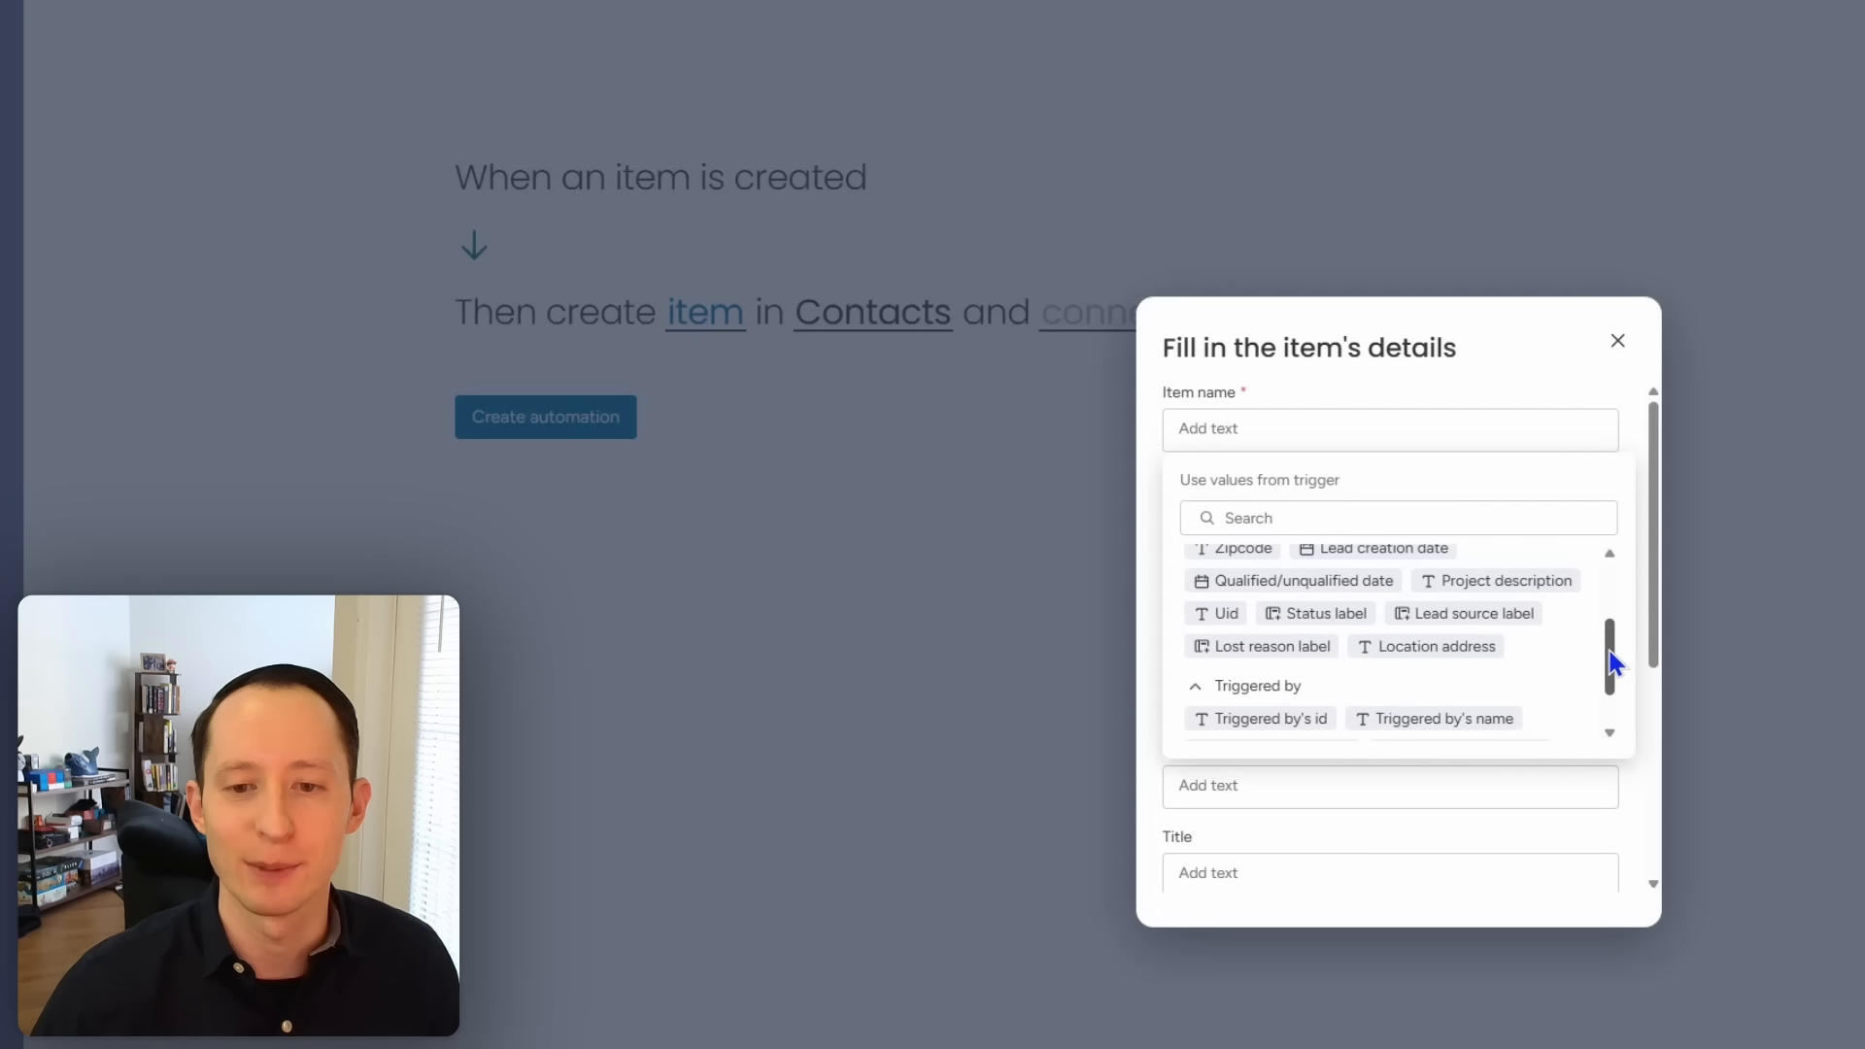
pyautogui.moveTo(1611, 651); pyautogui.dragTo(1606, 563)
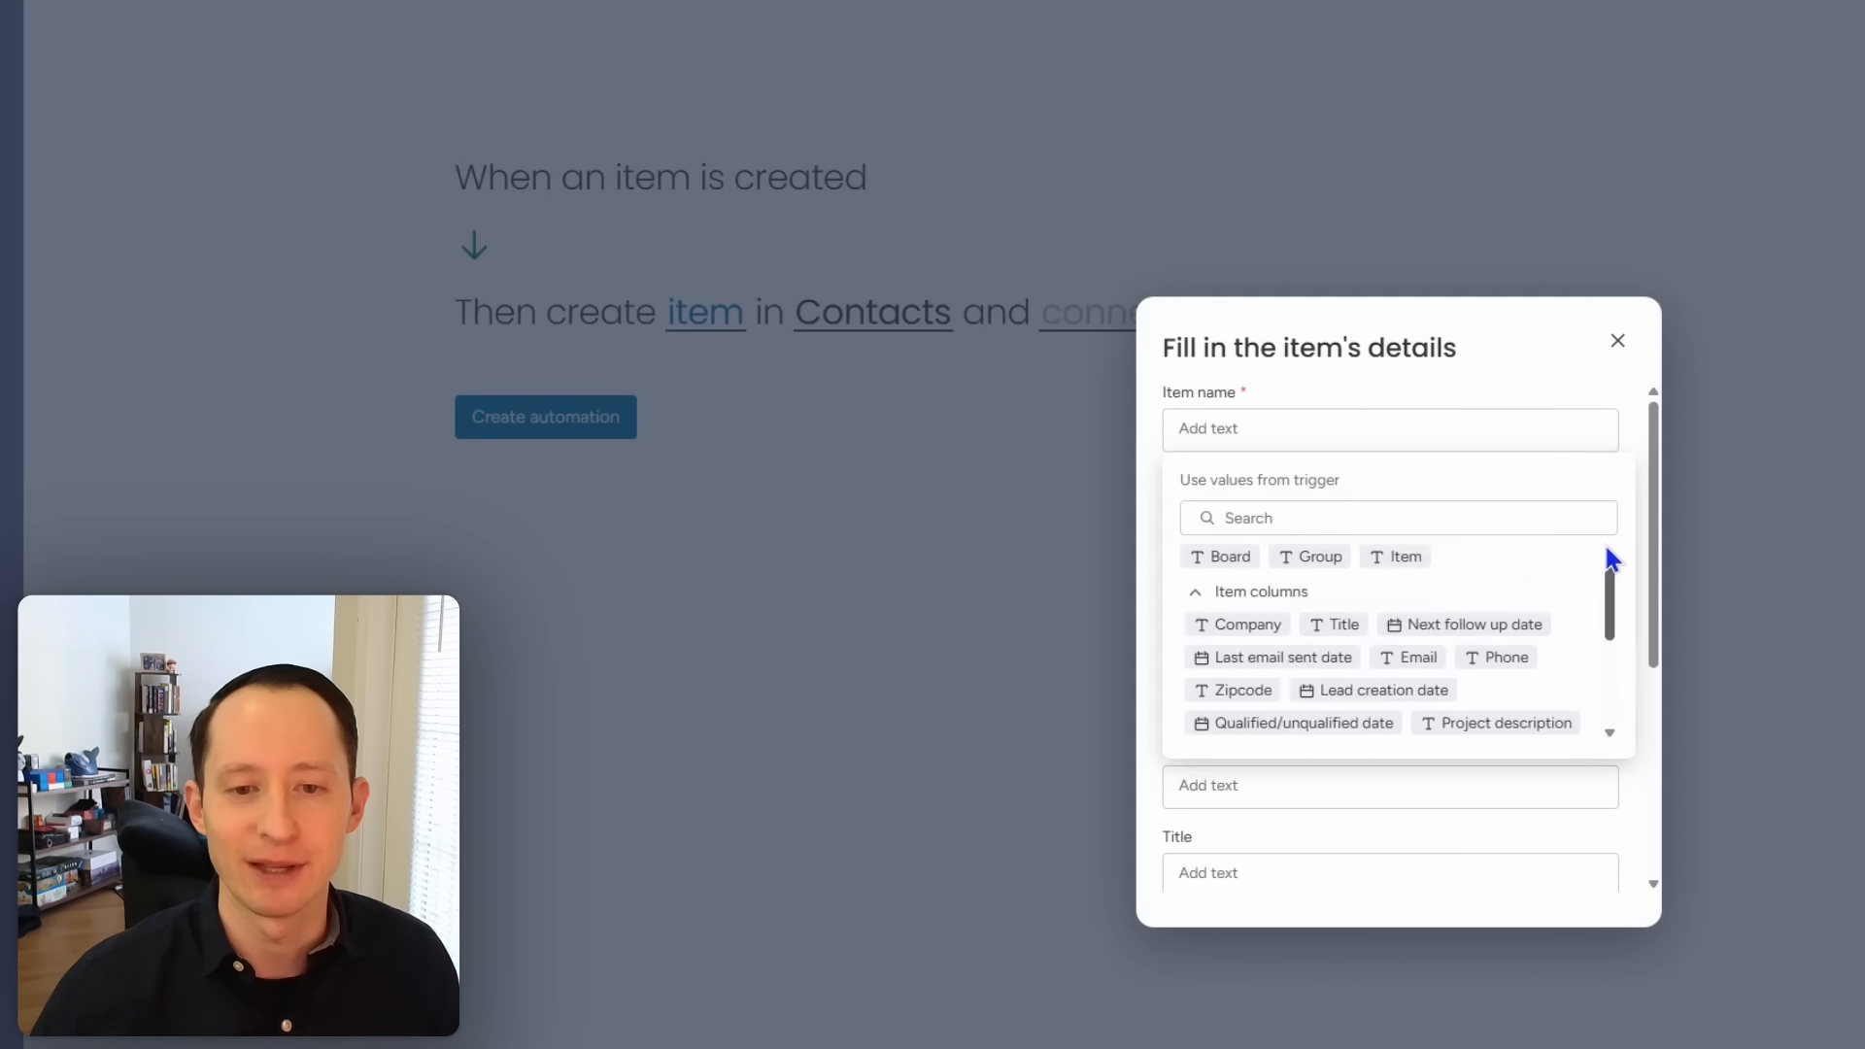
pyautogui.click(1407, 556)
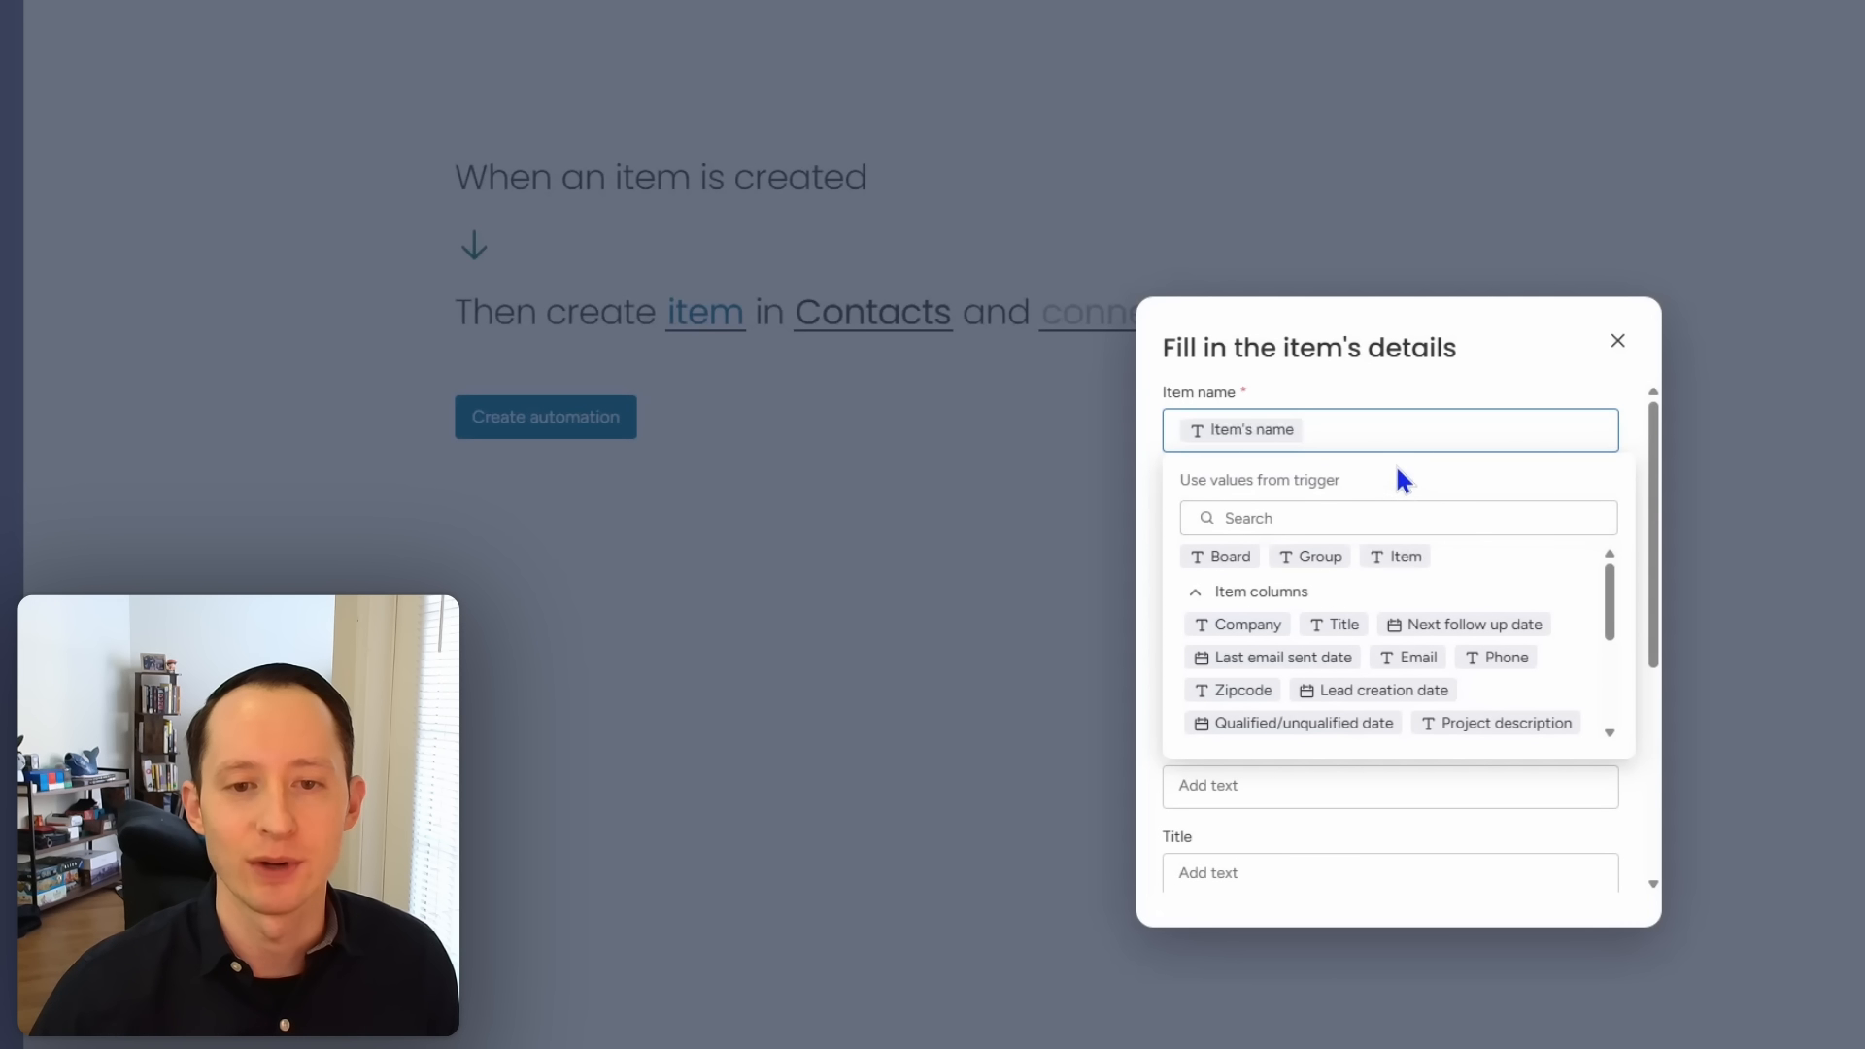
pyautogui.click(1620, 829)
# Step: Map the lead's email into the contact's Email field, leaving the account link empty
pyautogui.click(1424, 512)
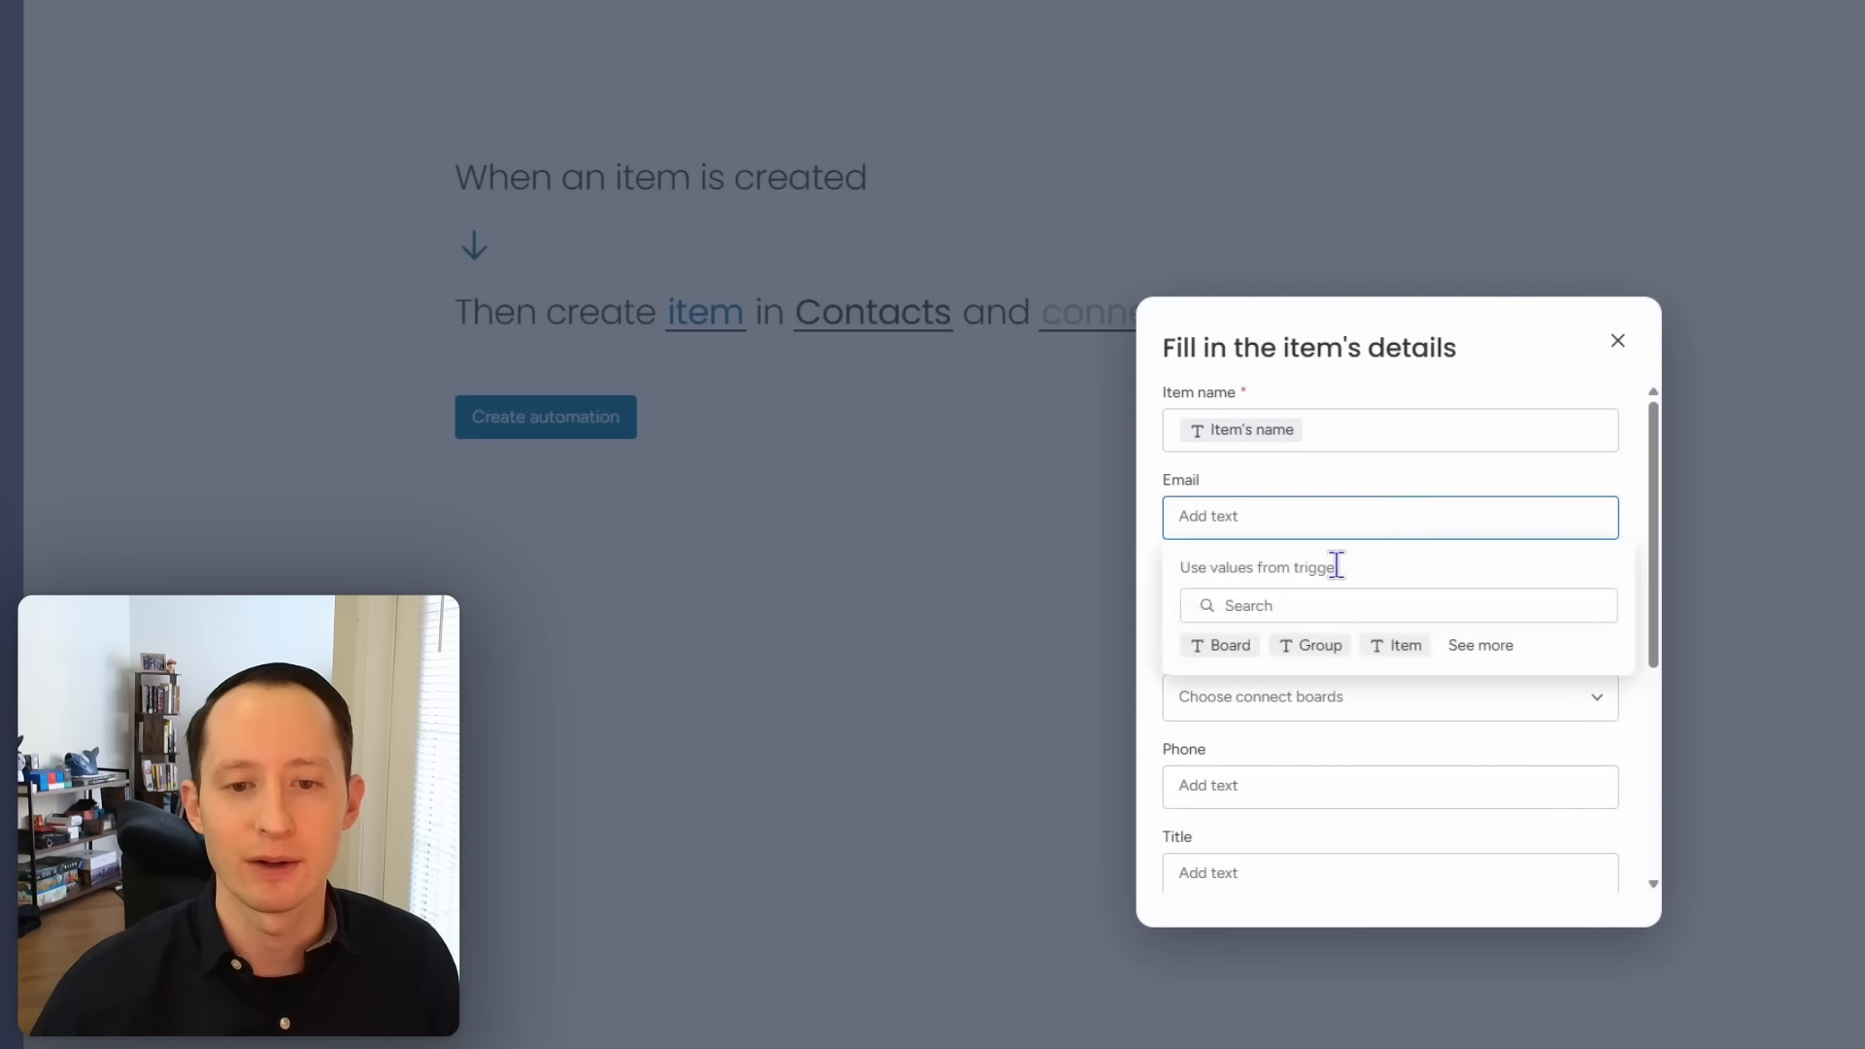
pyautogui.click(1482, 647)
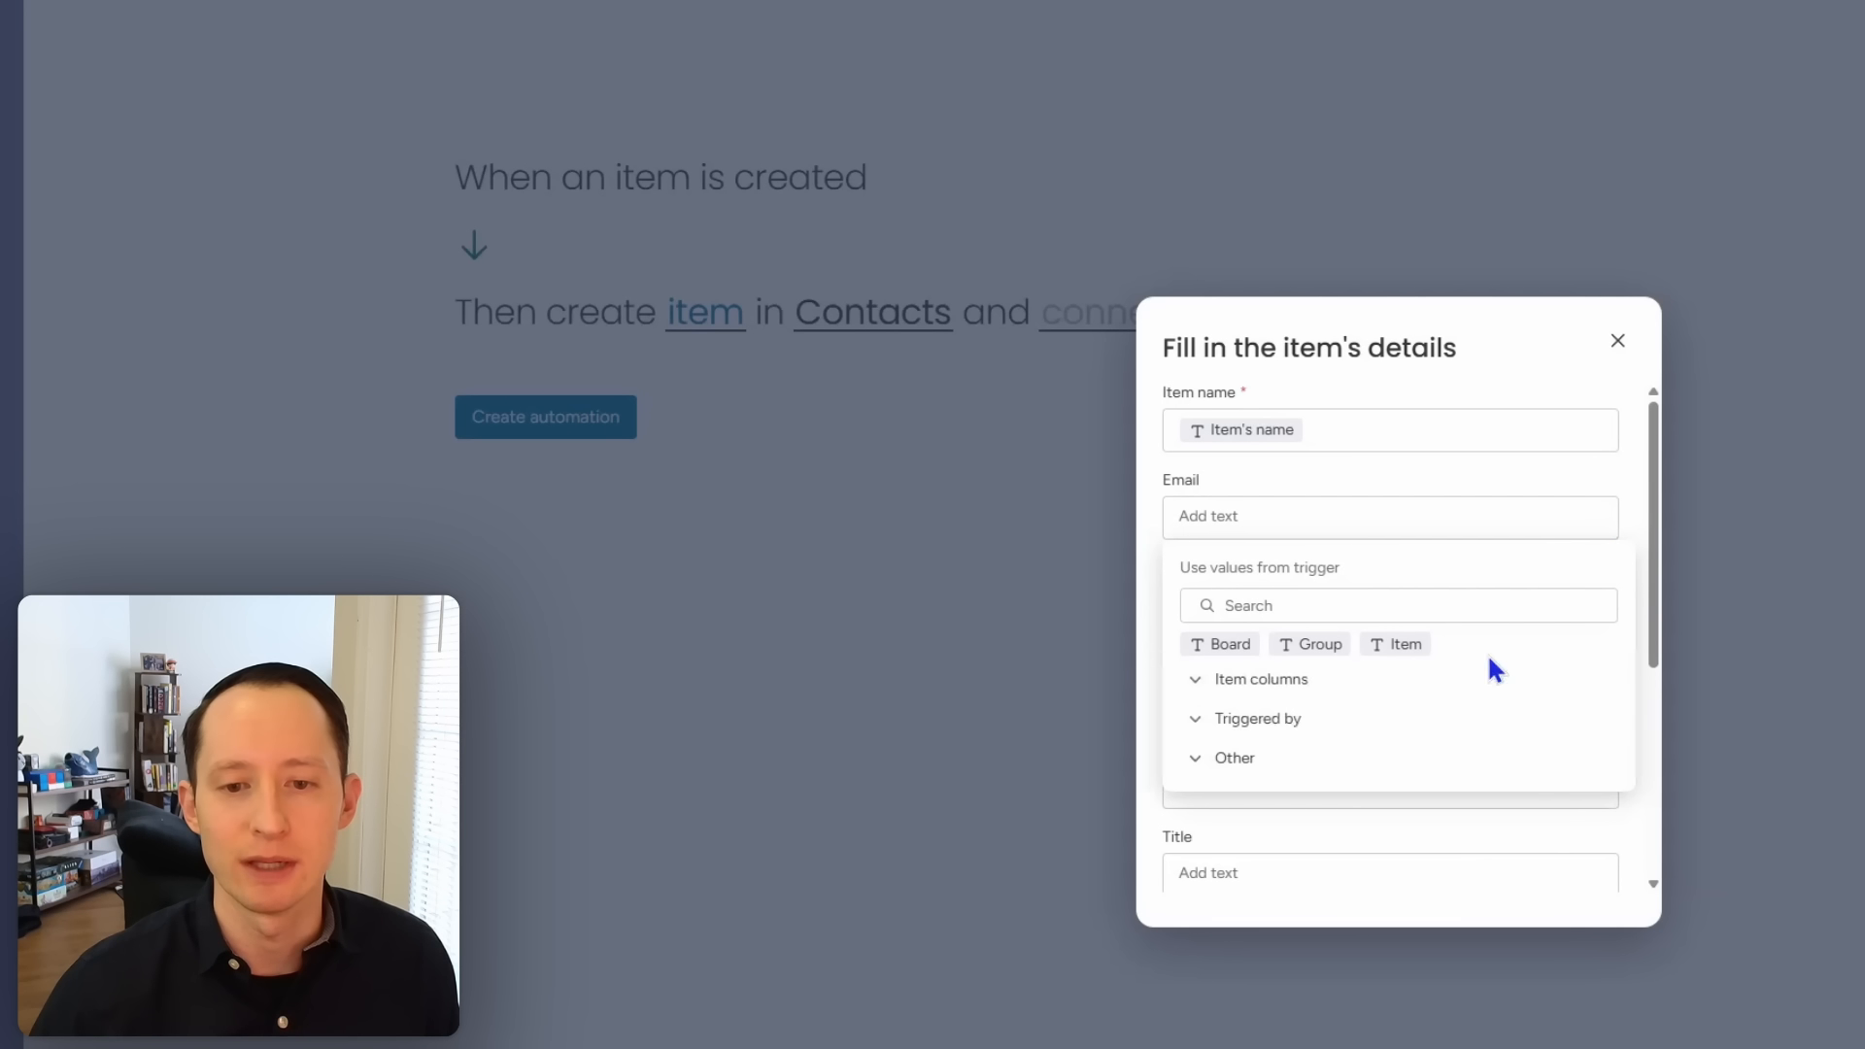
pyautogui.click(1438, 599)
pyautogui.write('email')
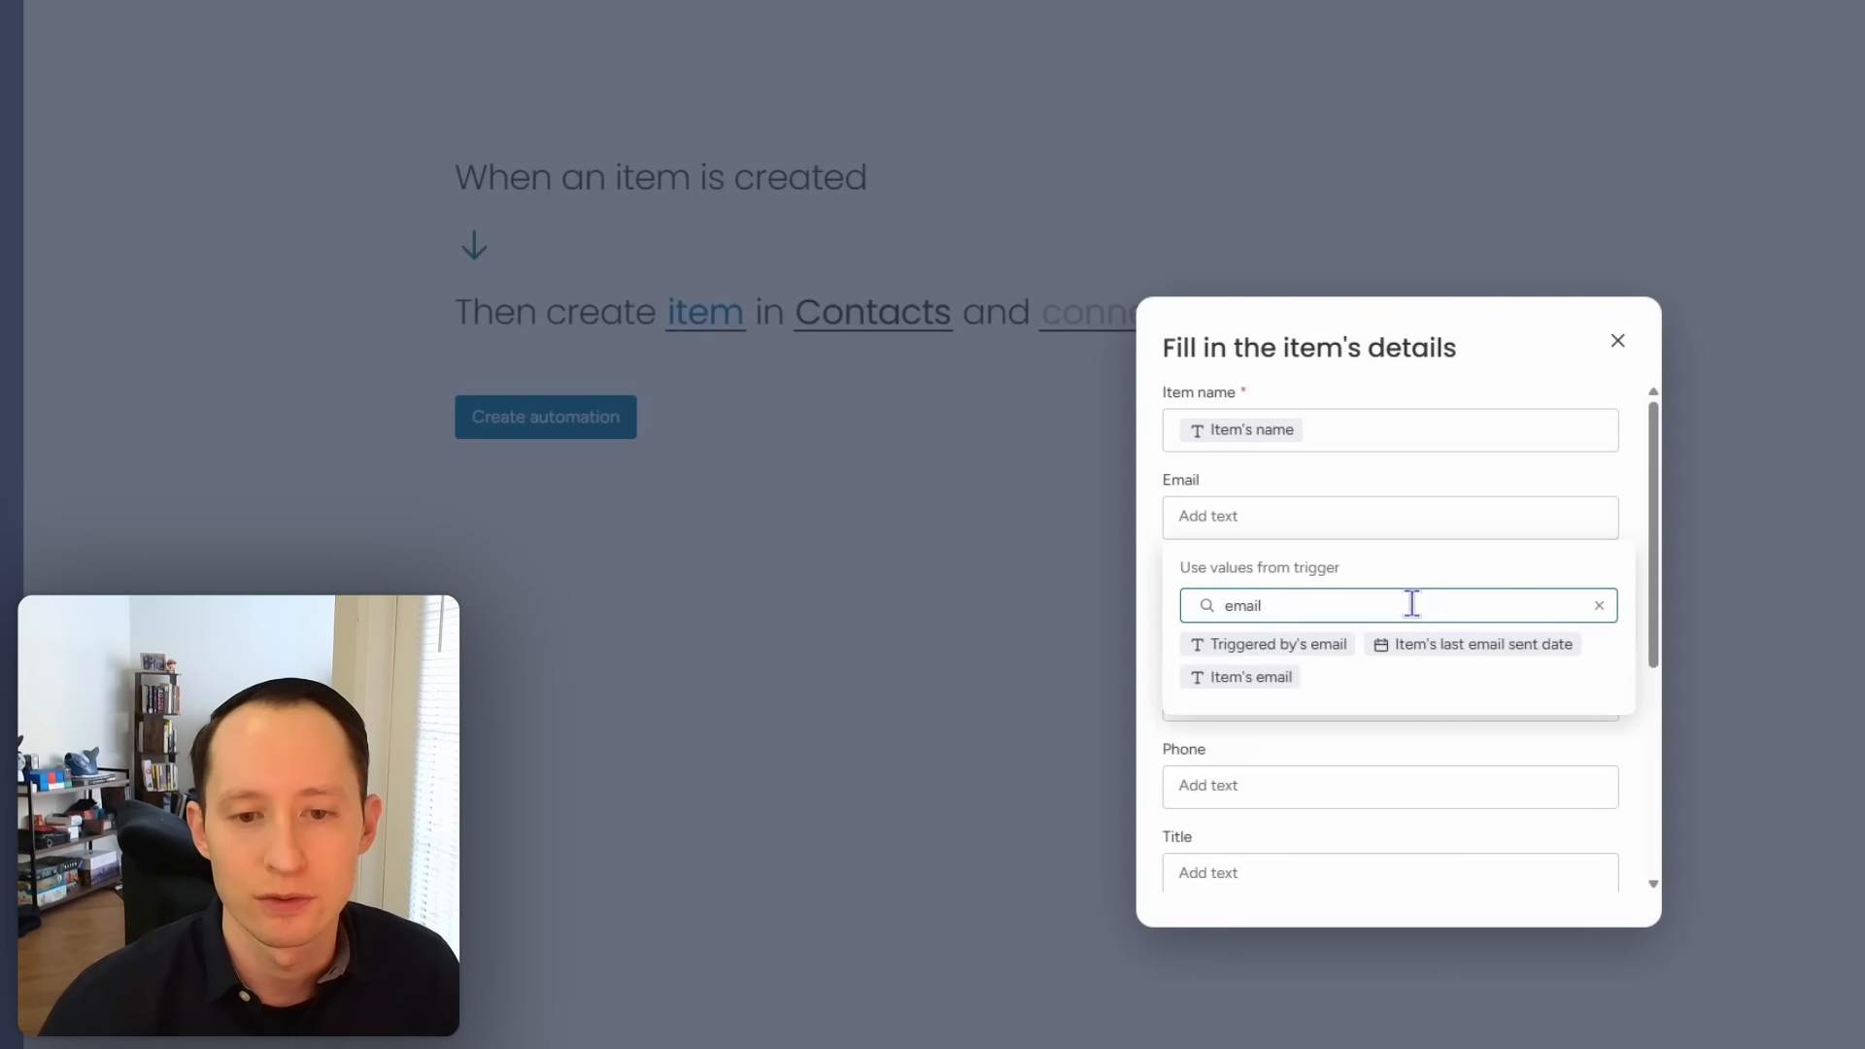
pyautogui.click(1270, 674)
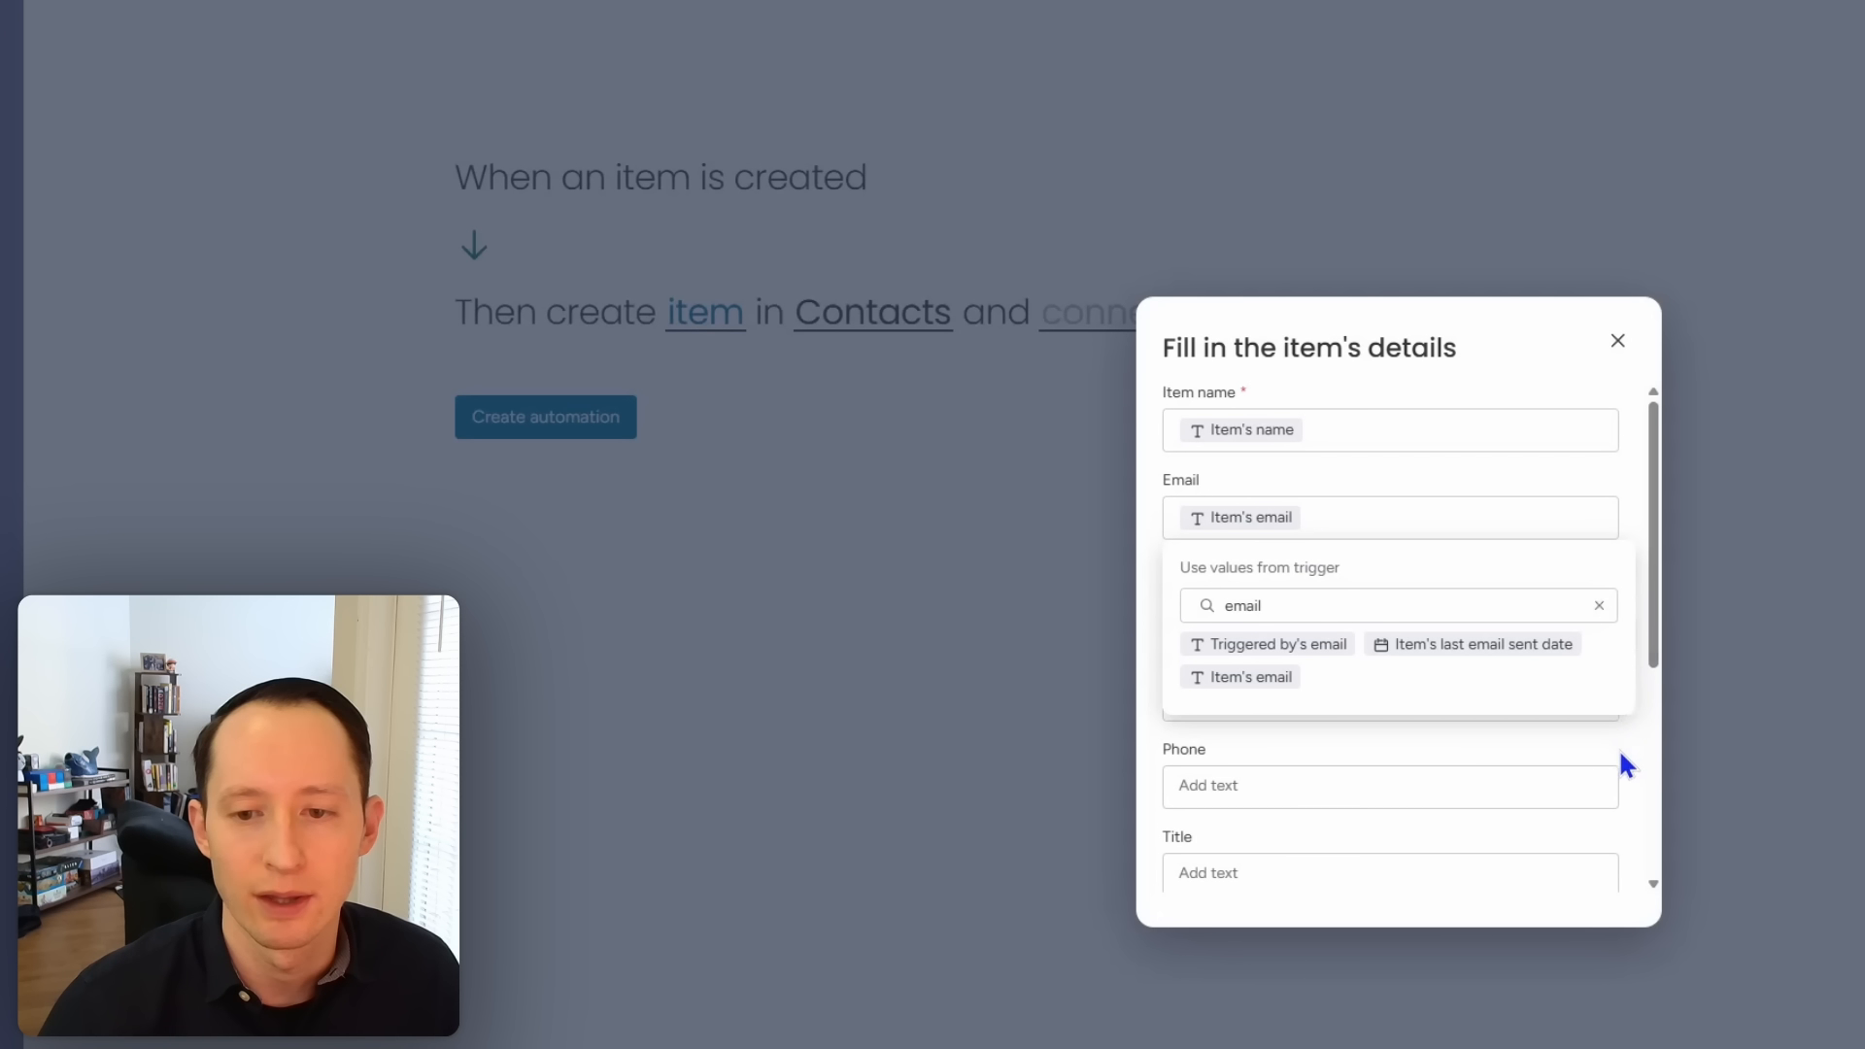
pyautogui.click(1645, 670)
pyautogui.click(1425, 612)
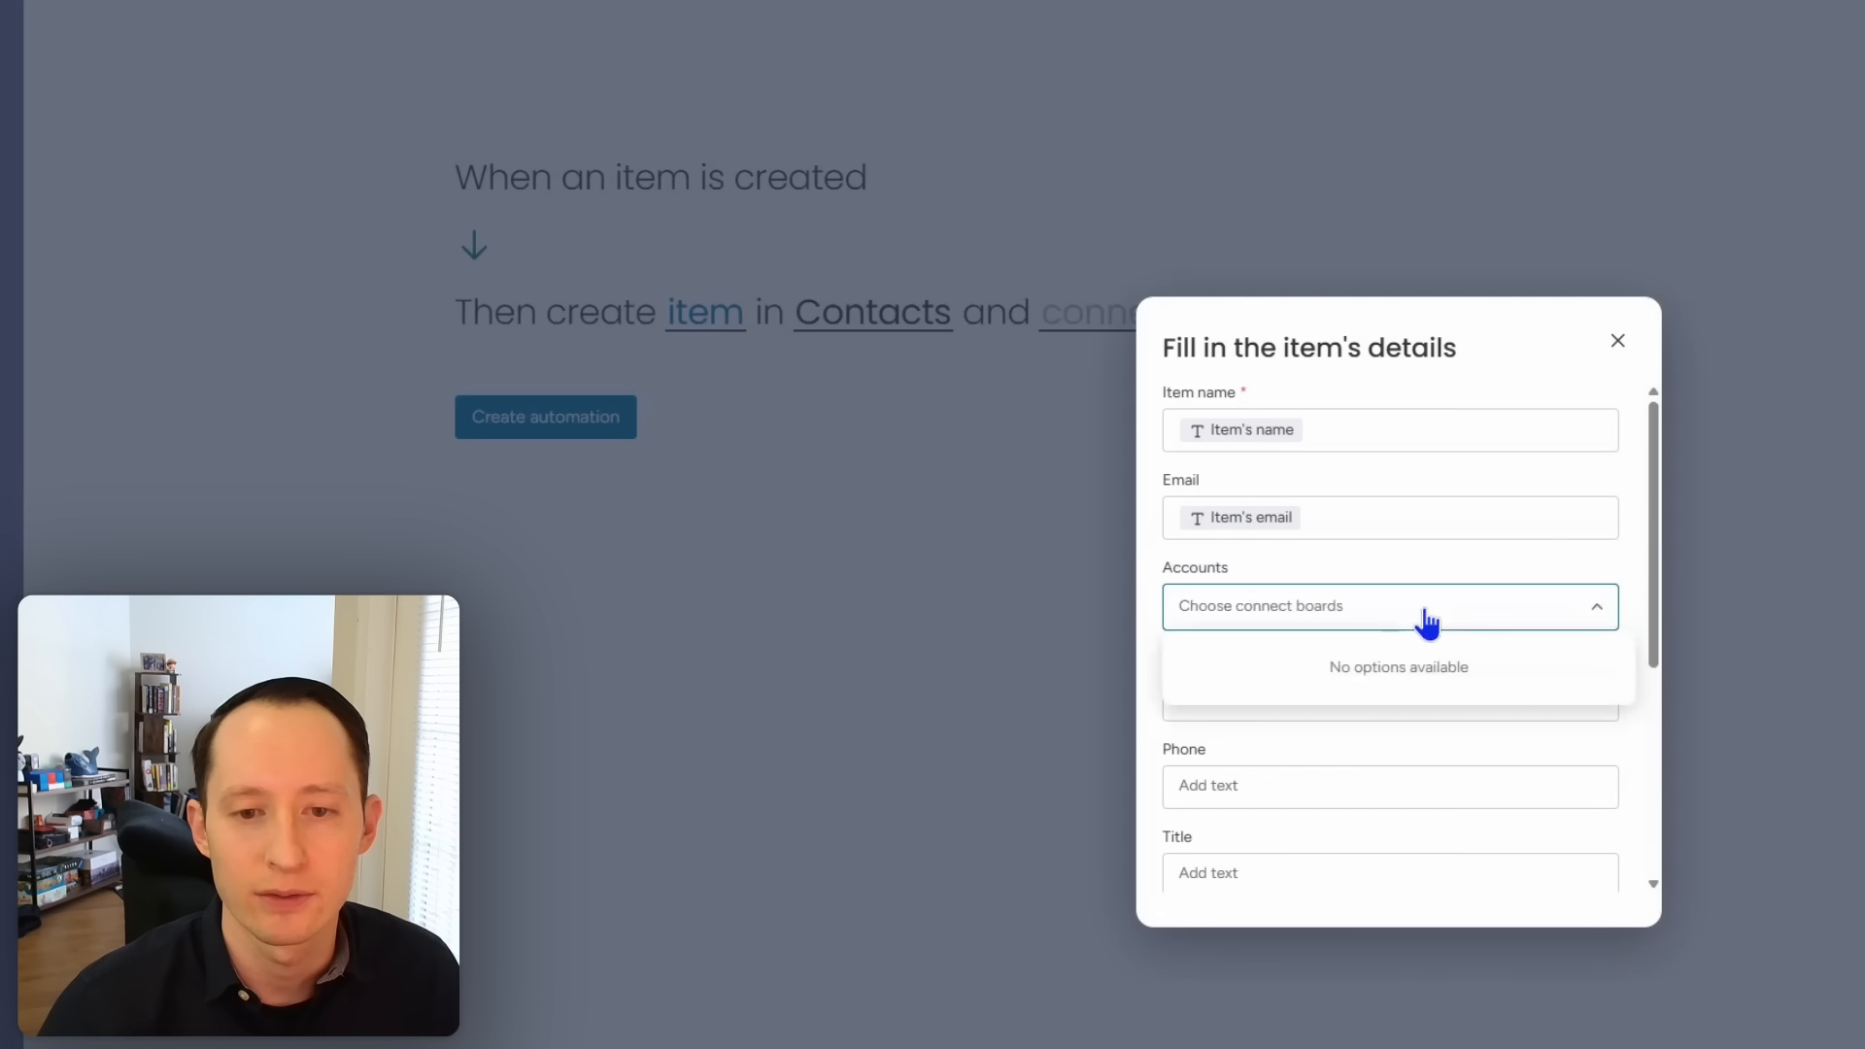
pyautogui.click(1601, 758)
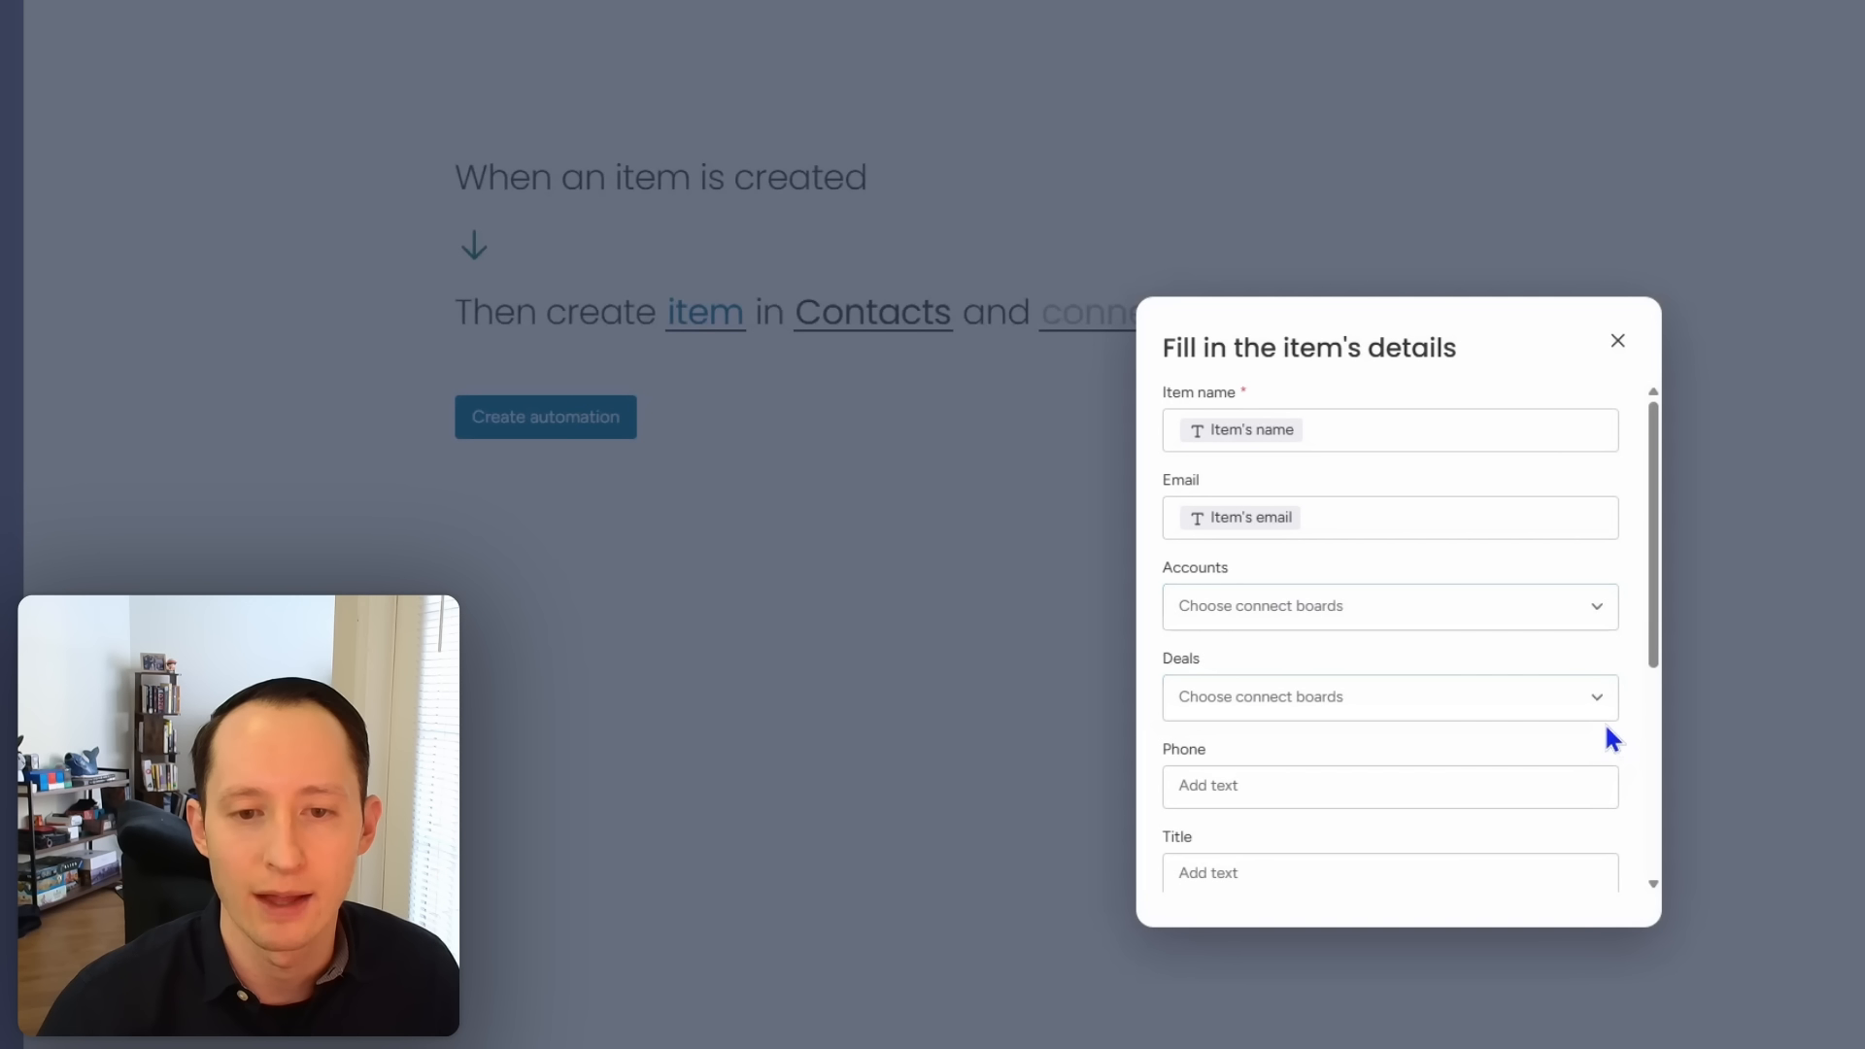
pyautogui.scroll(-1, 1606, 728)
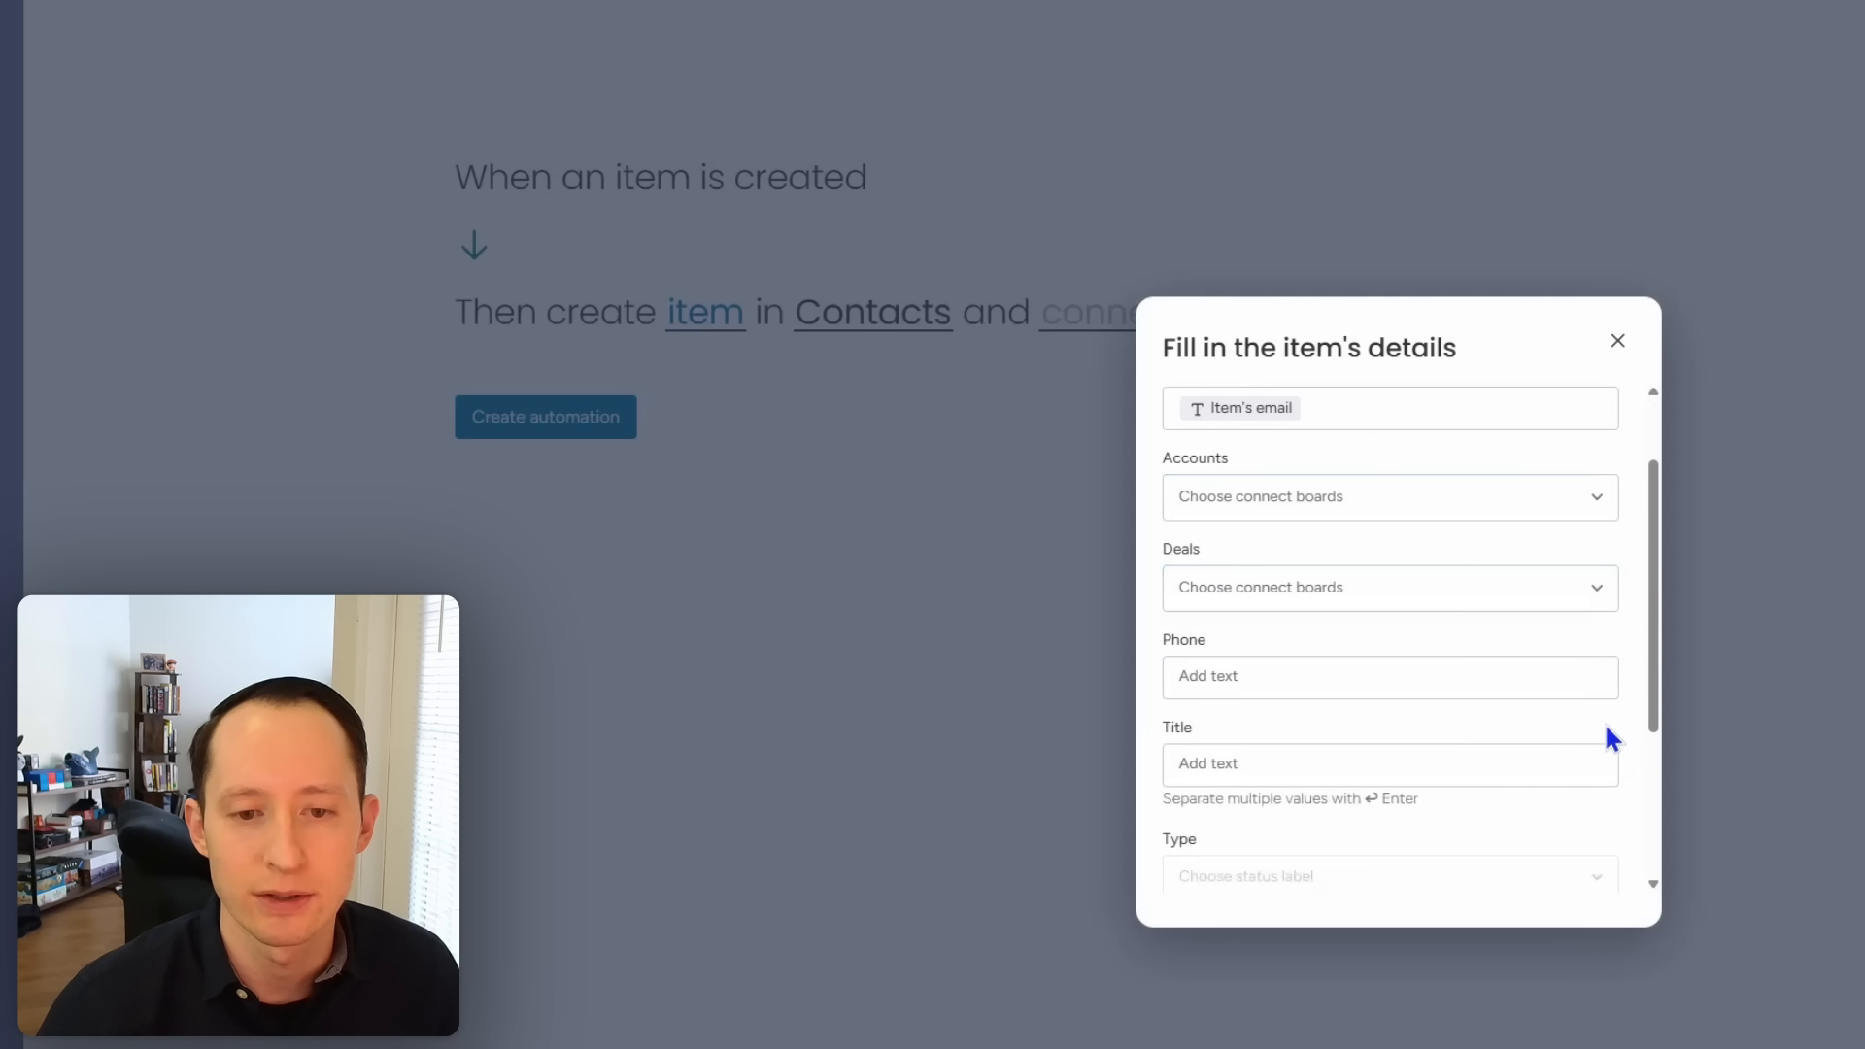
# Step: Fill the new contact's Phone with the trigger item's phone, removing the duplicate chip
pyautogui.click(1524, 682)
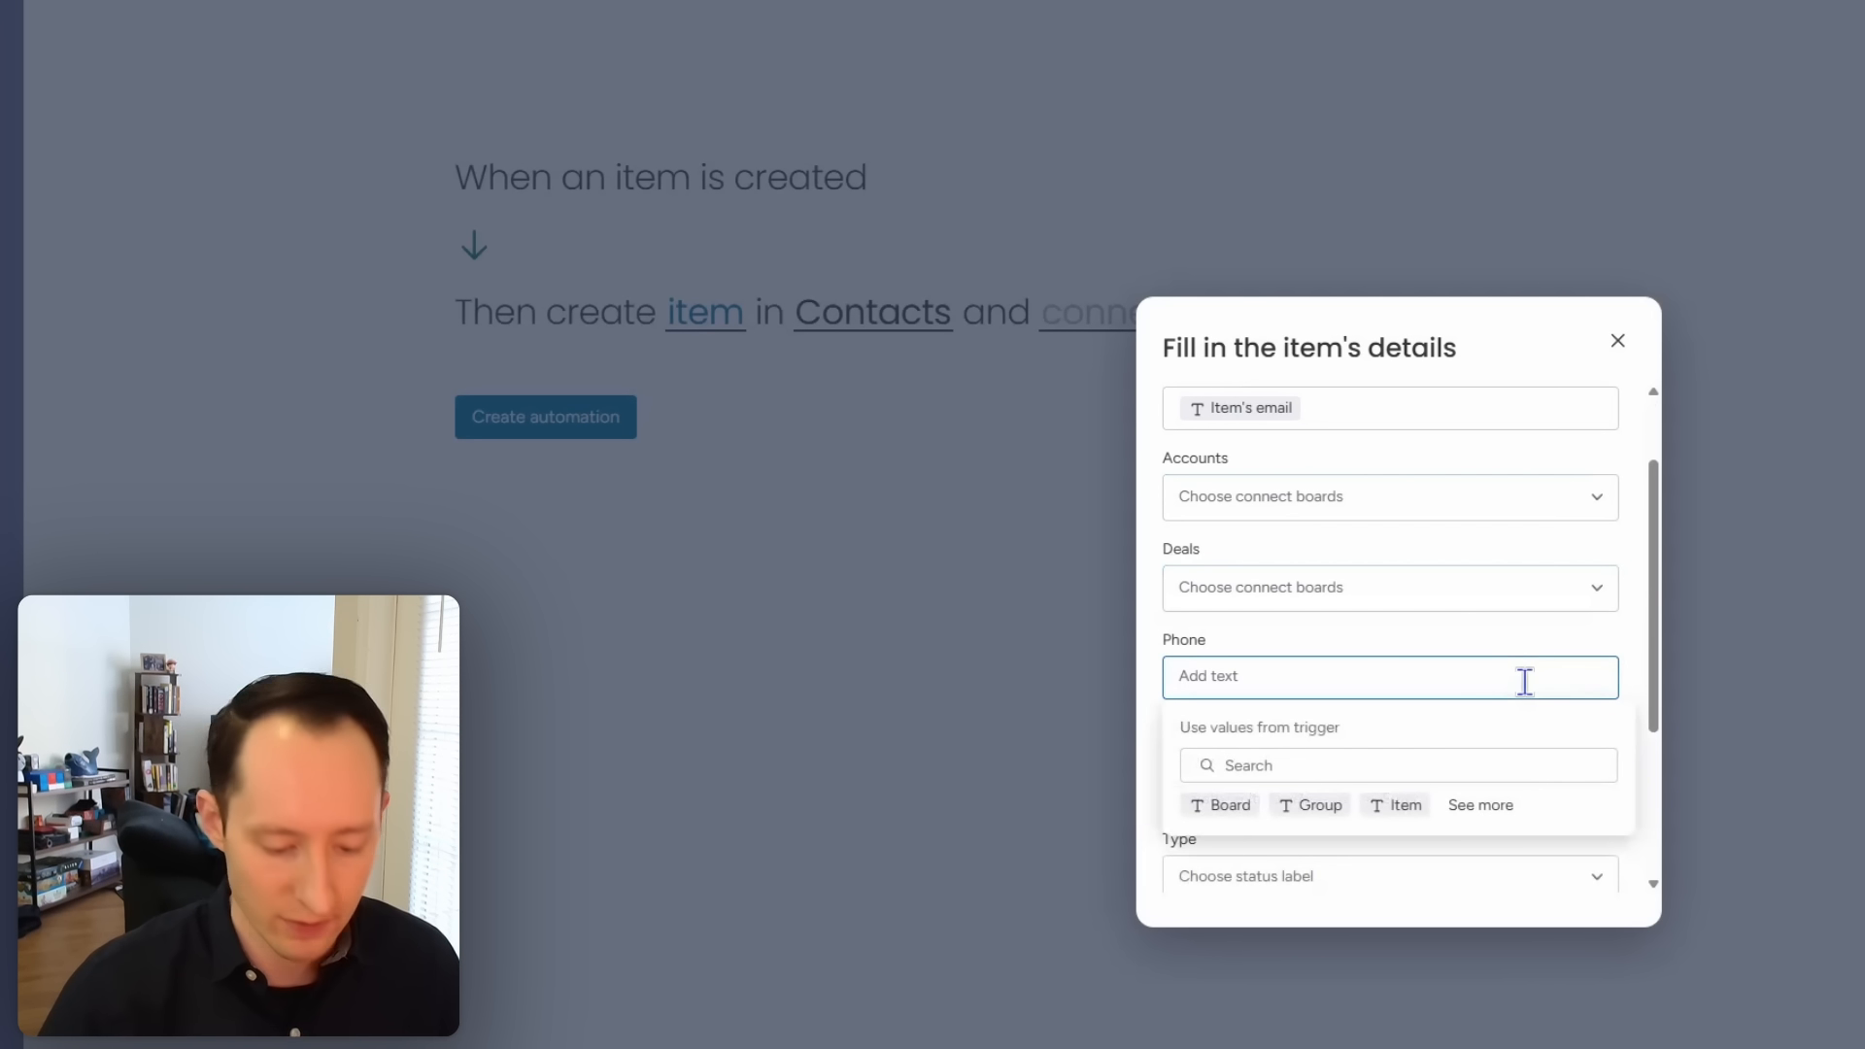
pyautogui.write('phone')
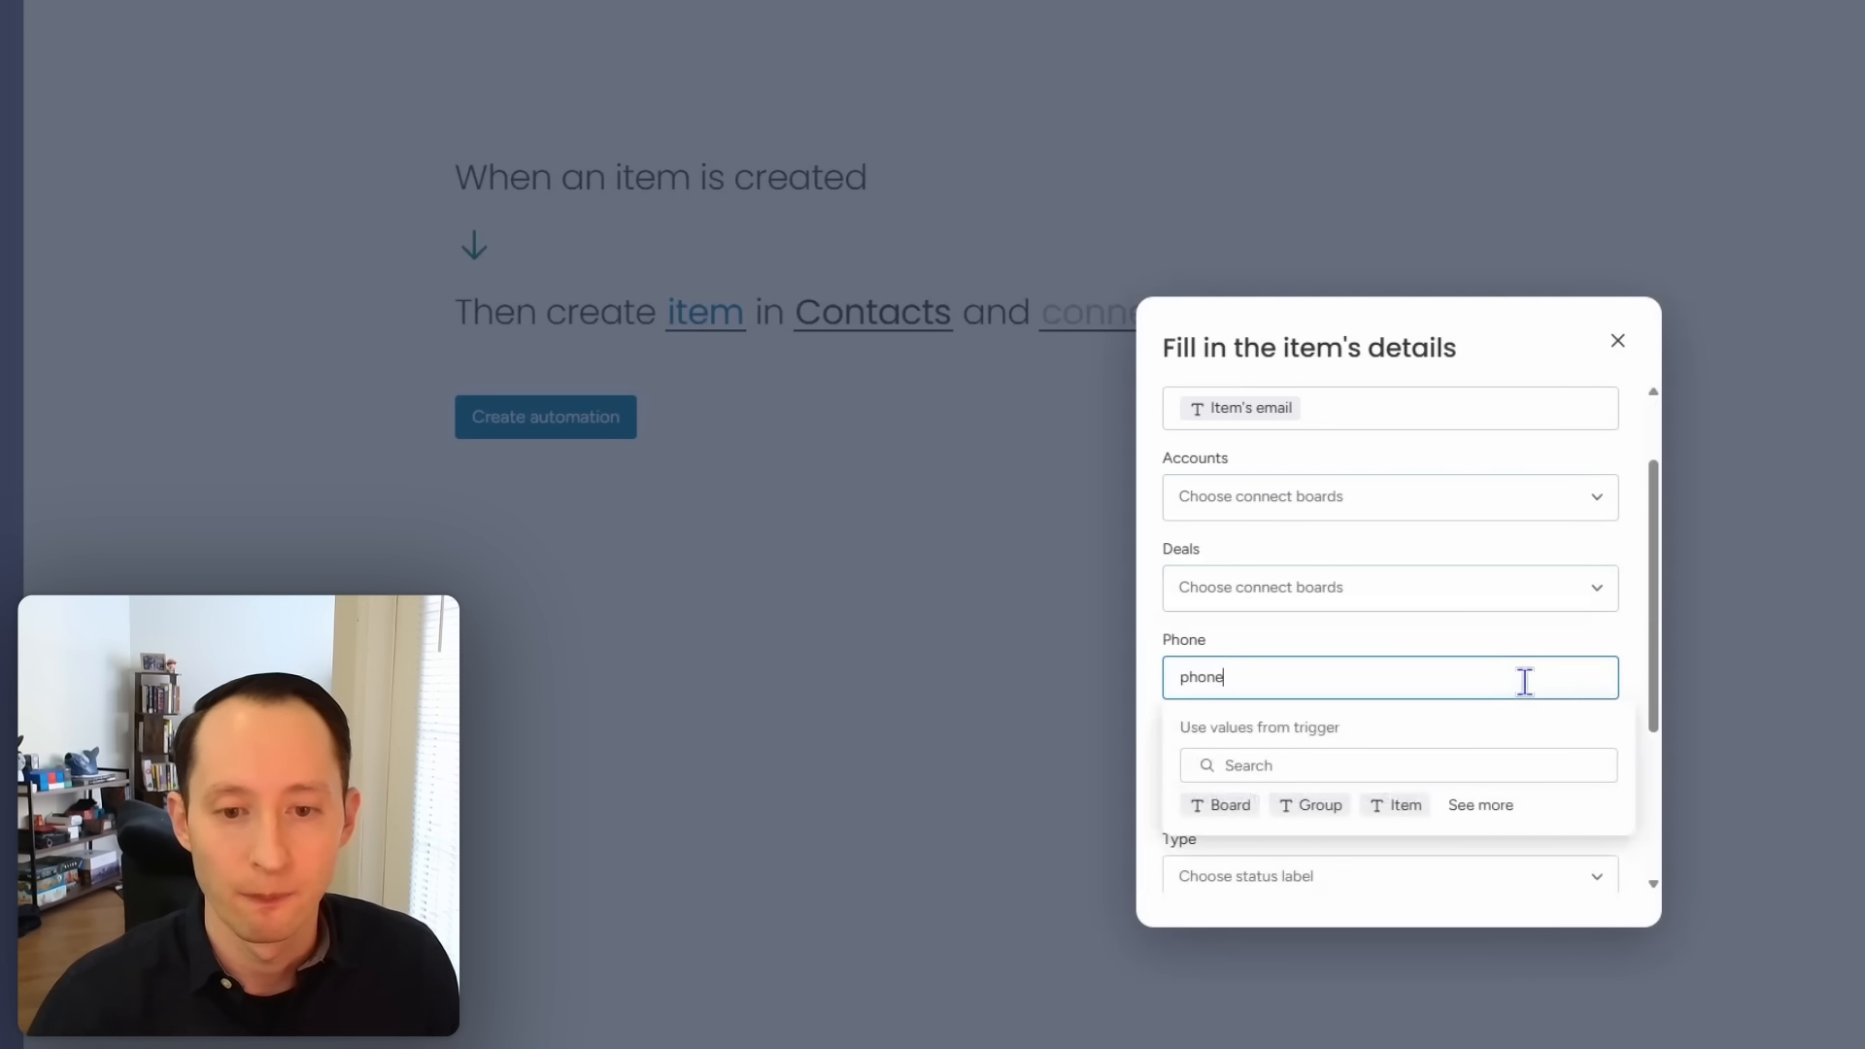
pyautogui.press('Return')
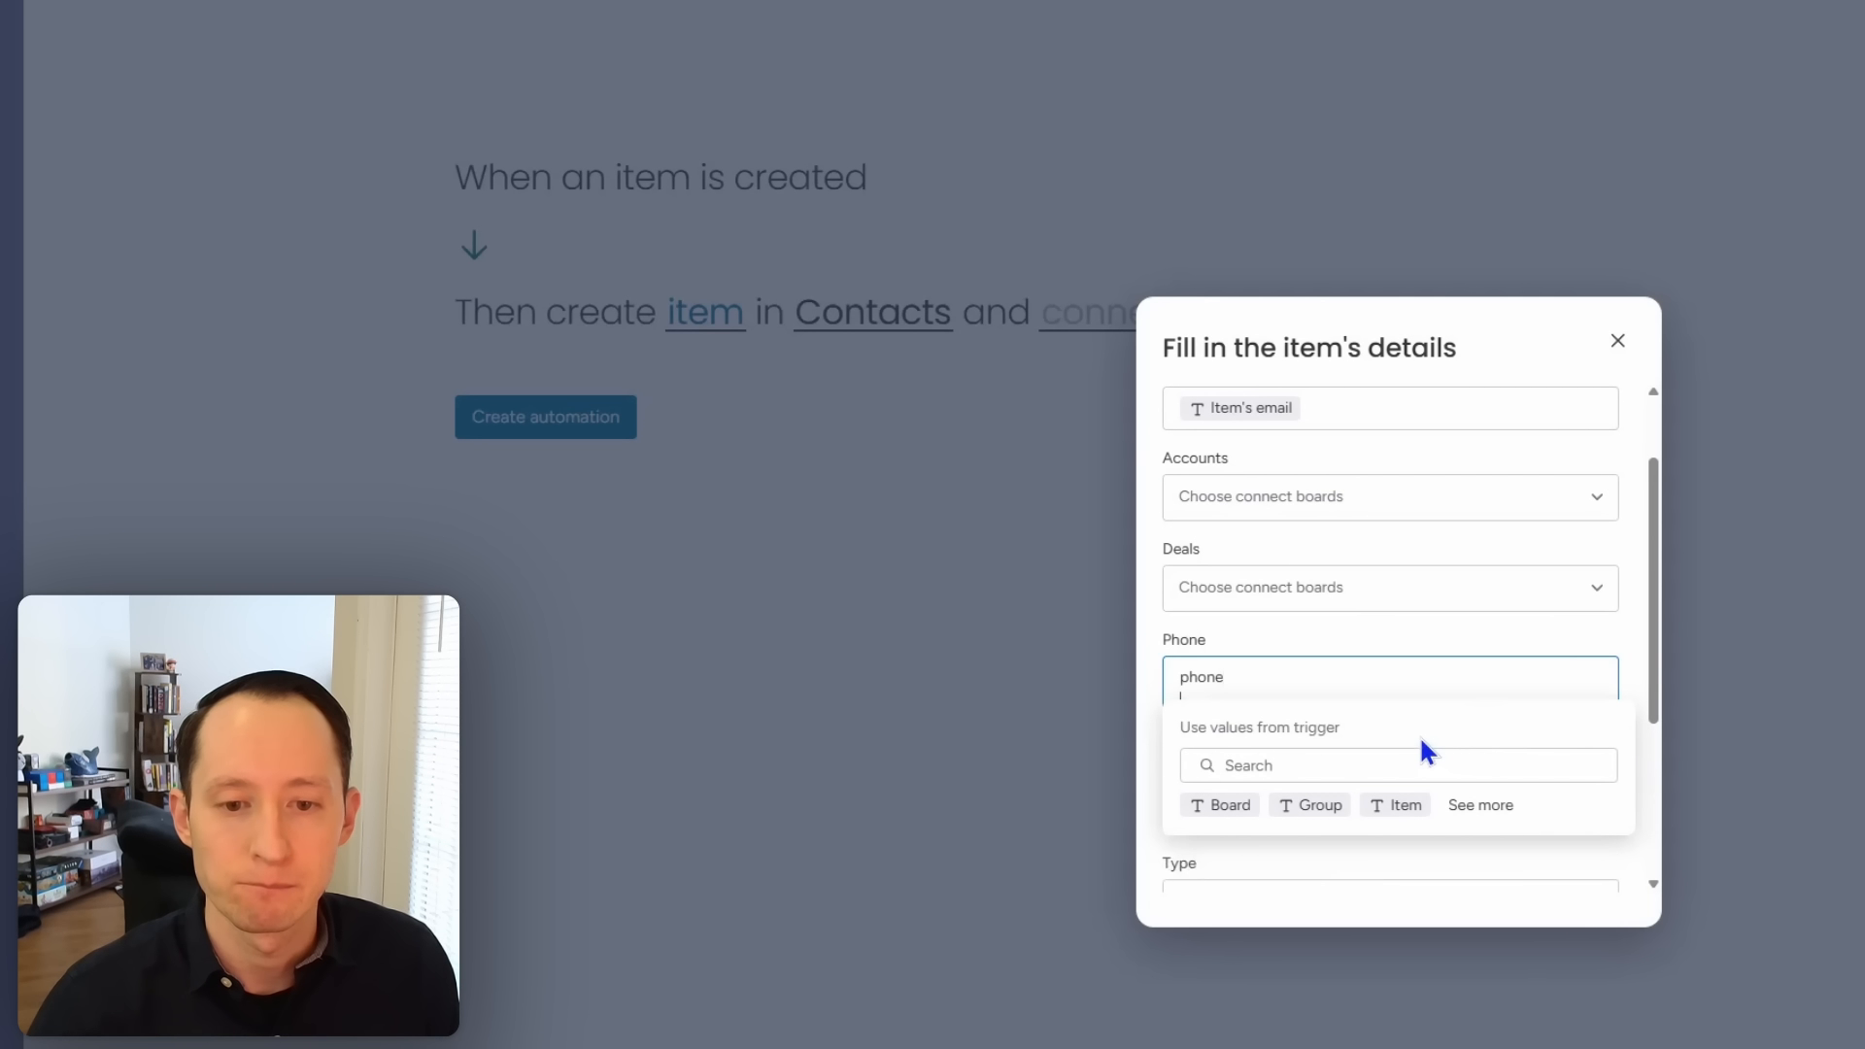
pyautogui.press('BackSpace')
pyautogui.press('BackSpace')
pyautogui.press('BackSpace')
pyautogui.press('BackSpace')
pyautogui.press('BackSpace')
pyautogui.press('BackSpace')
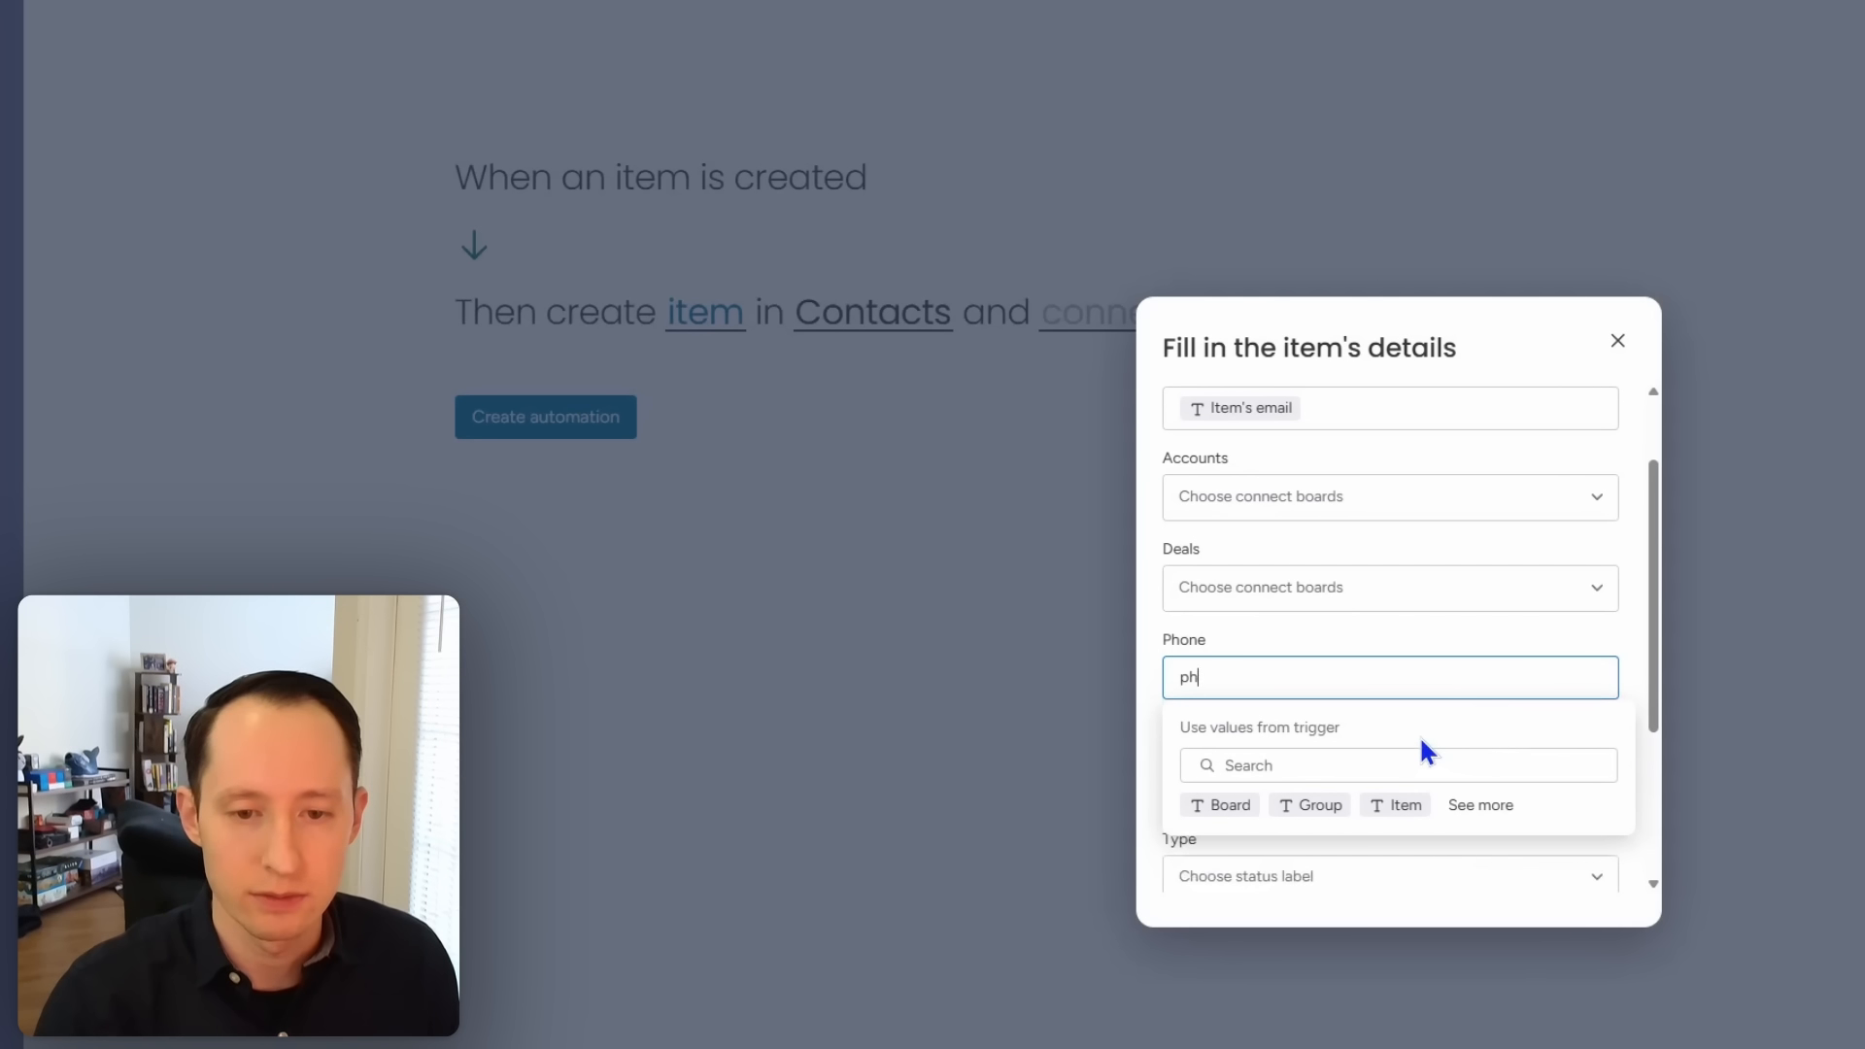
pyautogui.click(1415, 764)
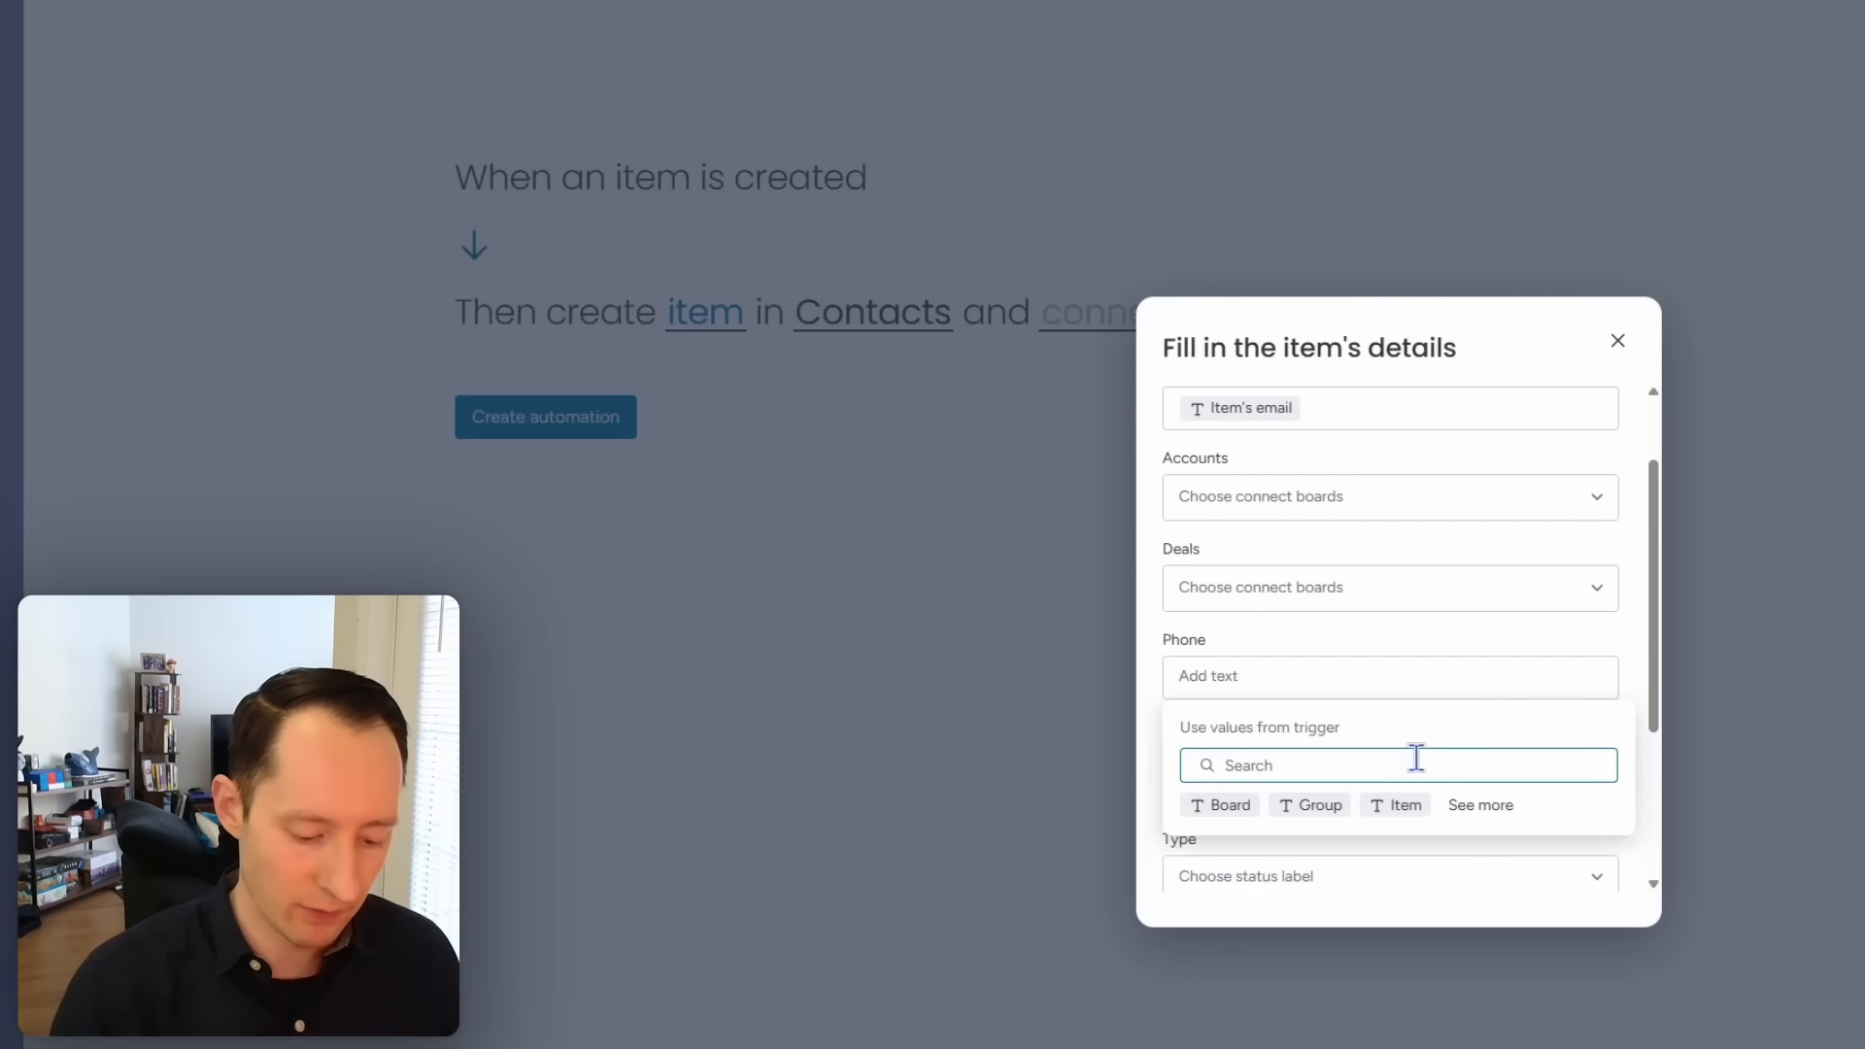
pyautogui.write('phone')
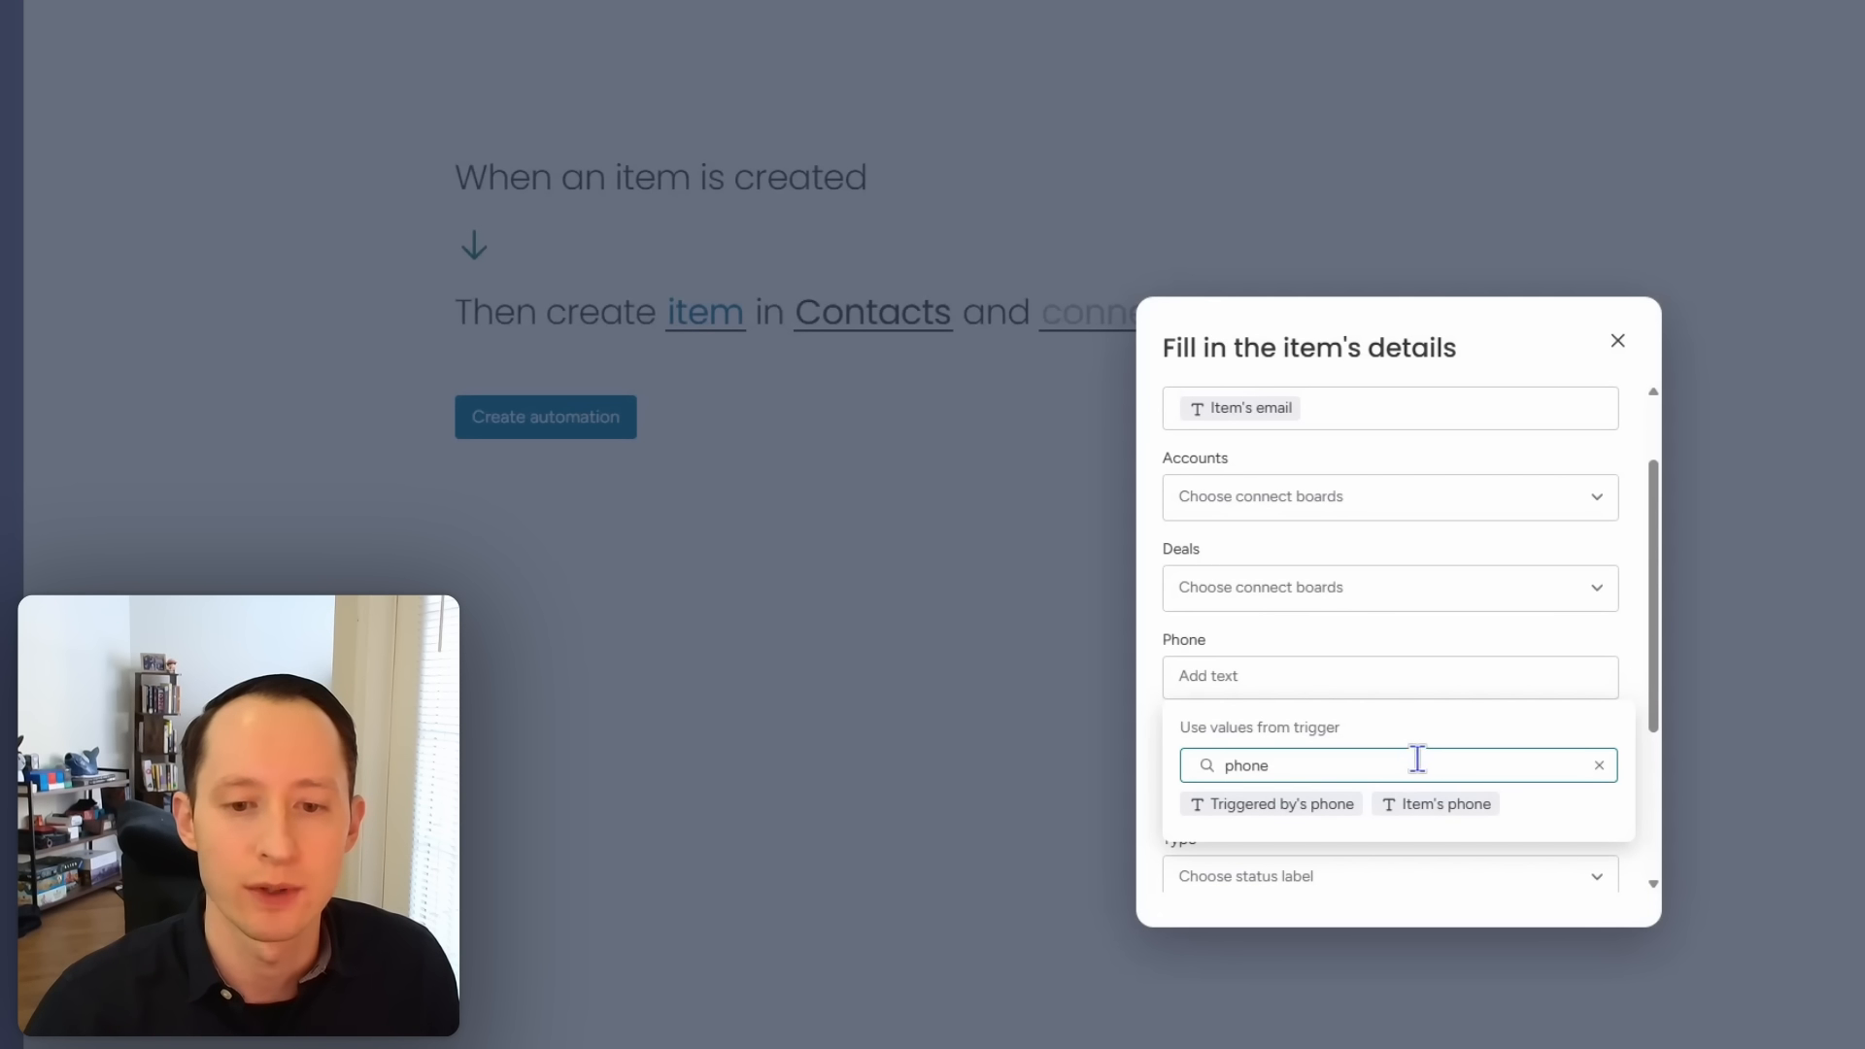
pyautogui.click(1457, 803)
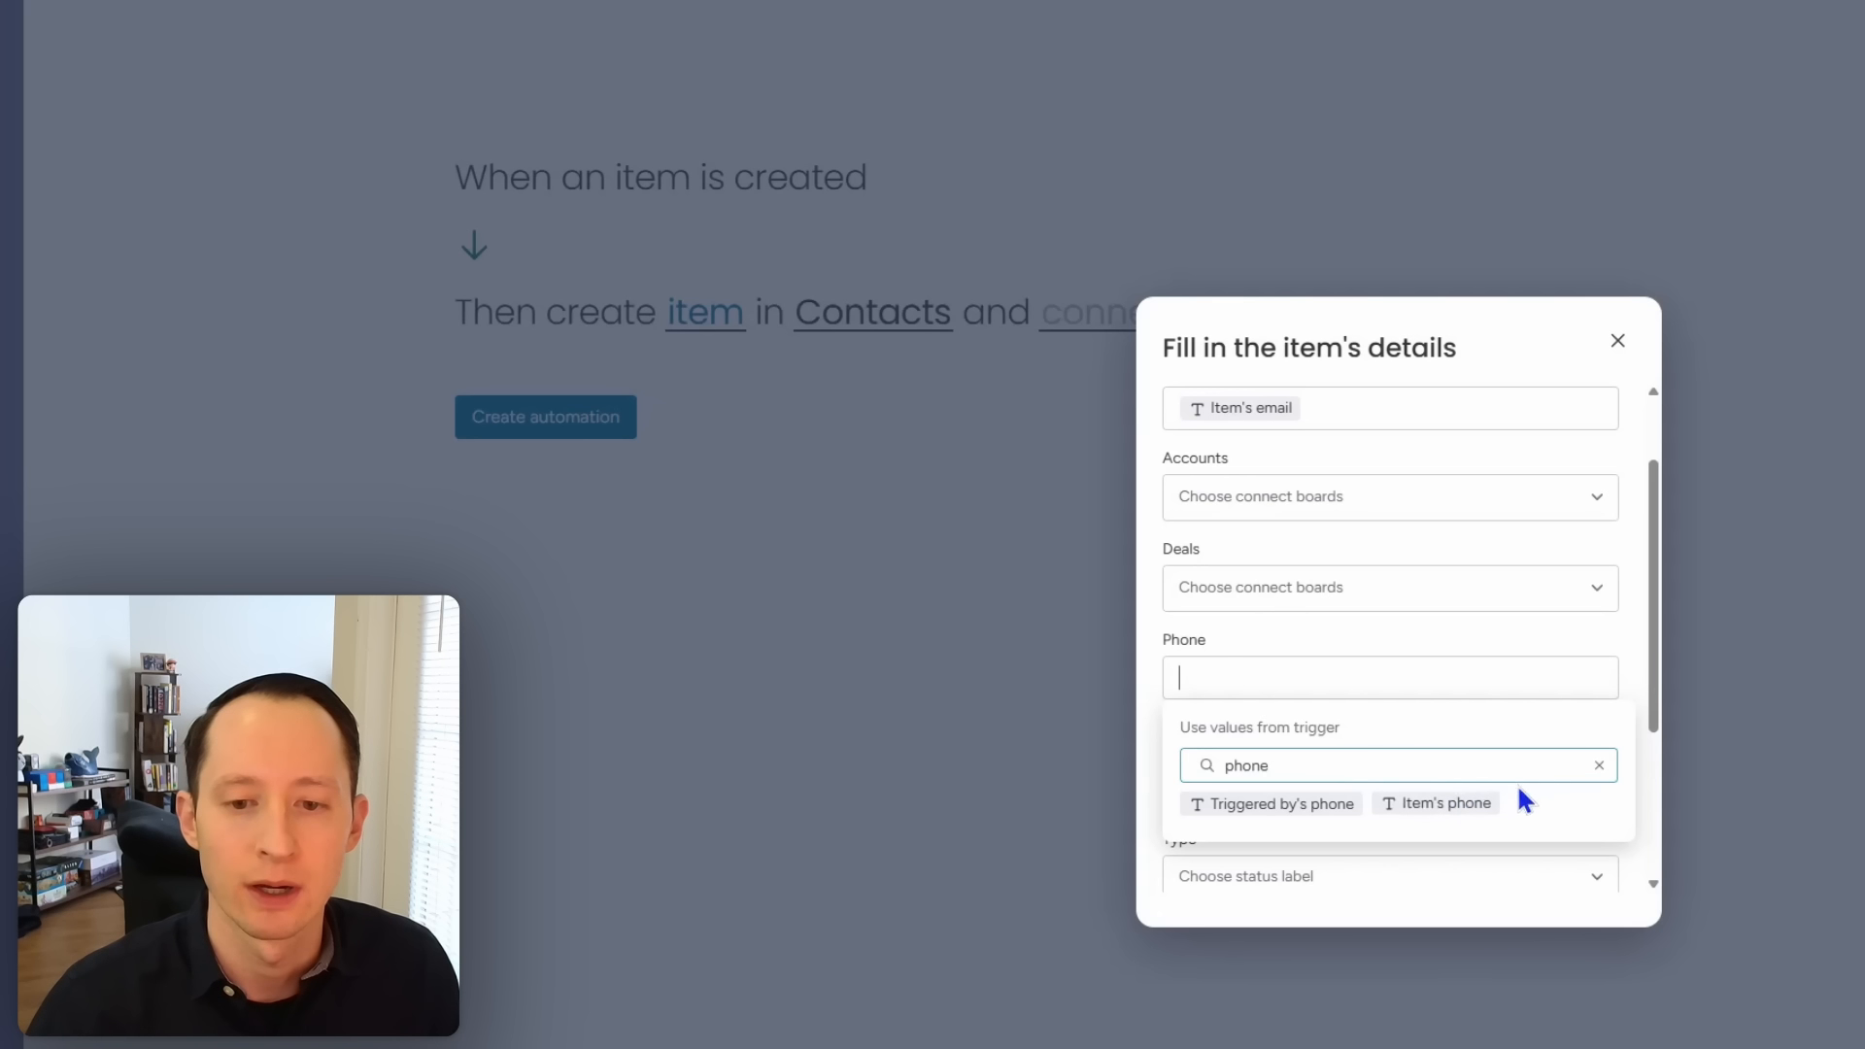
pyautogui.click(1457, 804)
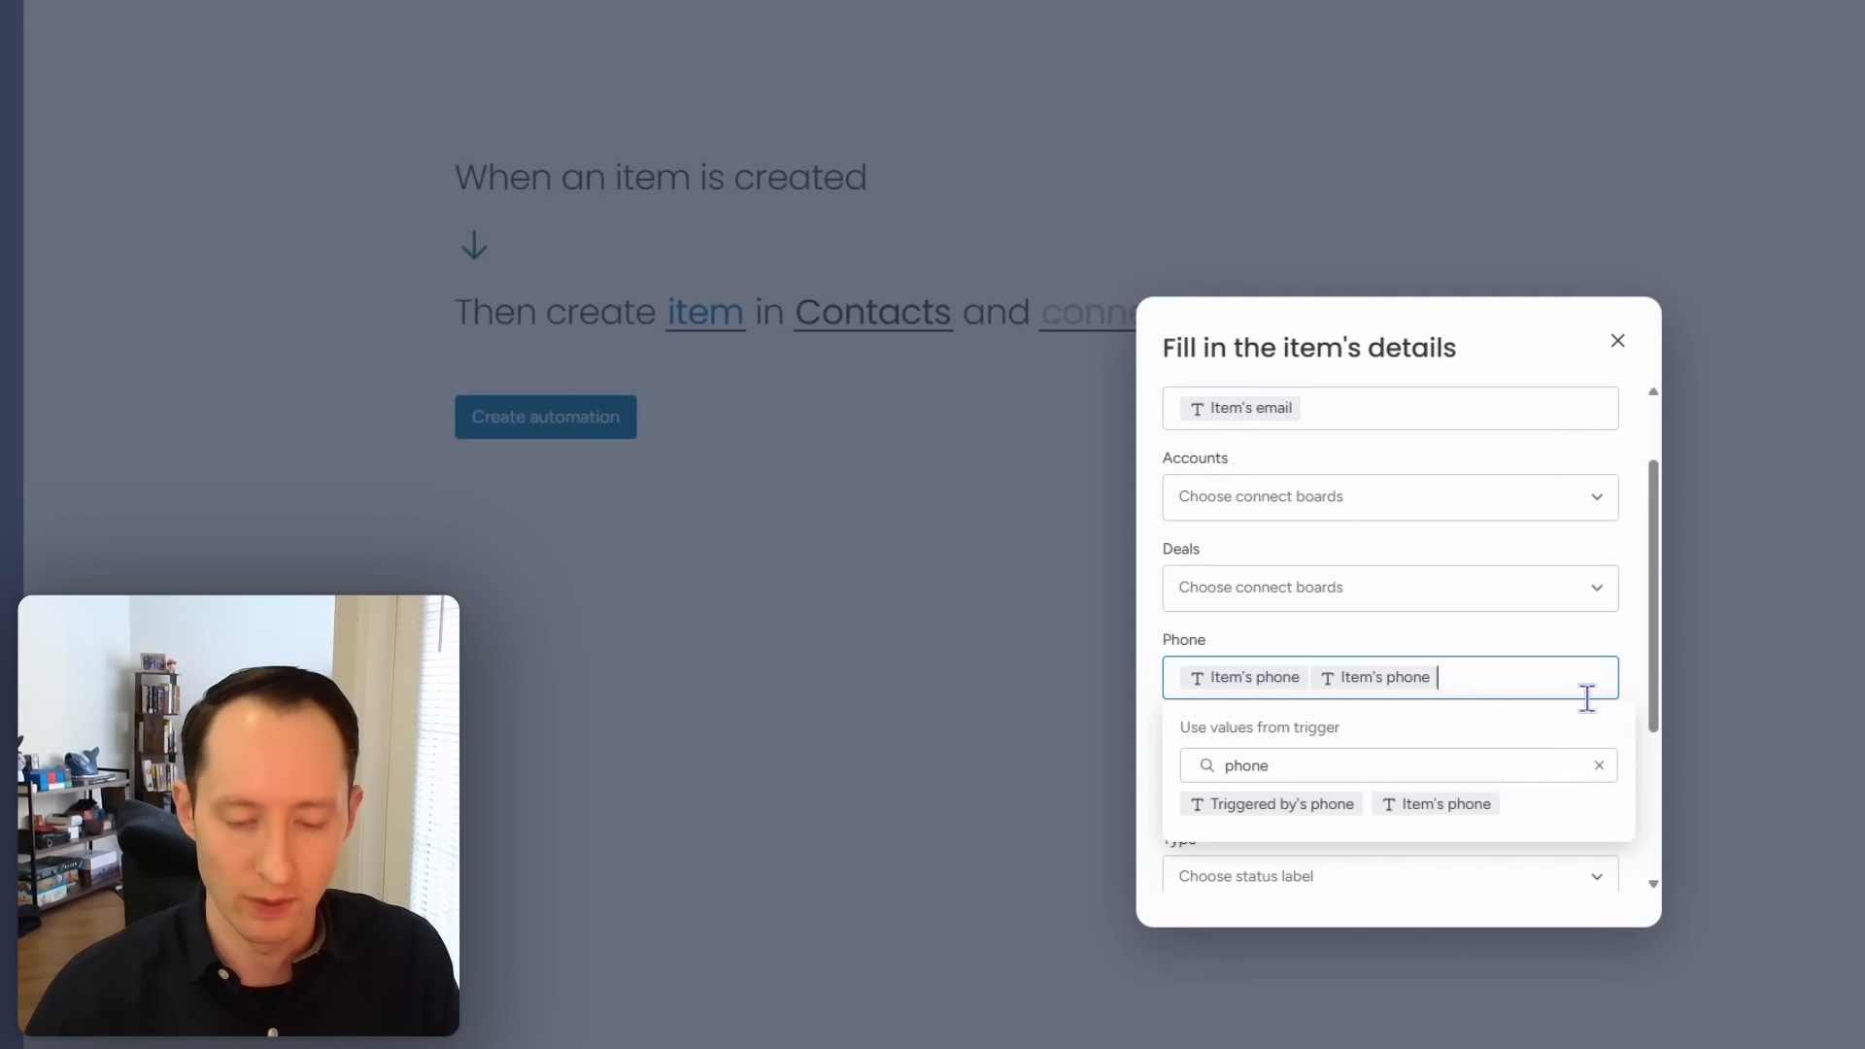
pyautogui.press('Escape')
pyautogui.press('BackSpace')
pyautogui.click(1633, 672)
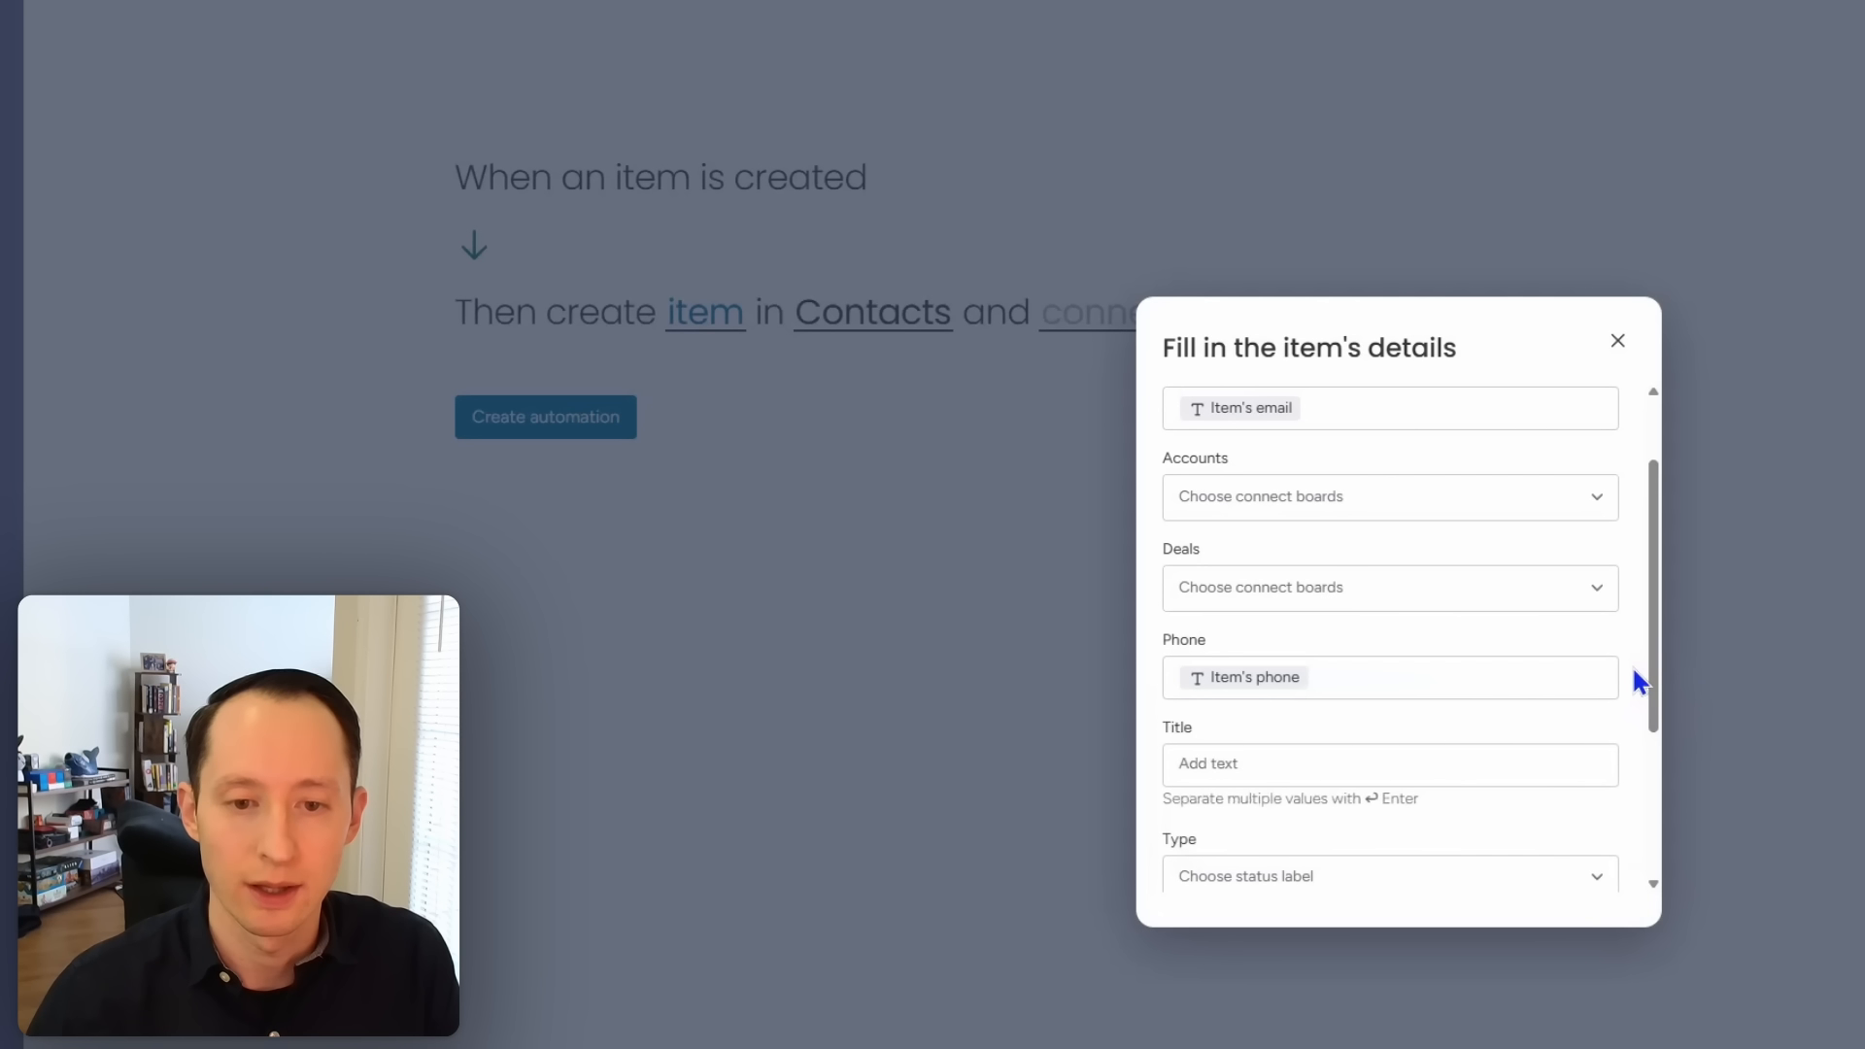
# Step: Leave the contact's Title empty and close the item-details form
pyautogui.scroll(-3, 1633, 680)
pyautogui.click(1415, 502)
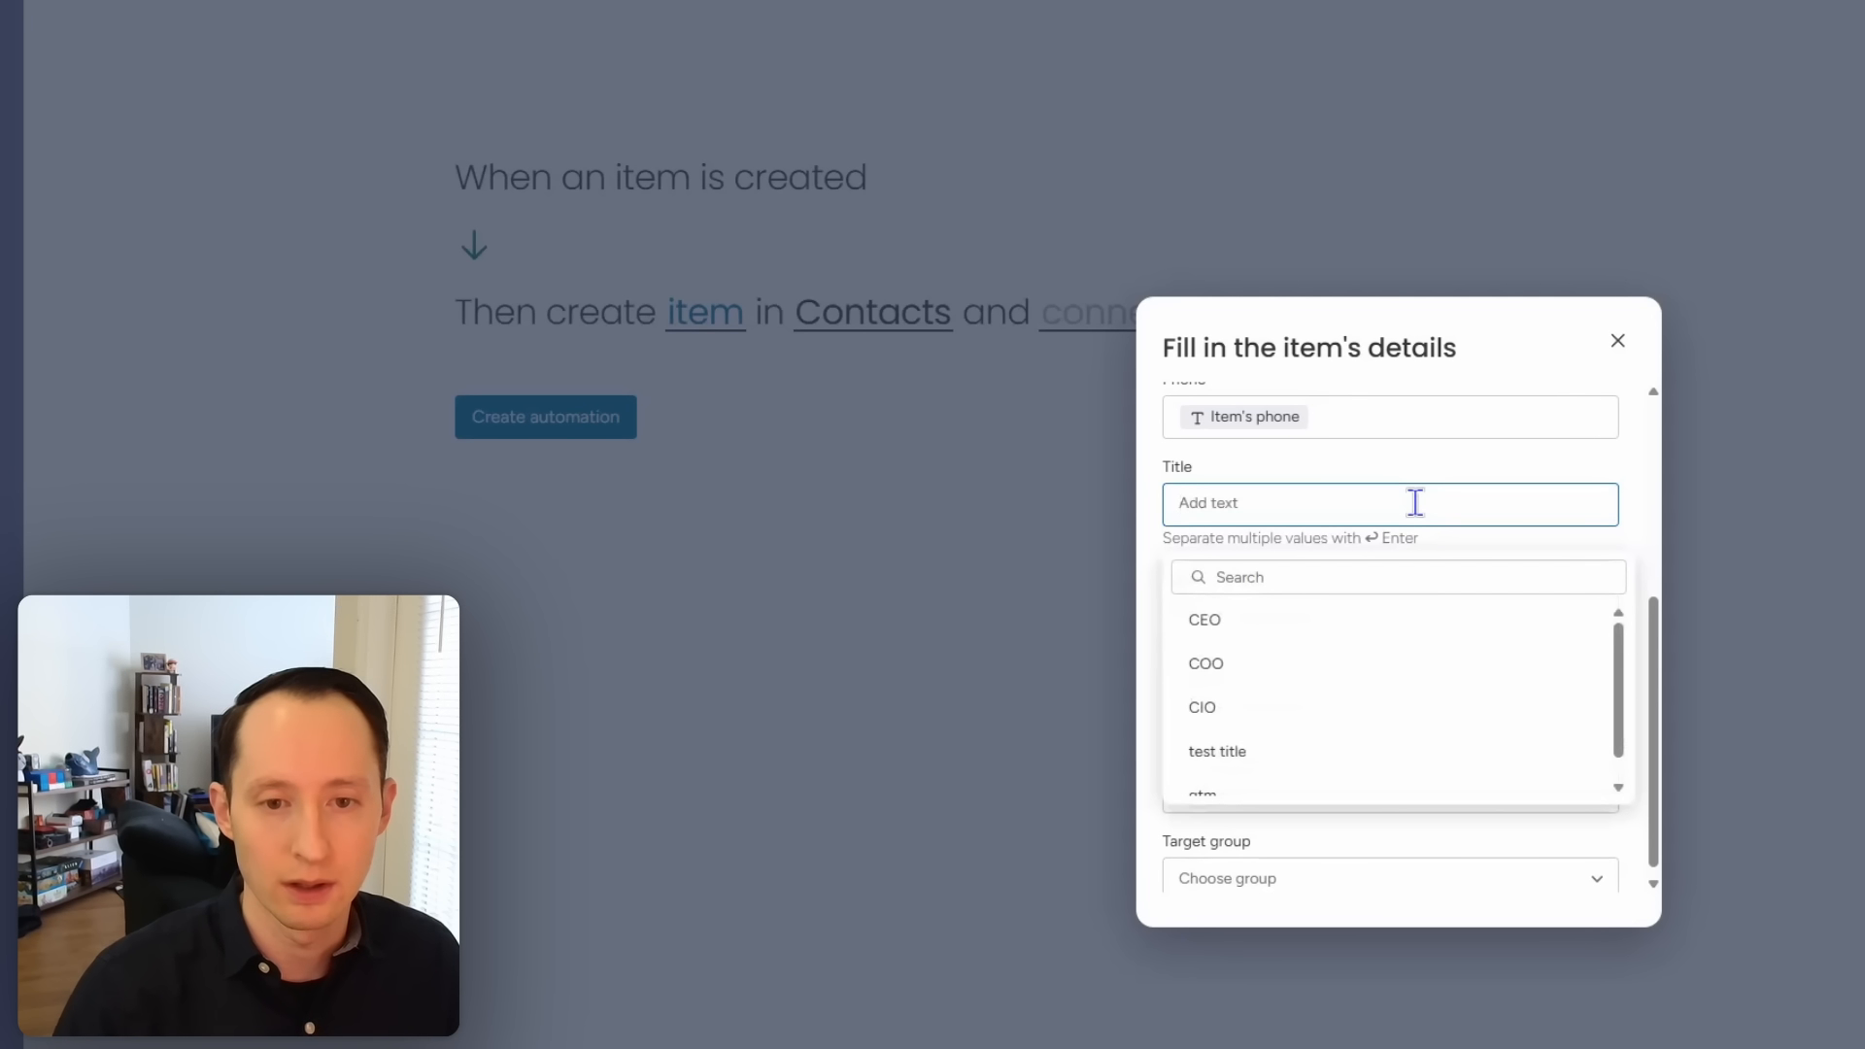
pyautogui.click(1473, 579)
pyautogui.write('title')
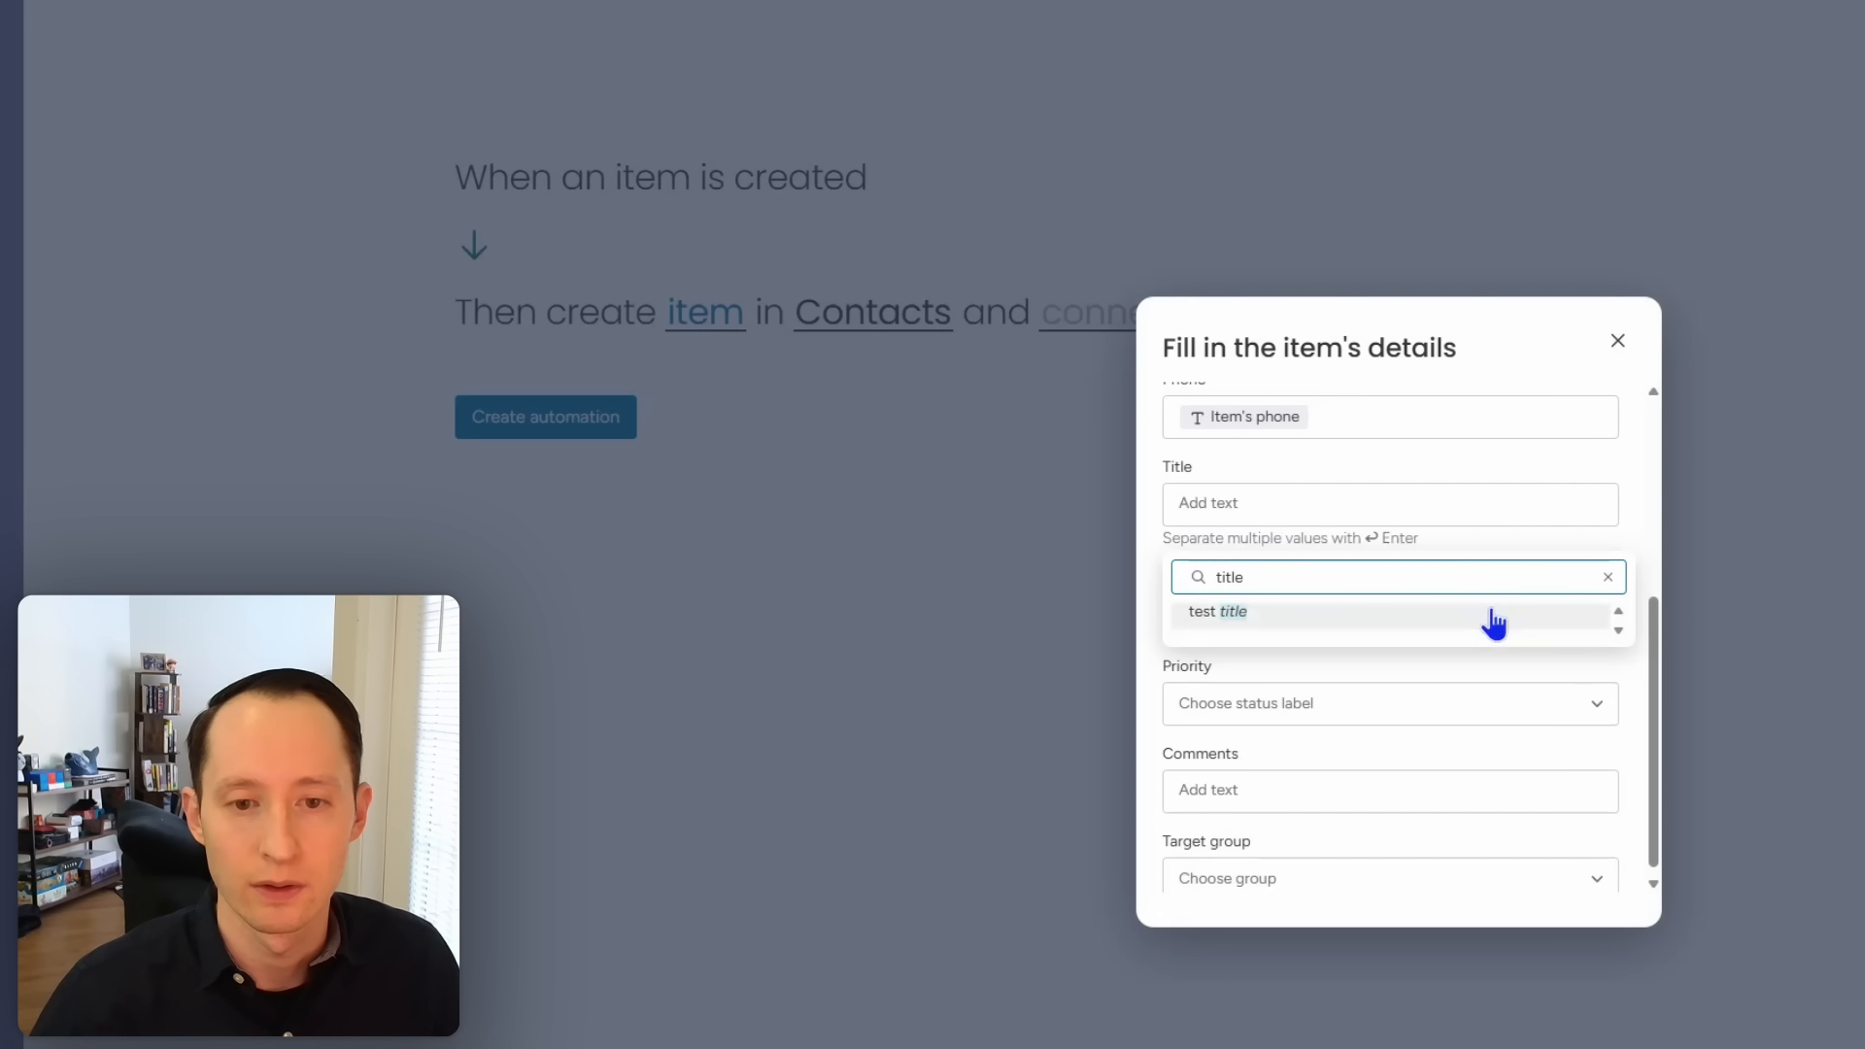
pyautogui.click(1608, 577)
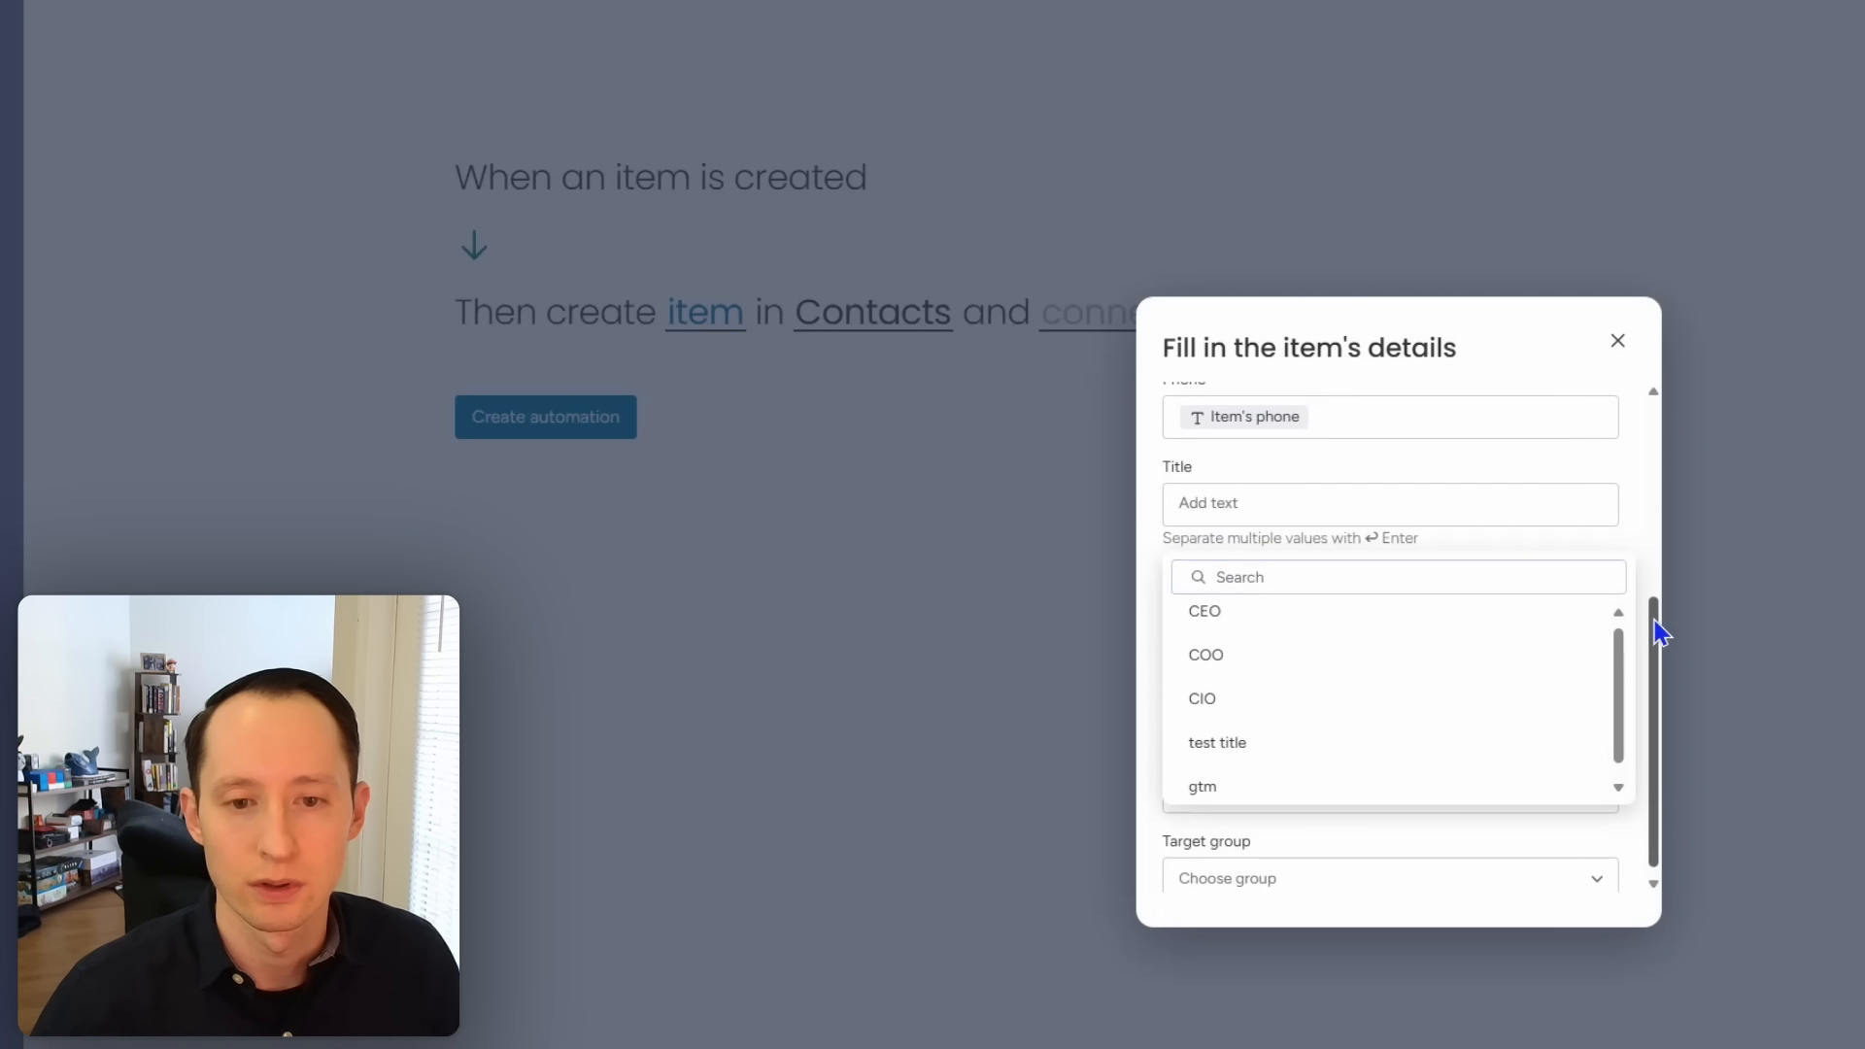
pyautogui.click(1638, 553)
pyautogui.click(1317, 500)
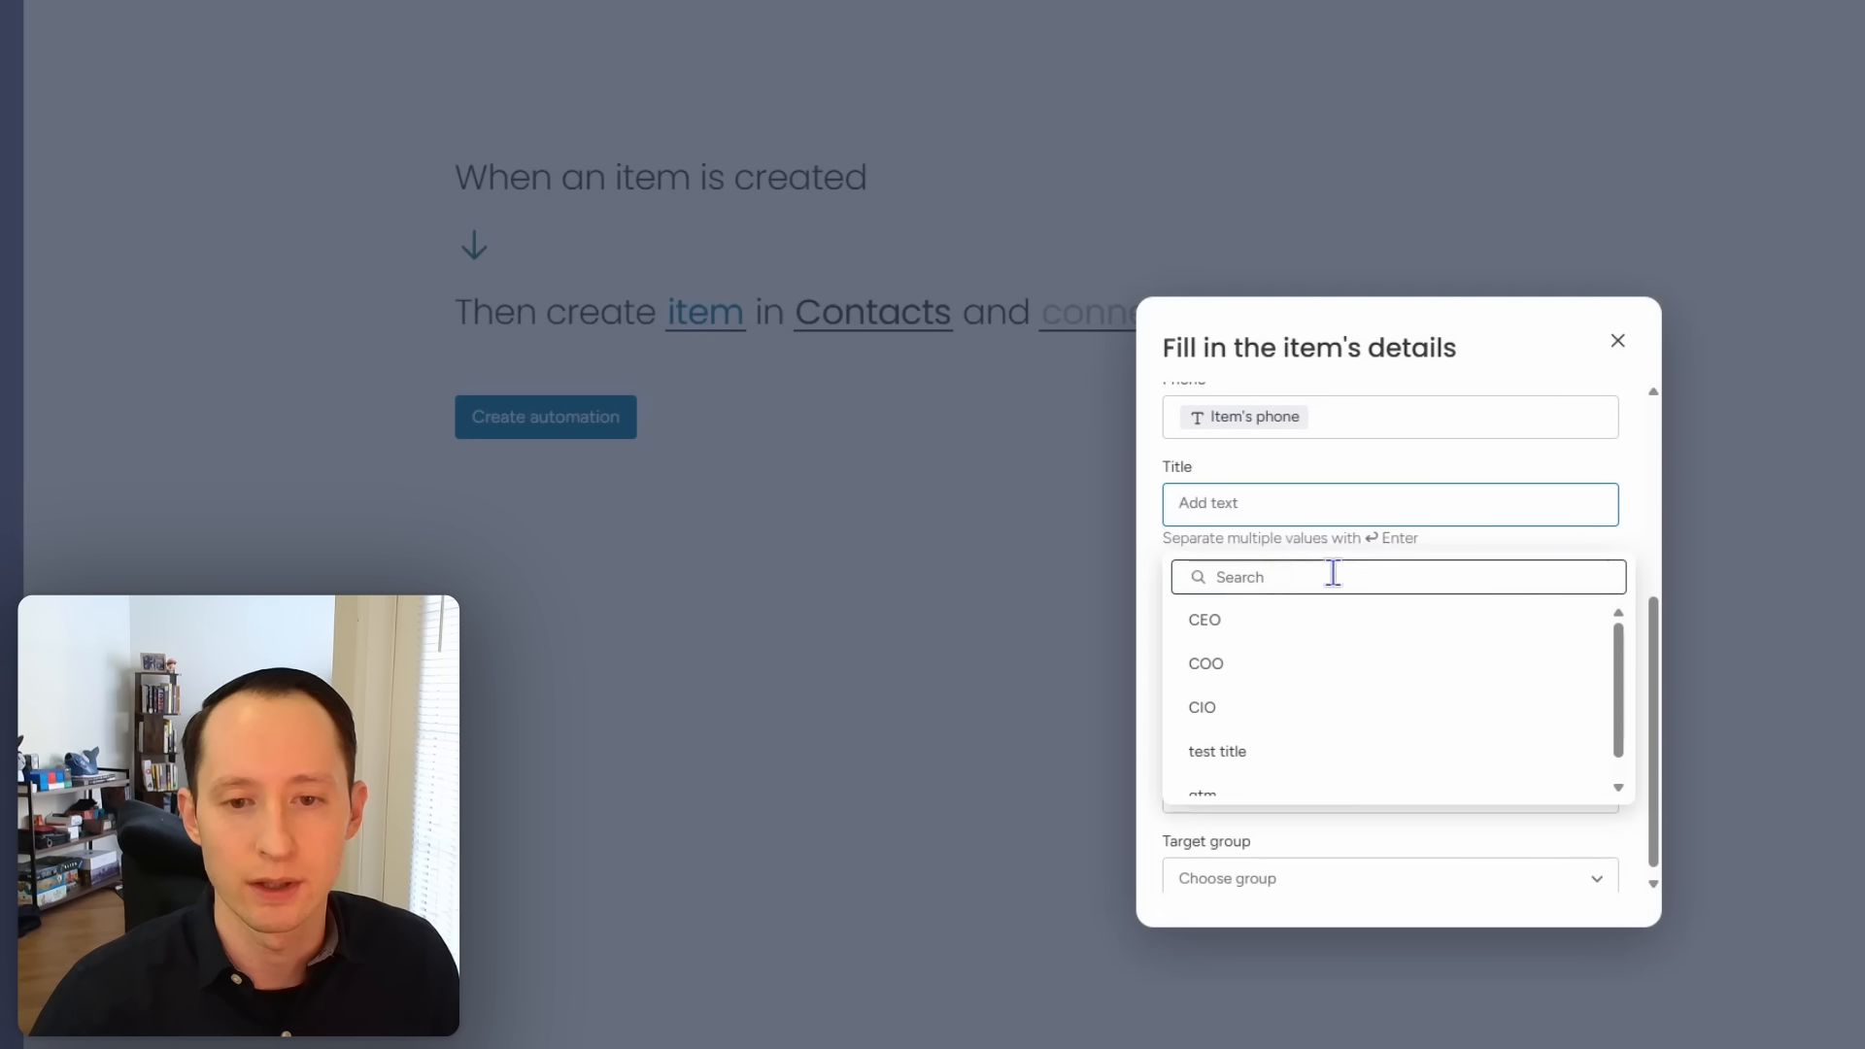
pyautogui.click(1635, 517)
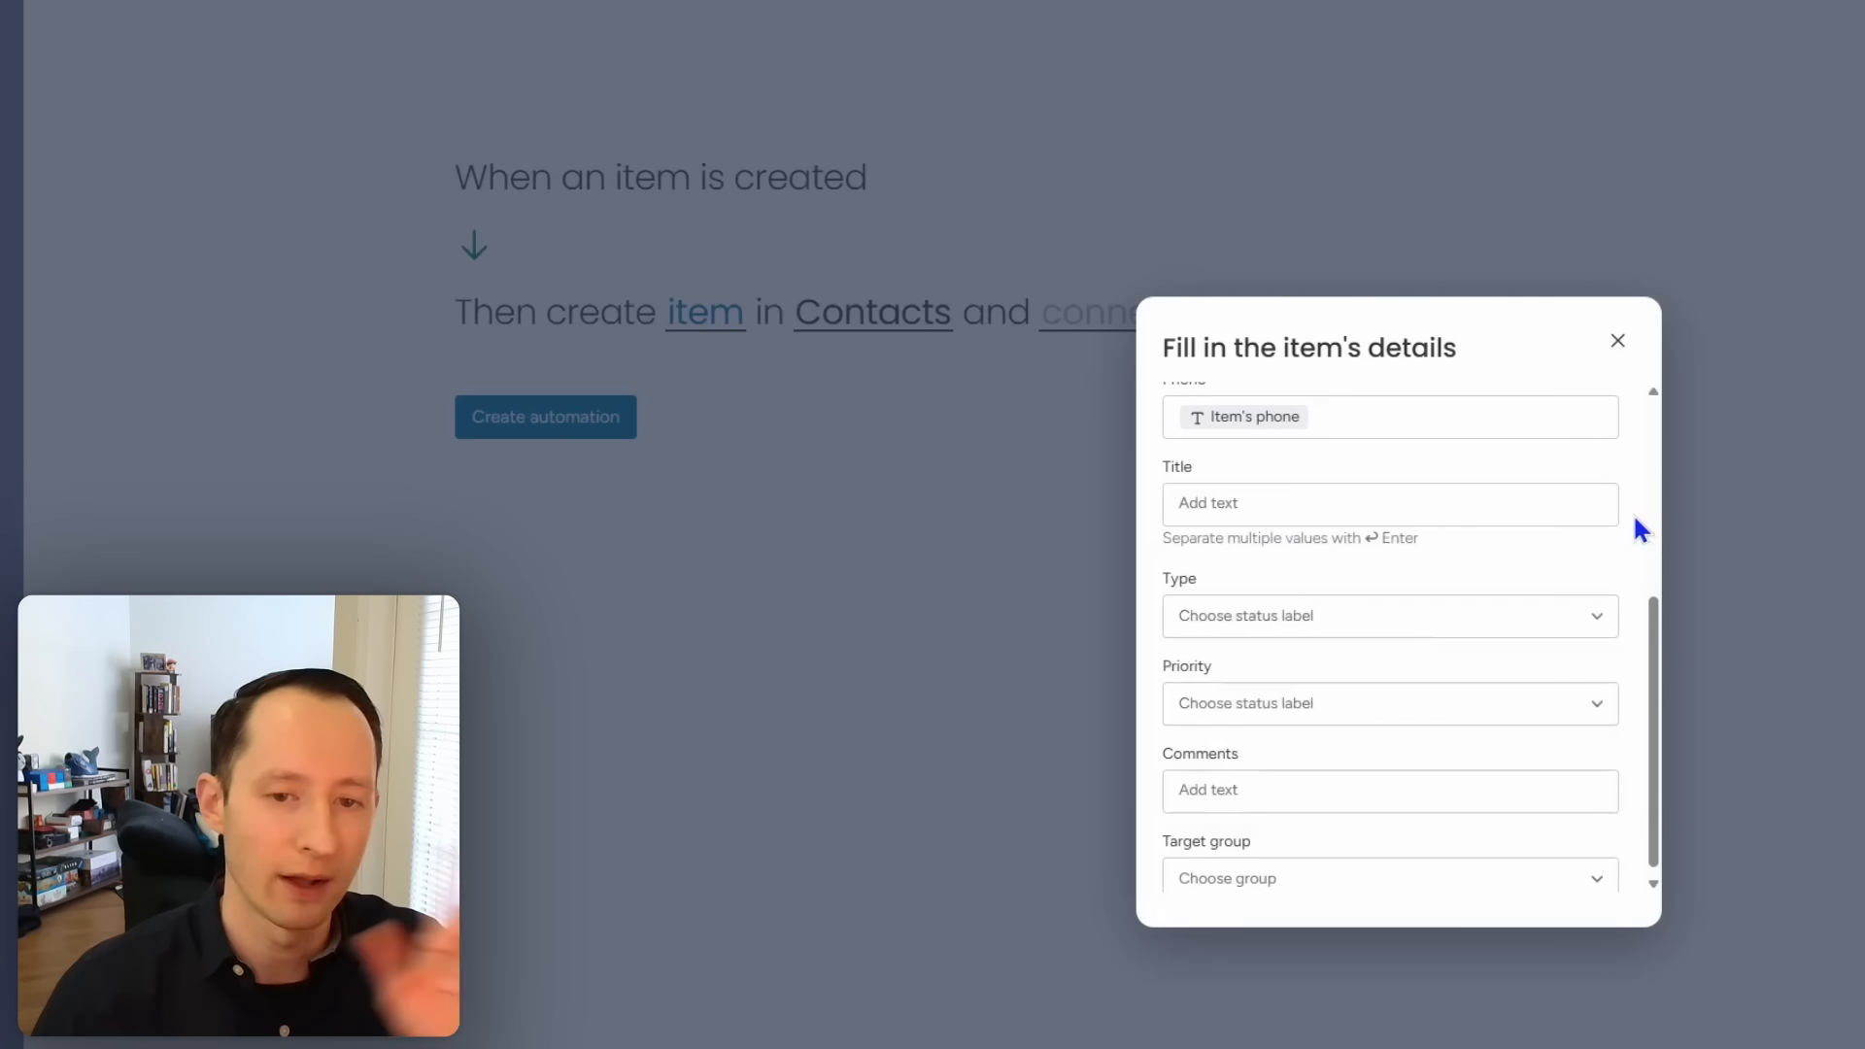
pyautogui.scroll(-1, 1542, 638)
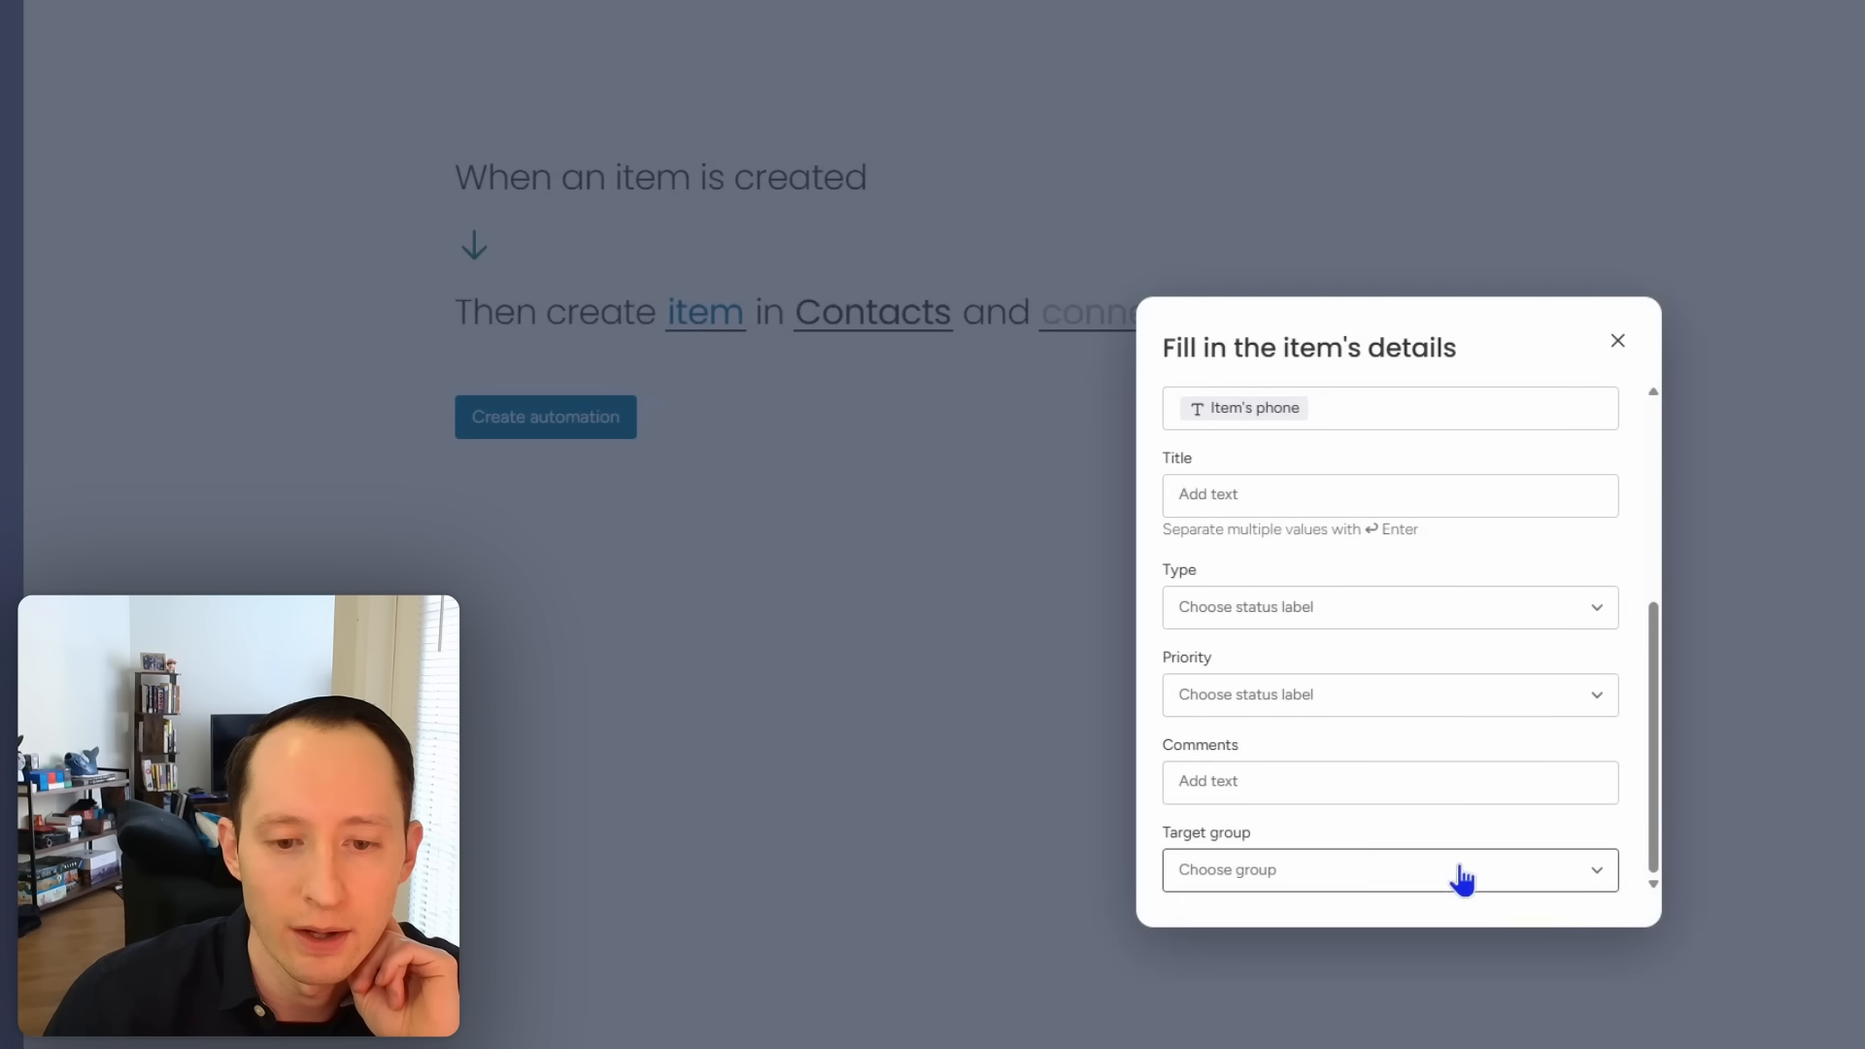
pyautogui.scroll(5, 1590, 616)
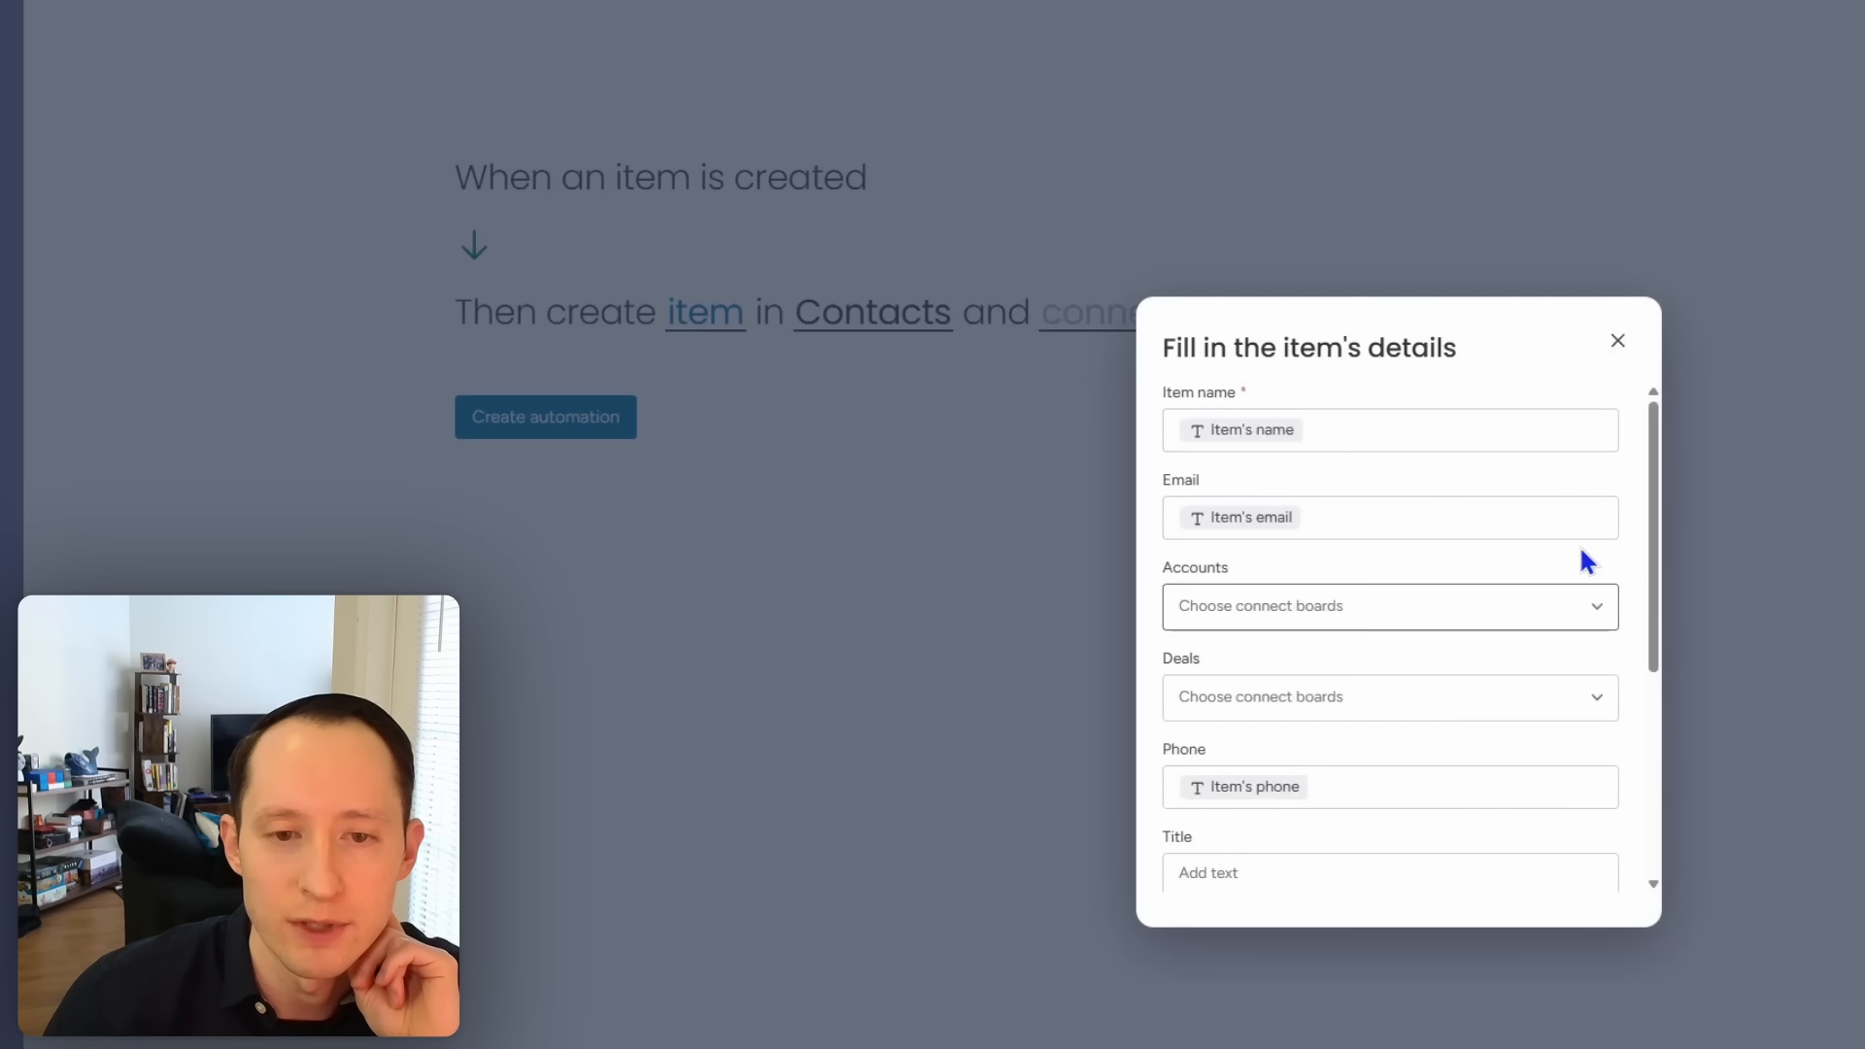
pyautogui.click(1617, 341)
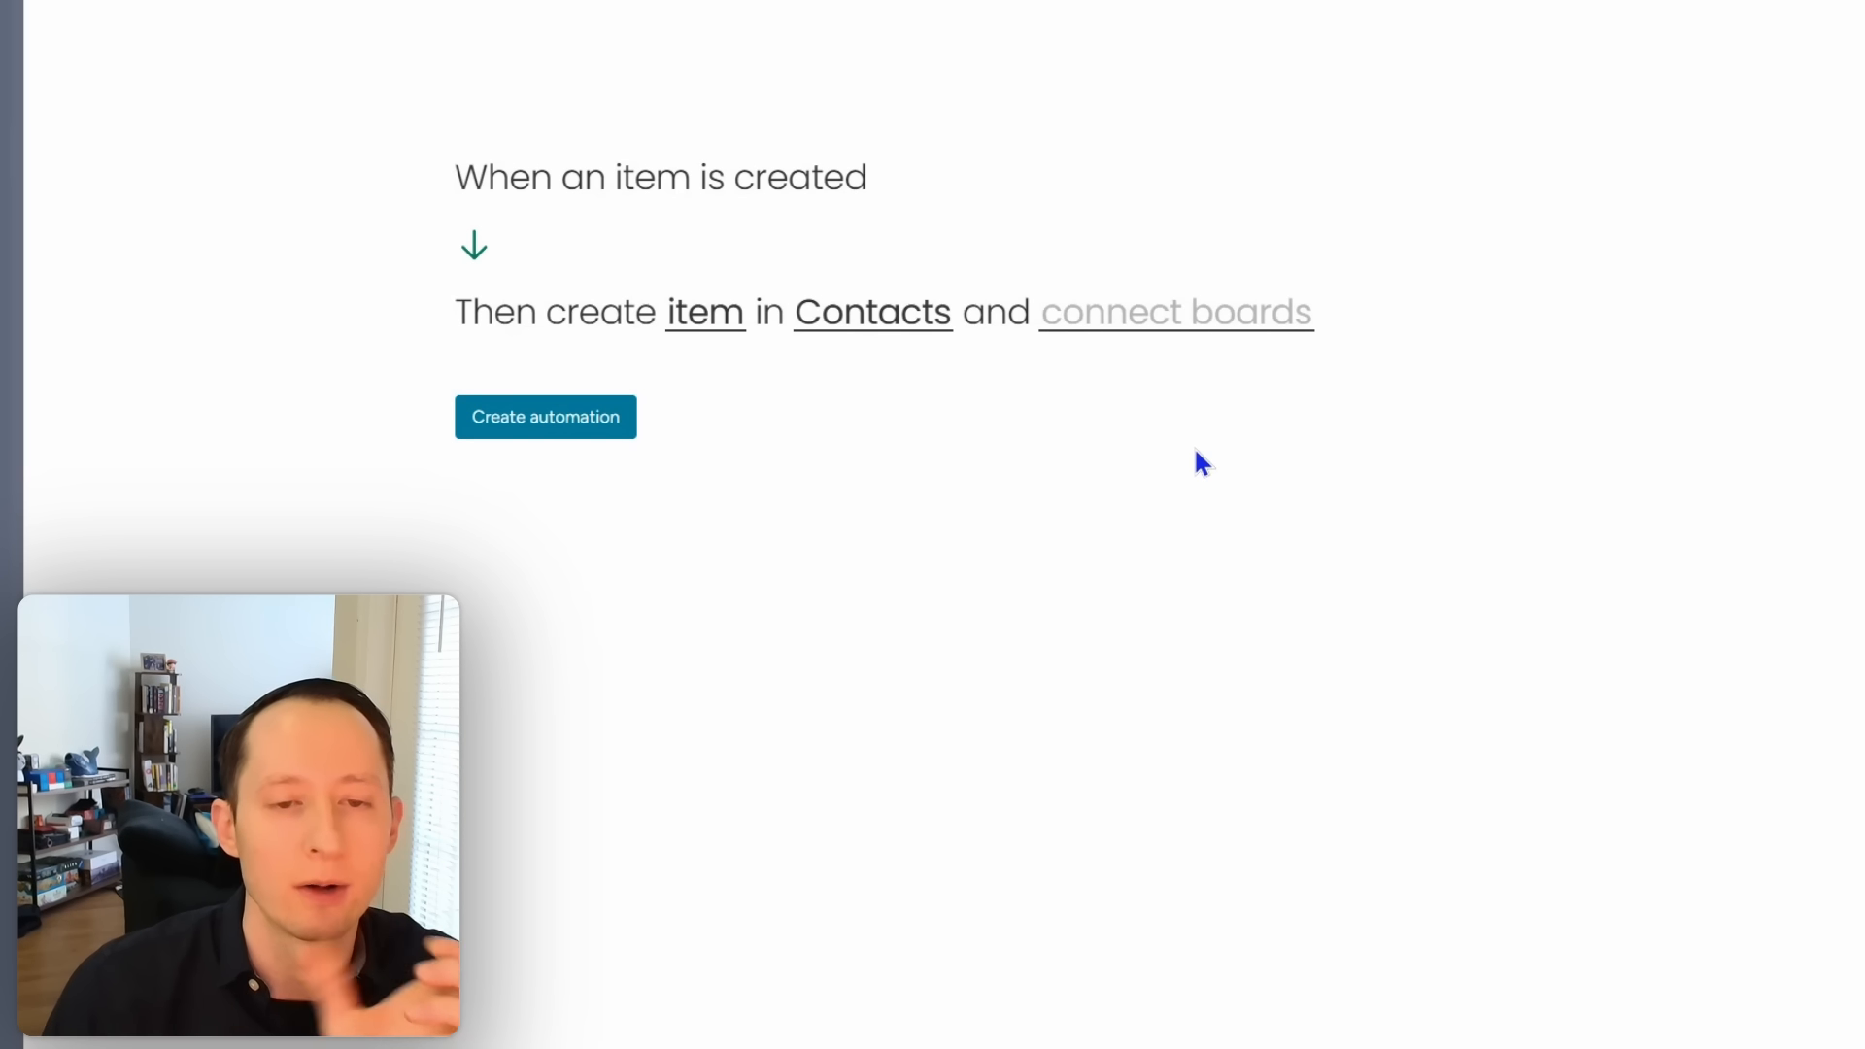
# Step: Add a Connect boards column to Leads and use it as the source linking column
pyautogui.click(1160, 333)
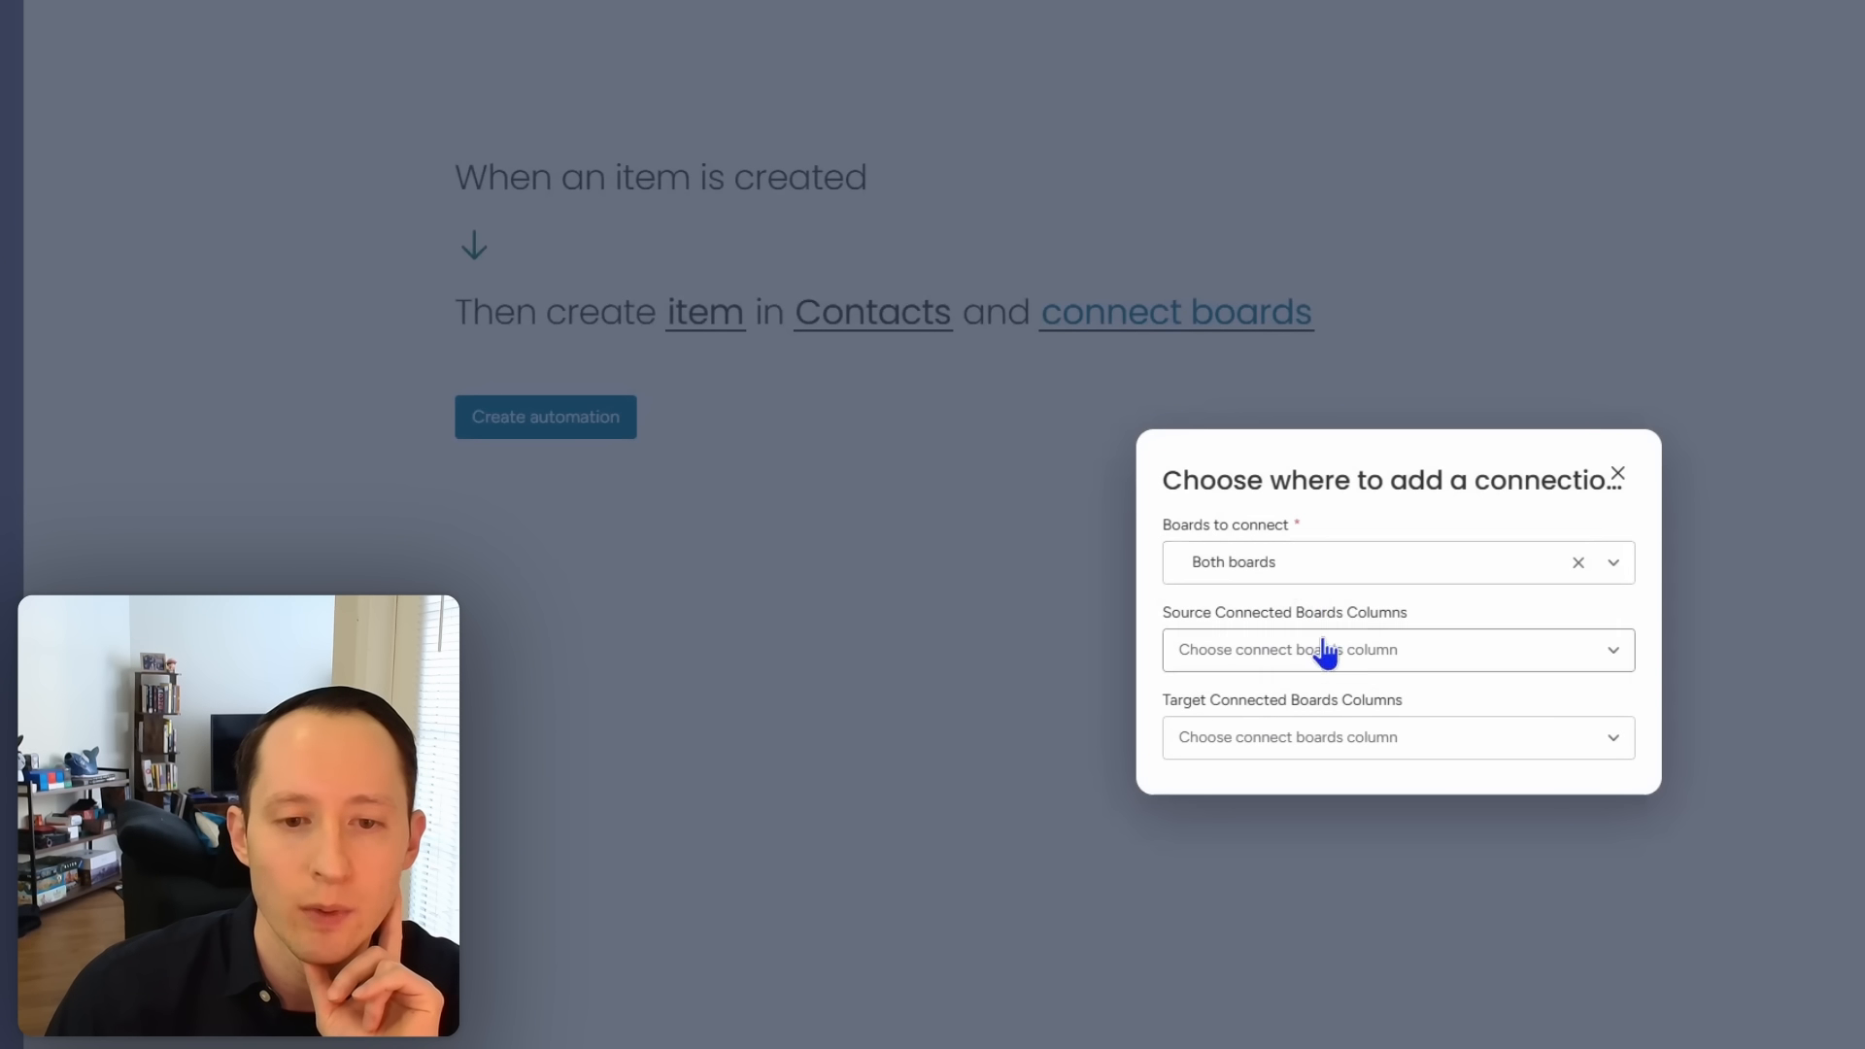
pyautogui.click(1421, 666)
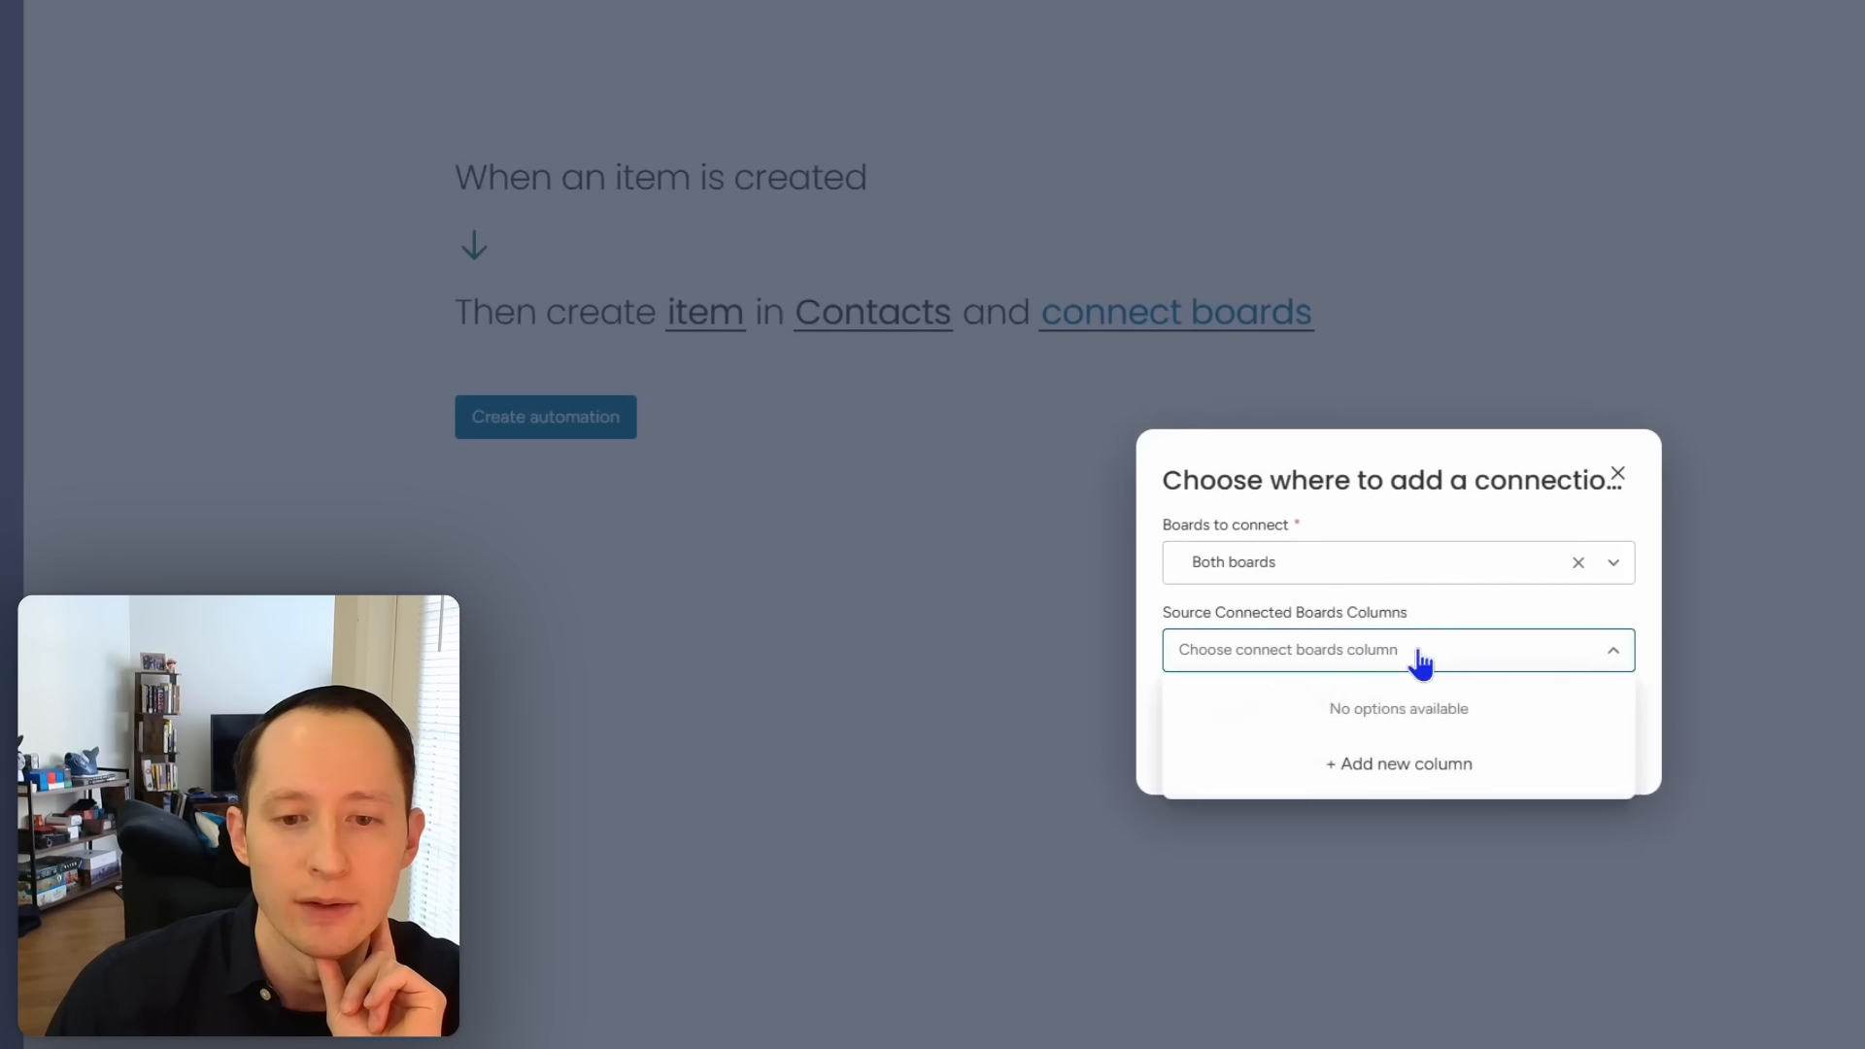
pyautogui.click(1414, 765)
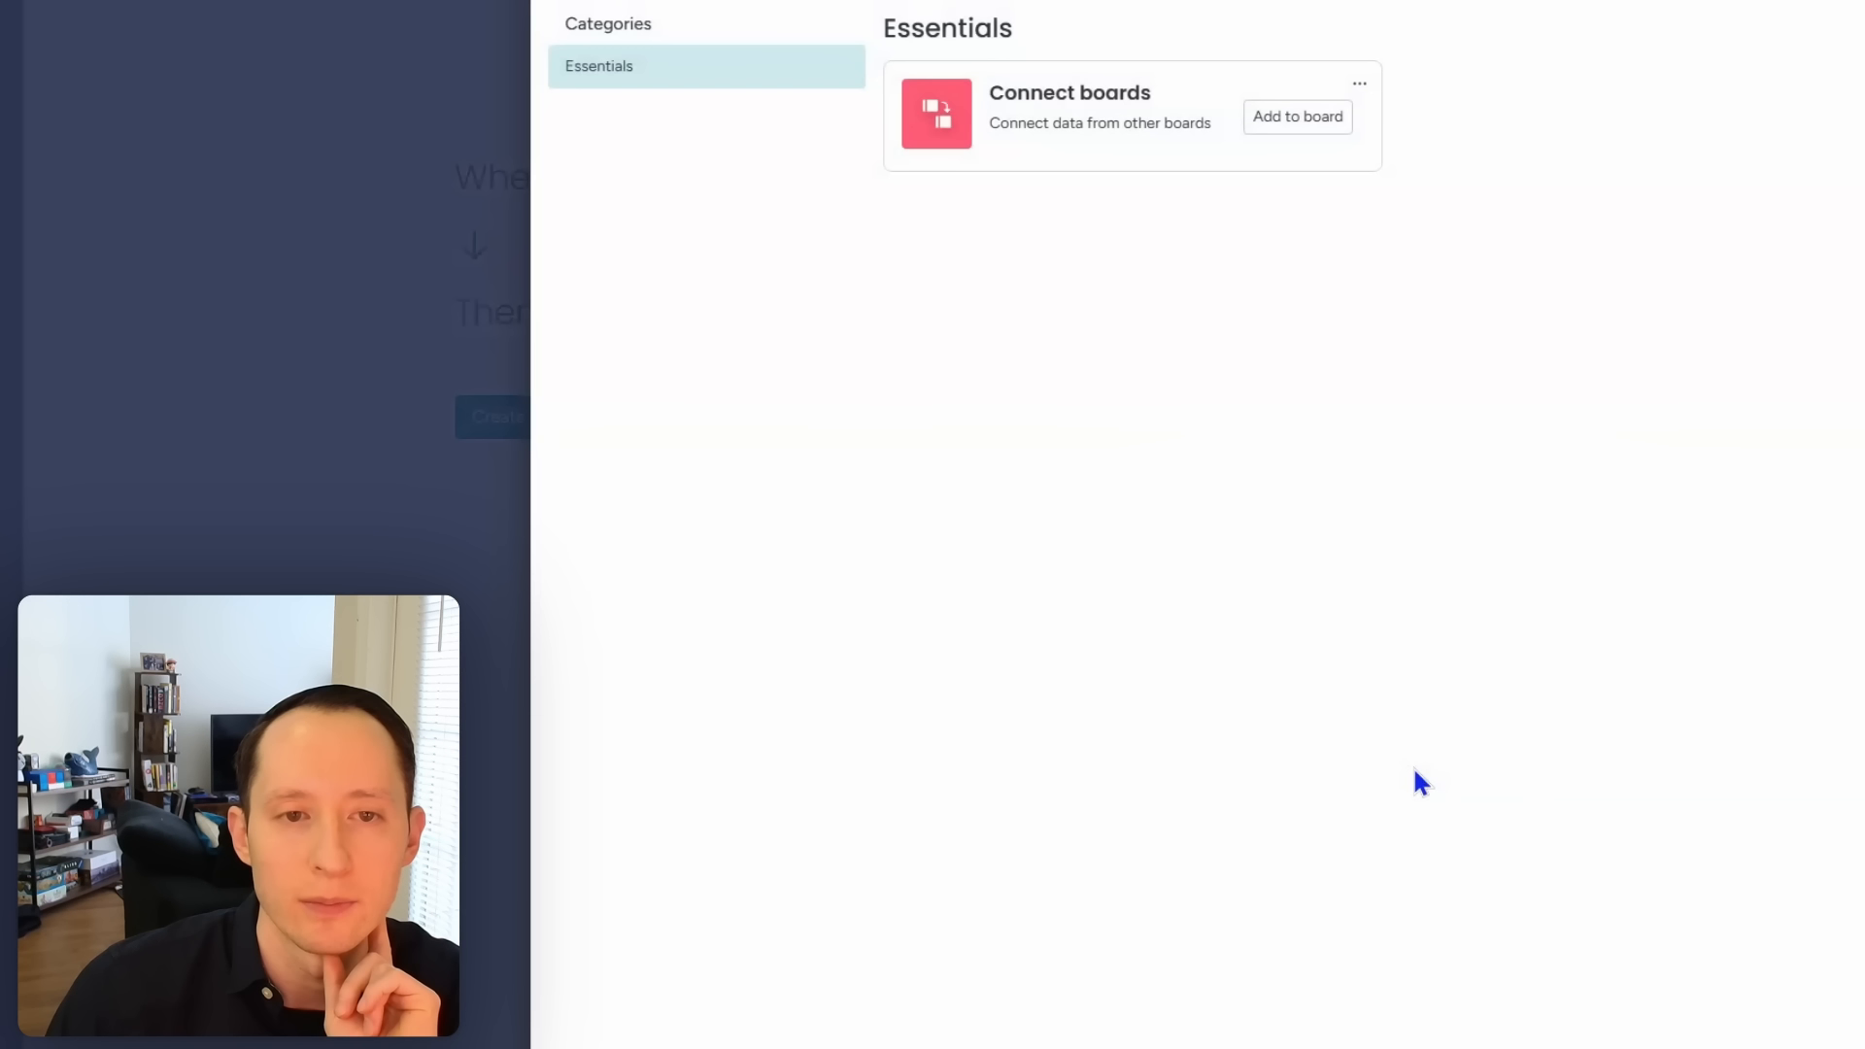
pyautogui.click(1298, 117)
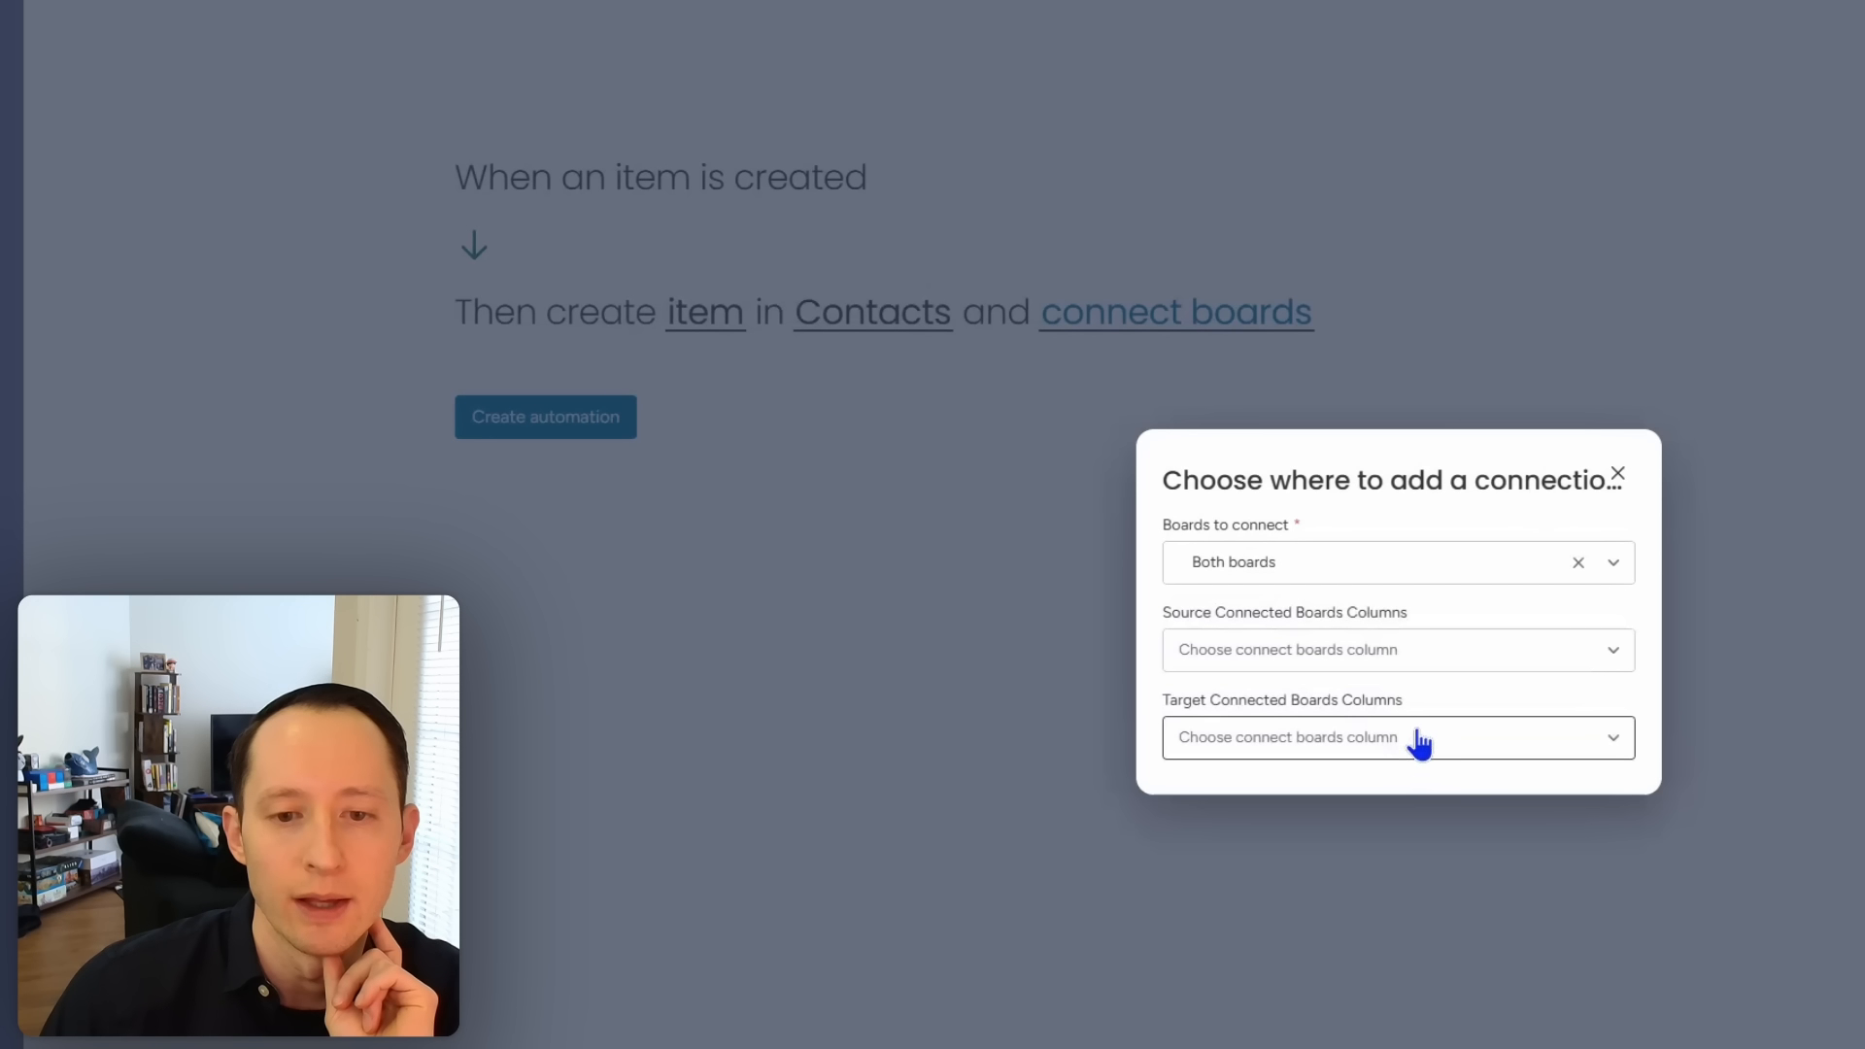
pyautogui.click(1416, 652)
pyautogui.click(1354, 739)
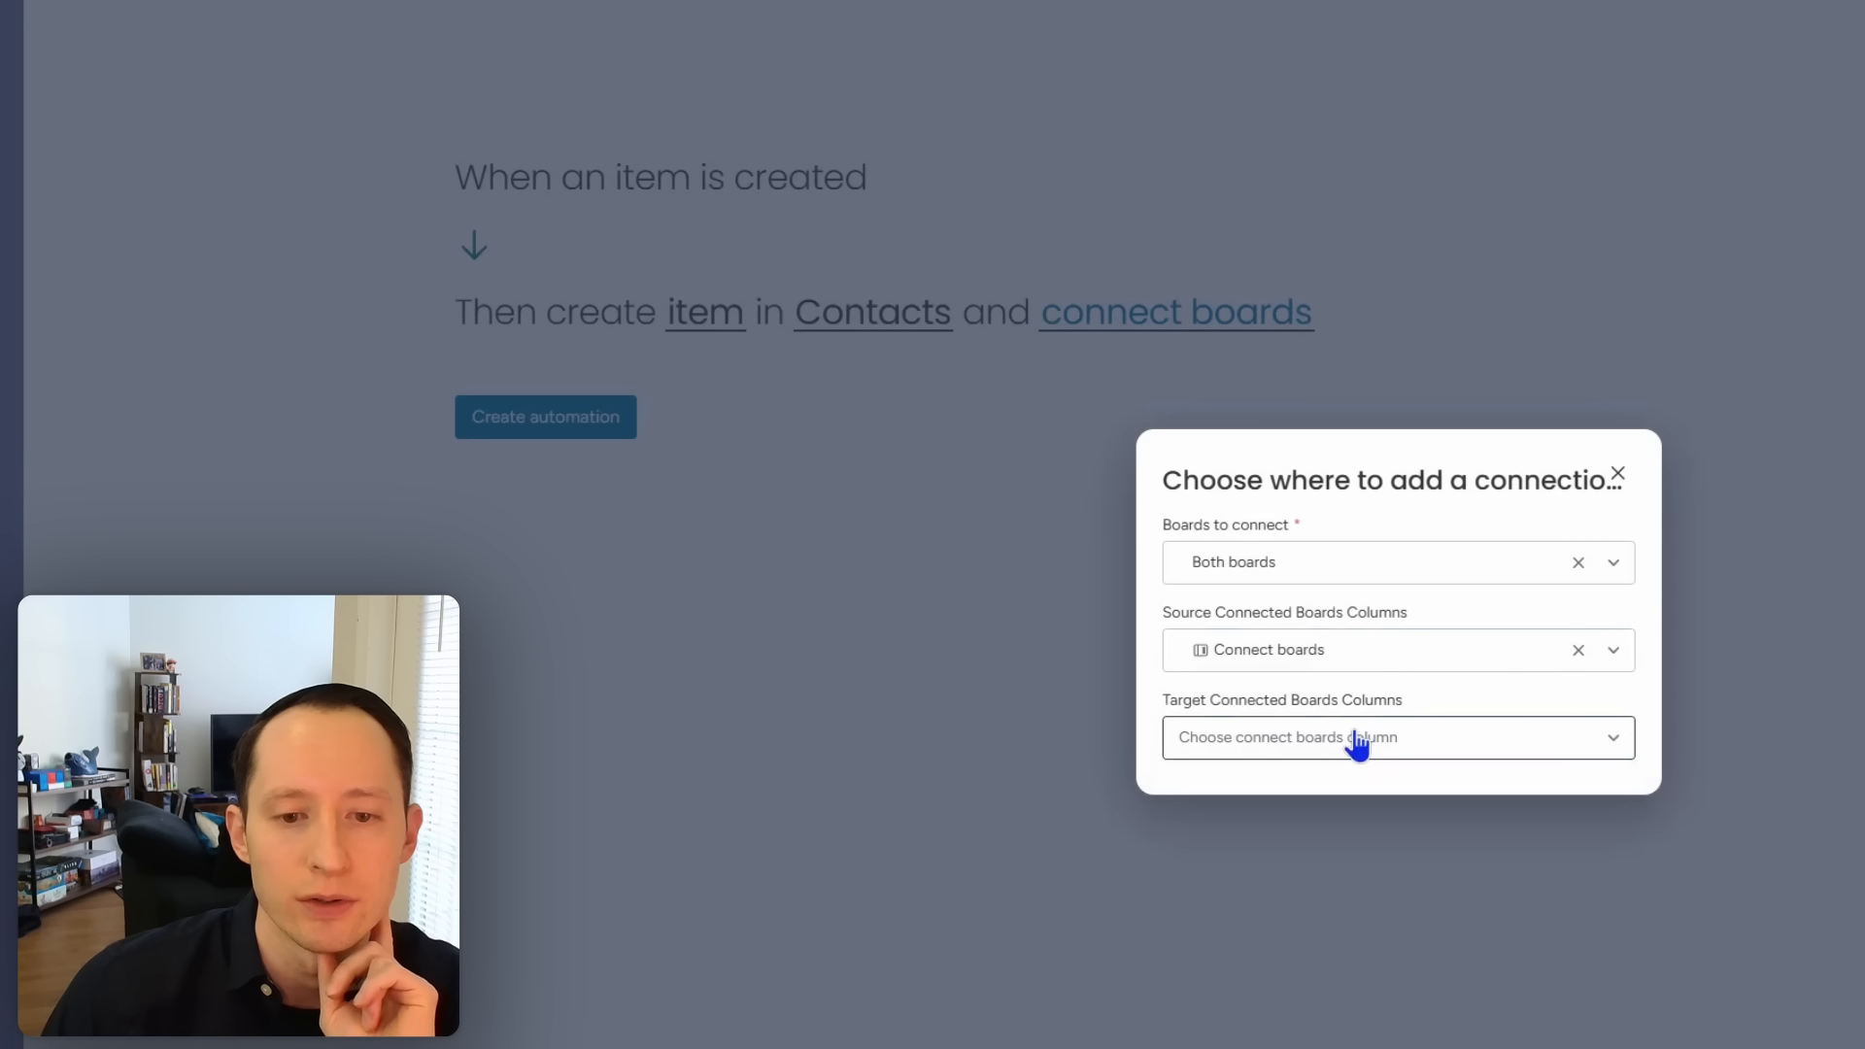
# Step: Add Connect boards columns for the target board's linking column
pyautogui.click(1357, 744)
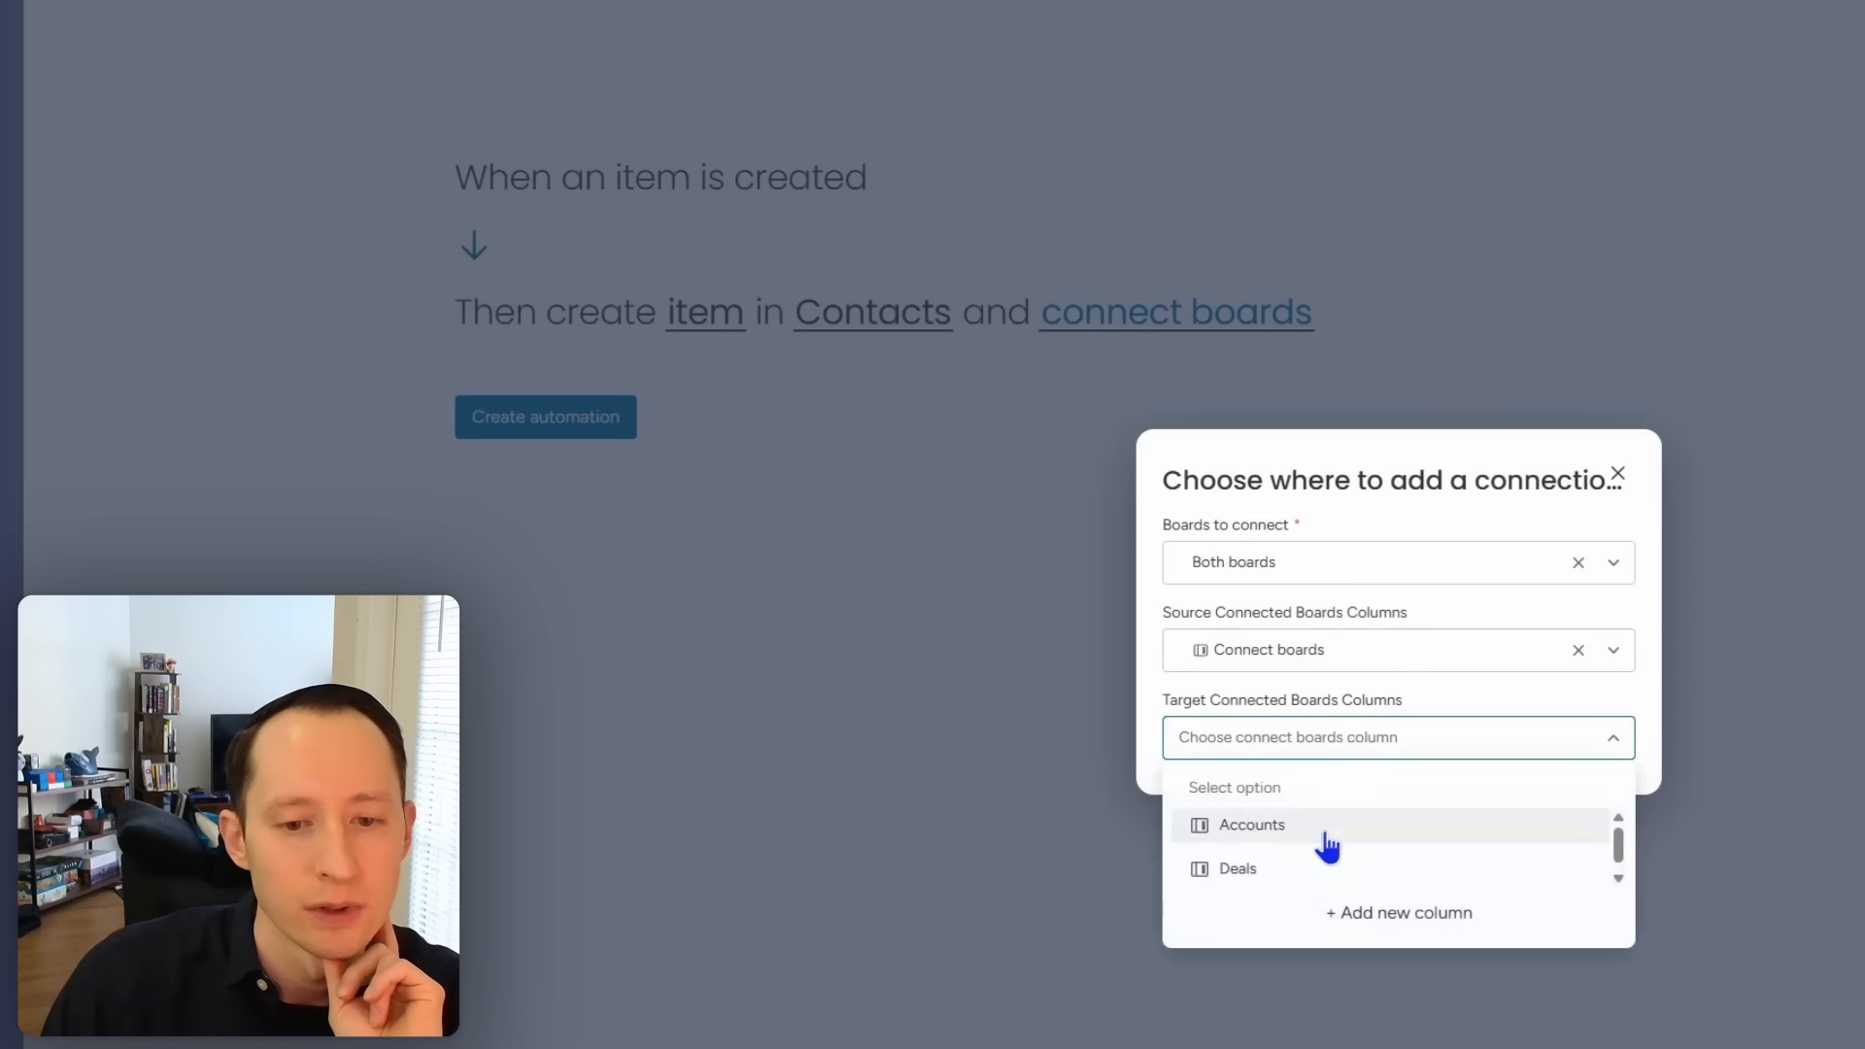
pyautogui.scroll(-1, 1328, 847)
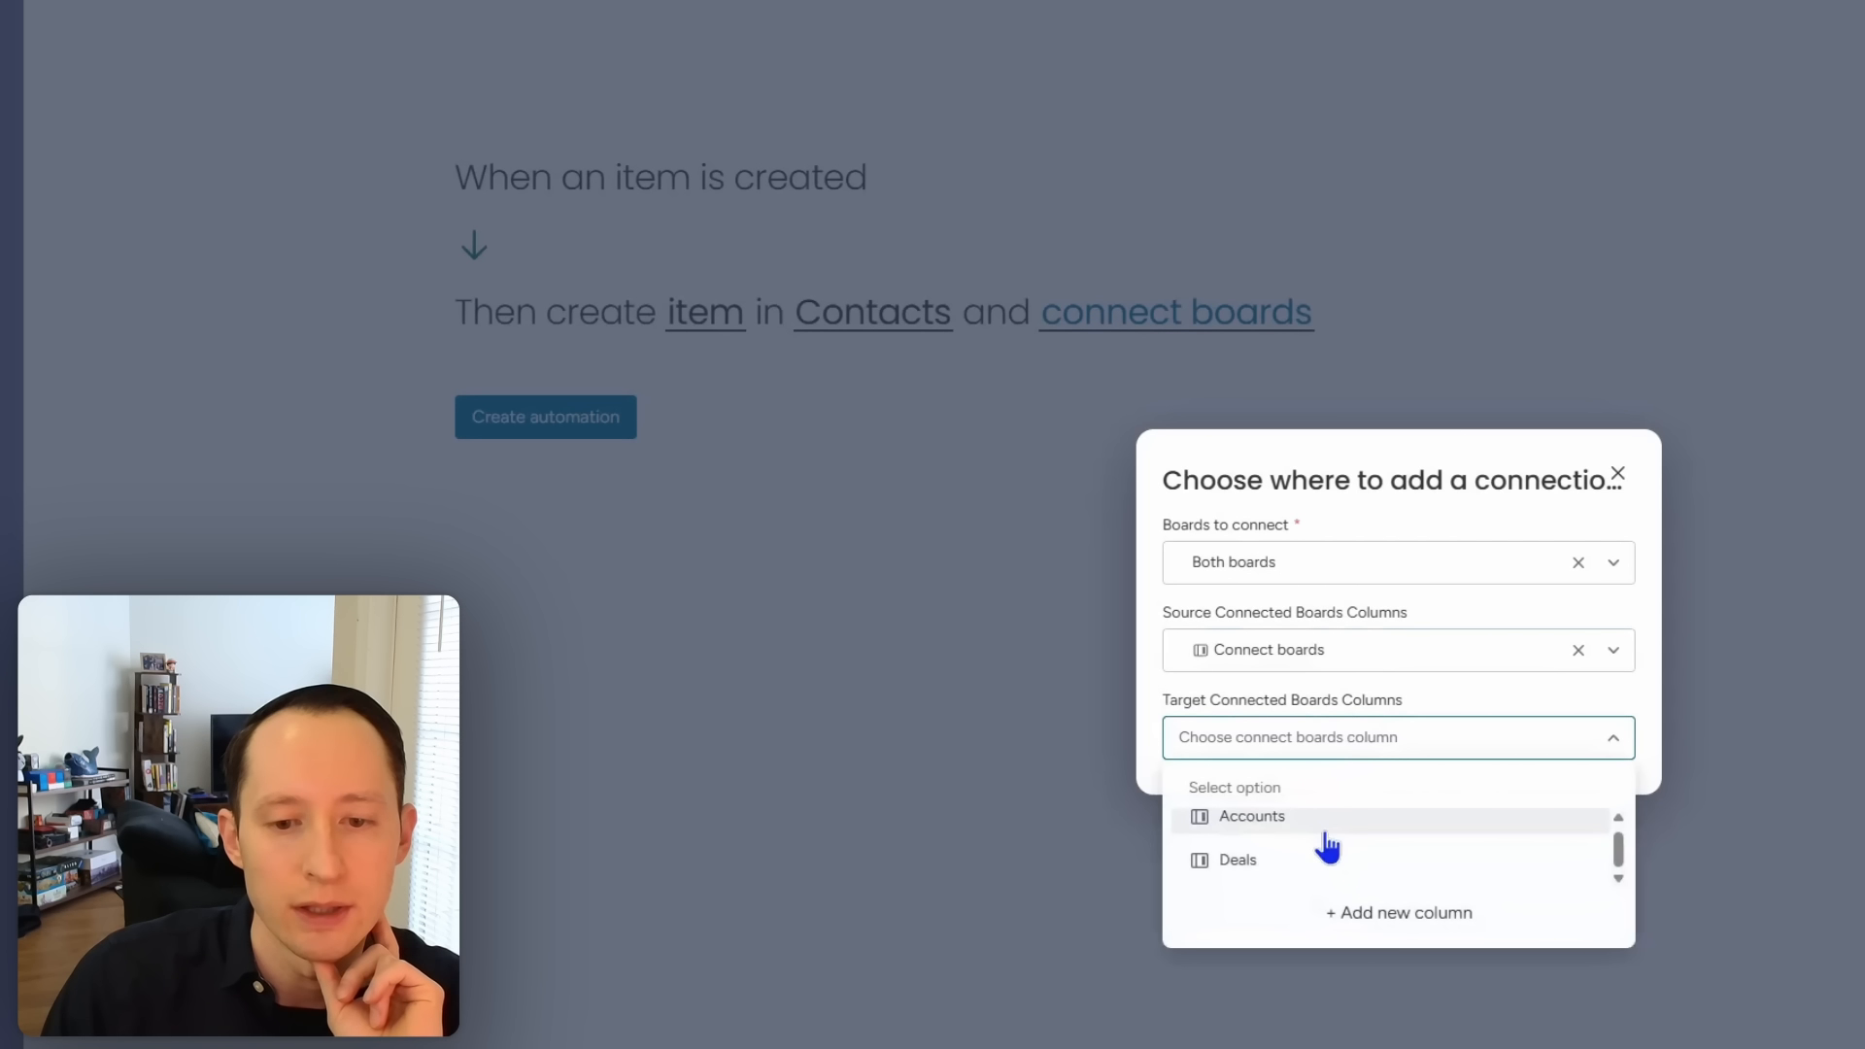
pyautogui.click(1356, 921)
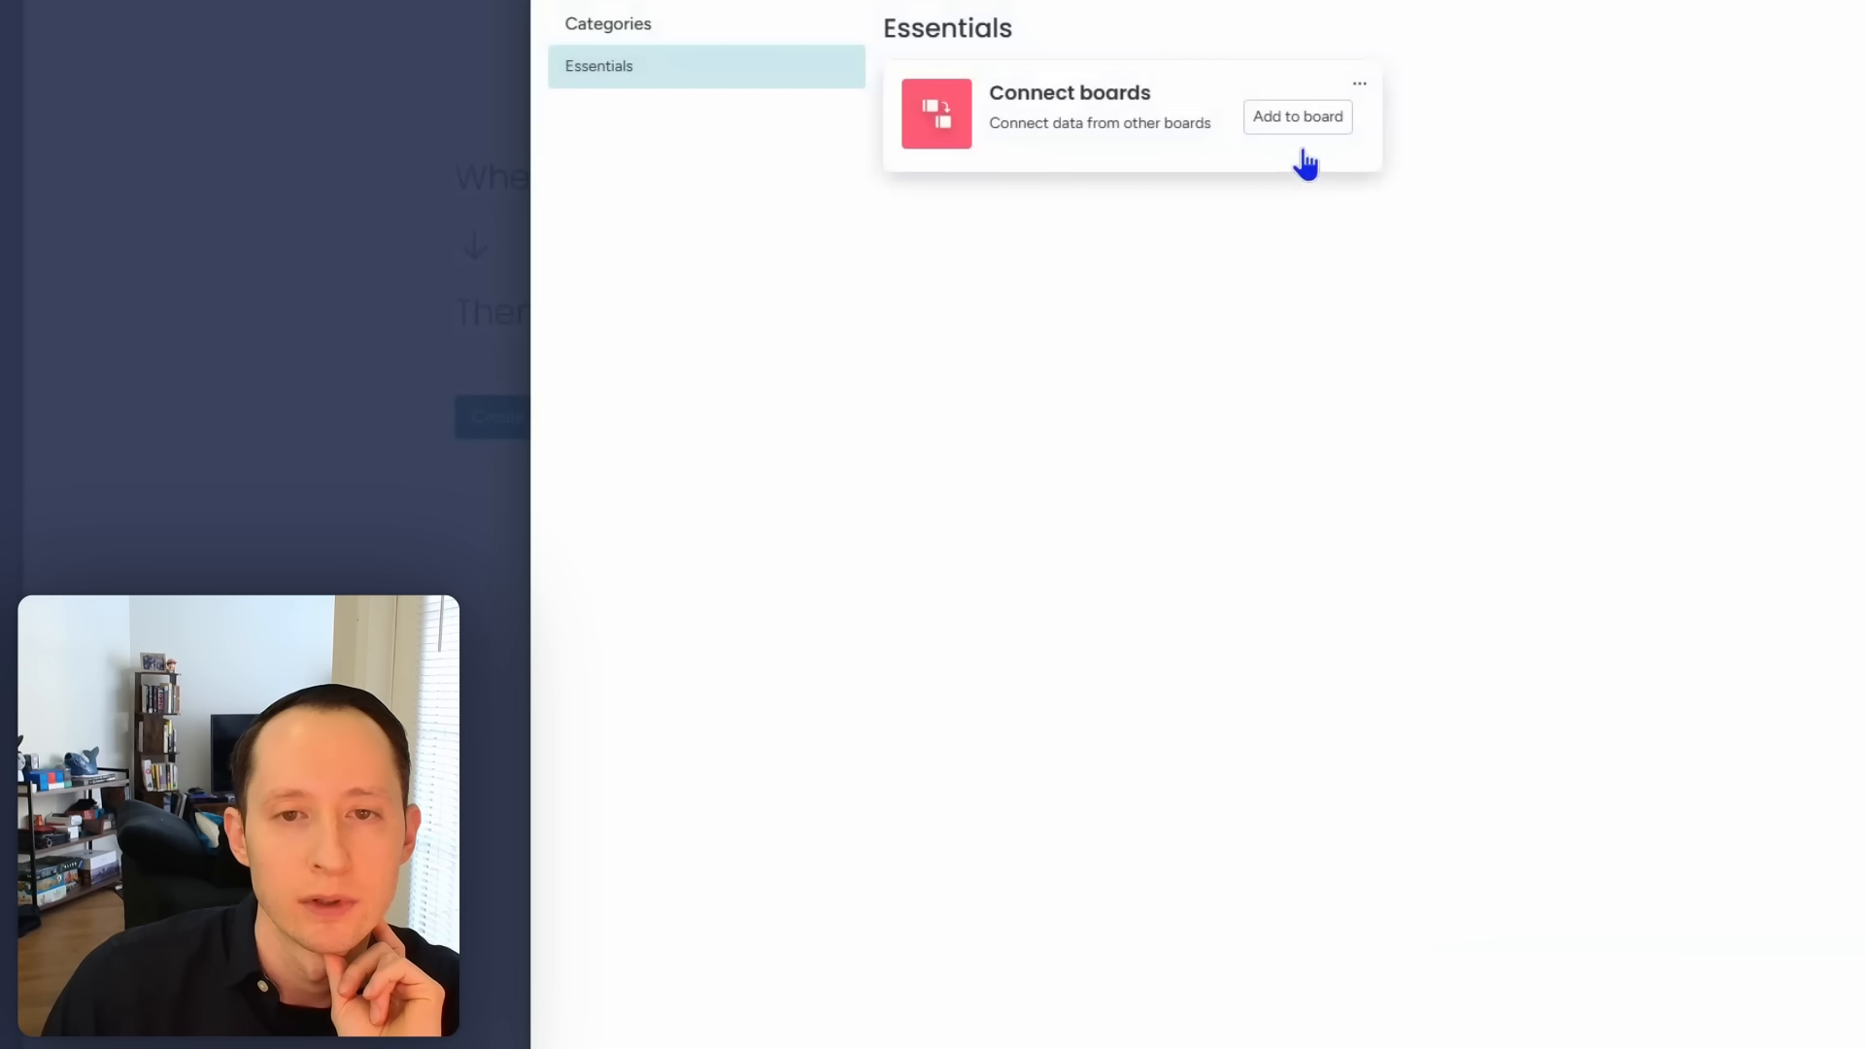
pyautogui.click(1300, 118)
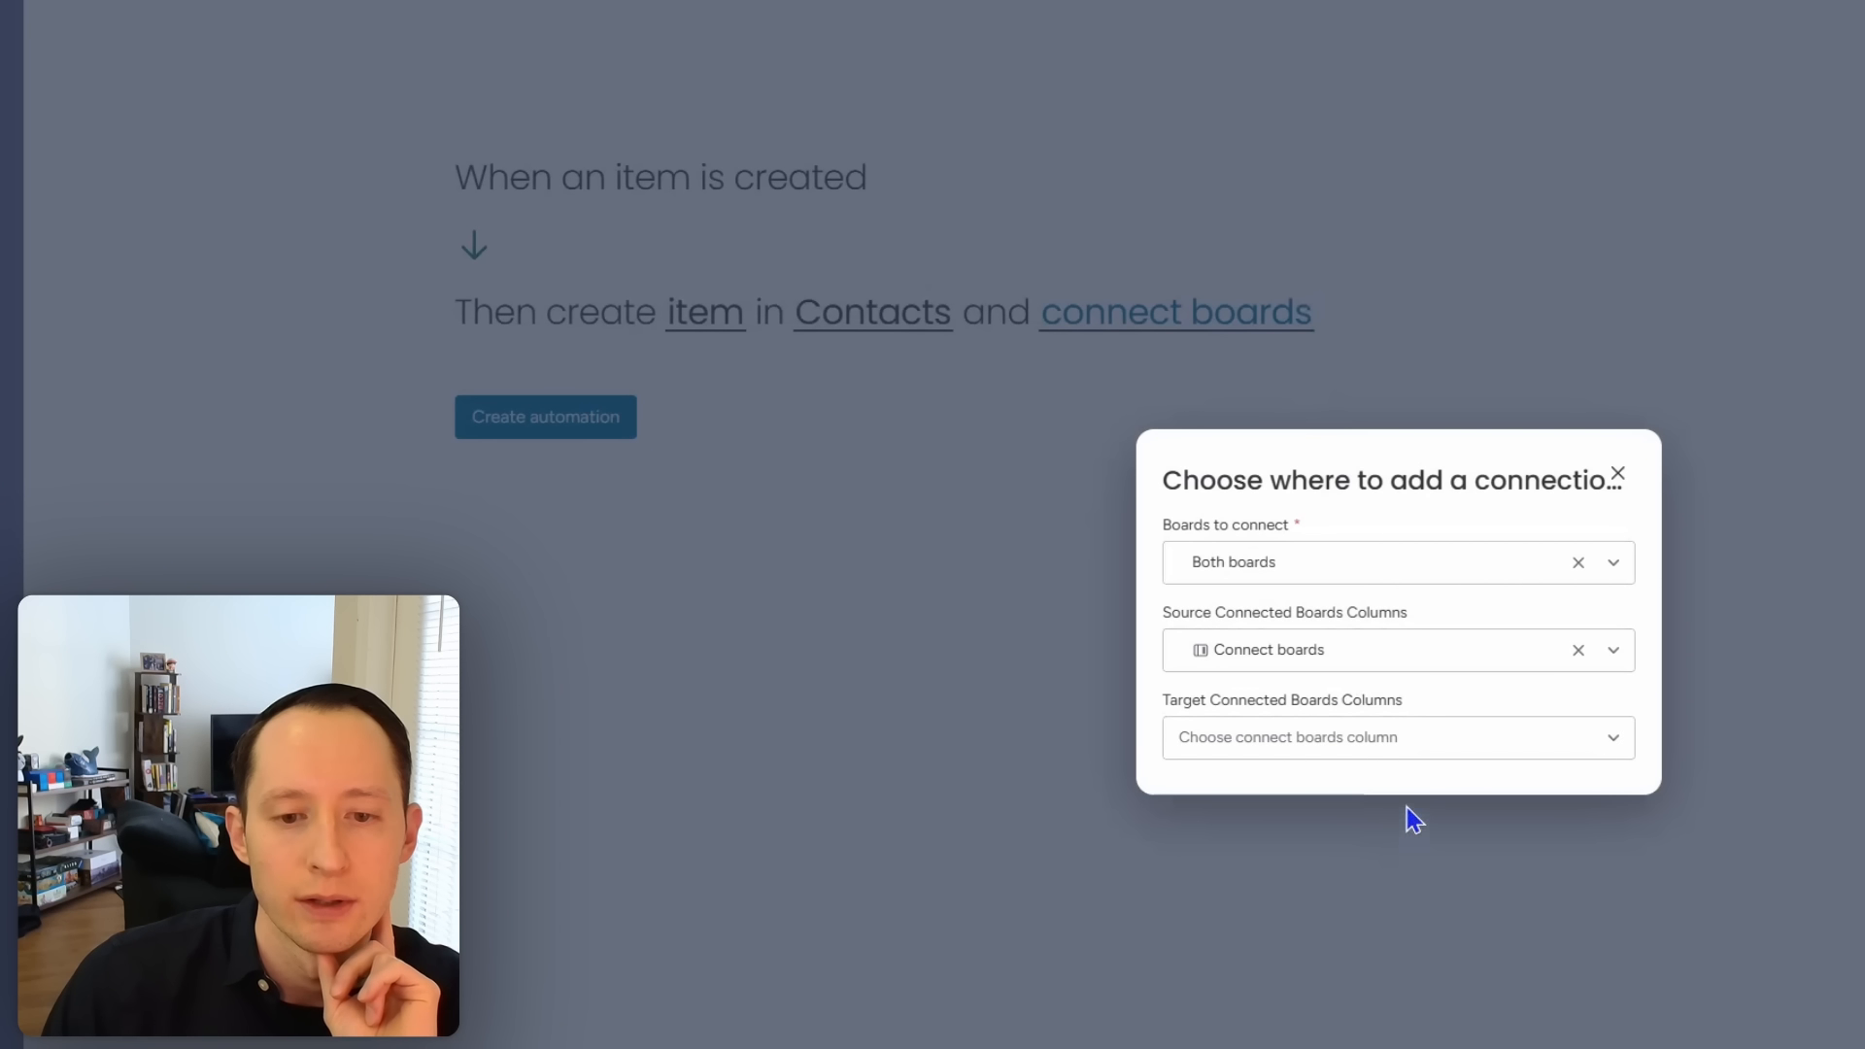
pyautogui.click(1402, 746)
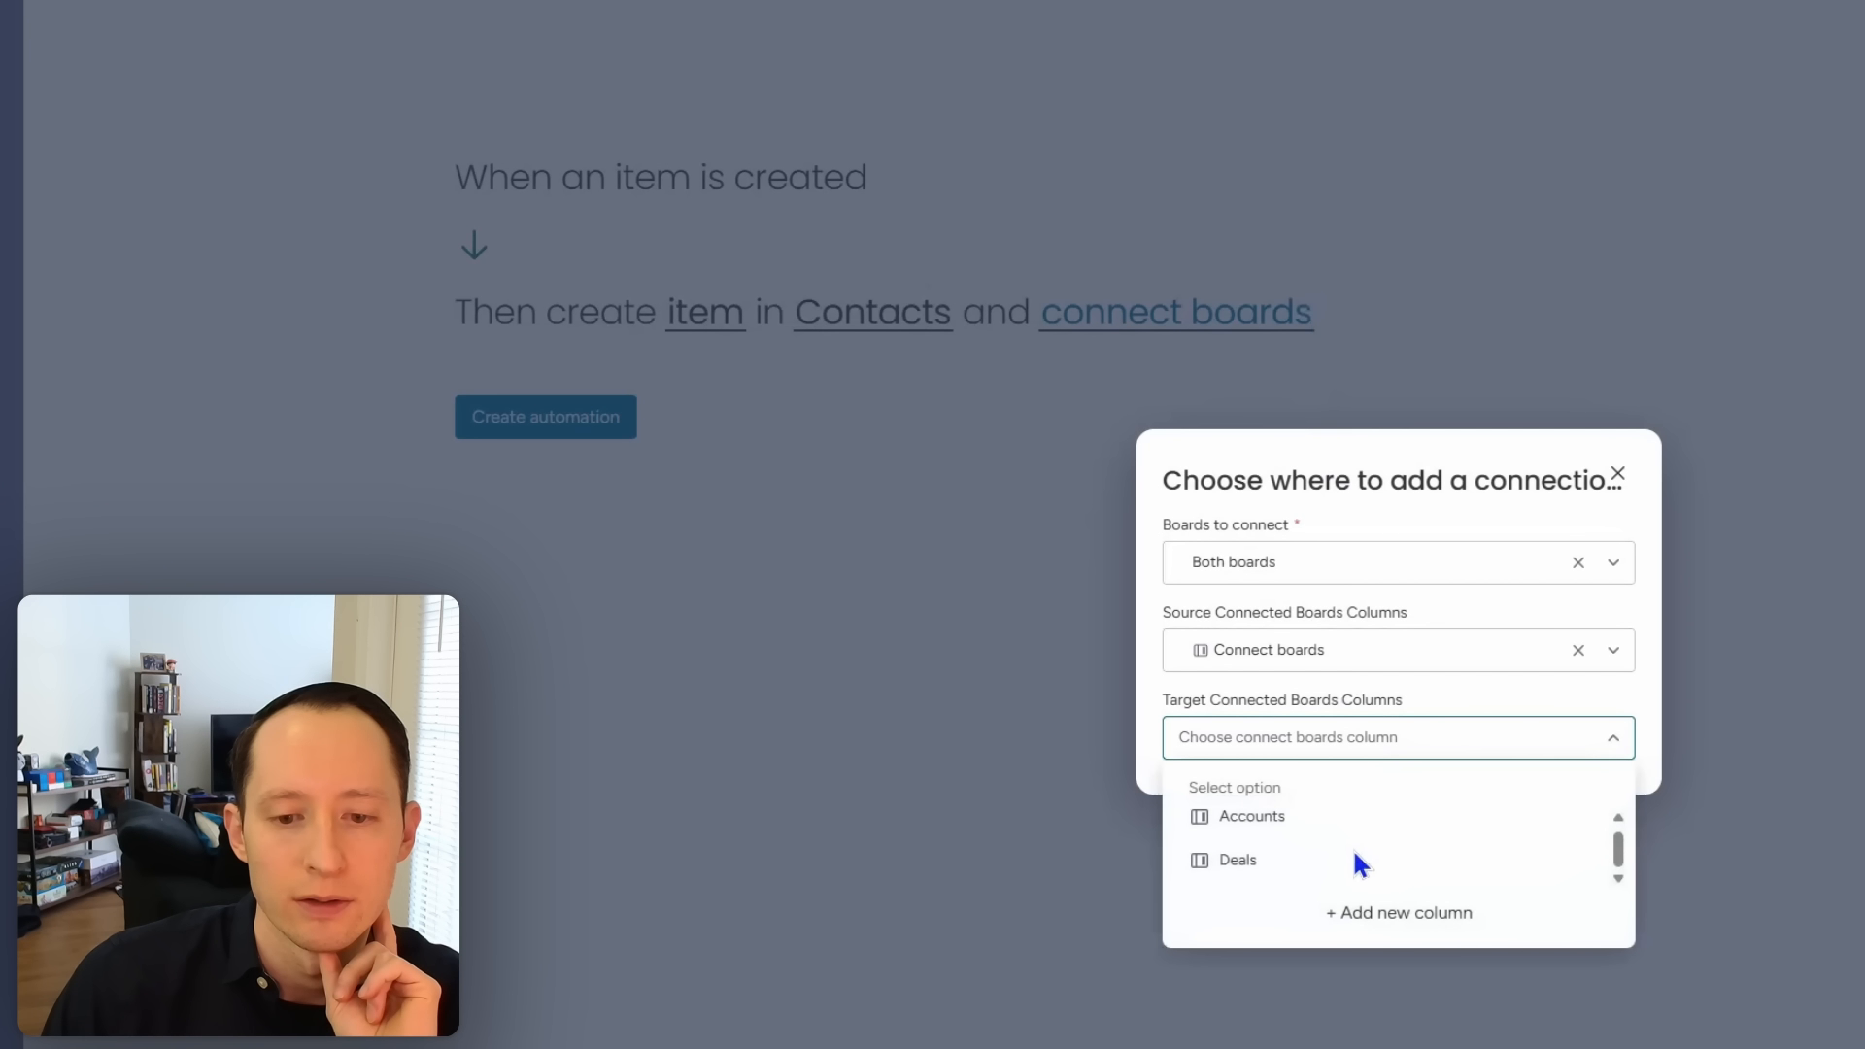
pyautogui.scroll(-1, 1350, 855)
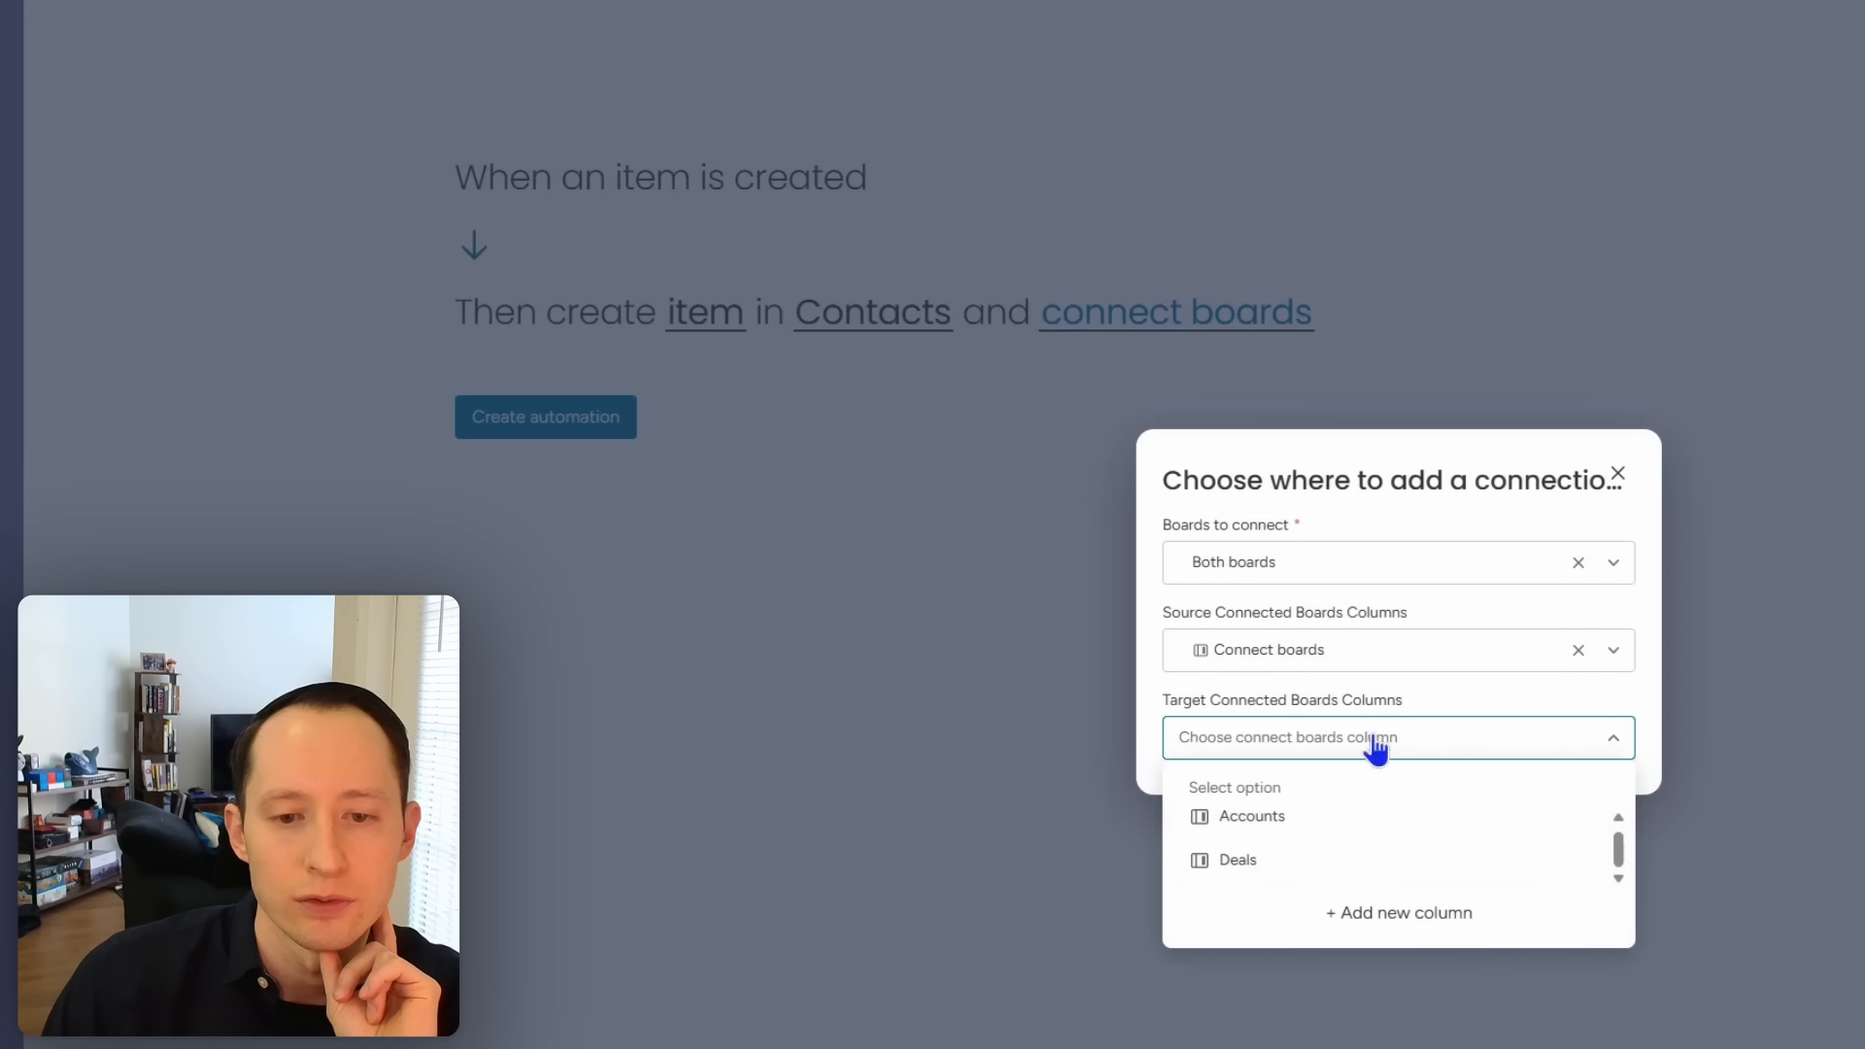
pyautogui.click(1448, 701)
pyautogui.click(1432, 748)
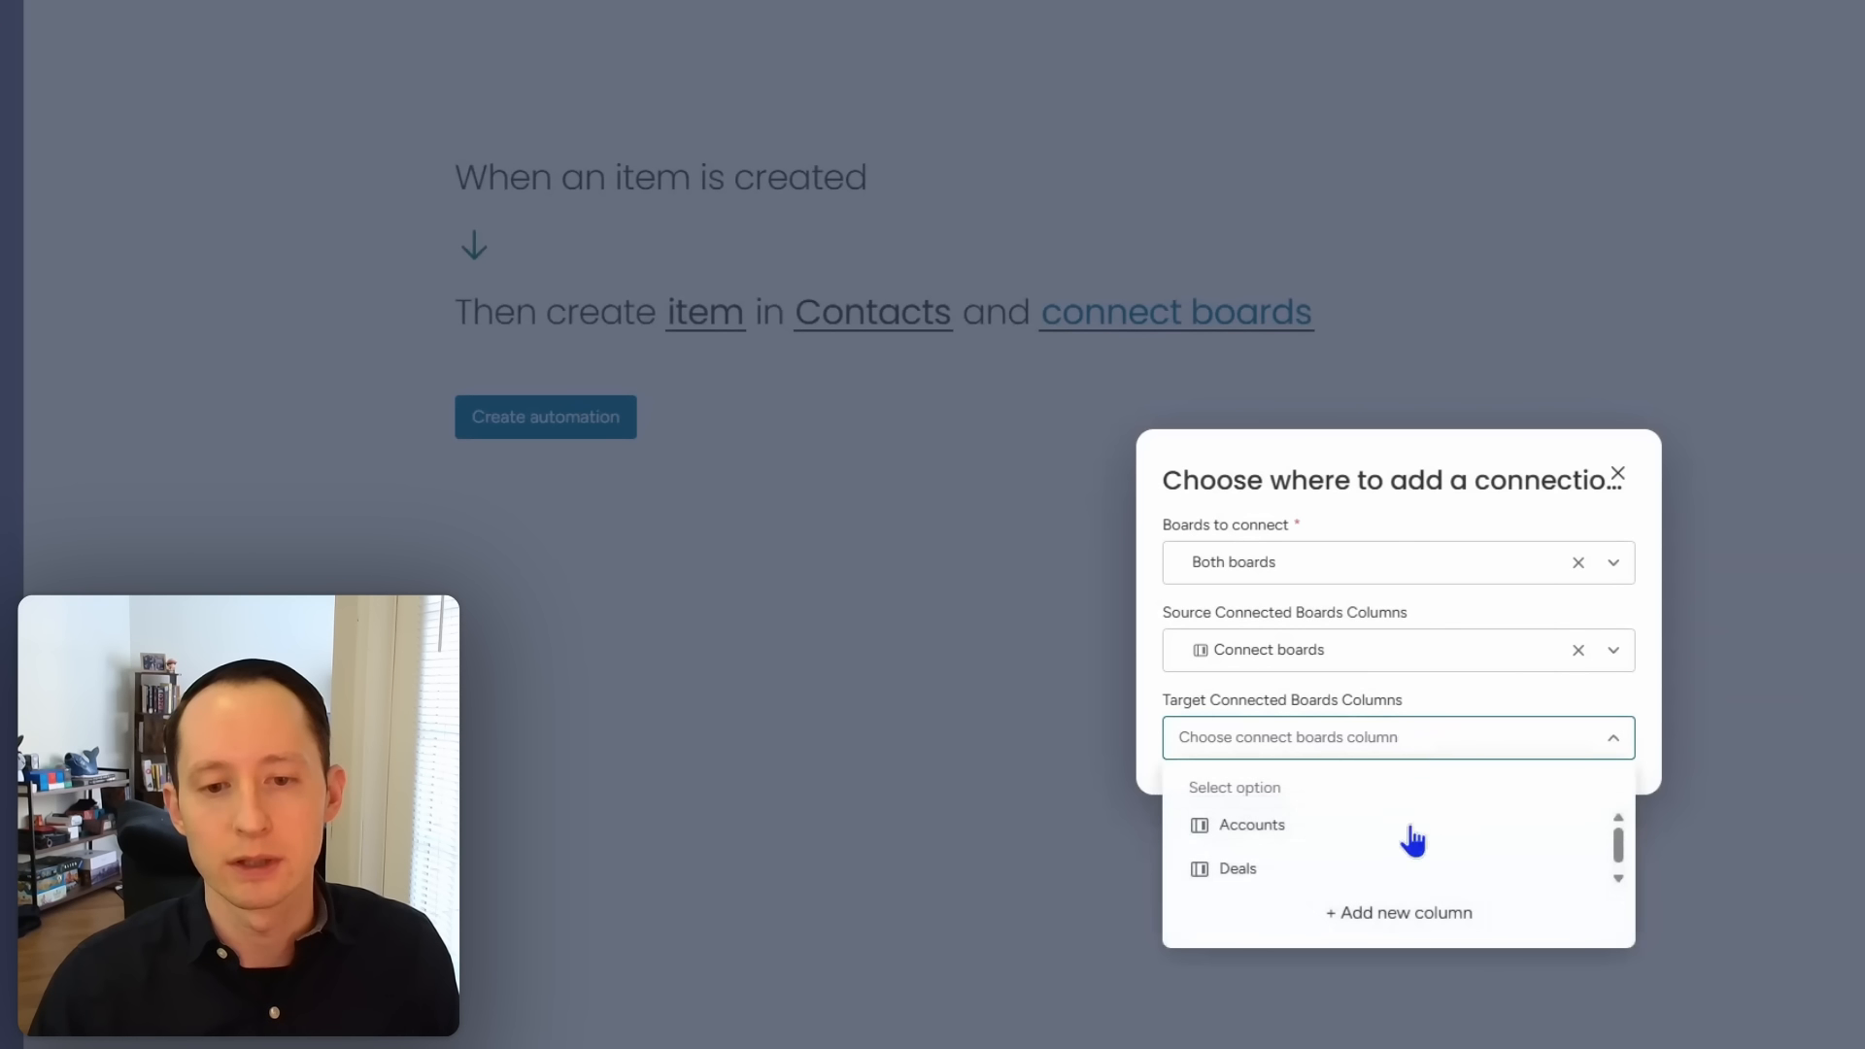
pyautogui.click(1411, 913)
pyautogui.click(1263, 116)
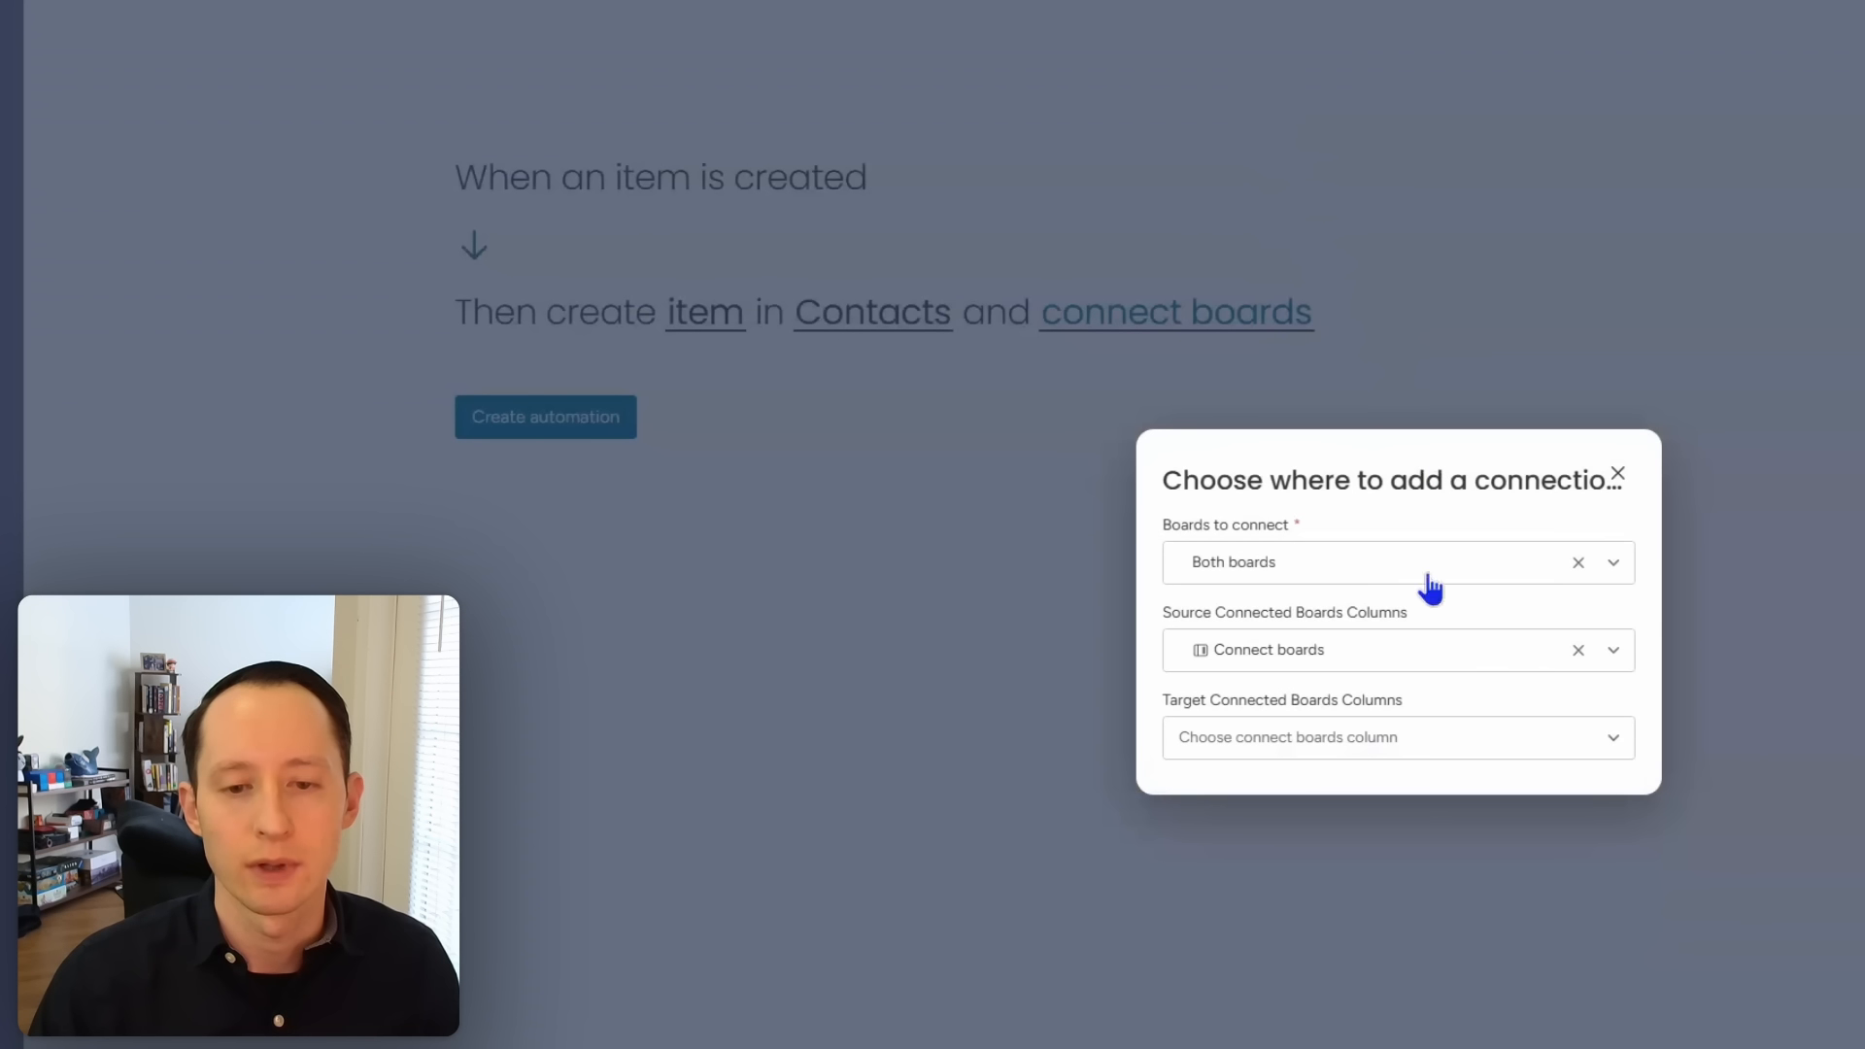
# Step: Close the connection settings and create the automation
pyautogui.click(1419, 744)
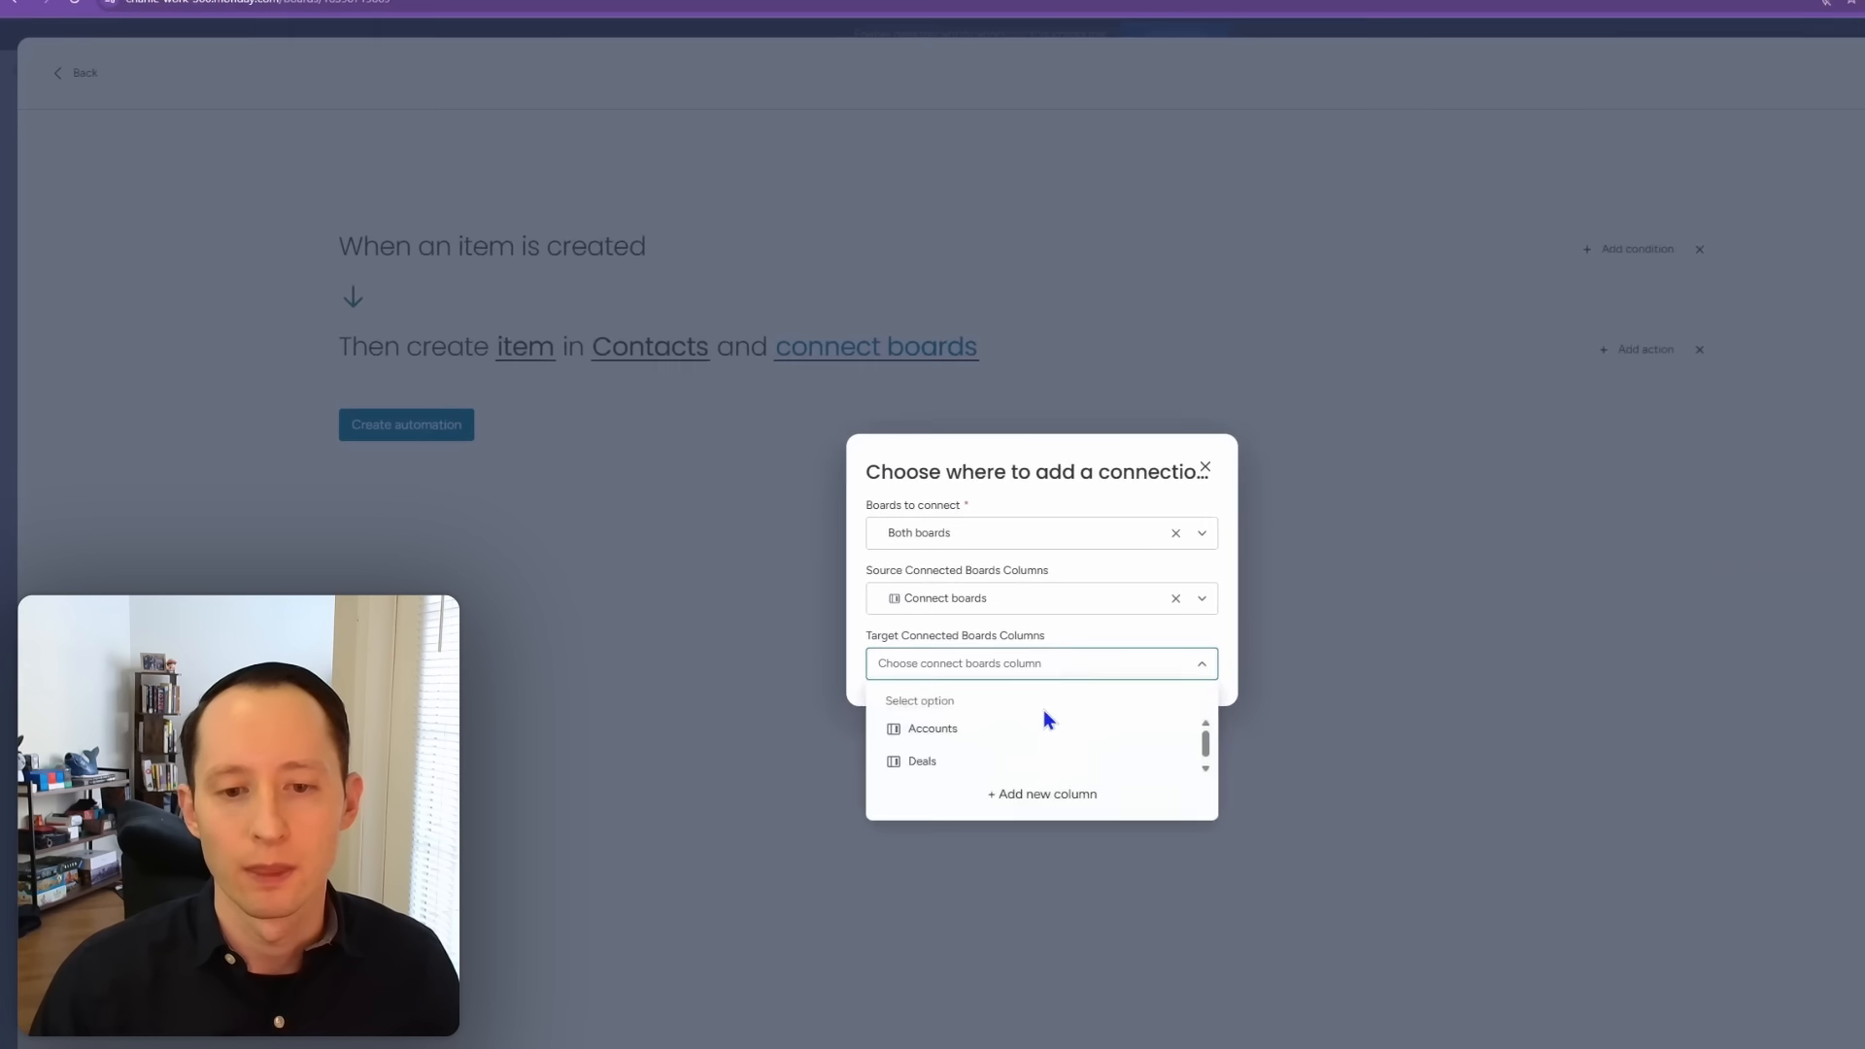
pyautogui.click(1013, 669)
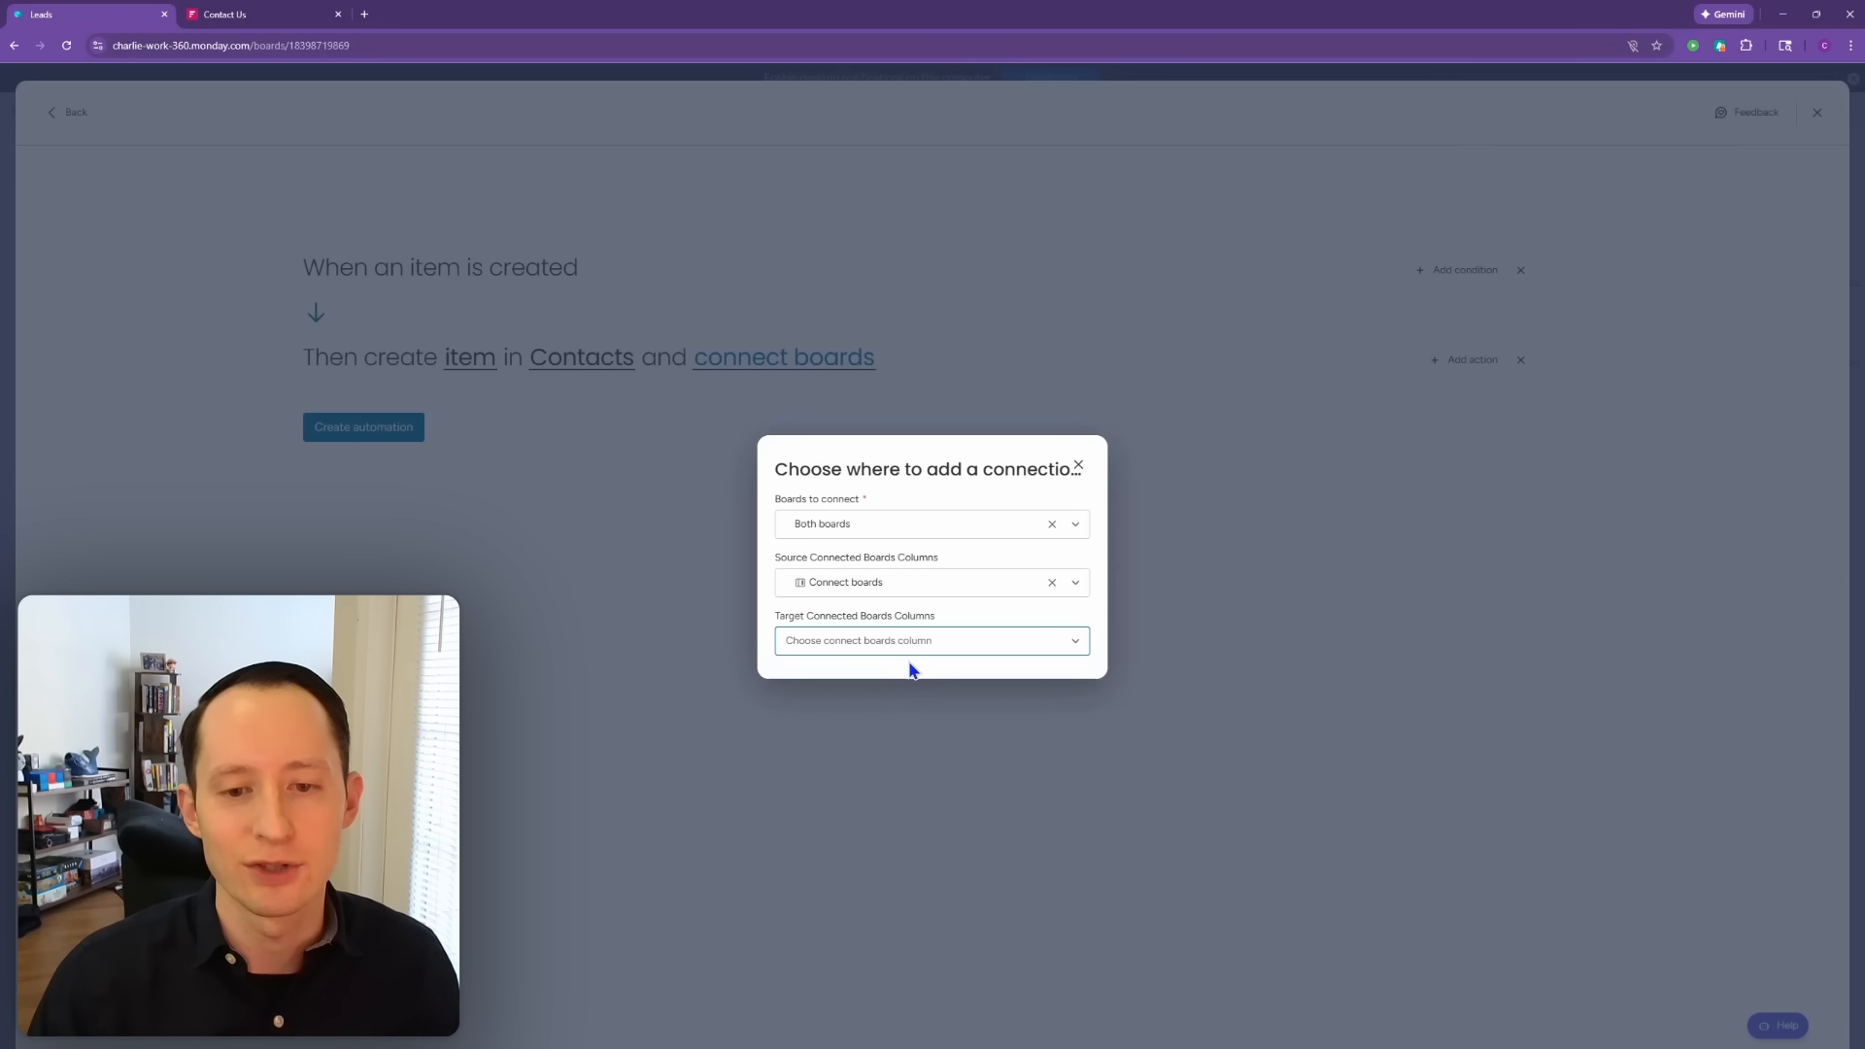
pyautogui.click(914, 651)
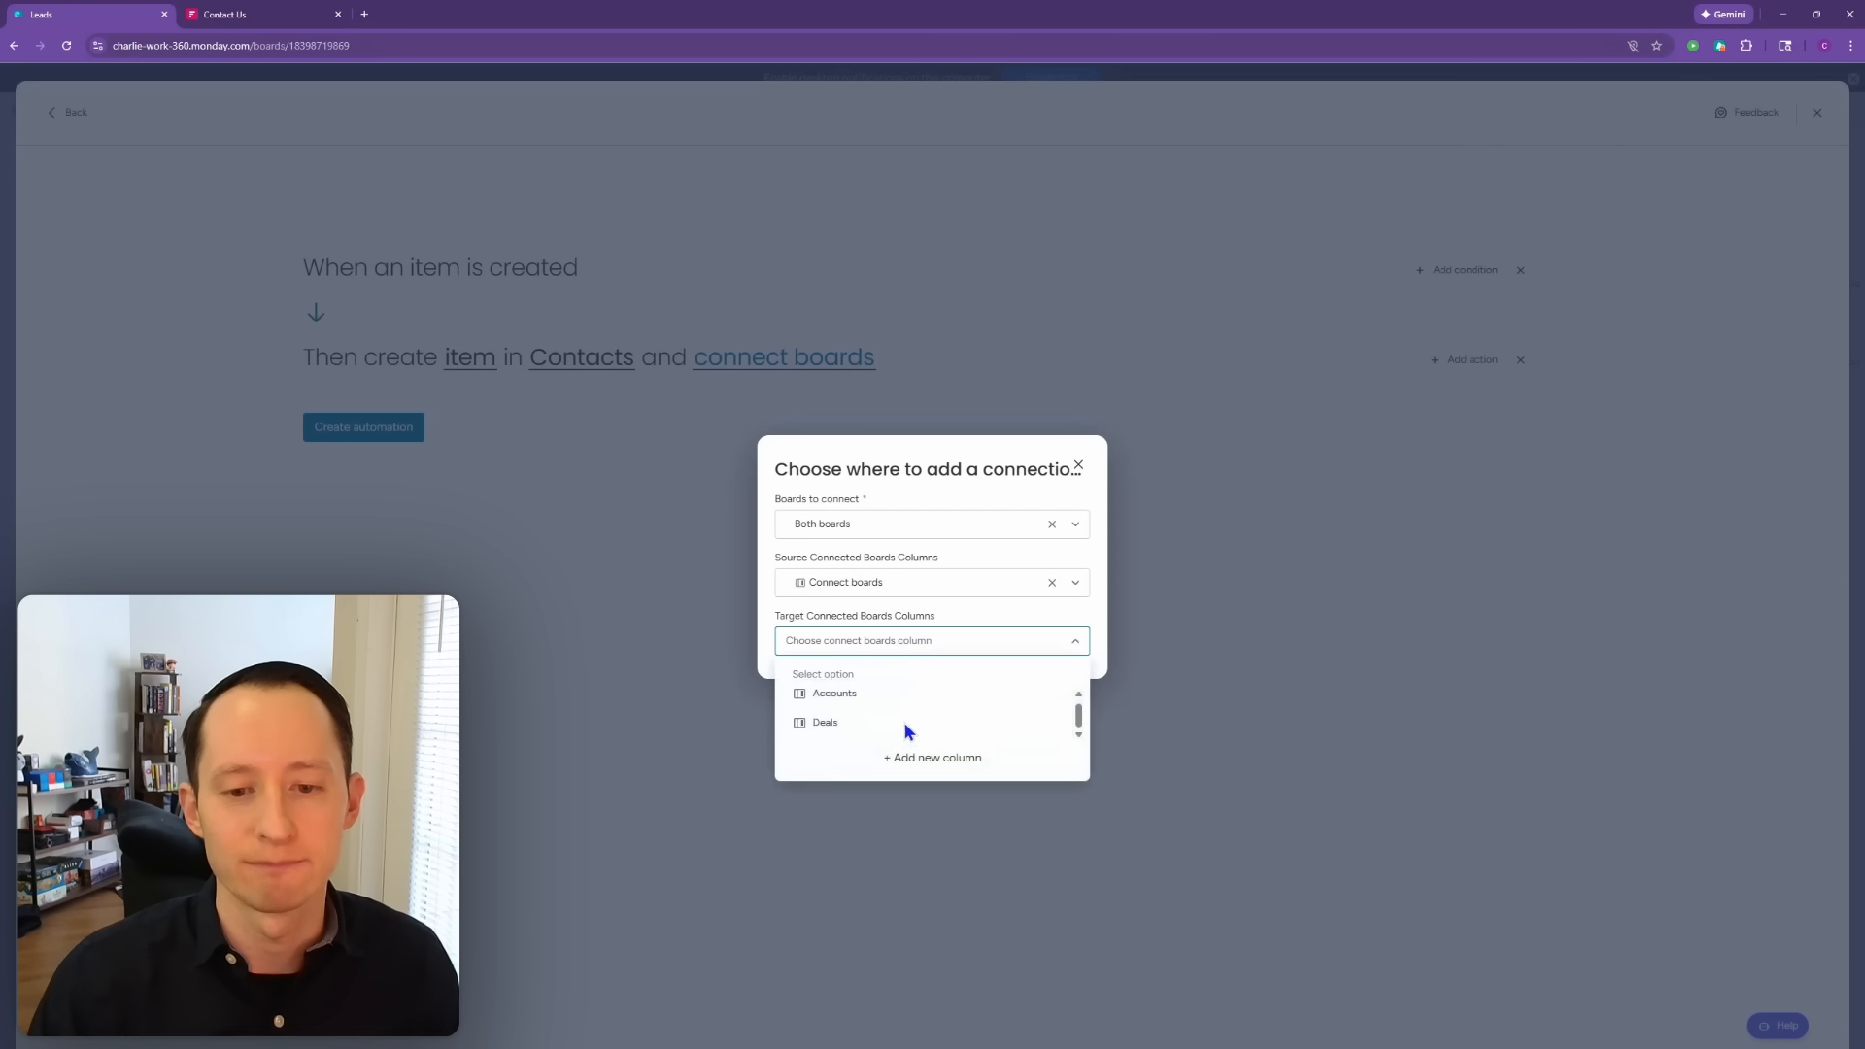
pyautogui.click(941, 656)
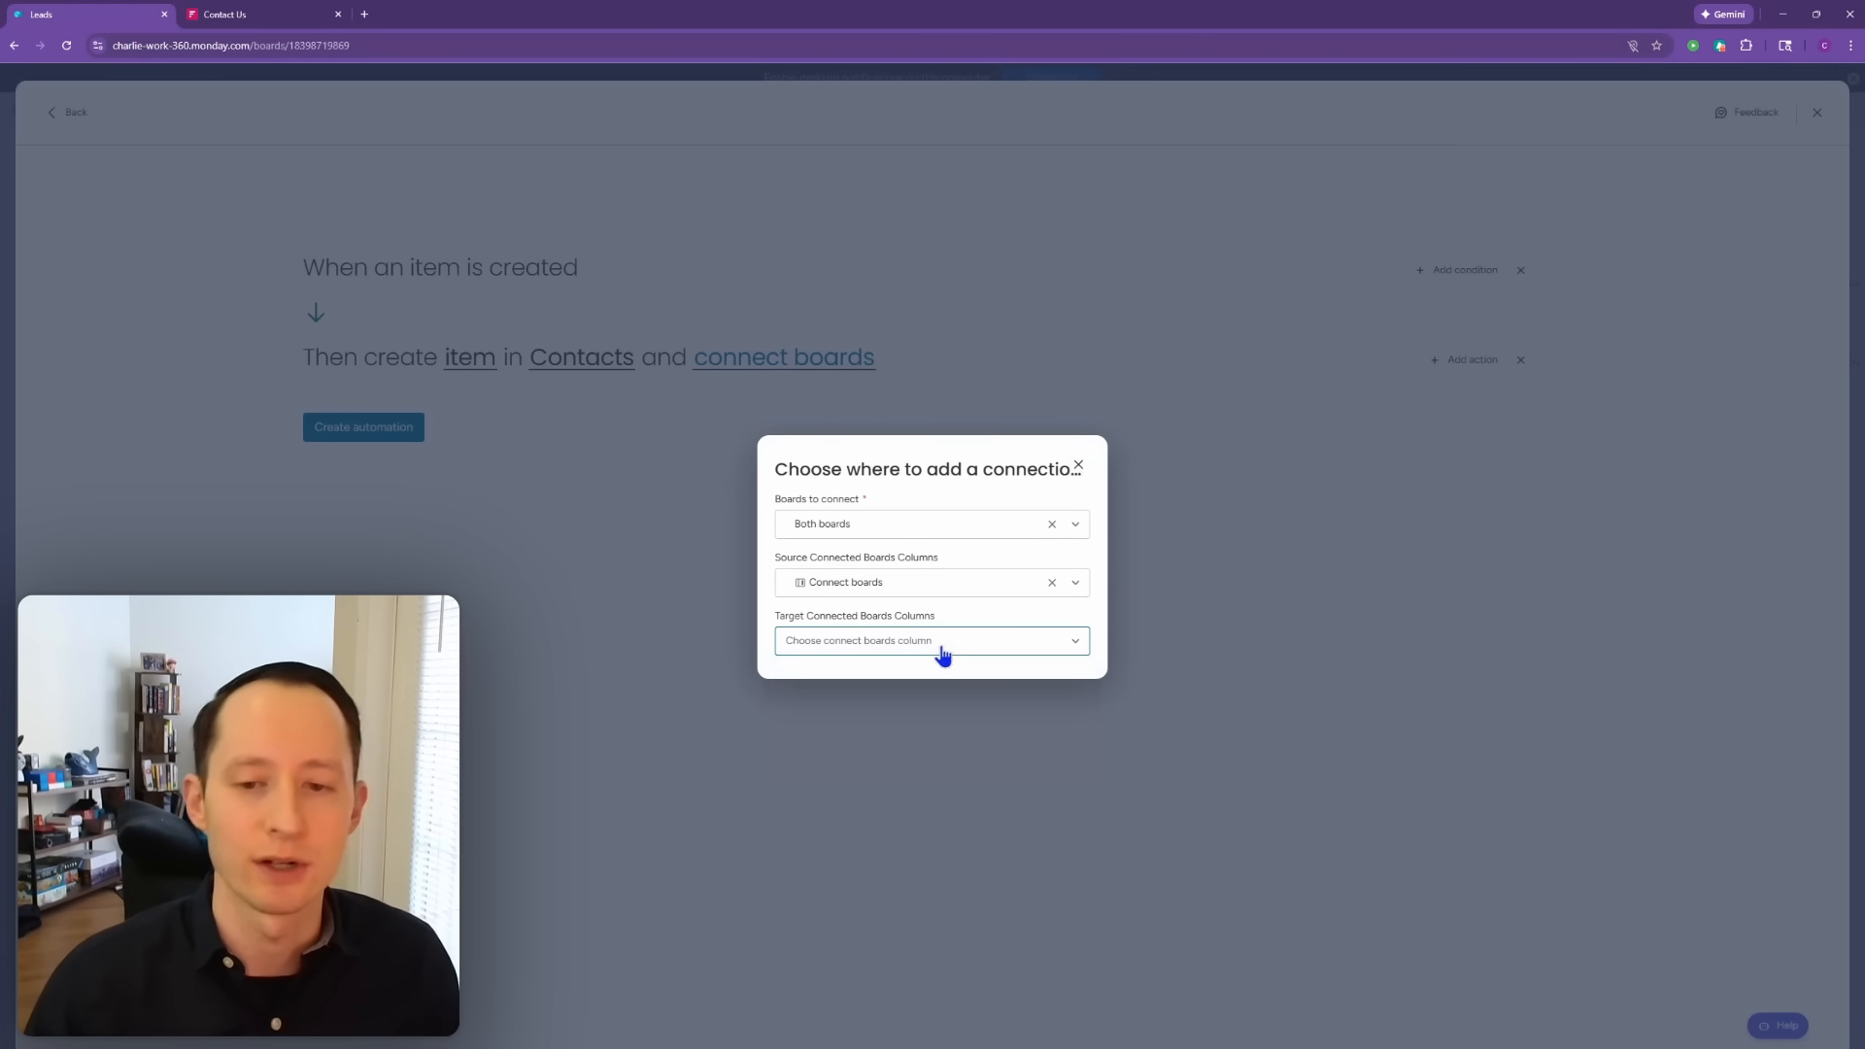
pyautogui.click(1078, 466)
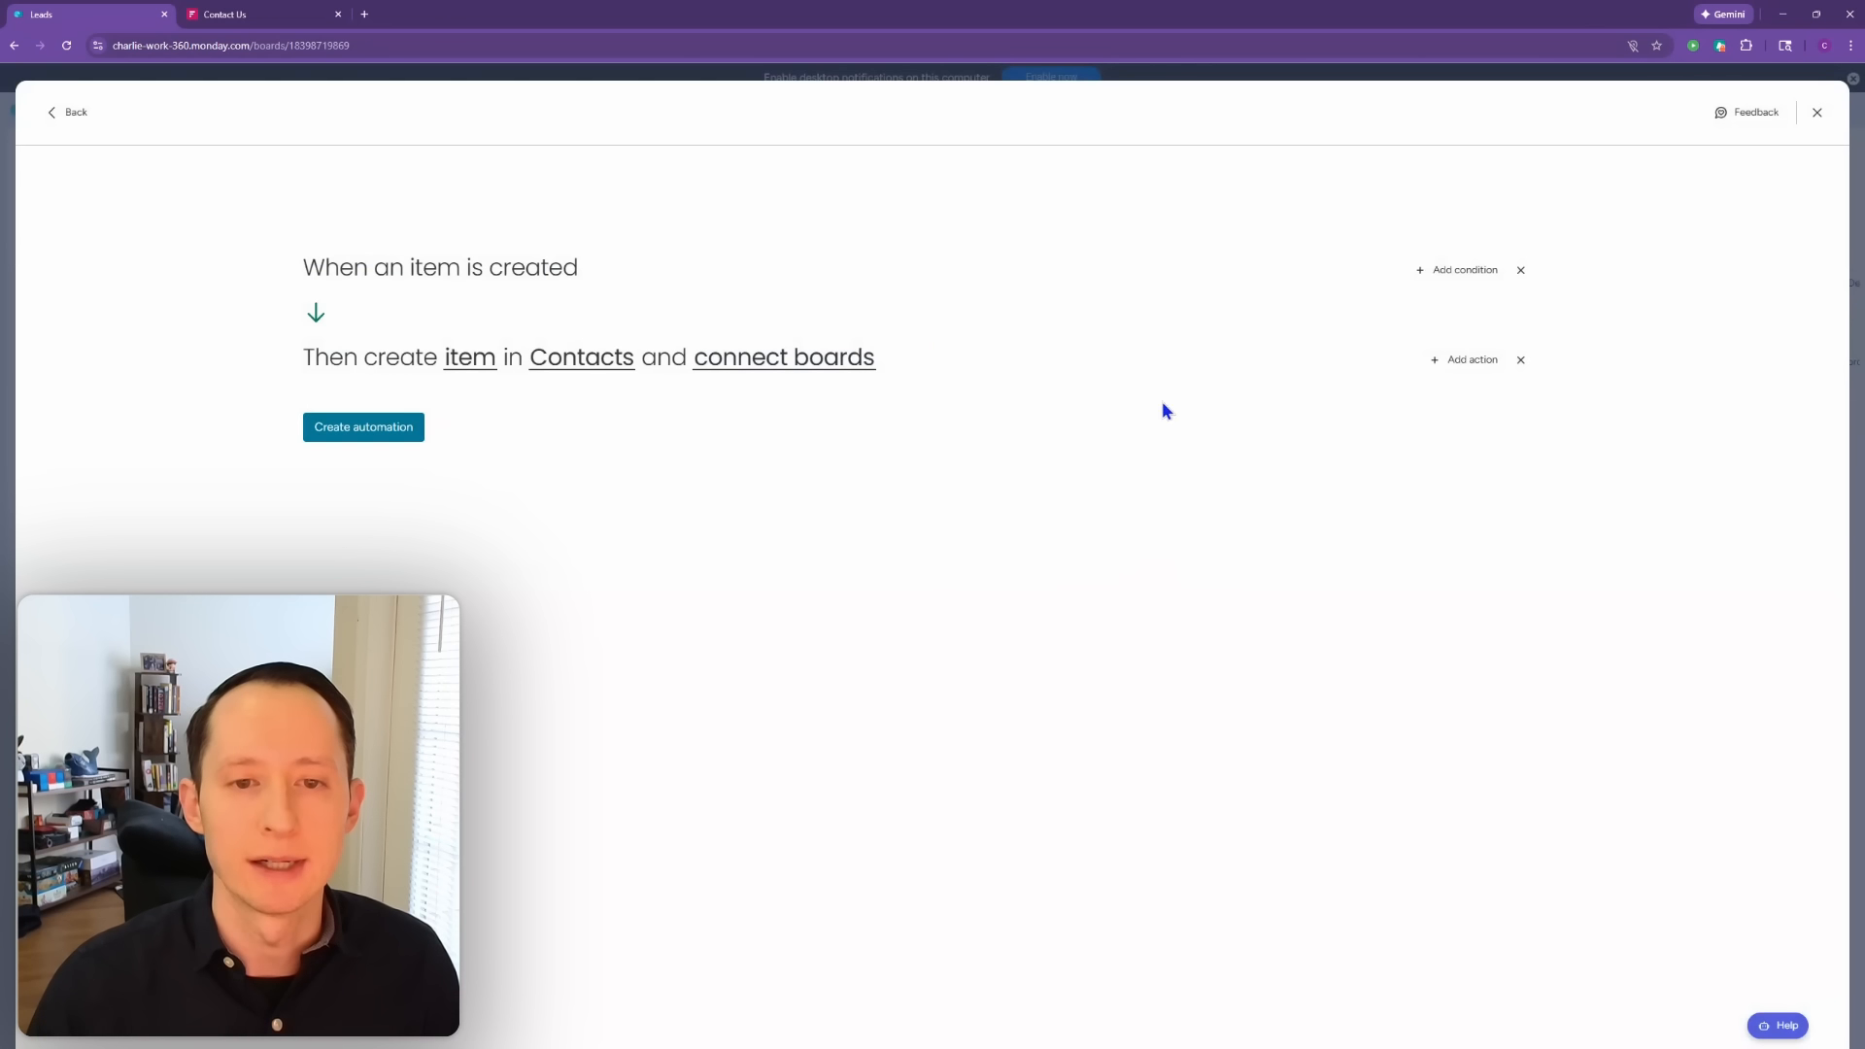
pyautogui.click(419, 439)
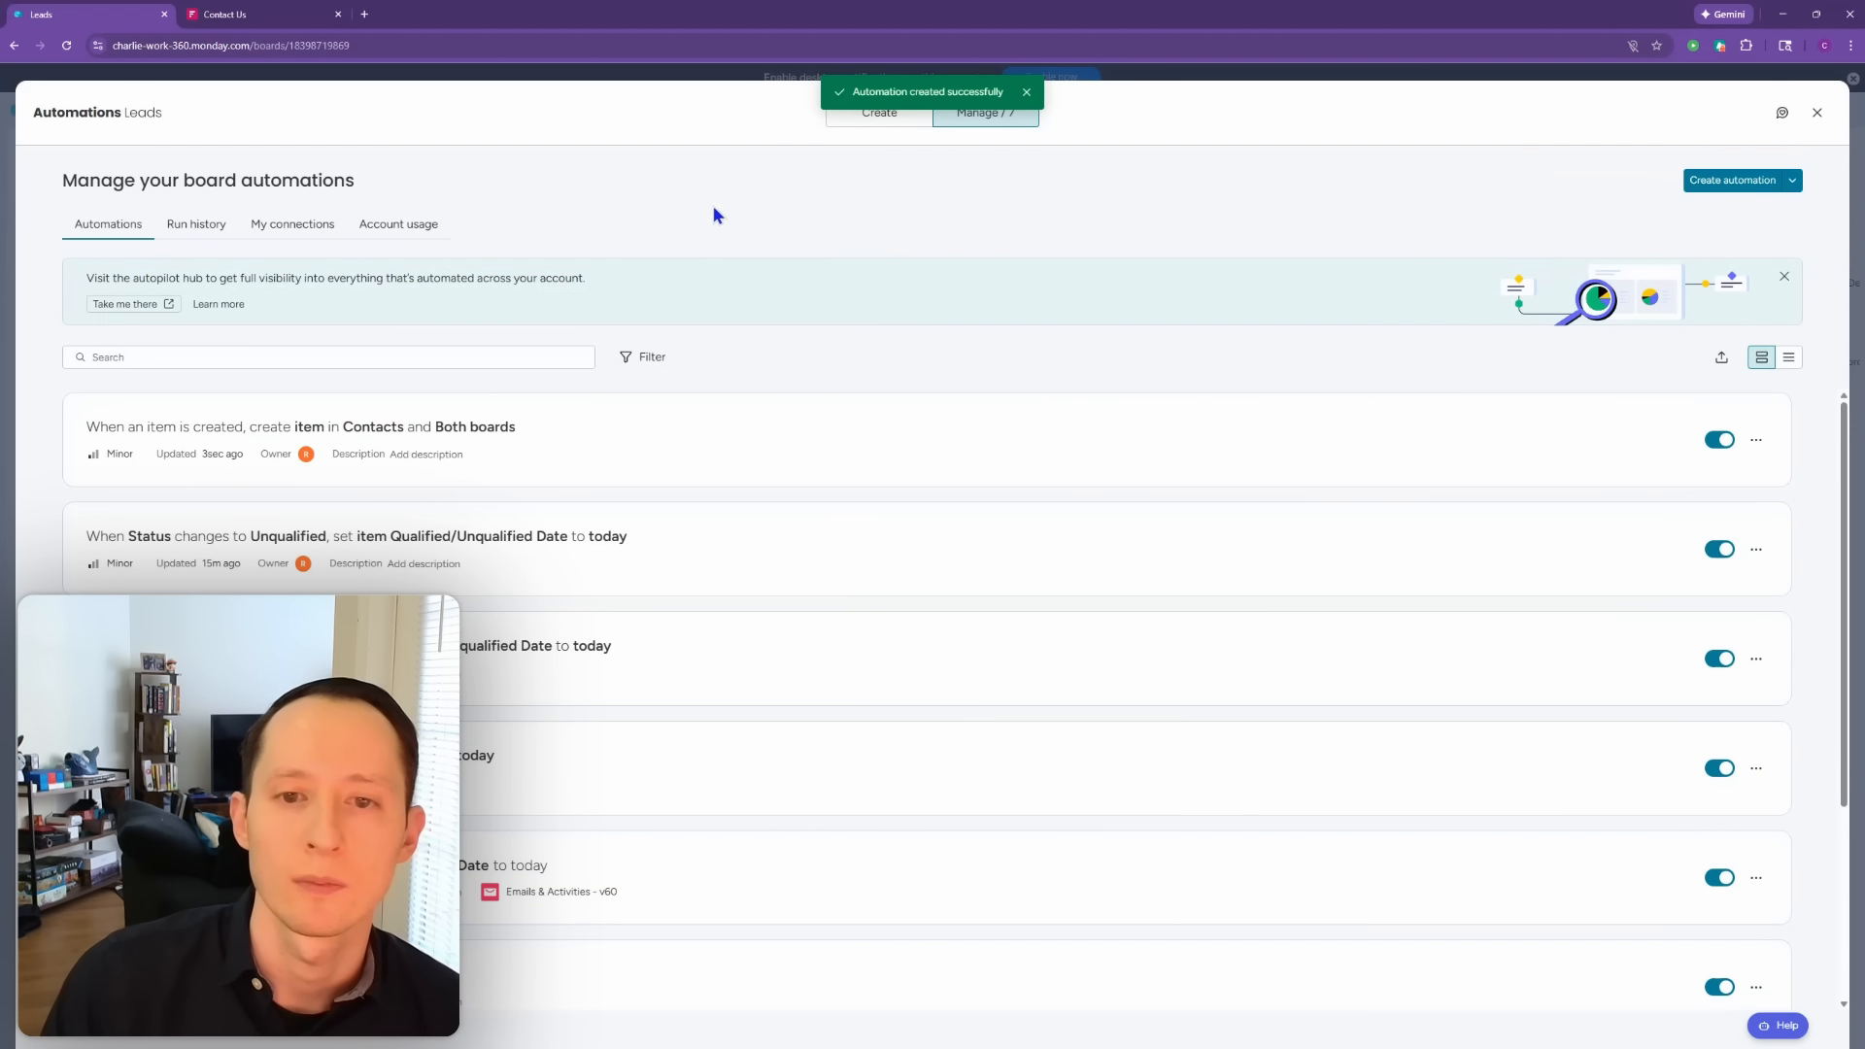
pyautogui.click(1756, 440)
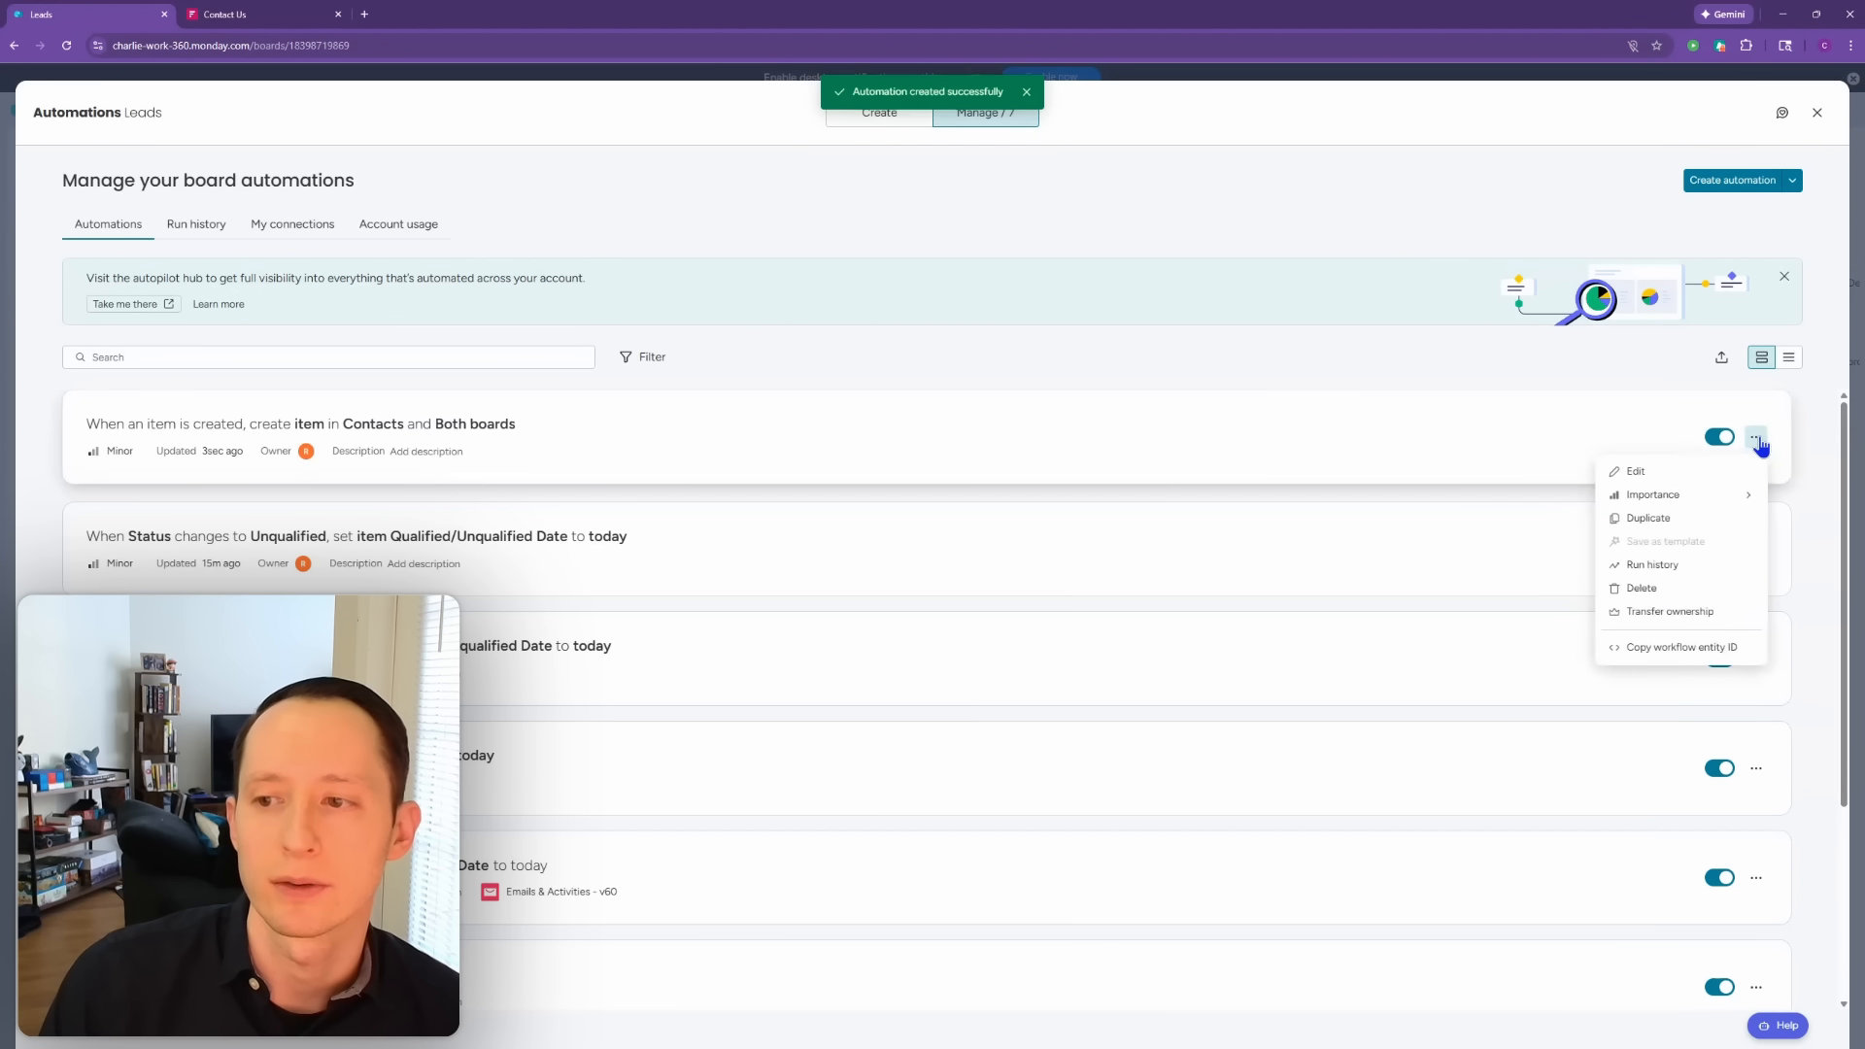
# Step: Review the new automation's target connected column choices, then close without changes
pyautogui.click(1692, 472)
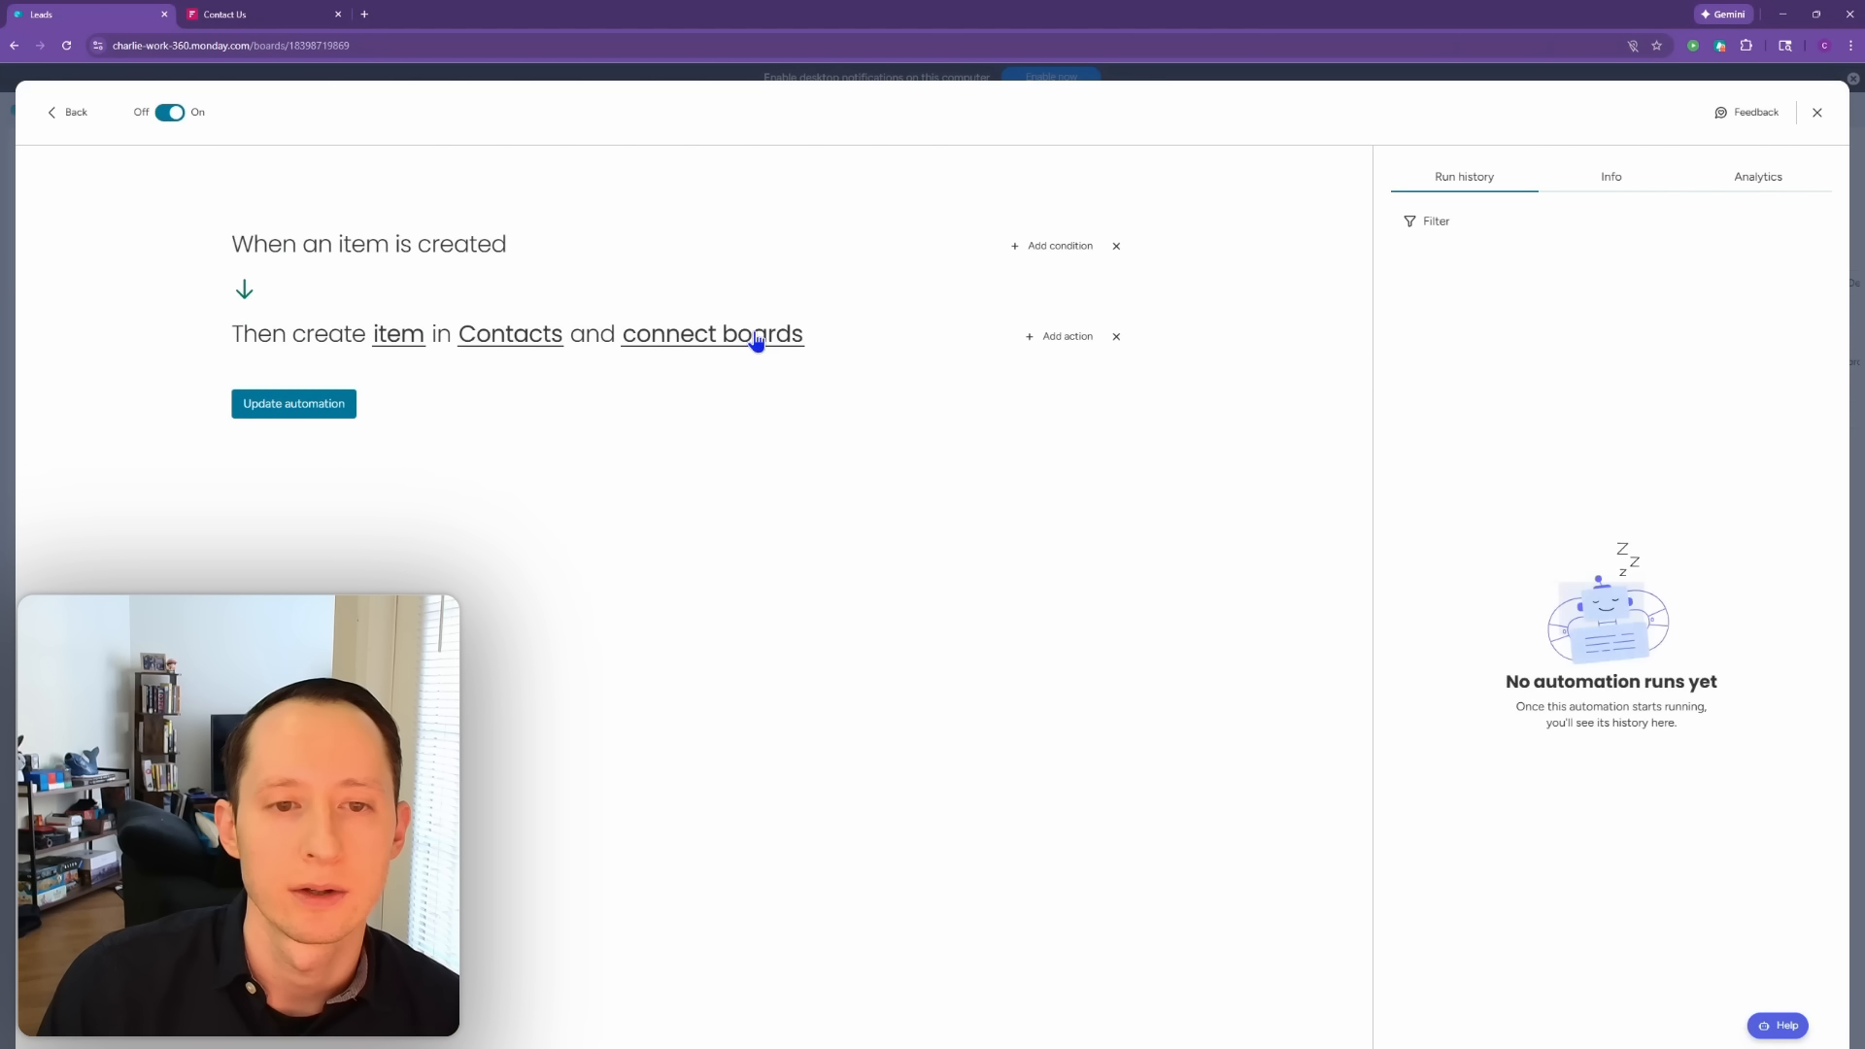
pyautogui.click(757, 335)
pyautogui.click(916, 643)
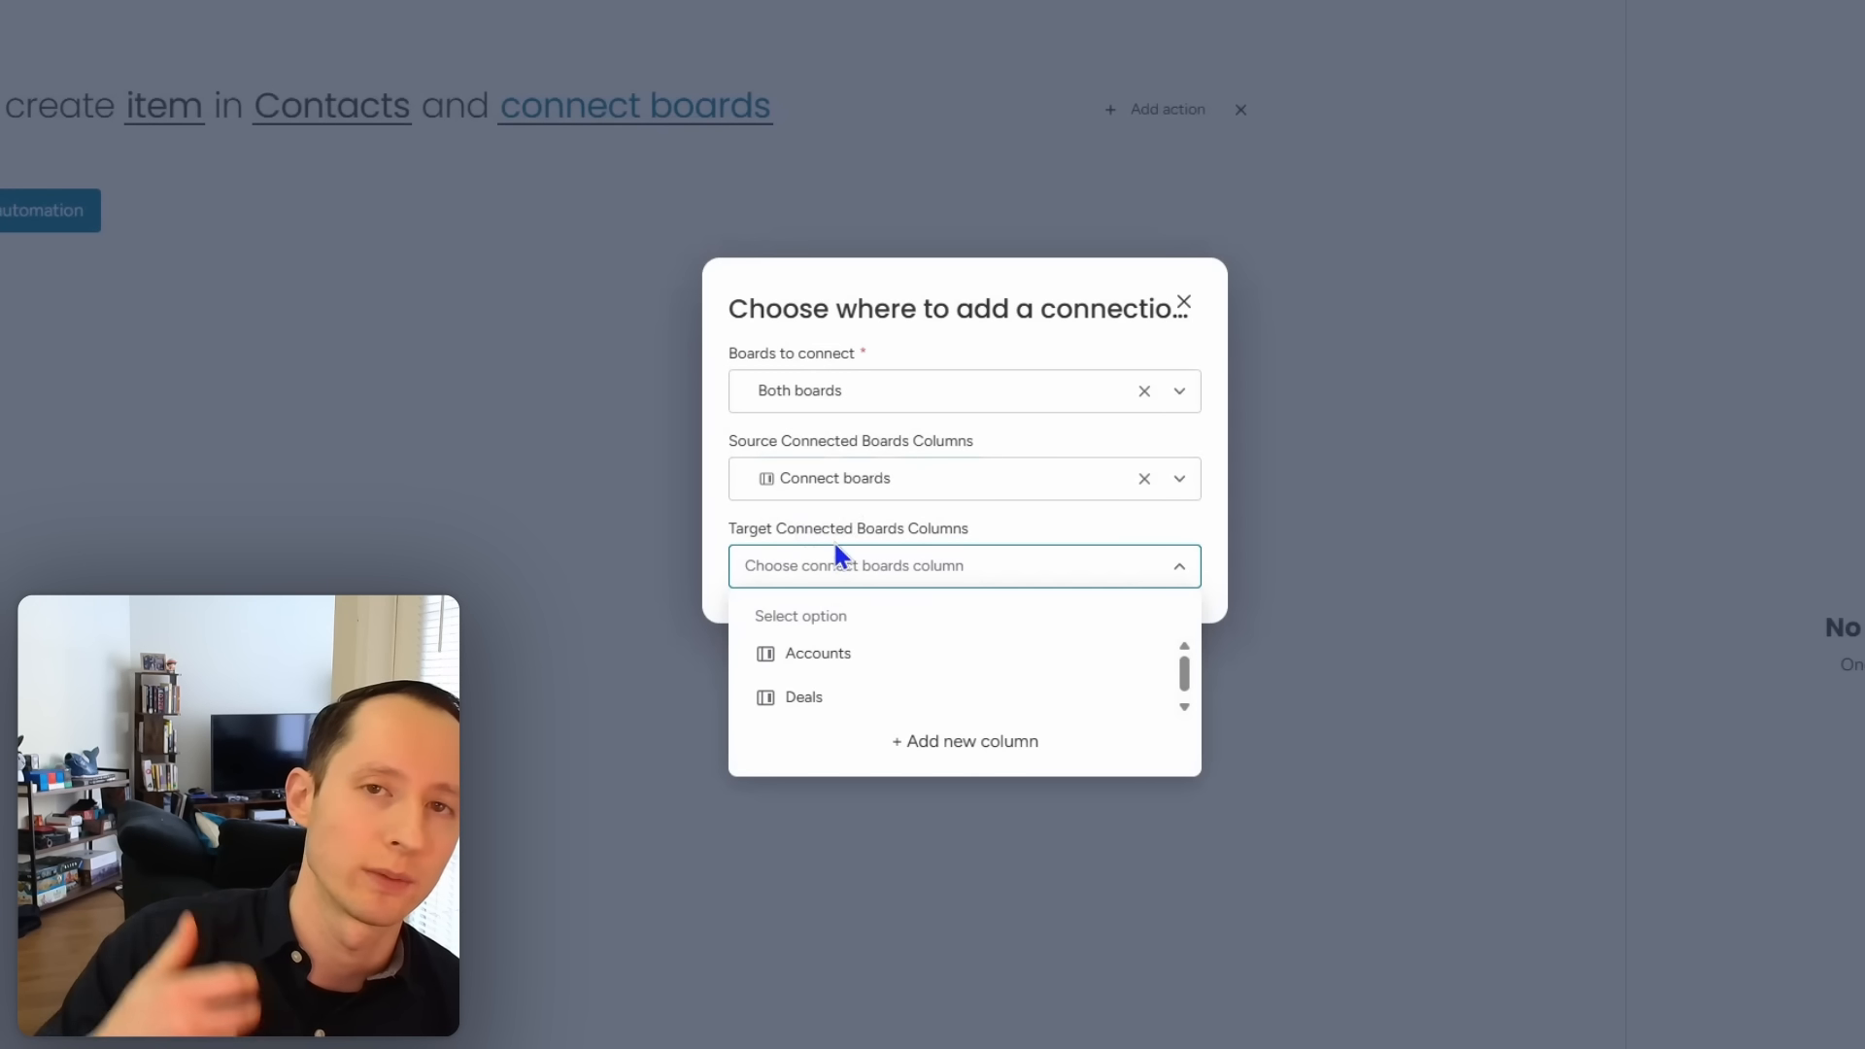
pyautogui.click(1183, 302)
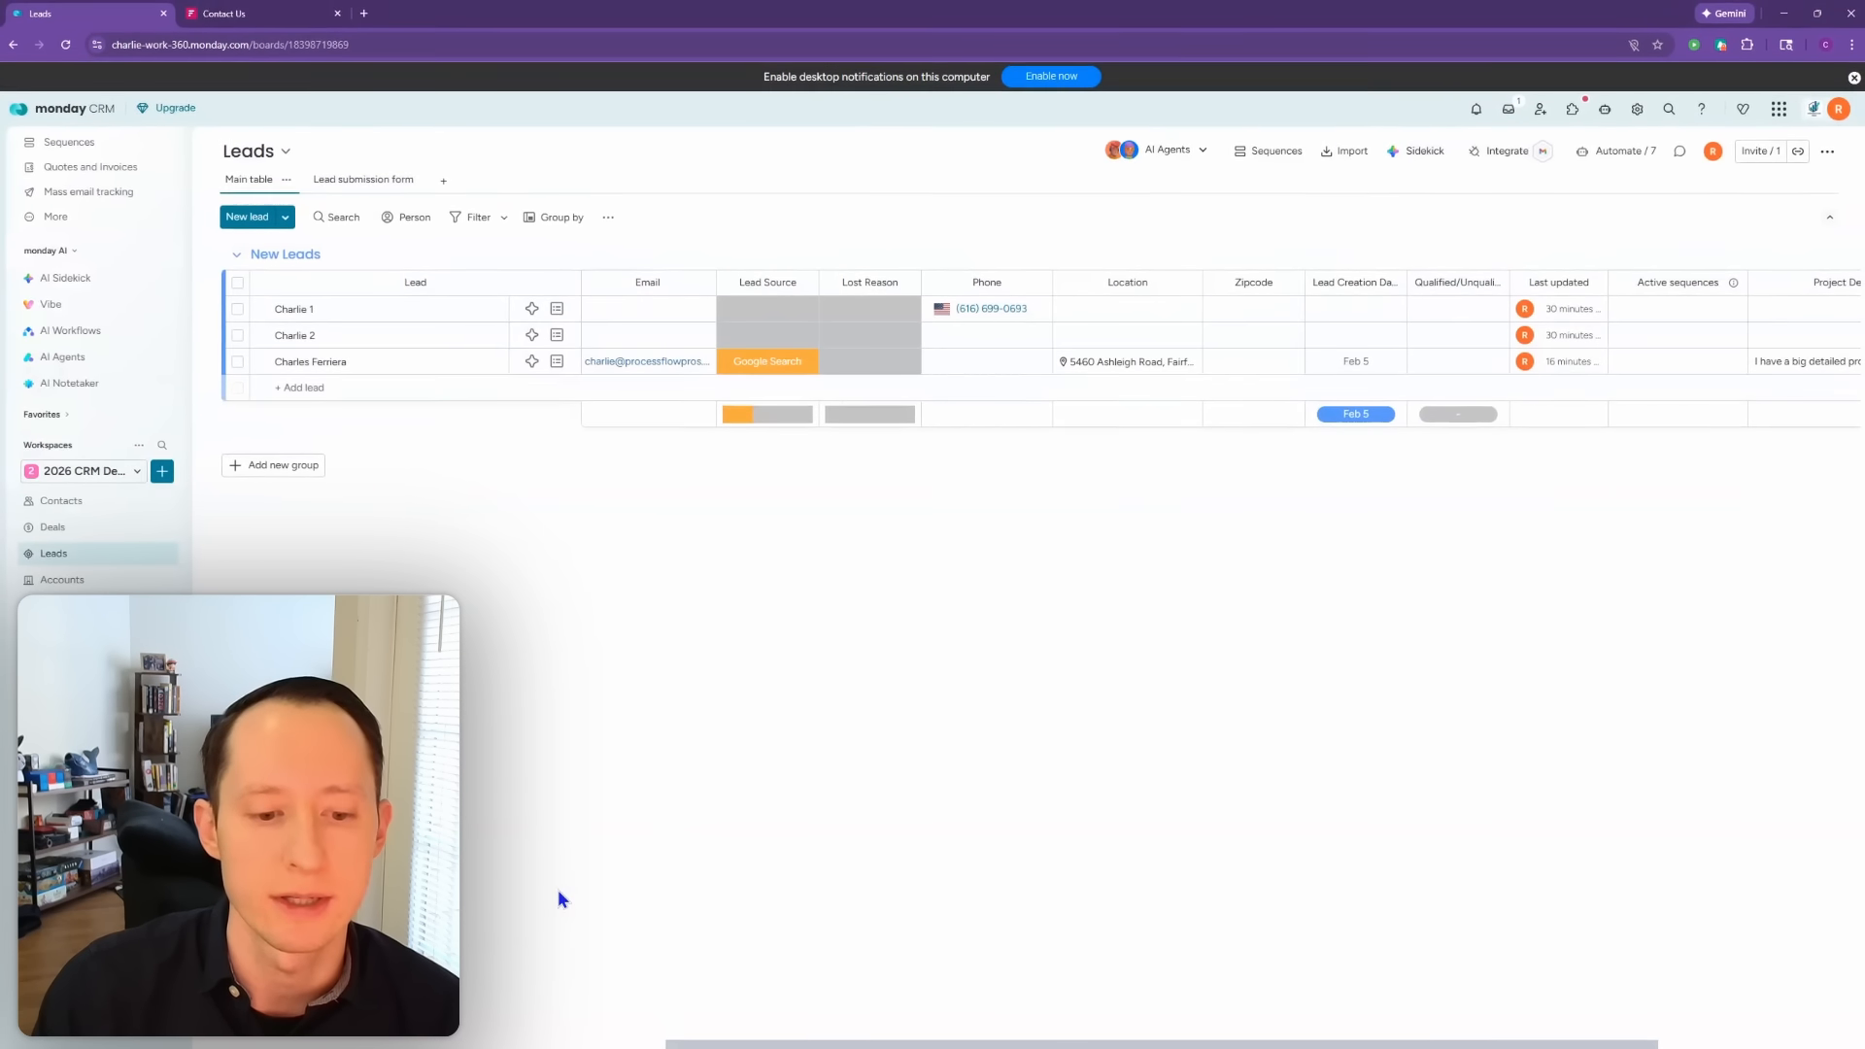
# Step: Start connecting the Leads board, search boards for 'contact', then back out
pyautogui.moveTo(1263, 1045); pyautogui.dragTo(1467, 1044)
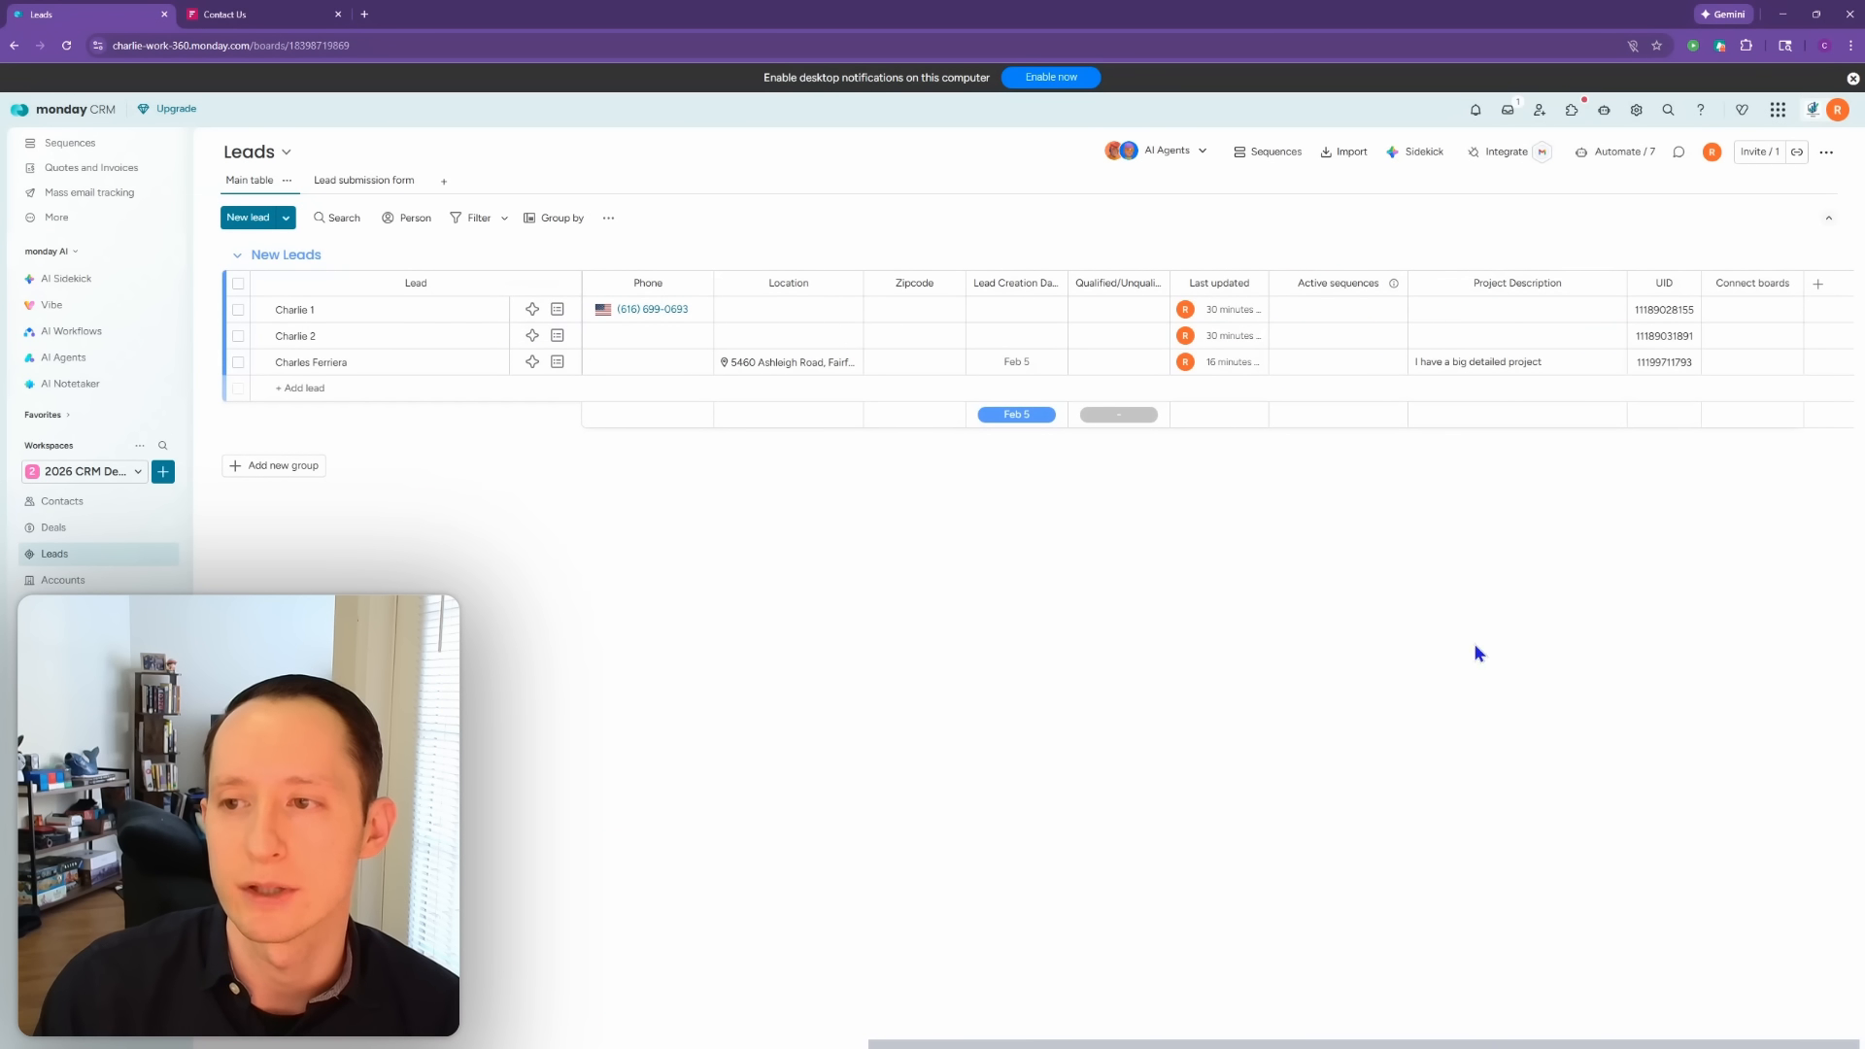
pyautogui.click(1770, 286)
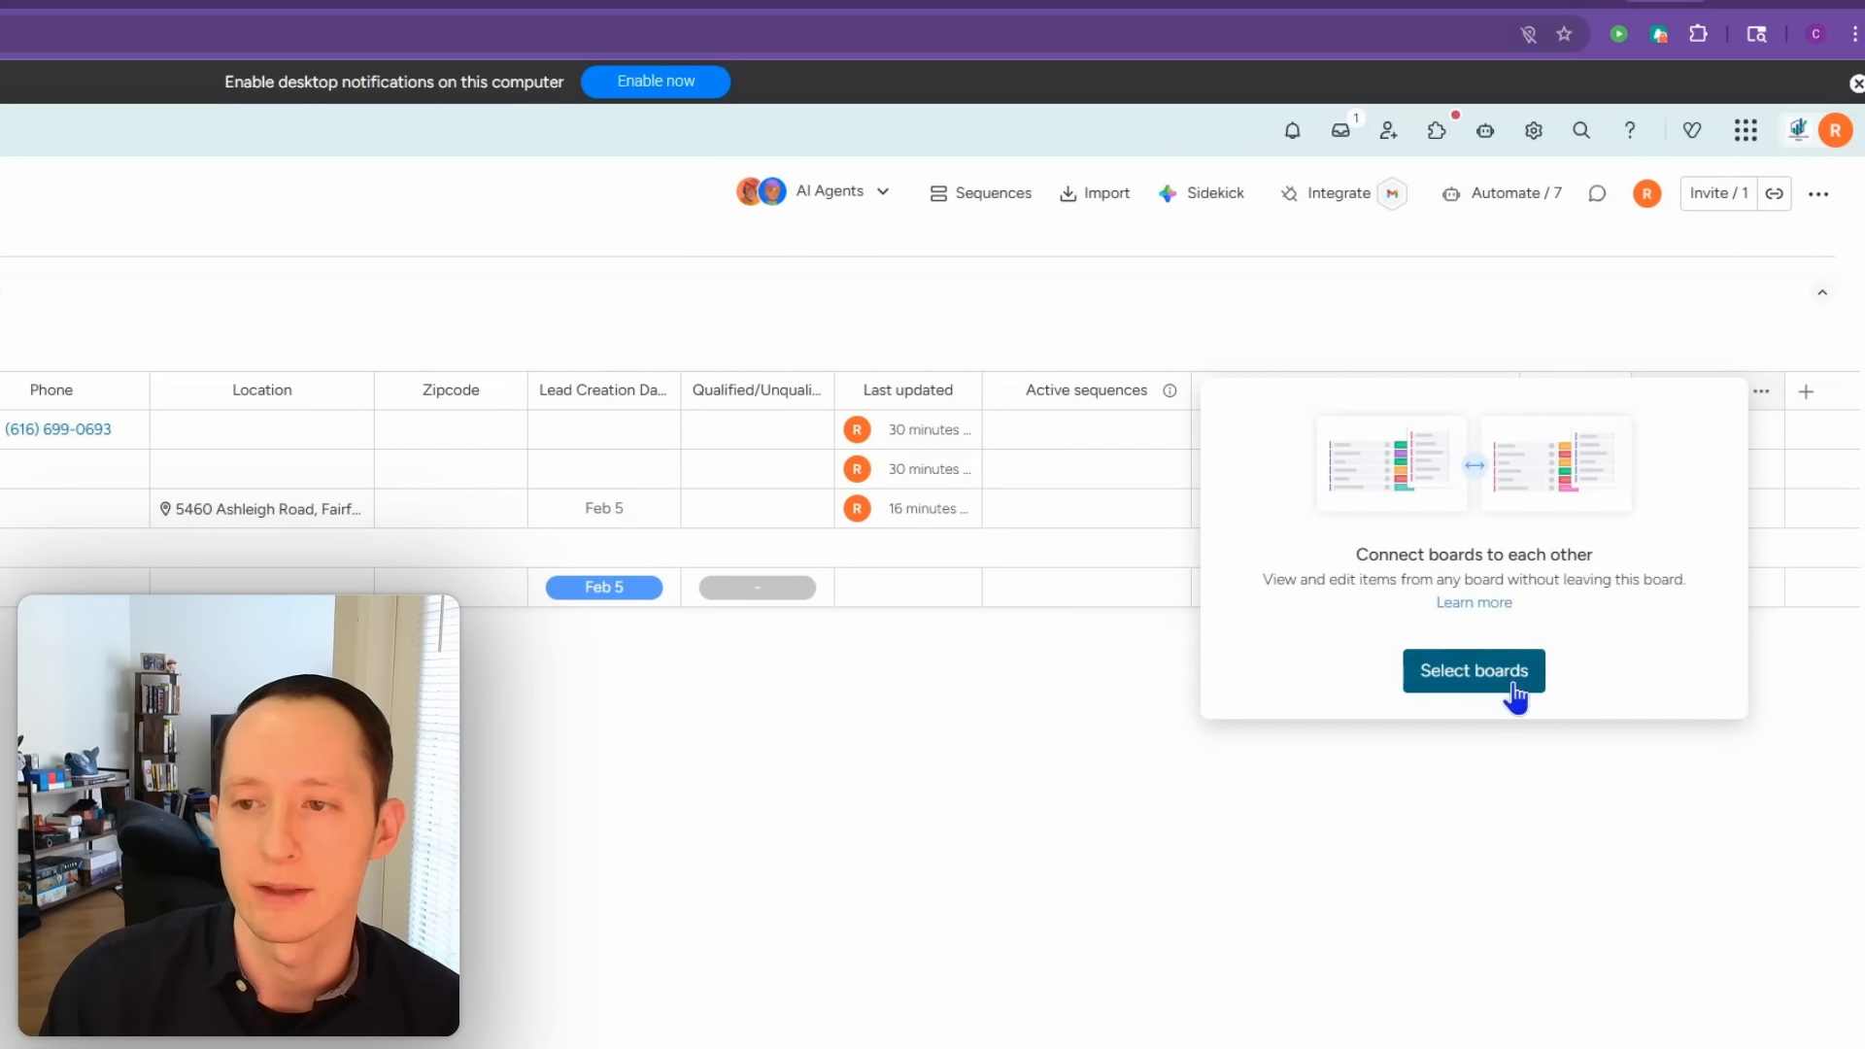
pyautogui.click(1514, 682)
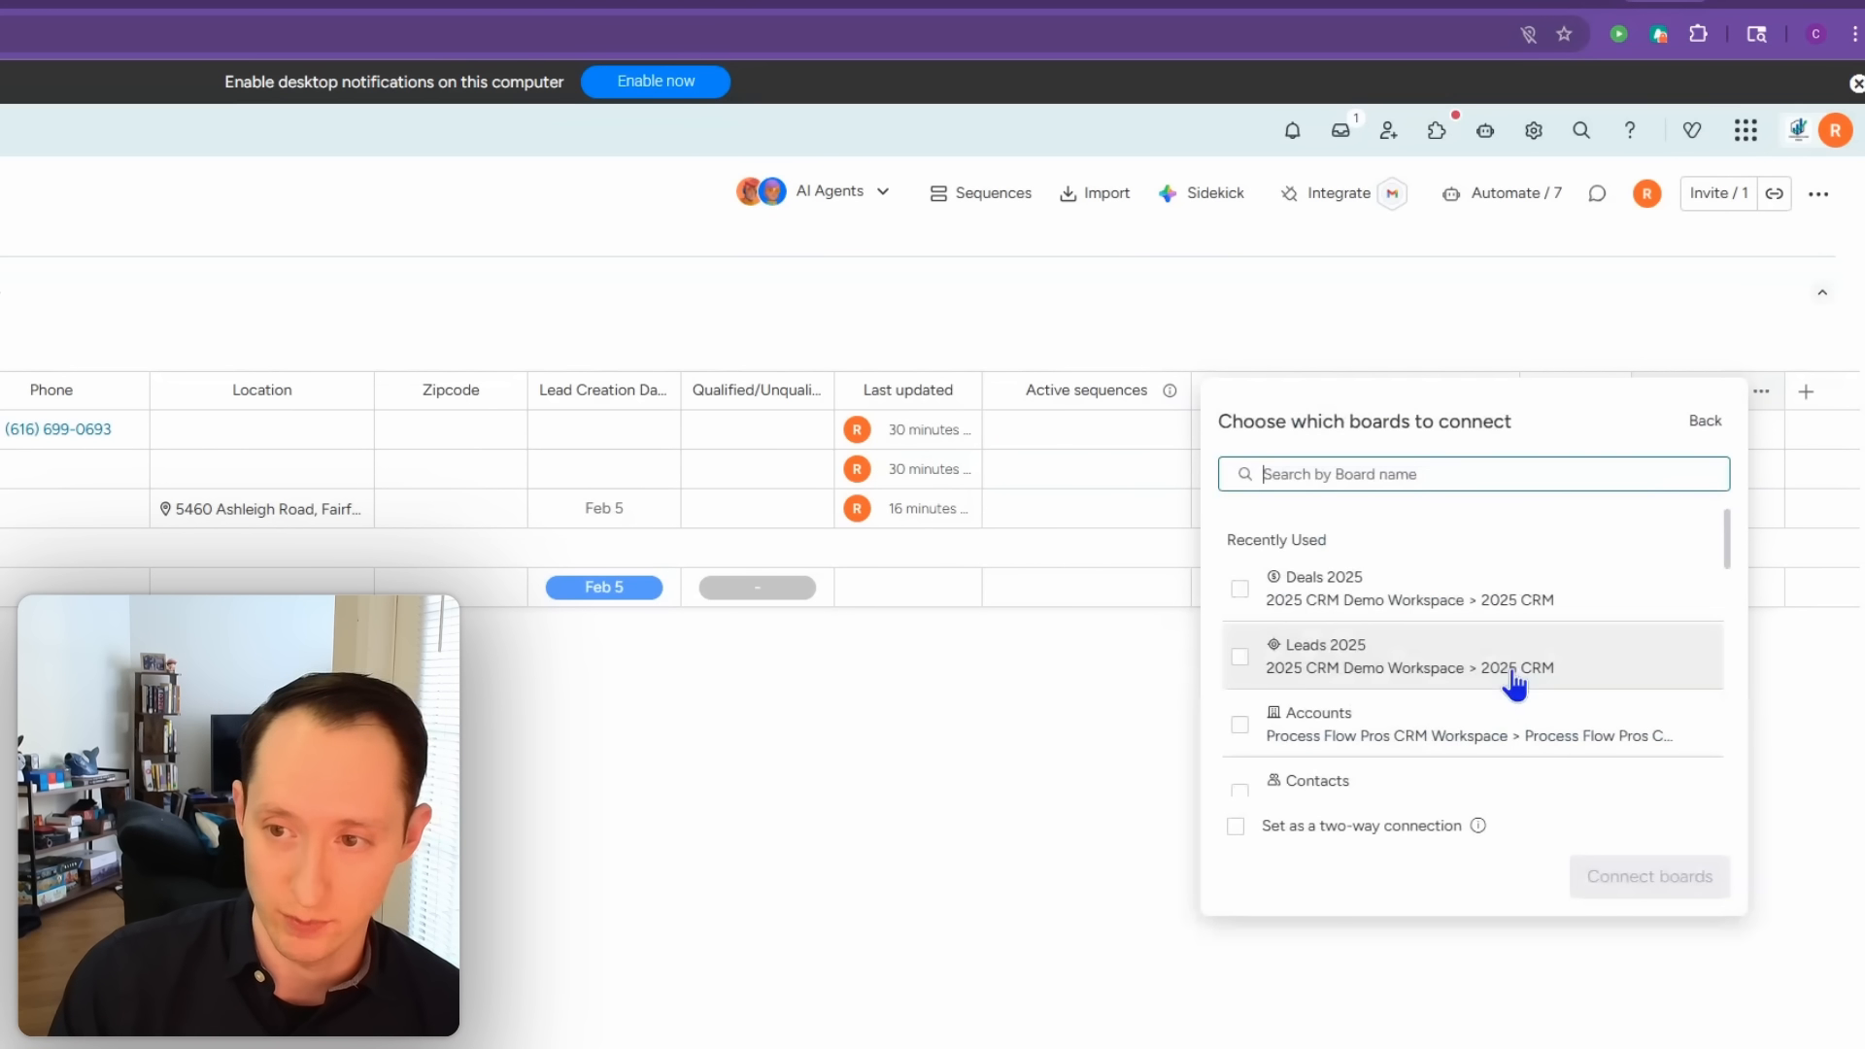
pyautogui.click(1367, 474)
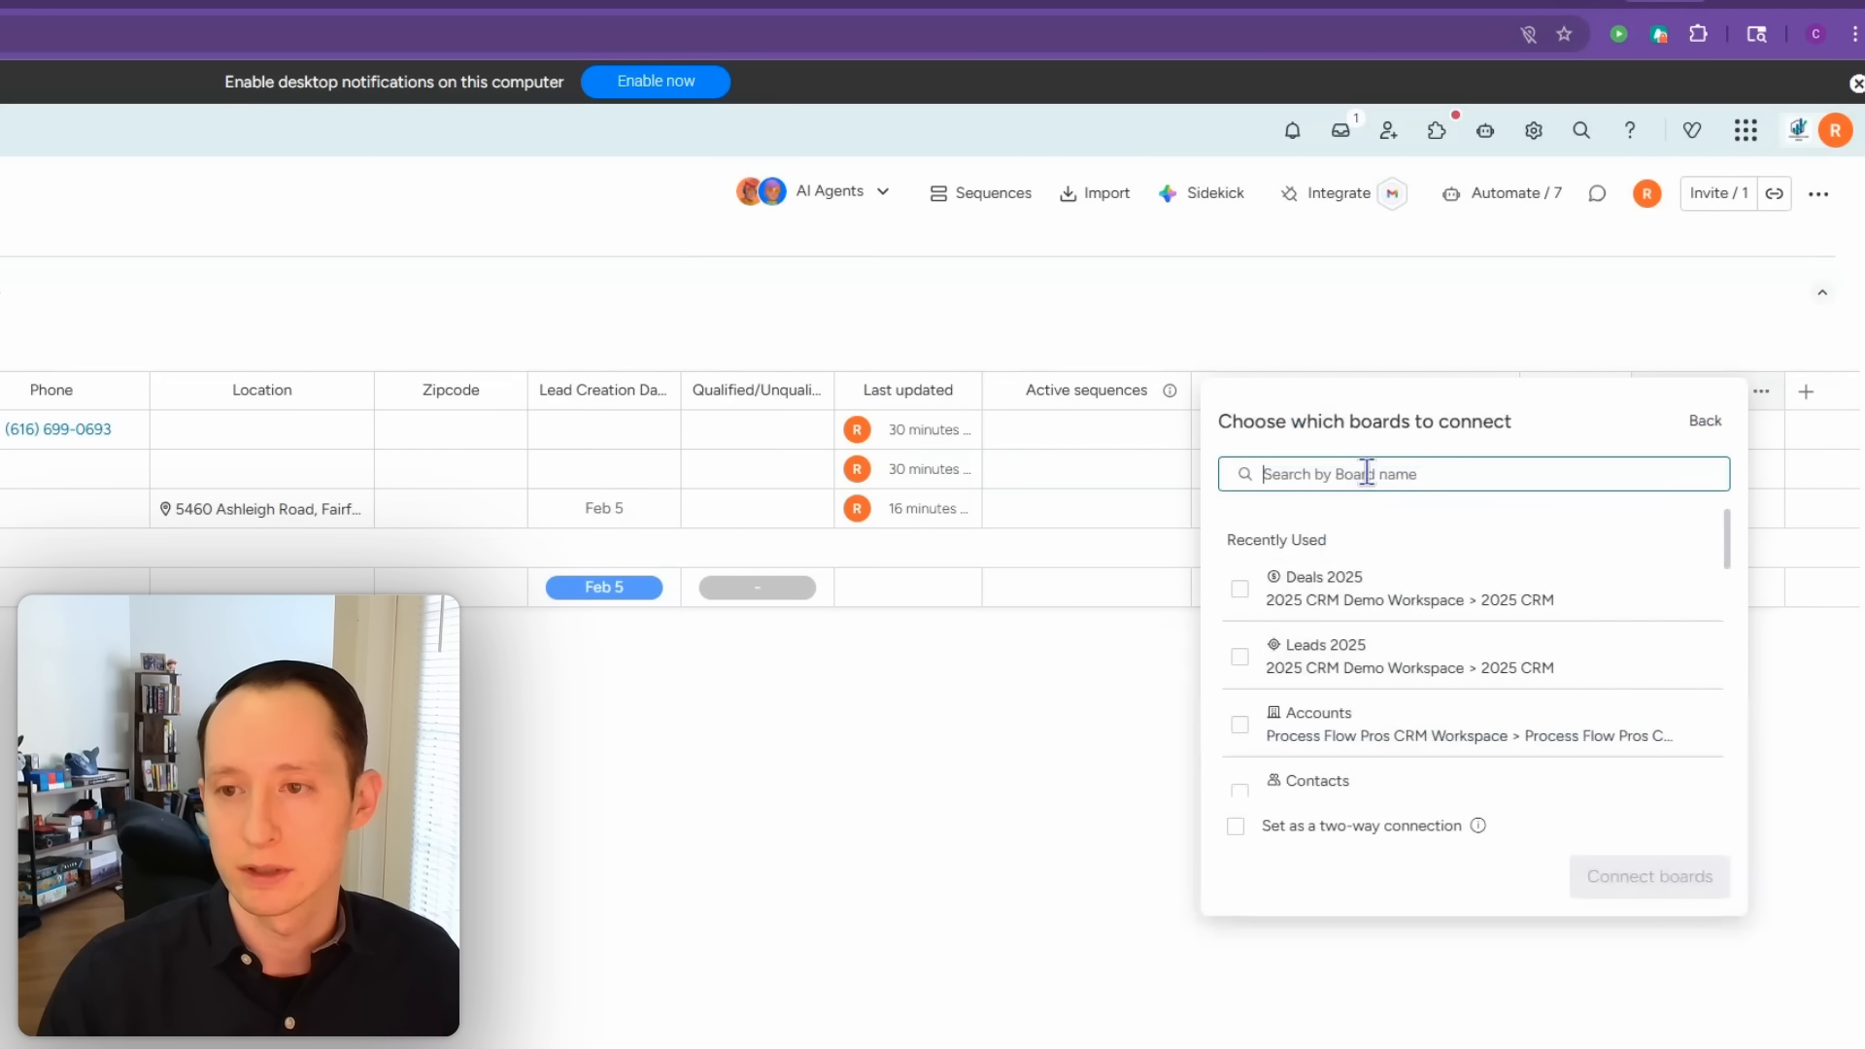
pyautogui.write('contact')
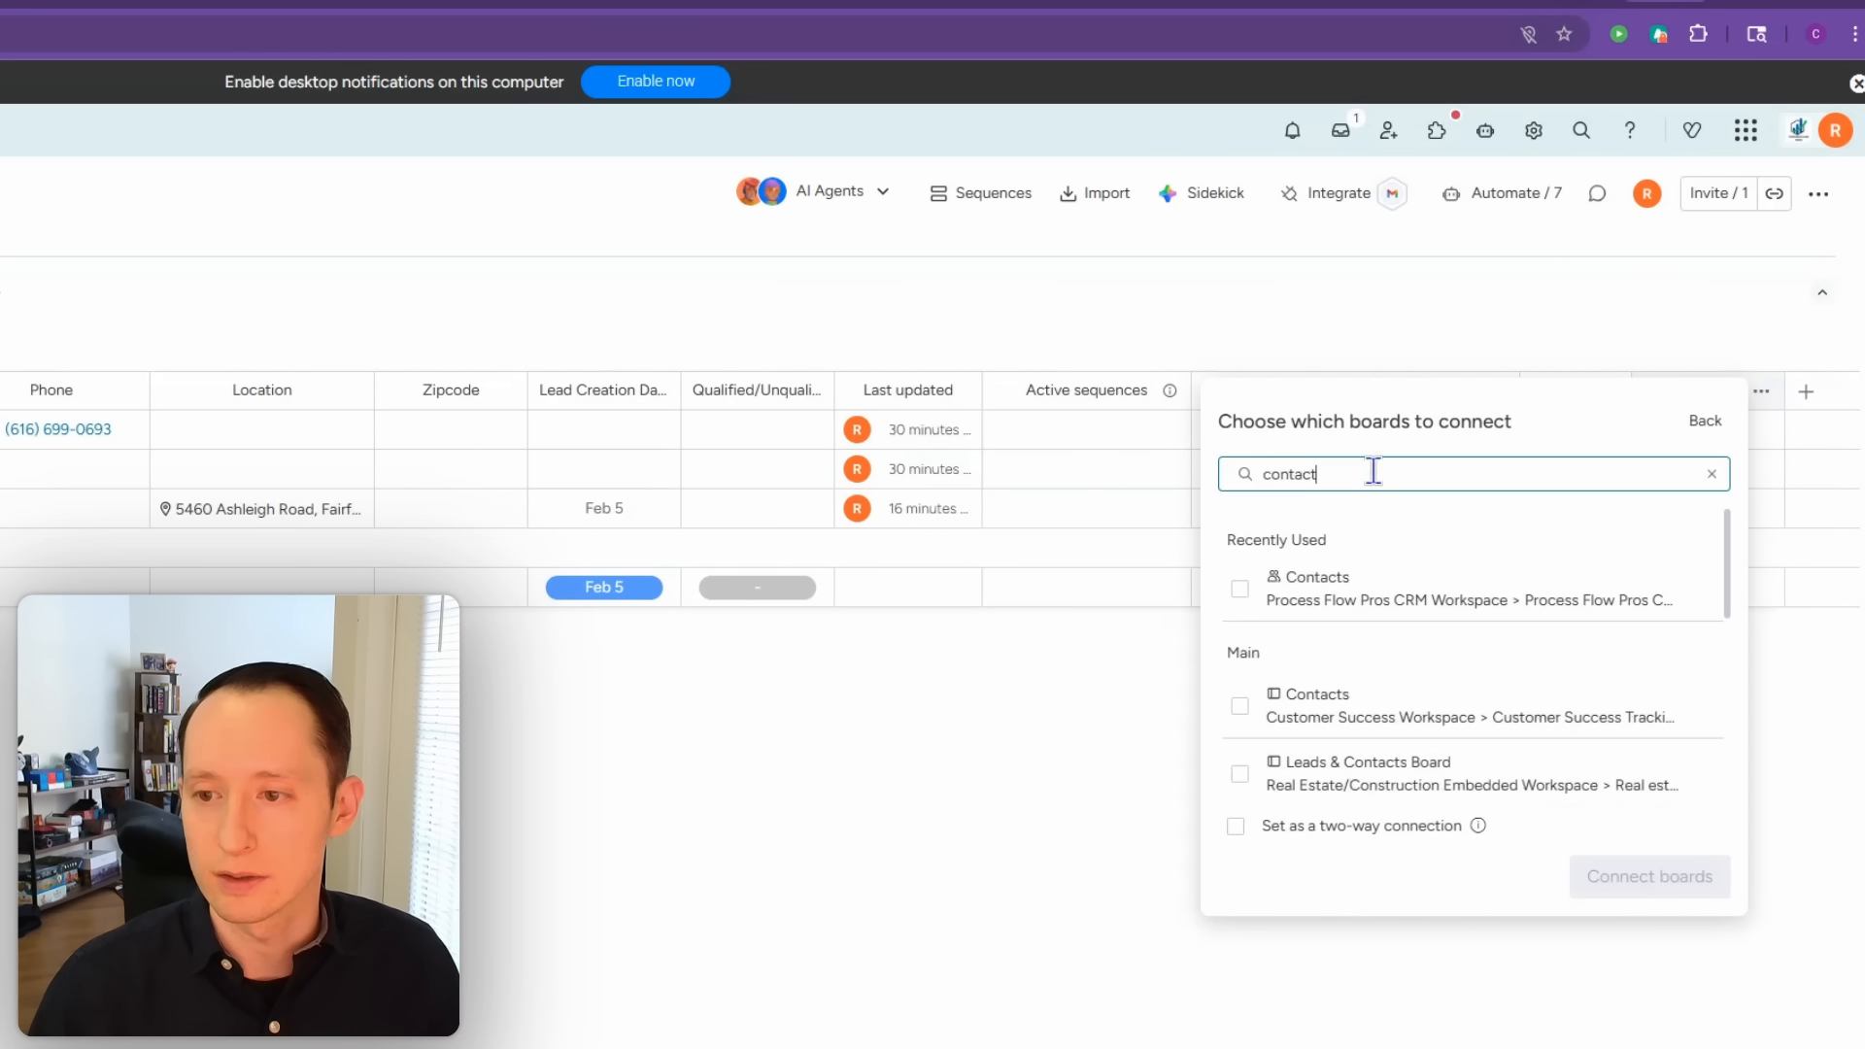
pyautogui.click(1705, 421)
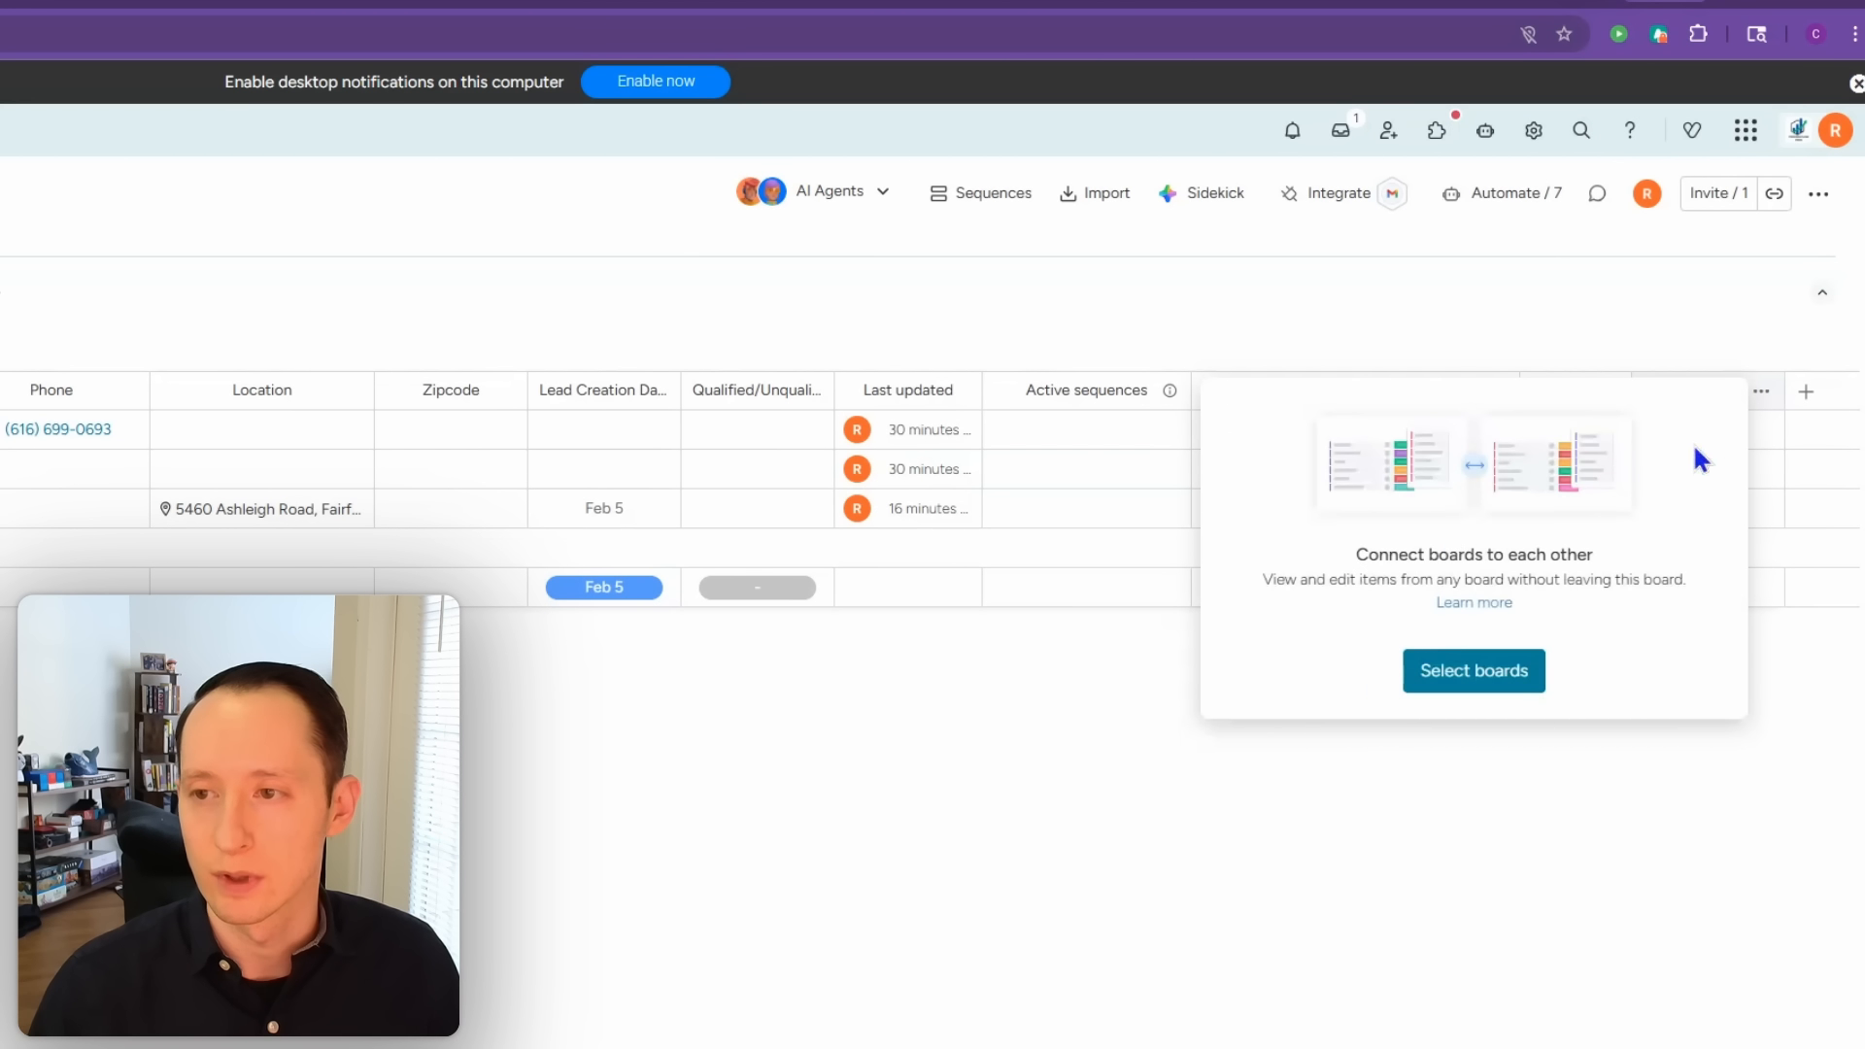
pyautogui.click(809, 1046)
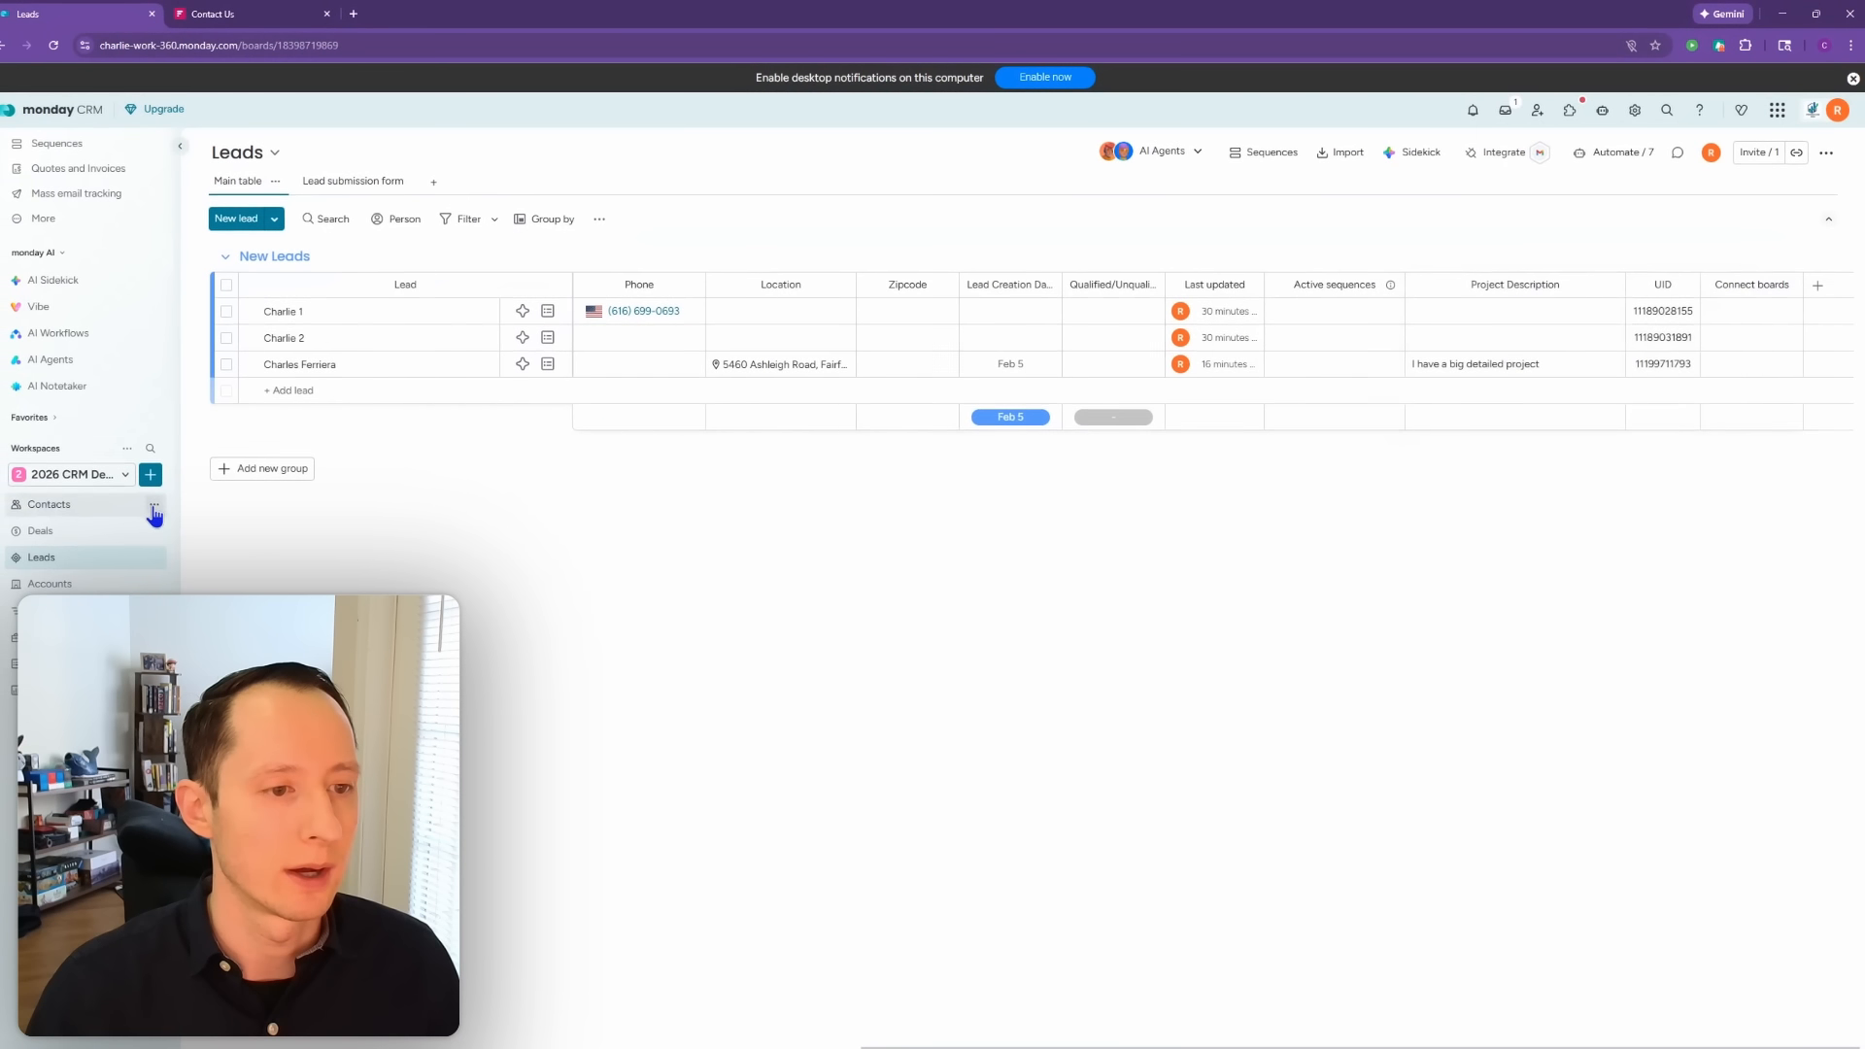
# Step: Rename the Contacts board in the sidebar to 'Contacts 2026'
pyautogui.click(165, 503)
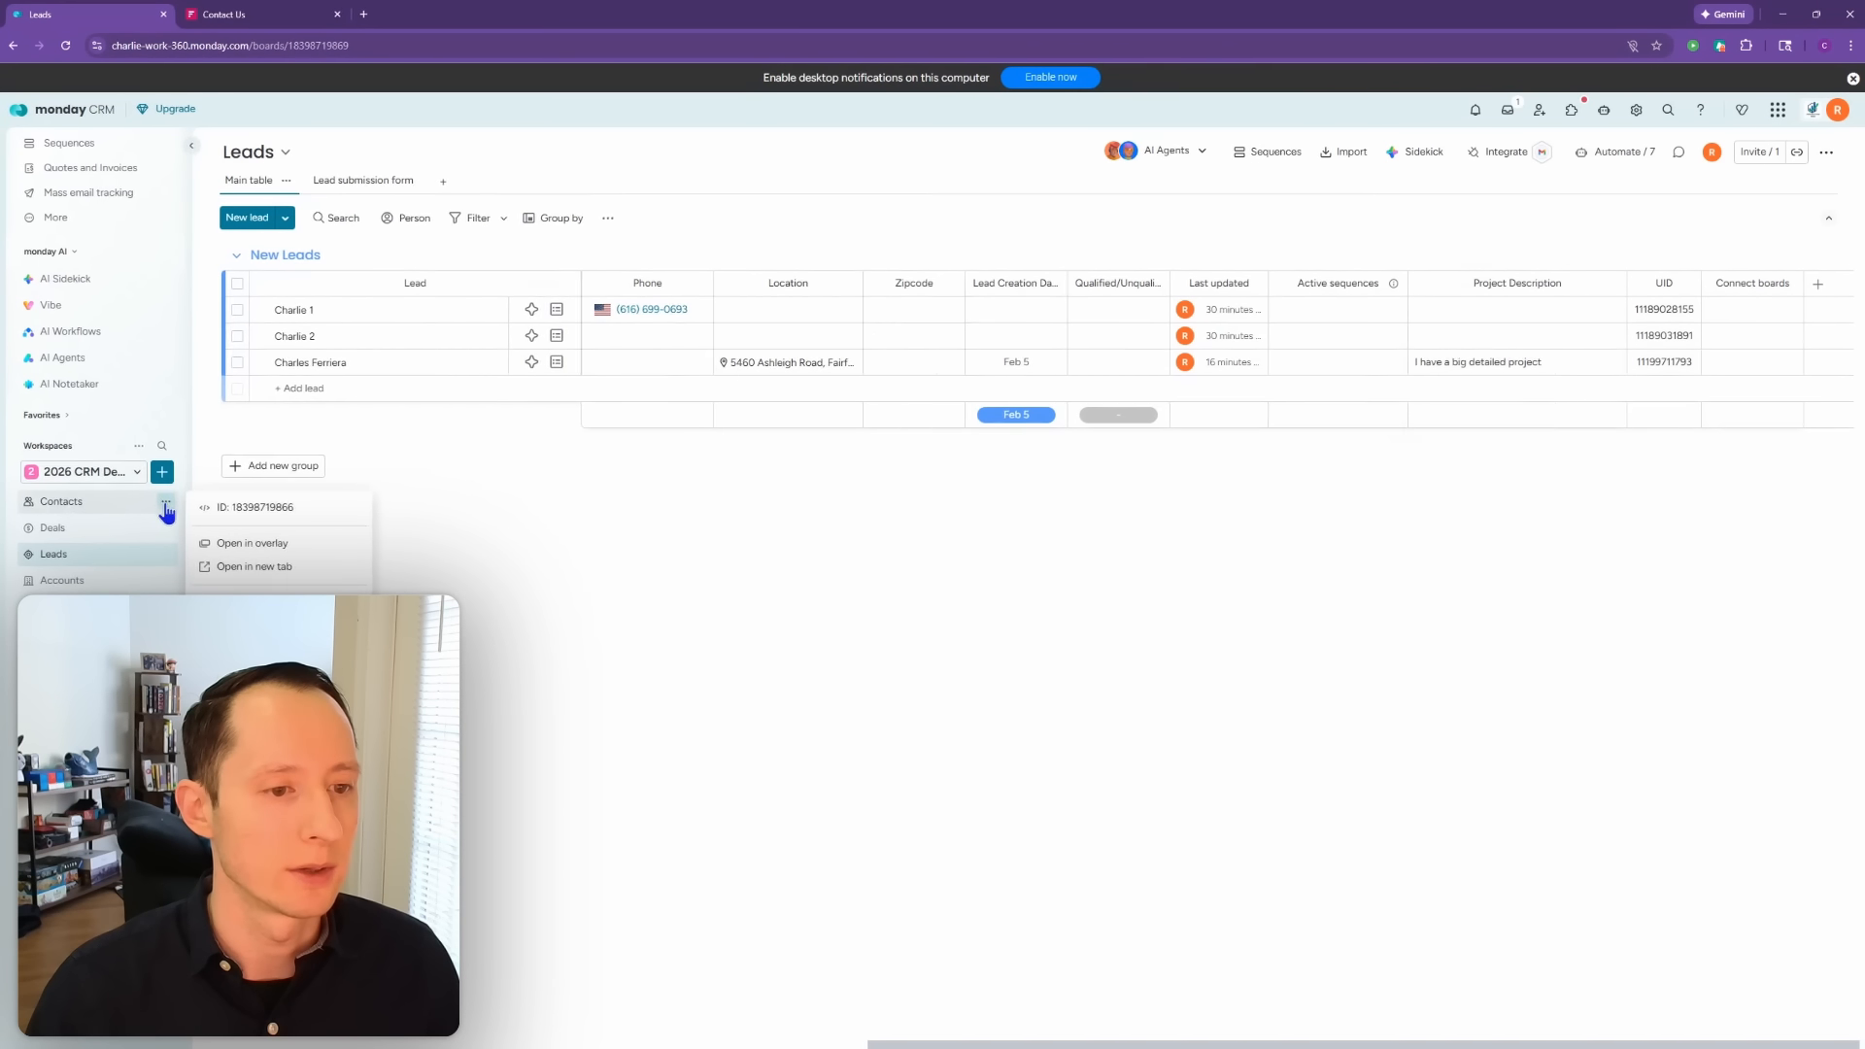
pyautogui.click(263, 603)
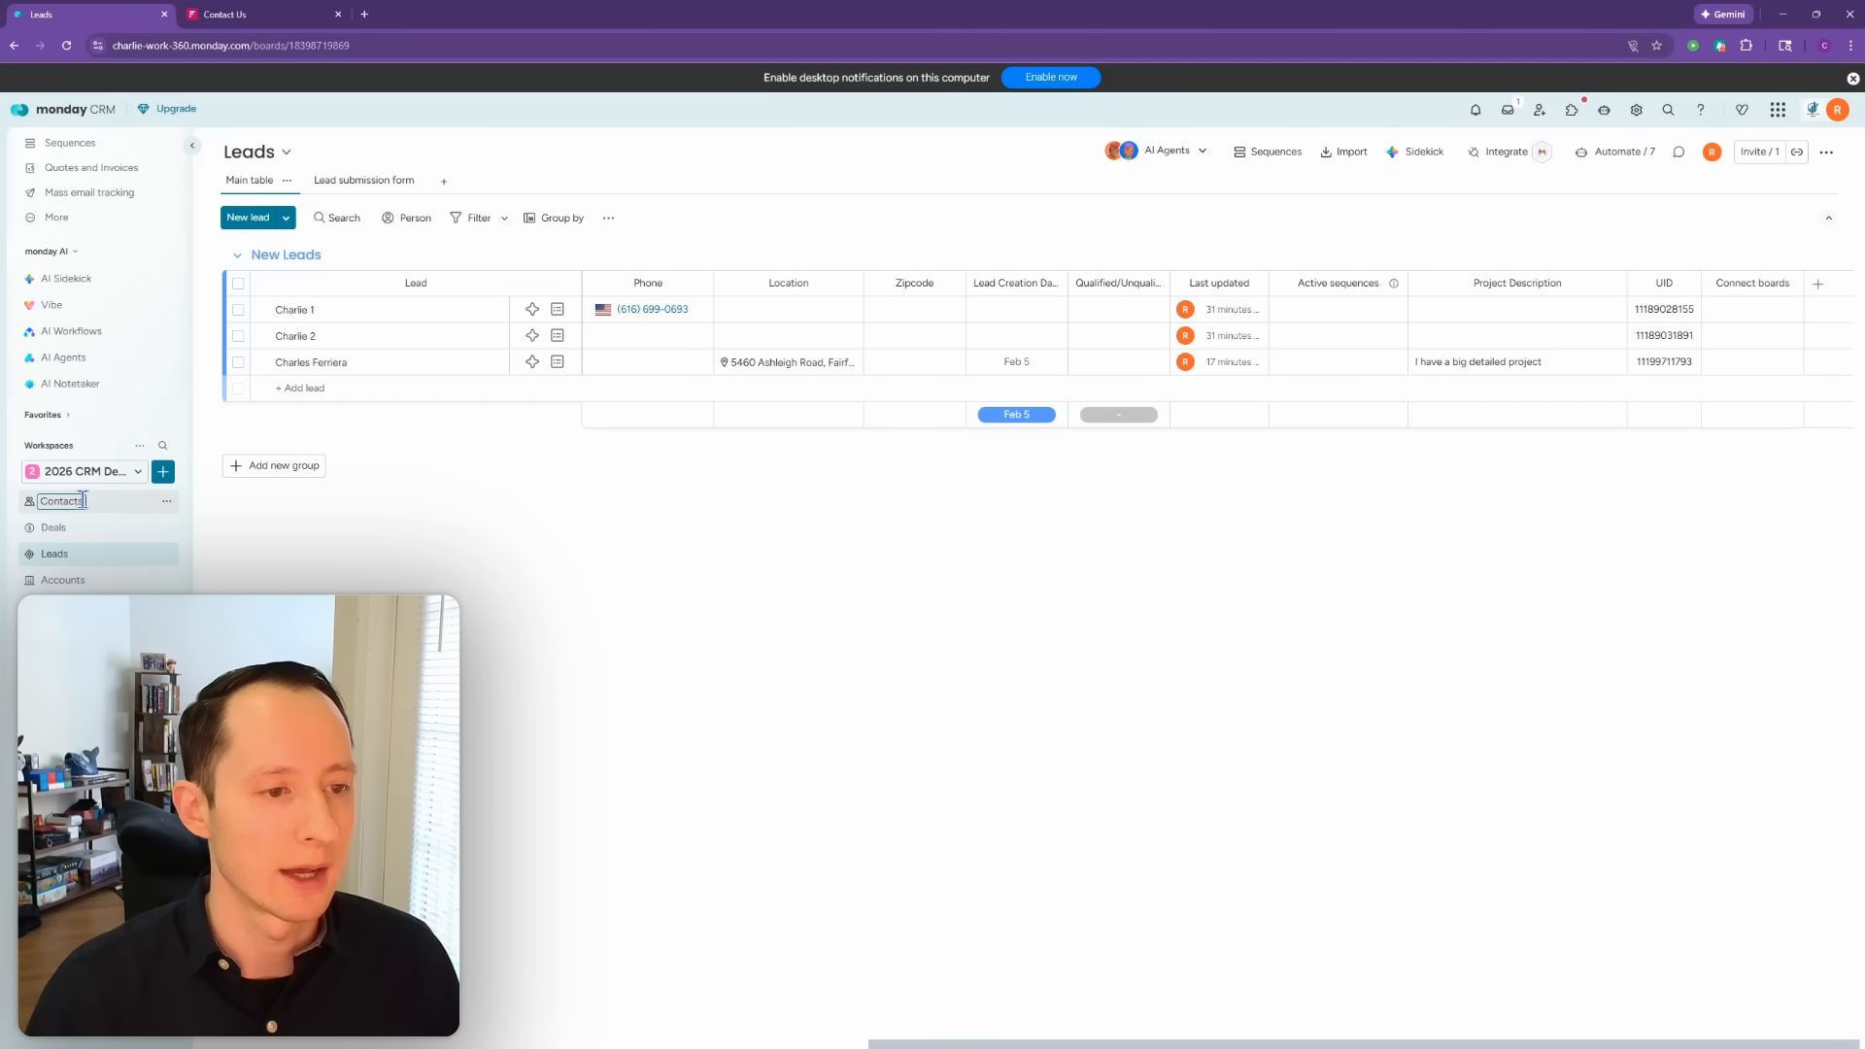
pyautogui.write('2026')
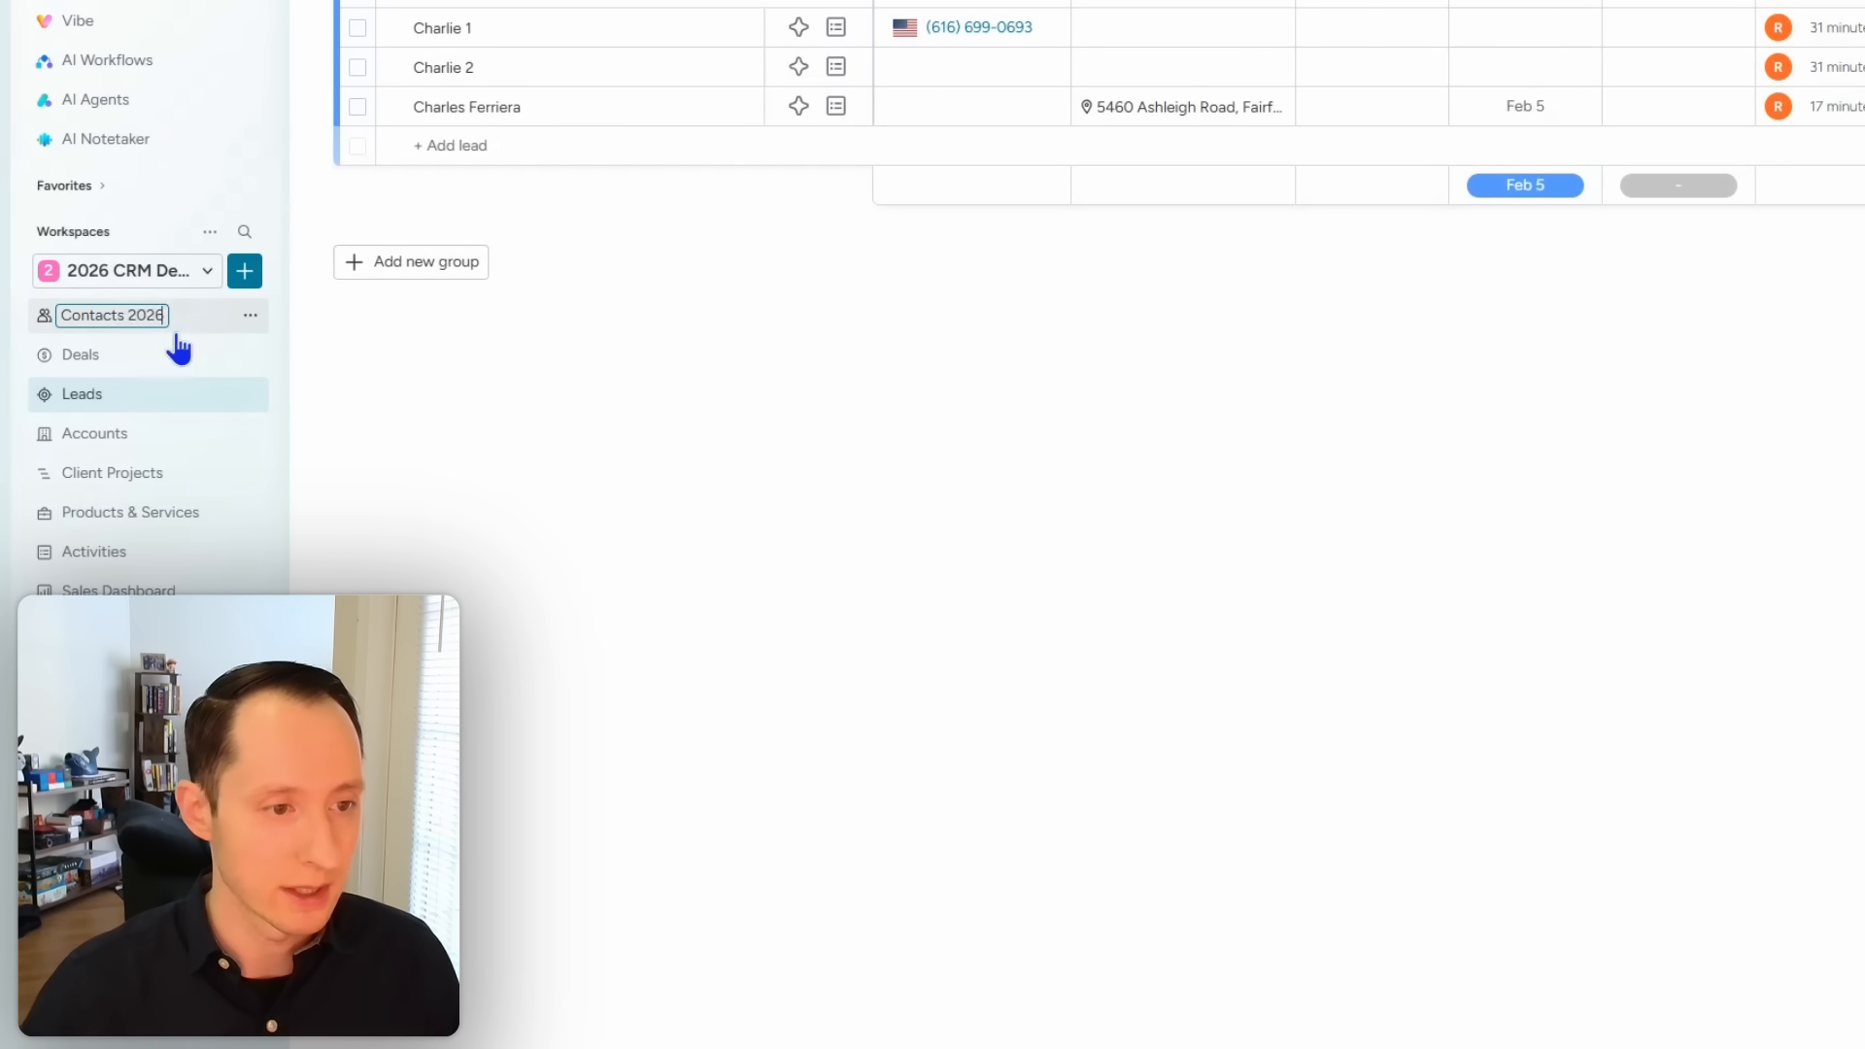
pyautogui.click(513, 514)
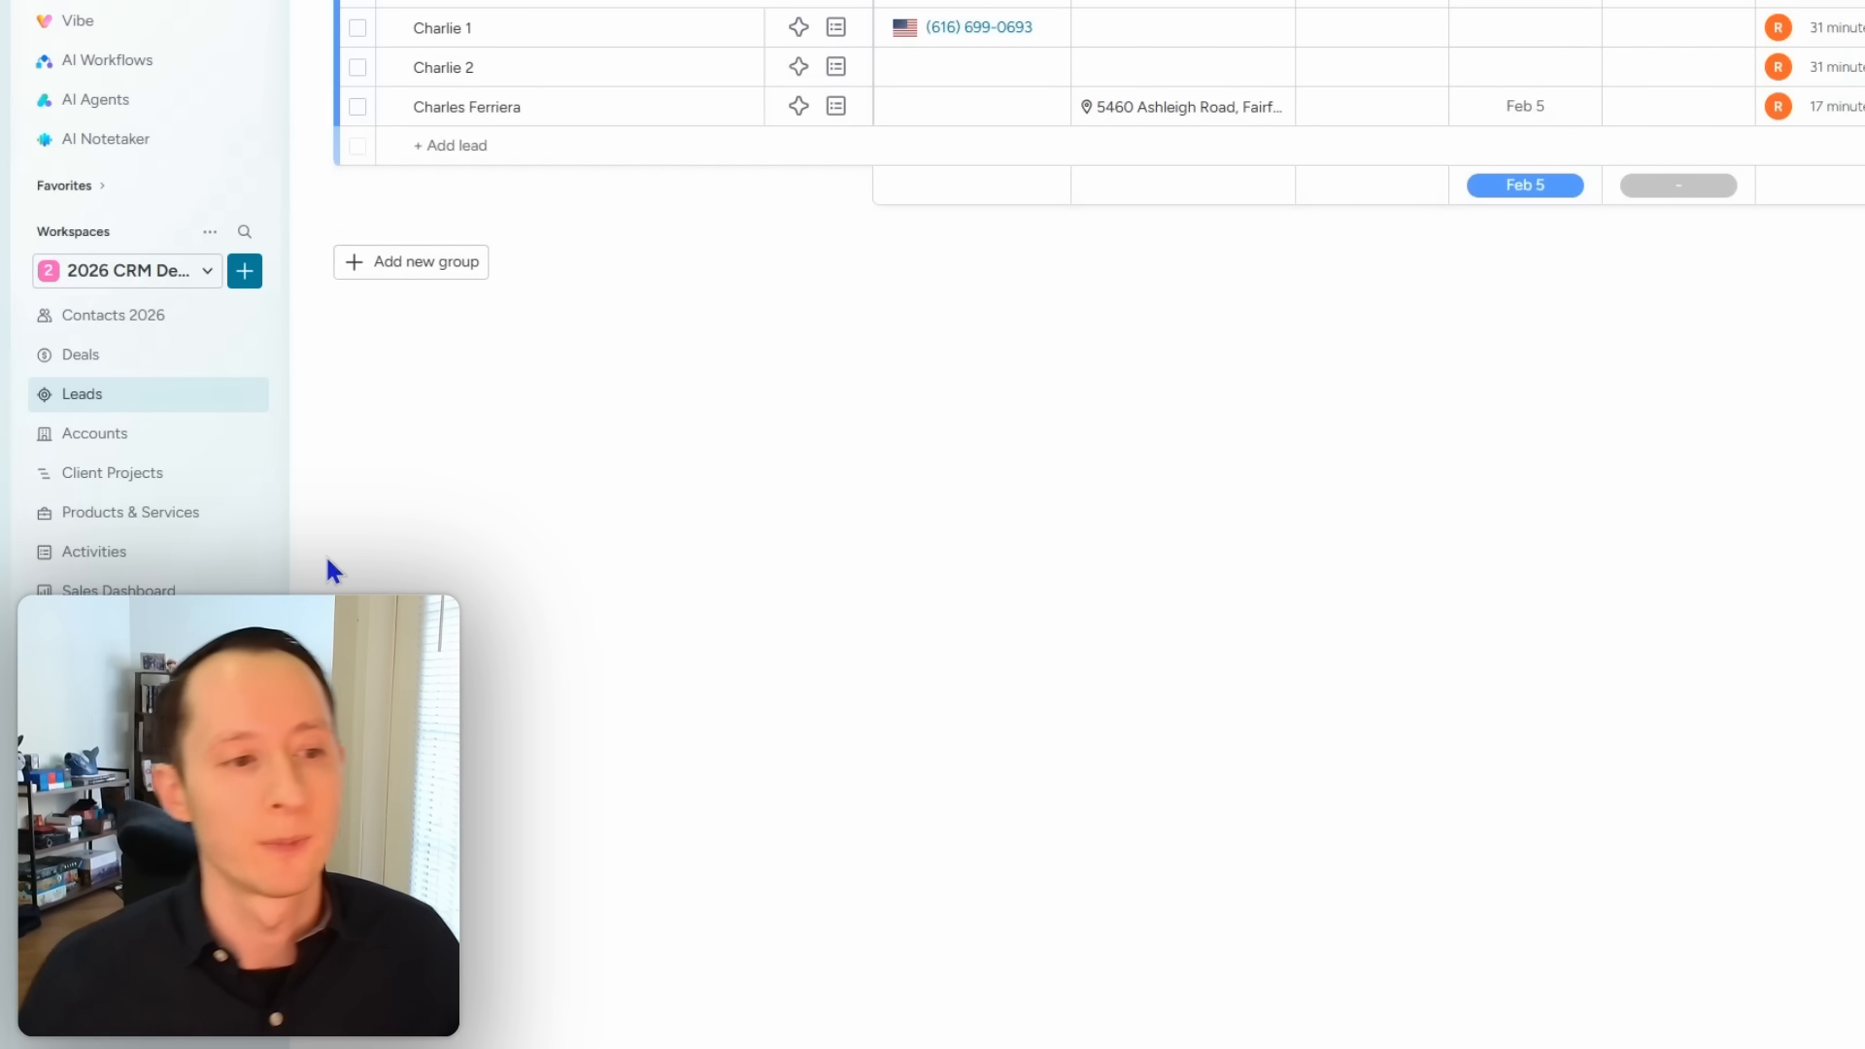
pyautogui.click(115, 275)
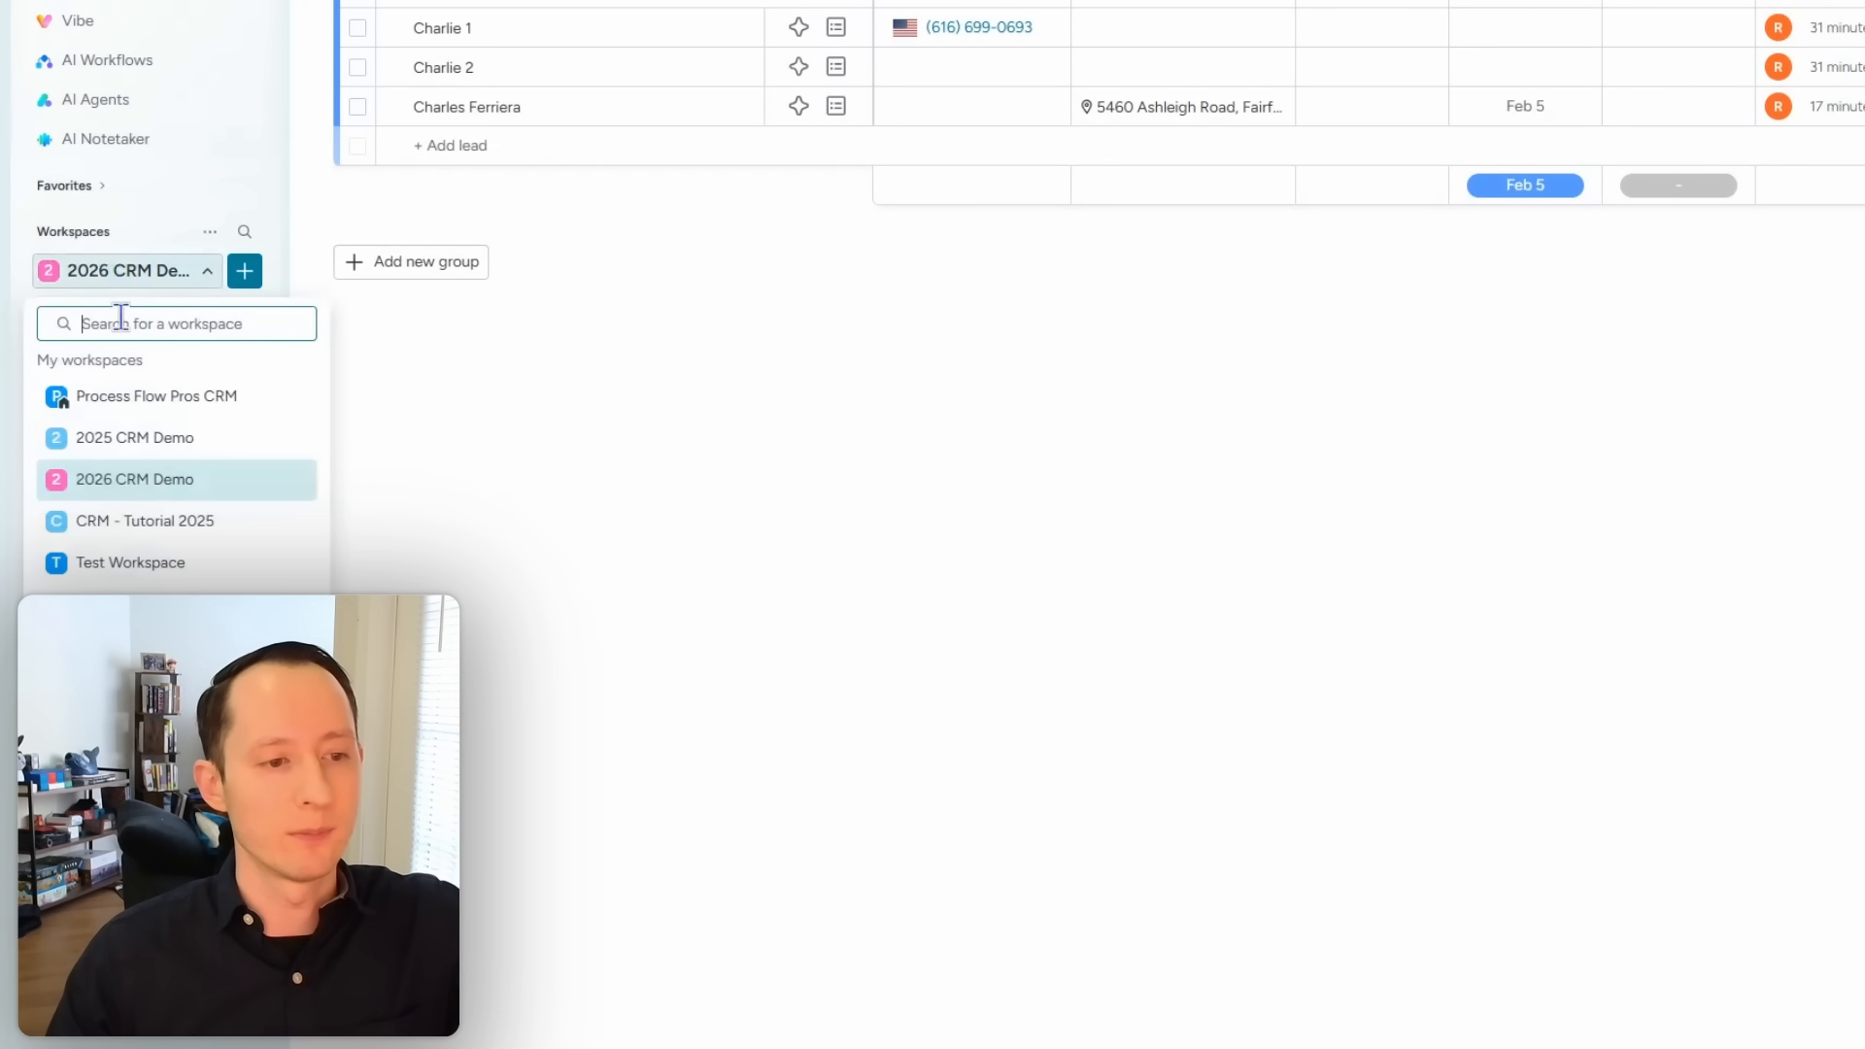
pyautogui.click(837, 473)
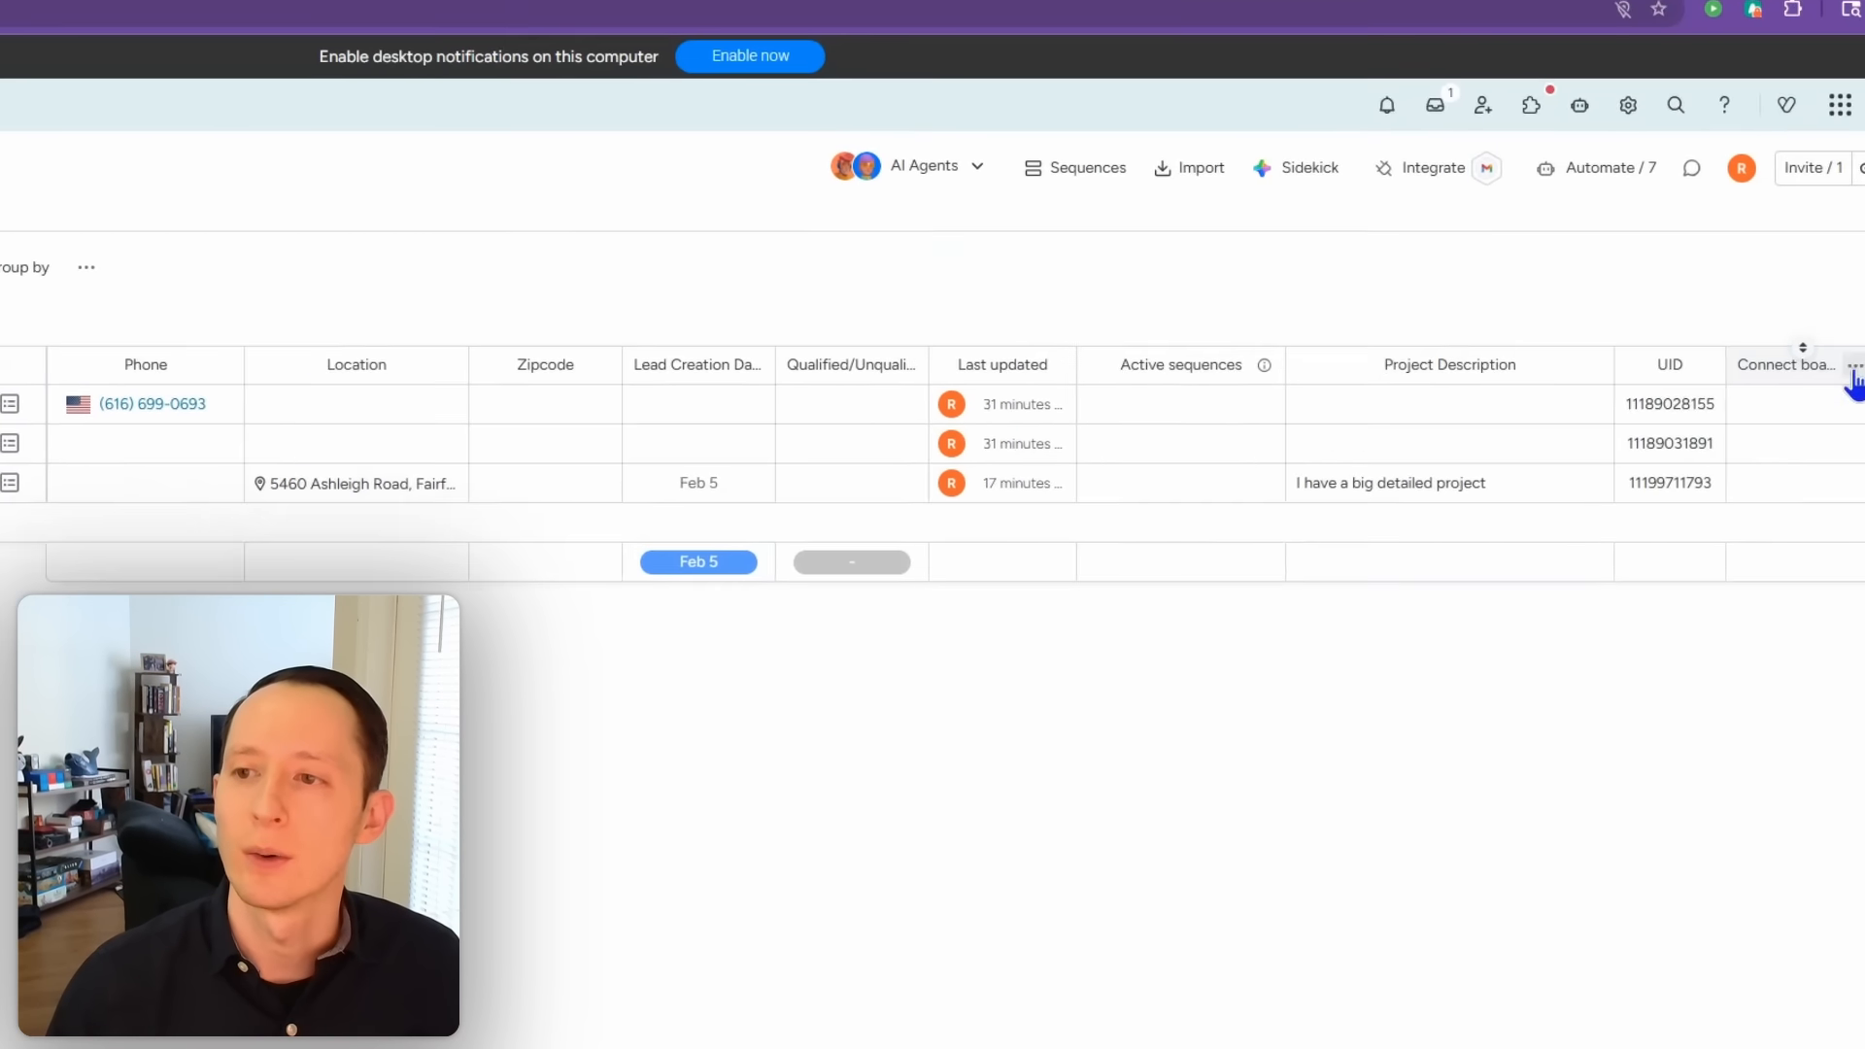
# Step: Connect the Leads board's Connect boards column to Contacts 2026, without a mirror column
pyautogui.click(1853, 369)
pyautogui.moveTo(1784, 433)
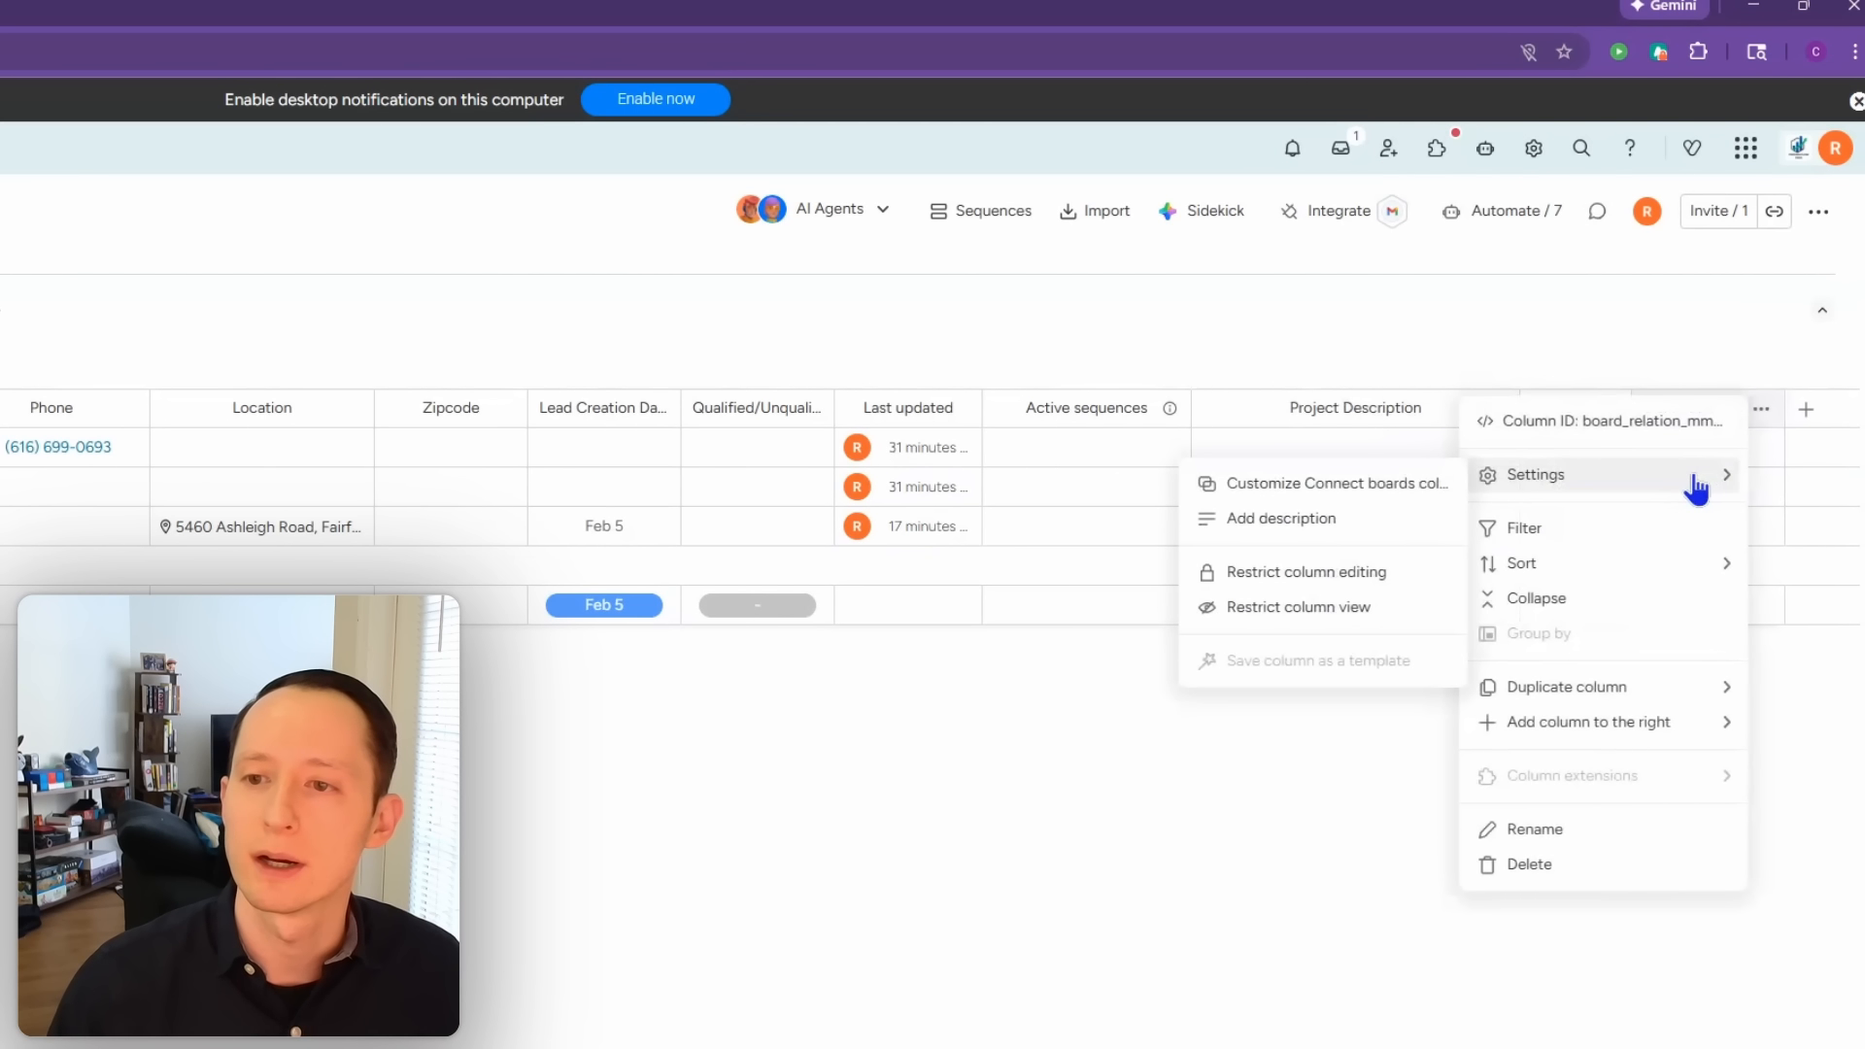
pyautogui.click(1403, 486)
pyautogui.click(1447, 692)
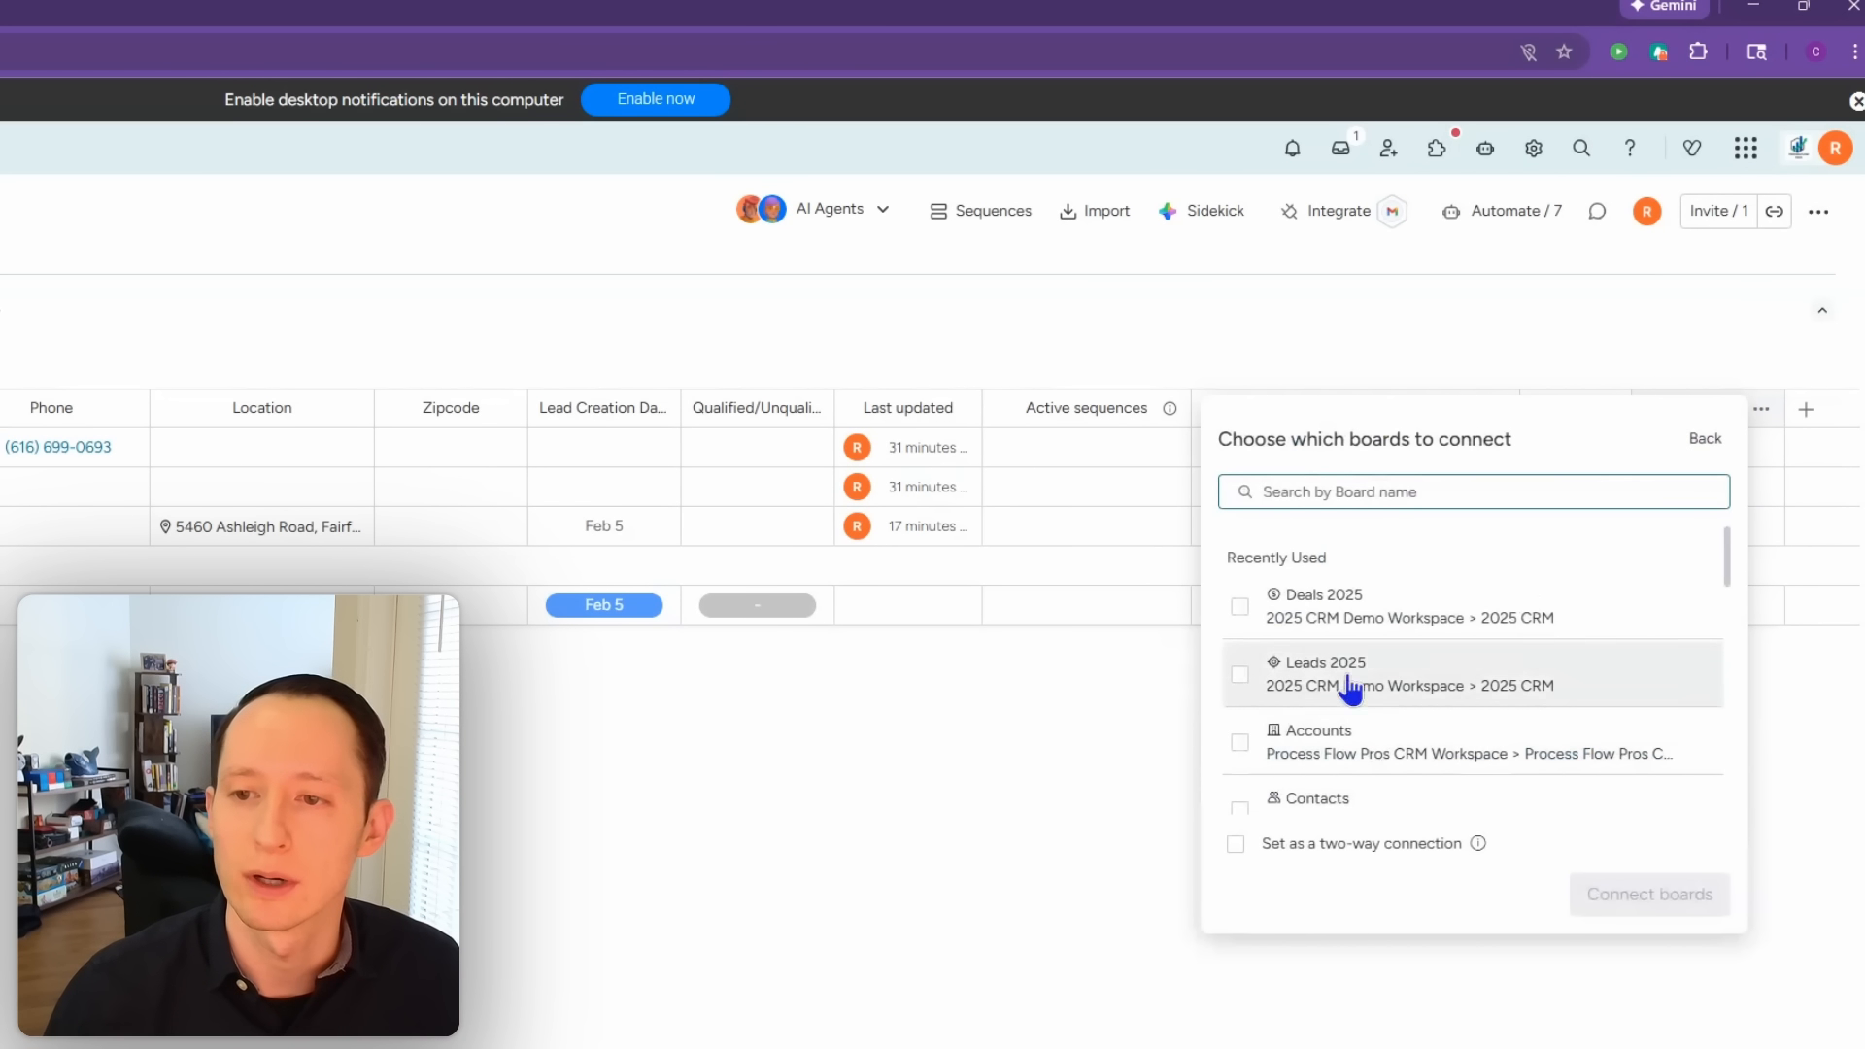
pyautogui.click(1343, 492)
pyautogui.write('conta')
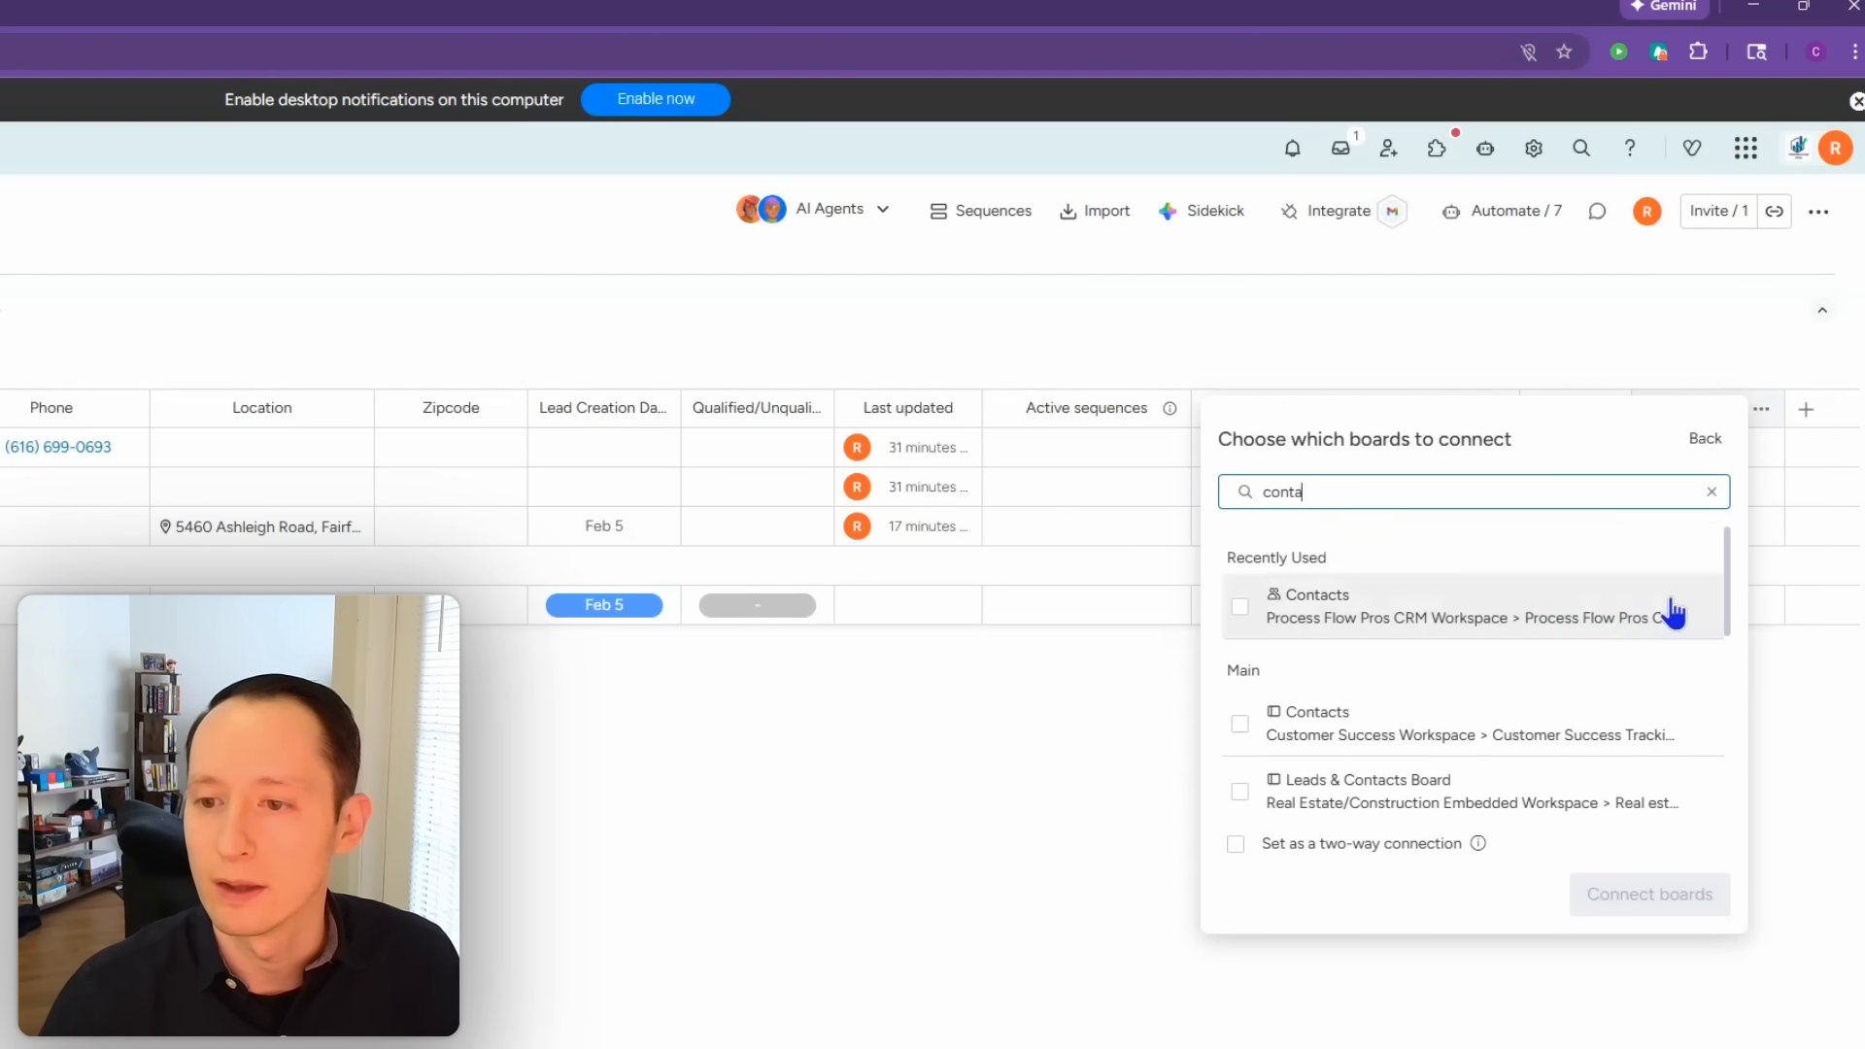
pyautogui.moveTo(1726, 554); pyautogui.dragTo(1708, 675)
pyautogui.click(1230, 696)
pyautogui.scroll(2, 1230, 698)
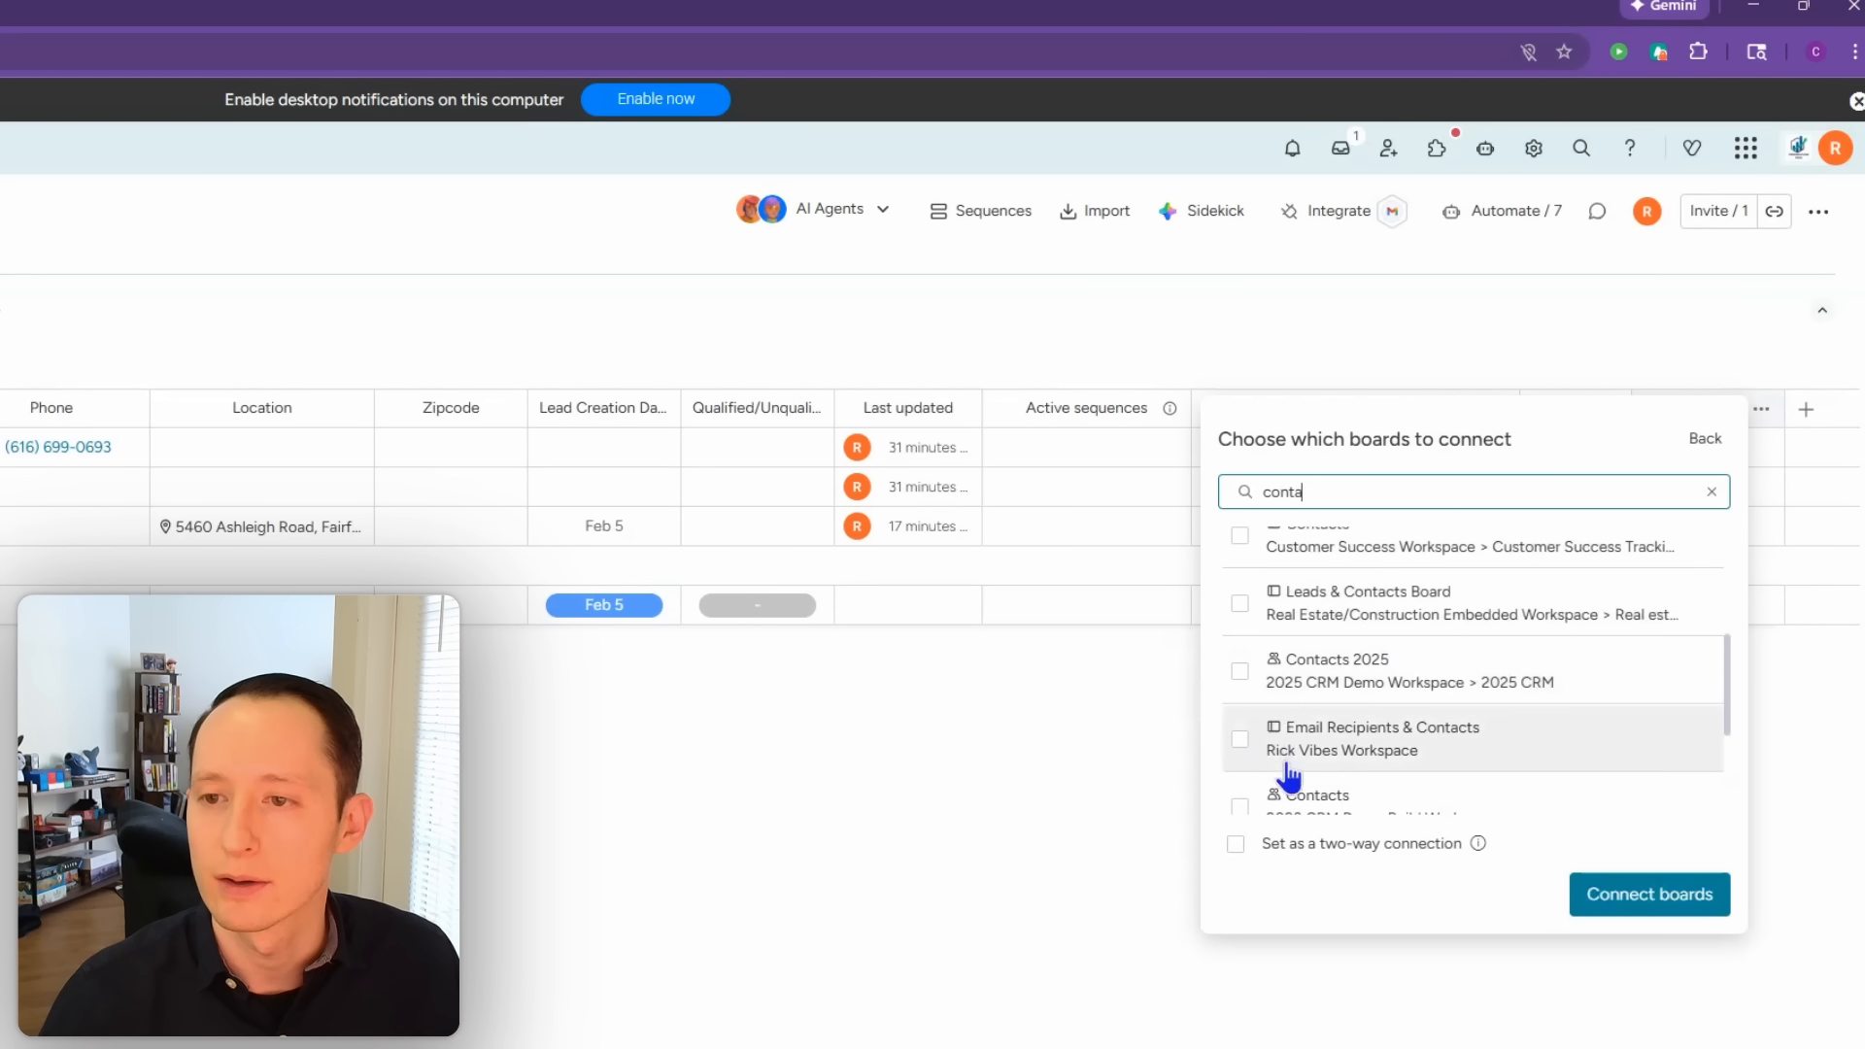
pyautogui.scroll(3, 1284, 754)
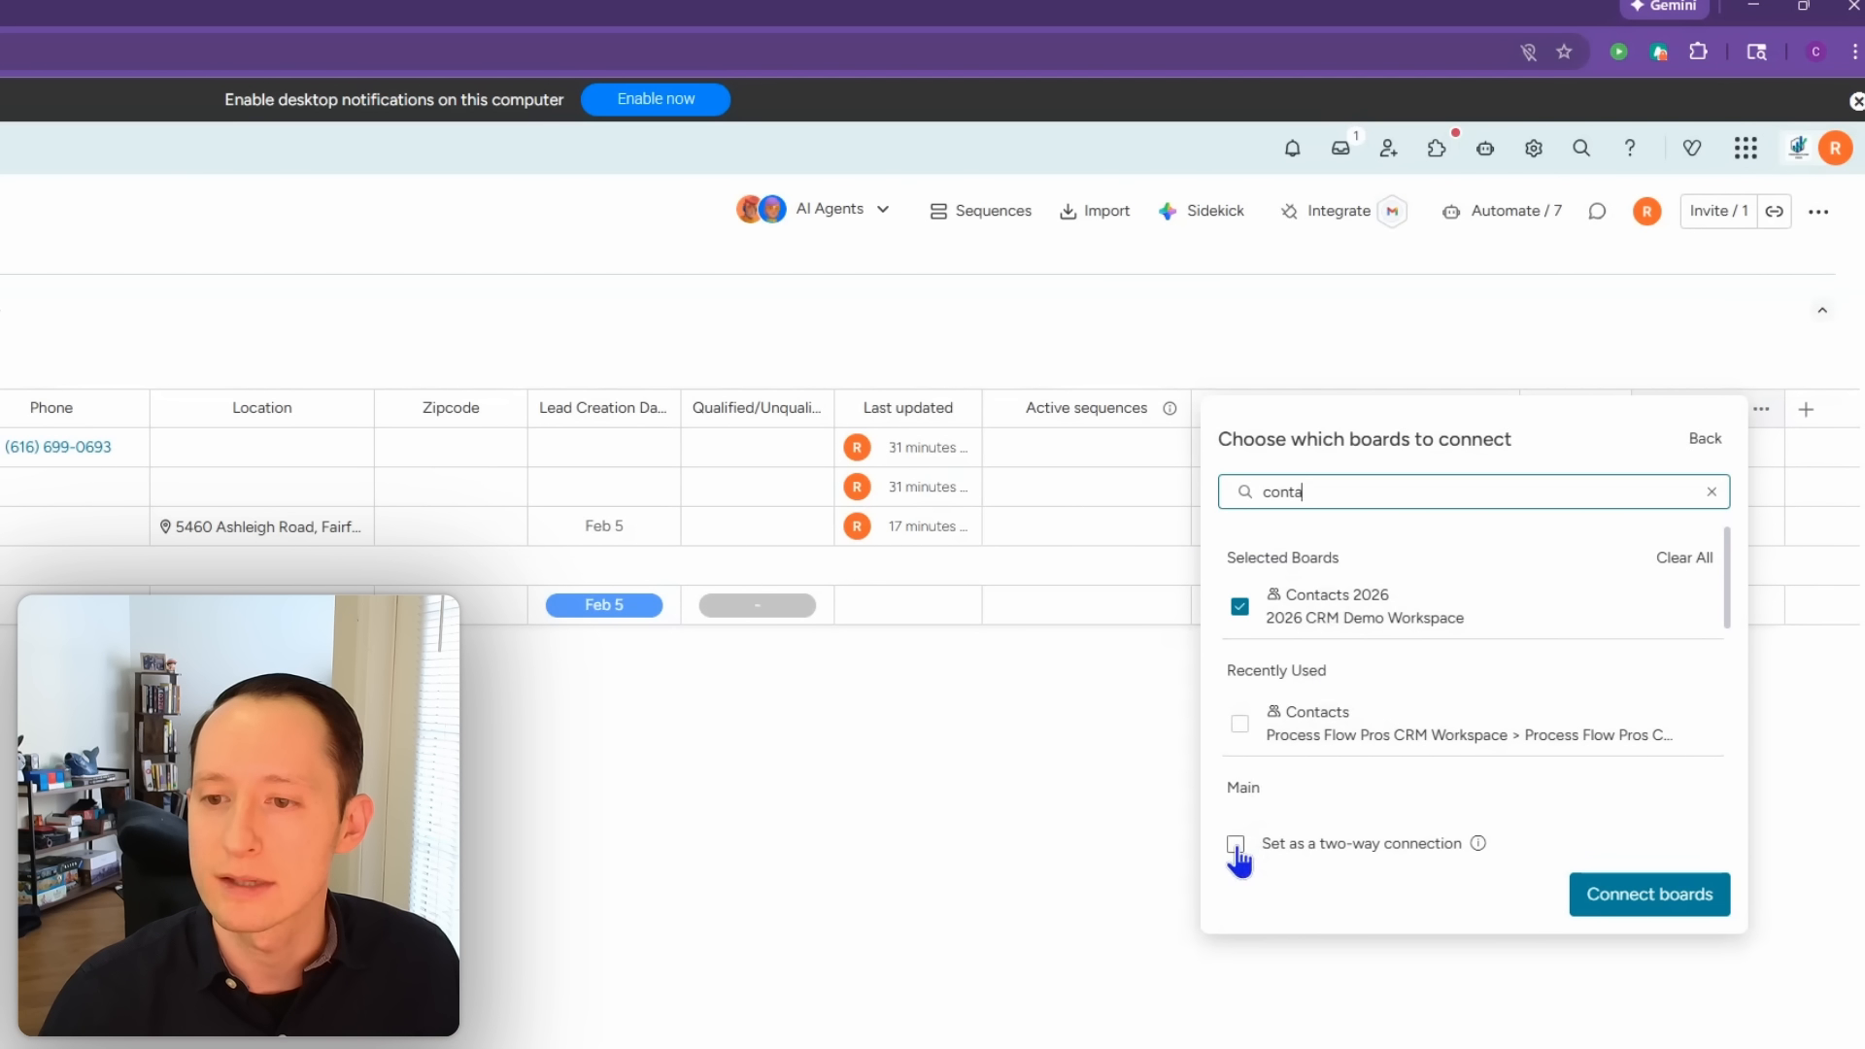
pyautogui.click(1656, 909)
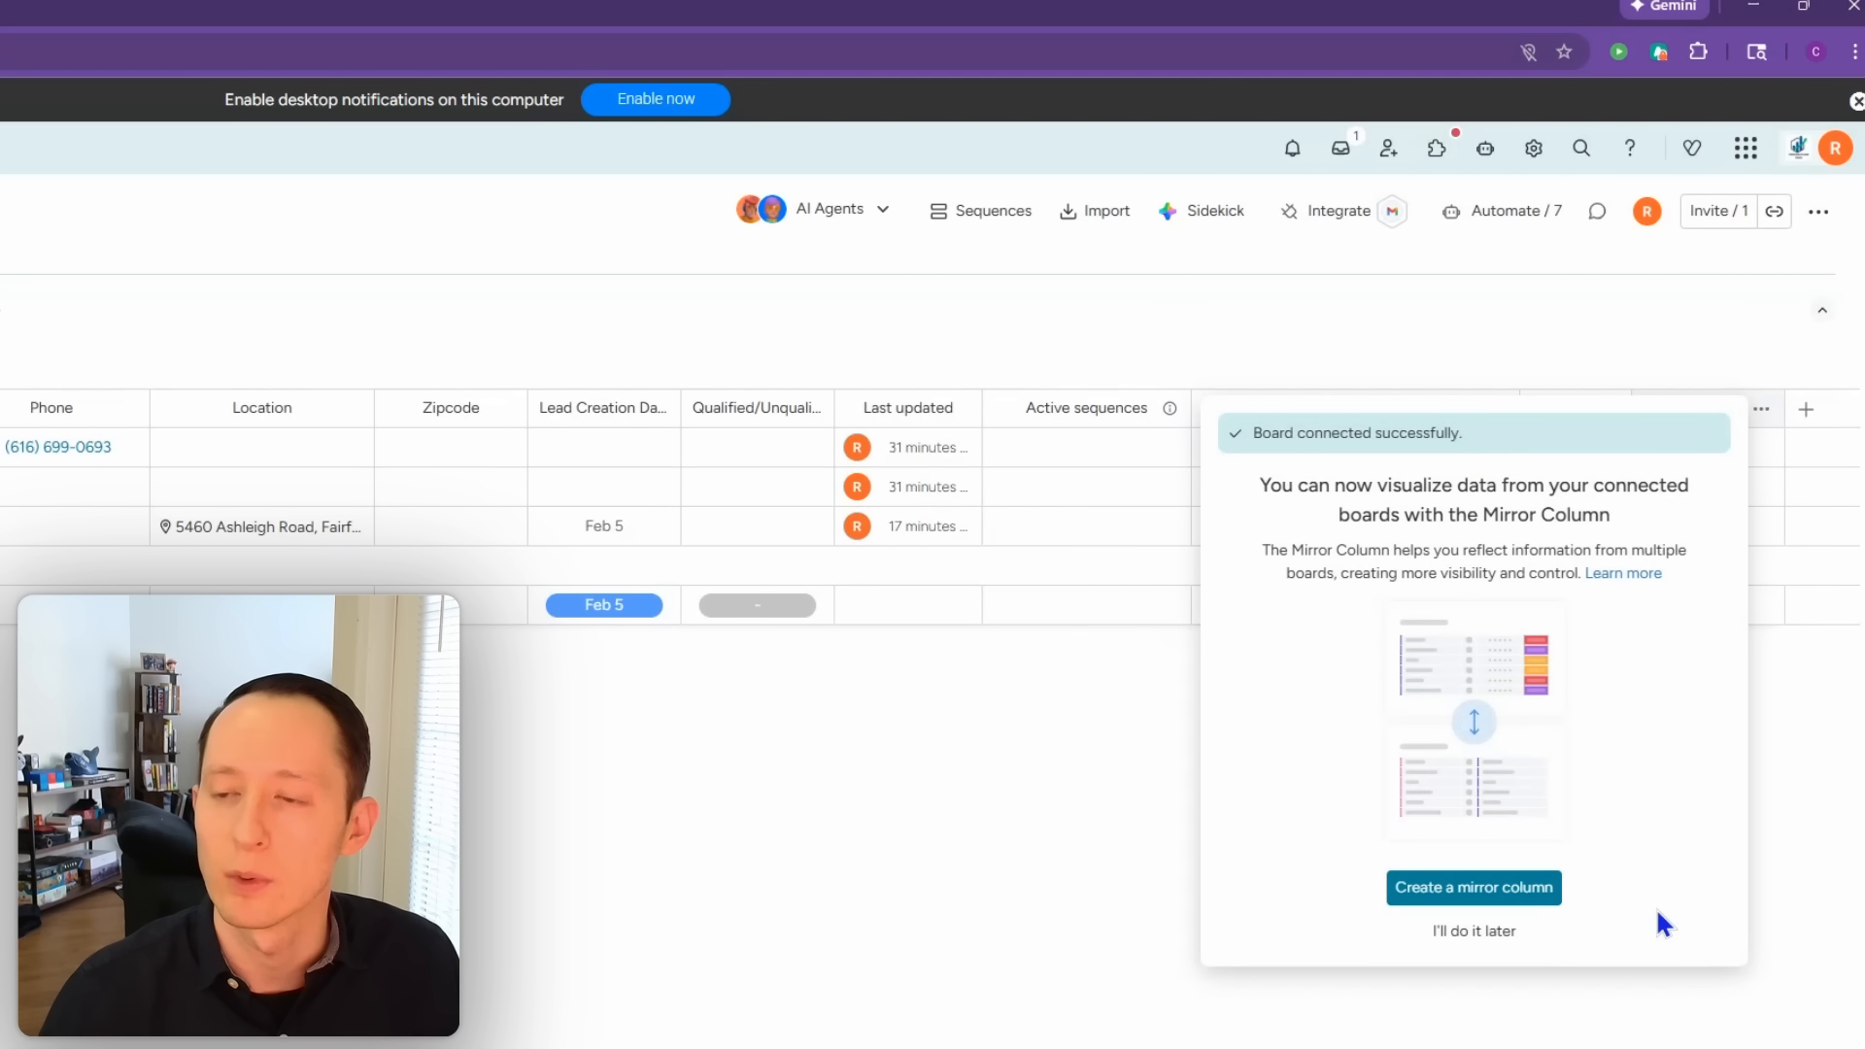
pyautogui.click(1490, 930)
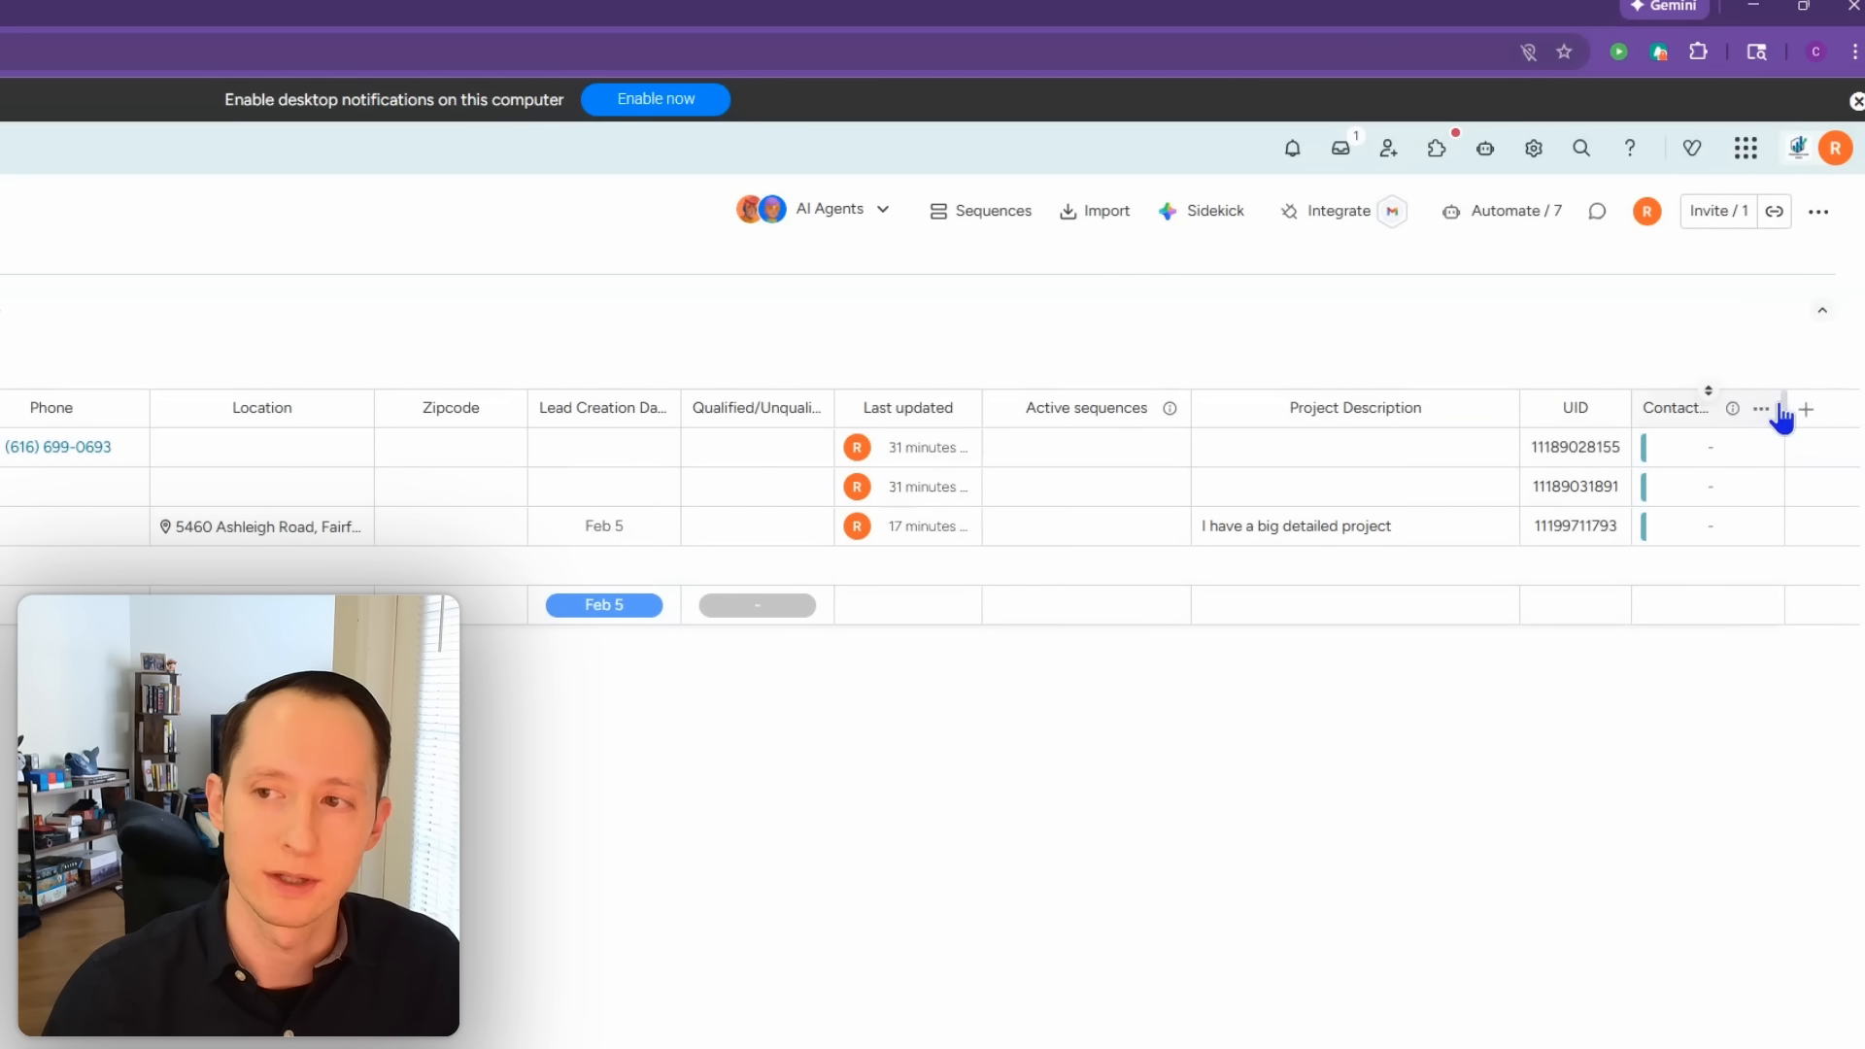
pyautogui.moveTo(1788, 406); pyautogui.dragTo(1842, 406)
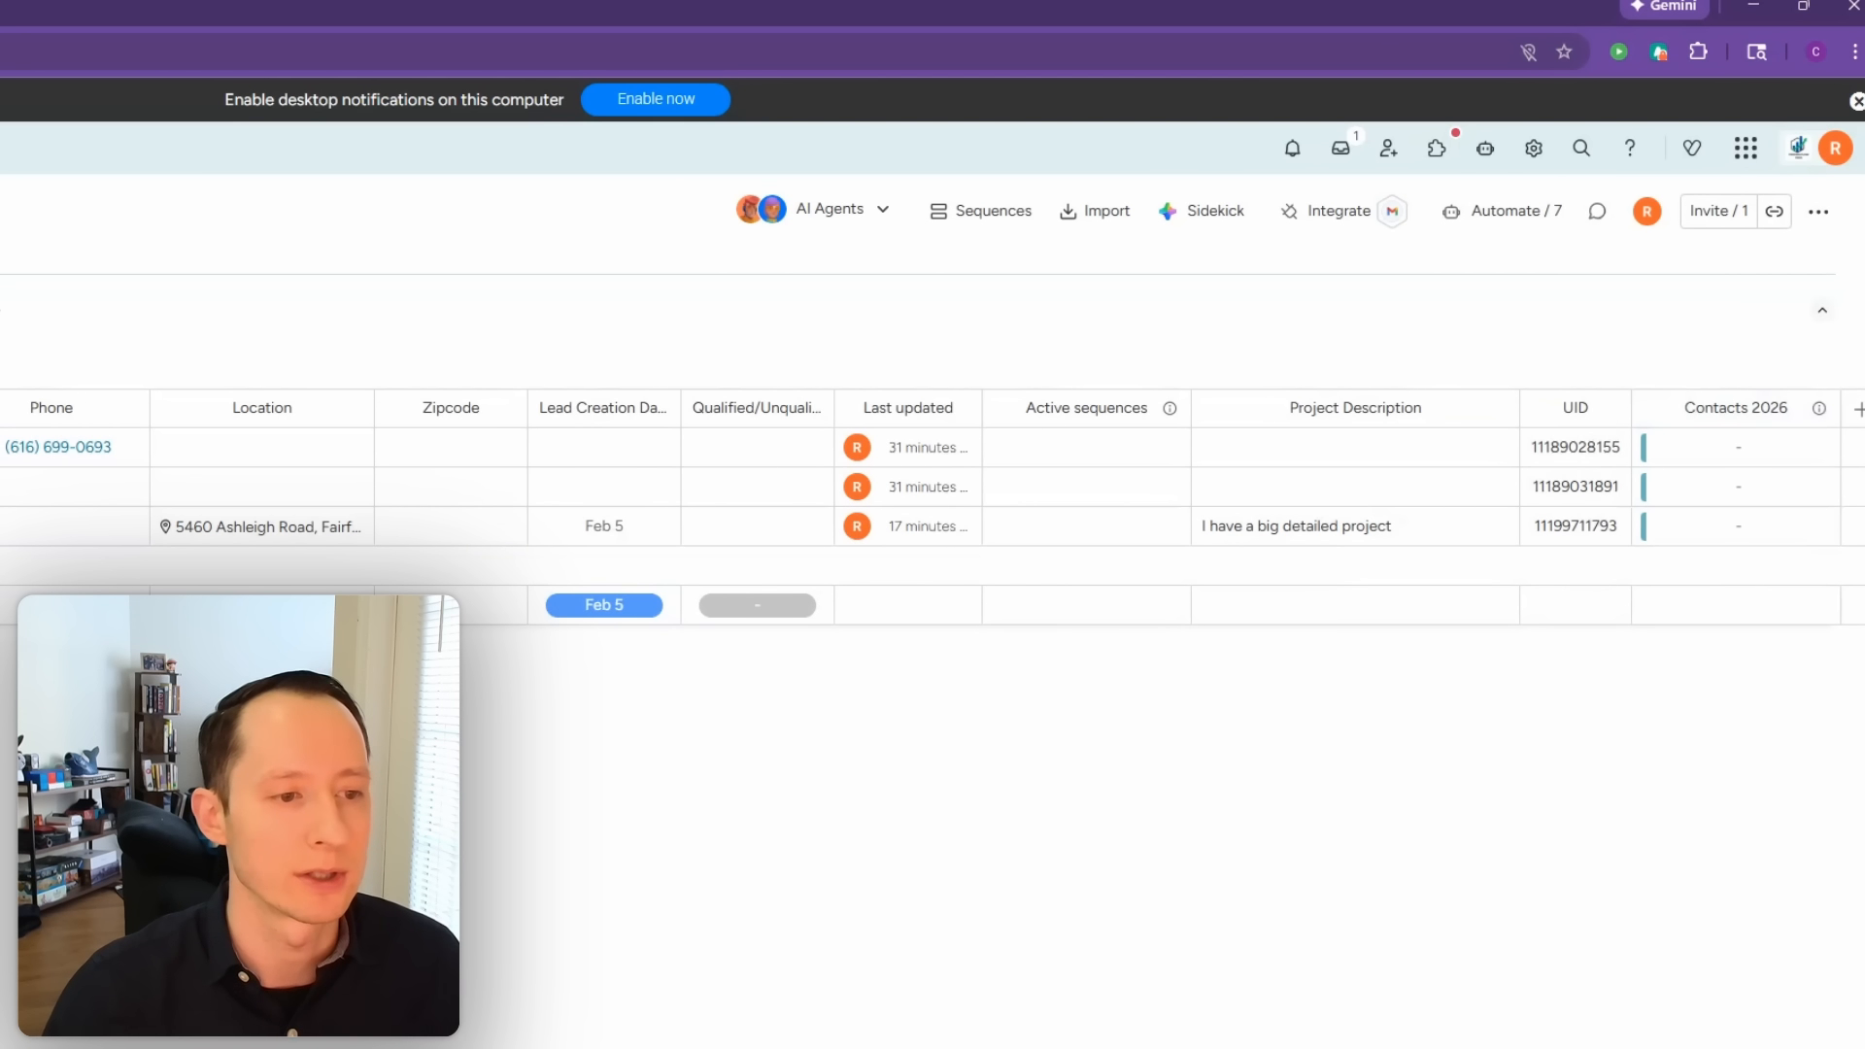
# Step: View Contacts 2026, then return to Leads and open its automations
pyautogui.click(68, 504)
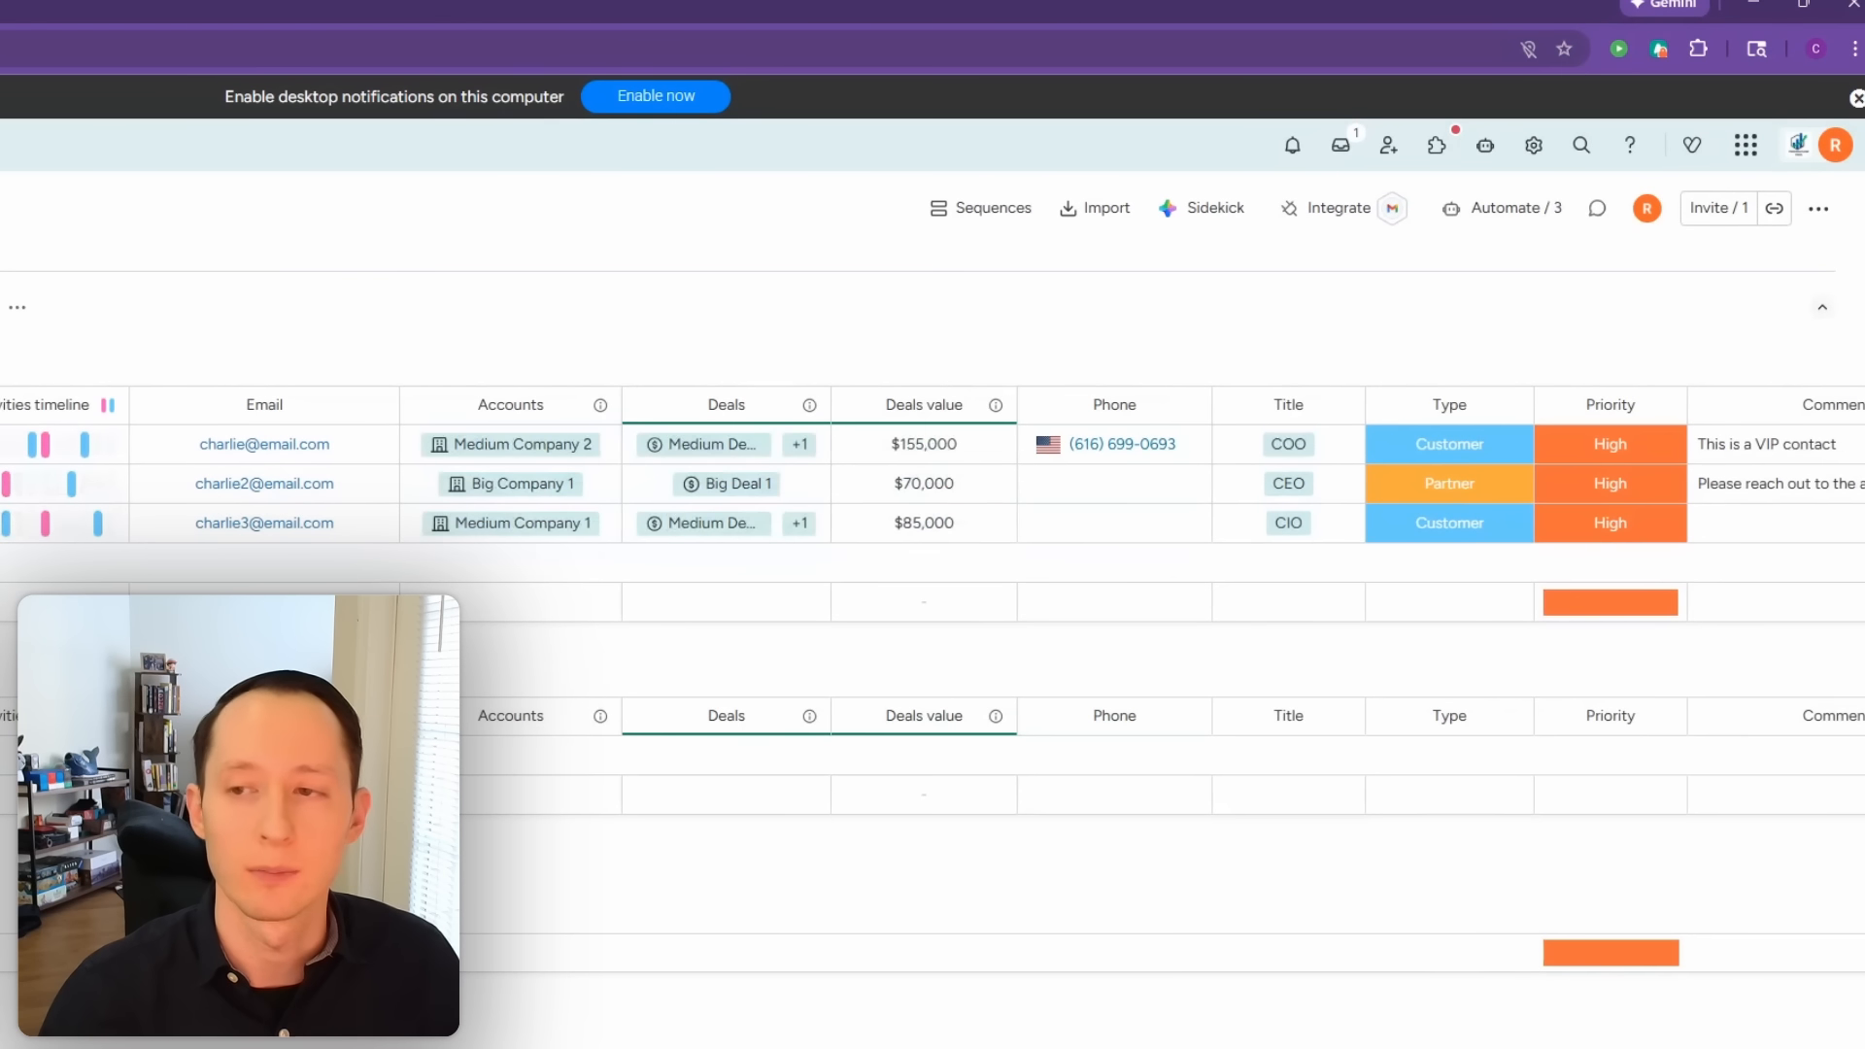
pyautogui.hscroll(3, 933, 677)
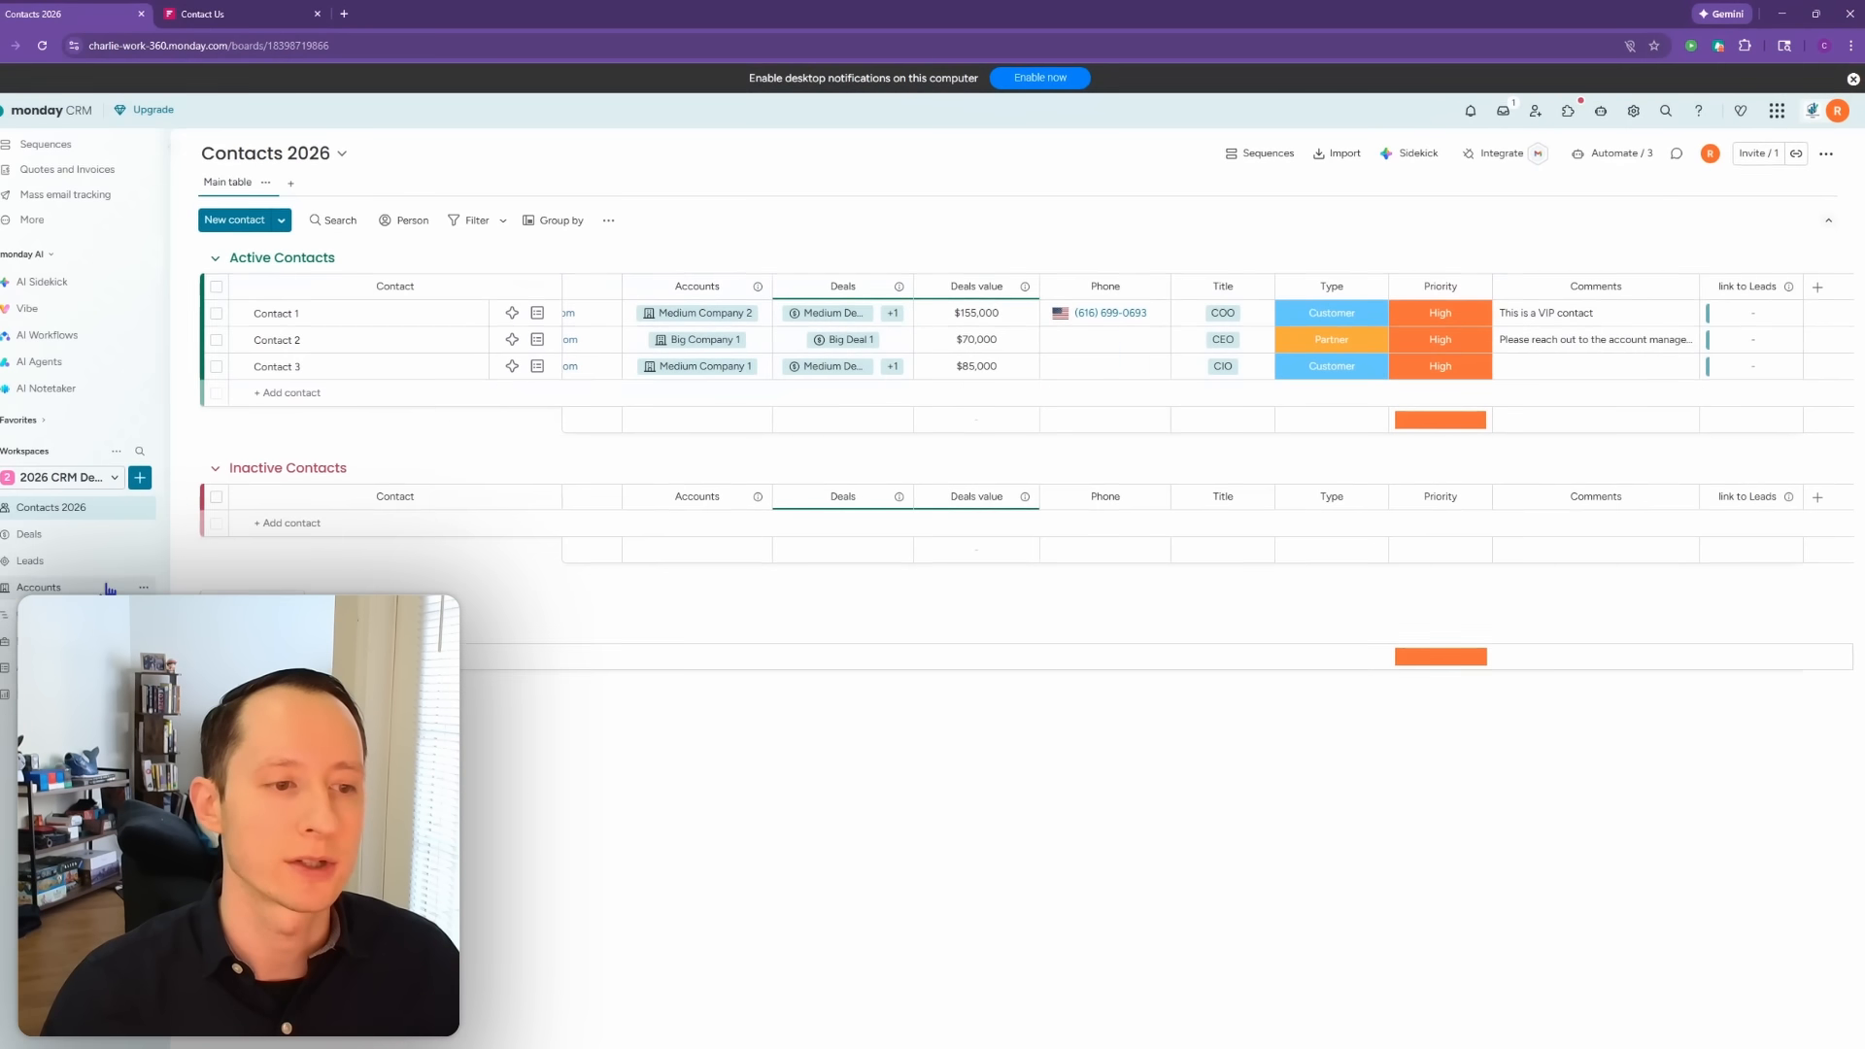
pyautogui.click(95, 558)
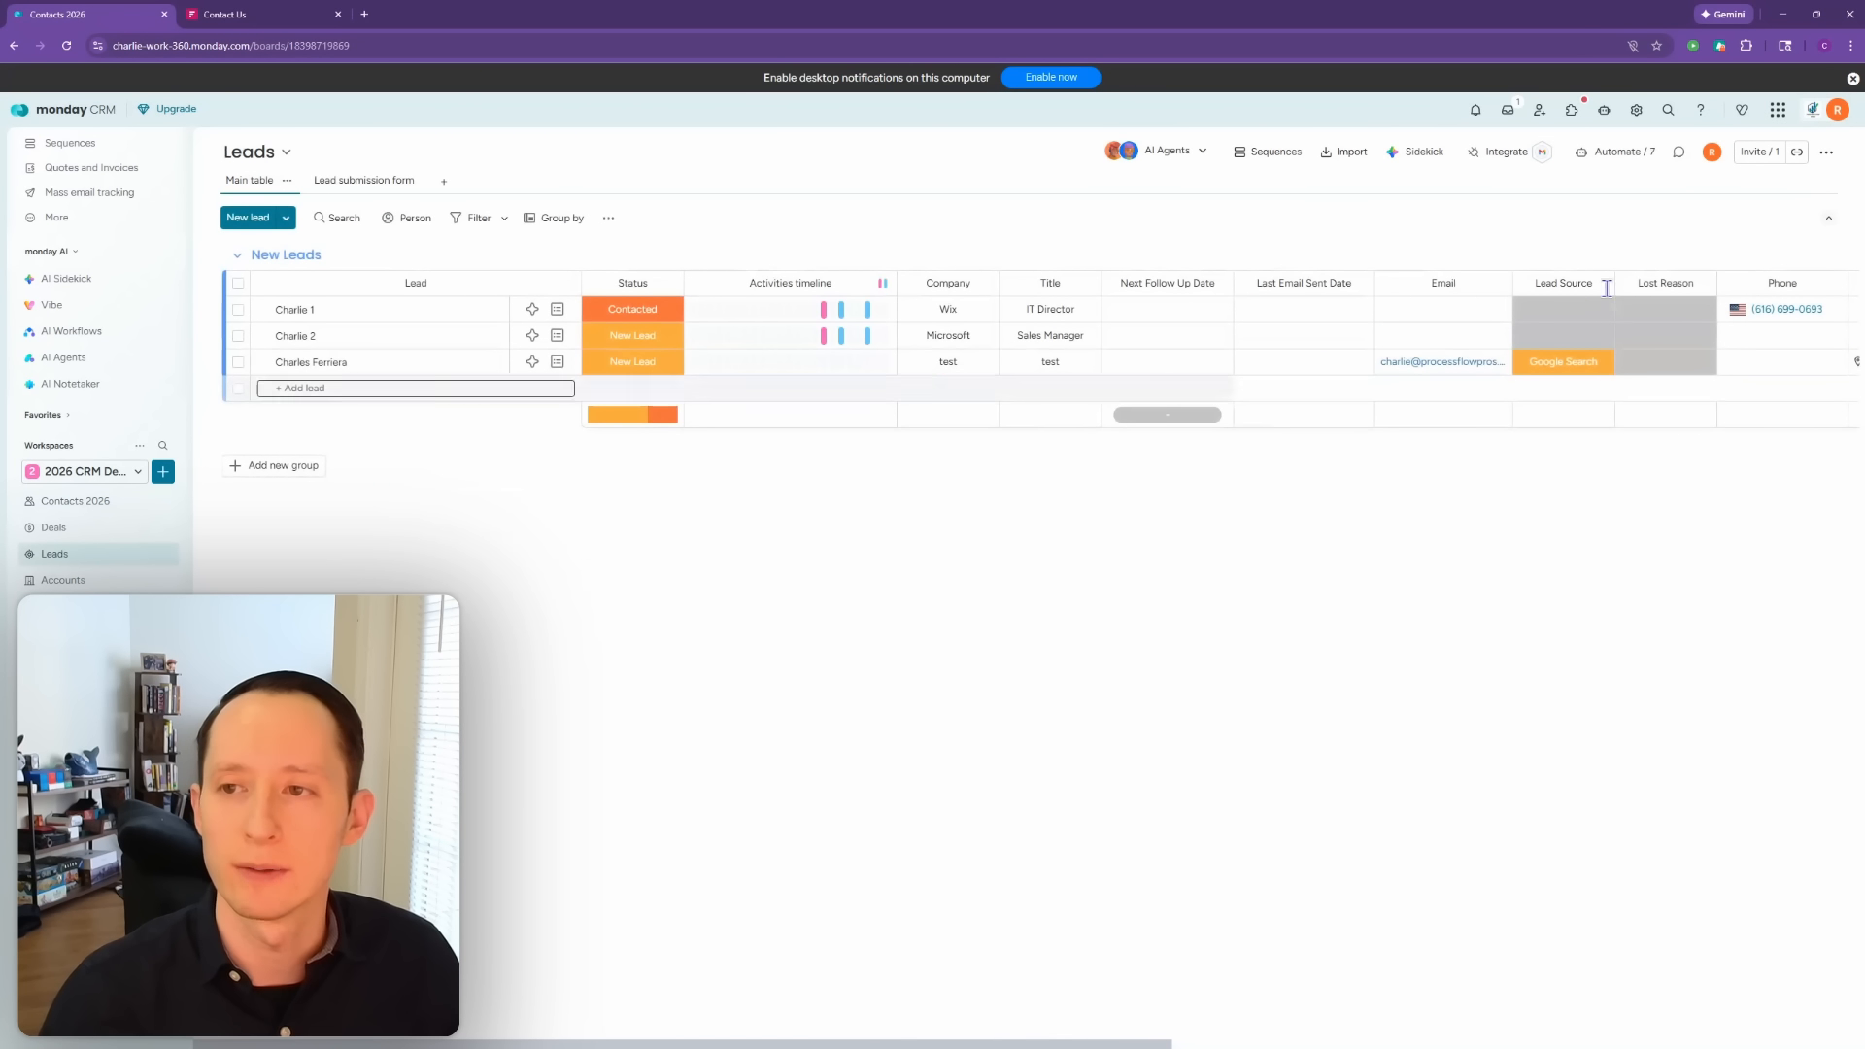
pyautogui.click(1644, 157)
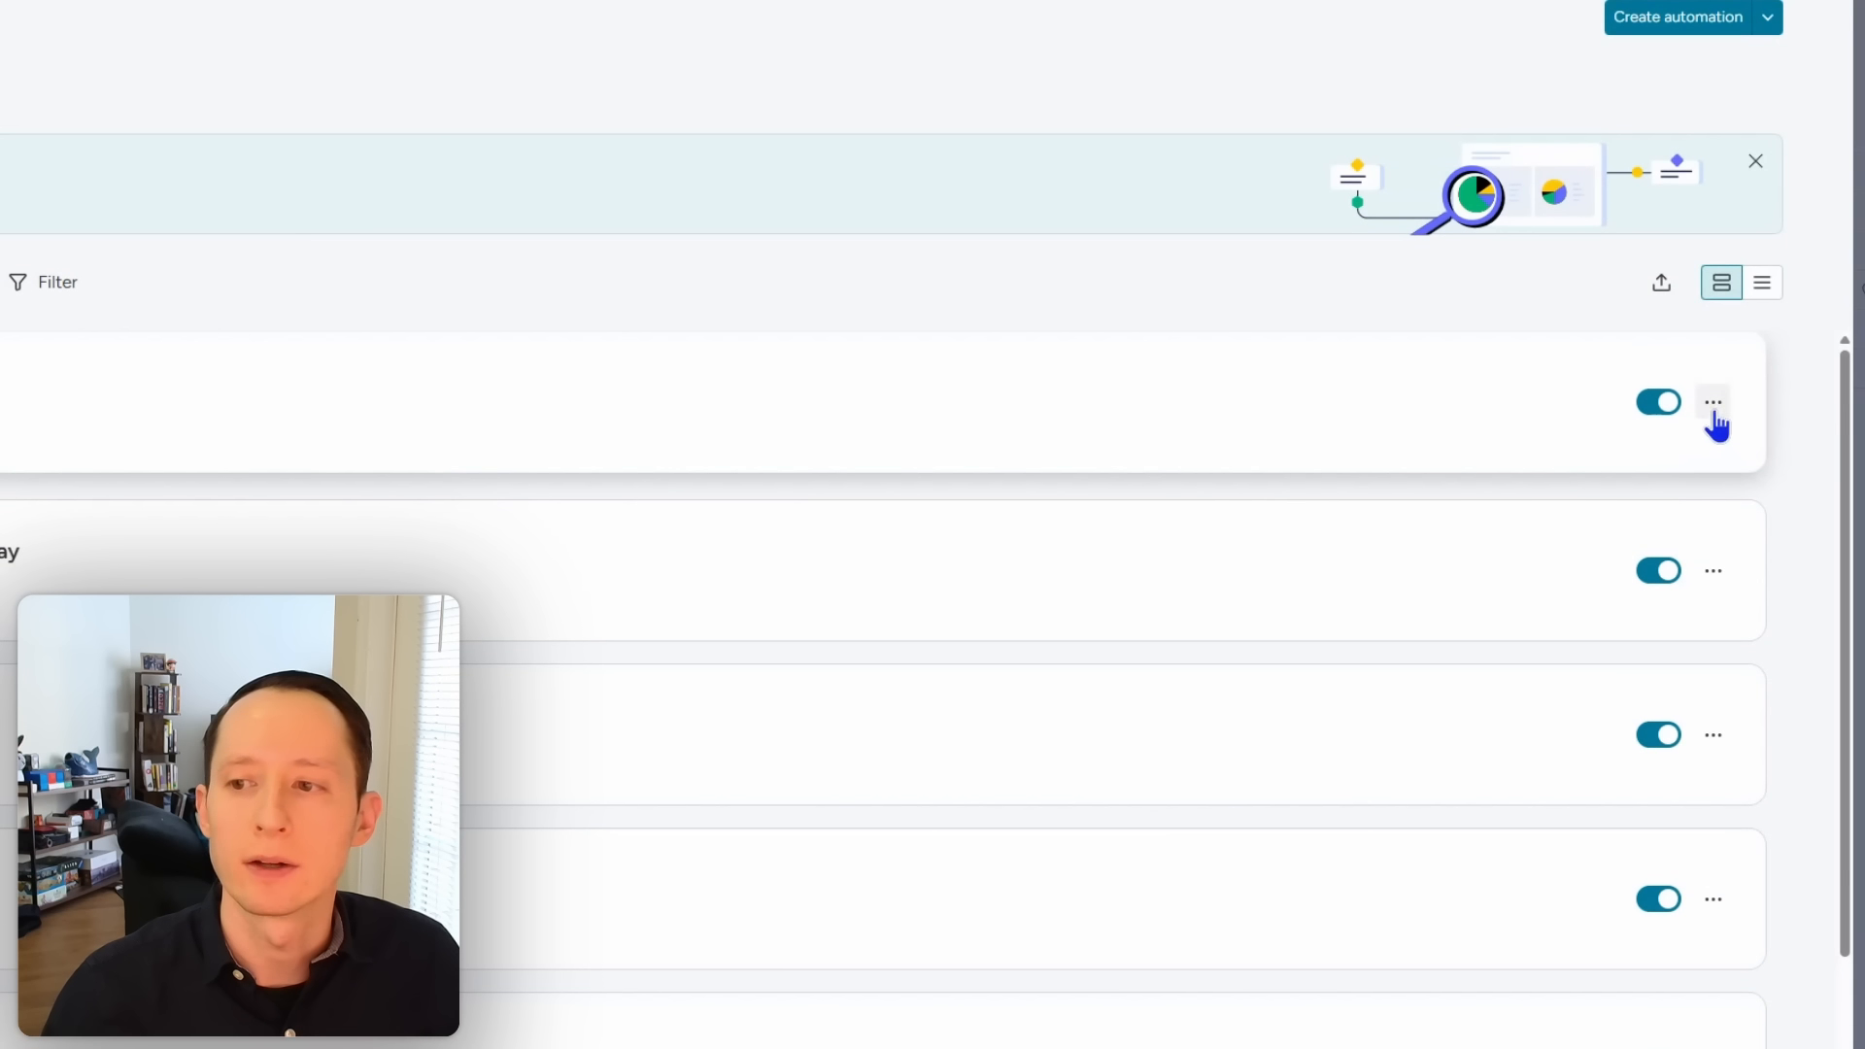
# Step: Set the contact automation's target connected column to 'link to Leads' and update it
pyautogui.click(1714, 406)
pyautogui.click(1616, 457)
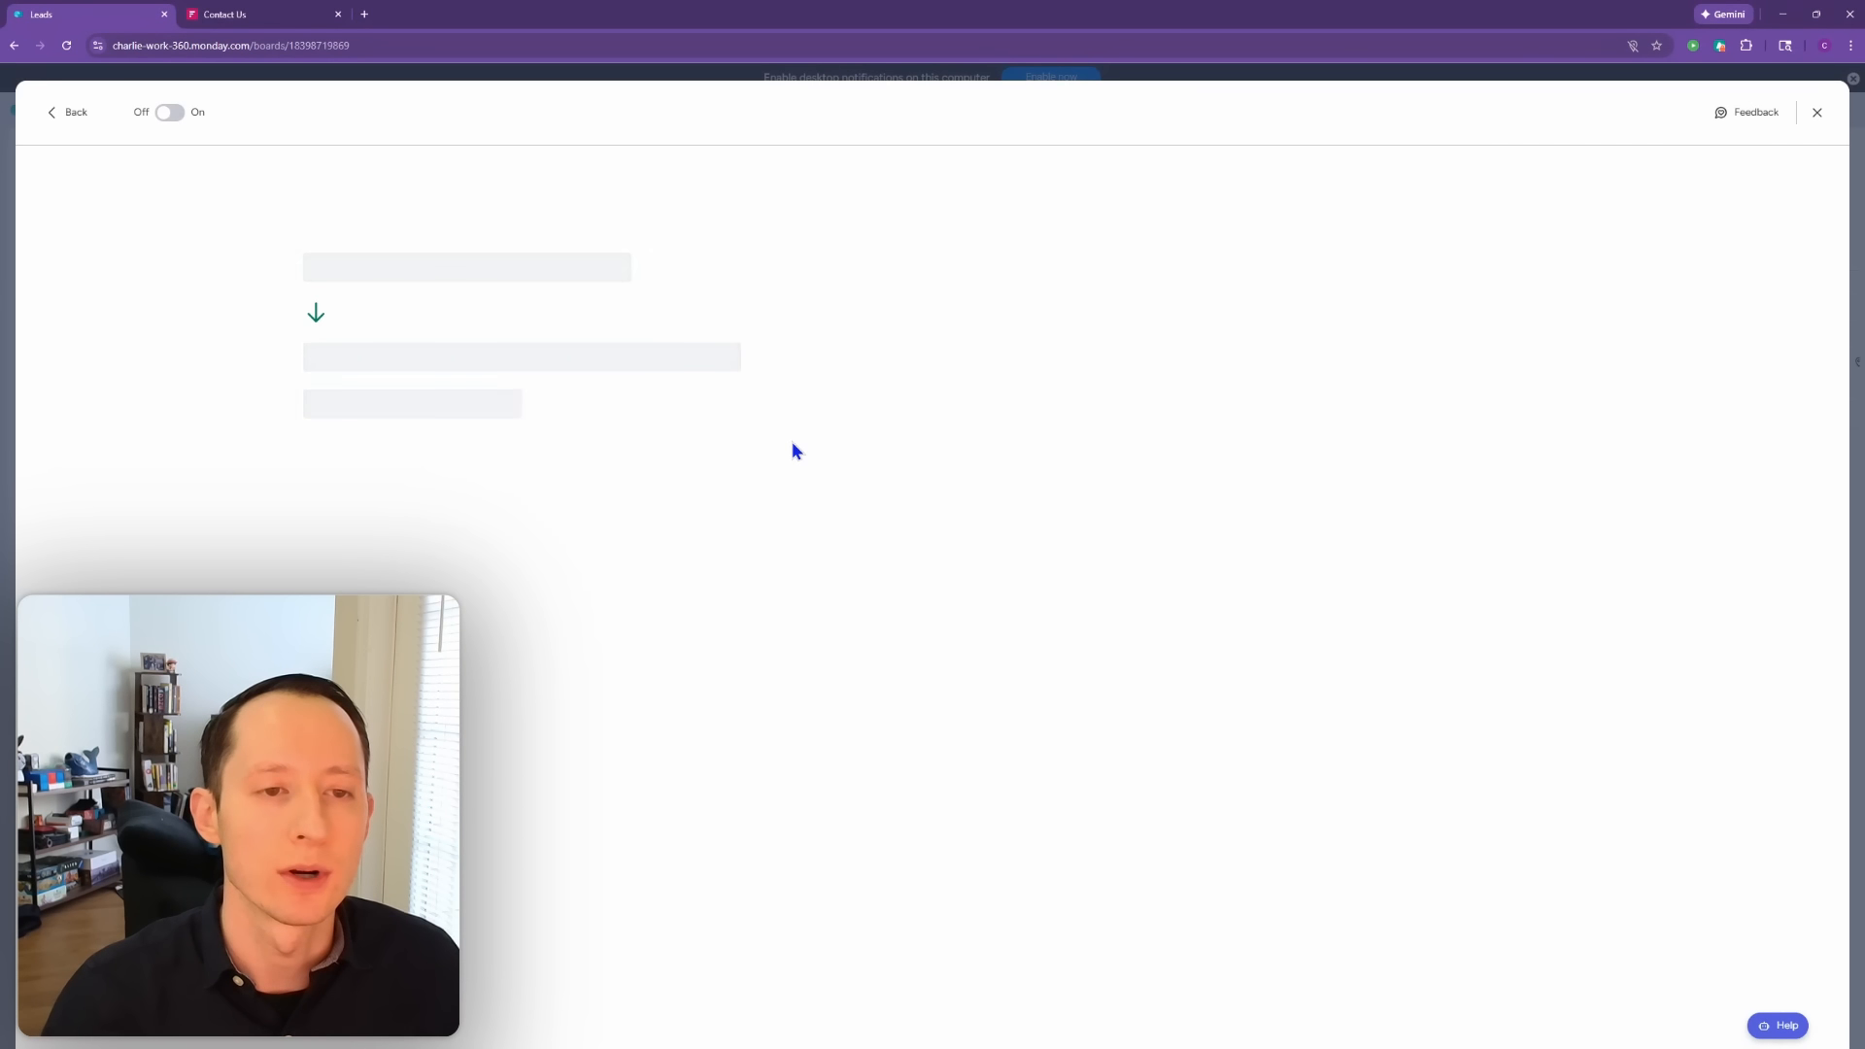
pyautogui.click(762, 340)
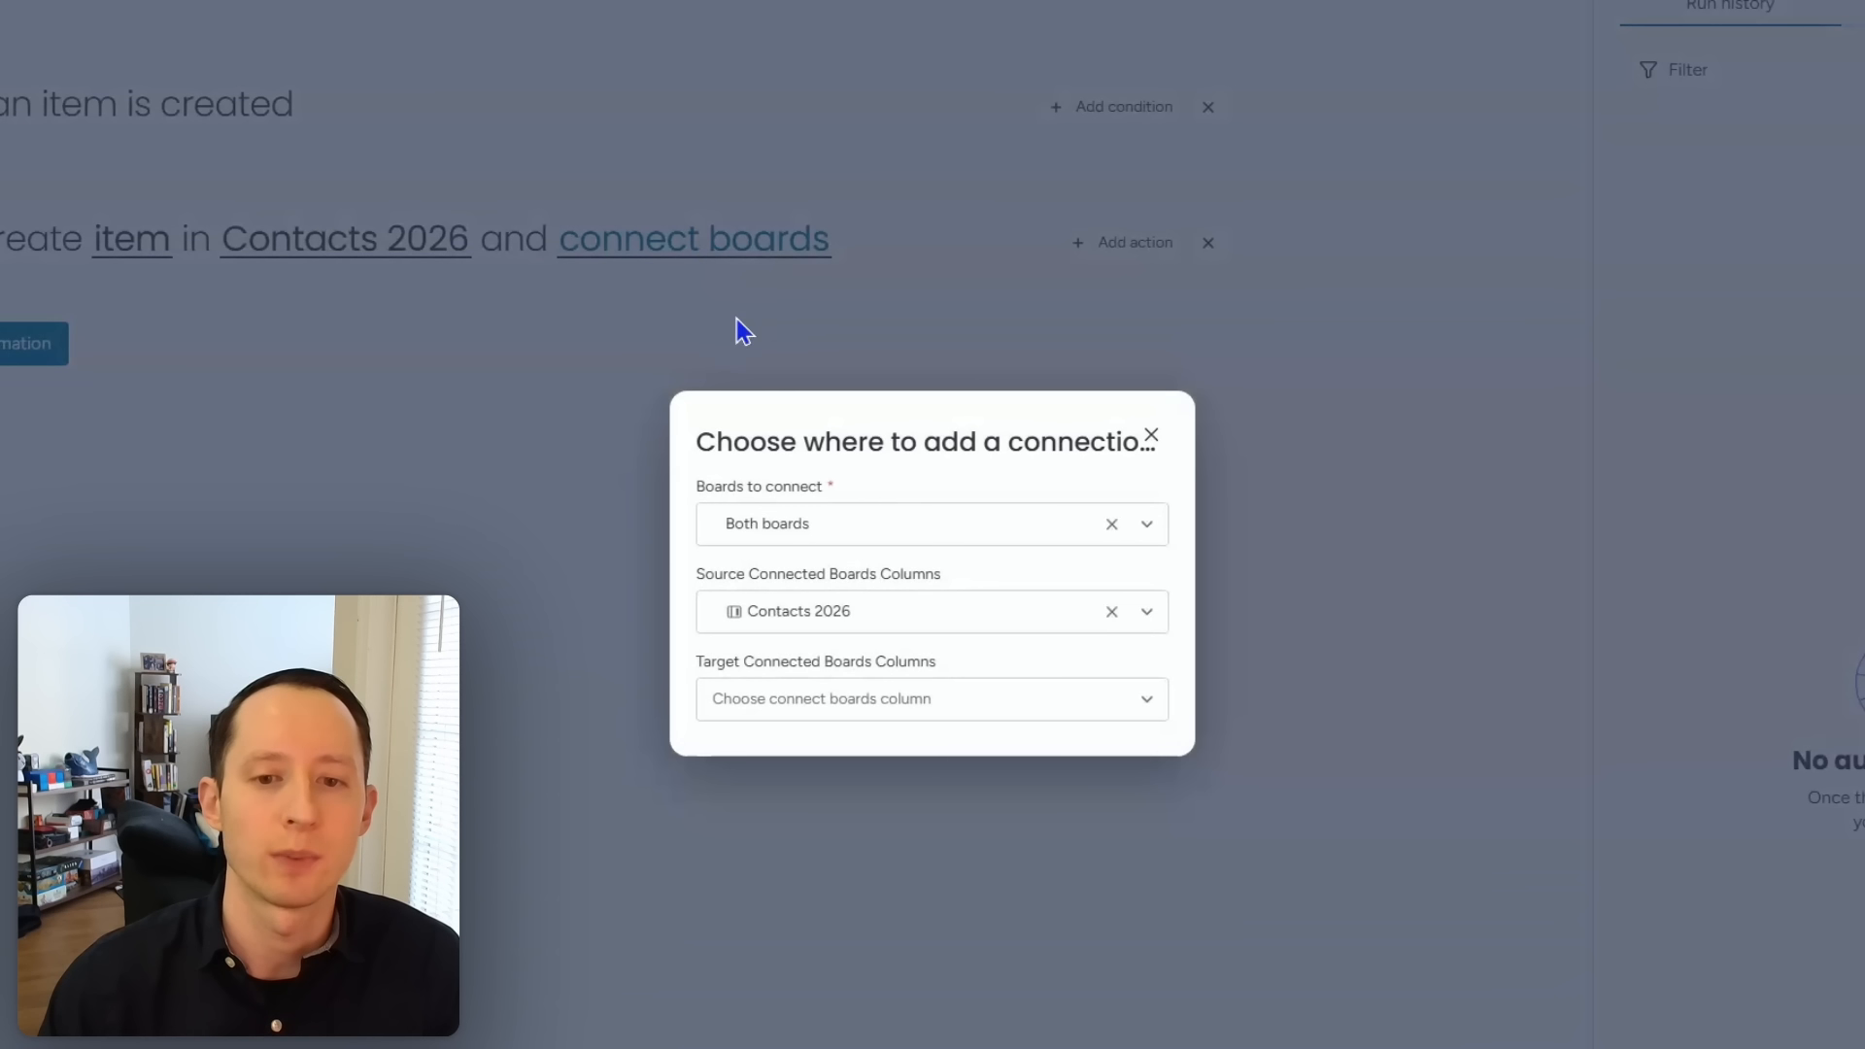
pyautogui.click(894, 705)
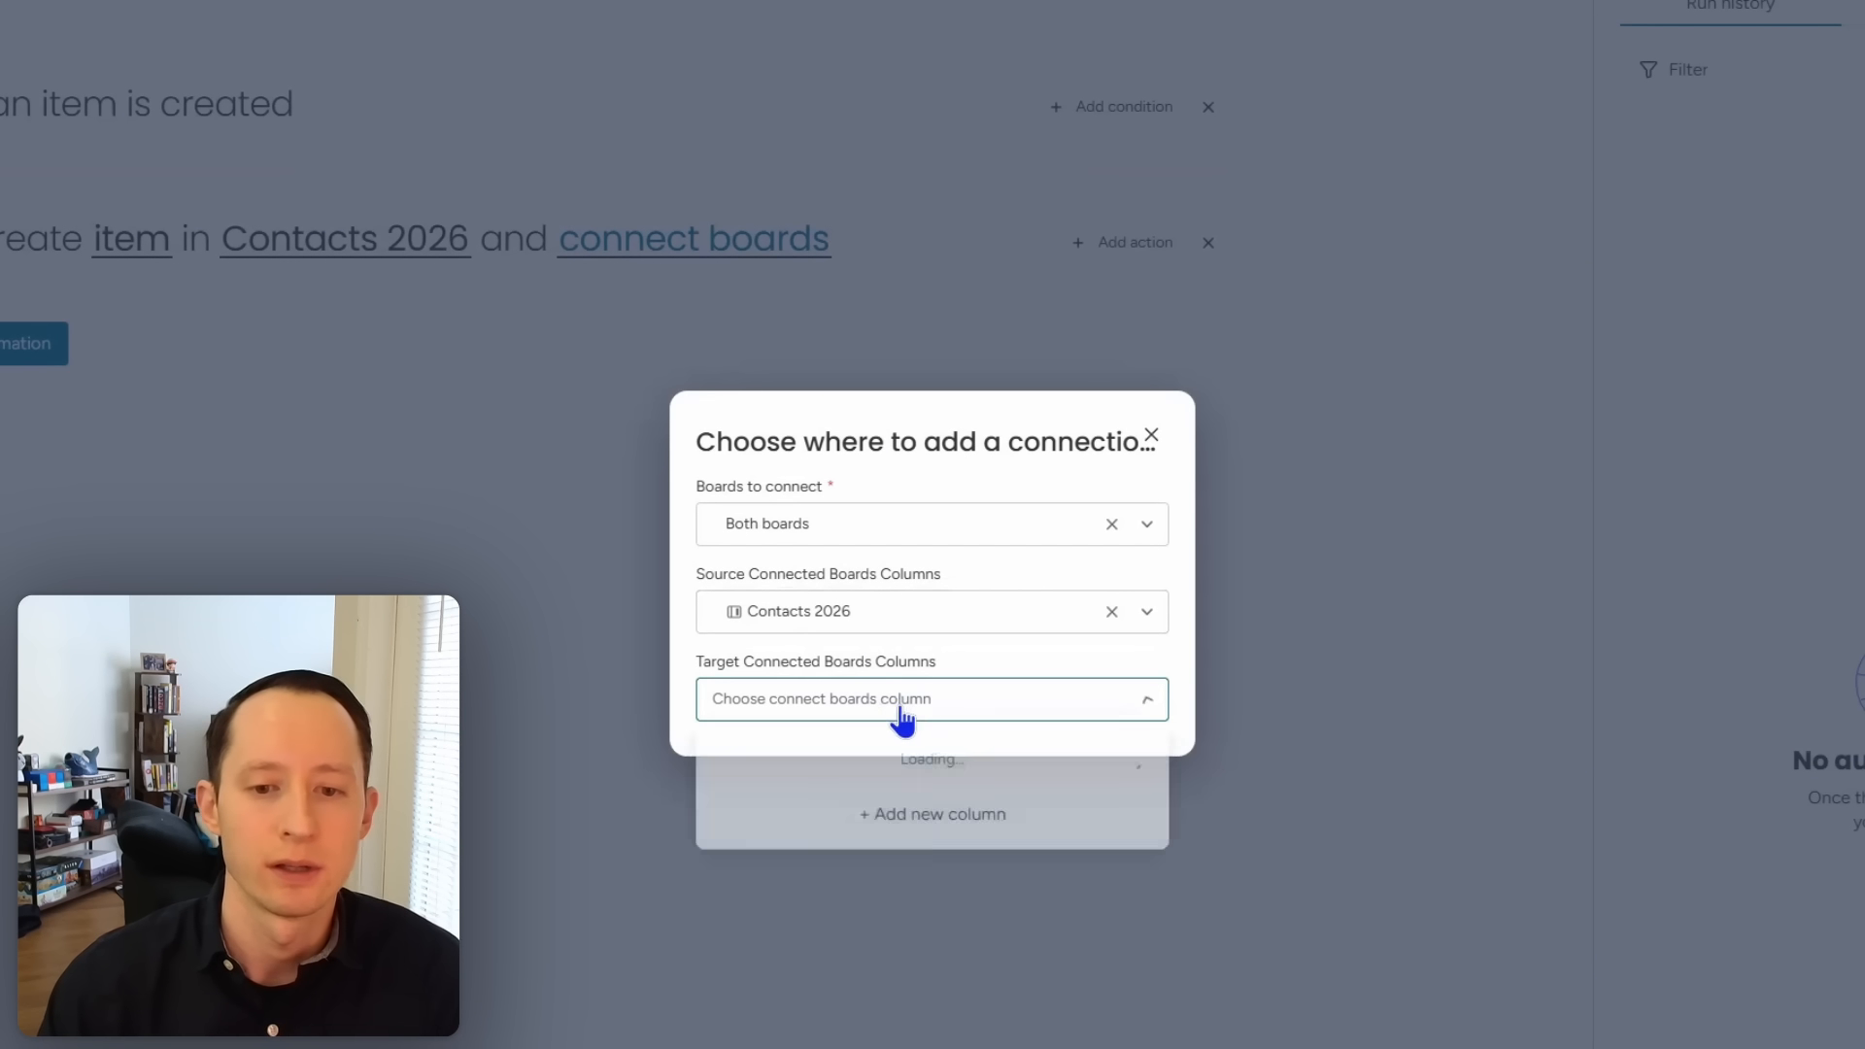
pyautogui.click(894, 875)
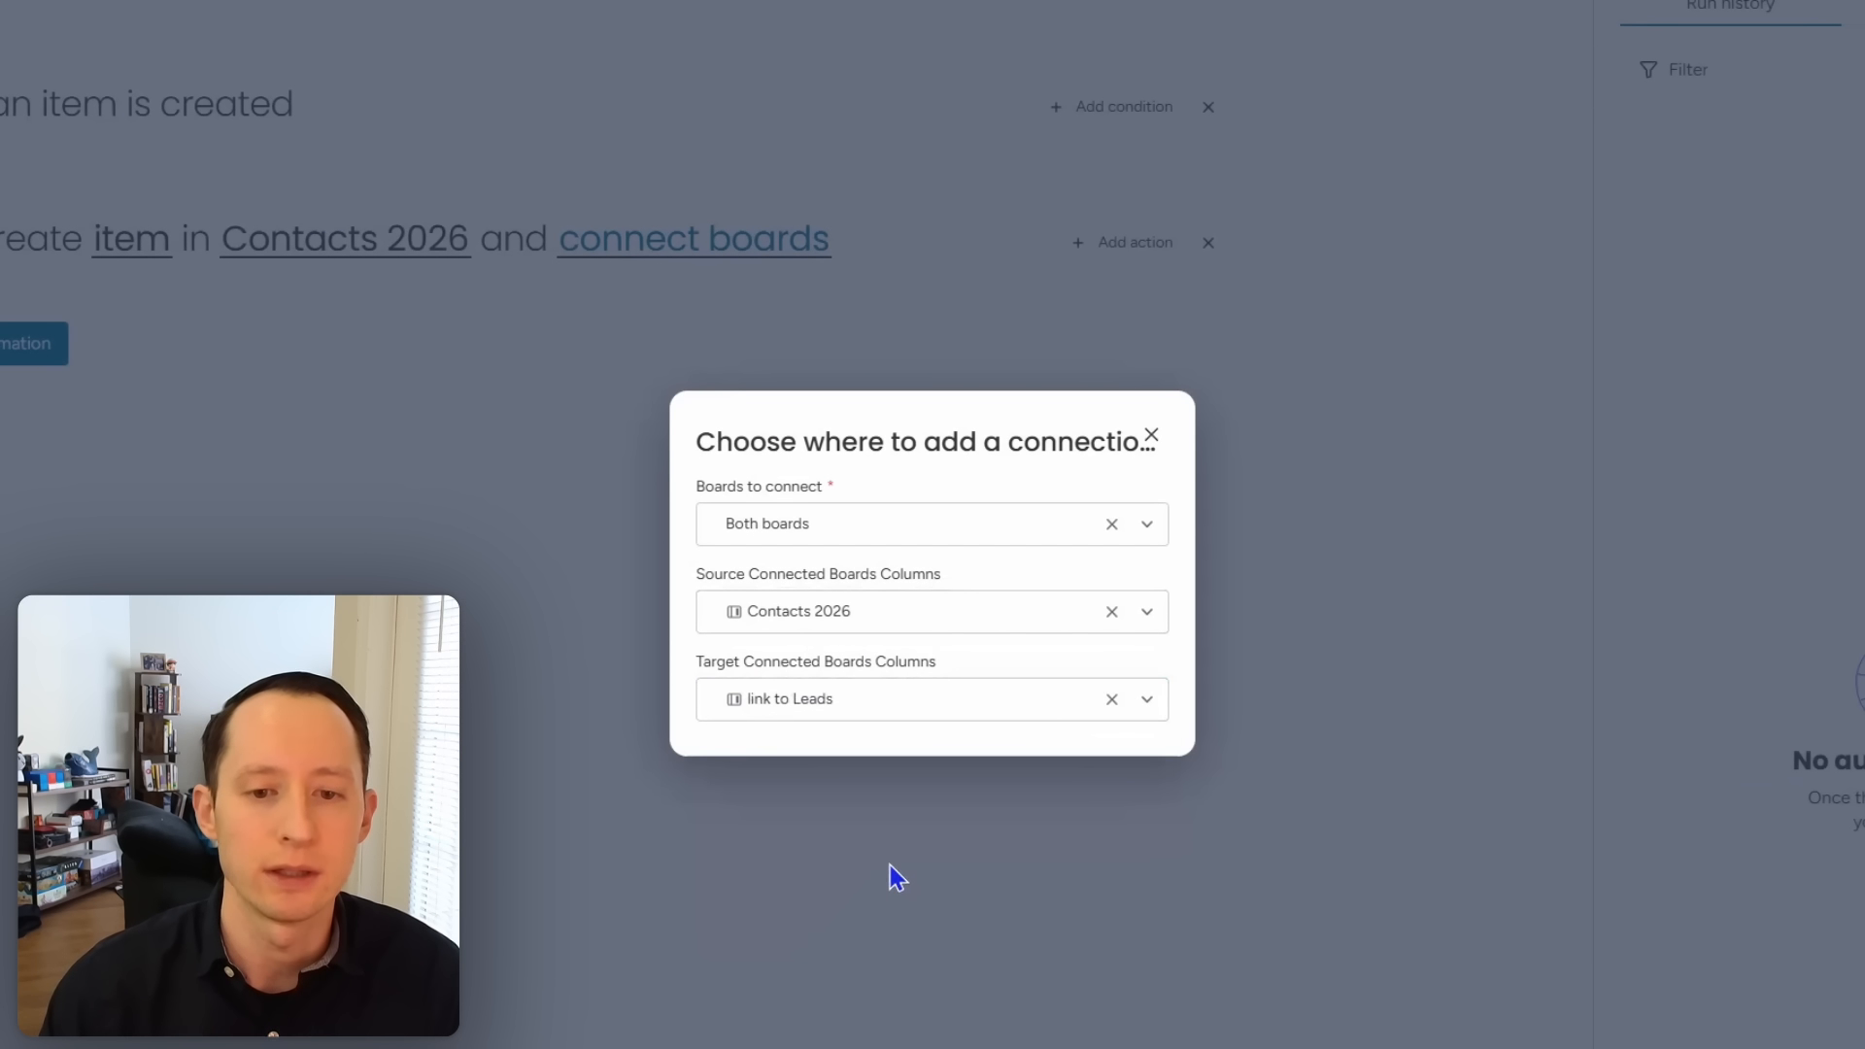
pyautogui.click(871, 839)
pyautogui.click(32, 344)
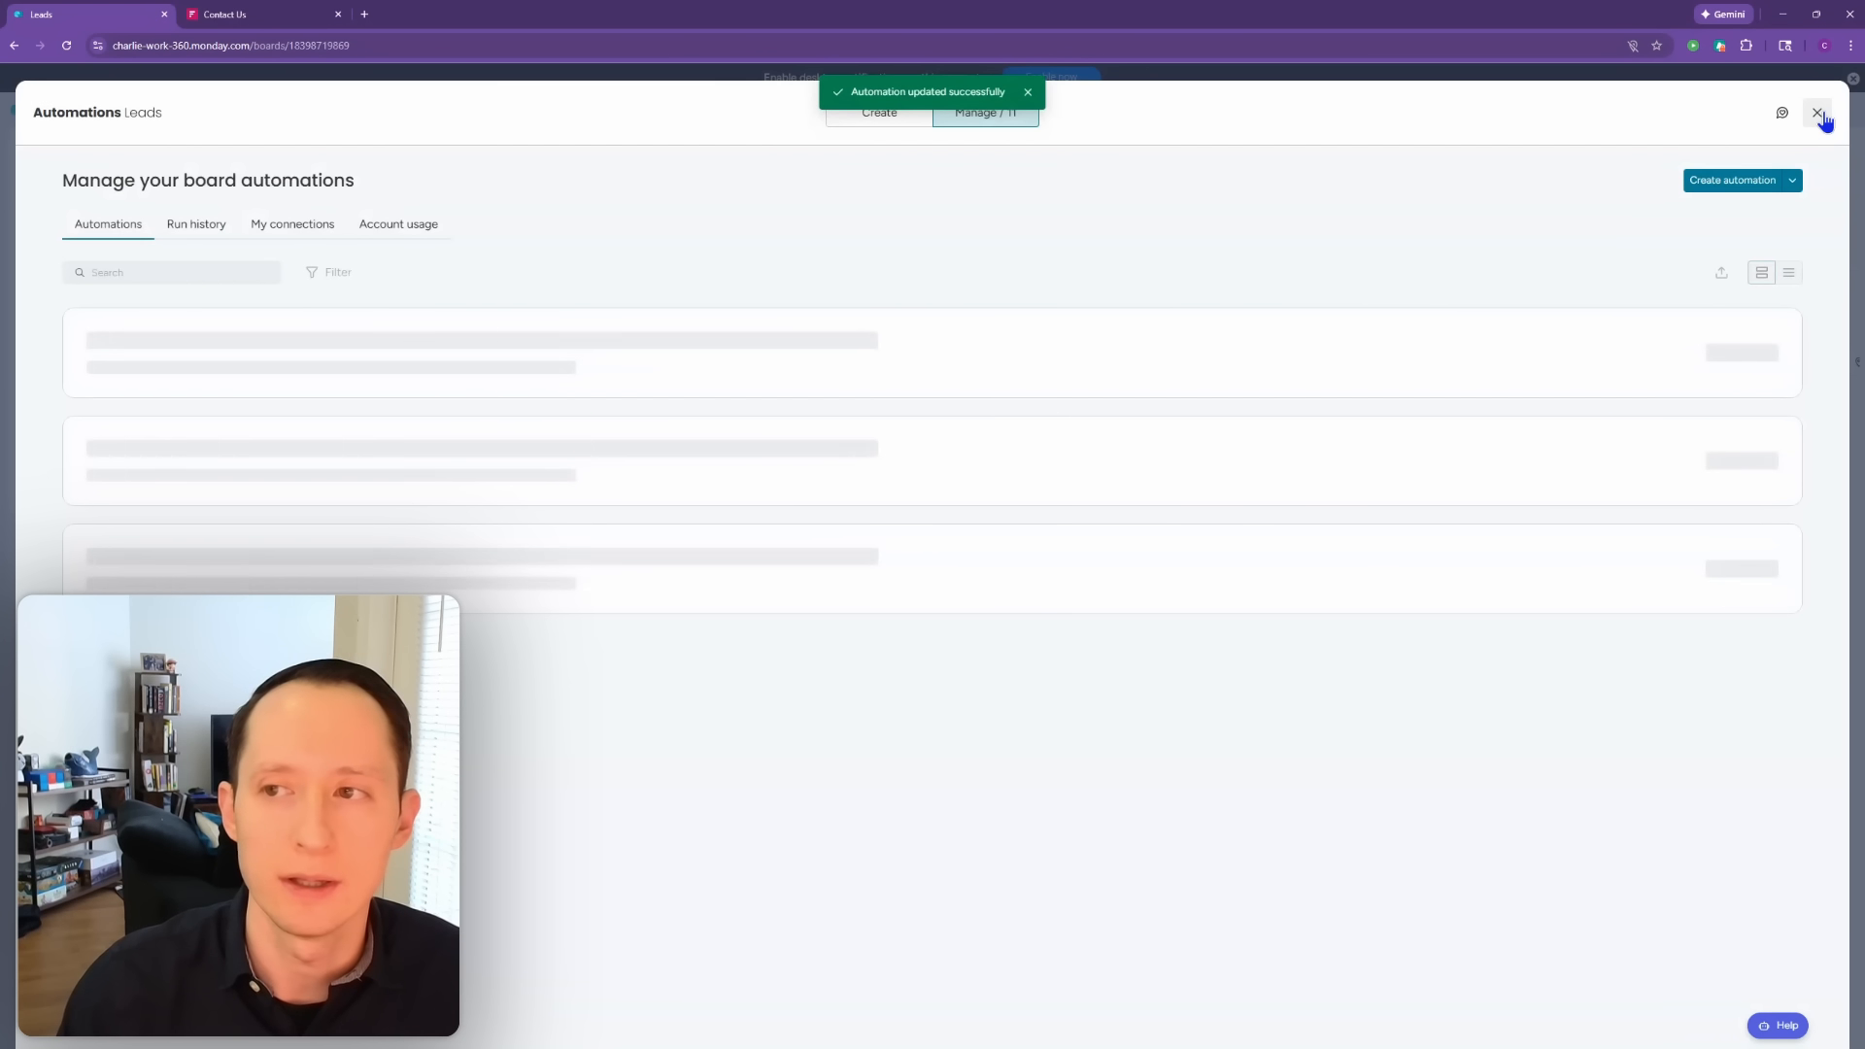
# Step: Add a new lead named 'Test Lead' to the Leads board
pyautogui.click(1820, 114)
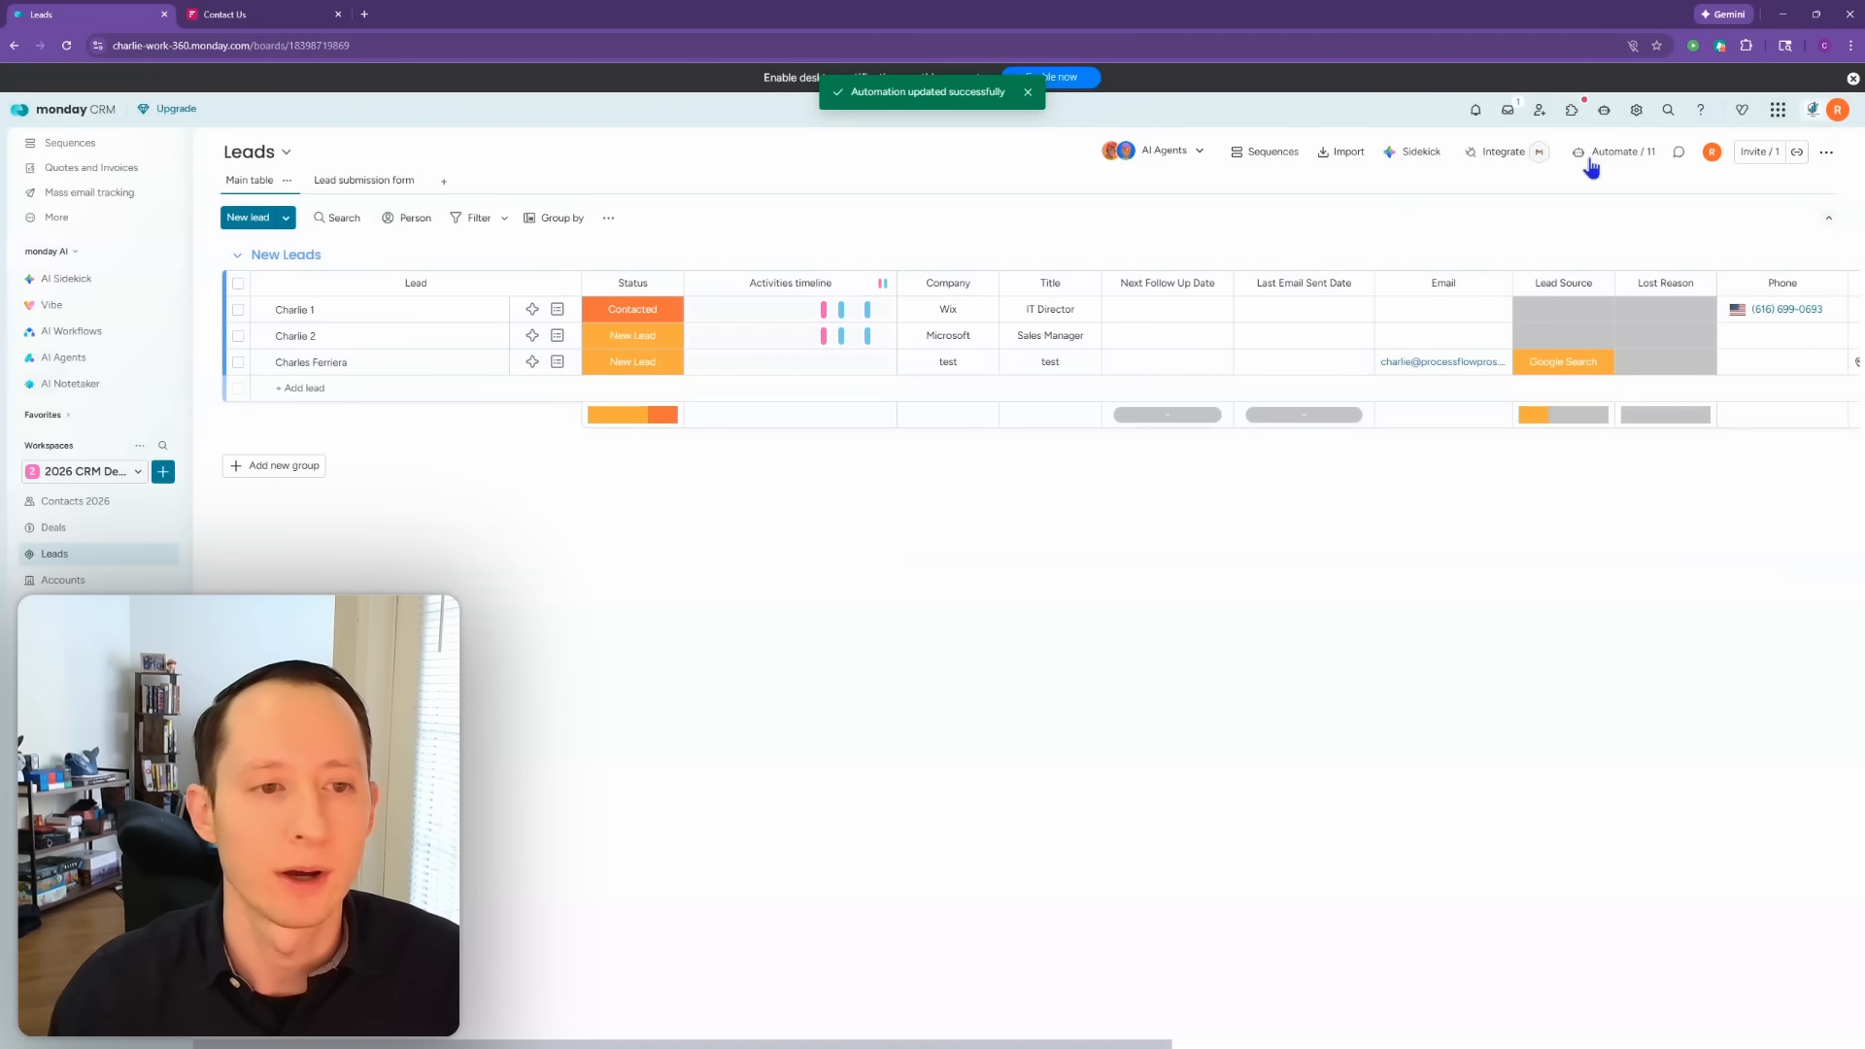
pyautogui.click(201, 165)
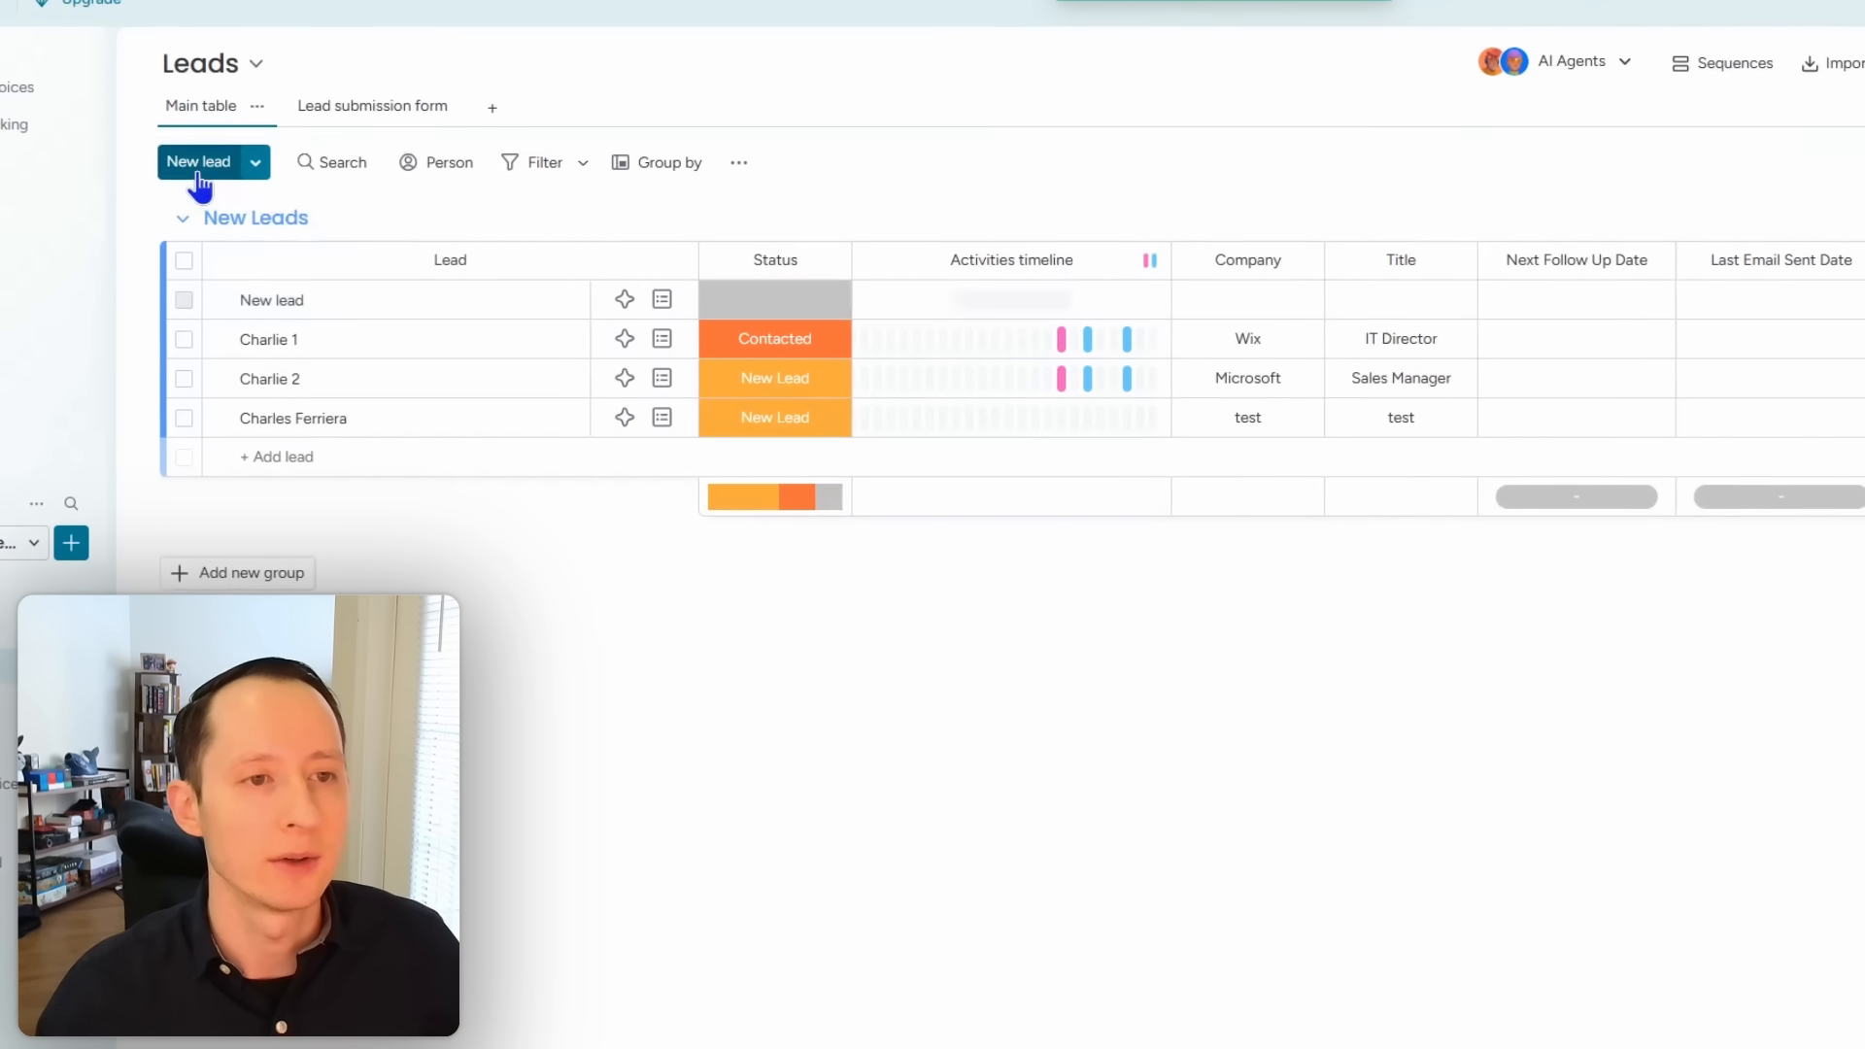
pyautogui.write('Test')
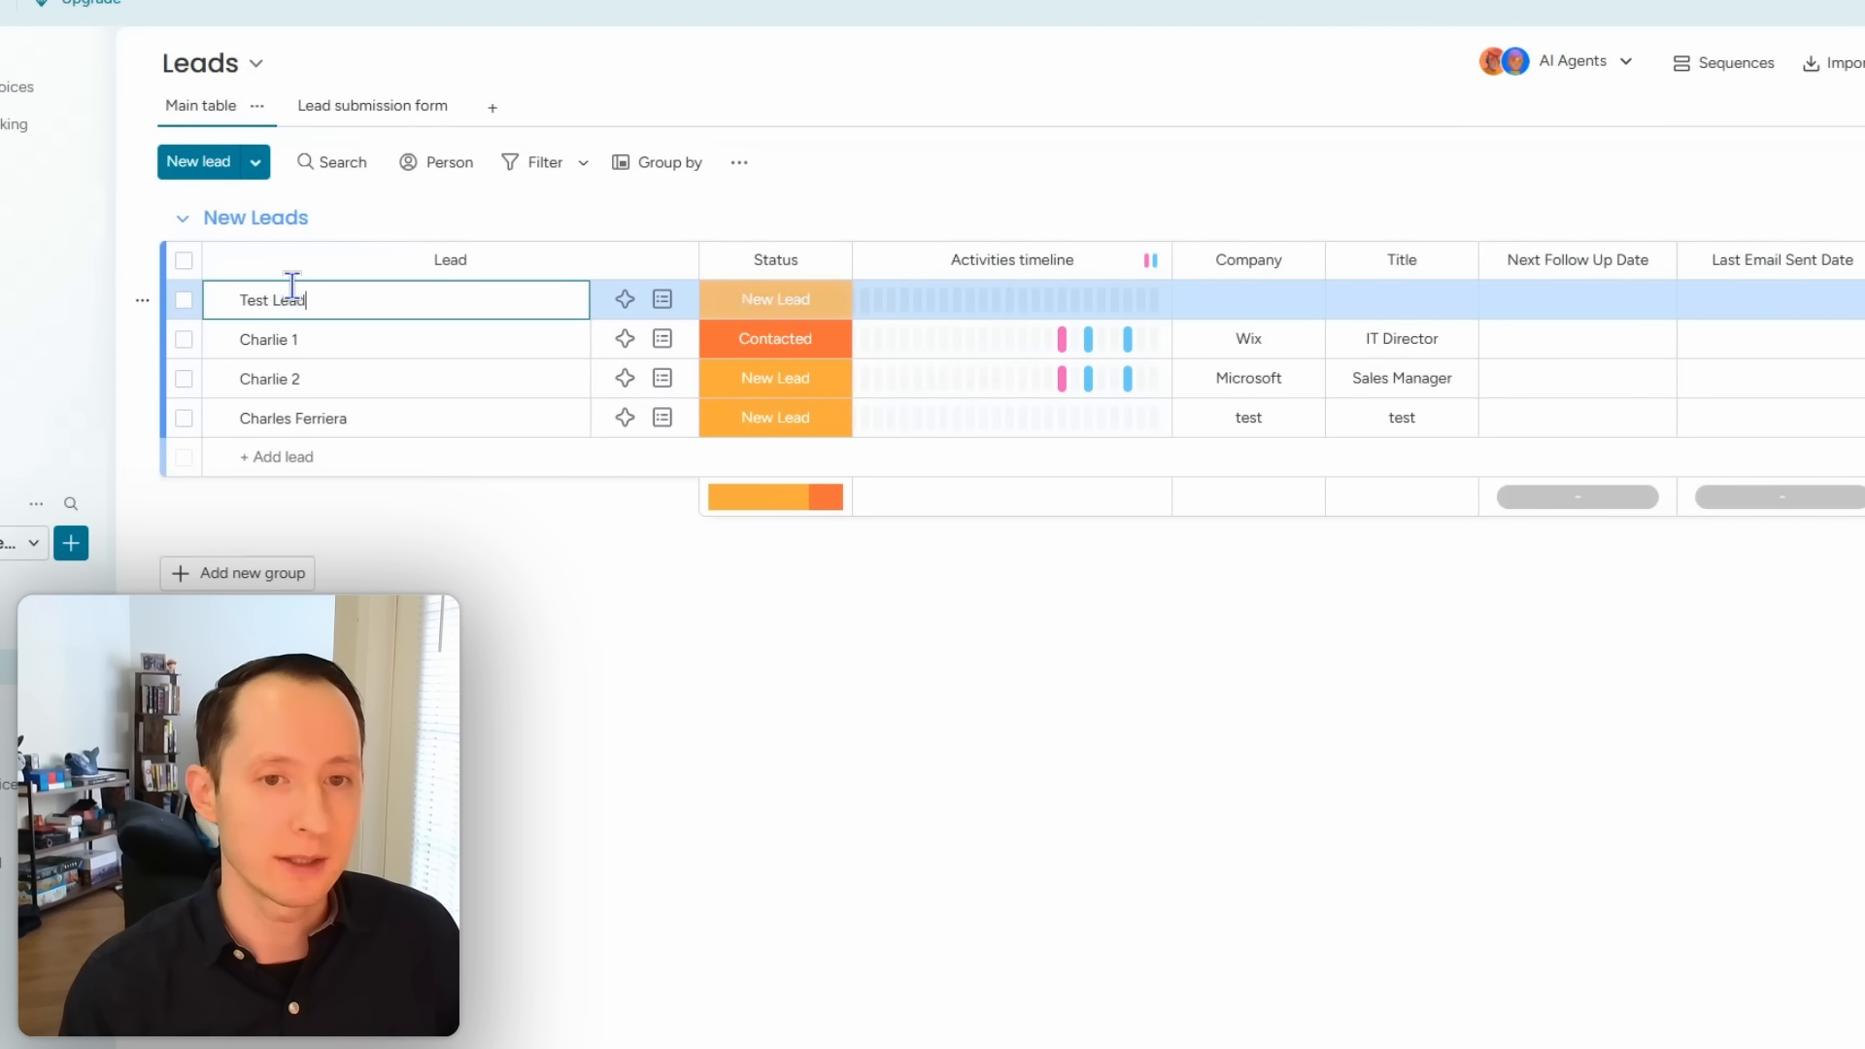
pyautogui.press('Return')
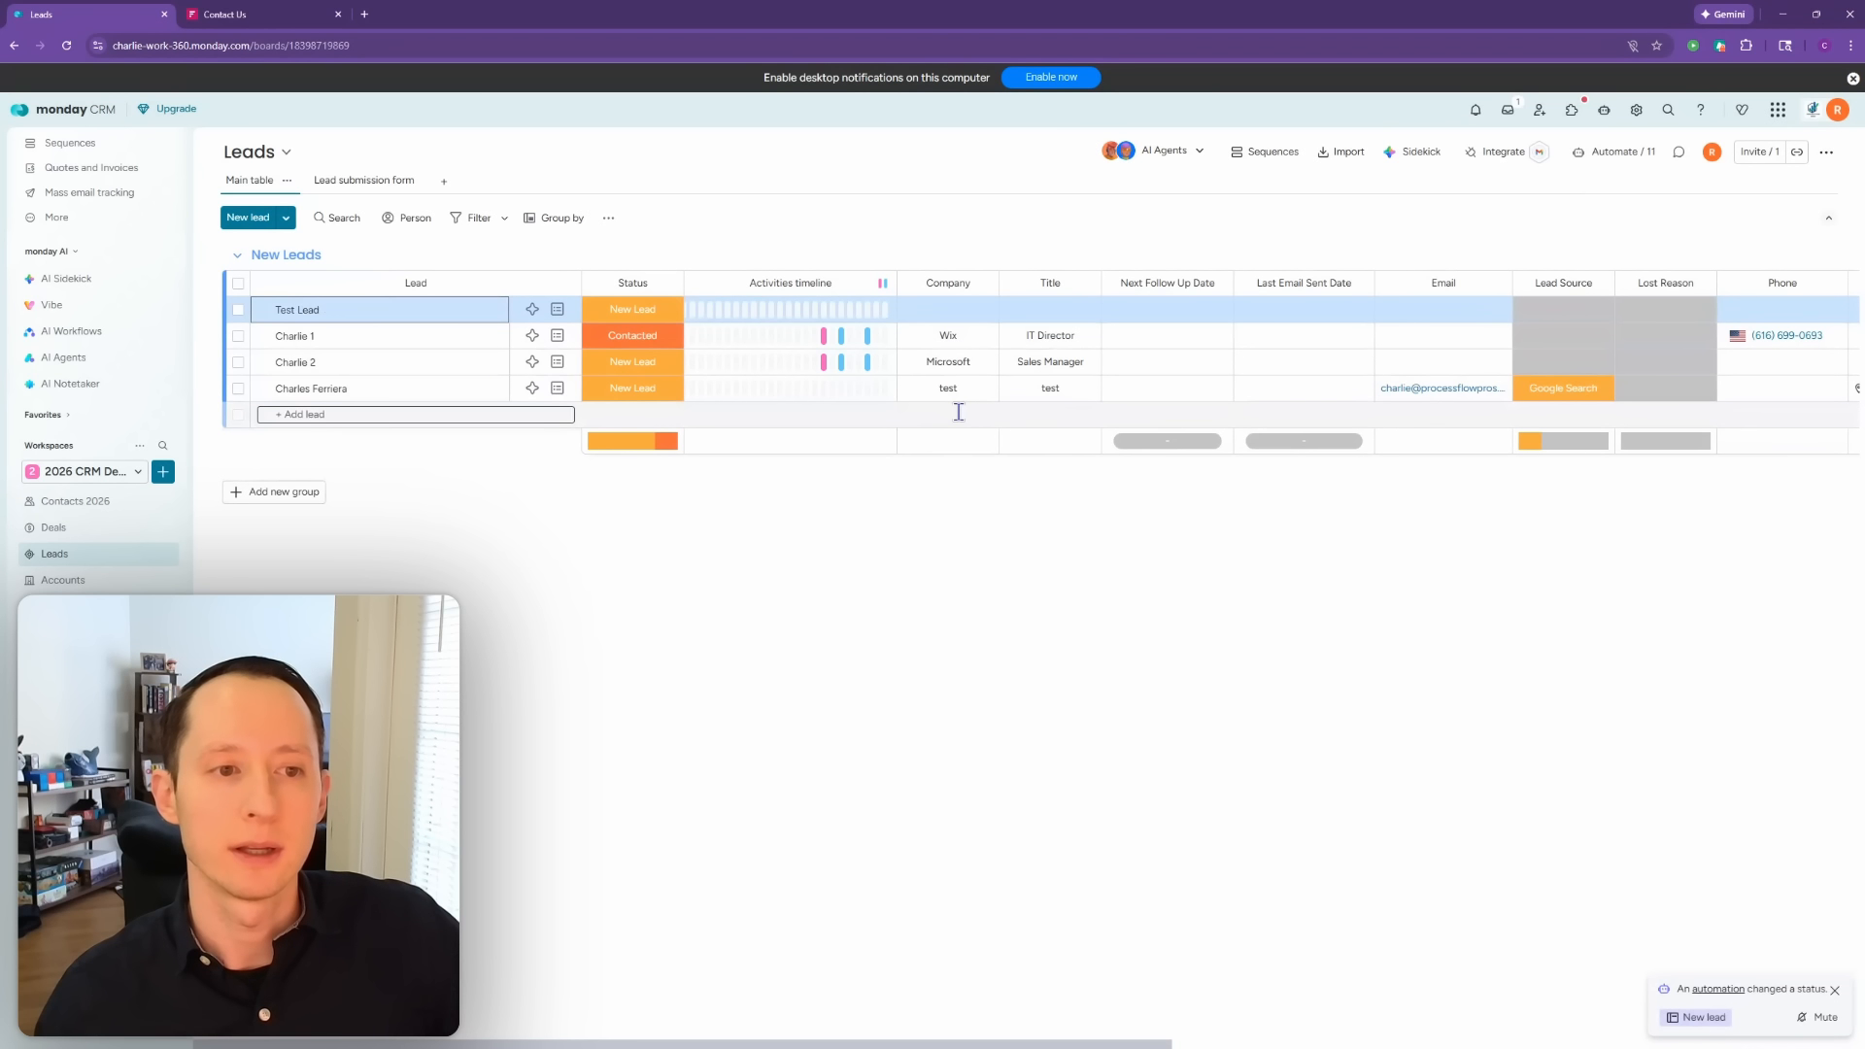
# Step: Check Contacts 2026 for the new contact, then reopen Leads automations
pyautogui.click(109, 502)
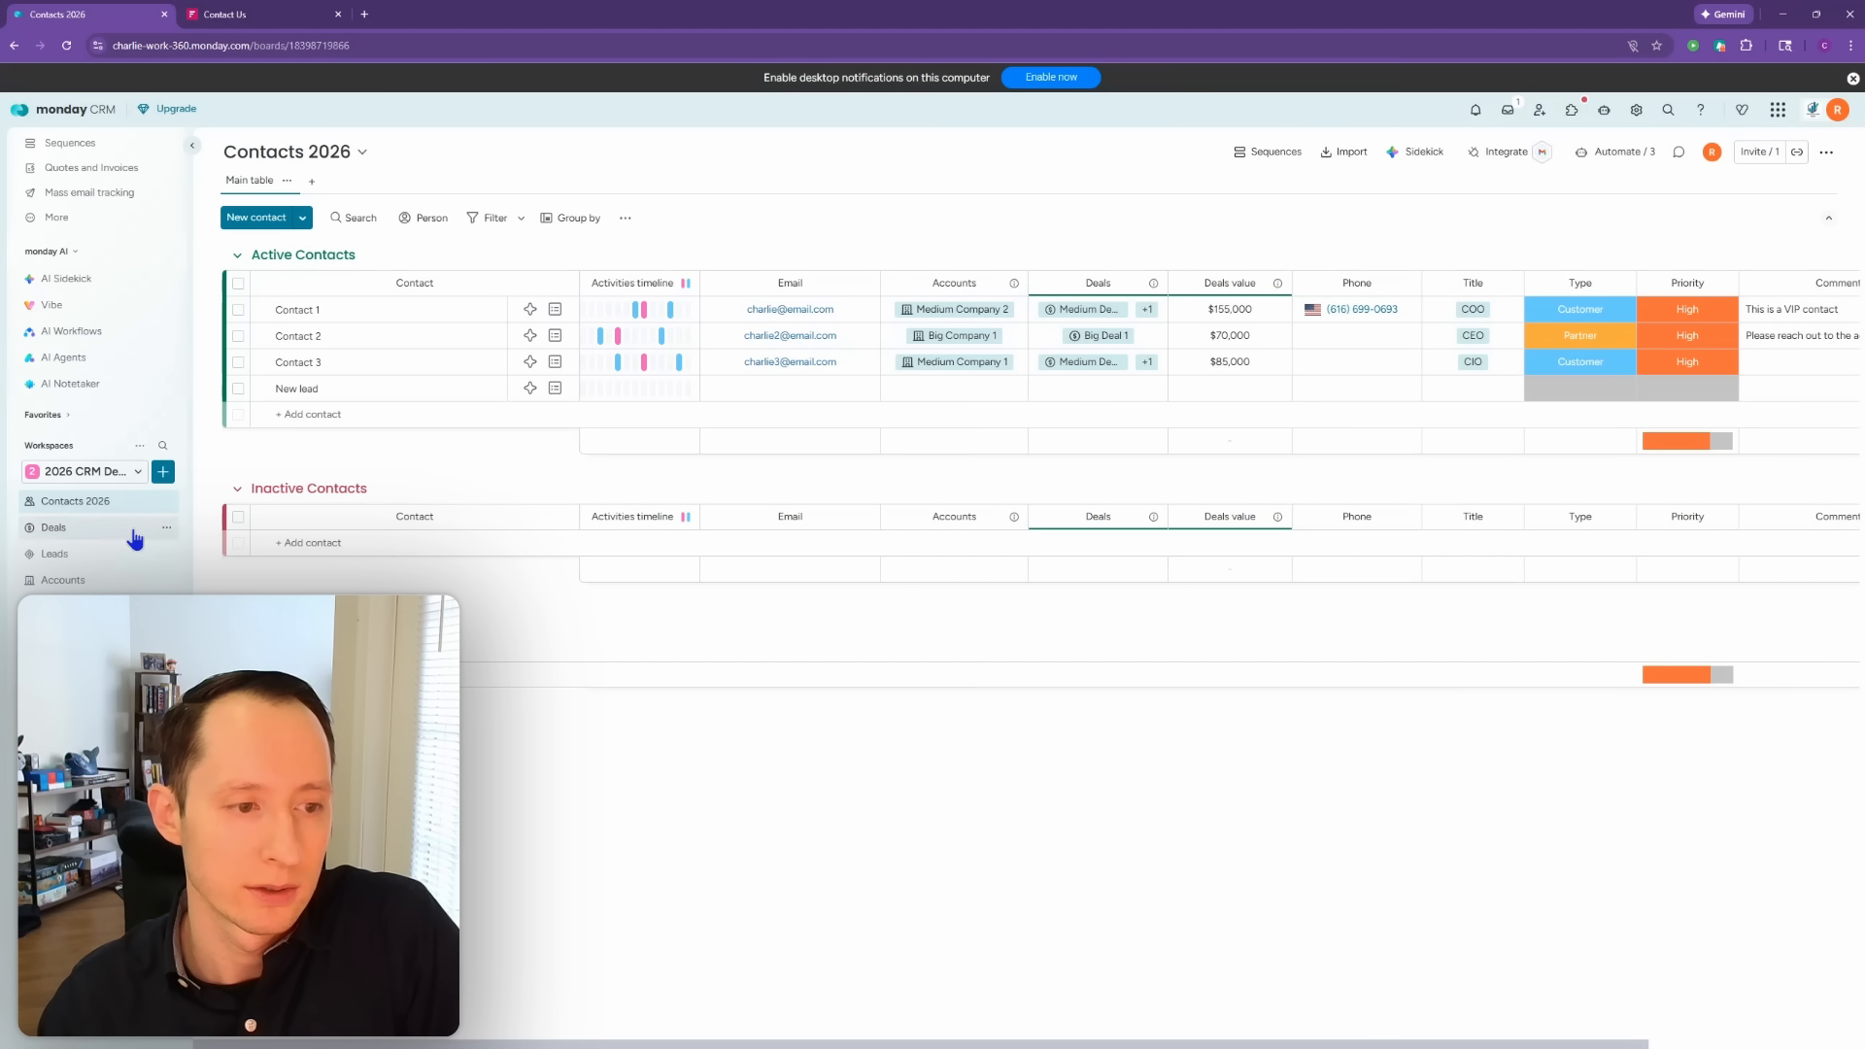
pyautogui.click(115, 556)
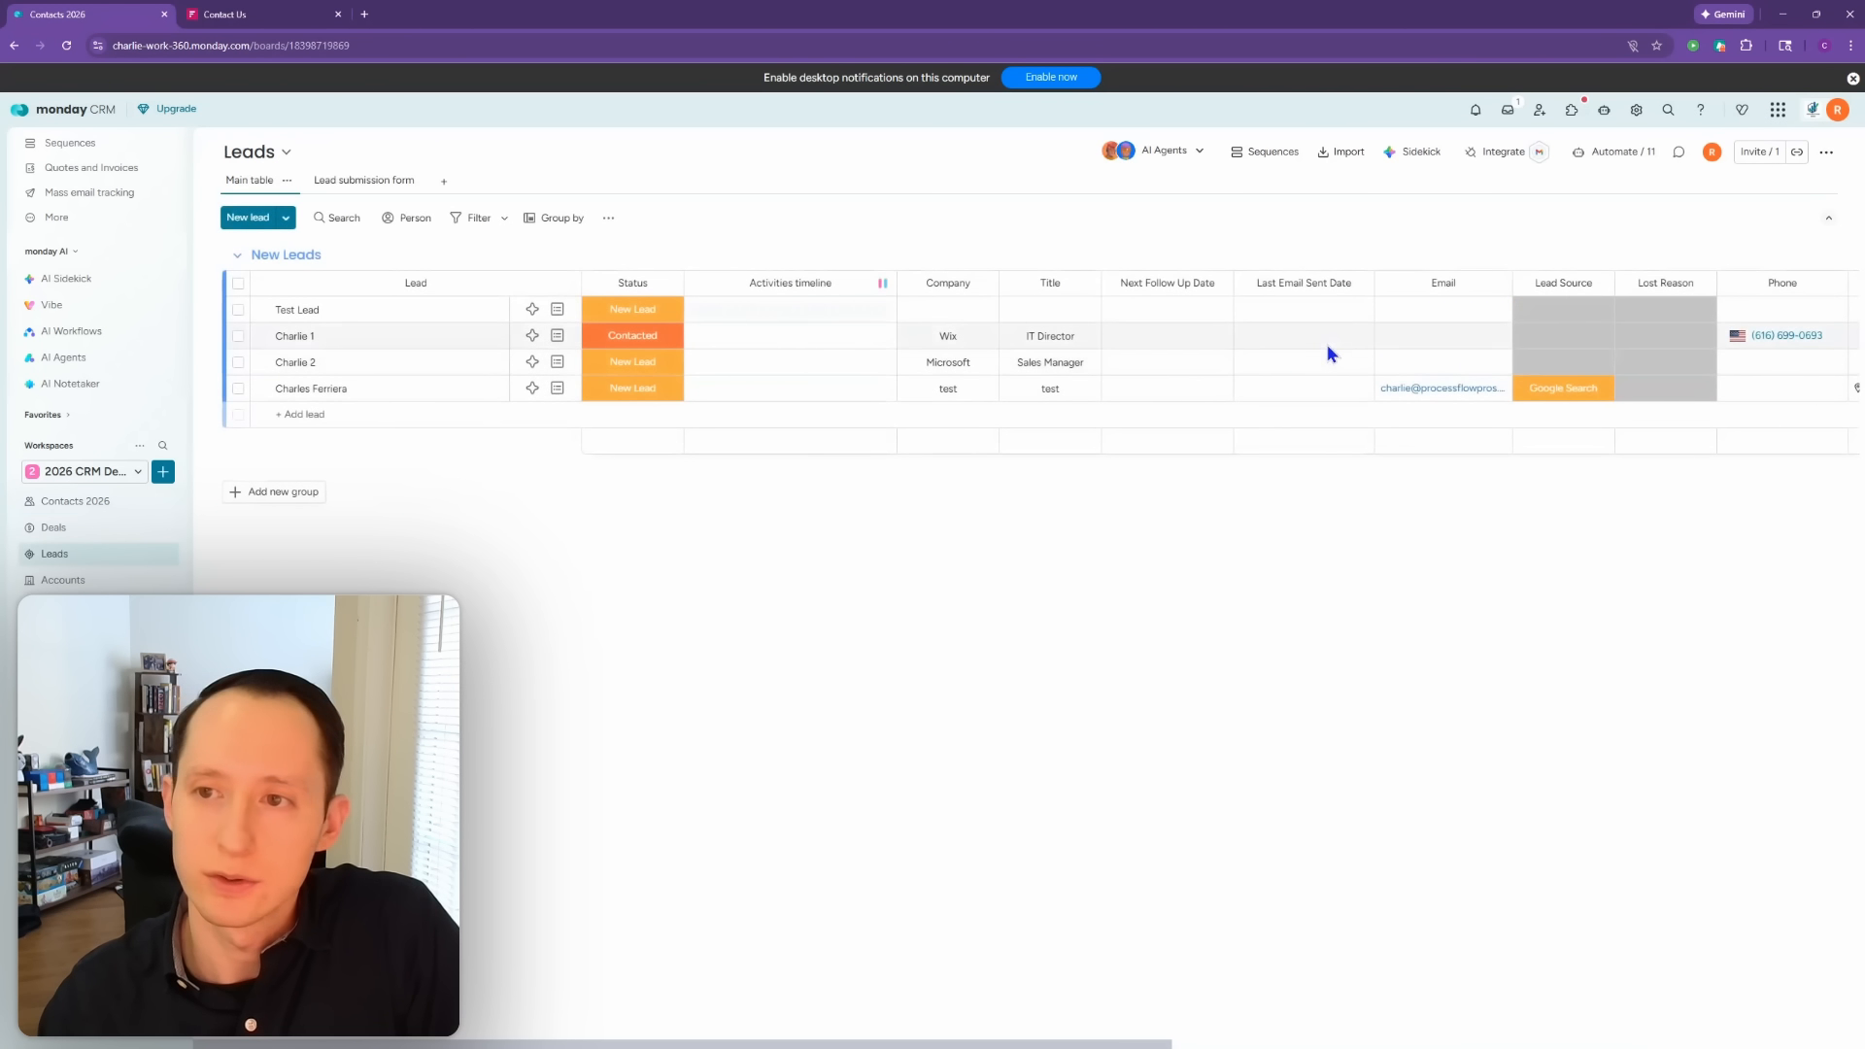
pyautogui.click(1620, 152)
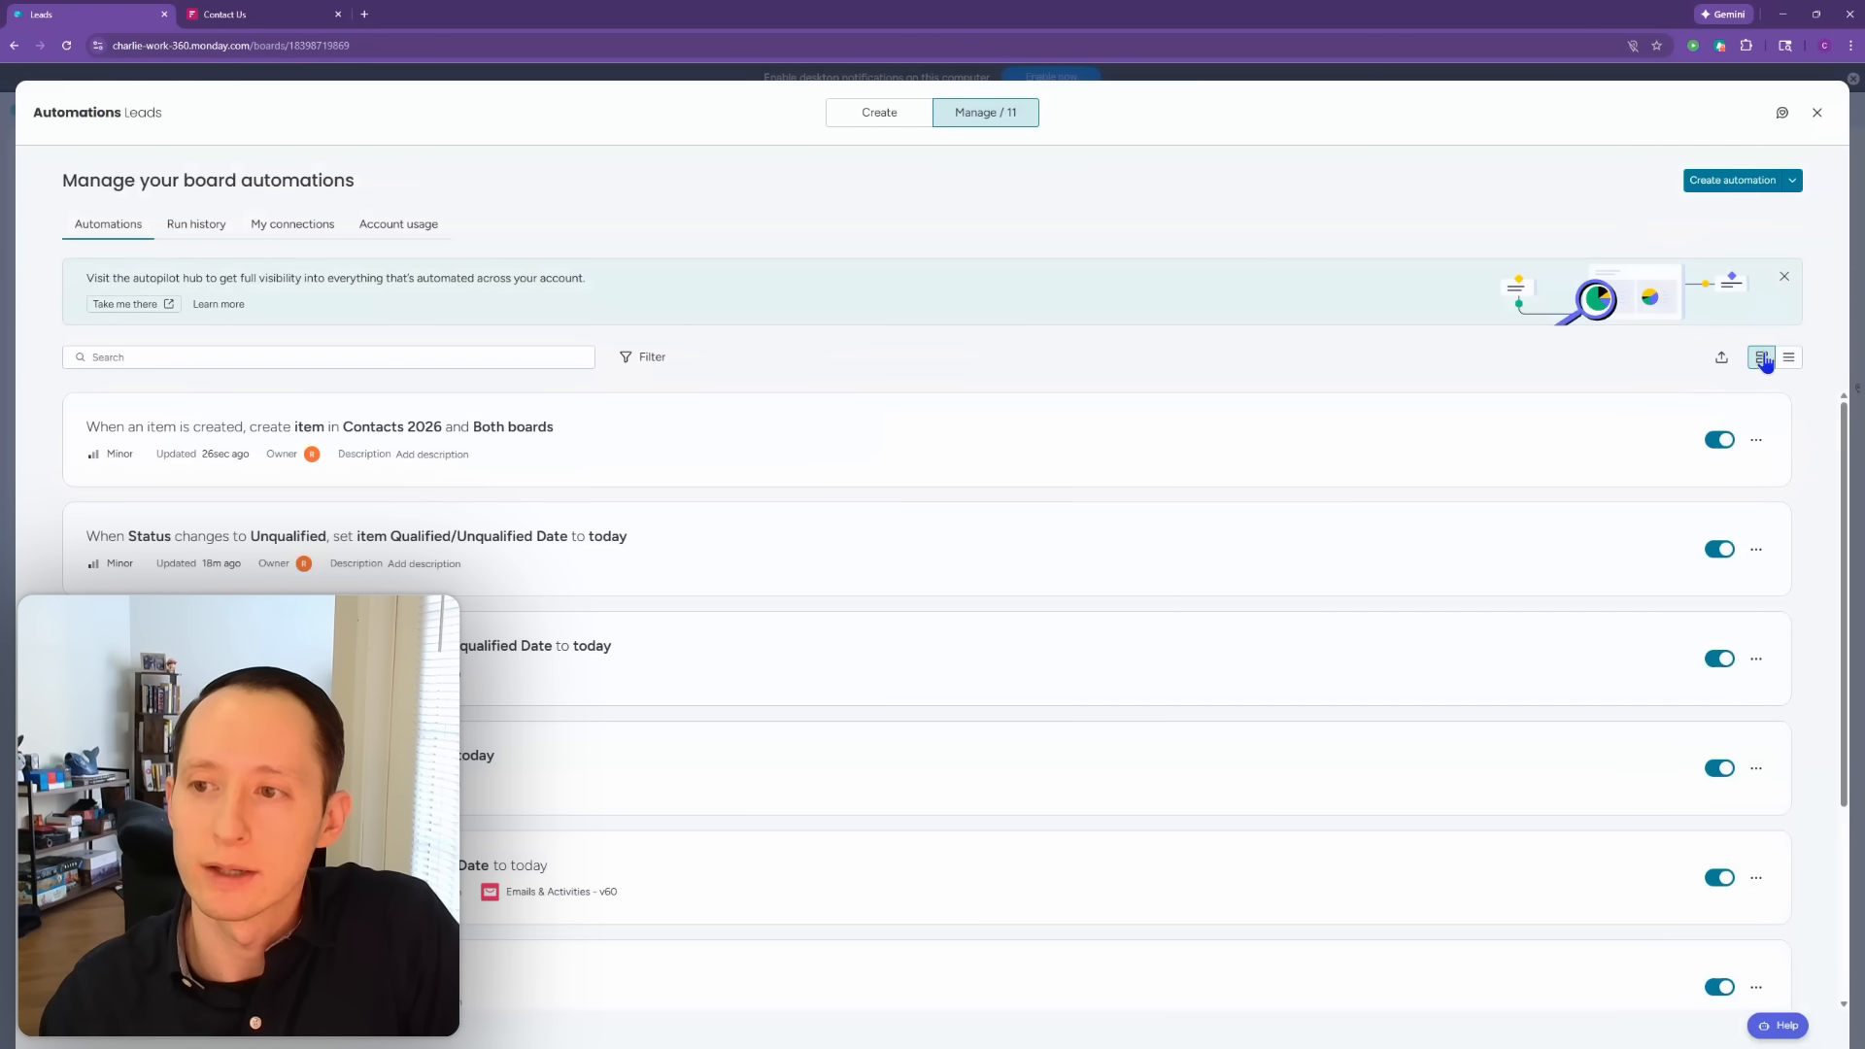
# Step: Check which trigger values fill the contact's Item name, then close everything unchanged
pyautogui.click(1756, 440)
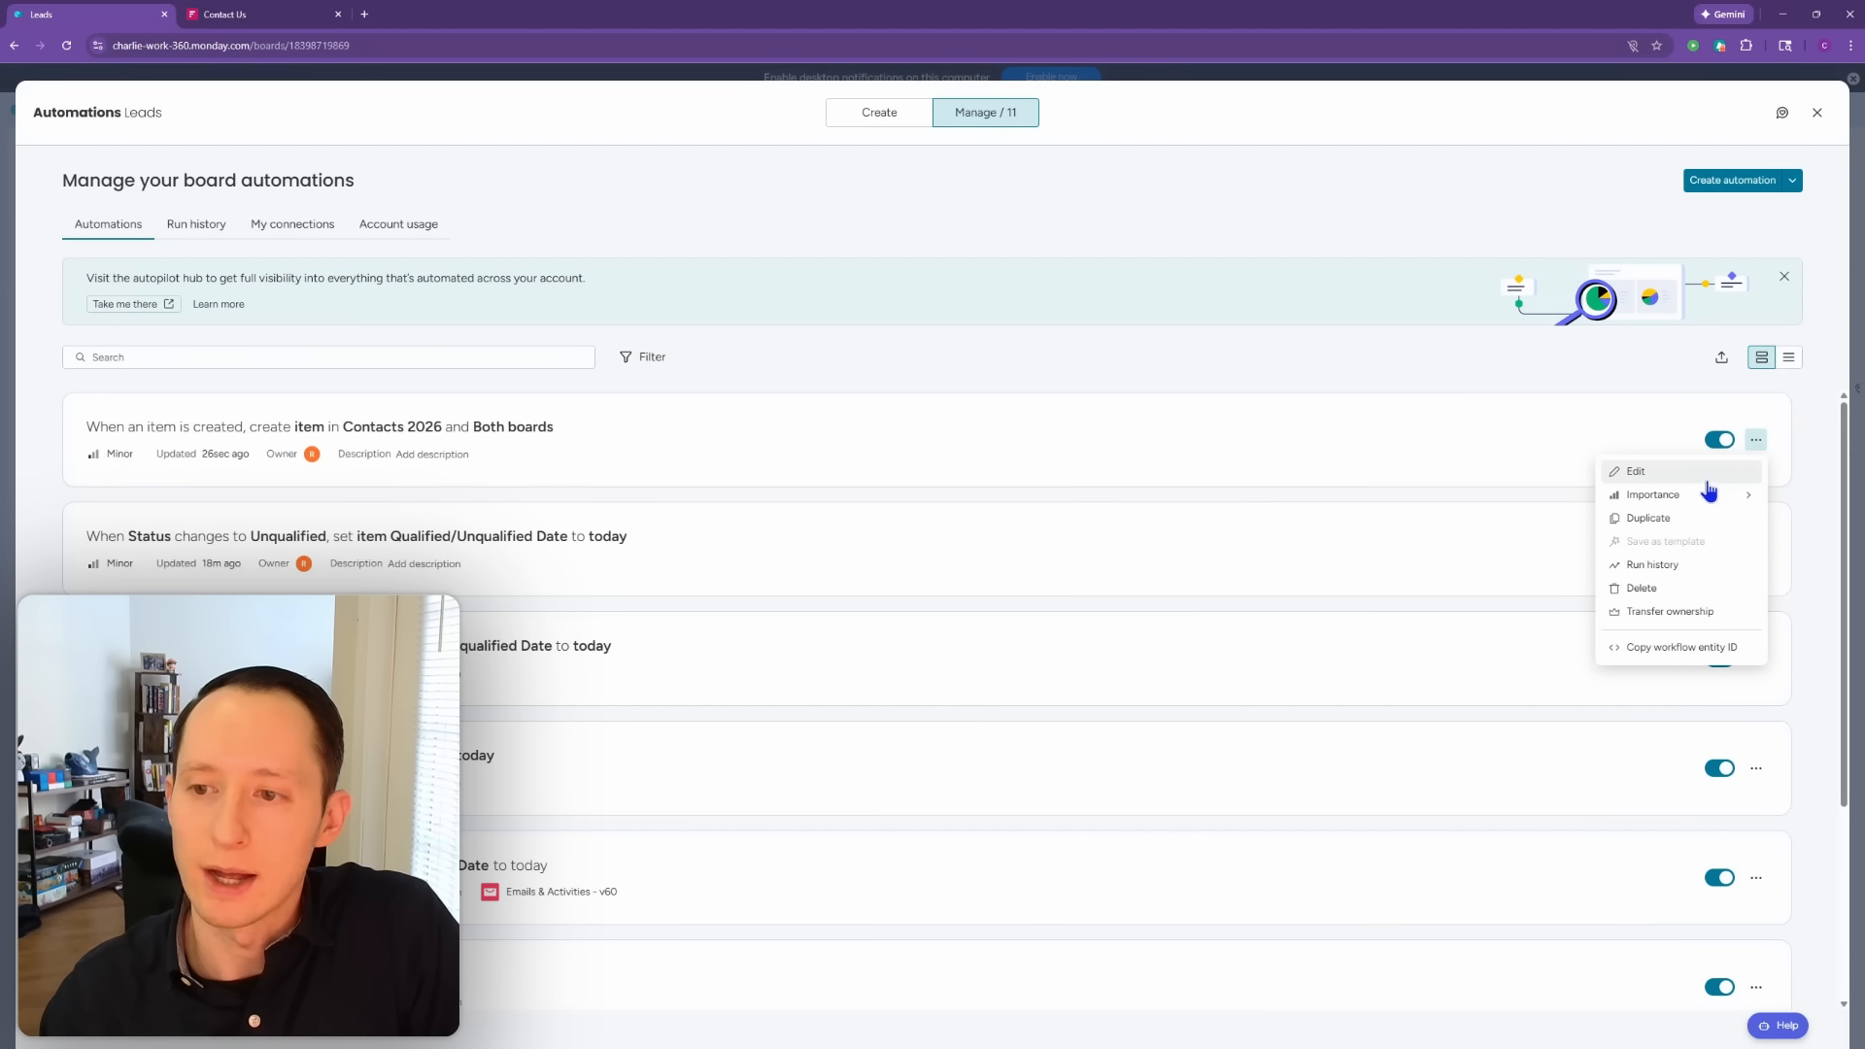
pyautogui.click(1636, 471)
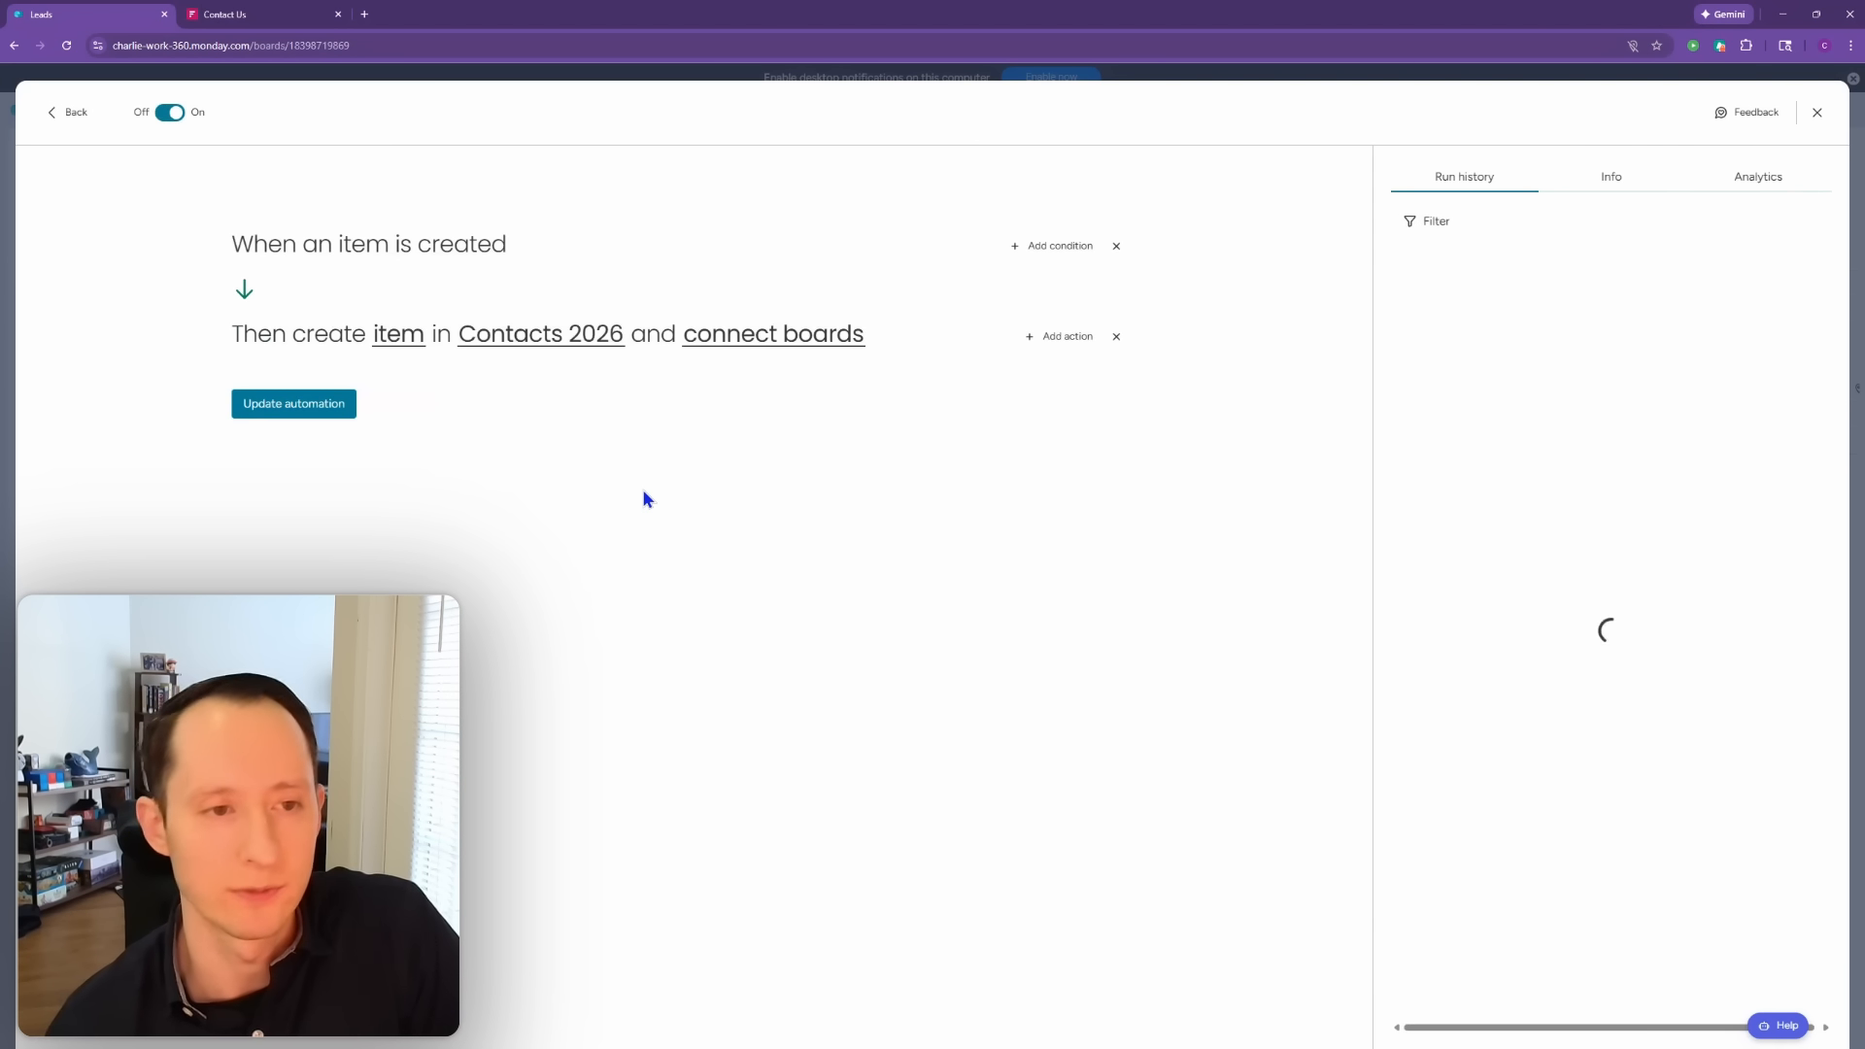
pyautogui.click(400, 340)
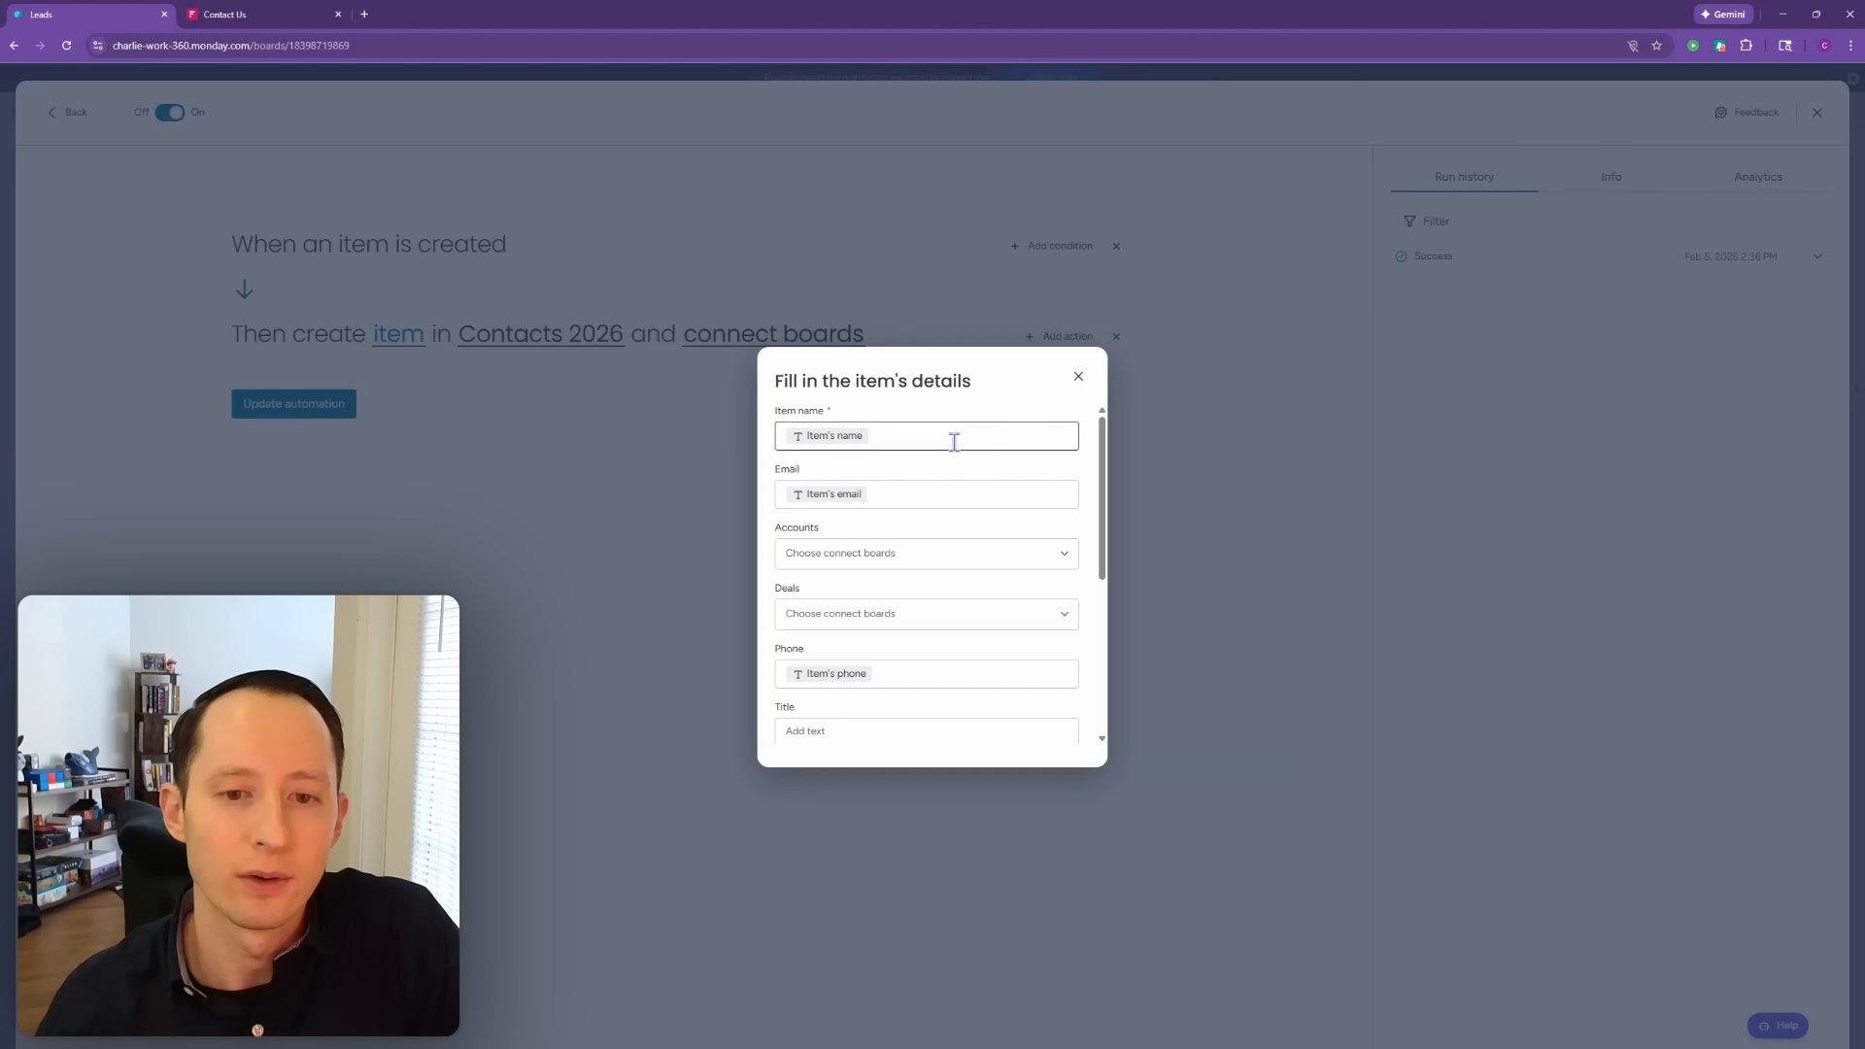
pyautogui.click(954, 442)
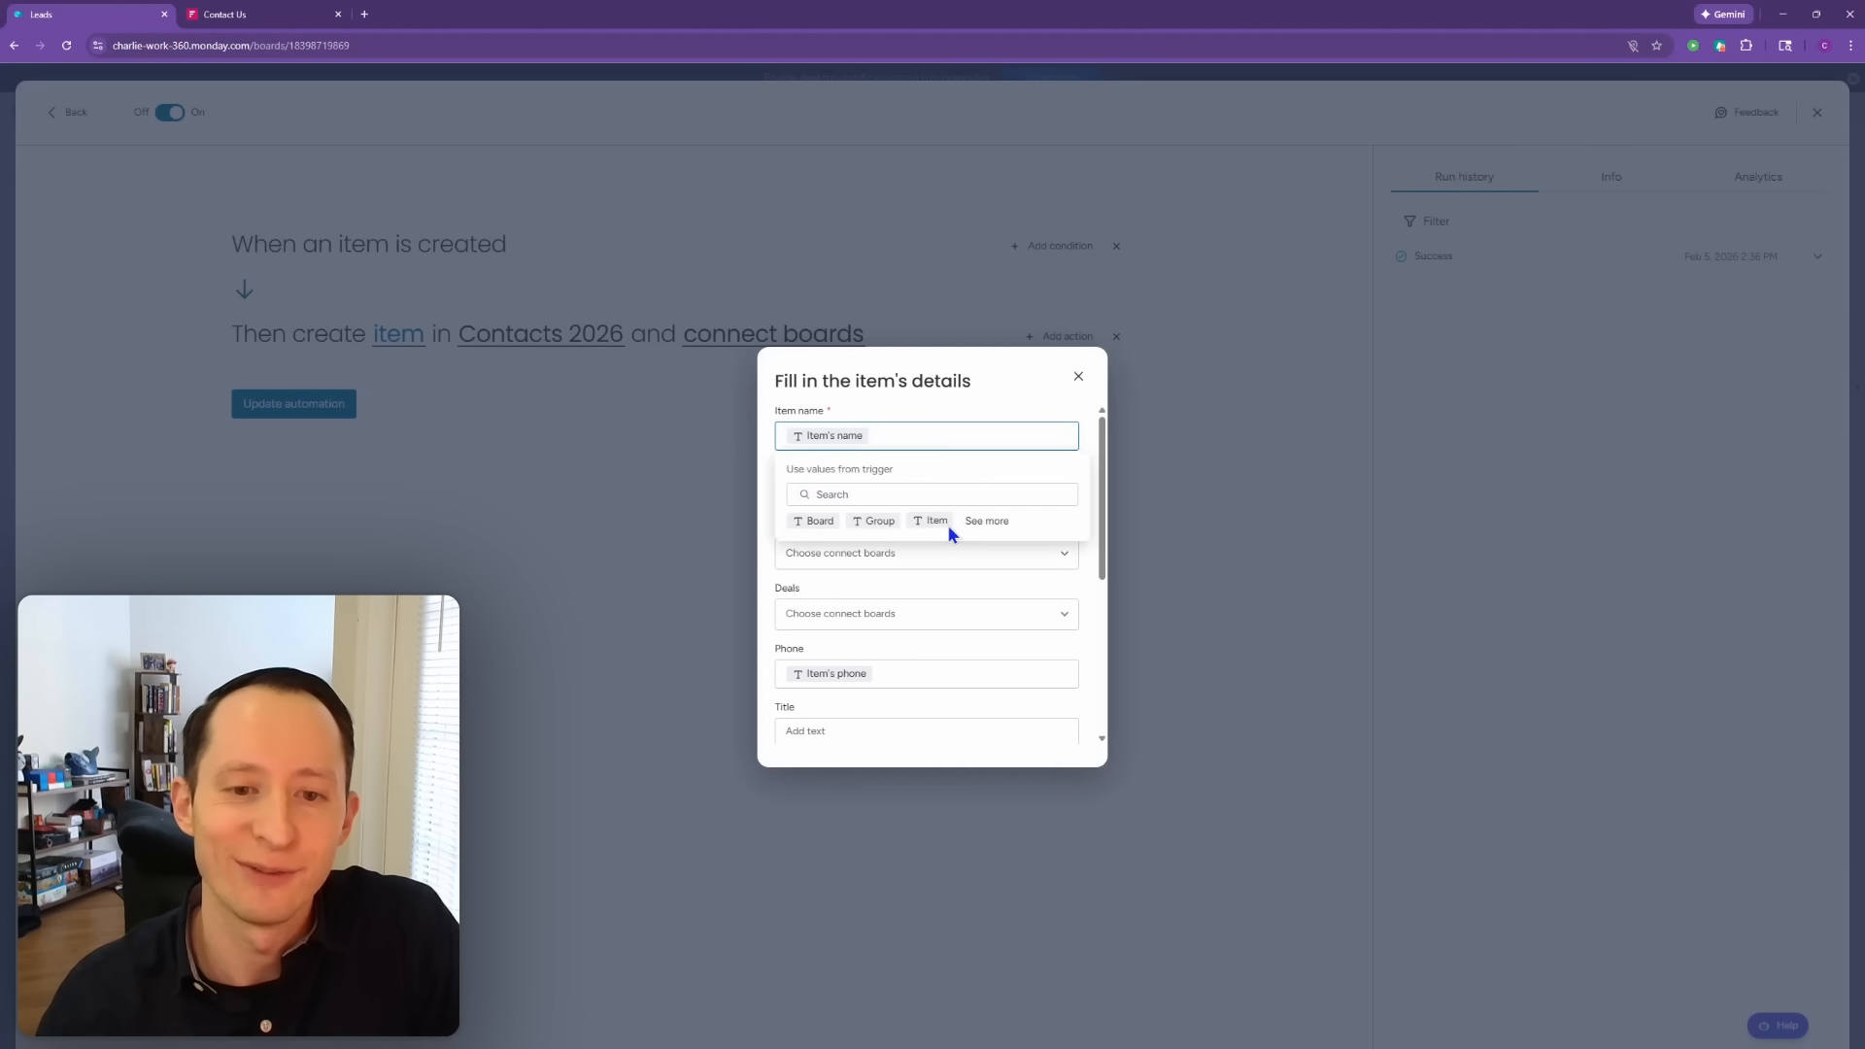
pyautogui.click(1080, 380)
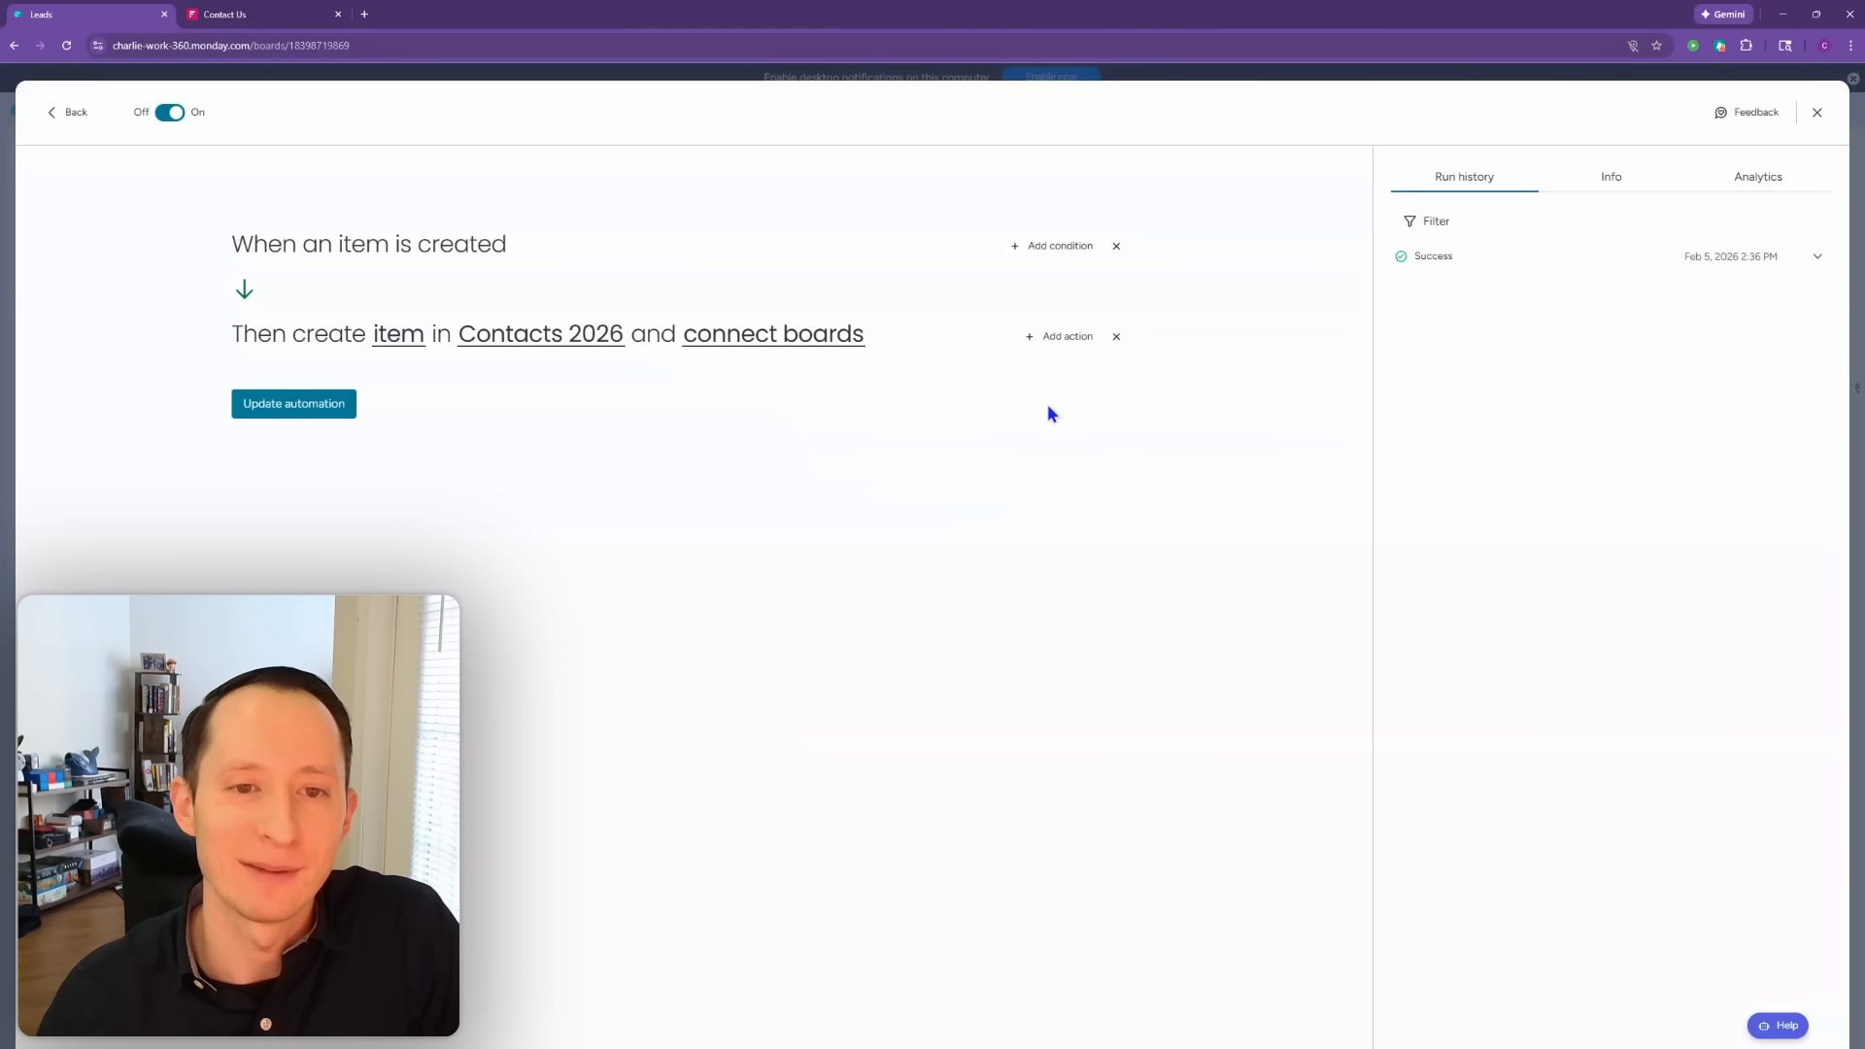
pyautogui.click(1817, 112)
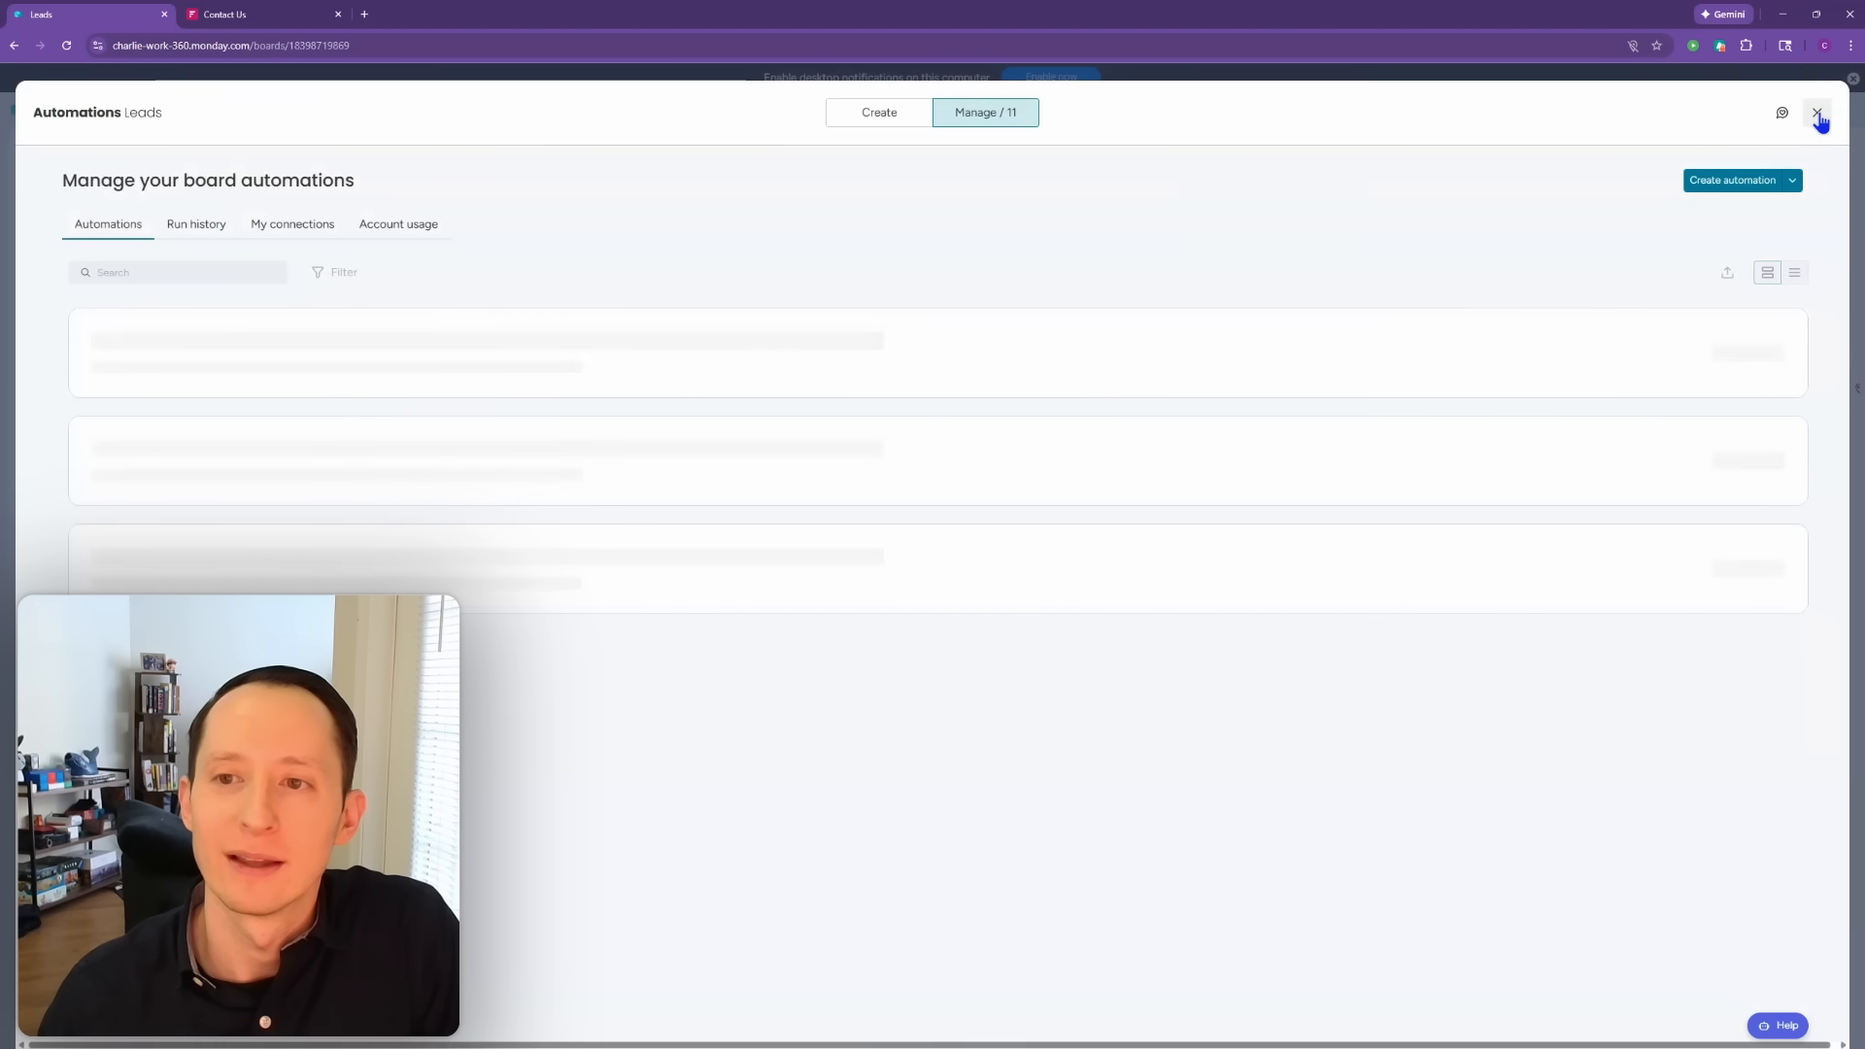
pyautogui.click(1817, 119)
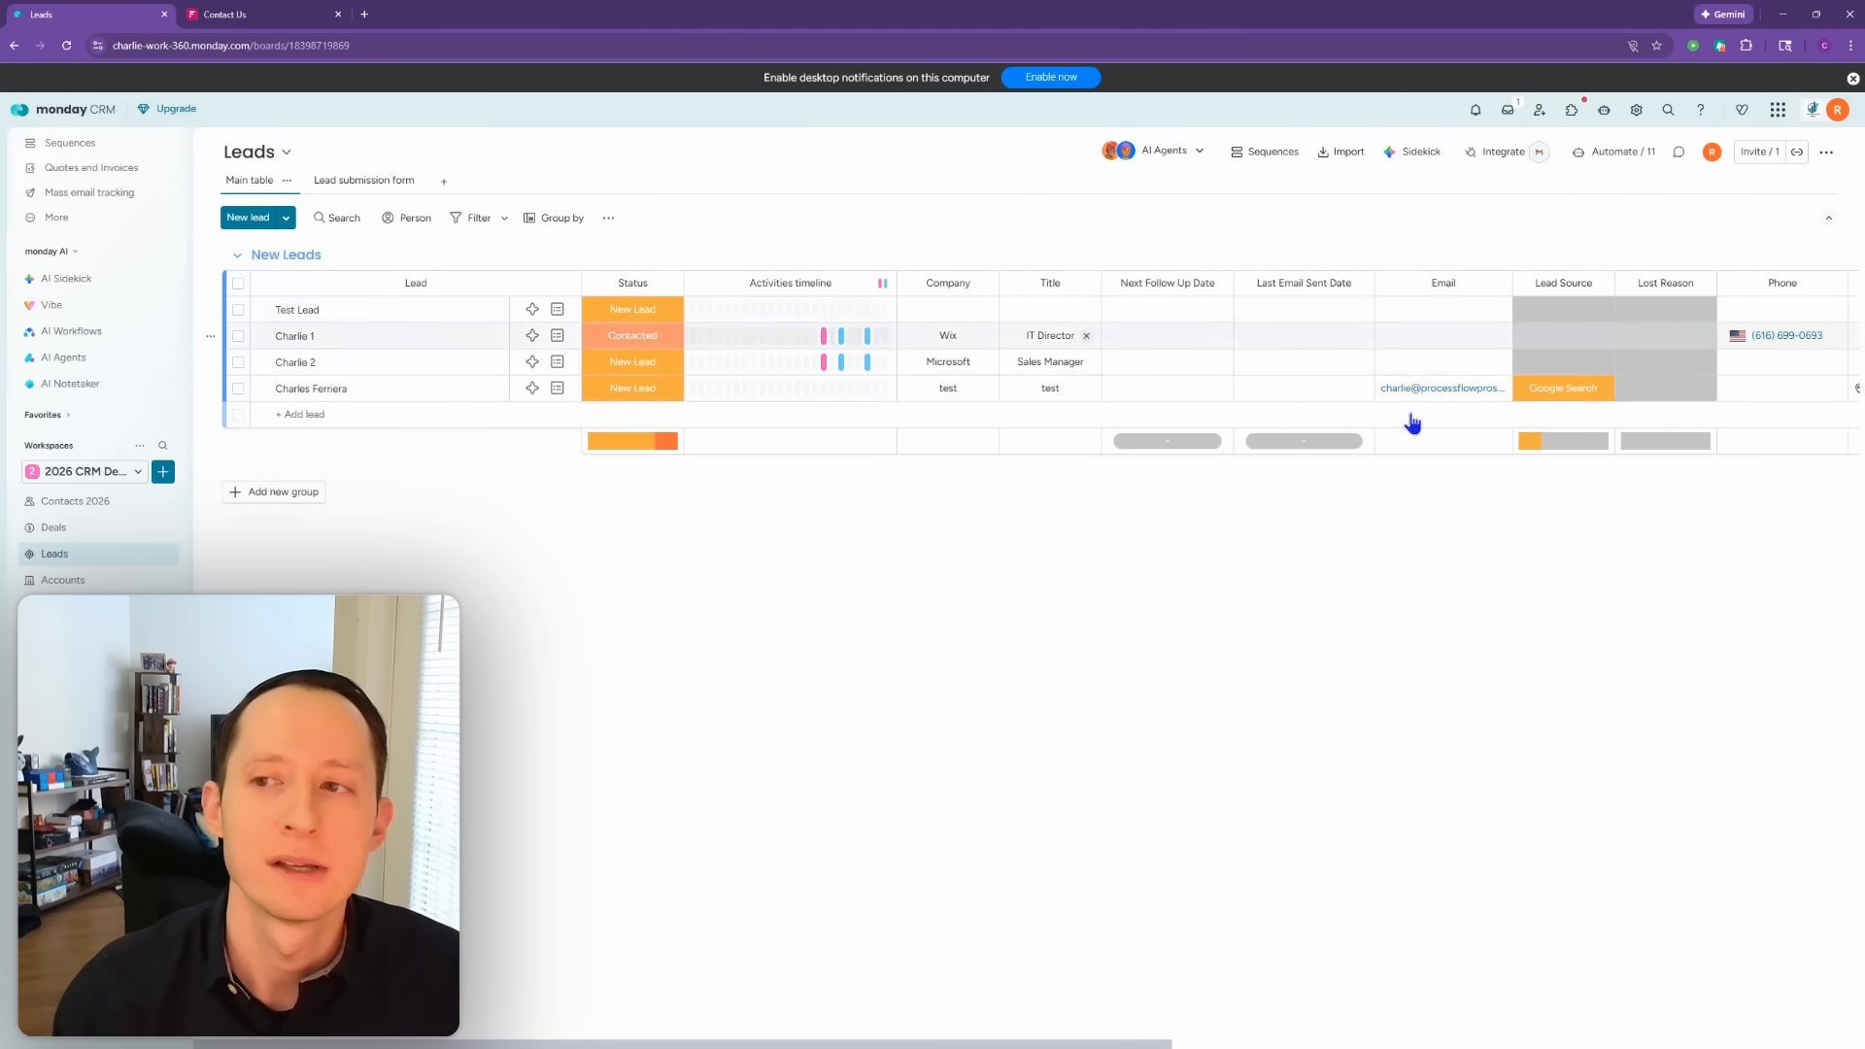
# Step: Turn on Enable item creation form from the Leads board's Settings menu
pyautogui.click(1826, 152)
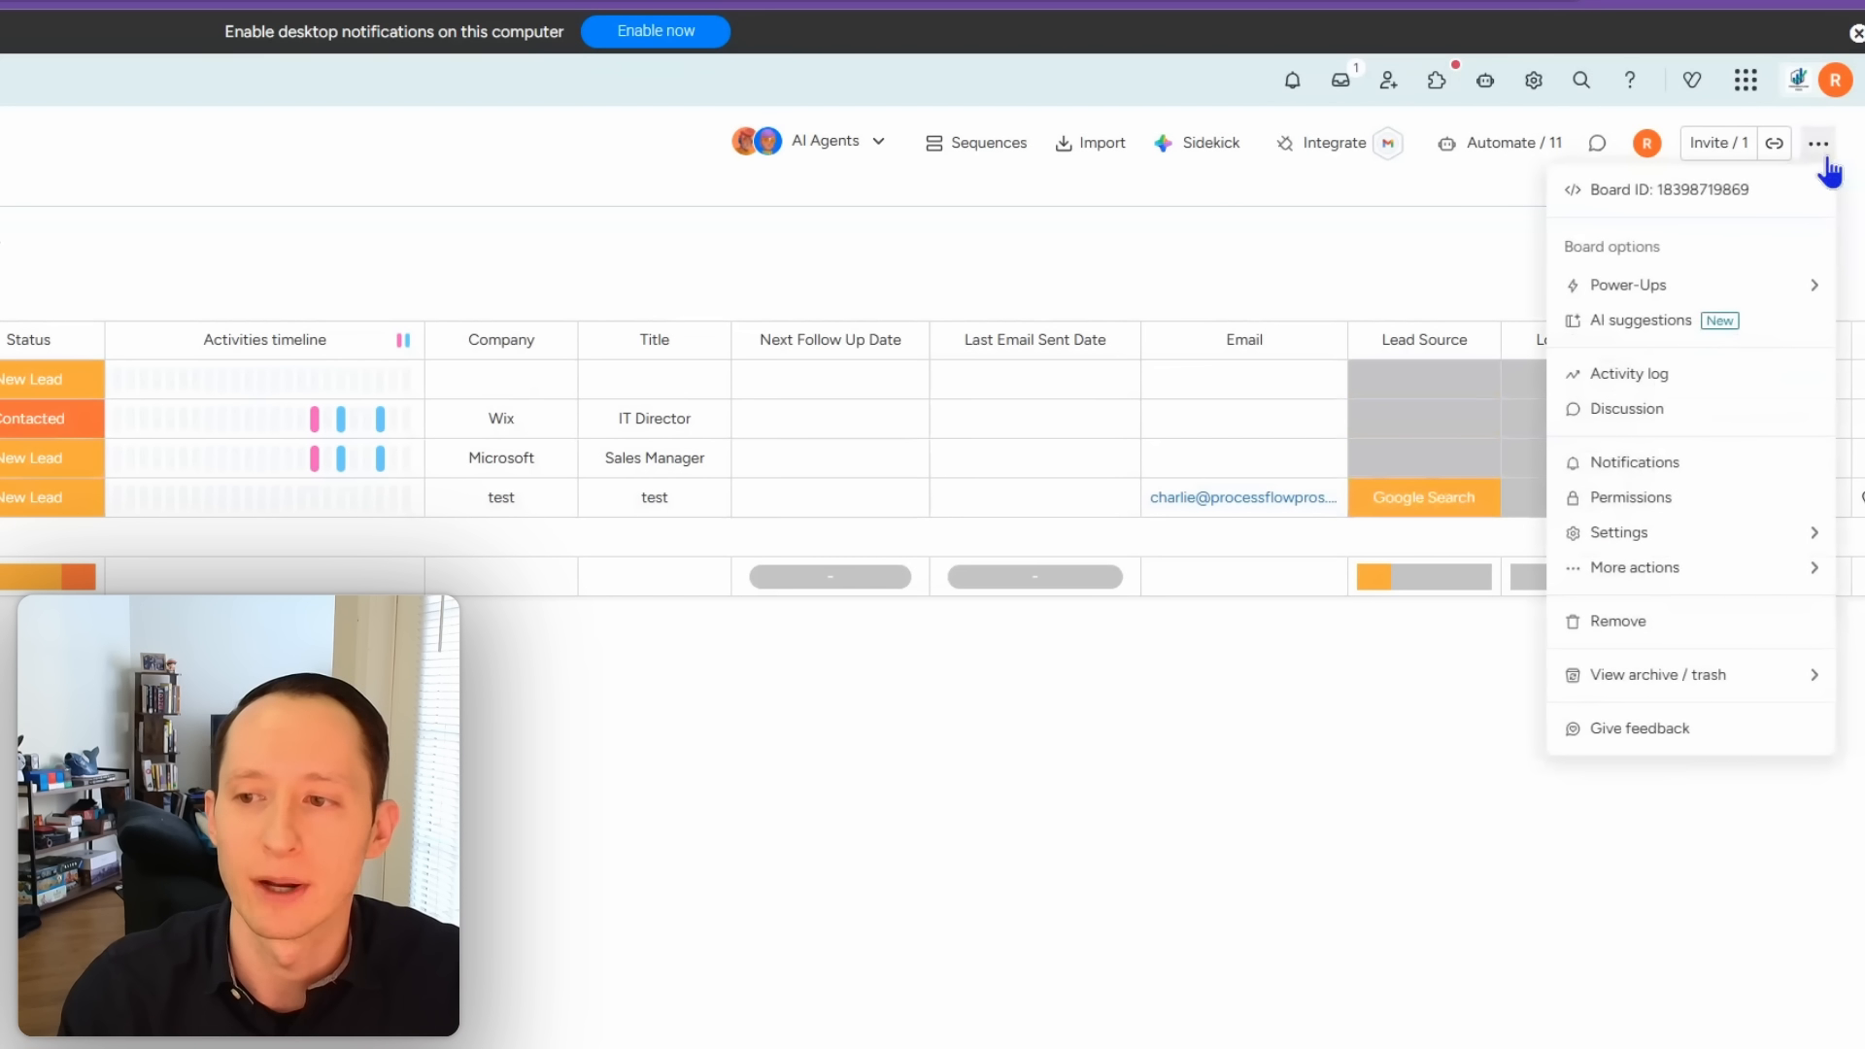
pyautogui.moveTo(1679, 583)
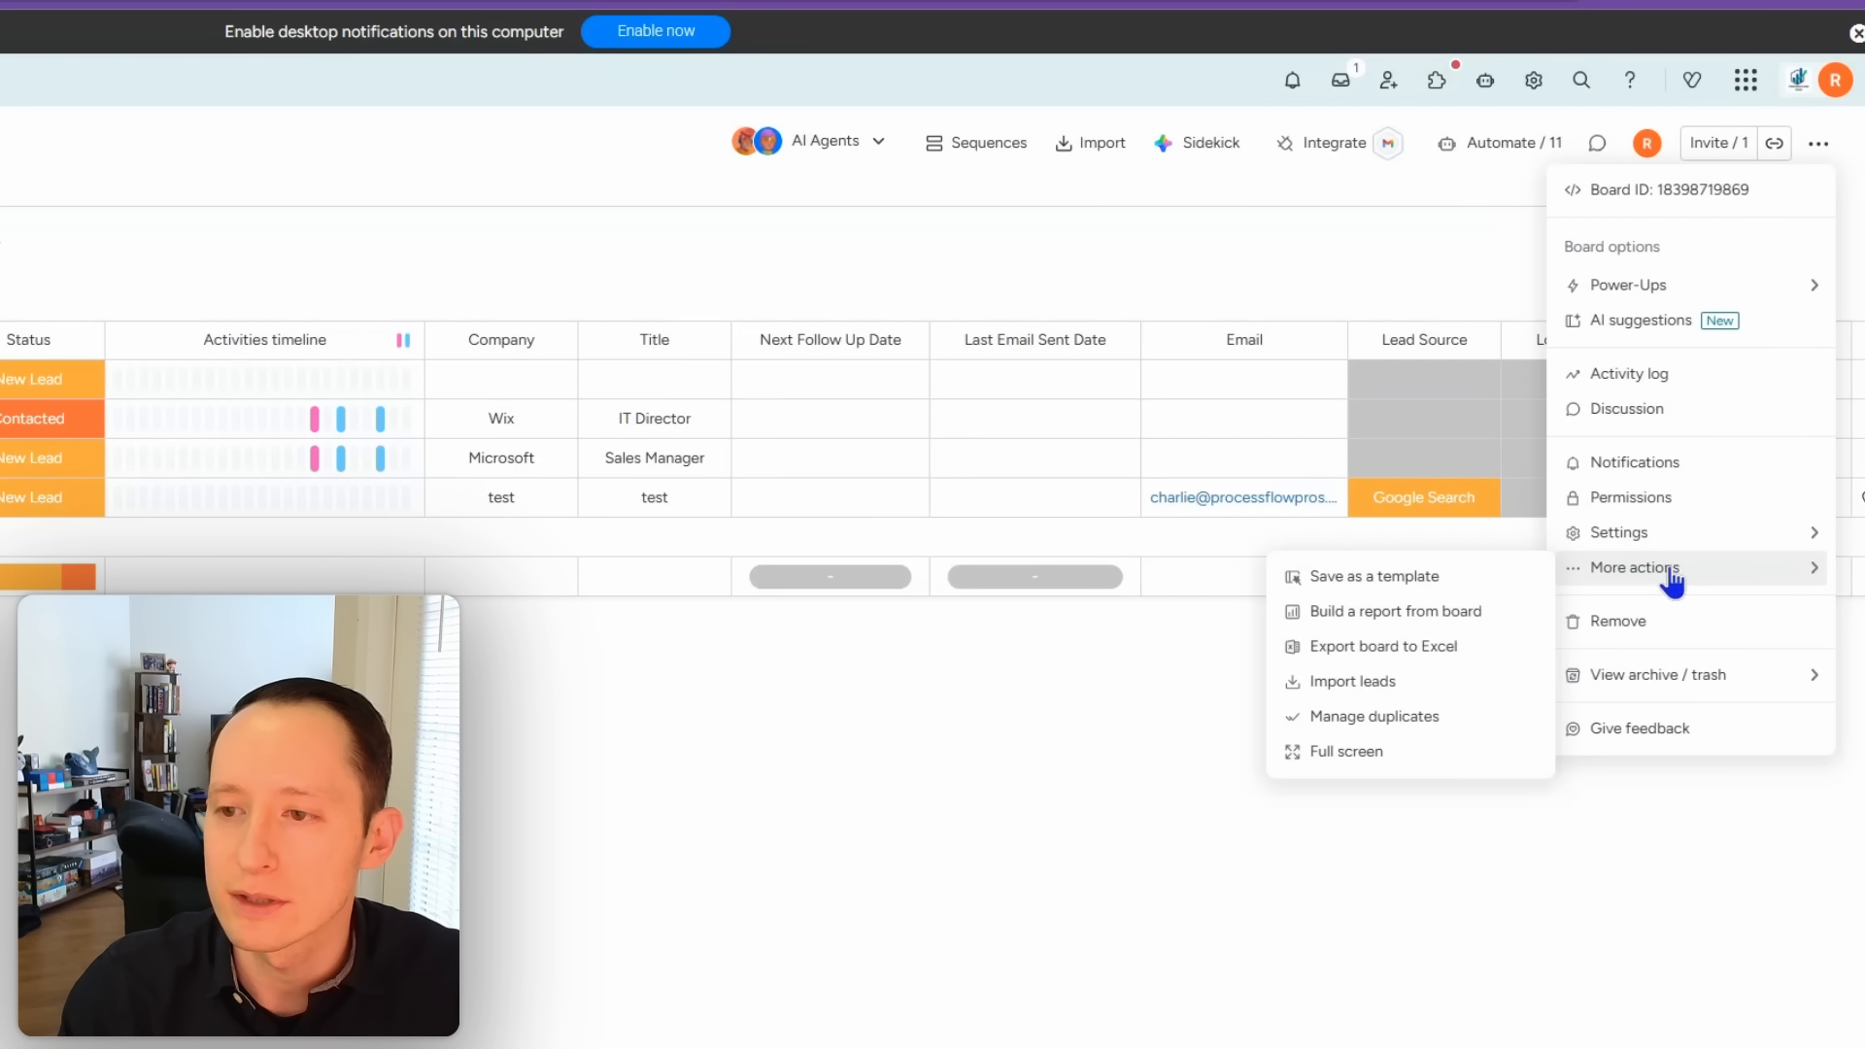
pyautogui.moveTo(1671, 541)
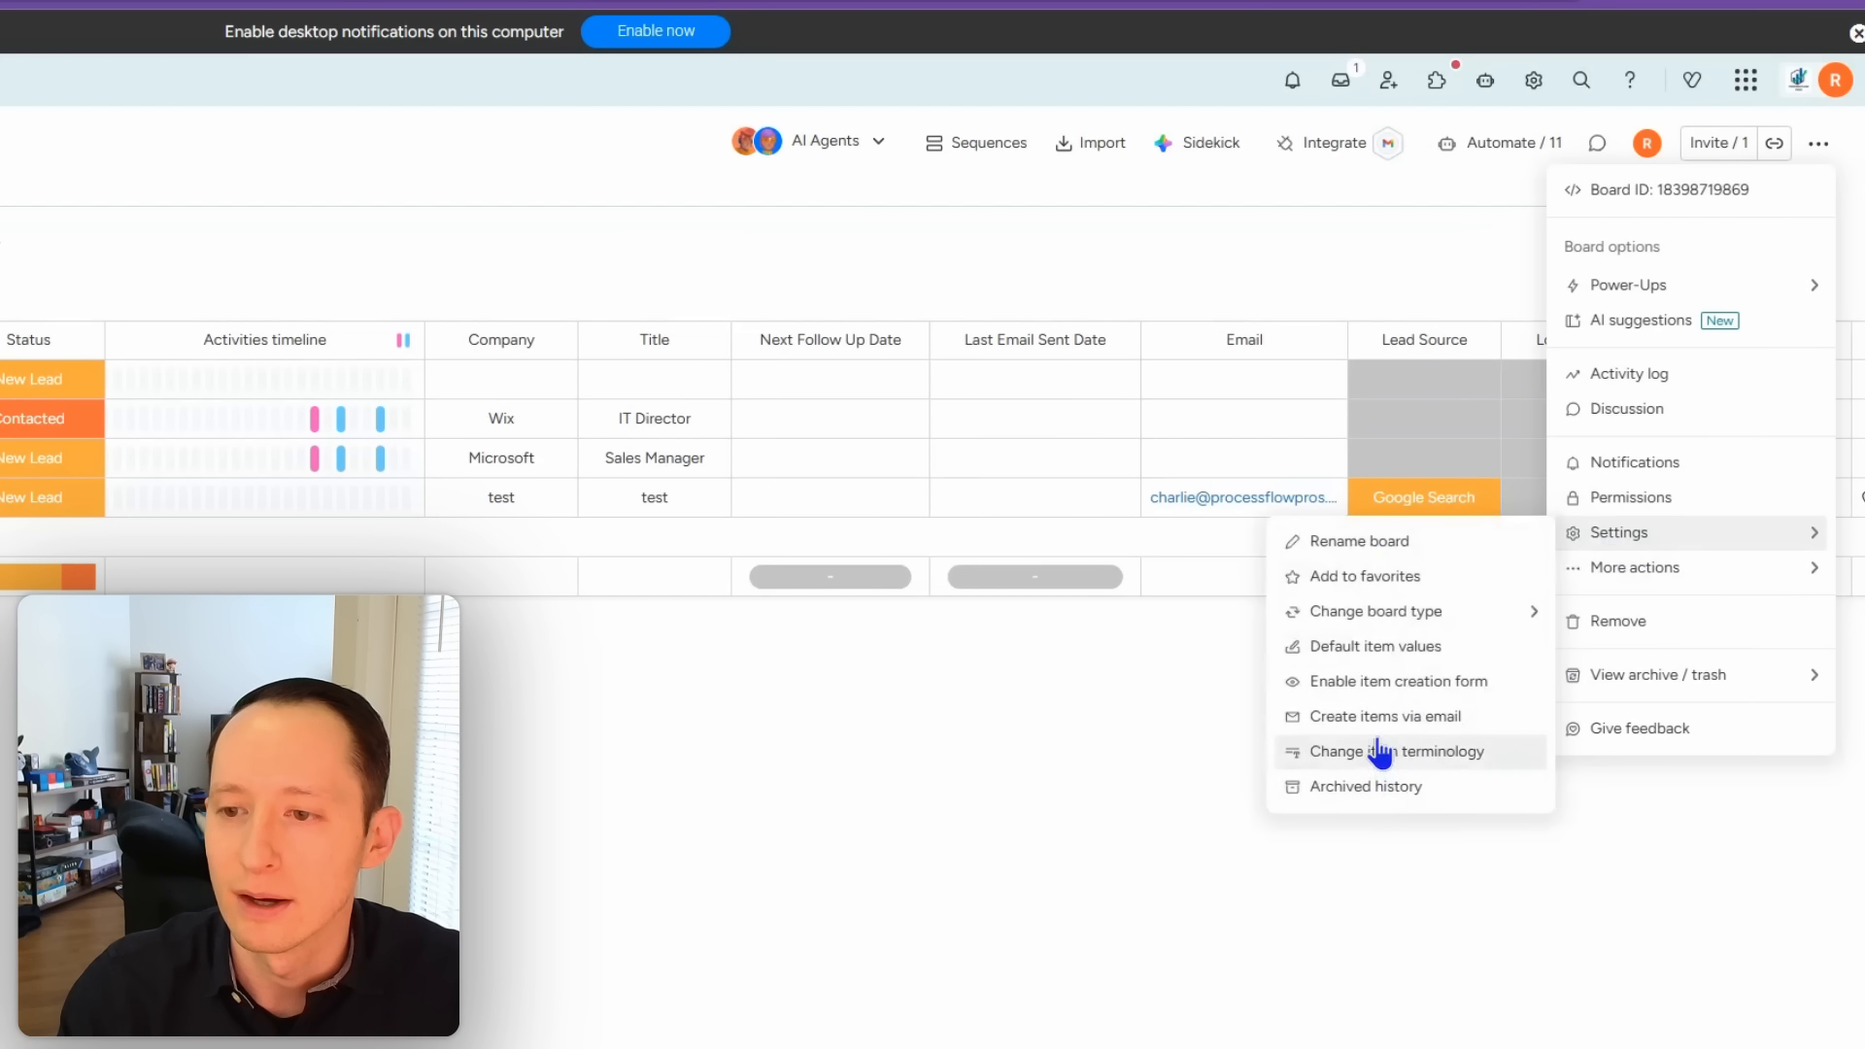
pyautogui.click(1376, 685)
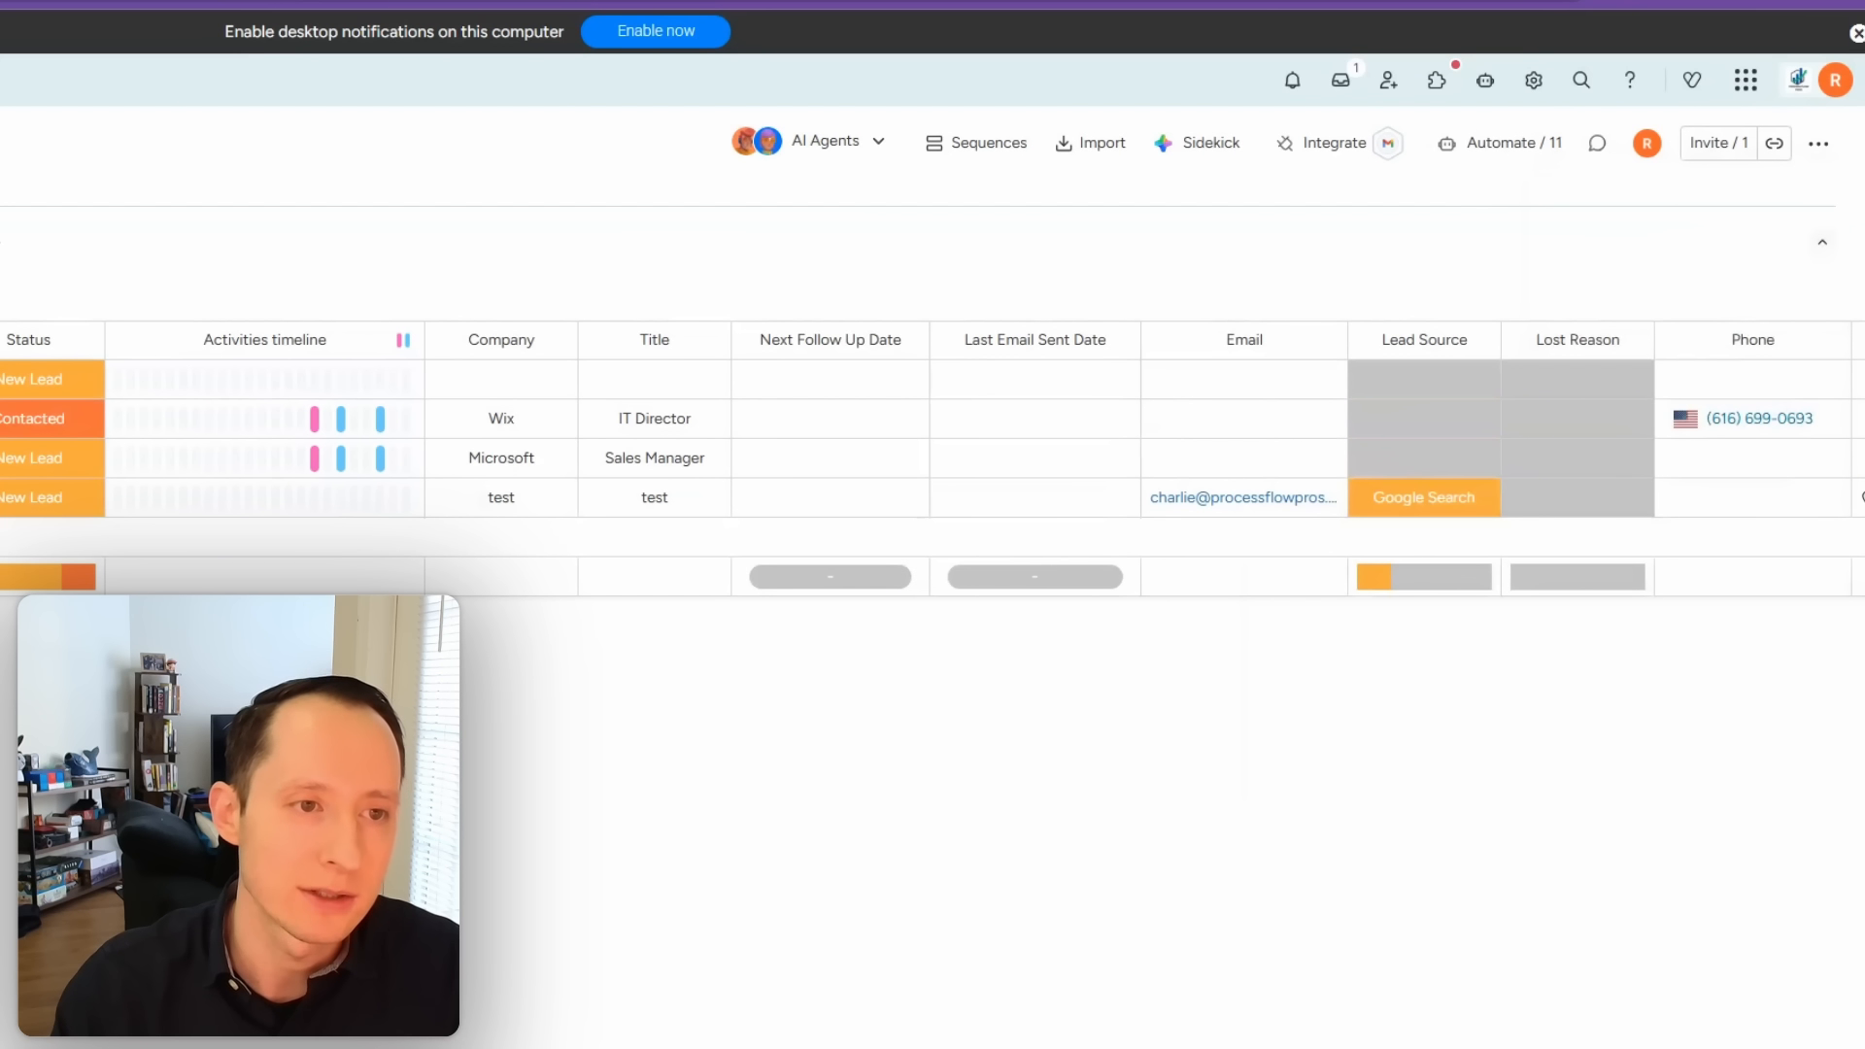
# Step: Open the New Lead form in edit mode and make Email required
pyautogui.click(290, 249)
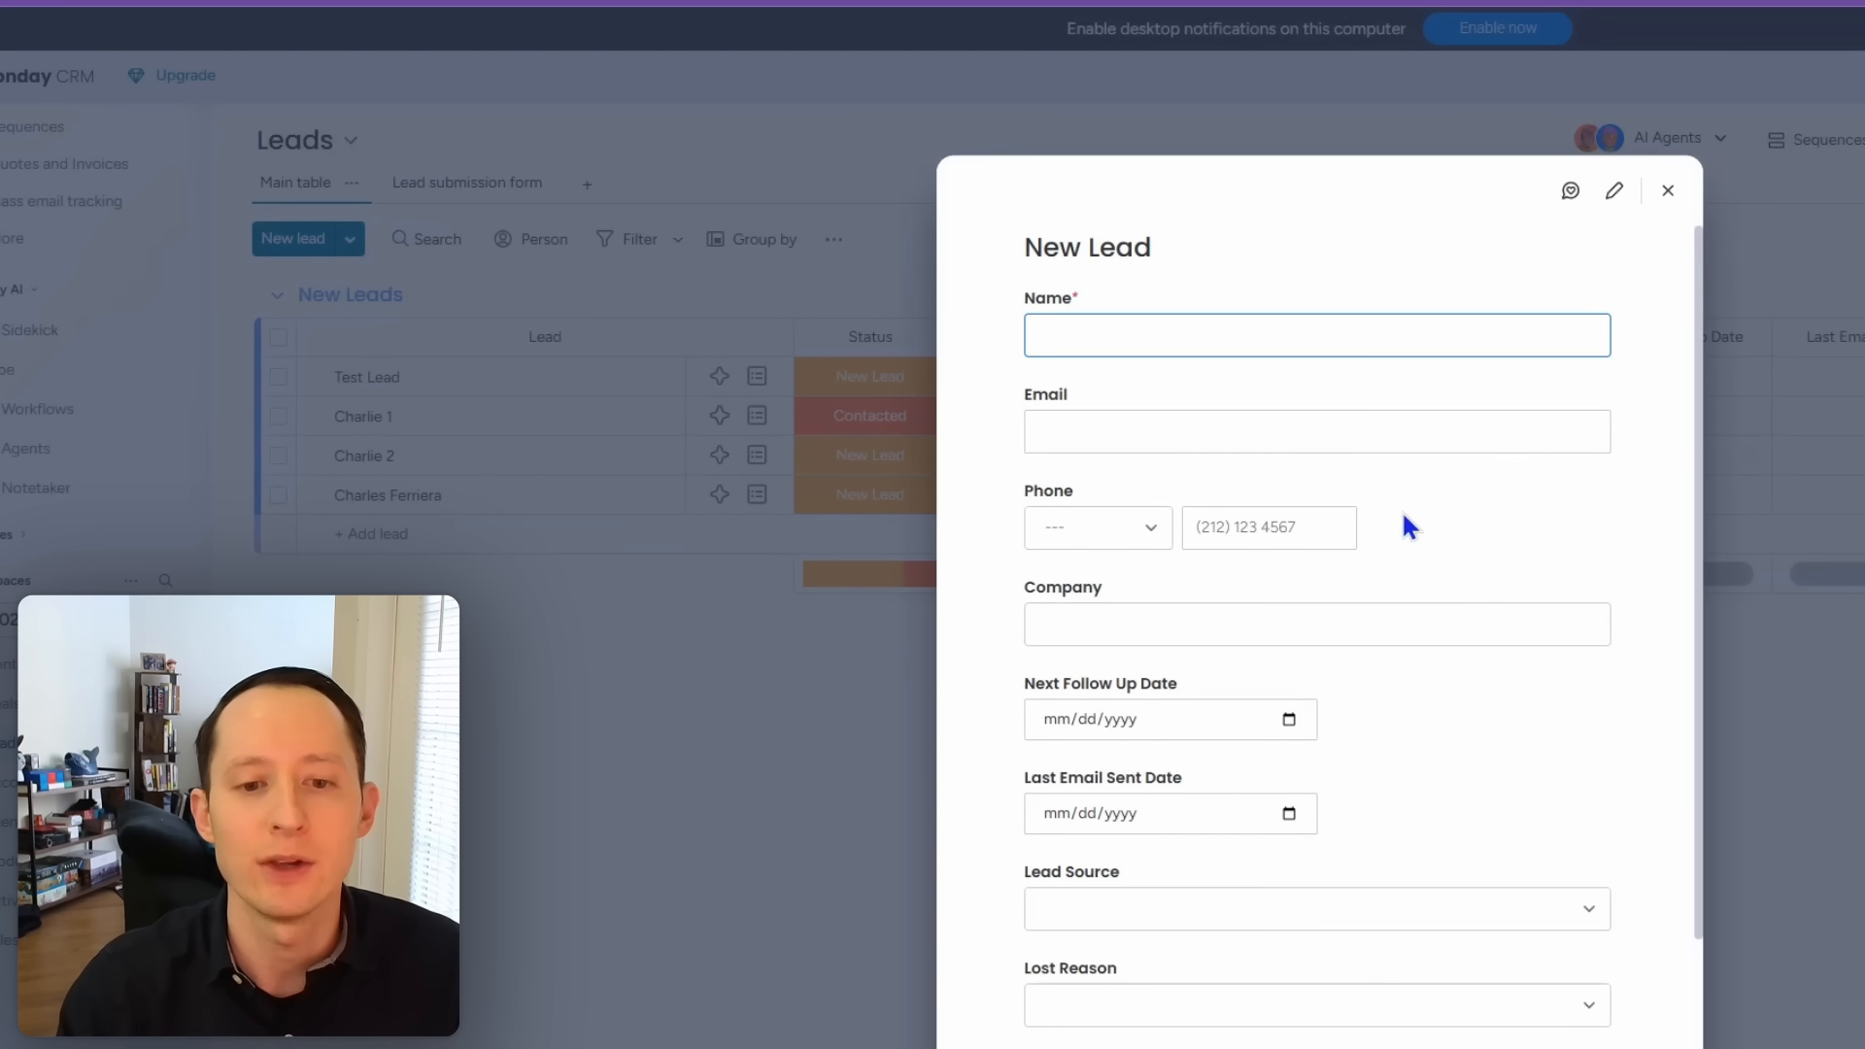
pyautogui.scroll(-3, 1411, 923)
pyautogui.scroll(3, 1415, 942)
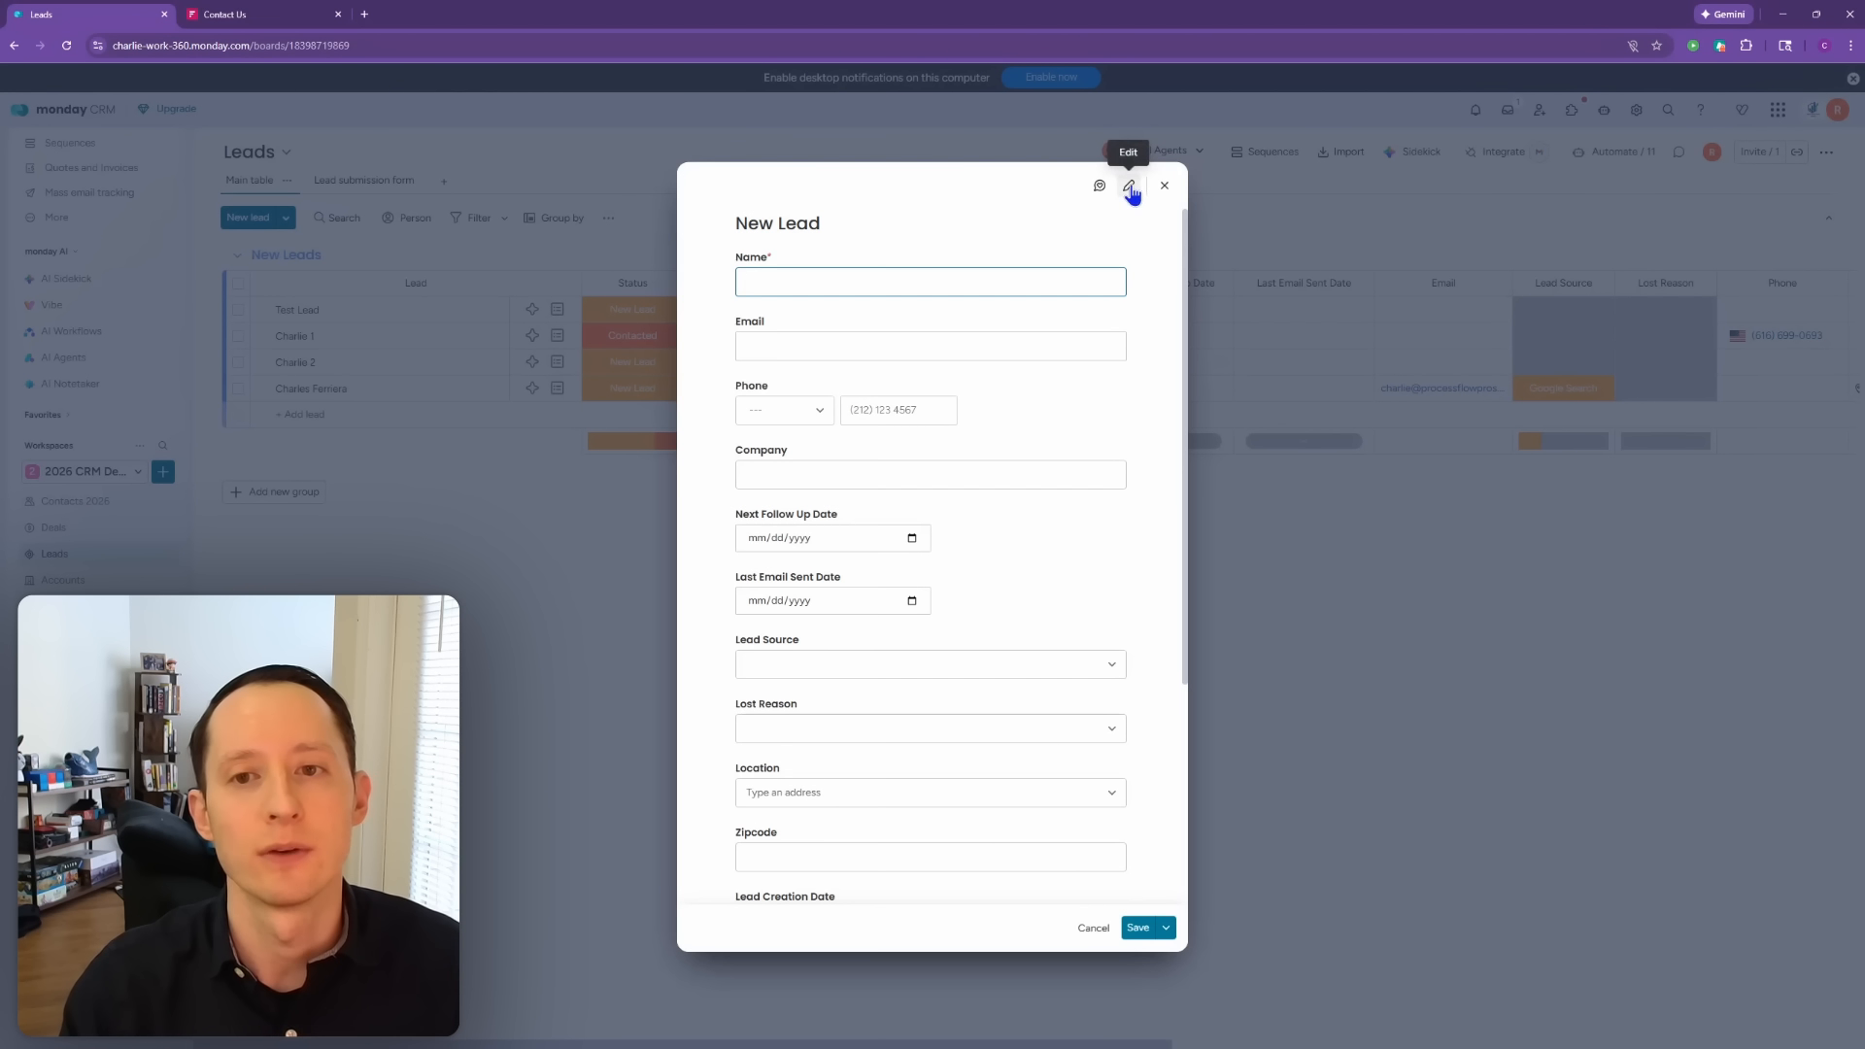
pyautogui.click(1130, 187)
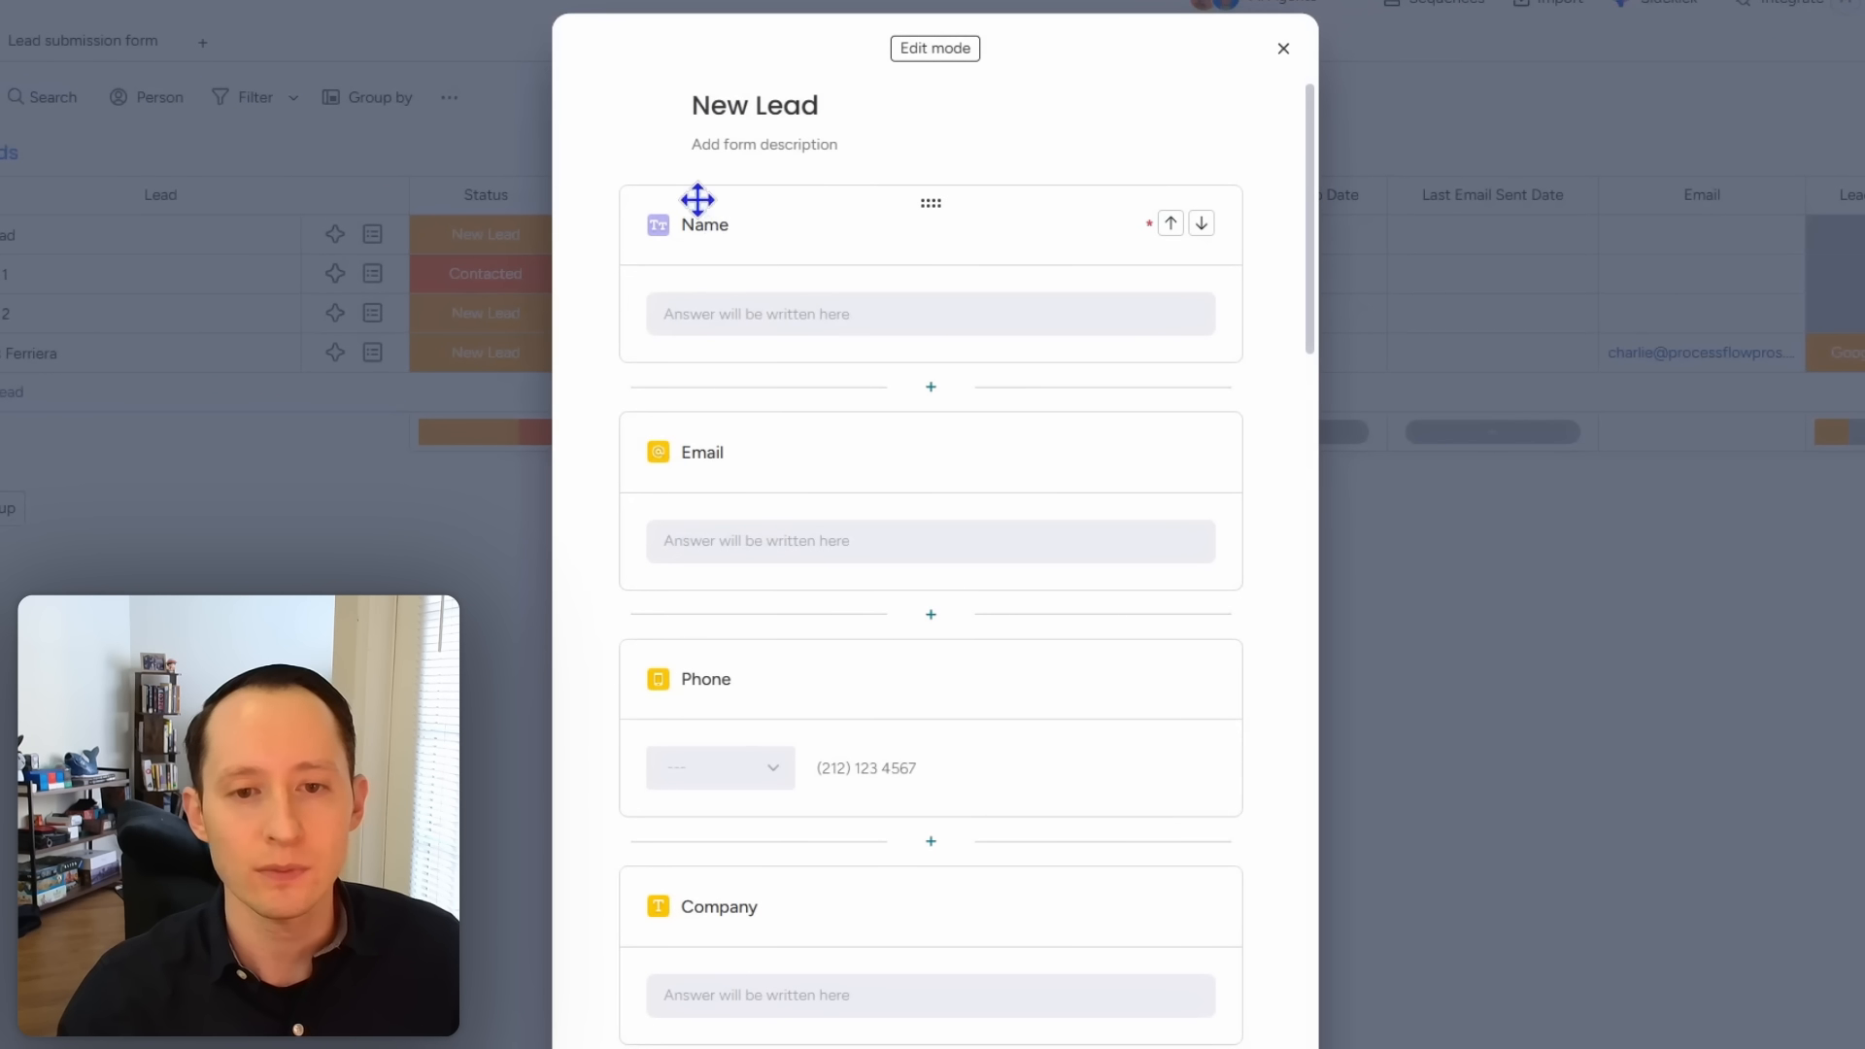
pyautogui.click(792, 493)
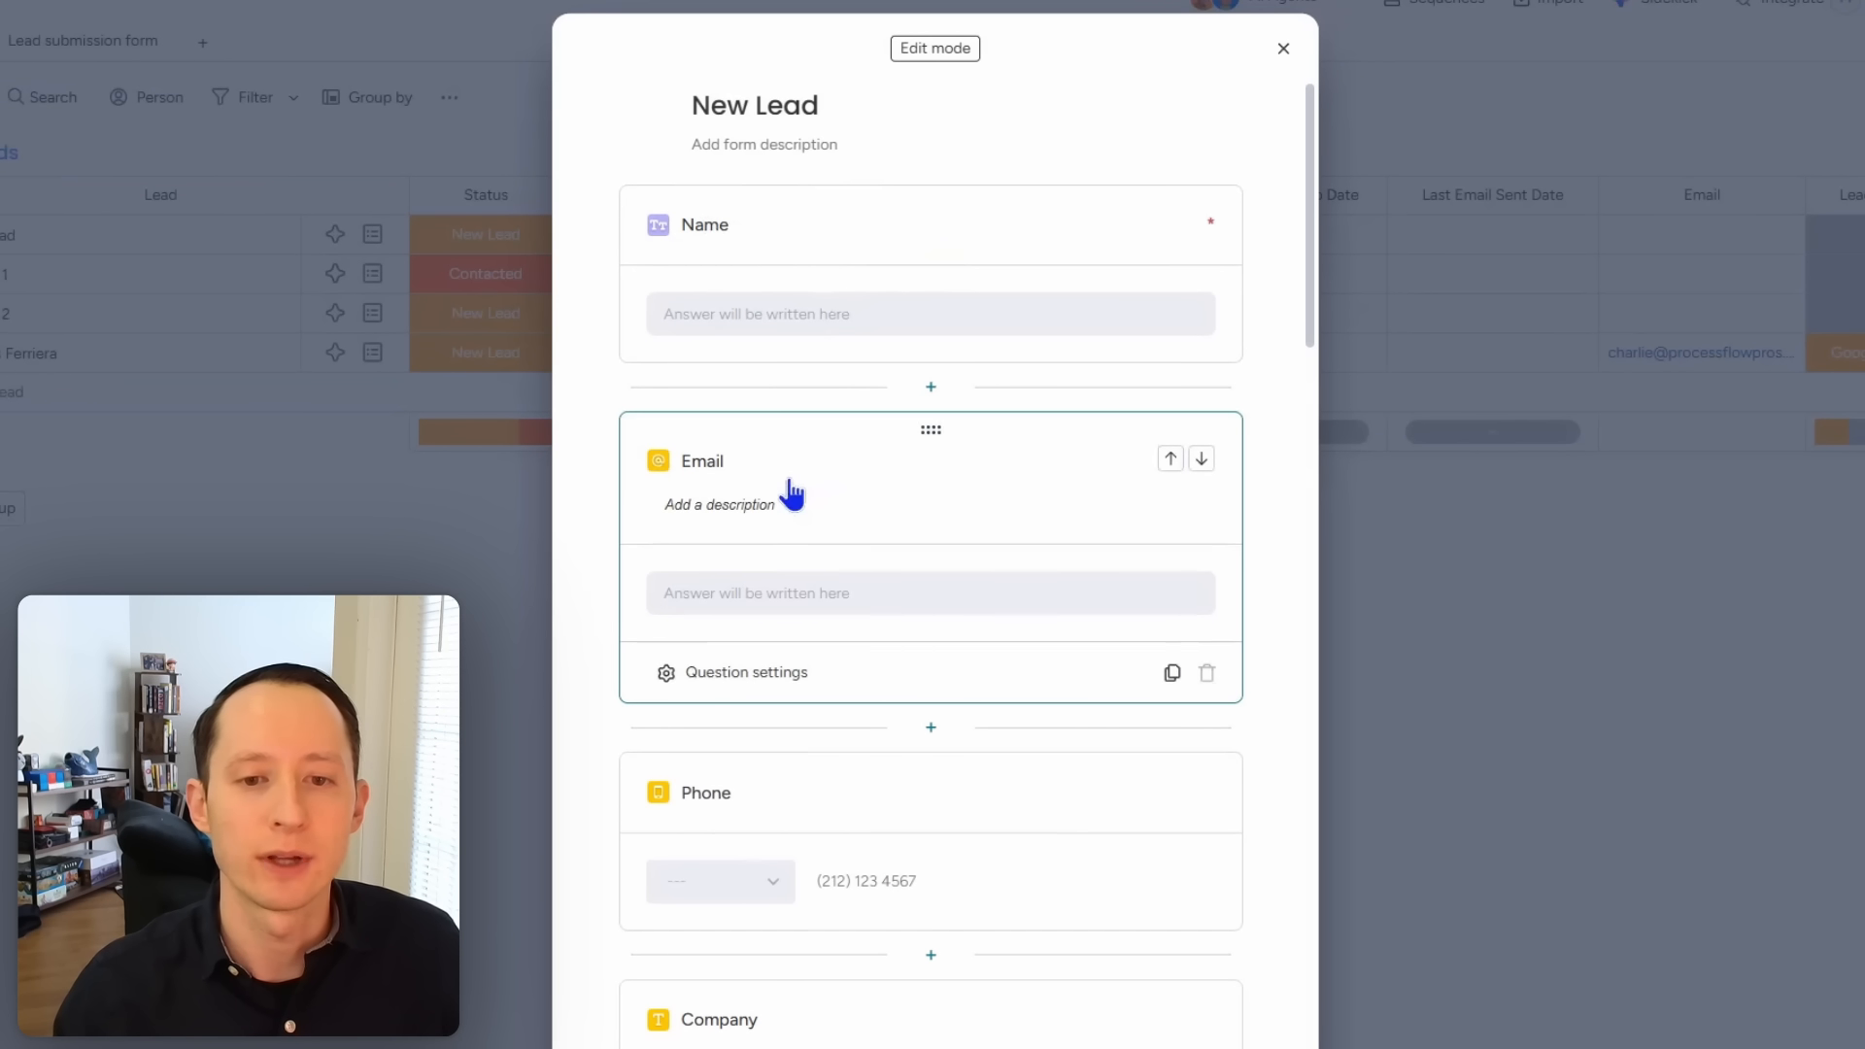
pyautogui.click(750, 675)
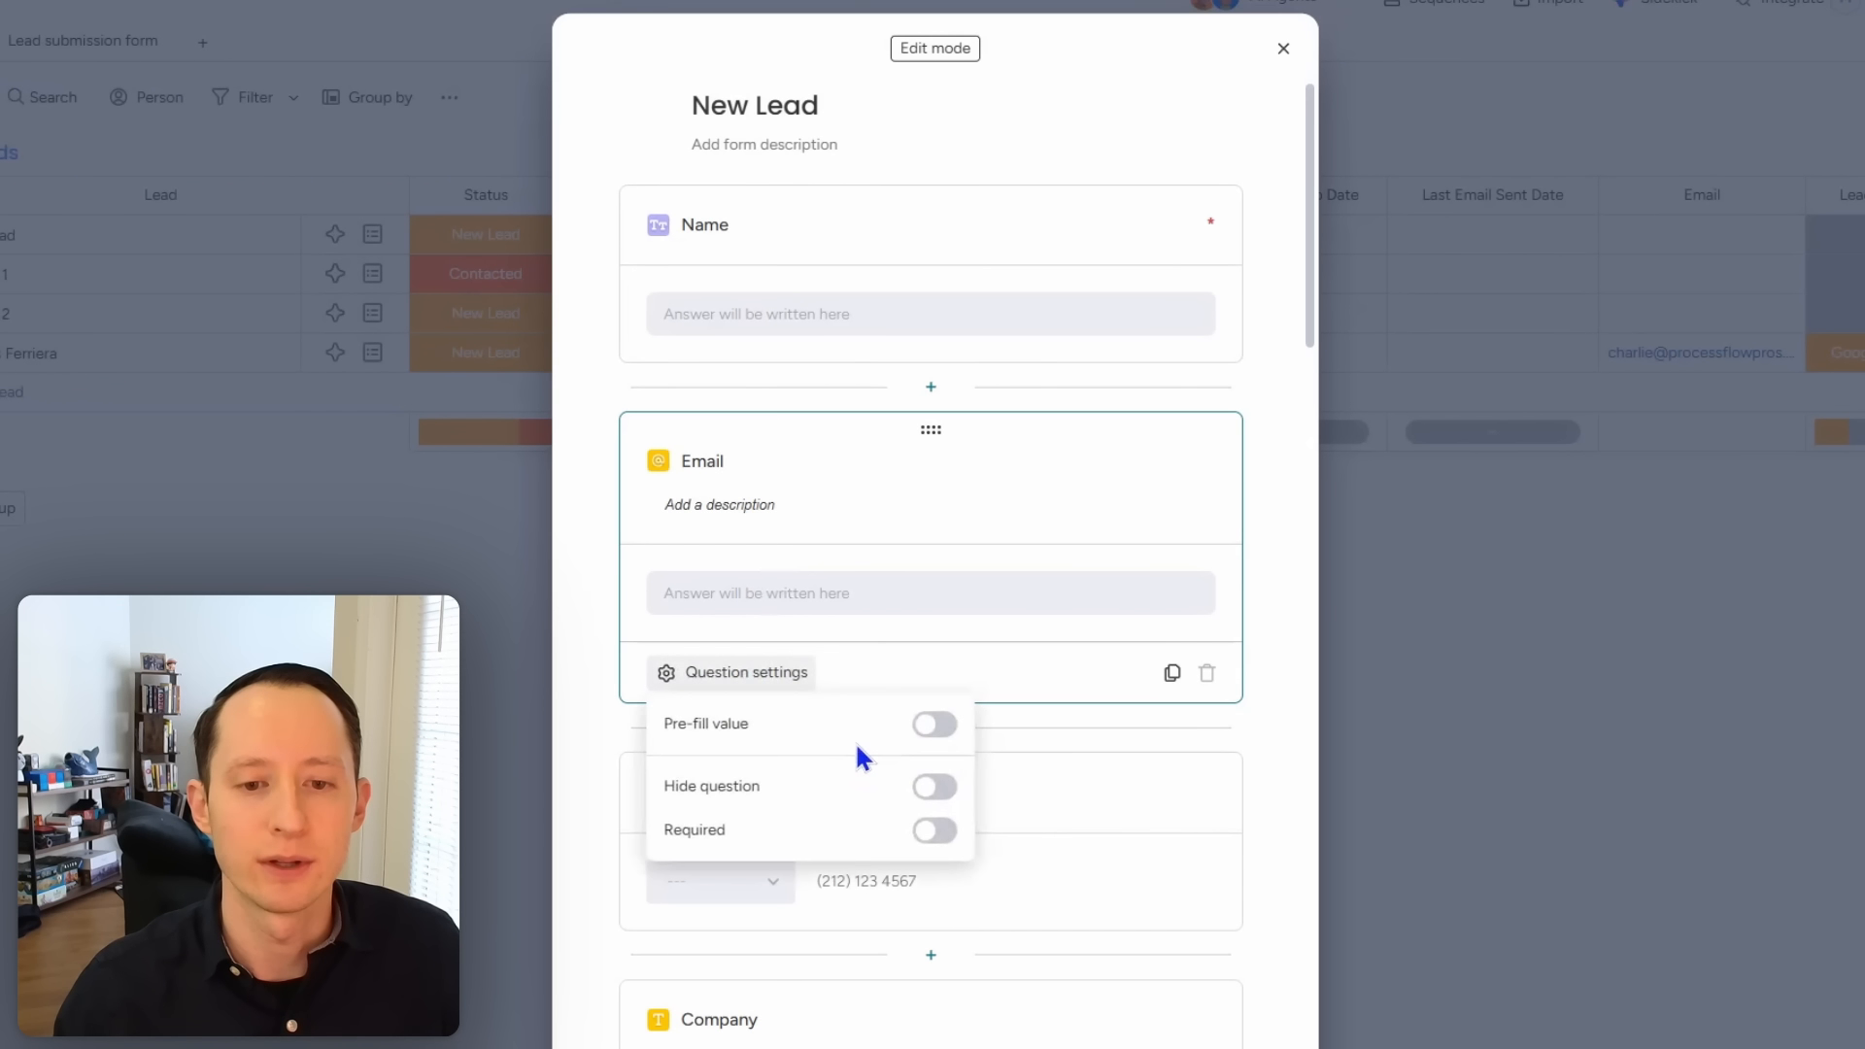
pyautogui.click(934, 831)
# Step: Make the Lead Source question required, then exit edit mode to preview
pyautogui.scroll(-9, 1260, 730)
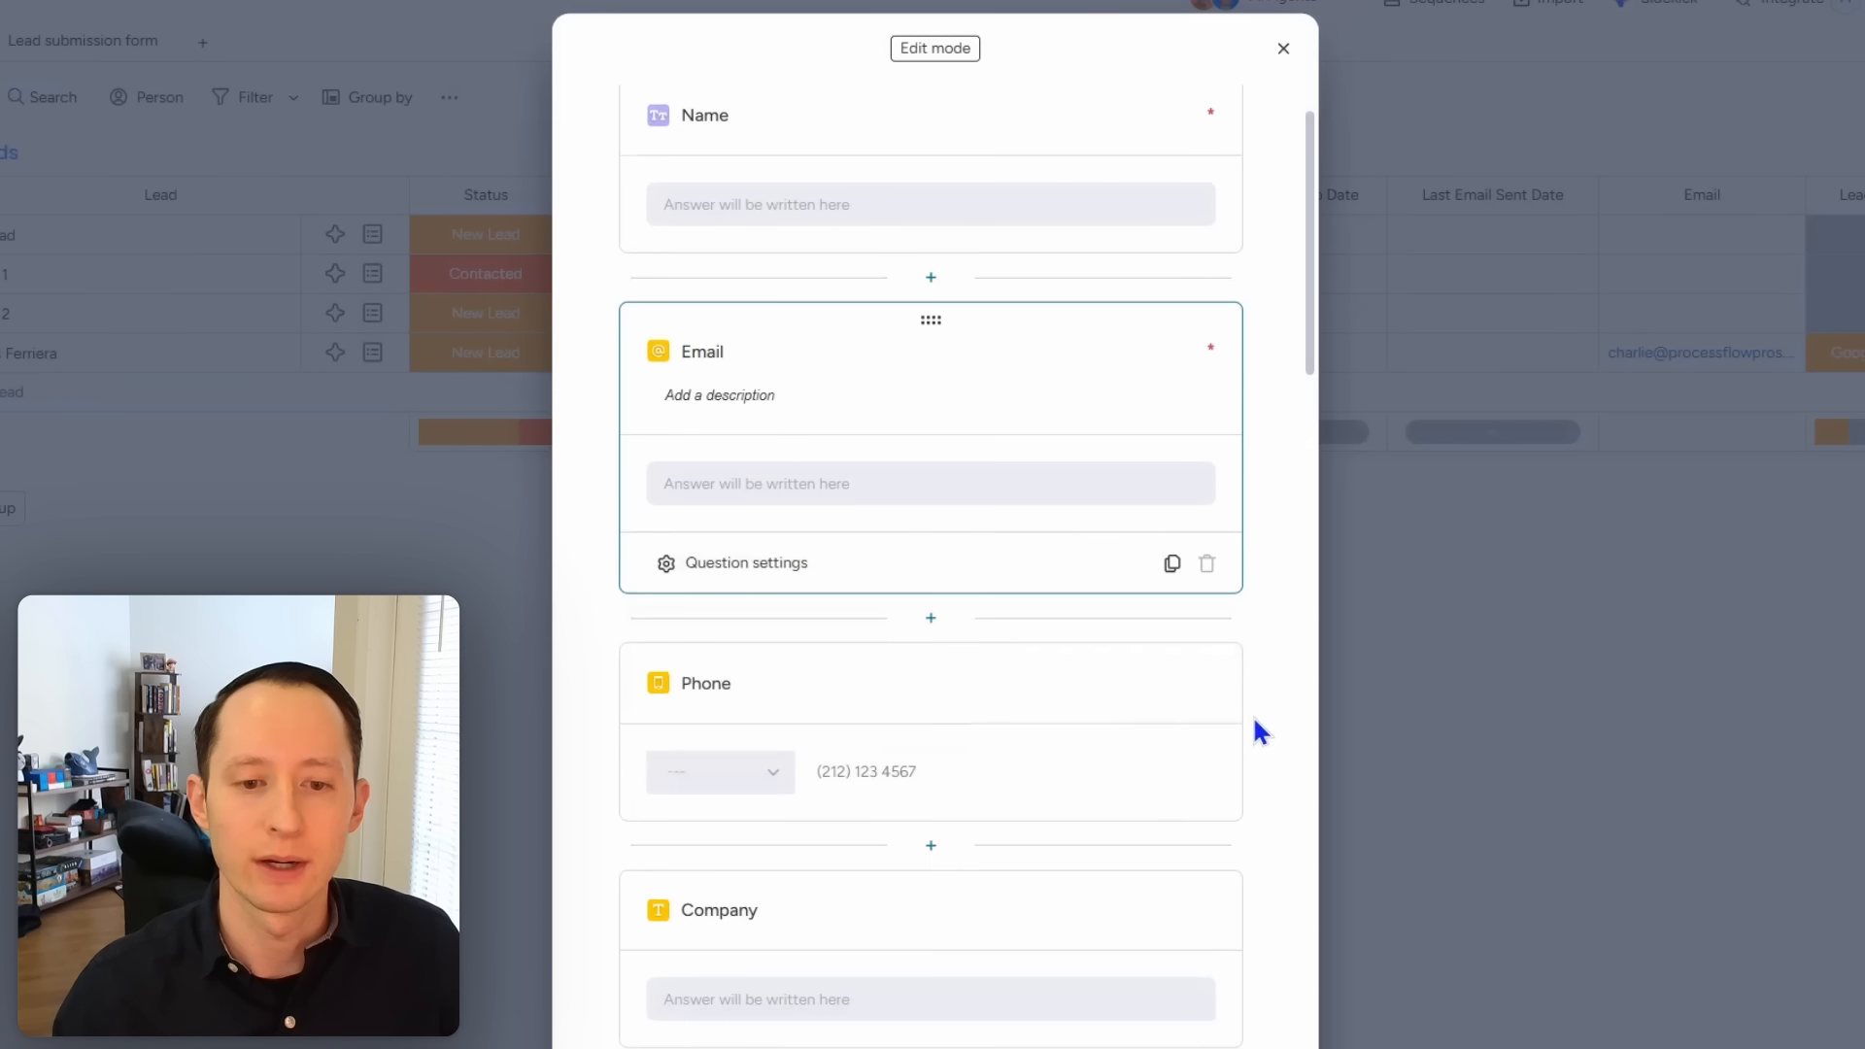
pyautogui.scroll(-6, 1200, 772)
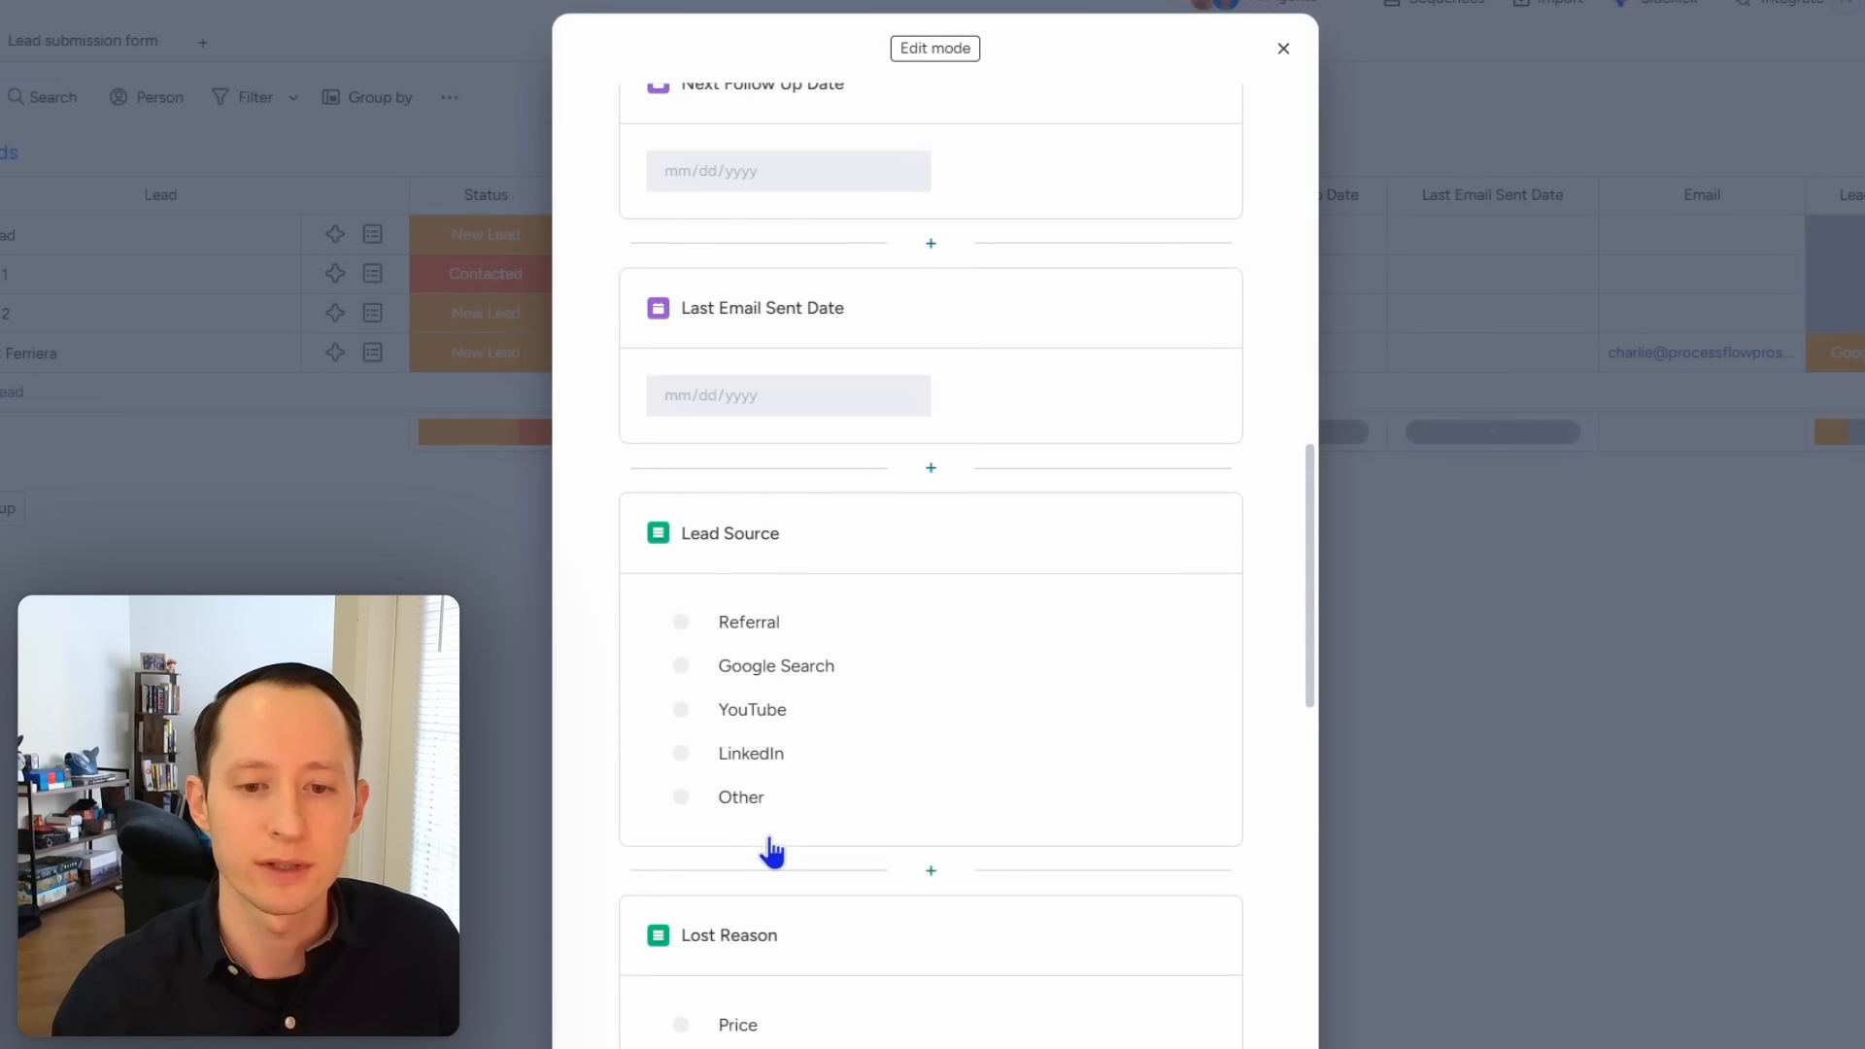
pyautogui.click(771, 841)
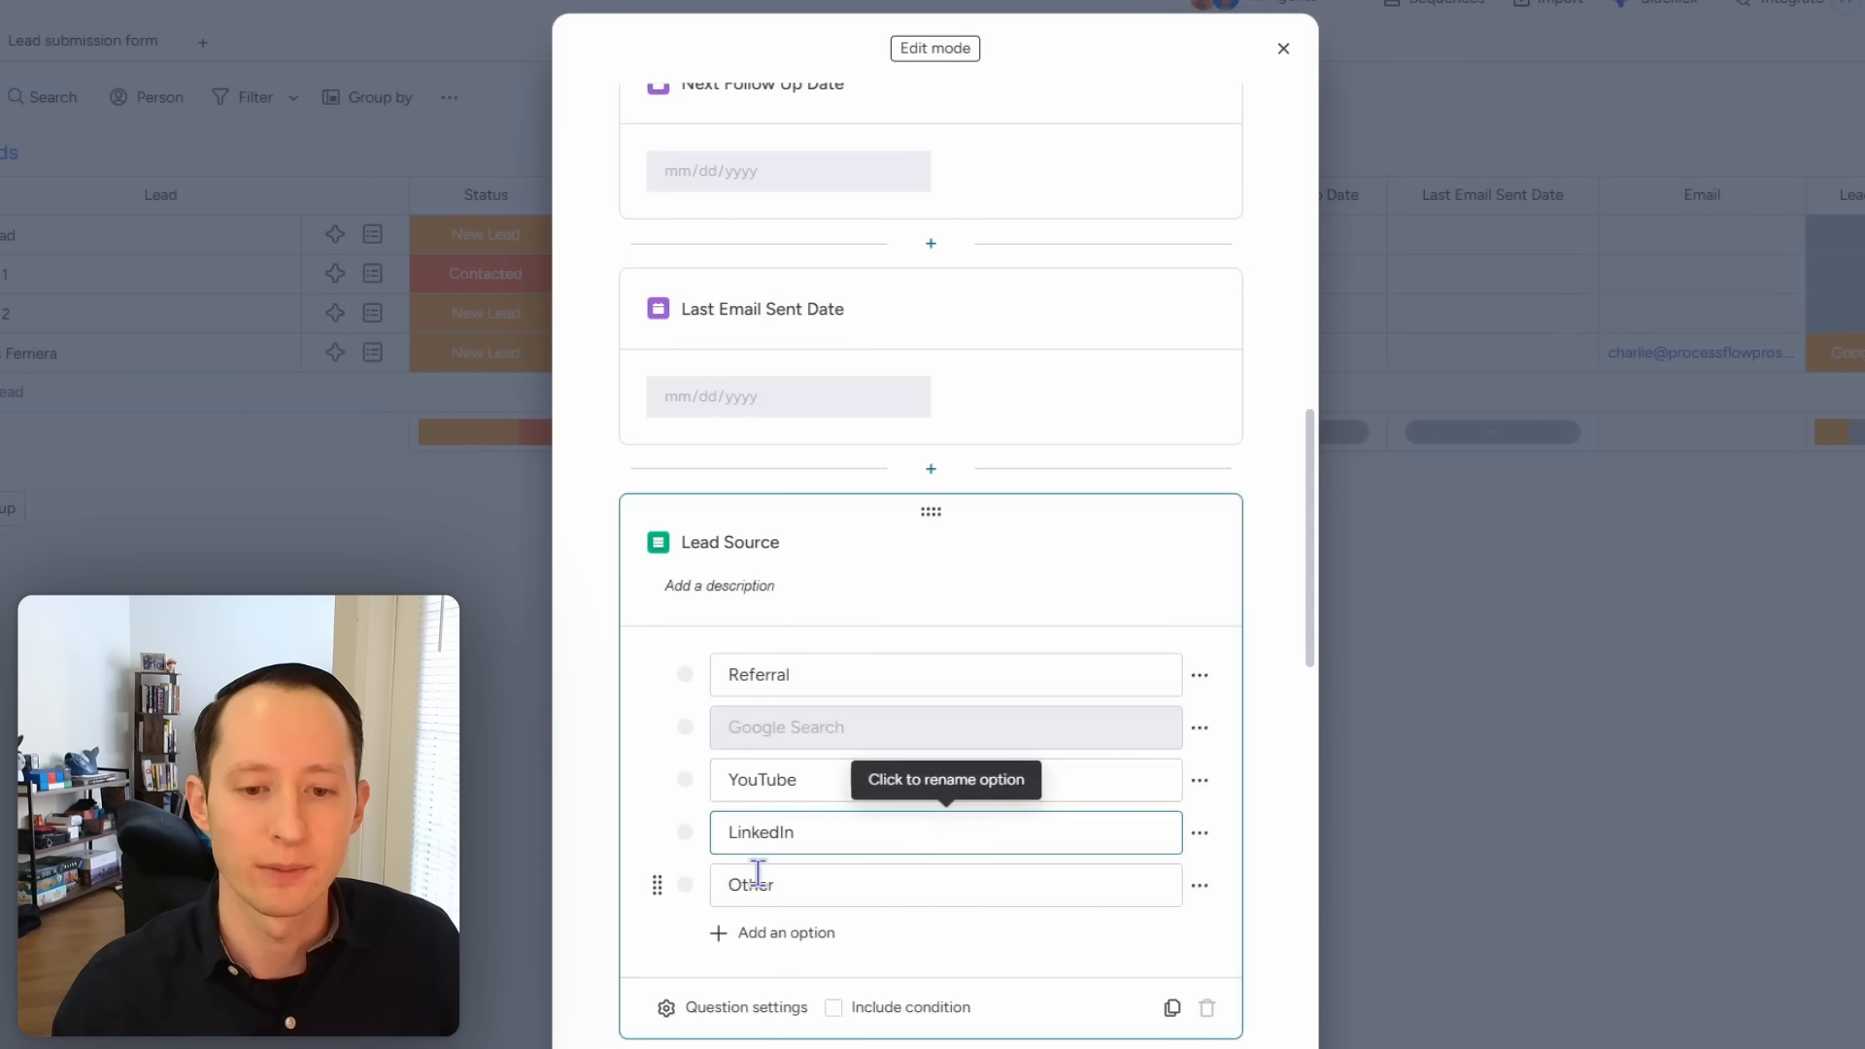
pyautogui.click(749, 1010)
pyautogui.click(935, 869)
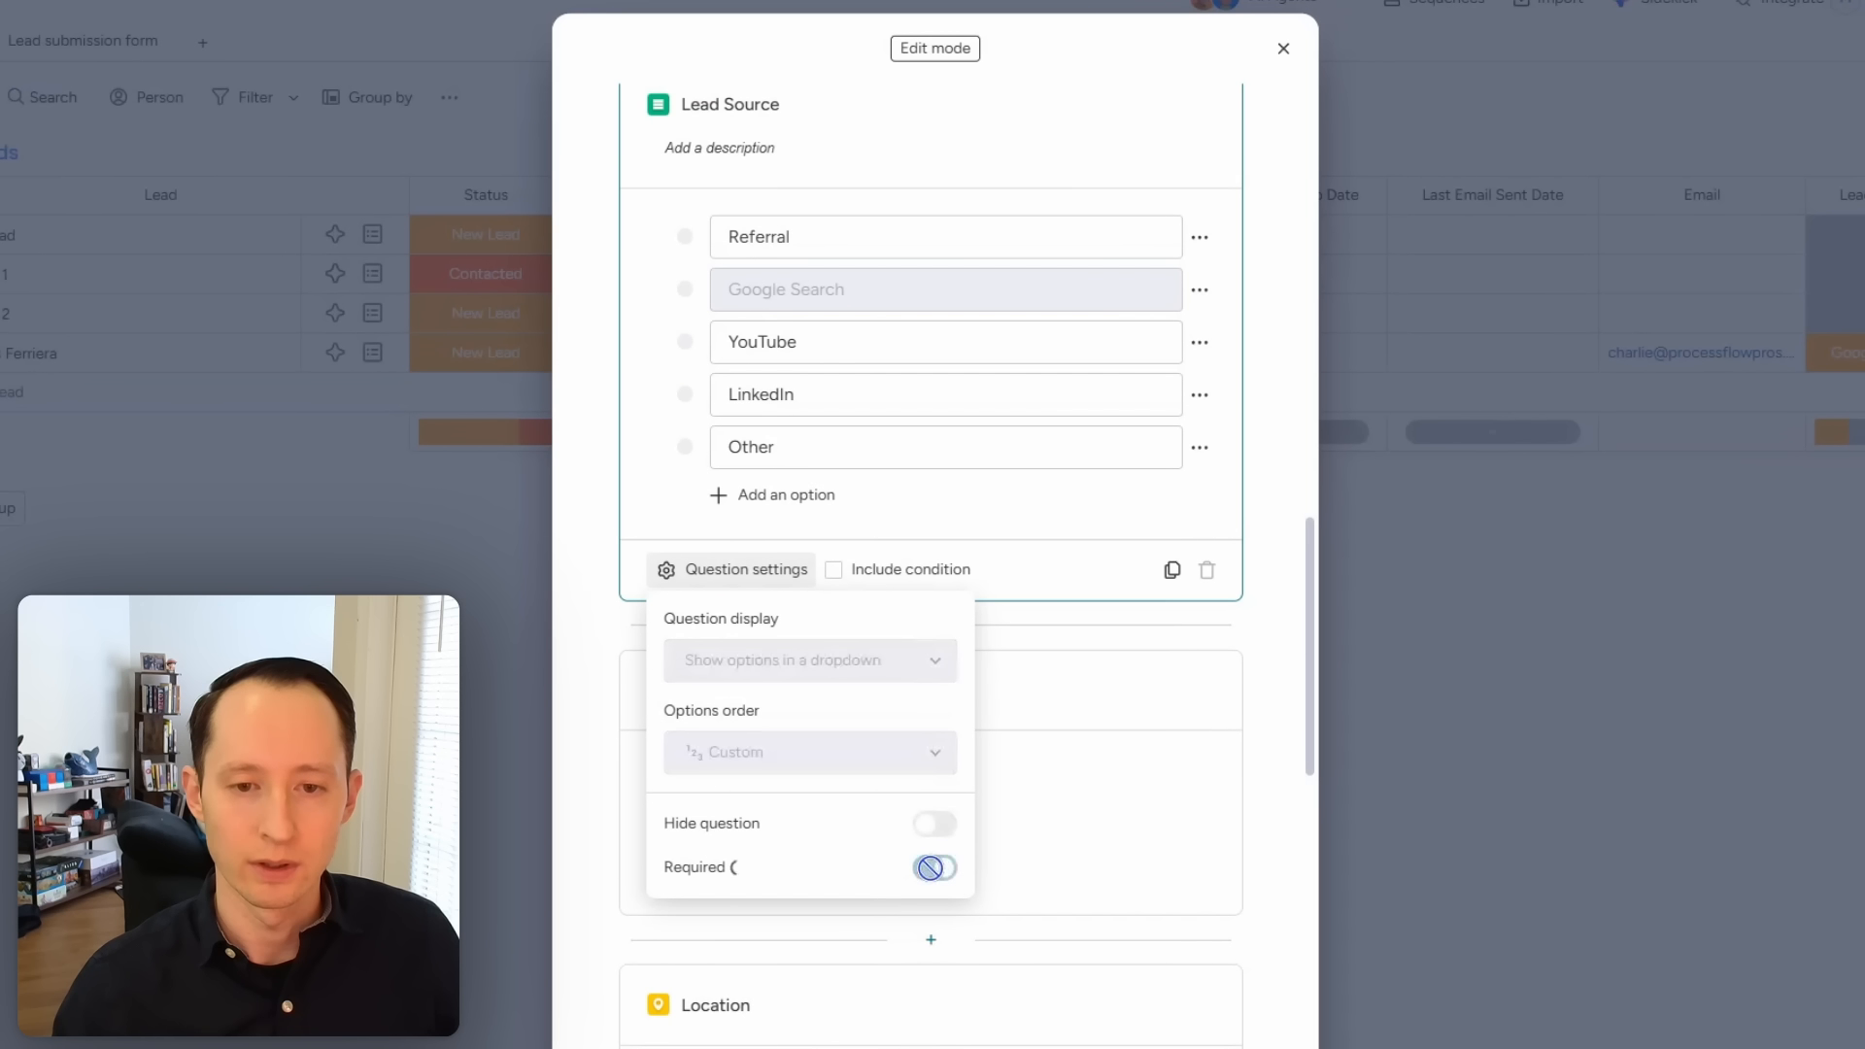
pyautogui.click(1254, 521)
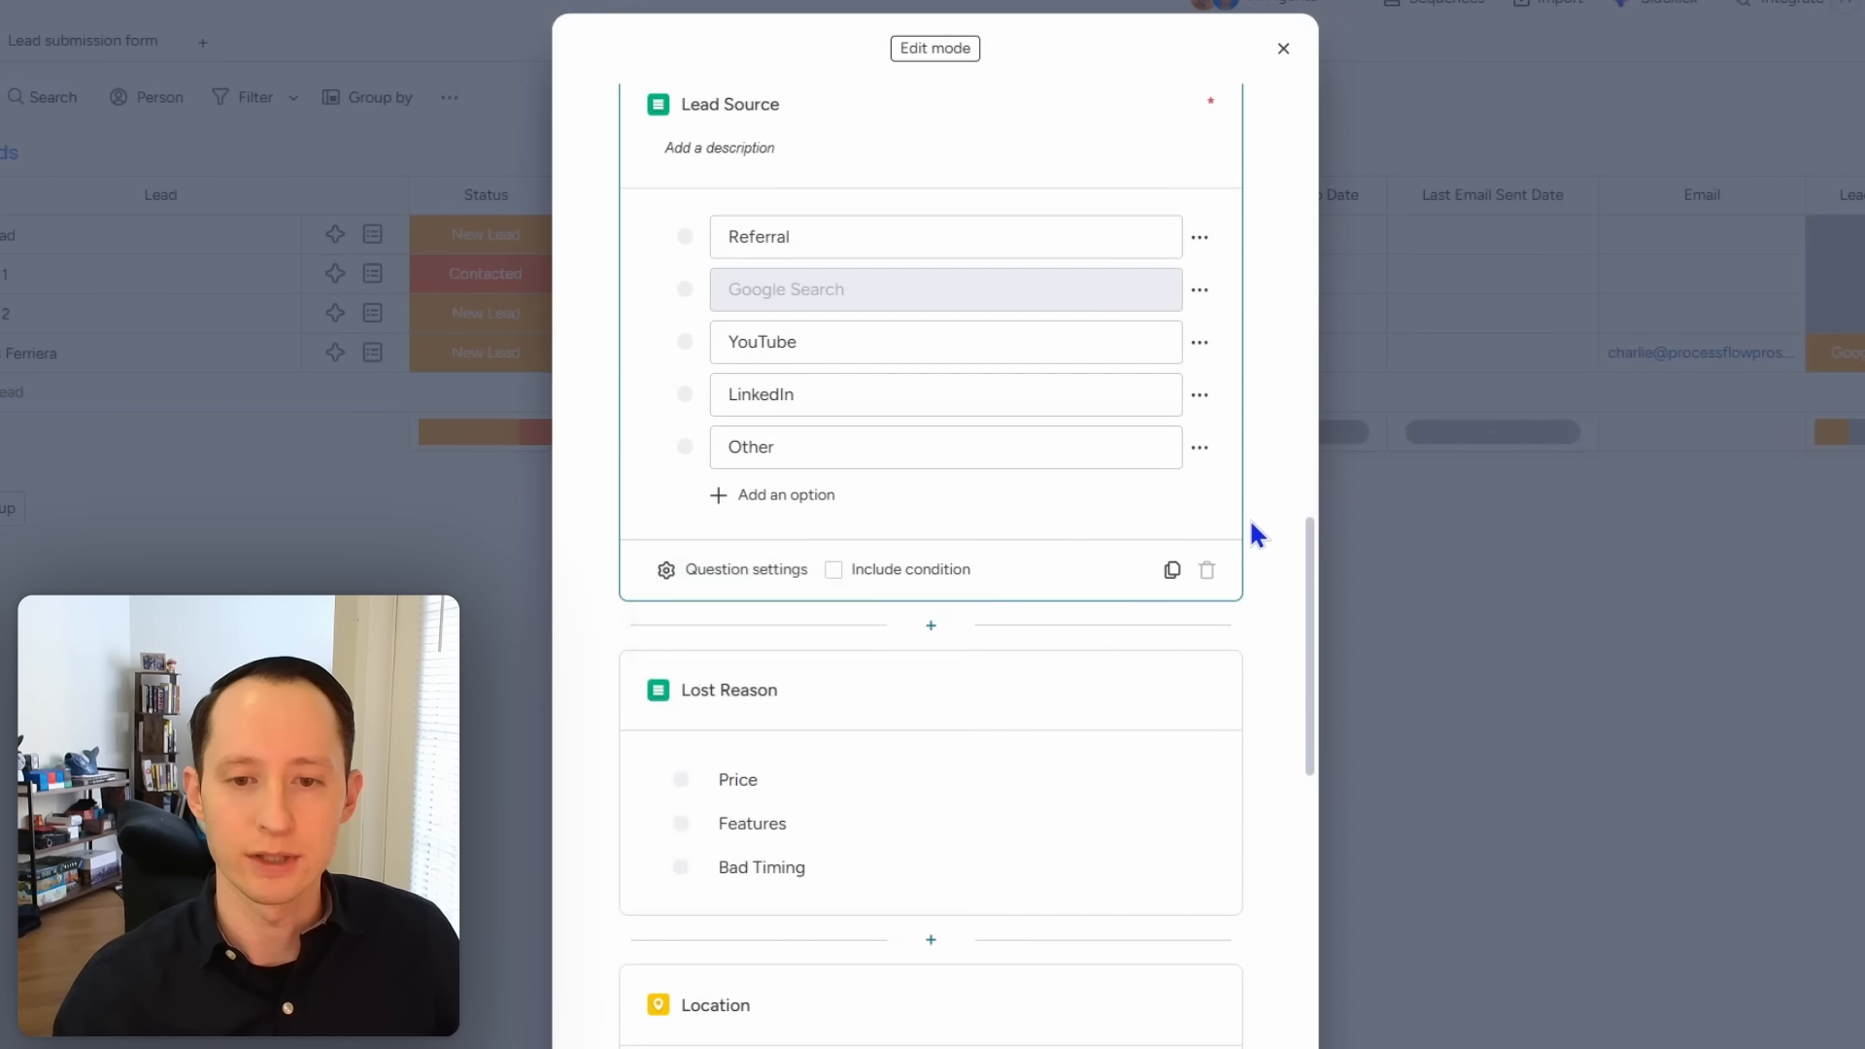
pyautogui.scroll(-5, 972, 680)
pyautogui.scroll(-8, 969, 694)
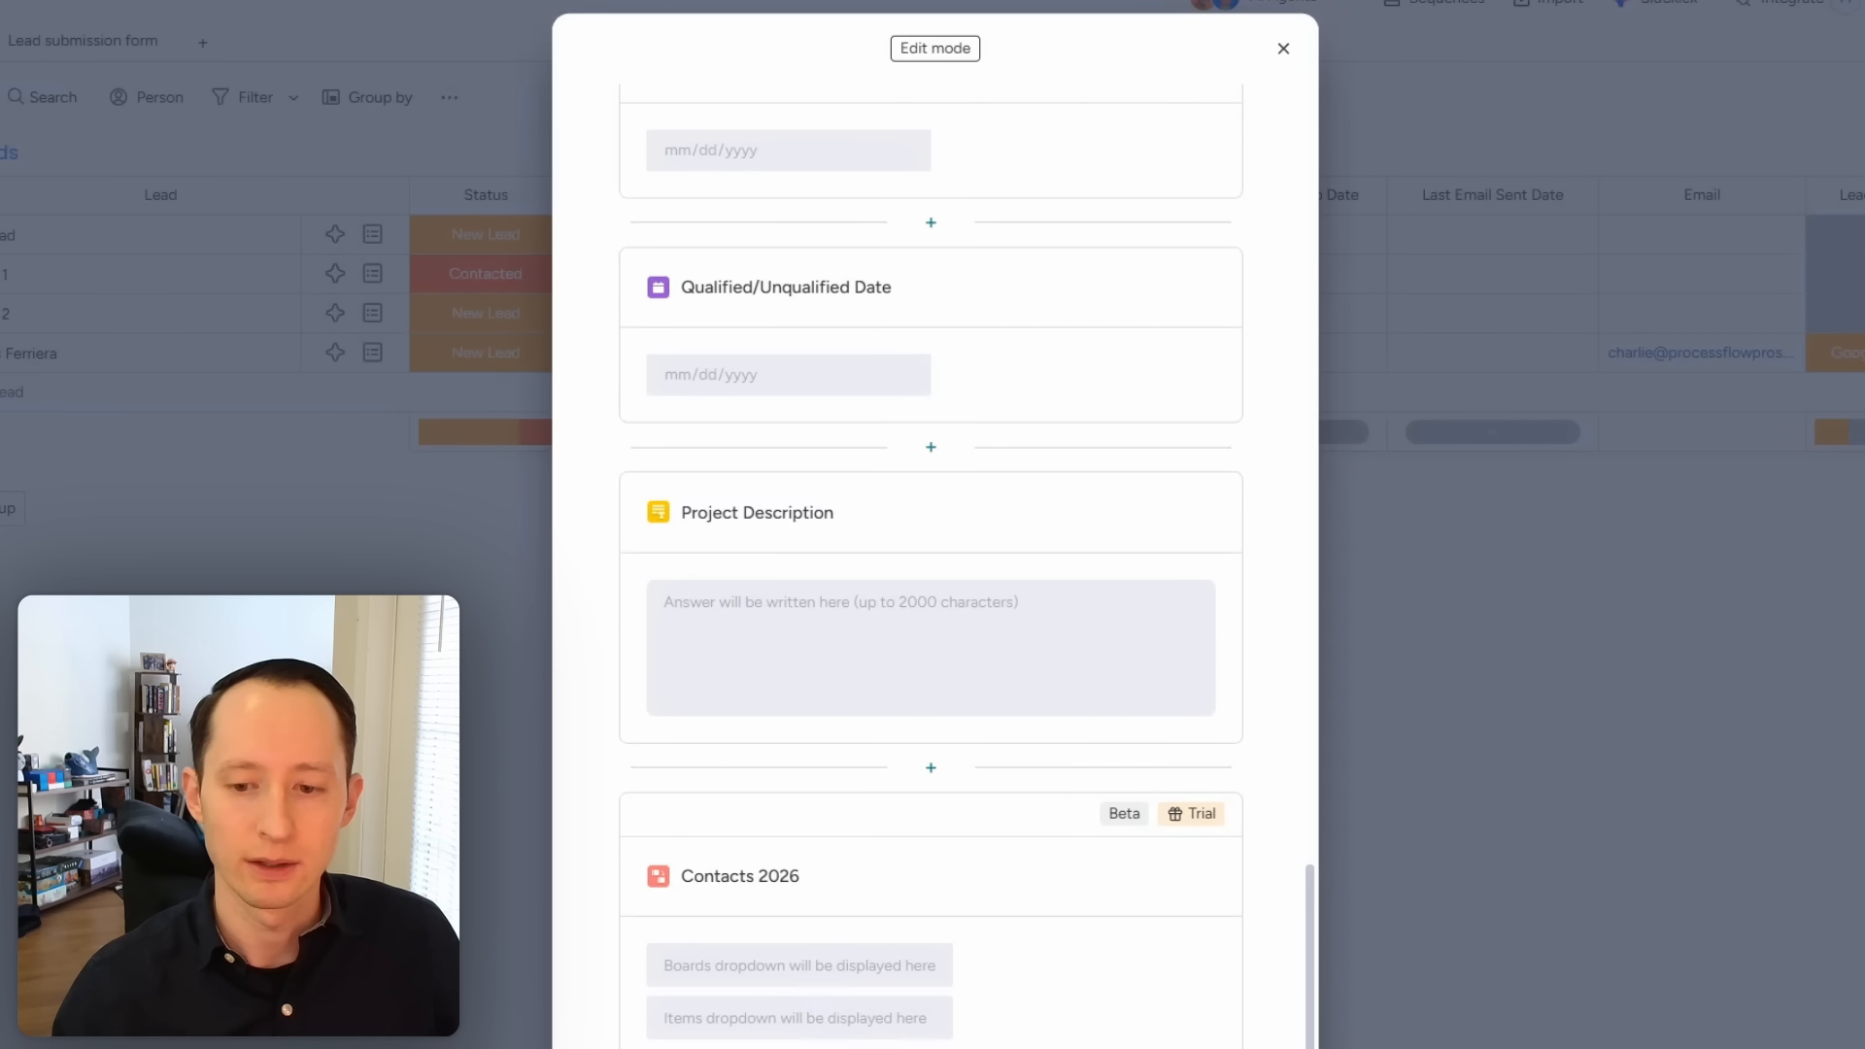
pyautogui.press('Escape')
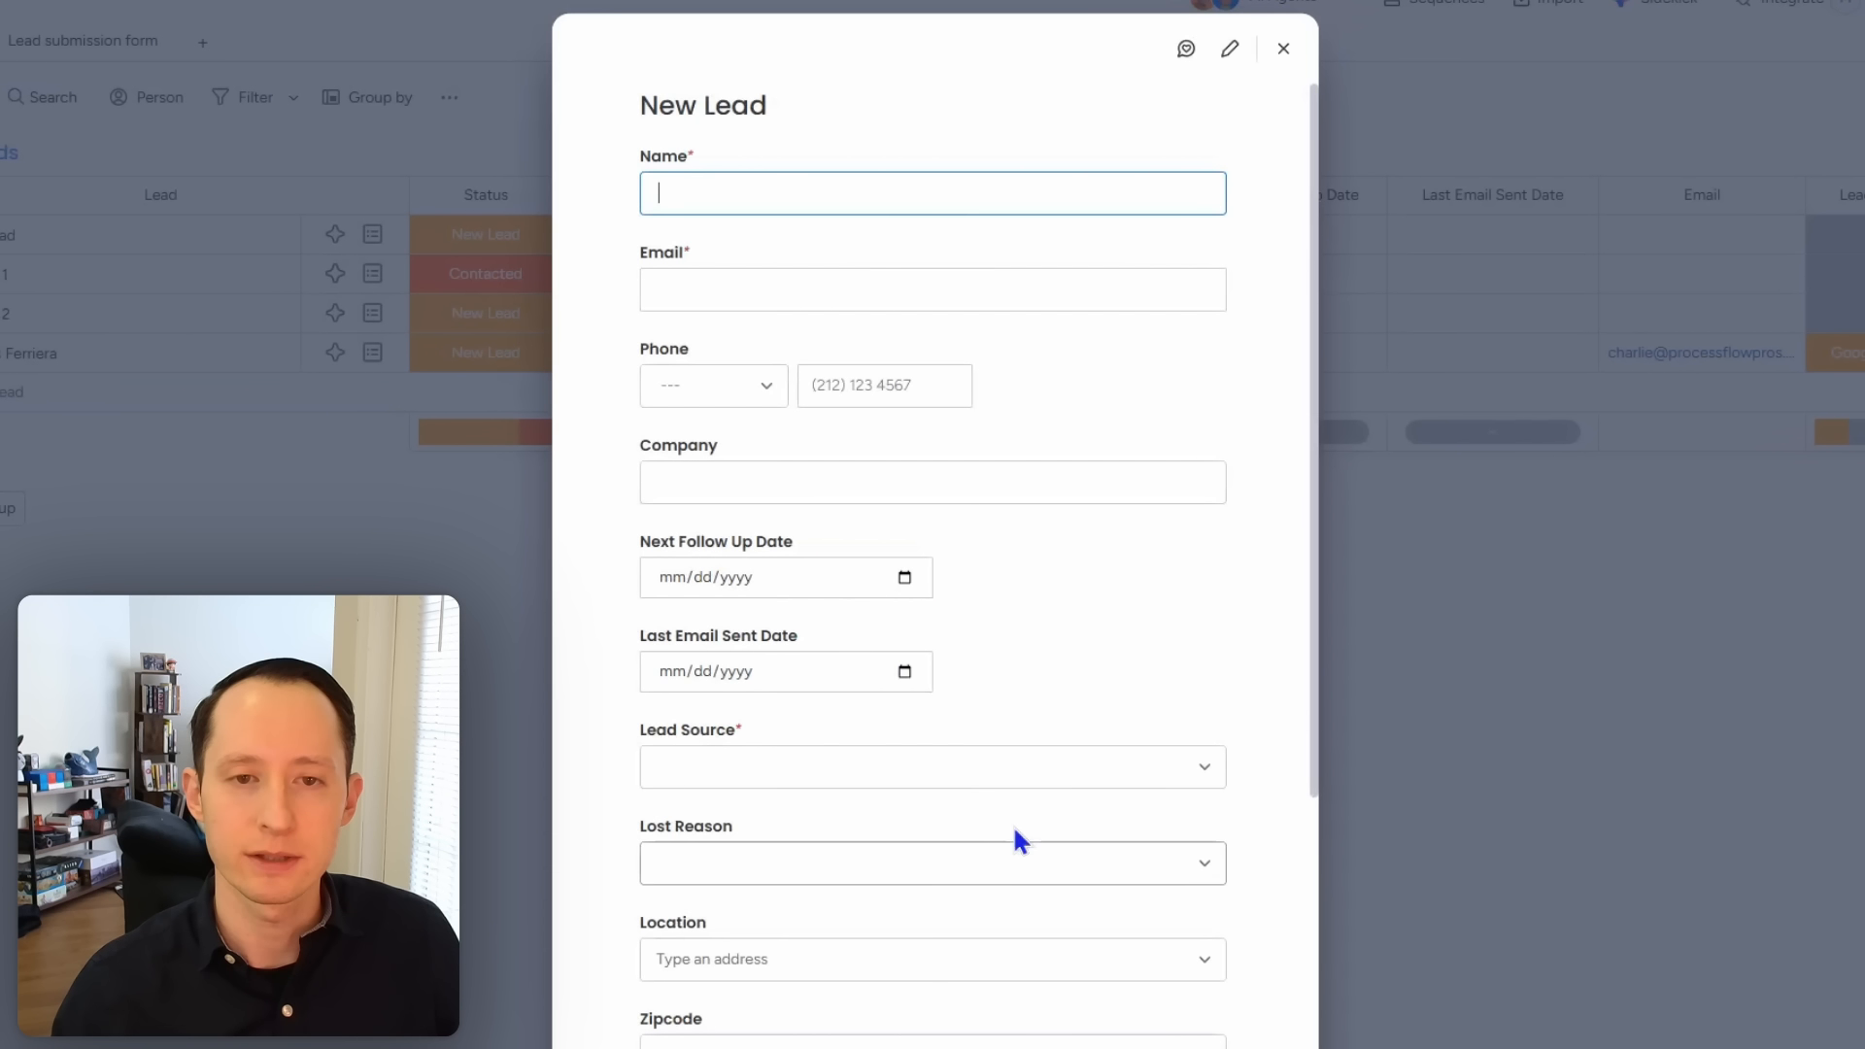
# Step: Enter a test lead's name and email, set Lead Source to Google Search, save, and open Contacts 2026
pyautogui.write('Charlie Test')
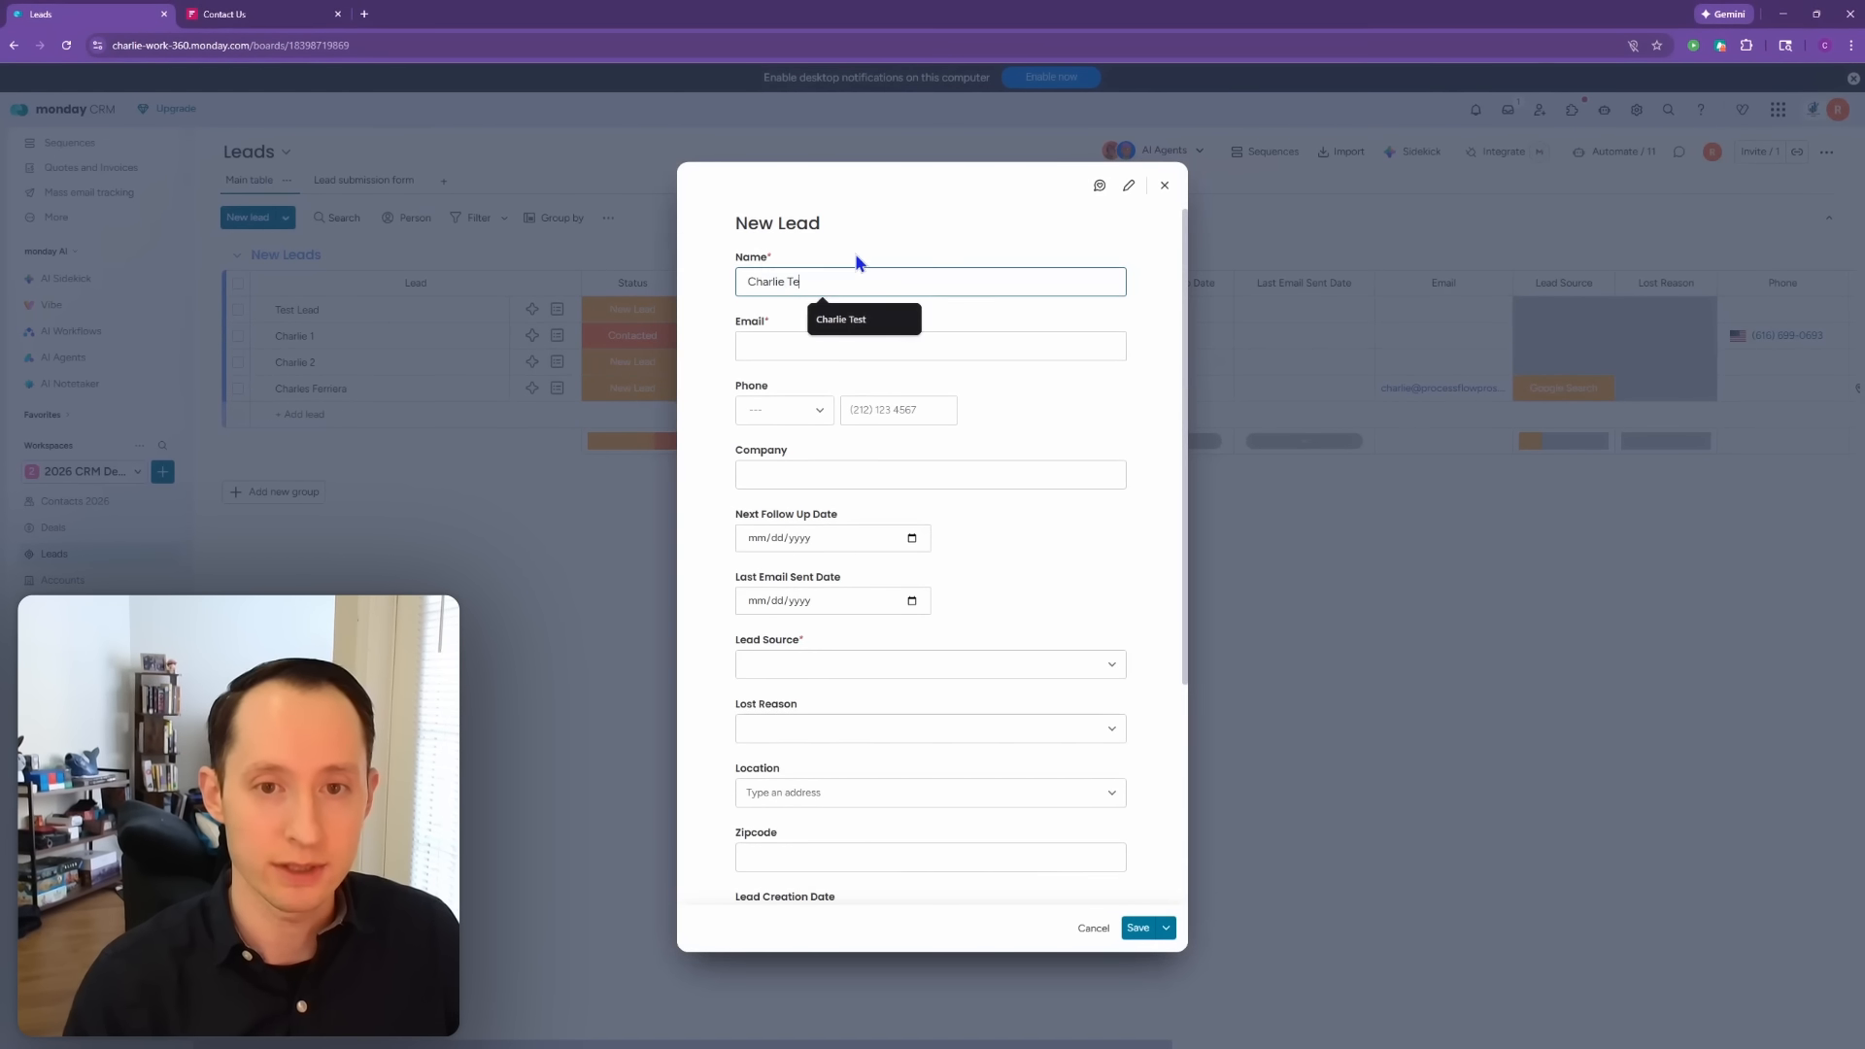
pyautogui.click(761, 353)
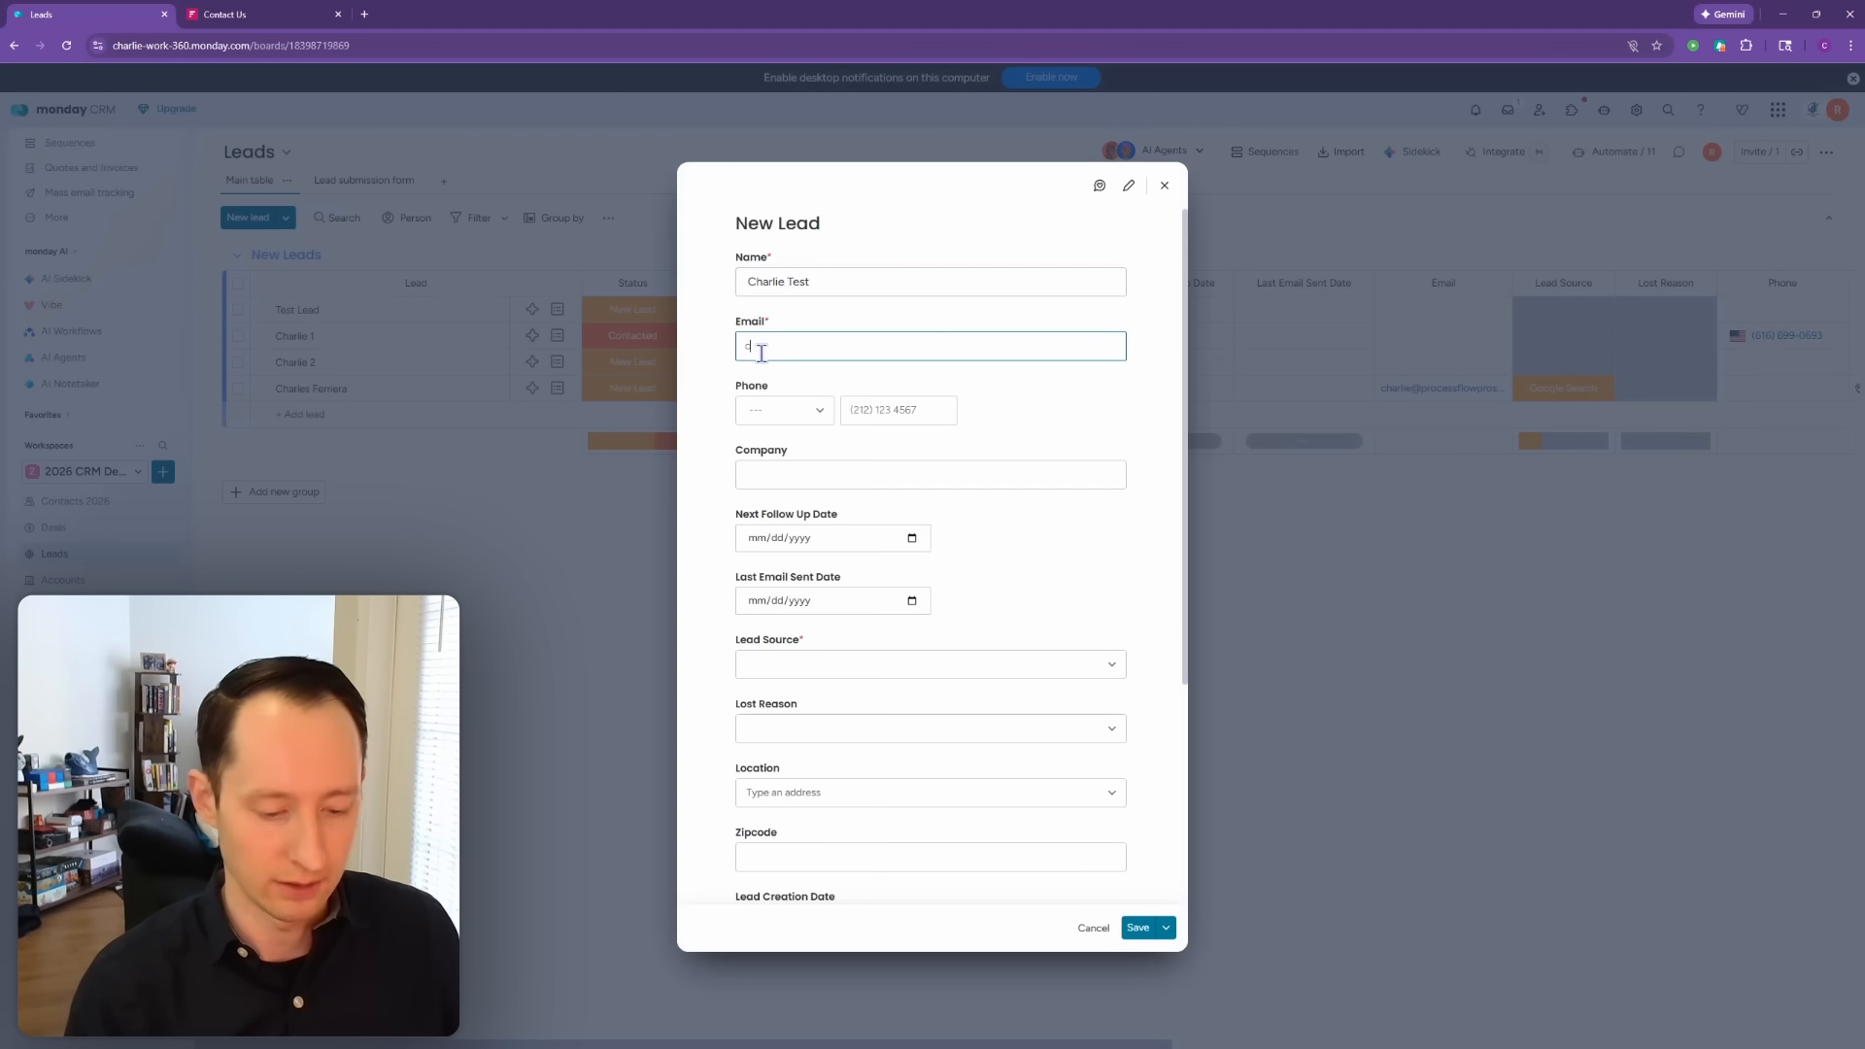
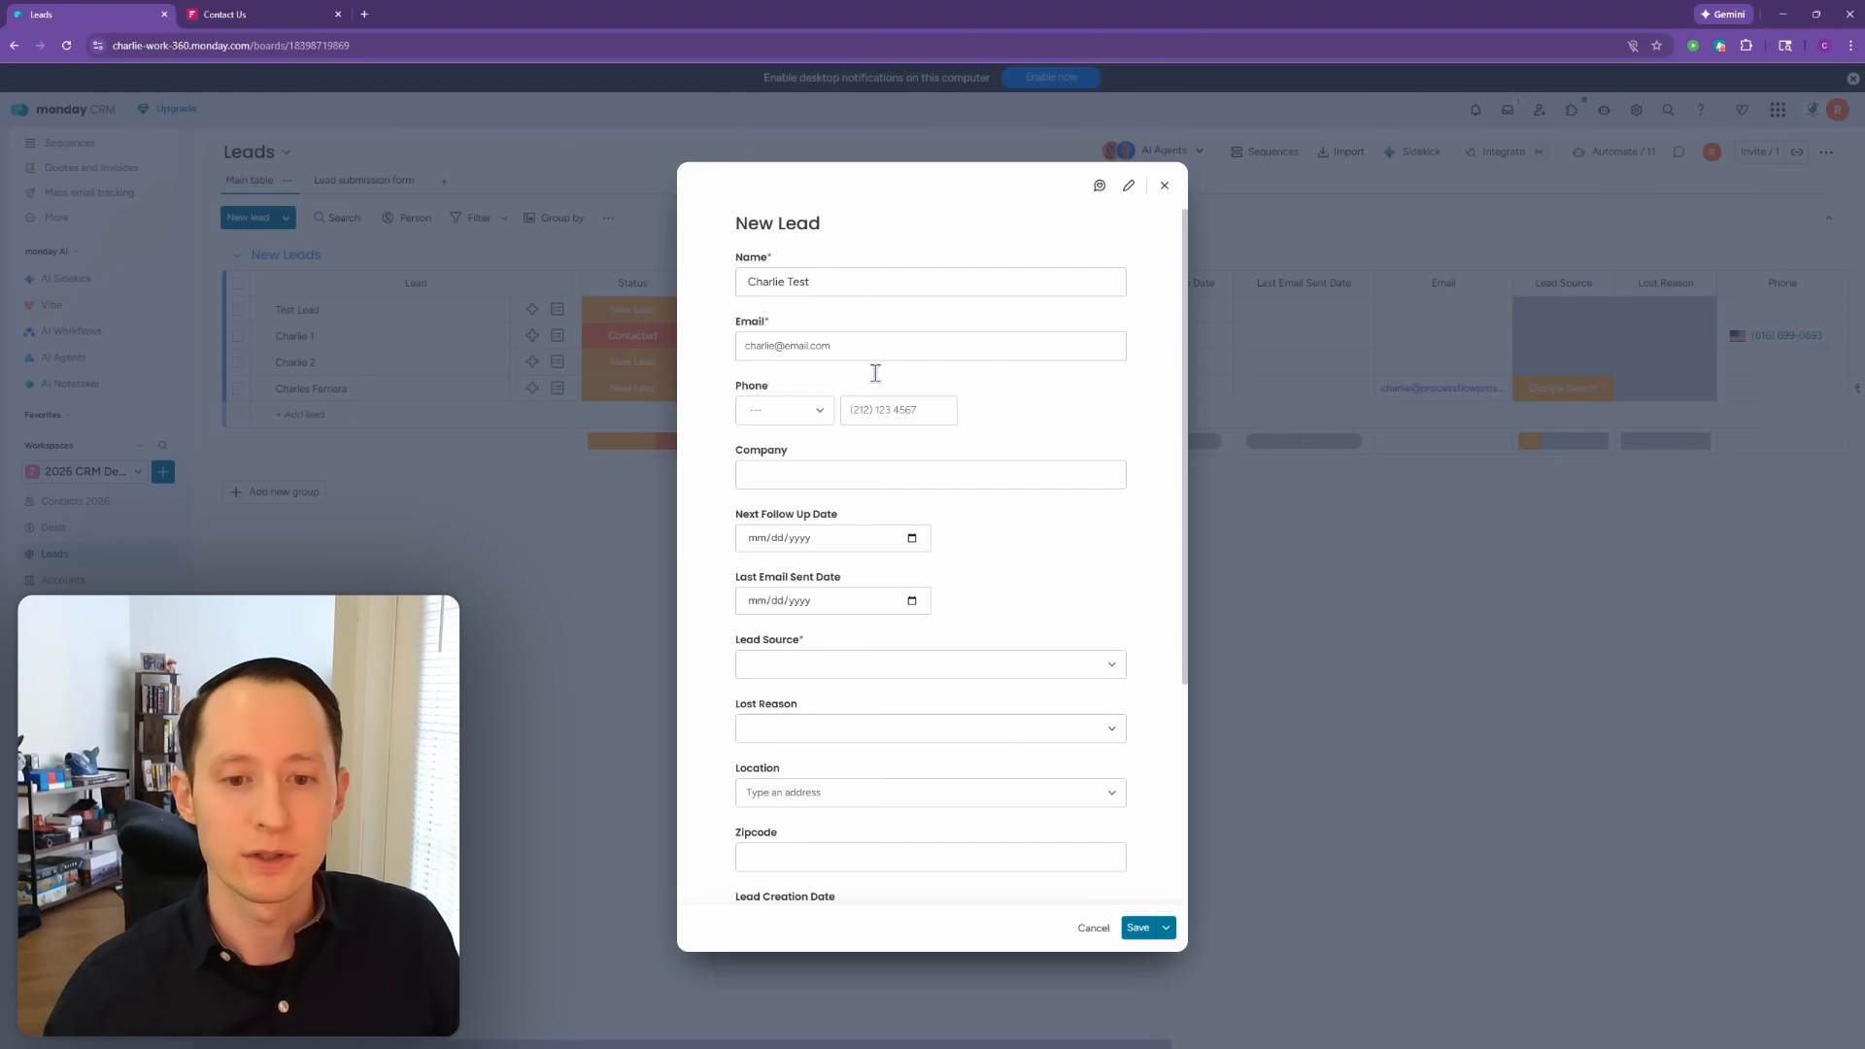
pyautogui.click(812, 664)
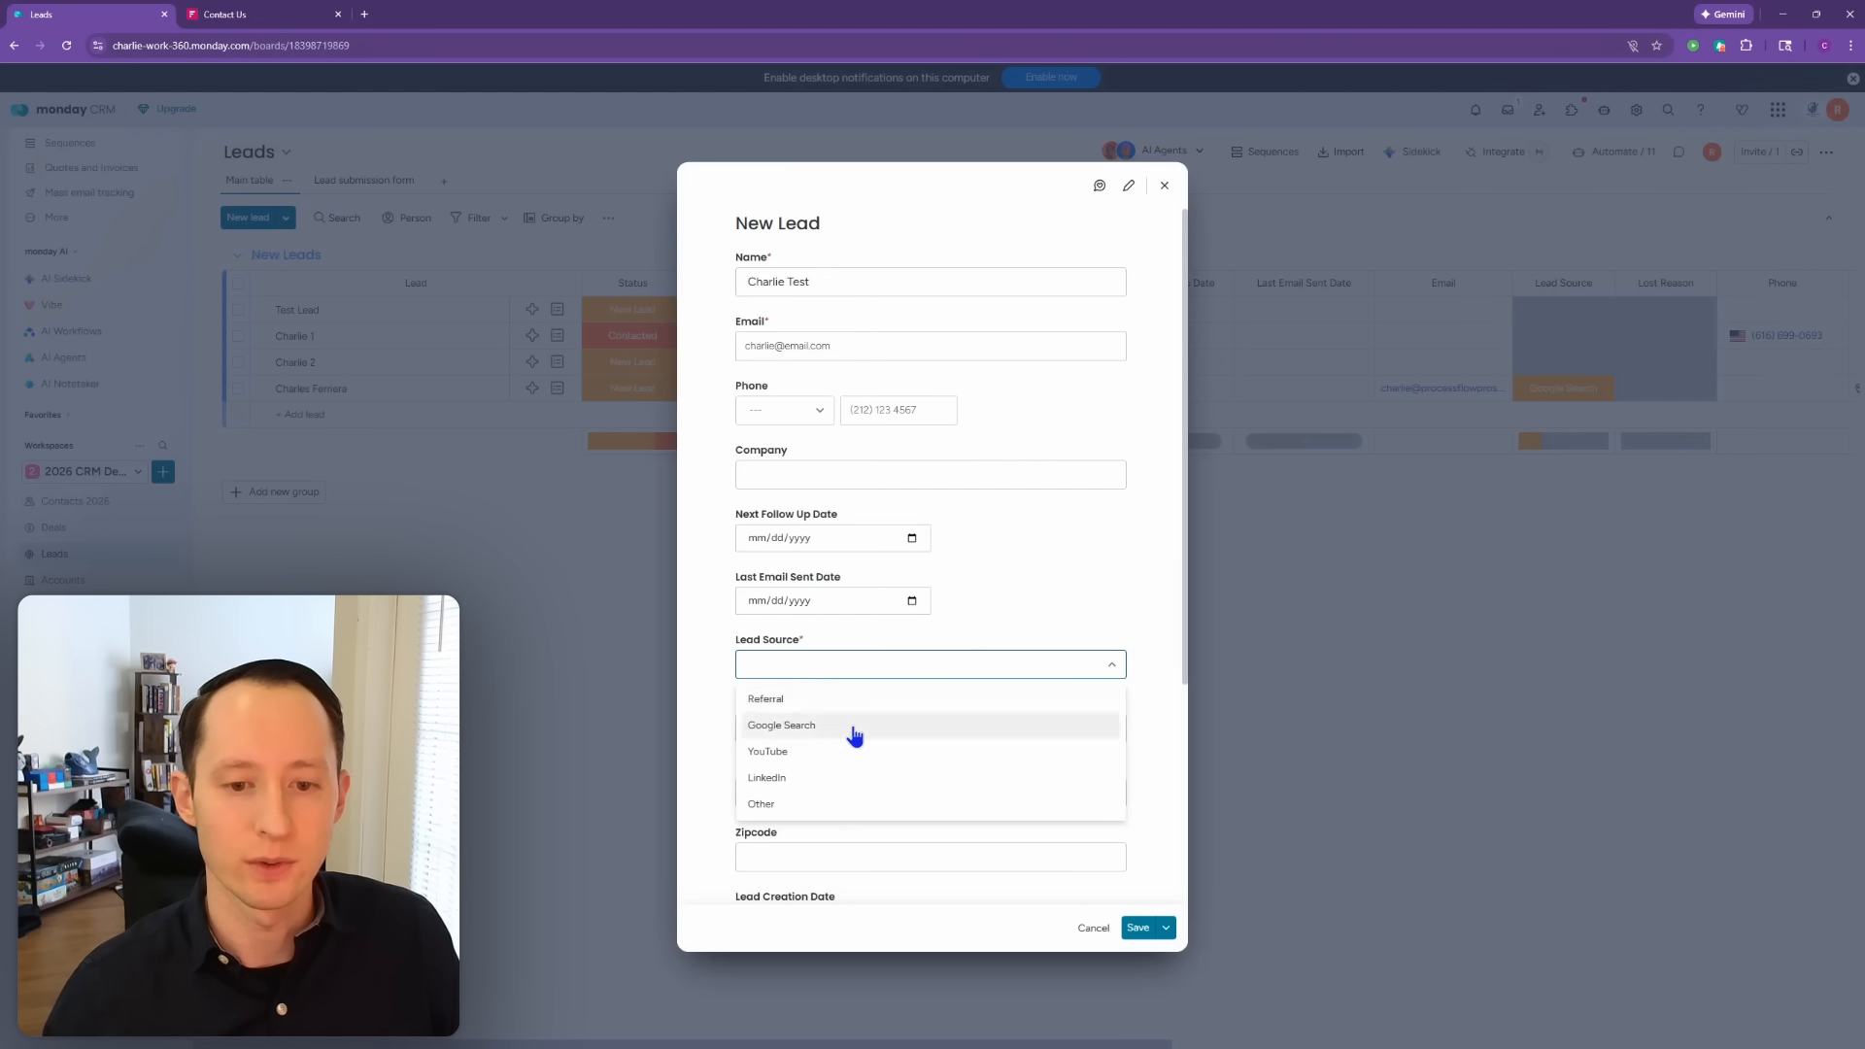
pyautogui.click(854, 731)
pyautogui.click(1135, 928)
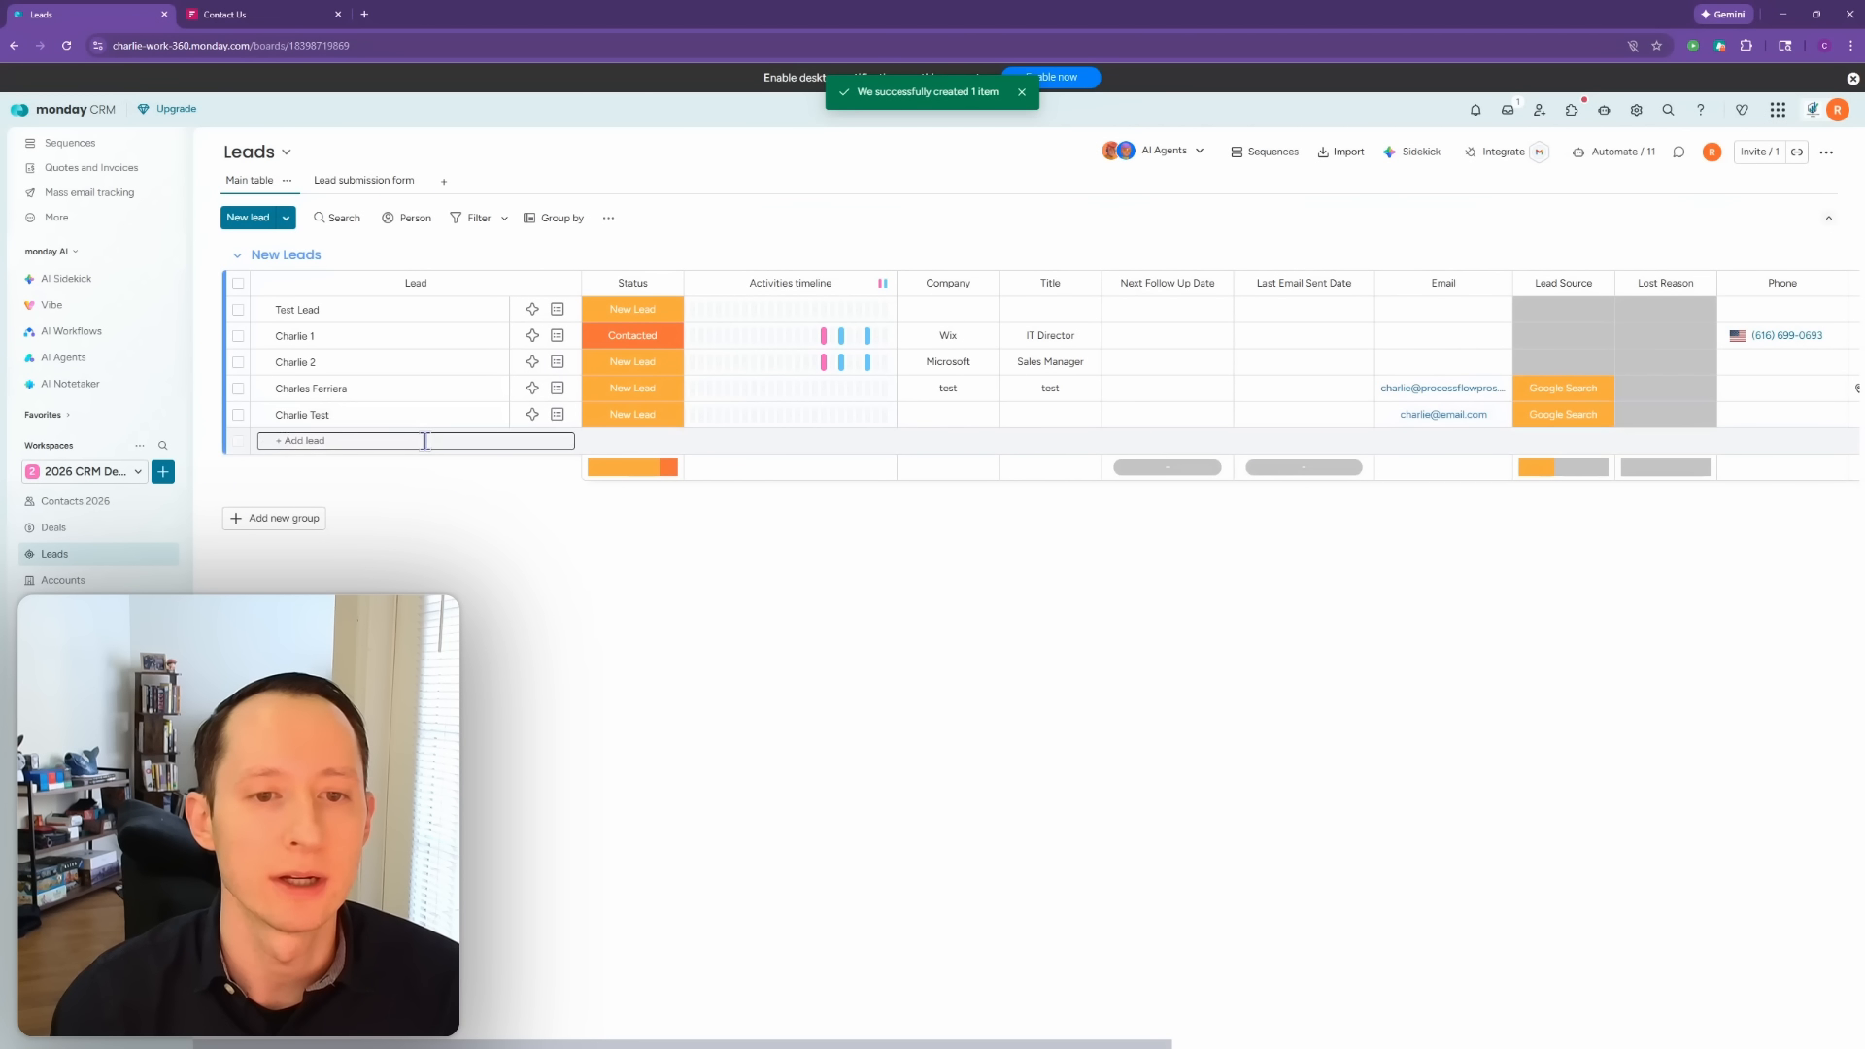
pyautogui.click(78, 504)
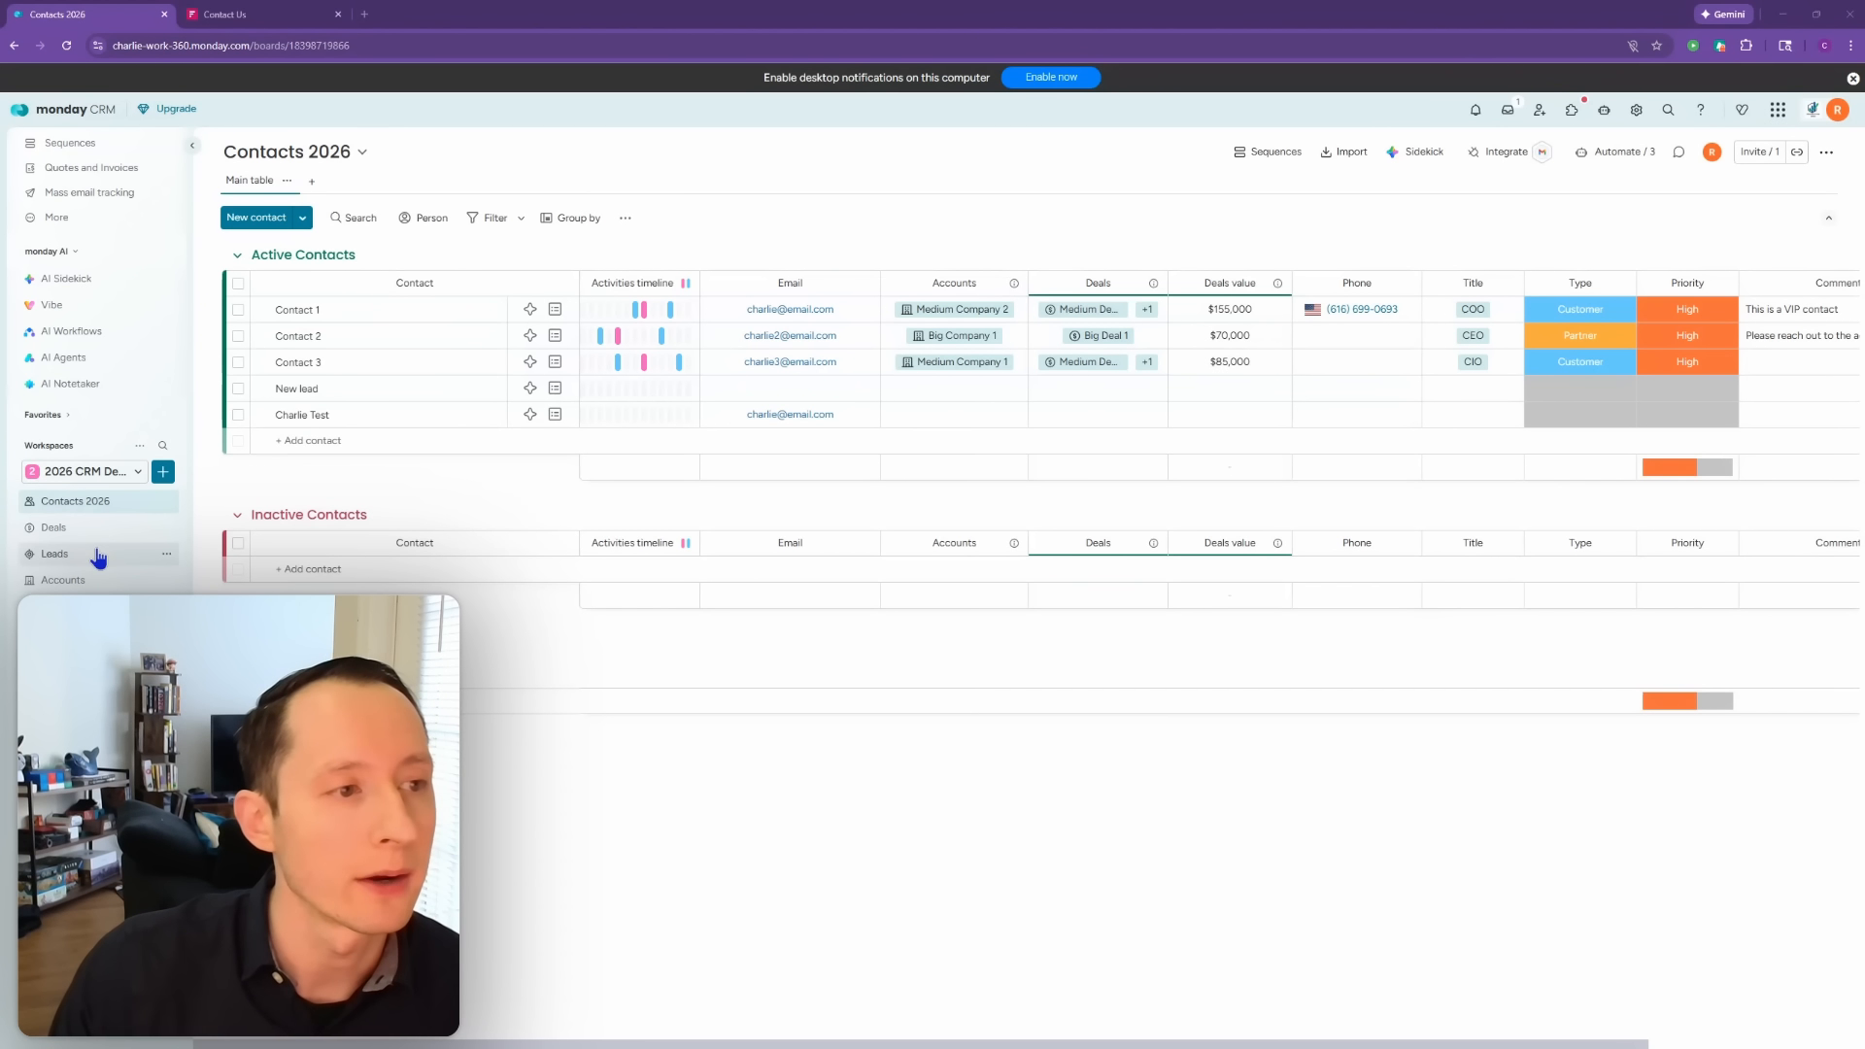
# Step: After checking the new contact on Contacts 2026, return to the Leads board
pyautogui.click(98, 555)
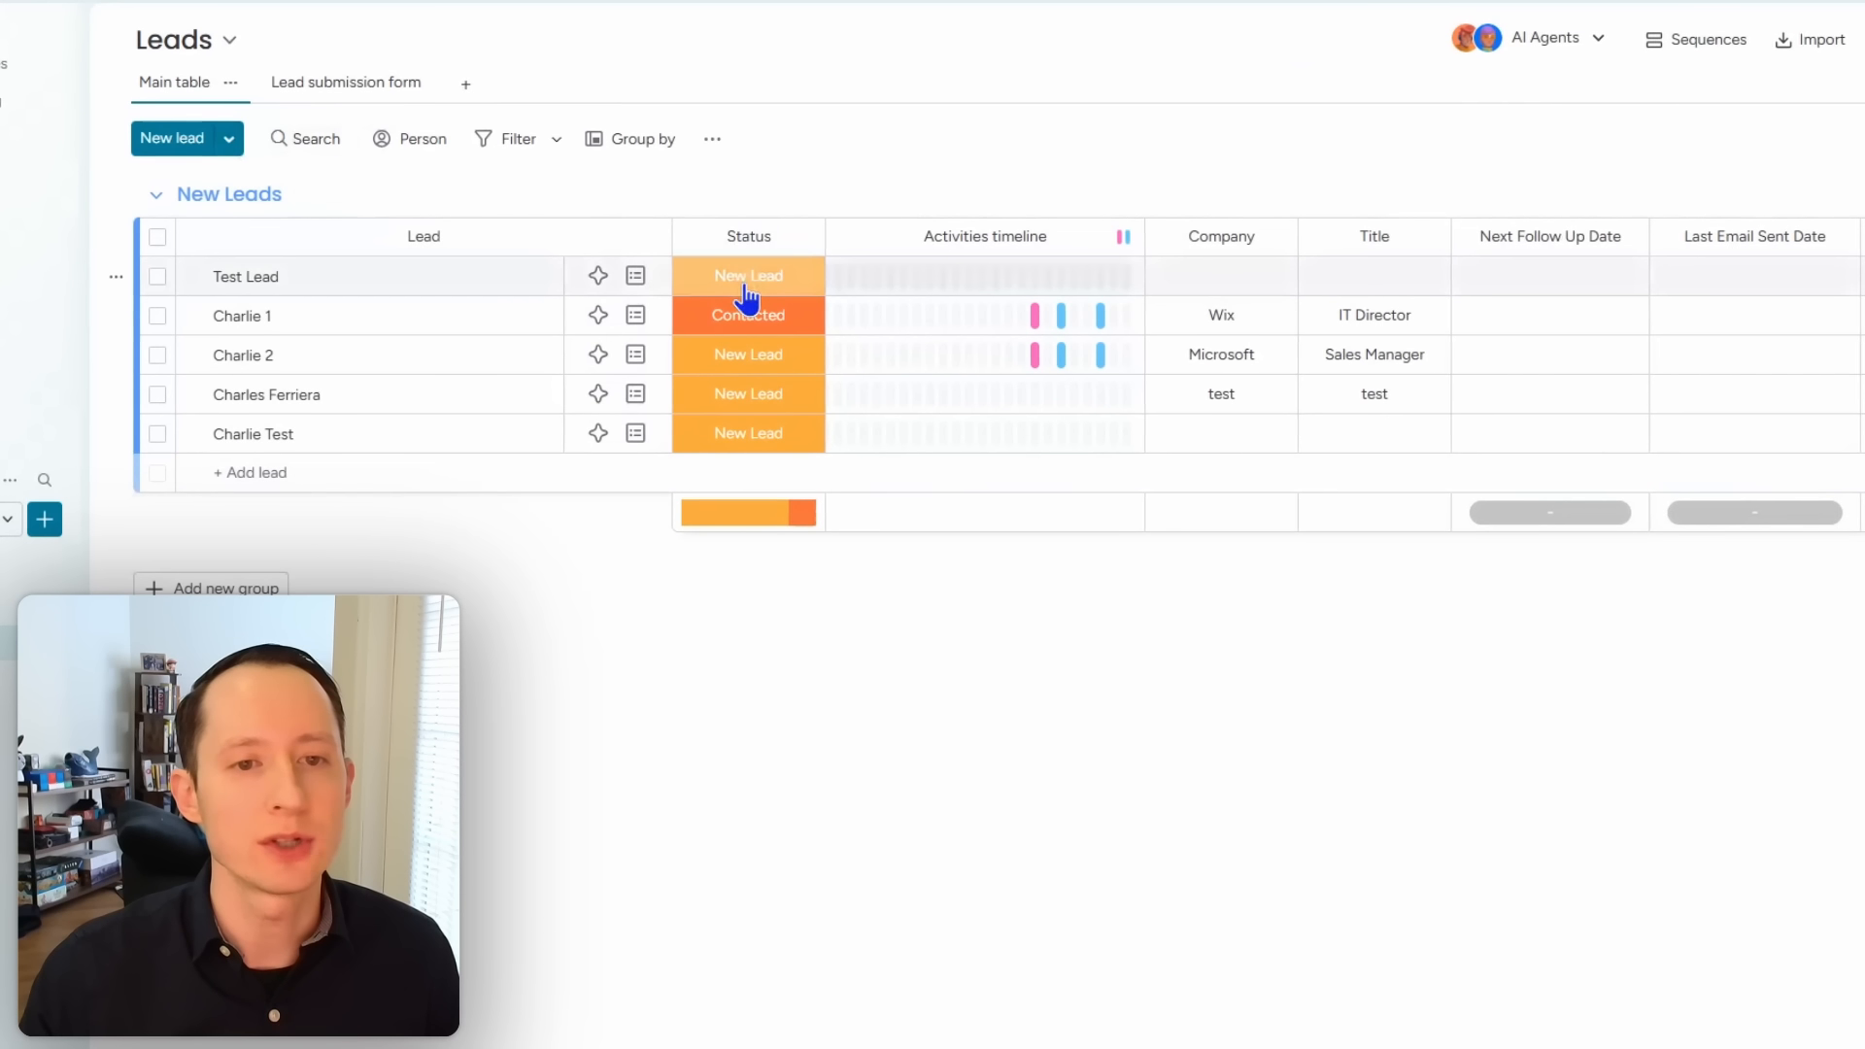
# Step: Add an Unqualified group of leads and drag it below New Leads
pyautogui.click(746, 292)
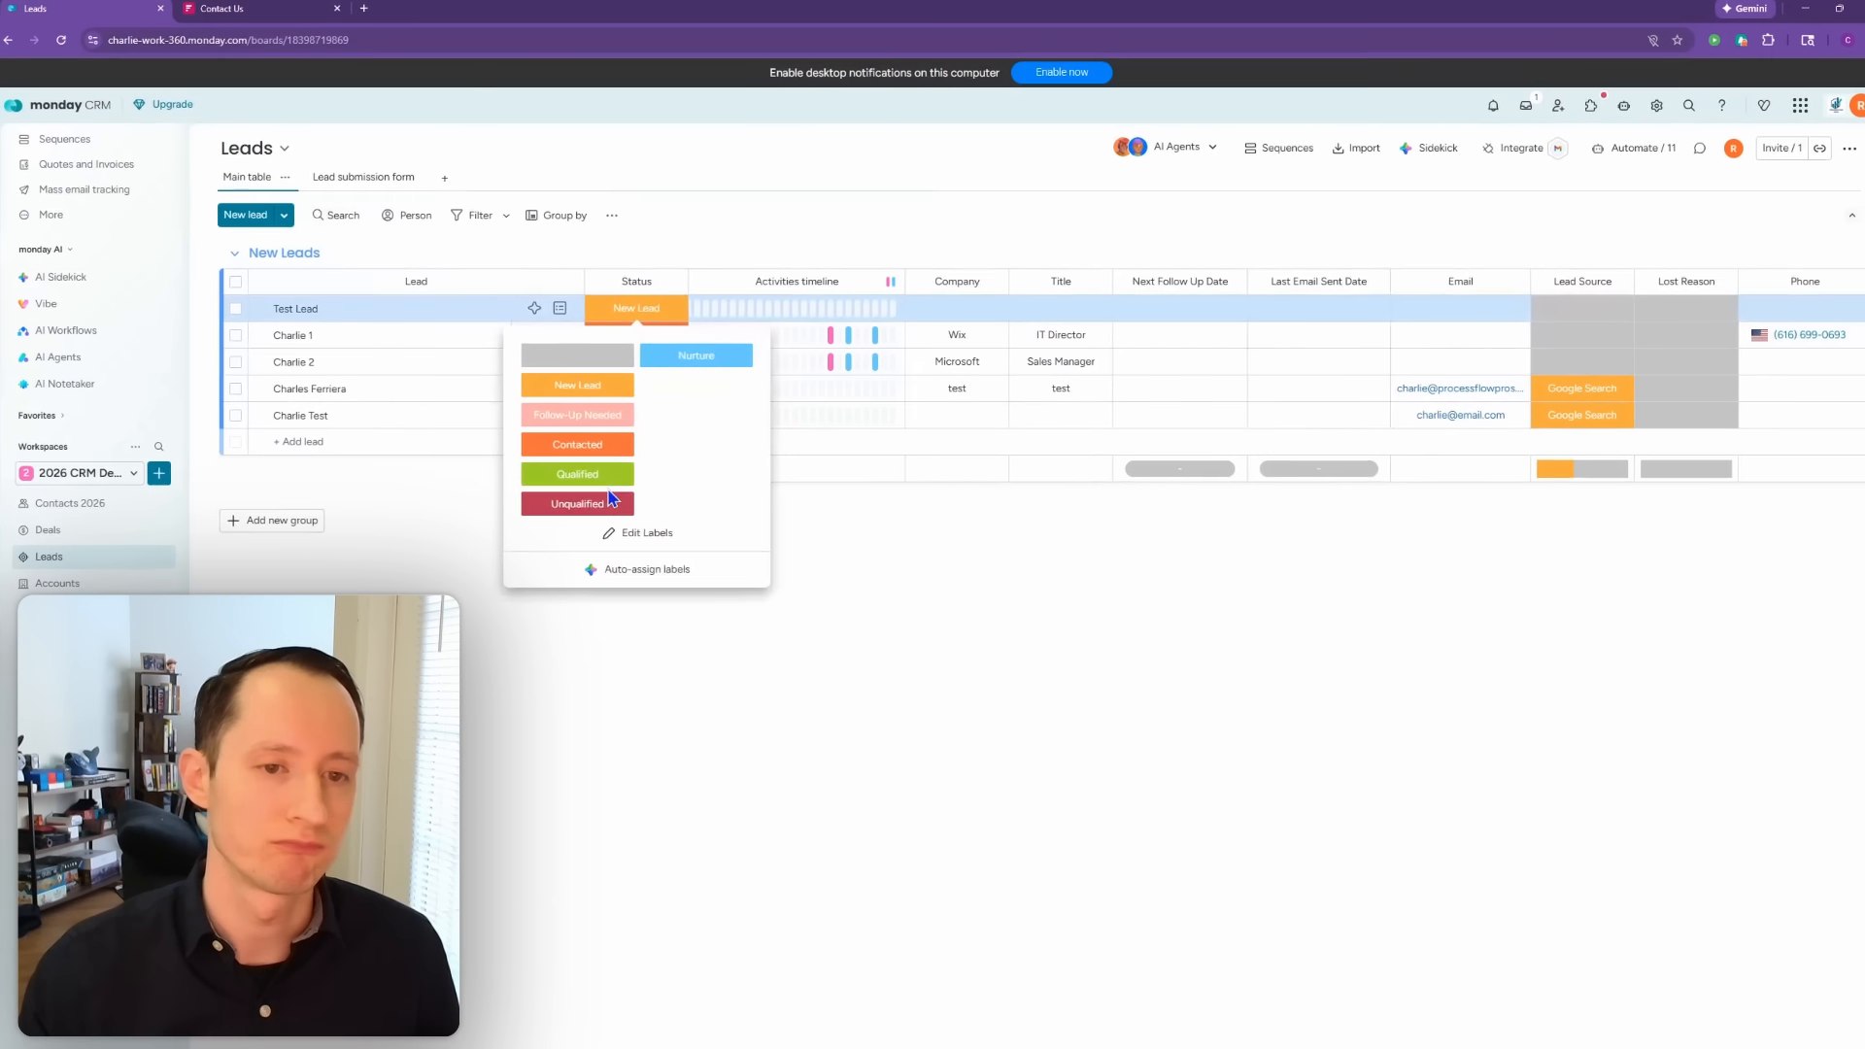
pyautogui.click(286, 217)
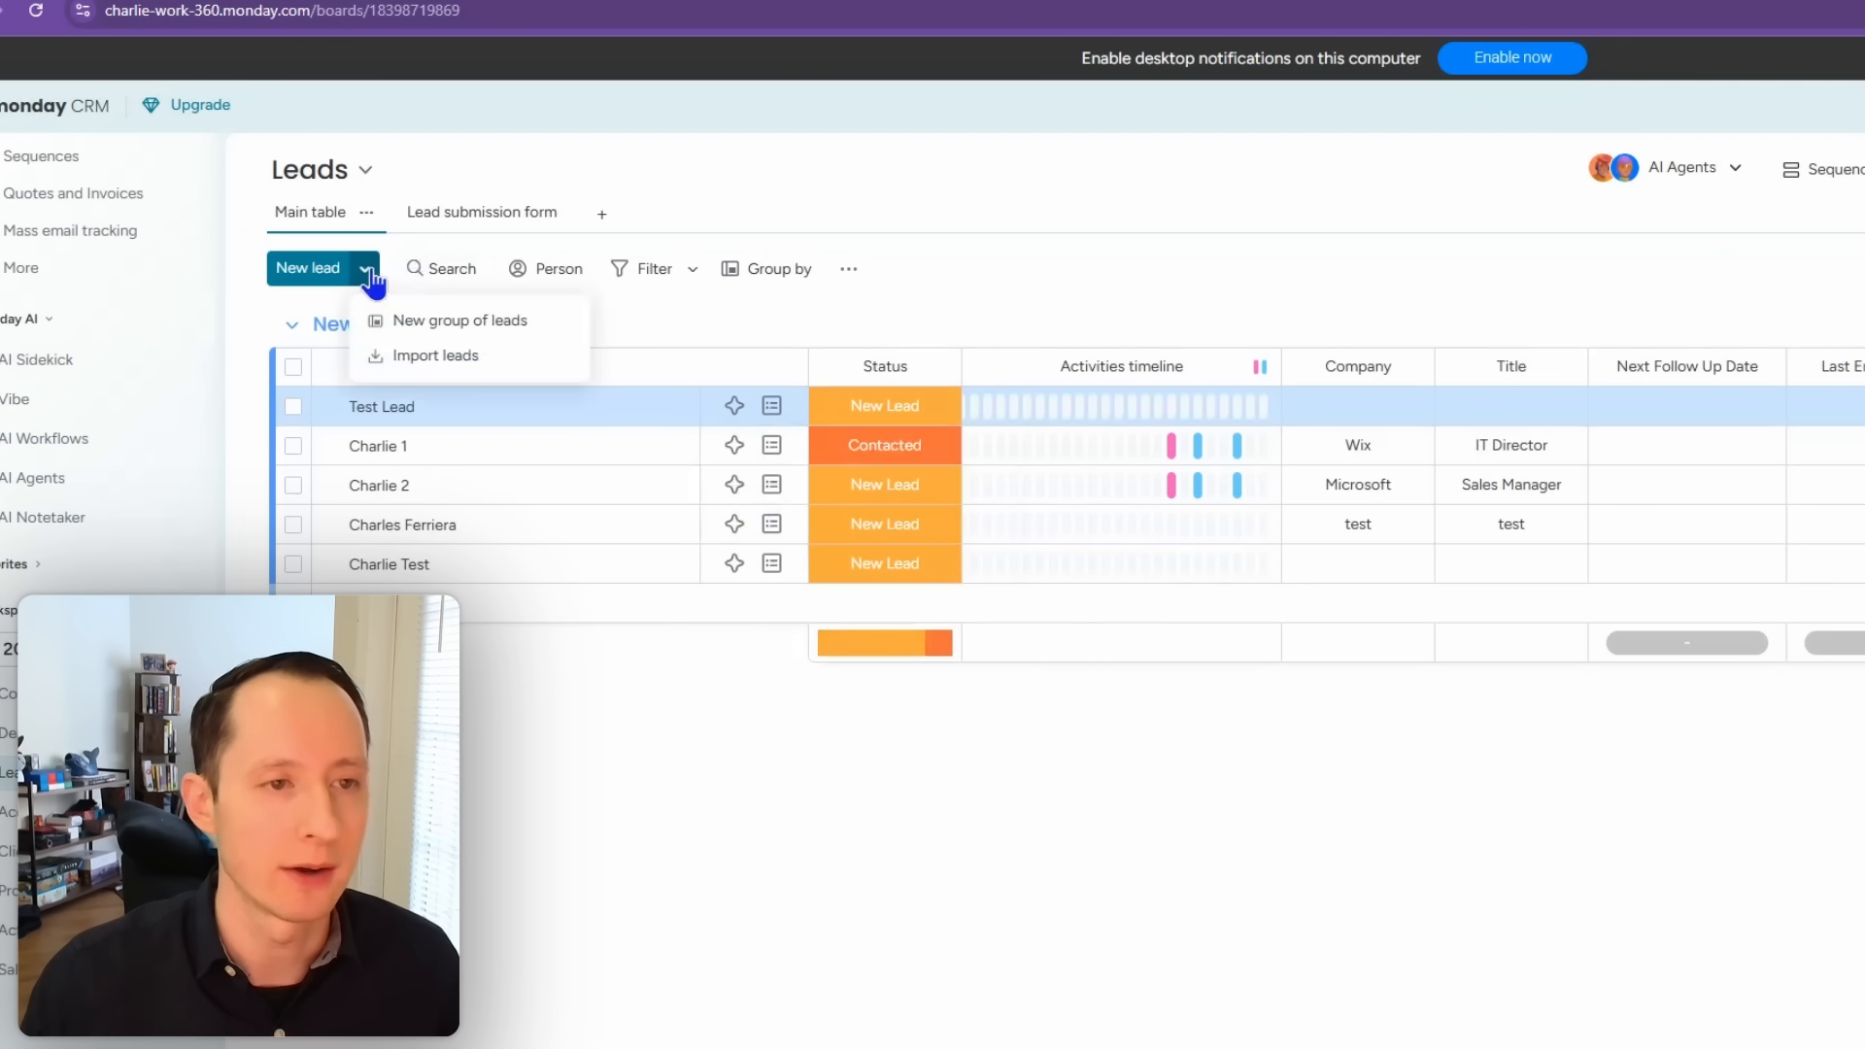
pyautogui.click(413, 330)
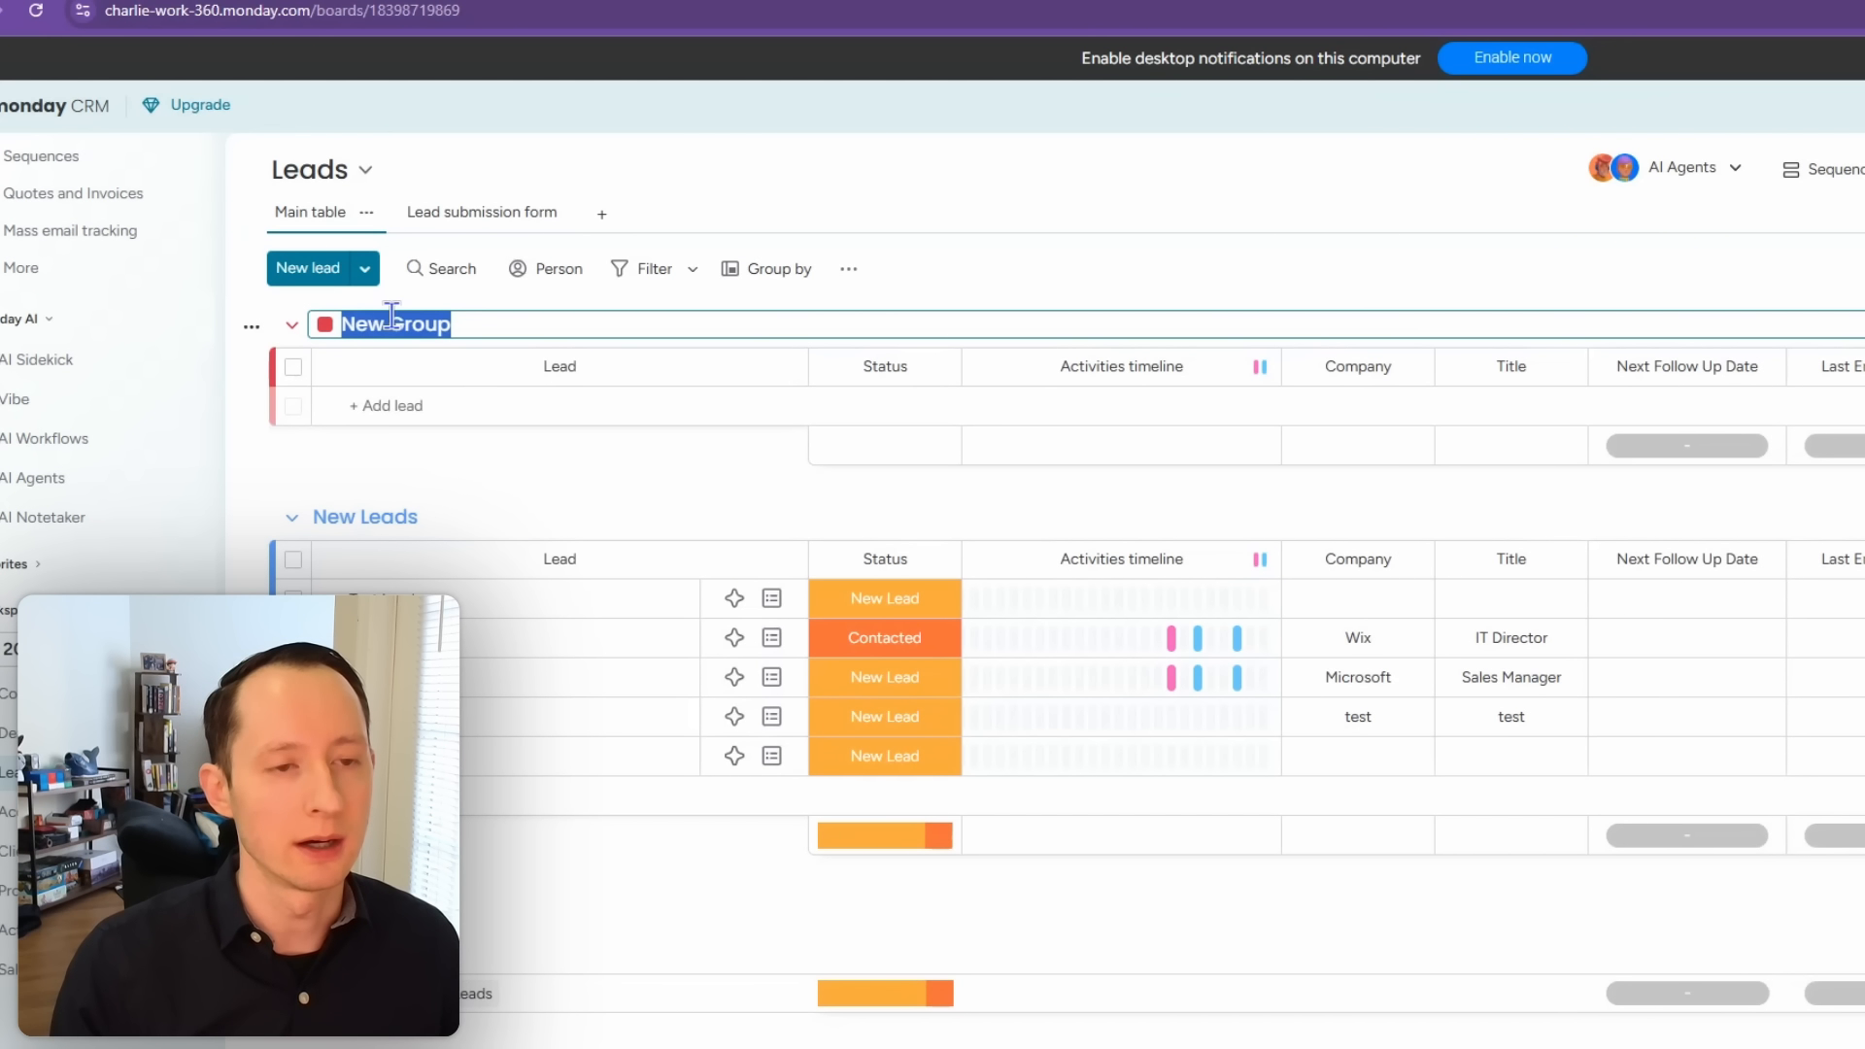
pyautogui.write('Unqualified')
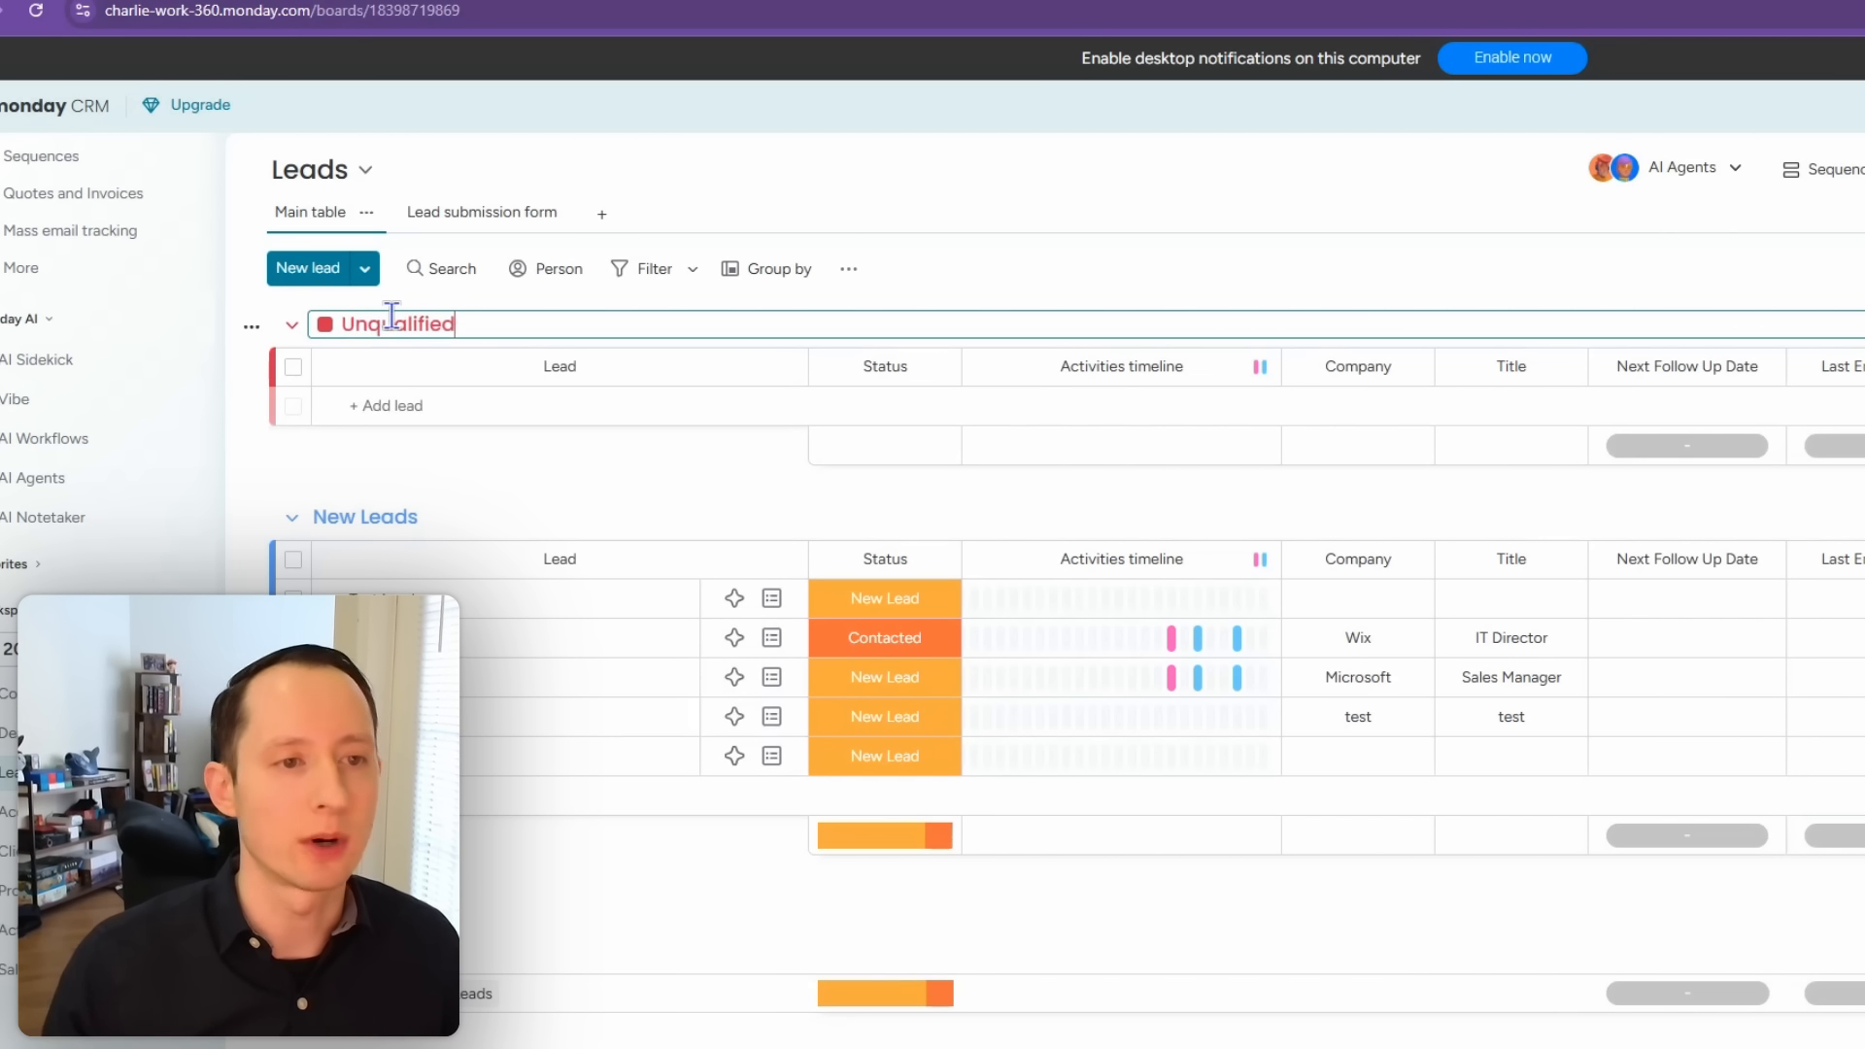
pyautogui.click(371, 480)
pyautogui.moveTo(295, 347); pyautogui.dragTo(309, 456)
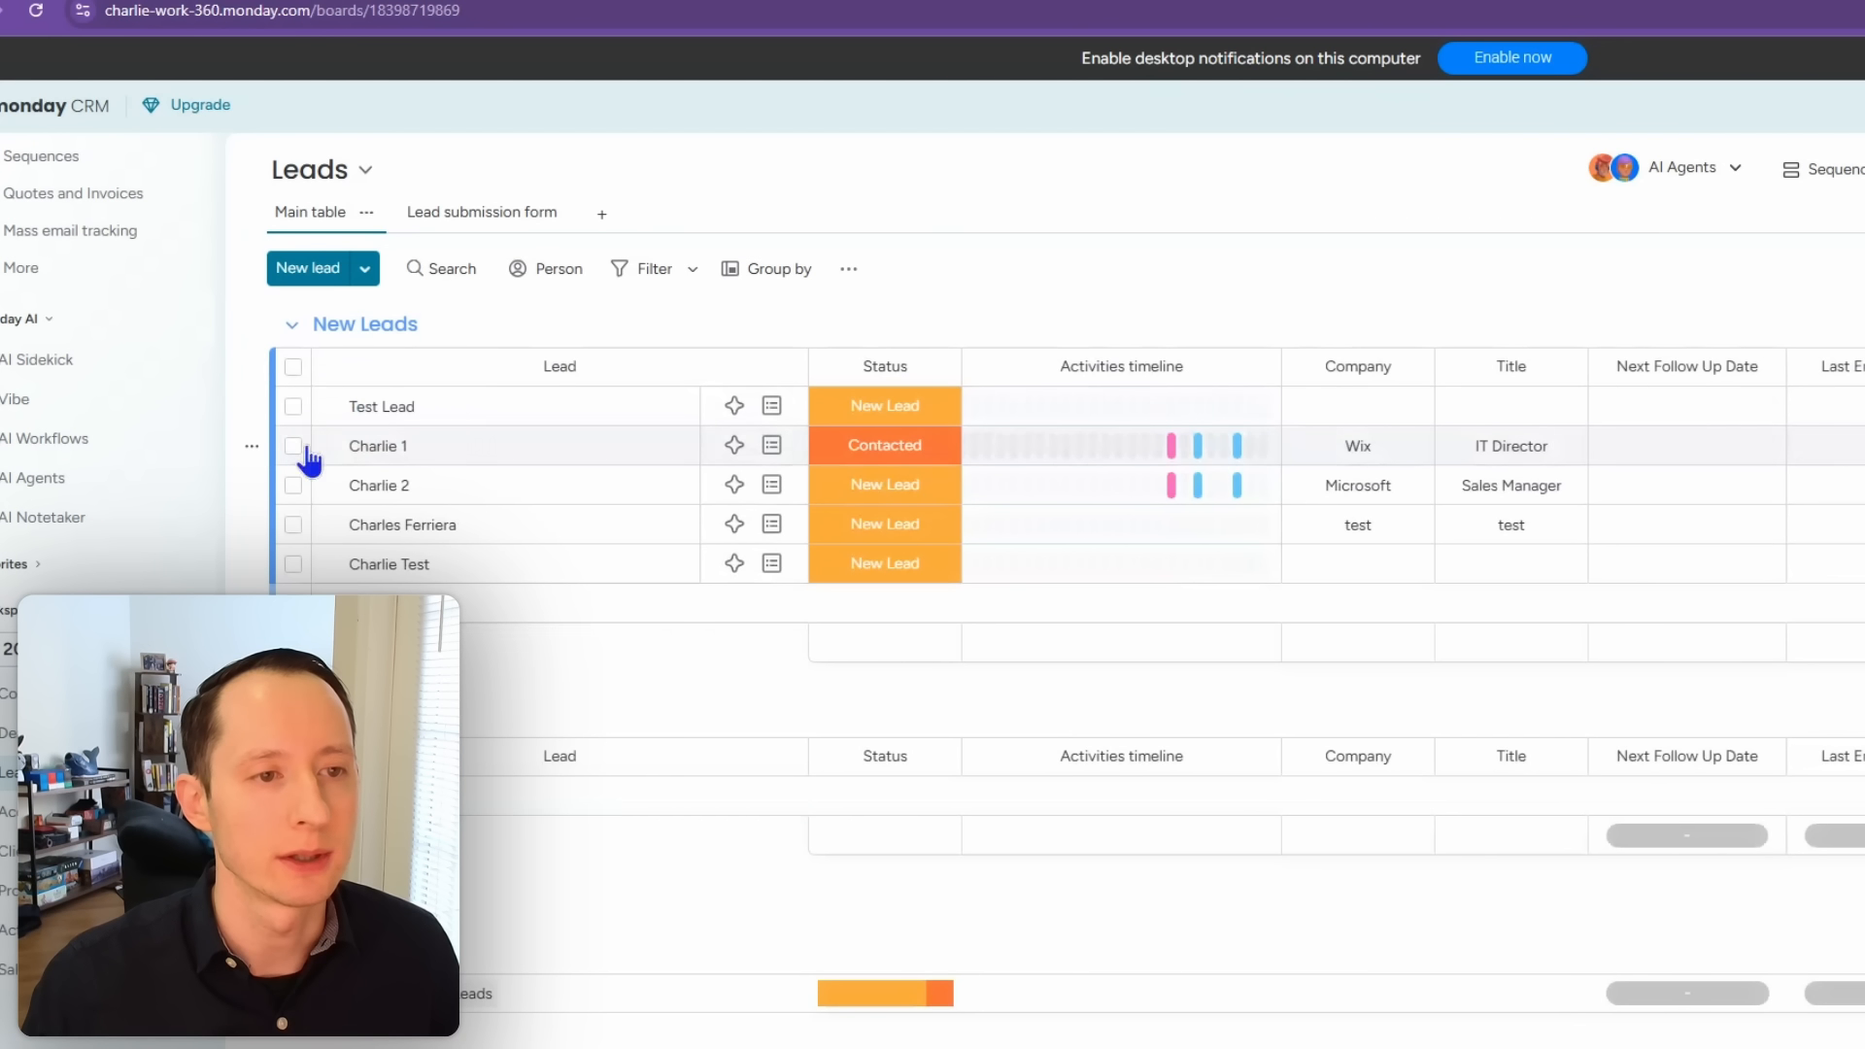
# Step: Add a light-pink Follow up Needed group and move it below New Leads
pyautogui.click(363, 280)
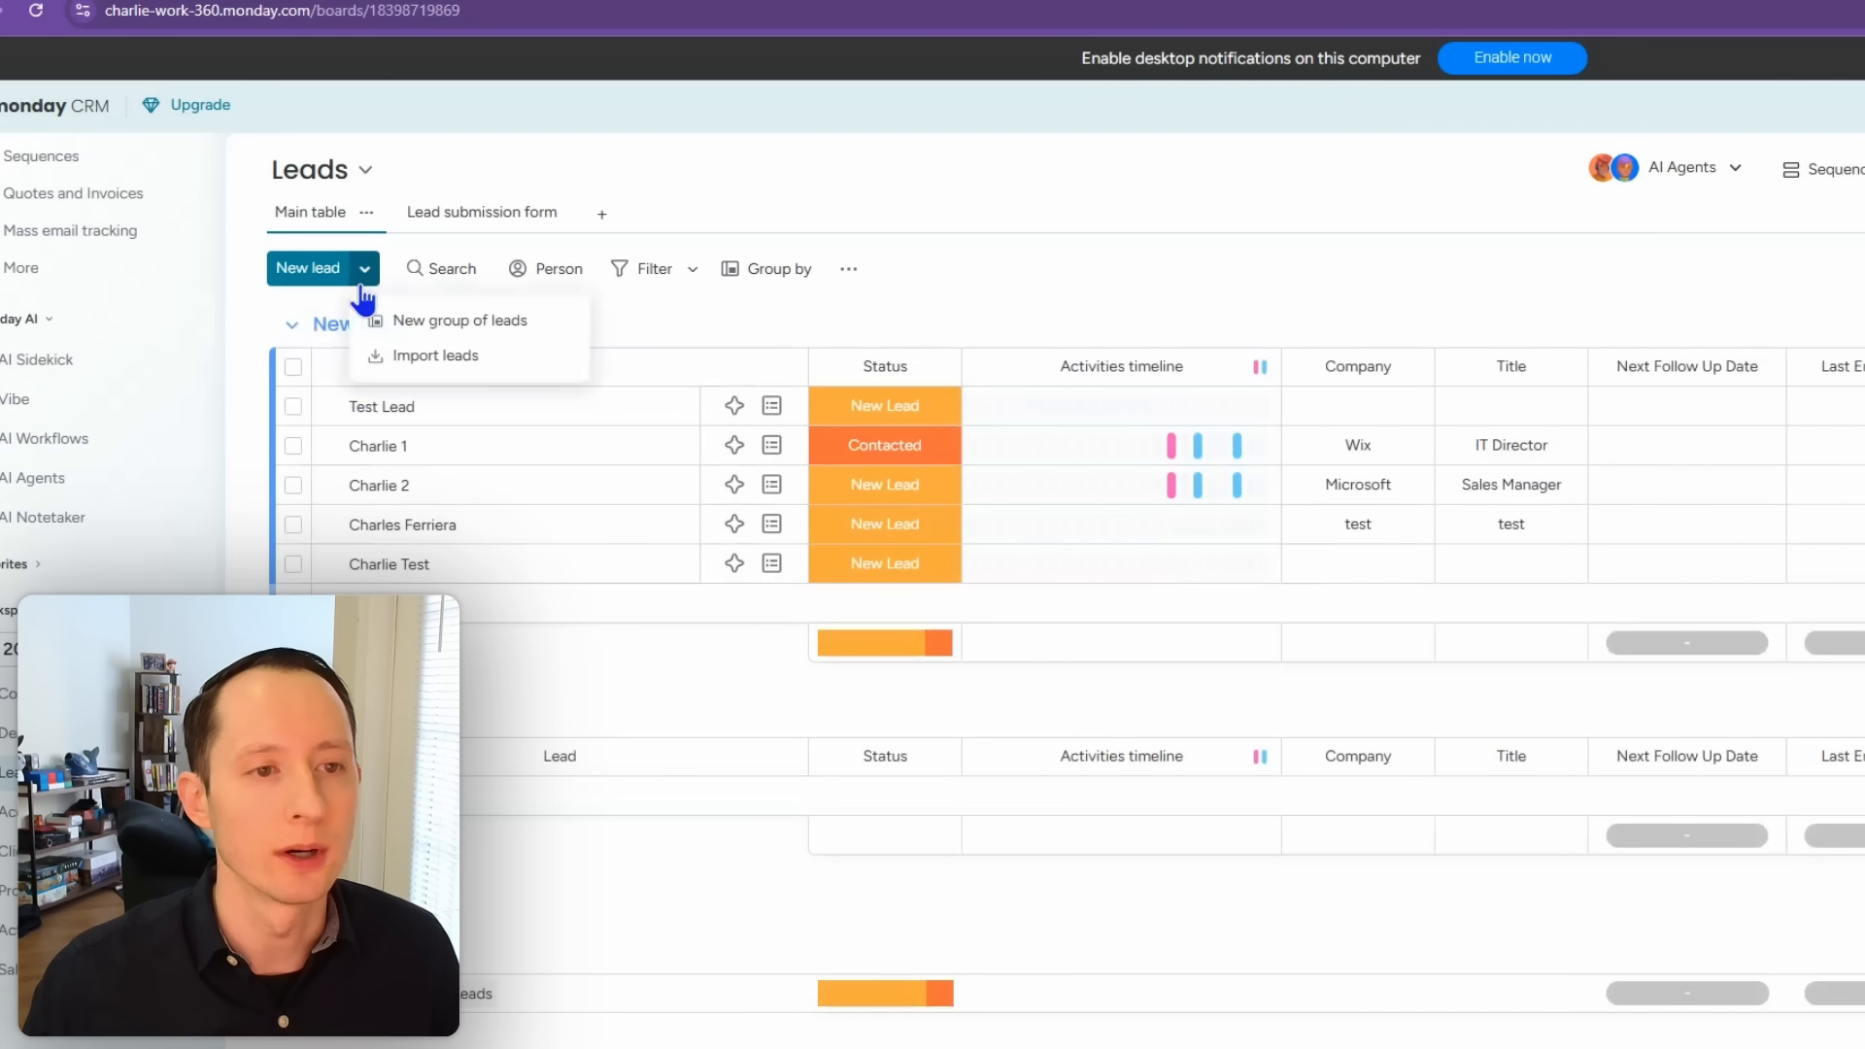
pyautogui.click(438, 321)
pyautogui.click(380, 323)
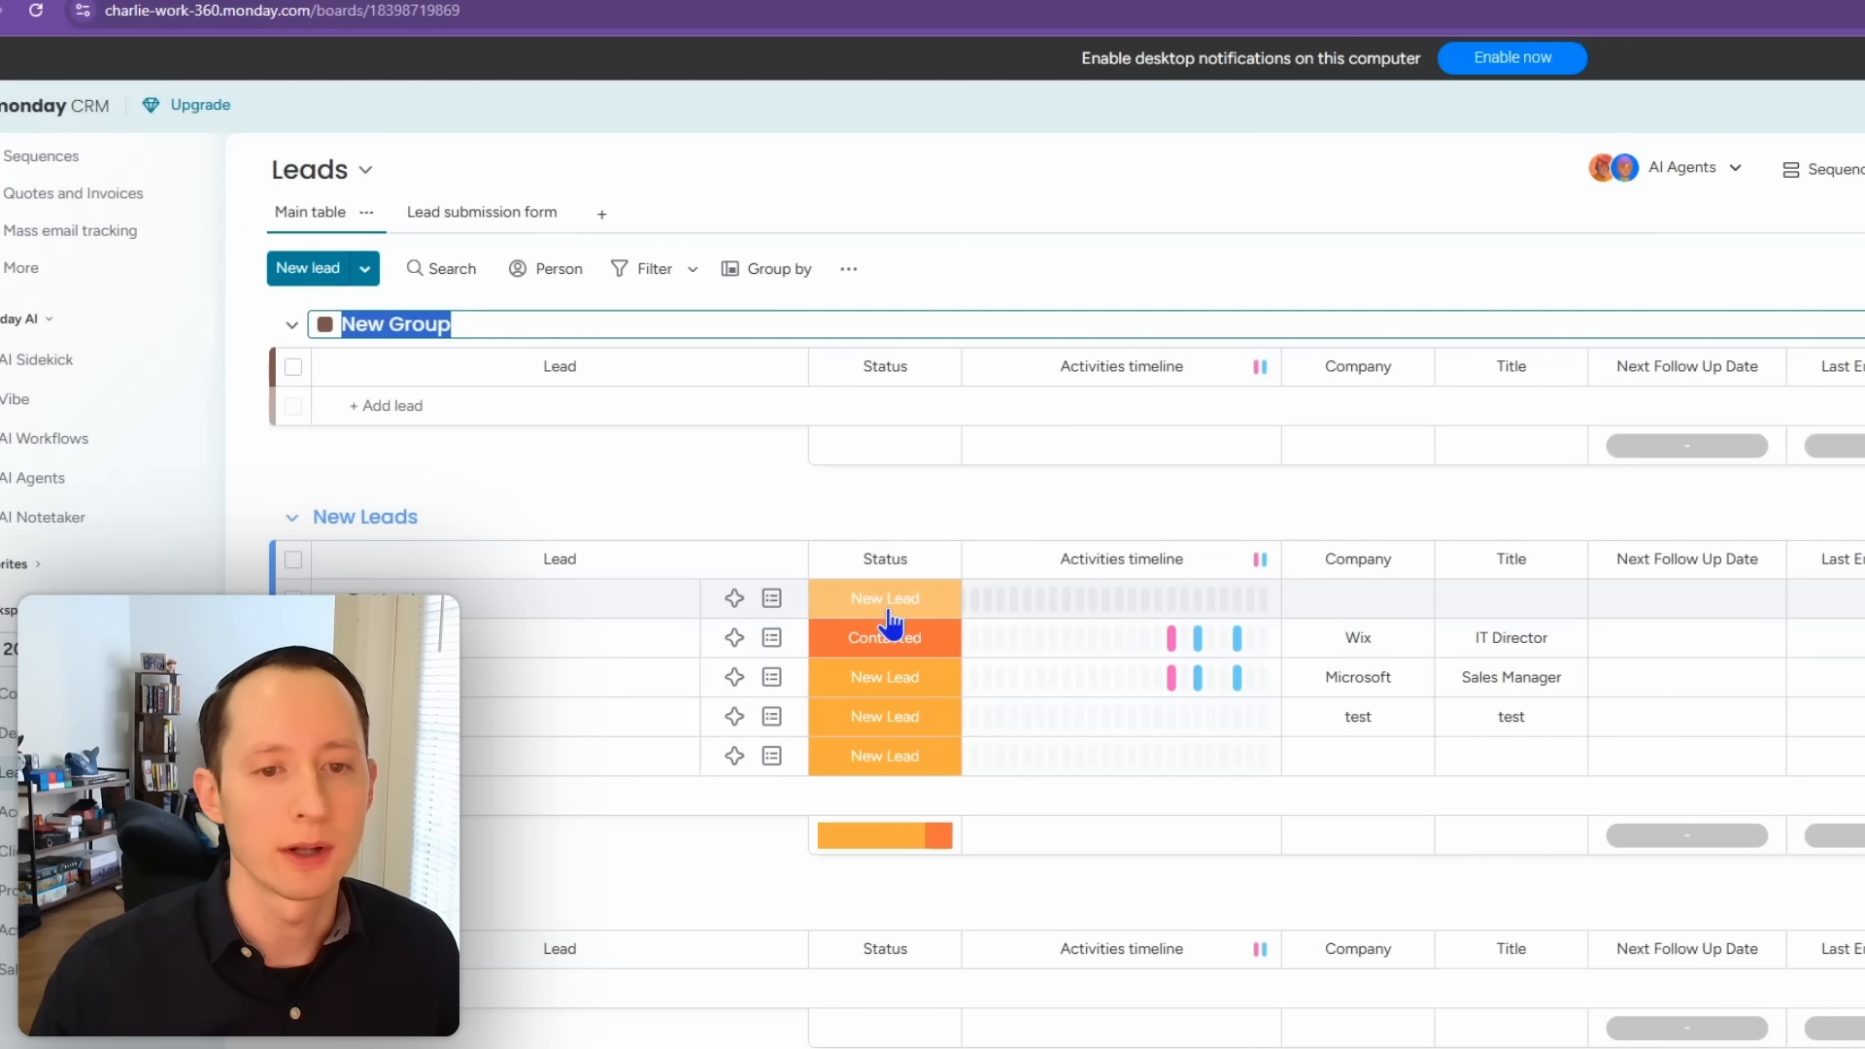
pyautogui.click(907, 690)
pyautogui.click(909, 696)
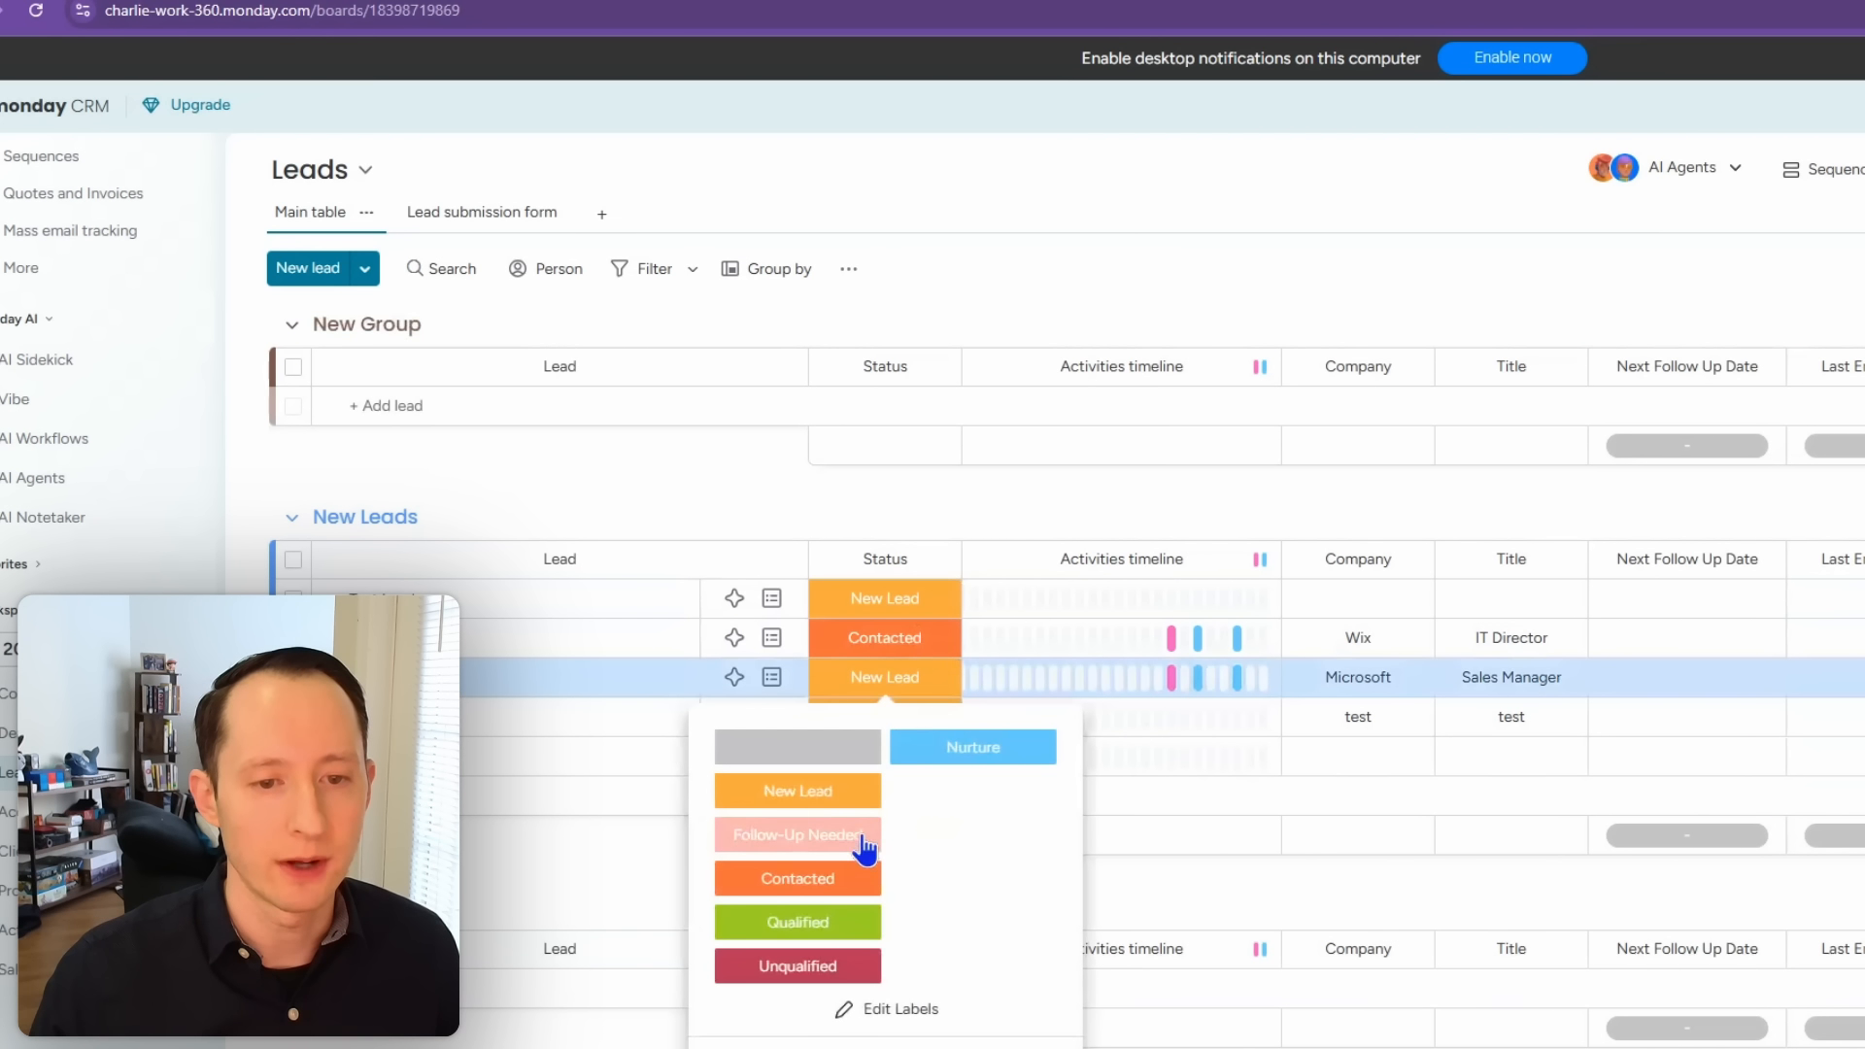
pyautogui.click(386, 324)
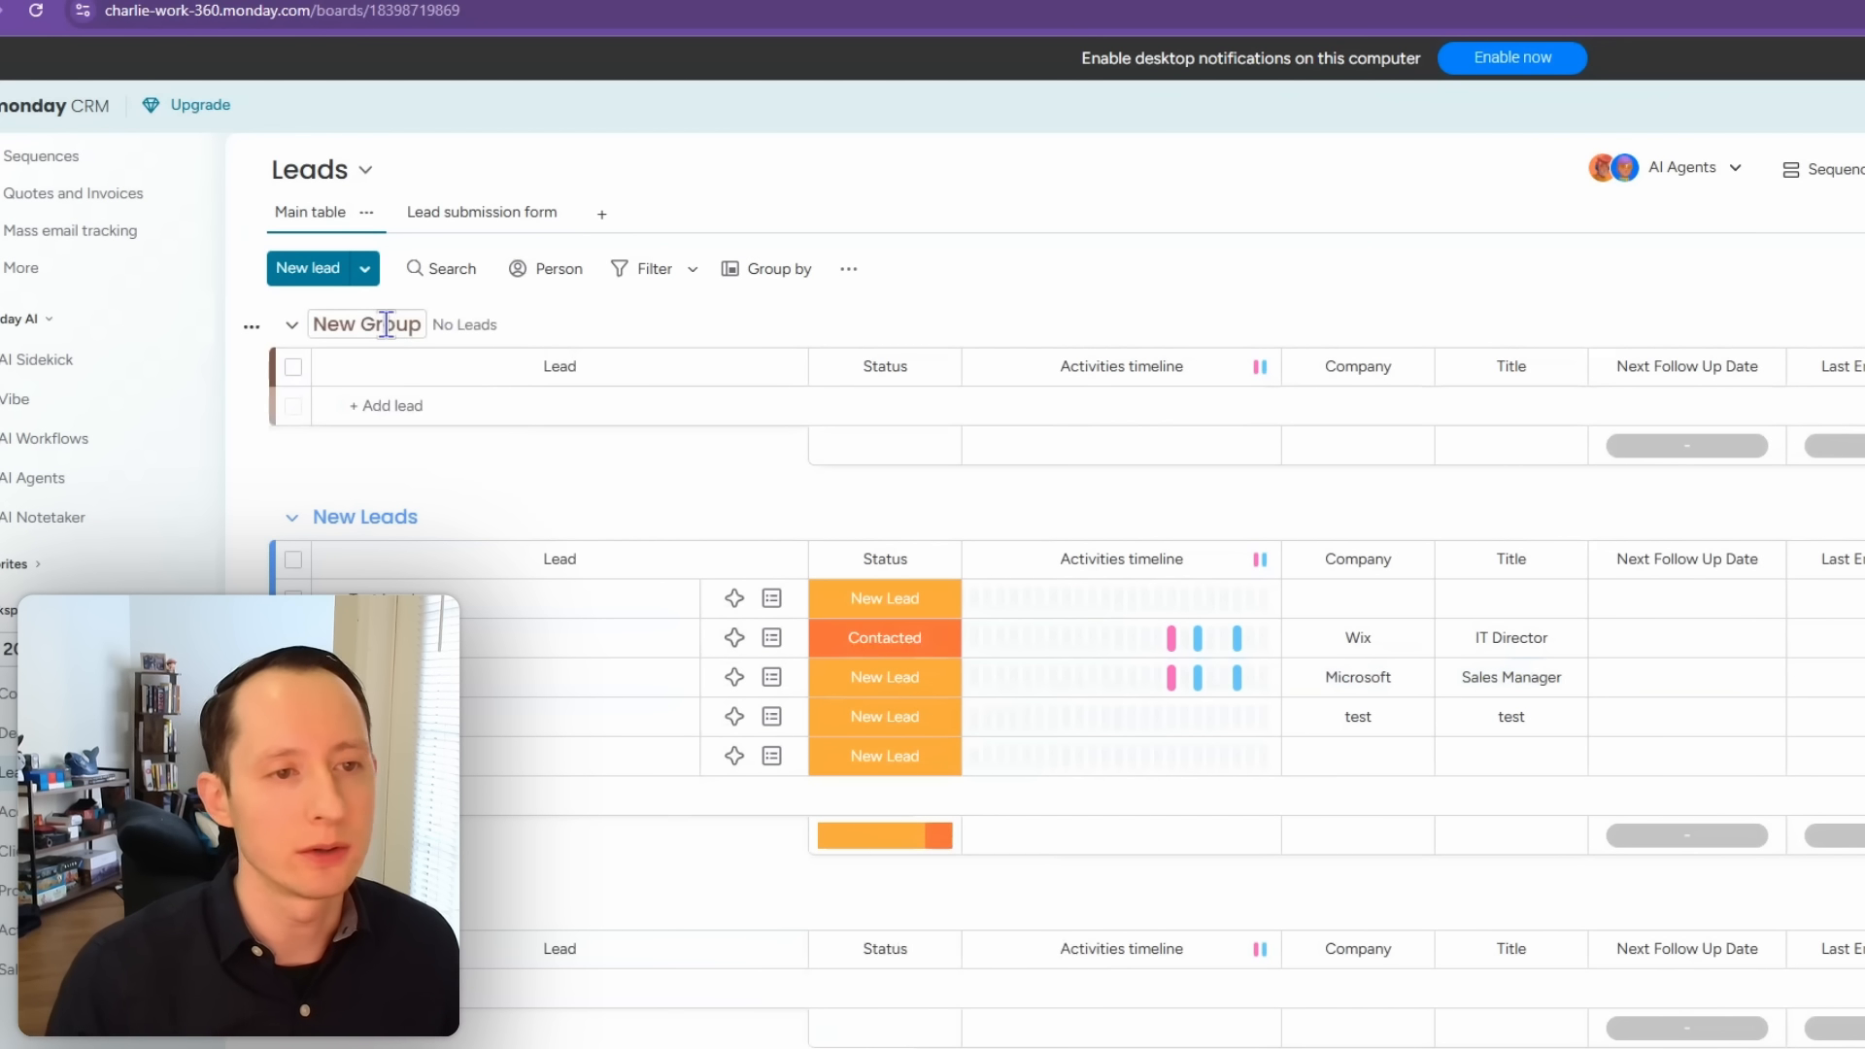
pyautogui.click(387, 323)
pyautogui.write('Follow up')
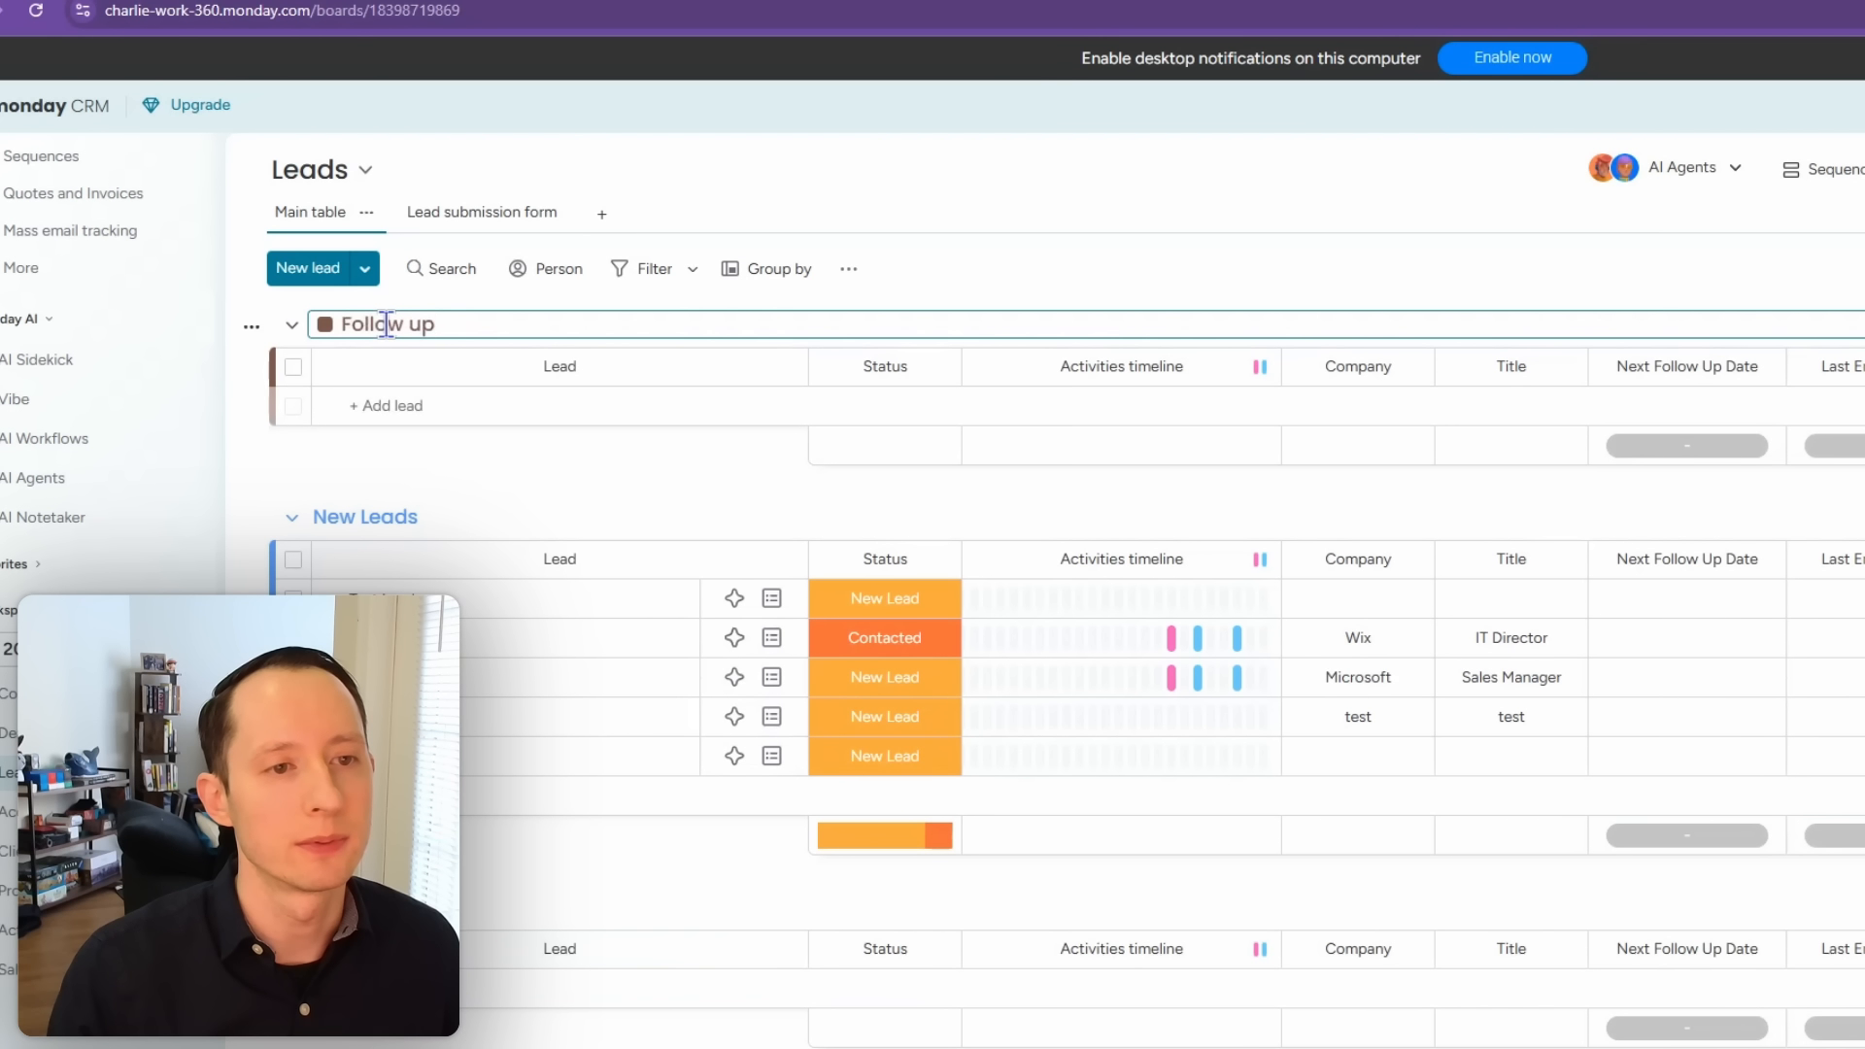
pyautogui.write(' Needed')
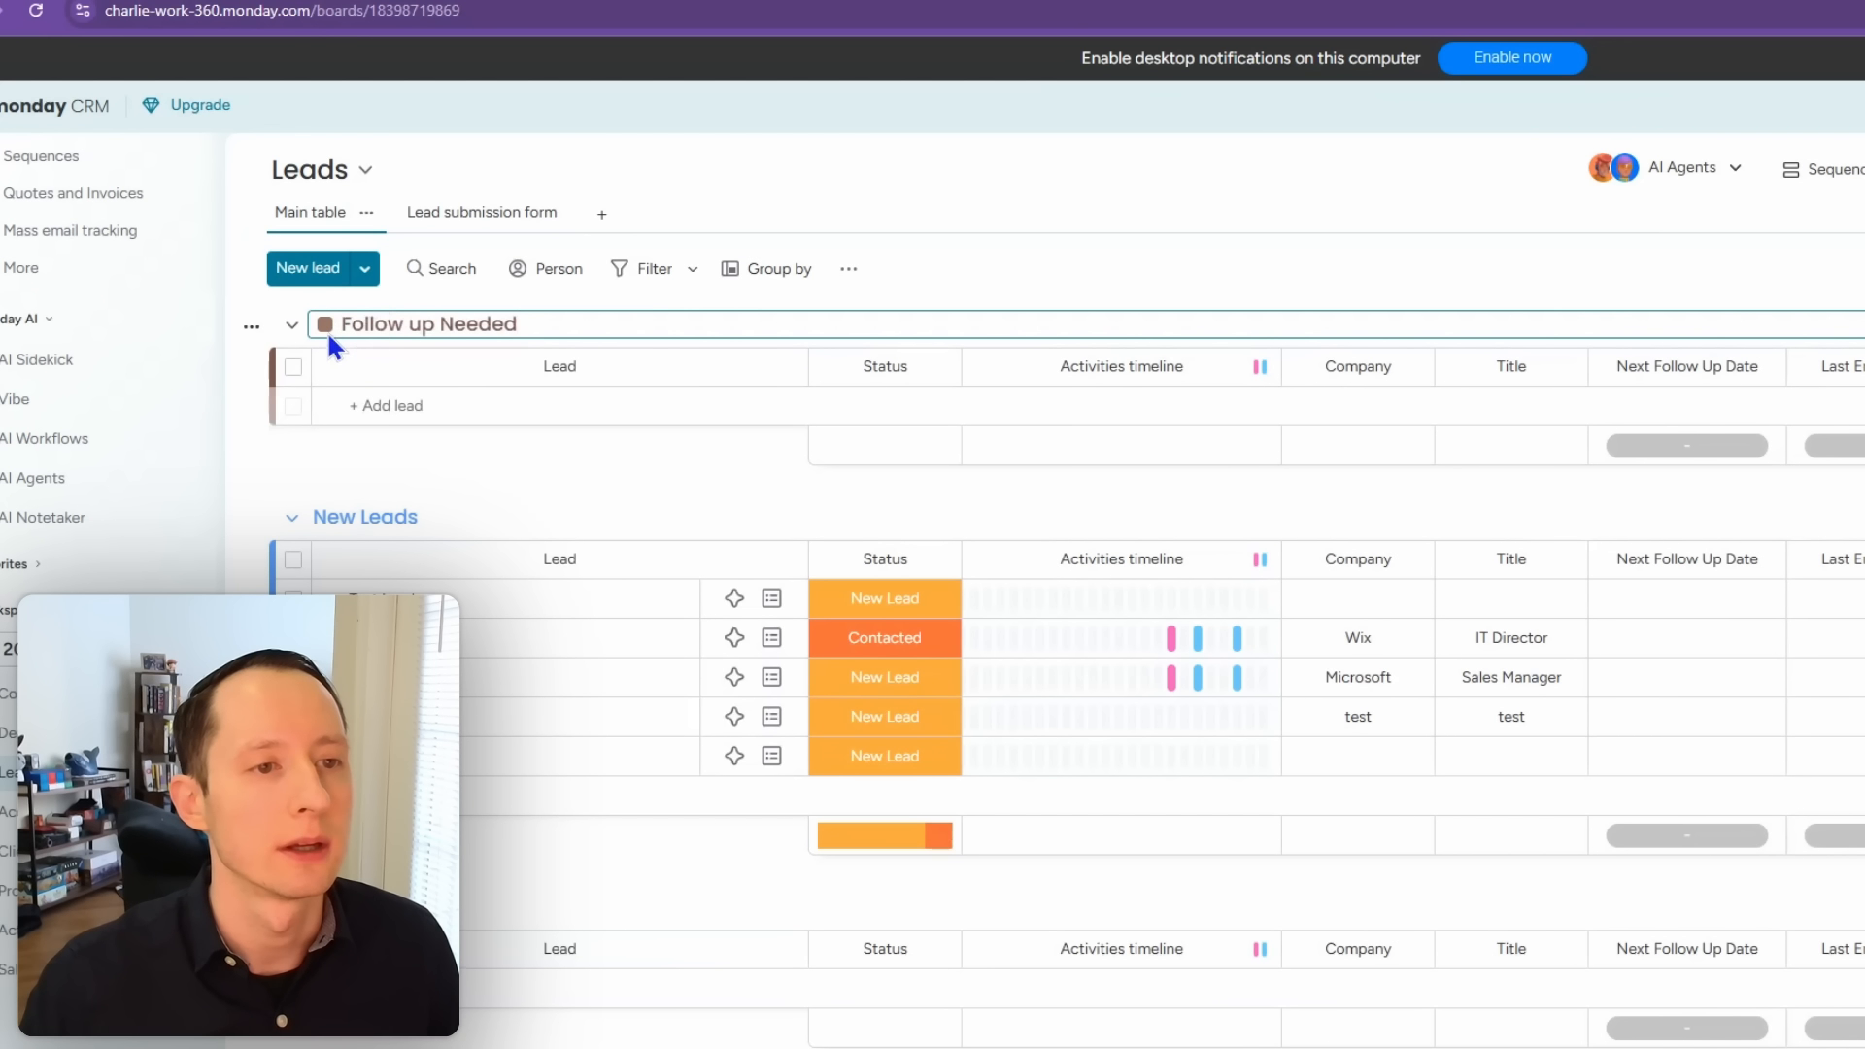
pyautogui.click(326, 326)
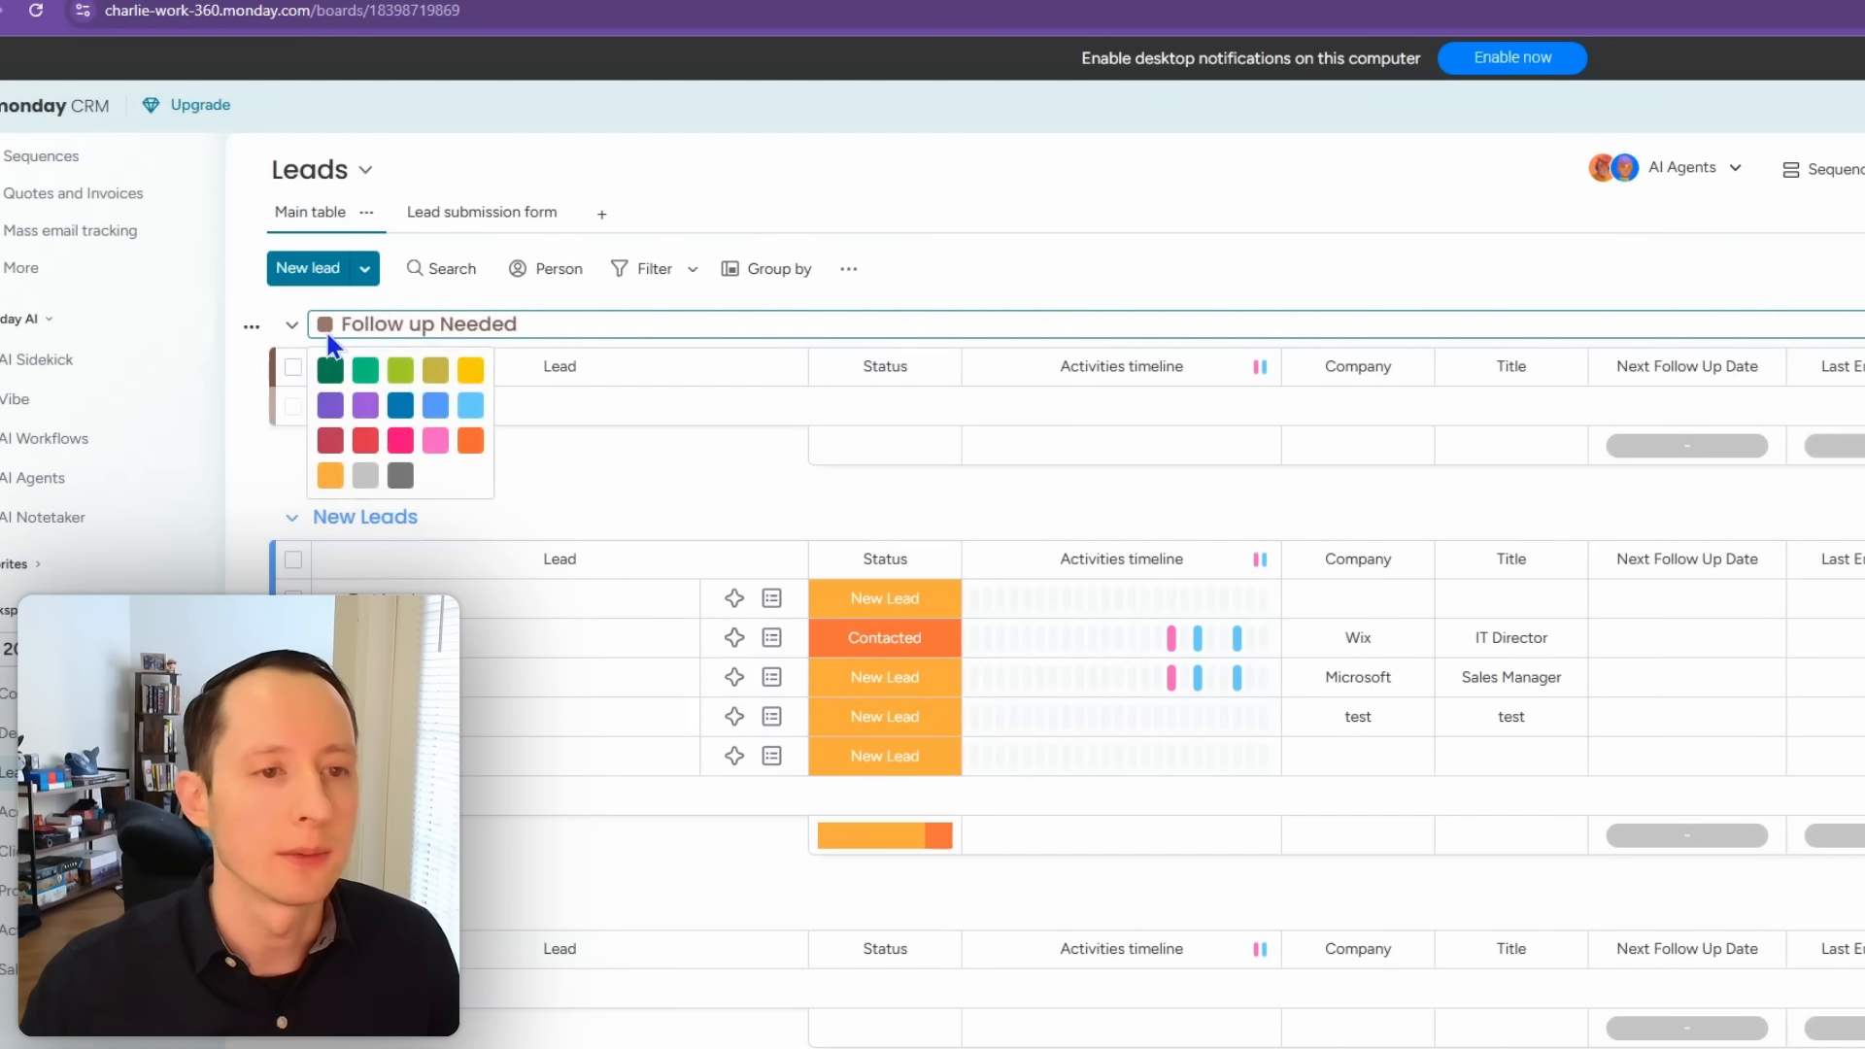
pyautogui.click(436, 442)
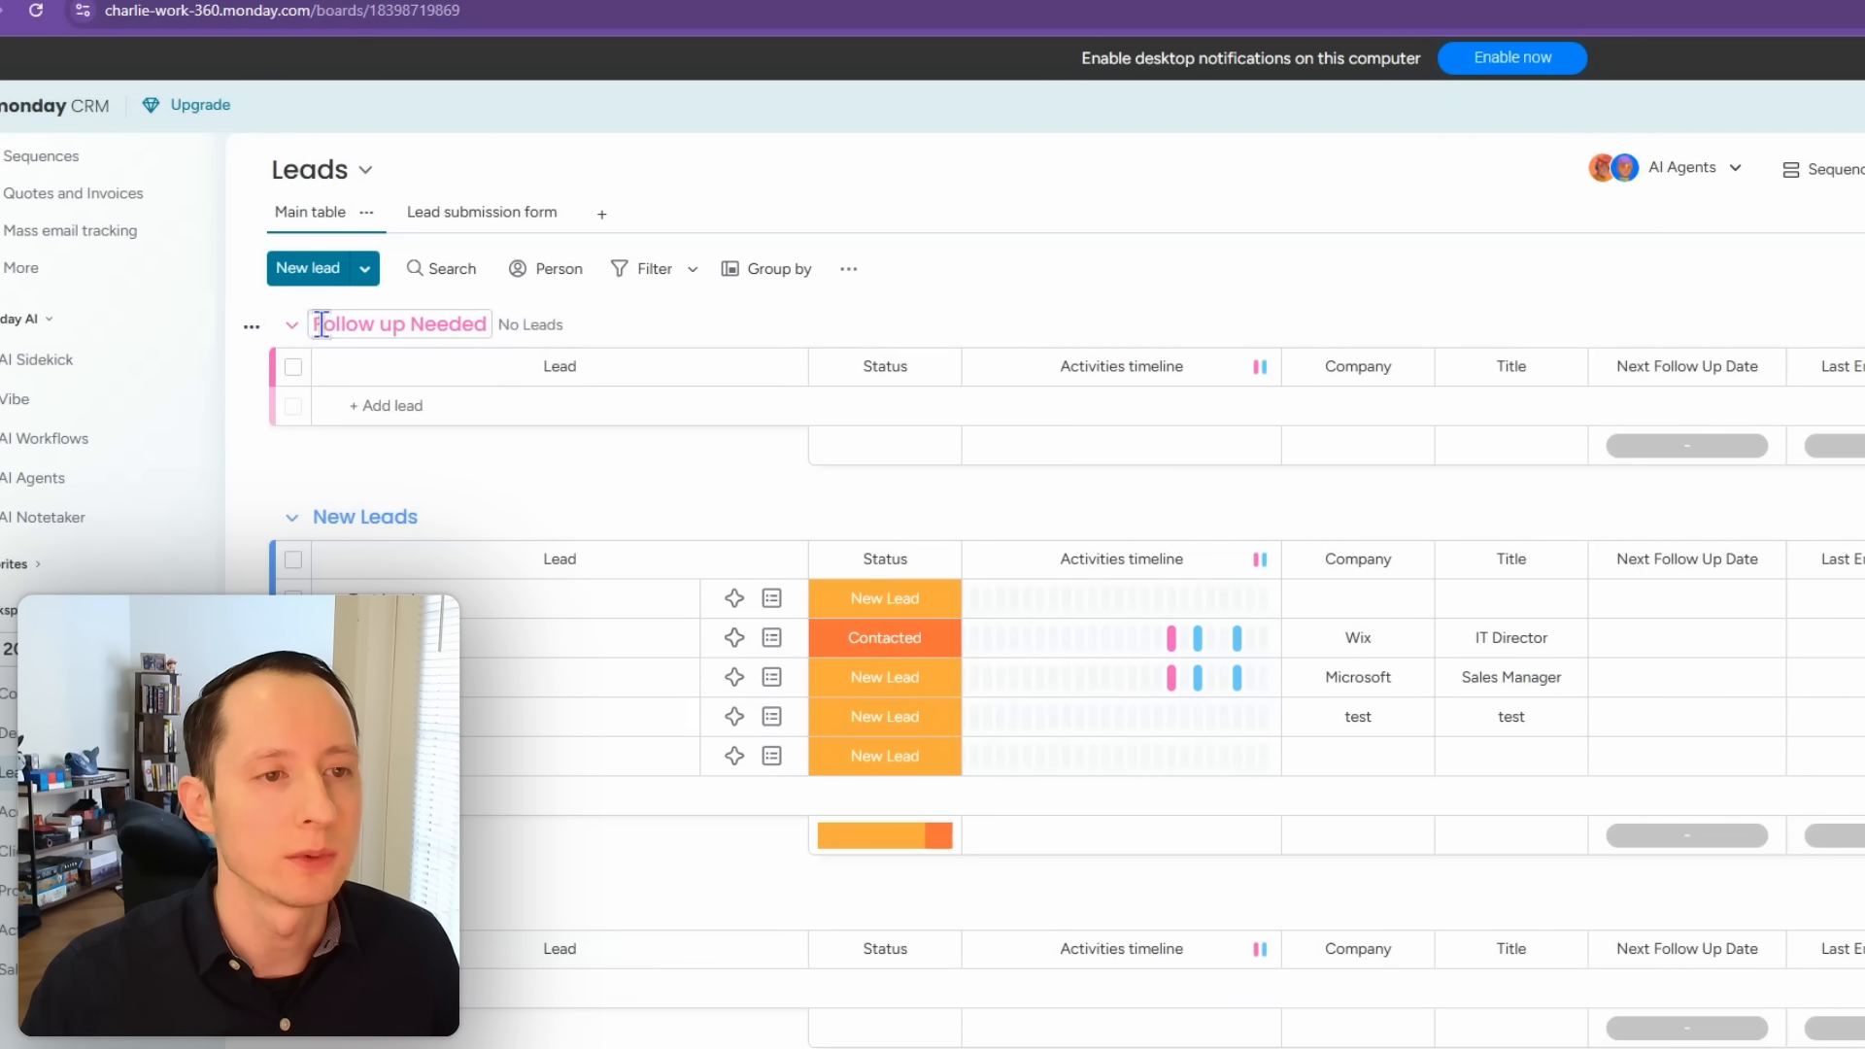
pyautogui.moveTo(300, 340); pyautogui.dragTo(311, 457)
# Step: Create a green Qualified Leads group and drag it between Follow up Needed and Unqualified
pyautogui.click(366, 269)
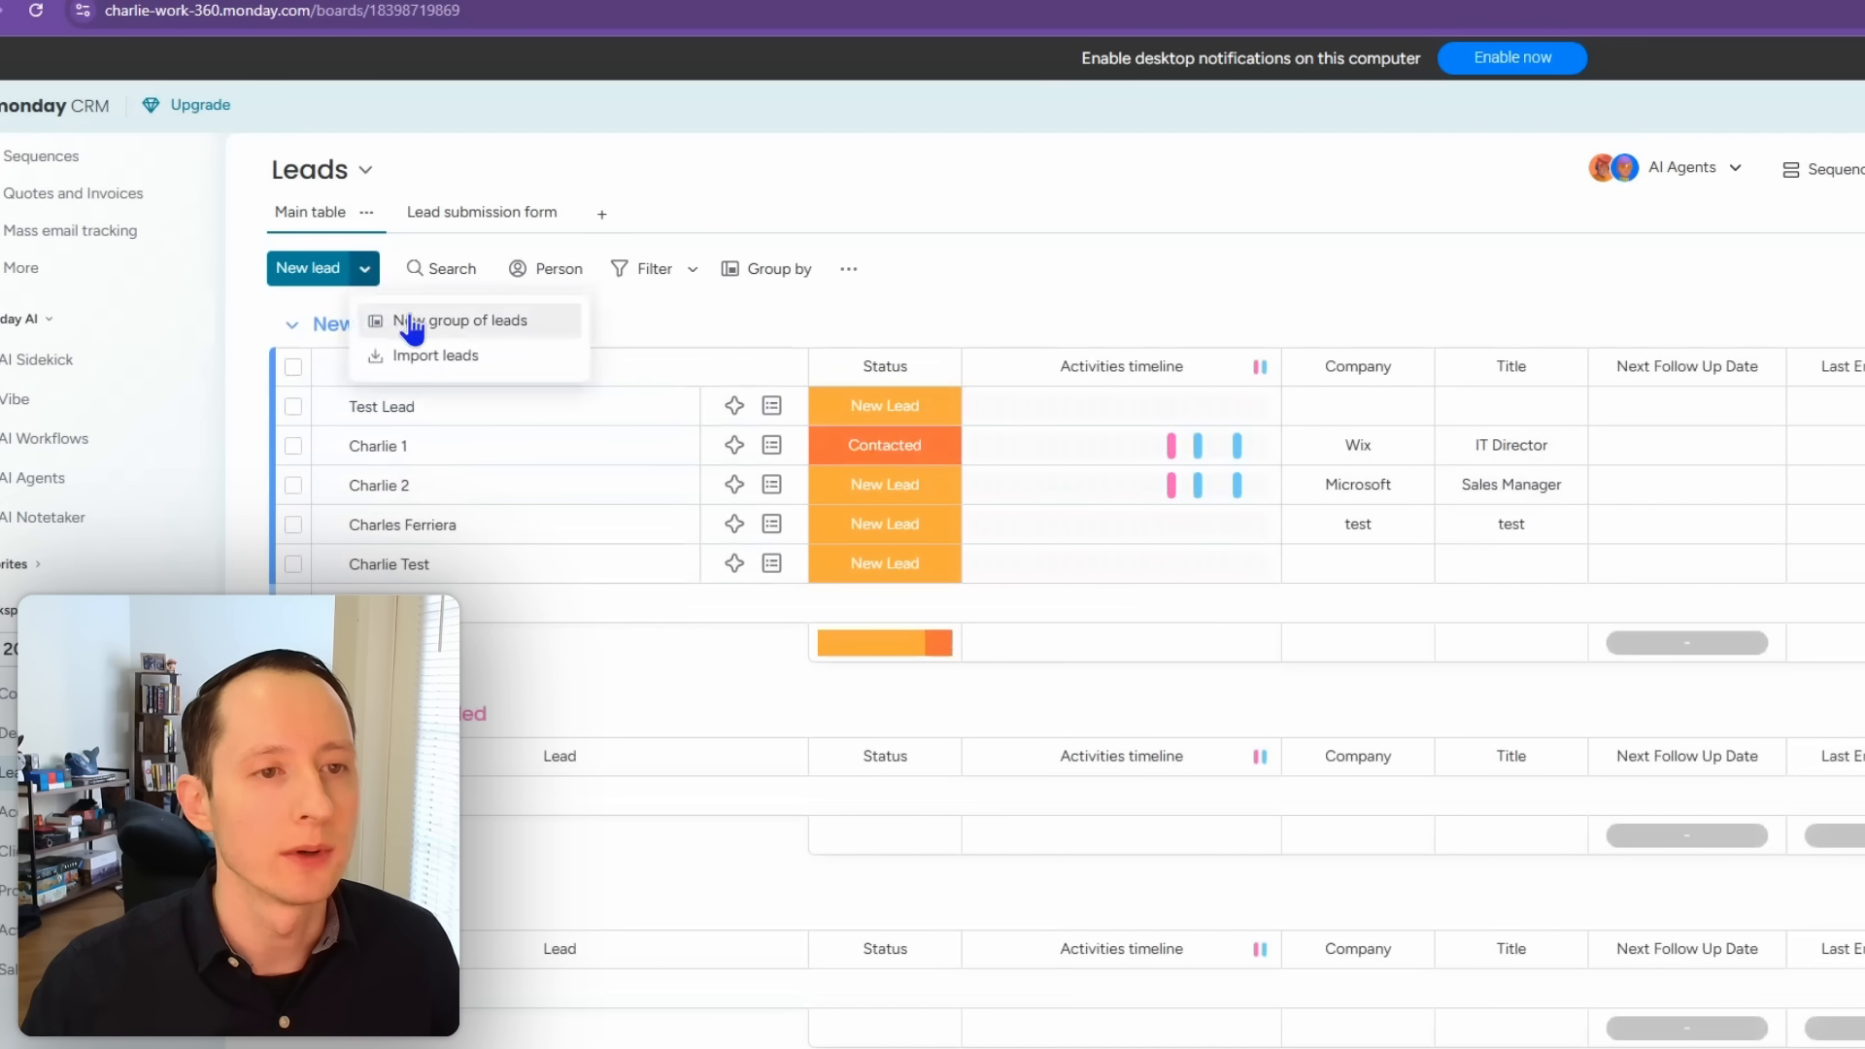
pyautogui.click(425, 335)
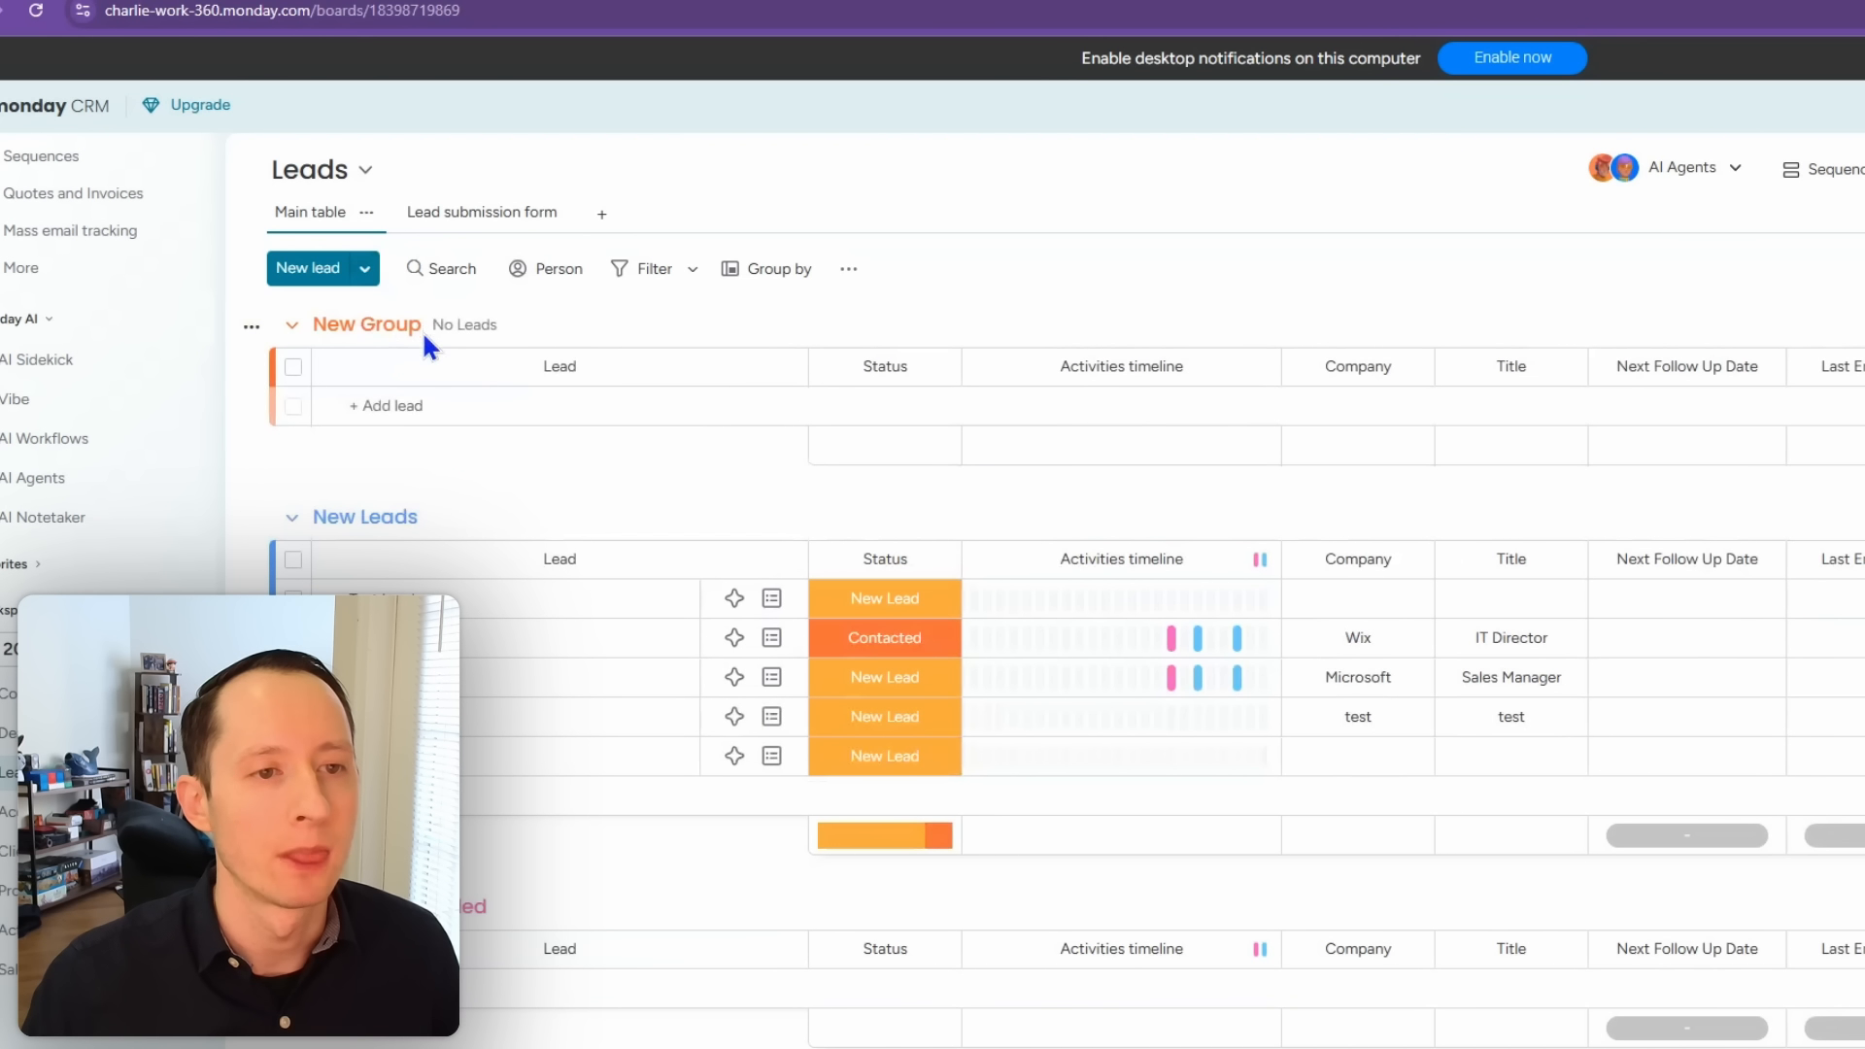
pyautogui.click(356, 324)
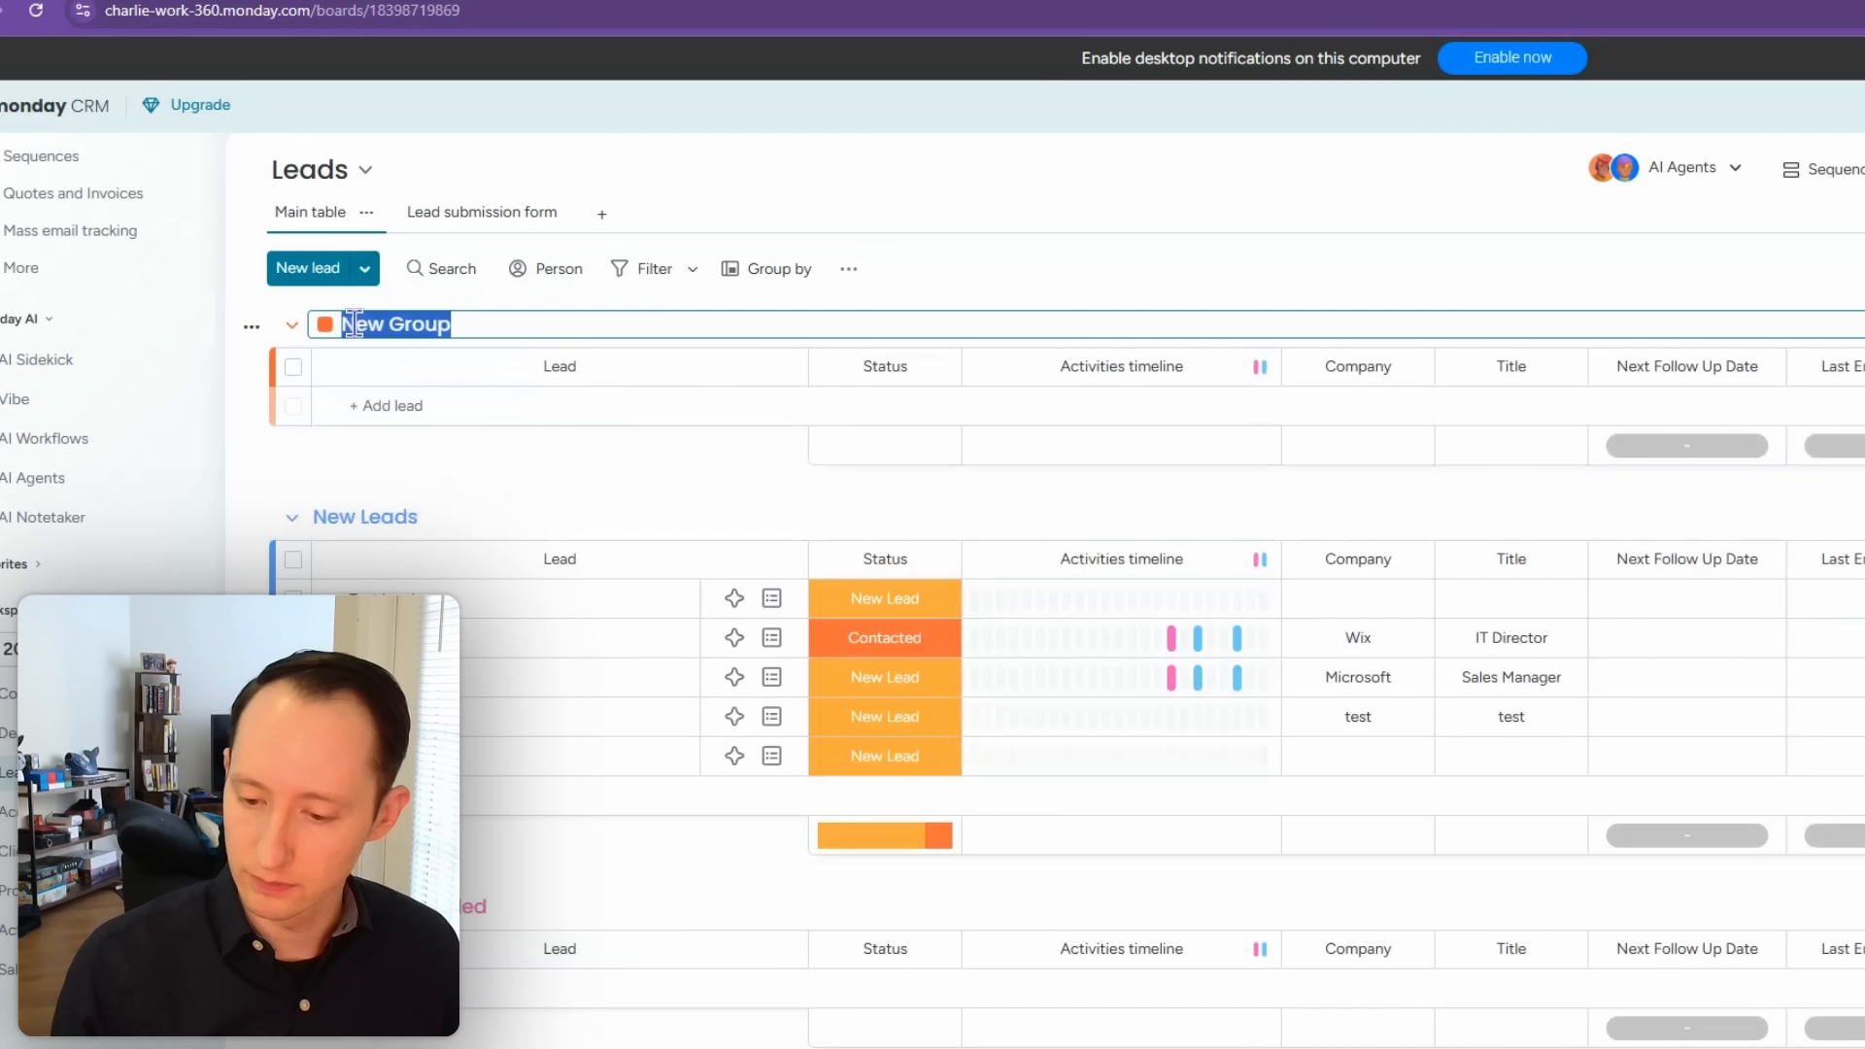
pyautogui.write('Qualified Leads')
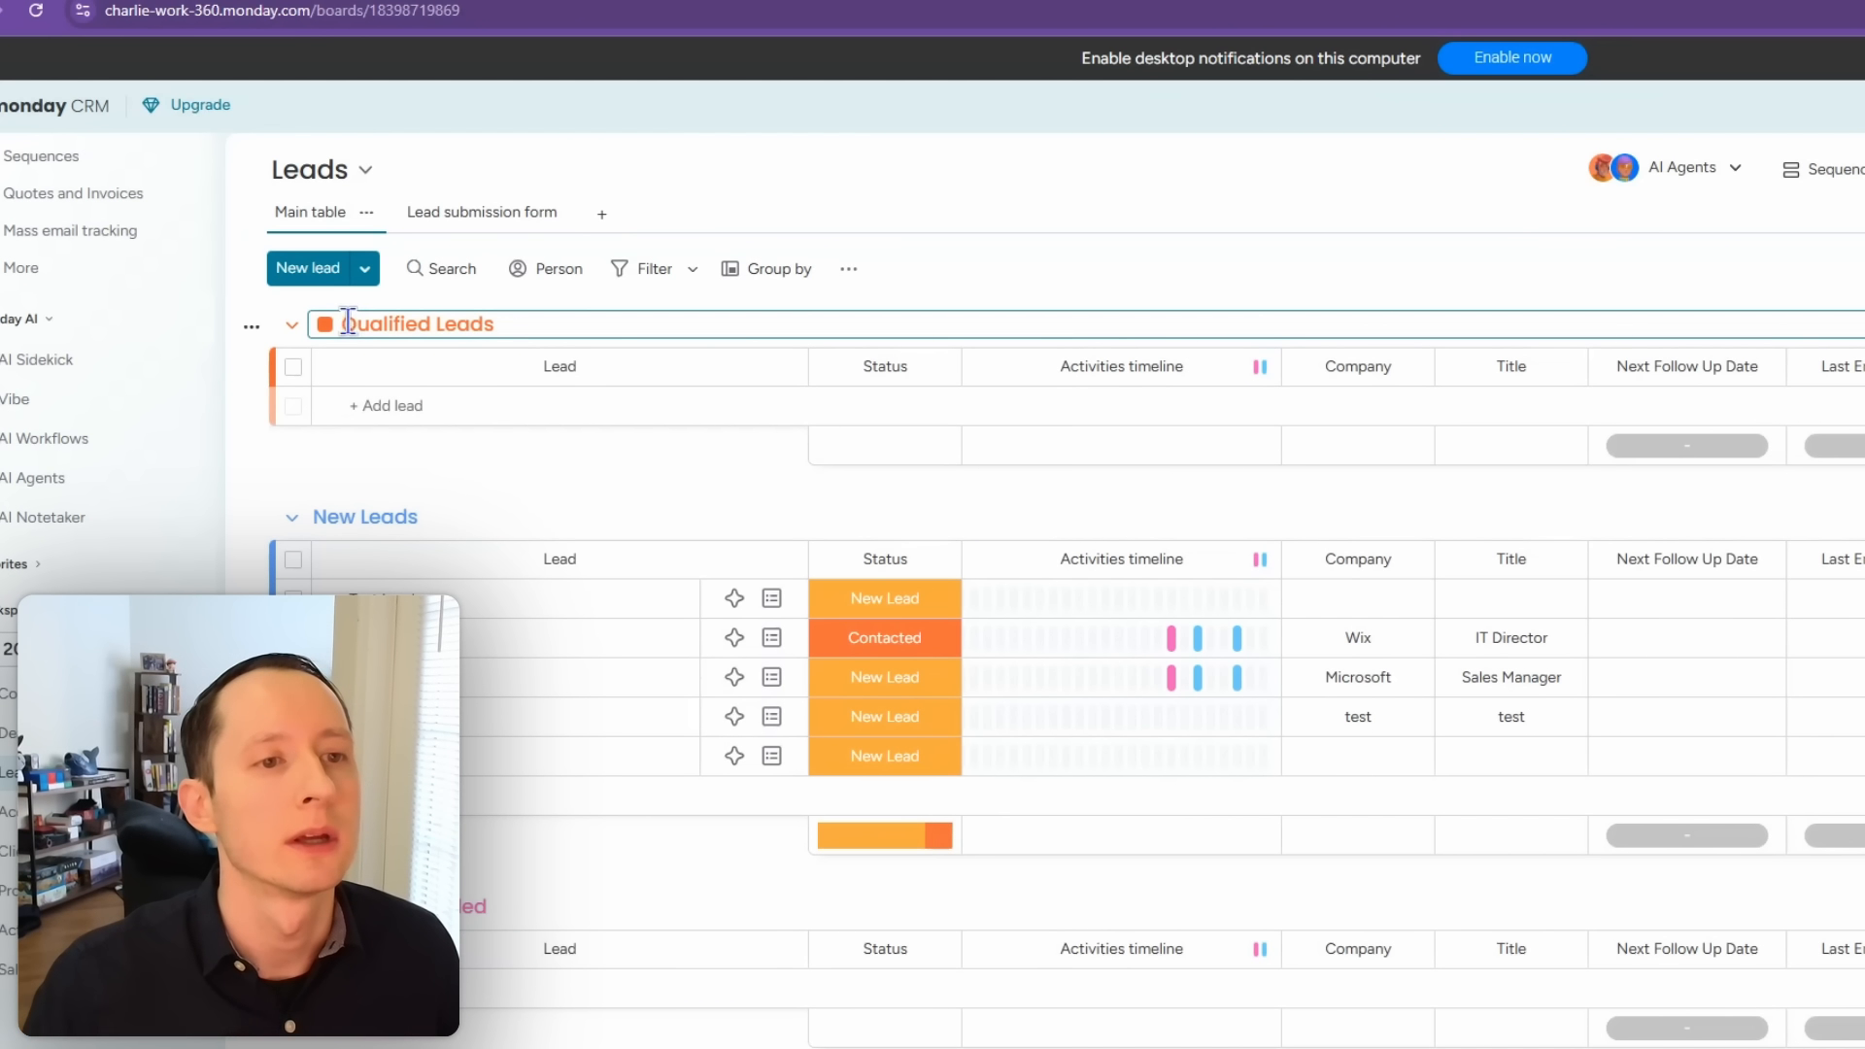
pyautogui.click(325, 324)
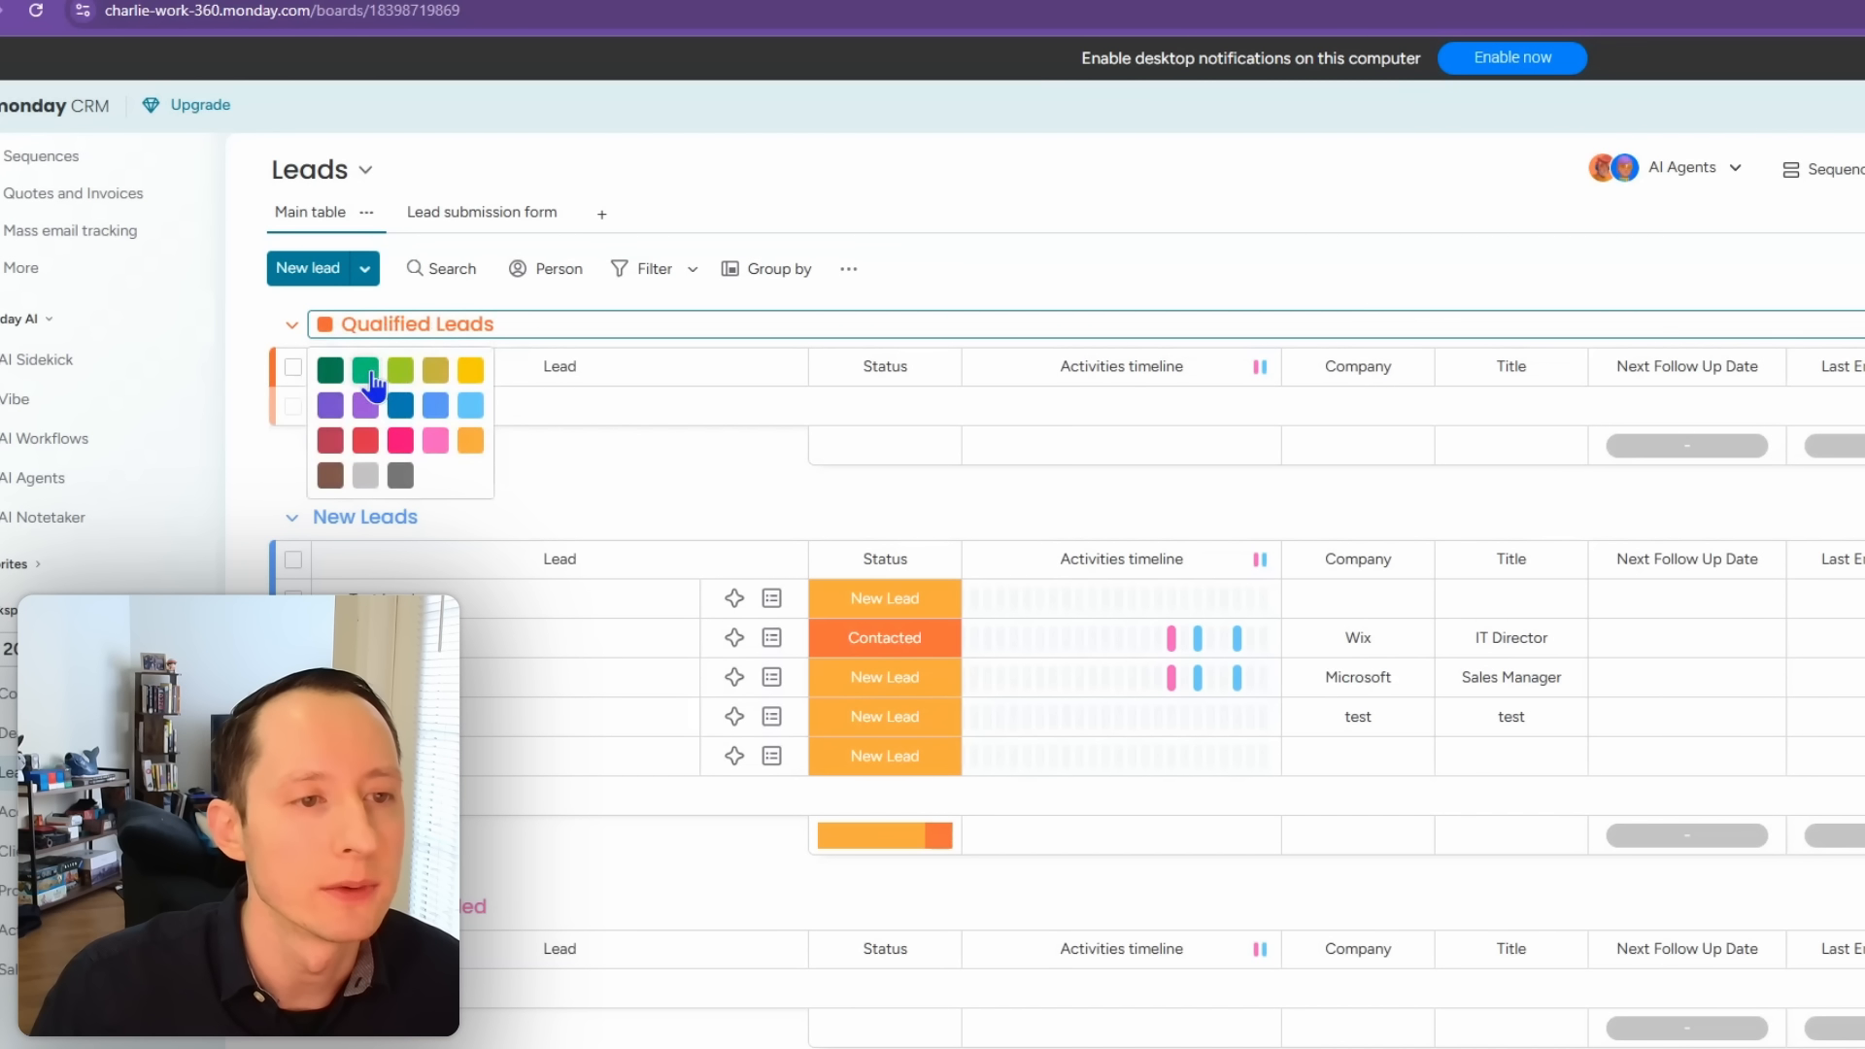
pyautogui.click(365, 369)
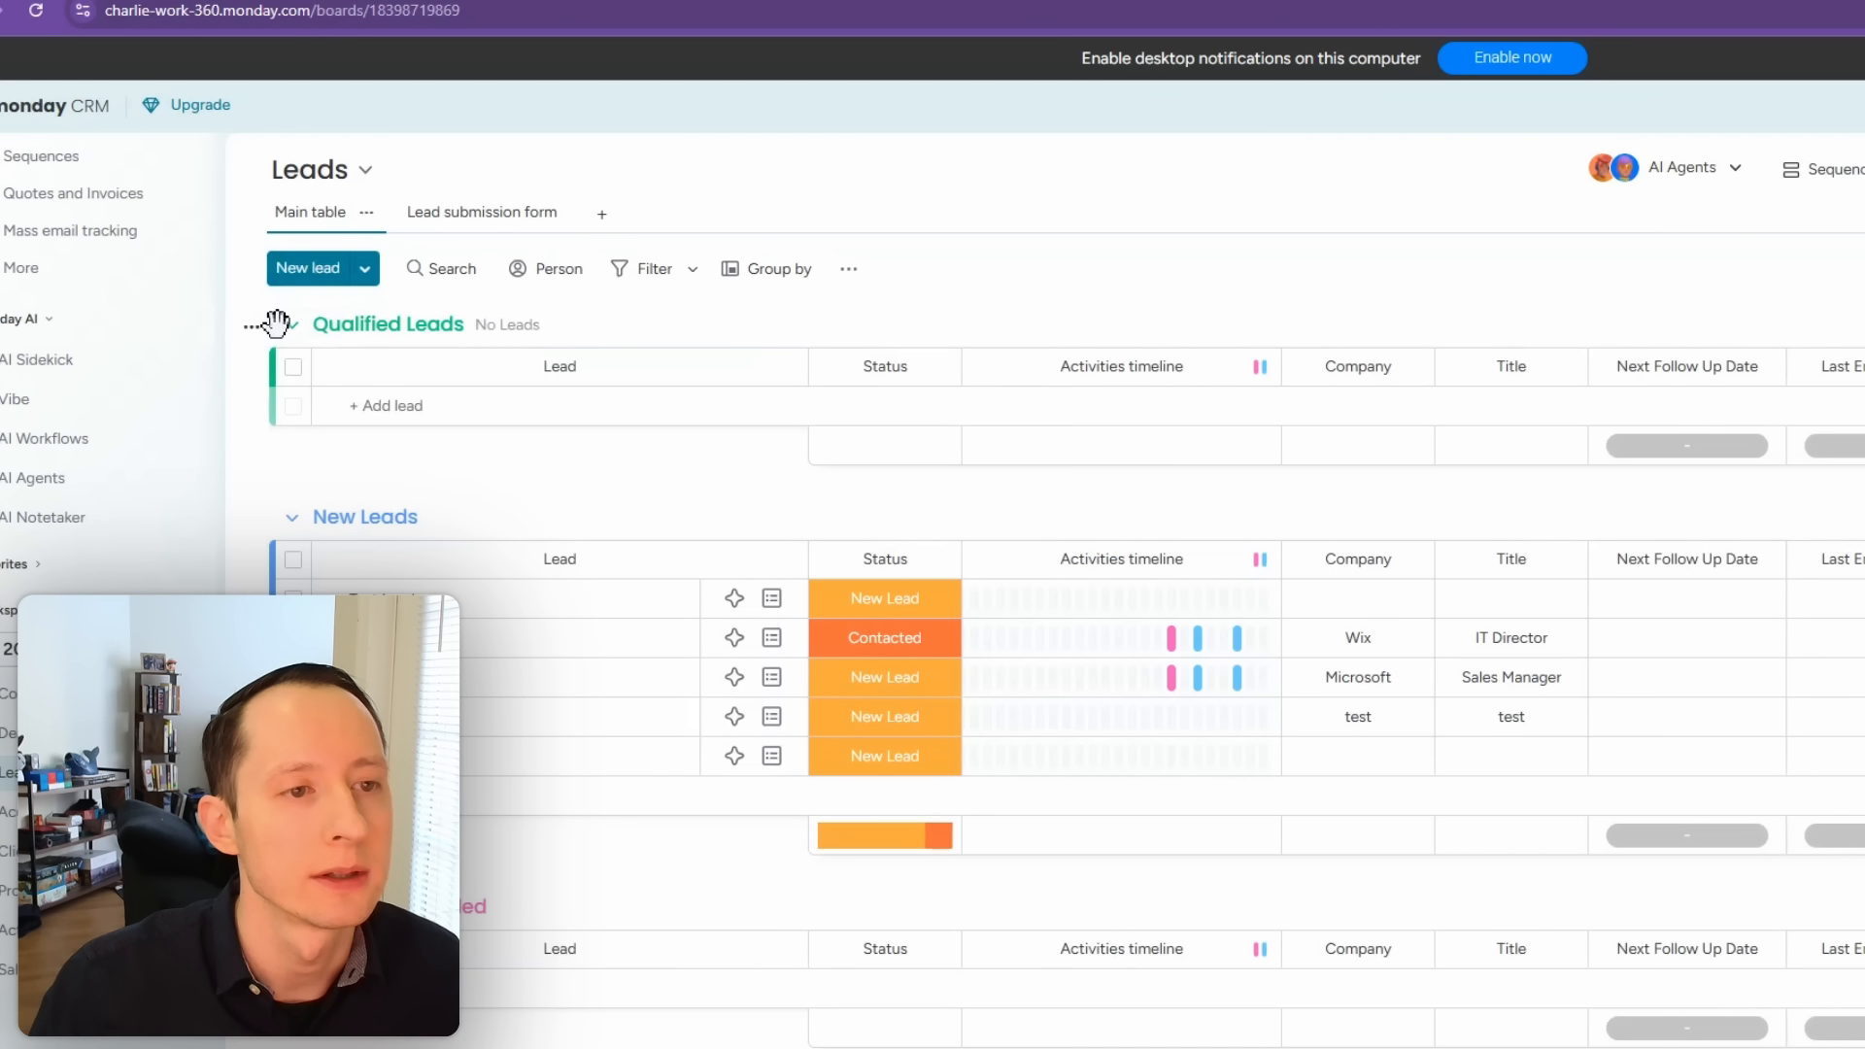
pyautogui.moveTo(277, 323); pyautogui.dragTo(297, 578)
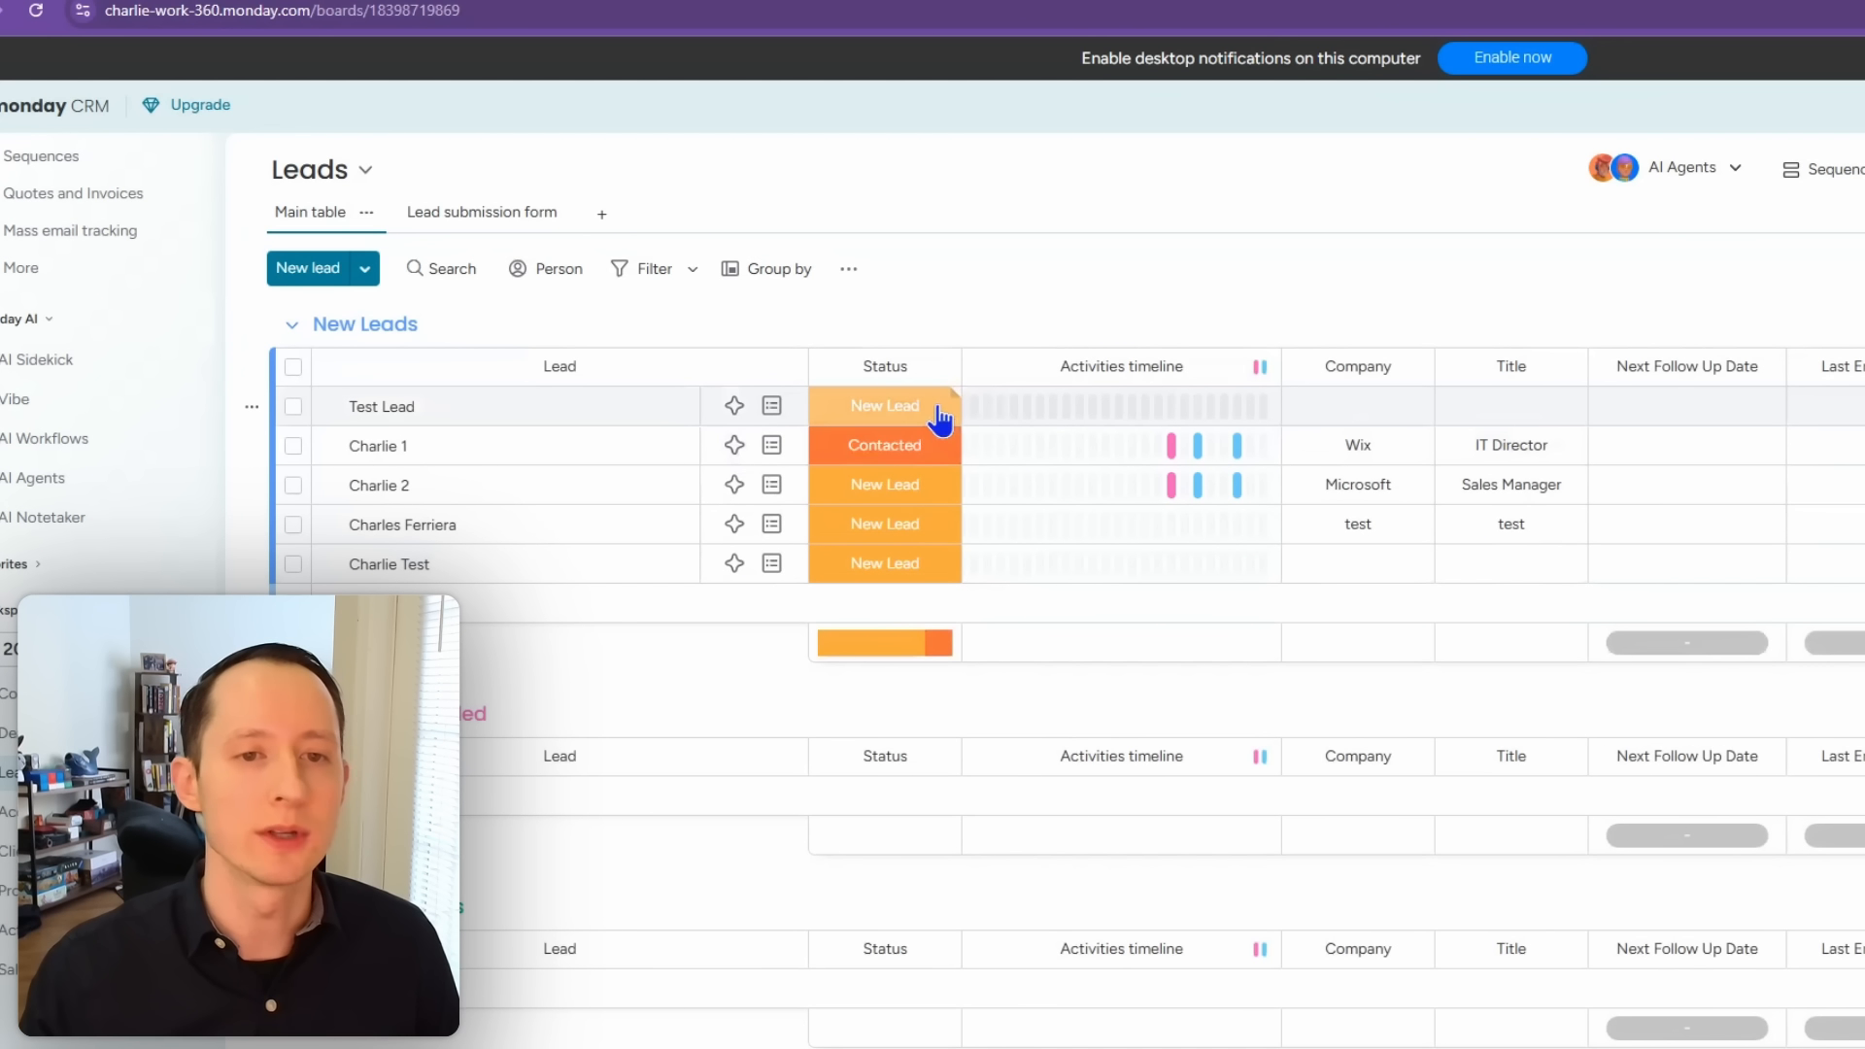
pyautogui.click(940, 419)
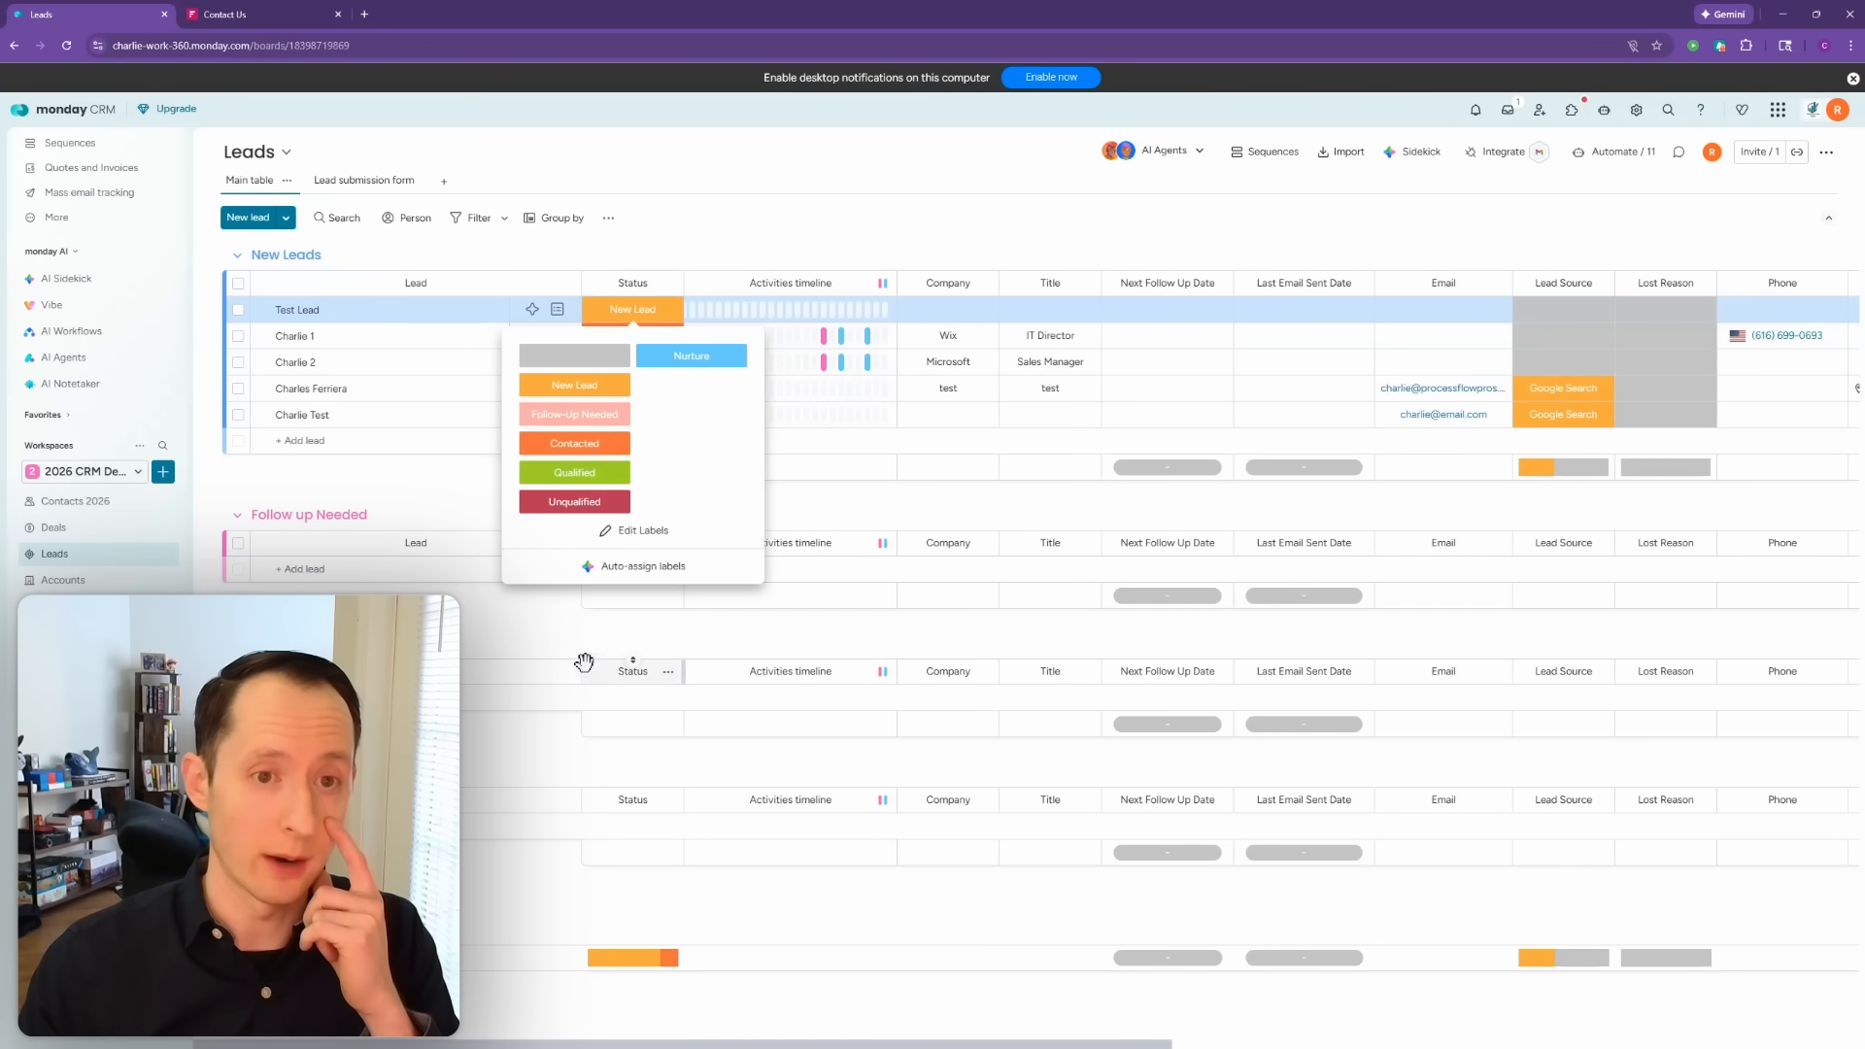
pyautogui.click(687, 241)
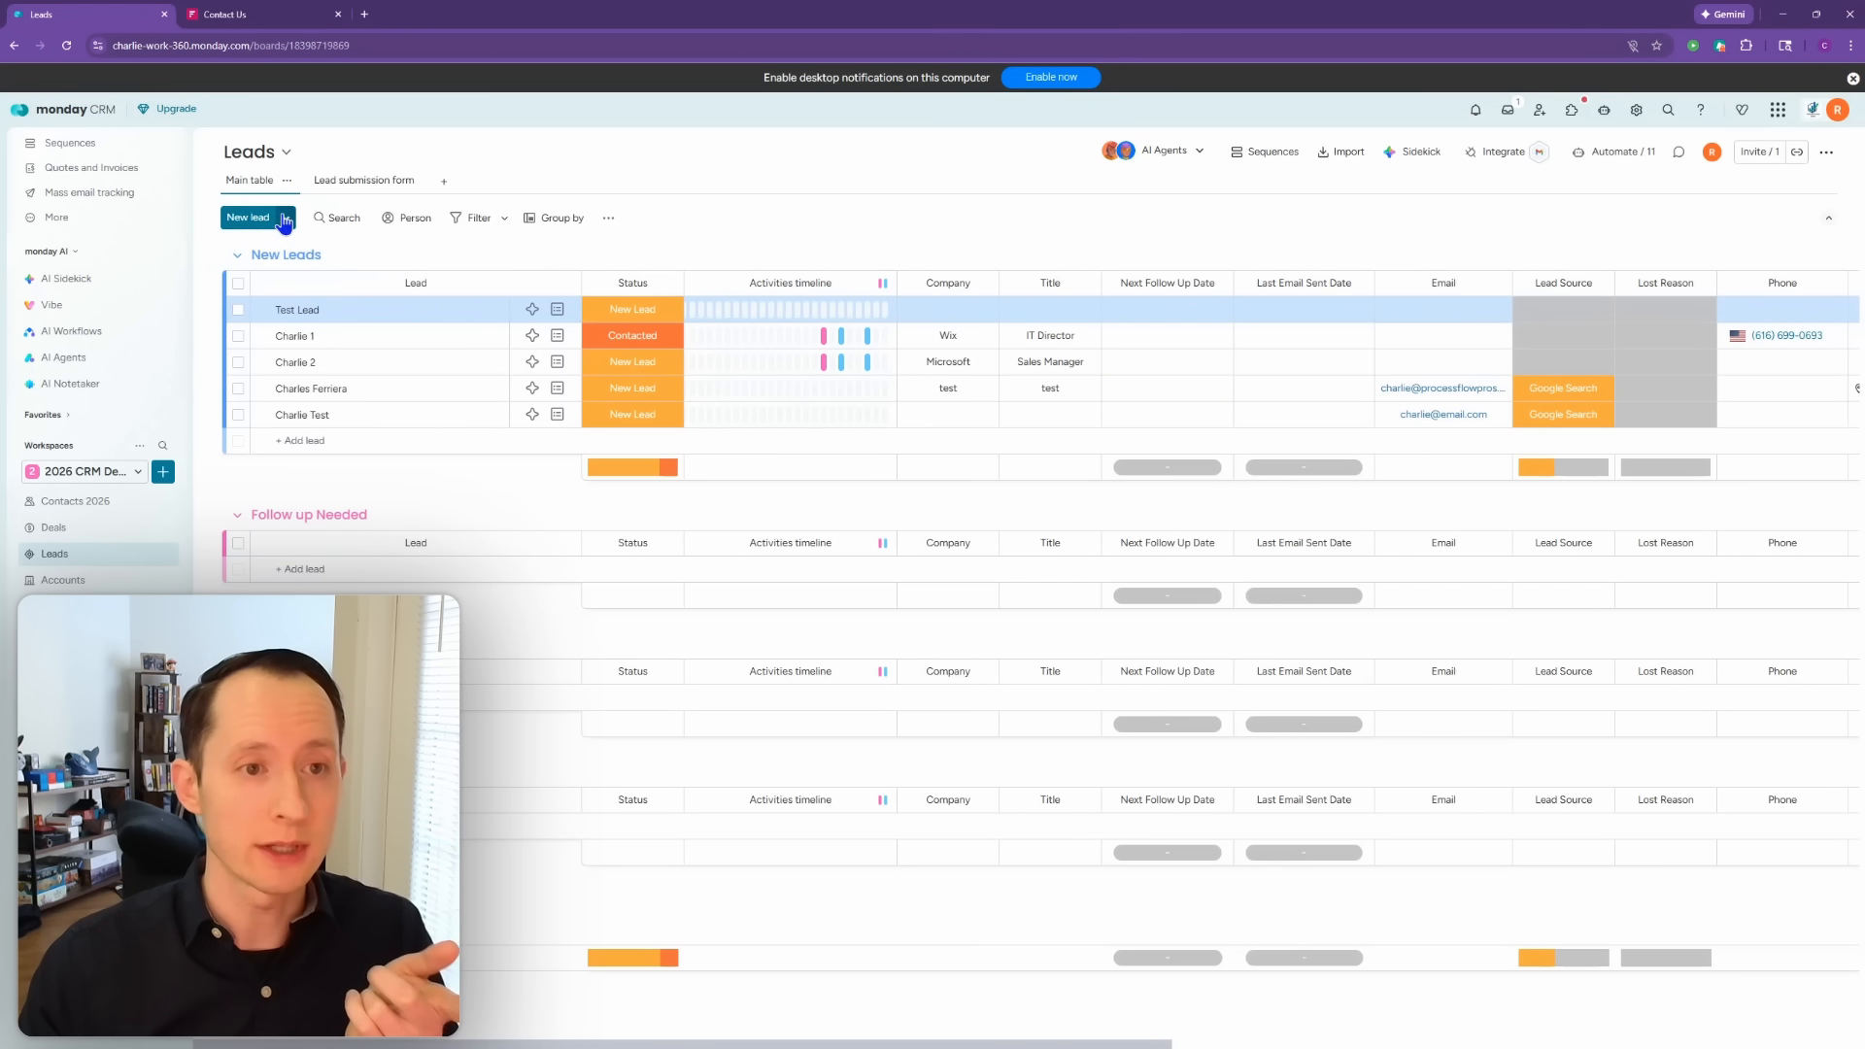
pyautogui.click(285, 220)
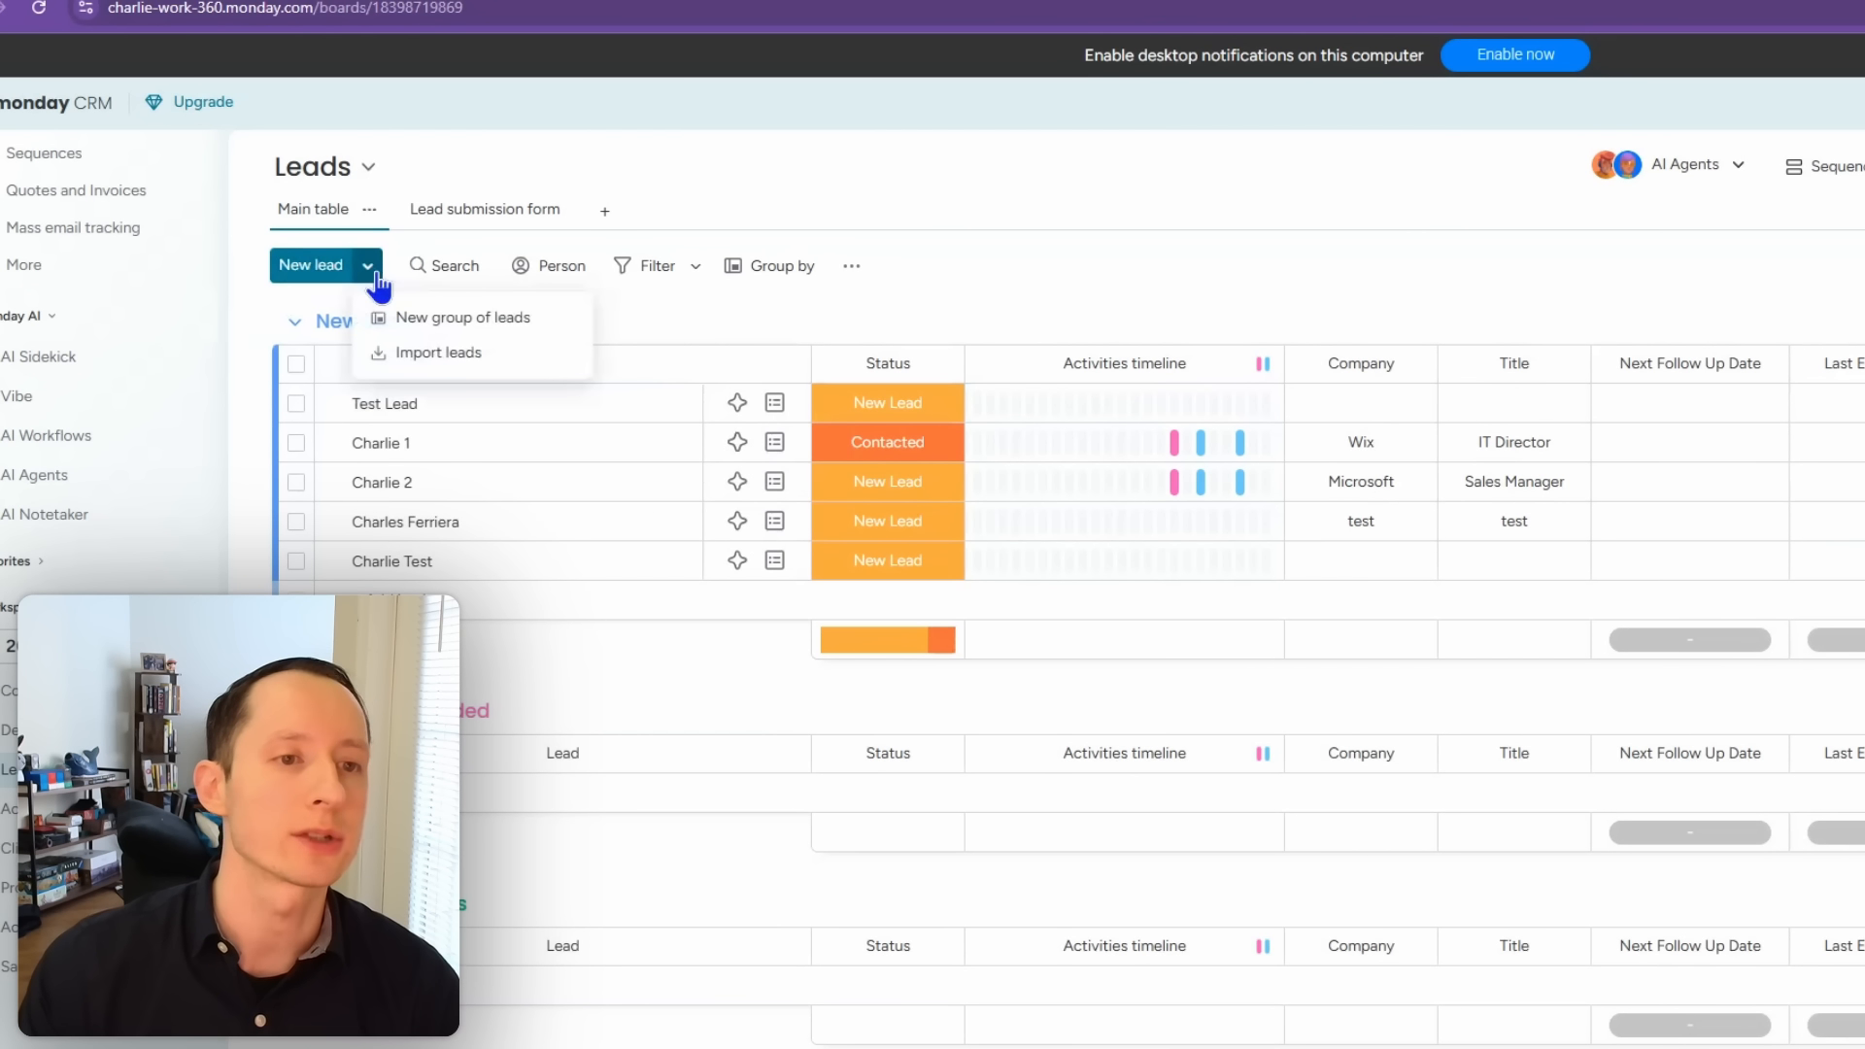
pyautogui.click(406, 353)
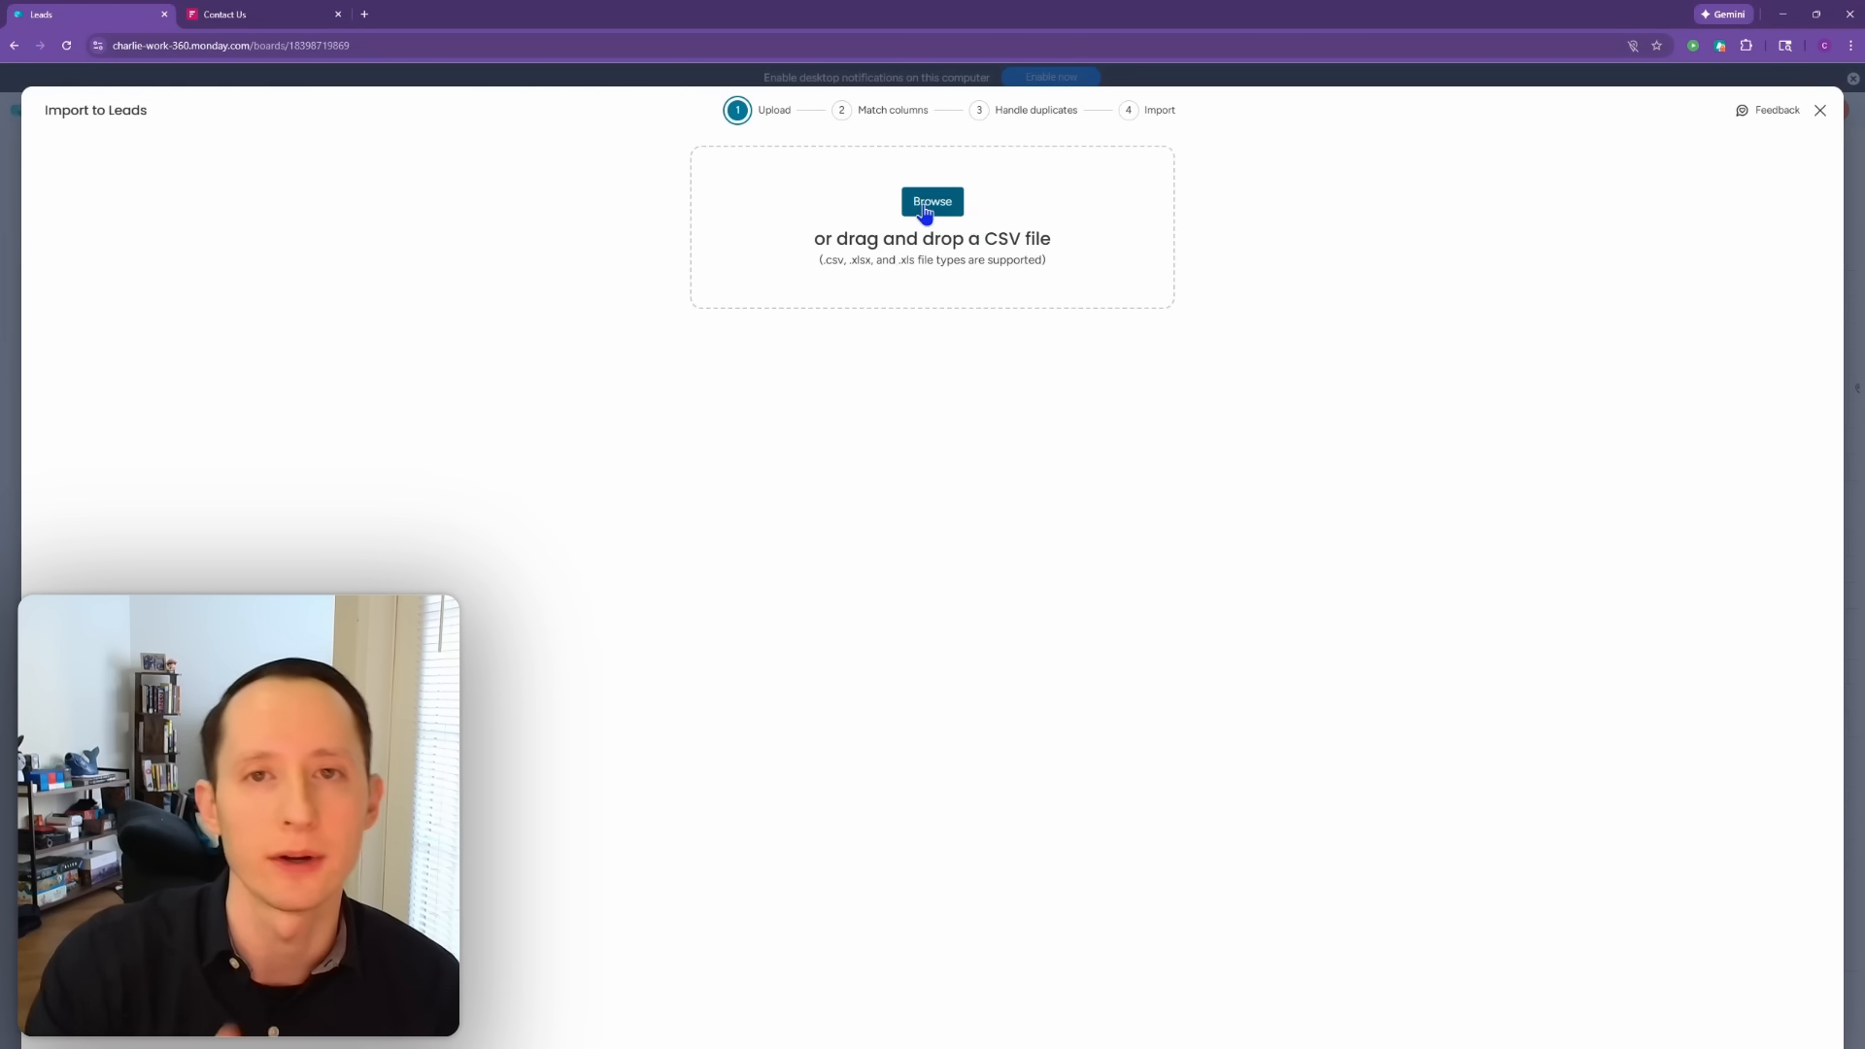
pyautogui.click(1819, 113)
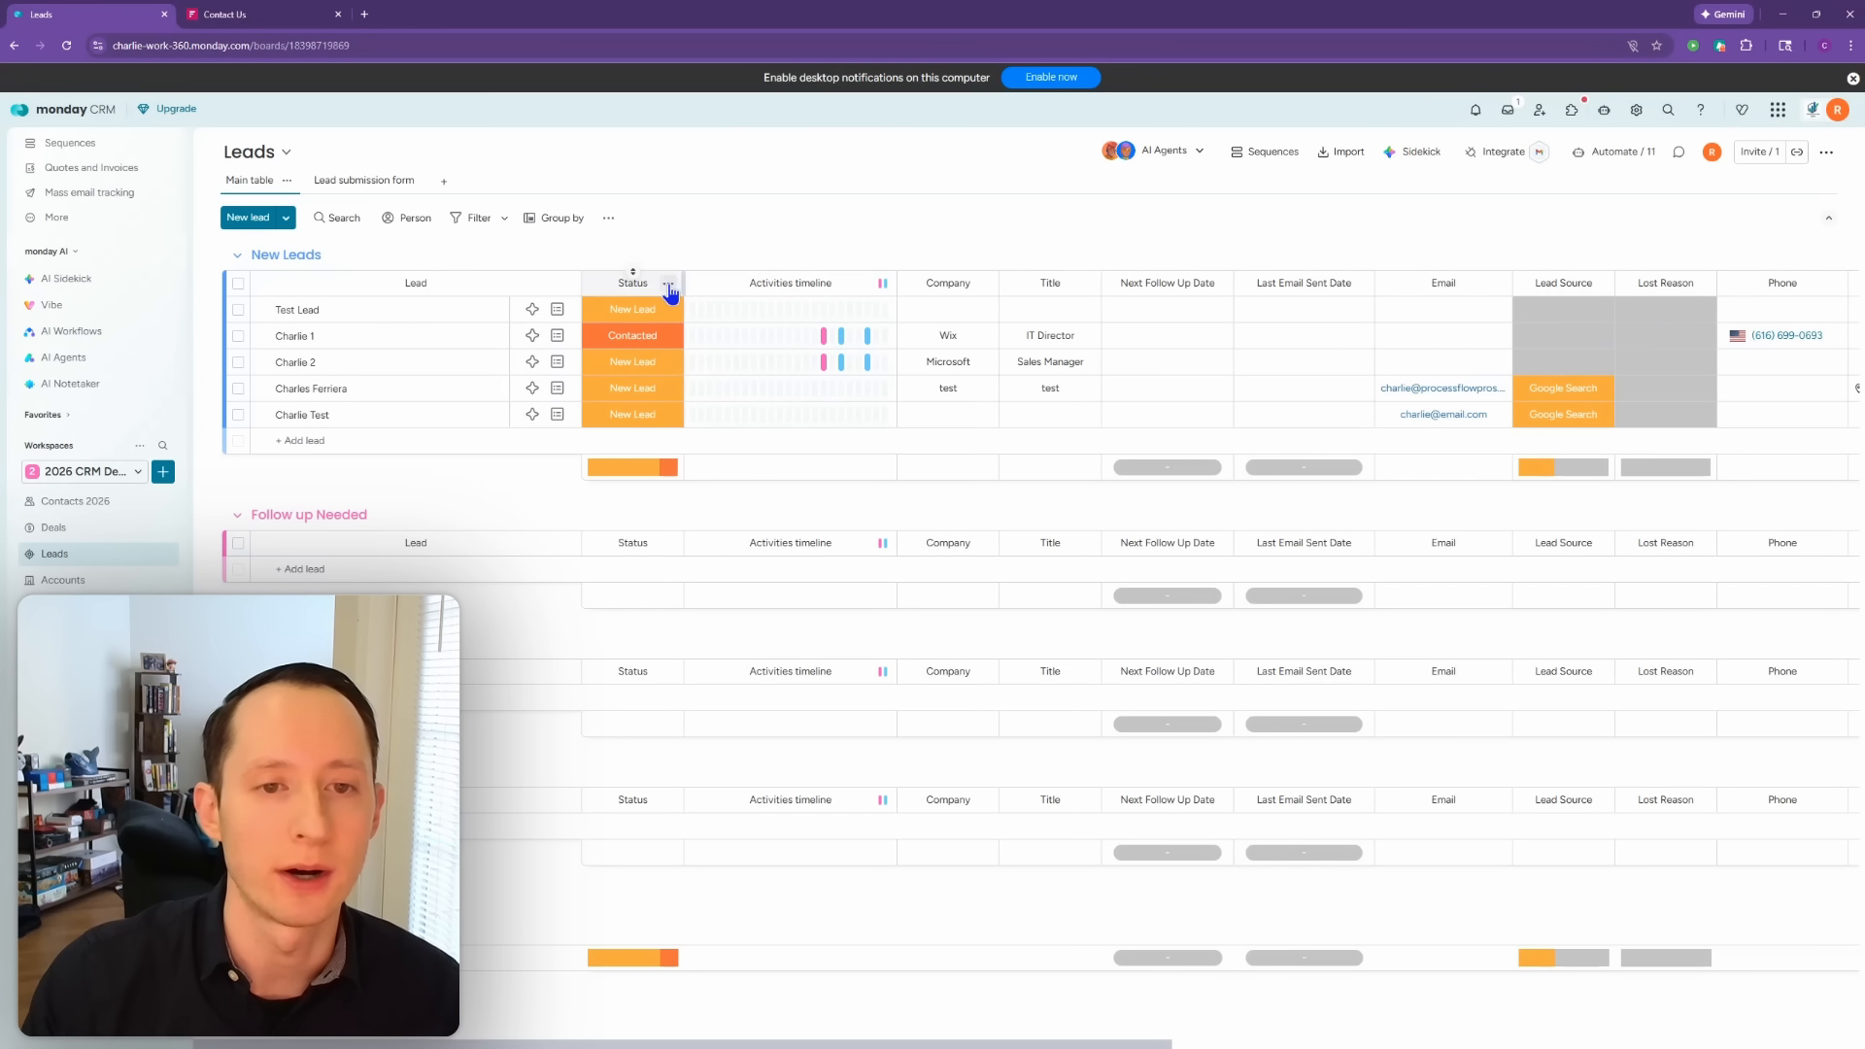
# Step: Add a People column named Lead Owner to the right of Status
pyautogui.click(668, 286)
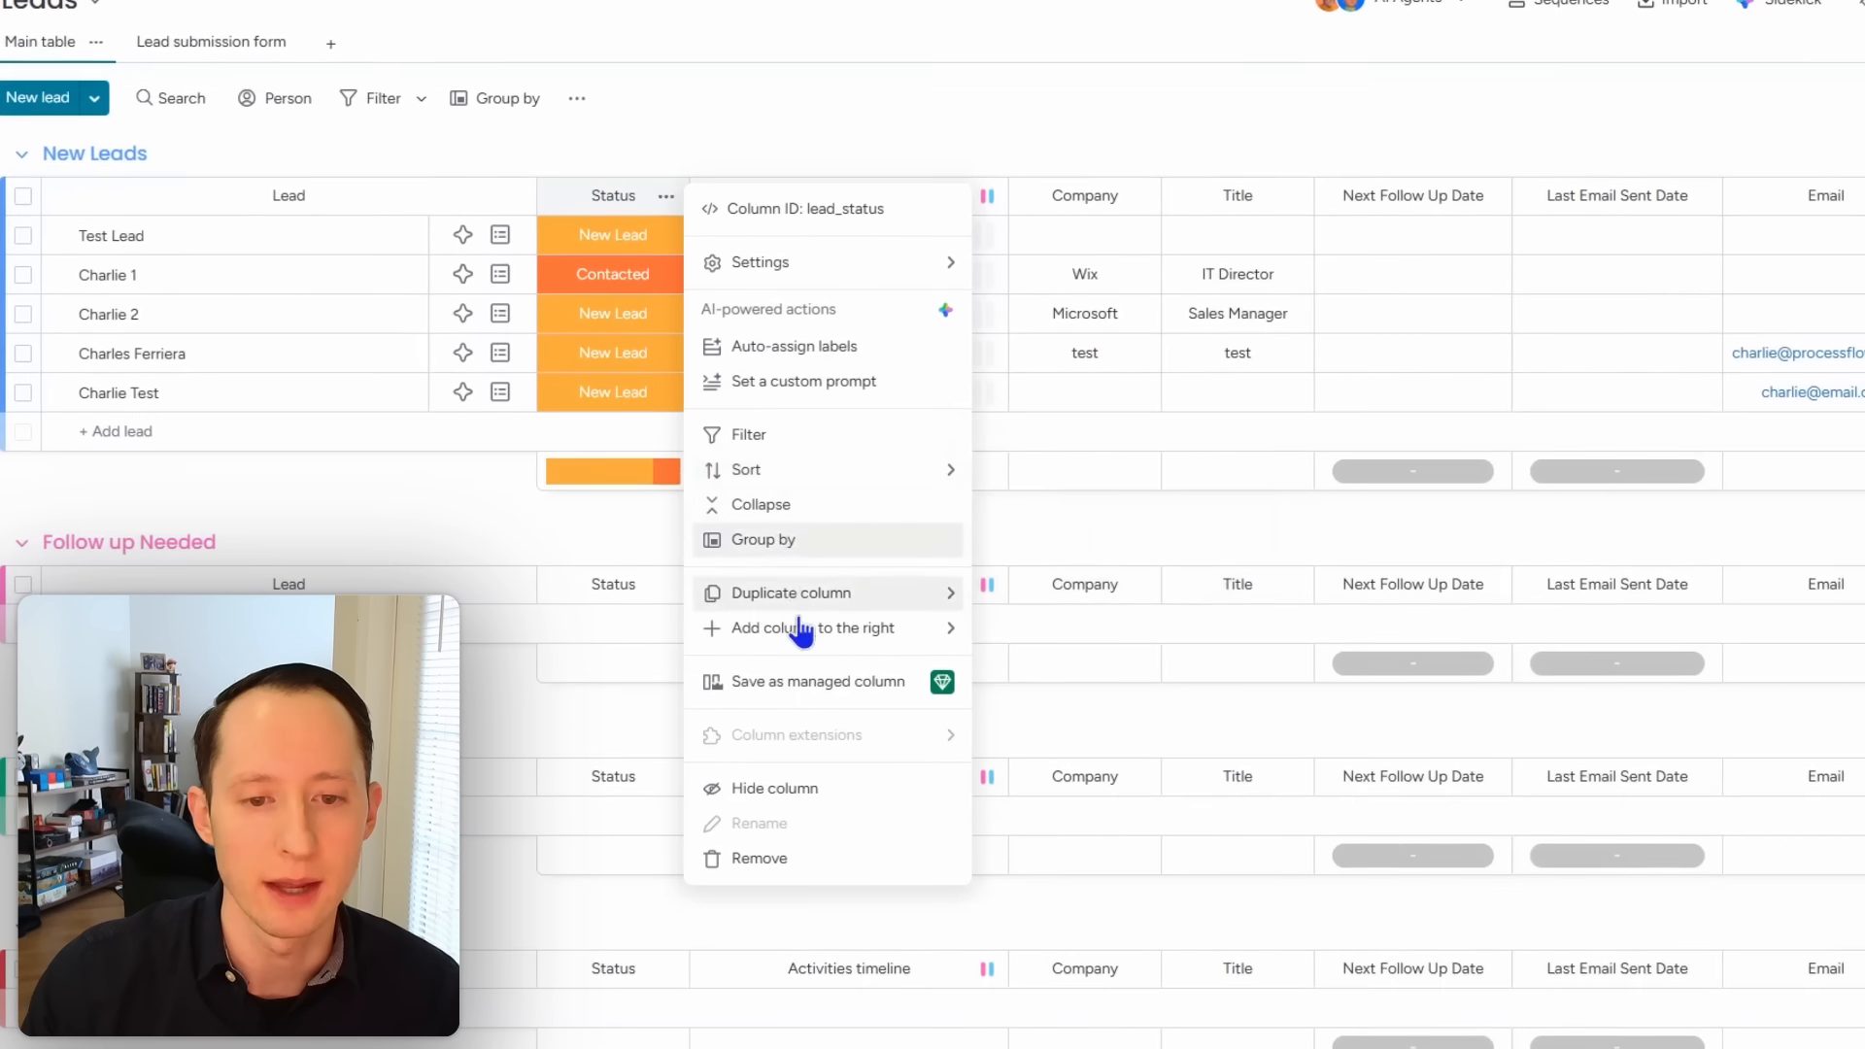
pyautogui.moveTo(806, 635)
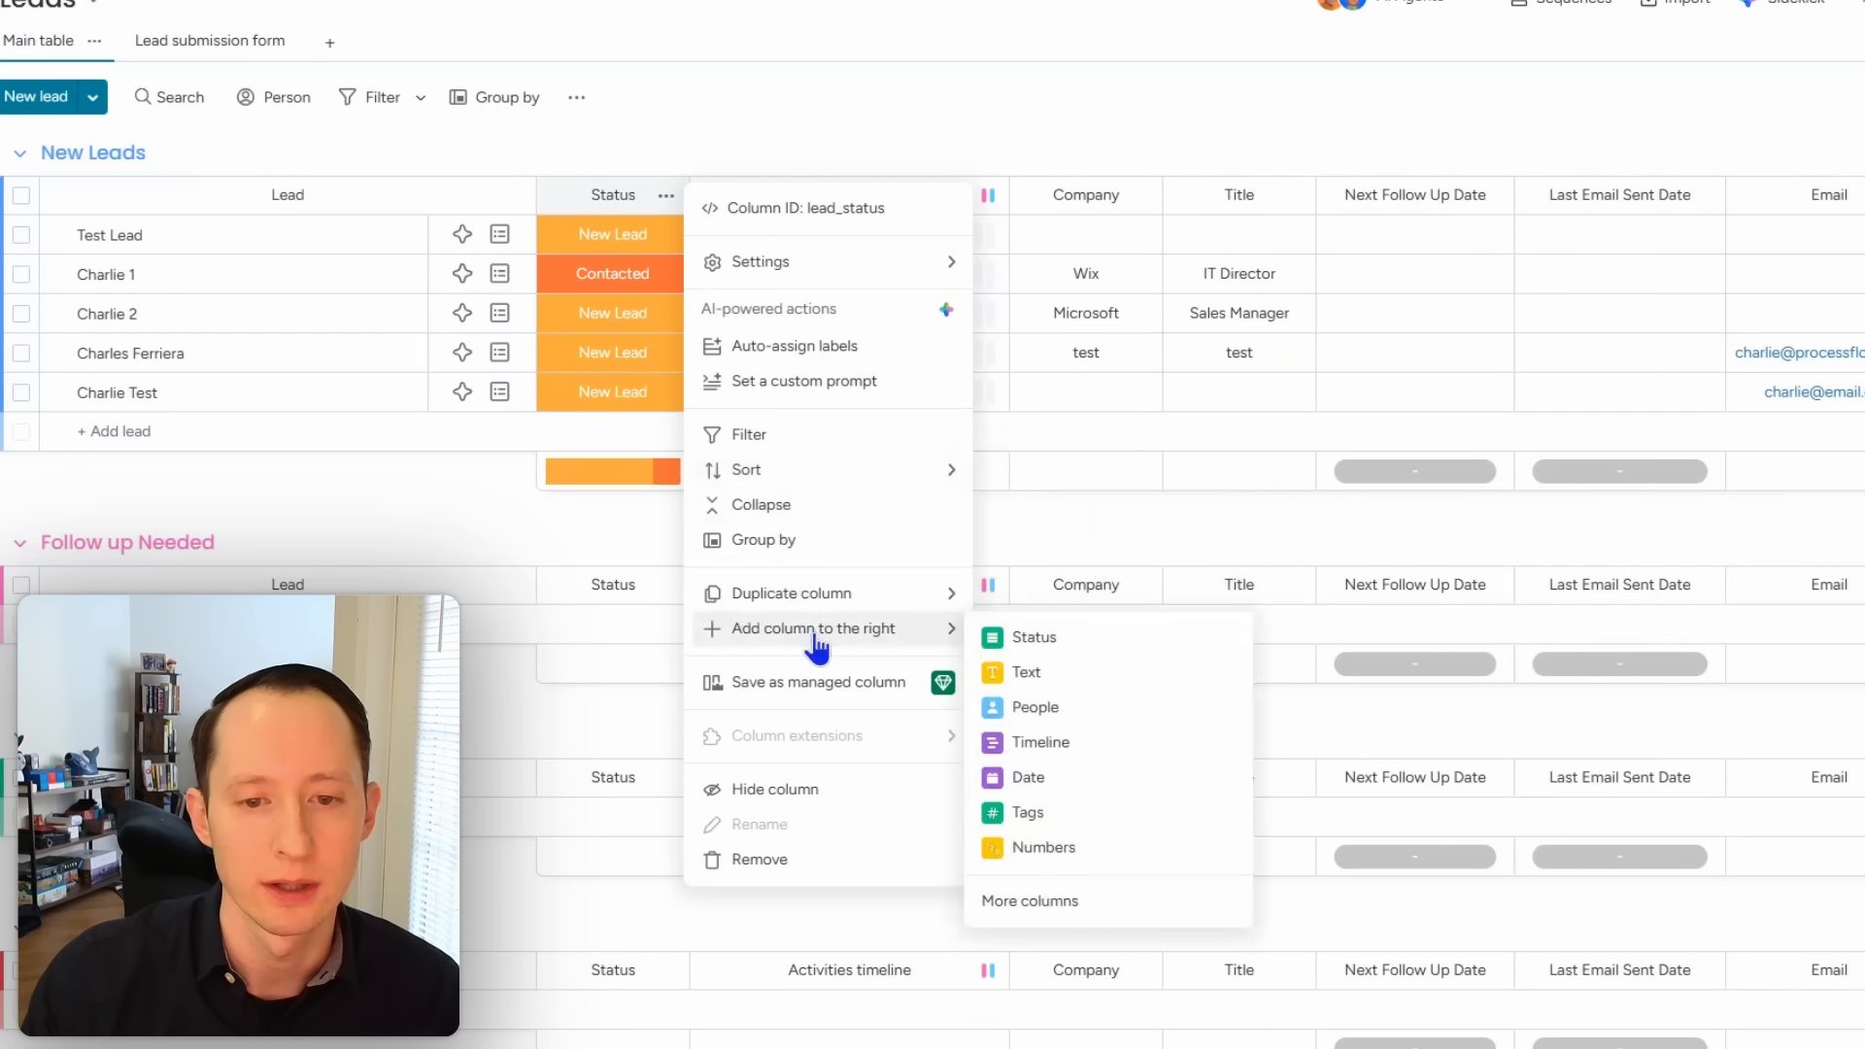
pyautogui.click(1101, 730)
pyautogui.click(744, 197)
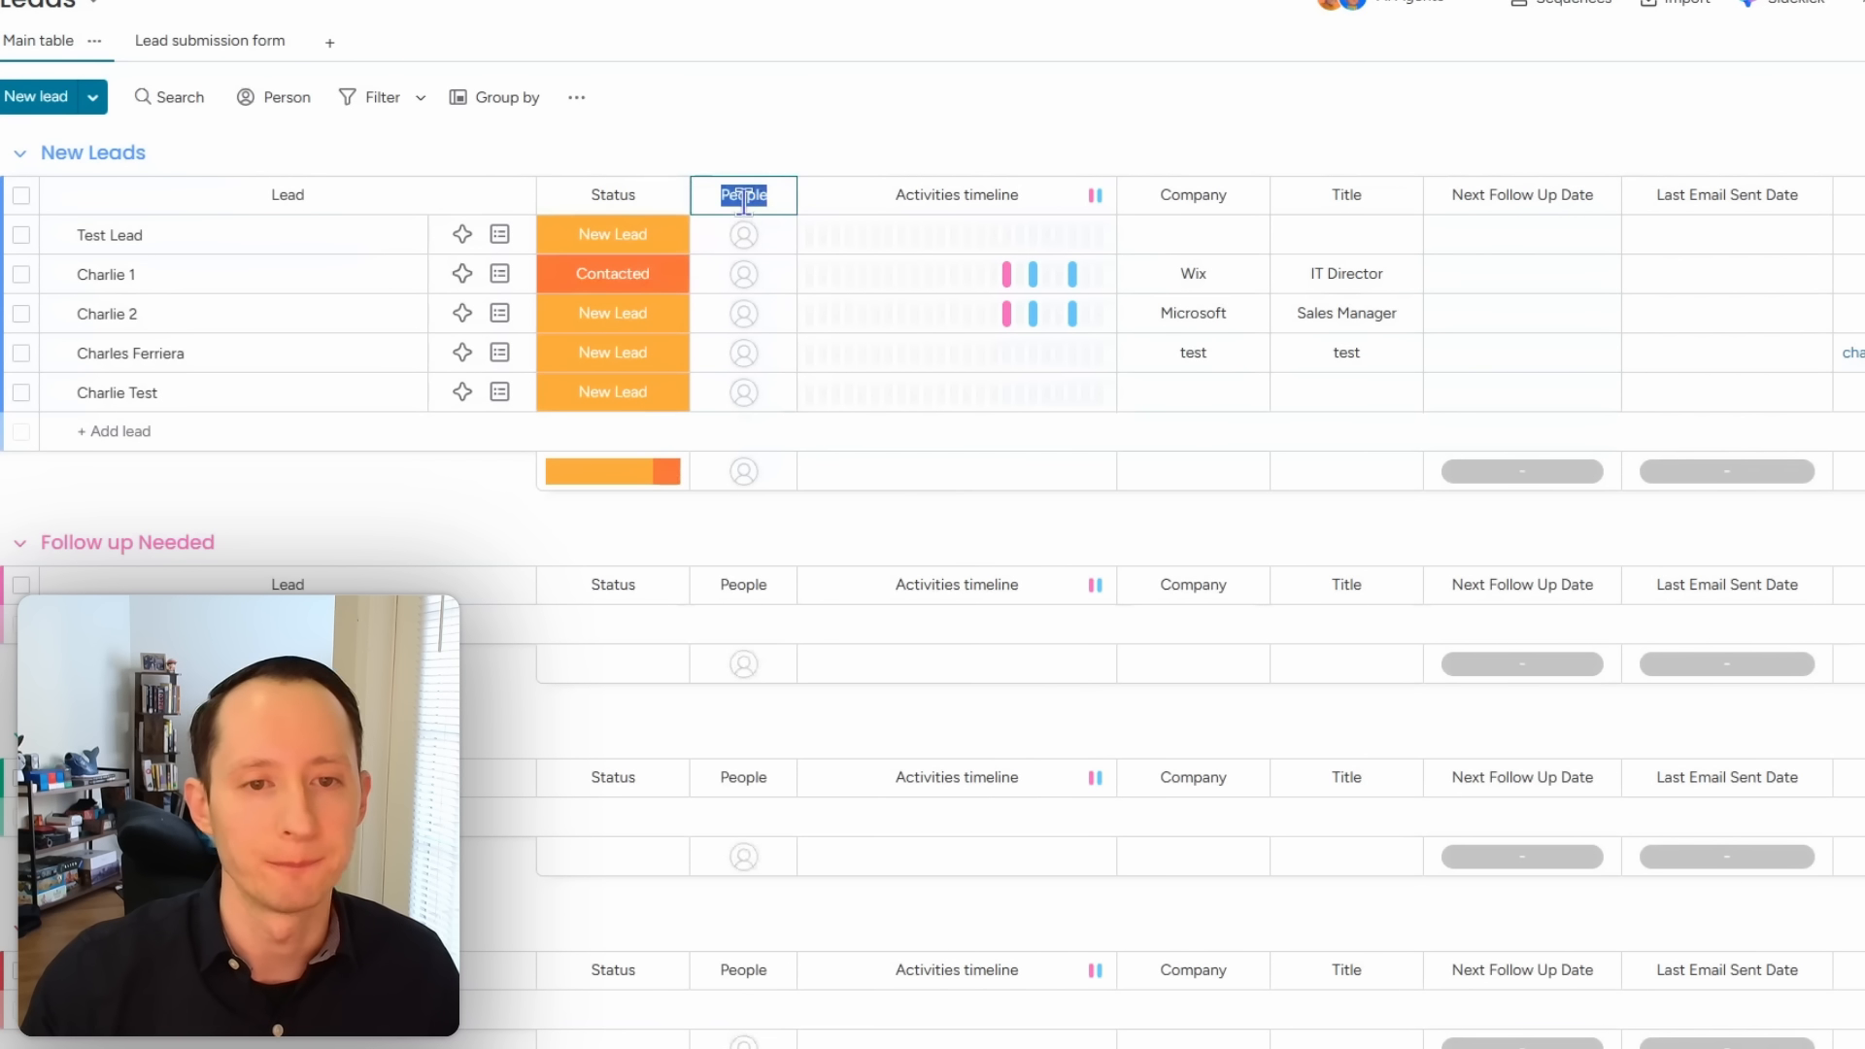
pyautogui.press('BackSpace')
pyautogui.write('Lead Owner')
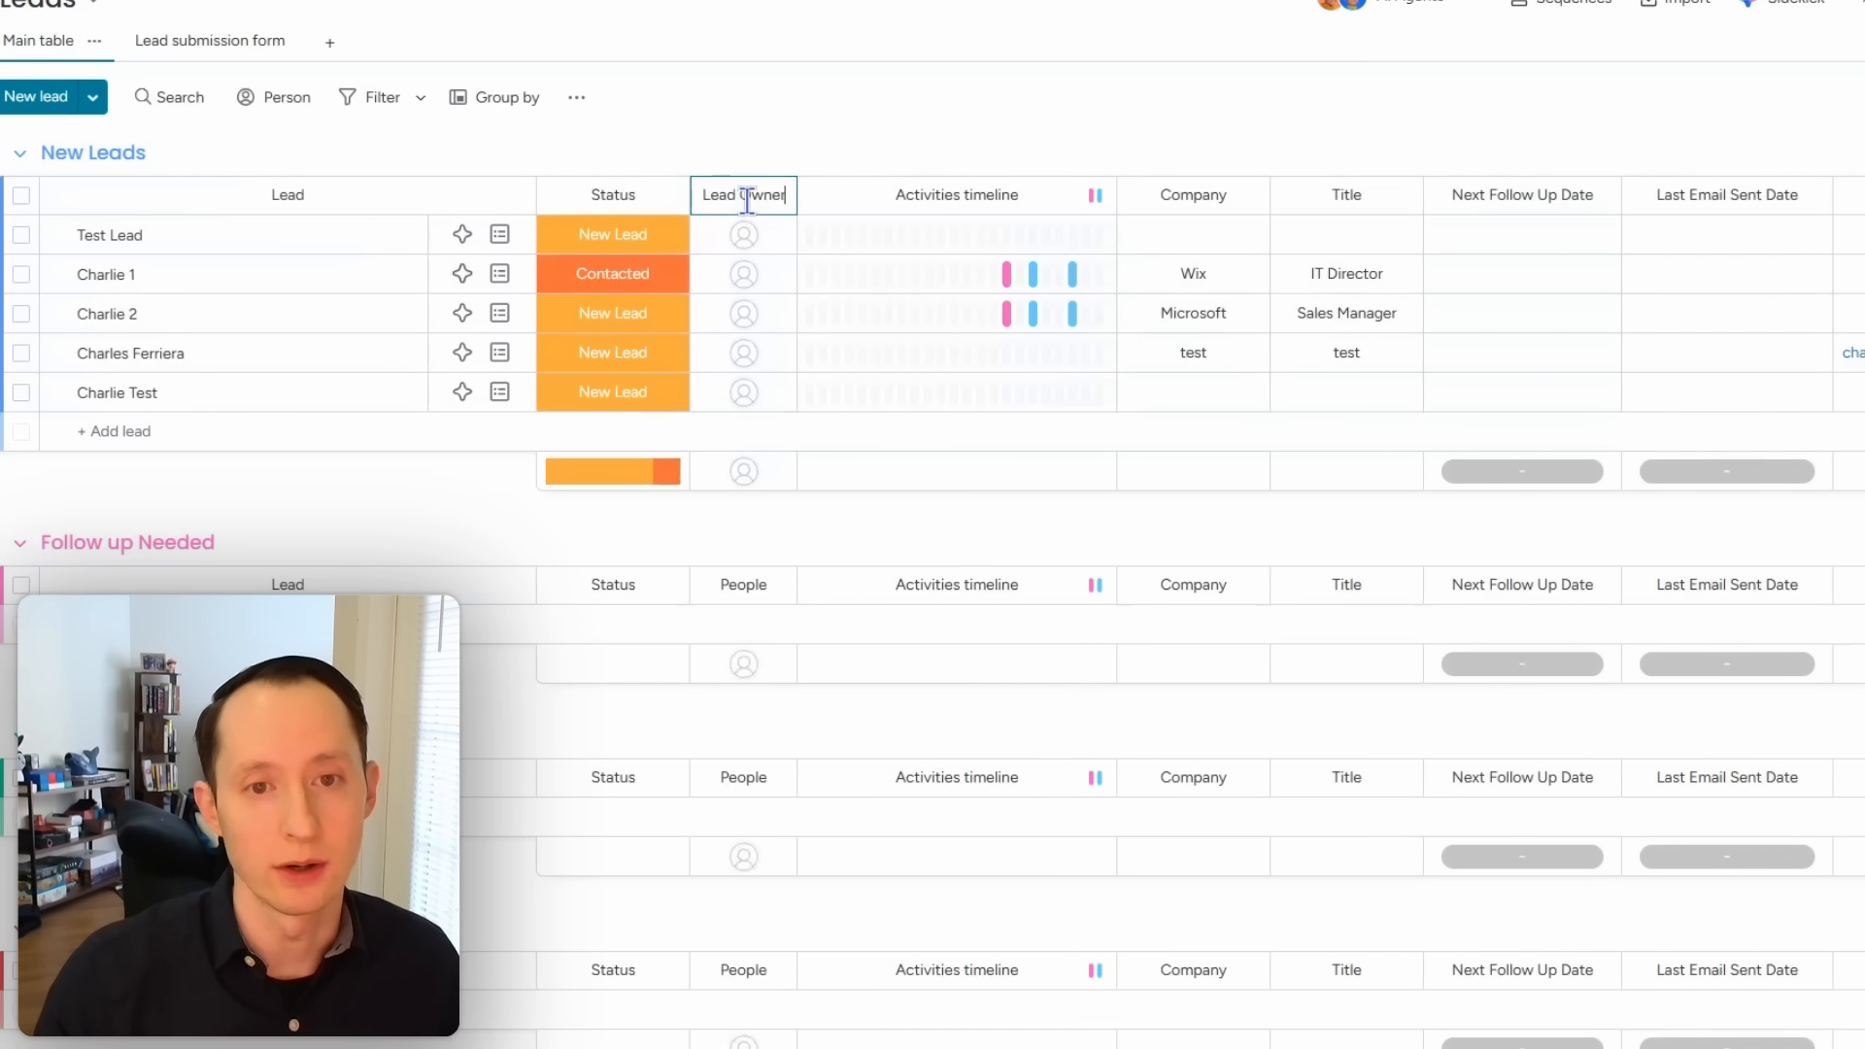
pyautogui.click(902, 58)
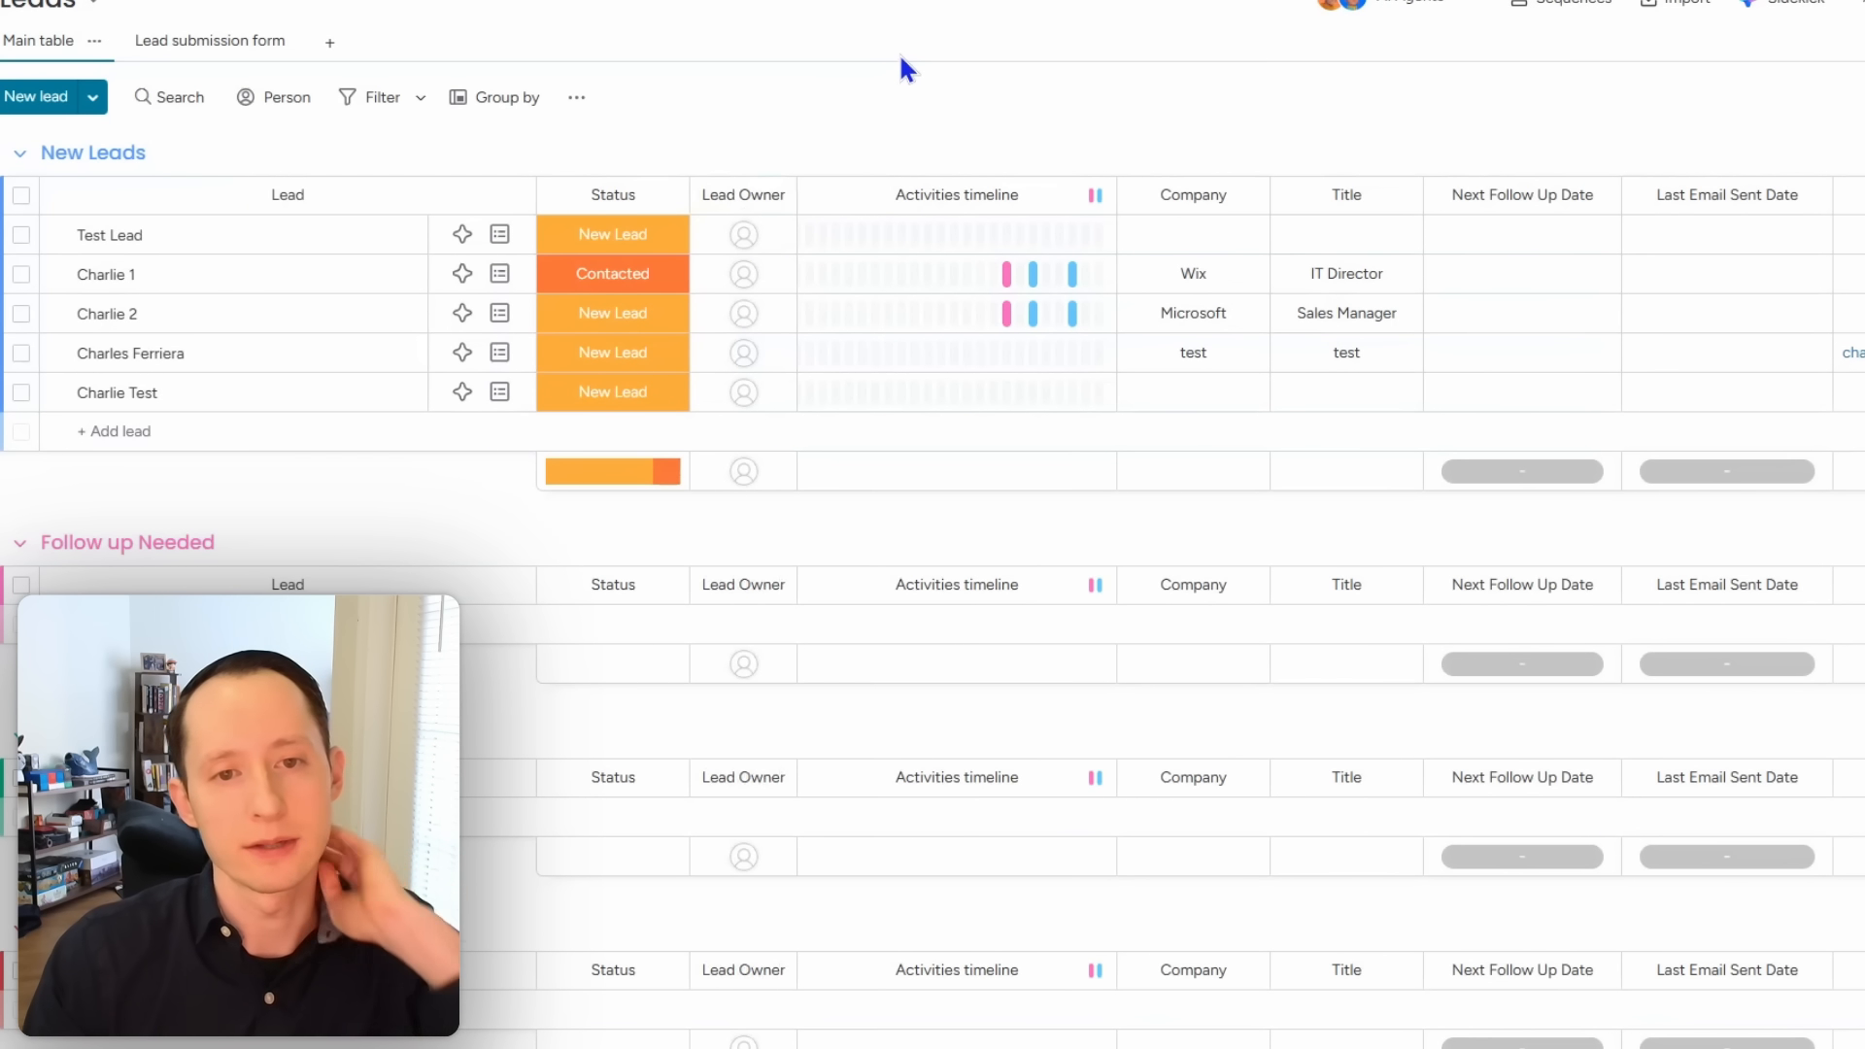
# Step: Assign one owner to Test Lead and two owners to the last lead
pyautogui.click(752, 249)
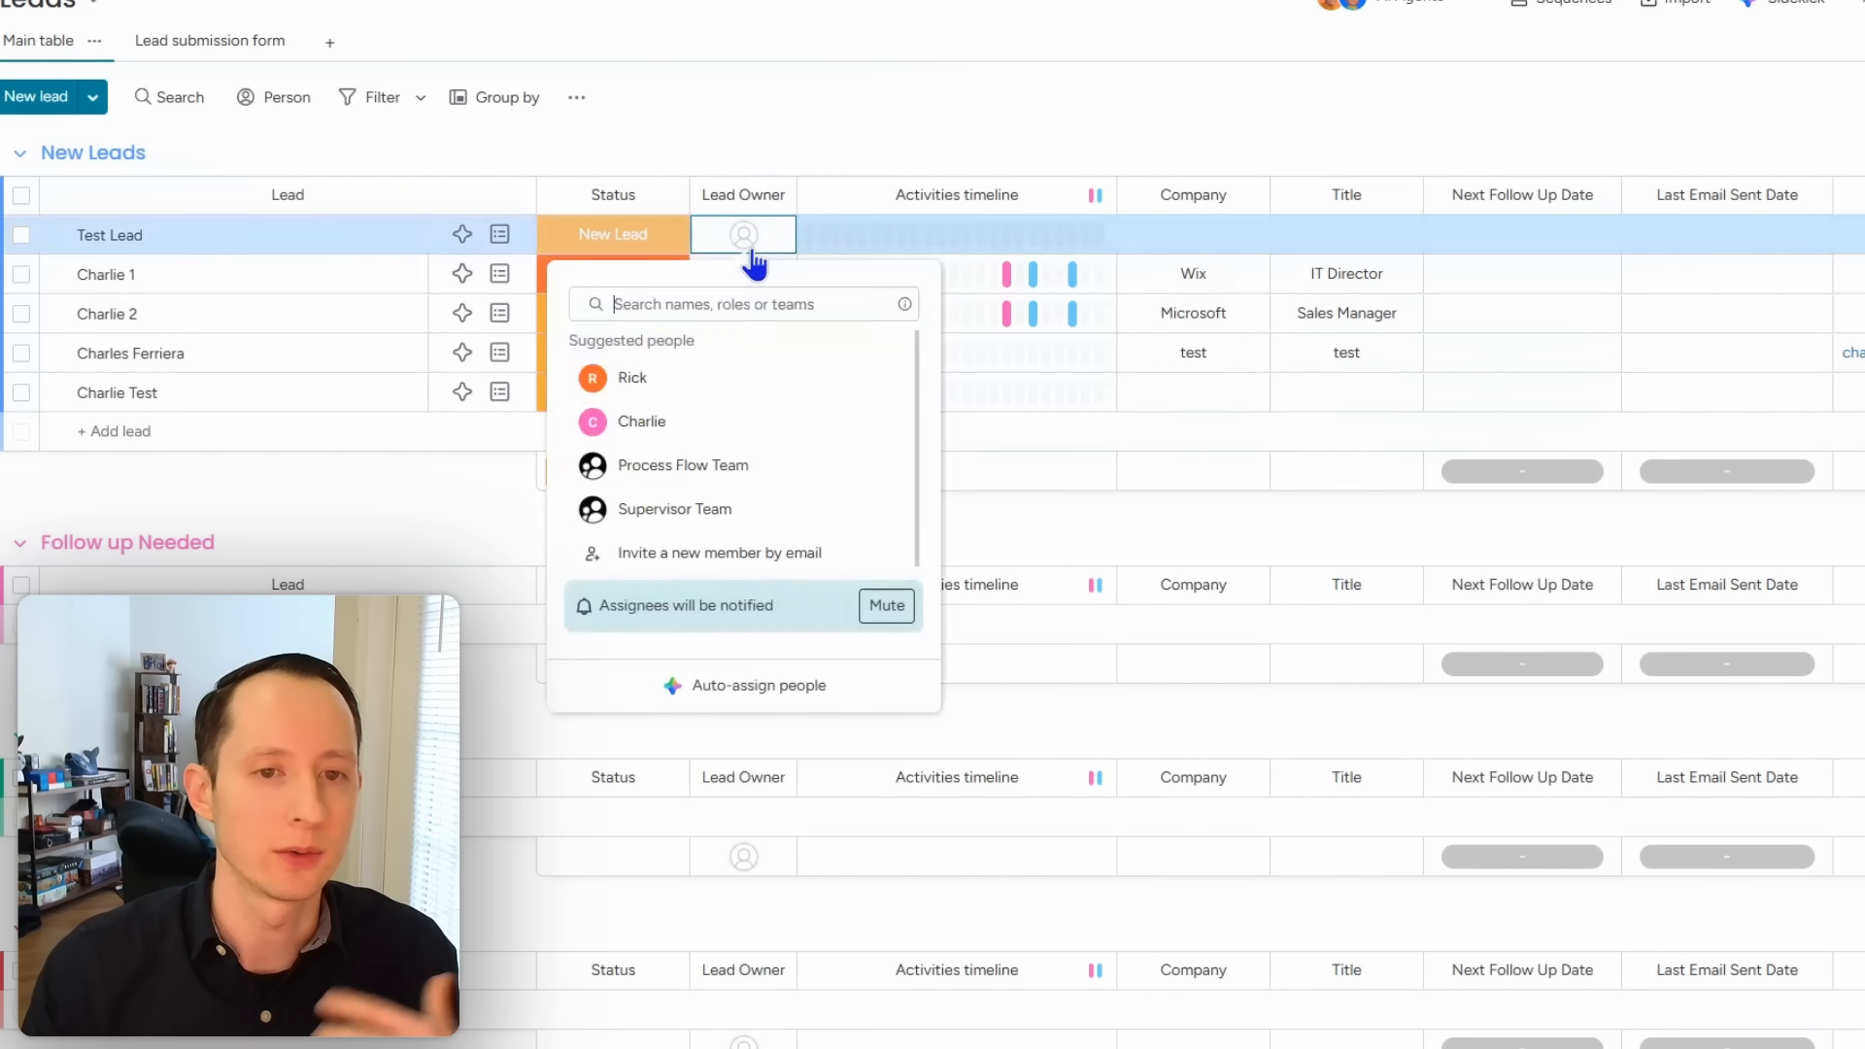
pyautogui.click(736, 379)
pyautogui.click(746, 396)
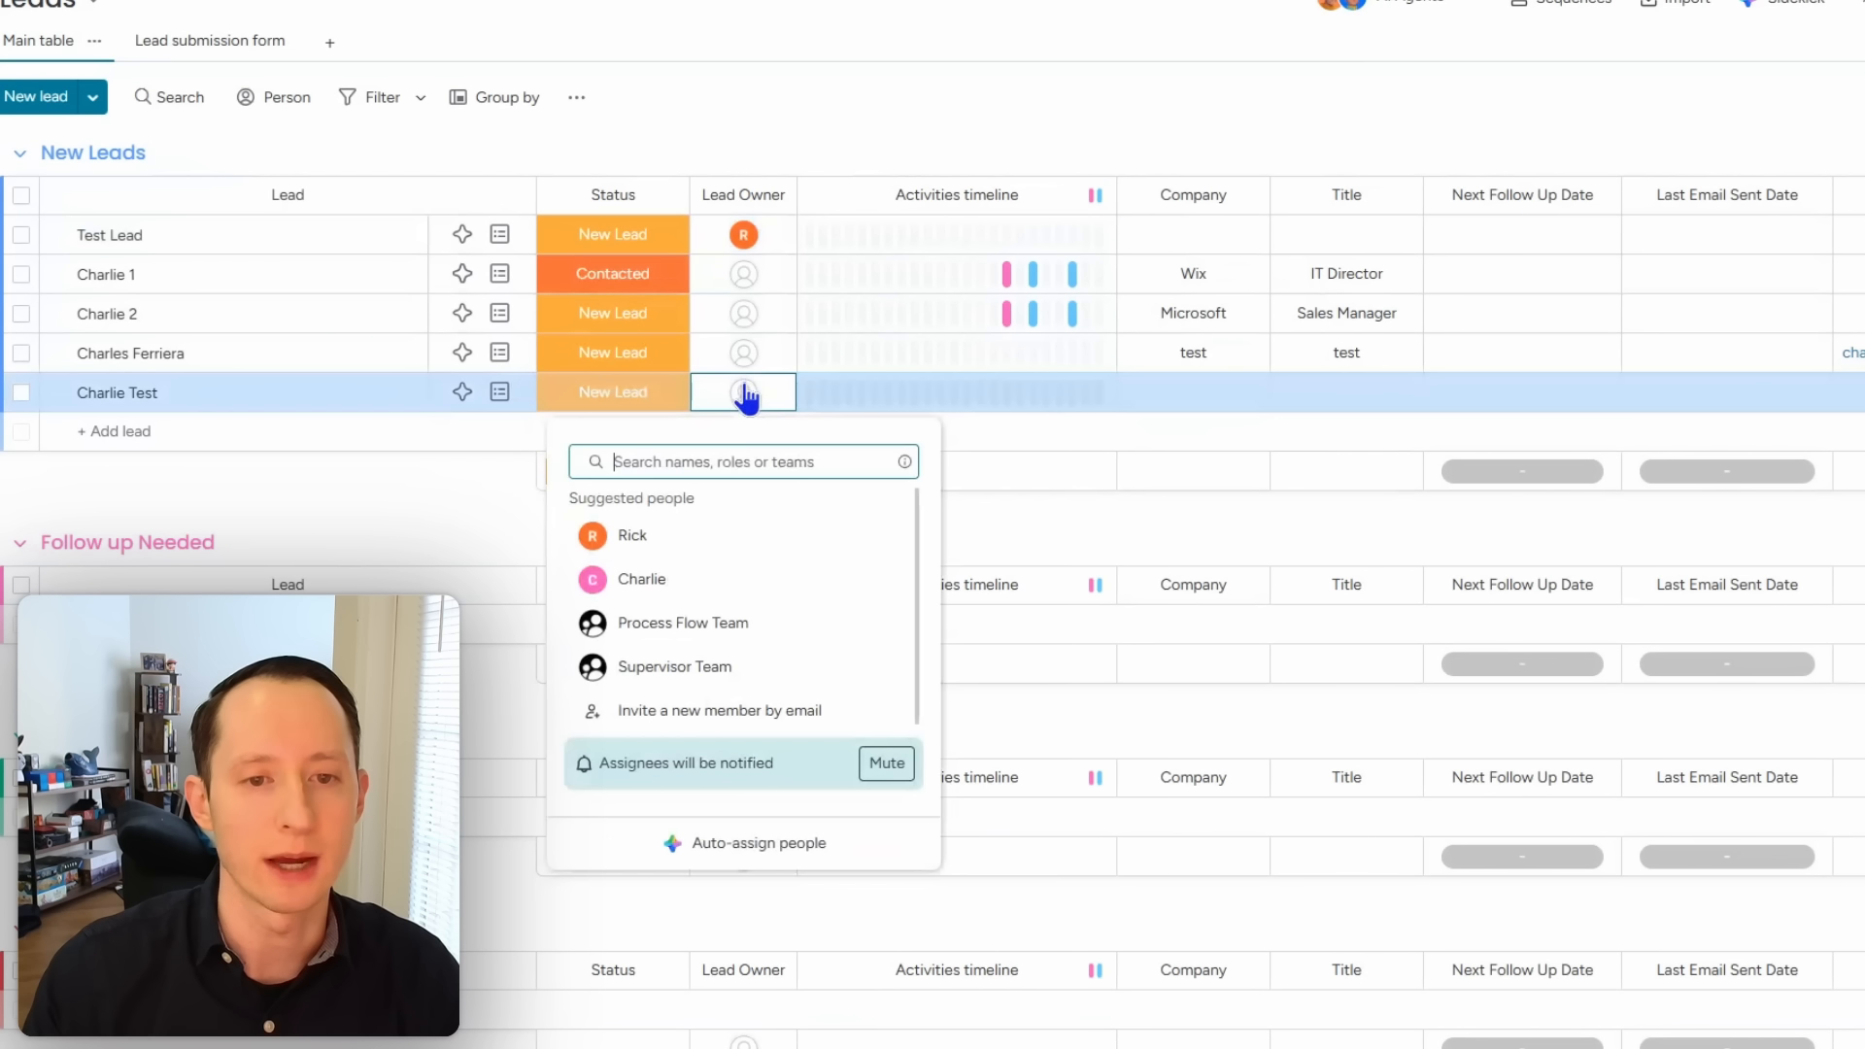
pyautogui.click(669, 530)
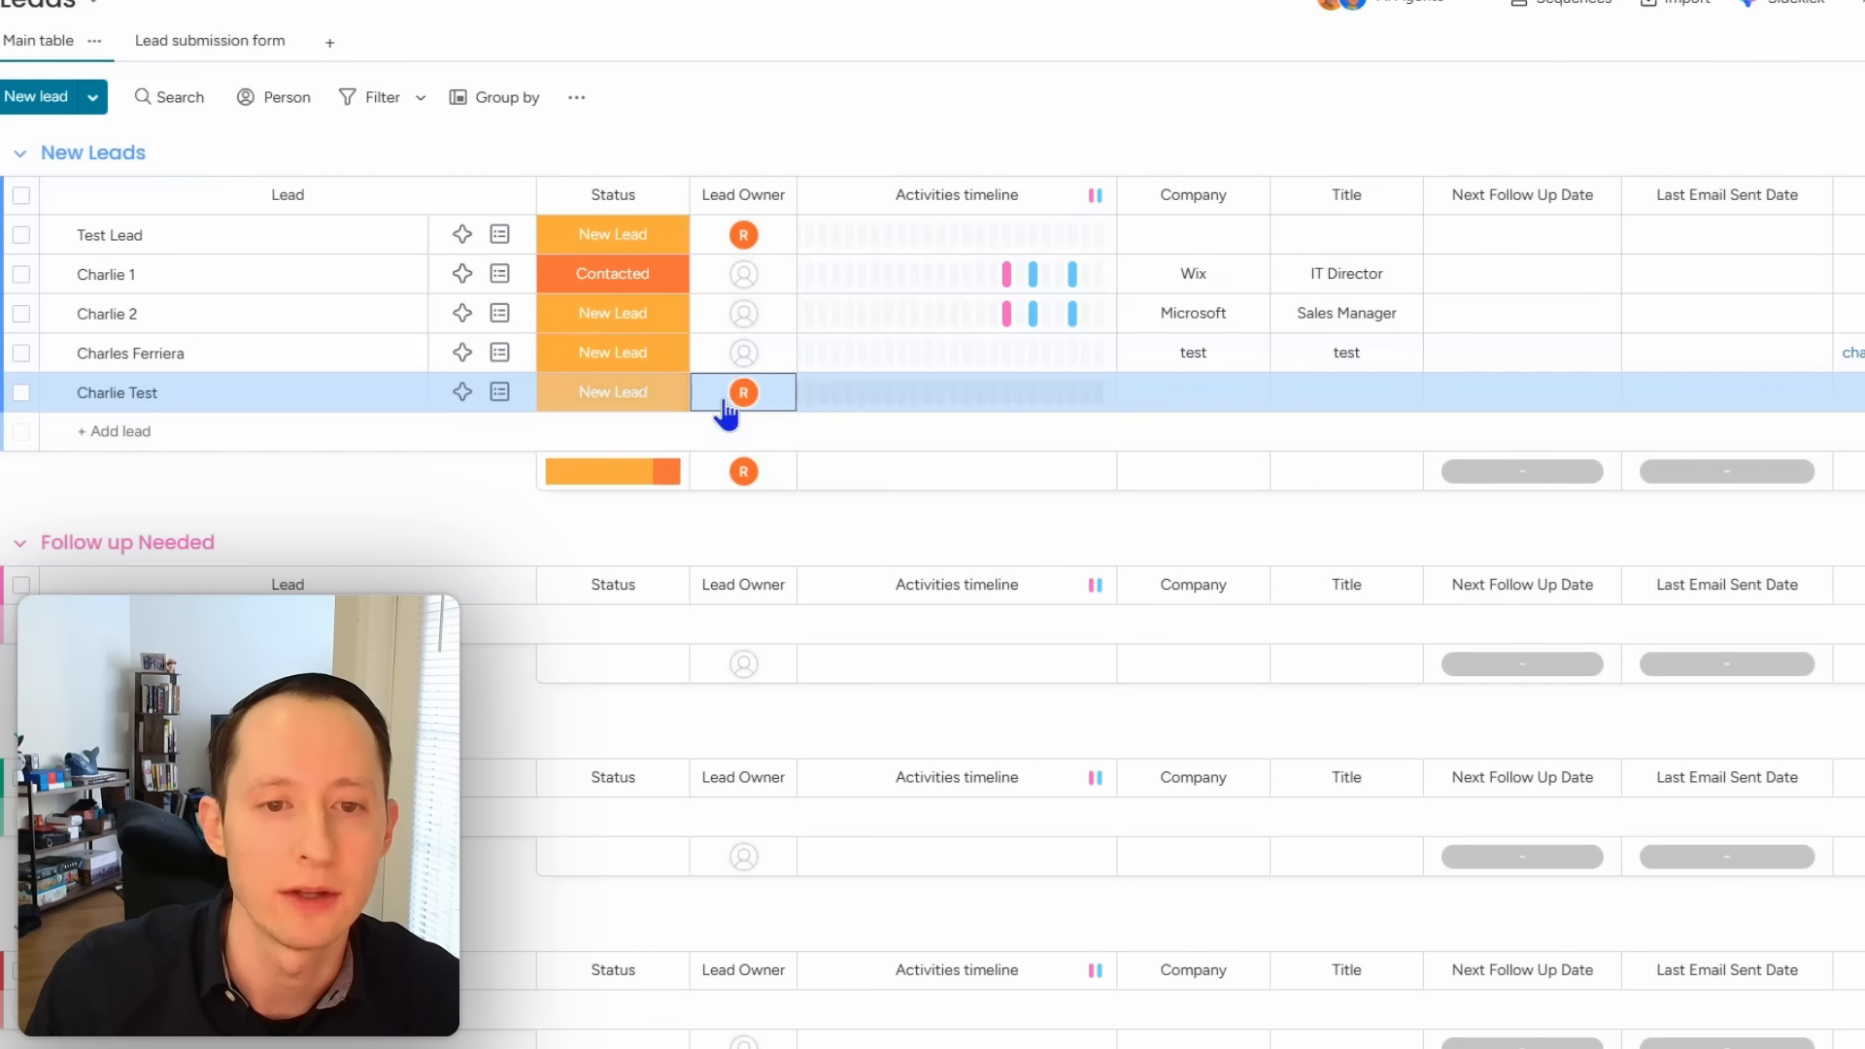
pyautogui.click(726, 401)
pyautogui.click(682, 554)
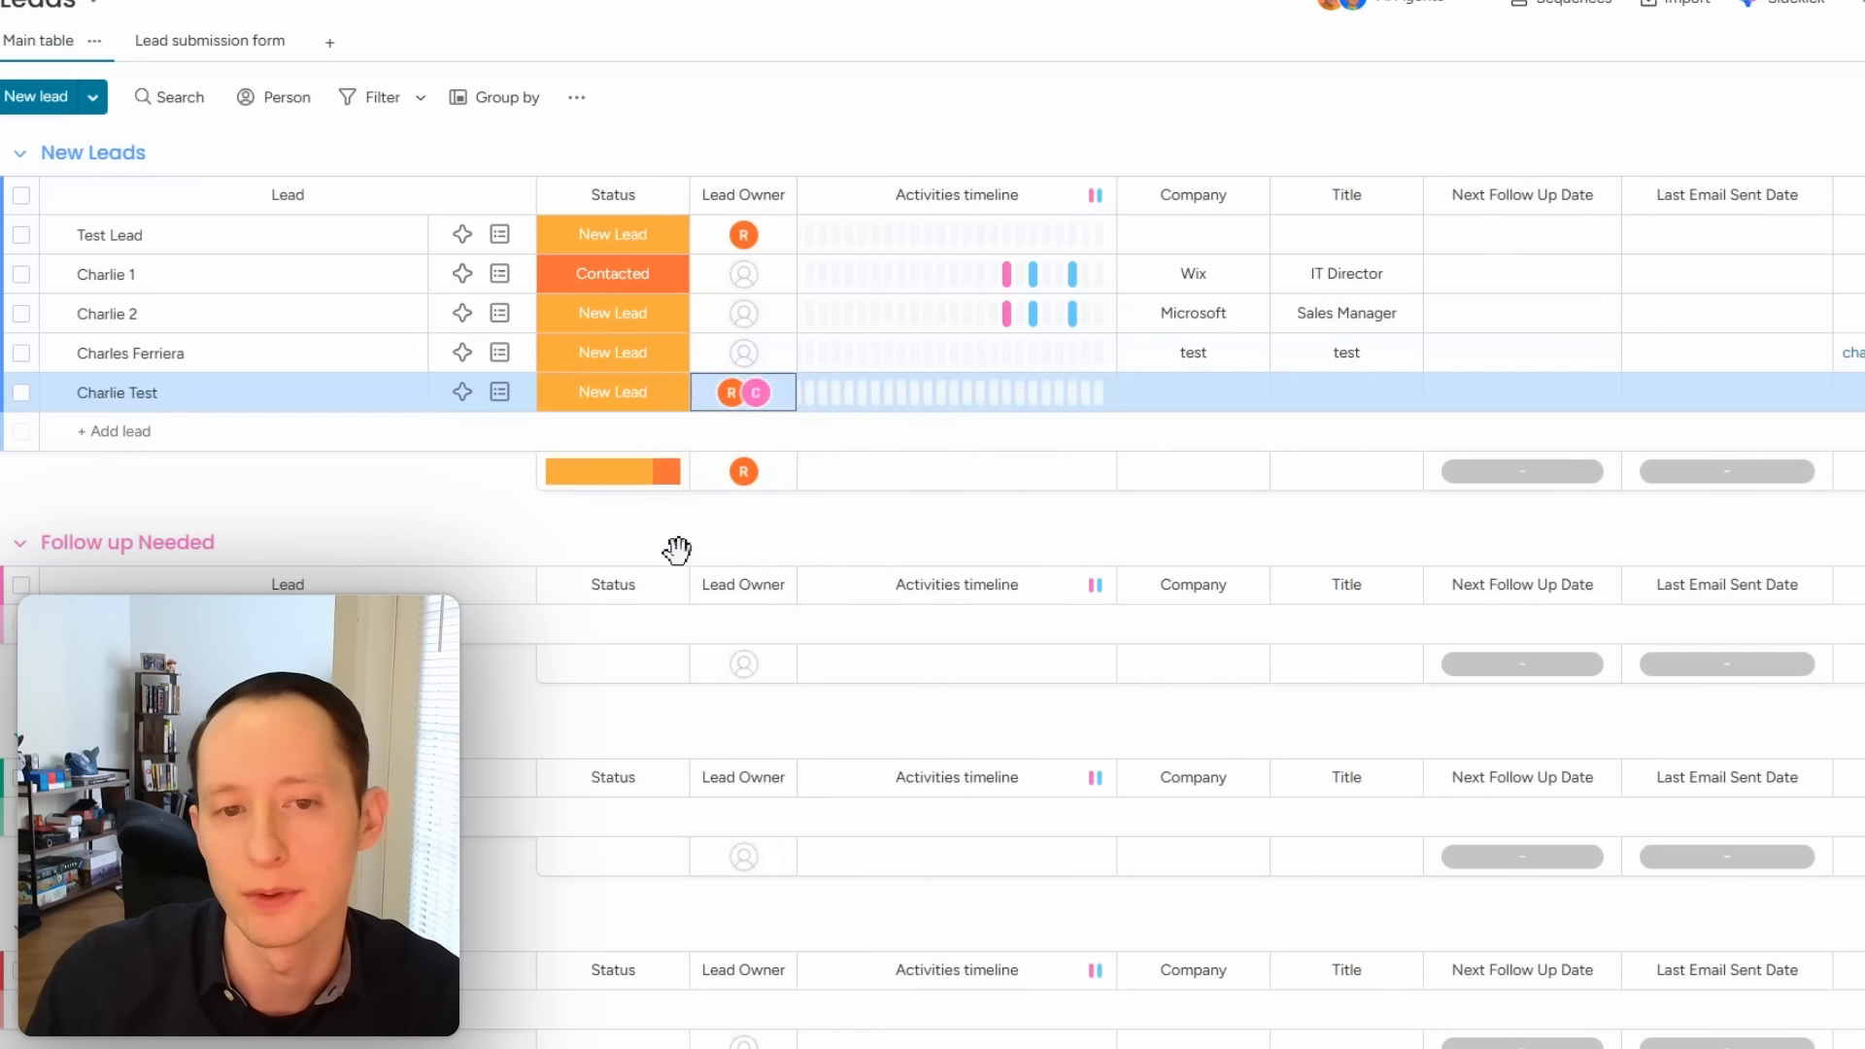
pyautogui.click(849, 95)
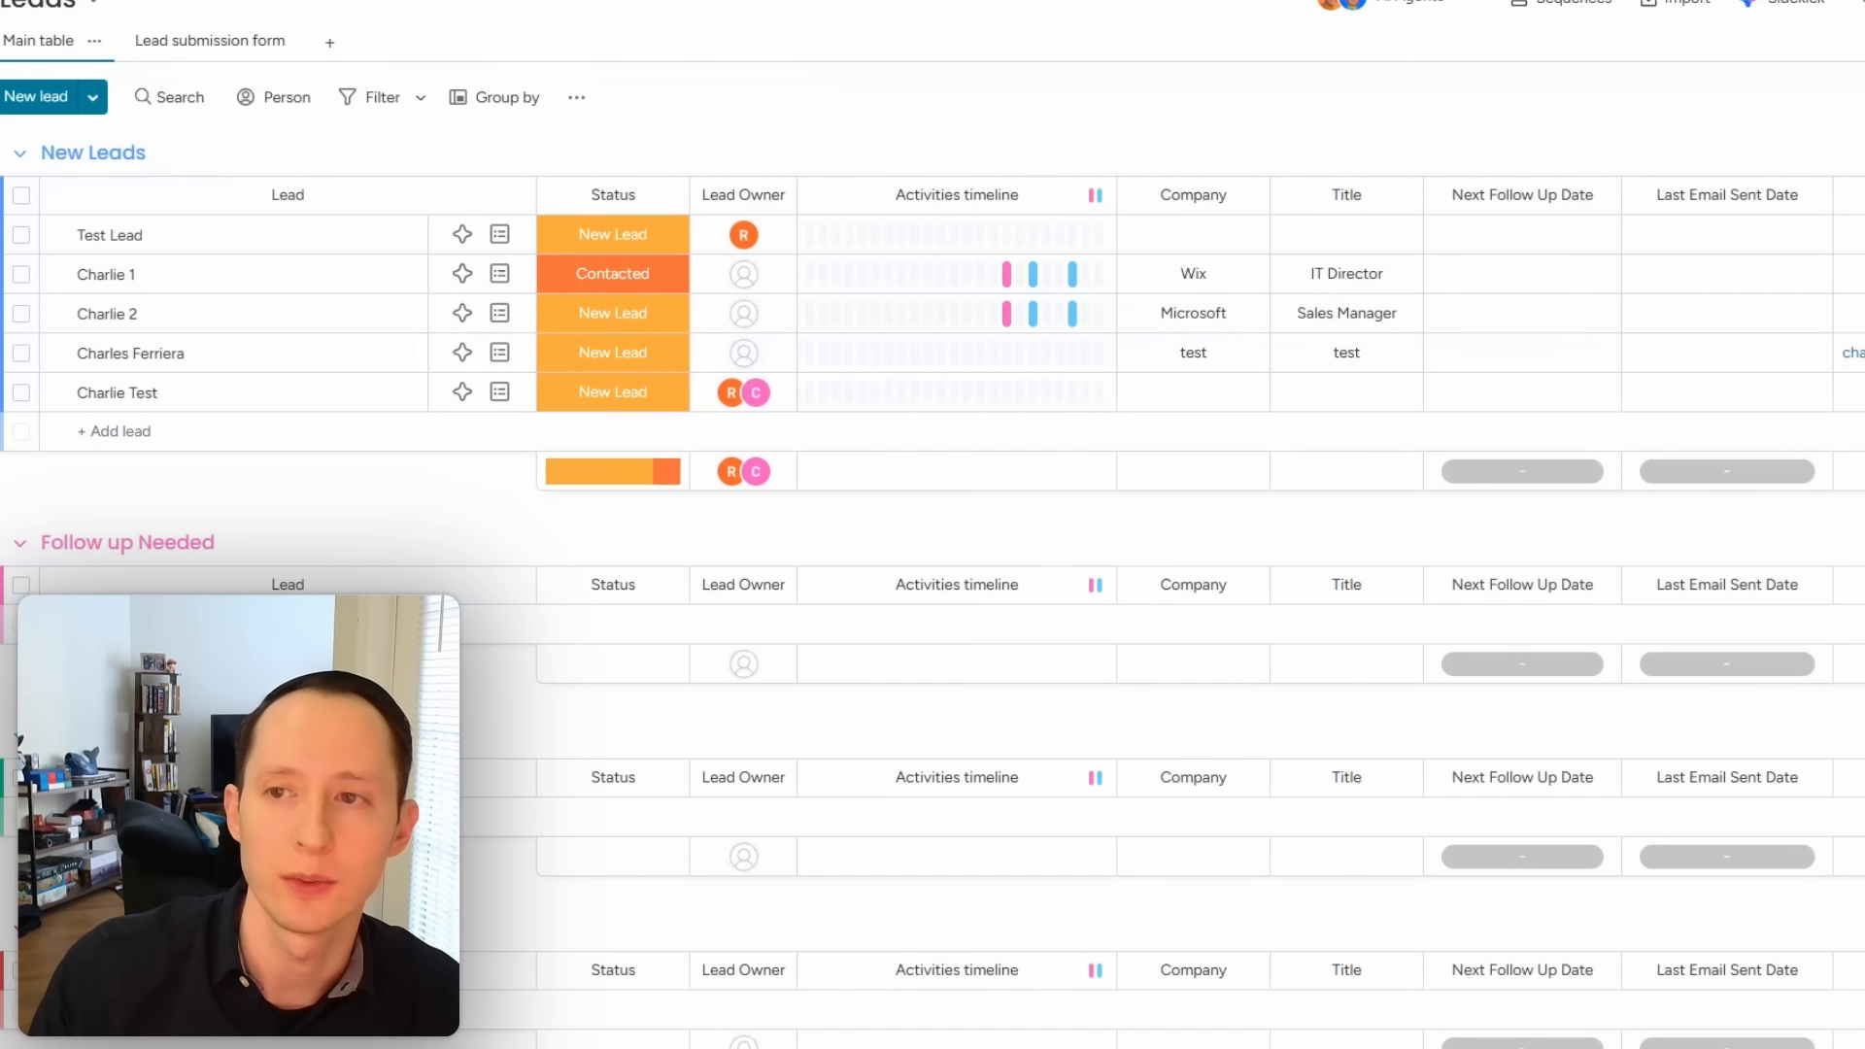
# Step: Start a new automation triggered when the Status column changes to Qualified
pyautogui.click(1692, 134)
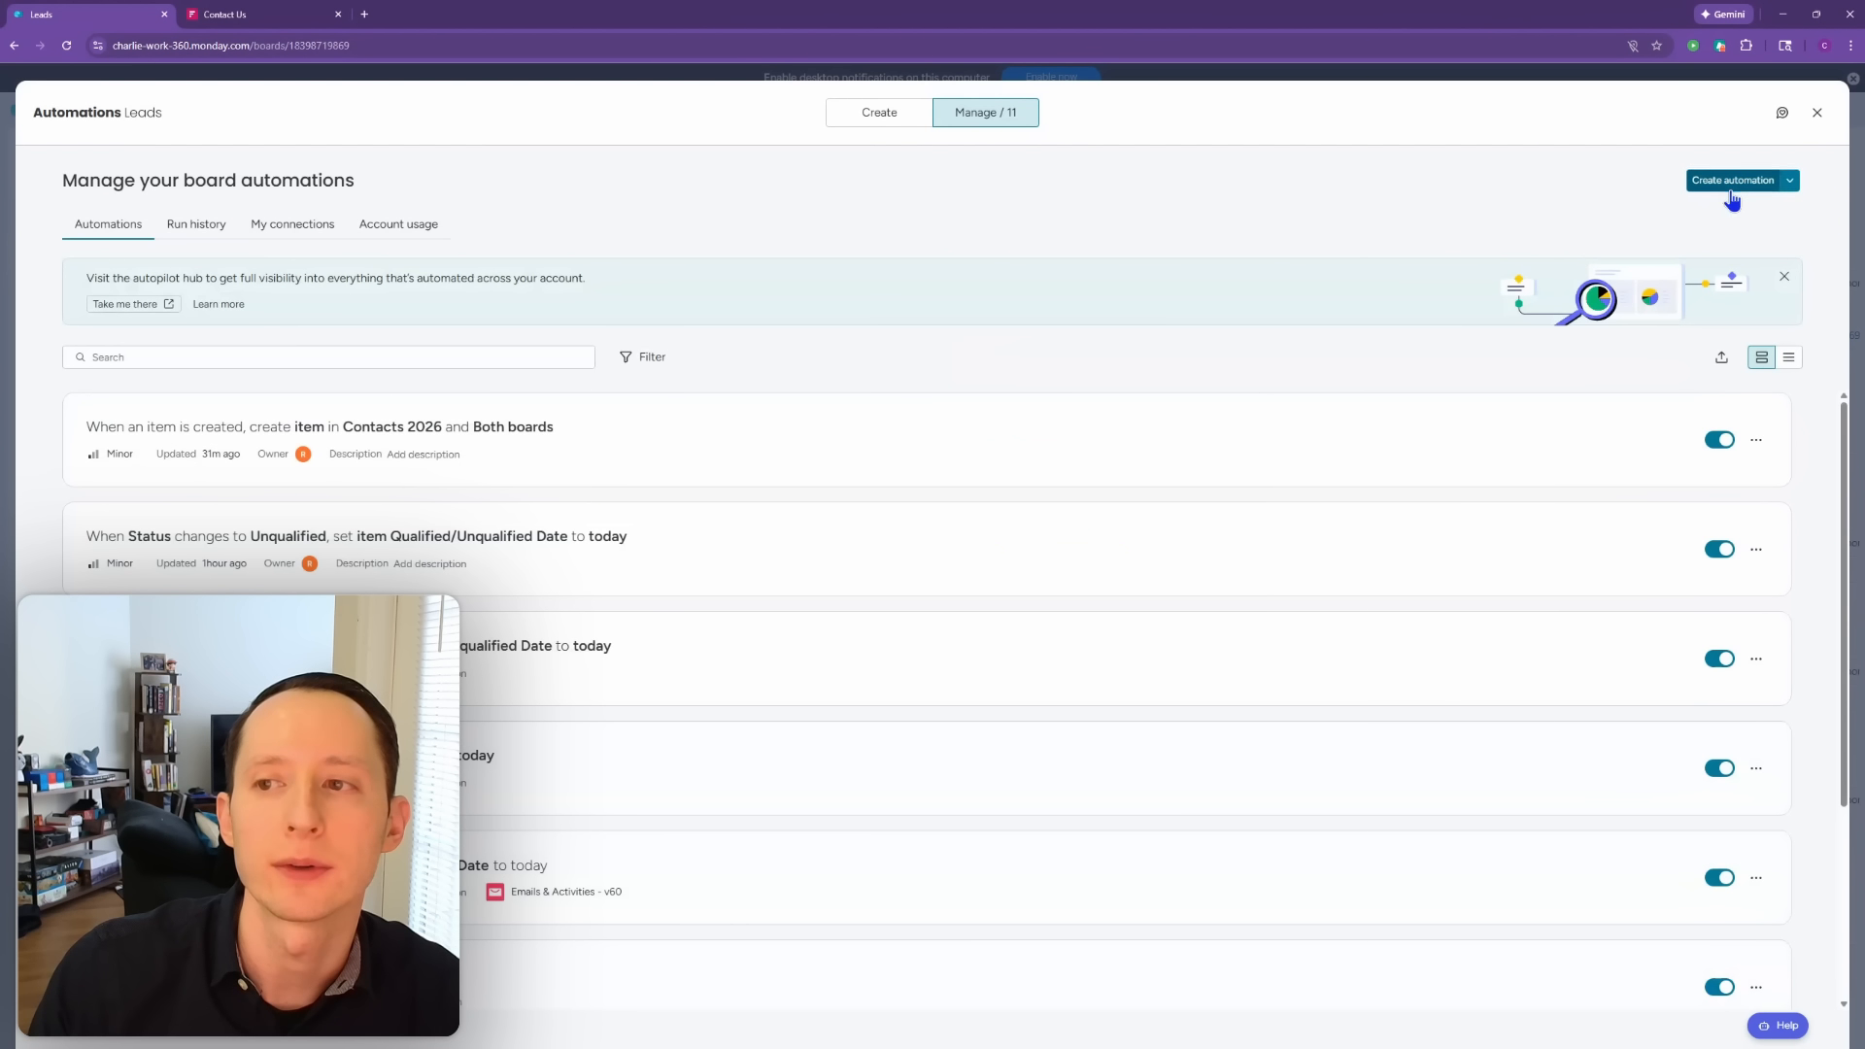
pyautogui.click(1730, 189)
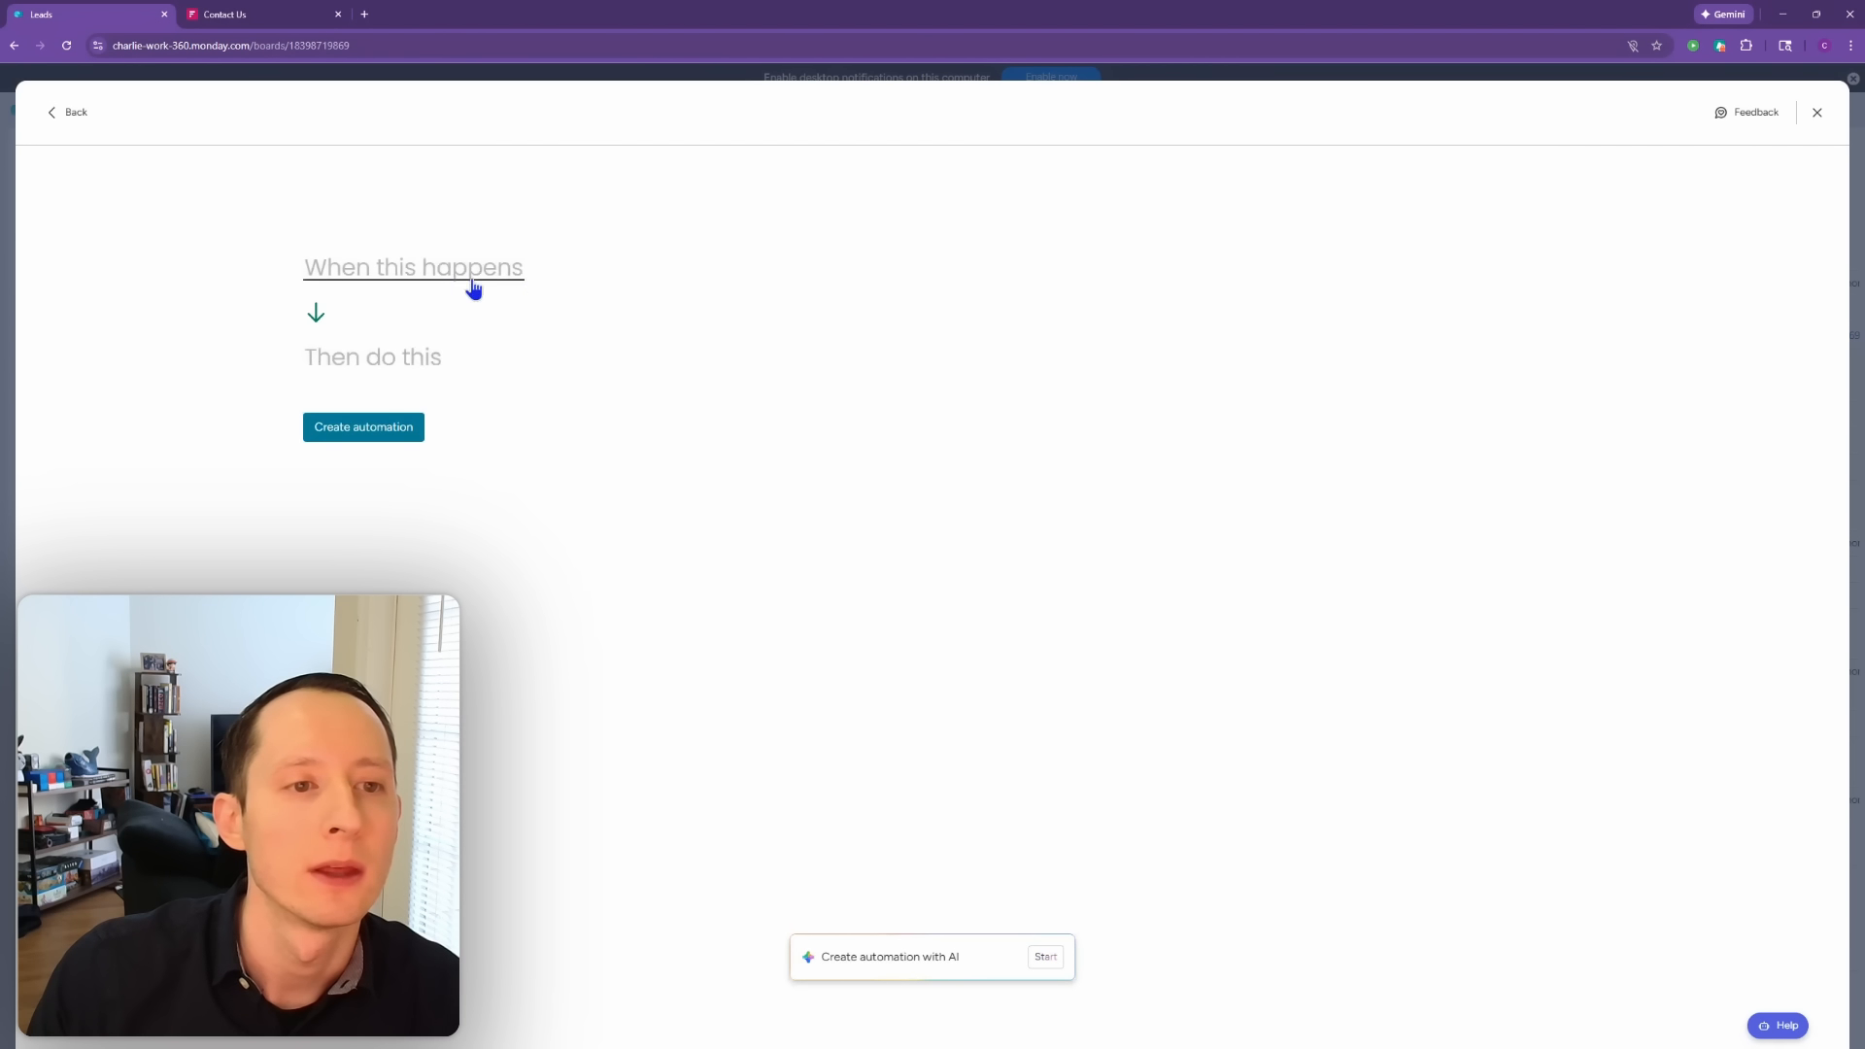
pyautogui.click(417, 280)
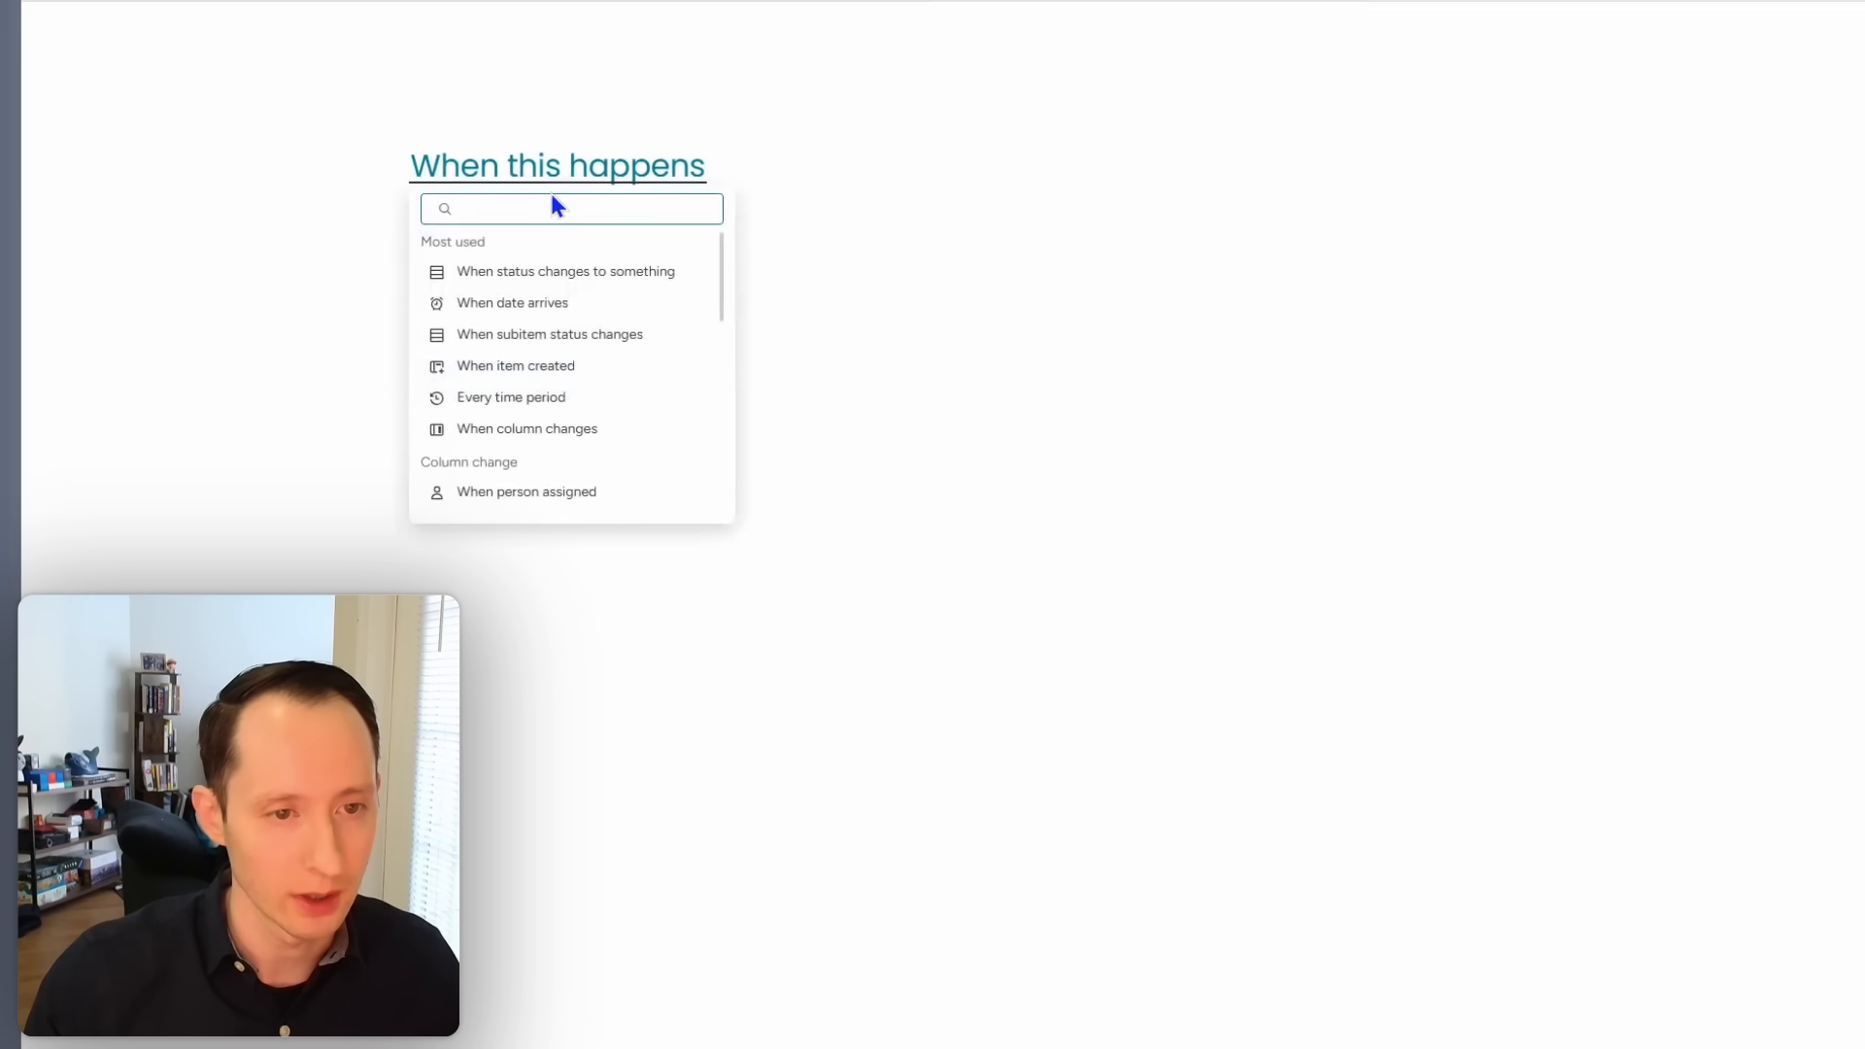
pyautogui.click(399, 346)
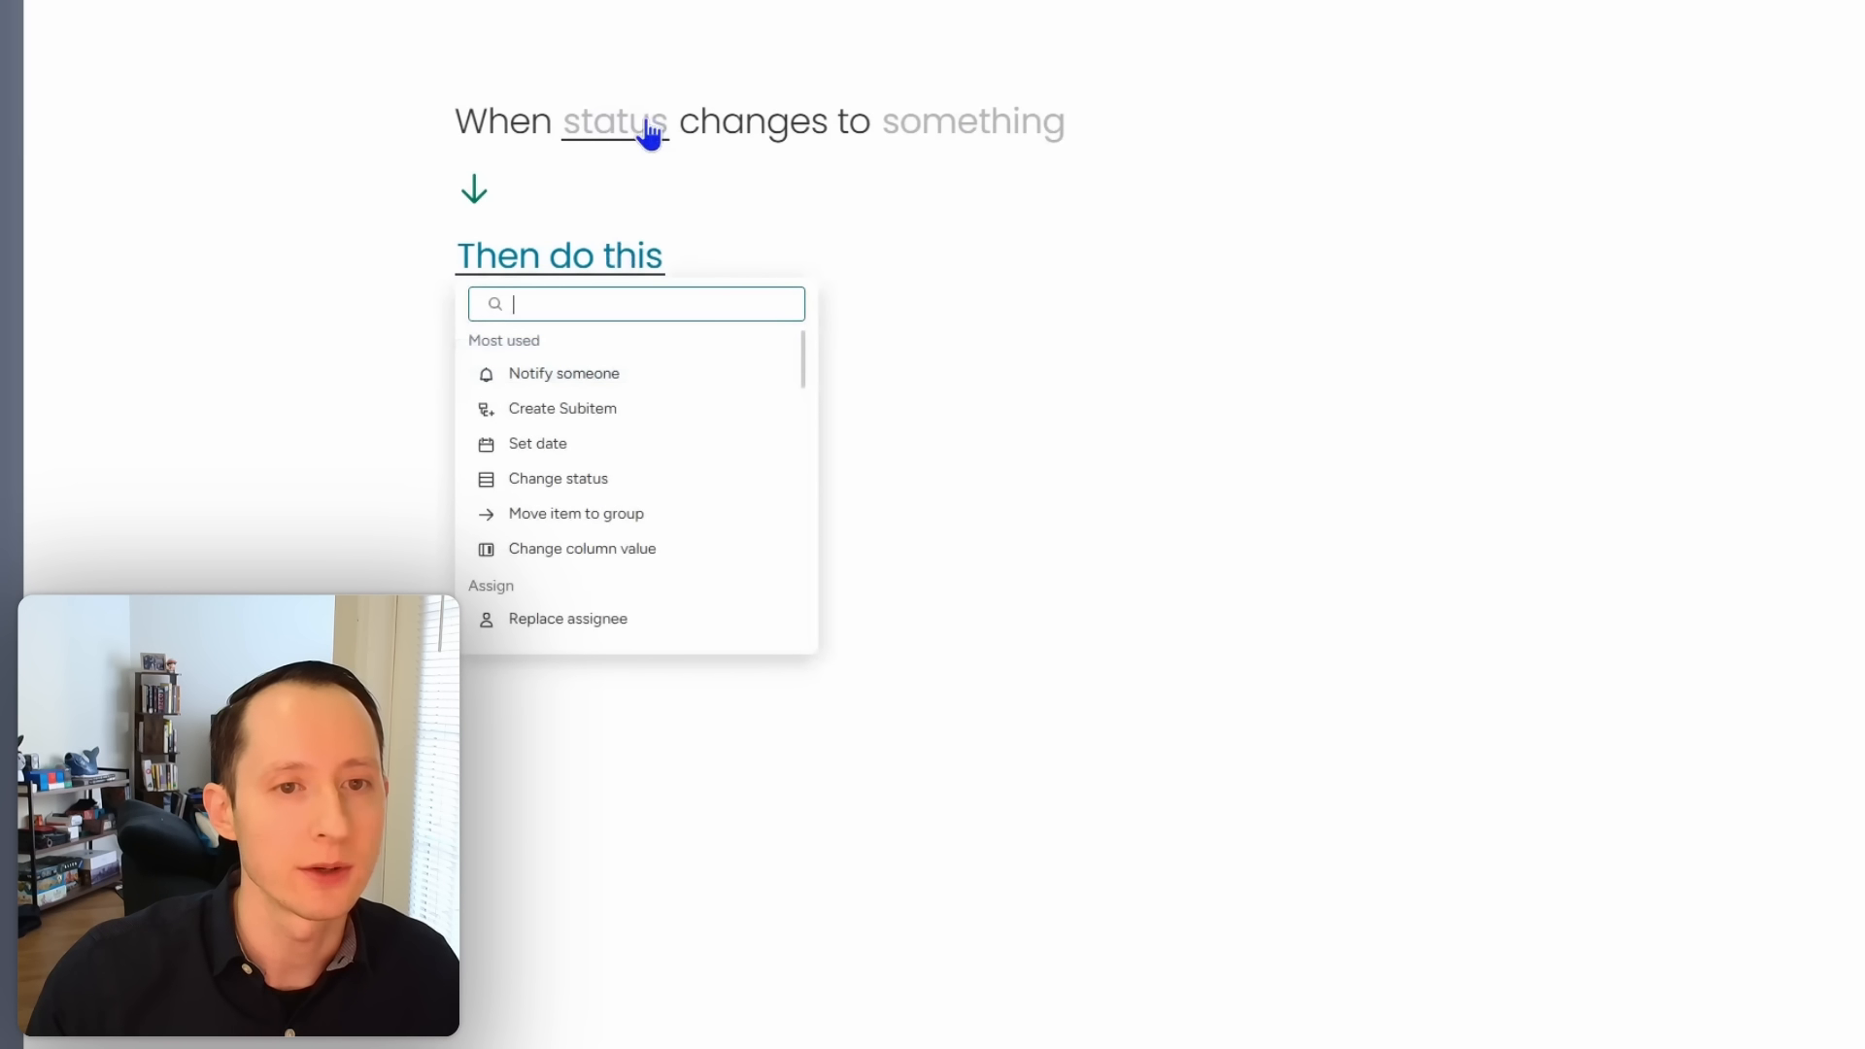
pyautogui.click(648, 134)
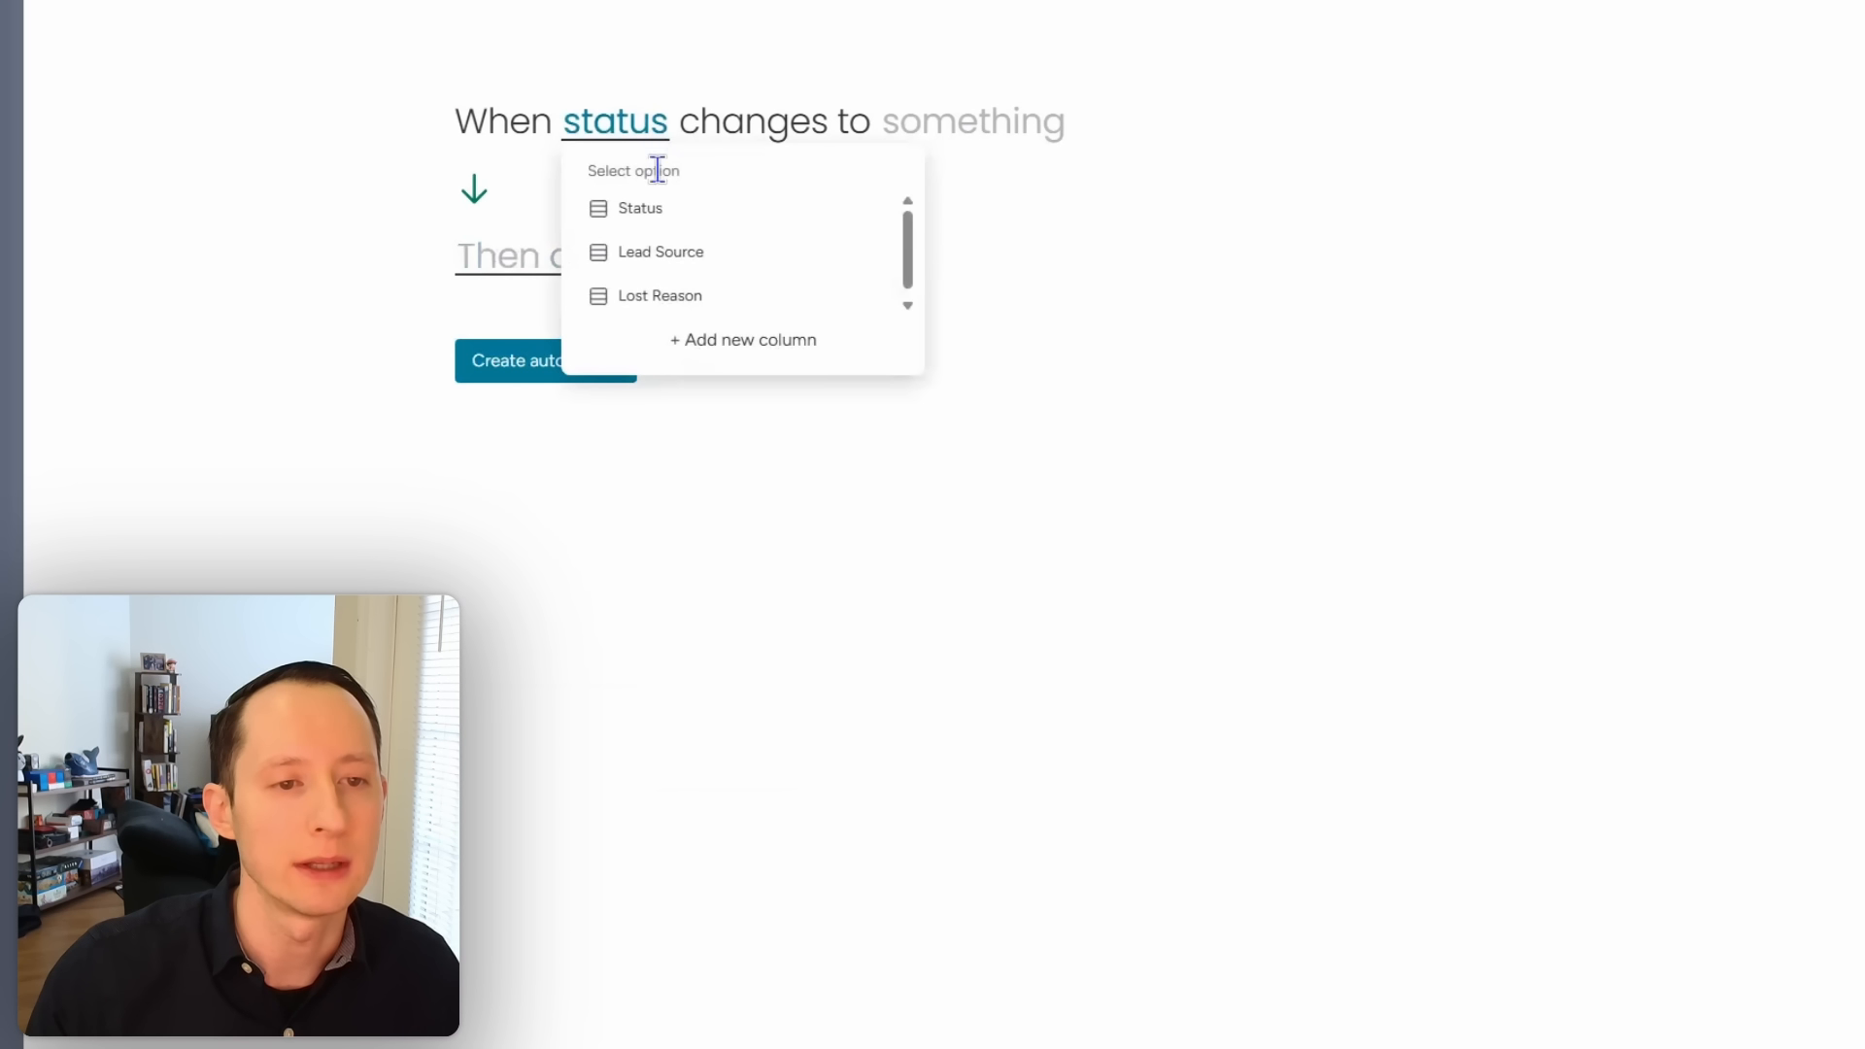
pyautogui.click(661, 212)
pyautogui.click(947, 136)
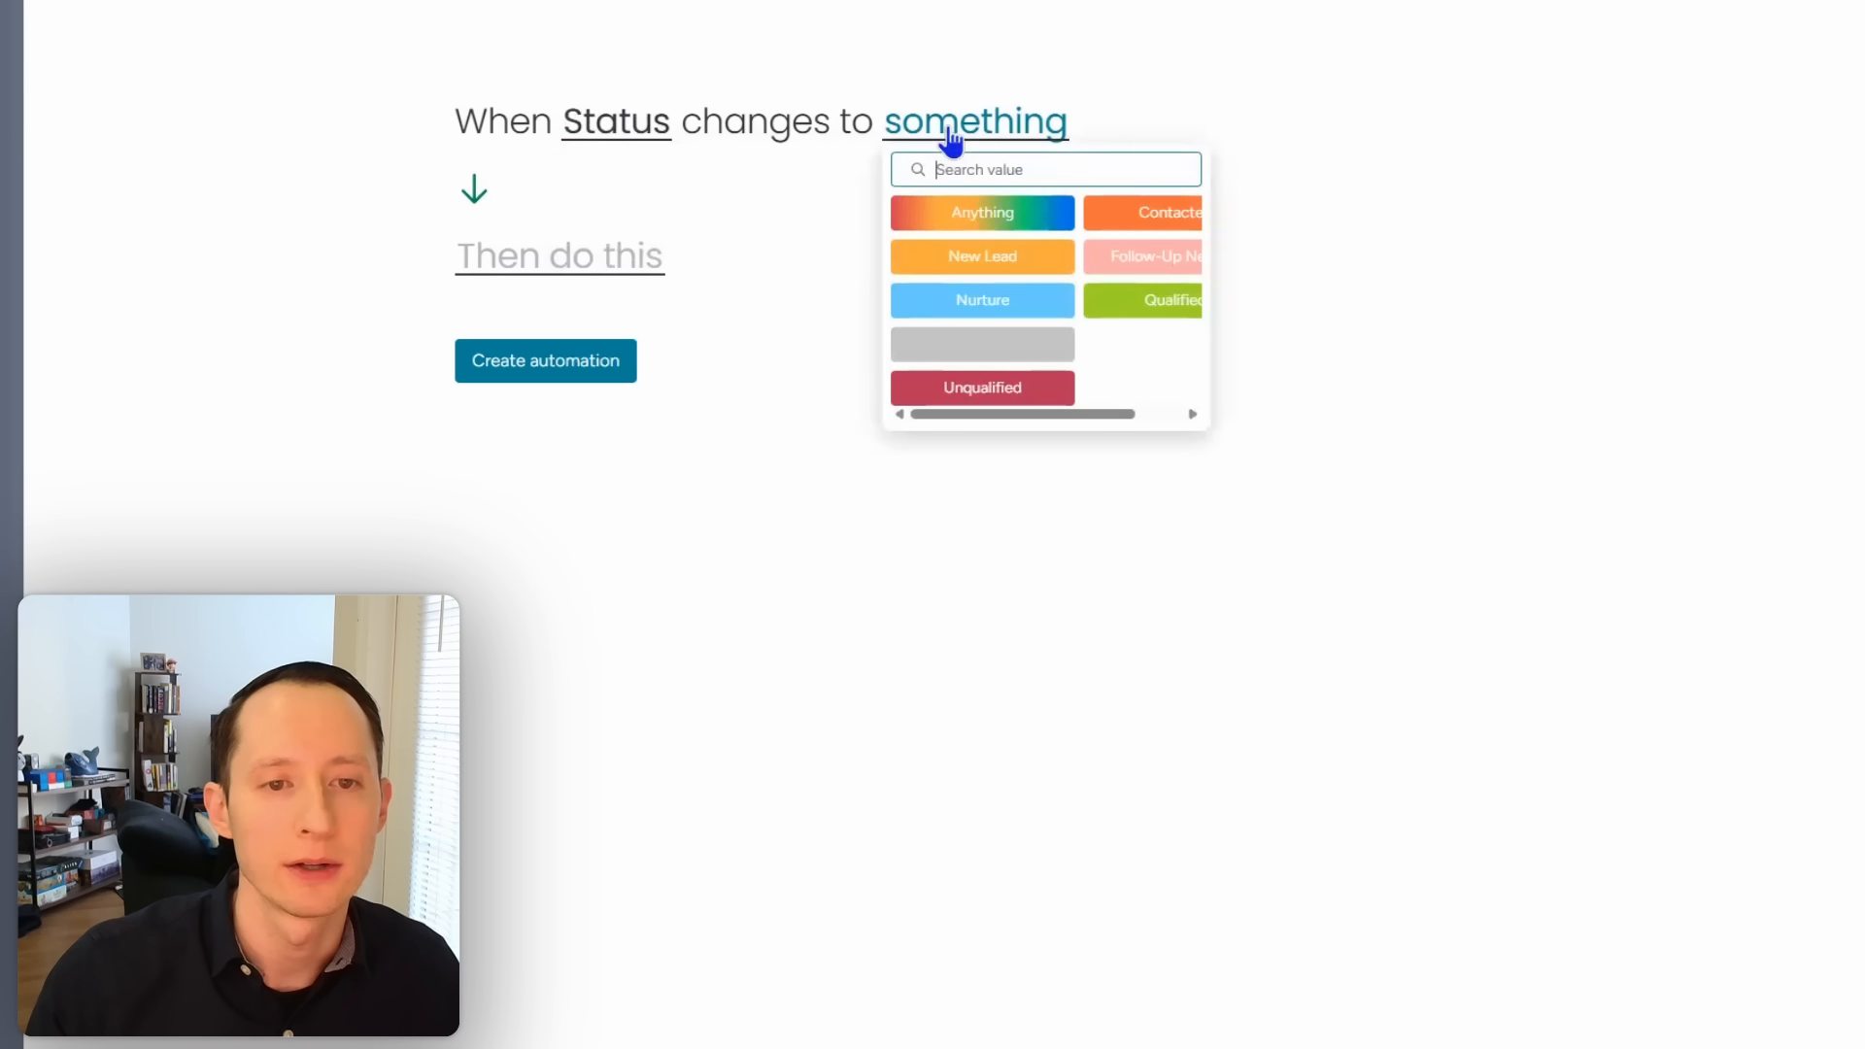
pyautogui.click(1099, 313)
# Step: Make the automation move the item to the Qualified Leads group and save it
pyautogui.click(563, 264)
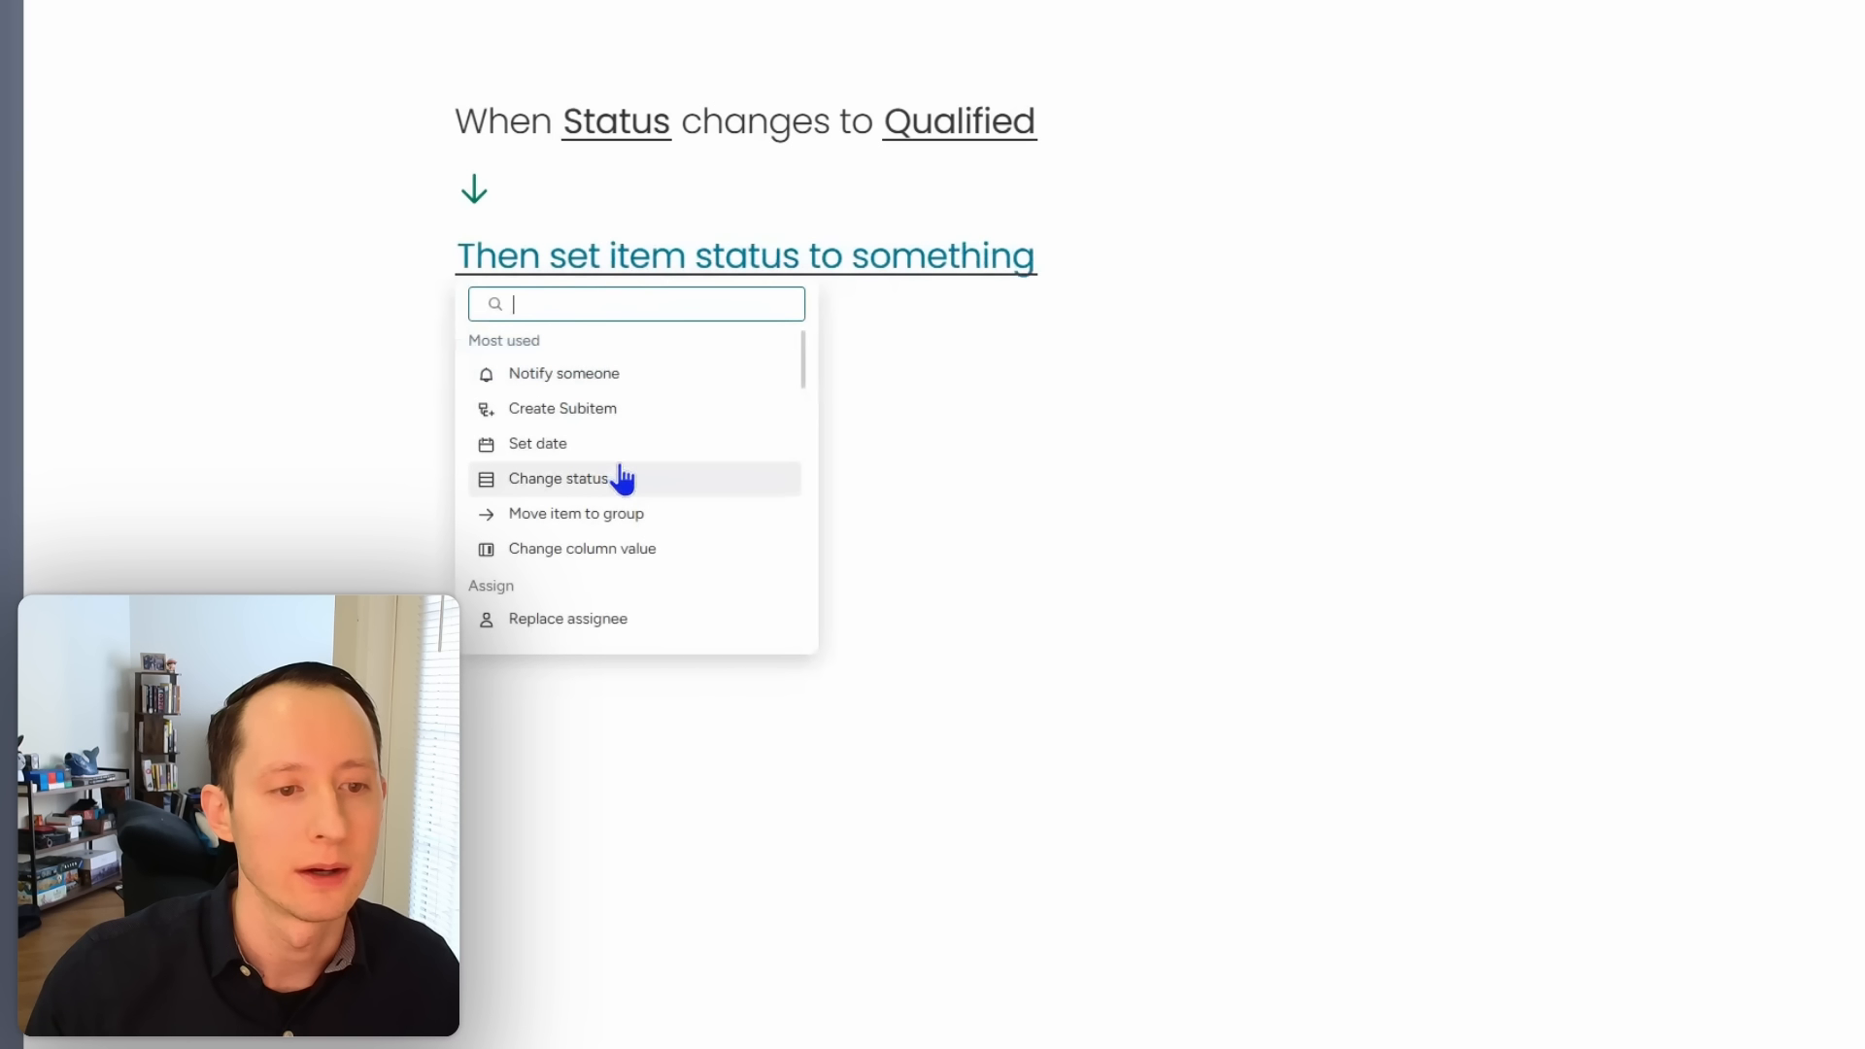
pyautogui.click(622, 515)
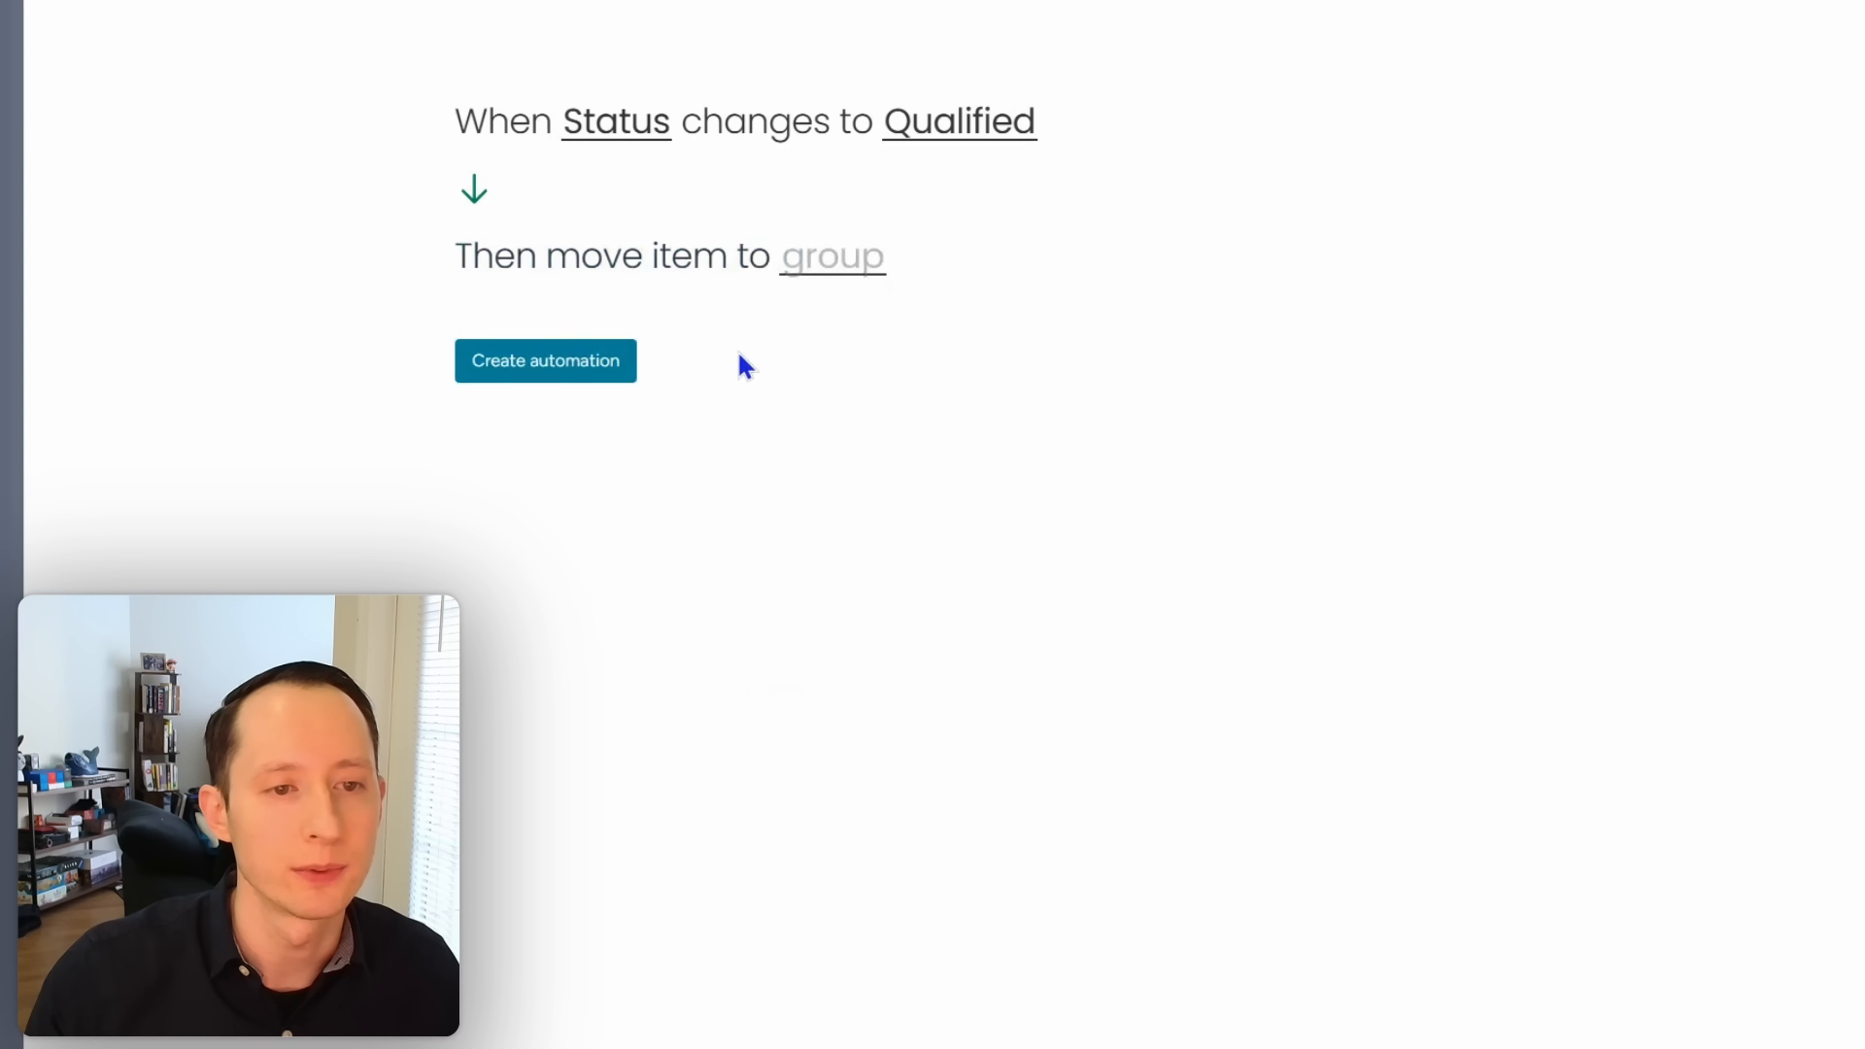
pyautogui.click(826, 272)
pyautogui.click(889, 478)
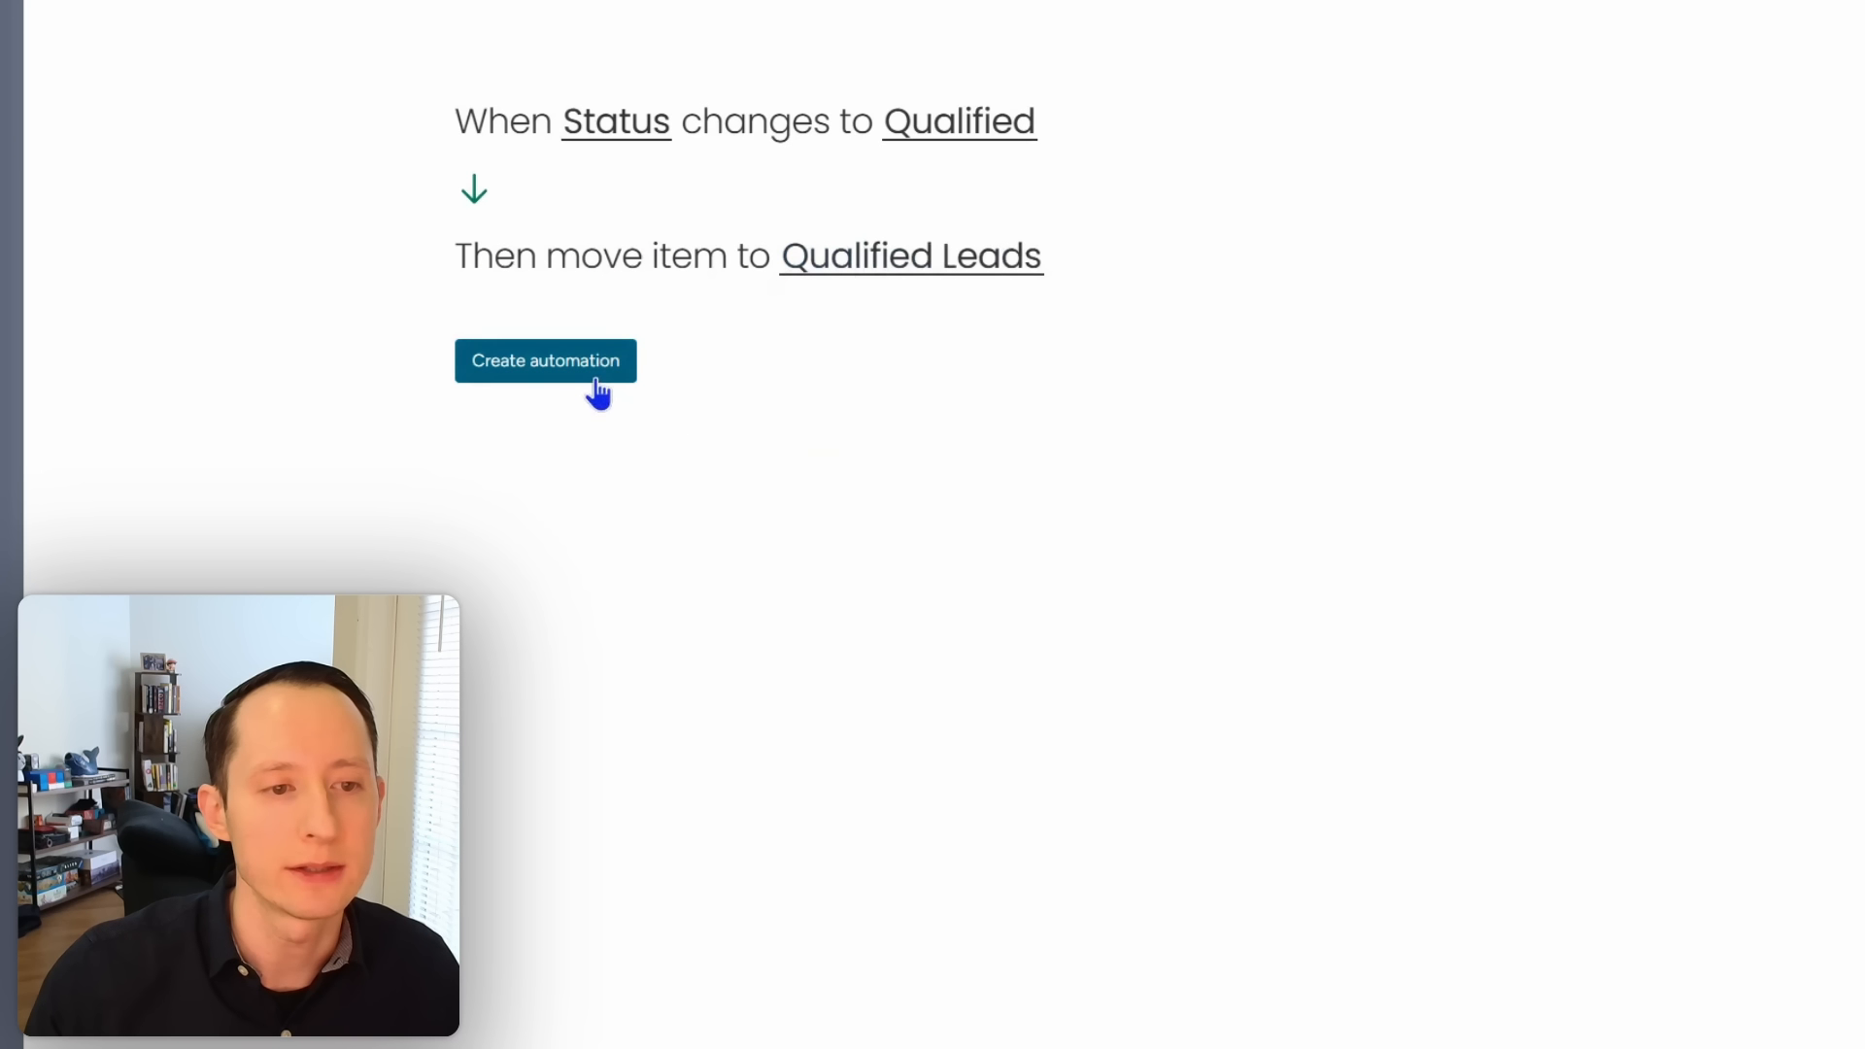
pyautogui.click(588, 371)
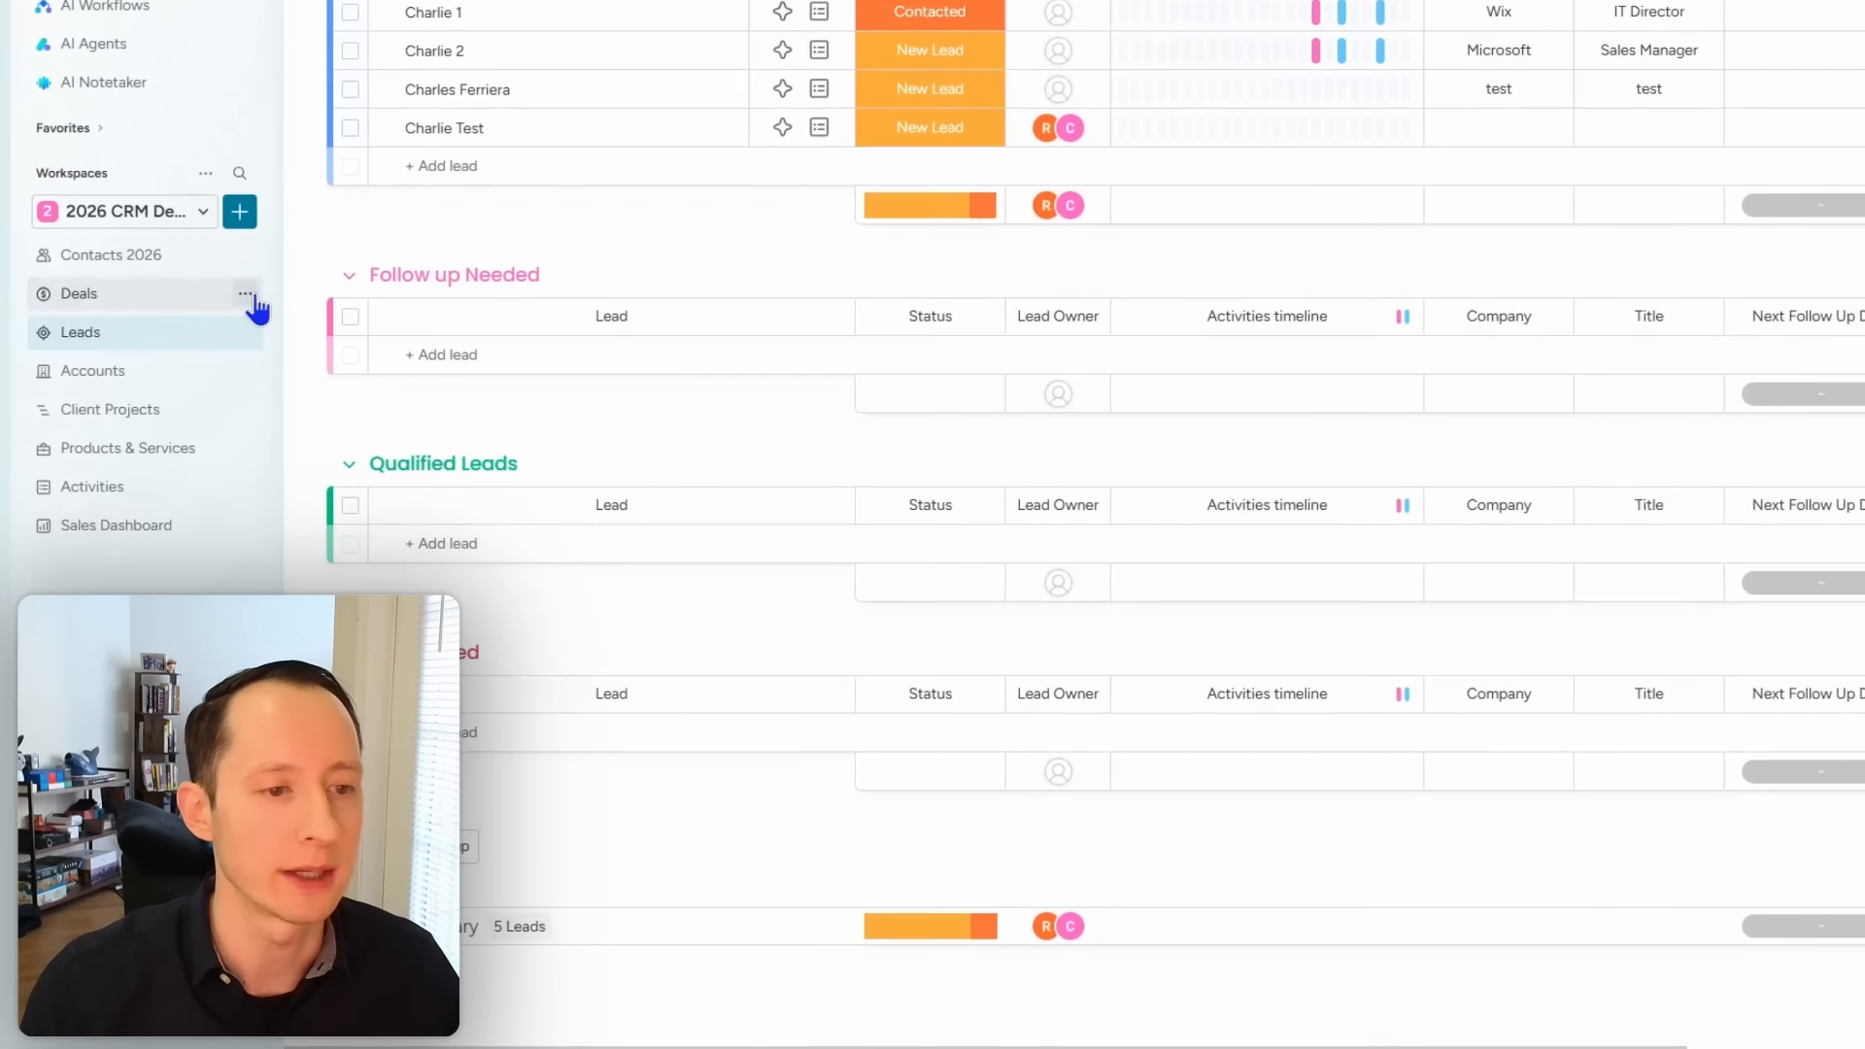
pyautogui.click(167, 528)
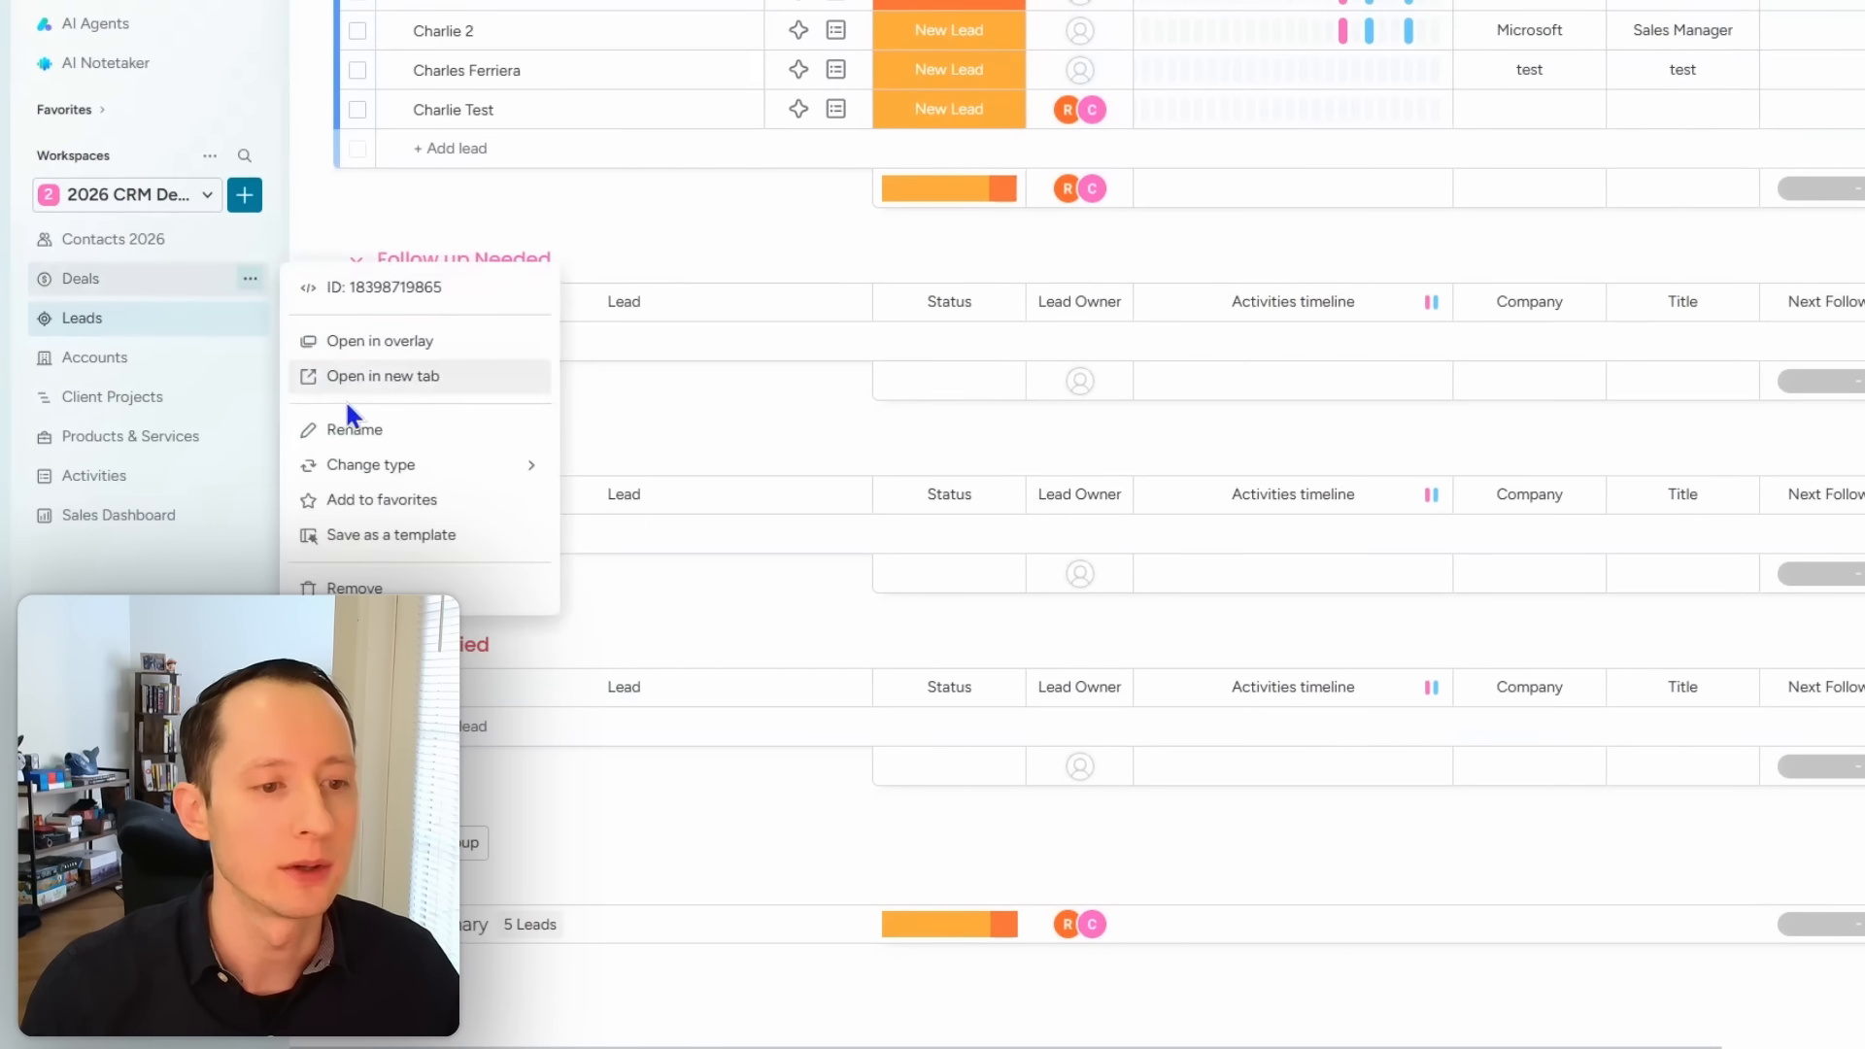
pyautogui.click(354, 428)
pyautogui.write('Oppor')
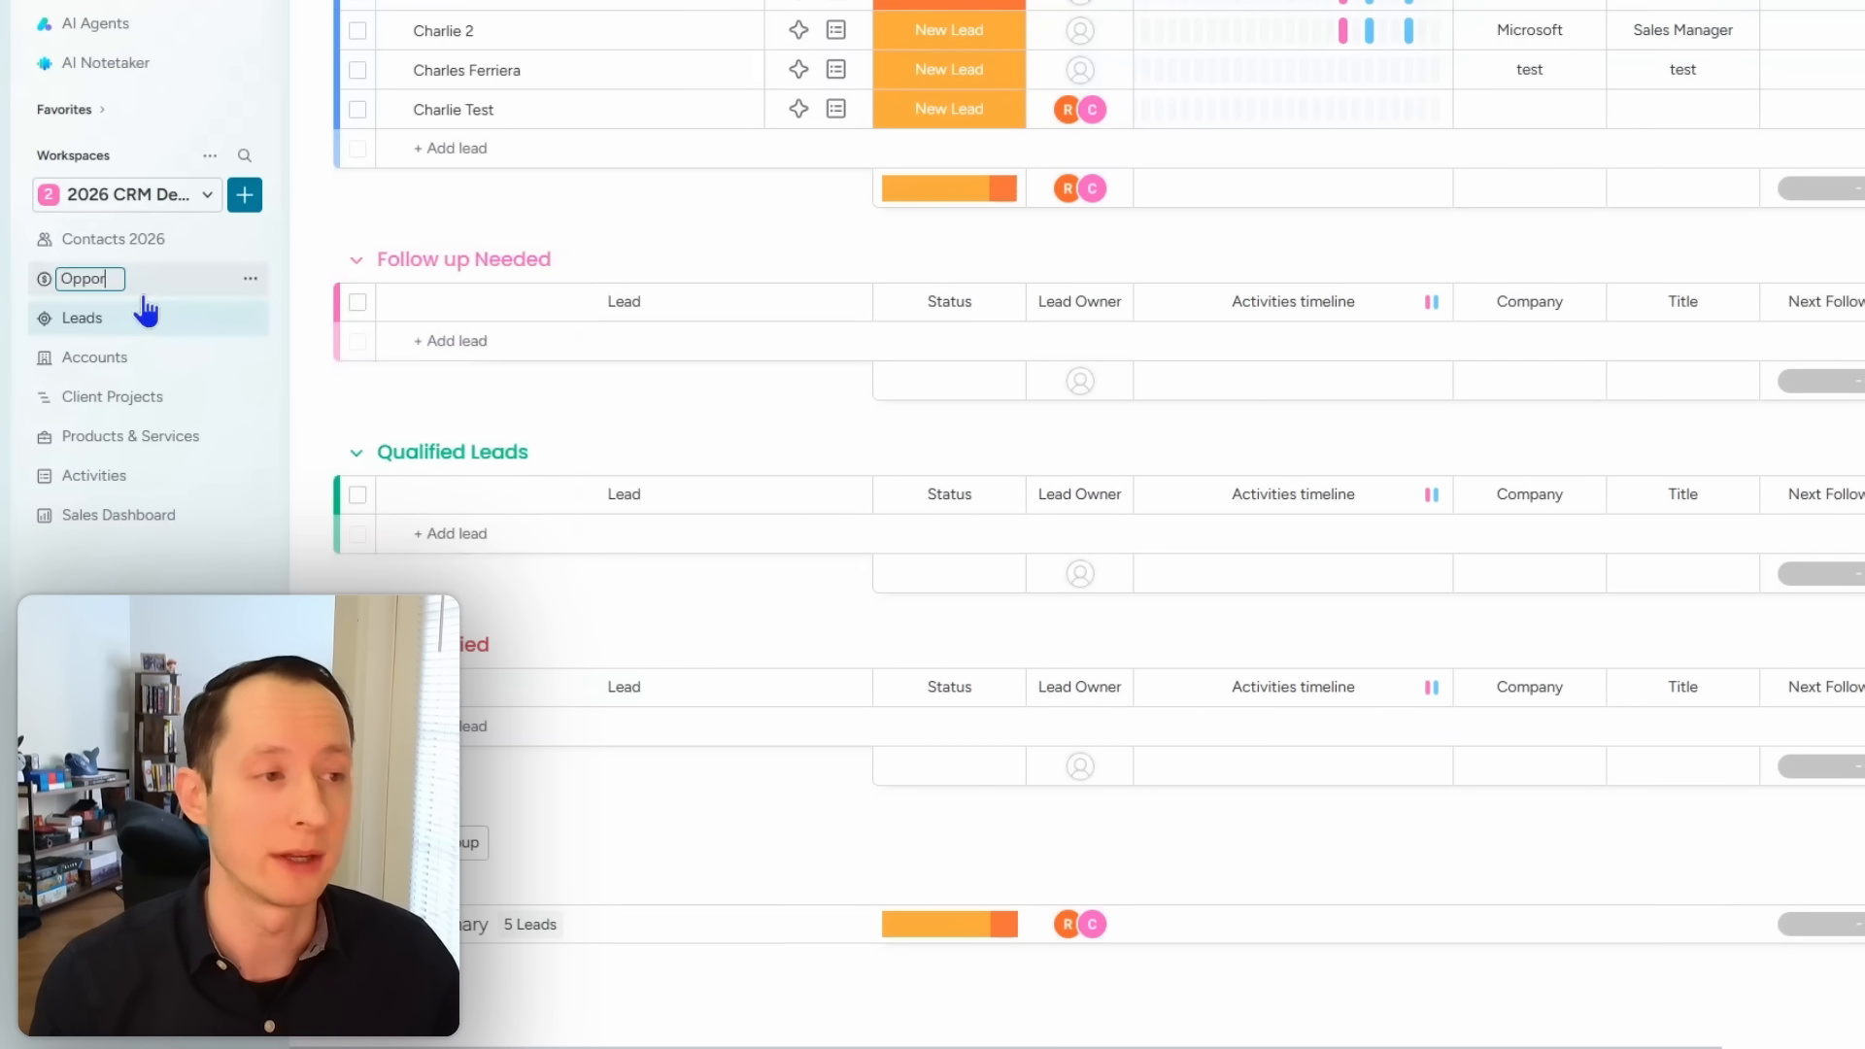
pyautogui.press('BackSpace')
pyautogui.press('BackSpace')
pyautogui.press('BackSpace')
pyautogui.press('BackSpace')
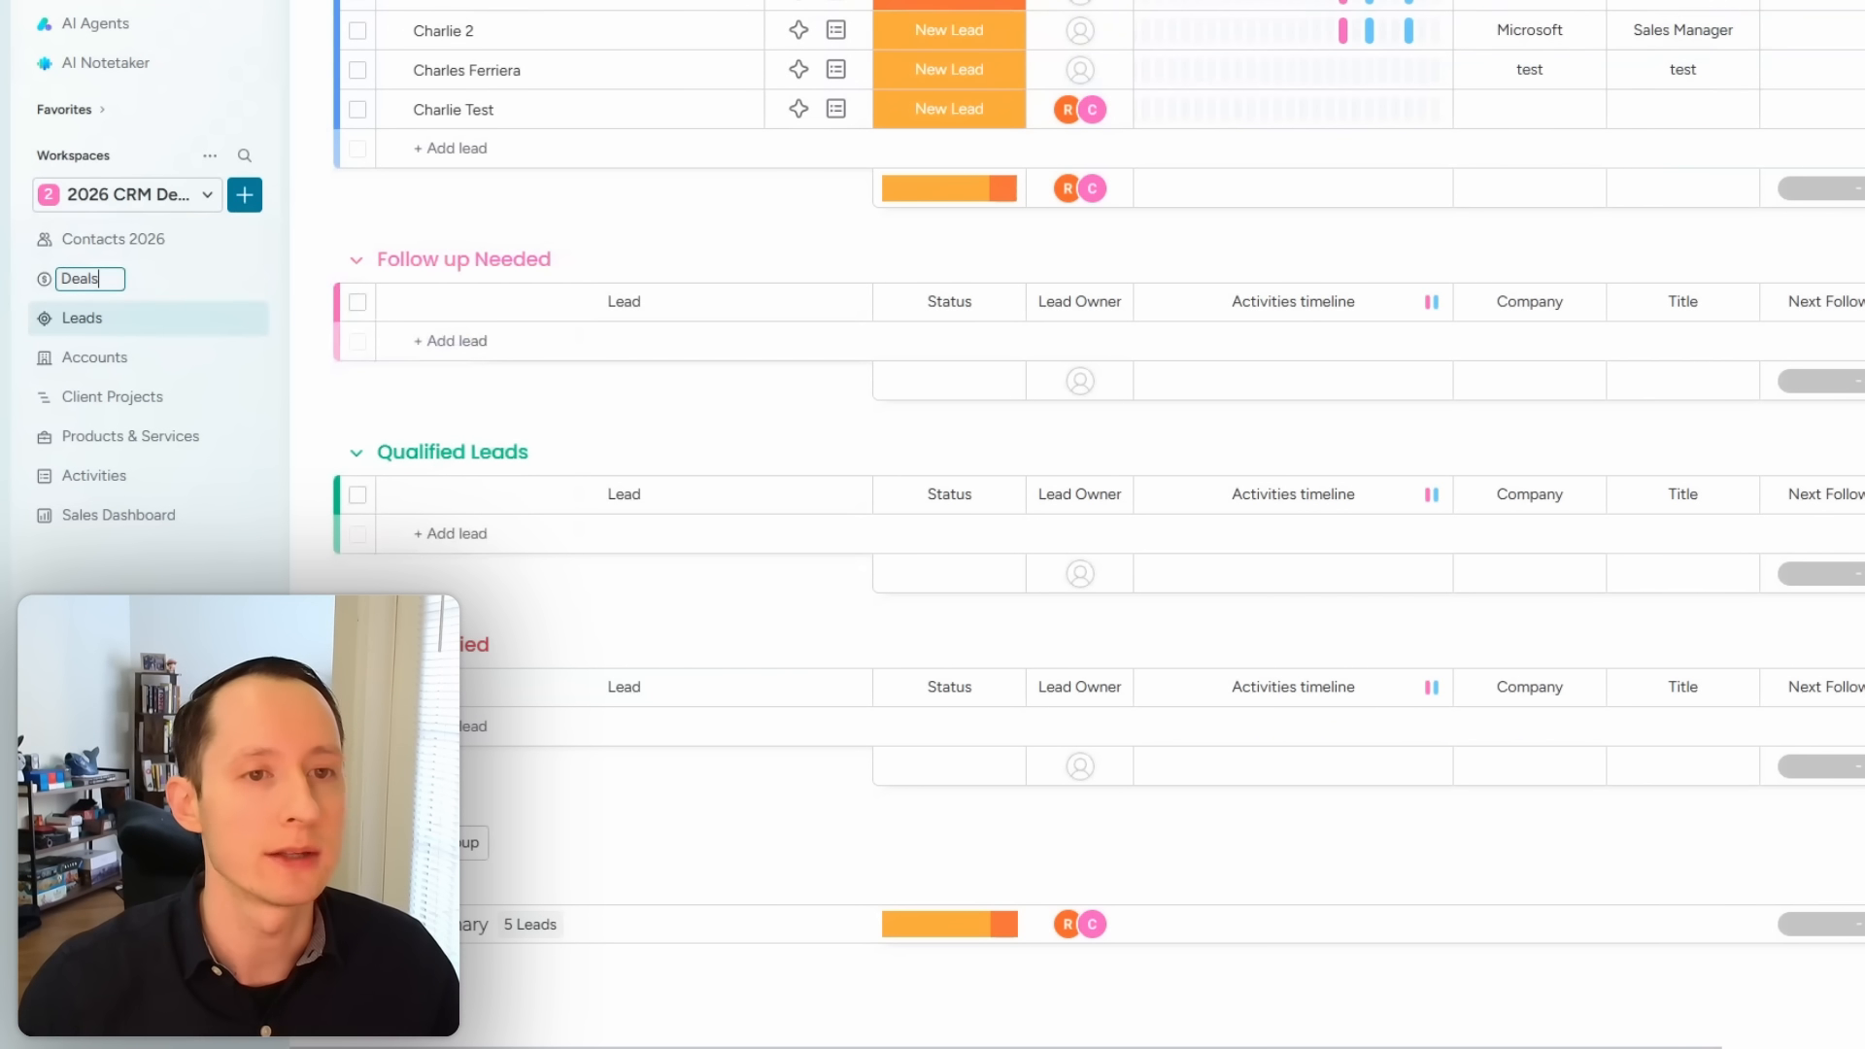
pyautogui.press('Return')
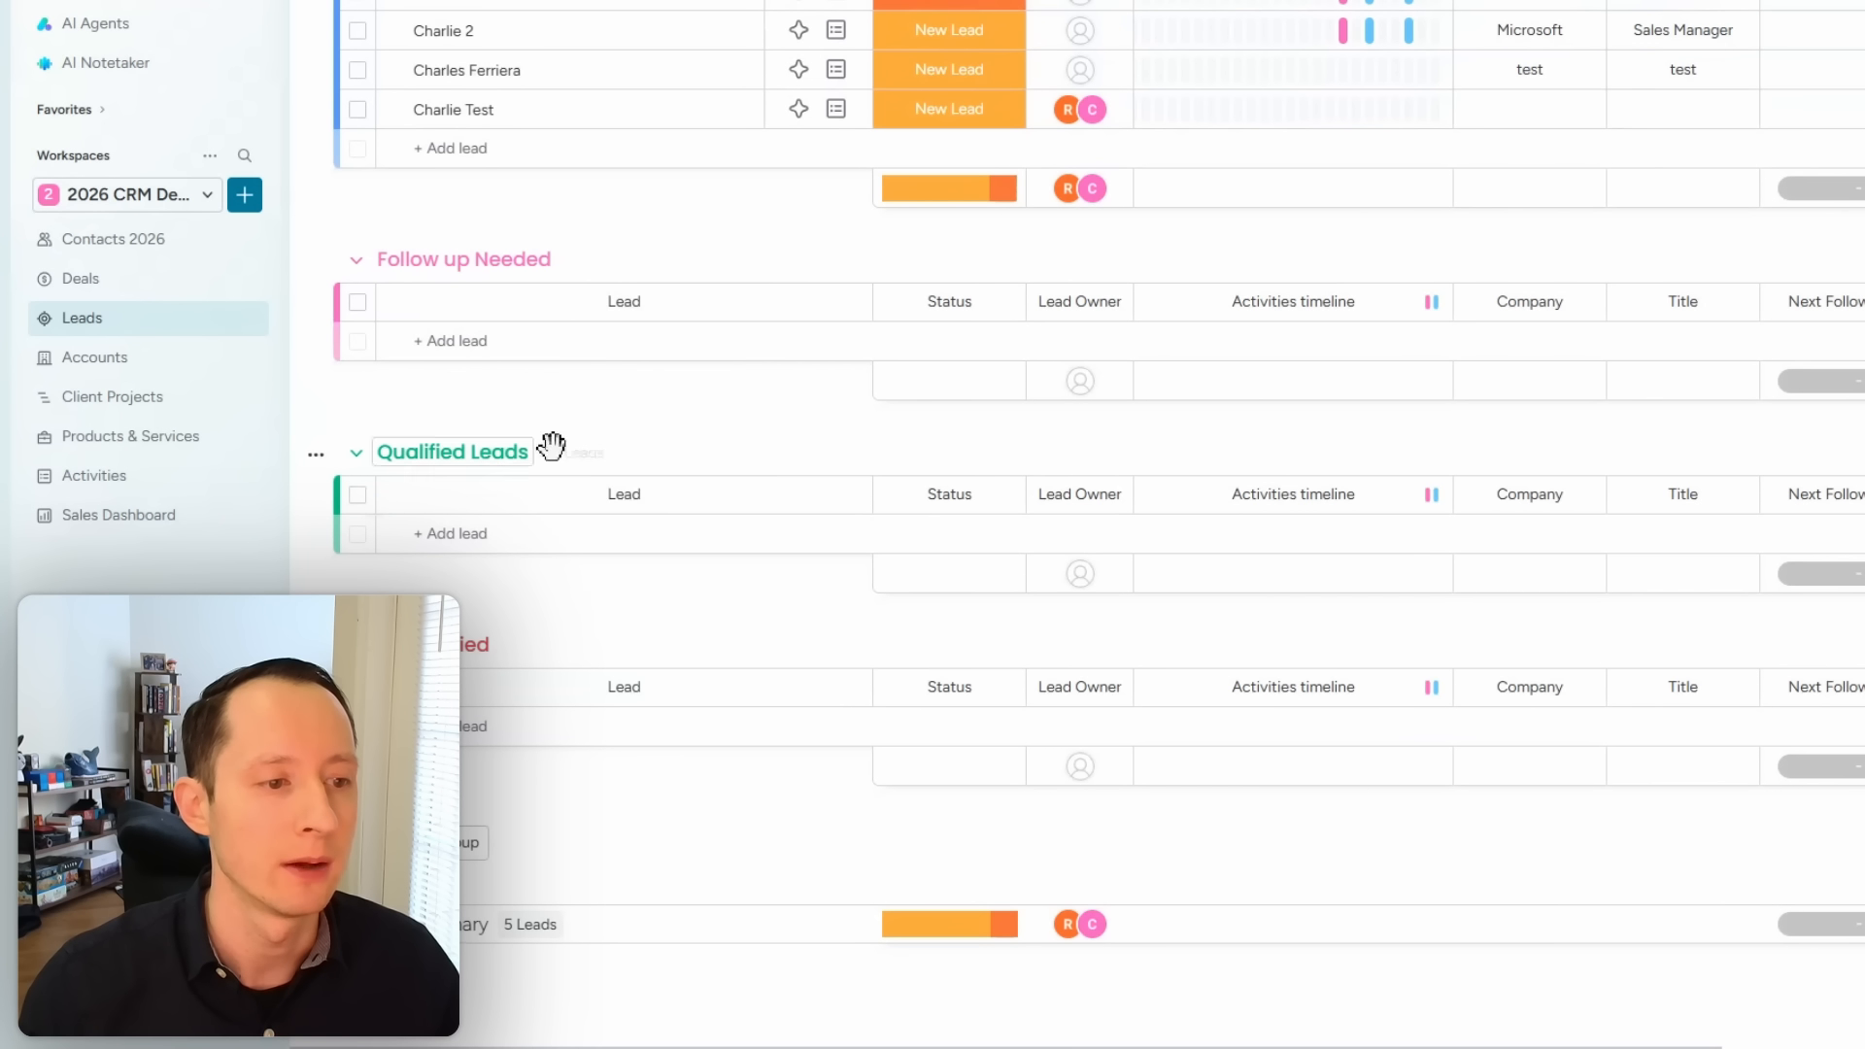
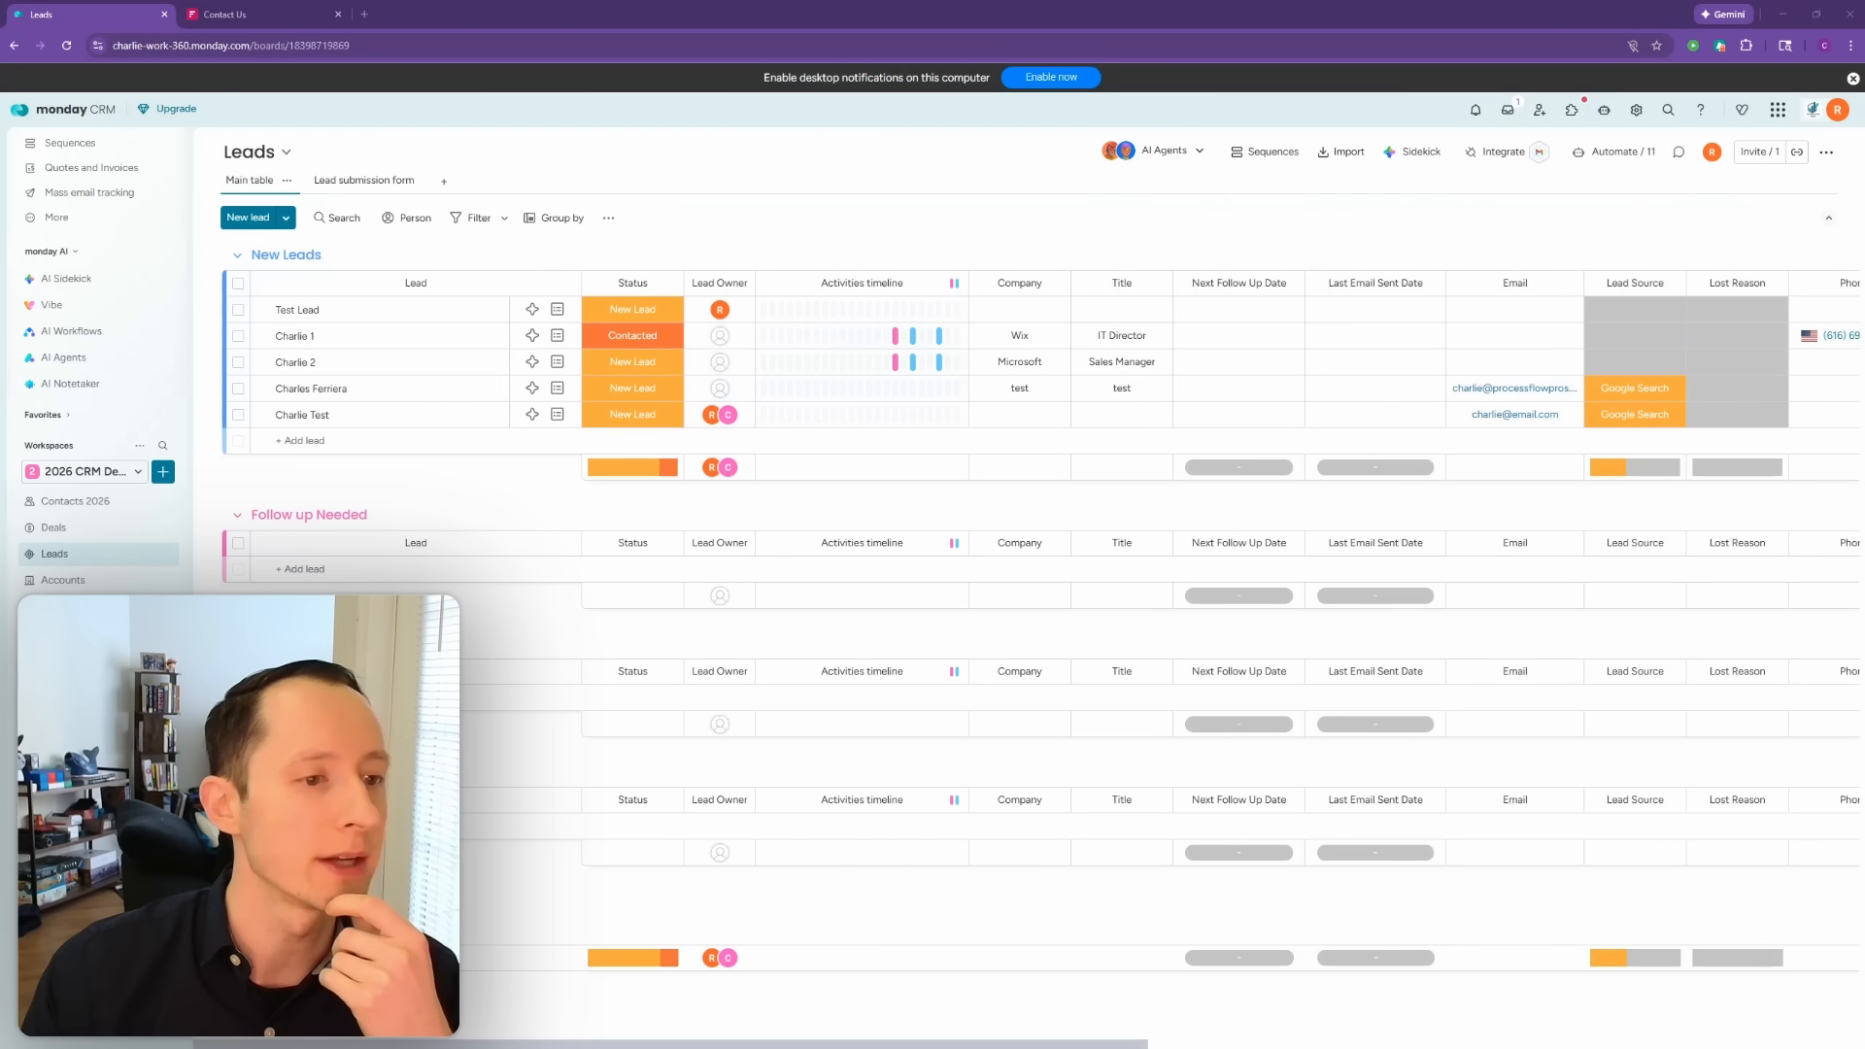
# Step: Check the title labels on the Contacts 2026 board, then return to the Leads board
pyautogui.click(117, 505)
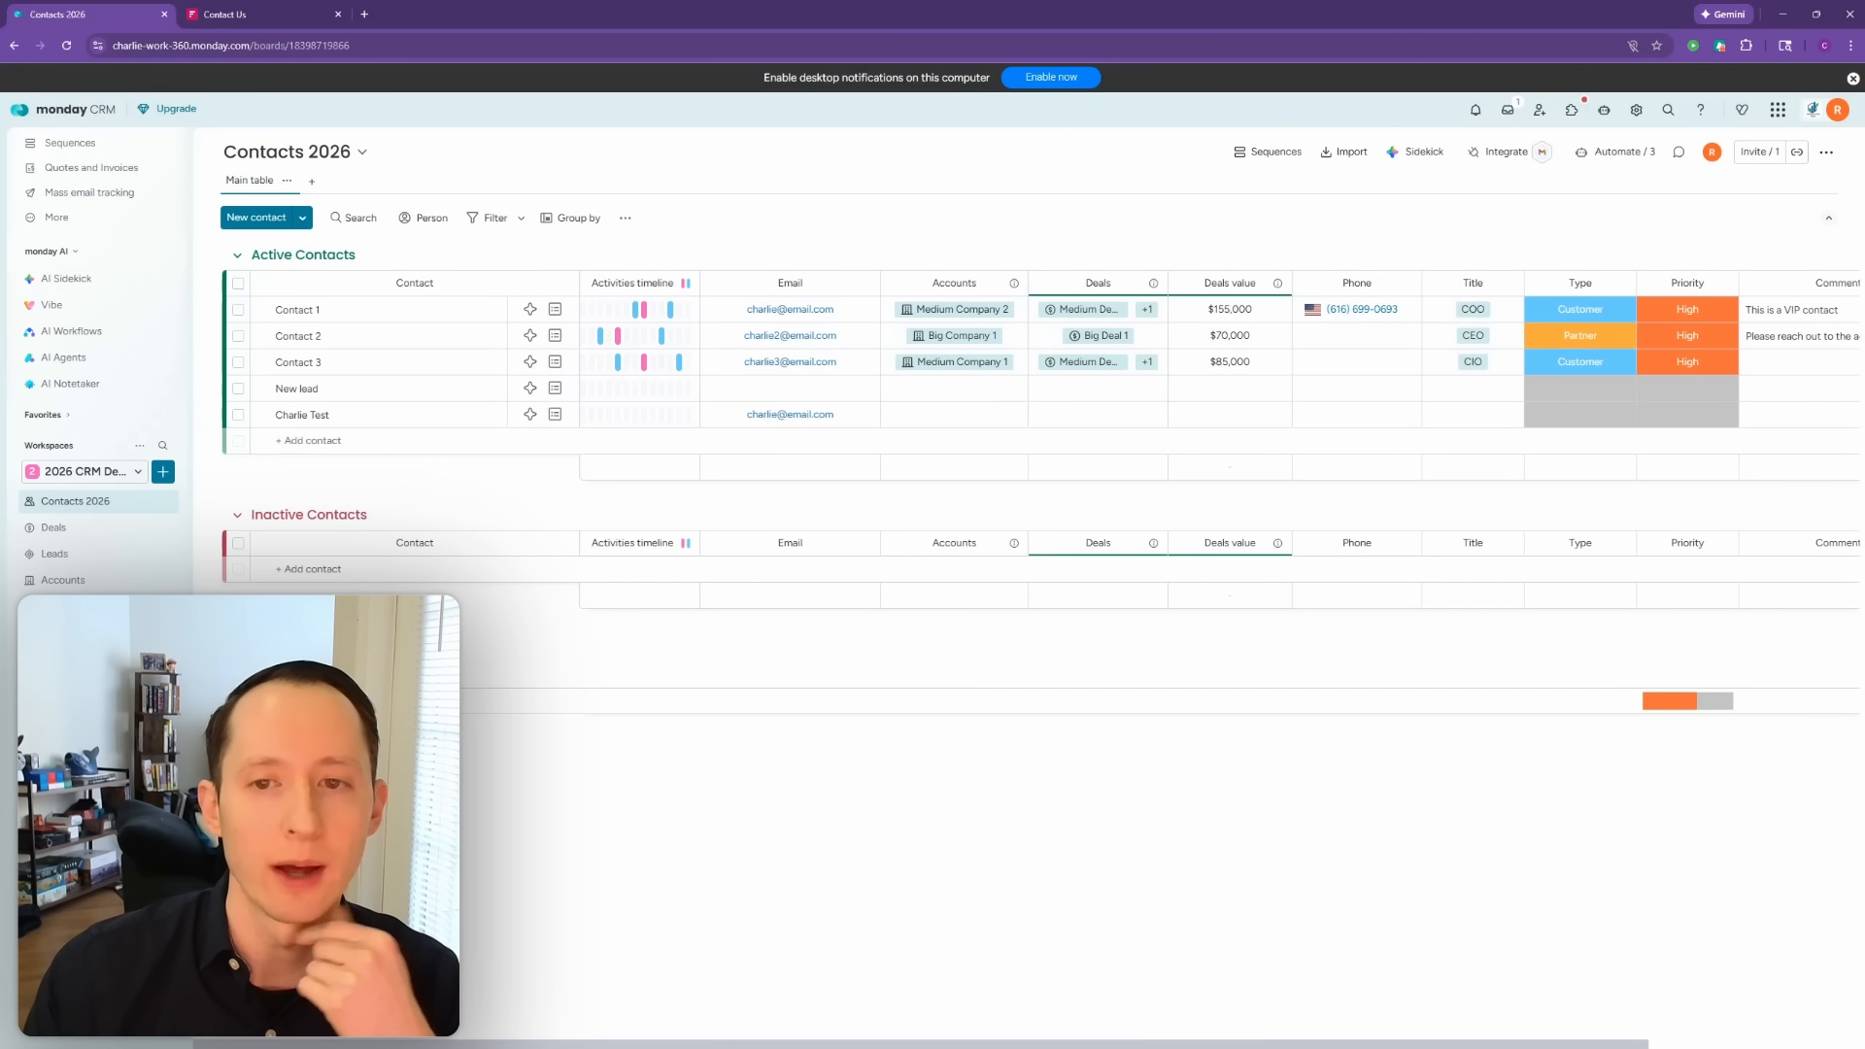
pyautogui.hscroll(5, 1222, 437)
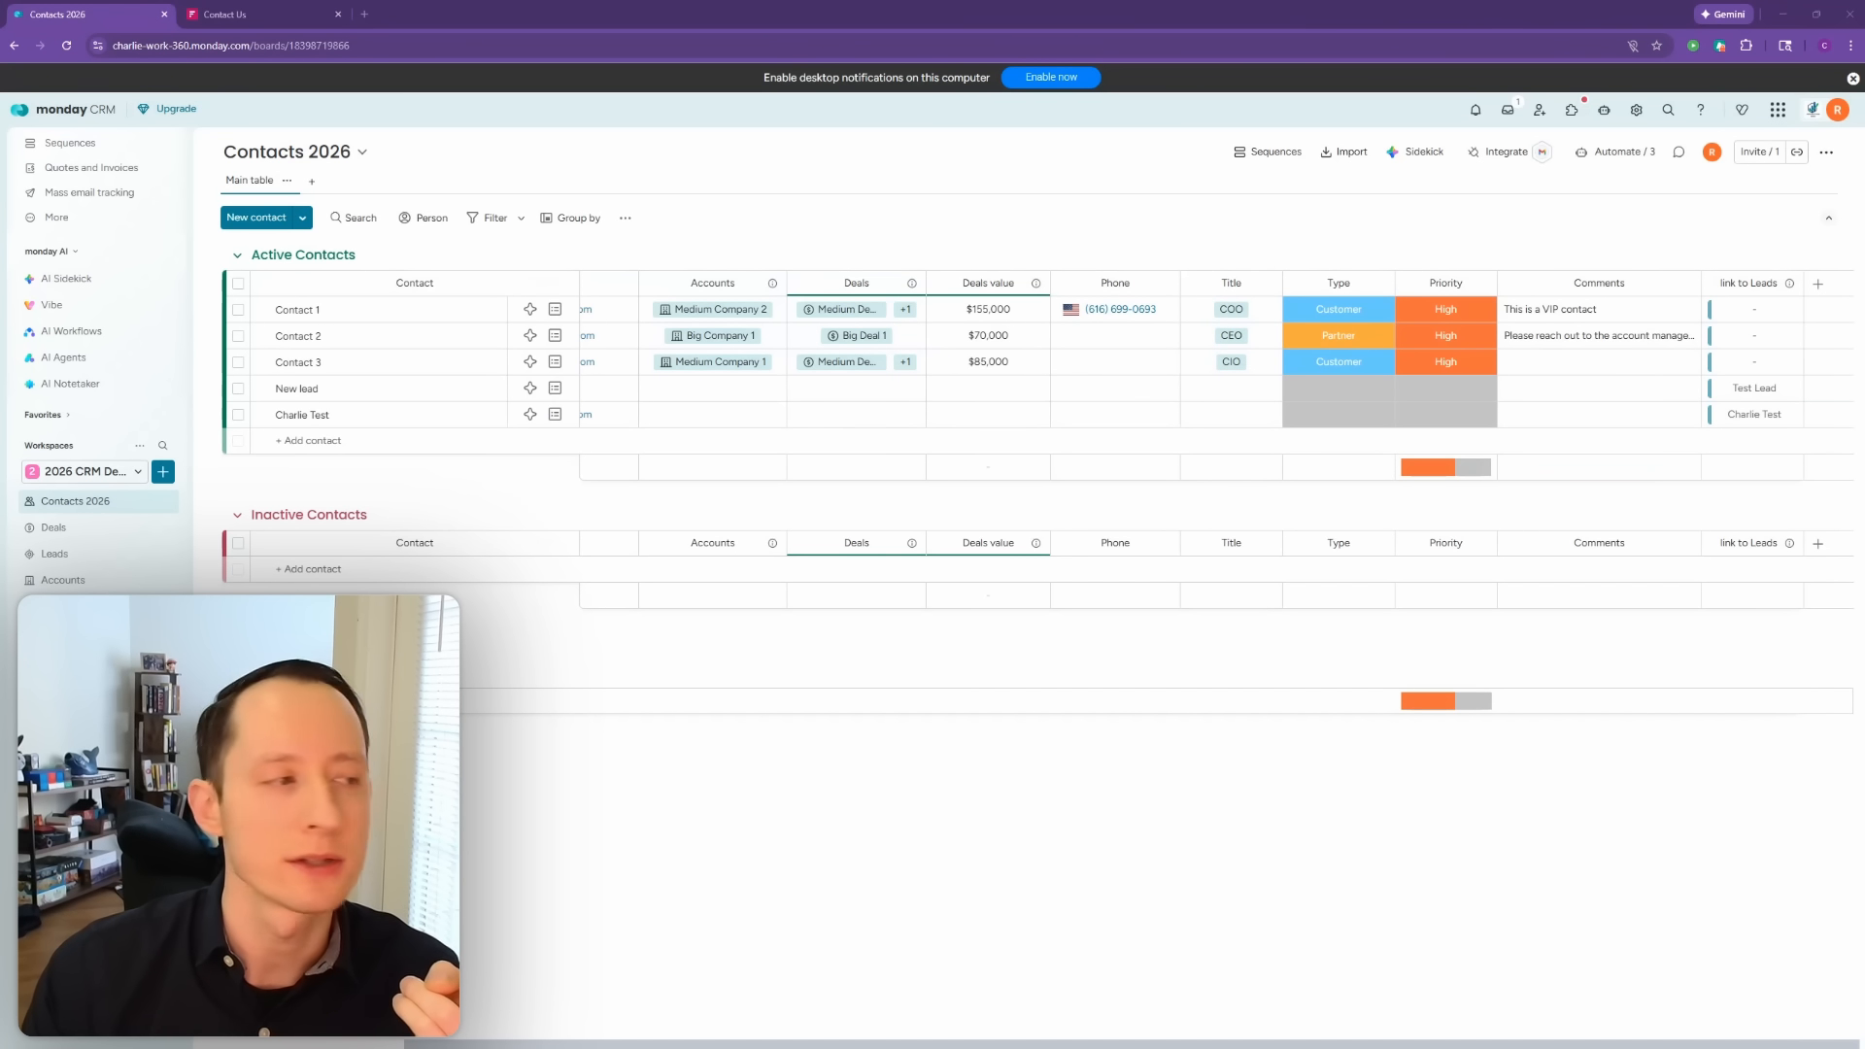
pyautogui.click(1261, 389)
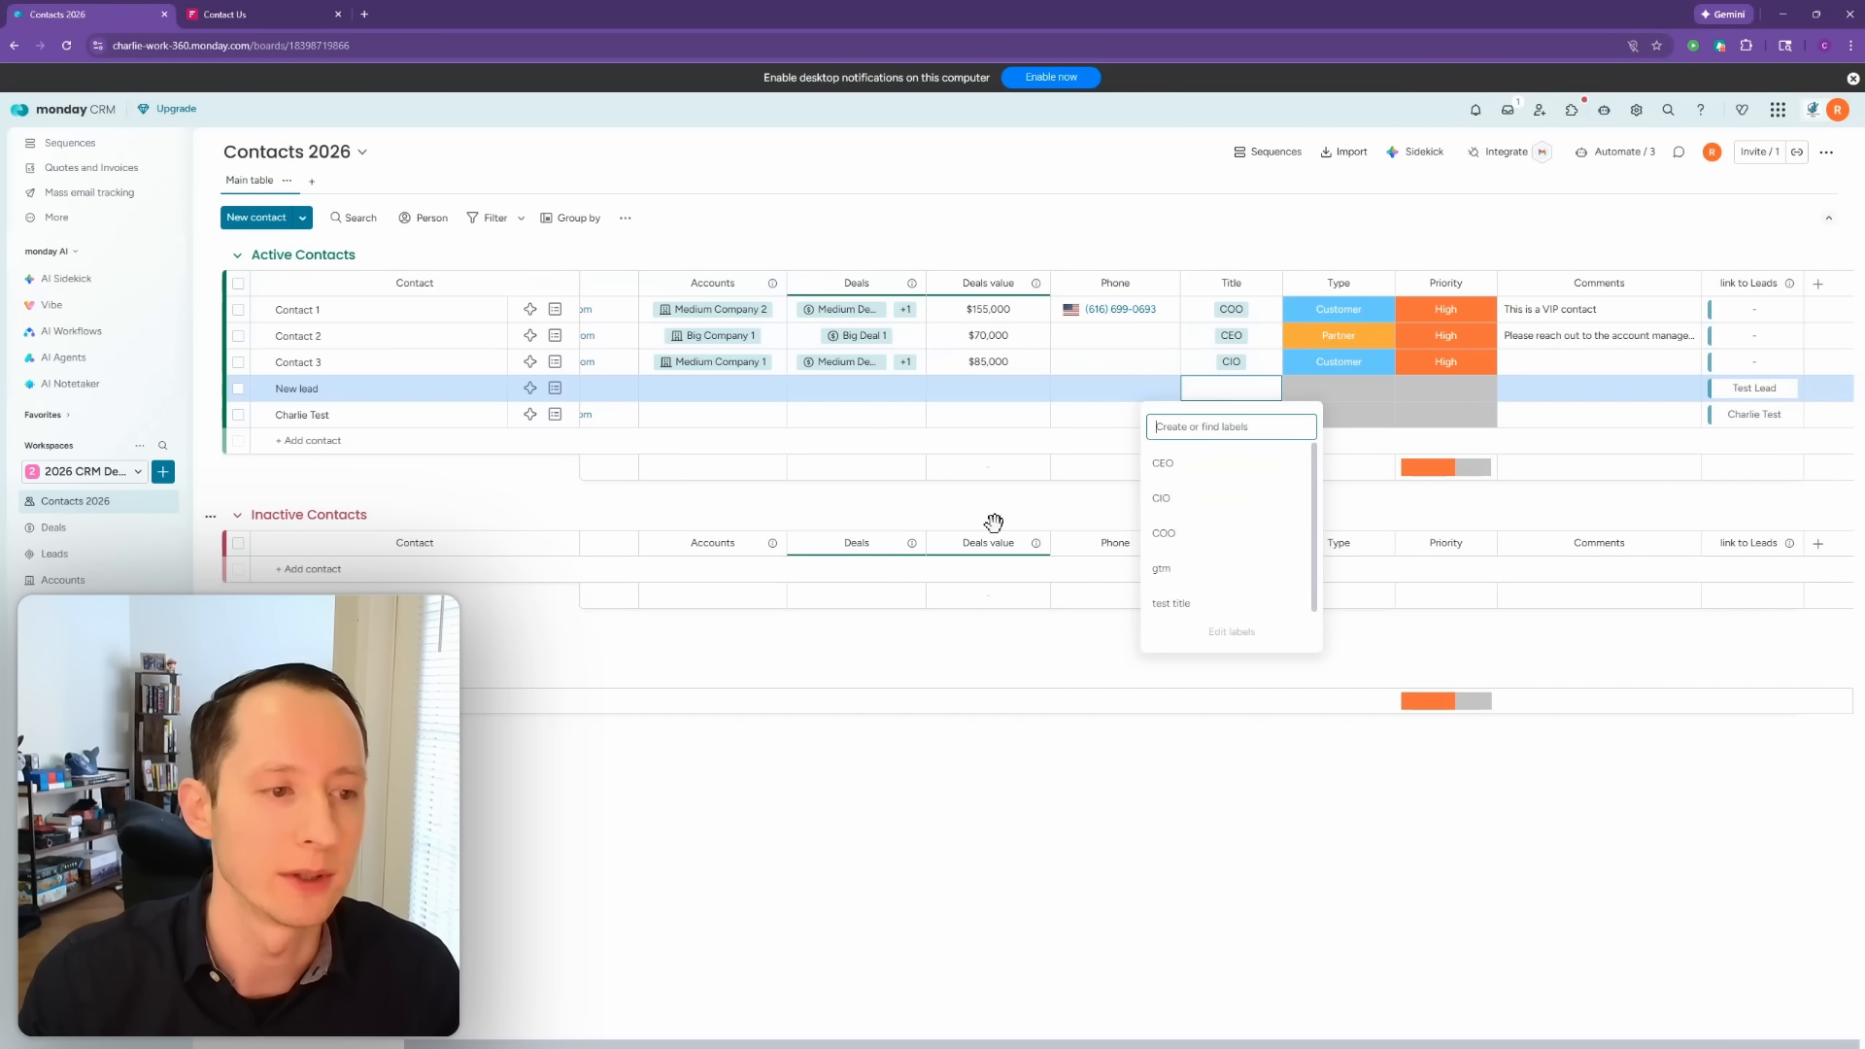
pyautogui.click(102, 555)
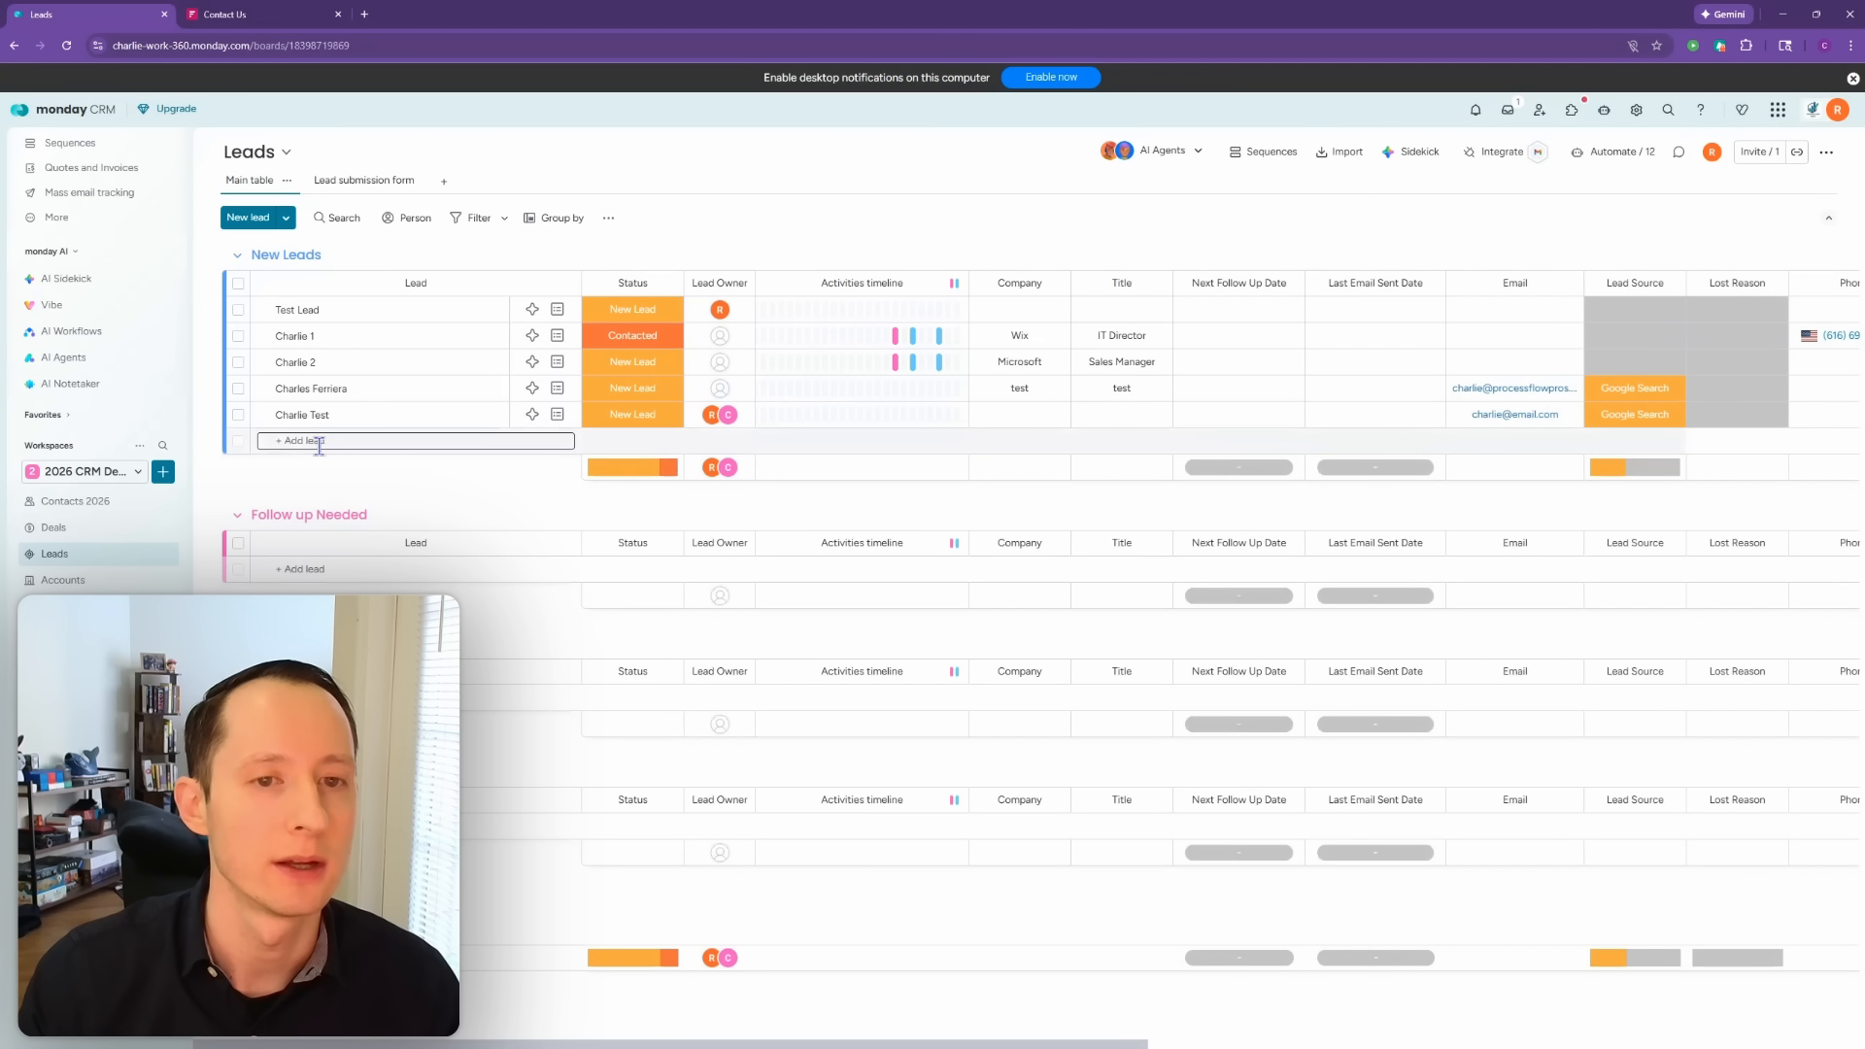
# Step: Move Test Lead to the Active Contacts group of the Contacts 2026 board
pyautogui.click(238, 310)
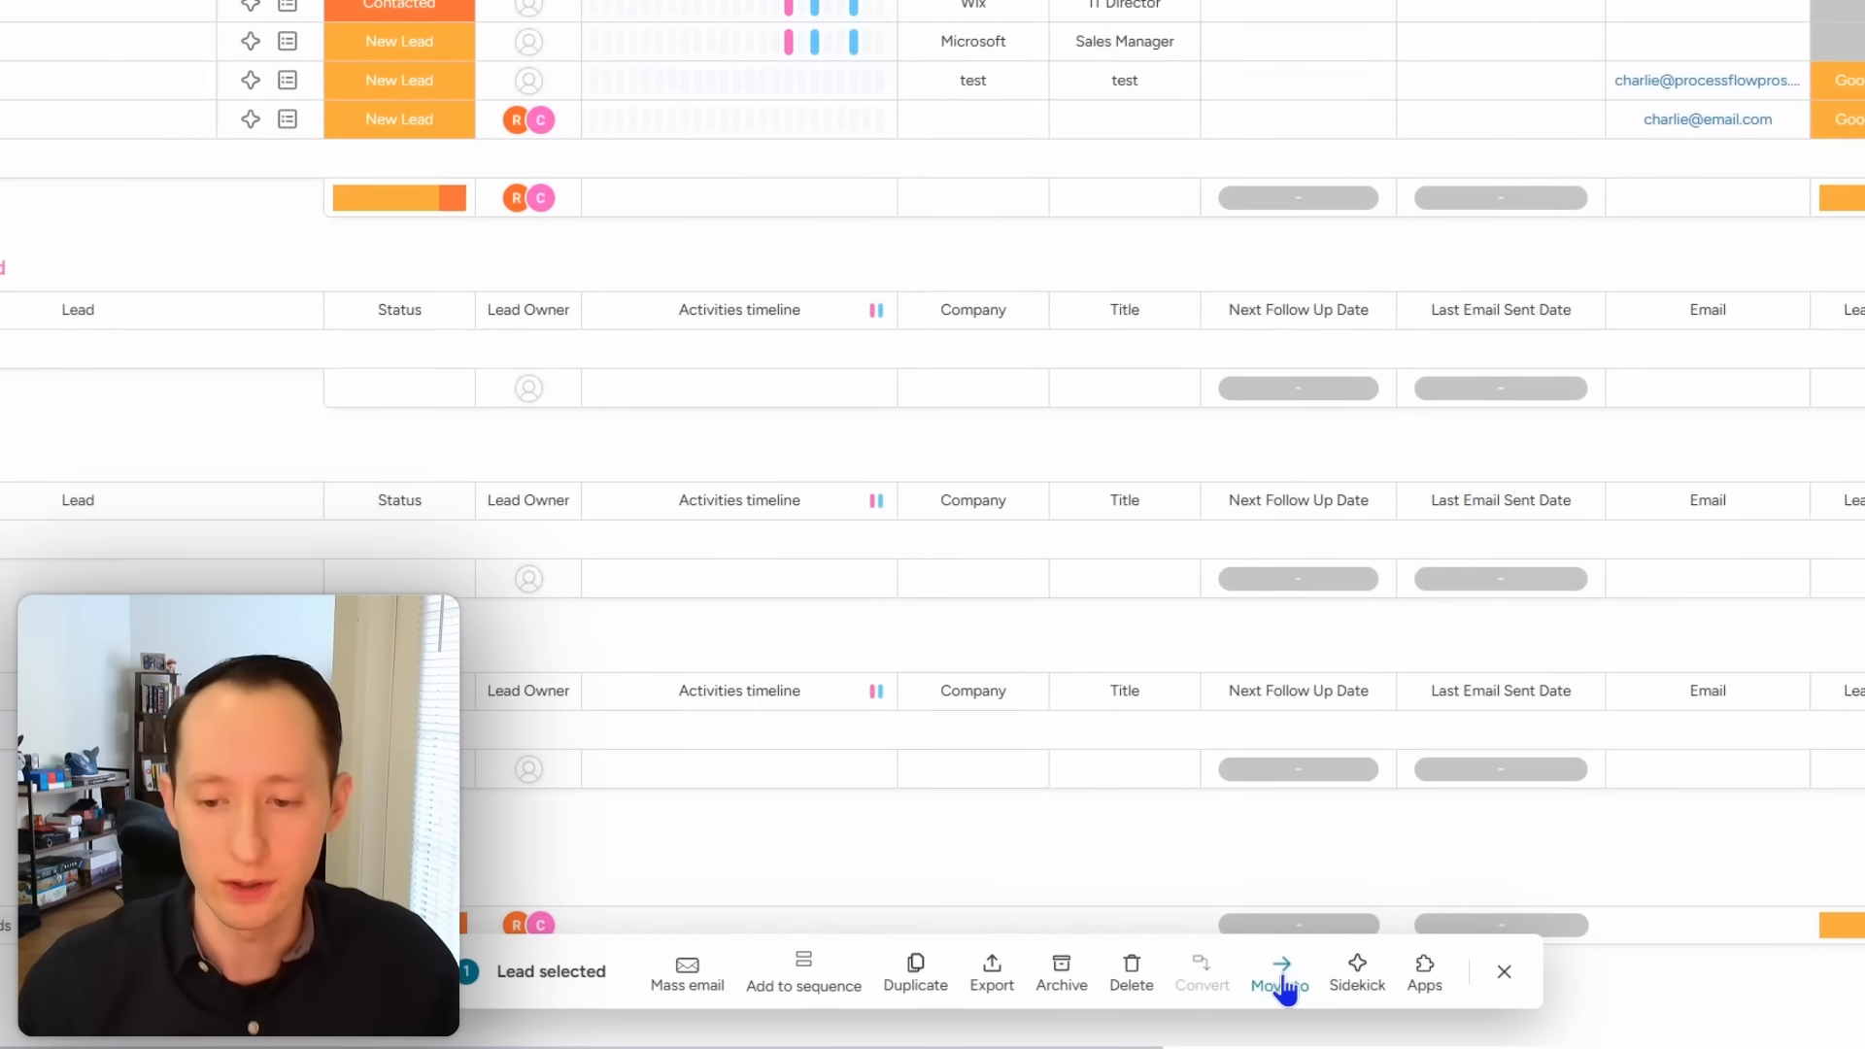
pyautogui.click(1226, 986)
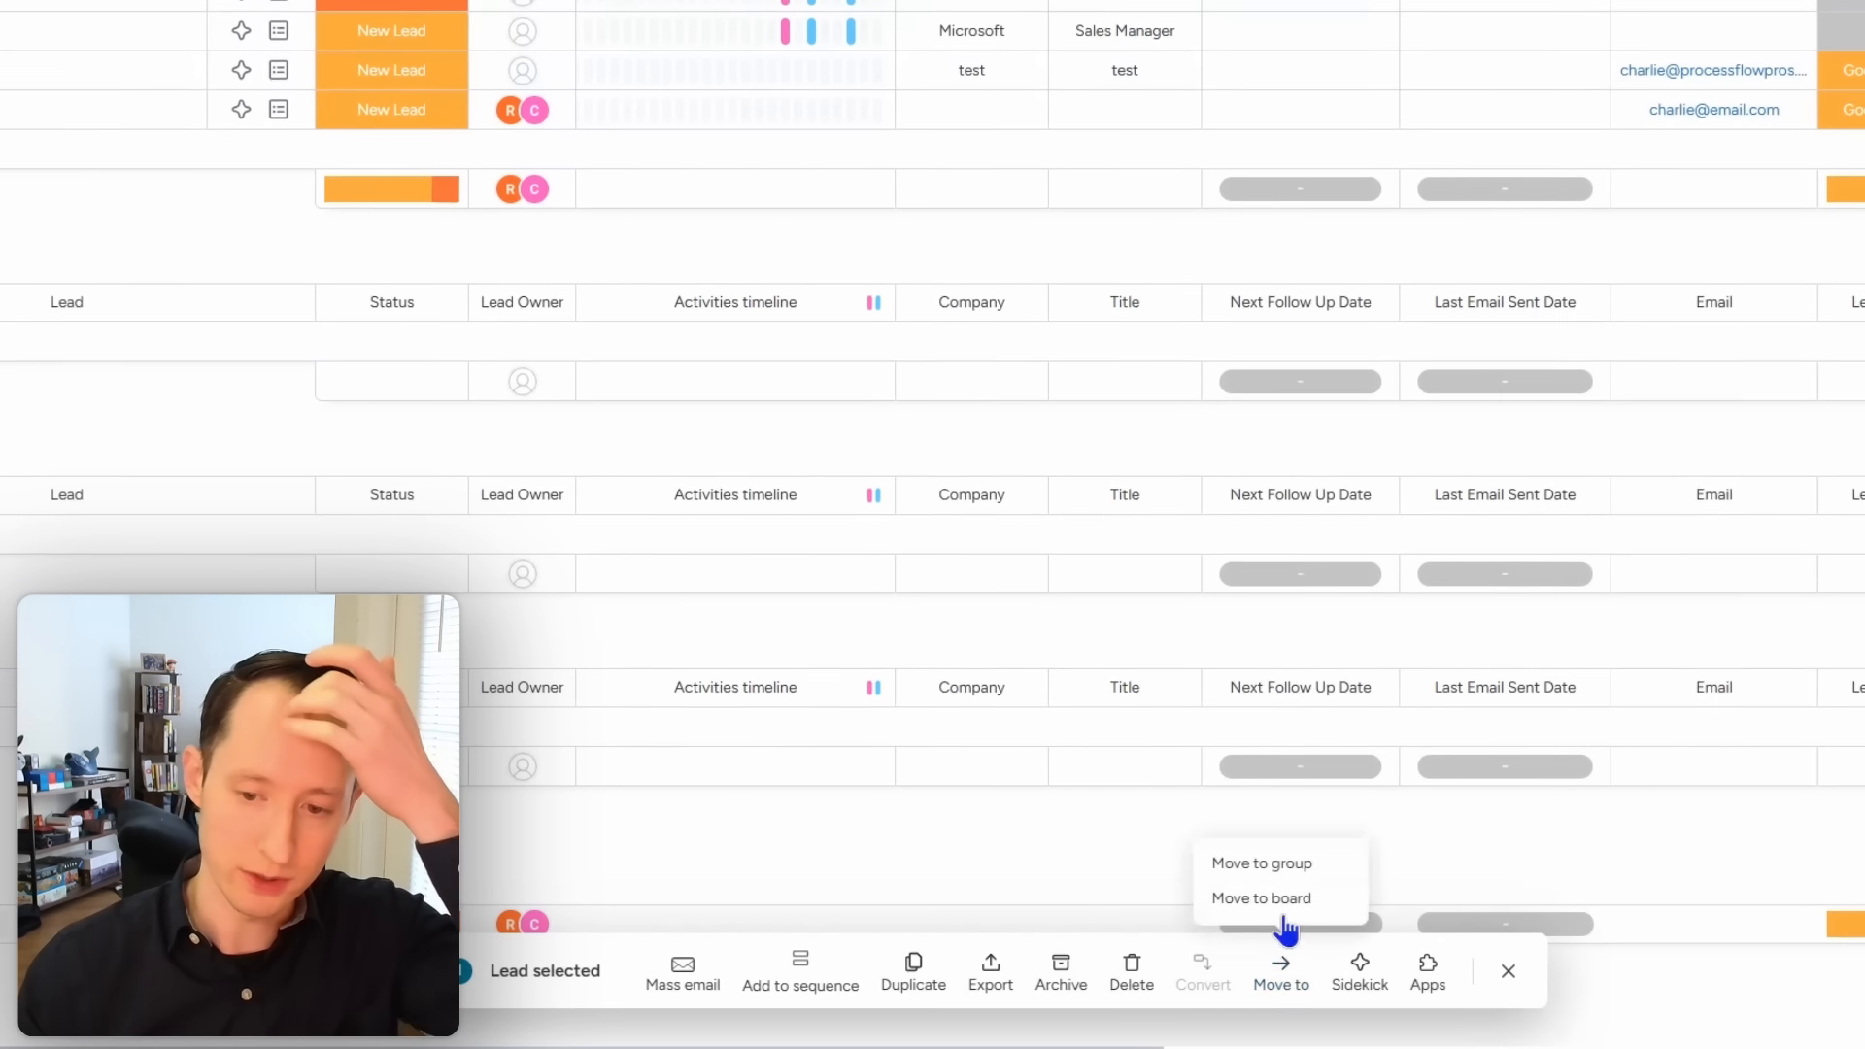
pyautogui.click(1279, 905)
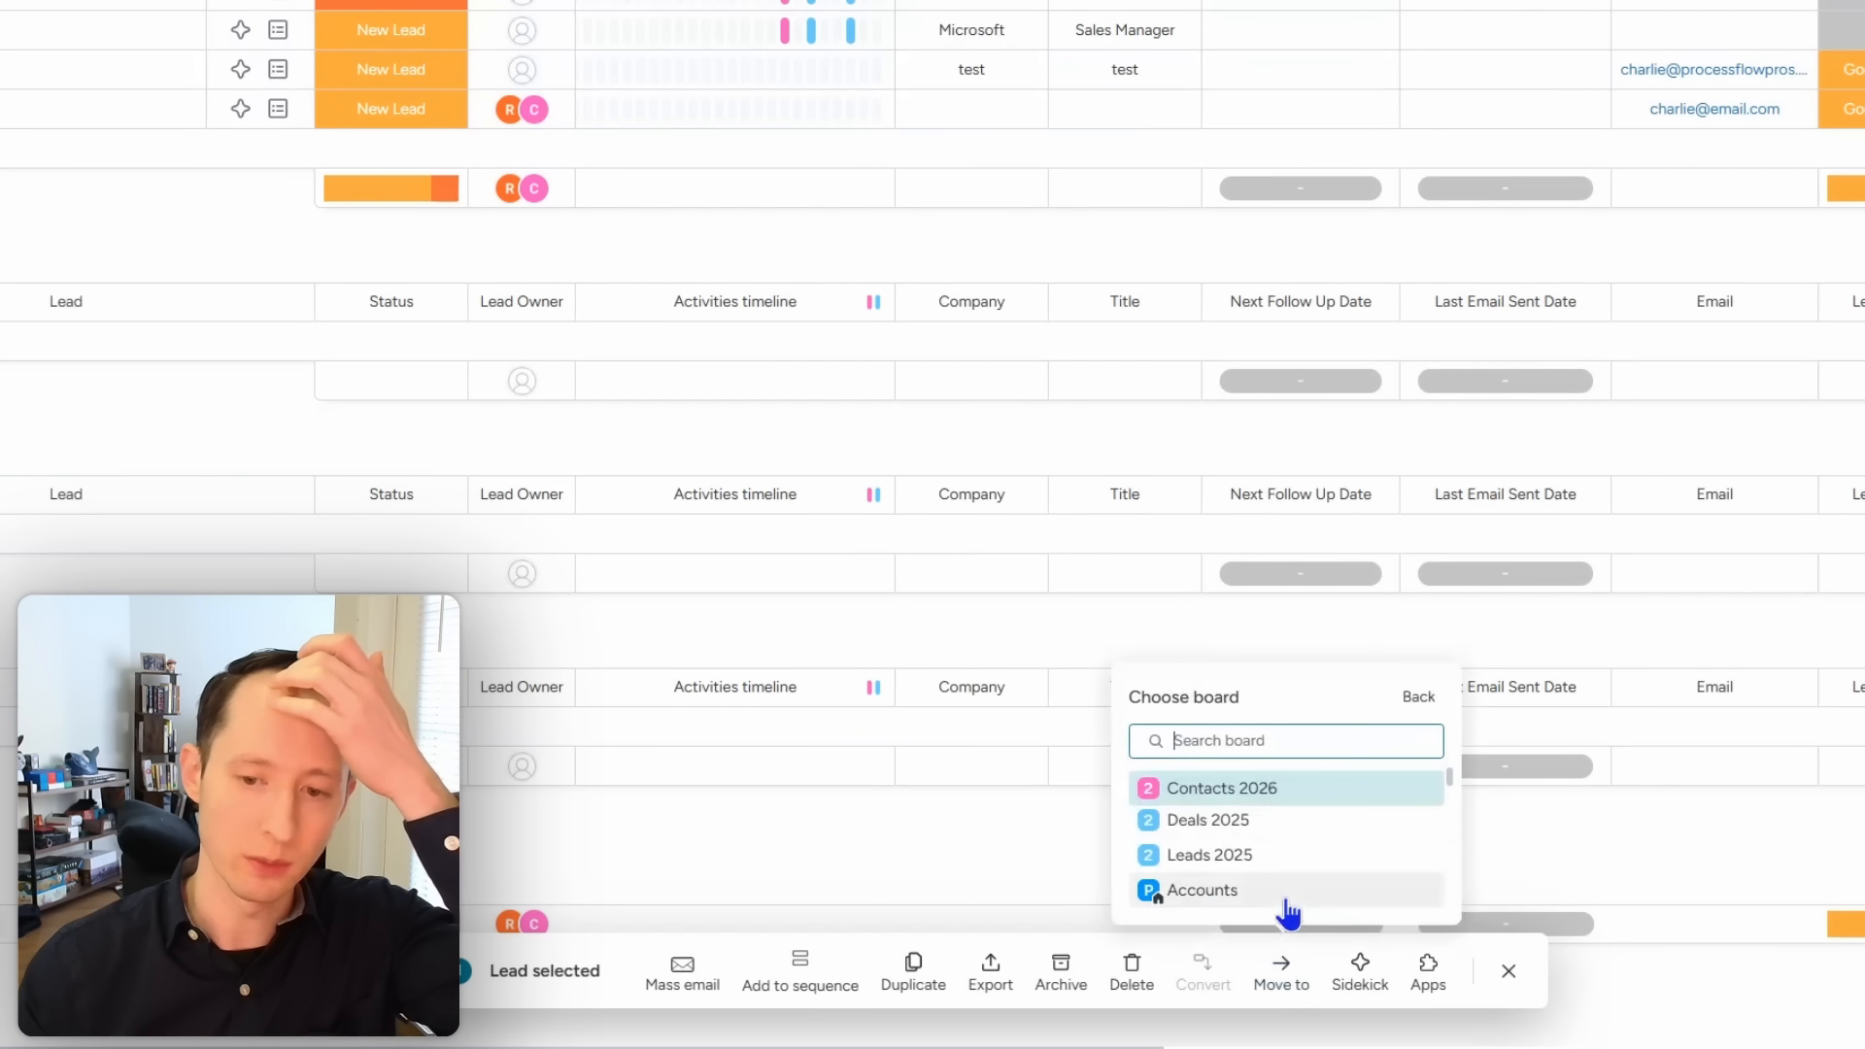
pyautogui.click(1272, 792)
pyautogui.click(1259, 799)
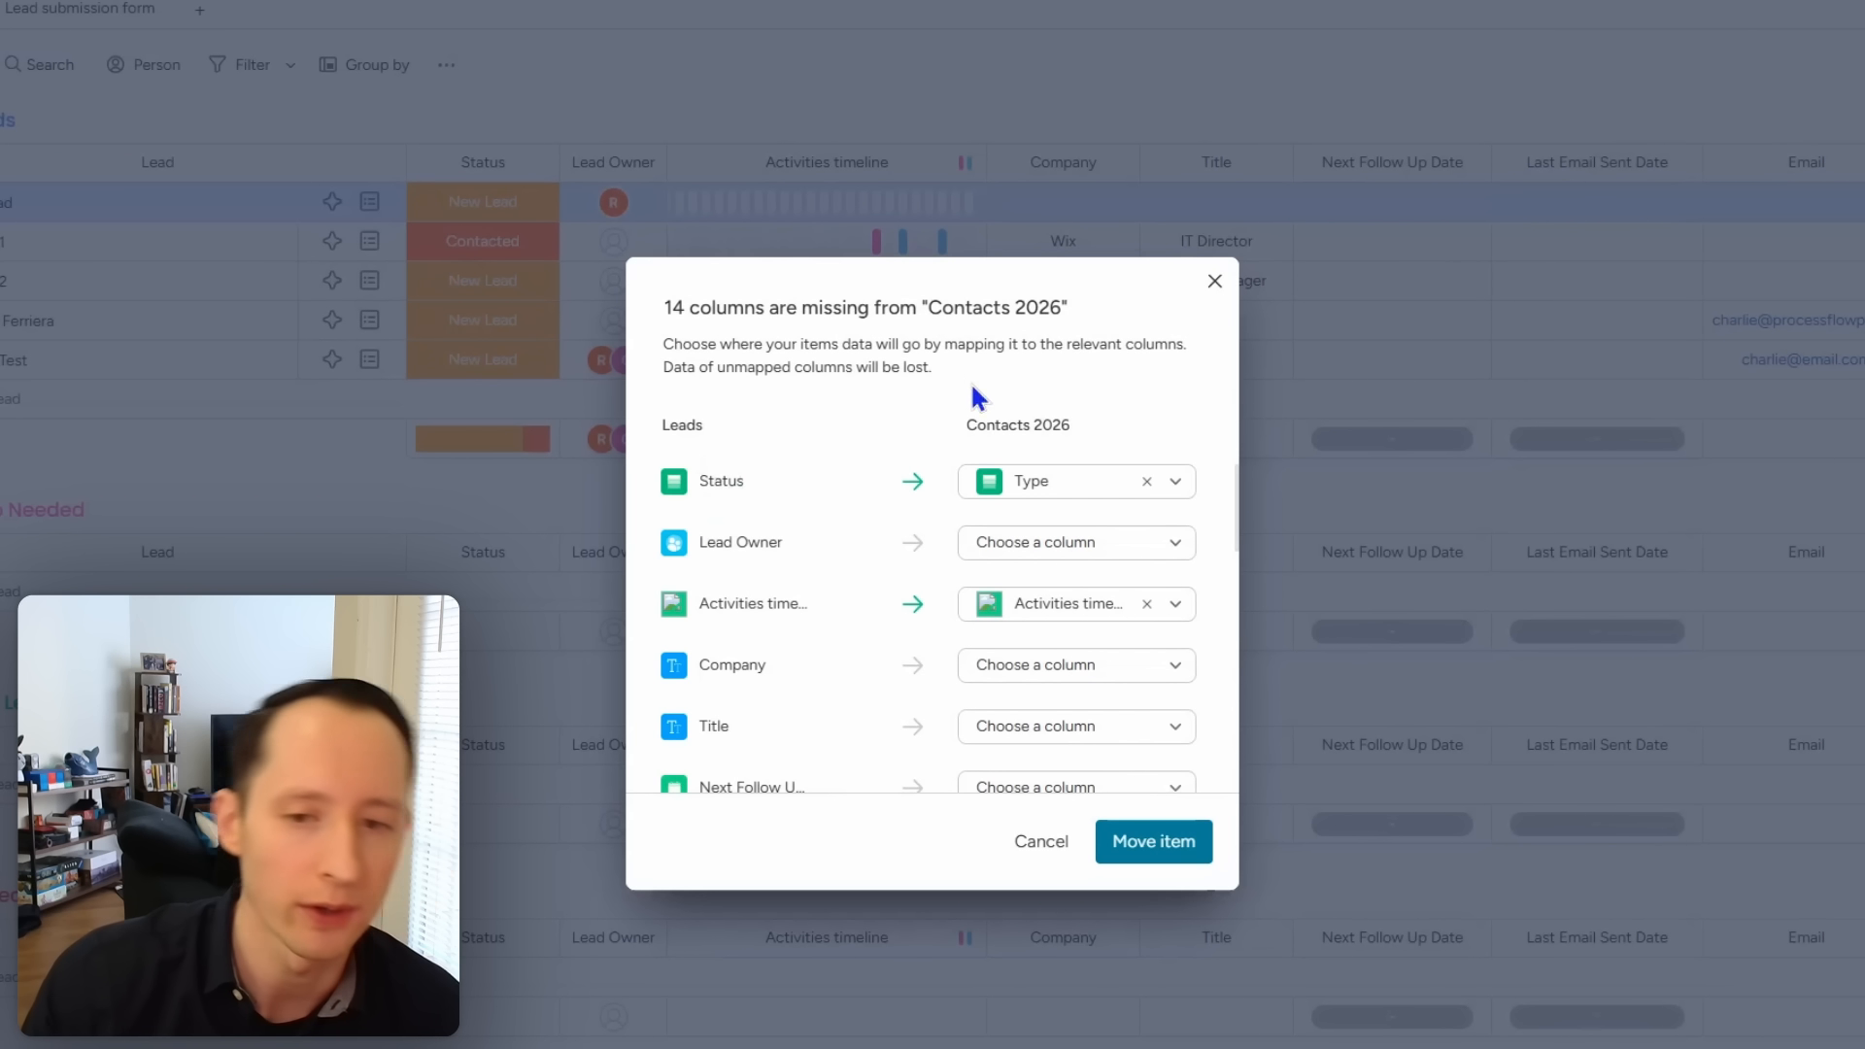
# Step: Unmap Status from Type and map Lead Owner to a new column
pyautogui.click(1146, 483)
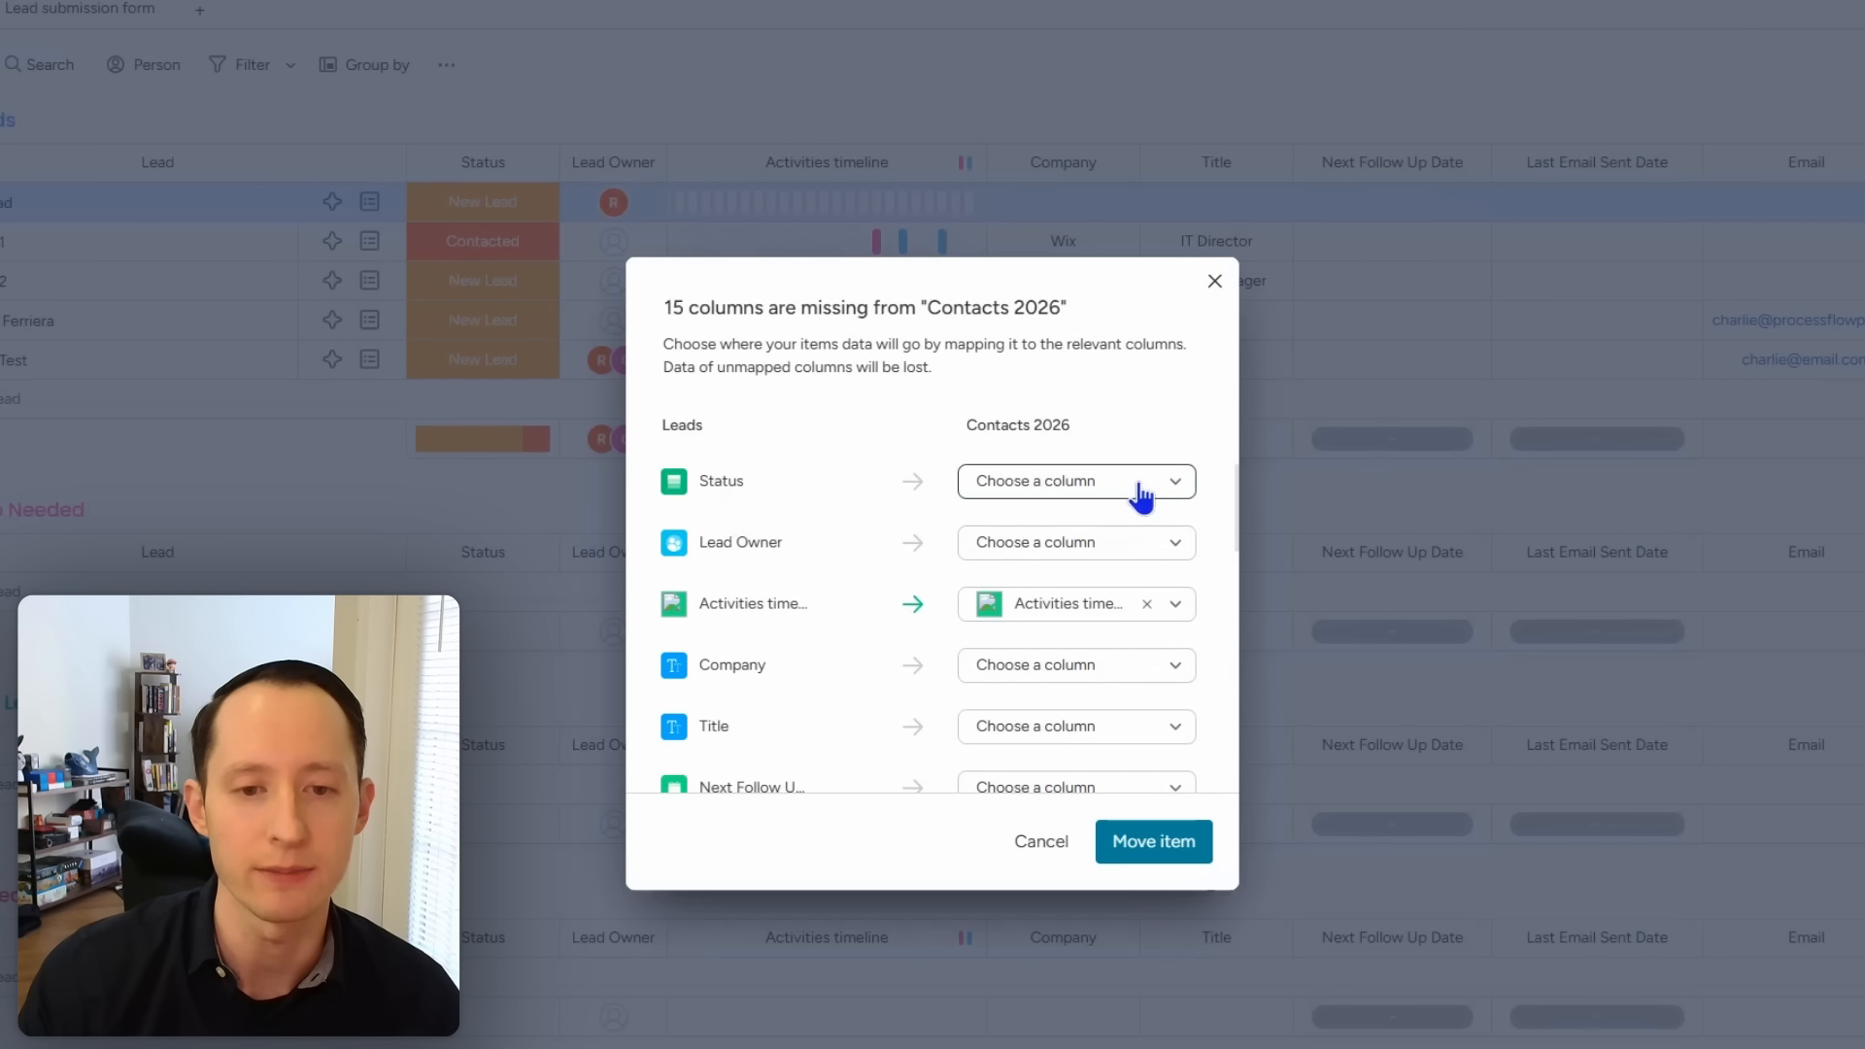
pyautogui.click(1142, 497)
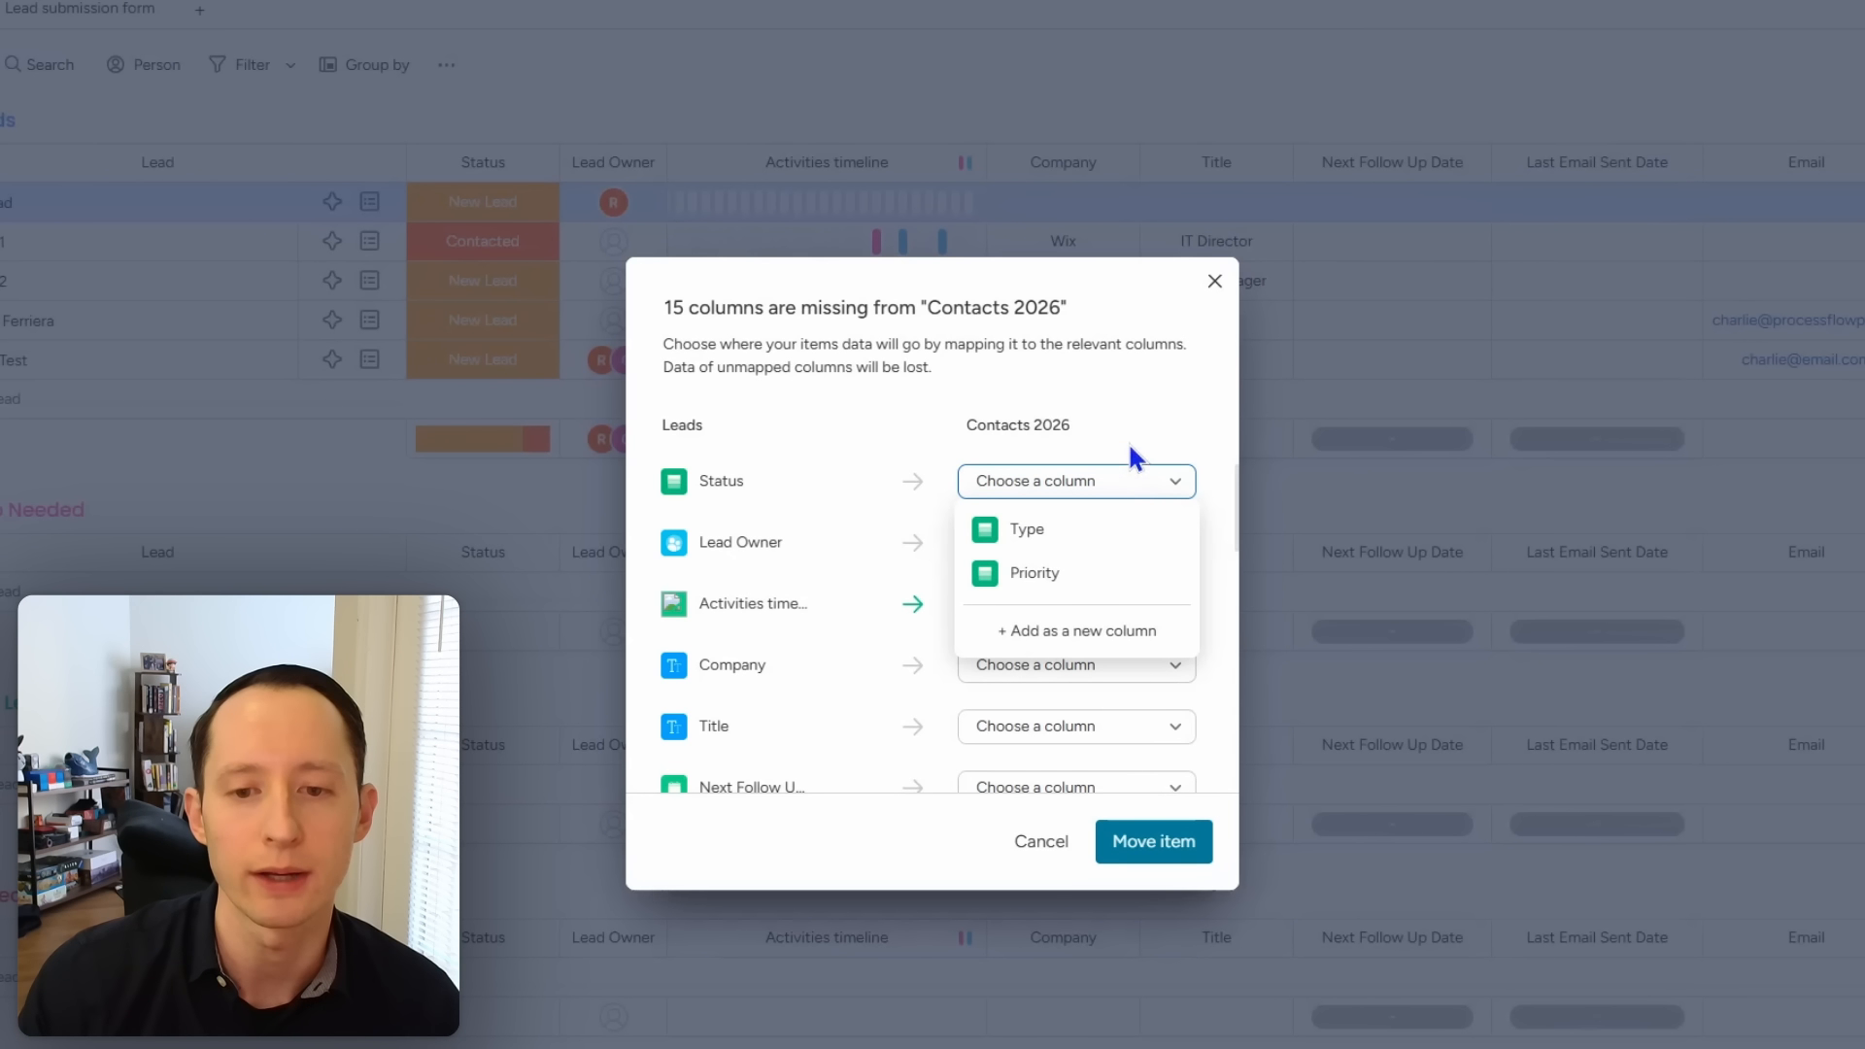
pyautogui.click(1124, 444)
pyautogui.click(1116, 549)
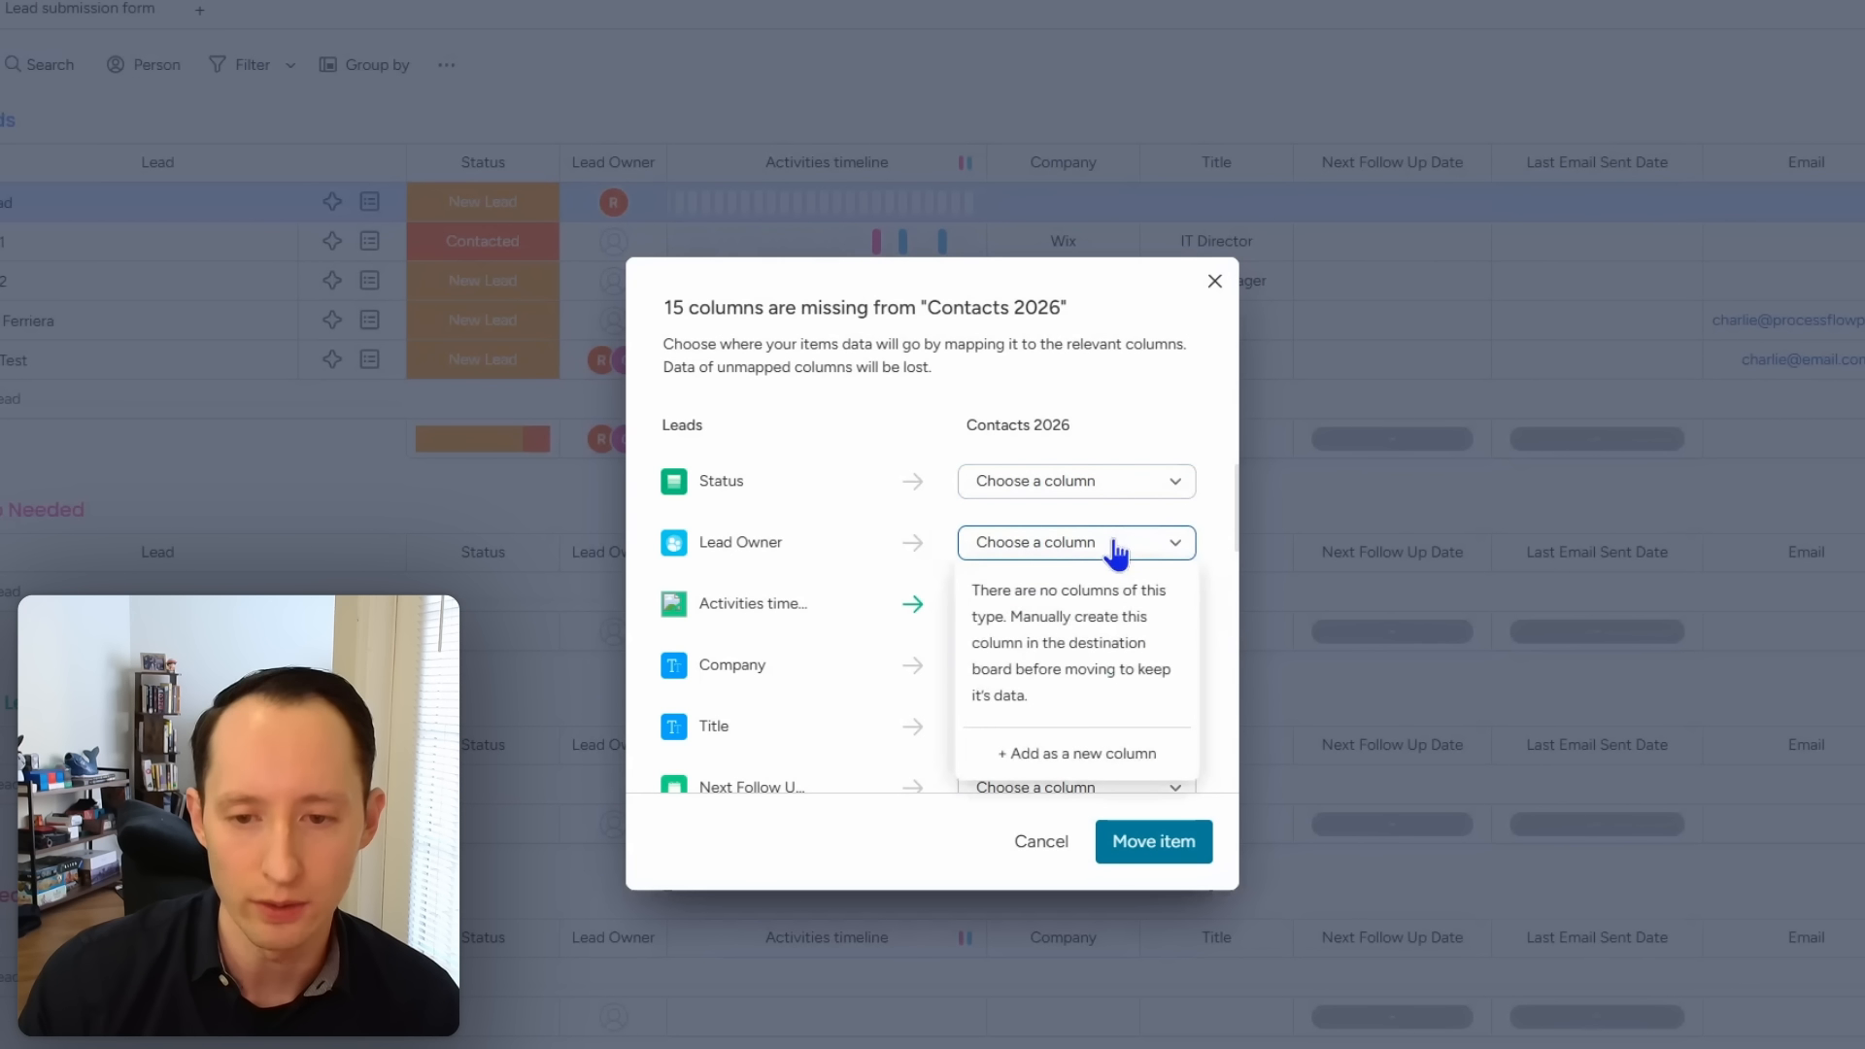
pyautogui.click(1080, 754)
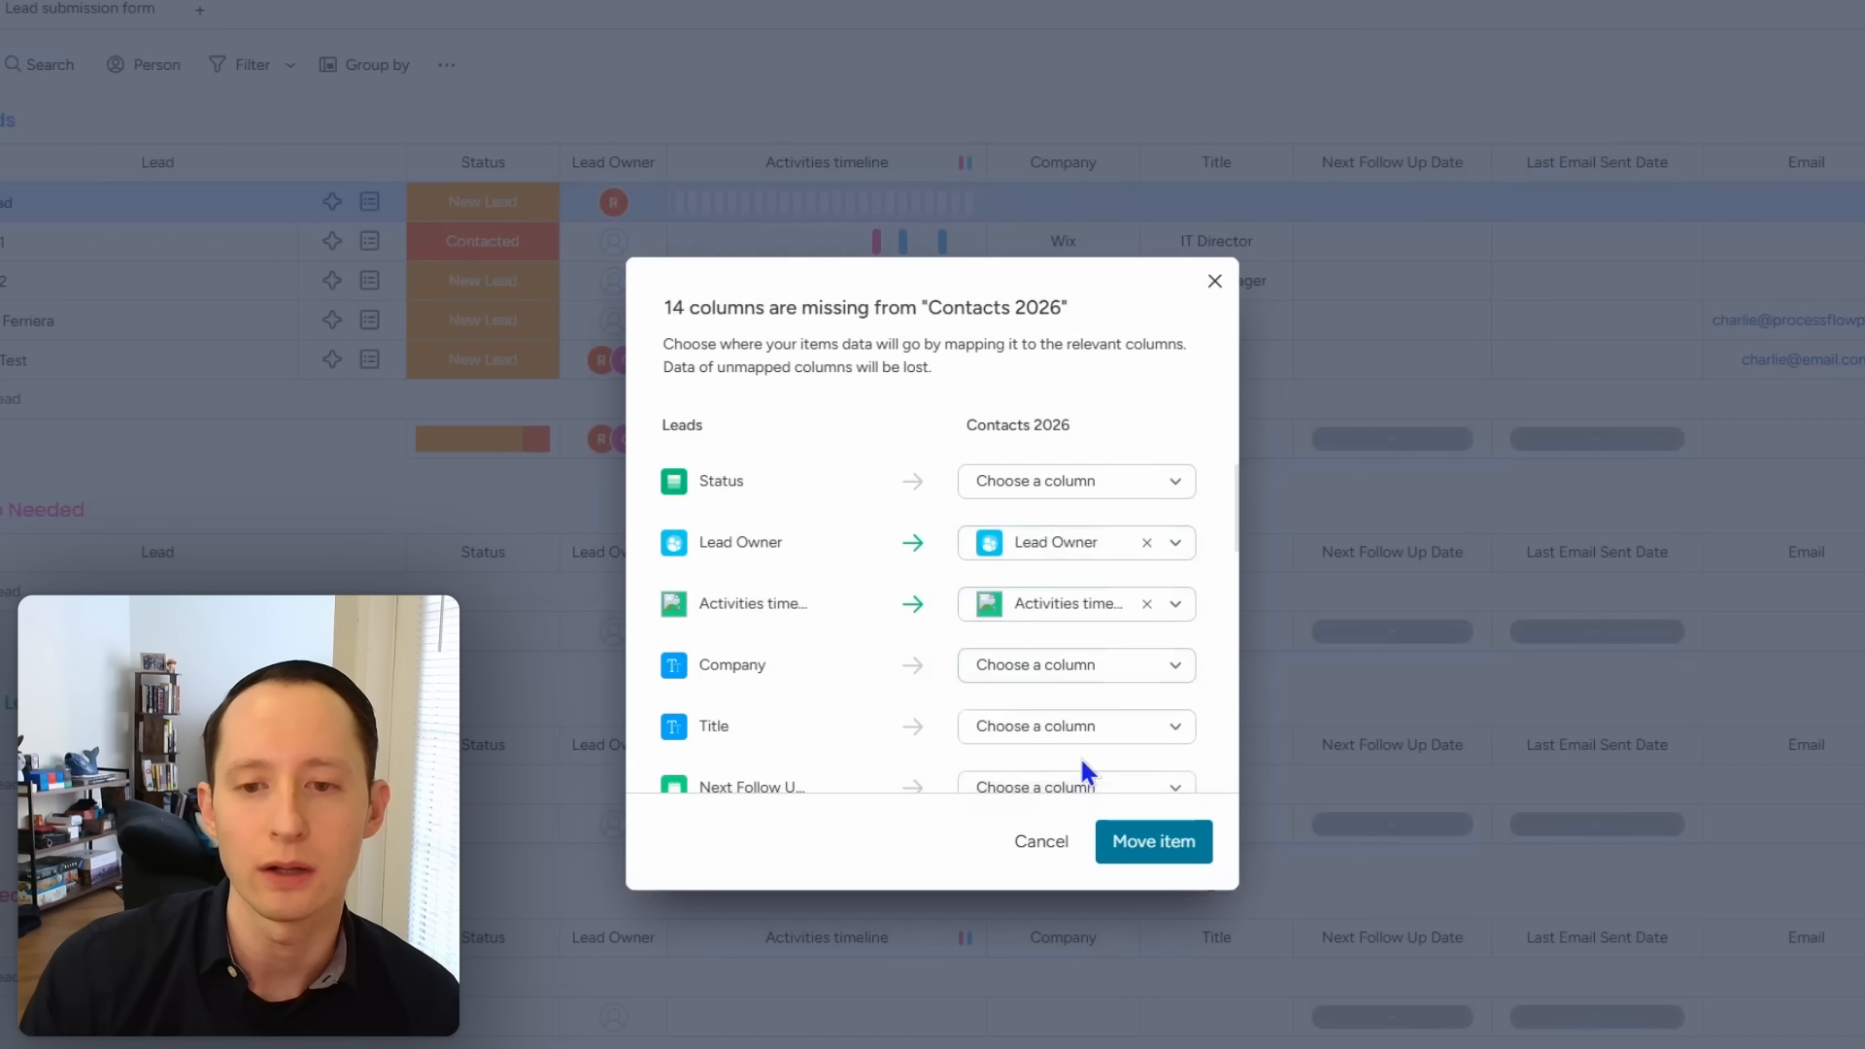
pyautogui.scroll(-2, 1075, 680)
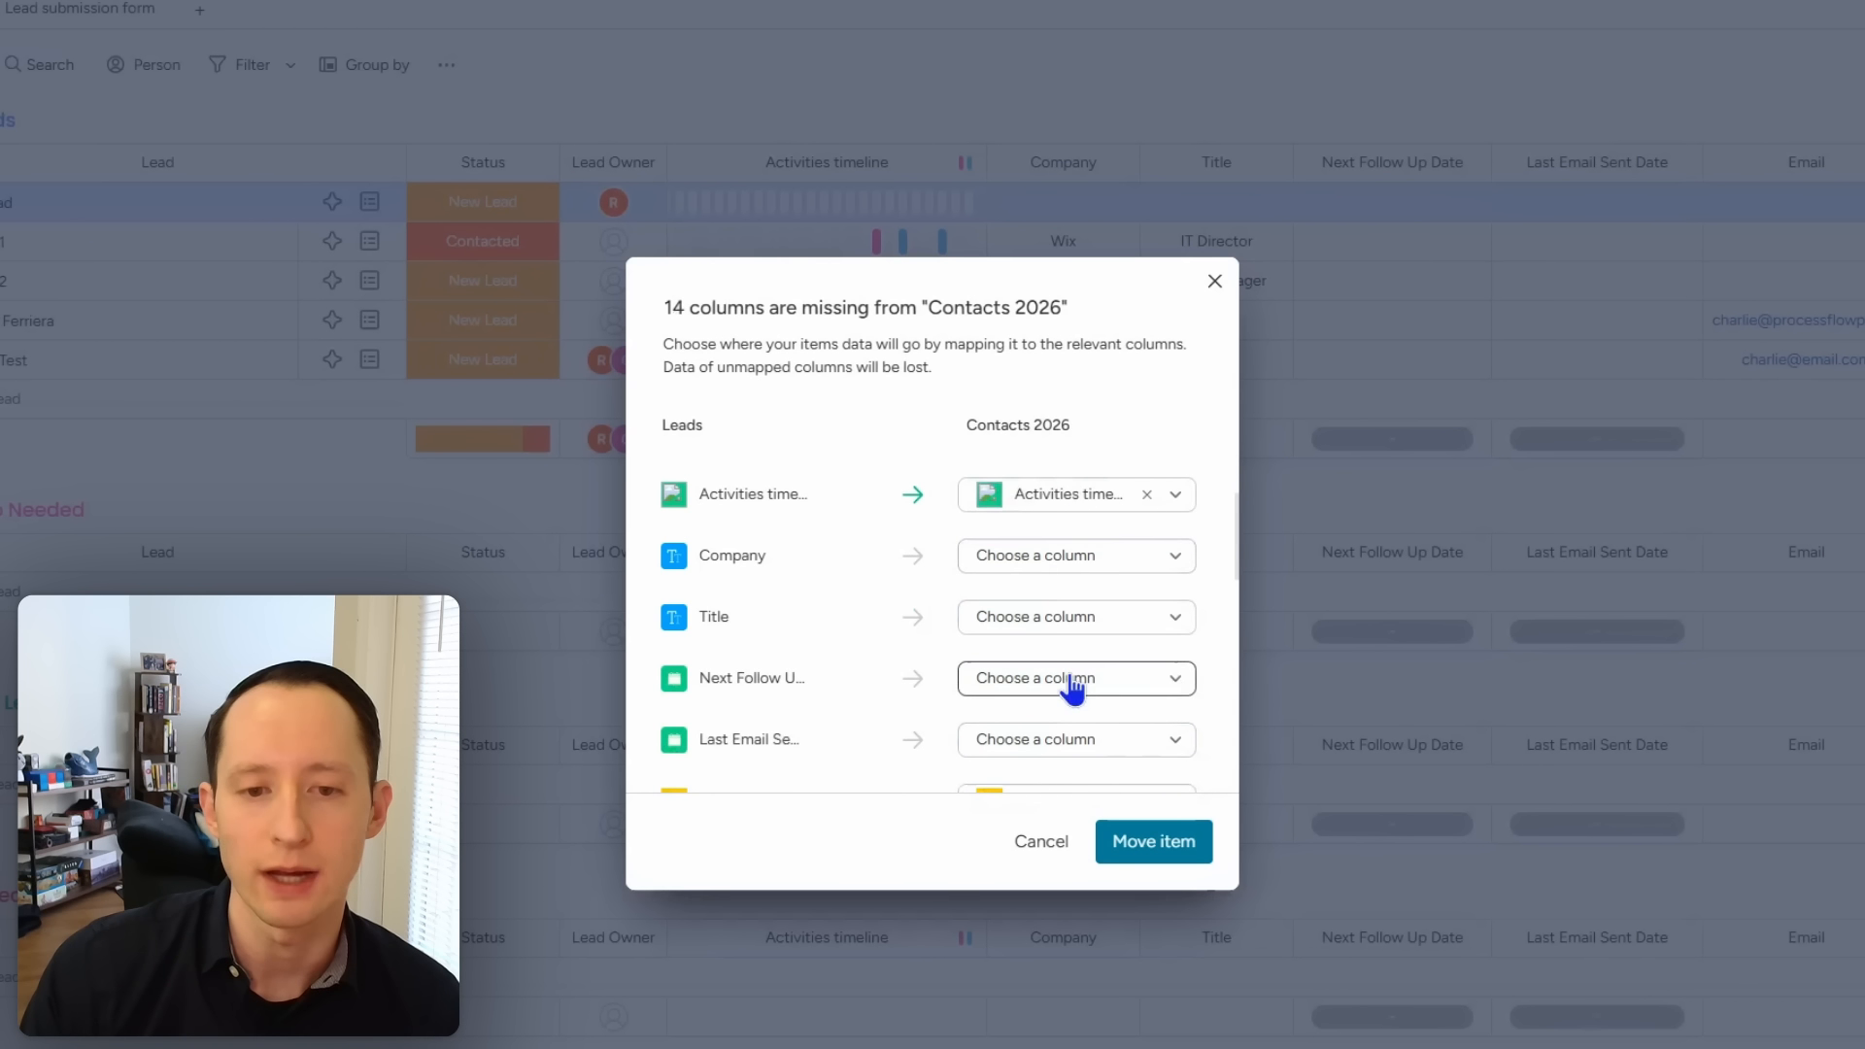
# Step: Leave Company unmapped and map Title to a new Title column
pyautogui.click(1074, 568)
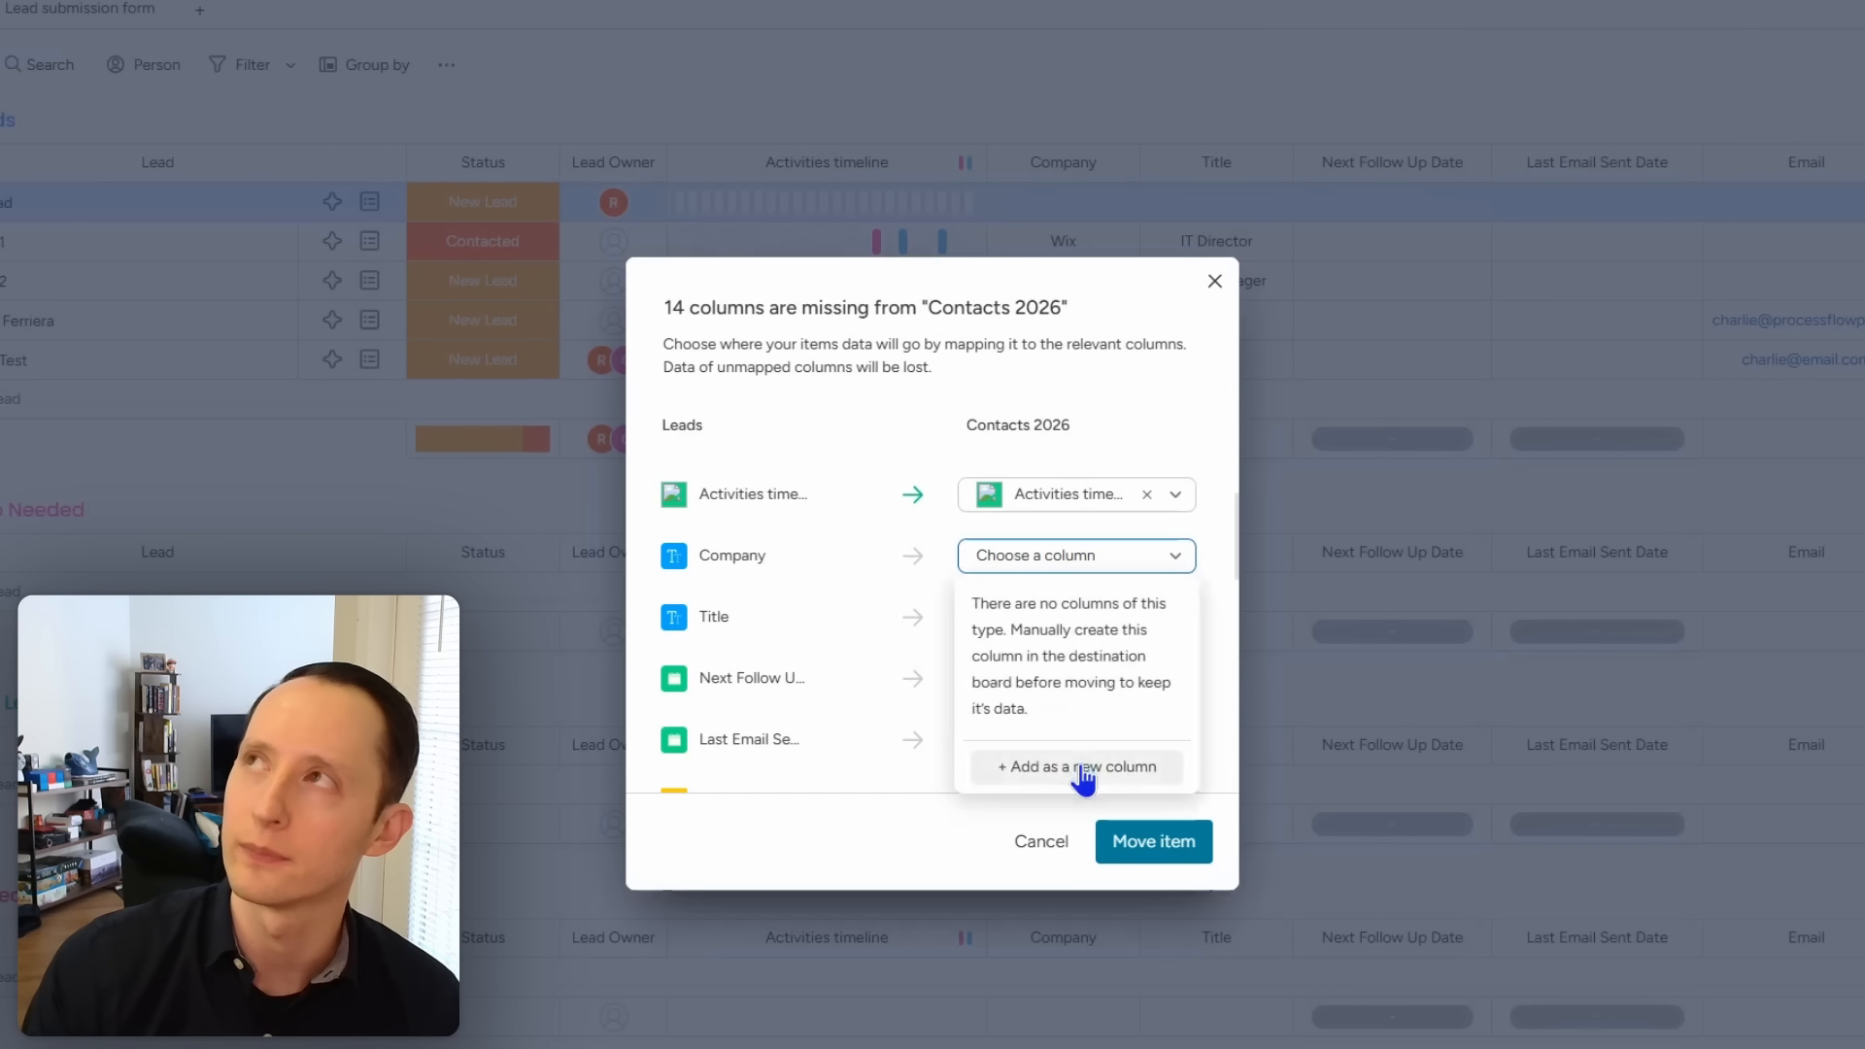
pyautogui.click(1163, 439)
pyautogui.click(1049, 617)
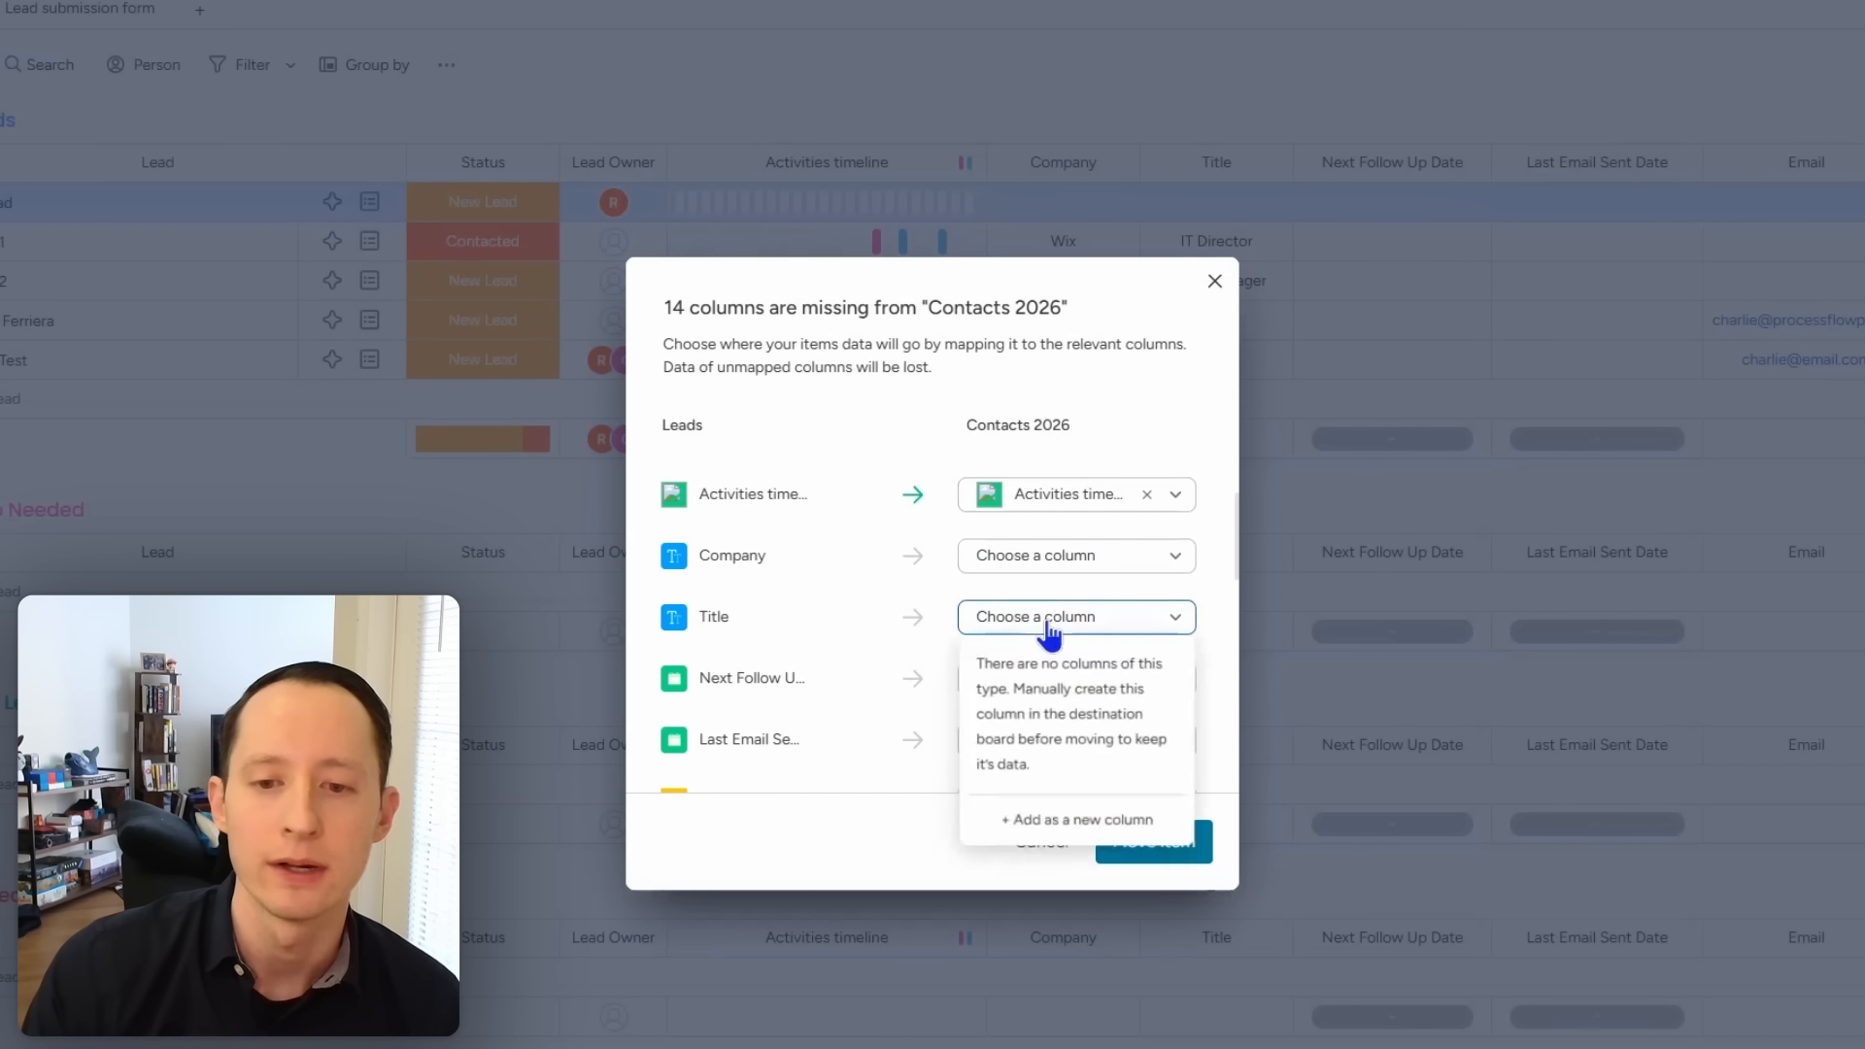
pyautogui.click(1043, 832)
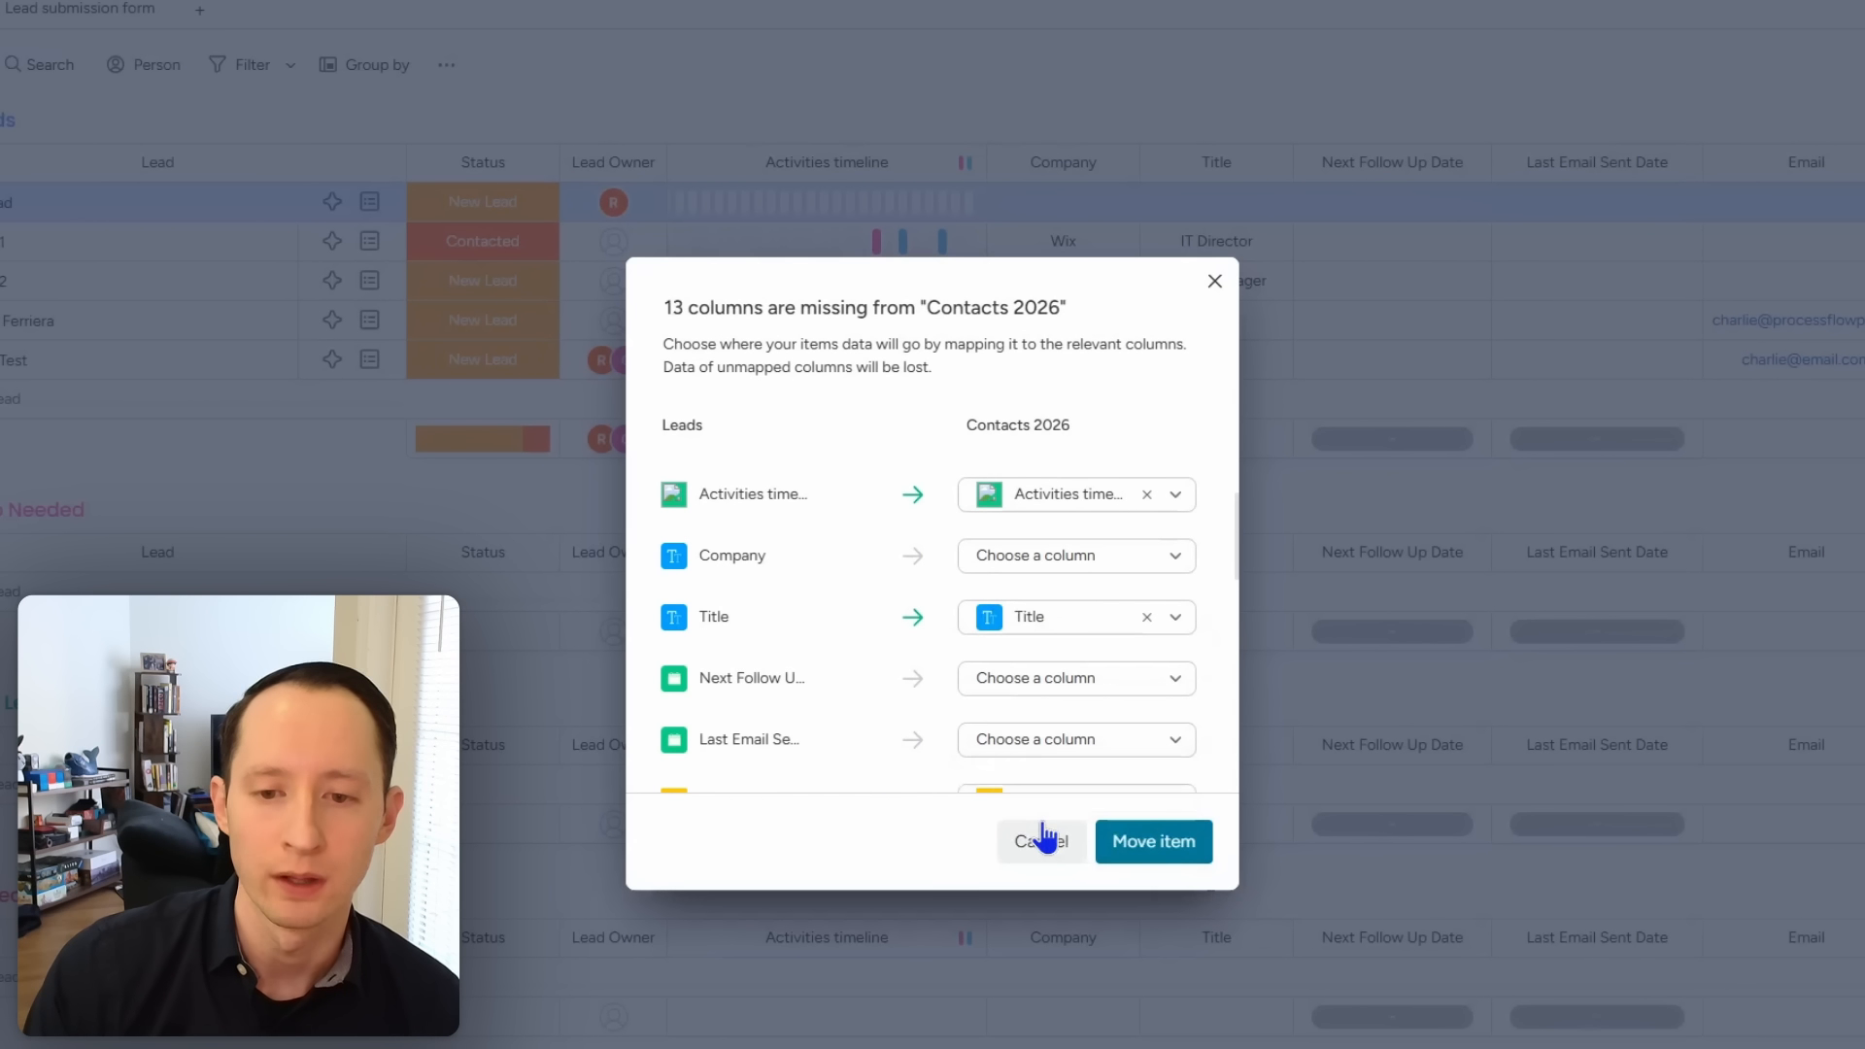
pyautogui.scroll(-1, 1069, 694)
# Step: Leave Next Follow Up unmapped and map Lead Source to a new column instead of Priority
pyautogui.click(1067, 575)
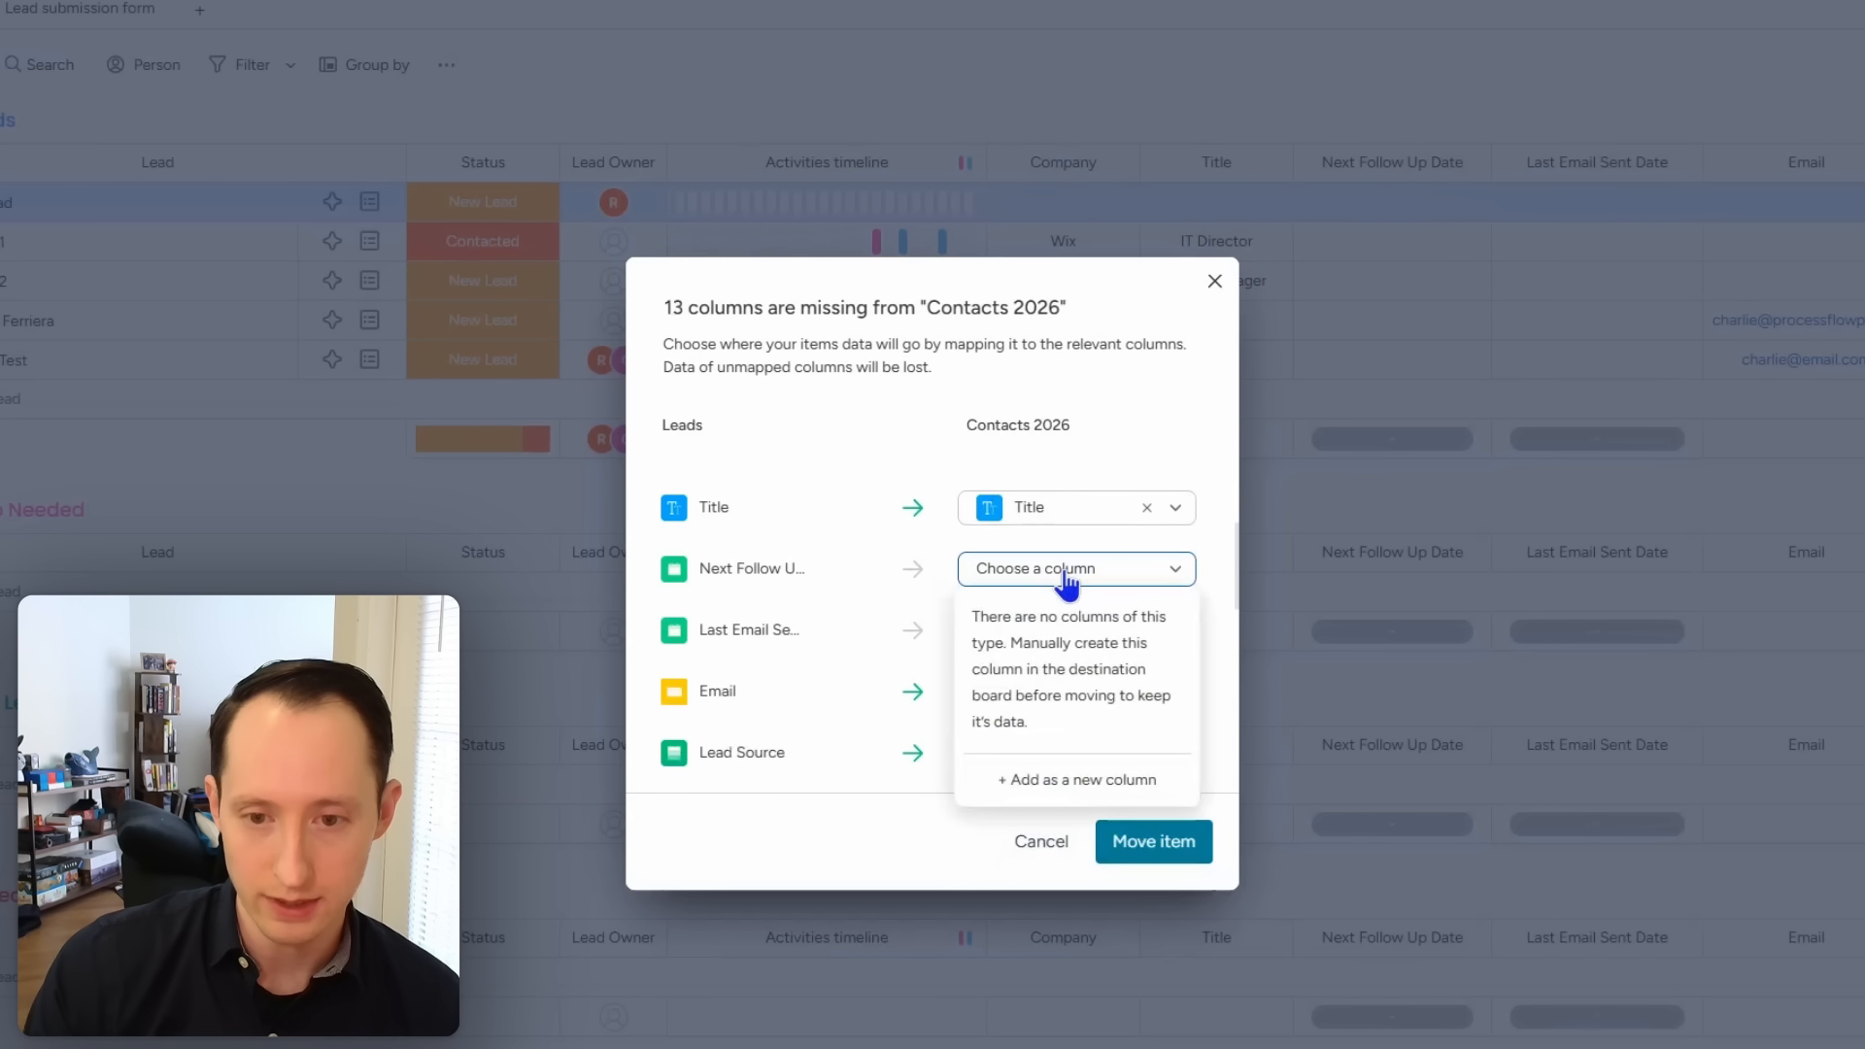
pyautogui.click(1211, 545)
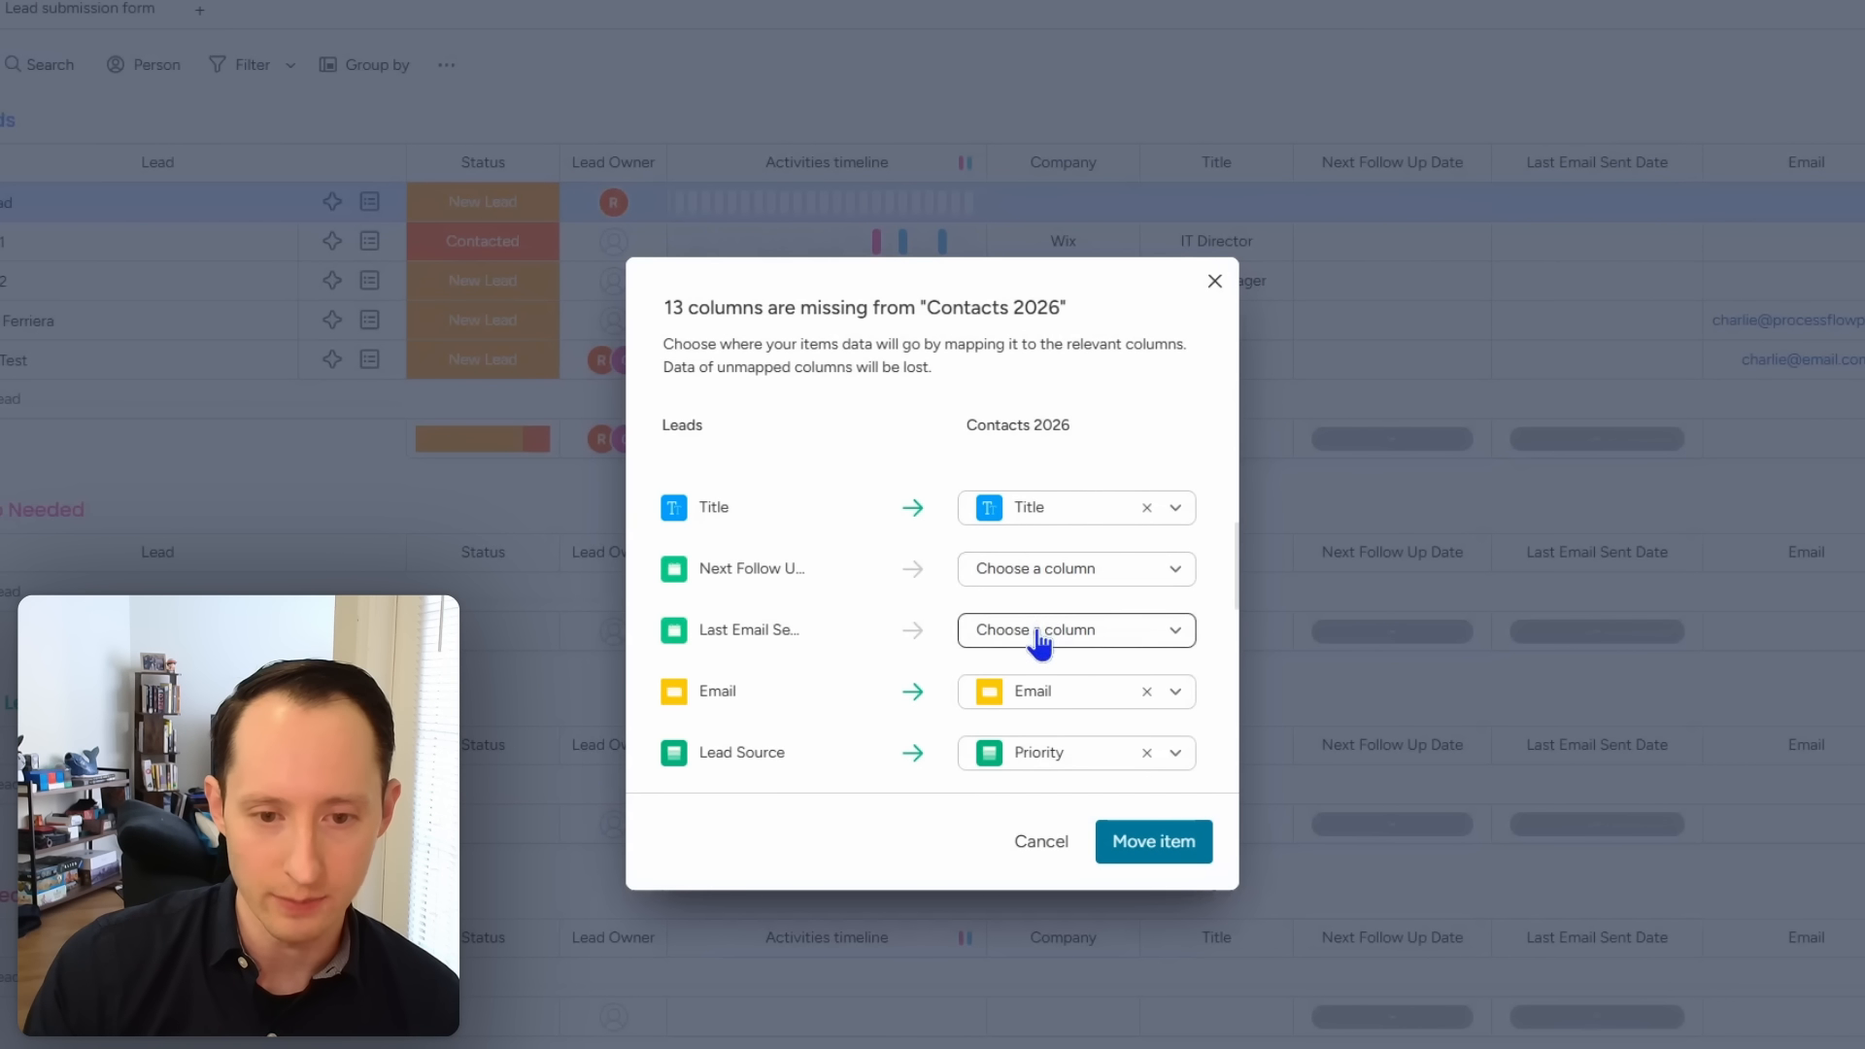
pyautogui.scroll(-1, 1041, 645)
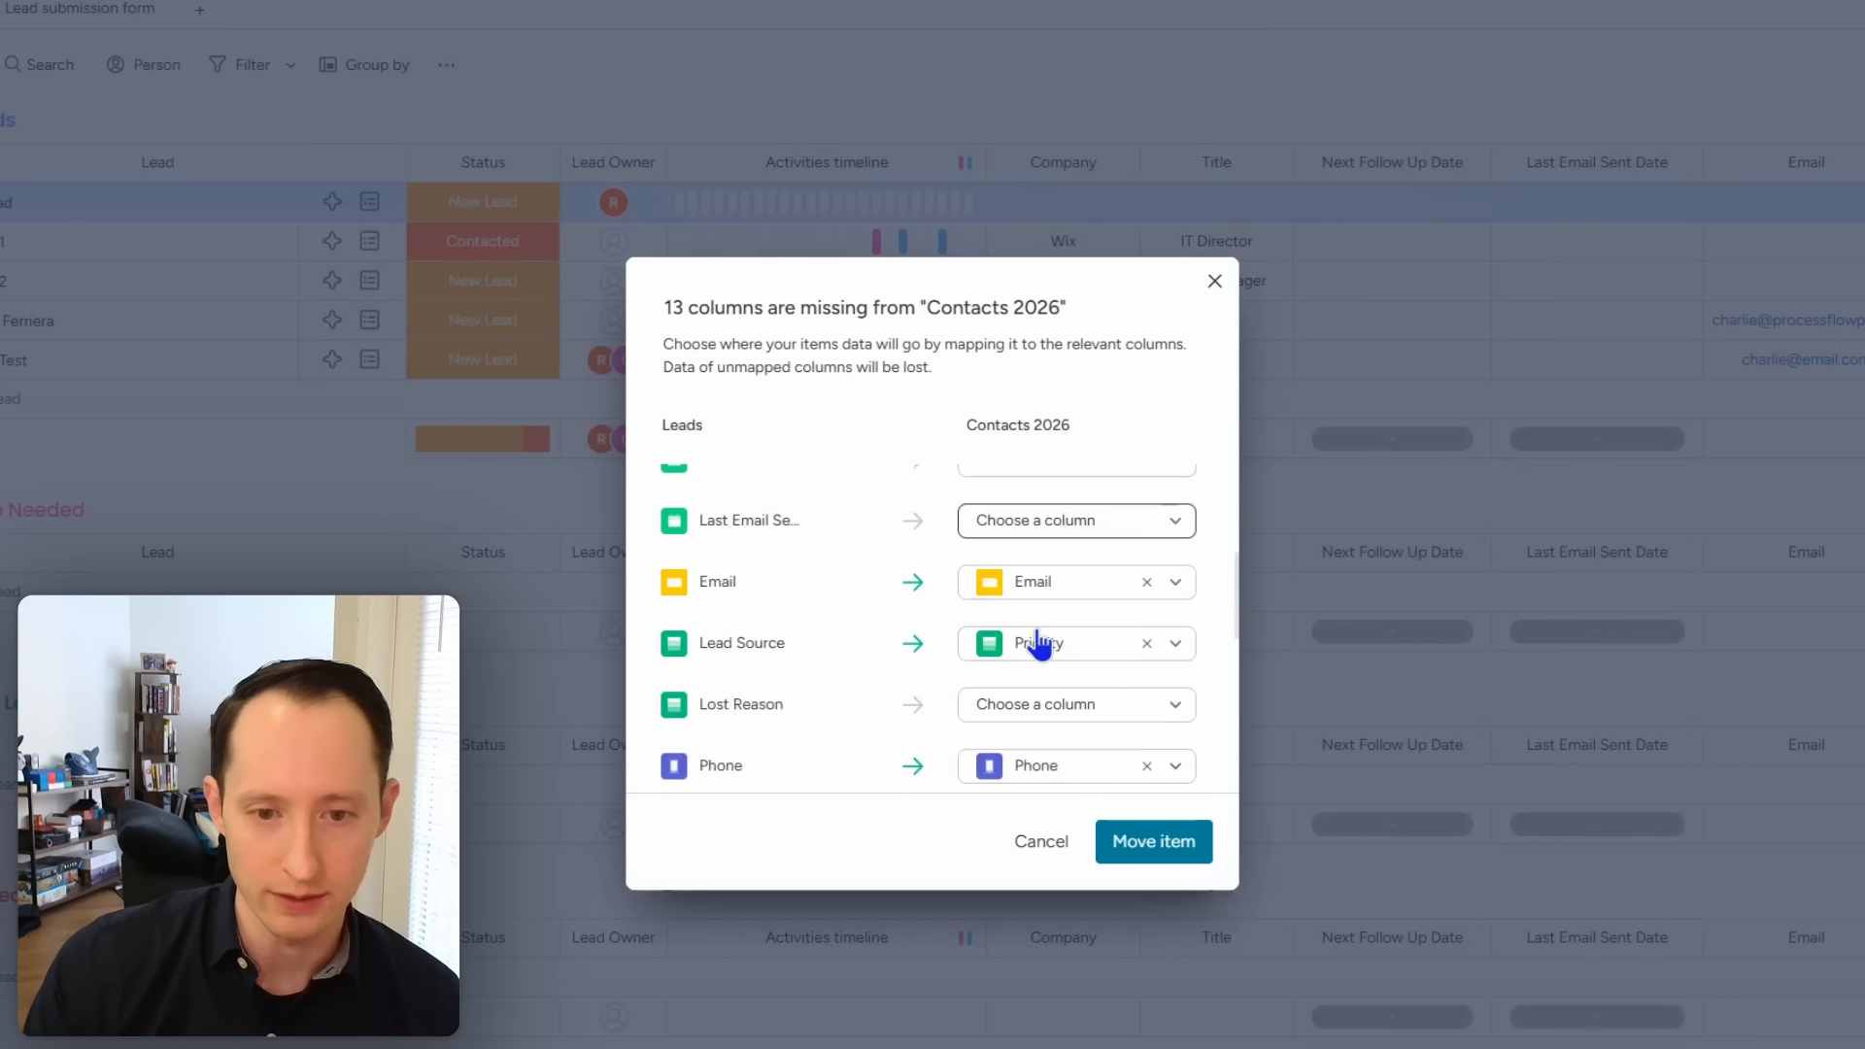
pyautogui.click(1146, 643)
pyautogui.click(1077, 655)
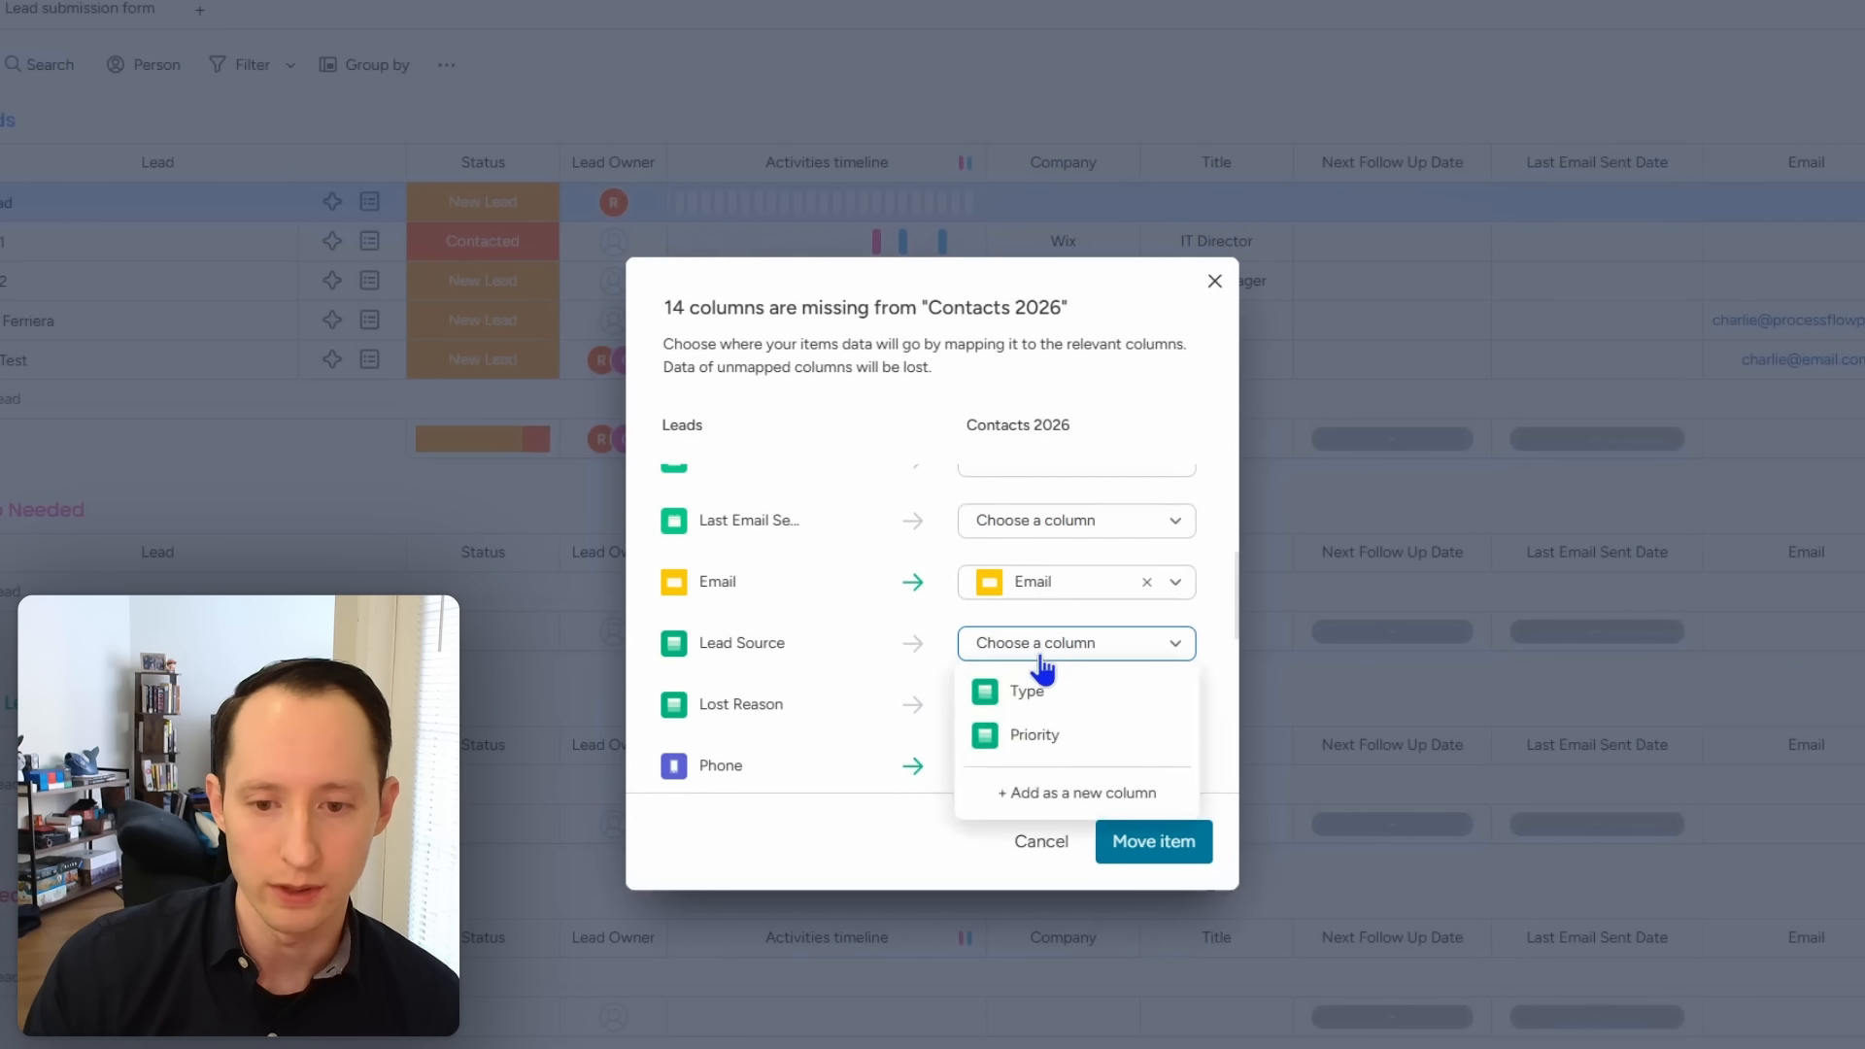
pyautogui.click(1040, 795)
pyautogui.click(1035, 706)
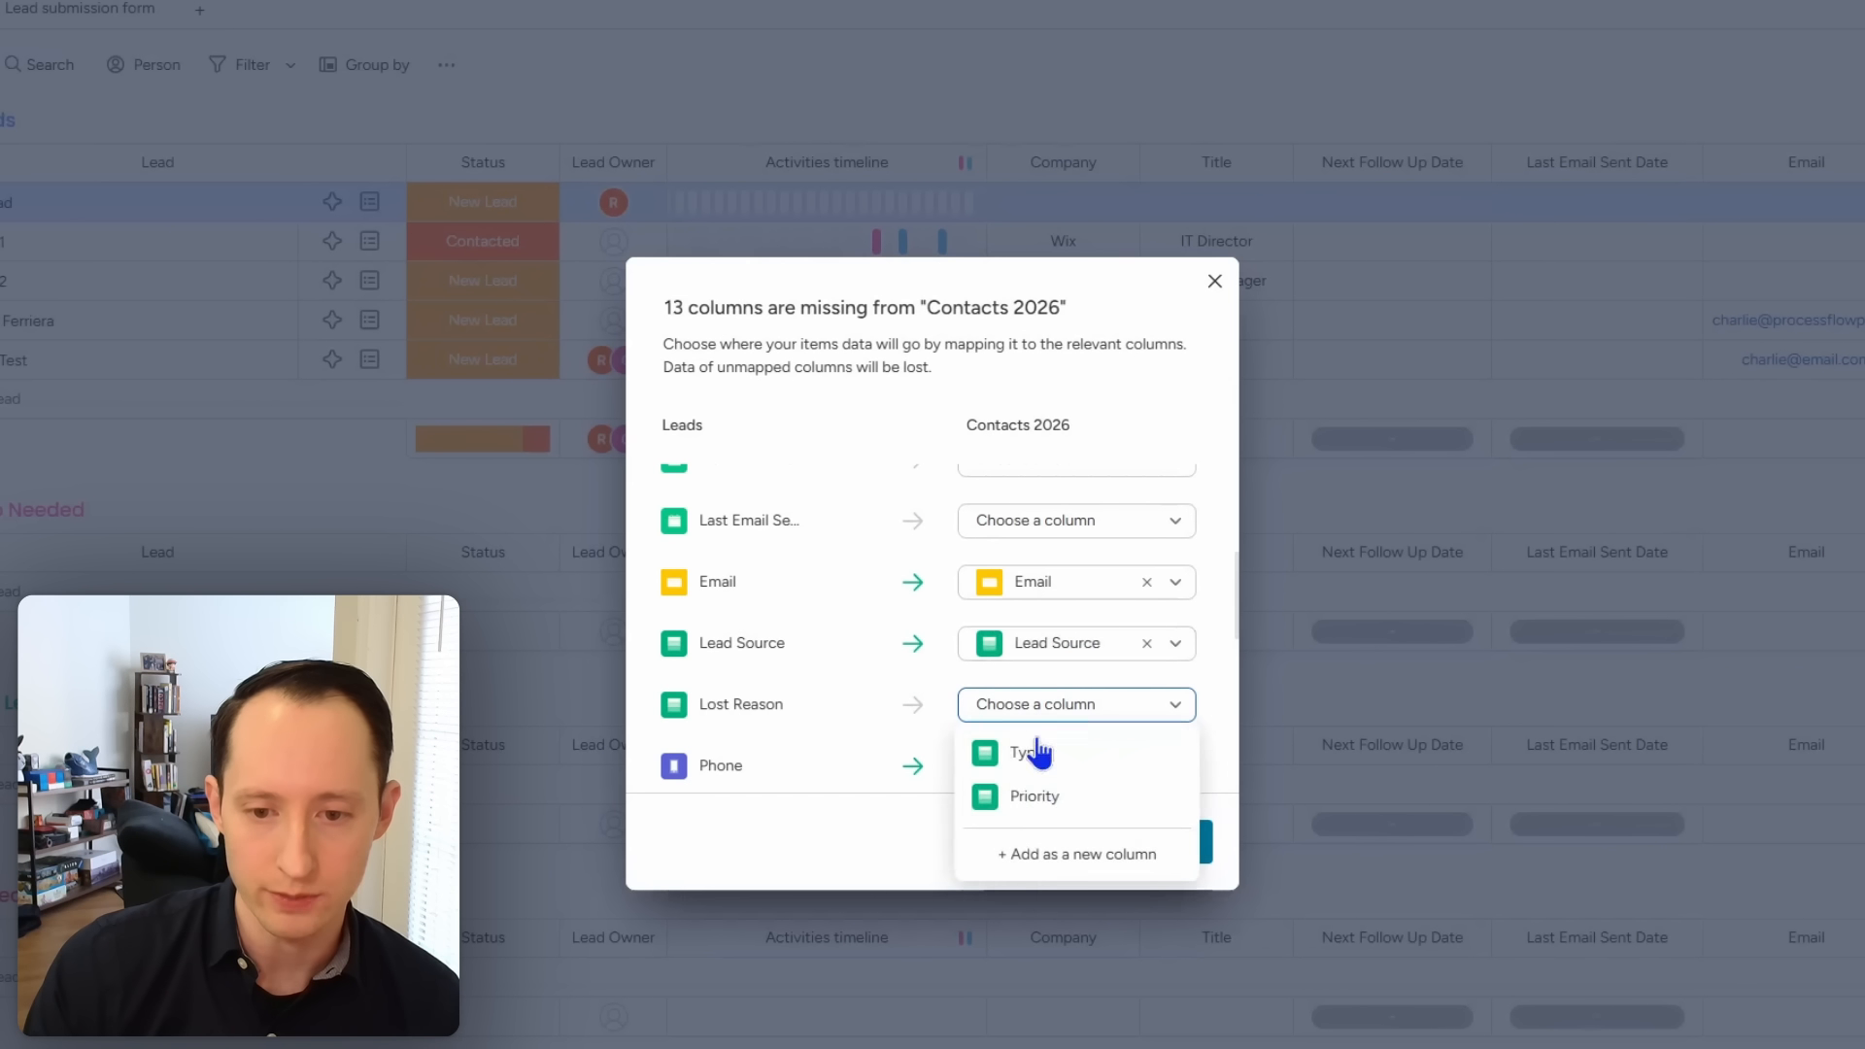
pyautogui.scroll(-2, 1166, 695)
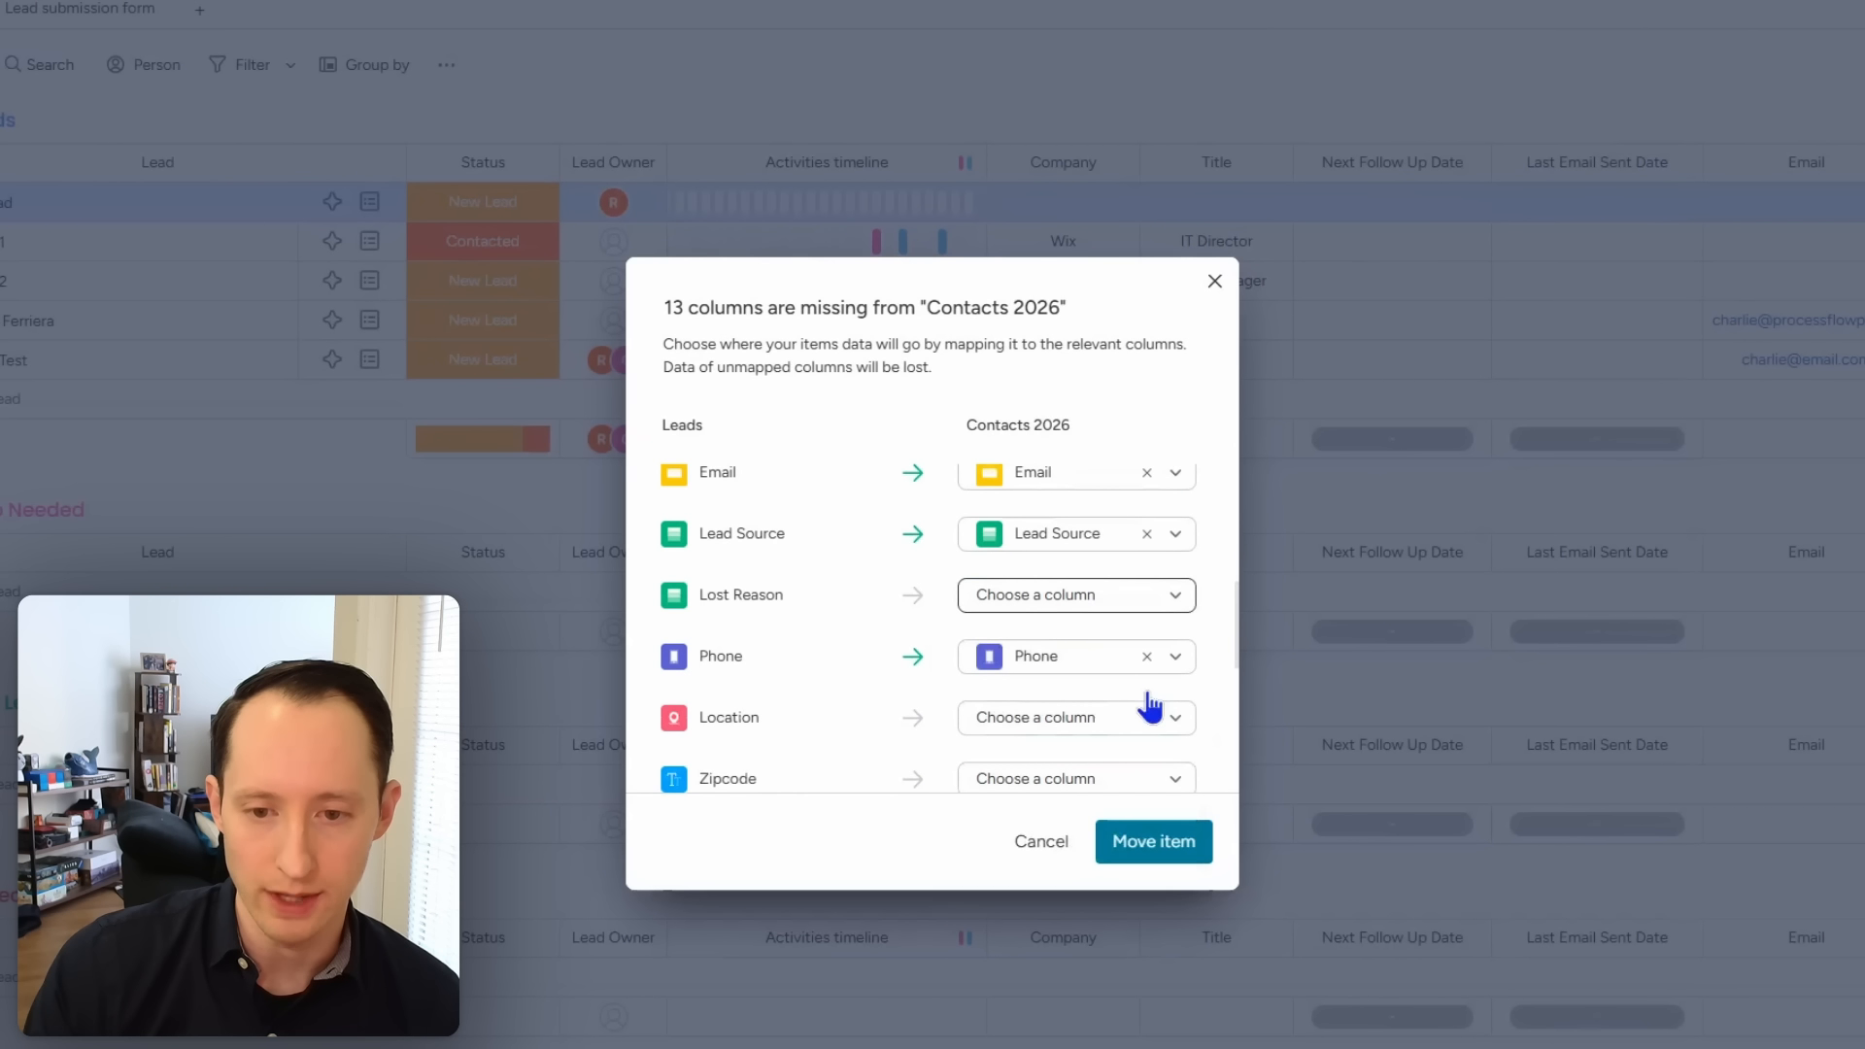
pyautogui.scroll(-1, 1153, 705)
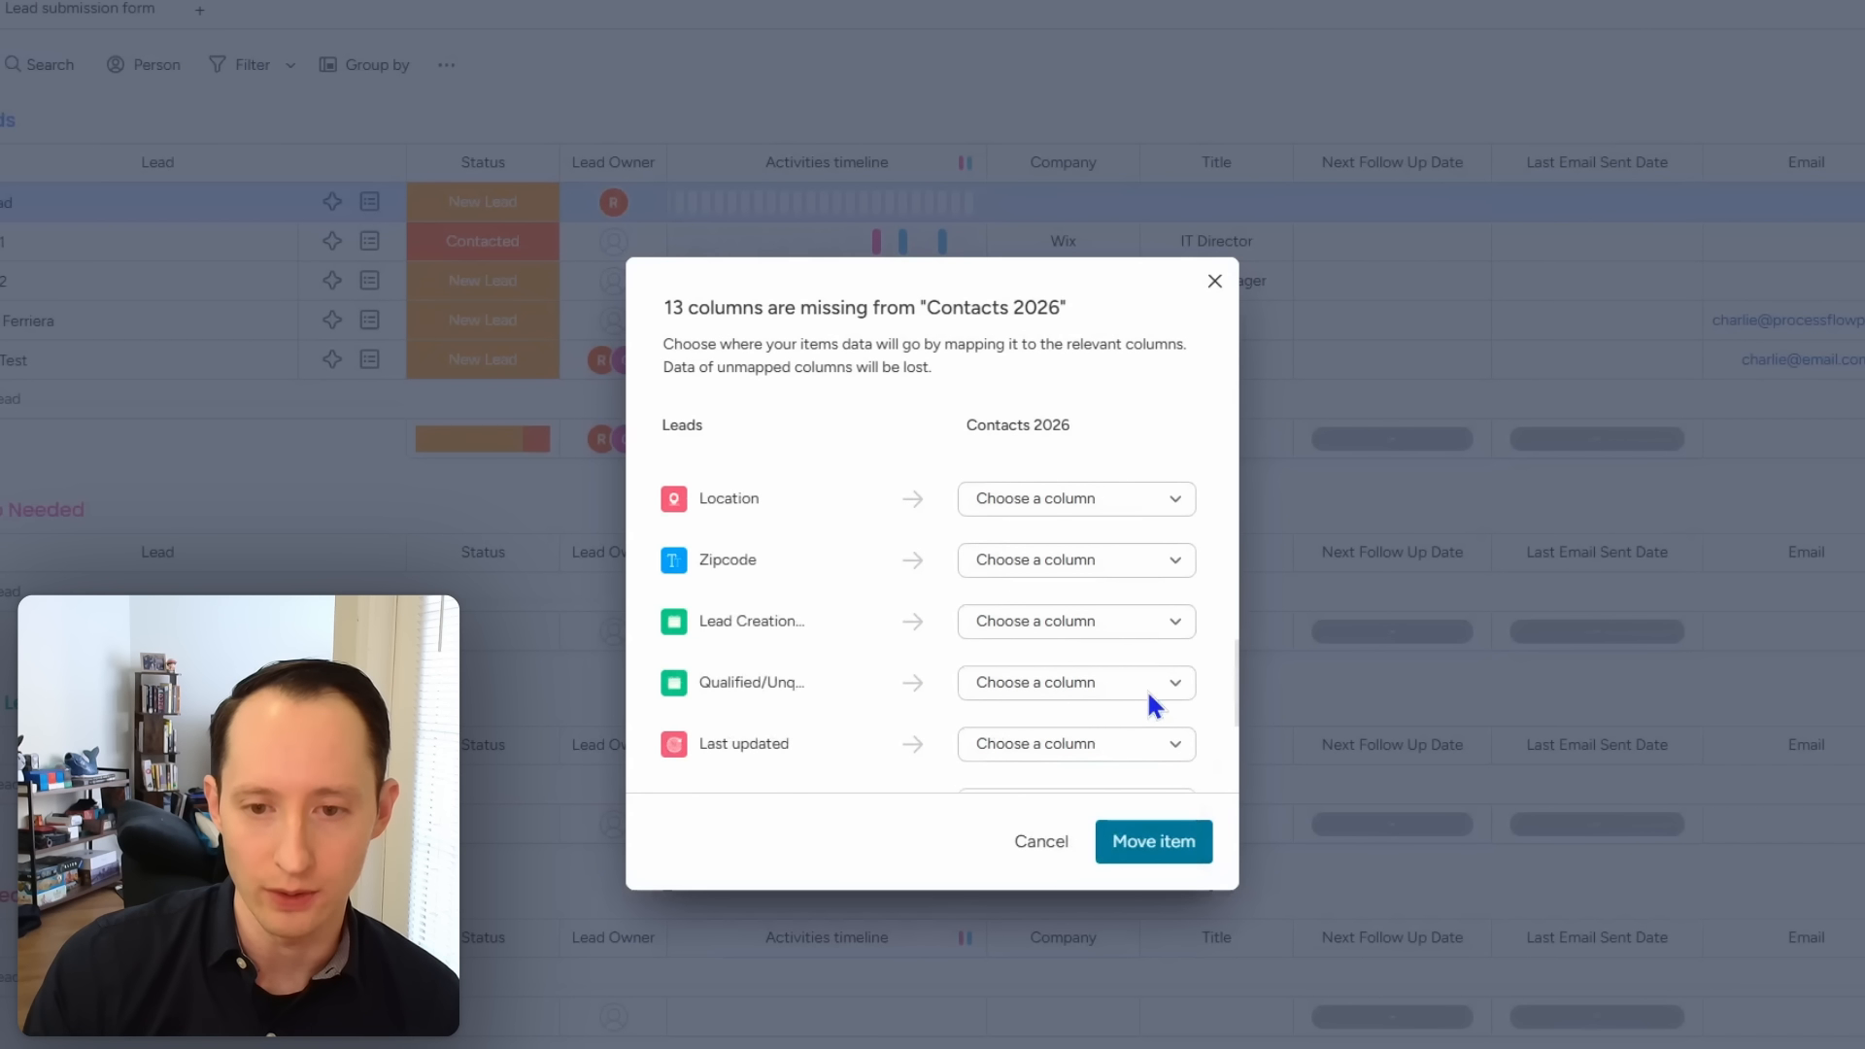
# Step: Map Location, Zipcode, lead creation, qualified/unqualified and Last updated columns to new columns
pyautogui.click(1069, 502)
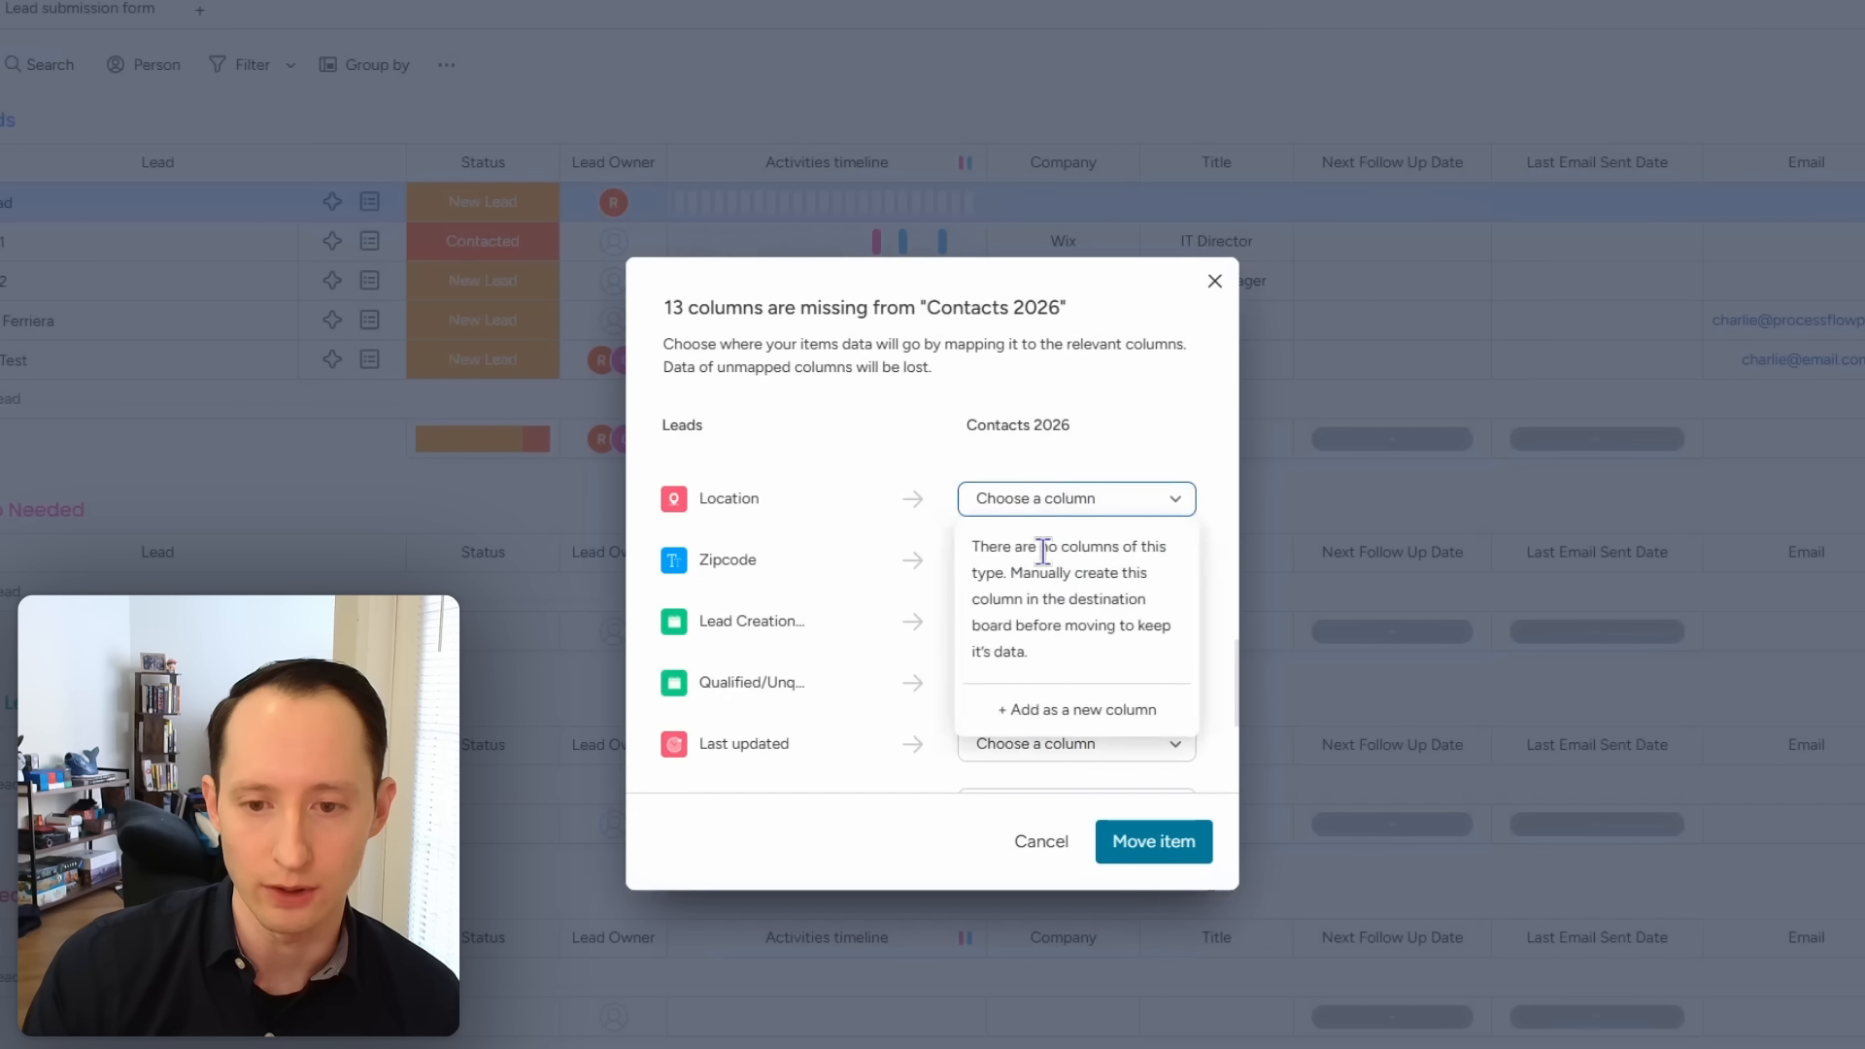
pyautogui.click(1070, 716)
pyautogui.click(1063, 563)
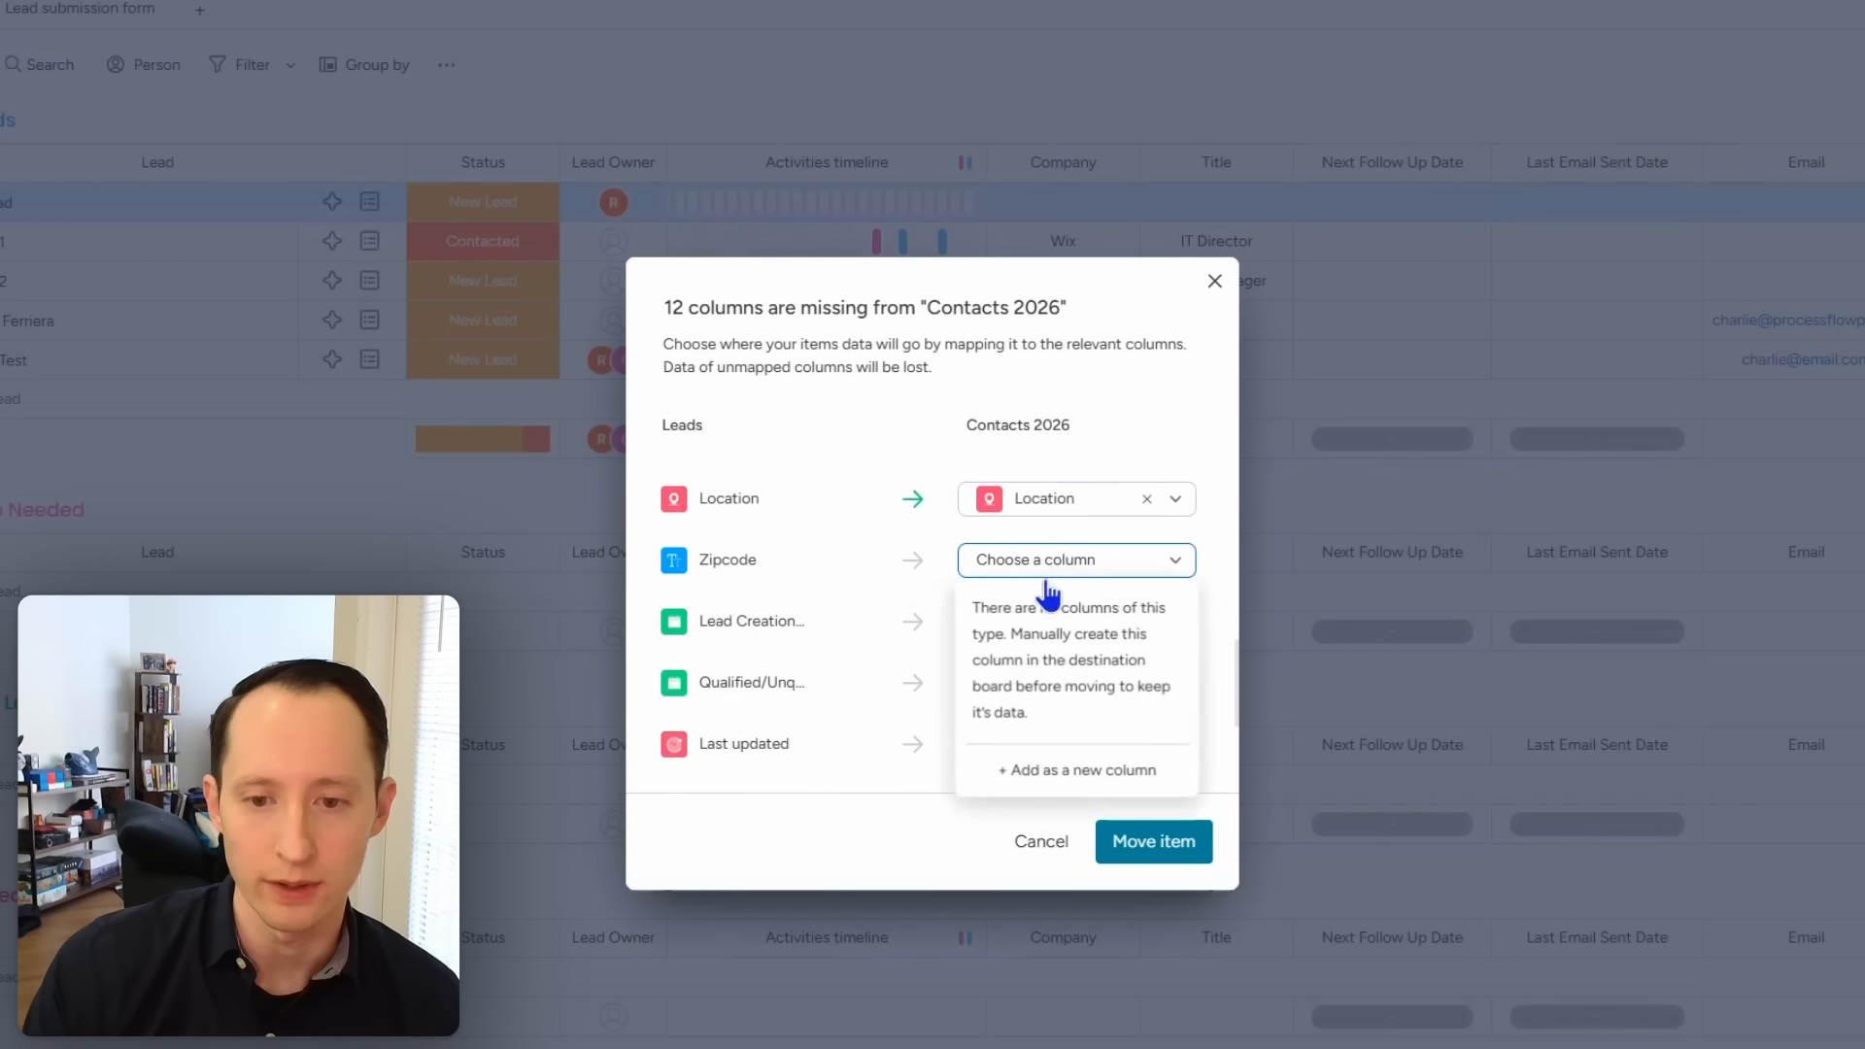
pyautogui.click(1069, 773)
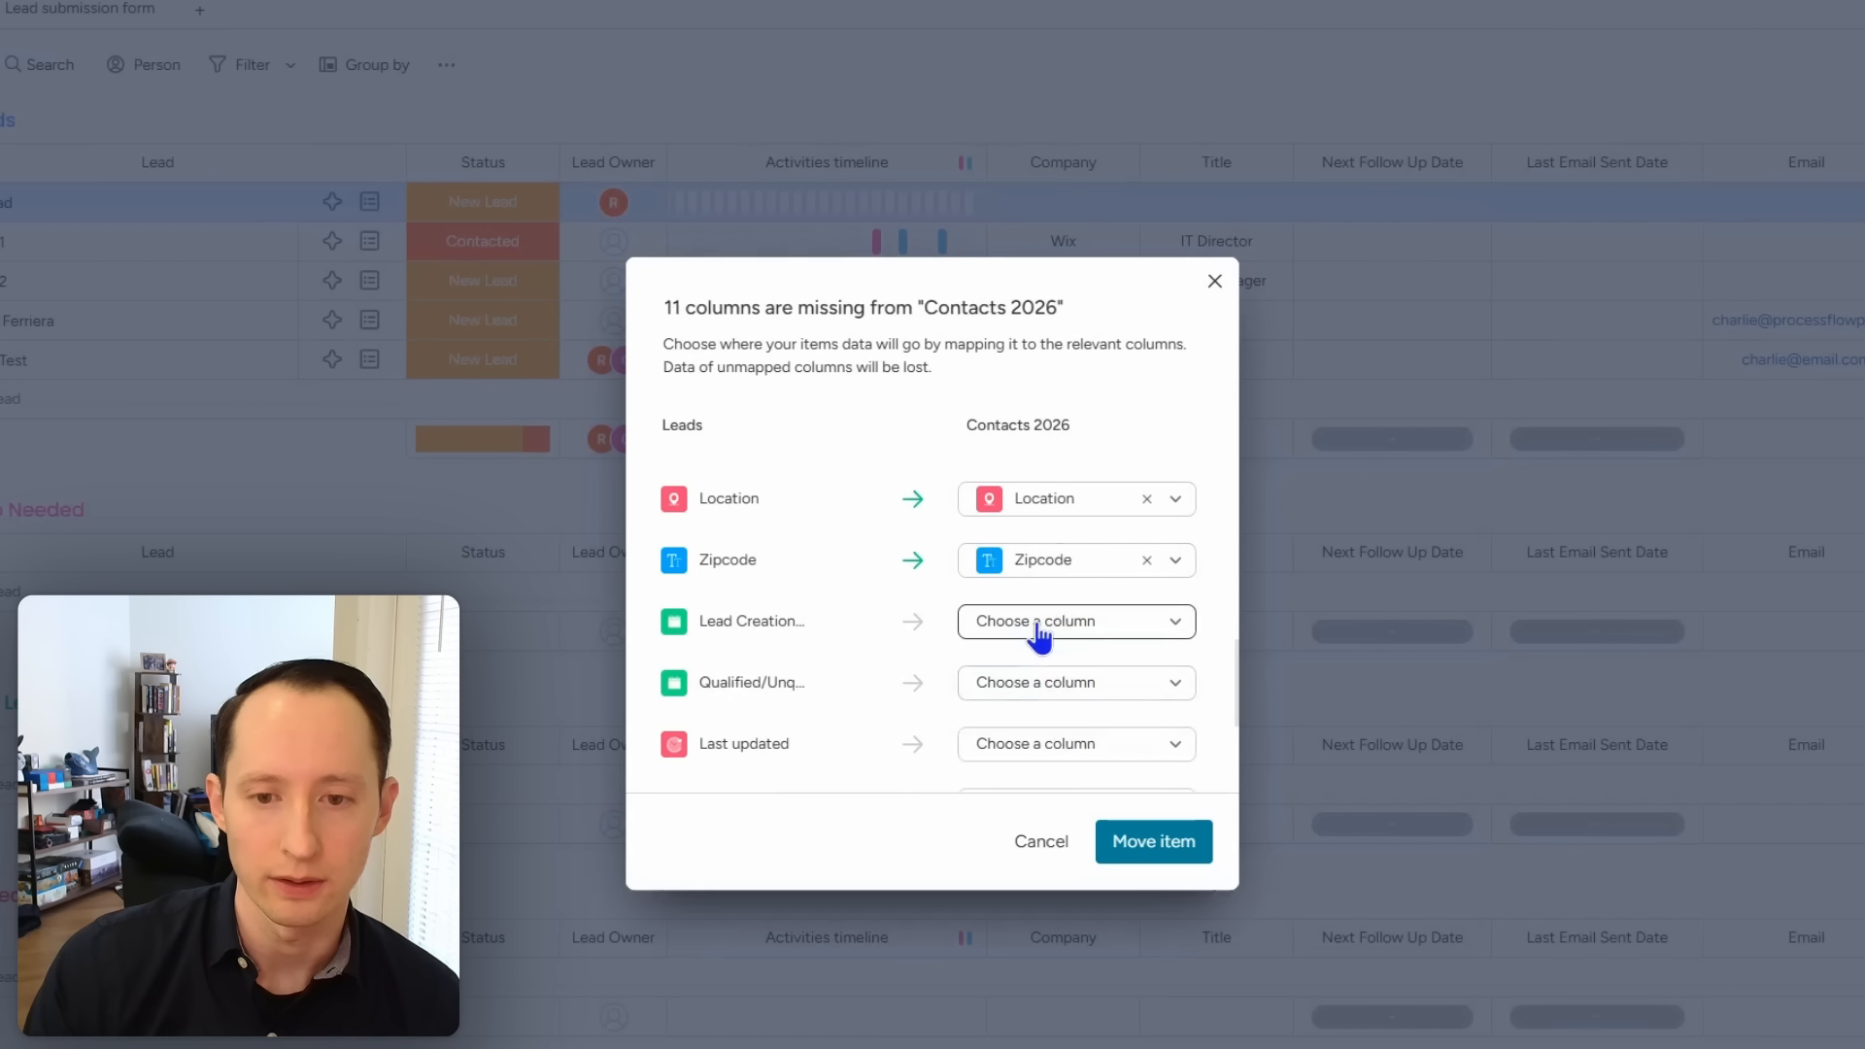
pyautogui.click(1039, 636)
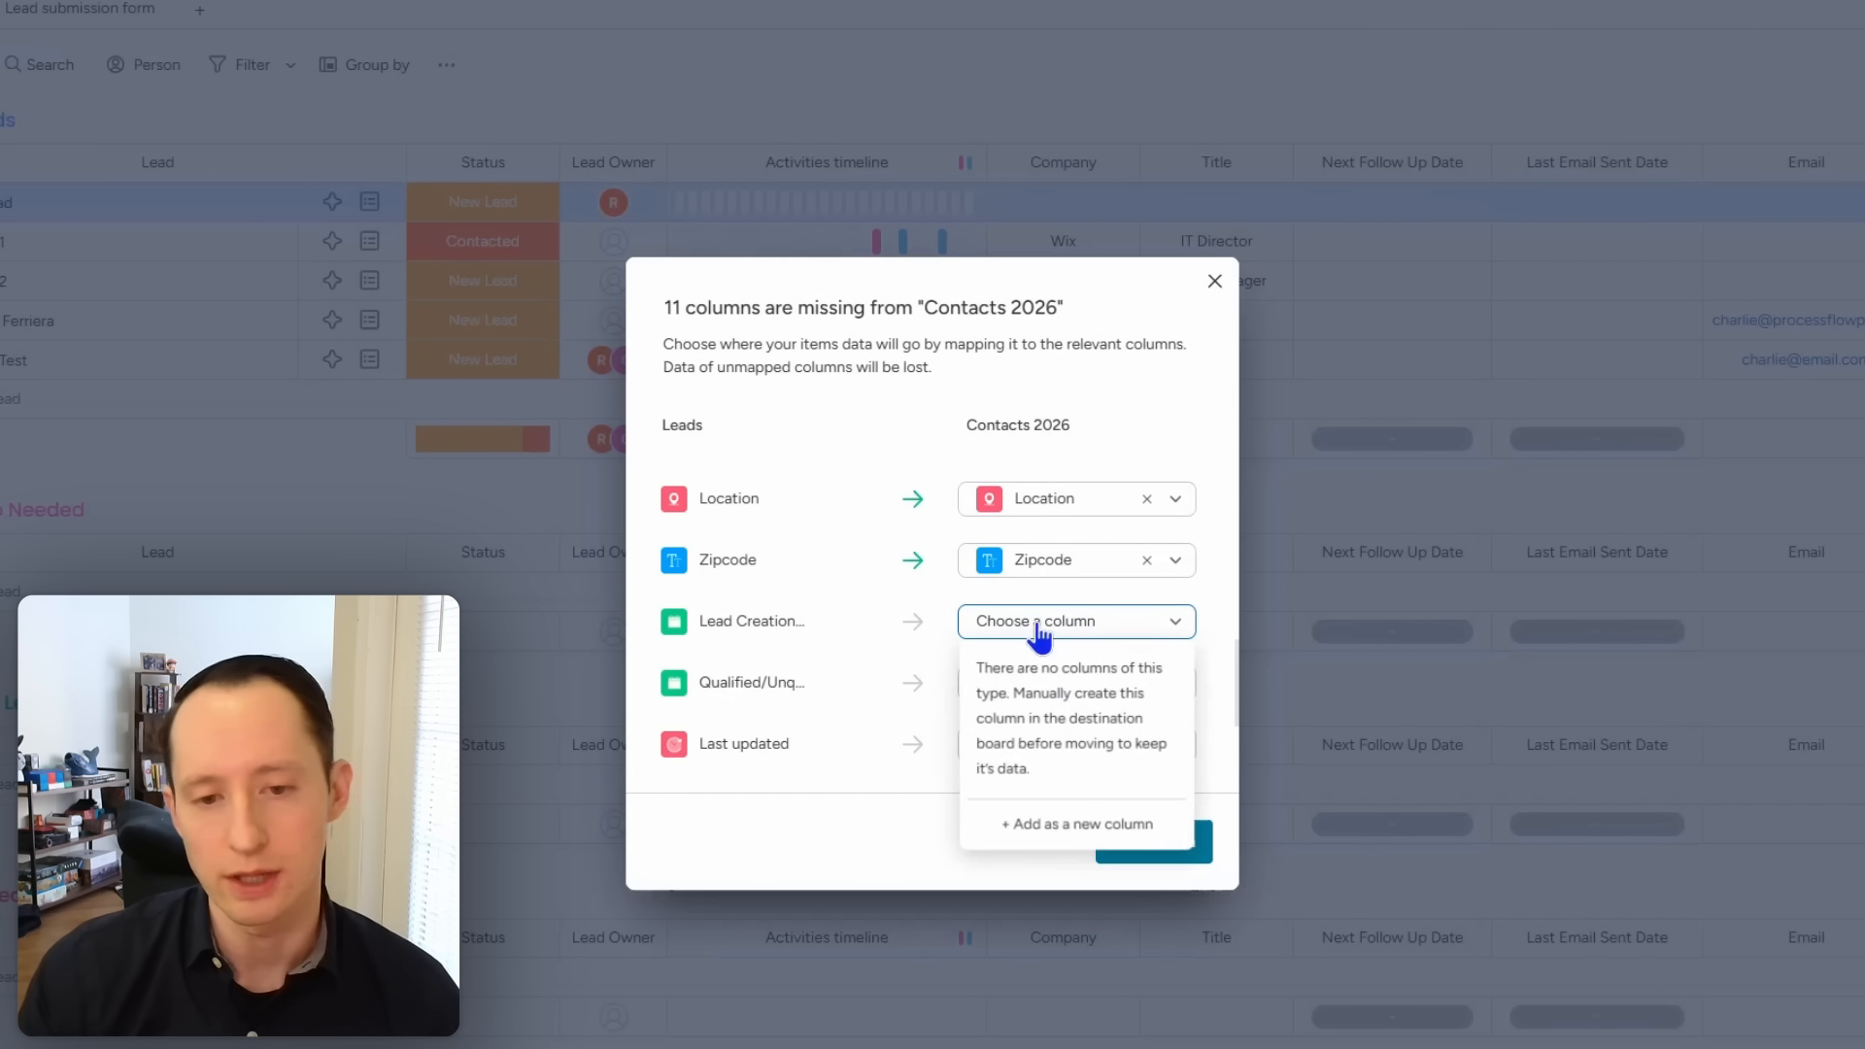
pyautogui.click(1068, 834)
pyautogui.click(1039, 685)
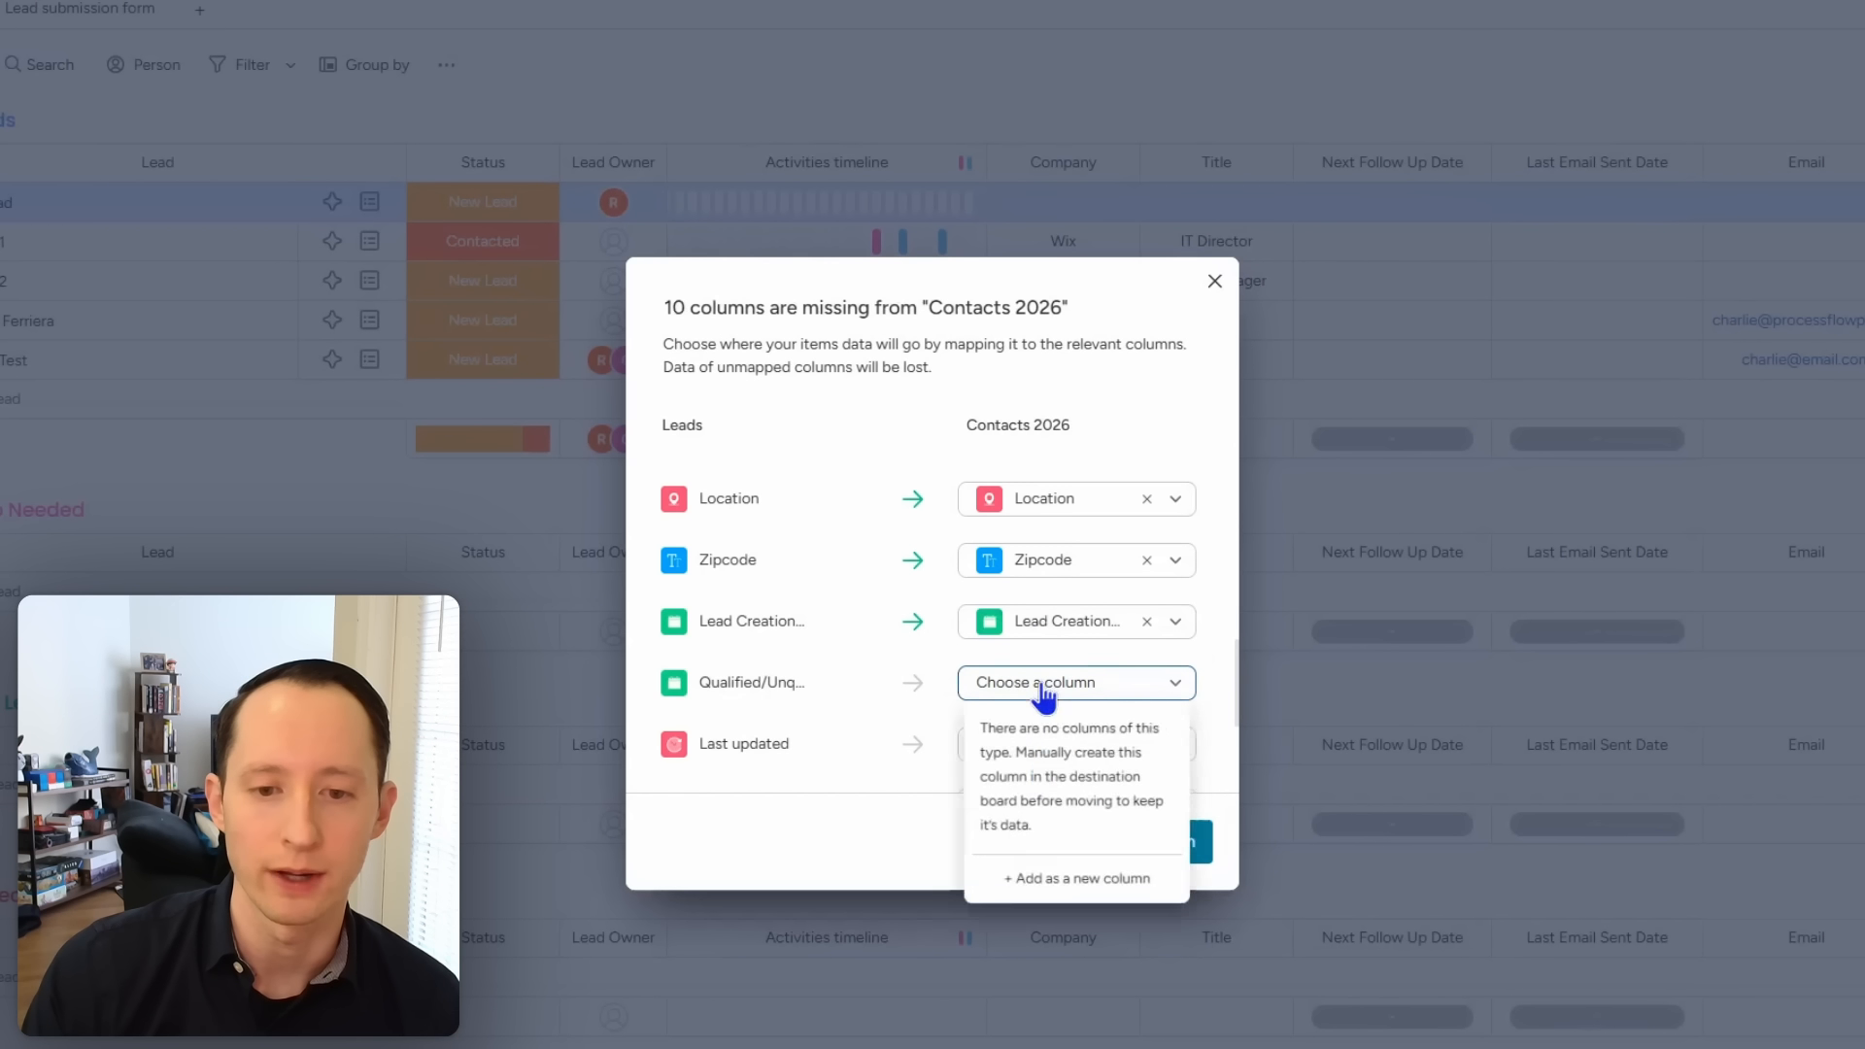
pyautogui.click(1030, 895)
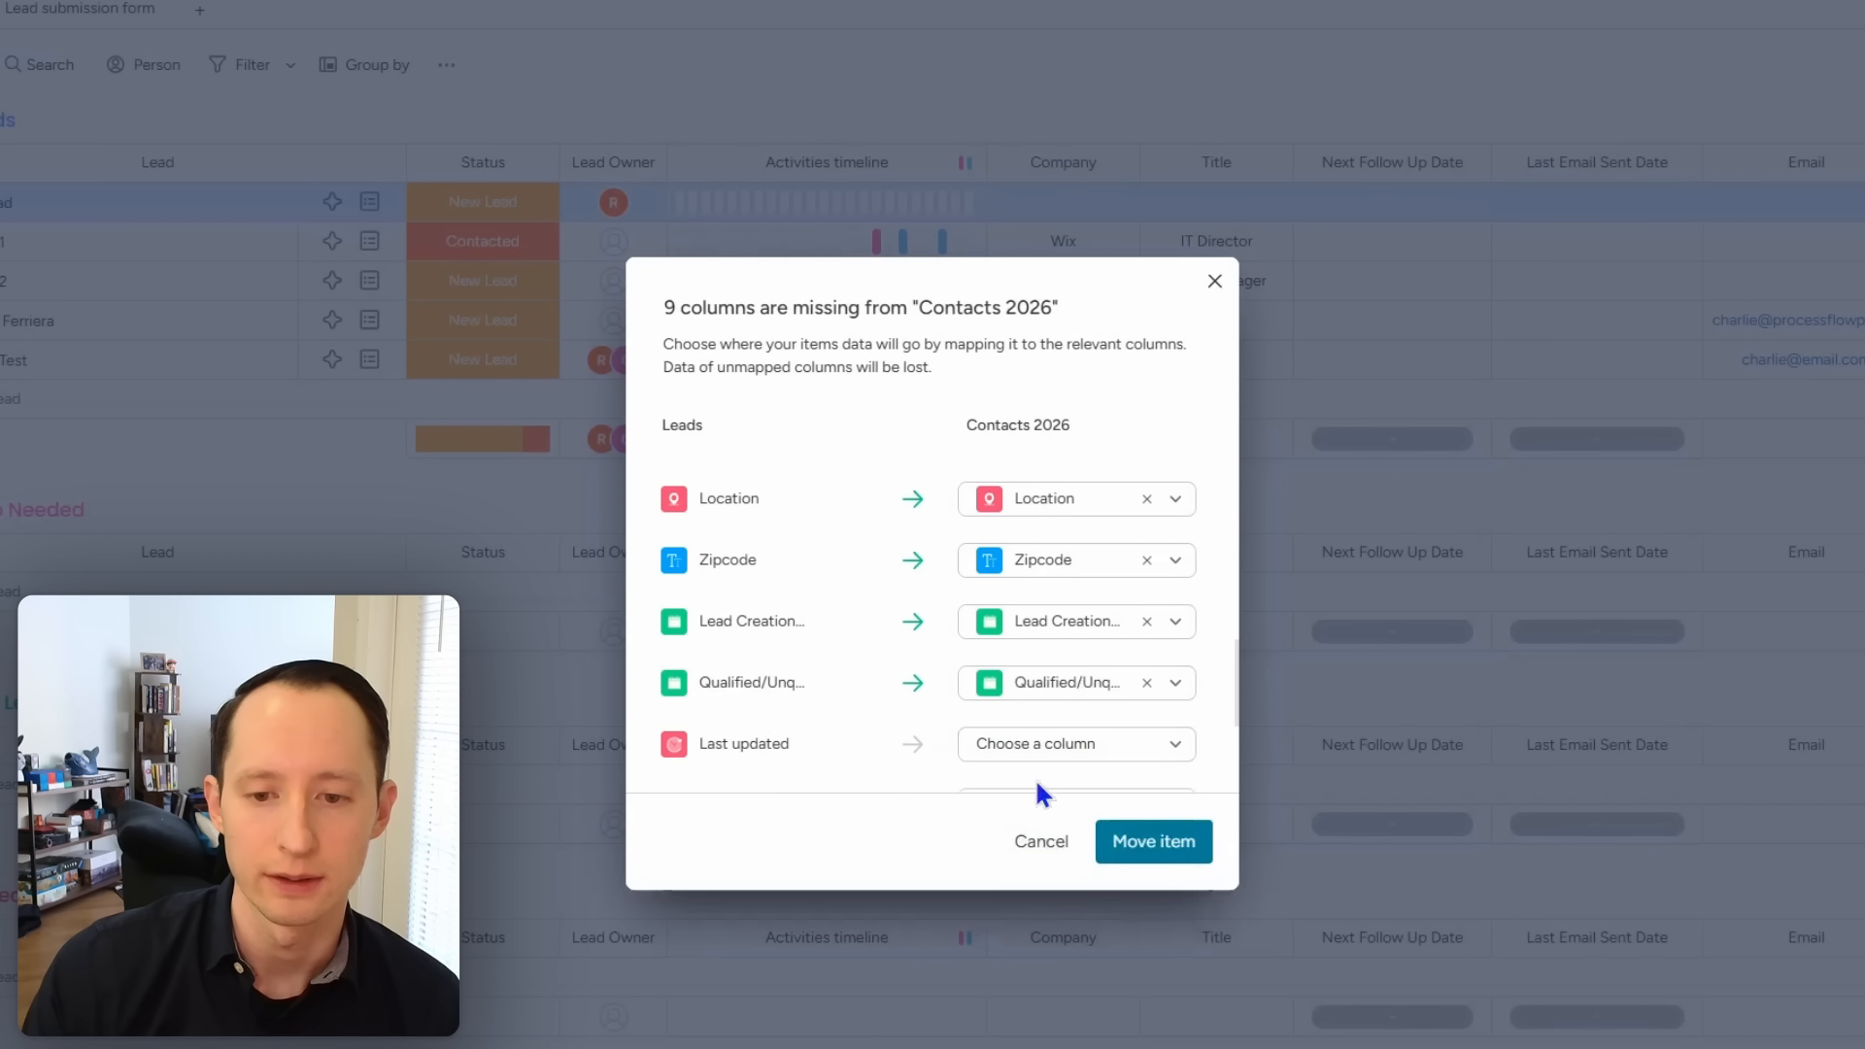
pyautogui.click(1042, 757)
pyautogui.click(1045, 953)
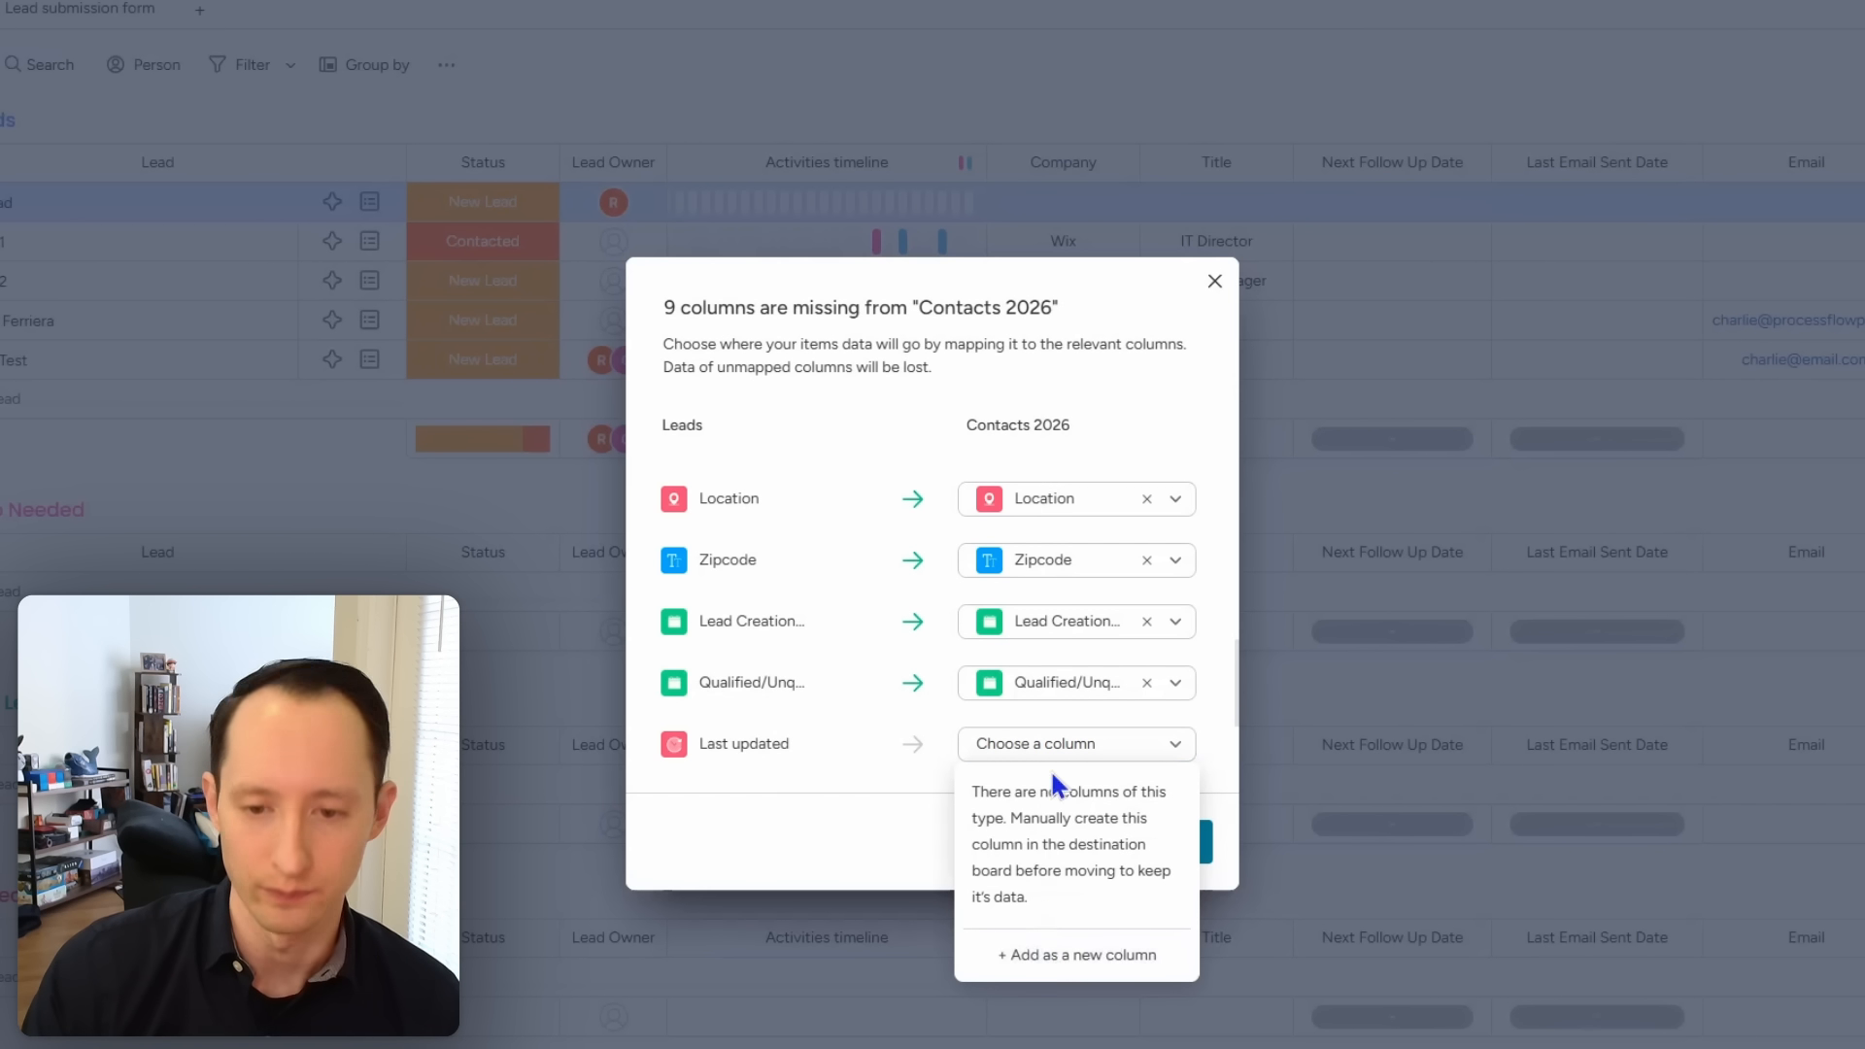
pyautogui.scroll(-3, 1059, 664)
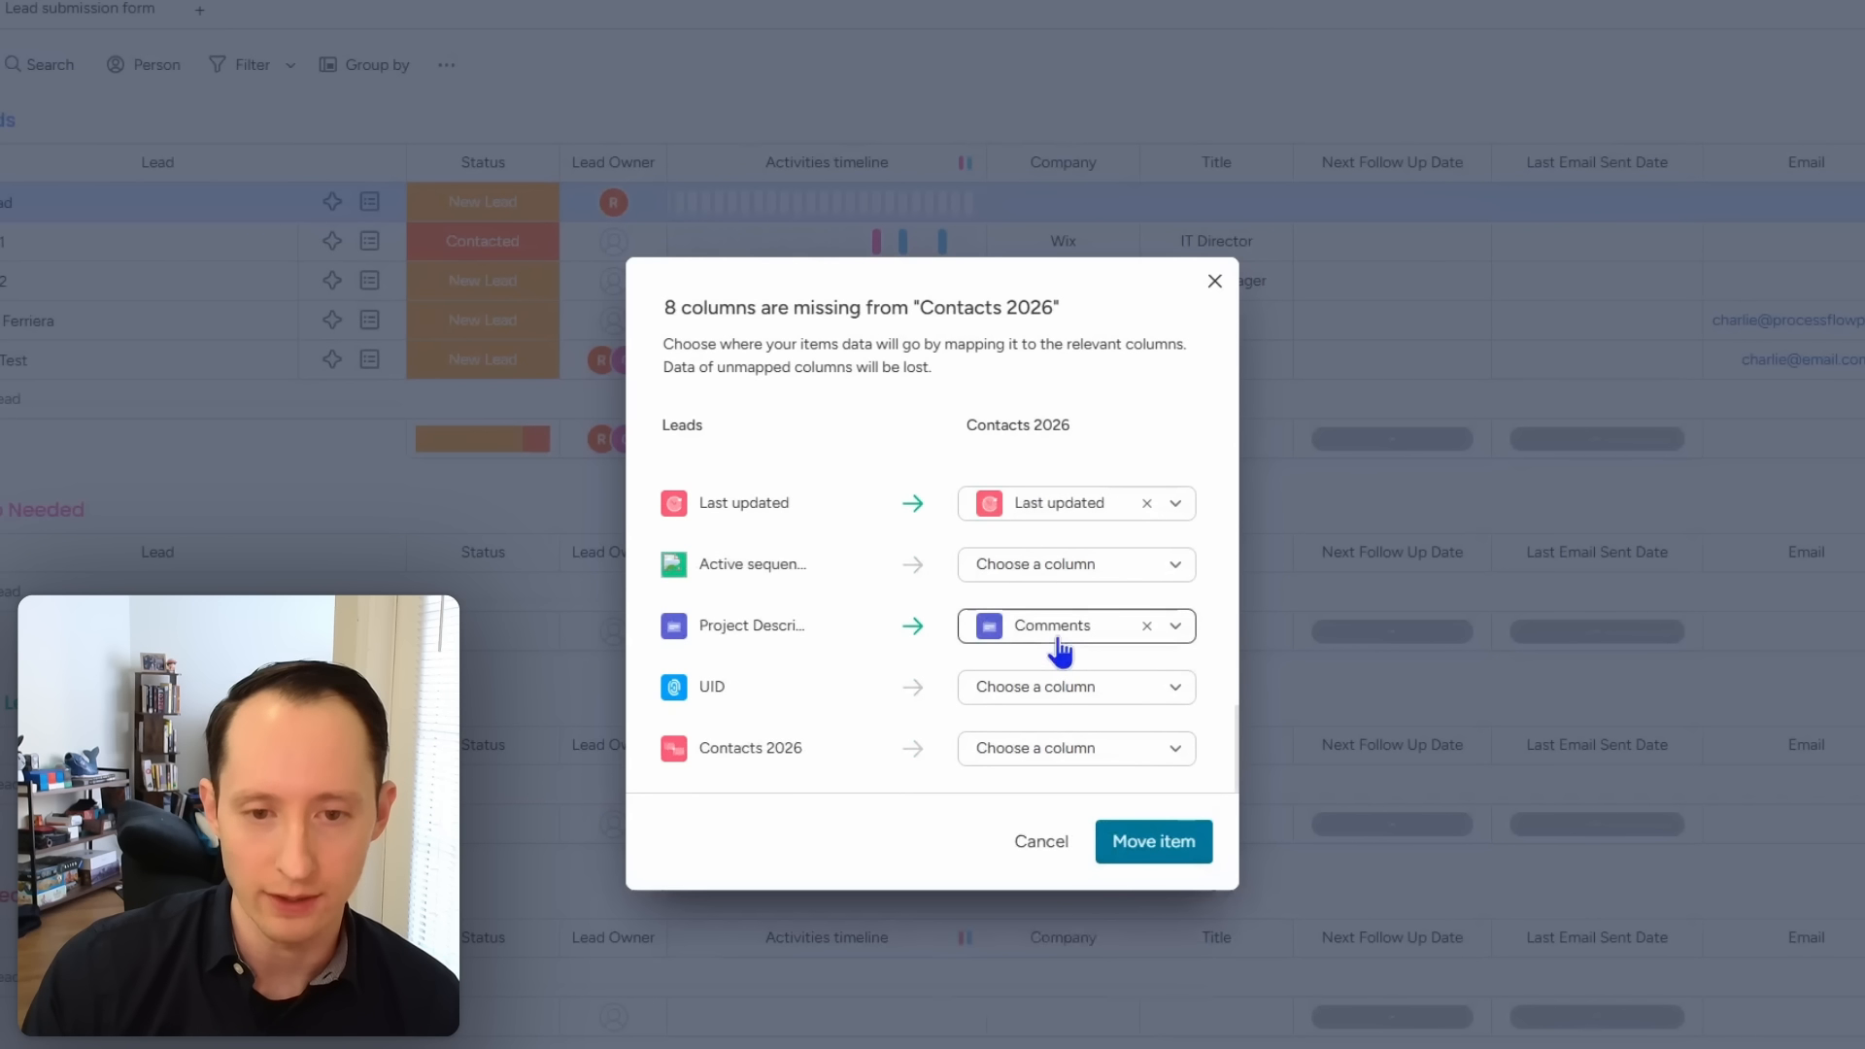
# Step: Map project description to a new column instead of Comments, and leave UID unmapped
pyautogui.click(1146, 627)
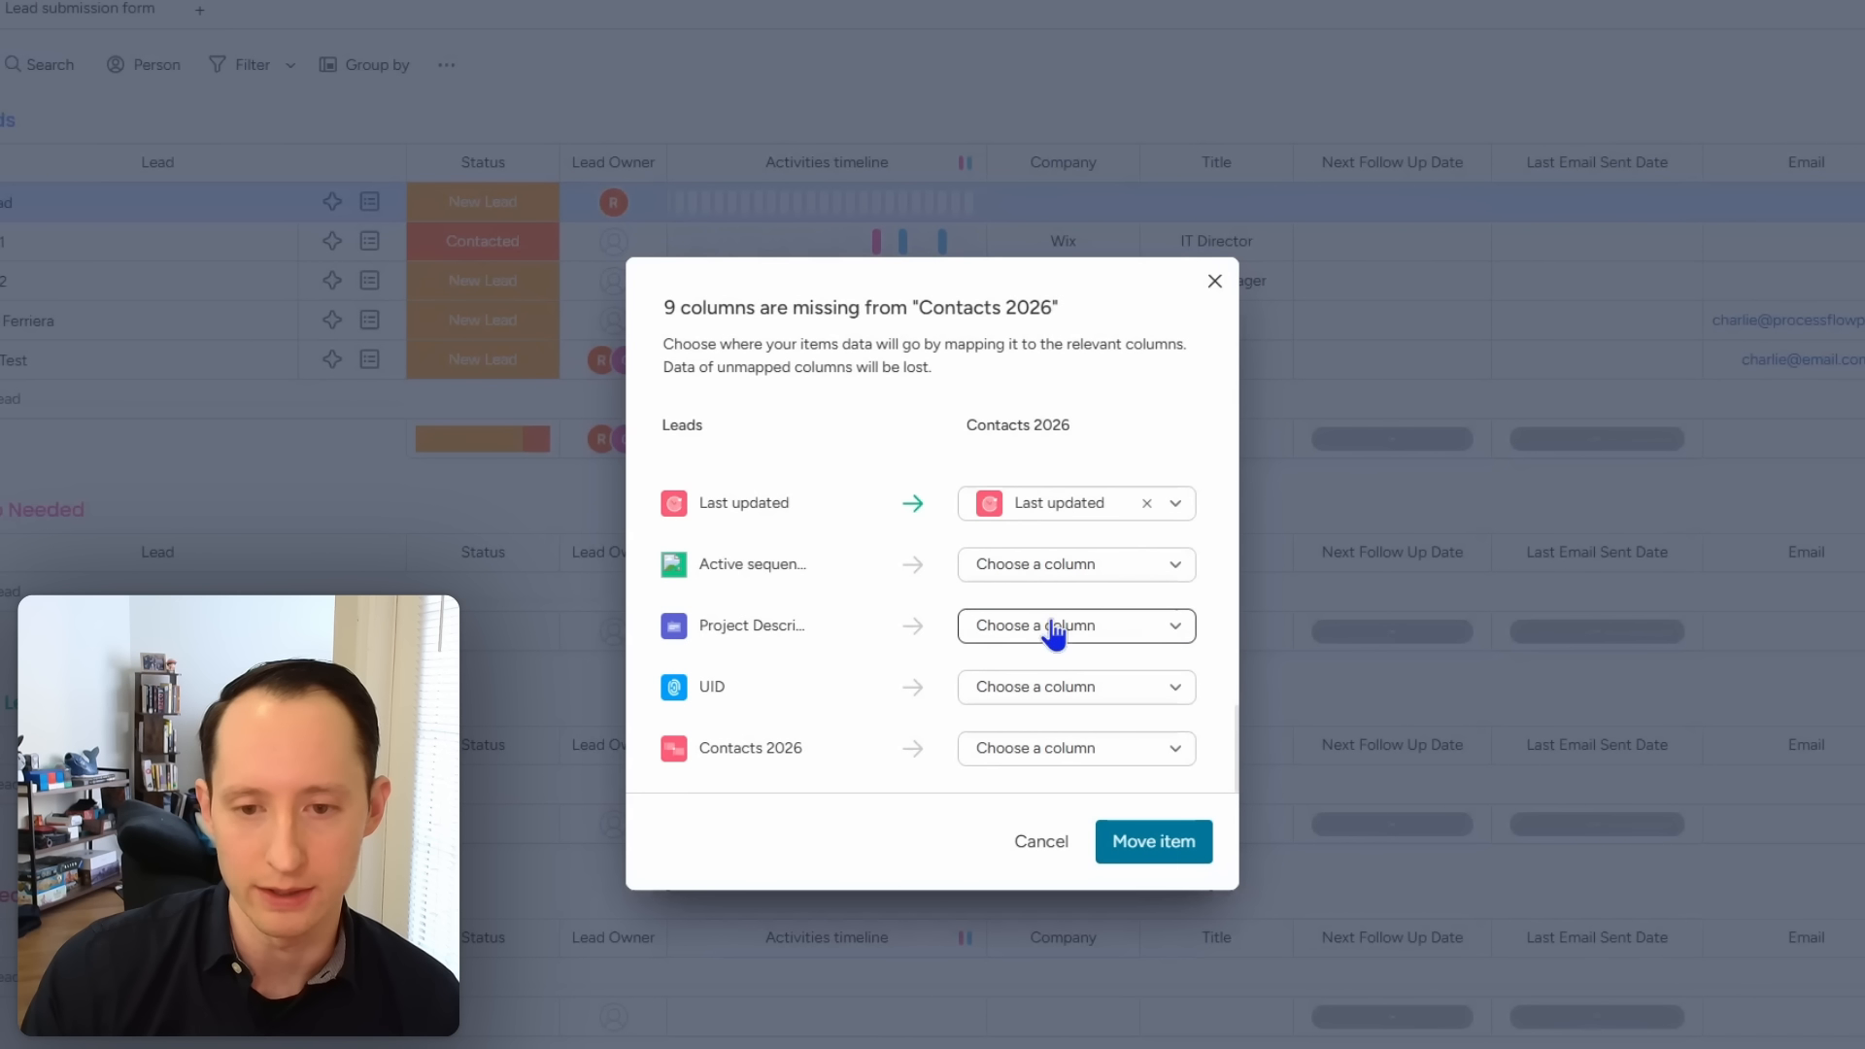
pyautogui.click(1053, 630)
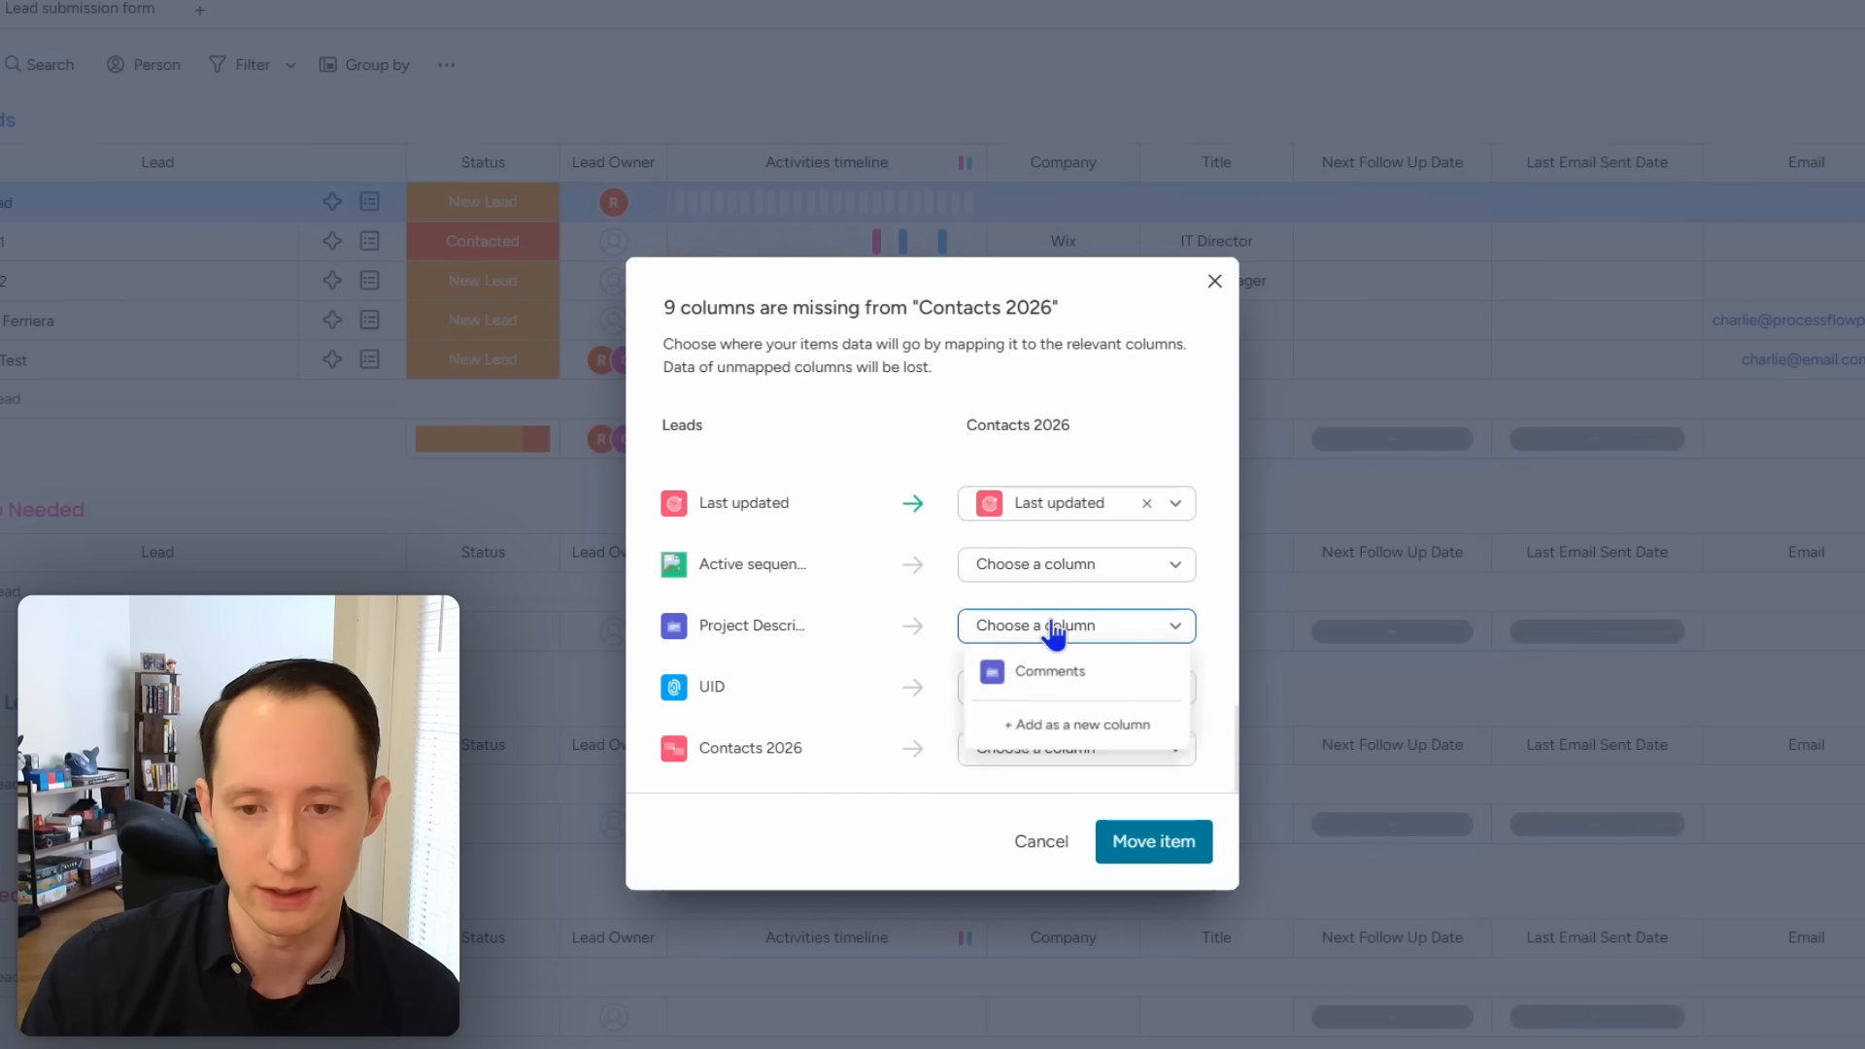
pyautogui.click(1020, 729)
pyautogui.click(1032, 698)
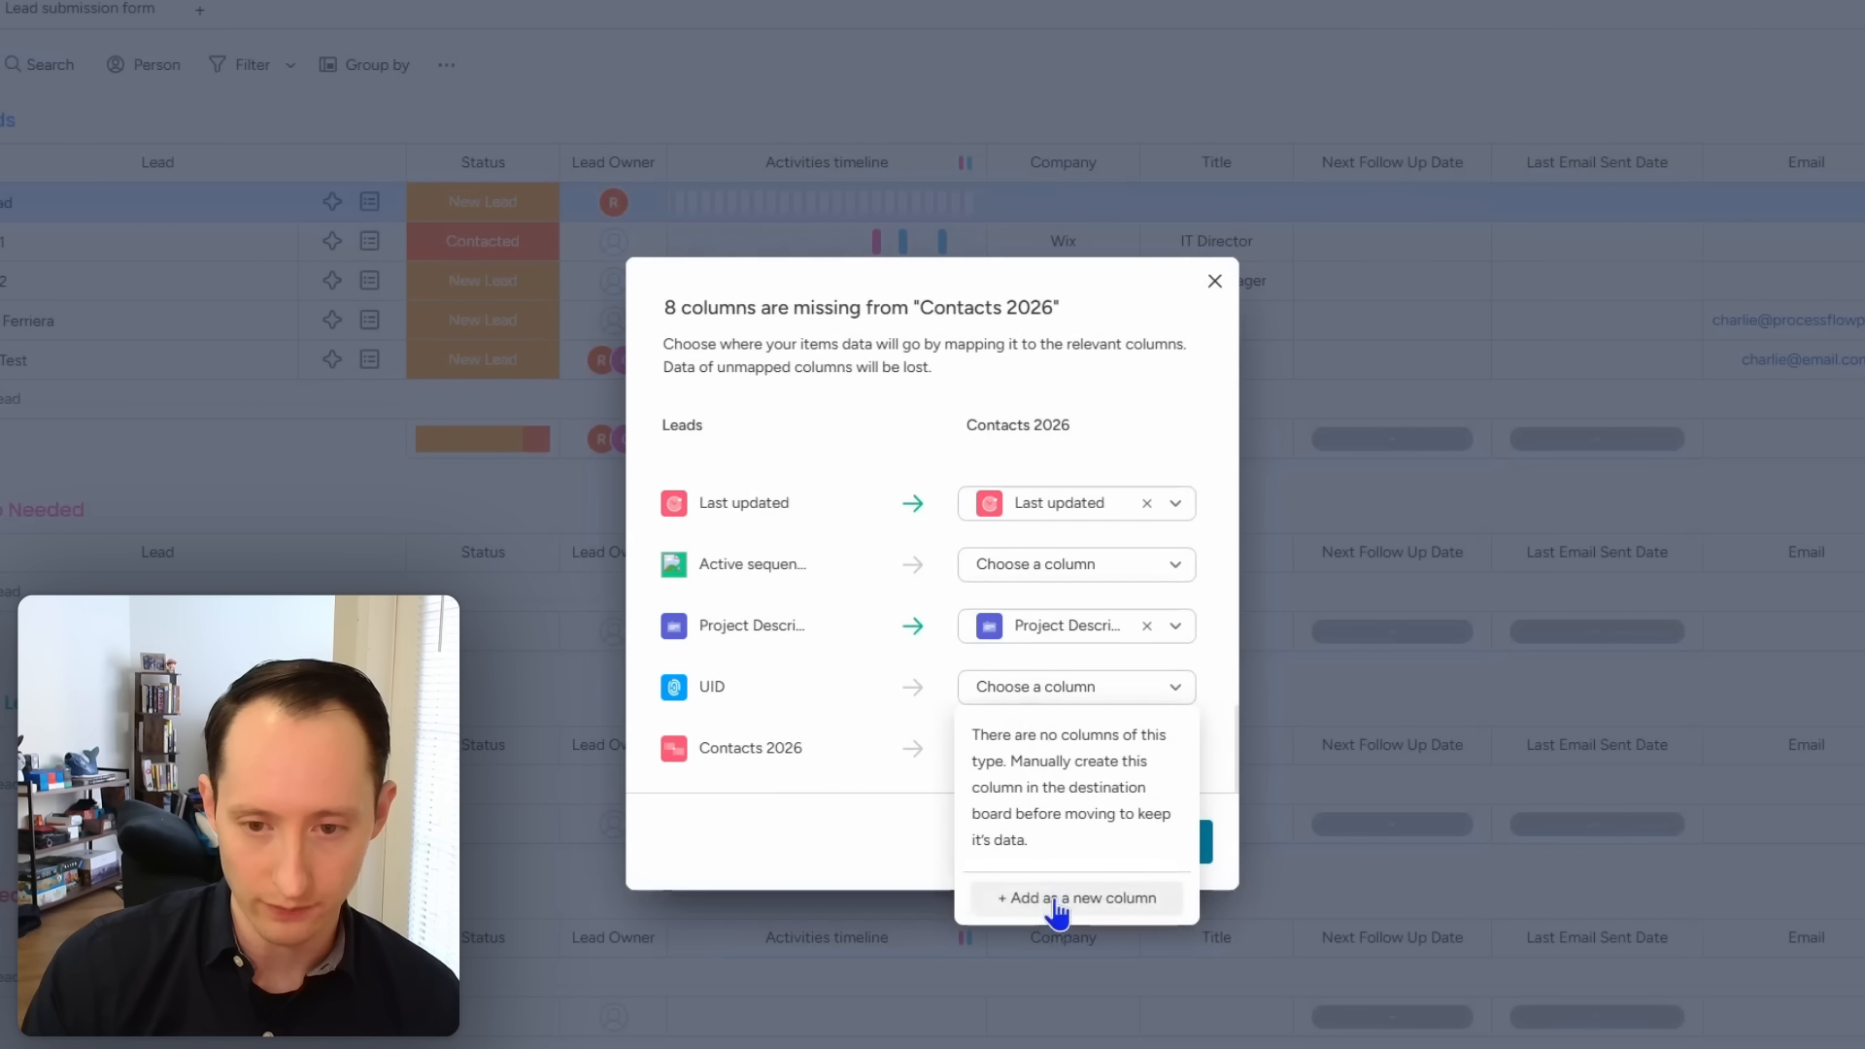
pyautogui.click(1059, 903)
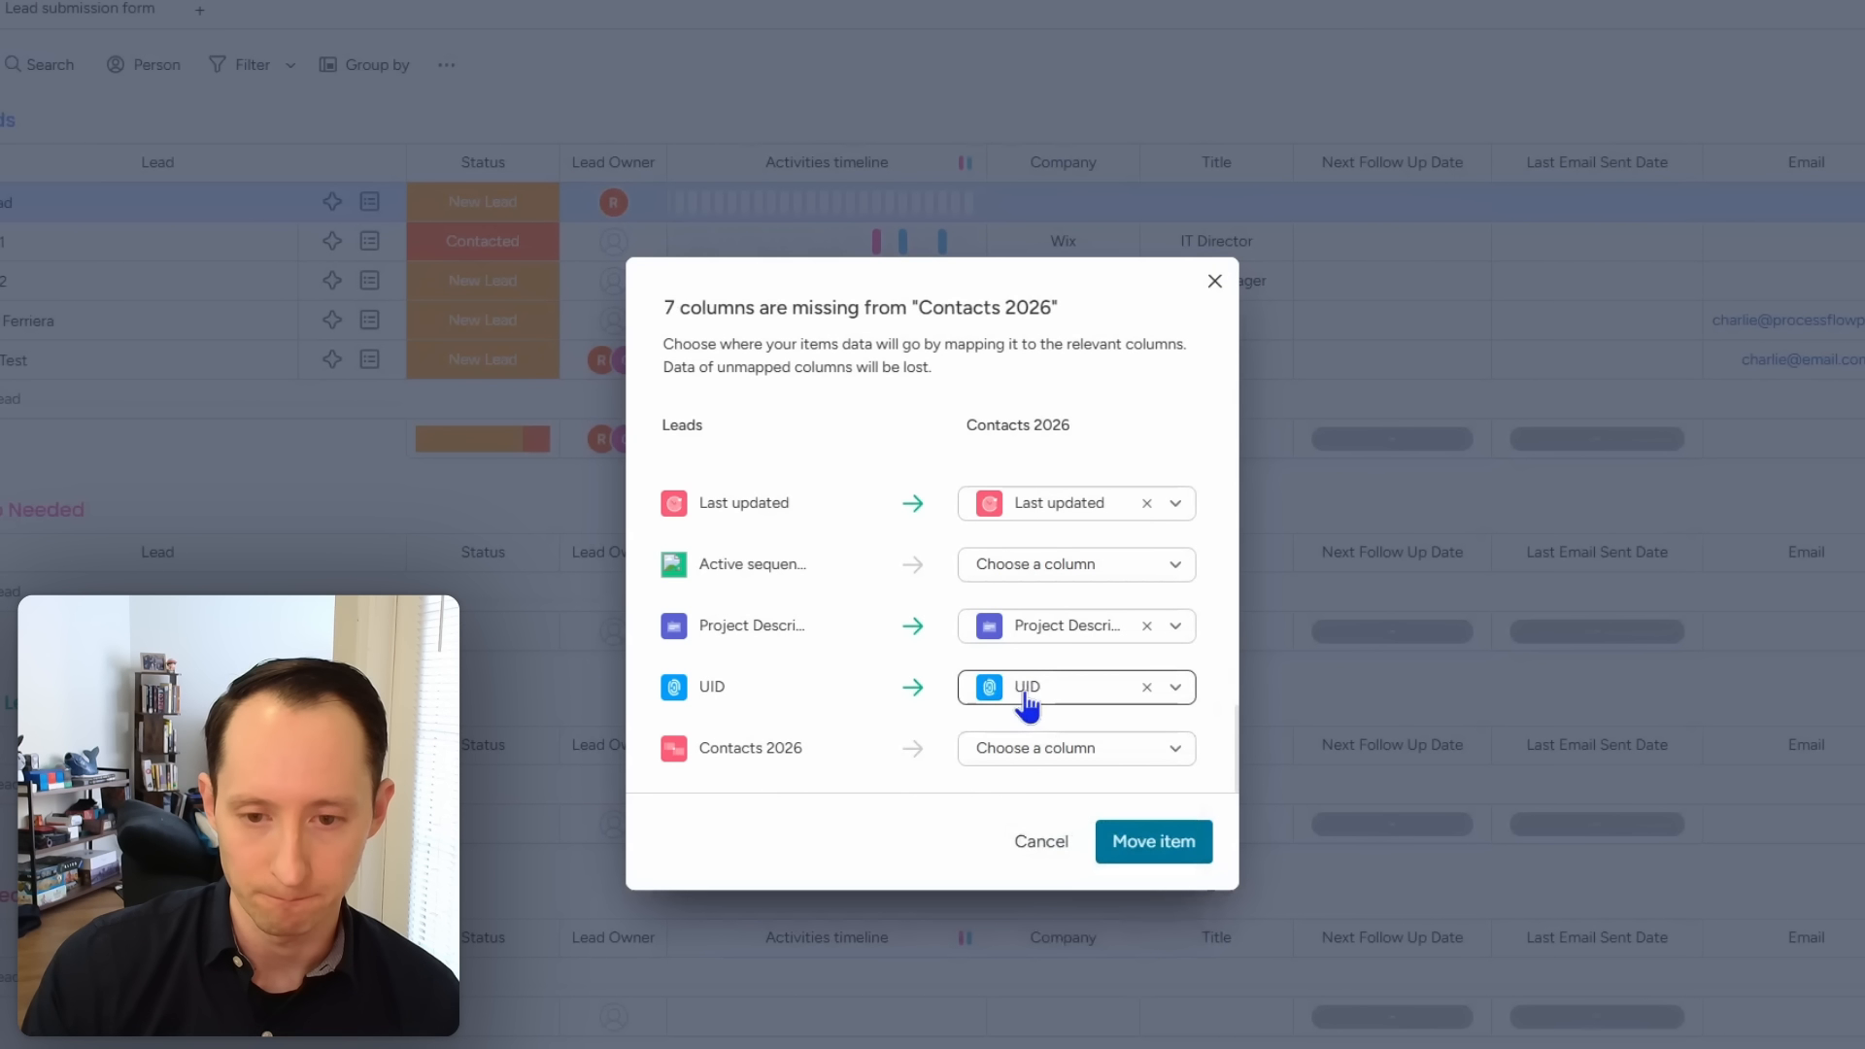
pyautogui.click(1148, 689)
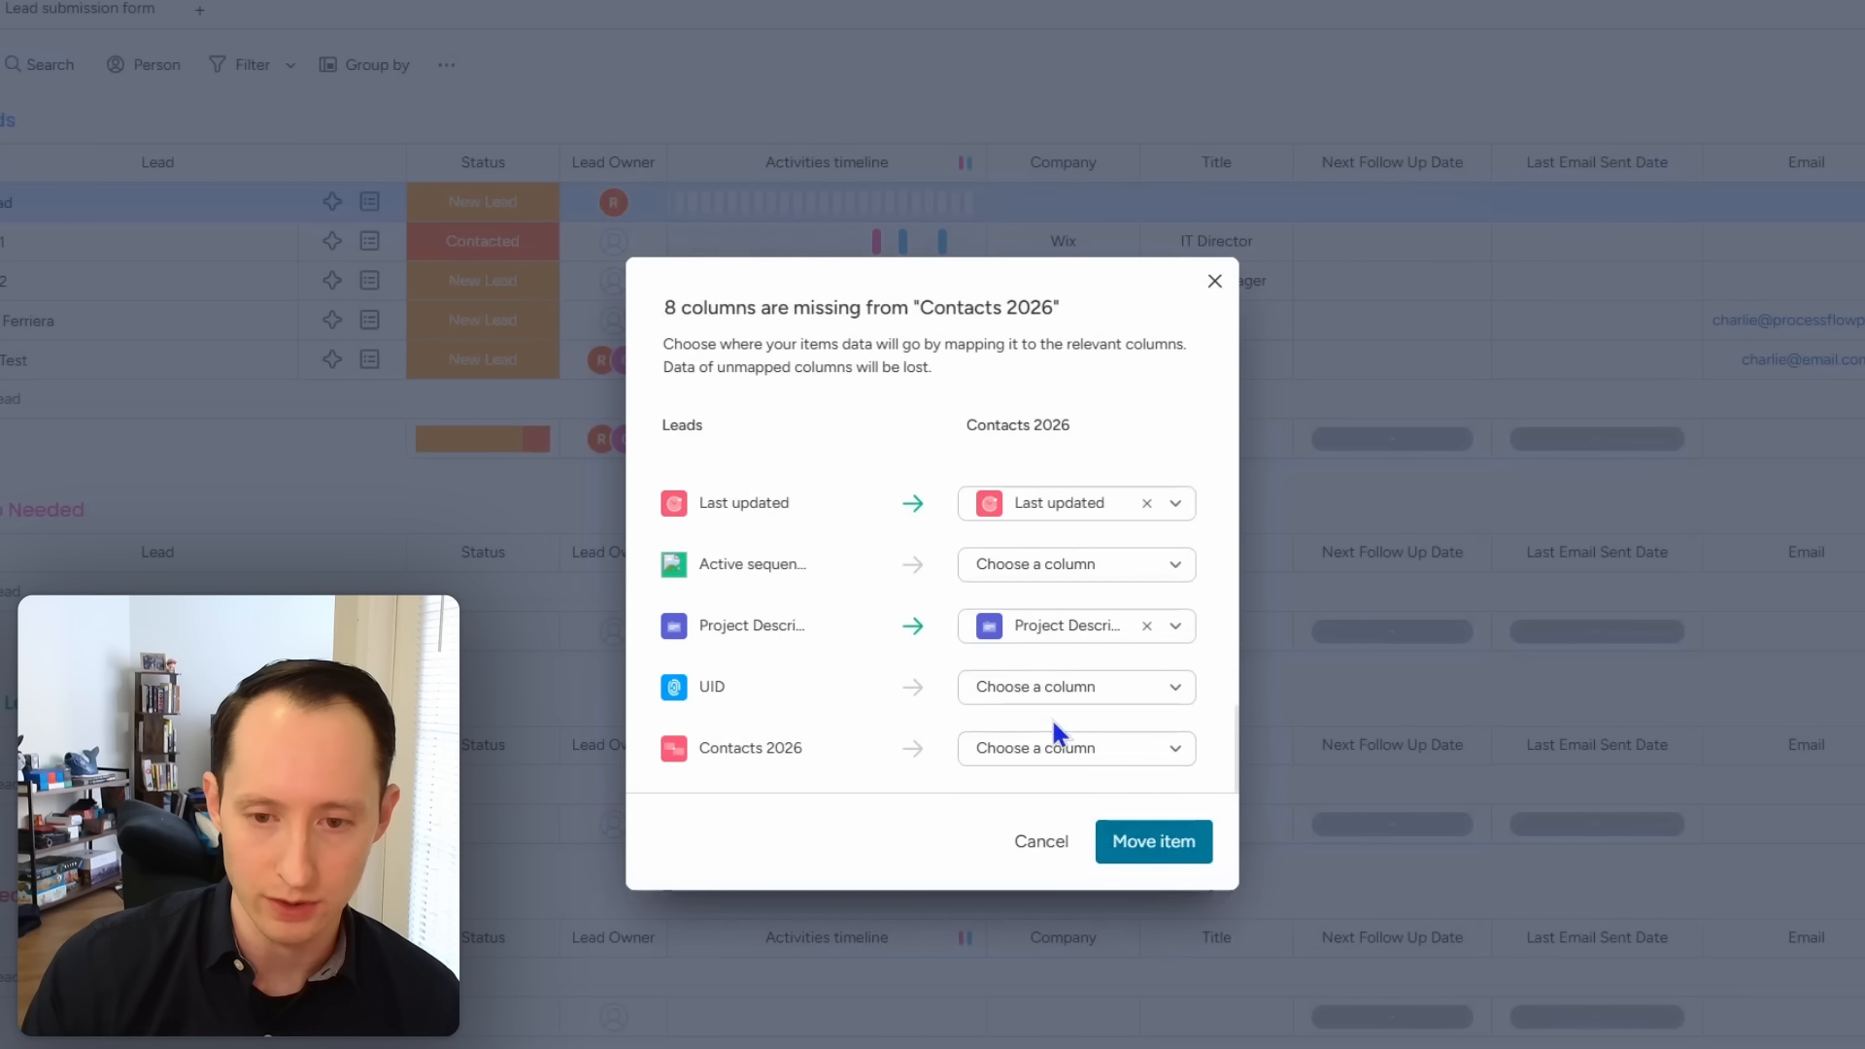
# Step: Move Test Lead to Contacts 2026, confirming 'Move items anyway' despite losing unmapped data
pyautogui.click(1191, 845)
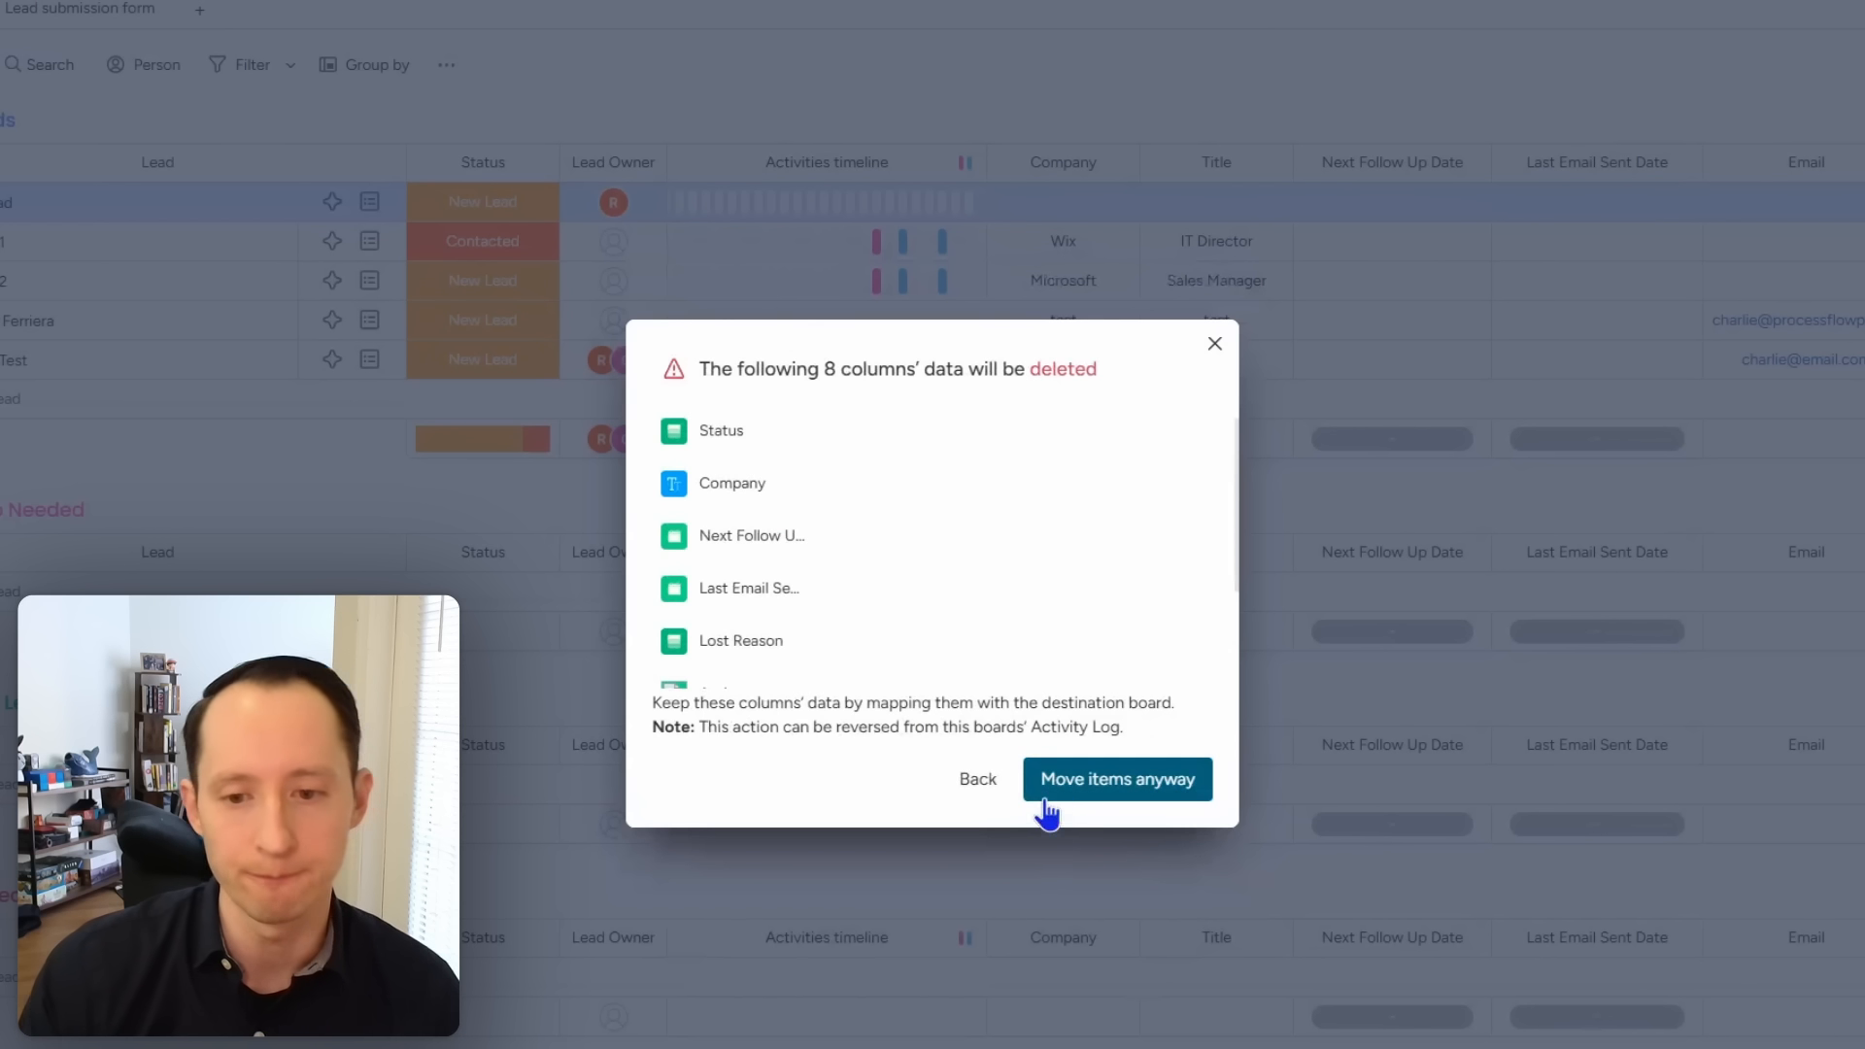
pyautogui.scroll(-2, 817, 554)
pyautogui.scroll(2, 833, 568)
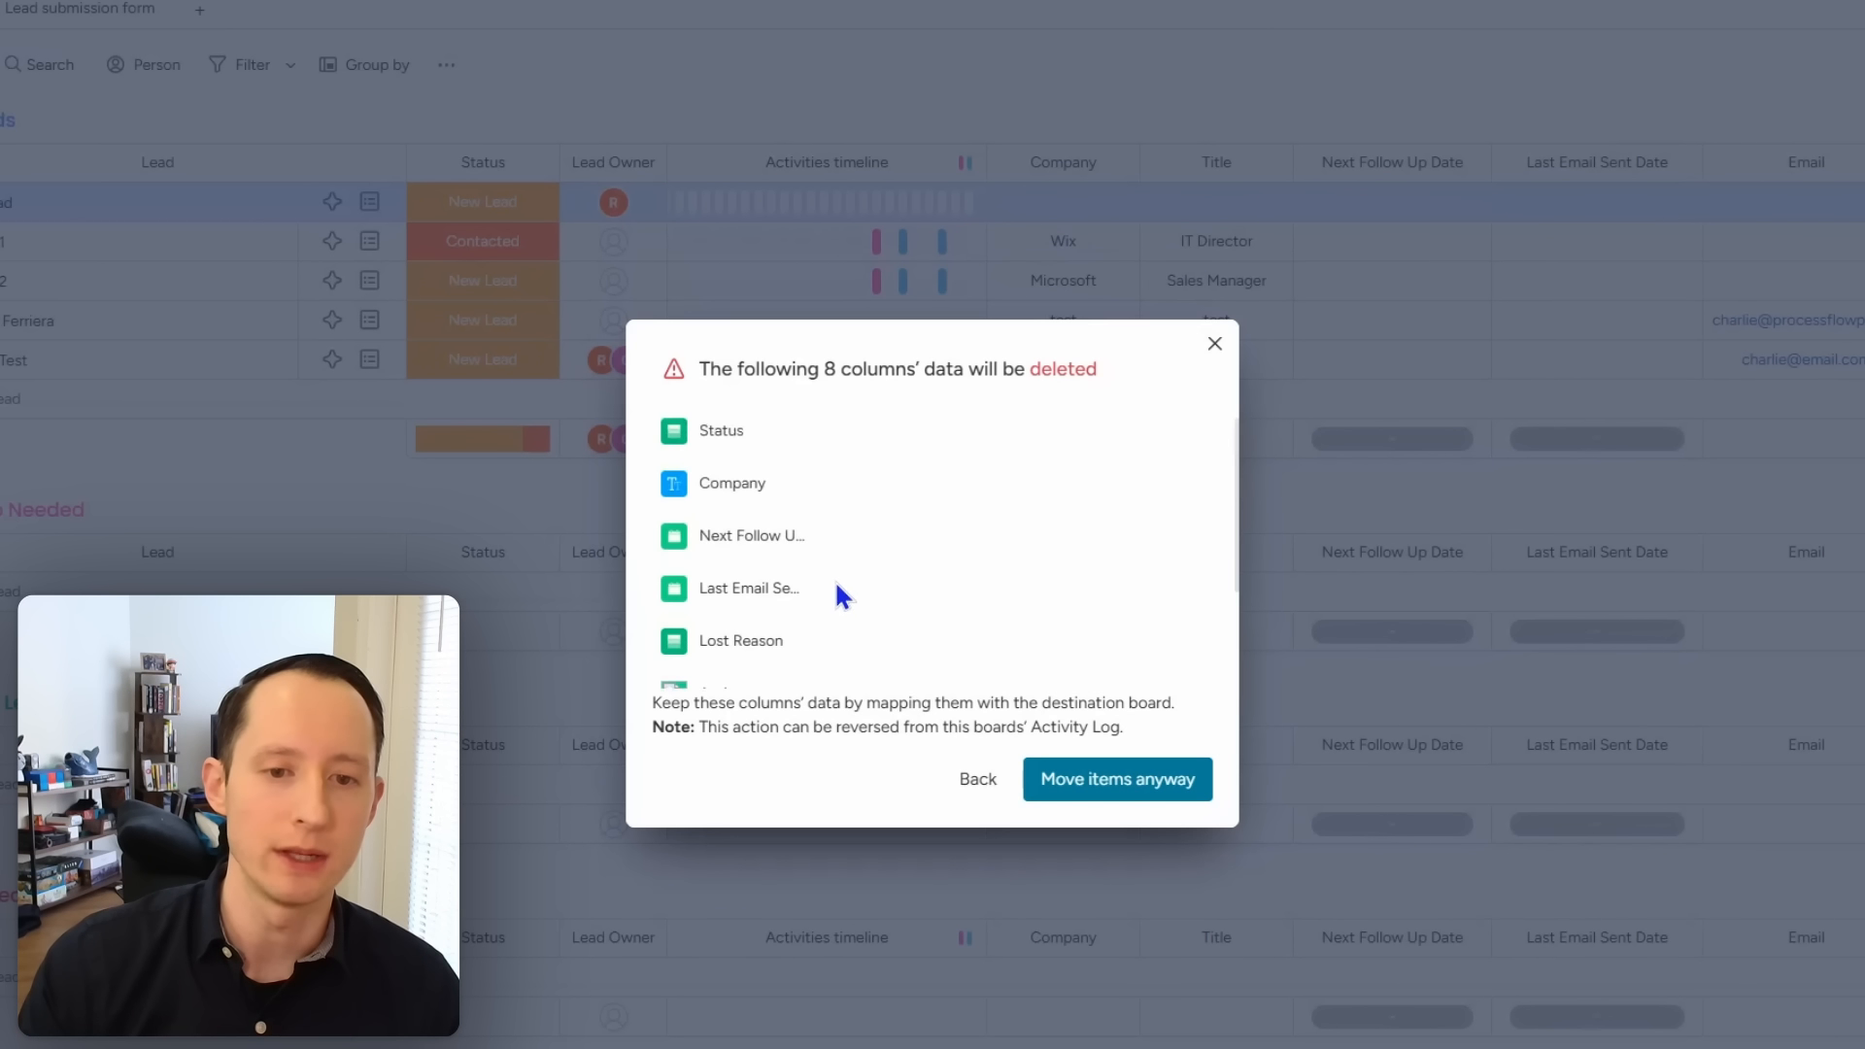
pyautogui.click(1086, 788)
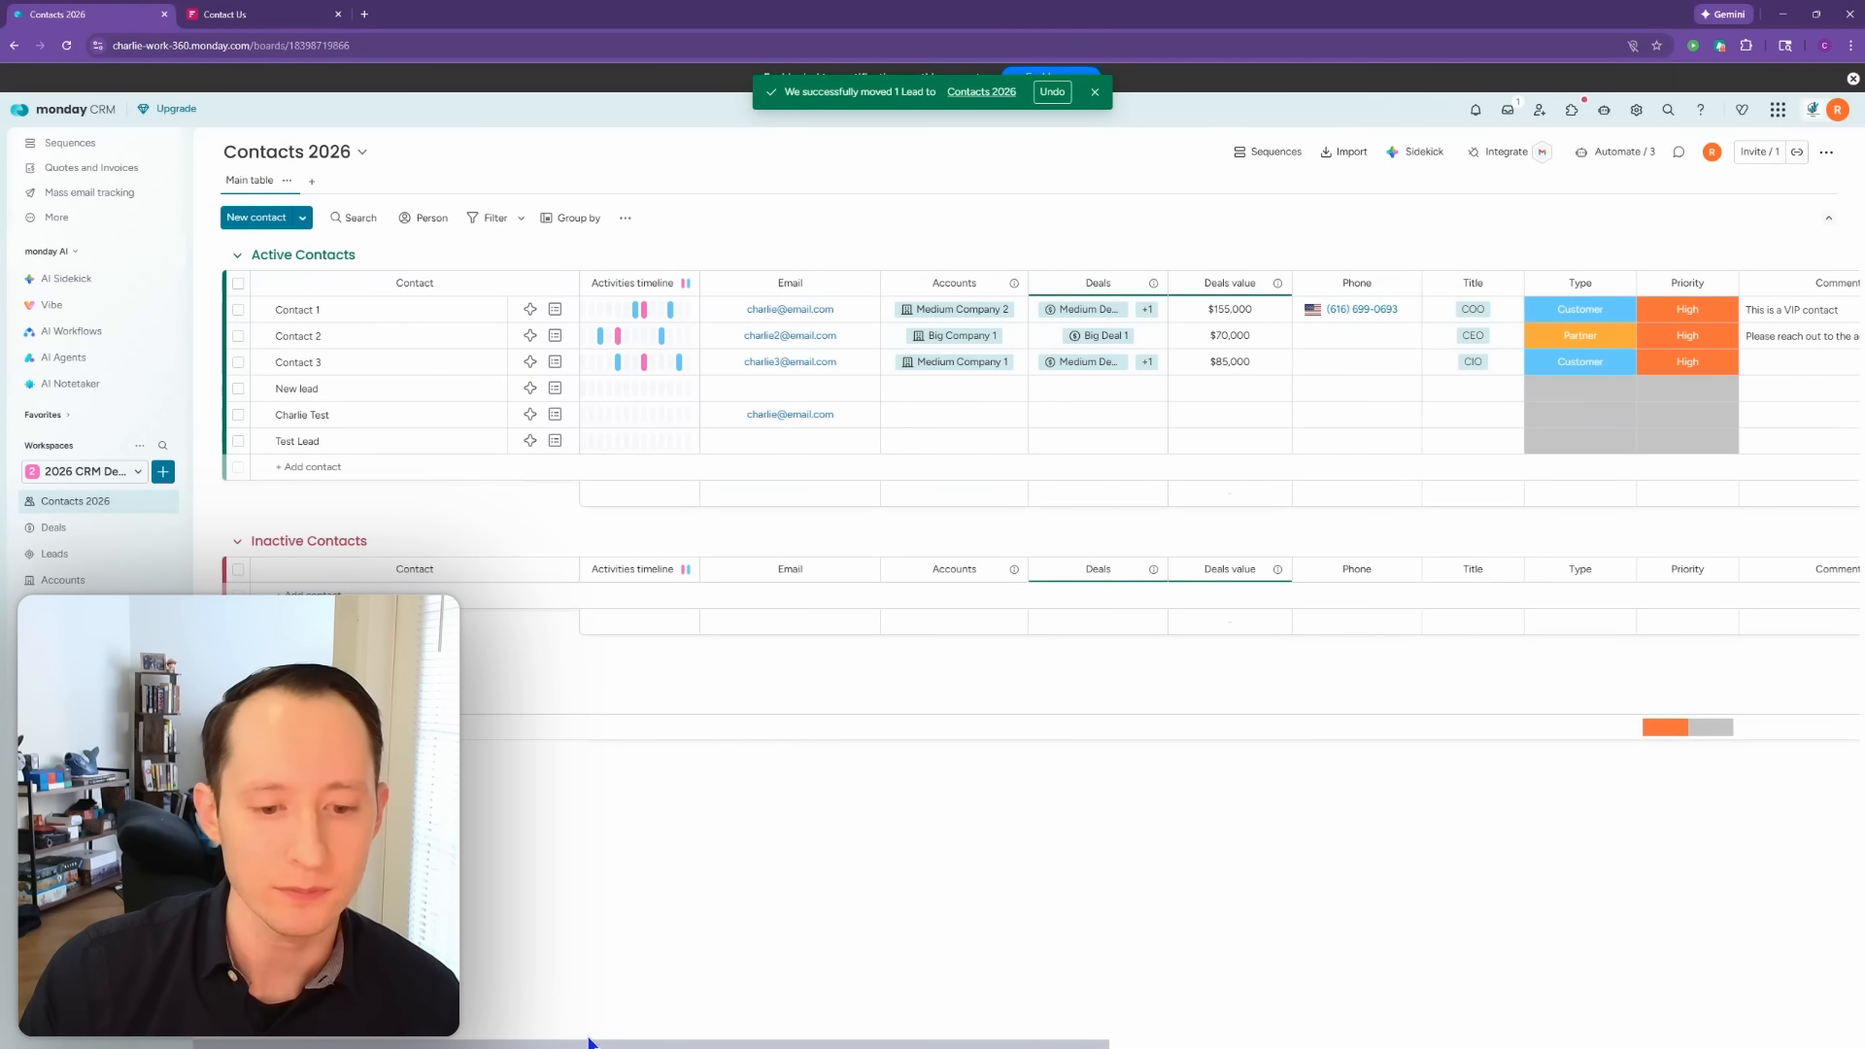
# Step: Widen Lead Creation Date and add a Date column named 'Contact Creation Date' to its right
pyautogui.moveTo(589, 1047); pyautogui.dragTo(1340, 1046)
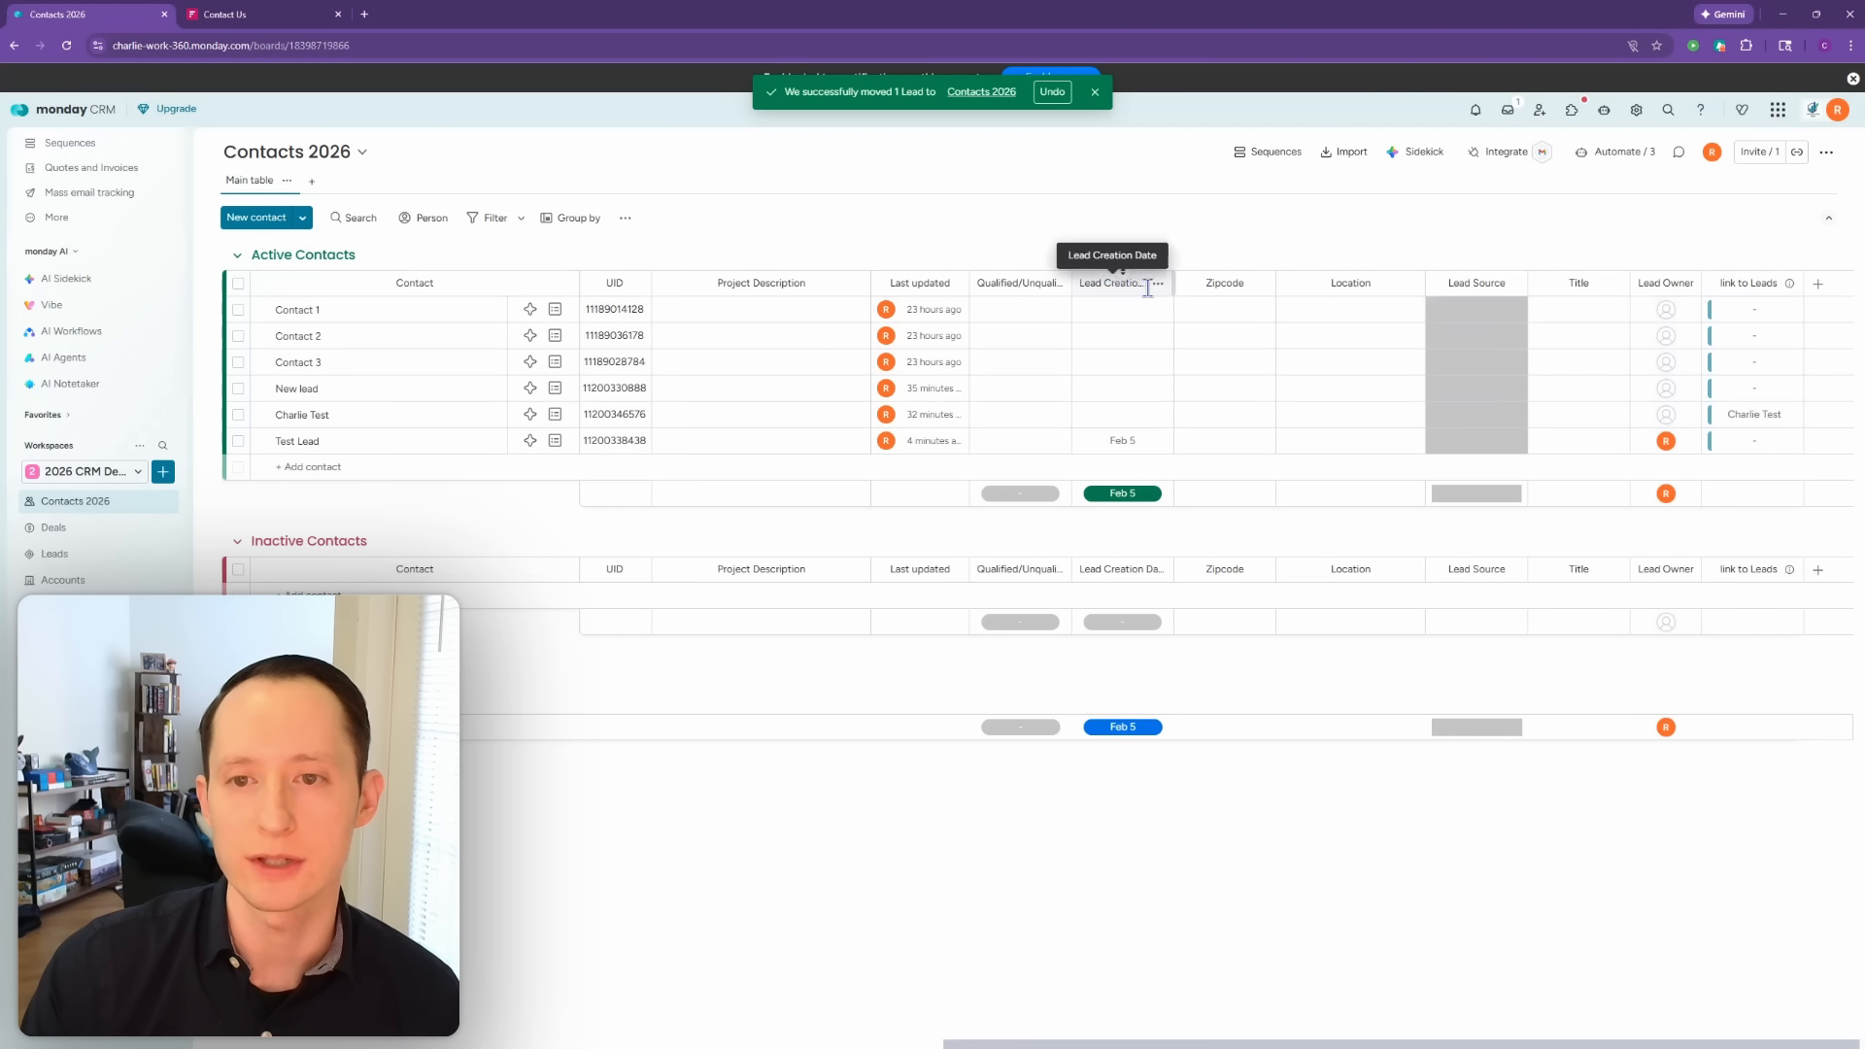
pyautogui.moveTo(1173, 283); pyautogui.dragTo(1203, 284)
pyautogui.click(1015, 252)
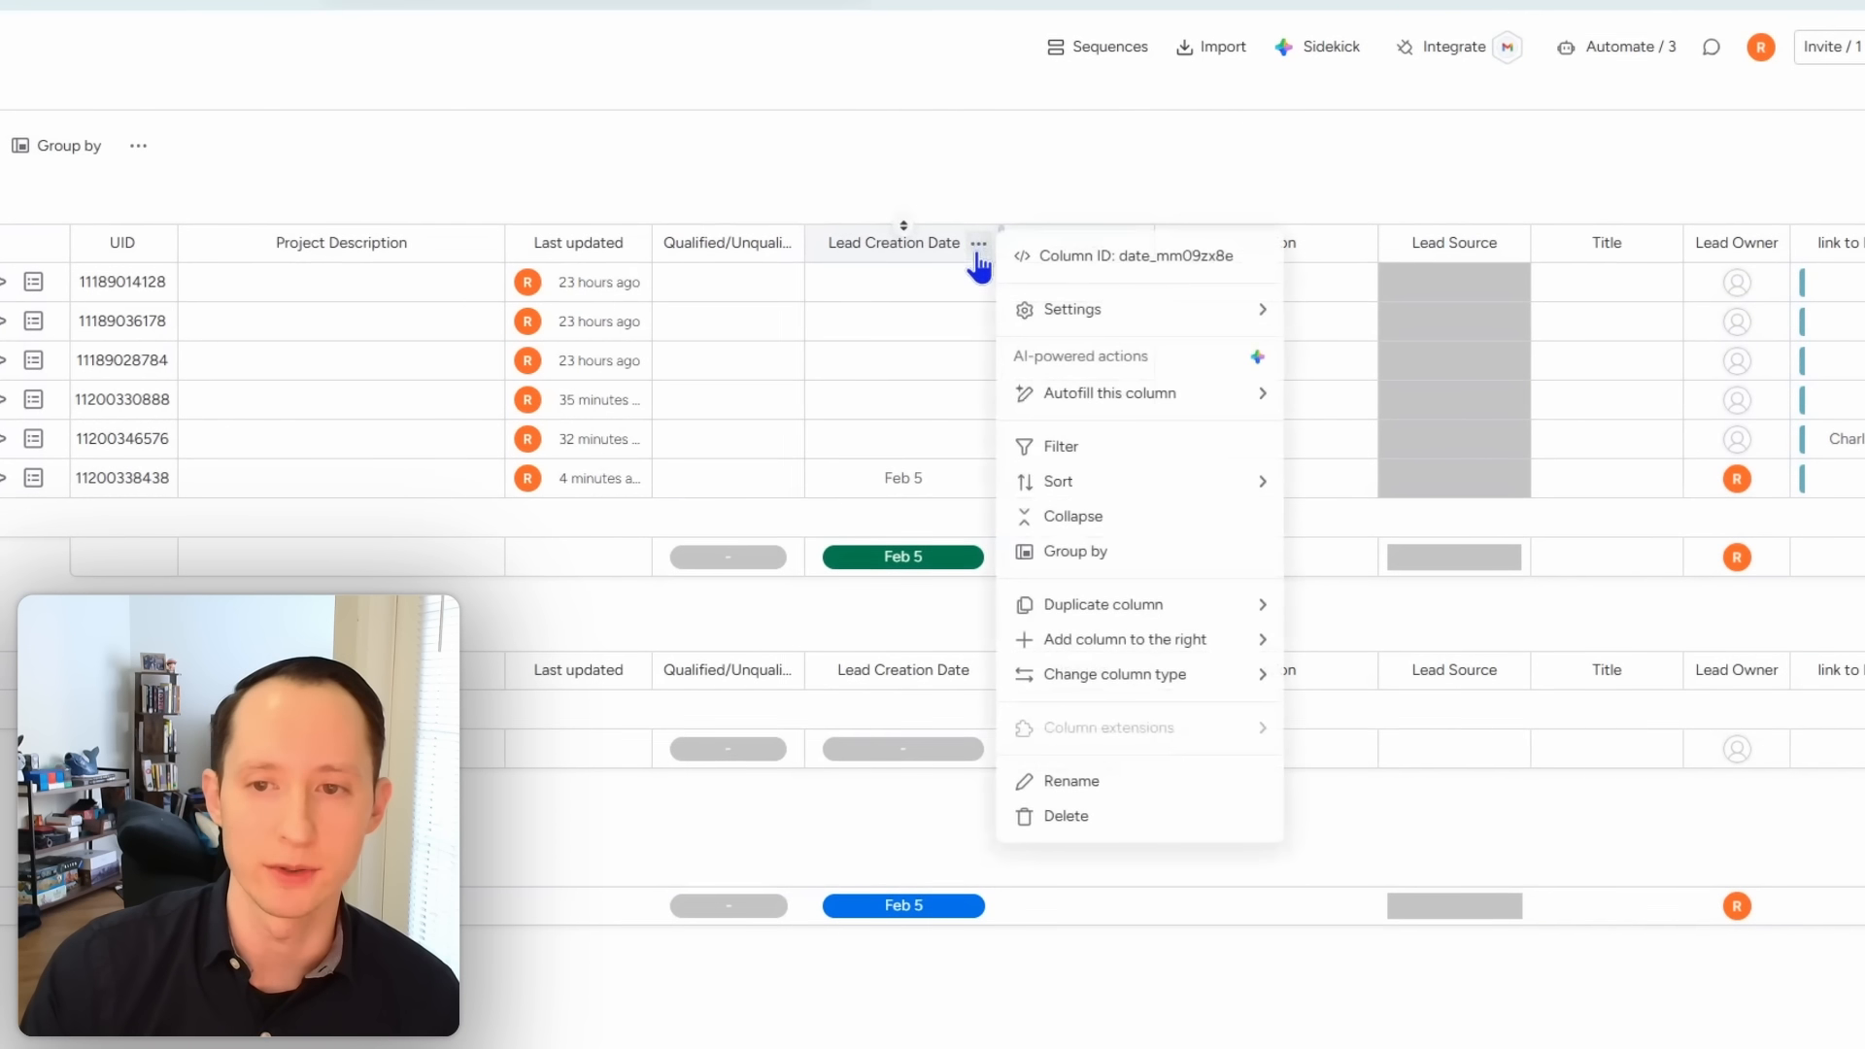
pyautogui.moveTo(1205, 627)
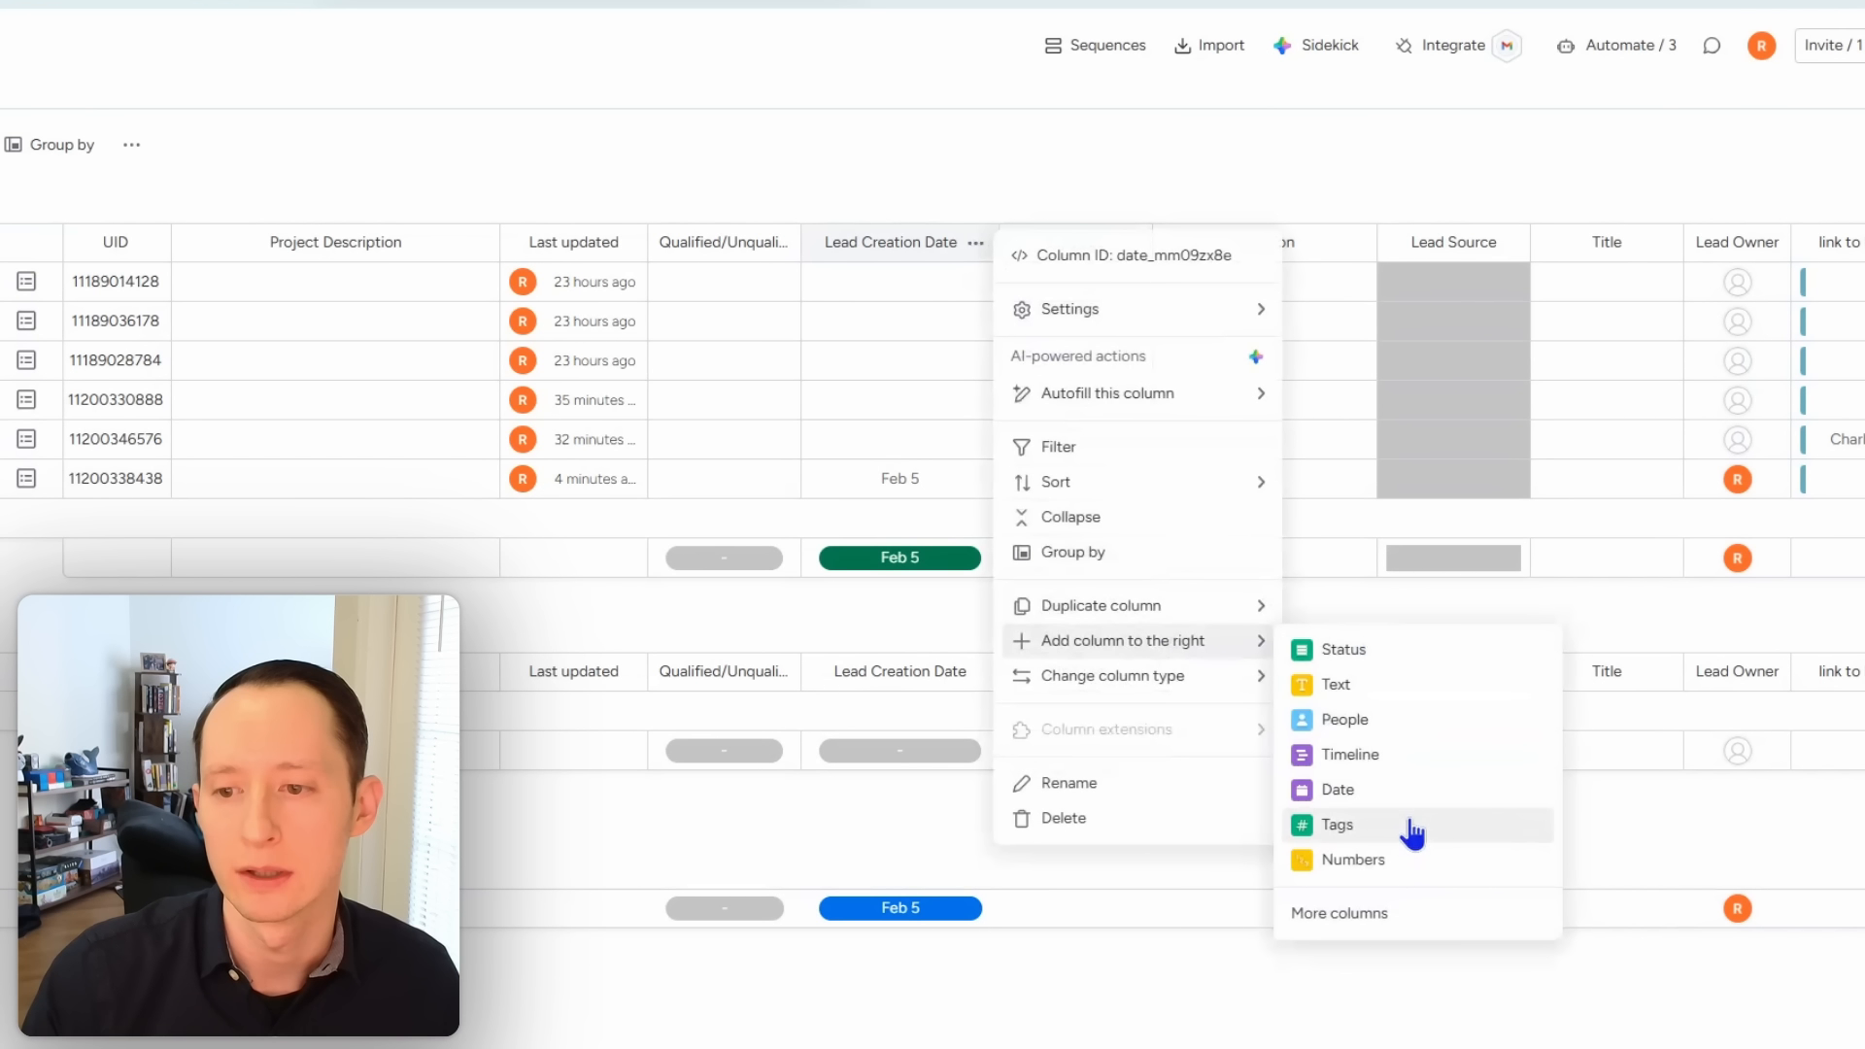
pyautogui.click(1408, 789)
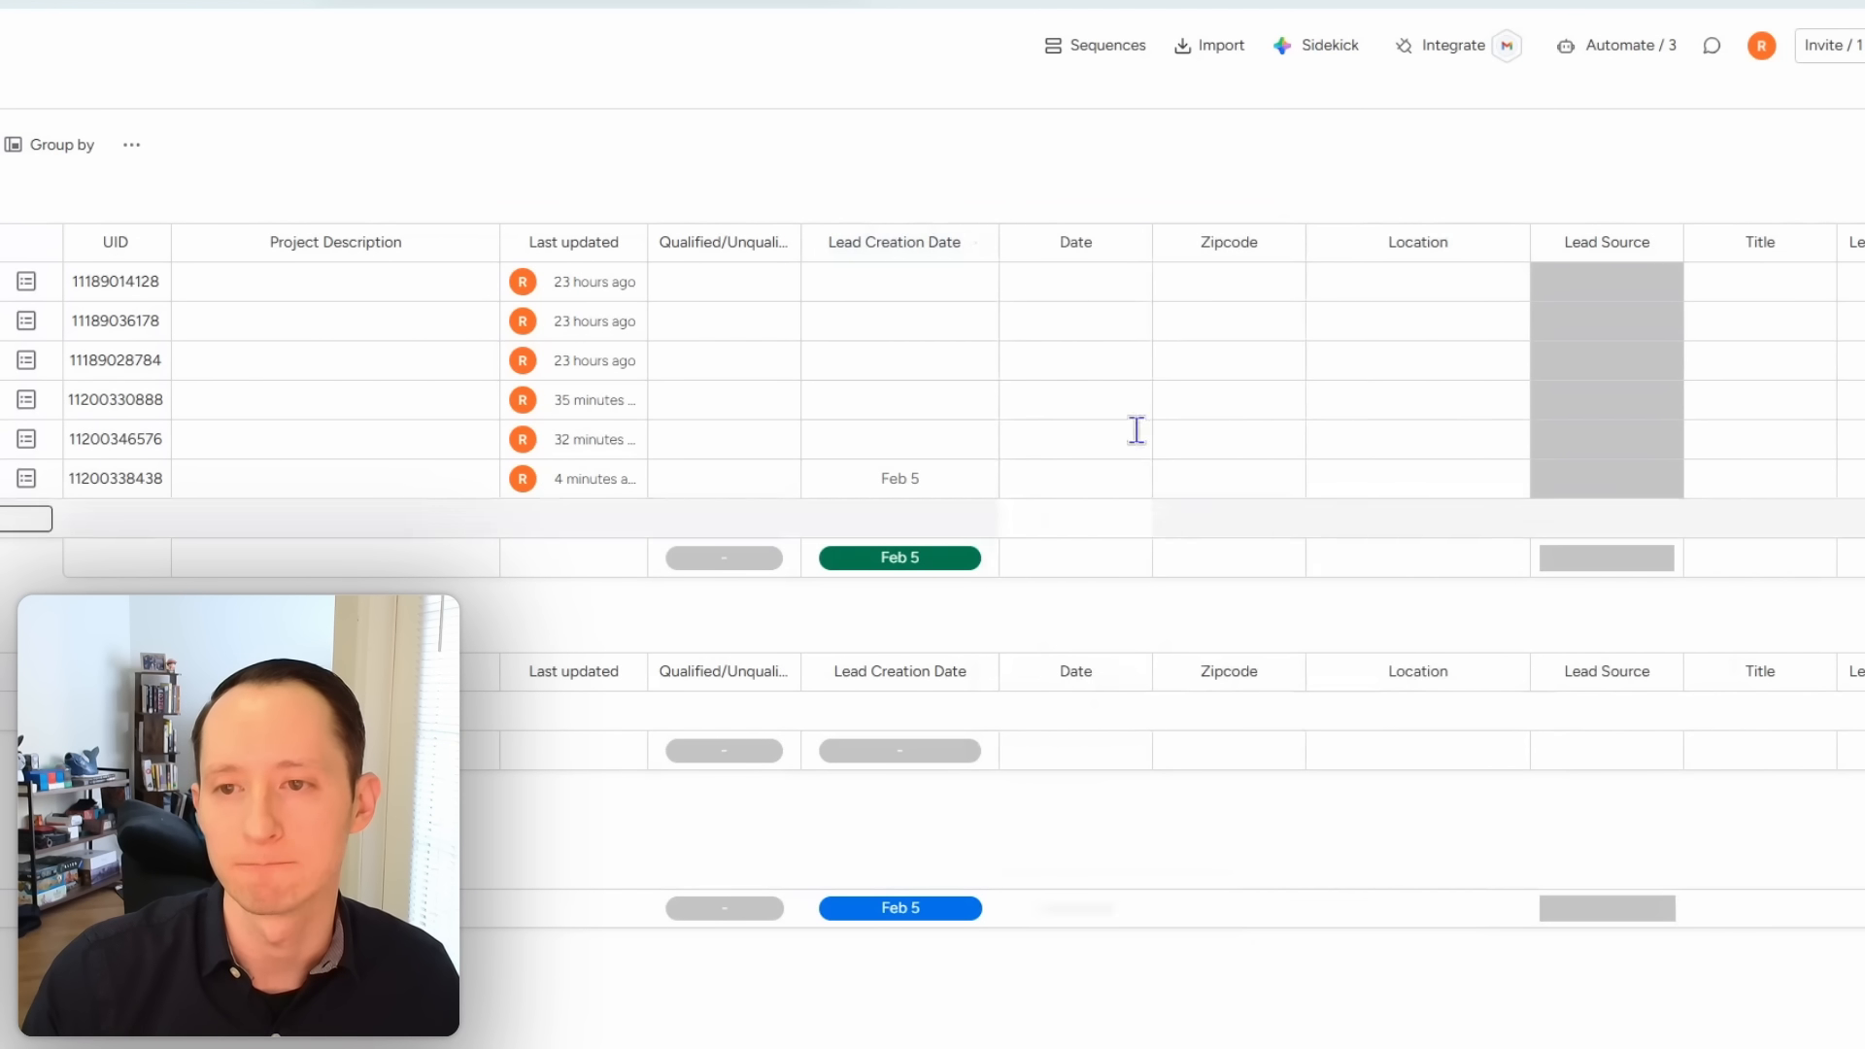
pyautogui.click(1064, 249)
pyautogui.write('Conta')
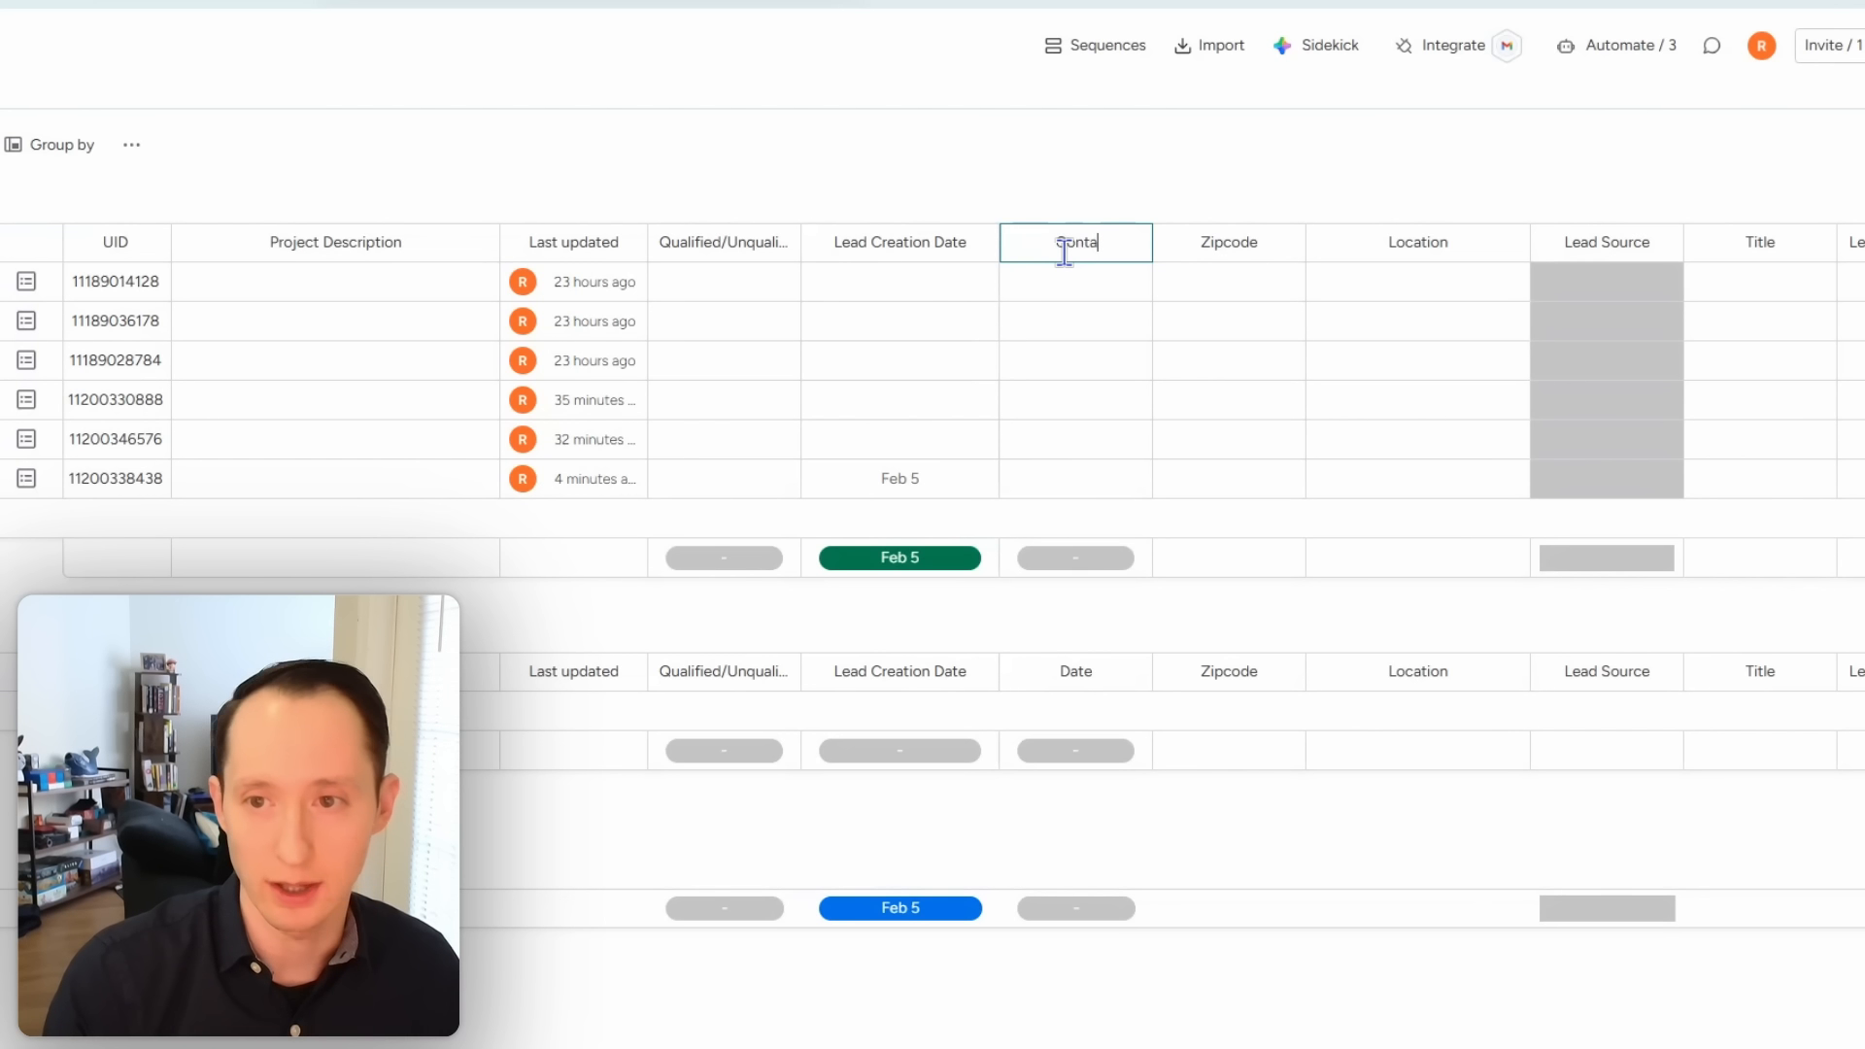
pyautogui.write('ct Creation Date')
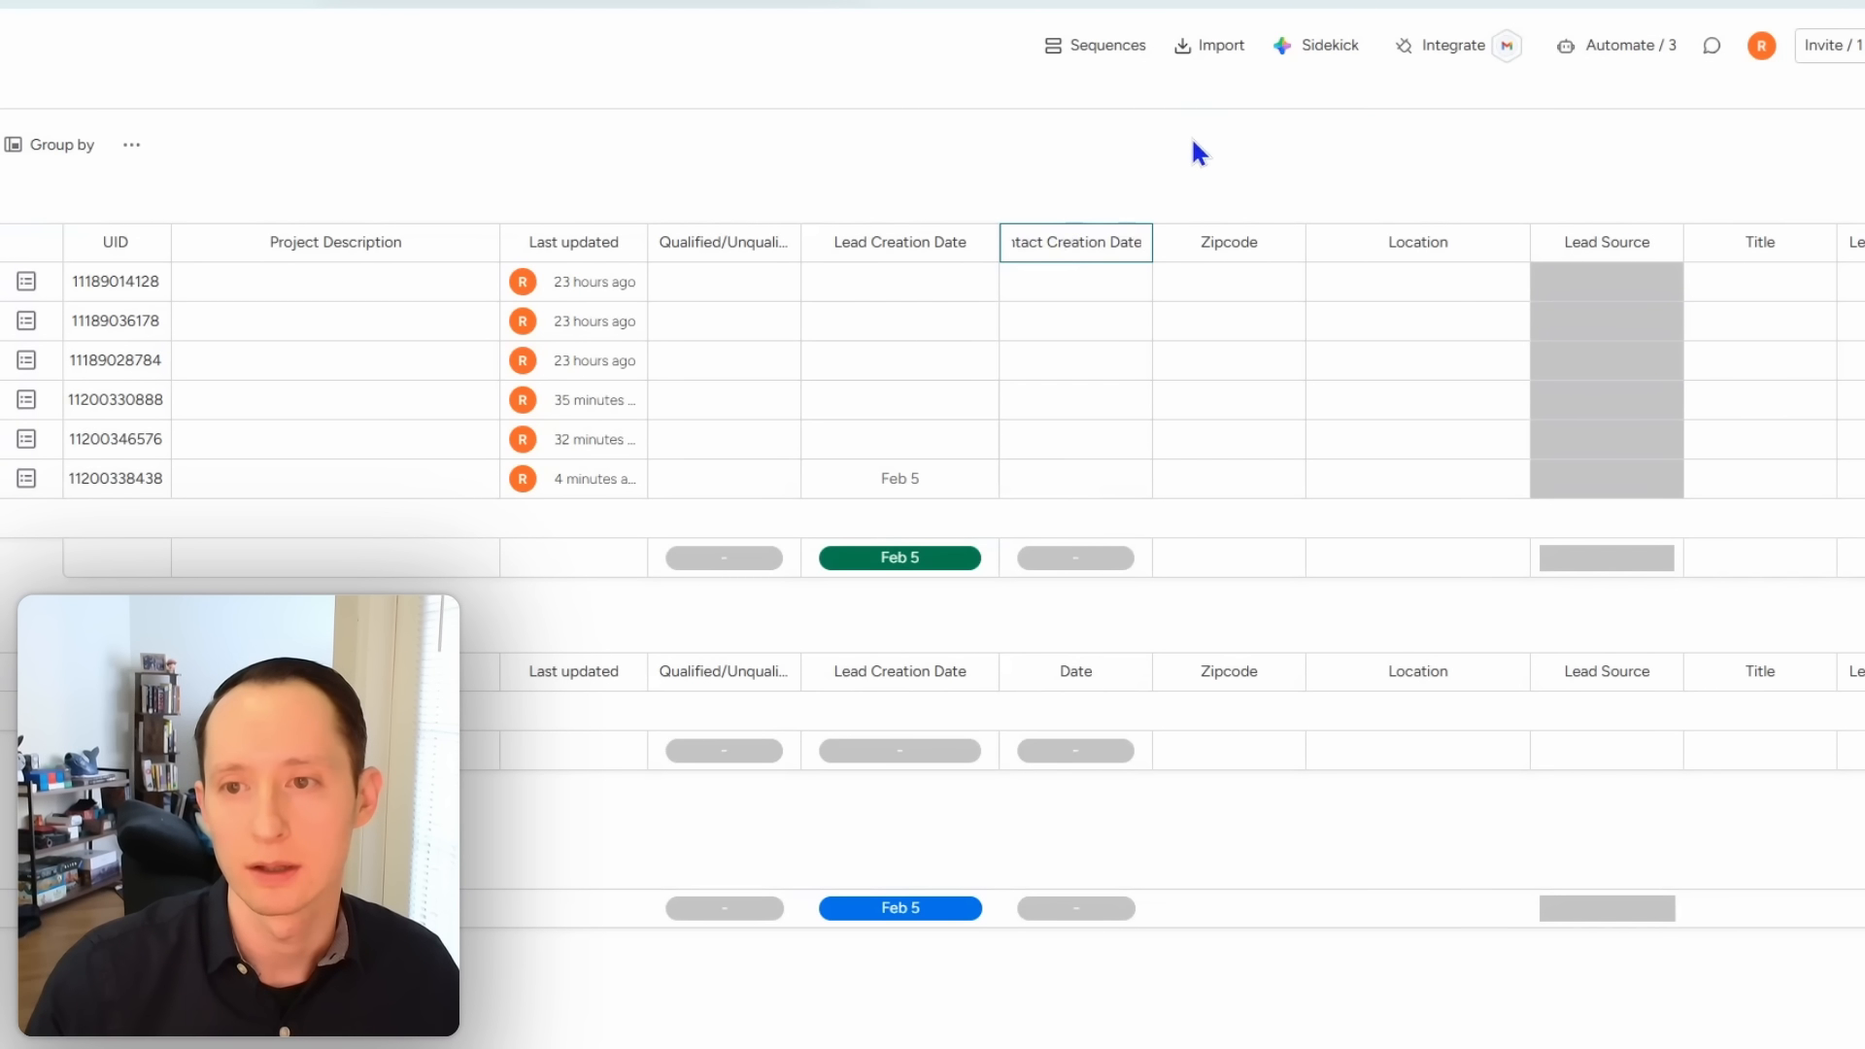
pyautogui.press('Return')
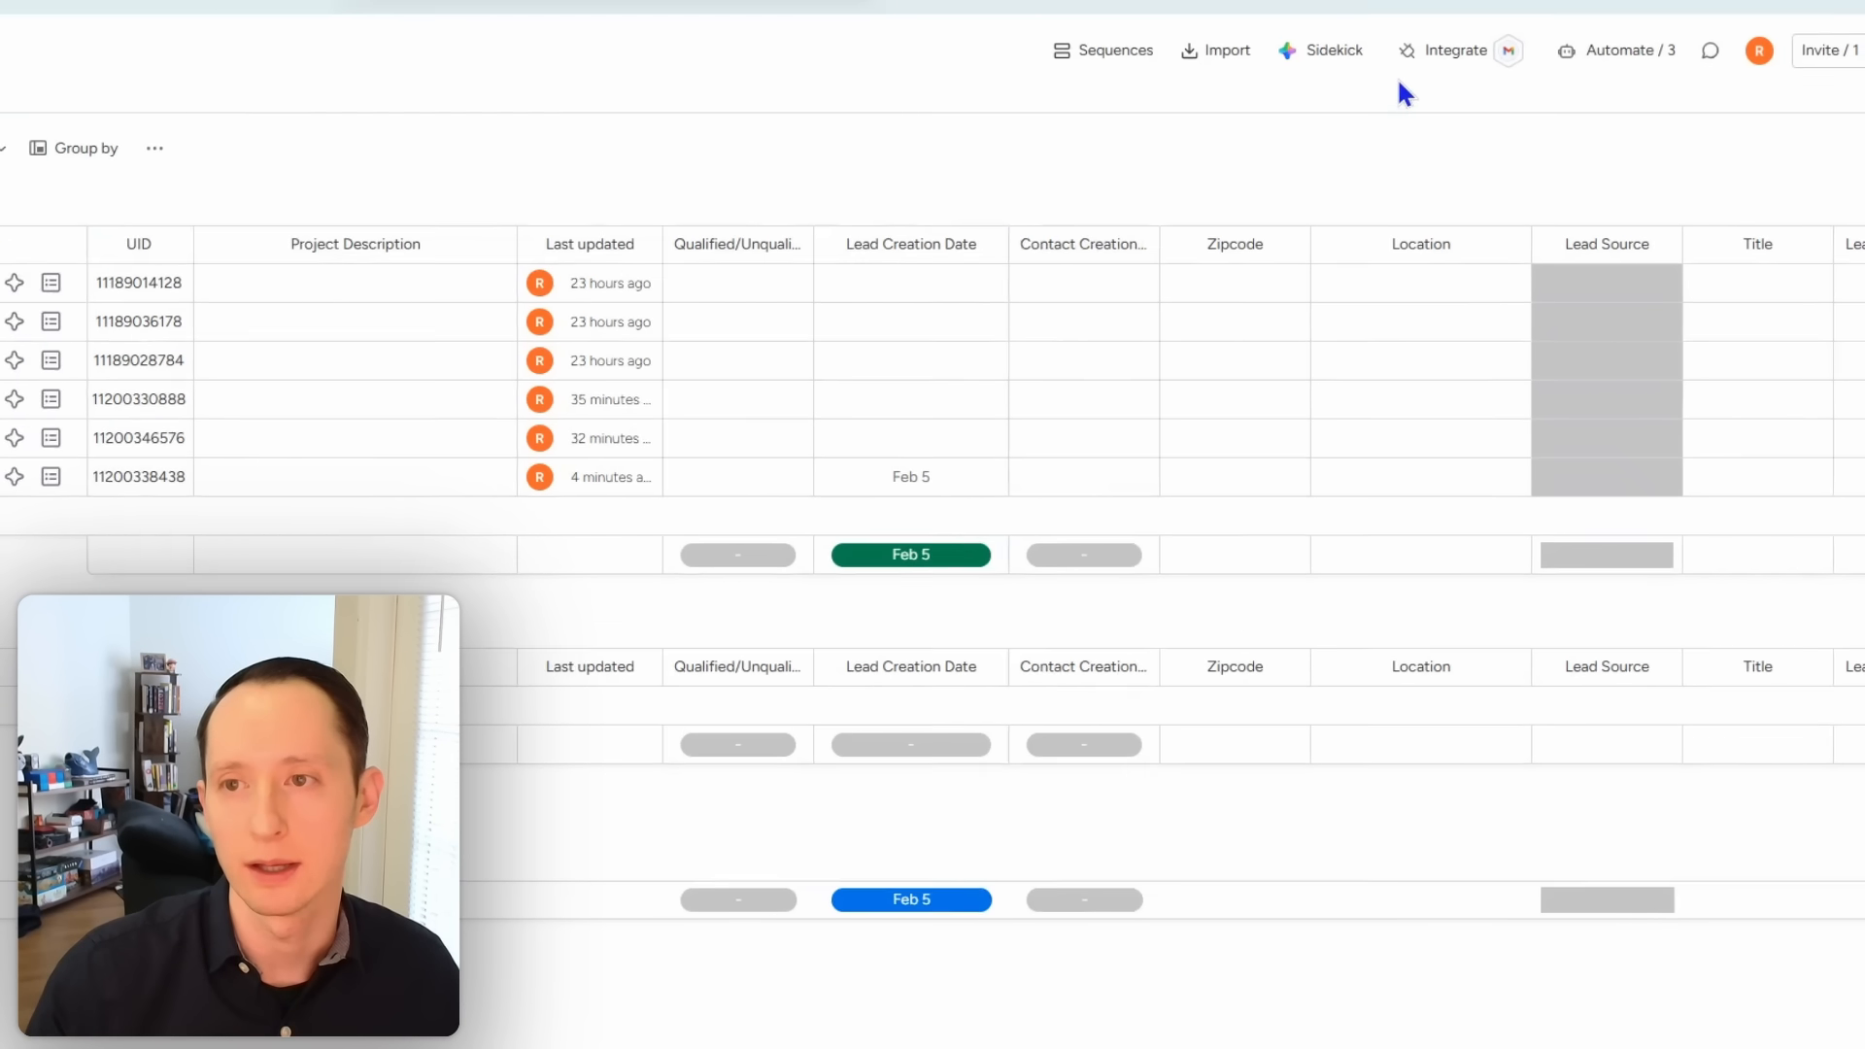
pyautogui.click(1617, 45)
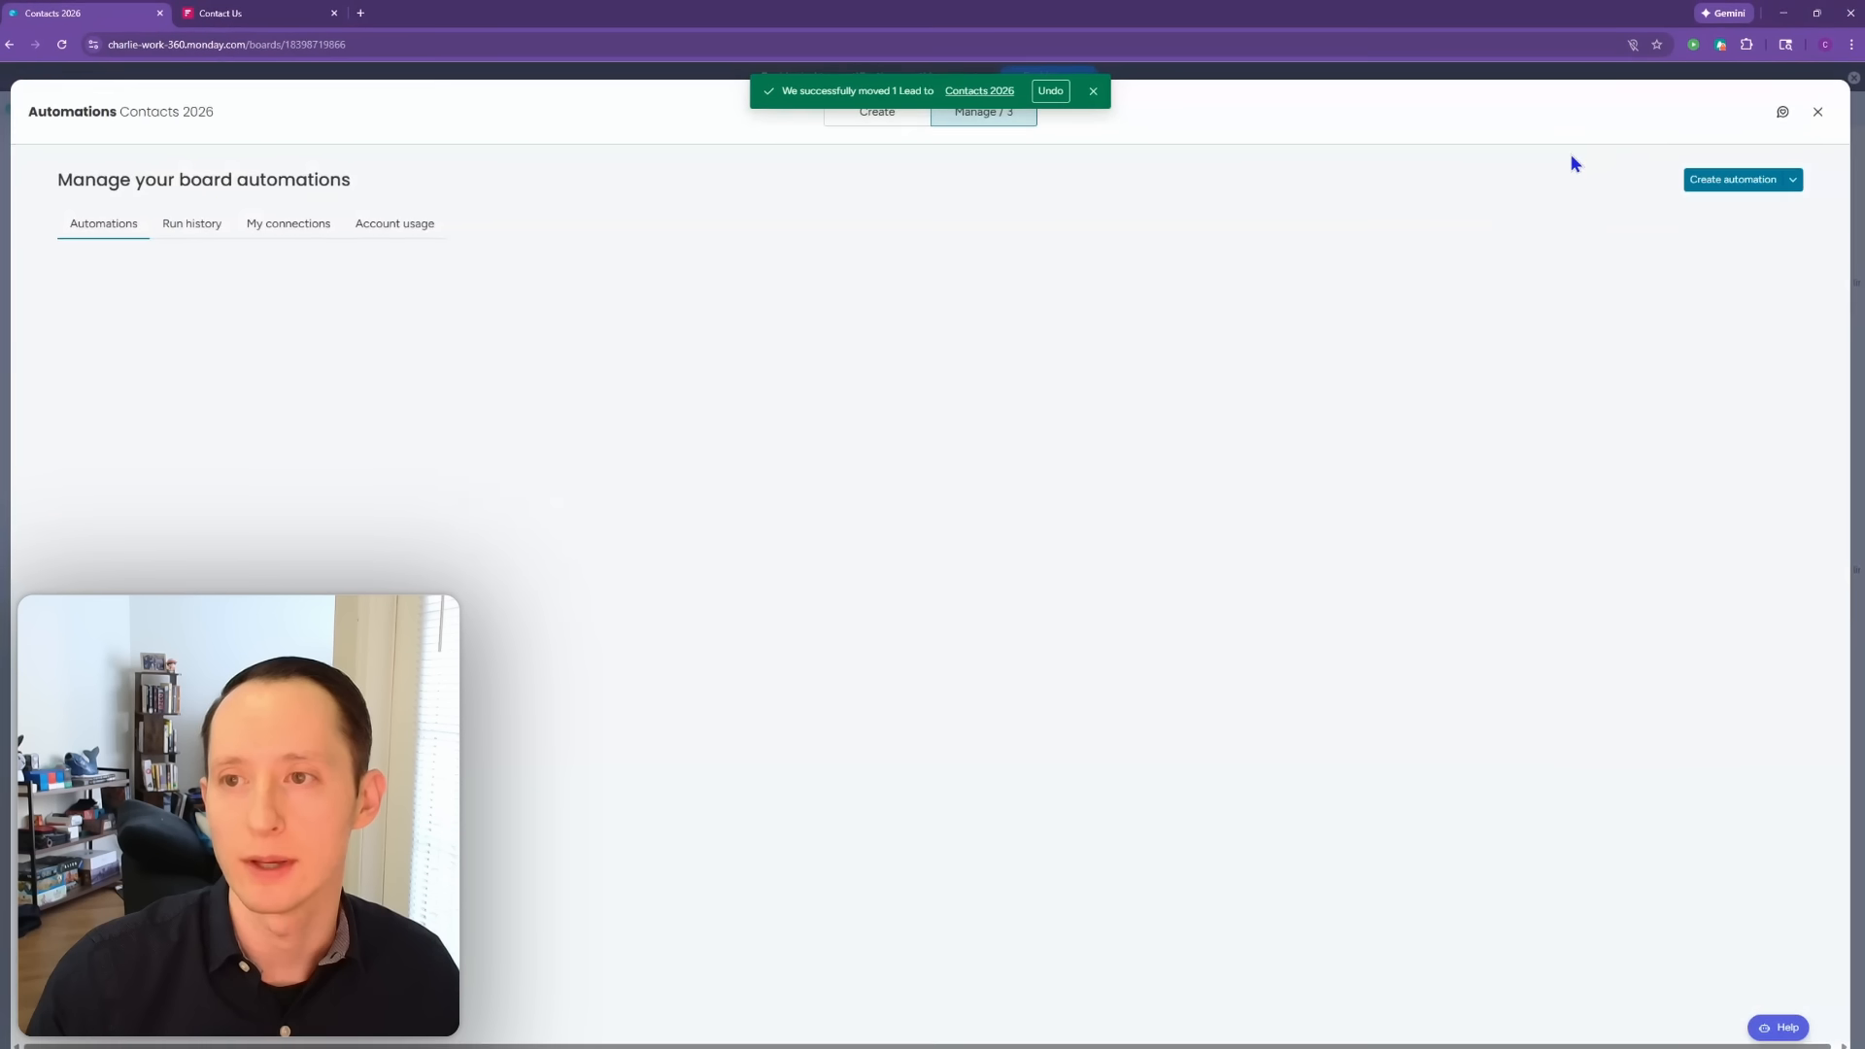
# Step: Create a 'When item created' automation that sets Contact Creation Date to Today
pyautogui.click(1730, 182)
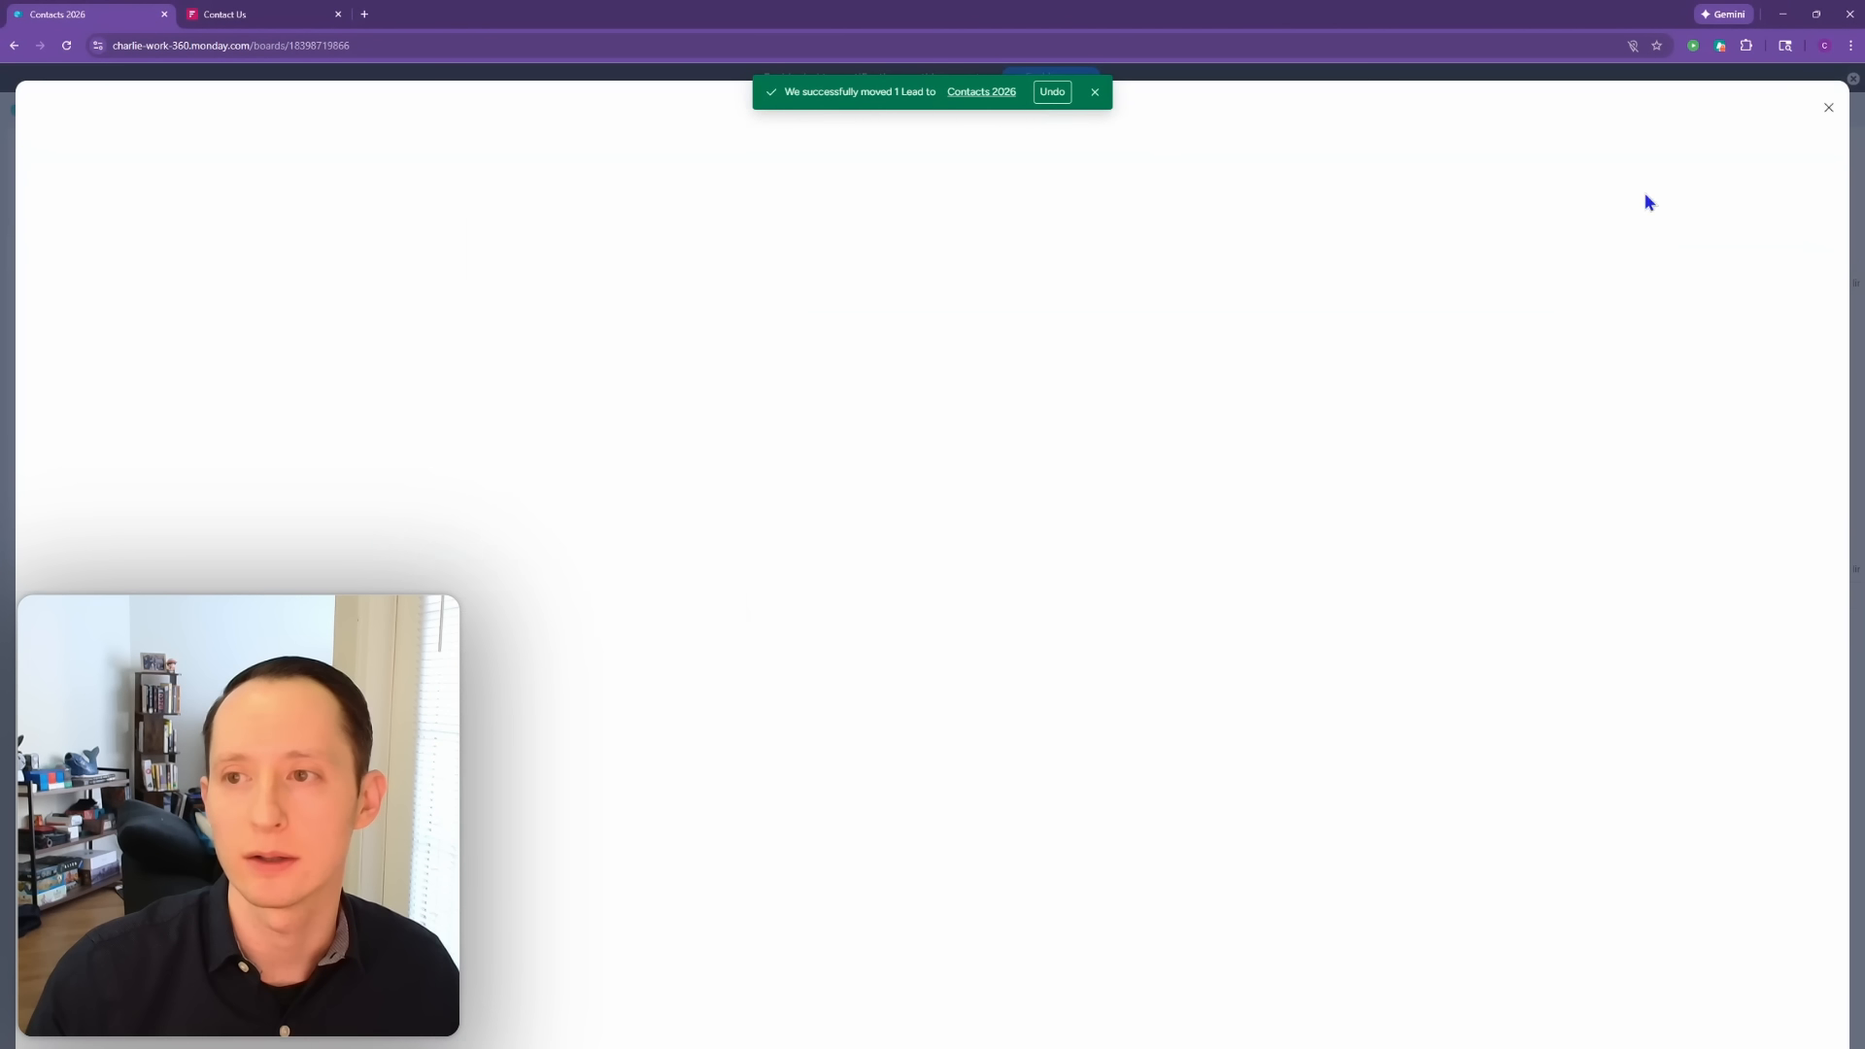
pyautogui.click(470, 271)
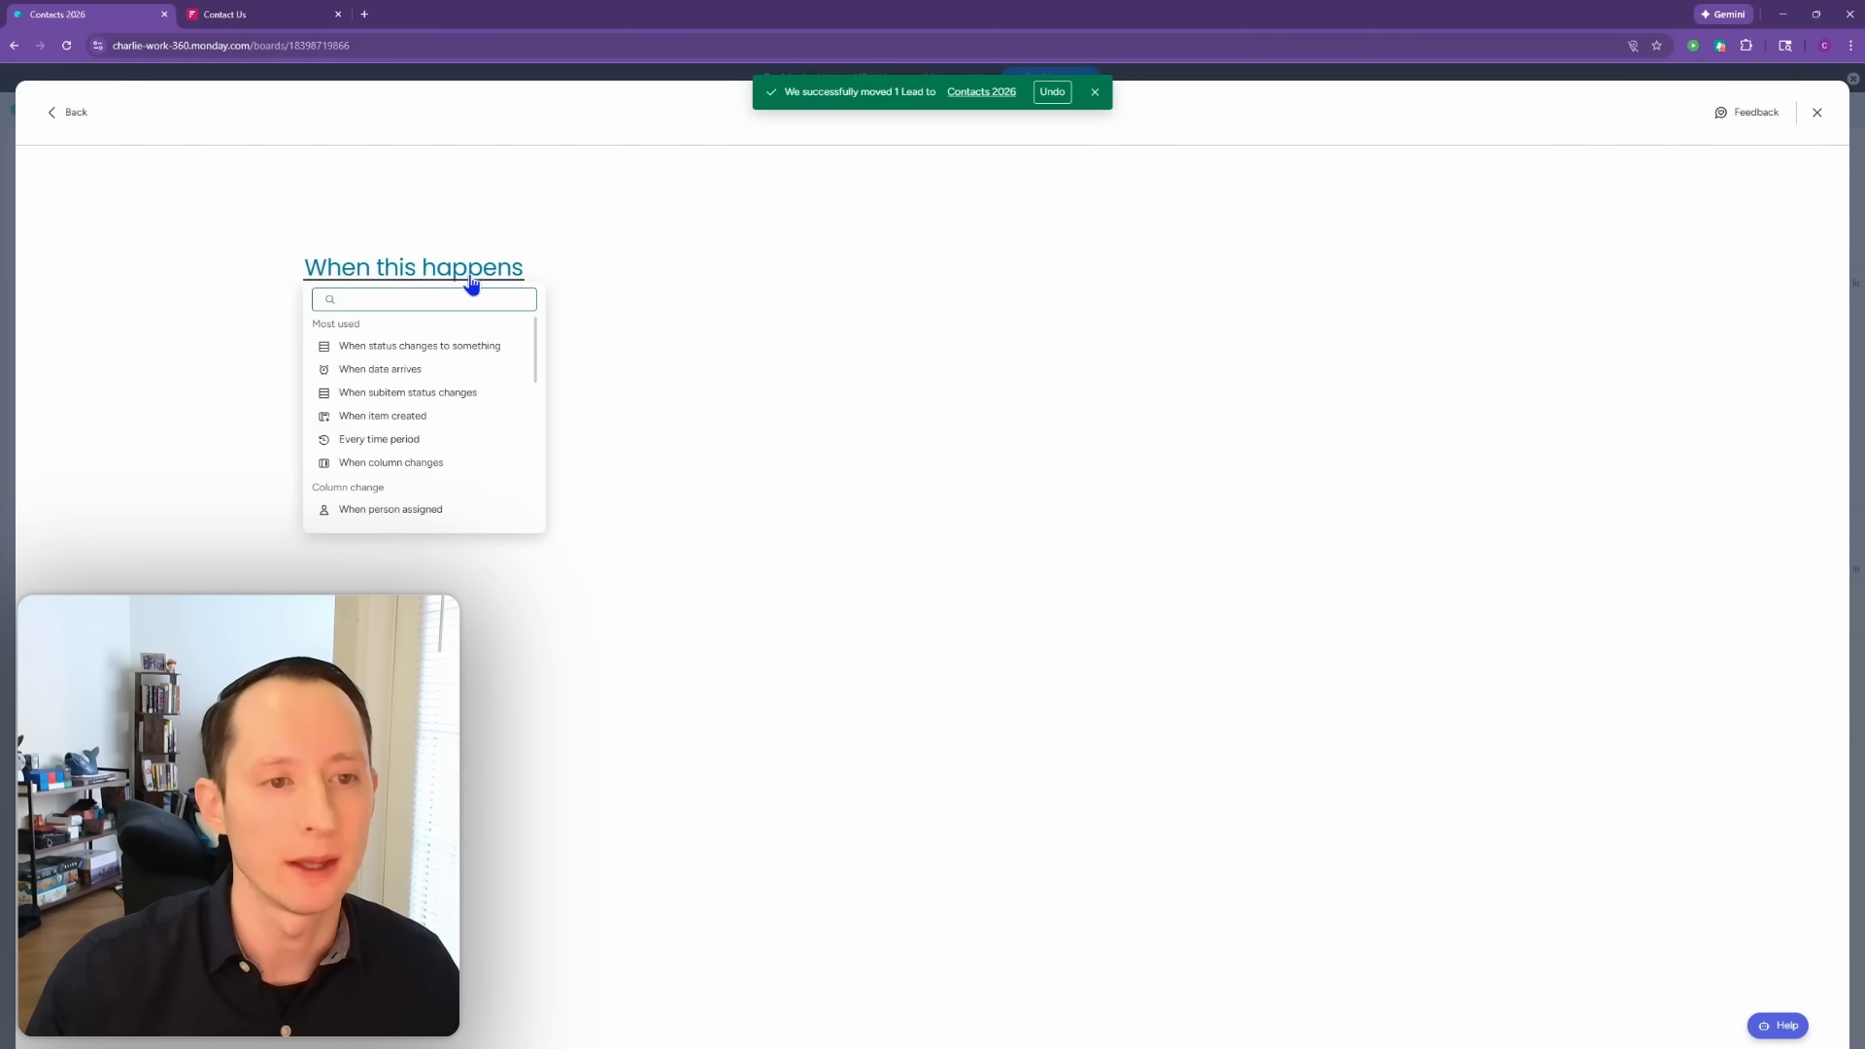
pyautogui.write('item')
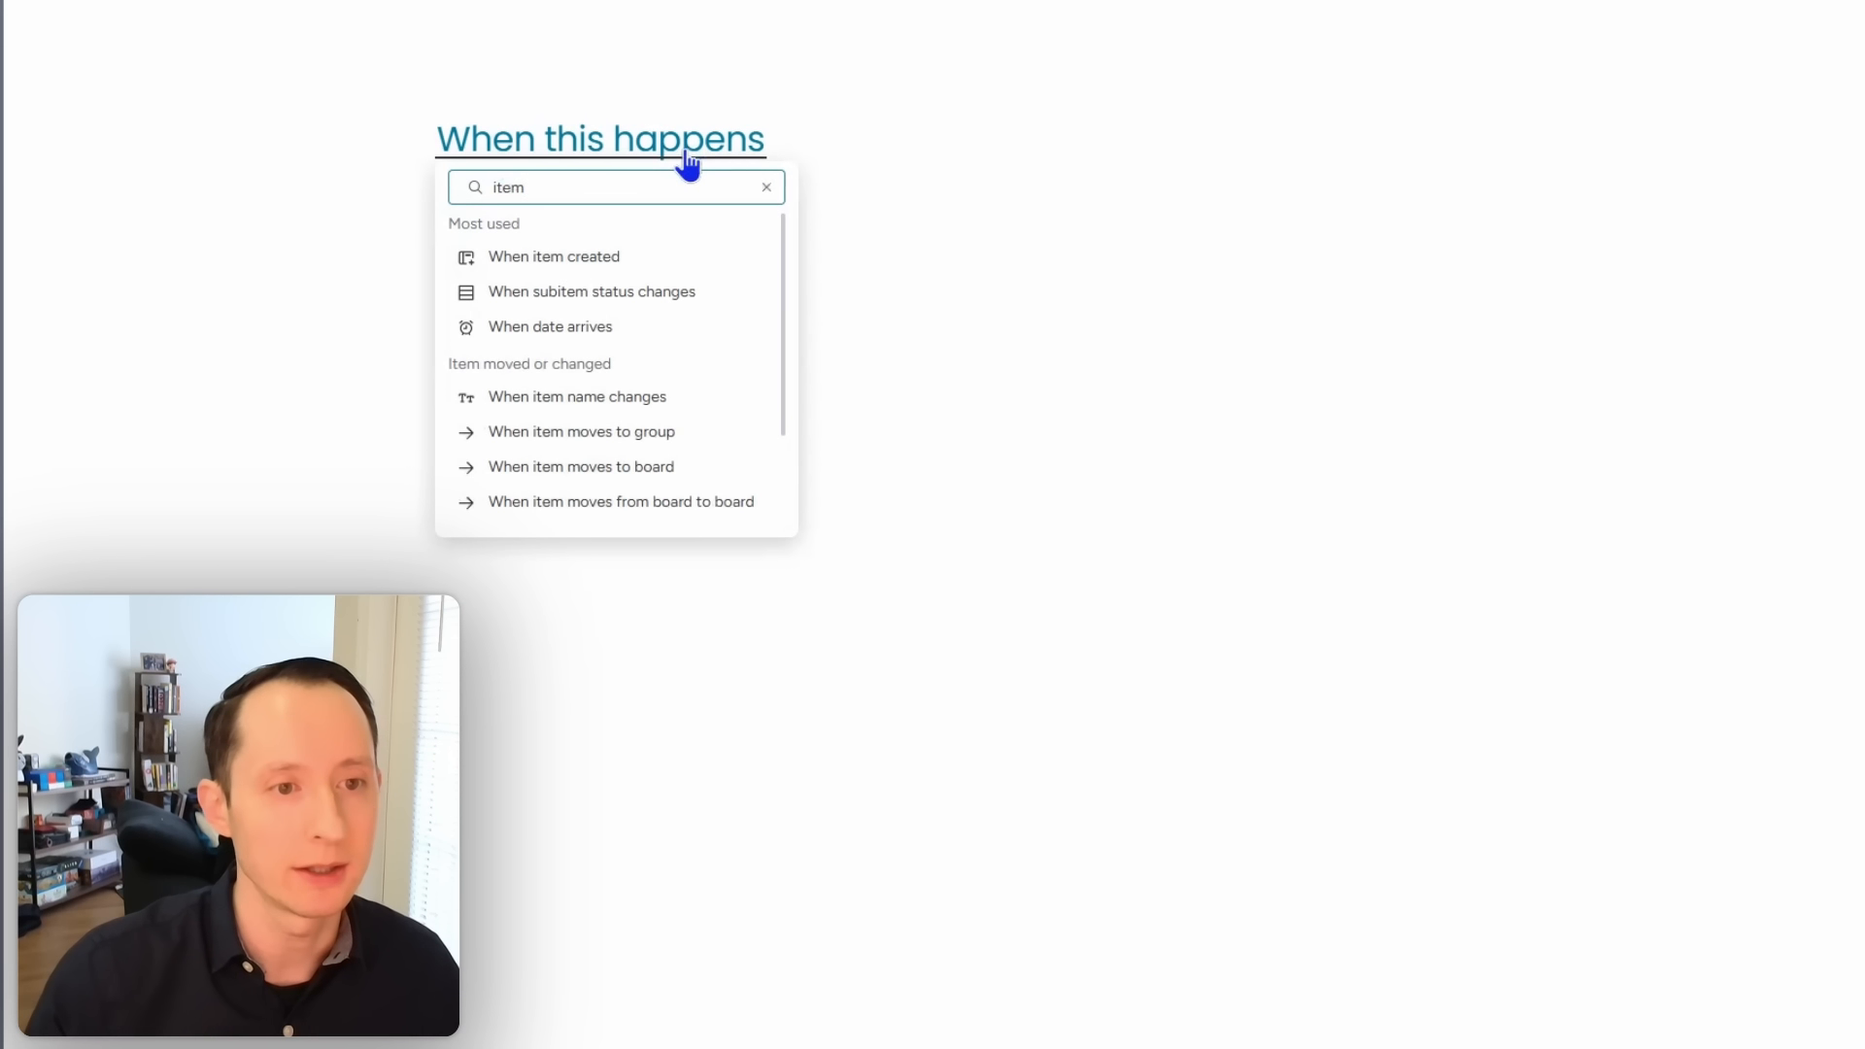
pyautogui.click(645, 259)
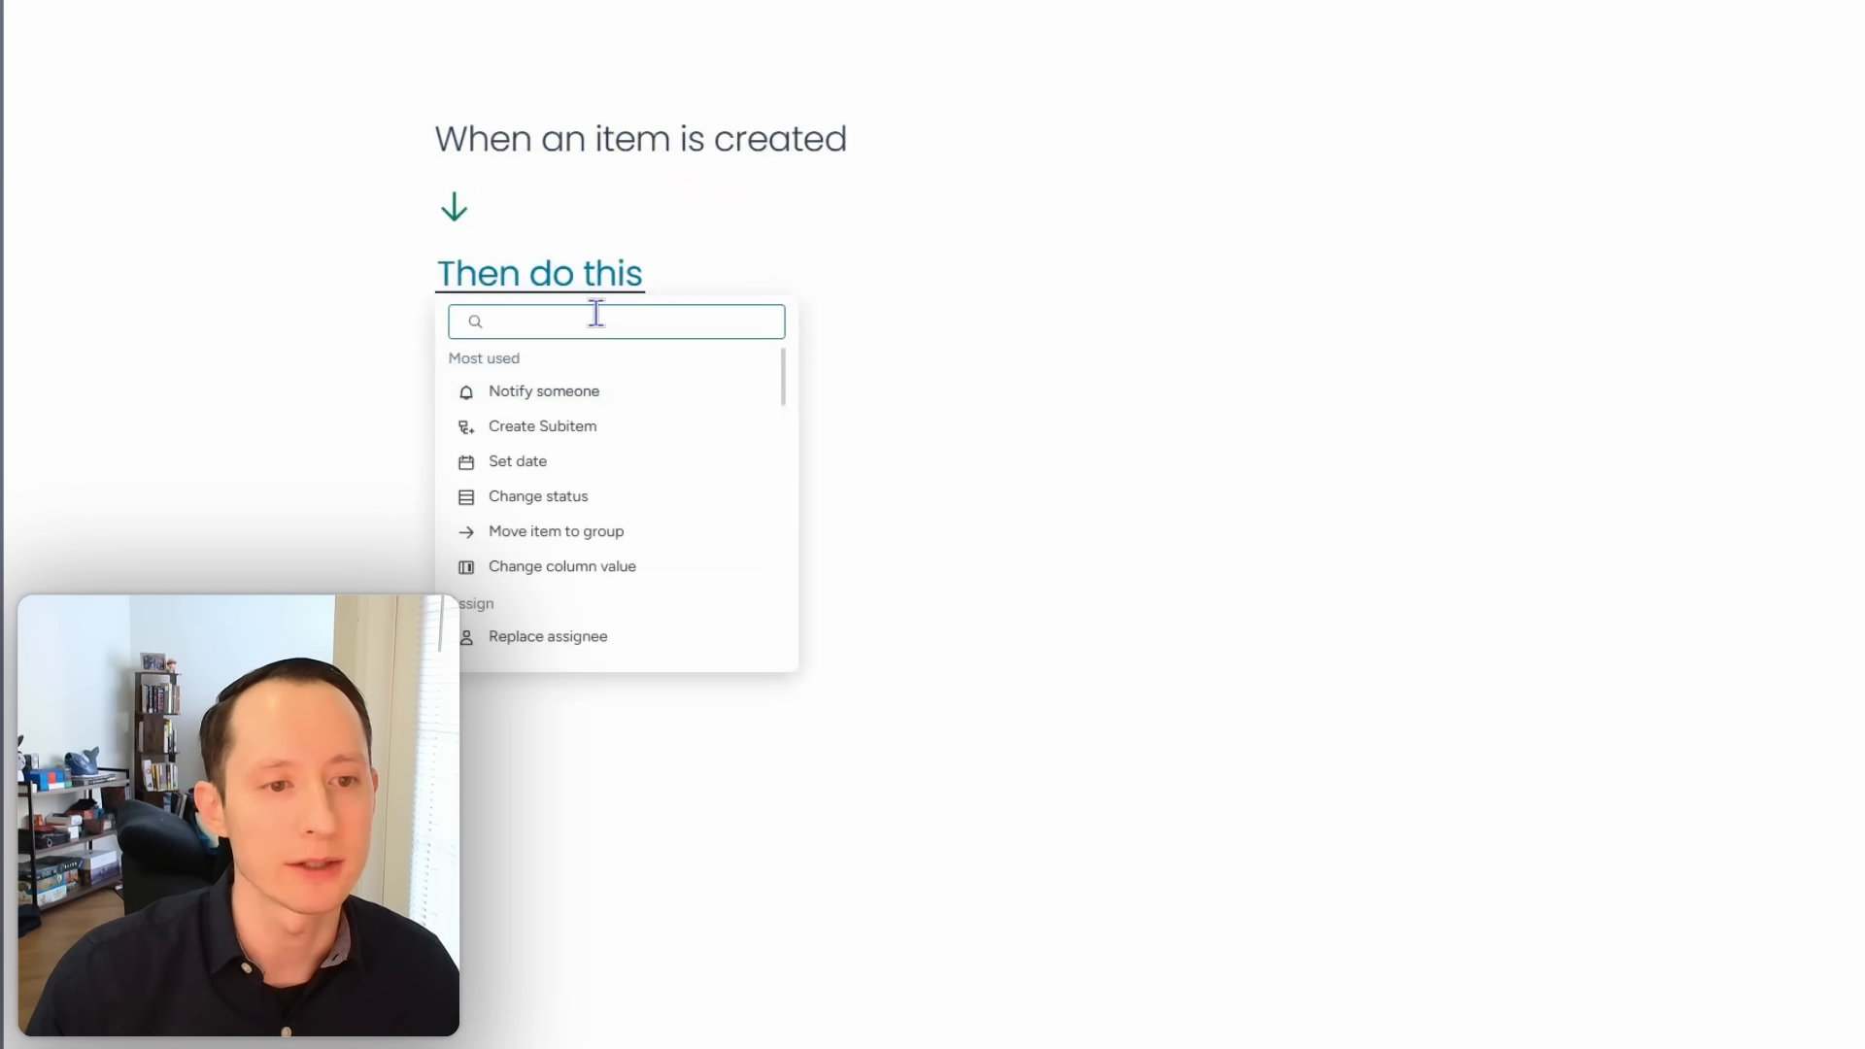
pyautogui.write('set')
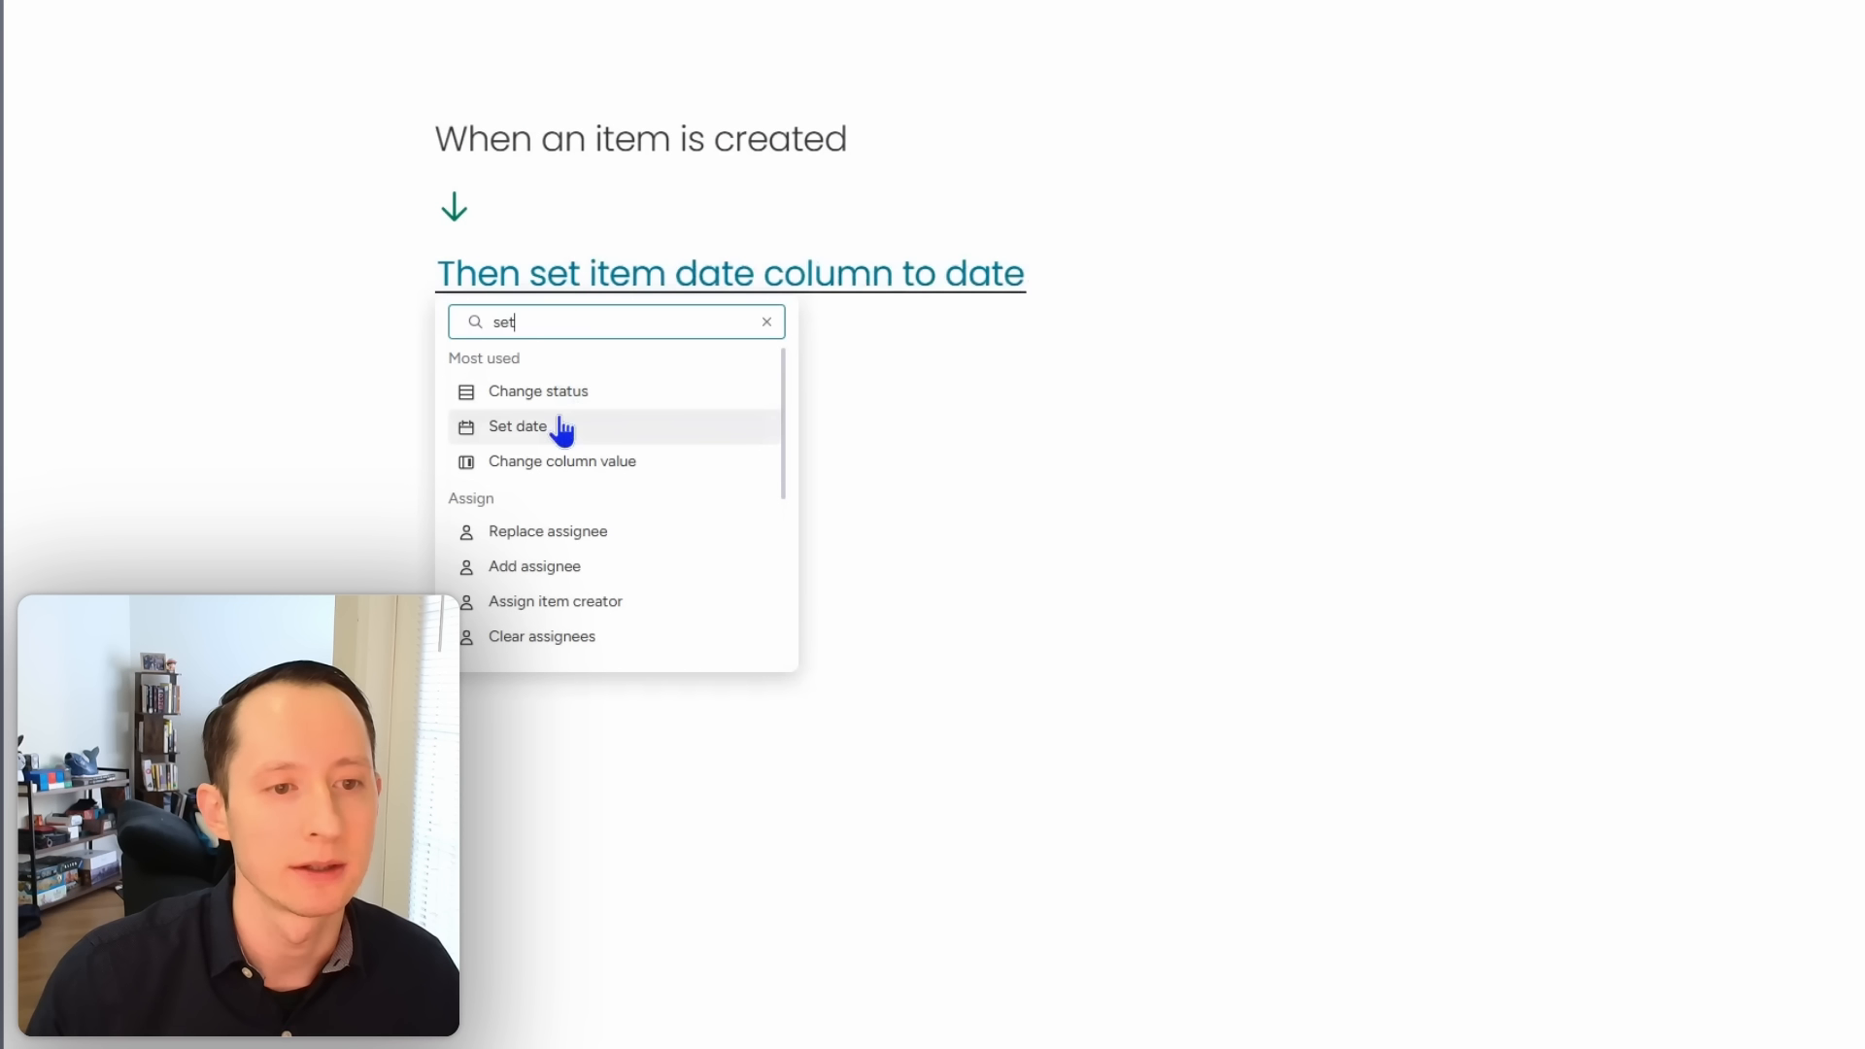
pyautogui.click(605, 418)
pyautogui.click(758, 289)
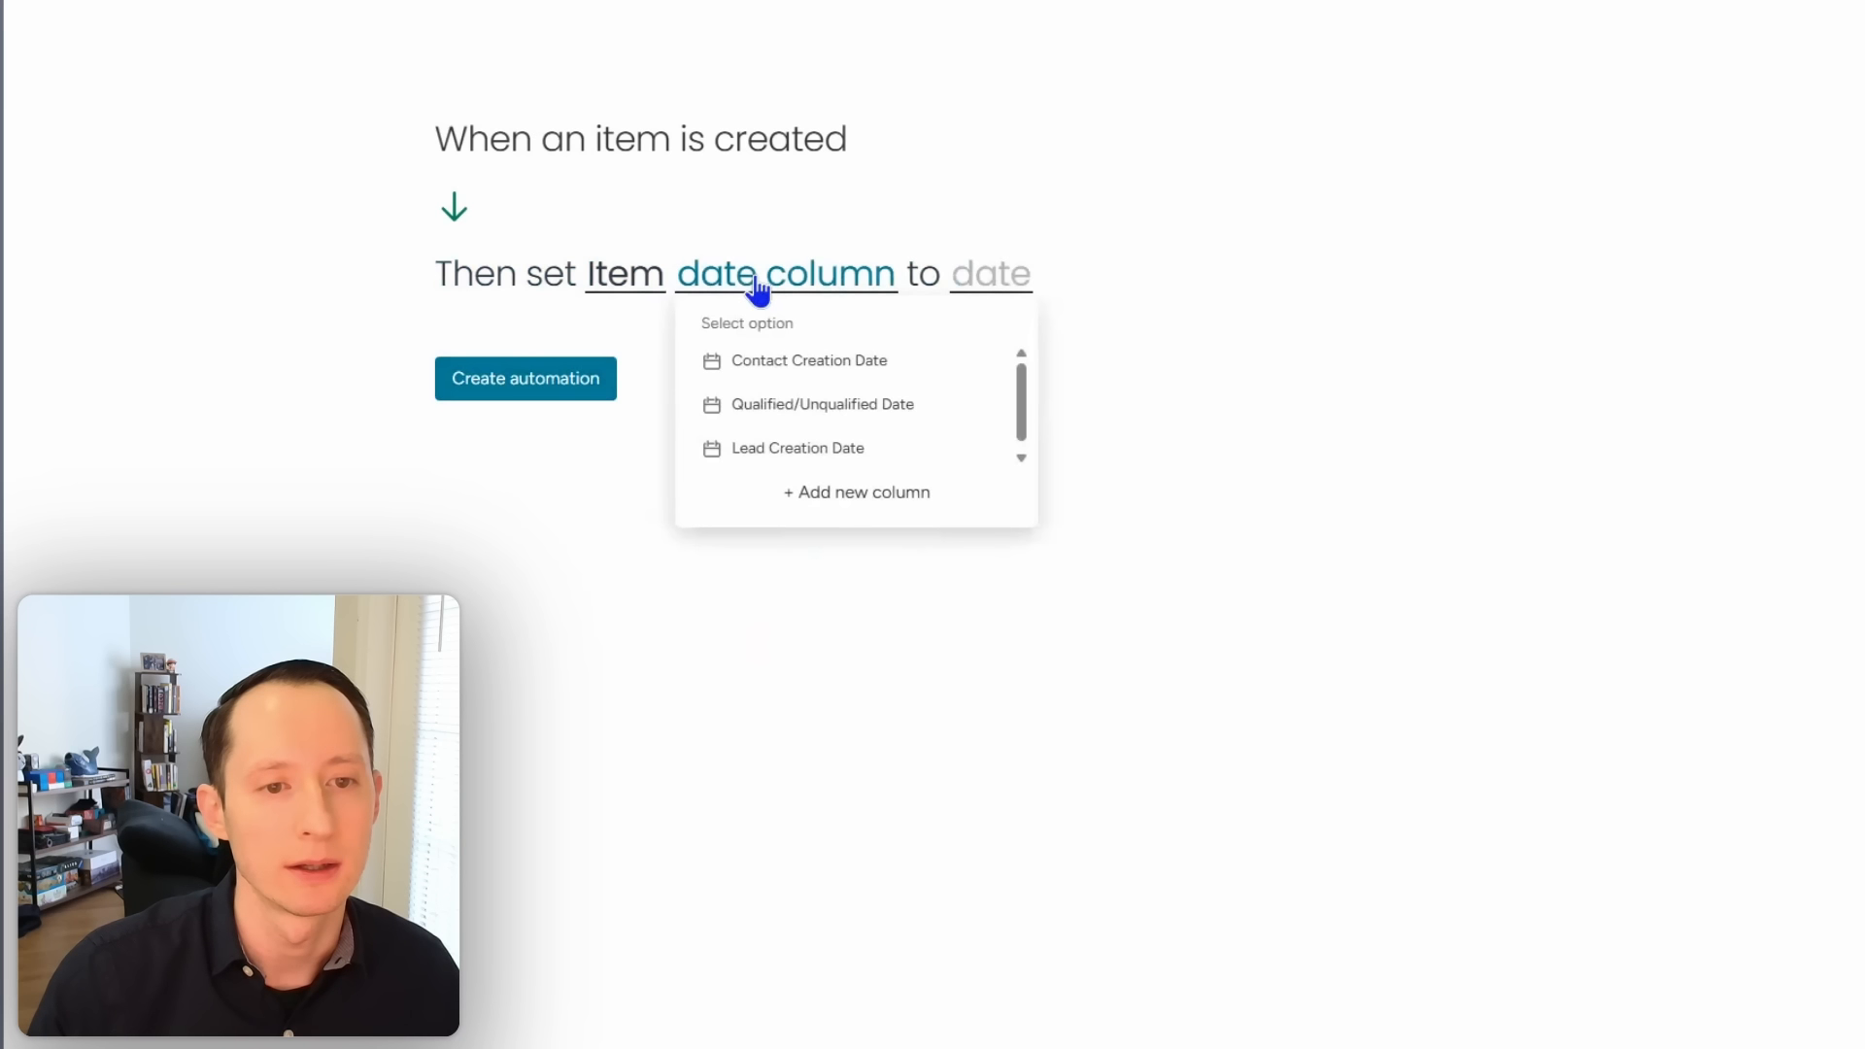
pyautogui.click(786, 355)
pyautogui.click(1127, 287)
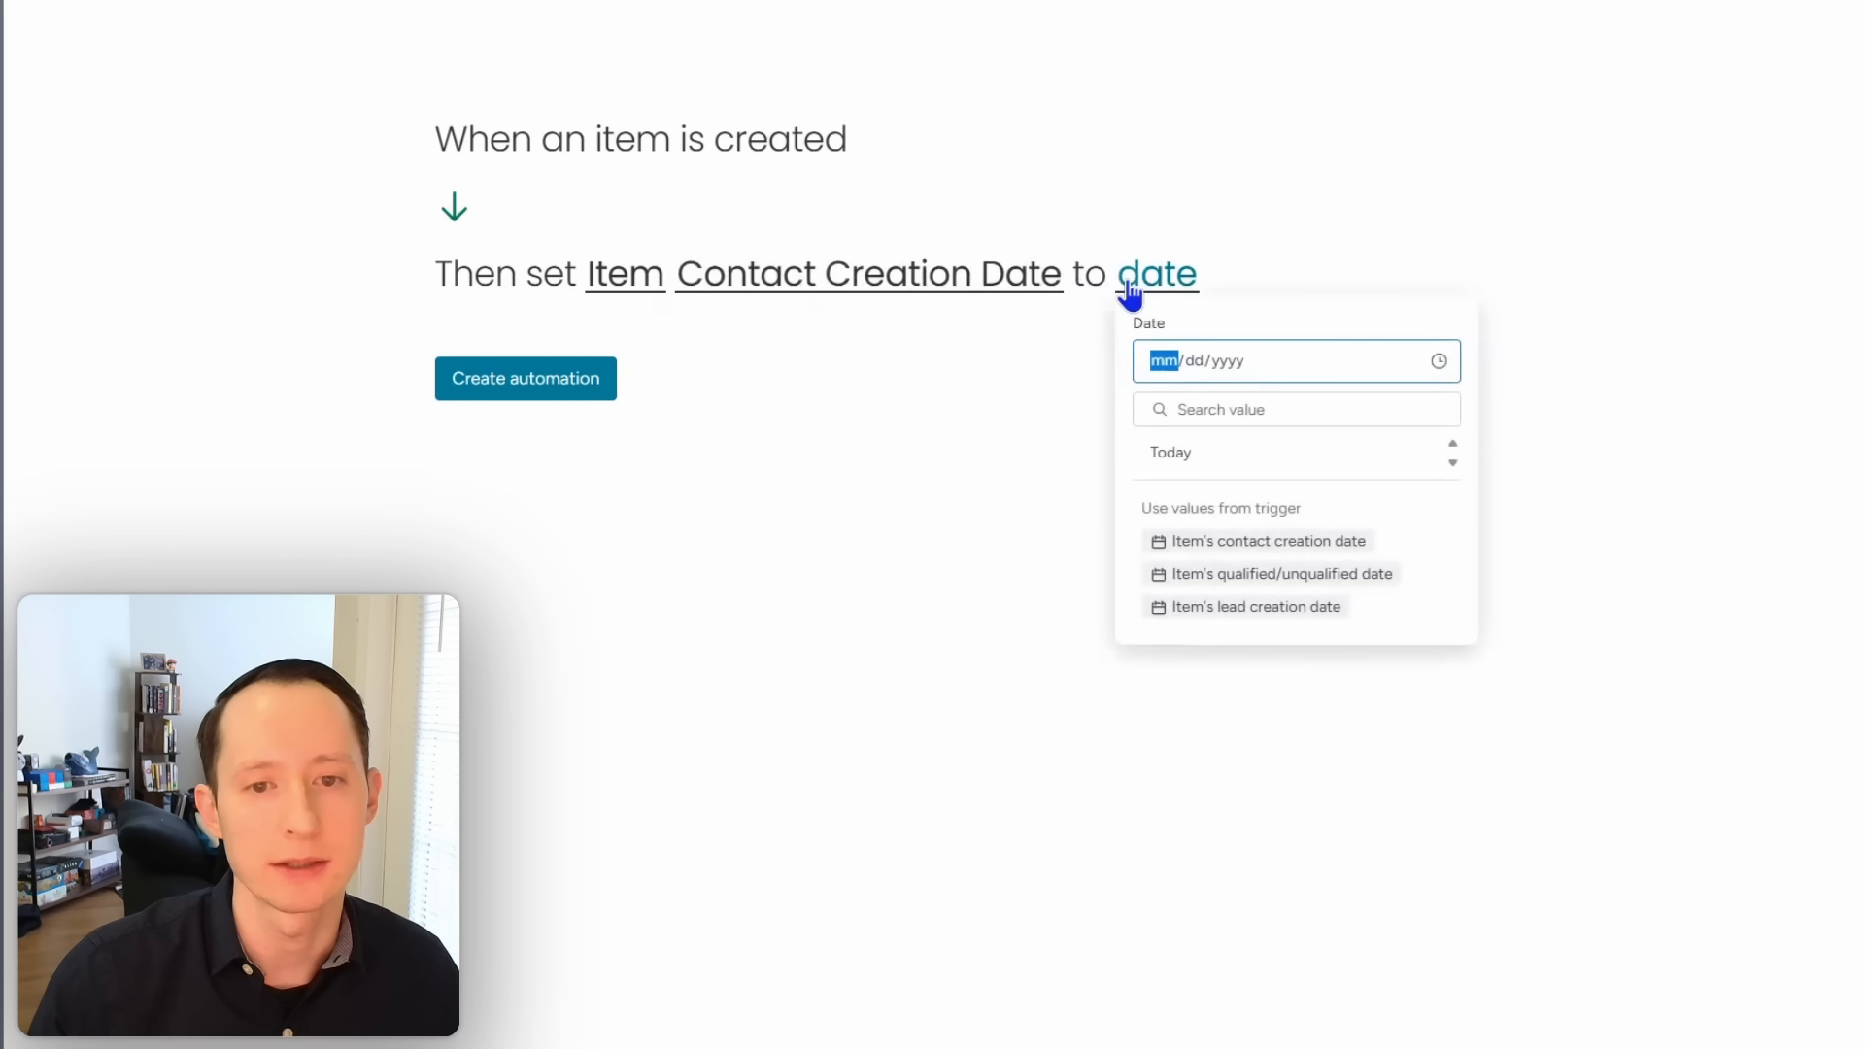
pyautogui.click(1239, 472)
pyautogui.click(591, 378)
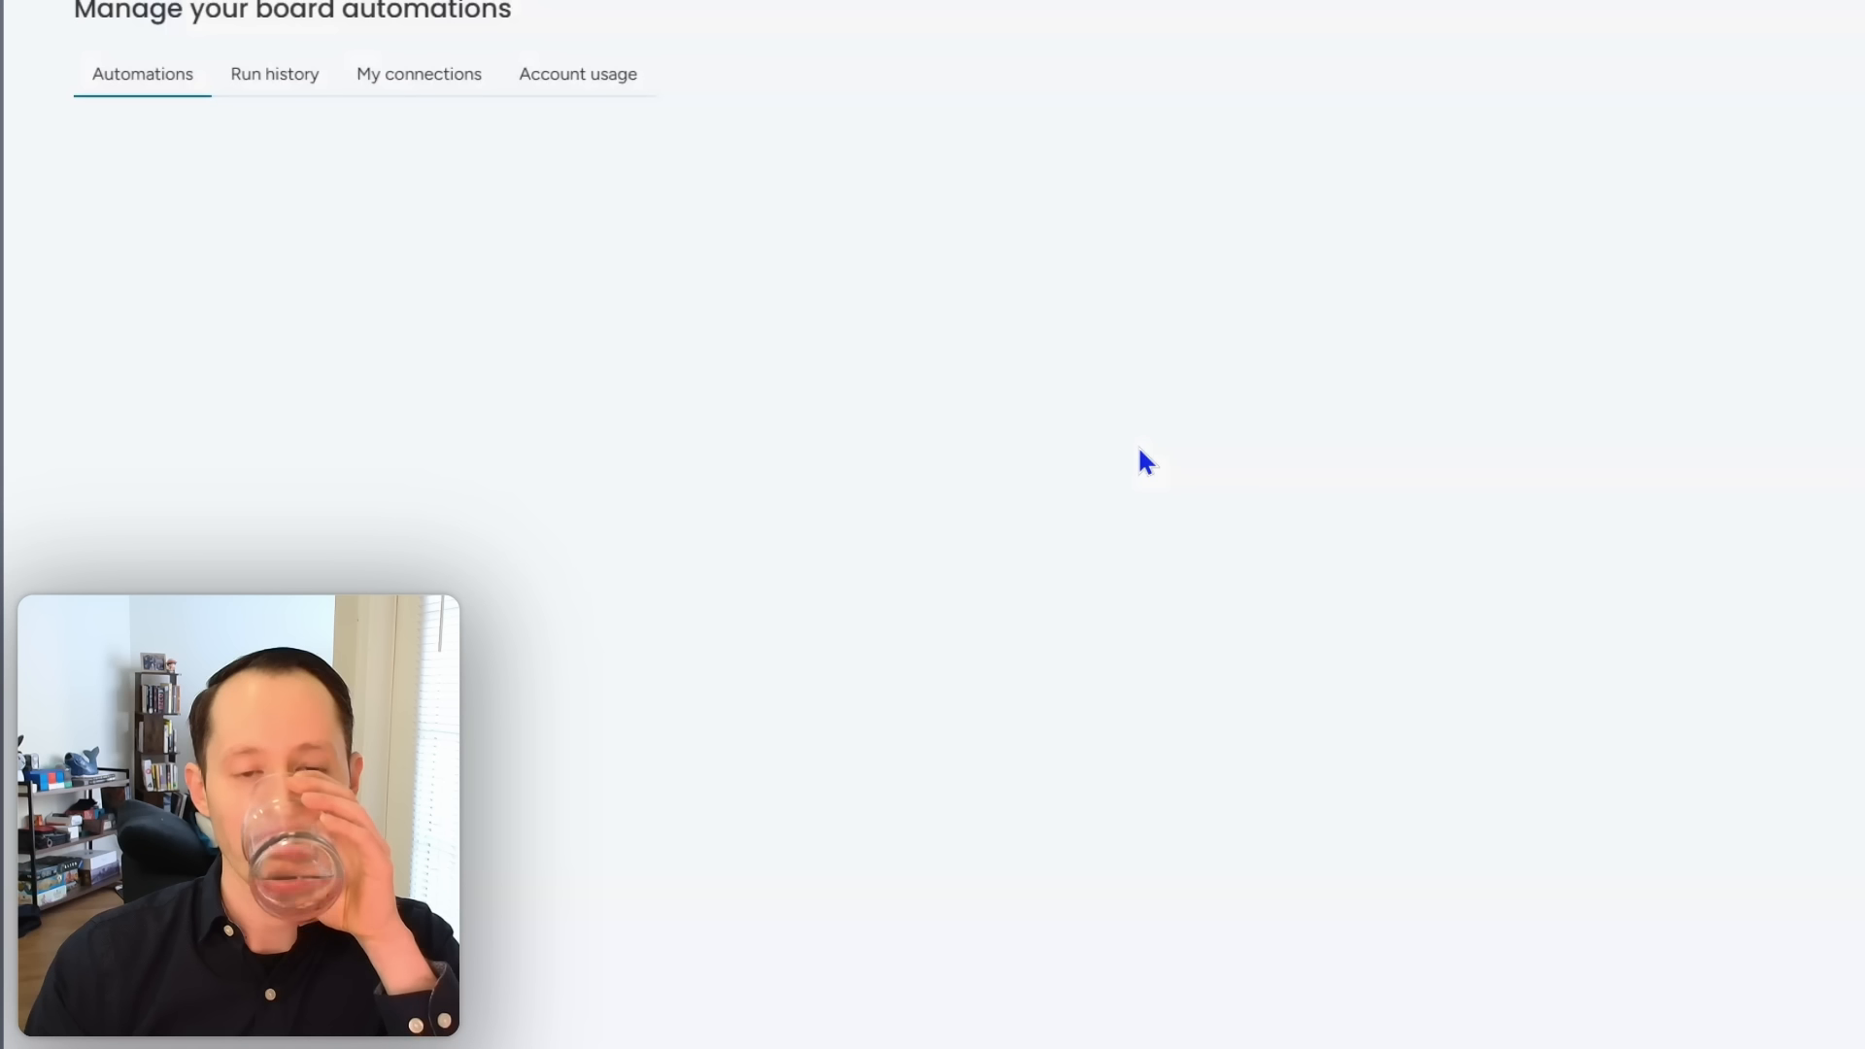
pyautogui.press('Escape')
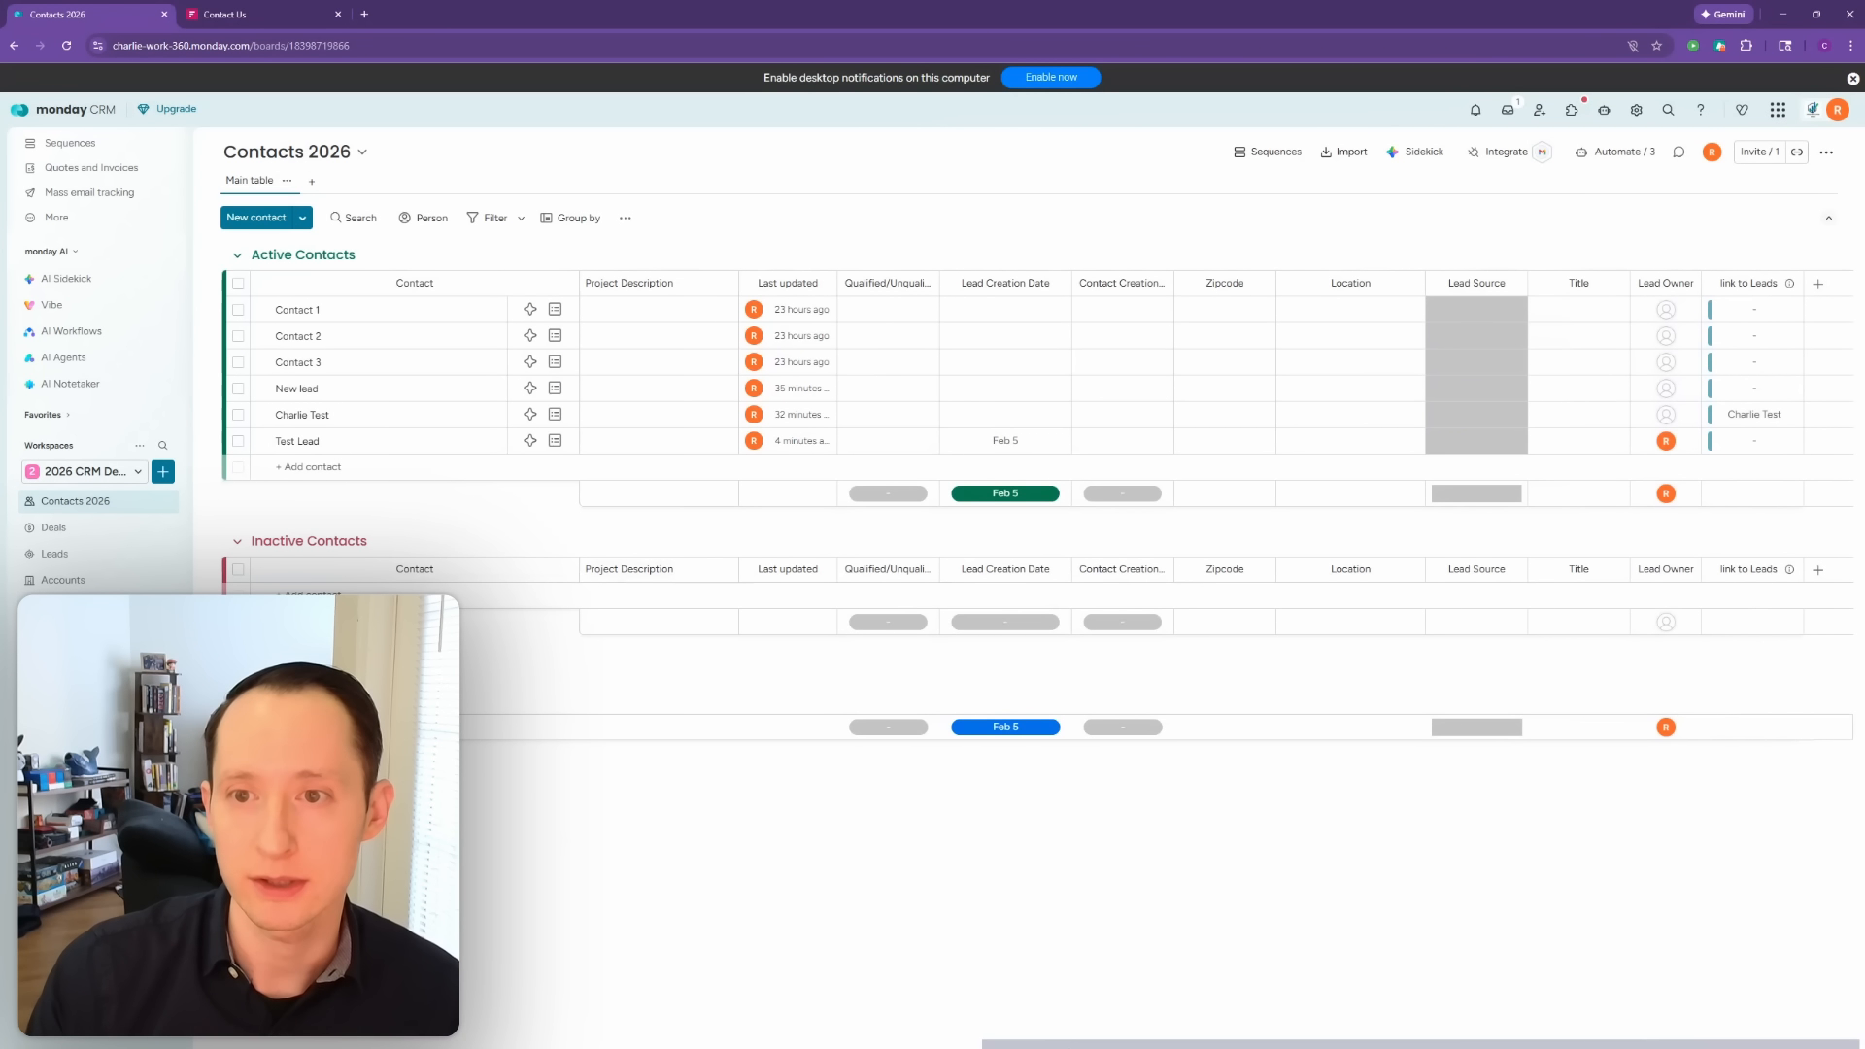
# Step: Delete the Title and UID columns from the Contacts 2026 board
pyautogui.moveTo(1009, 1043); pyautogui.dragTo(223, 1045)
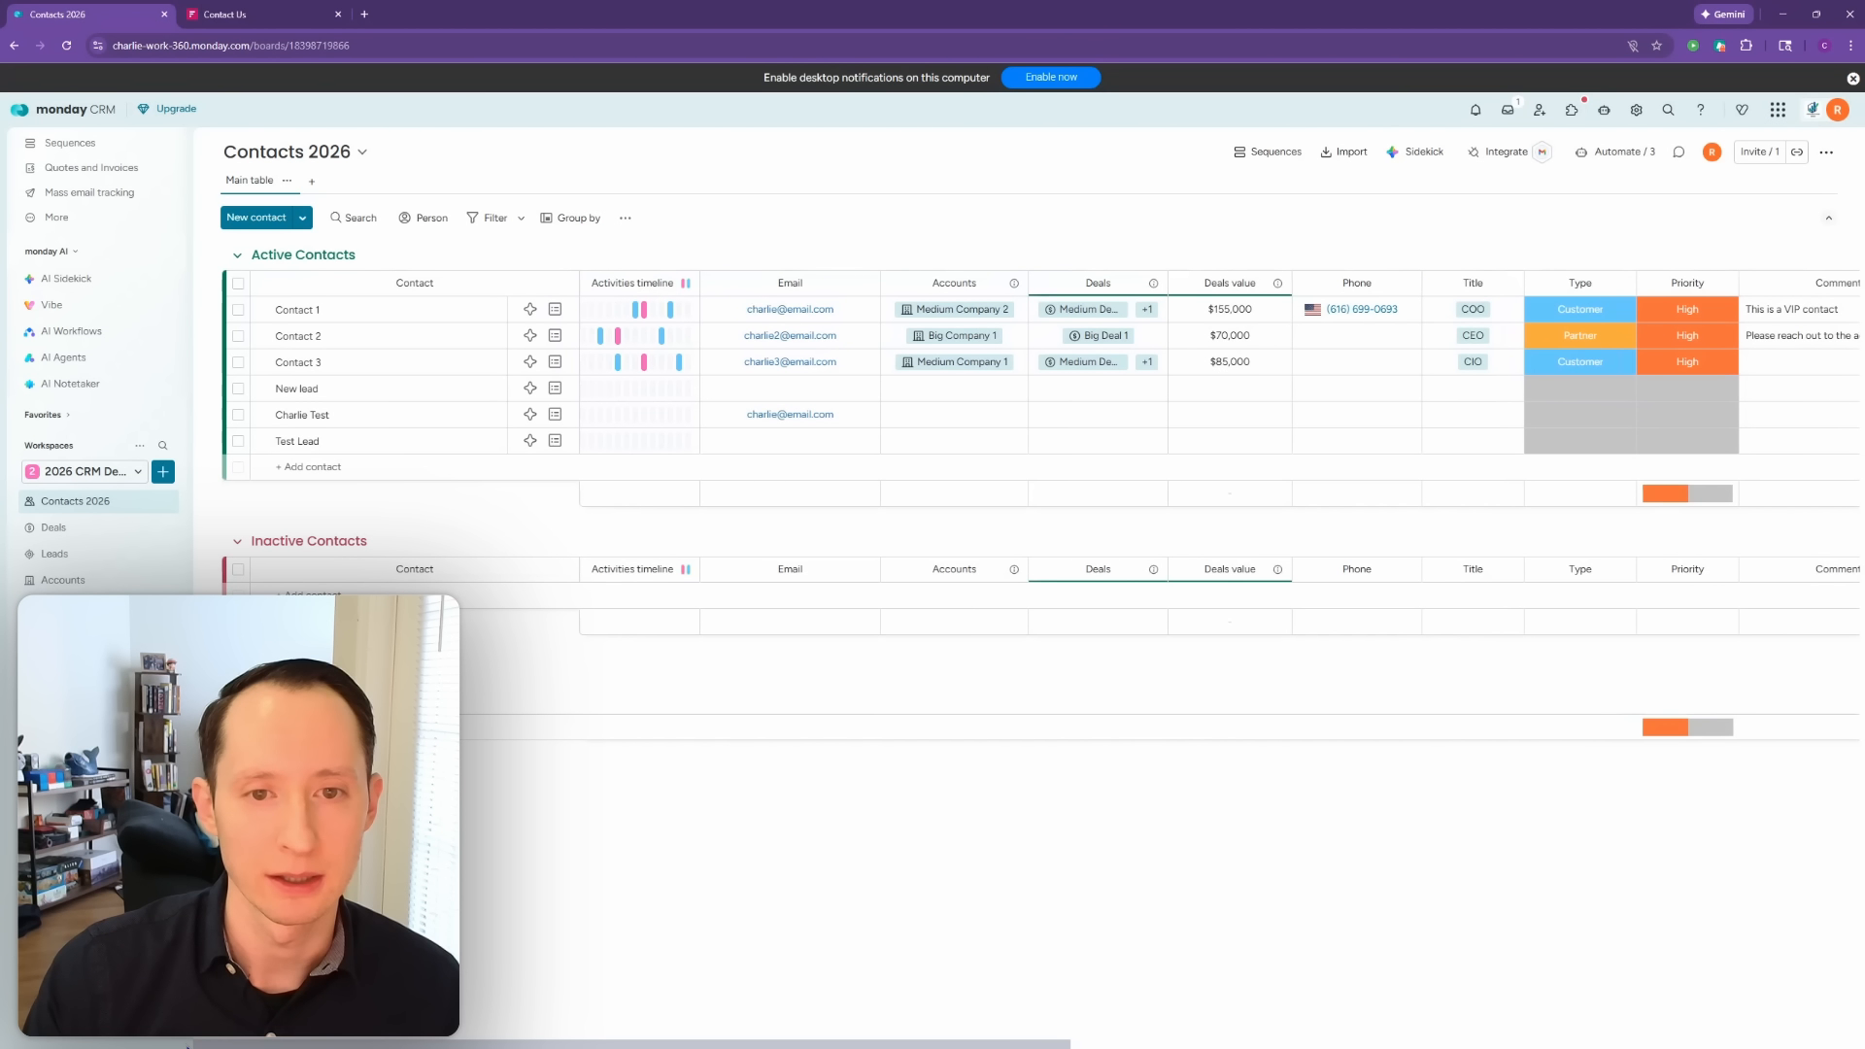
pyautogui.moveTo(224, 1045); pyautogui.dragTo(528, 1044)
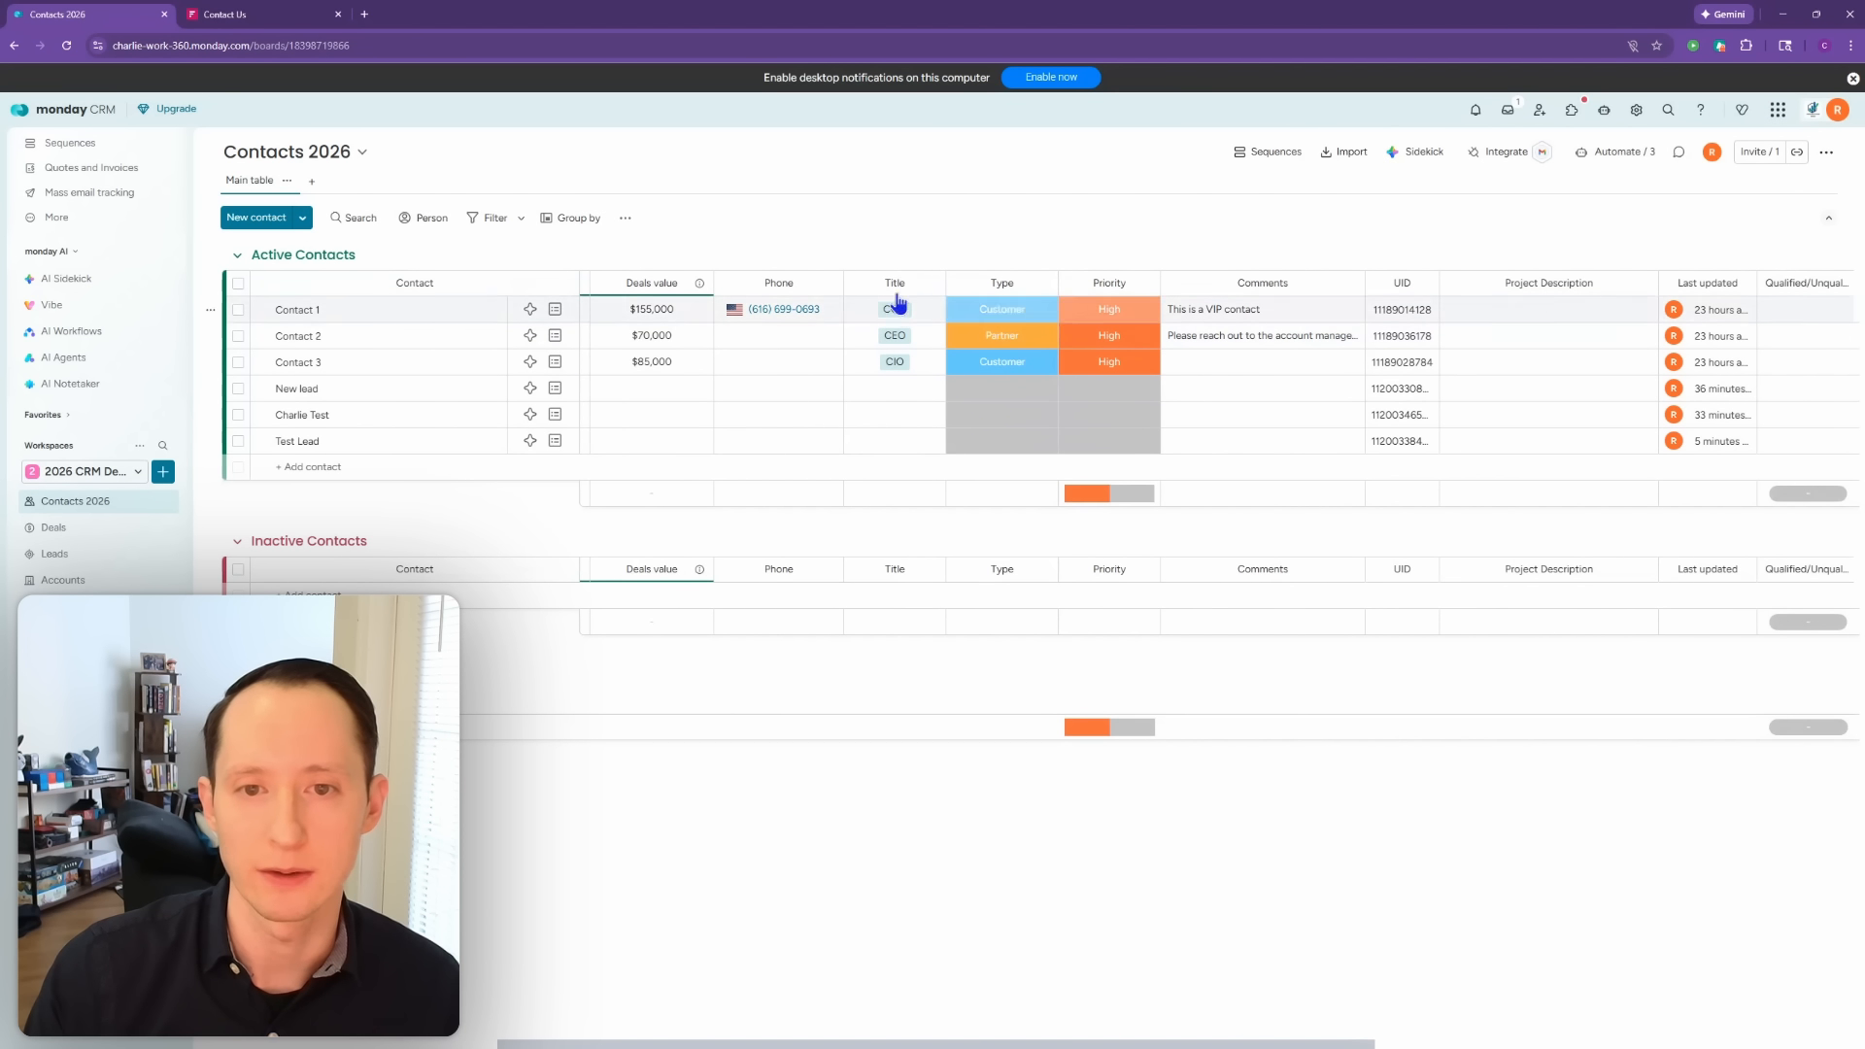
pyautogui.moveTo(928, 290); pyautogui.dragTo(941, 458)
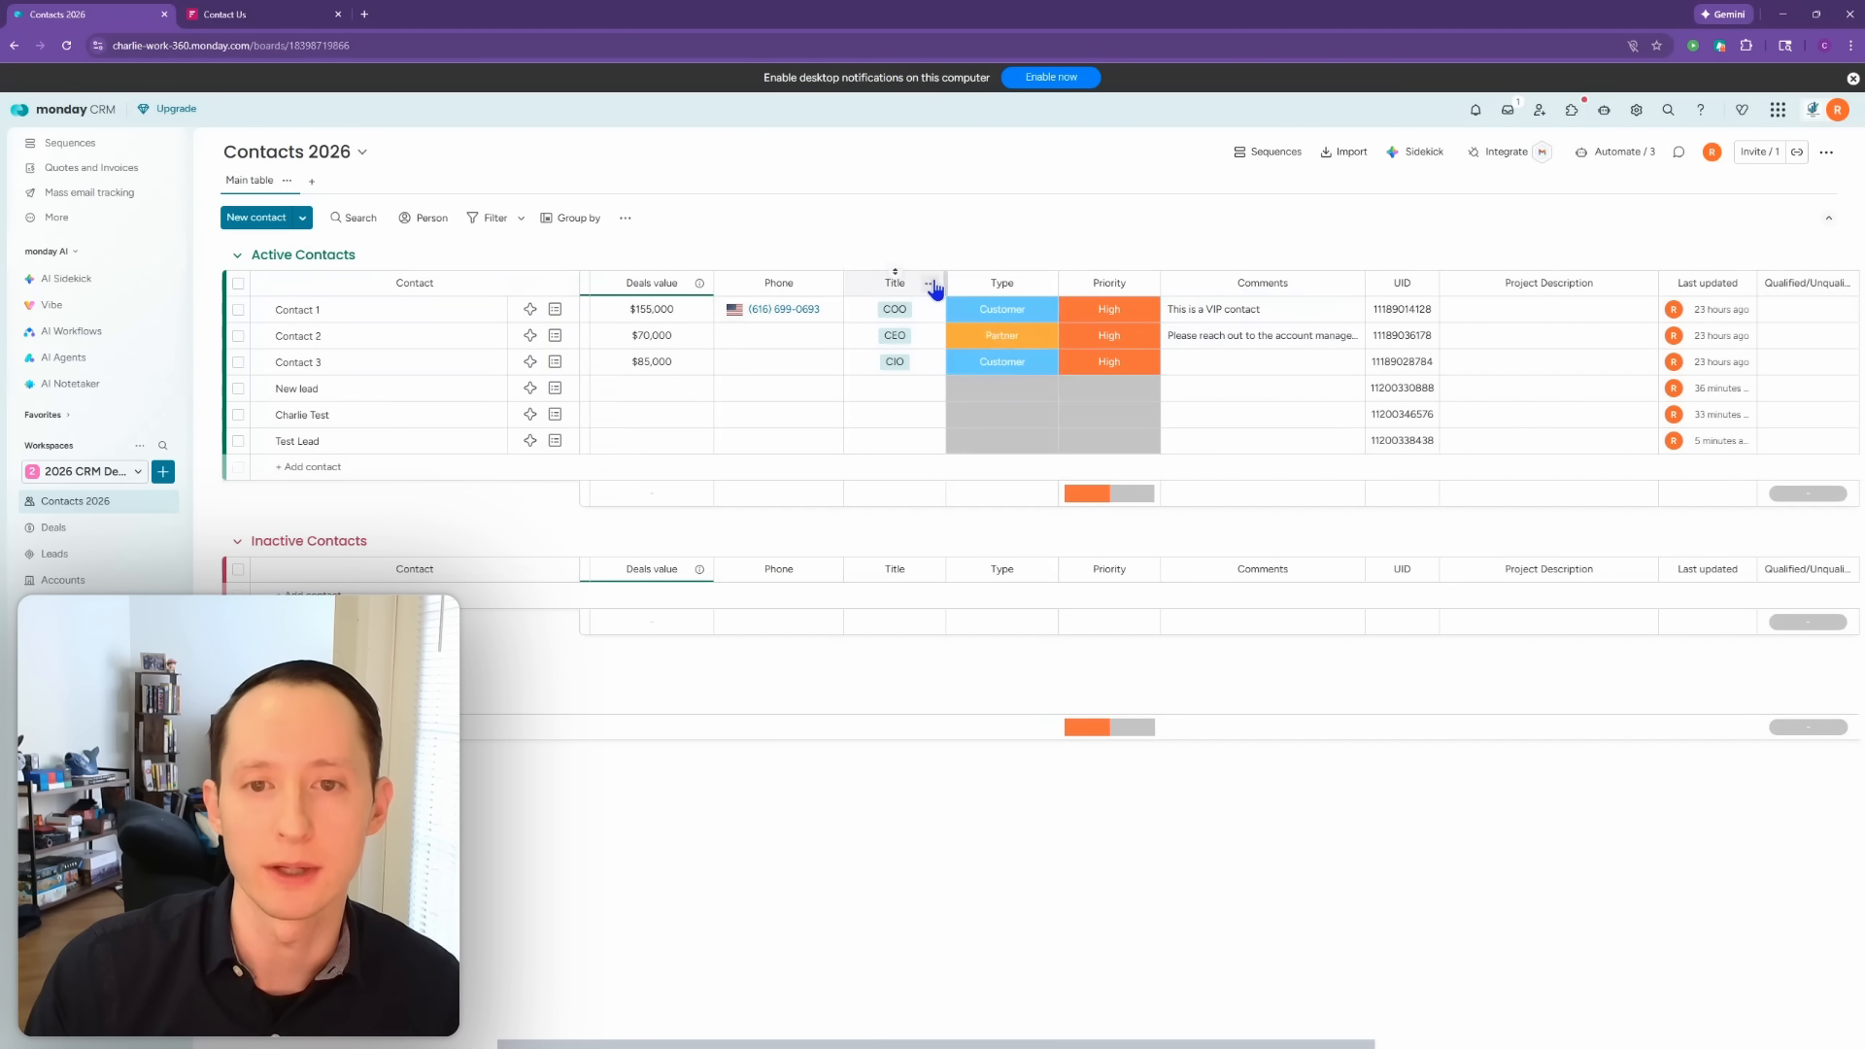
pyautogui.click(930, 283)
pyautogui.click(991, 725)
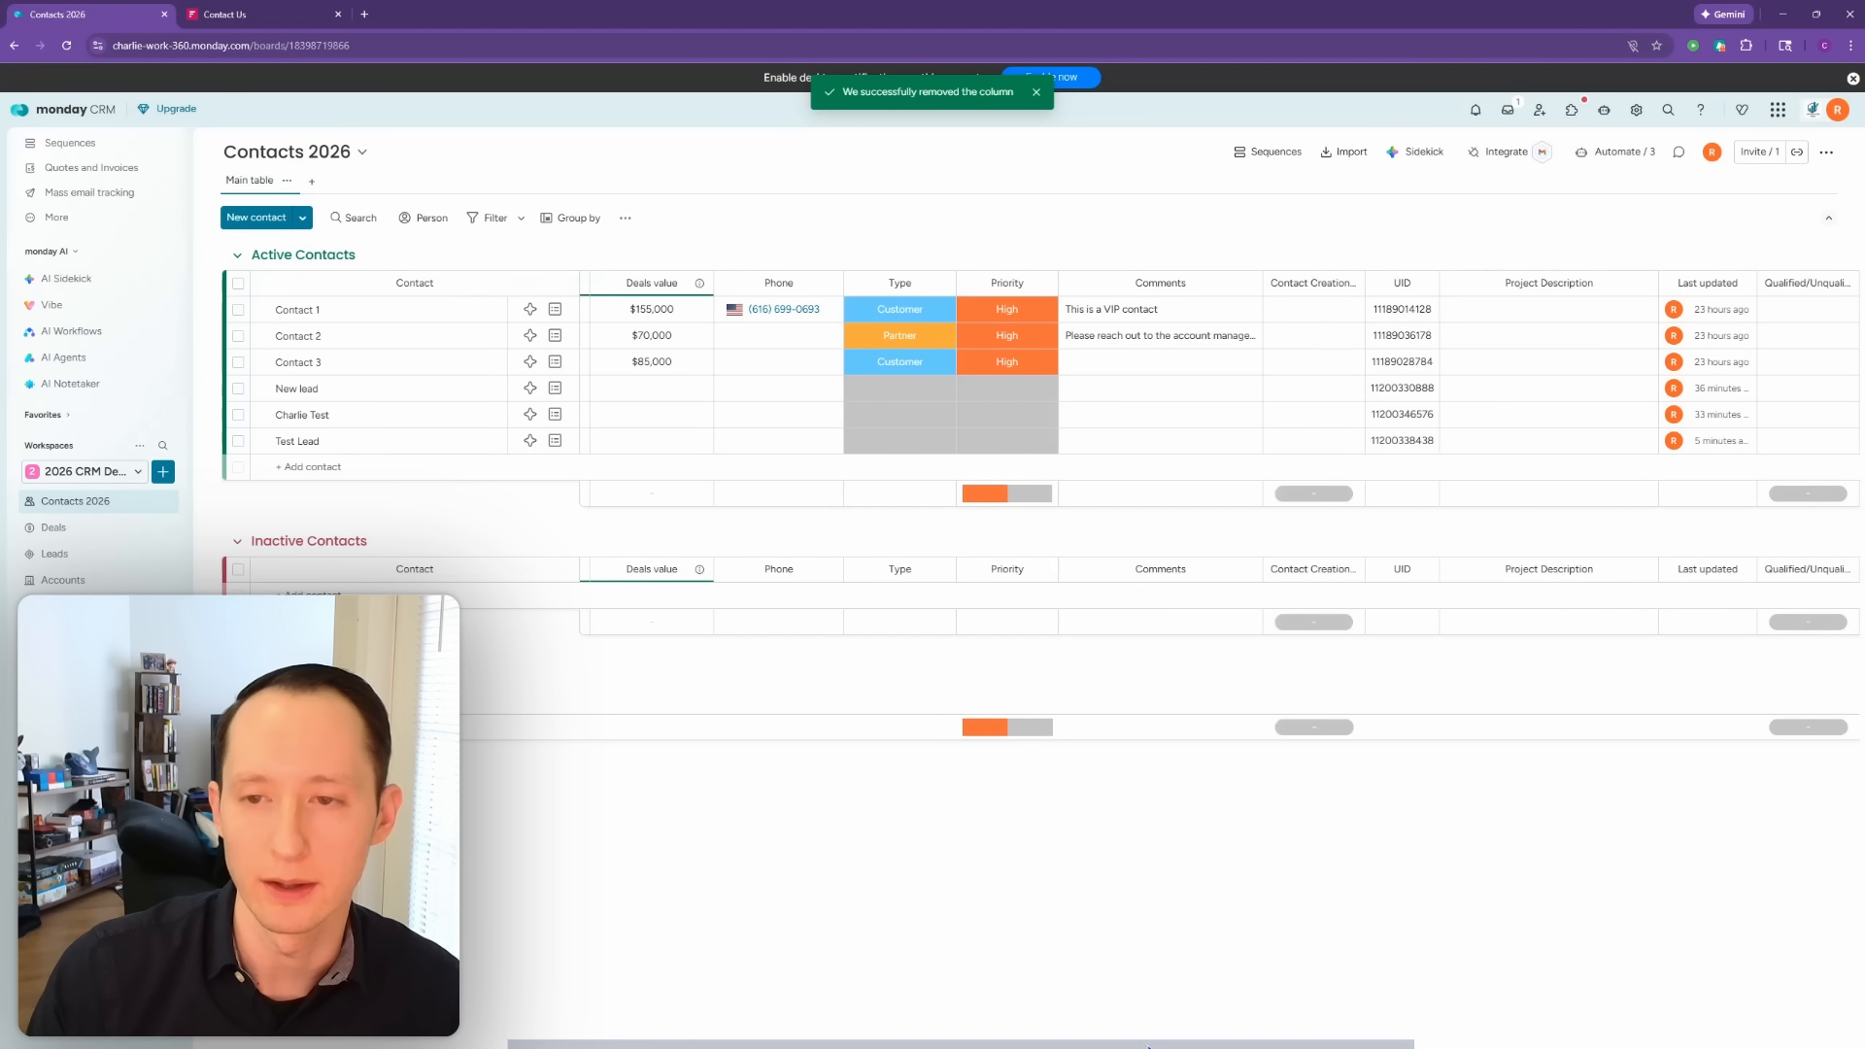
pyautogui.moveTo(1145, 1045); pyautogui.dragTo(1205, 1046)
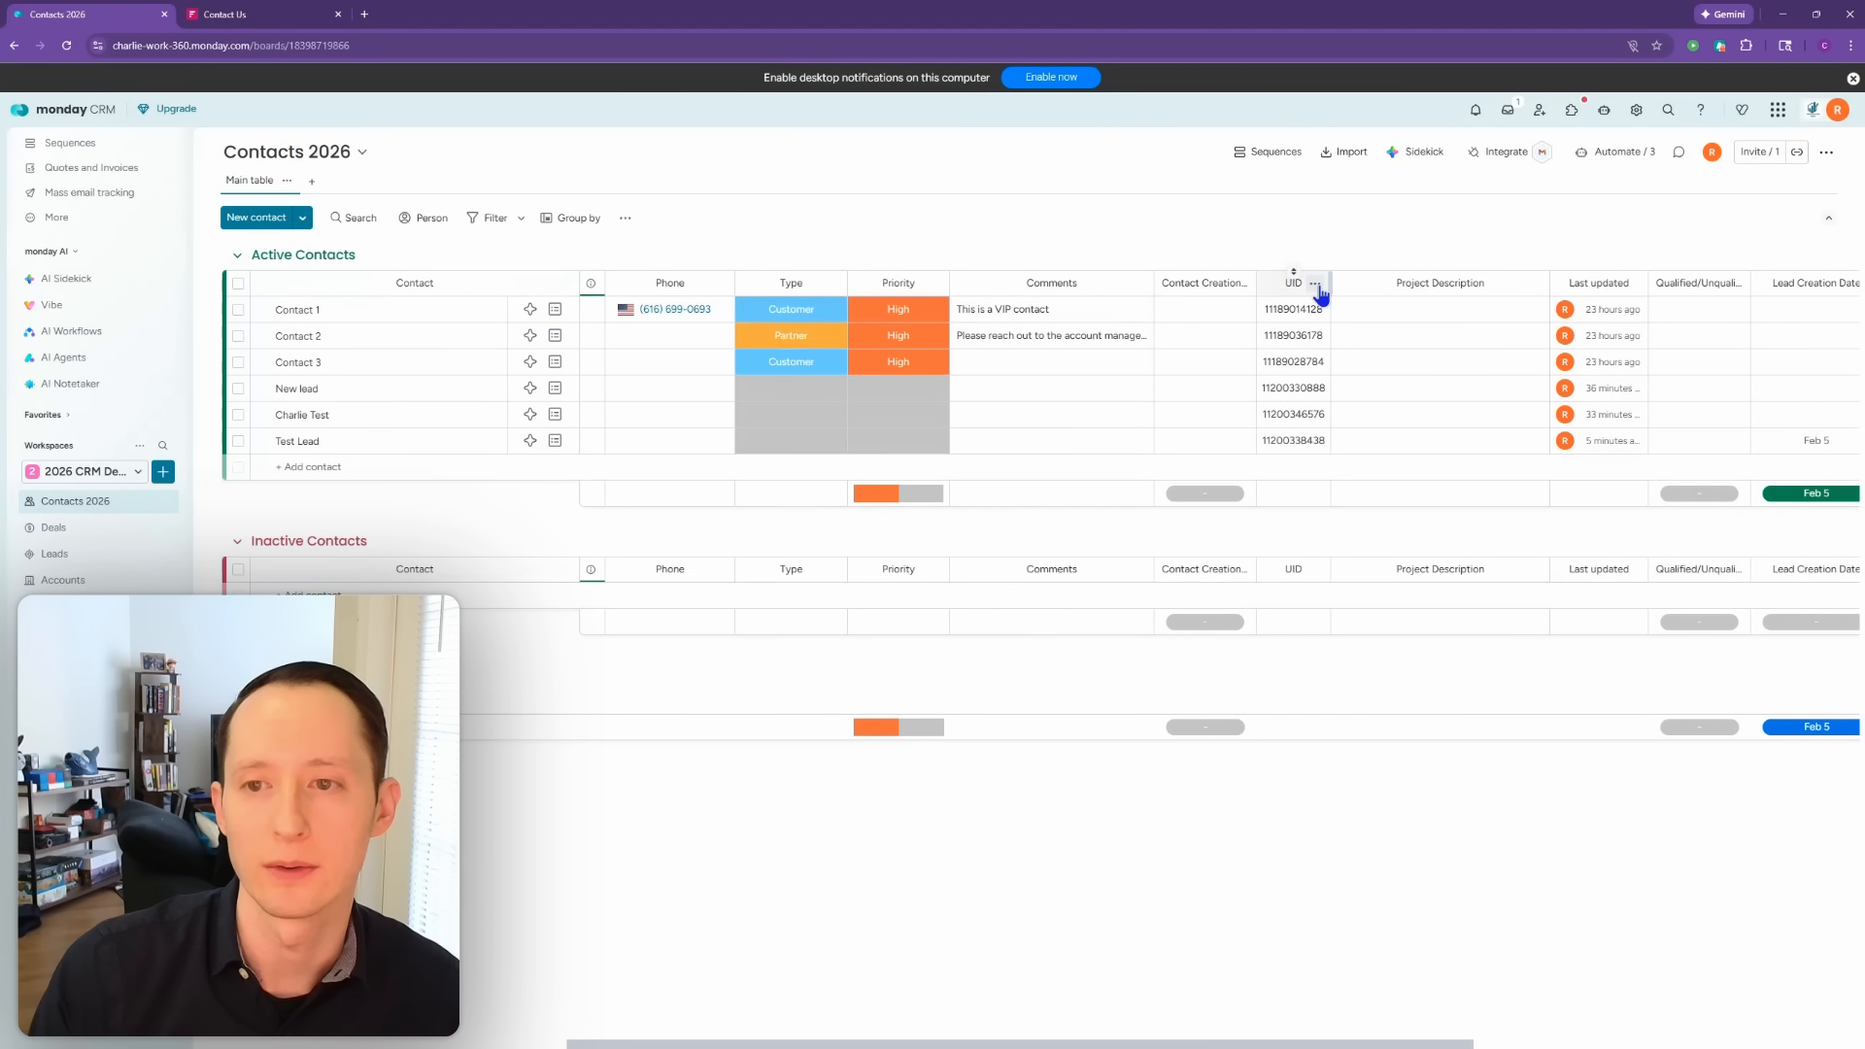
pyautogui.click(1317, 285)
pyautogui.click(1395, 616)
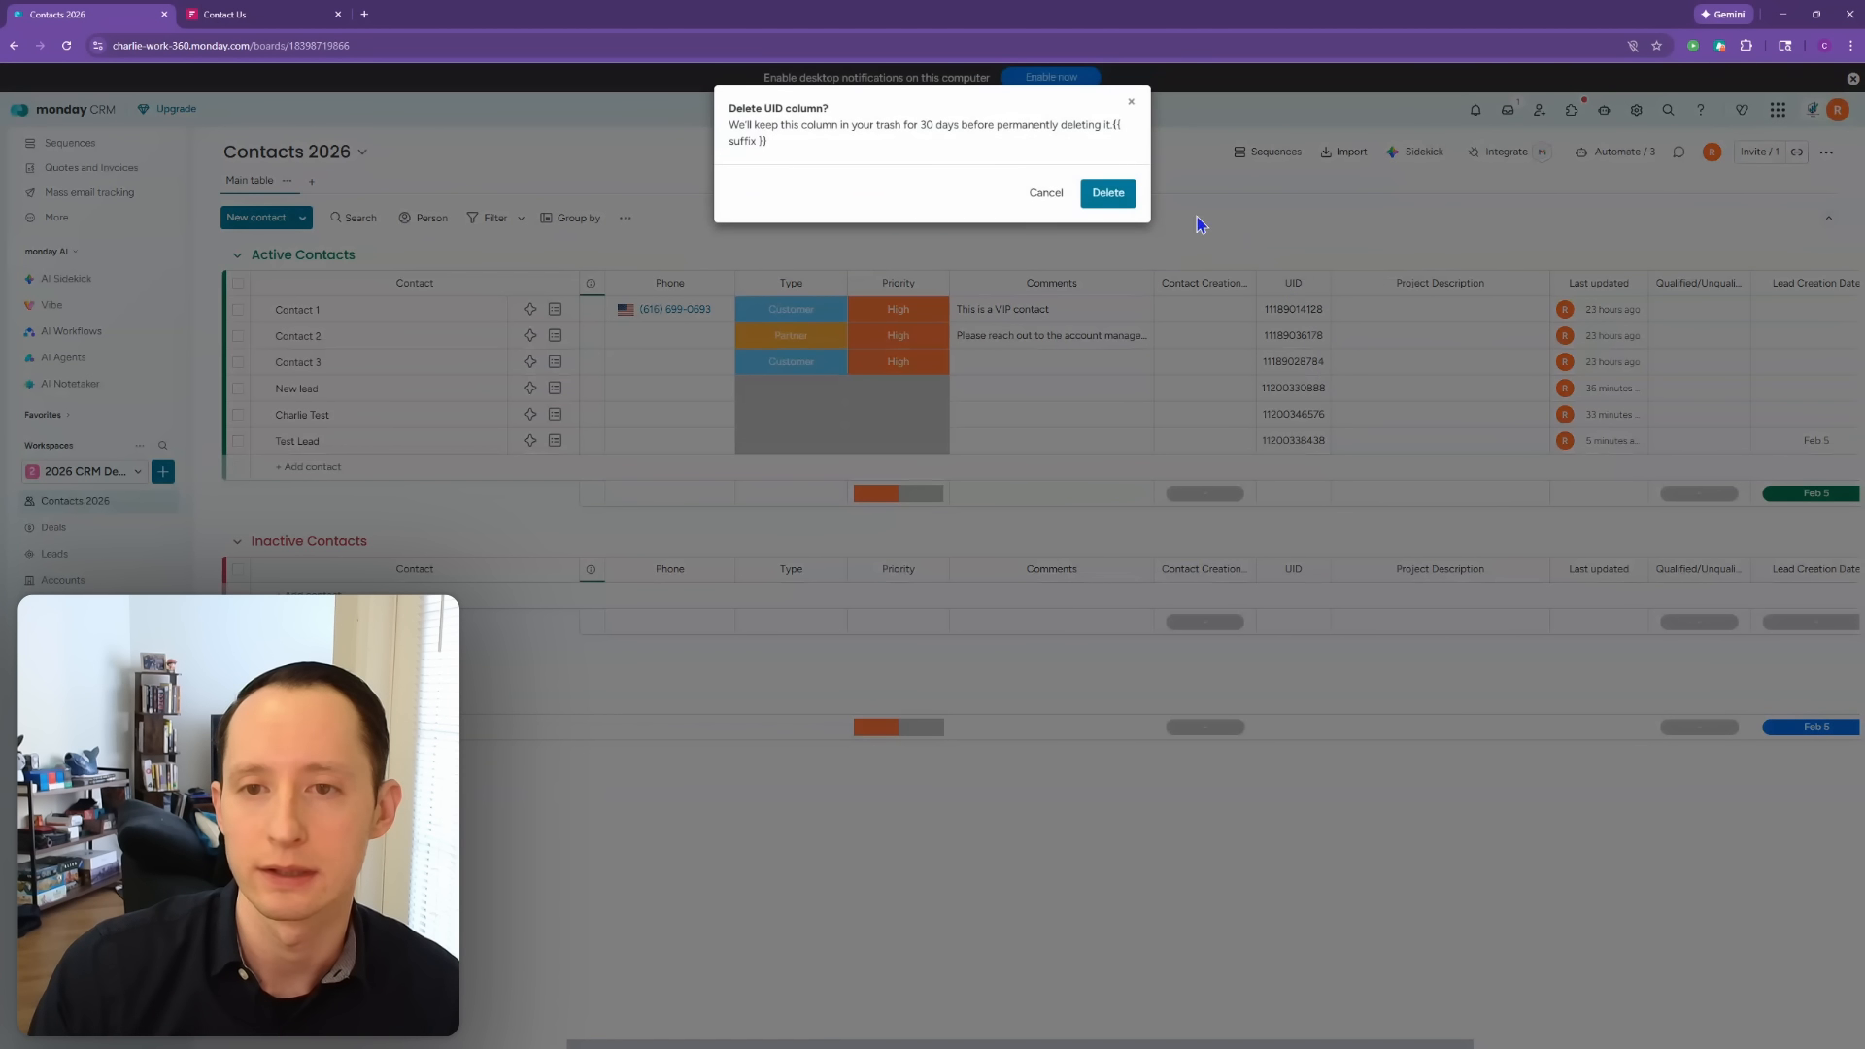
pyautogui.click(1110, 194)
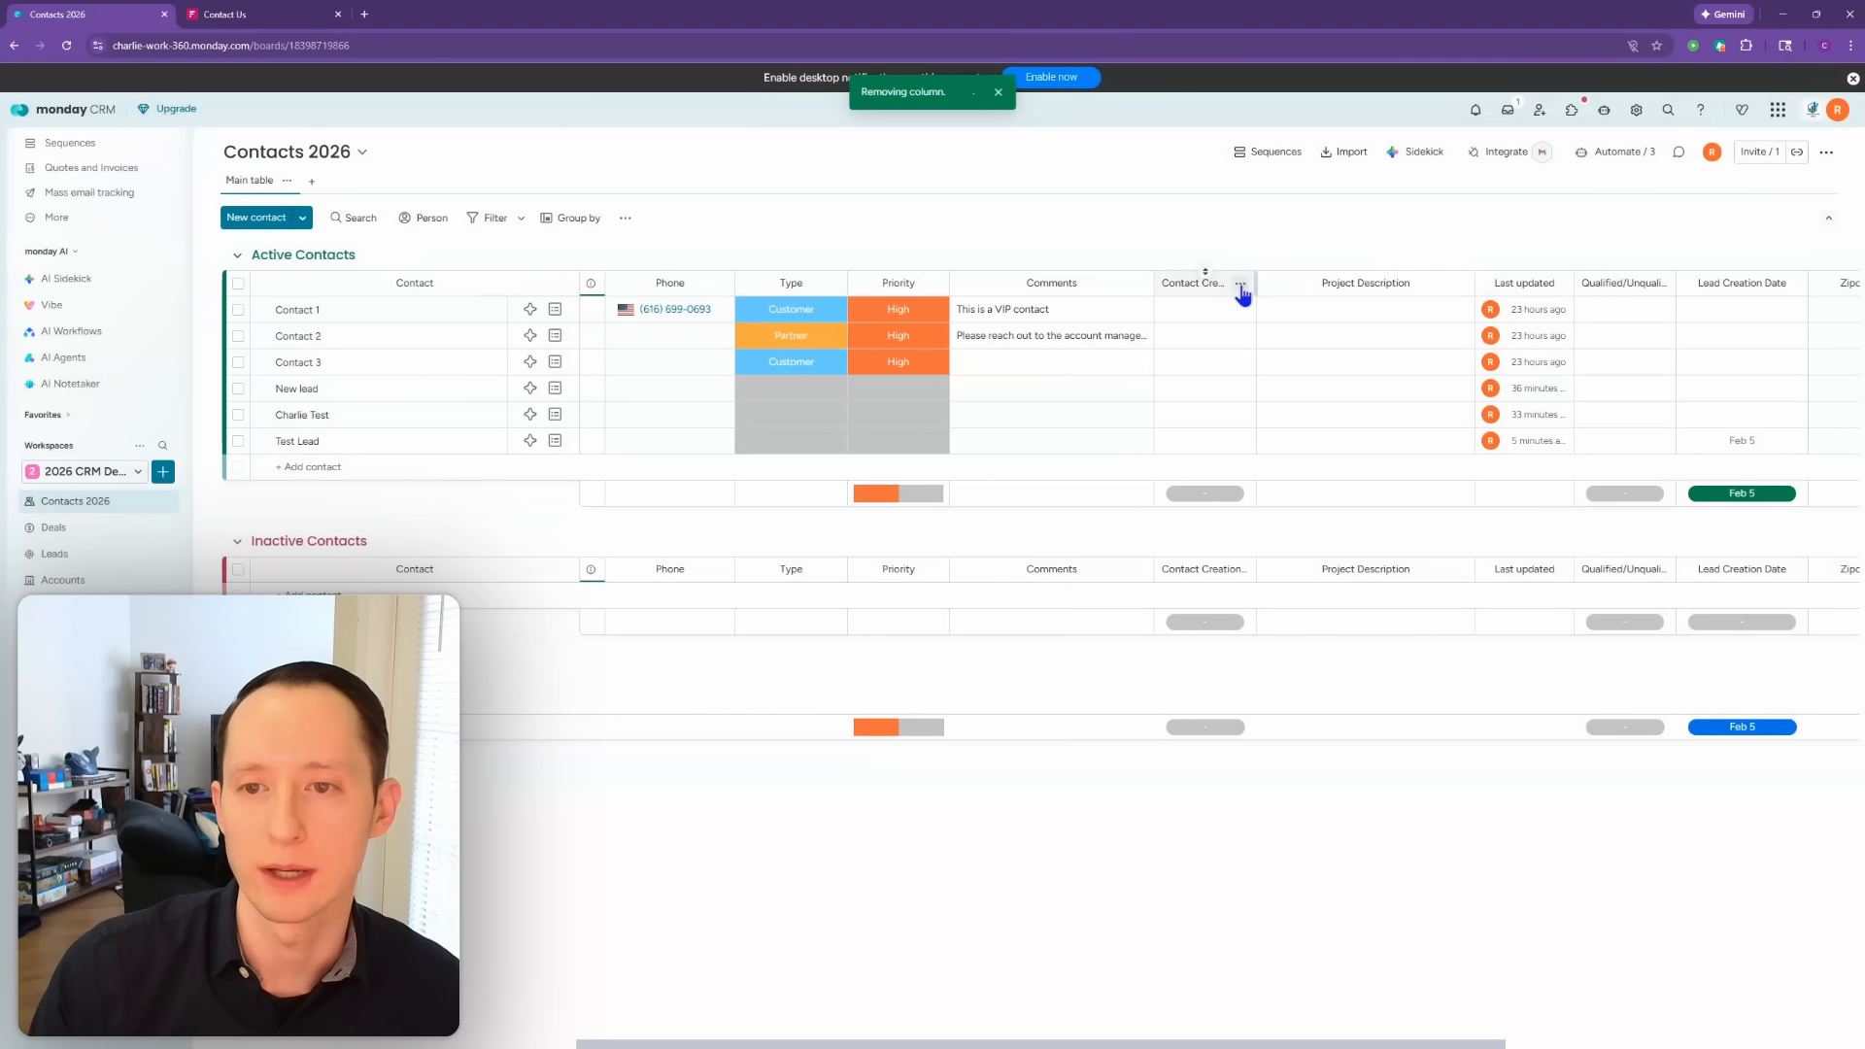
# Step: Add a Text column named 'UID' to the right of Contact Creation
pyautogui.click(1240, 286)
pyautogui.moveTo(1337, 548)
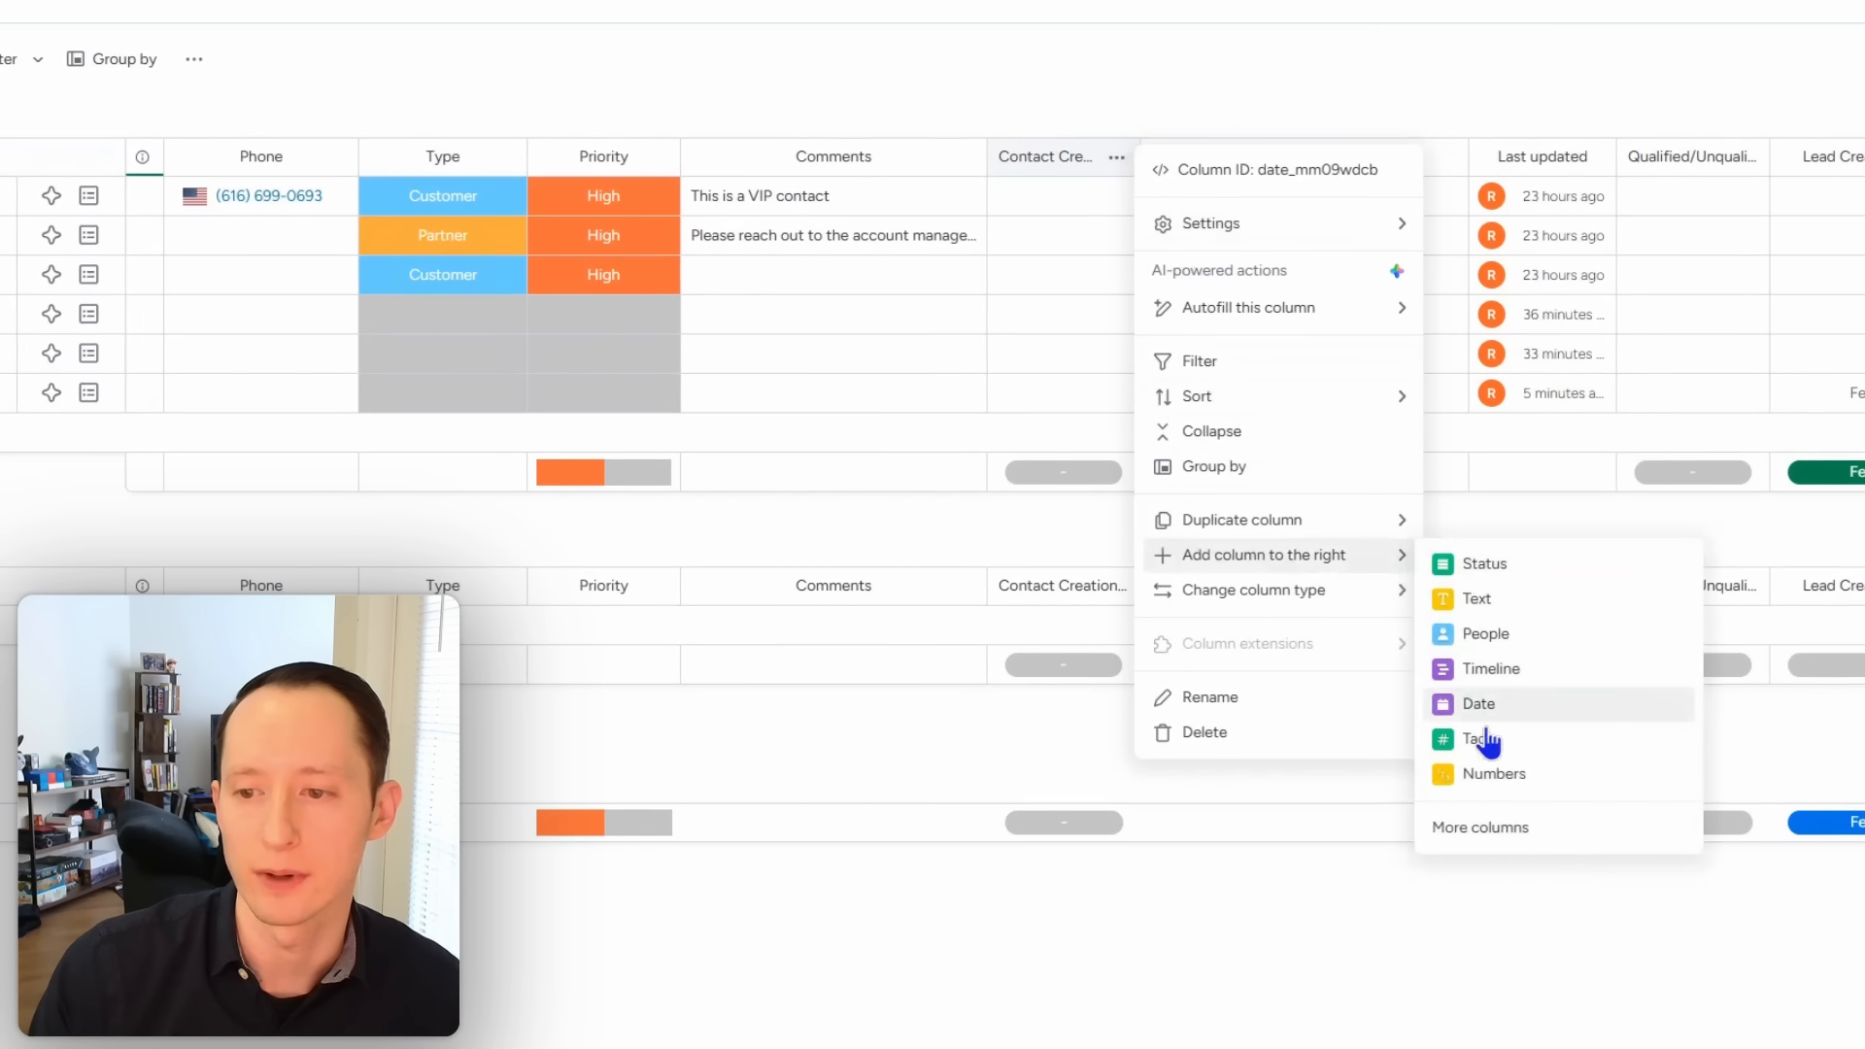
pyautogui.click(1496, 601)
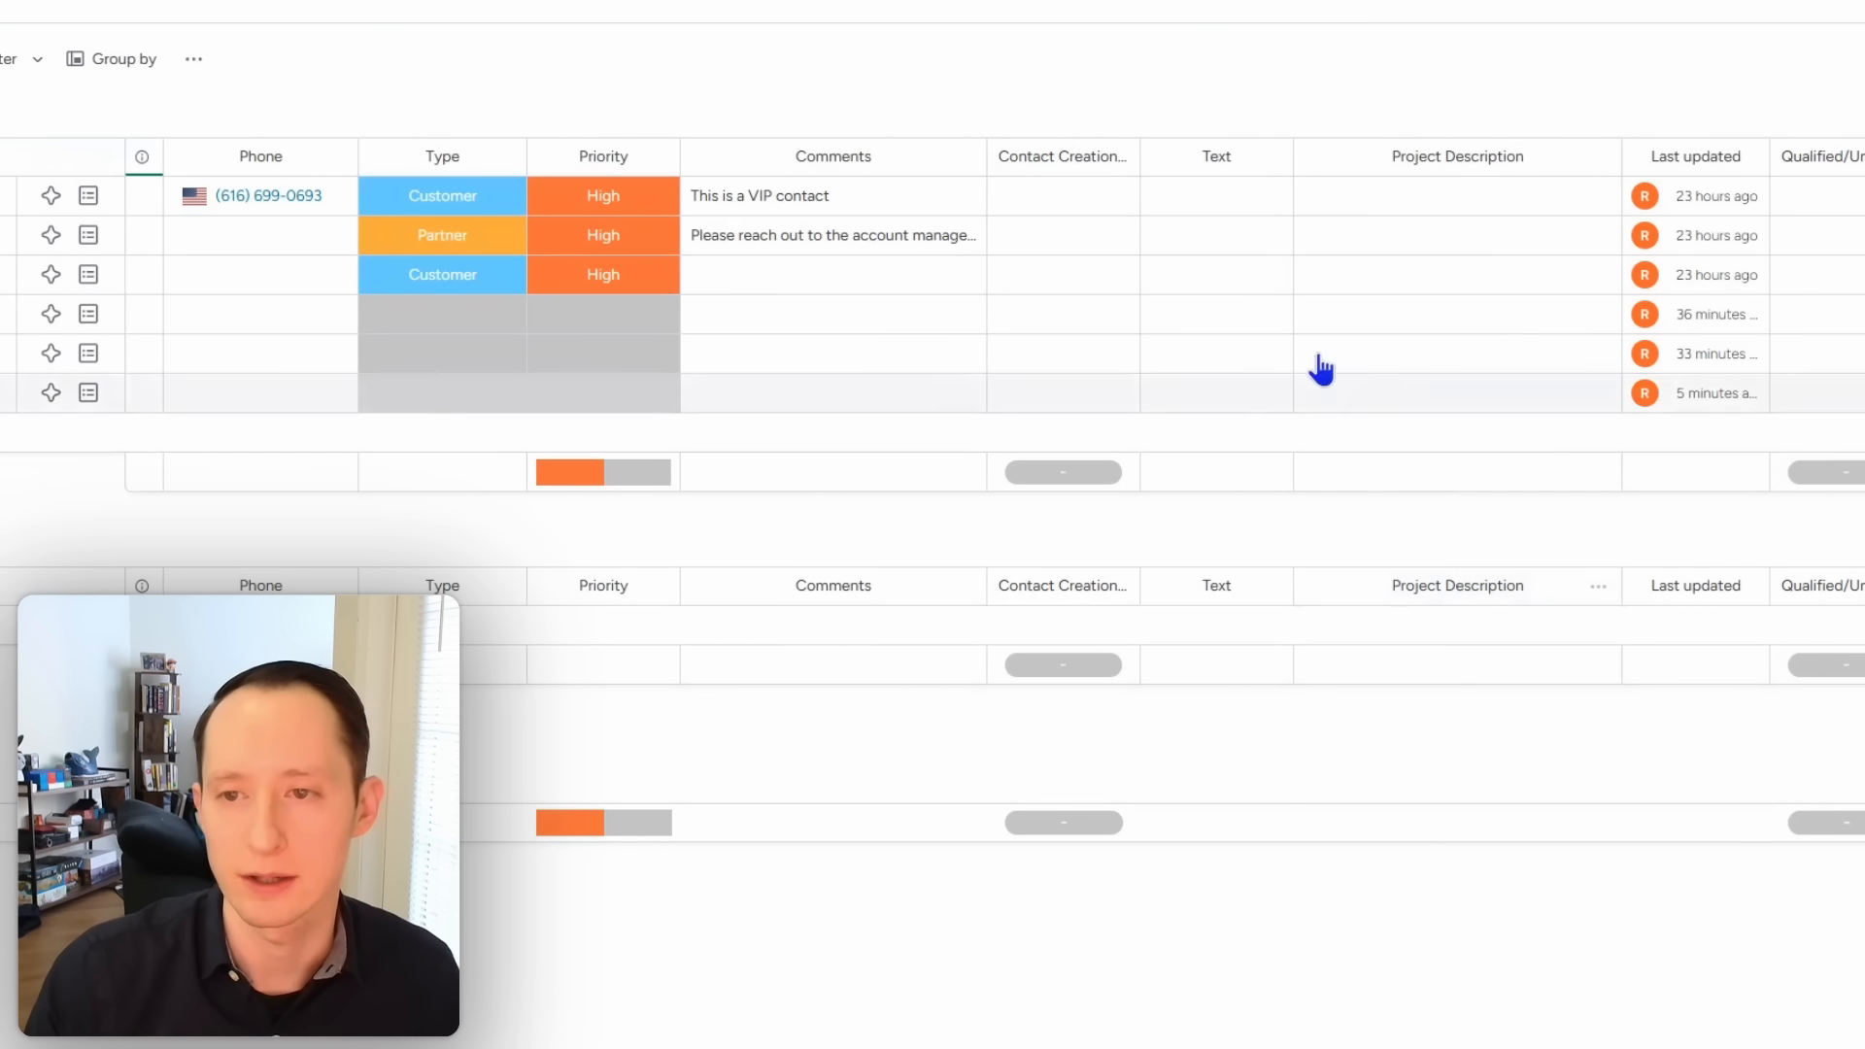
pyautogui.click(1216, 157)
pyautogui.write('U')
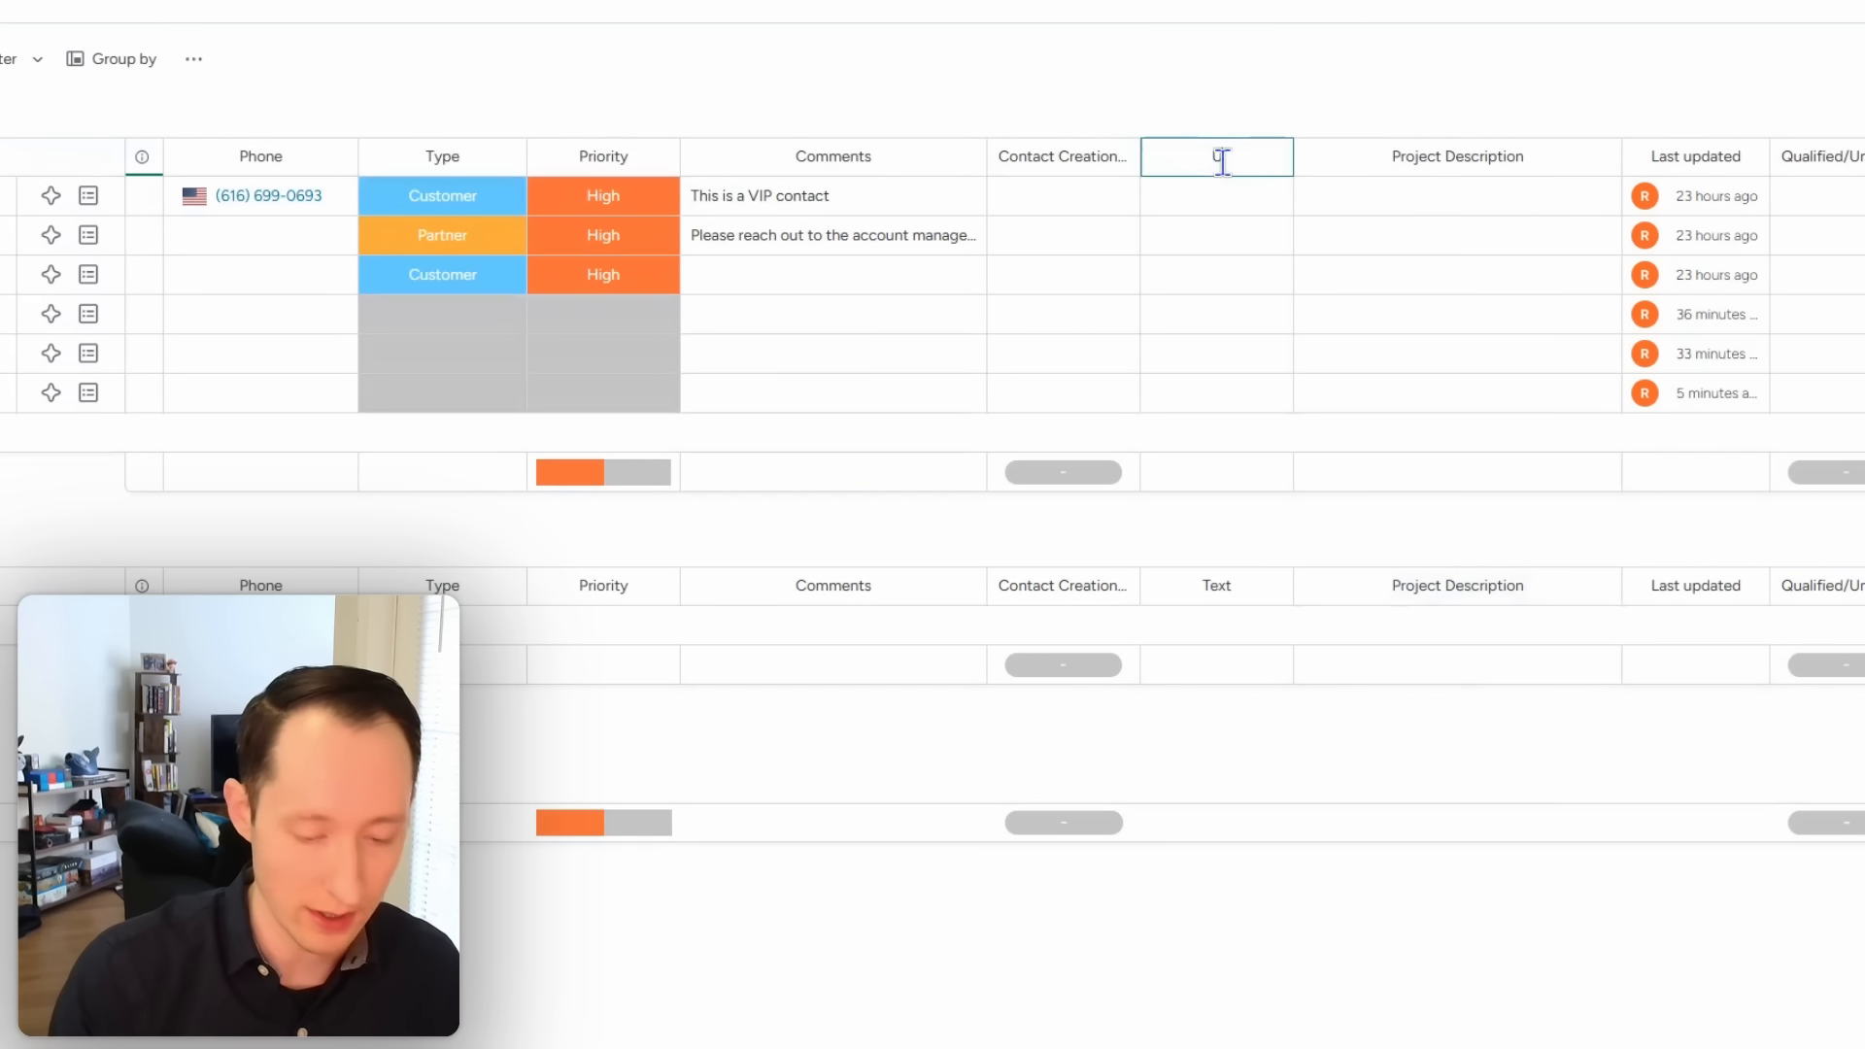
pyautogui.write('ID')
pyautogui.click(1285, 27)
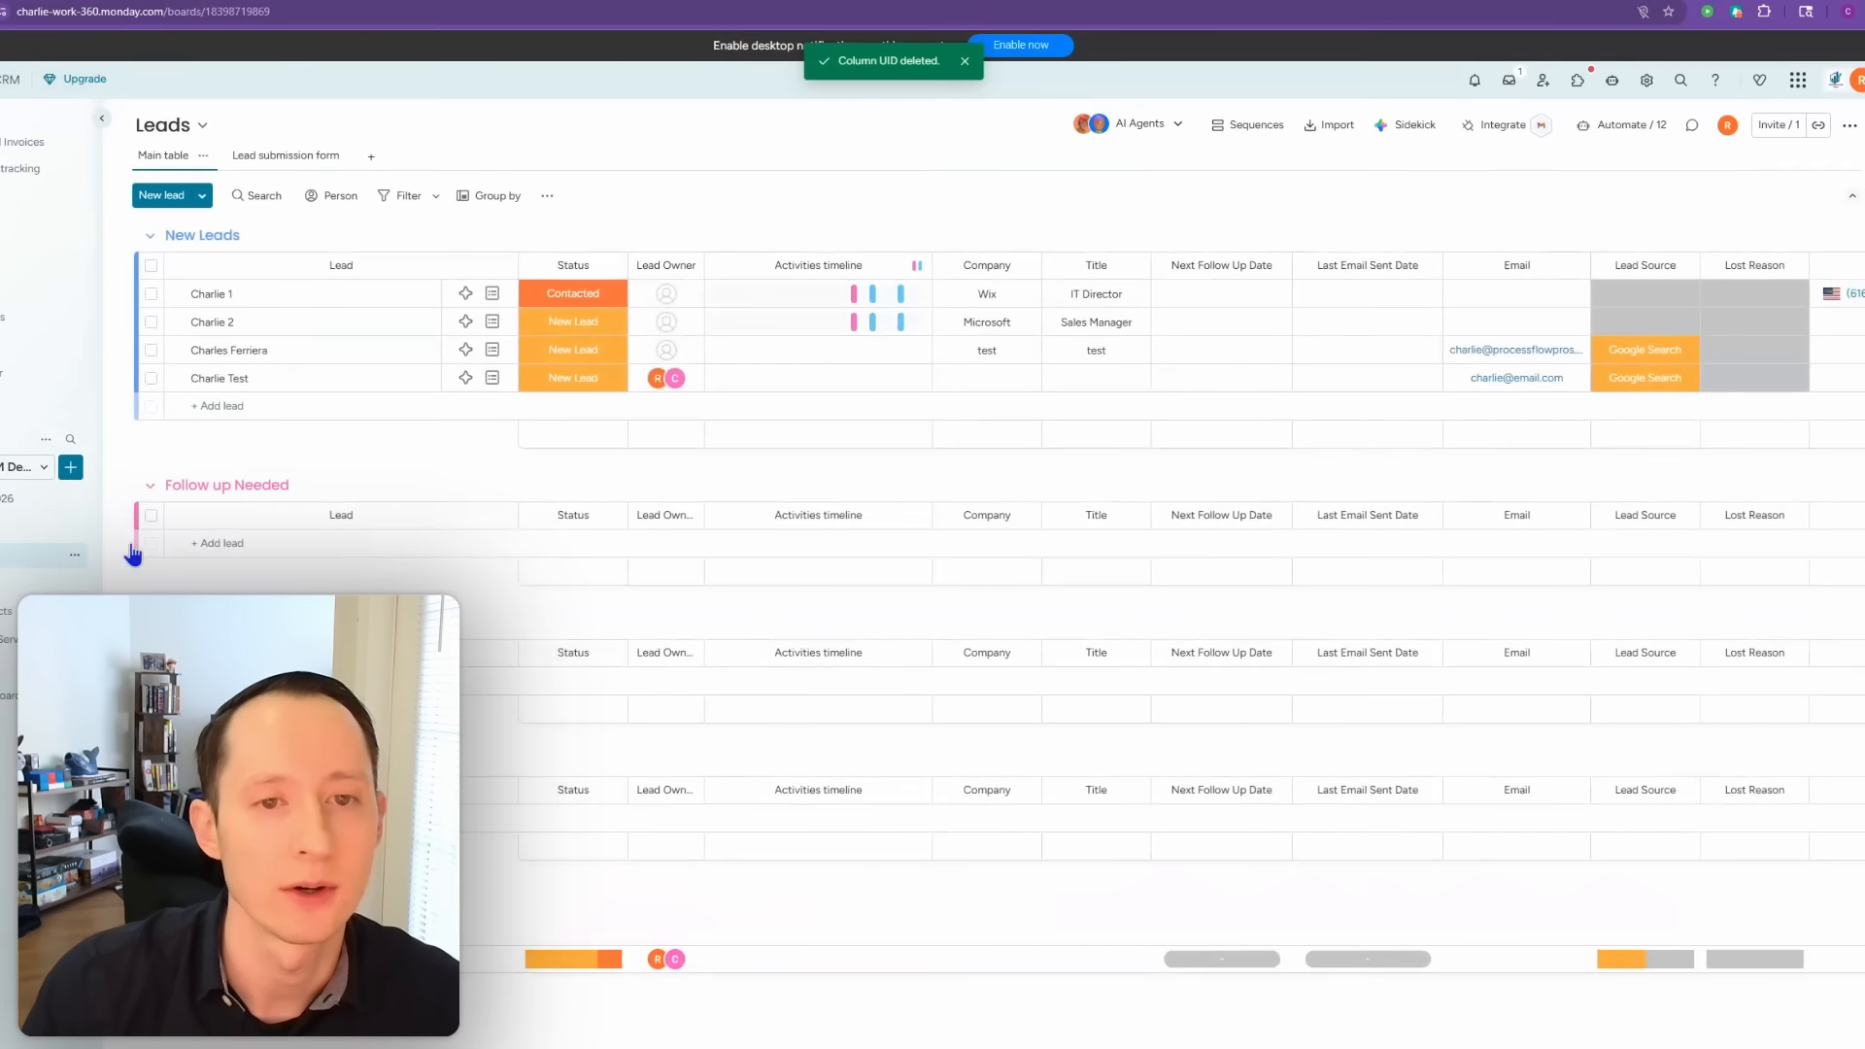
# Step: Open the 'When an item is created, create item in Contacts 2026' automation for editing
pyautogui.click(1612, 152)
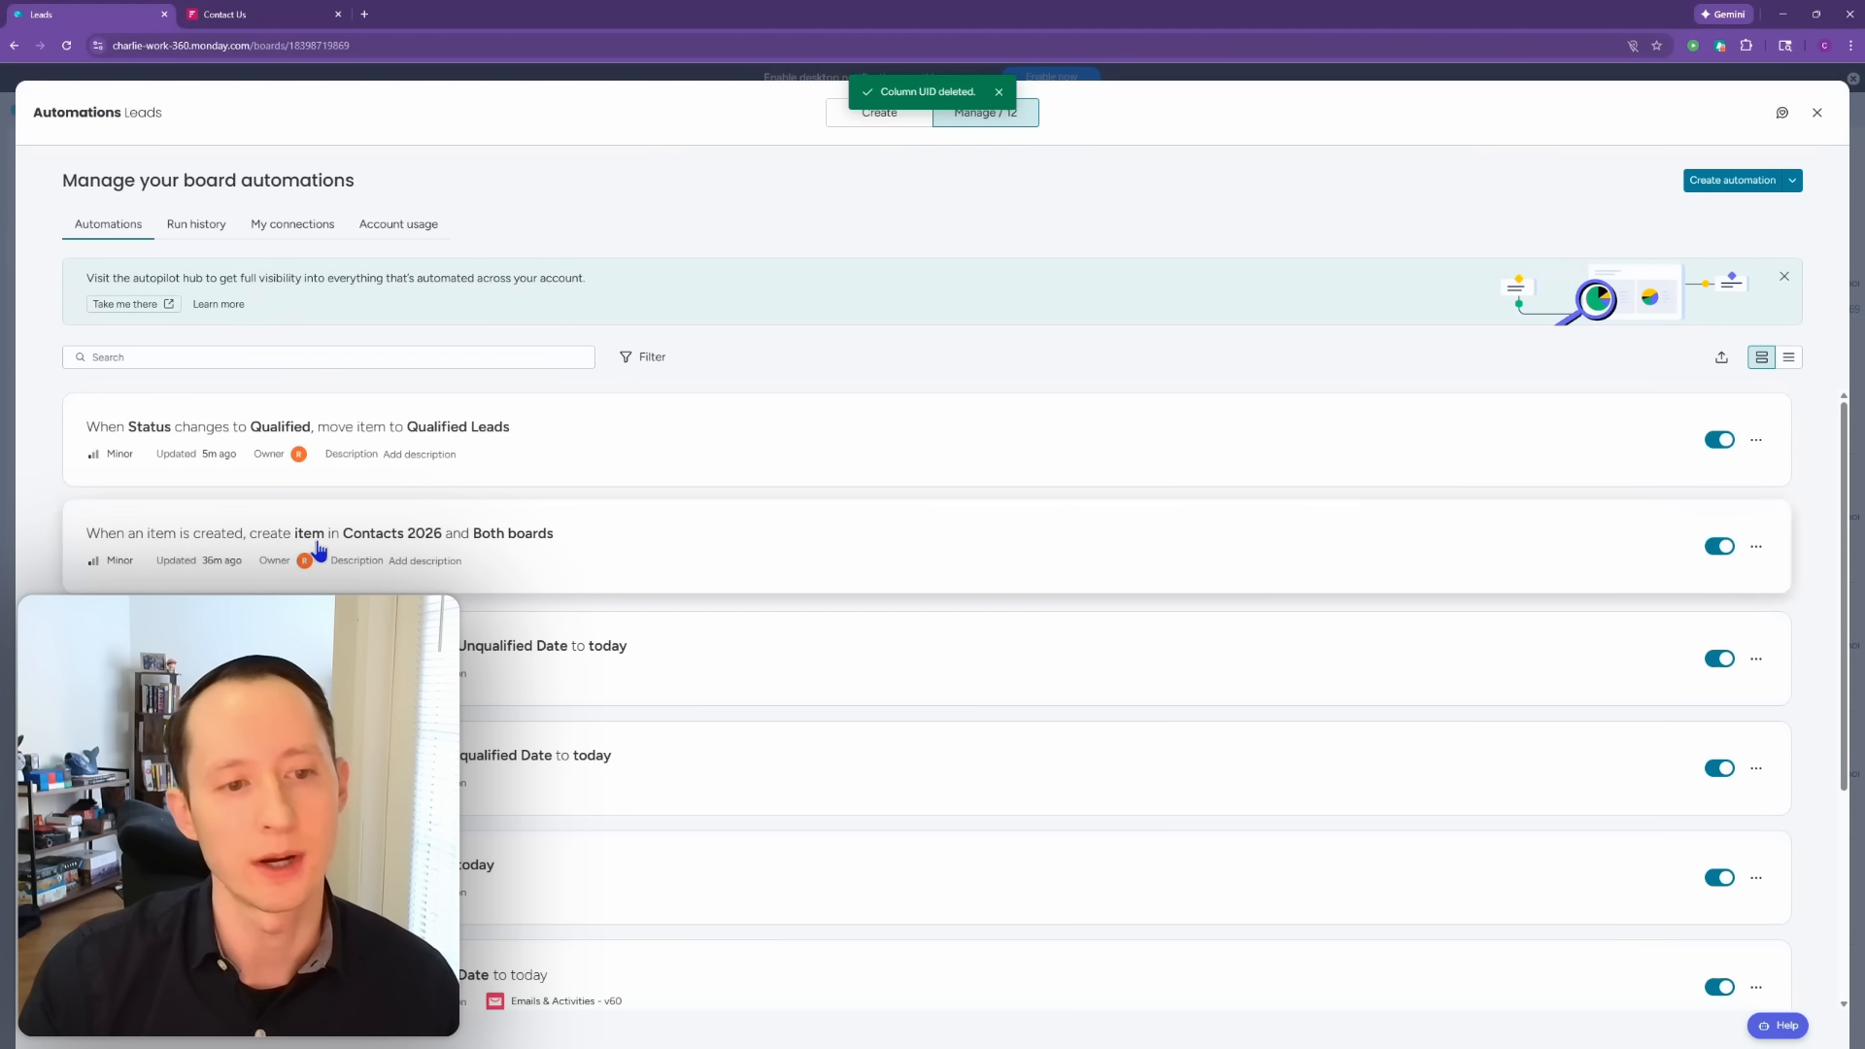
pyautogui.click(626, 570)
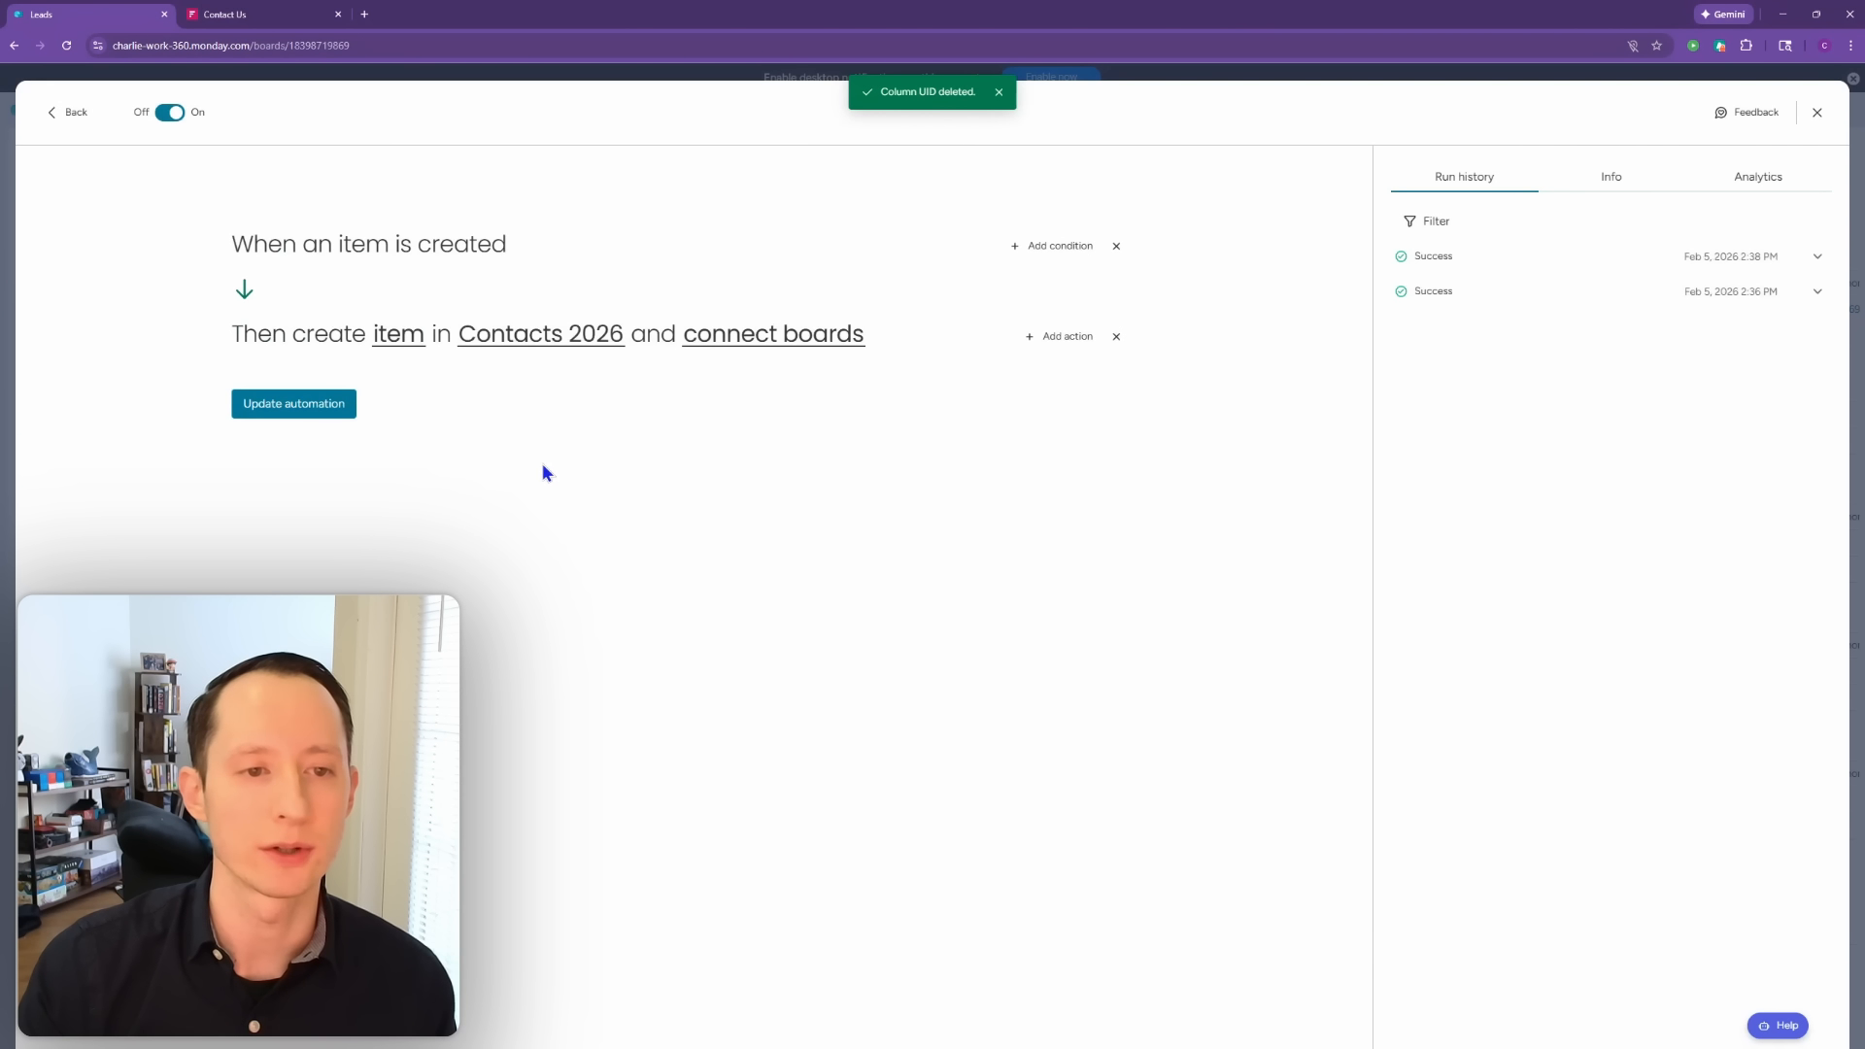
# Step: Fill the created item's UID field with the lead's uid value
pyautogui.click(420, 348)
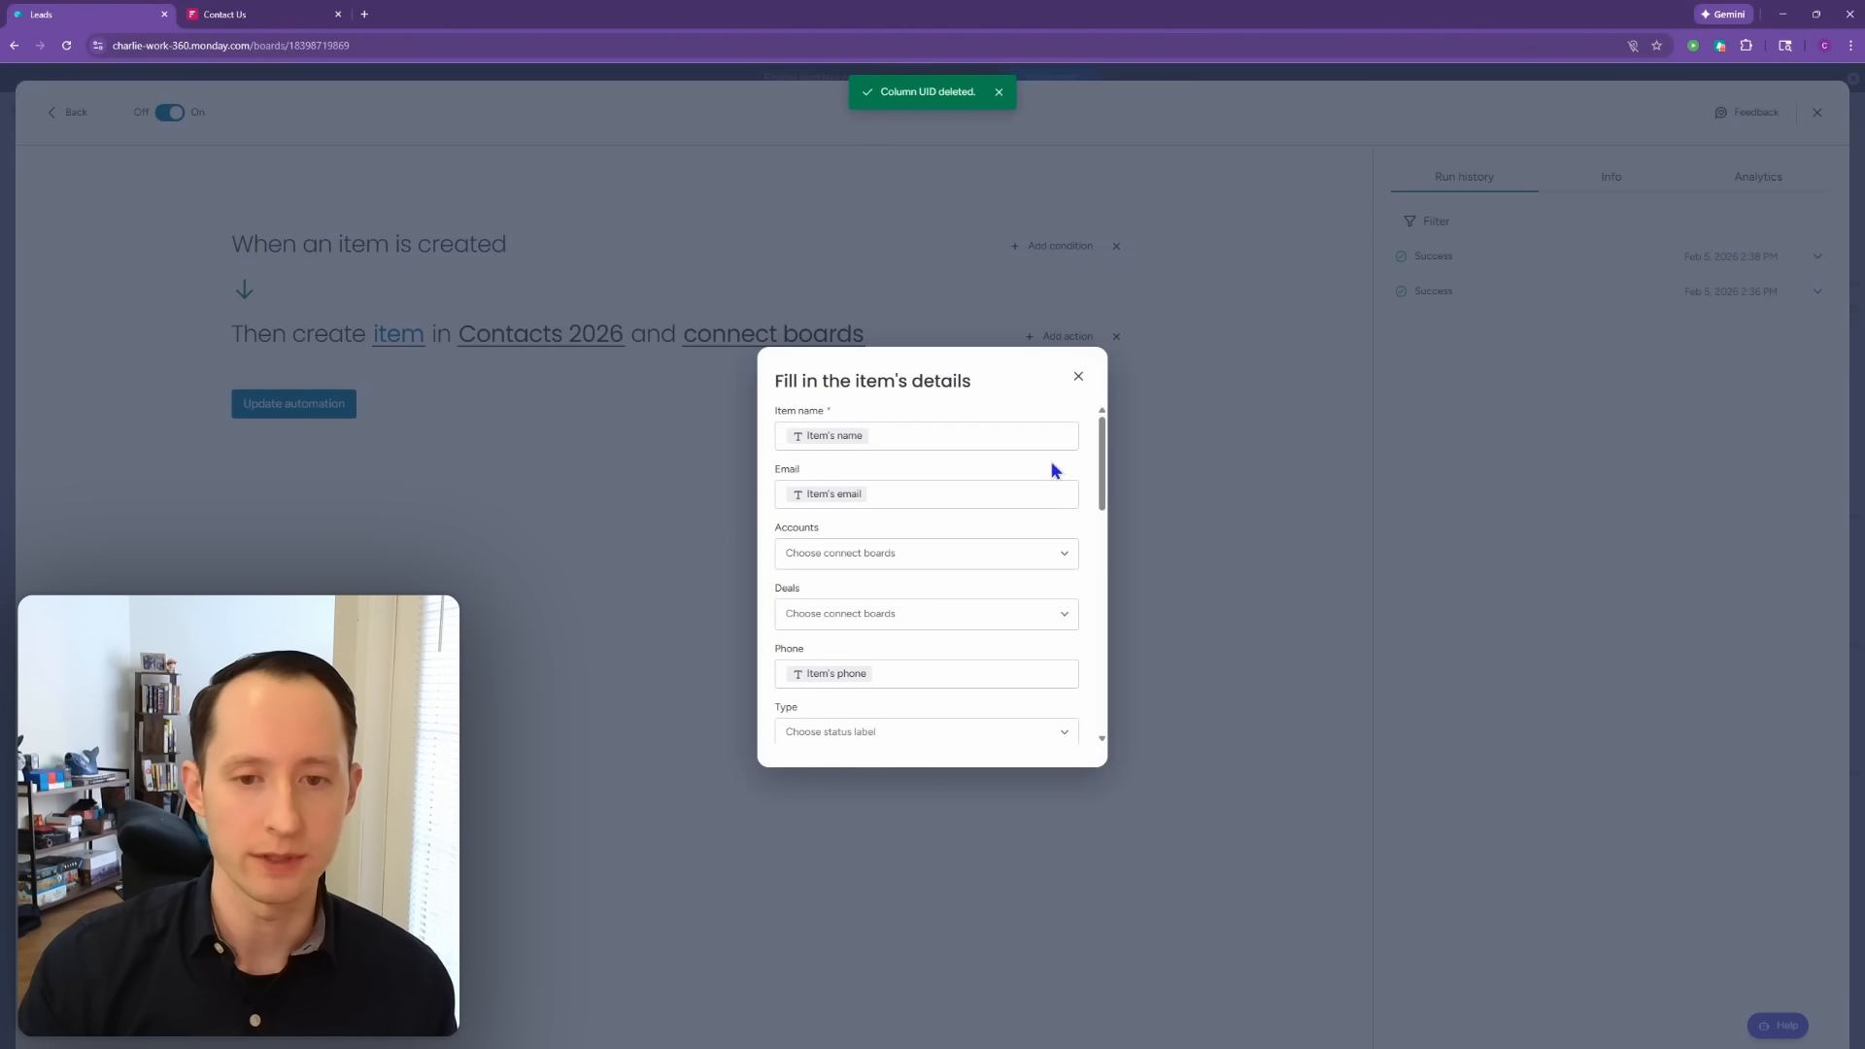
pyautogui.moveTo(1107, 444); pyautogui.dragTo(1144, 581)
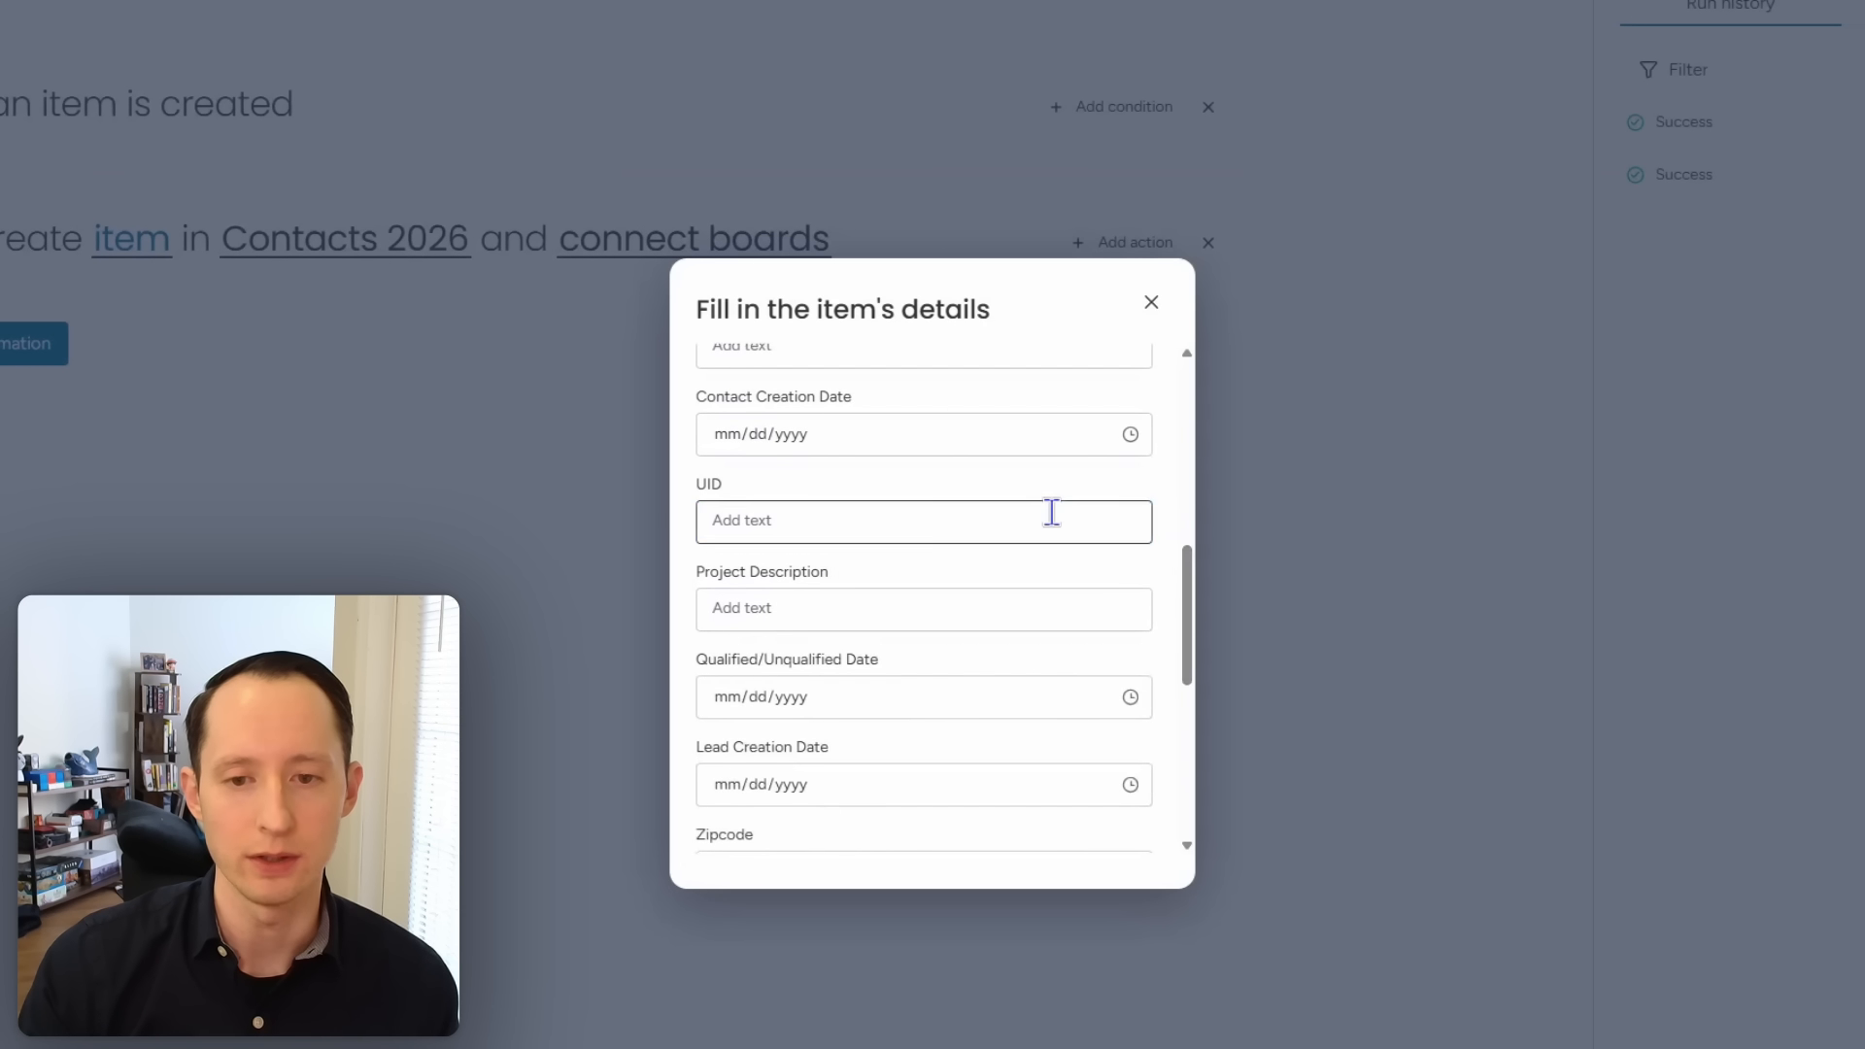
pyautogui.click(1052, 512)
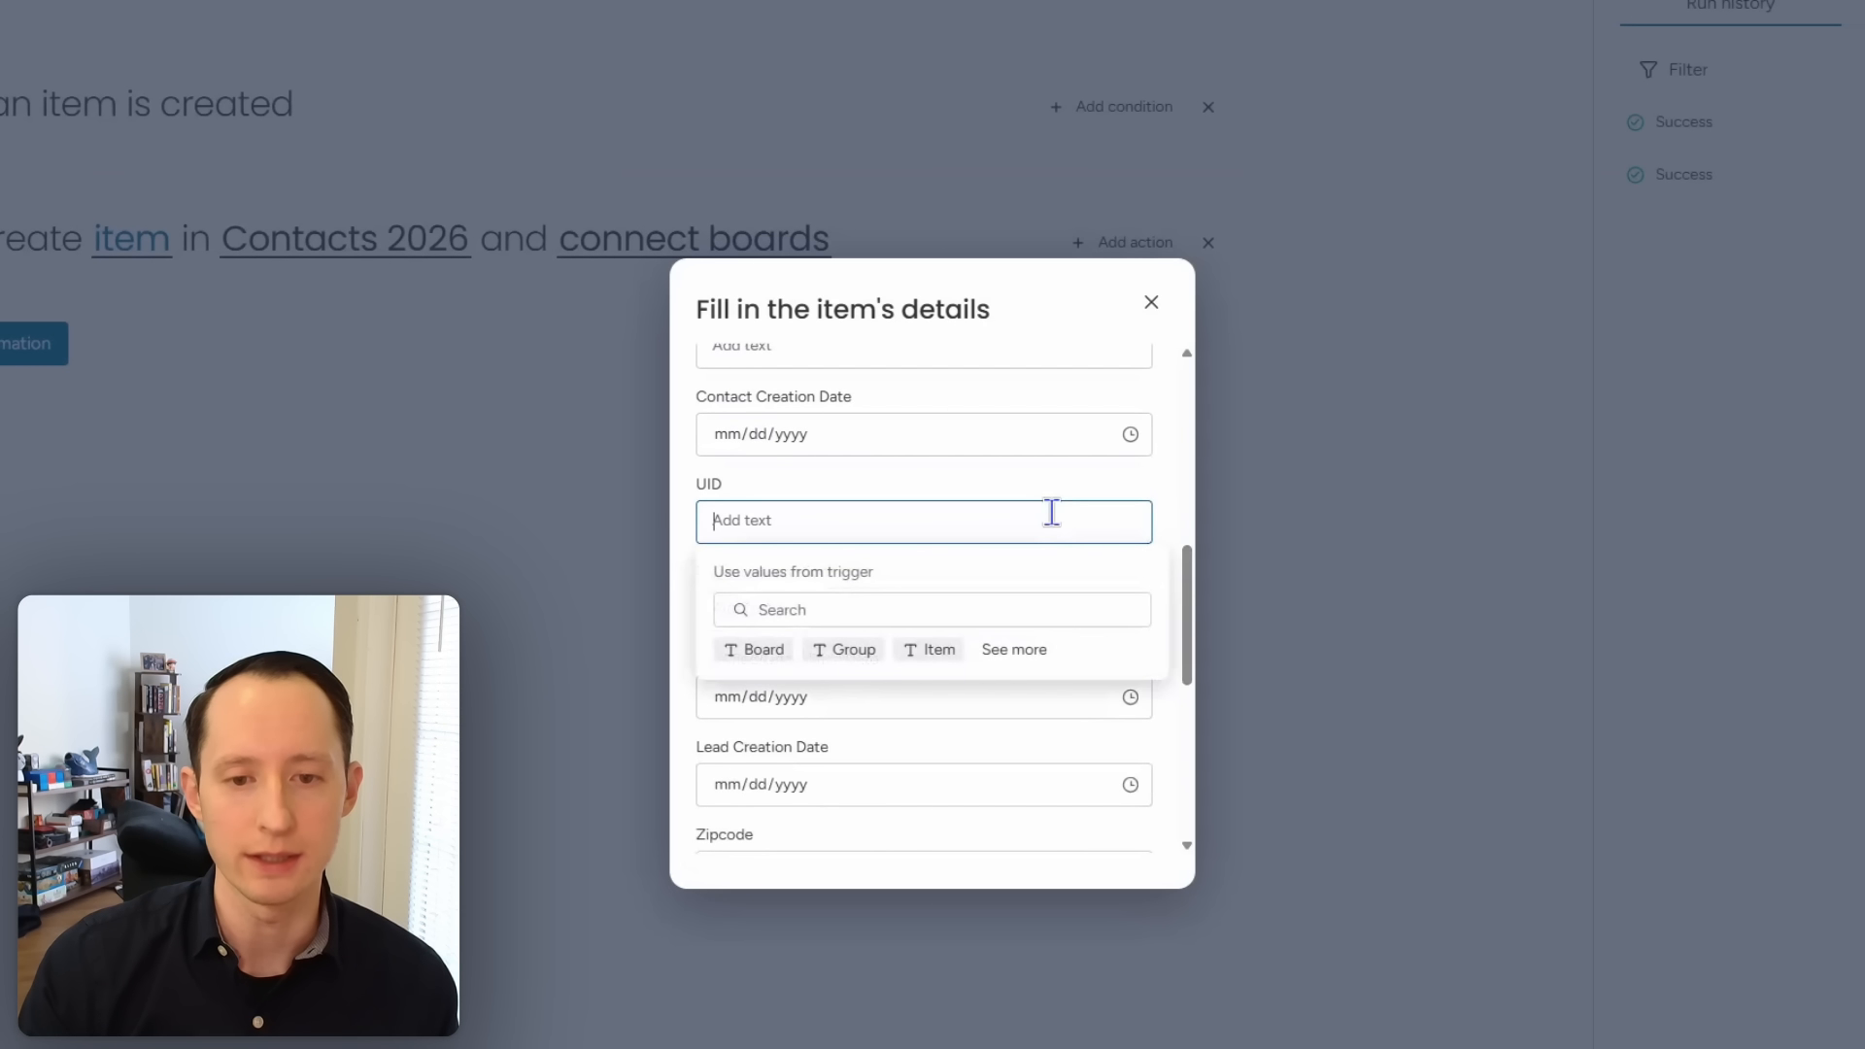
pyautogui.click(1035, 649)
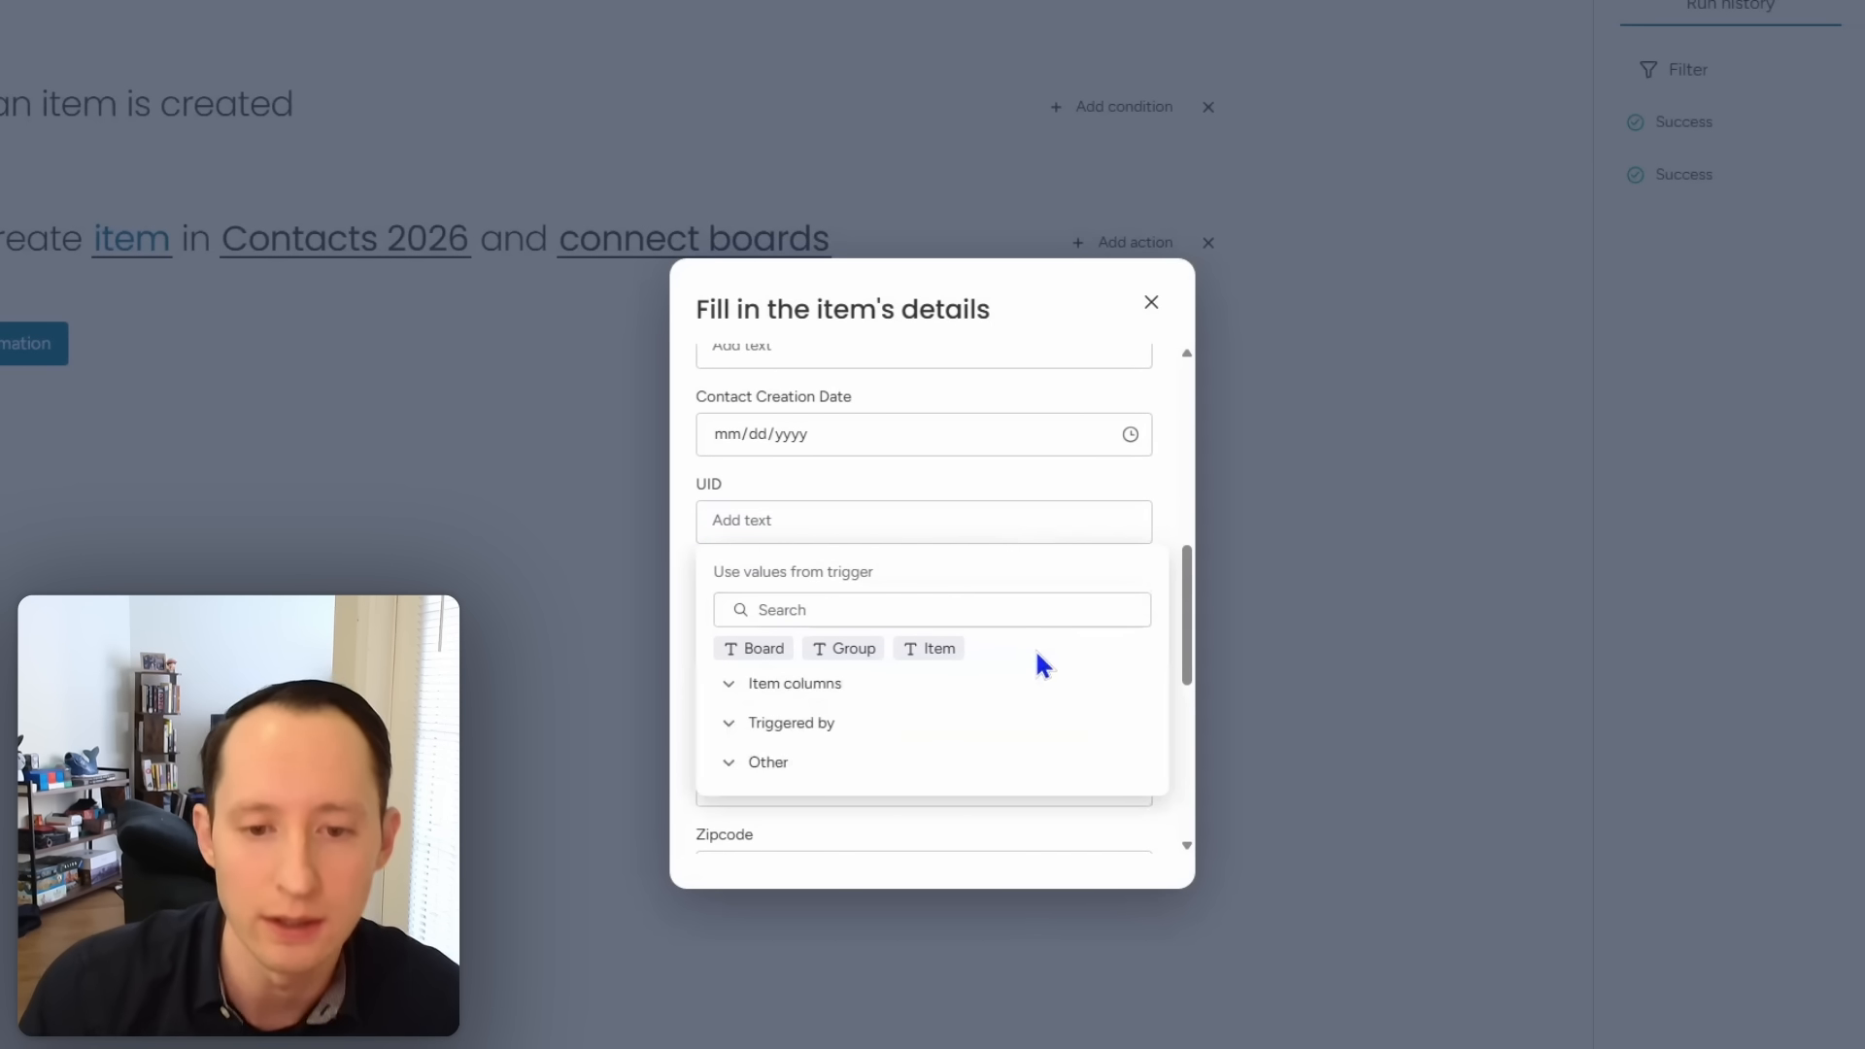
pyautogui.click(794, 684)
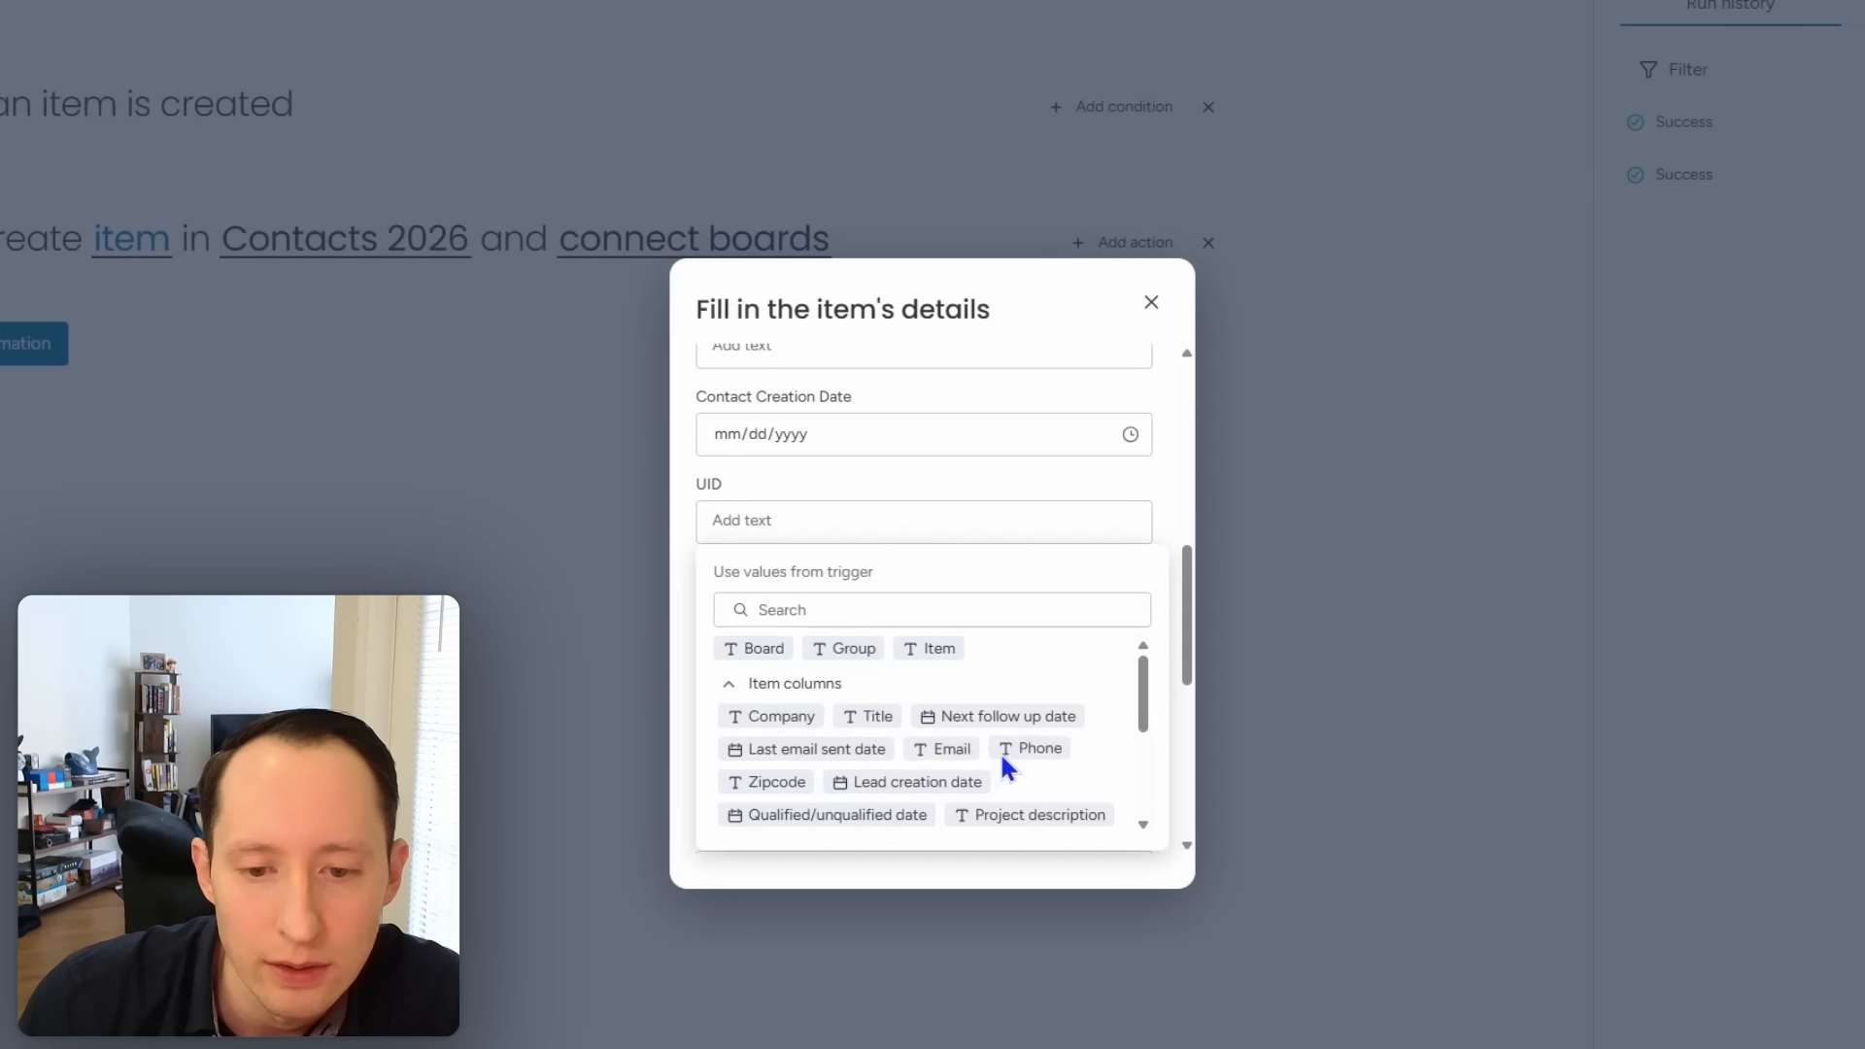
pyautogui.scroll(-5, 1013, 771)
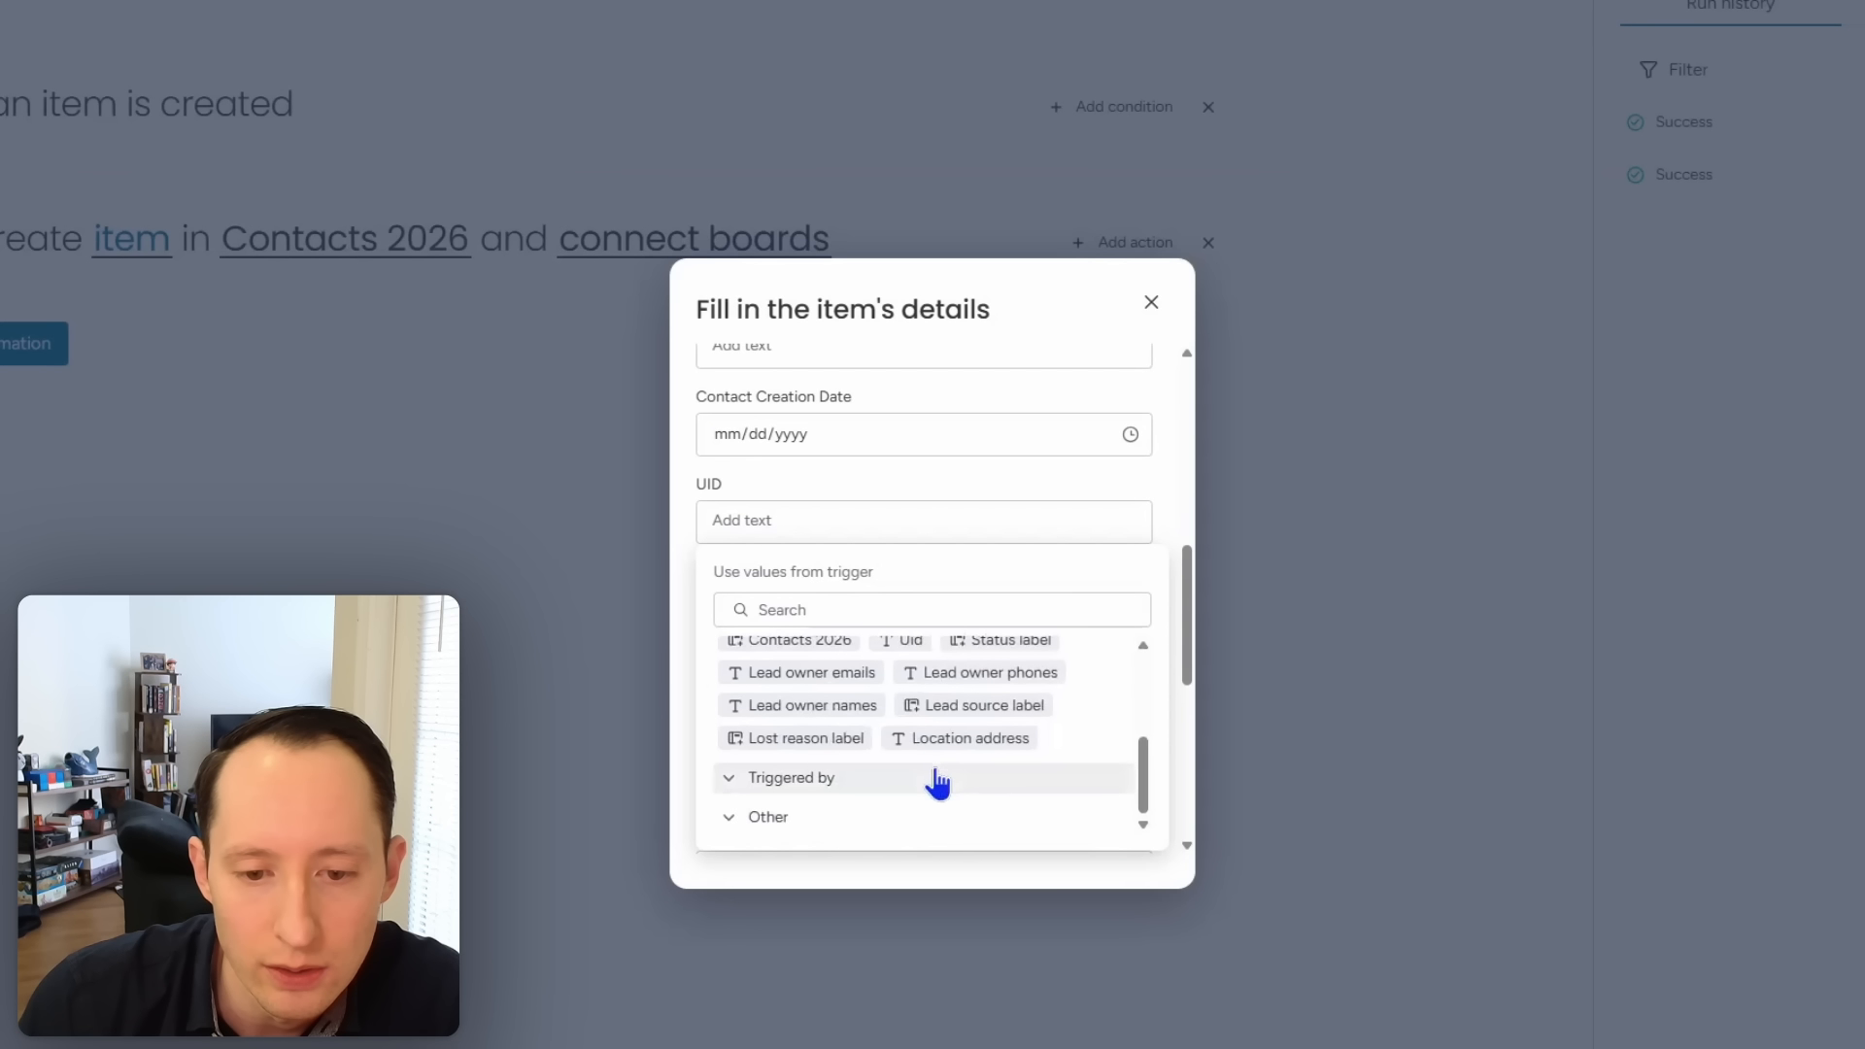
pyautogui.scroll(5, 939, 779)
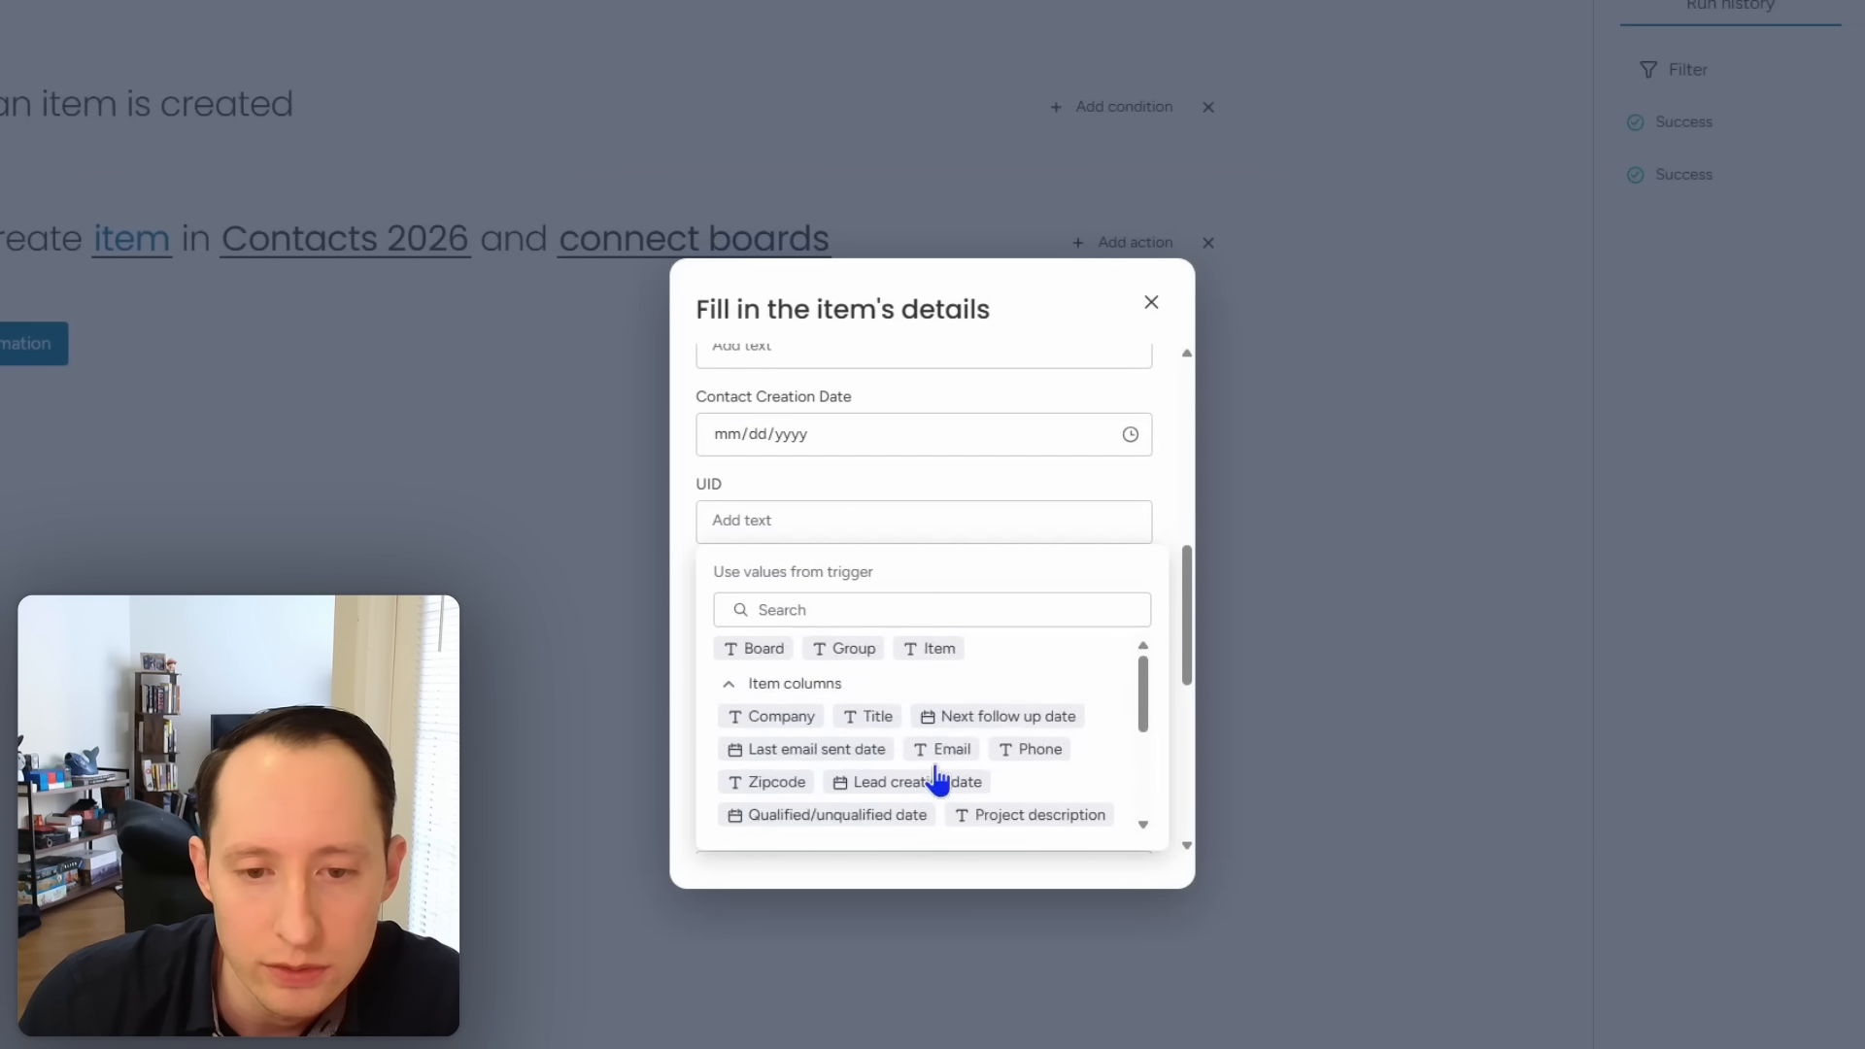
pyautogui.click(899, 619)
pyautogui.write('ui')
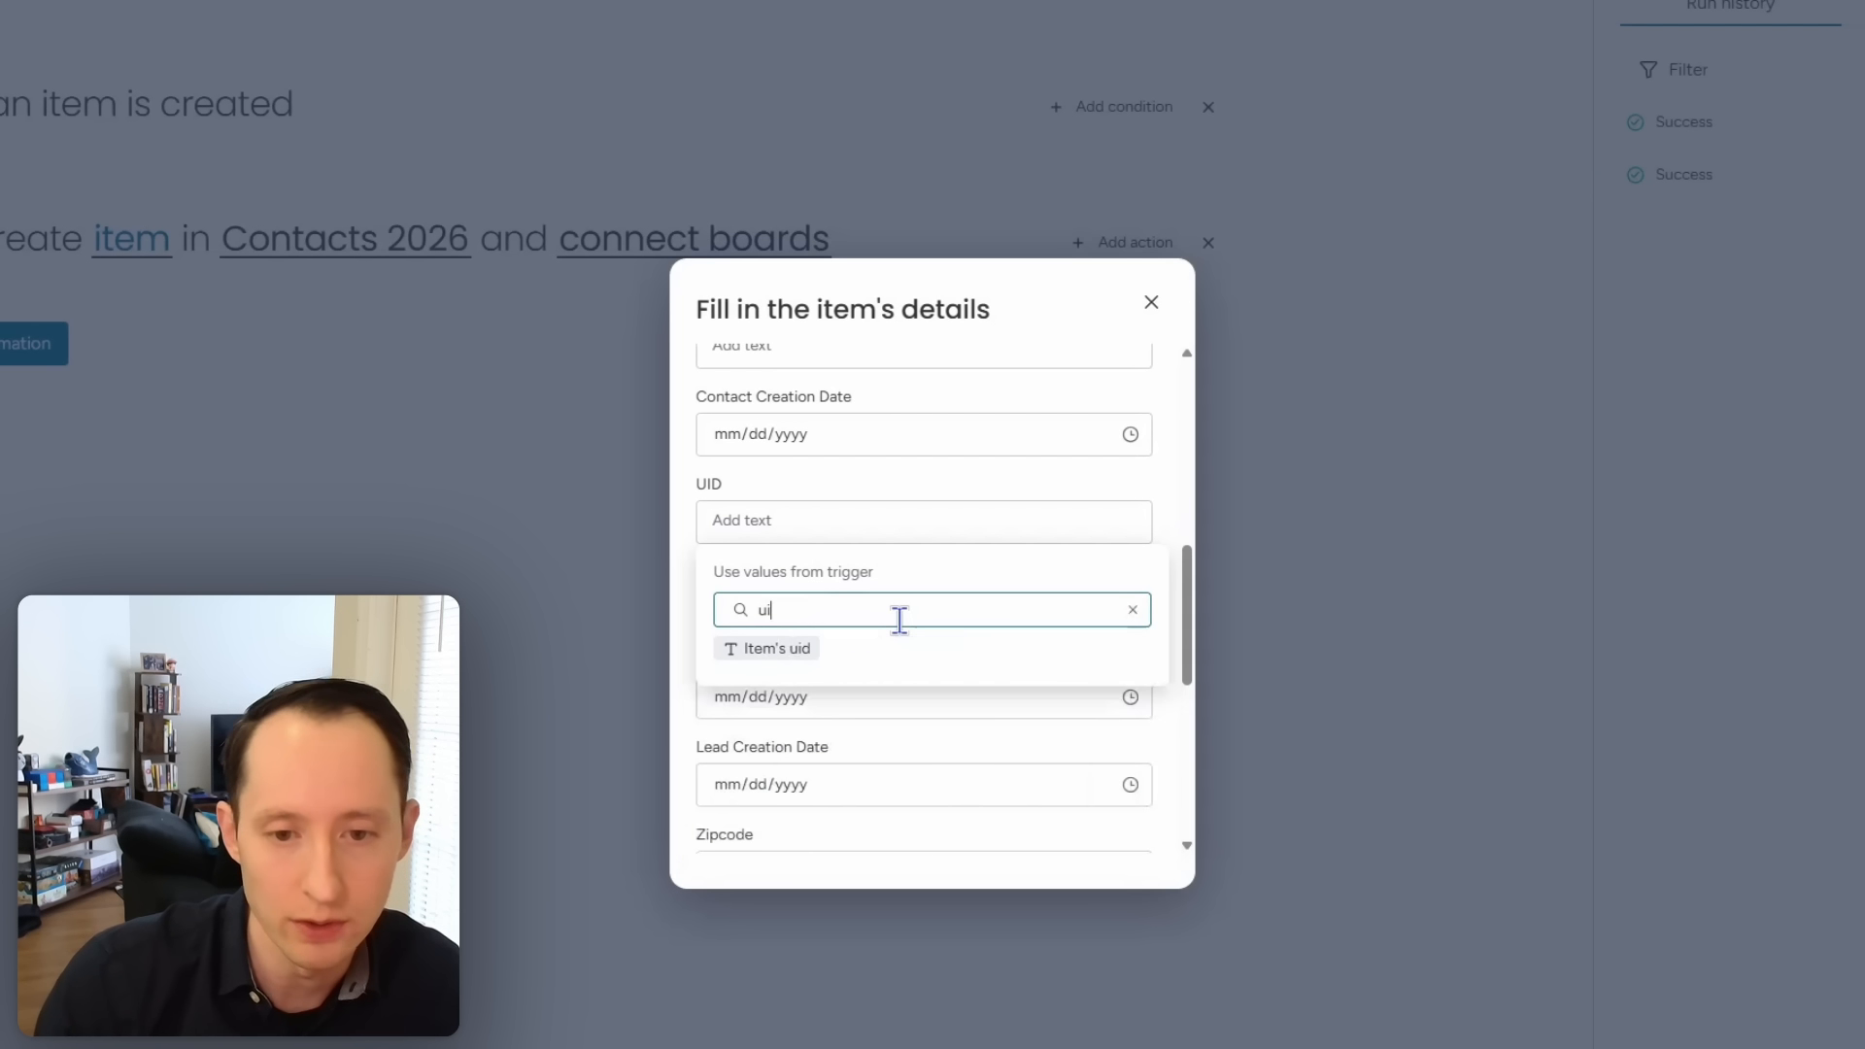
pyautogui.click(806, 647)
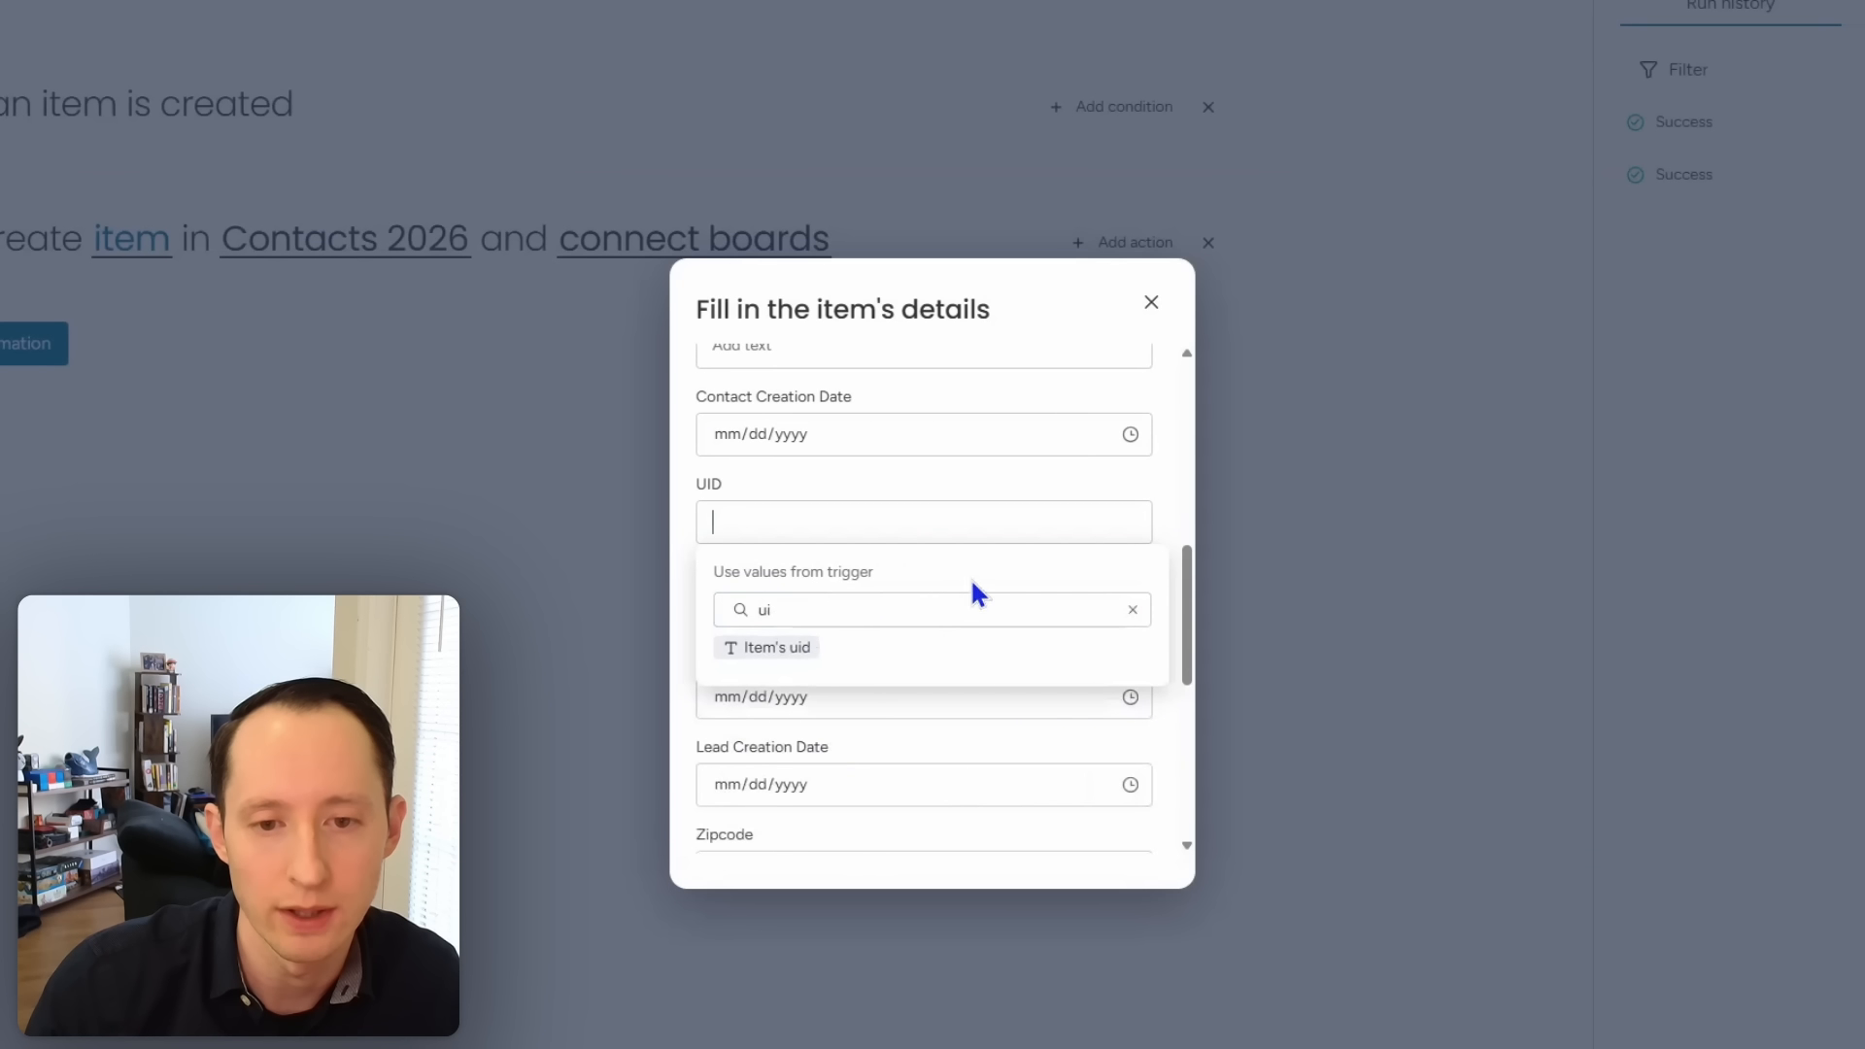
pyautogui.click(775, 649)
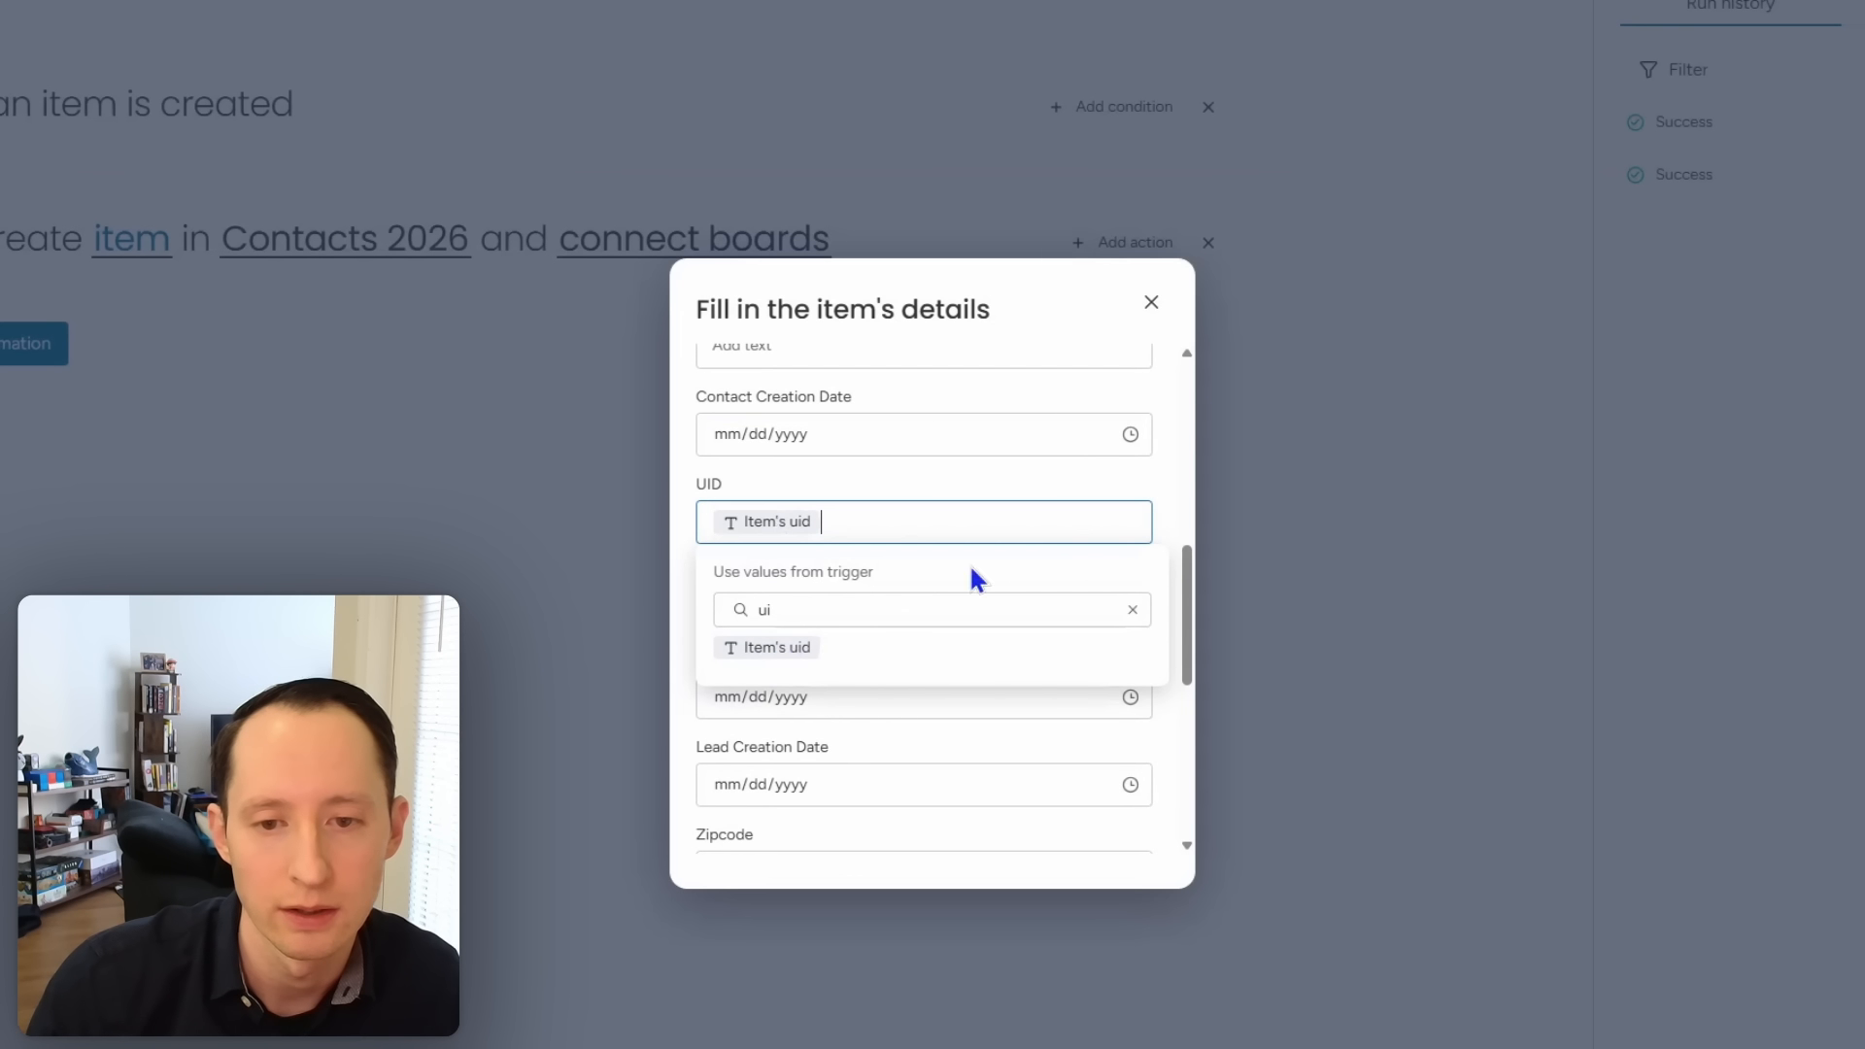
pyautogui.click(1169, 495)
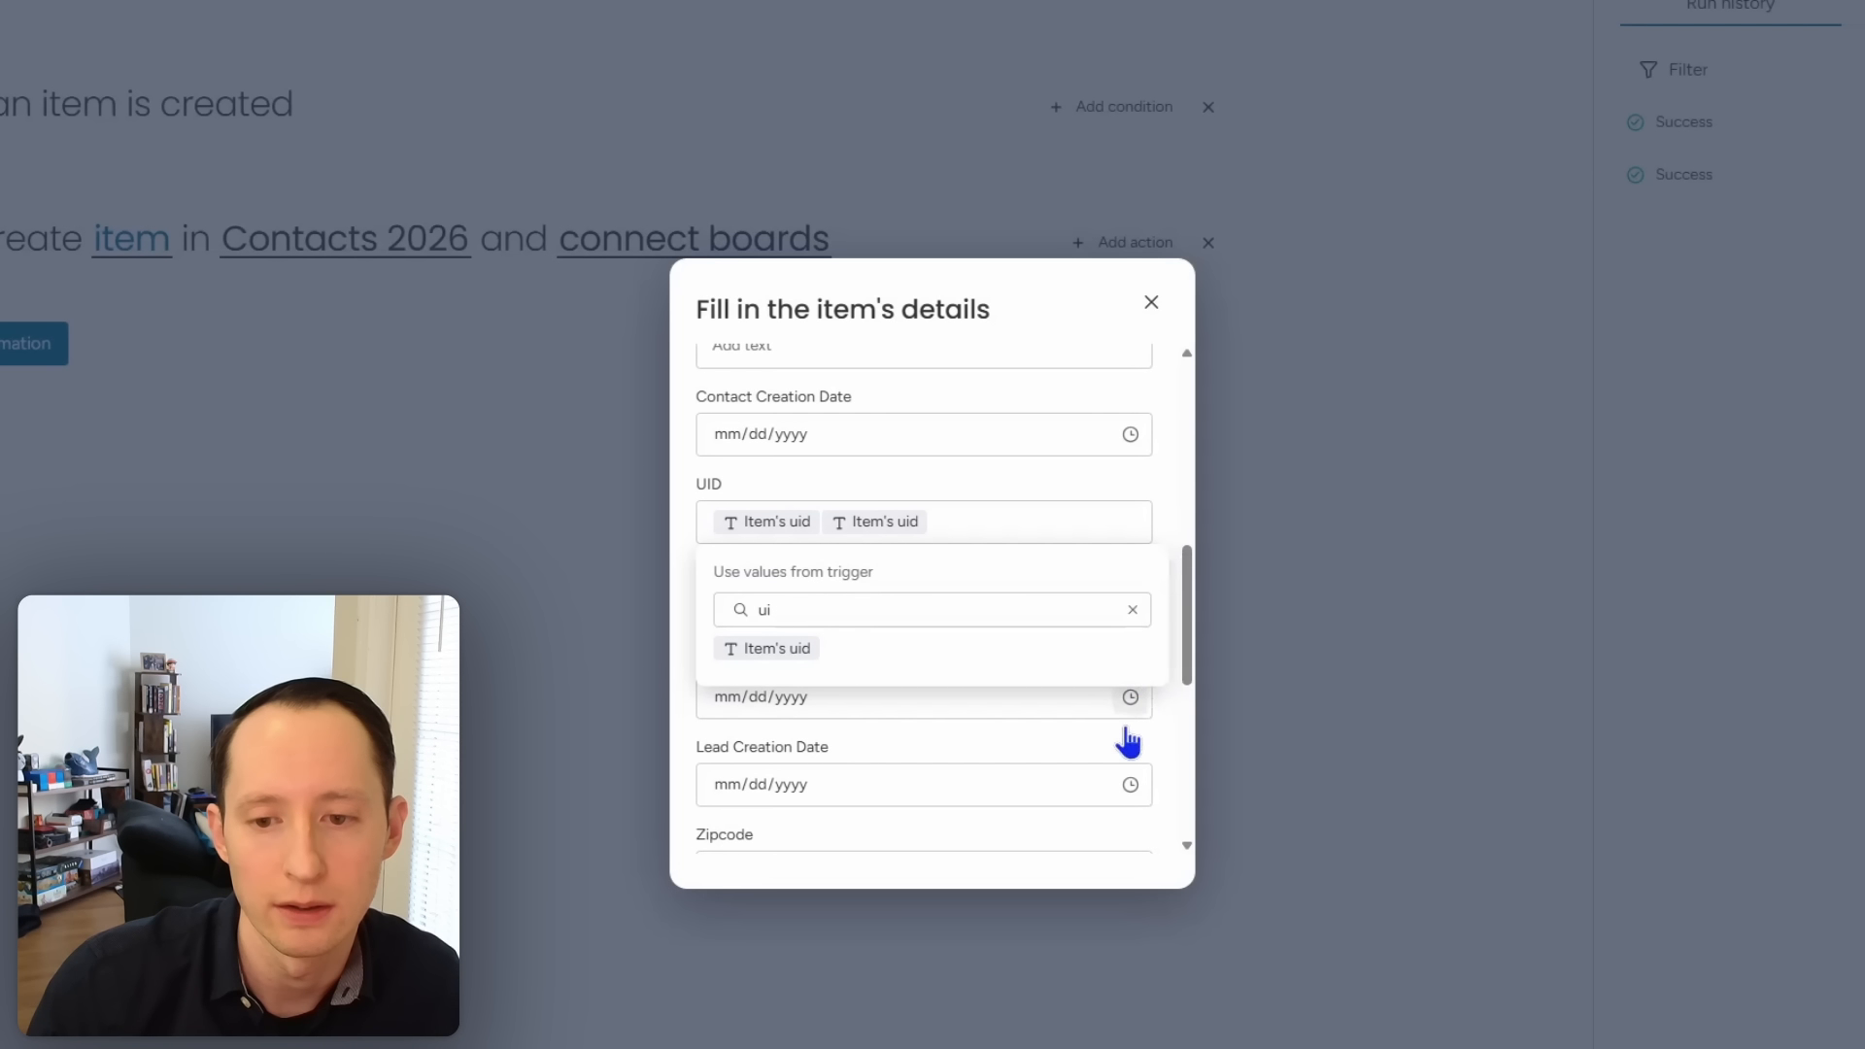
pyautogui.click(1168, 750)
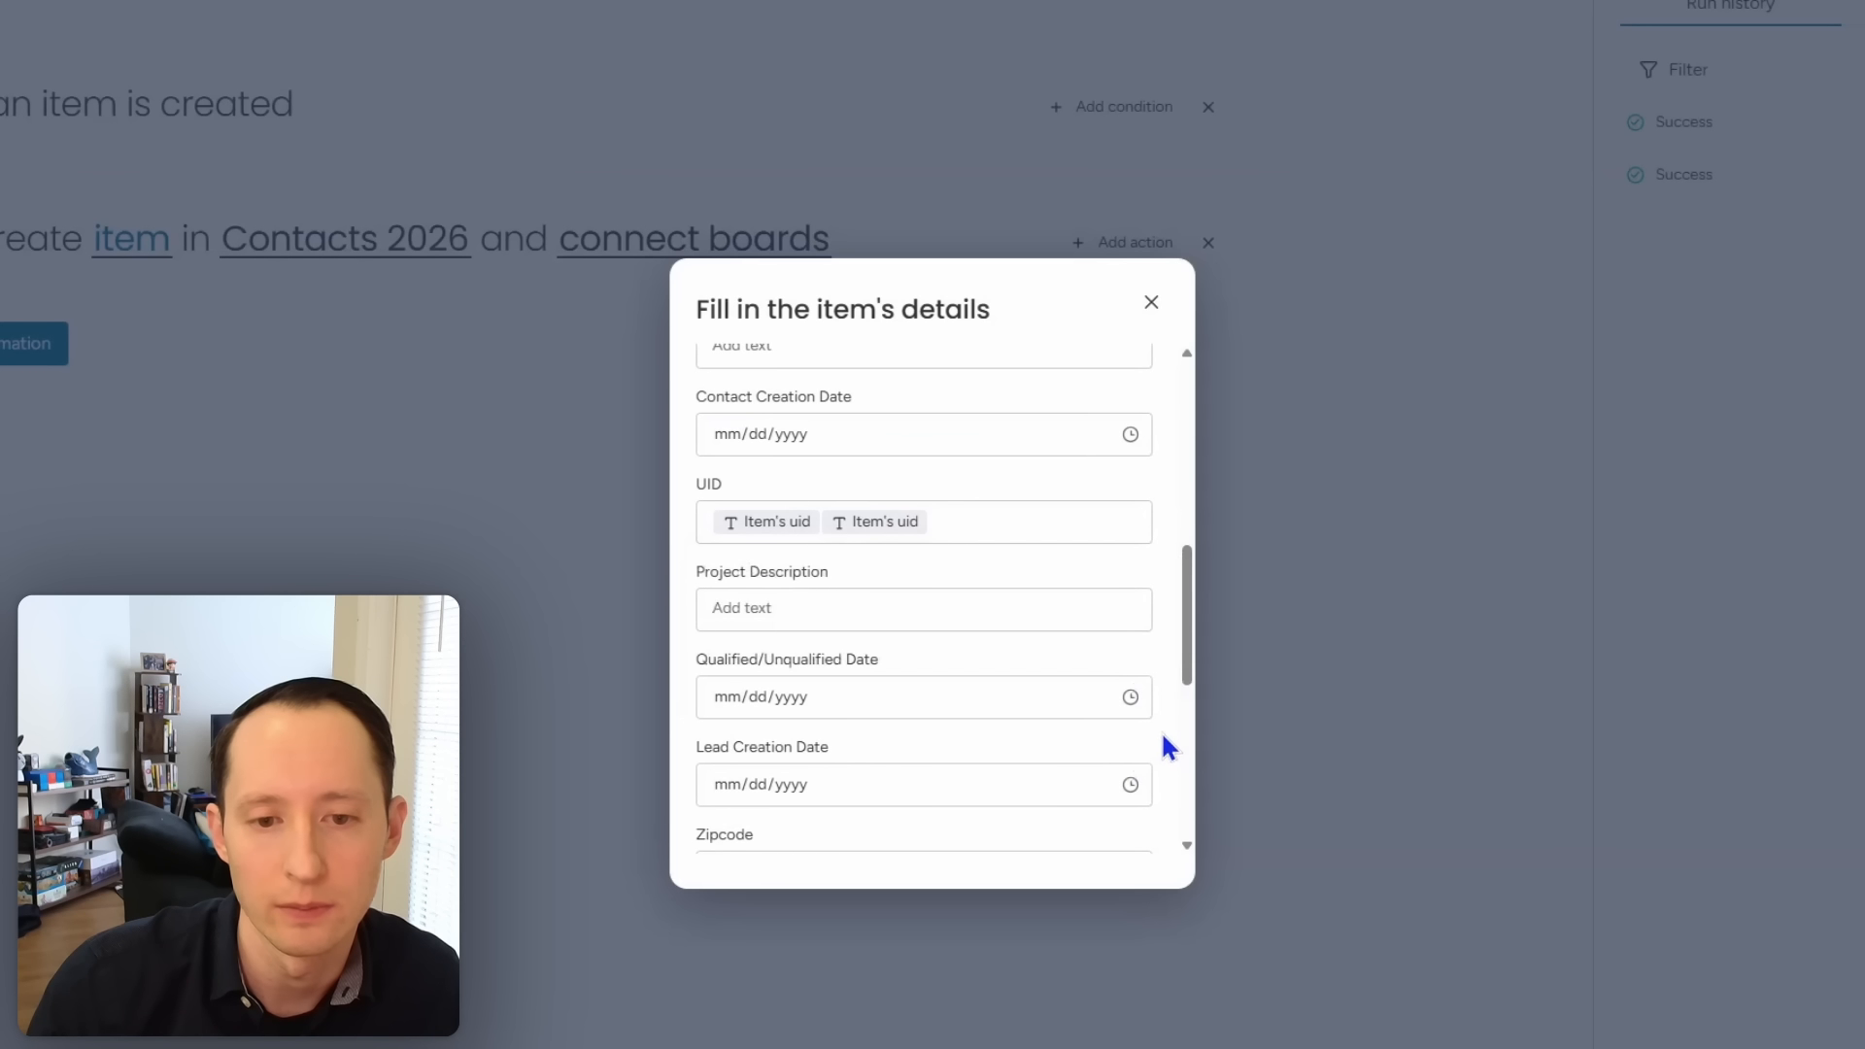
# Step: Fill Project Description with the lead's project description, removing the duplicate entry
pyautogui.click(1037, 614)
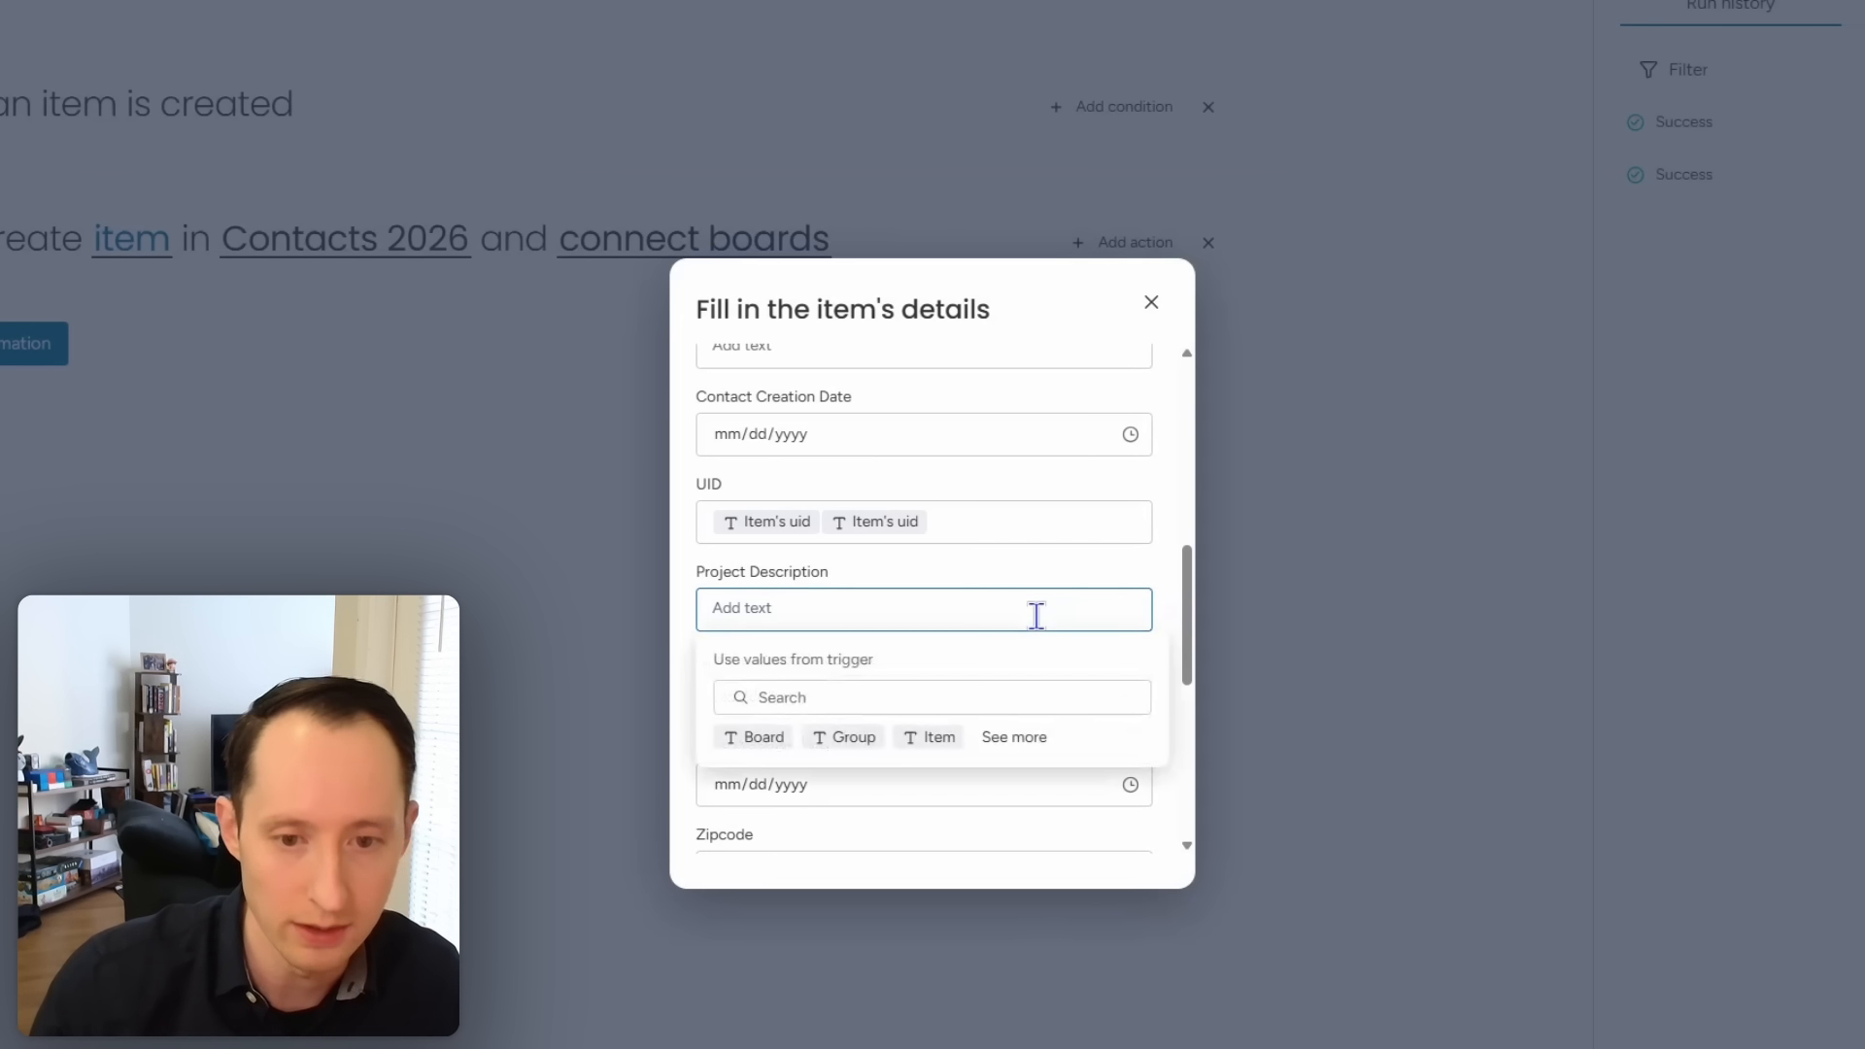
pyautogui.click(999, 693)
pyautogui.write('pro')
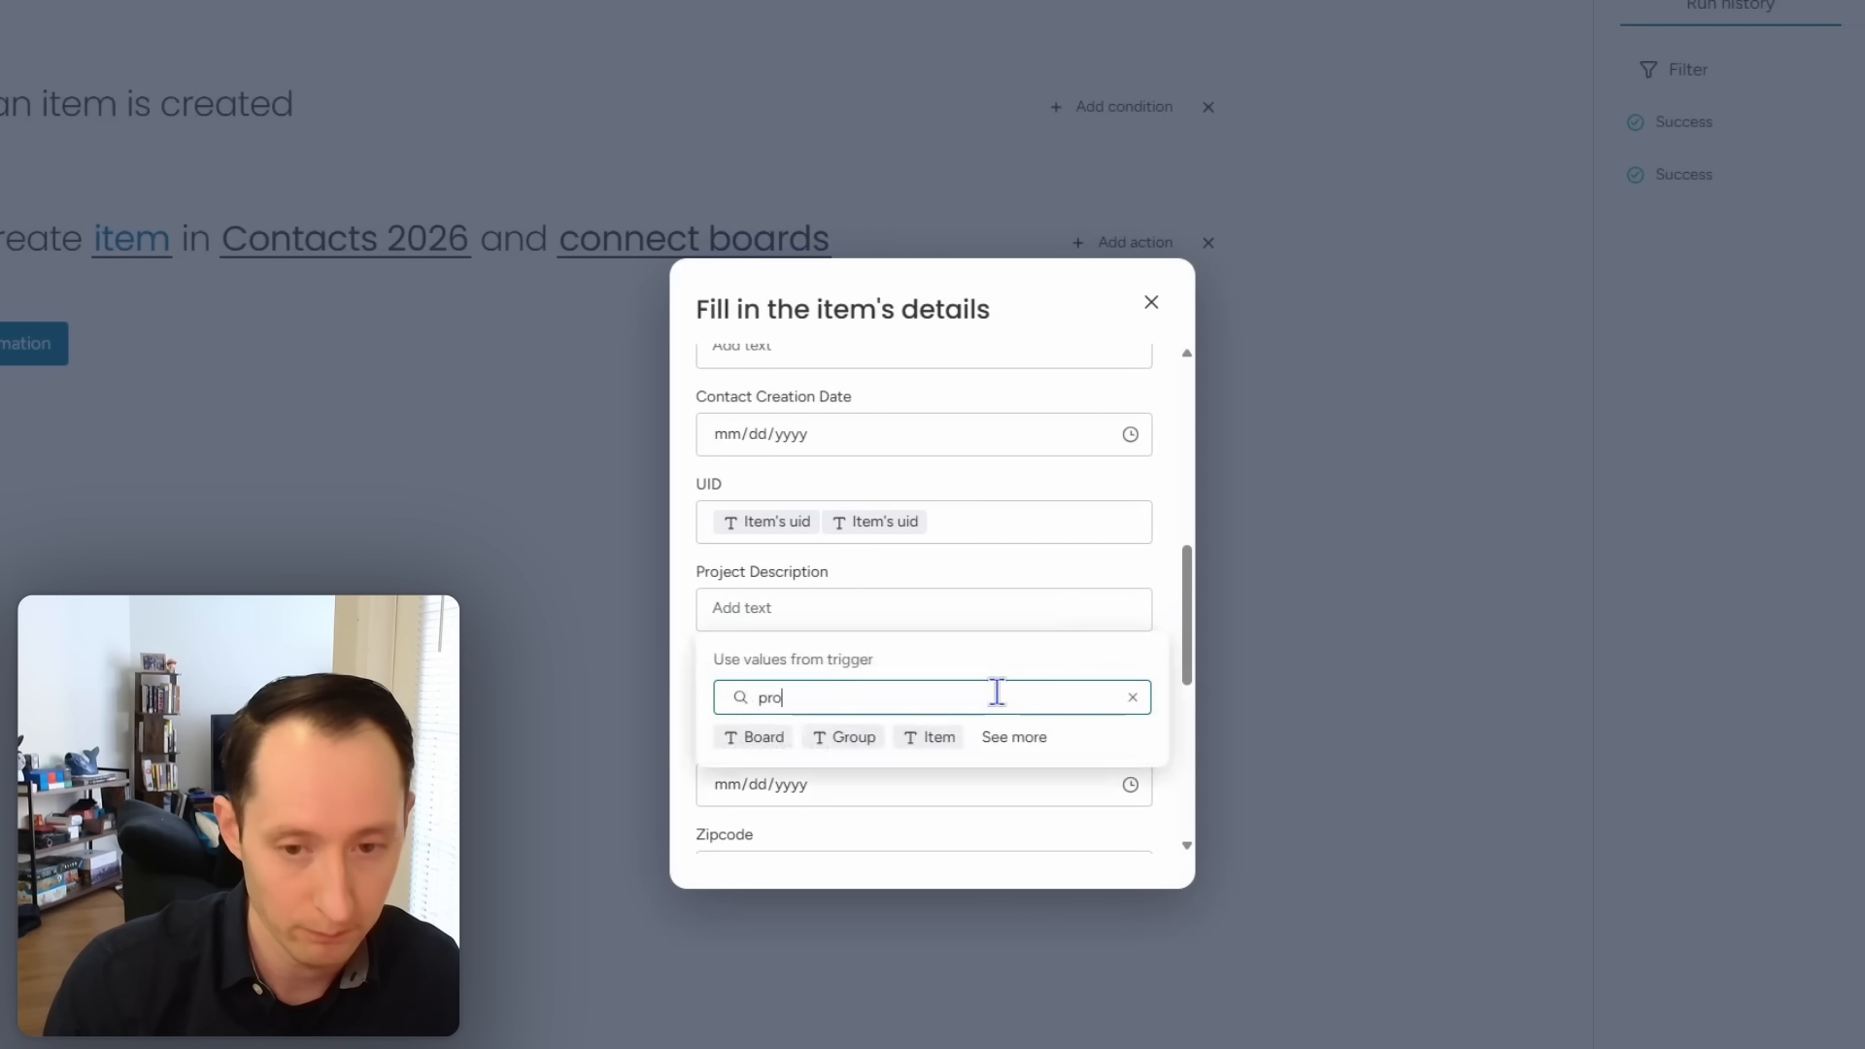
pyautogui.write('ject description')
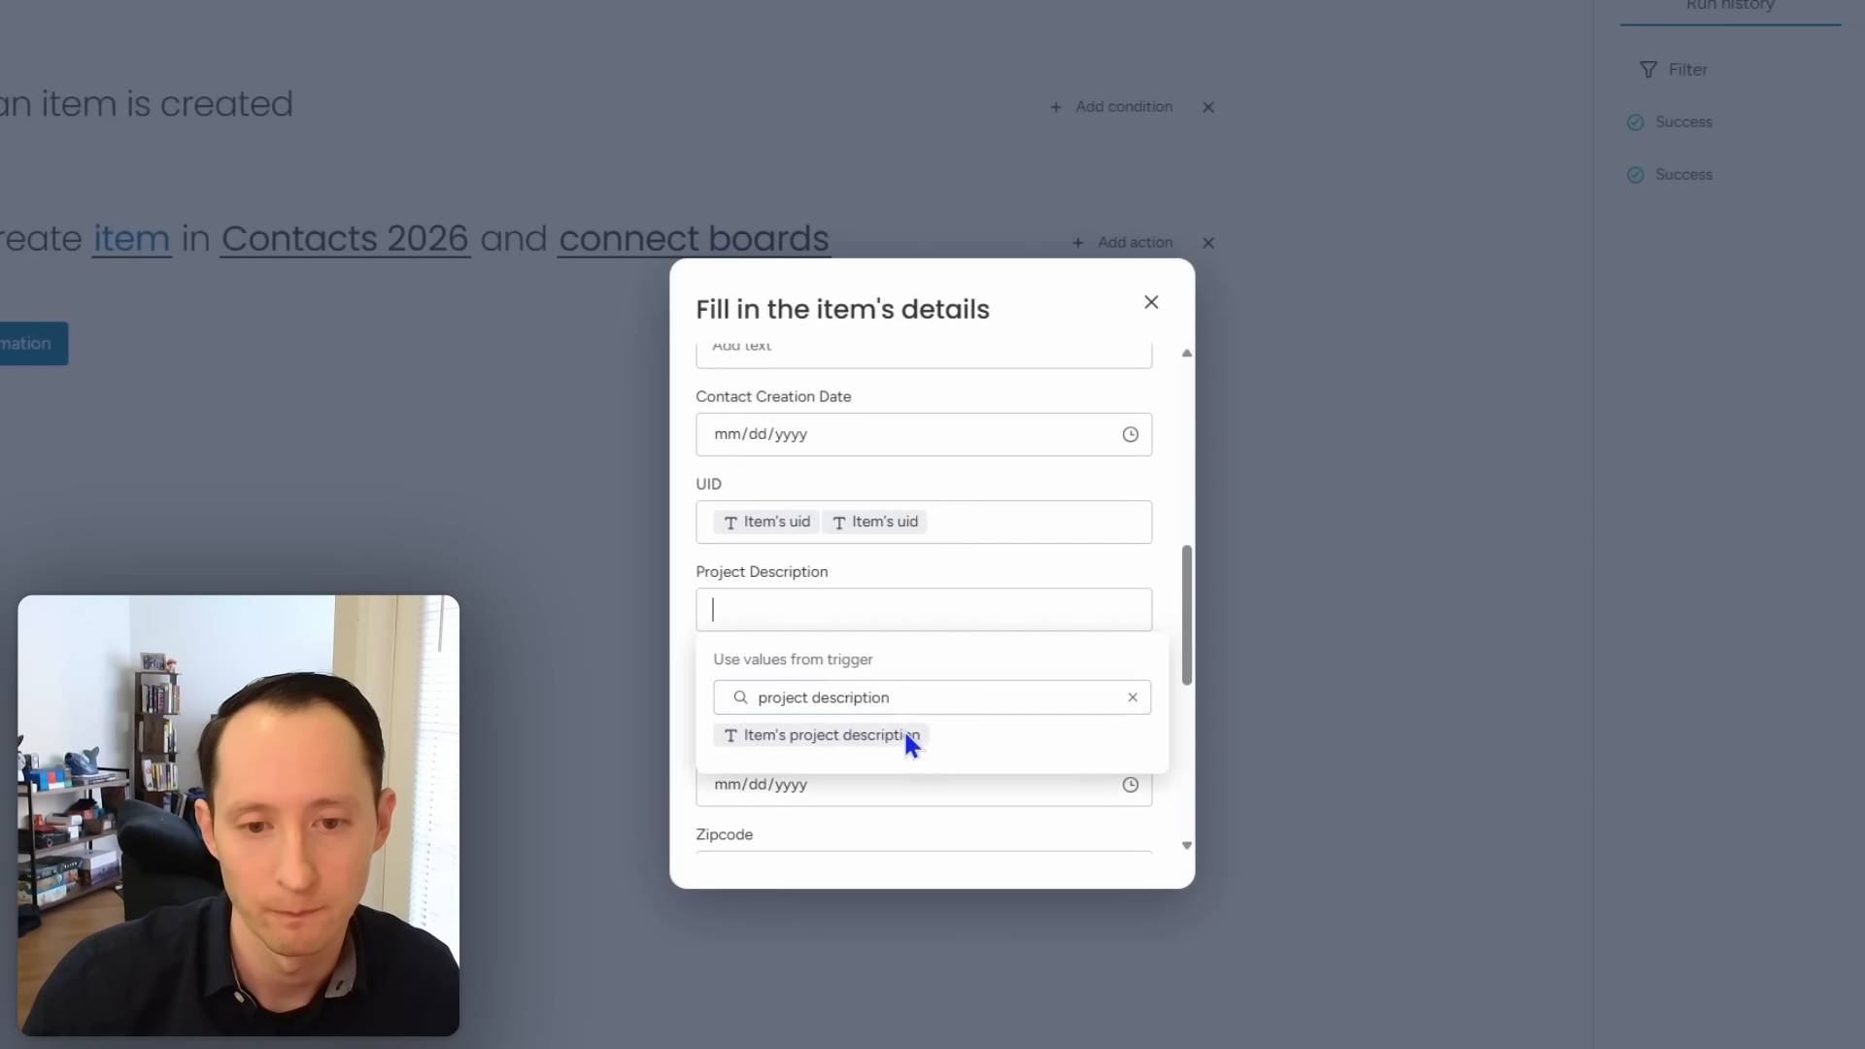
pyautogui.click(827, 734)
pyautogui.click(822, 740)
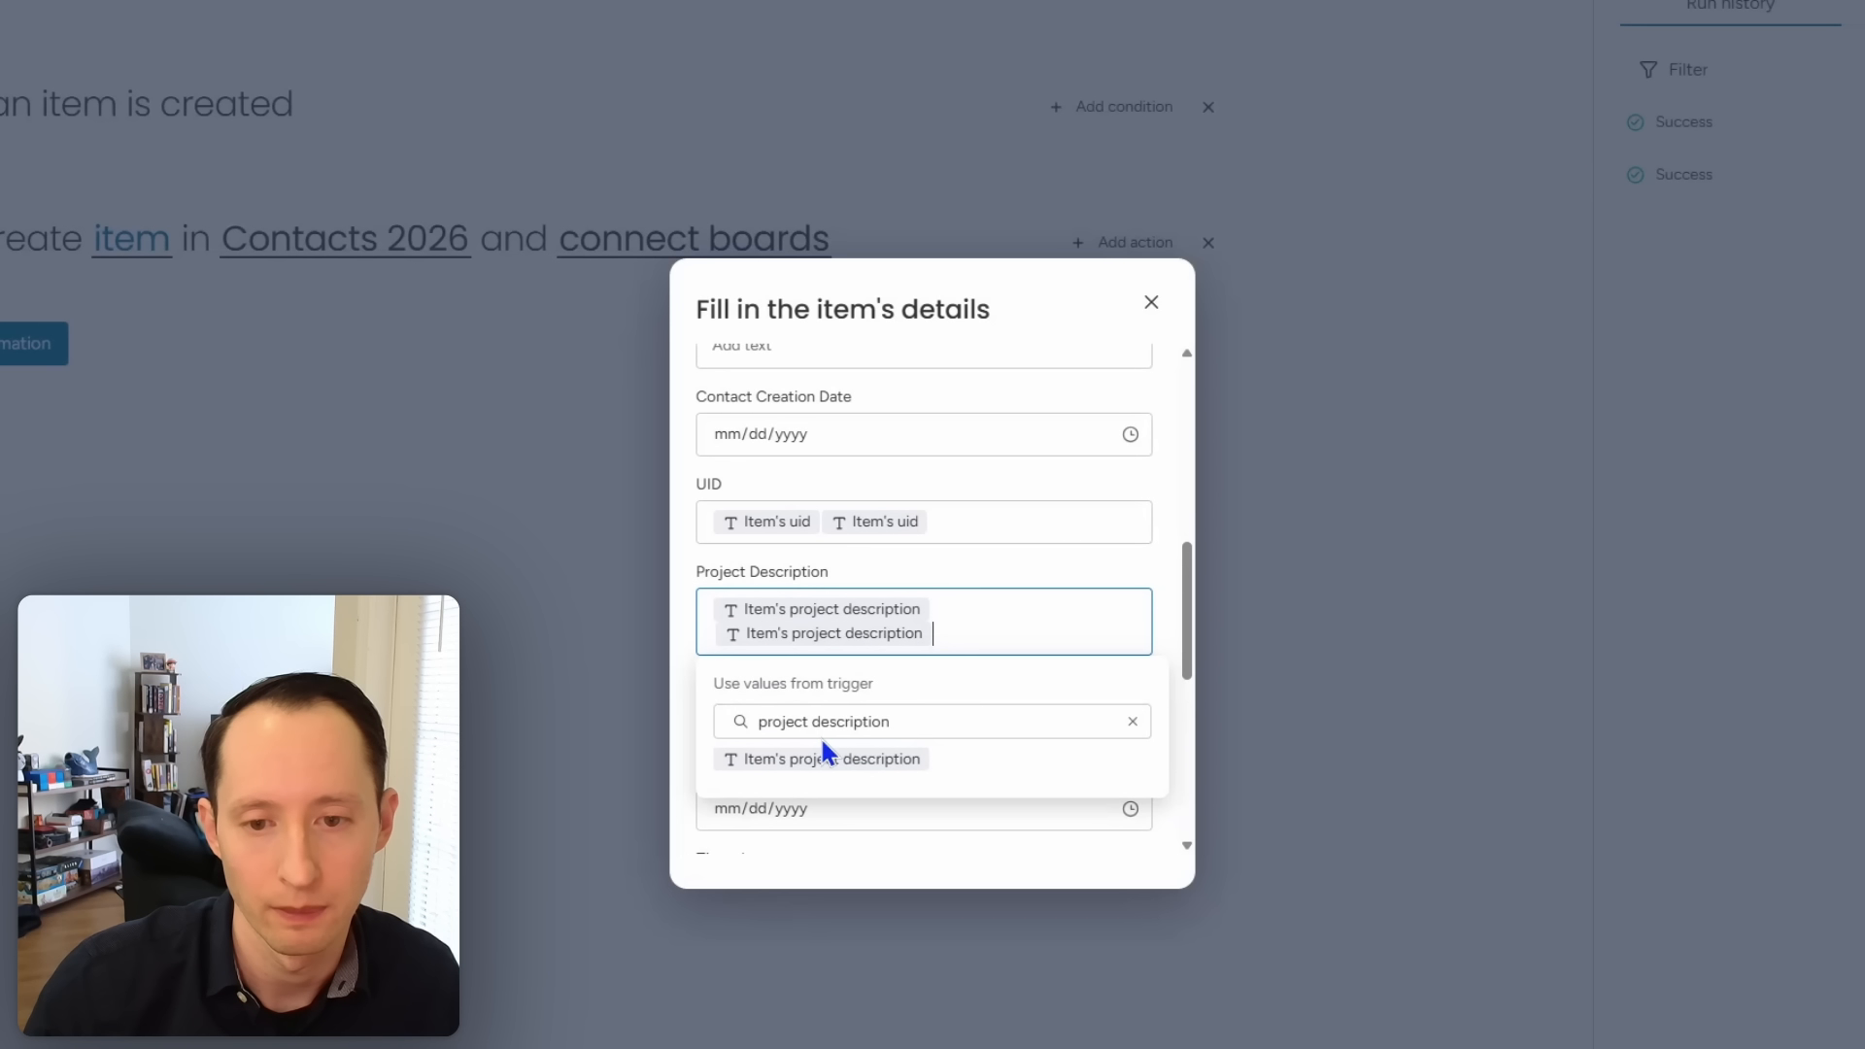
pyautogui.press('BackSpace')
pyautogui.press('BackSpace')
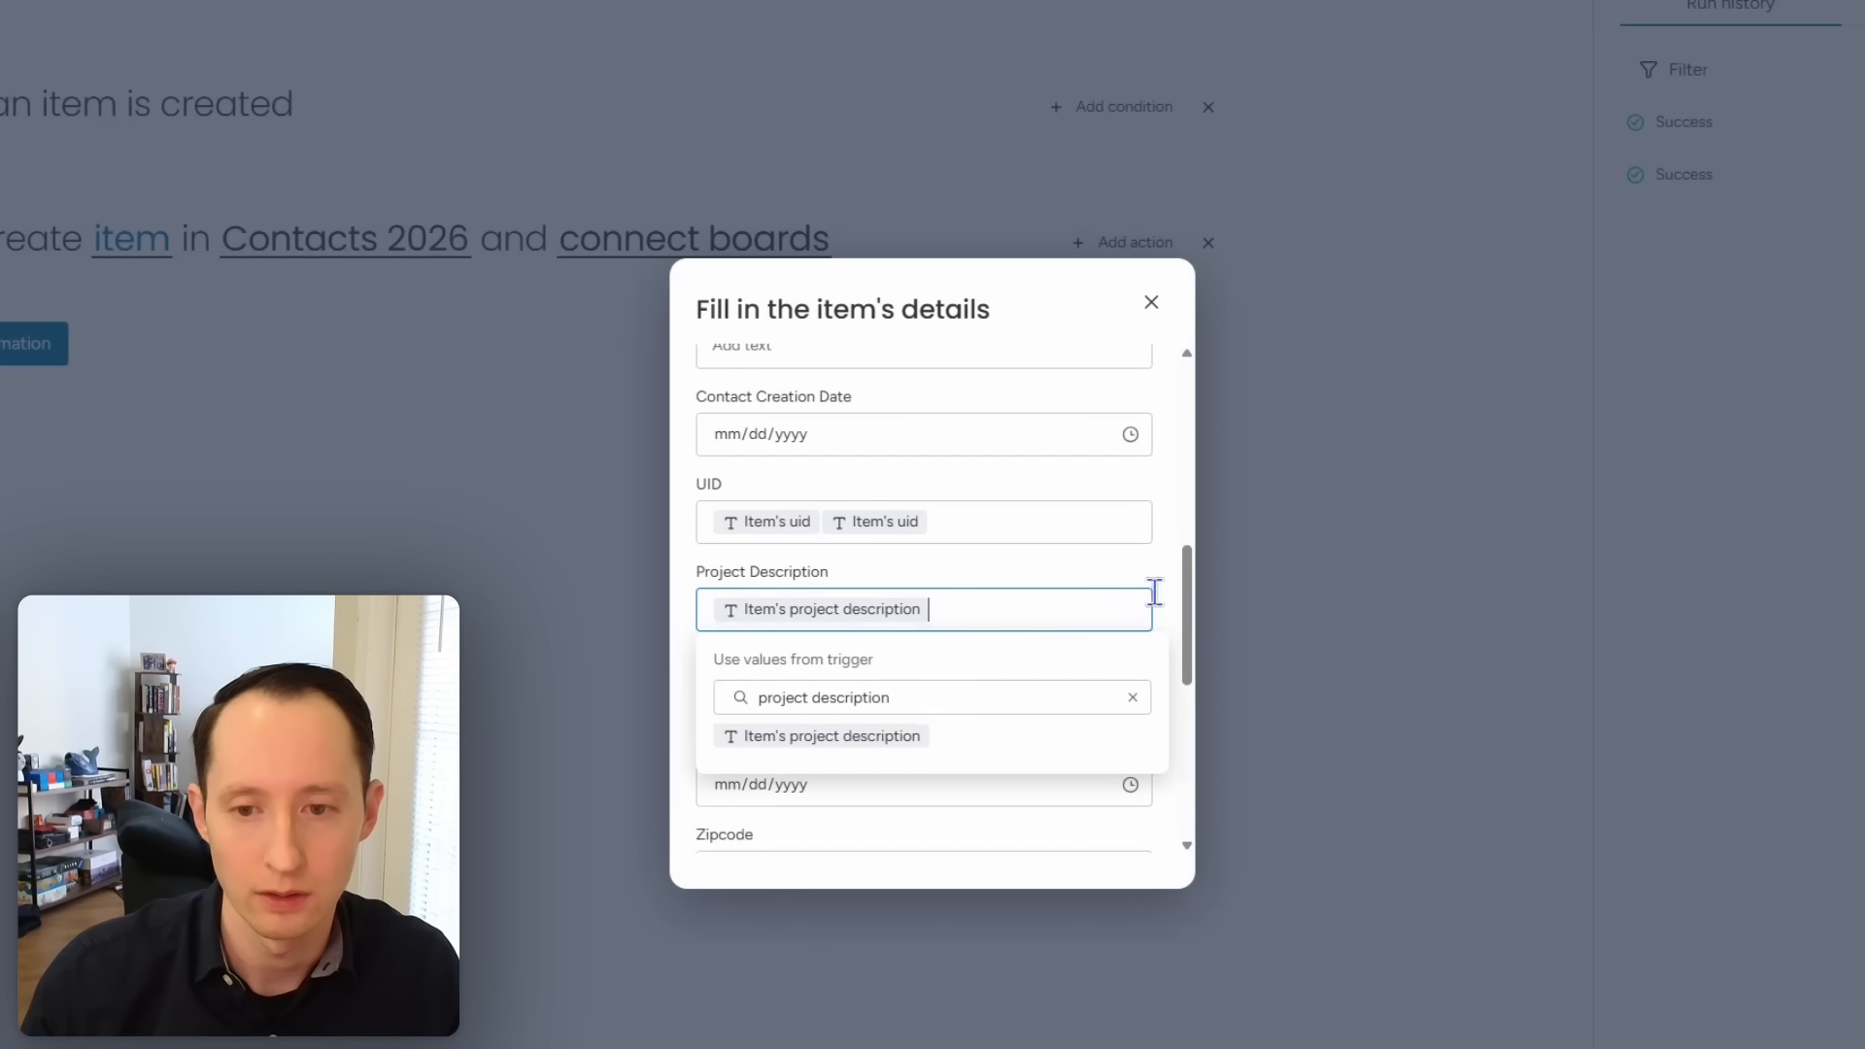
pyautogui.scroll(-3, 1180, 621)
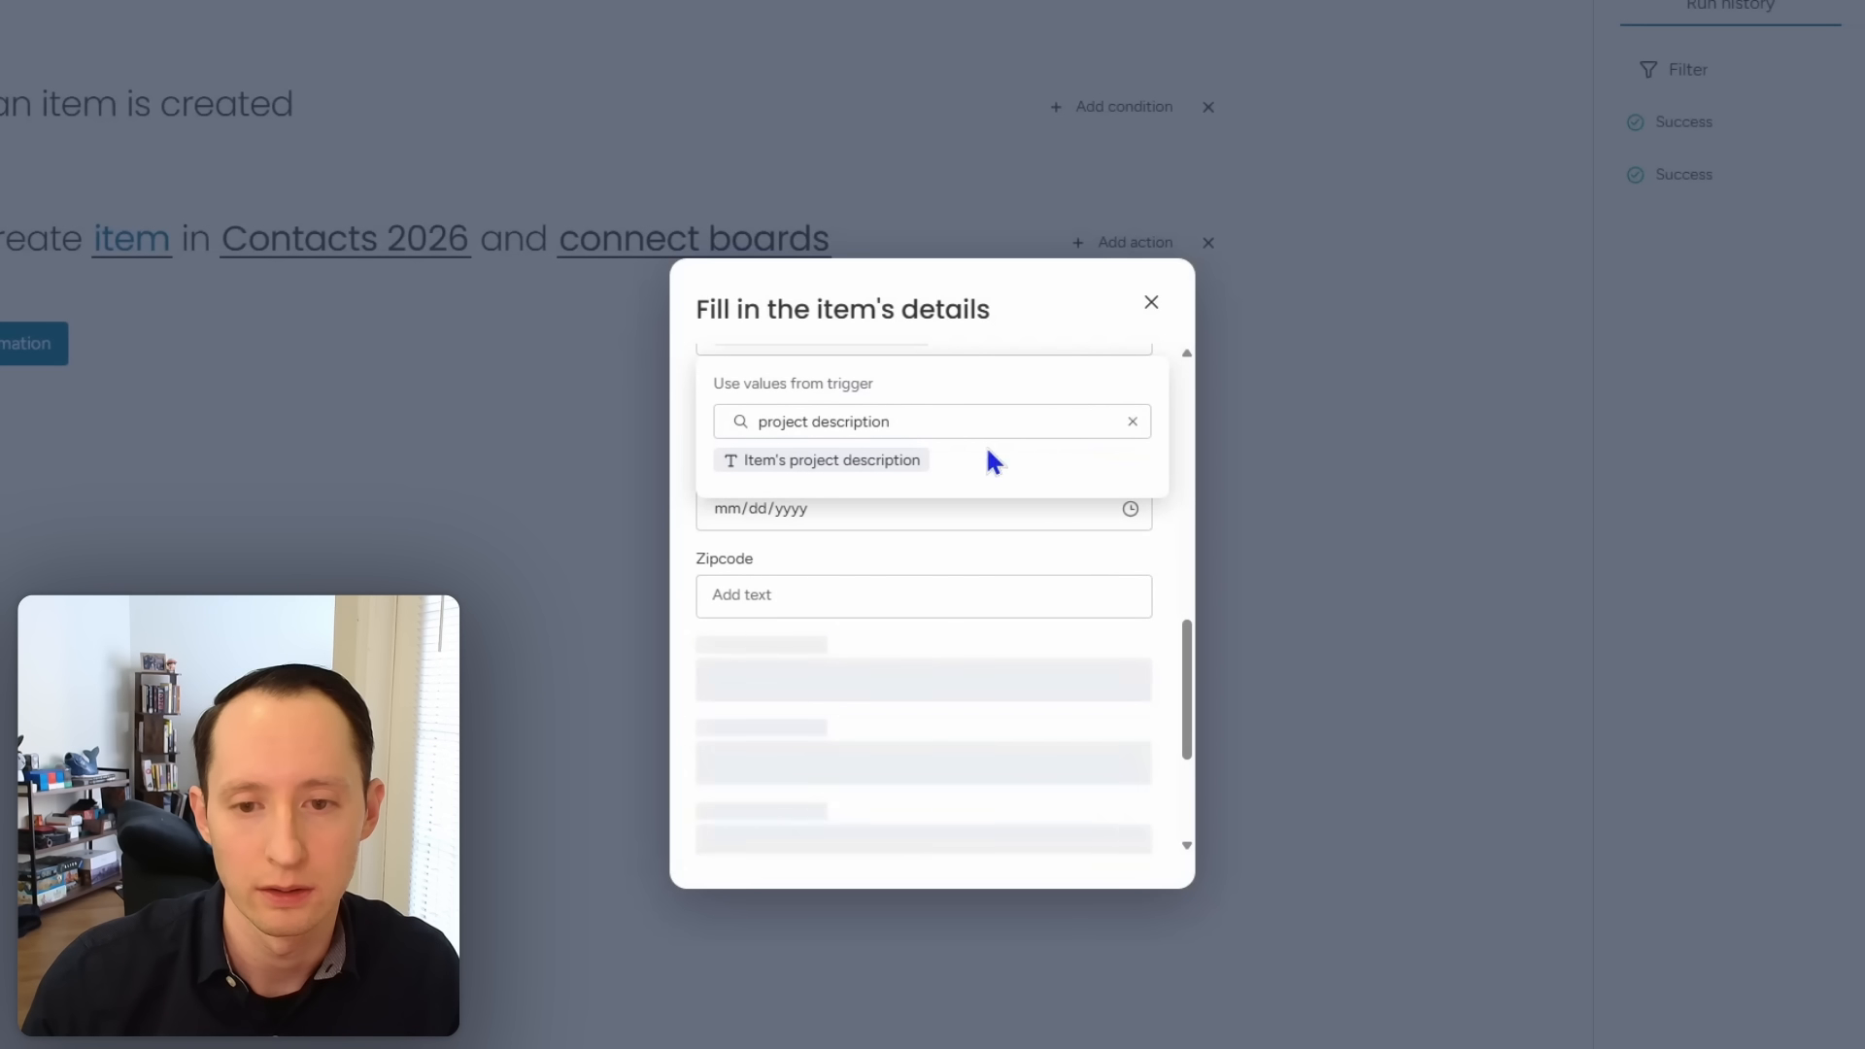
pyautogui.click(996, 529)
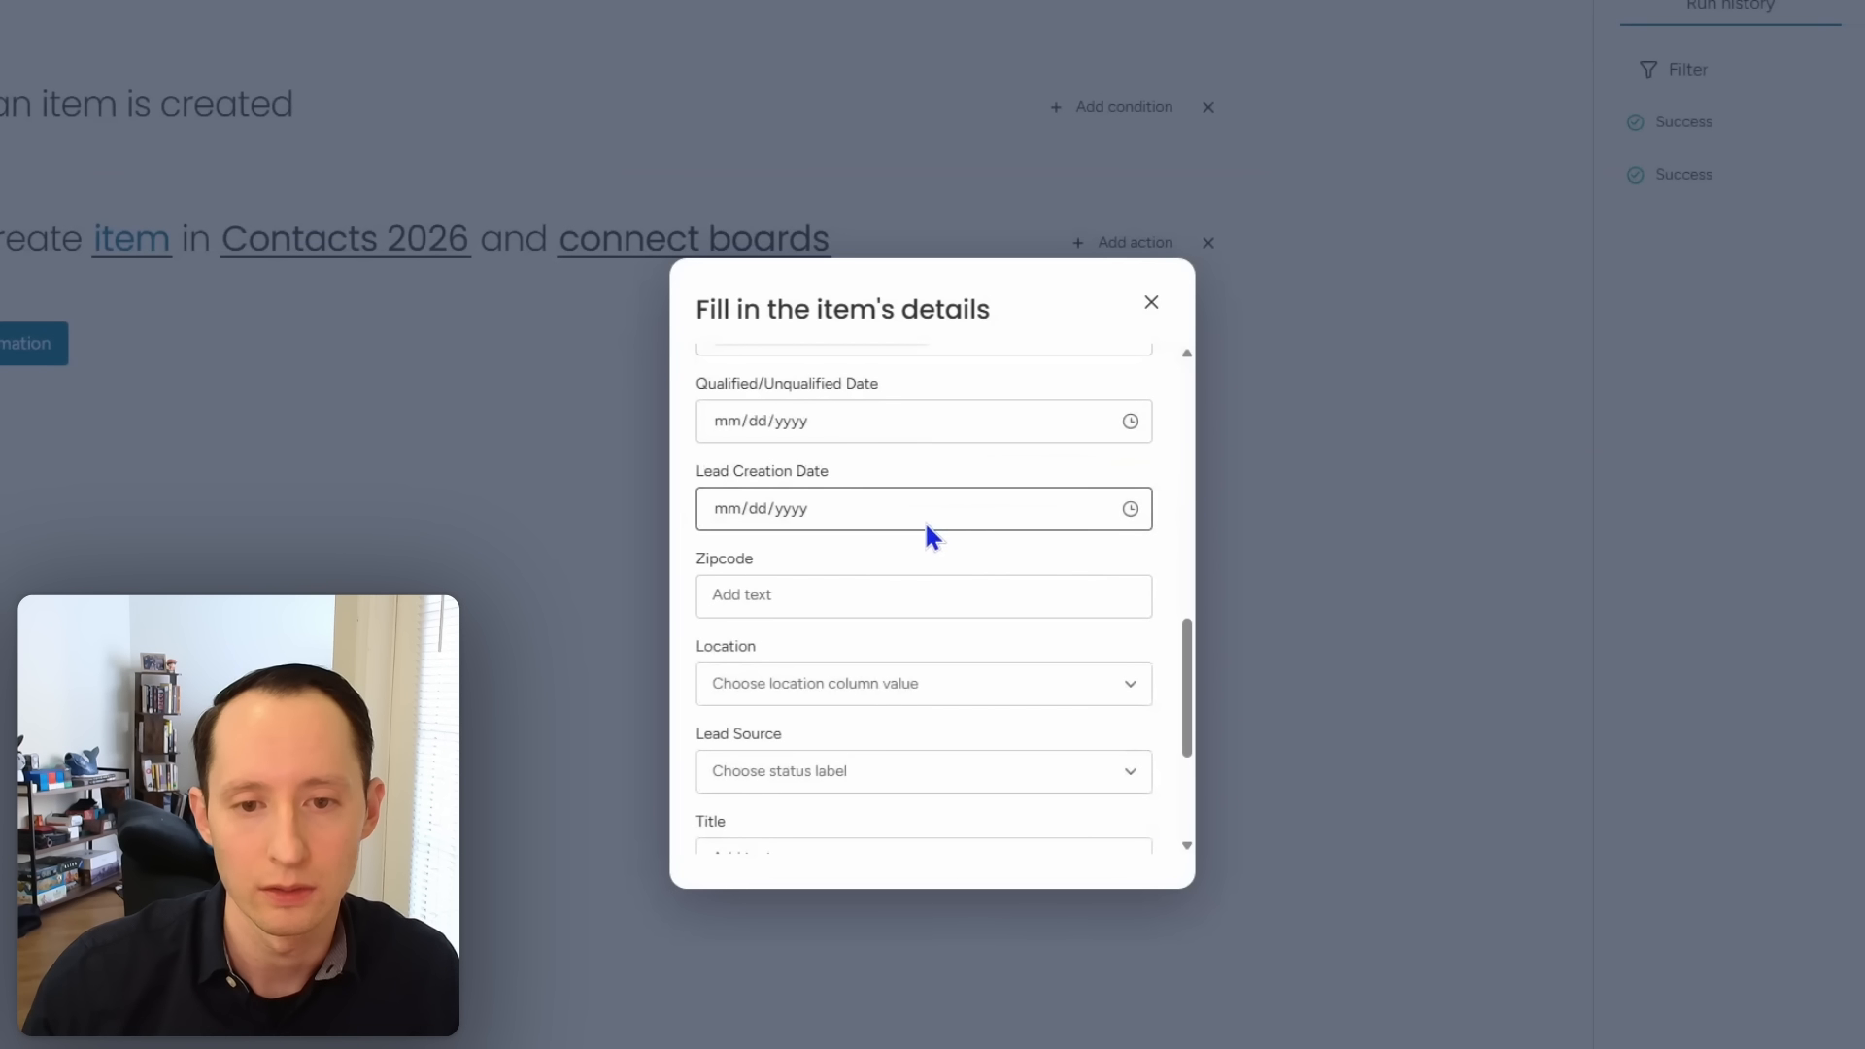
pyautogui.scroll(1, 807, 591)
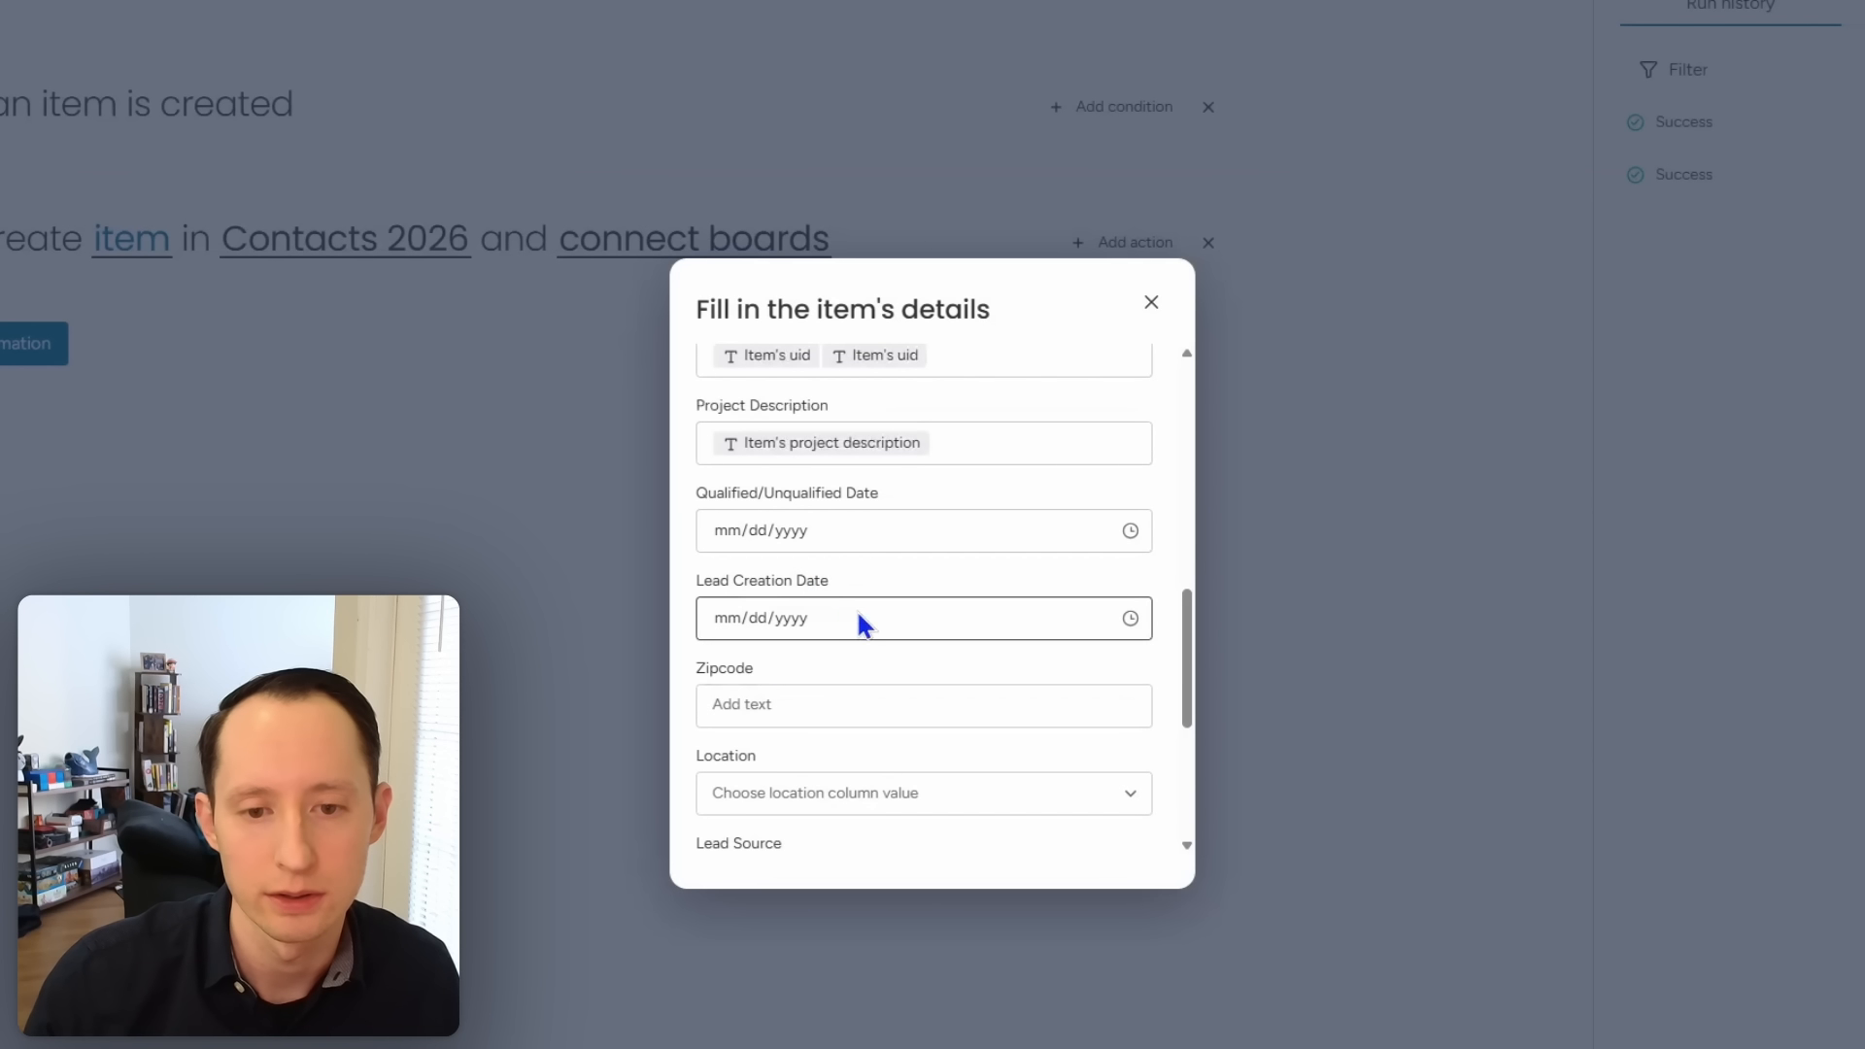
# Step: Leave Qualified/Unqualified Date empty and fill Lead Creation Date from the lead's creation date
pyautogui.click(890, 533)
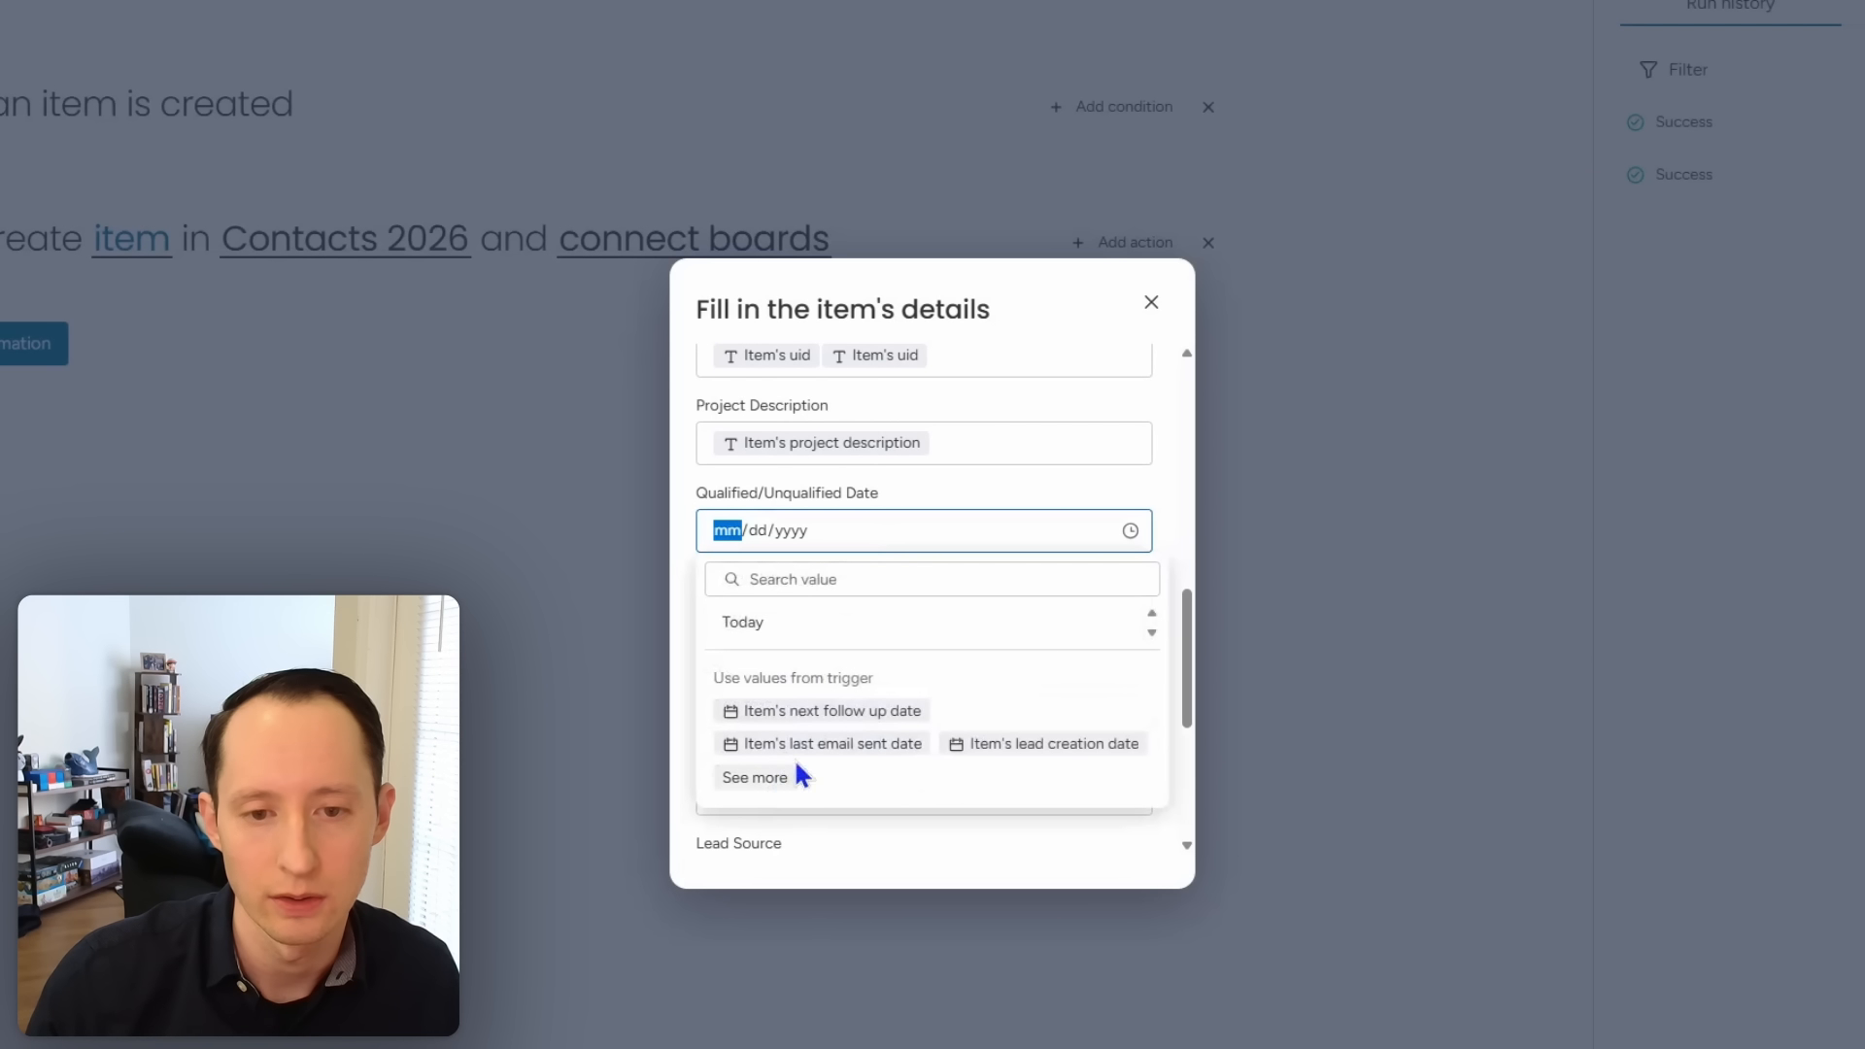
pyautogui.click(1163, 500)
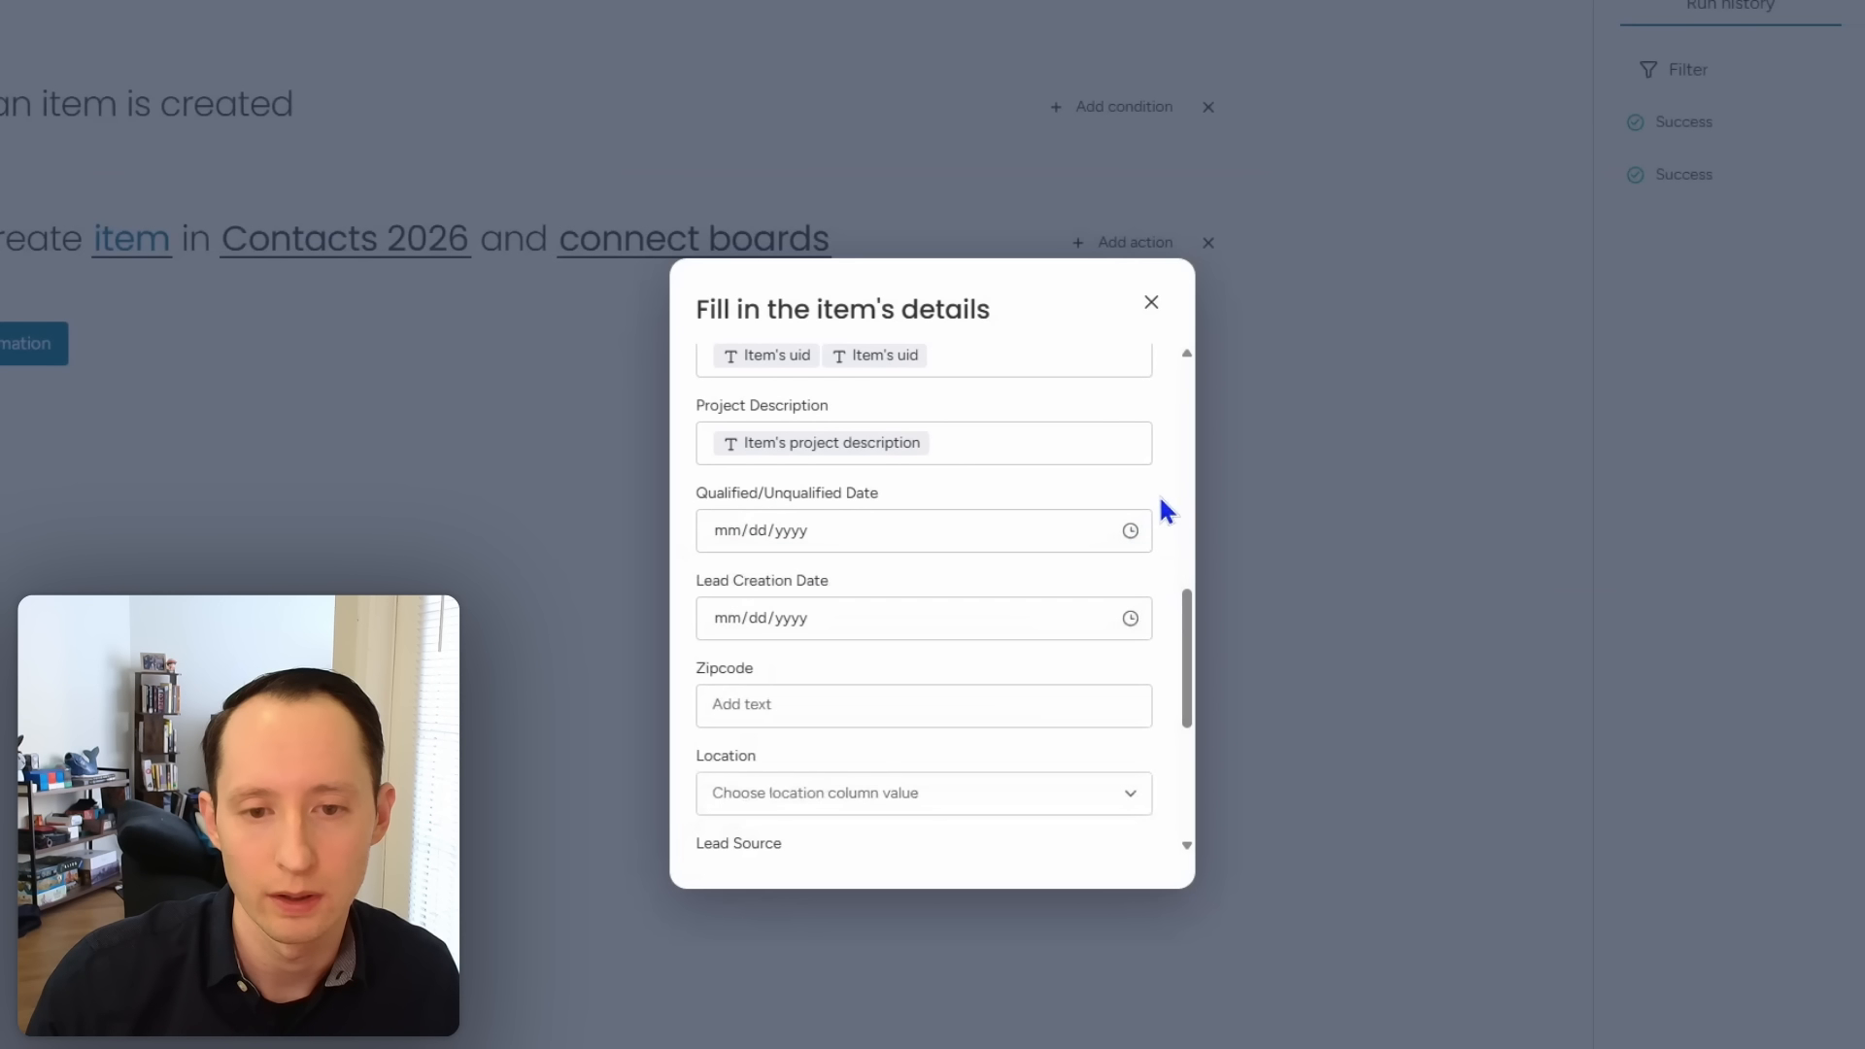
pyautogui.click(1063, 608)
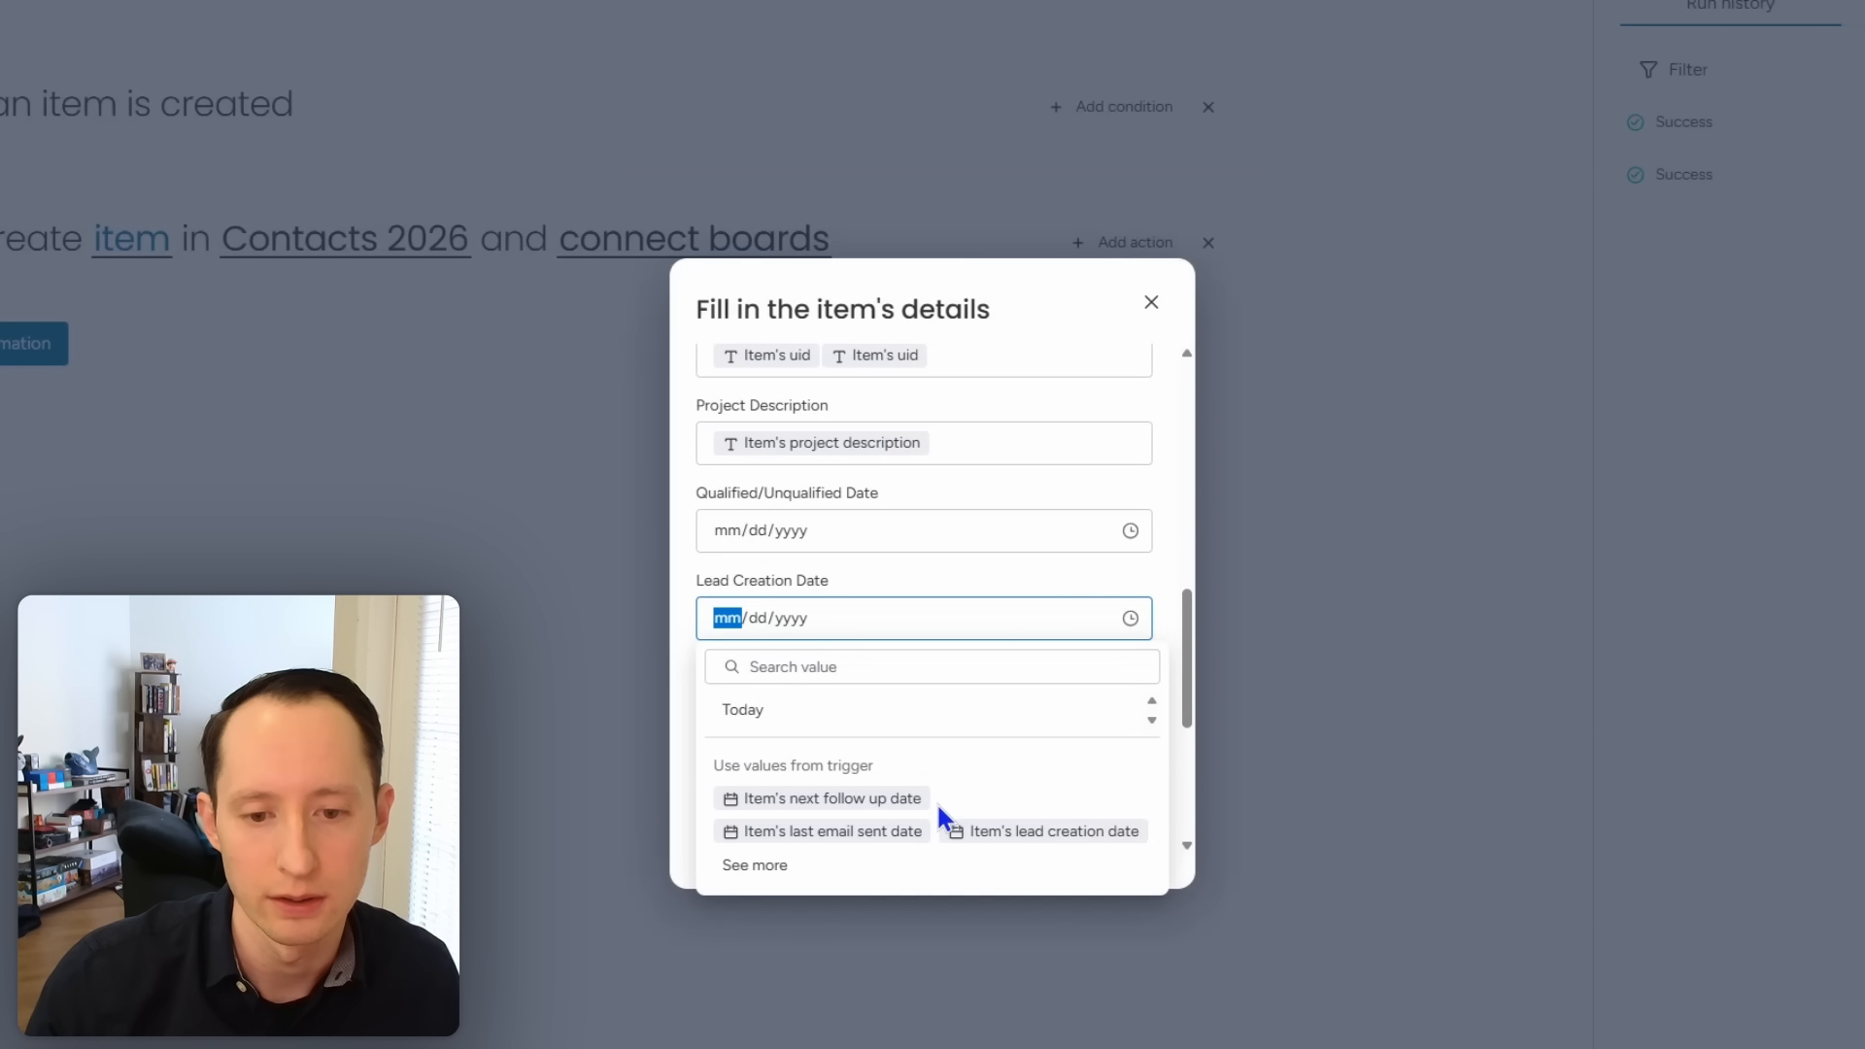
pyautogui.click(1017, 834)
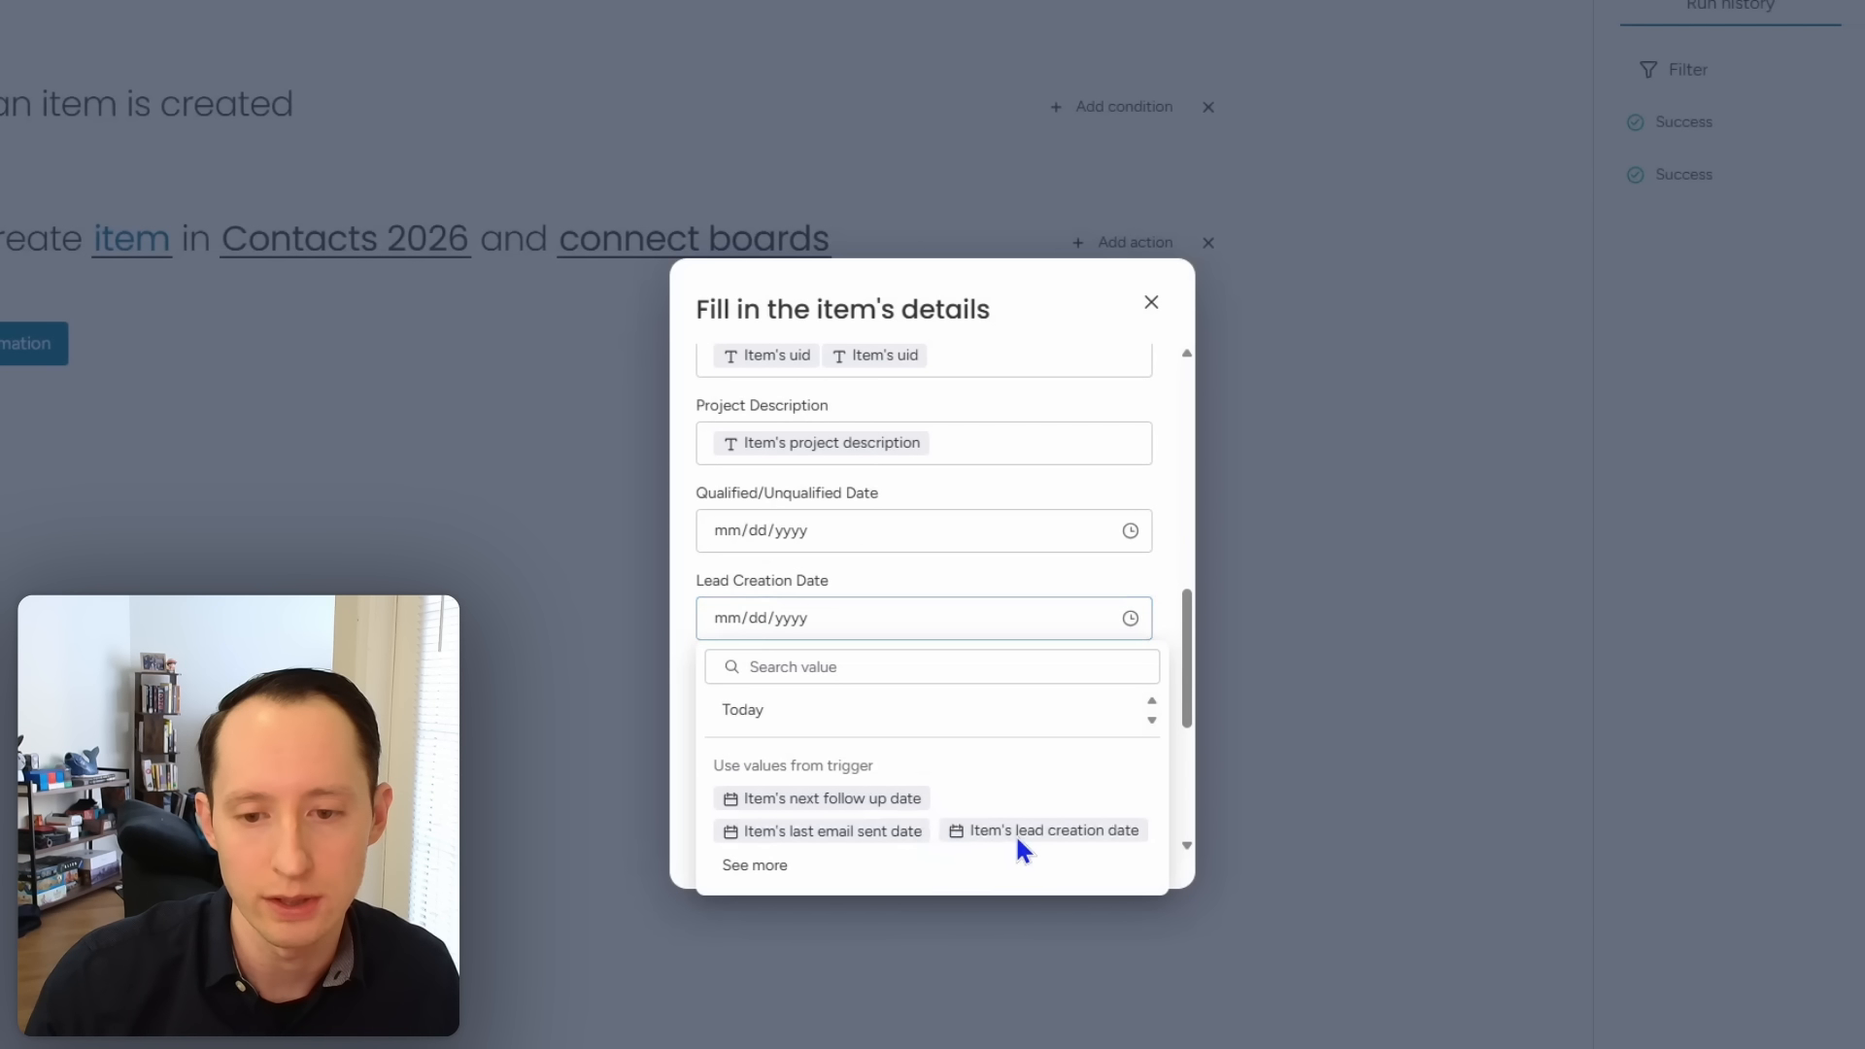
pyautogui.click(1138, 560)
pyautogui.scroll(-3, 1052, 654)
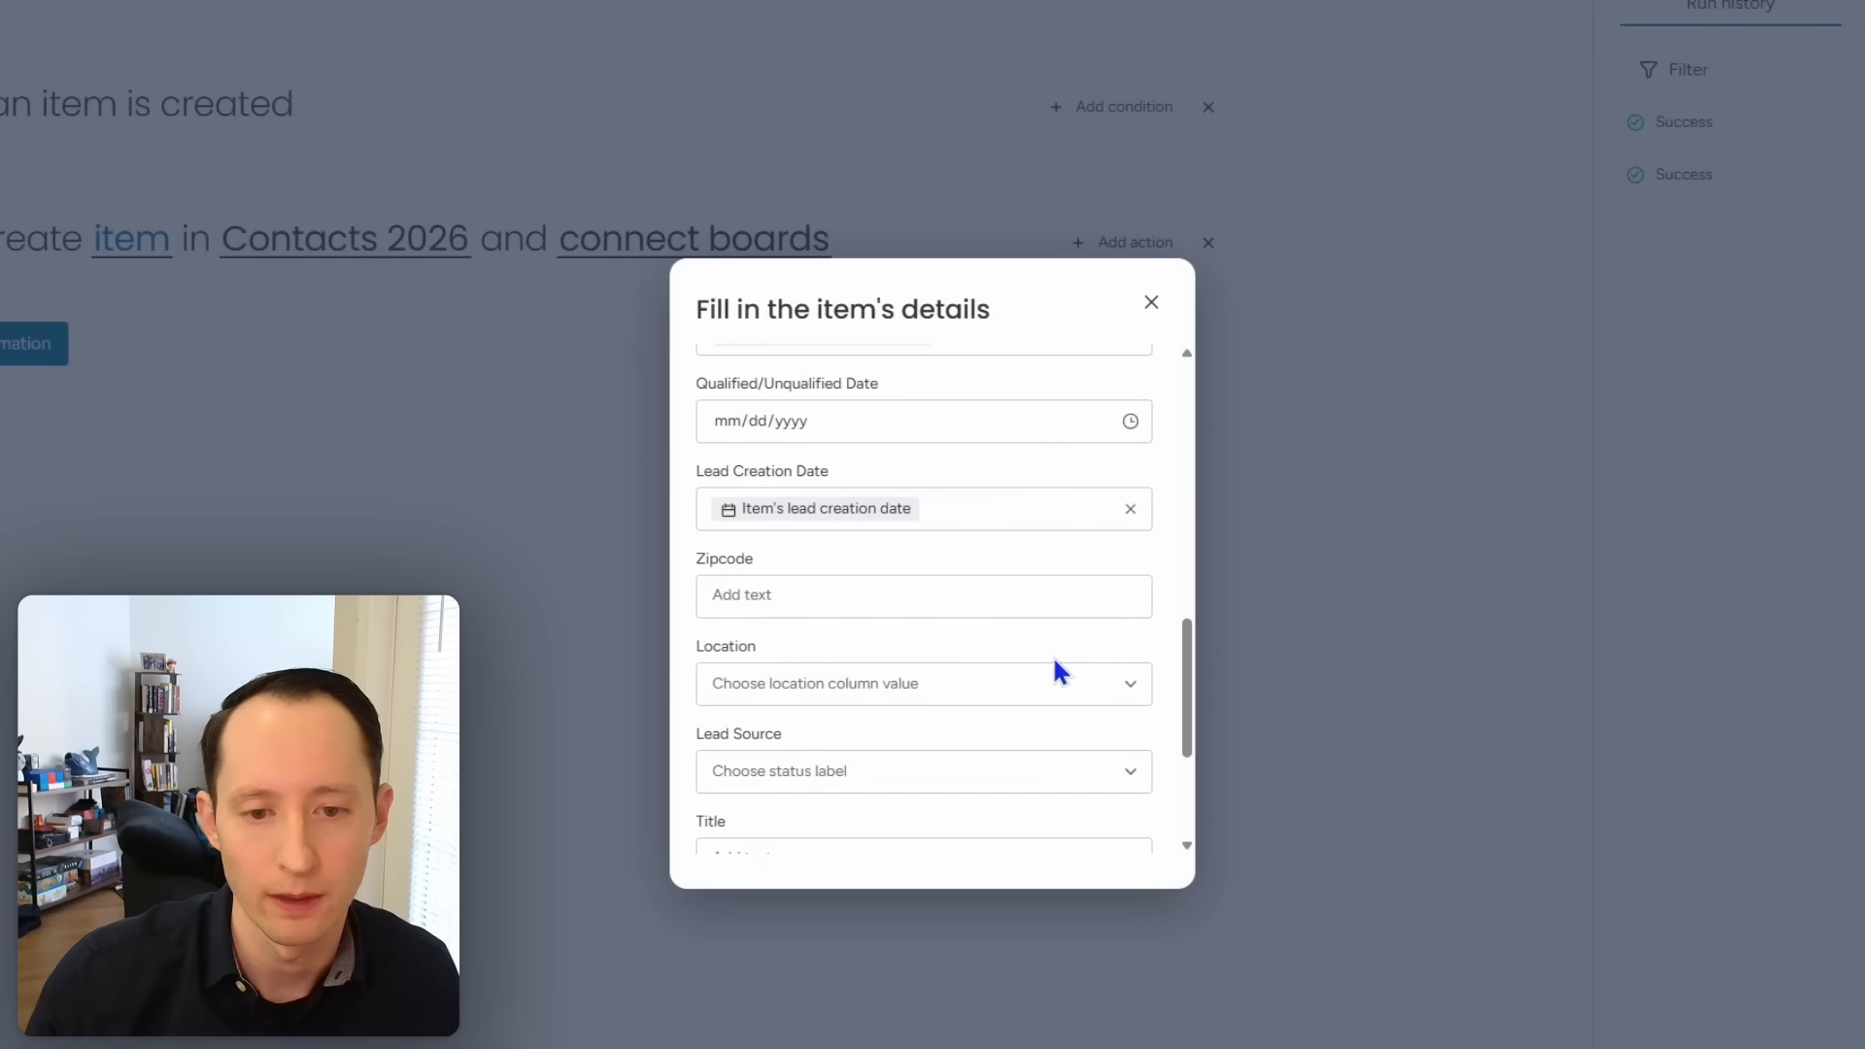
# Step: Set the Zipcode field to the item's zipcode
pyautogui.click(907, 486)
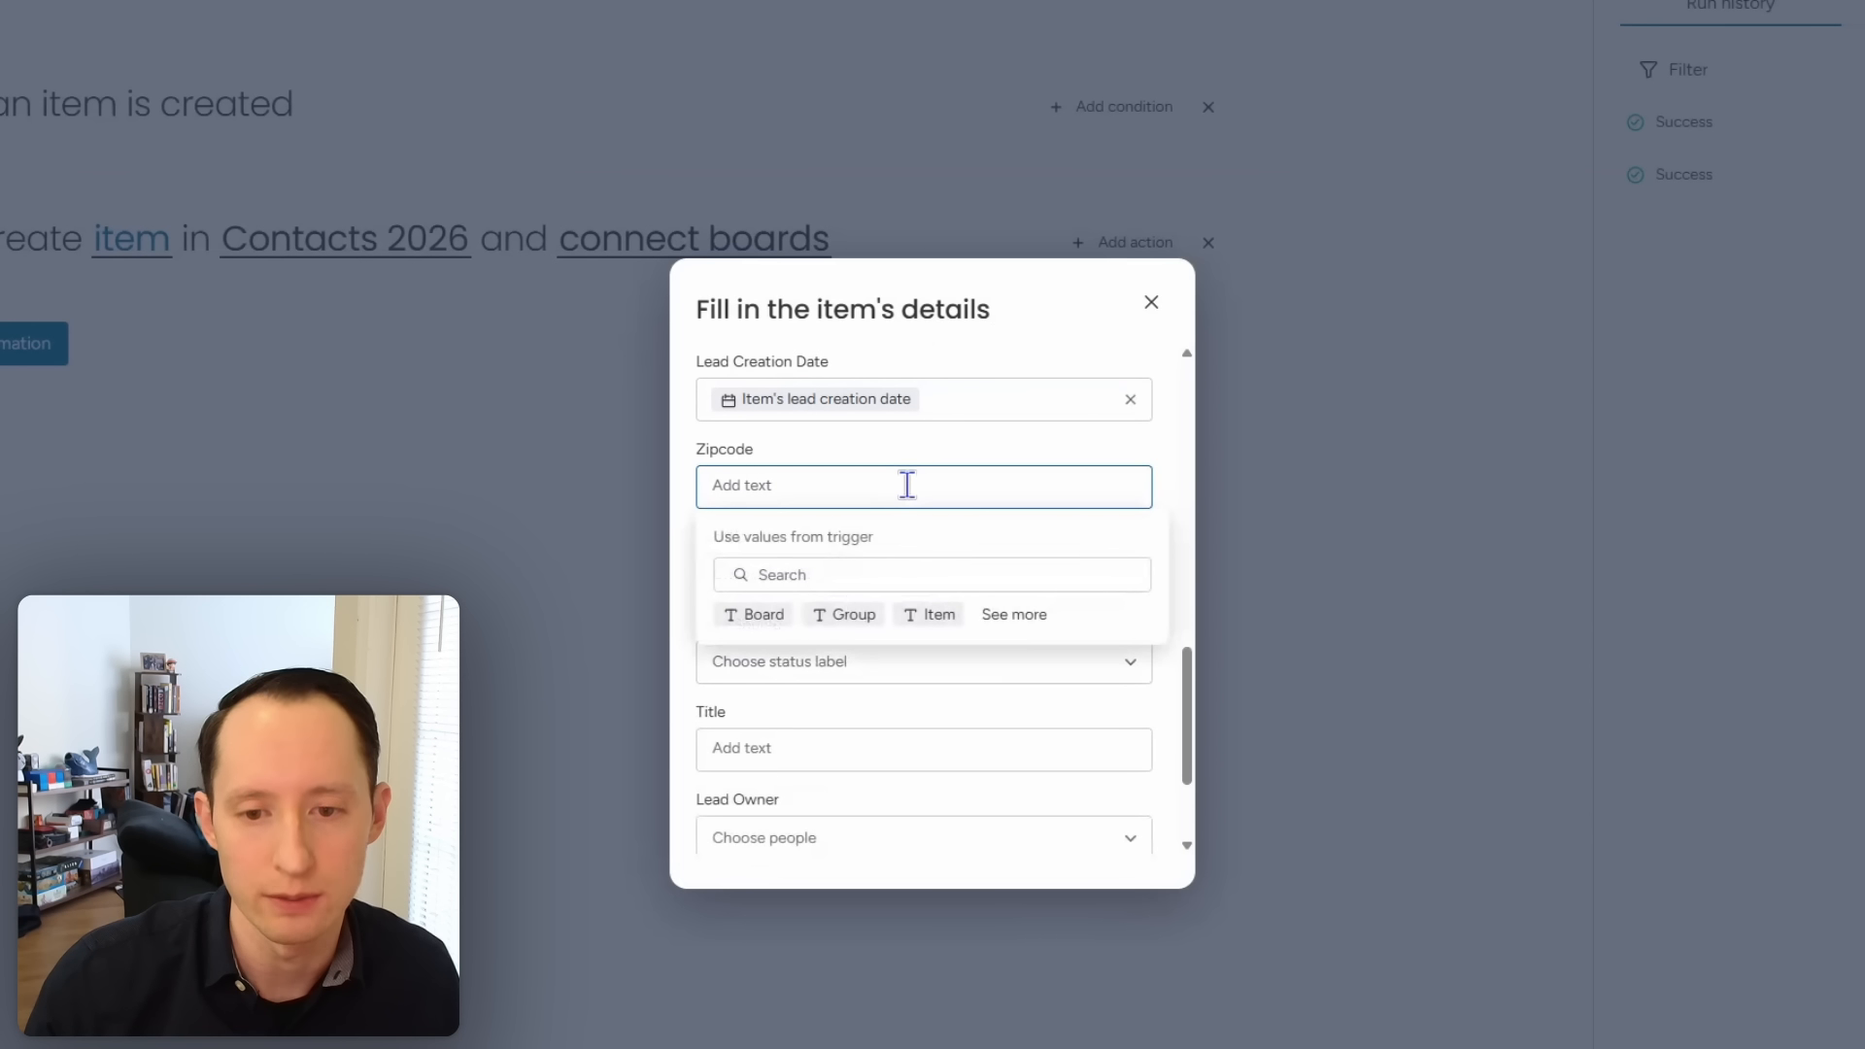
pyautogui.write('zipc')
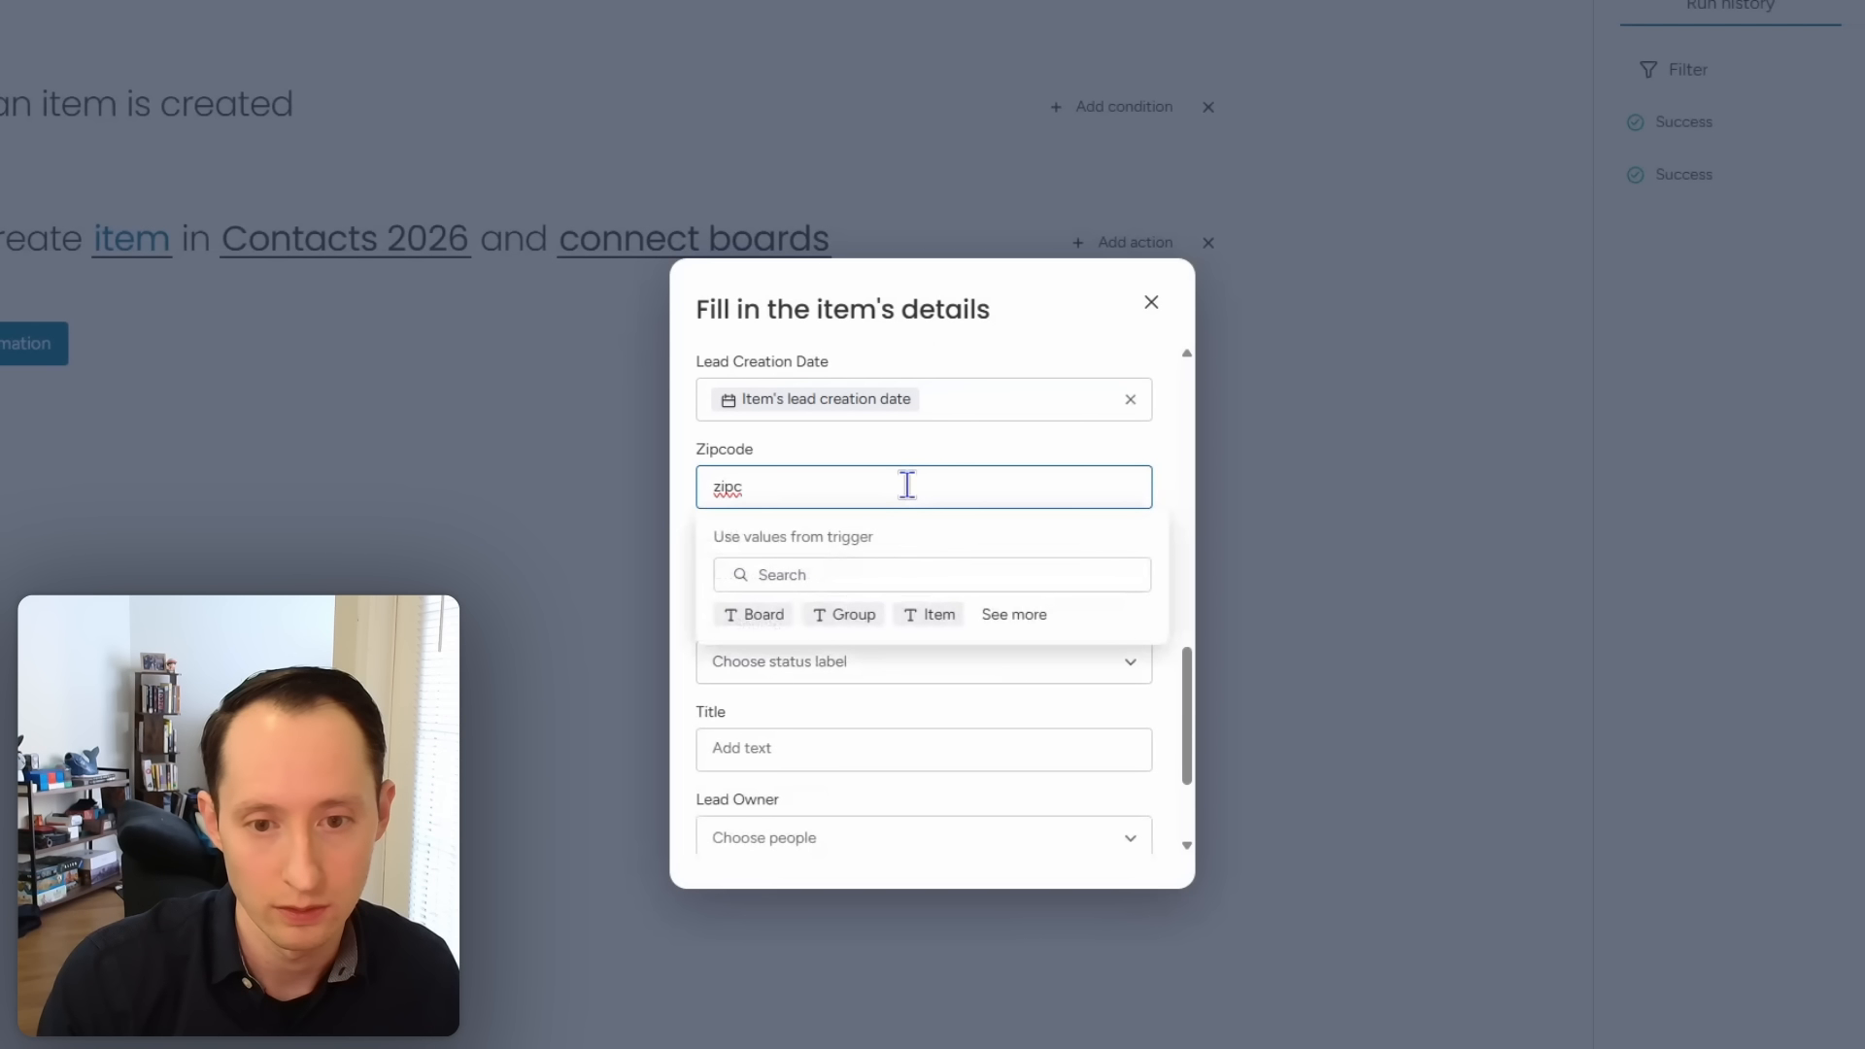
pyautogui.write('ode')
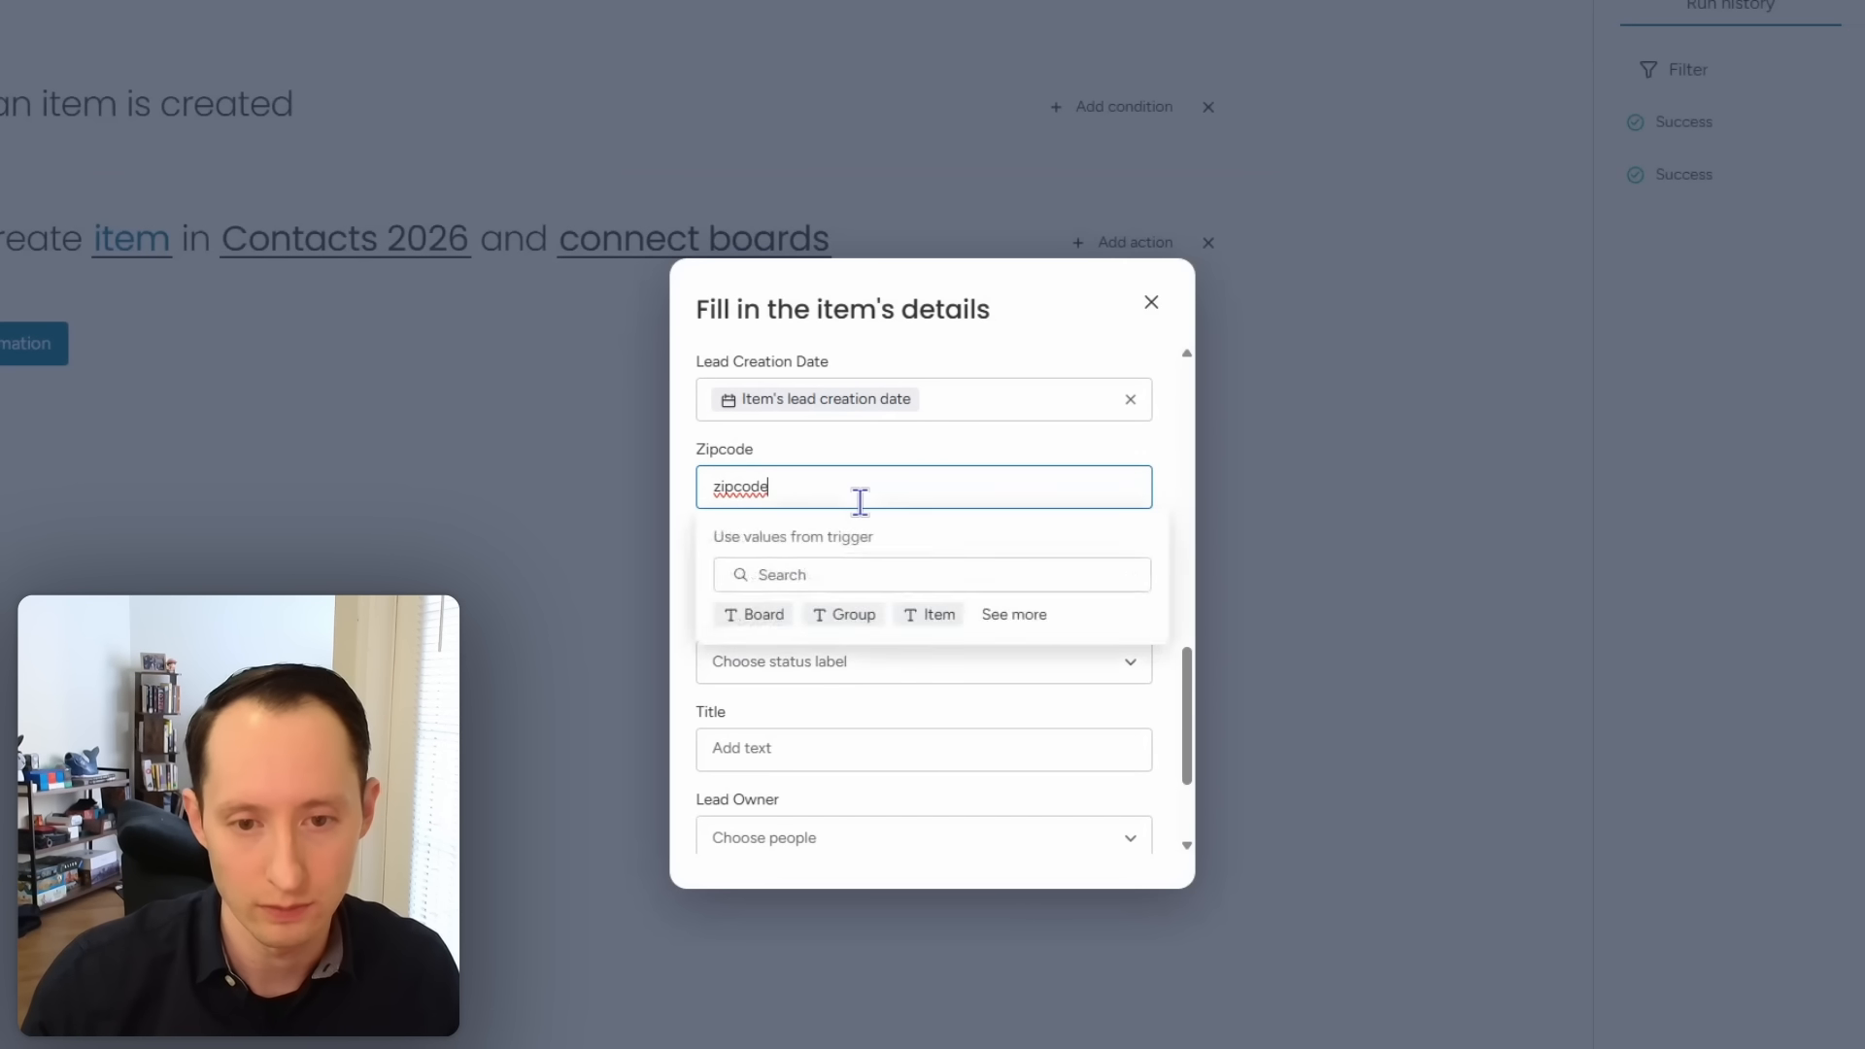
pyautogui.press('BackSpace')
pyautogui.press('BackSpace')
pyautogui.press('BackSpace')
pyautogui.press('BackSpace')
pyautogui.press('BackSpace')
pyautogui.press('BackSpace')
pyautogui.press('BackSpace')
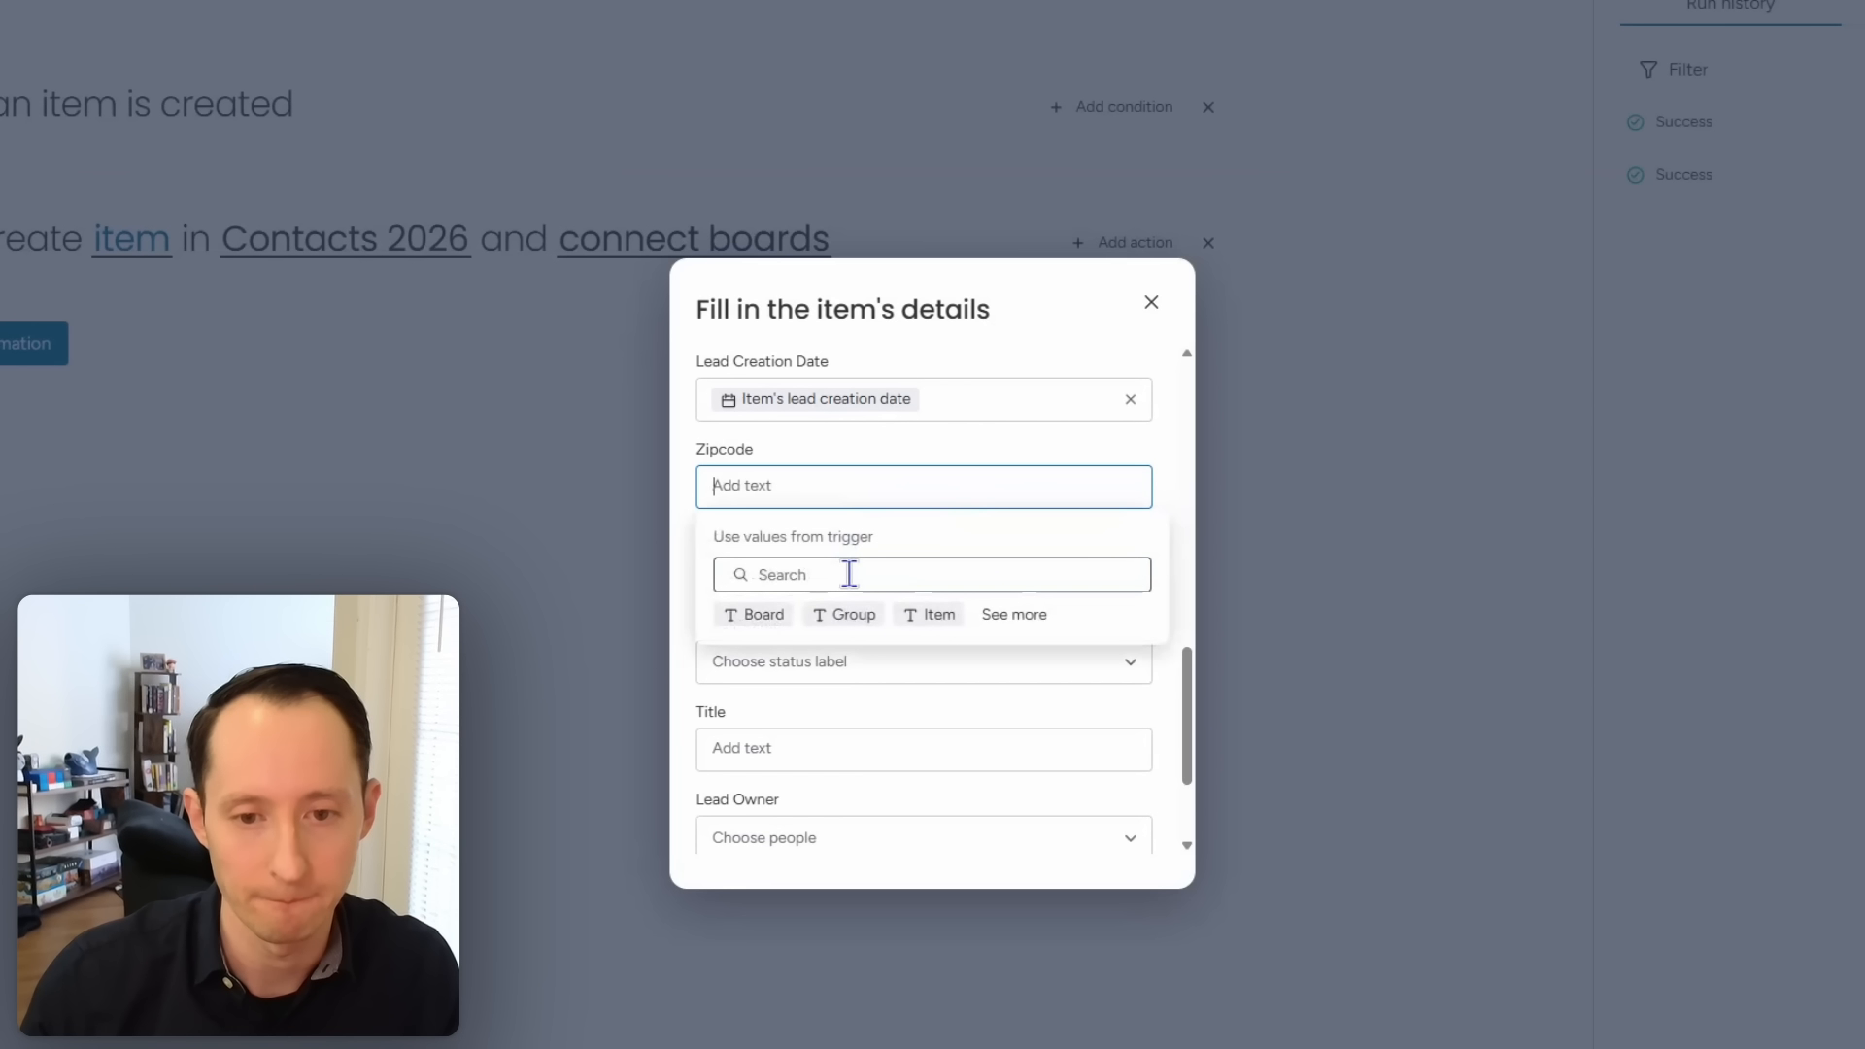
pyautogui.click(851, 577)
pyautogui.write('zipc')
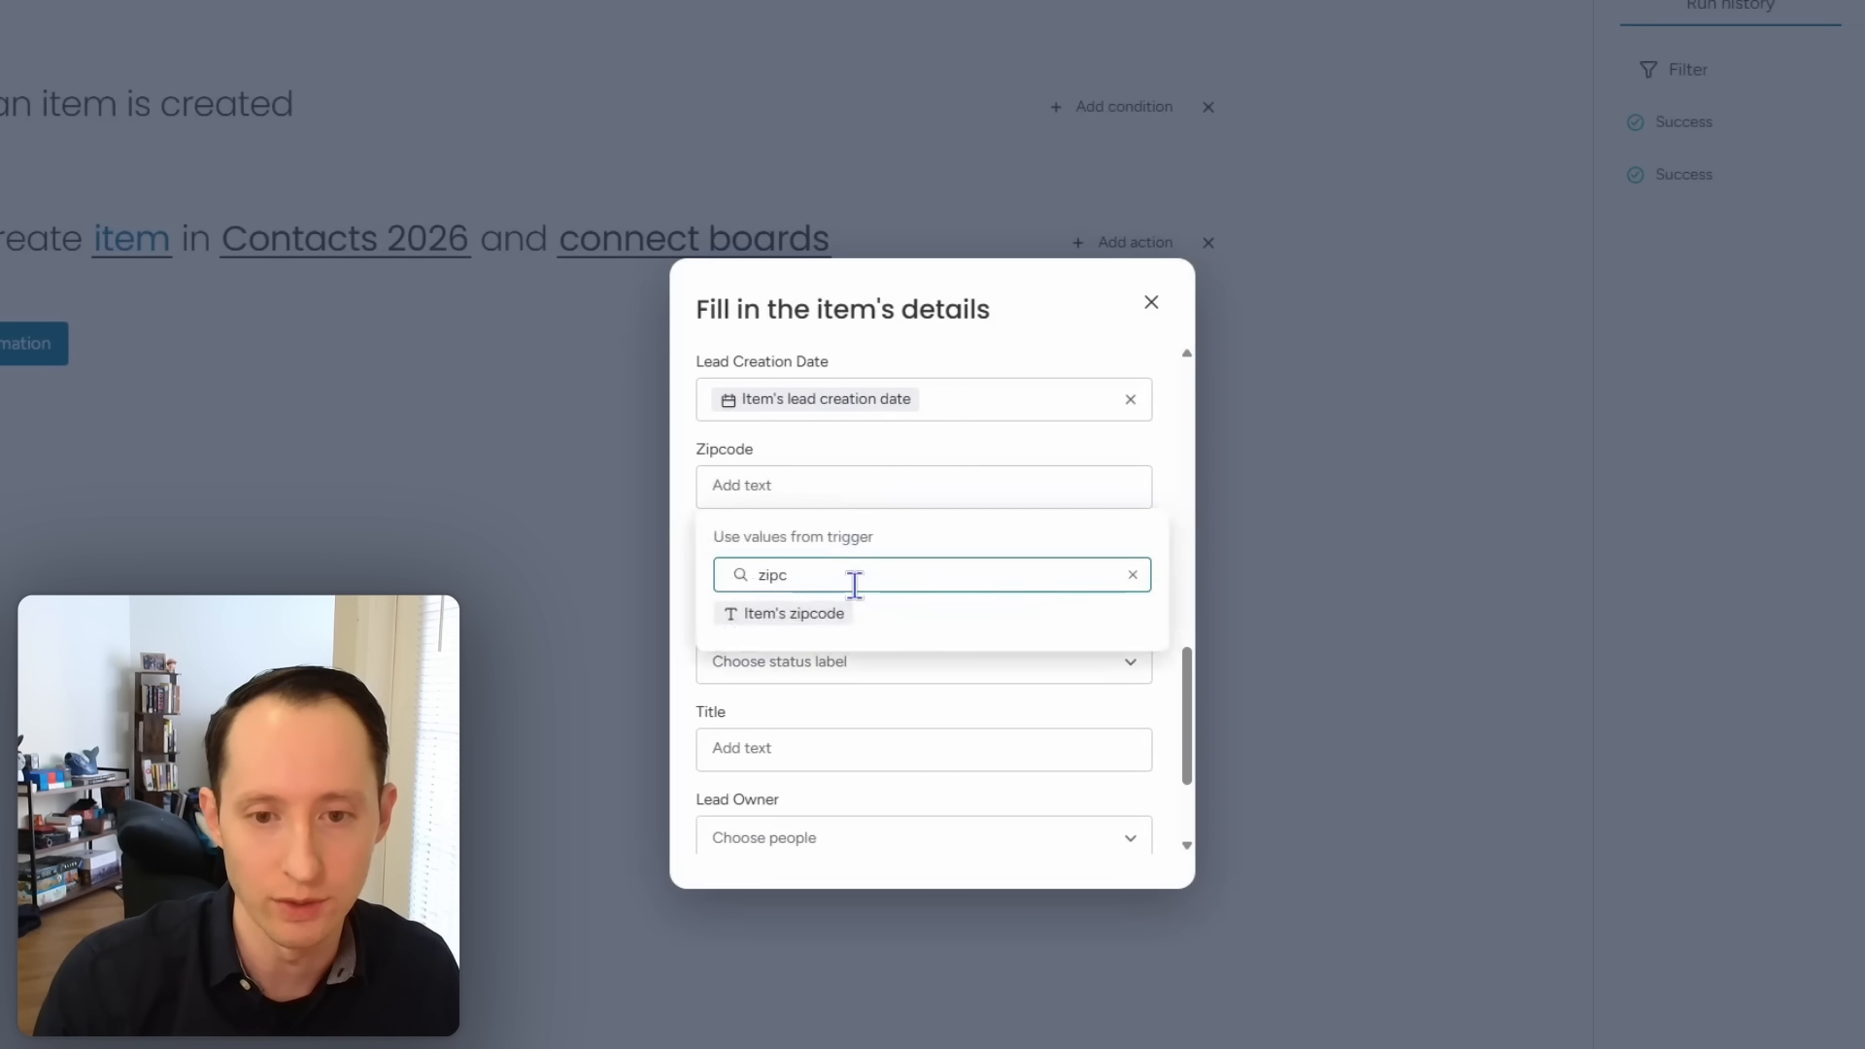
pyautogui.click(823, 612)
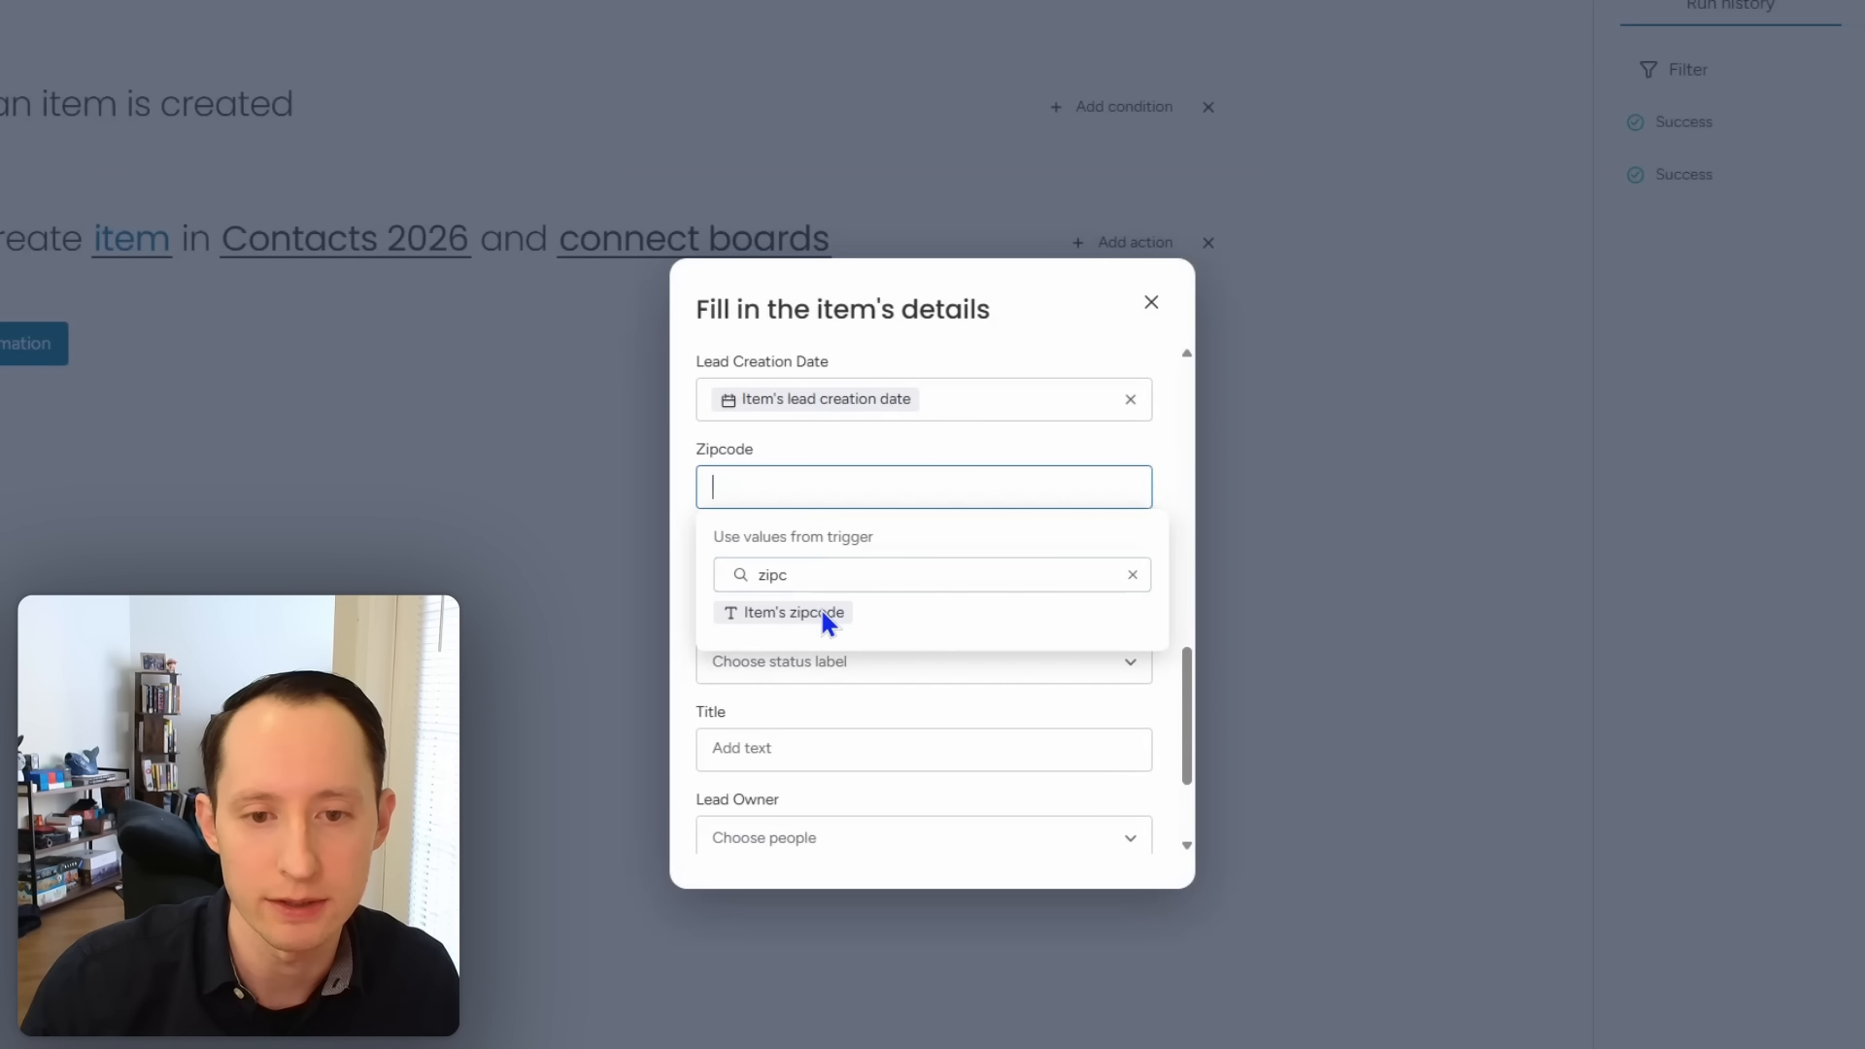
pyautogui.click(815, 612)
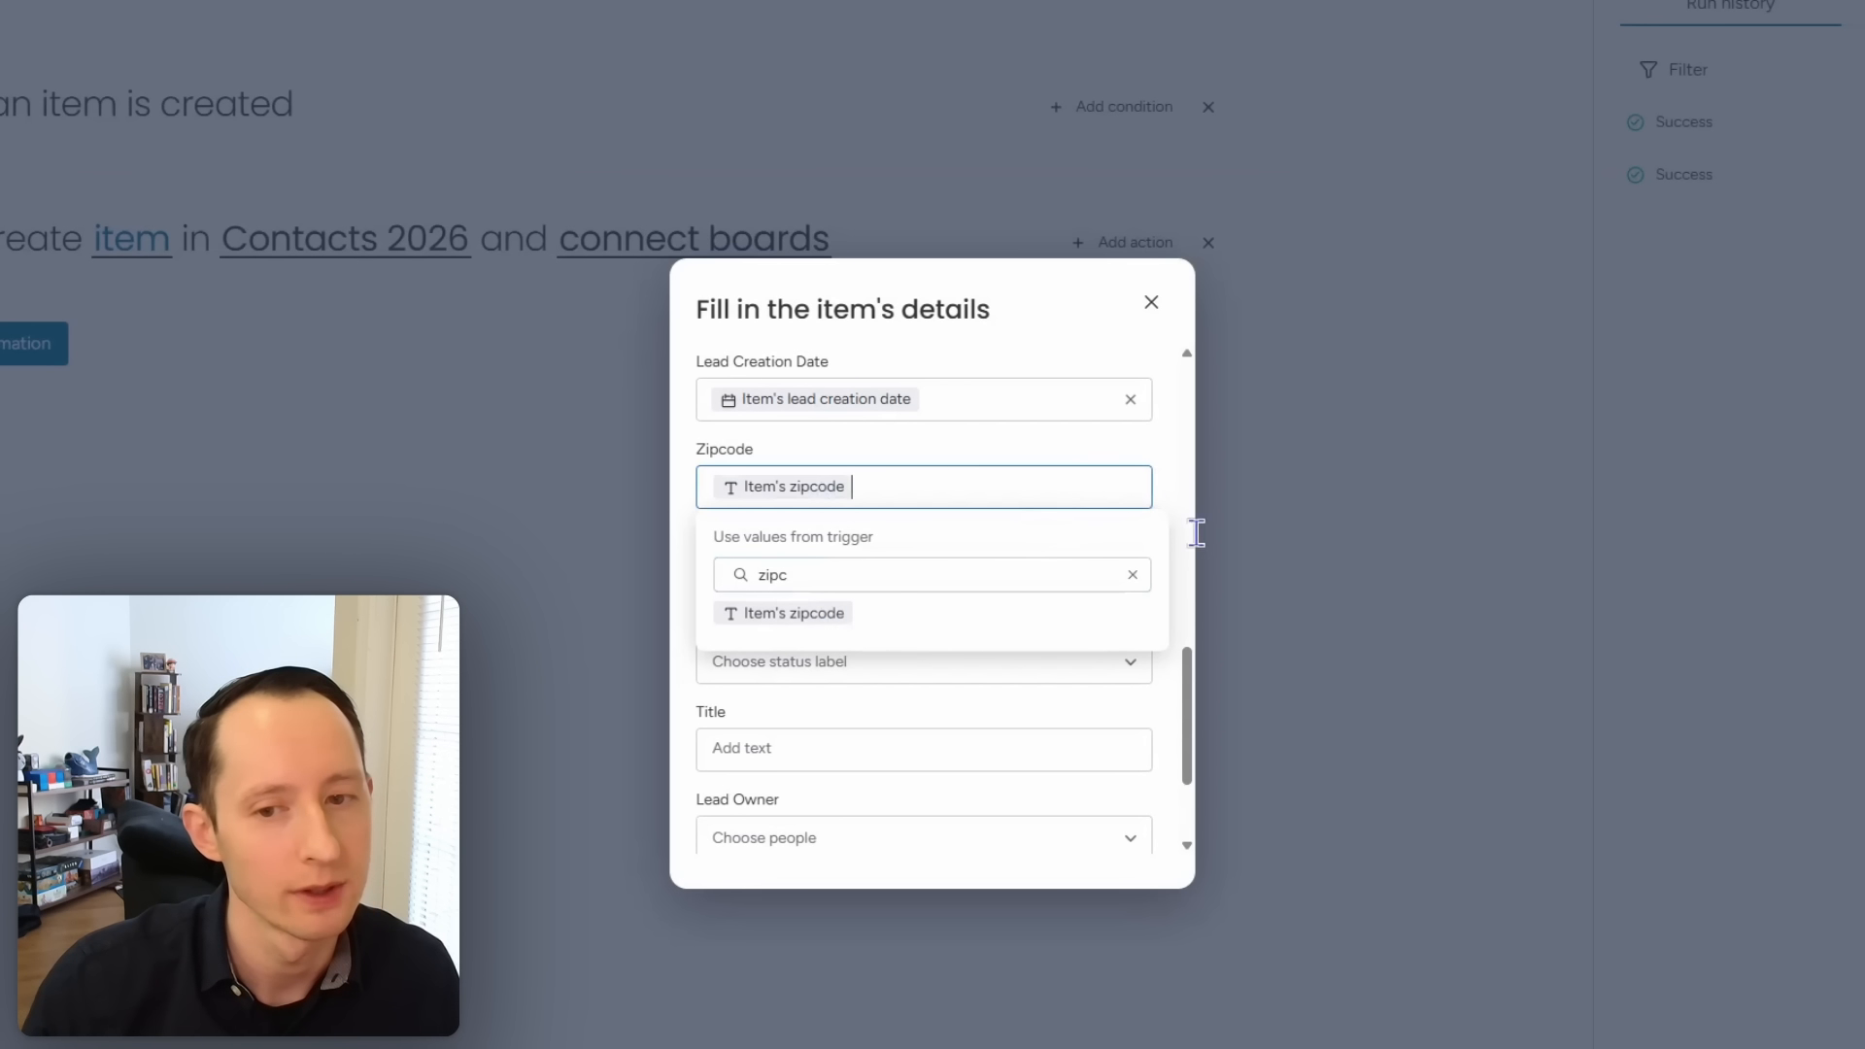
pyautogui.click(1175, 503)
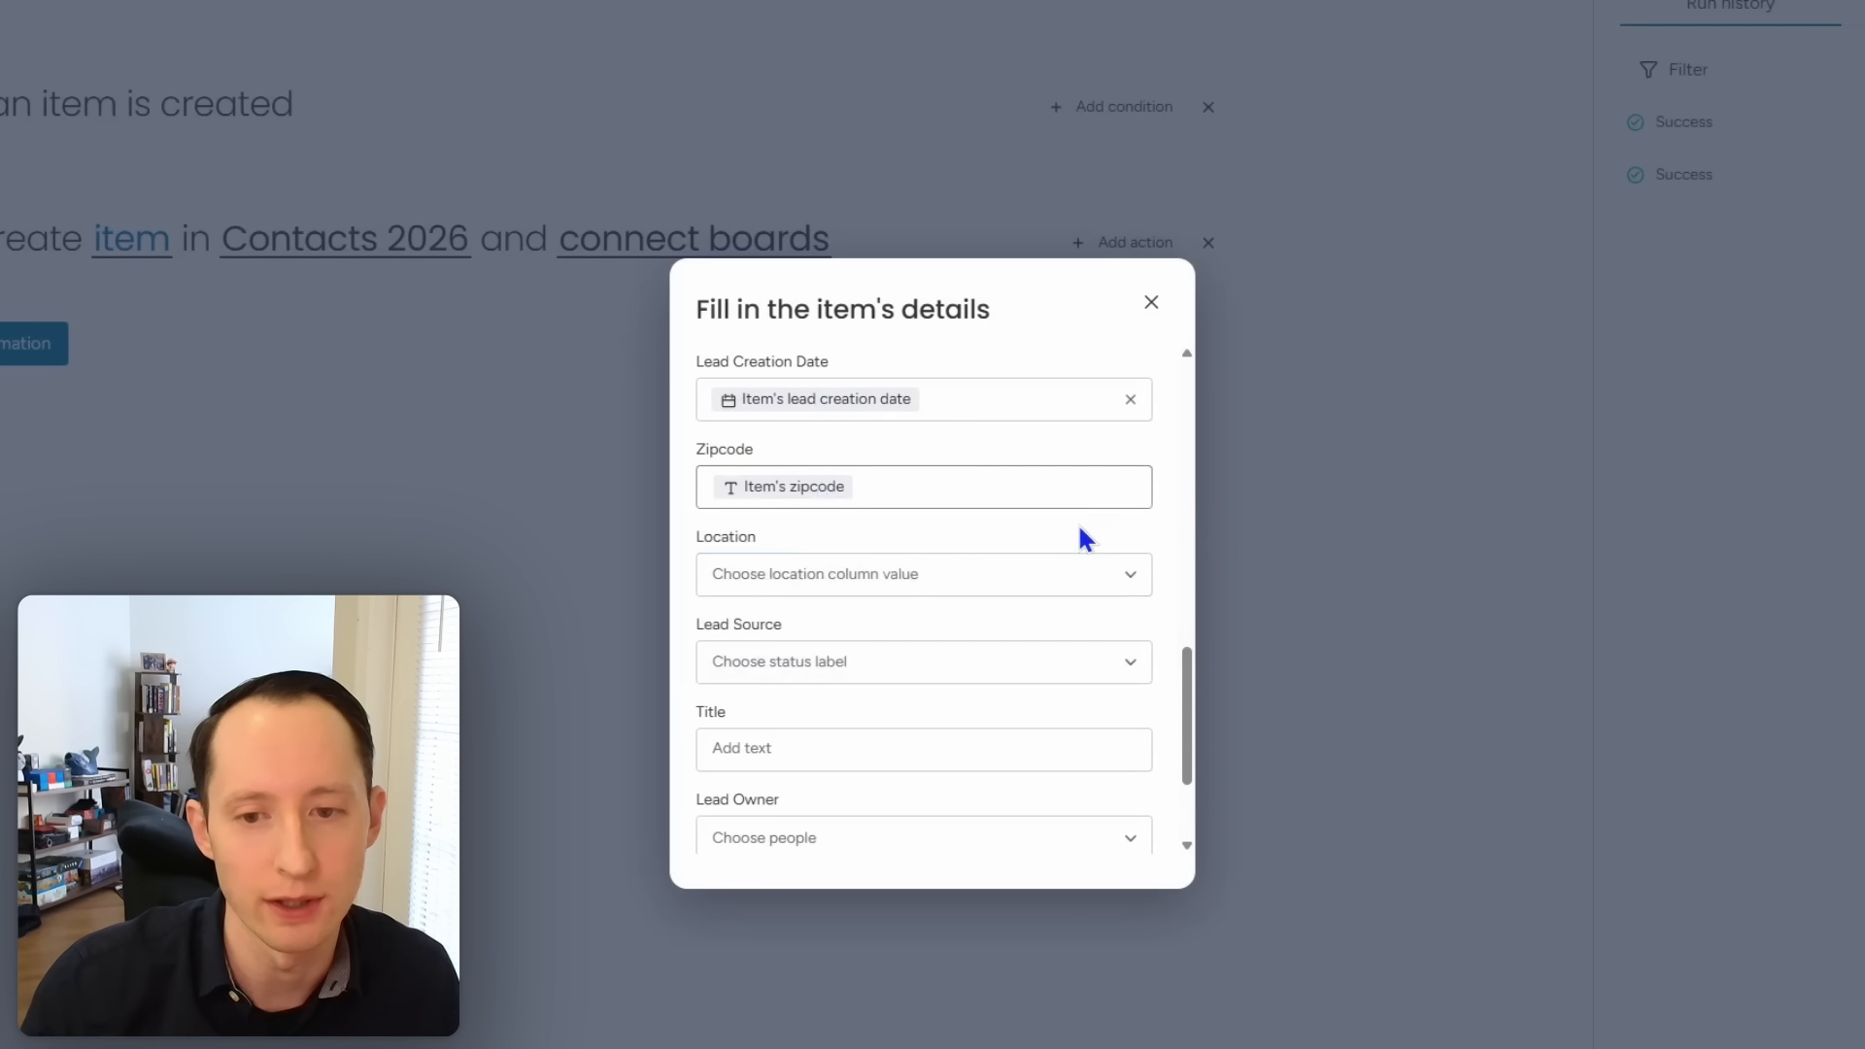
# Step: Map Location to the item's location and Lead Source to its lead source label
pyautogui.click(1076, 583)
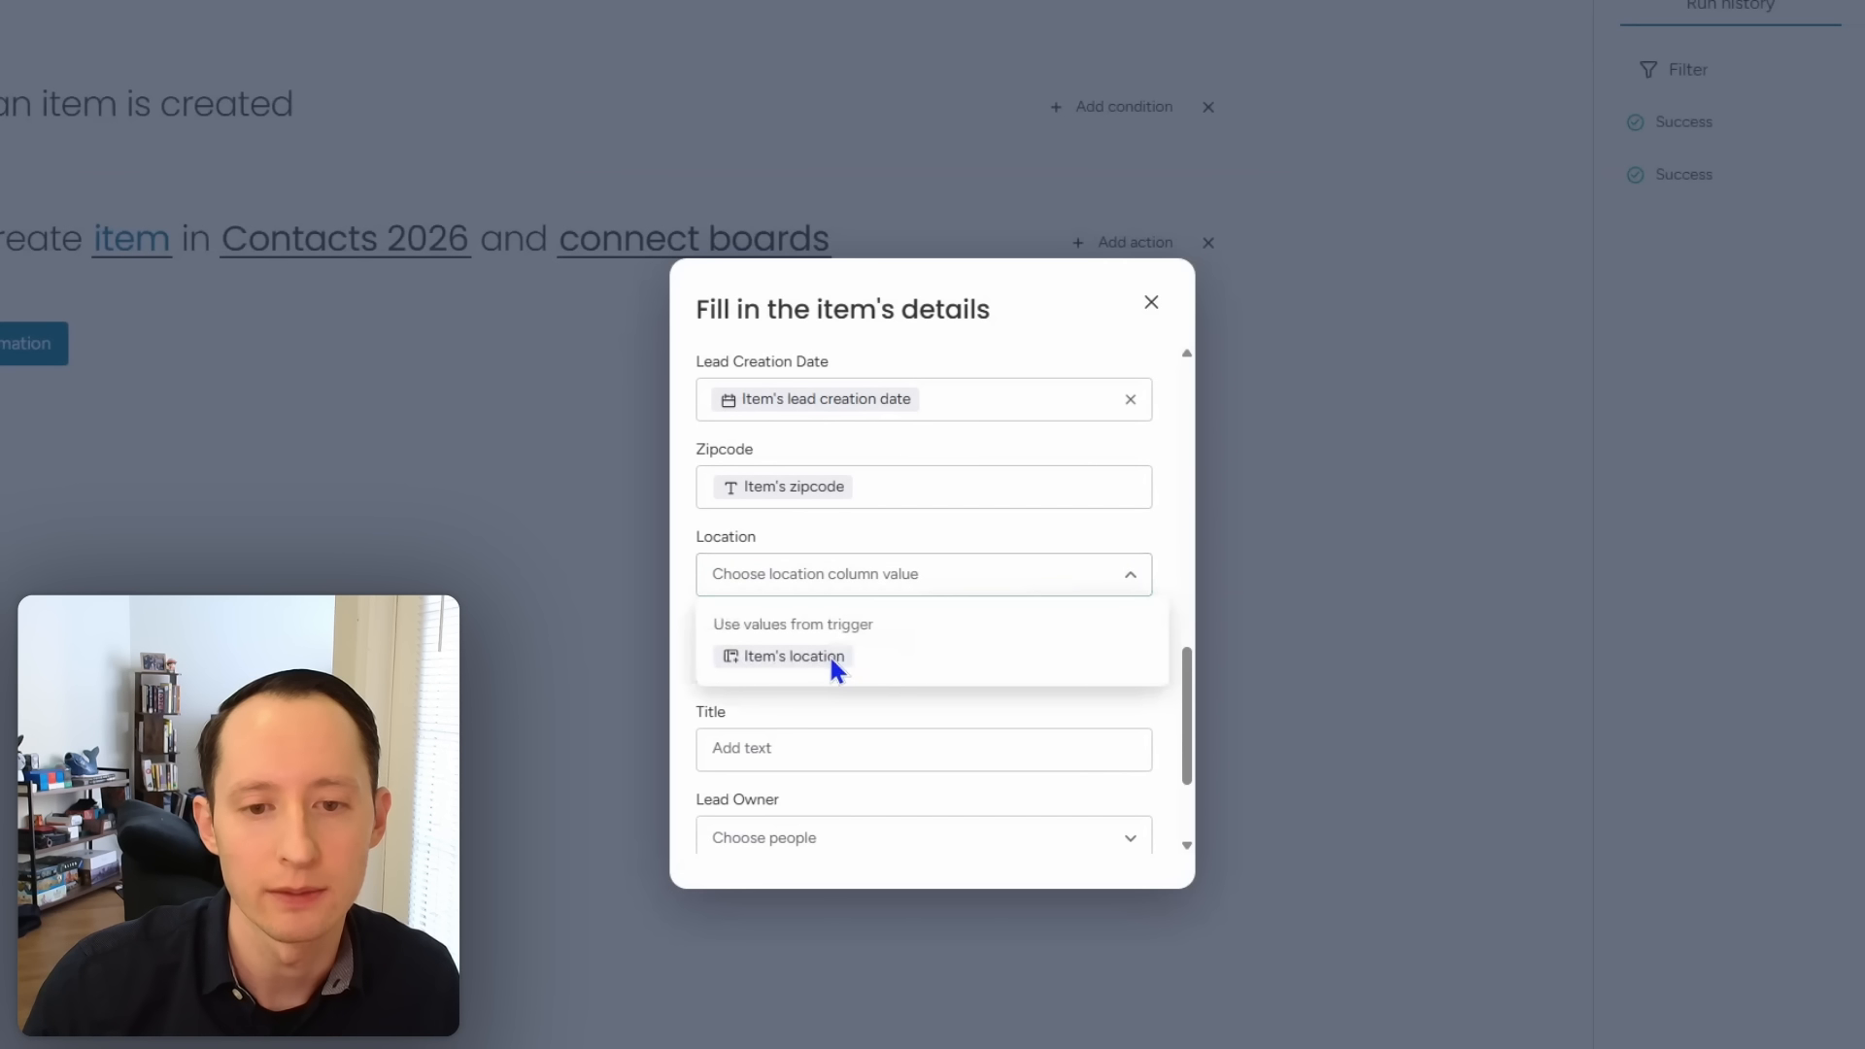
pyautogui.click(1023, 658)
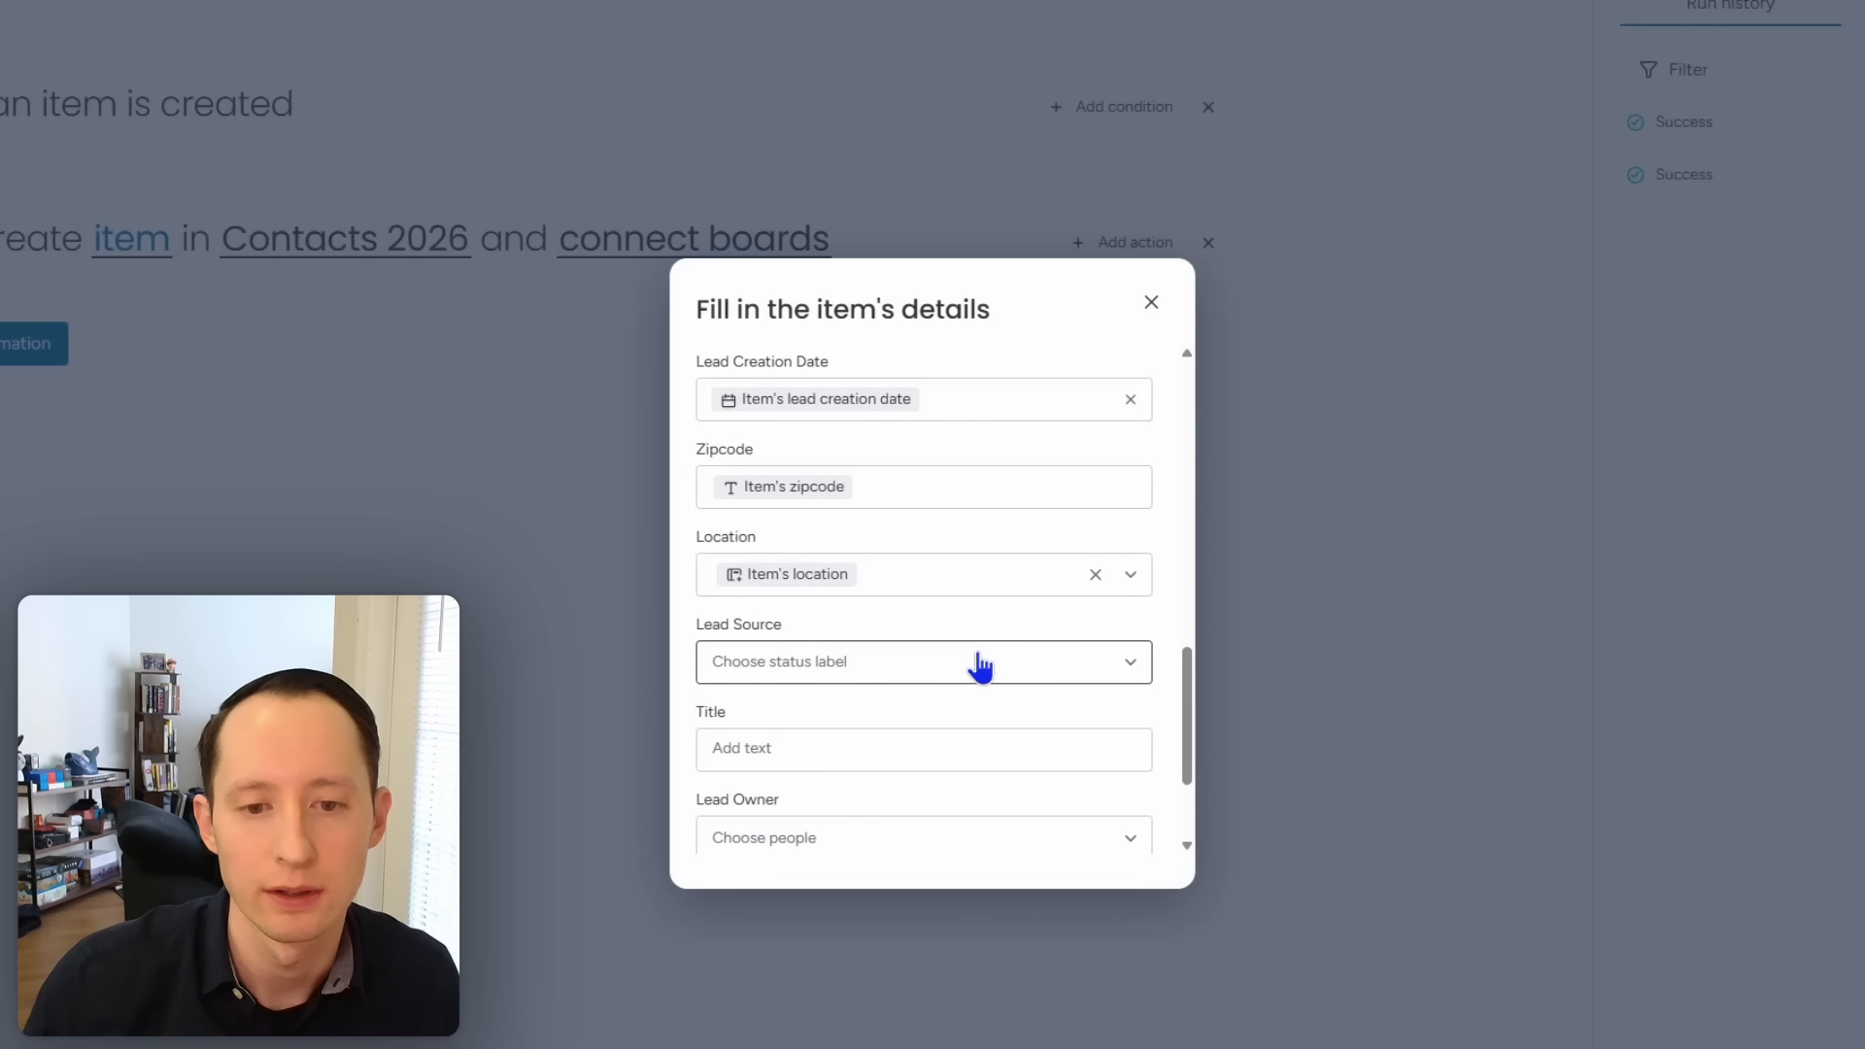
pyautogui.scroll(-2, 974, 656)
pyautogui.scroll(1, 974, 656)
pyautogui.click(930, 593)
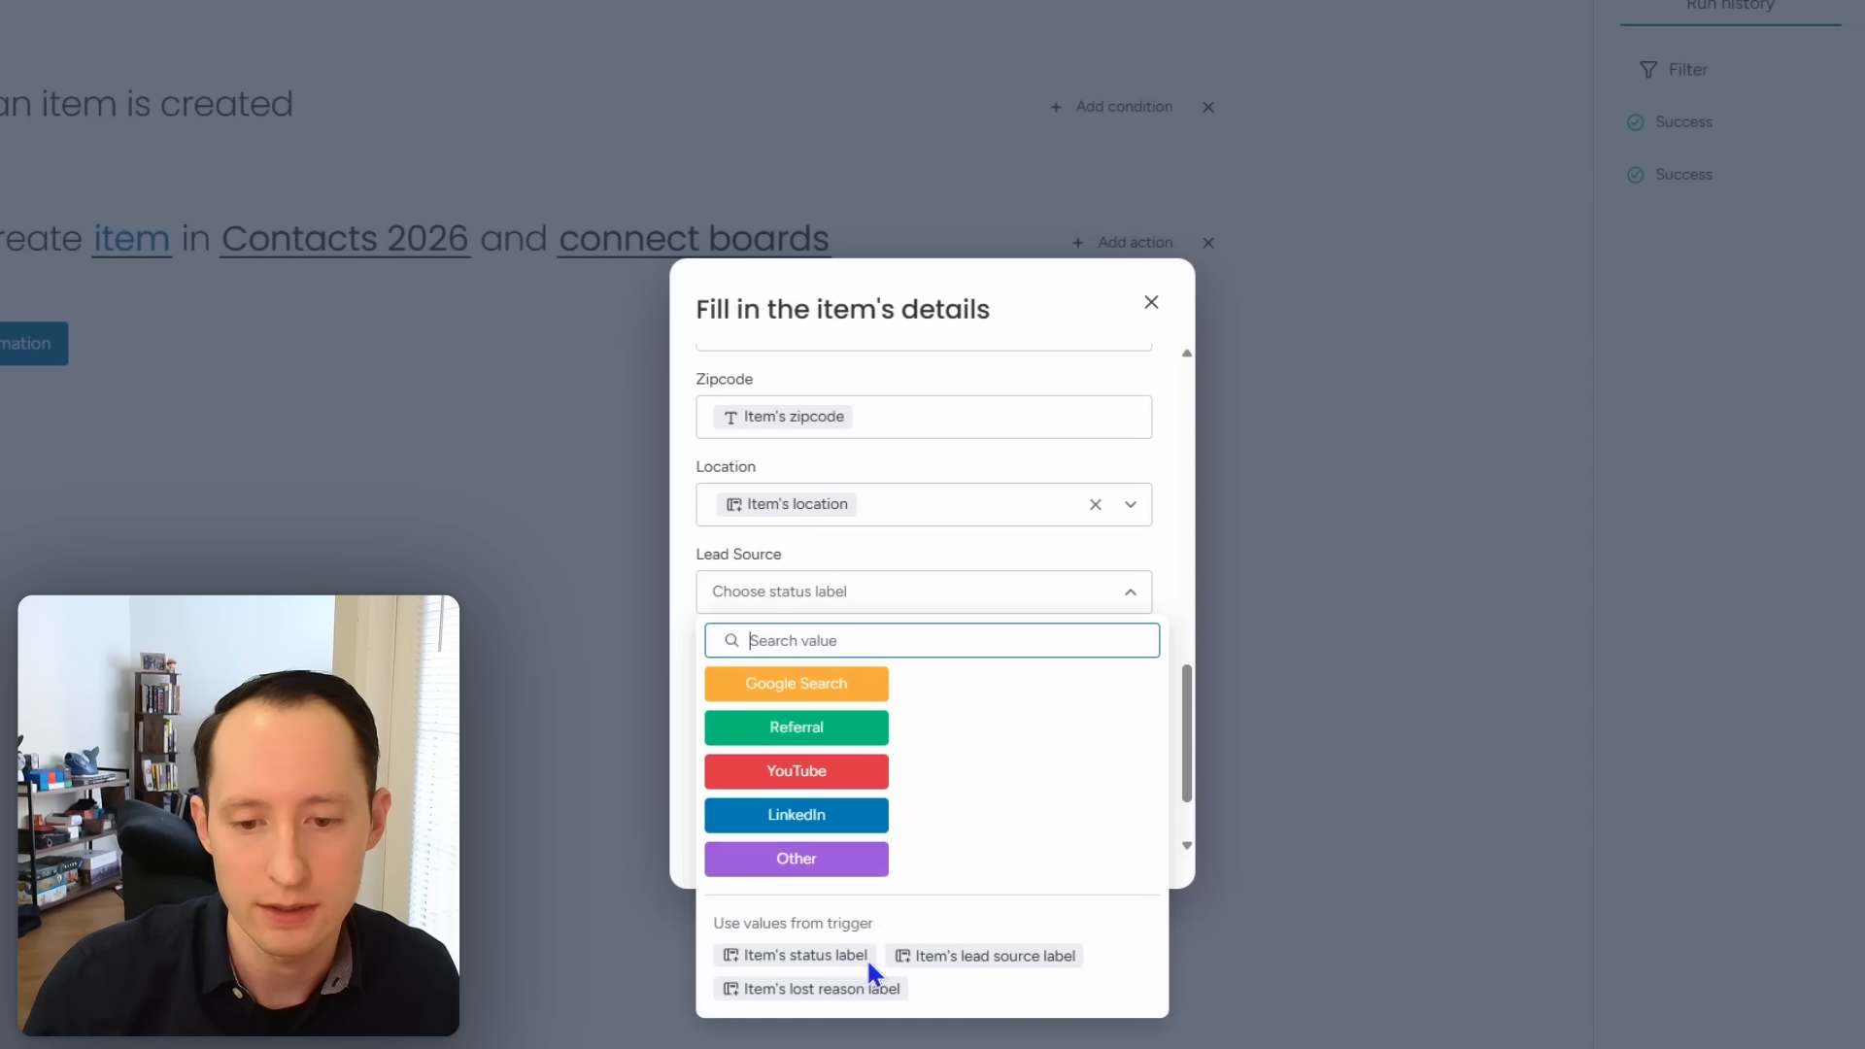
pyautogui.click(979, 956)
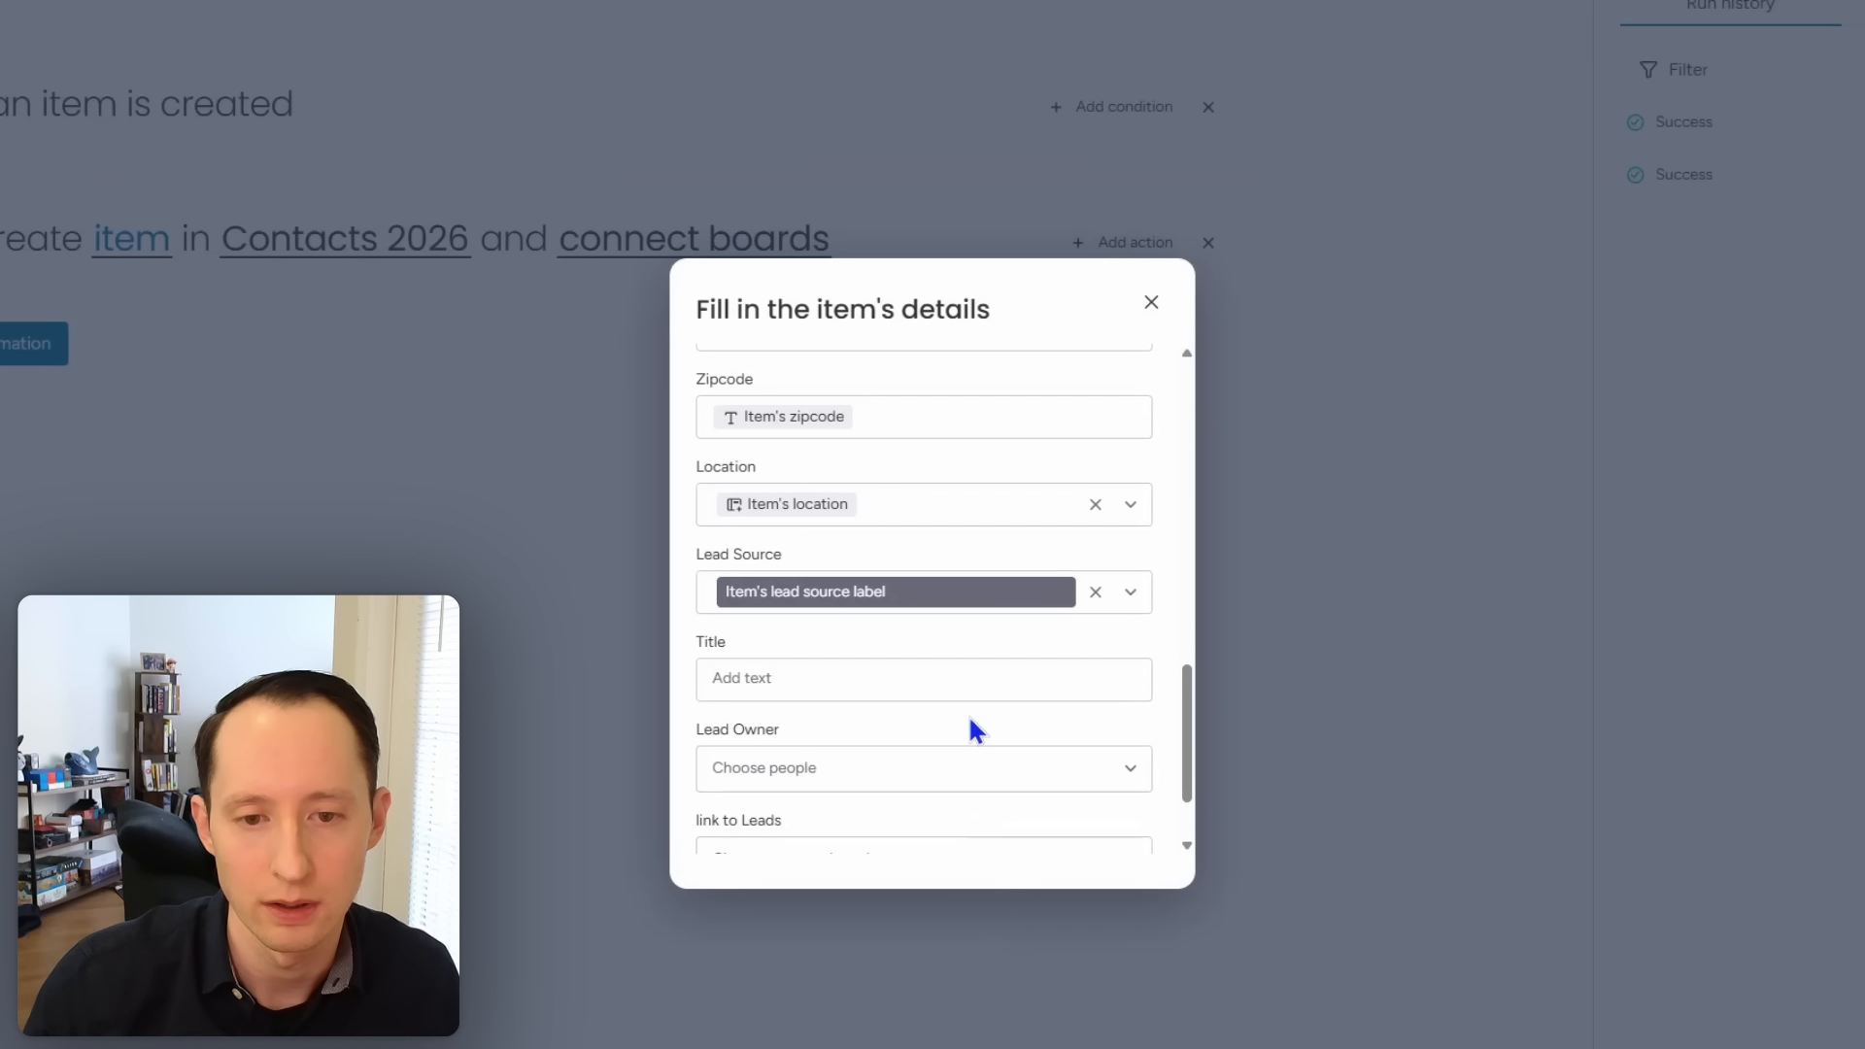
pyautogui.scroll(-1, 935, 713)
# Step: Set the Title field to the item's title
pyautogui.click(922, 566)
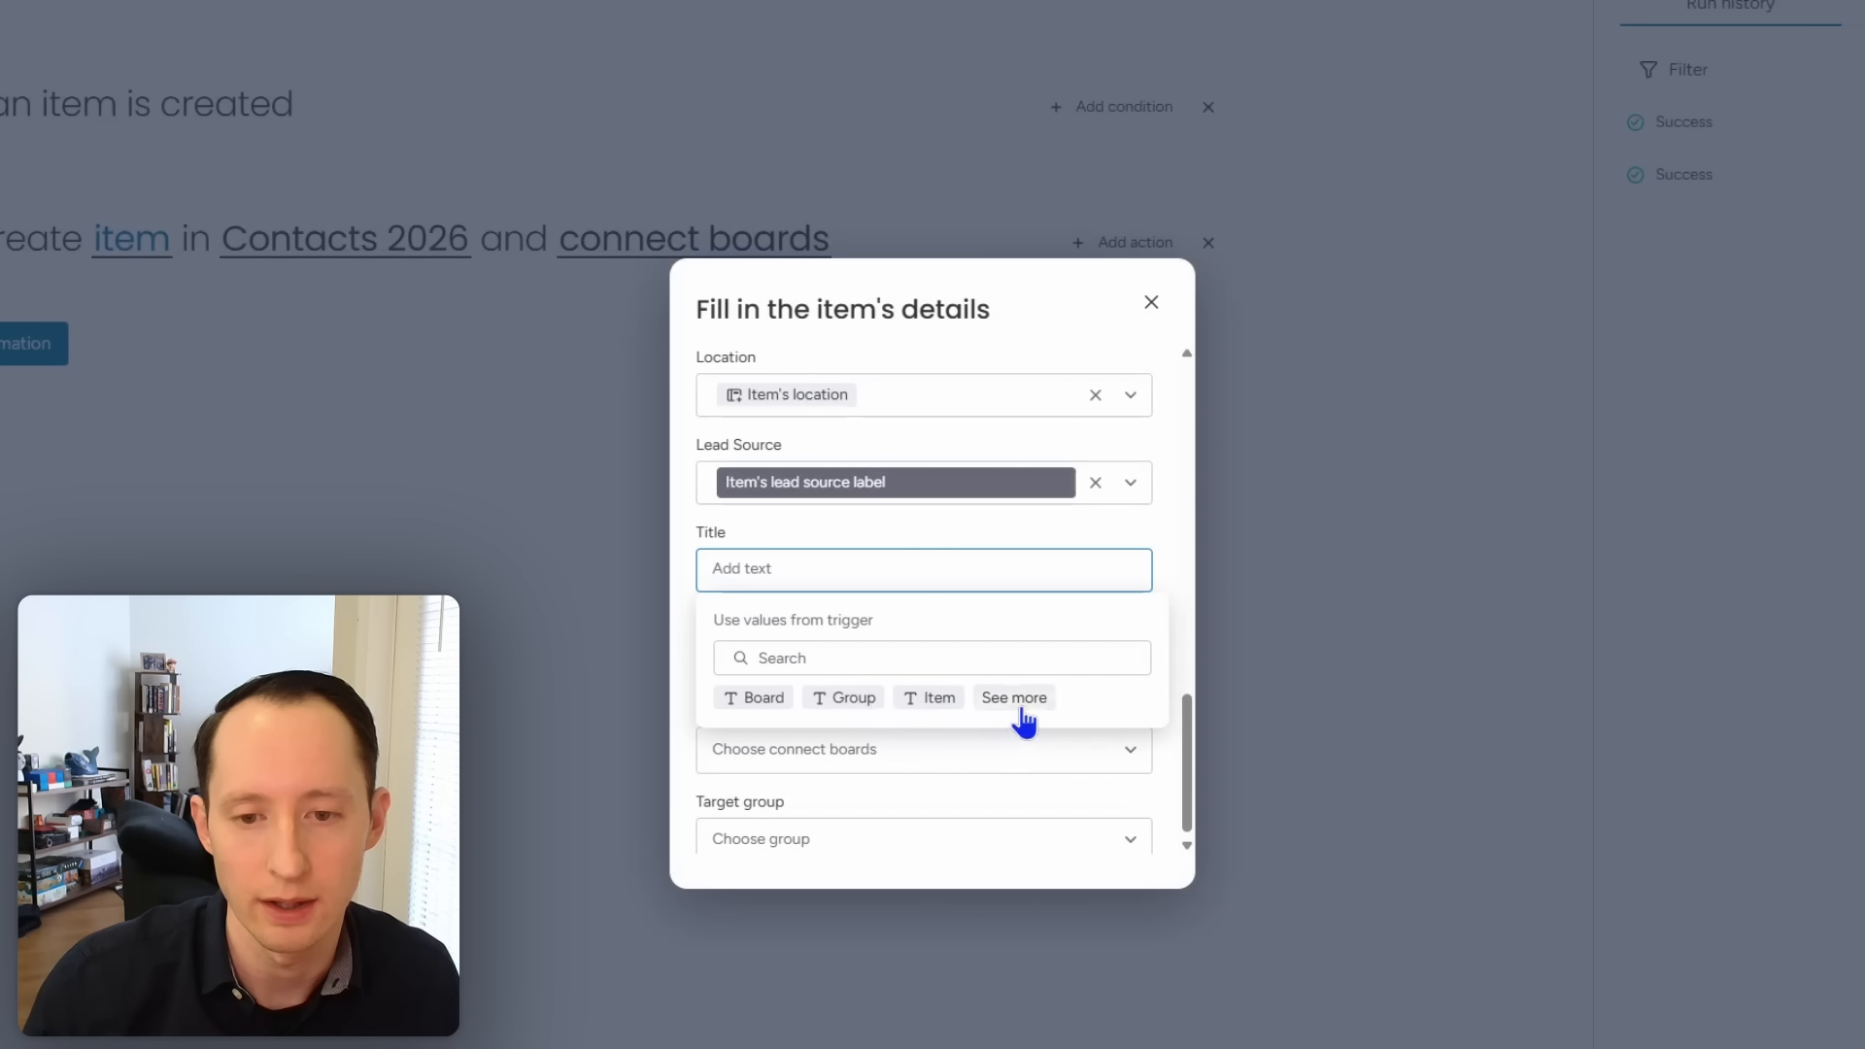
pyautogui.click(1020, 707)
pyautogui.click(934, 656)
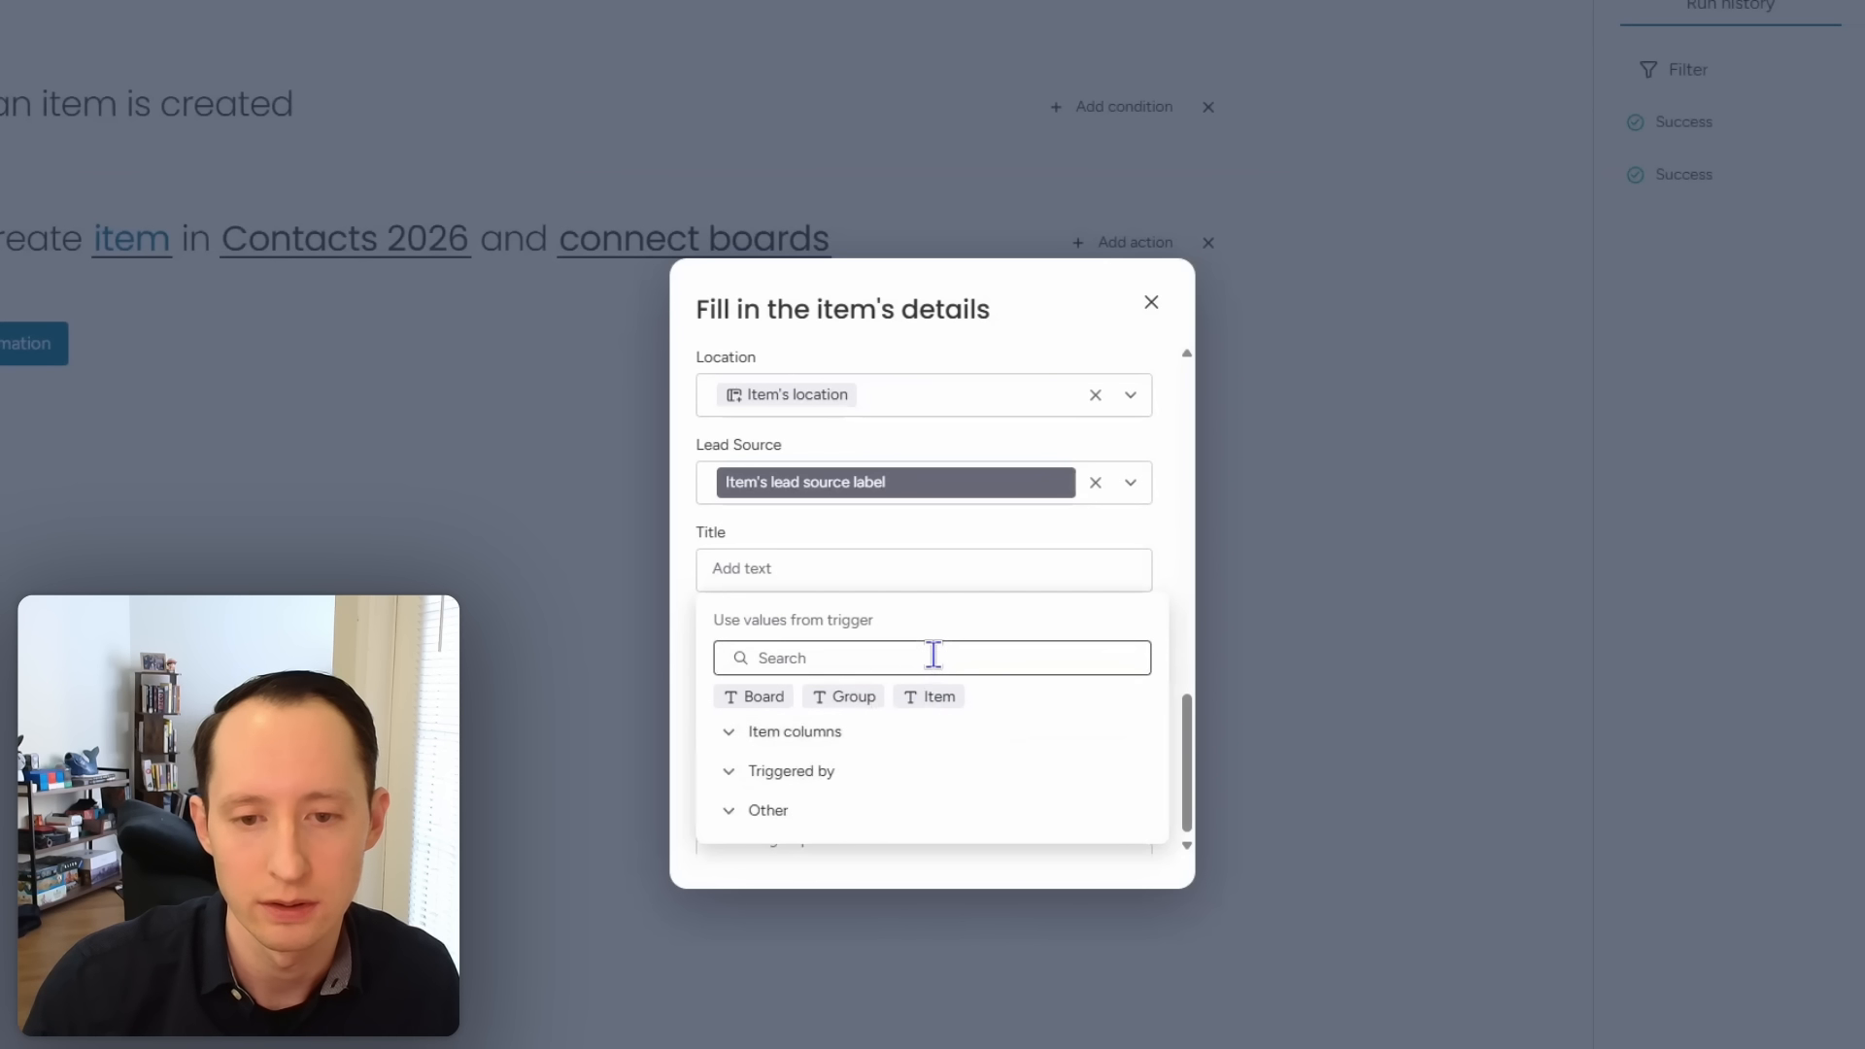
pyautogui.write('title')
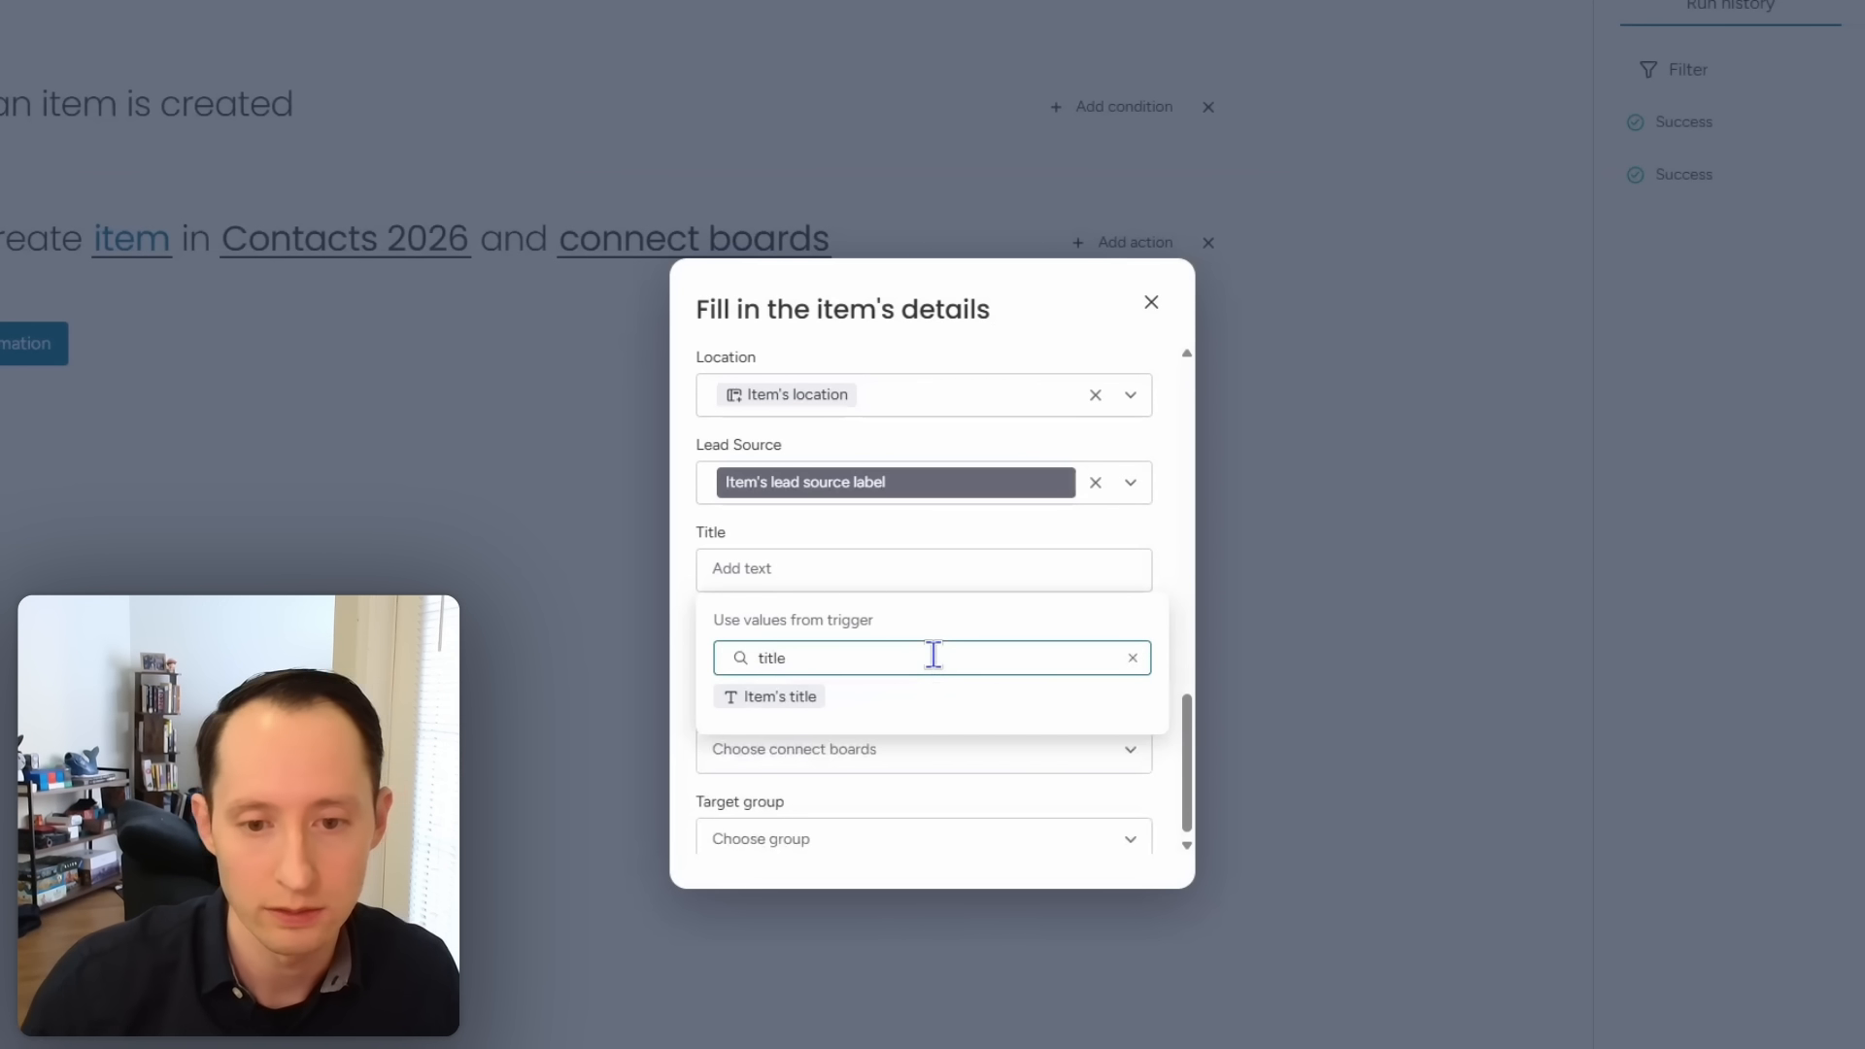
pyautogui.click(788, 694)
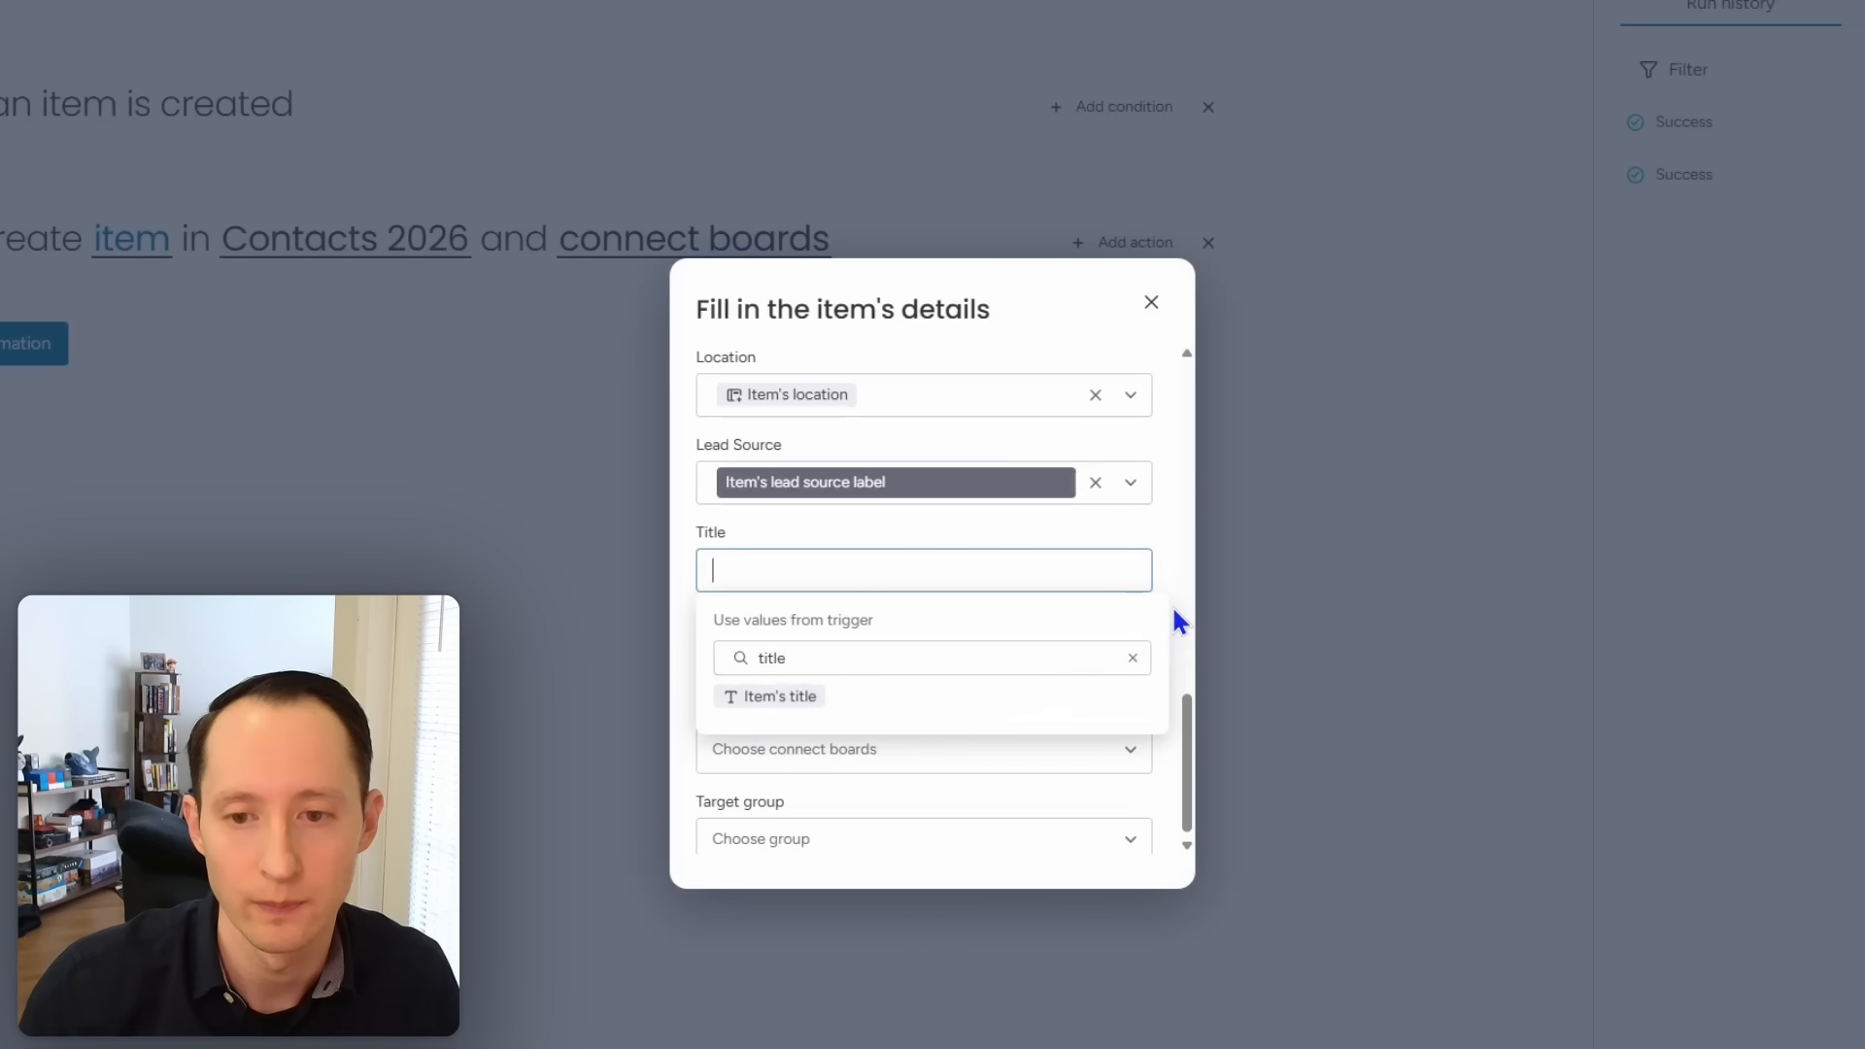
pyautogui.click(1160, 572)
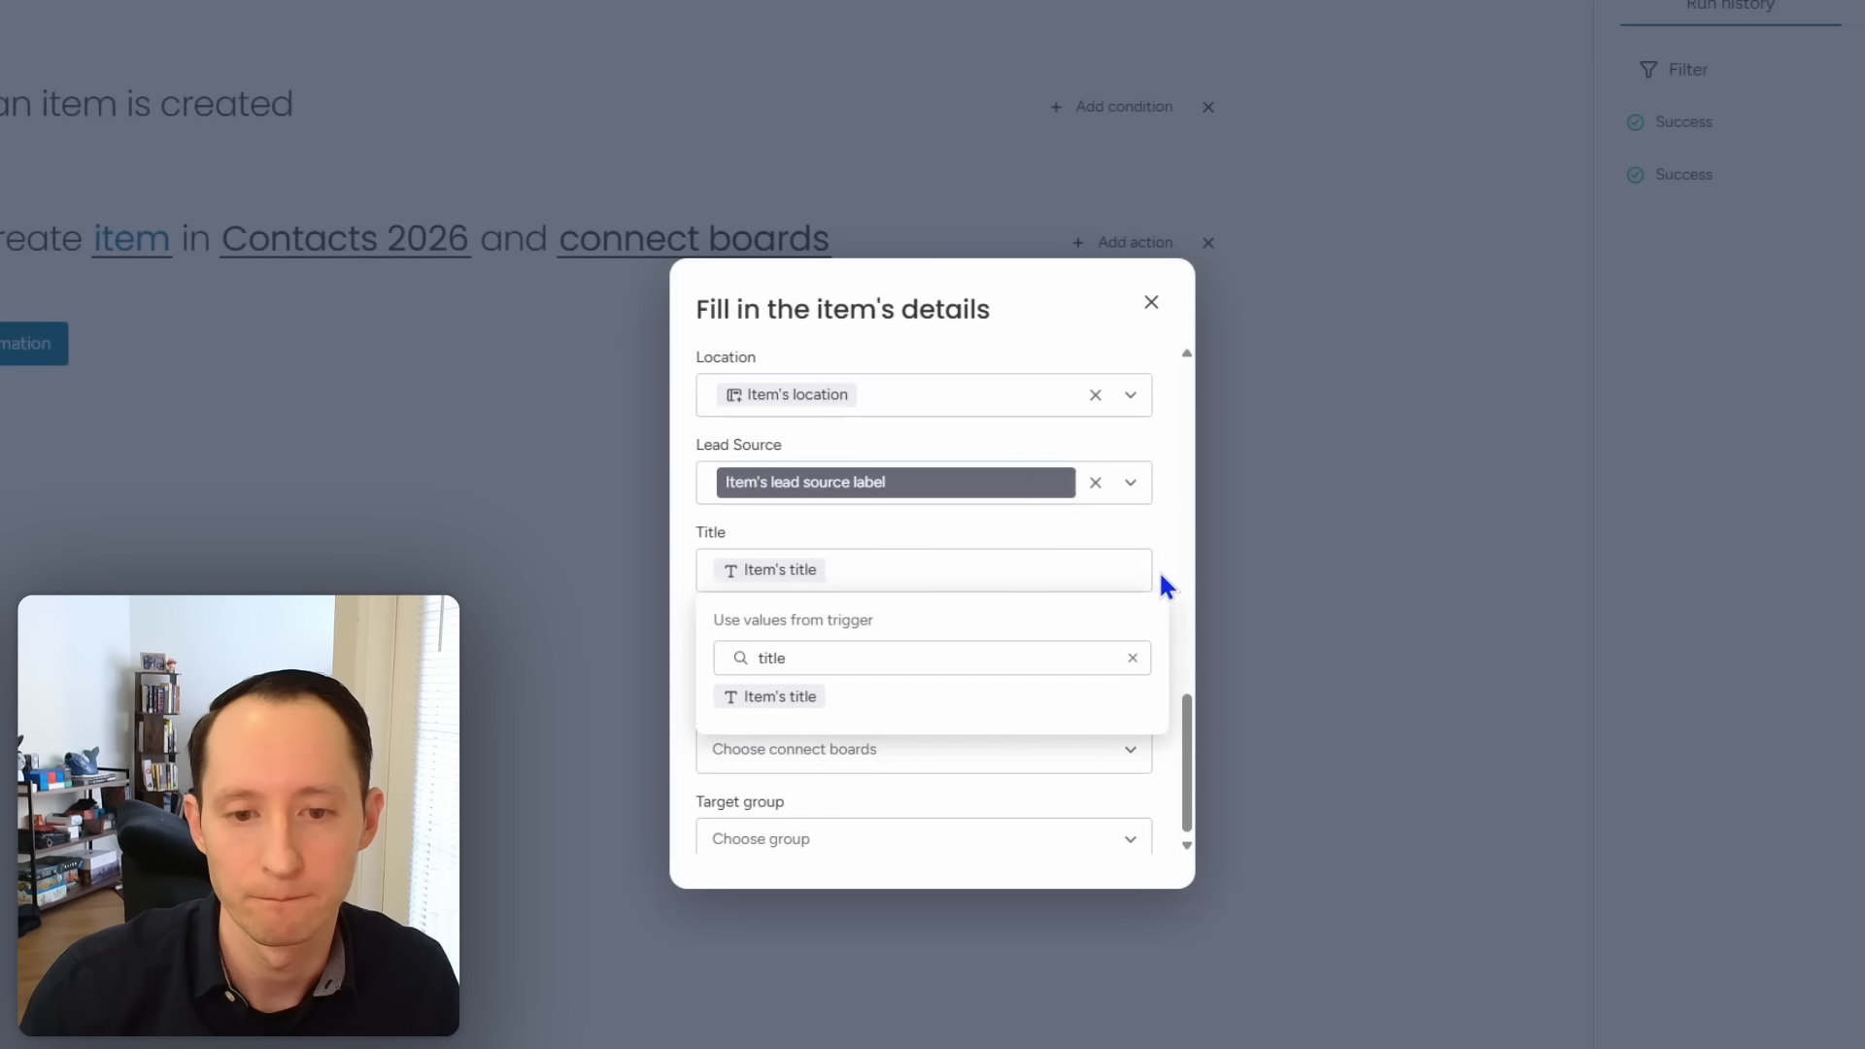
pyautogui.click(1186, 741)
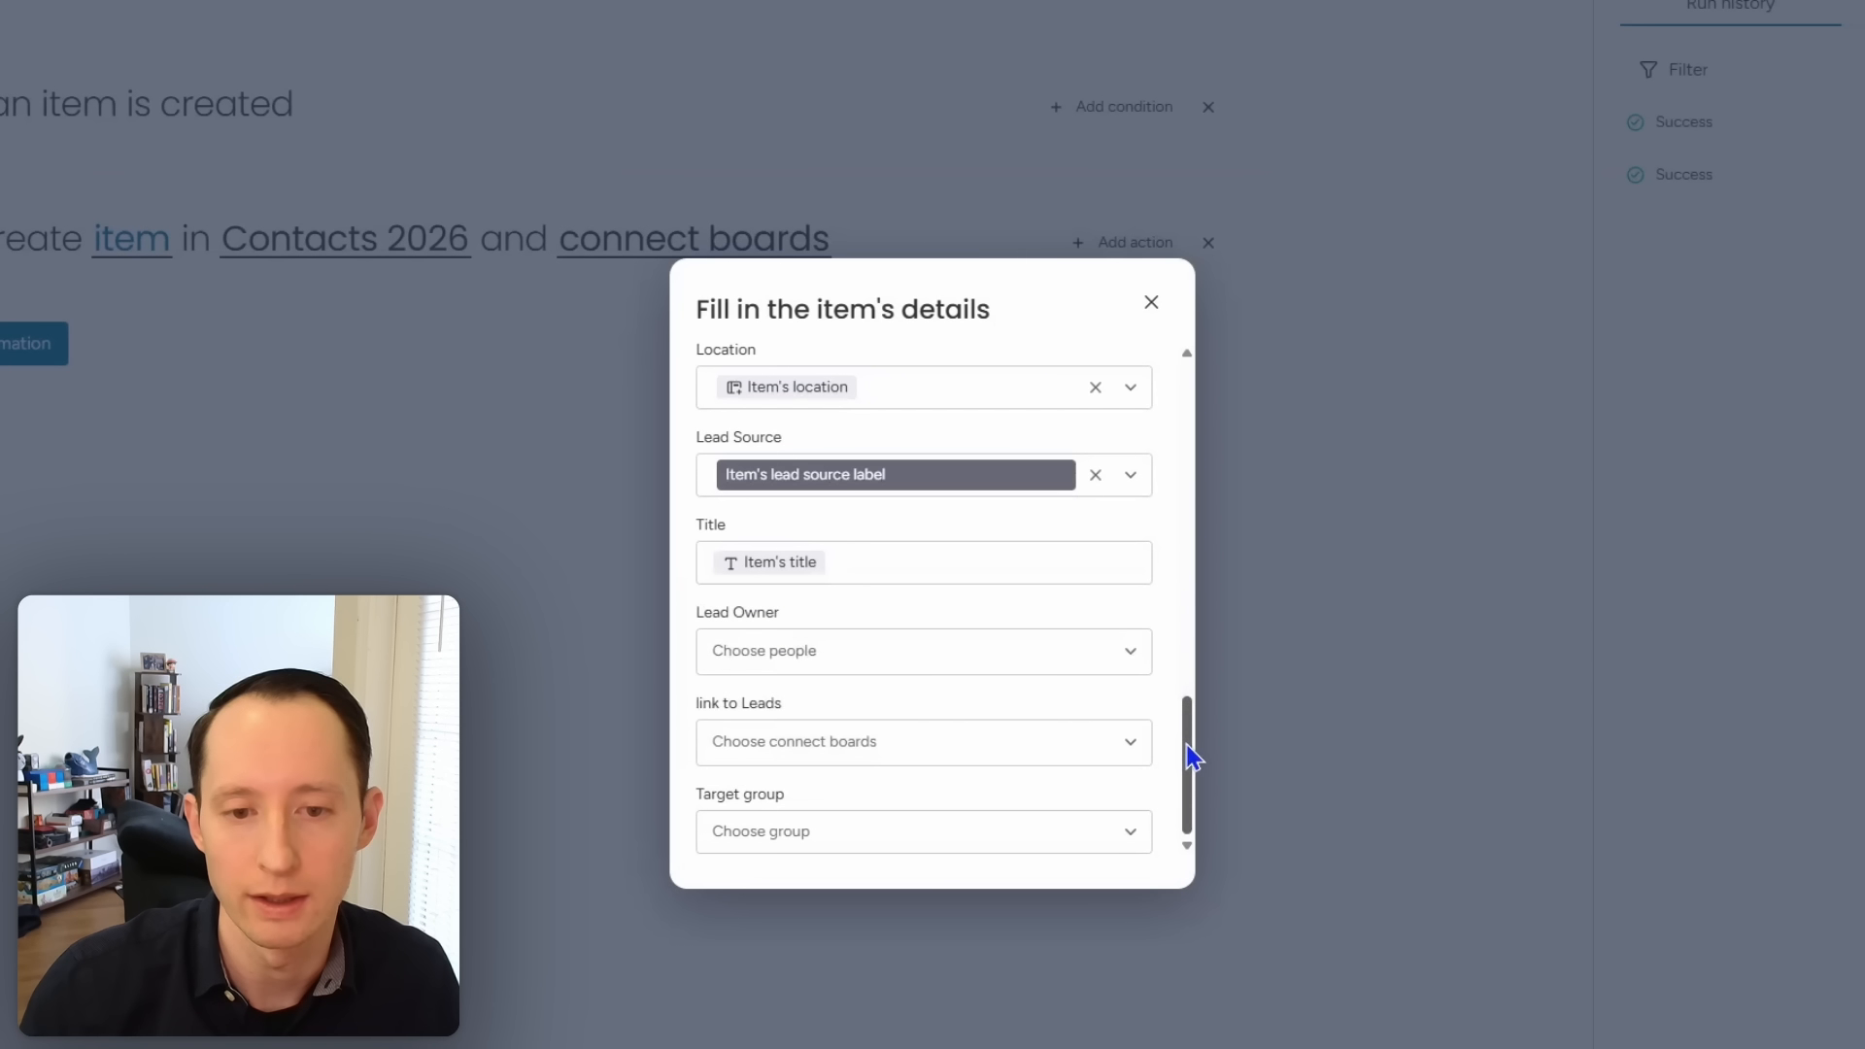
# Step: Map the automation's Lead Owner to the item's lead owner
pyautogui.click(999, 665)
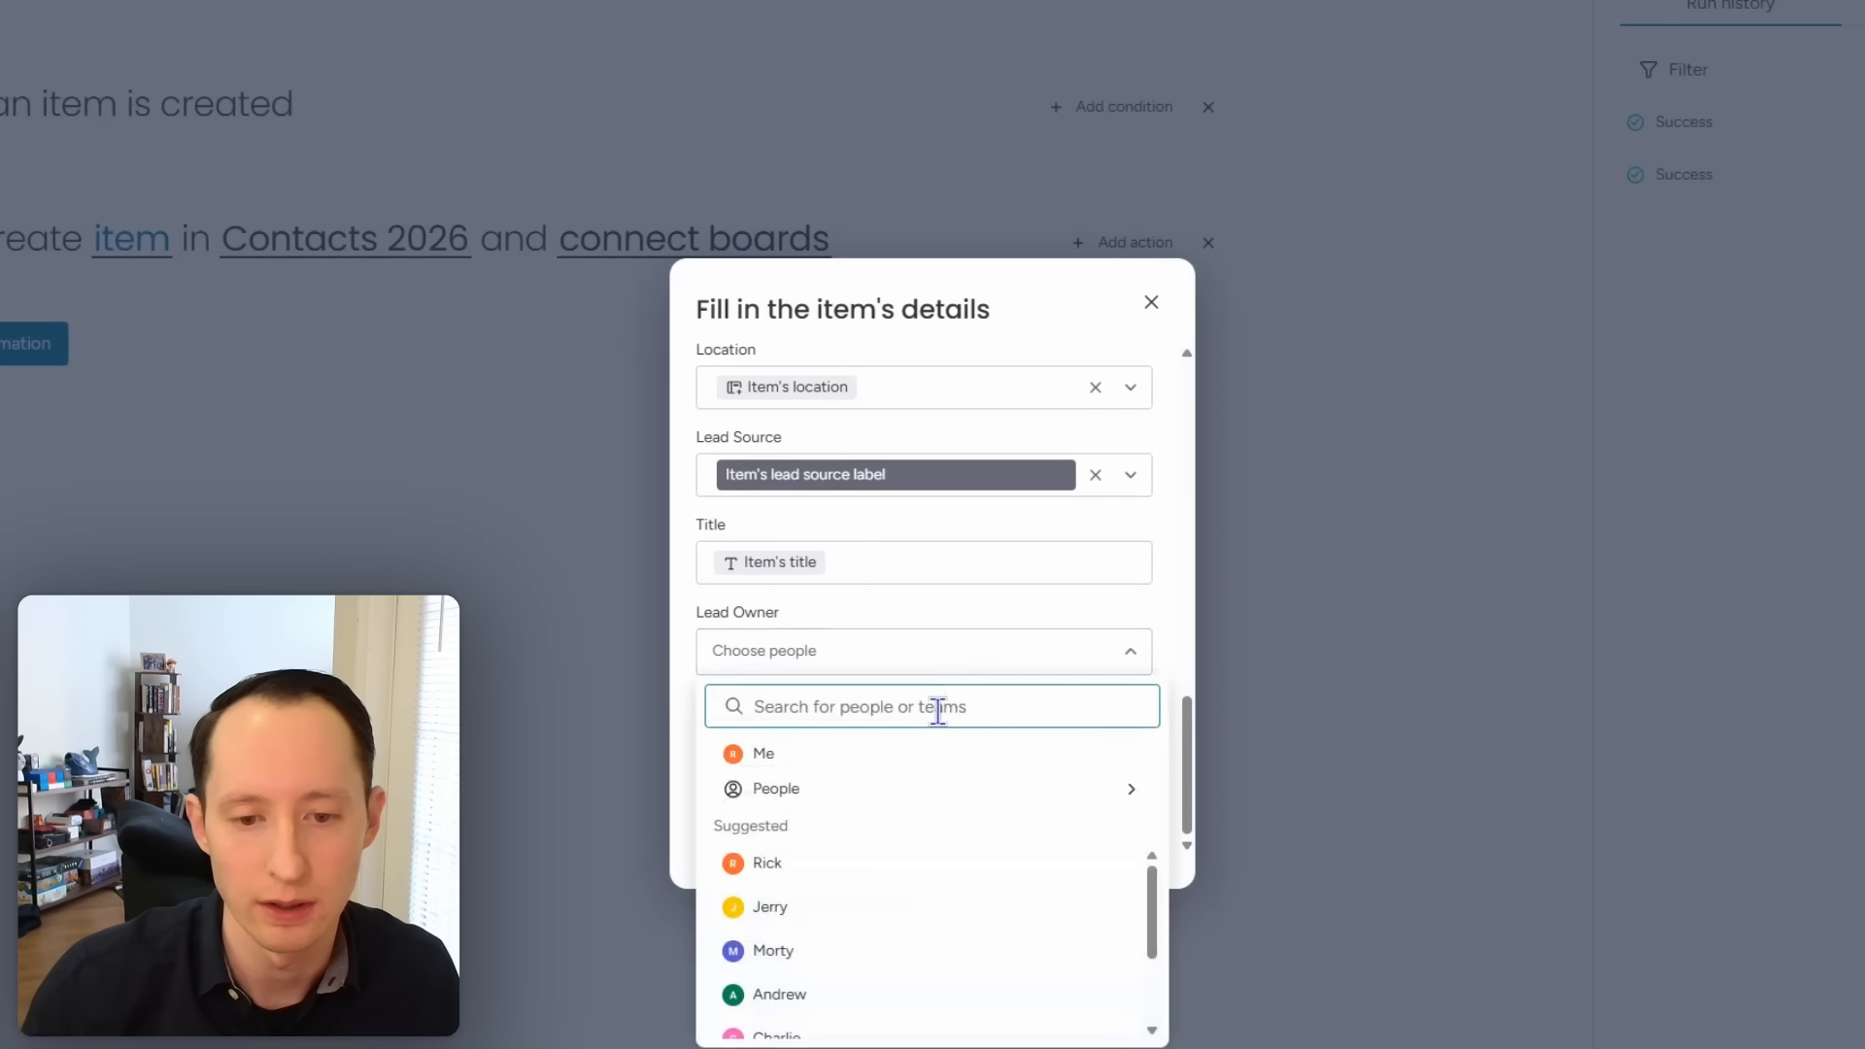
pyautogui.write('lead')
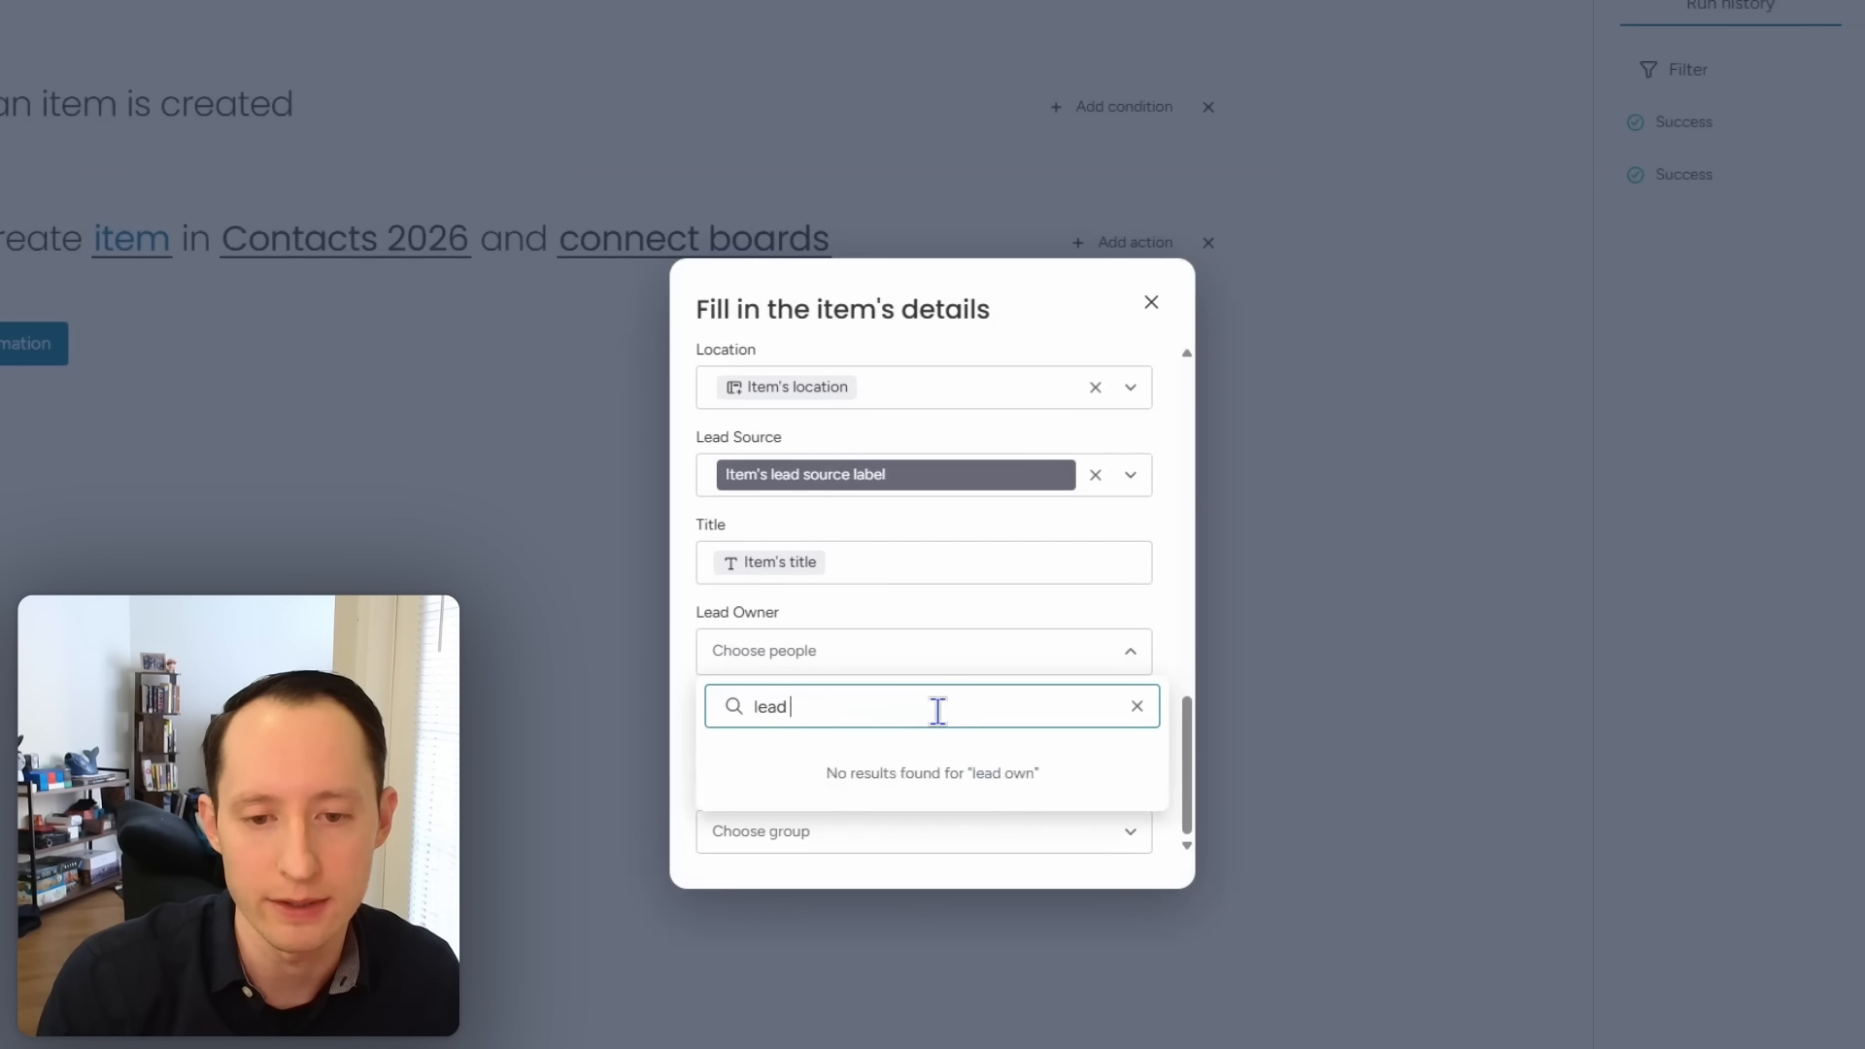
pyautogui.press('BackSpace')
pyautogui.press('BackSpace')
pyautogui.press('BackSpace')
pyautogui.press('BackSpace')
pyautogui.press('BackSpace')
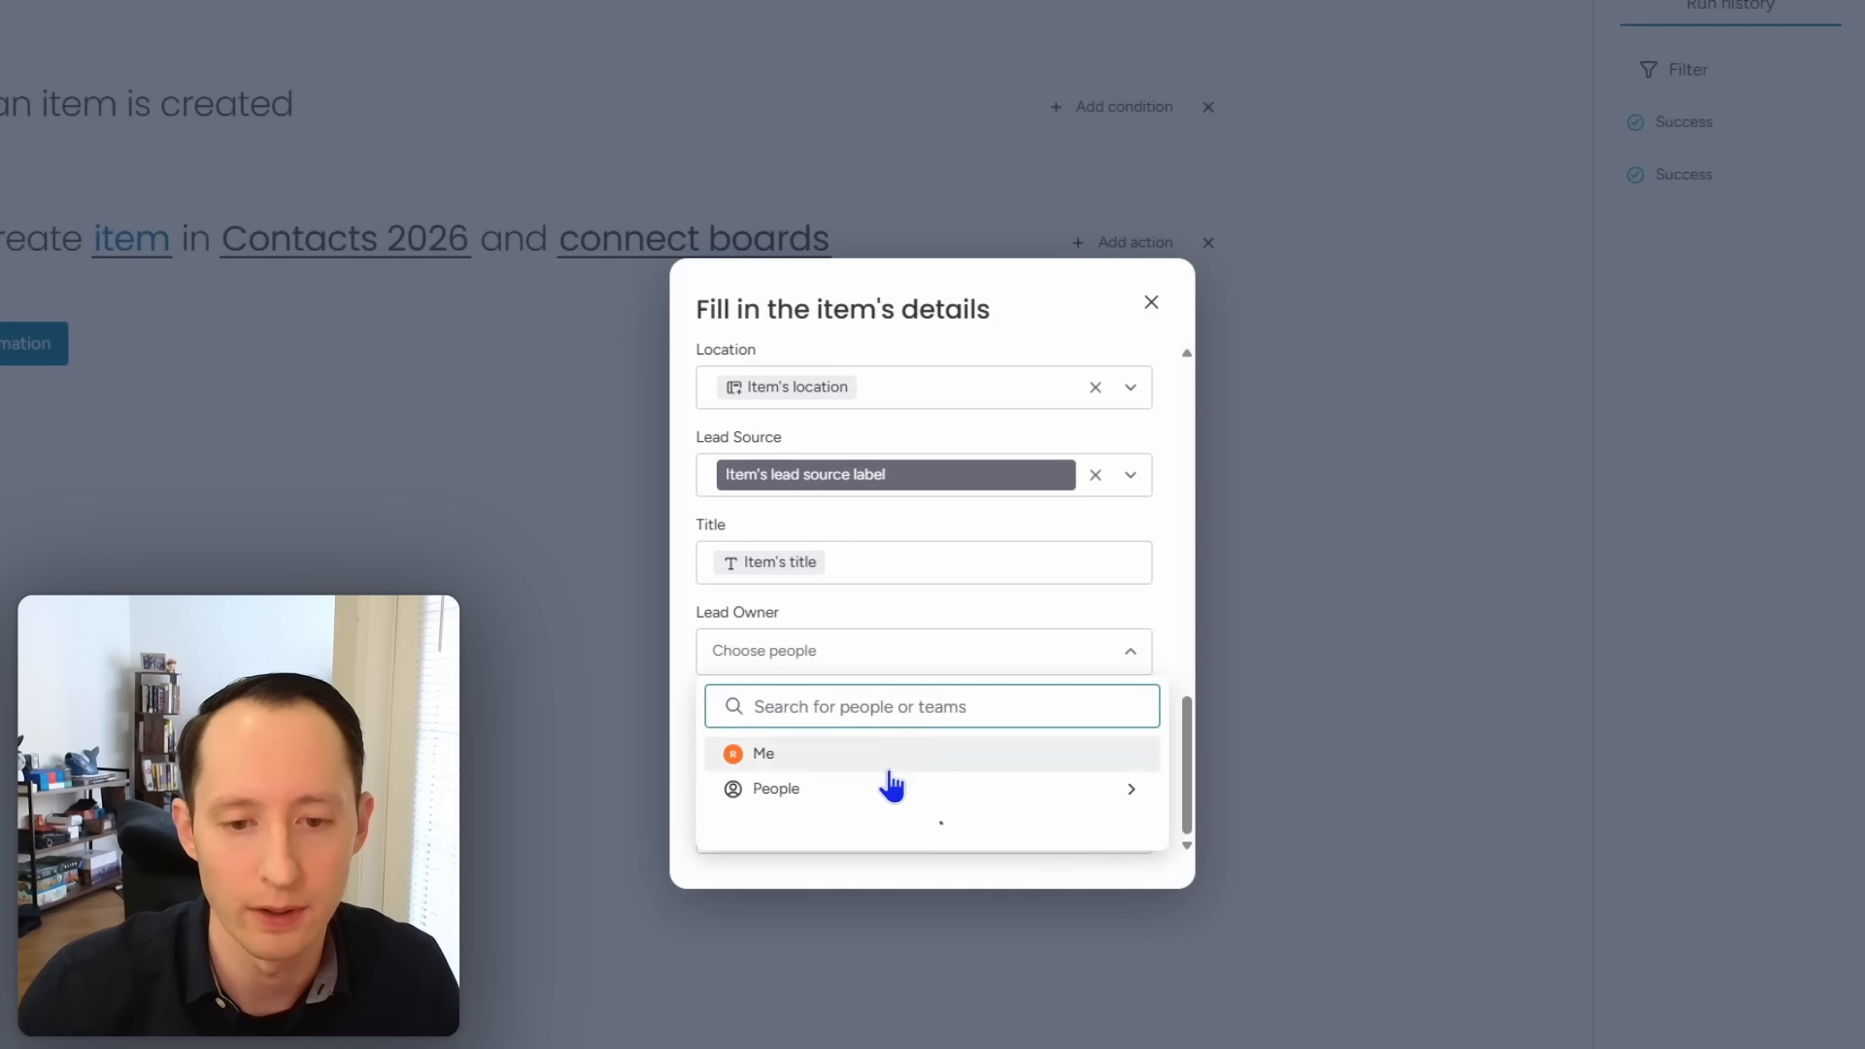
pyautogui.moveTo(886, 789)
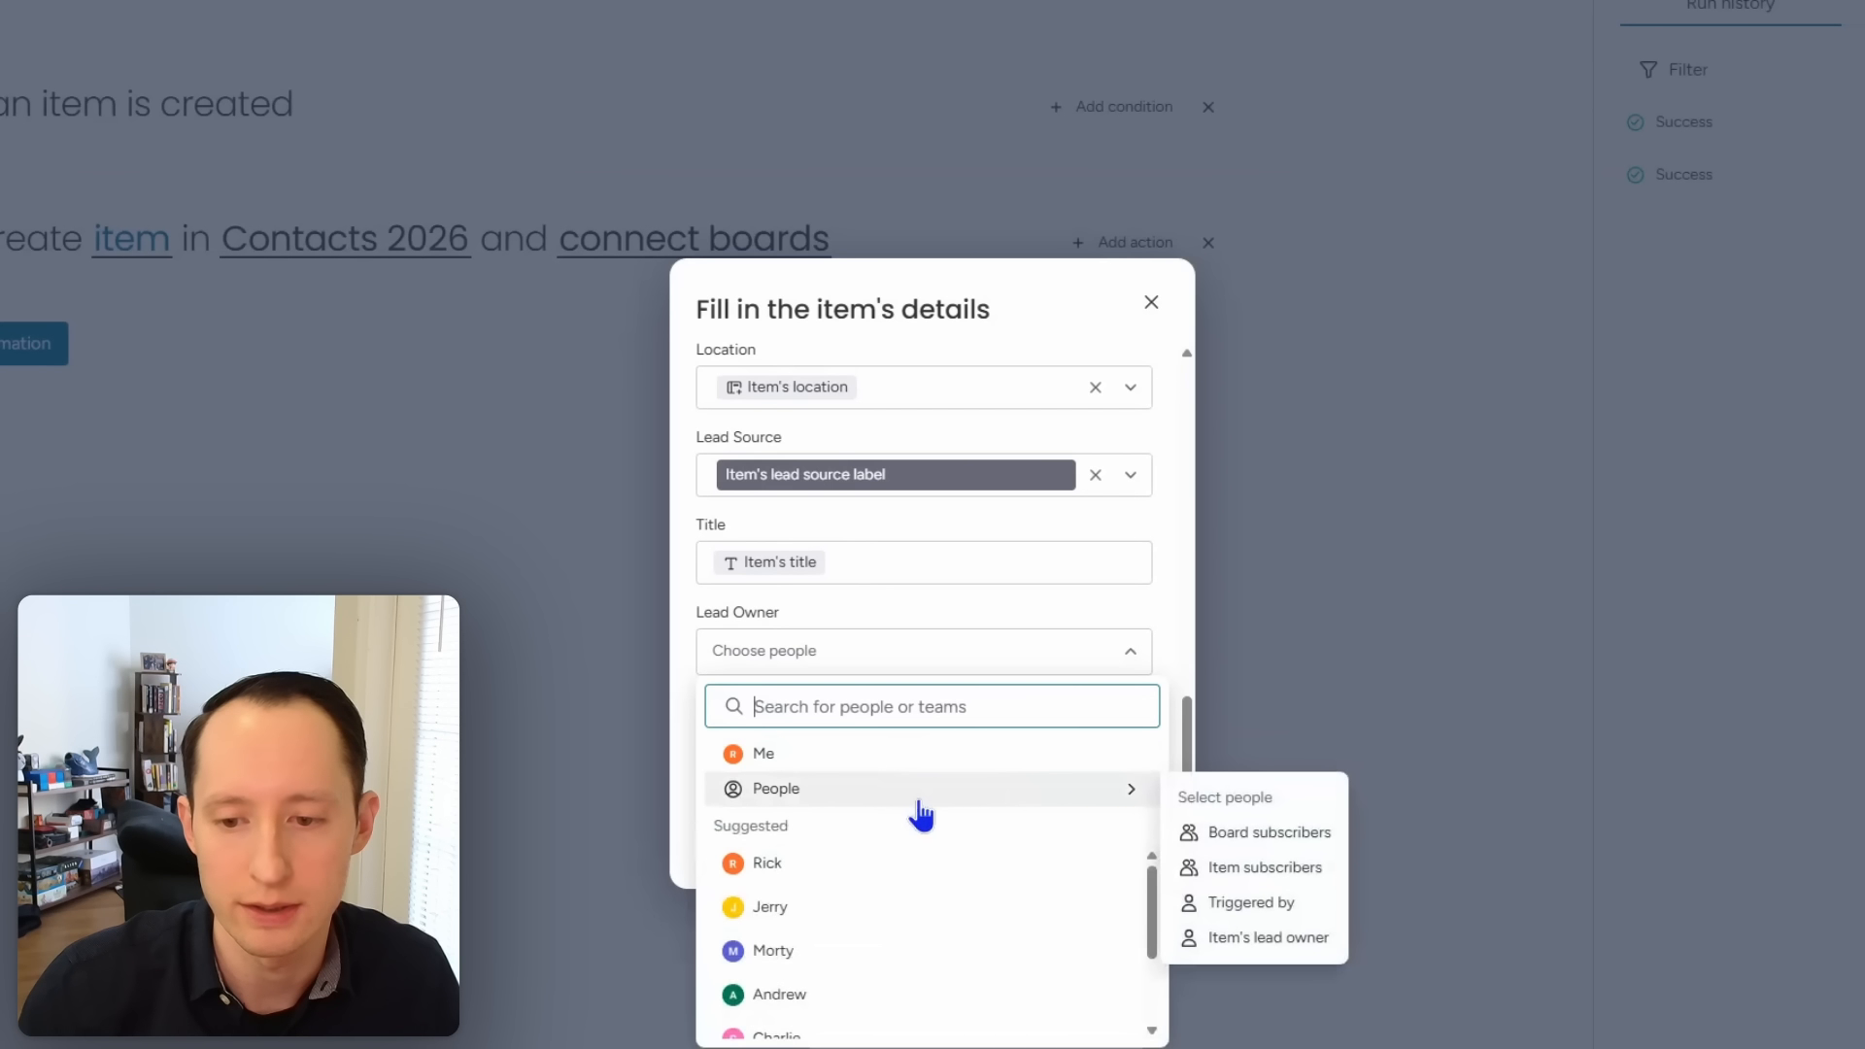
pyautogui.click(1222, 938)
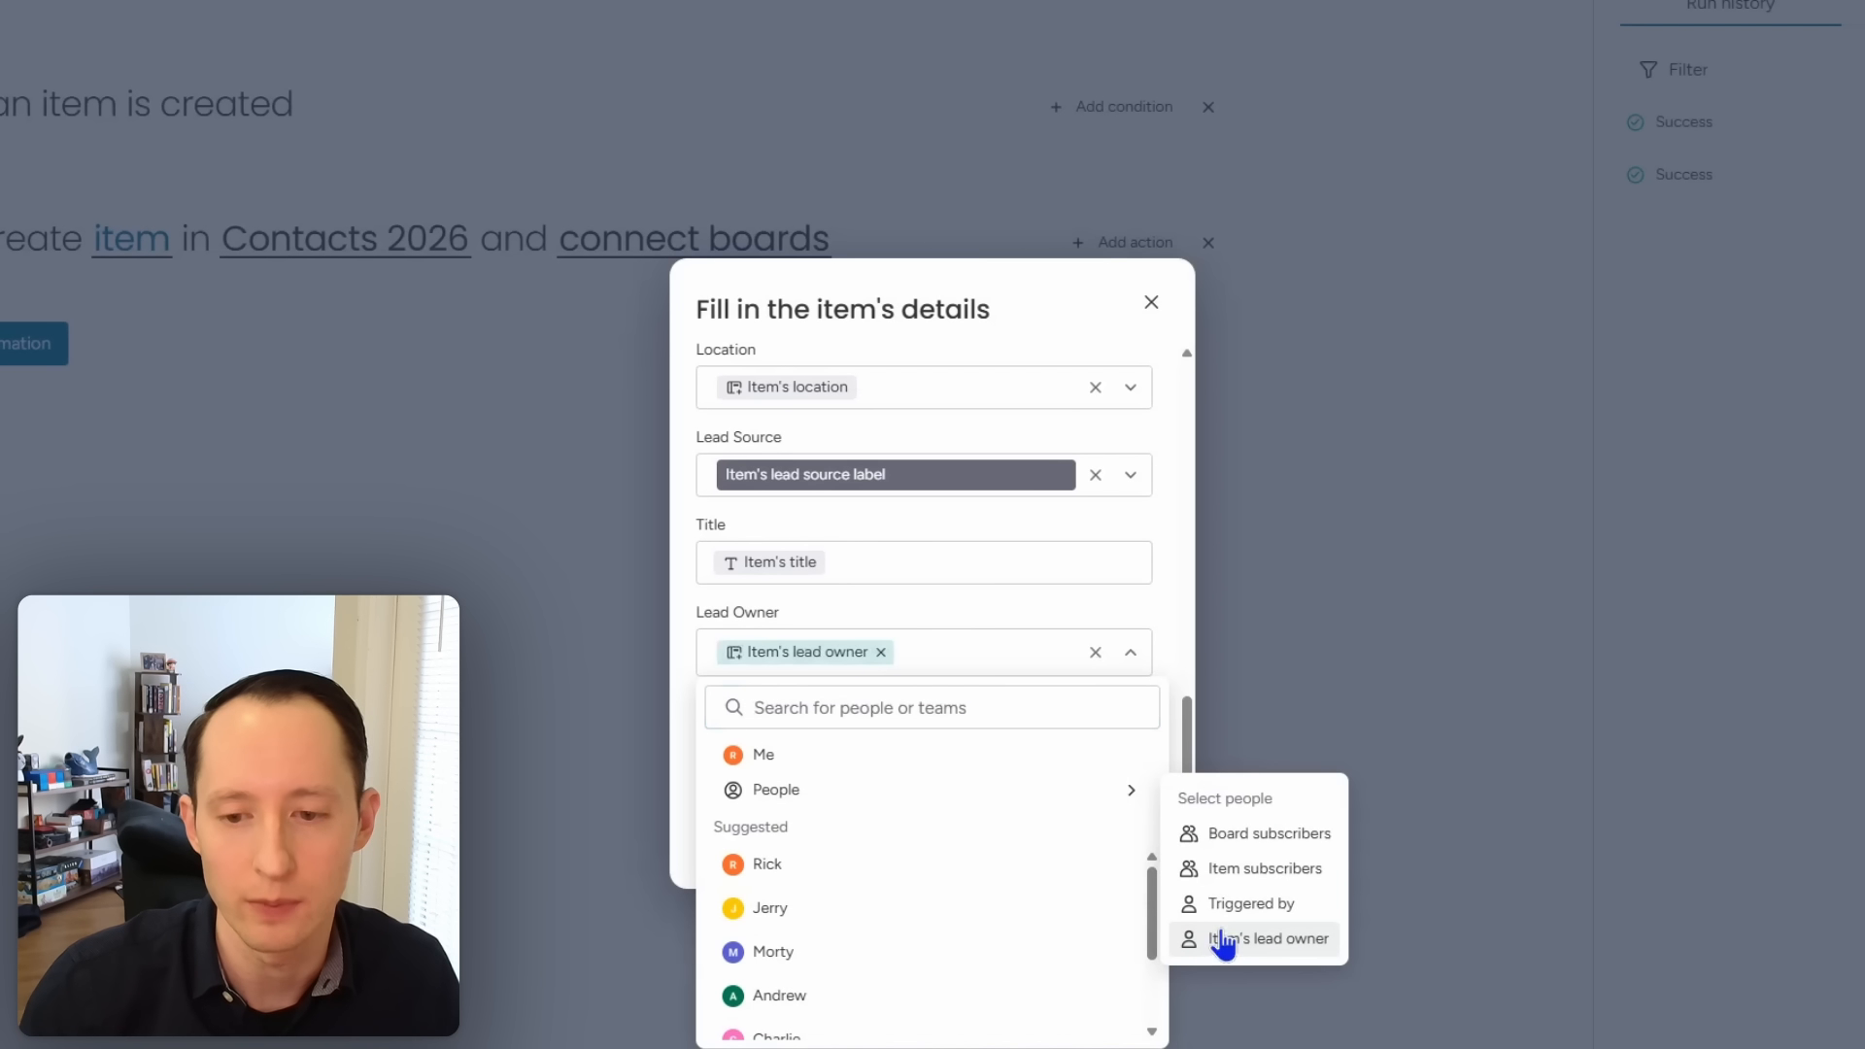
pyautogui.click(1160, 614)
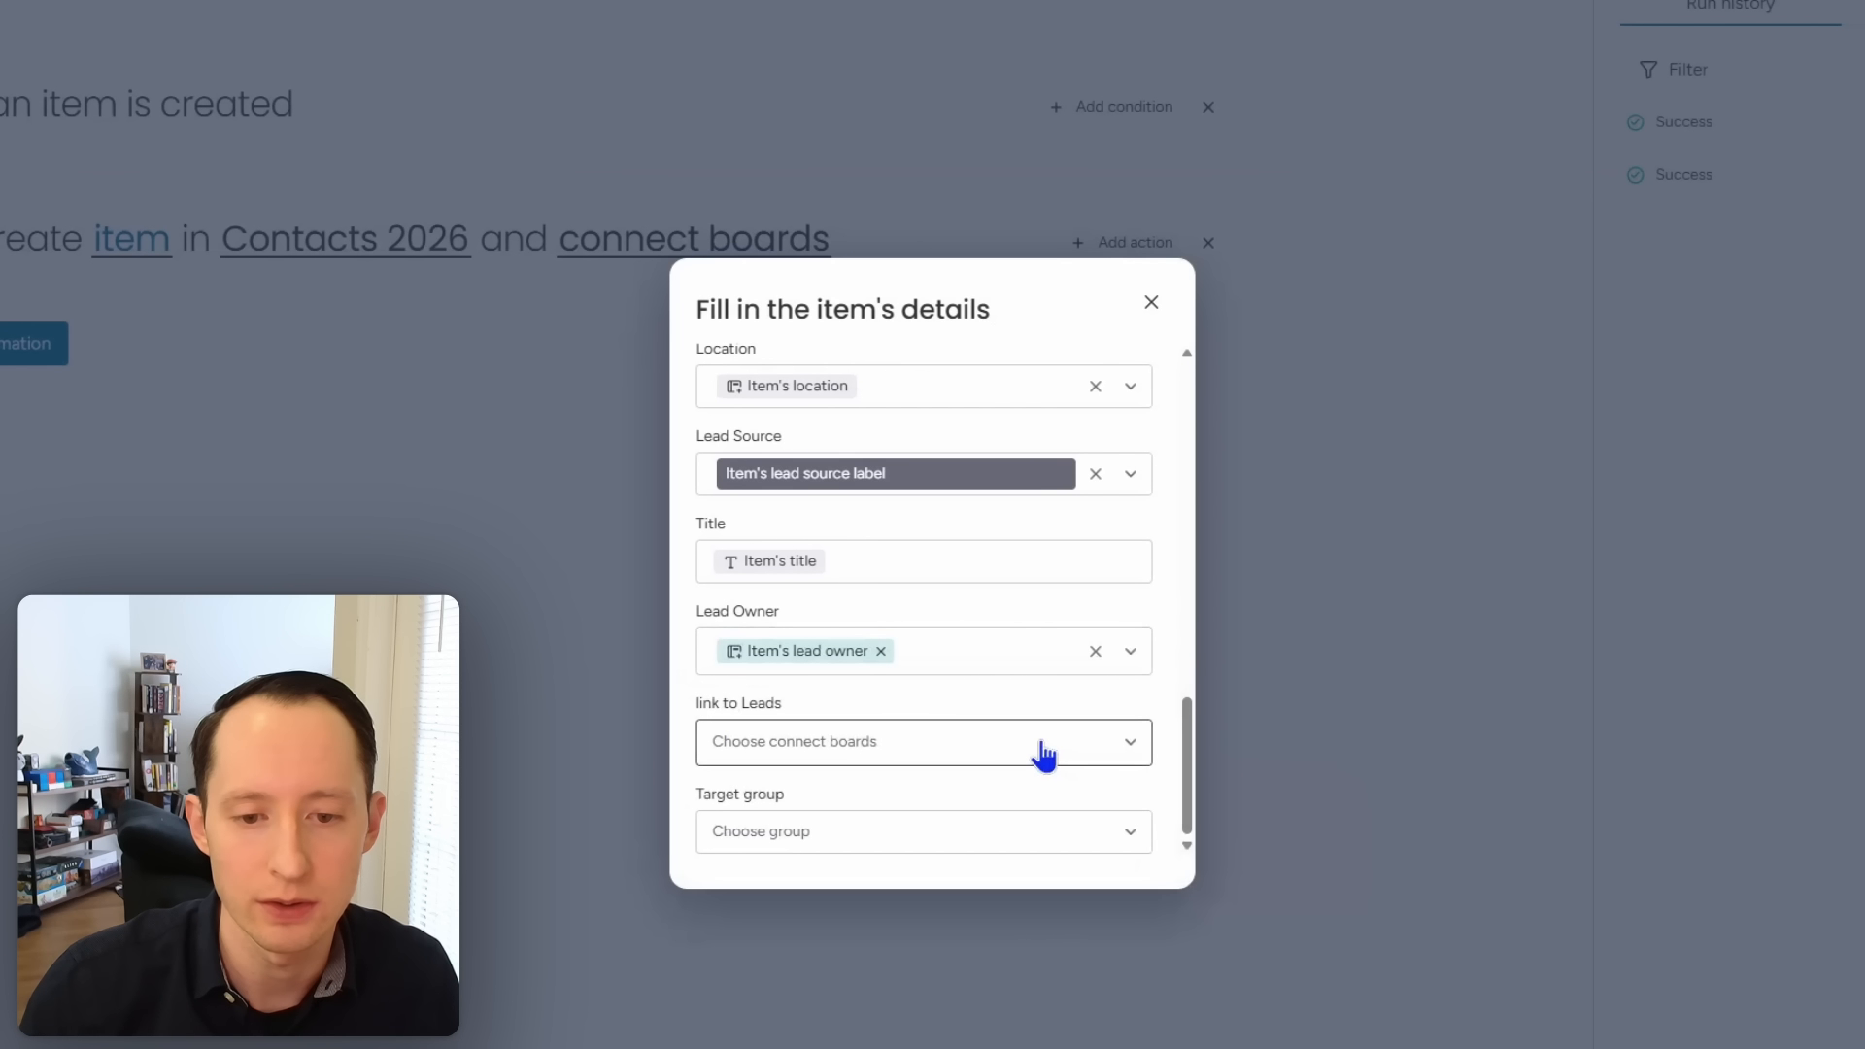
# Step: Send new contacts to the Active Contacts group and close the item details form
pyautogui.click(1022, 838)
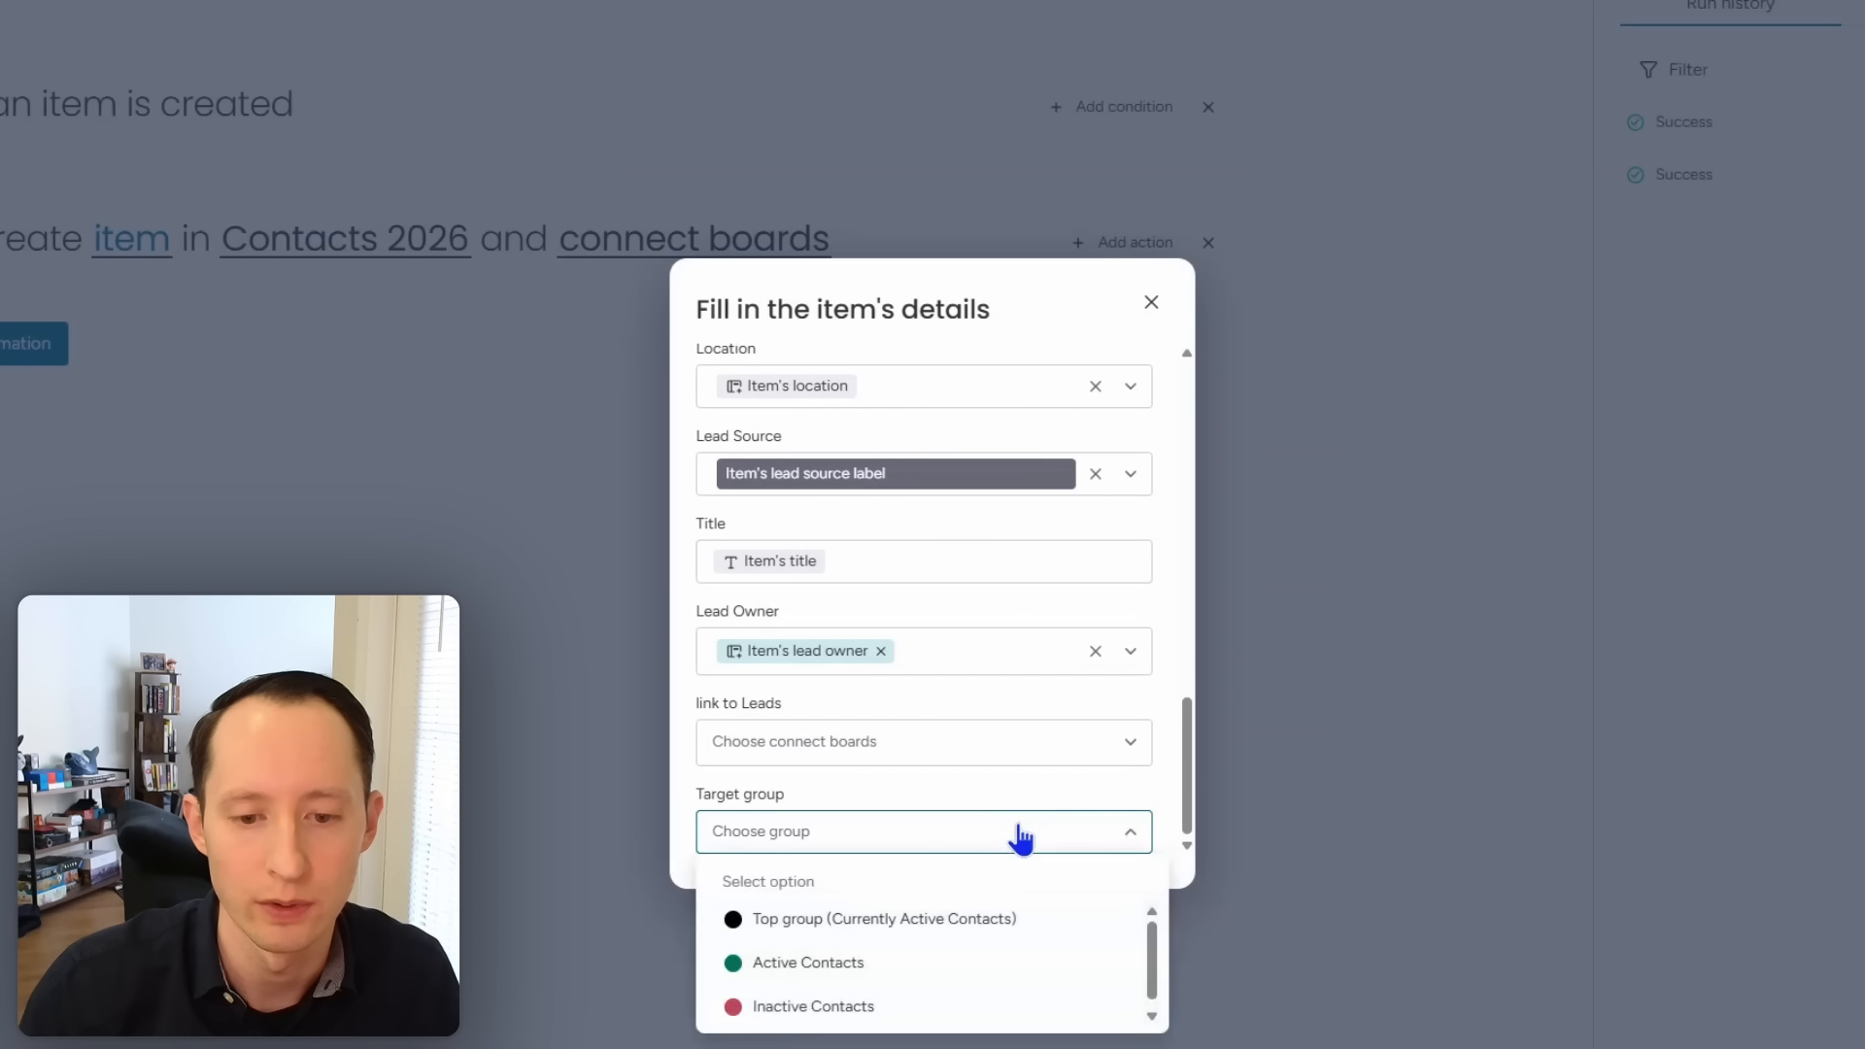
pyautogui.click(984, 968)
pyautogui.click(1151, 302)
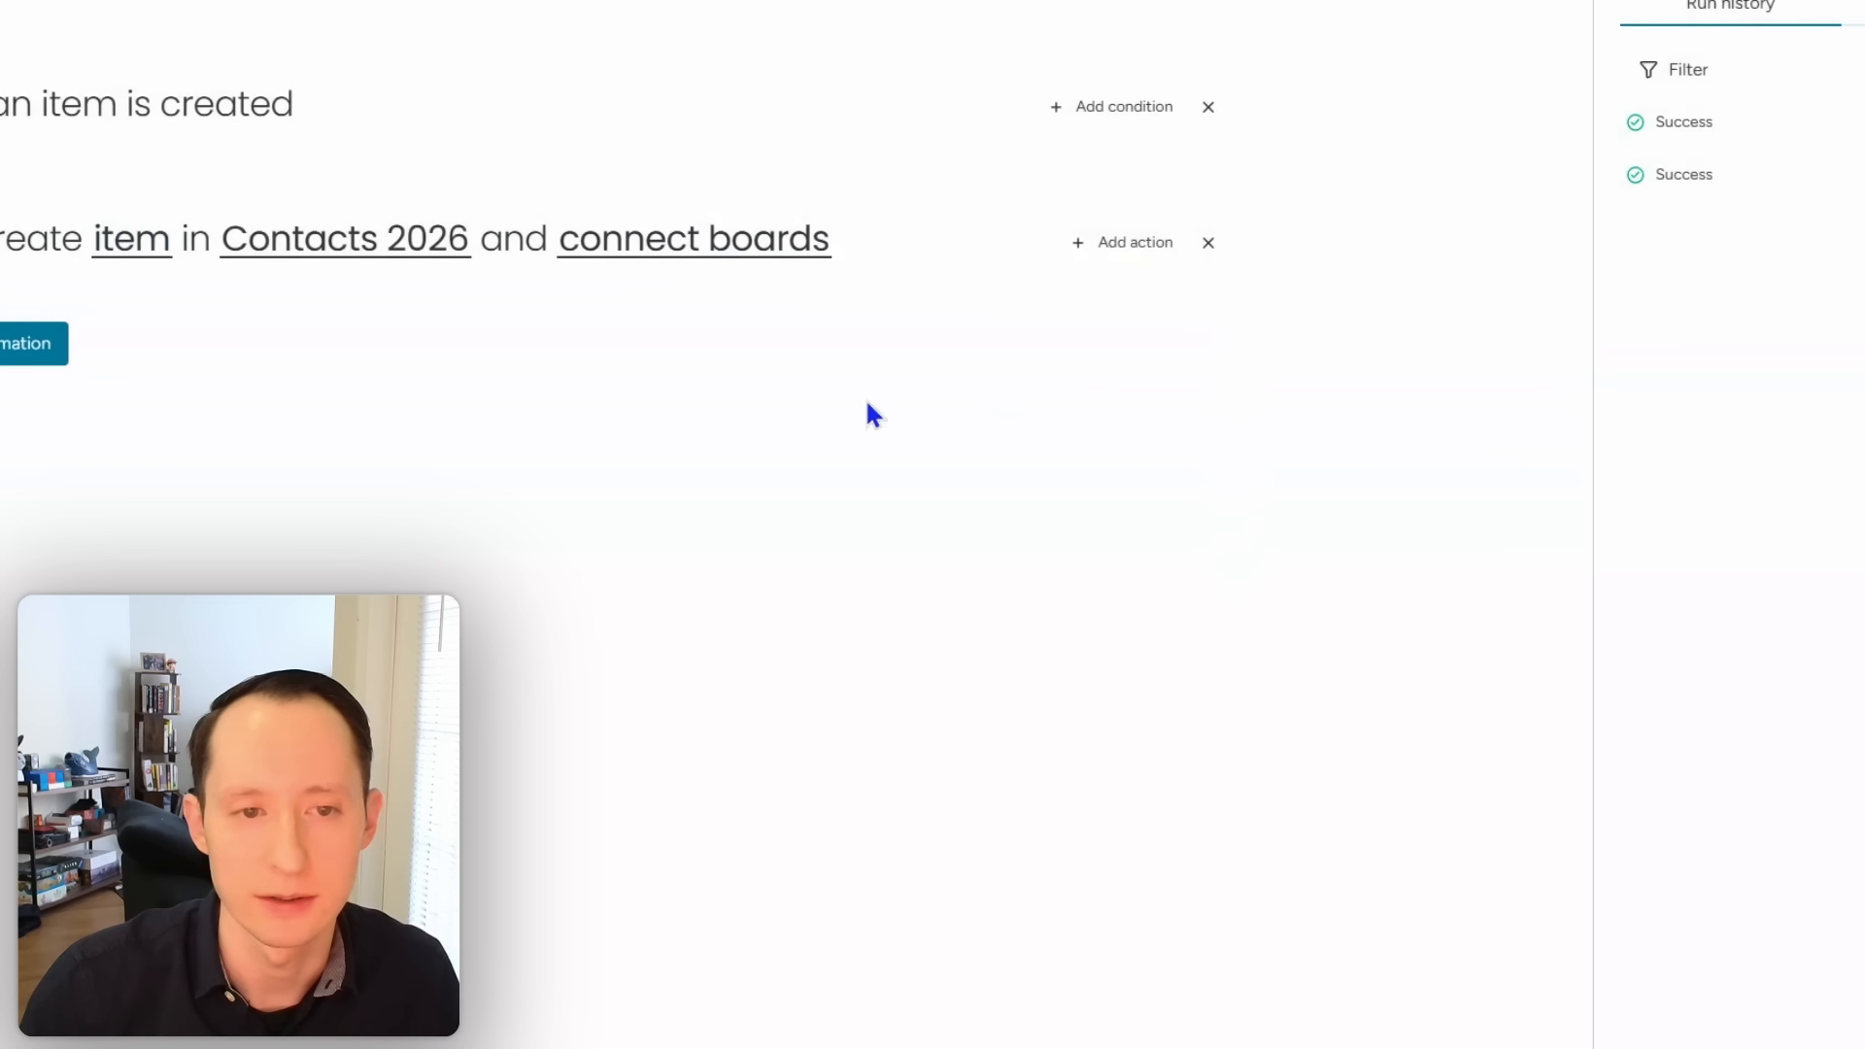
# Step: Save the Leads automation, close the Automations panel and switch to the Deals board
pyautogui.click(33, 358)
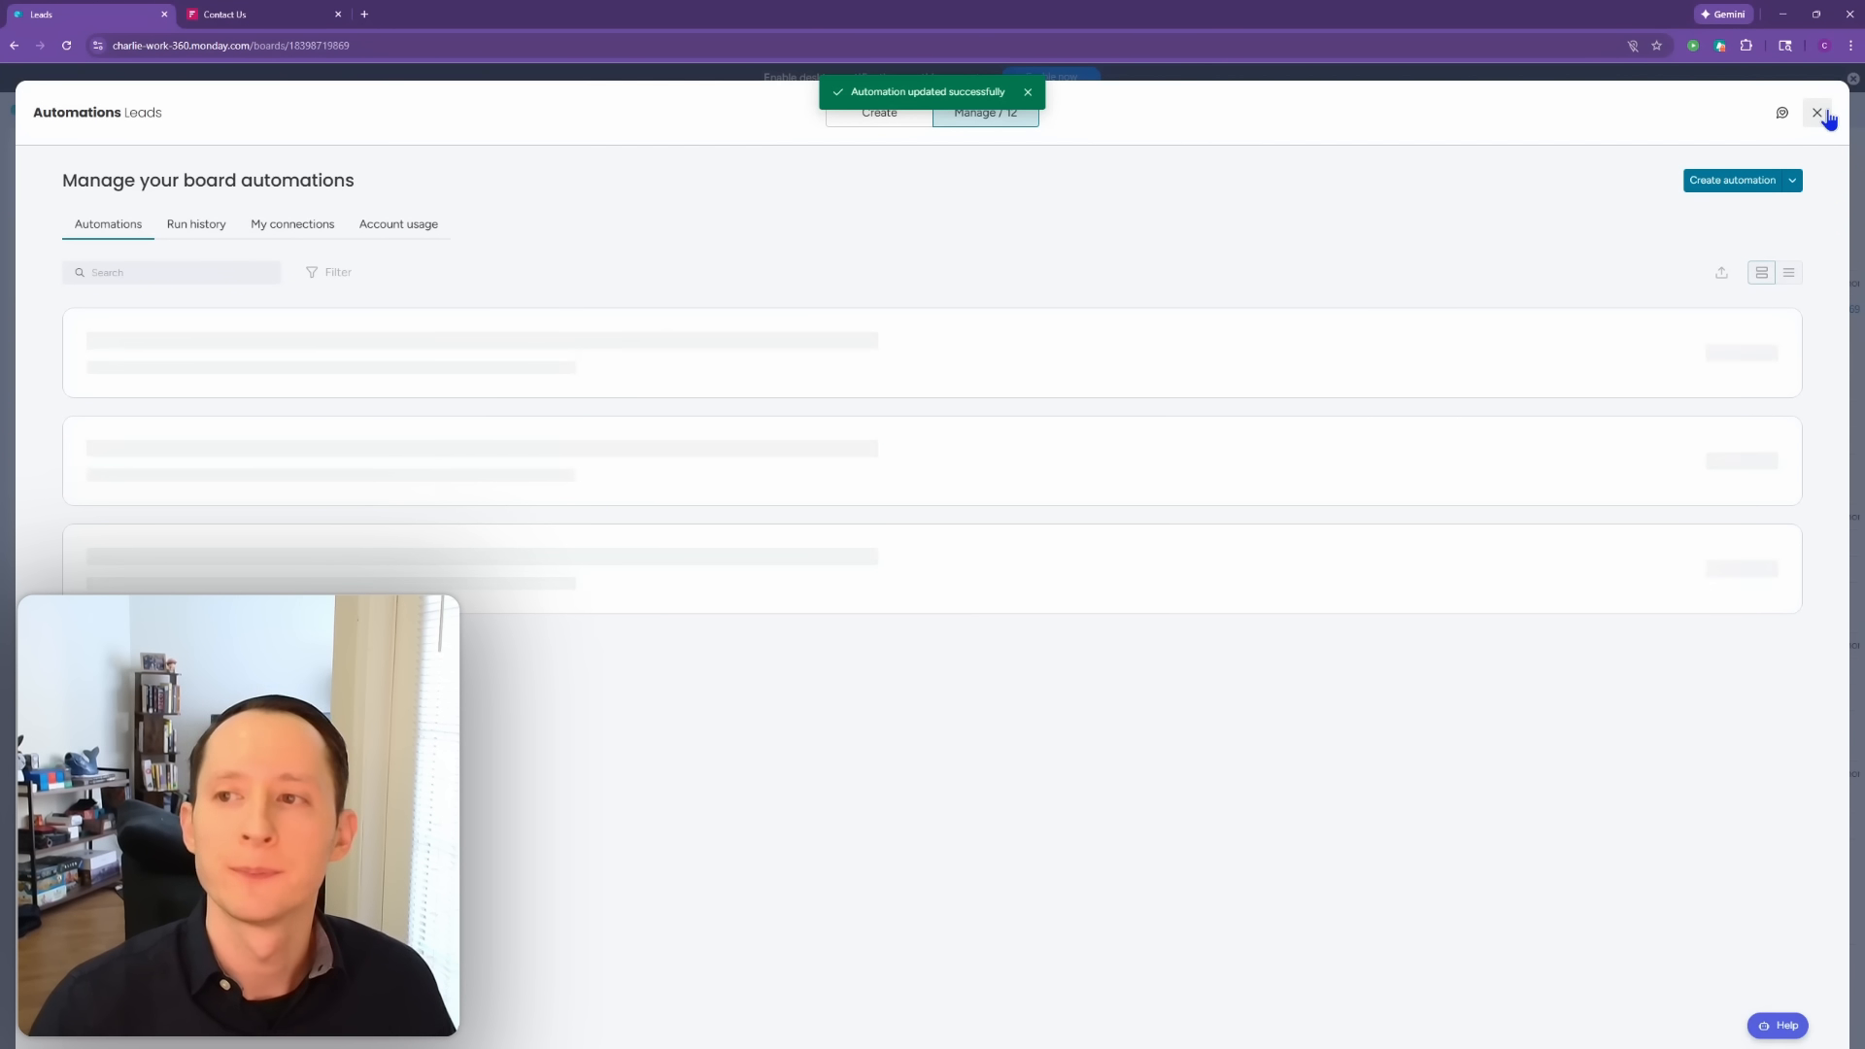
pyautogui.click(1825, 114)
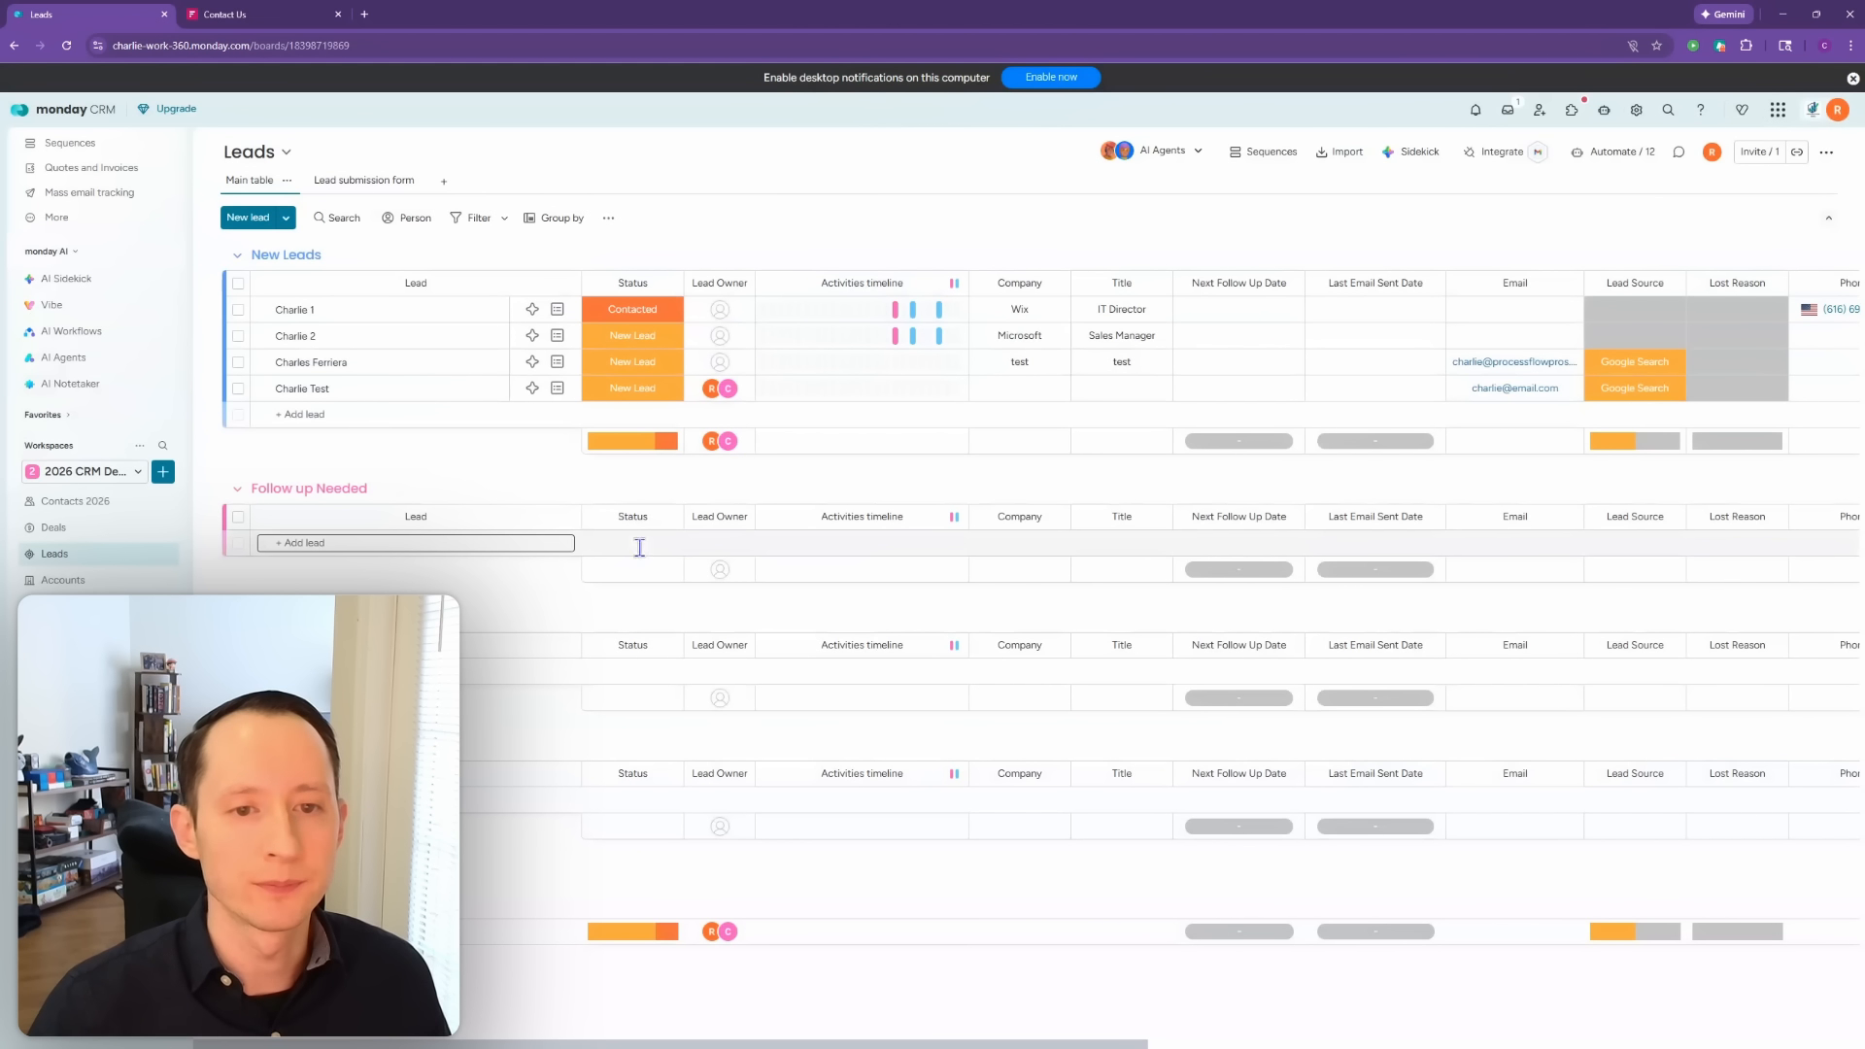
pyautogui.click(1596, 155)
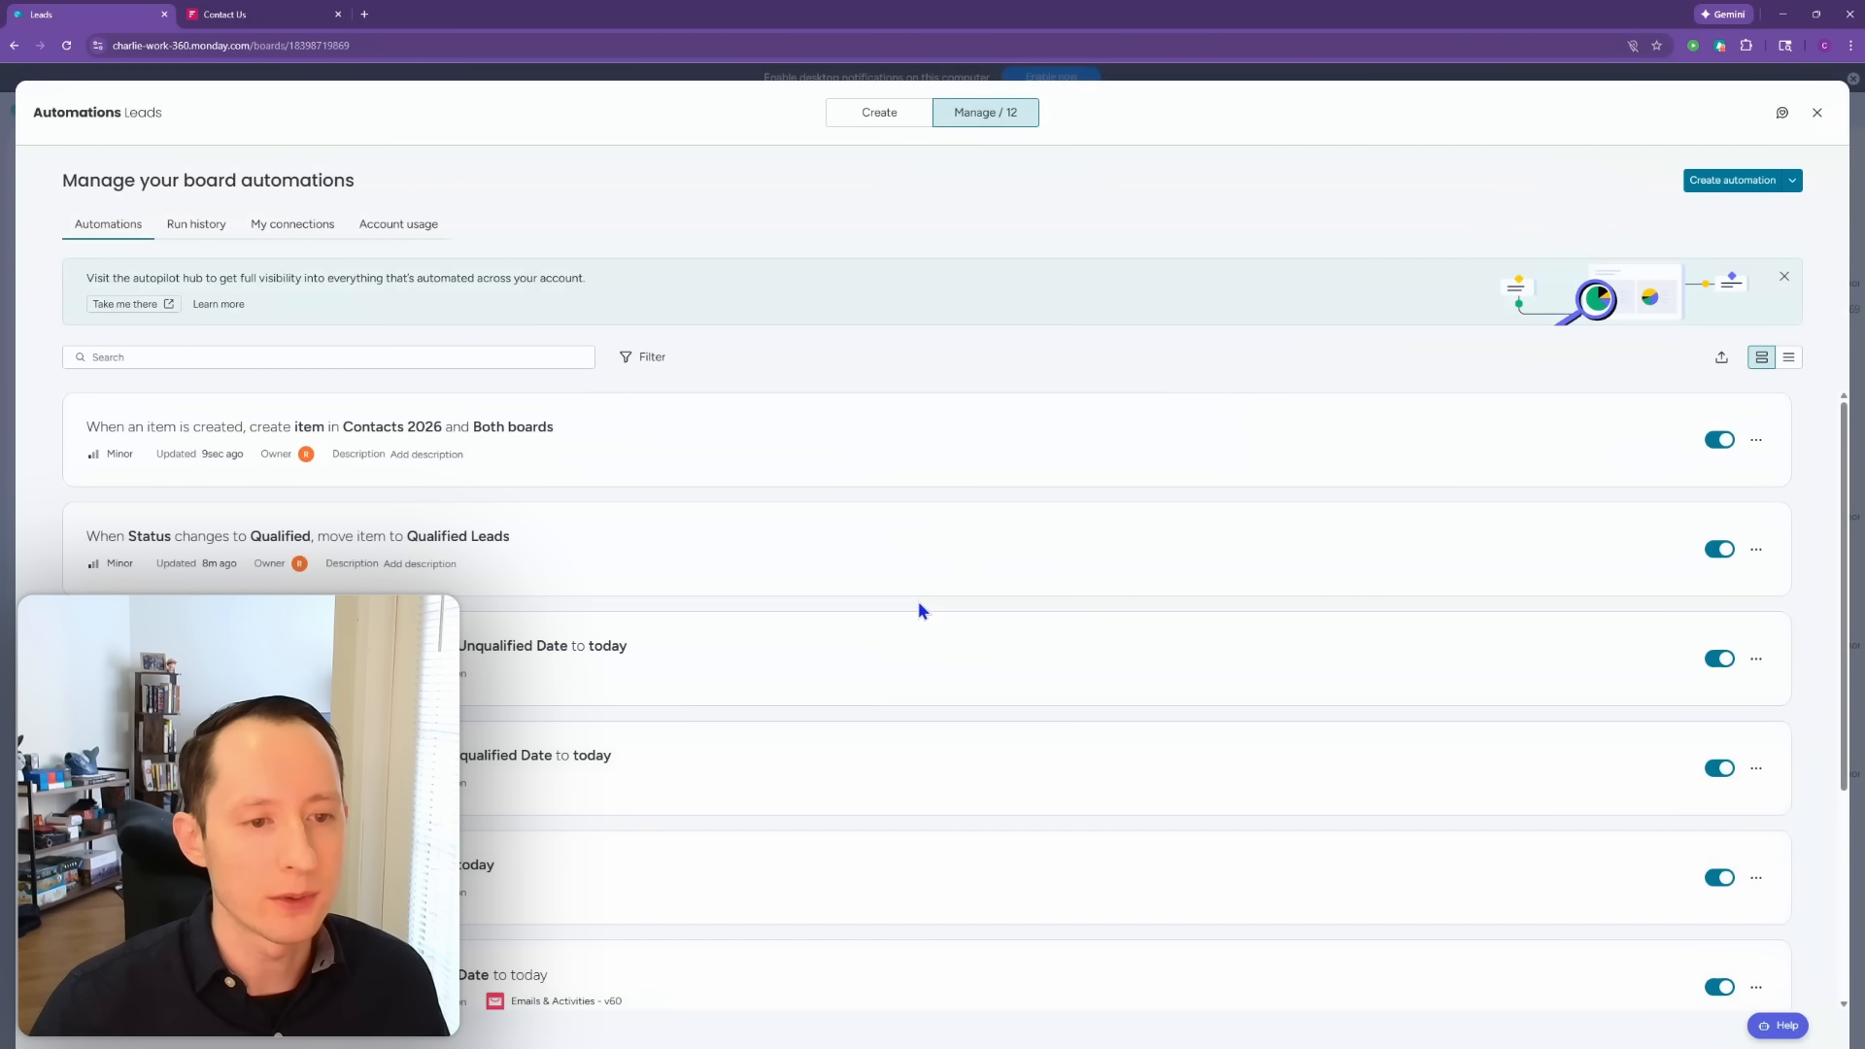
pyautogui.click(1817, 113)
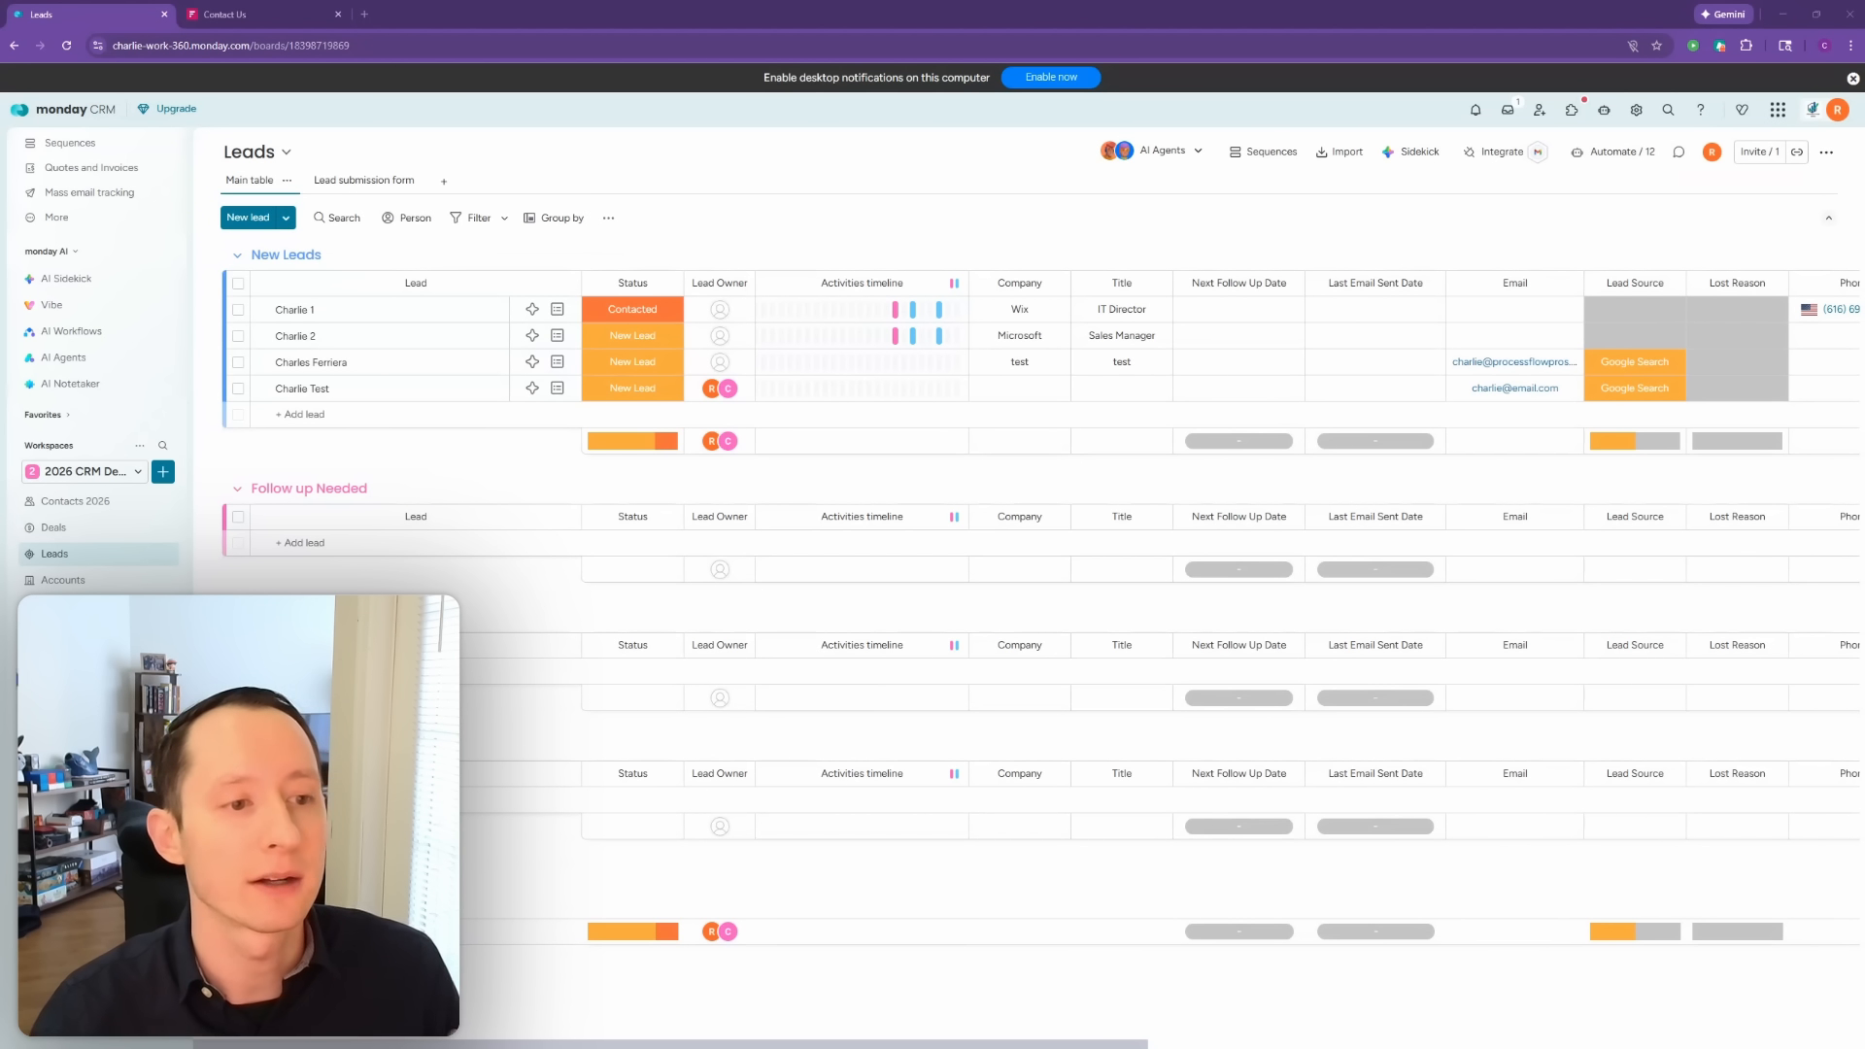
pyautogui.click(54, 528)
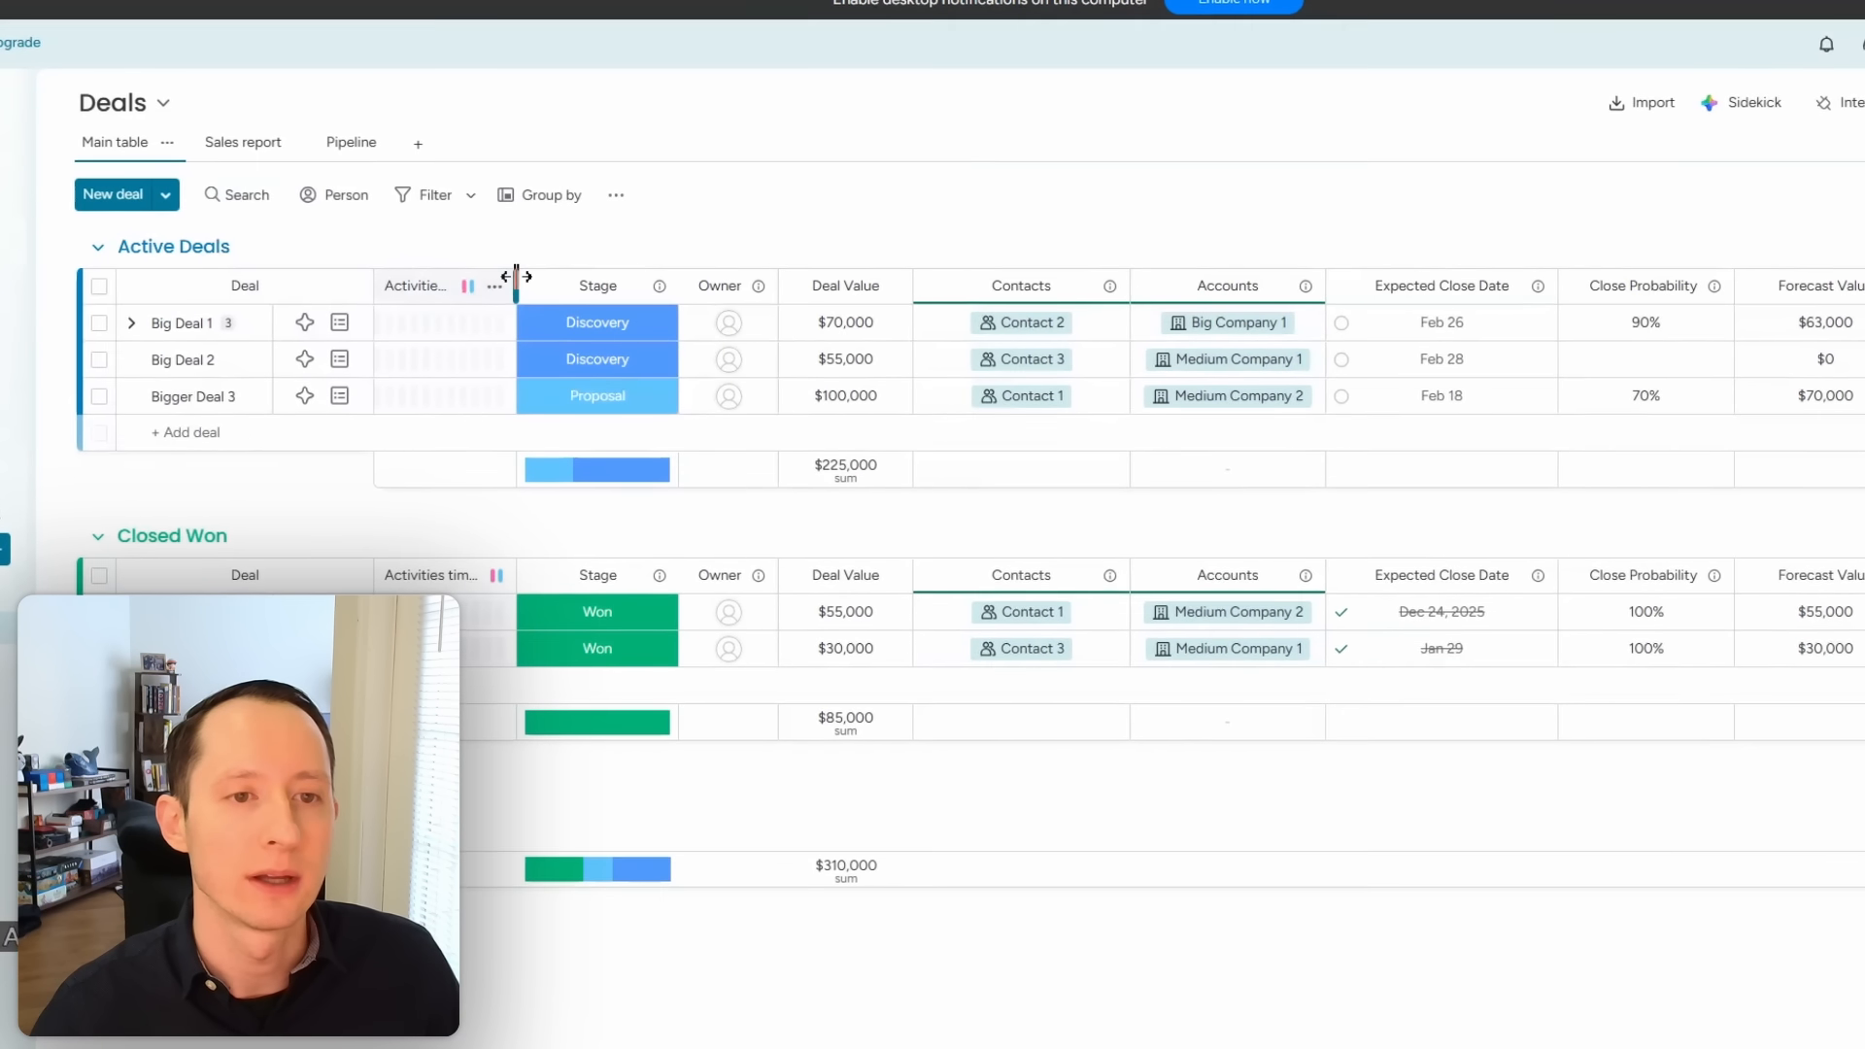
# Step: Widen the Activities timeline column and bring up the Last interaction column's options
pyautogui.moveTo(516, 277); pyautogui.dragTo(630, 281)
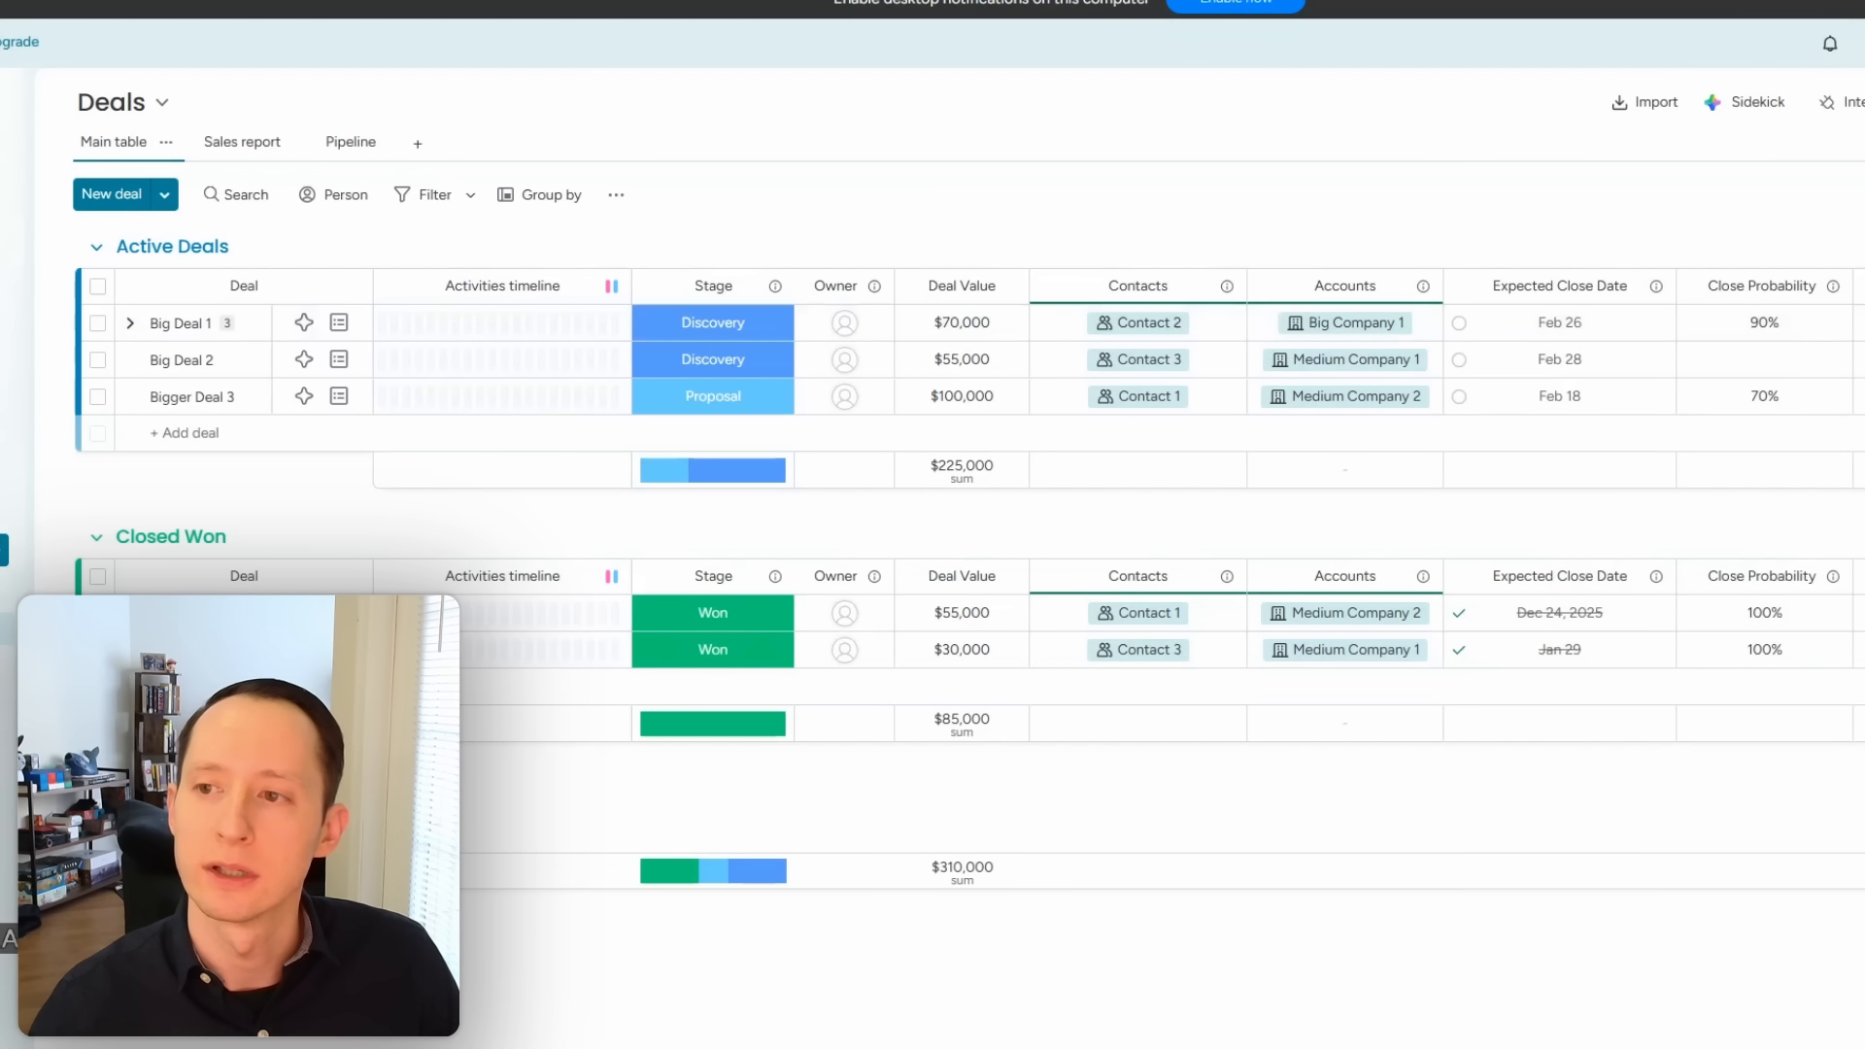
pyautogui.click(1851, 286)
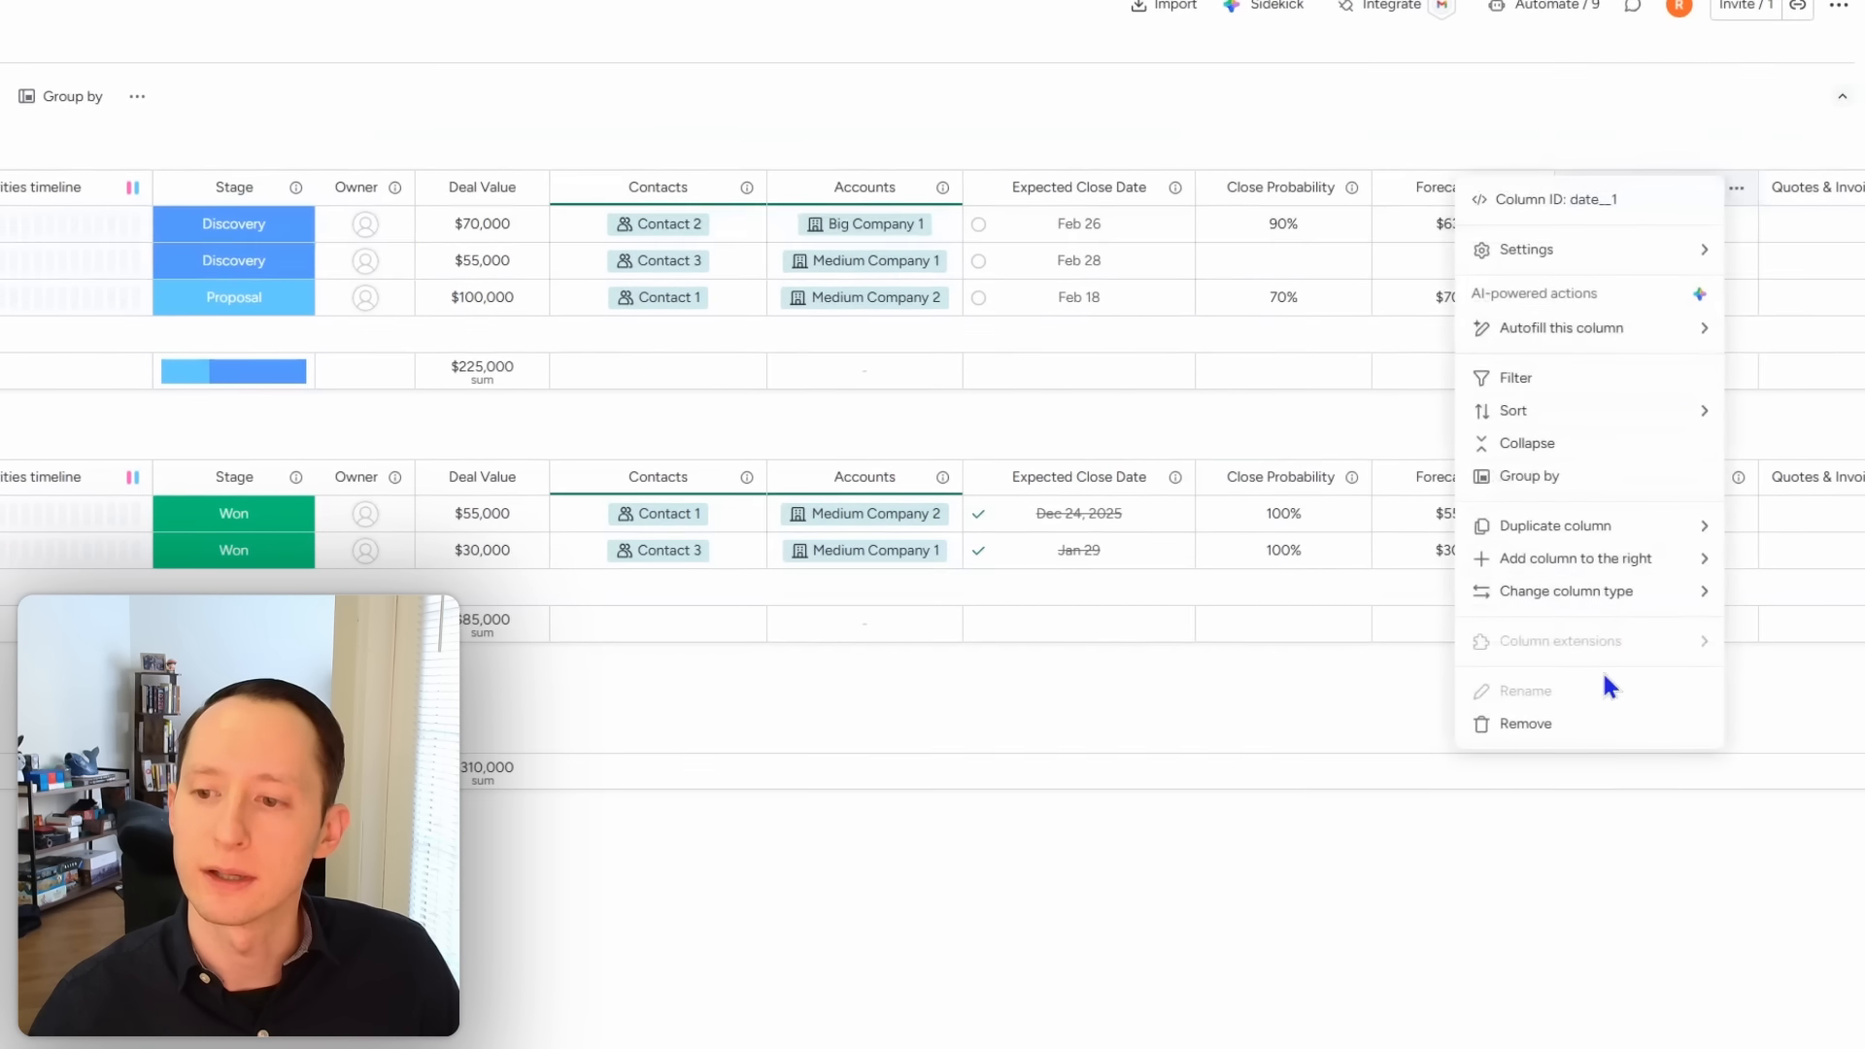
# Step: Remove the Last interaction column and add a Last updated column from the column catalog
pyautogui.click(1603, 724)
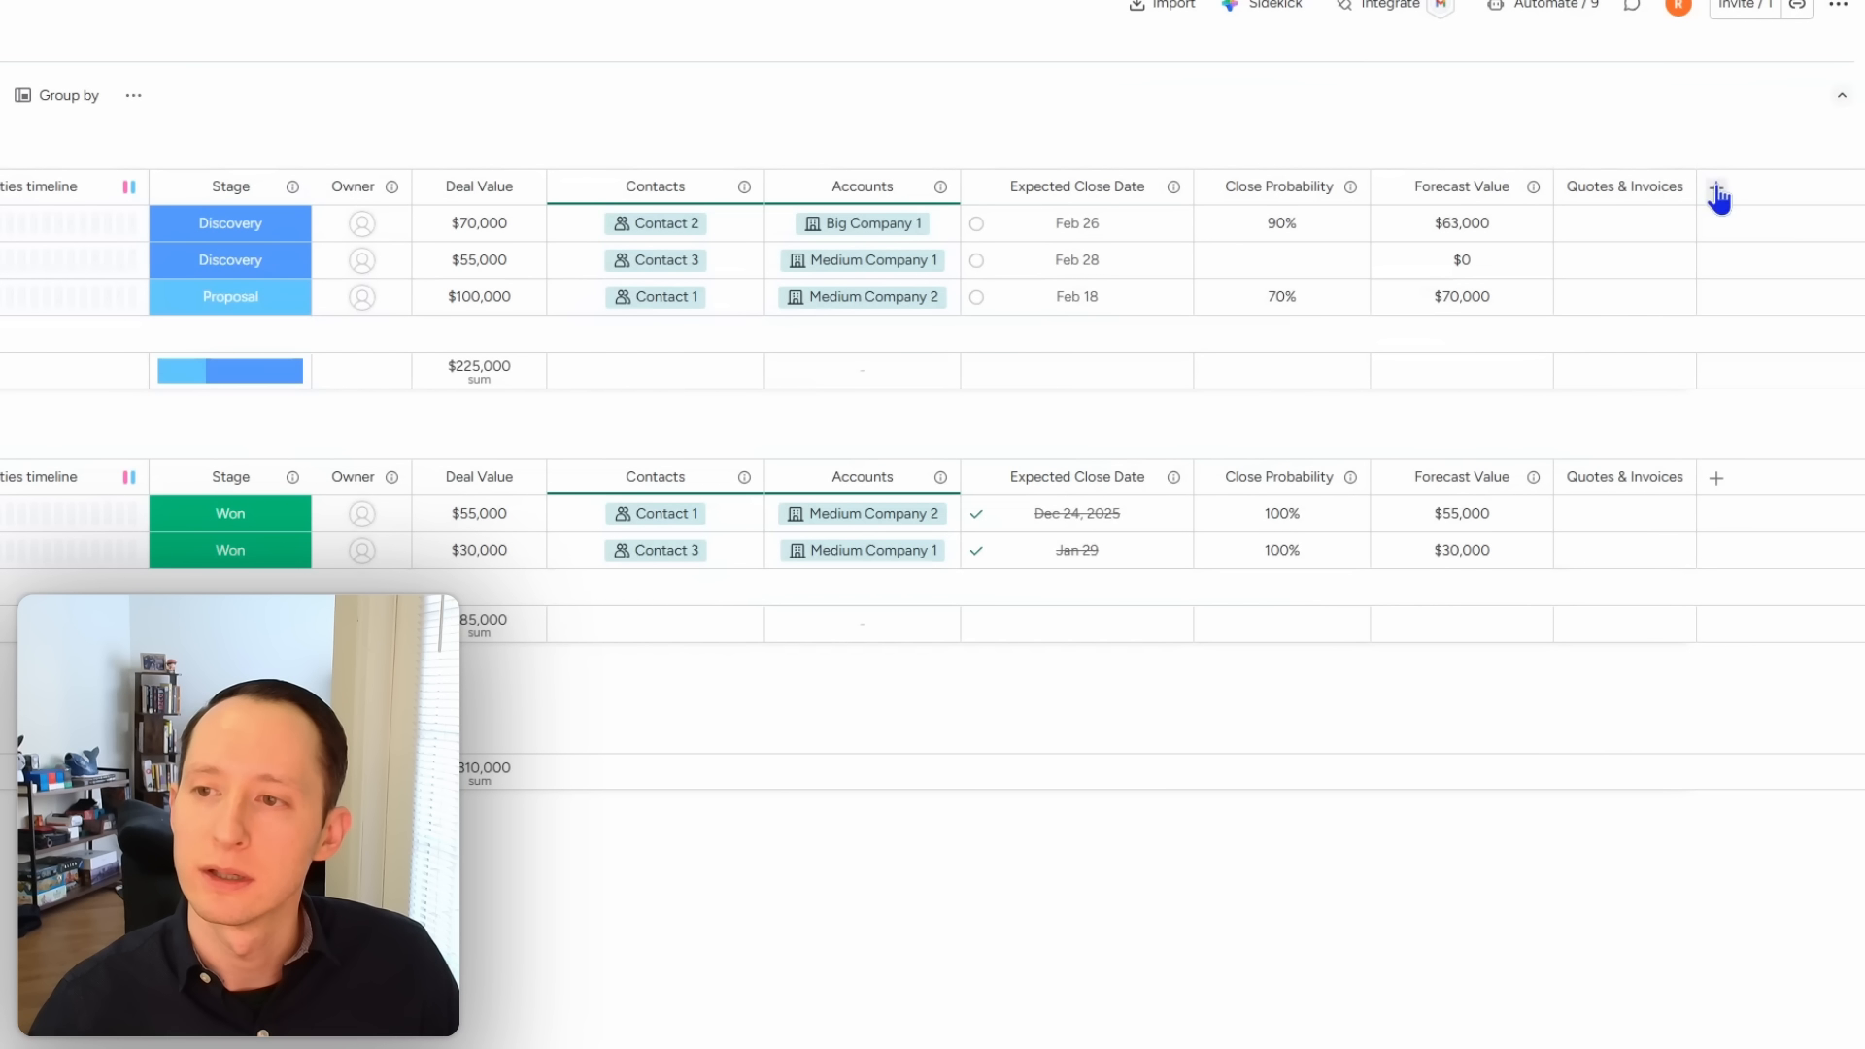
pyautogui.click(1717, 190)
pyautogui.click(1632, 219)
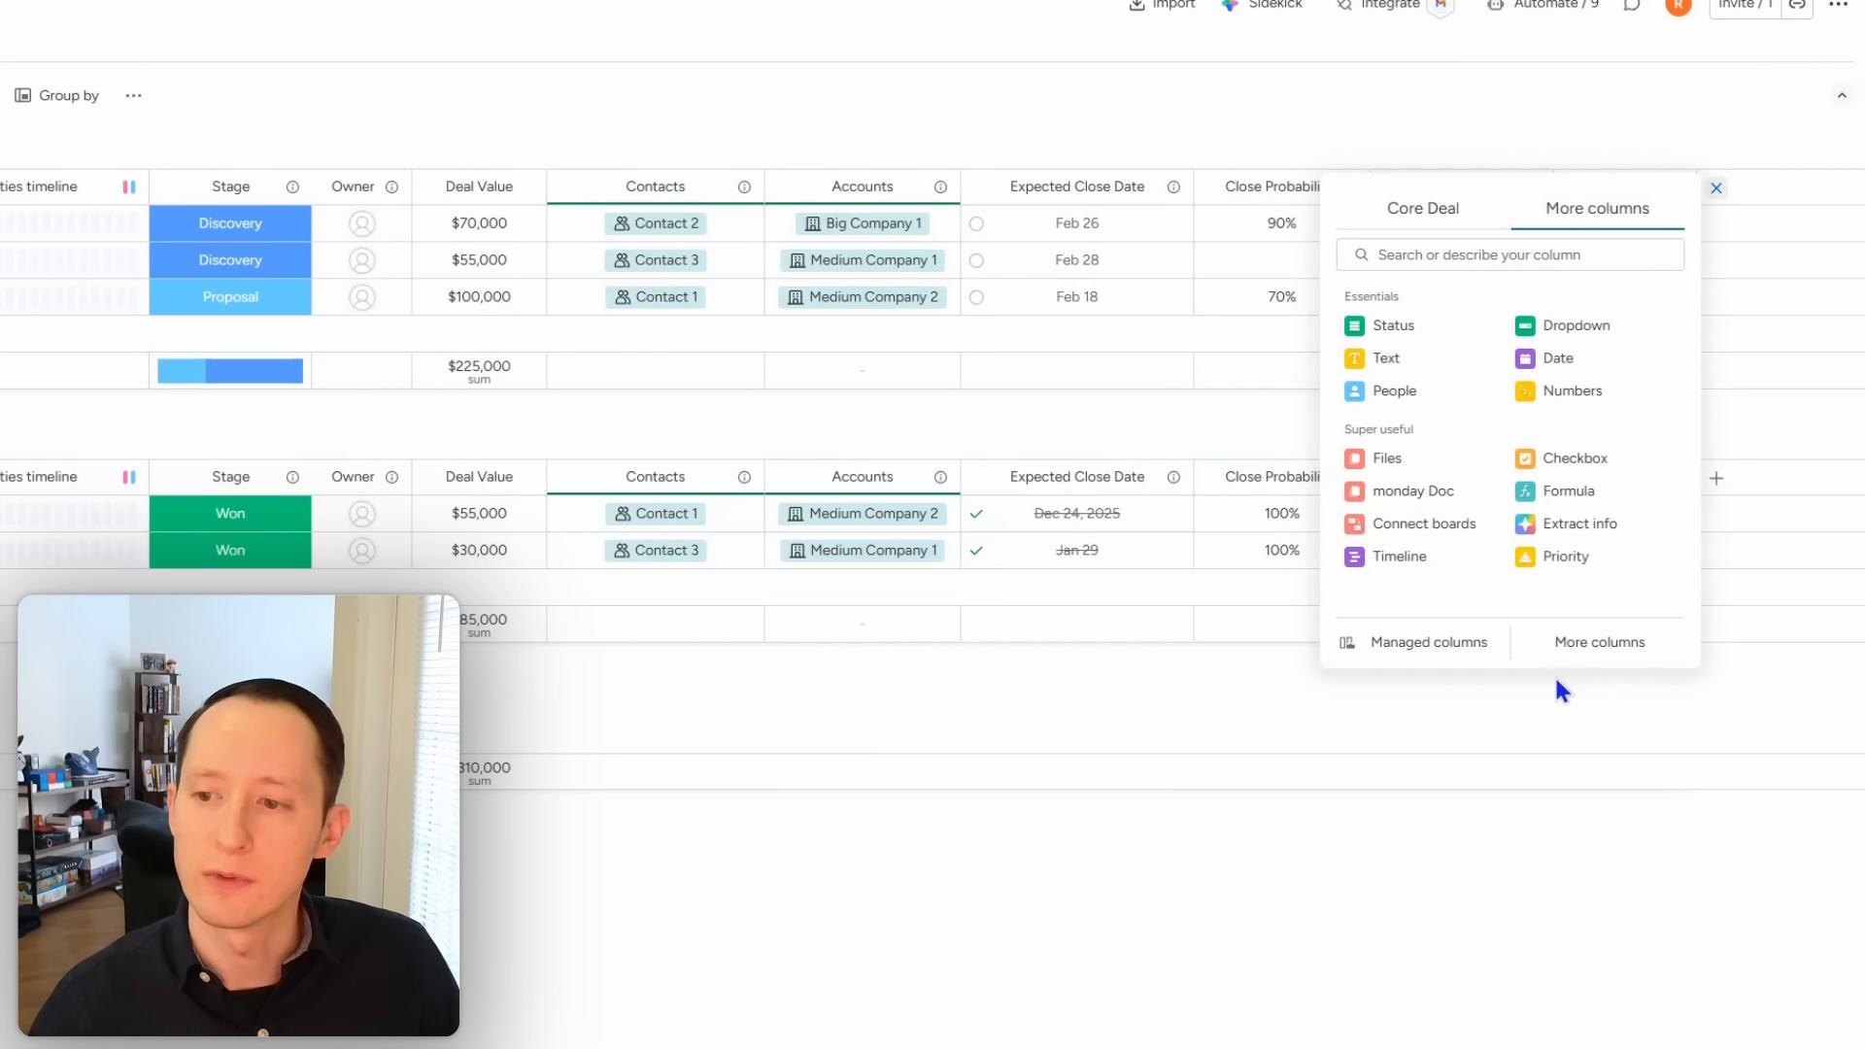
pyautogui.click(1583, 646)
pyautogui.scroll(-12, 949, 749)
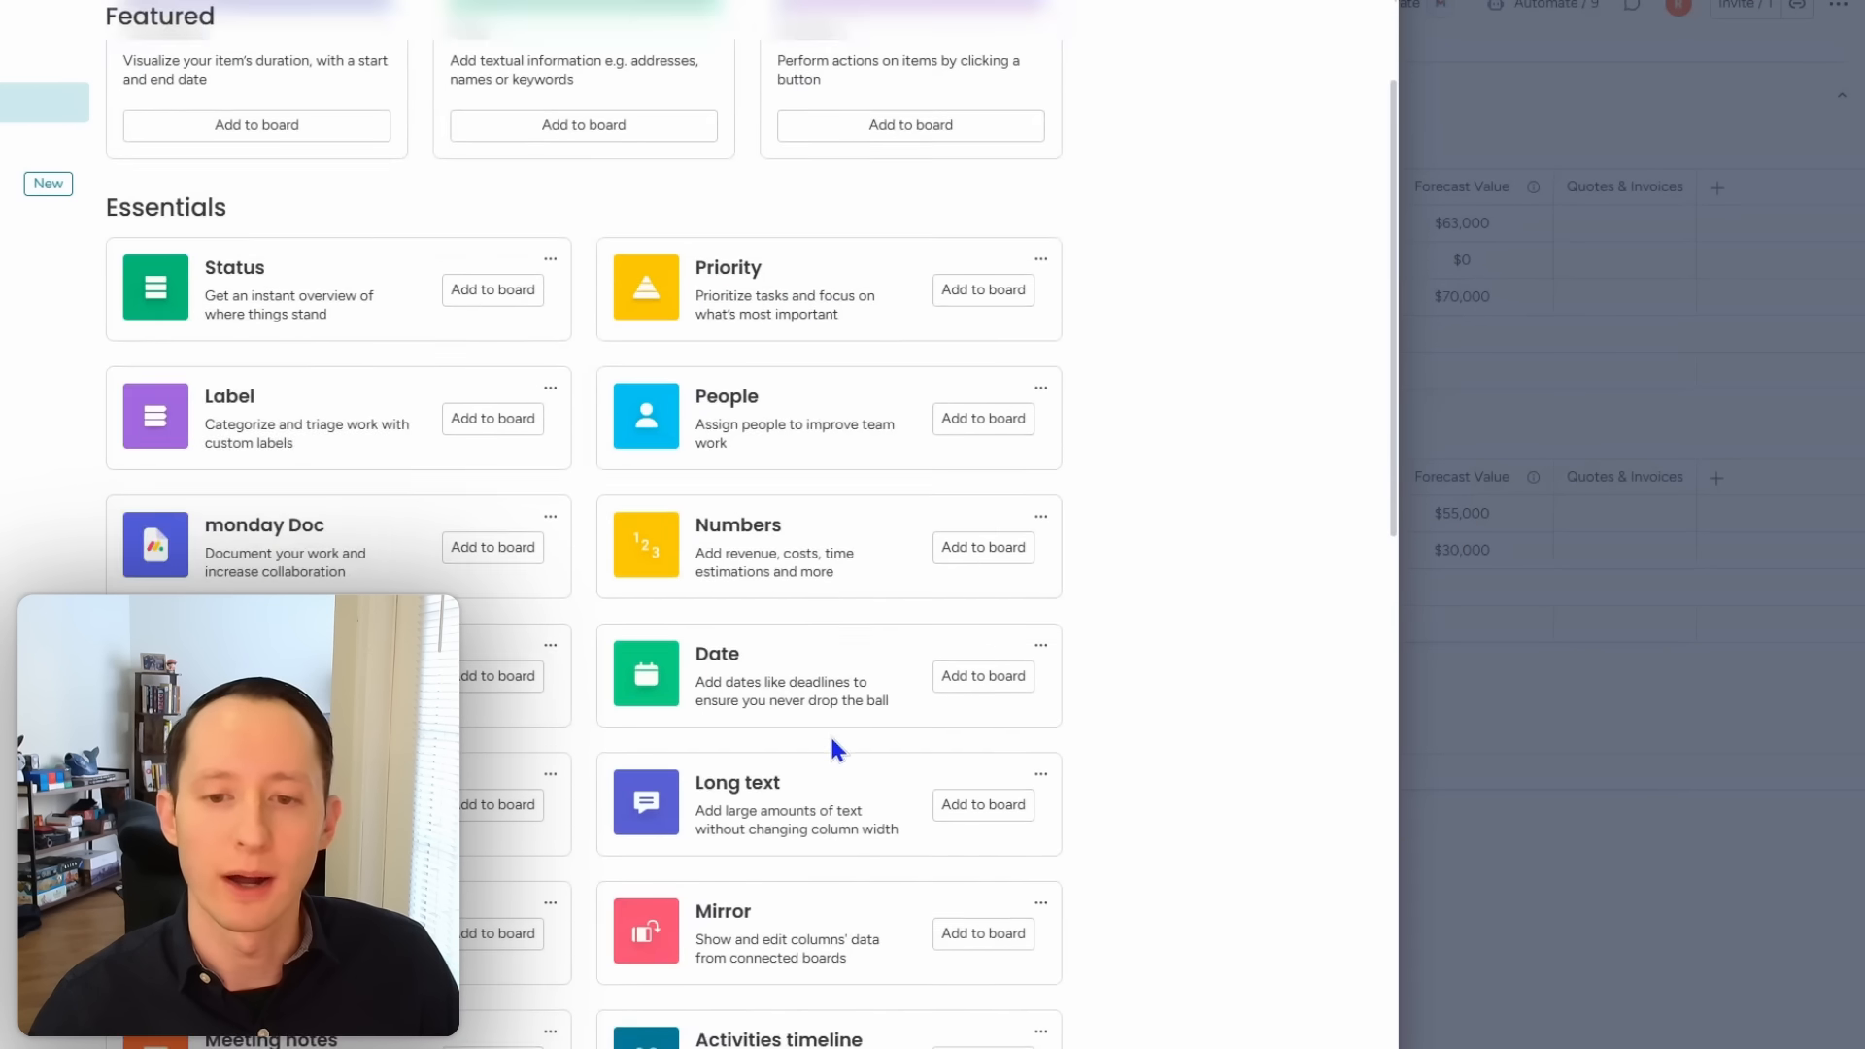
pyautogui.scroll(-15, 820, 685)
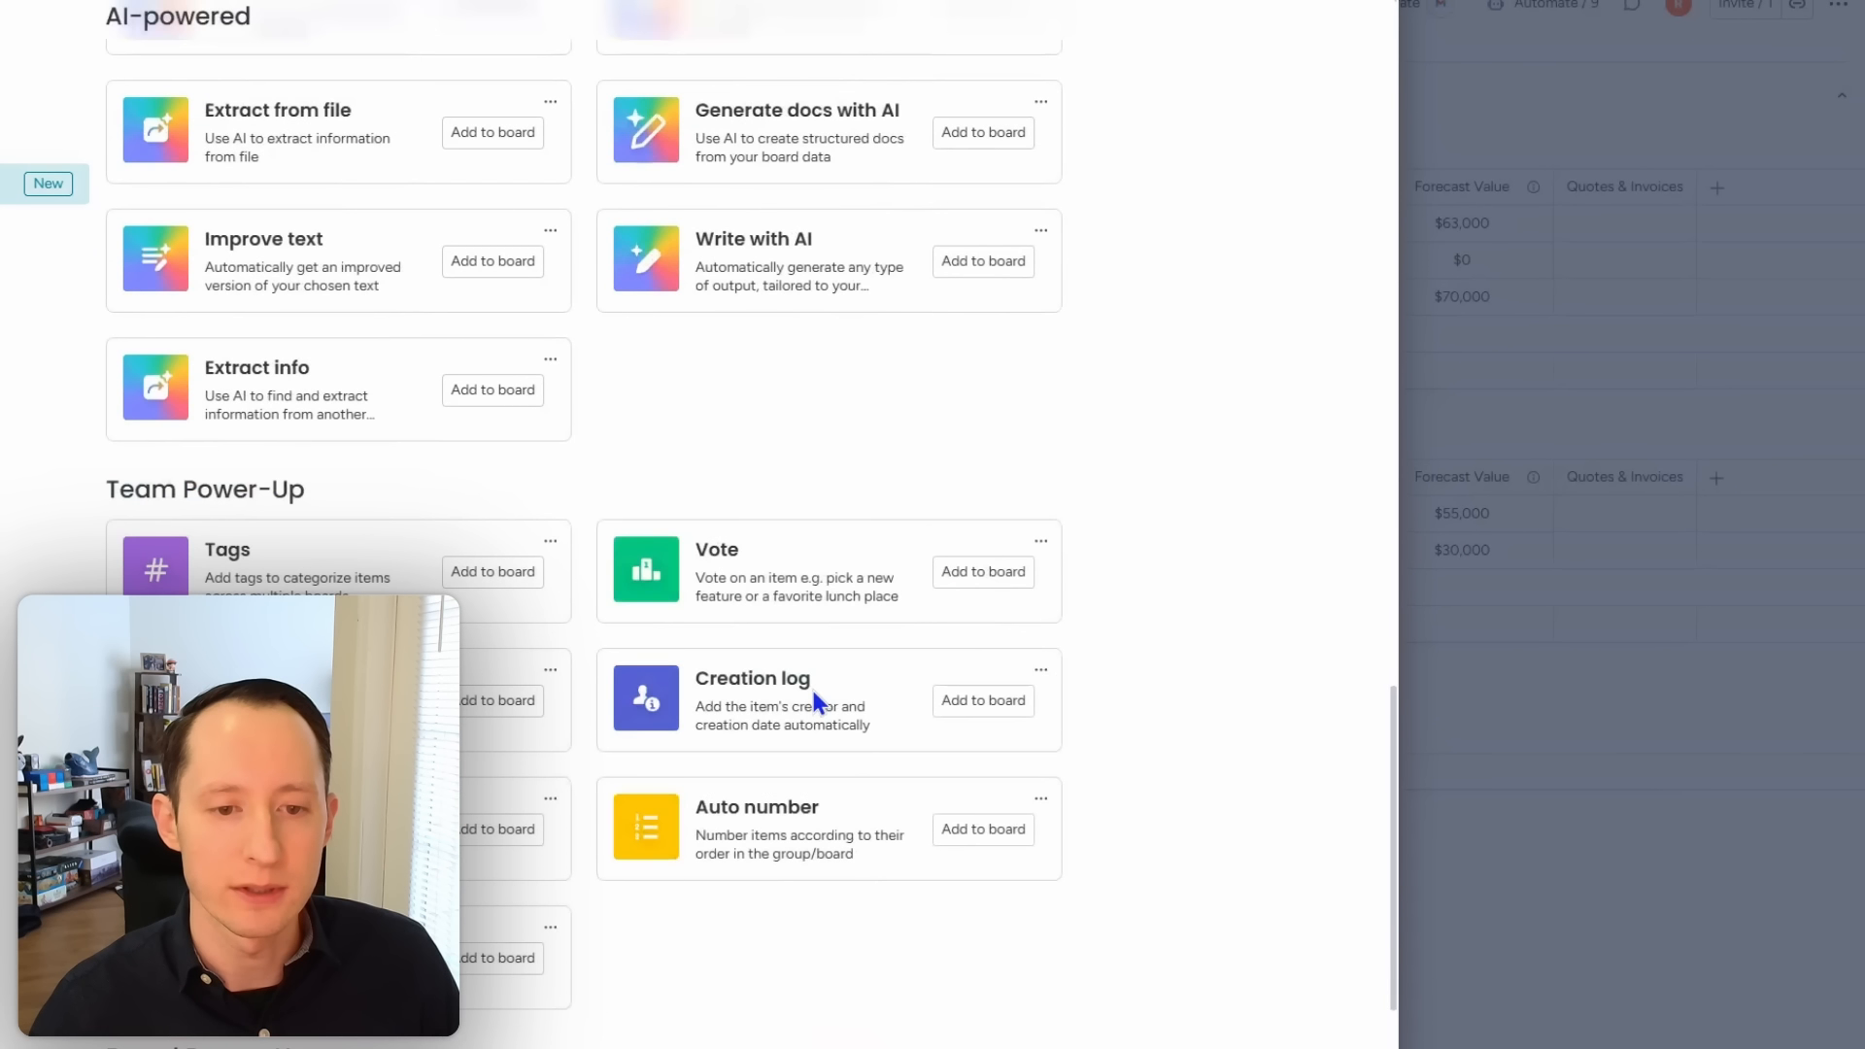
pyautogui.click(493, 420)
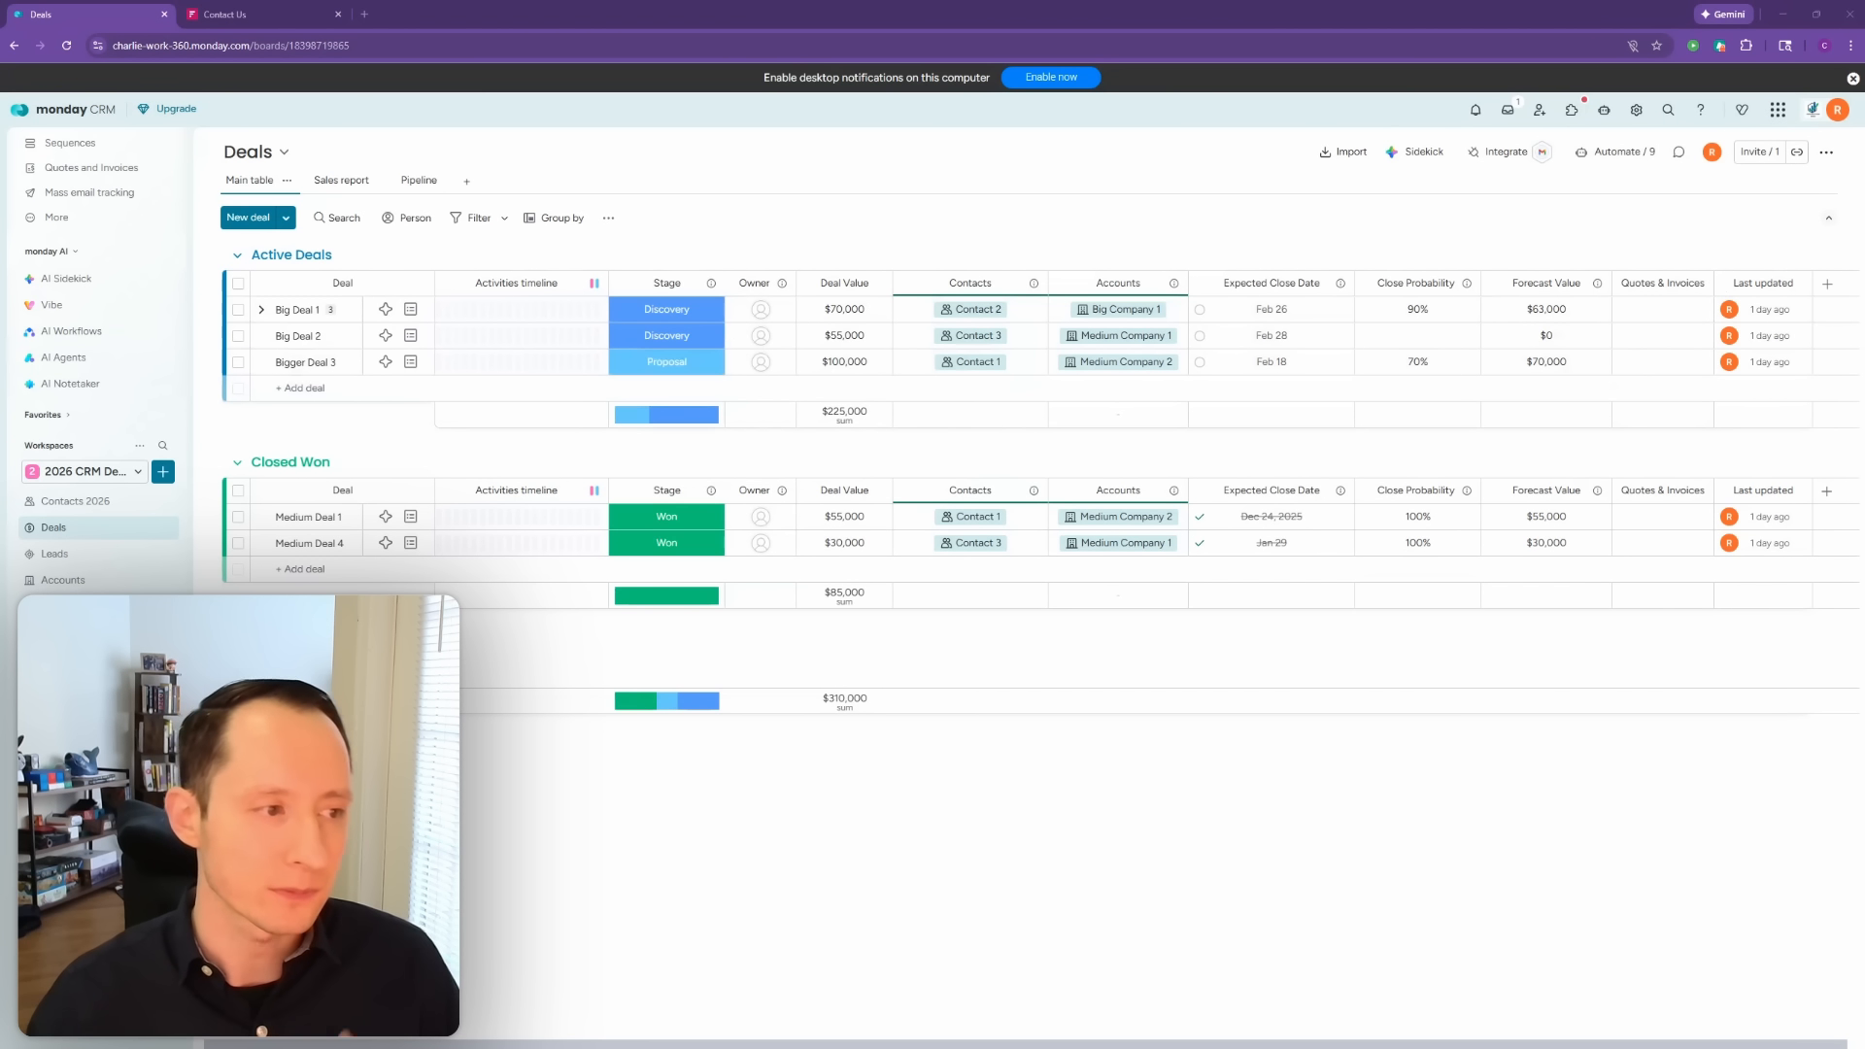
# Step: Add On Hold, Stuck and Waiting on Approval Stage labels, then reopen the label editor
pyautogui.click(706, 320)
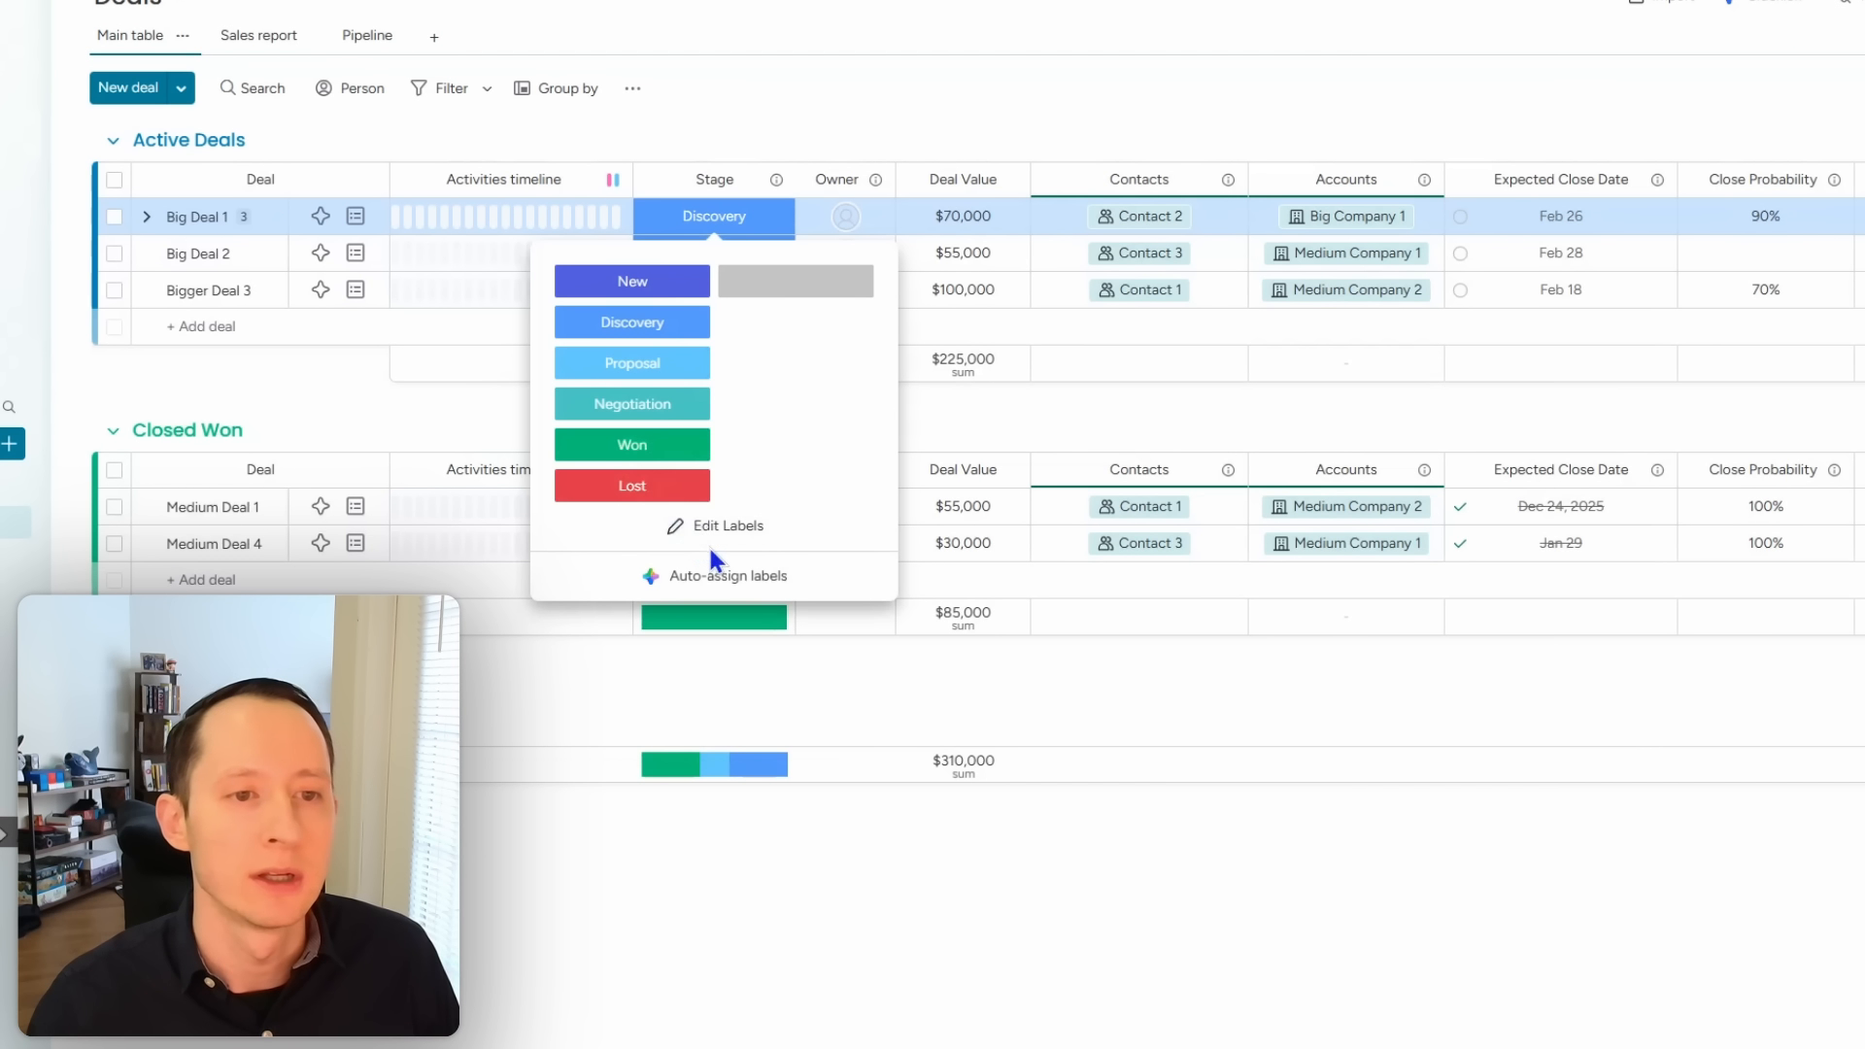
pyautogui.click(731, 532)
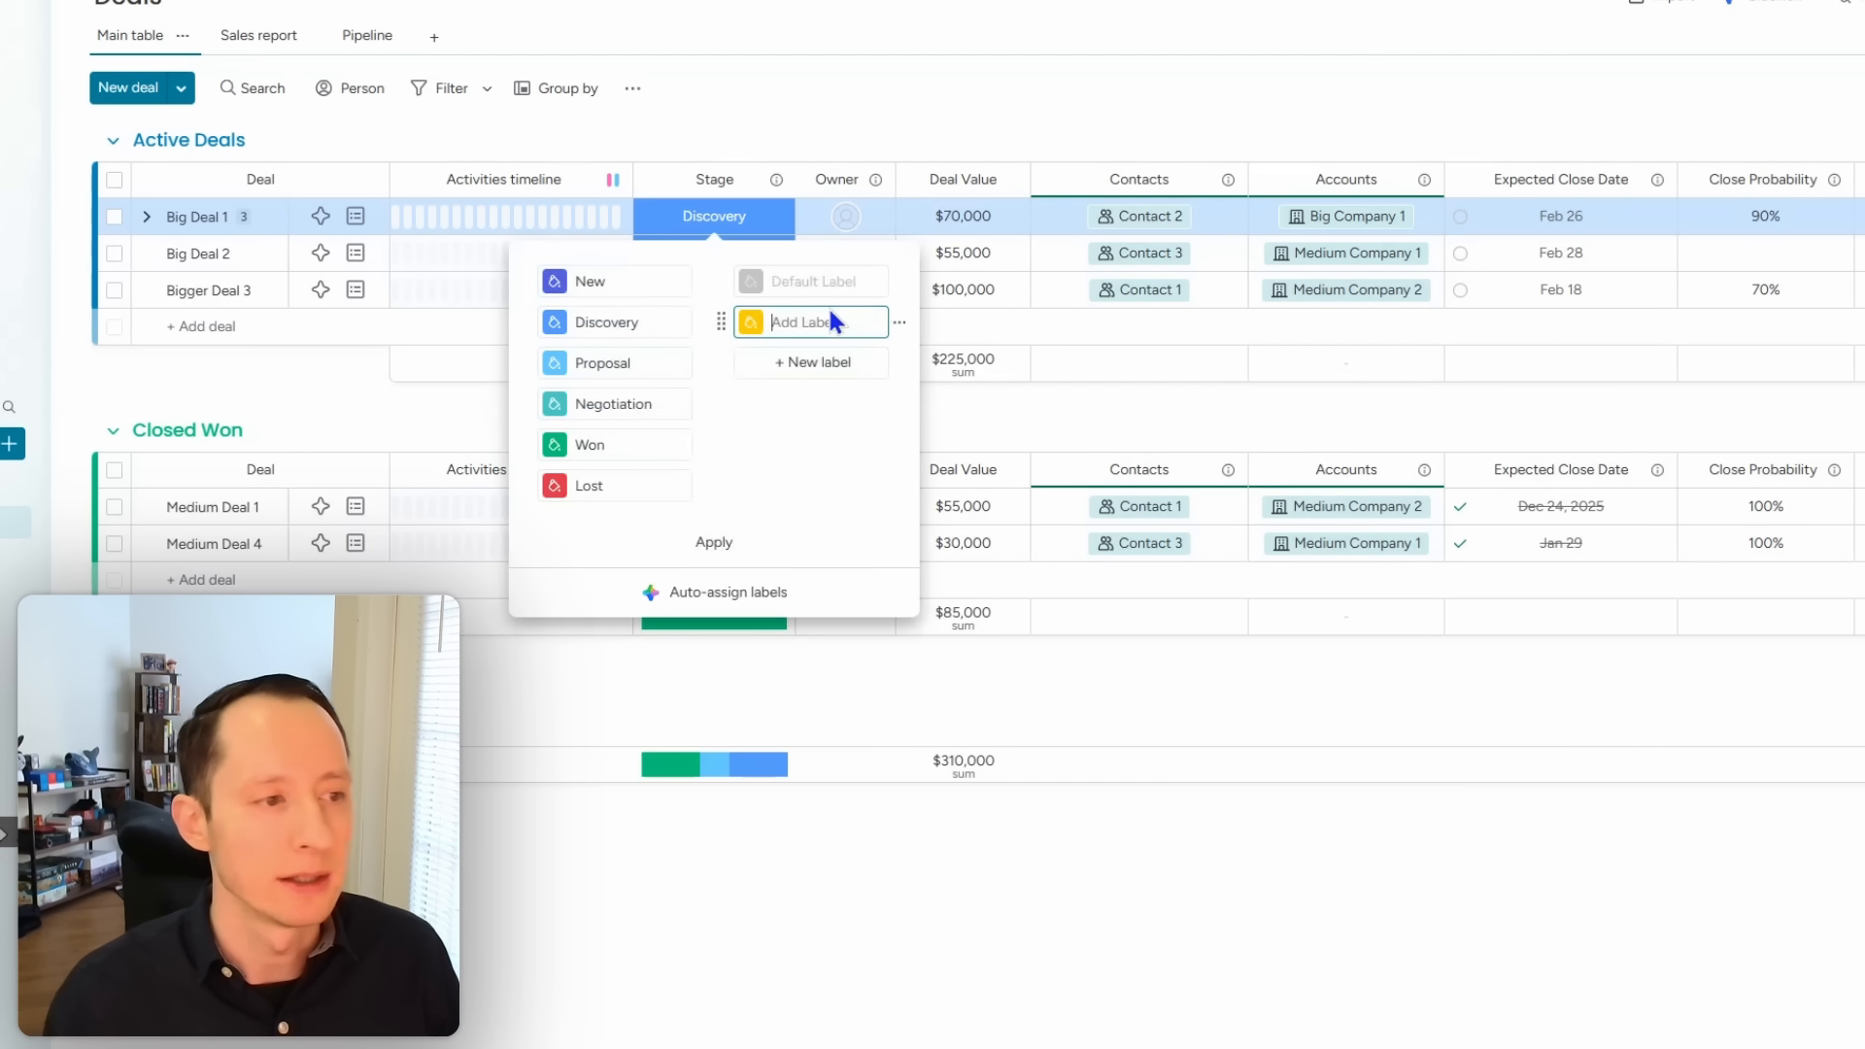
pyautogui.write('Hold')
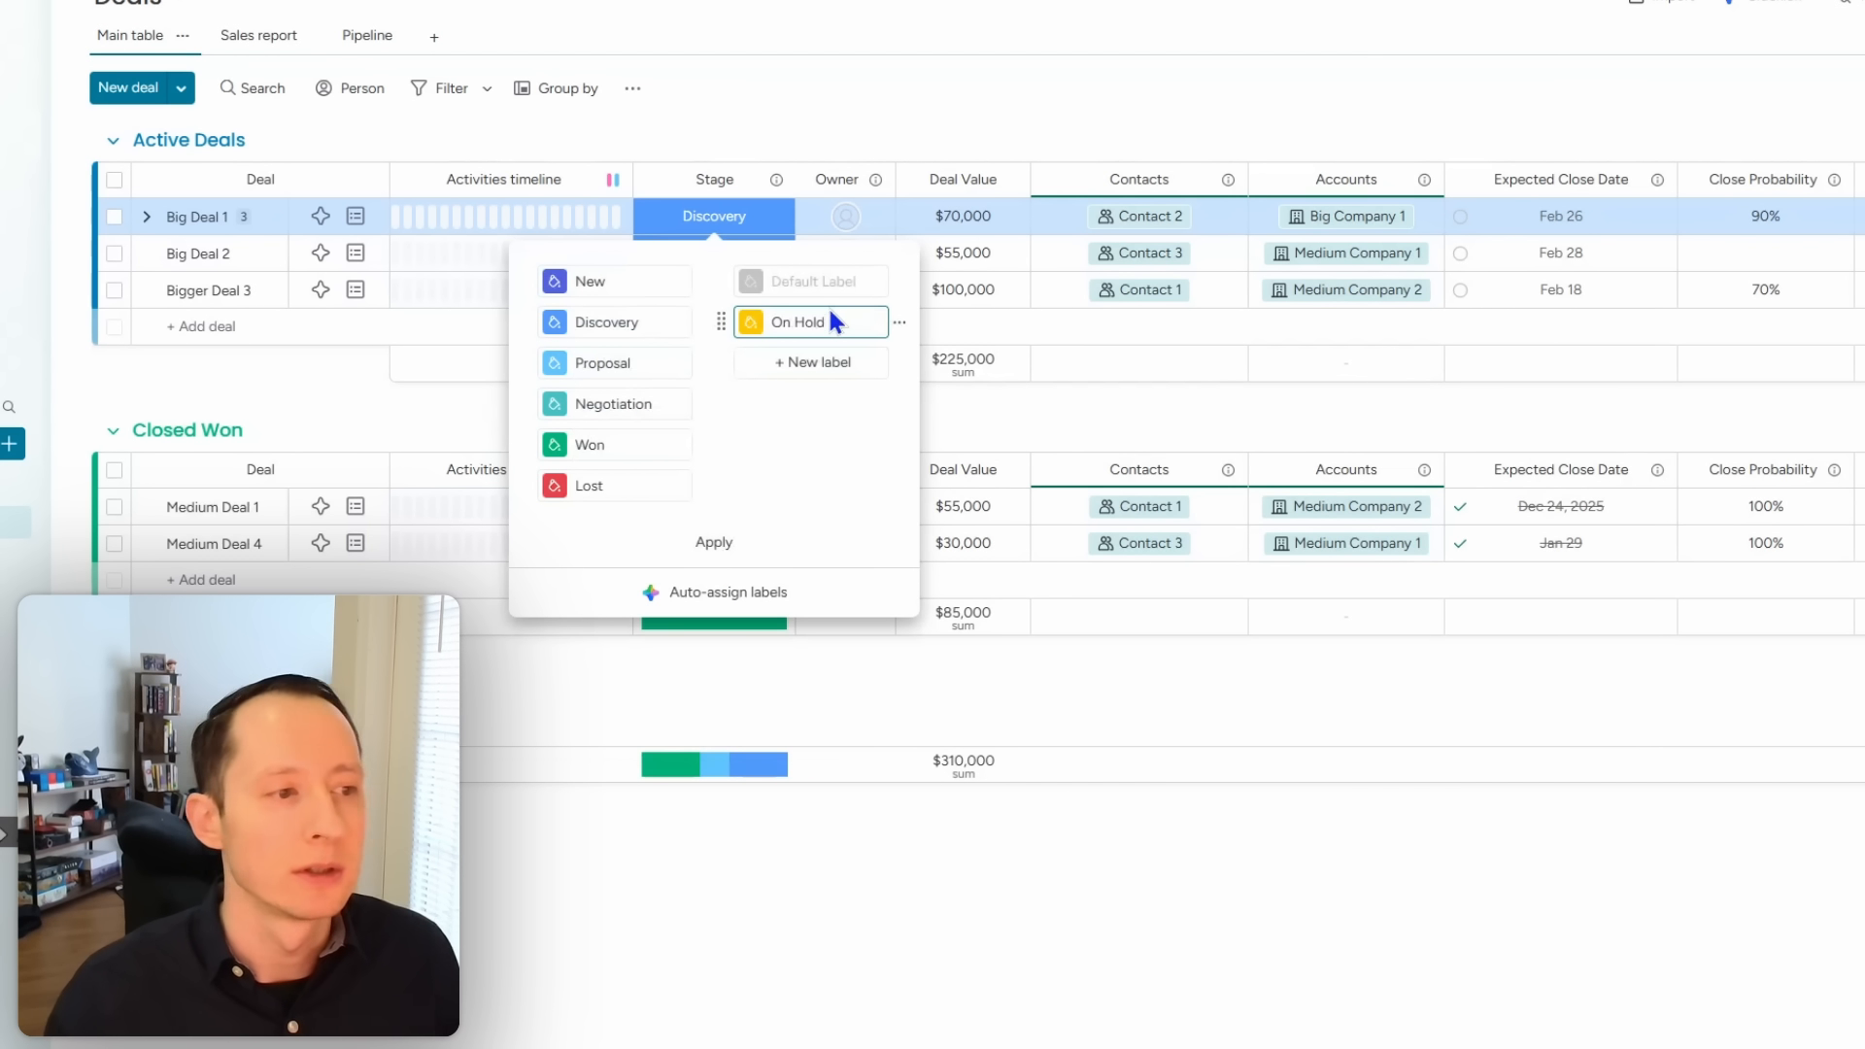
pyautogui.click(822, 361)
pyautogui.click(822, 361)
pyautogui.write('S')
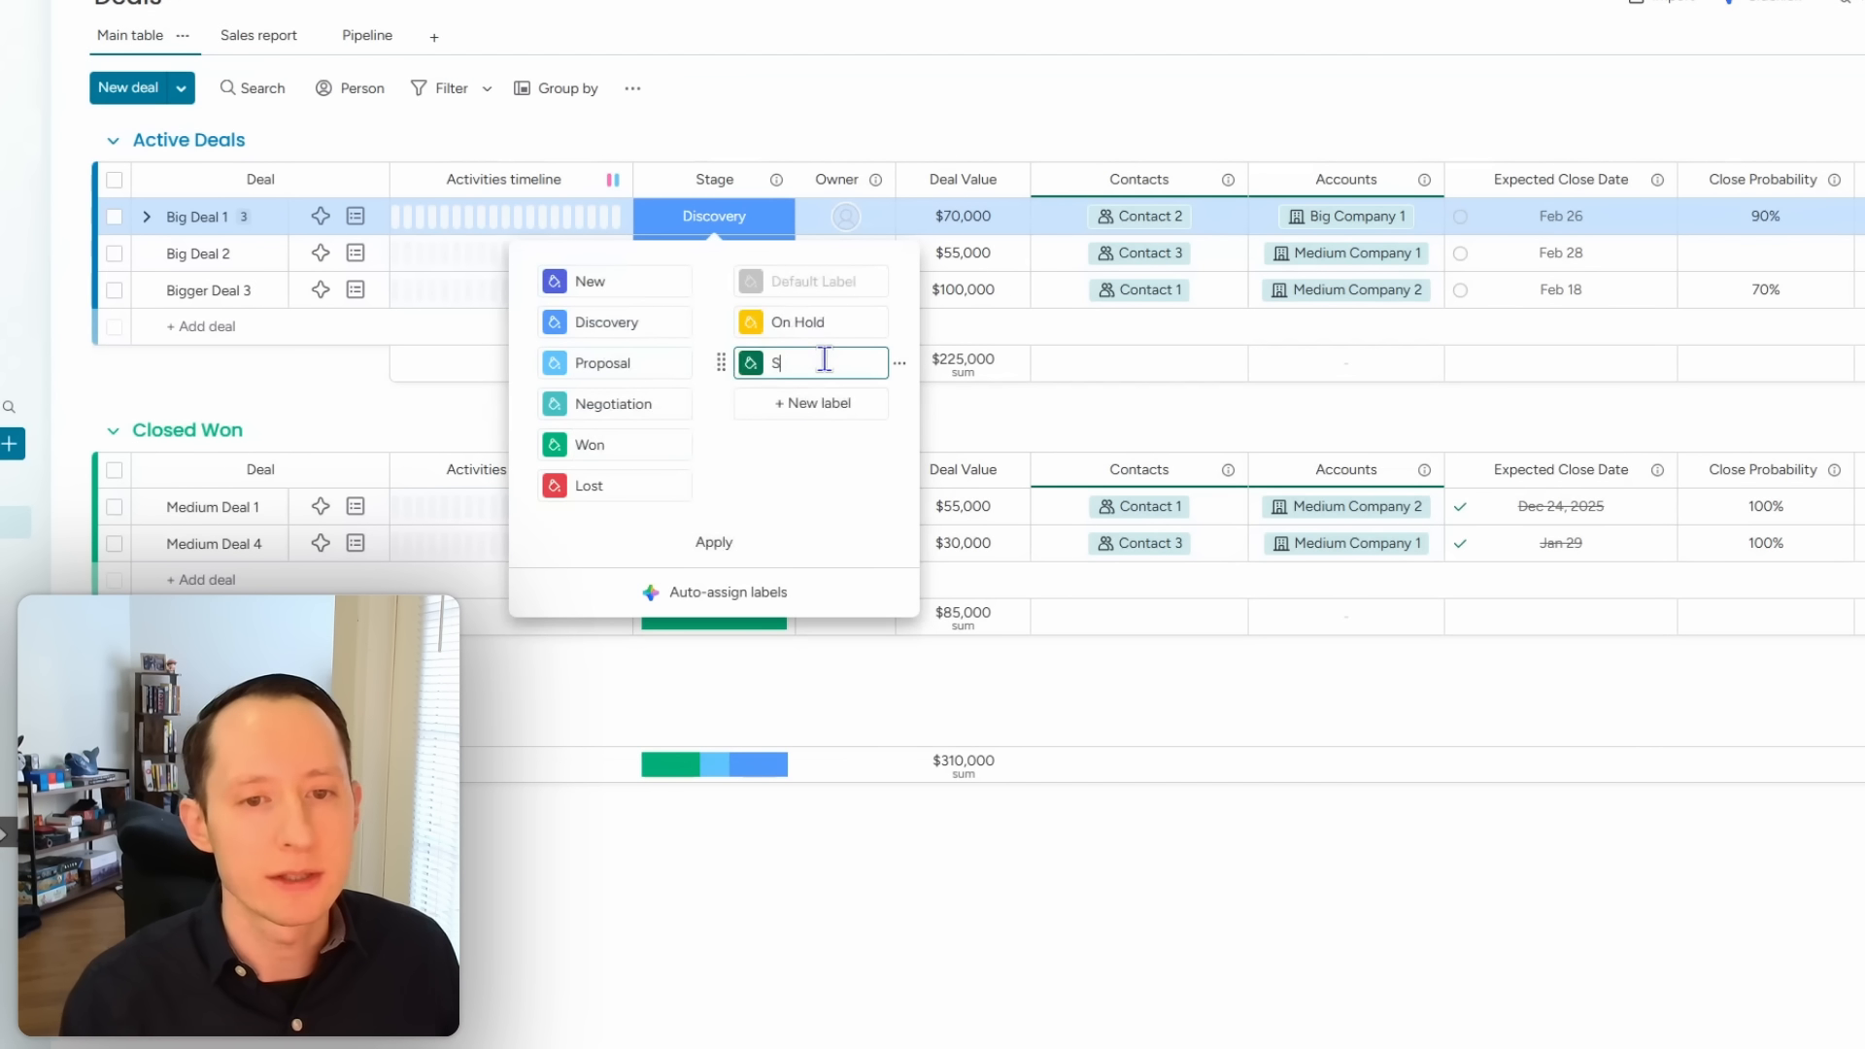
pyautogui.write('tuck')
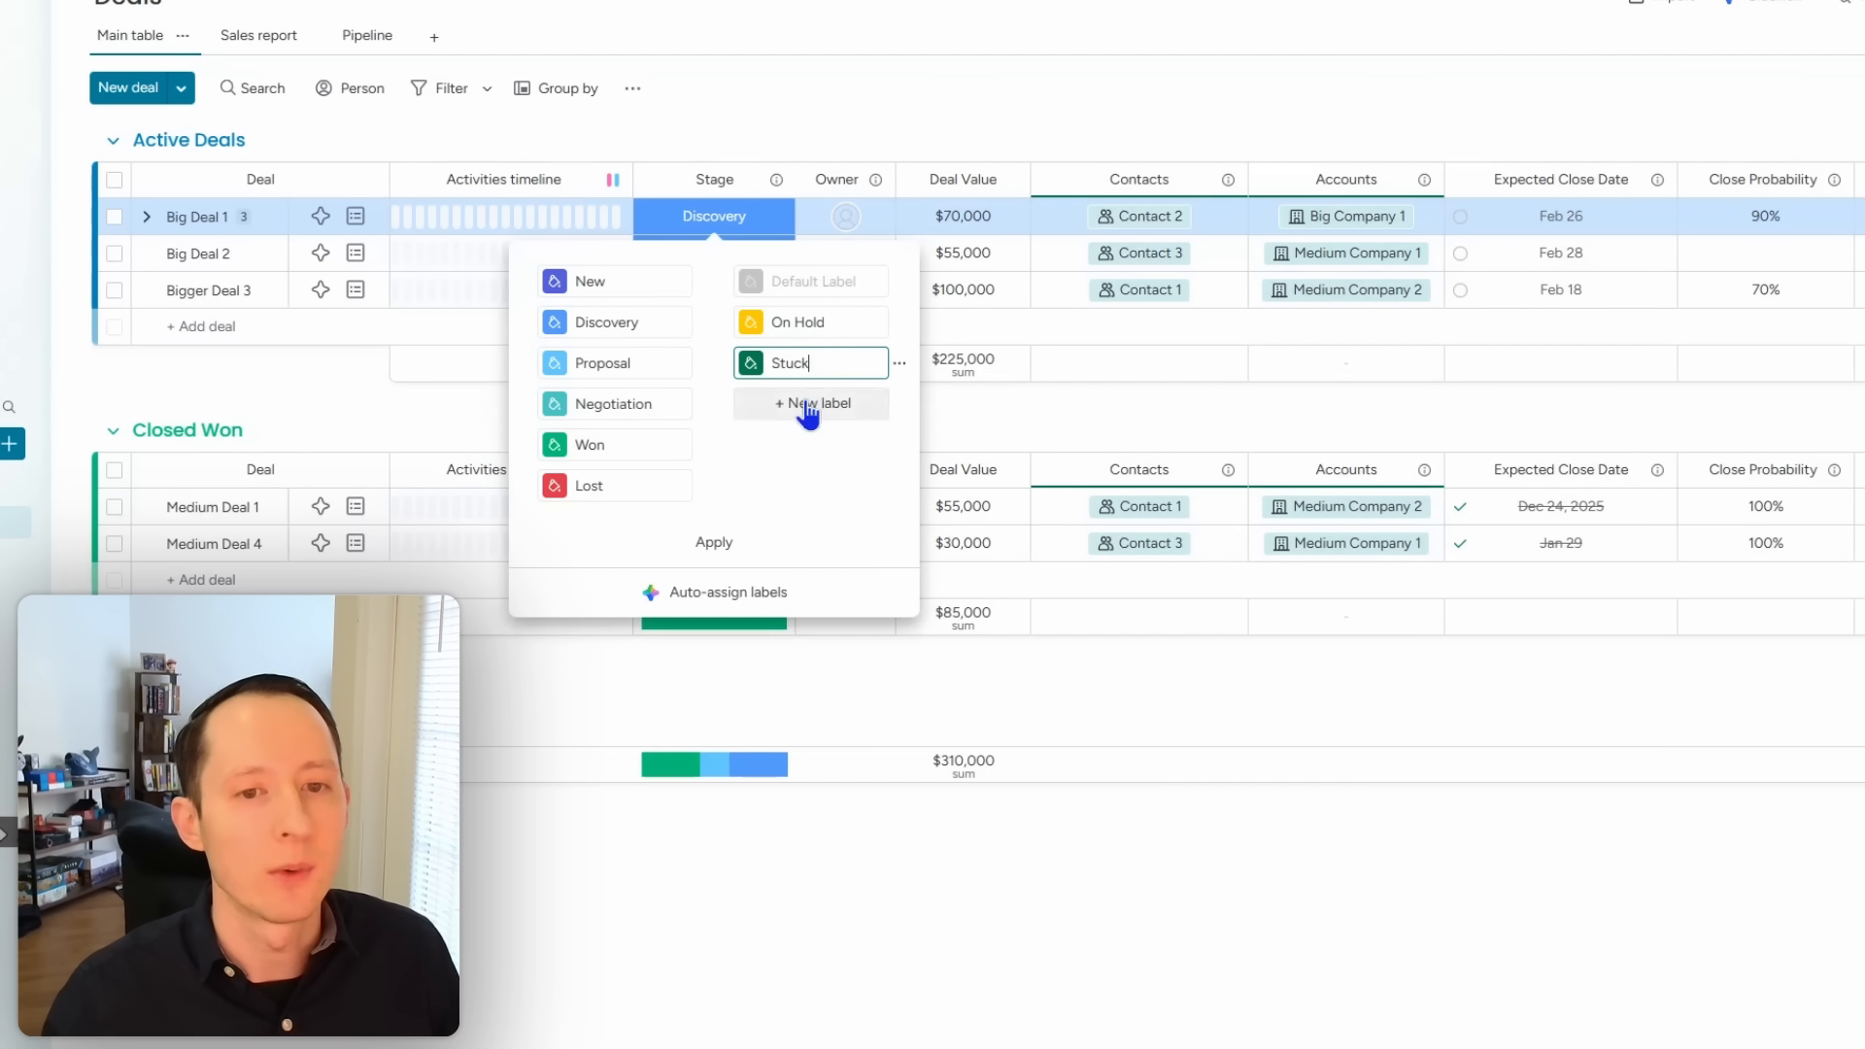
pyautogui.click(806, 403)
pyautogui.write('Waiting on')
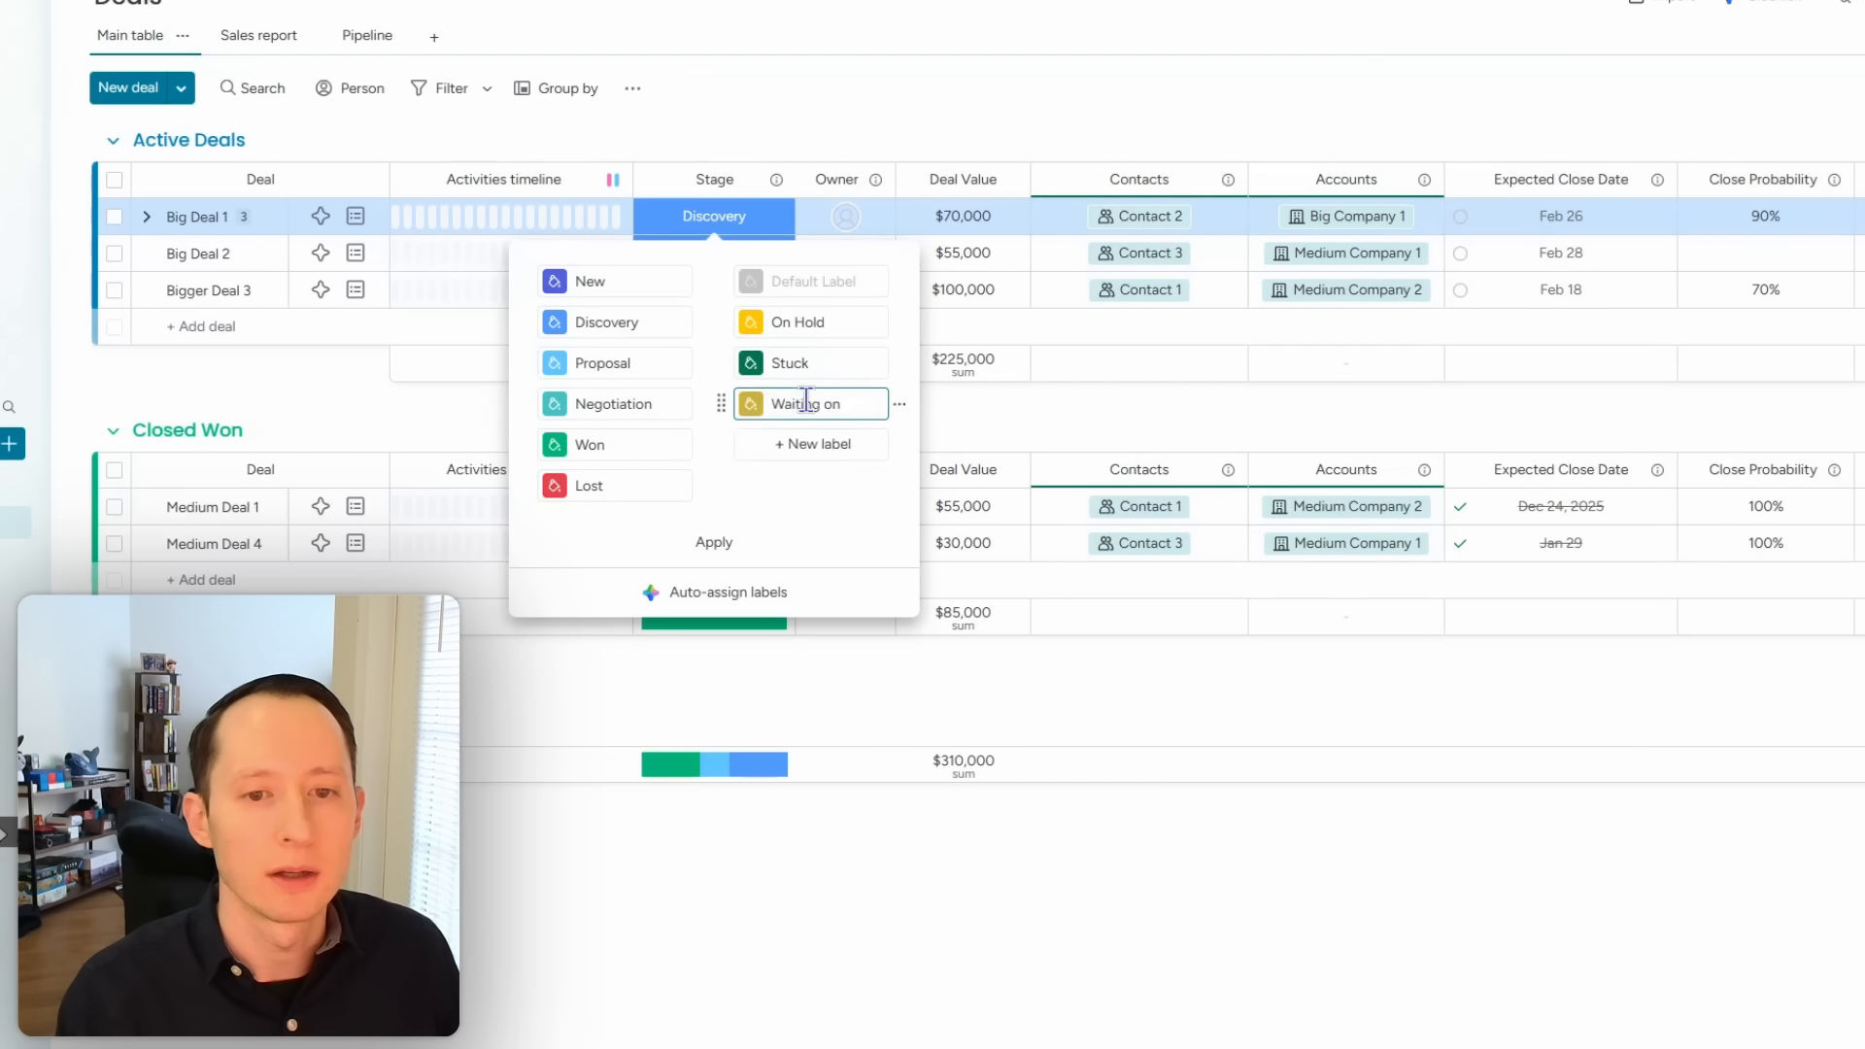
pyautogui.write(' Approval')
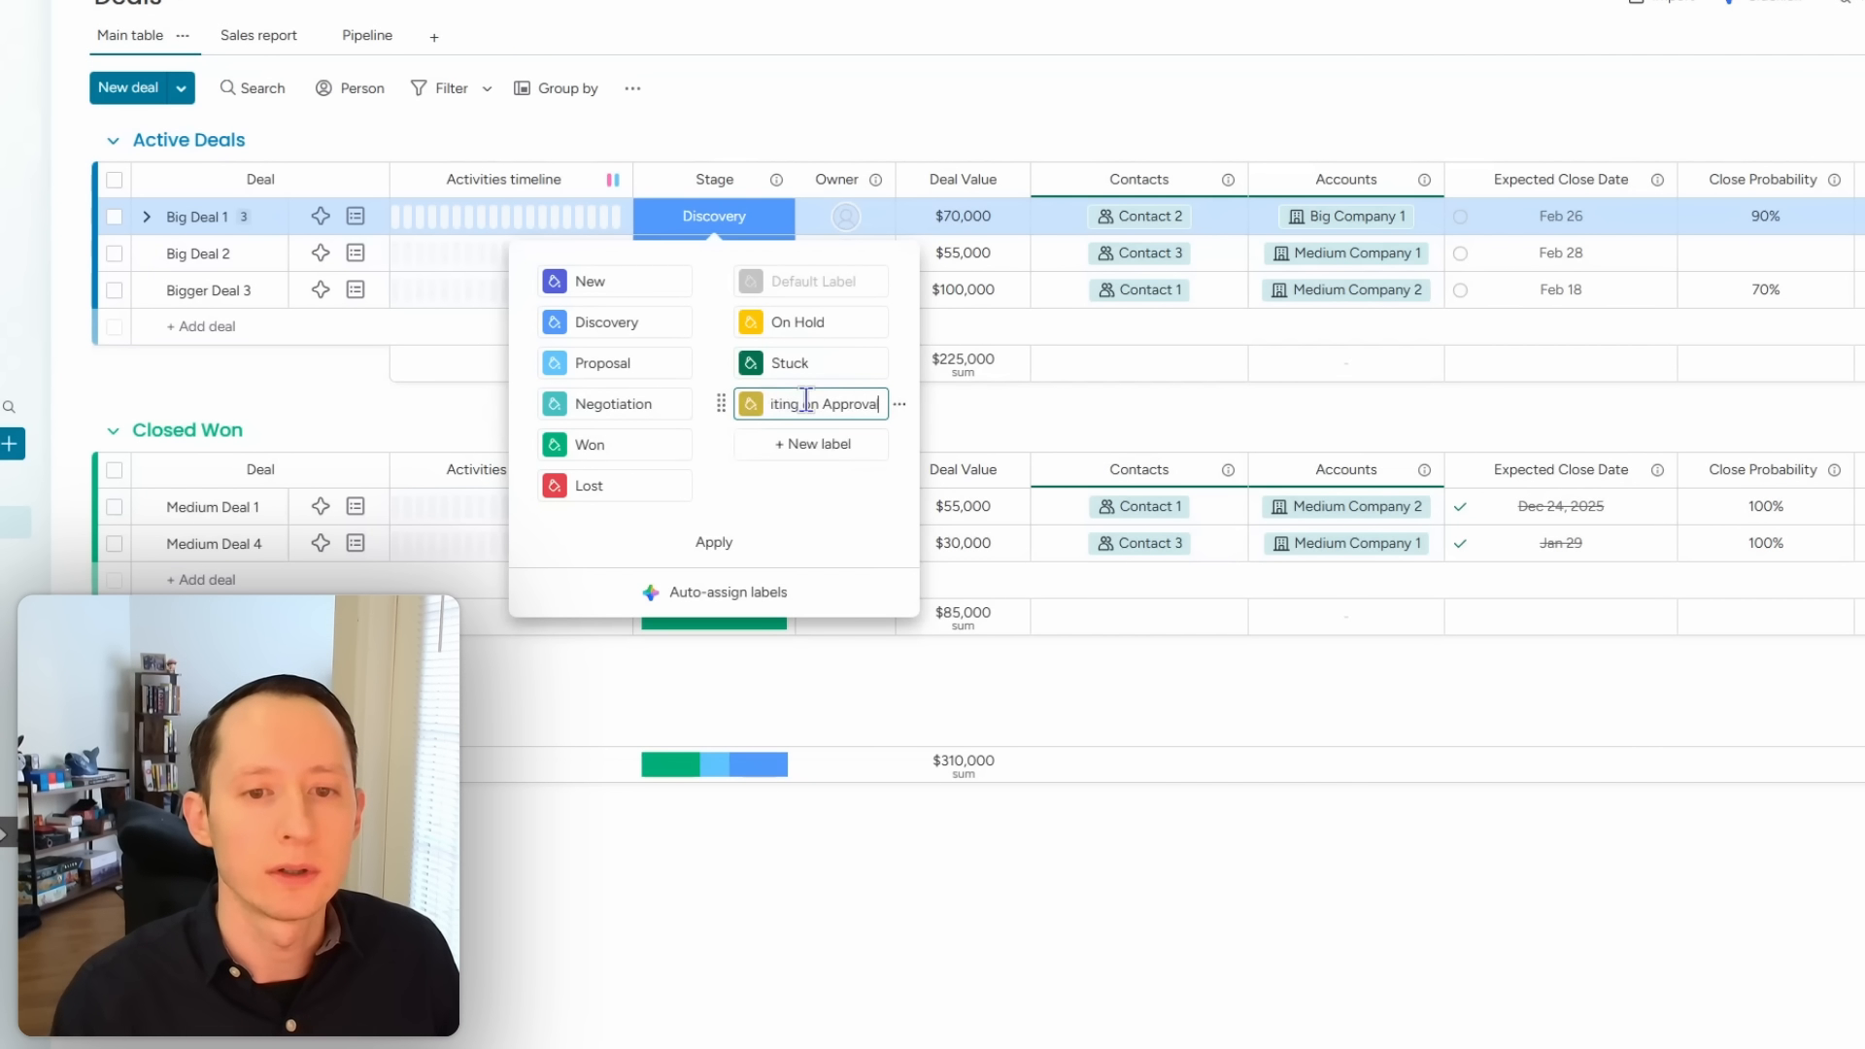
pyautogui.press('Return')
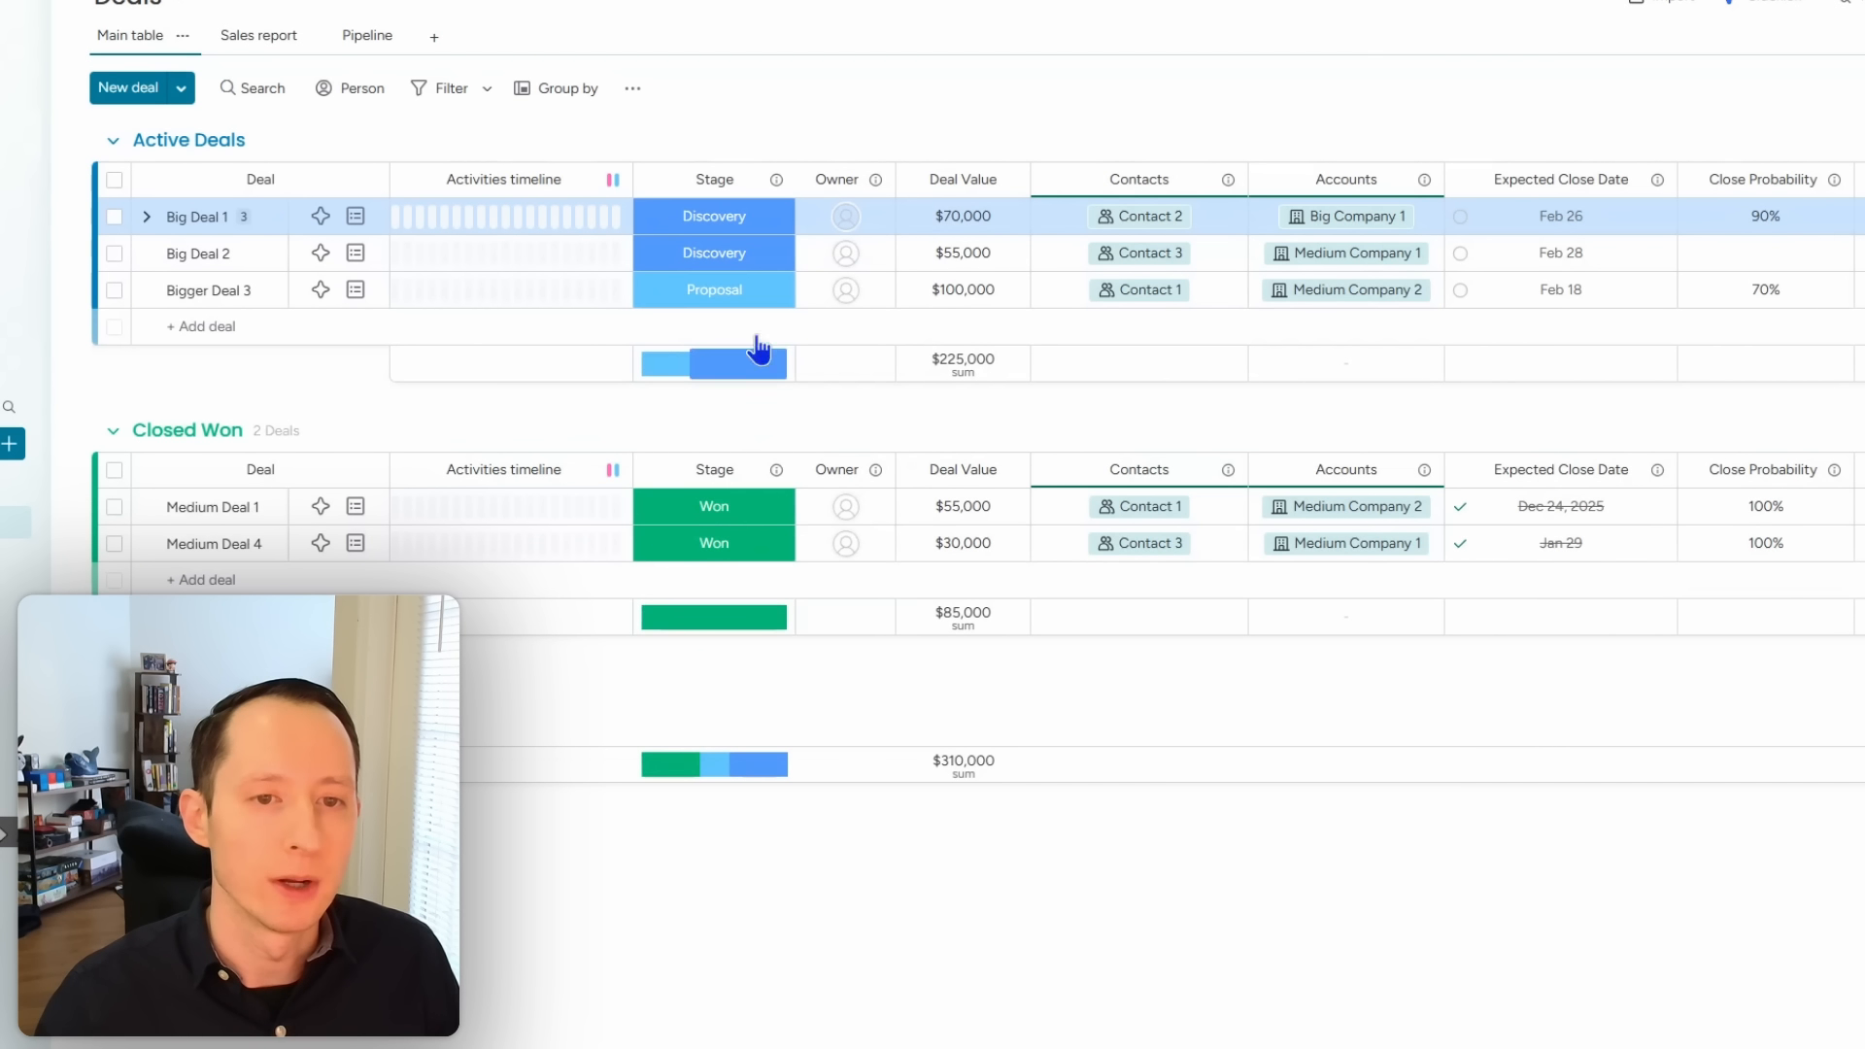
pyautogui.click(748, 290)
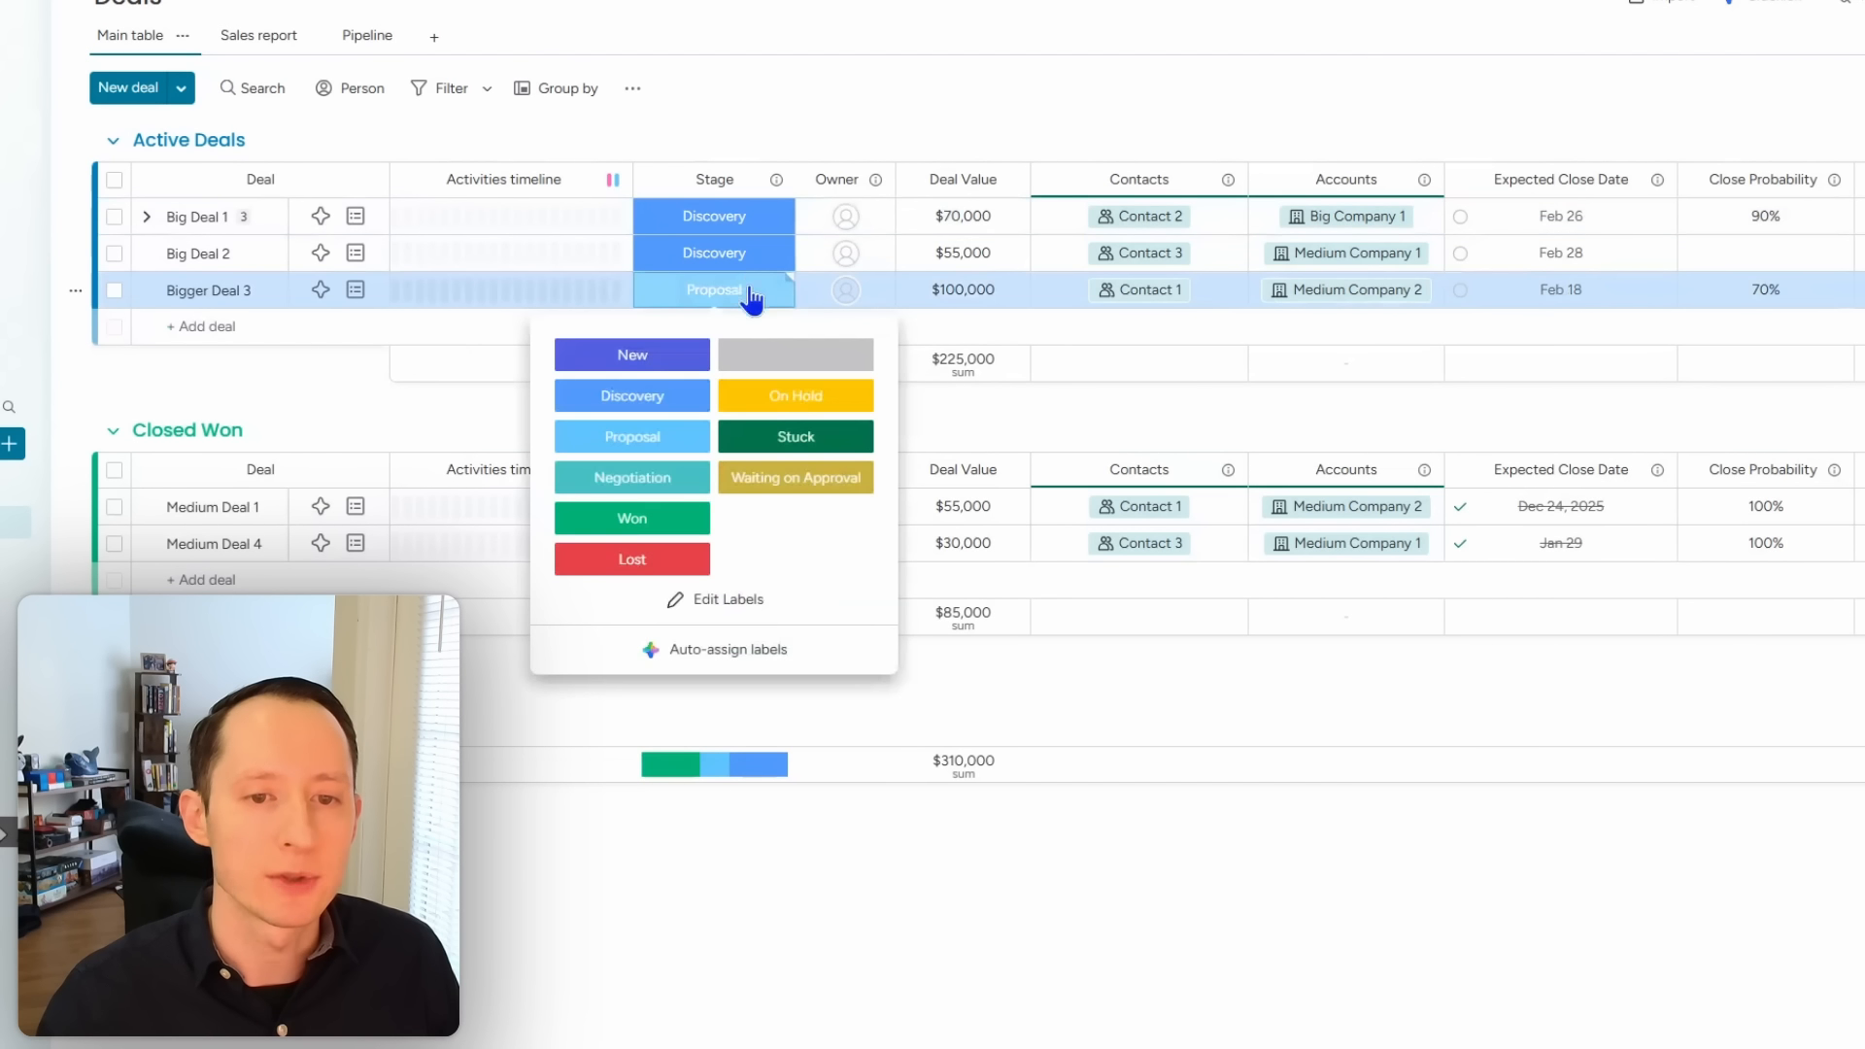
pyautogui.click(727, 602)
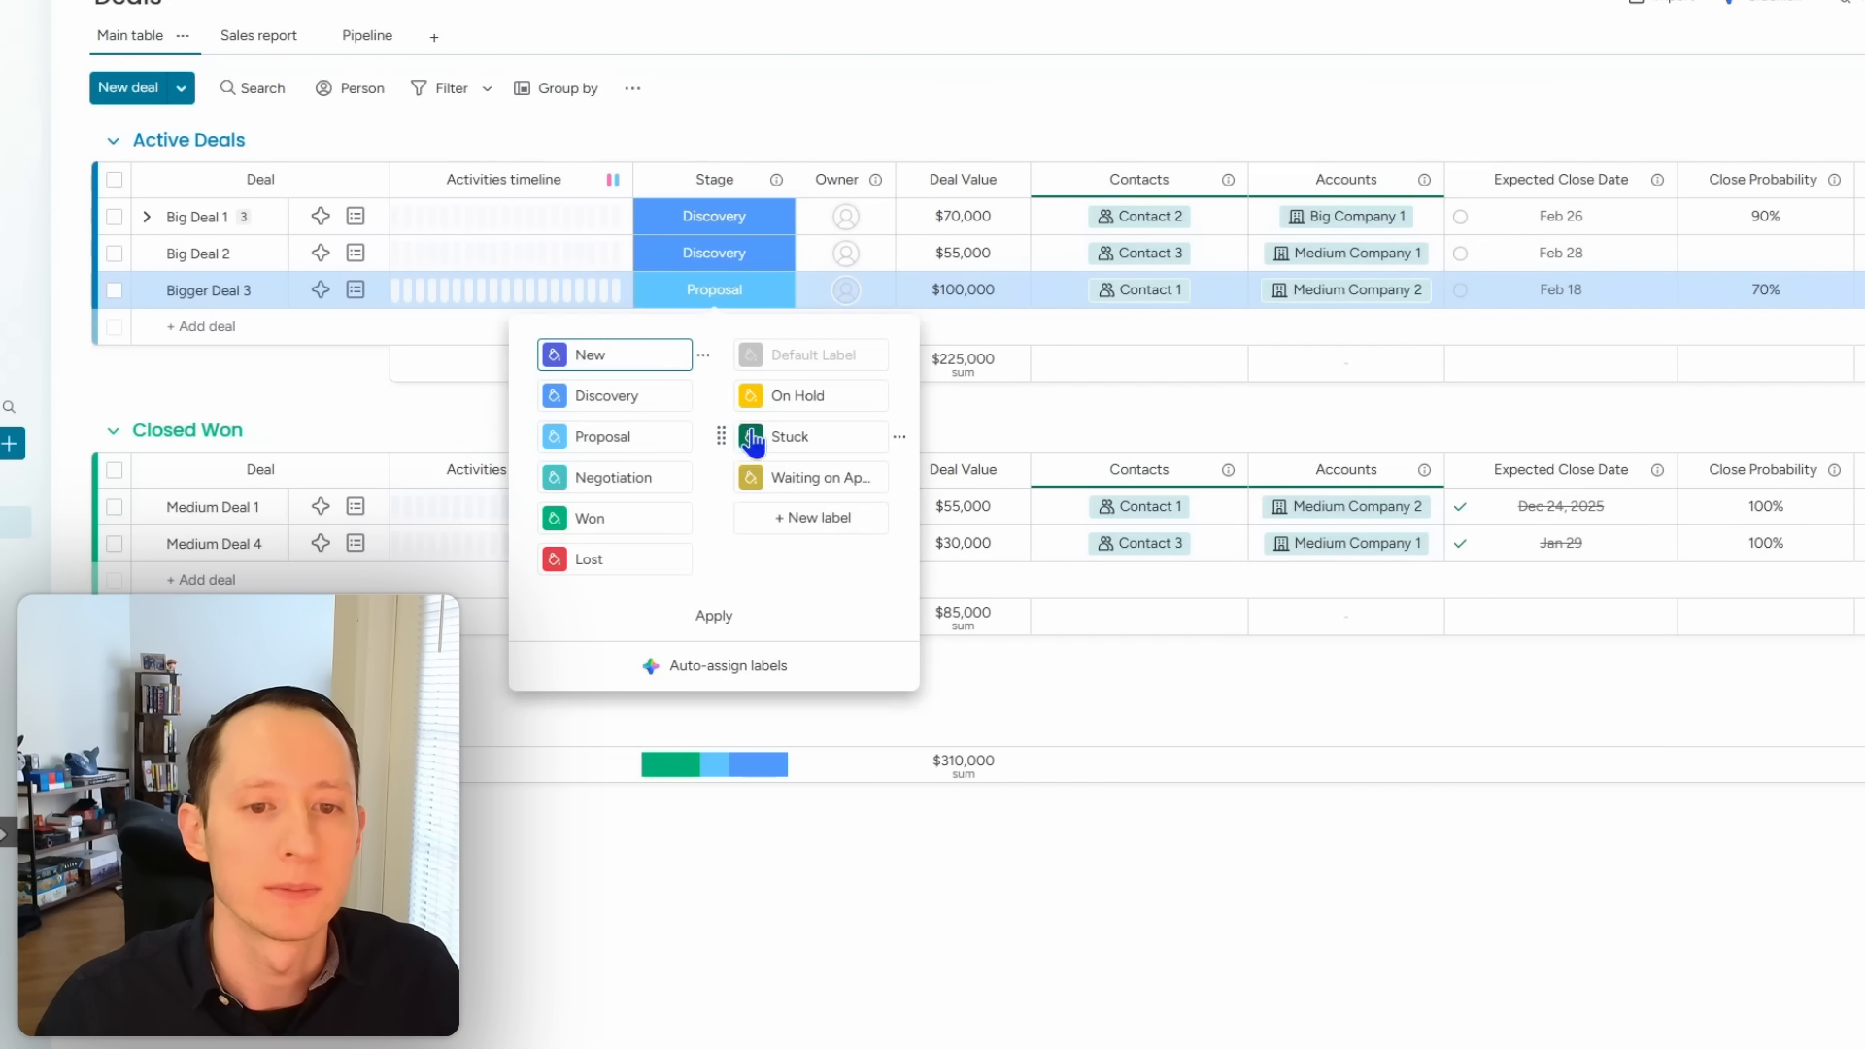
# Step: Recolour the Stuck Stage label brown and close the label list
pyautogui.click(753, 480)
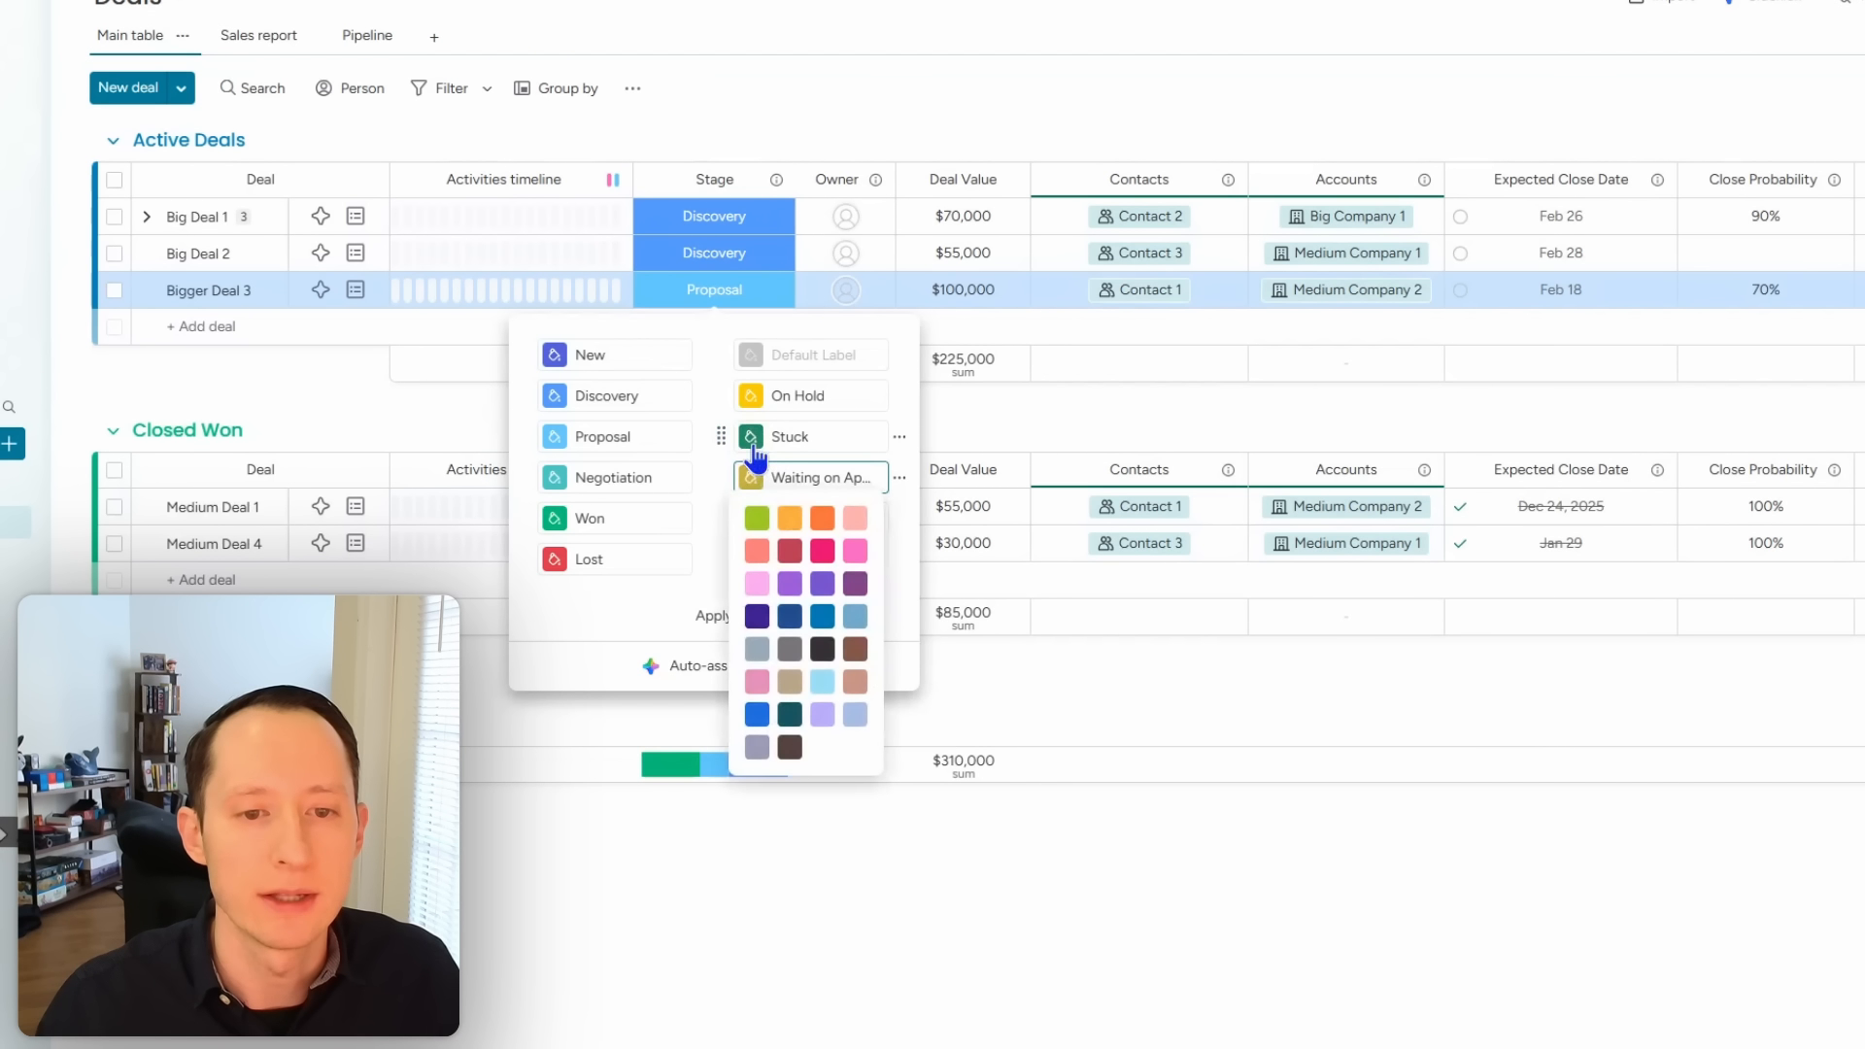
pyautogui.click(751, 436)
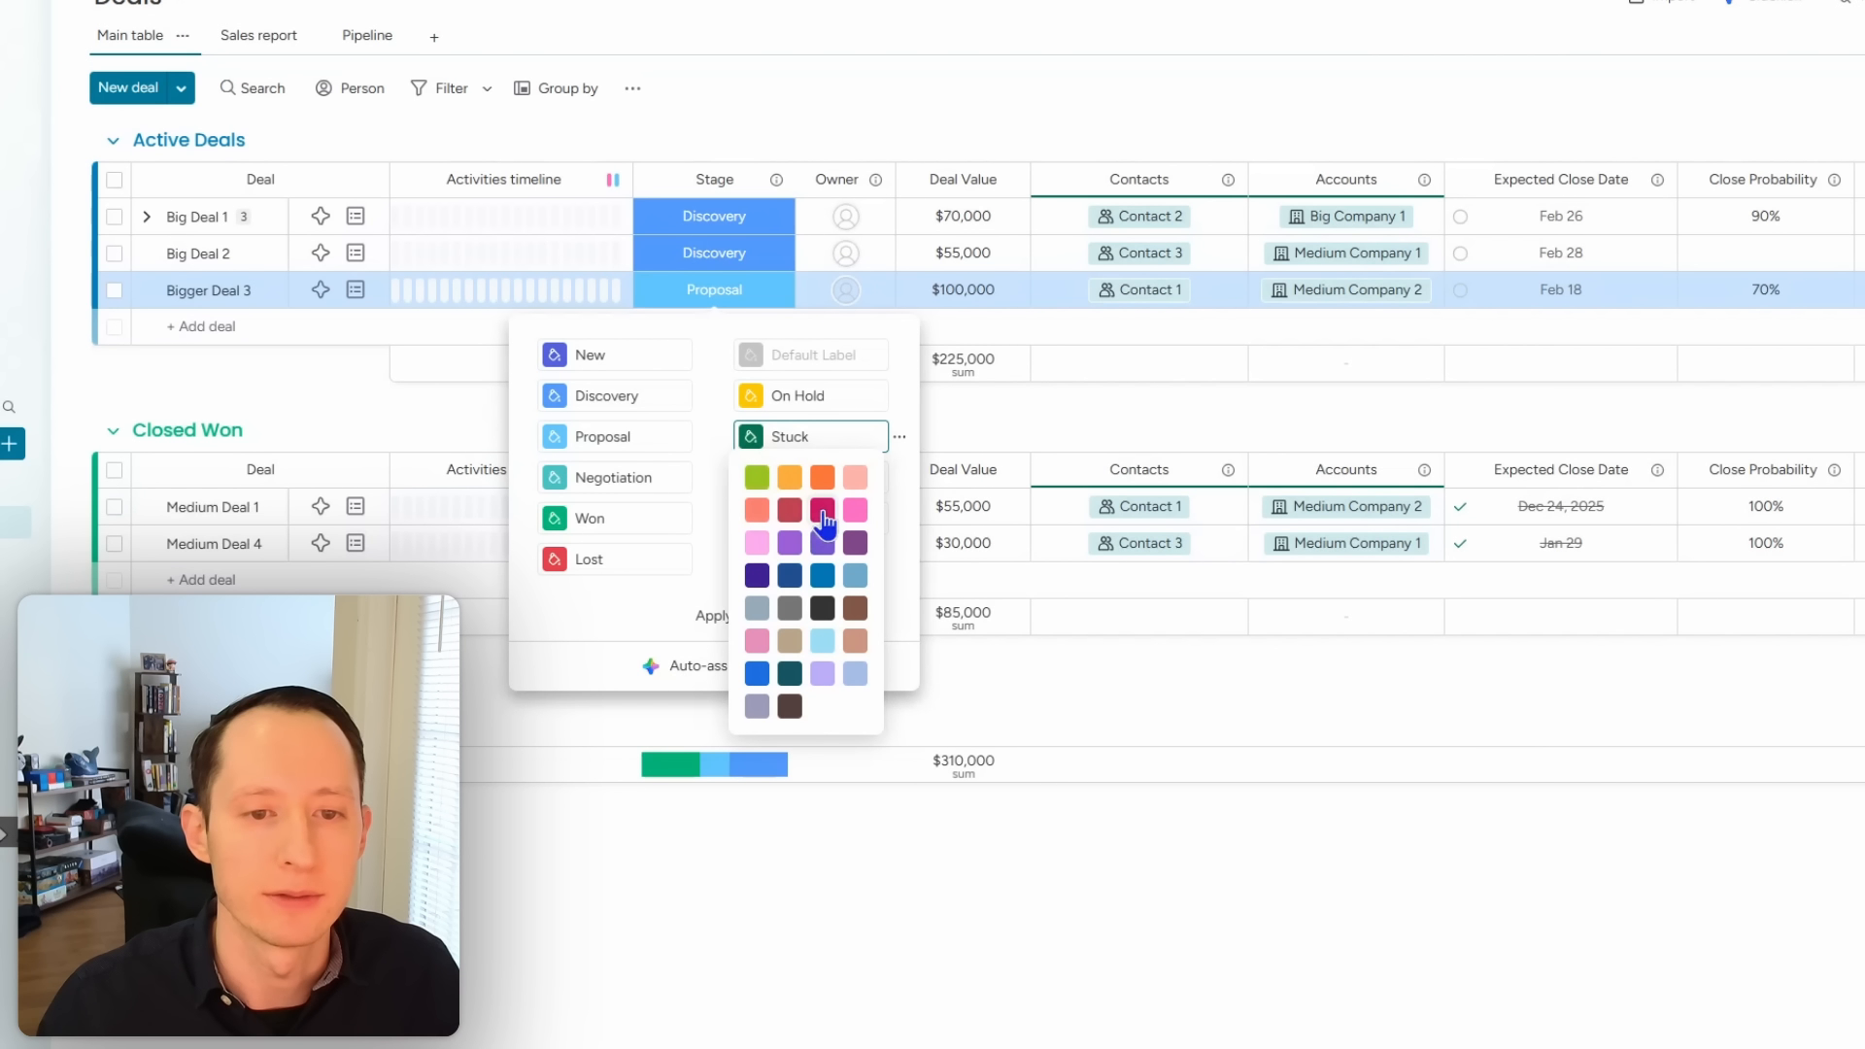
pyautogui.click(855, 608)
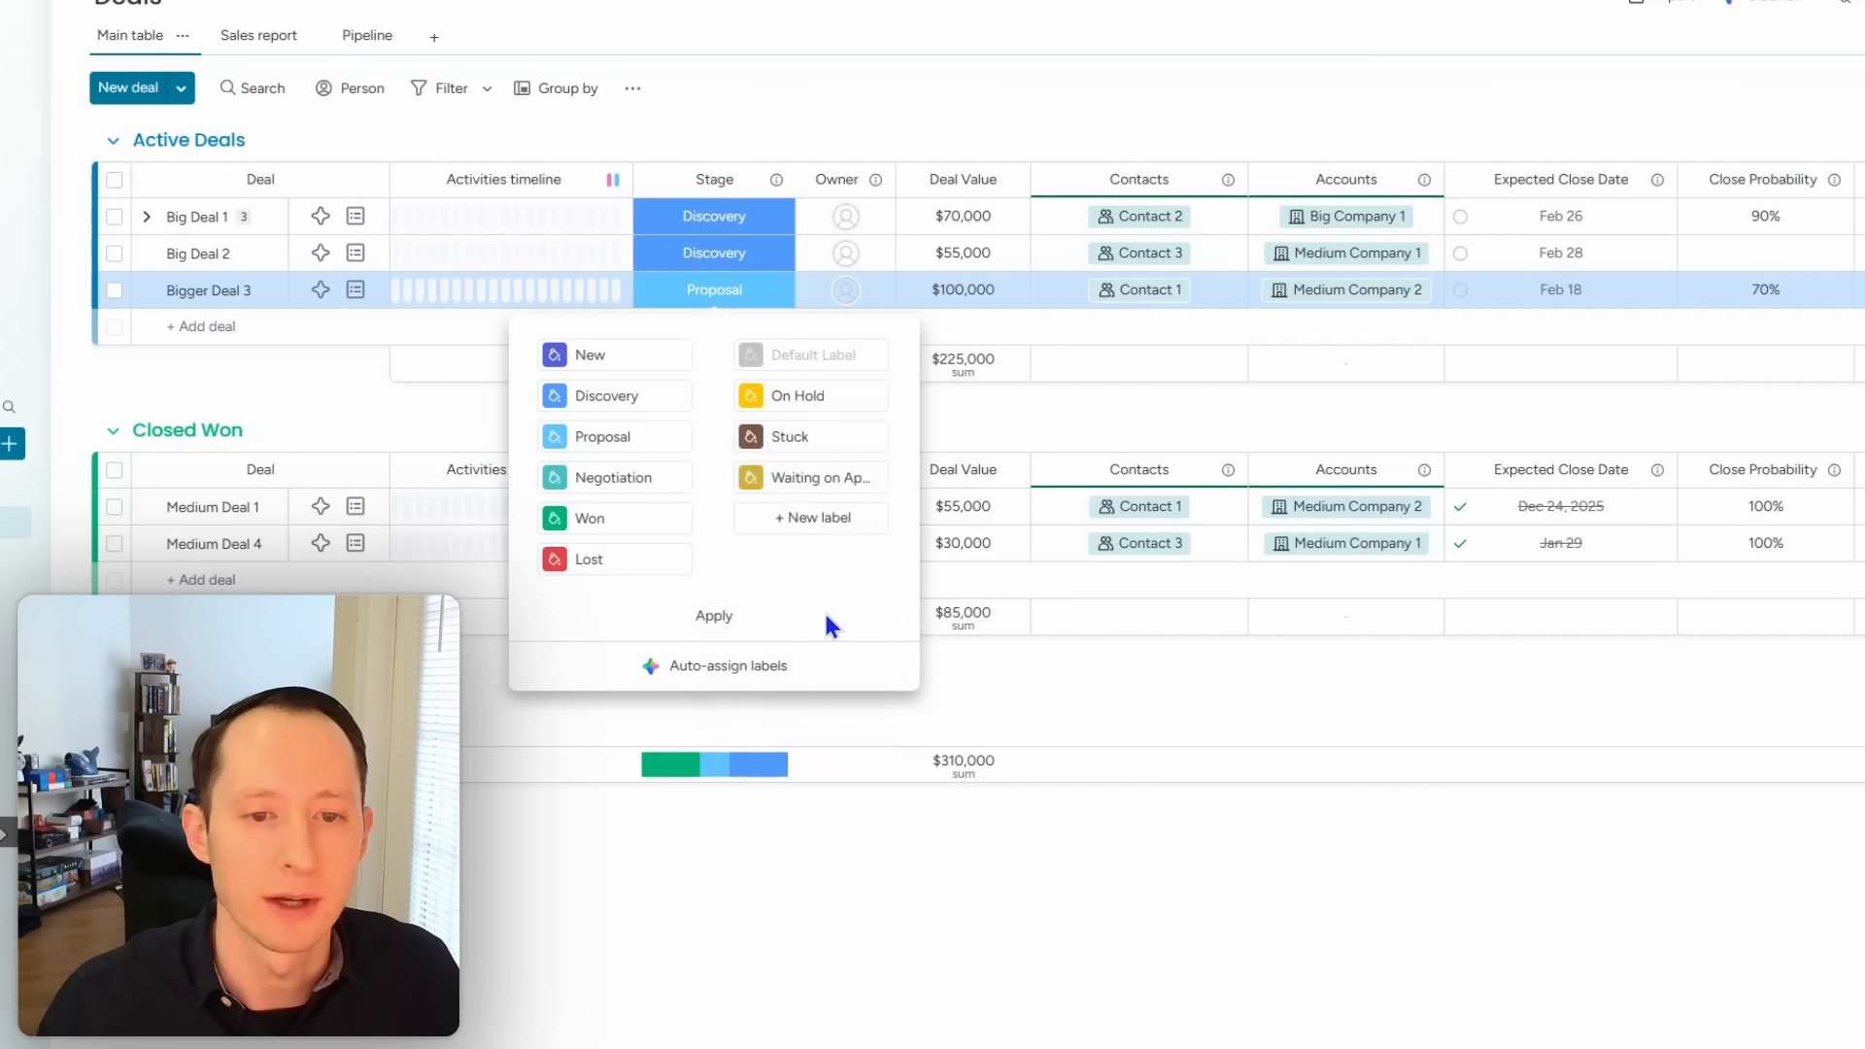
pyautogui.click(729, 618)
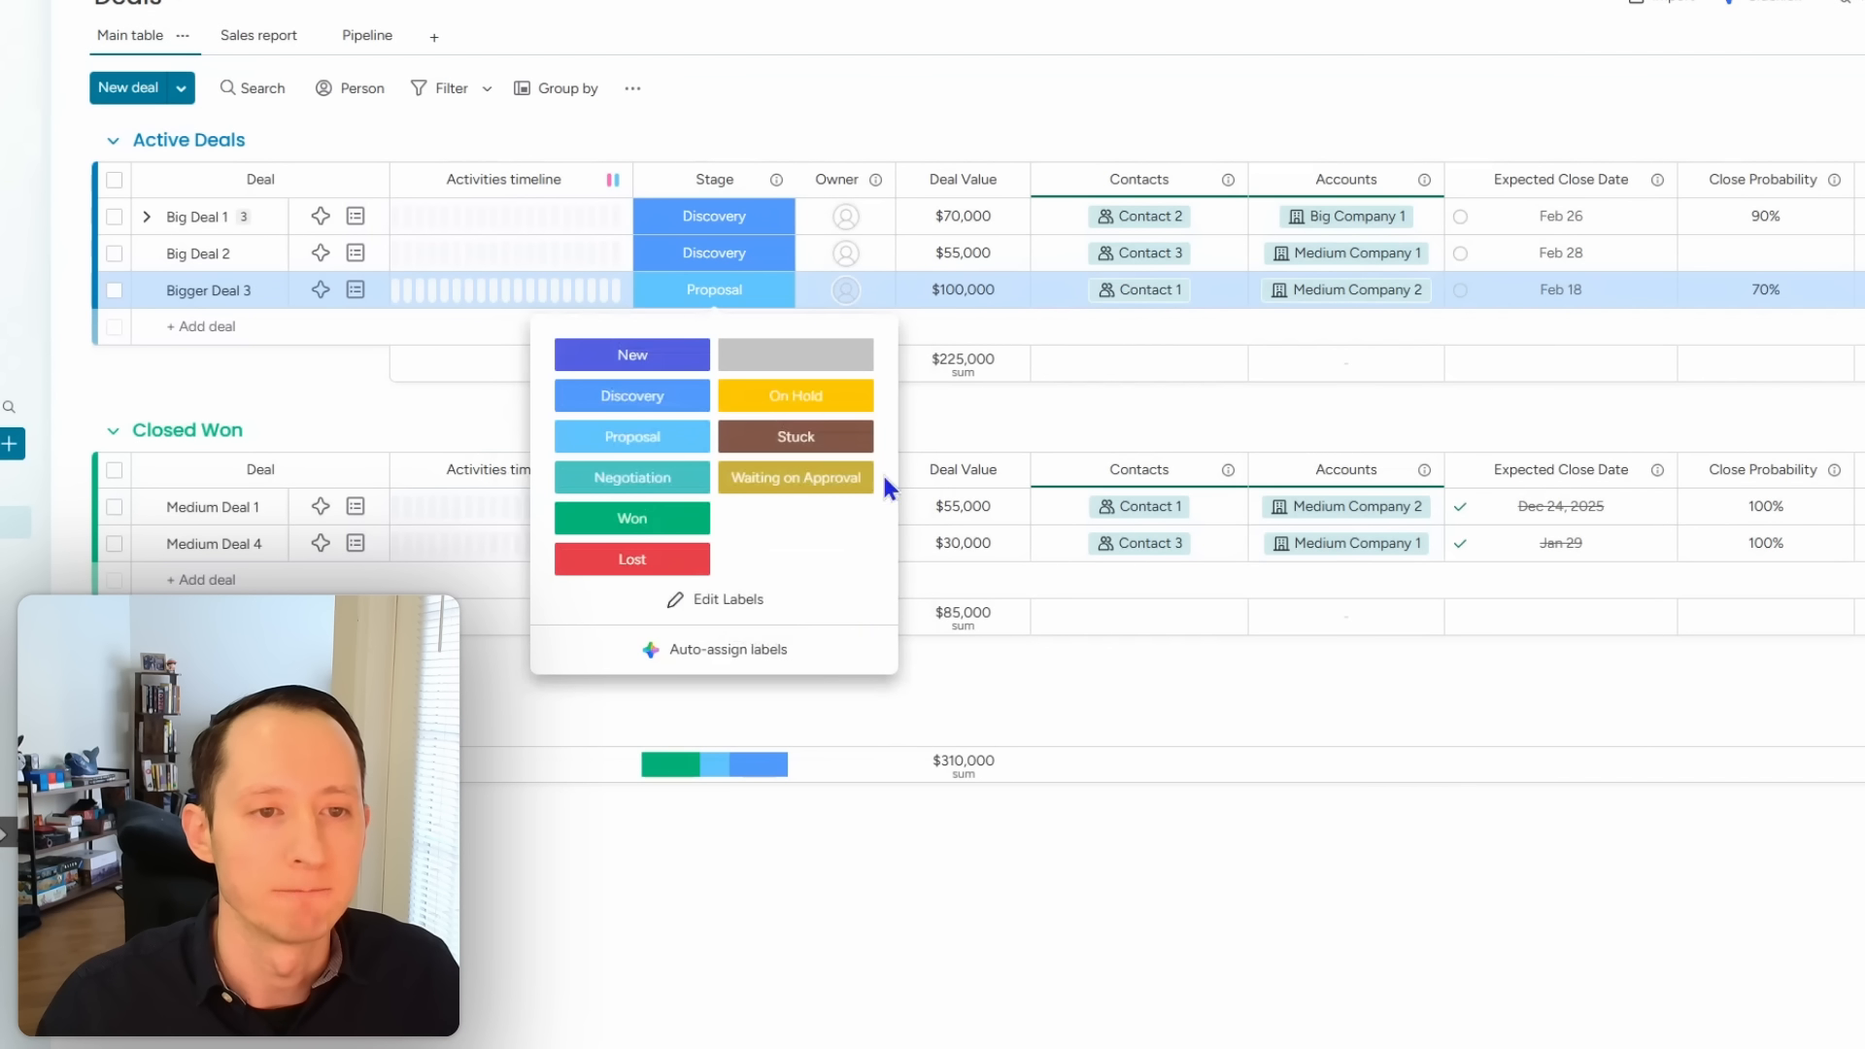
pyautogui.click(918, 74)
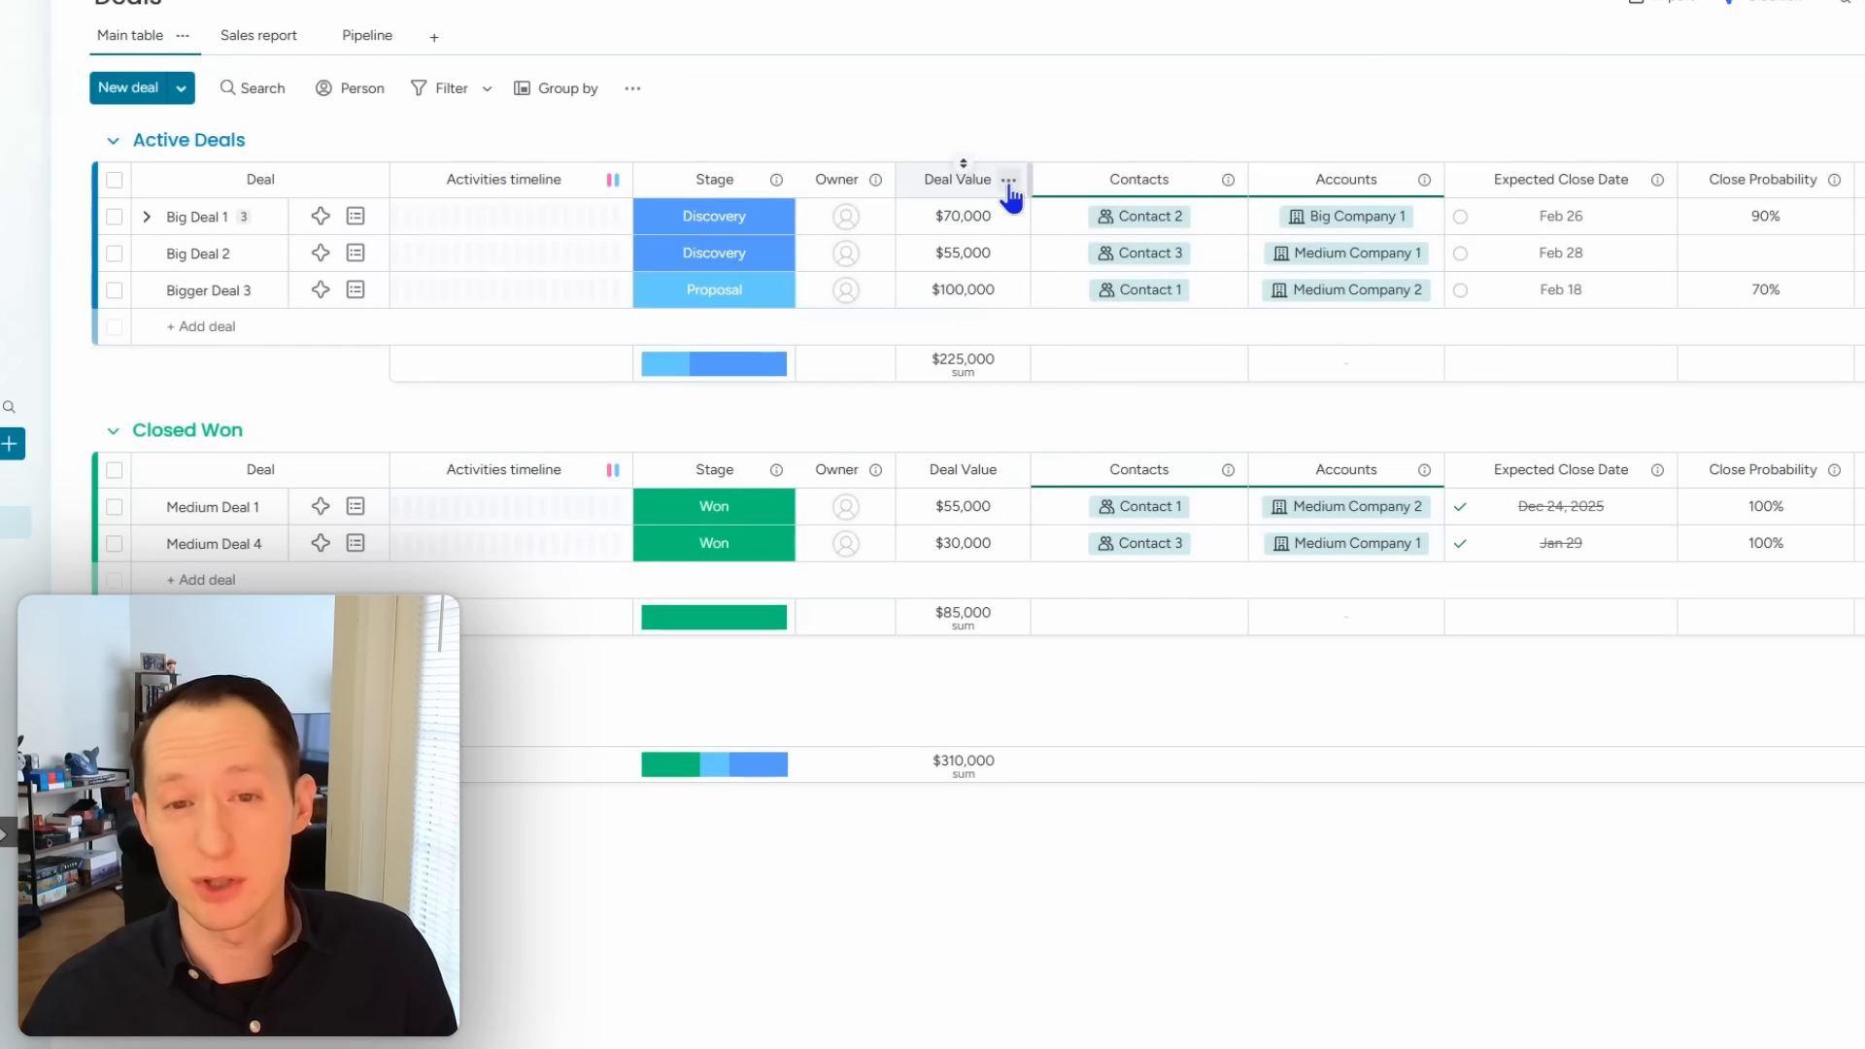
# Step: Add a Status column named Opportunity Type after Deal Value
pyautogui.click(1008, 181)
pyautogui.moveTo(1205, 556)
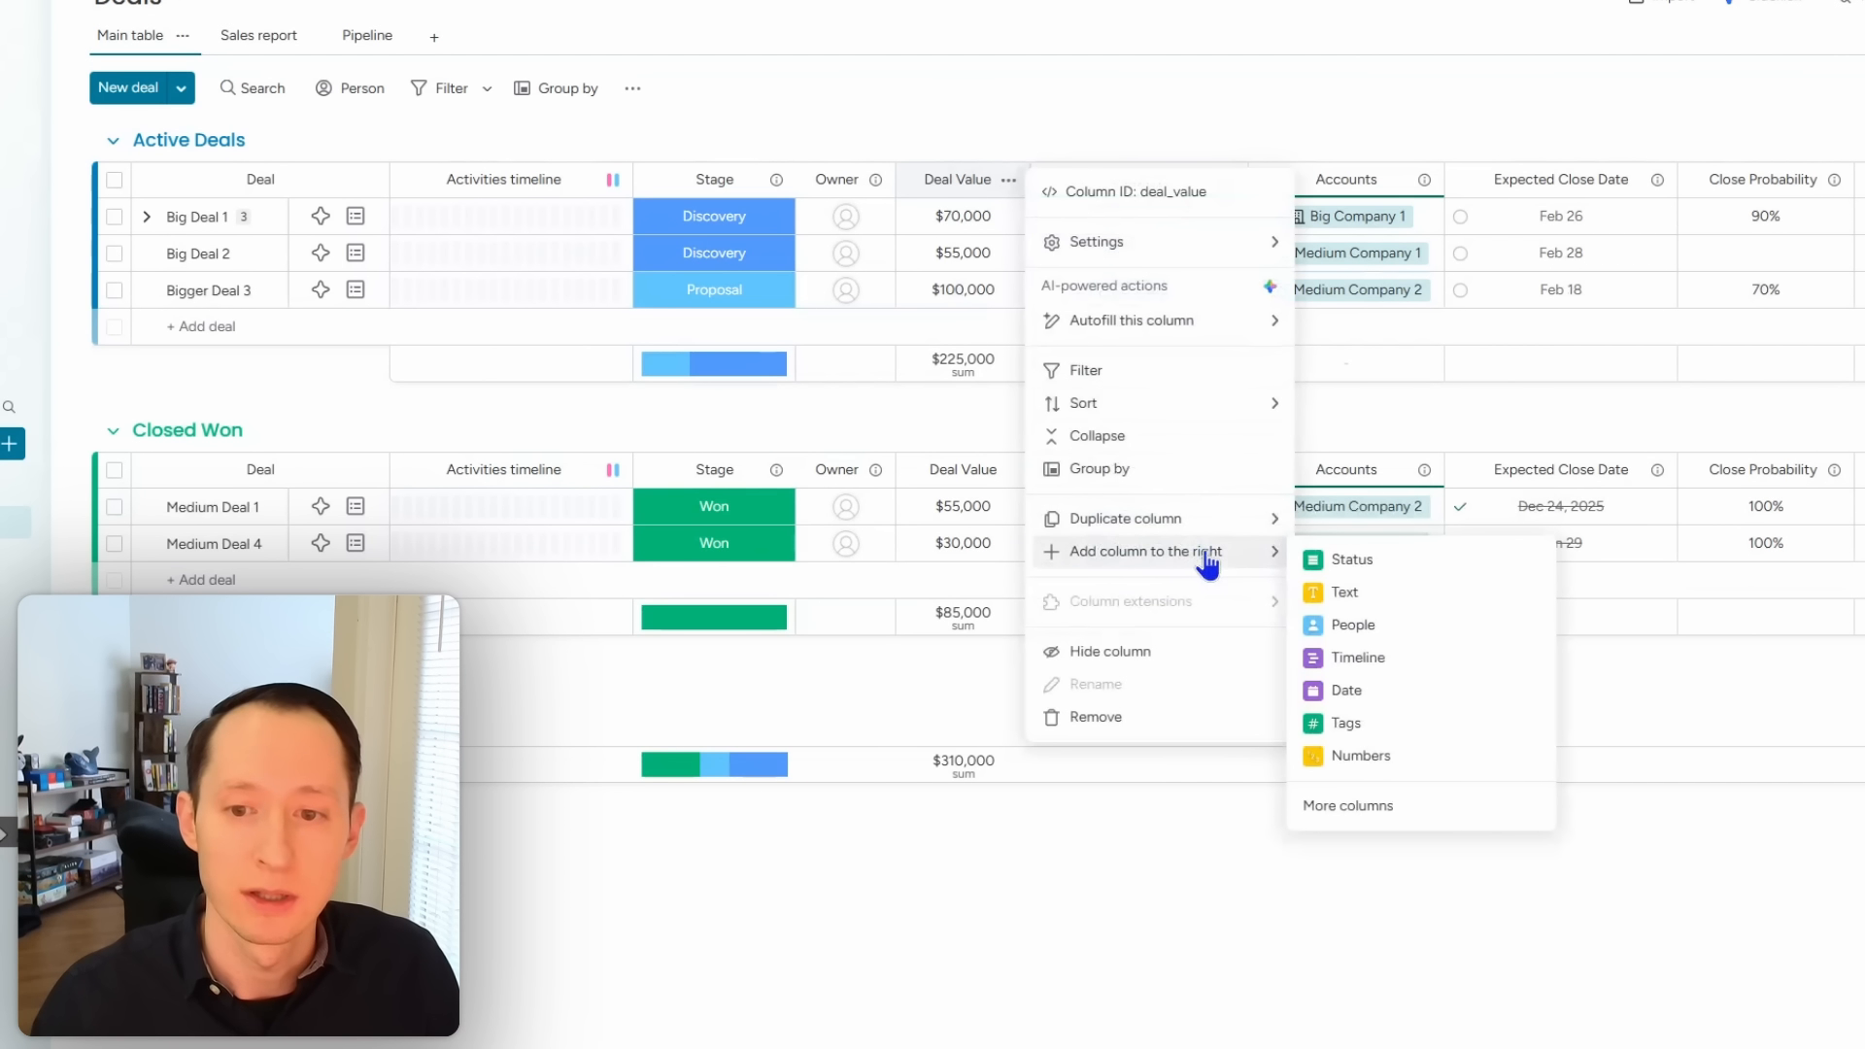
pyautogui.click(1404, 808)
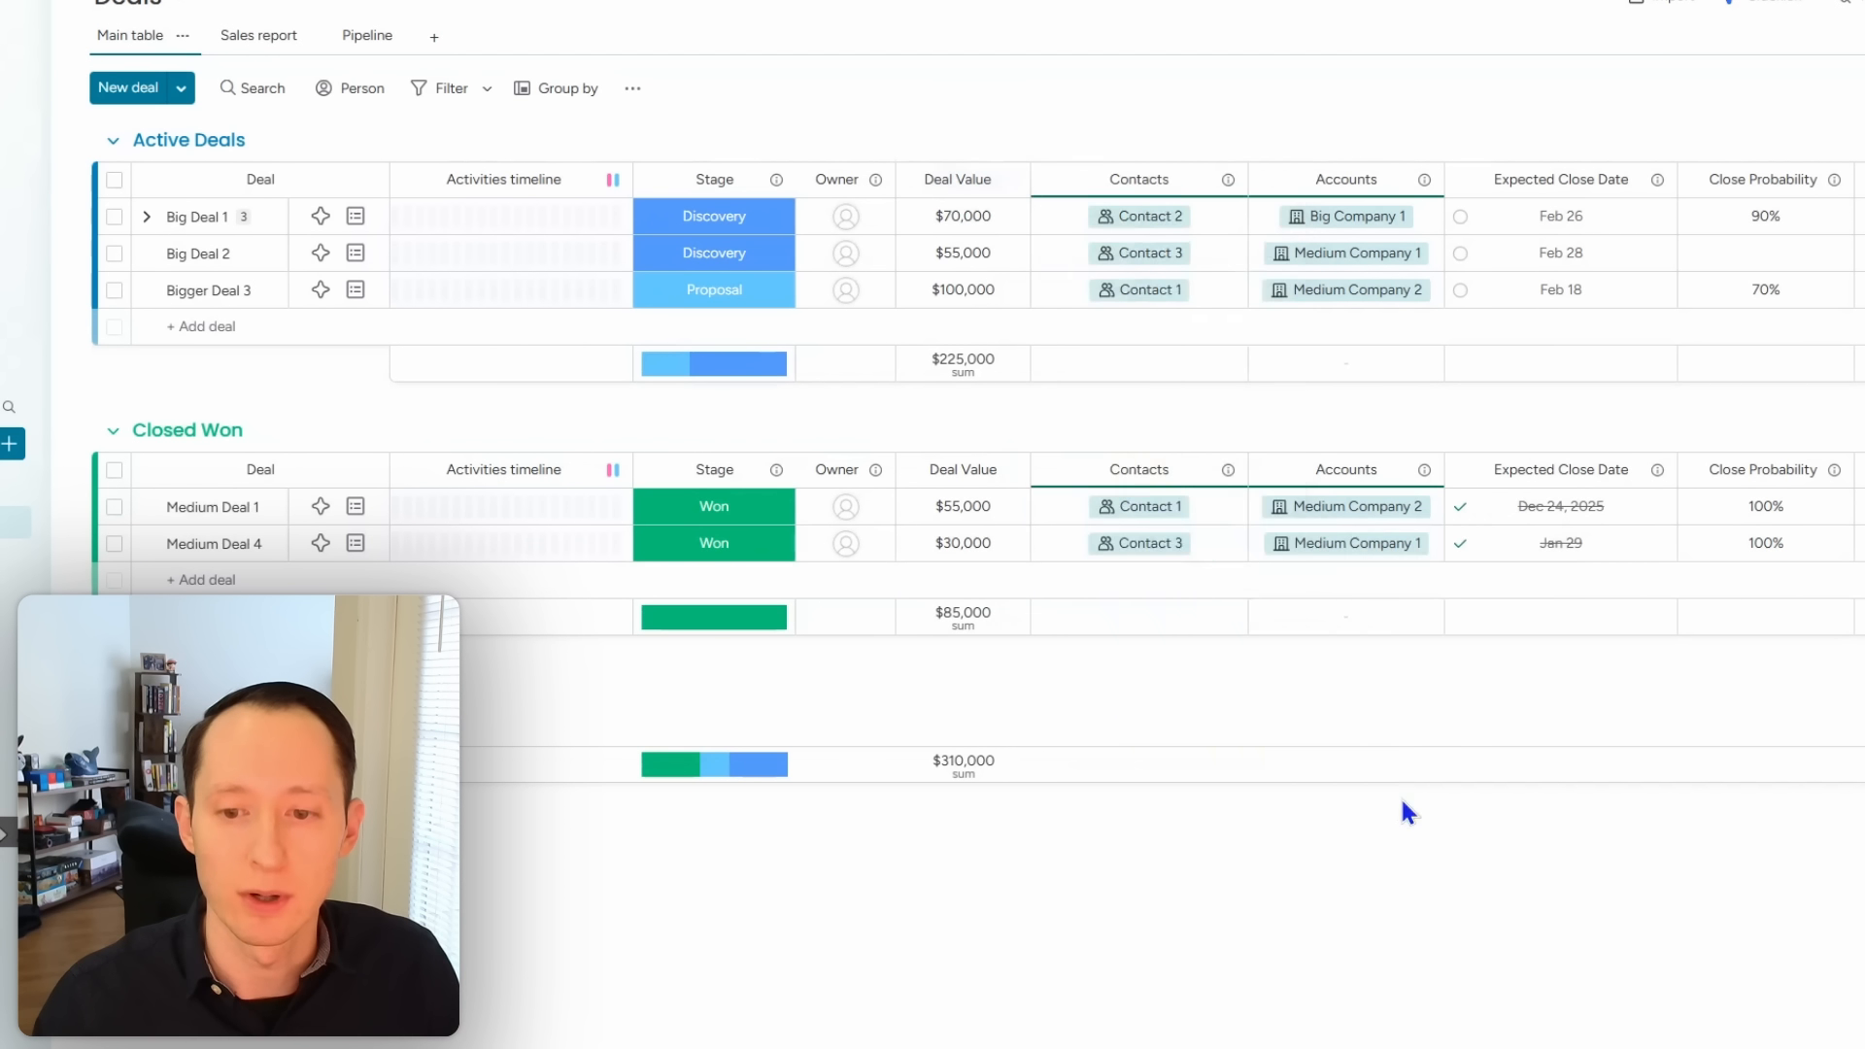
pyautogui.scroll(-4, 1010, 97)
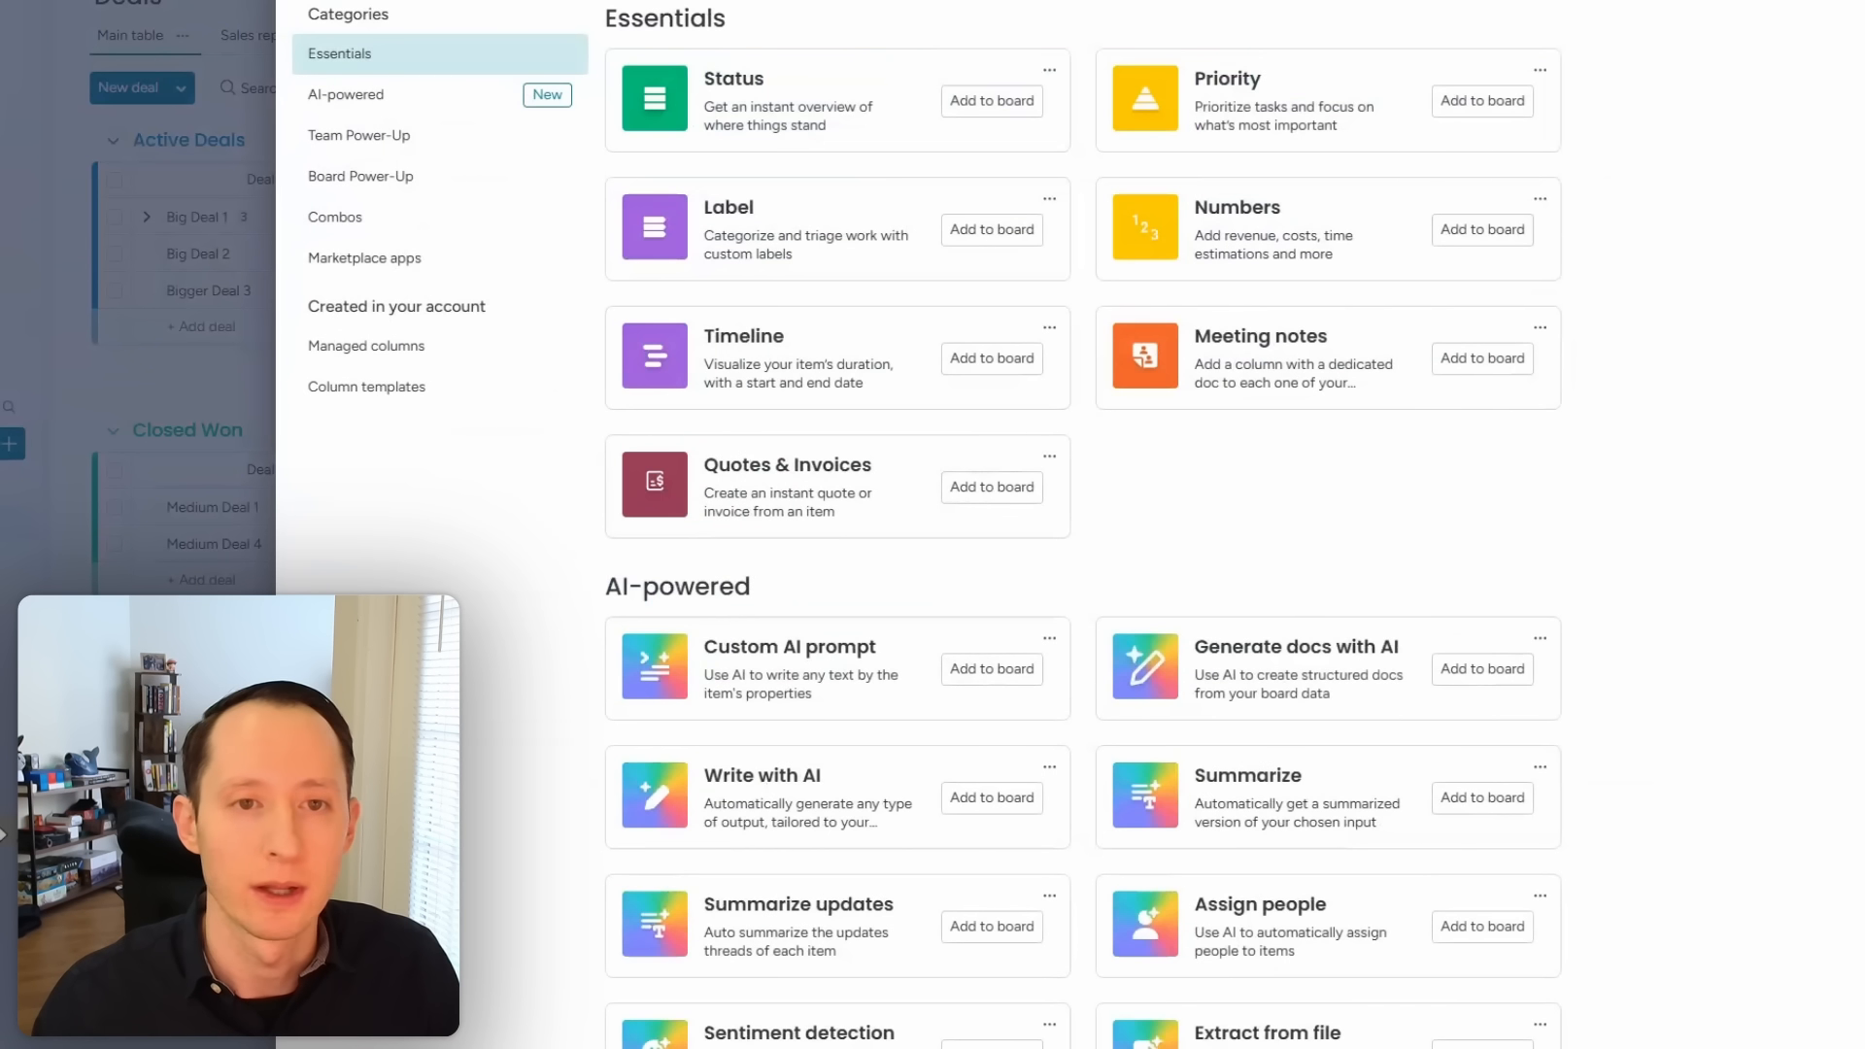
pyautogui.click(1028, 102)
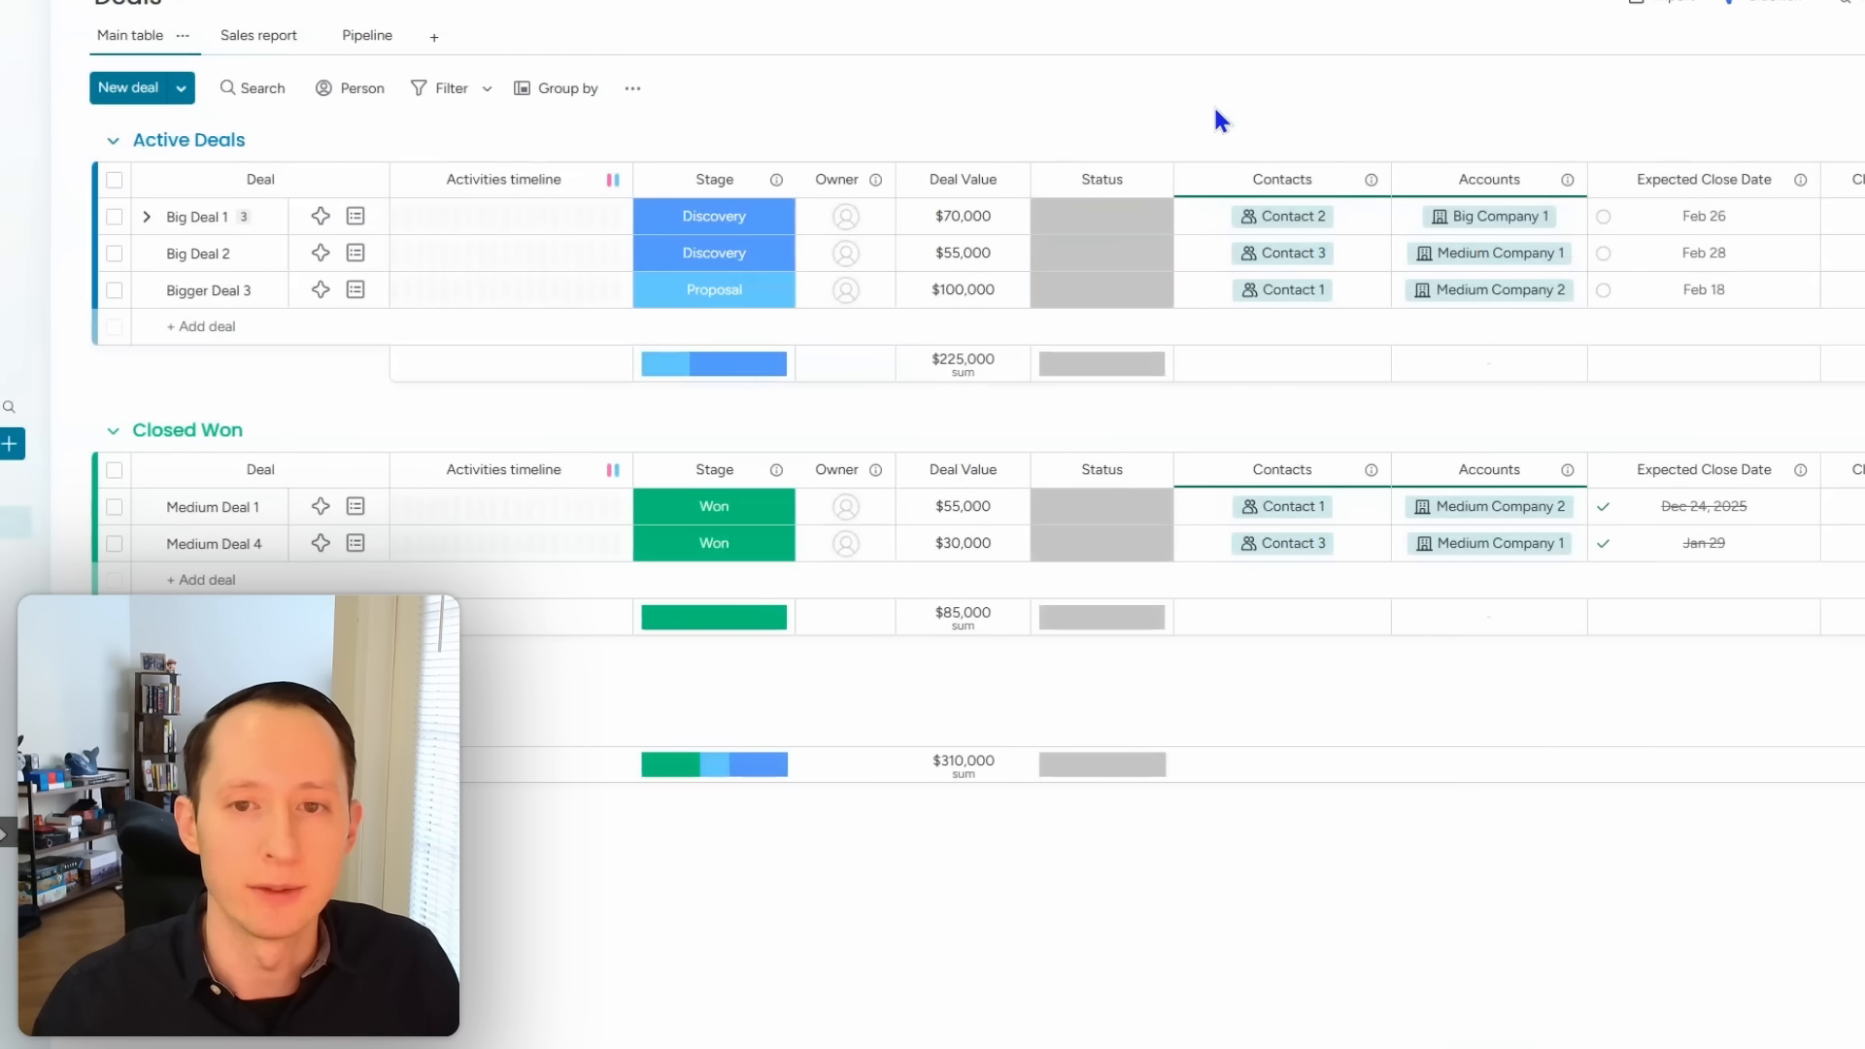
pyautogui.click(1106, 180)
pyautogui.write('Opportu')
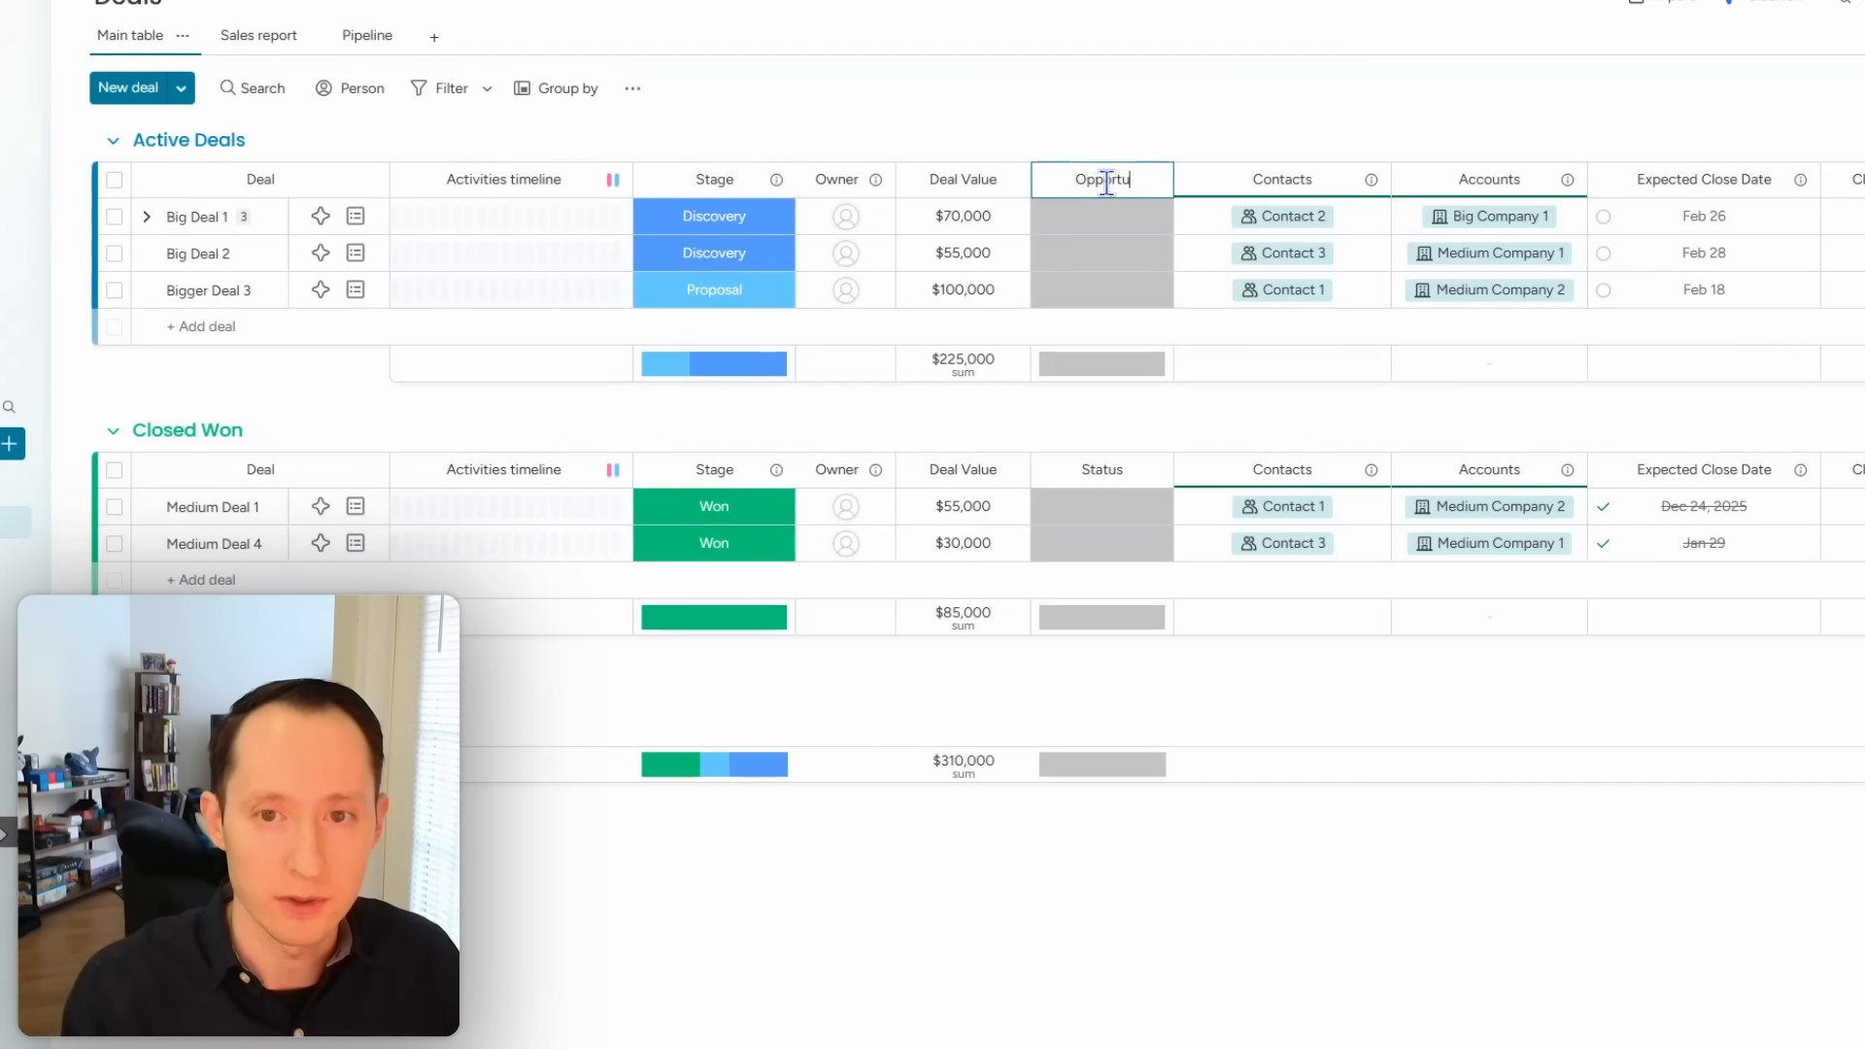
pyautogui.write('nity Type')
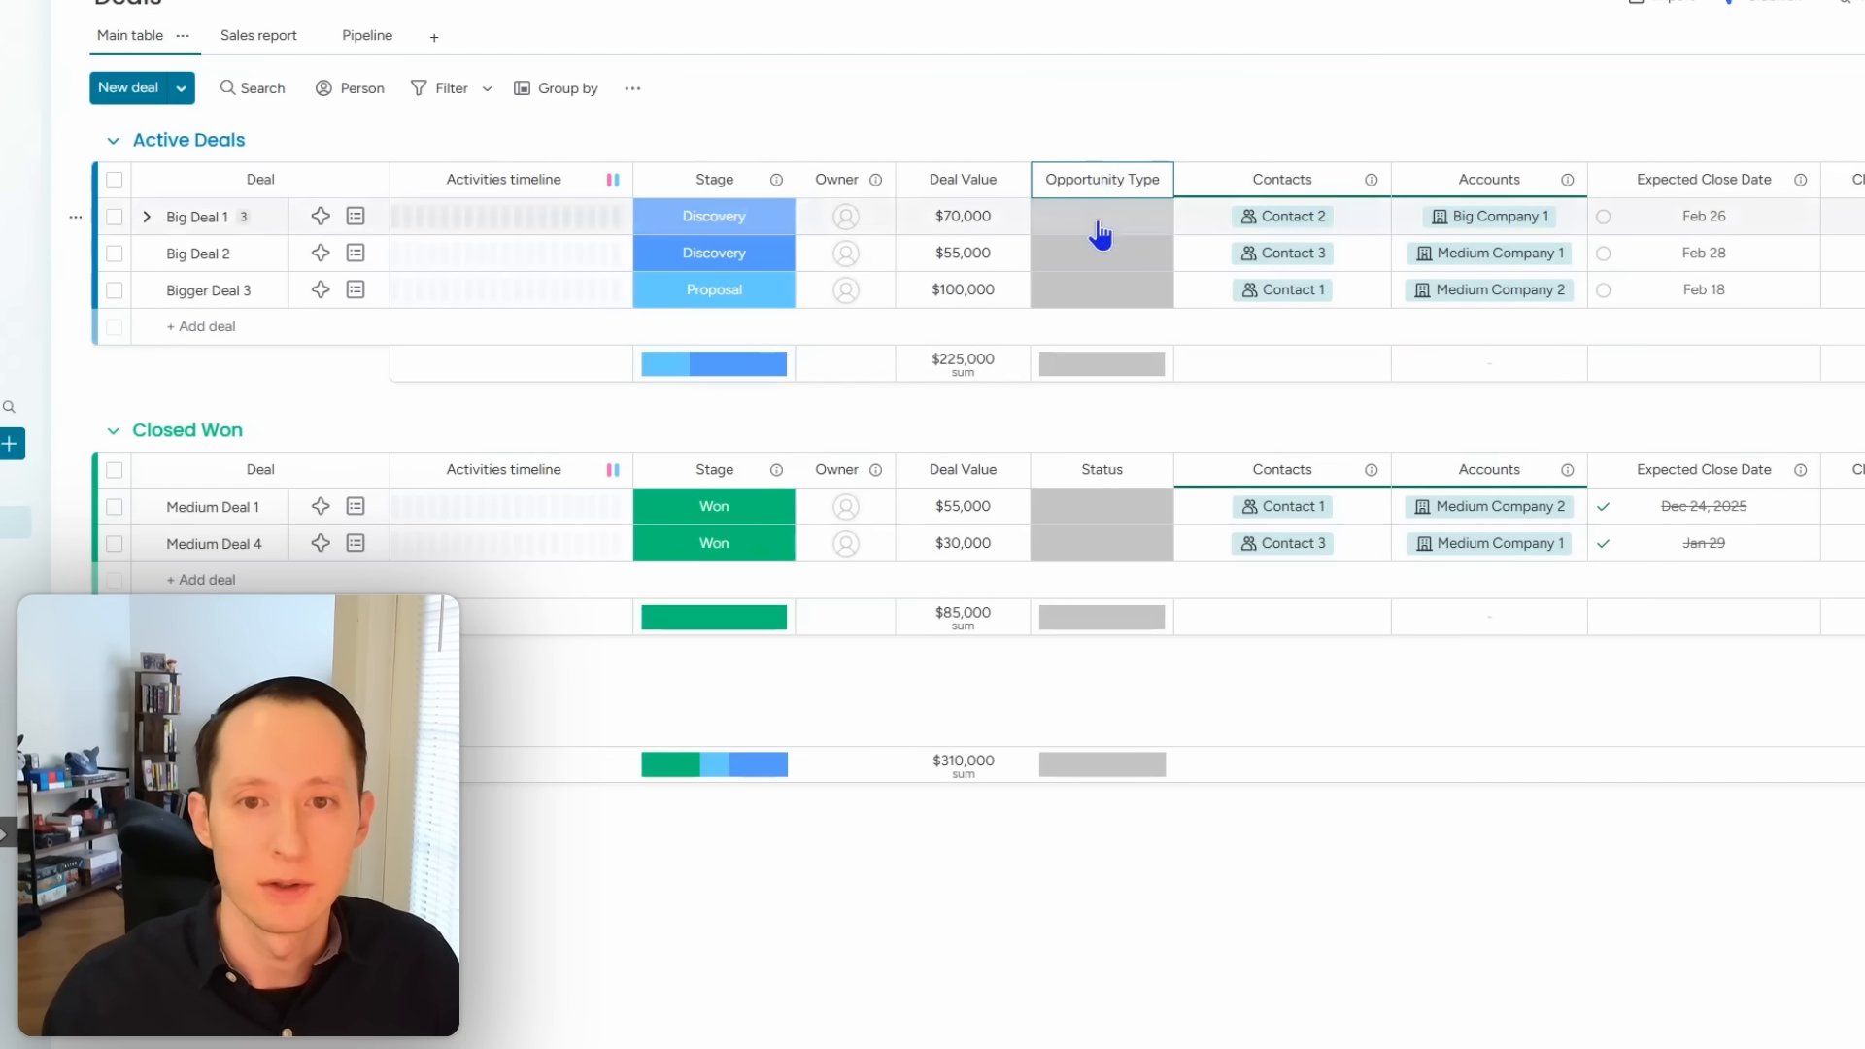
pyautogui.click(1096, 226)
# Step: Rename the Opportunity Type labels to Engineering Service, Product Sales and Creative Services
pyautogui.click(1113, 444)
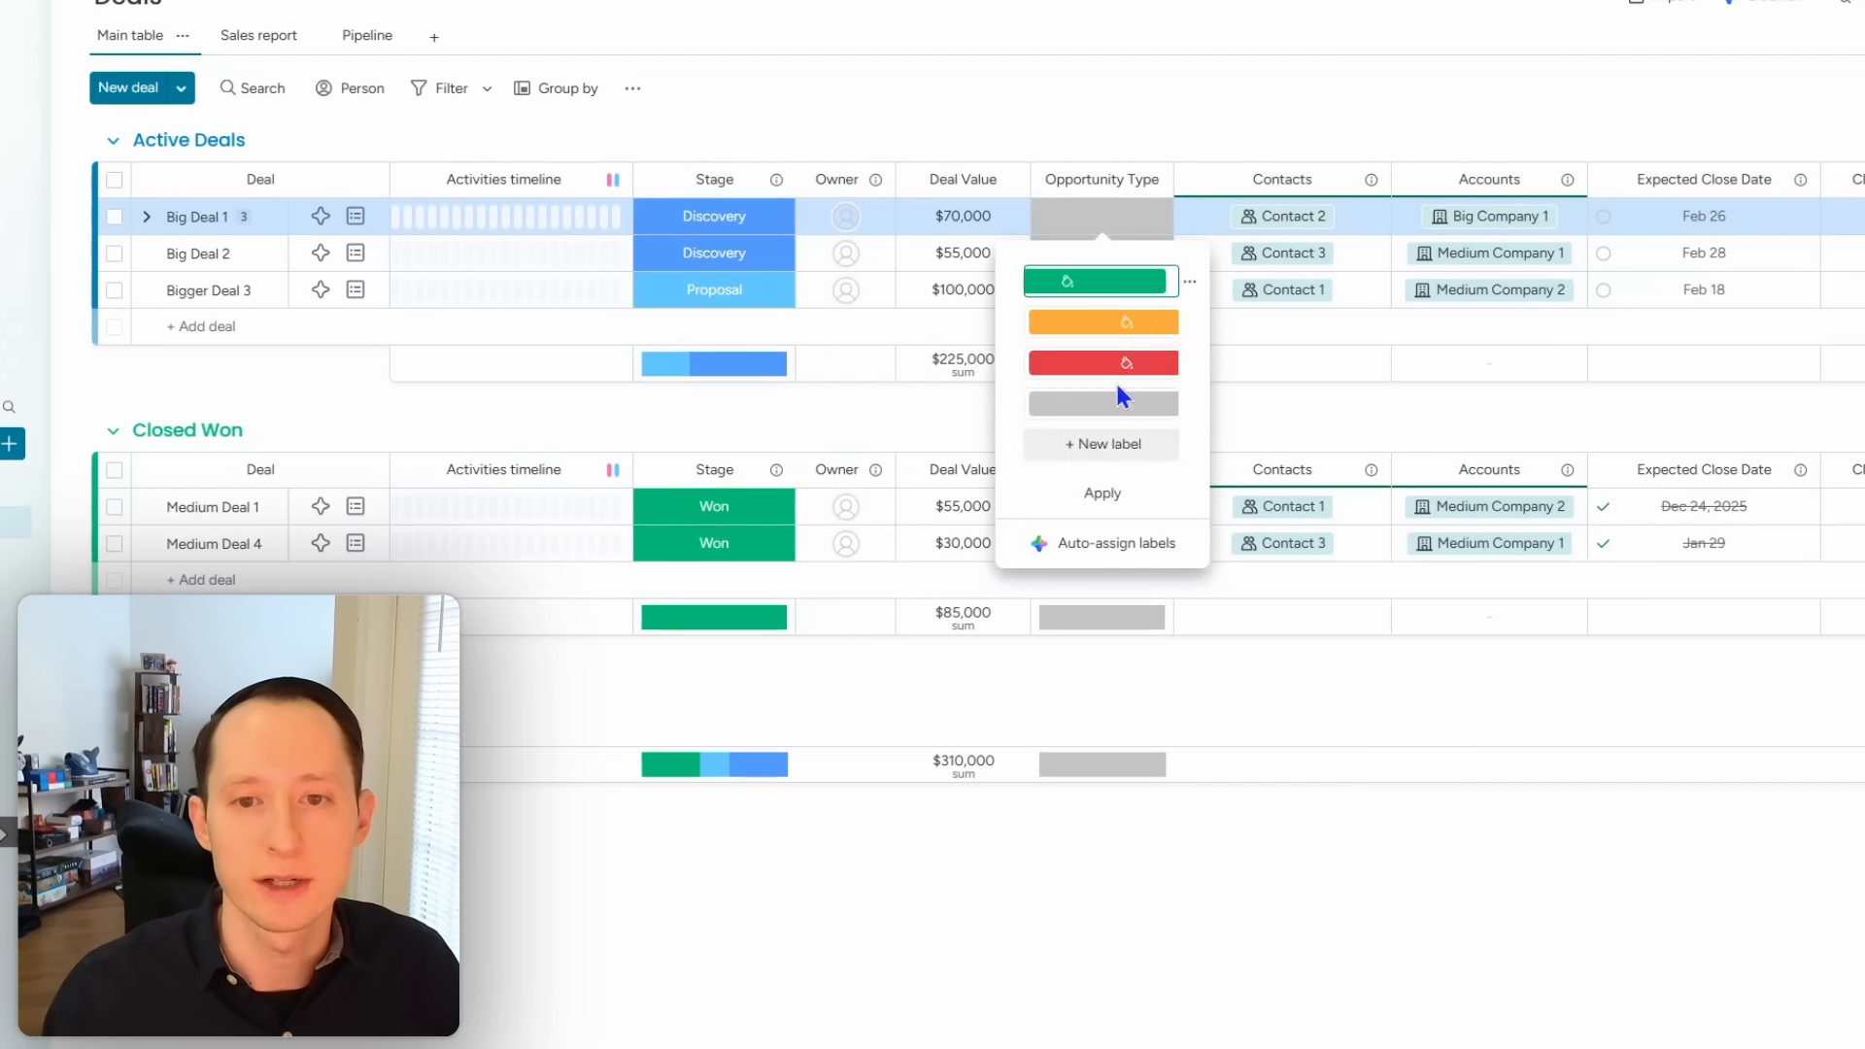
pyautogui.click(1127, 280)
pyautogui.doubleClick(1125, 281)
pyautogui.write('E')
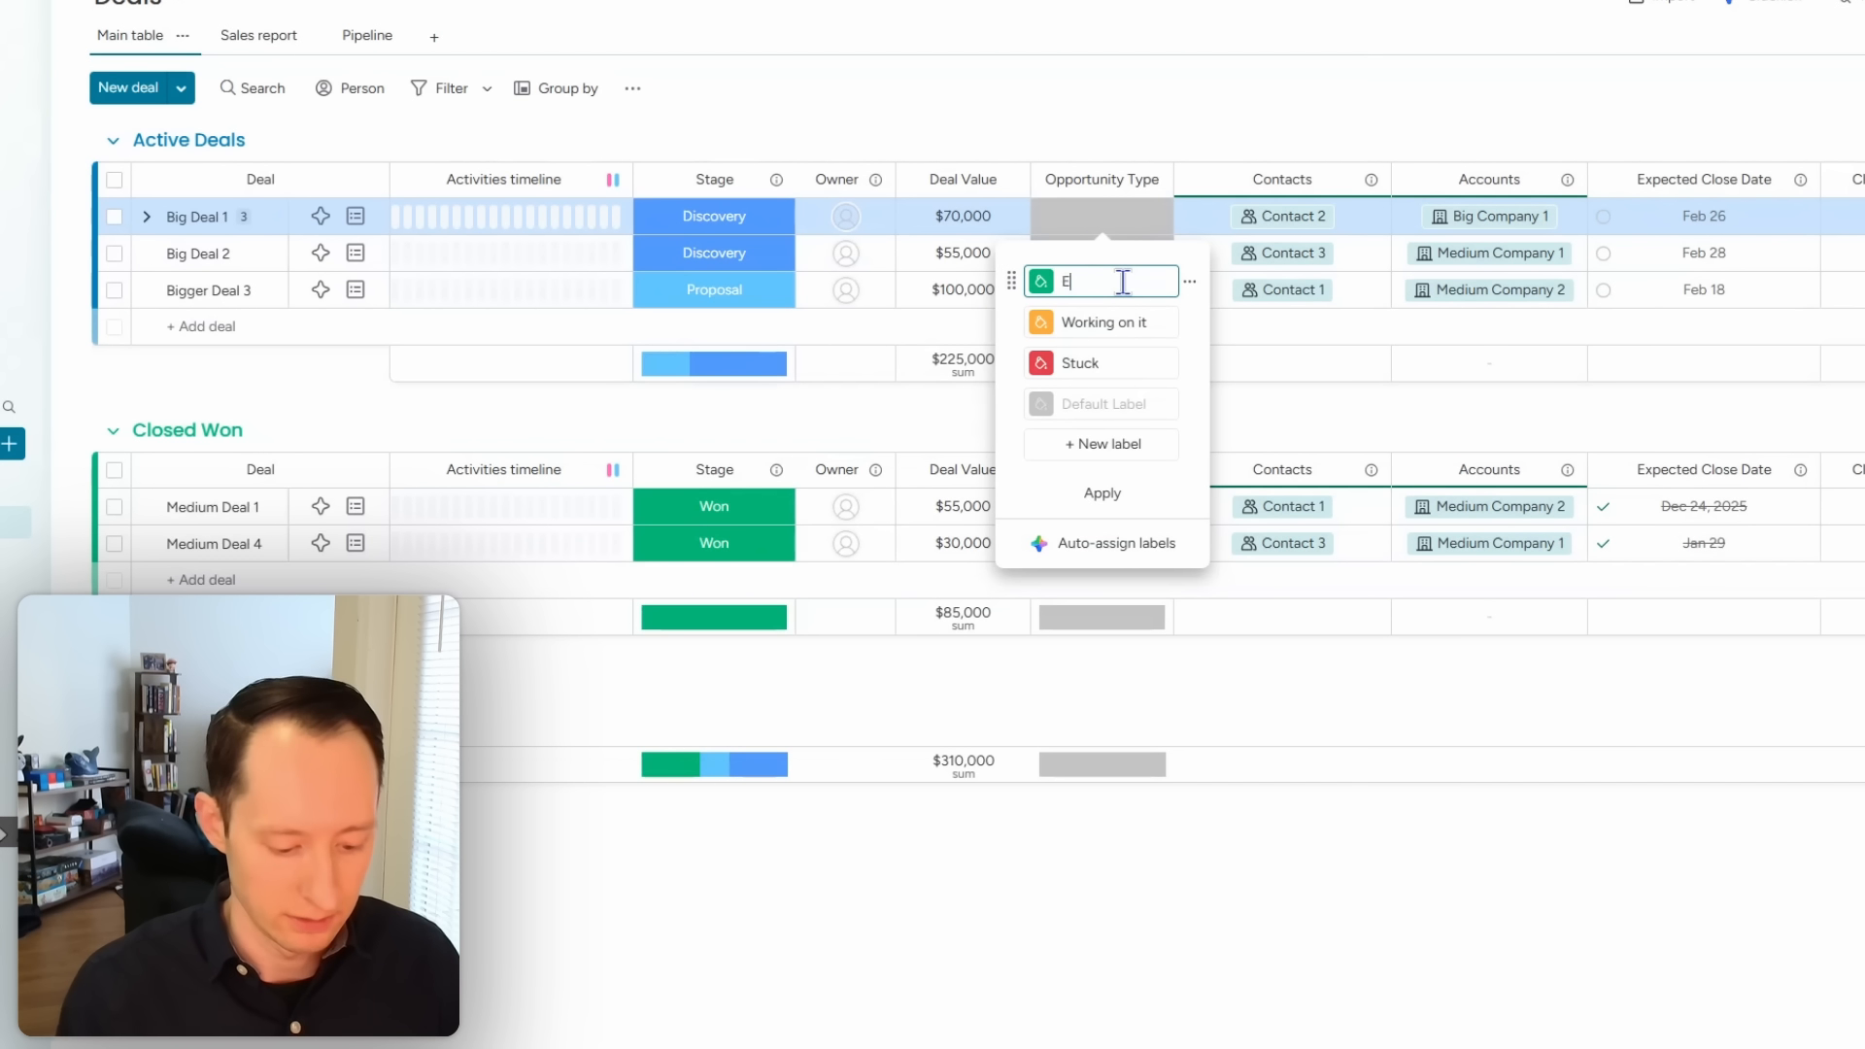
pyautogui.write('ngineering Service')
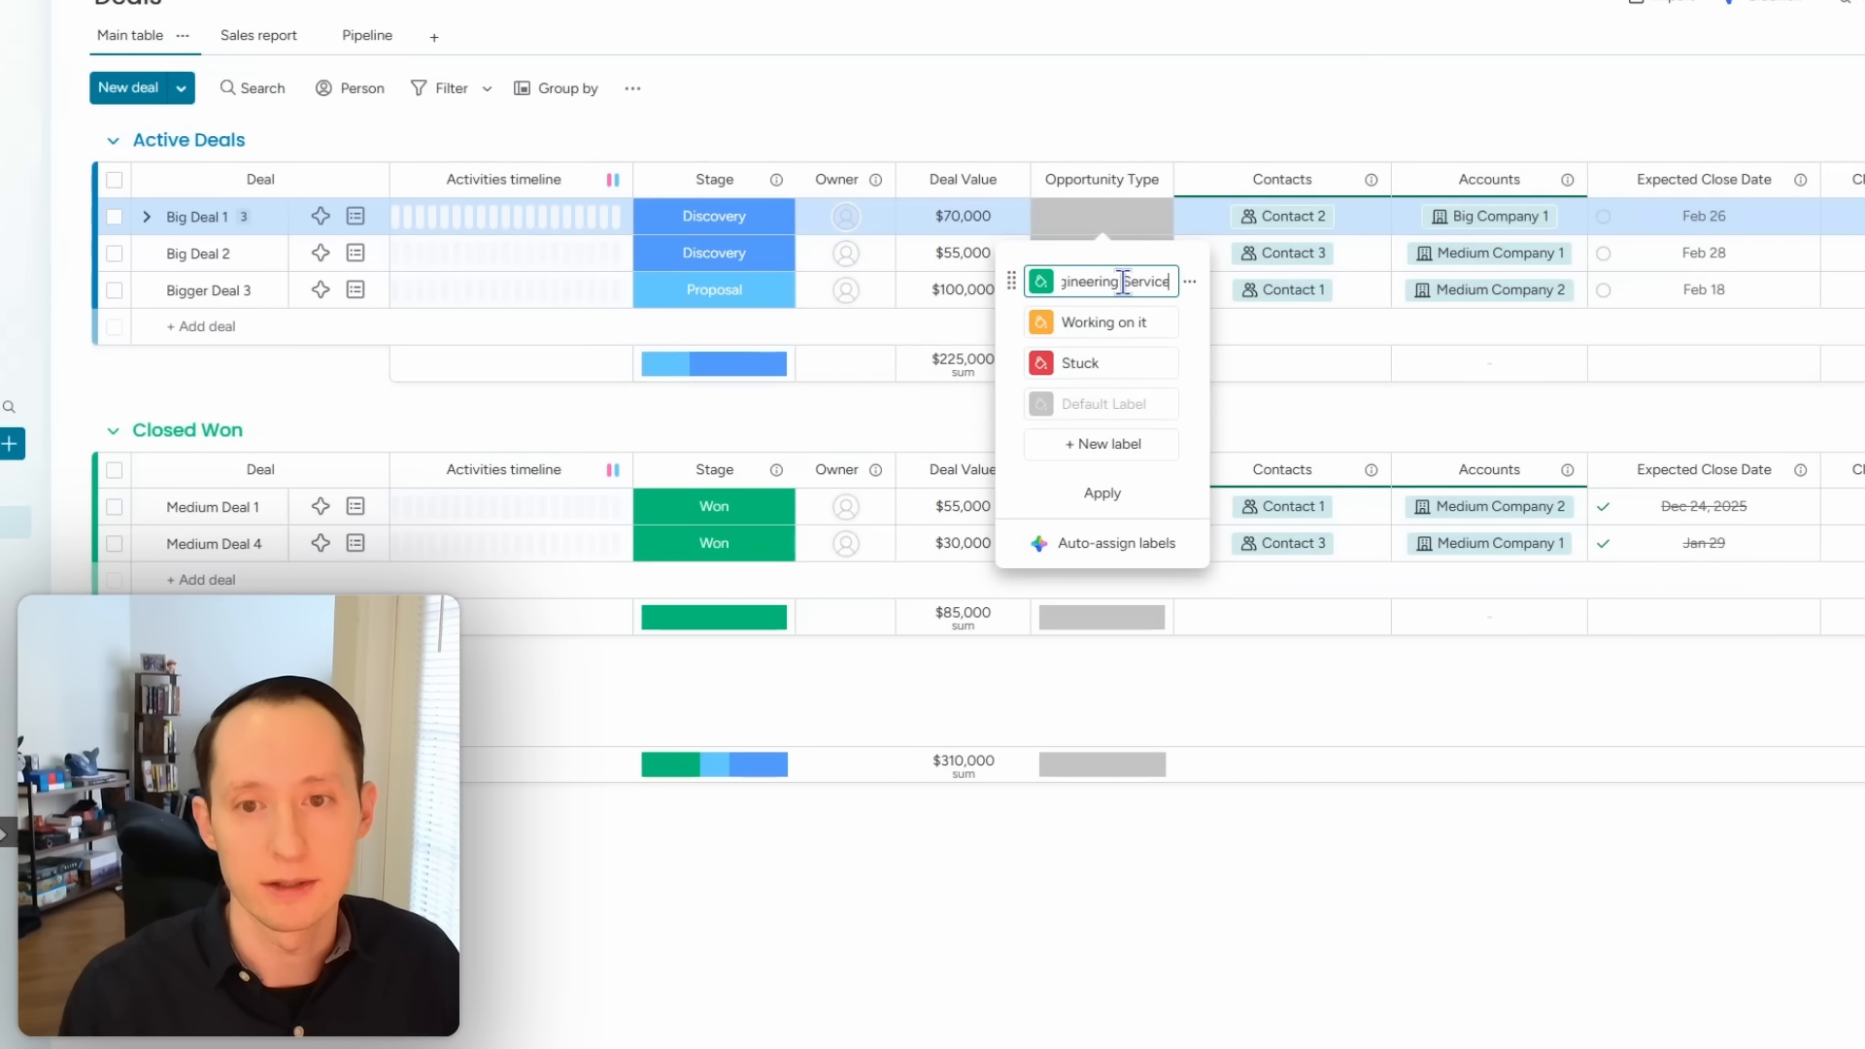
pyautogui.click(1102, 324)
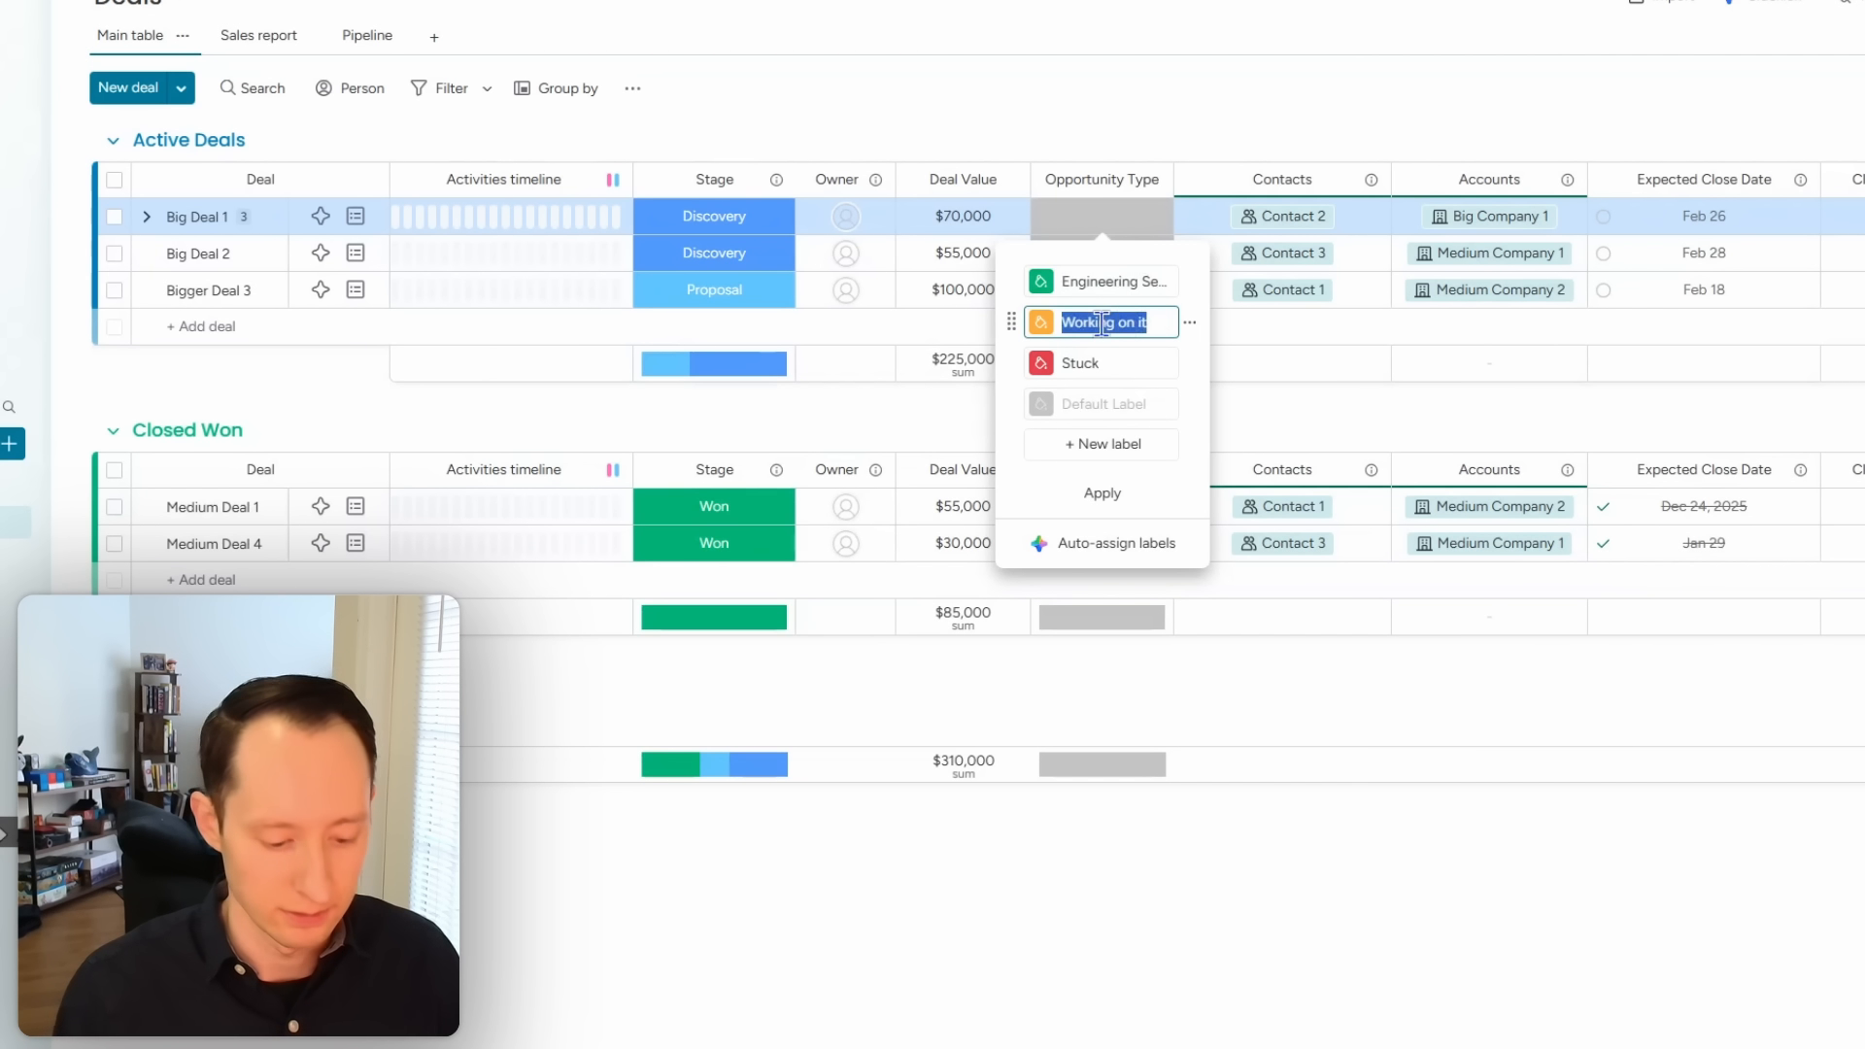
pyautogui.write('Product Sales')
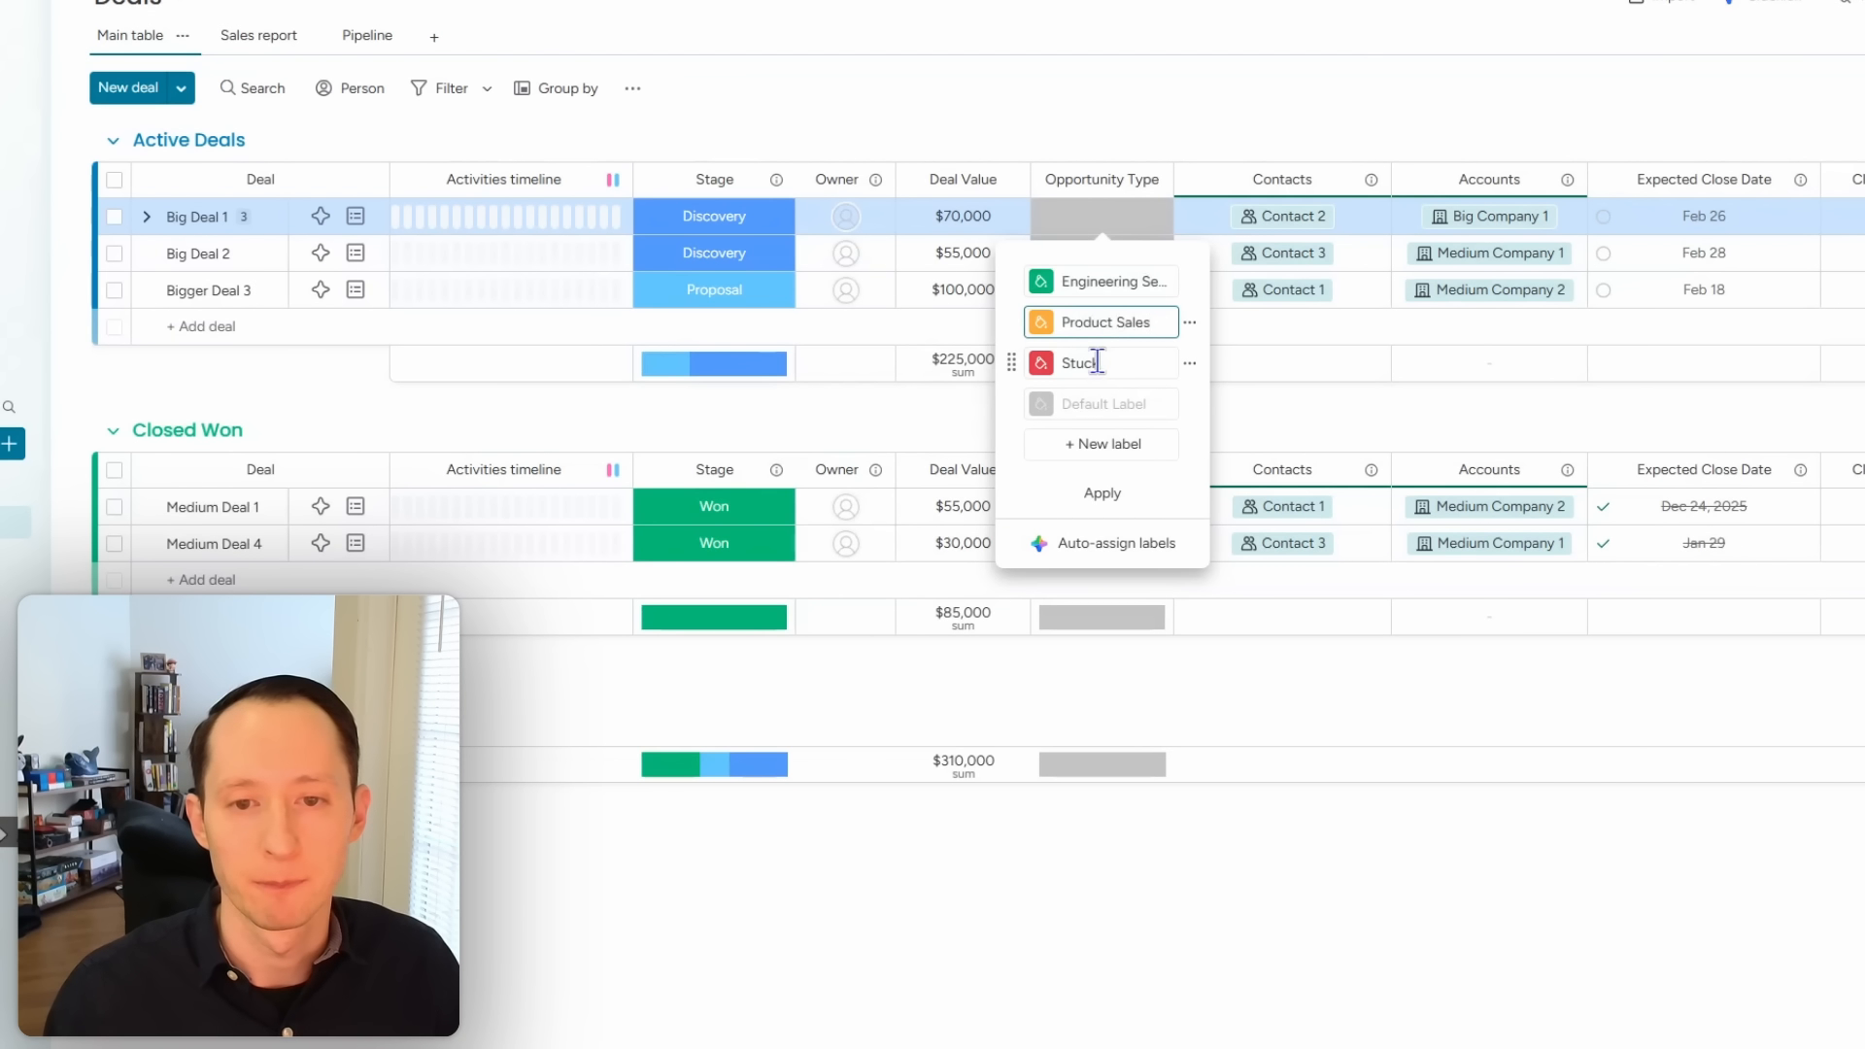
pyautogui.click(1097, 362)
pyautogui.write('Cre')
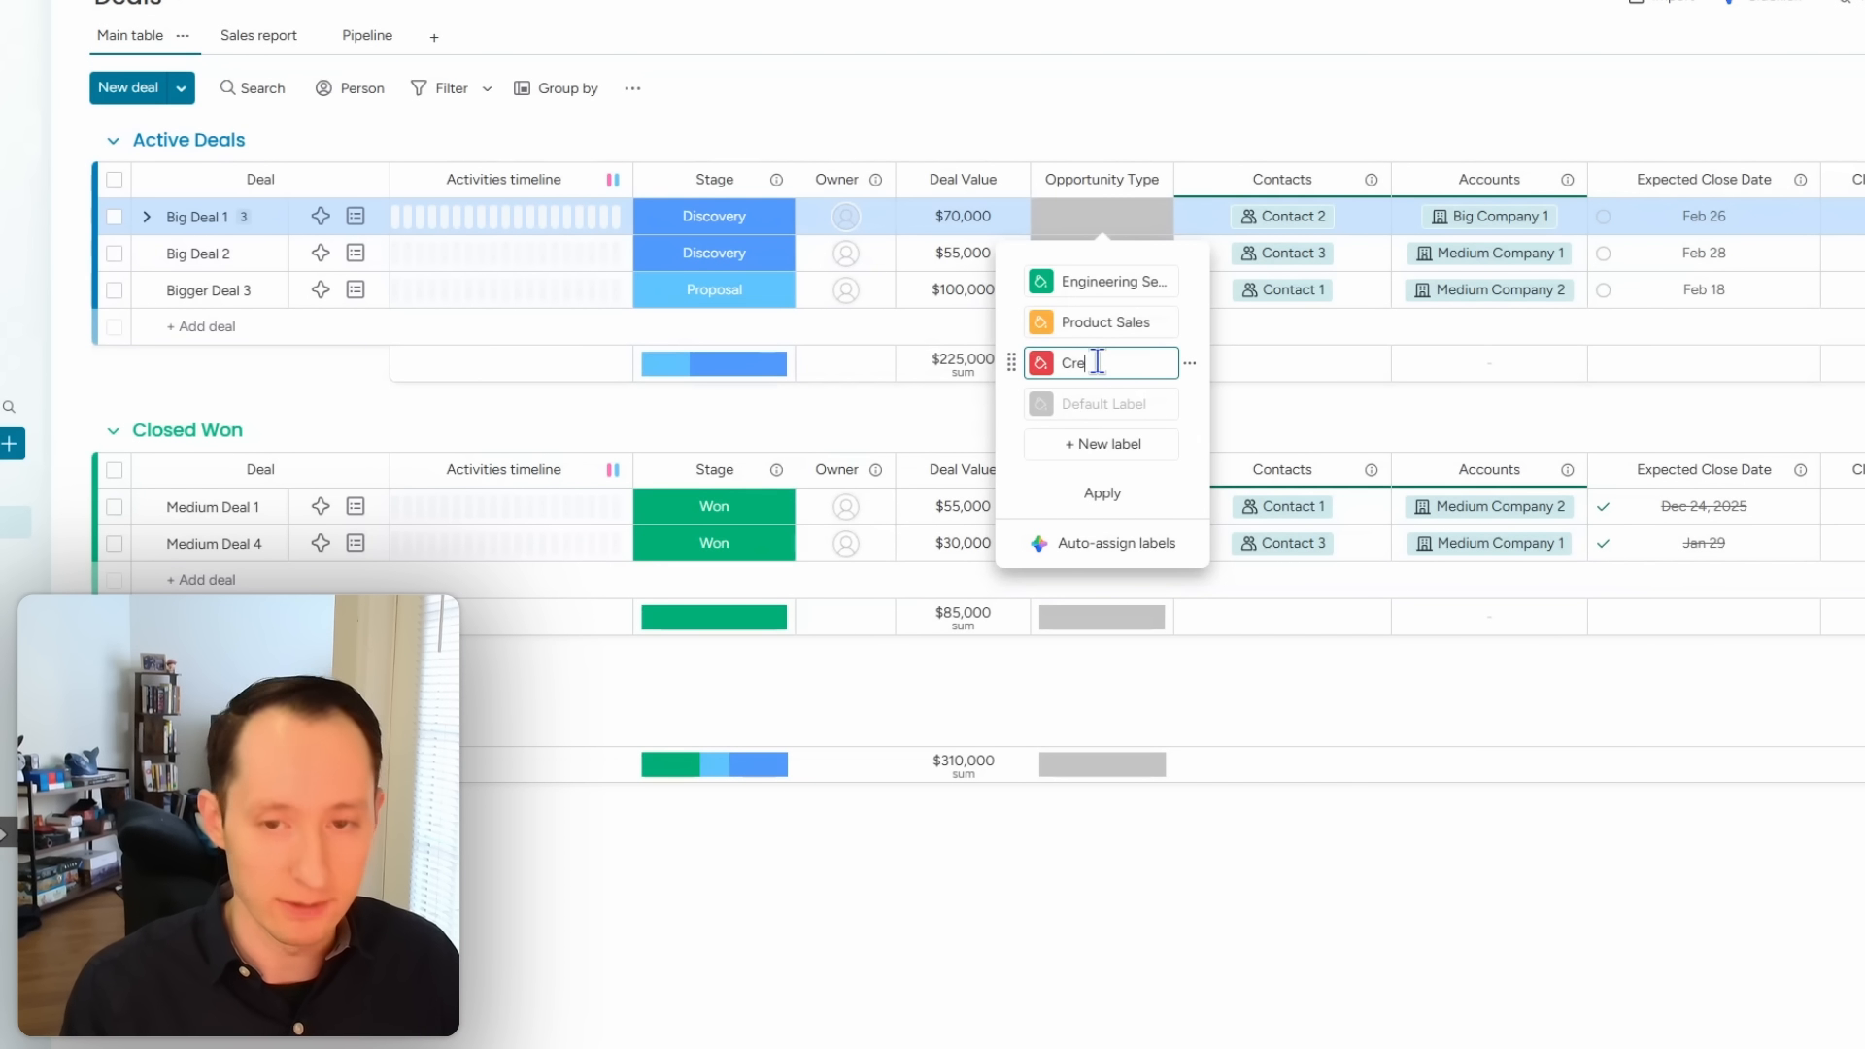
pyautogui.write('ative Services')
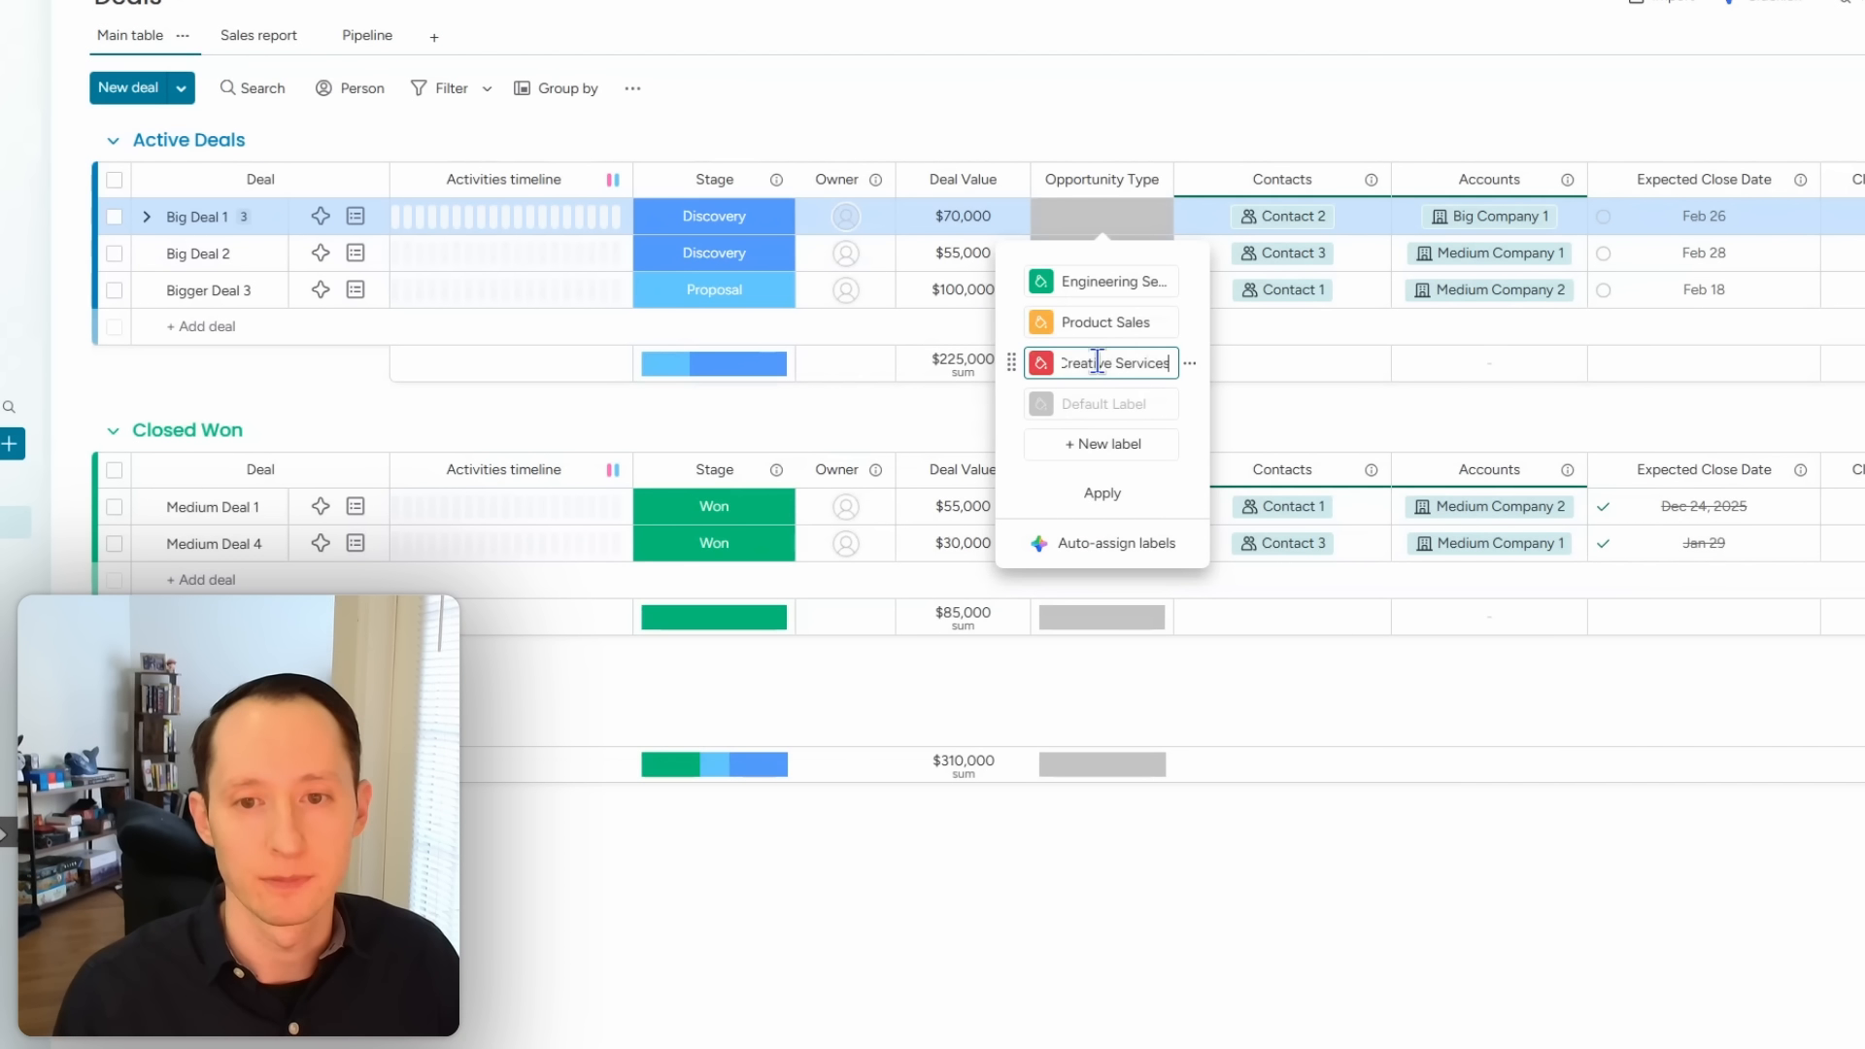
pyautogui.click(1103, 493)
pyautogui.click(1210, 117)
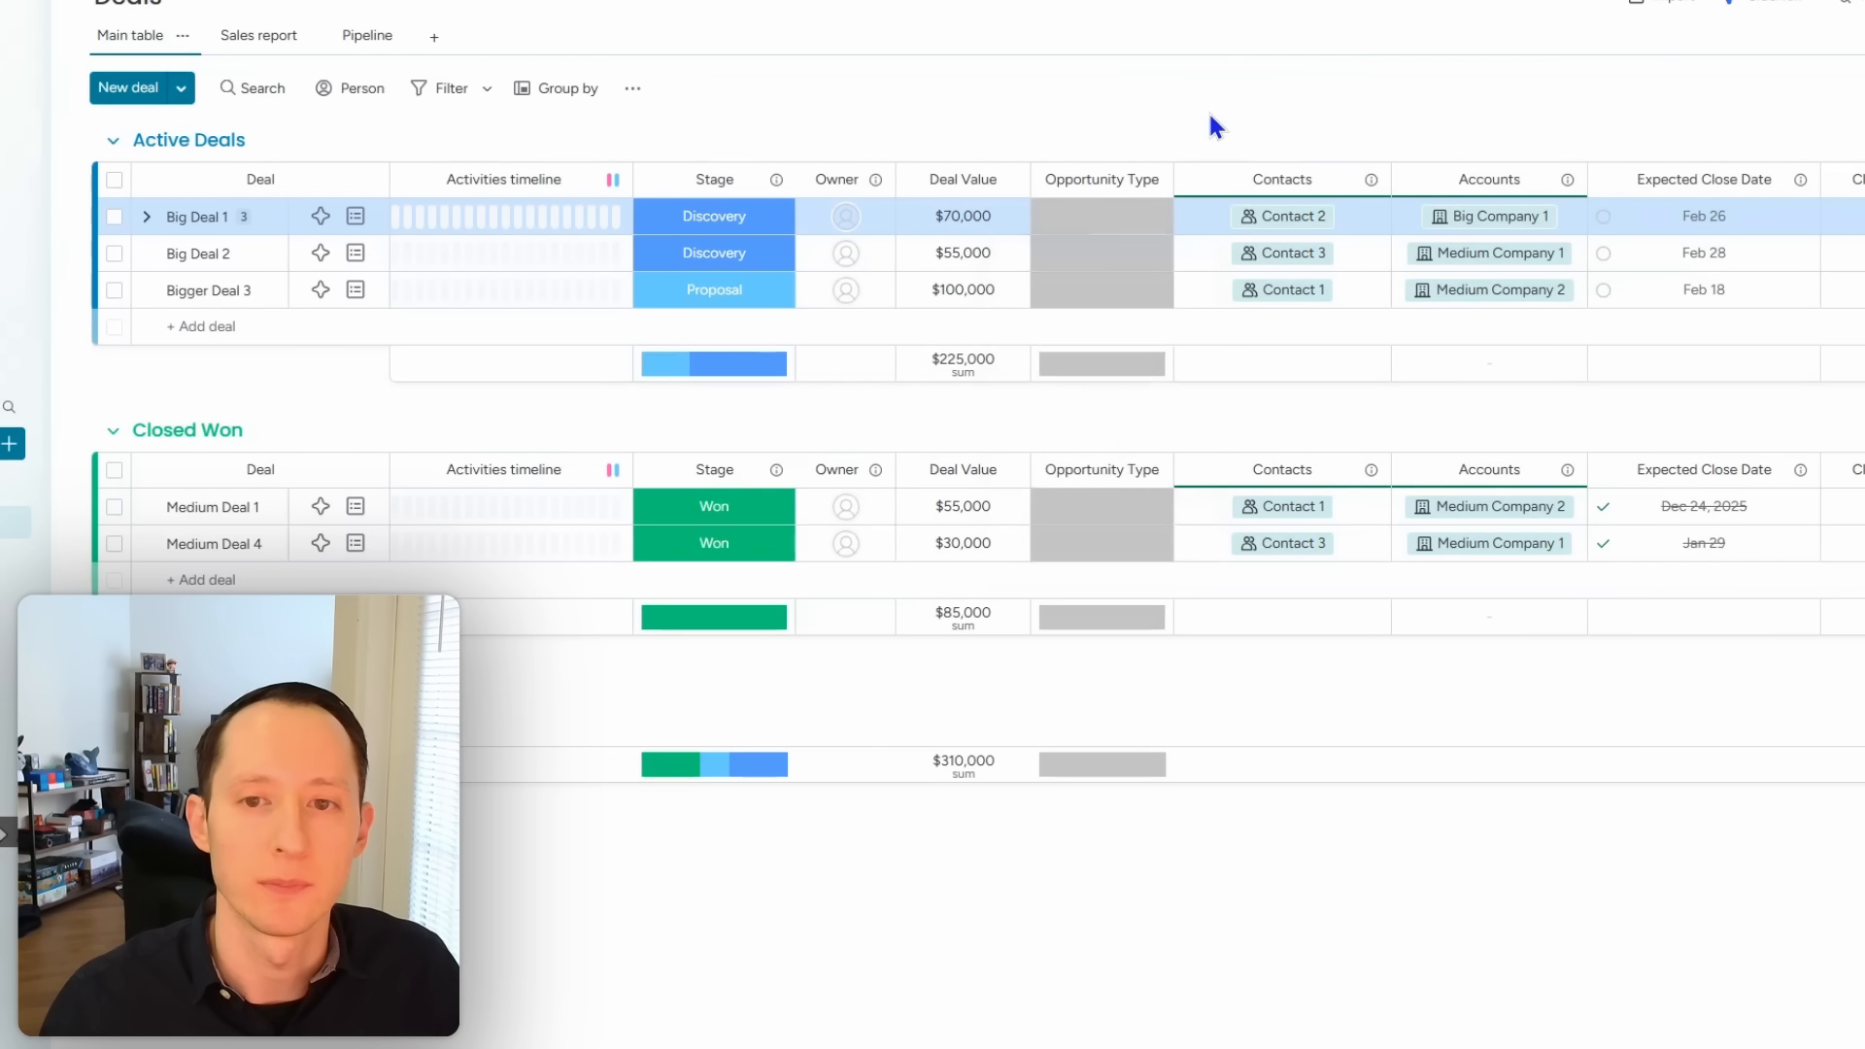
# Step: Tag Big Deal 1 as Engineering Service and Big Deal 2 as Product Sales
pyautogui.doubleClick(1176, 181)
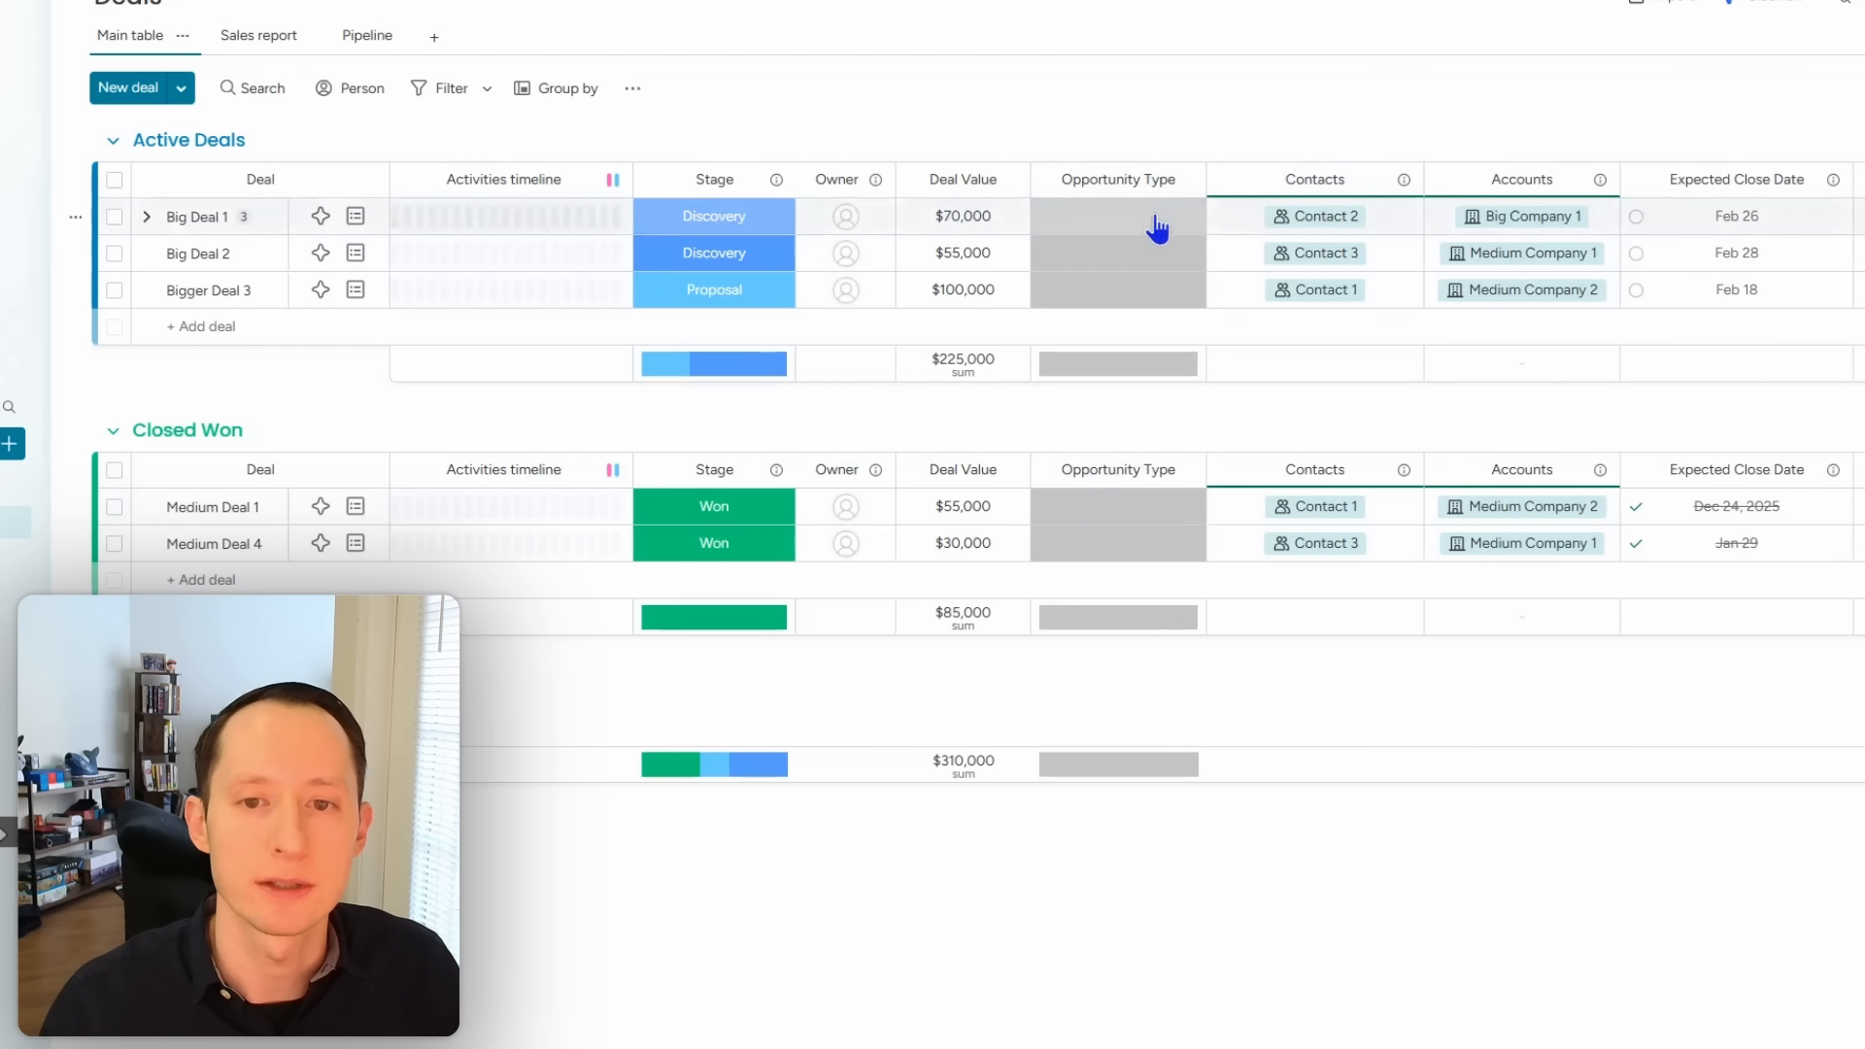
pyautogui.click(1156, 219)
pyautogui.click(1119, 275)
pyautogui.click(1120, 255)
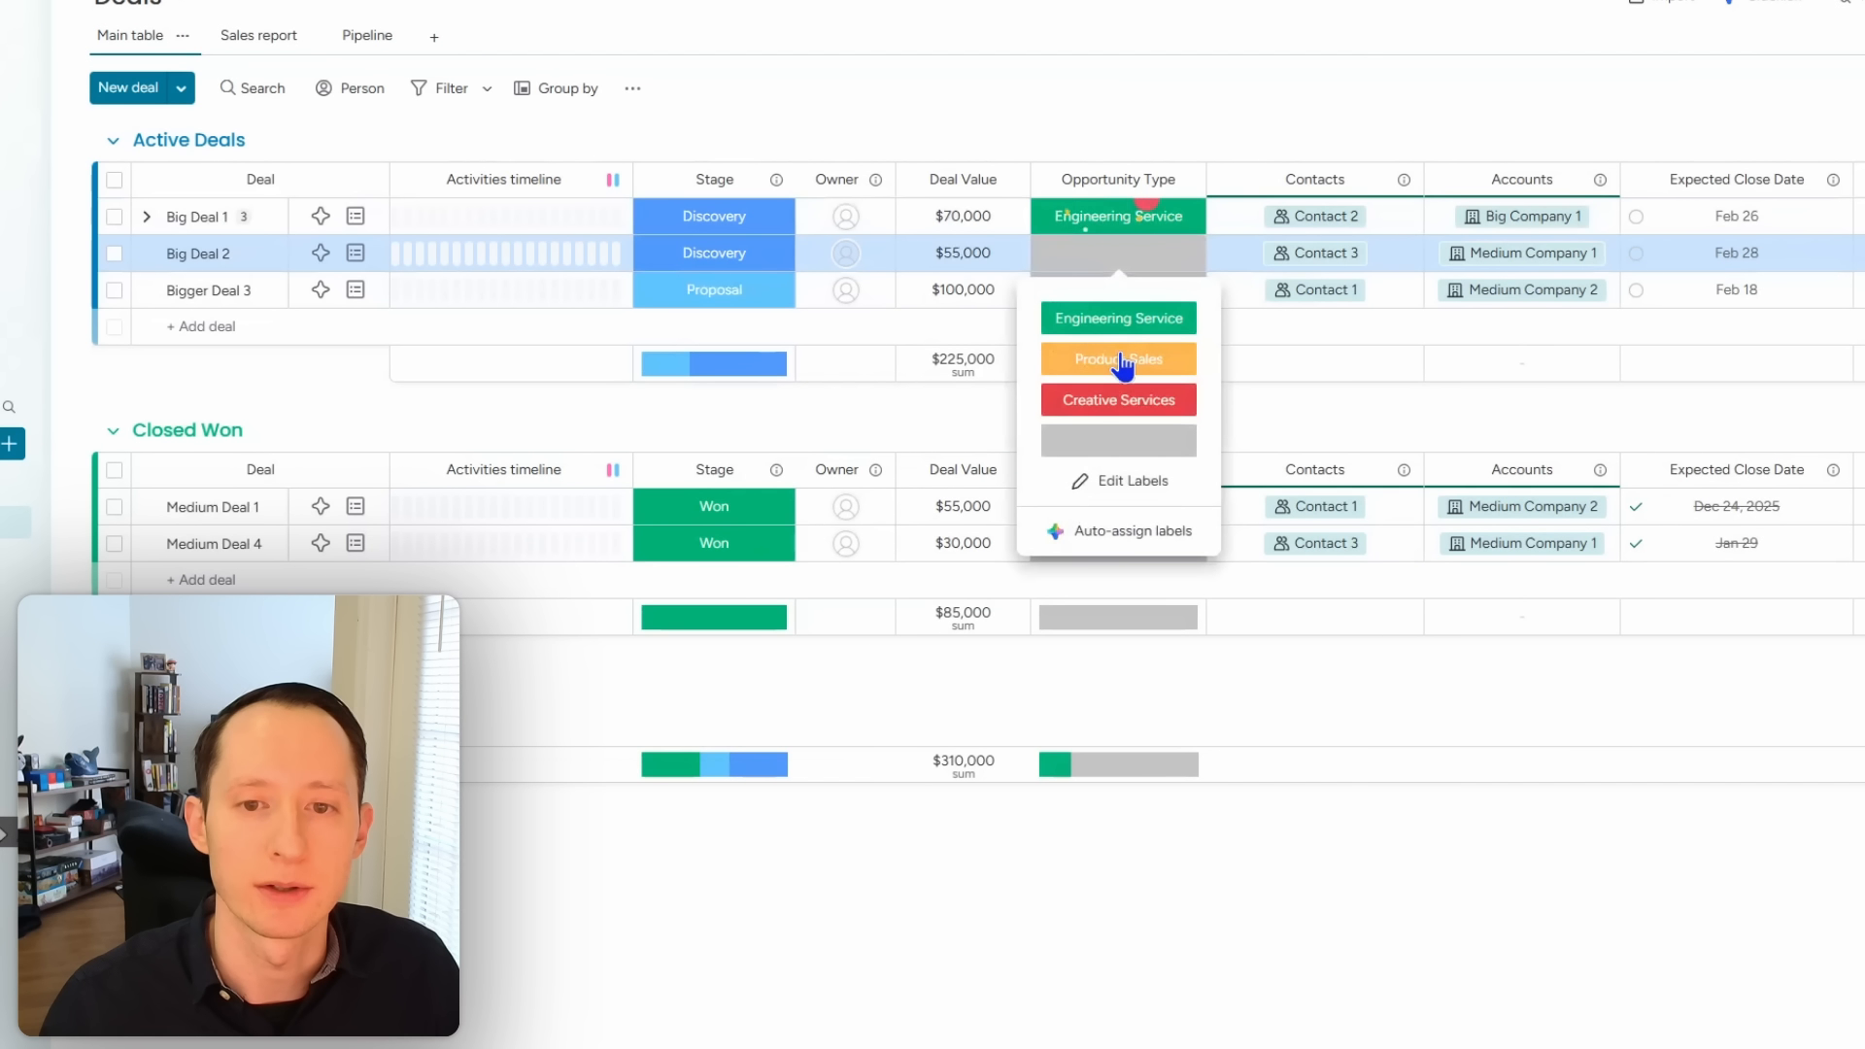
pyautogui.click(1124, 361)
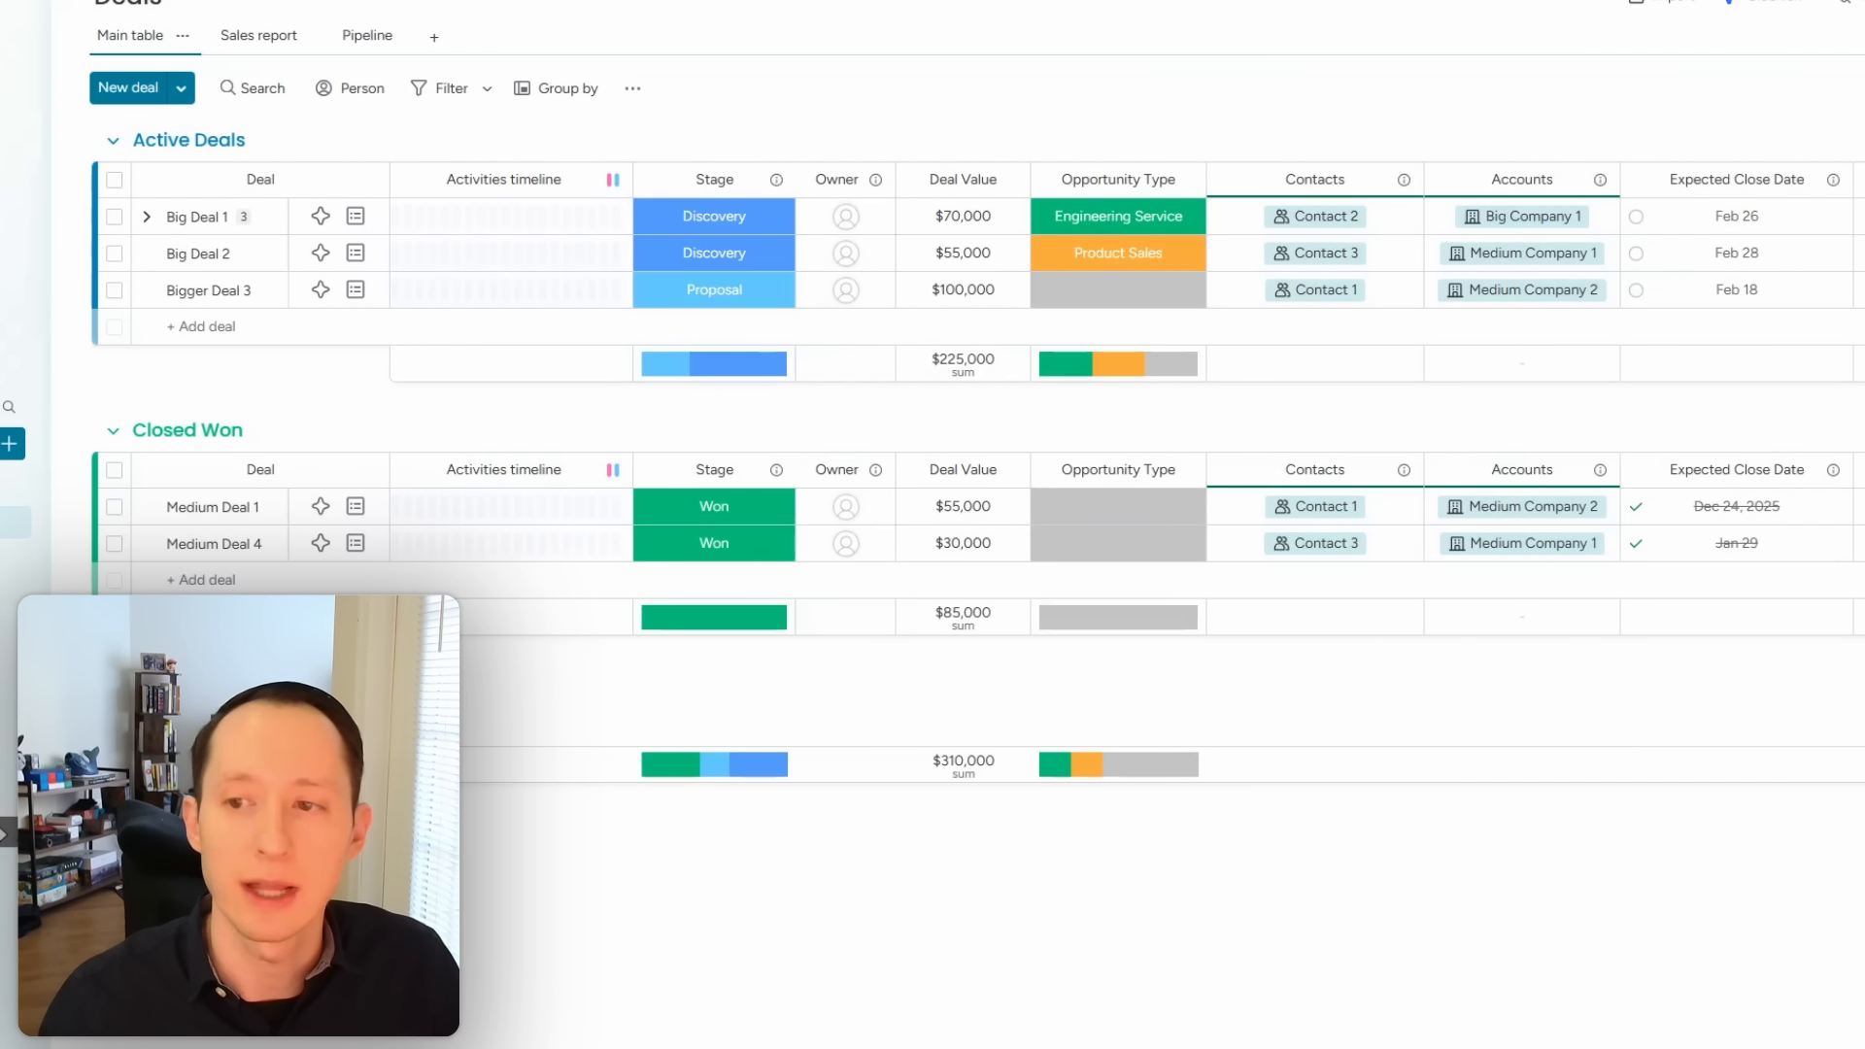
pyautogui.hscroll(3, 971, 389)
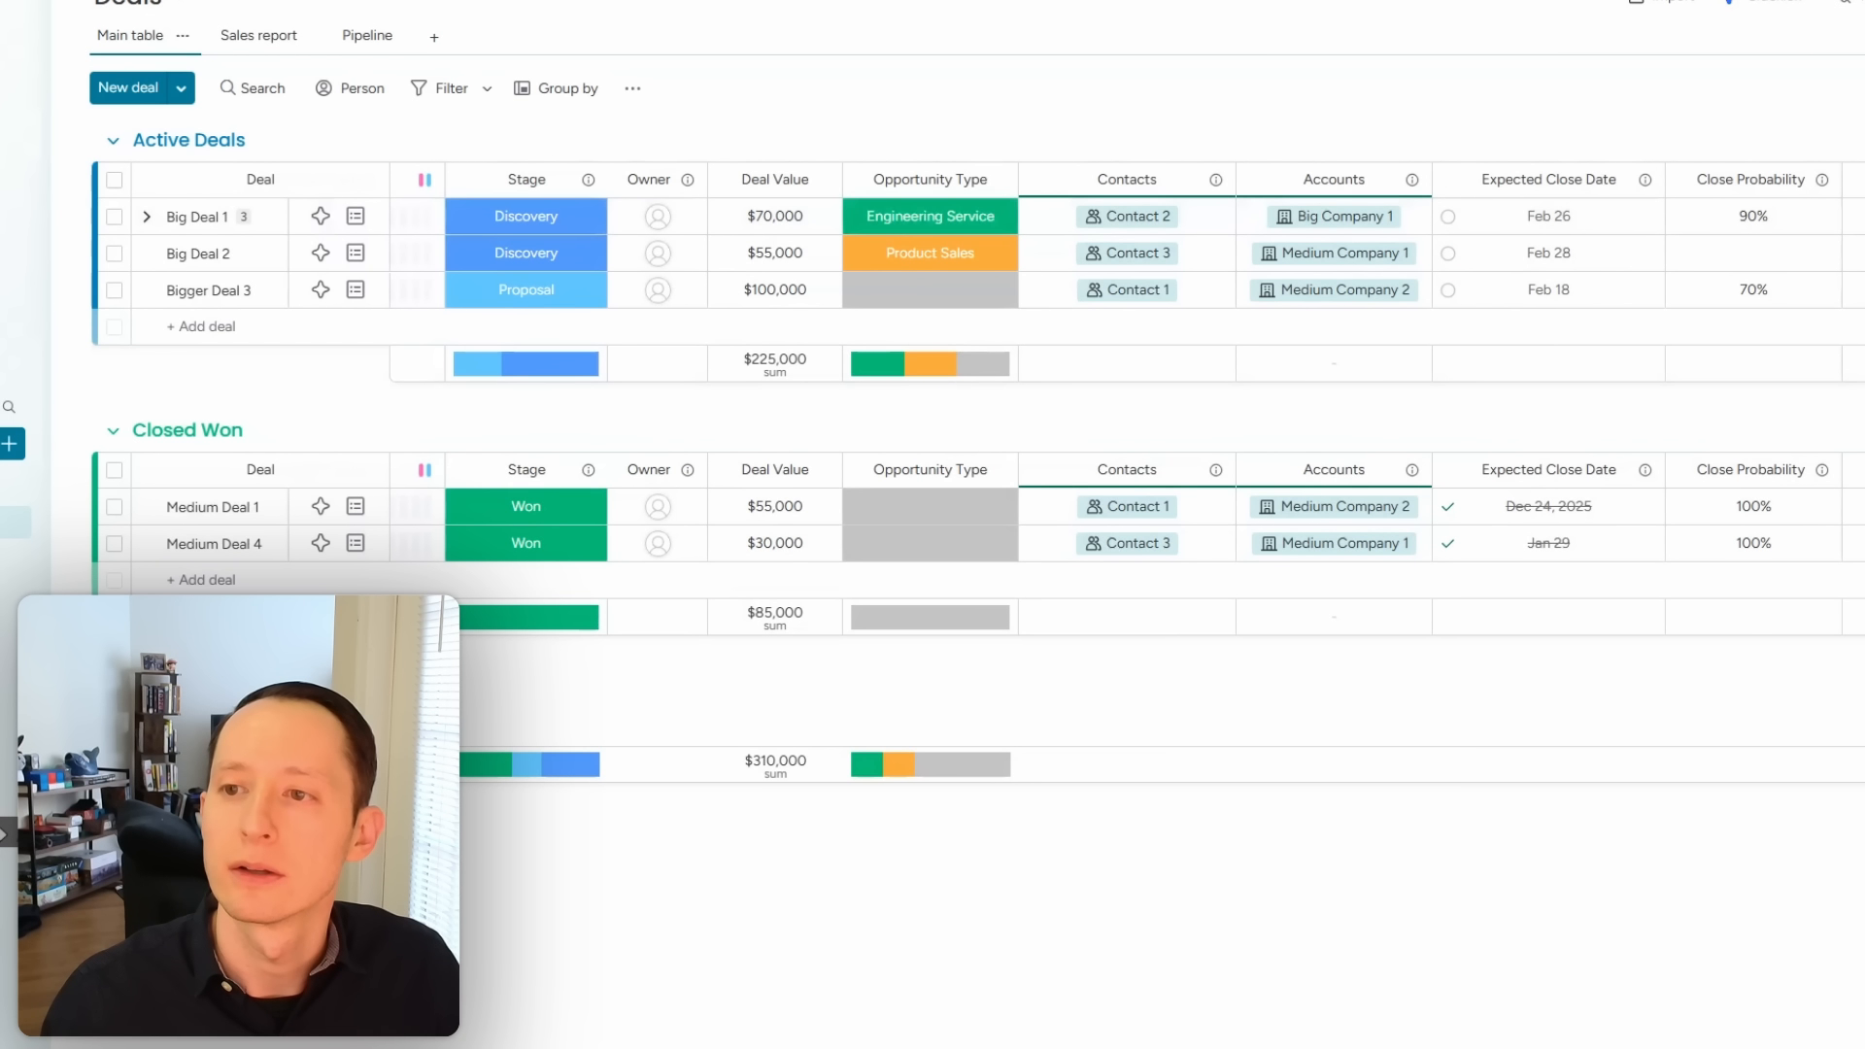
# Step: Add a Date column named Deal Creation Date
pyautogui.write('date')
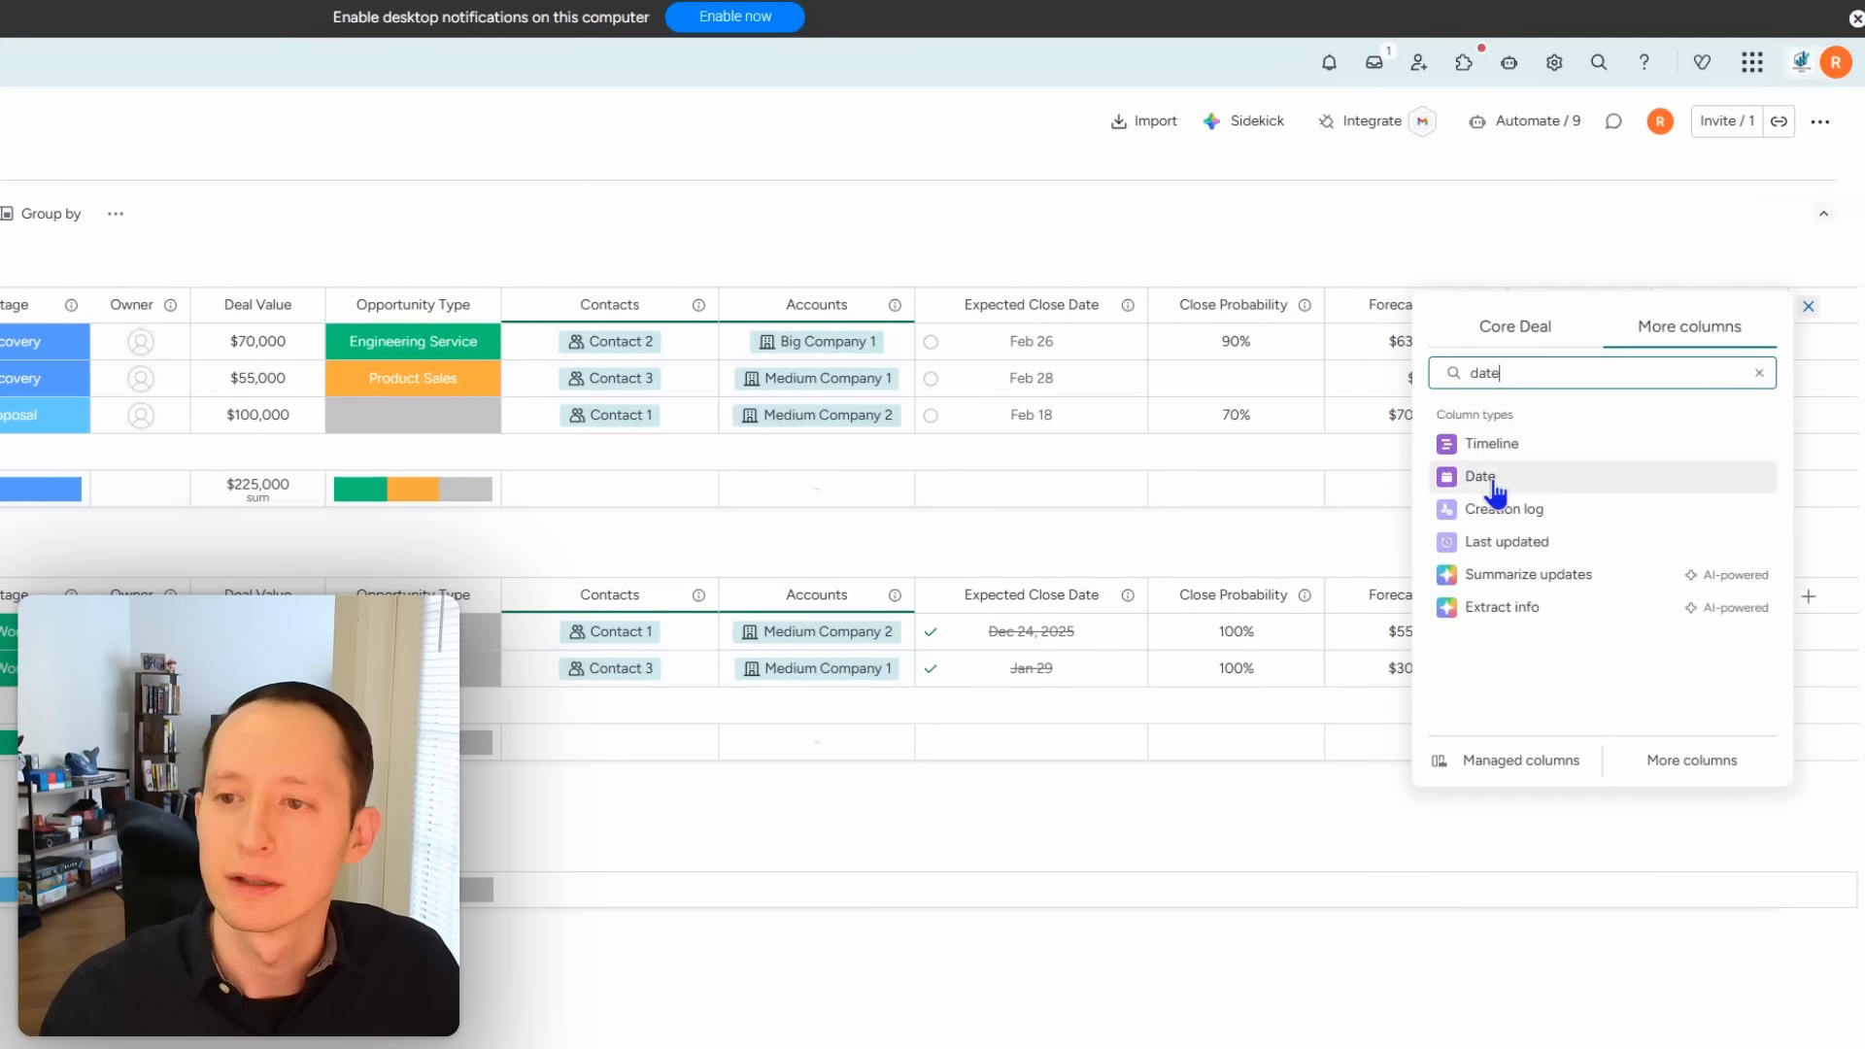
pyautogui.click(1494, 481)
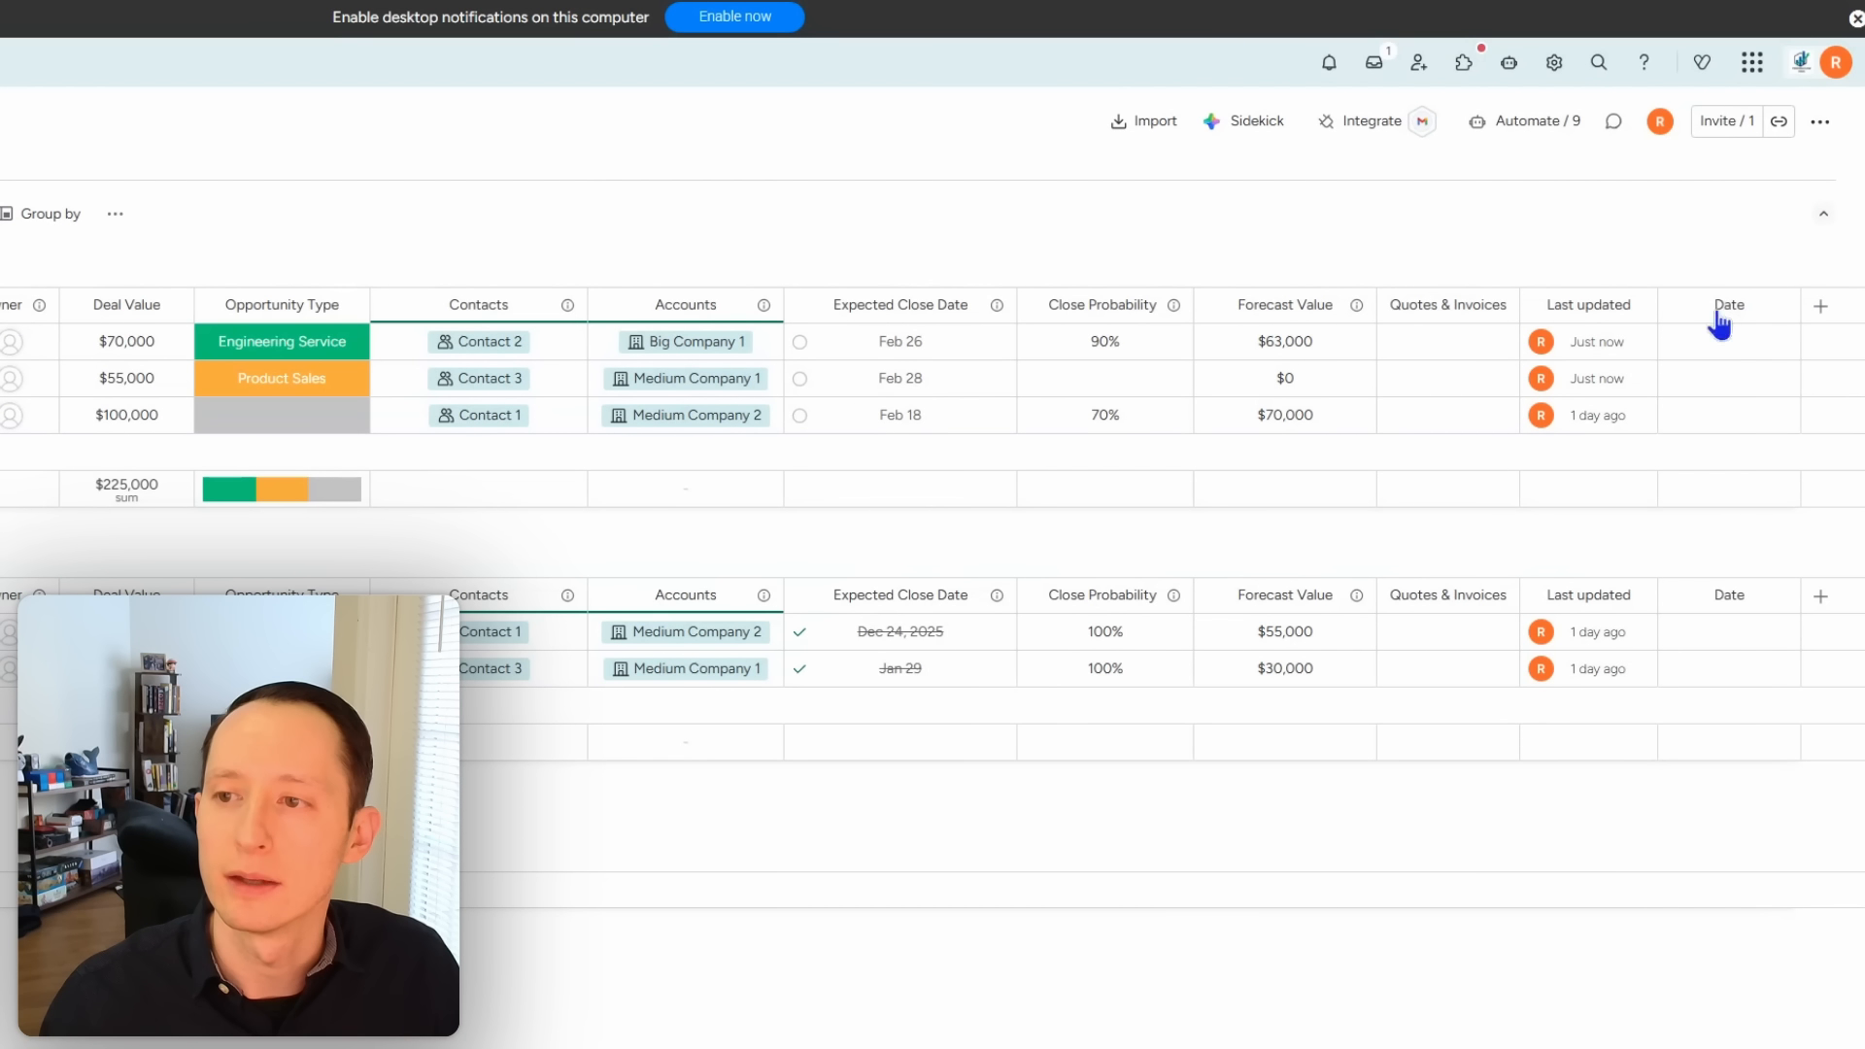
pyautogui.click(1718, 307)
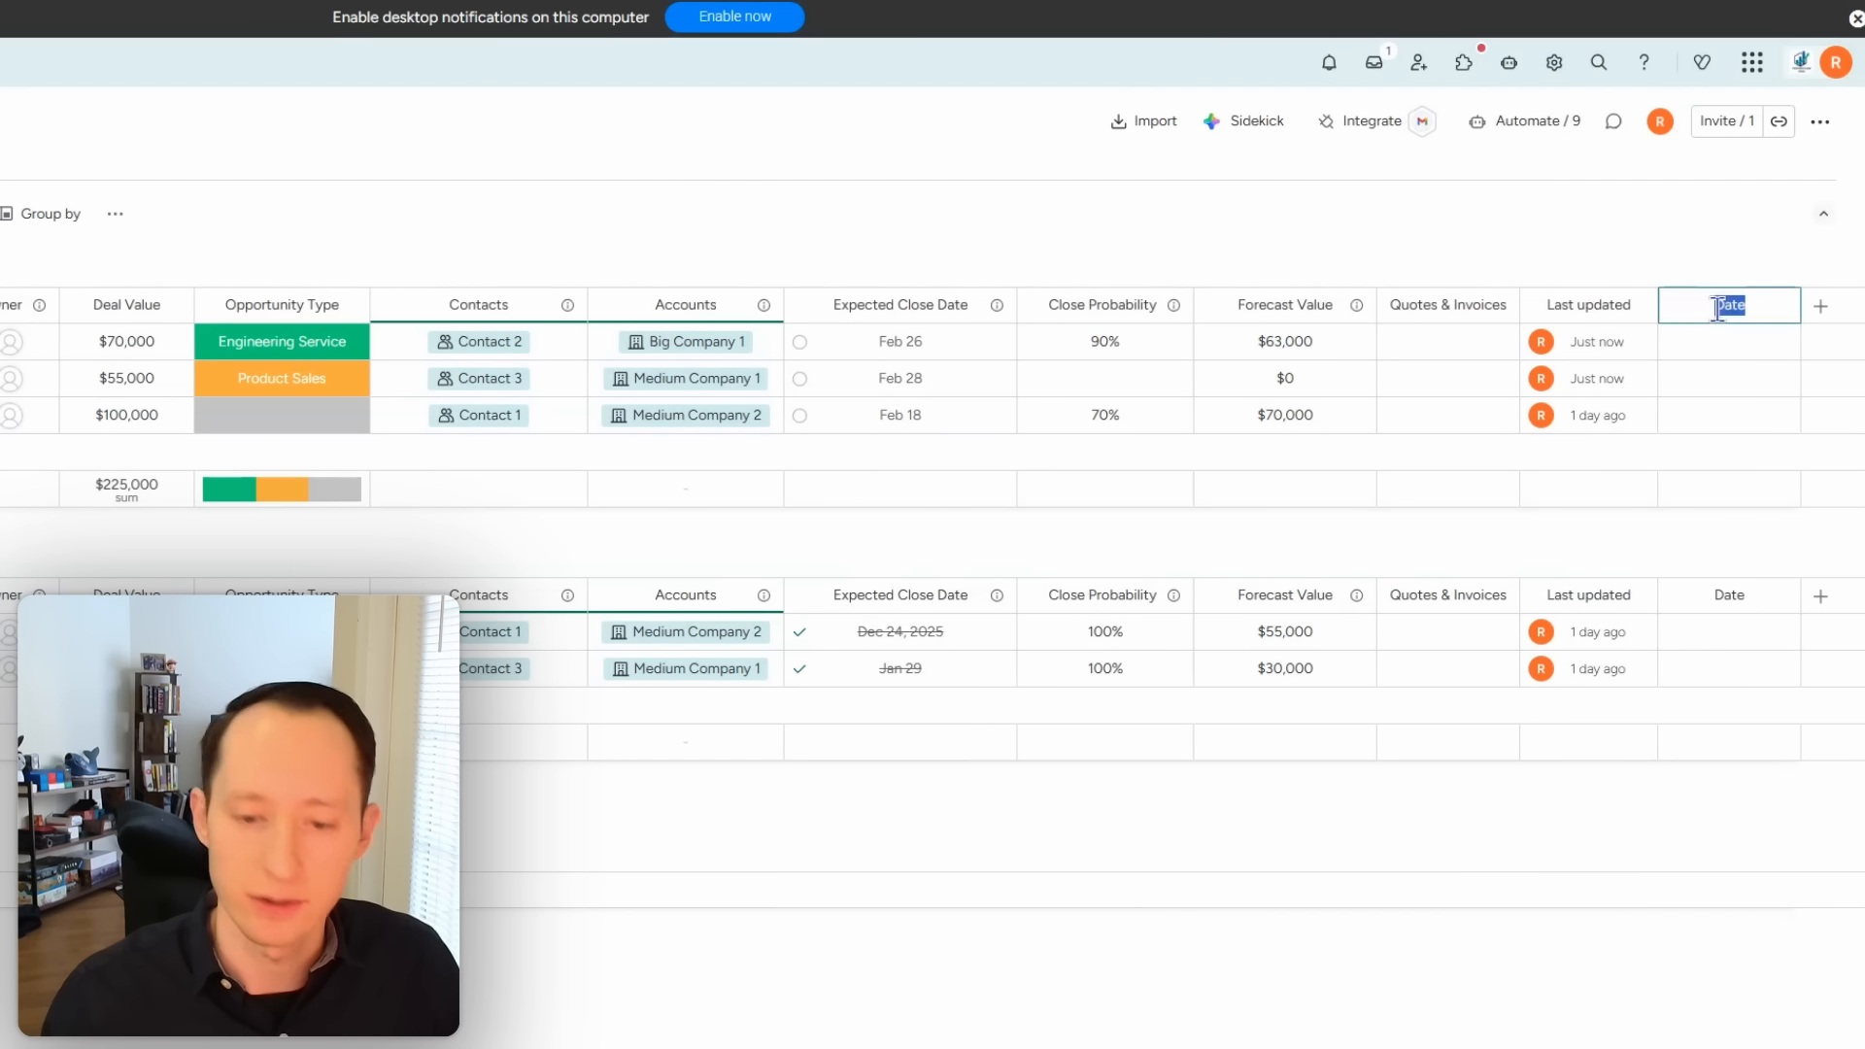
pyautogui.write('Deal Creation Dat')
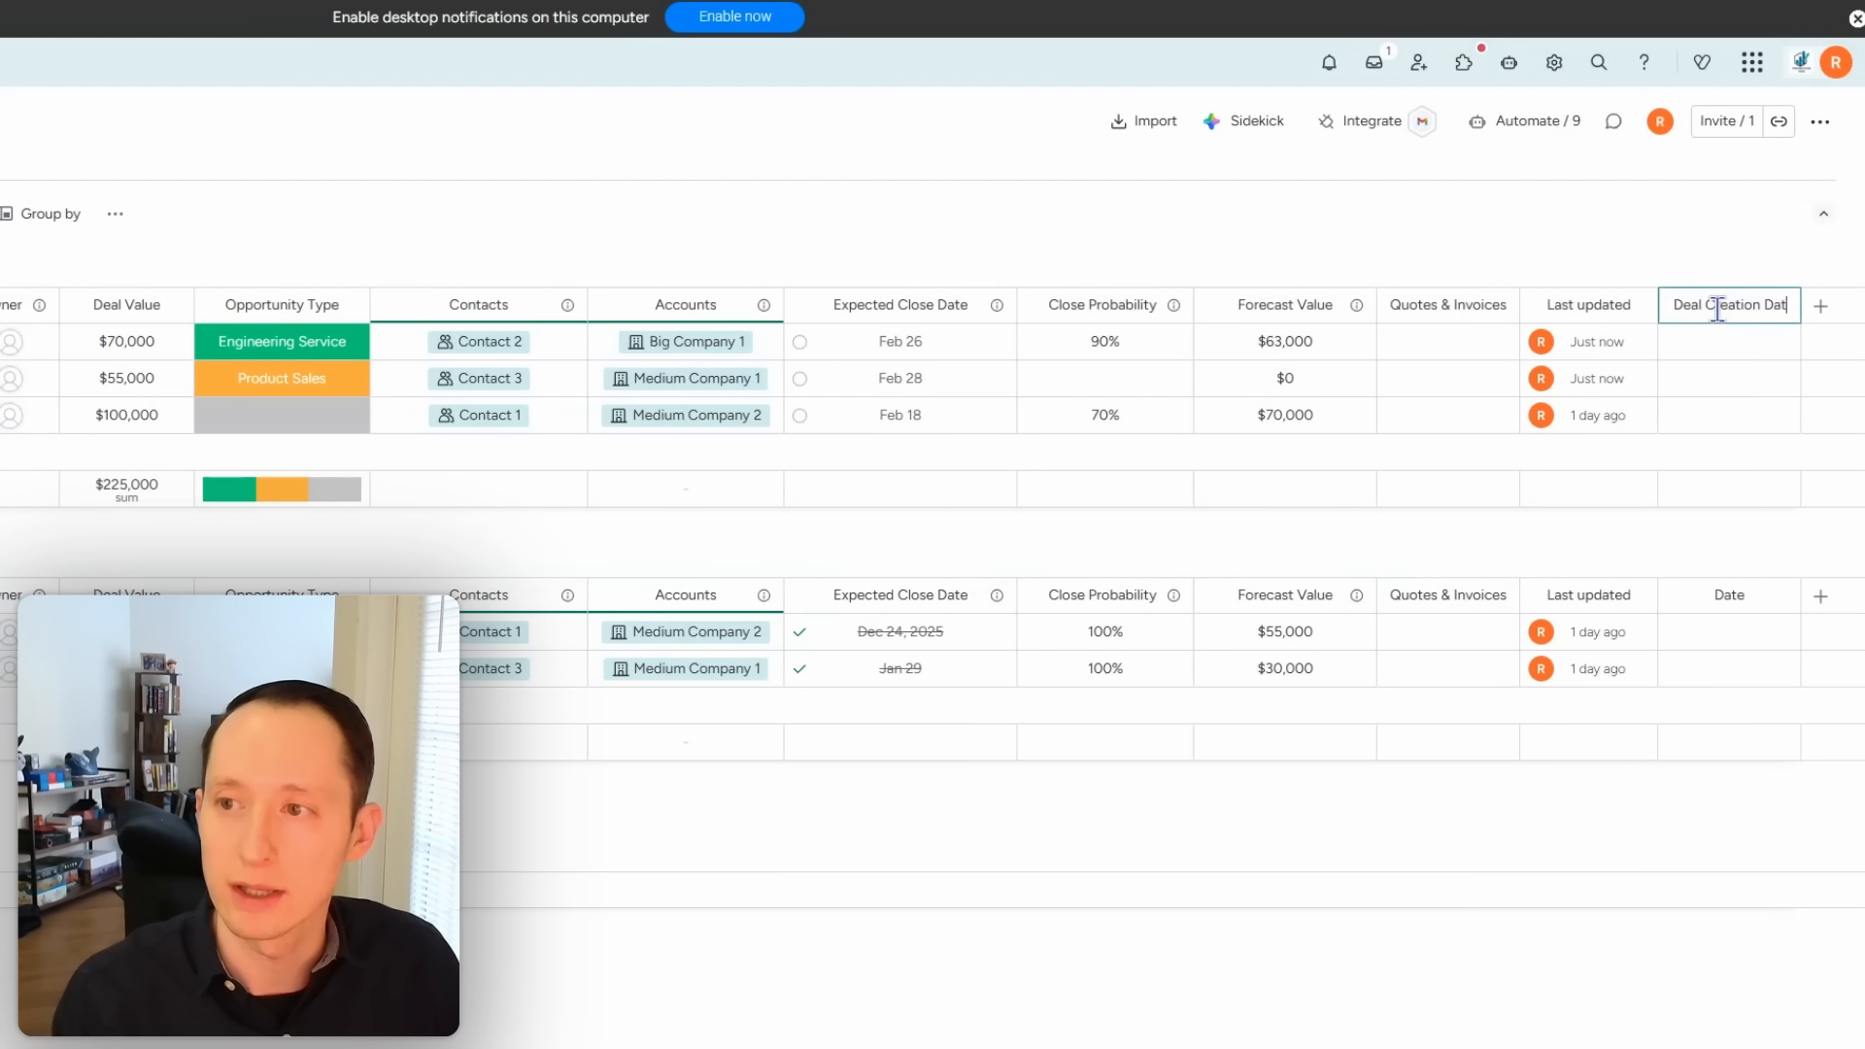
pyautogui.write('e')
pyautogui.click(1820, 306)
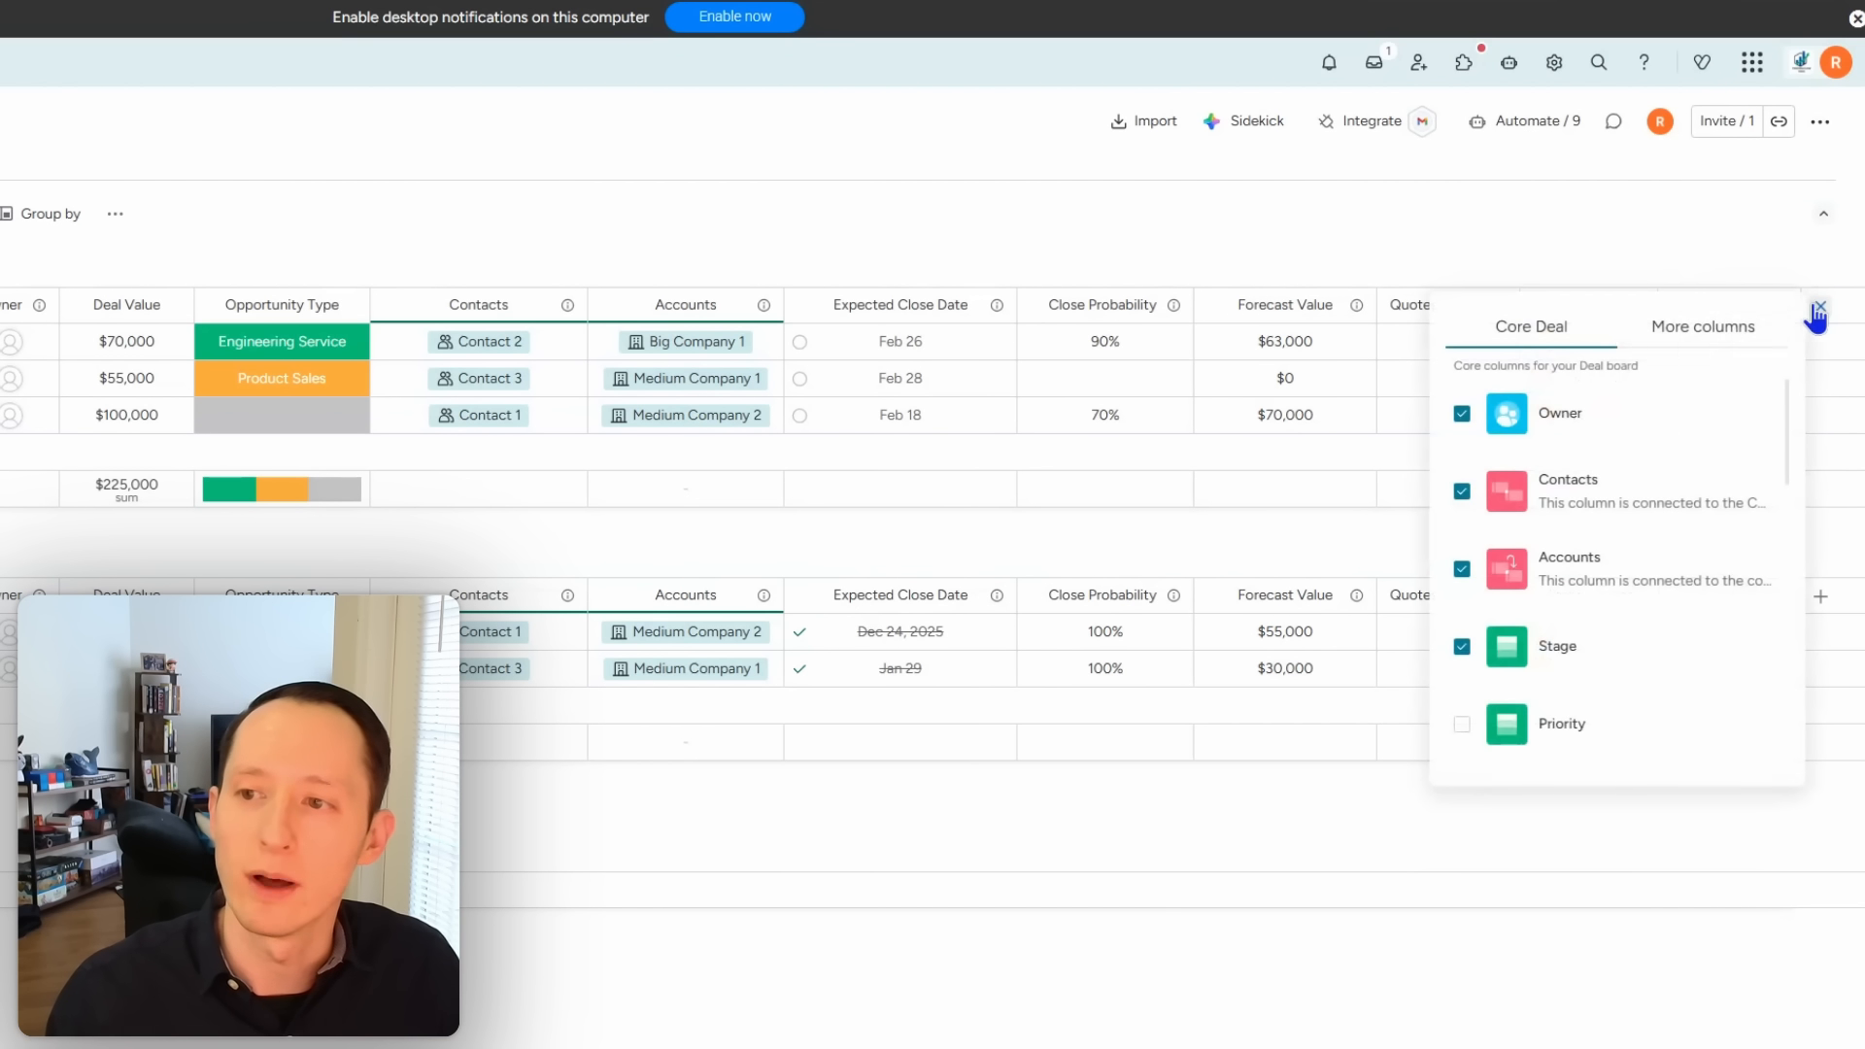
# Step: Add a second Date column named Deal Won/Lost Date
pyautogui.click(1726, 331)
pyautogui.write('date')
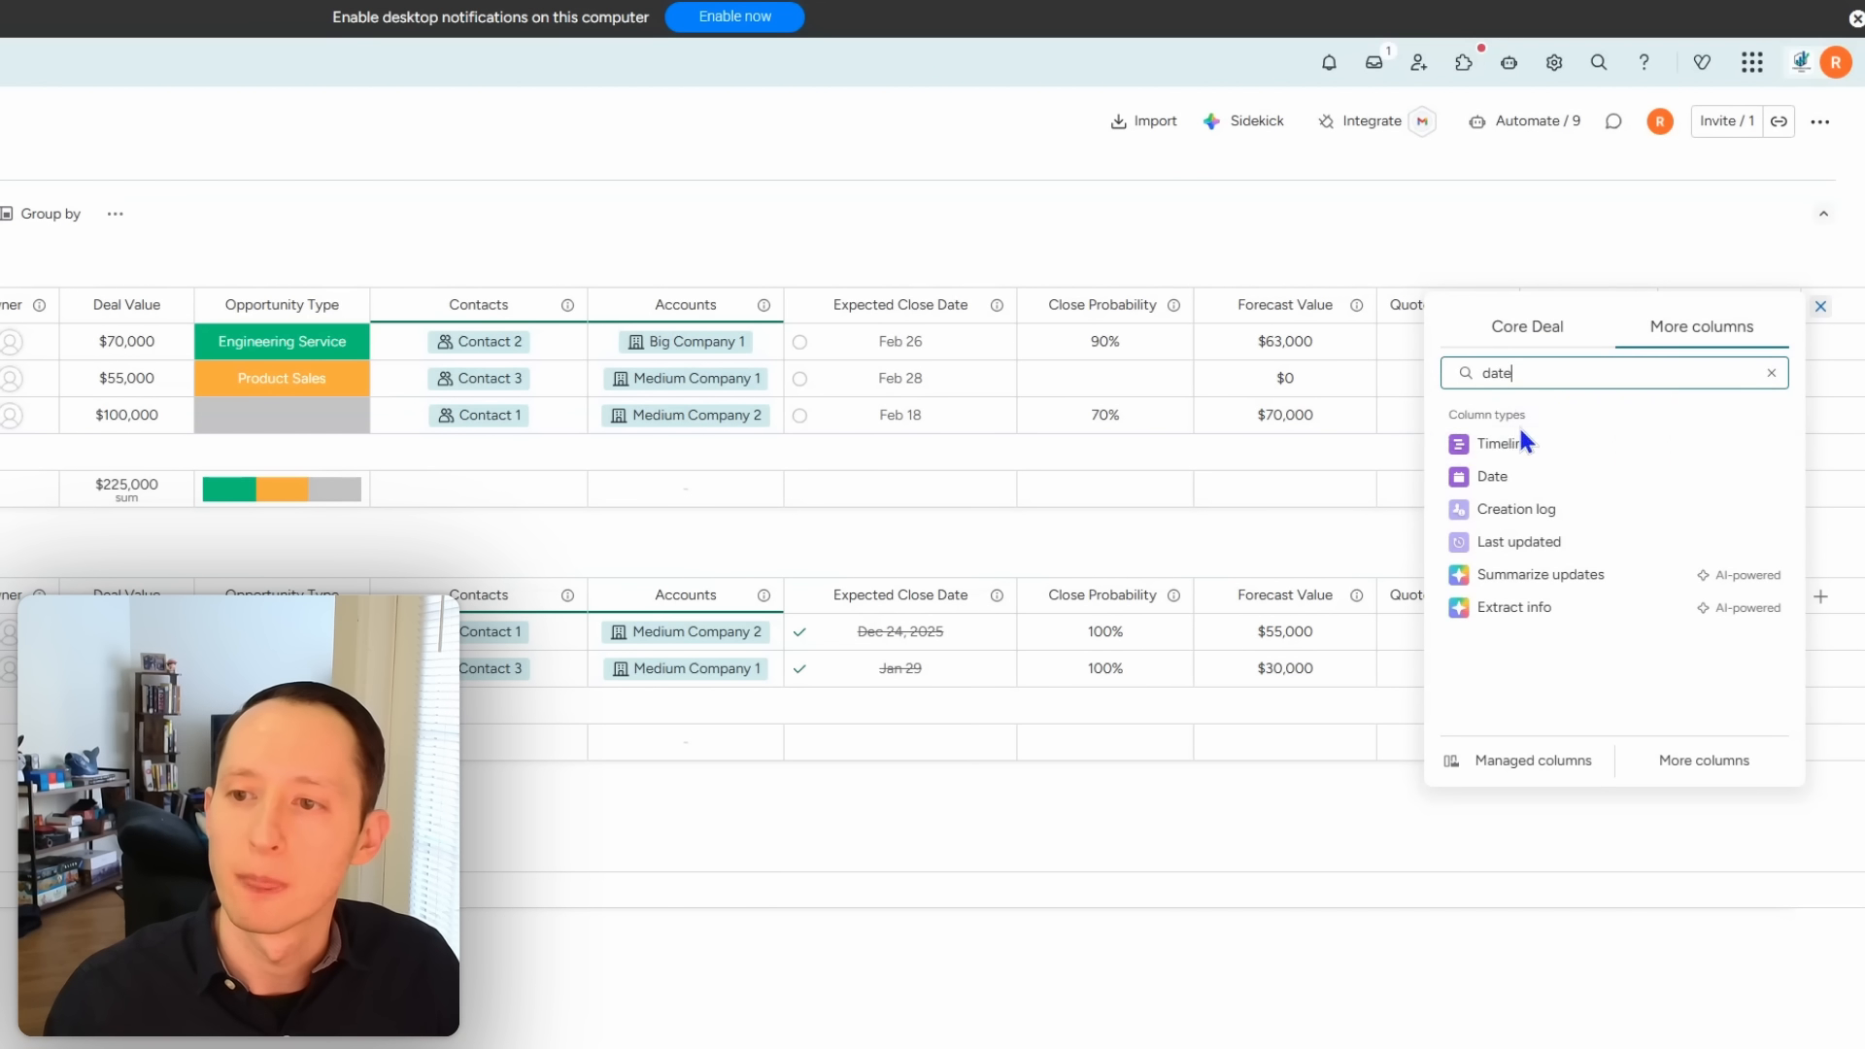
pyautogui.click(1519, 478)
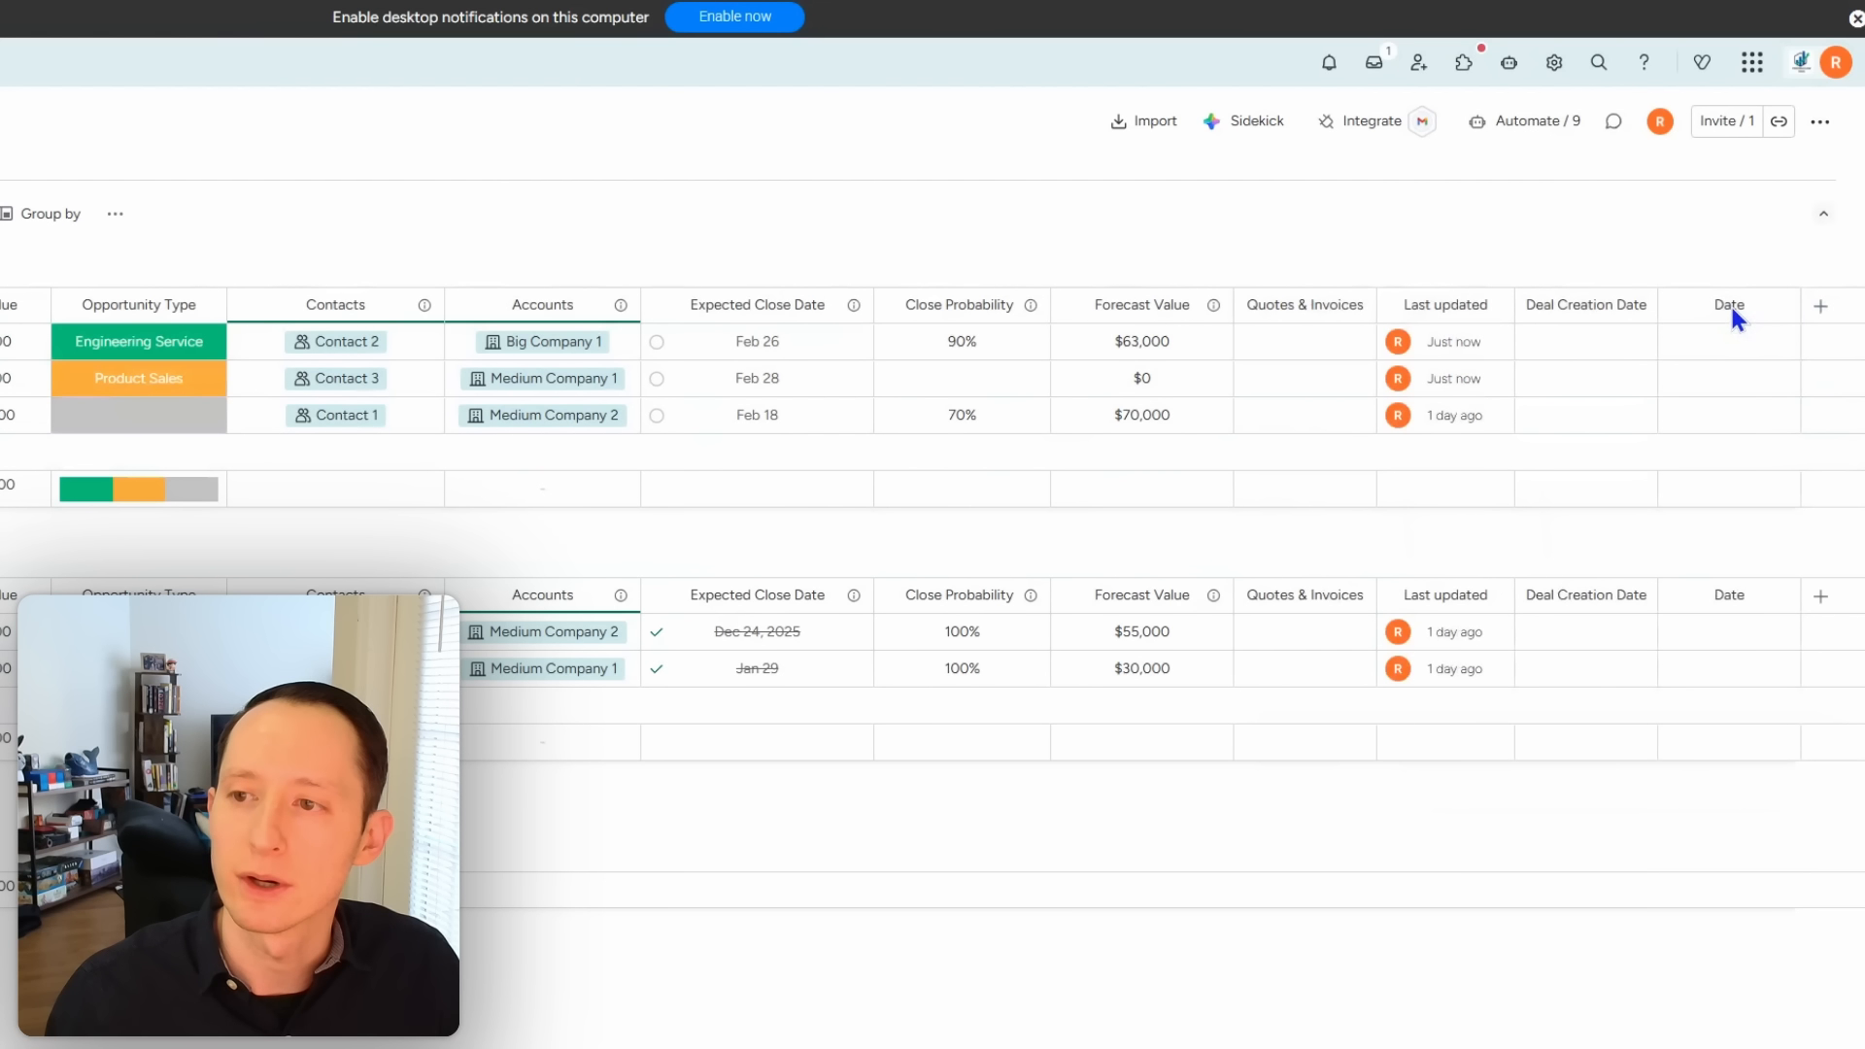
pyautogui.click(1733, 307)
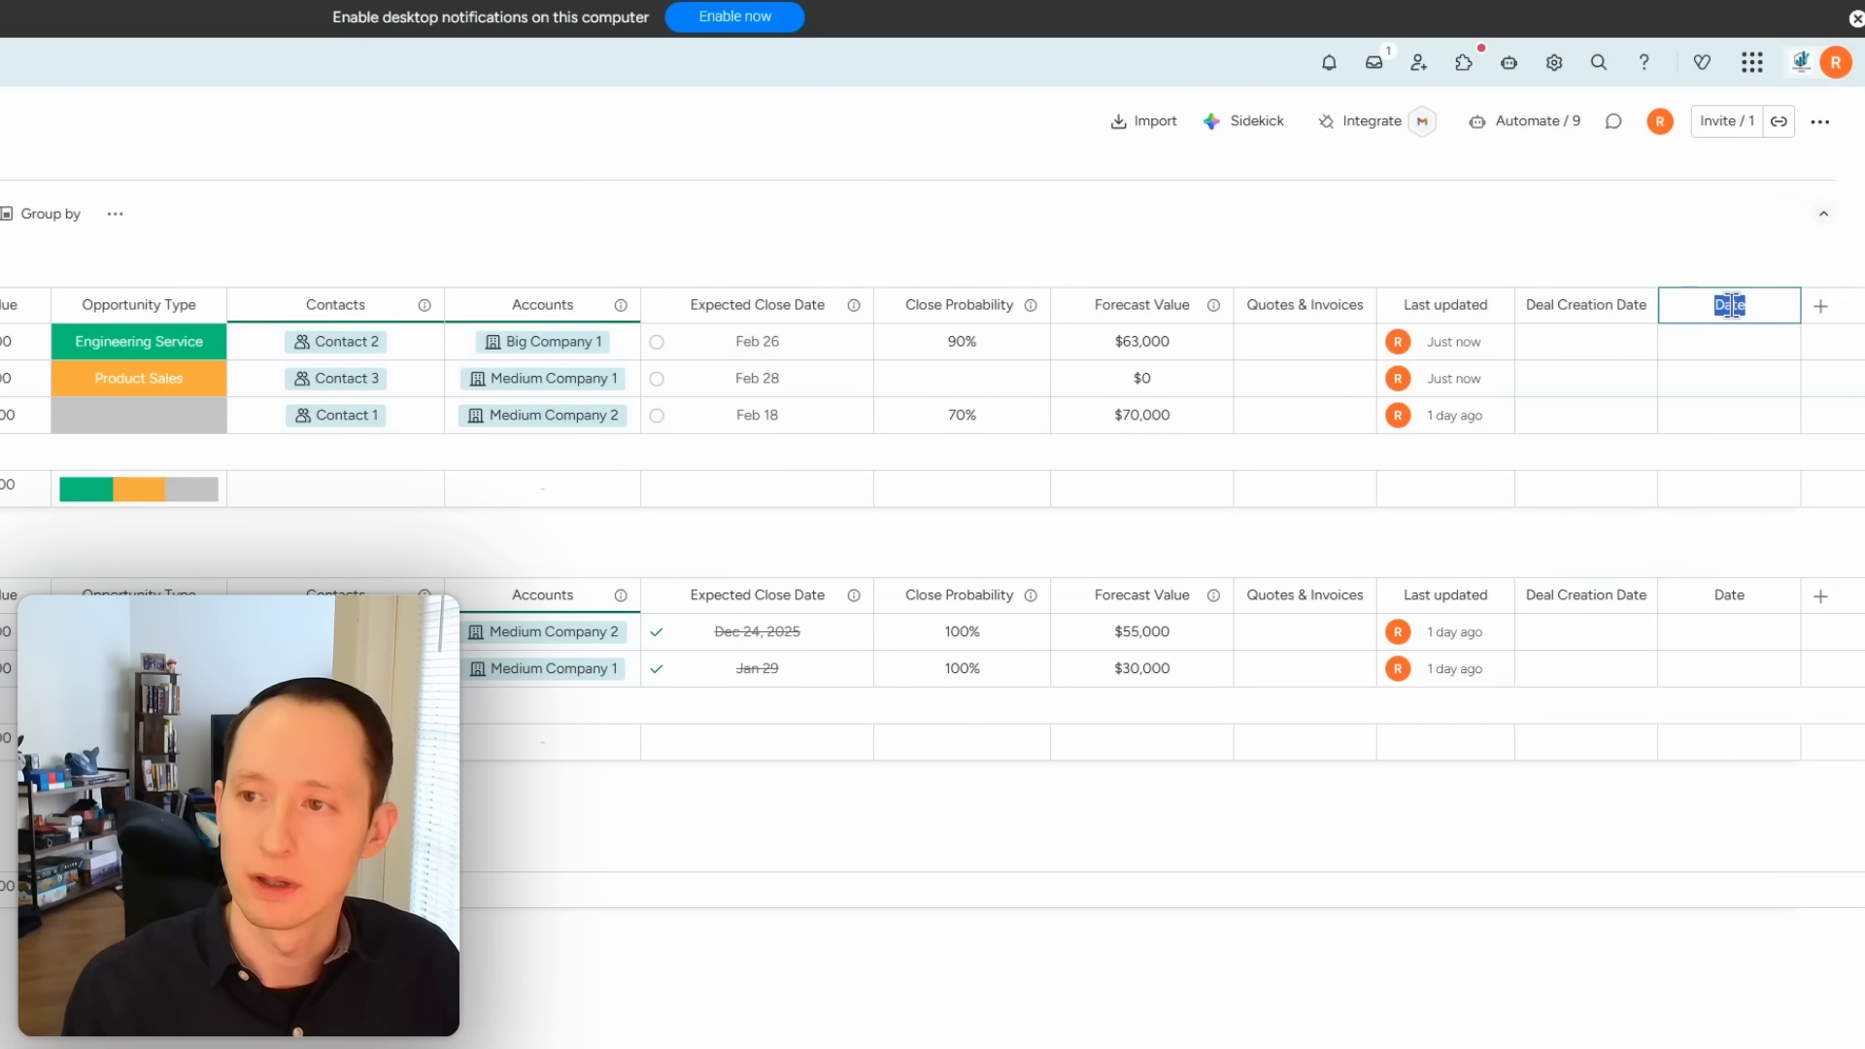
pyautogui.write('Deal Won')
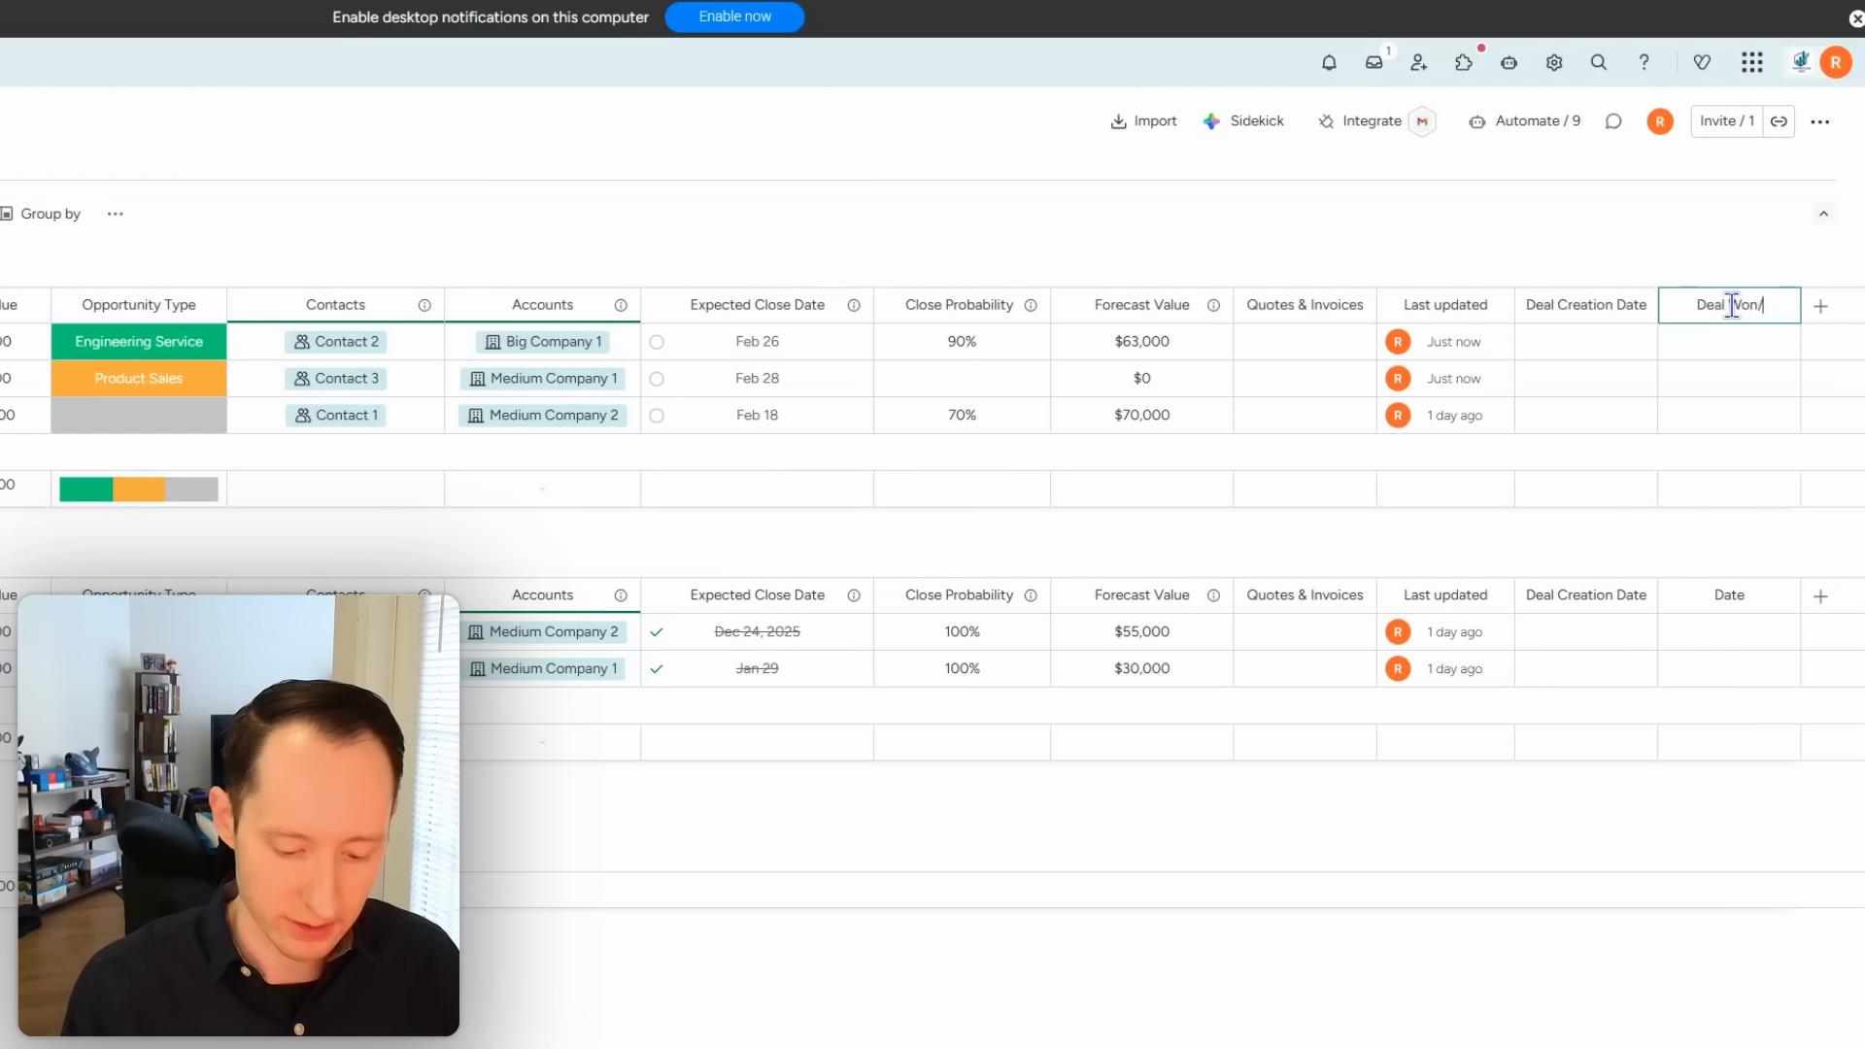
pyautogui.write('/Lost Date')
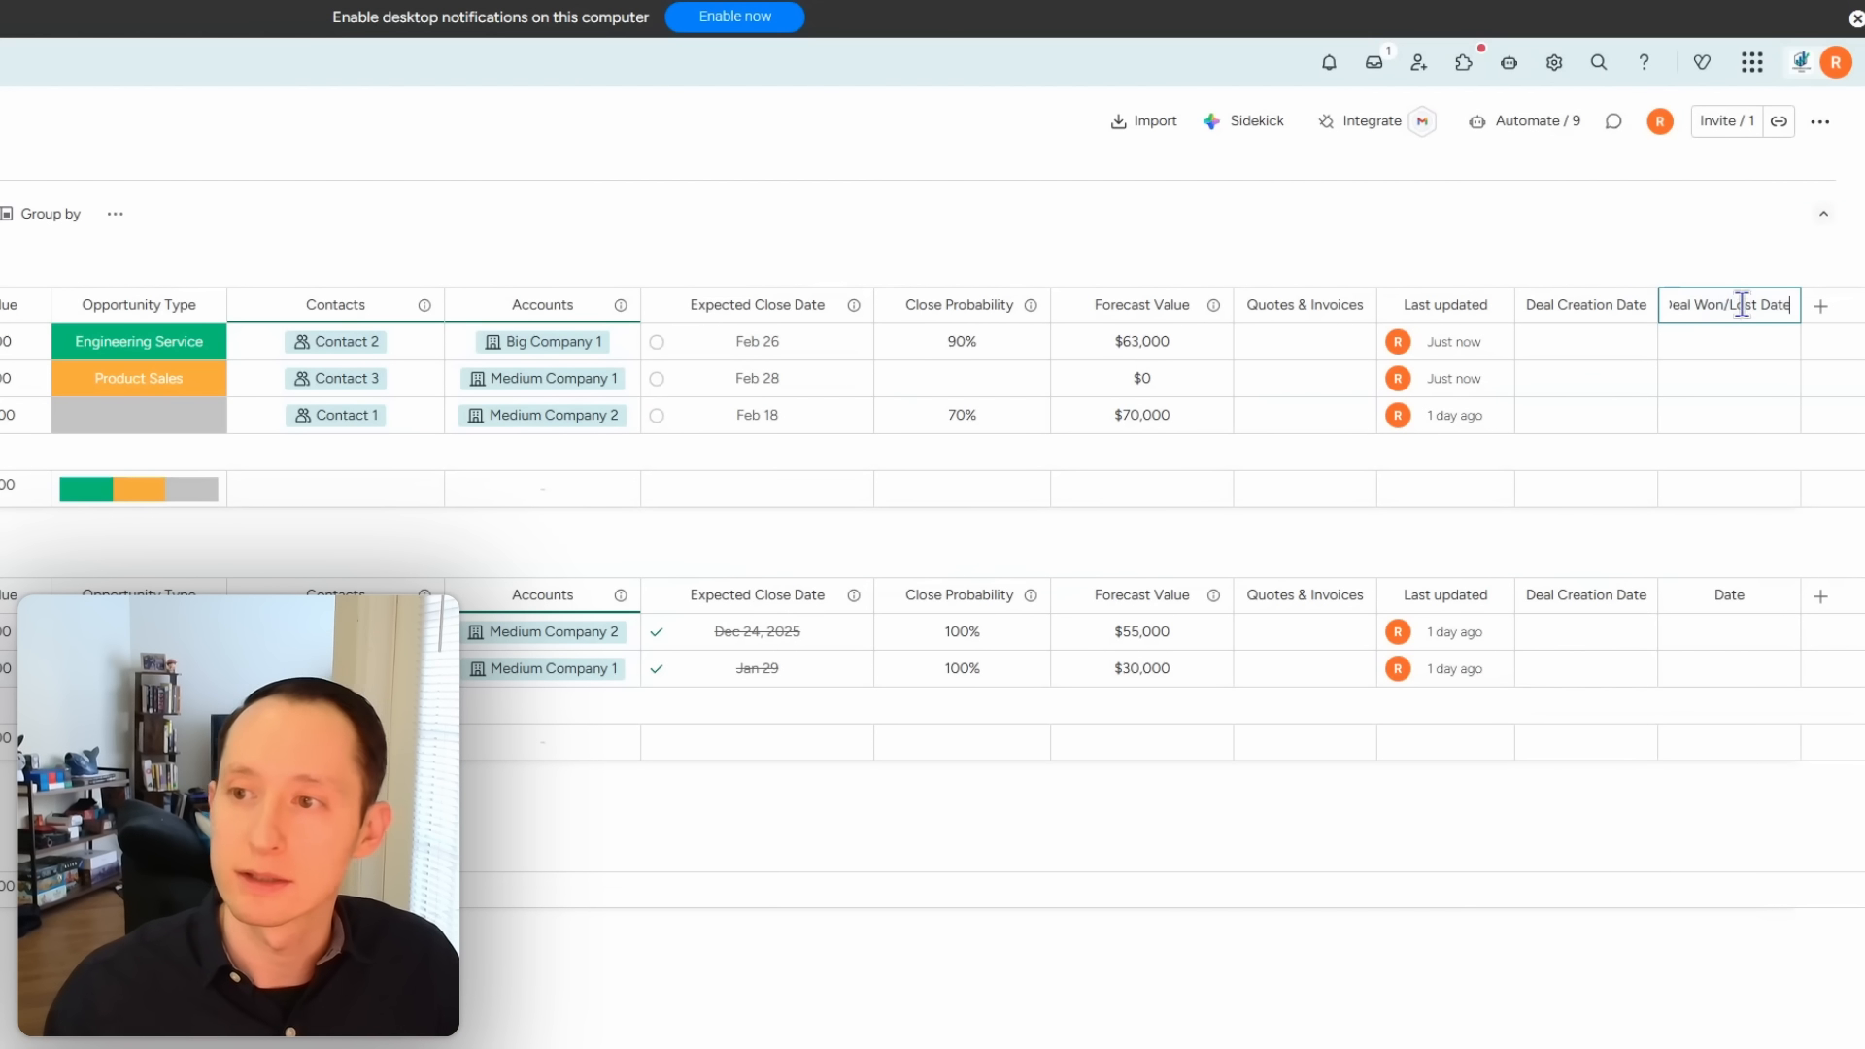
pyautogui.click(1818, 307)
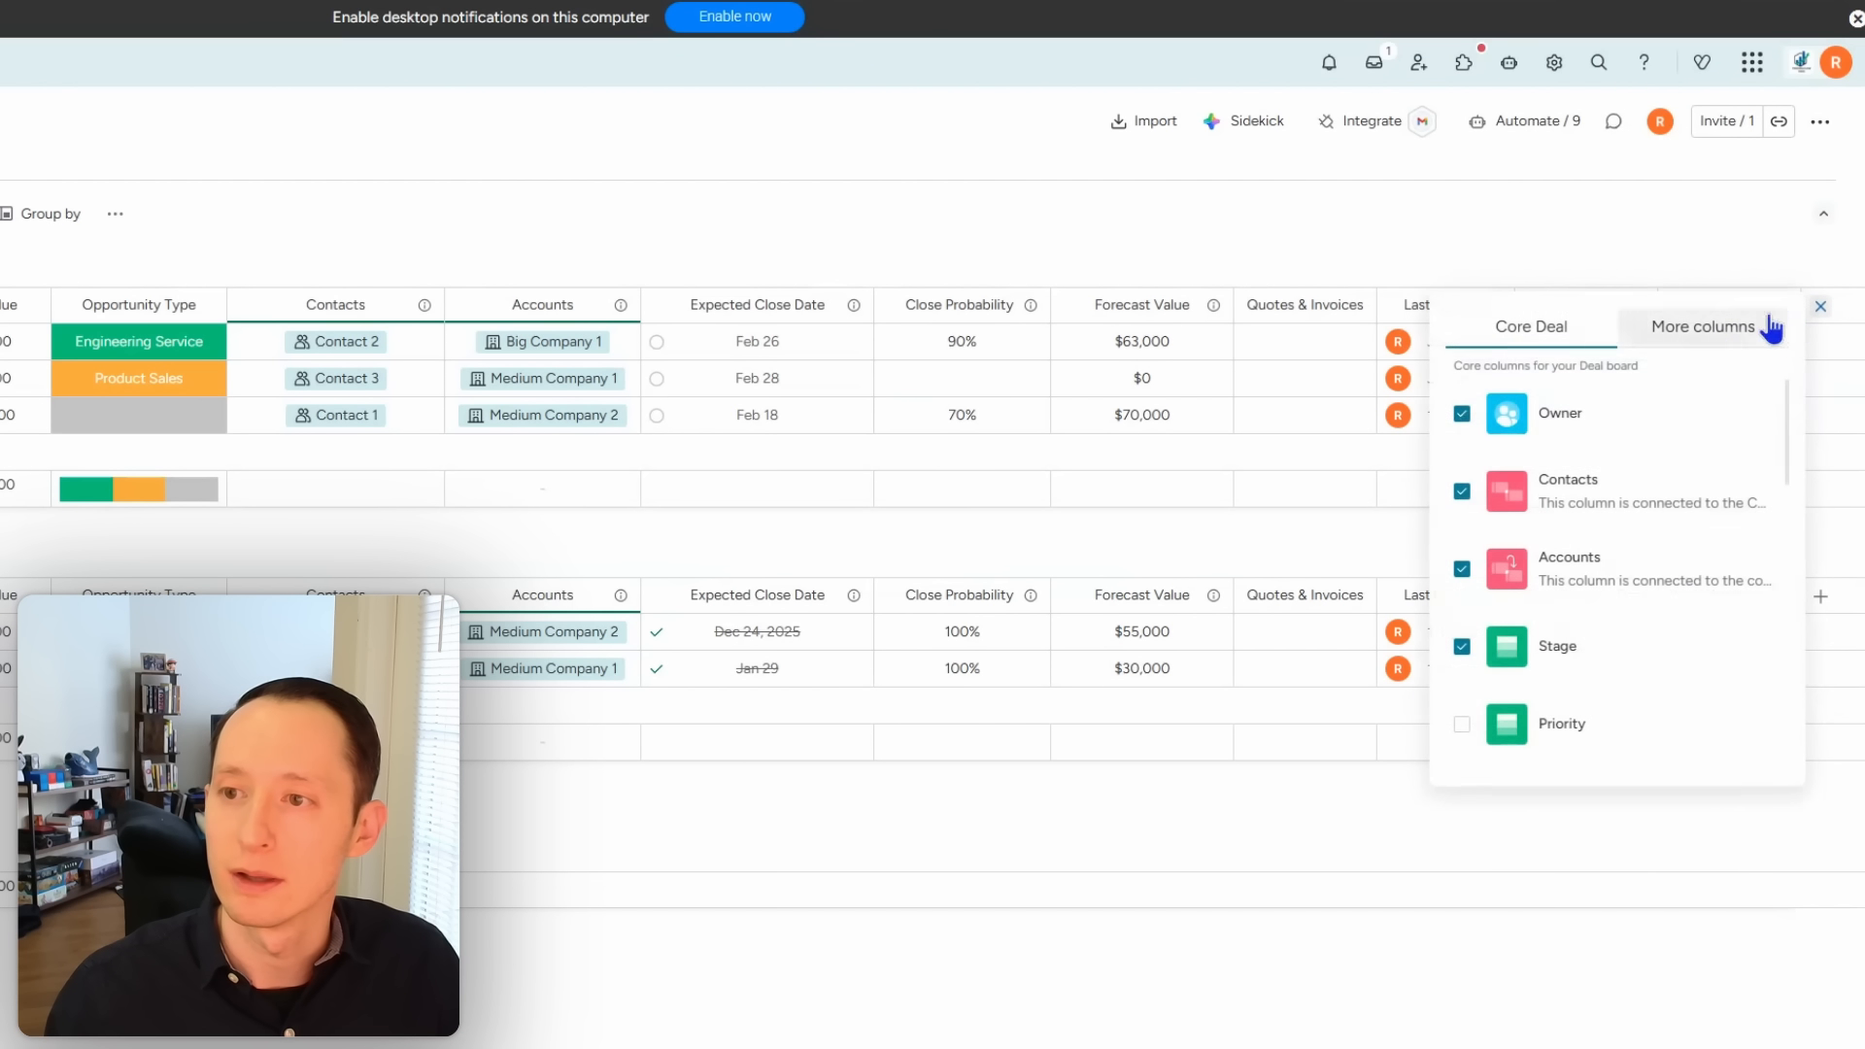
pyautogui.click(1666, 337)
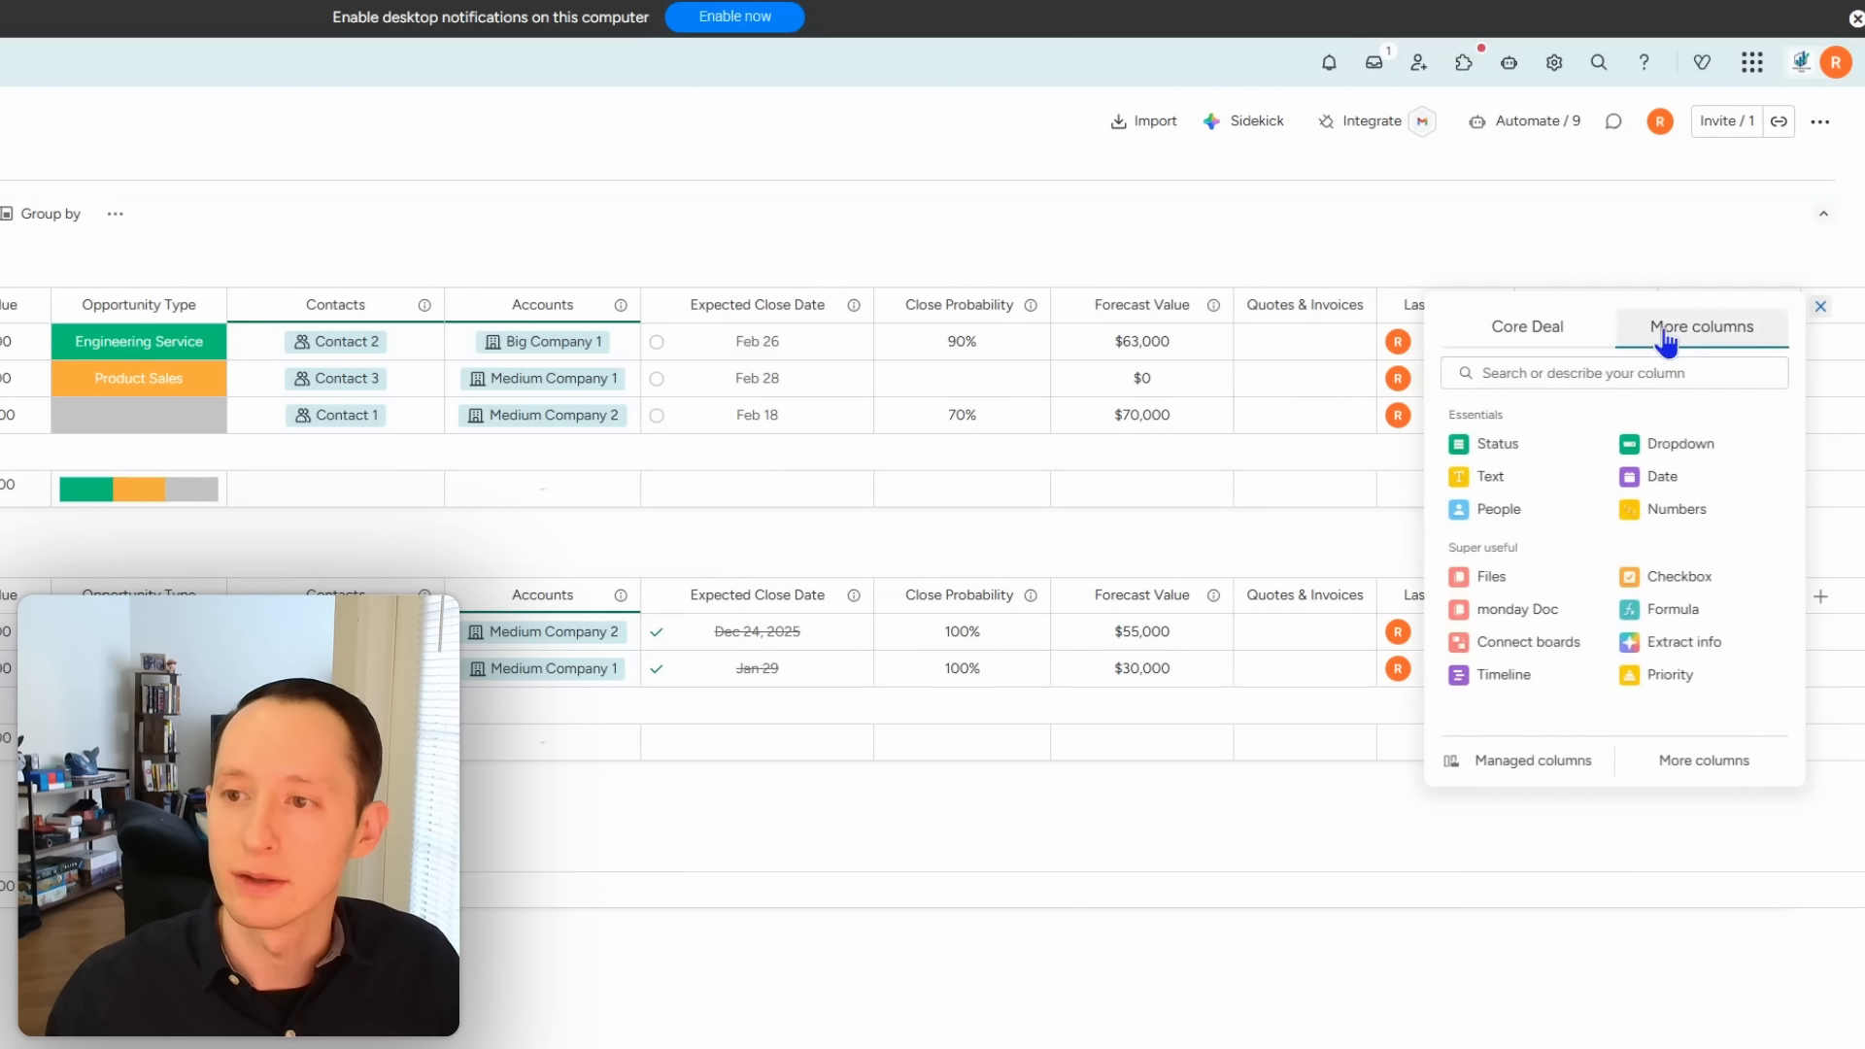
# Step: Add a Status column named Lost Reason
pyautogui.click(1501, 445)
pyautogui.click(1717, 305)
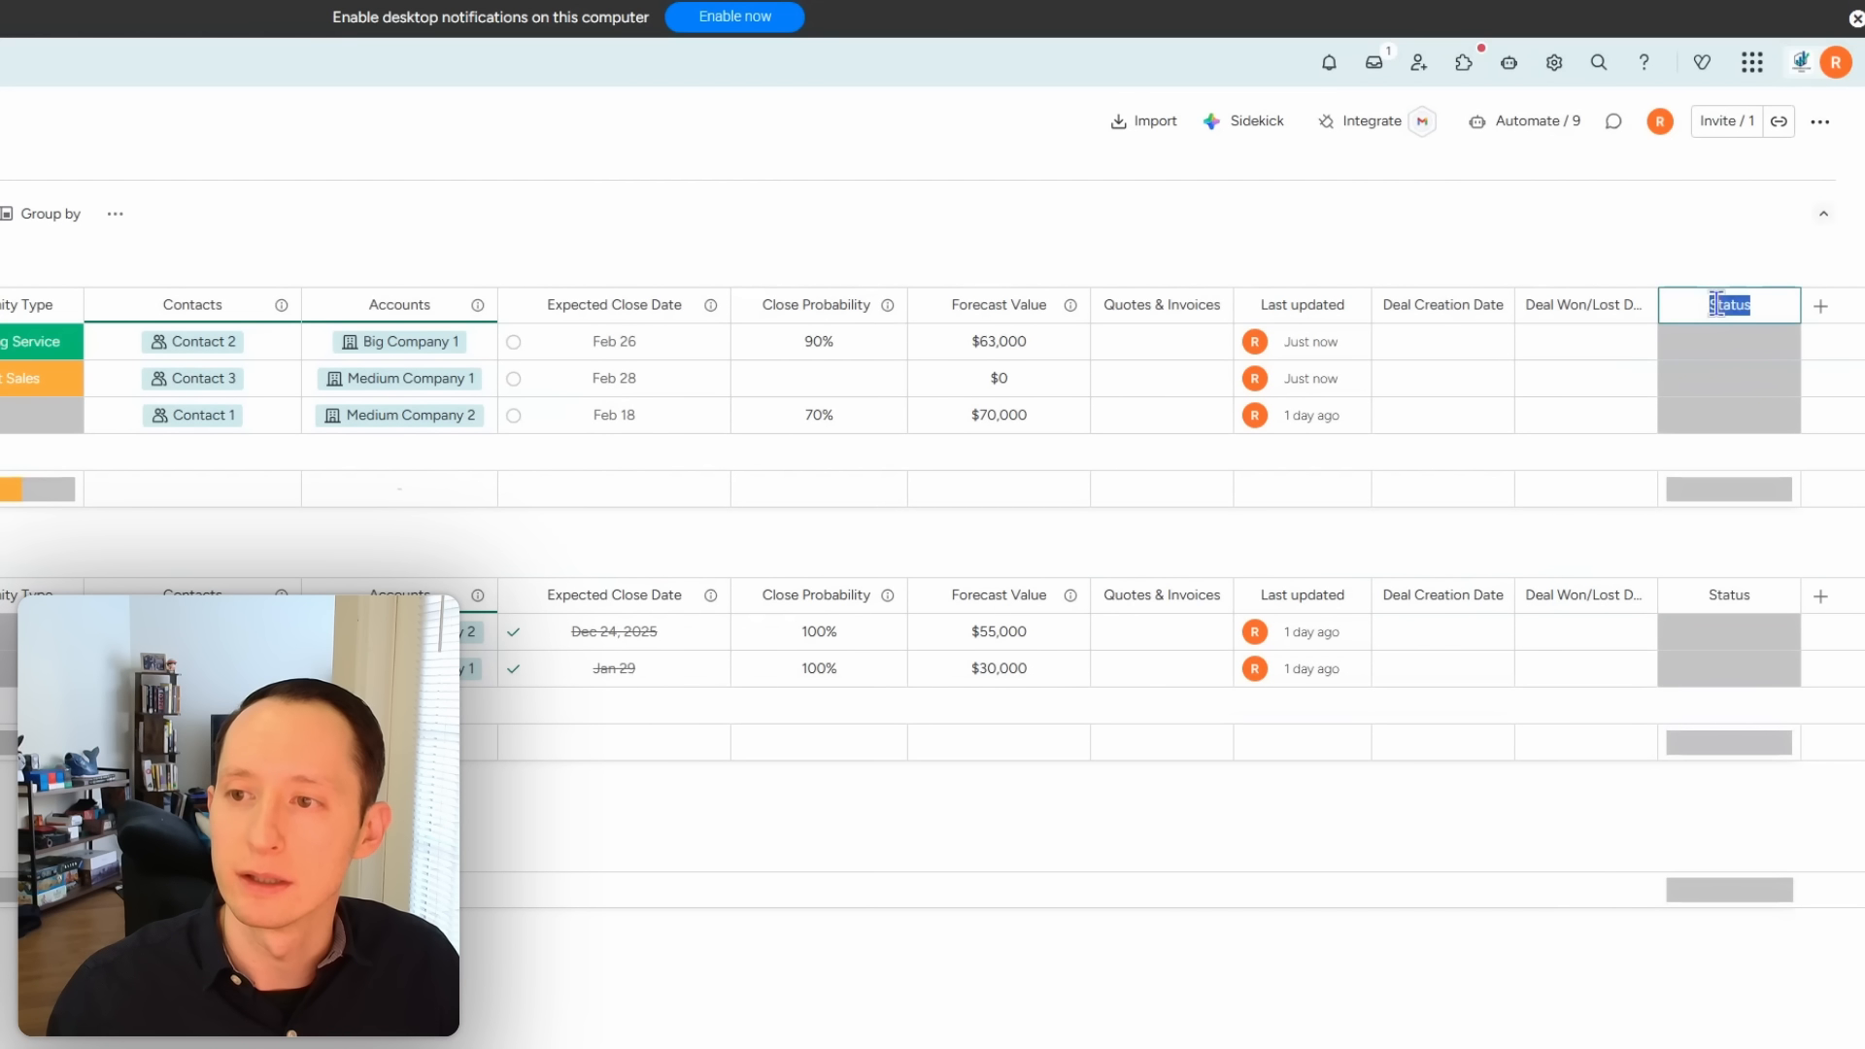
pyautogui.write('Lost Reason')
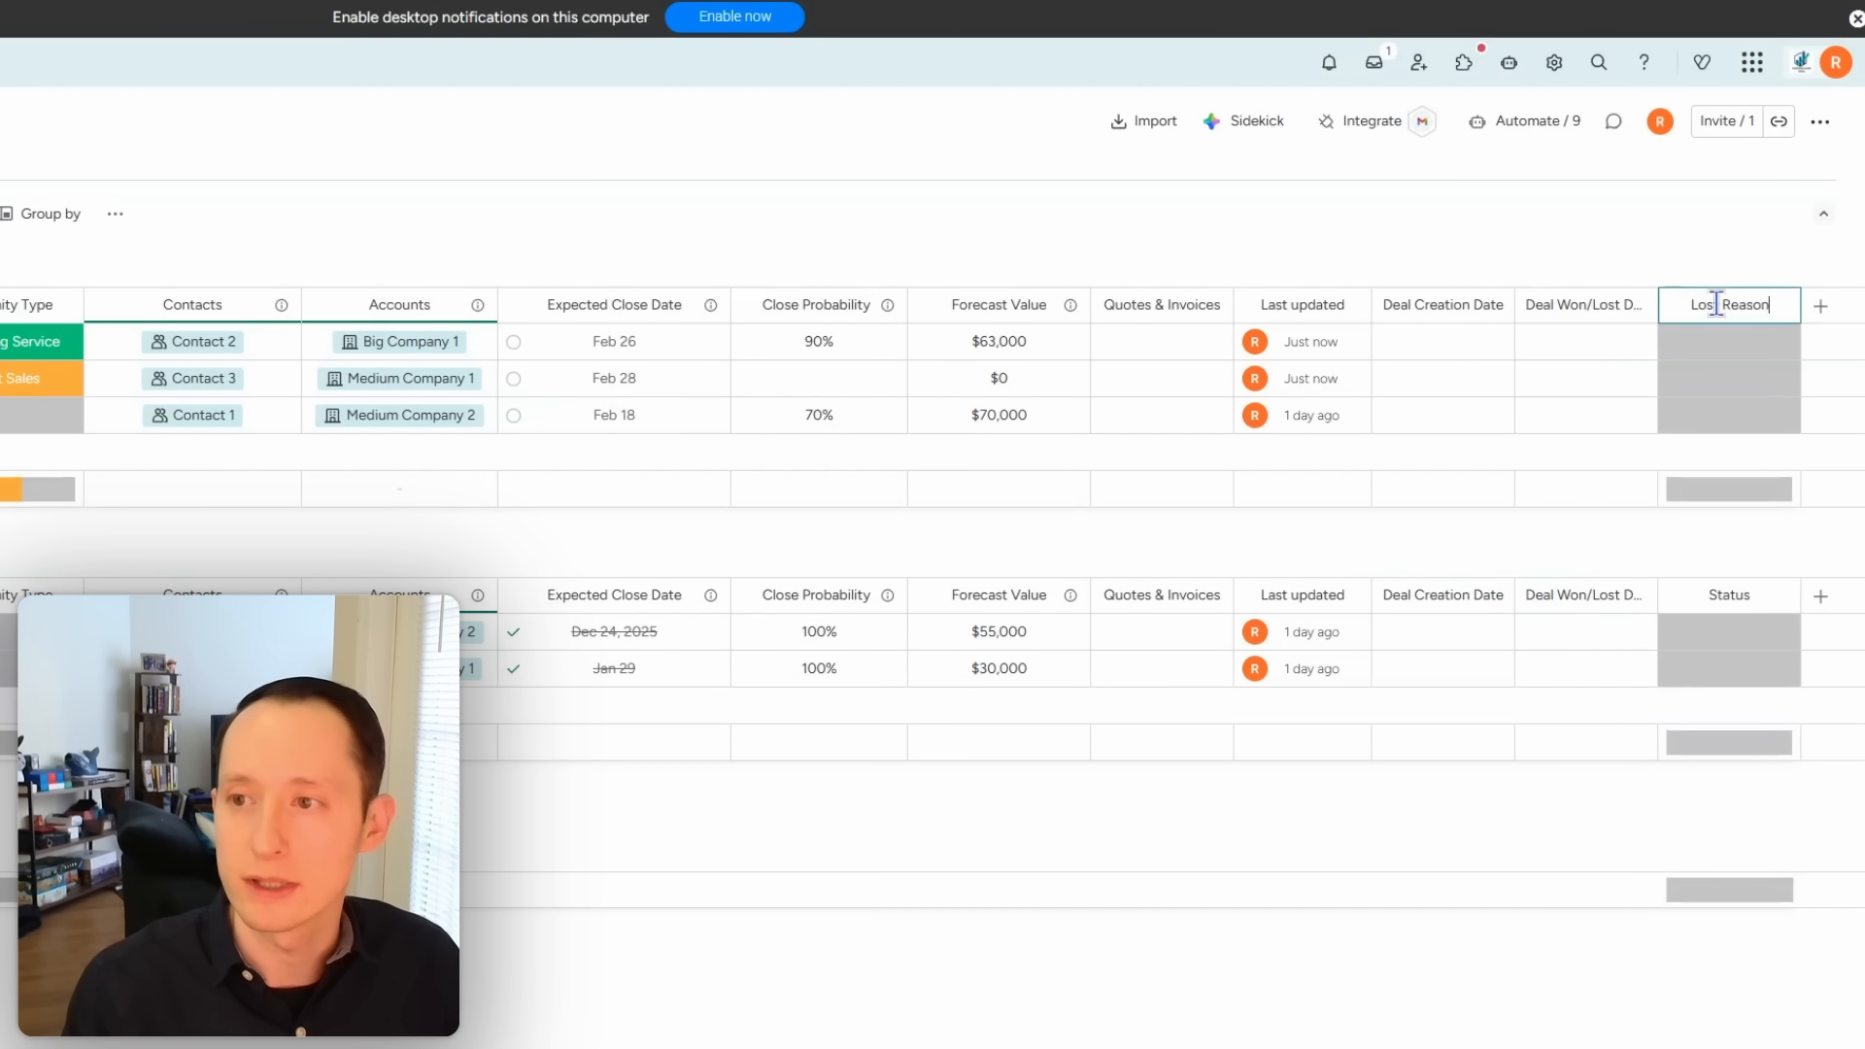
pyautogui.click(1718, 350)
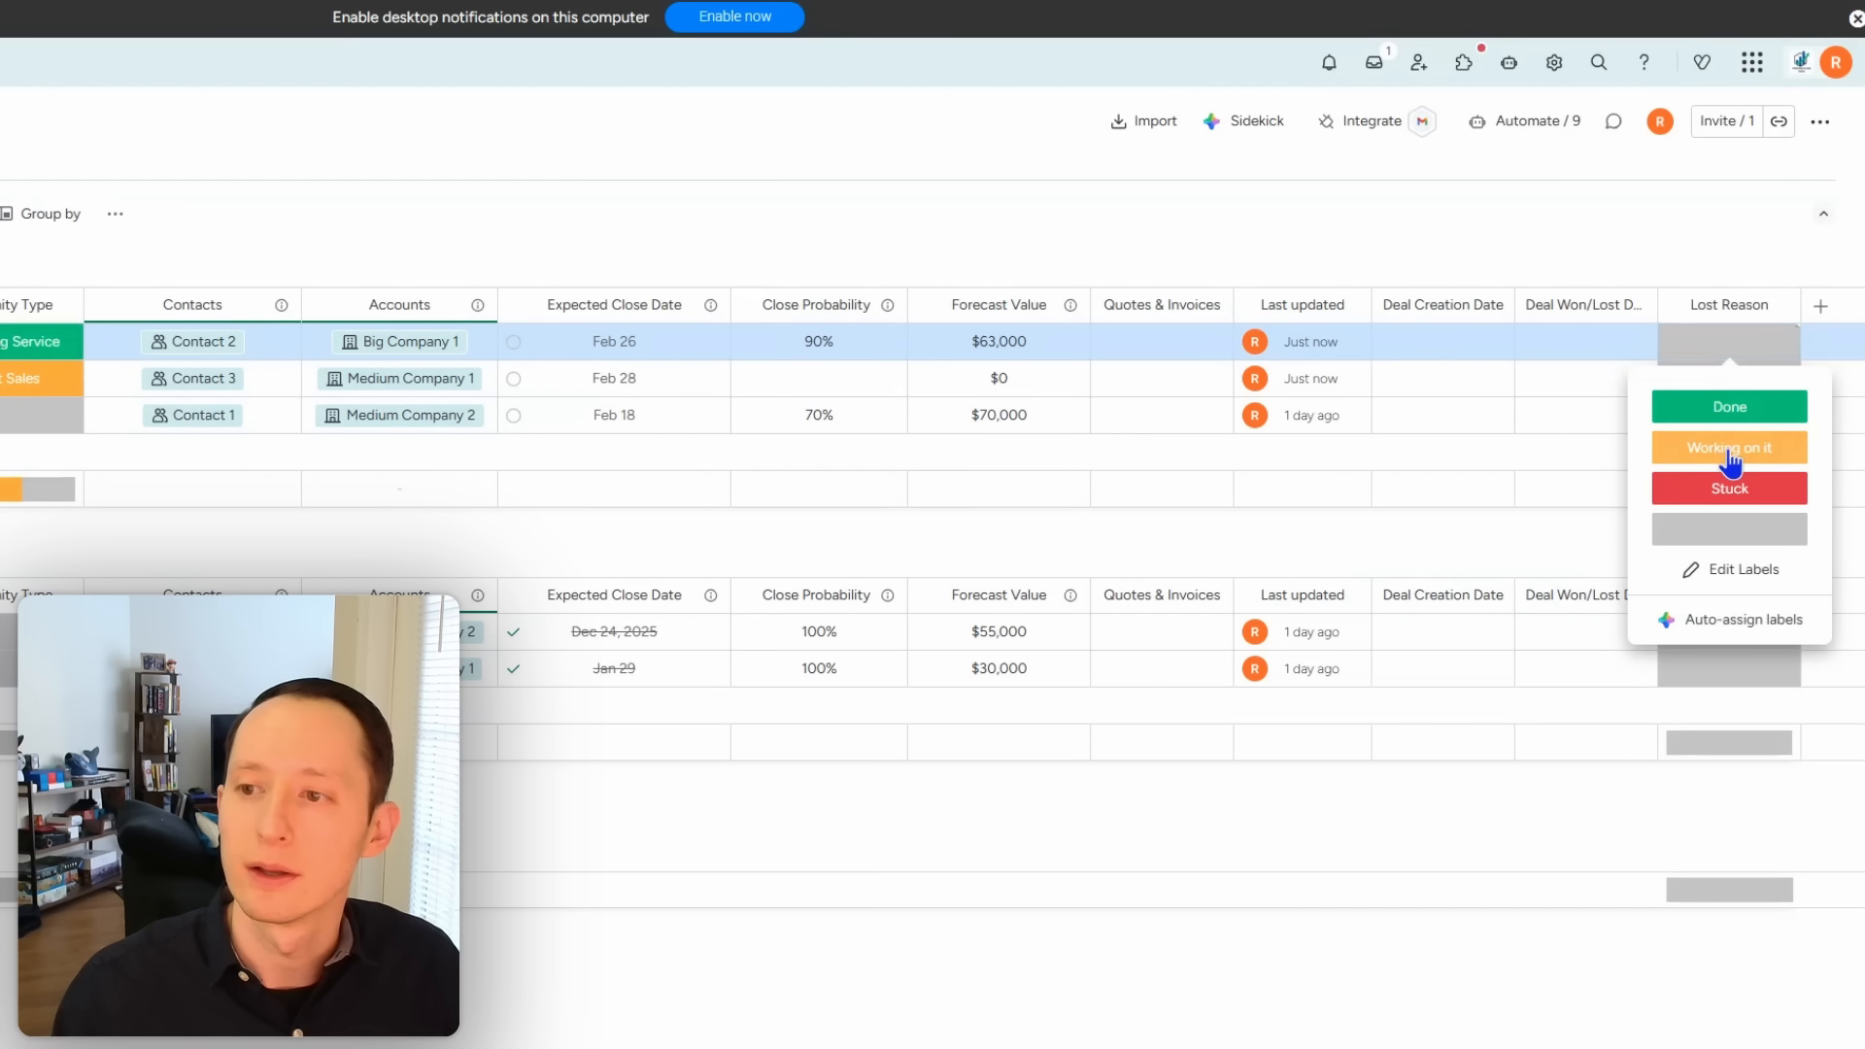
# Step: Rename the Lost Reason labels to Price, Feature and Supply Chain Issues
pyautogui.click(1733, 571)
pyautogui.doubleClick(1726, 405)
pyautogui.write('P')
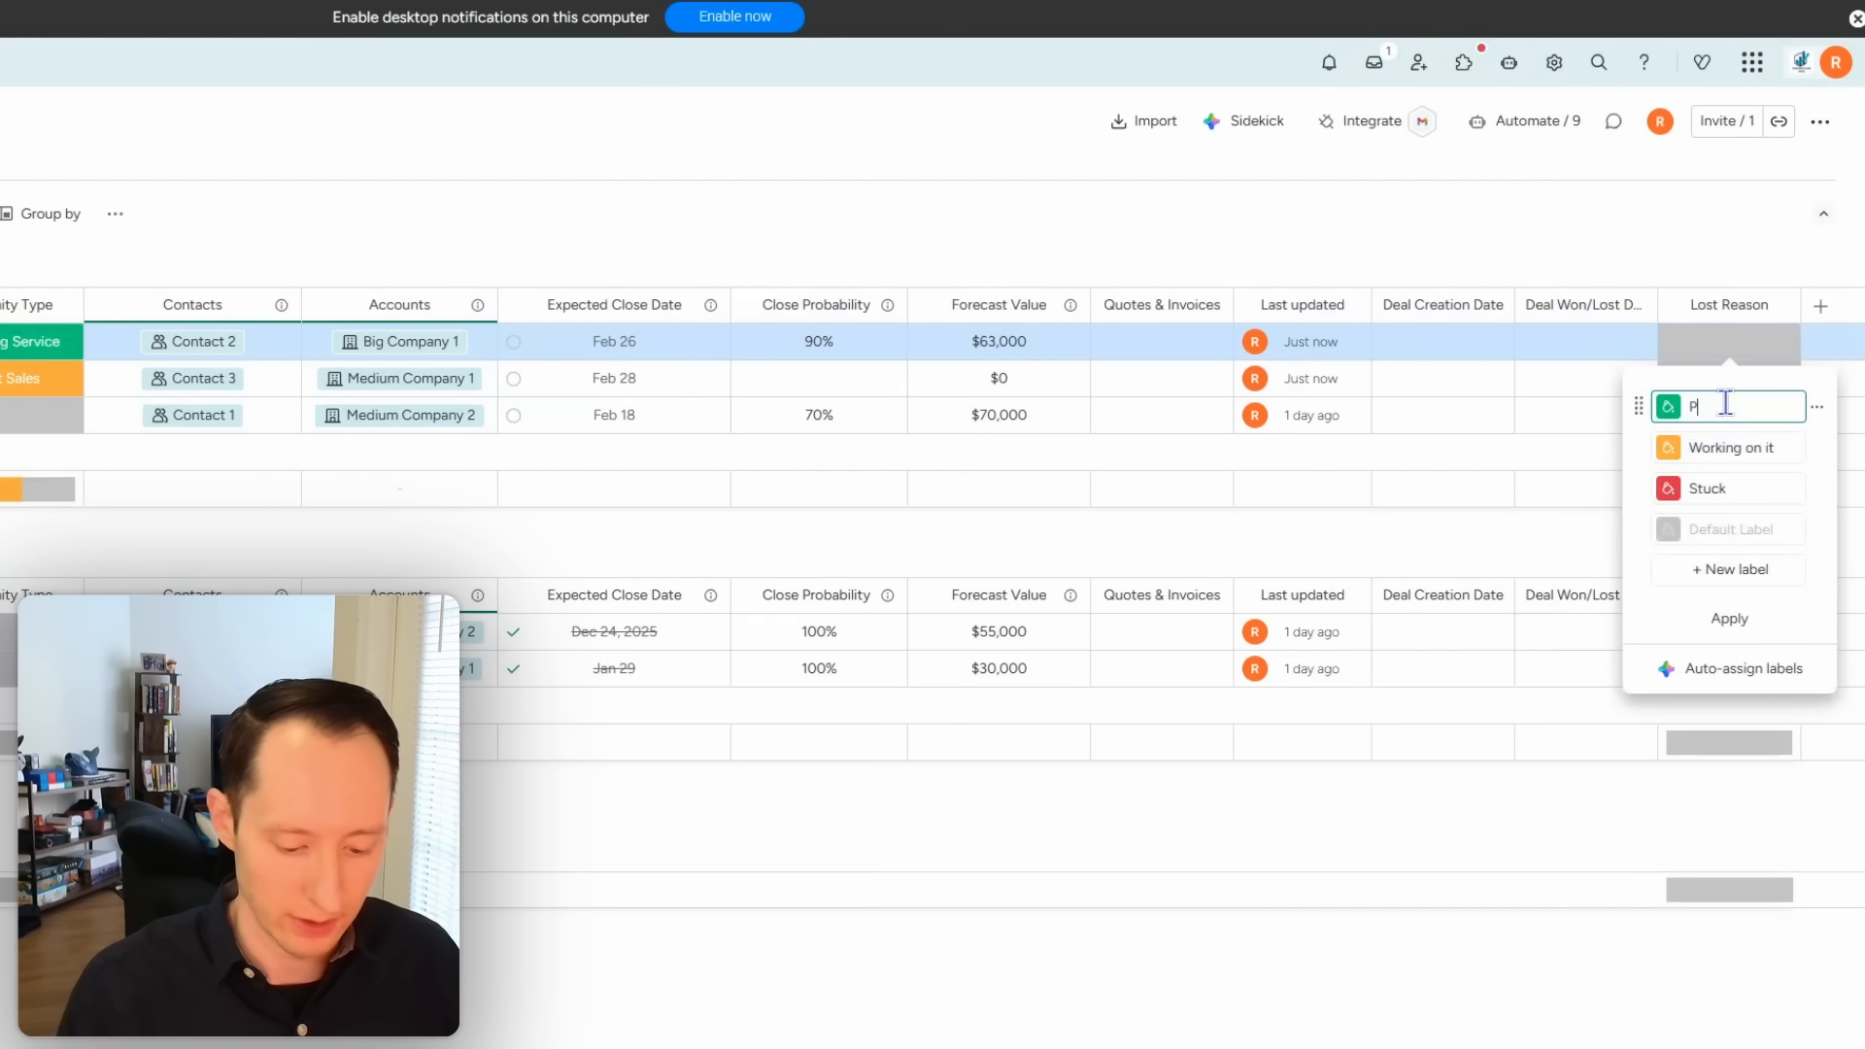
pyautogui.write('rice')
pyautogui.doubleClick(1715, 447)
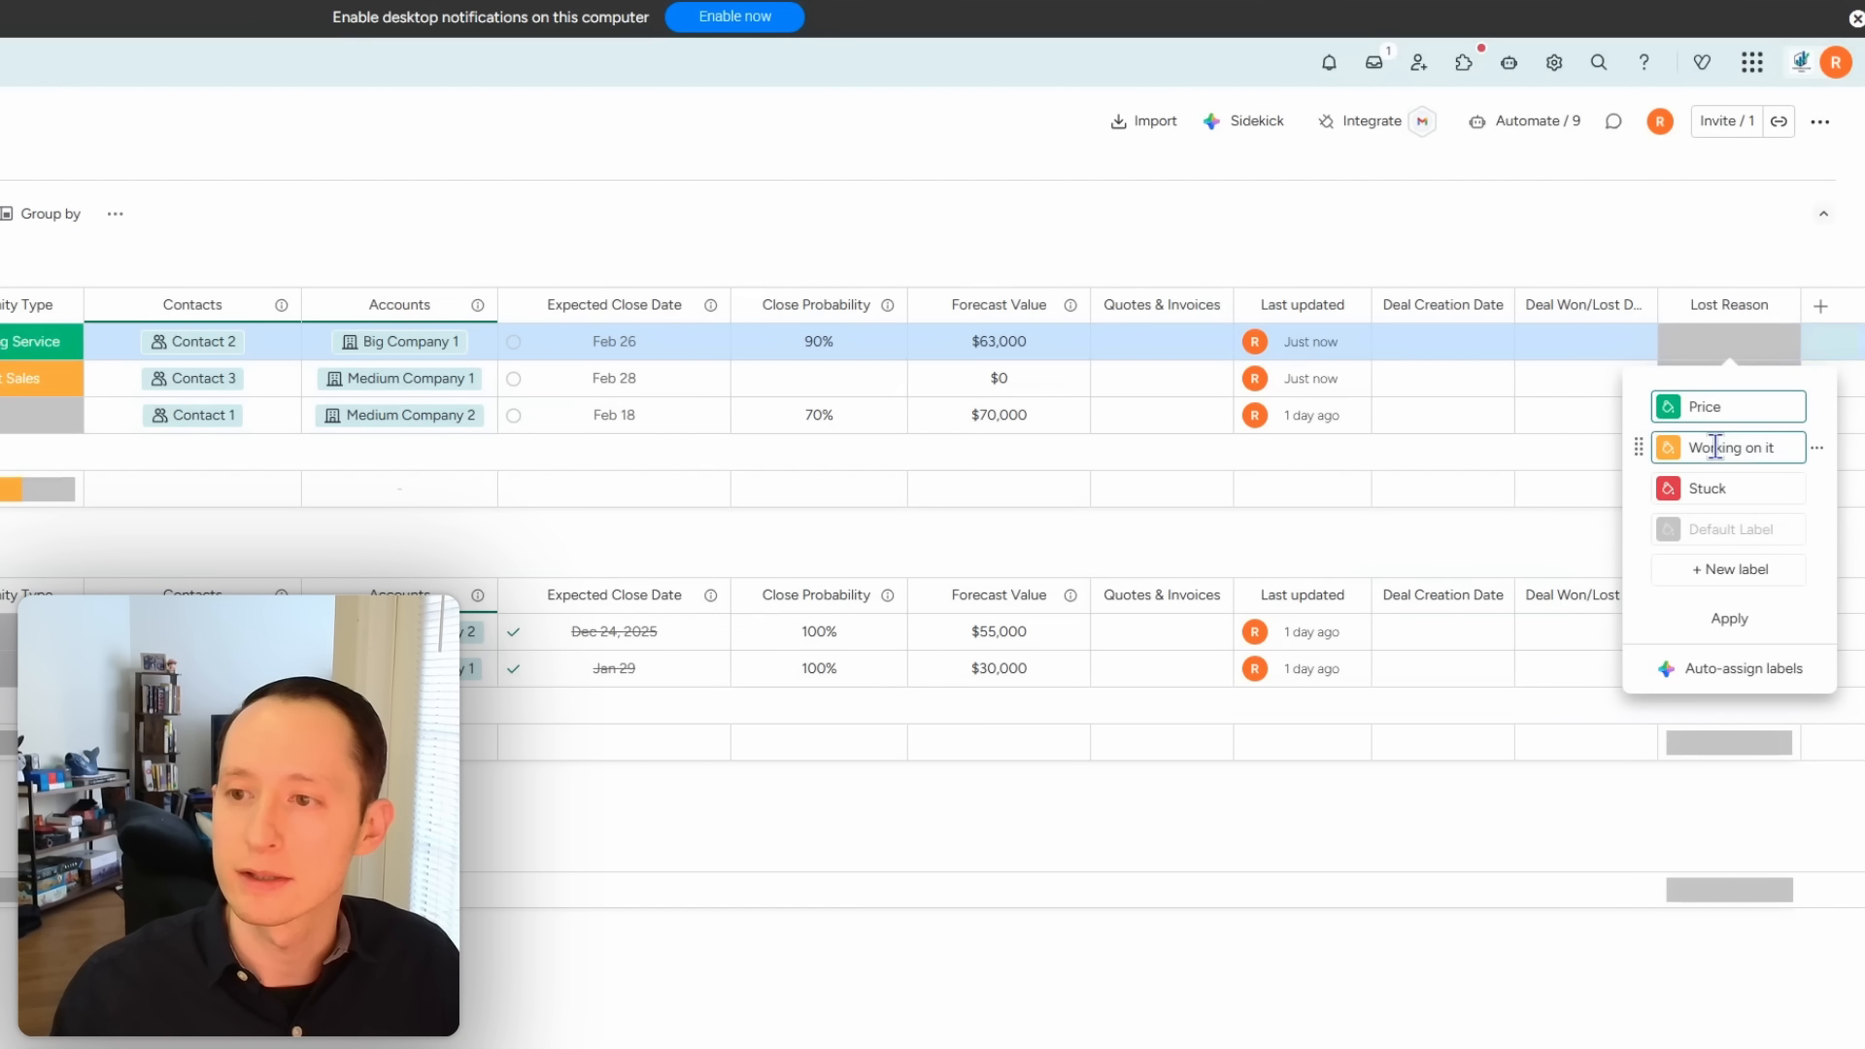
pyautogui.write('Feature')
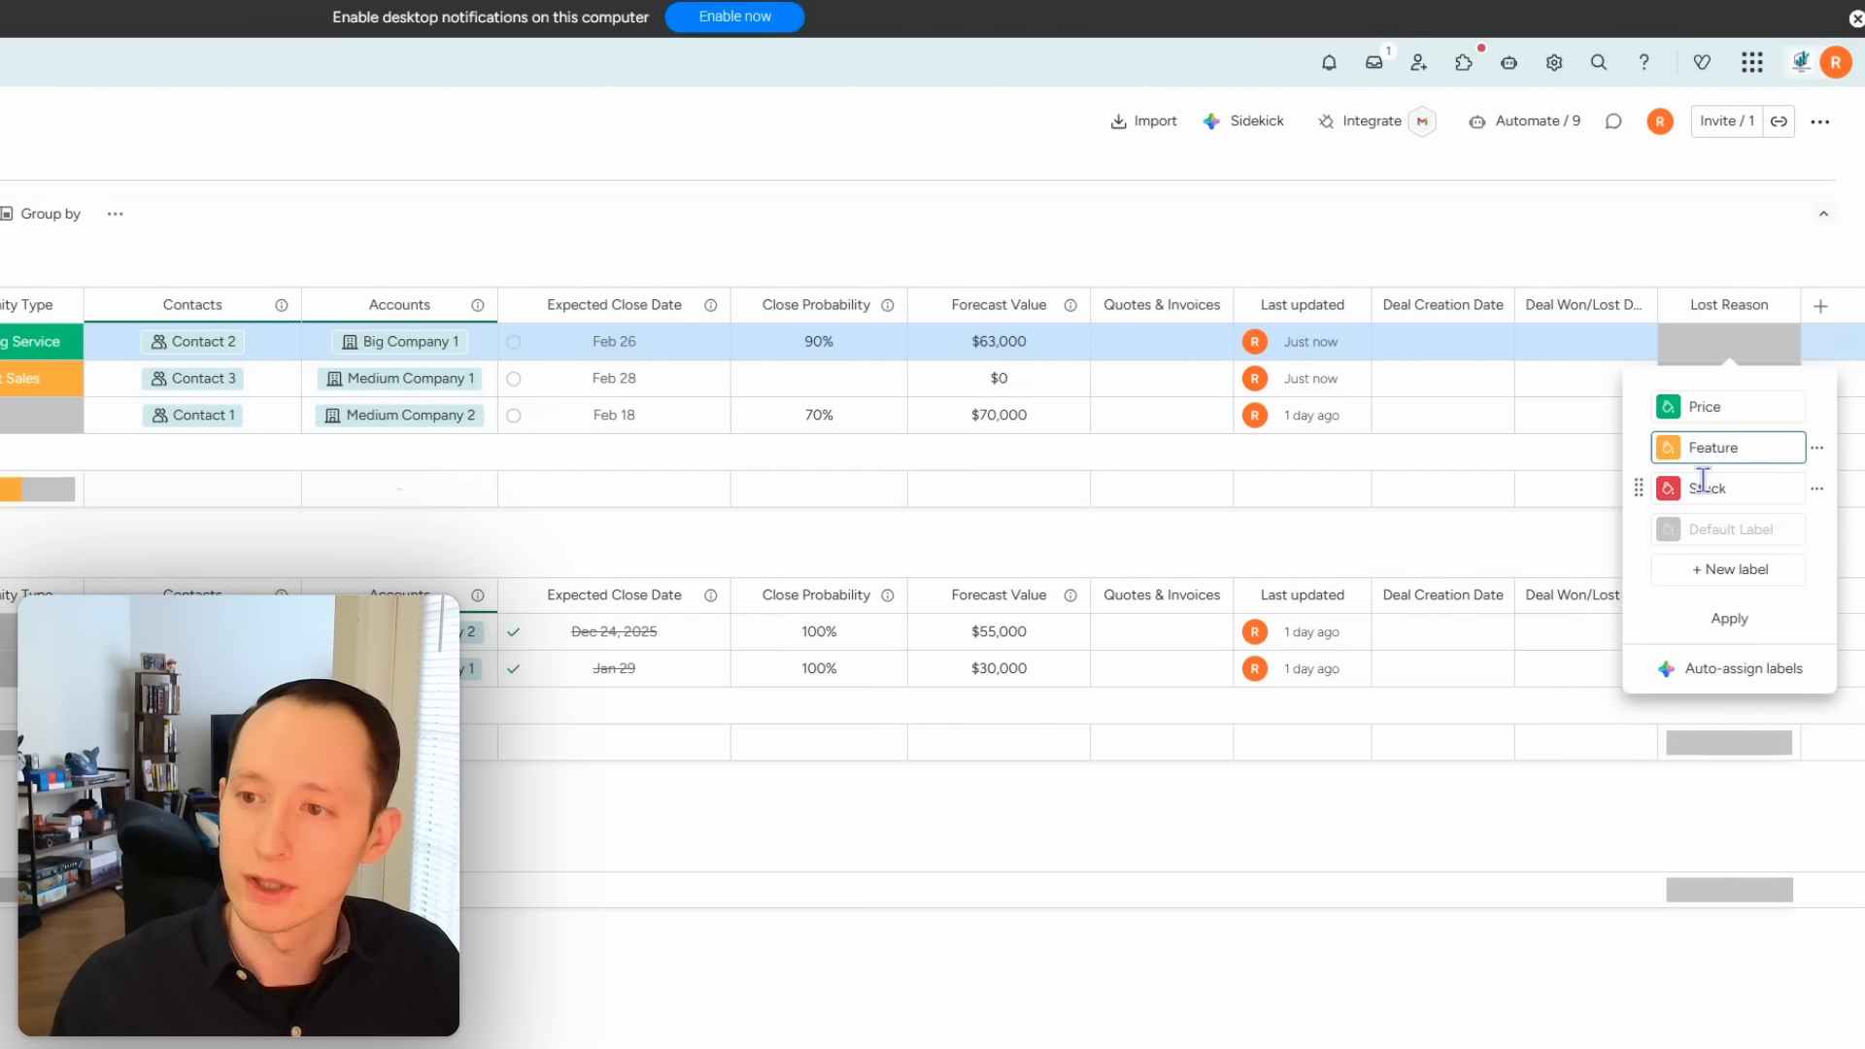
pyautogui.click(1703, 481)
pyautogui.doubleClick(1703, 481)
pyautogui.write('S')
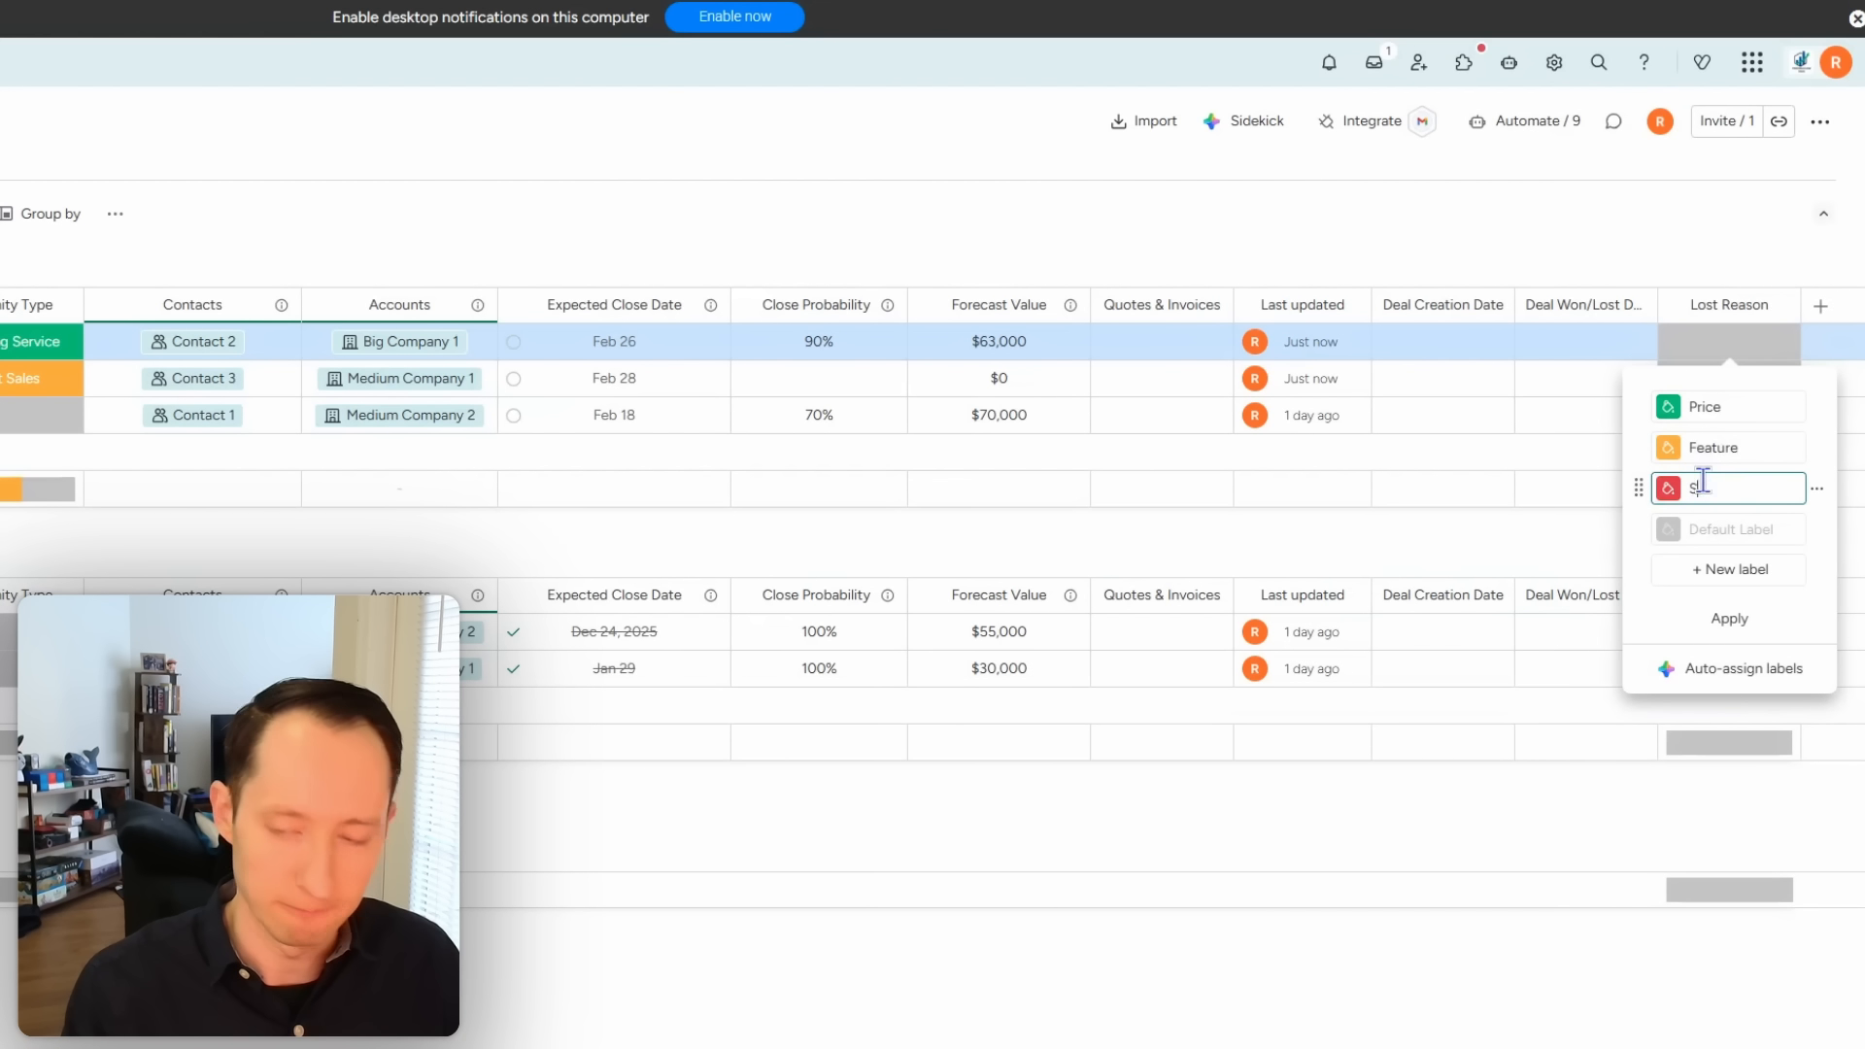
pyautogui.write('upply Chain')
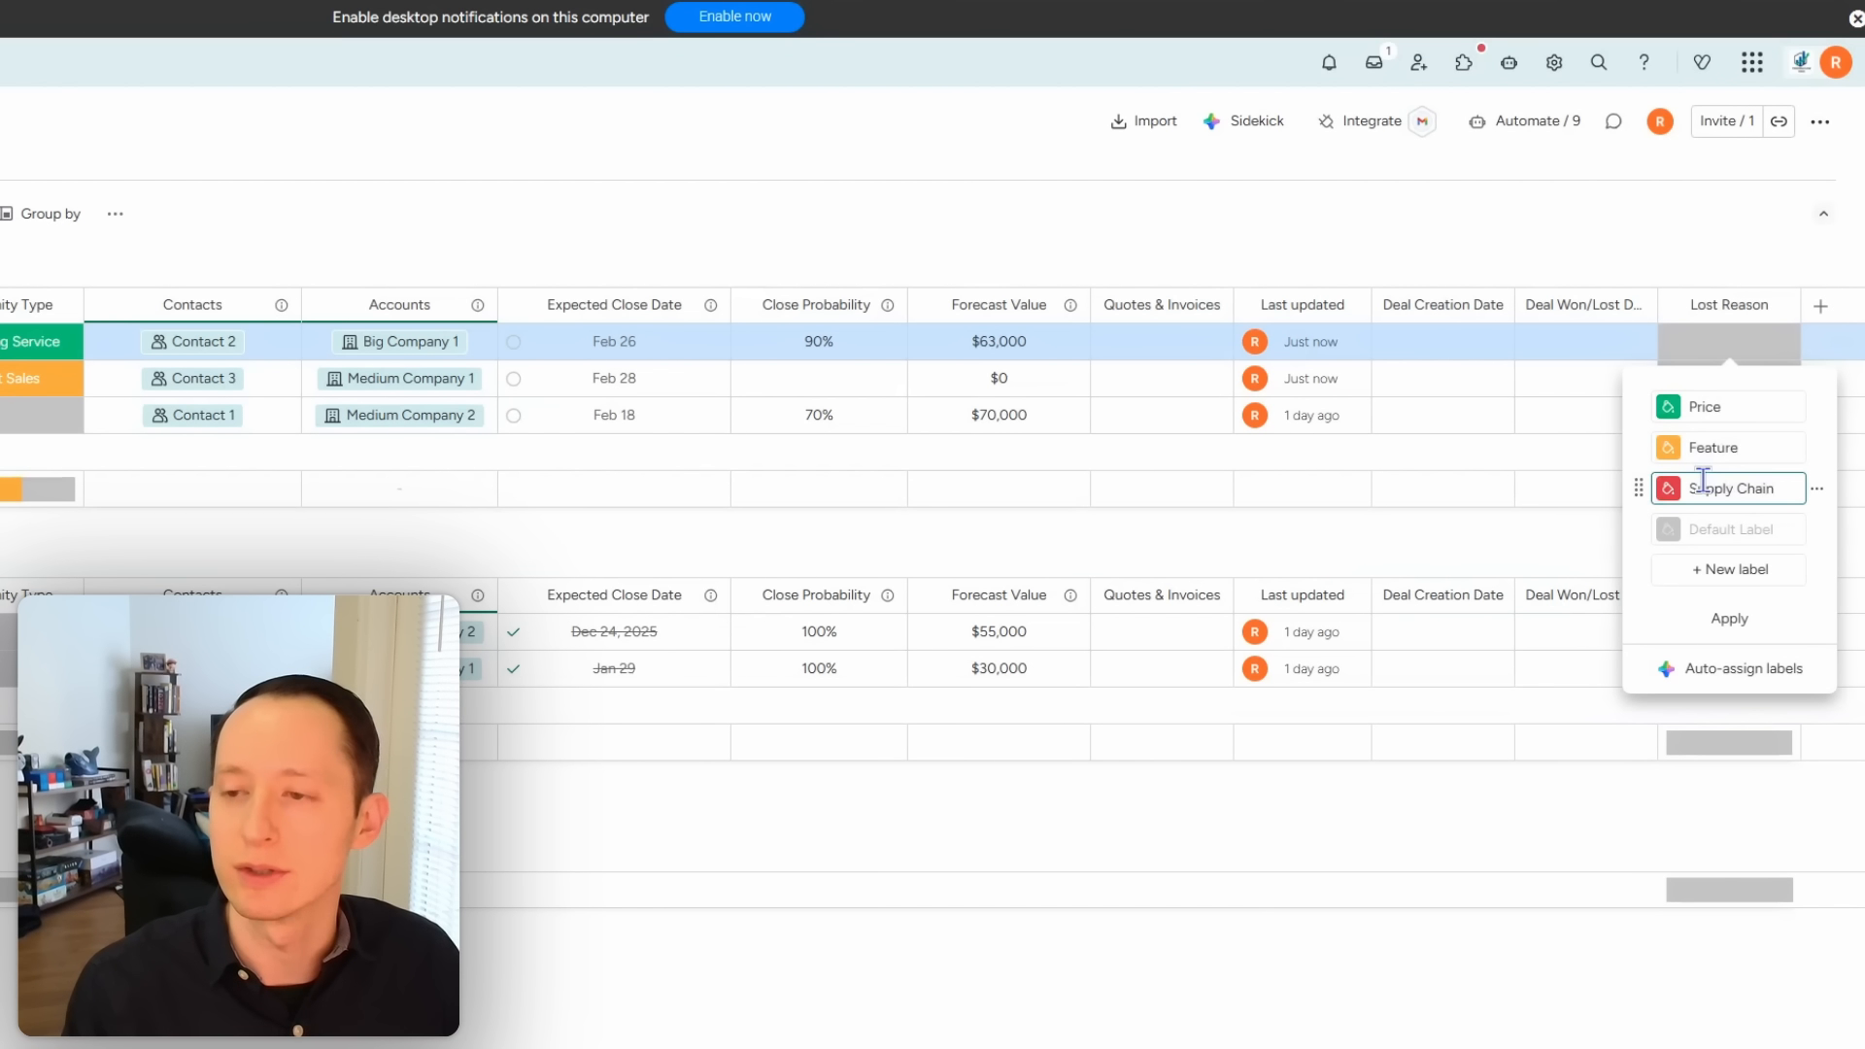
pyautogui.write(' Issues')
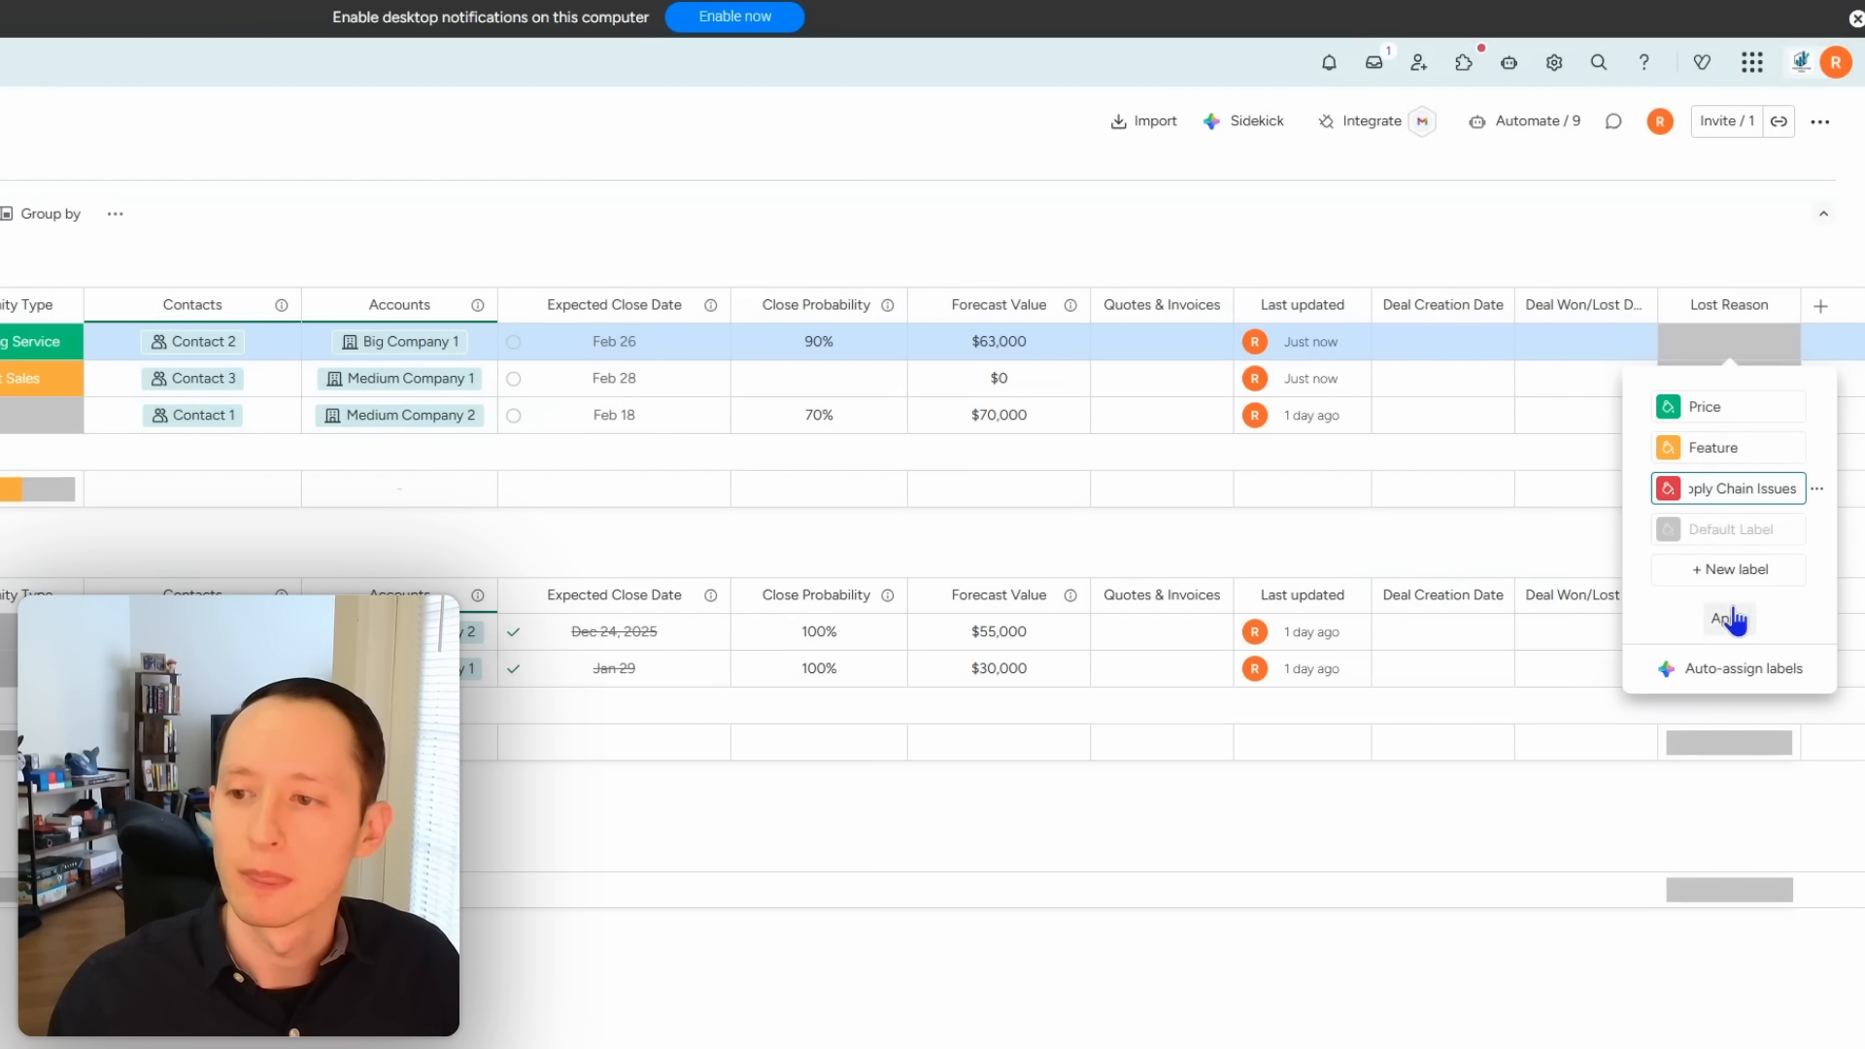
pyautogui.click(1732, 619)
pyautogui.click(1751, 243)
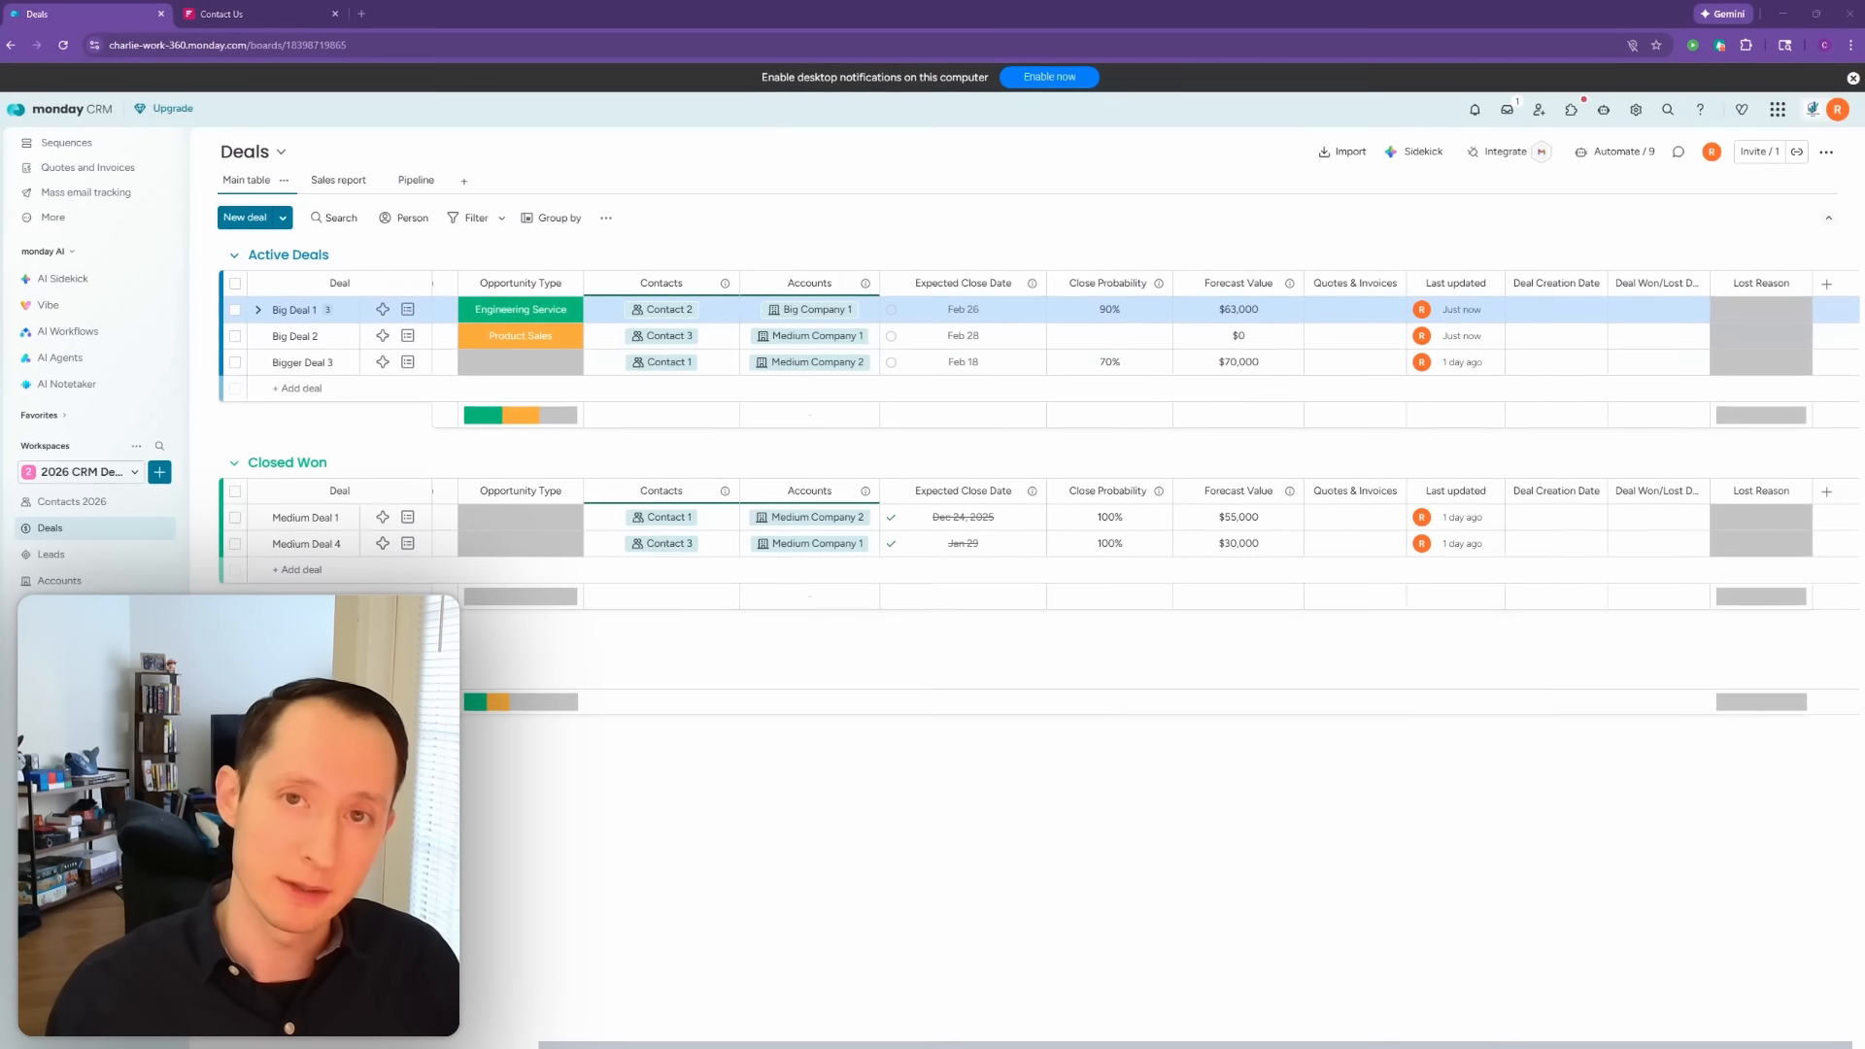
# Step: Add a Text column named Invoice # after Lost Reason
pyautogui.moveTo(801, 1047); pyautogui.dragTo(821, 1048)
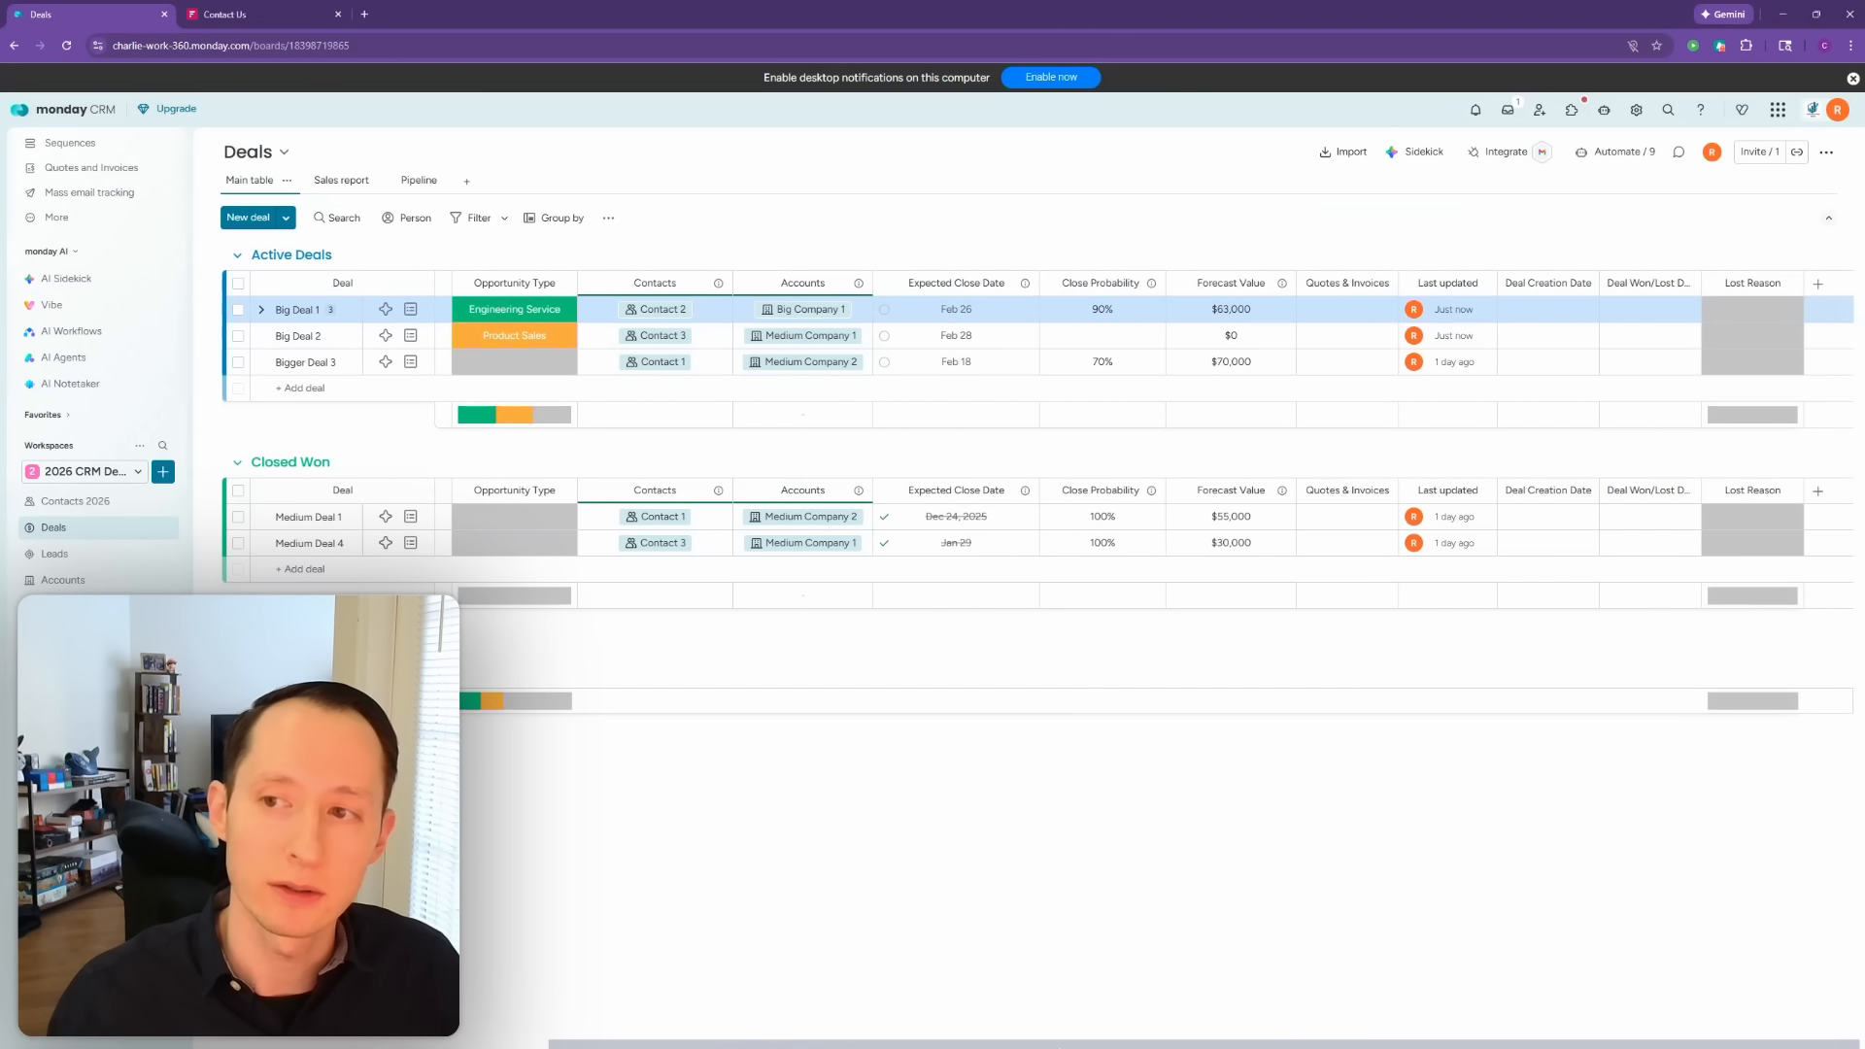
pyautogui.click(1817, 285)
pyautogui.click(1749, 300)
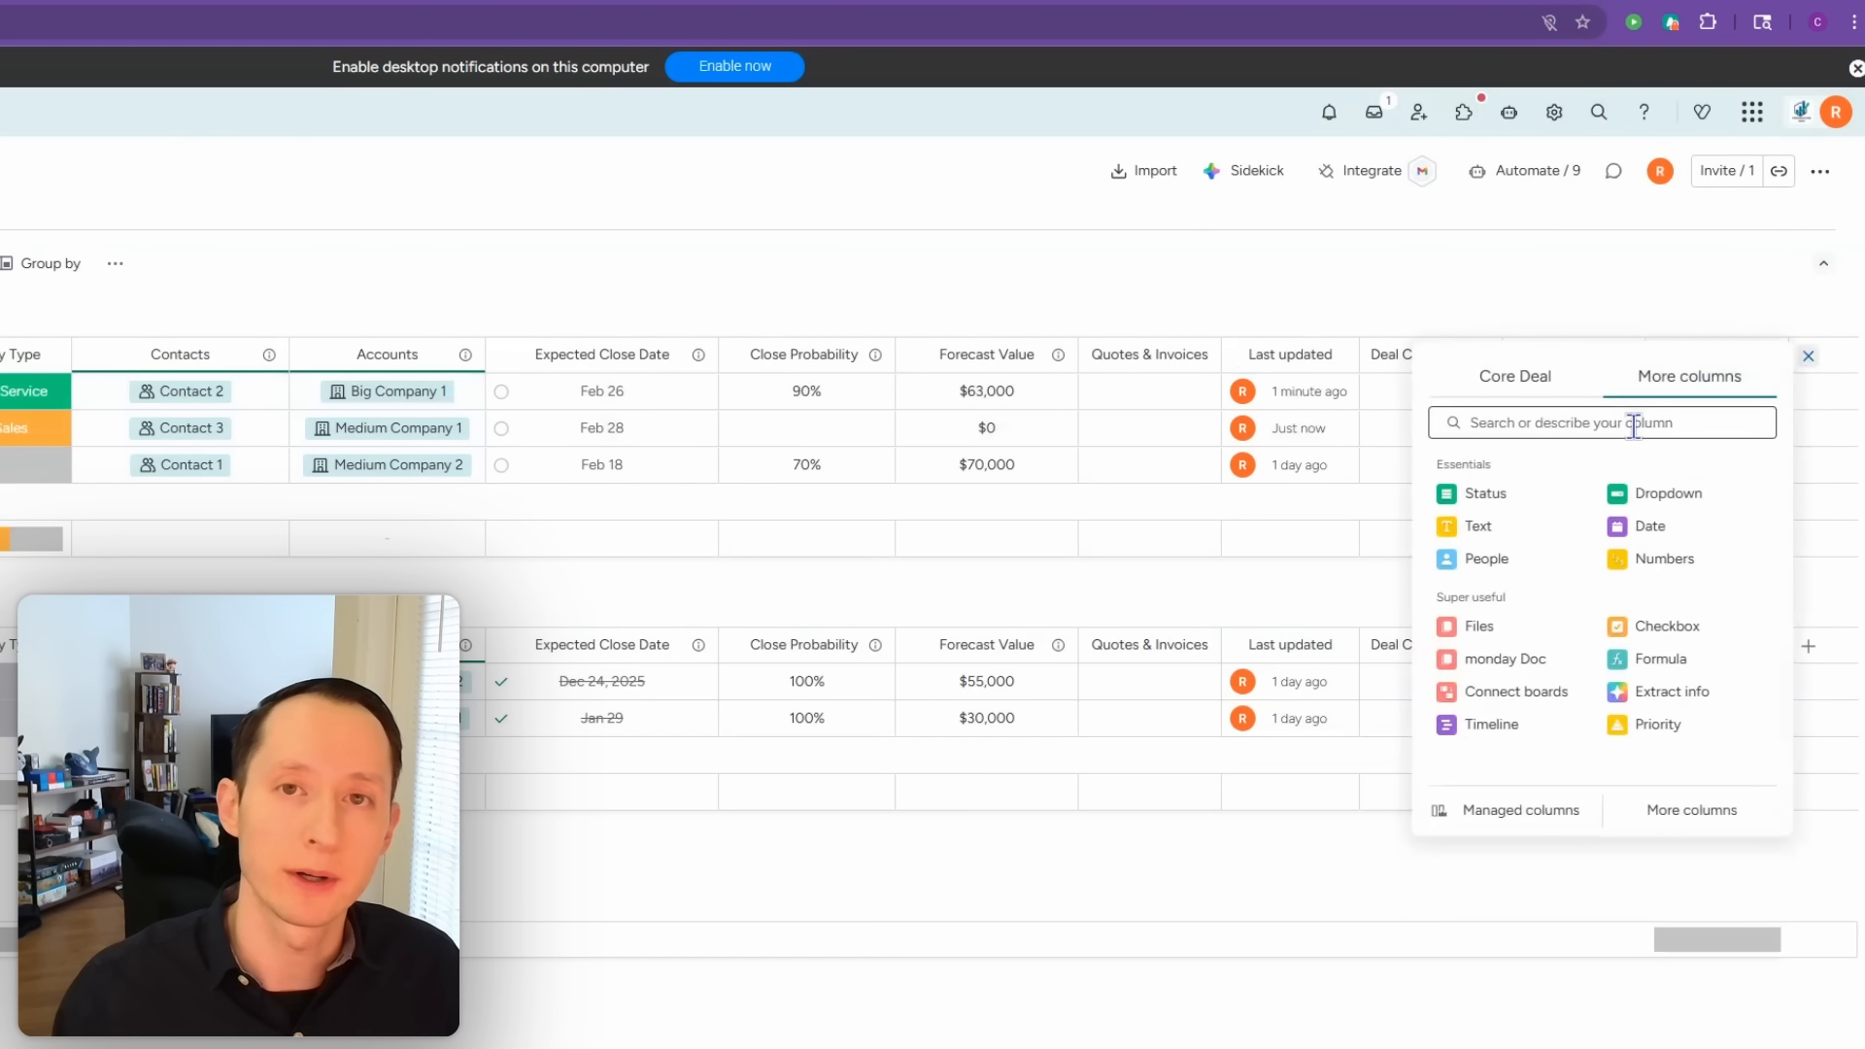
pyautogui.click(1518, 529)
pyautogui.click(1736, 367)
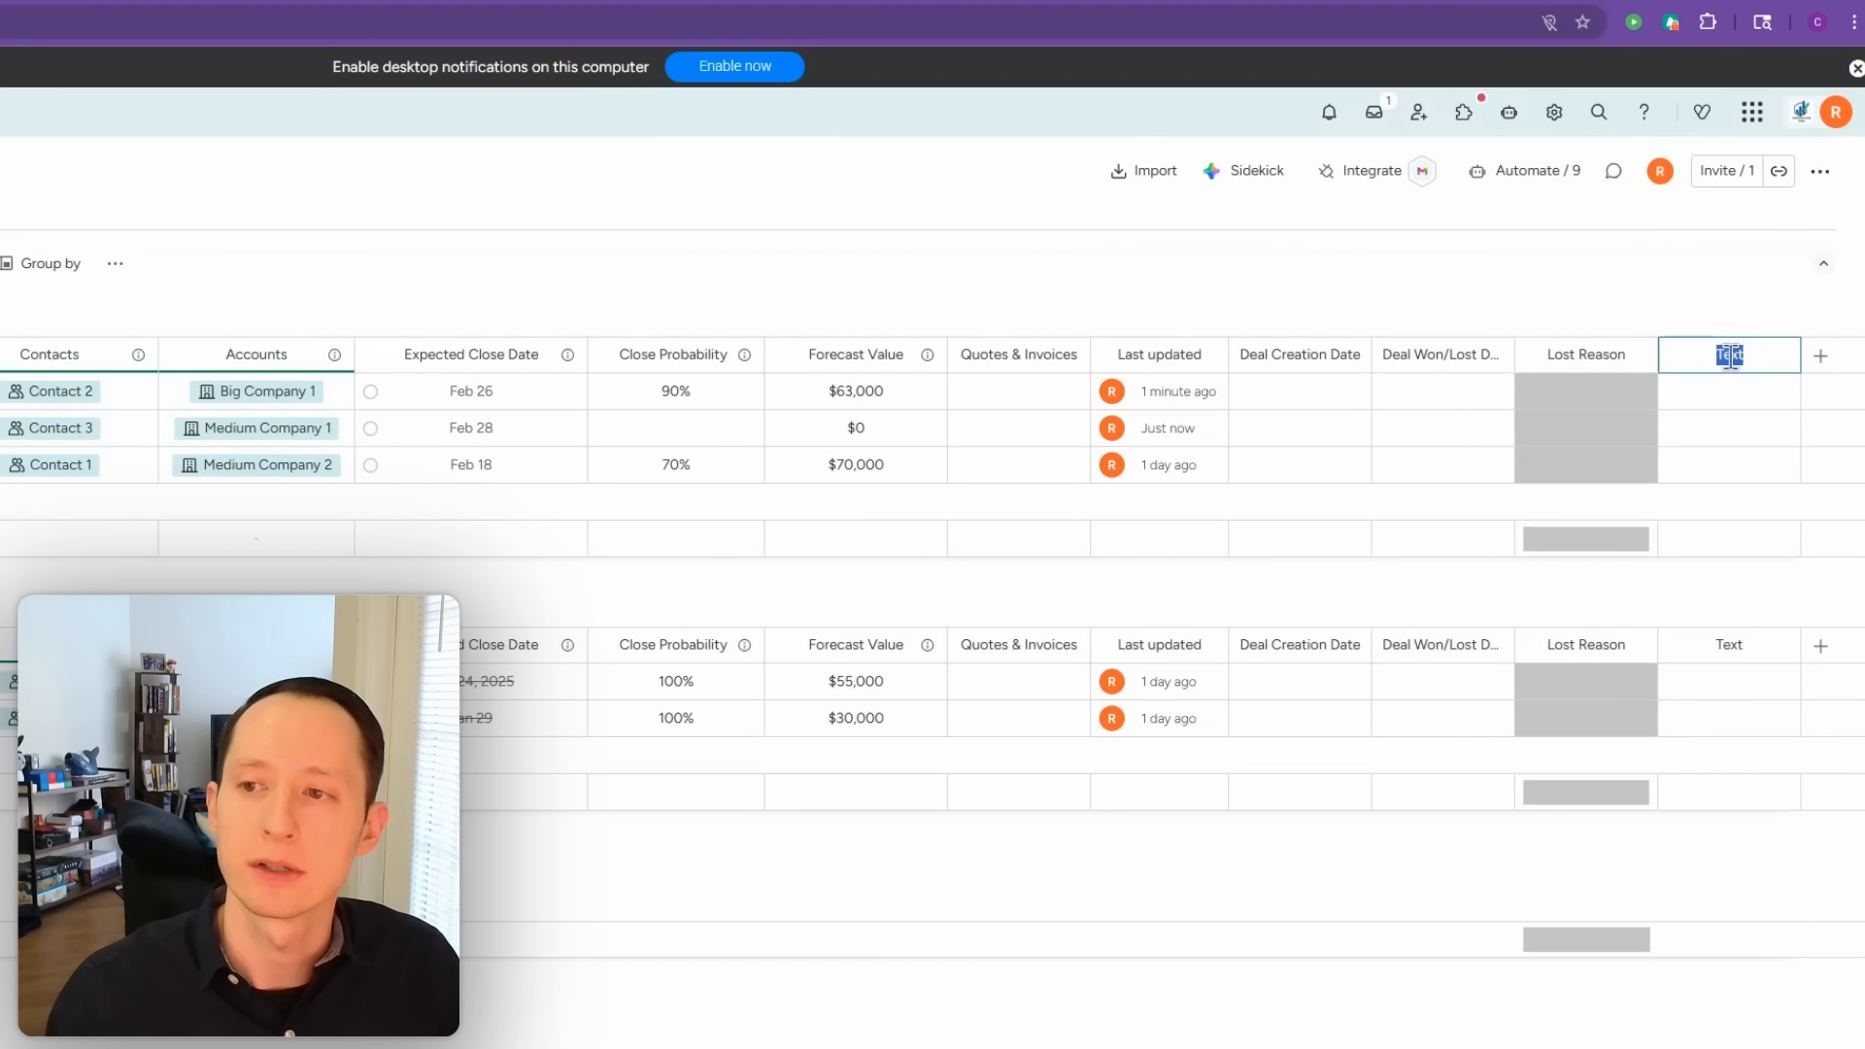
pyautogui.write('Invoice #')
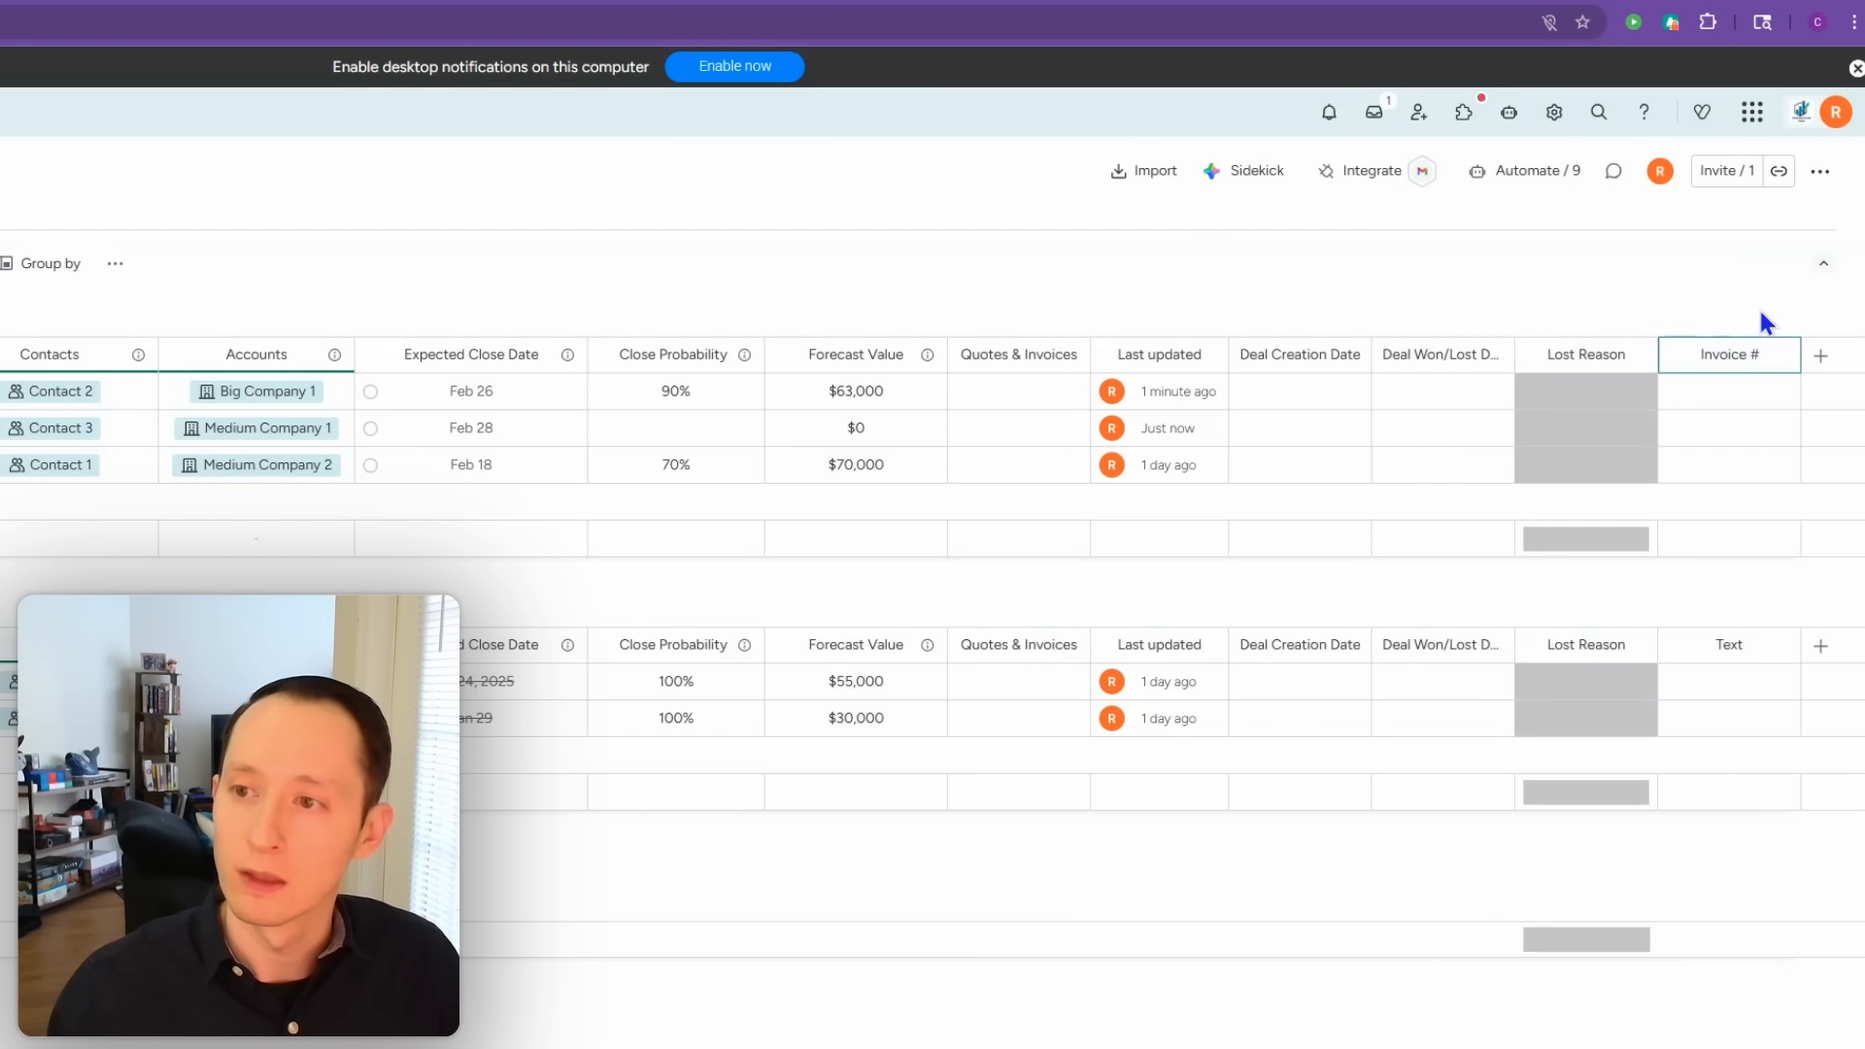
pyautogui.click(1756, 313)
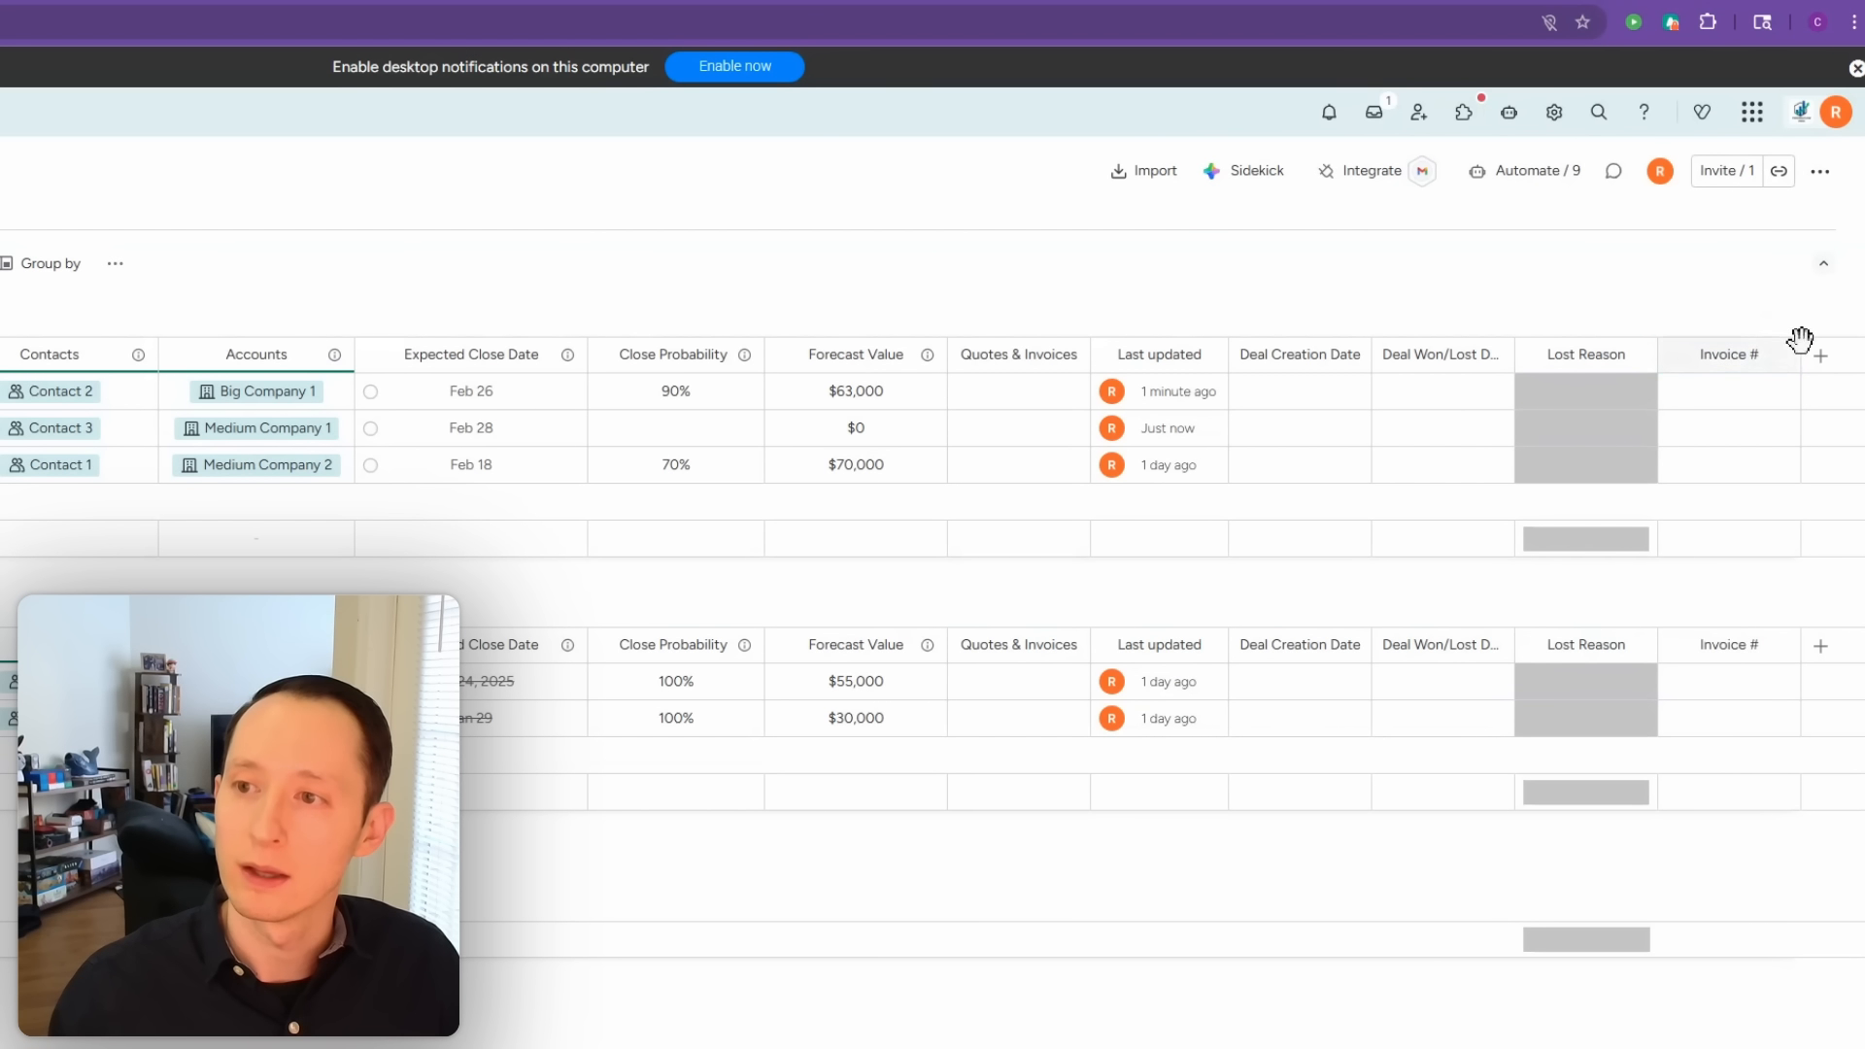
pyautogui.click(1821, 356)
# Step: Add a Status column to the Deals board and name it Invoice Status
pyautogui.click(1734, 383)
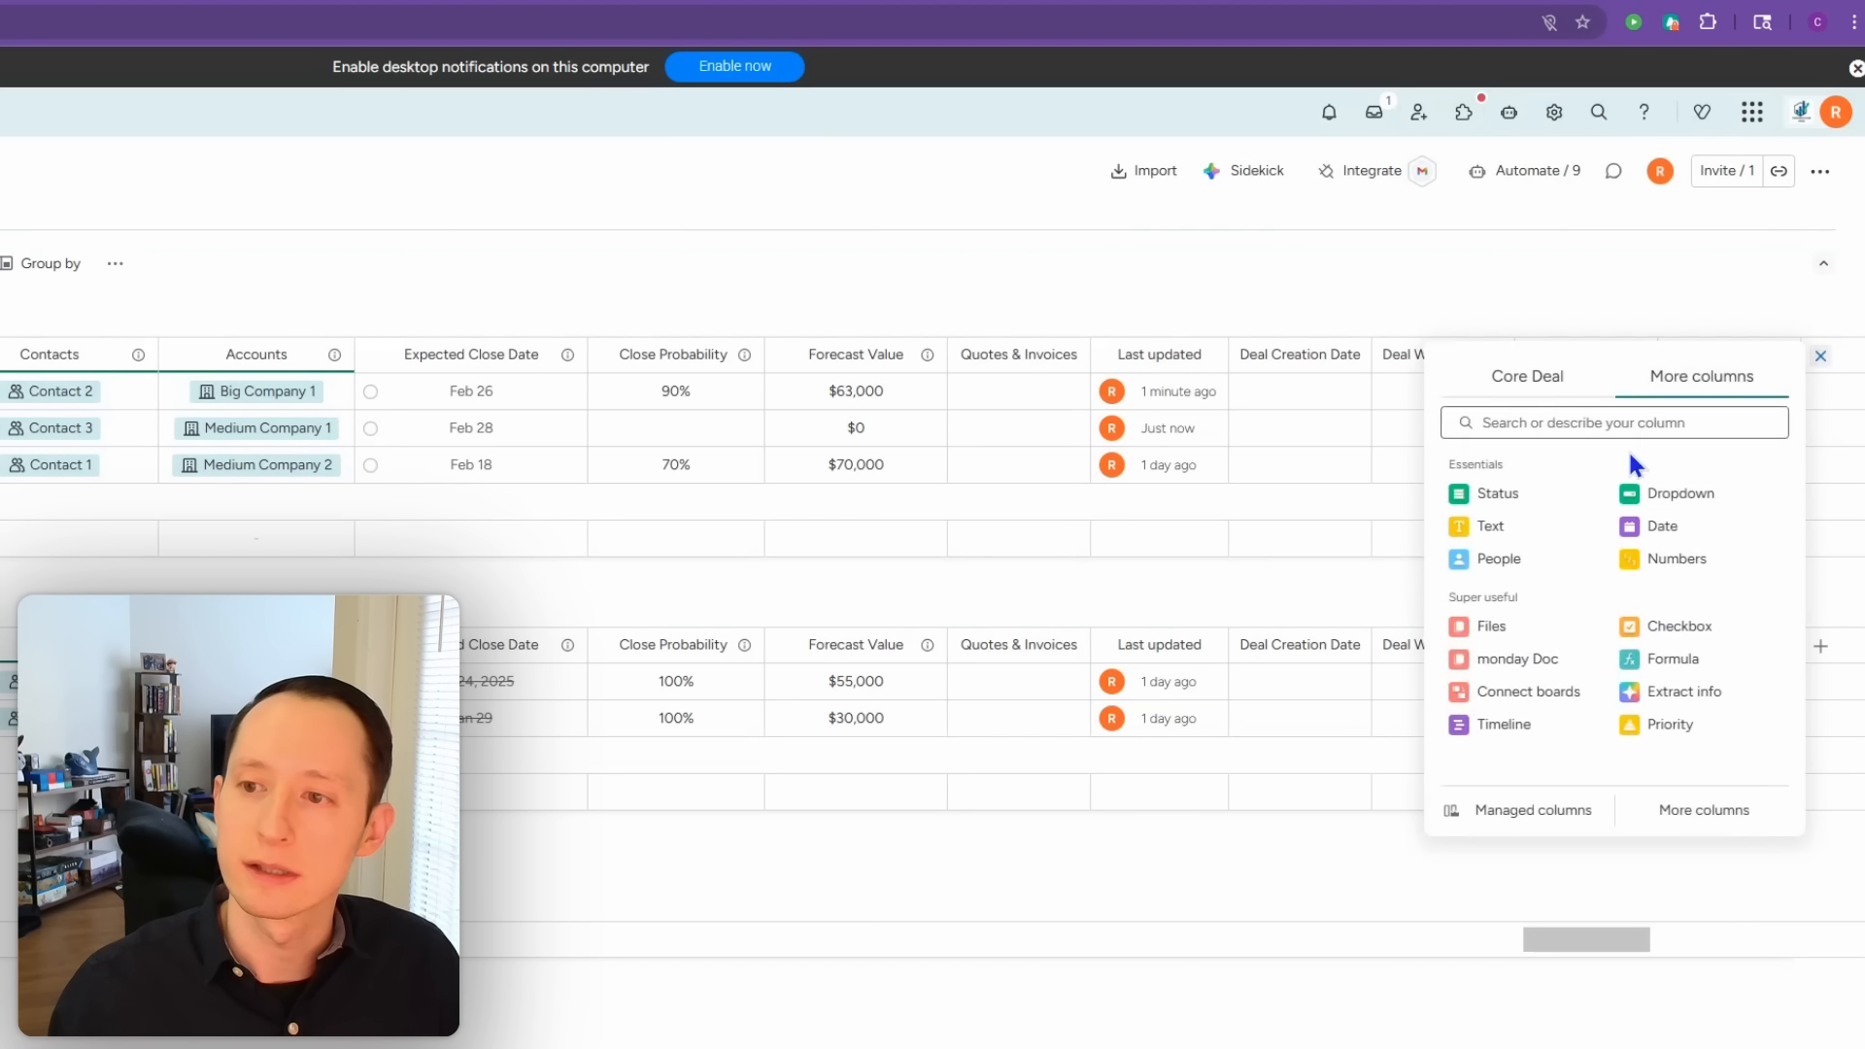
pyautogui.click(1541, 500)
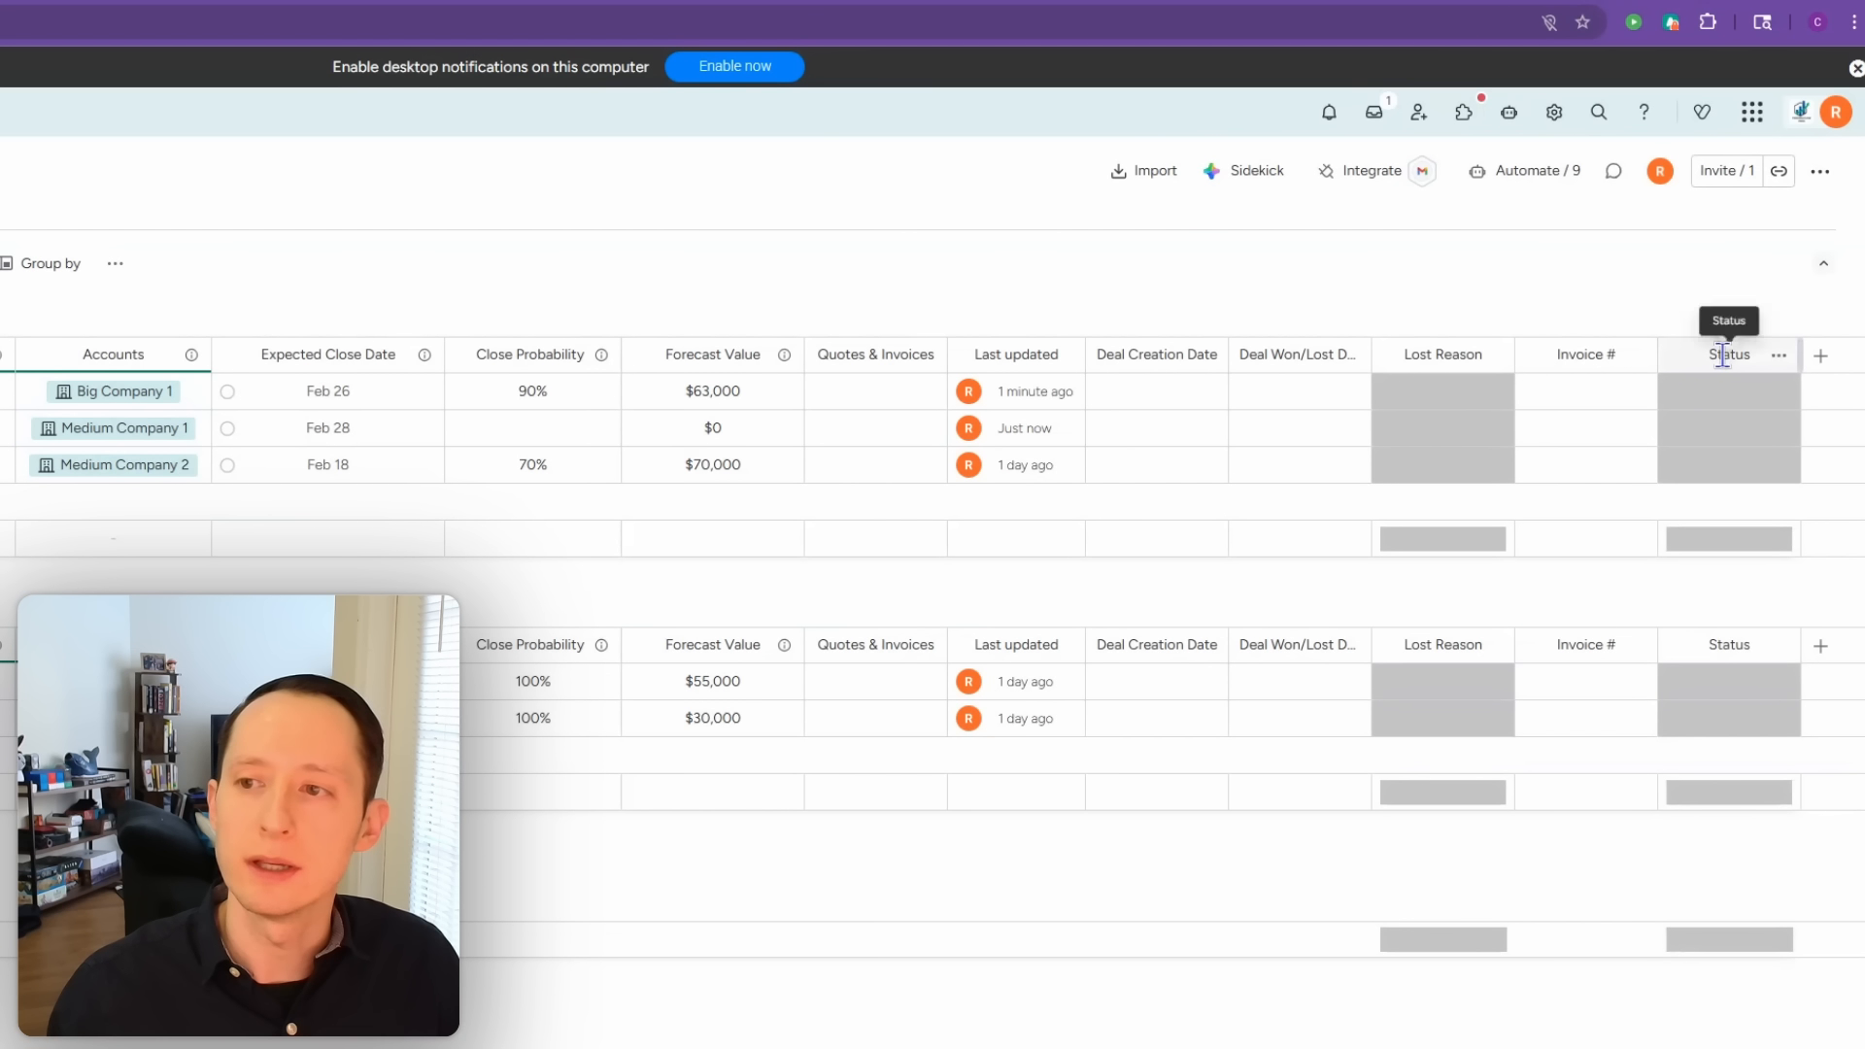
pyautogui.click(1722, 351)
pyautogui.press('BackSpace')
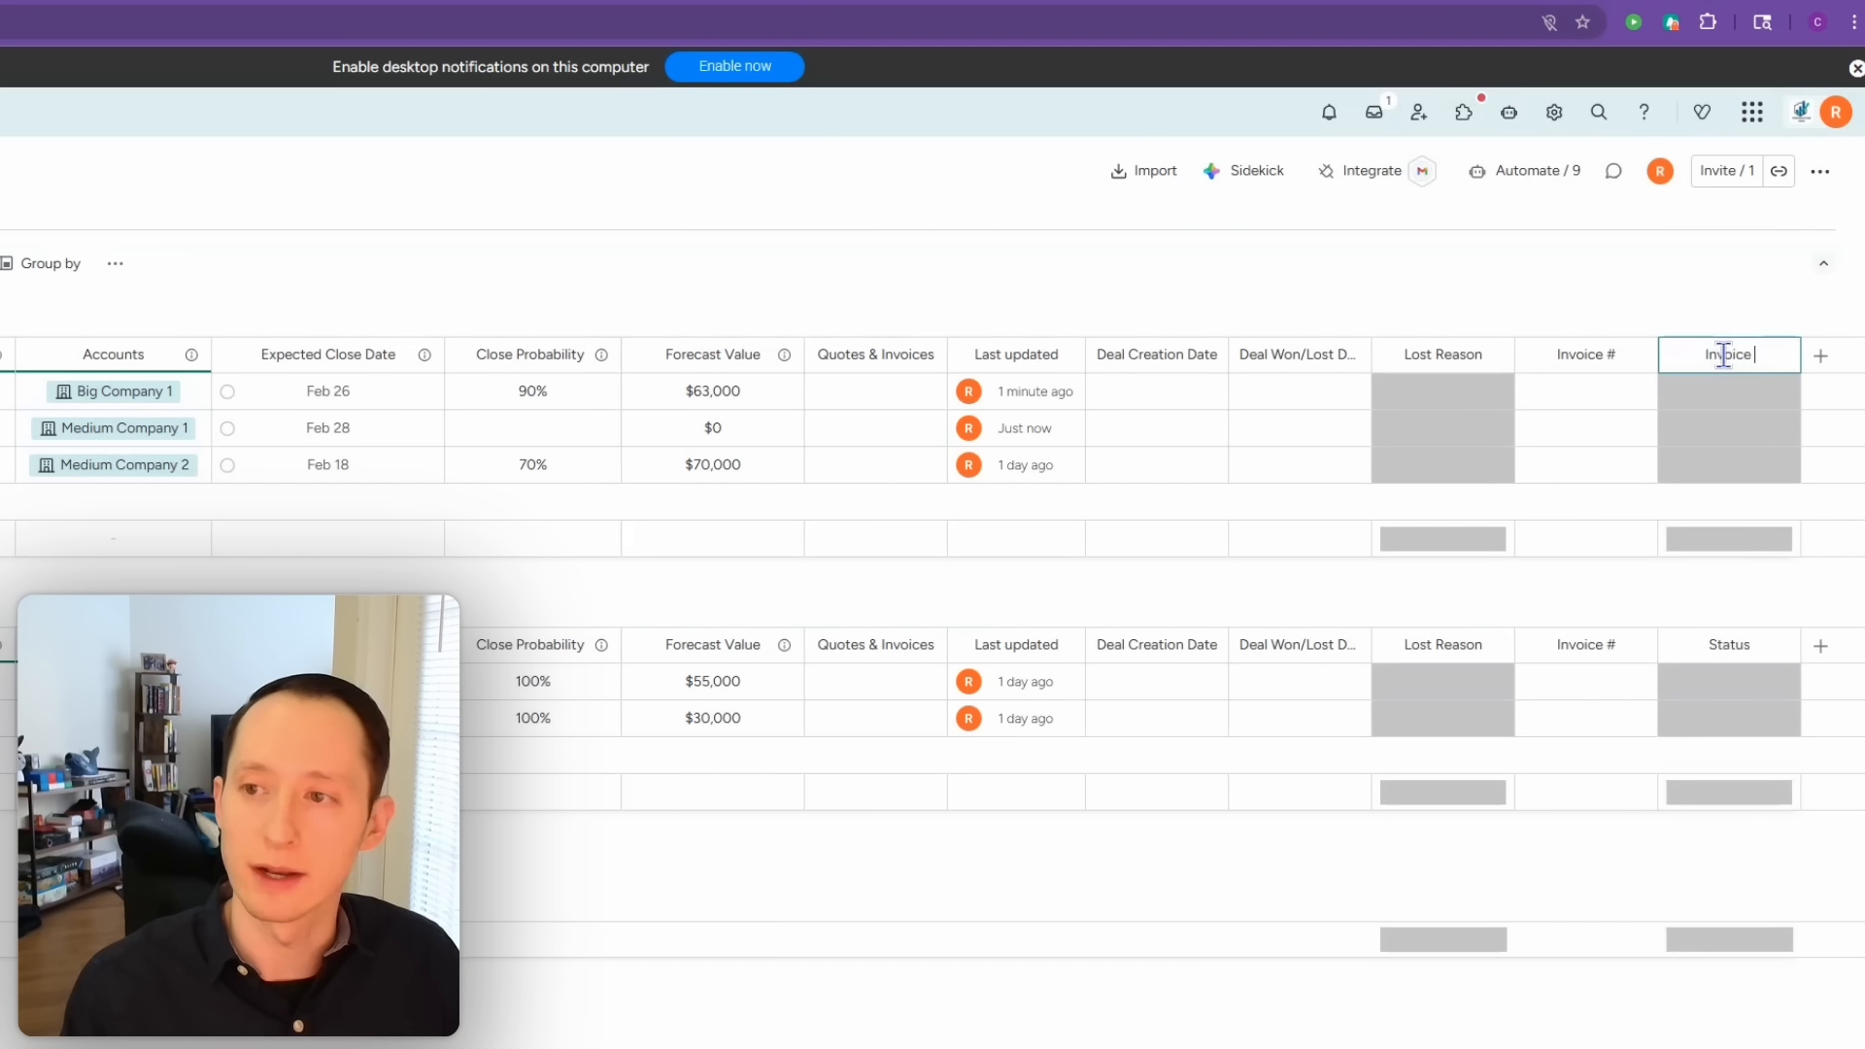
pyautogui.write('Invoice Status')
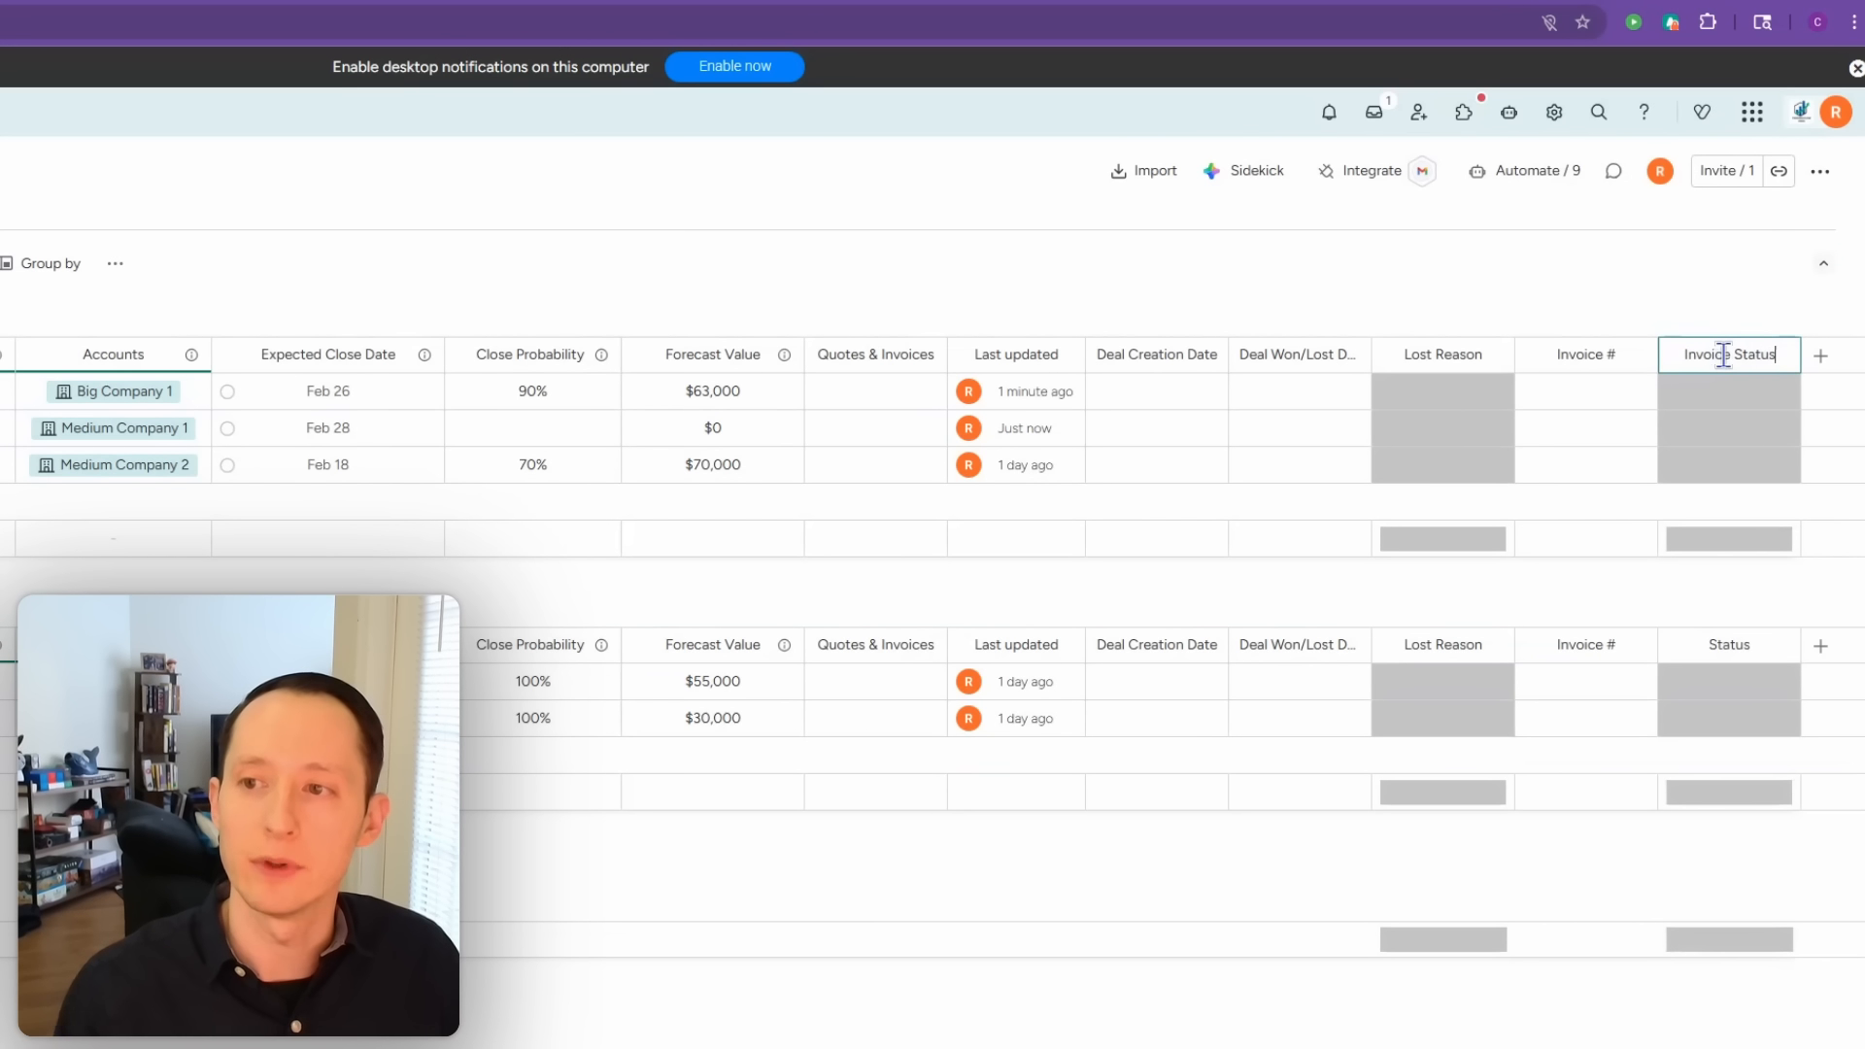
pyautogui.click(1698, 270)
# Step: Relabel Invoice Status as Paid, Partially Paid and Overdue, then return to the Leads board
pyautogui.click(1717, 396)
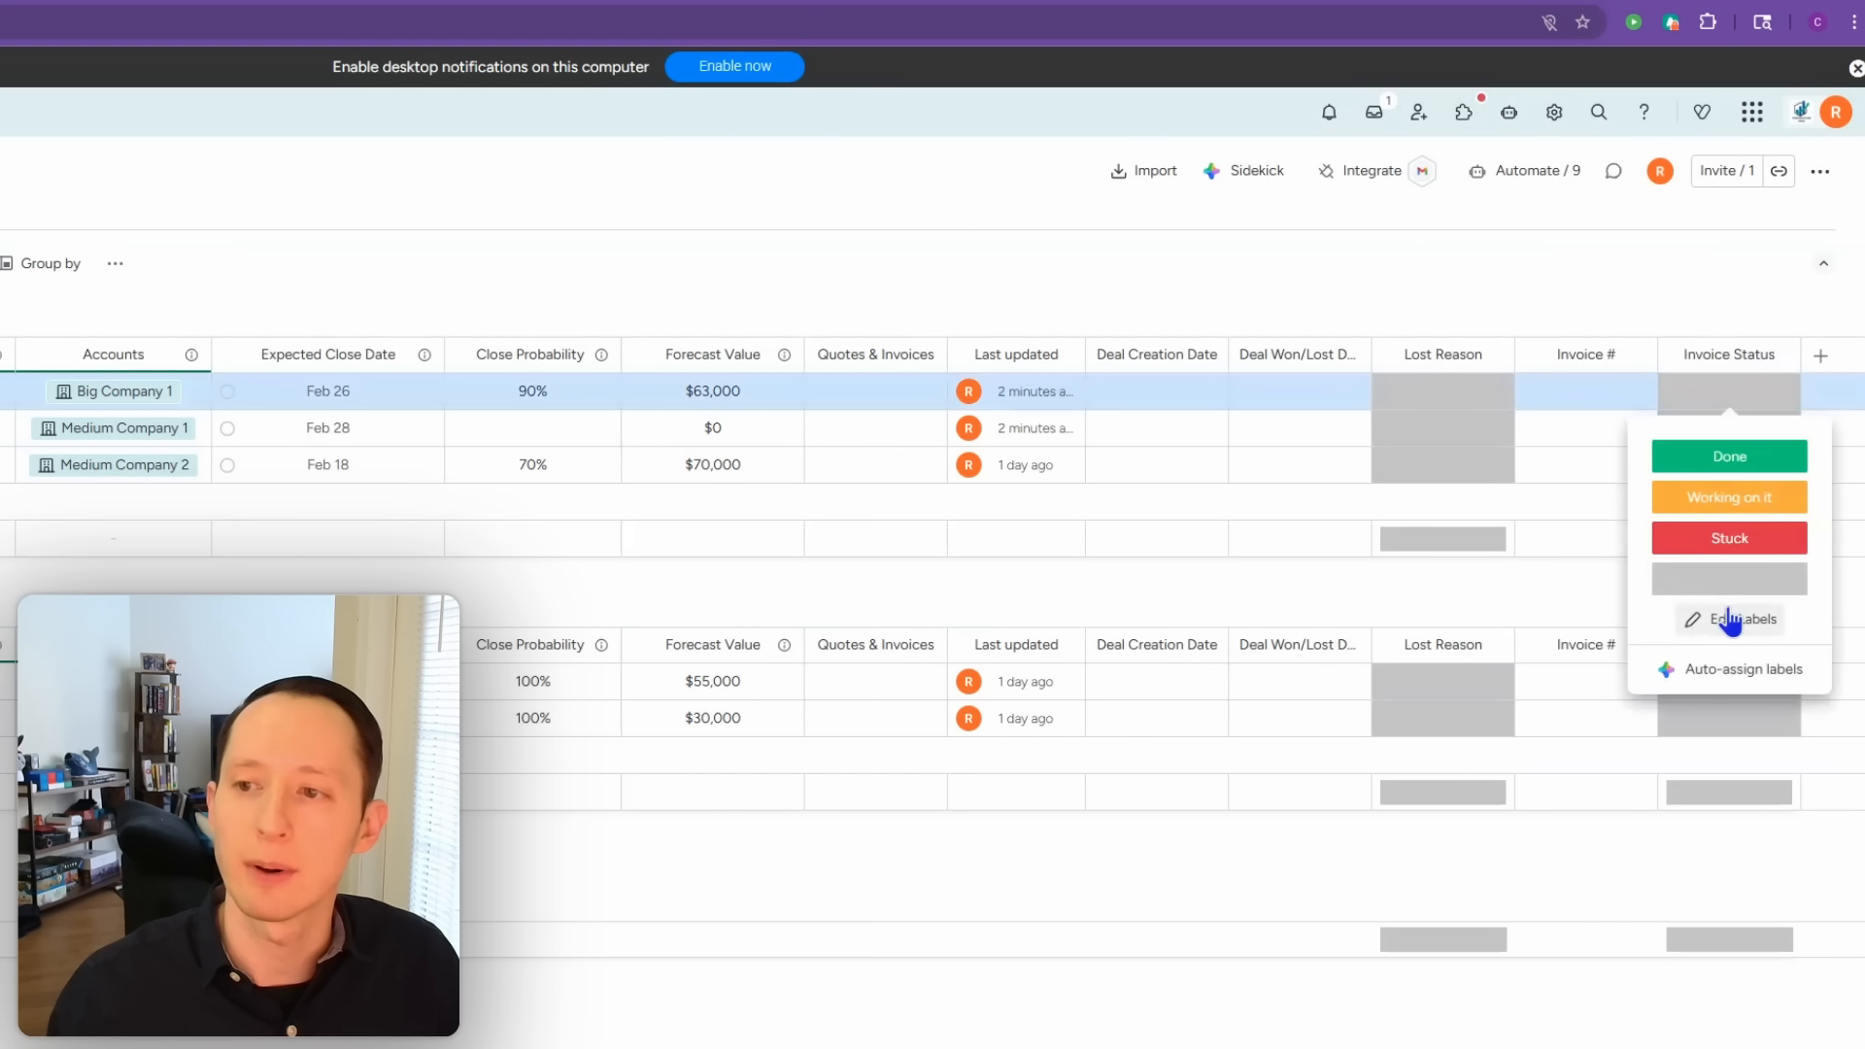
pyautogui.click(1723, 616)
pyautogui.doubleClick(1732, 457)
pyautogui.write('Paid')
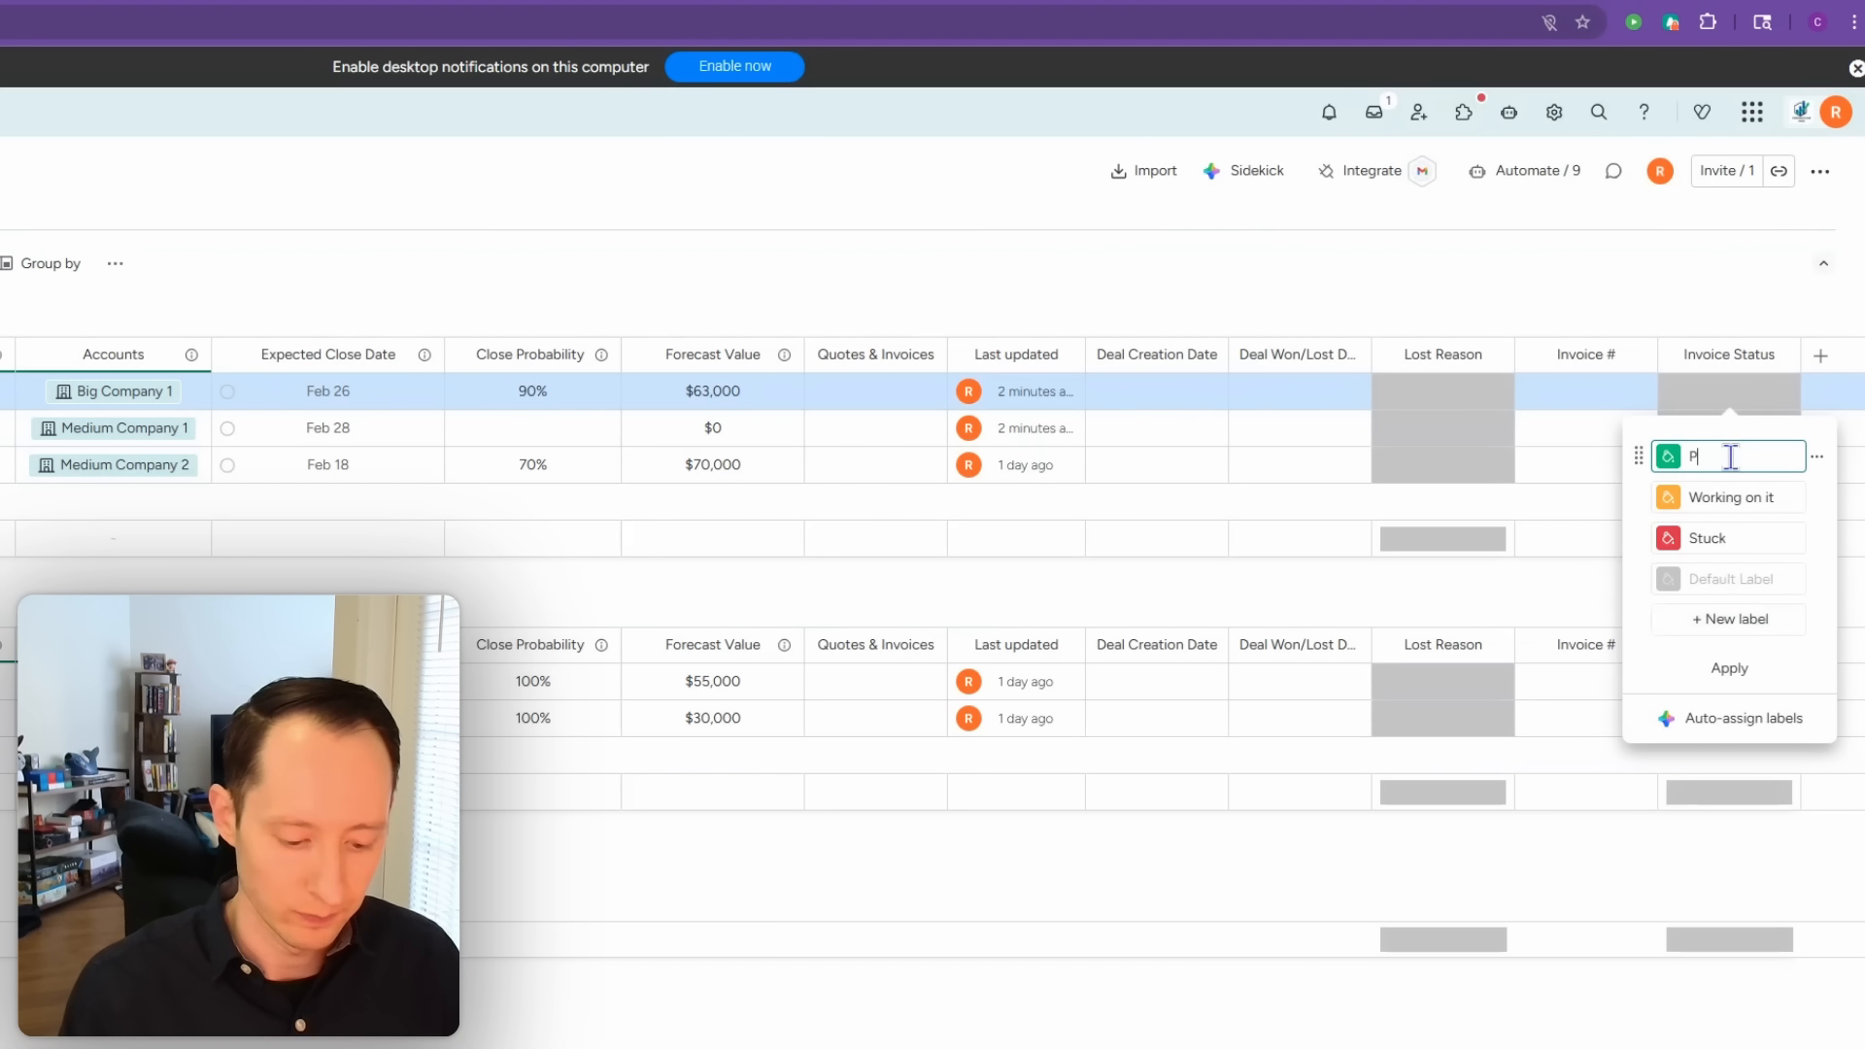
pyautogui.tripleClick(1728, 495)
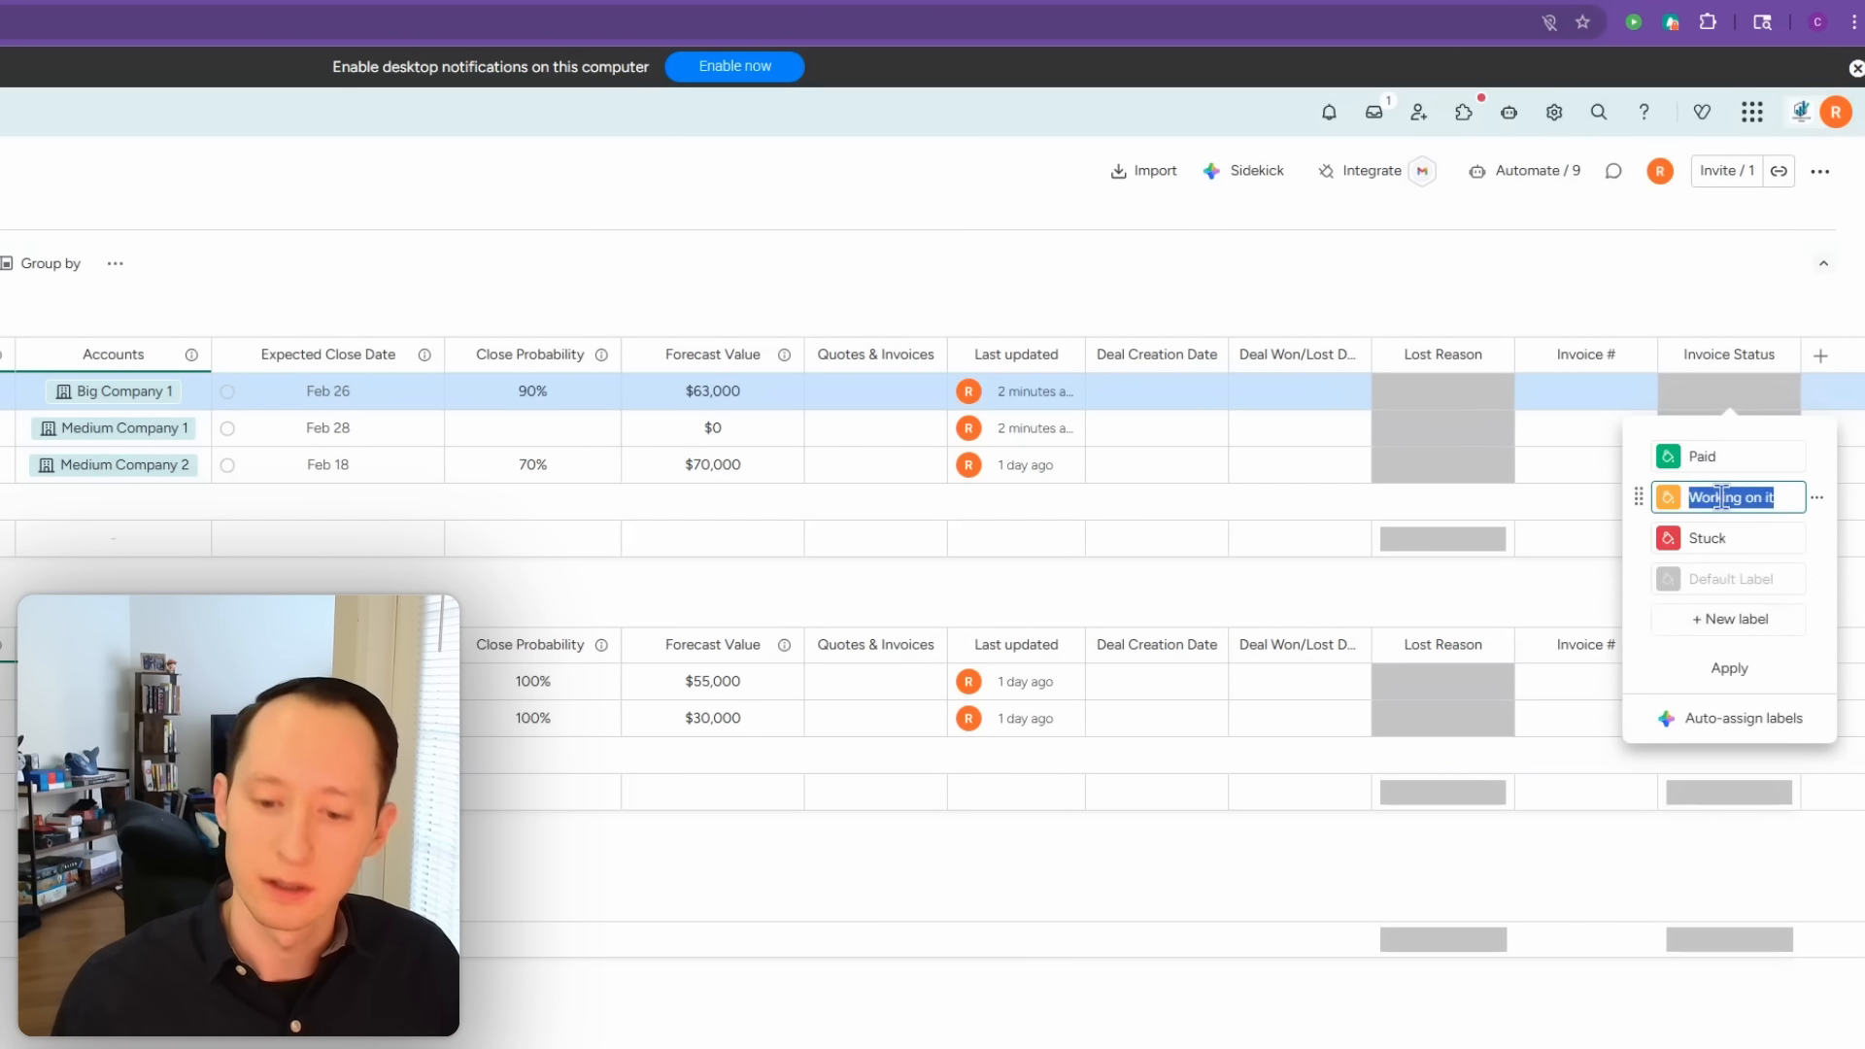
pyautogui.write('Partially Paid')
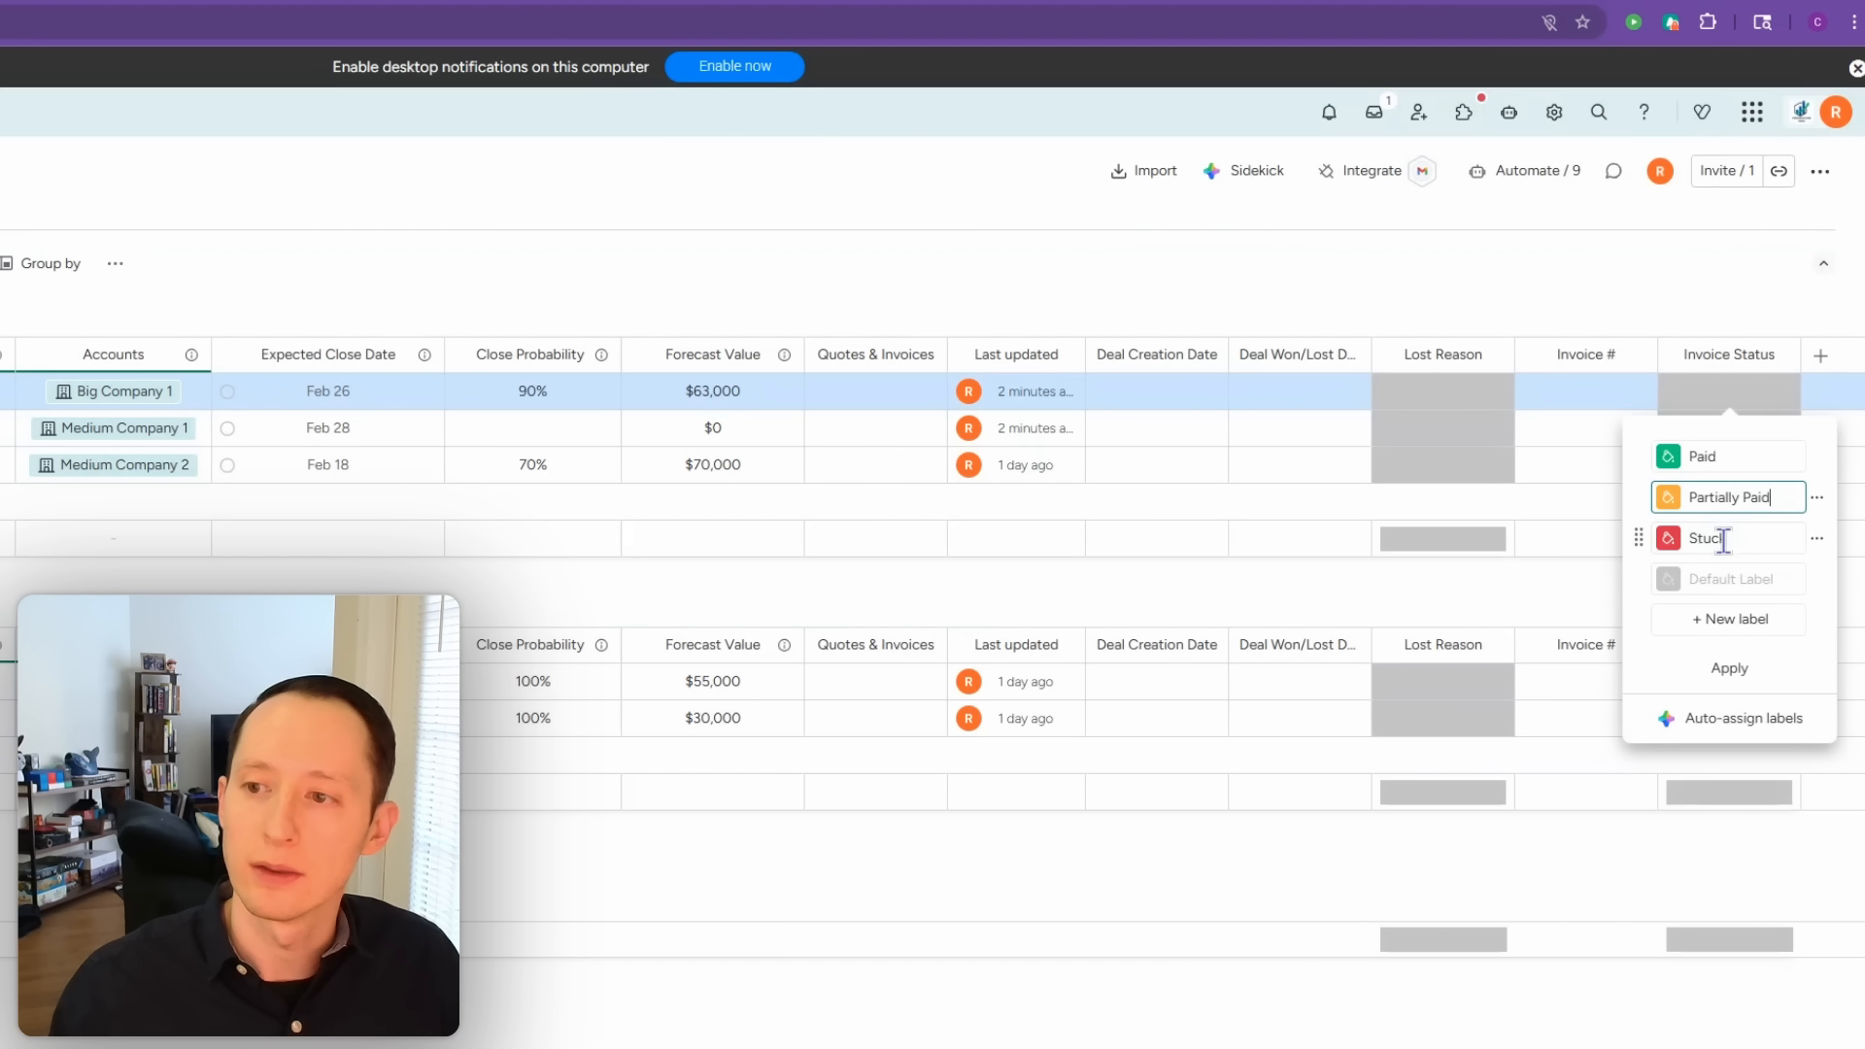
pyautogui.click(1724, 540)
pyautogui.write('Overdue')
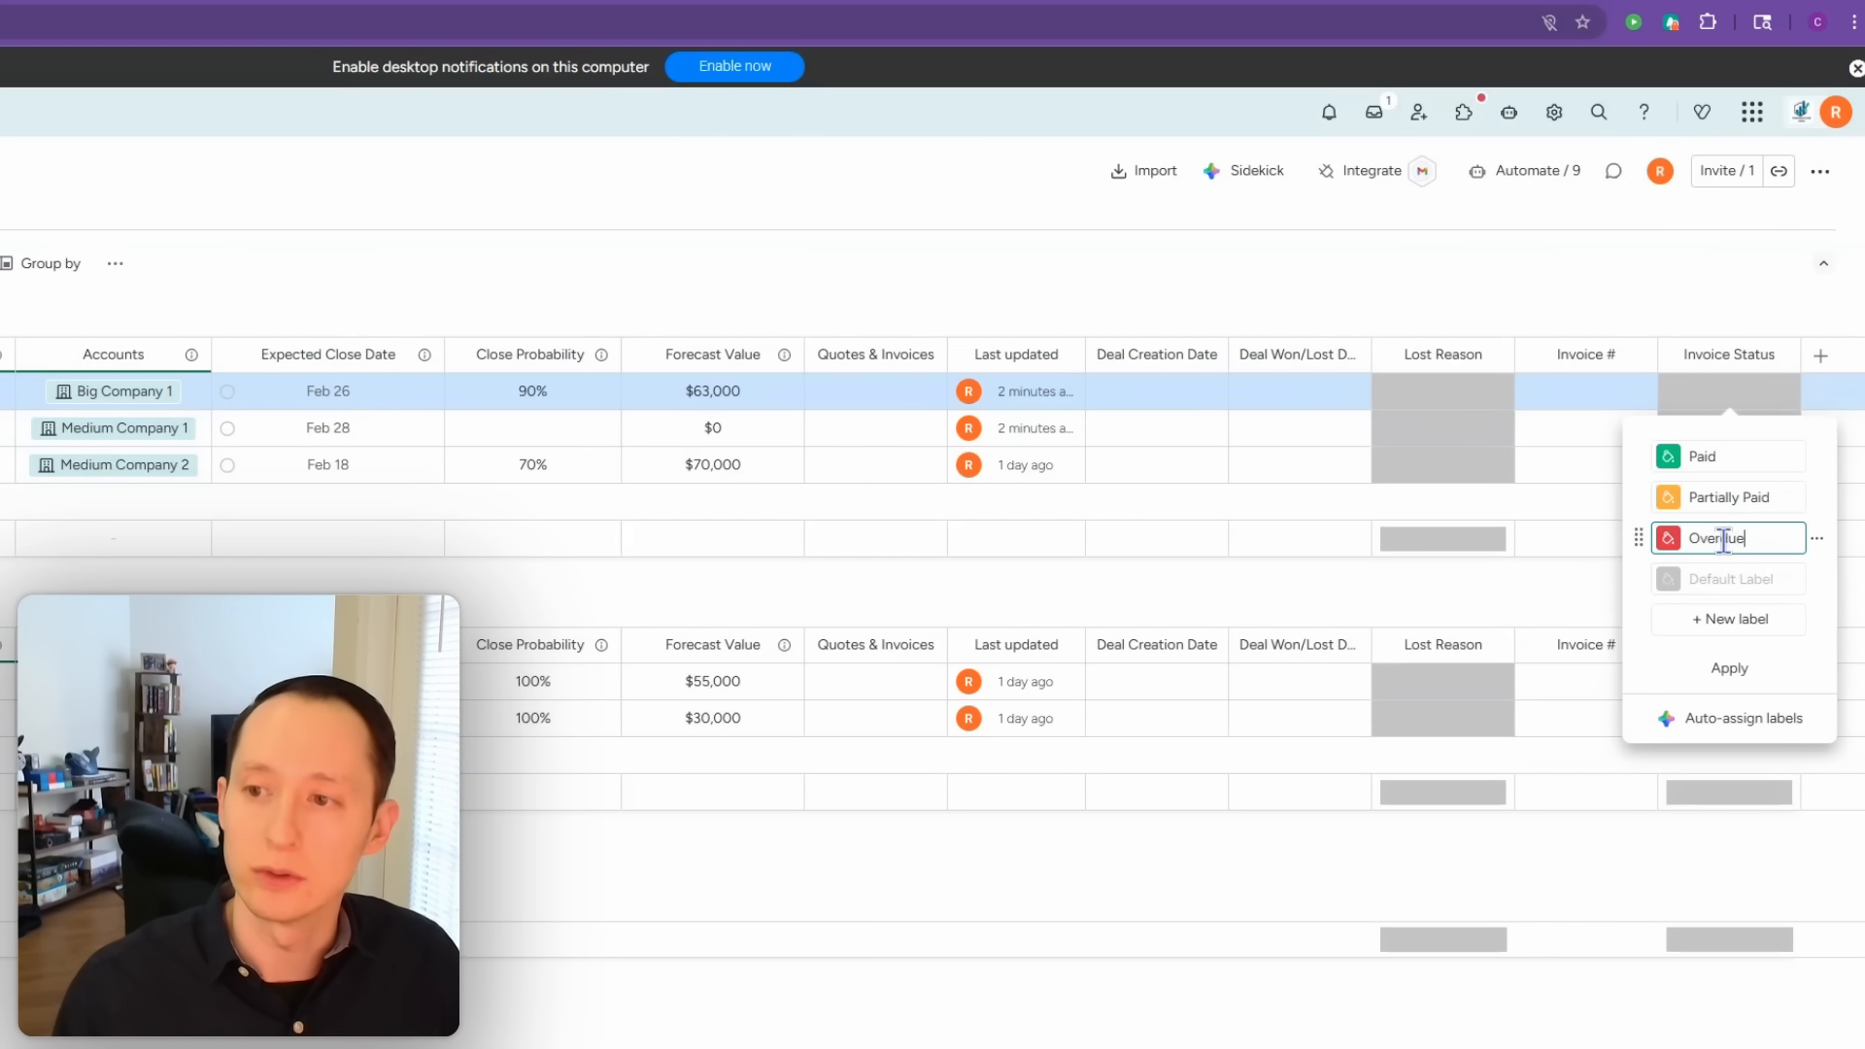
pyautogui.click(1729, 669)
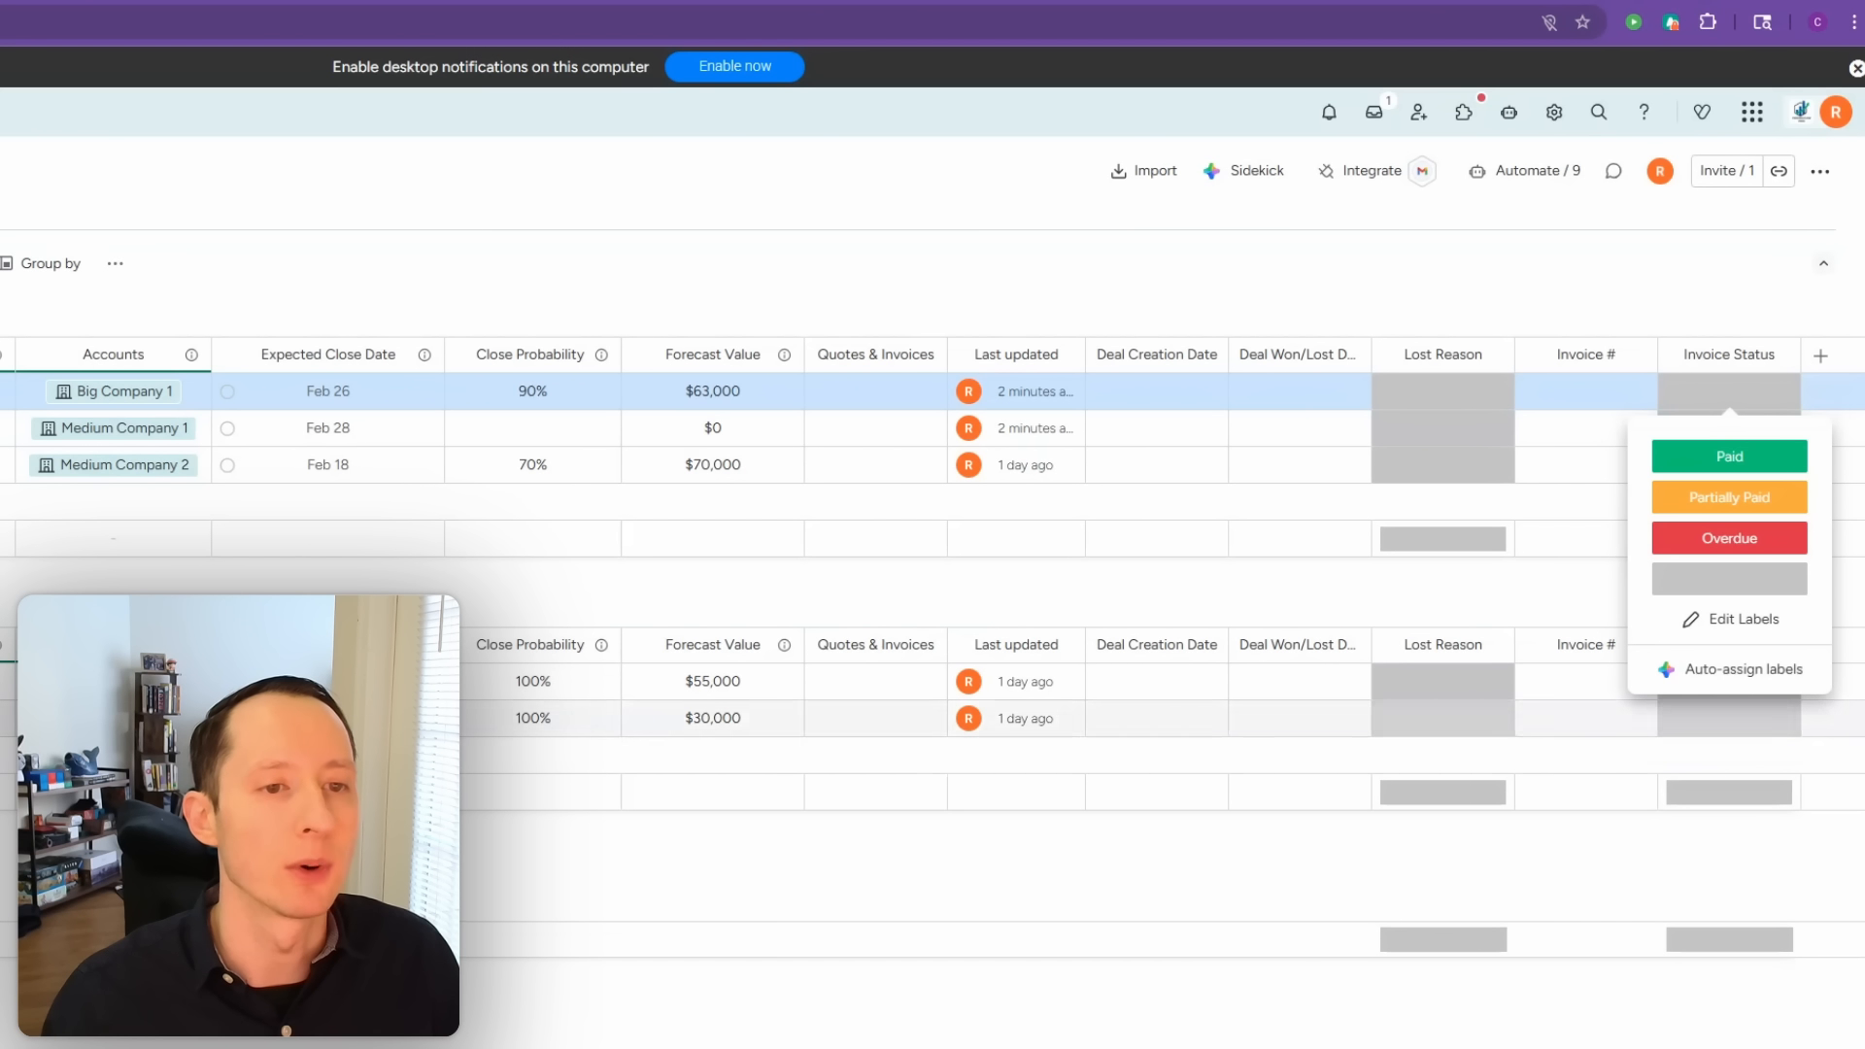
pyautogui.click(4, 591)
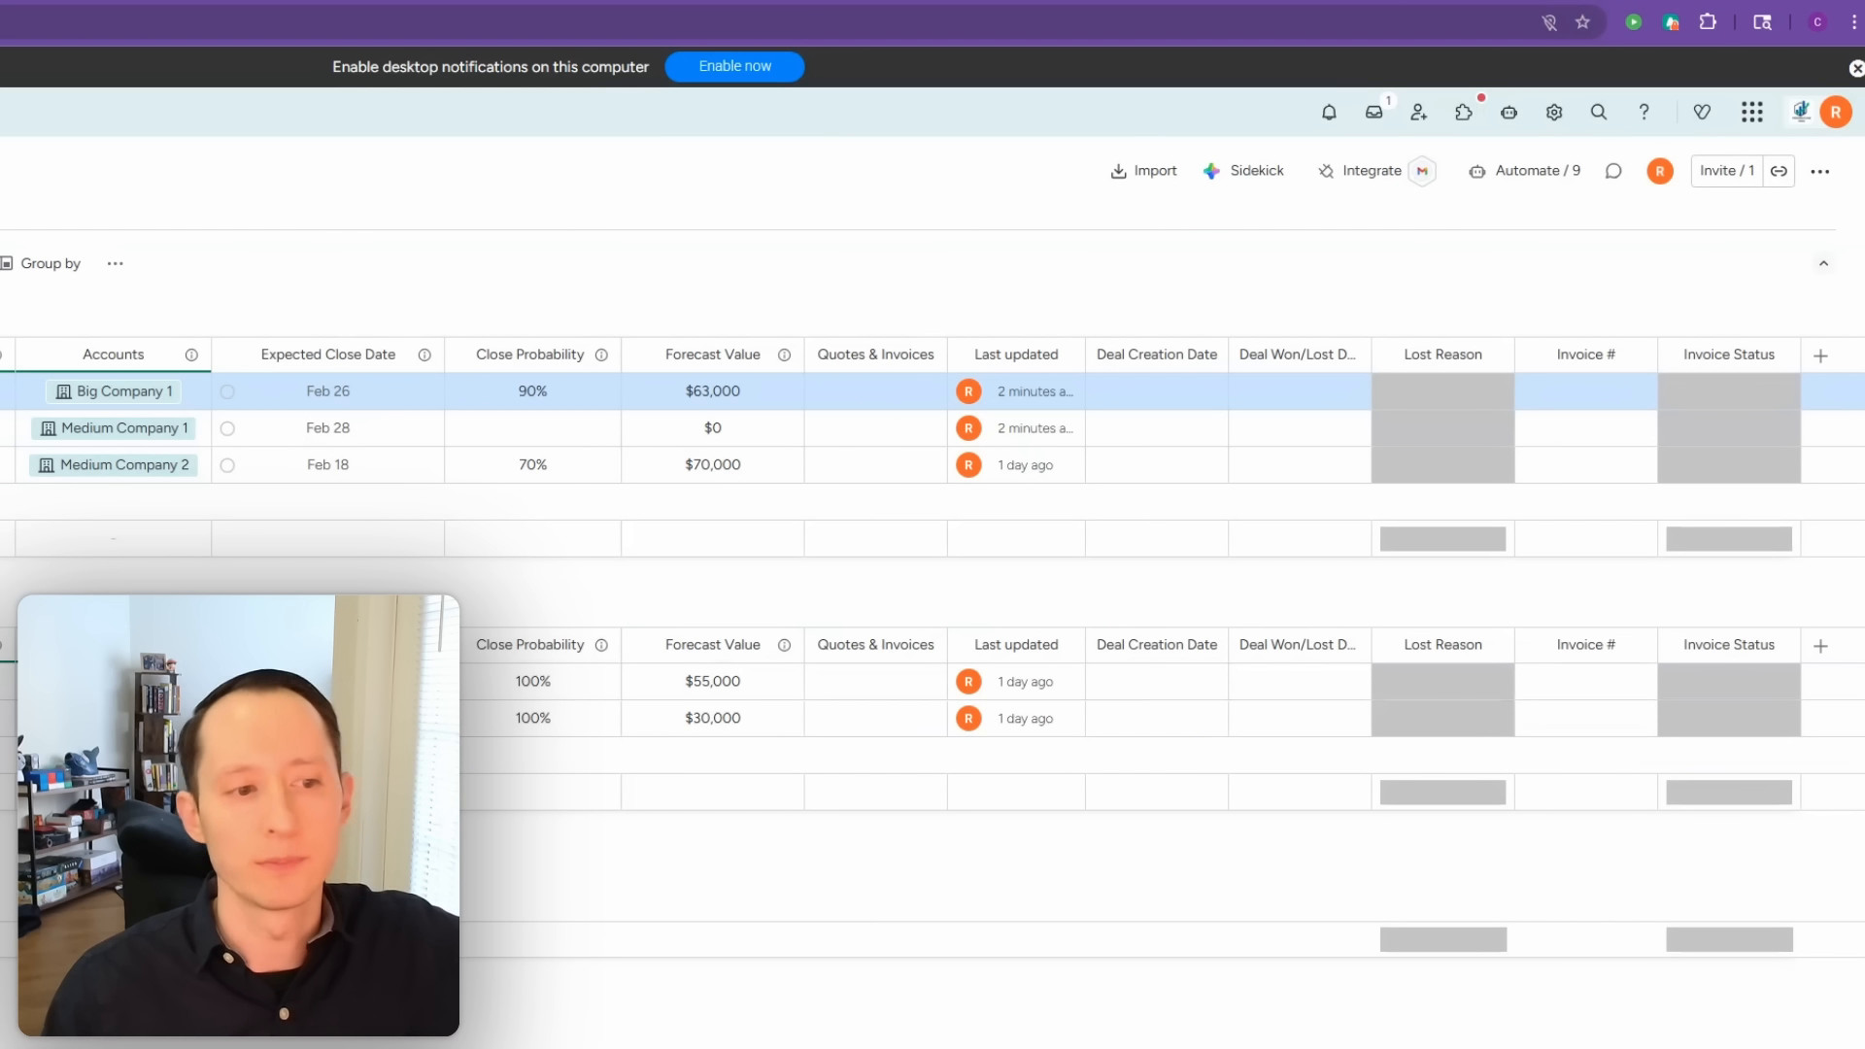
pyautogui.click(54, 554)
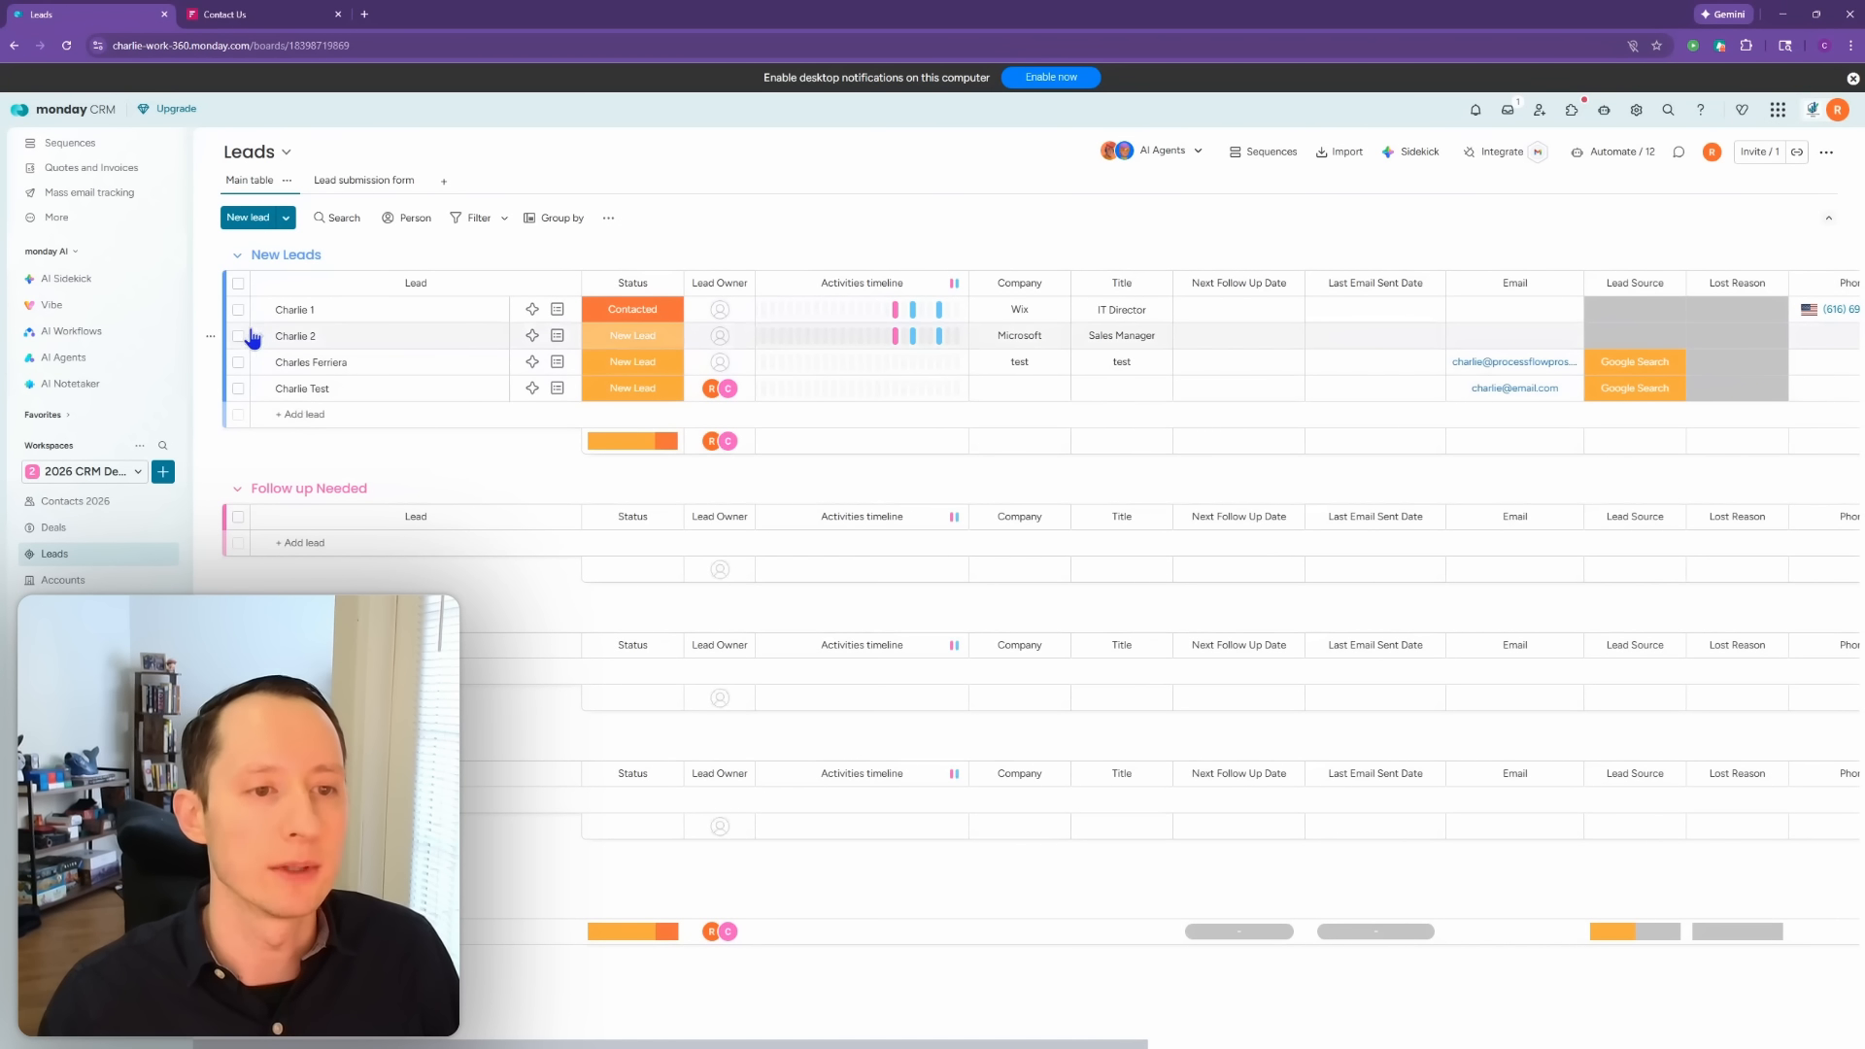
# Step: Move the first New Leads lead to the Deals board's Active Deals group
pyautogui.click(239, 311)
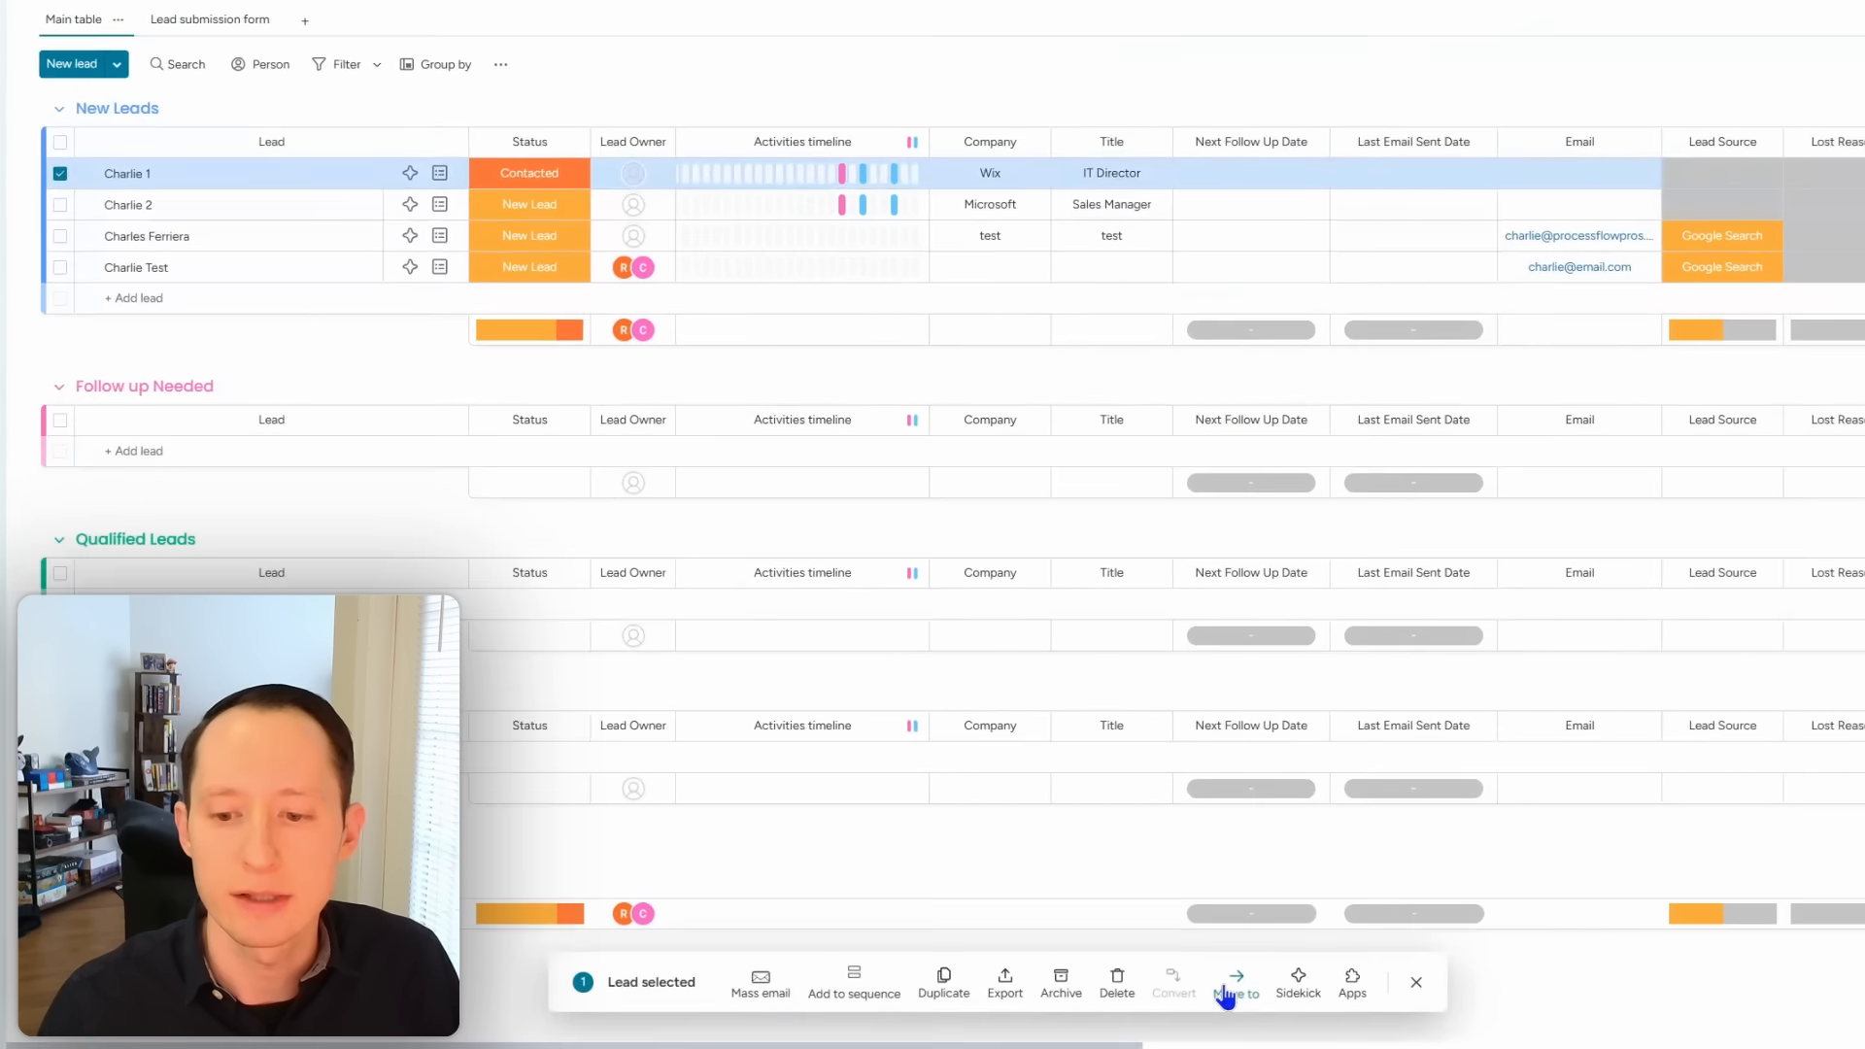
pyautogui.click(1226, 989)
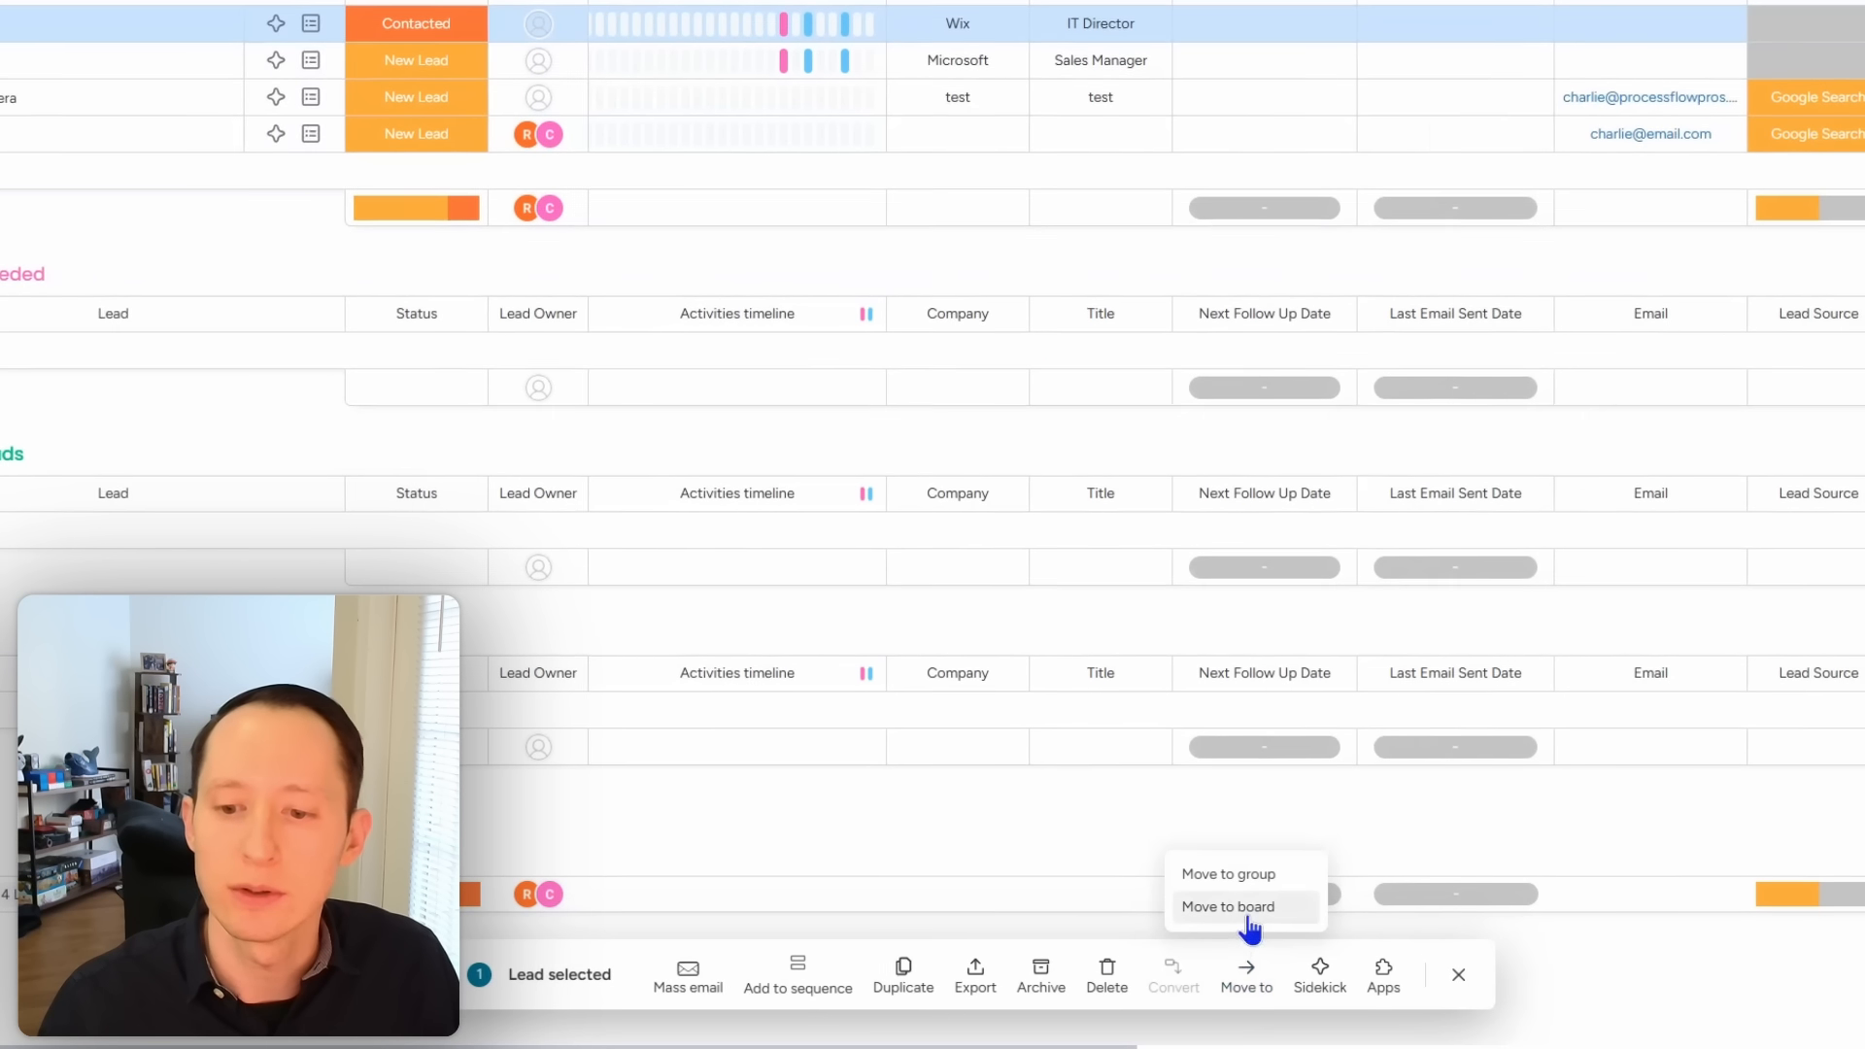
pyautogui.click(1233, 925)
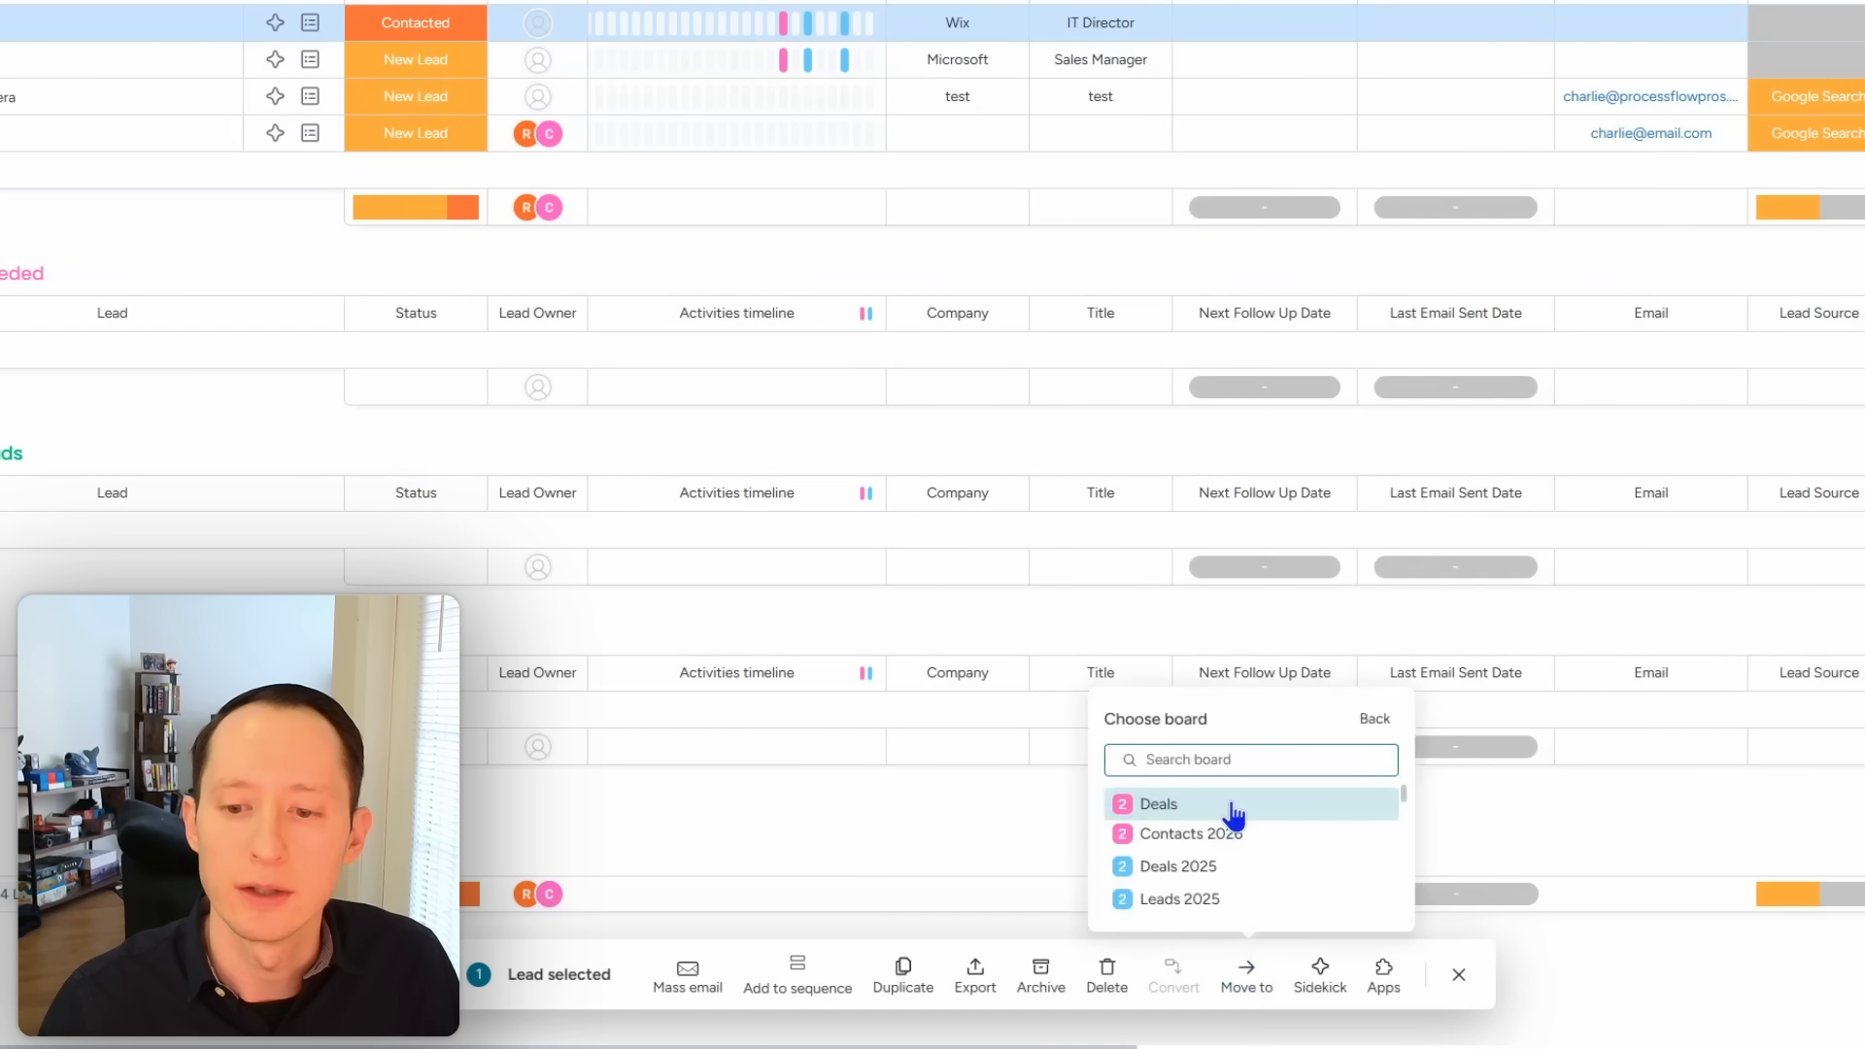
pyautogui.click(1234, 806)
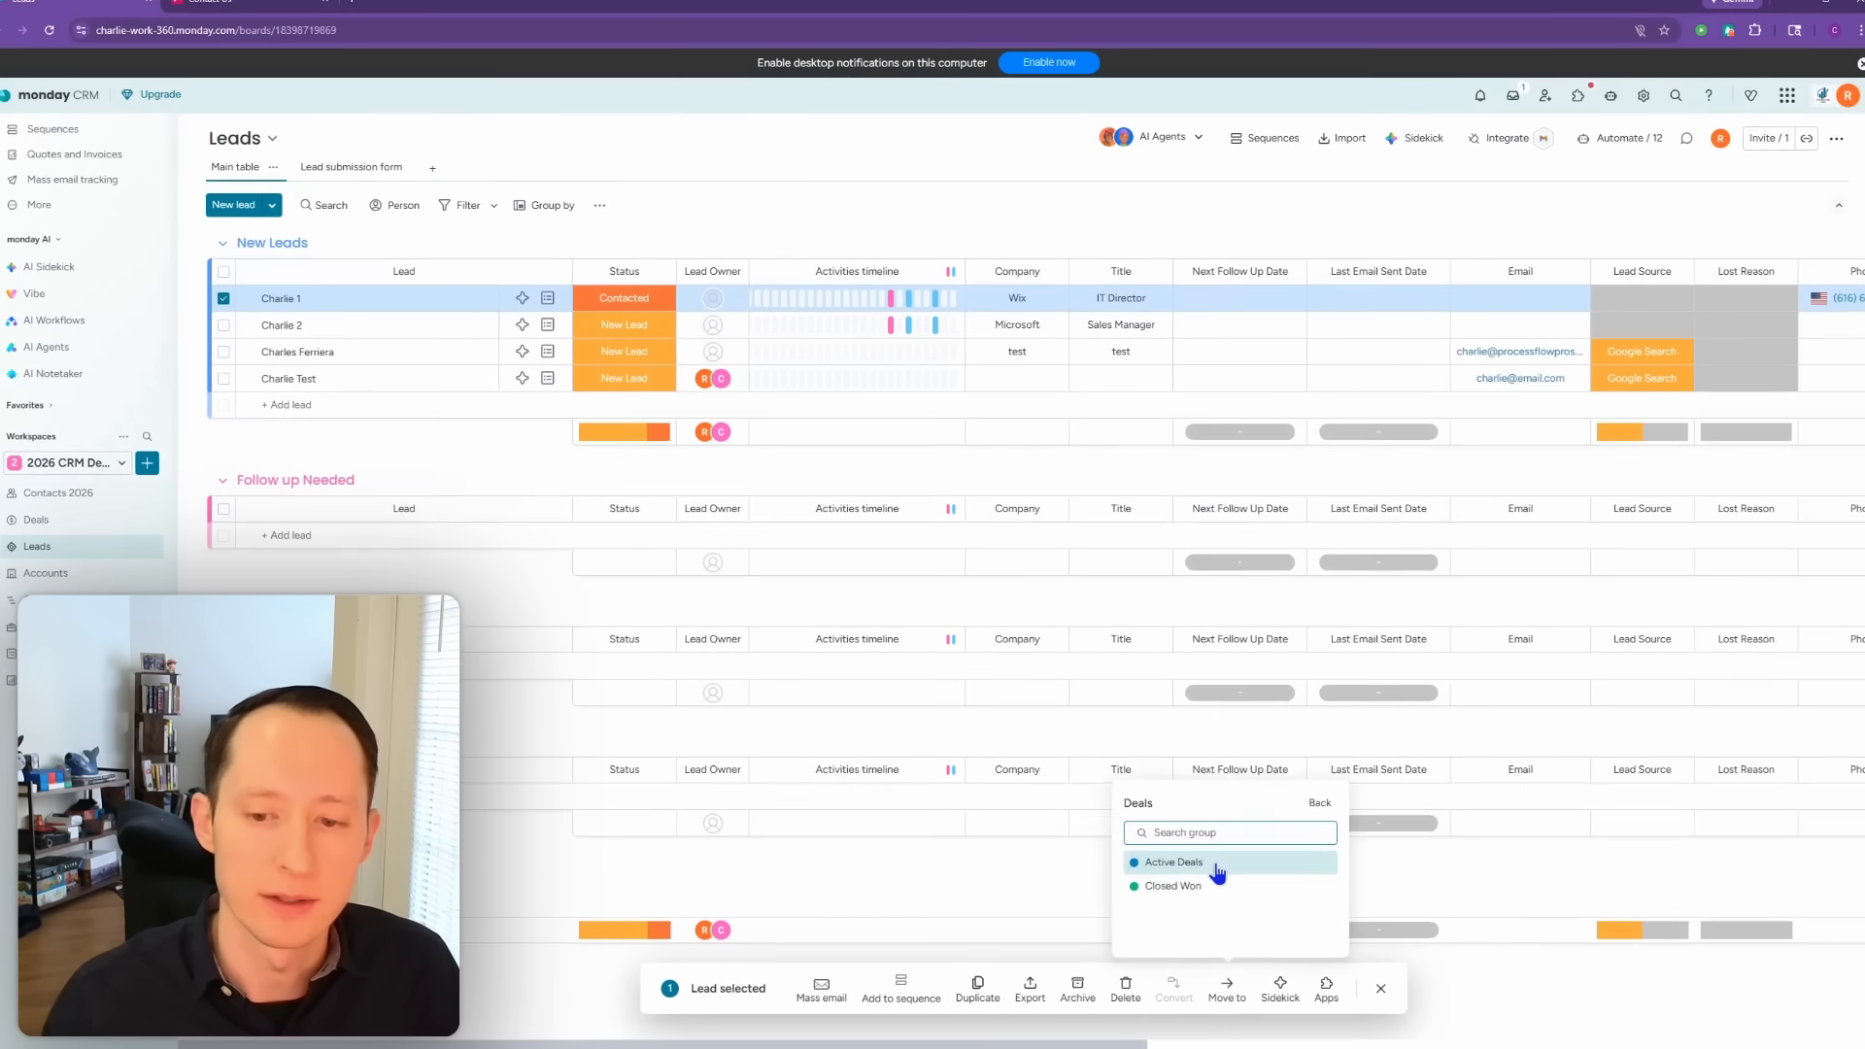
pyautogui.click(1232, 804)
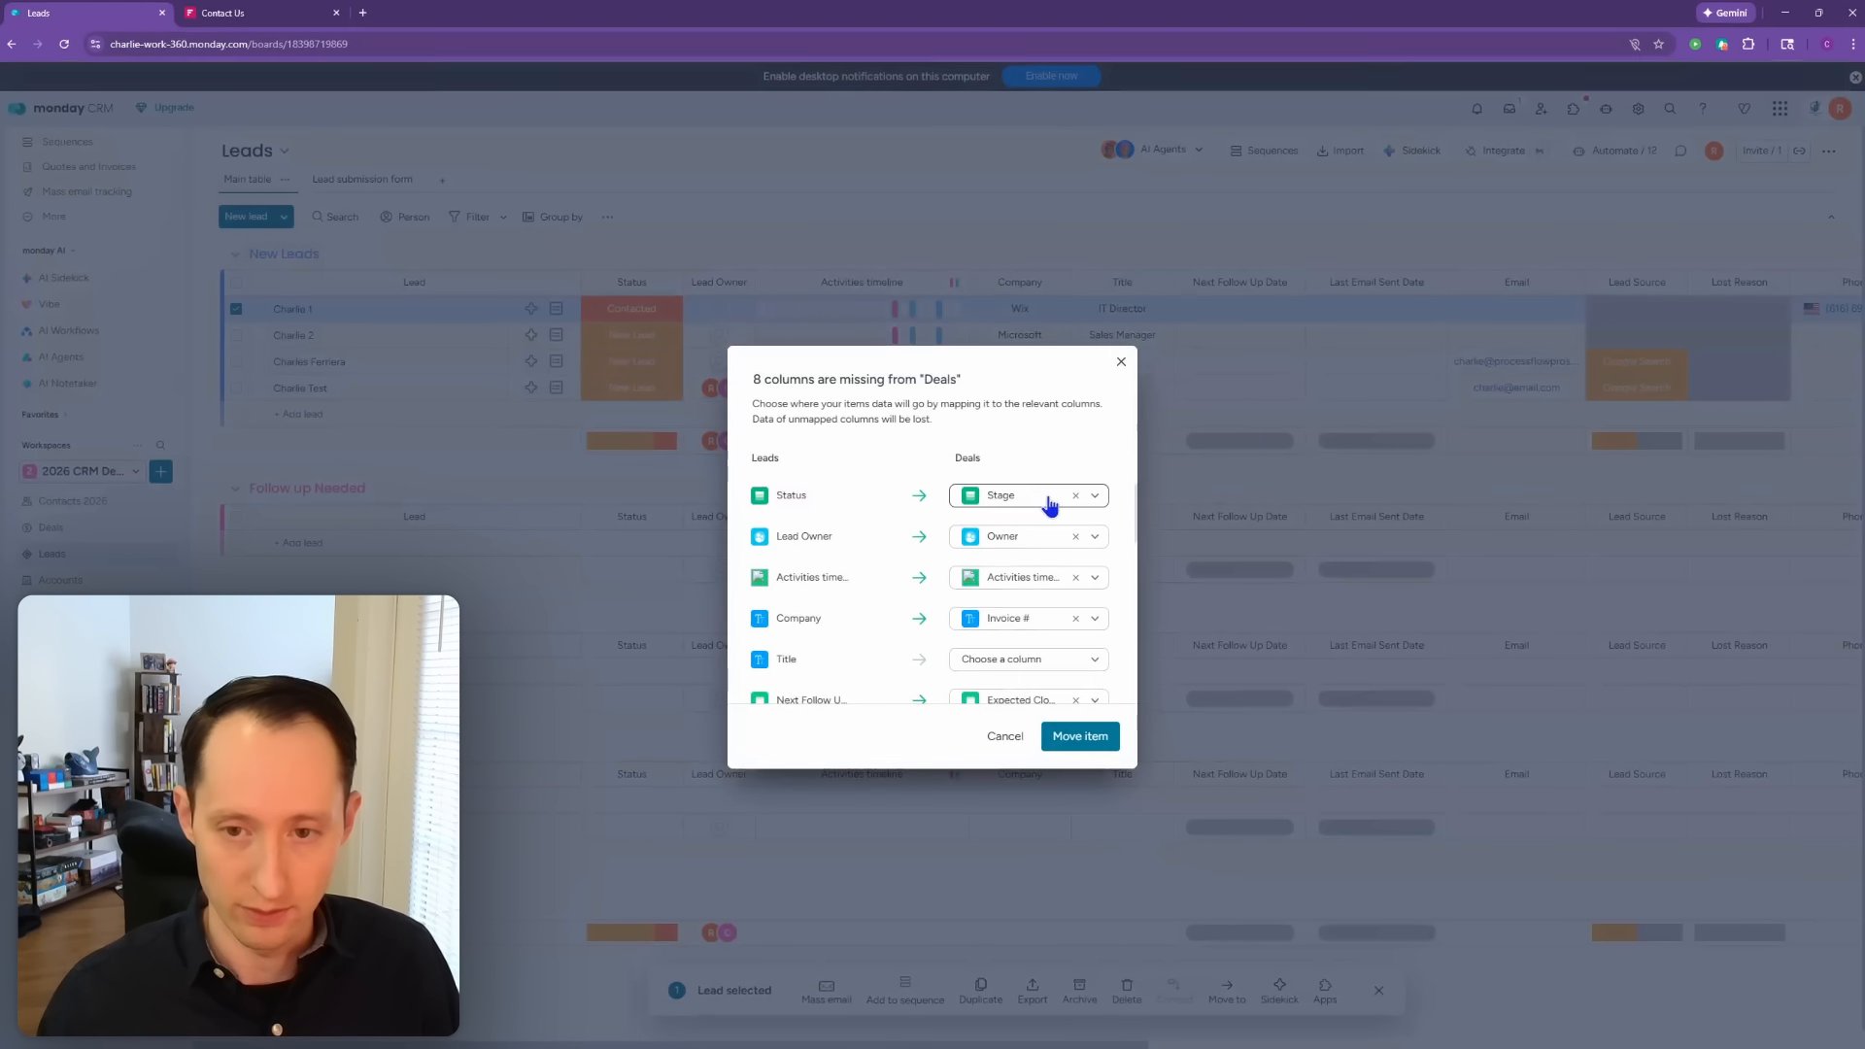
# Step: Remove the Status-to-Stage and Company-to-Invoice # column mappings
pyautogui.click(1075, 497)
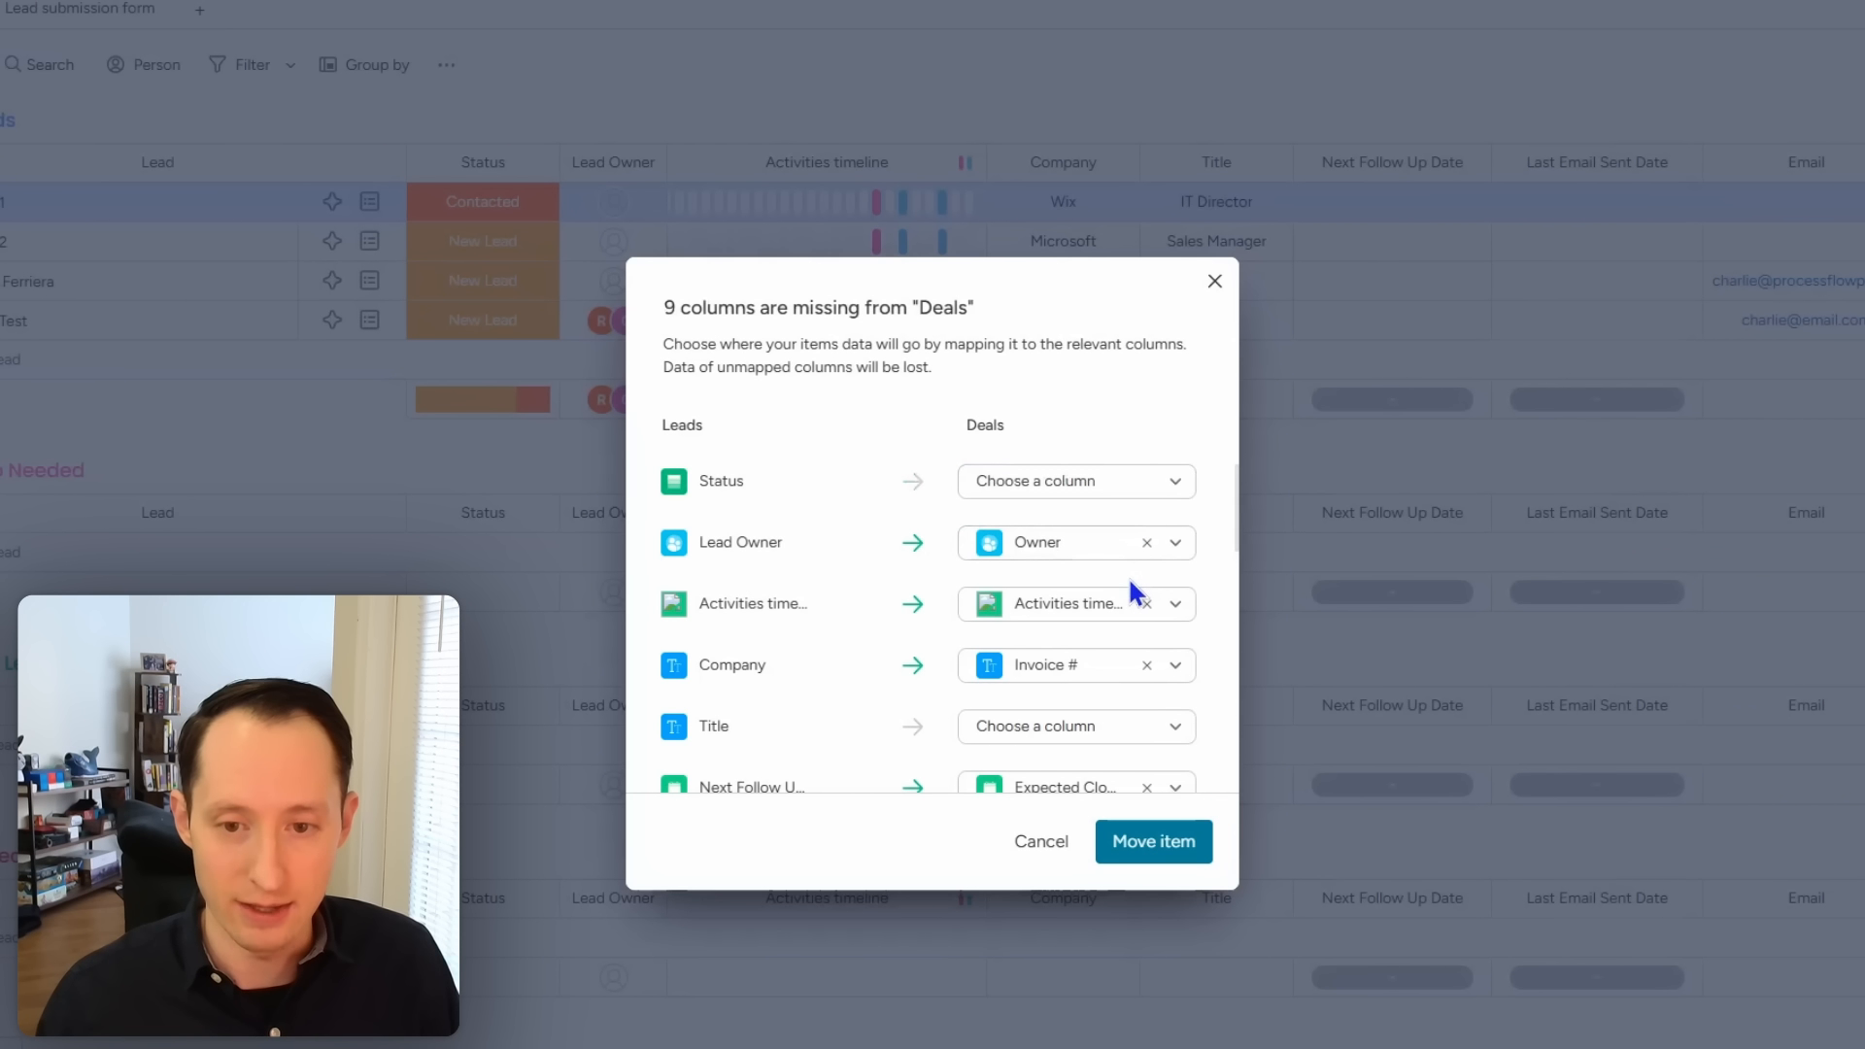
pyautogui.scroll(-1, 1130, 631)
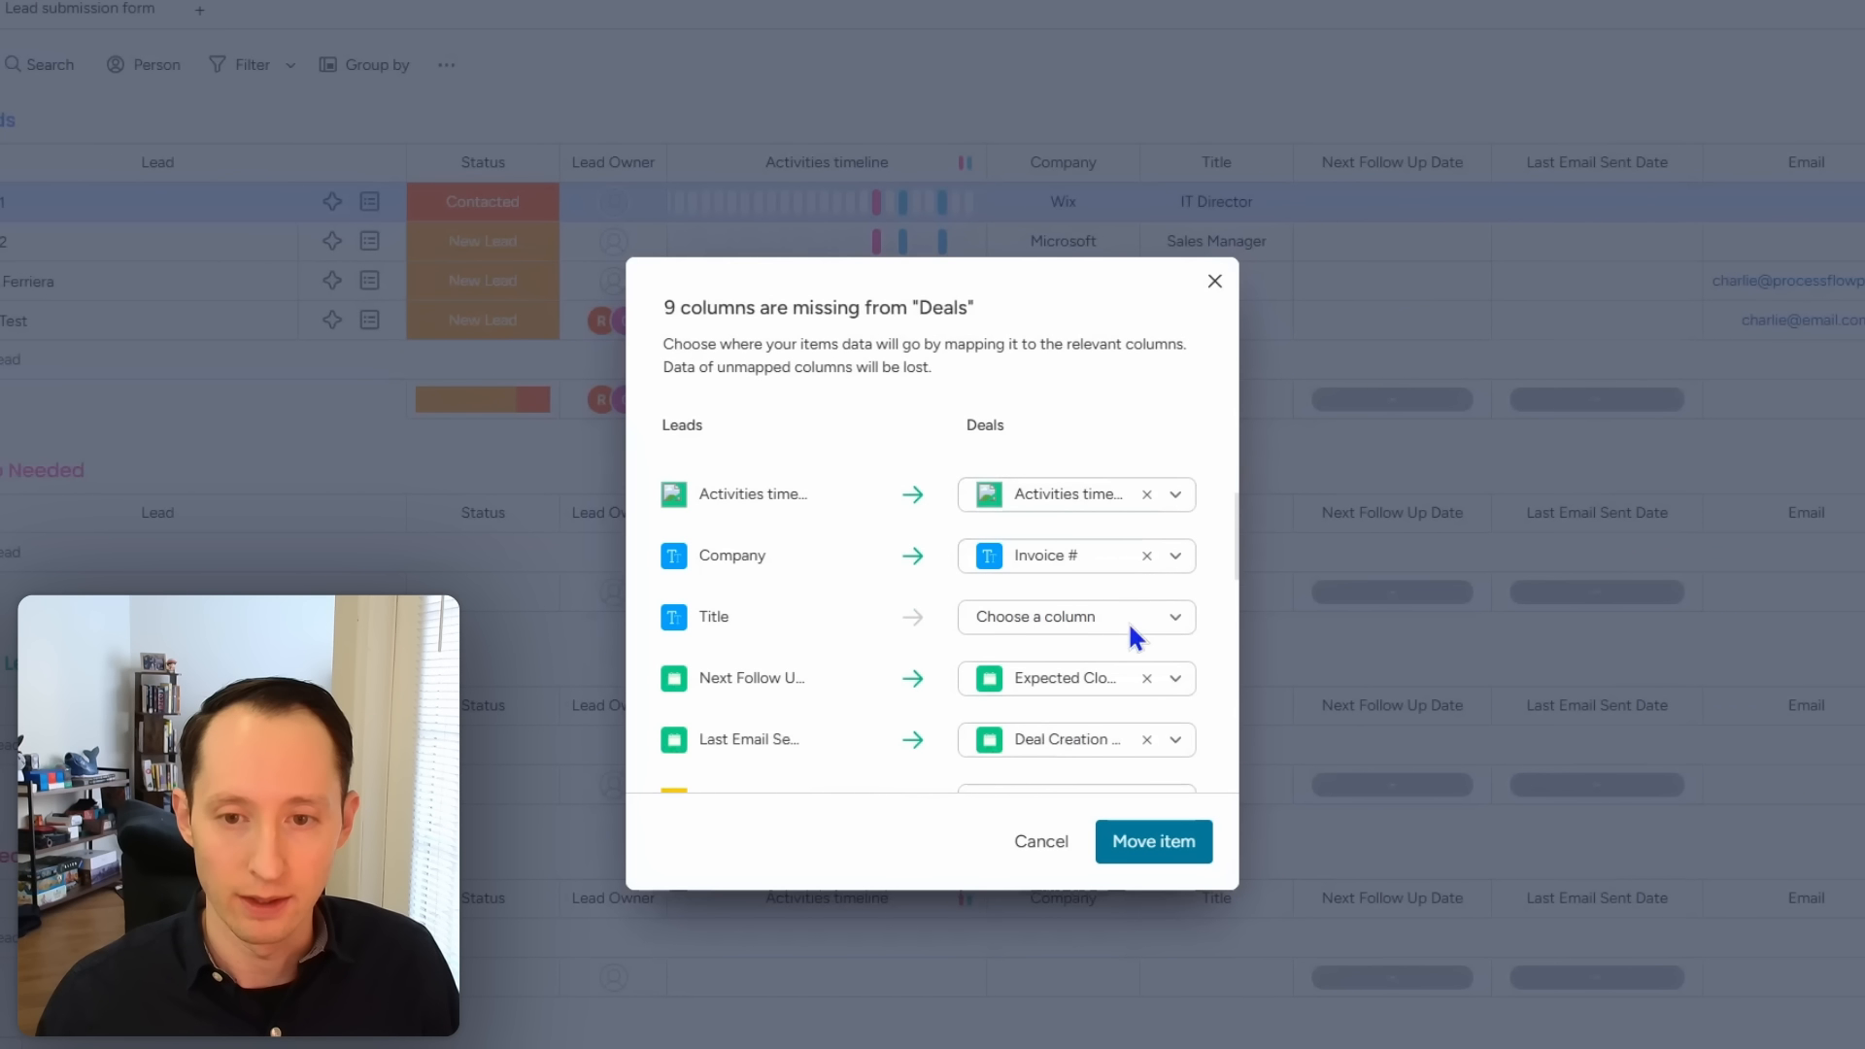
pyautogui.click(1148, 557)
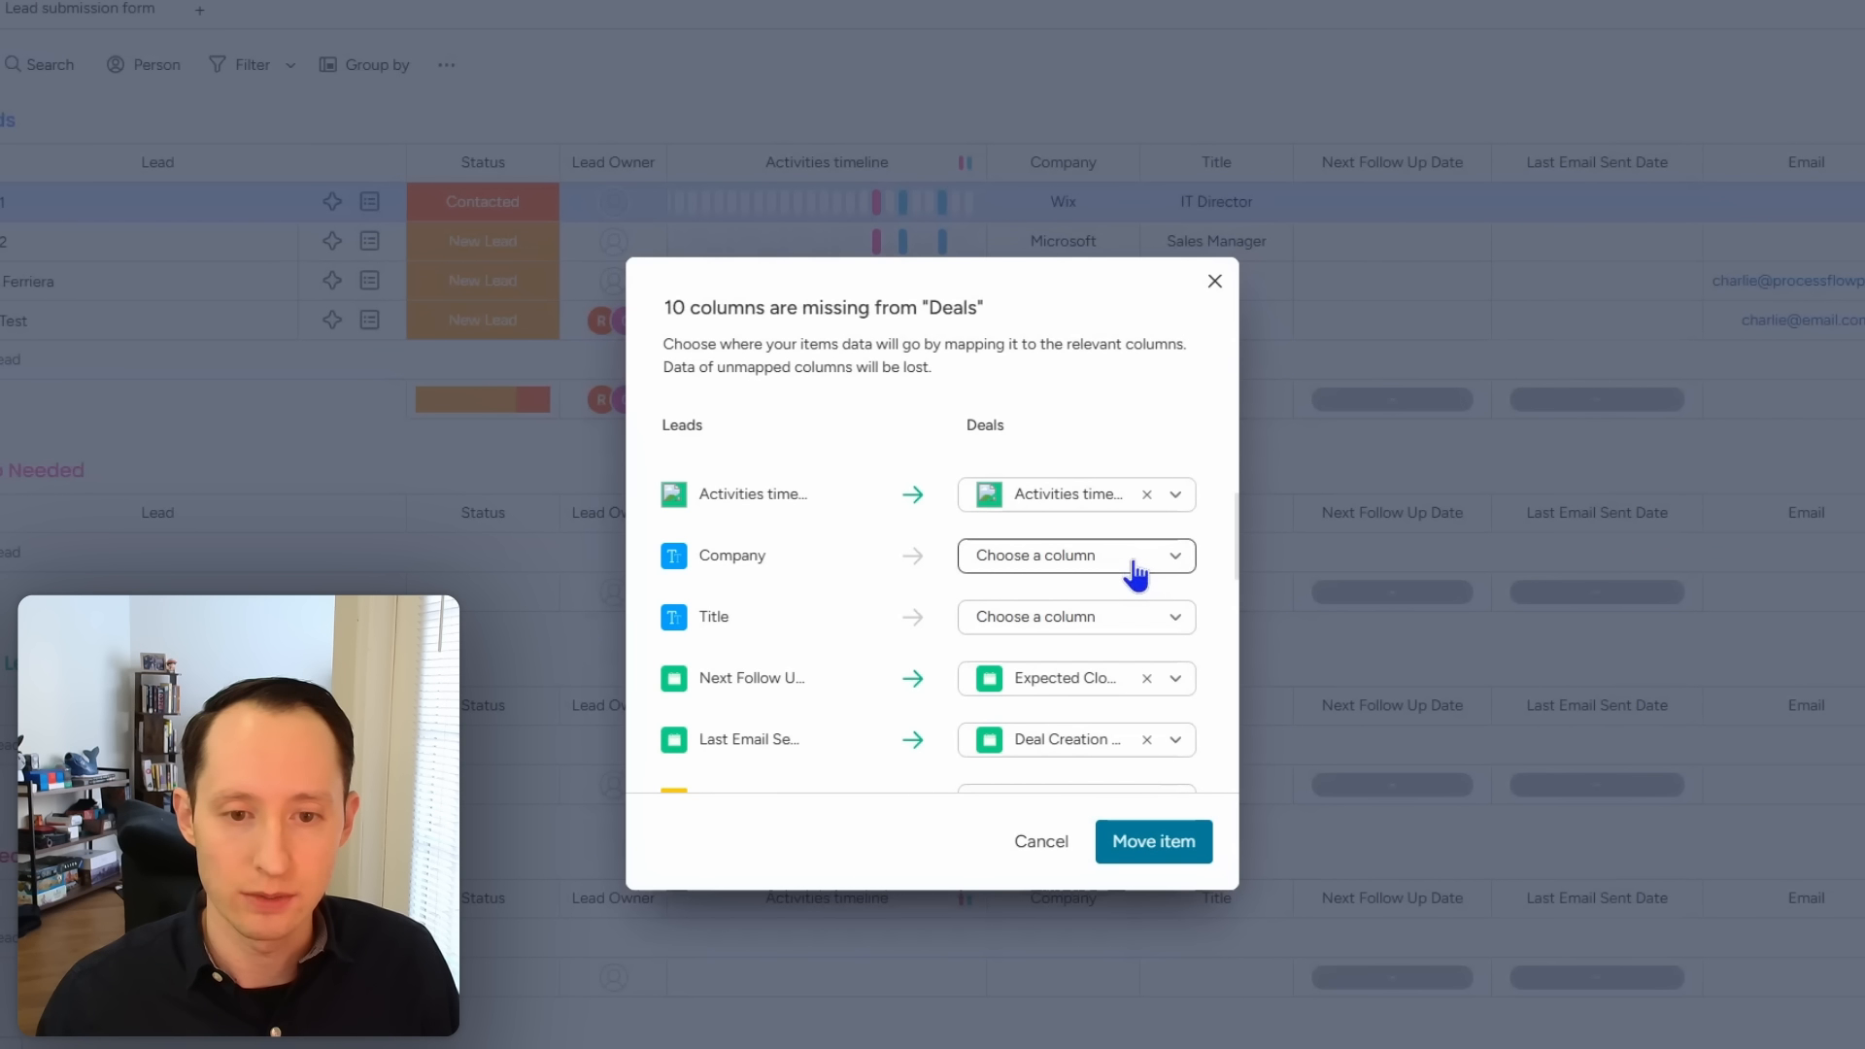
pyautogui.scroll(-1, 1134, 571)
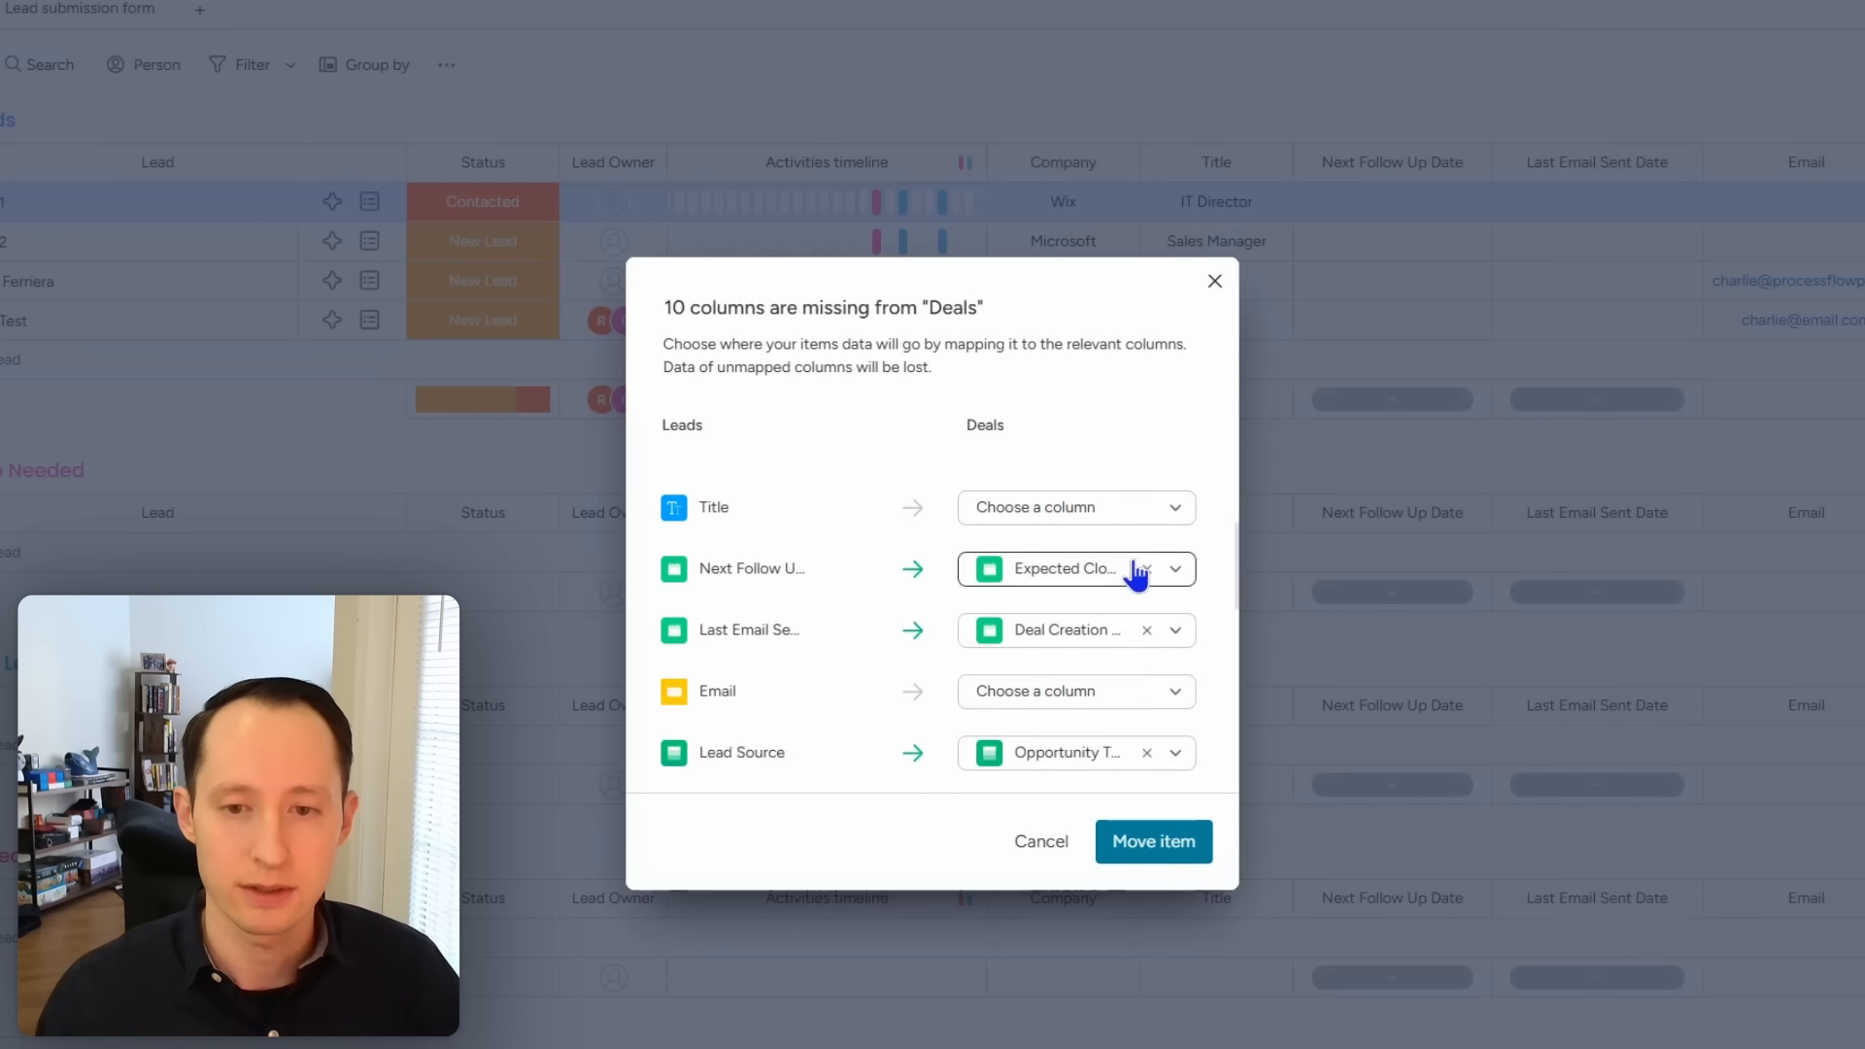
pyautogui.scroll(1, 1136, 578)
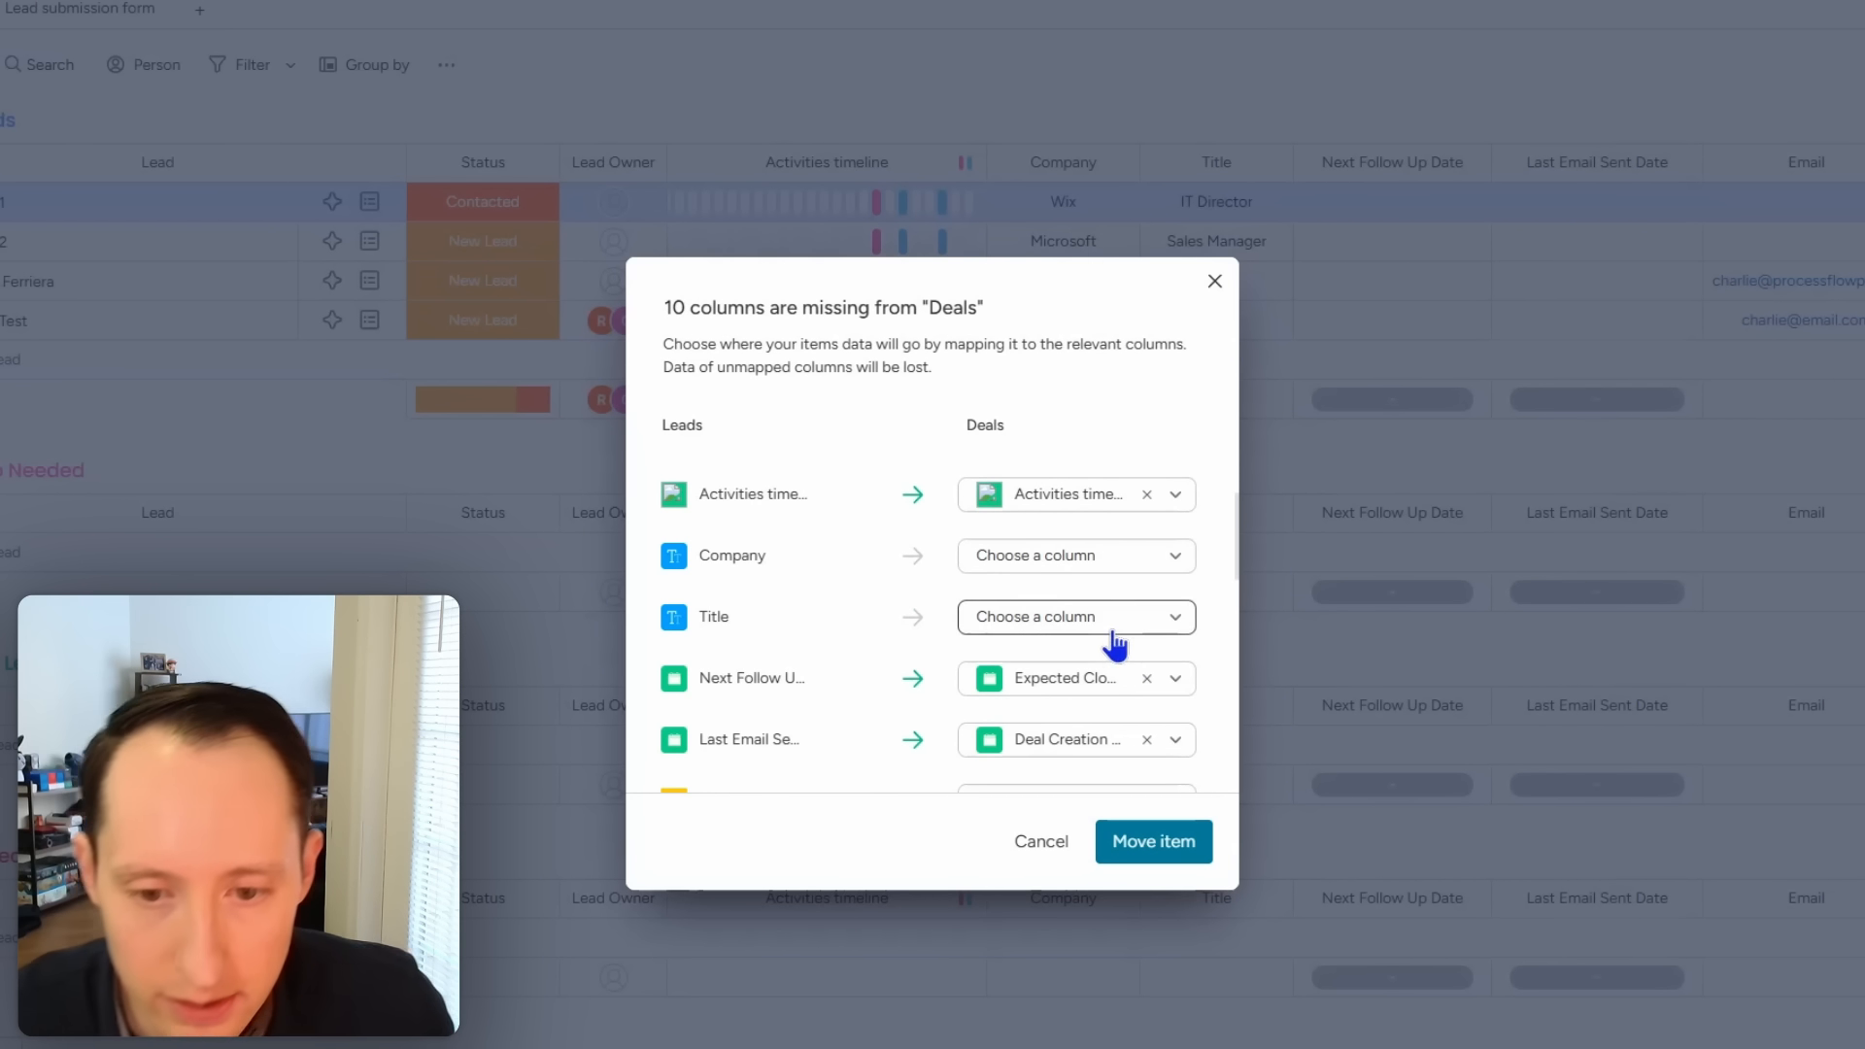
pyautogui.scroll(-1, 1107, 621)
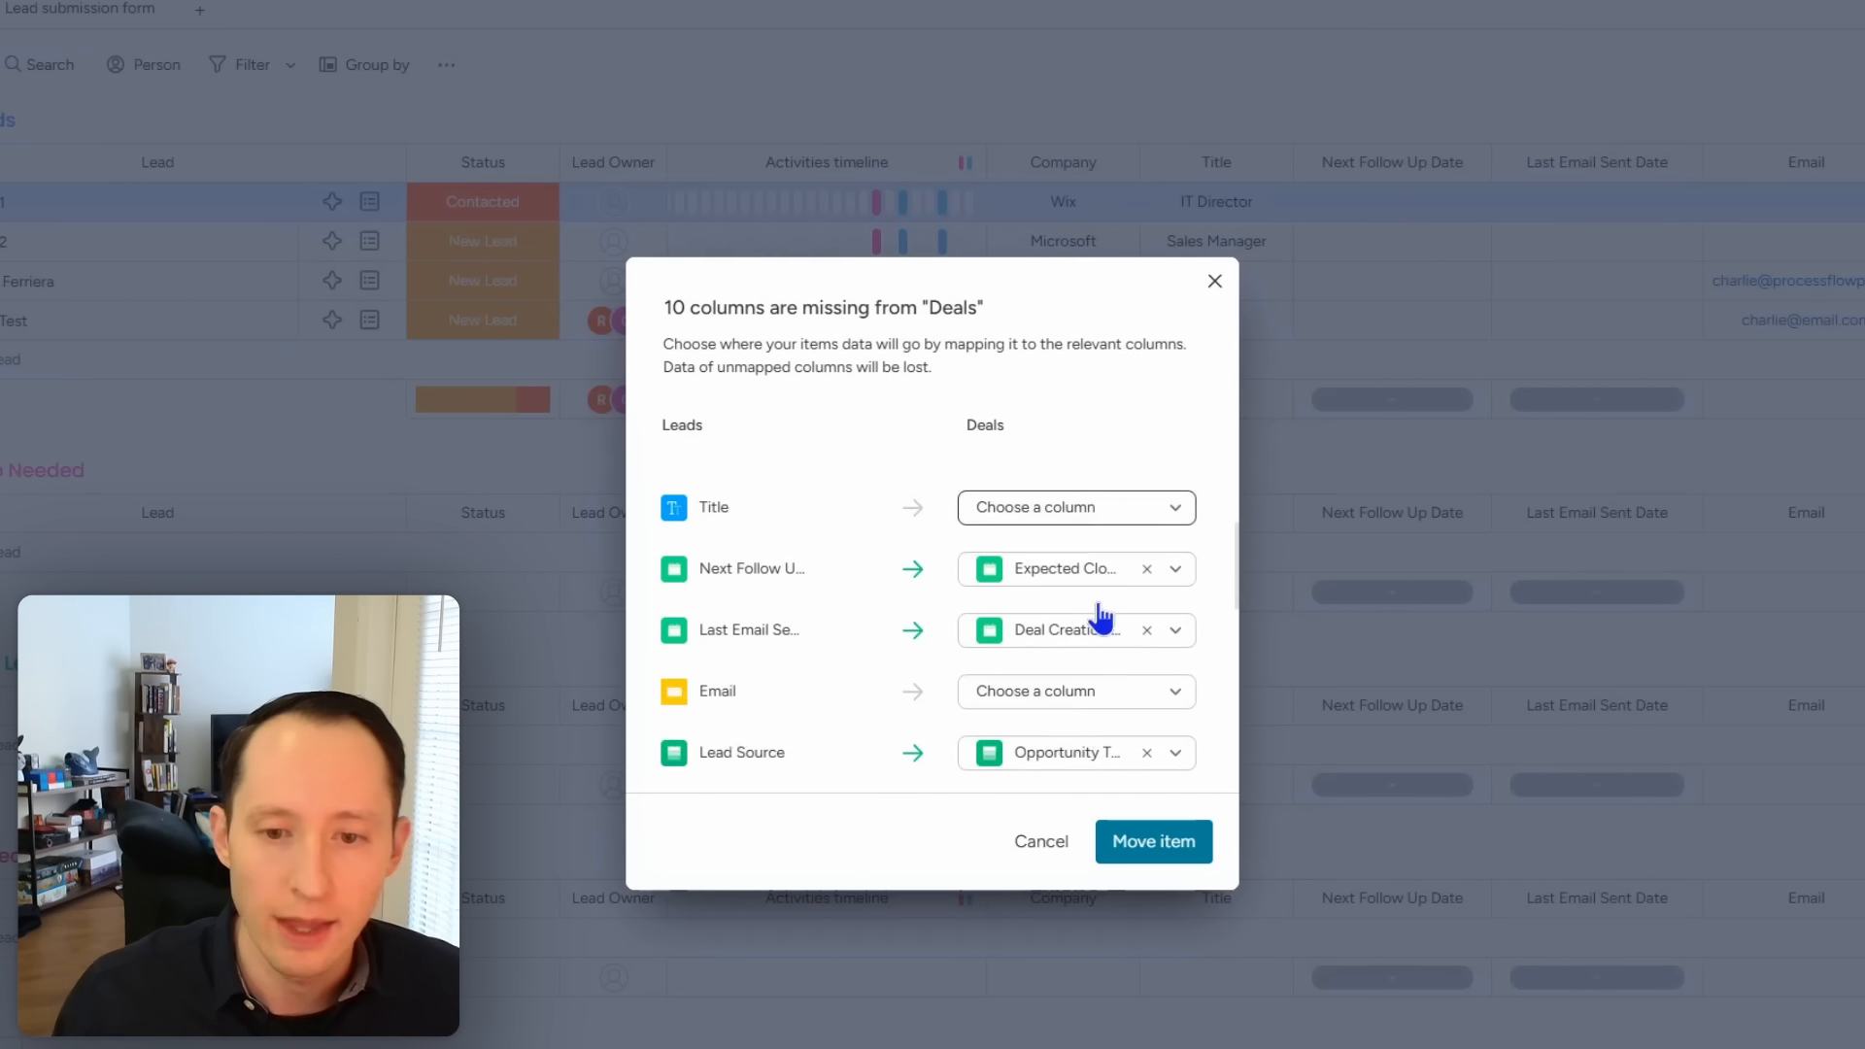
# Step: Map Next Follow Up Date and Last Email Sent Date to new Deals columns
pyautogui.click(1146, 569)
pyautogui.click(1133, 581)
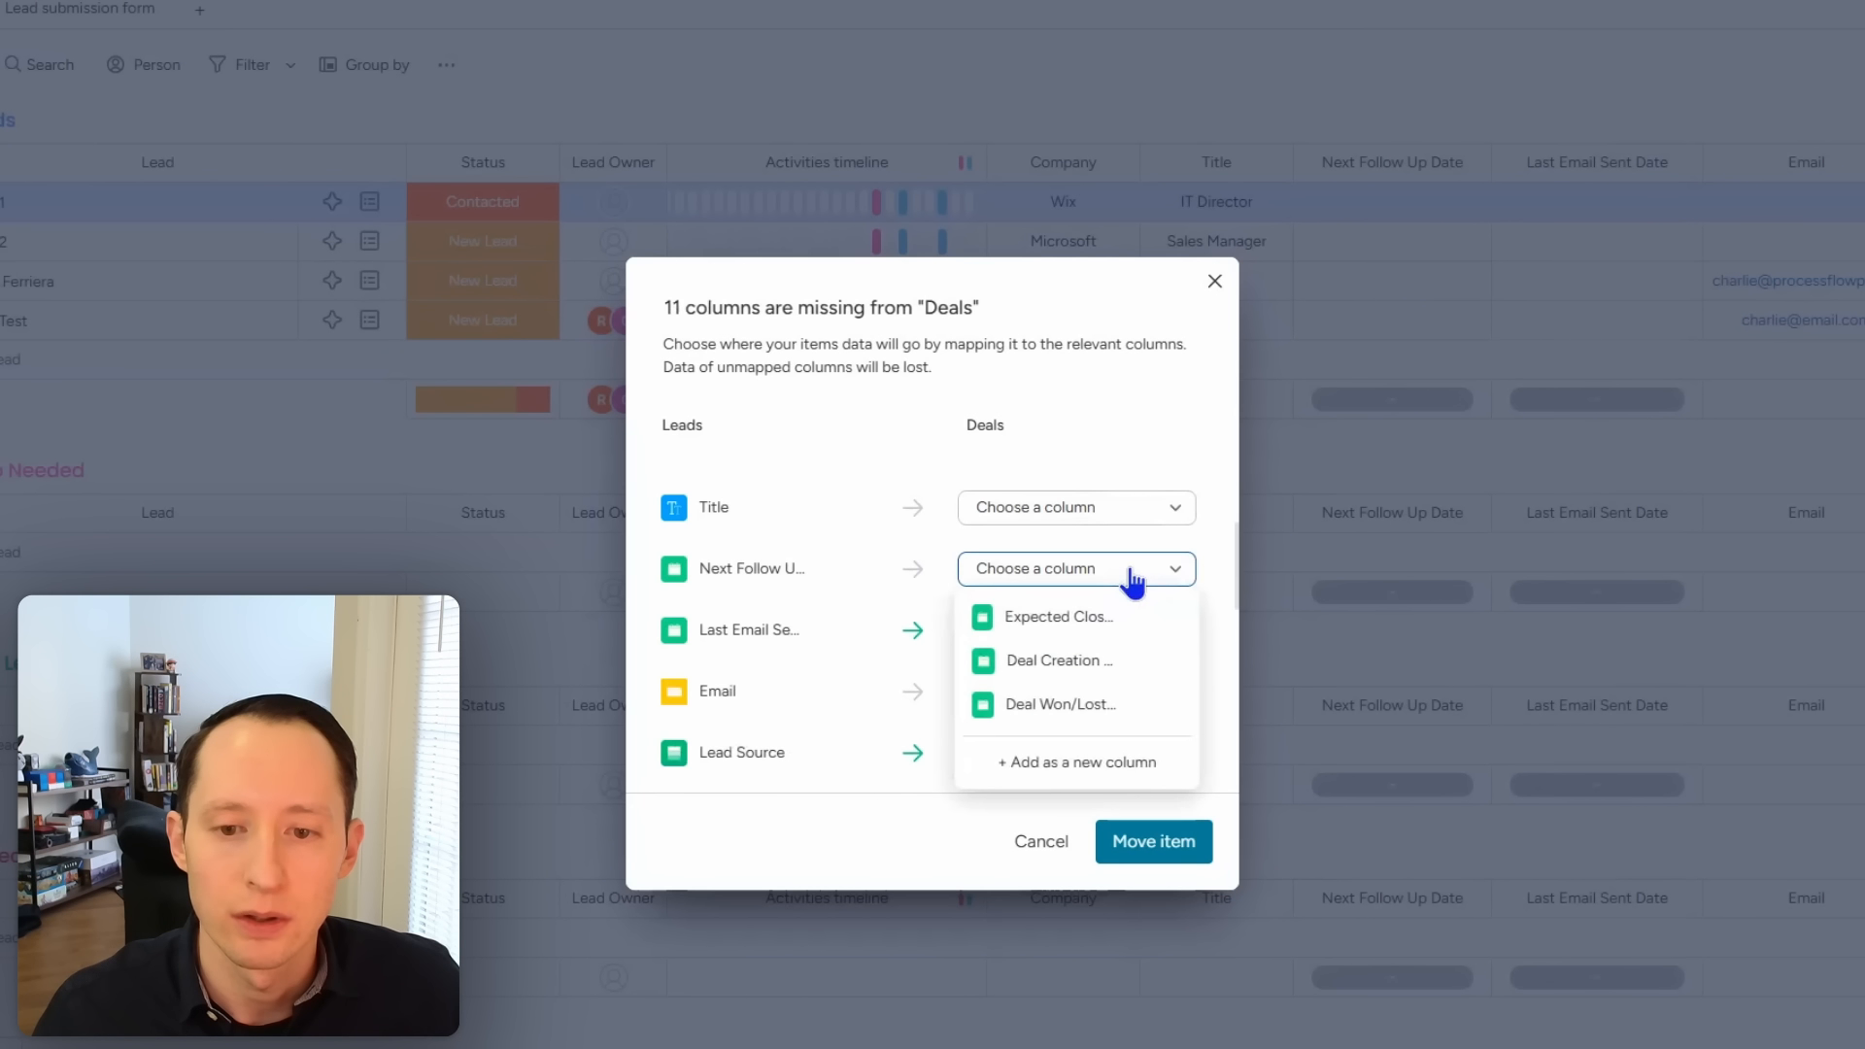
pyautogui.click(1104, 766)
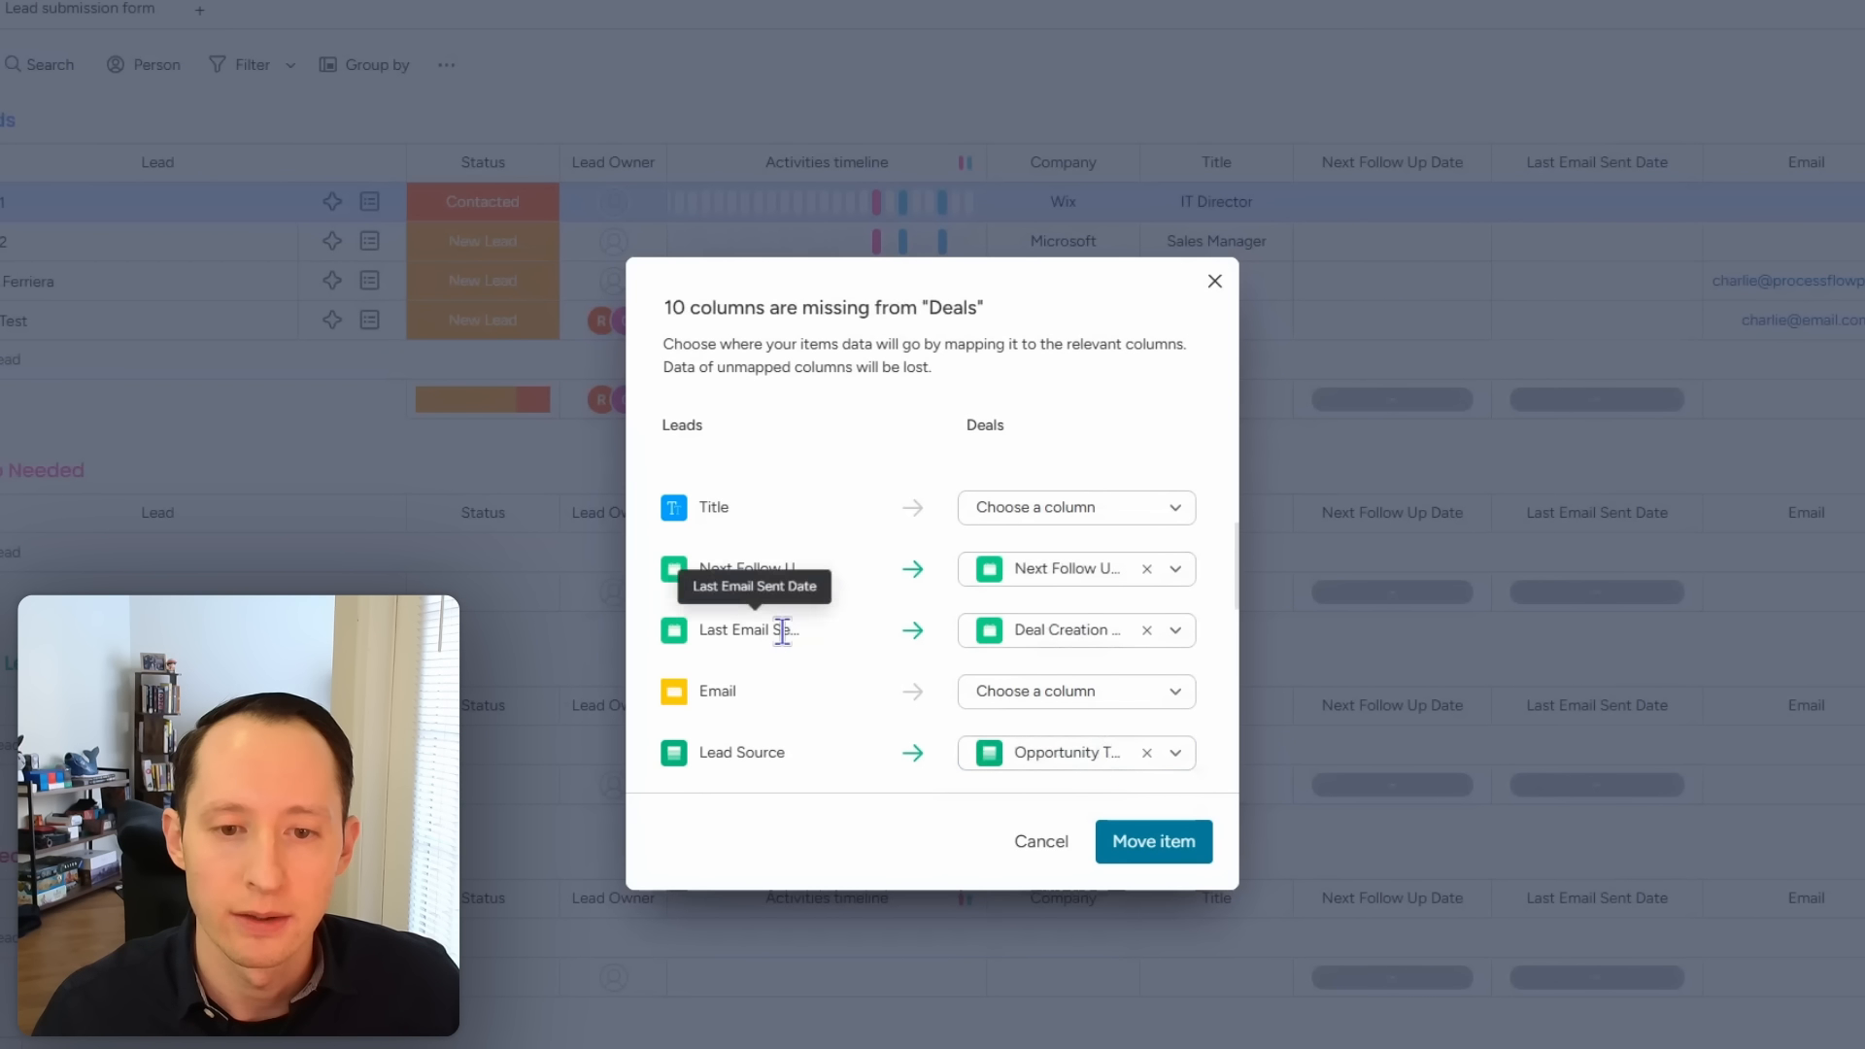
pyautogui.click(1146, 631)
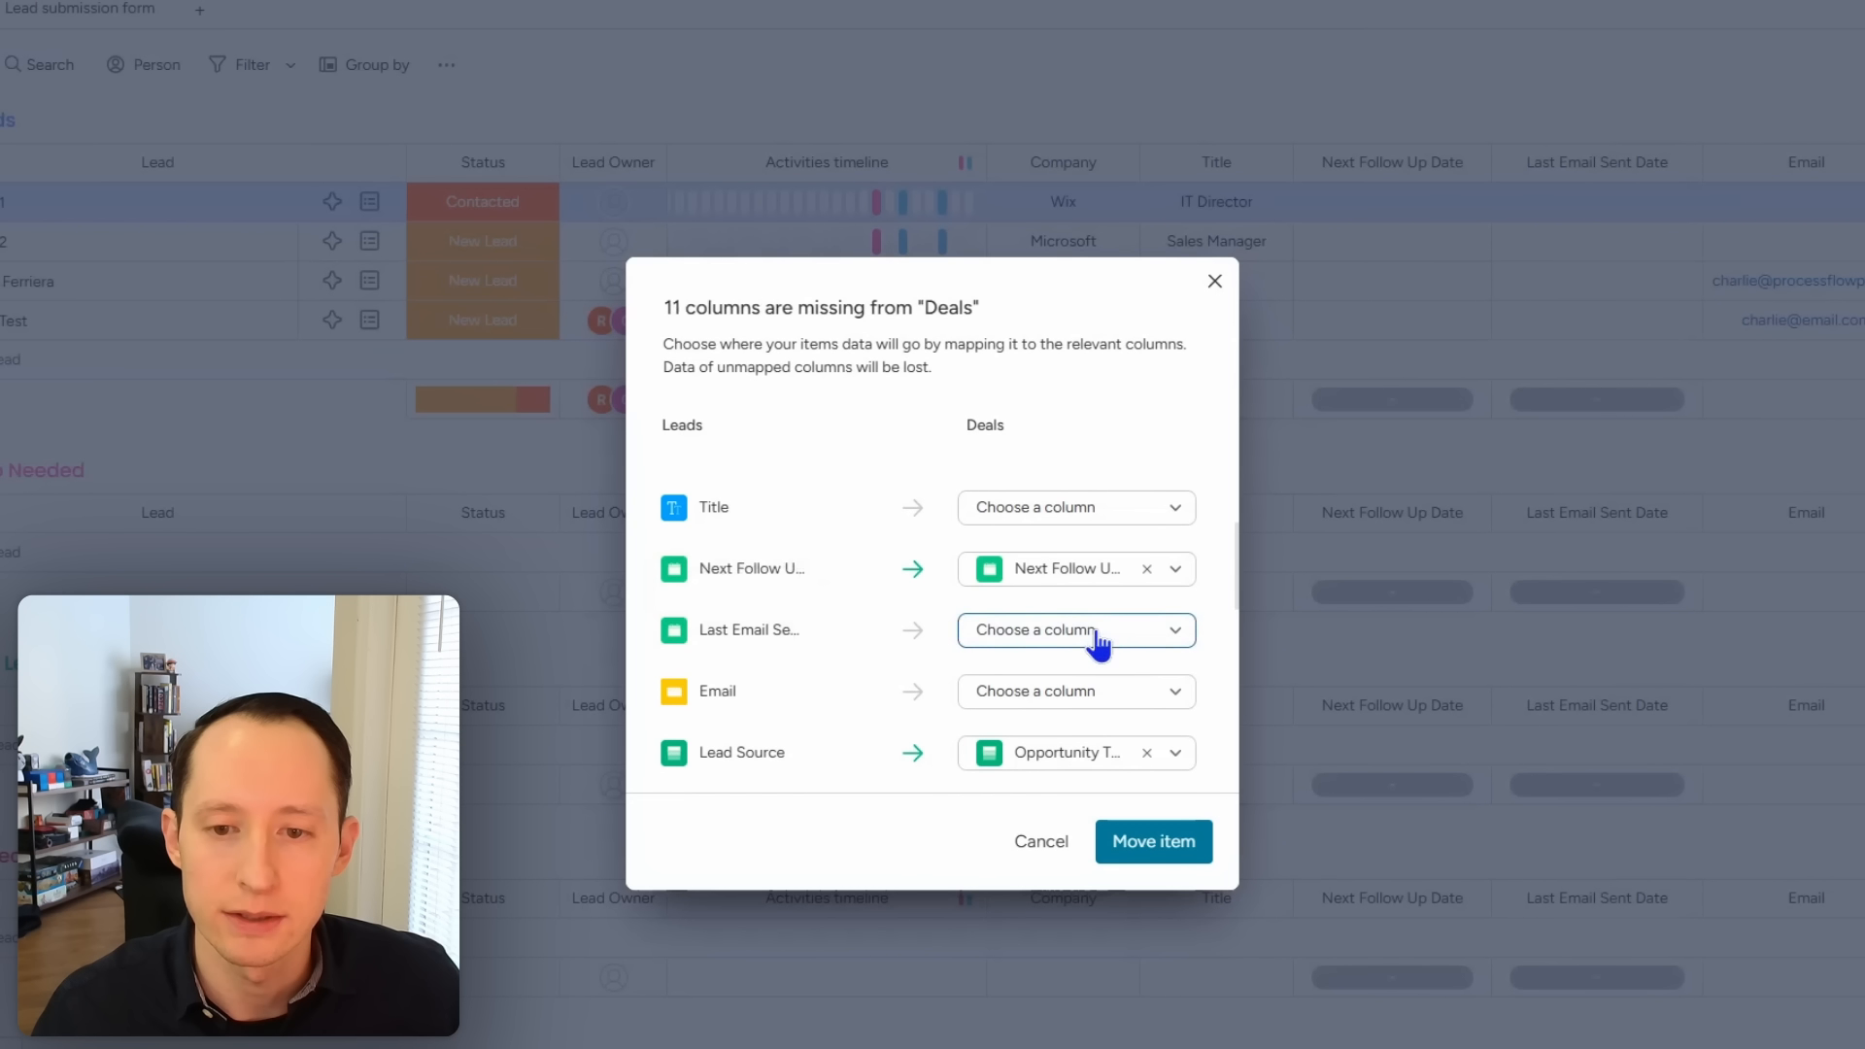
pyautogui.click(1100, 637)
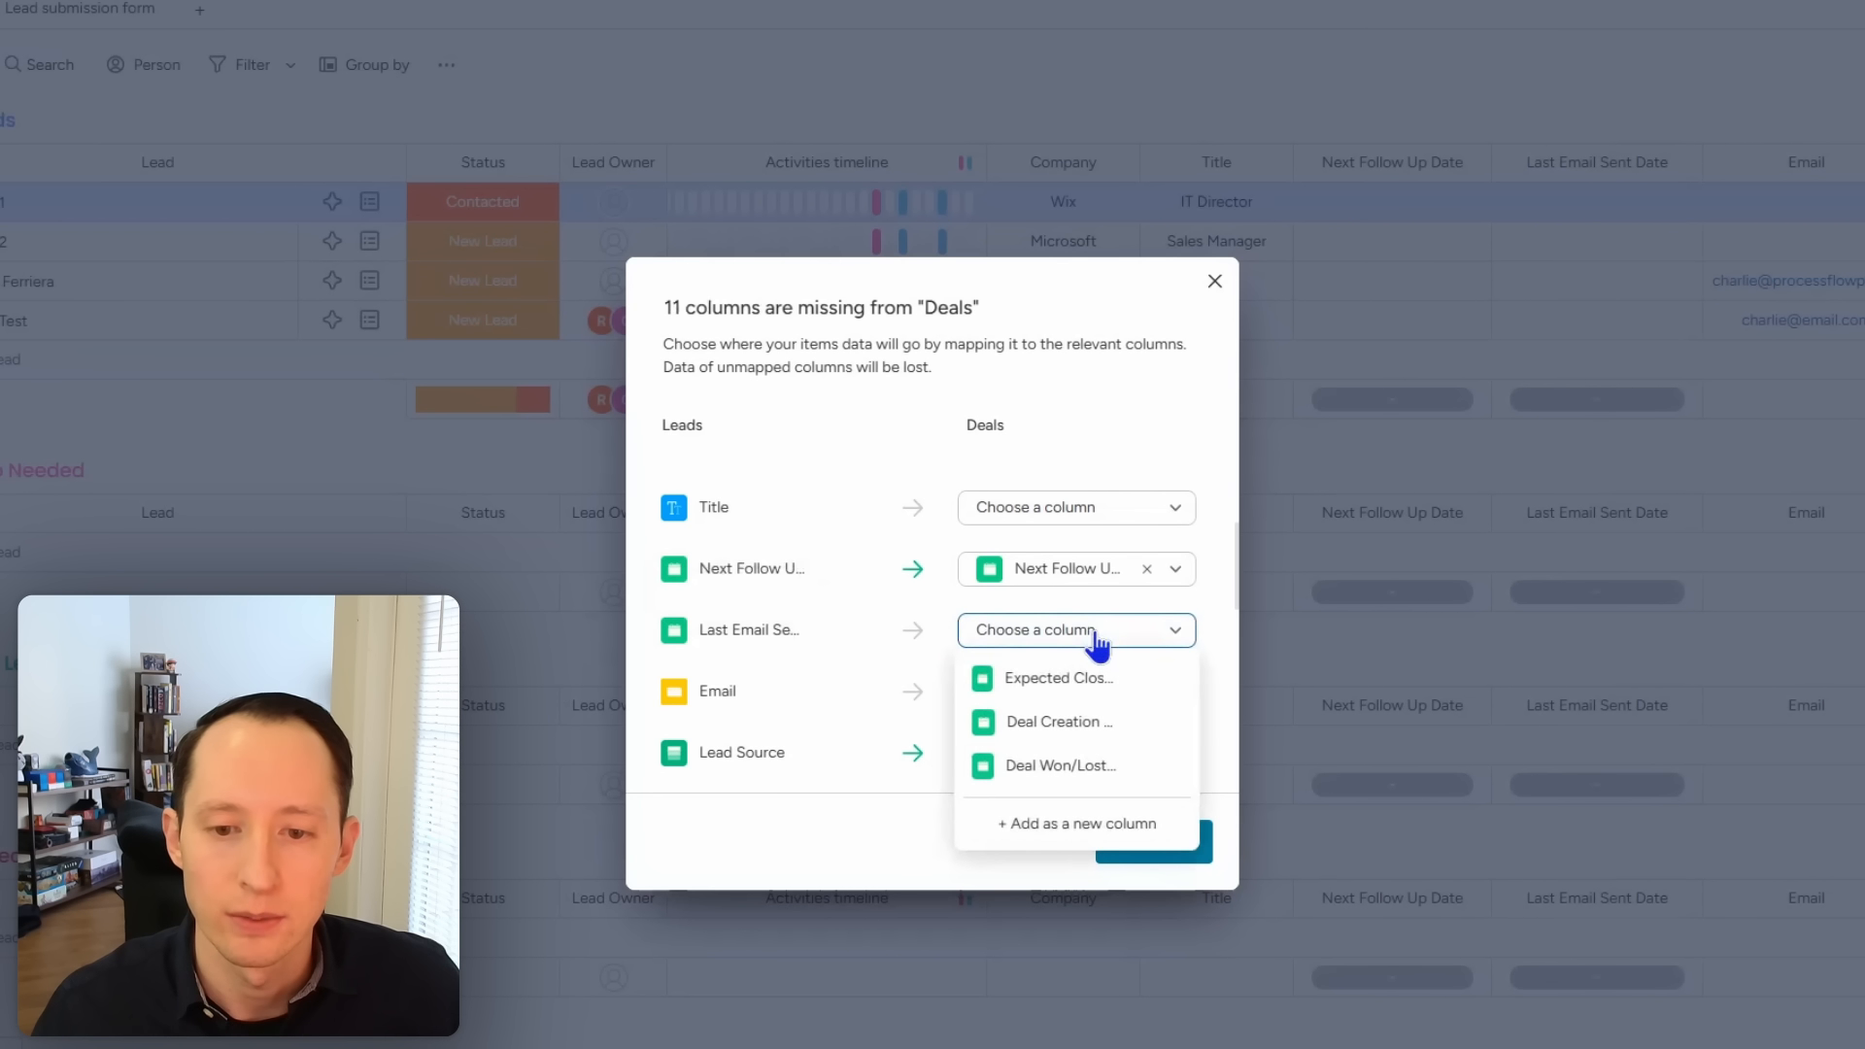
pyautogui.click(1079, 832)
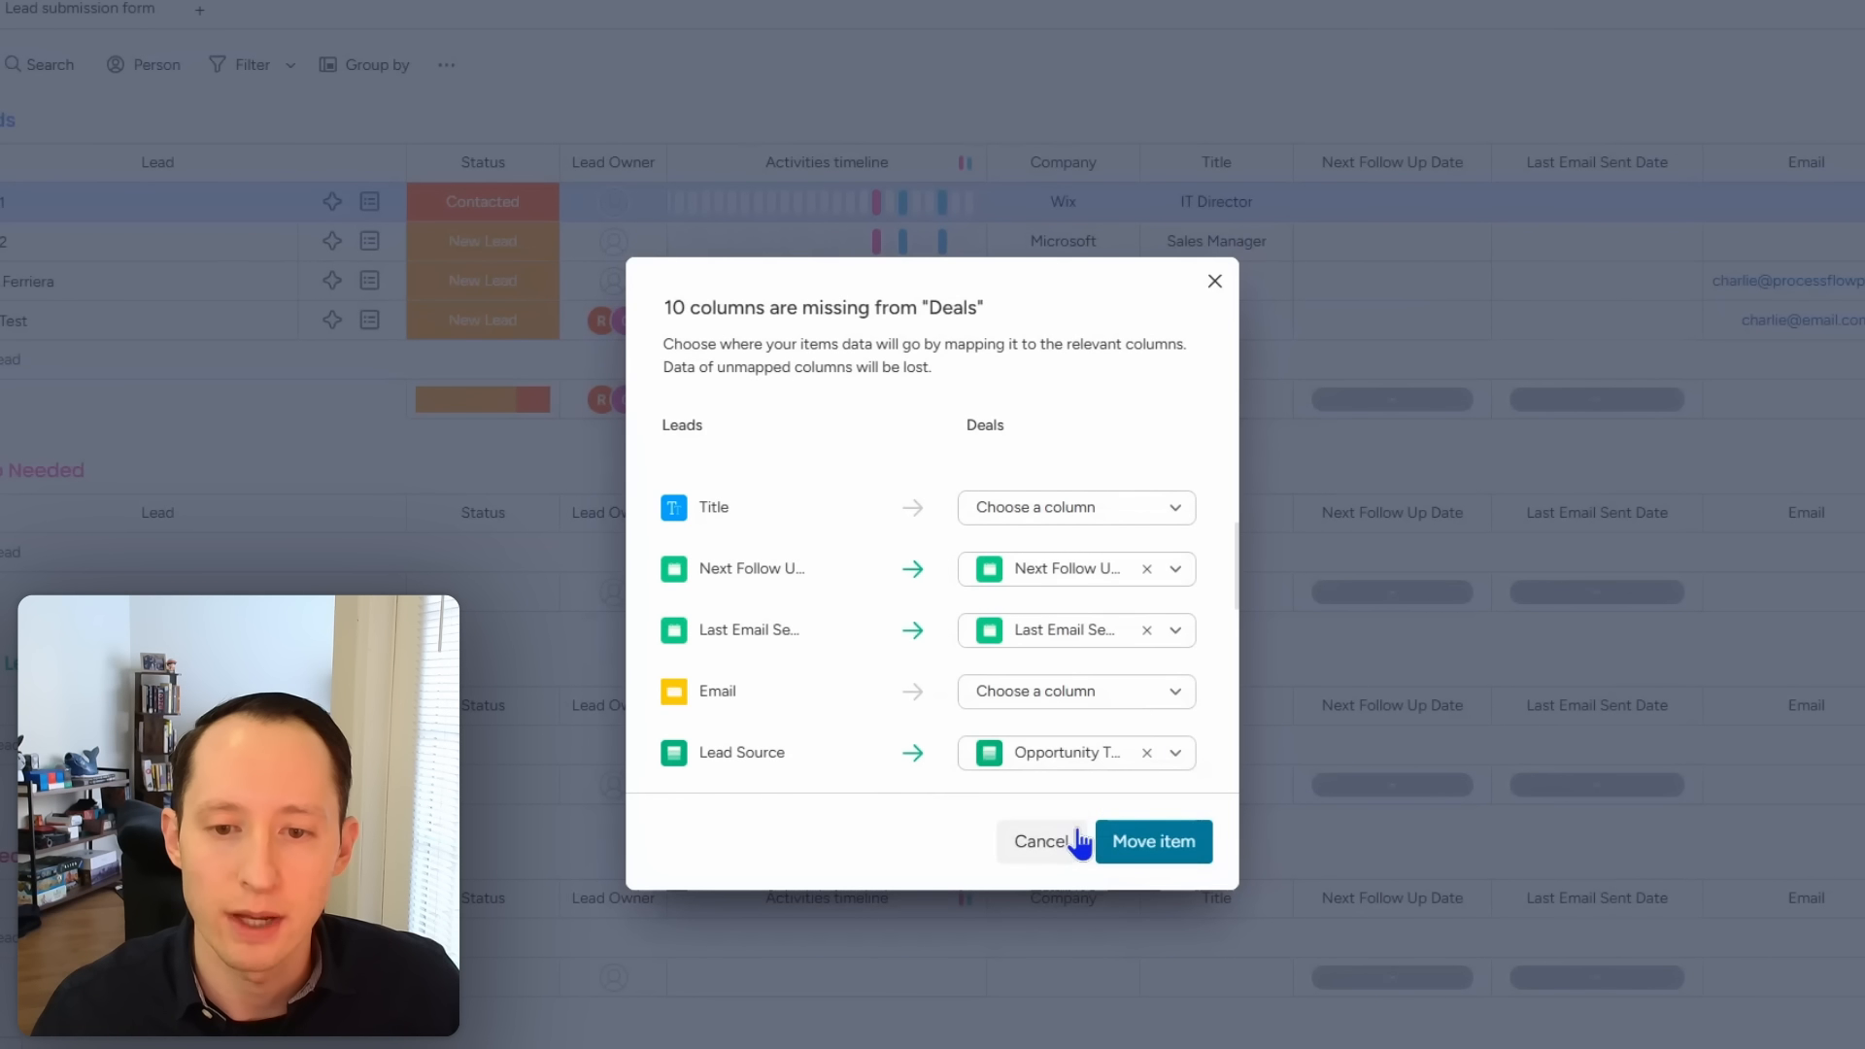
# Step: Check Email's Deals column options and leave Email unmapped
pyautogui.click(1085, 695)
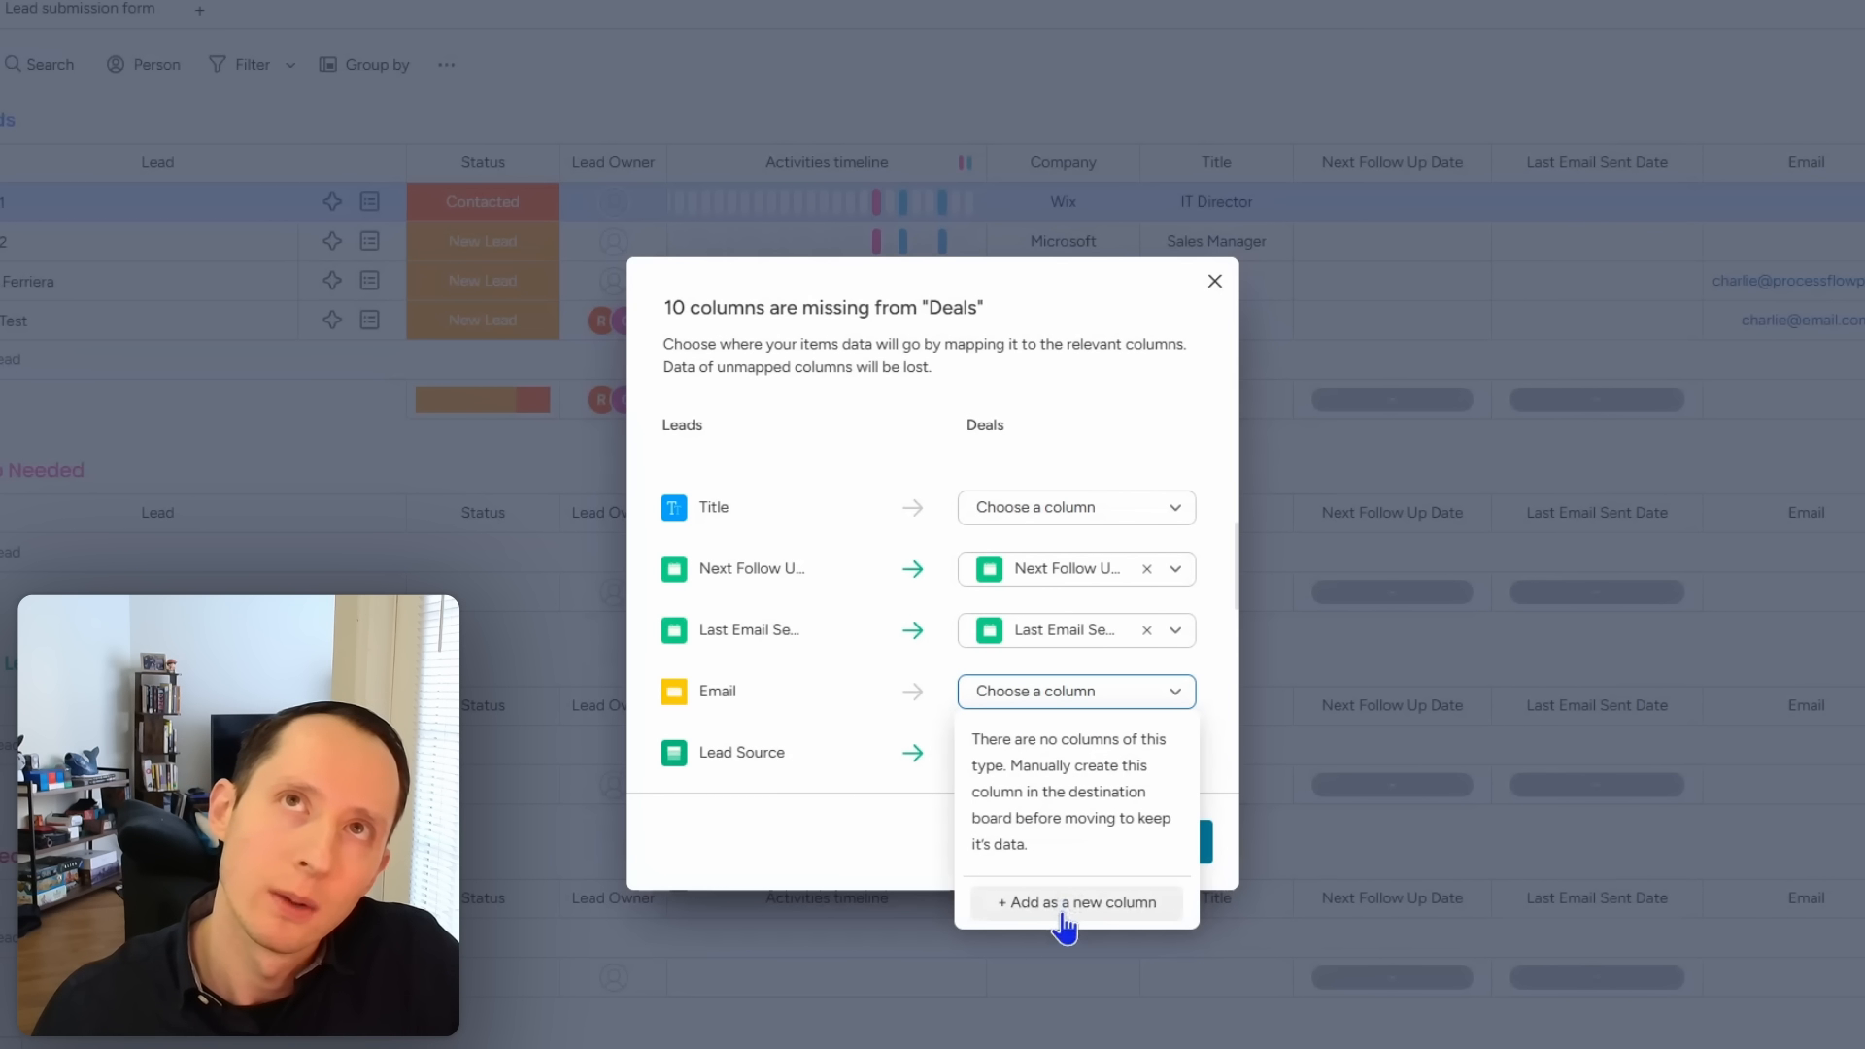
pyautogui.click(1191, 658)
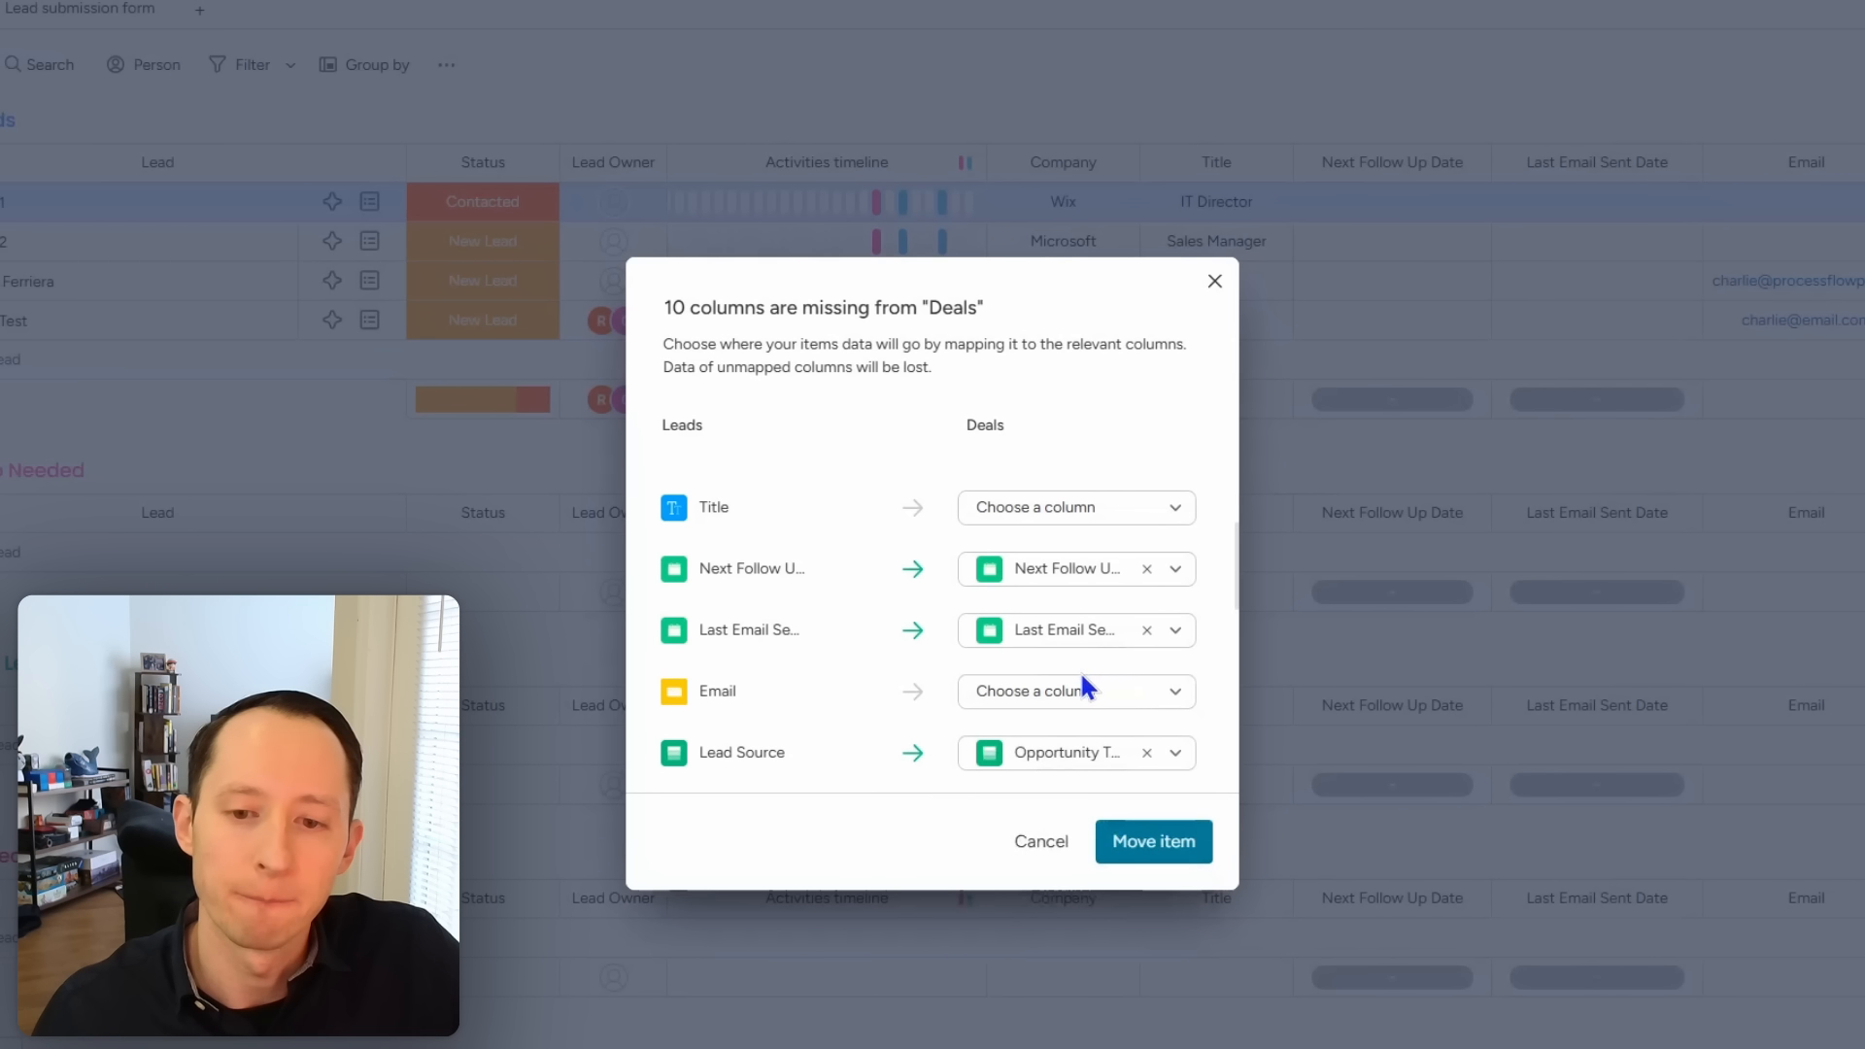
pyautogui.scroll(-1, 1081, 670)
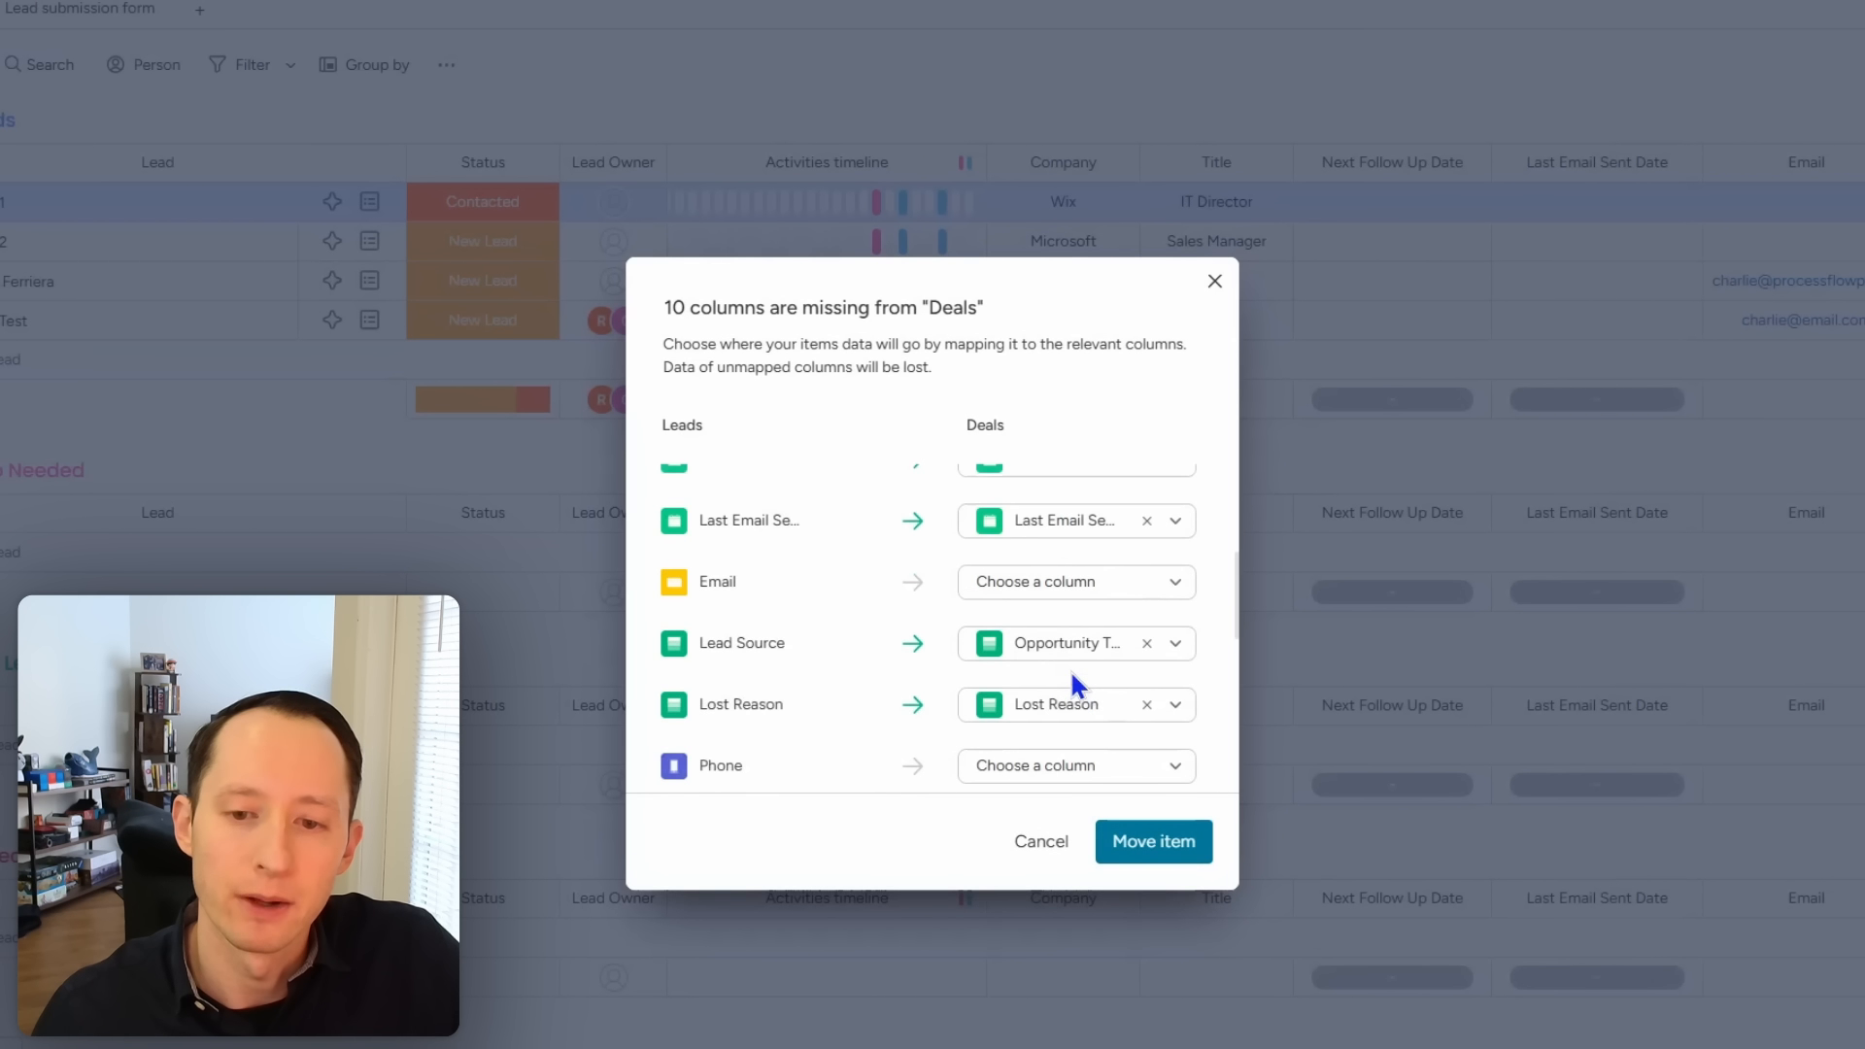
# Step: Map Lead Source to a new Deals column, unmap Lost Reason, and leave Phone unmapped
pyautogui.click(1148, 645)
pyautogui.click(1116, 653)
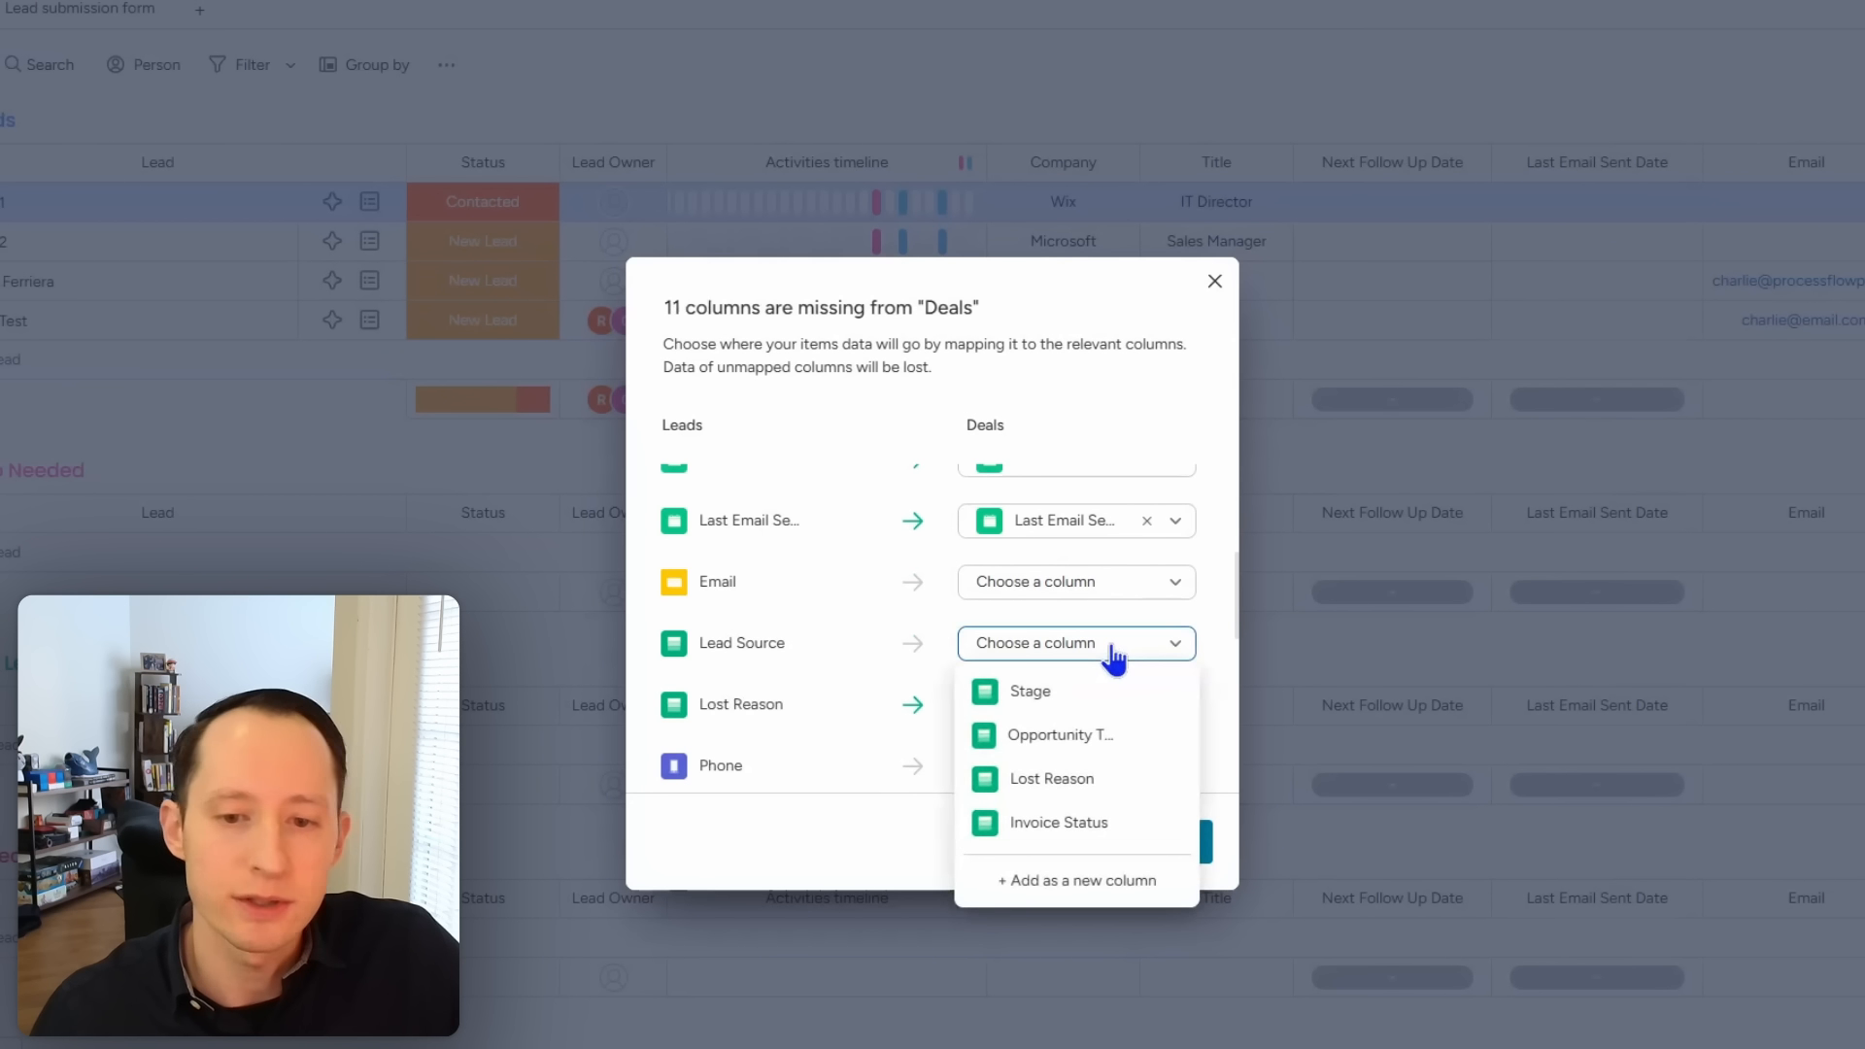
pyautogui.click(1081, 882)
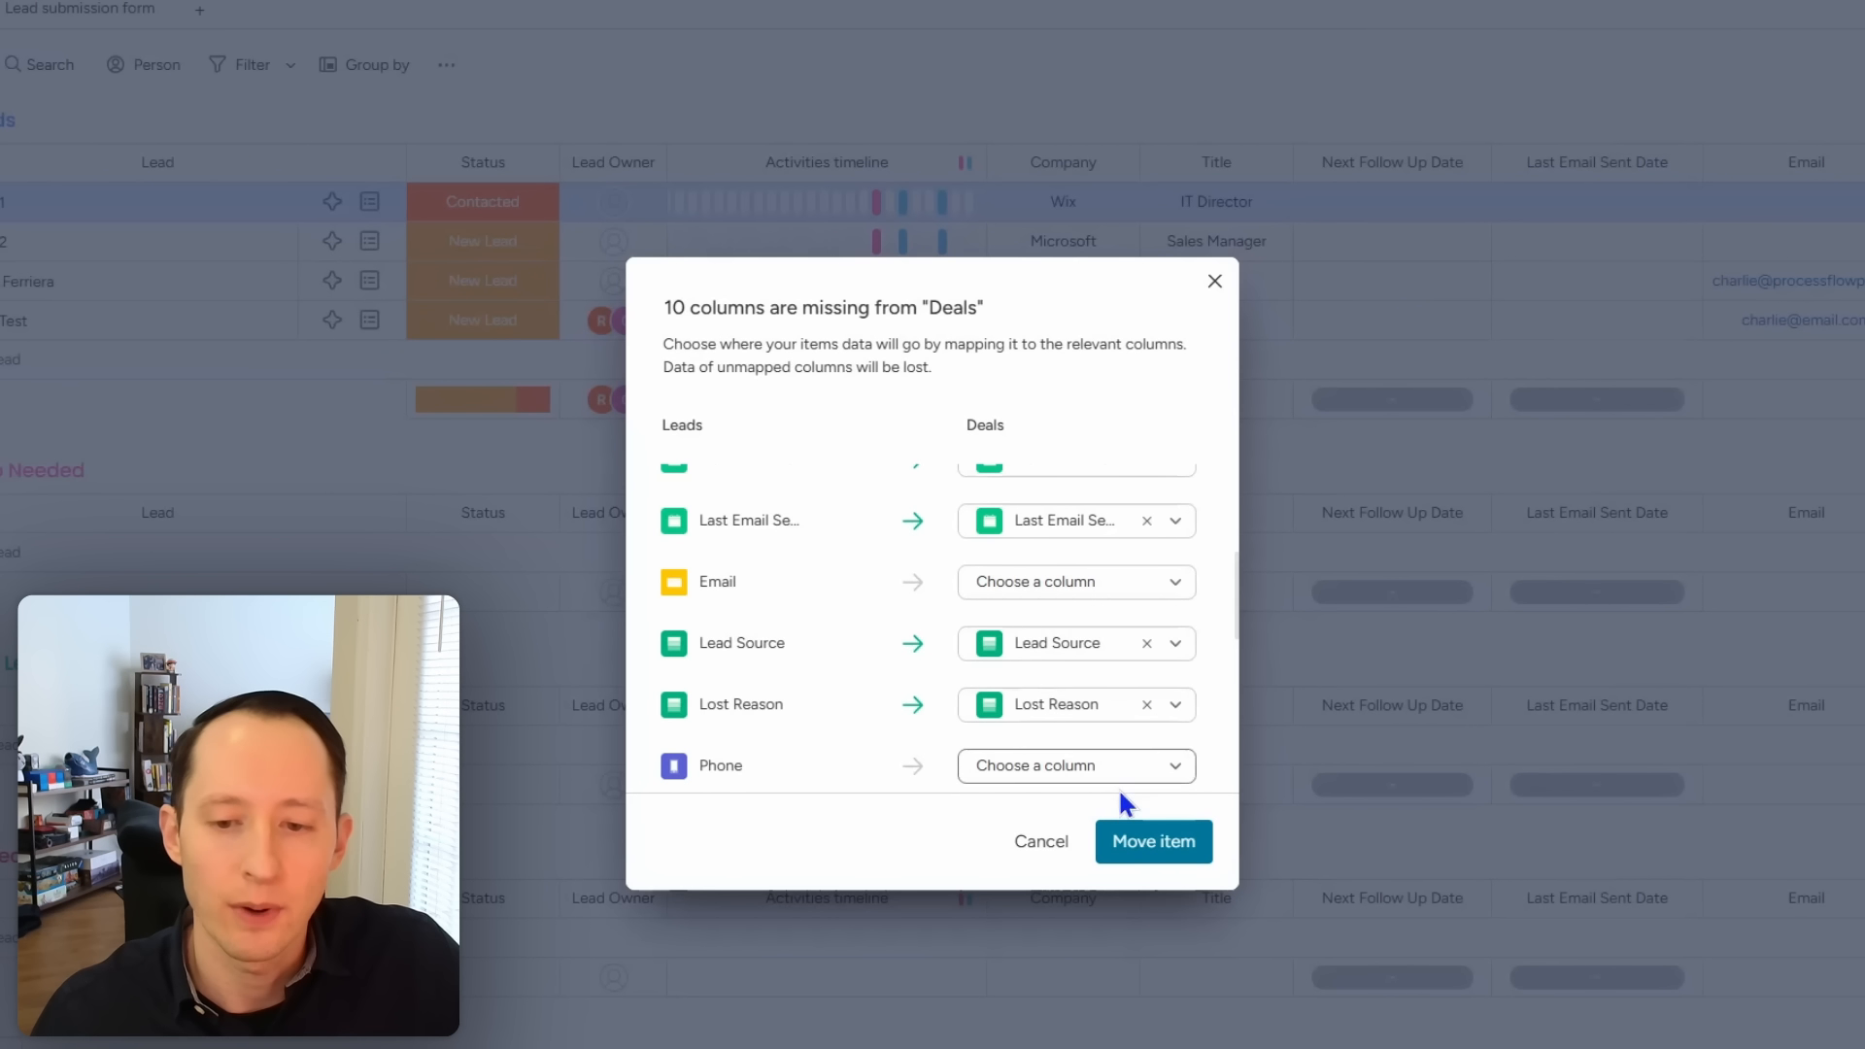
pyautogui.click(1146, 704)
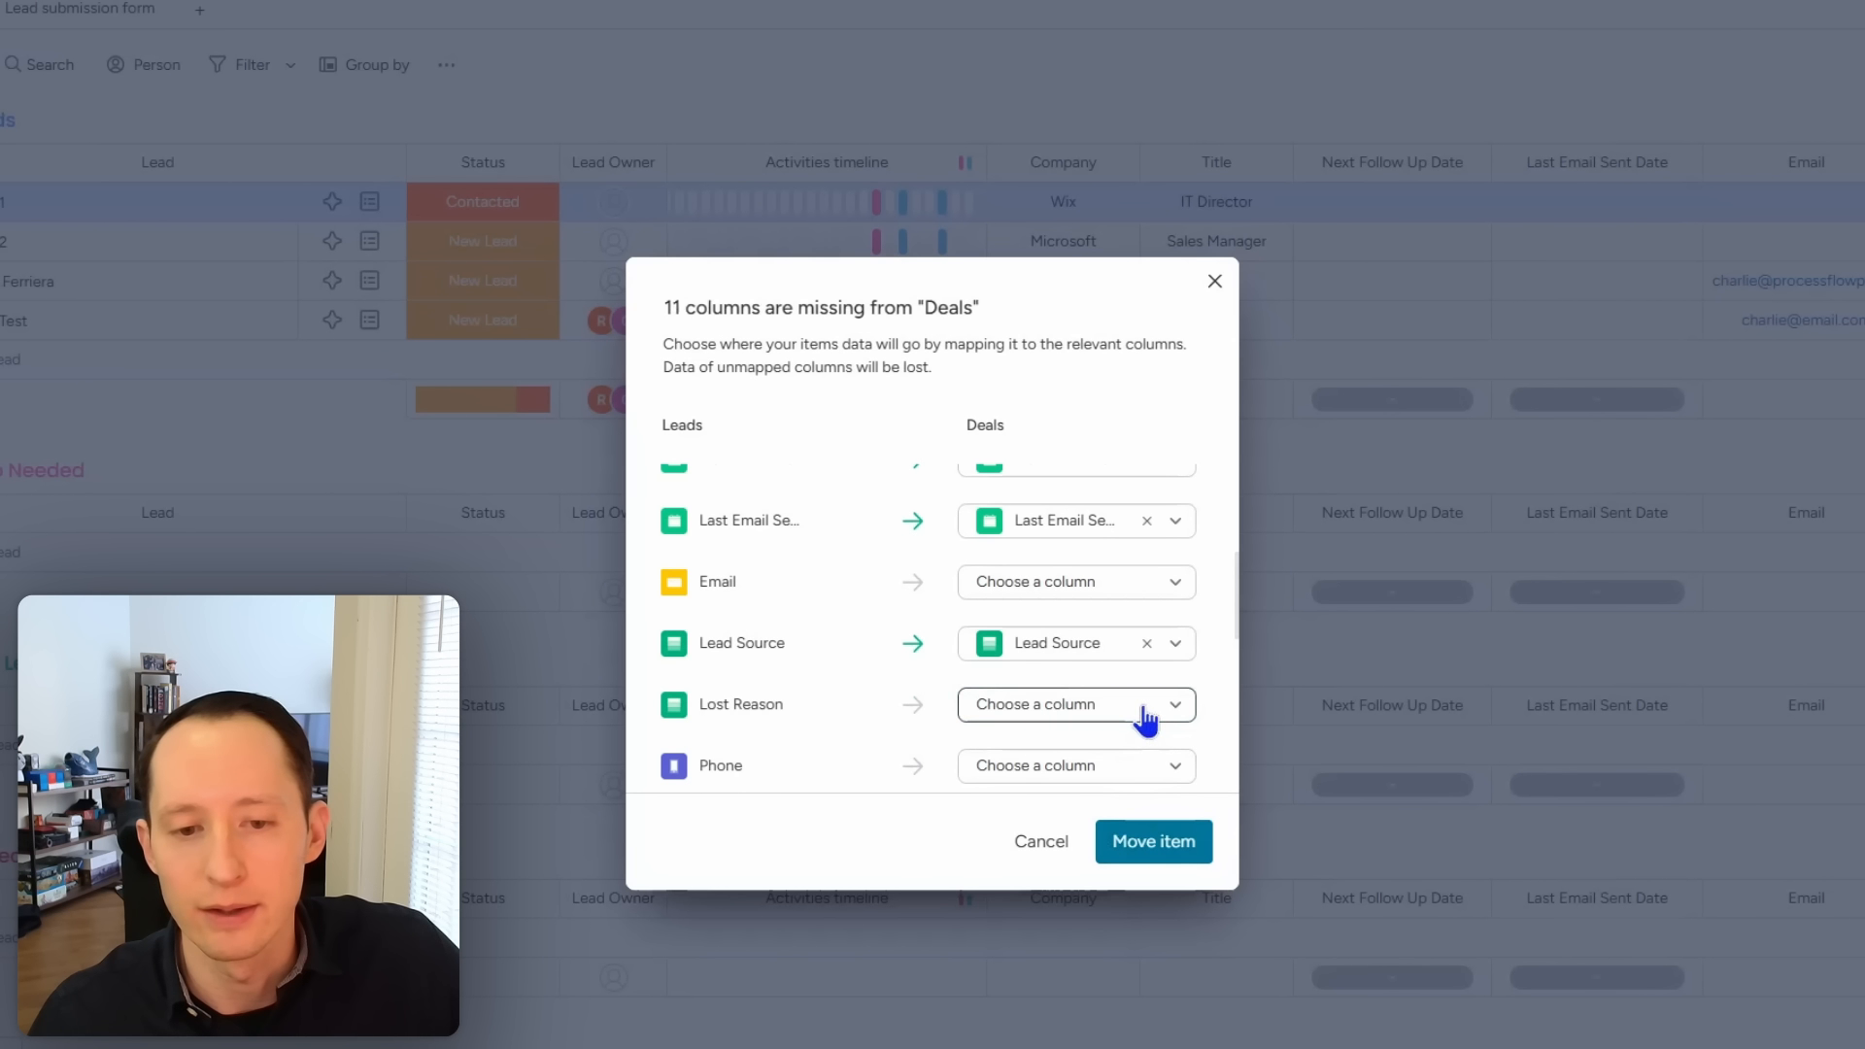
pyautogui.scroll(-1, 1137, 714)
pyautogui.click(1127, 661)
pyautogui.click(1118, 658)
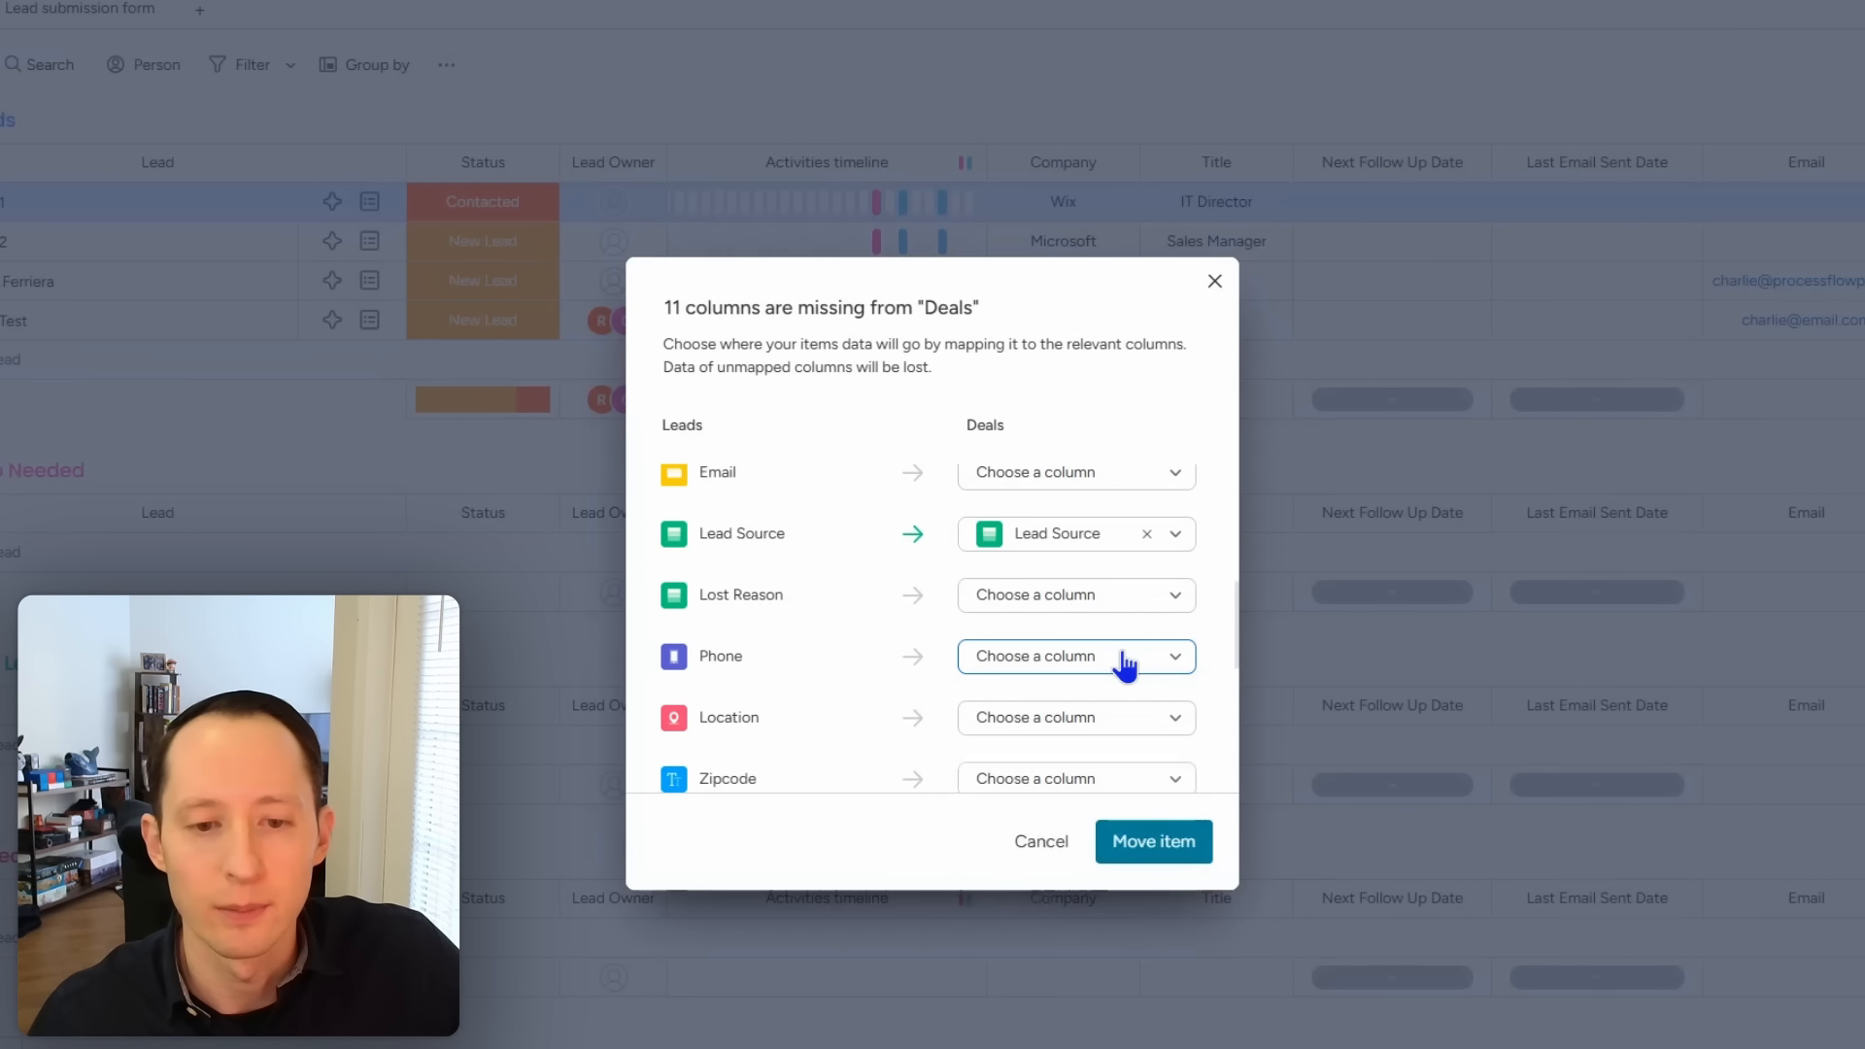
pyautogui.scroll(-1, 1119, 665)
# Step: Map Location and Zipcode to new columns, clear Lead Creation's Deal Won/Lost mapping, and leave UID unmapped
pyautogui.click(1111, 617)
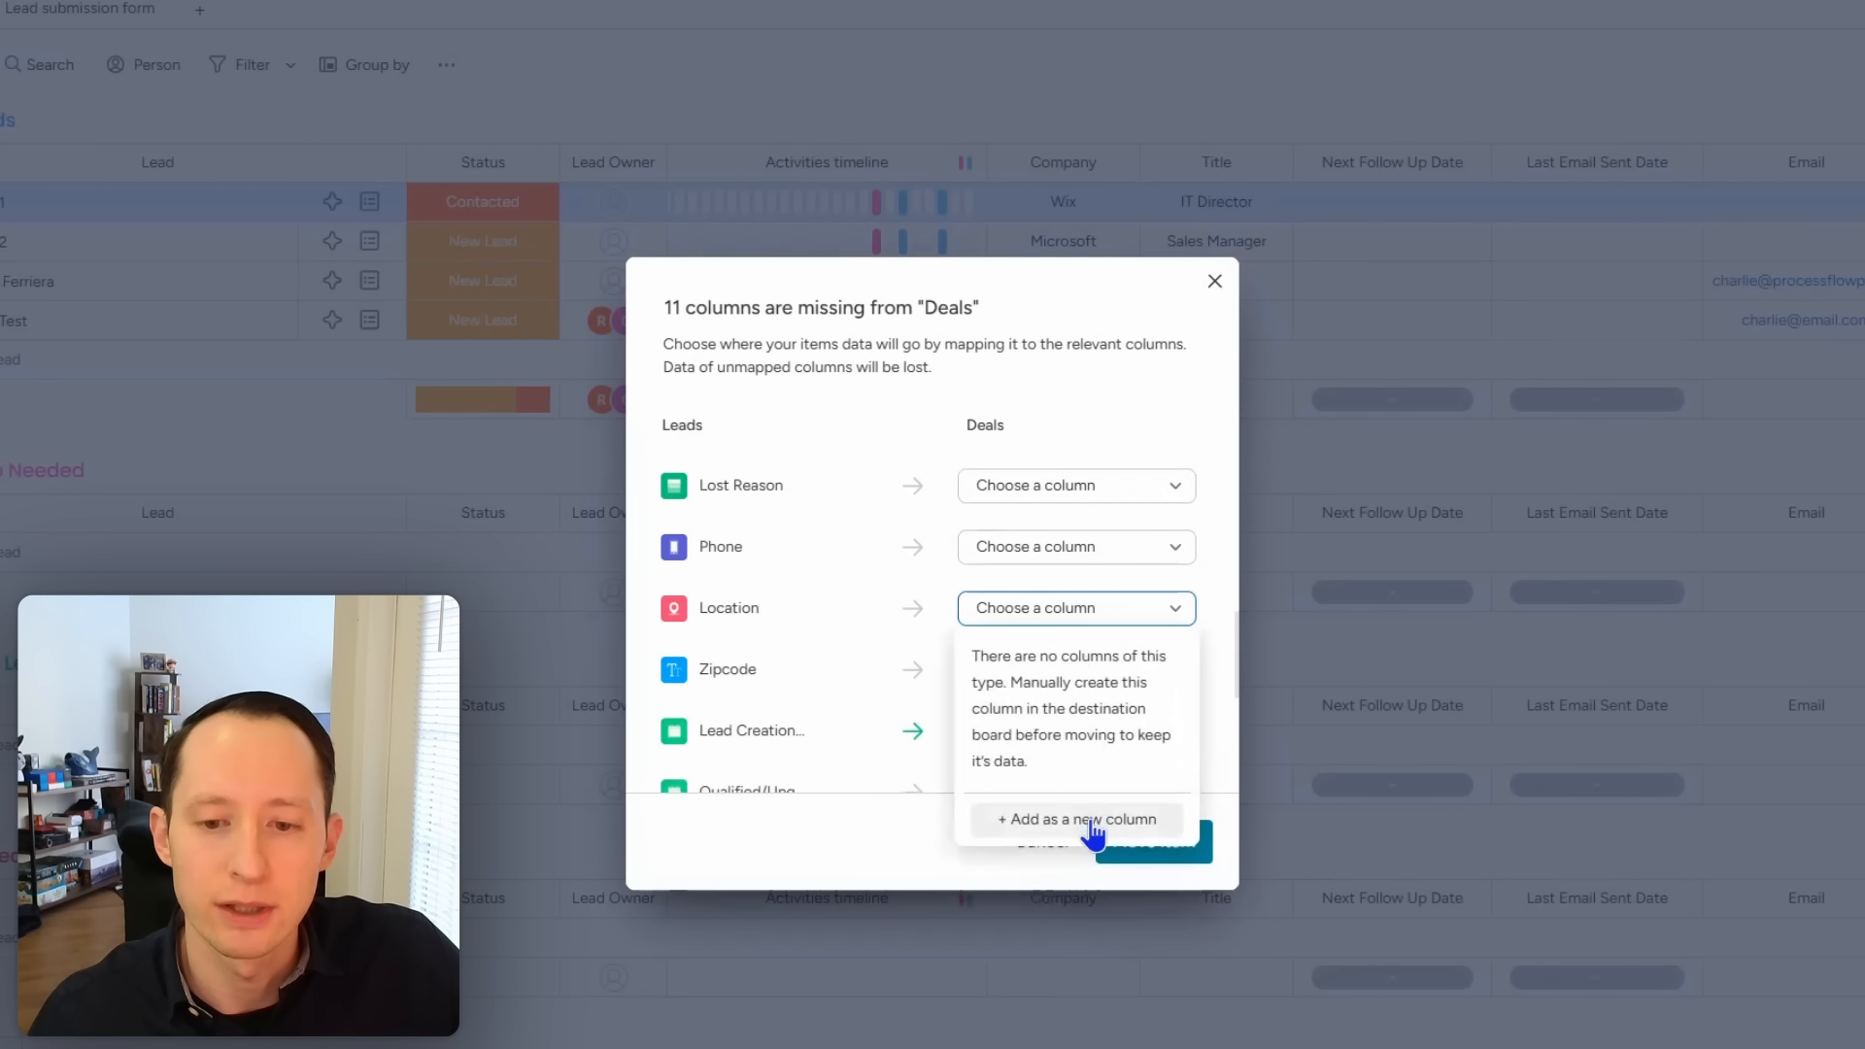
pyautogui.click(1077, 819)
pyautogui.click(1076, 669)
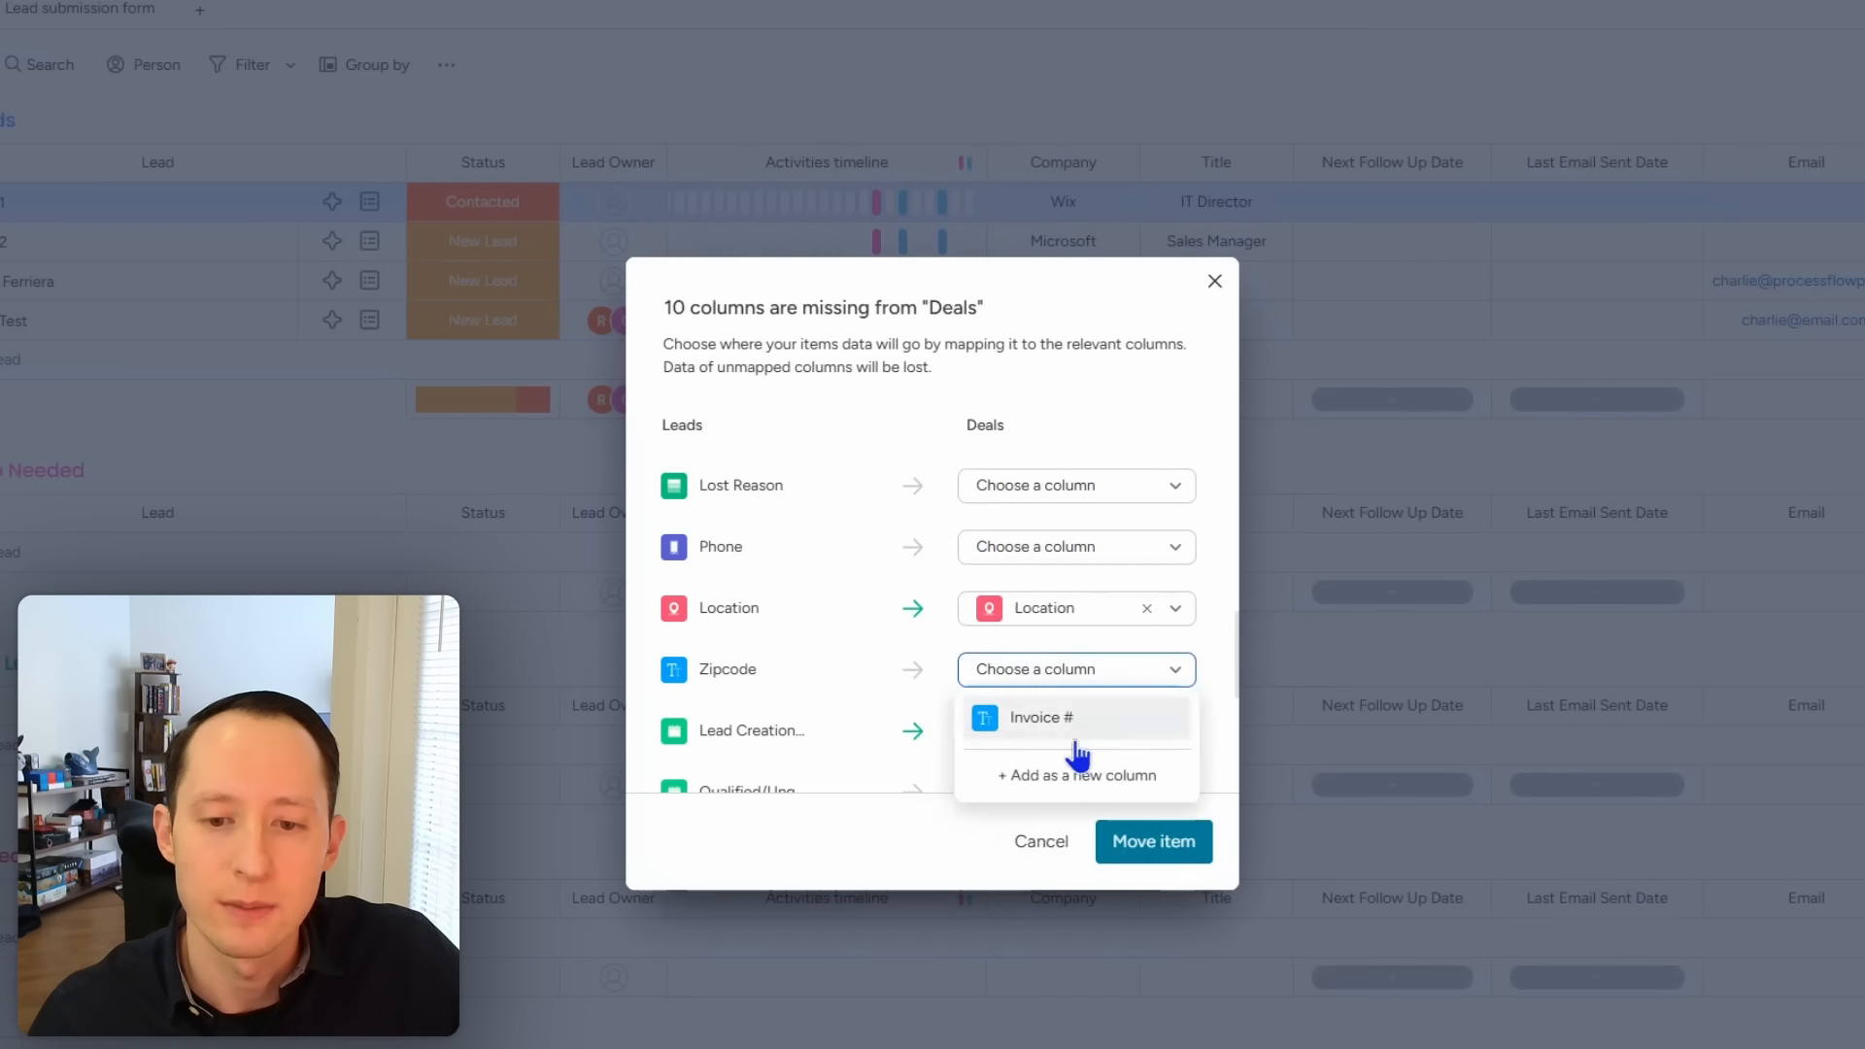
pyautogui.click(1076, 775)
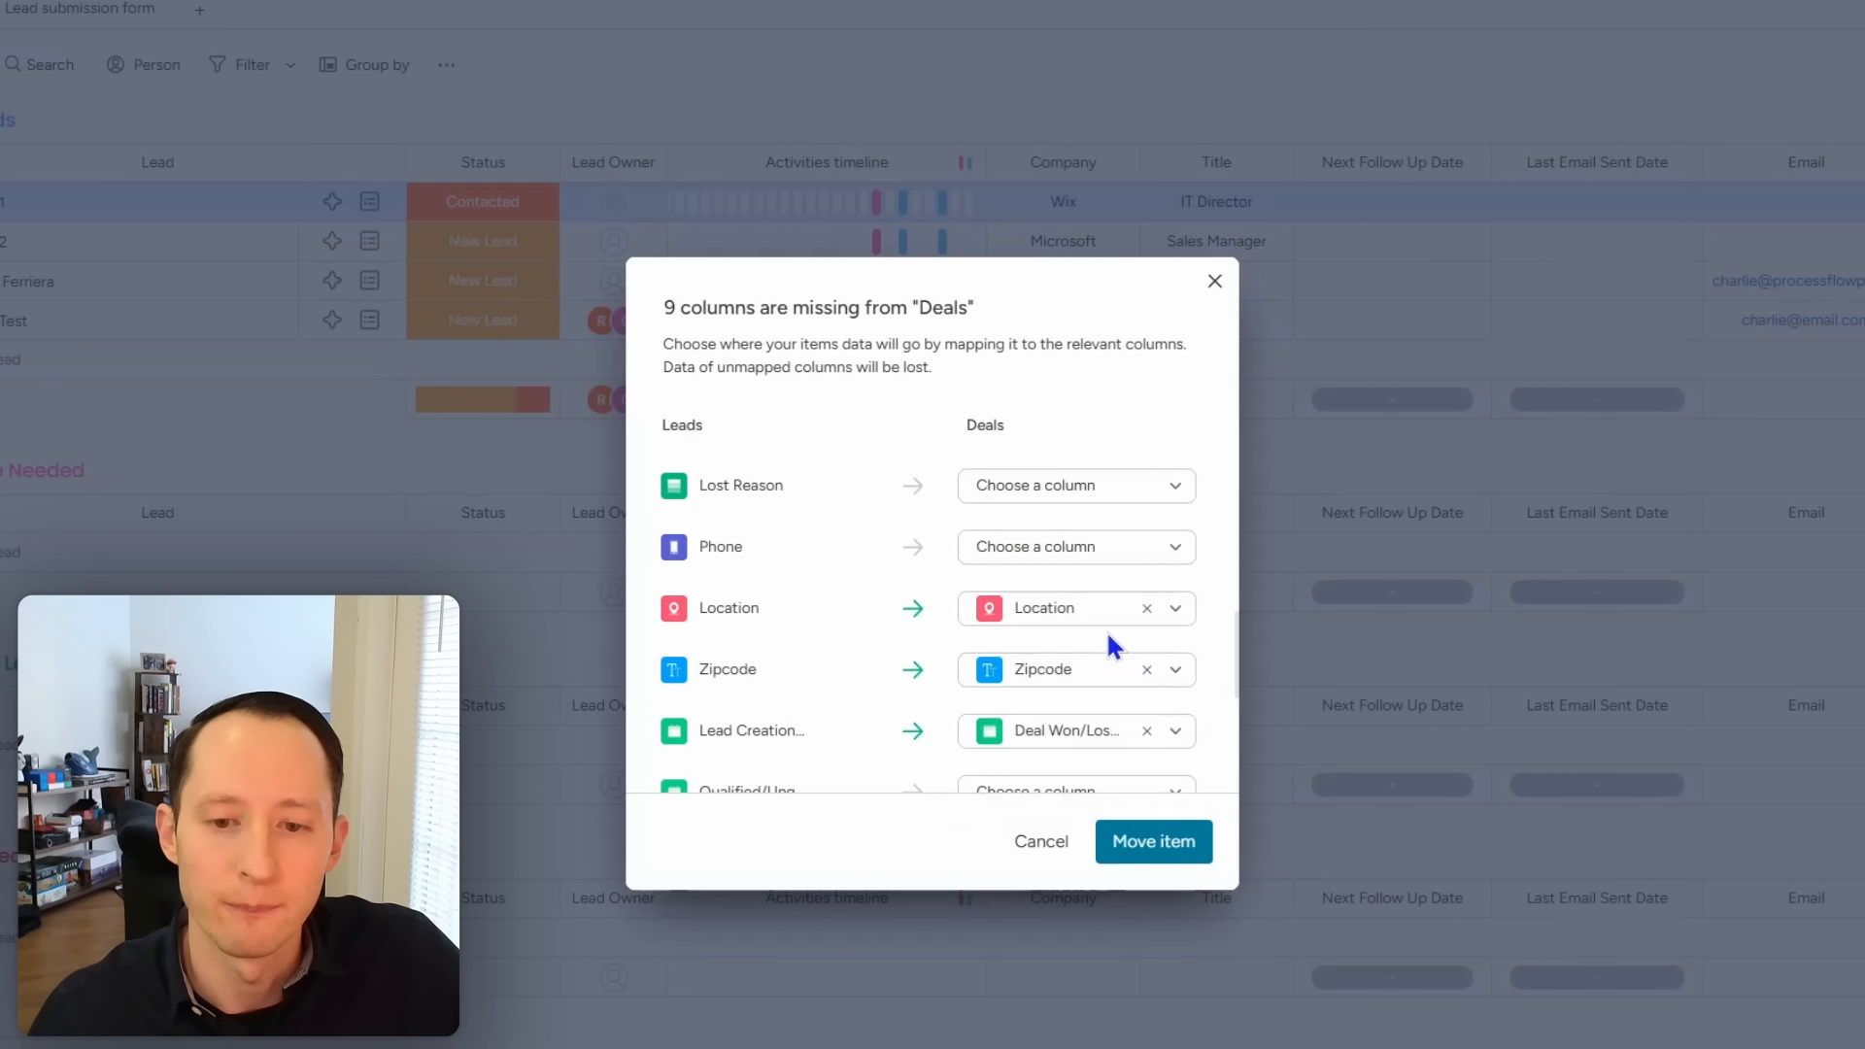
pyautogui.scroll(-2, 1107, 636)
pyautogui.scroll(1, 1147, 622)
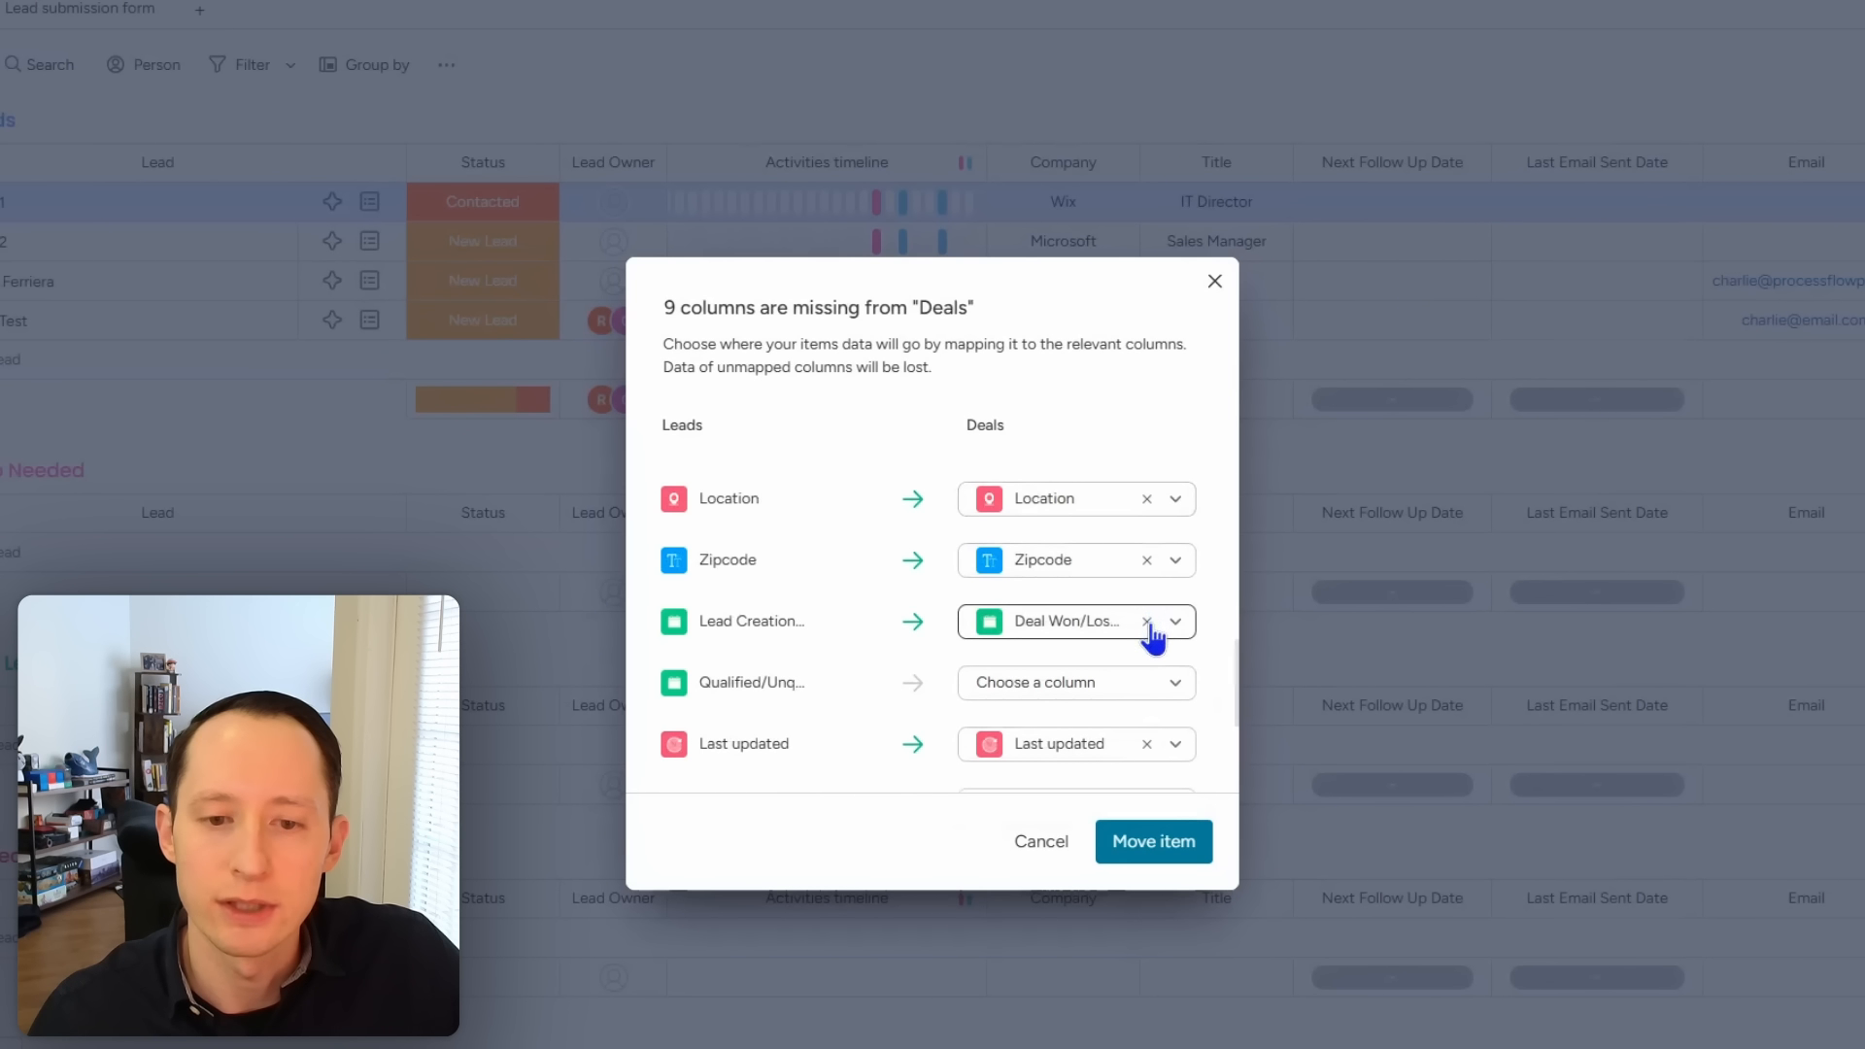
pyautogui.click(1146, 622)
pyautogui.scroll(-2, 1108, 643)
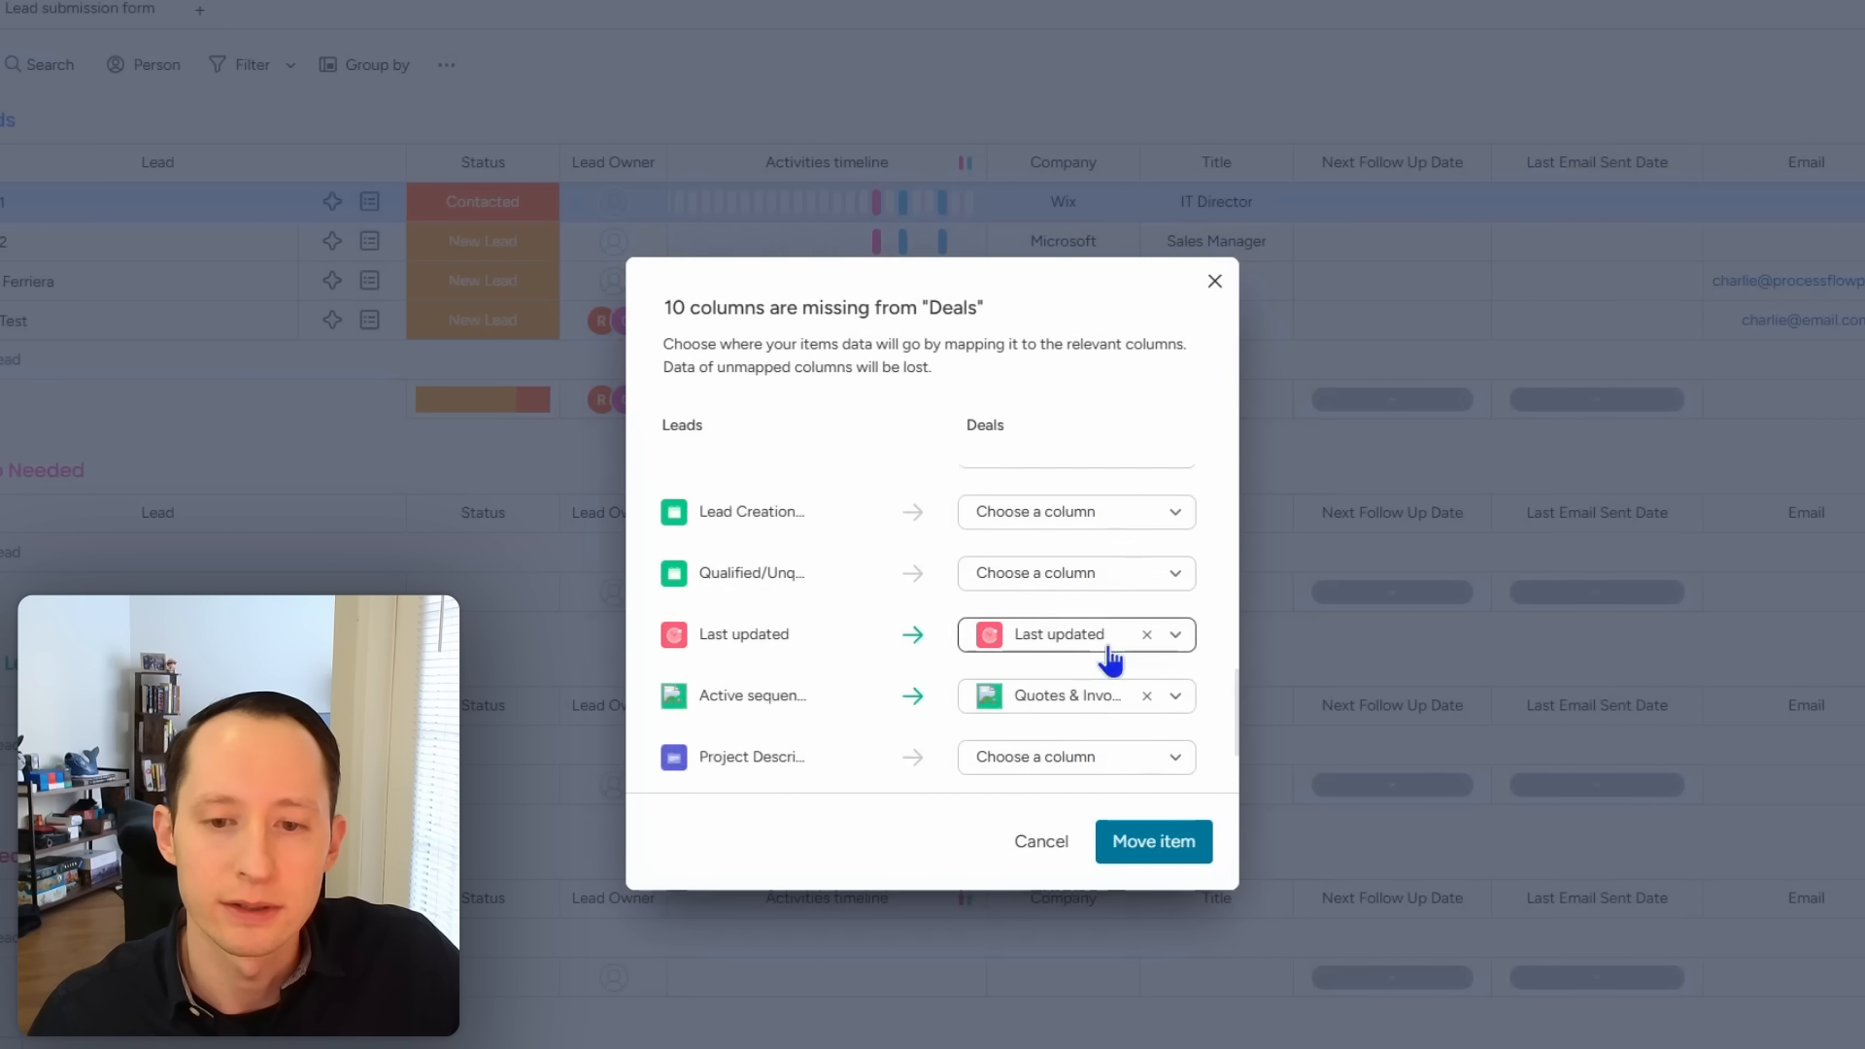
pyautogui.scroll(-2, 1103, 657)
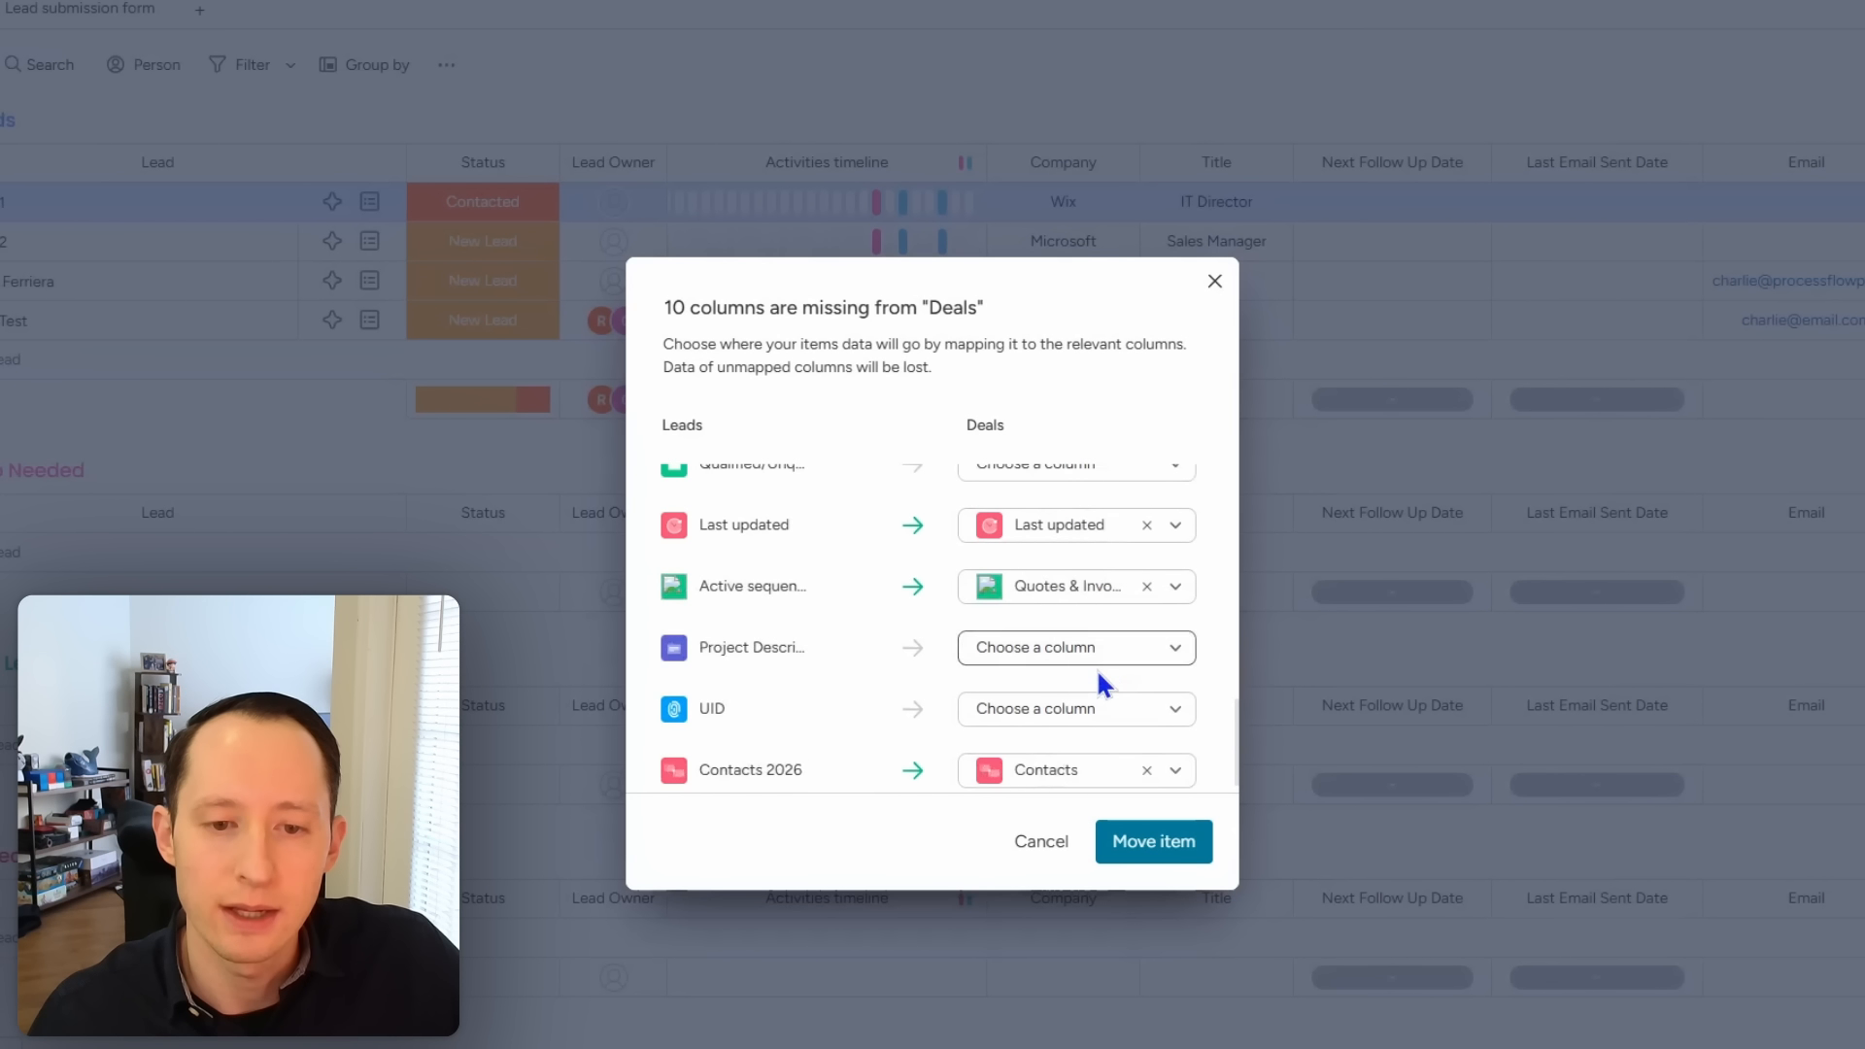
pyautogui.scroll(-1, 1096, 669)
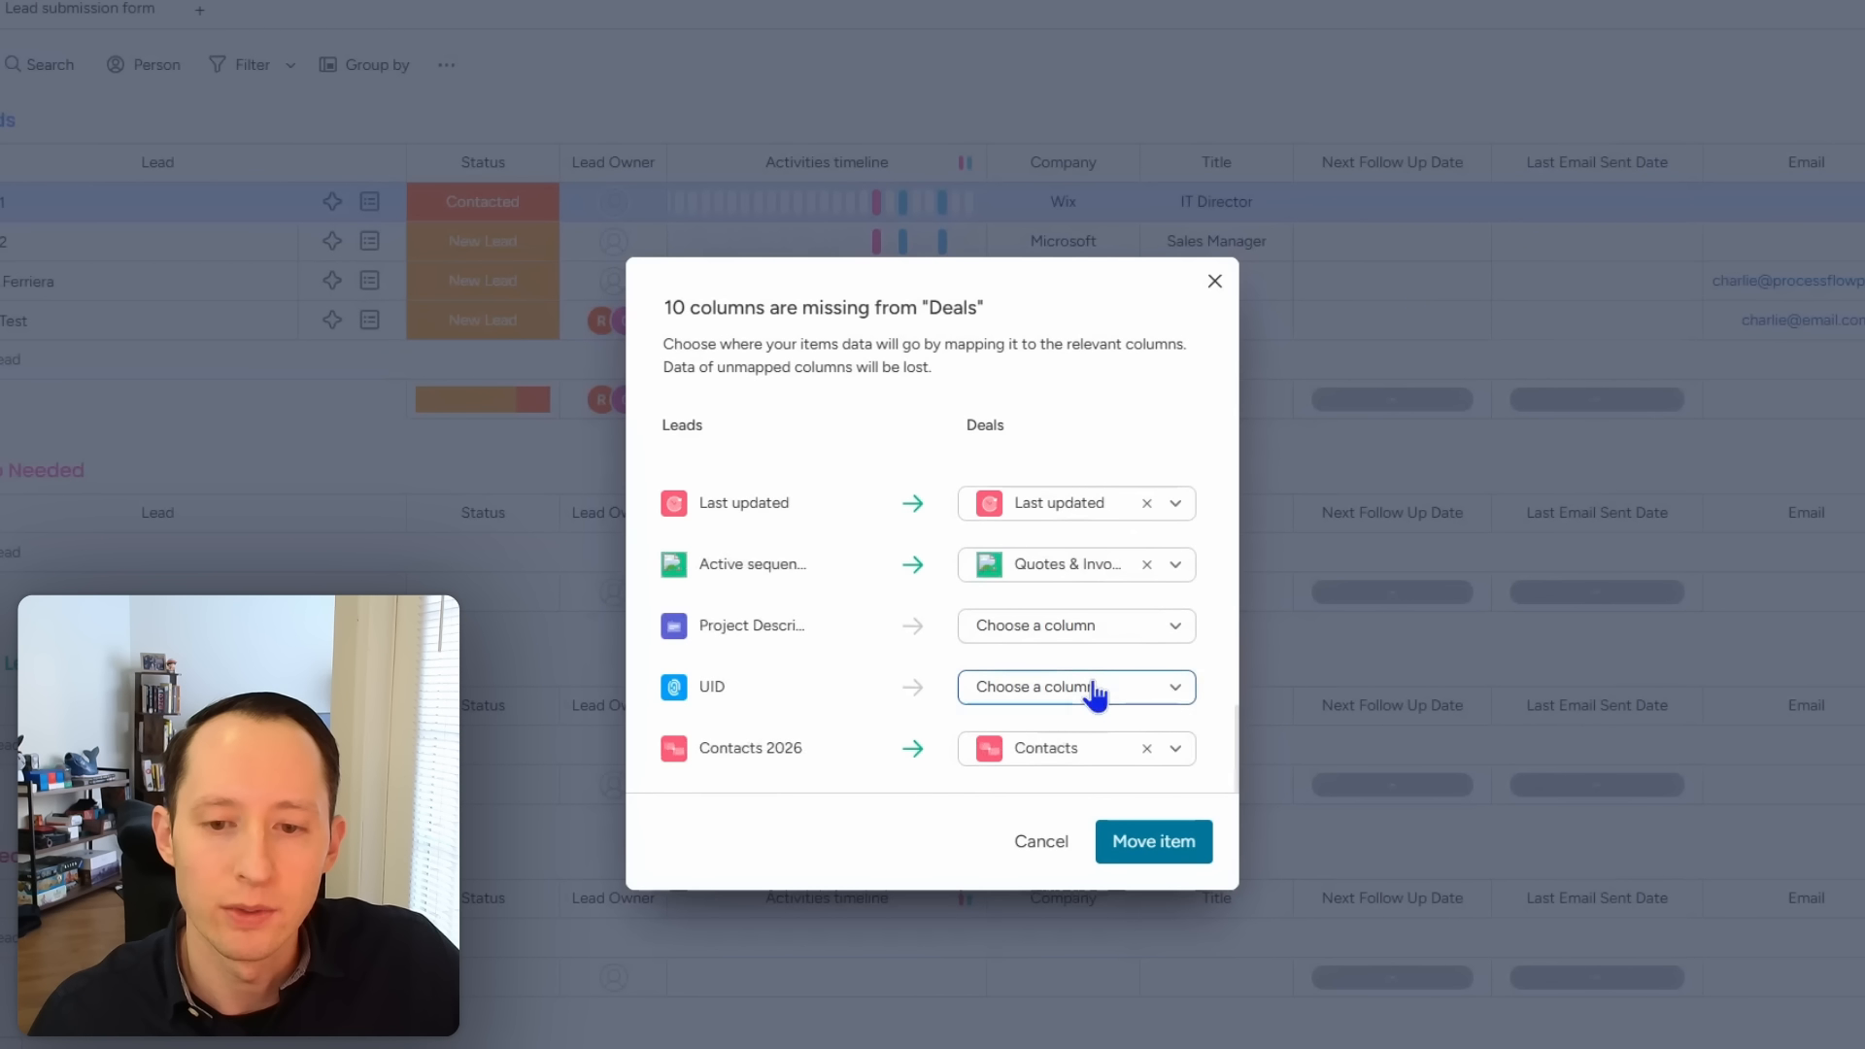
pyautogui.click(1095, 692)
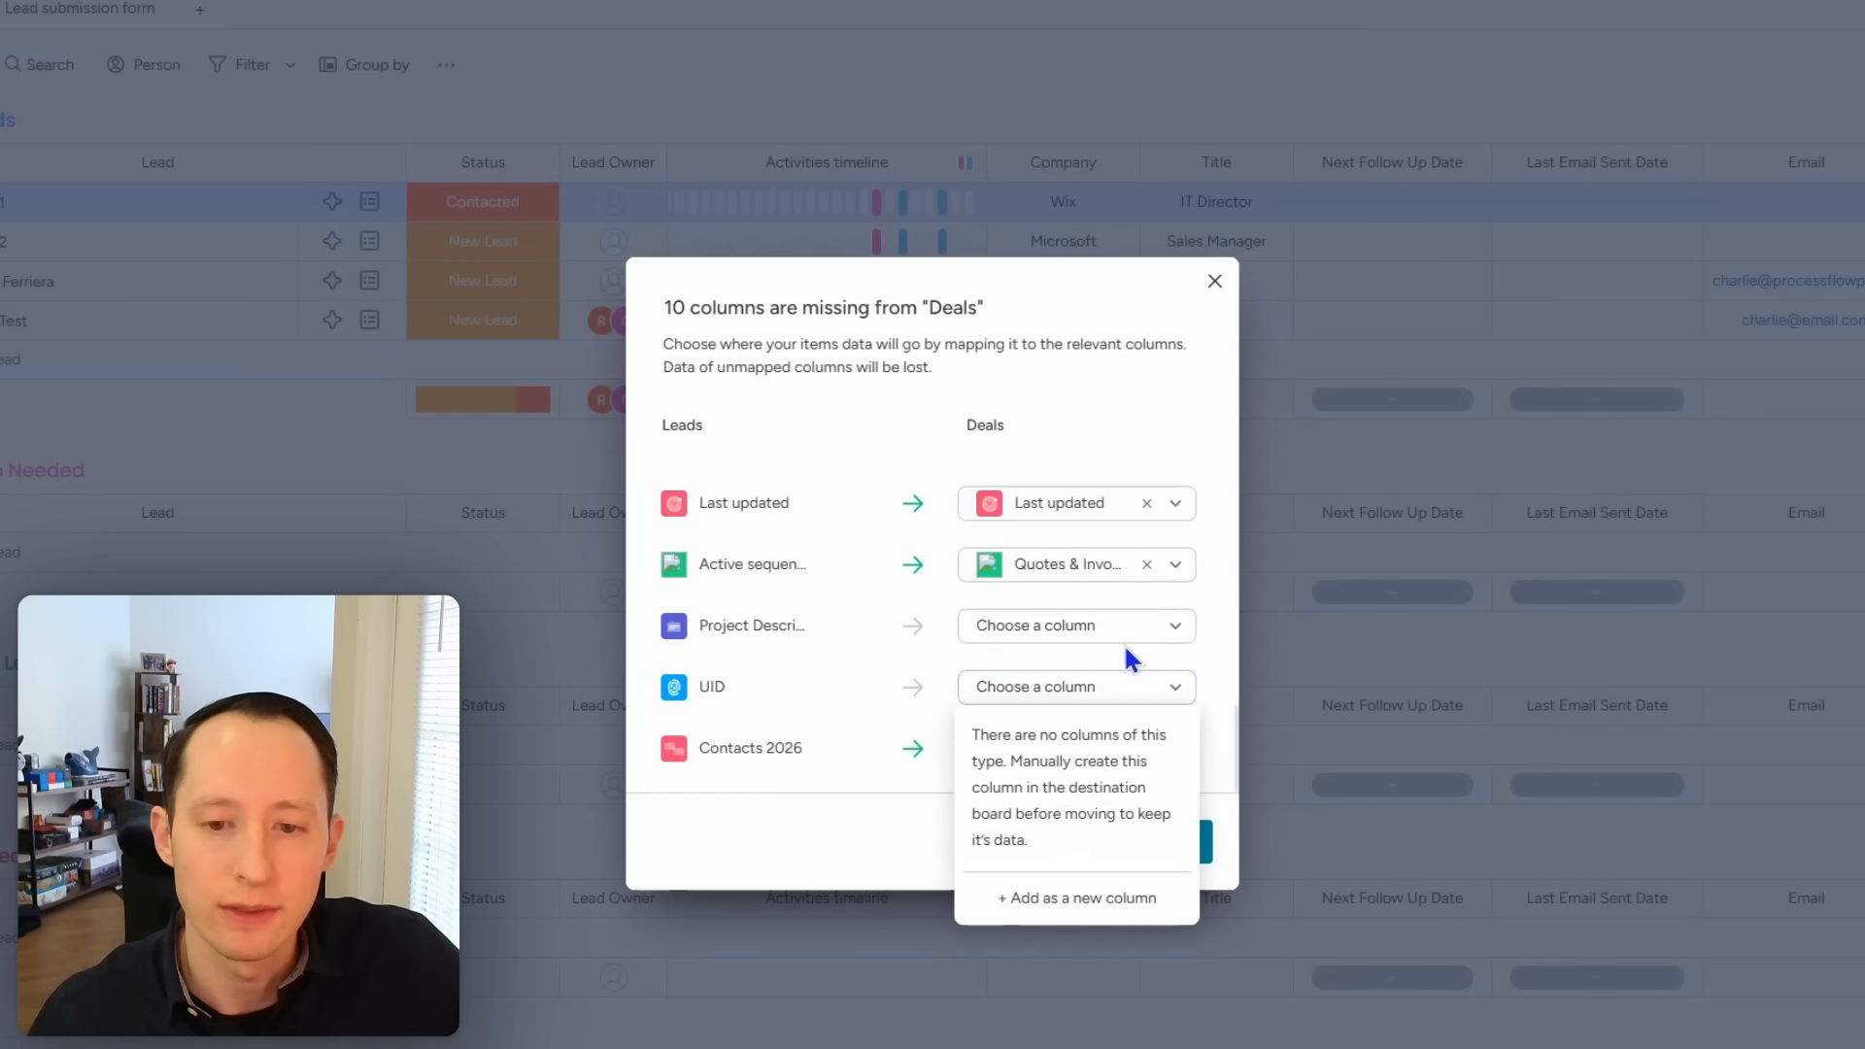
pyautogui.click(1127, 657)
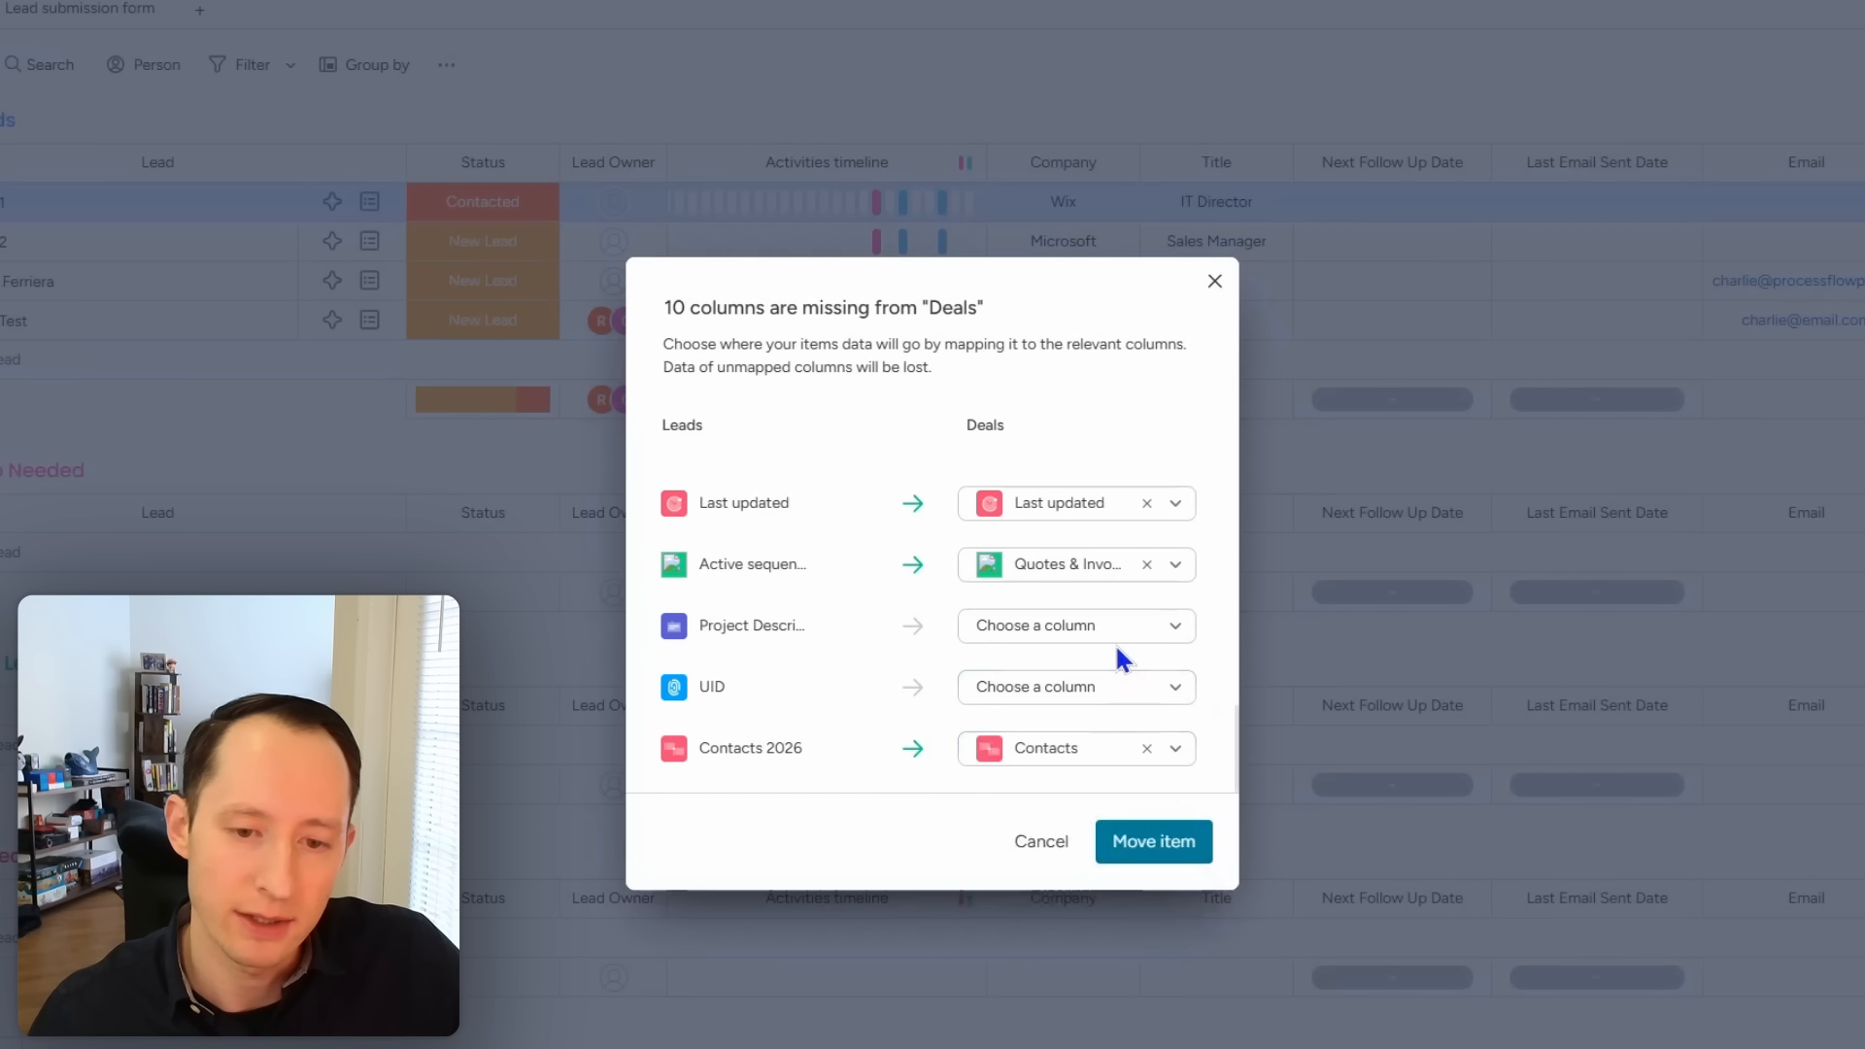
# Step: Move the lead to Deals despite unmapped data and view it on the Deals board
pyautogui.click(1150, 845)
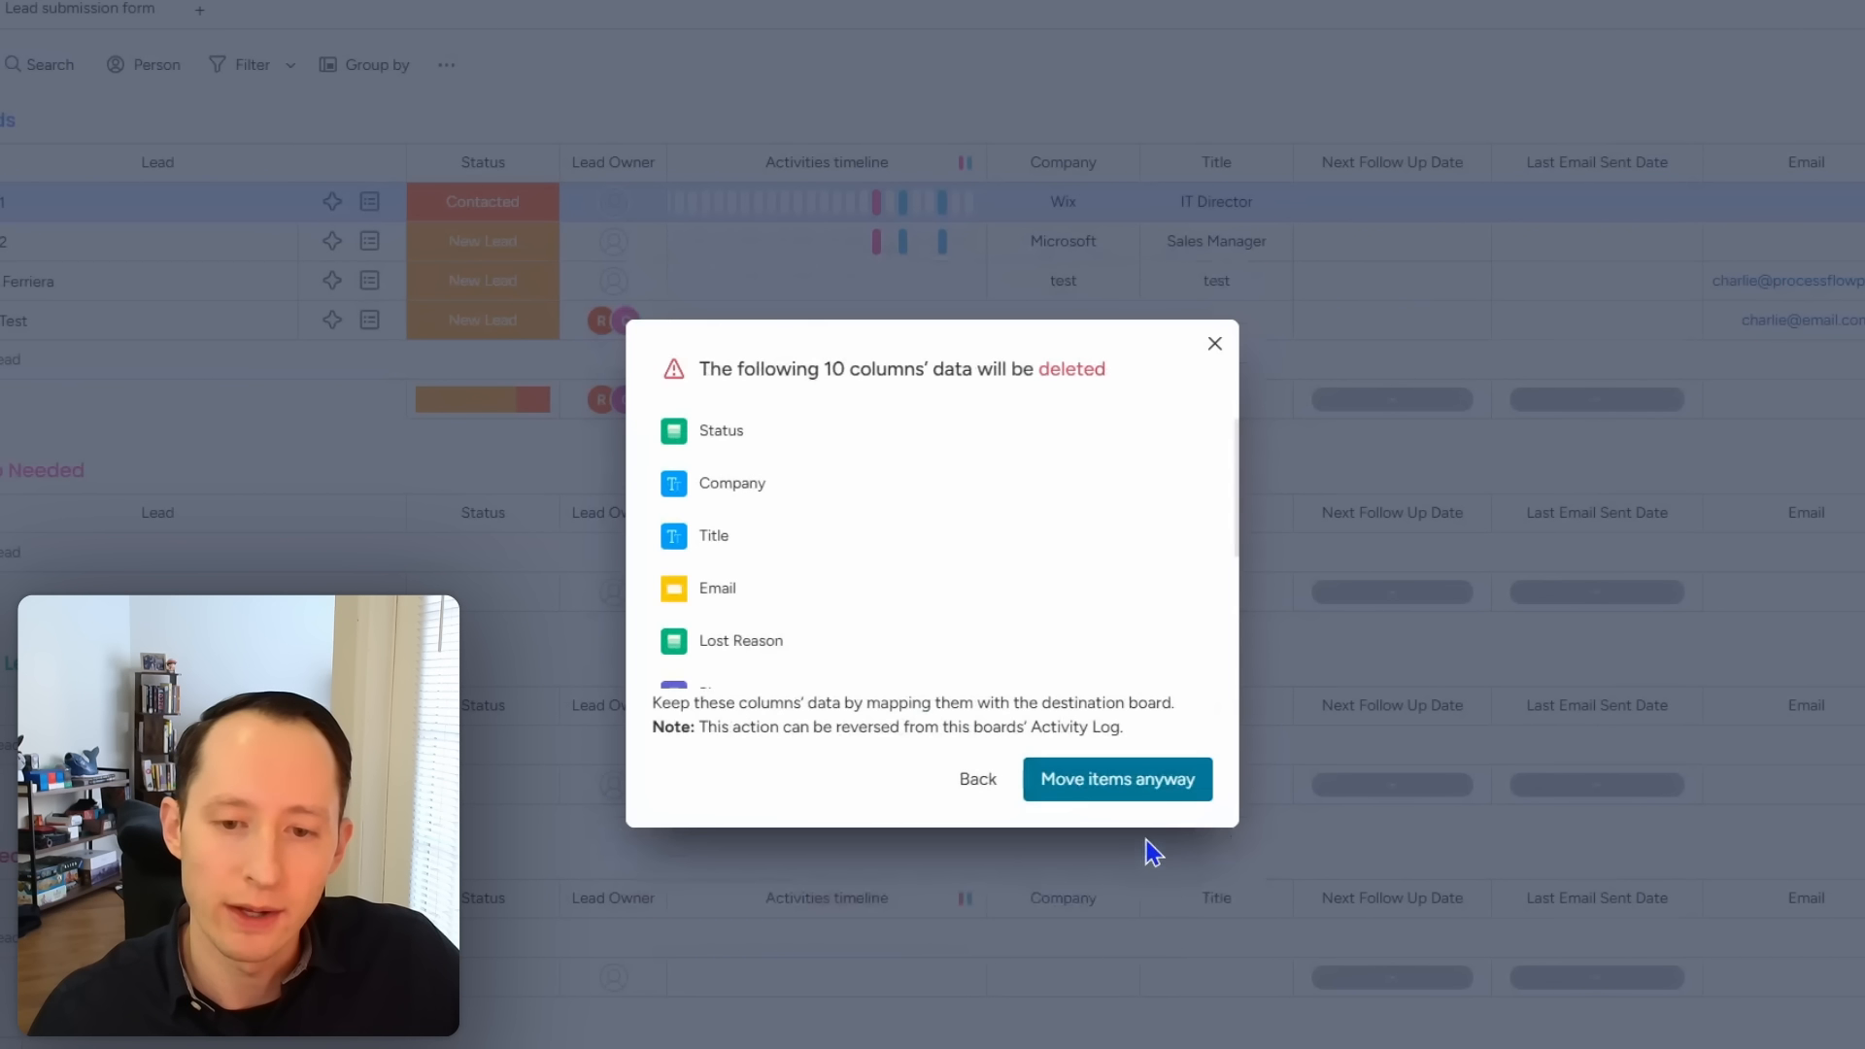
pyautogui.click(1067, 710)
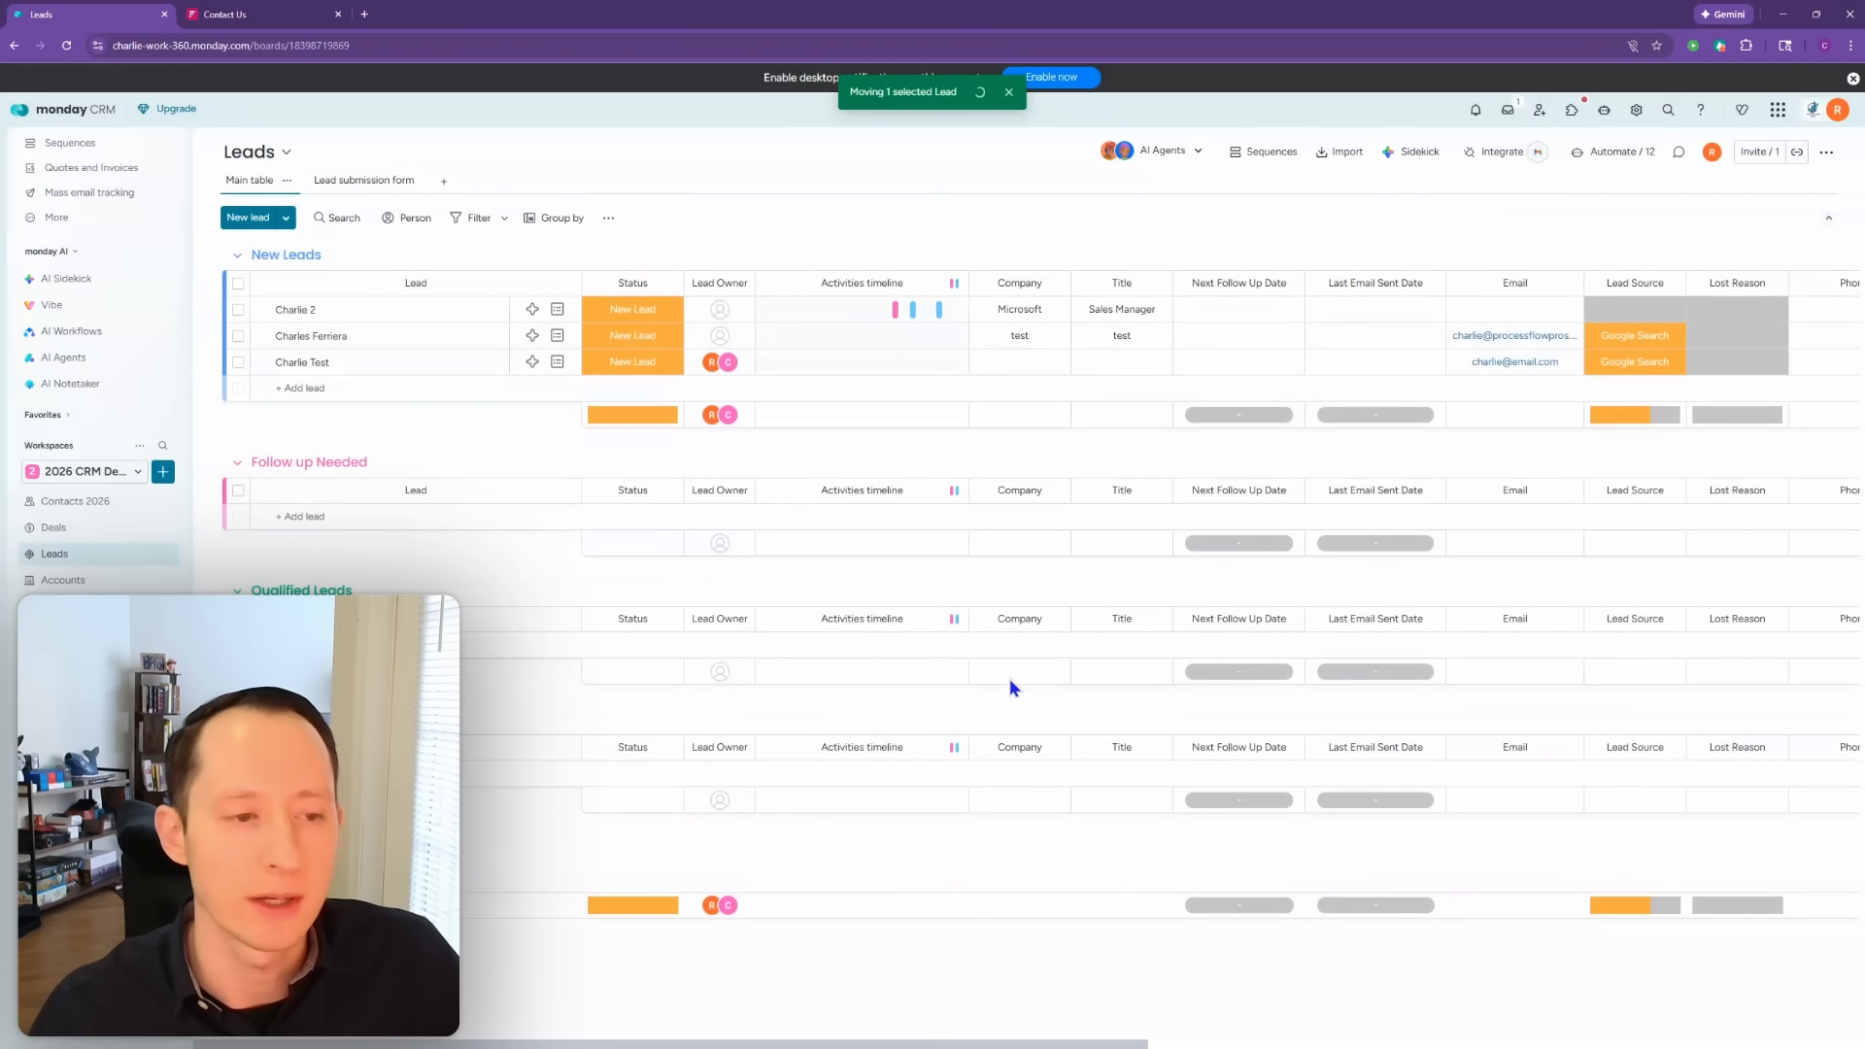
pyautogui.click(92, 537)
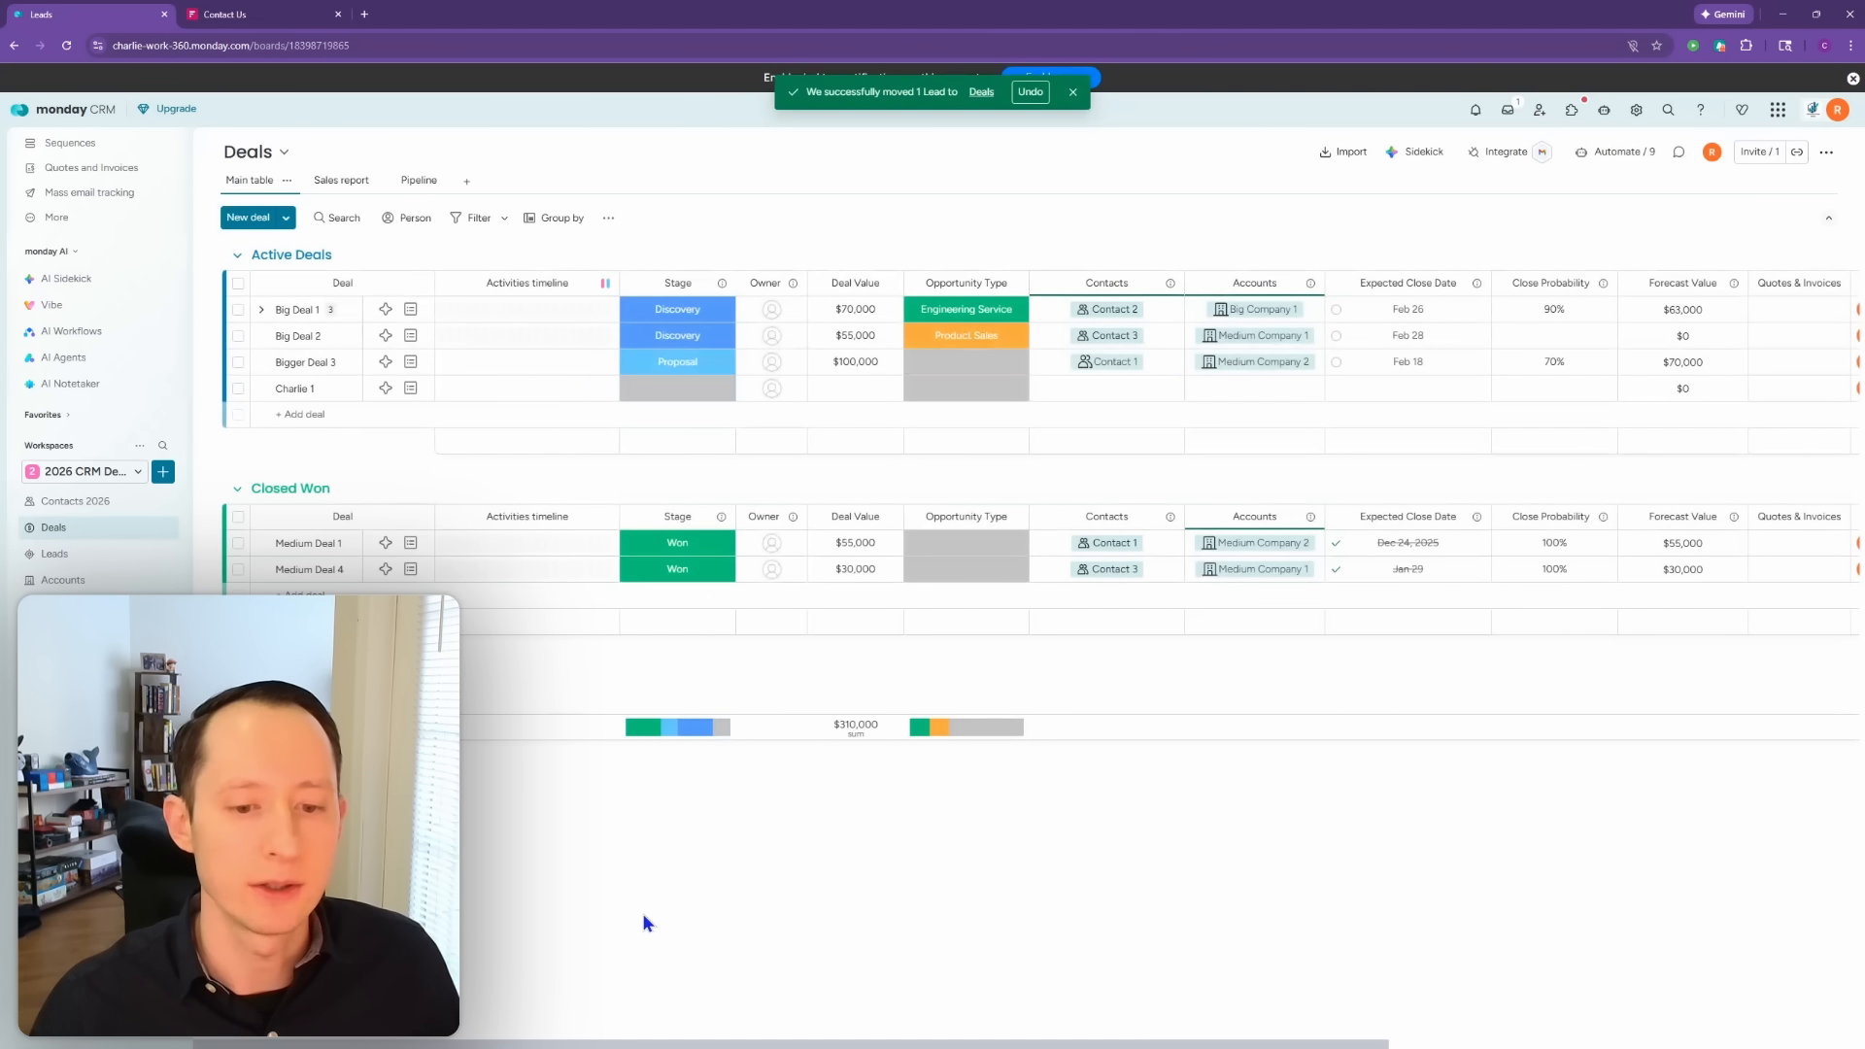
pyautogui.moveTo(670, 1044); pyautogui.dragTo(1705, 1044)
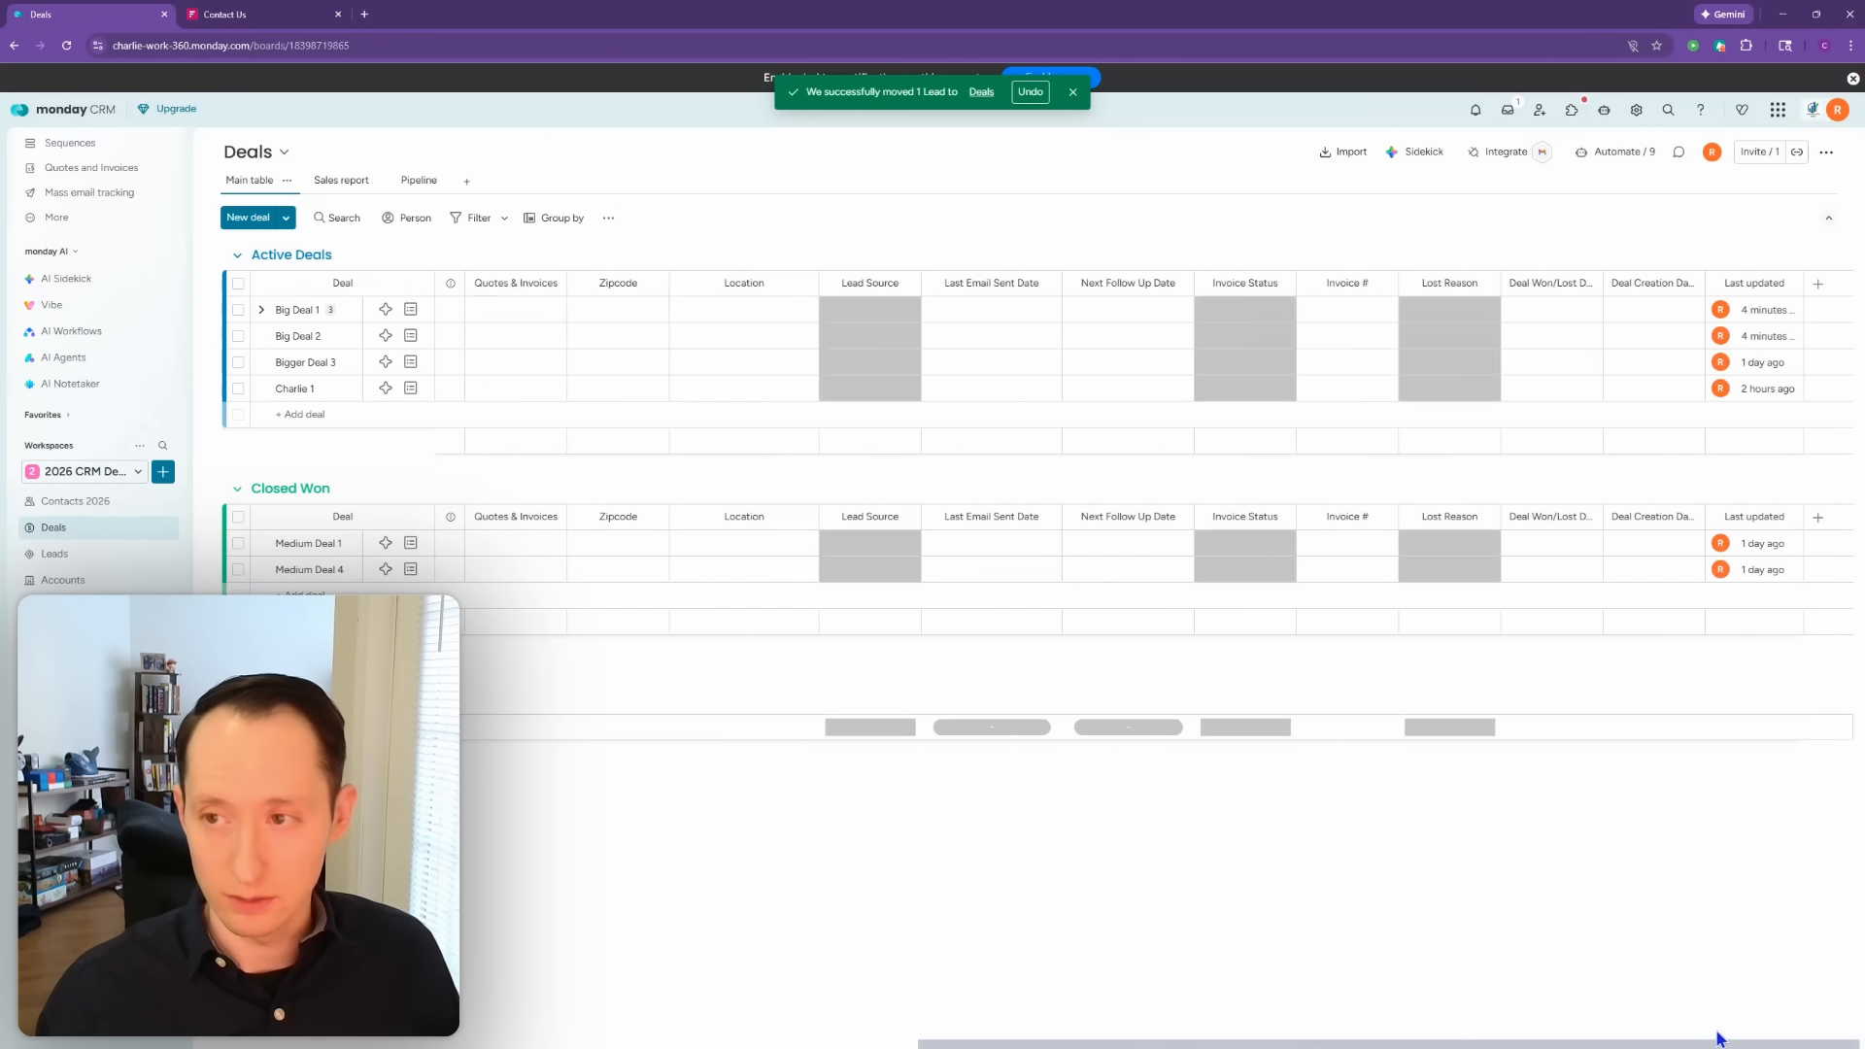
# Step: Add a Text column named UID after Last updated on the Deals board
pyautogui.click(1818, 283)
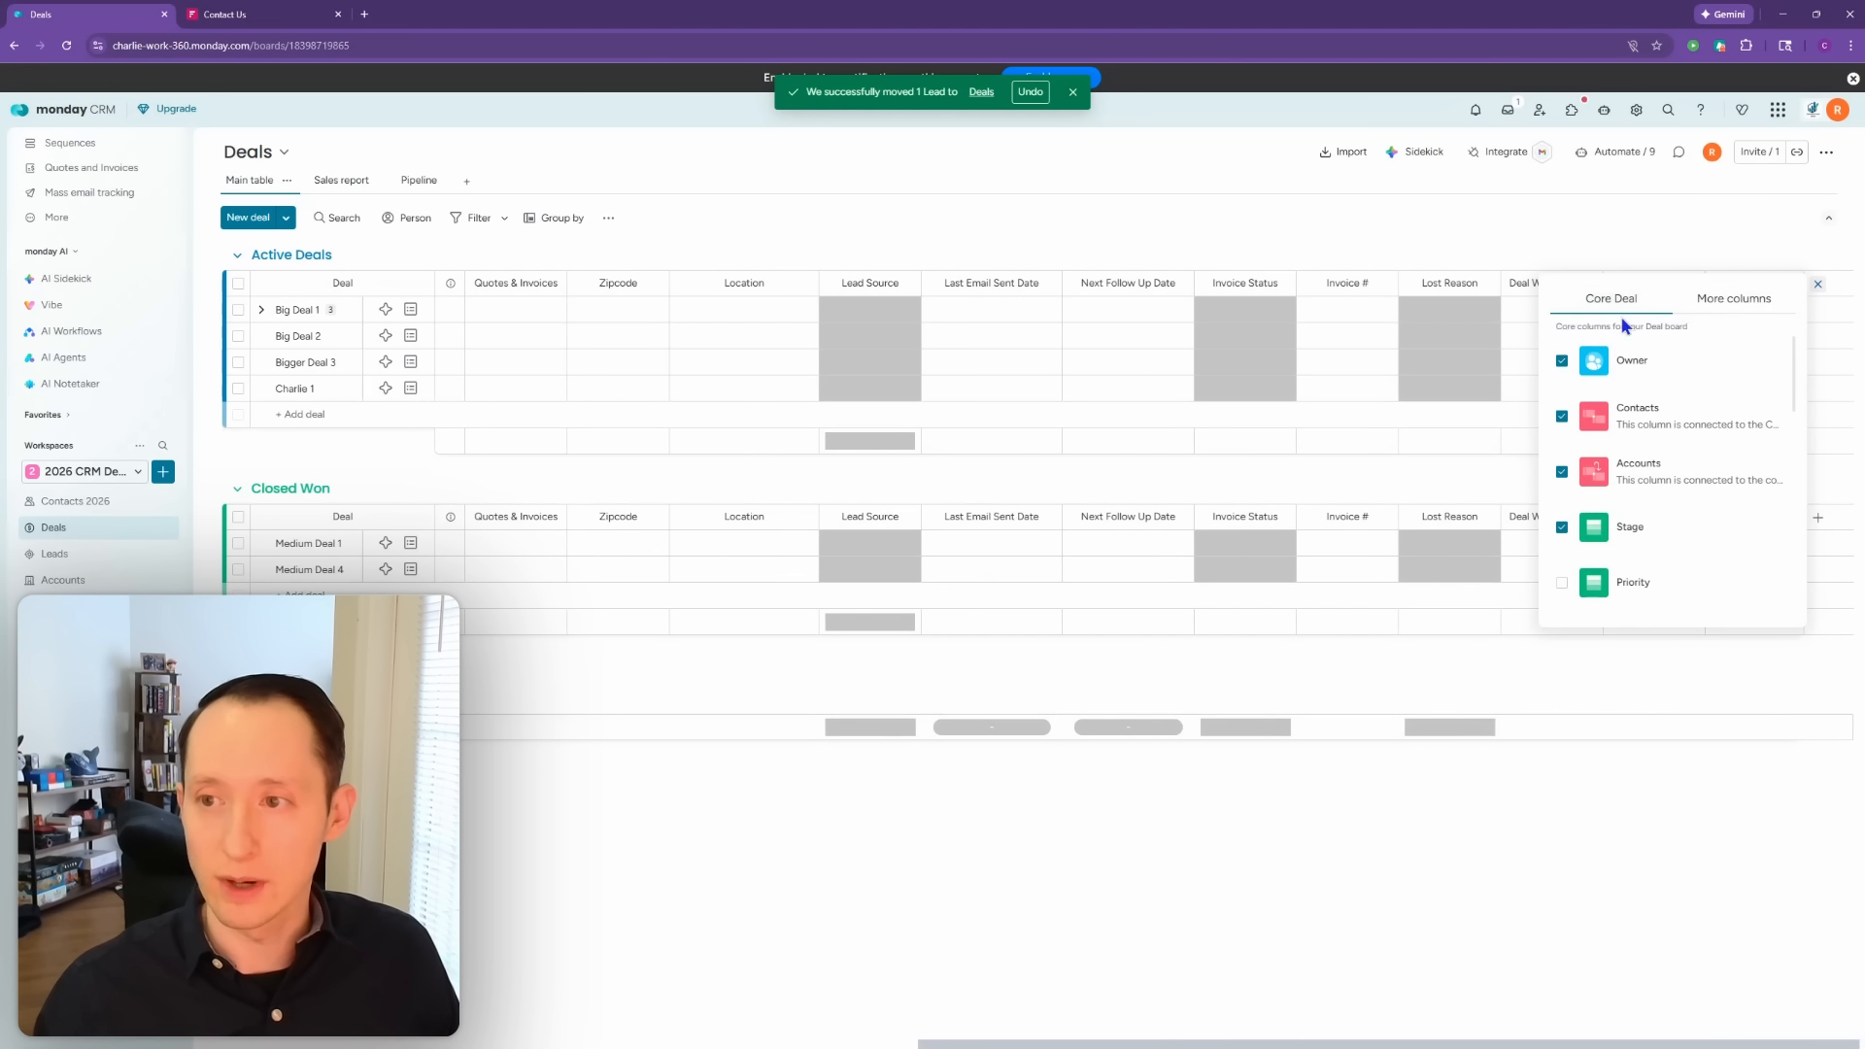
pyautogui.click(1702, 302)
pyautogui.click(1623, 406)
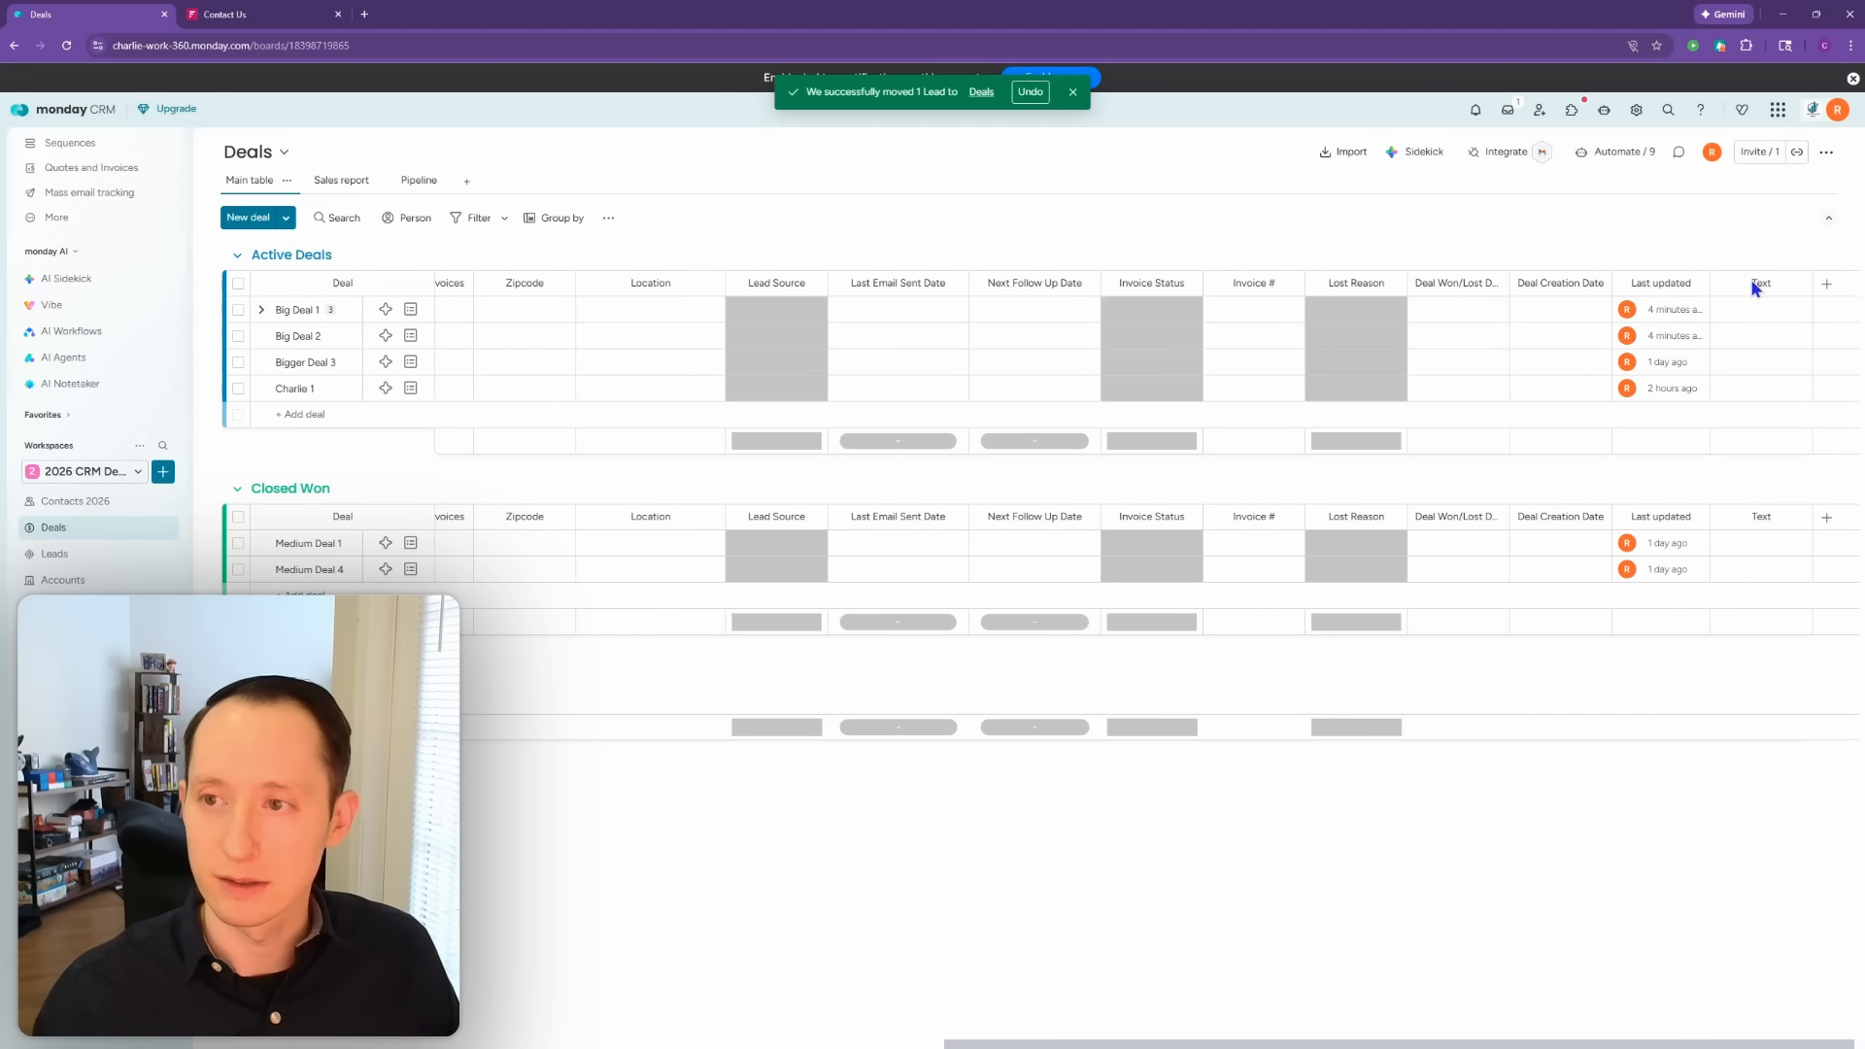
pyautogui.click(1759, 282)
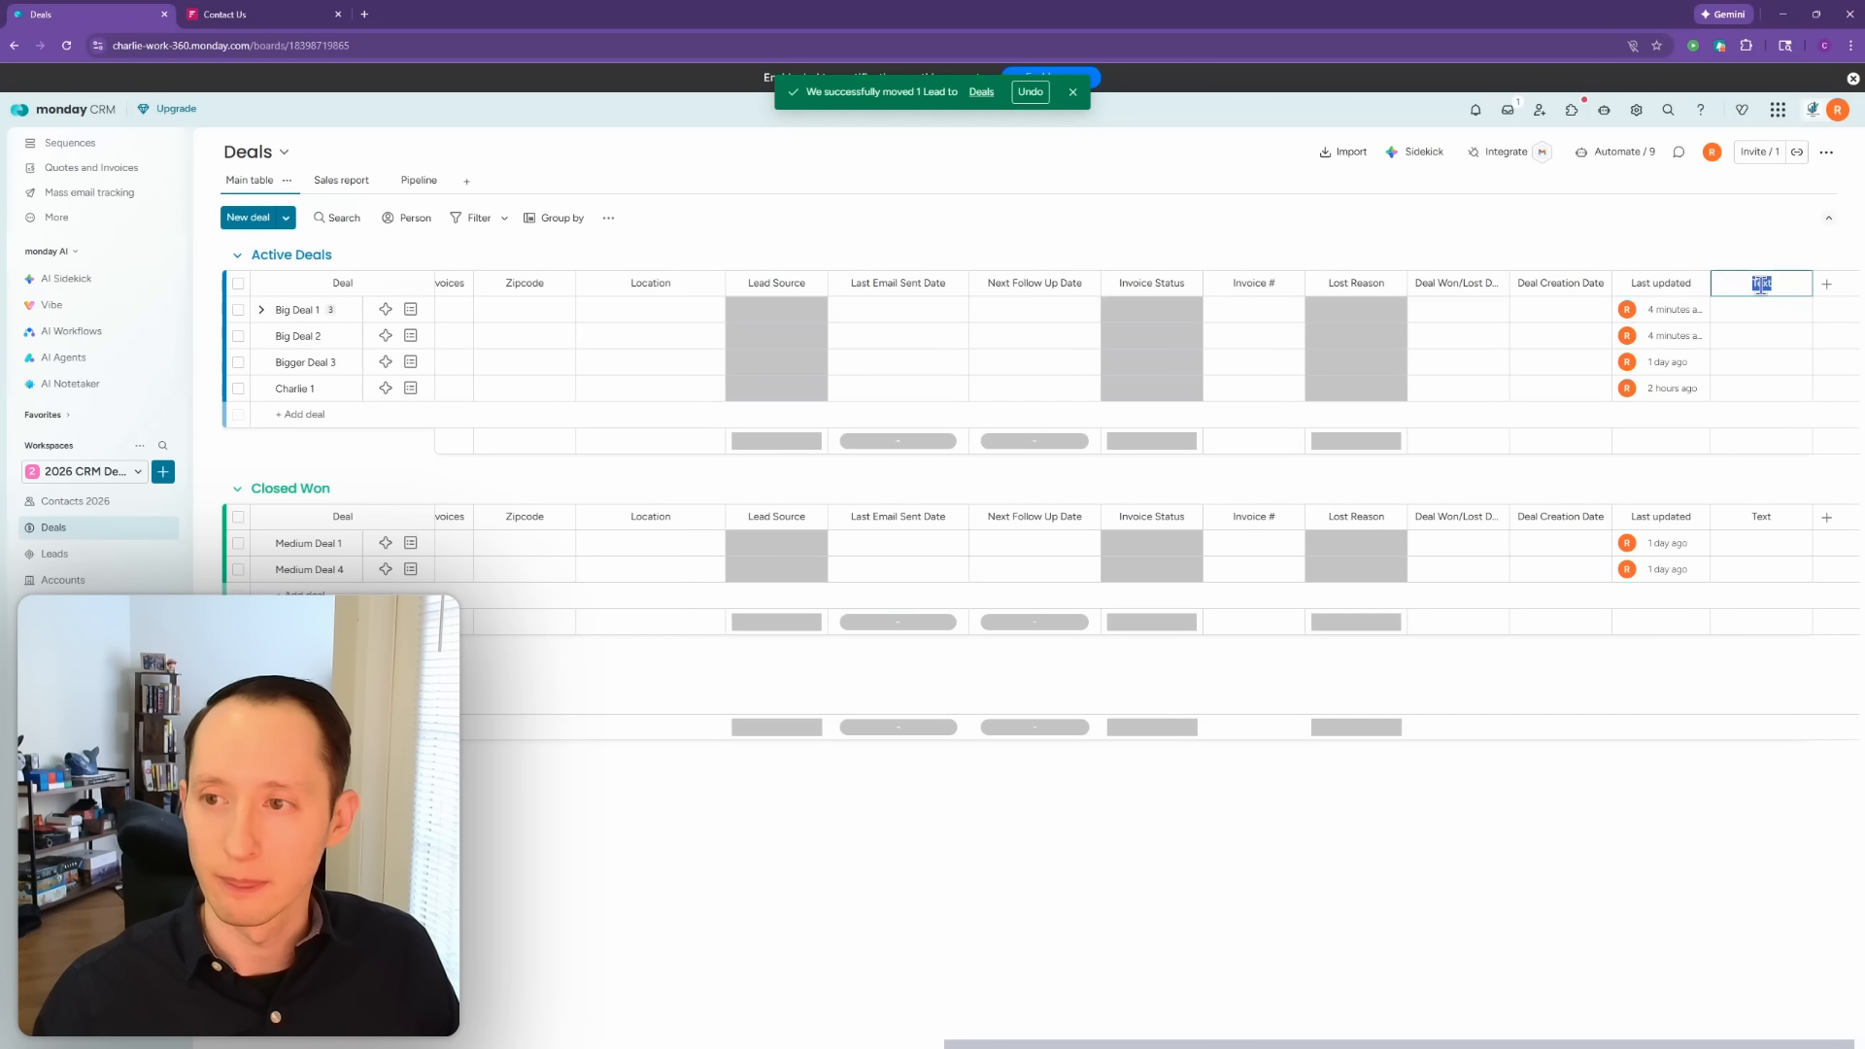
pyautogui.write('UID')
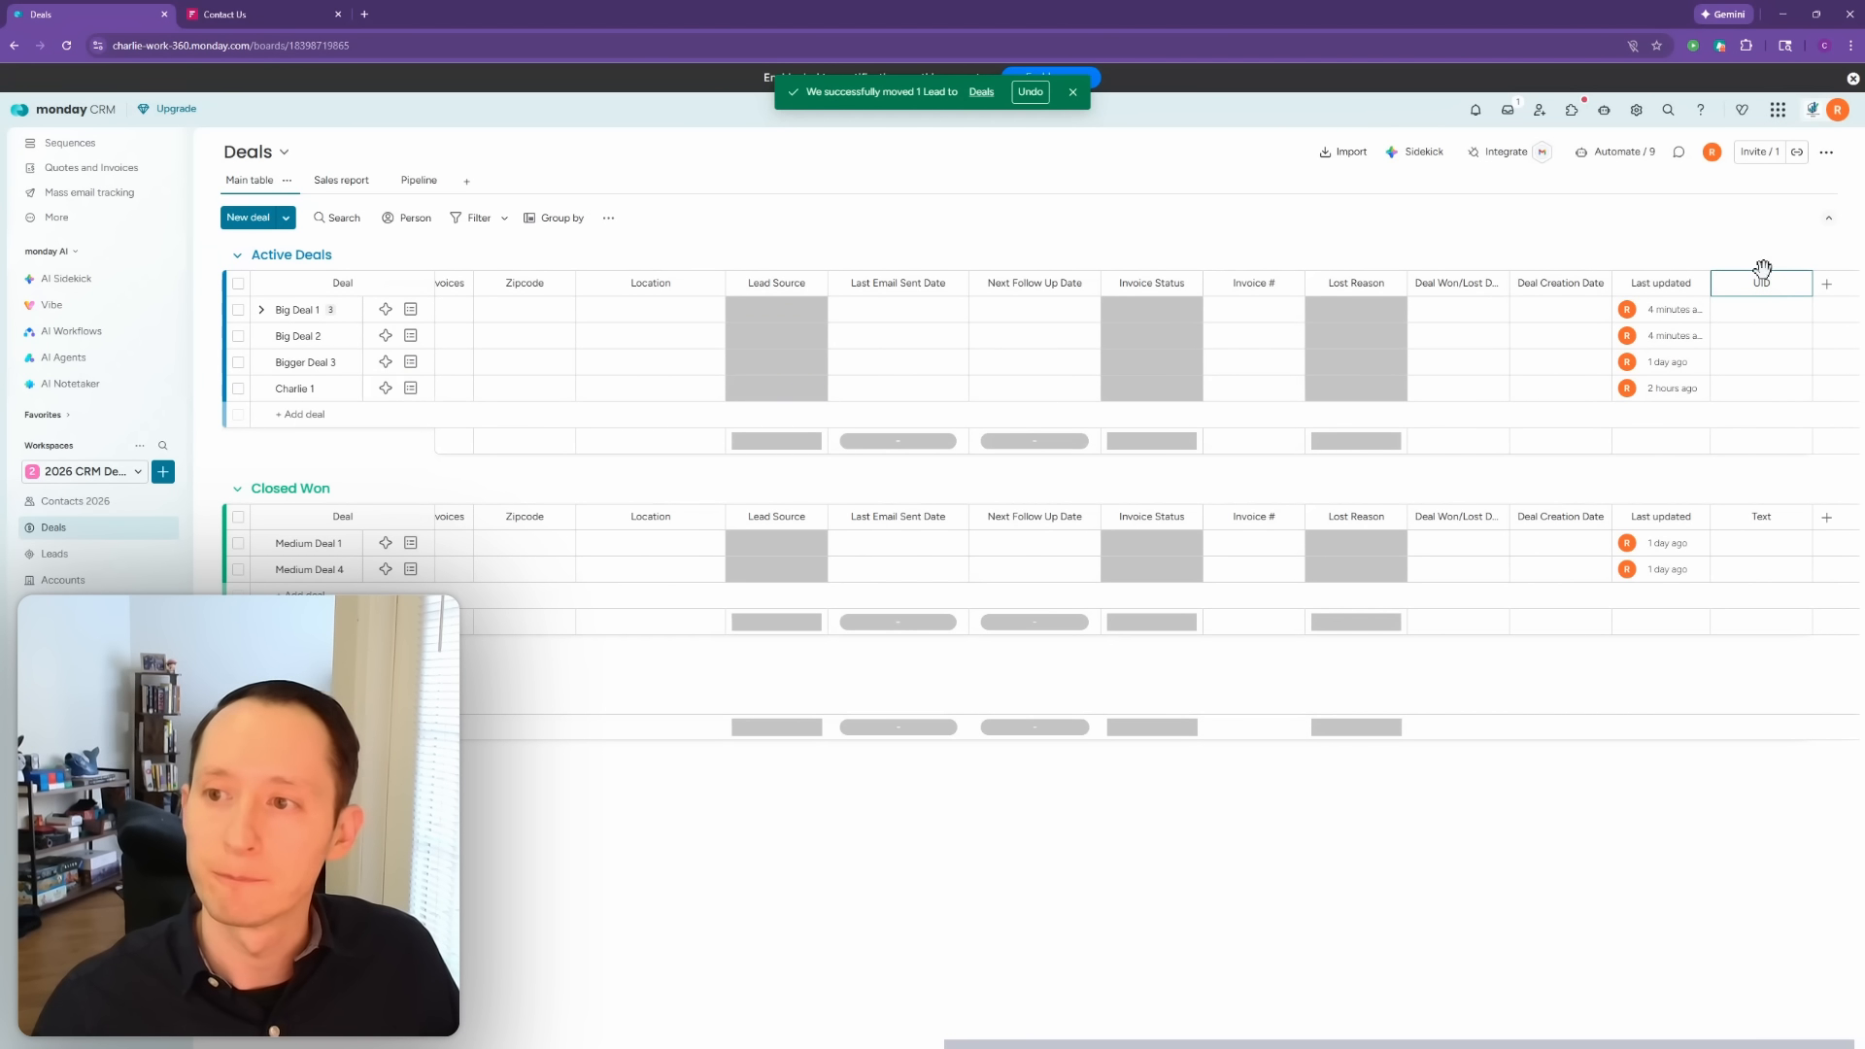
pyautogui.click(1729, 239)
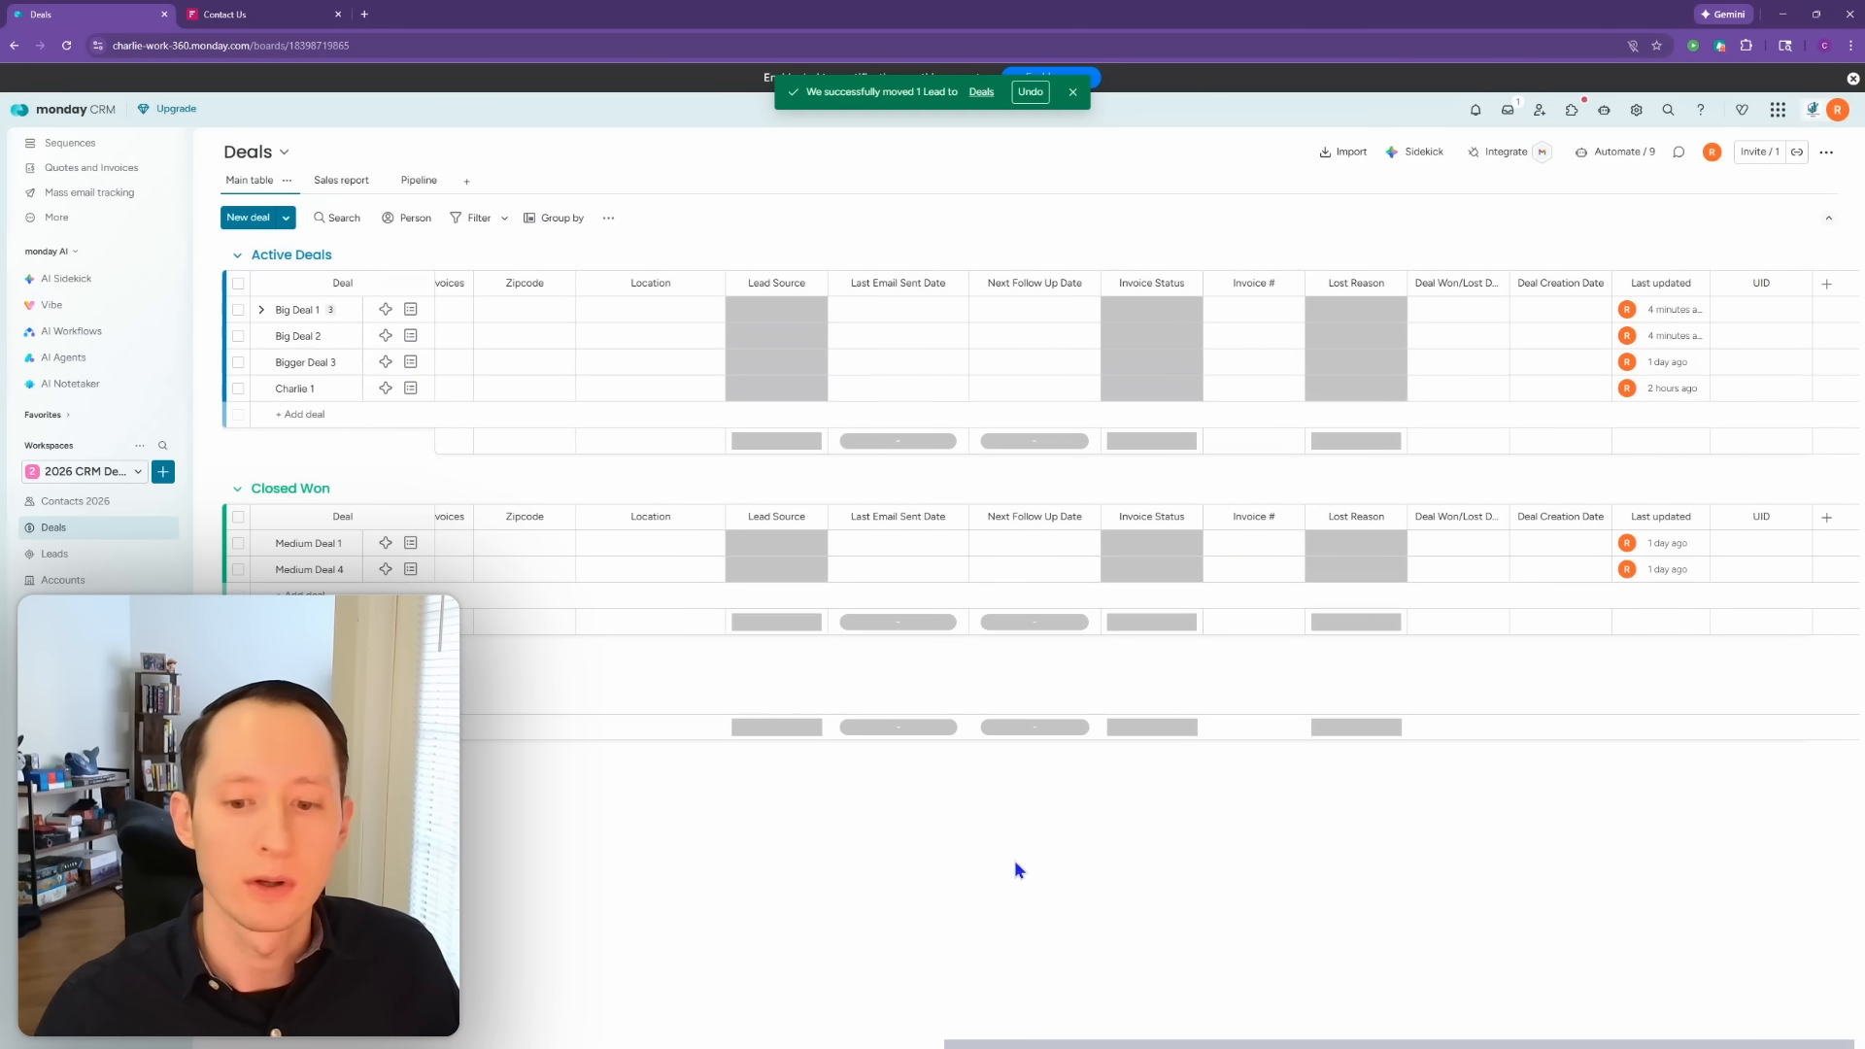
pyautogui.moveTo(1096, 1045); pyautogui.dragTo(346, 1045)
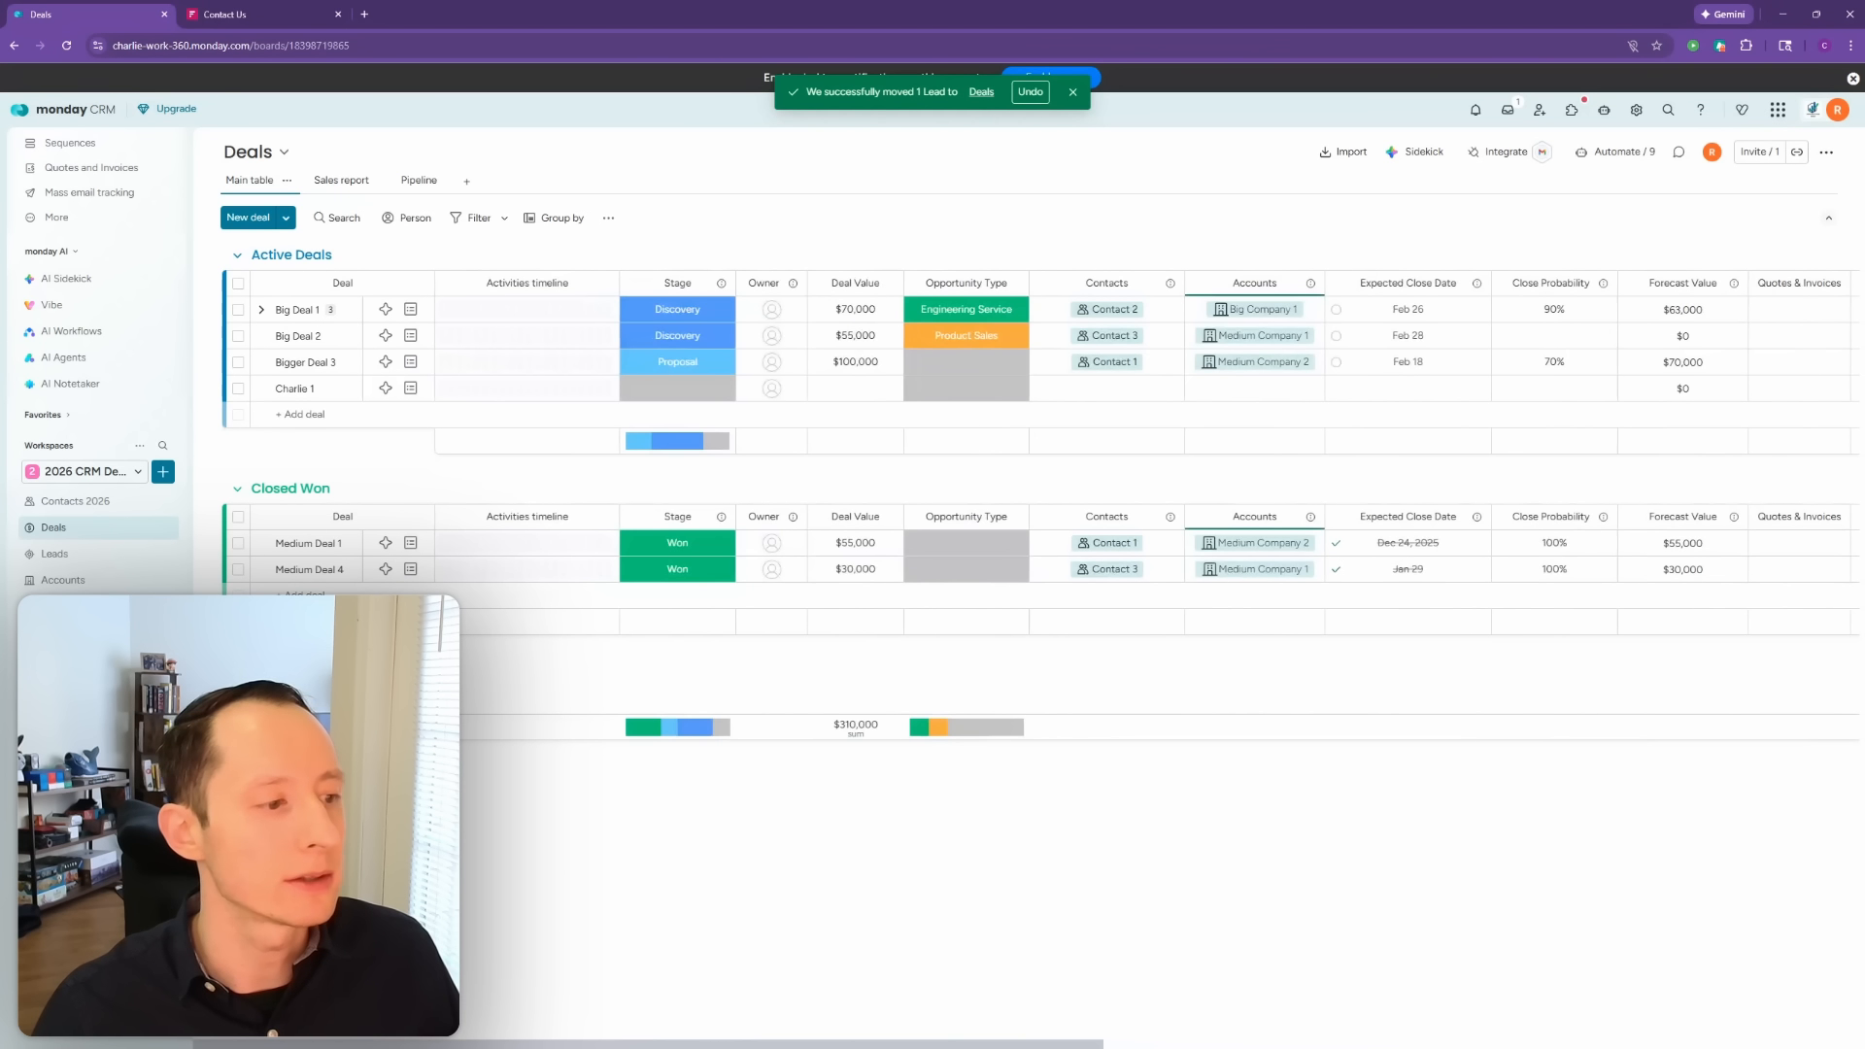
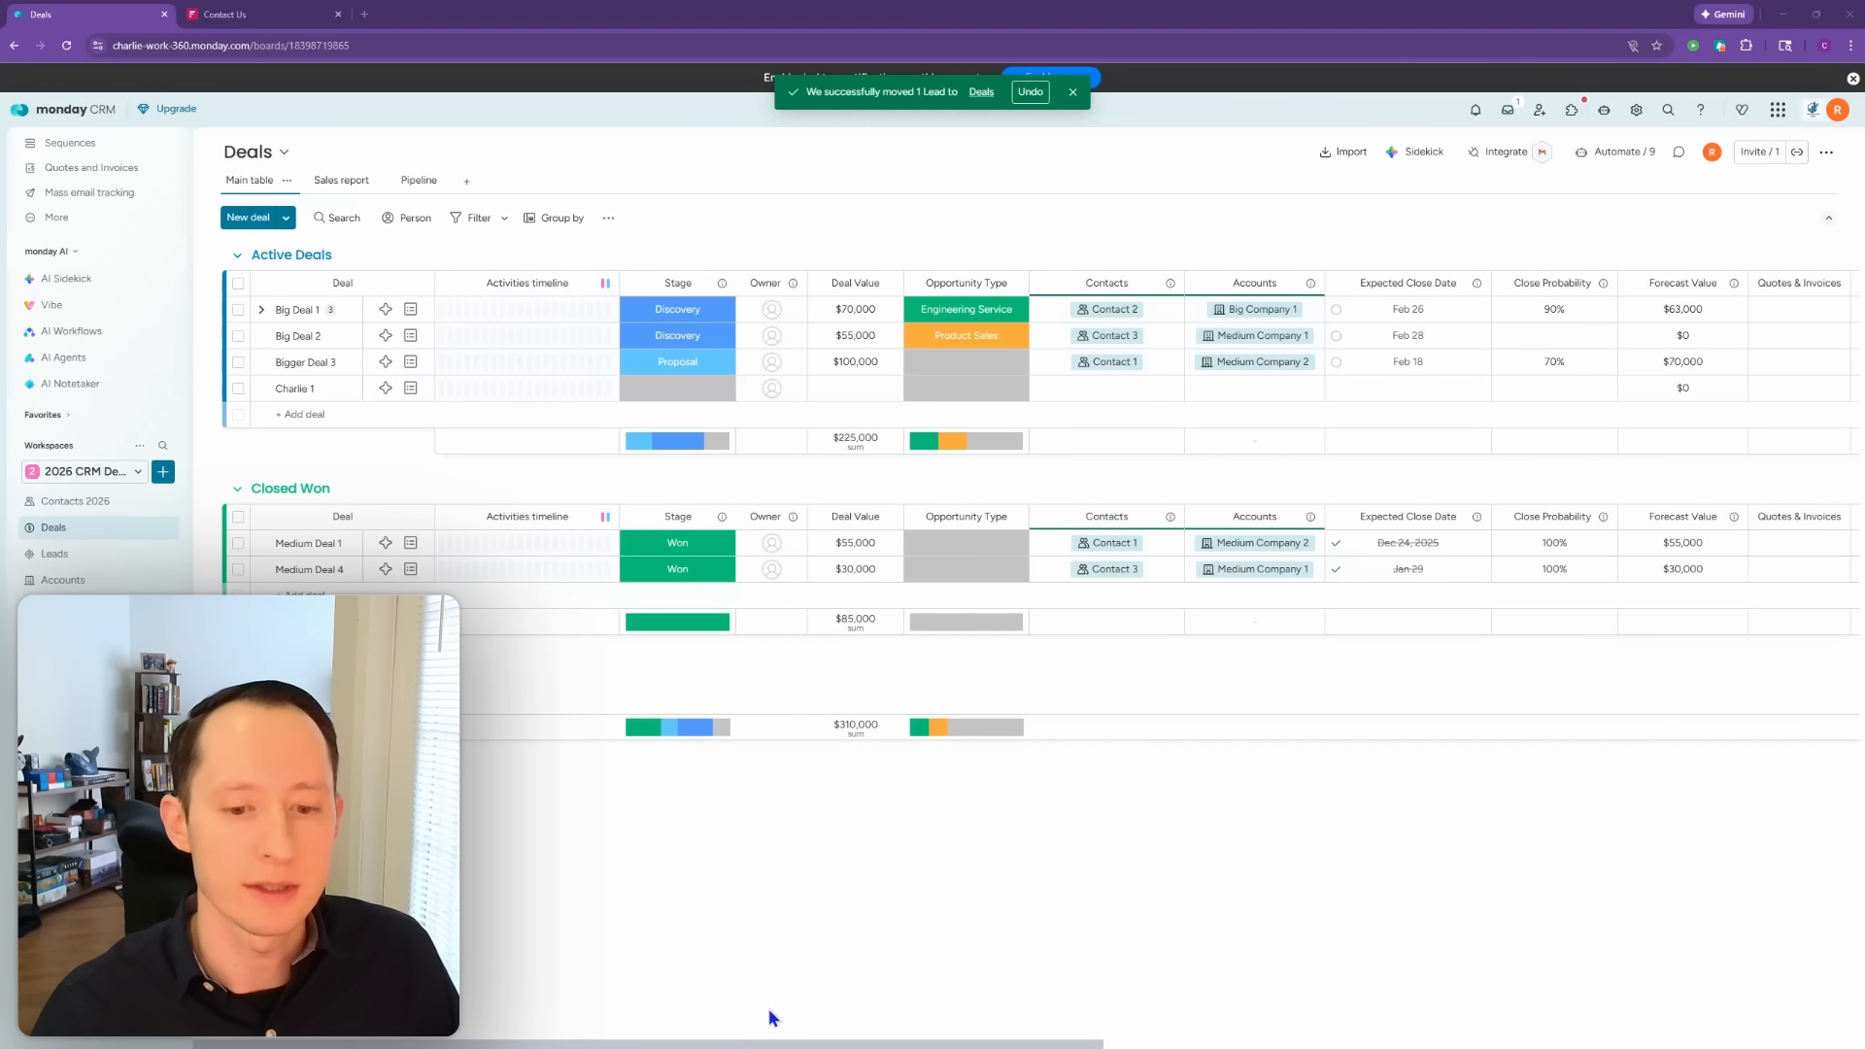
# Step: Add a new Text column to the Accounts board
pyautogui.click(81, 583)
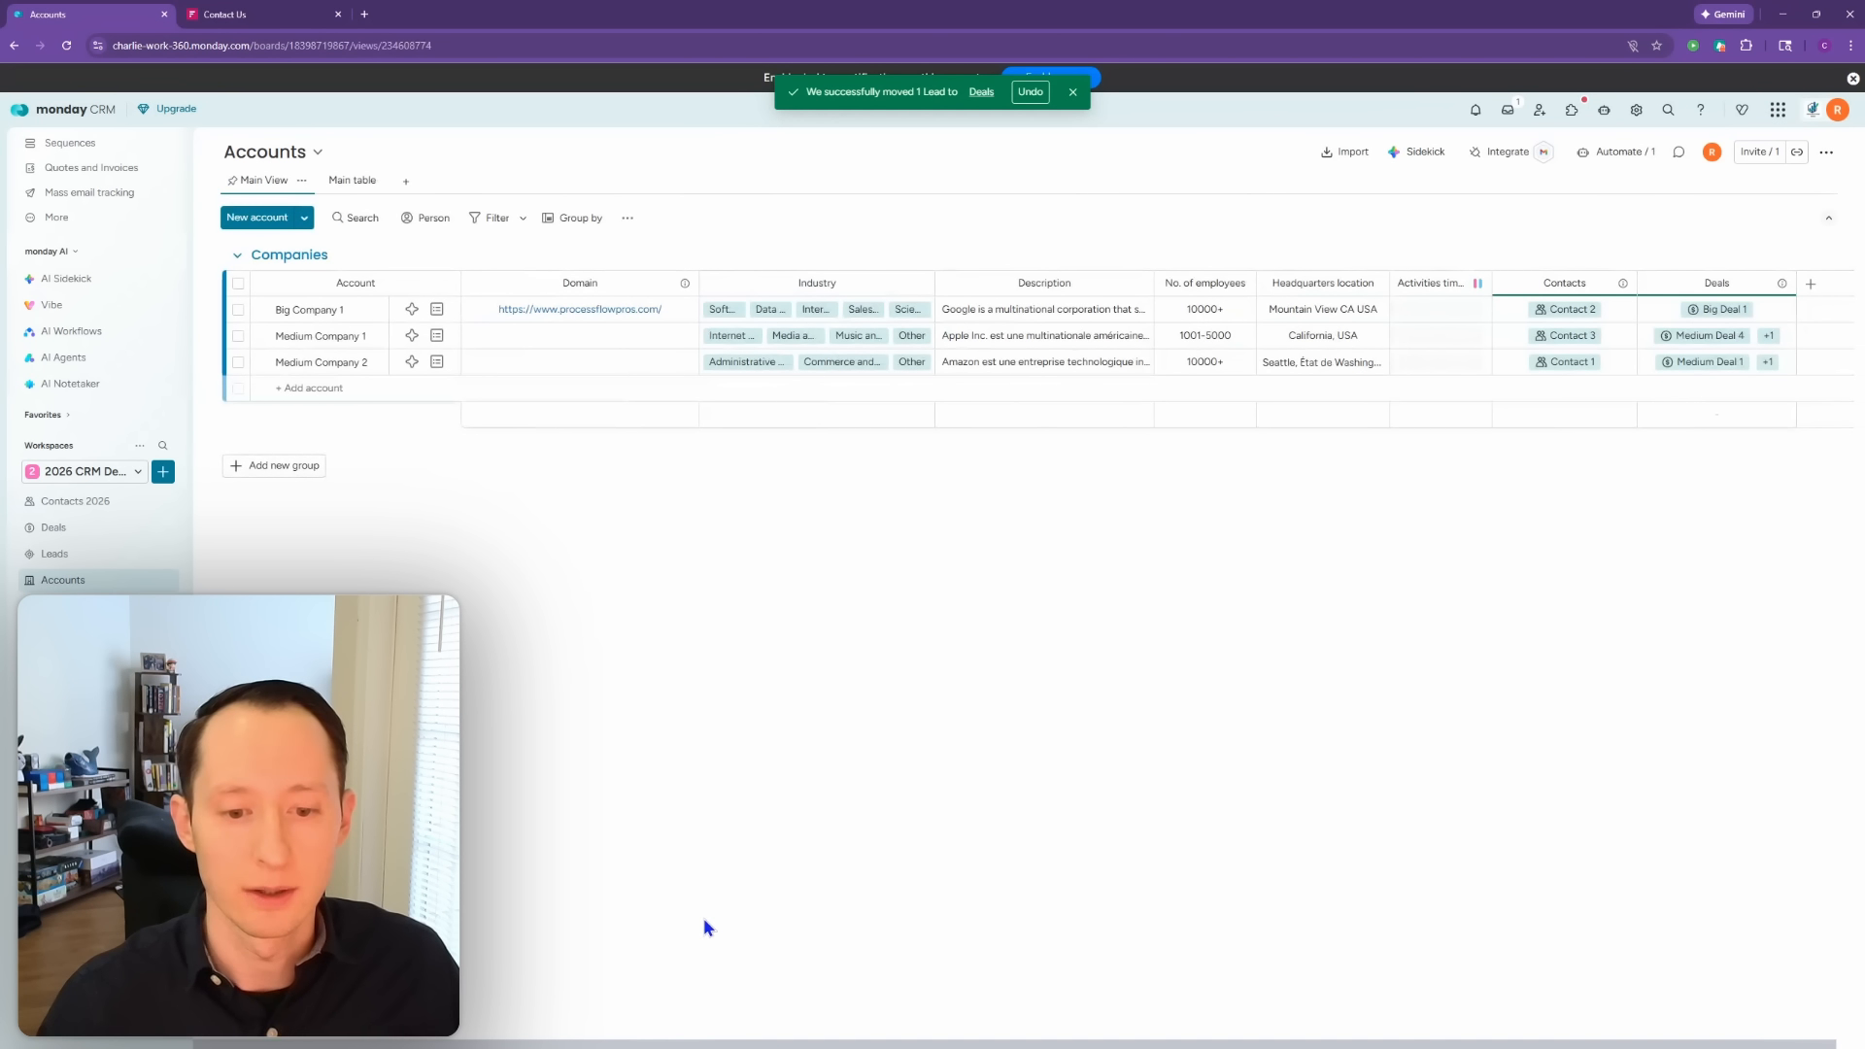
pyautogui.moveTo(732, 1044); pyautogui.dragTo(756, 1045)
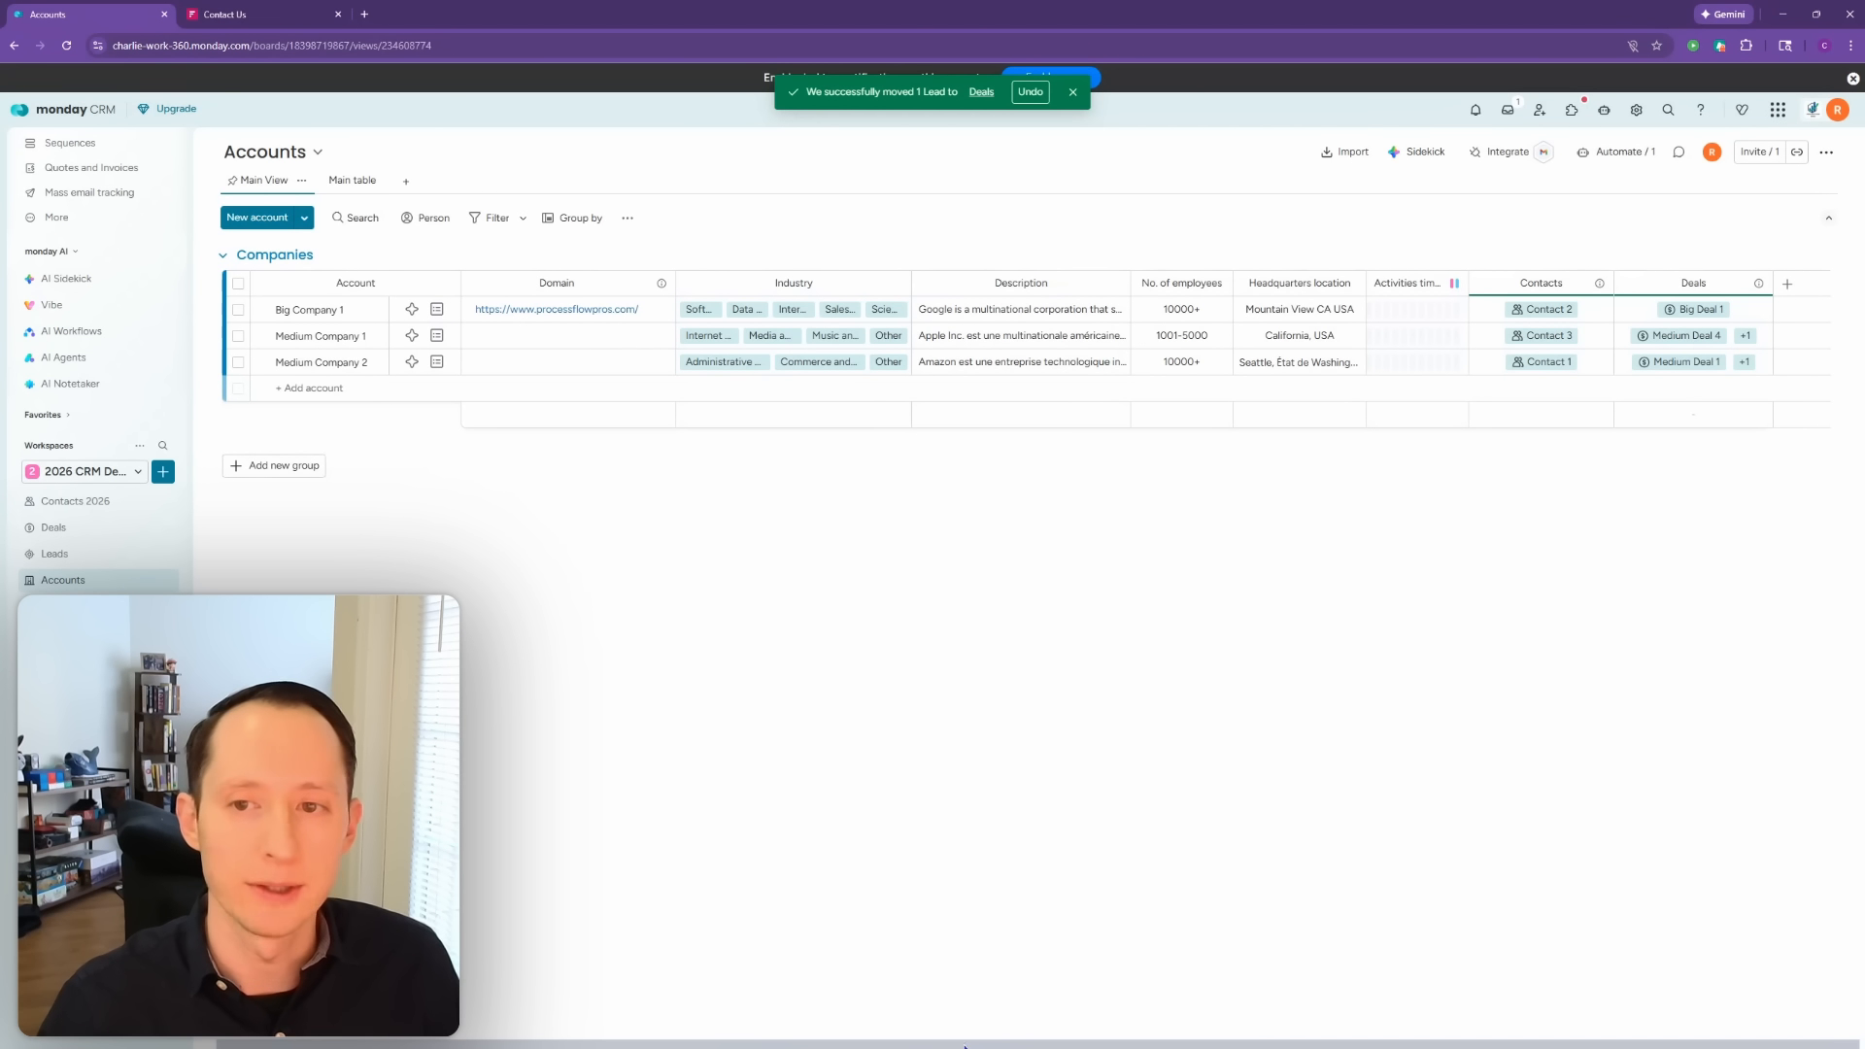
pyautogui.click(1788, 291)
pyautogui.click(1730, 299)
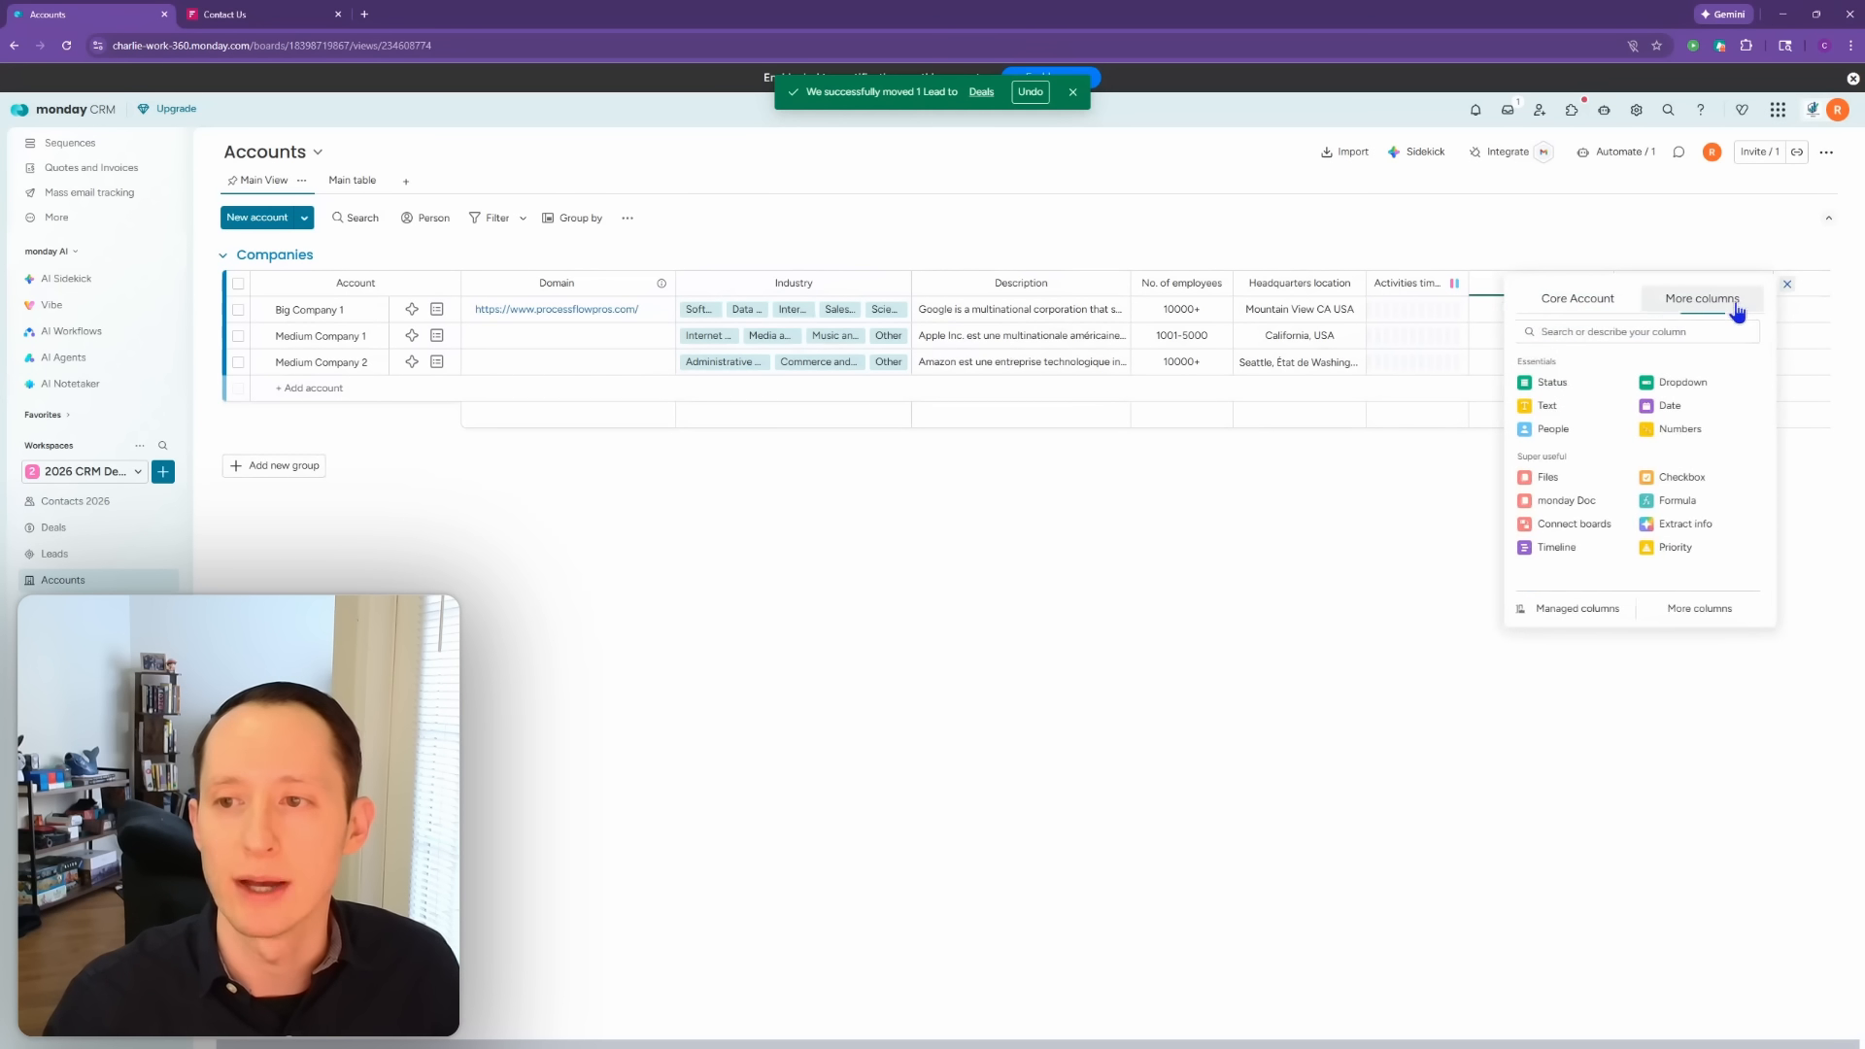
pyautogui.click(1594, 407)
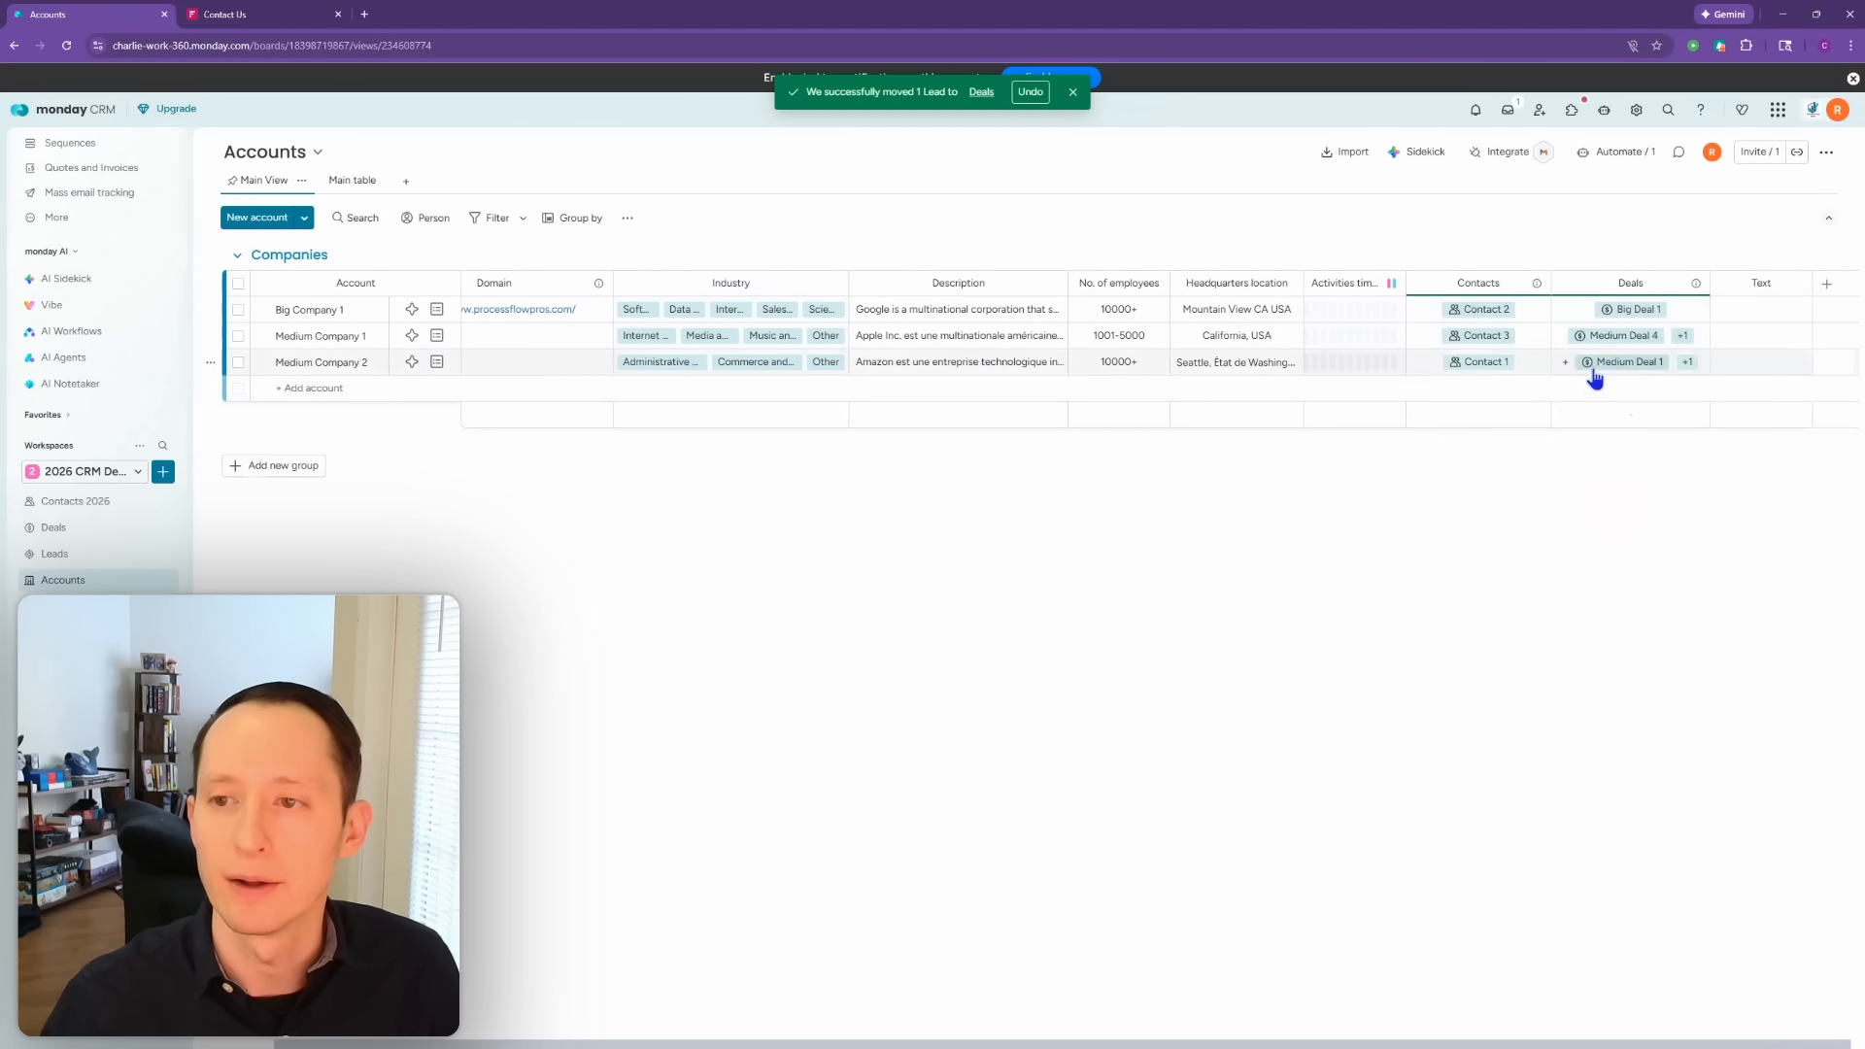
# Step: Rename the new column to UID and go back to the Leads board
pyautogui.click(1761, 283)
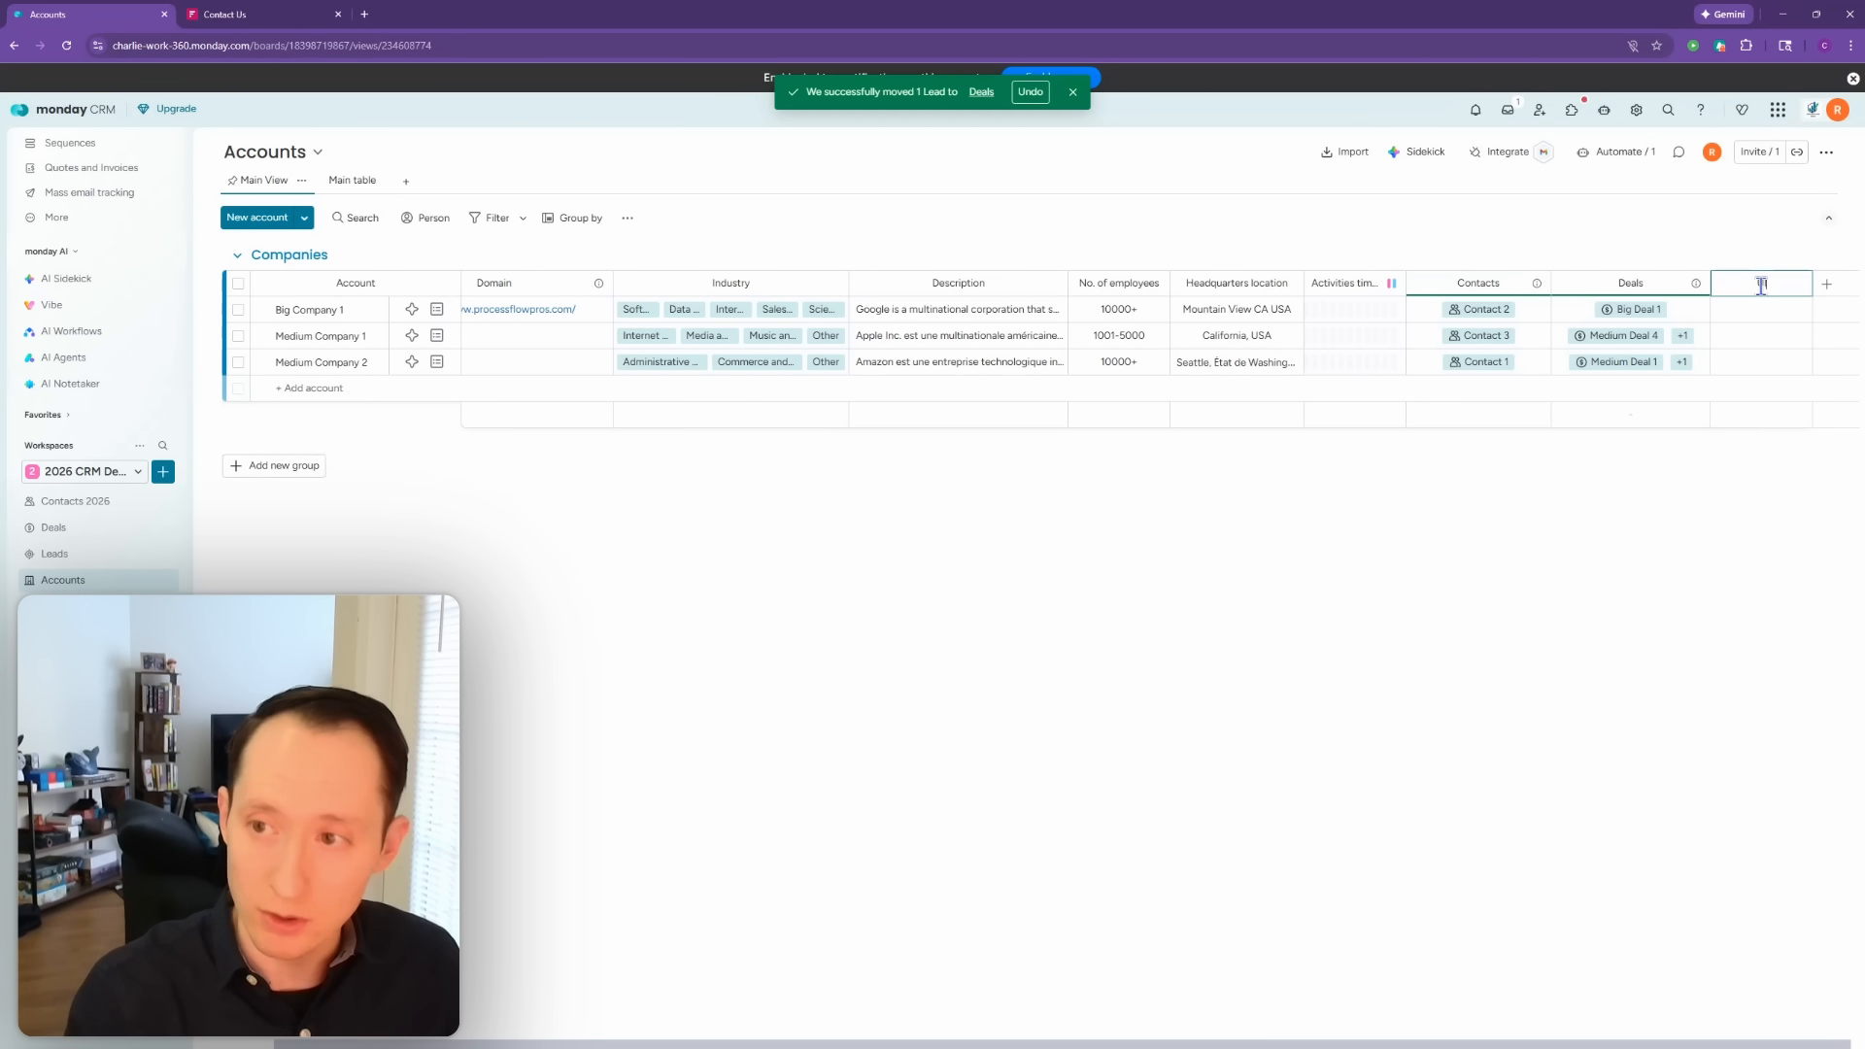
pyautogui.write('UID')
pyautogui.click(1655, 489)
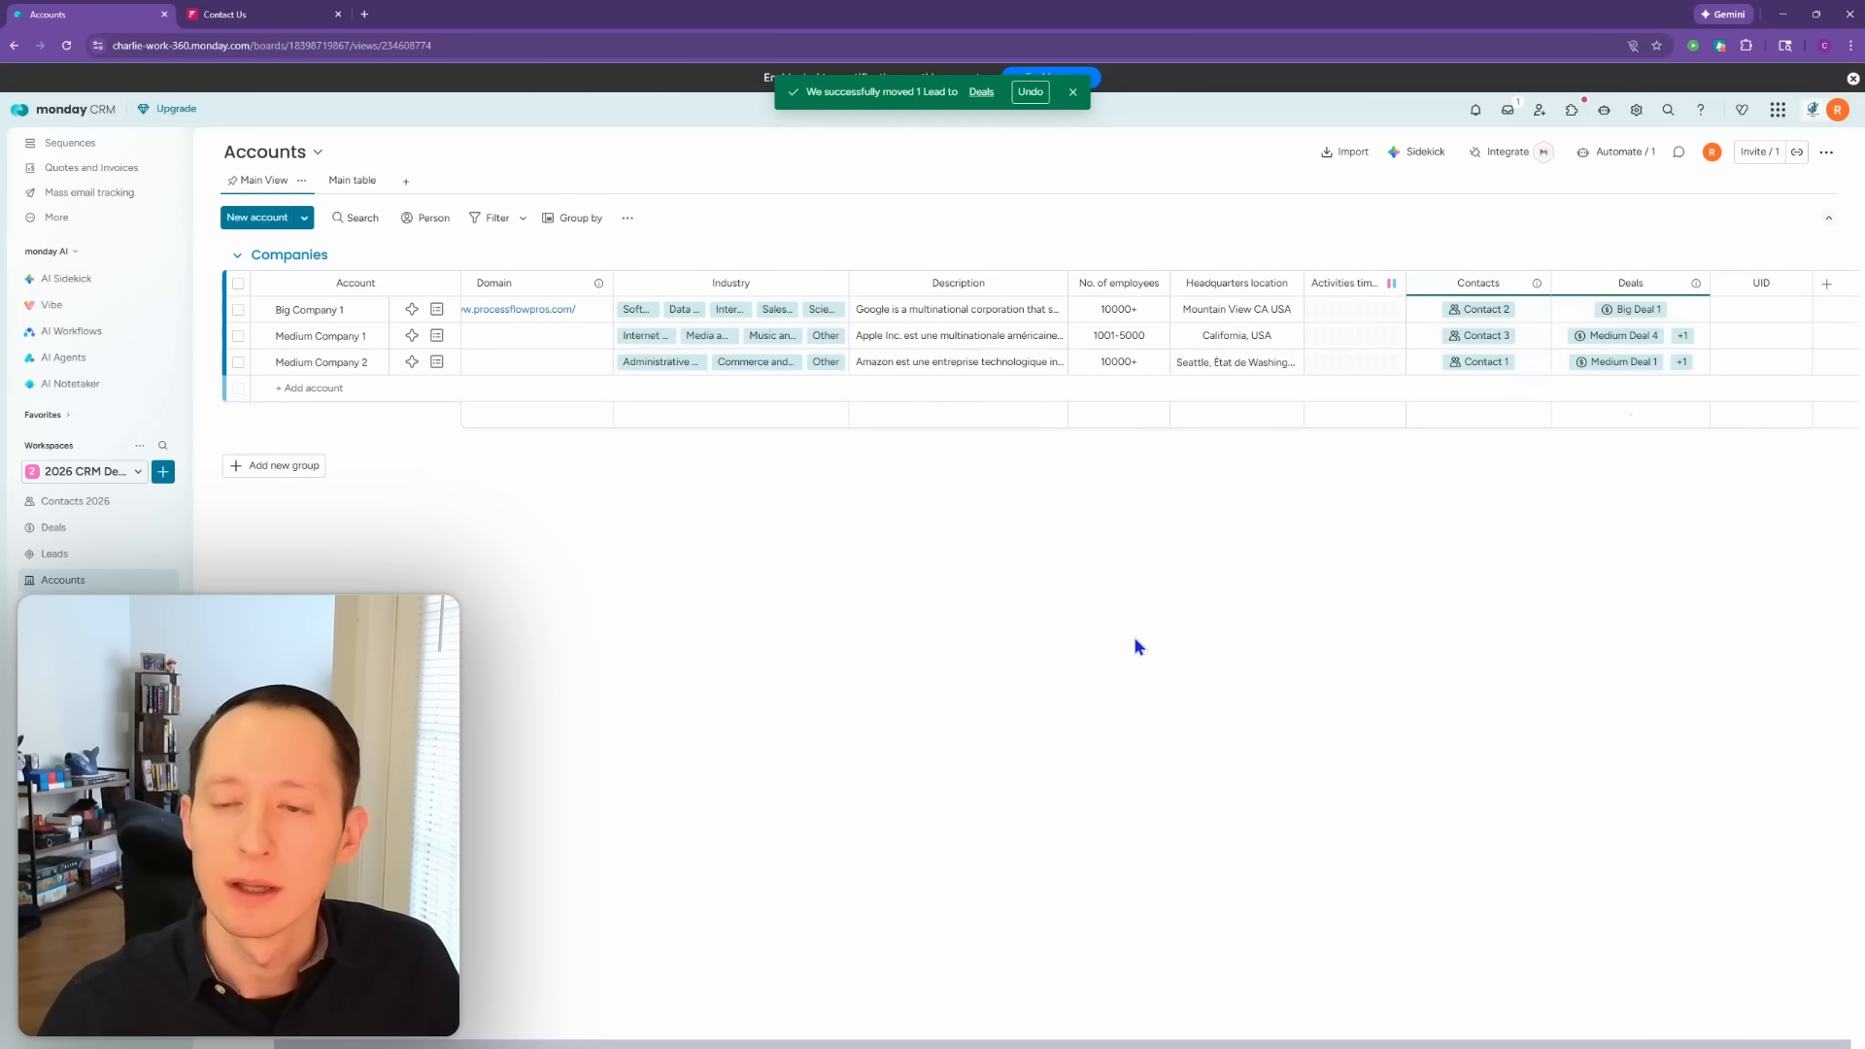
pyautogui.press('super')
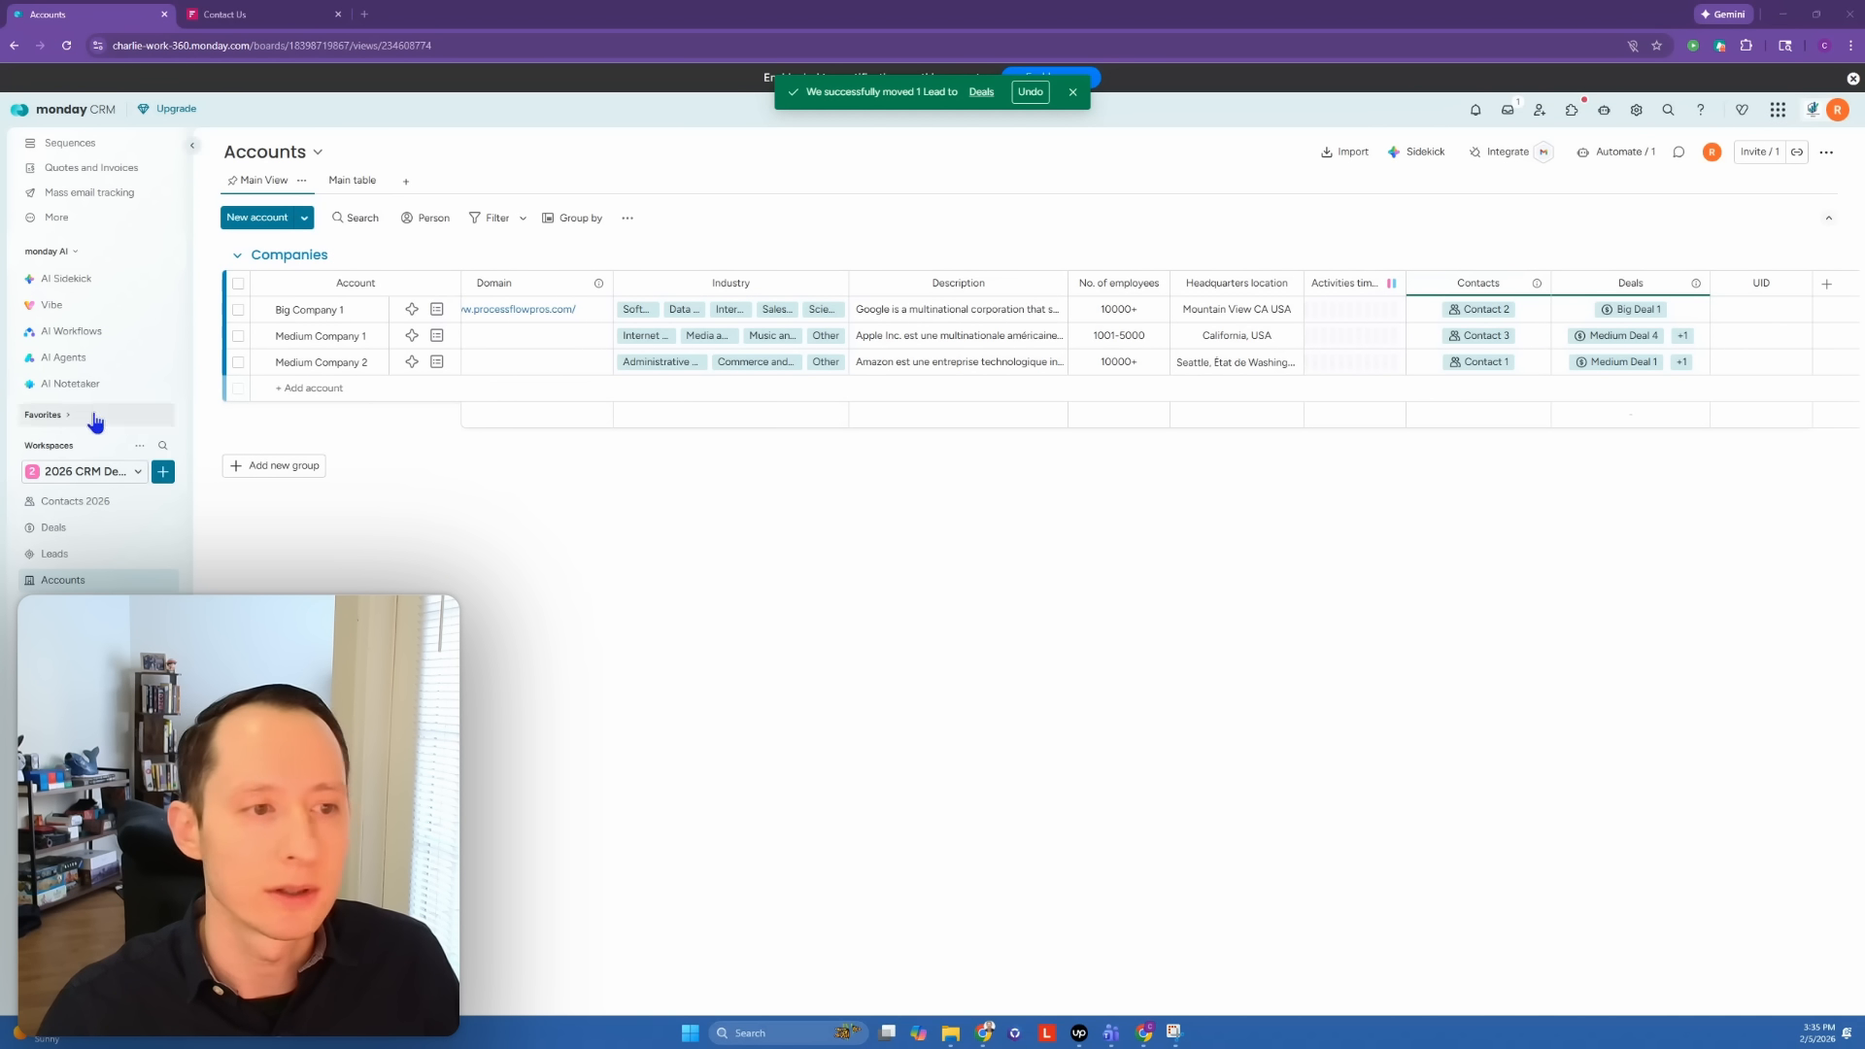
pyautogui.click(86, 555)
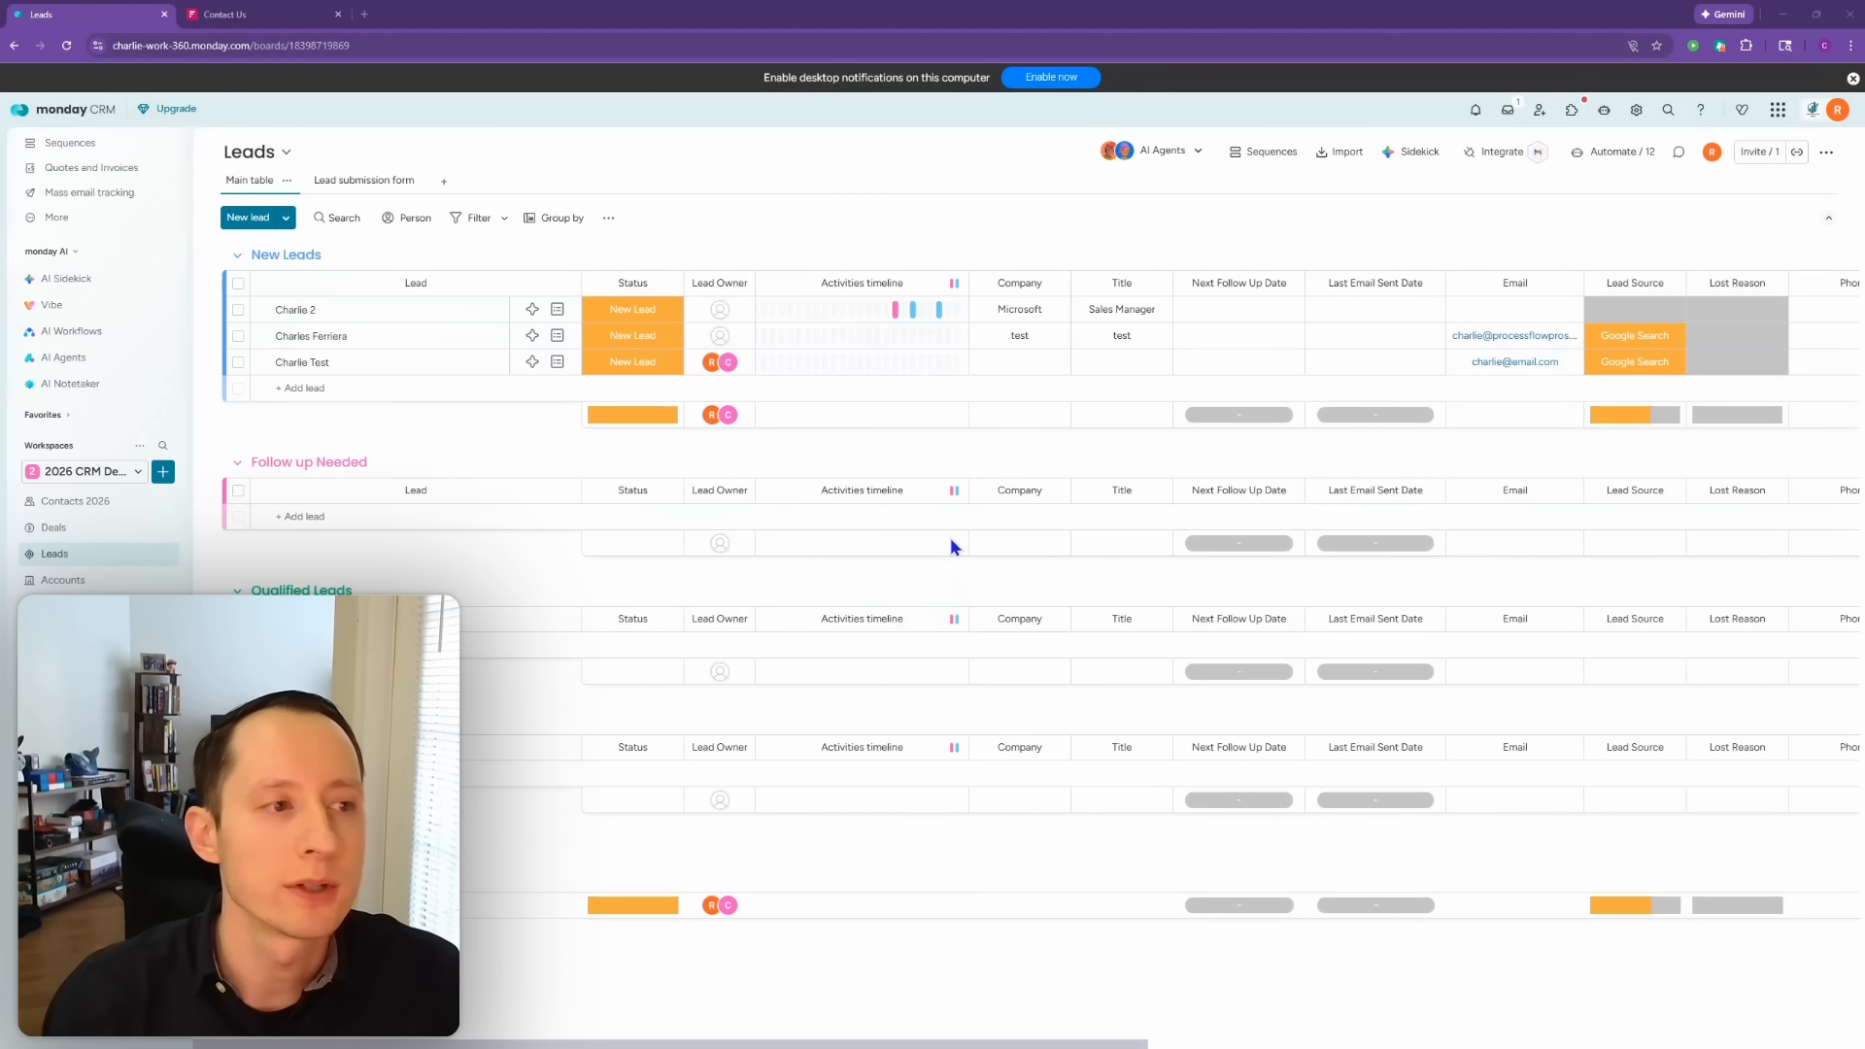
# Step: Start a blank Leads automation triggered when Status changes to Qualified
pyautogui.click(1615, 151)
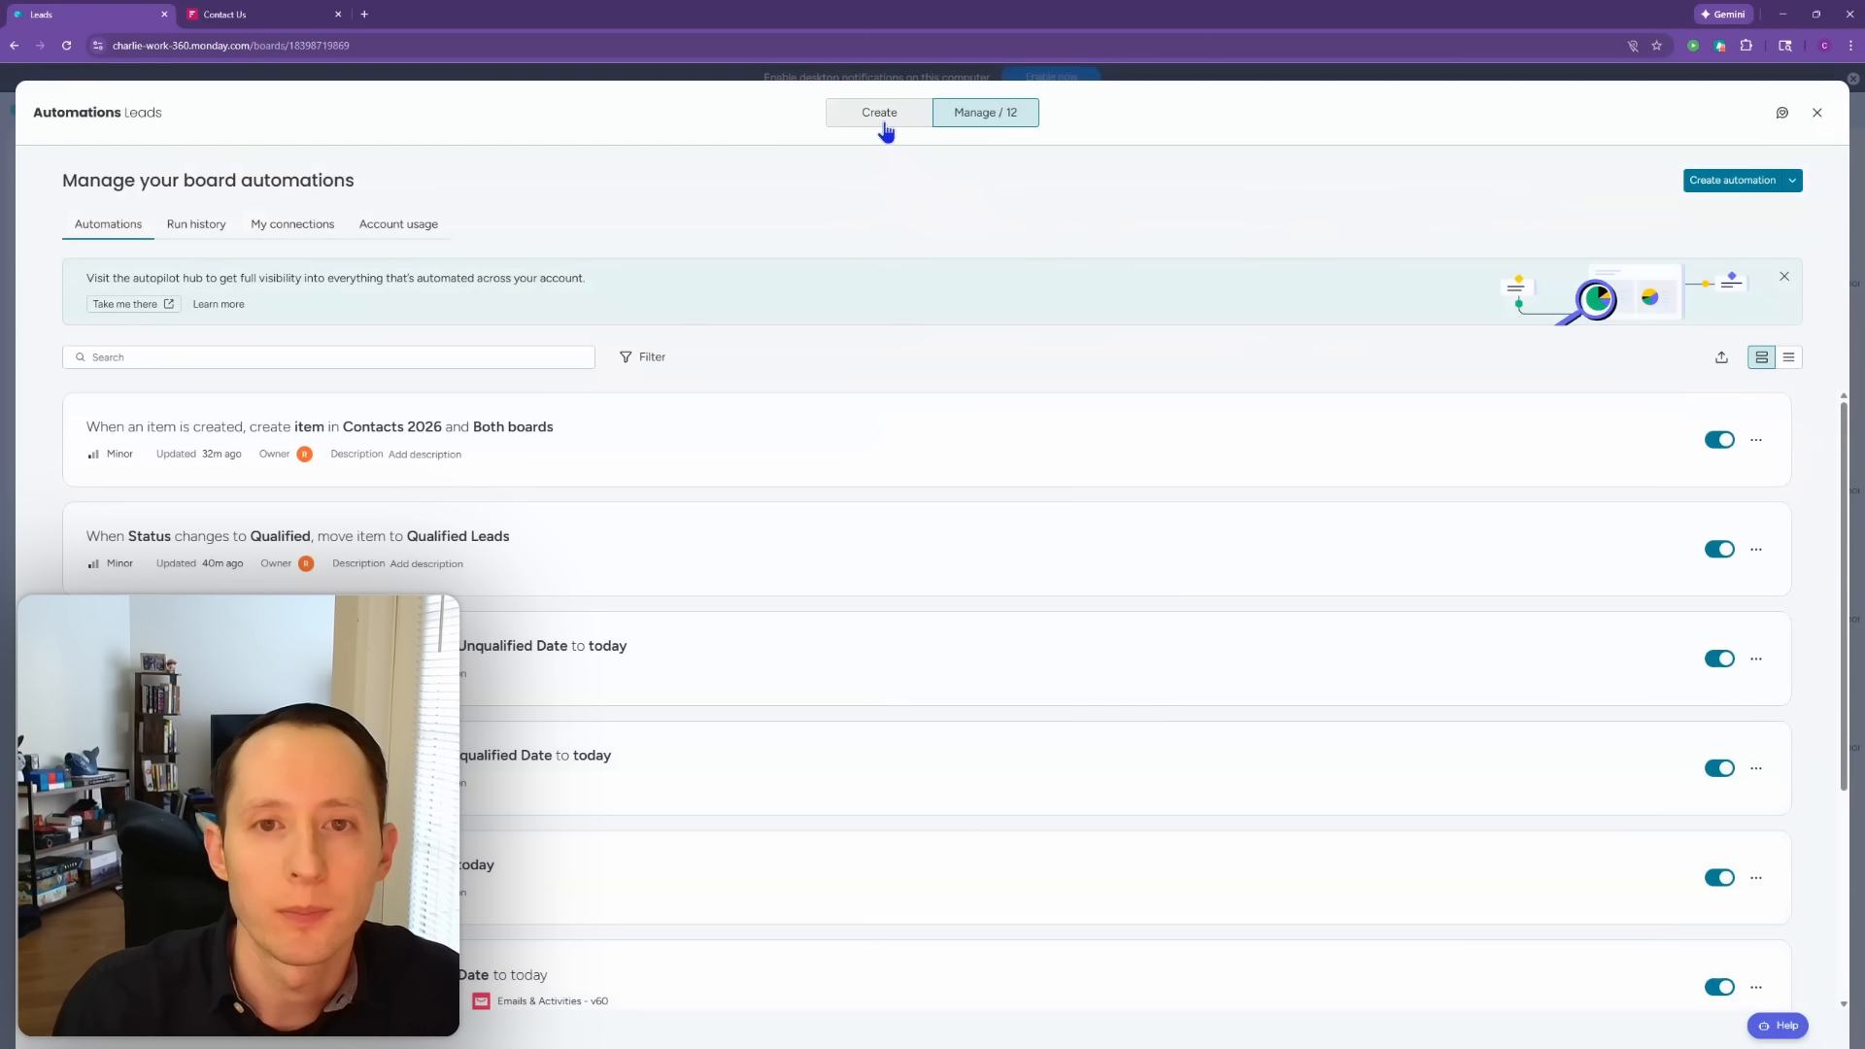
pyautogui.click(884, 121)
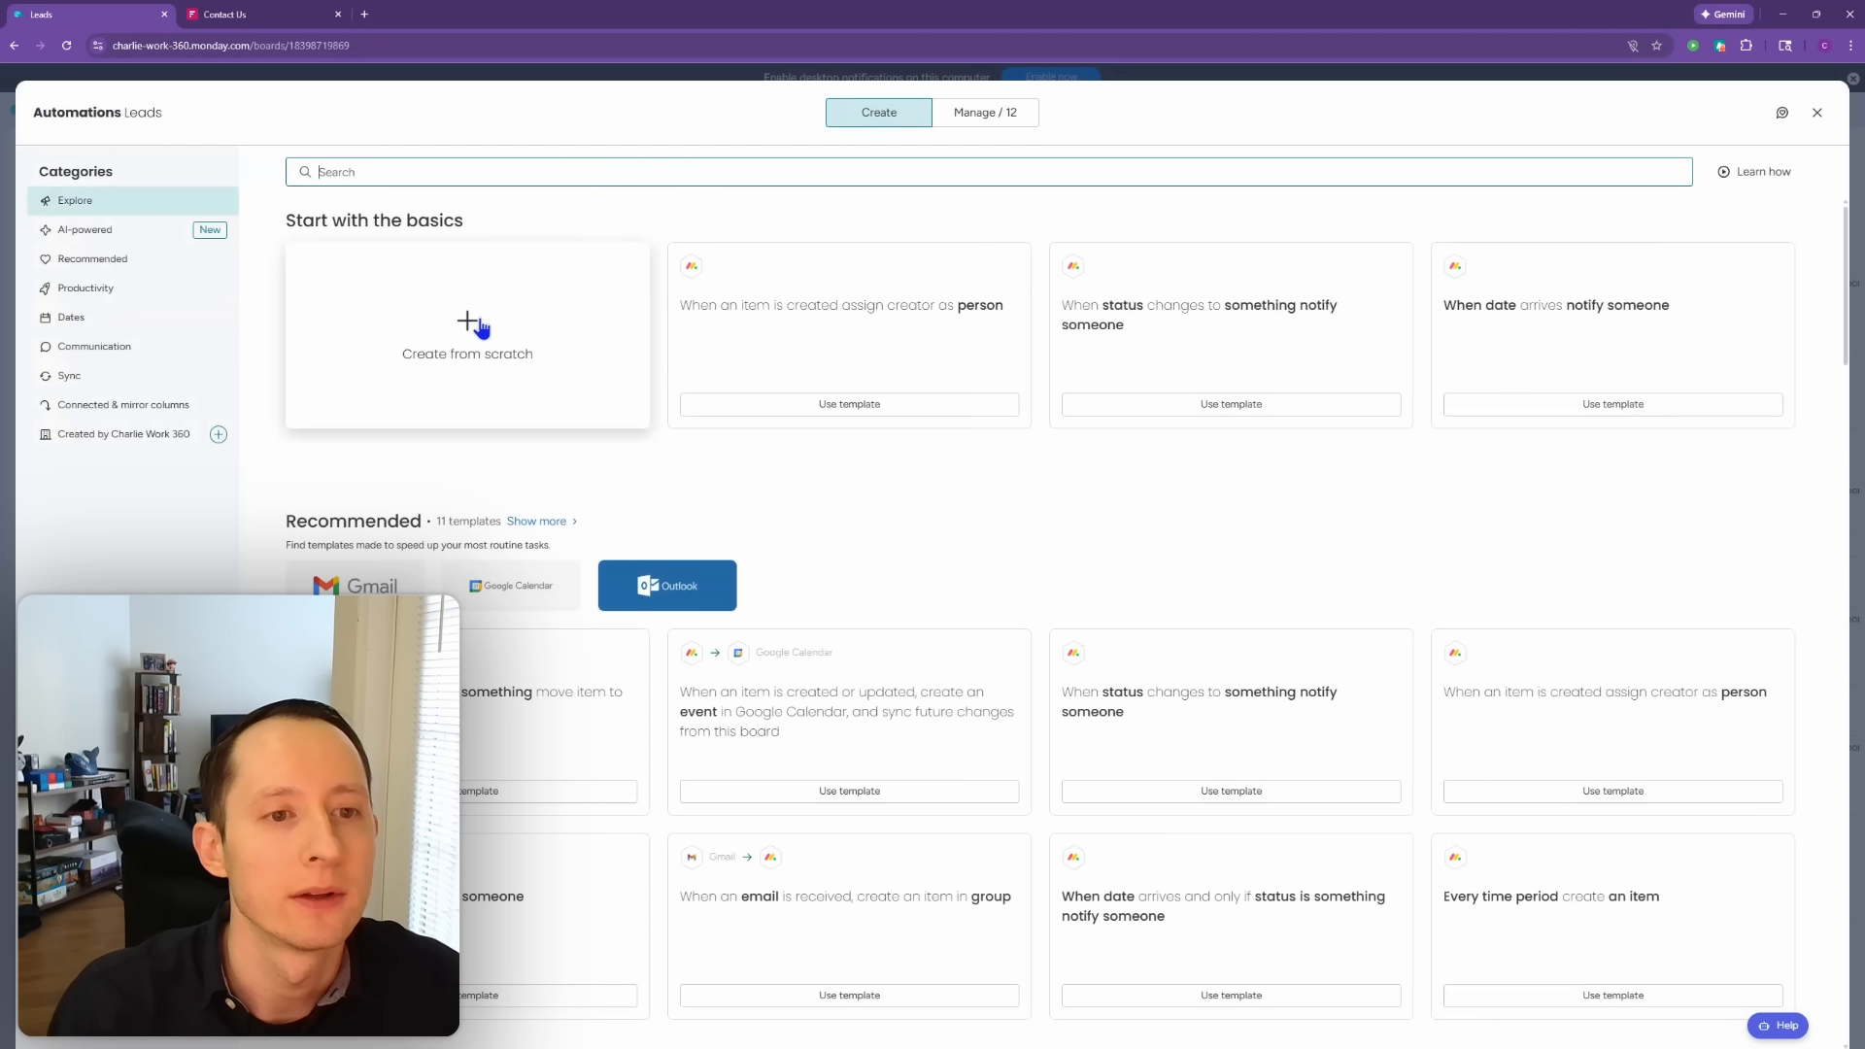
pyautogui.click(480, 324)
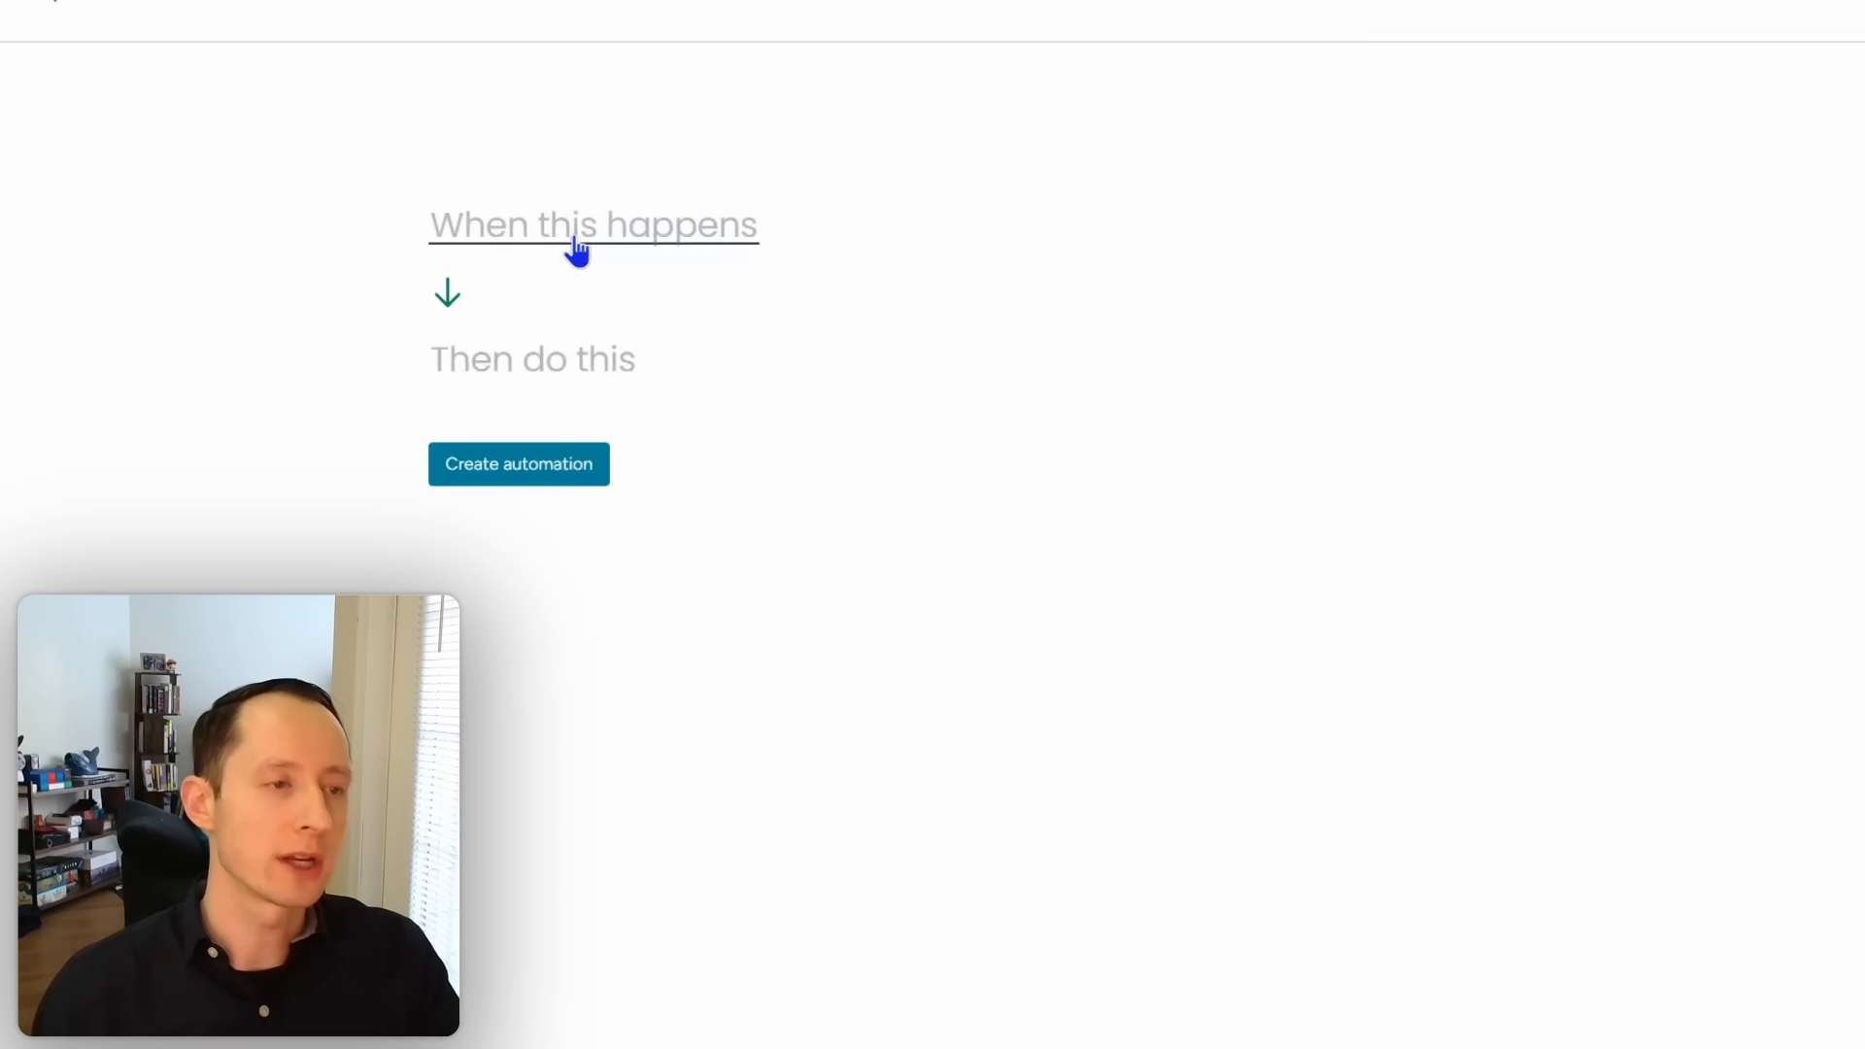
pyautogui.click(576, 243)
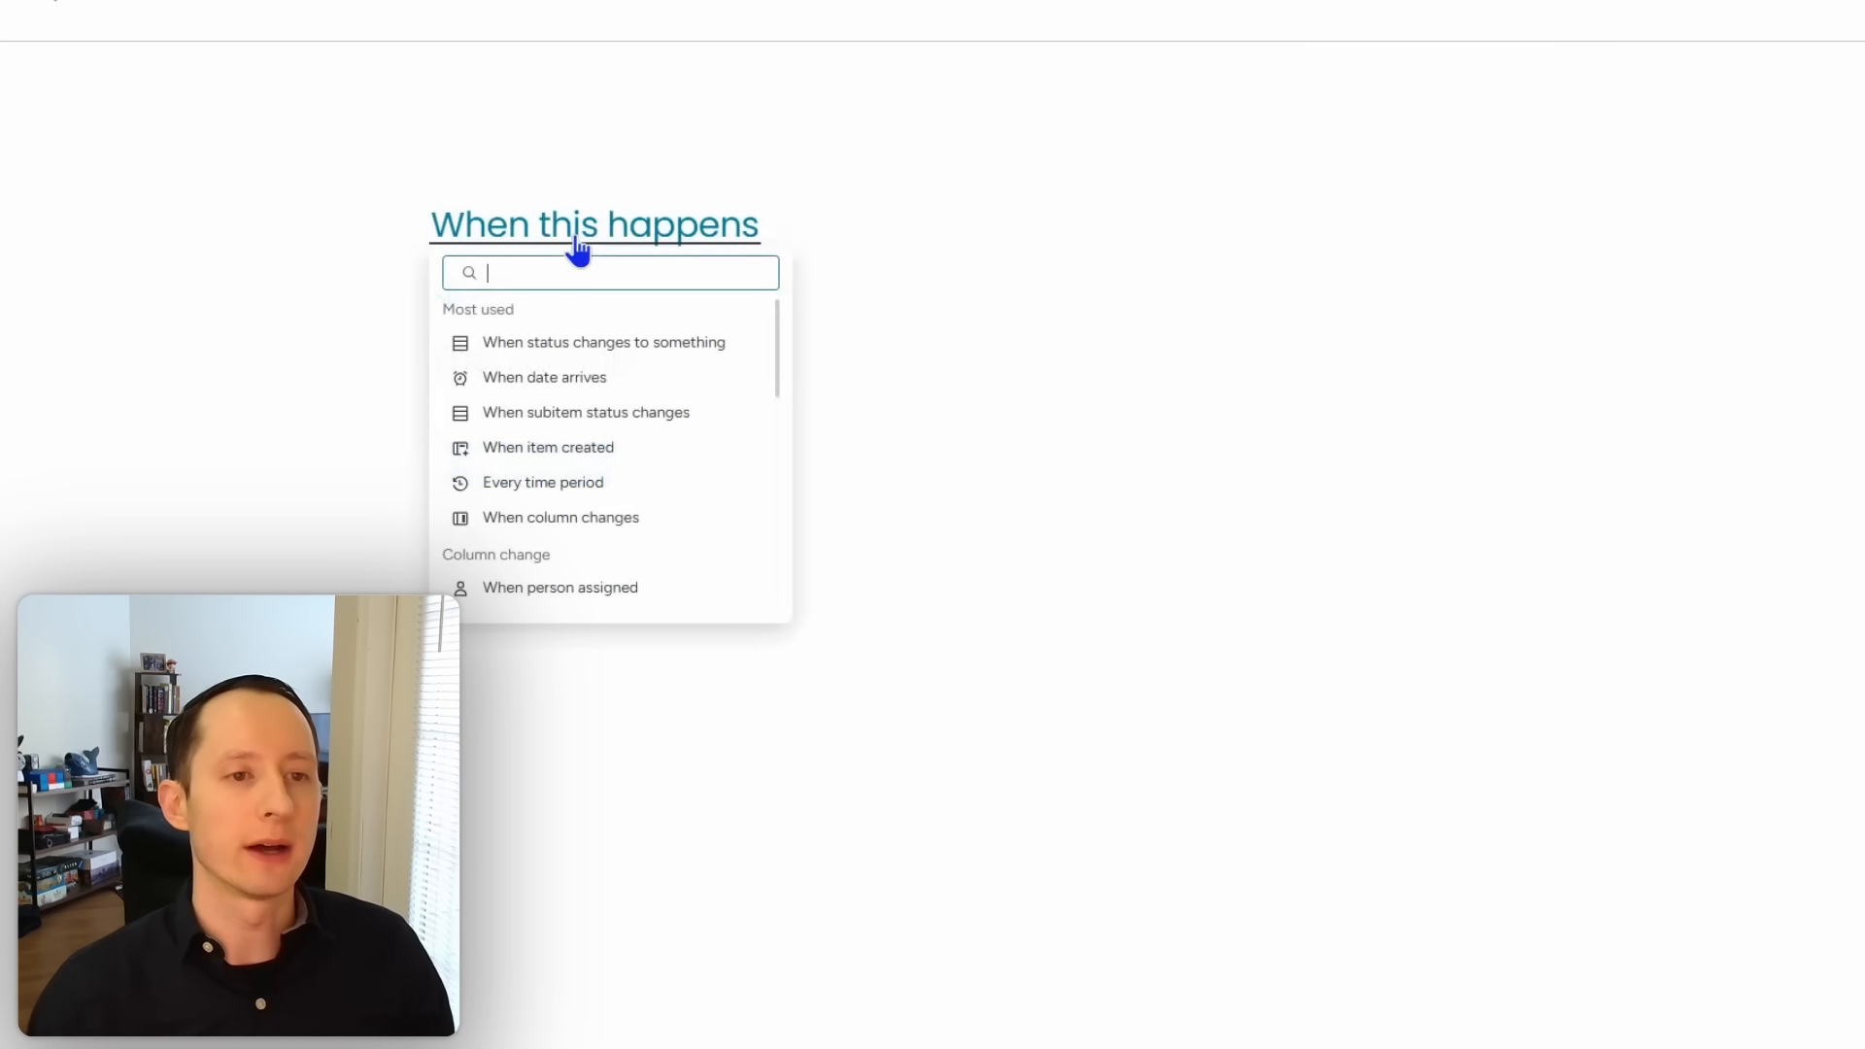
pyautogui.click(568, 342)
pyautogui.click(633, 233)
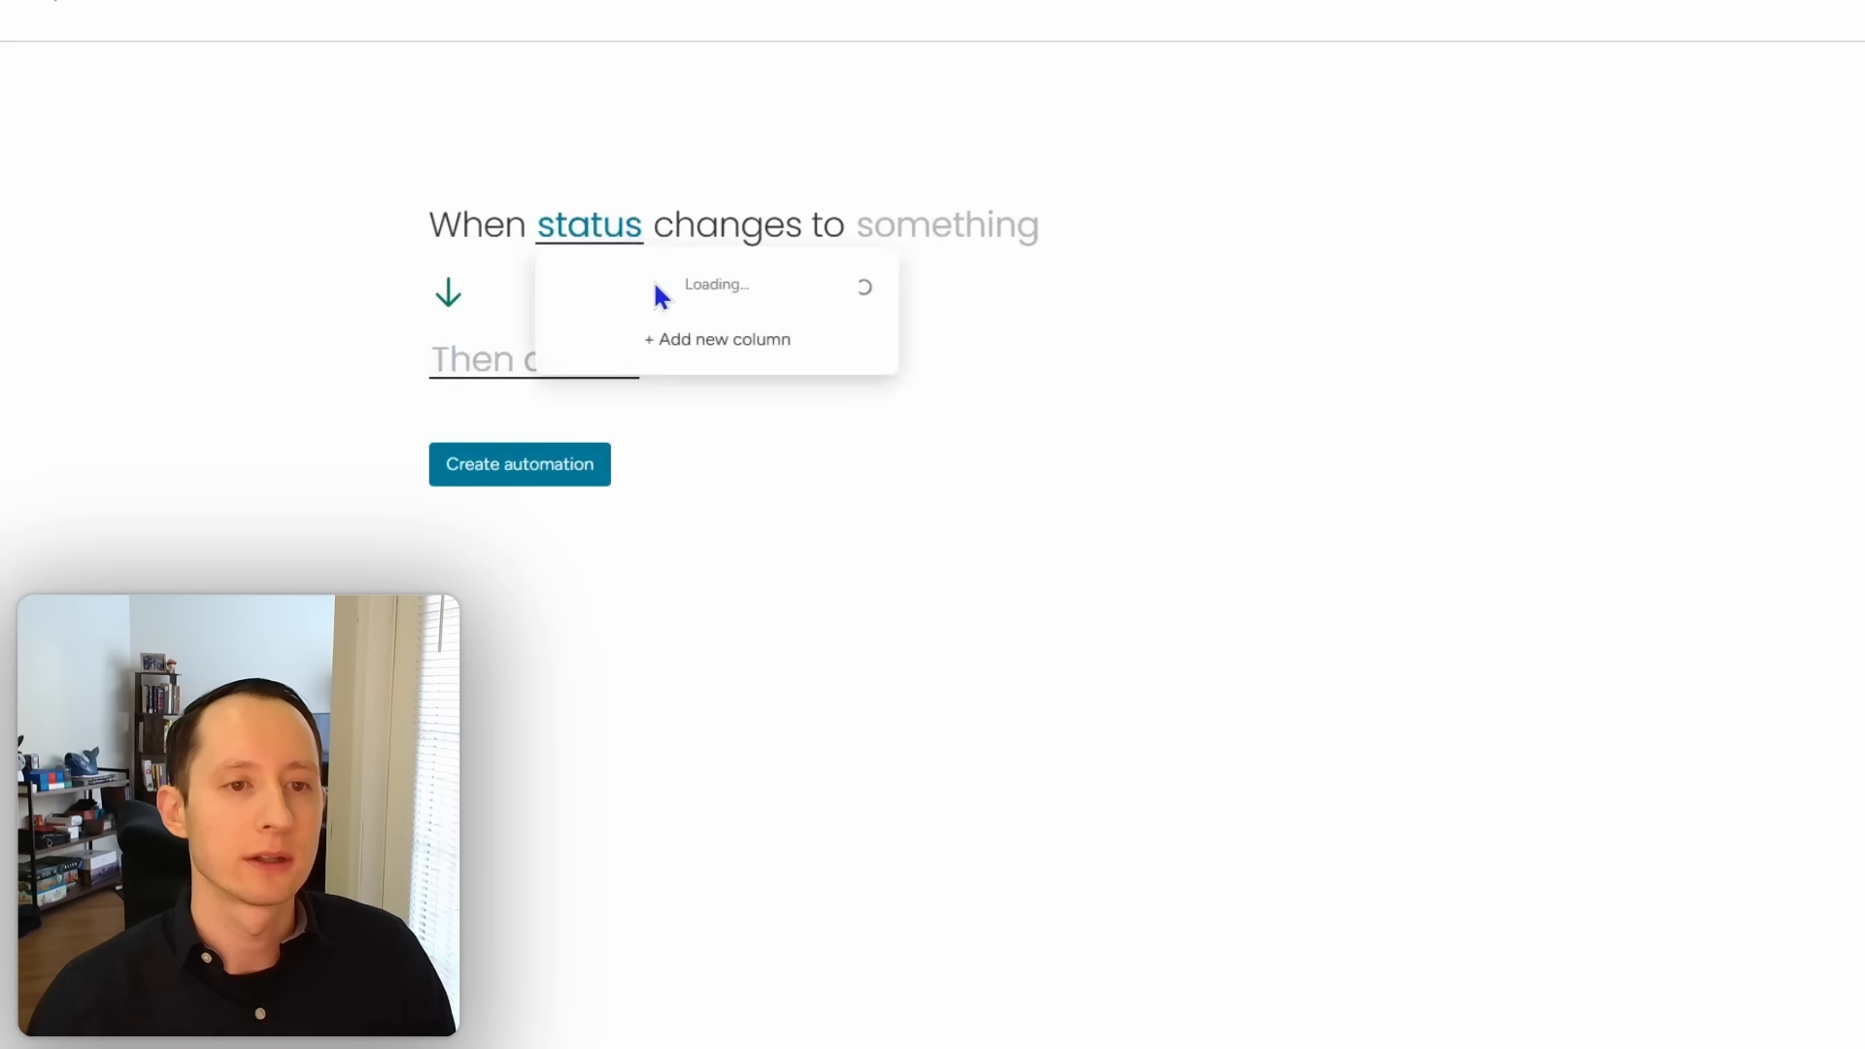
pyautogui.click(685, 315)
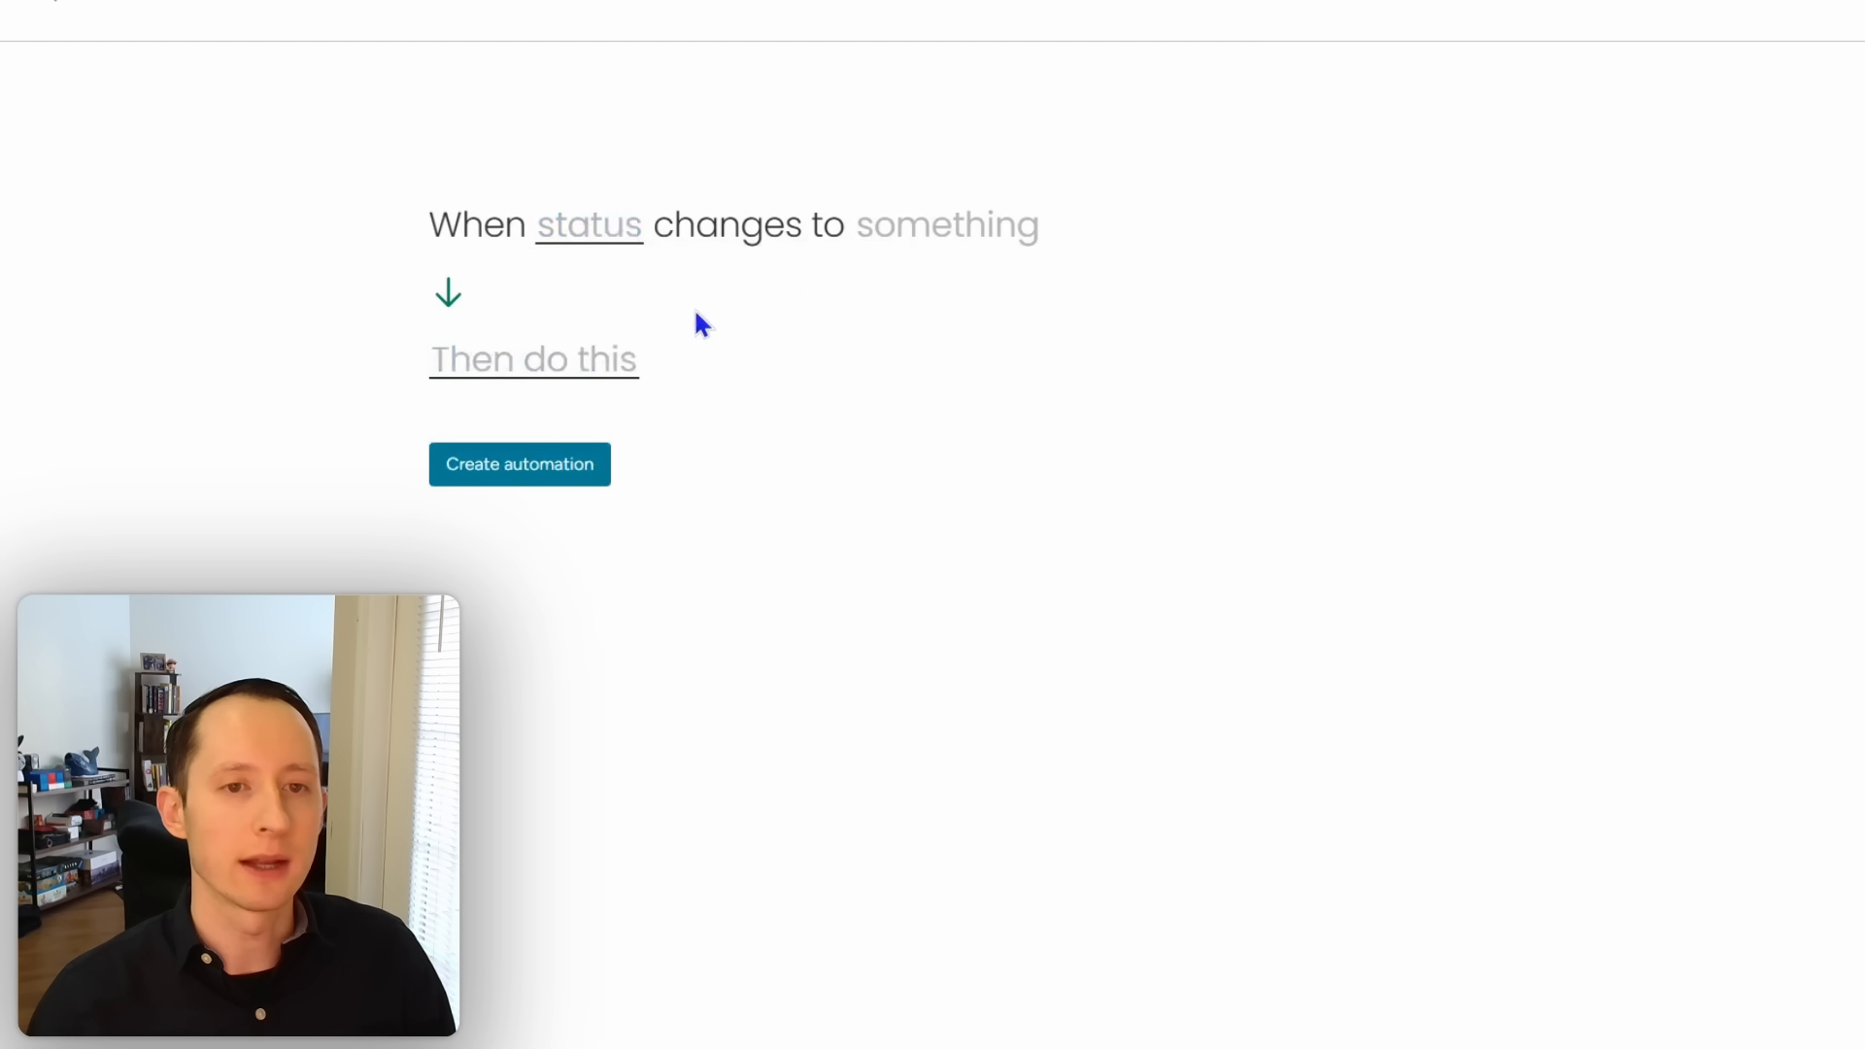
pyautogui.click(947, 238)
pyautogui.click(1118, 403)
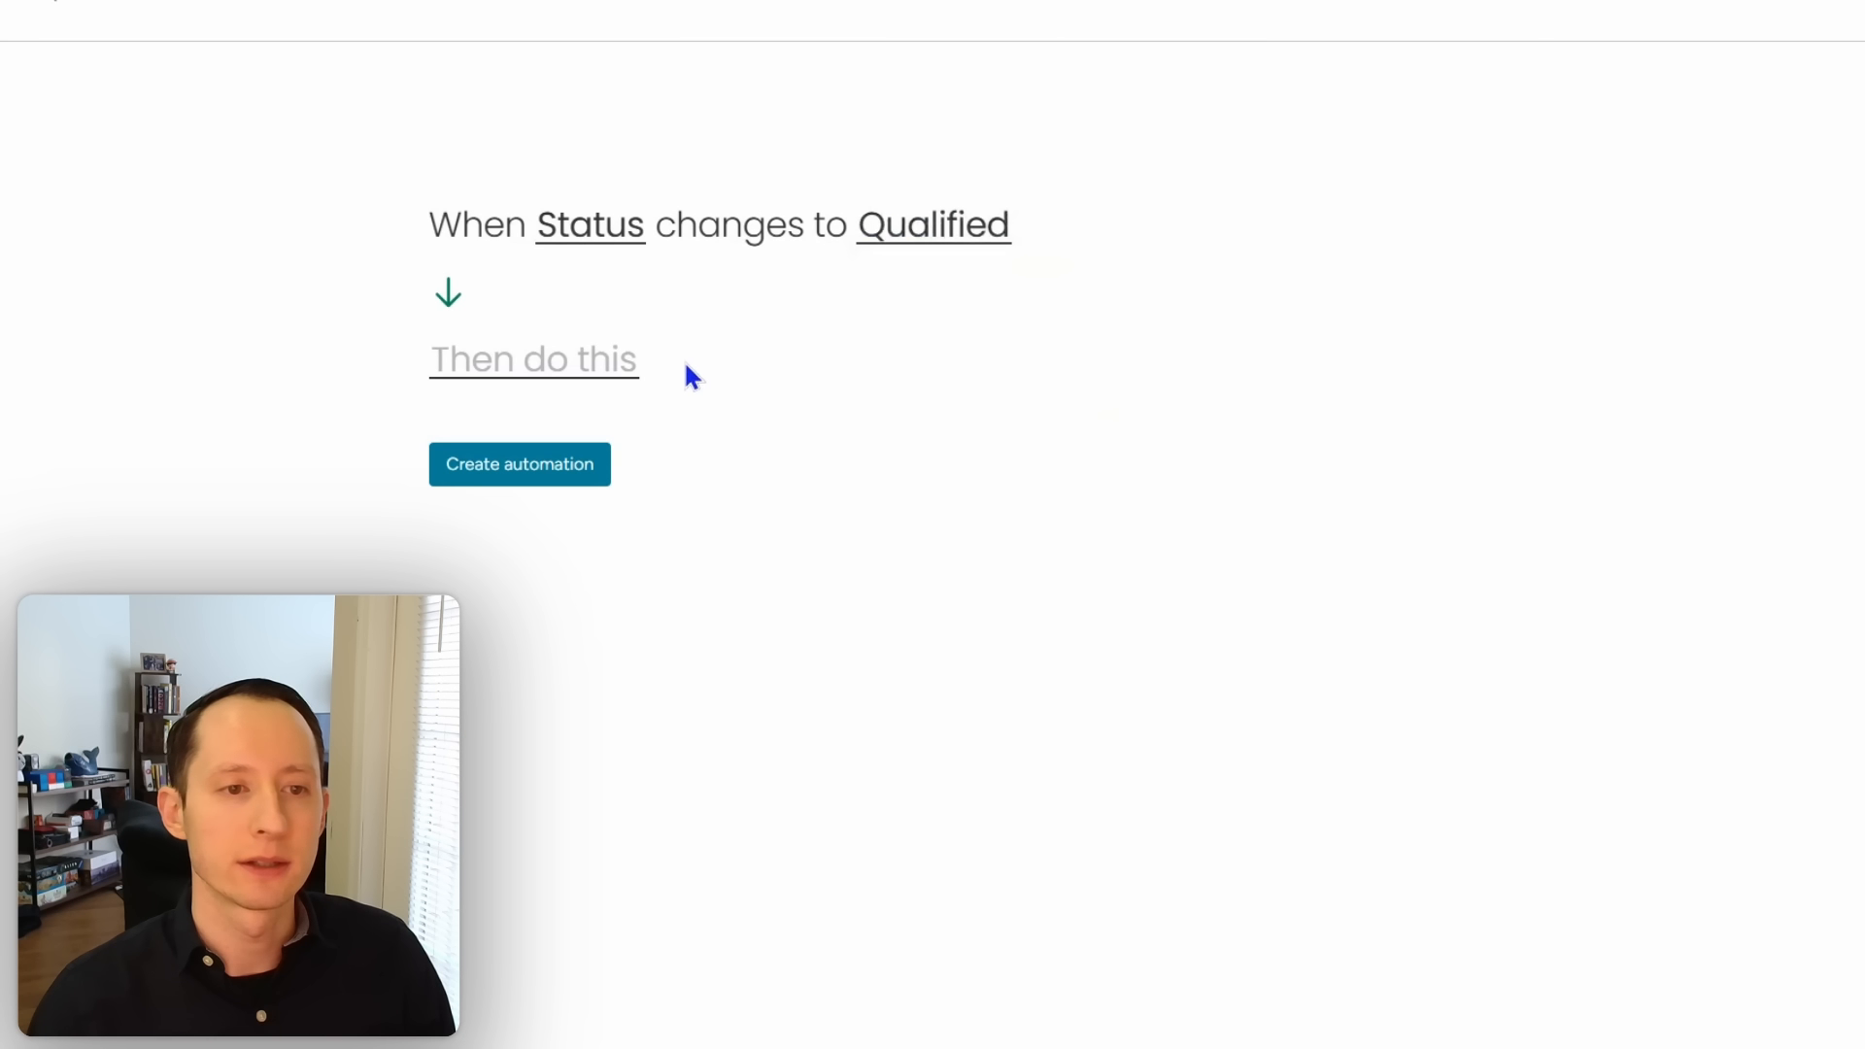
# Step: Add the action 'Create item in board & connect boards' targeting Accounts
pyautogui.click(626, 383)
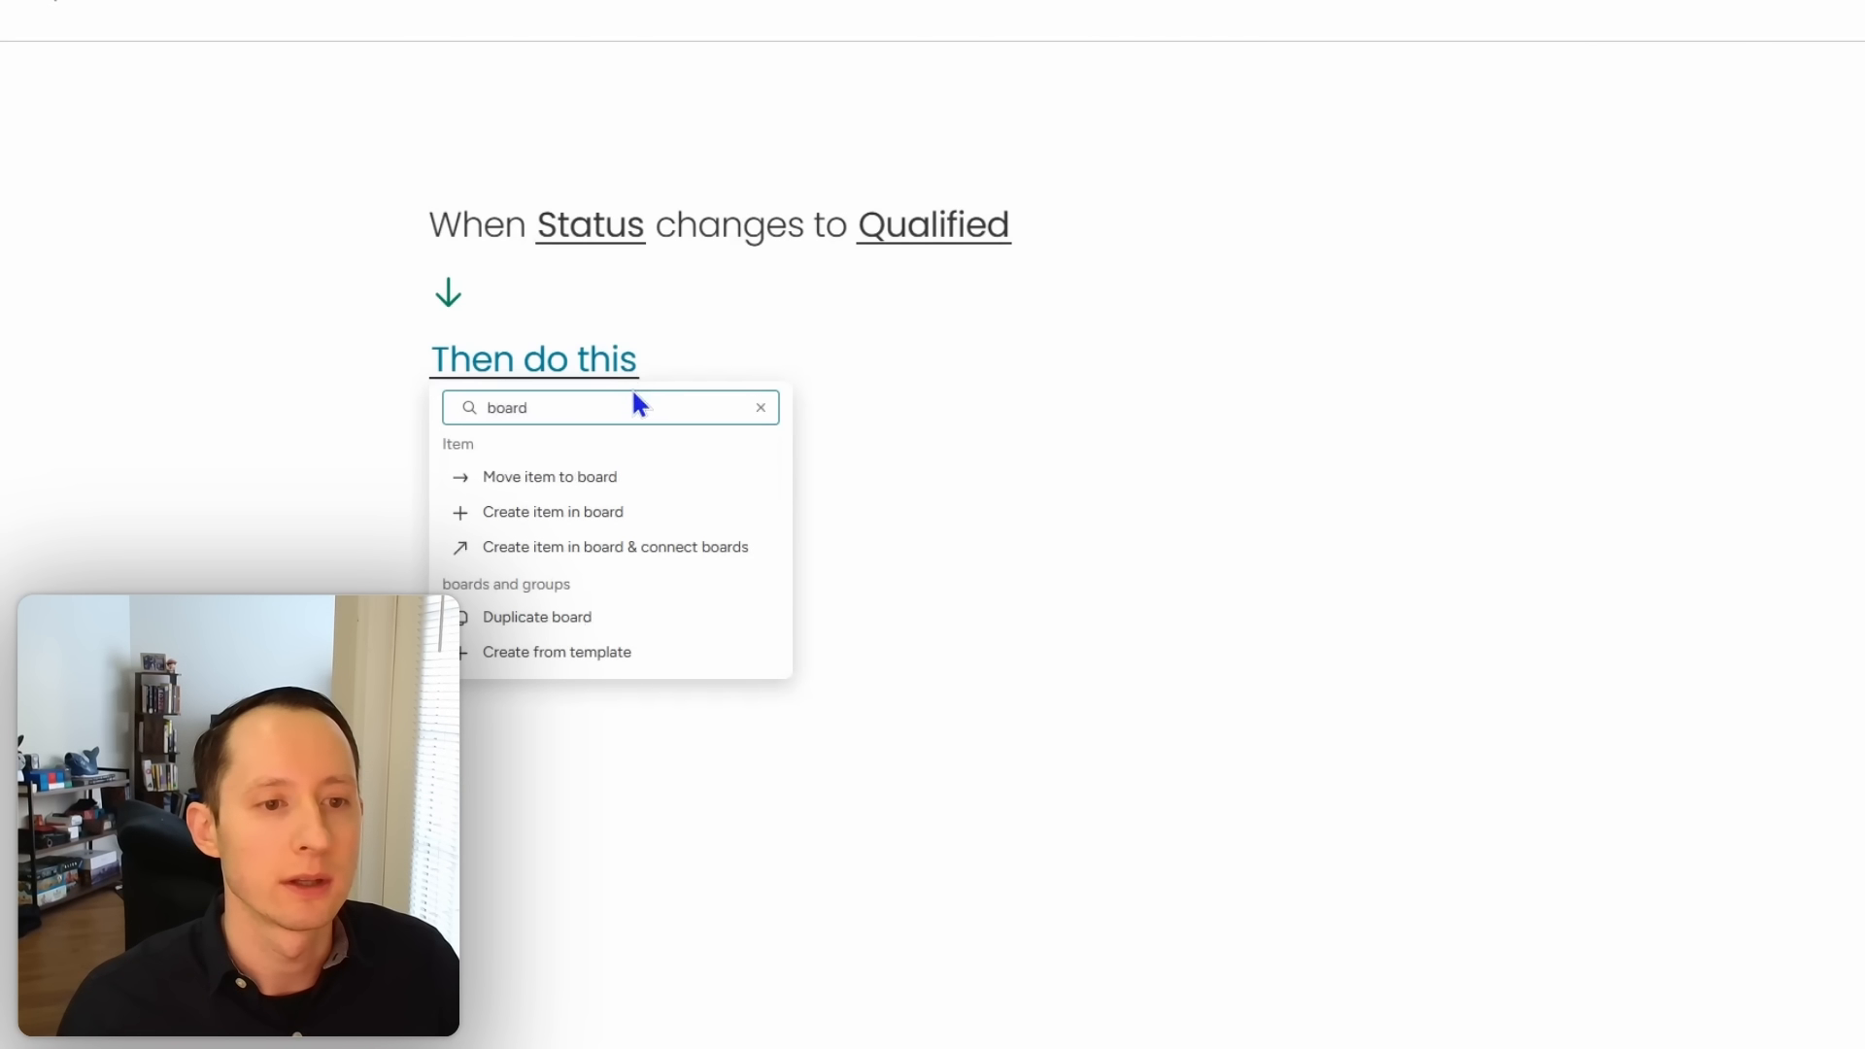
pyautogui.click(625, 547)
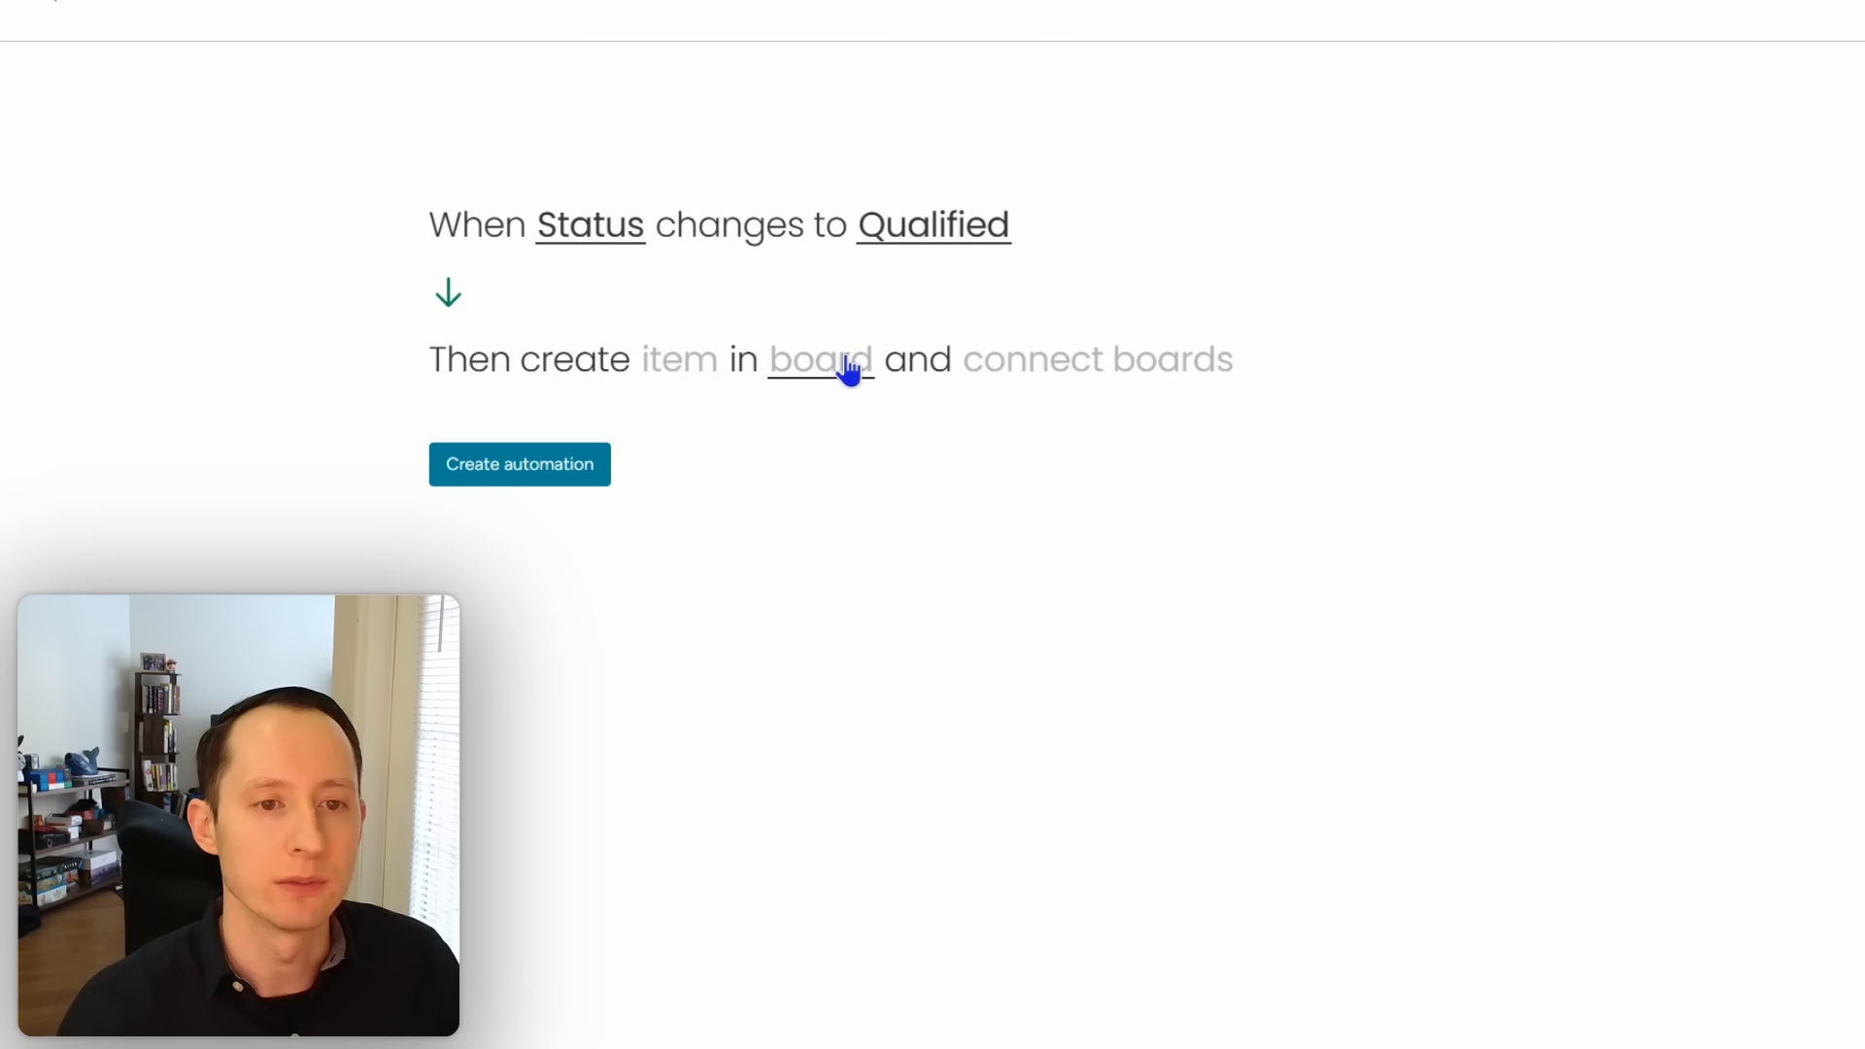
pyautogui.click(848, 370)
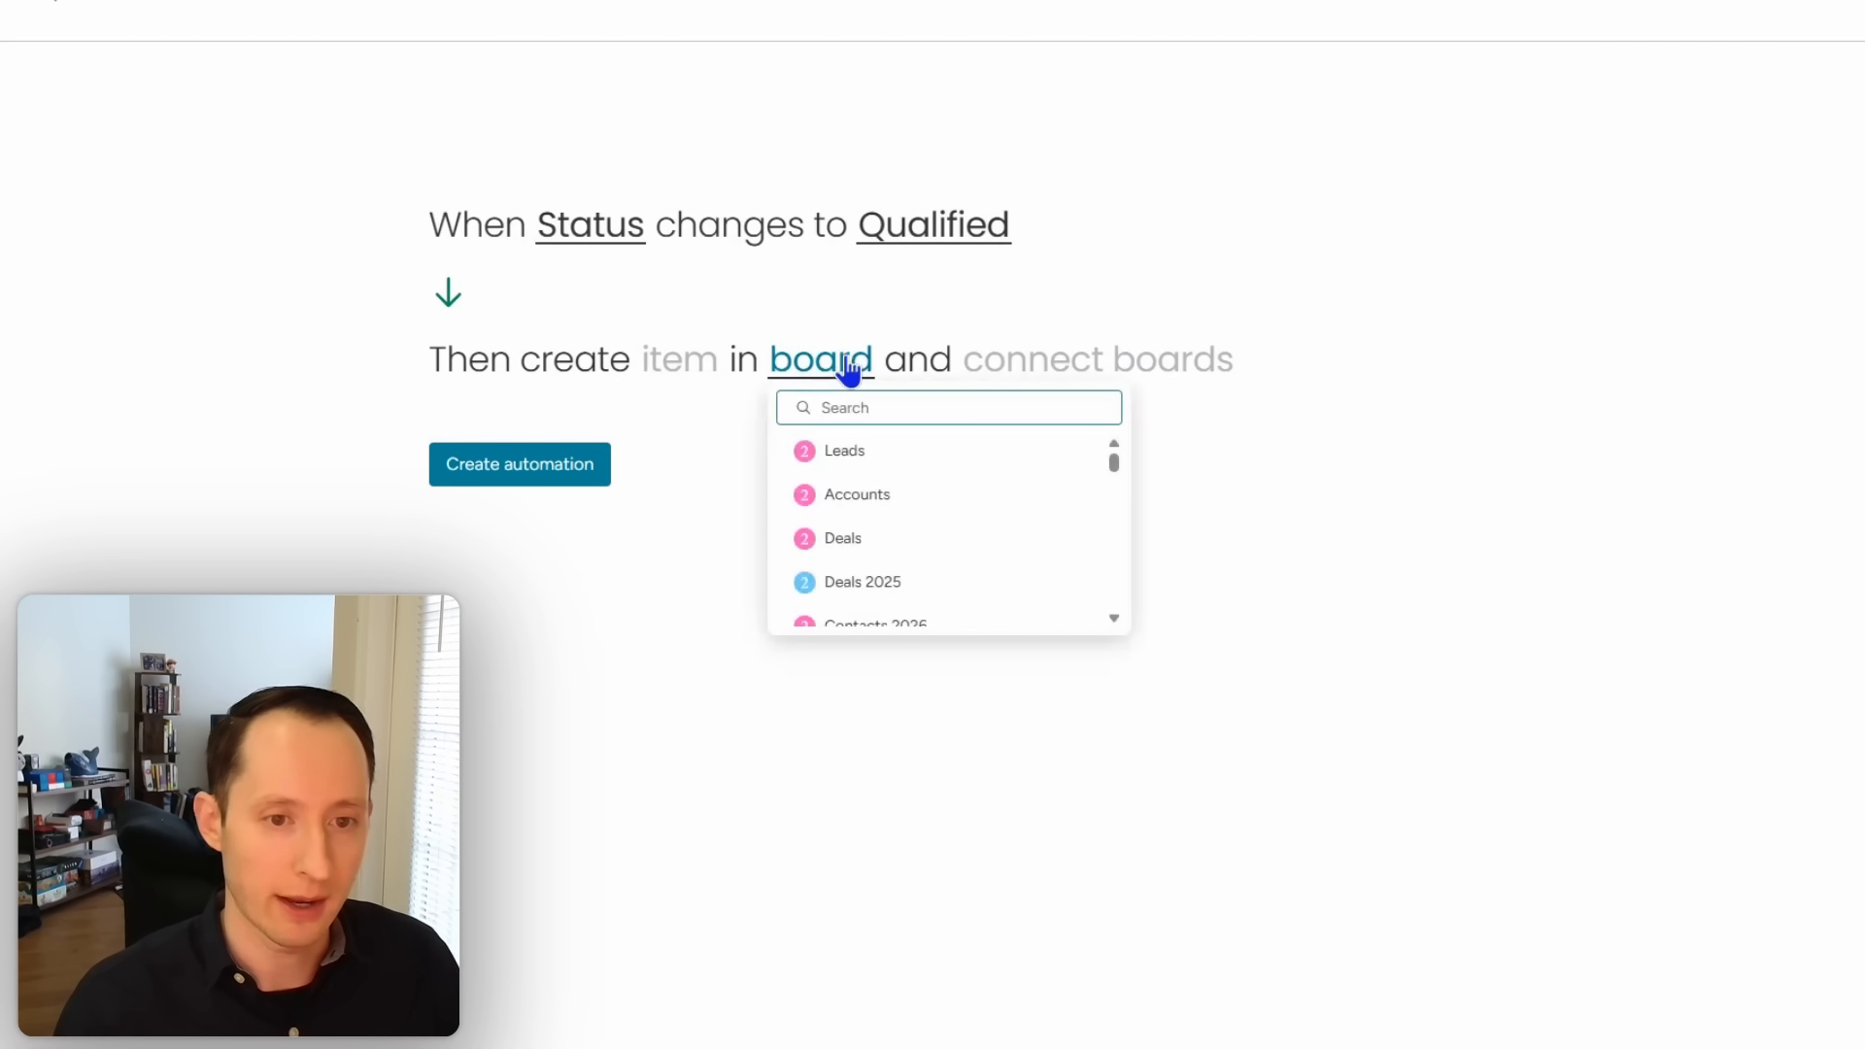
pyautogui.click(862, 495)
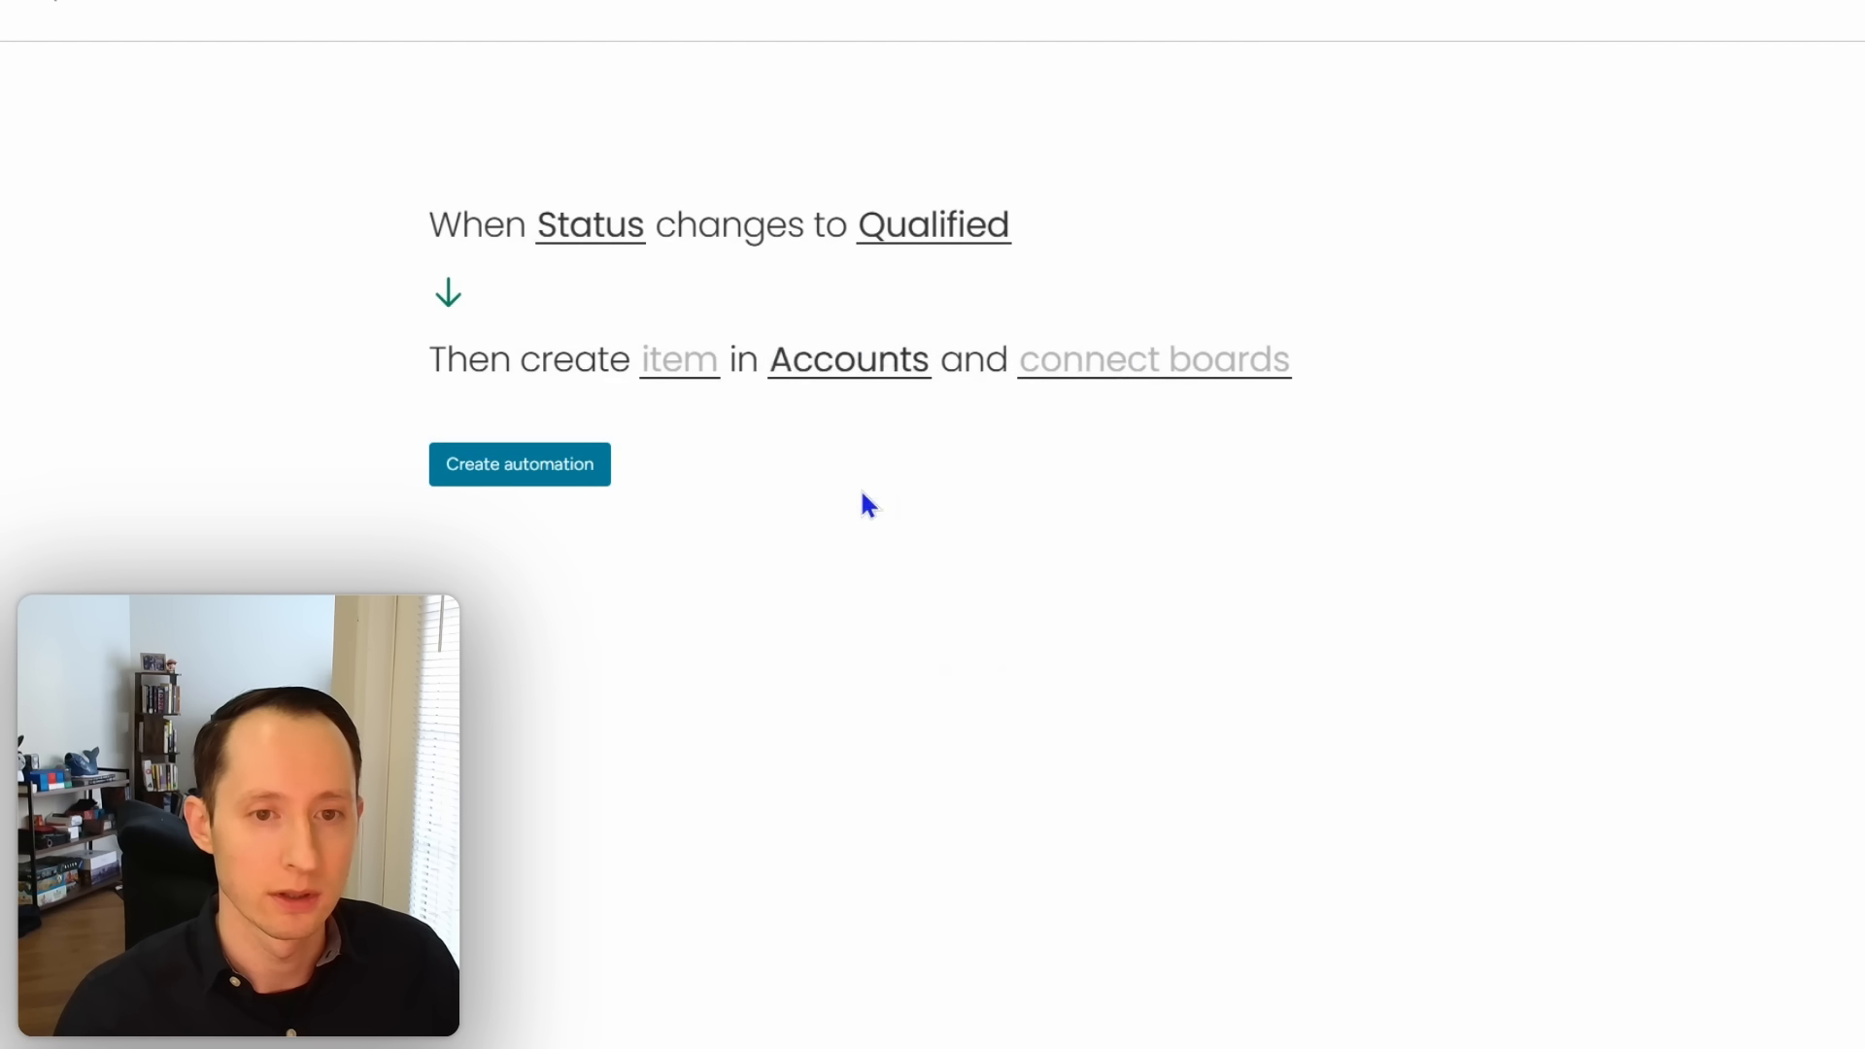
pyautogui.click(1136, 368)
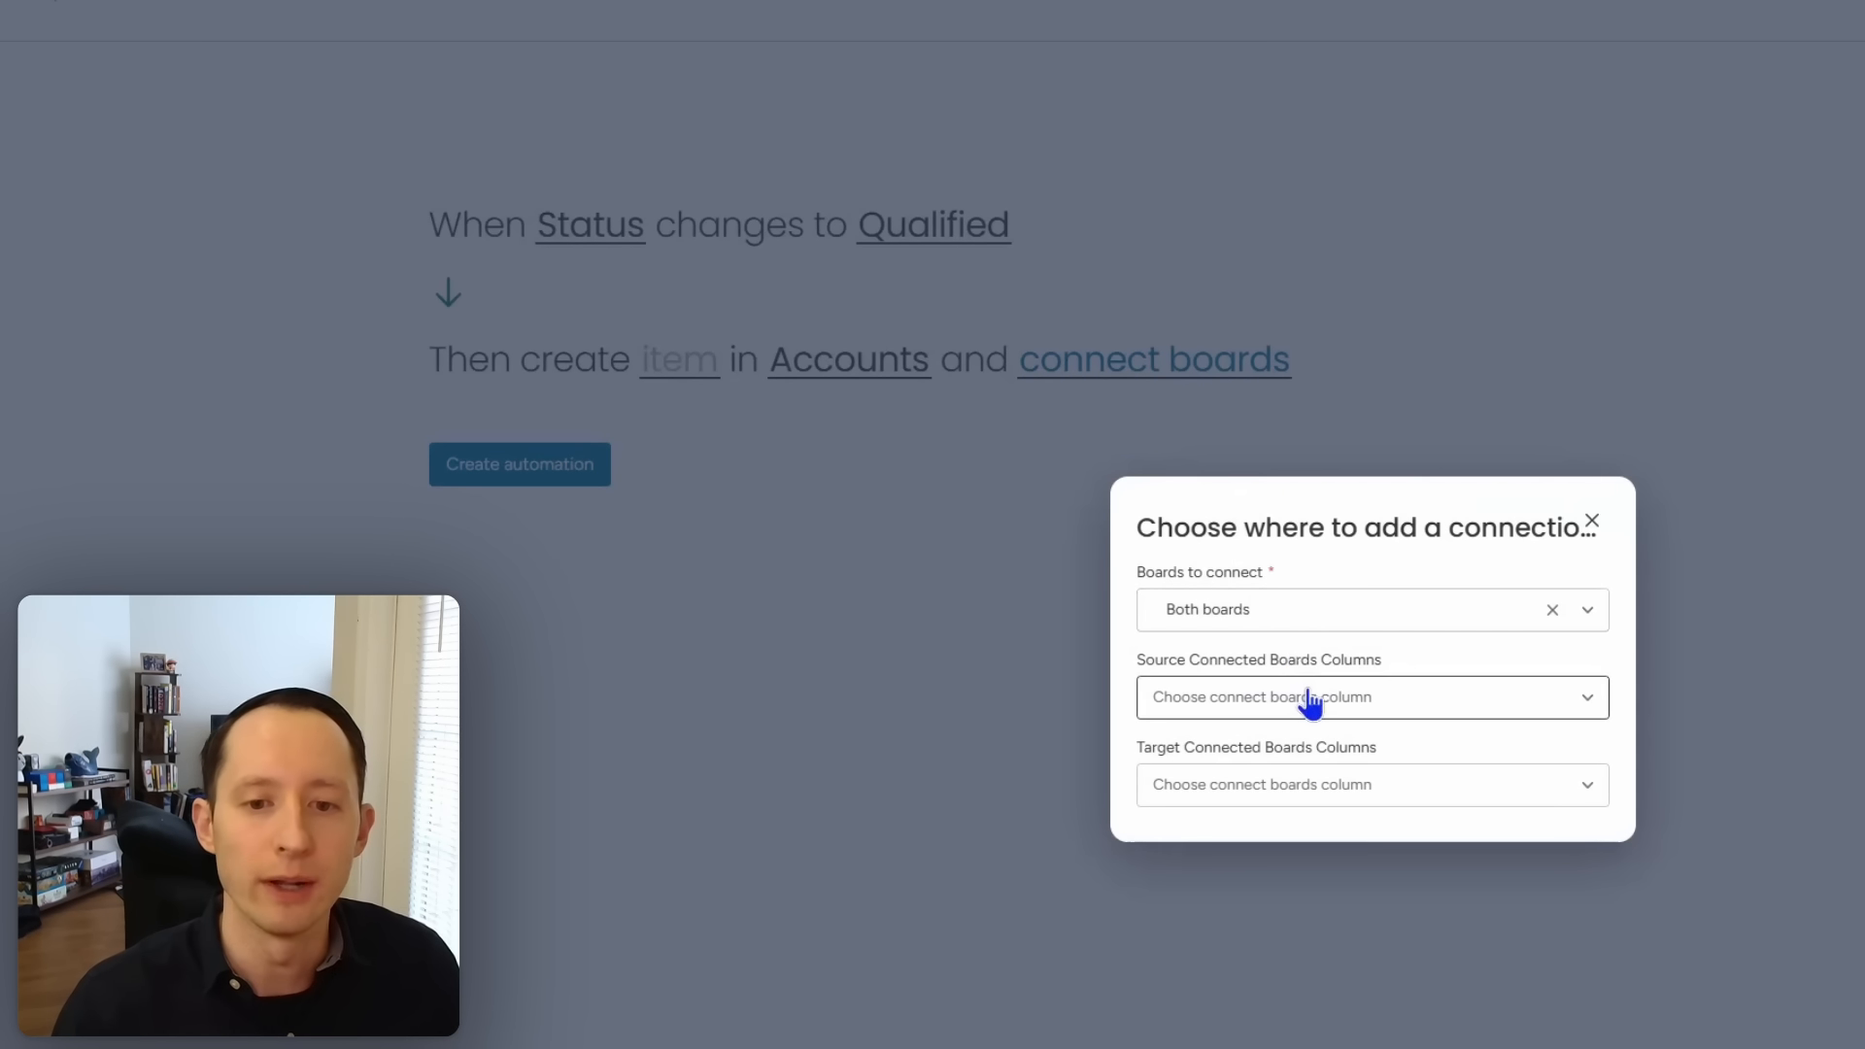
# Step: Add a Connect boards column on Leads and use it as the source column
pyautogui.click(1306, 699)
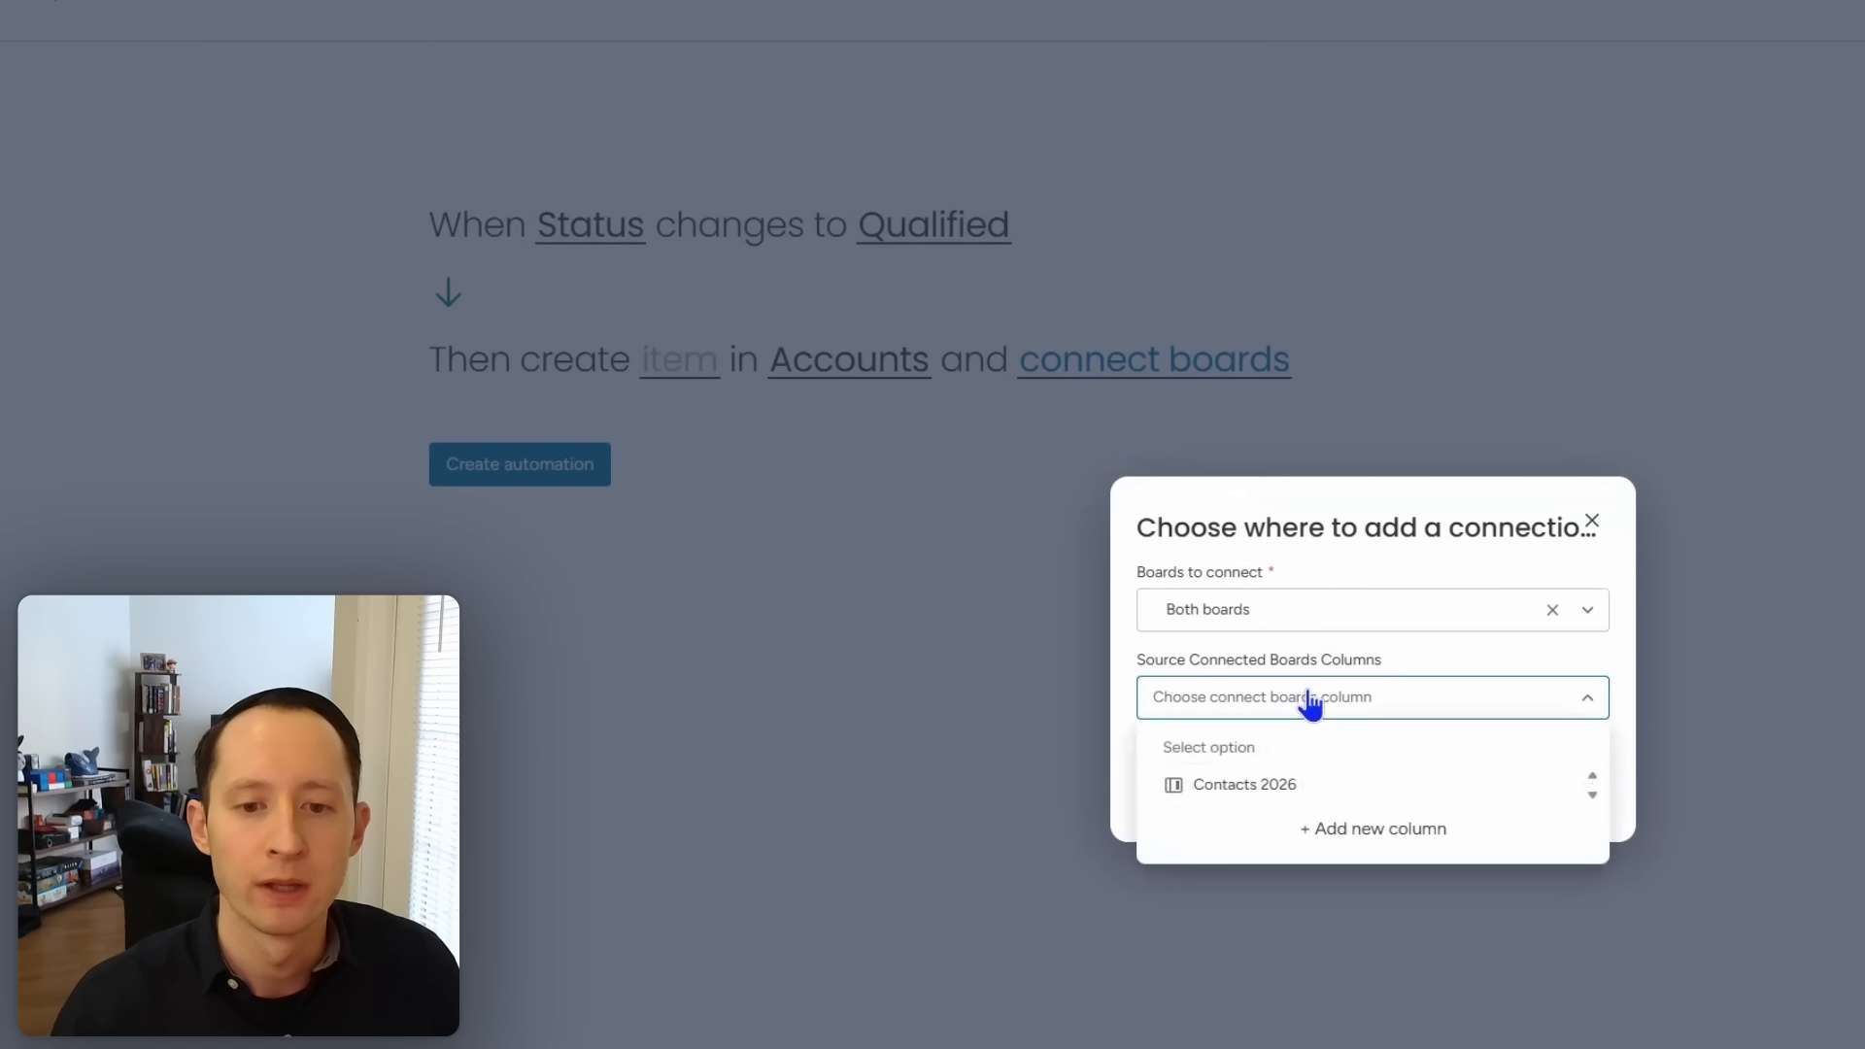
pyautogui.click(1377, 836)
pyautogui.click(1275, 175)
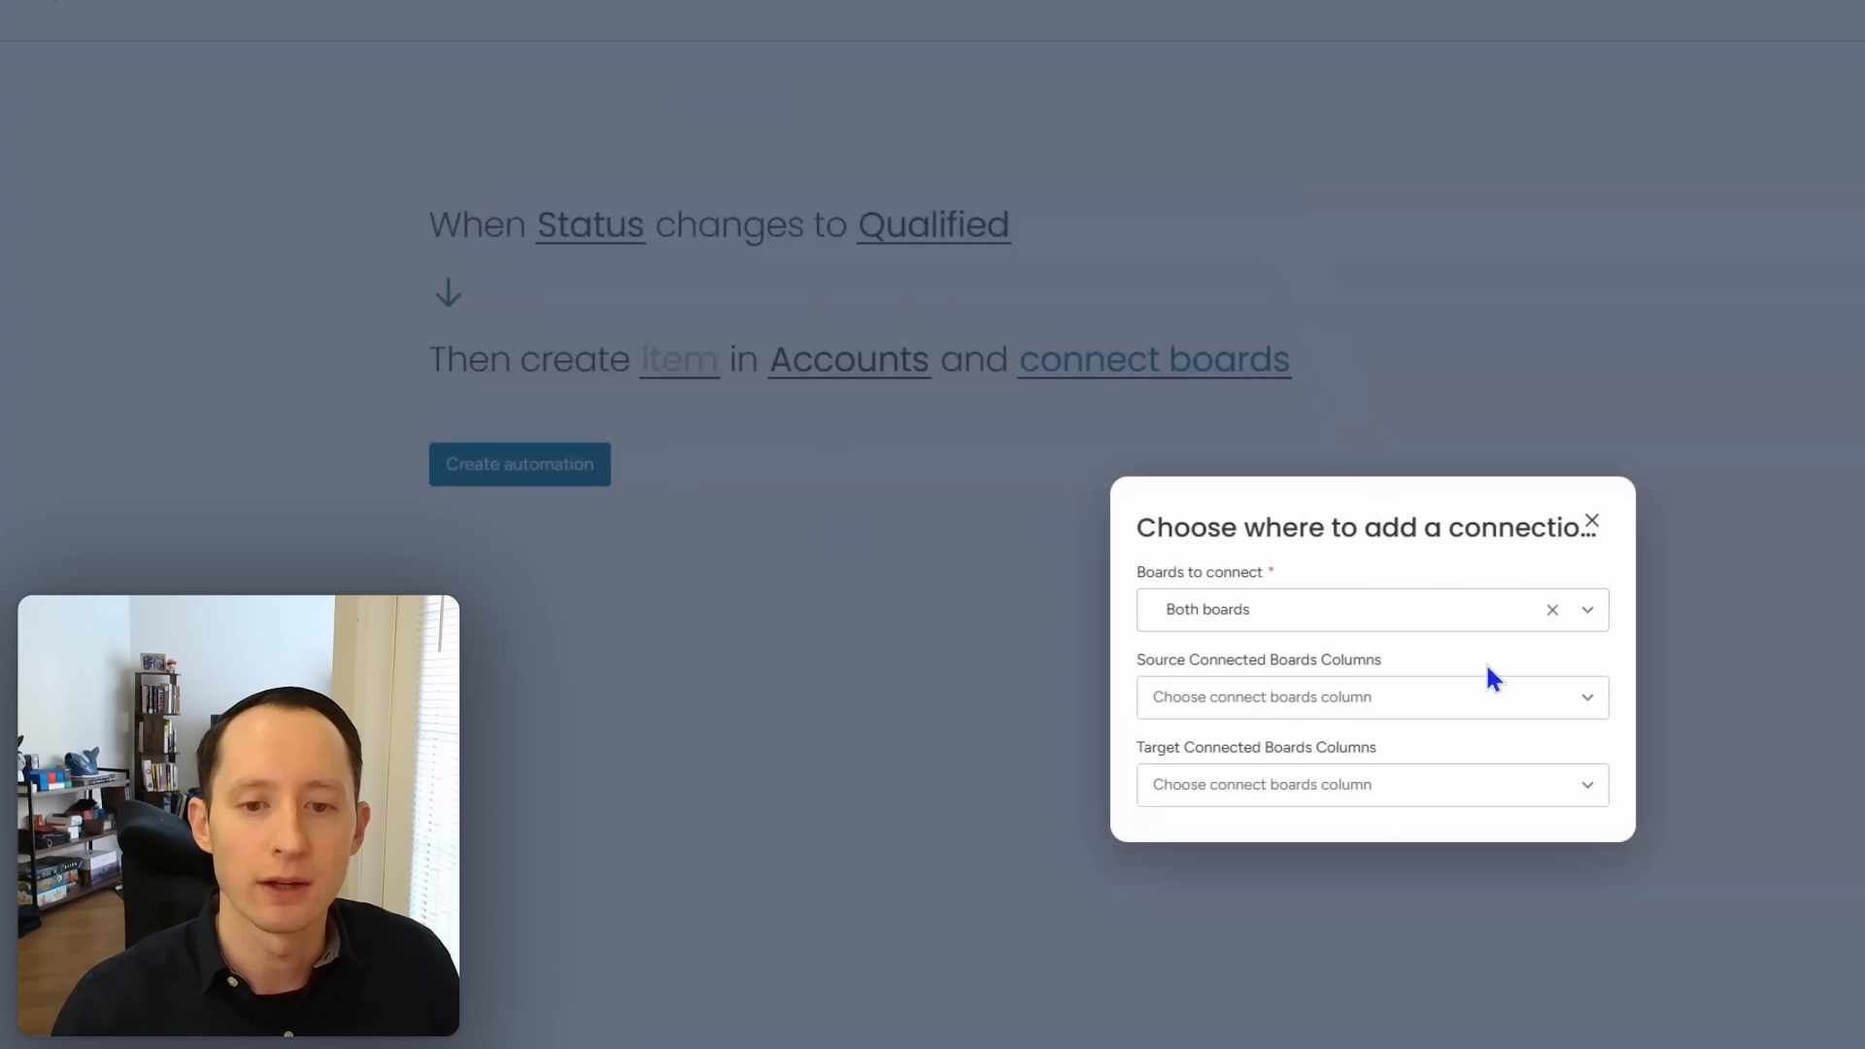
pyautogui.click(1409, 697)
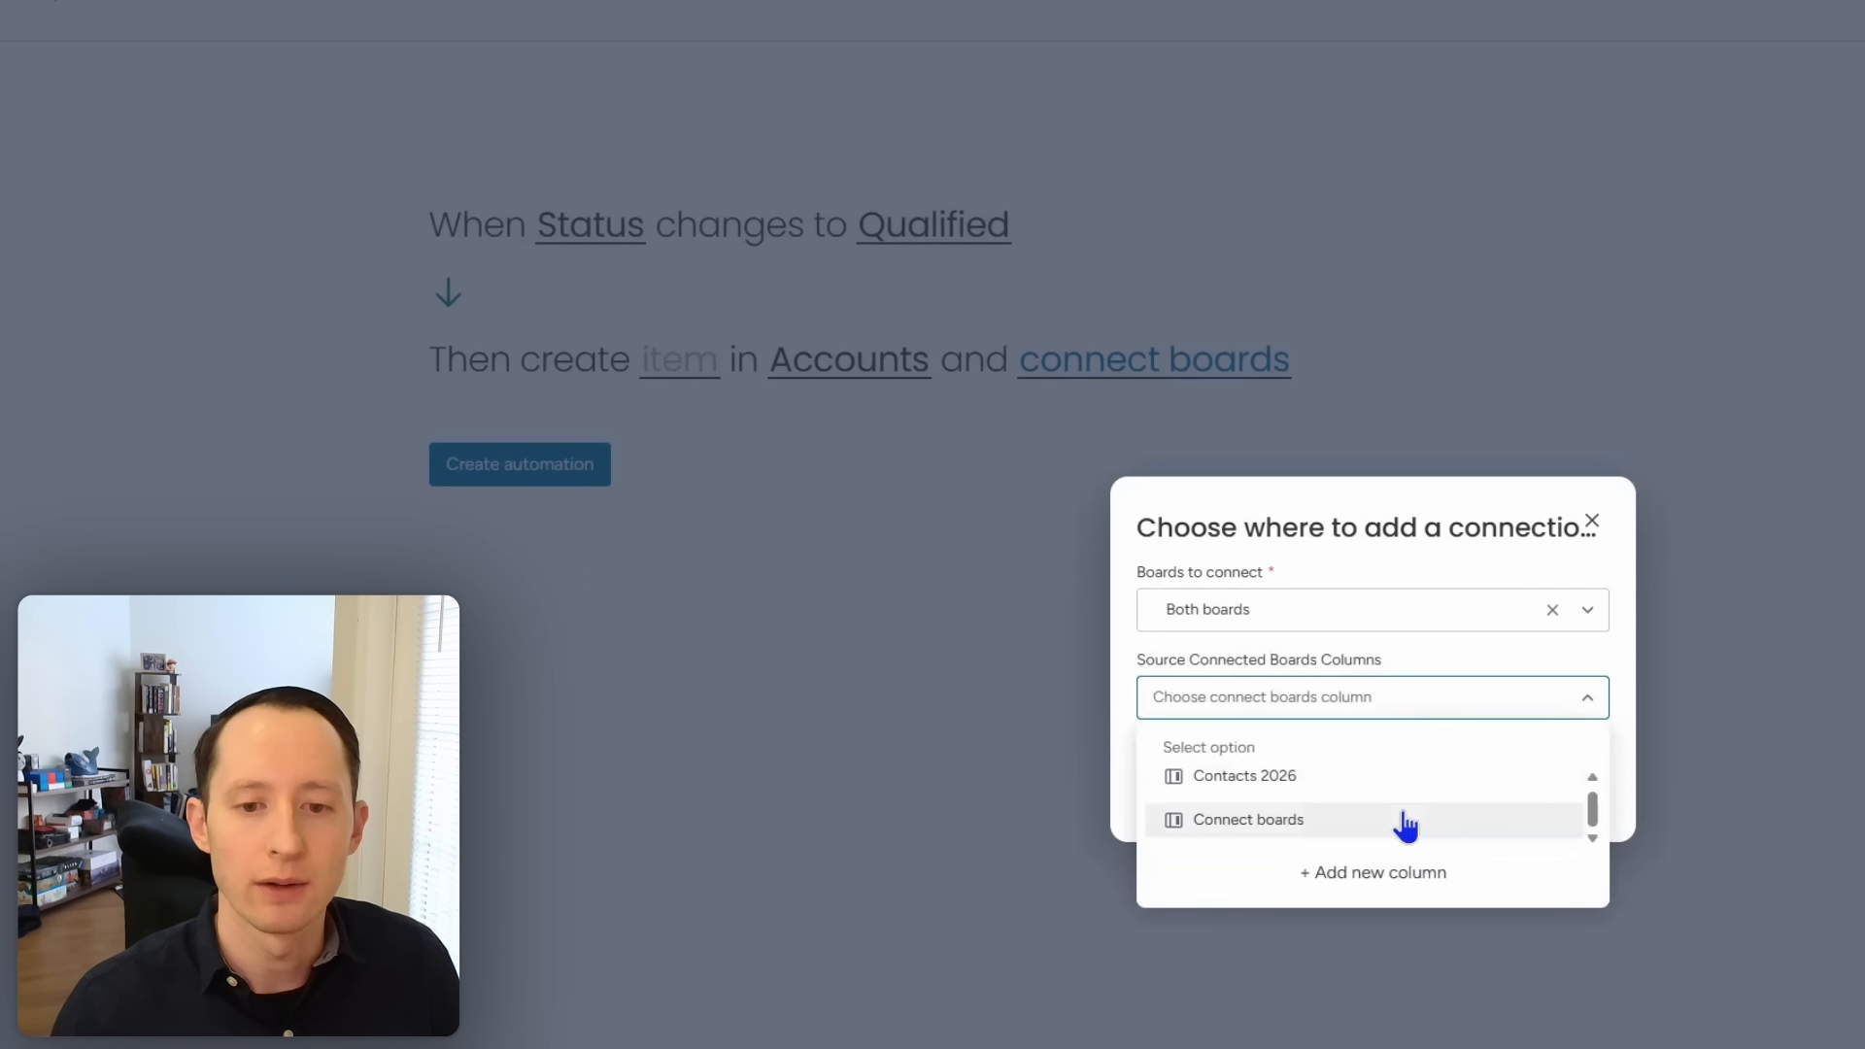
pyautogui.click(1410, 819)
# Step: Add a Connect boards column on Accounts as target, confirm, and open the item details form
pyautogui.click(1404, 792)
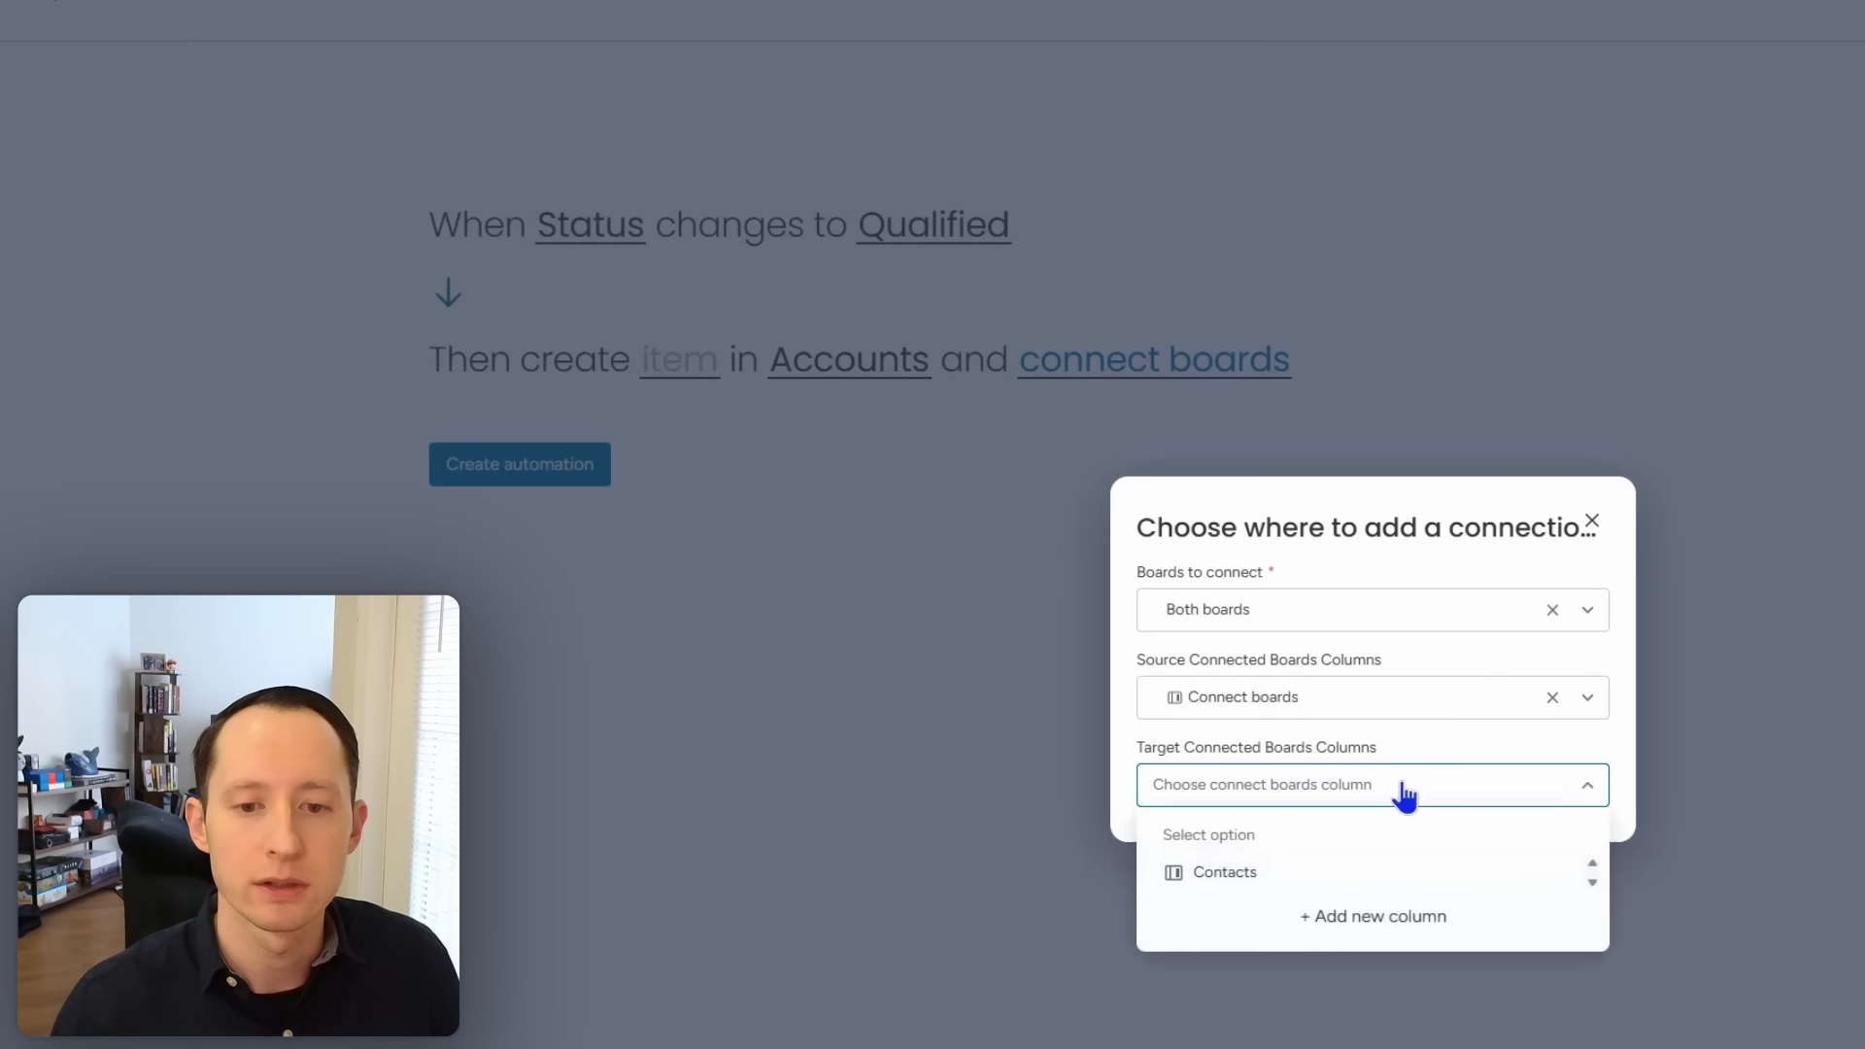
pyautogui.click(1387, 918)
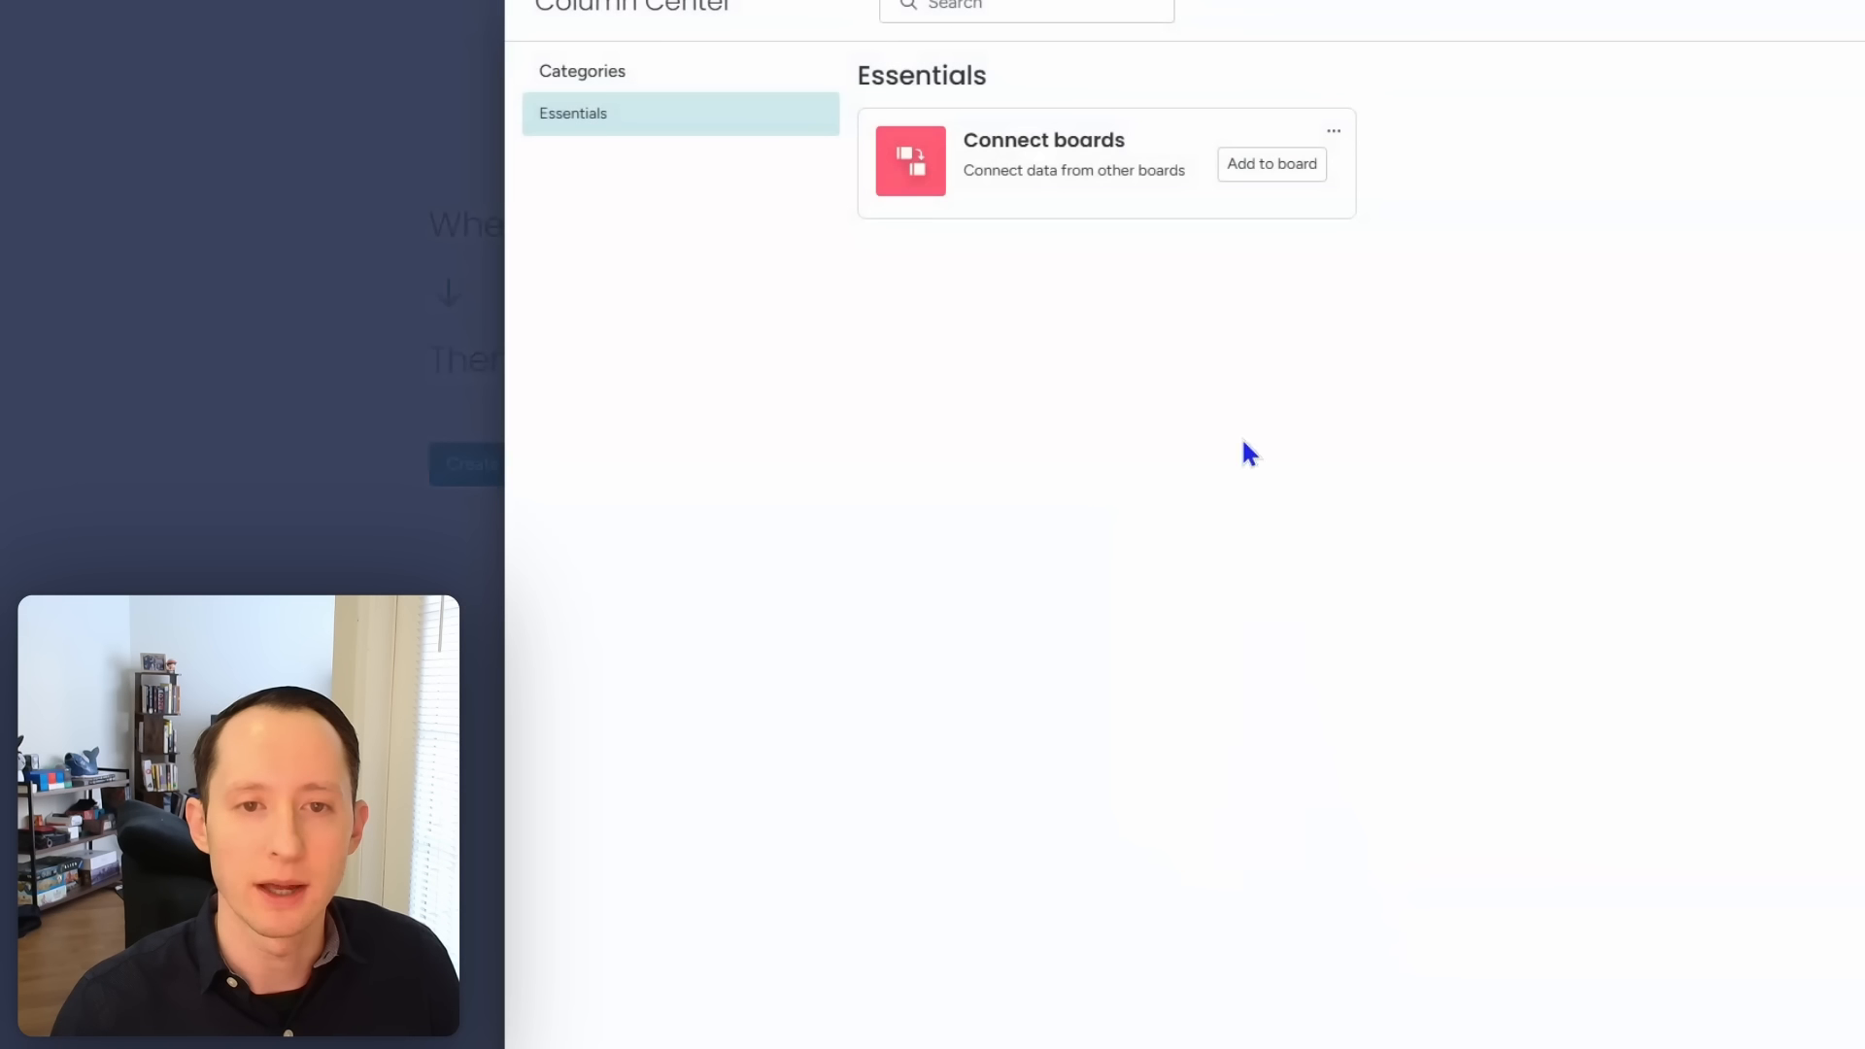
pyautogui.click(1281, 173)
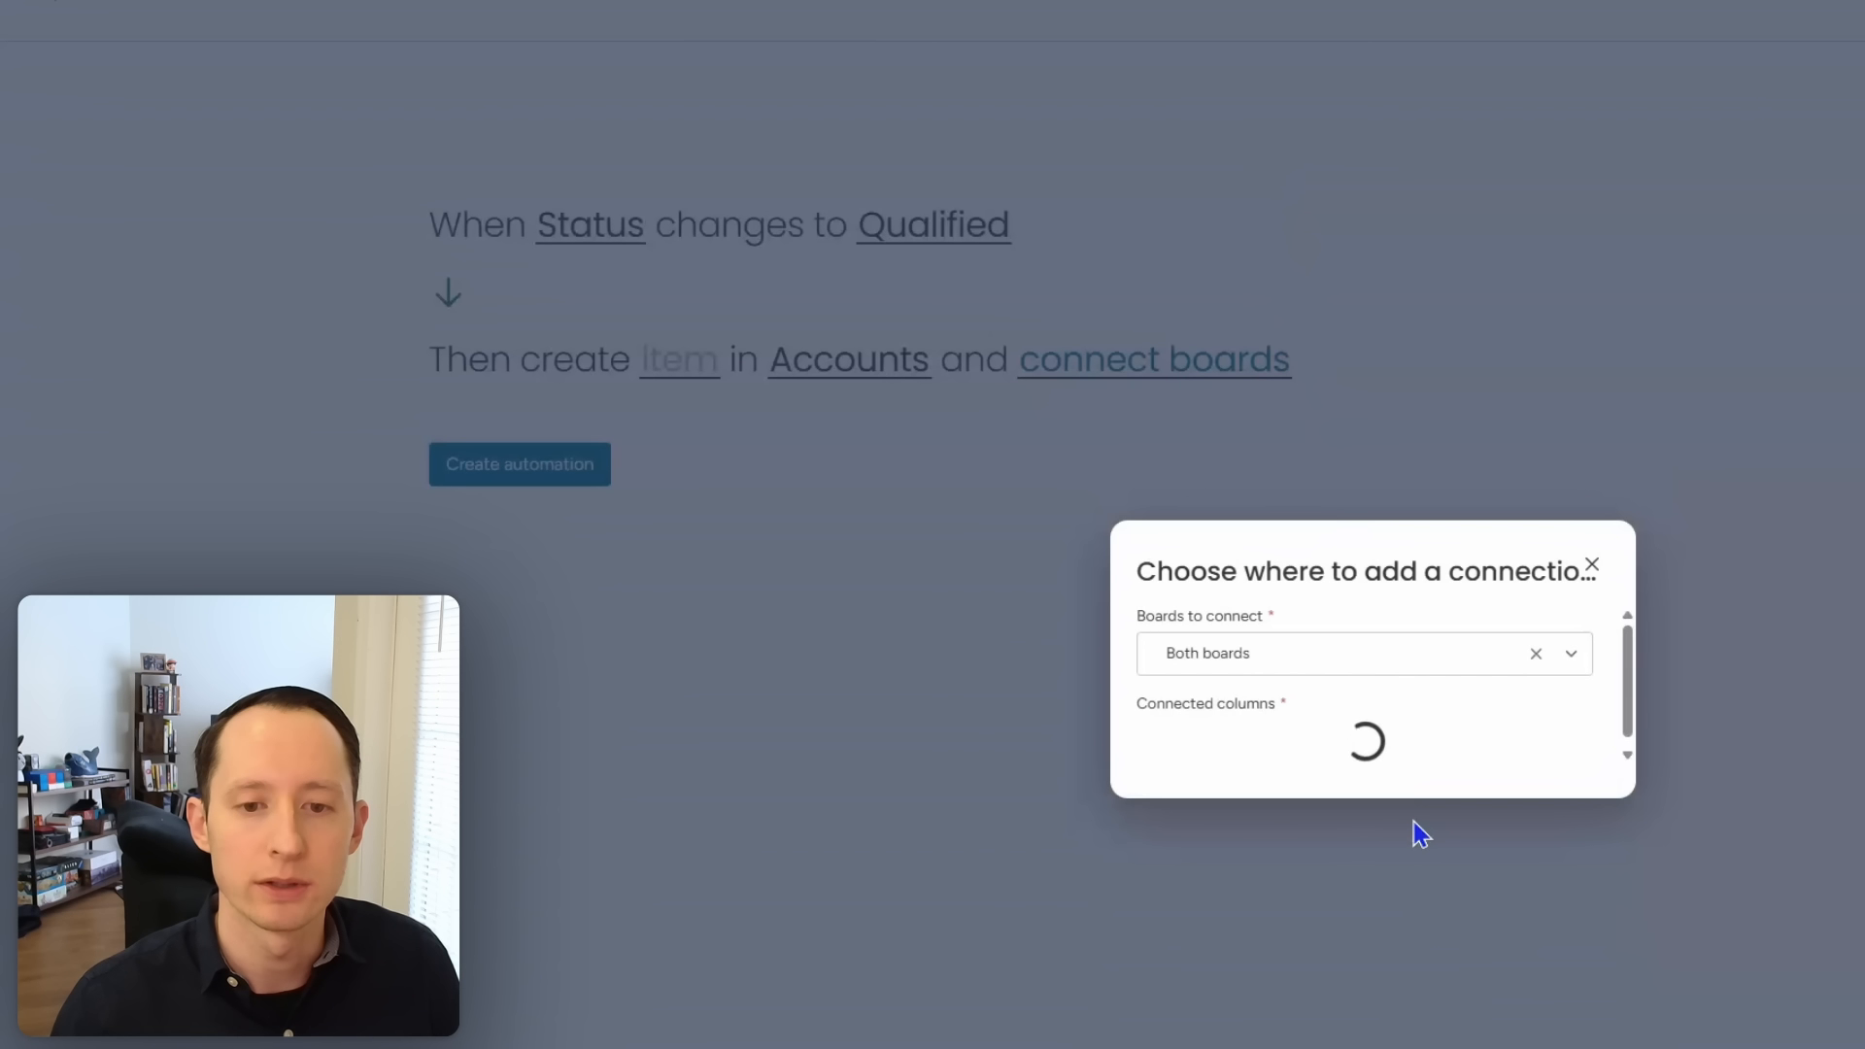
pyautogui.click(1411, 796)
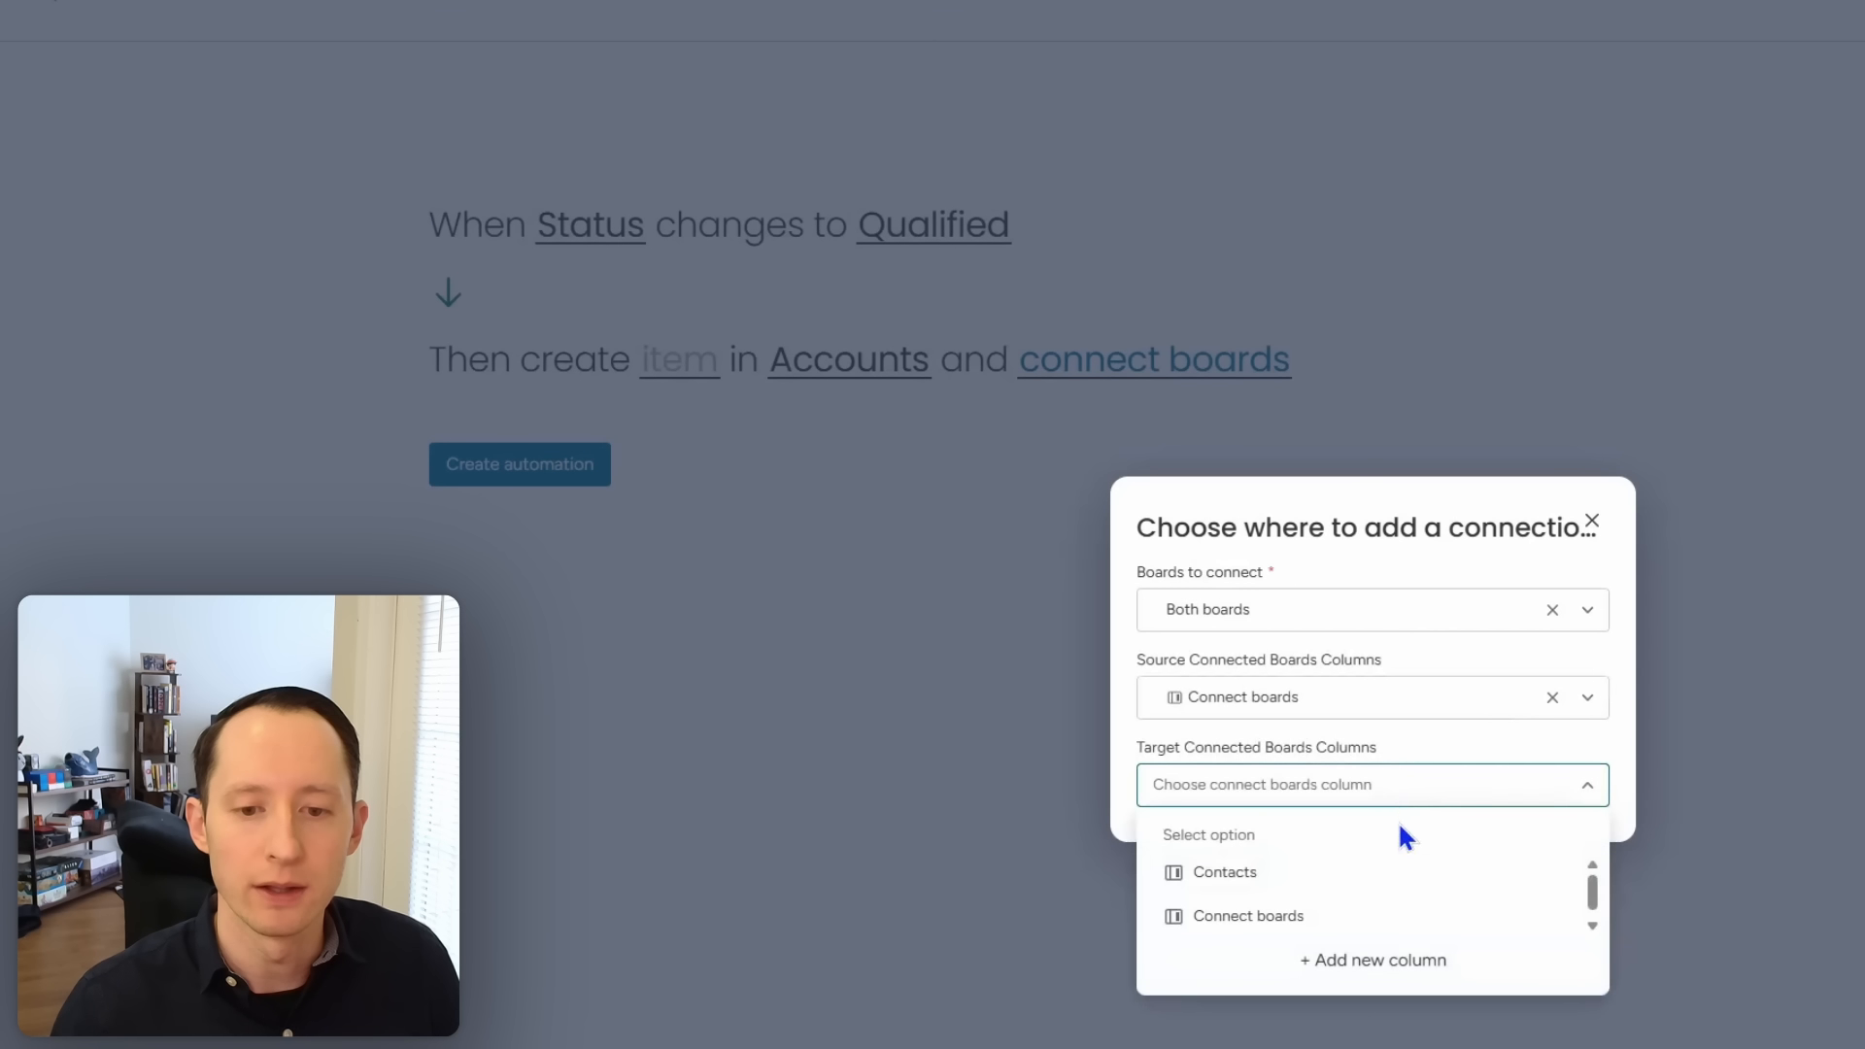
pyautogui.click(1386, 923)
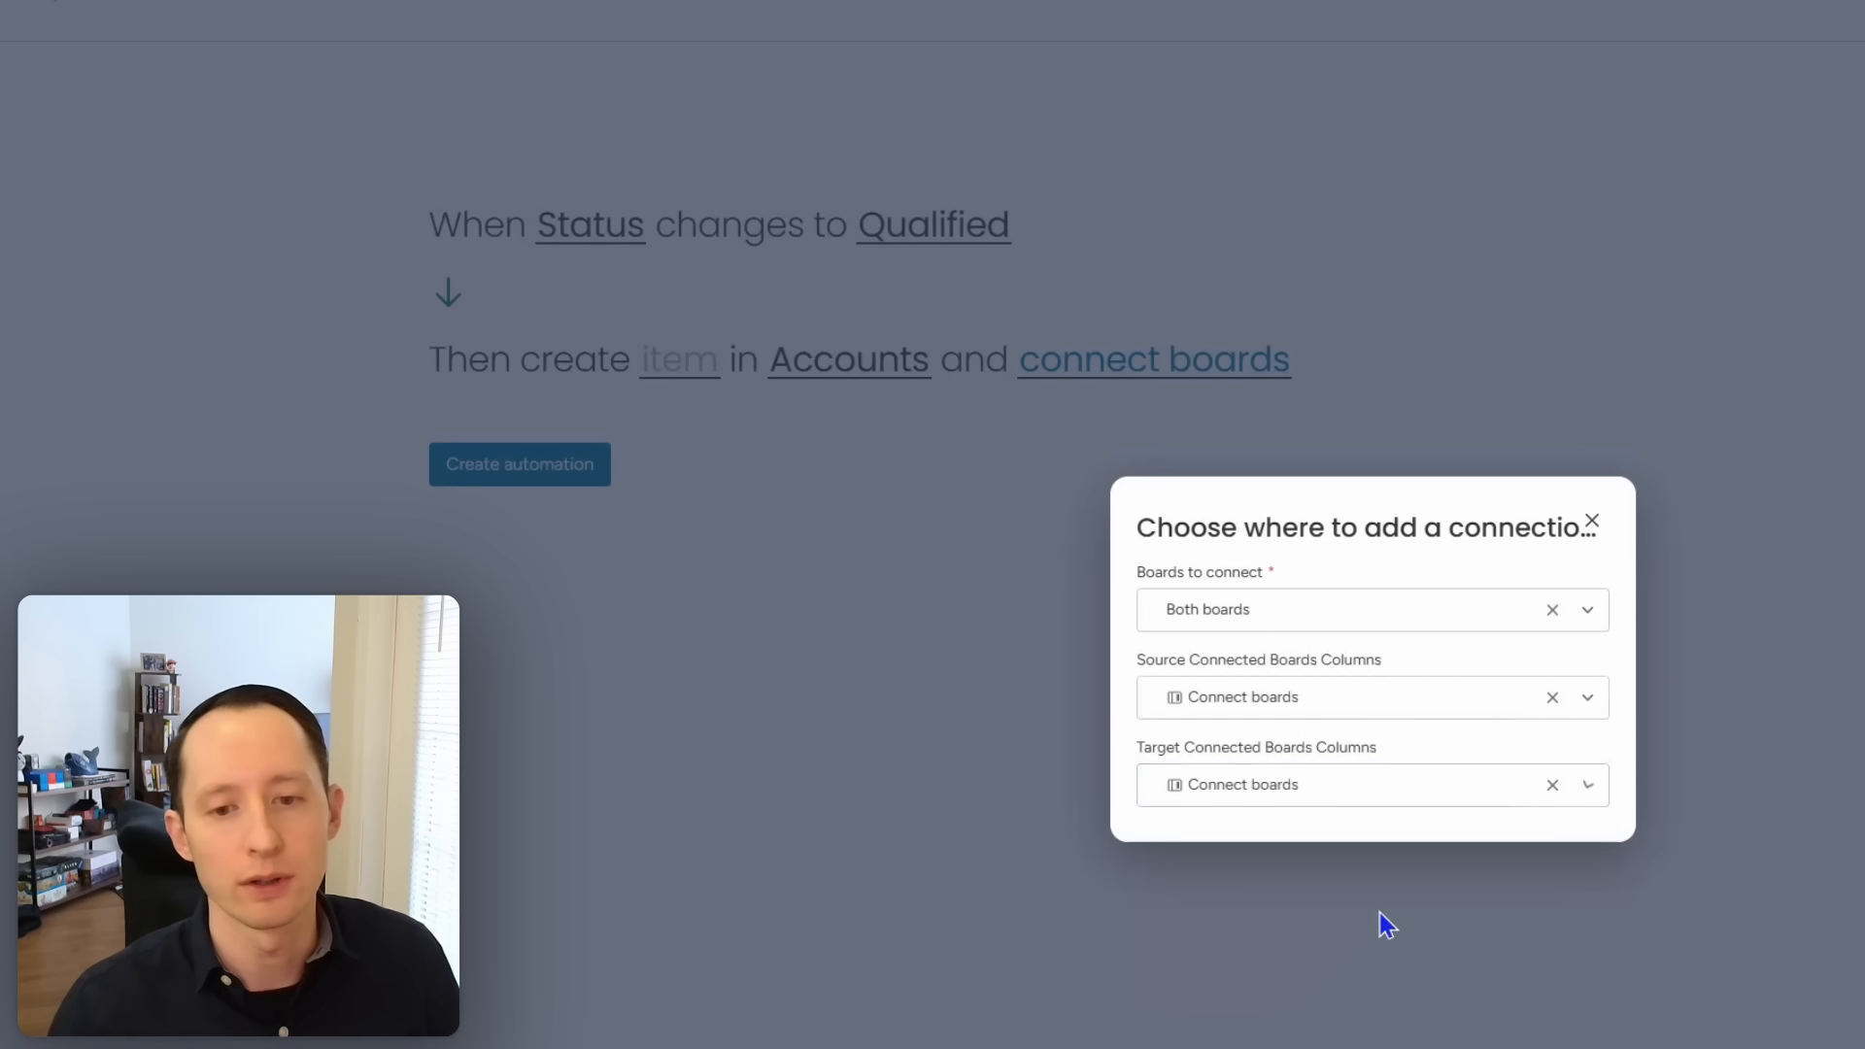
pyautogui.click(1807, 771)
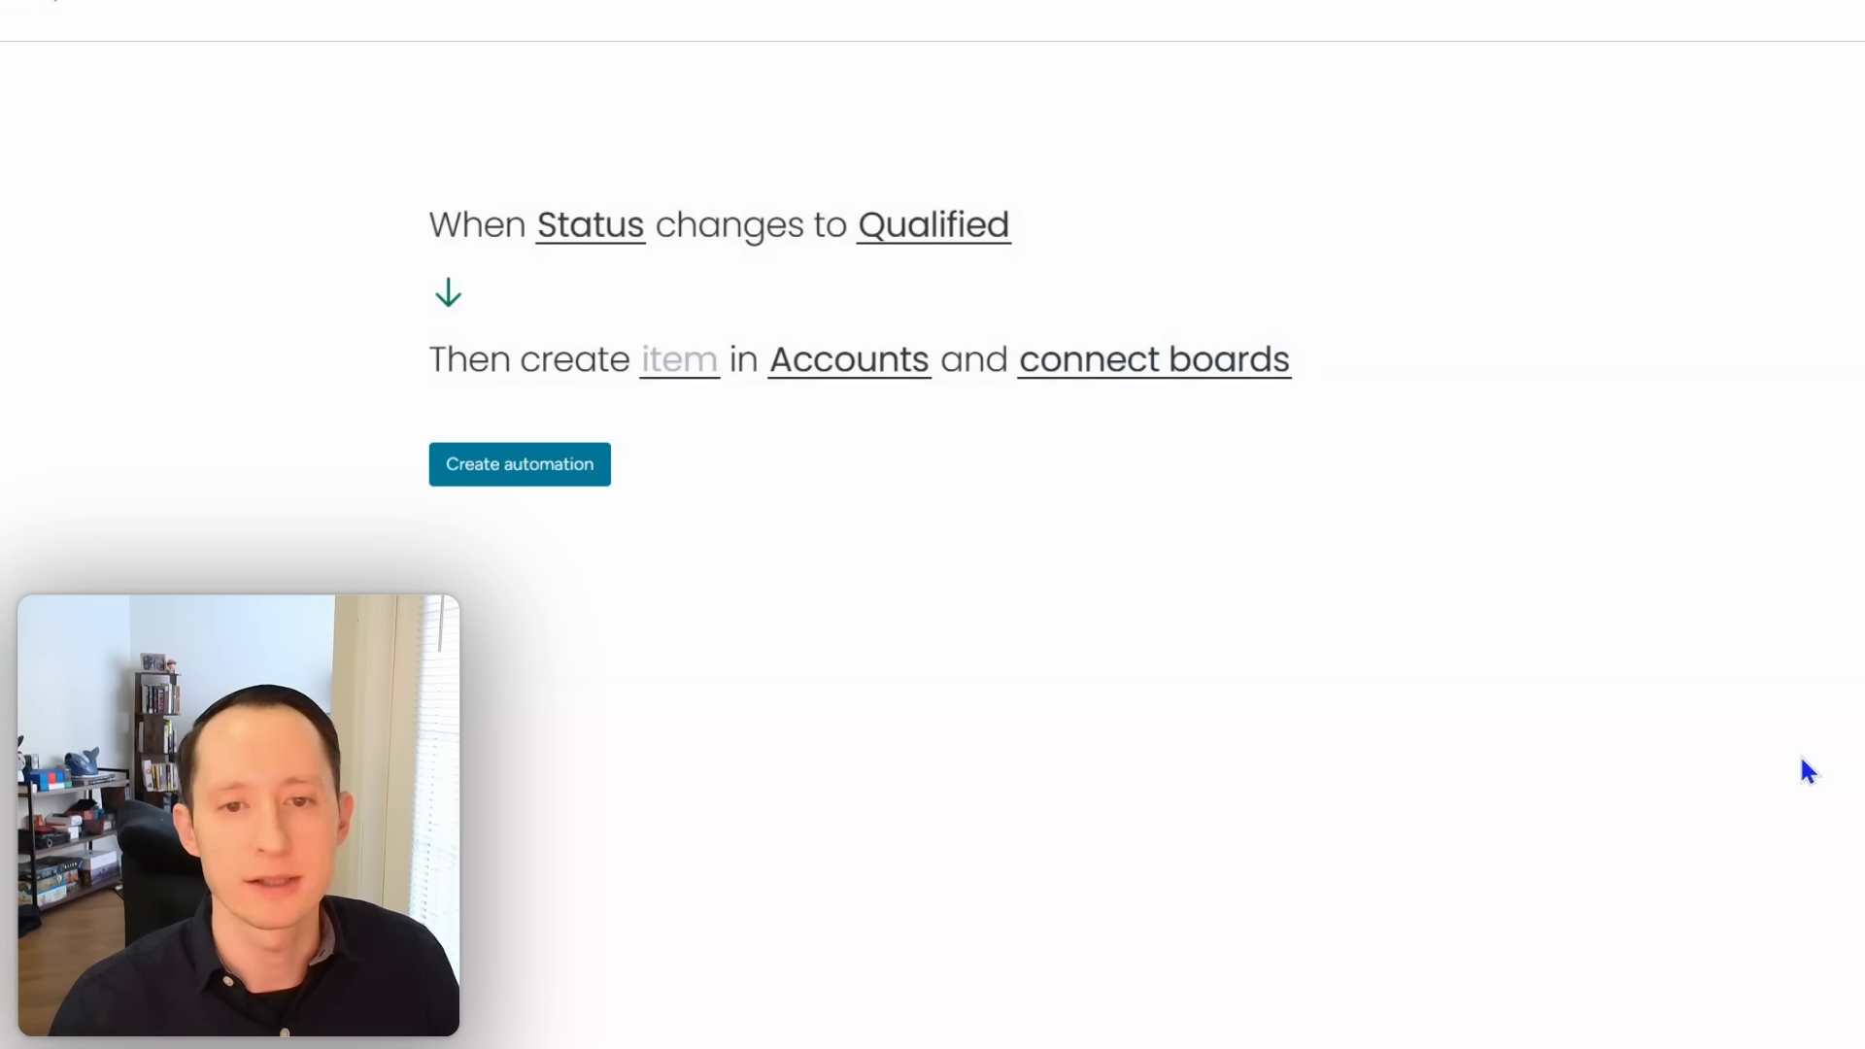
pyautogui.click(1074, 374)
pyautogui.click(962, 524)
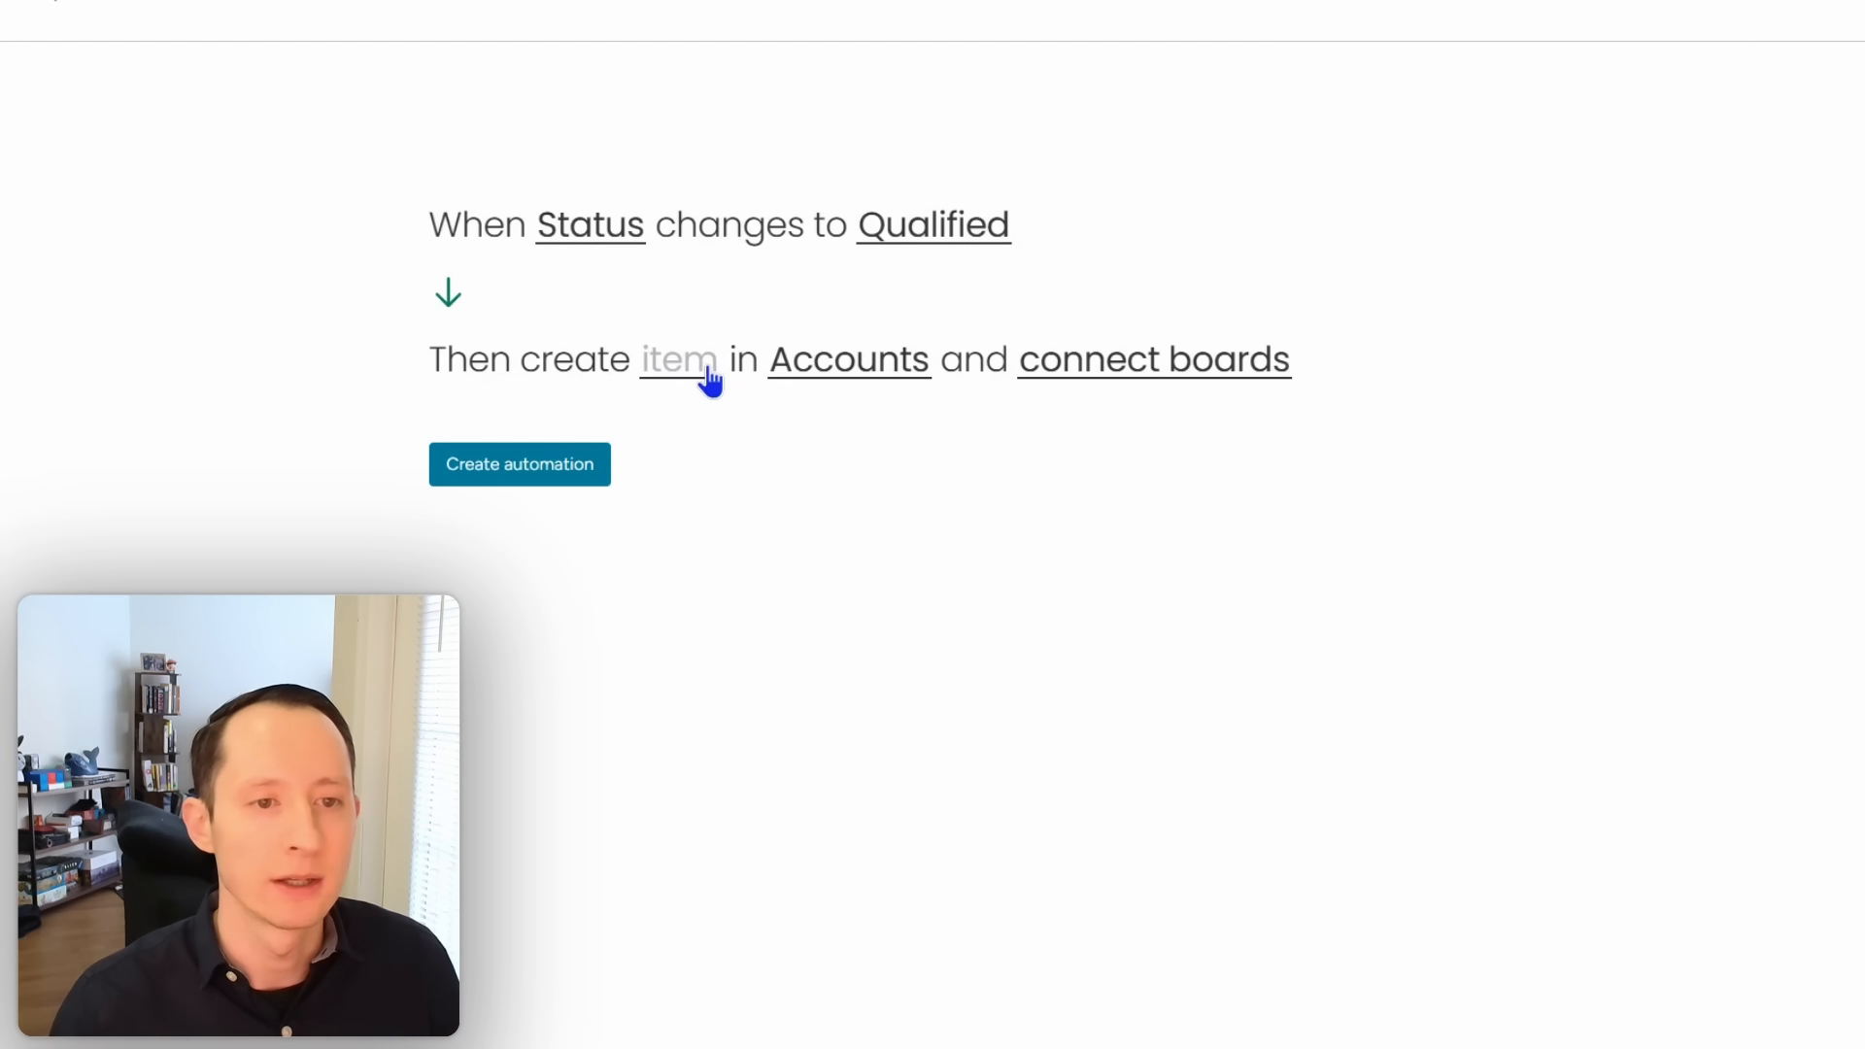
pyautogui.click(710, 381)
# Step: Set the new Accounts item's name to the trigger's Item's name
pyautogui.click(1337, 475)
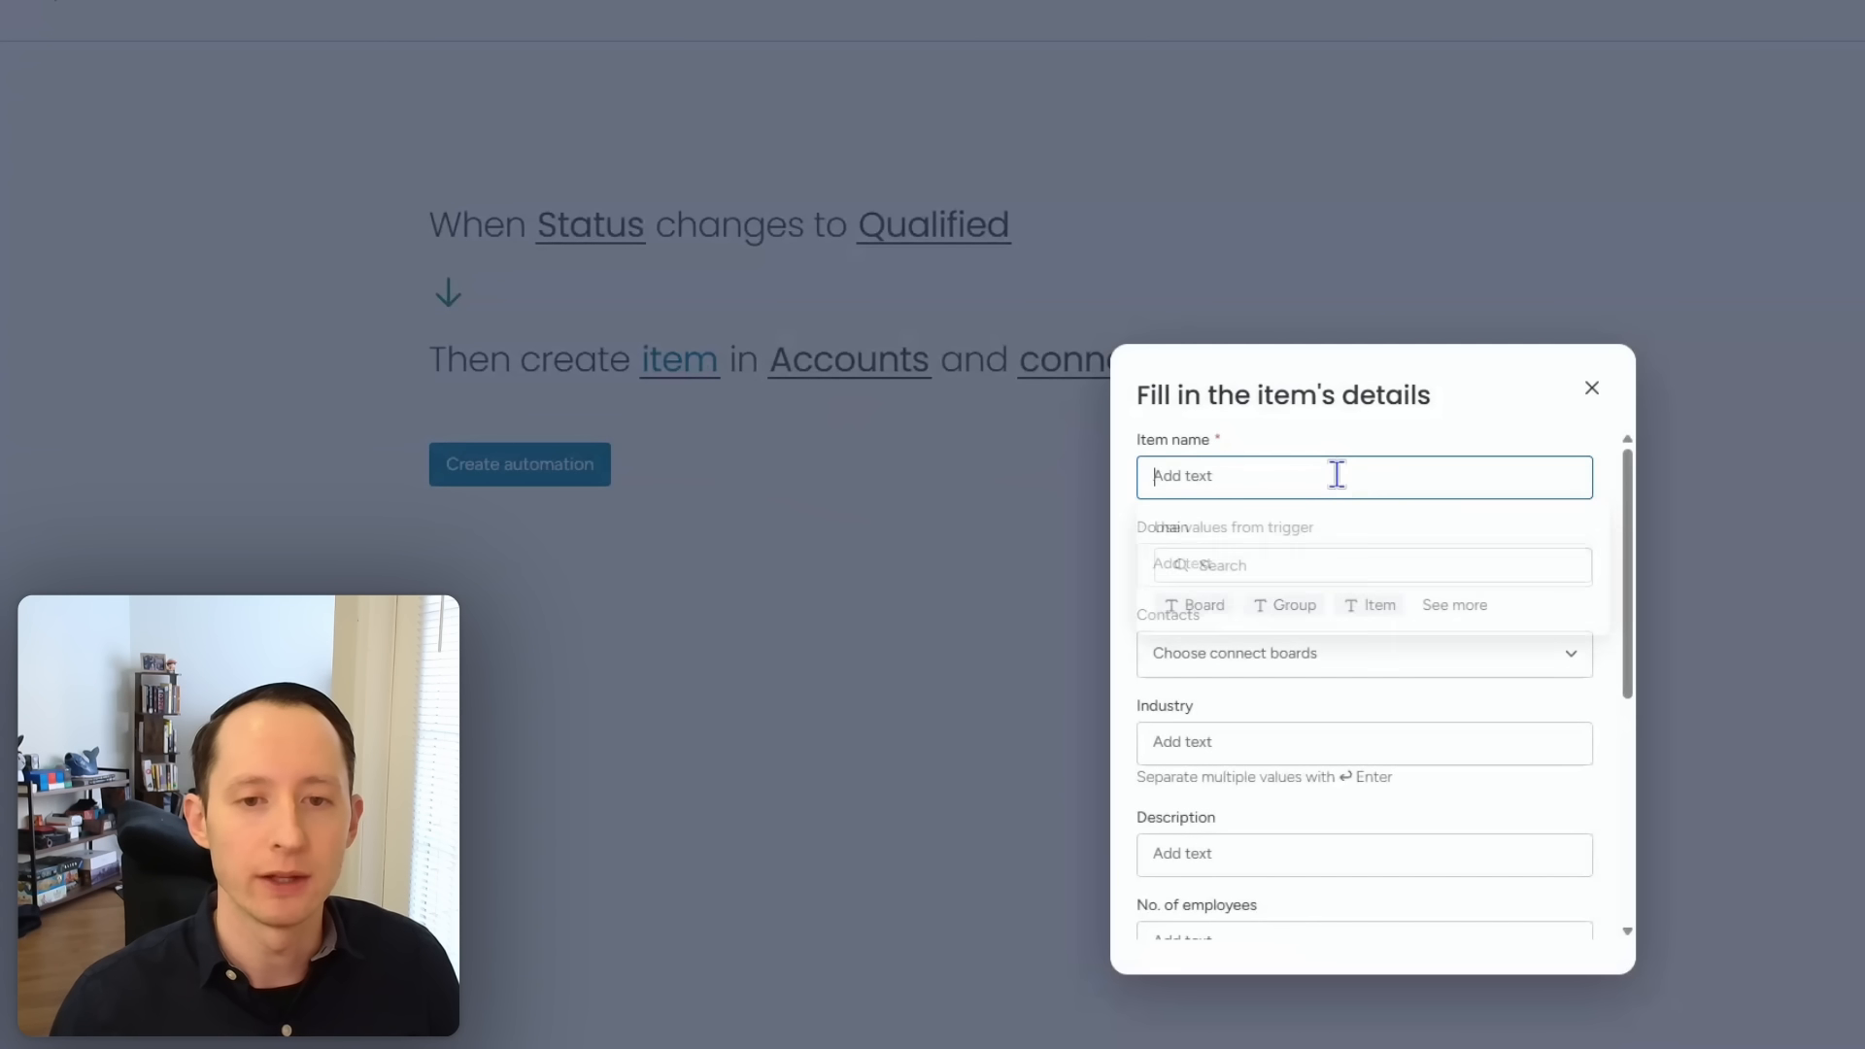
pyautogui.click(1380, 603)
pyautogui.click(1542, 418)
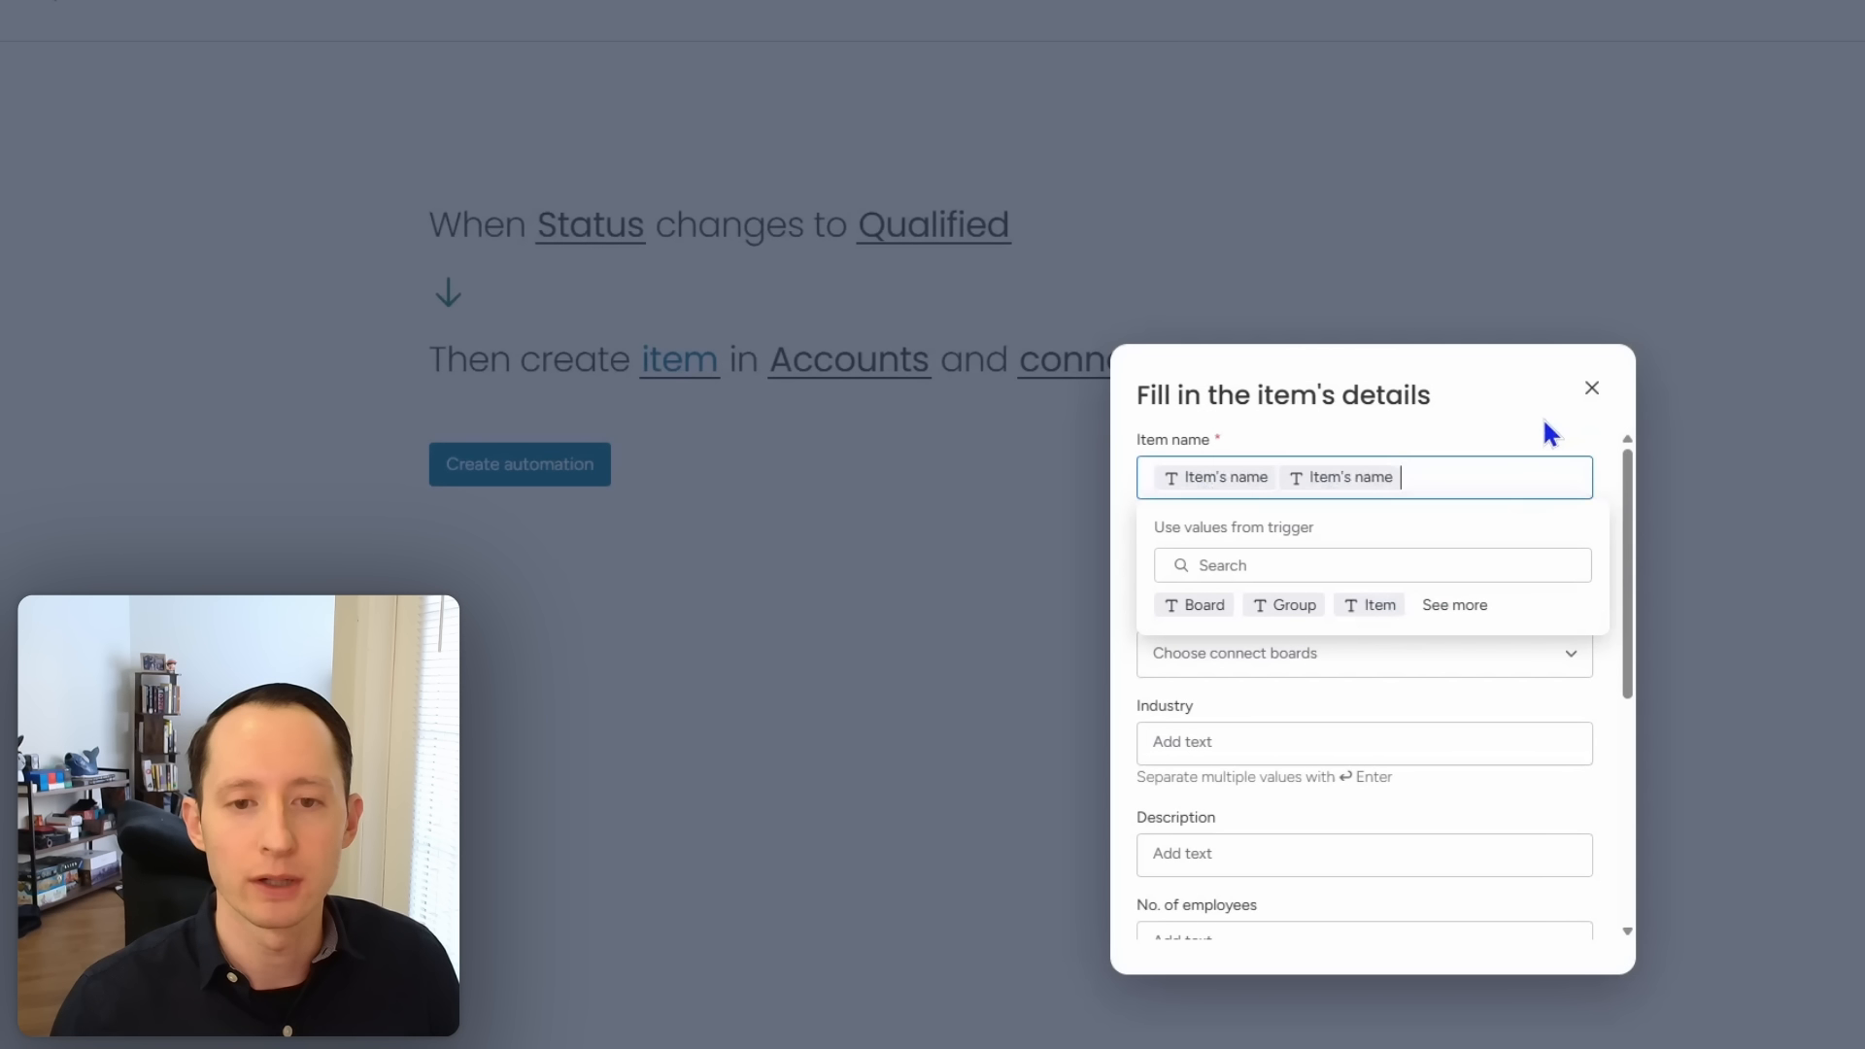
pyautogui.click(1487, 470)
pyautogui.press('BackSpace')
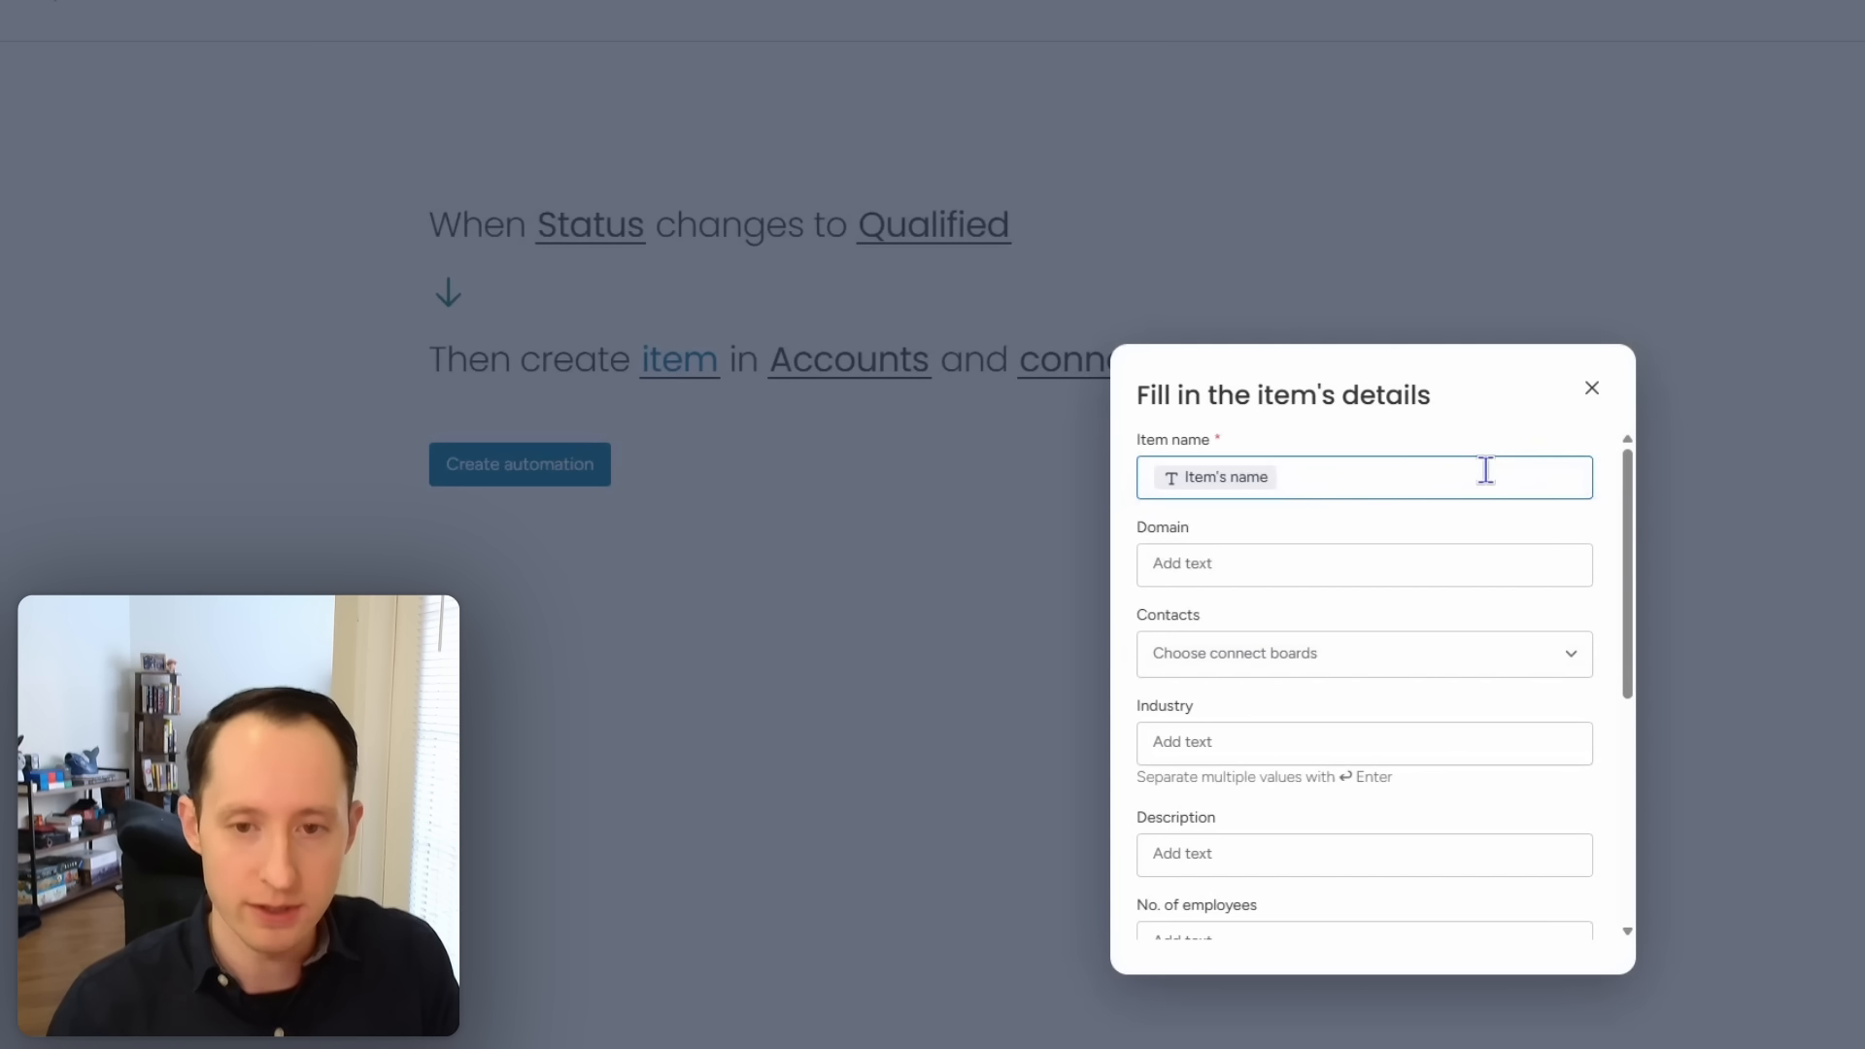
pyautogui.click(1603, 470)
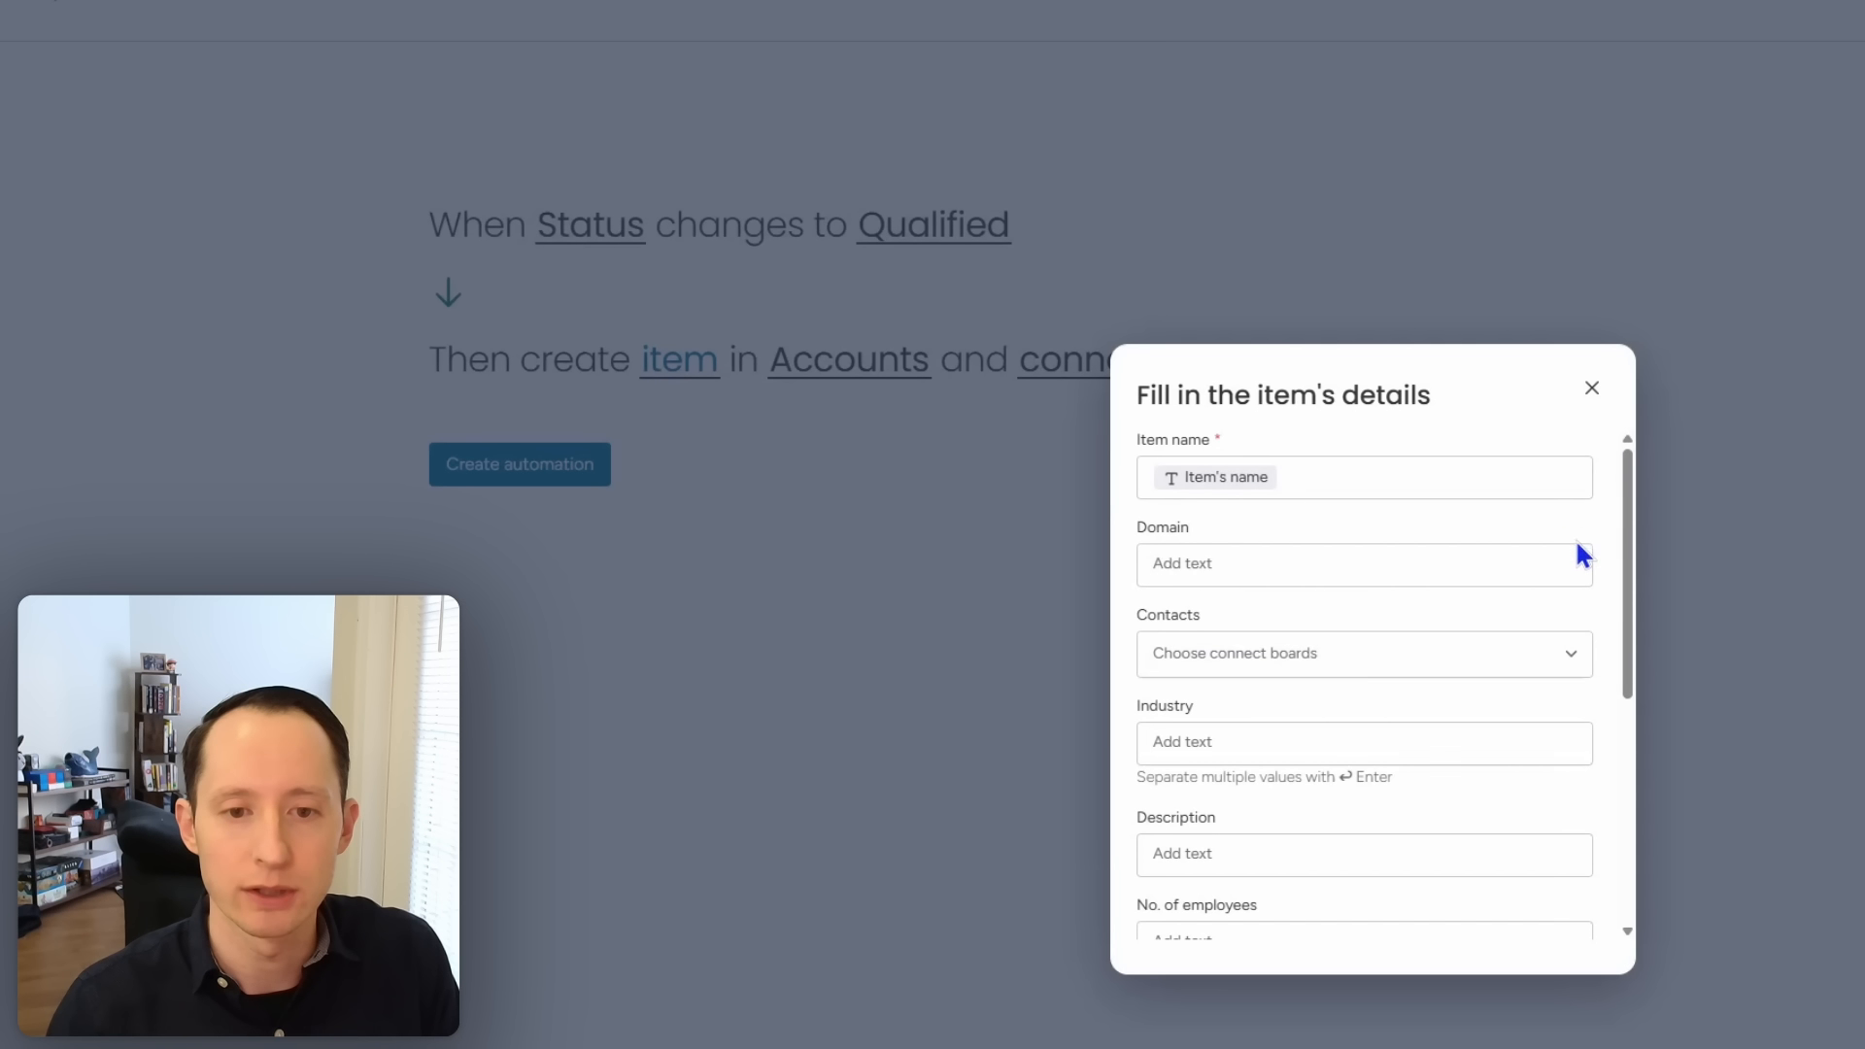
# Step: Fill the UID field with the trigger item's uid value
pyautogui.scroll(-1, 1582, 553)
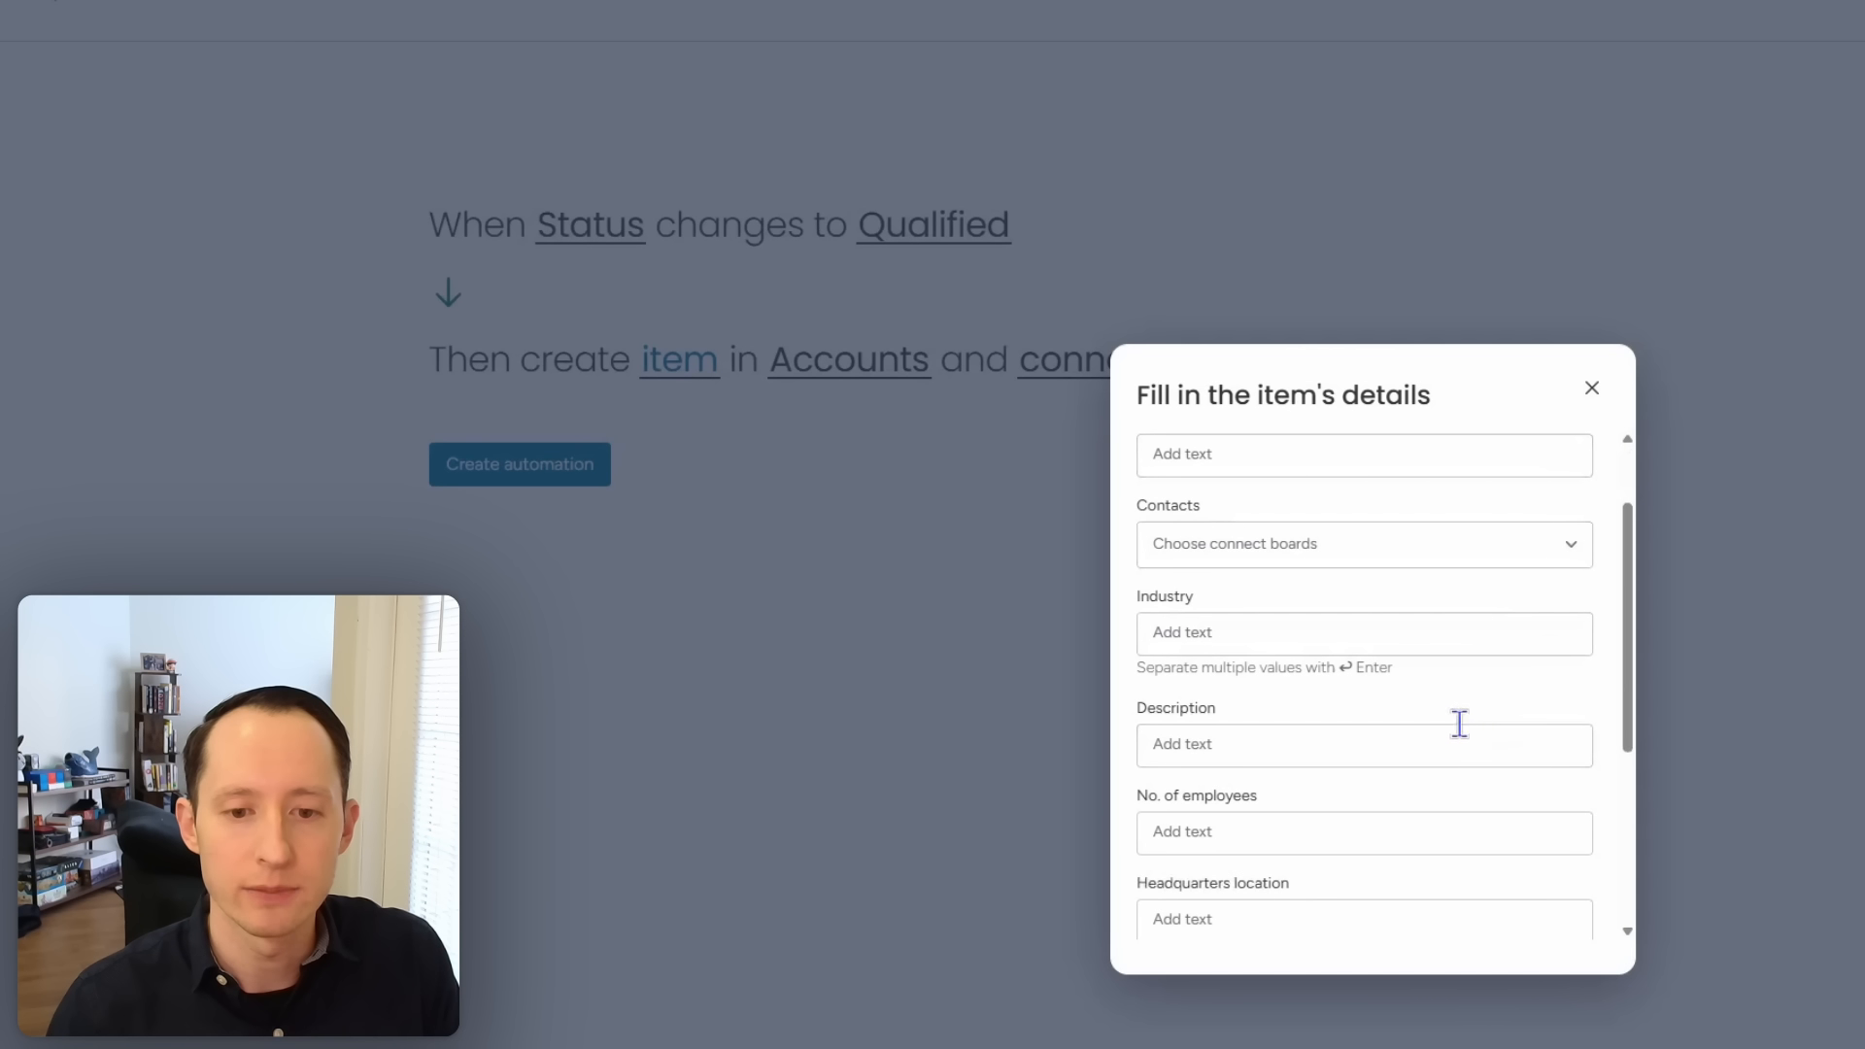
pyautogui.scroll(-3, 1448, 733)
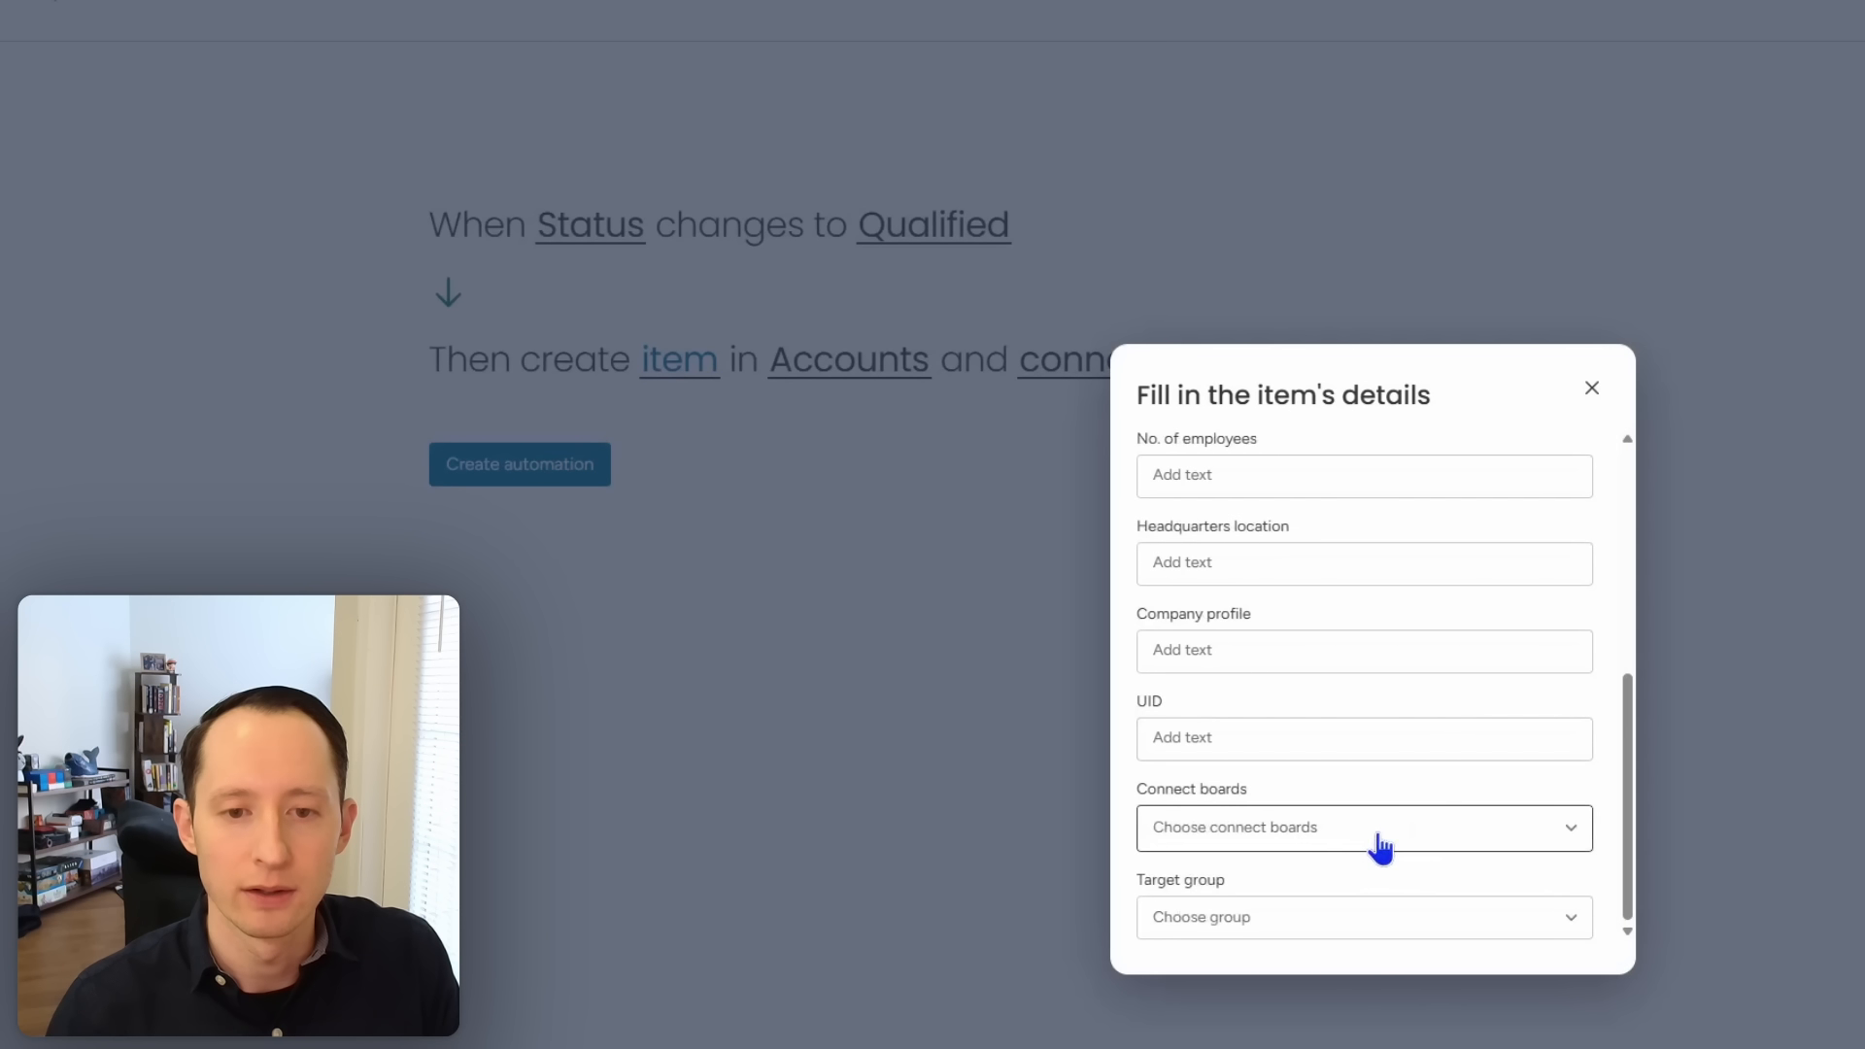
pyautogui.scroll(5, 1378, 838)
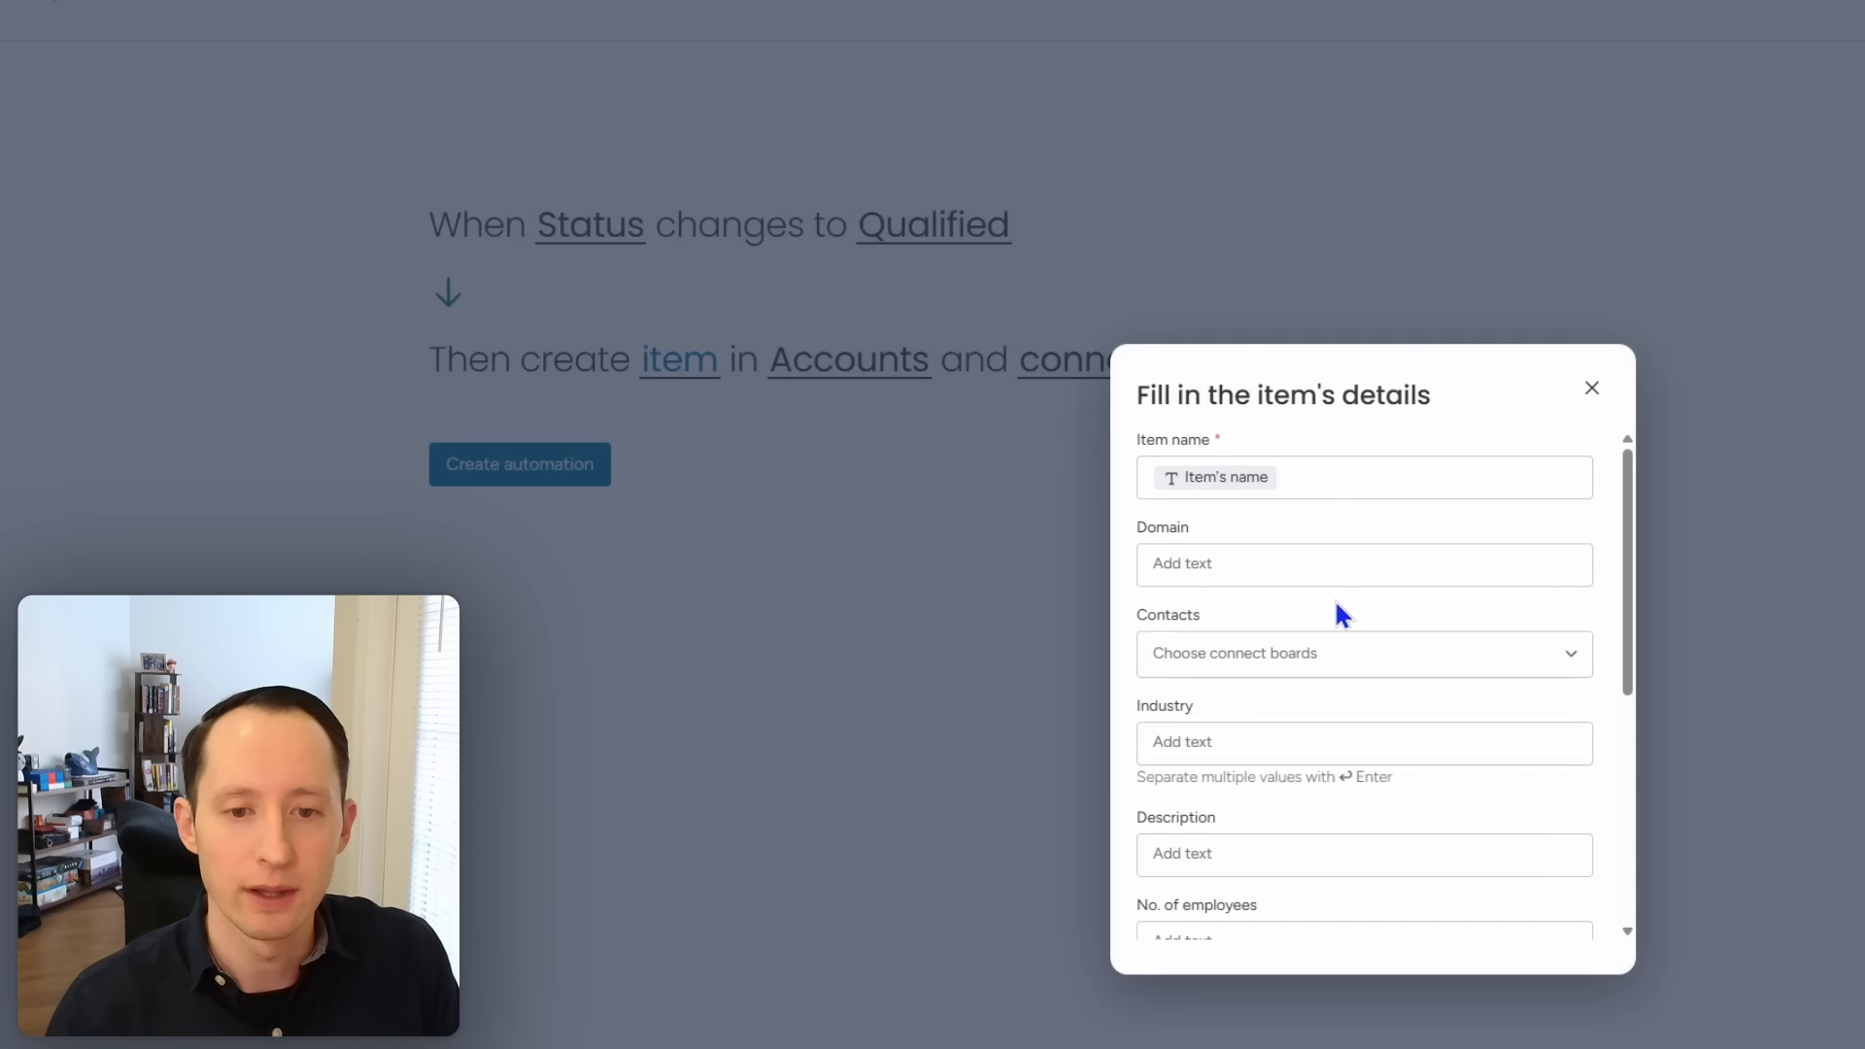
pyautogui.scroll(-1, 1297, 608)
pyautogui.scroll(-1, 1299, 620)
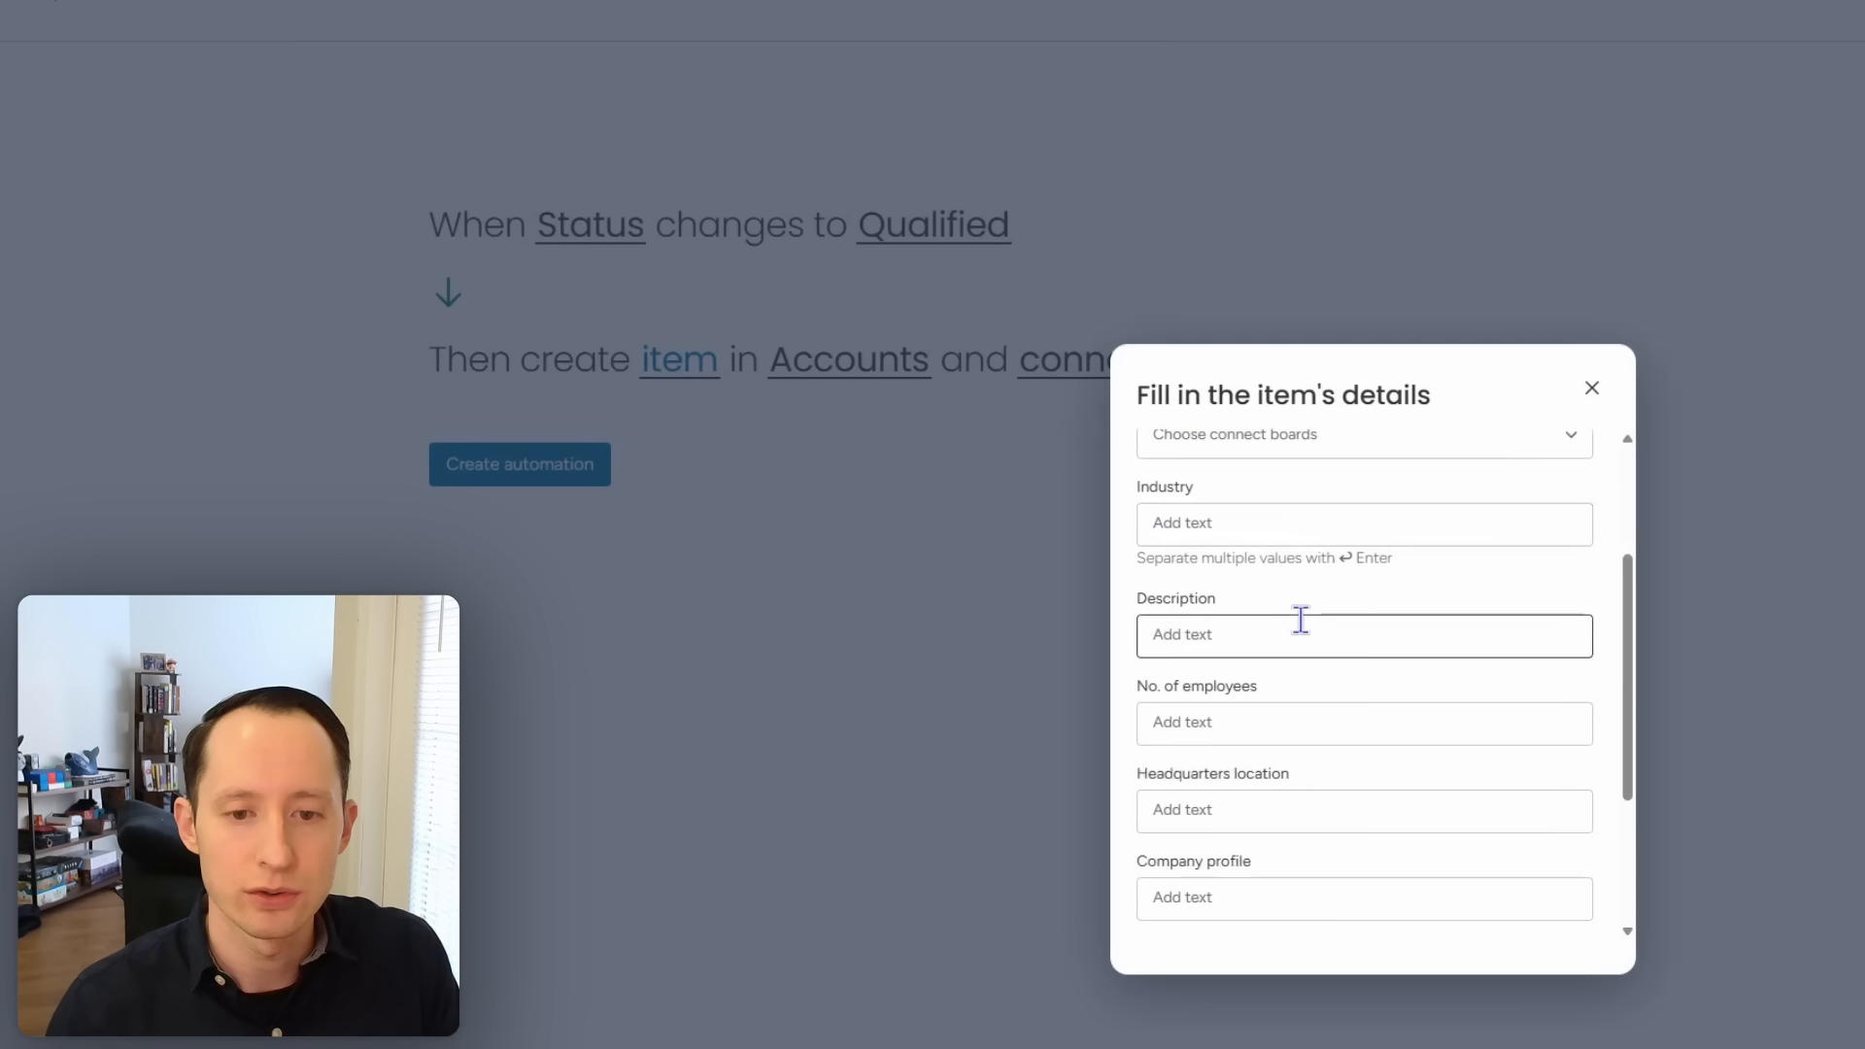
pyautogui.scroll(-1, 1336, 702)
pyautogui.scroll(-1, 1324, 699)
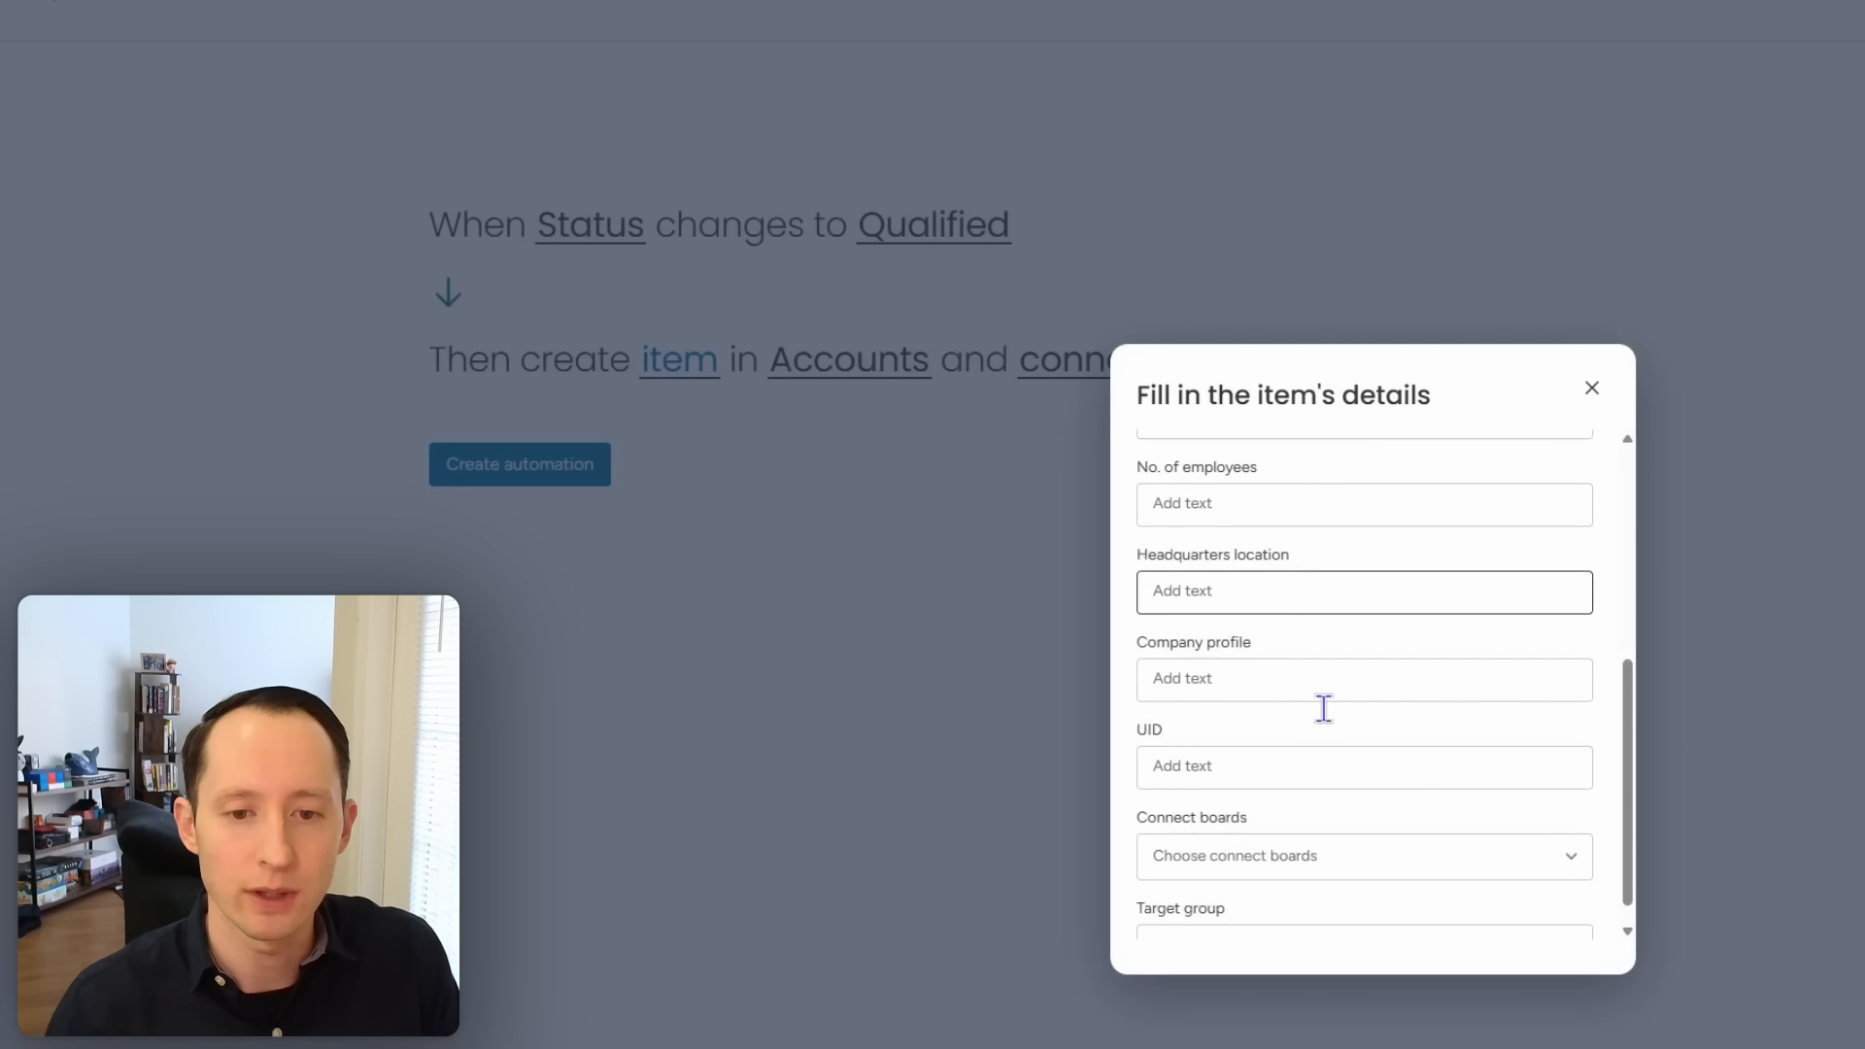
pyautogui.scroll(-1, 1325, 701)
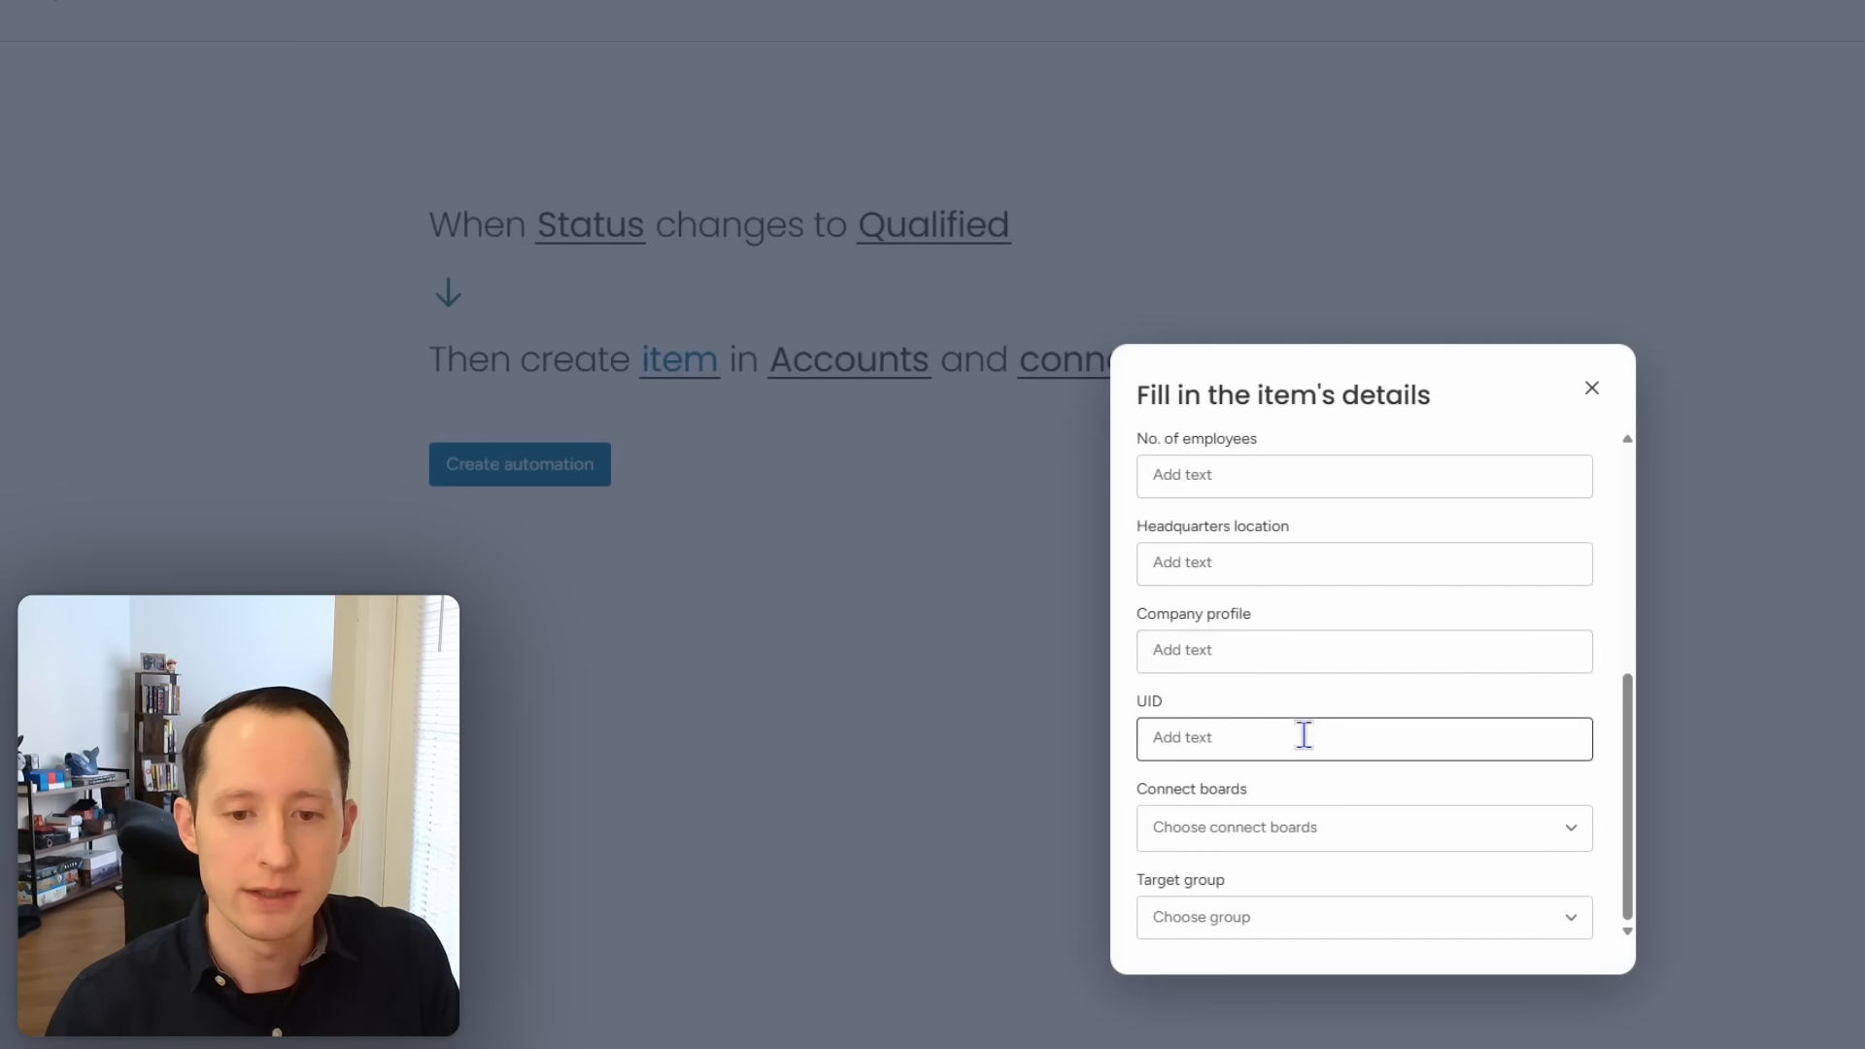
pyautogui.click(1303, 735)
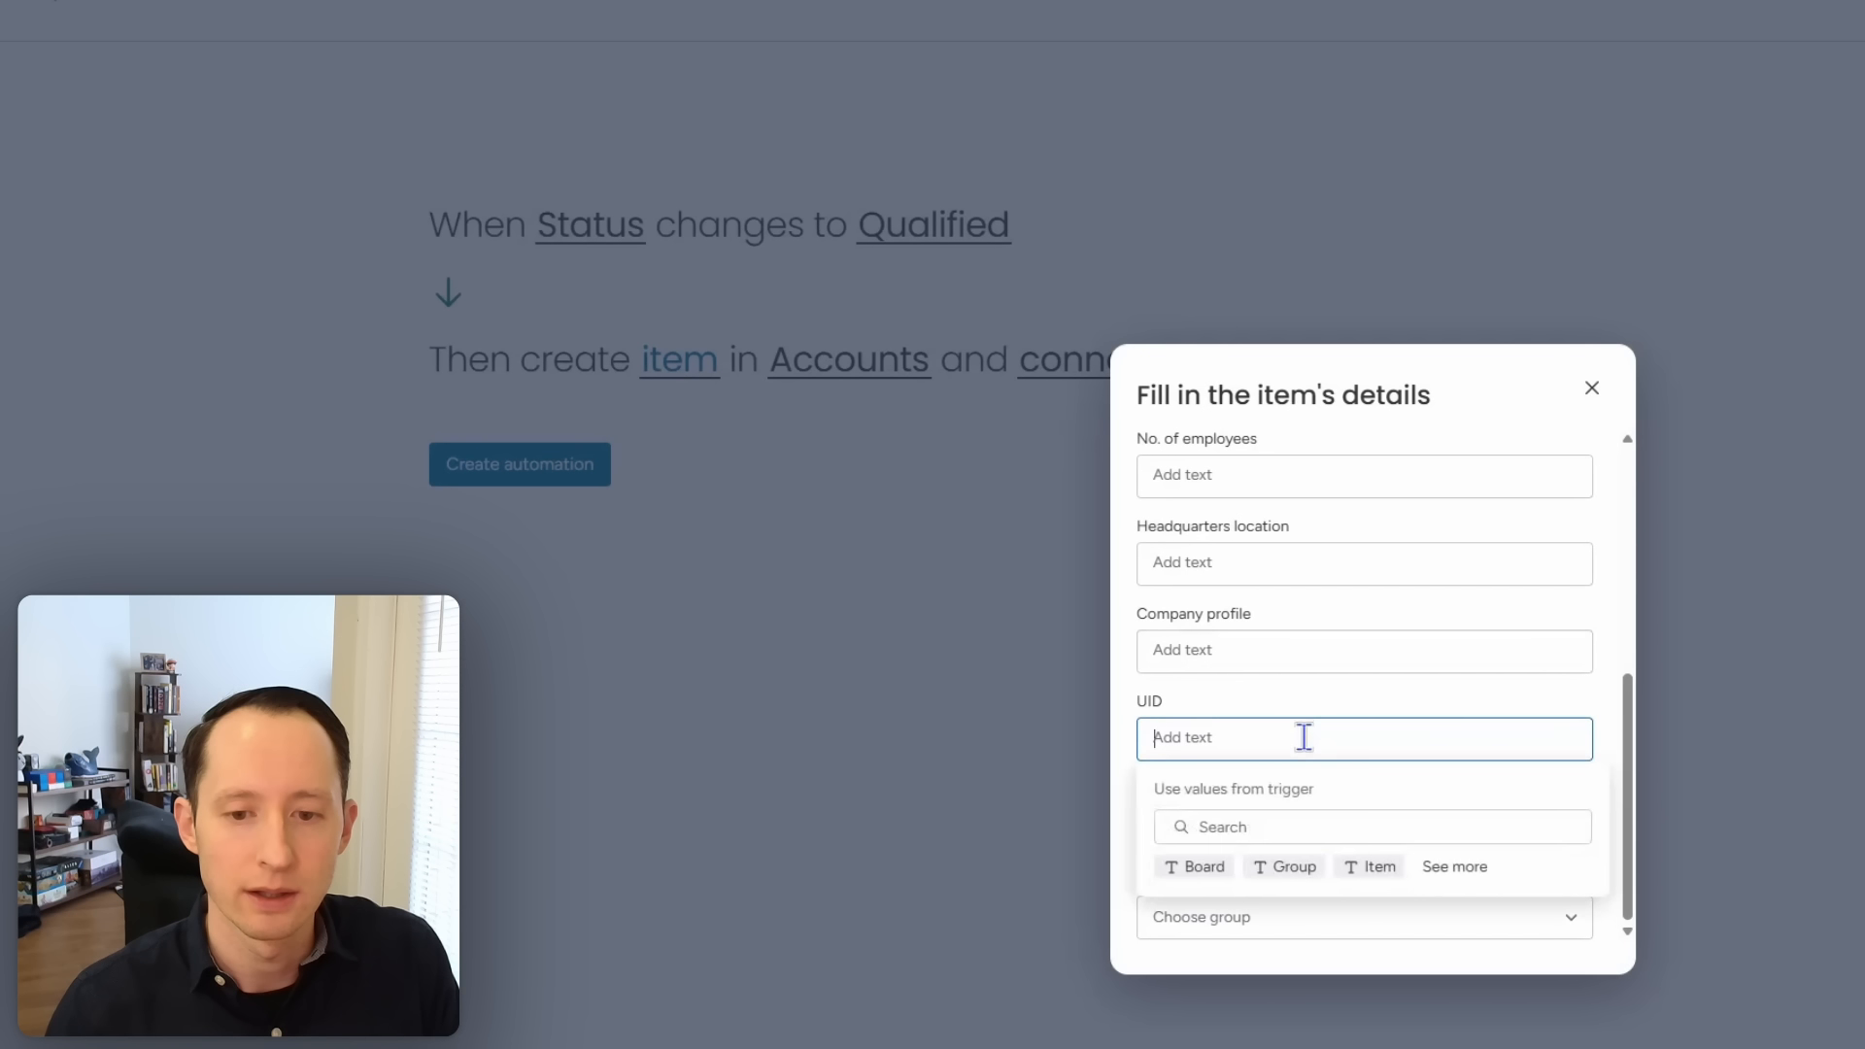
pyautogui.write('item')
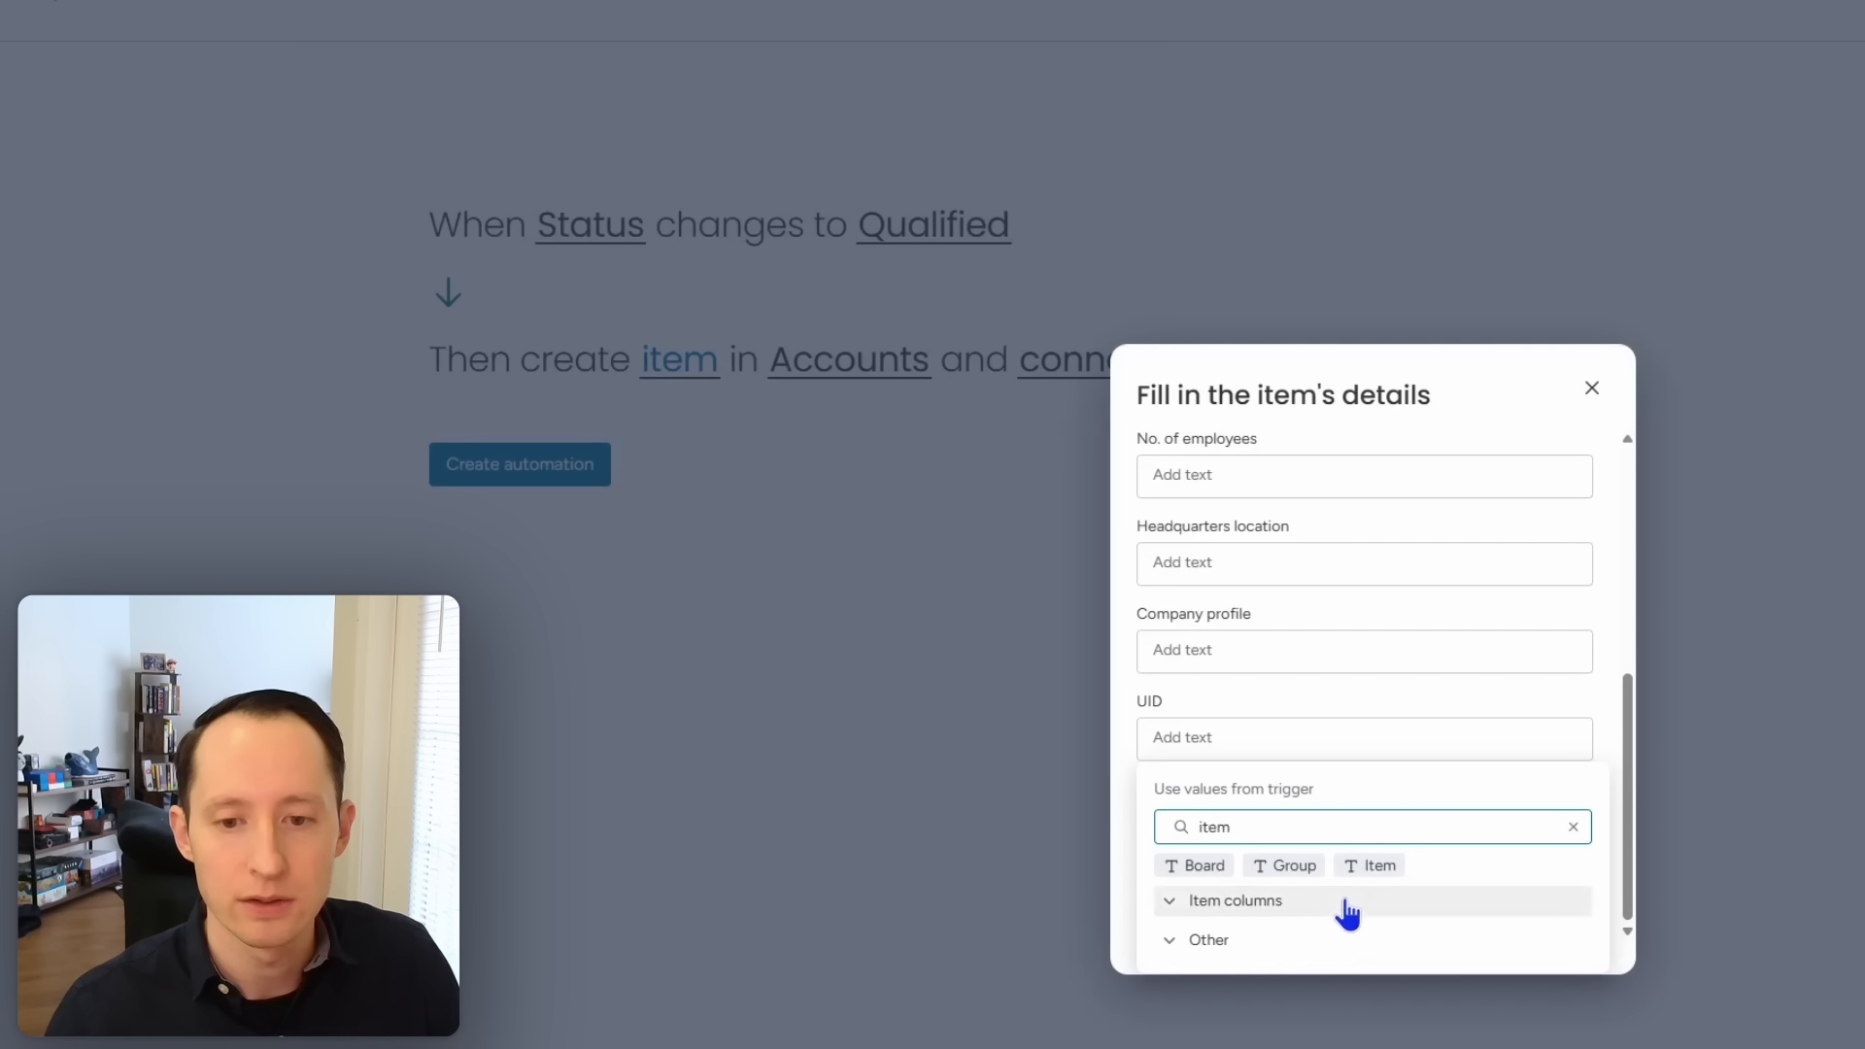
pyautogui.click(1350, 904)
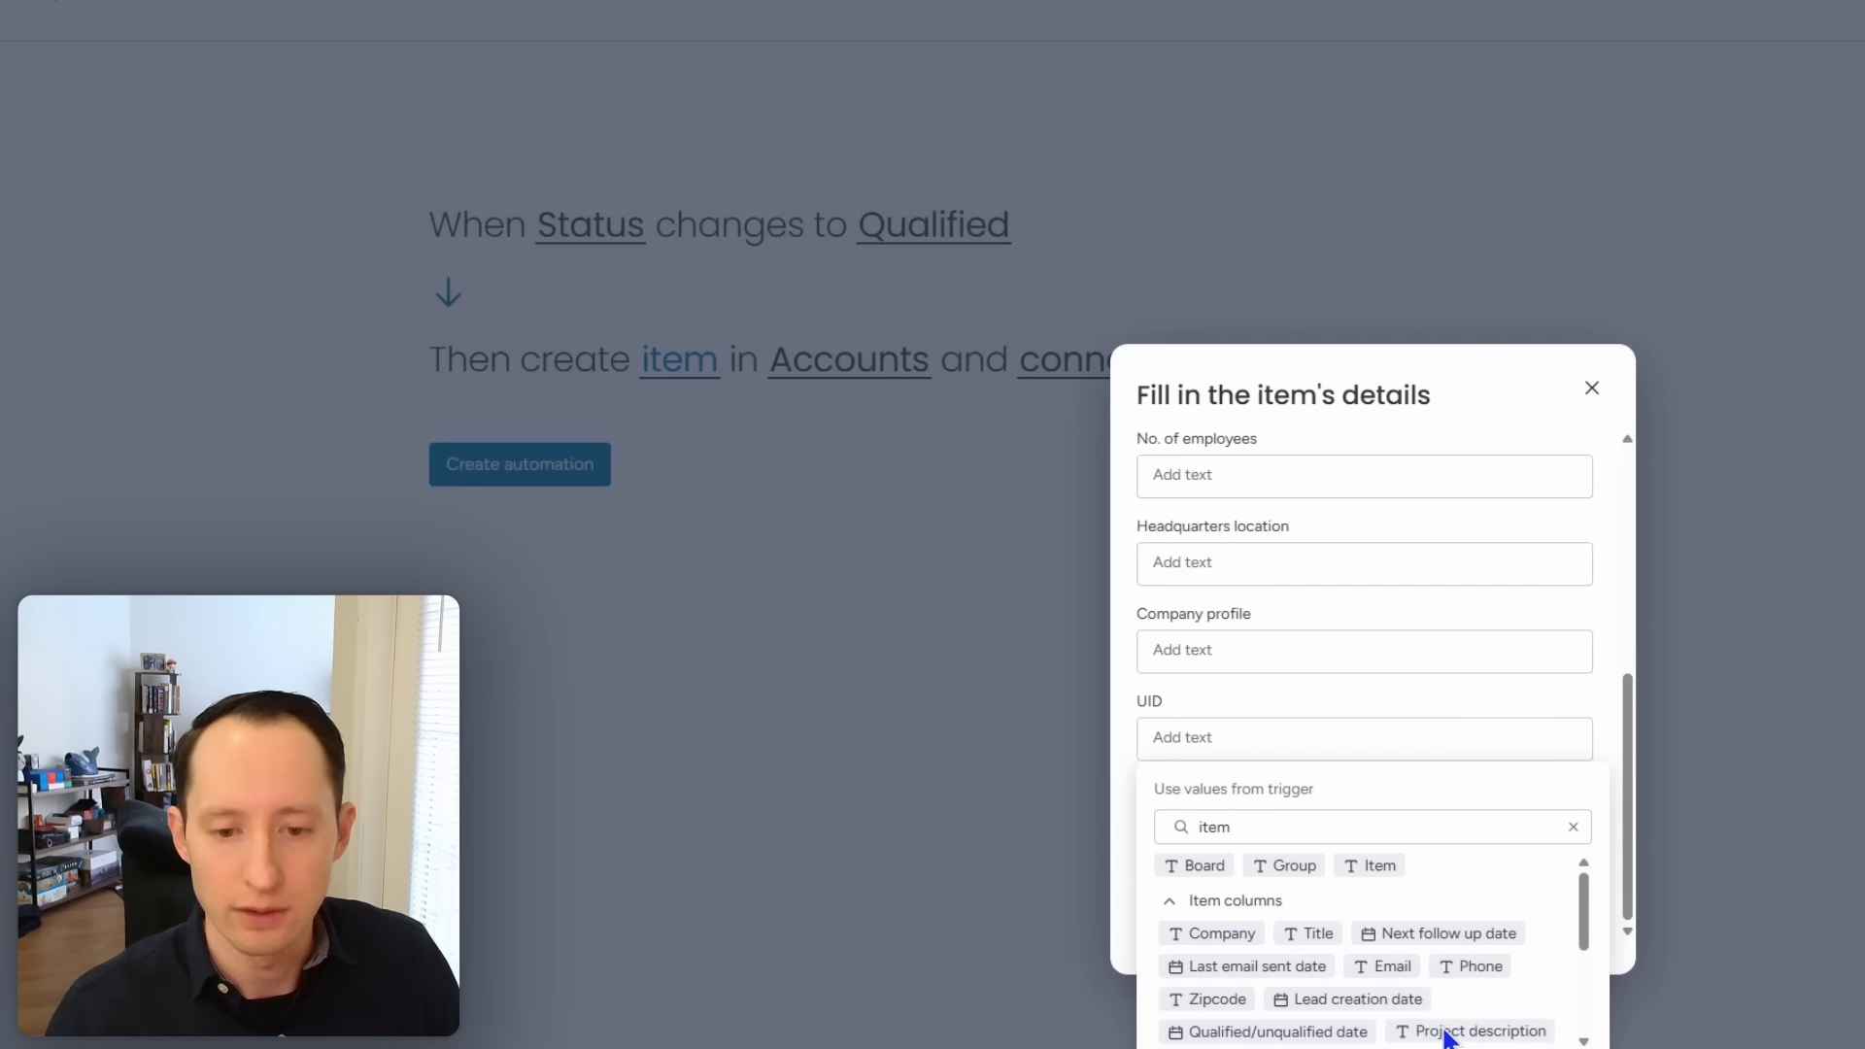
pyautogui.scroll(-5, 1467, 1015)
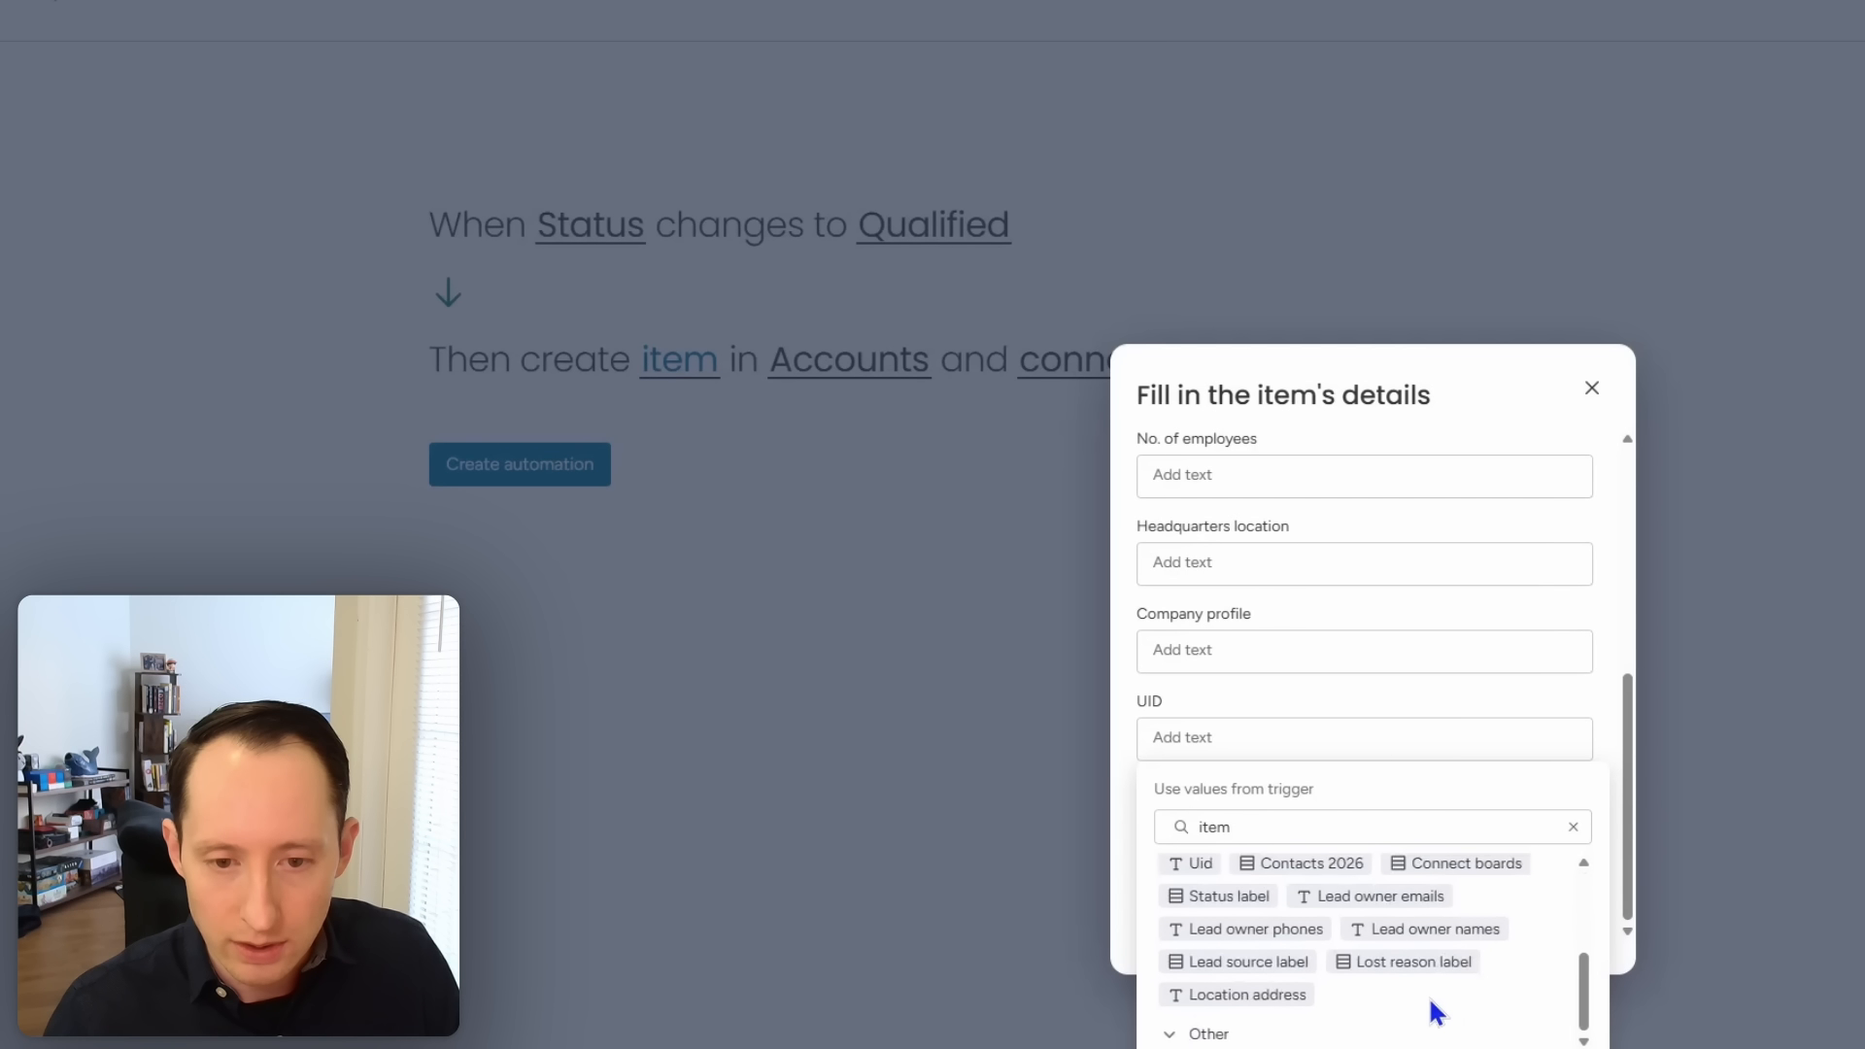
pyautogui.scroll(2, 1430, 1001)
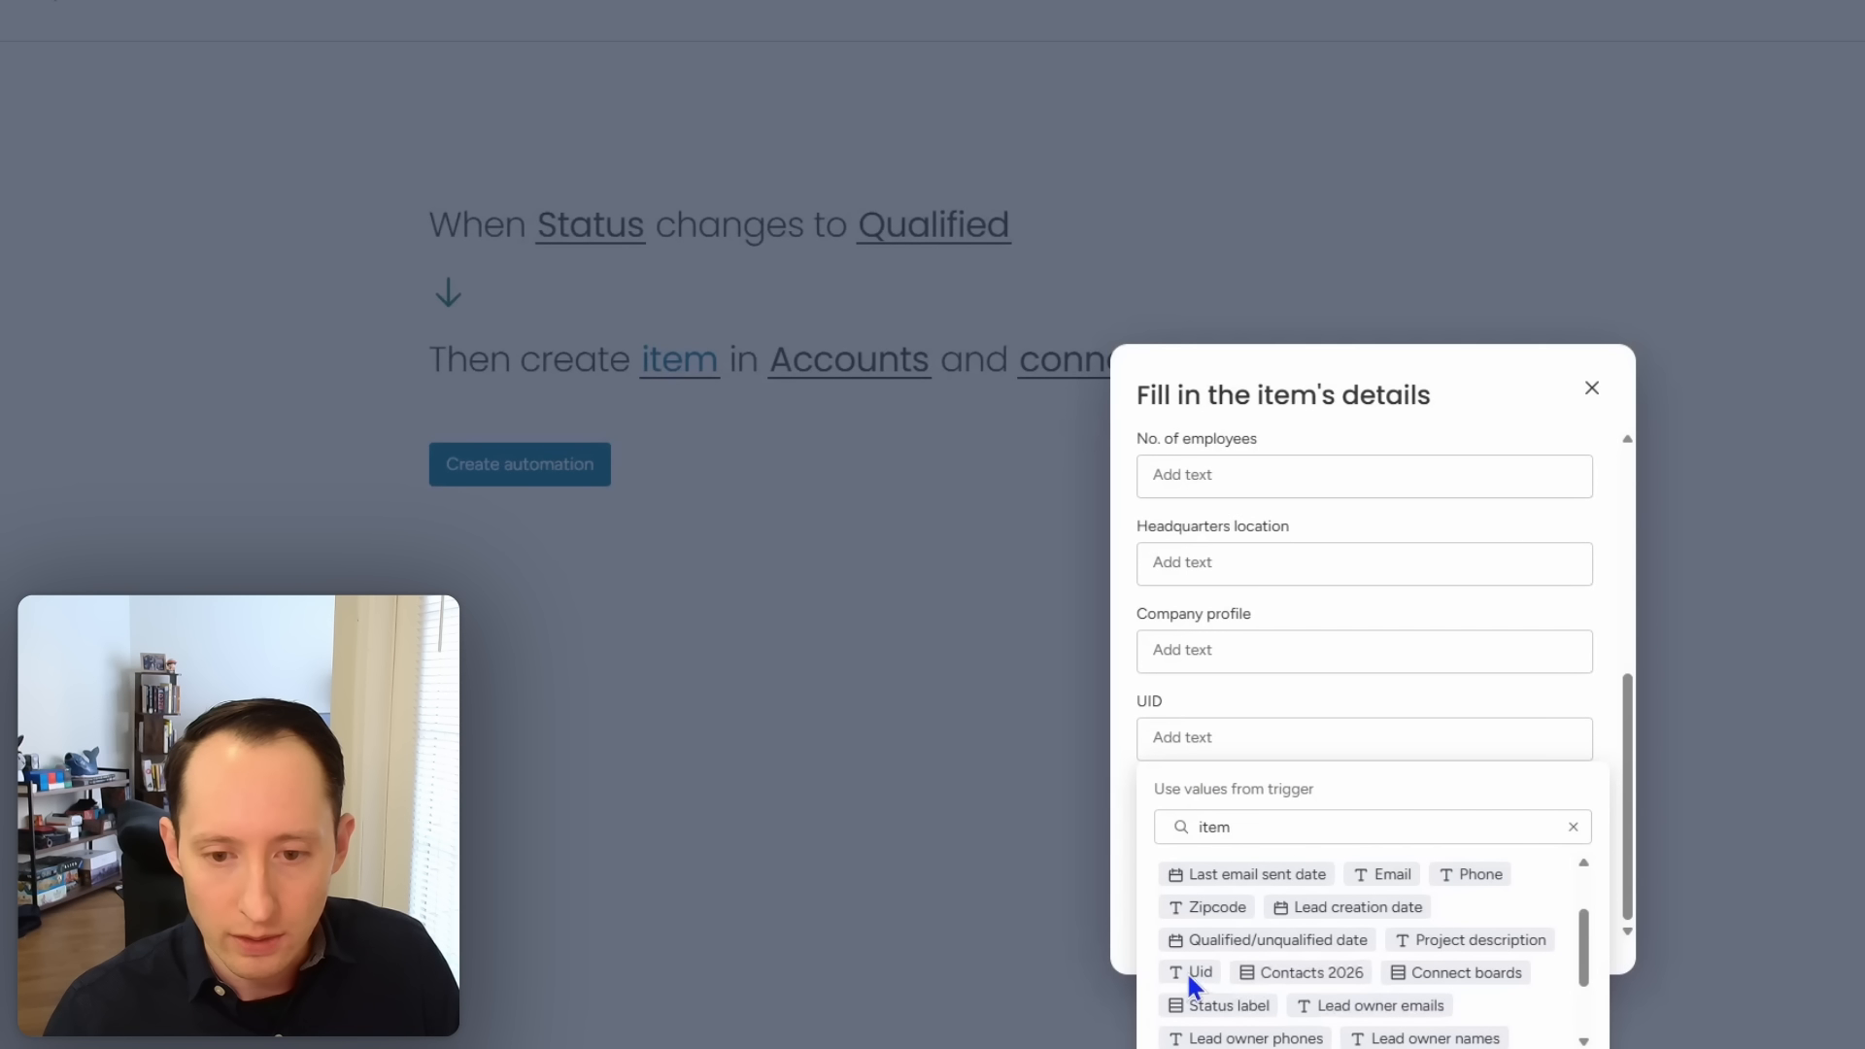
pyautogui.scroll(2, 1187, 971)
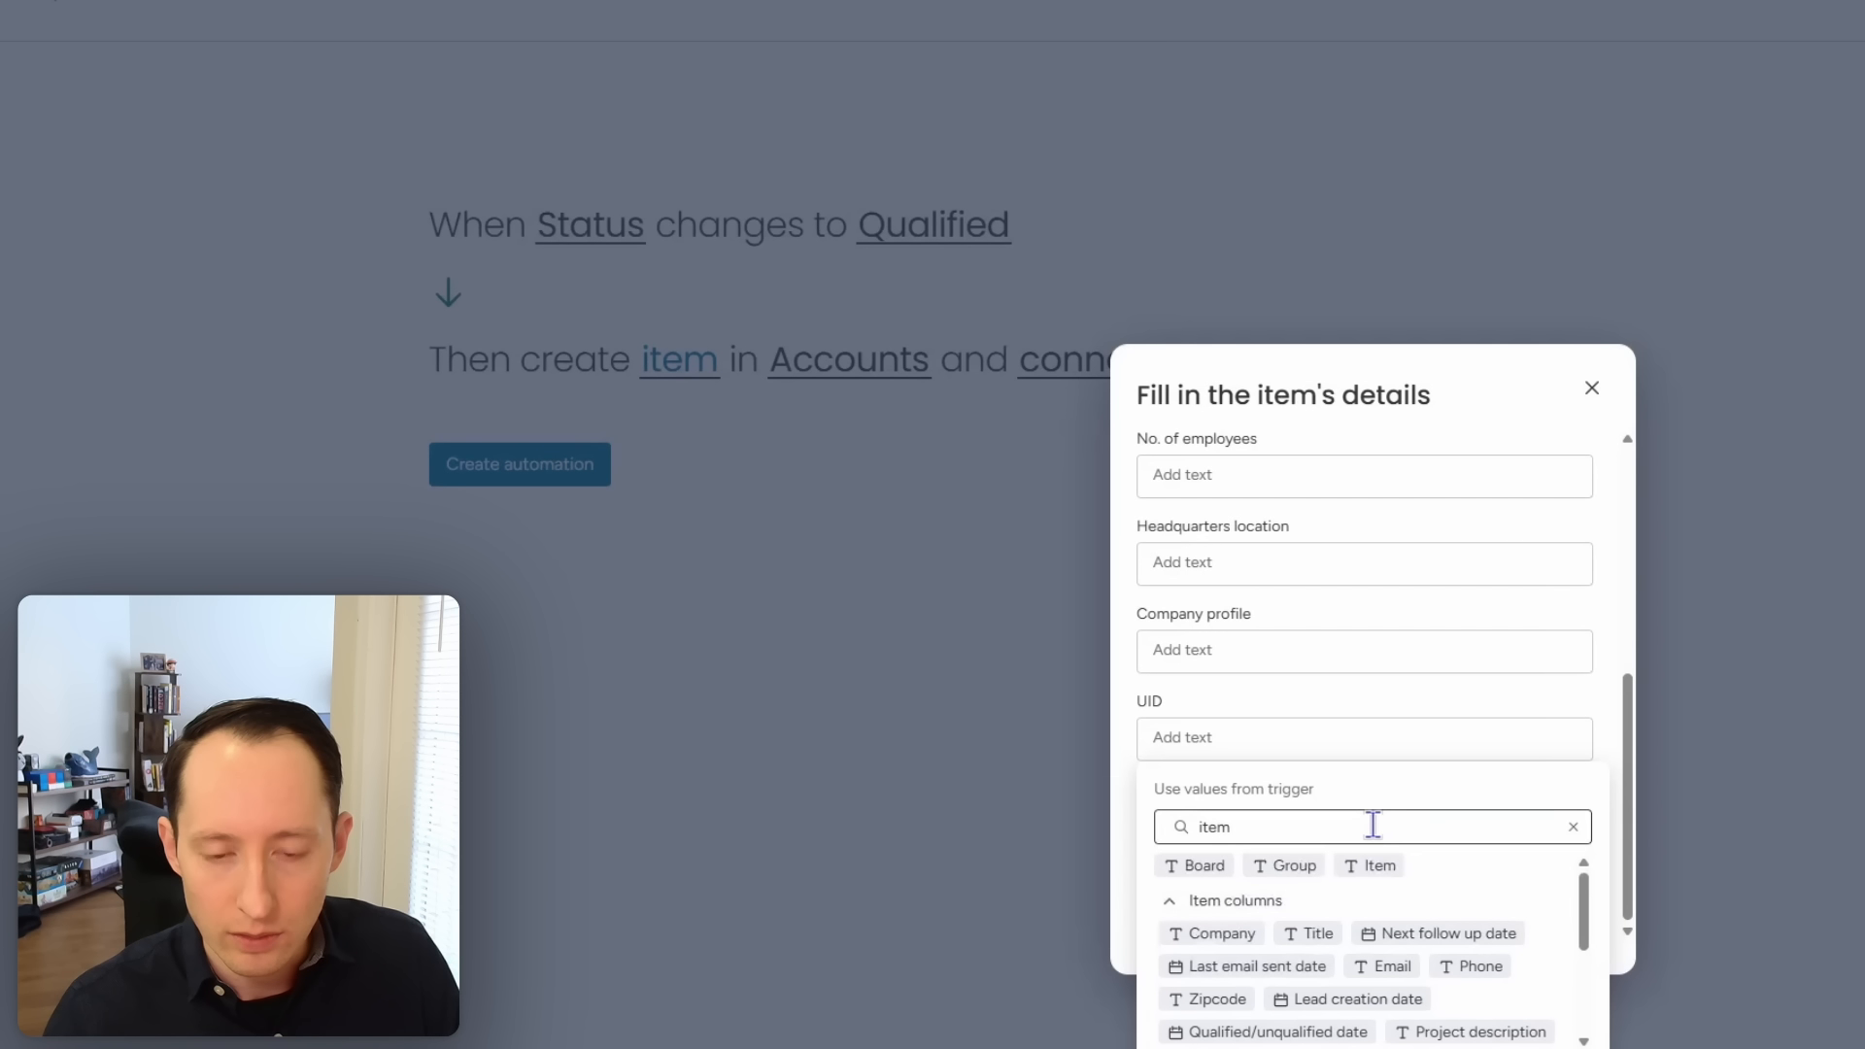
pyautogui.click(1376, 824)
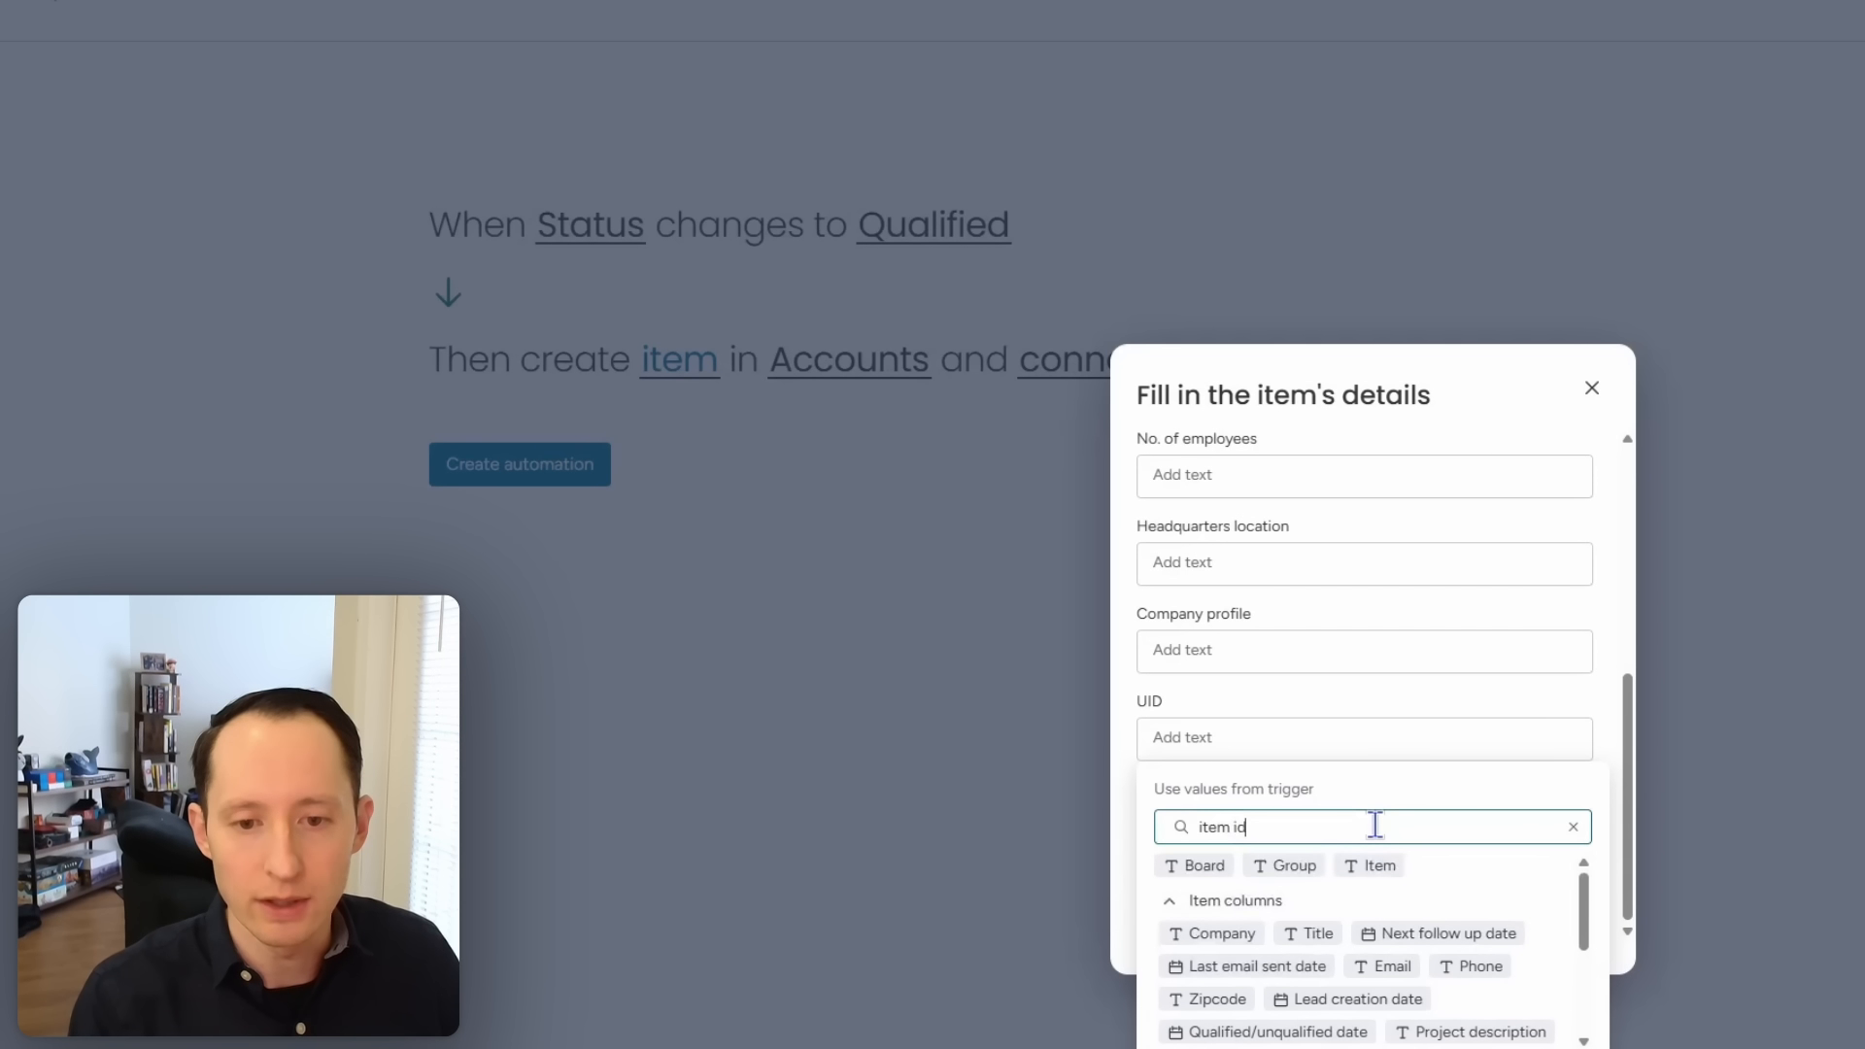
pyautogui.write('id')
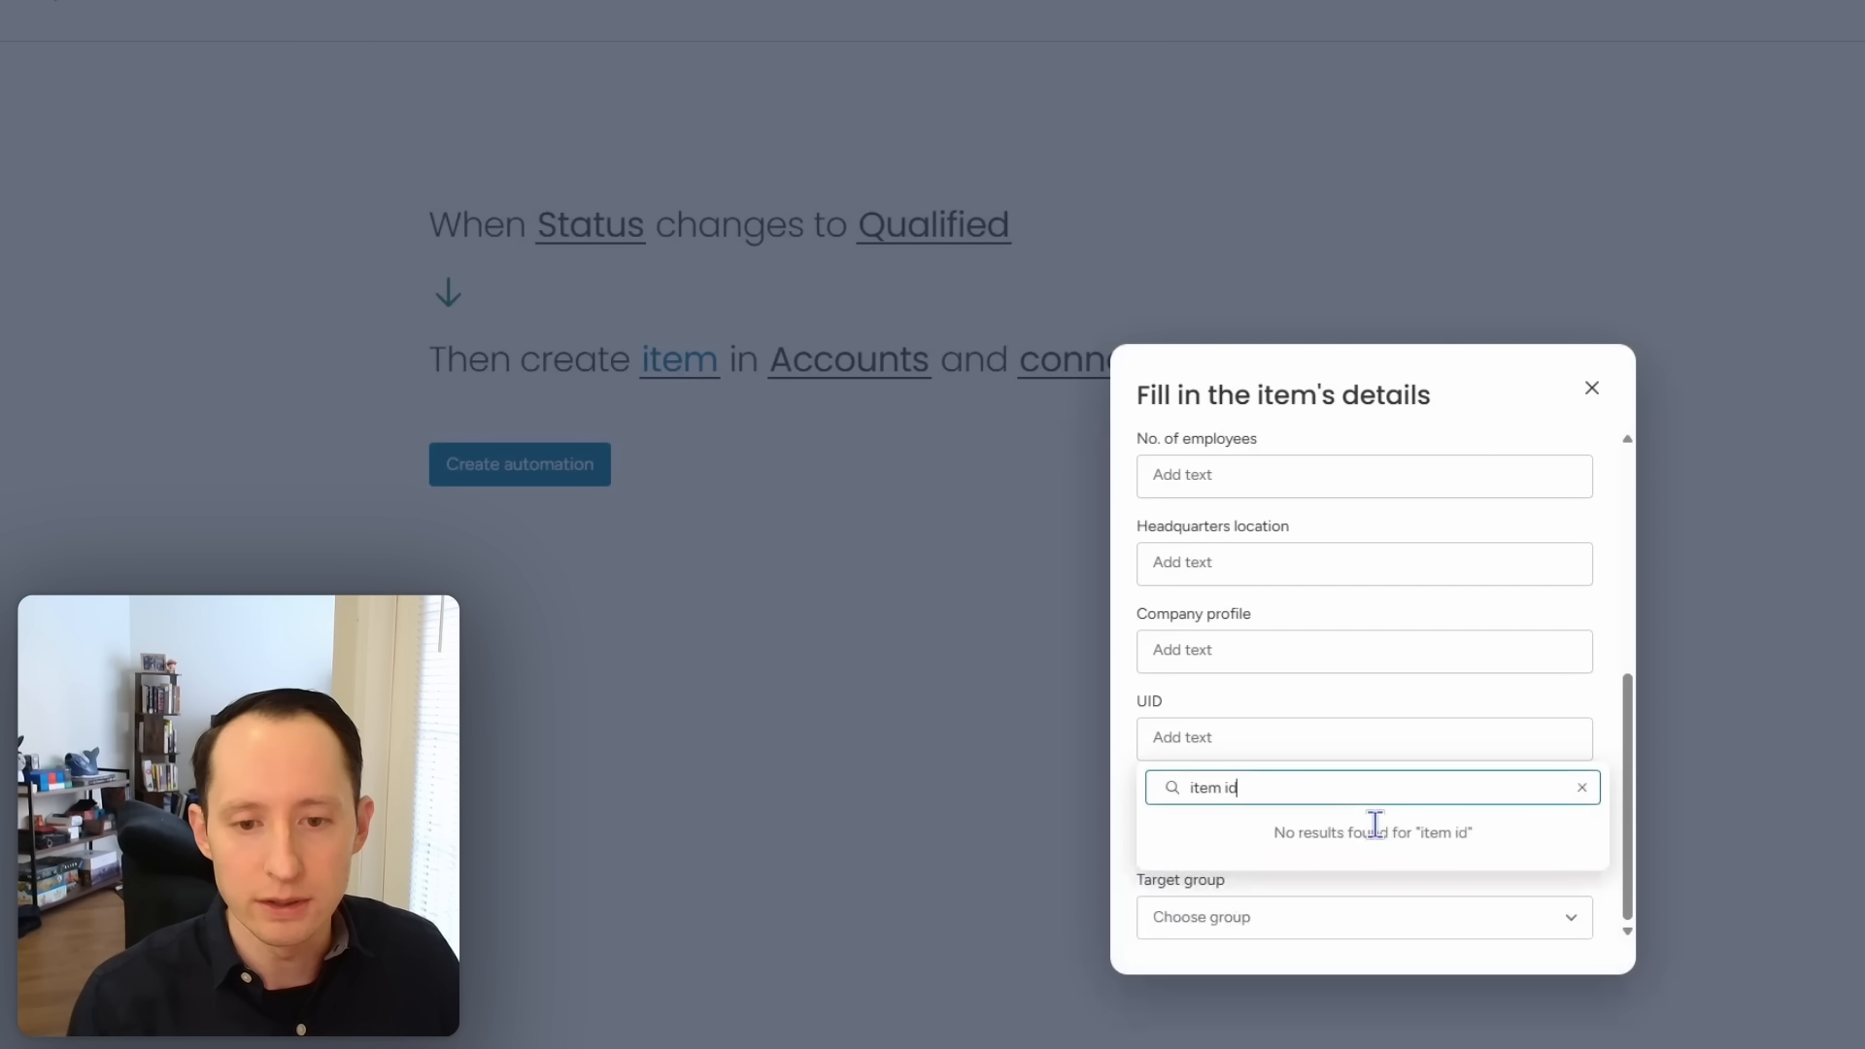
pyautogui.click(1580, 787)
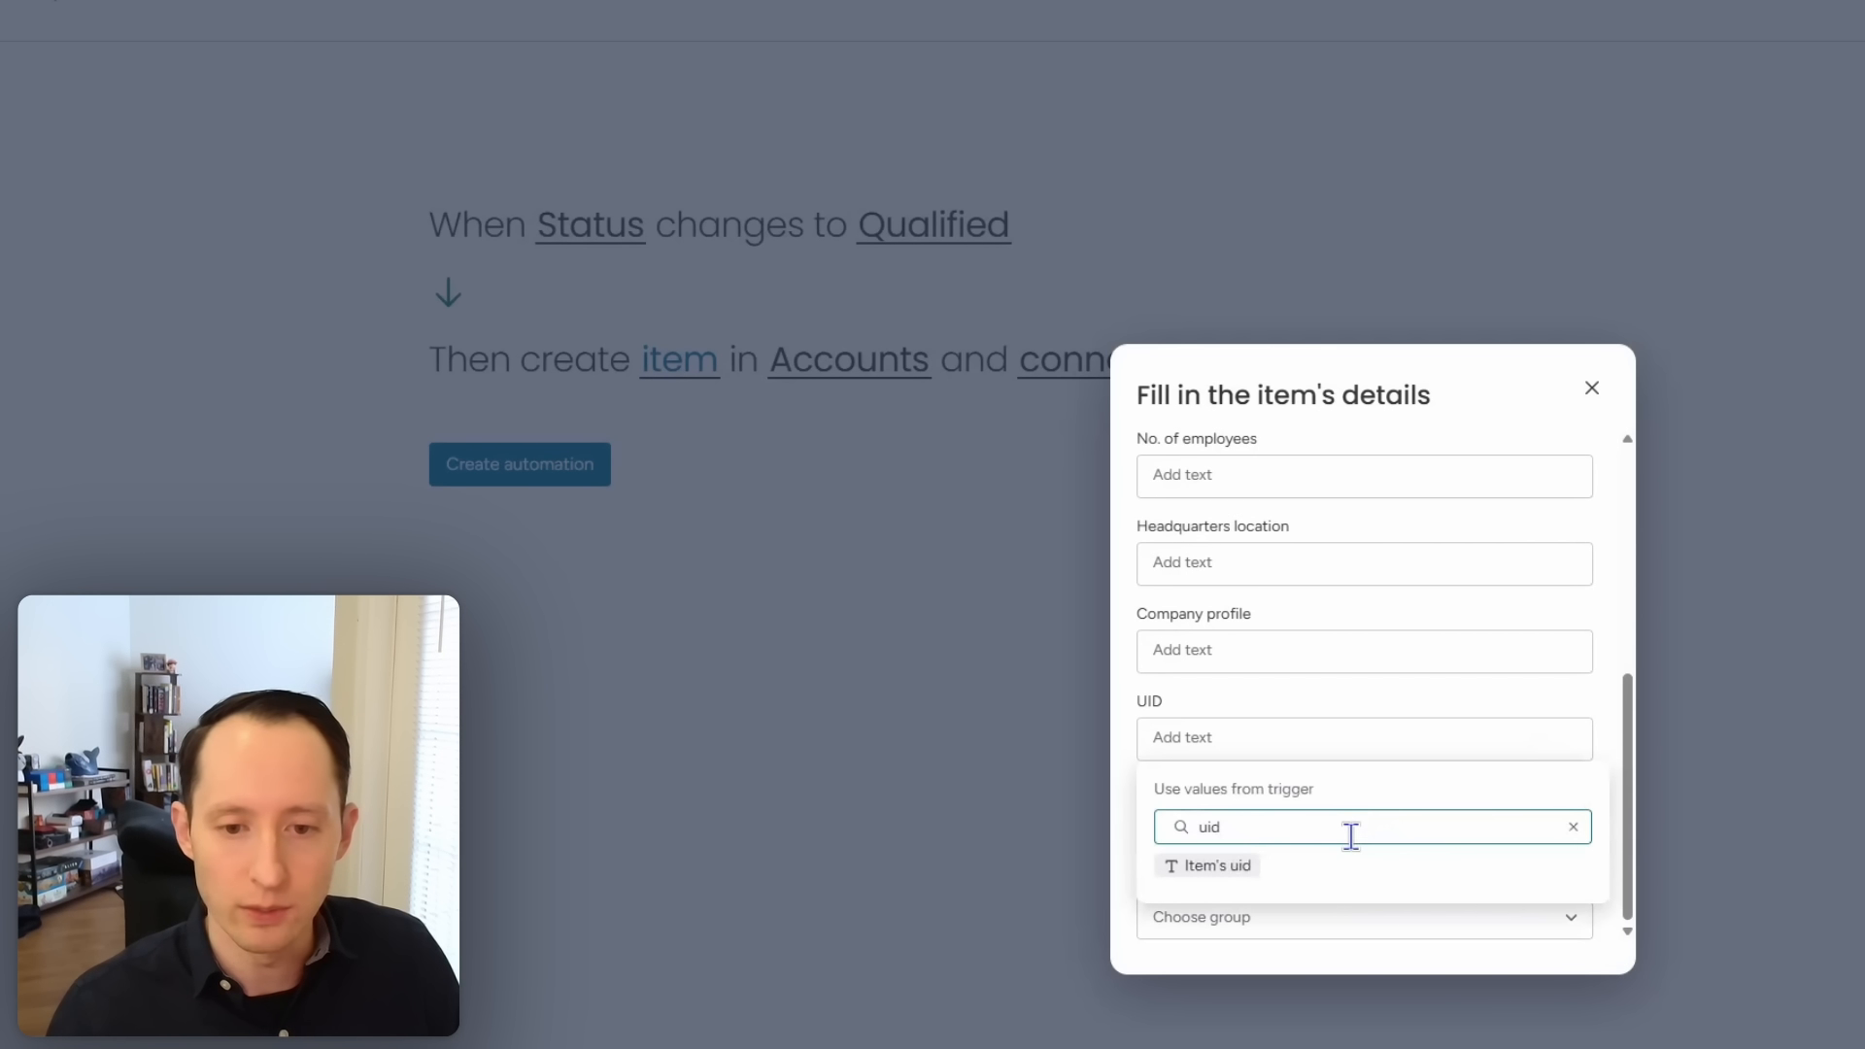
pyautogui.click(1240, 861)
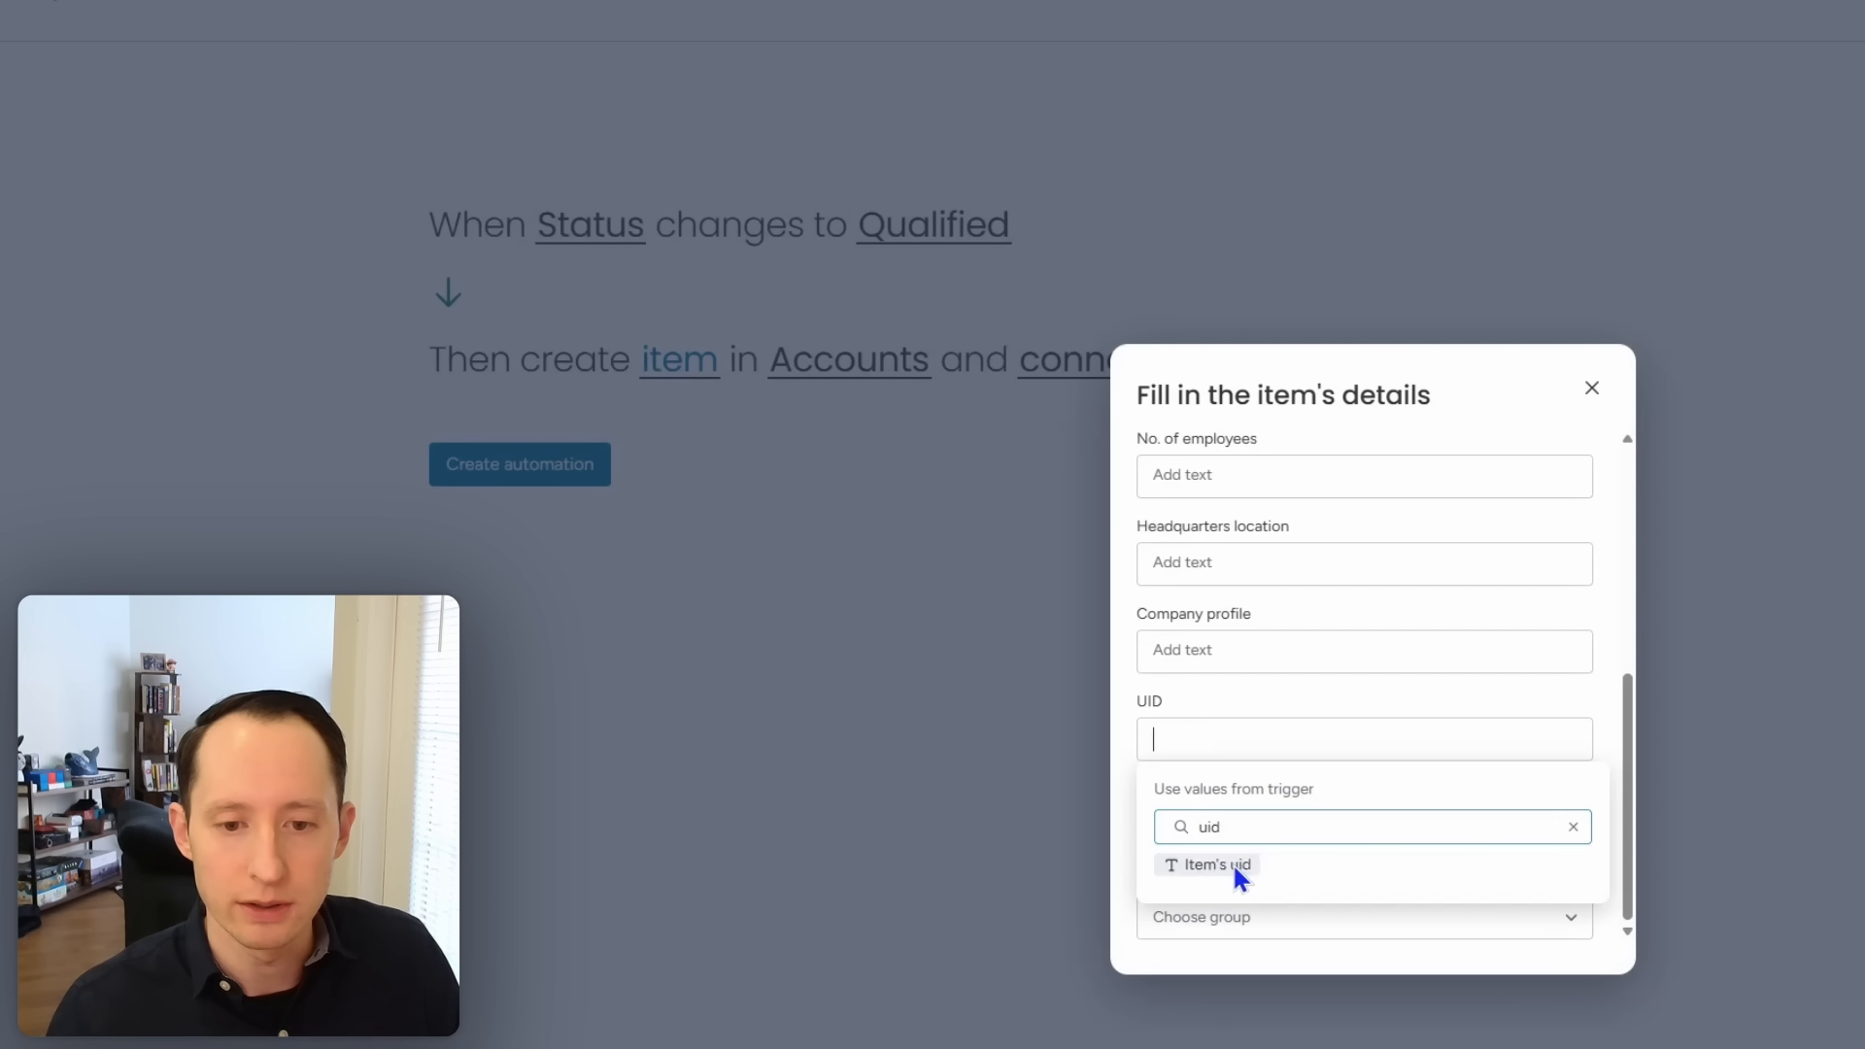
pyautogui.click(1234, 864)
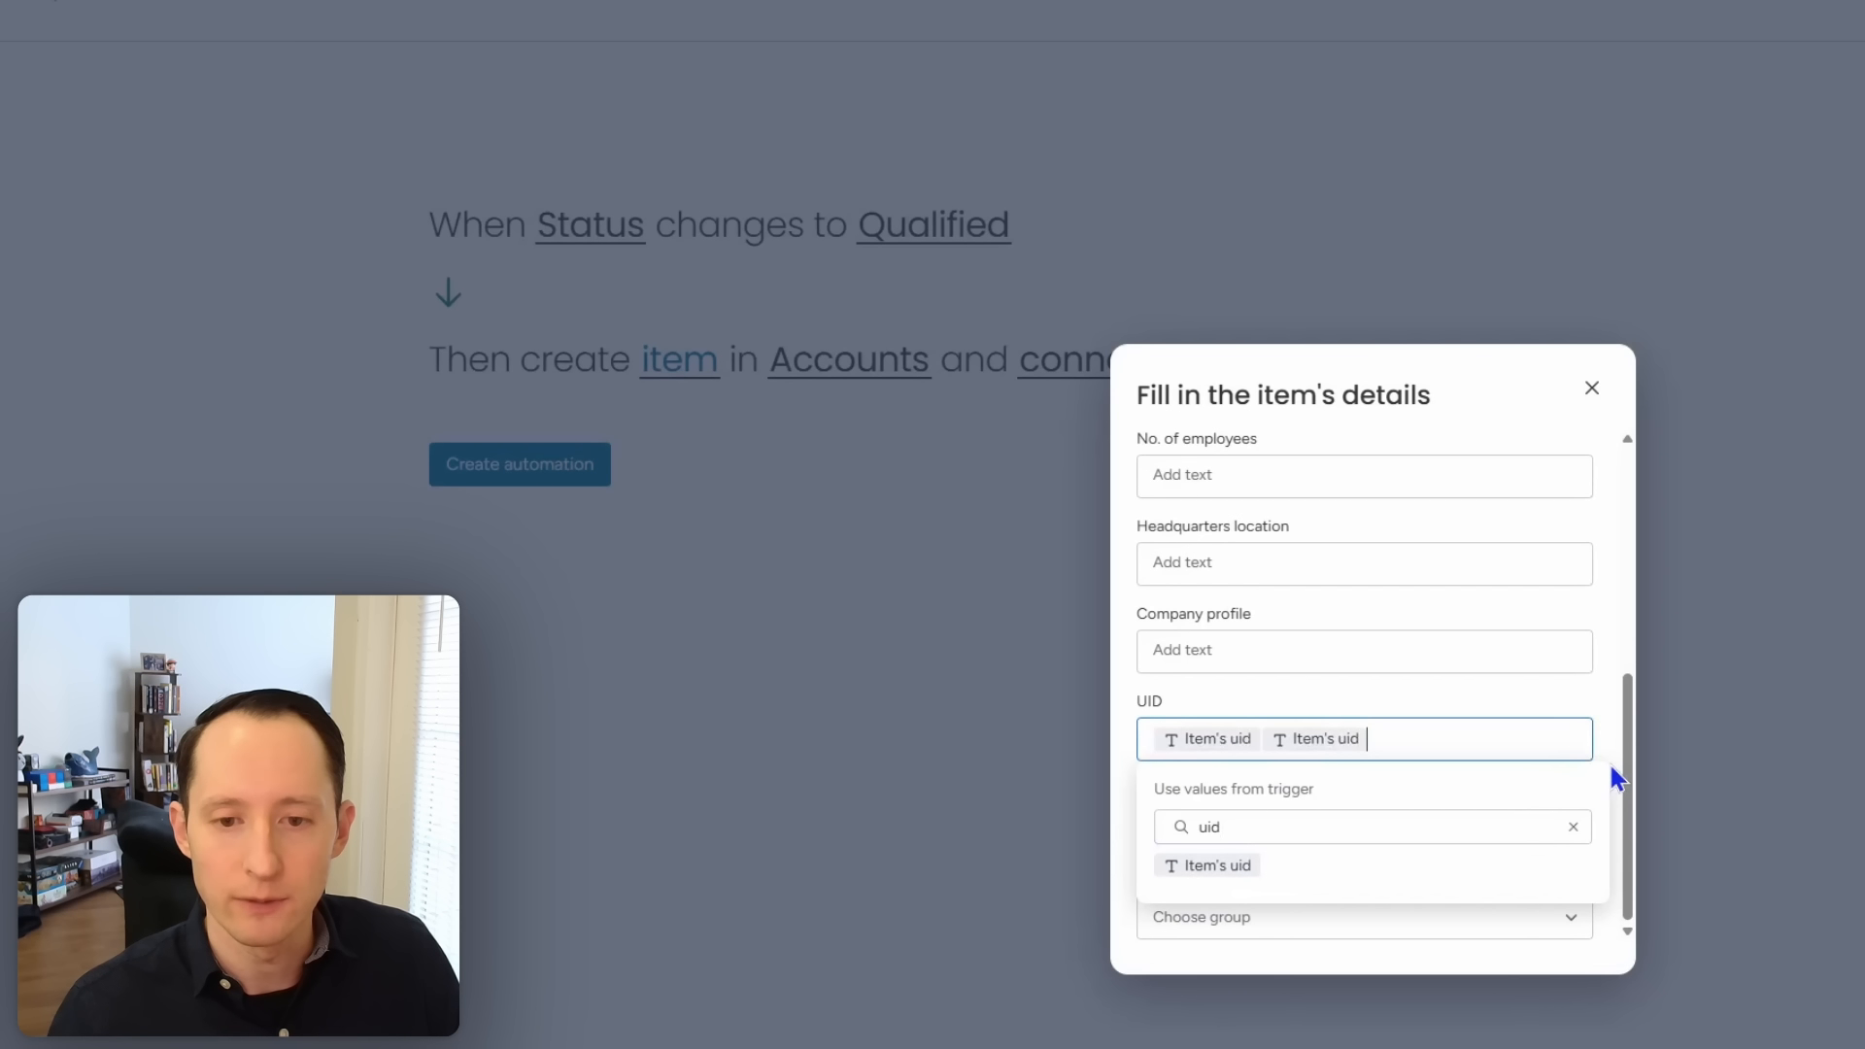
pyautogui.click(1610, 763)
pyautogui.click(1557, 731)
pyautogui.press('BackSpace')
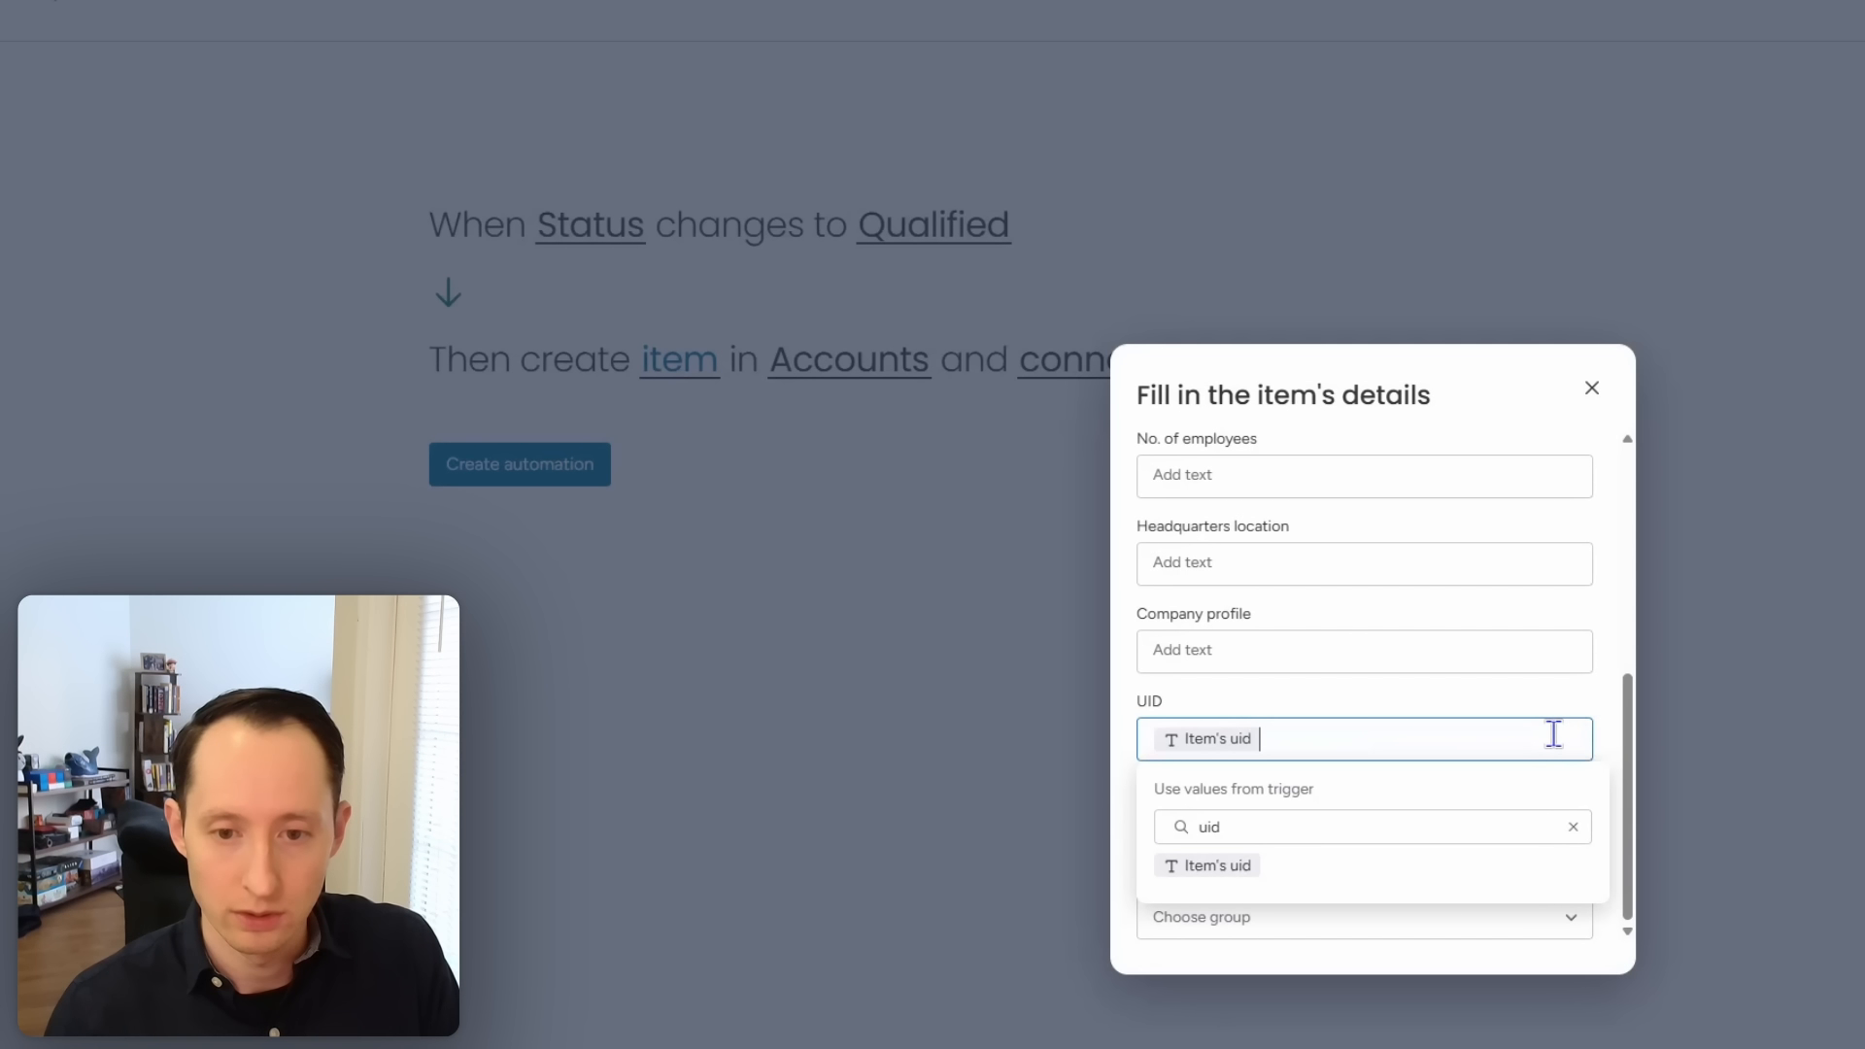
pyautogui.click(1593, 696)
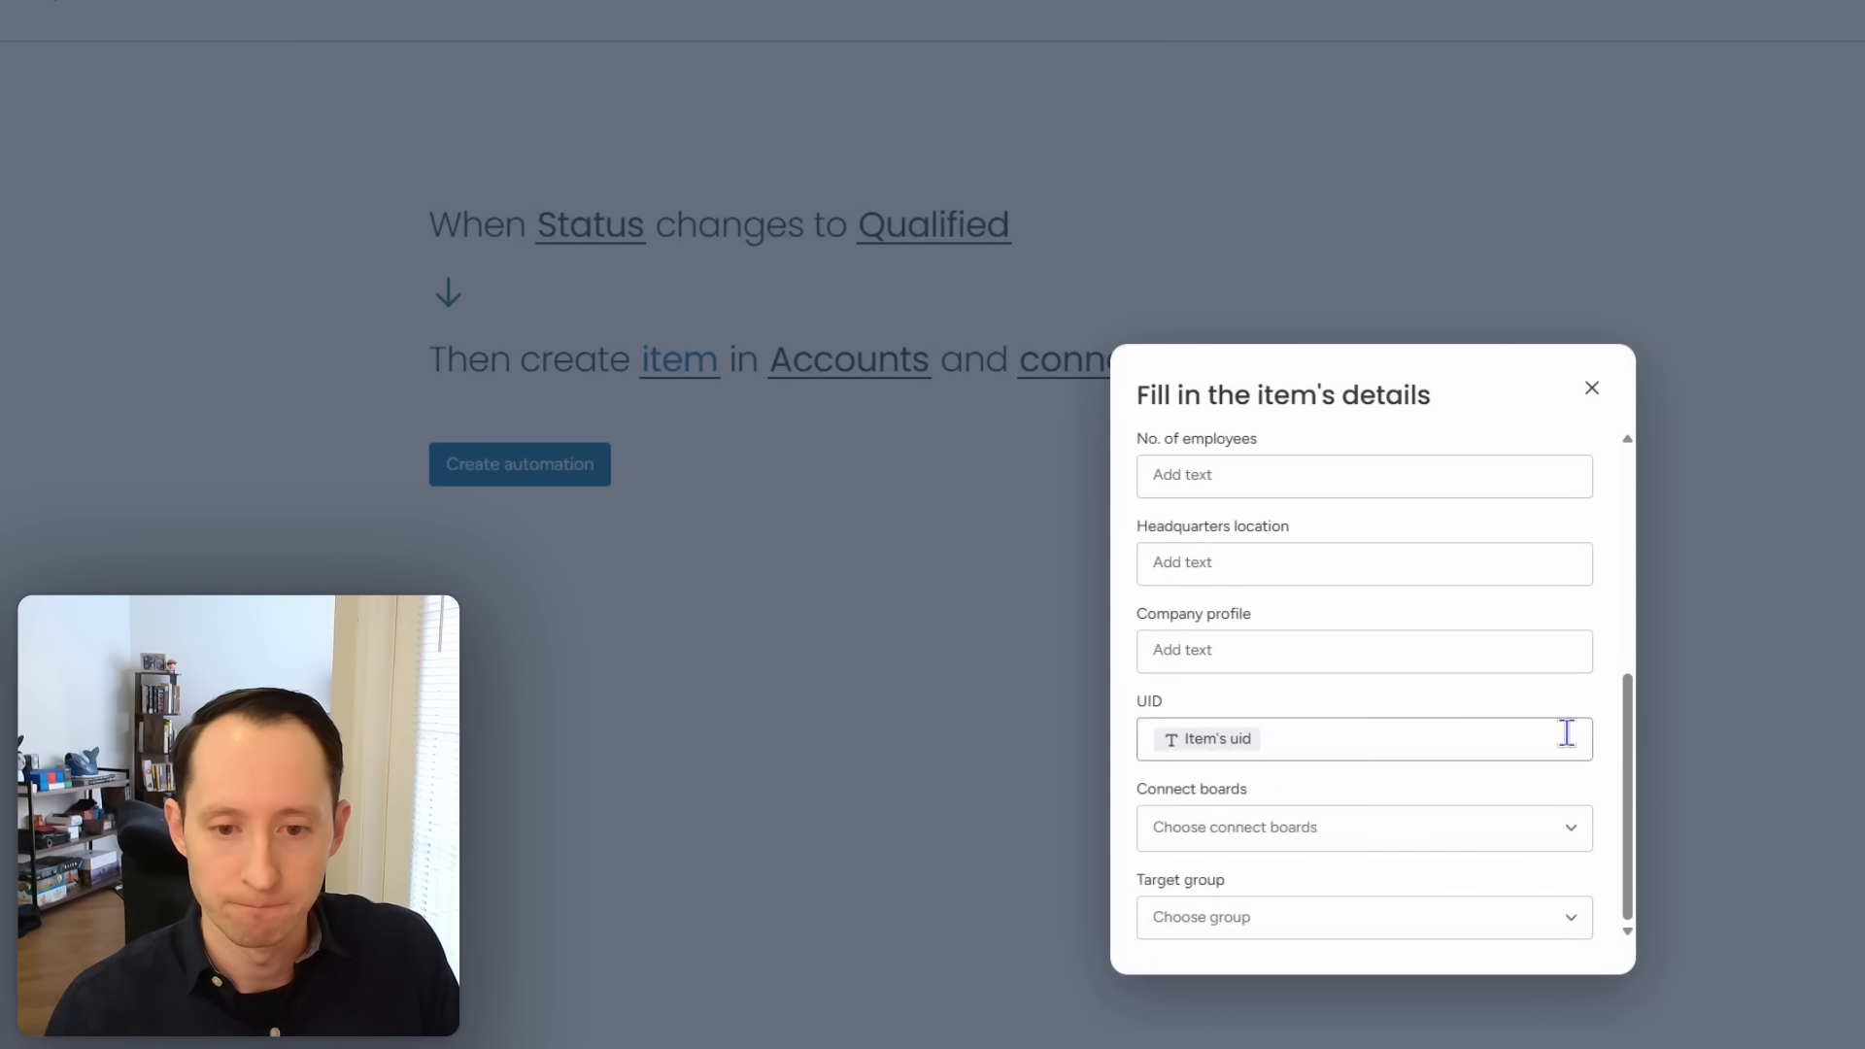
# Step: Put the new Accounts item in the Companies group and close the form
pyautogui.click(1462, 923)
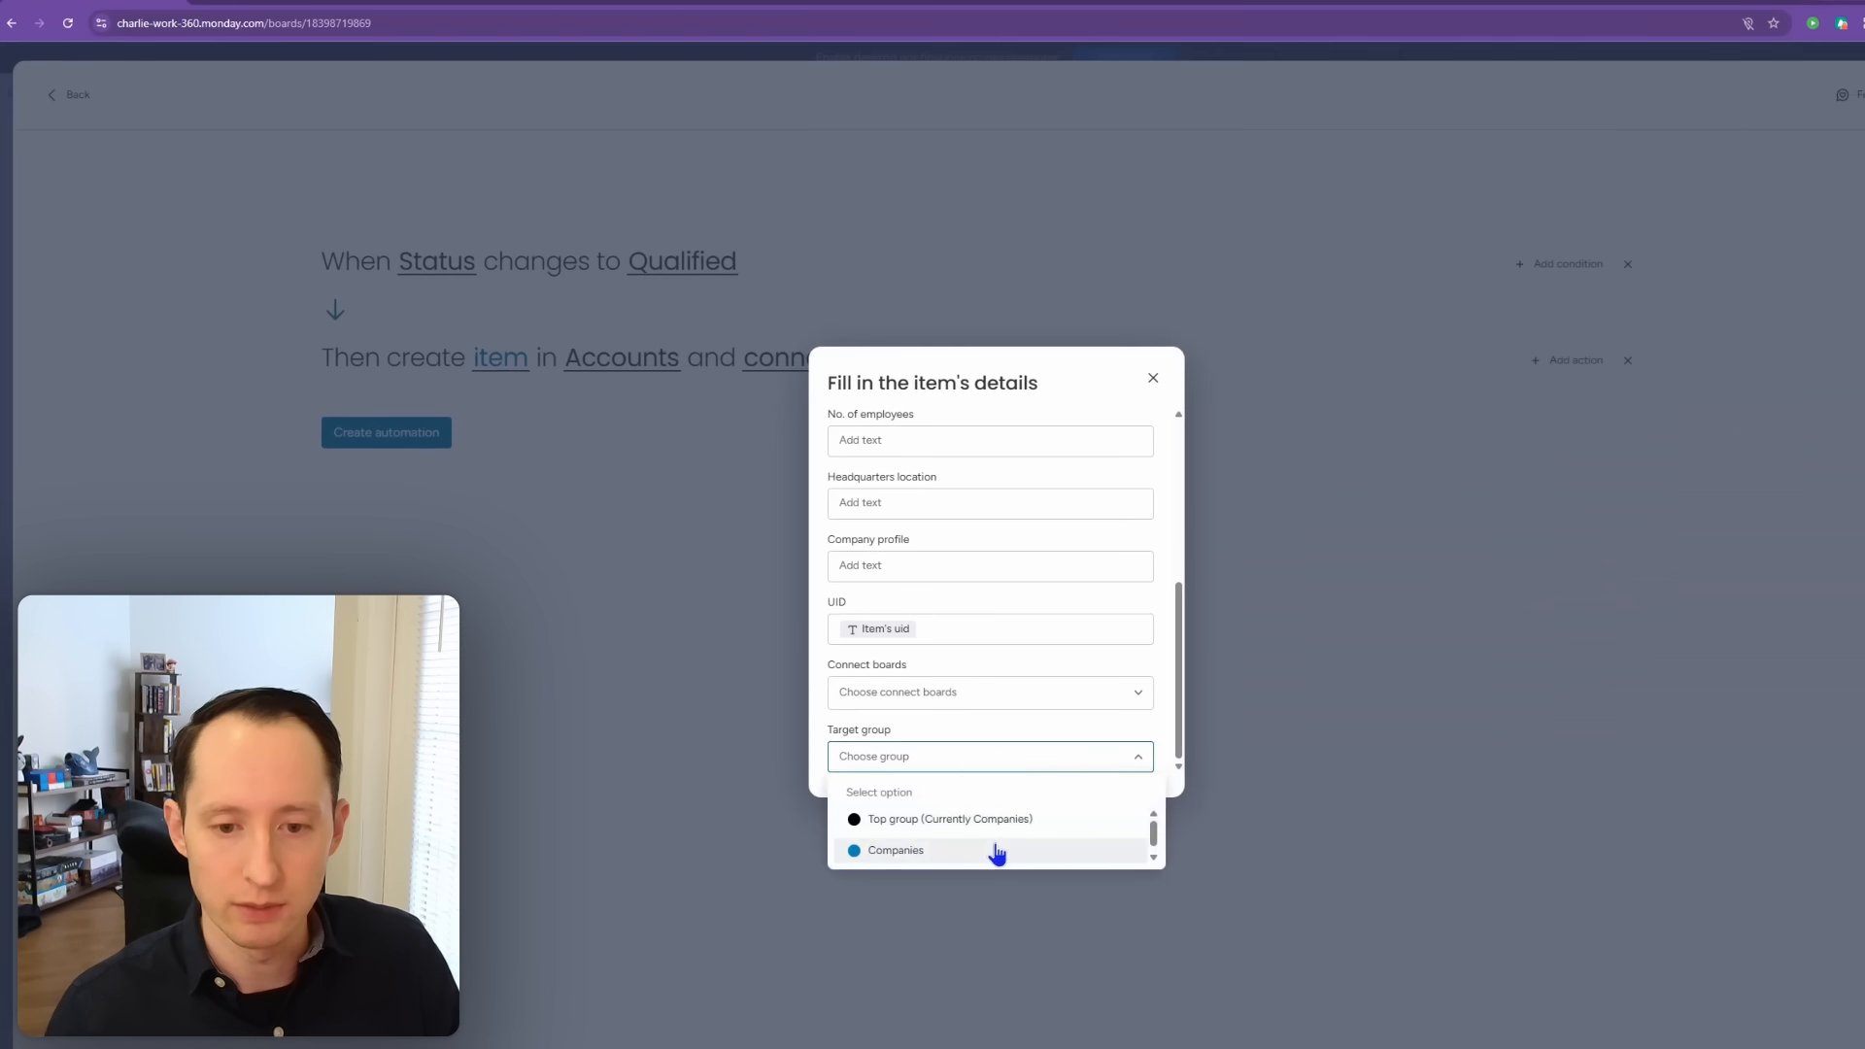
pyautogui.click(997, 851)
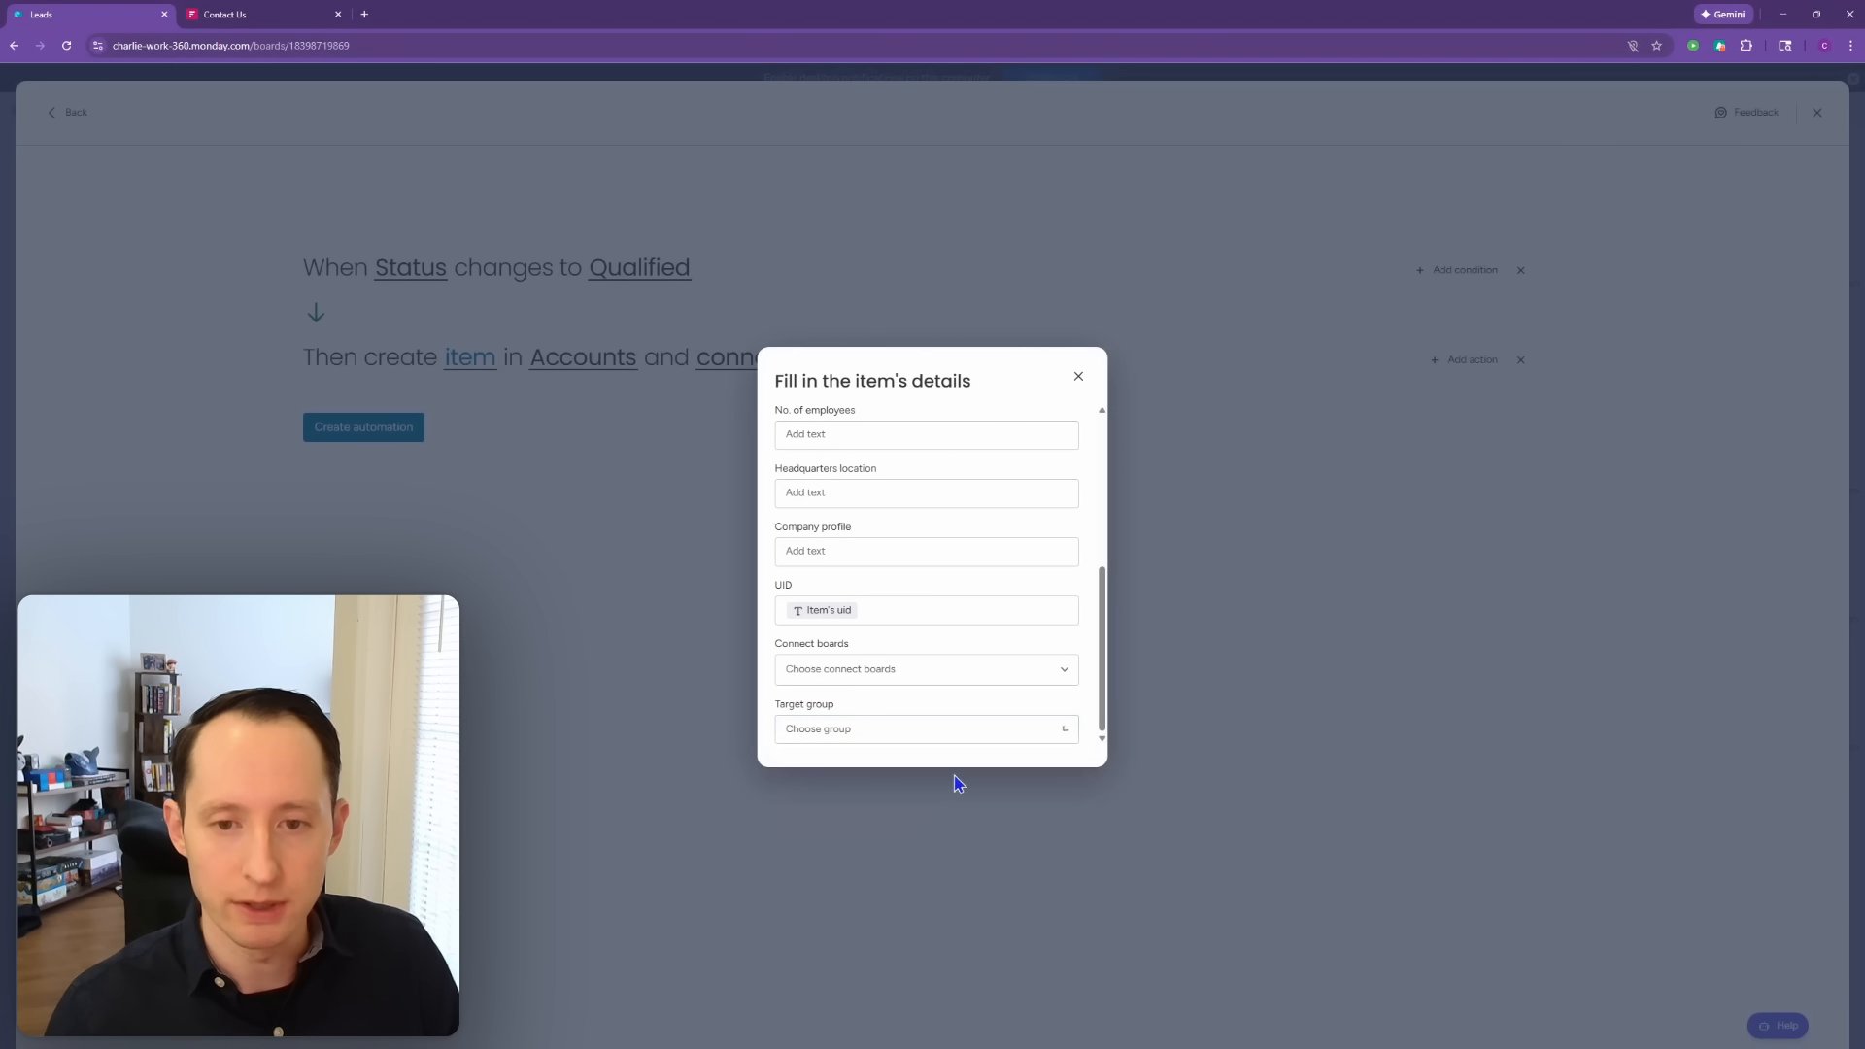
pyautogui.click(1078, 377)
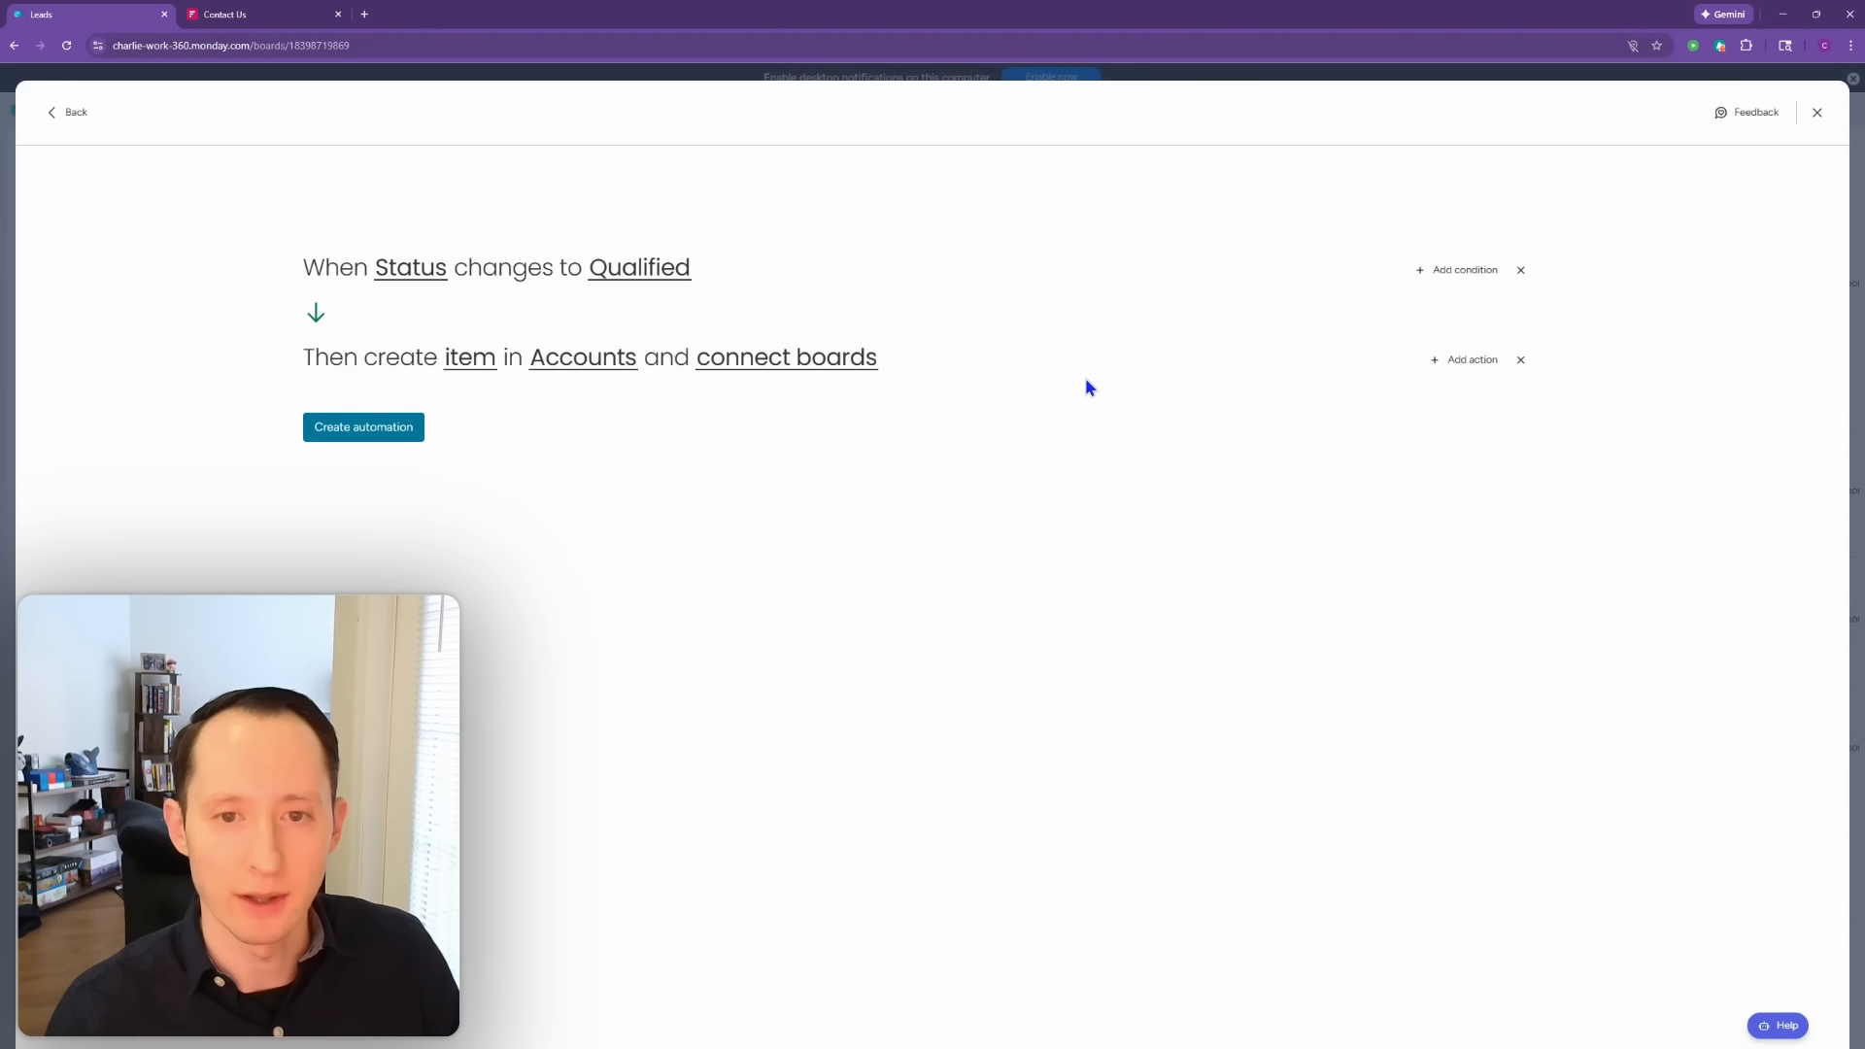
# Step: Add a second 'Create item in board & connect boards' action with Deals as the board
pyautogui.click(1469, 364)
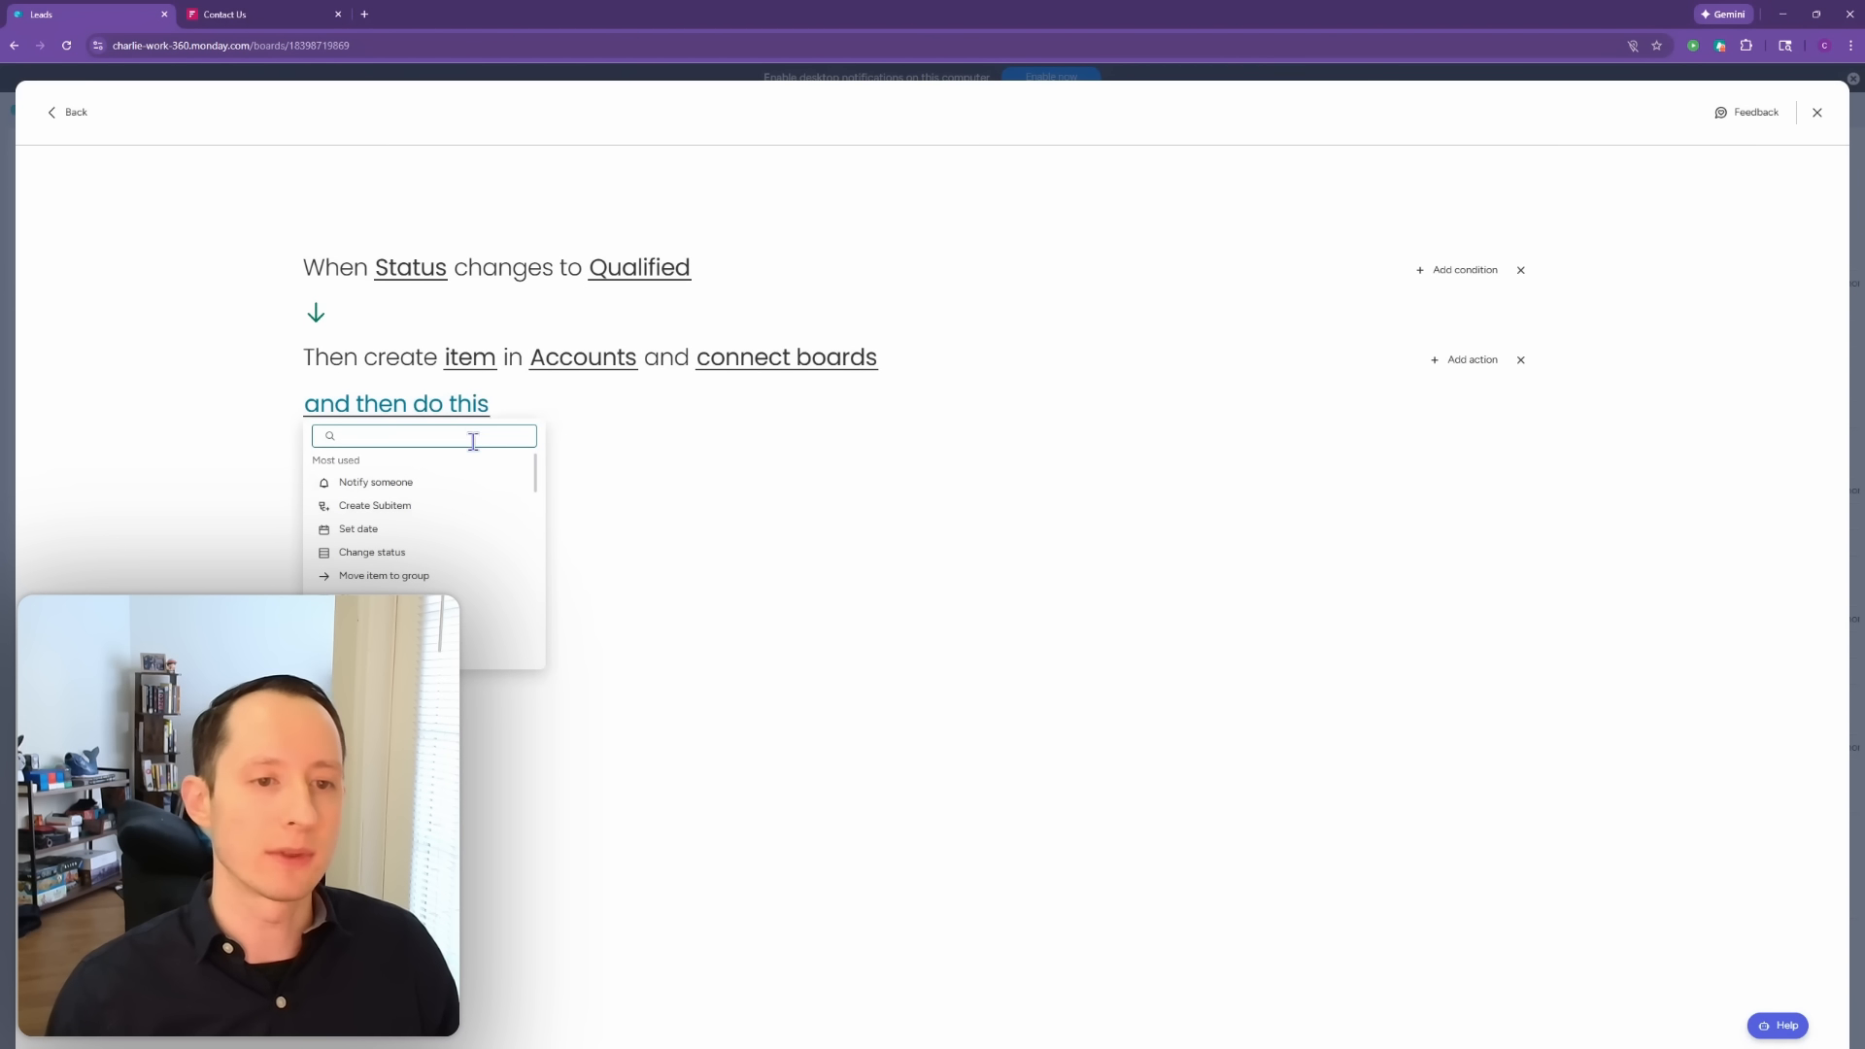
pyautogui.write('board')
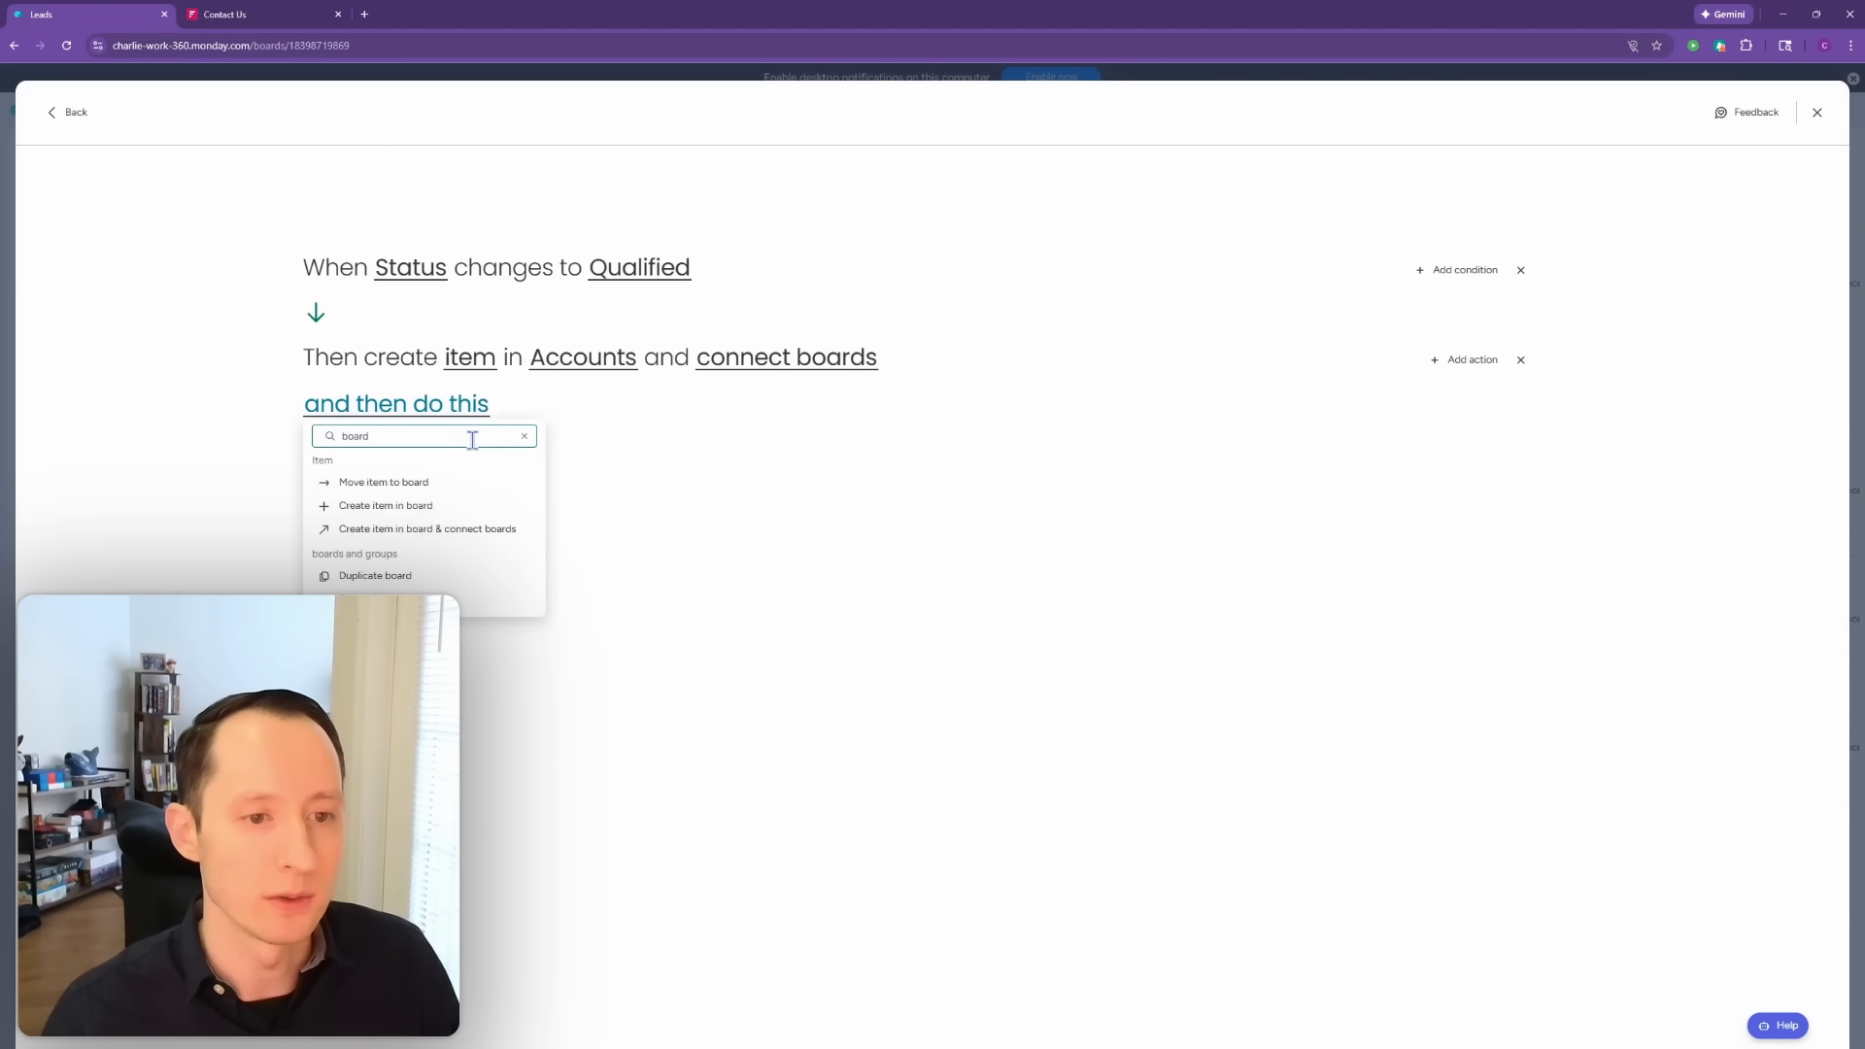
pyautogui.click(465, 540)
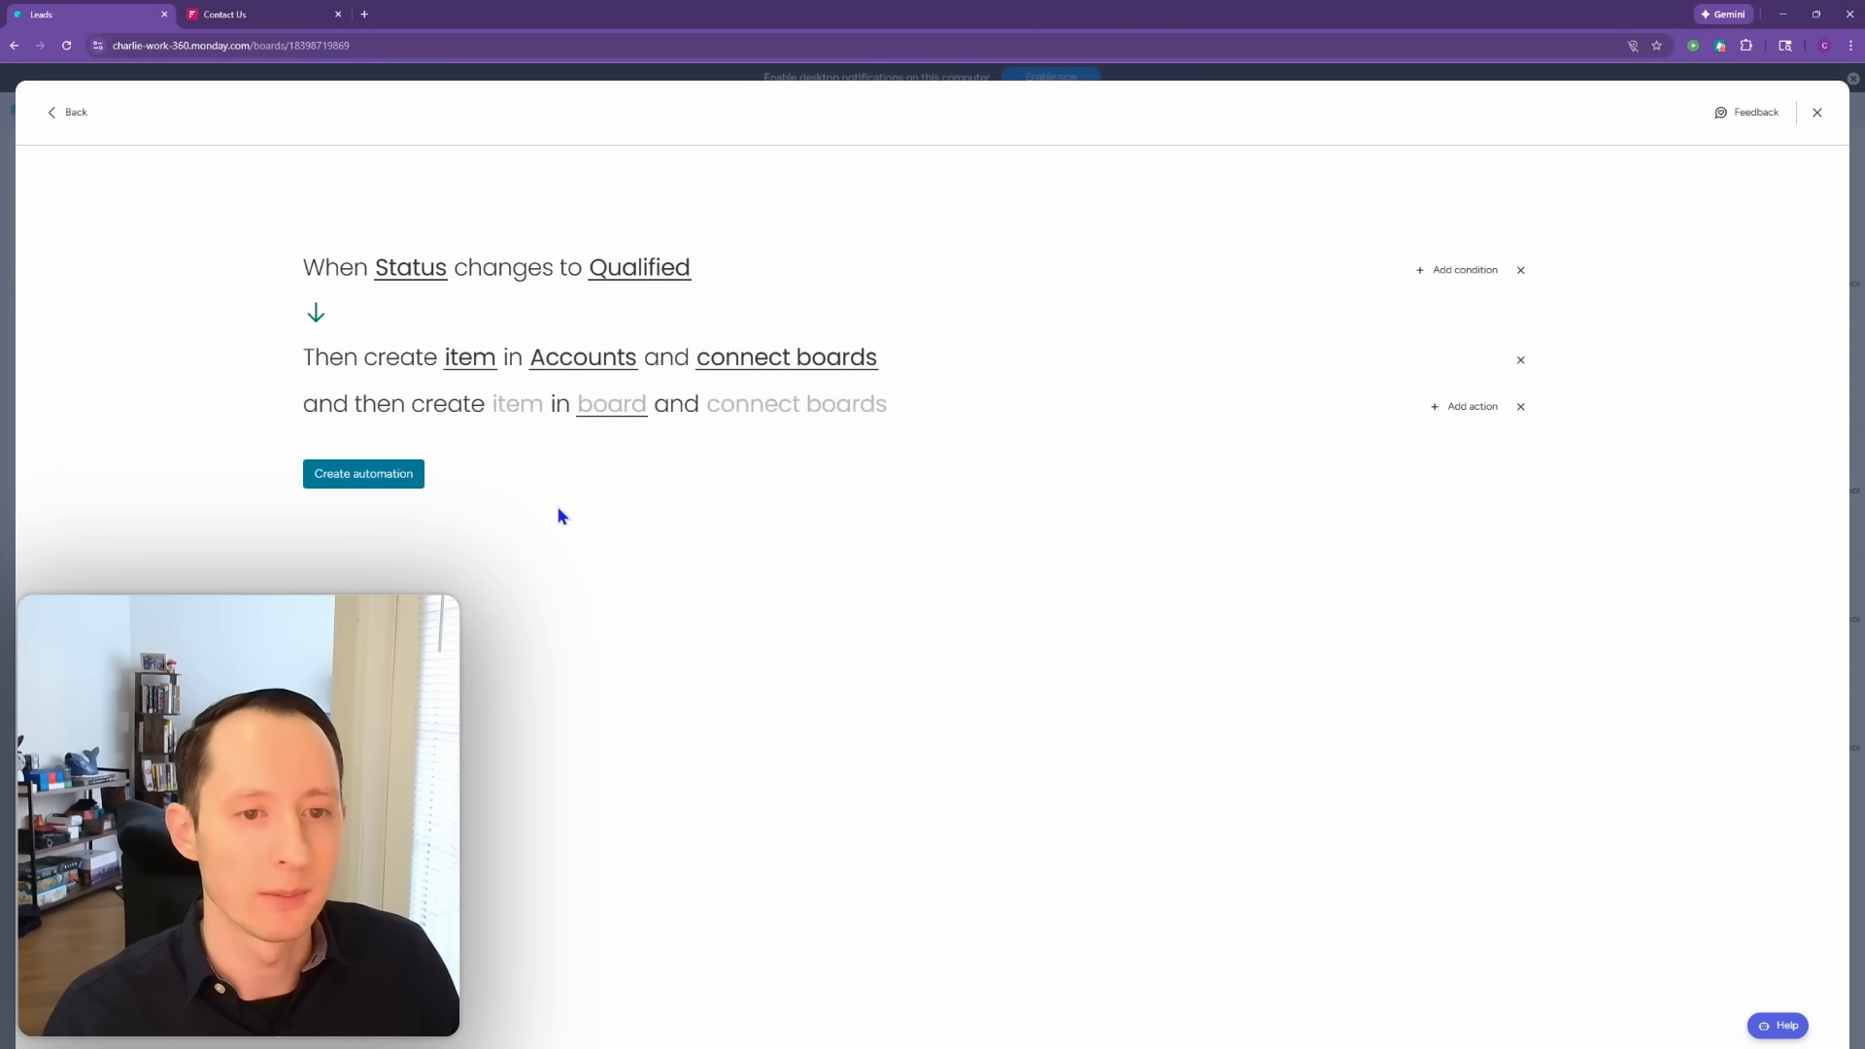
pyautogui.click(609, 414)
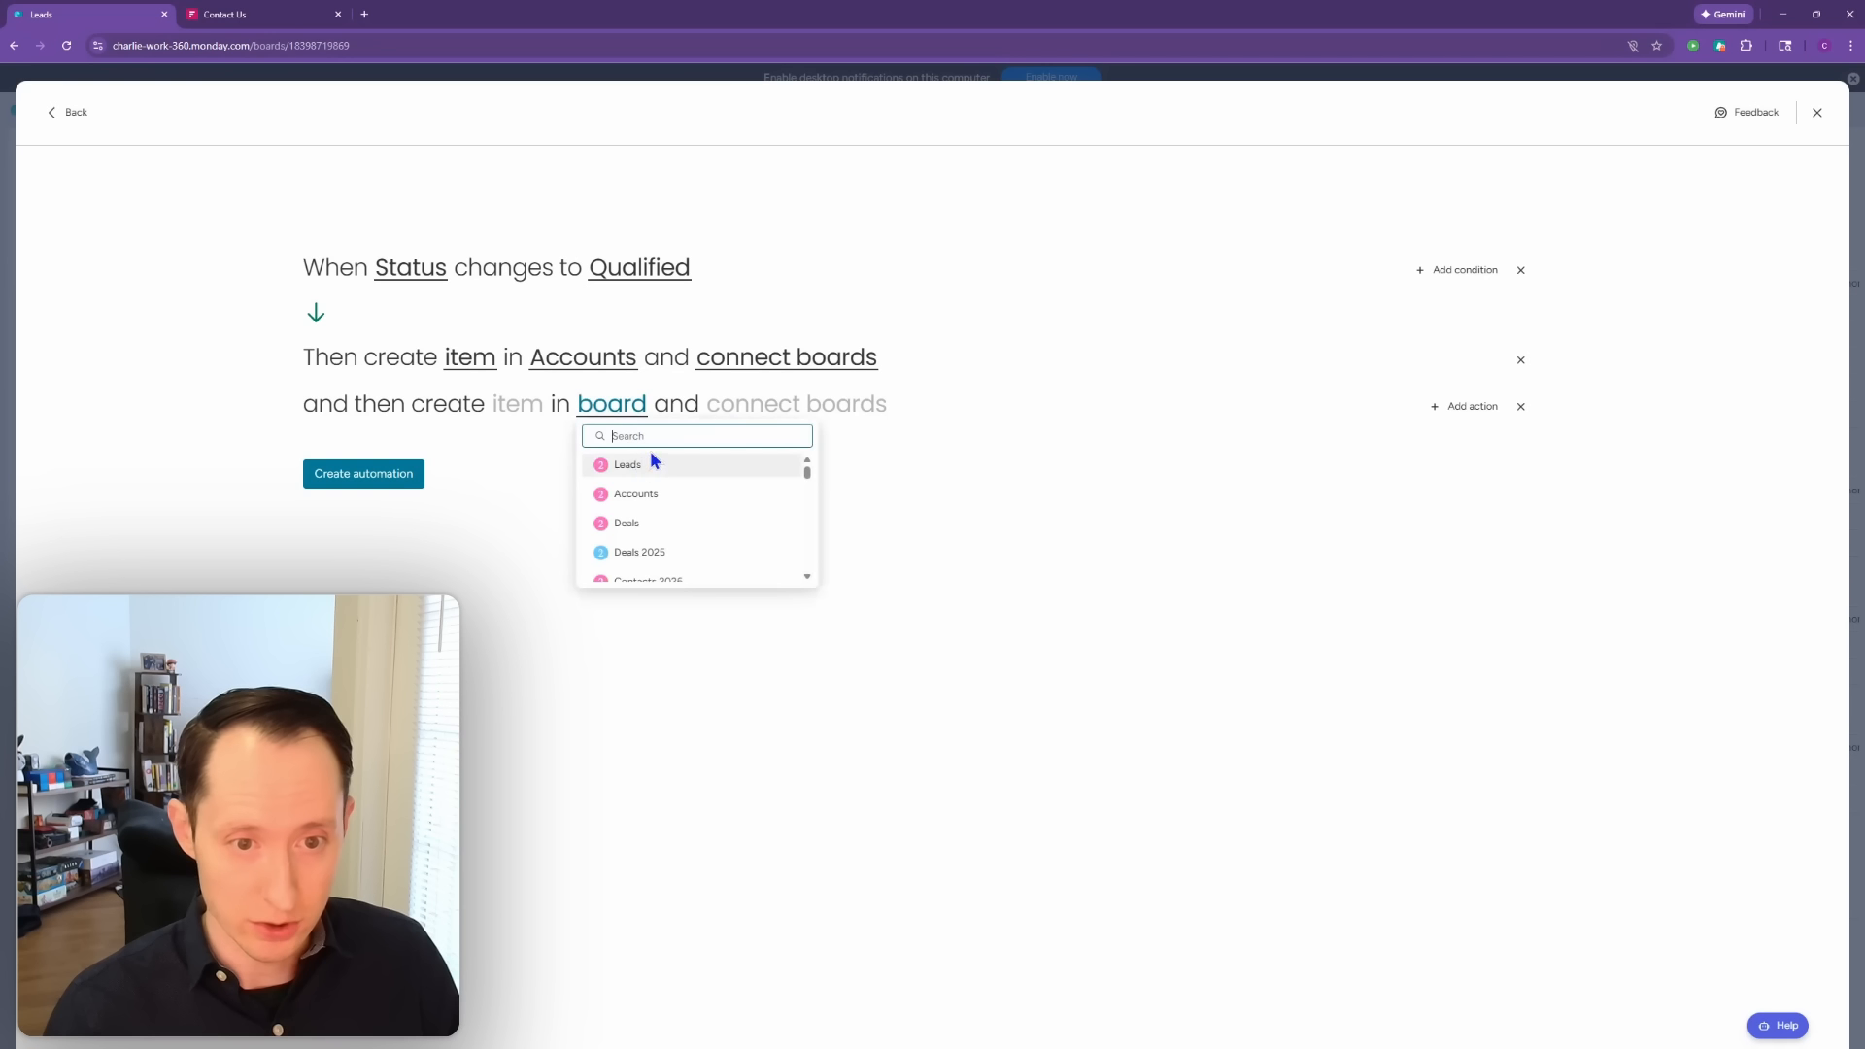
pyautogui.click(650, 525)
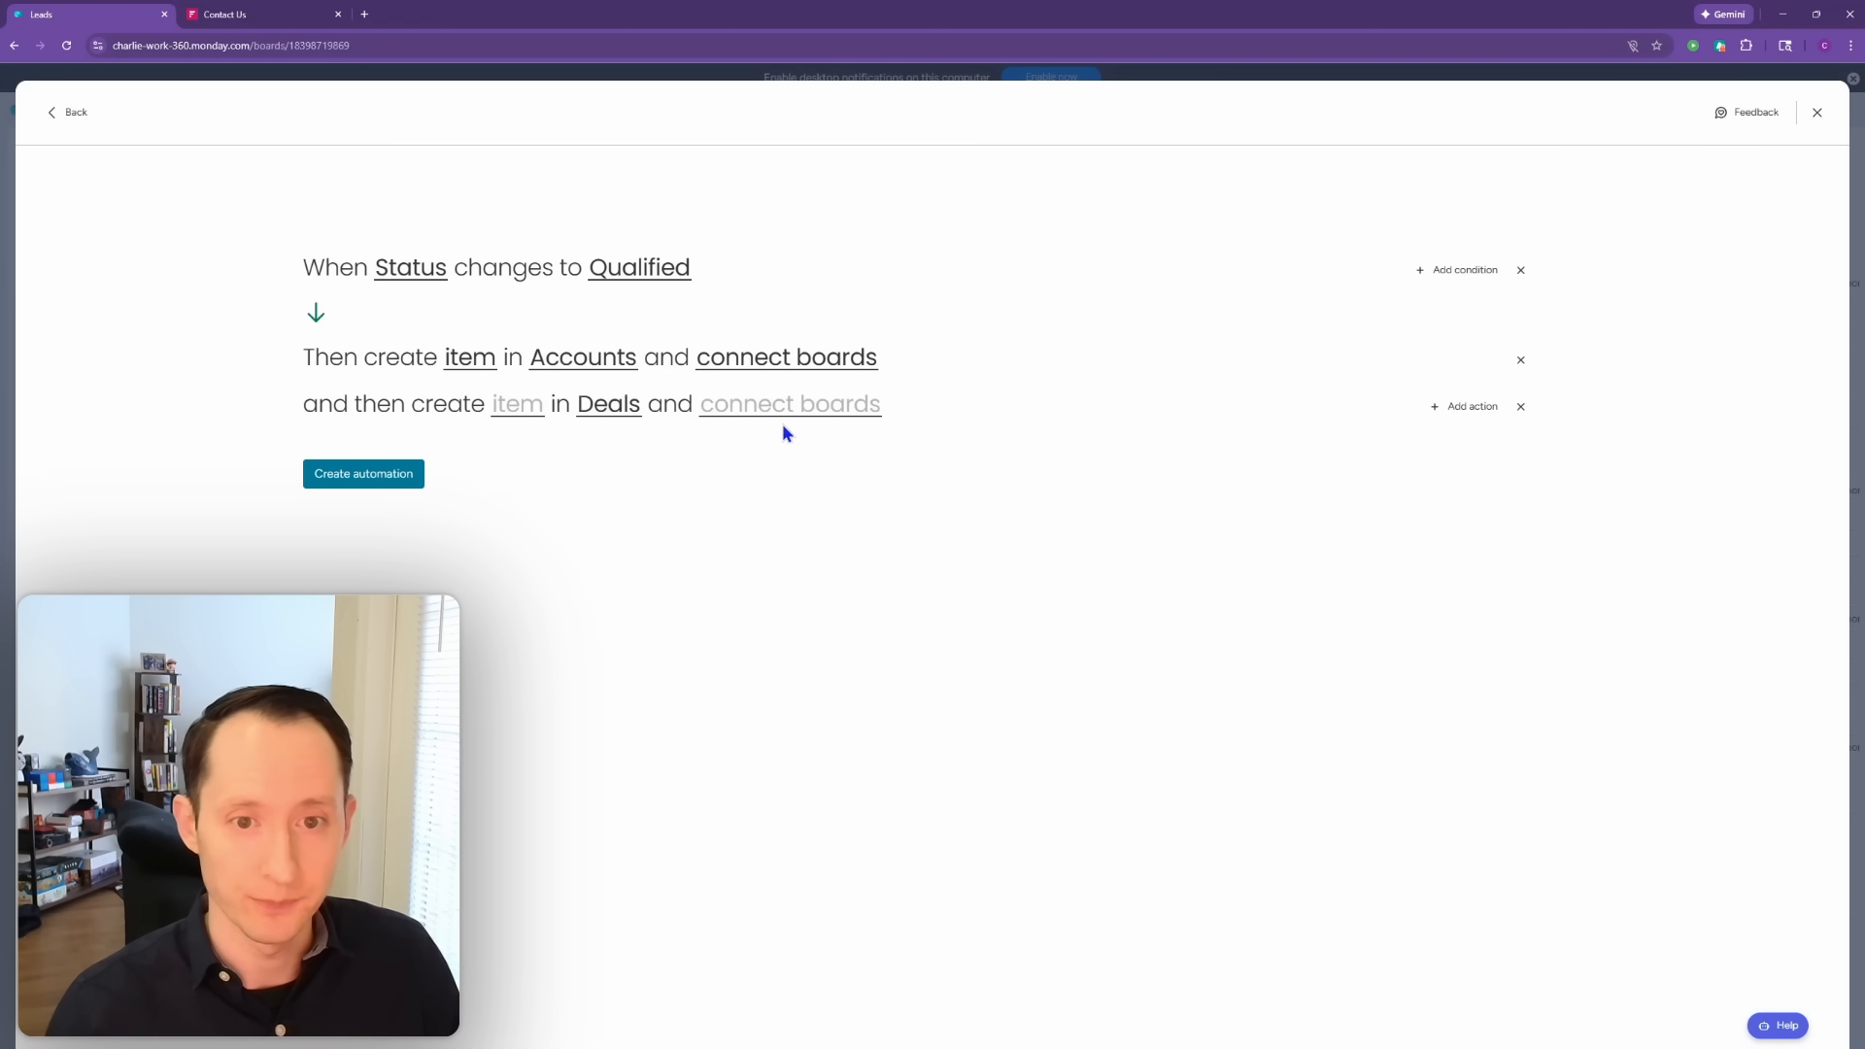
# Step: Create a new connect column and use Connect boards 1 as the source column
pyautogui.click(741, 413)
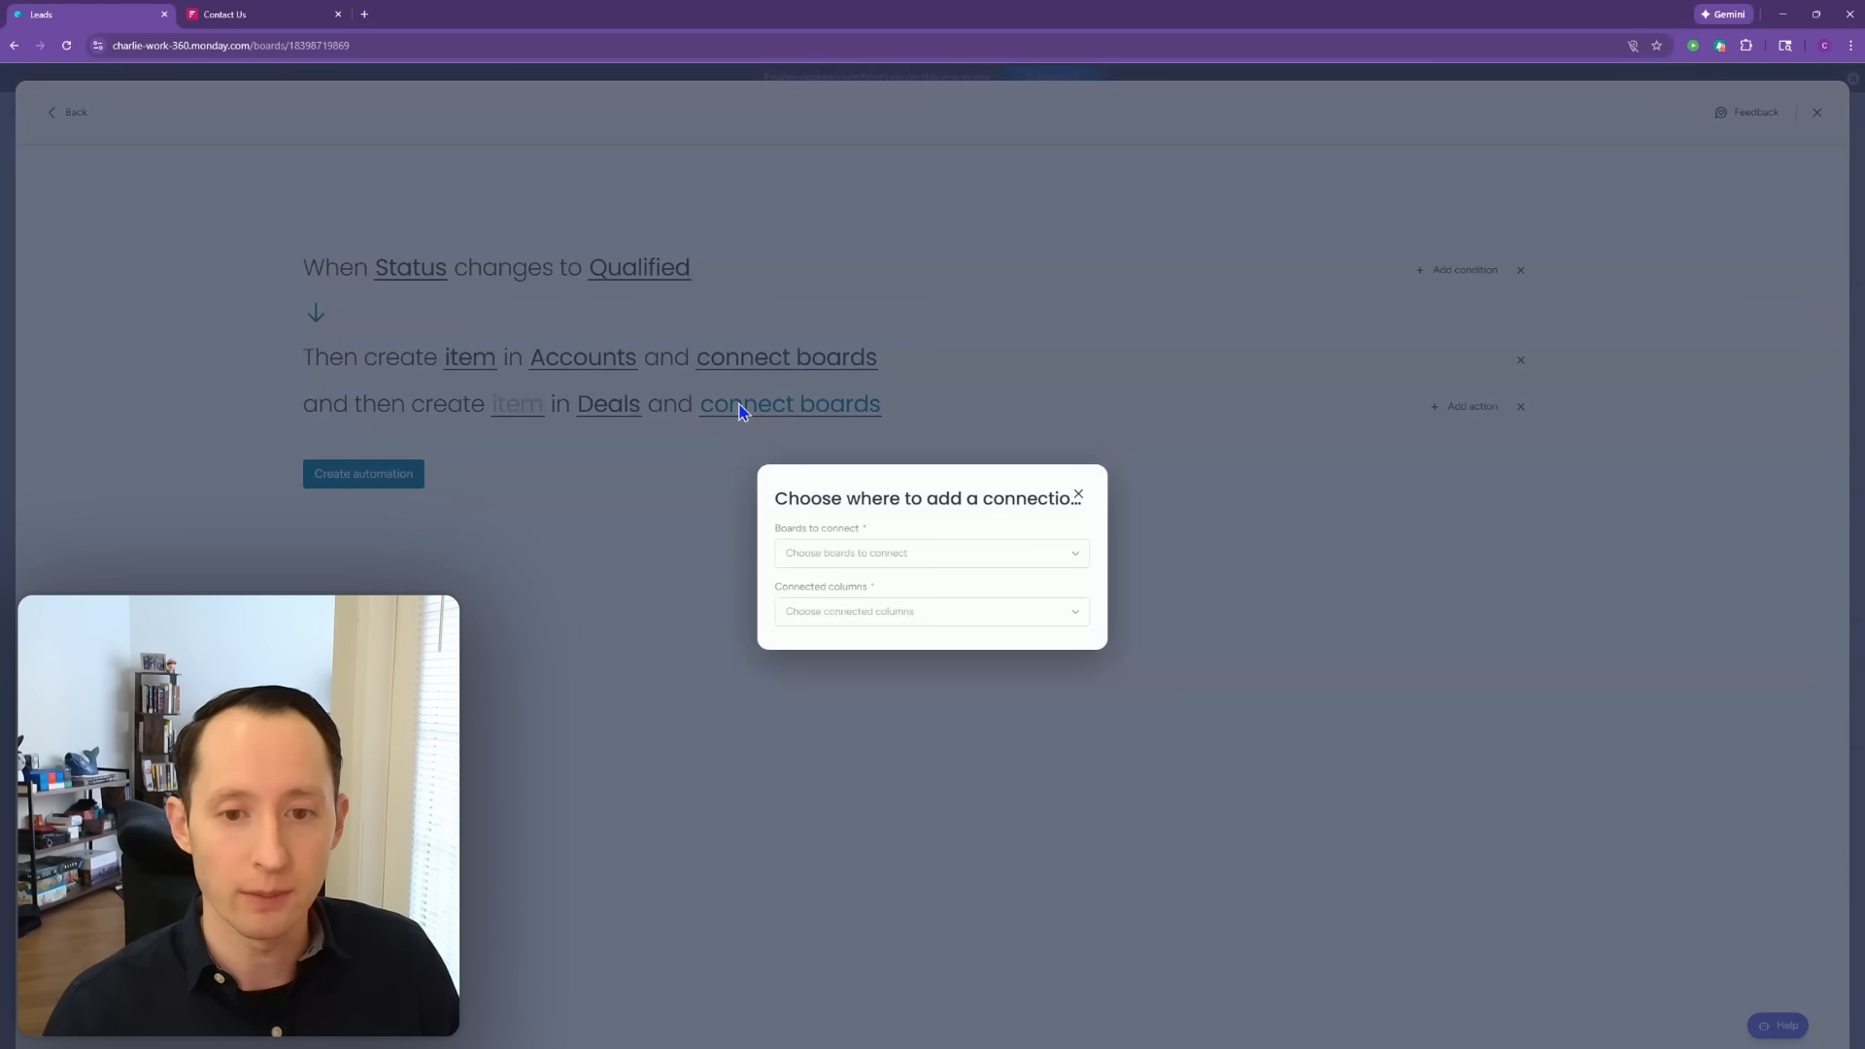
pyautogui.click(916, 583)
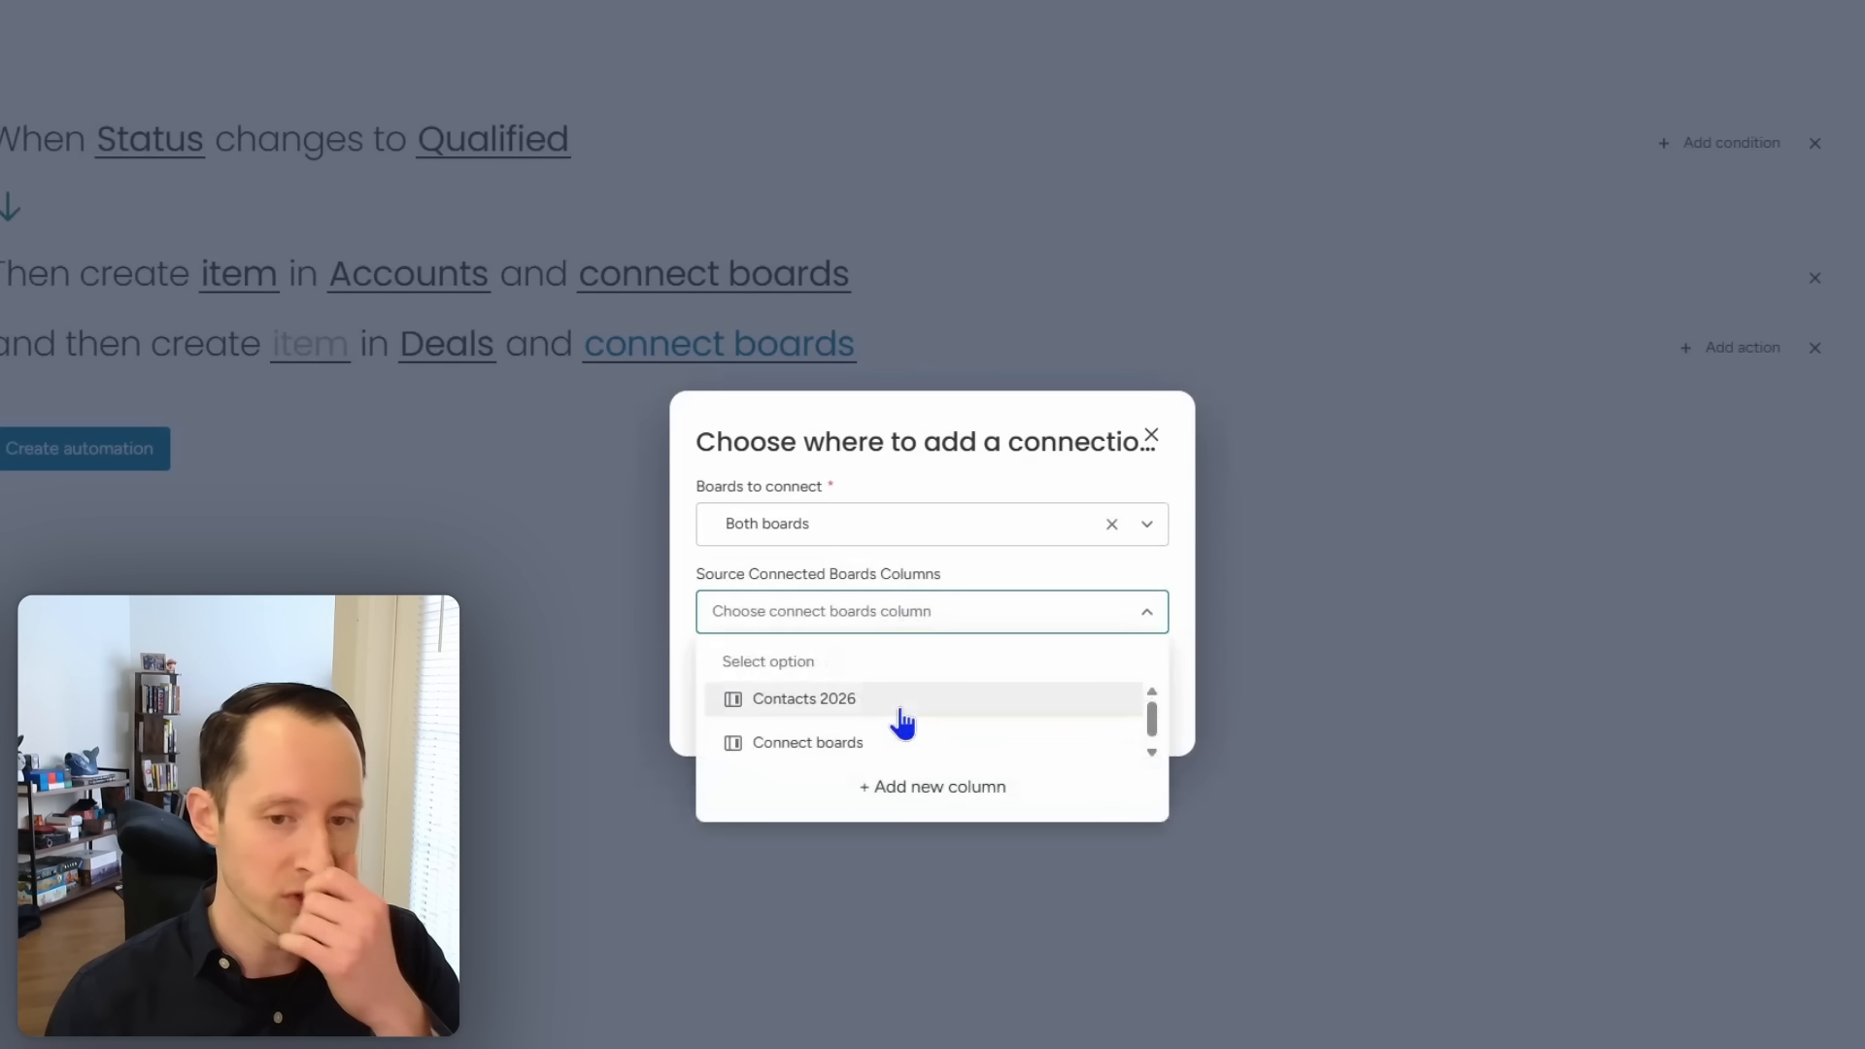
pyautogui.scroll(-1, 904, 724)
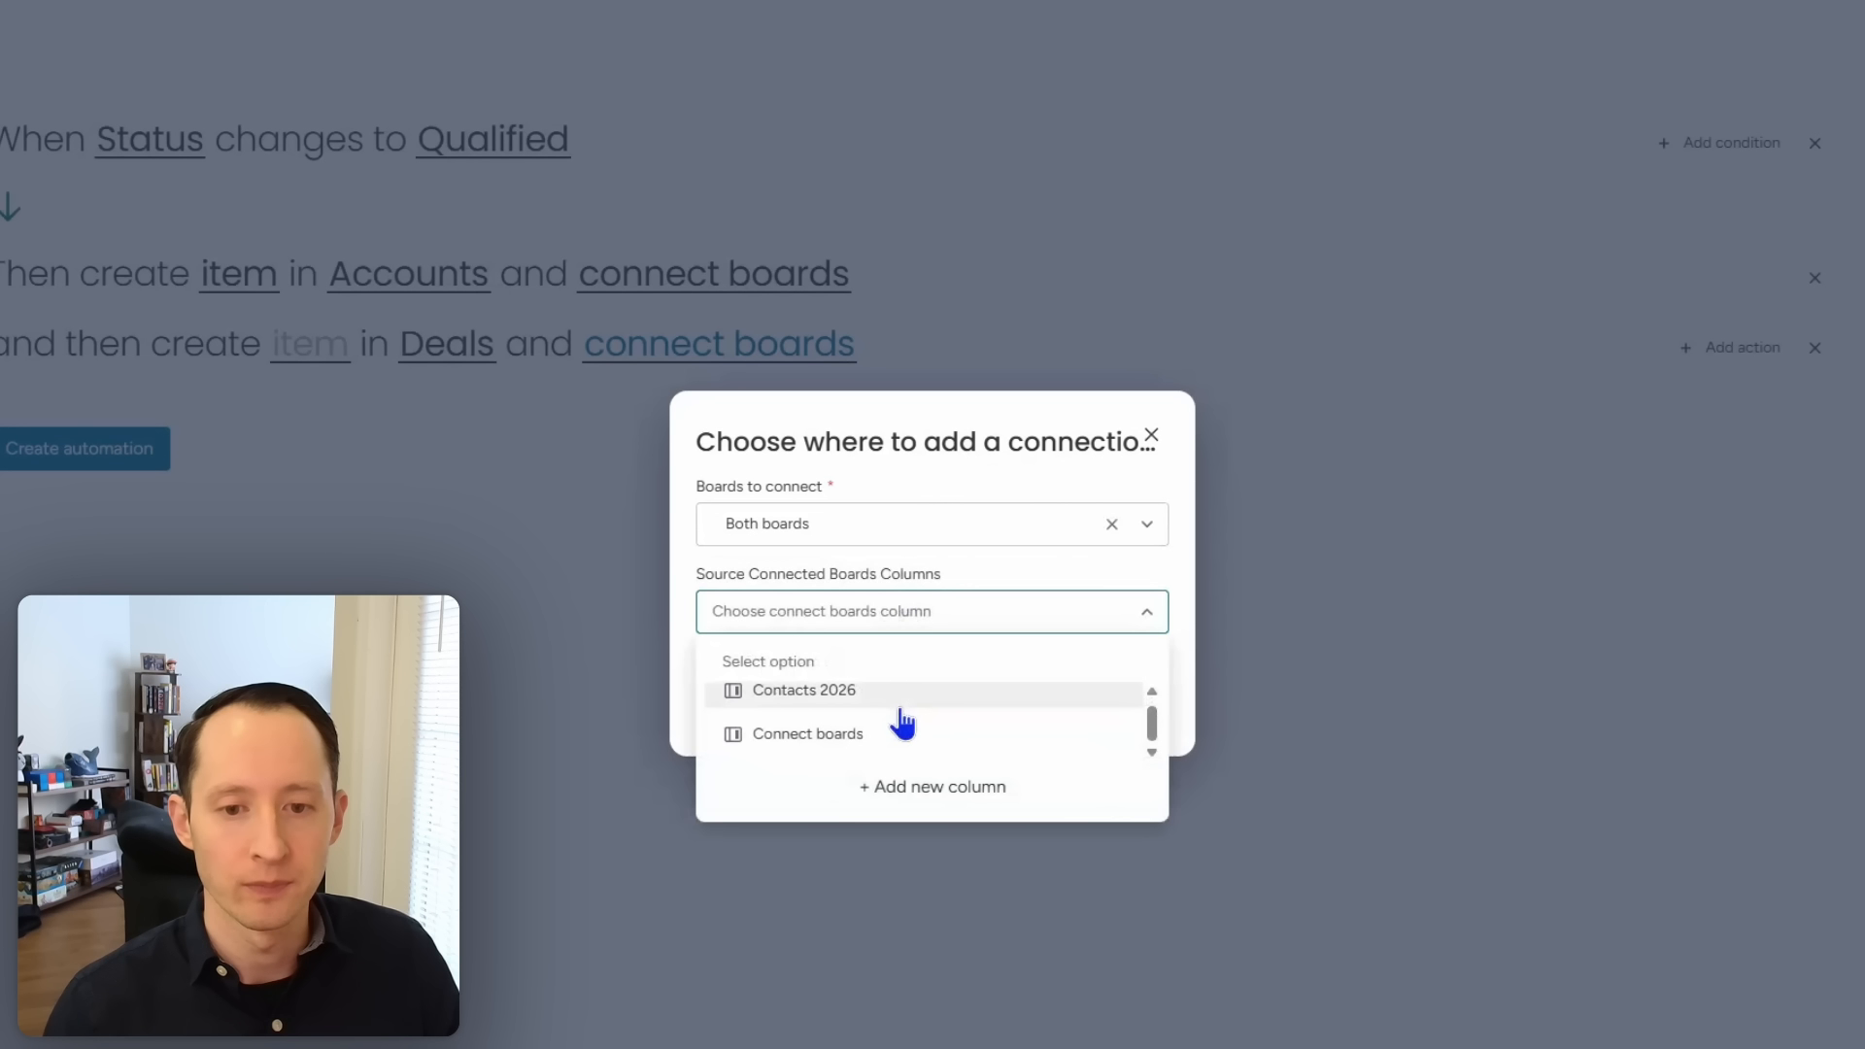
pyautogui.click(909, 786)
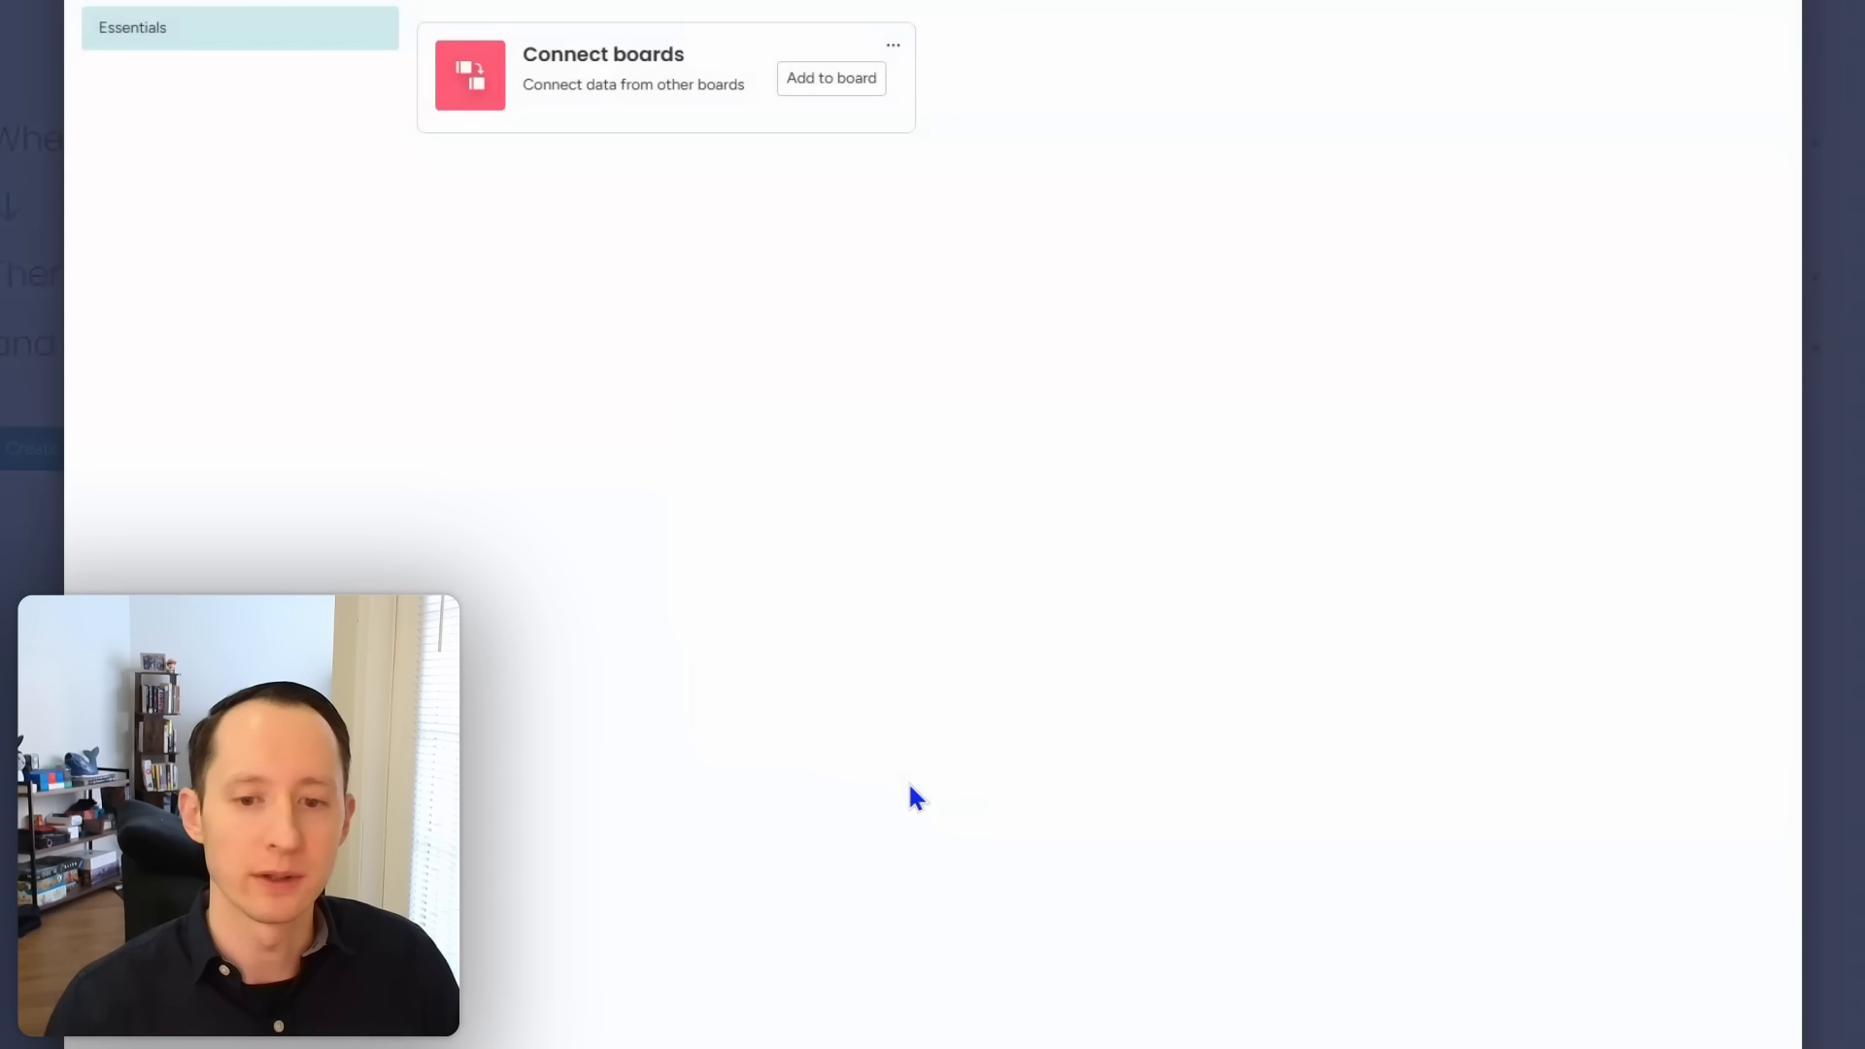
pyautogui.click(827, 82)
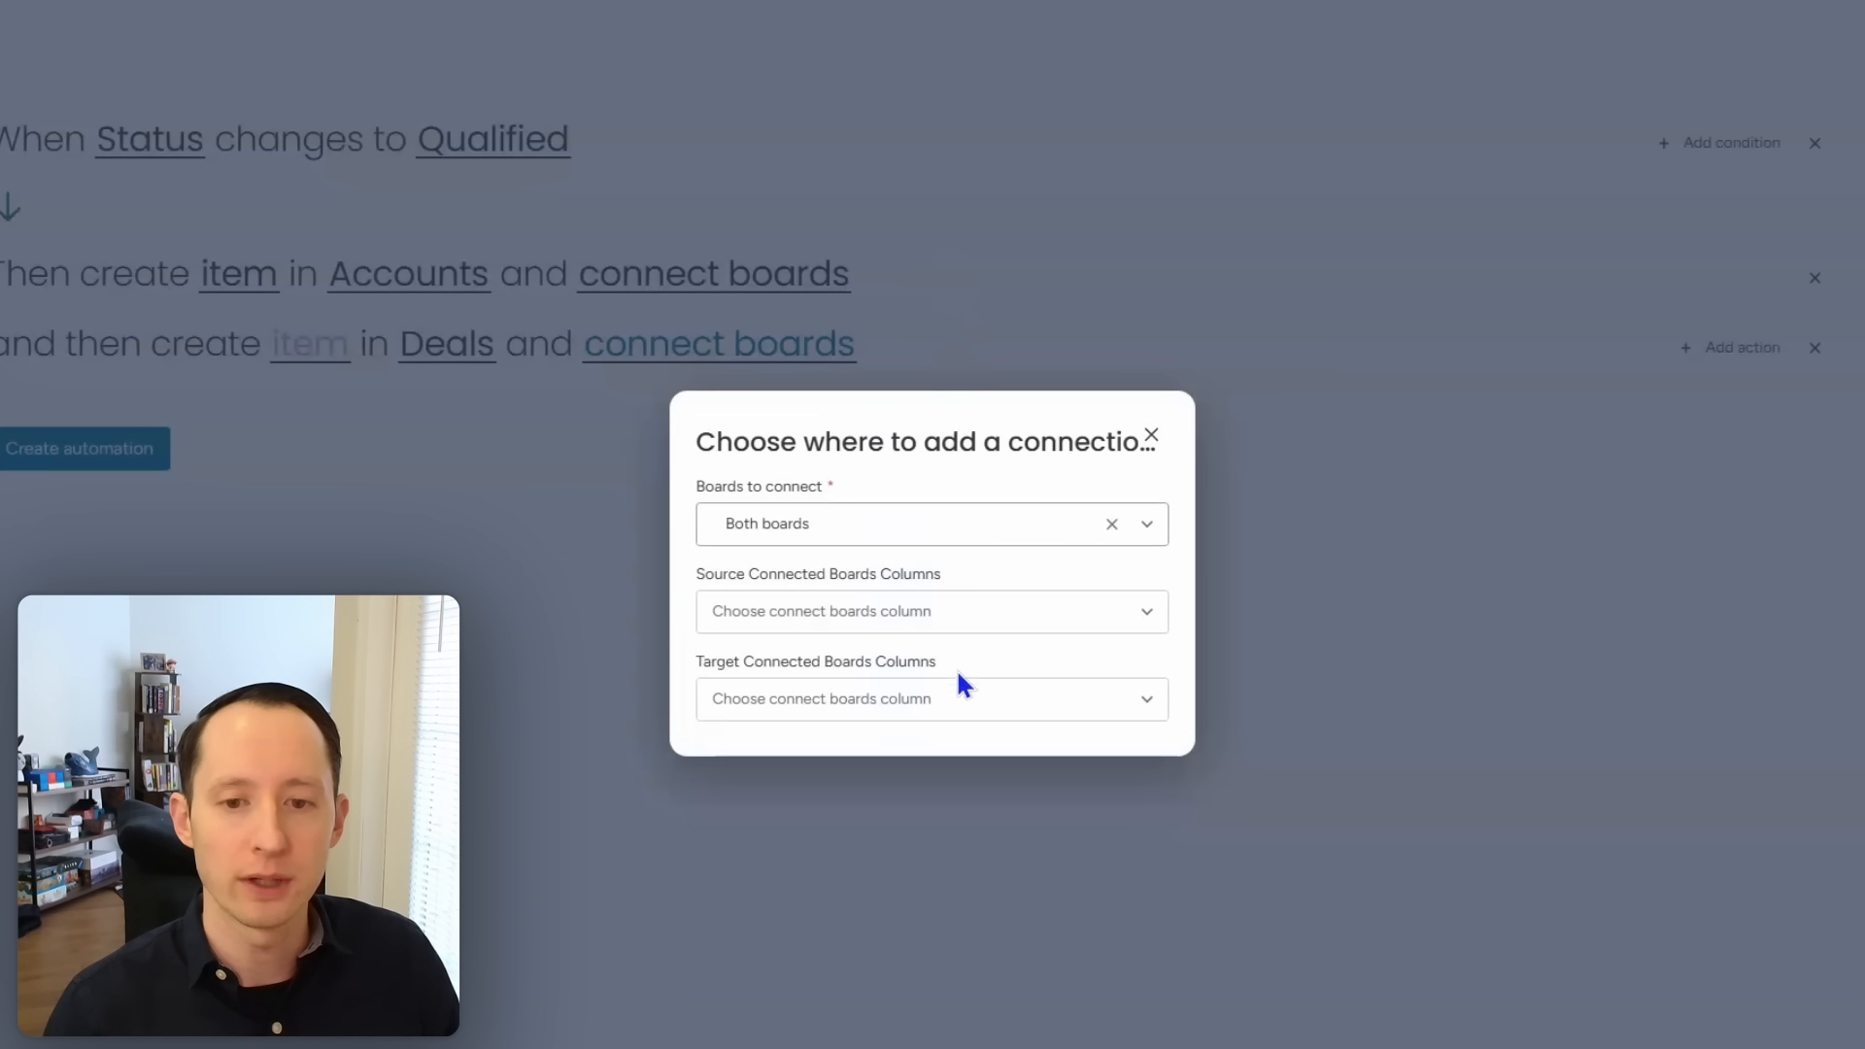
pyautogui.click(941, 622)
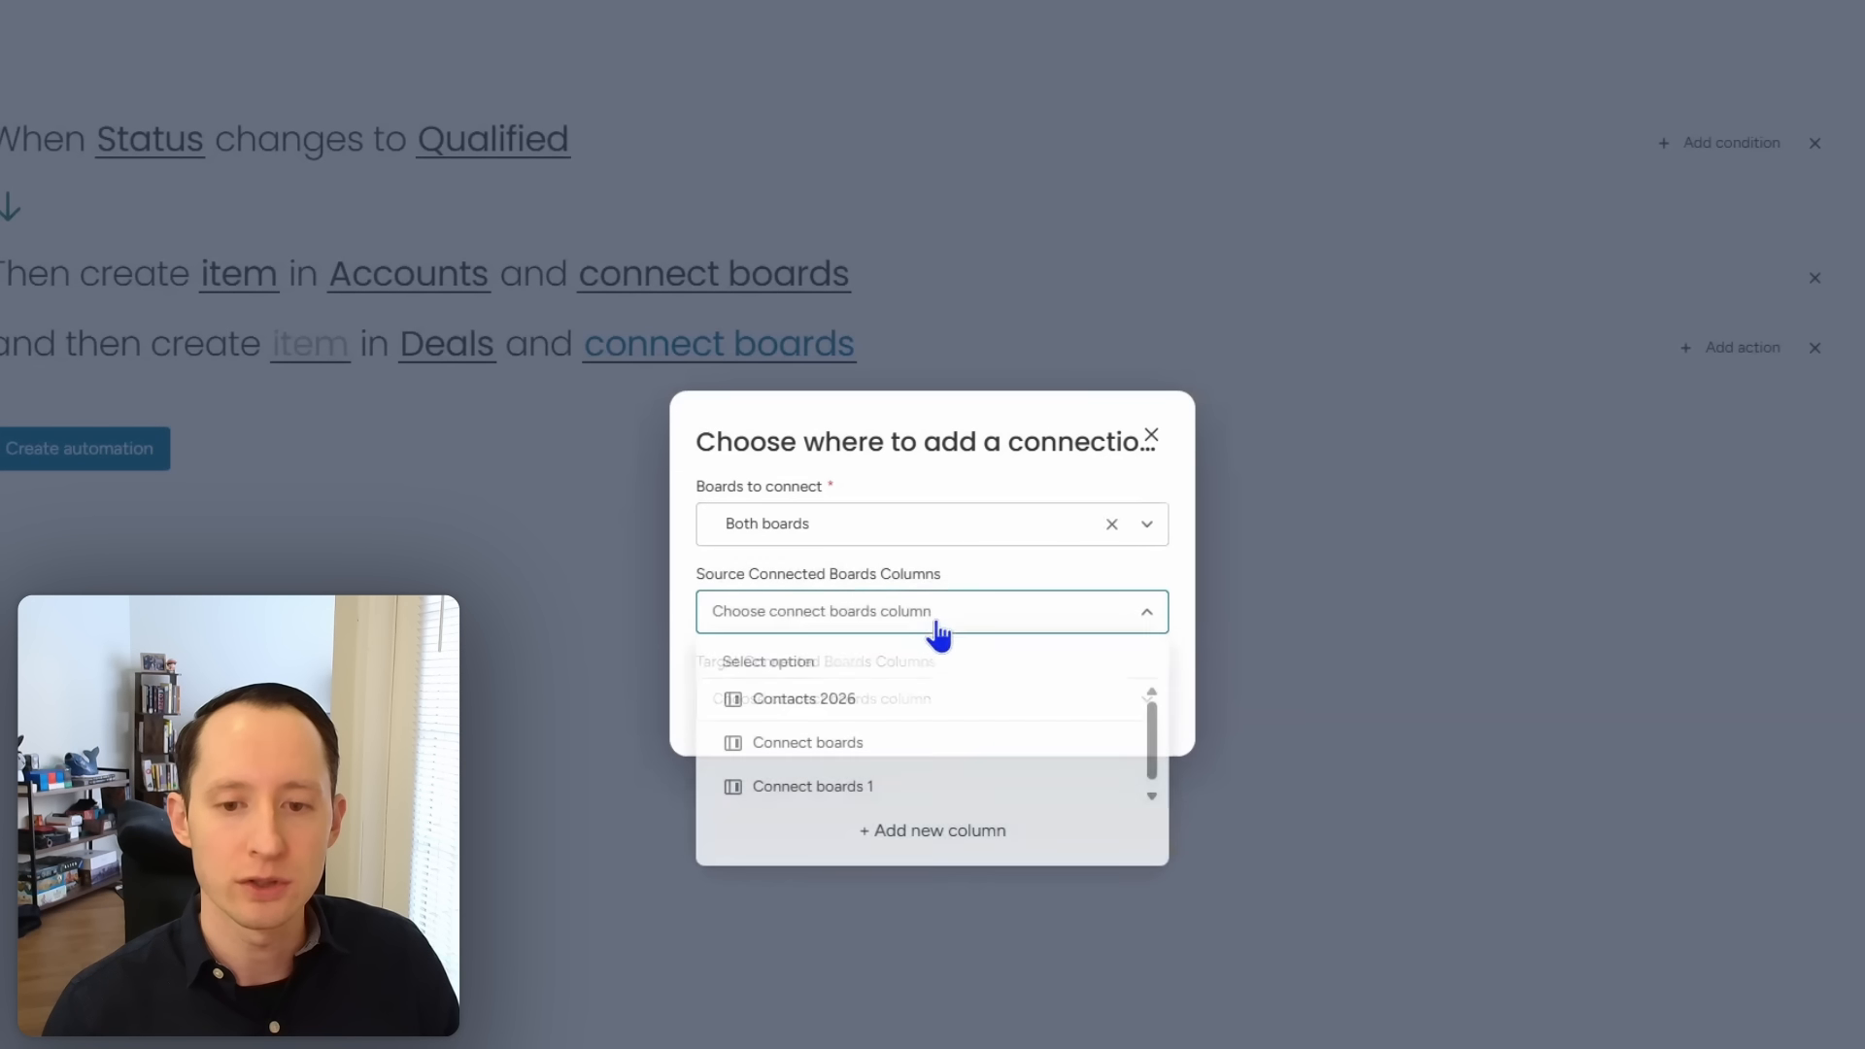
pyautogui.click(917, 799)
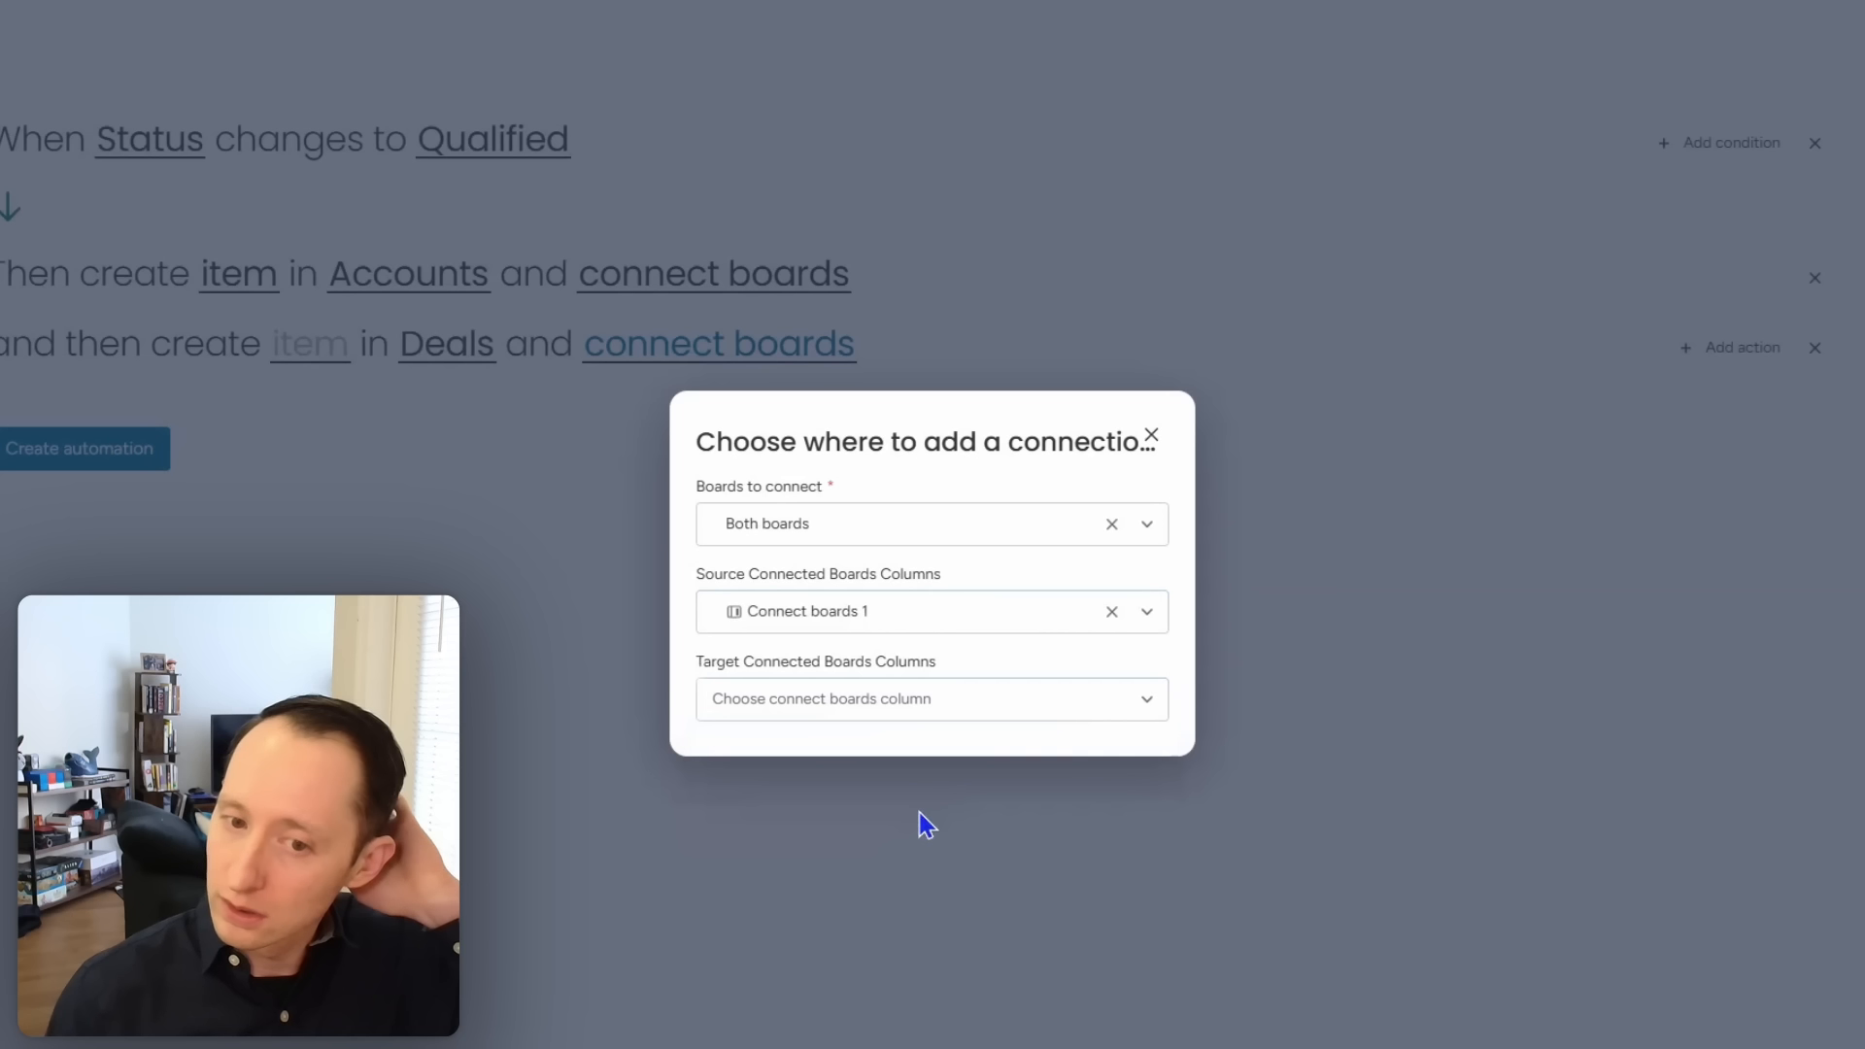
# Step: Add a Connect boards column on Deals and use it as the target column
pyautogui.click(943, 709)
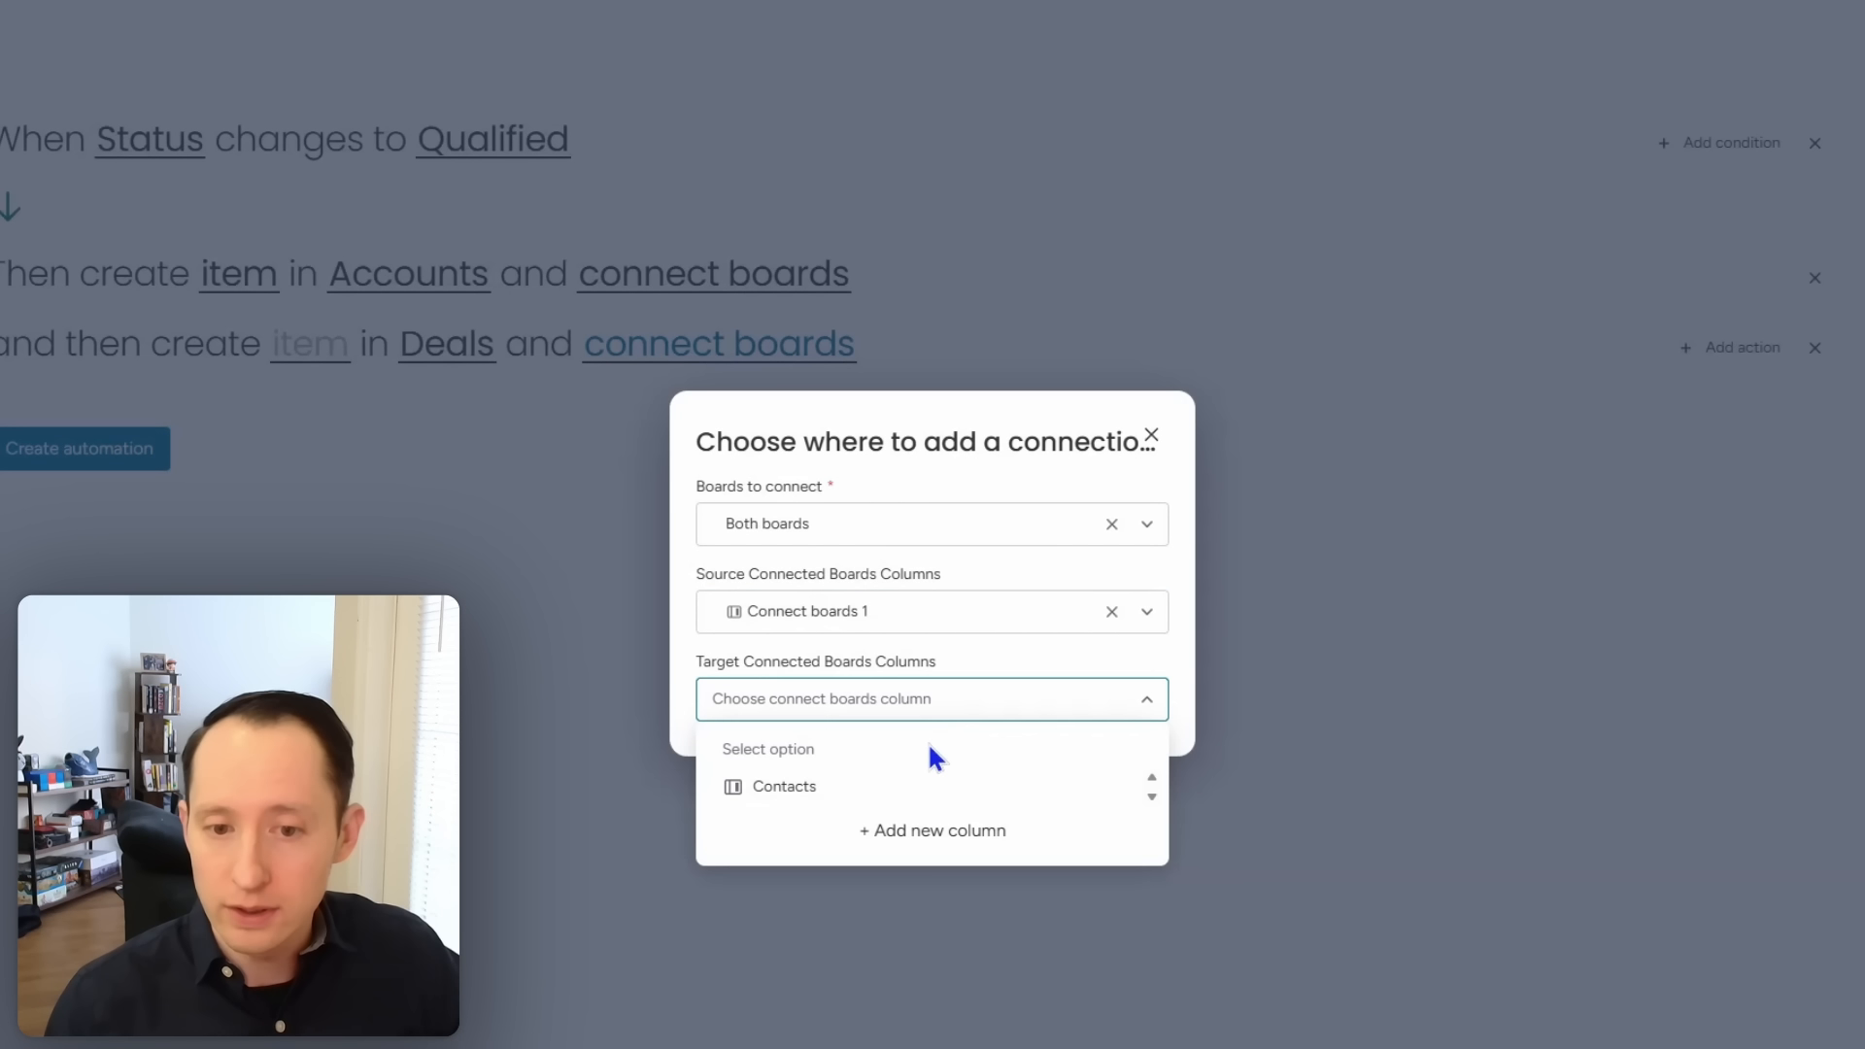
pyautogui.click(923, 830)
pyautogui.click(837, 76)
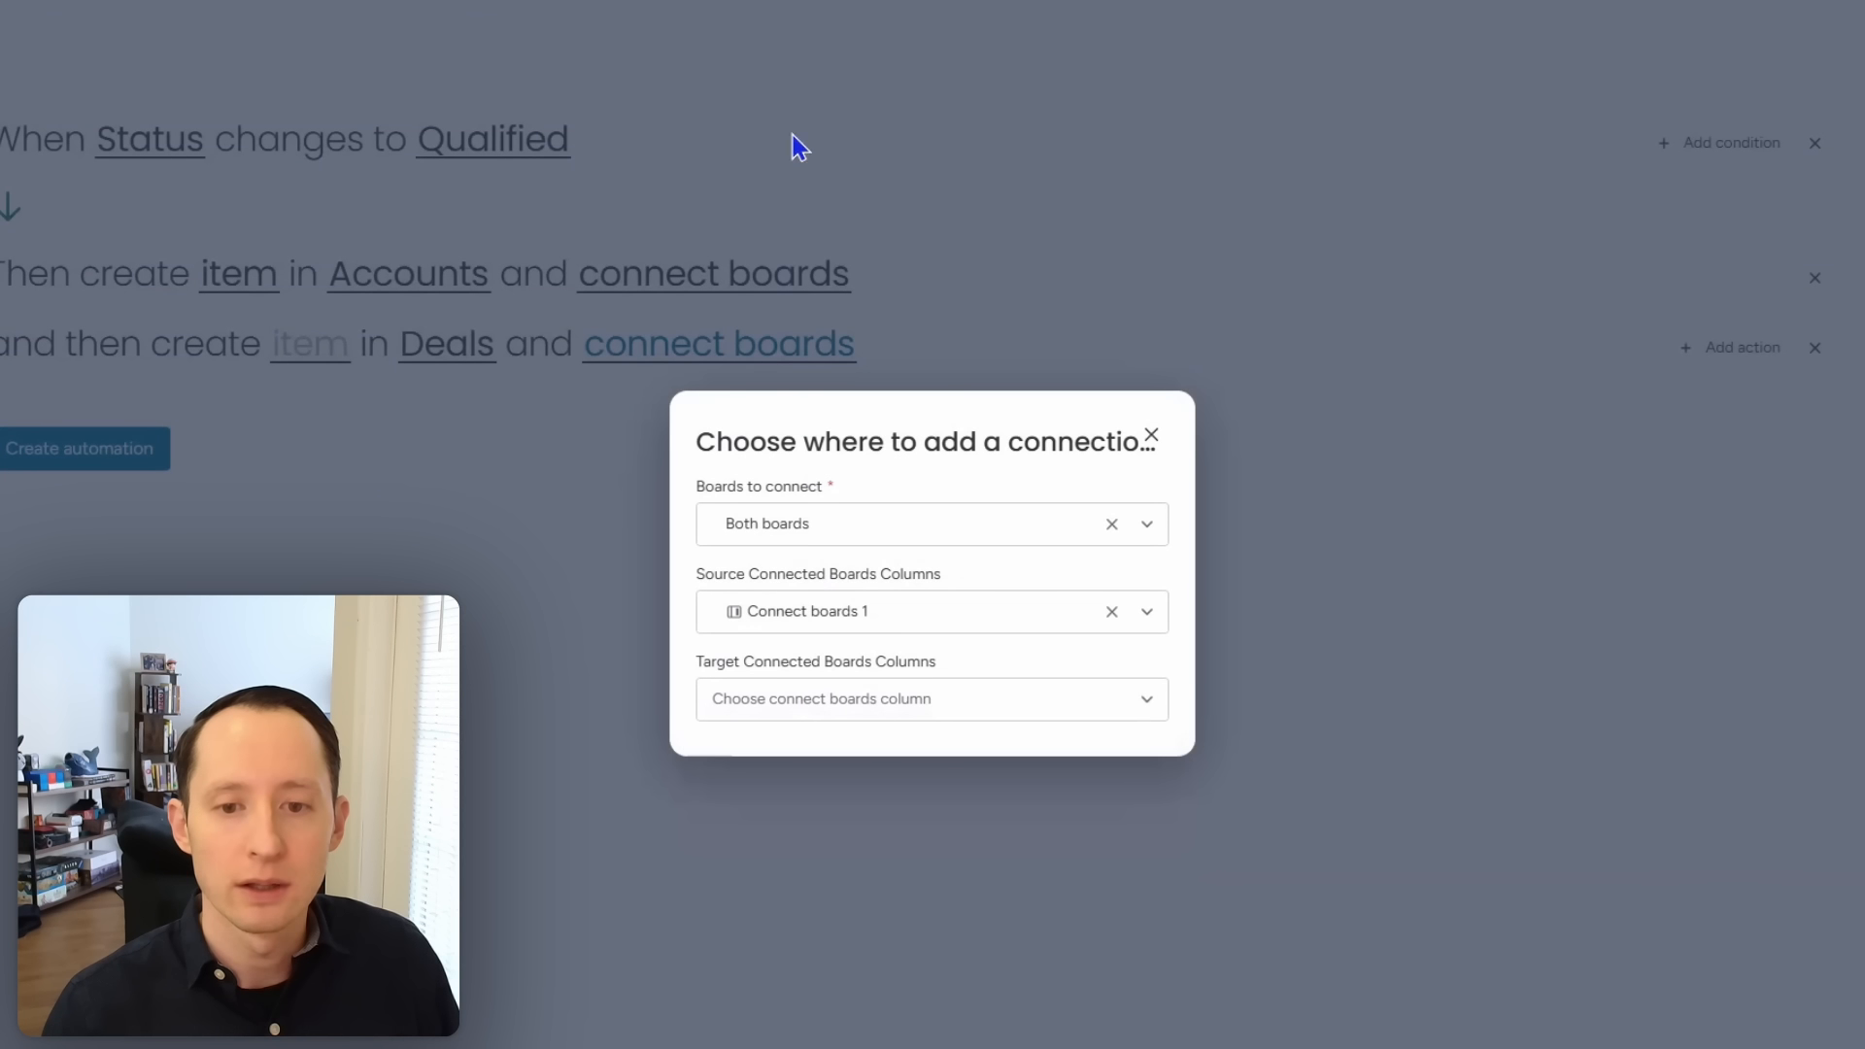
pyautogui.click(887, 707)
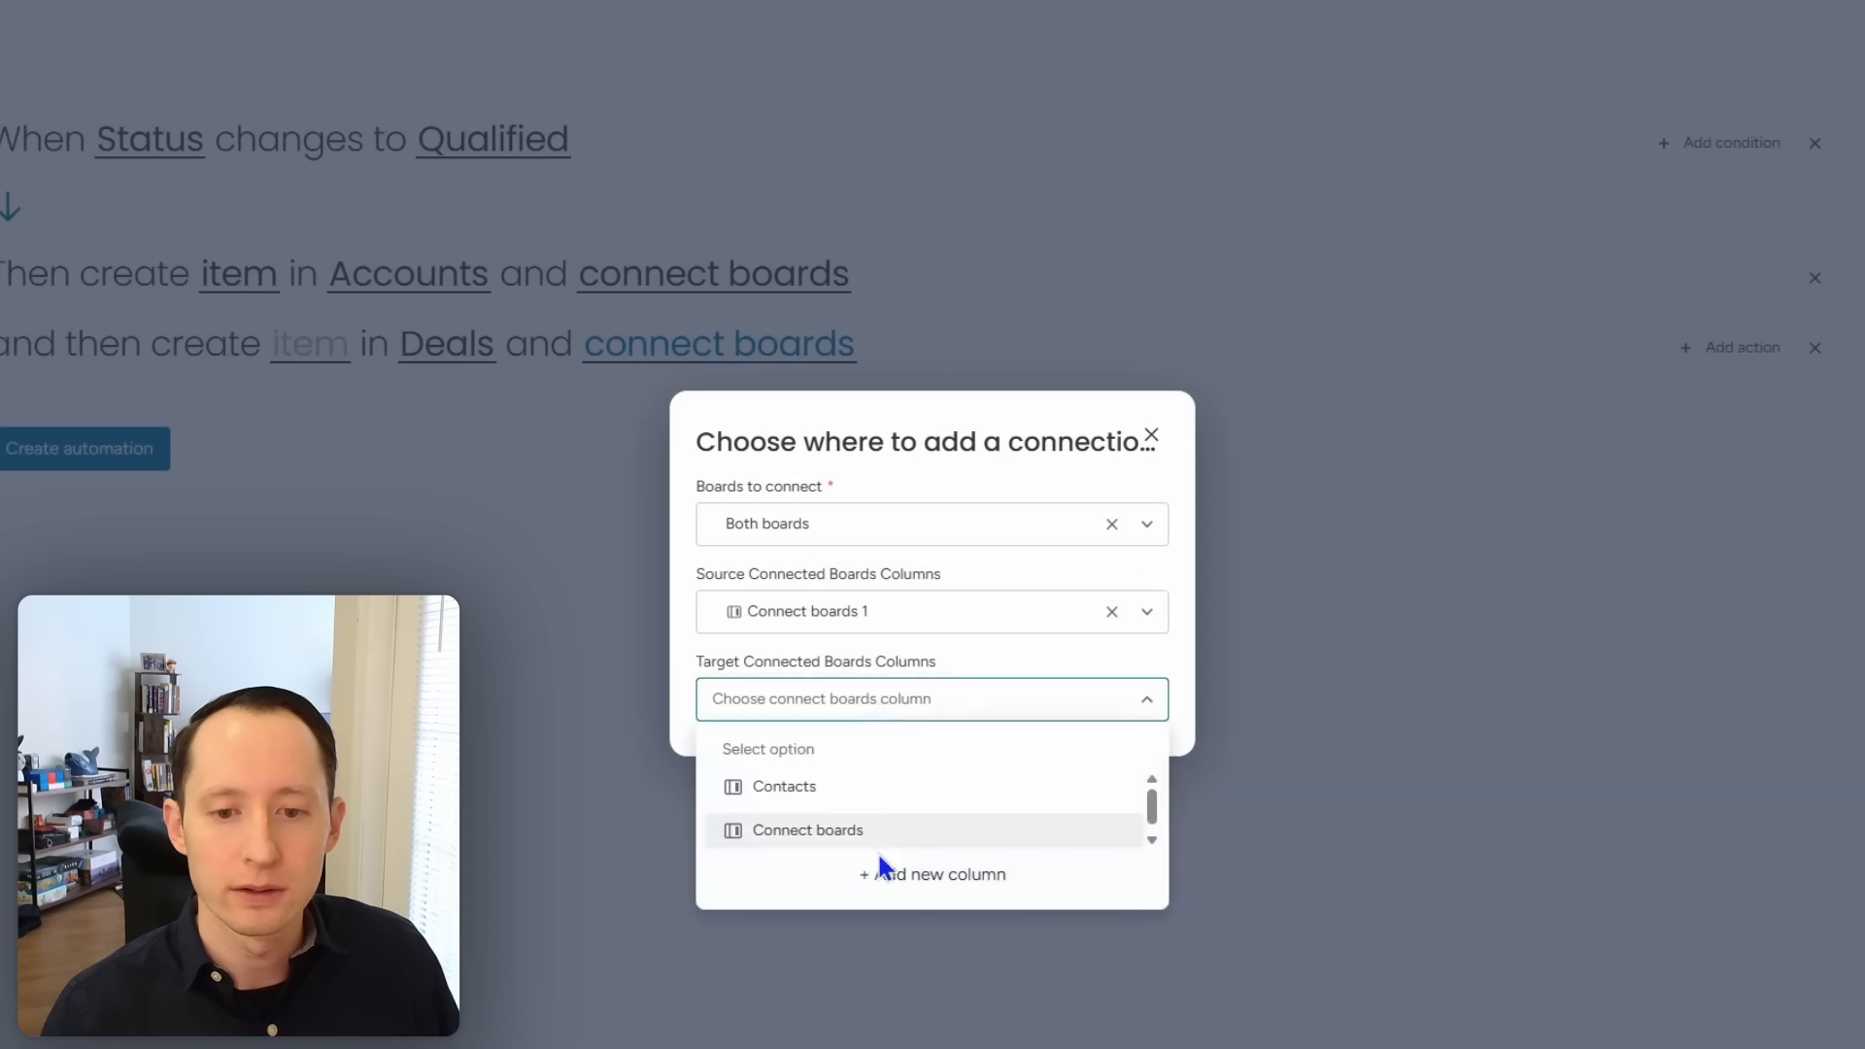
pyautogui.click(894, 833)
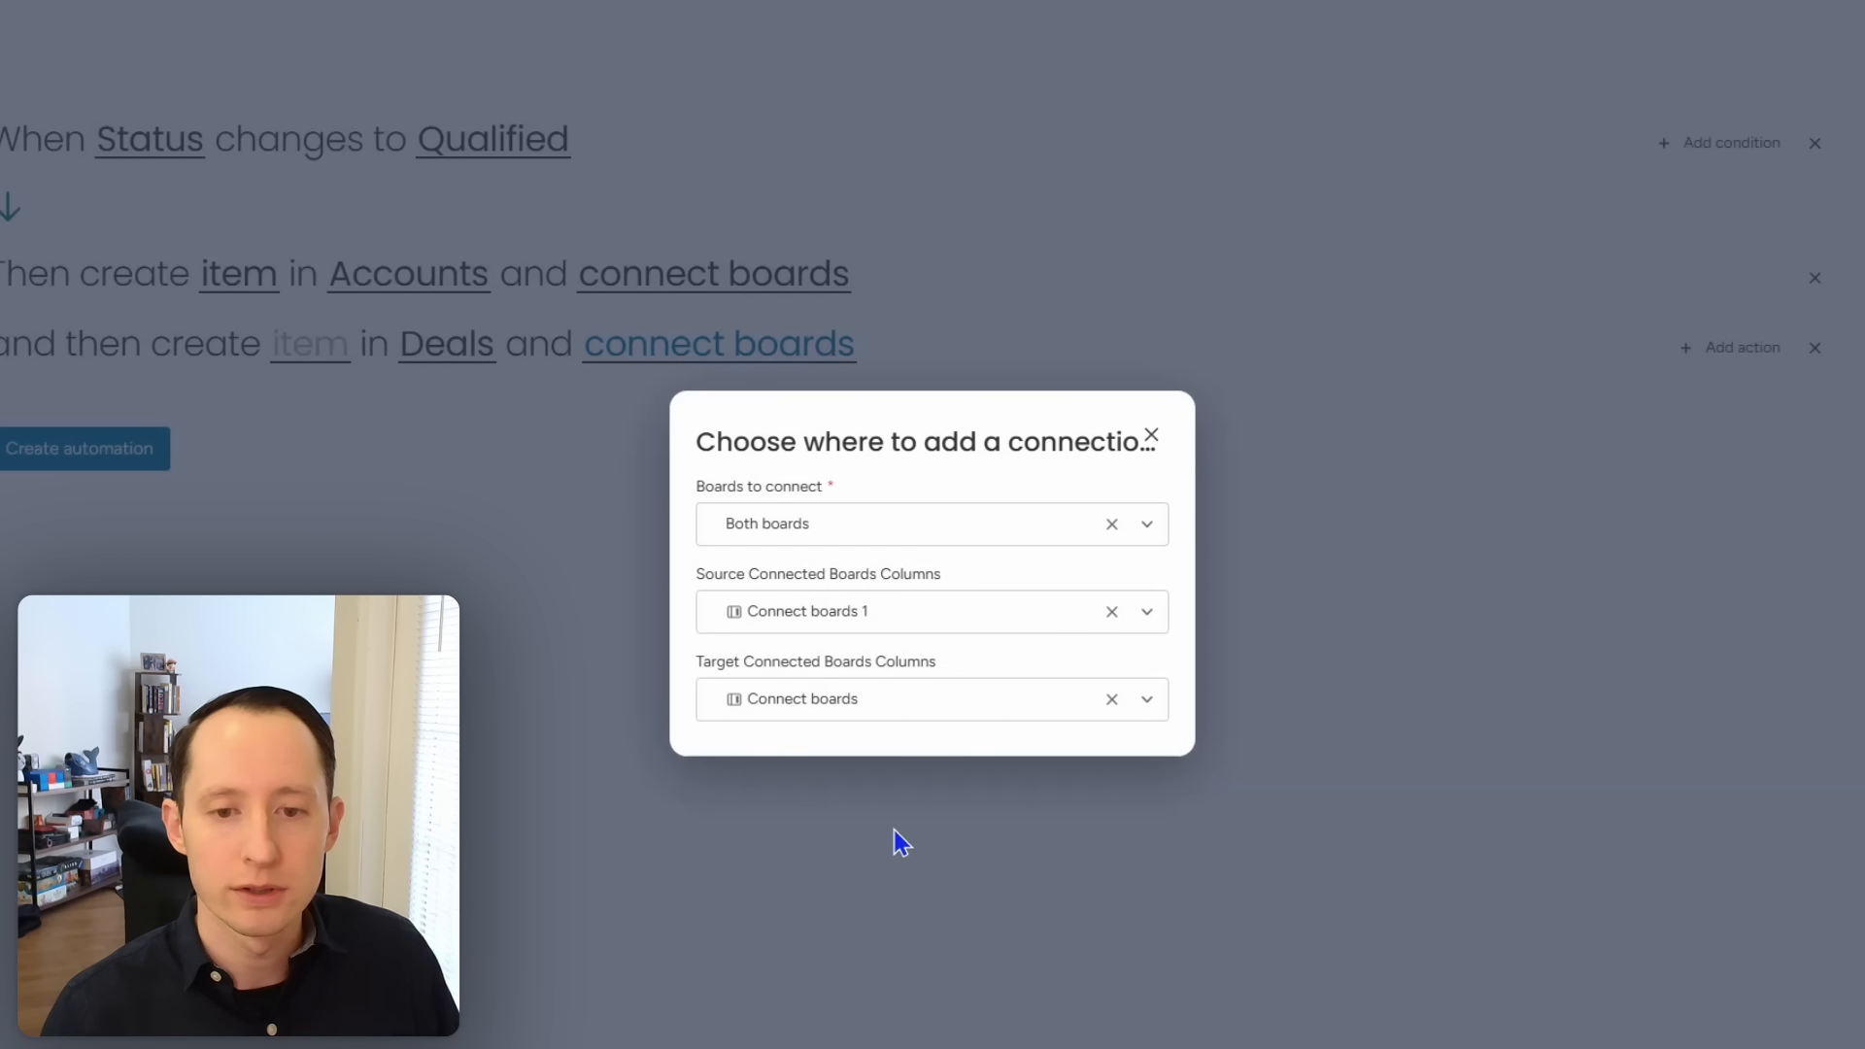
pyautogui.click(779, 816)
# Step: Name the new deal after the lead's item name and assign the lead's owner
pyautogui.click(324, 346)
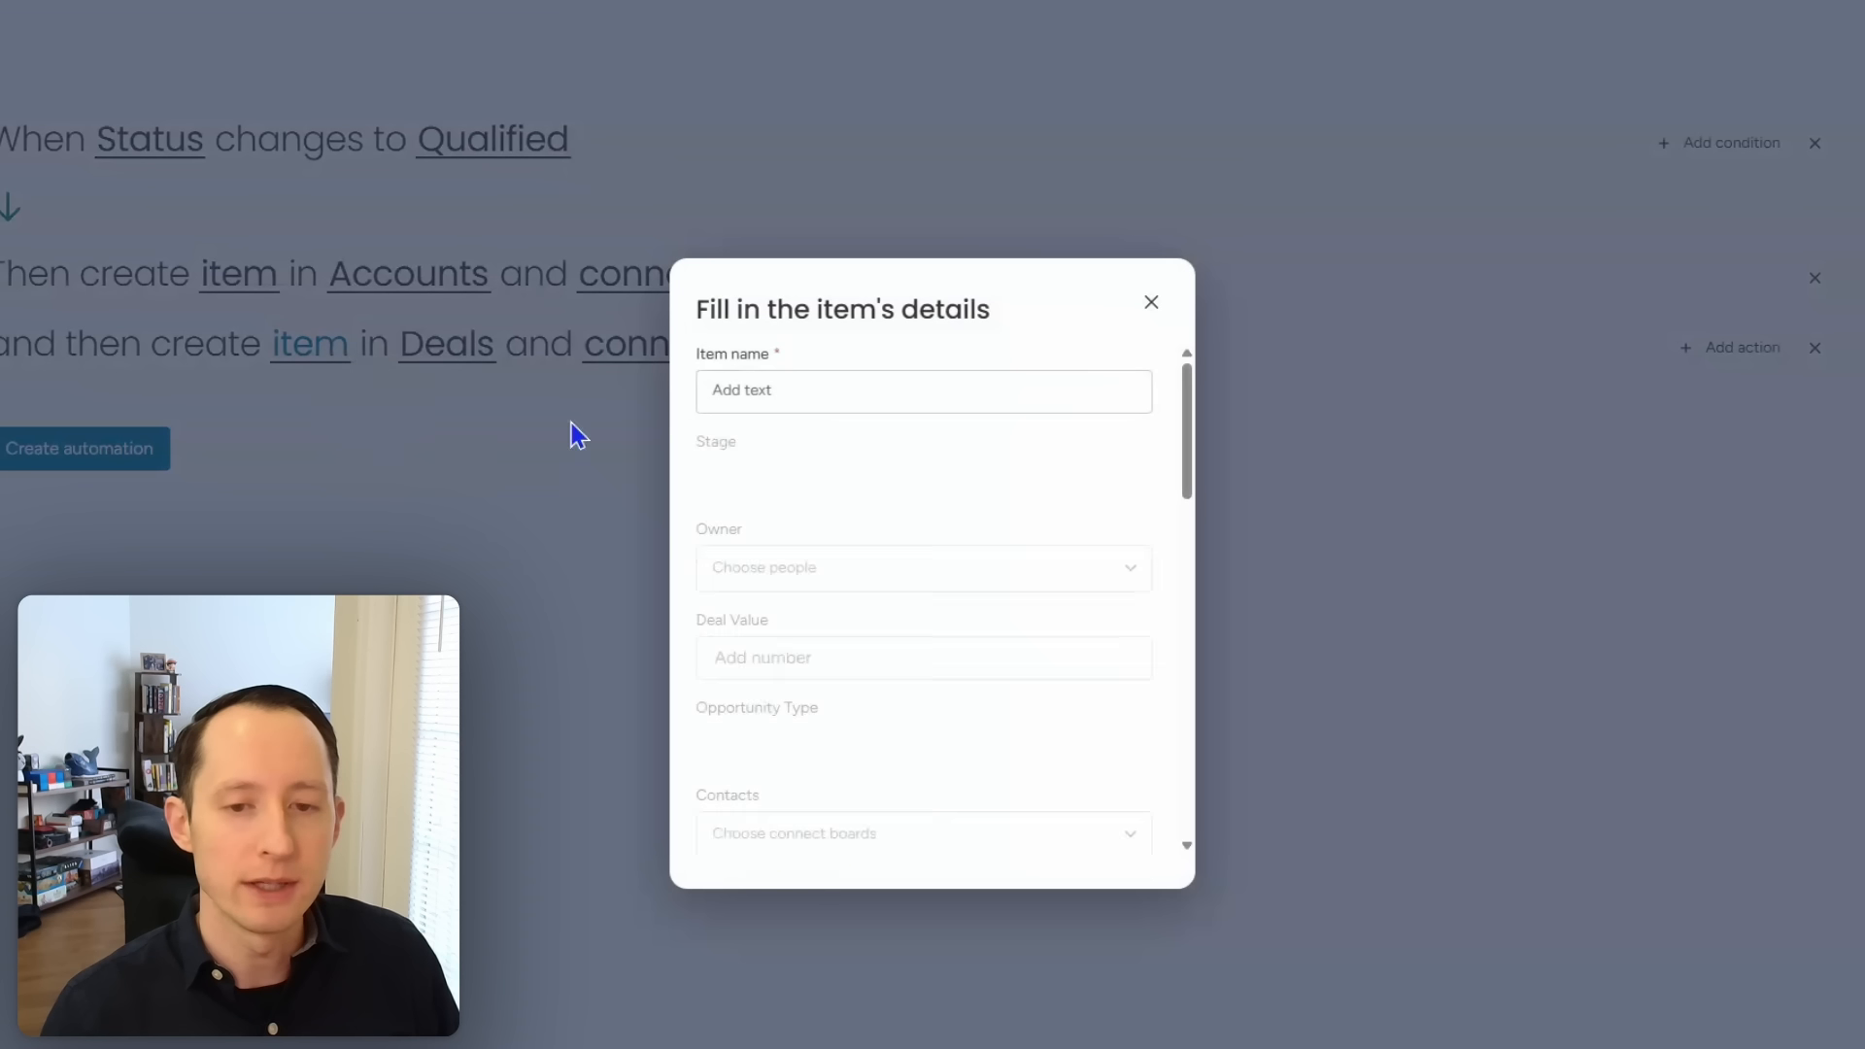
pyautogui.click(1004, 388)
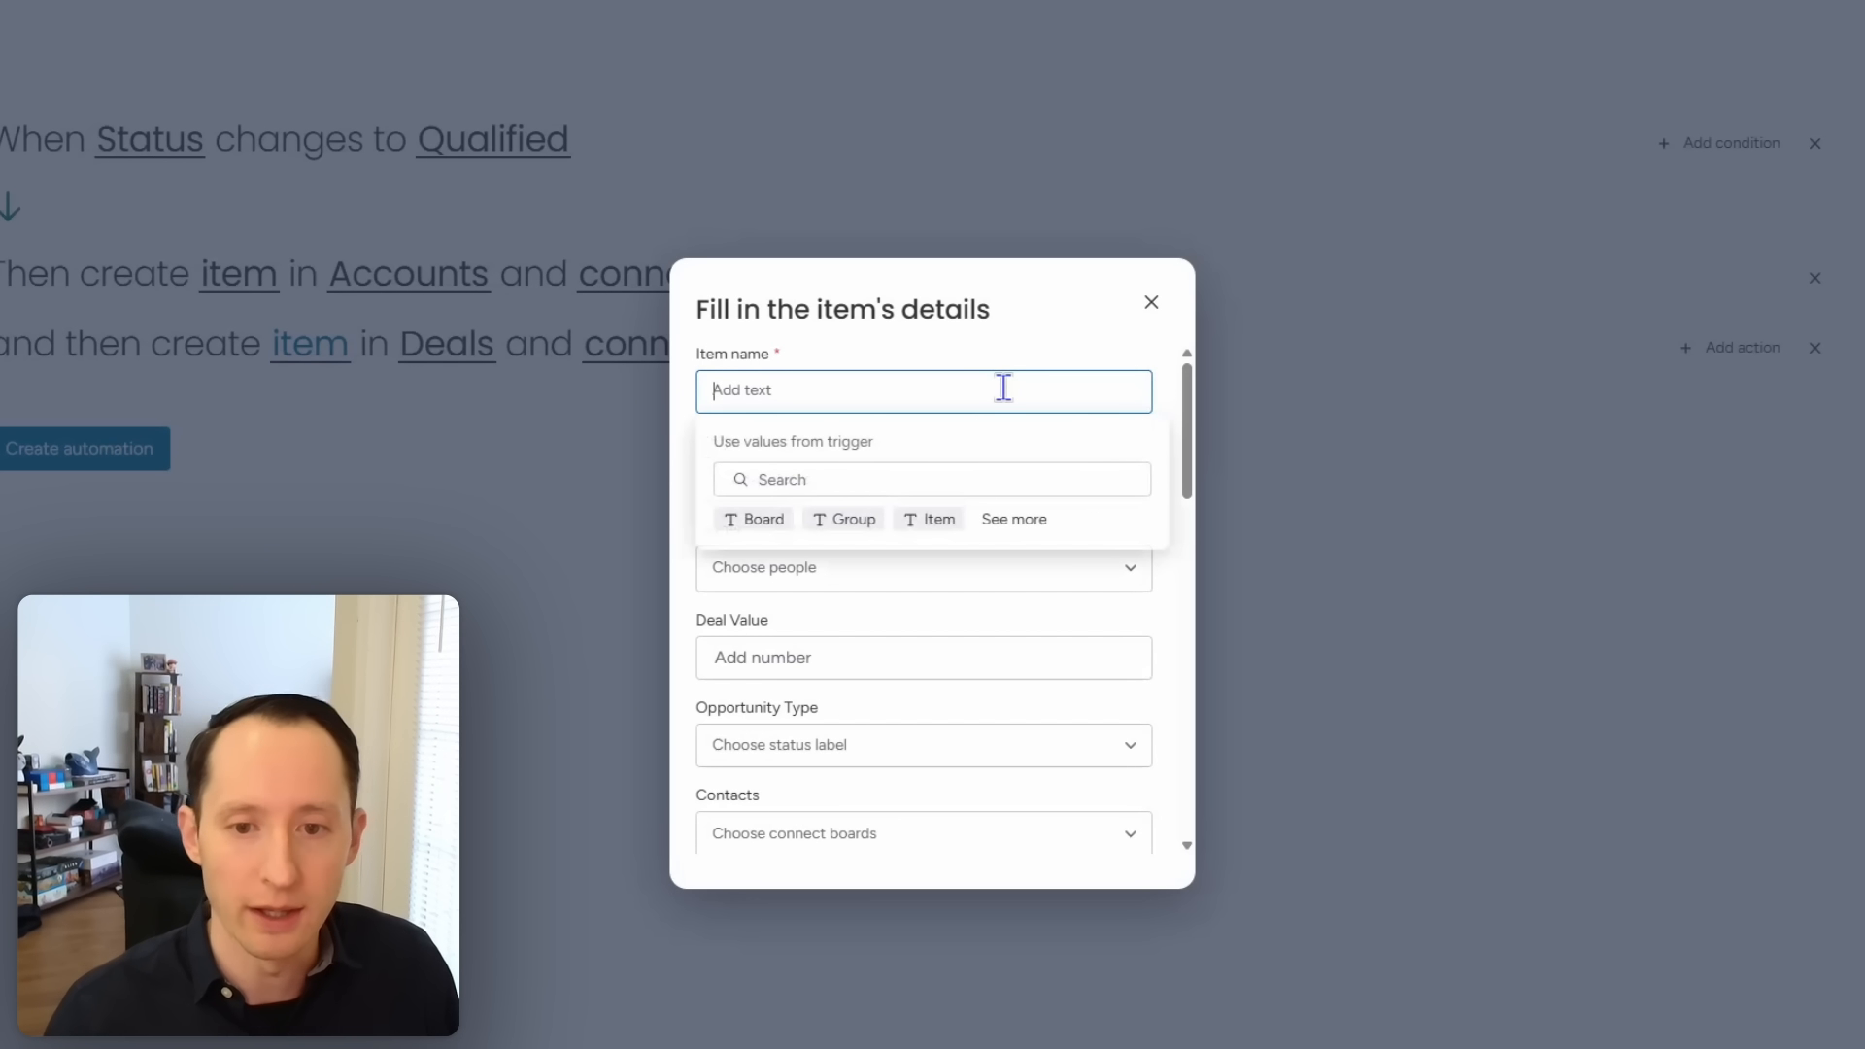
pyautogui.click(946, 517)
pyautogui.click(946, 518)
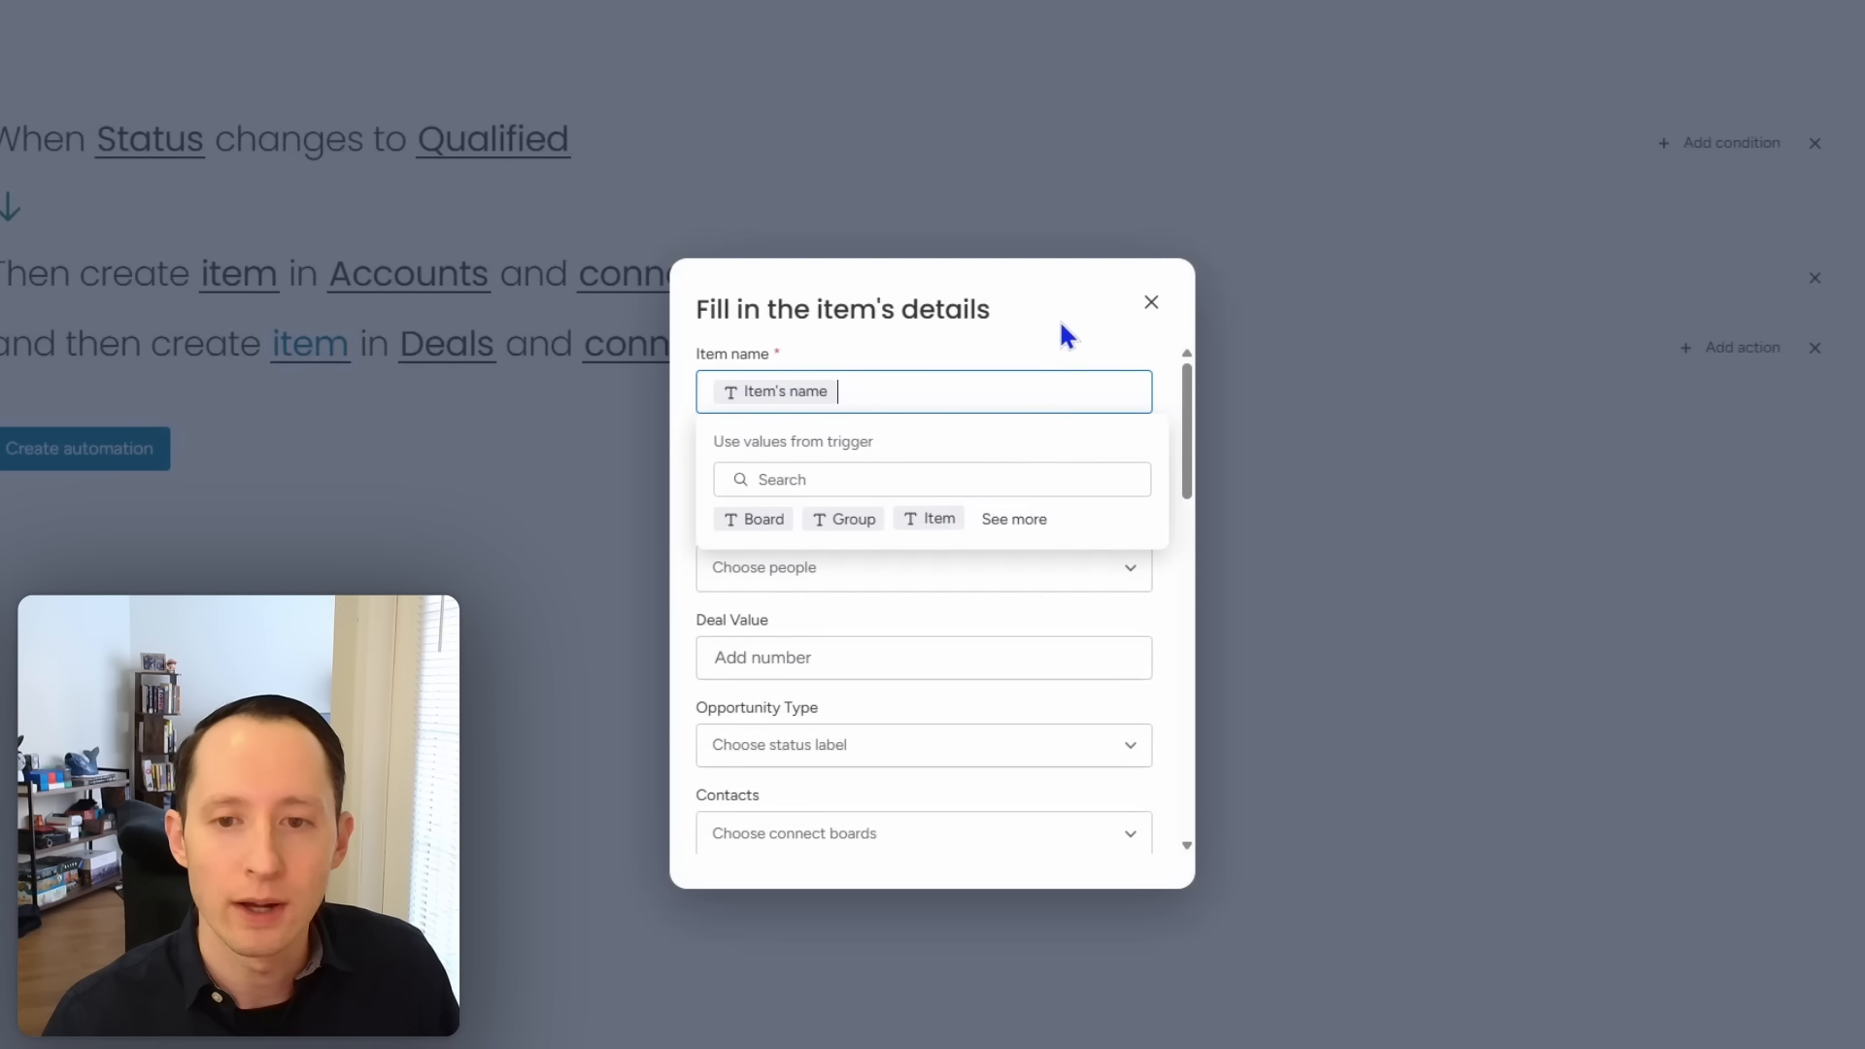
pyautogui.click(1163, 393)
pyautogui.scroll(-1, 1189, 457)
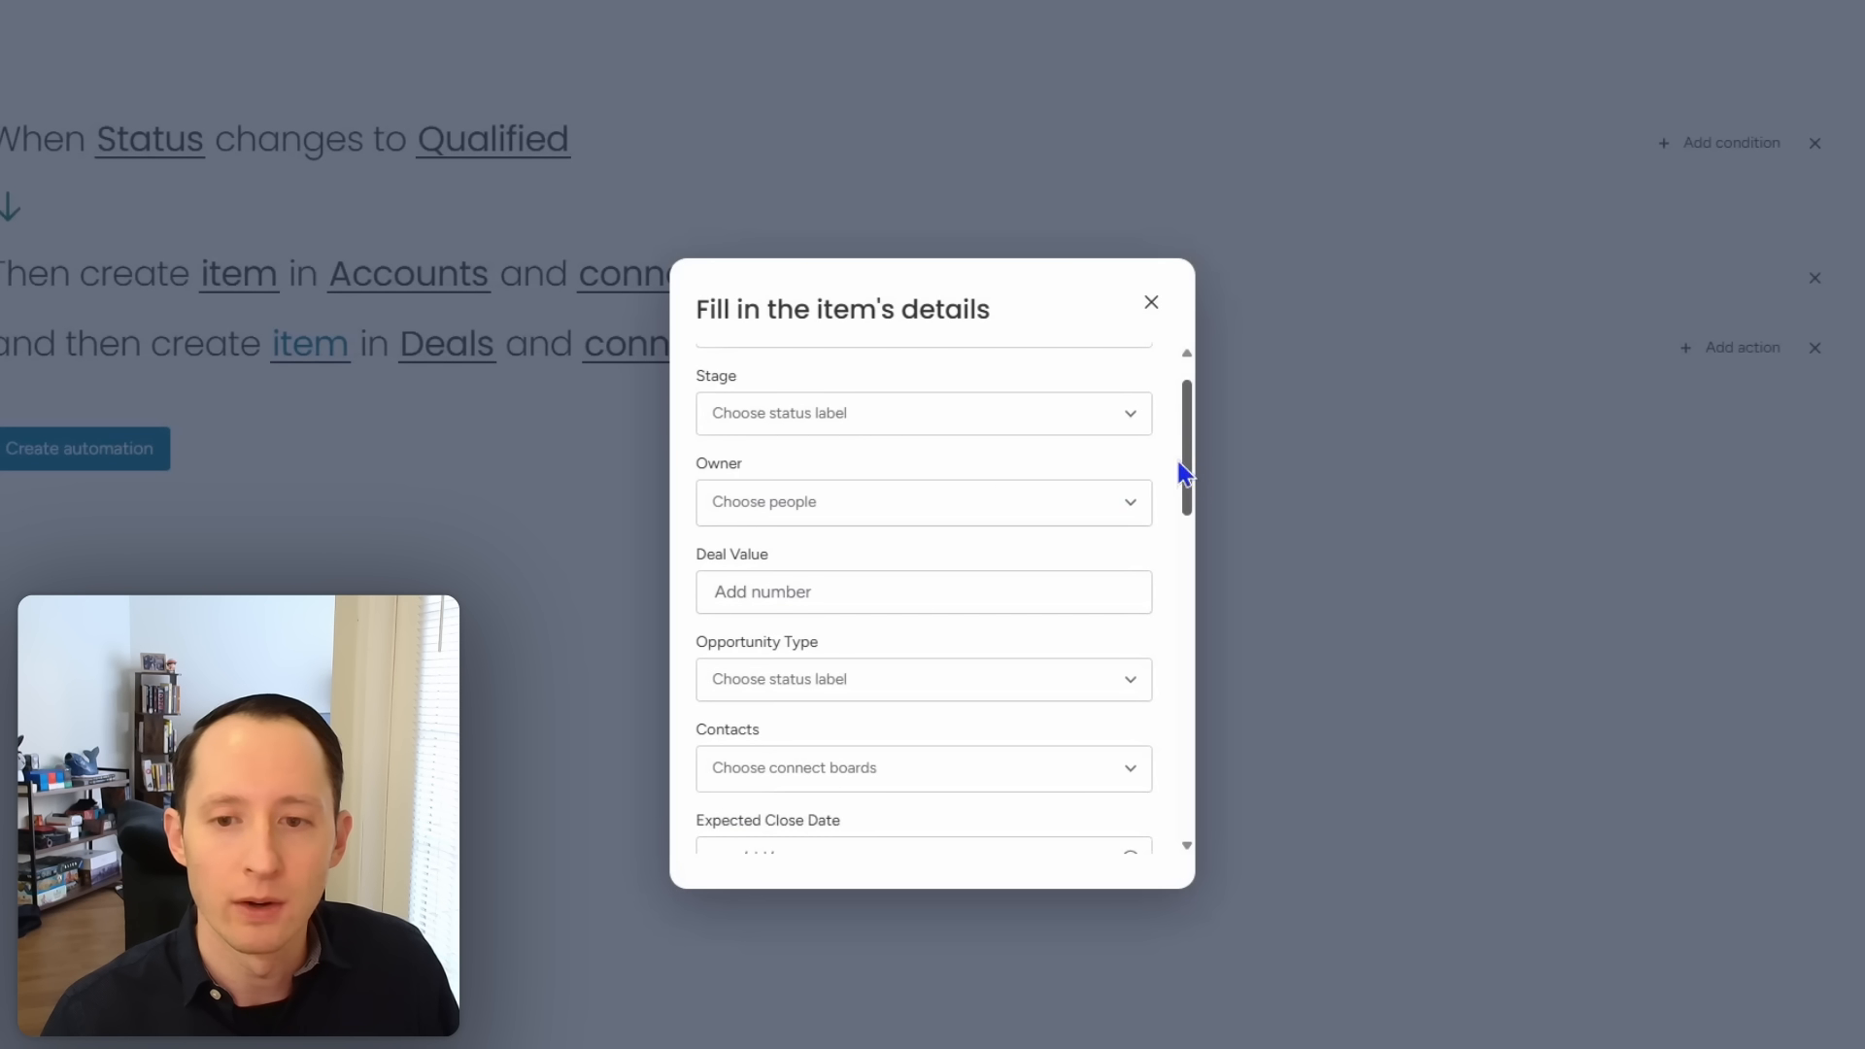
pyautogui.click(1124, 506)
pyautogui.moveTo(1066, 649)
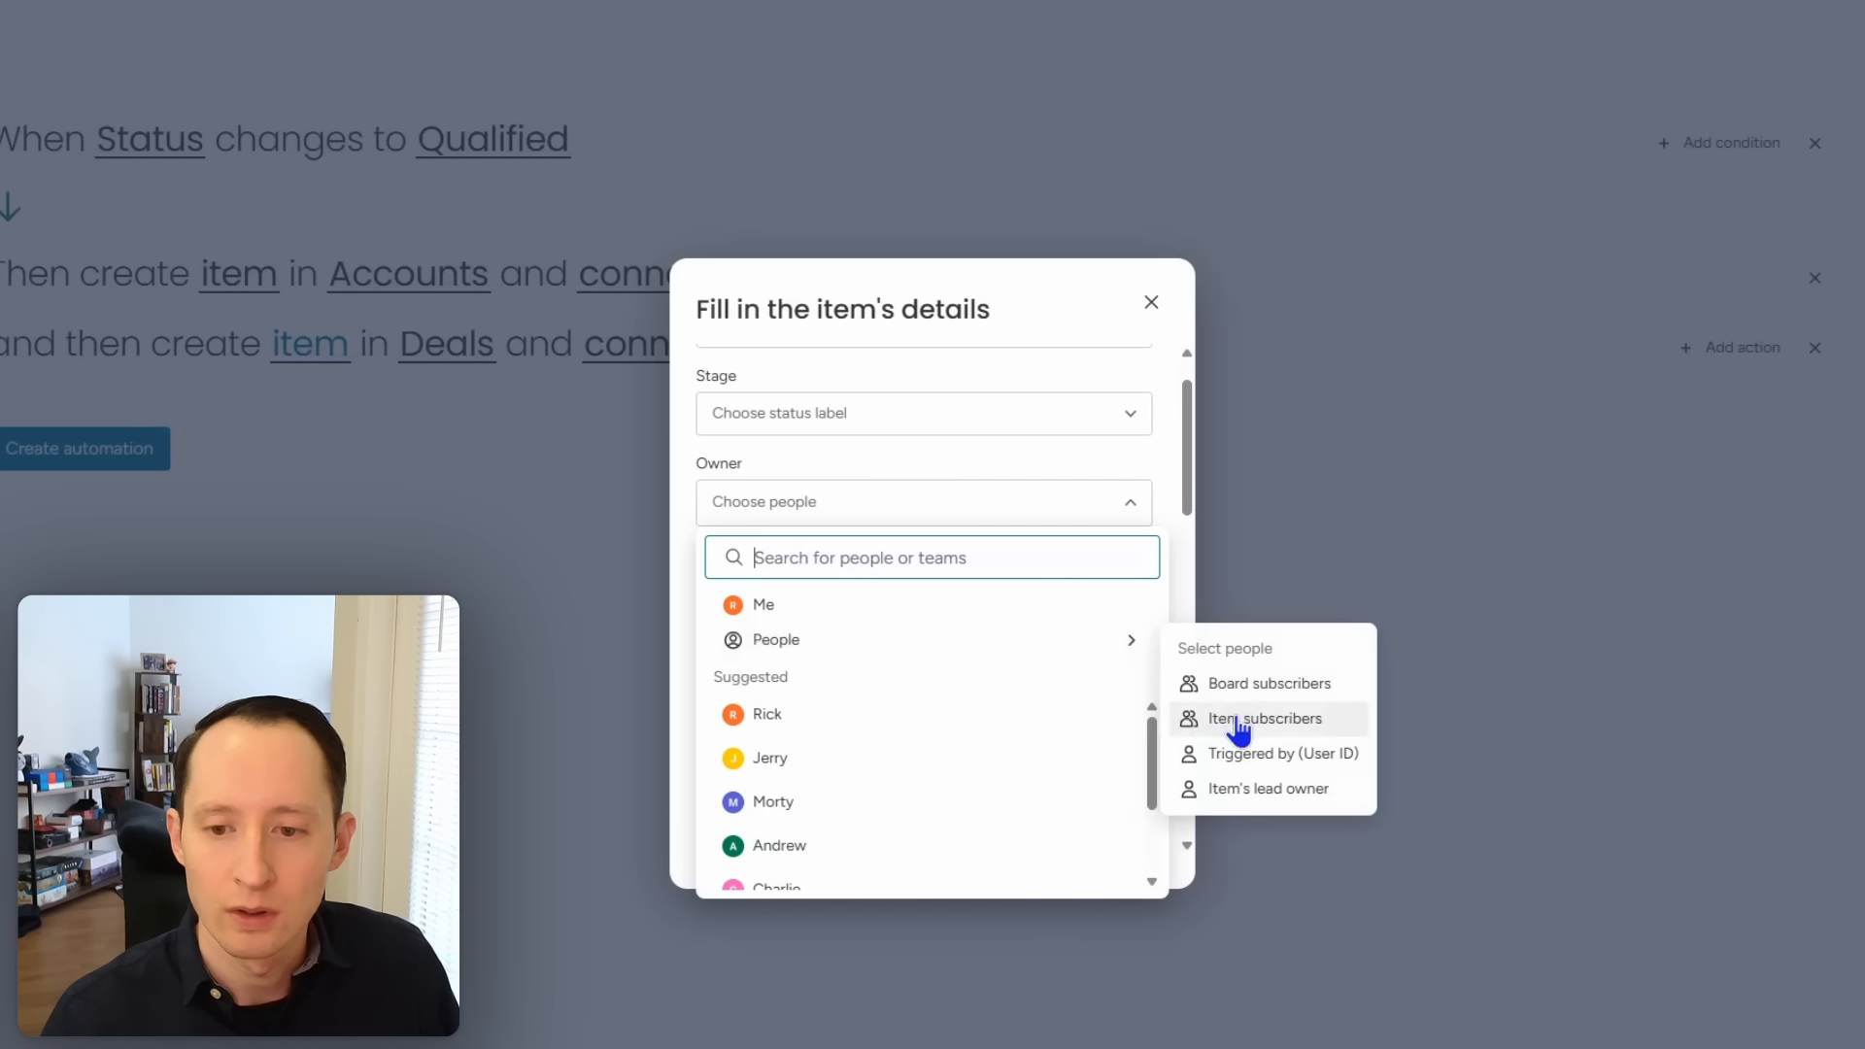
pyautogui.click(1243, 791)
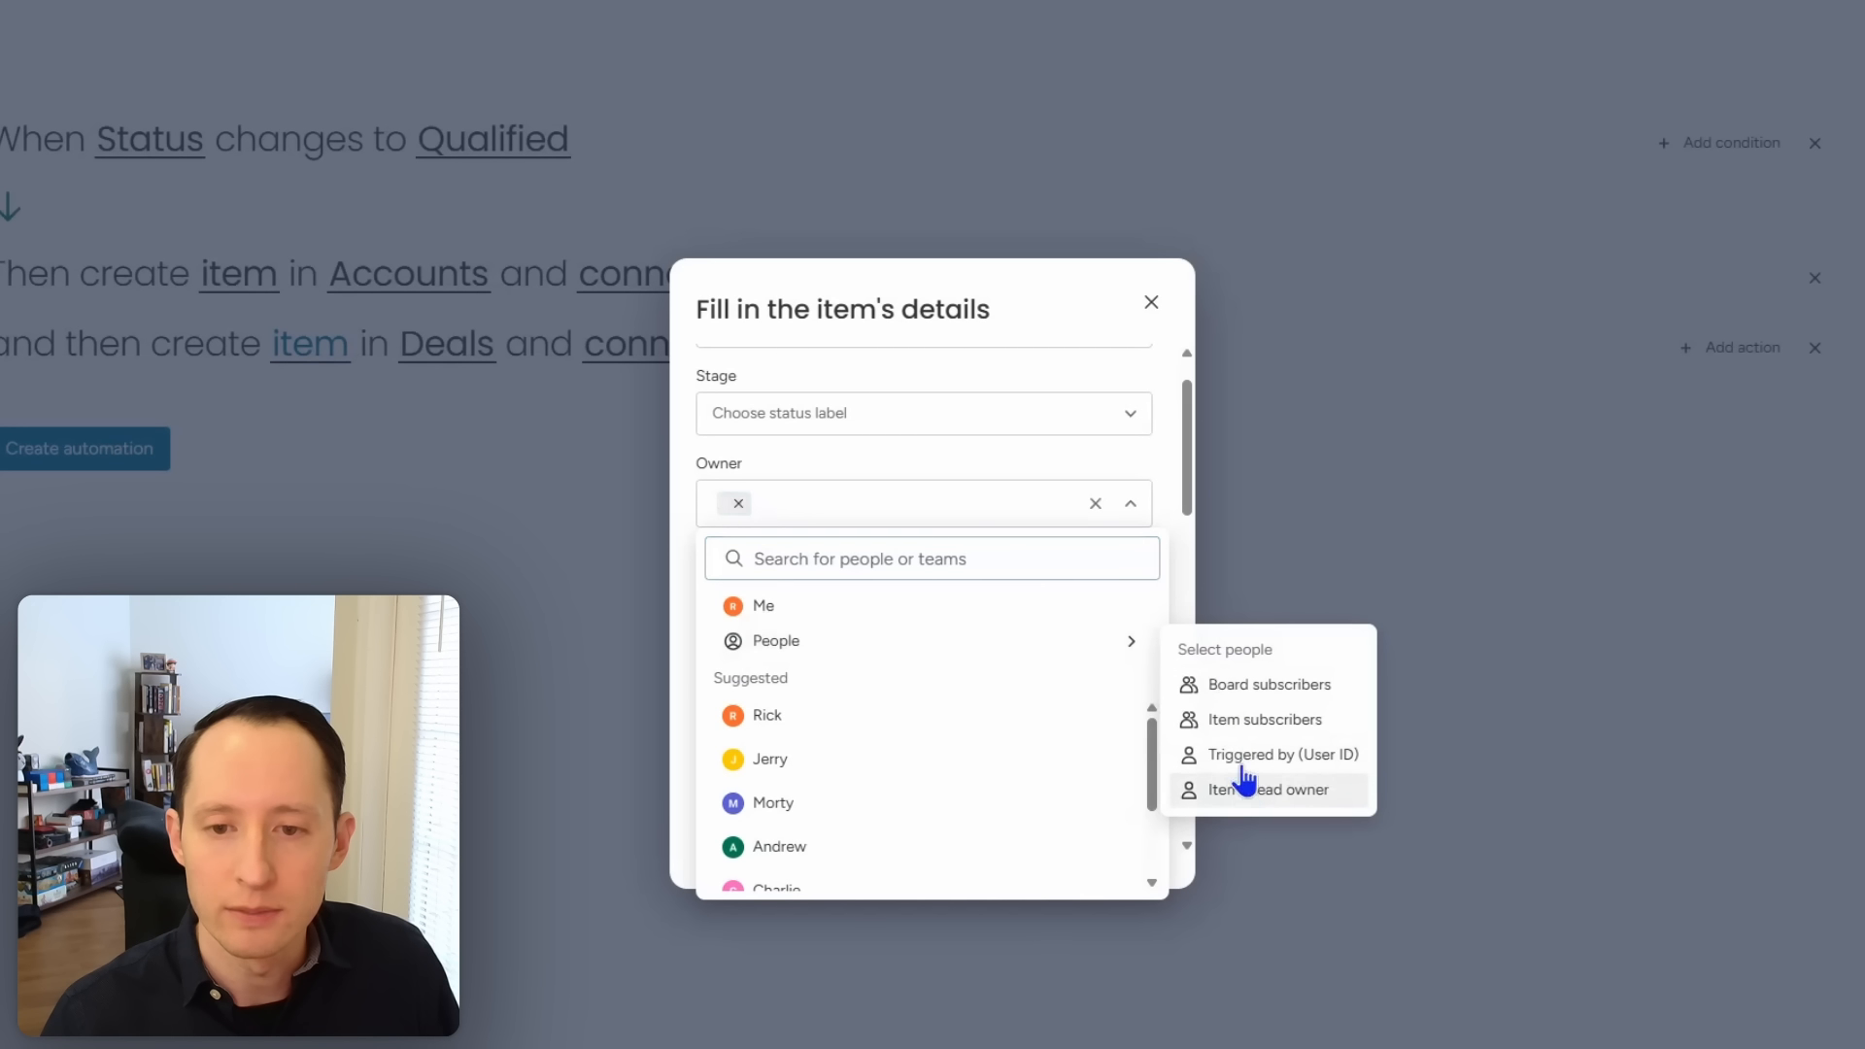
pyautogui.click(1139, 459)
# Step: Fill the deal's Lead Source with the lead's status label
pyautogui.scroll(-1, 1122, 470)
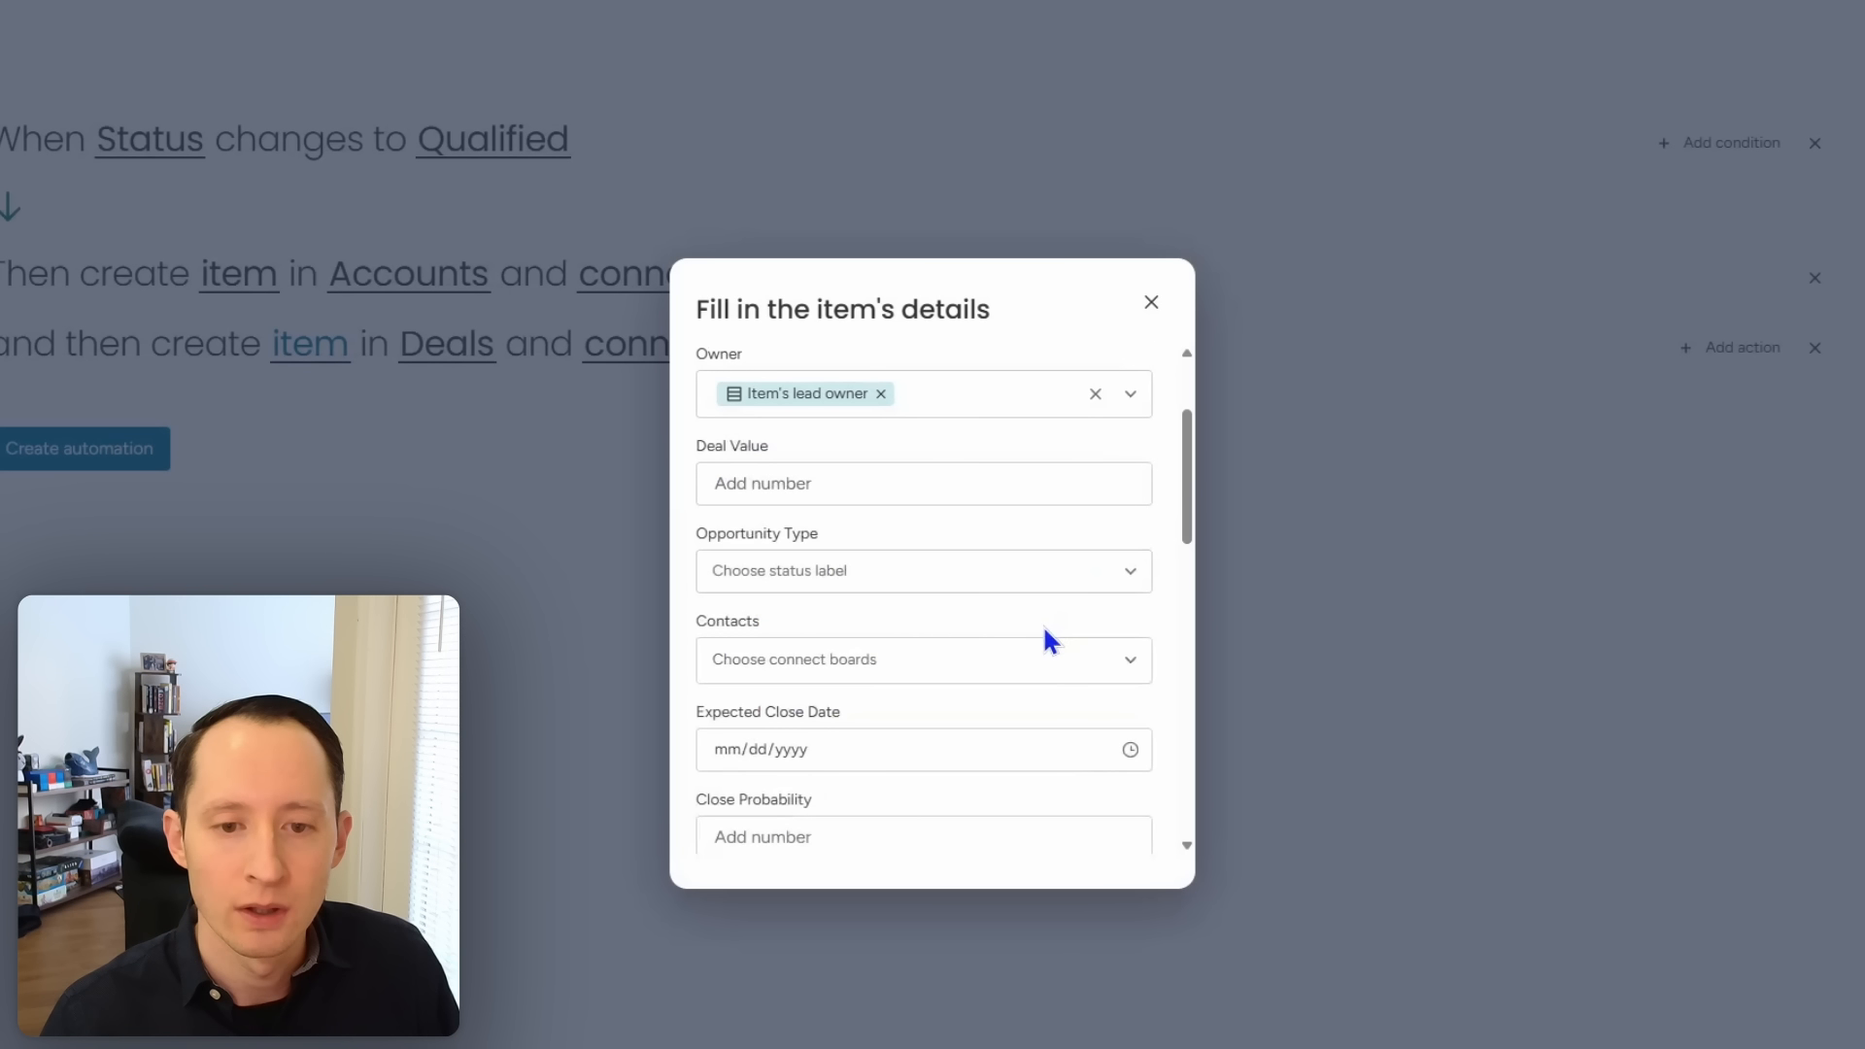
pyautogui.scroll(-1, 1044, 630)
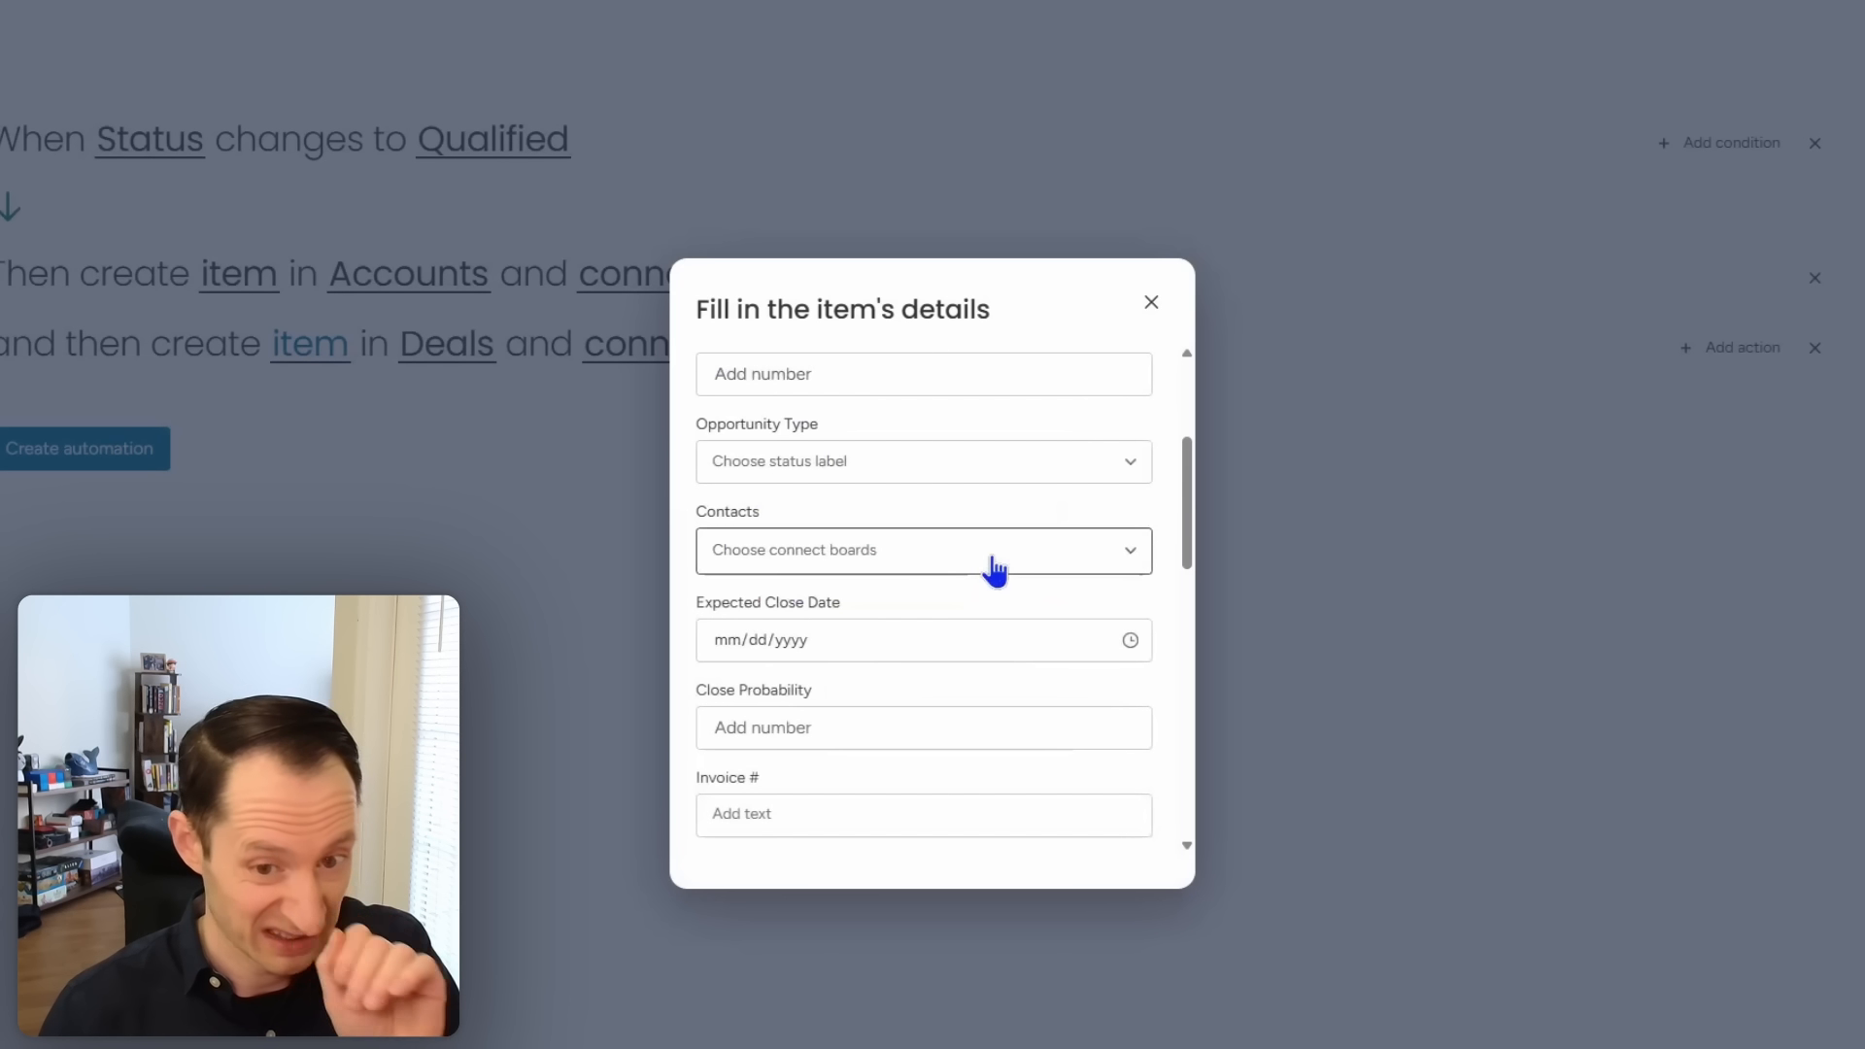
pyautogui.scroll(-1, 995, 571)
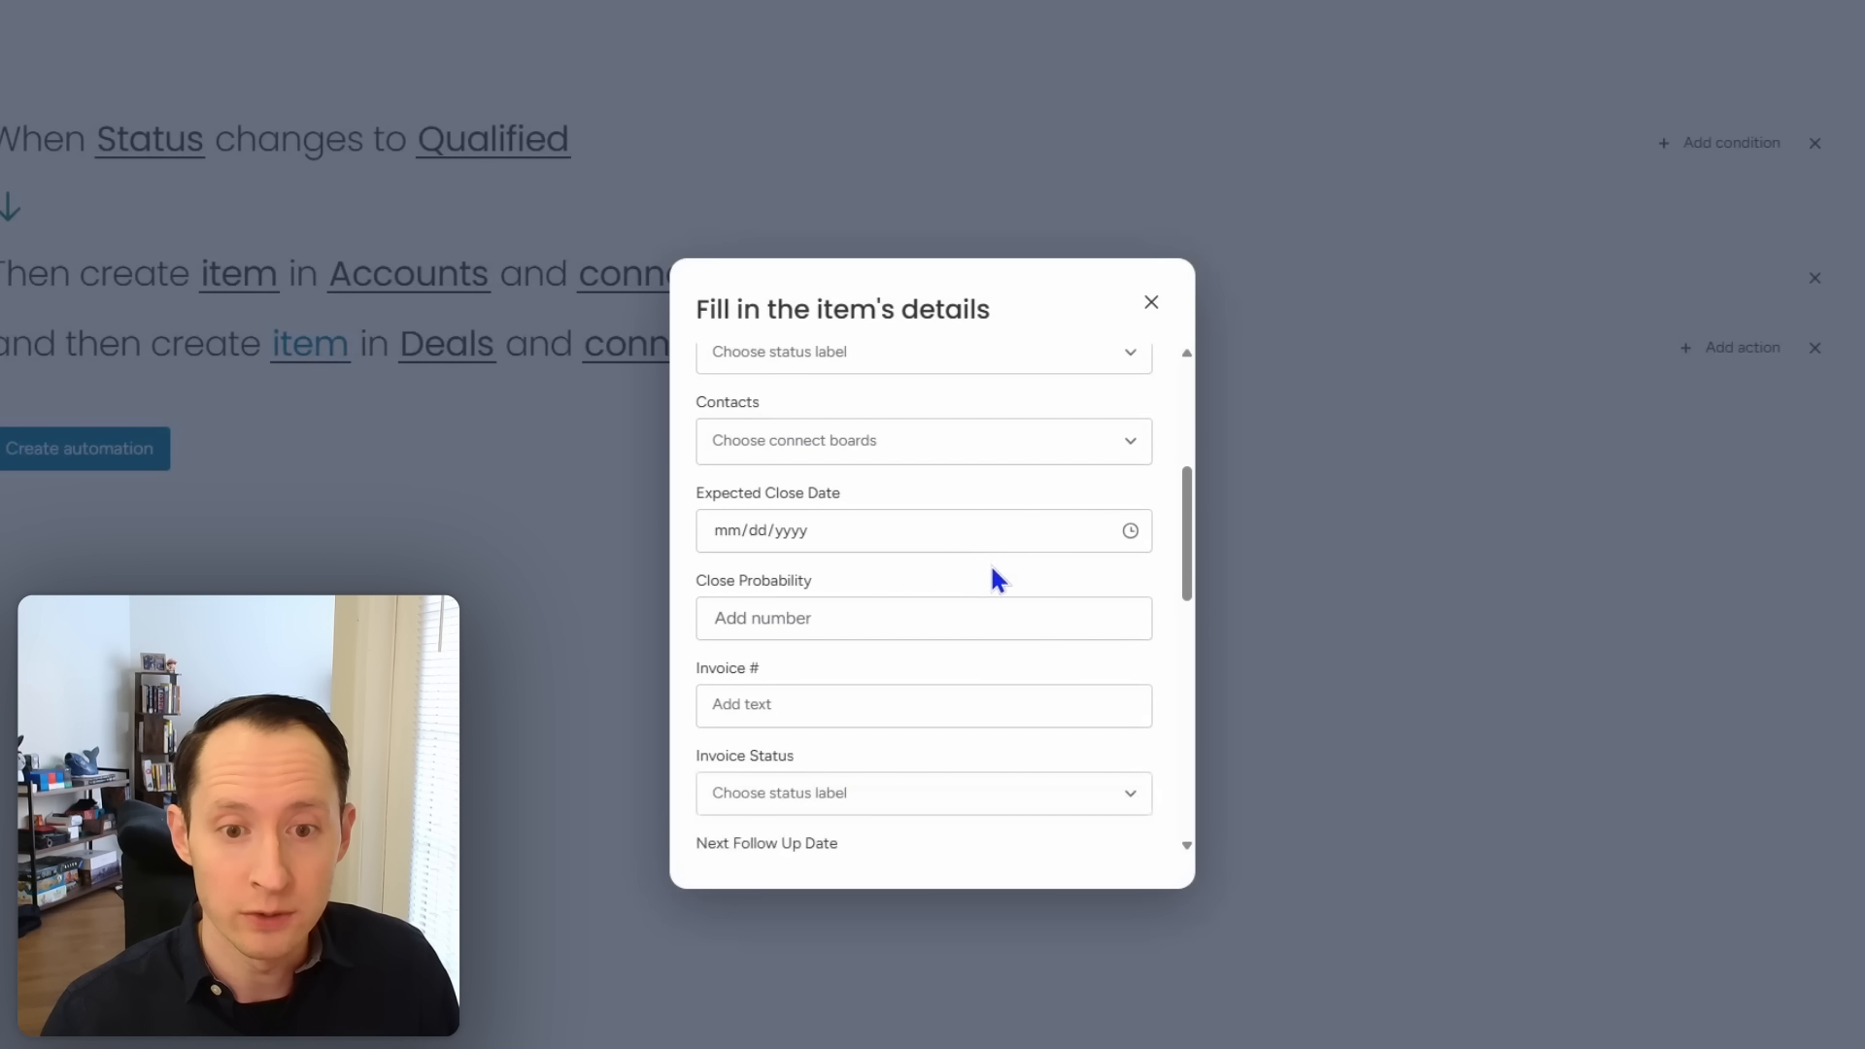
pyautogui.scroll(-2, 993, 578)
pyautogui.scroll(-1, 993, 604)
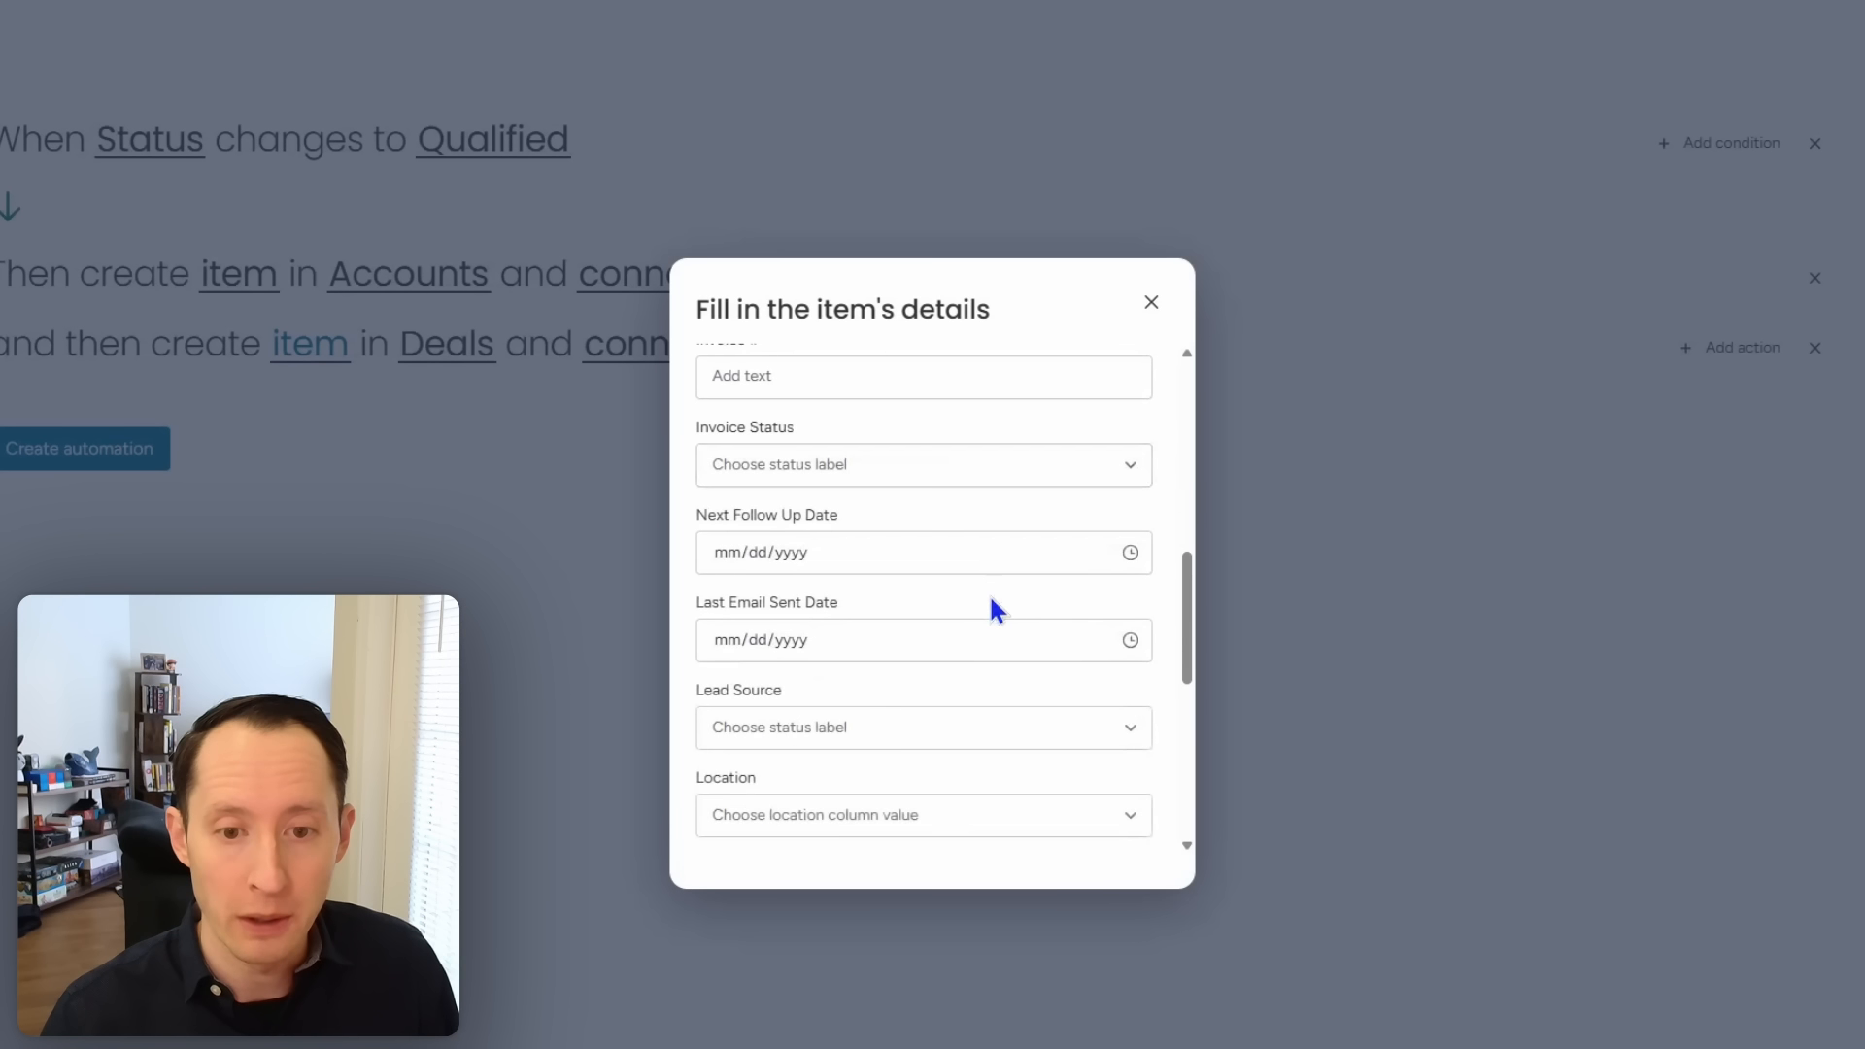
pyautogui.scroll(-1, 991, 600)
pyautogui.scroll(-1, 990, 602)
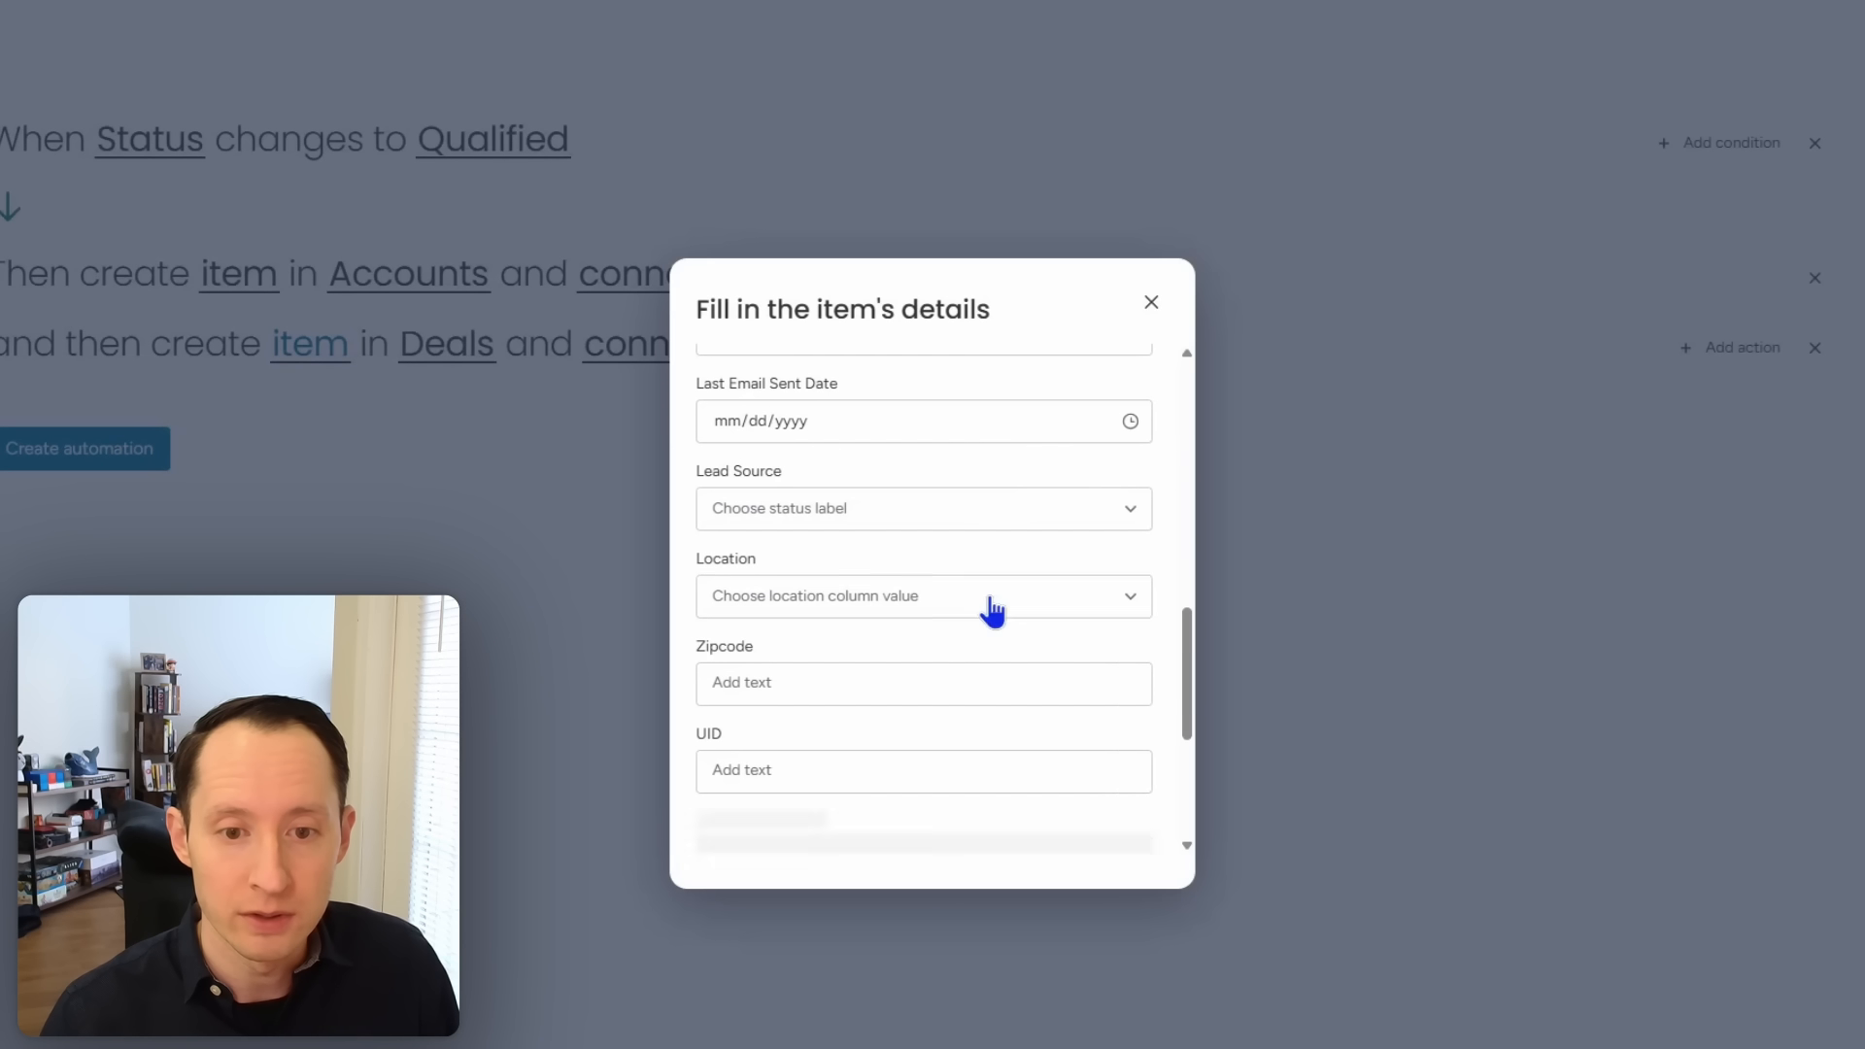
pyautogui.click(1028, 524)
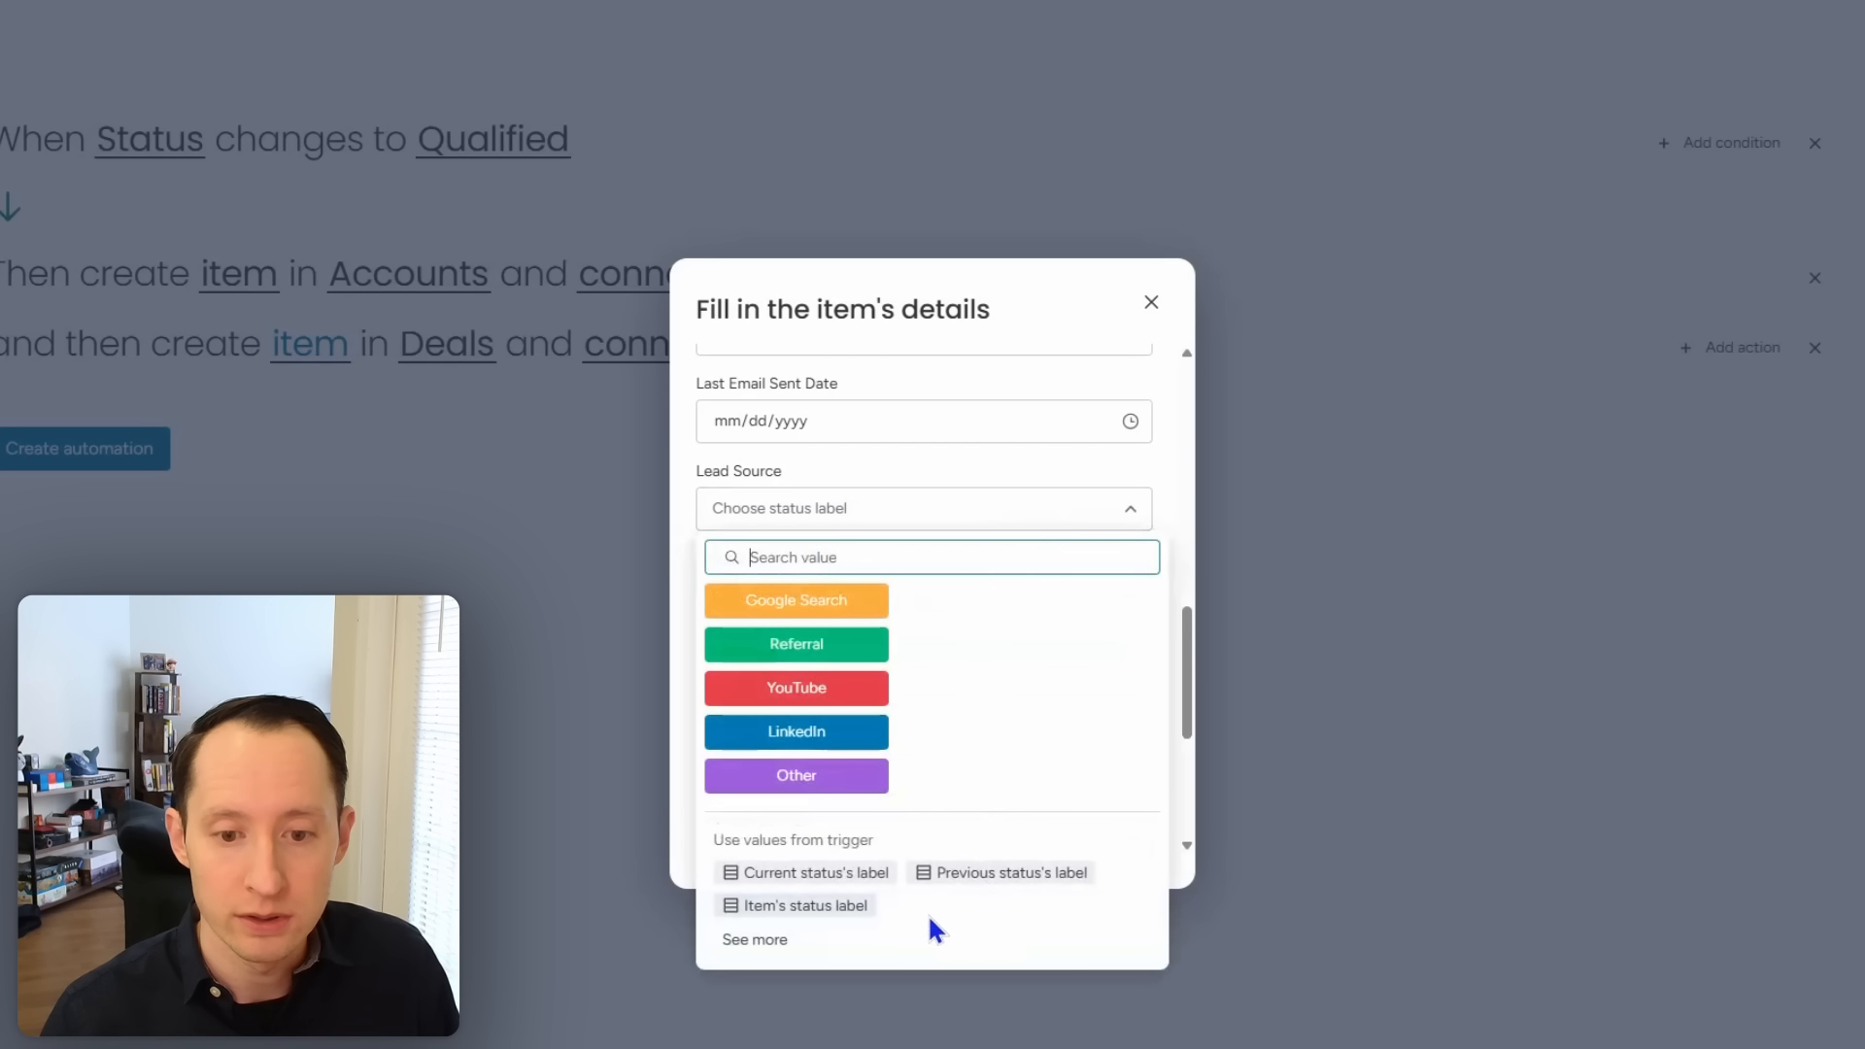
pyautogui.click(844, 905)
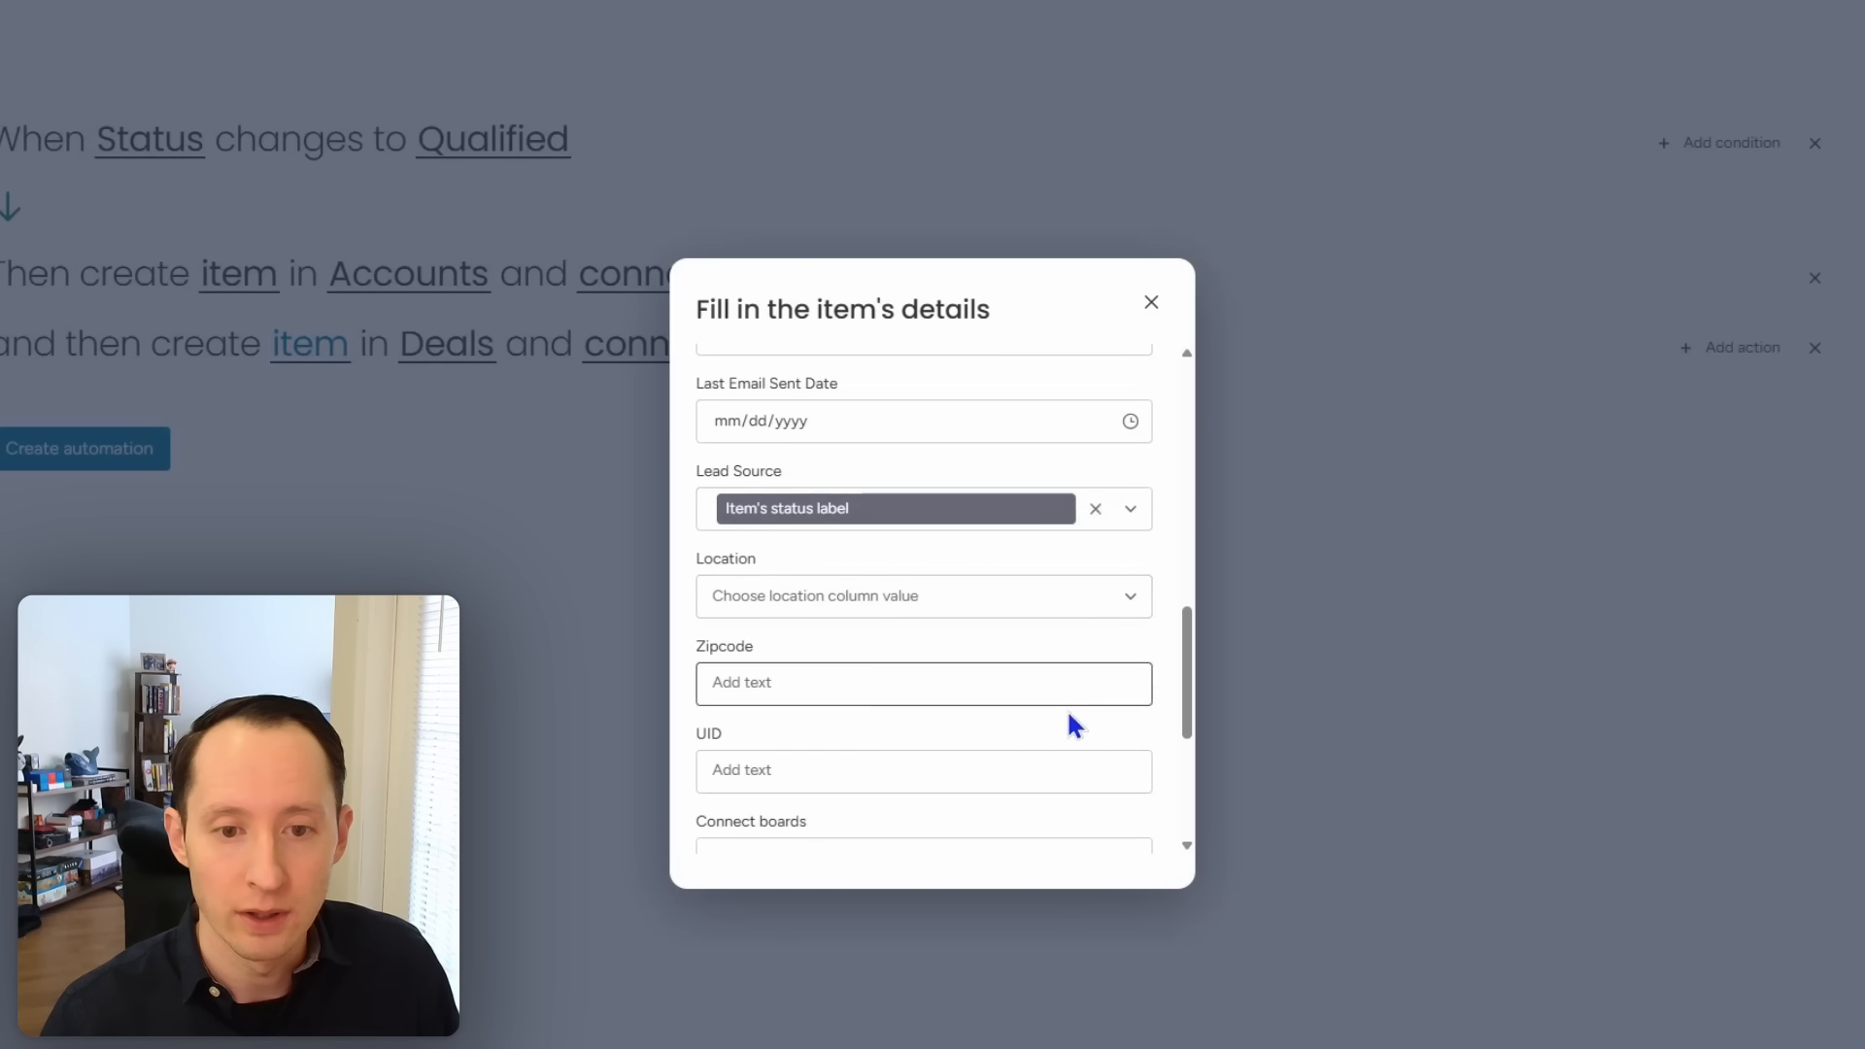
# Step: Map the deal's Zipcode to the lead's Item's zipcode
pyautogui.scroll(-1, 1067, 714)
pyautogui.click(1015, 580)
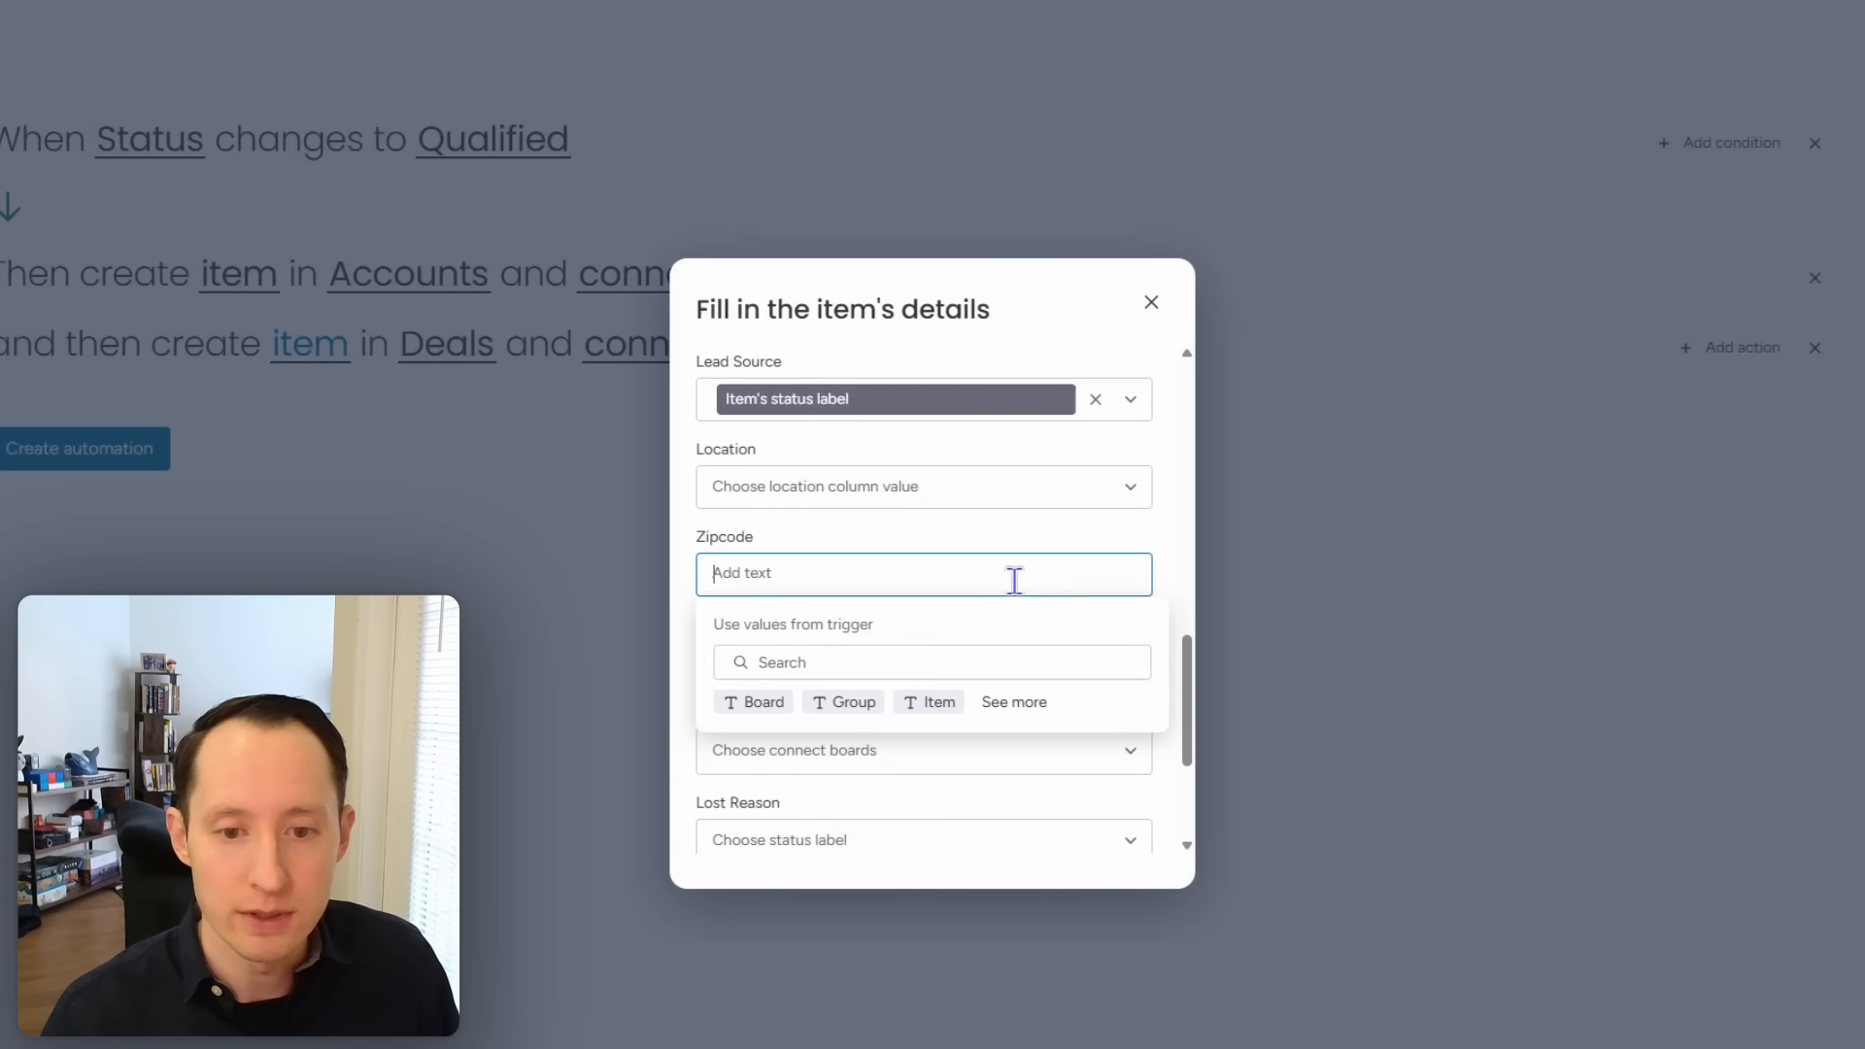
pyautogui.click(1005, 664)
pyautogui.write('zipcod')
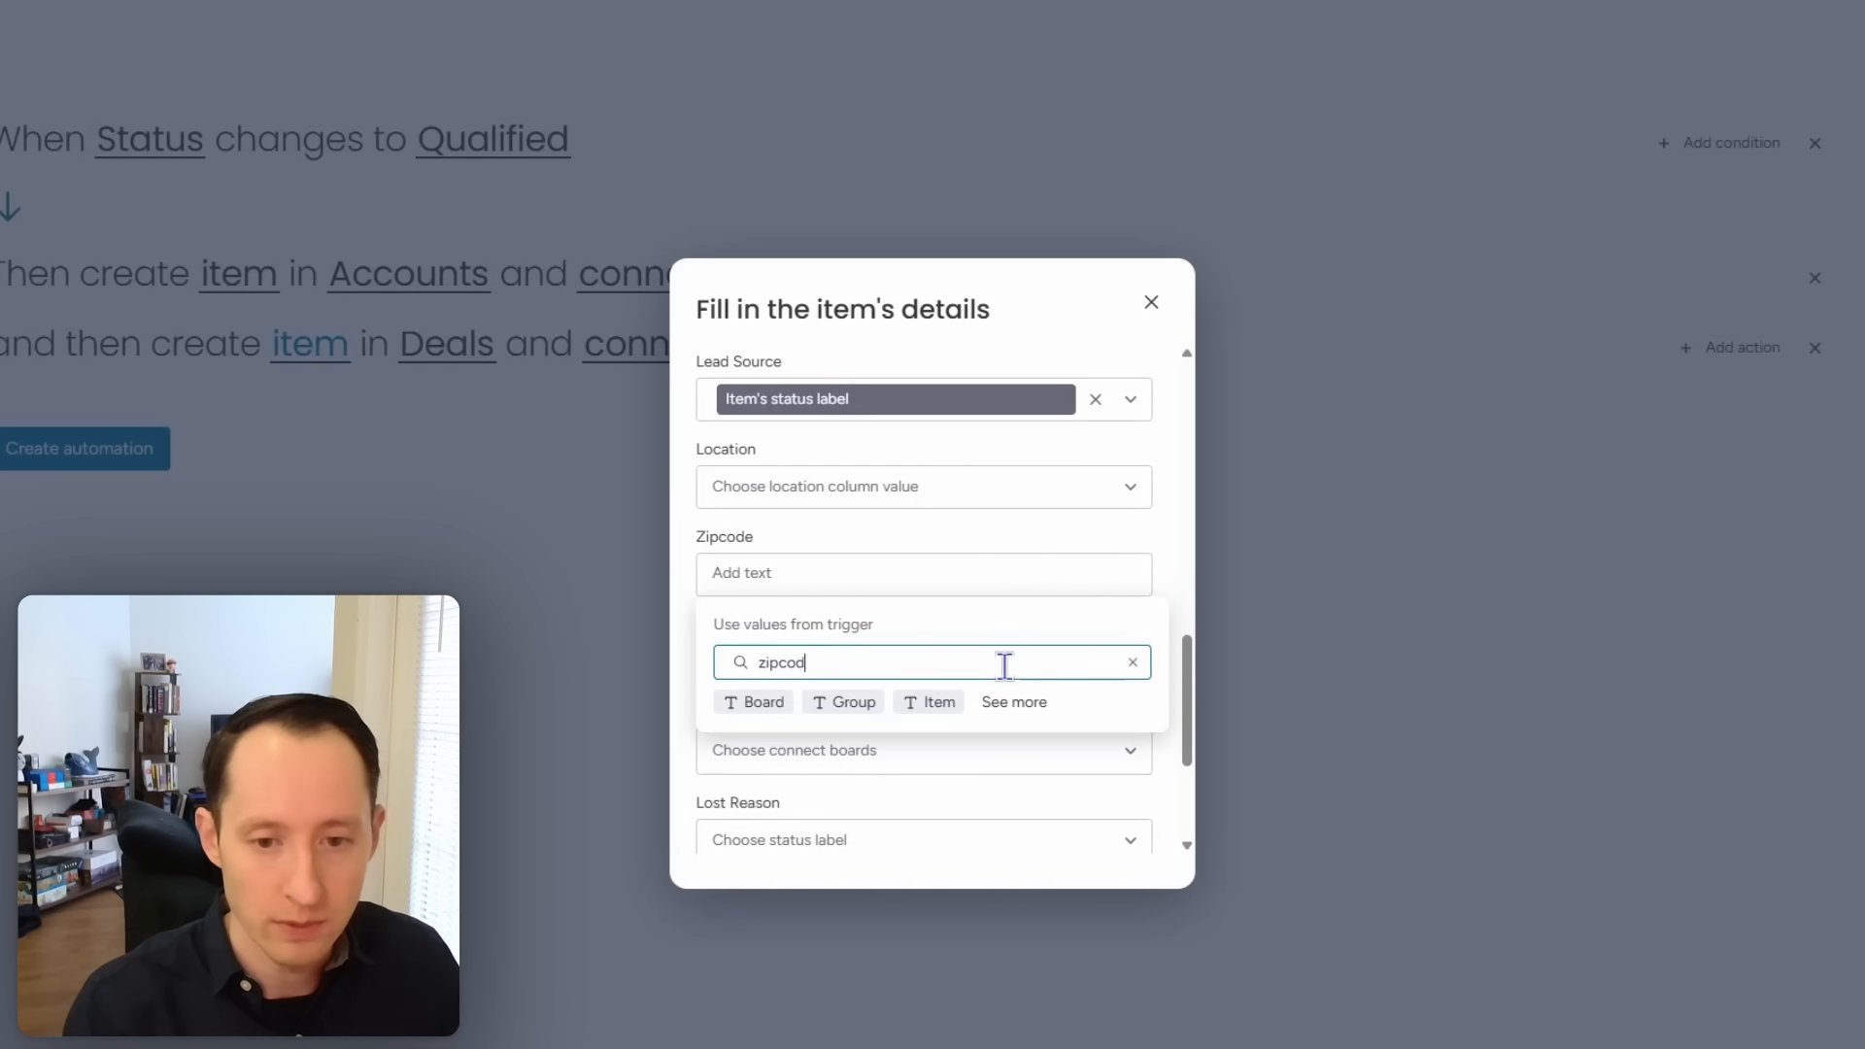
pyautogui.write('e')
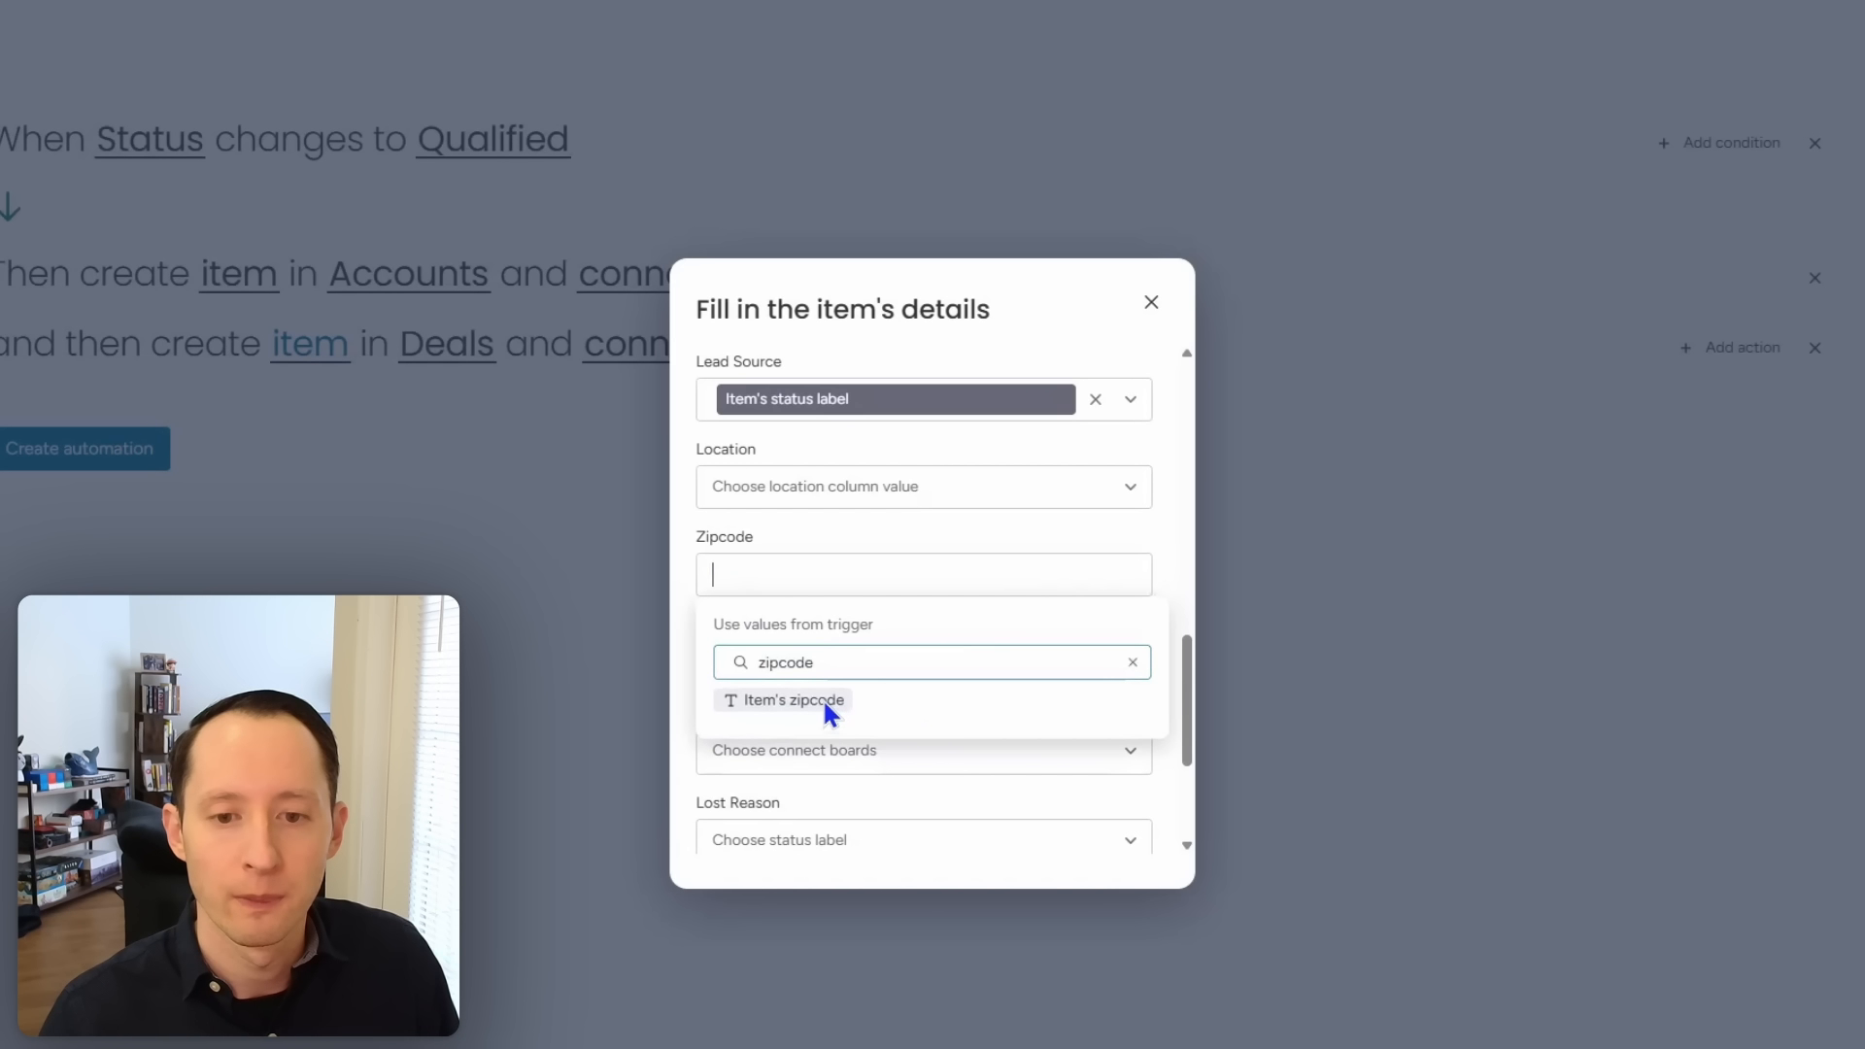
pyautogui.click(822, 698)
pyautogui.doubleClick(813, 698)
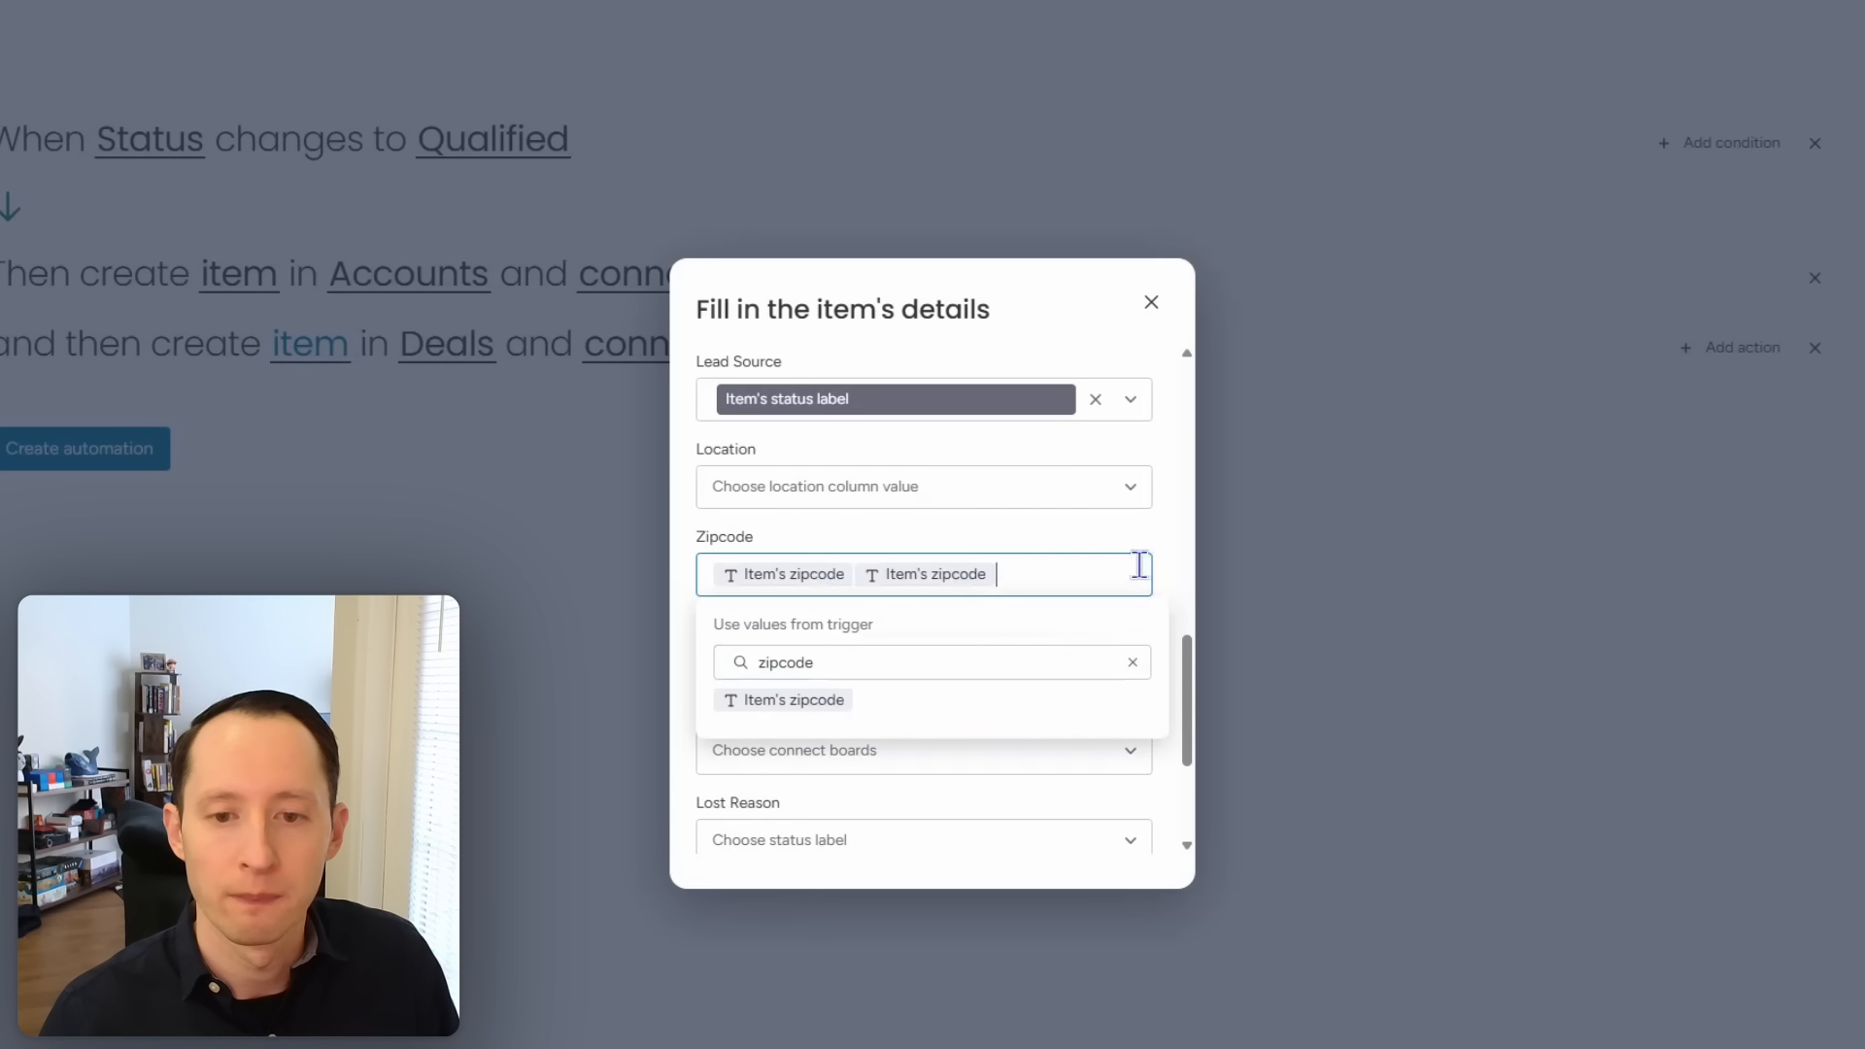
pyautogui.press('BackSpace')
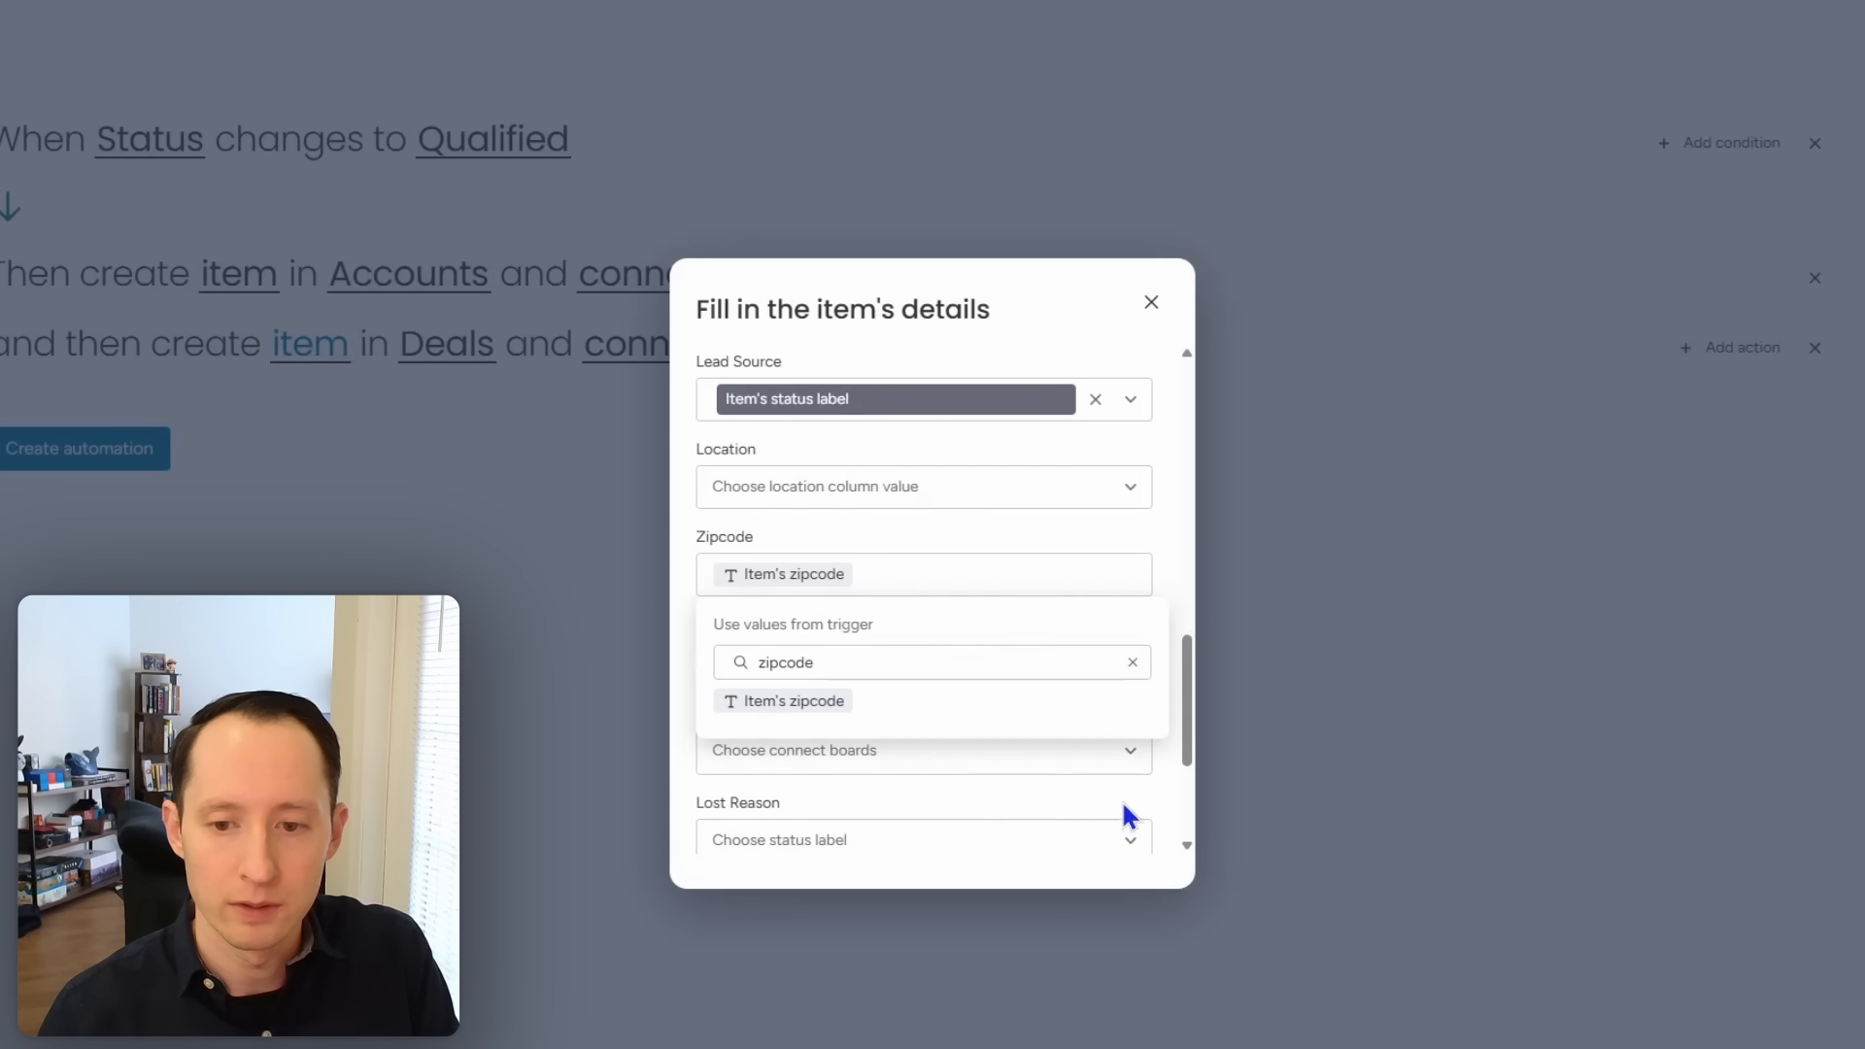
# Step: Map the deal's UID to the lead's Item's uid
pyautogui.click(930, 767)
pyautogui.moveTo(1187, 680); pyautogui.dragTo(1187, 645)
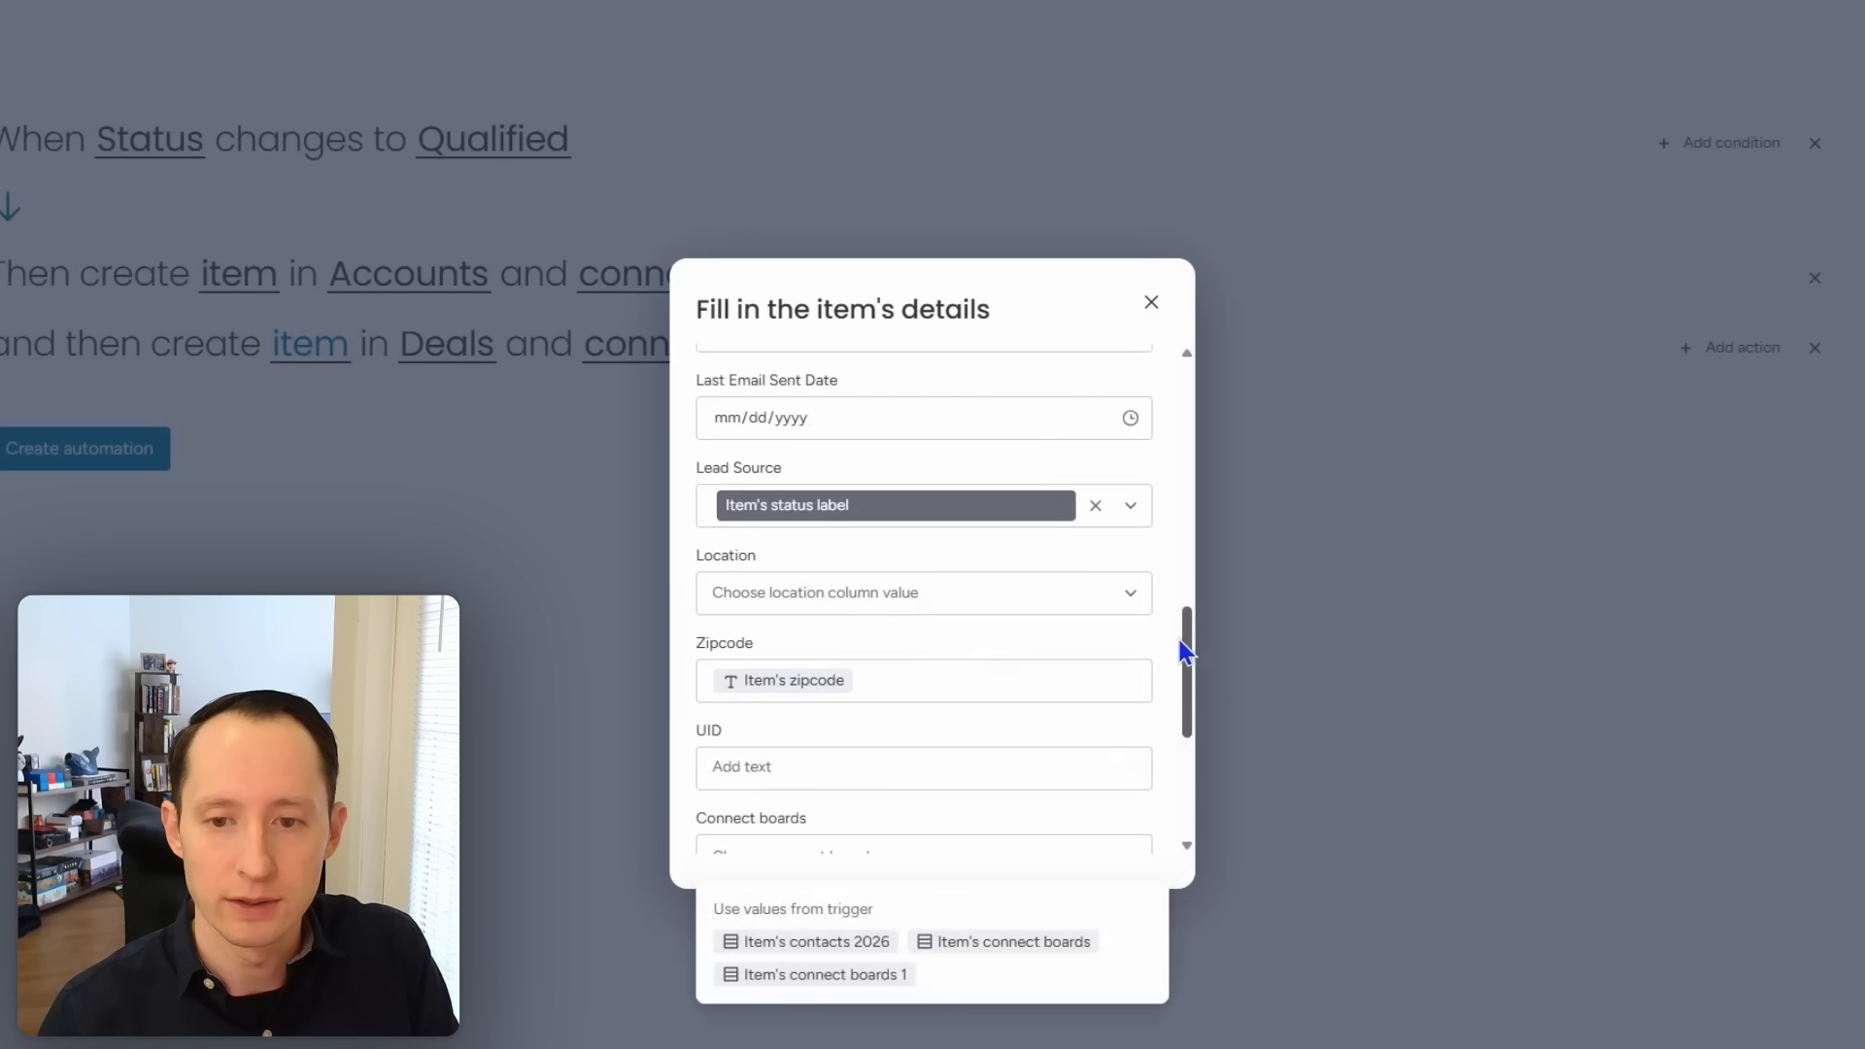
pyautogui.click(1105, 651)
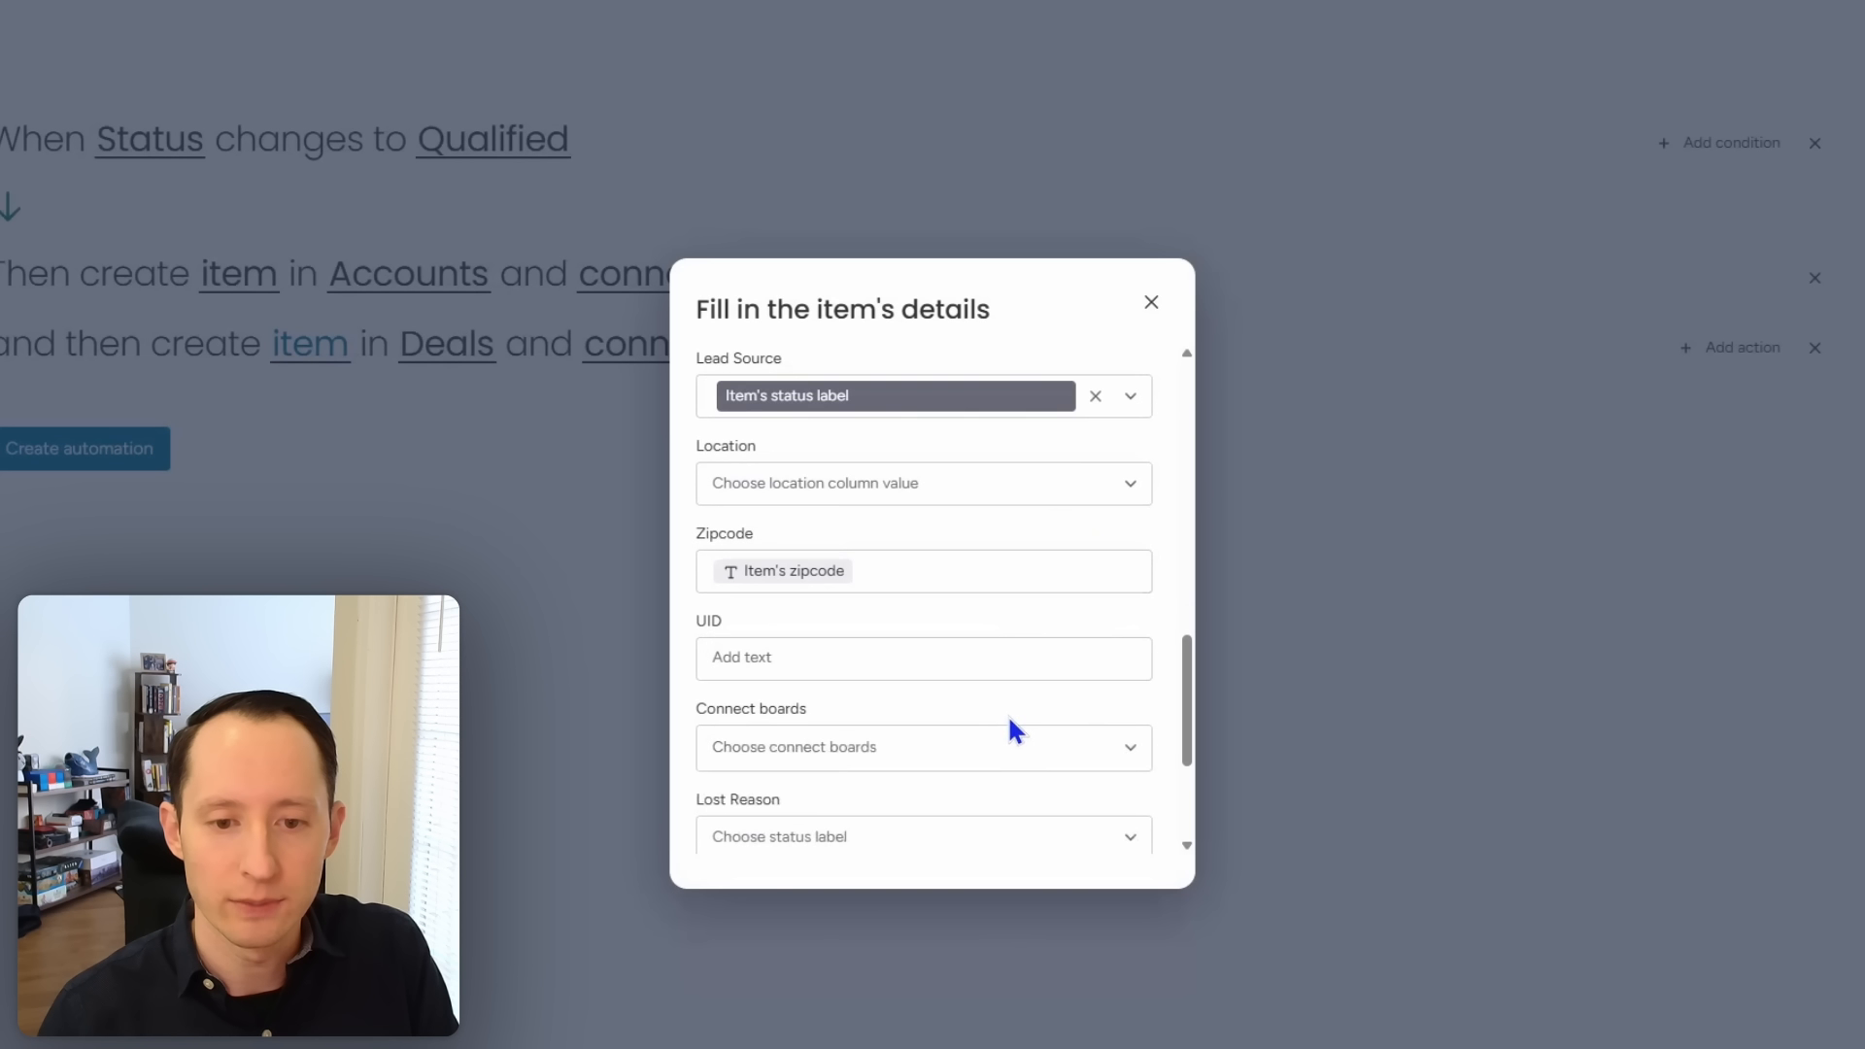
pyautogui.click(975, 660)
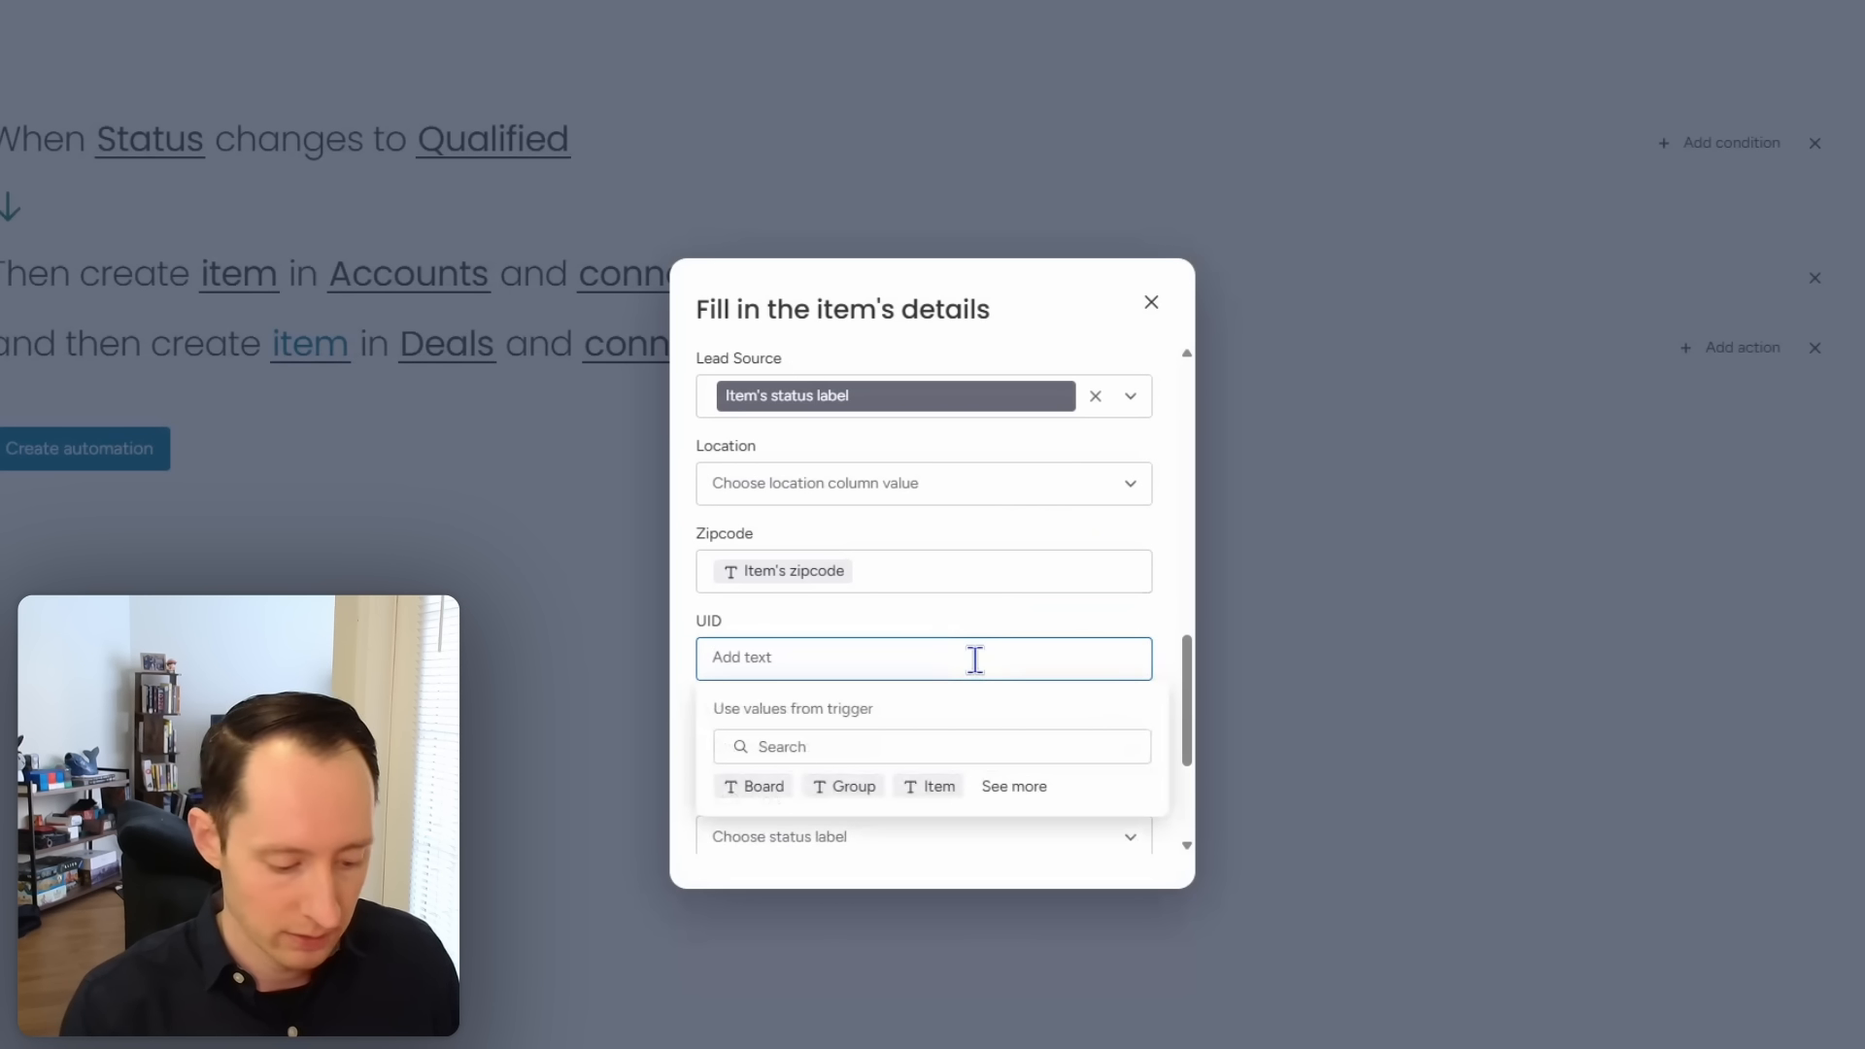
pyautogui.write('item')
pyautogui.press('BackSpace')
pyautogui.press('BackSpace')
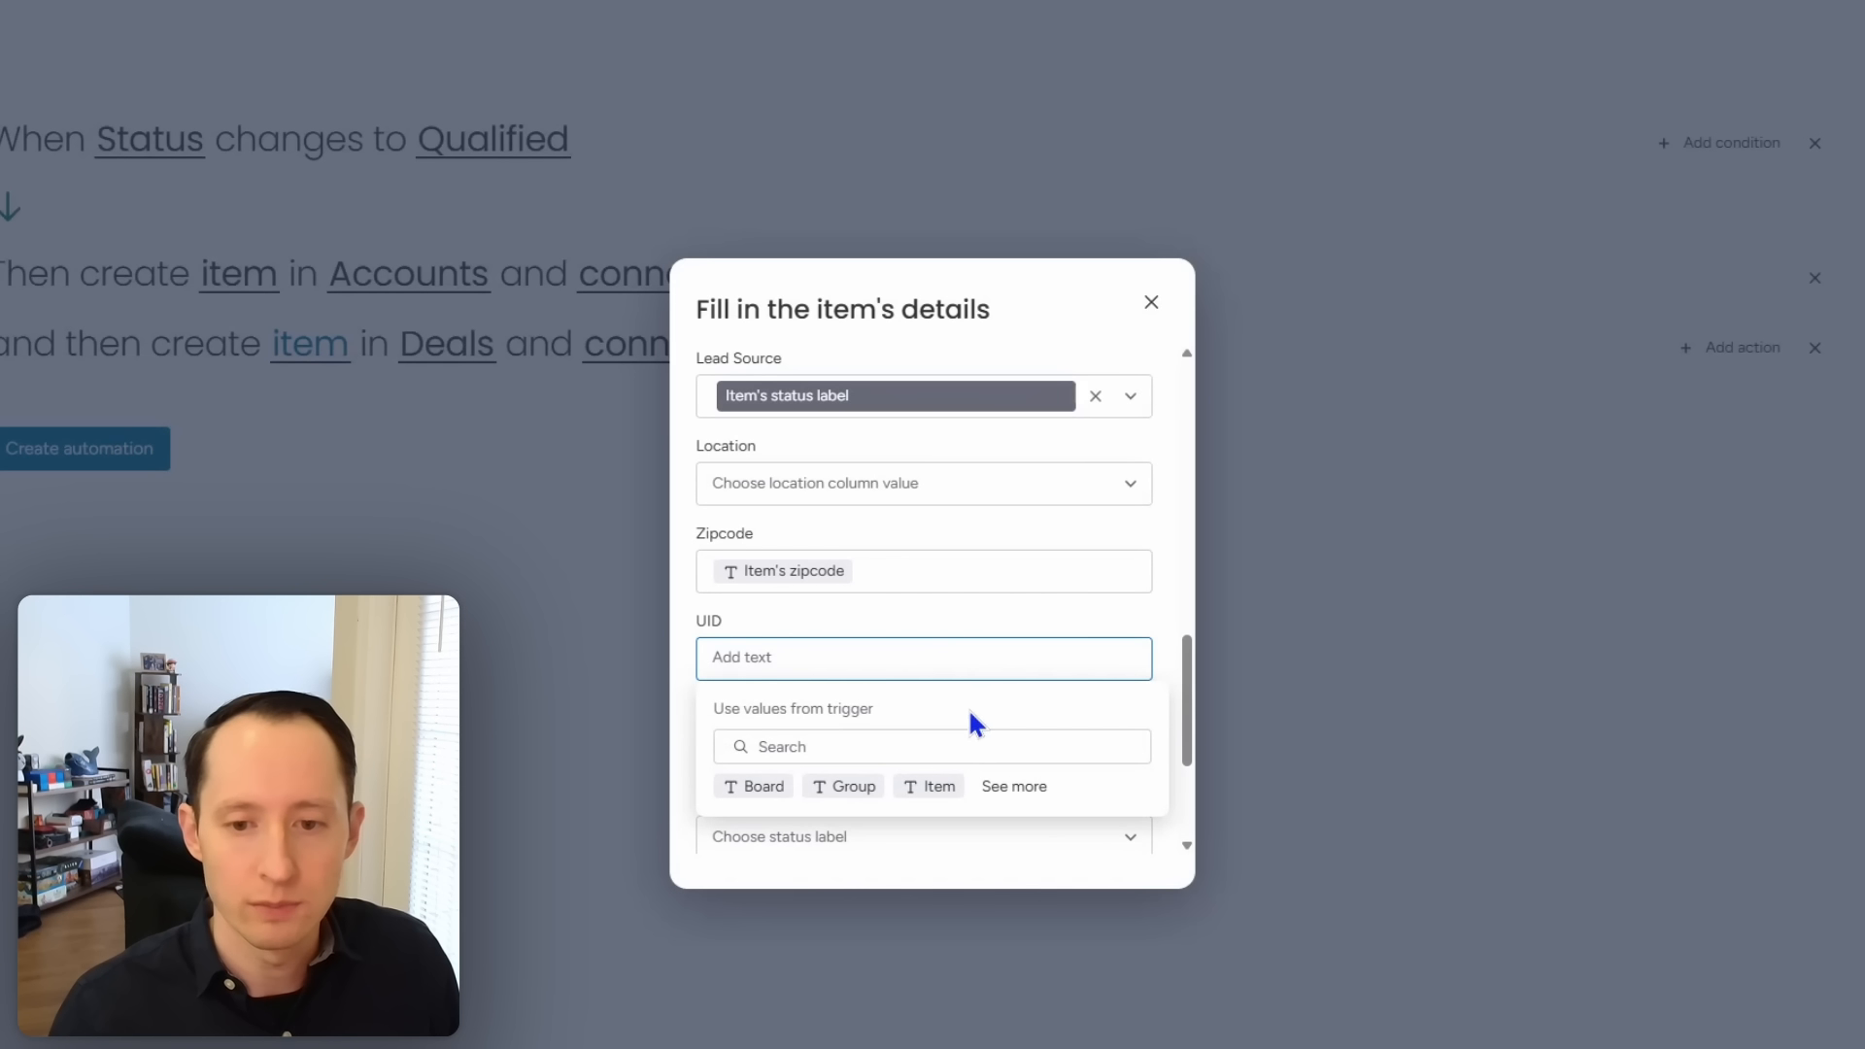
pyautogui.click(955, 744)
pyautogui.write('item')
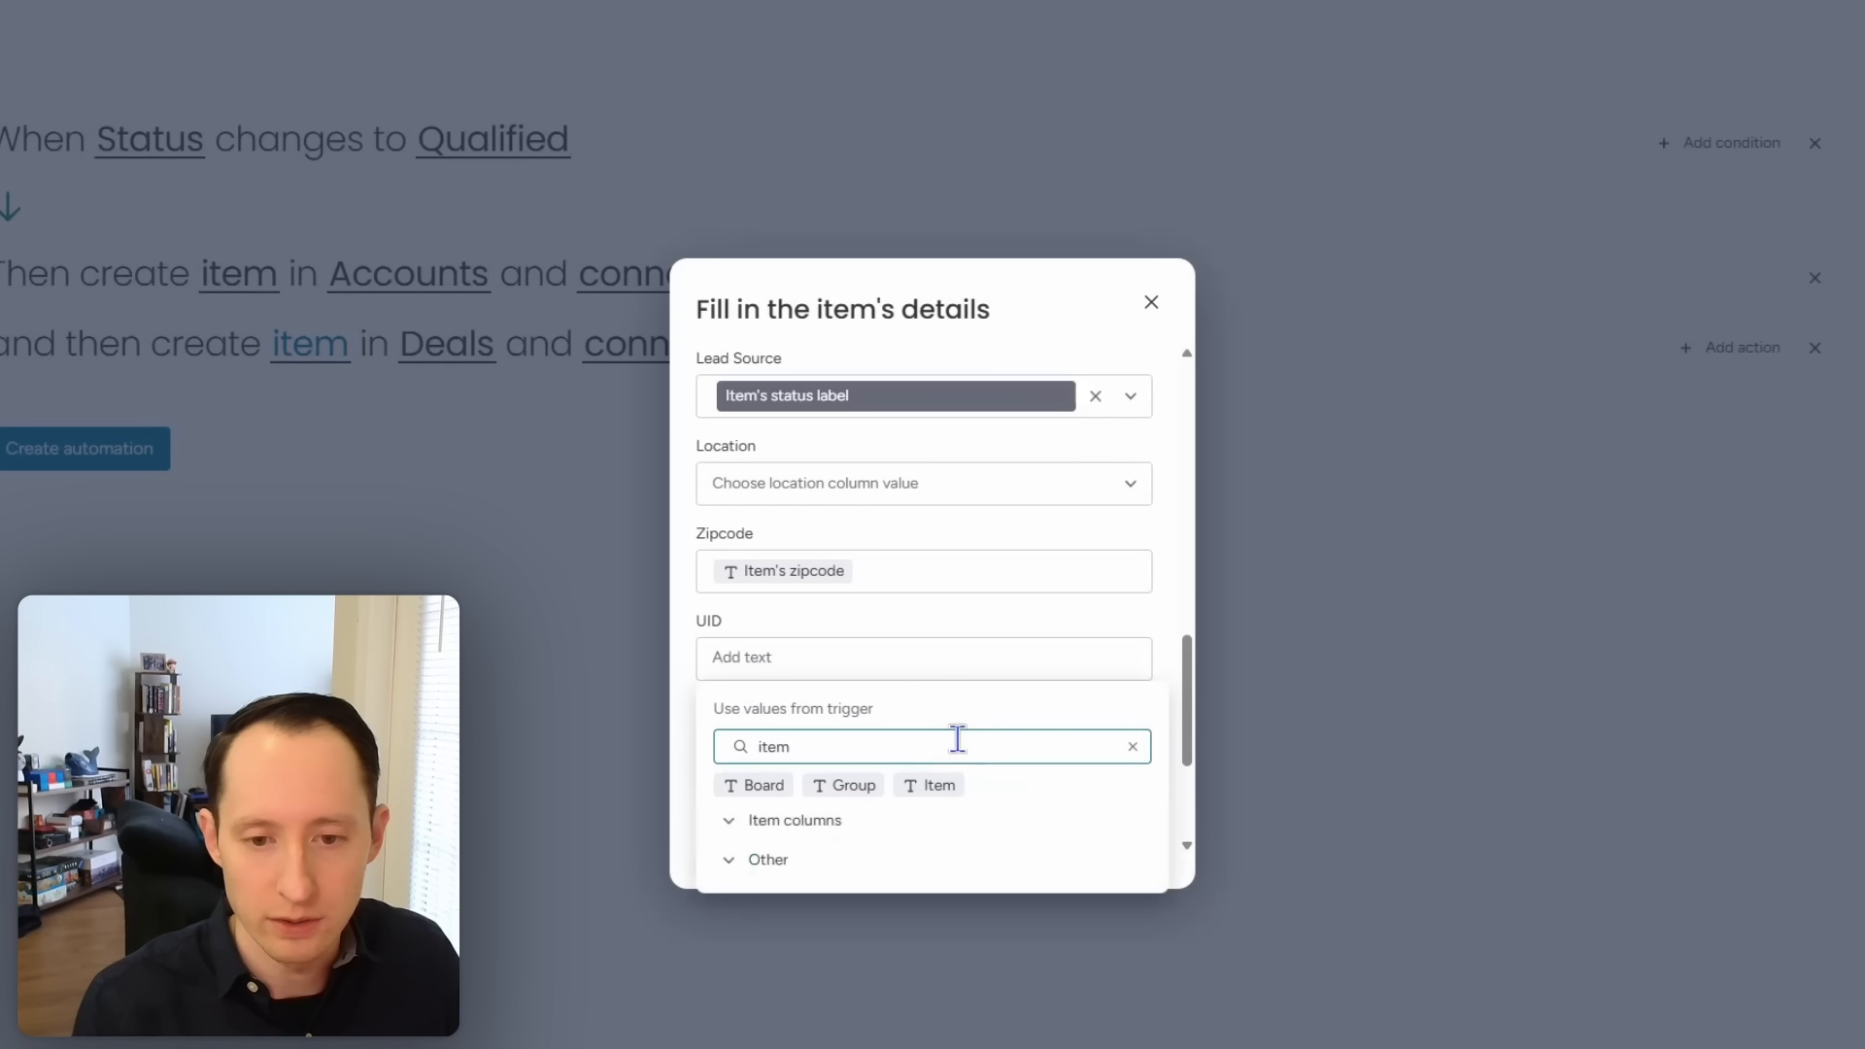
pyautogui.click(814, 822)
pyautogui.click(794, 748)
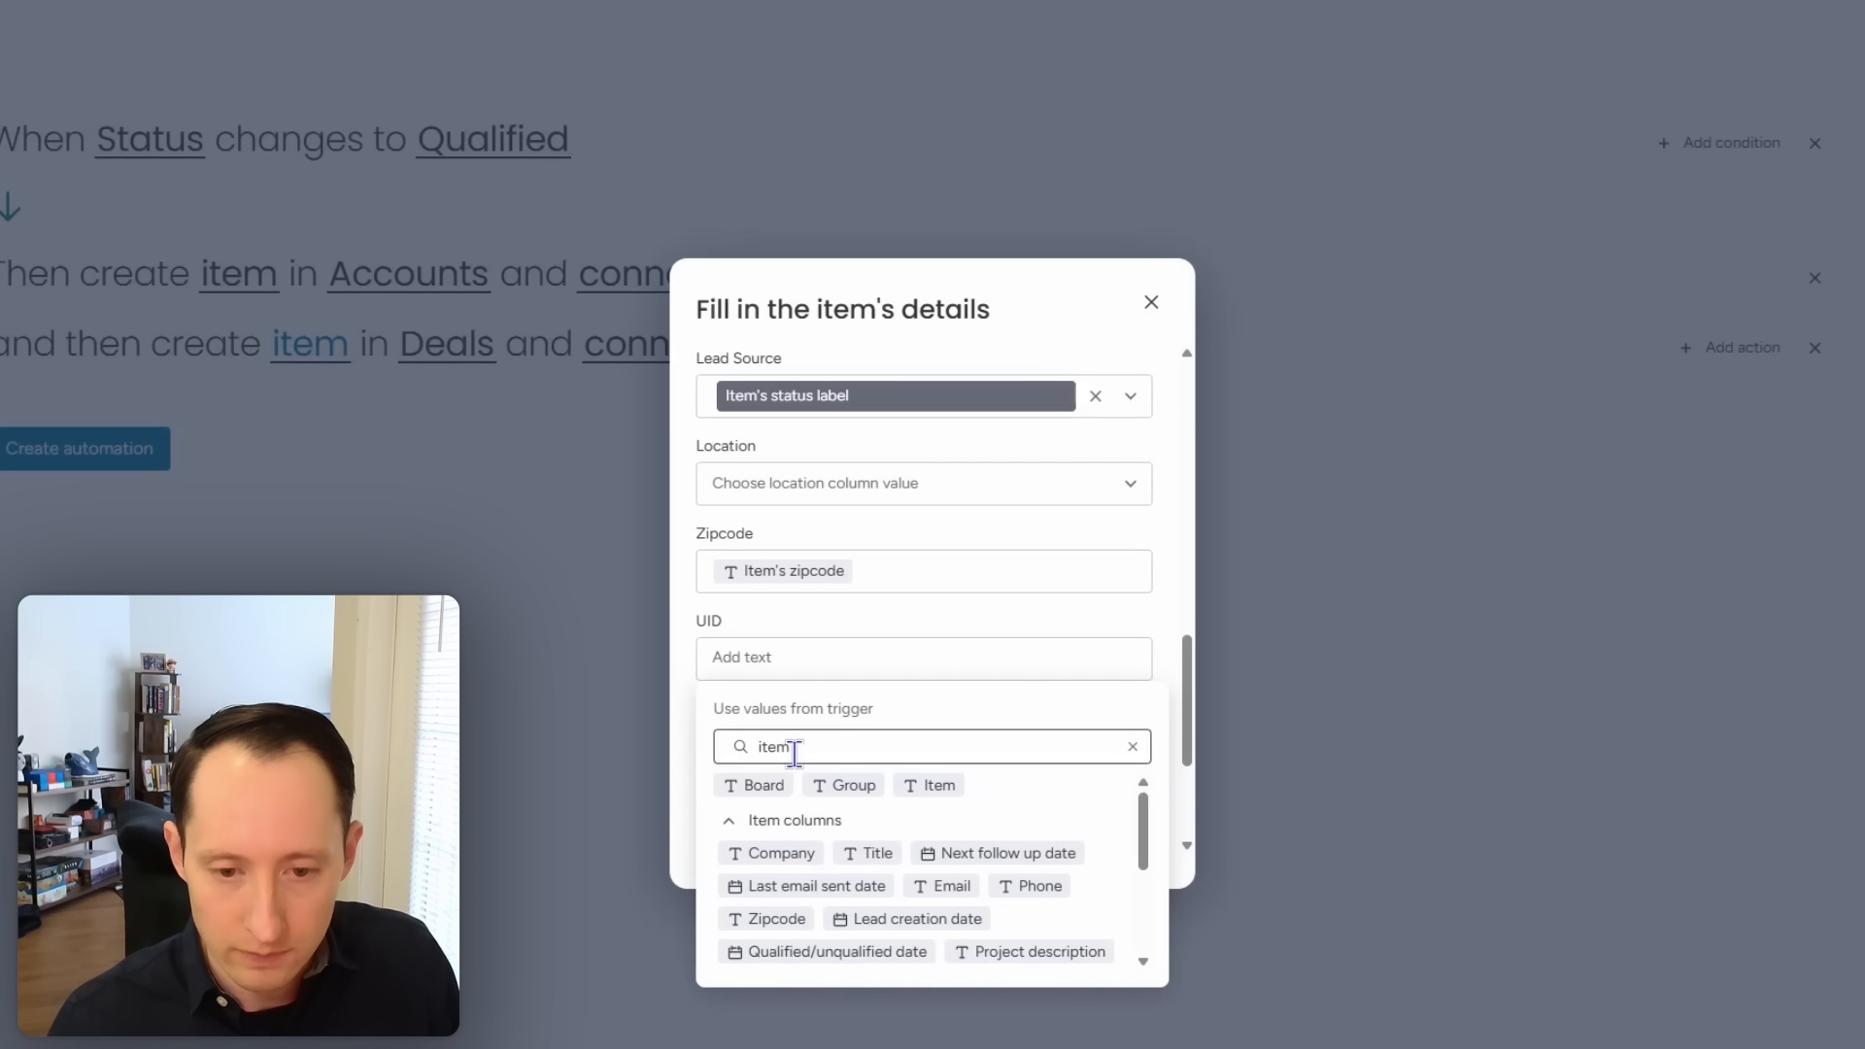
pyautogui.write('uid')
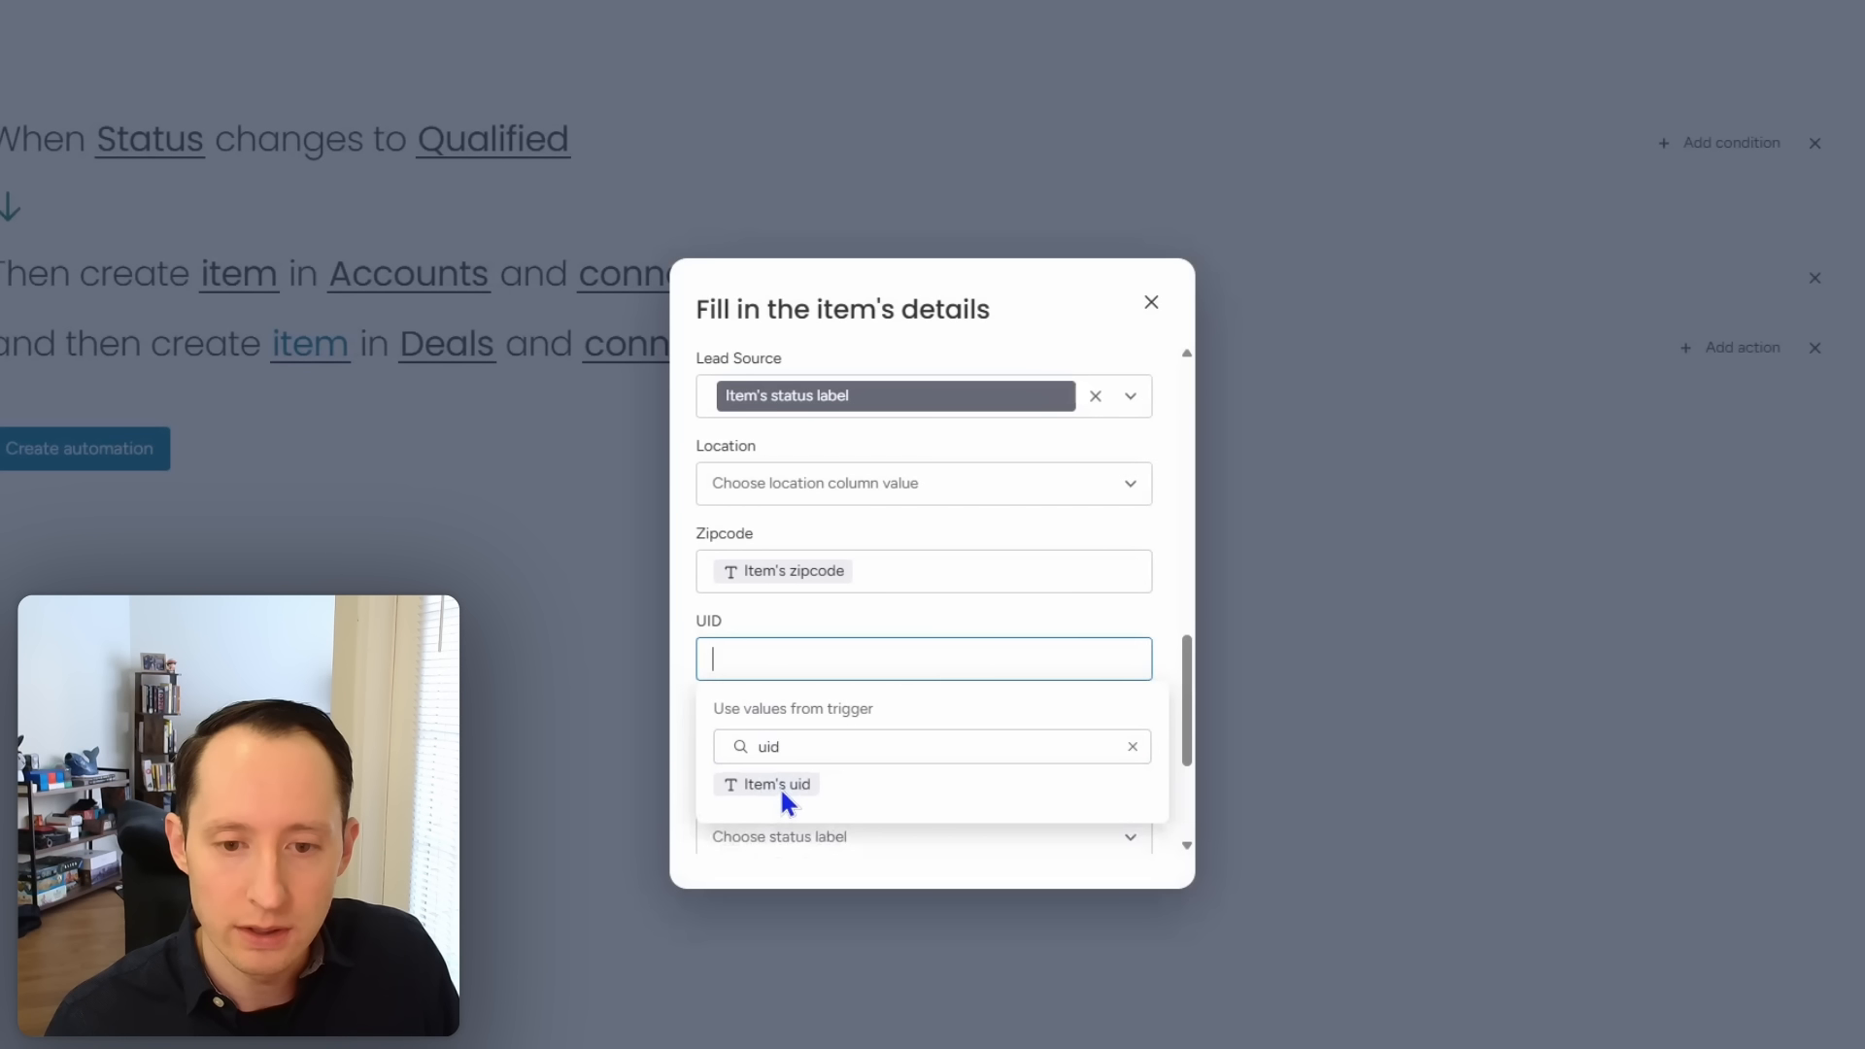
pyautogui.click(779, 787)
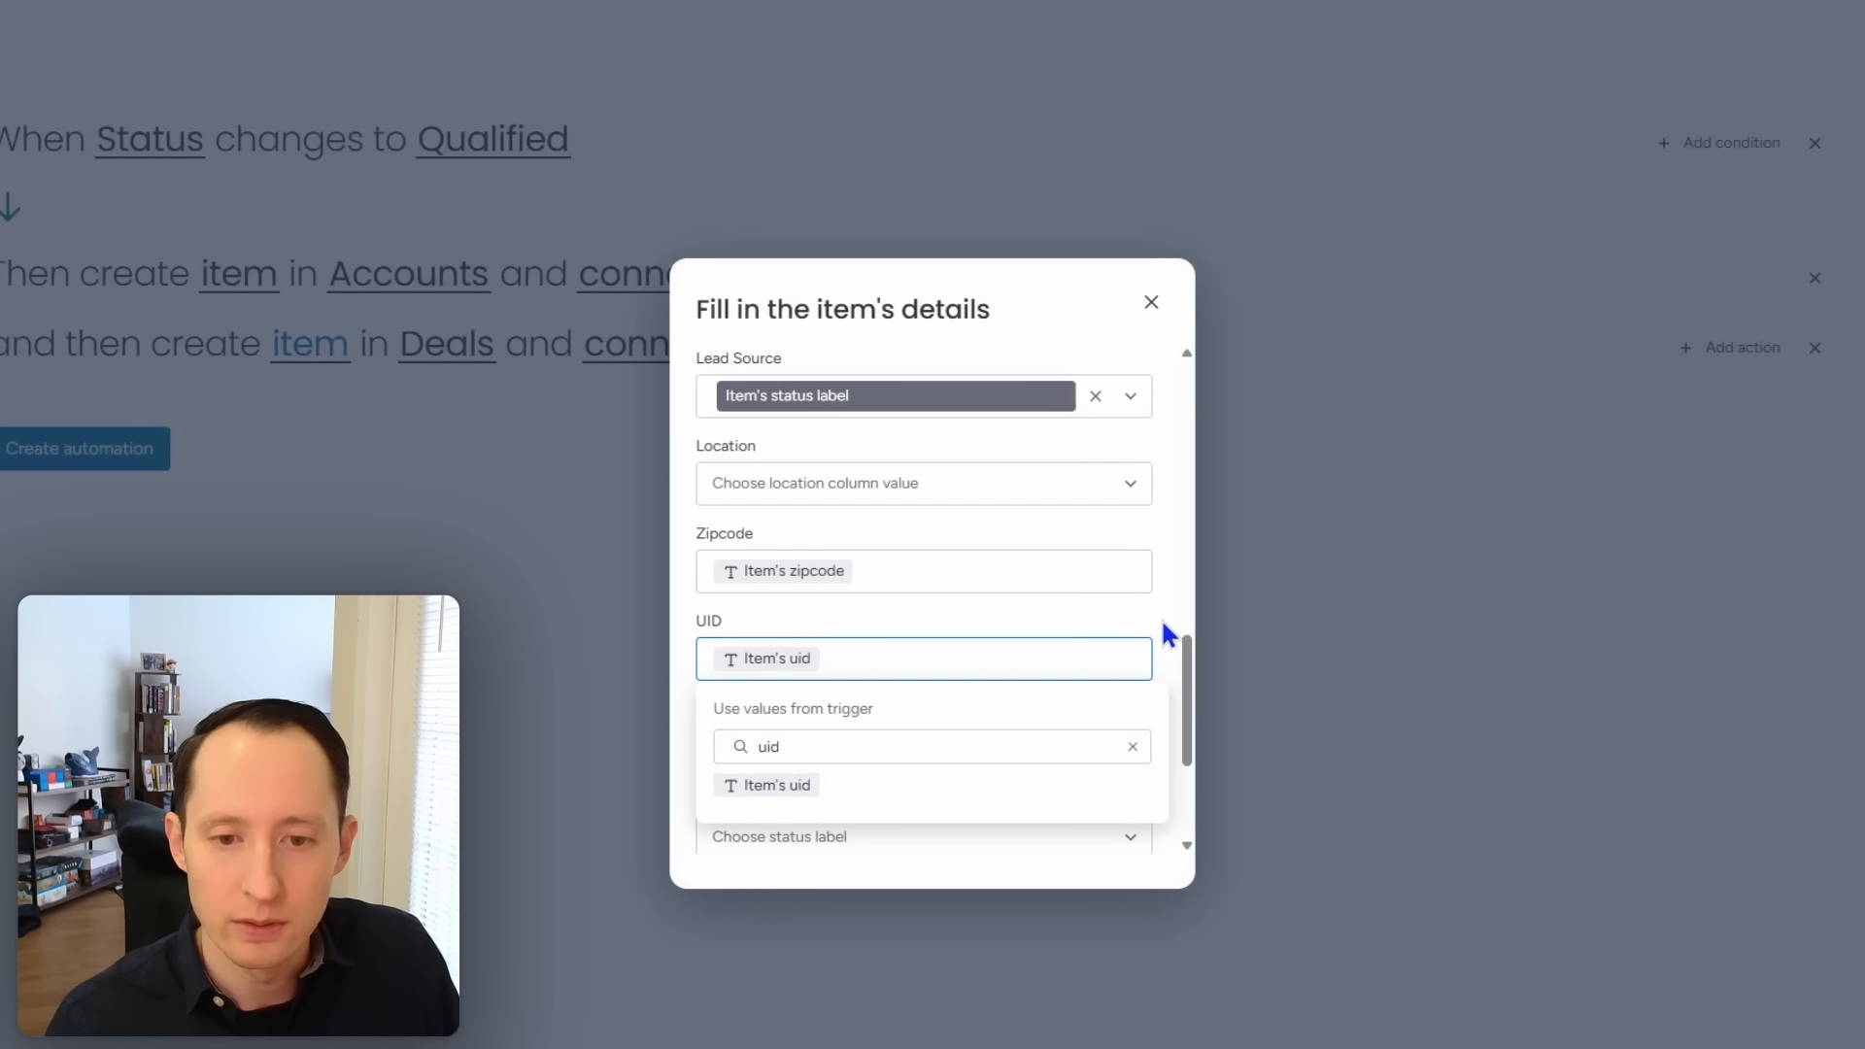
pyautogui.click(1096, 585)
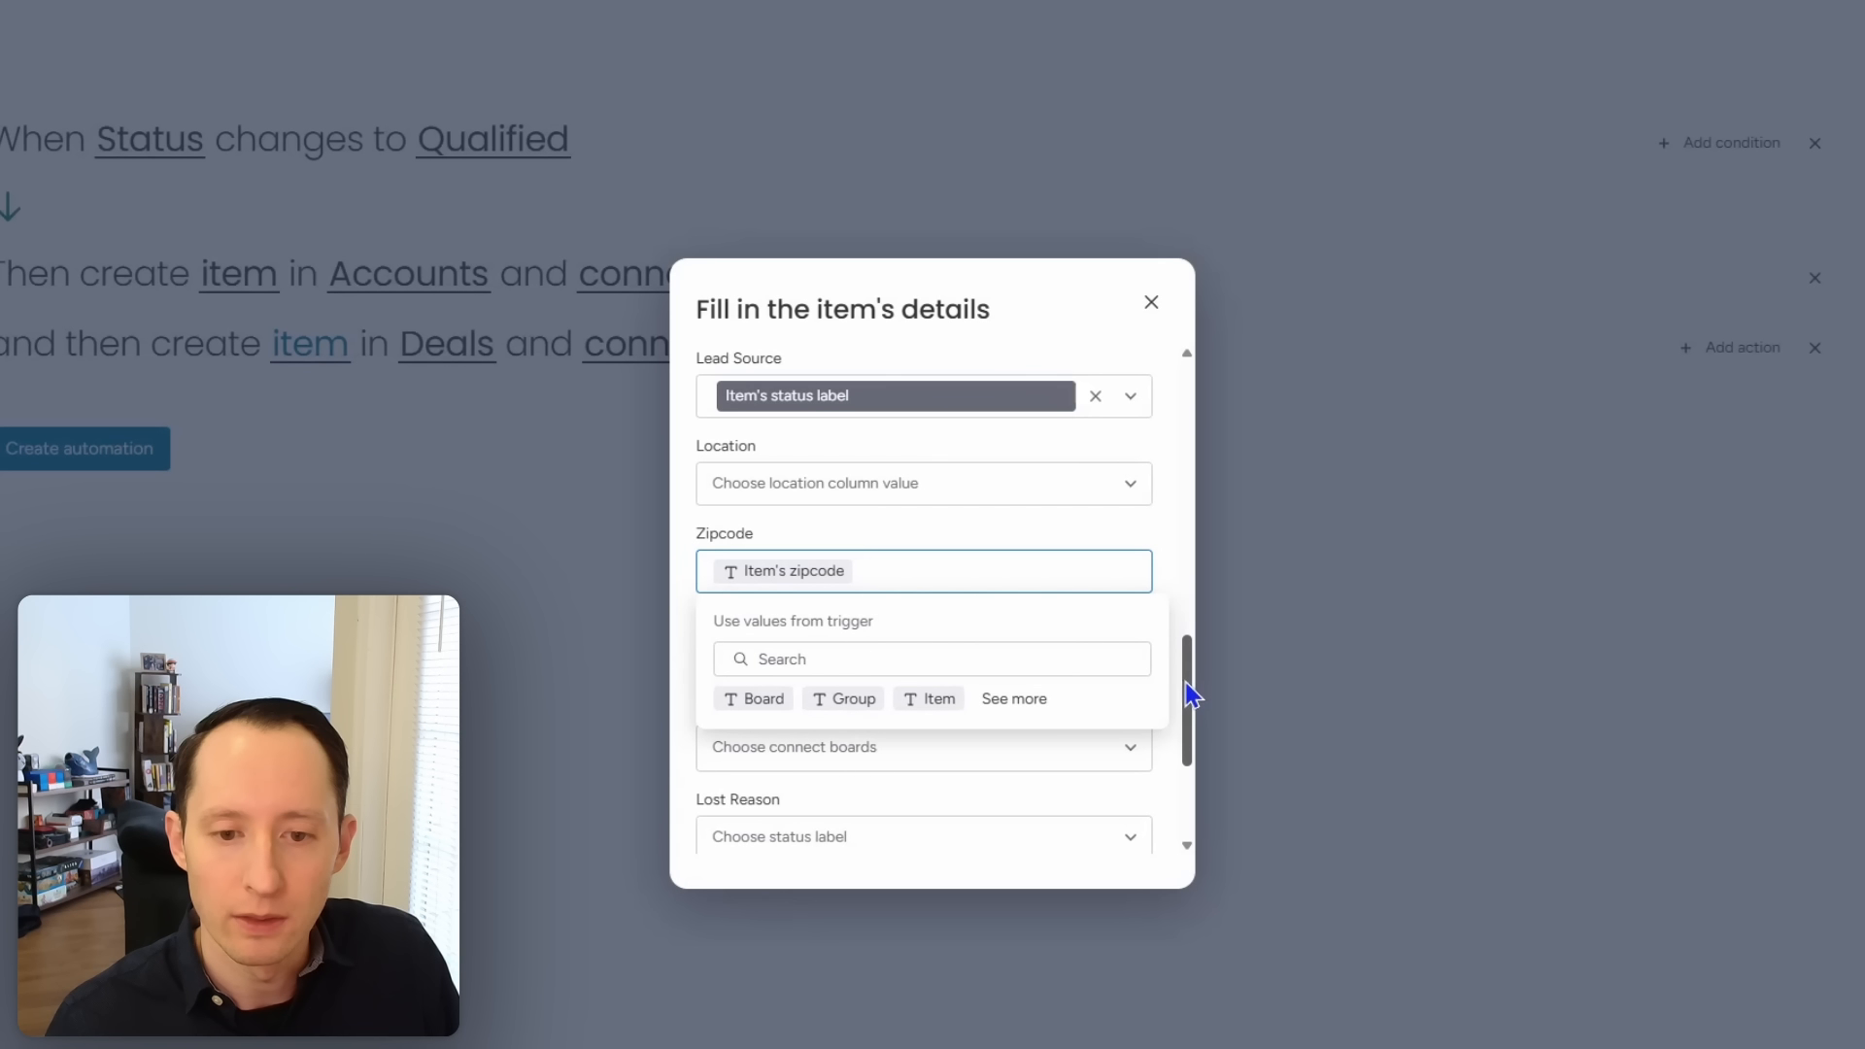
# Step: Send new deals to the Active Deals group and save the automation
pyautogui.scroll(-3, 1046, 791)
pyautogui.scroll(-2, 1082, 737)
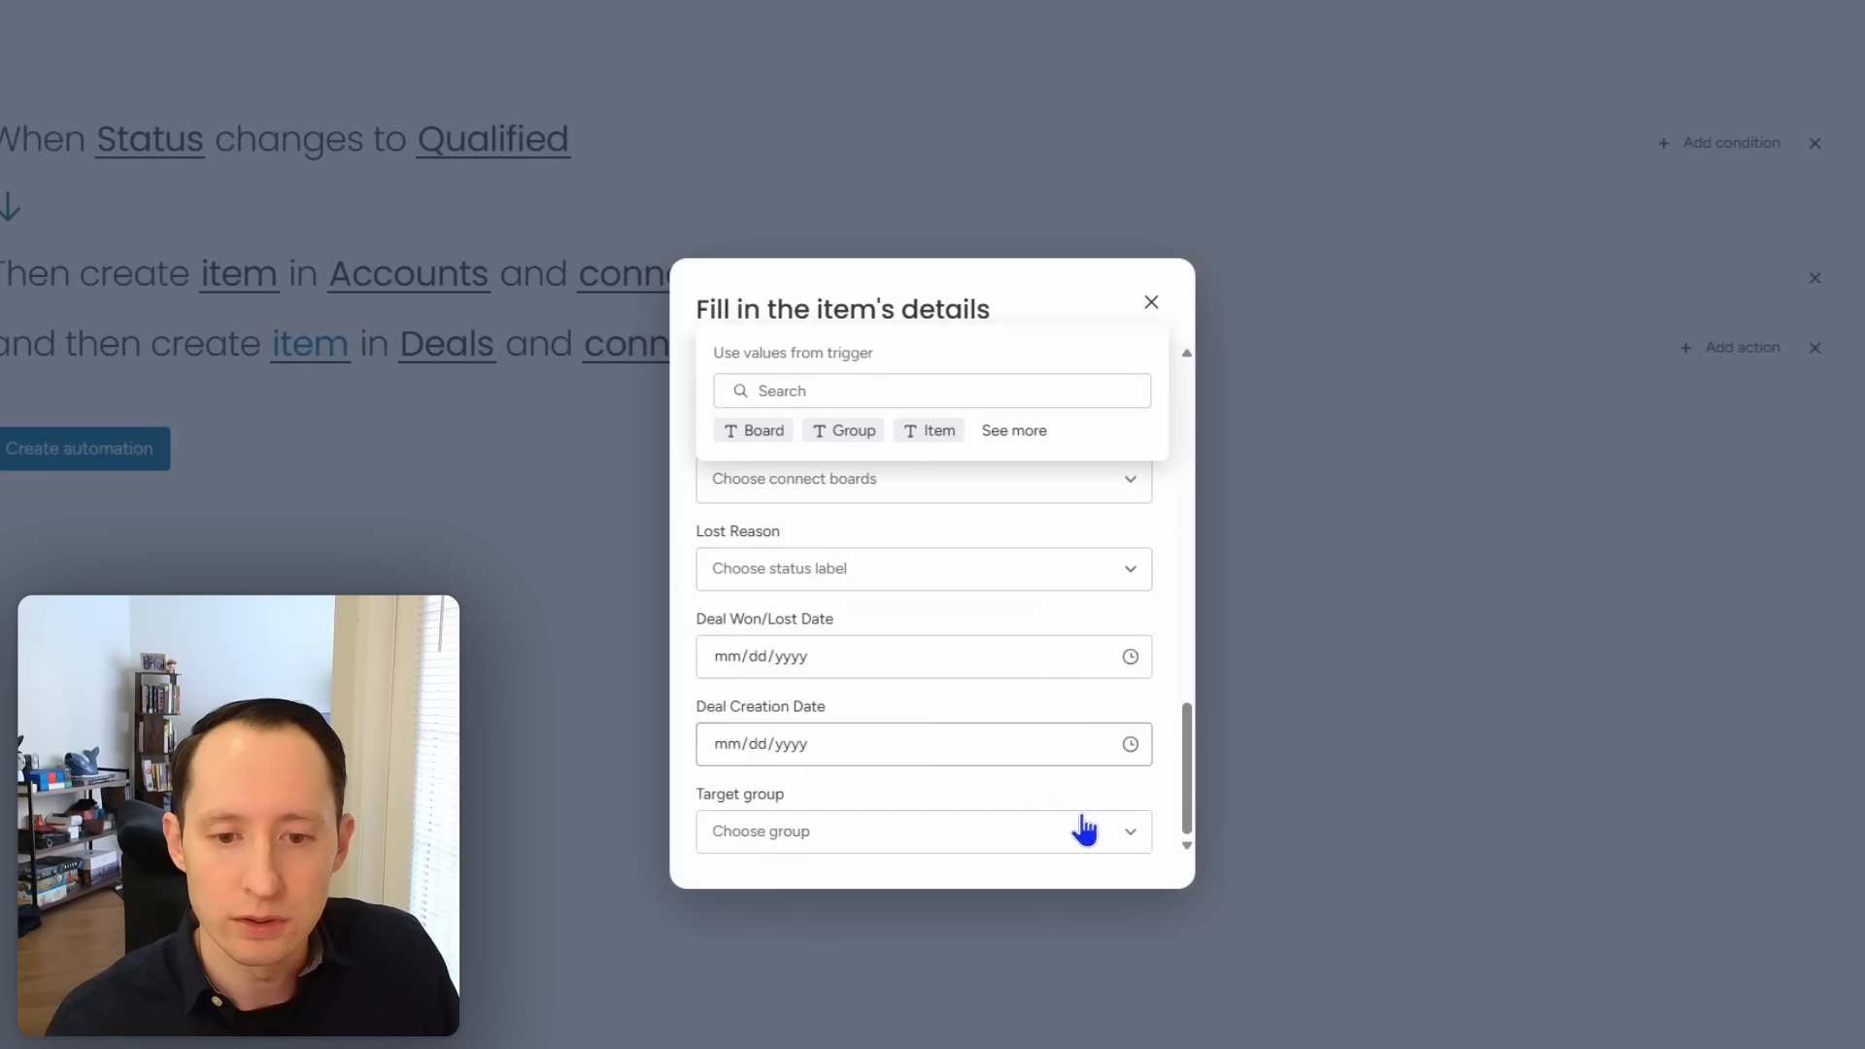
pyautogui.click(1033, 841)
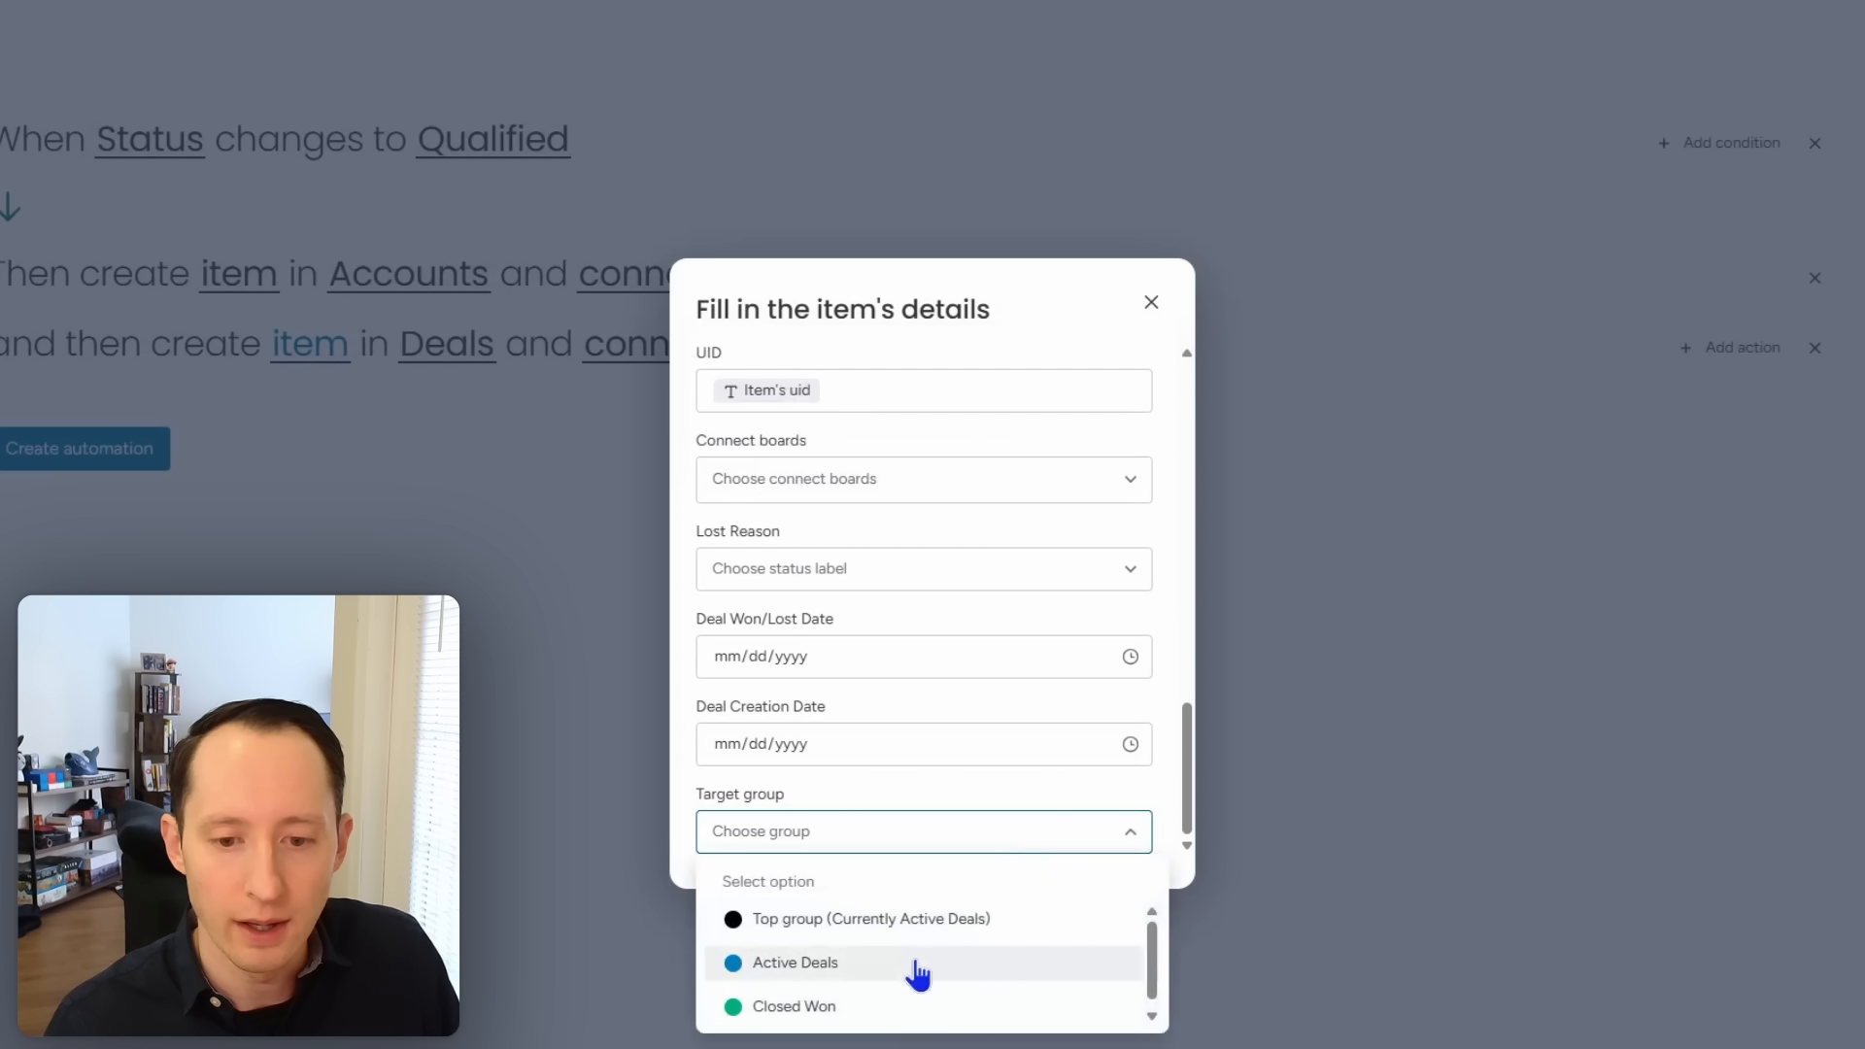
pyautogui.click(918, 967)
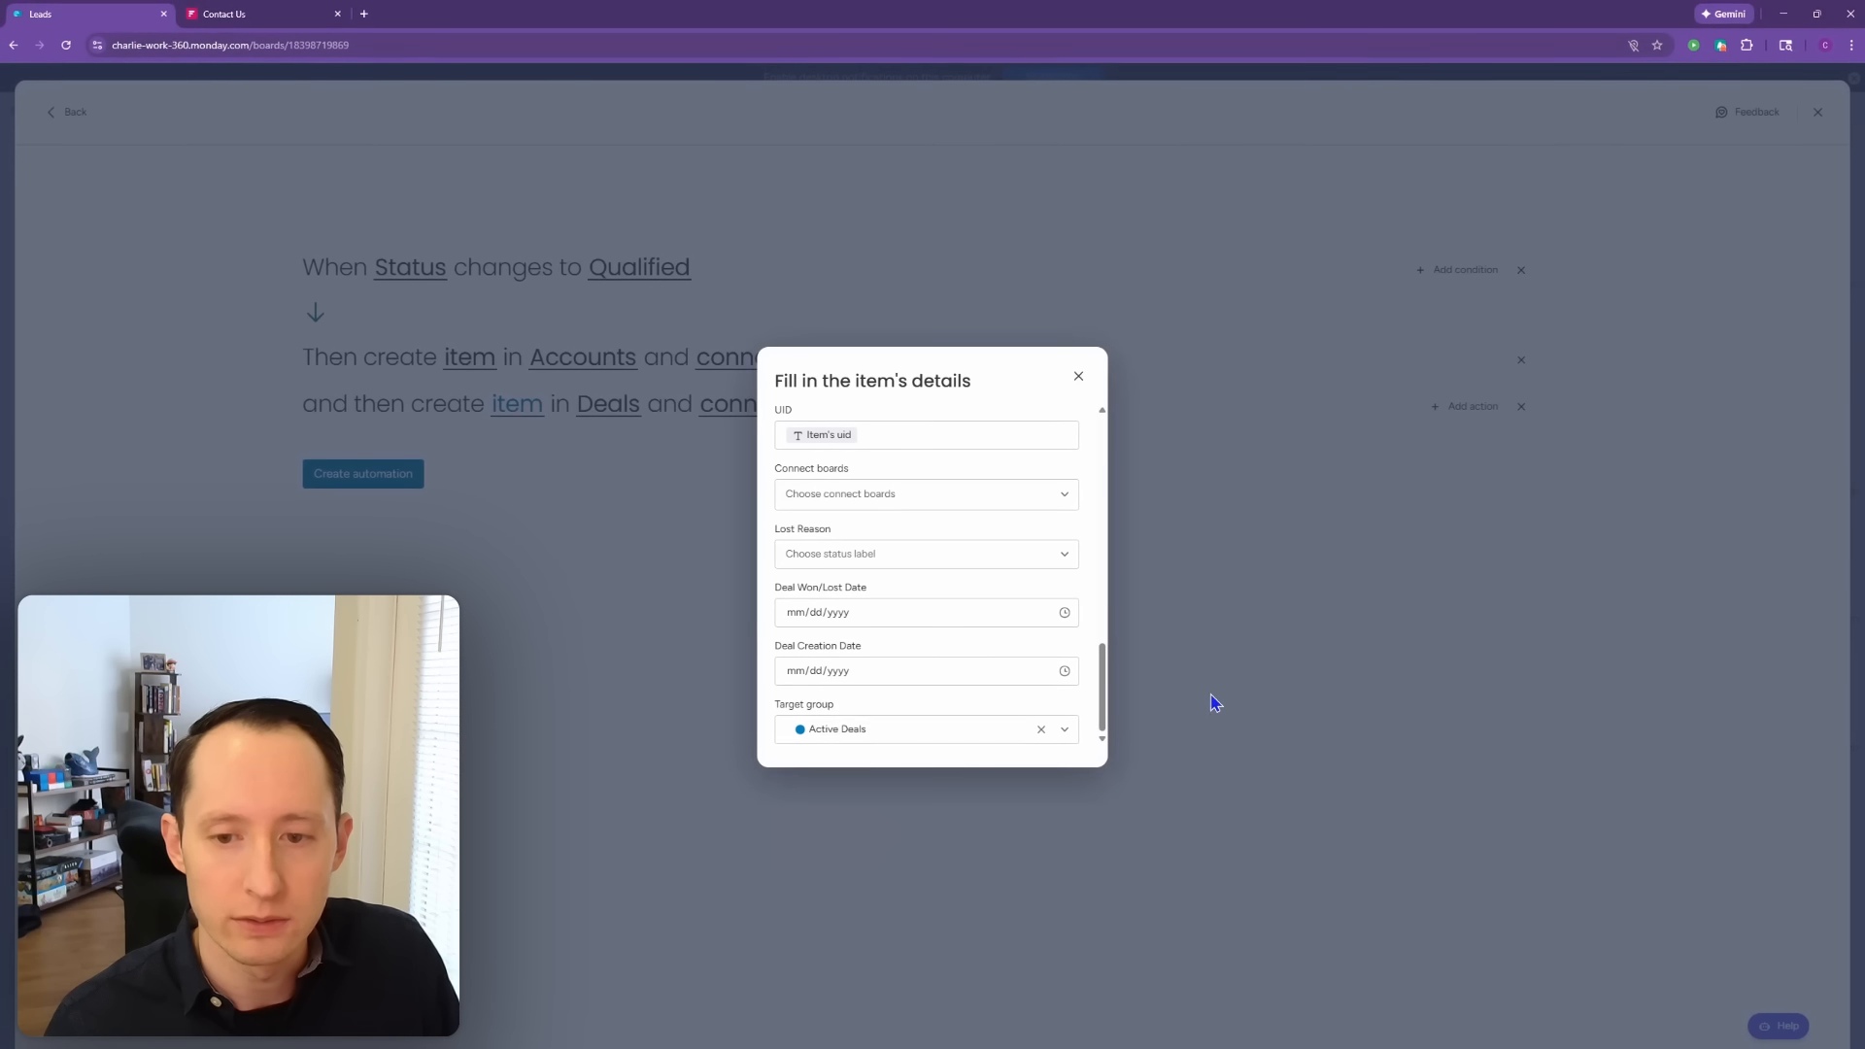
pyautogui.click(1215, 701)
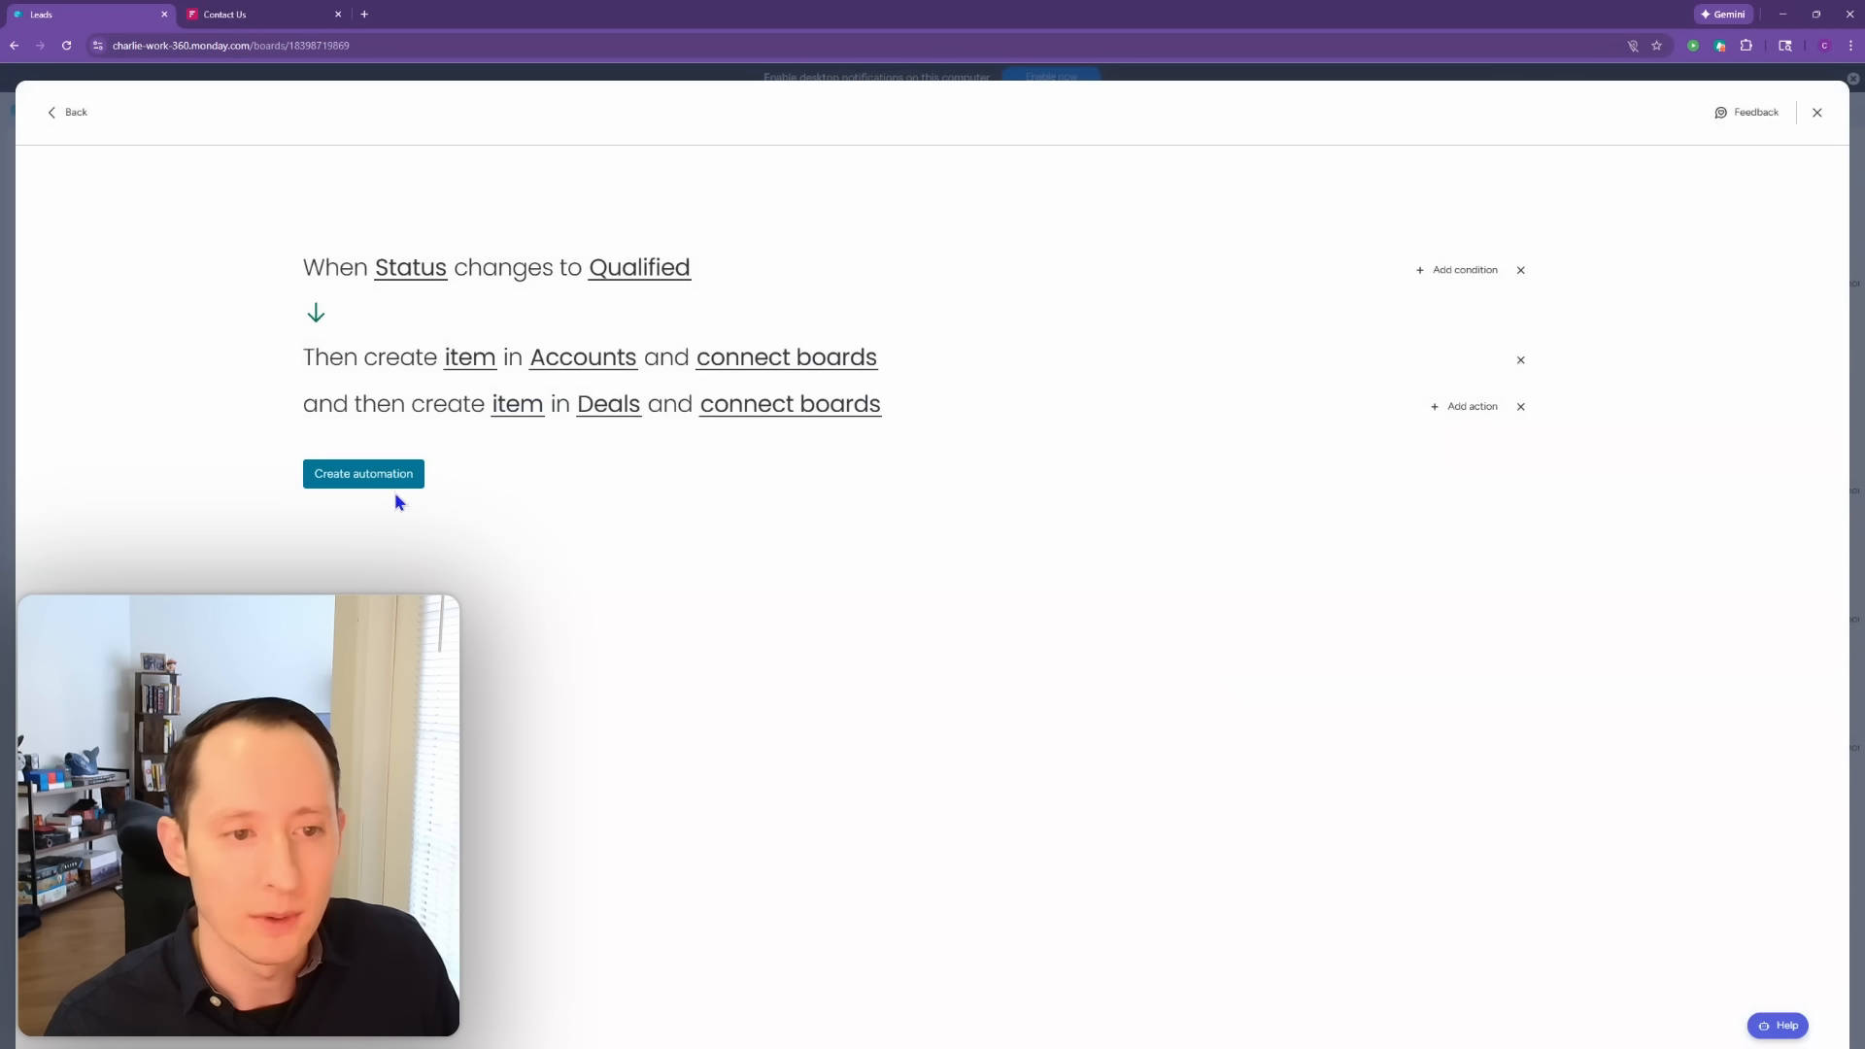
pyautogui.click(366, 483)
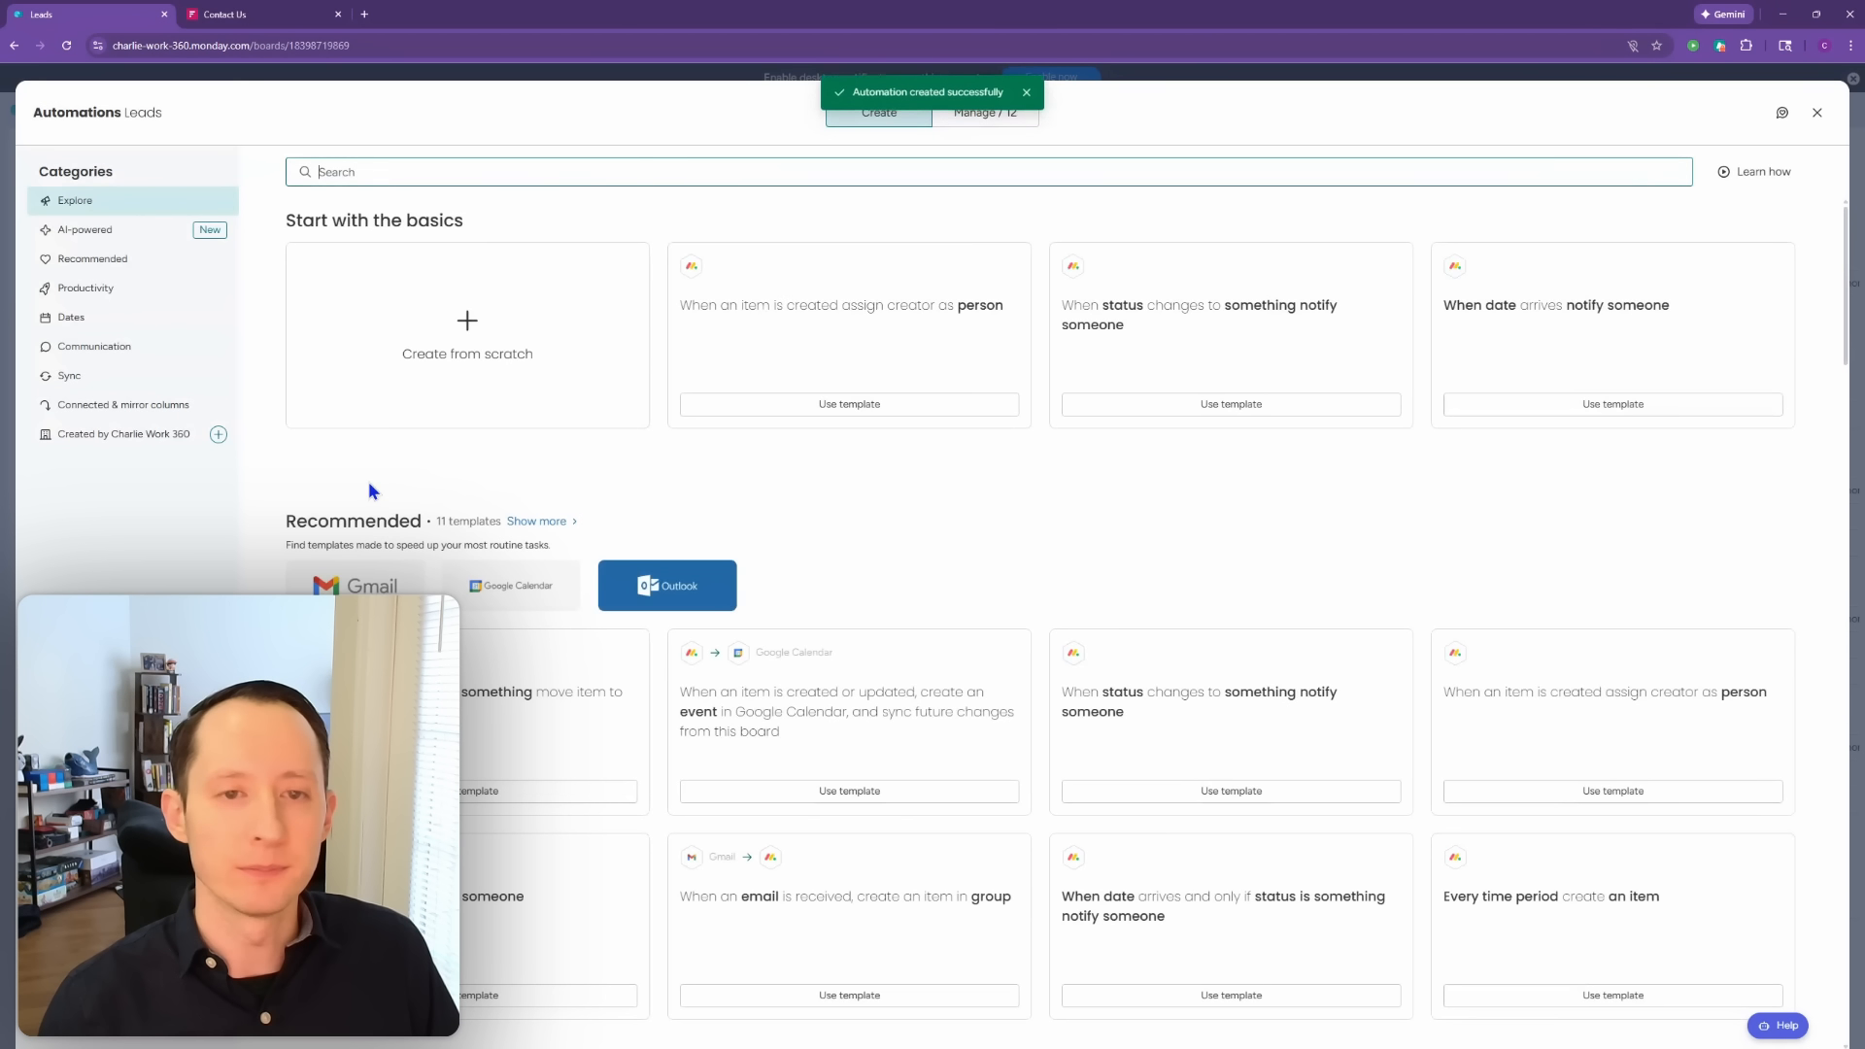
# Step: Leave the Leads automations and view the Accounts board's automations
pyautogui.click(1816, 112)
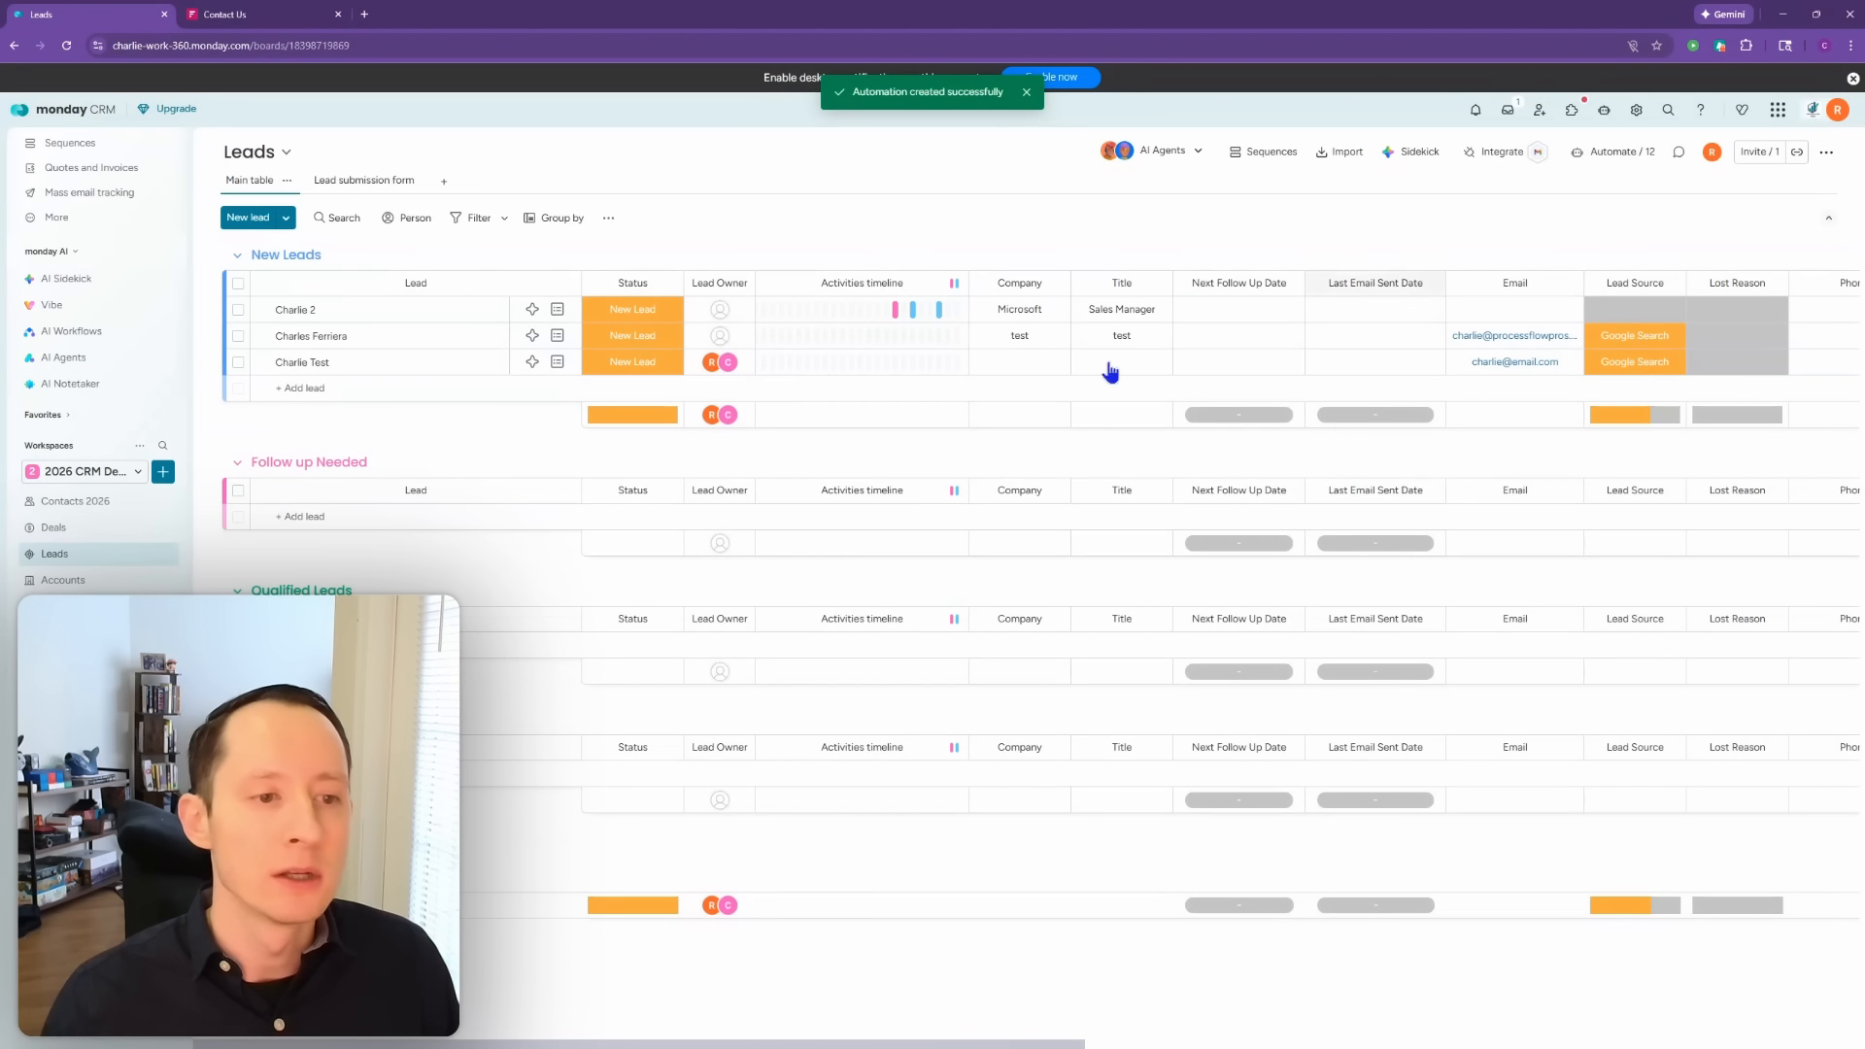
pyautogui.click(108, 583)
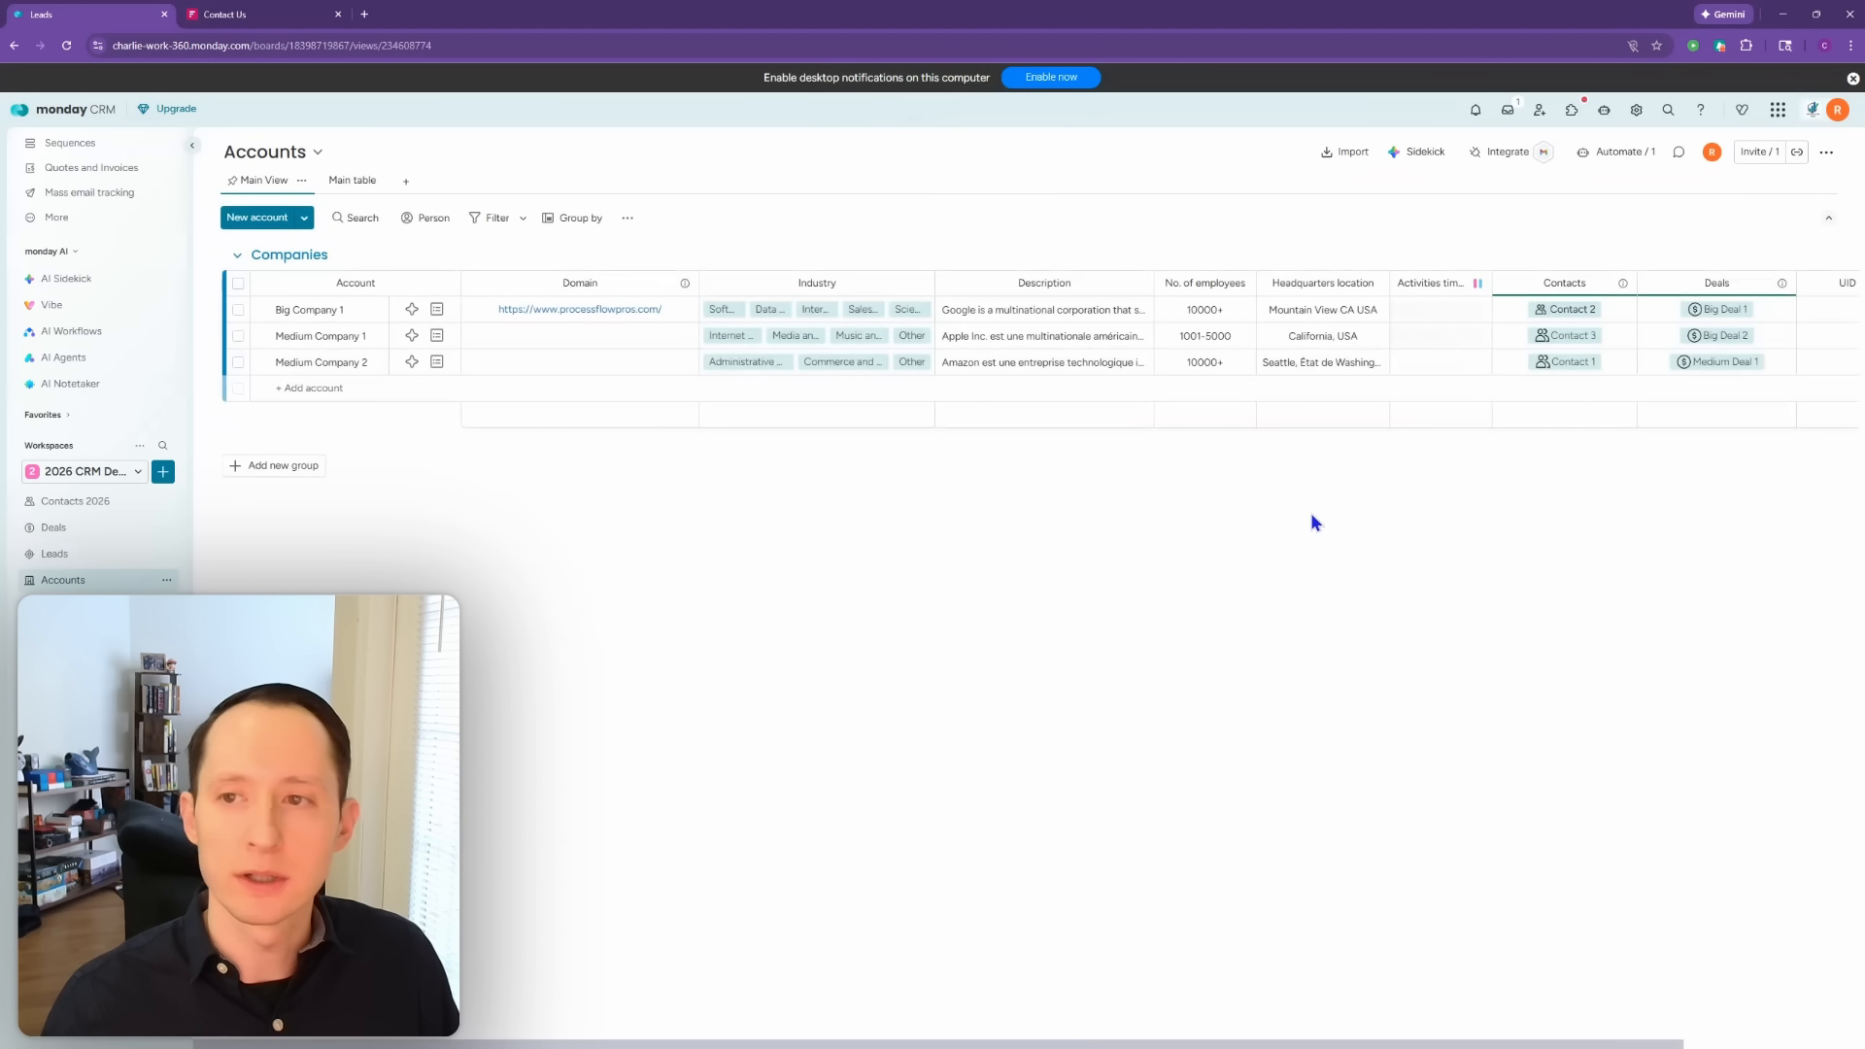
pyautogui.click(1616, 156)
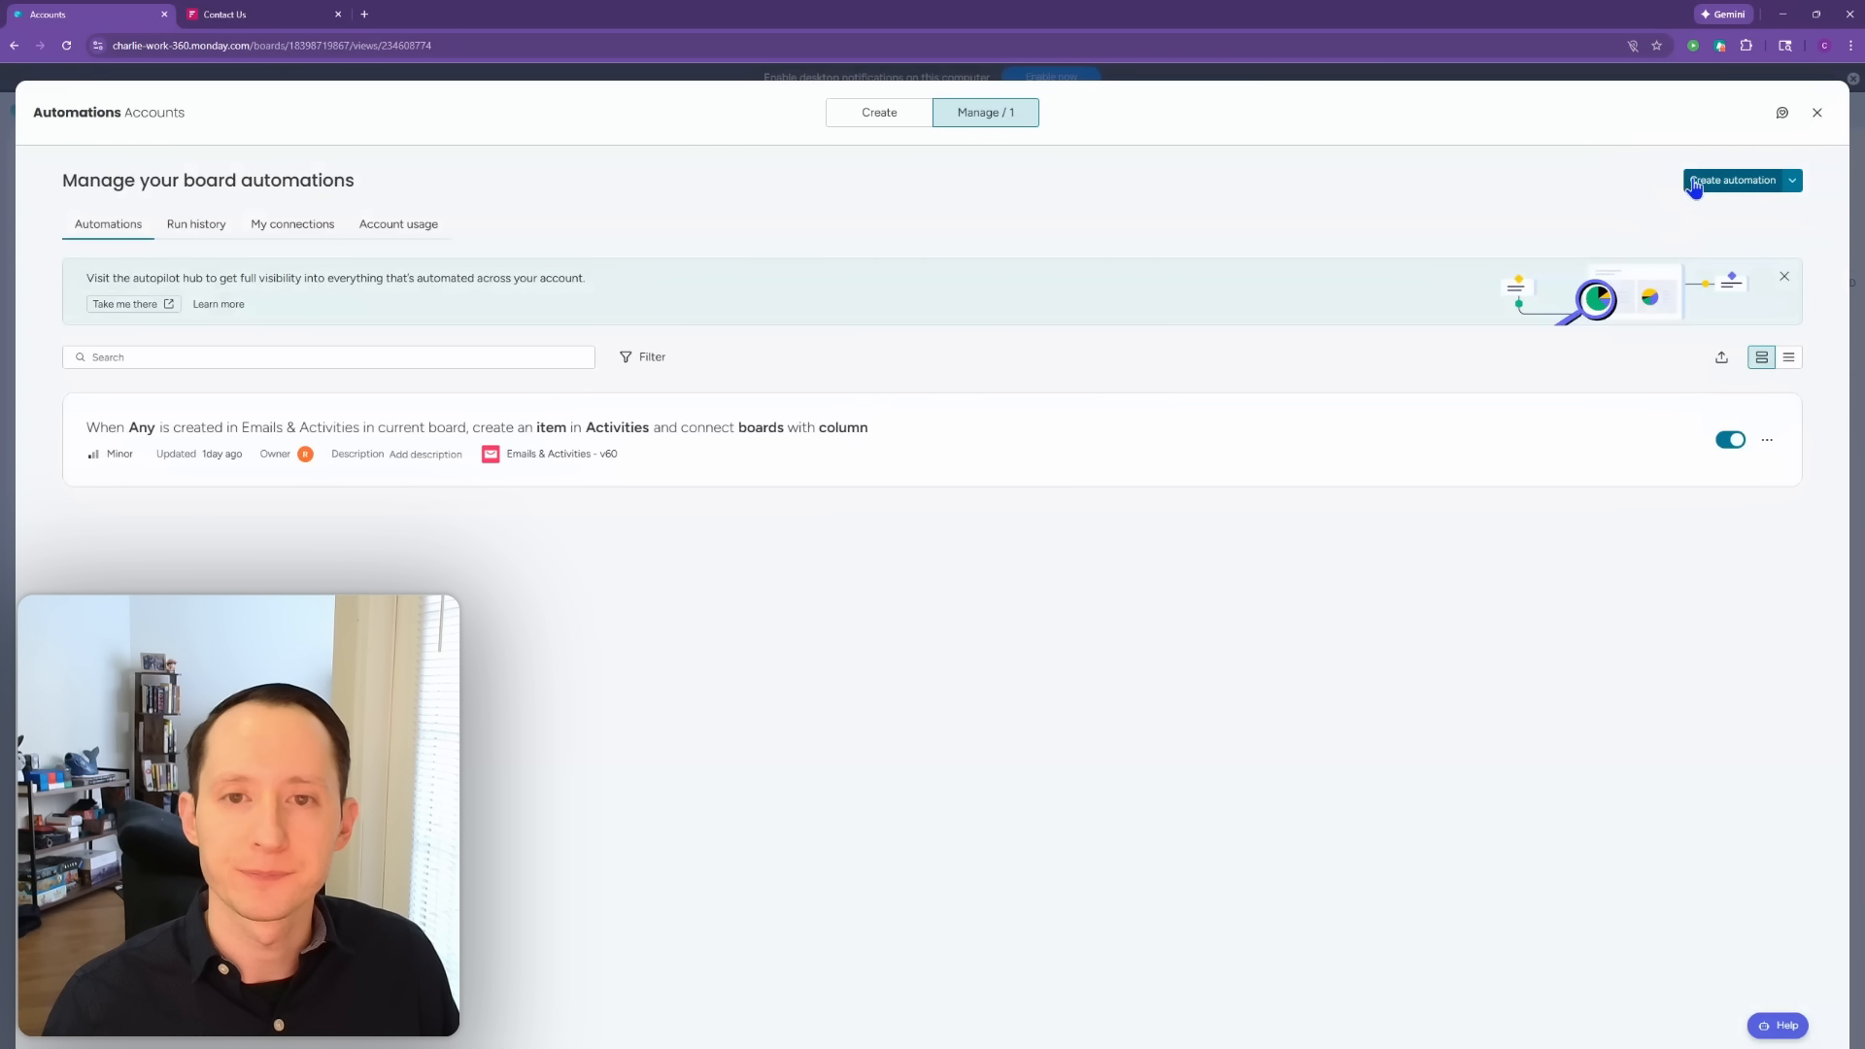
# Step: Search templates for 'match' and start the connect-where-column-matches template
pyautogui.click(915, 120)
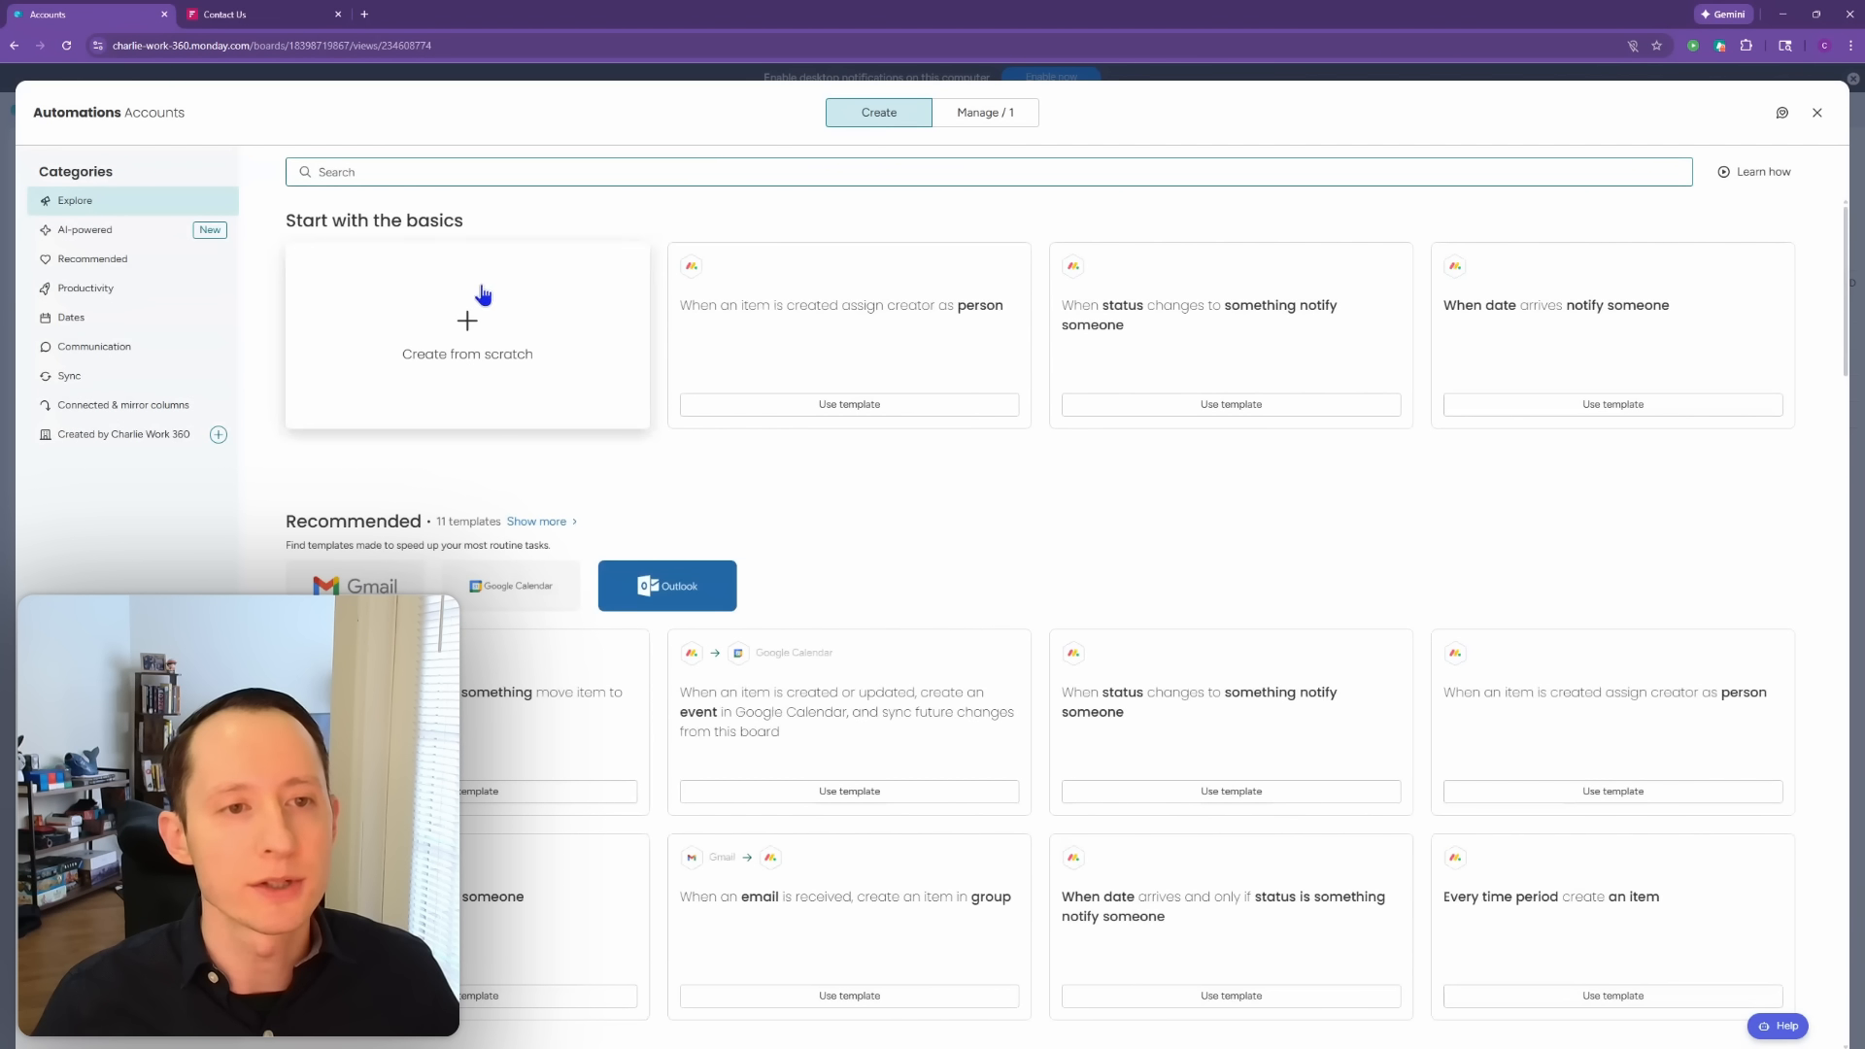
pyautogui.write('match')
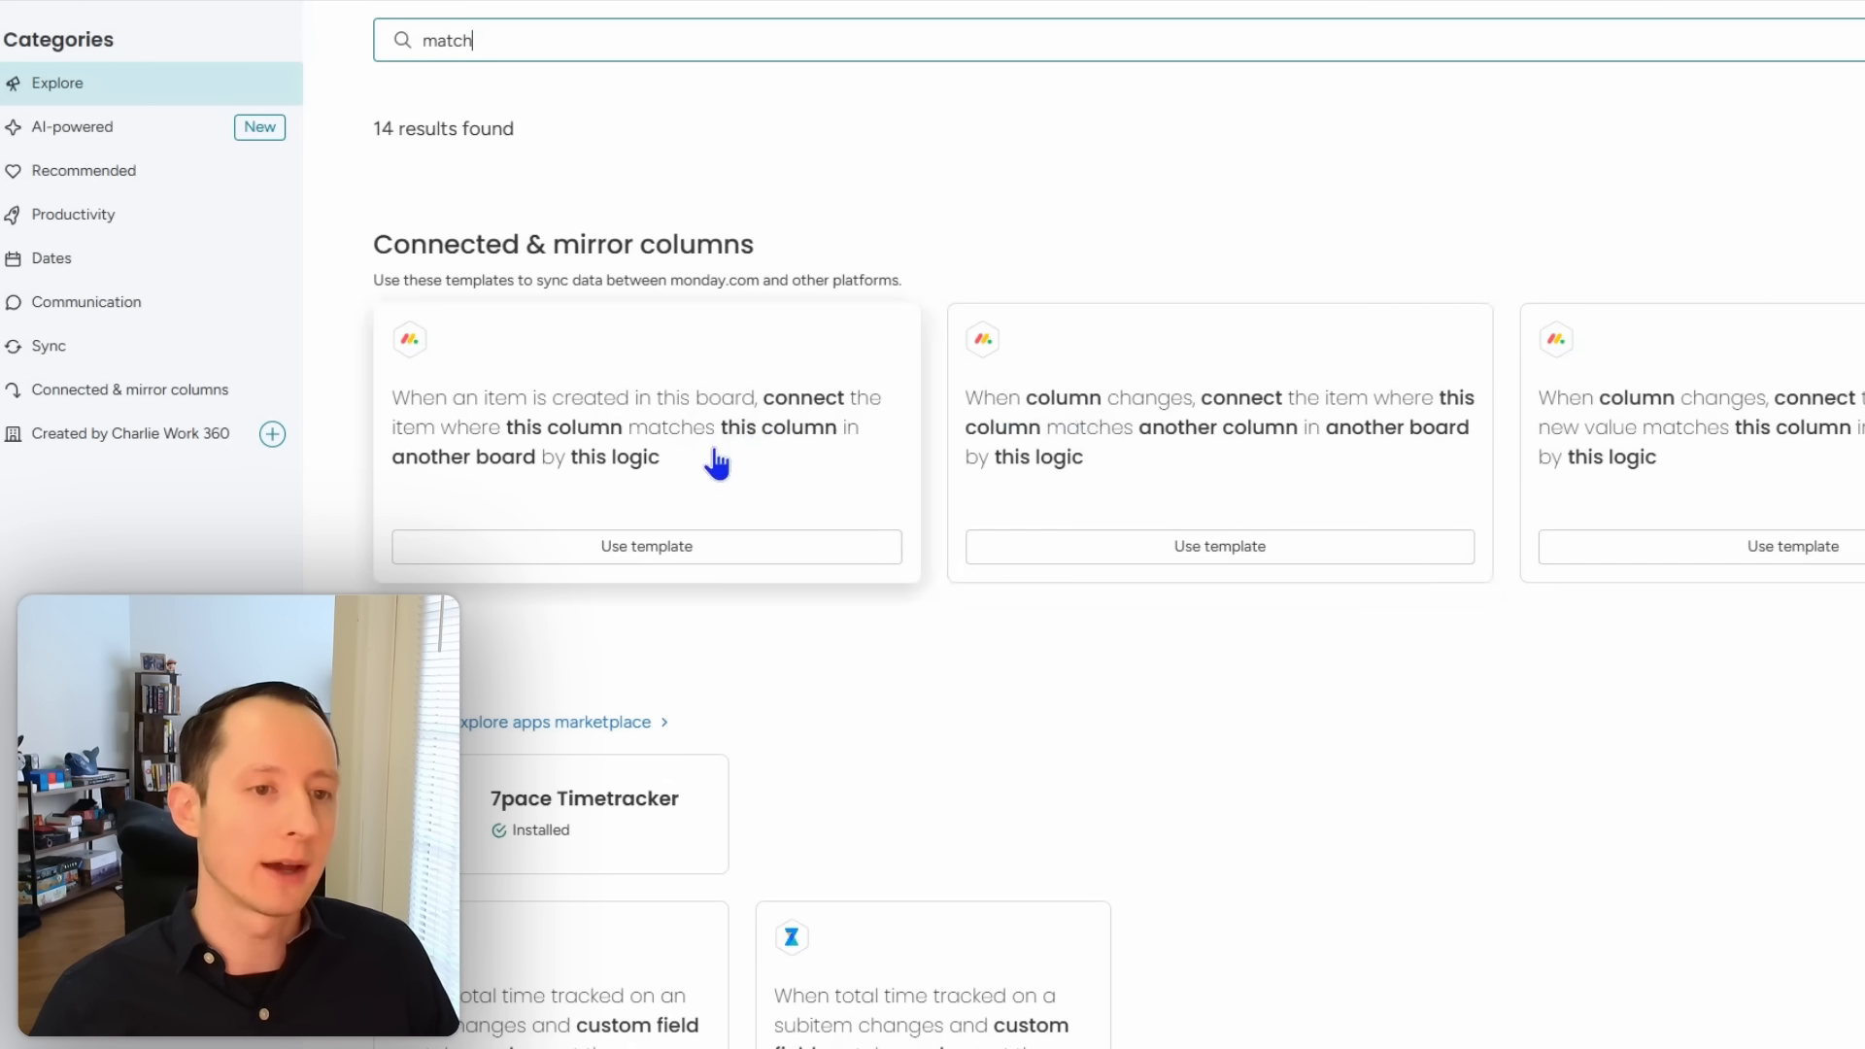
pyautogui.click(735, 546)
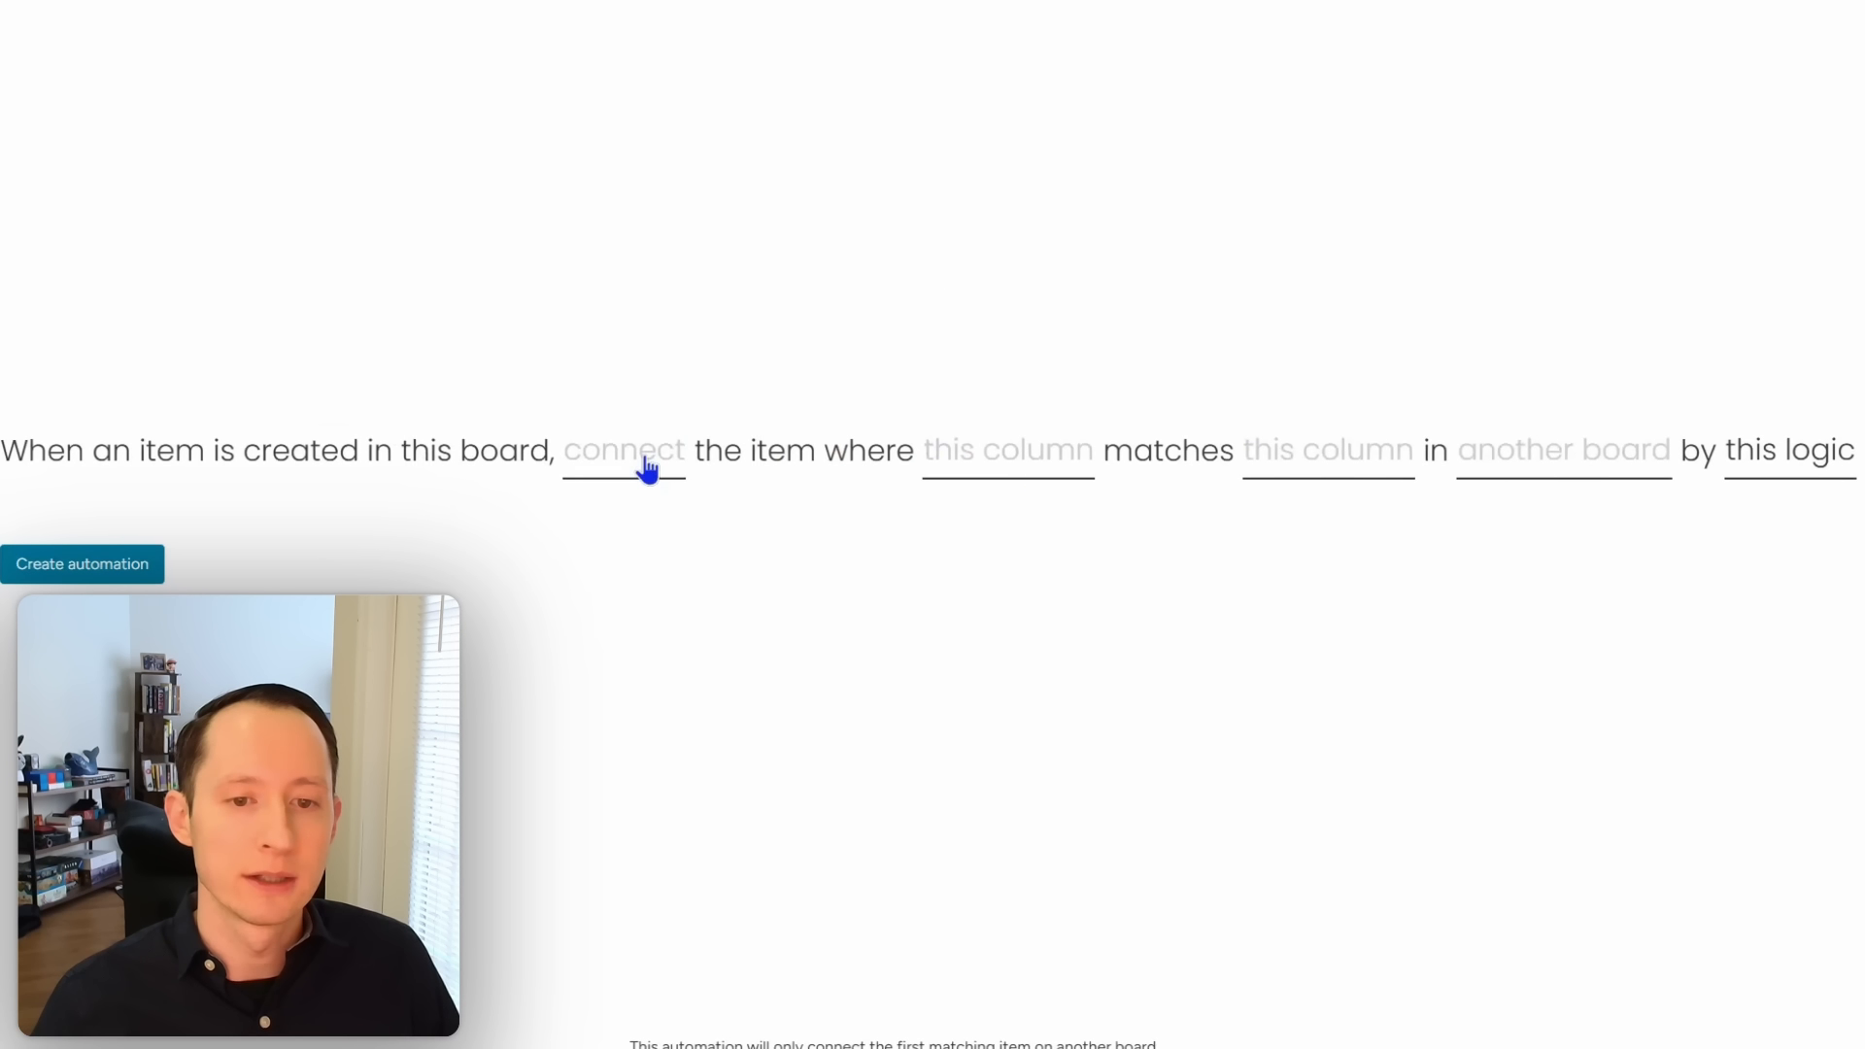
pyautogui.click(648, 469)
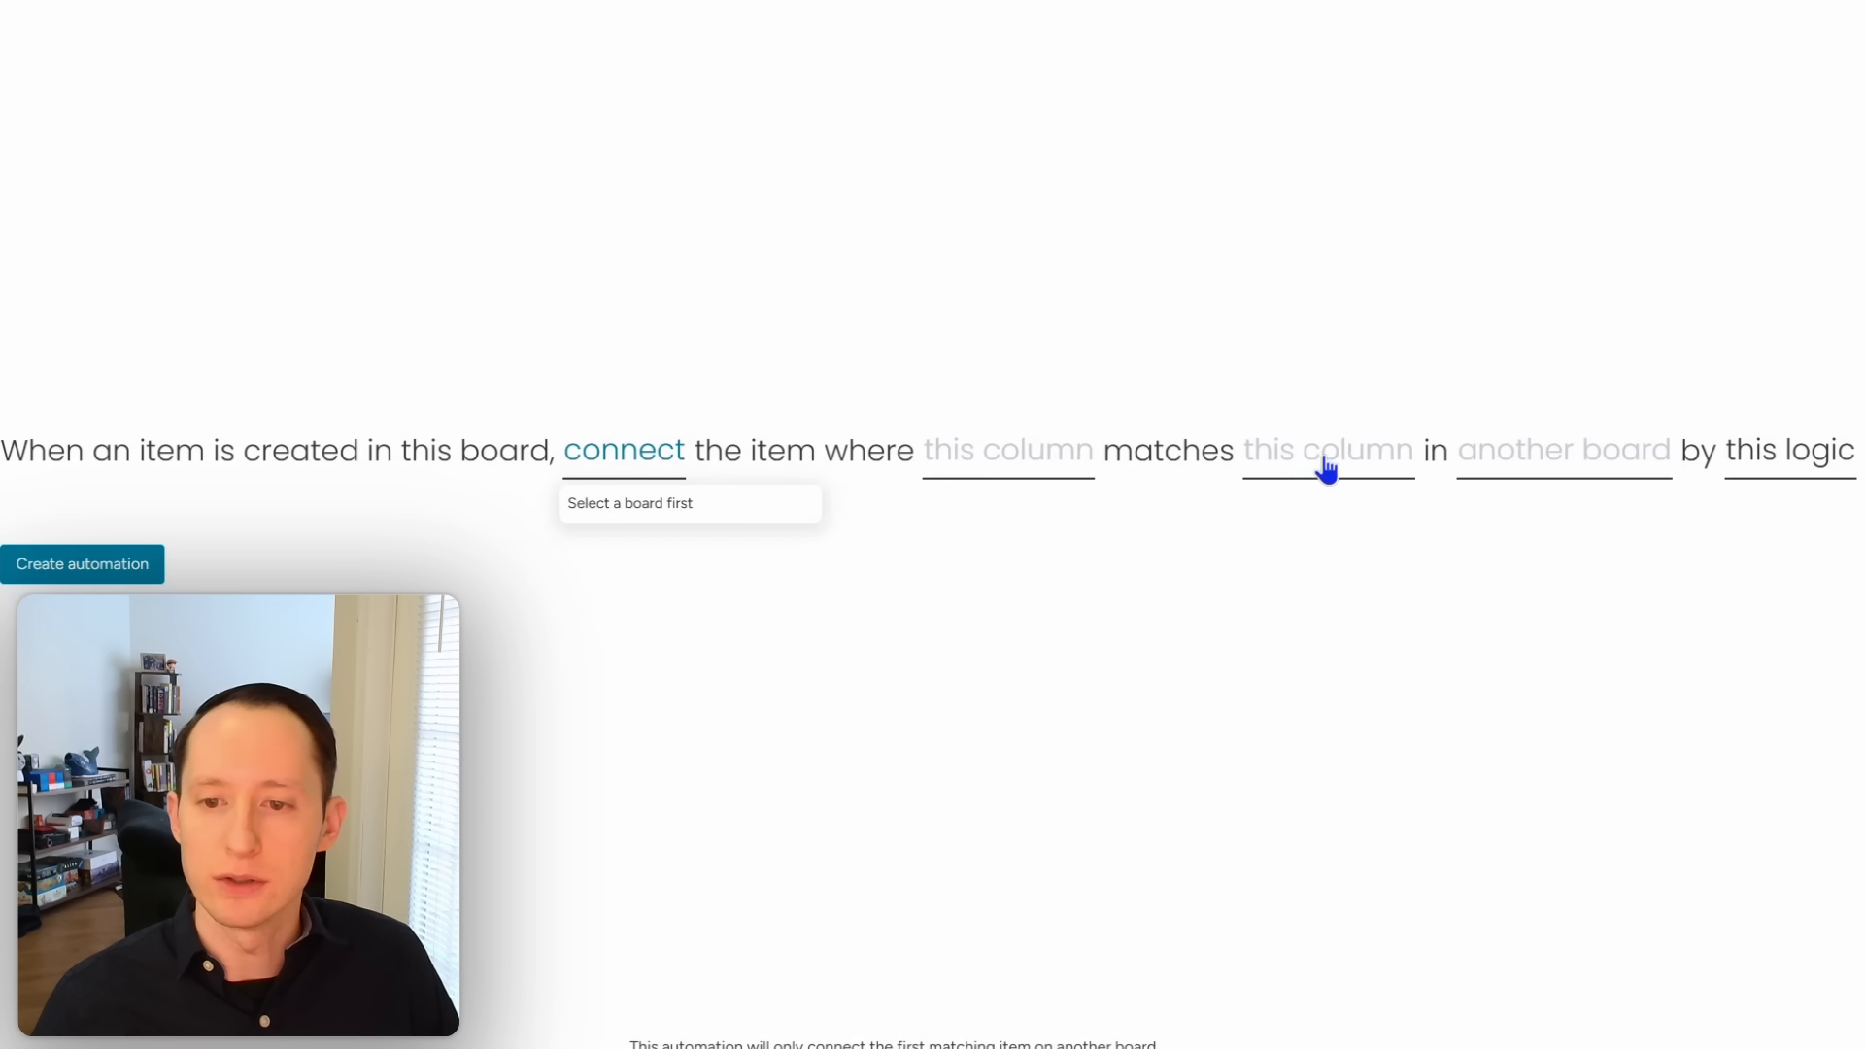
# Step: Make the automation match items against the Contacts board
pyautogui.click(1598, 470)
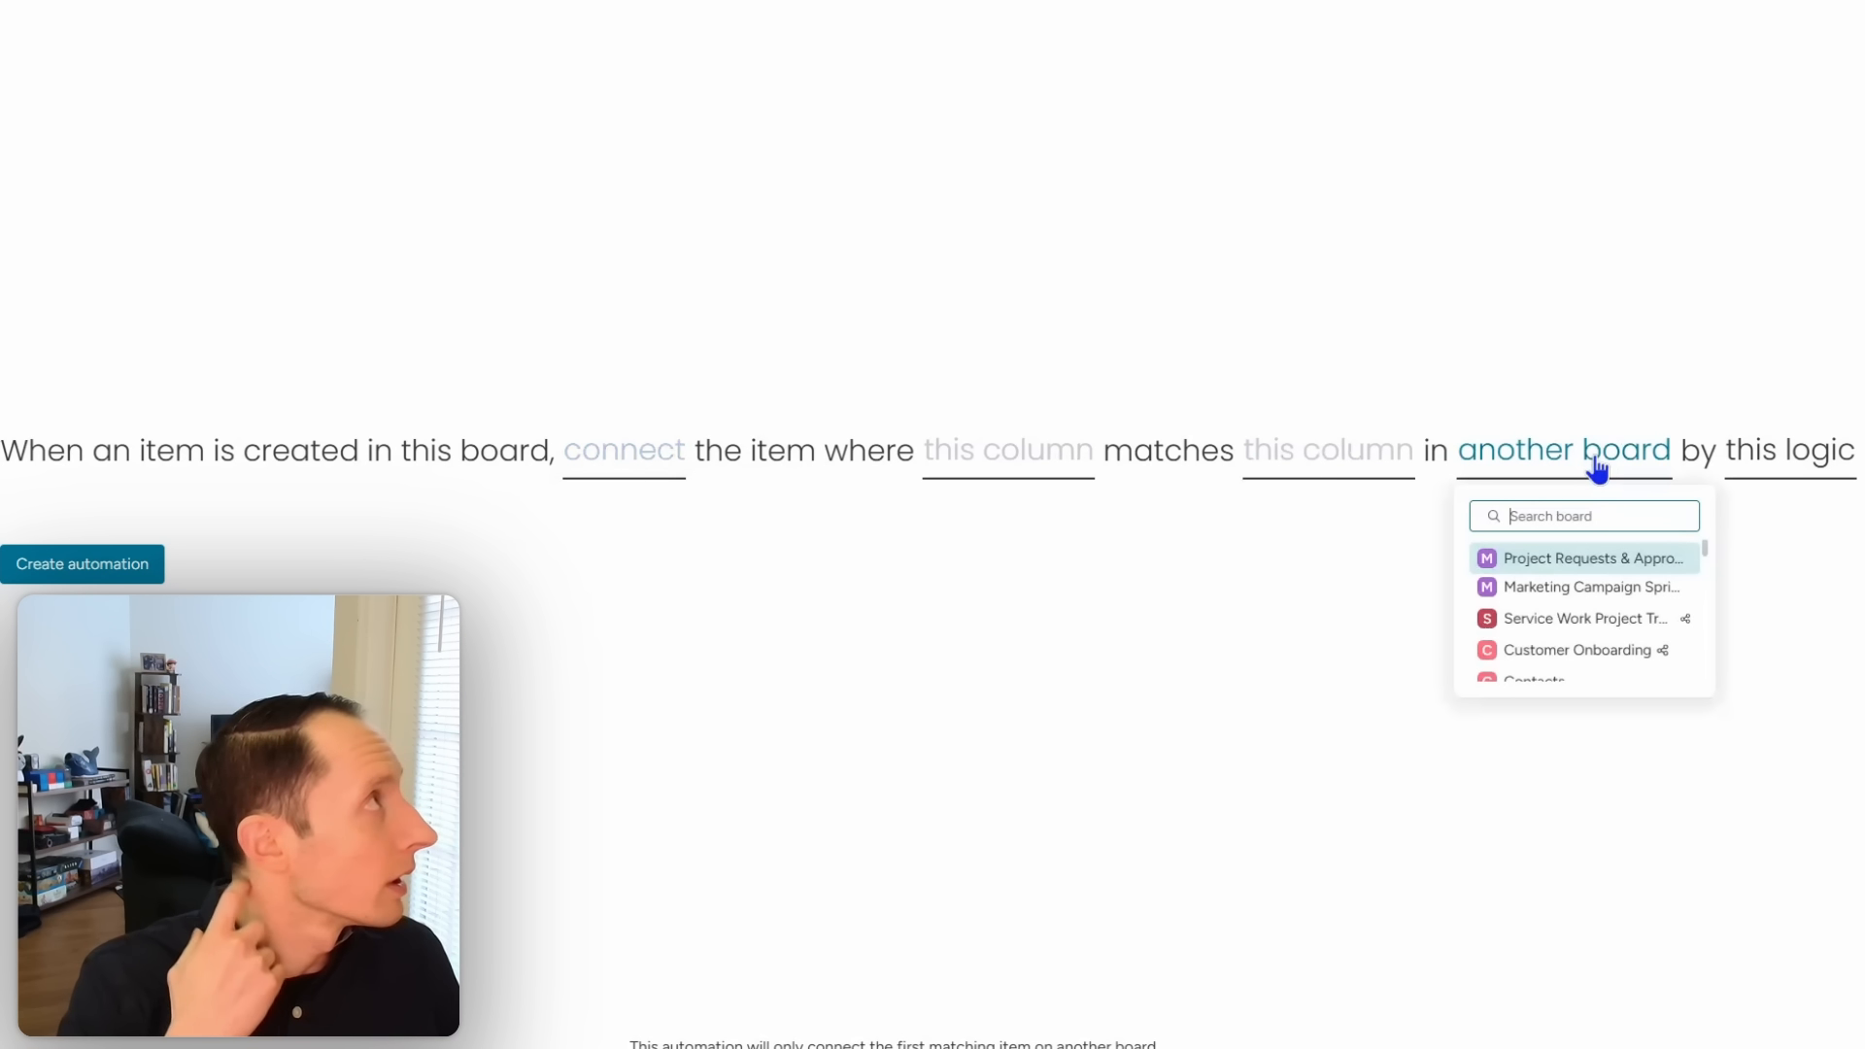
pyautogui.write('contact')
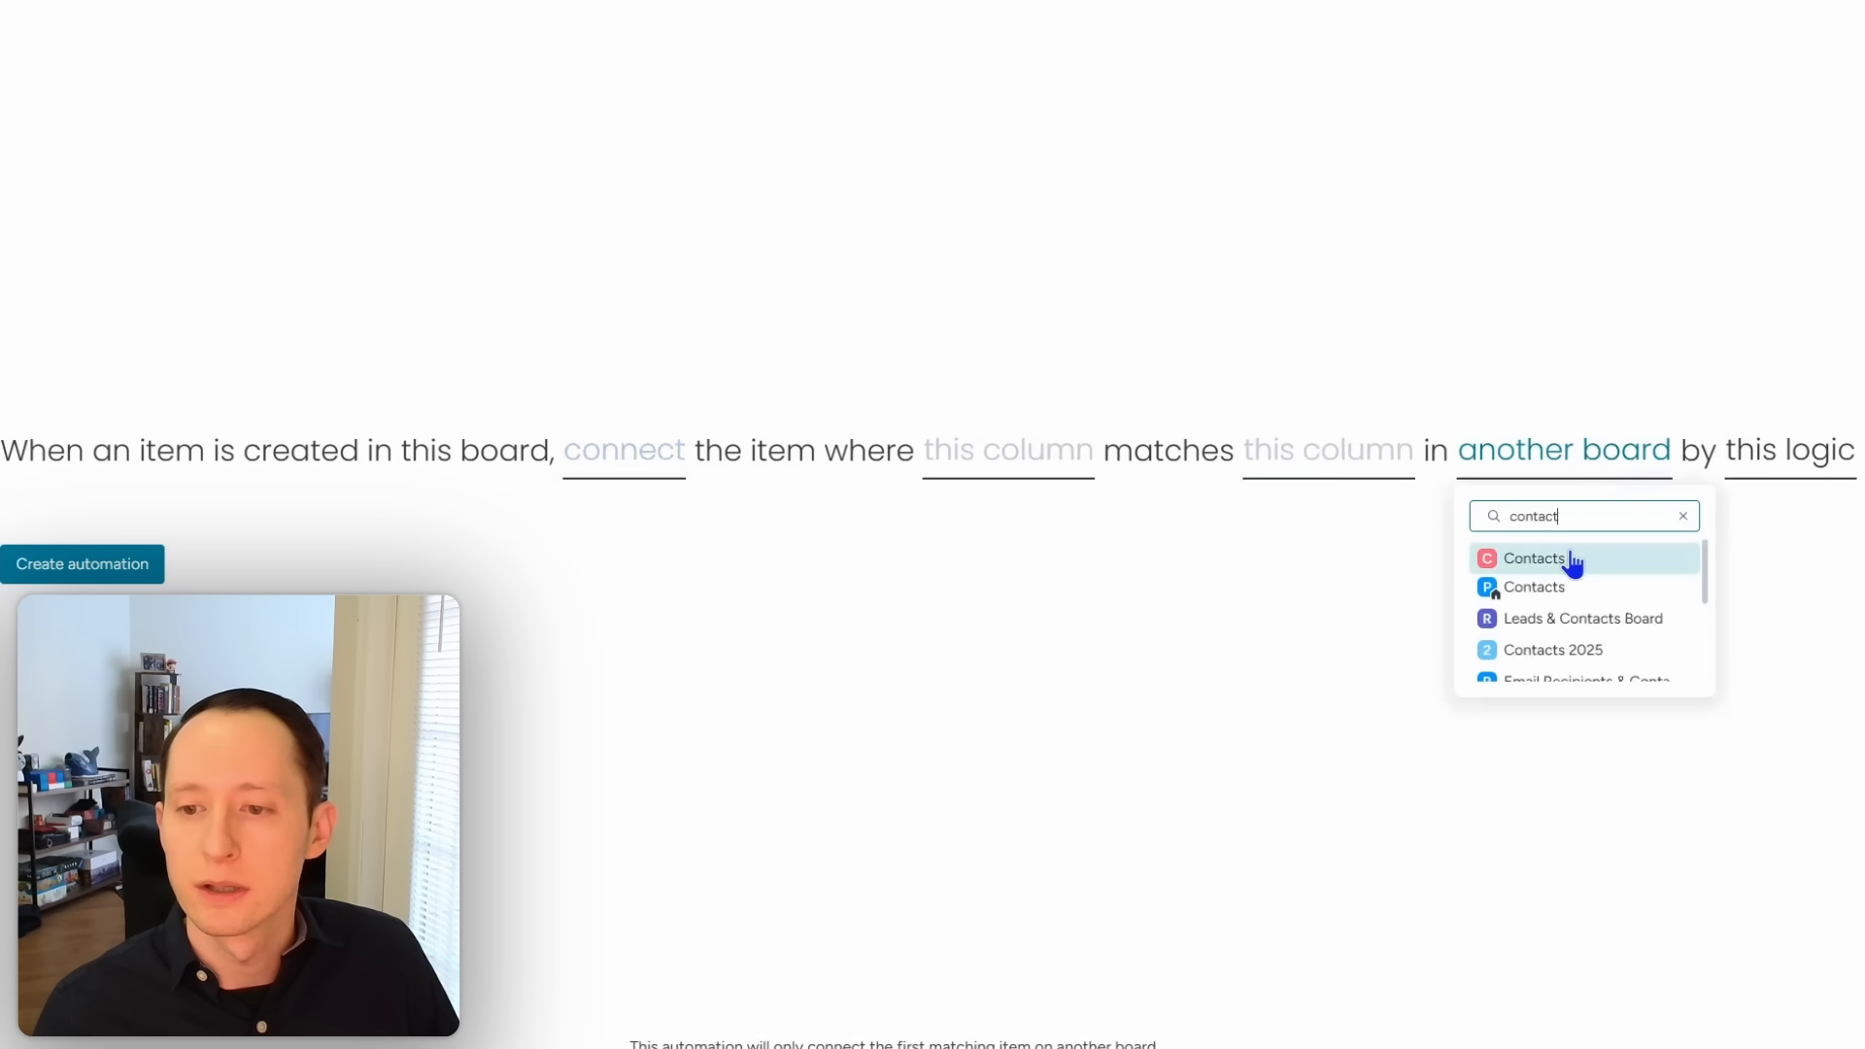
pyautogui.click(1573, 560)
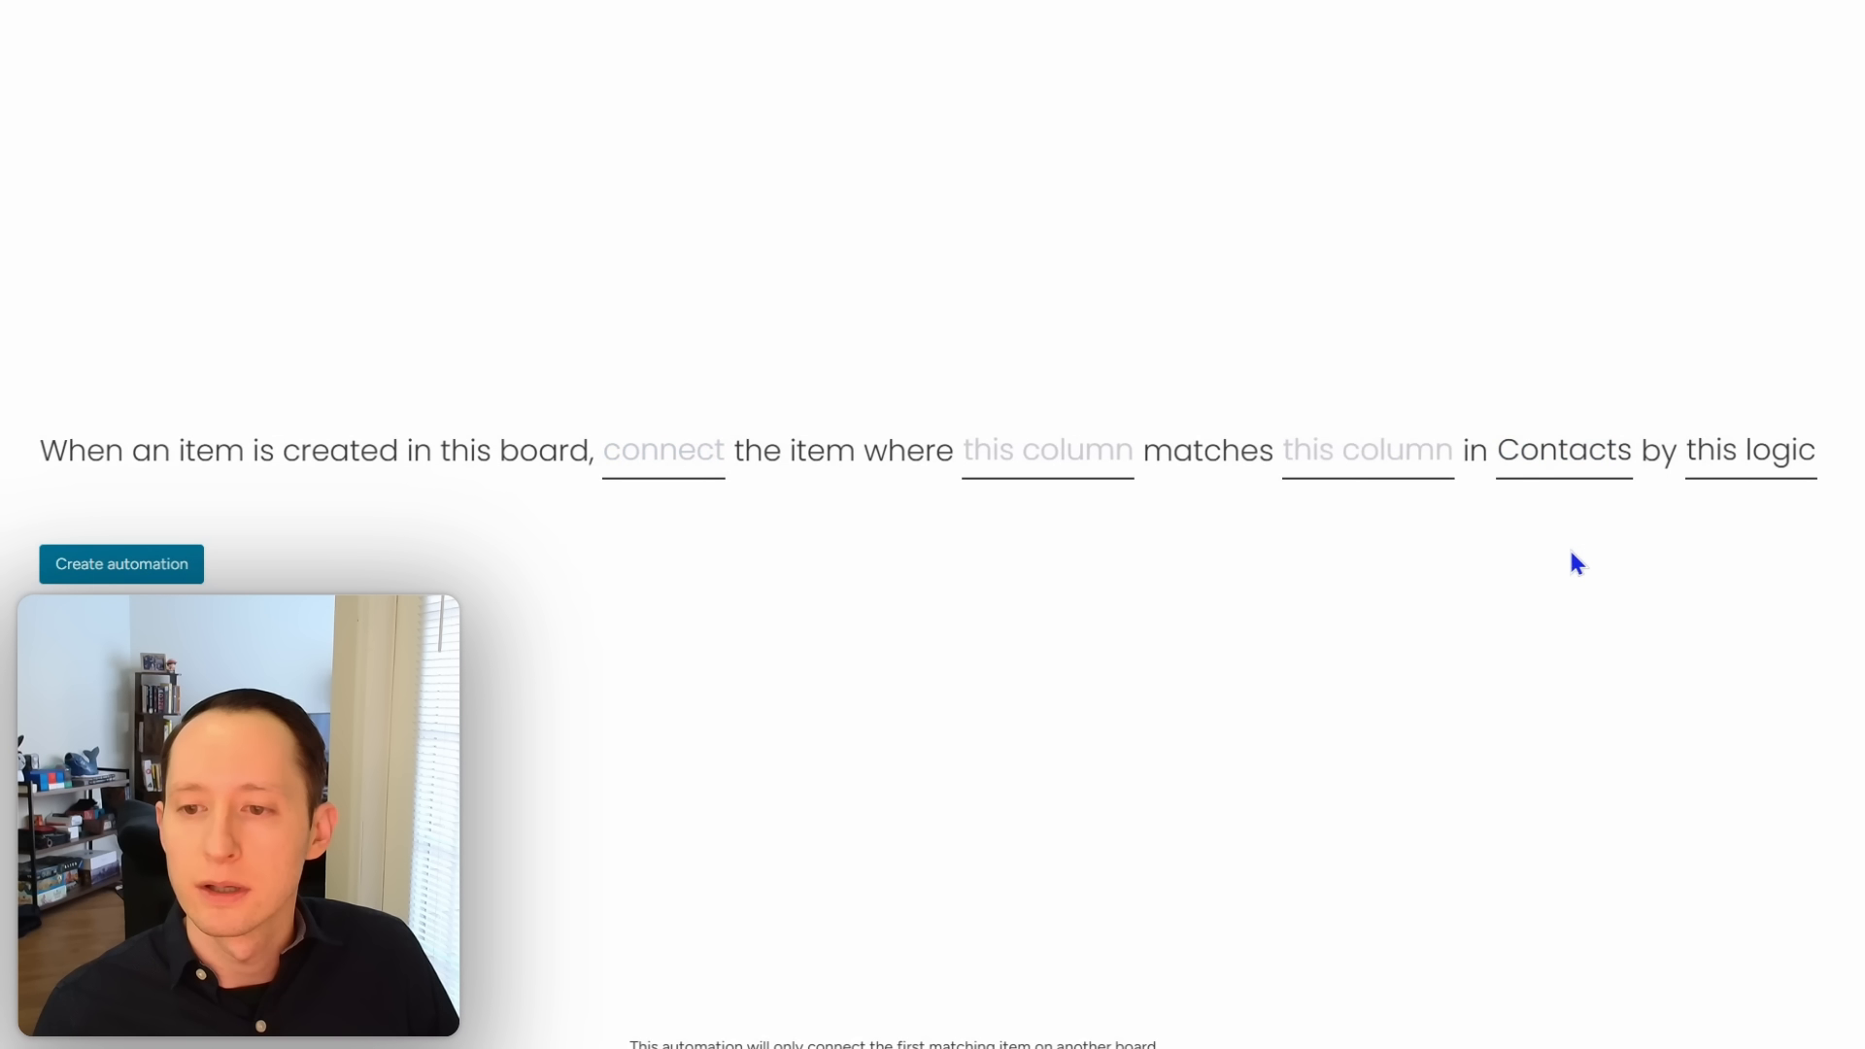
pyautogui.click(1354, 467)
pyautogui.scroll(2, 1383, 579)
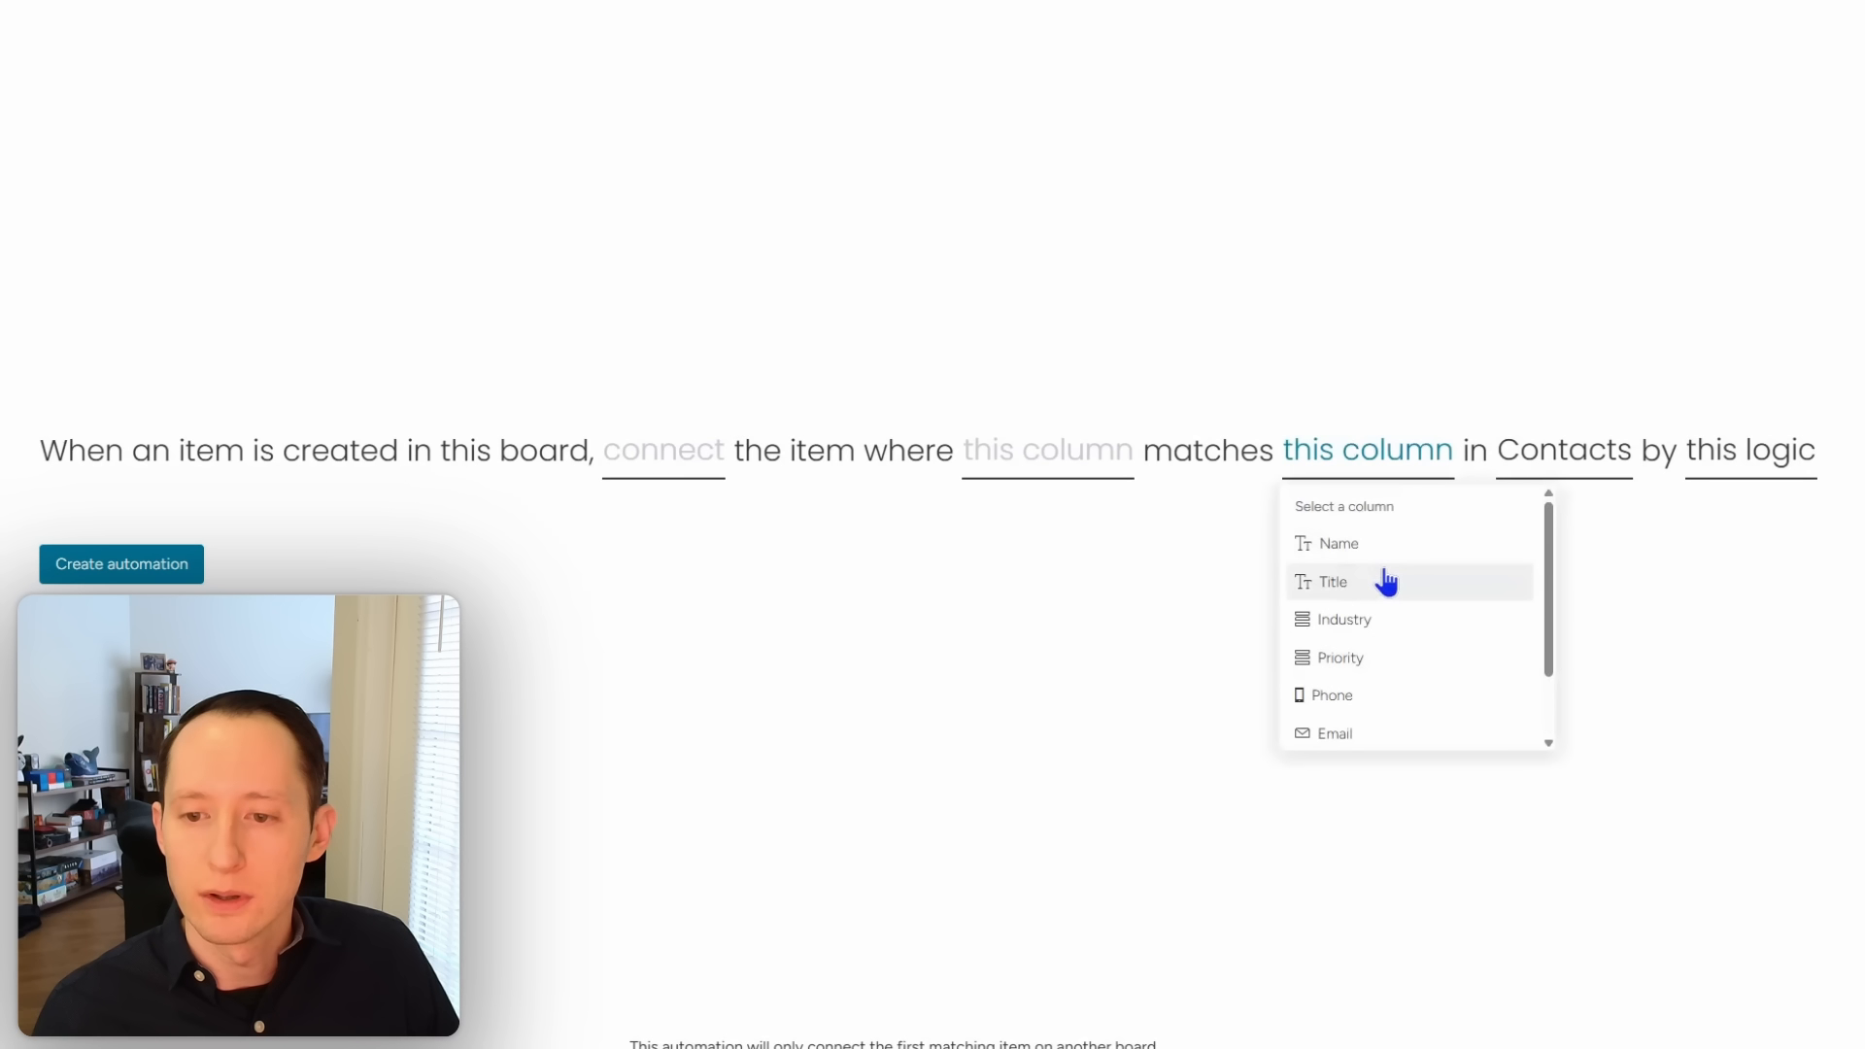
pyautogui.scroll(-2, 1387, 581)
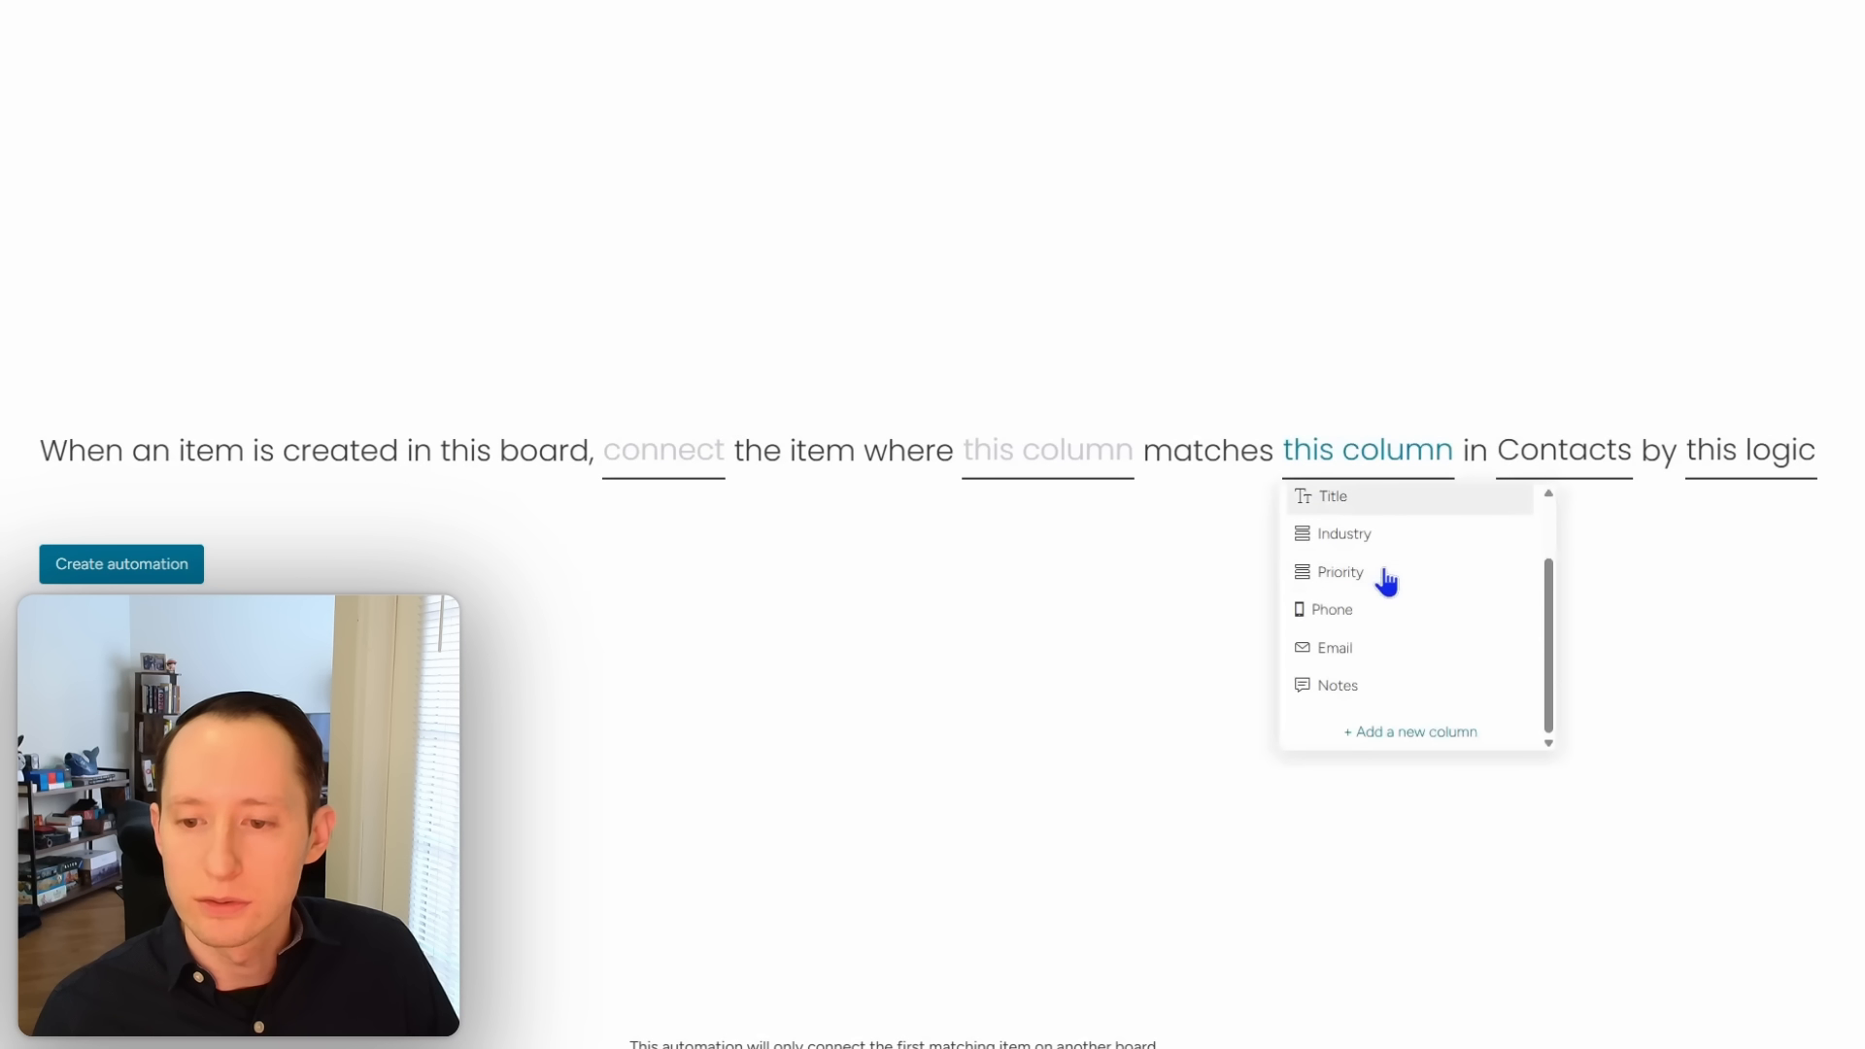
# Step: Set this board's matching column to UID, abandoning a new connection column midway
pyautogui.click(1088, 468)
pyautogui.click(1088, 468)
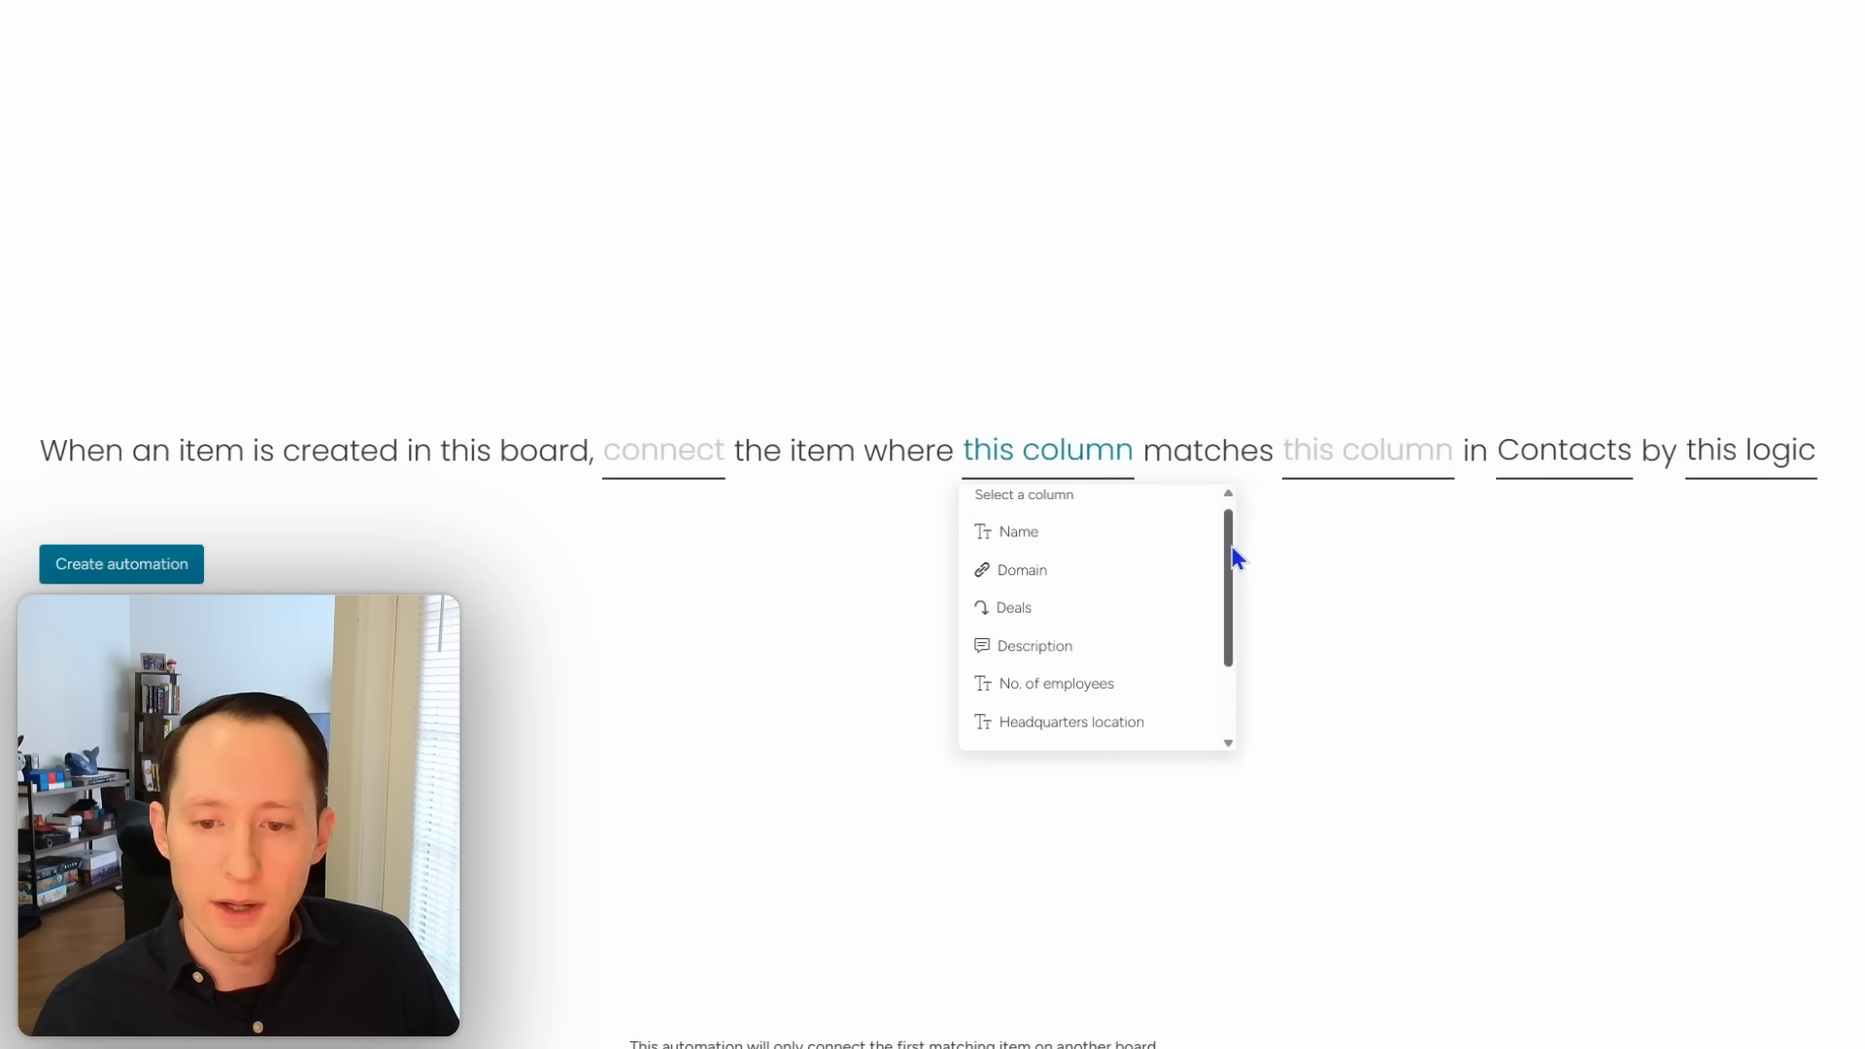
pyautogui.scroll(1, 1232, 546)
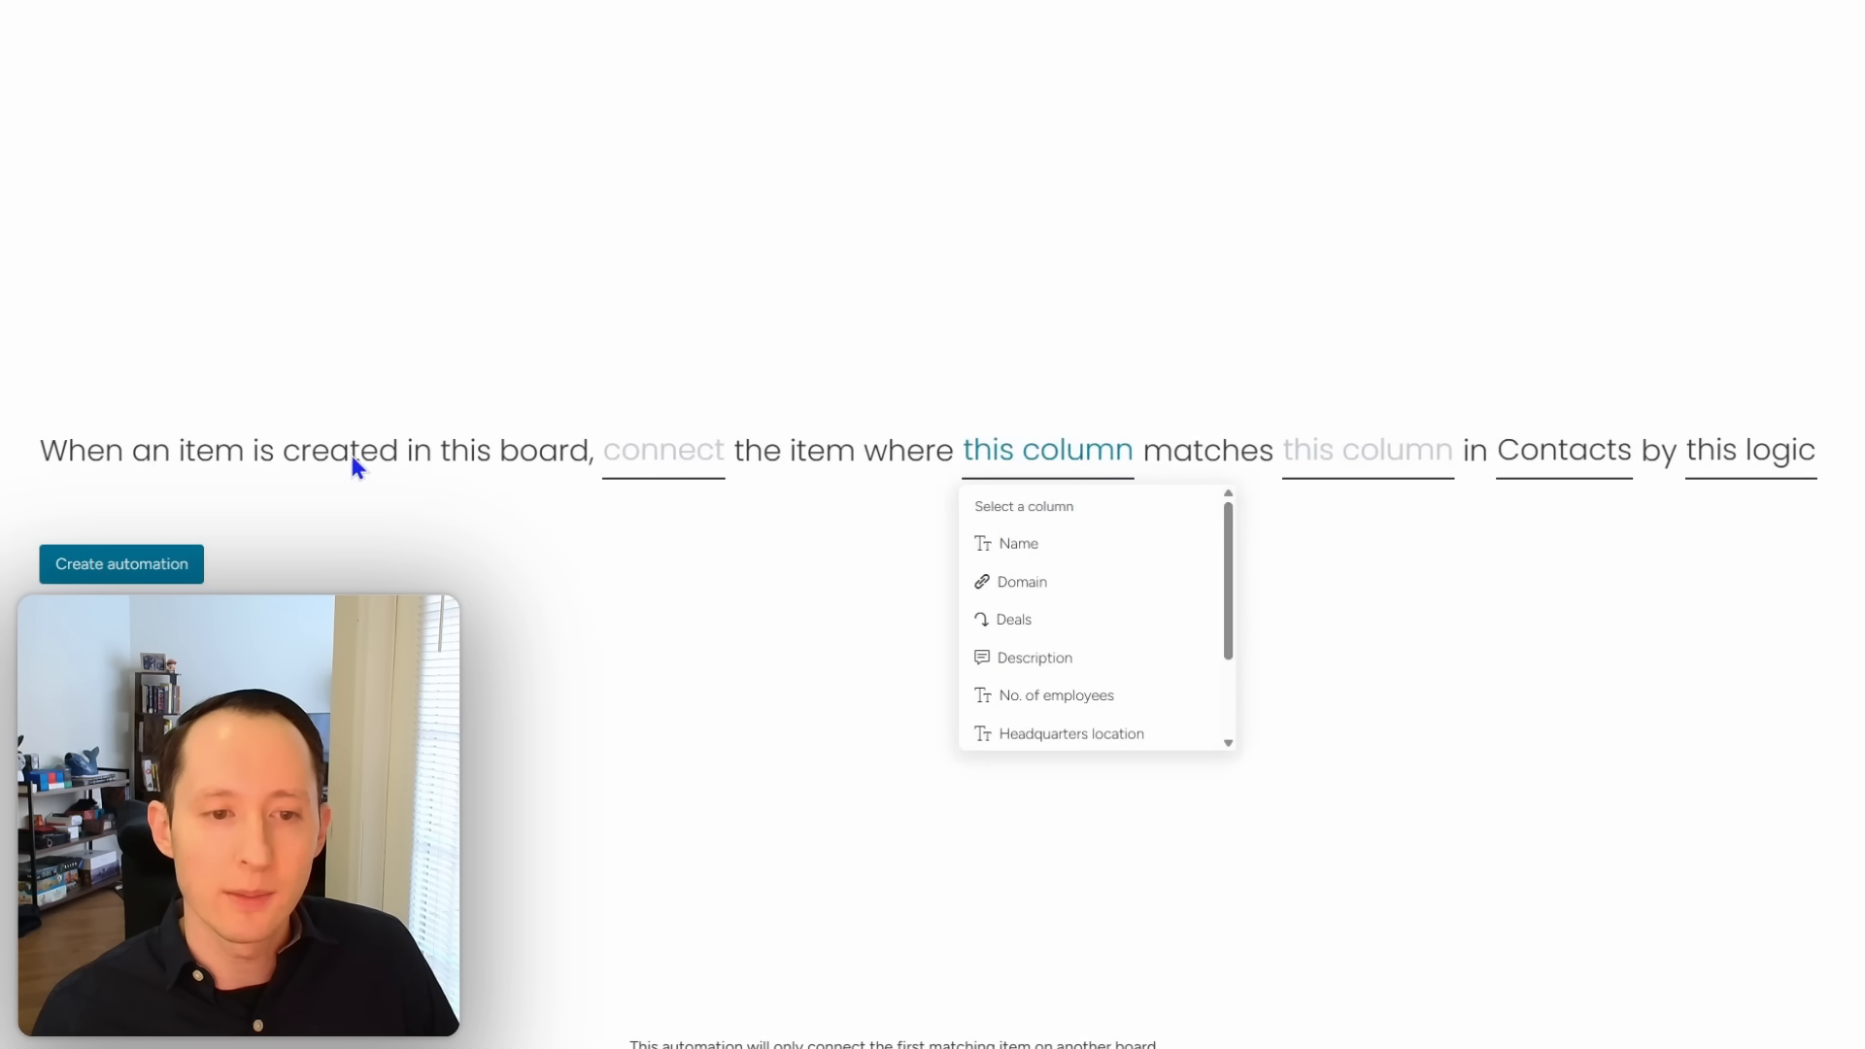
pyautogui.click(685, 474)
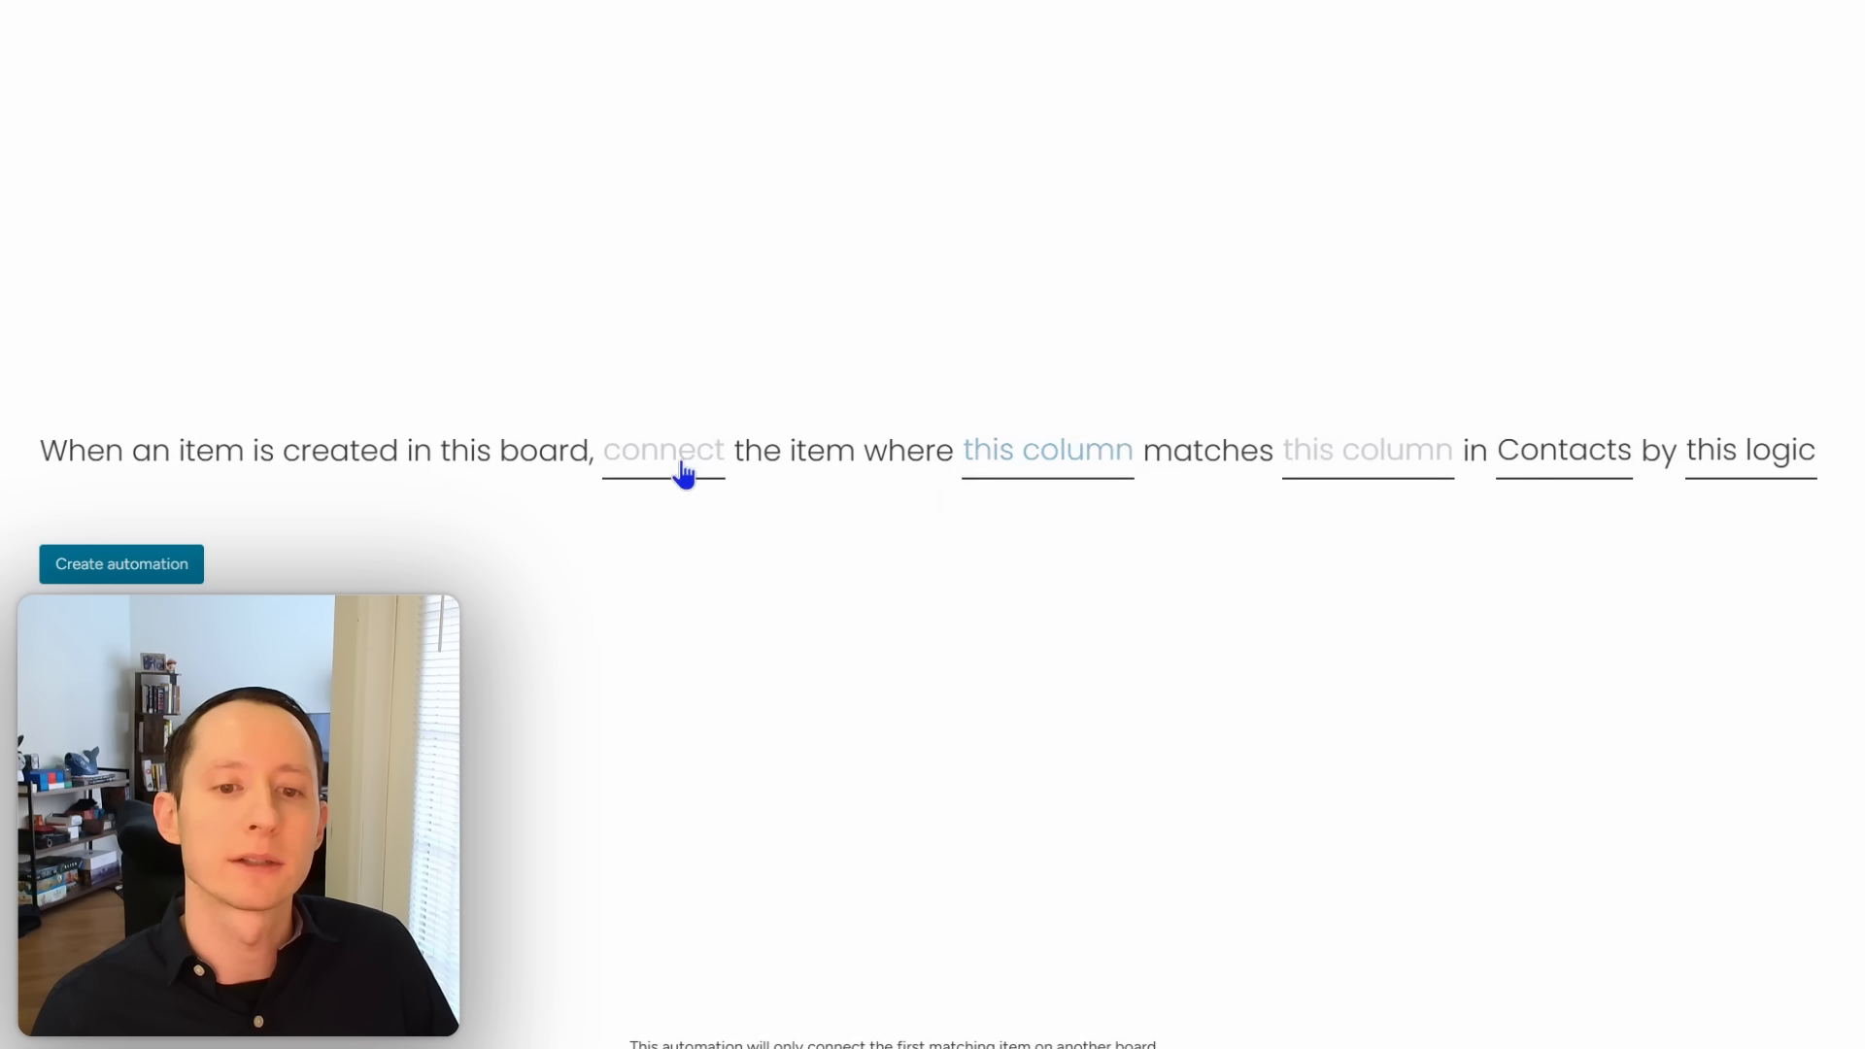
pyautogui.click(682, 472)
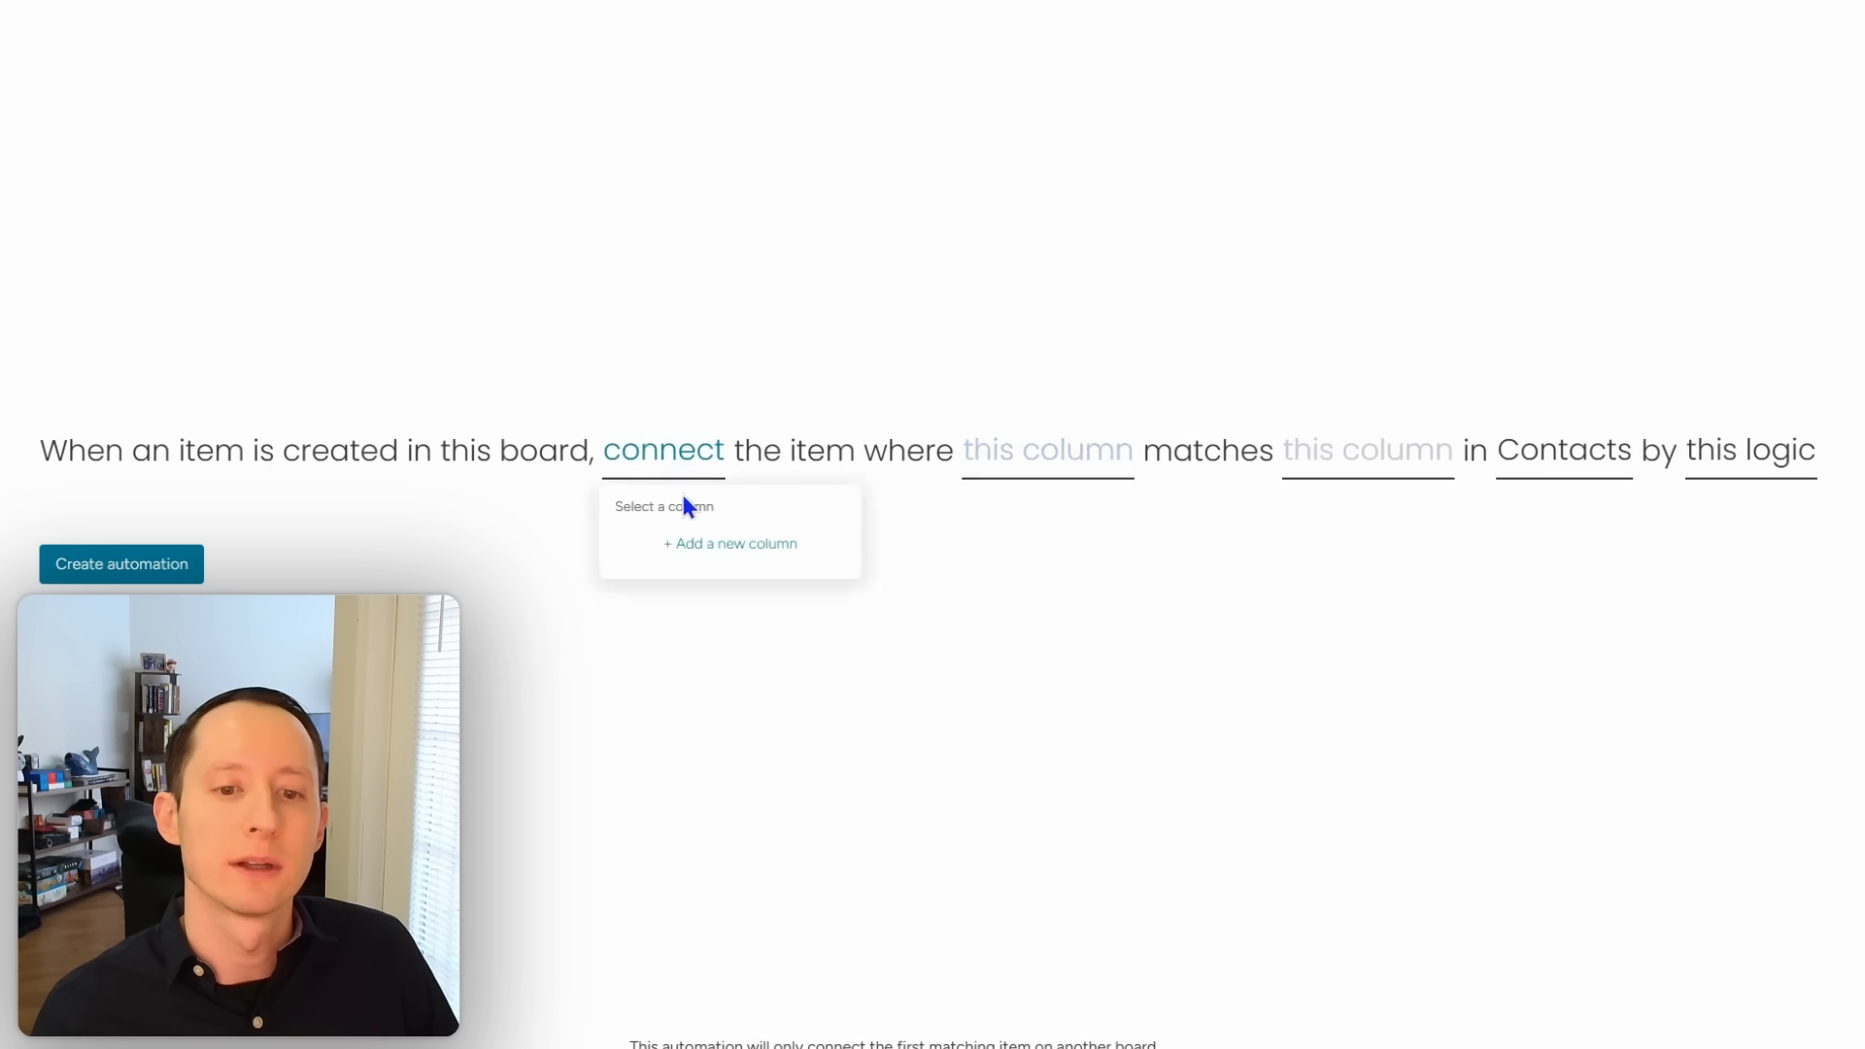
pyautogui.click(708, 549)
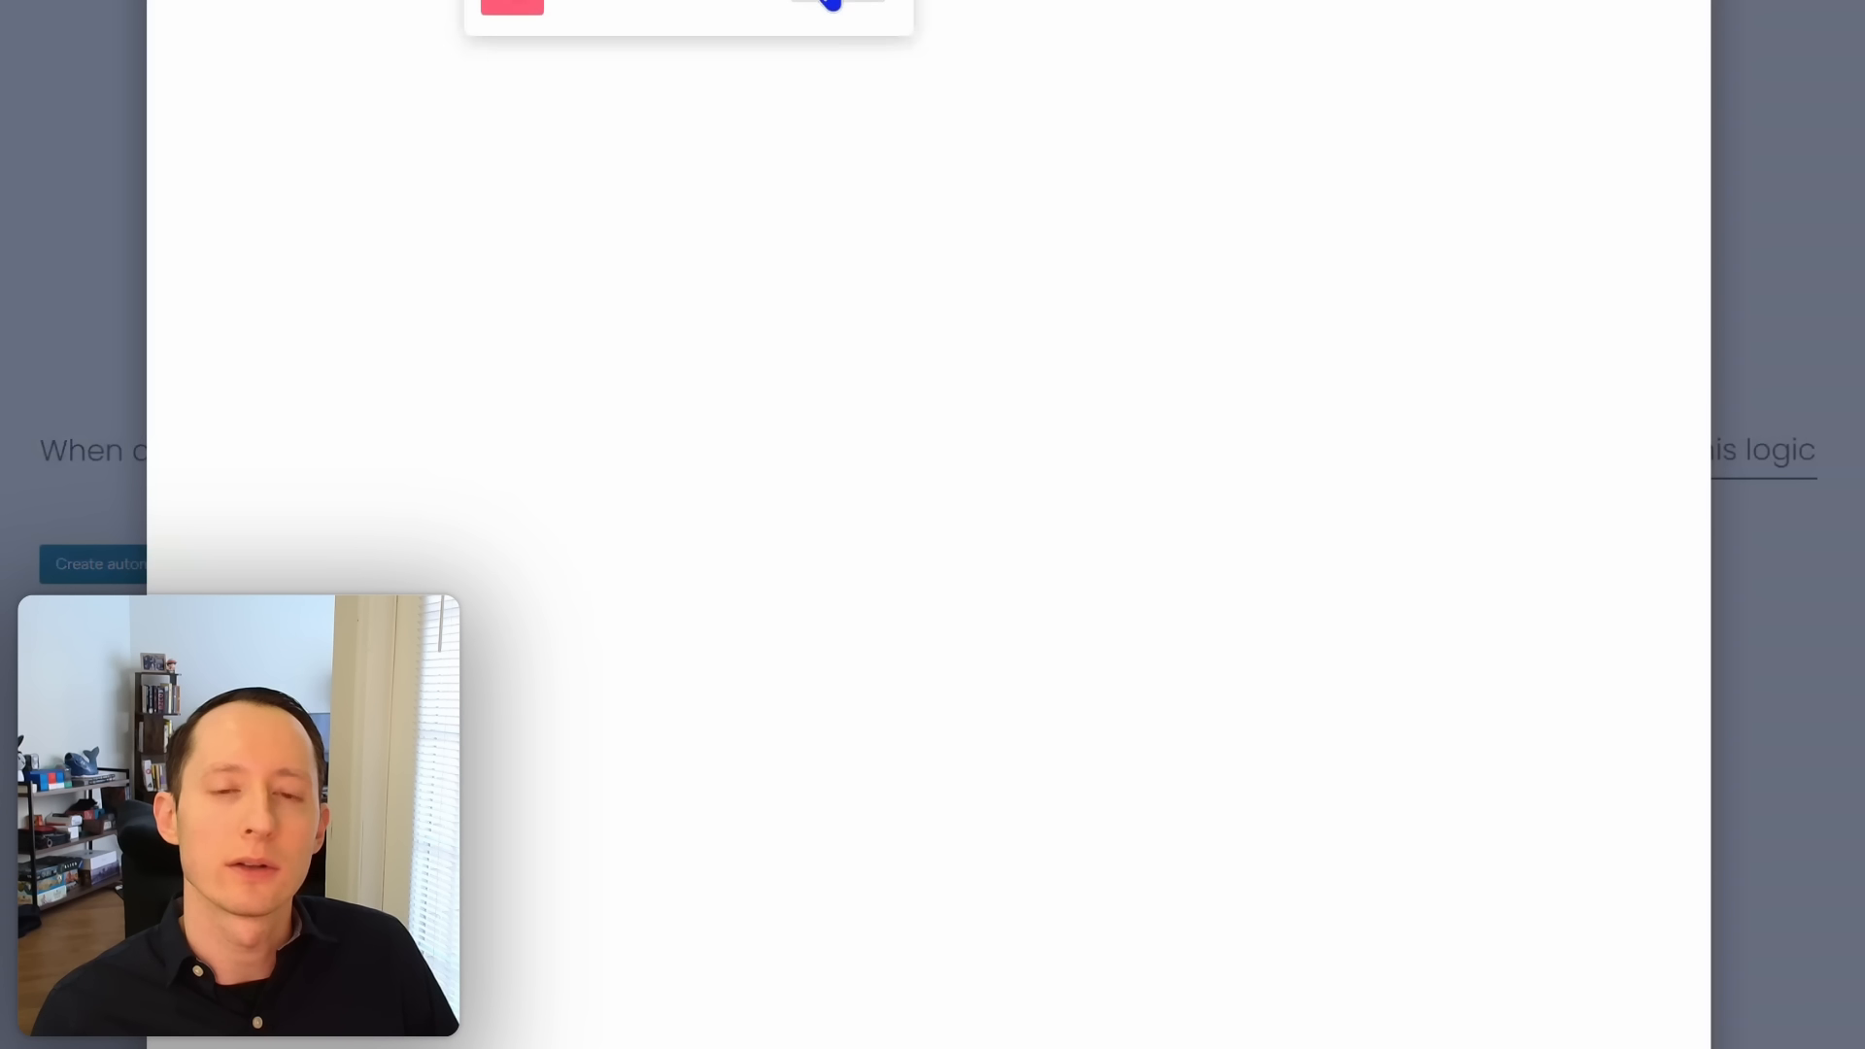
pyautogui.click(834, 3)
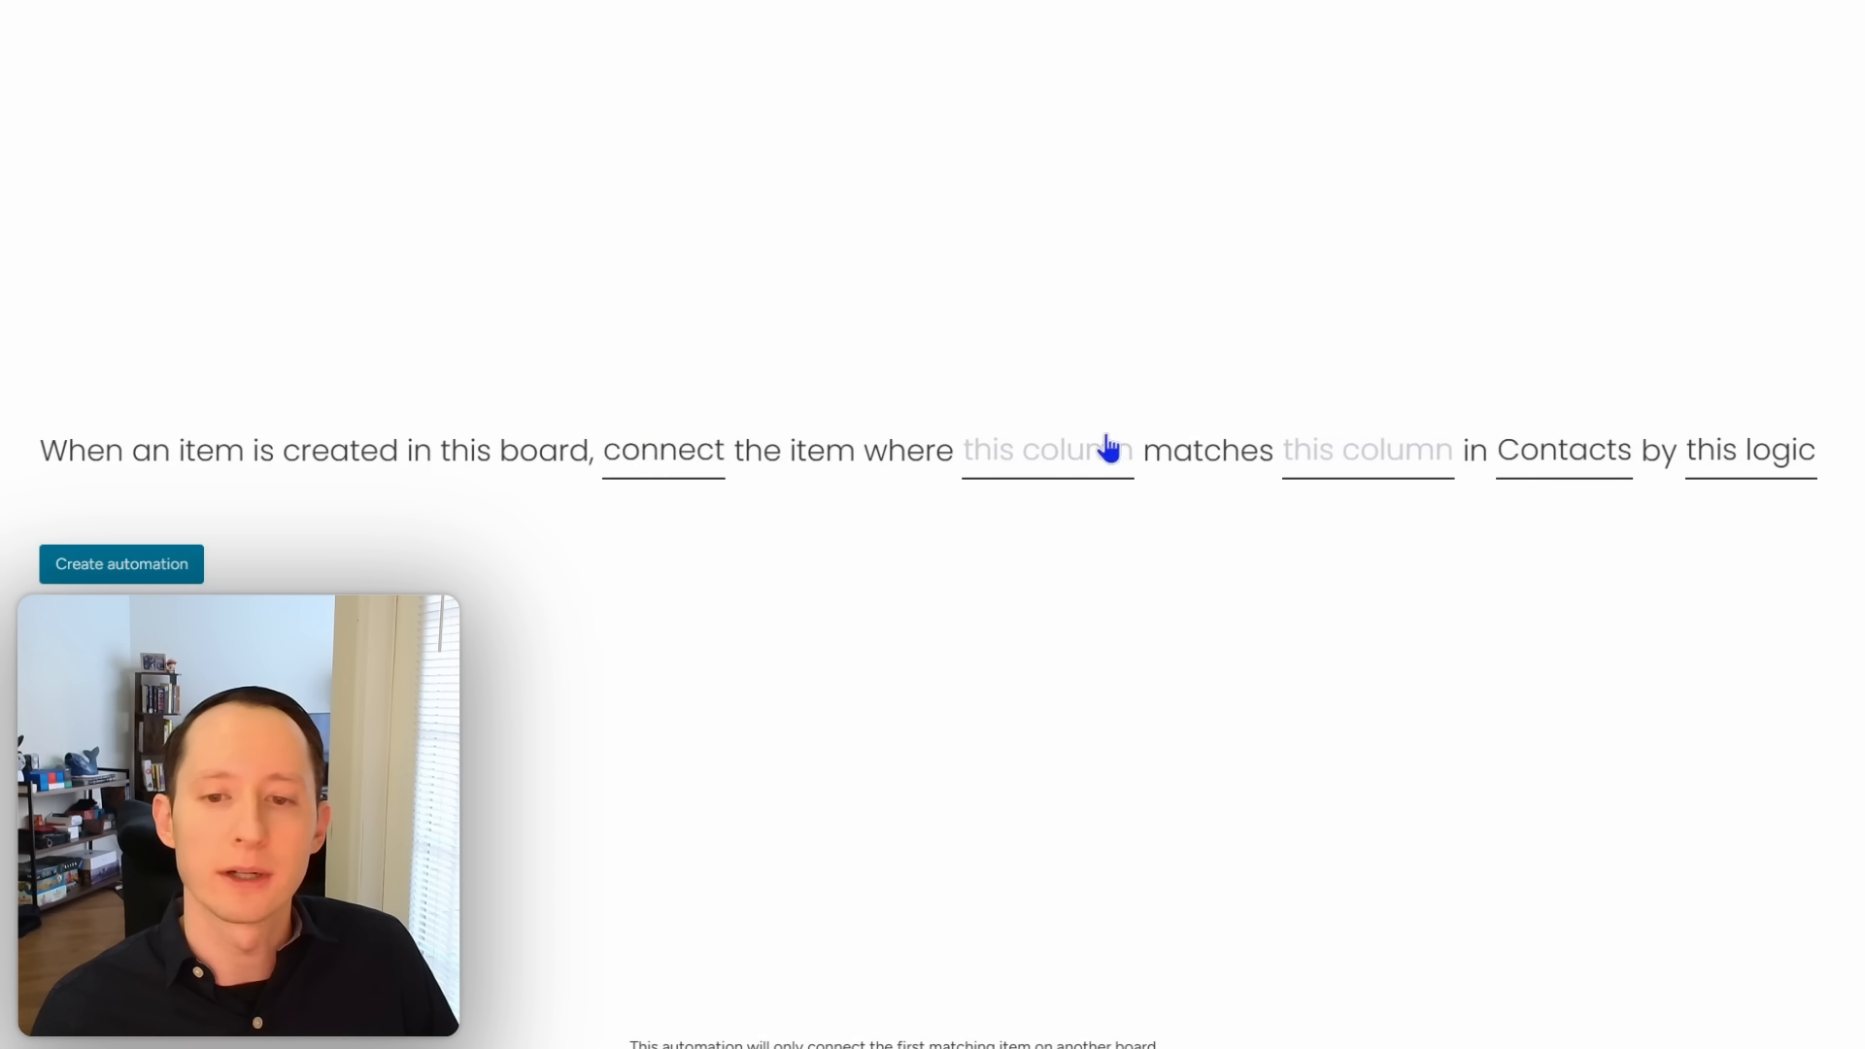
pyautogui.click(1067, 456)
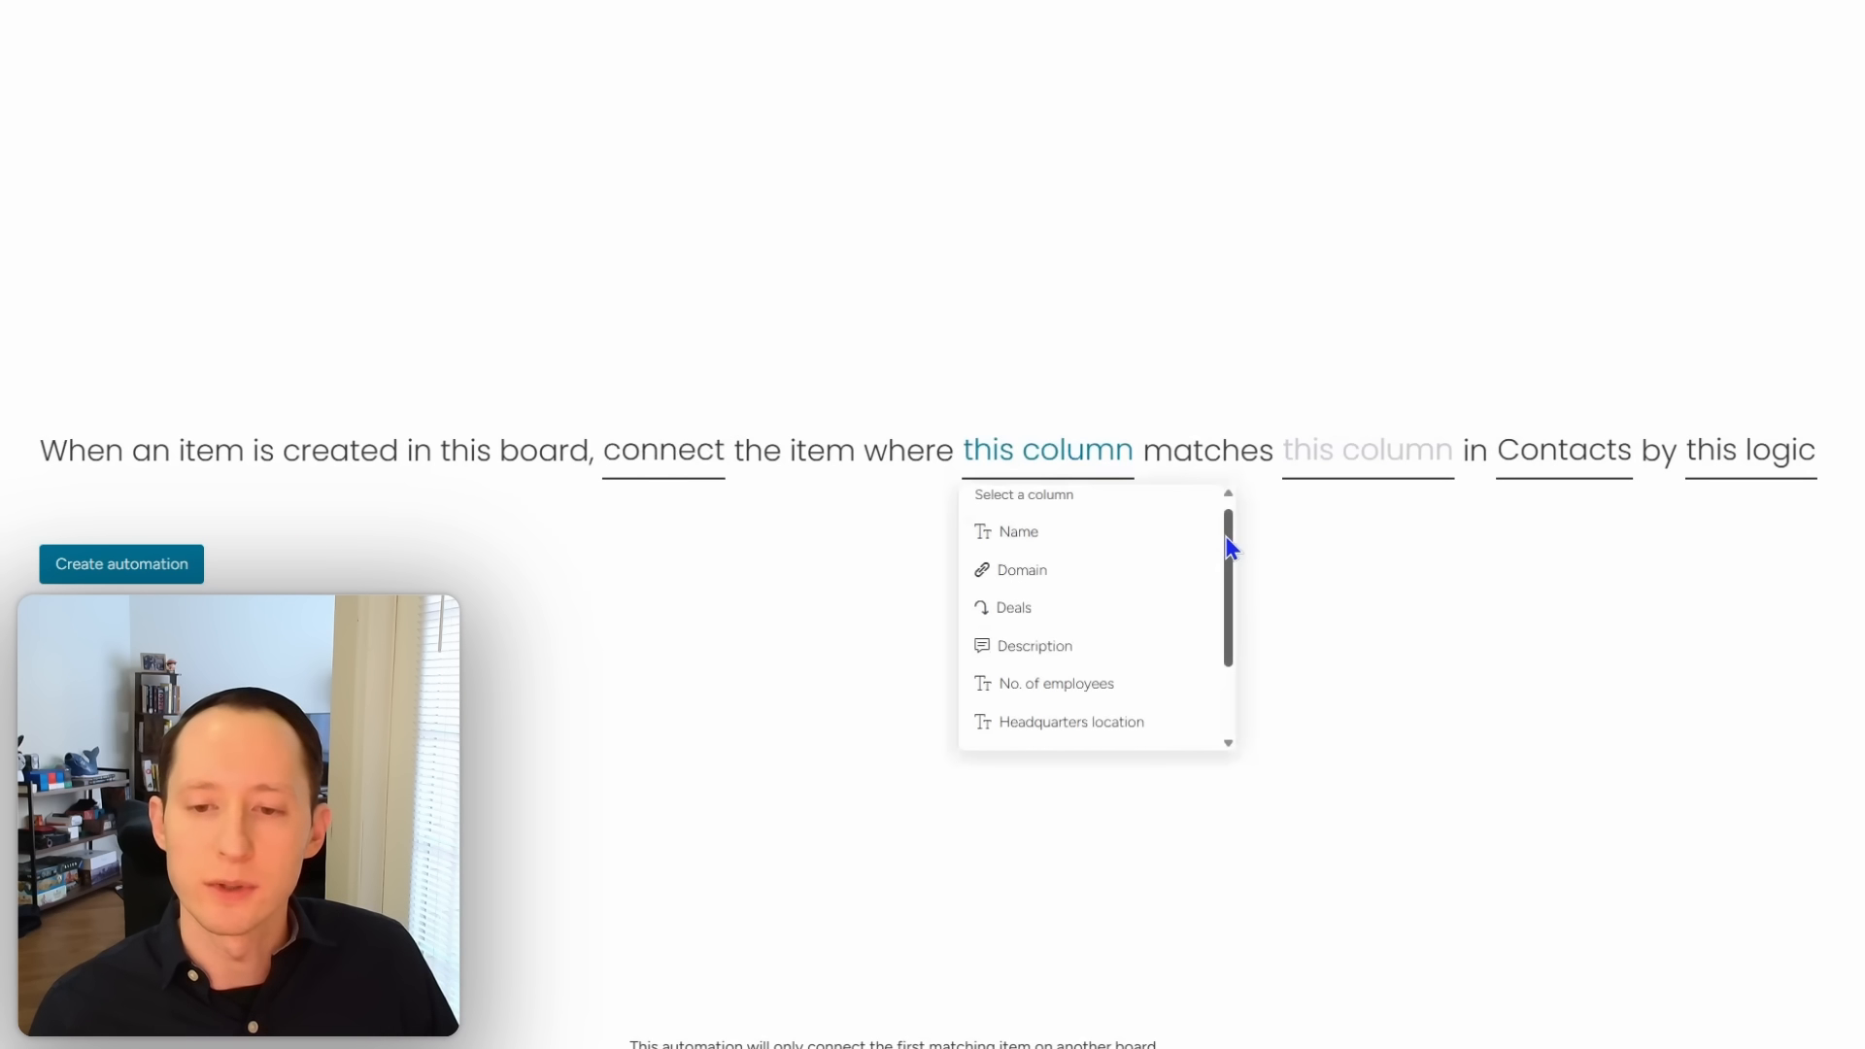
pyautogui.moveTo(1228, 539); pyautogui.dragTo(1228, 612)
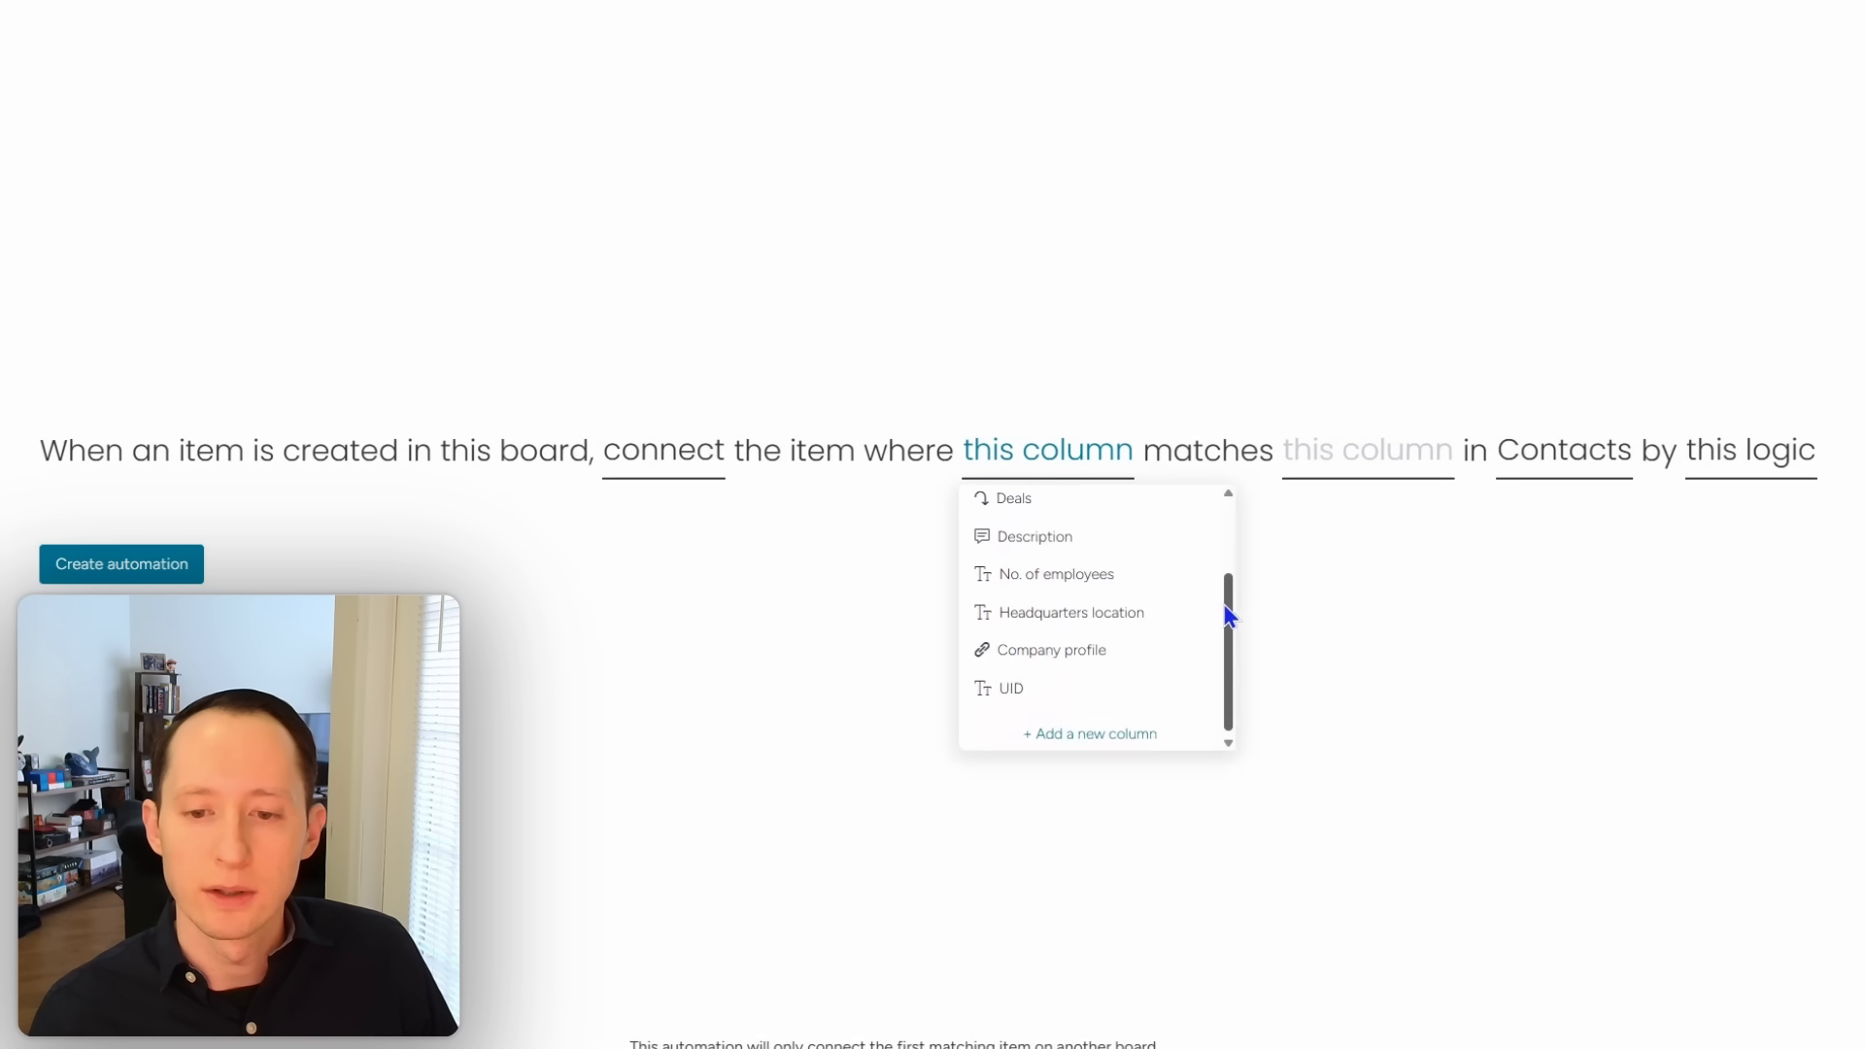
pyautogui.click(1139, 686)
# Step: Browse the Contacts column list without choosing, then close the Automations center
pyautogui.click(1312, 463)
pyautogui.moveTo(1487, 541); pyautogui.dragTo(1483, 612)
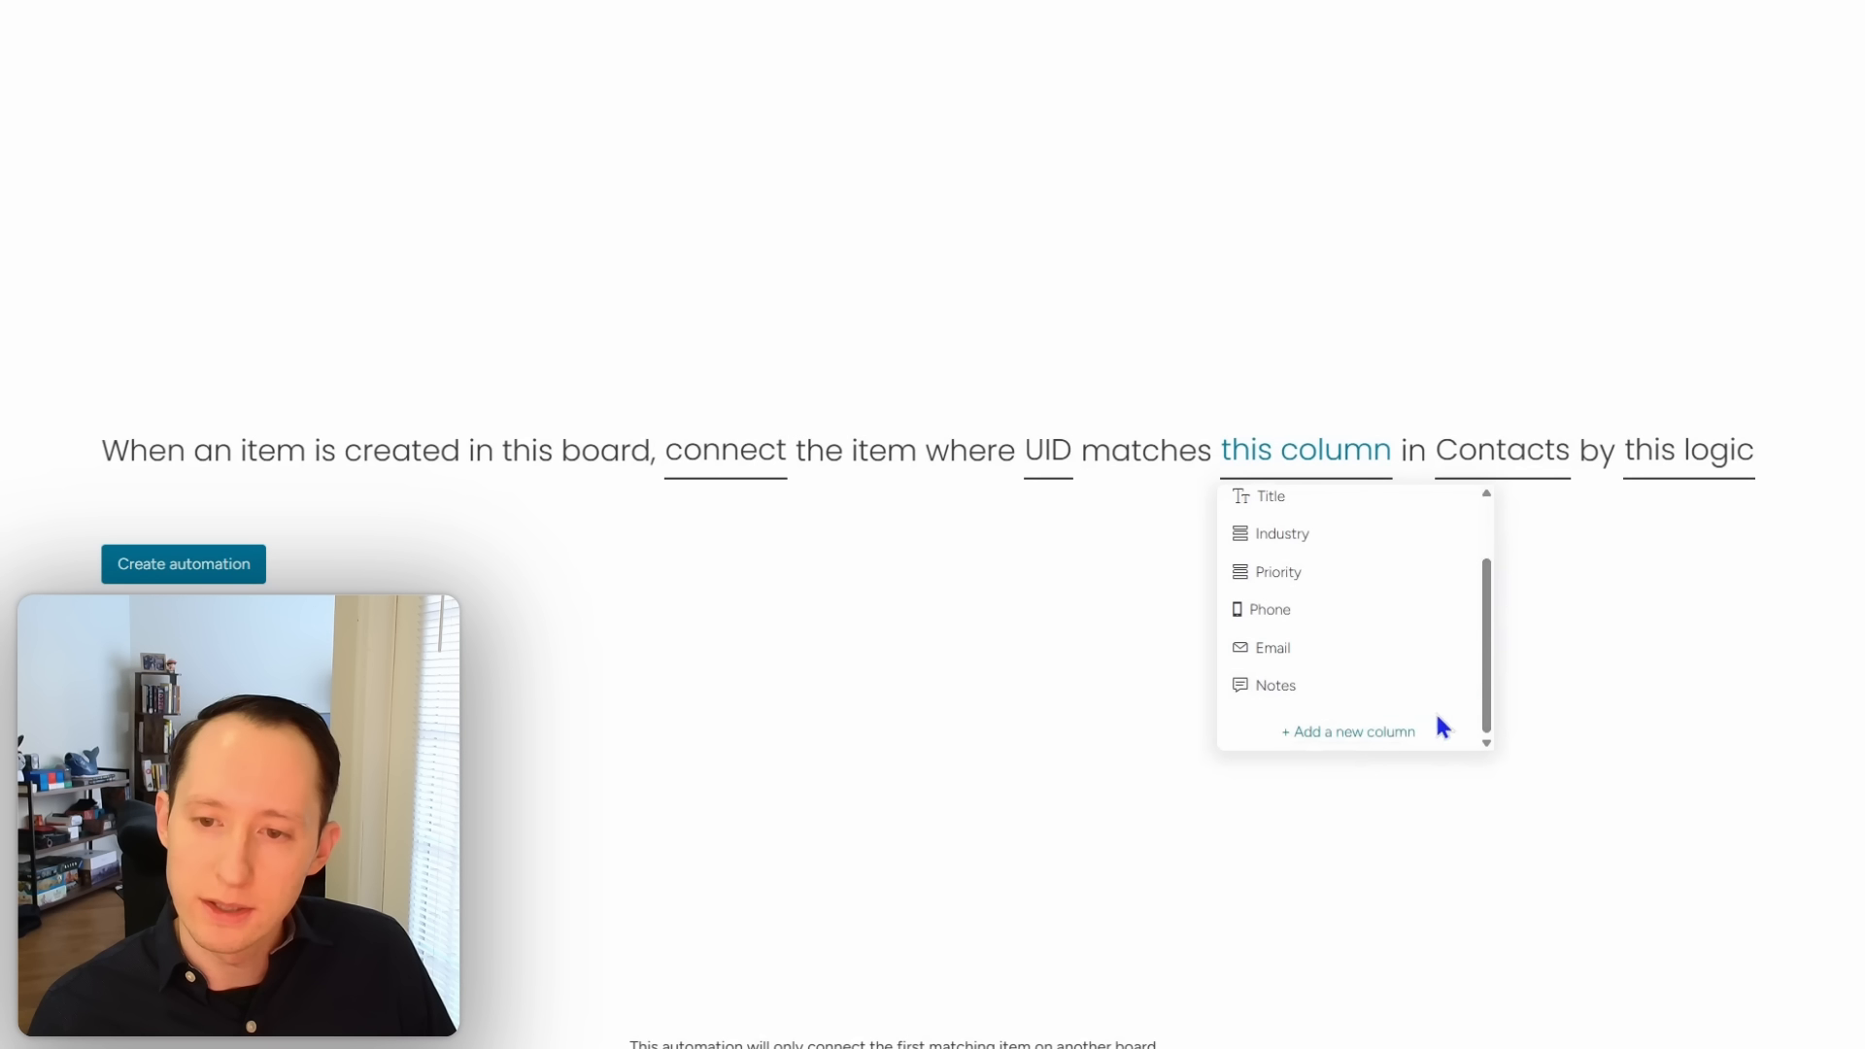
pyautogui.click(1061, 643)
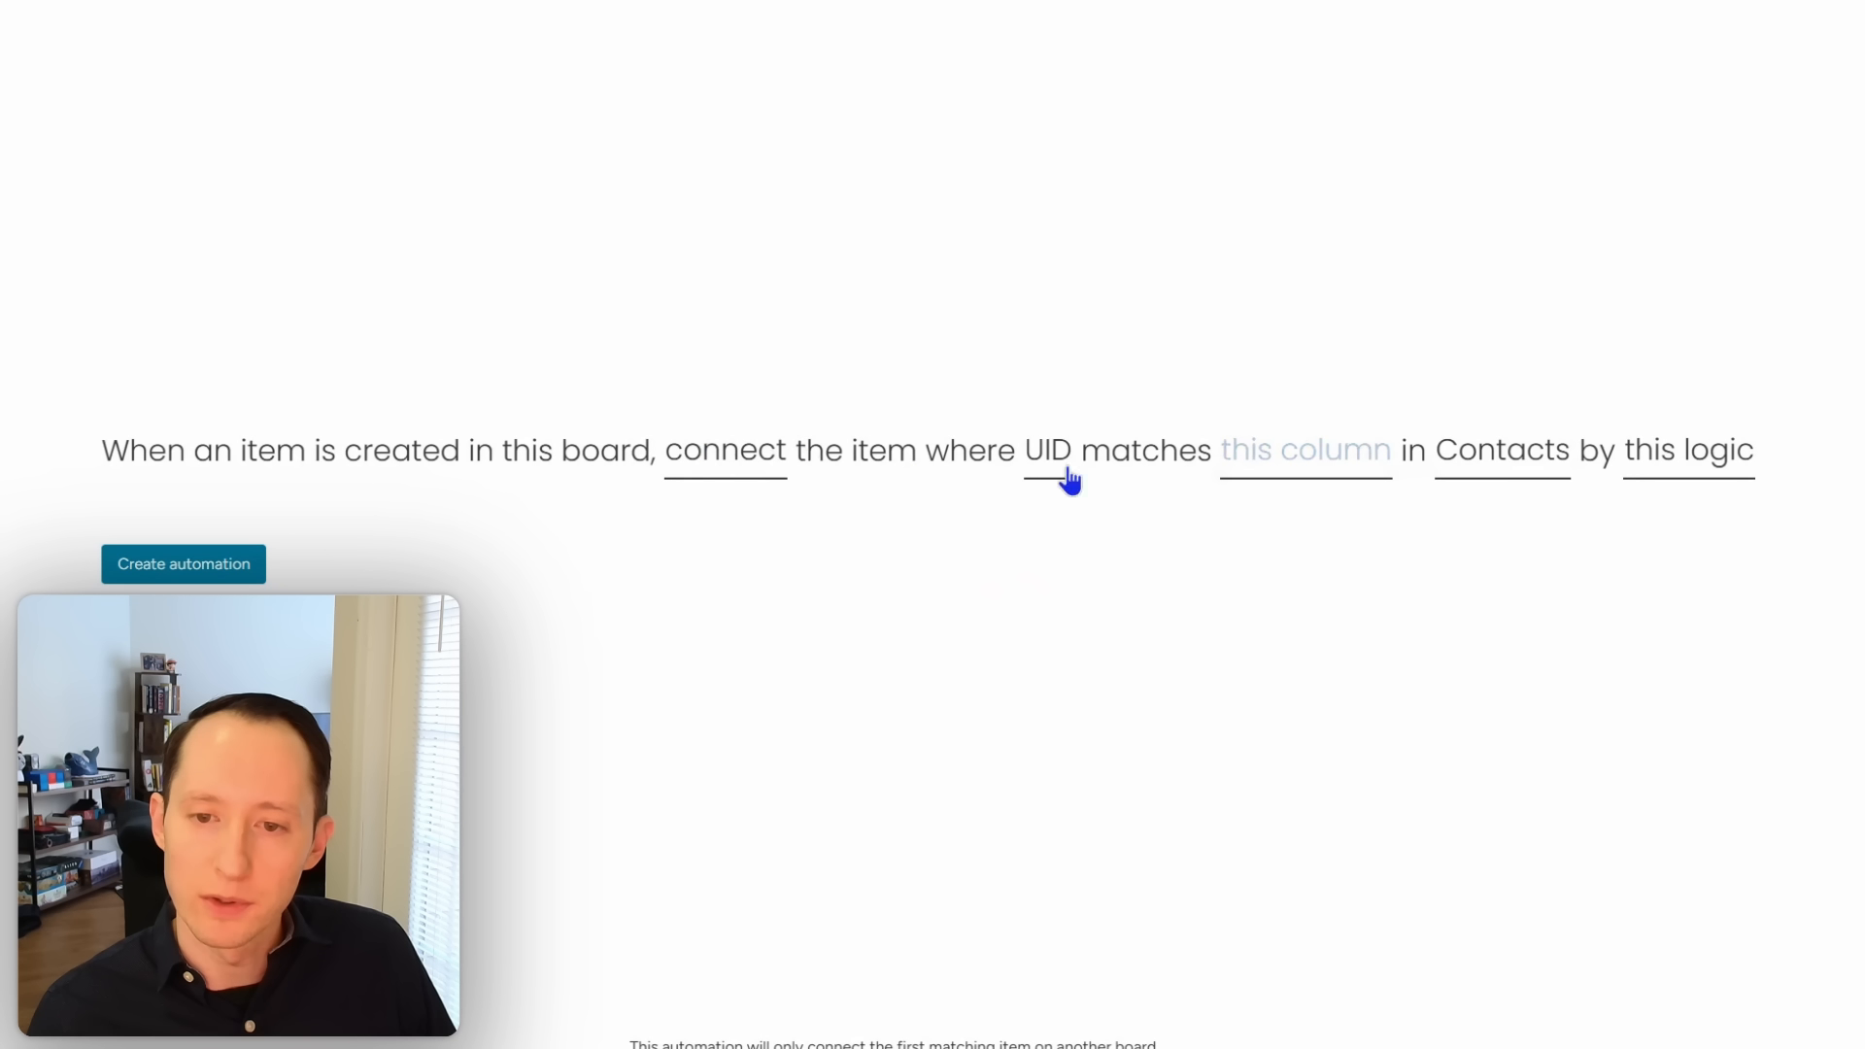
pyautogui.click(1279, 460)
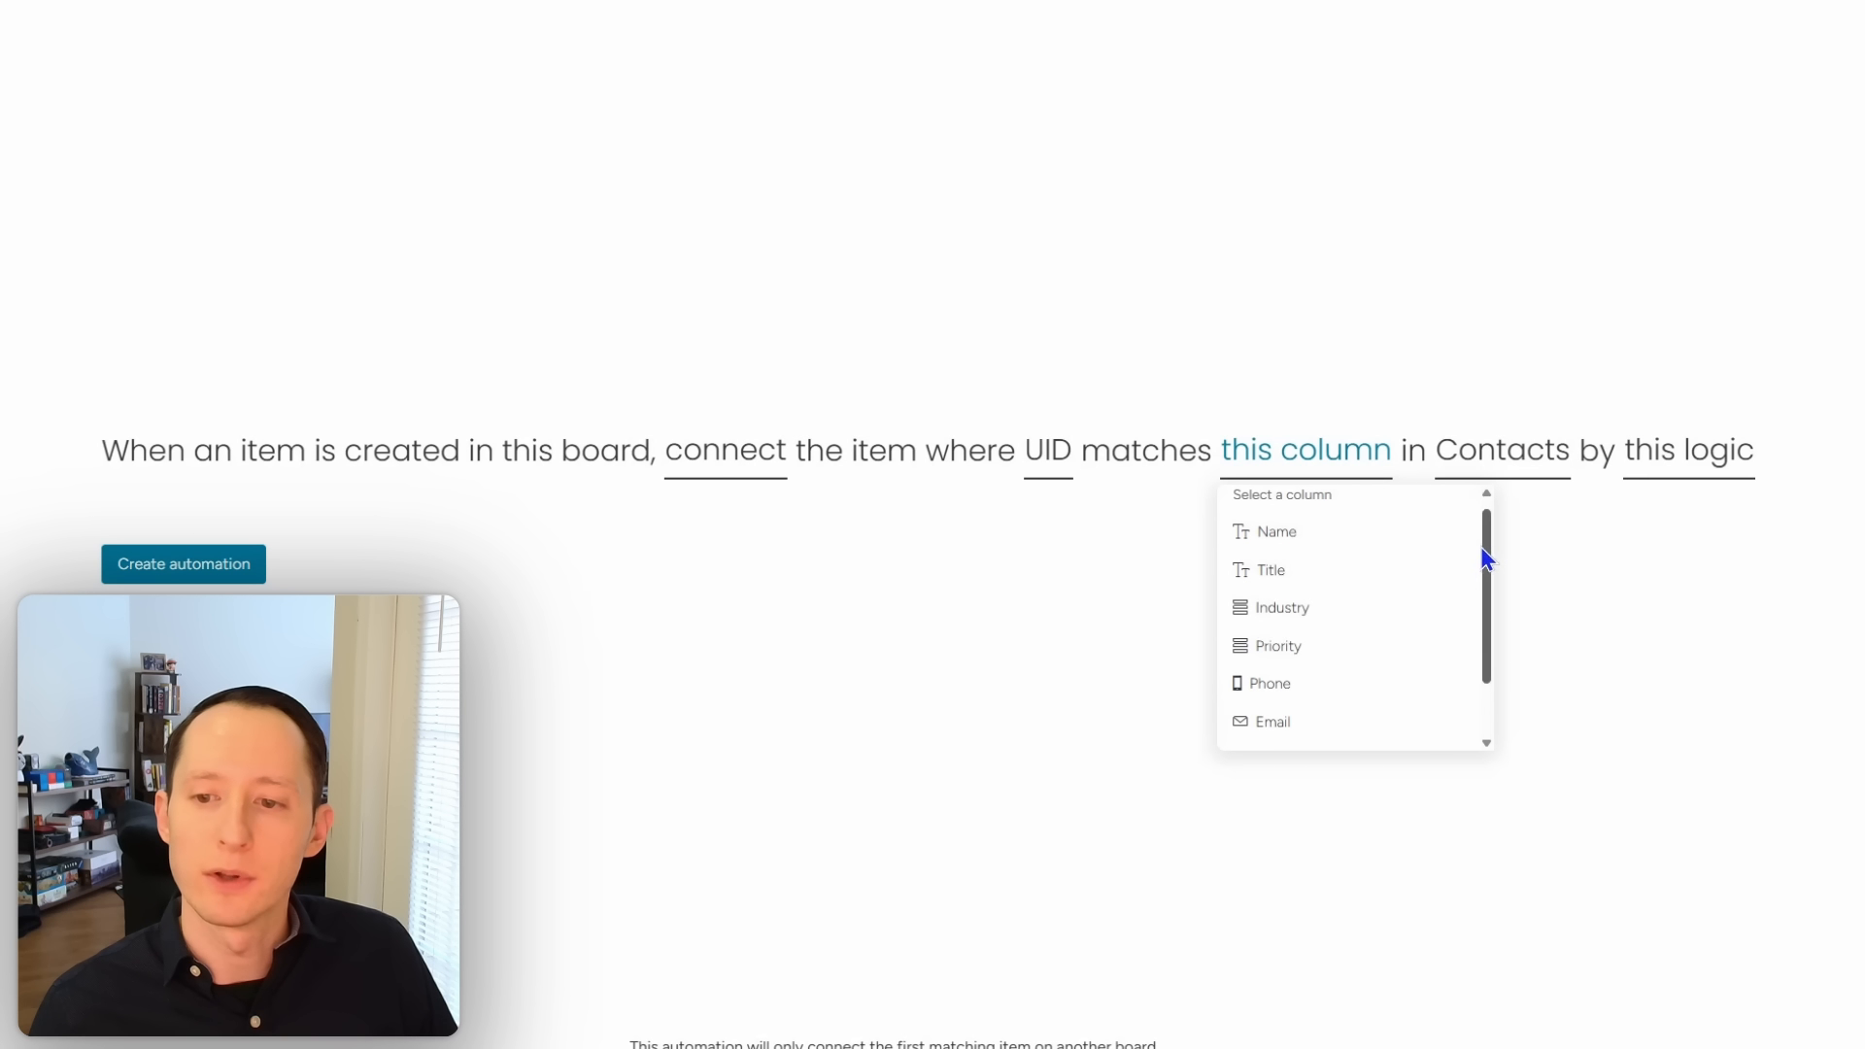
pyautogui.moveTo(1487, 554); pyautogui.dragTo(1487, 576)
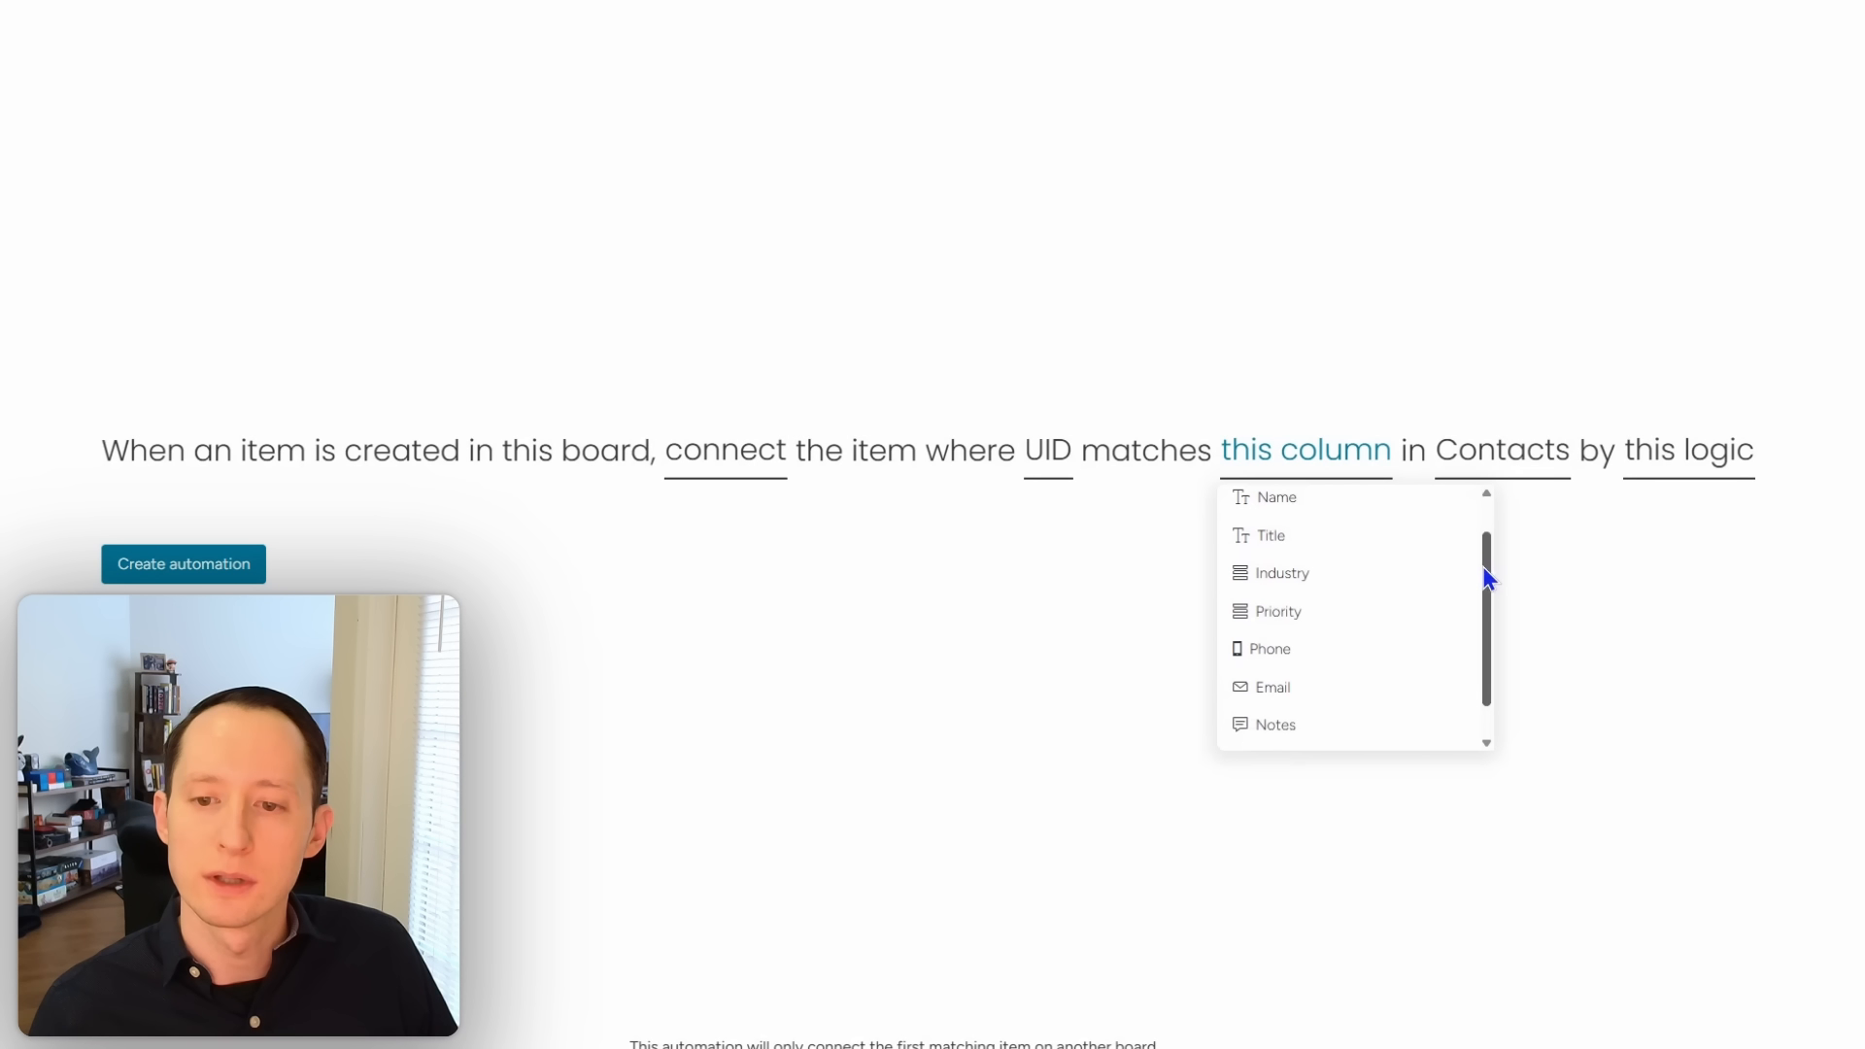
pyautogui.moveTo(1486, 557); pyautogui.dragTo(1488, 602)
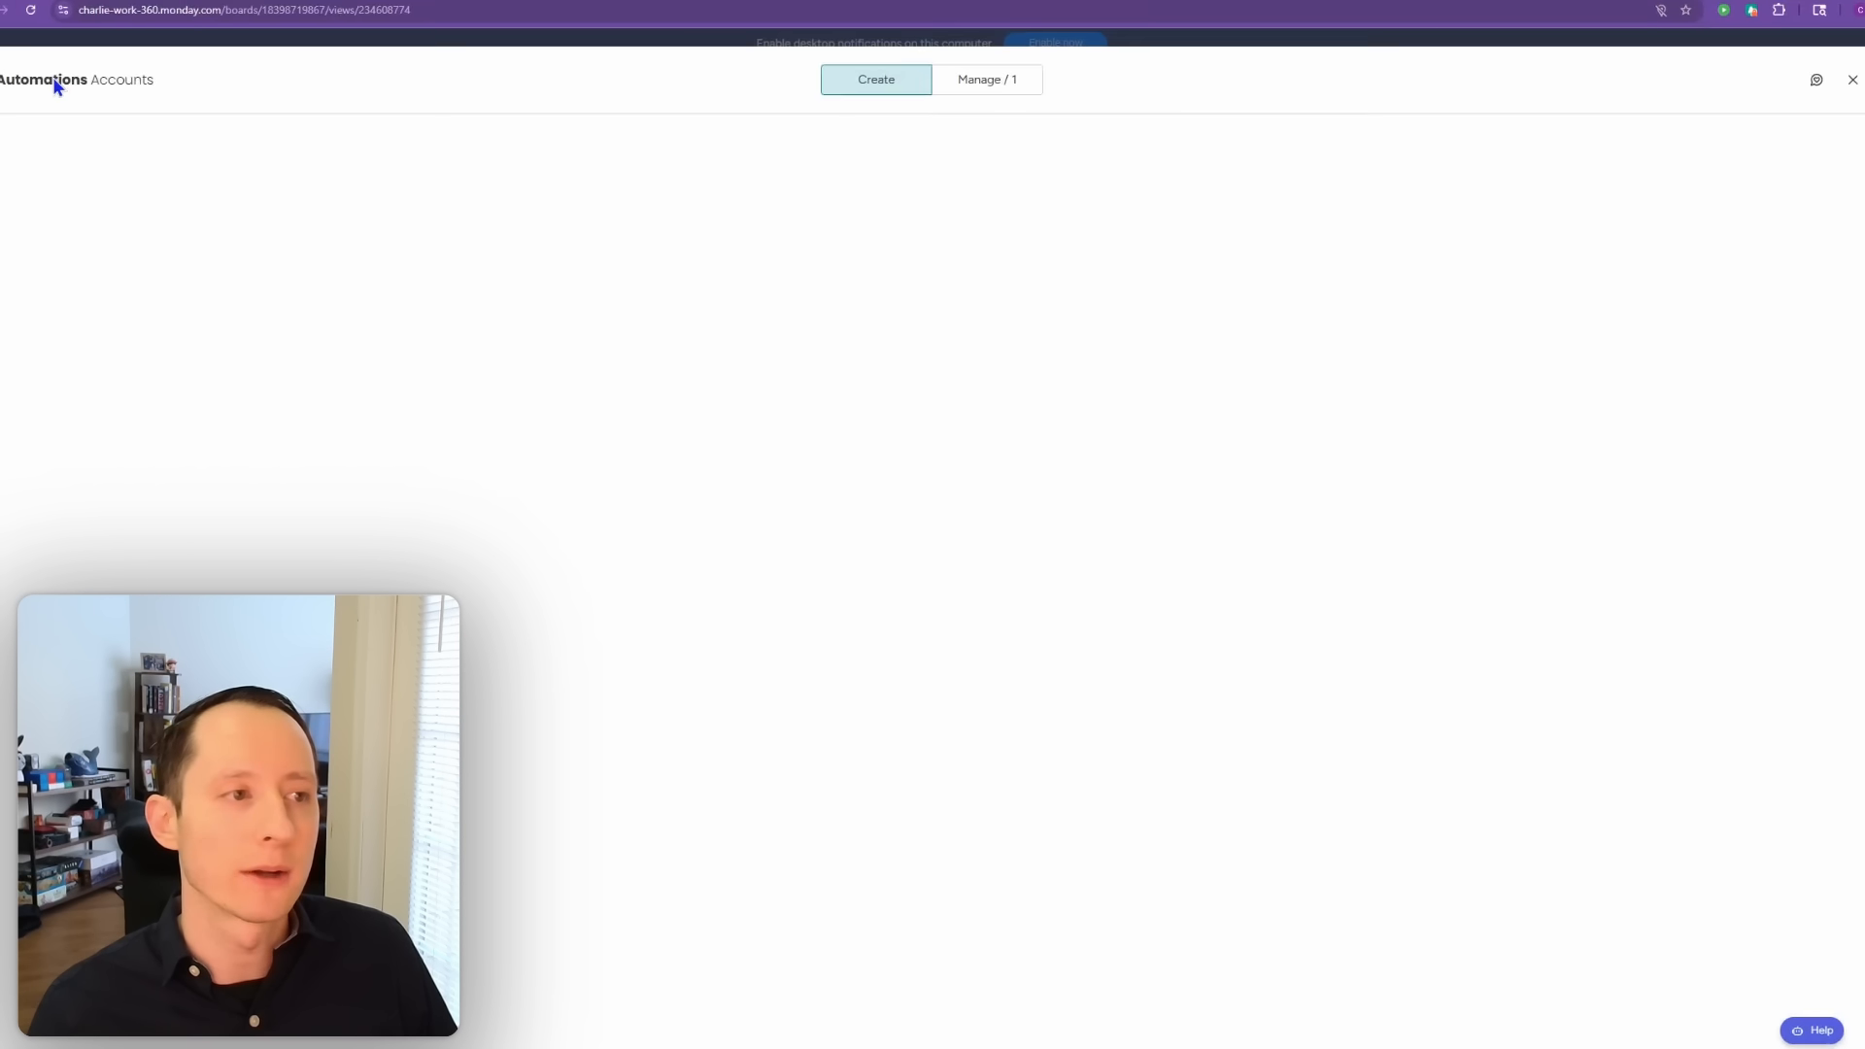
pyautogui.click(1820, 109)
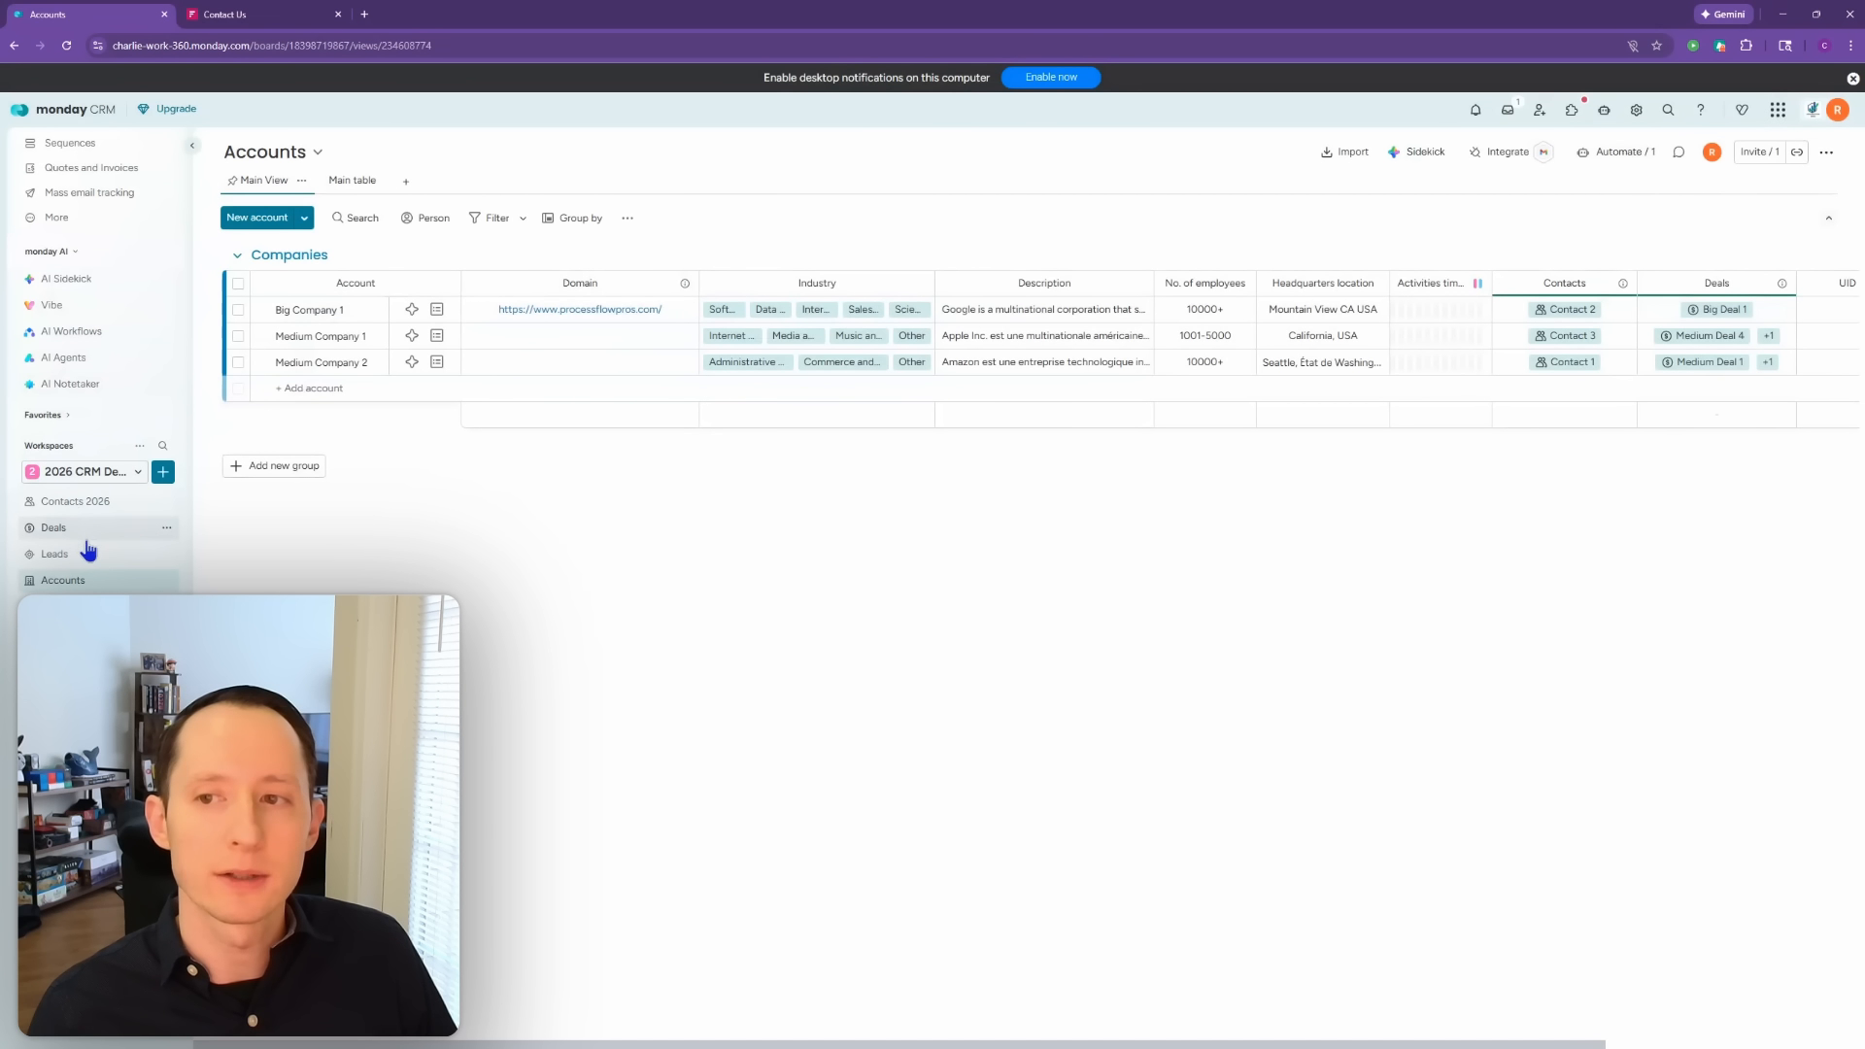
pyautogui.click(75, 502)
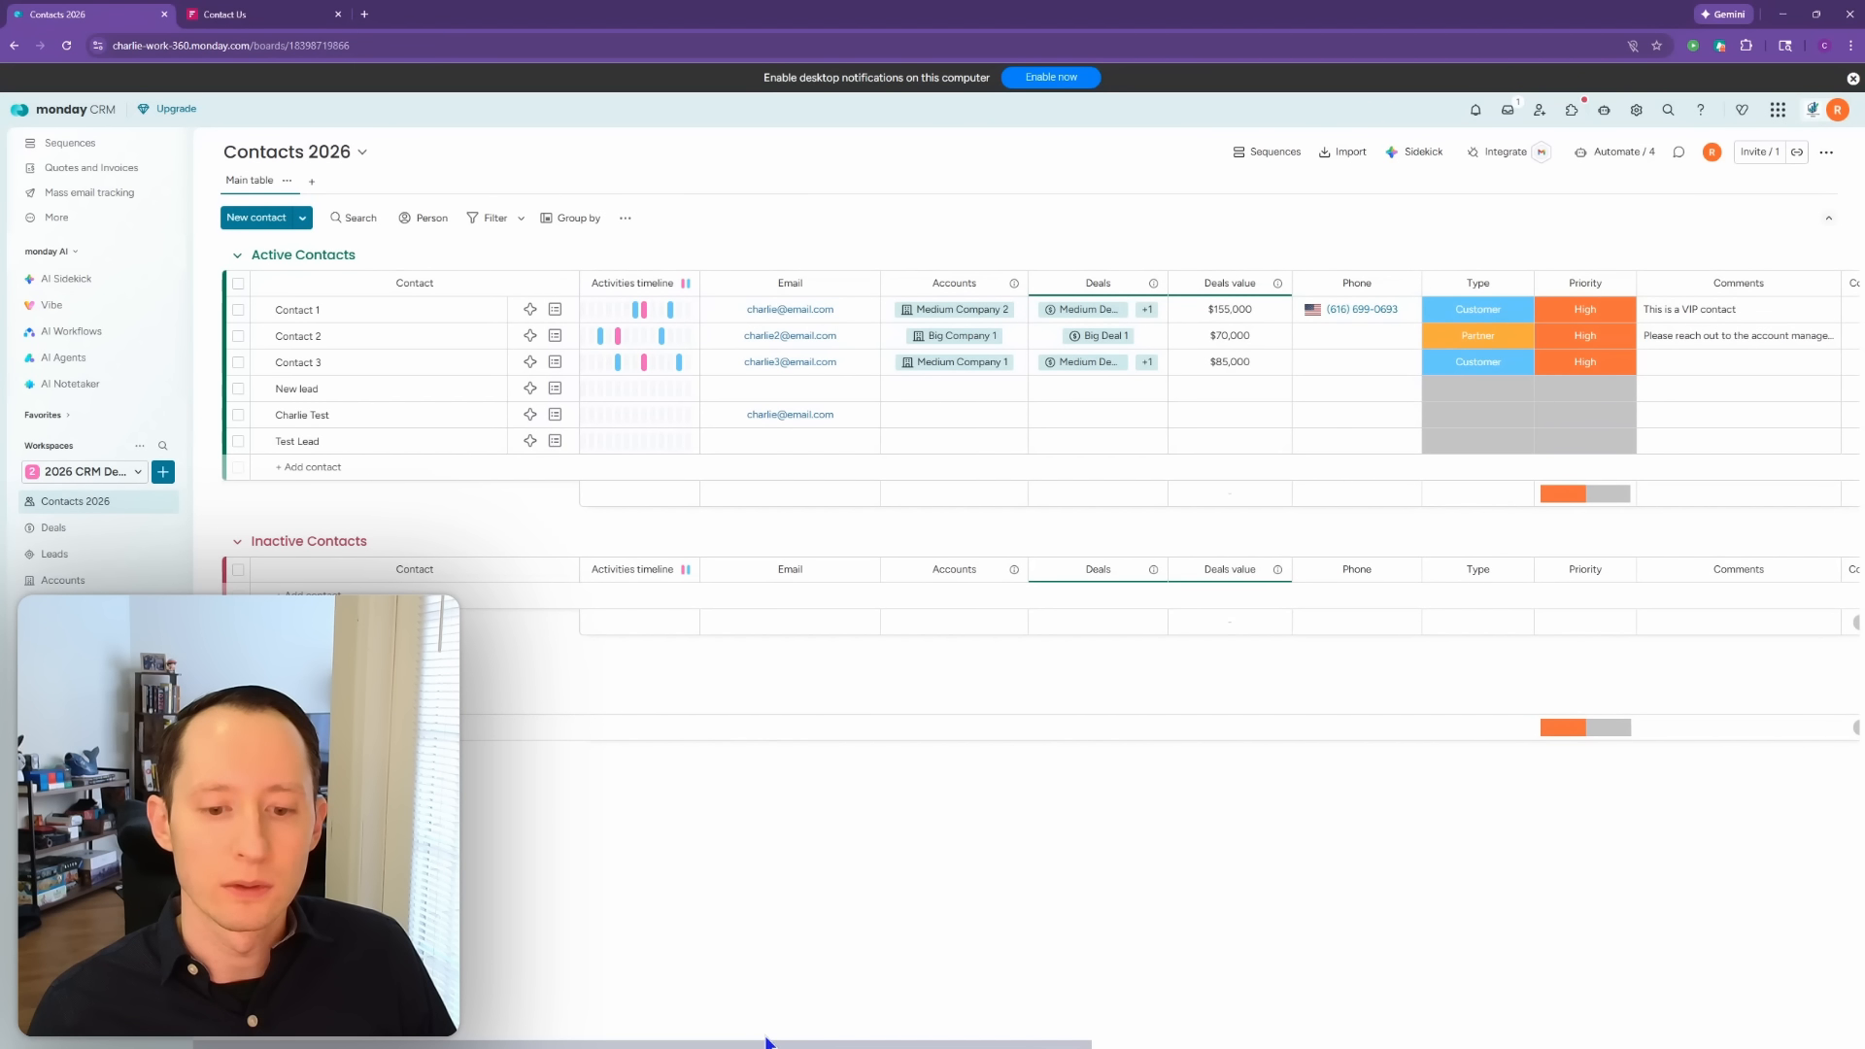
pyautogui.hscroll(10, 778, 919)
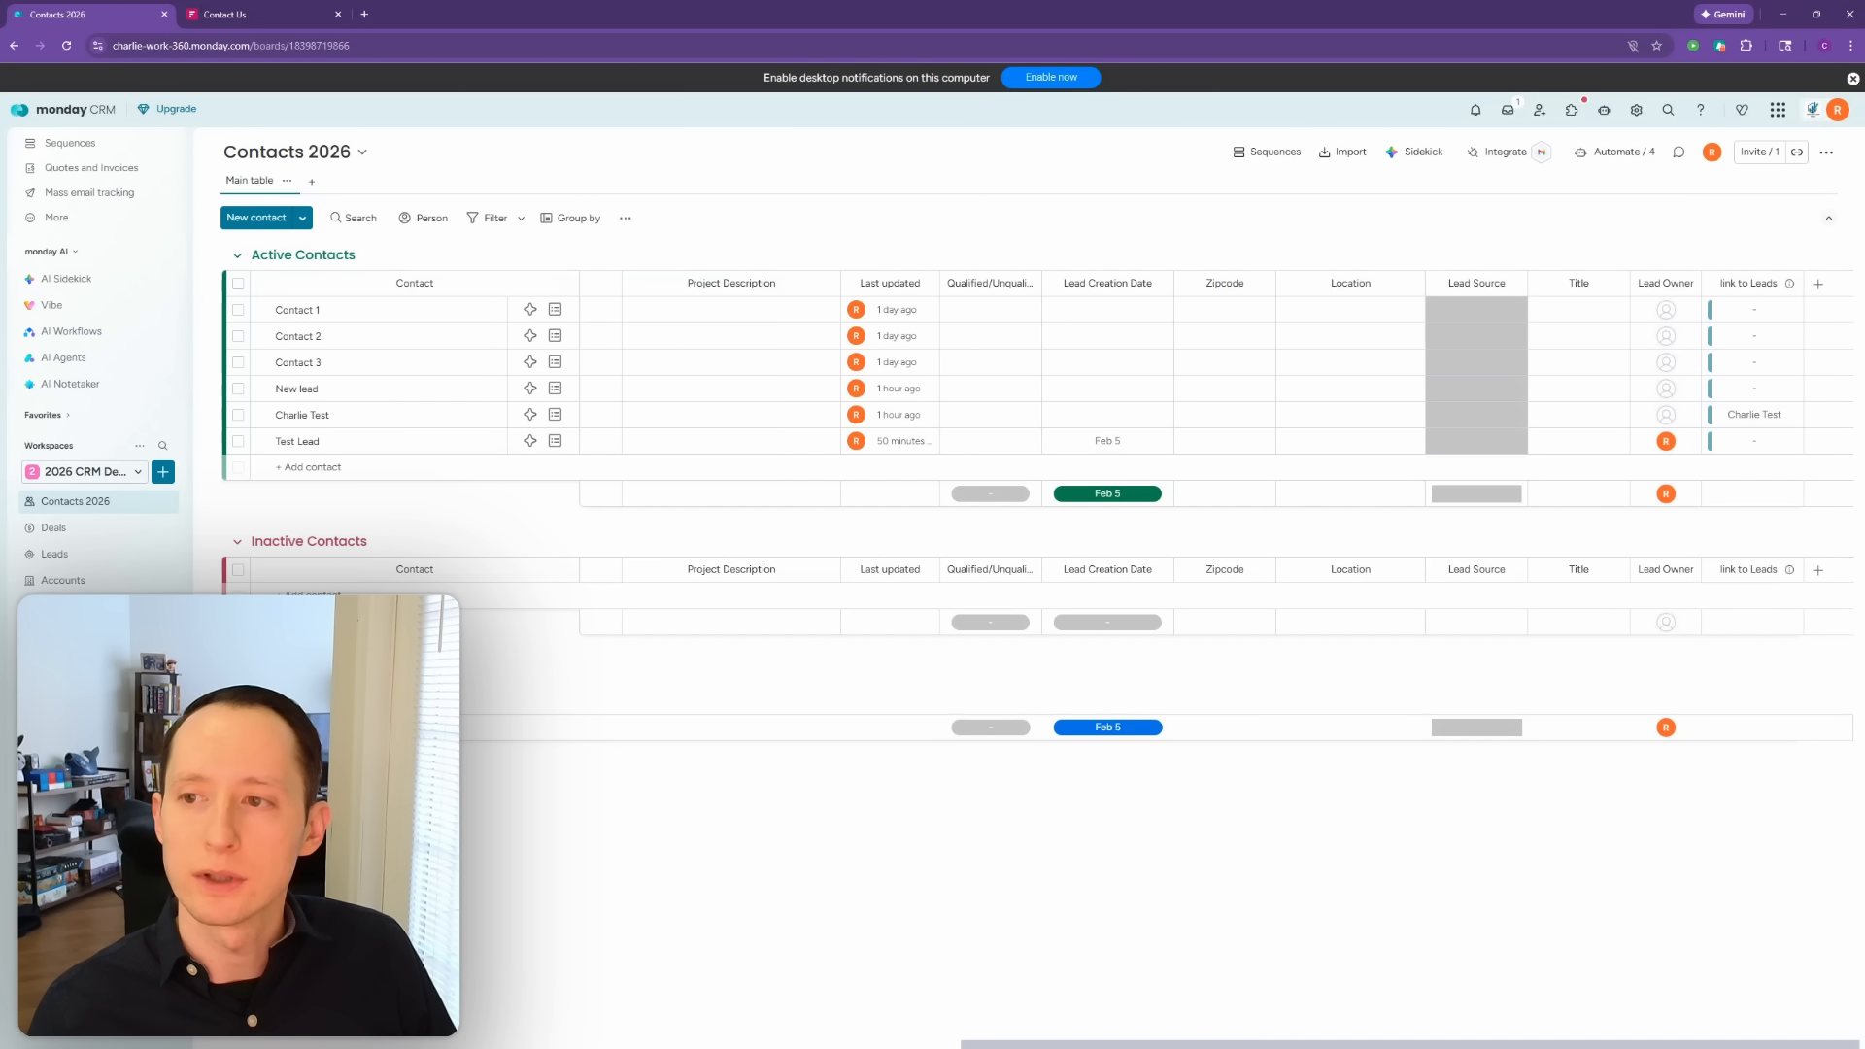
pyautogui.moveTo(1525, 1043); pyautogui.dragTo(1236, 1039)
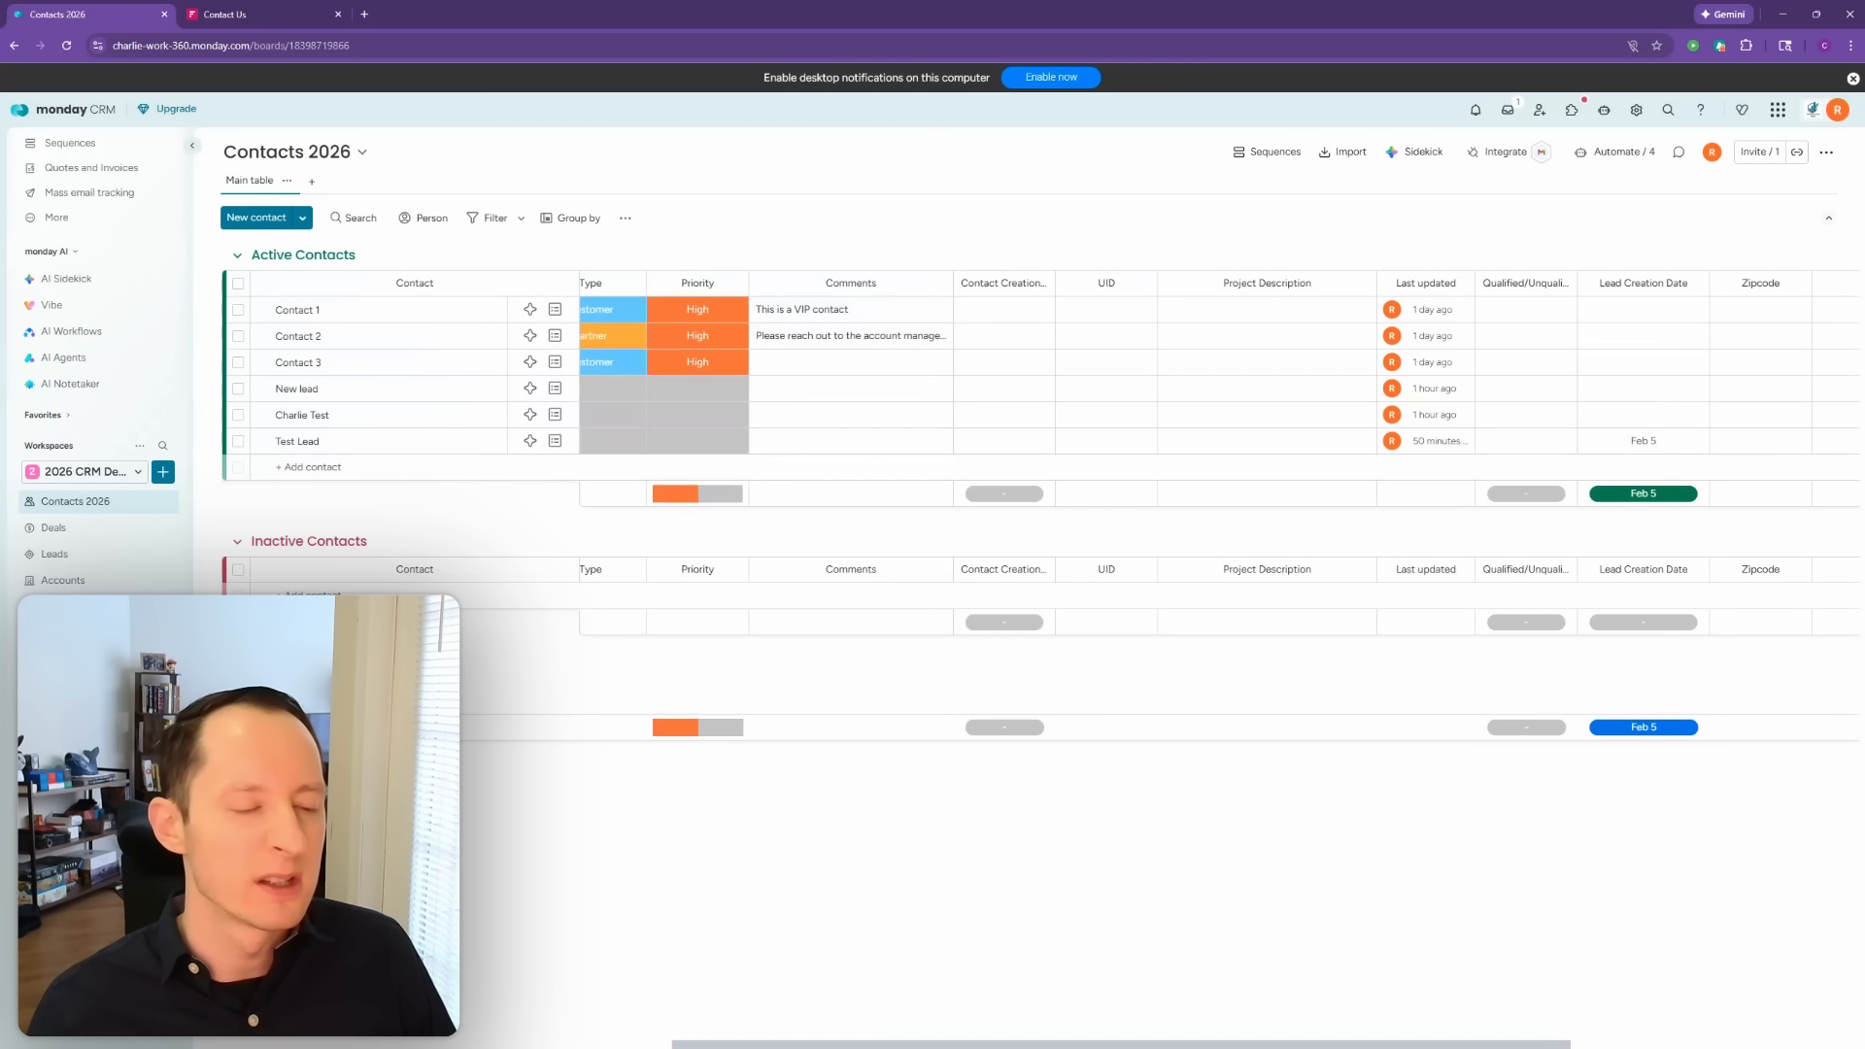
pyautogui.click(63, 580)
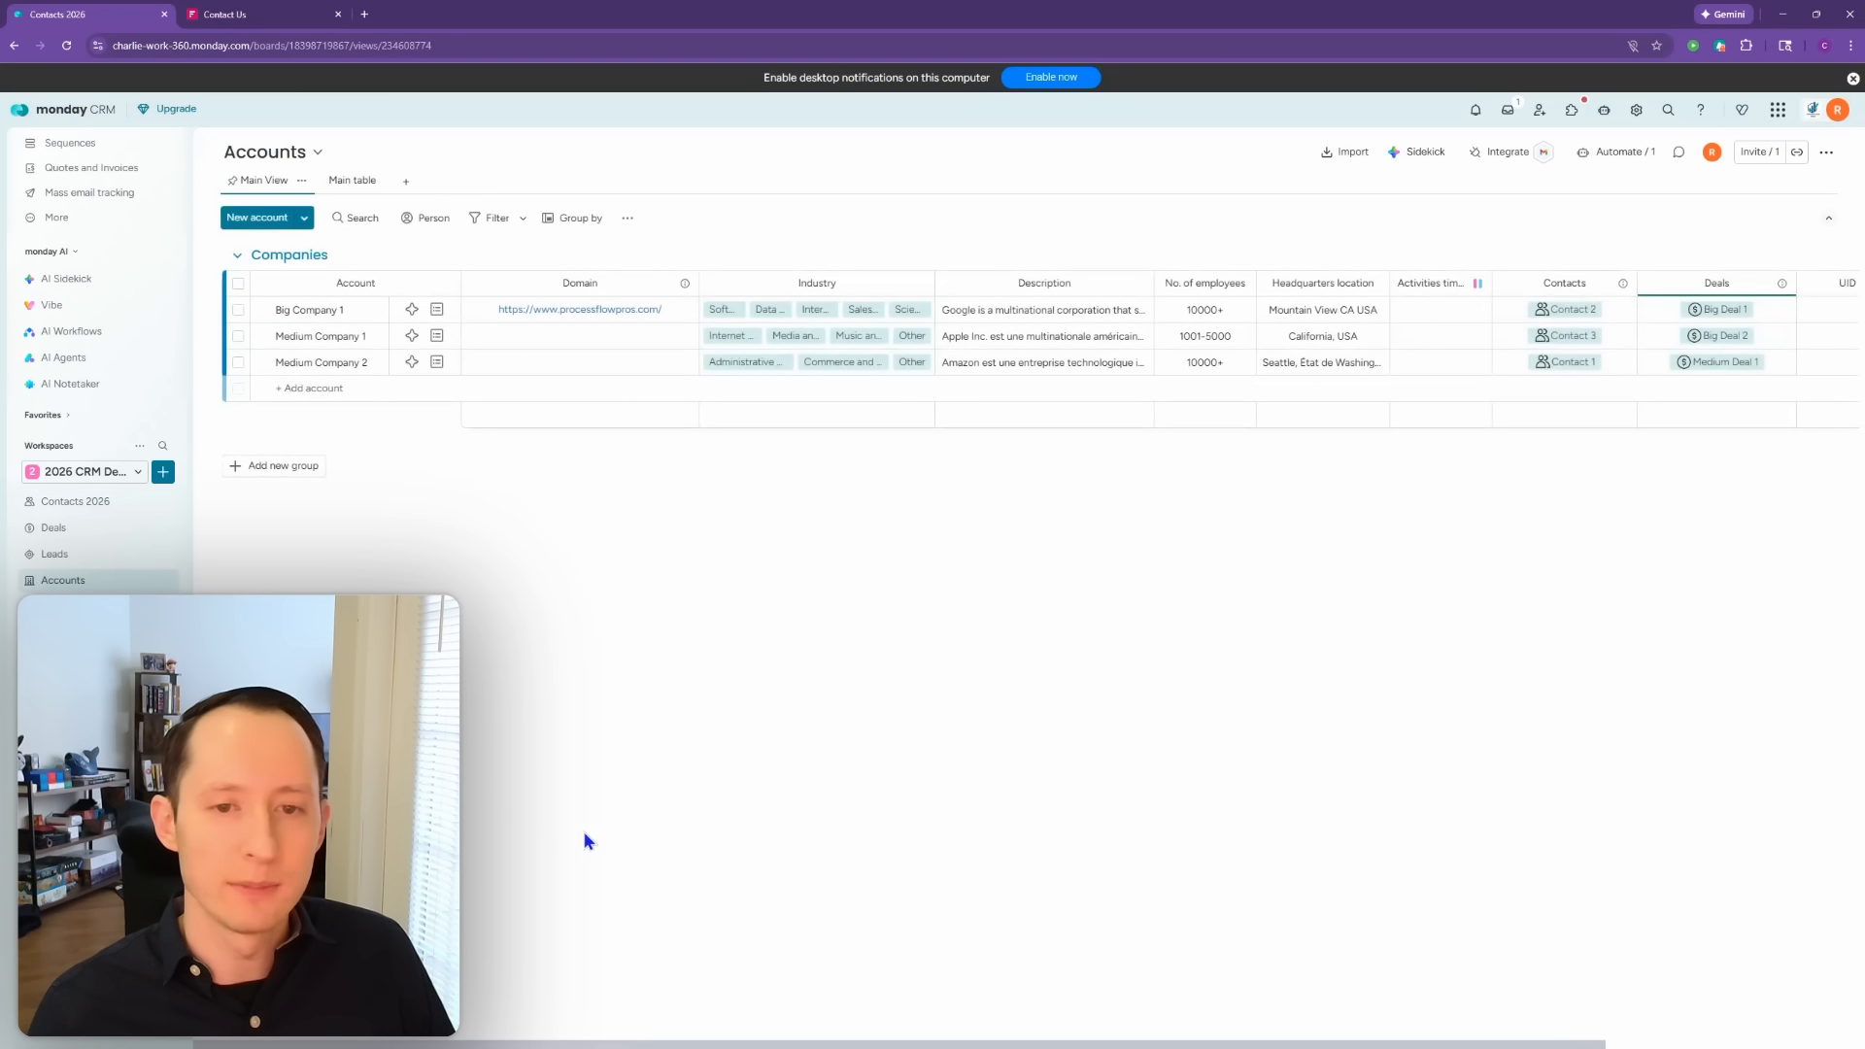
# Step: Confirm Connect boards 1 links to the Contacts board and rename it Contacts
pyautogui.moveTo(611, 1044); pyautogui.dragTo(878, 1044)
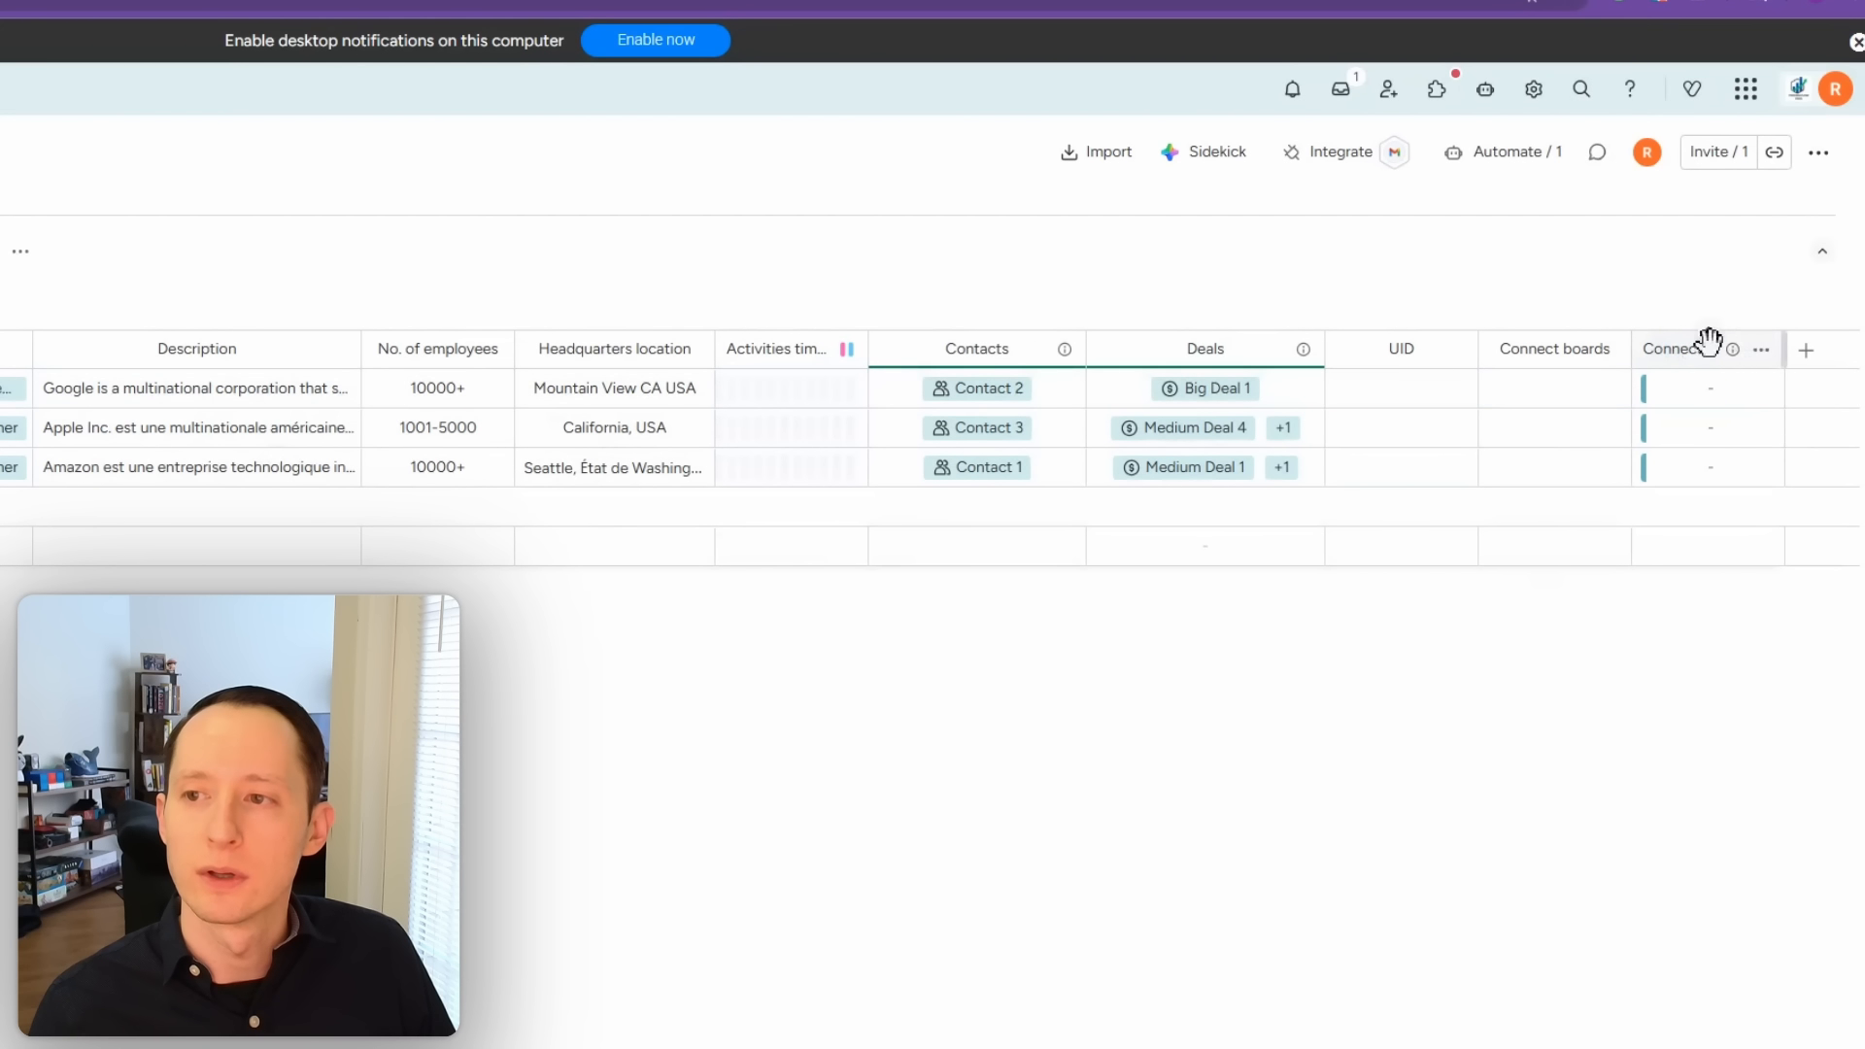
pyautogui.click(1761, 355)
pyautogui.moveTo(1678, 411)
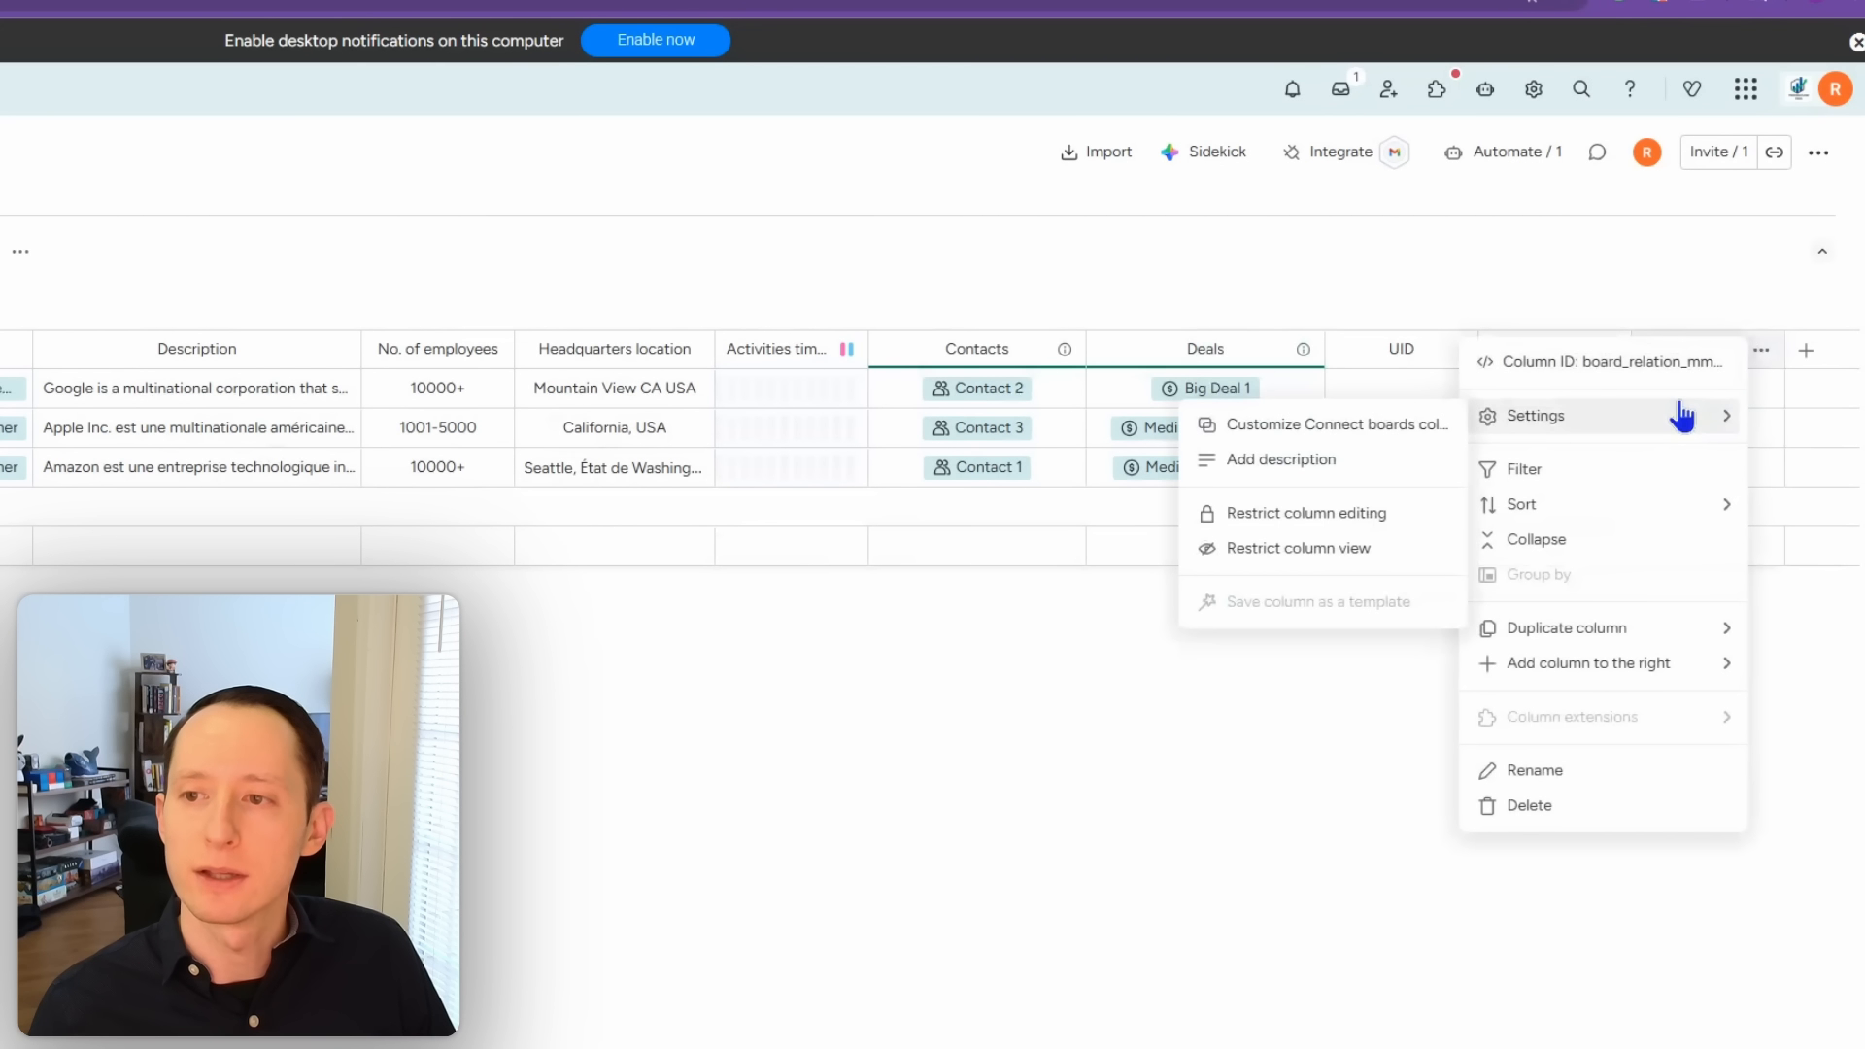
pyautogui.click(1367, 437)
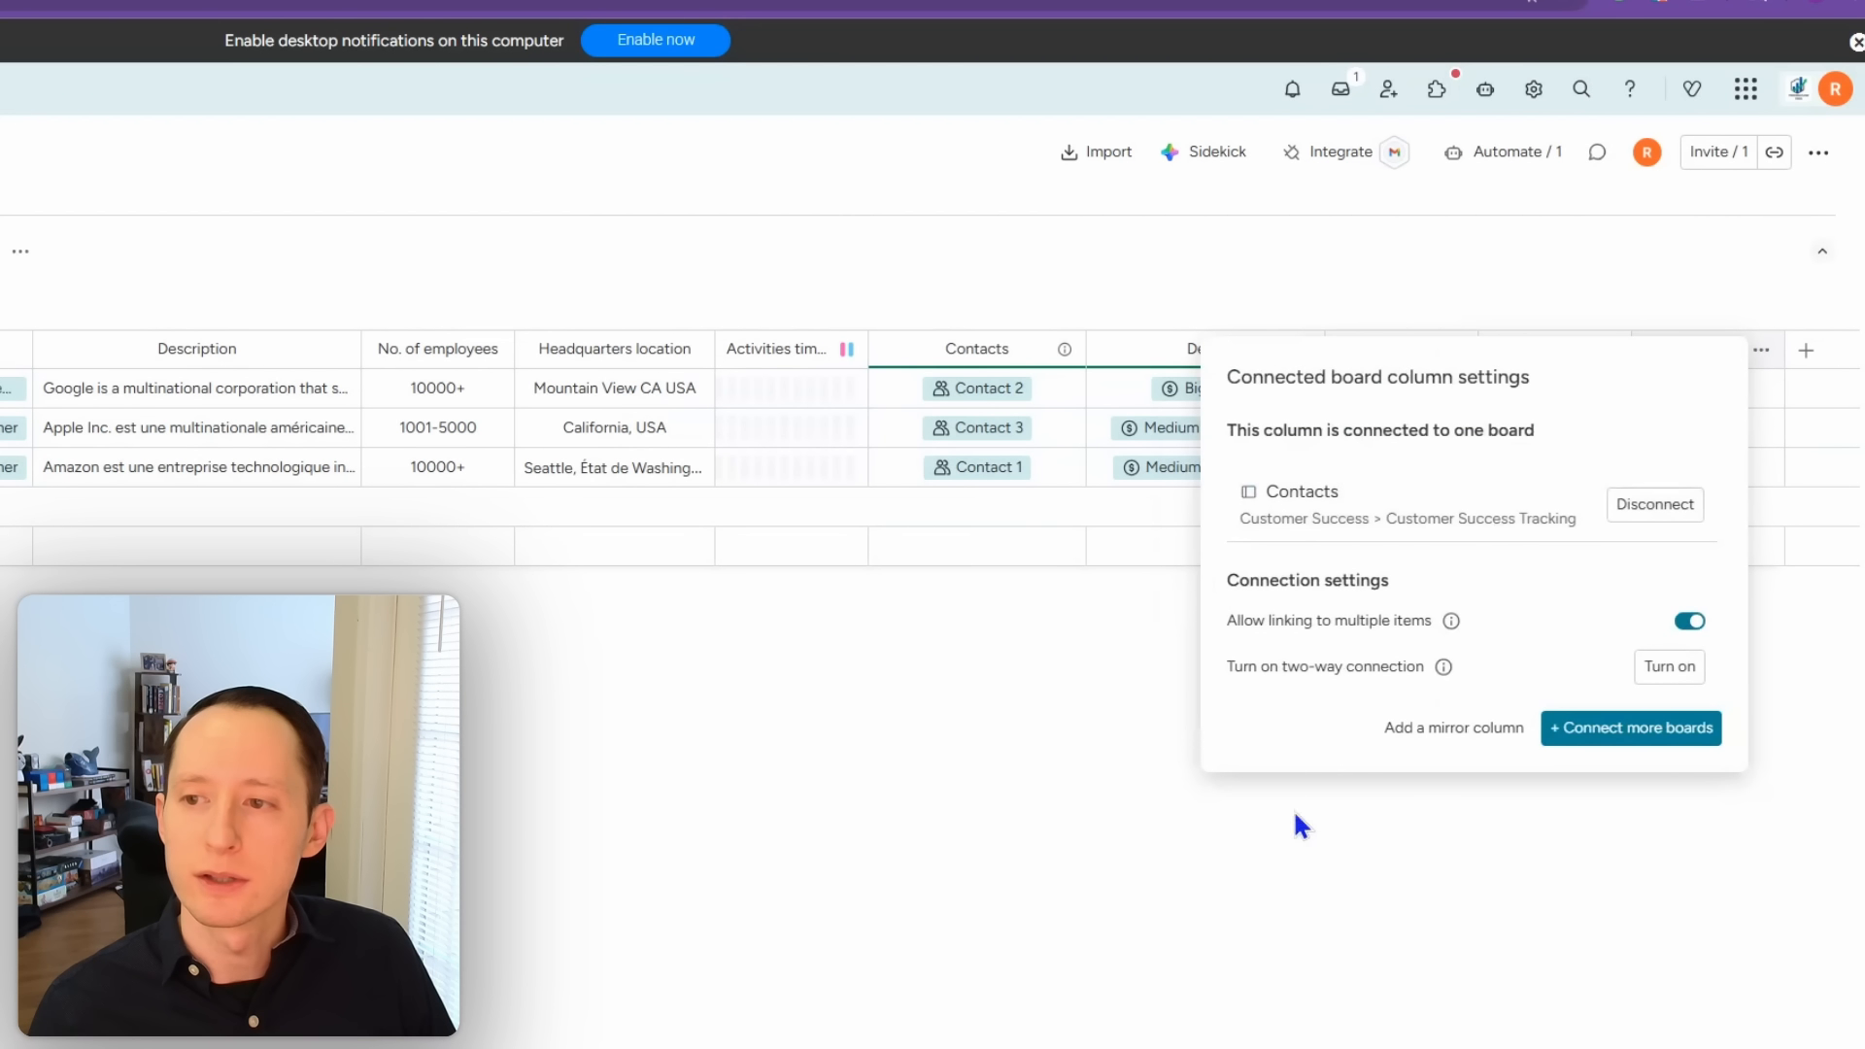
pyautogui.click(1400, 919)
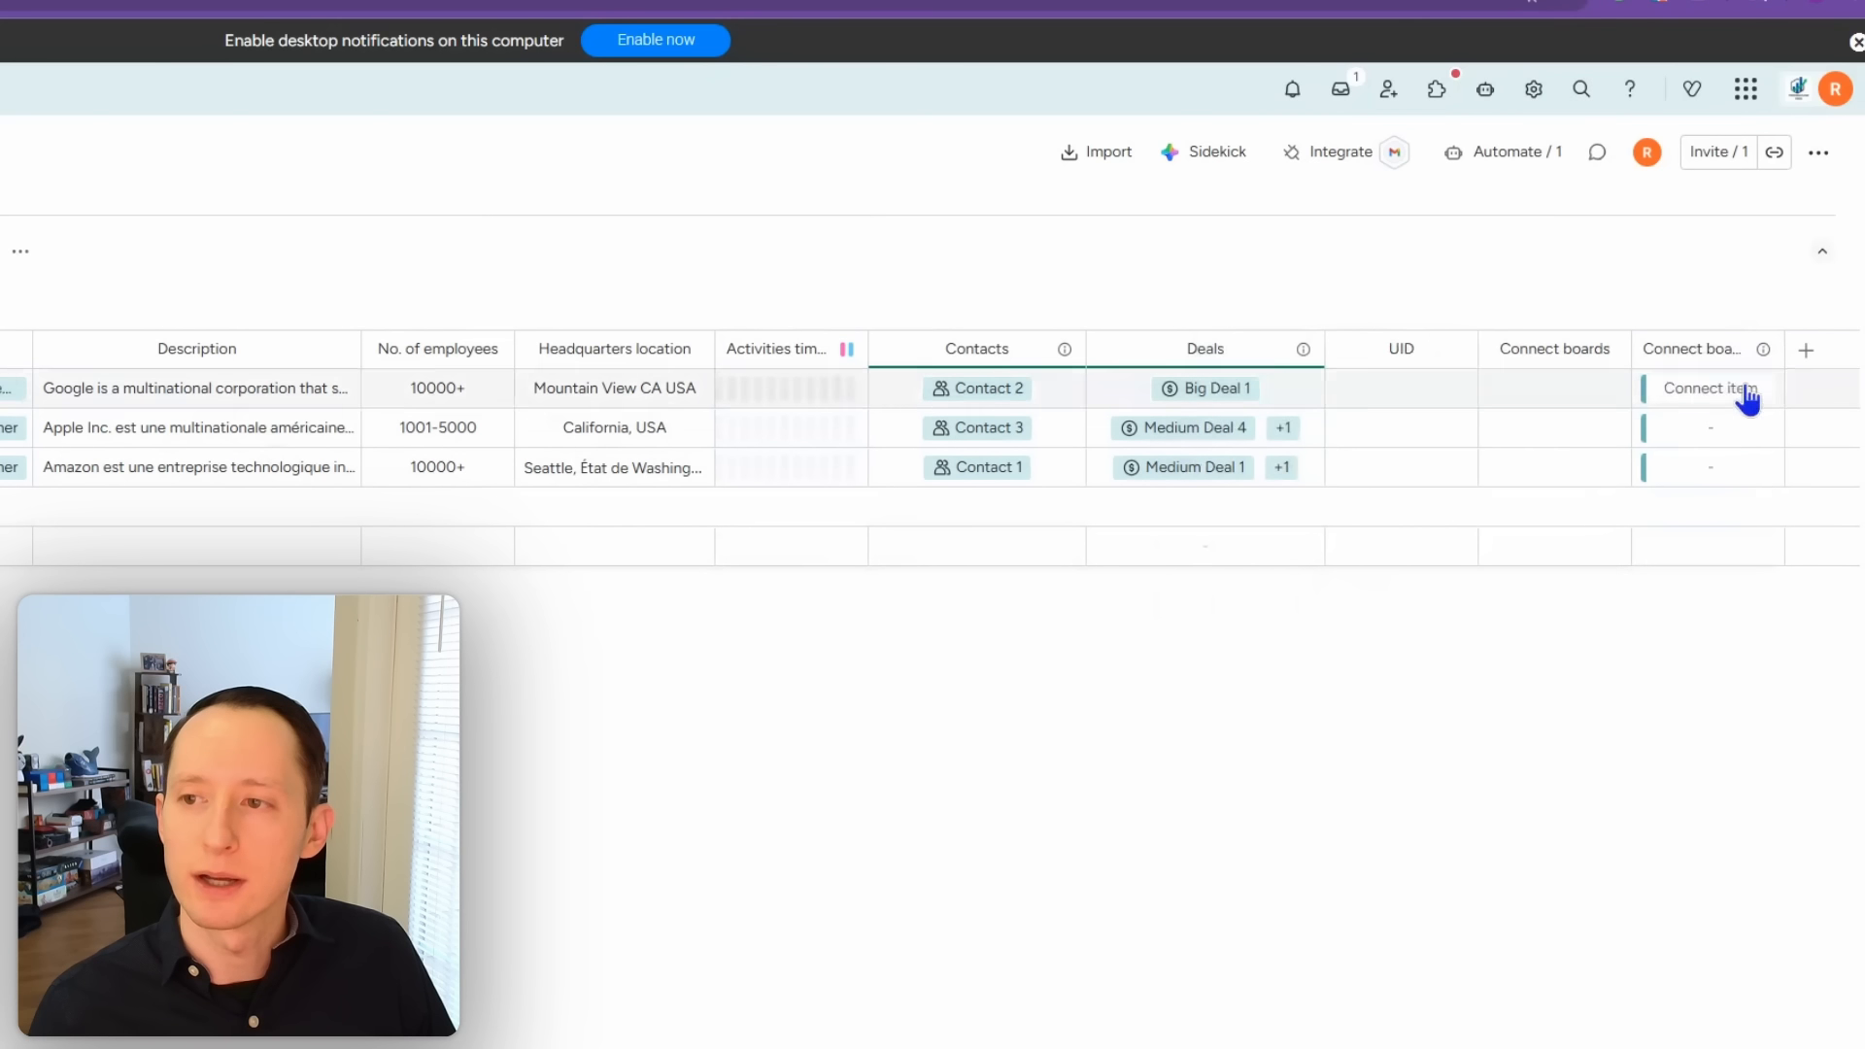
pyautogui.doubleClick(1683, 350)
pyautogui.hotkey('ctrl', 'a')
pyautogui.write('C')
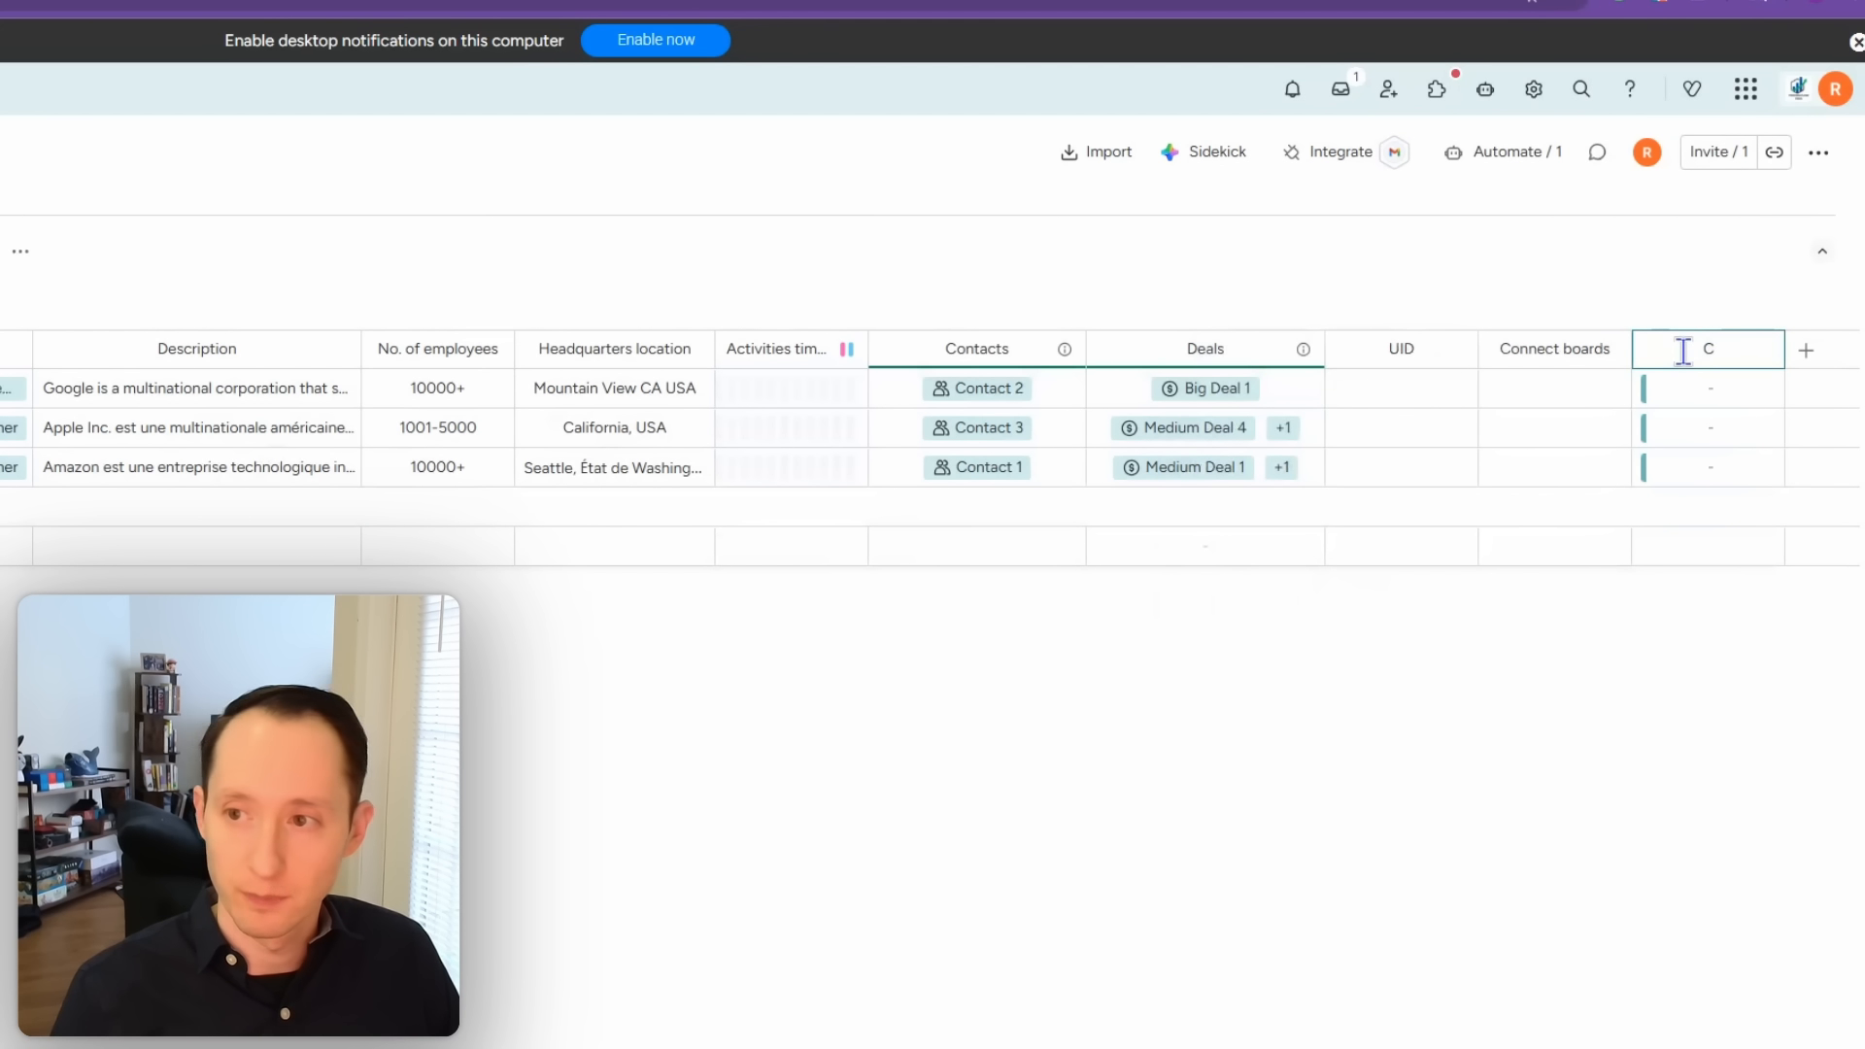
pyautogui.write('ontacts')
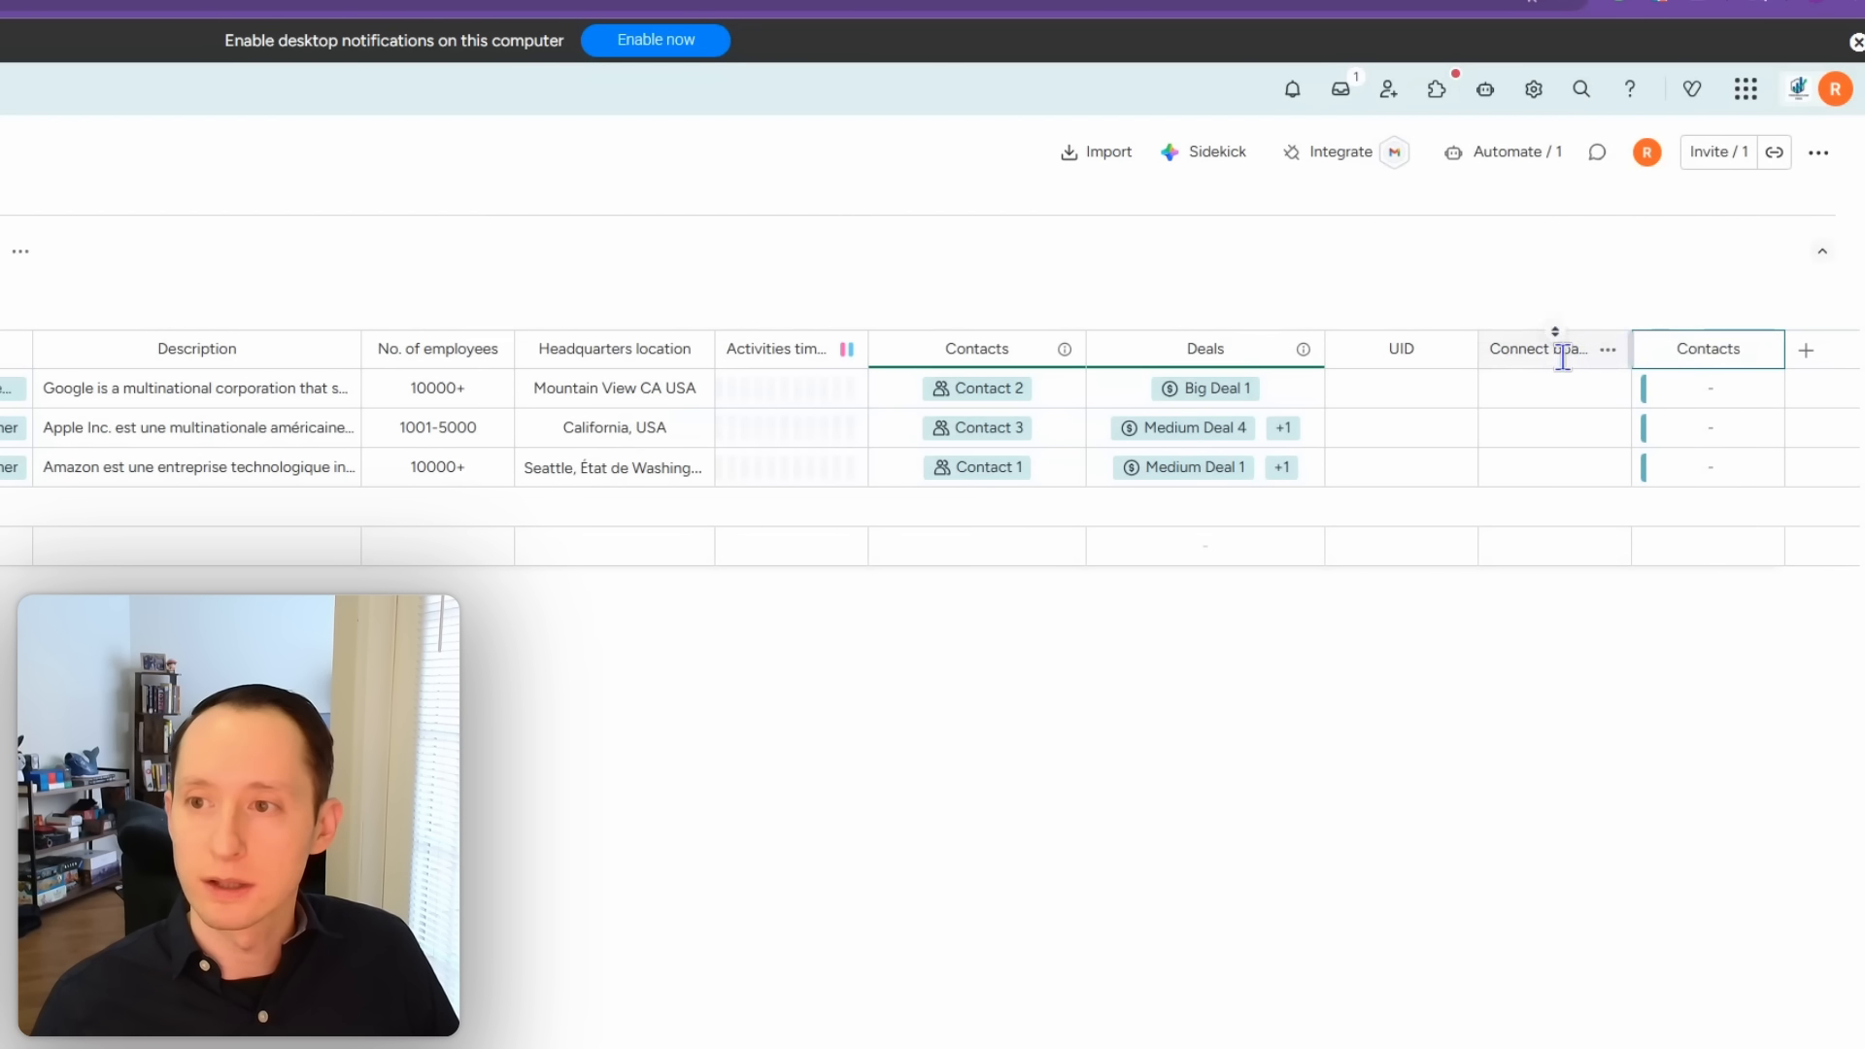
pyautogui.hscroll(-5, 933, 447)
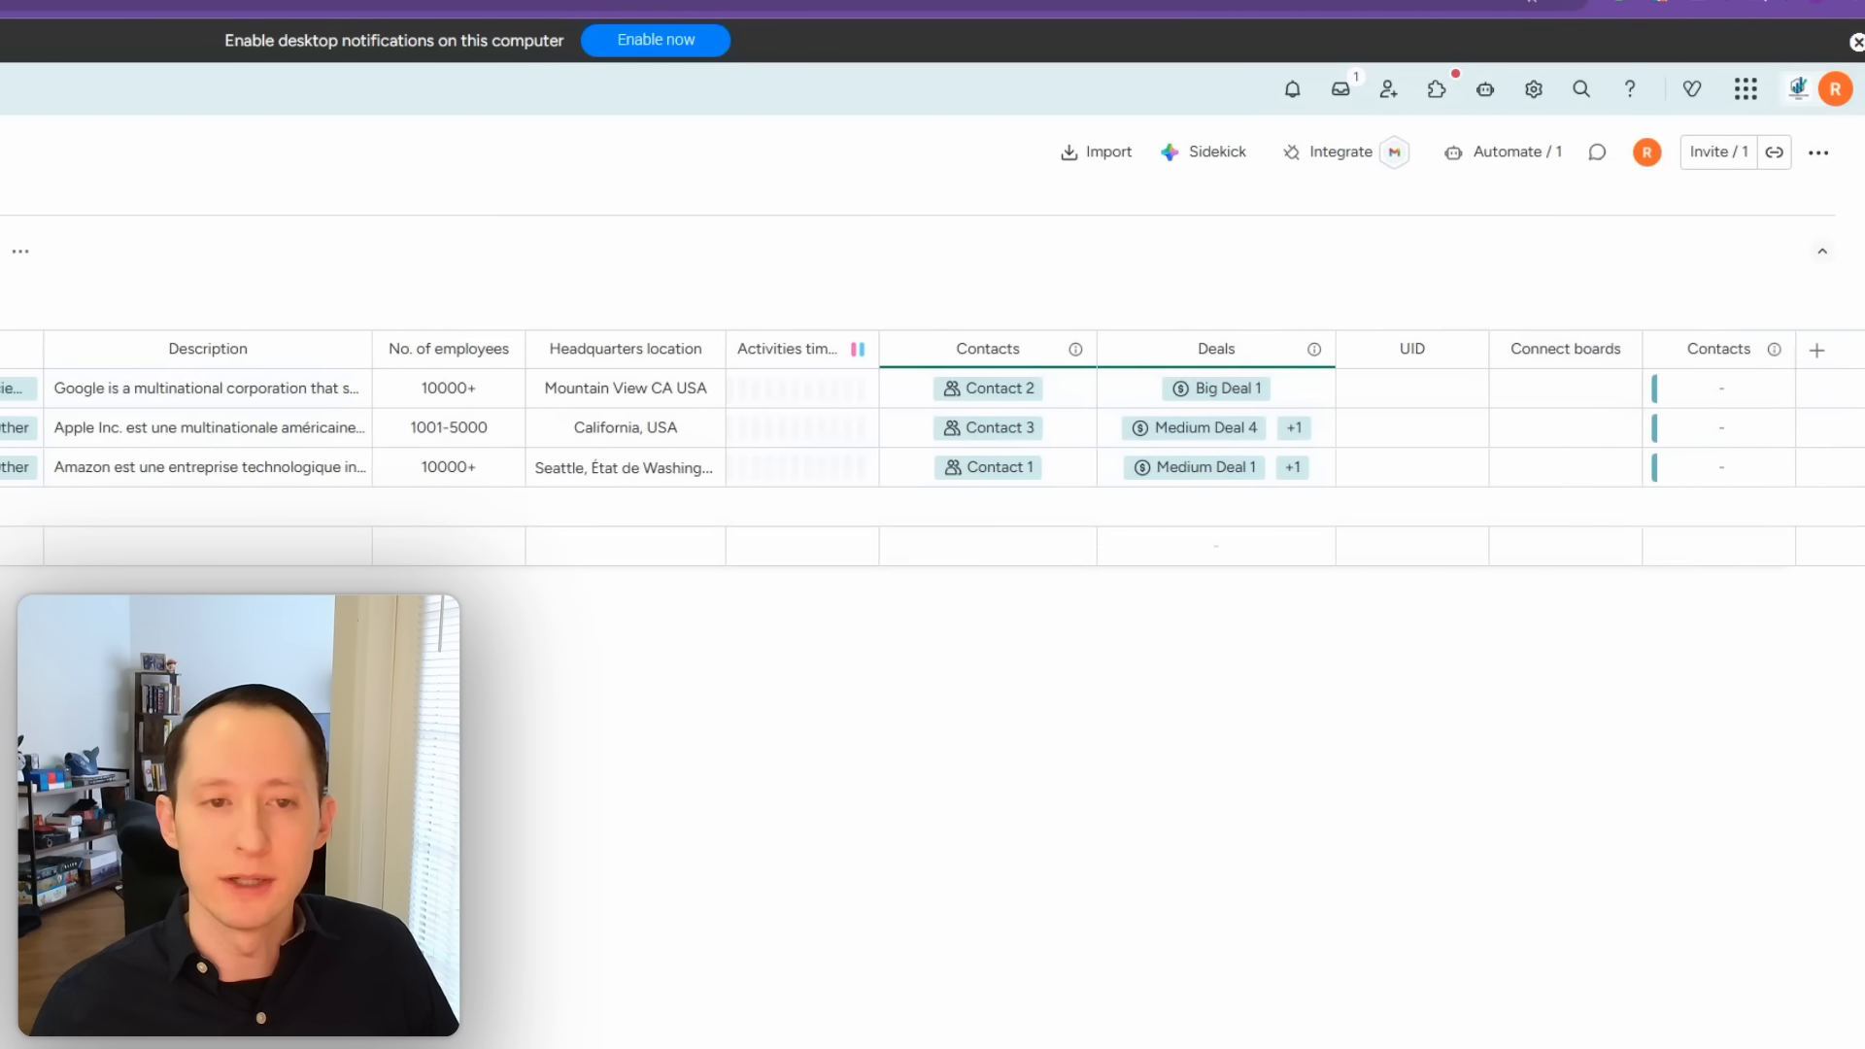
pyautogui.hscroll(5, 933, 427)
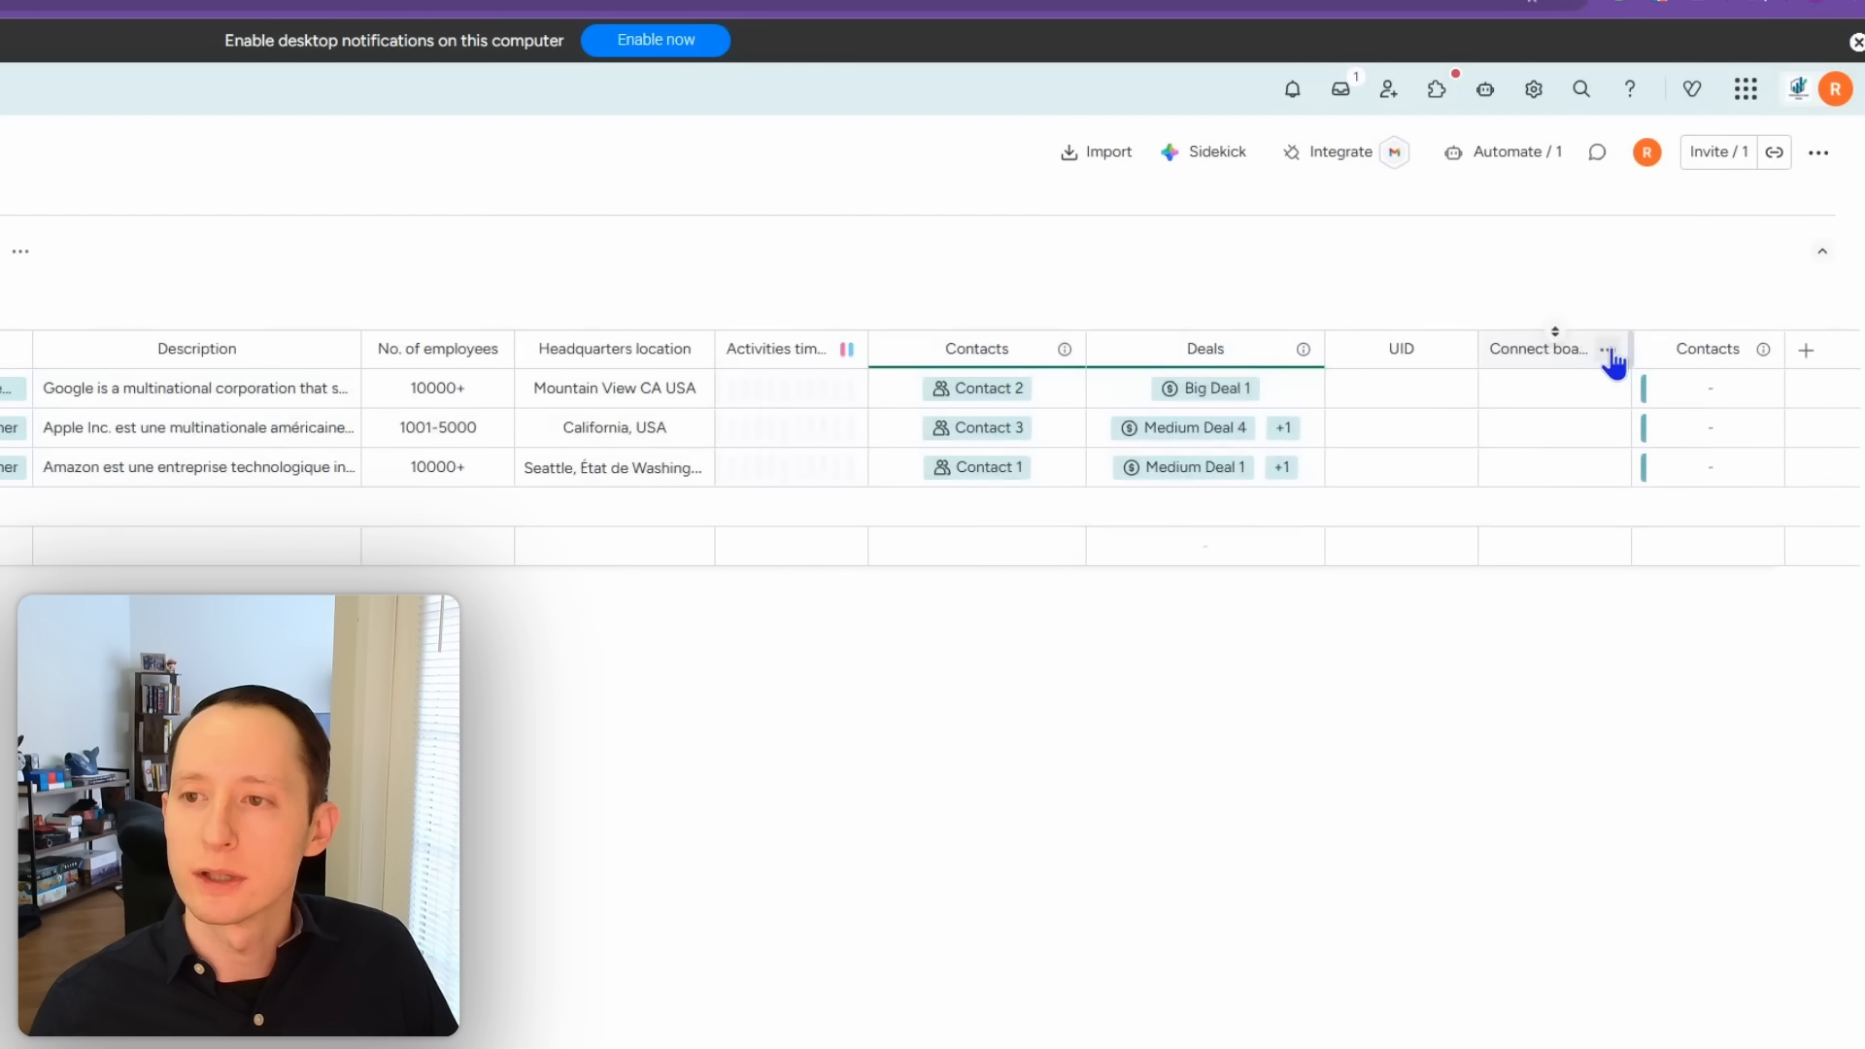
# Step: Link the other Connect boards column two-way to Deals (2026 CRM Demo Workspace)
pyautogui.click(1608, 351)
pyautogui.moveTo(1501, 422)
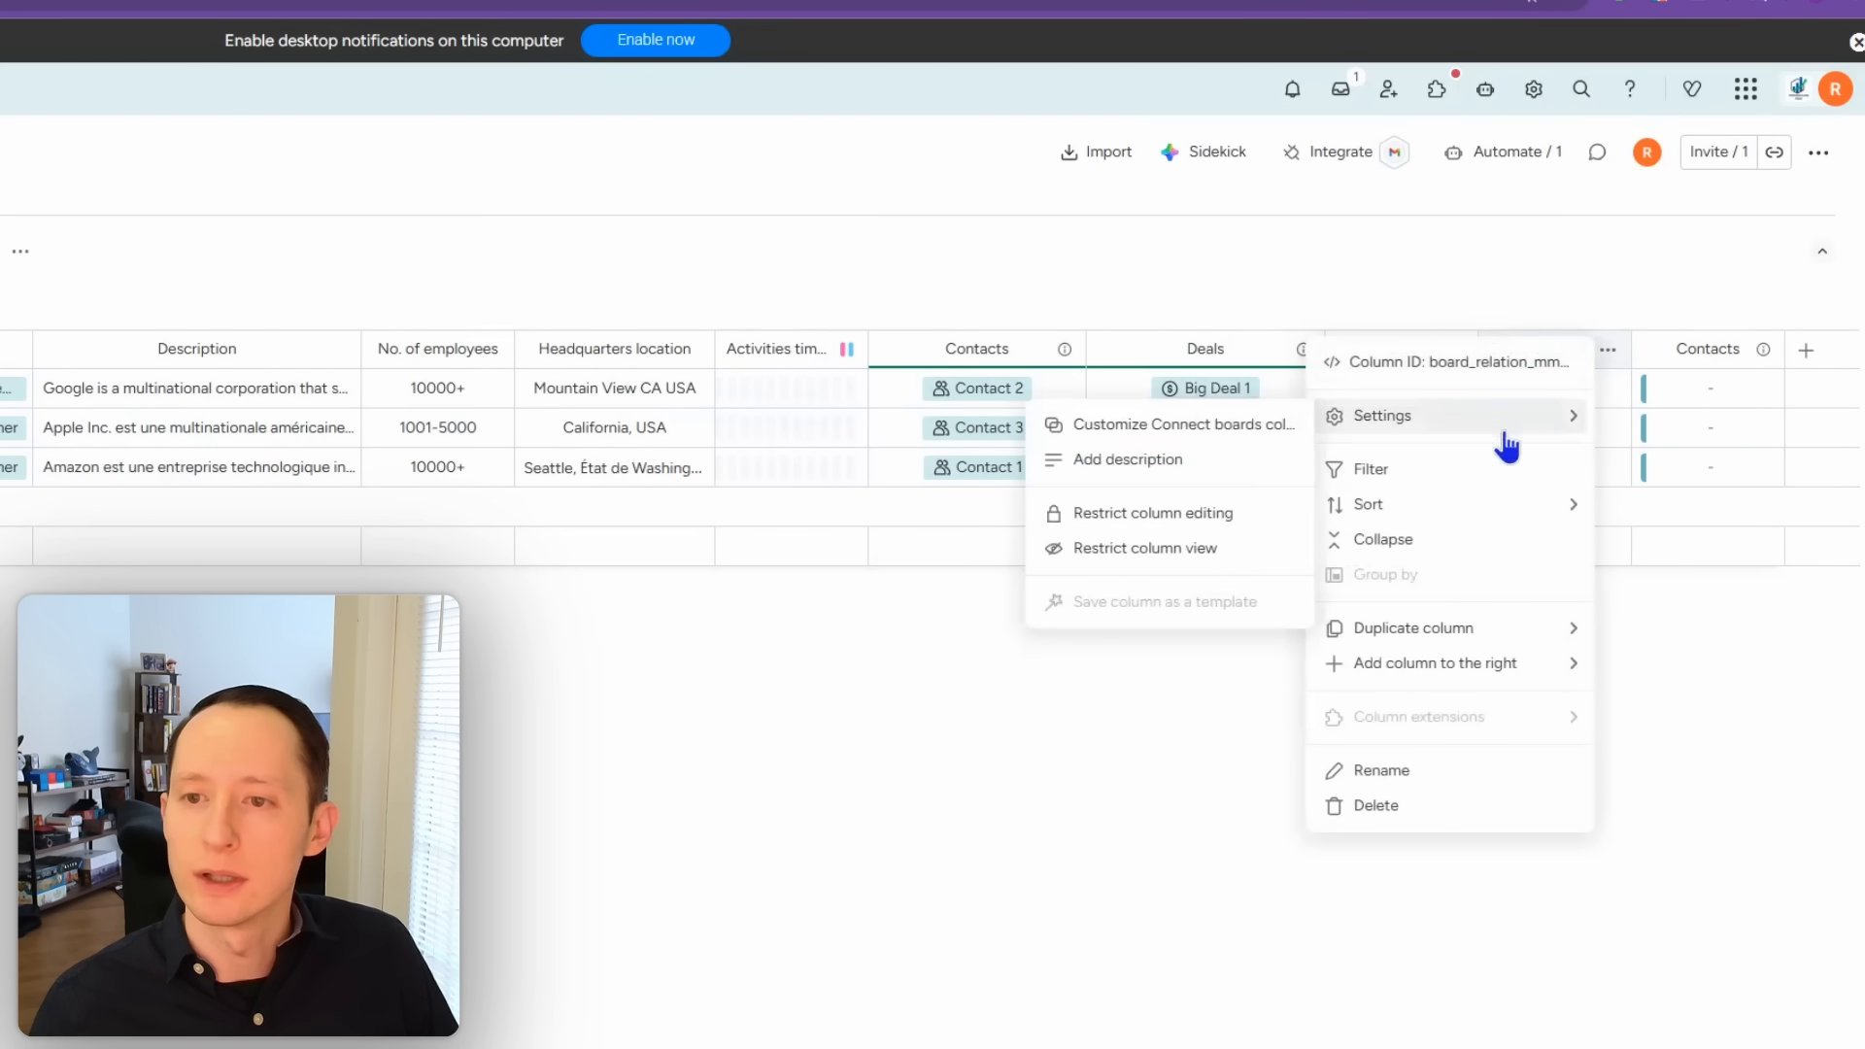
pyautogui.click(1230, 430)
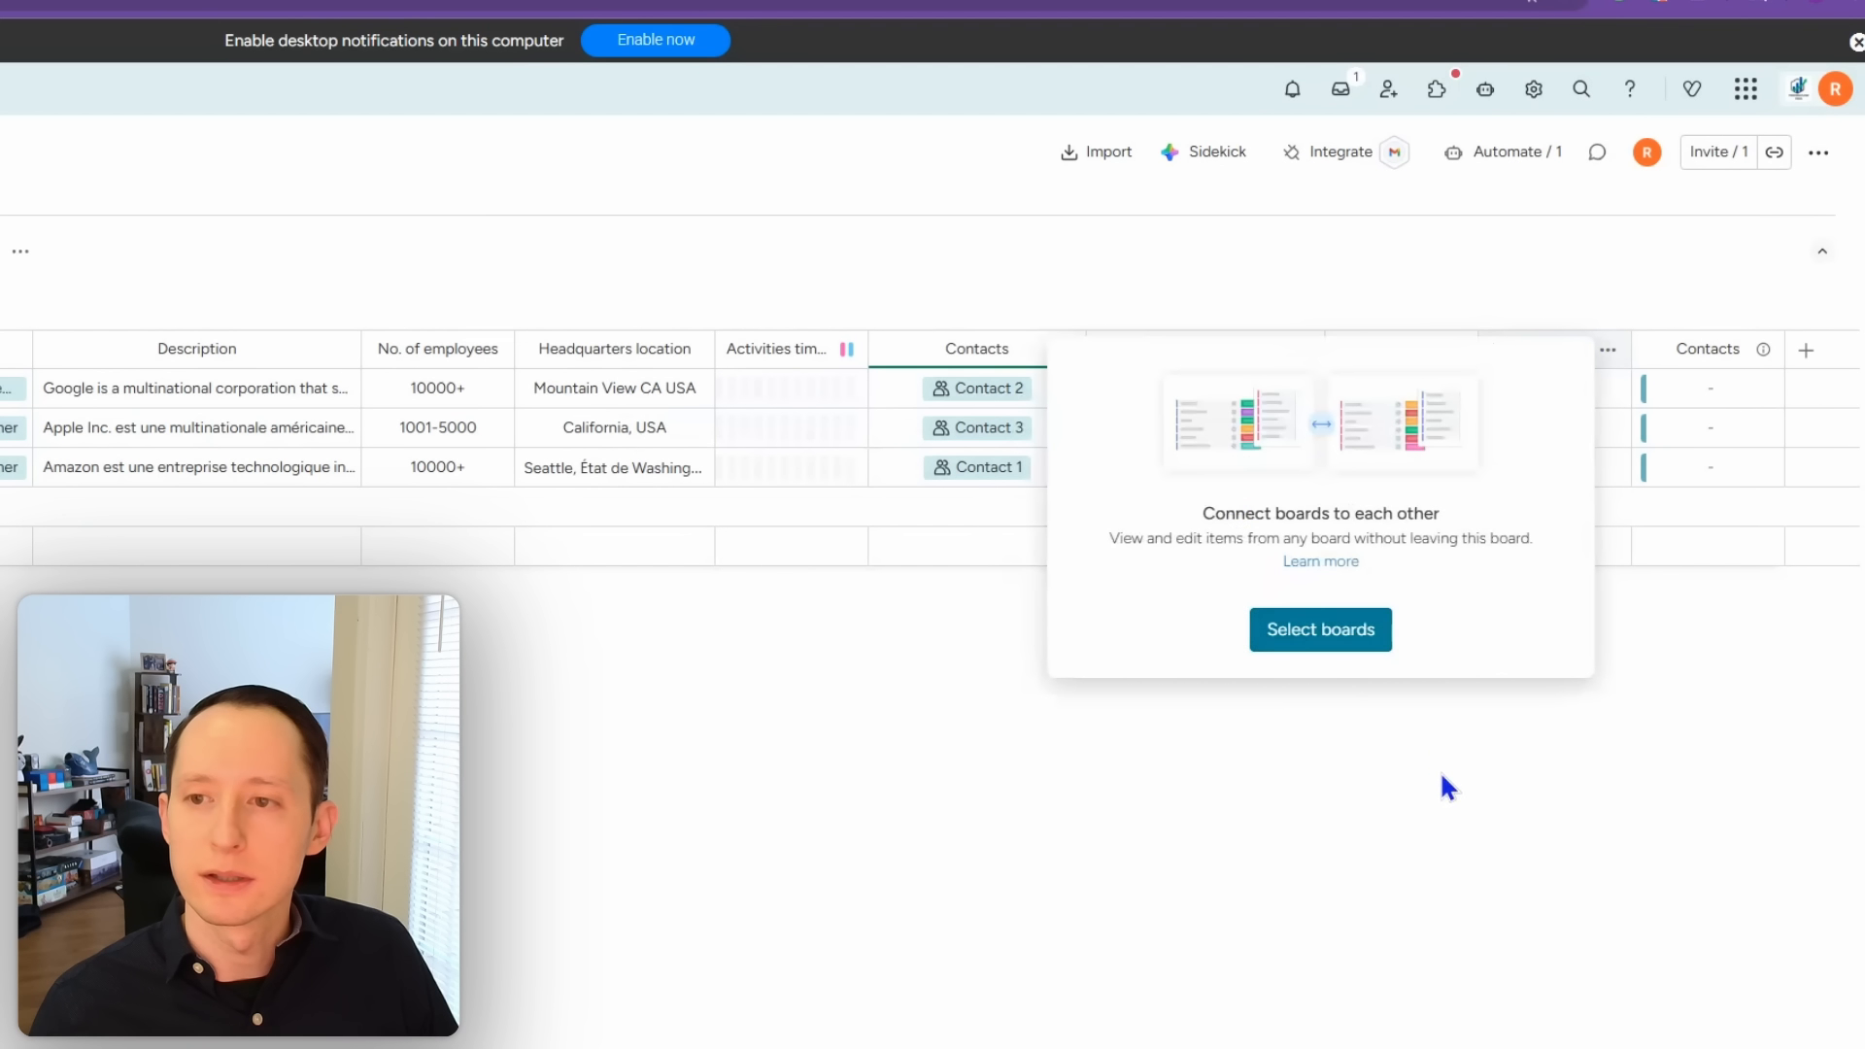
pyautogui.click(1337, 641)
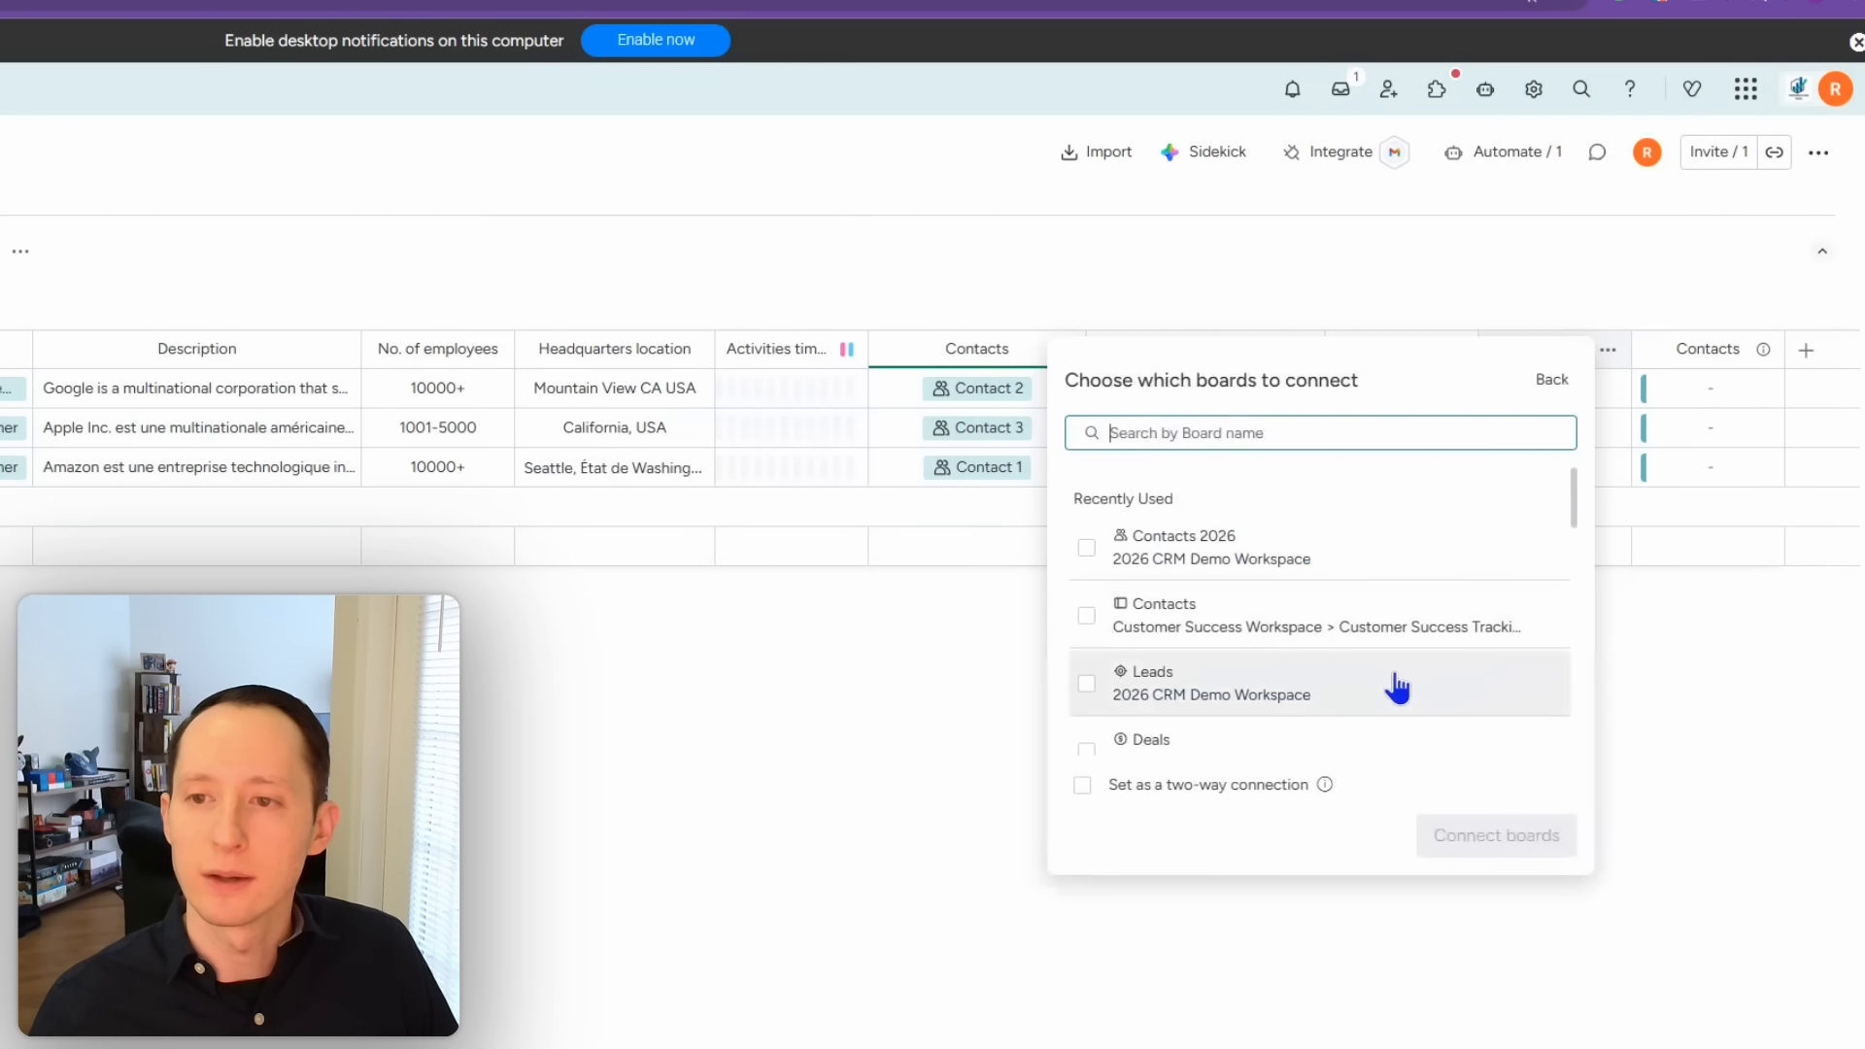
pyautogui.write('Deals')
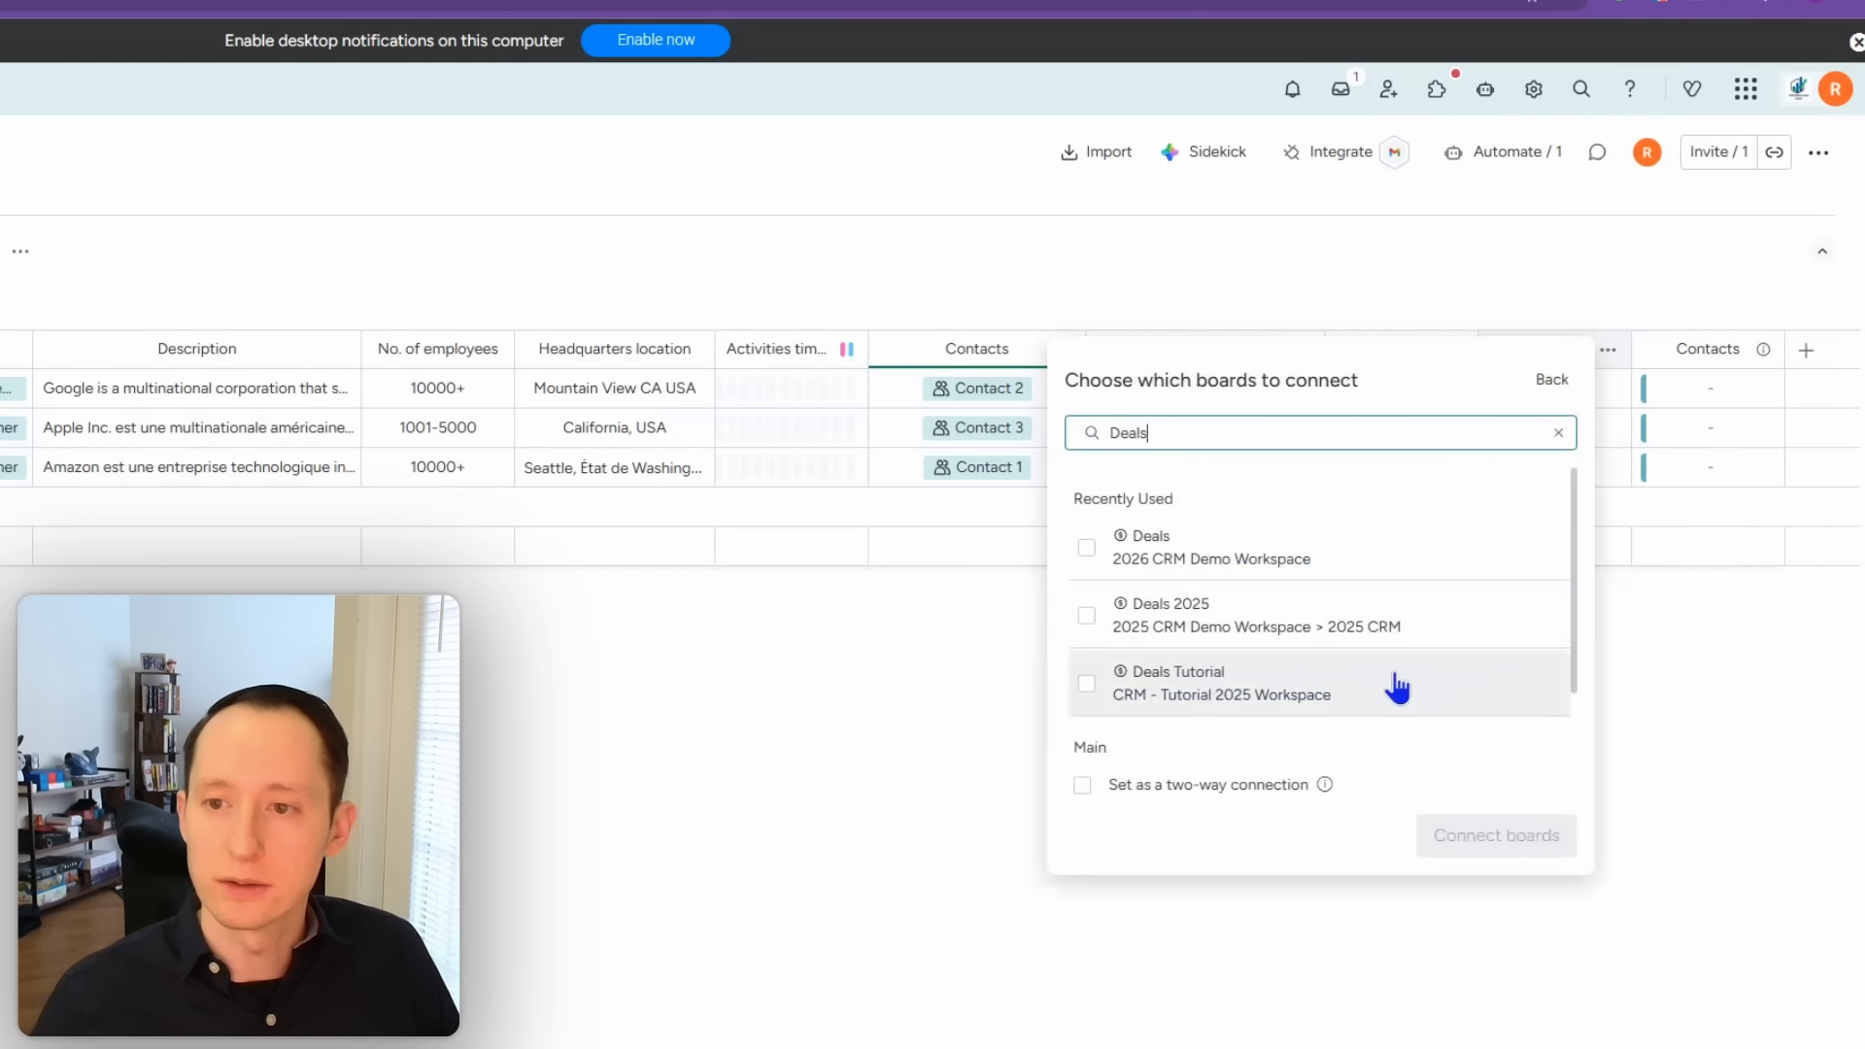
pyautogui.scroll(-2, 1099, 638)
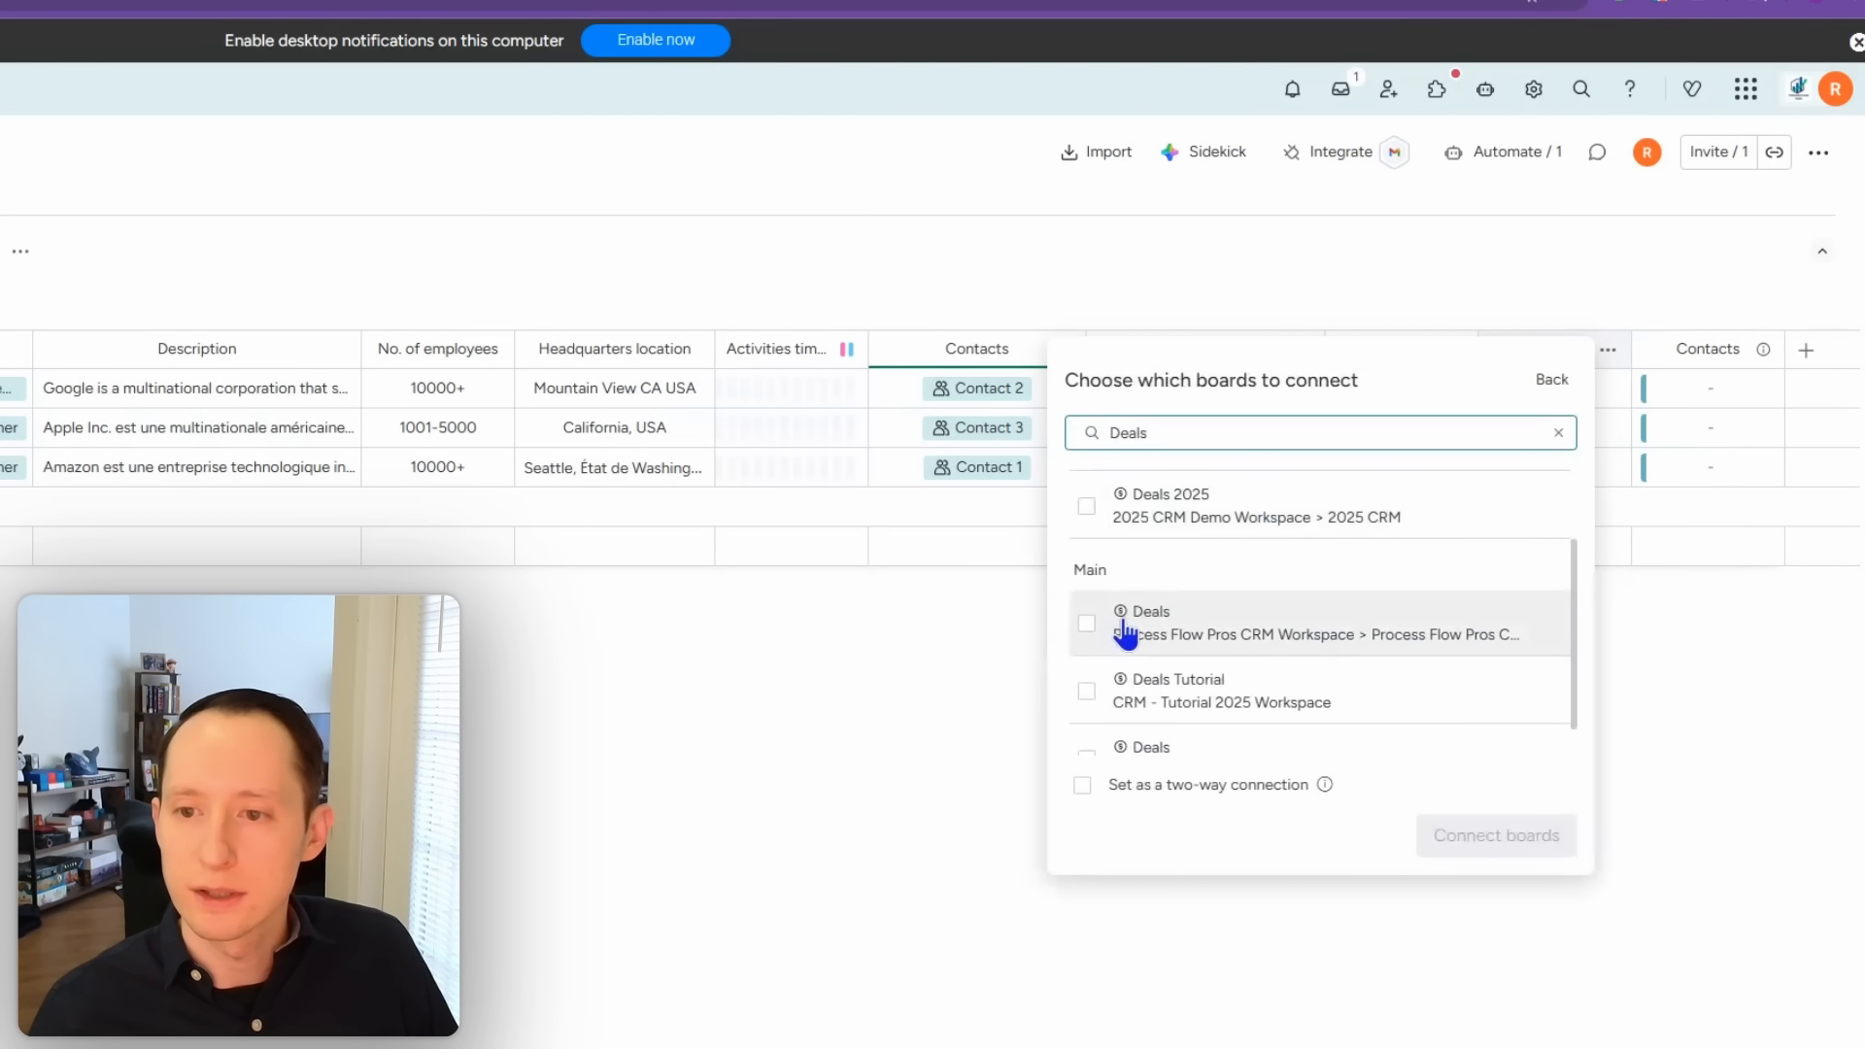
pyautogui.scroll(-1, 1093, 645)
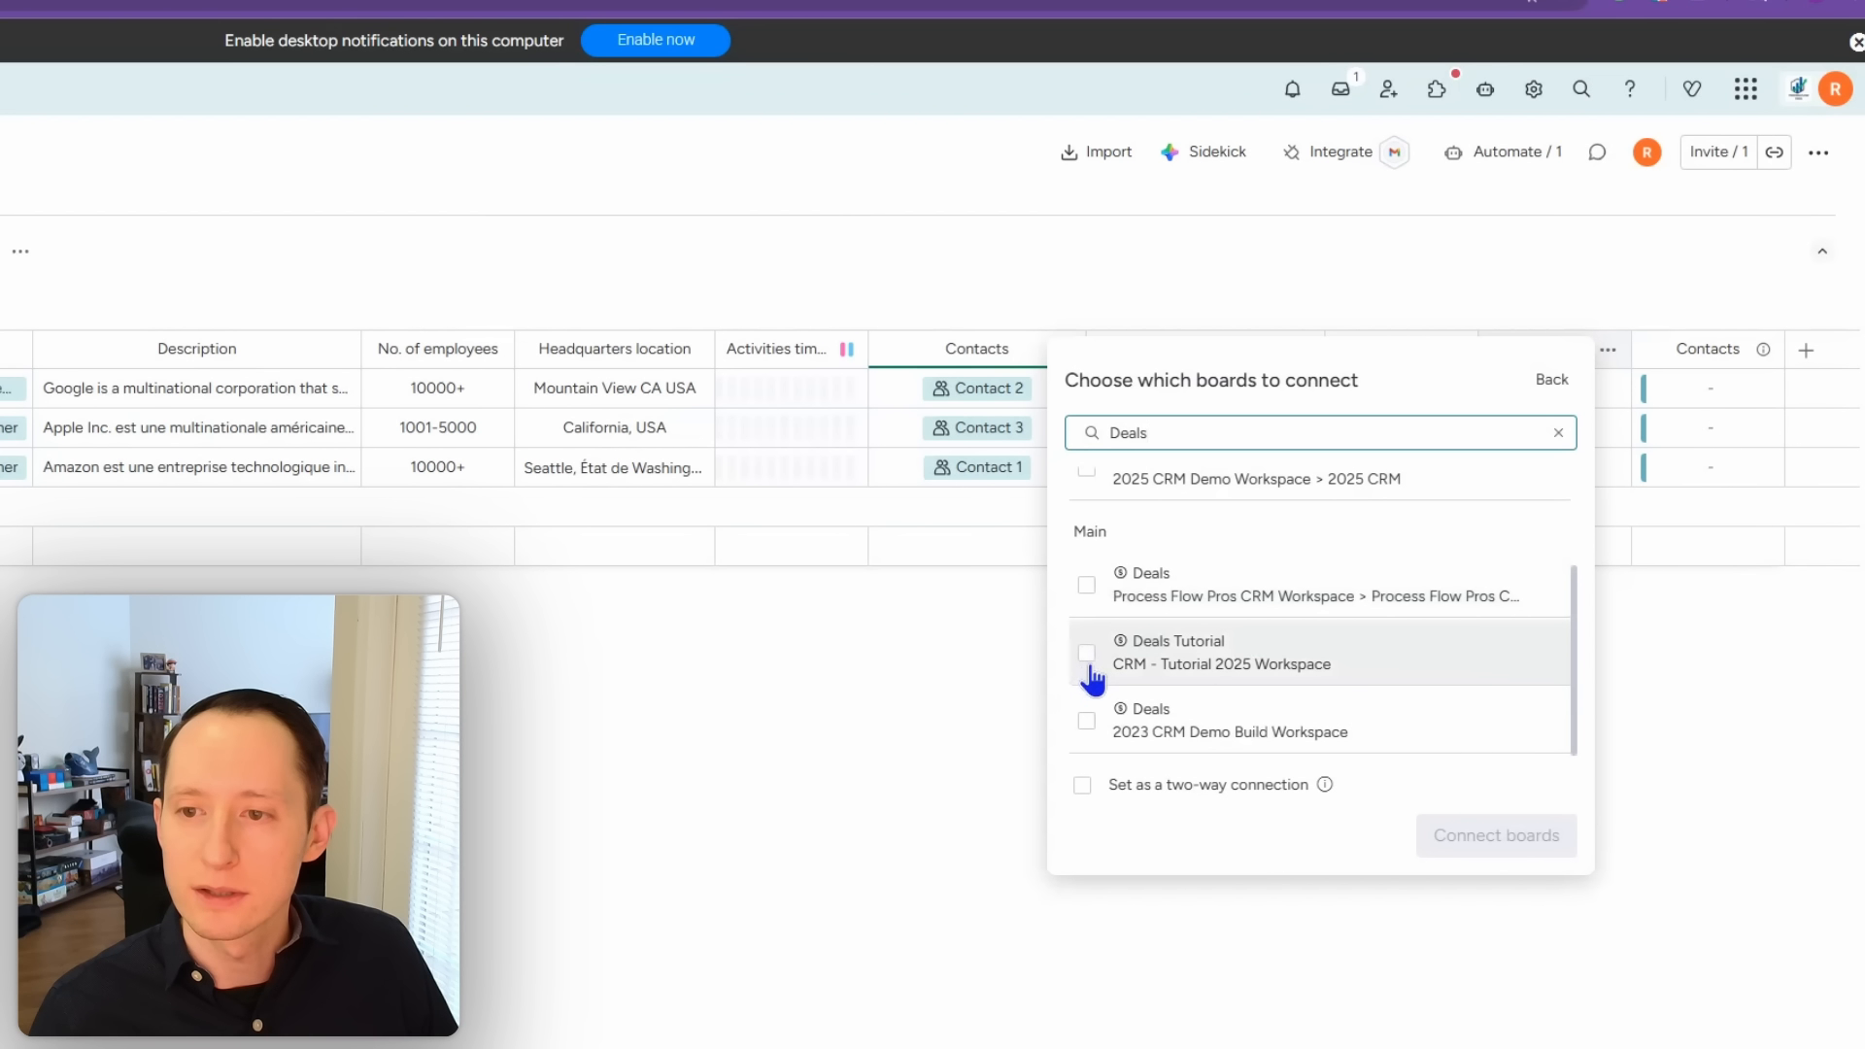
pyautogui.scroll(3, 1090, 679)
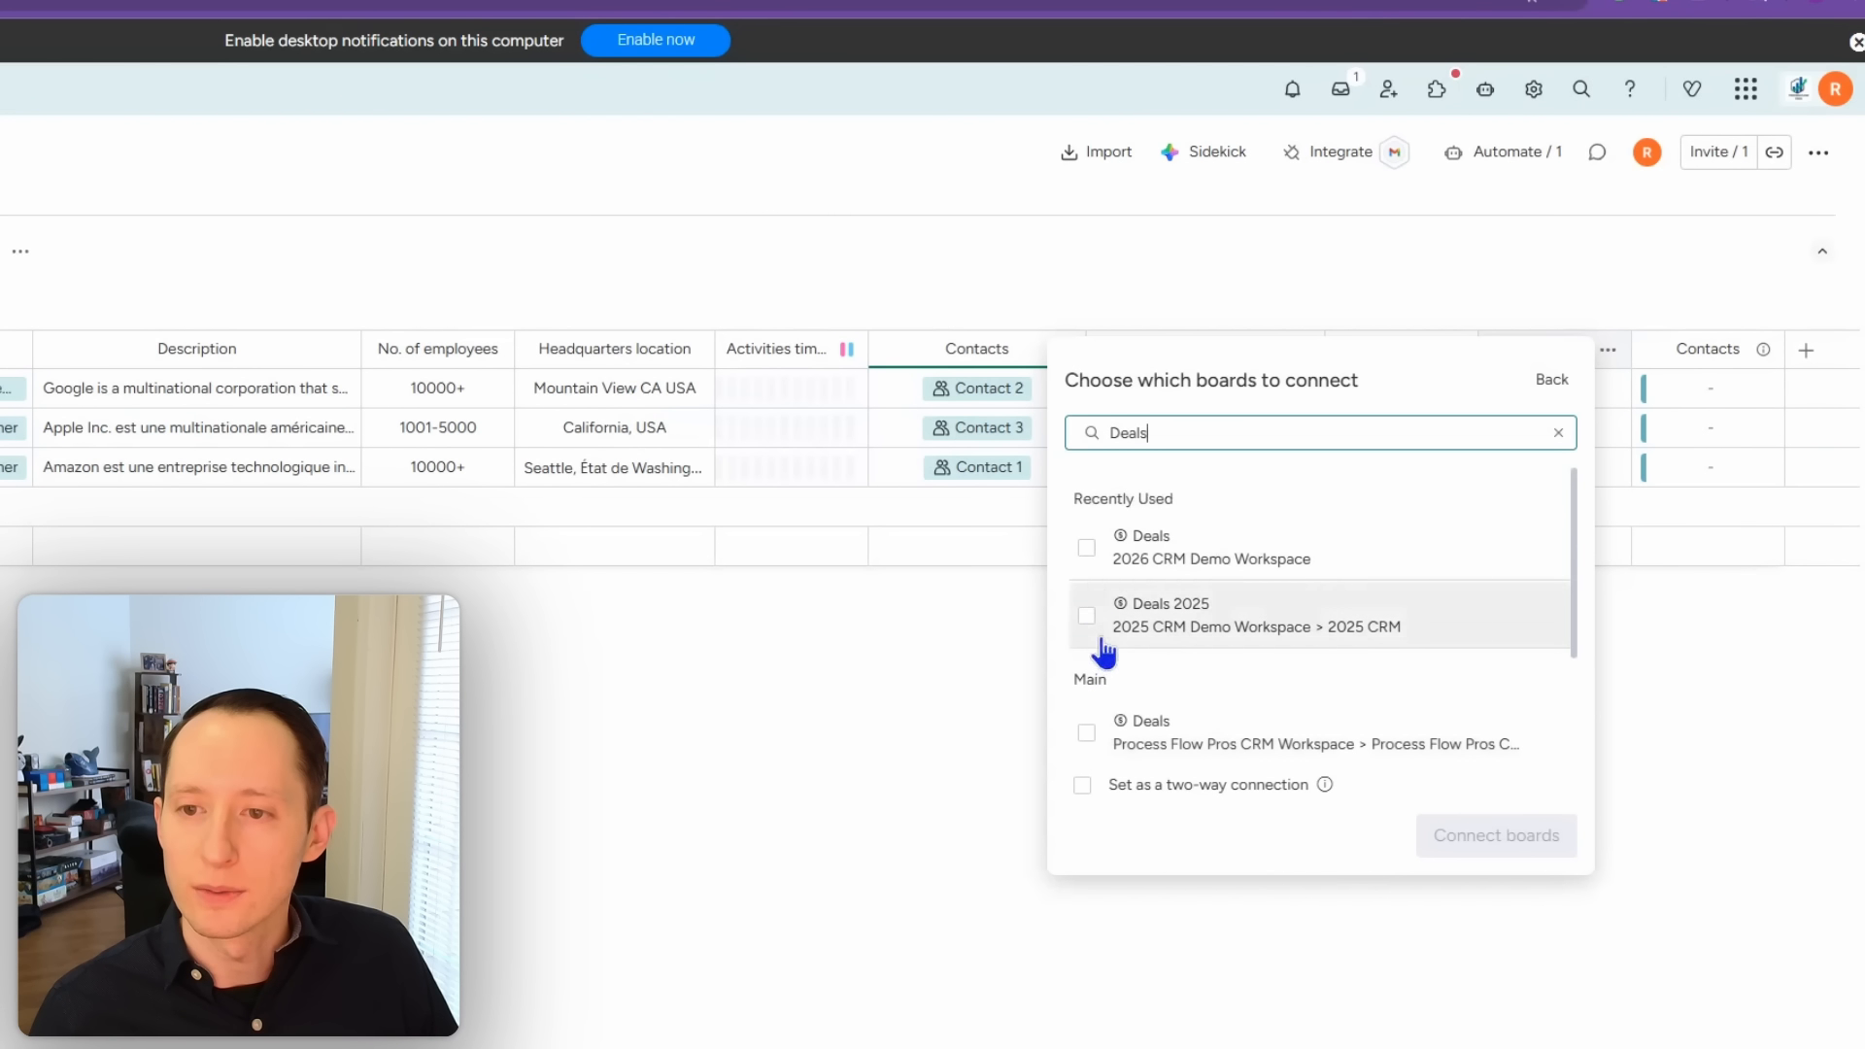
pyautogui.click(1086, 549)
pyautogui.click(1082, 785)
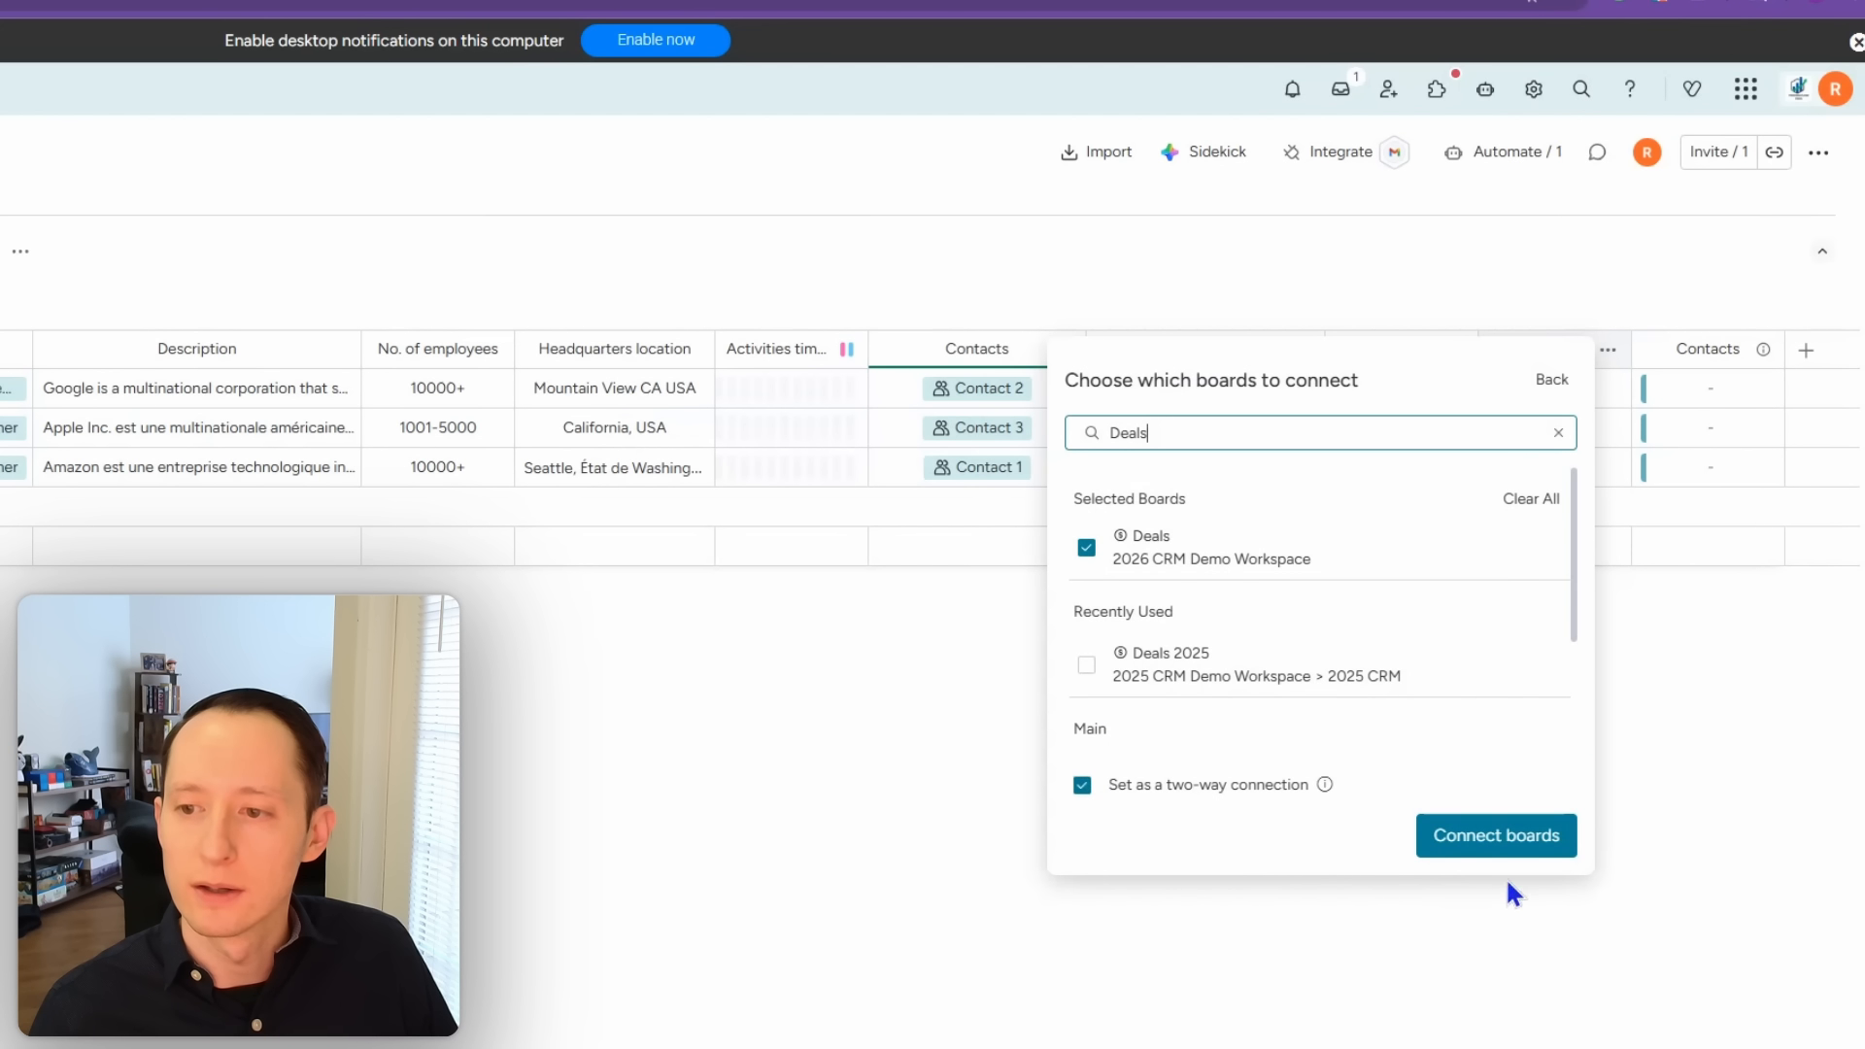
pyautogui.click(1550, 827)
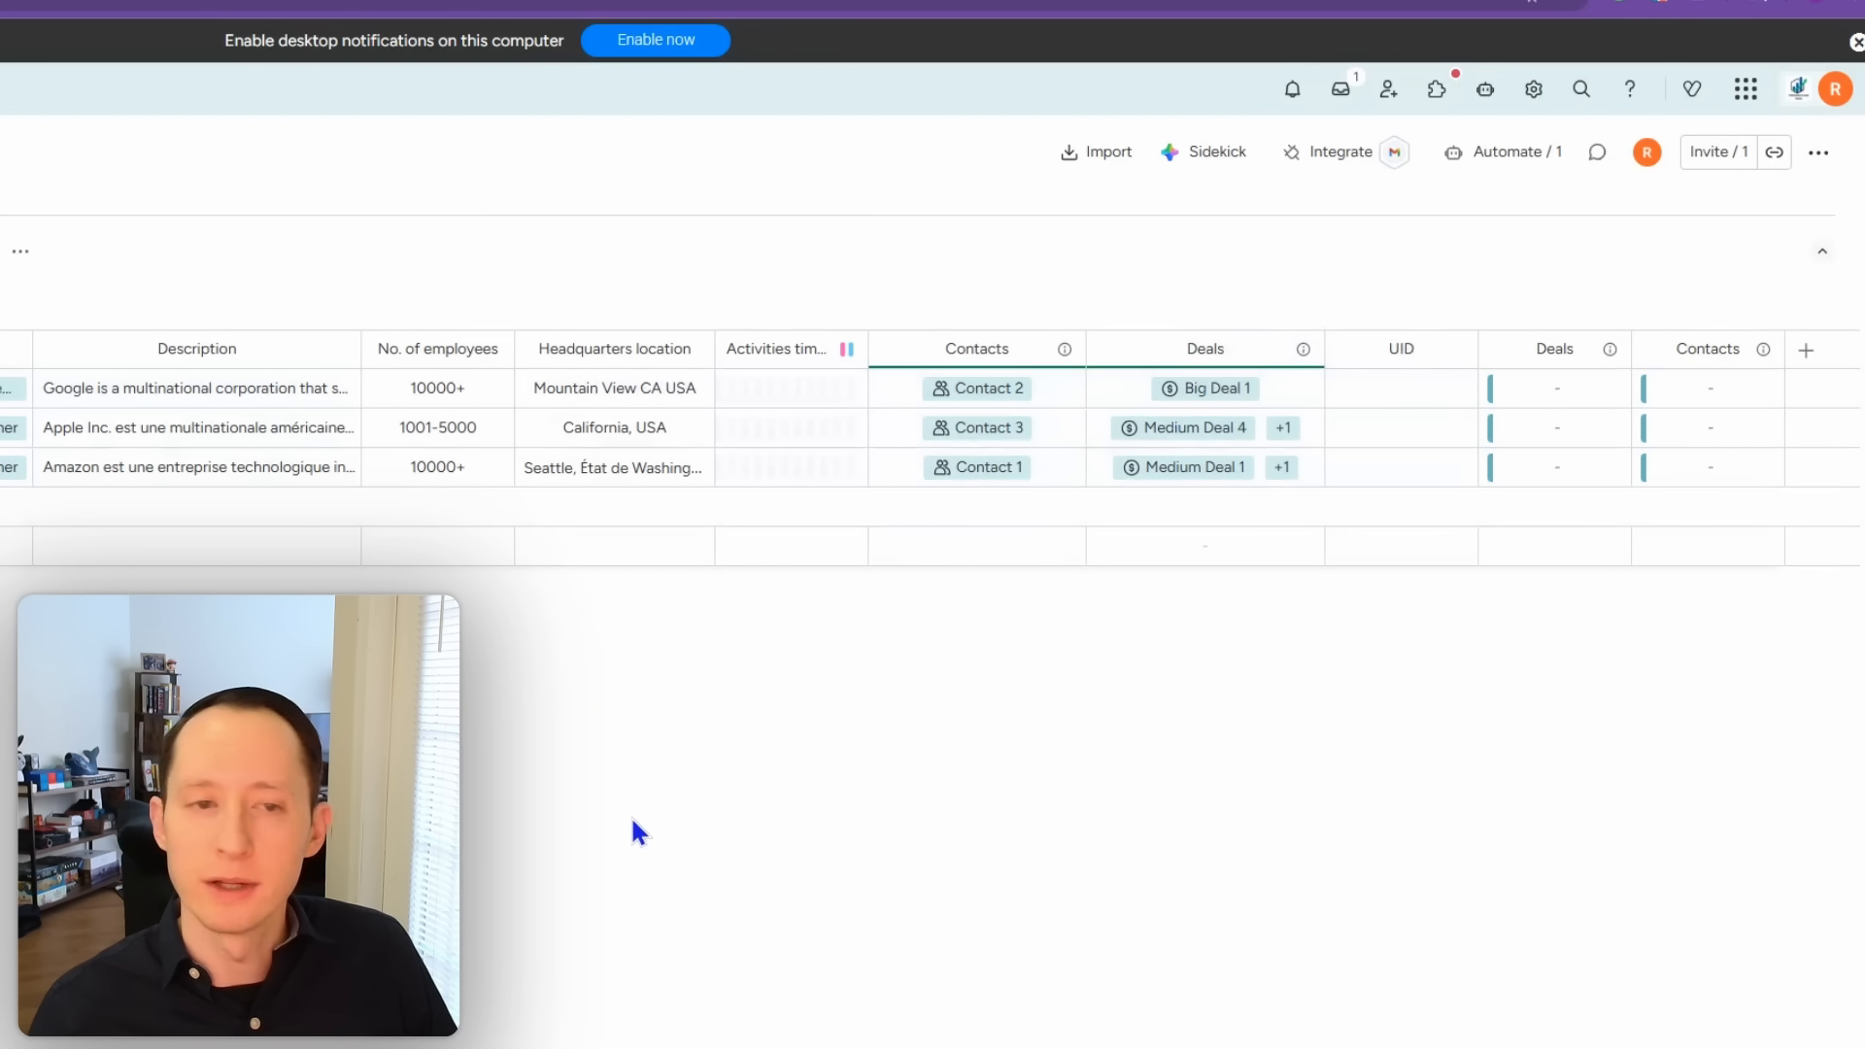
# Step: Start an Accounts automation from the 'match' template, matching against the Contacts 2026 board
pyautogui.click(1484, 154)
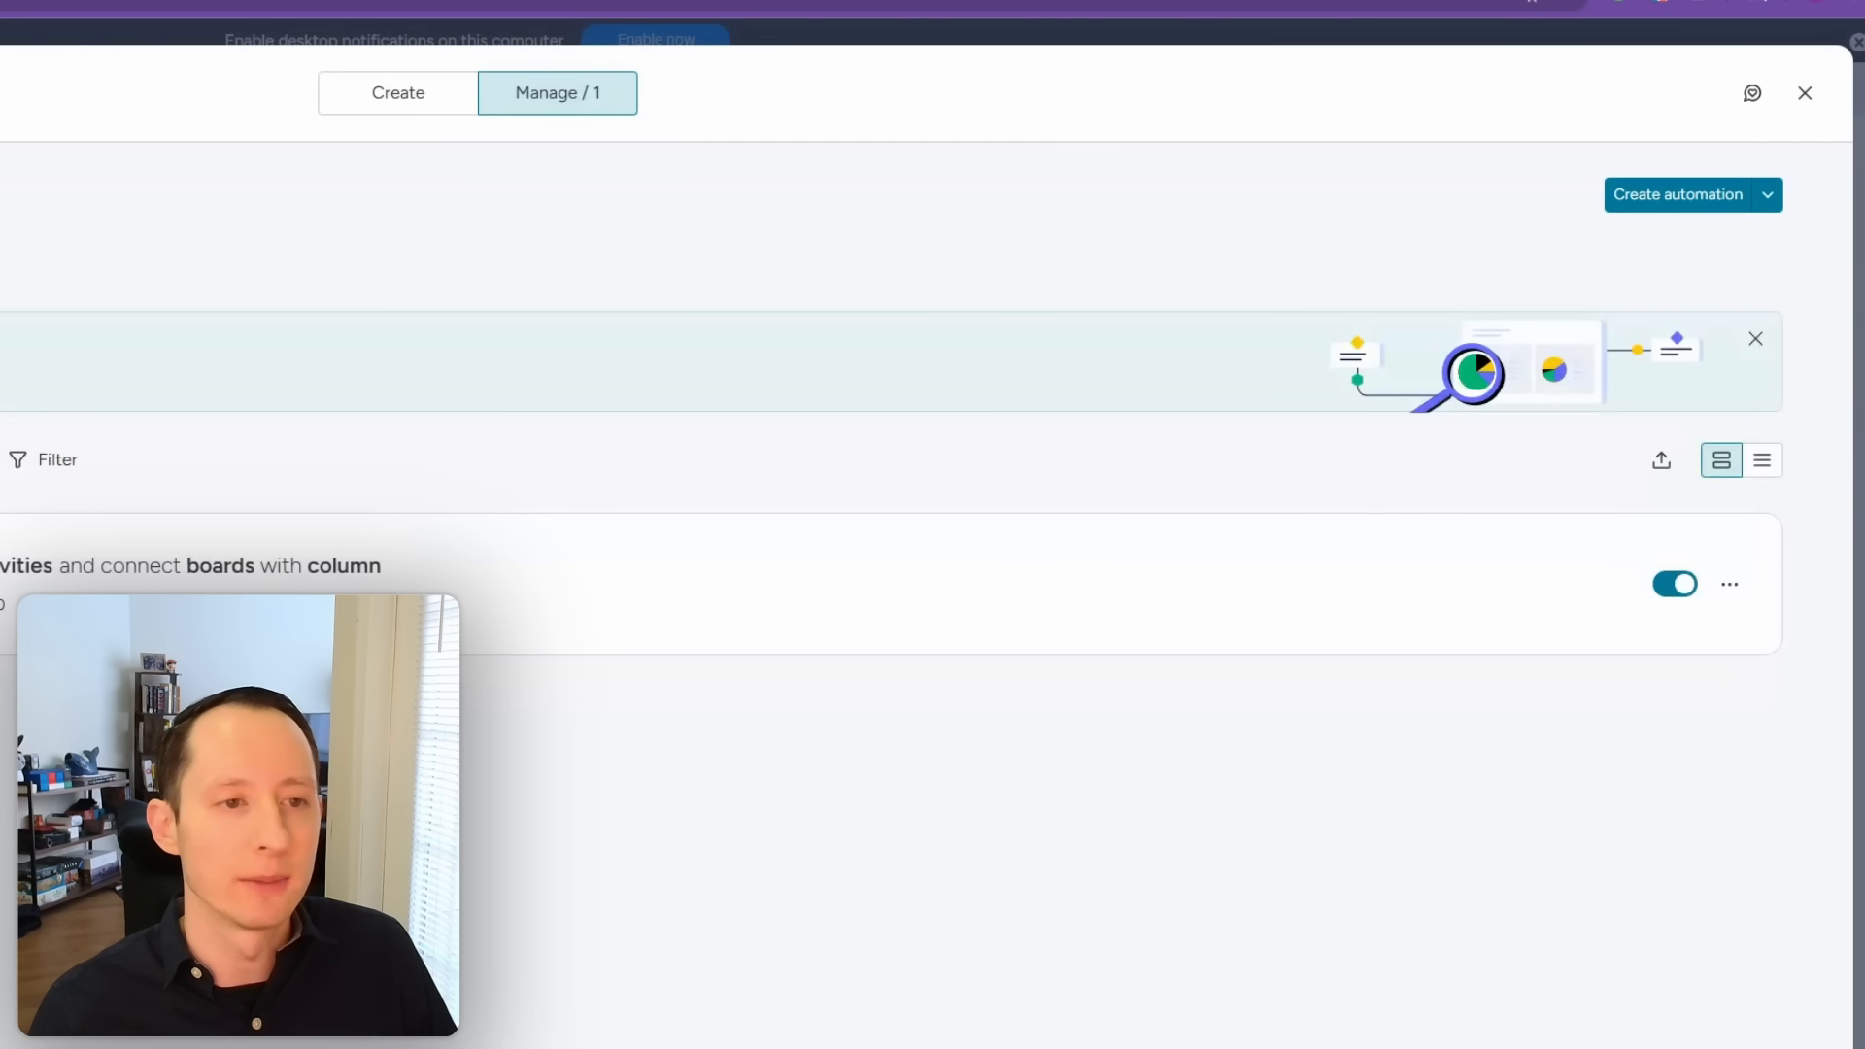
pyautogui.click(397, 97)
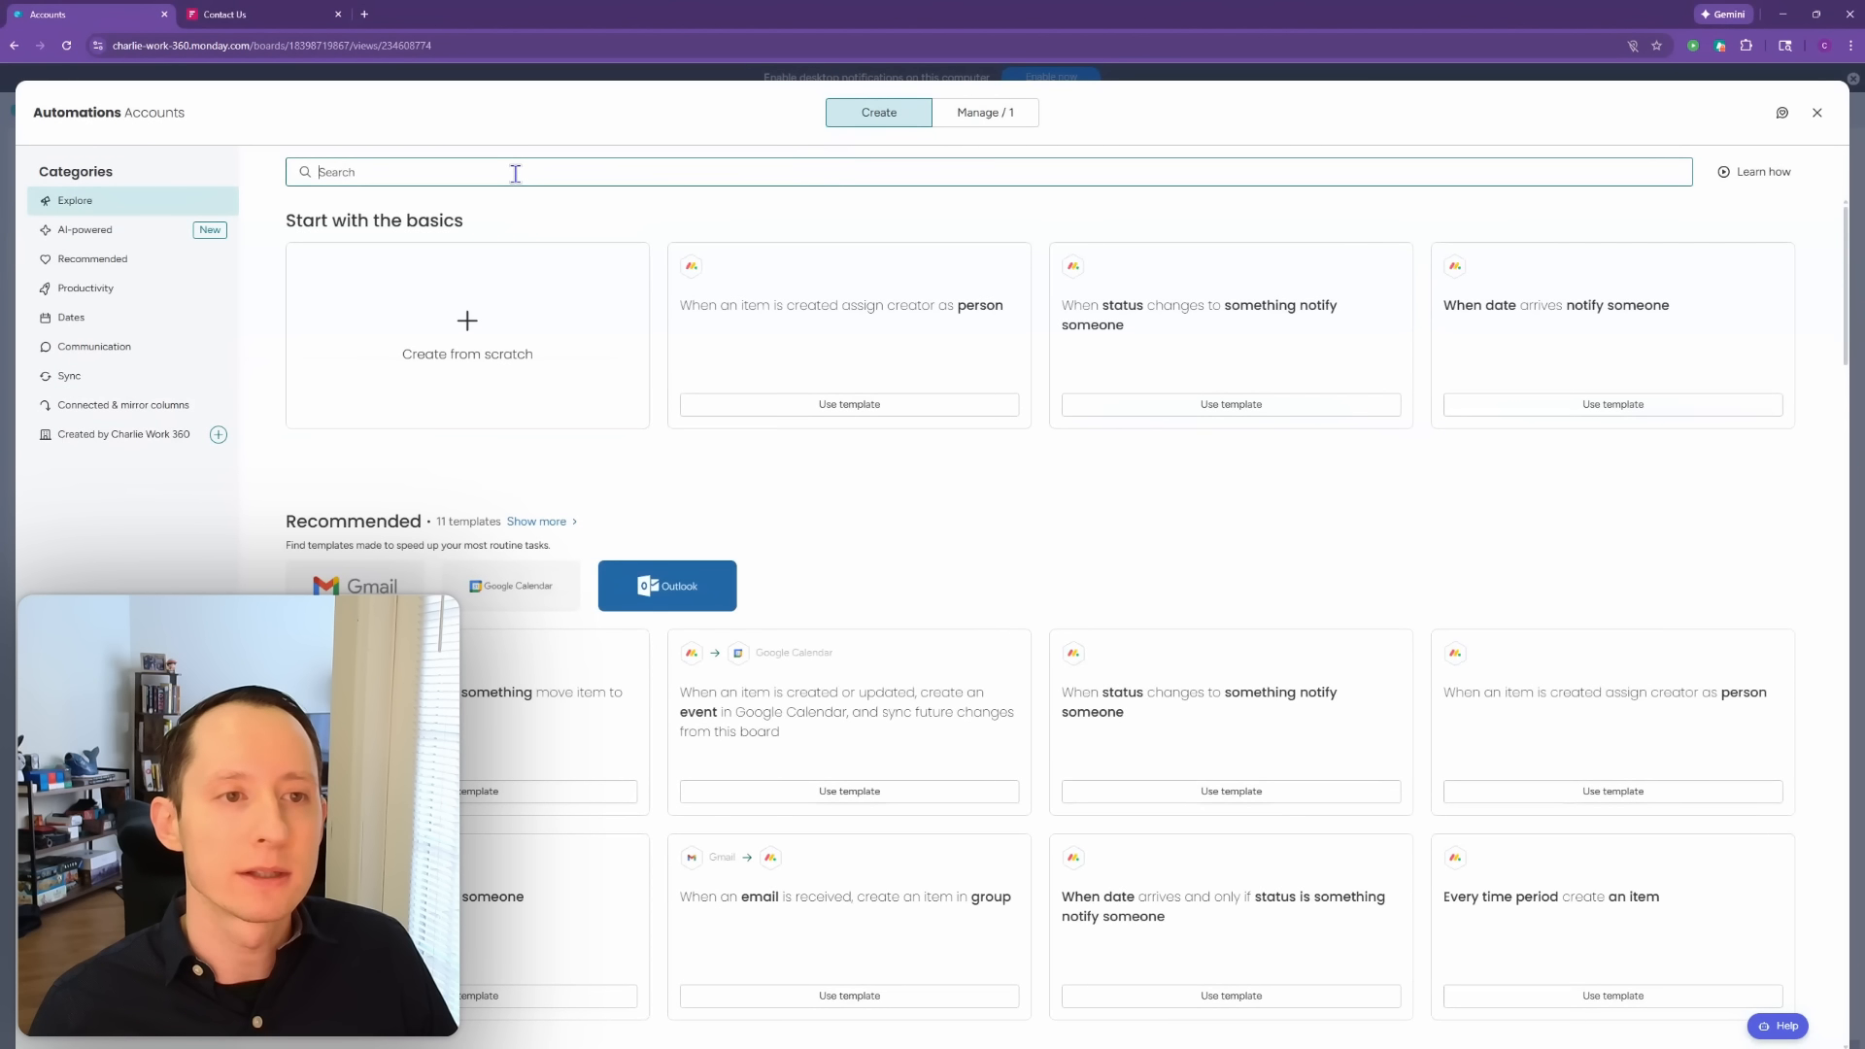
pyautogui.write('match')
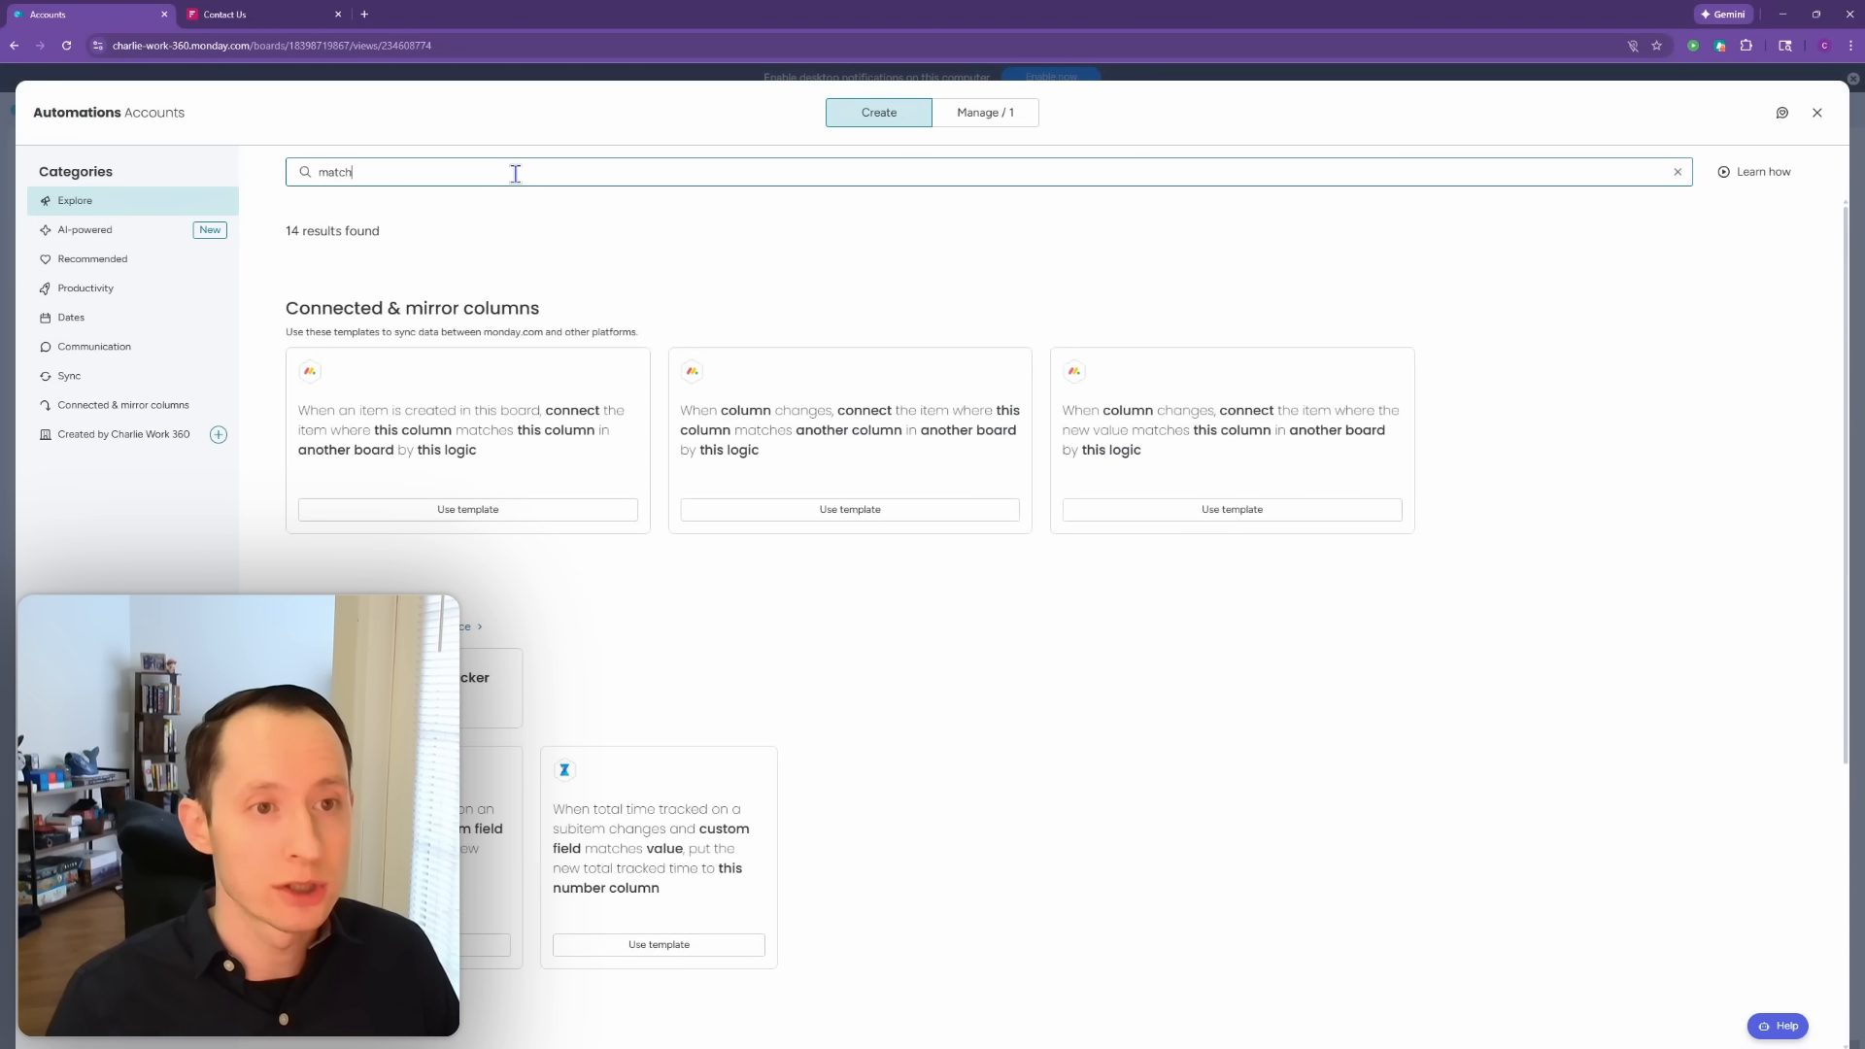
pyautogui.click(553, 511)
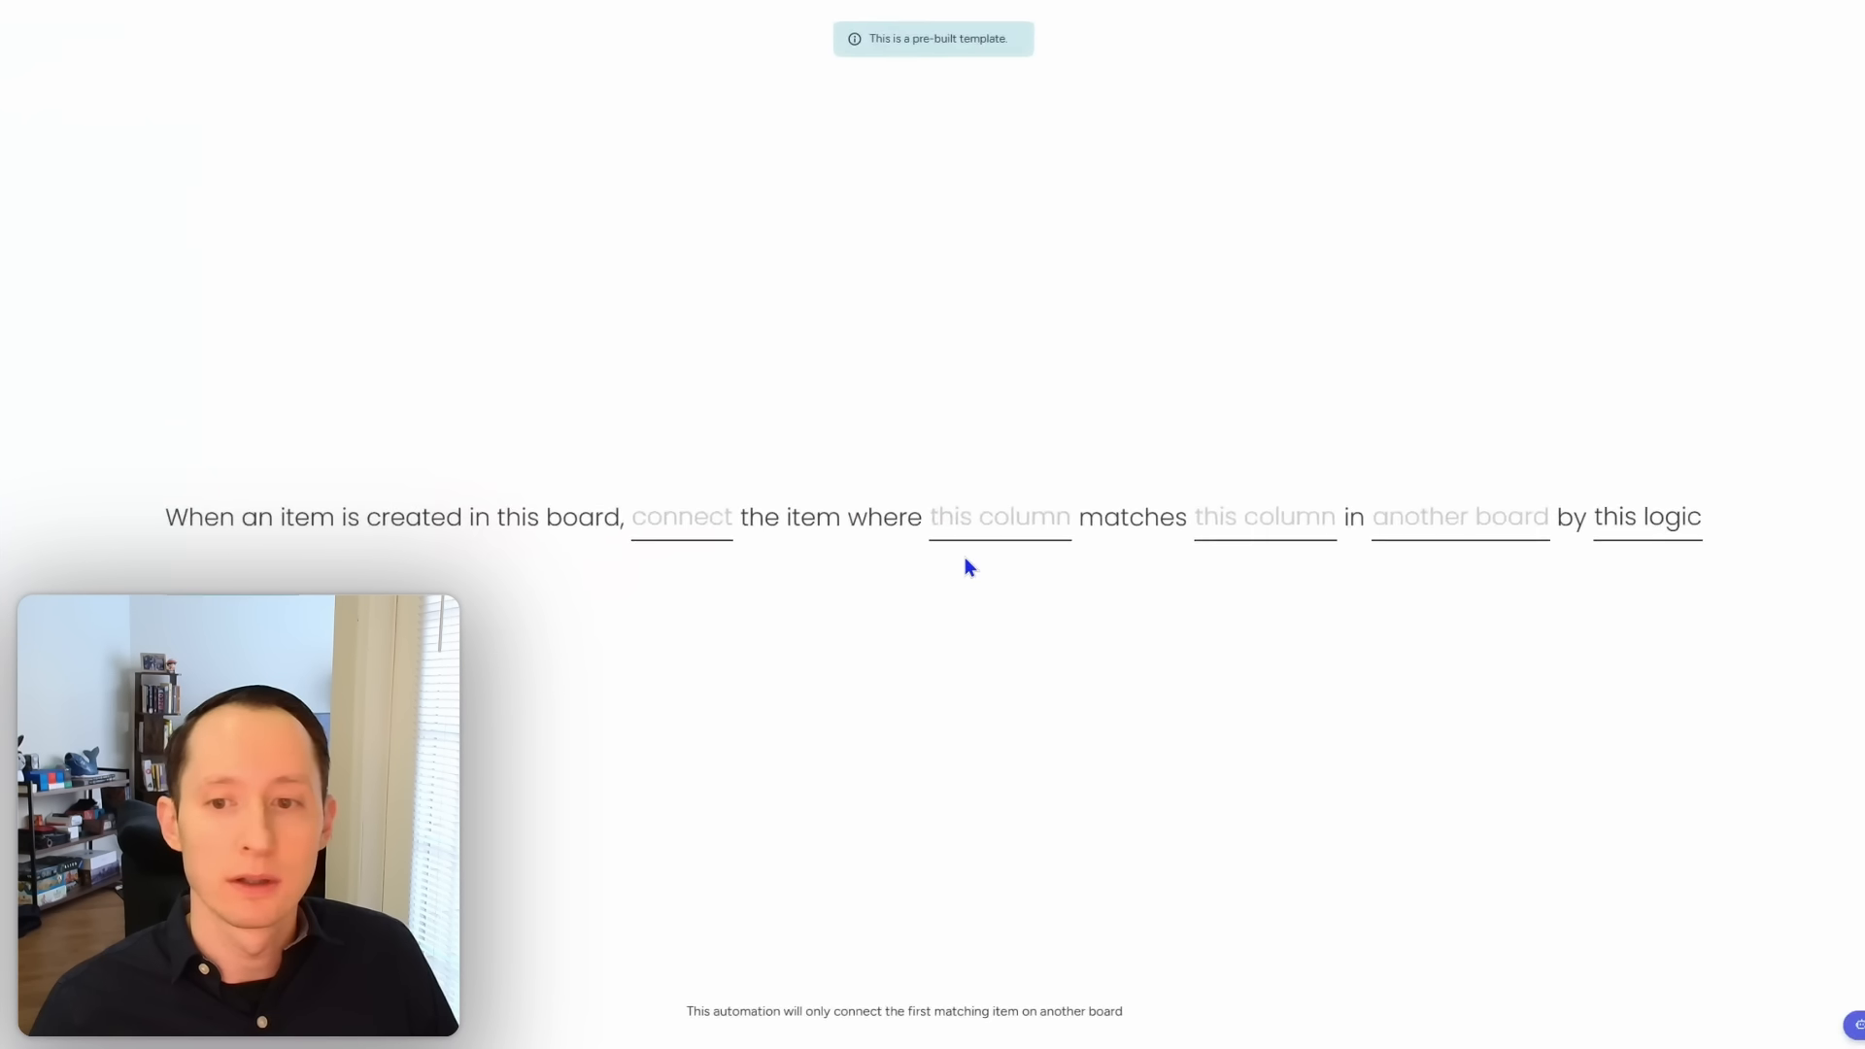
pyautogui.click(1461, 540)
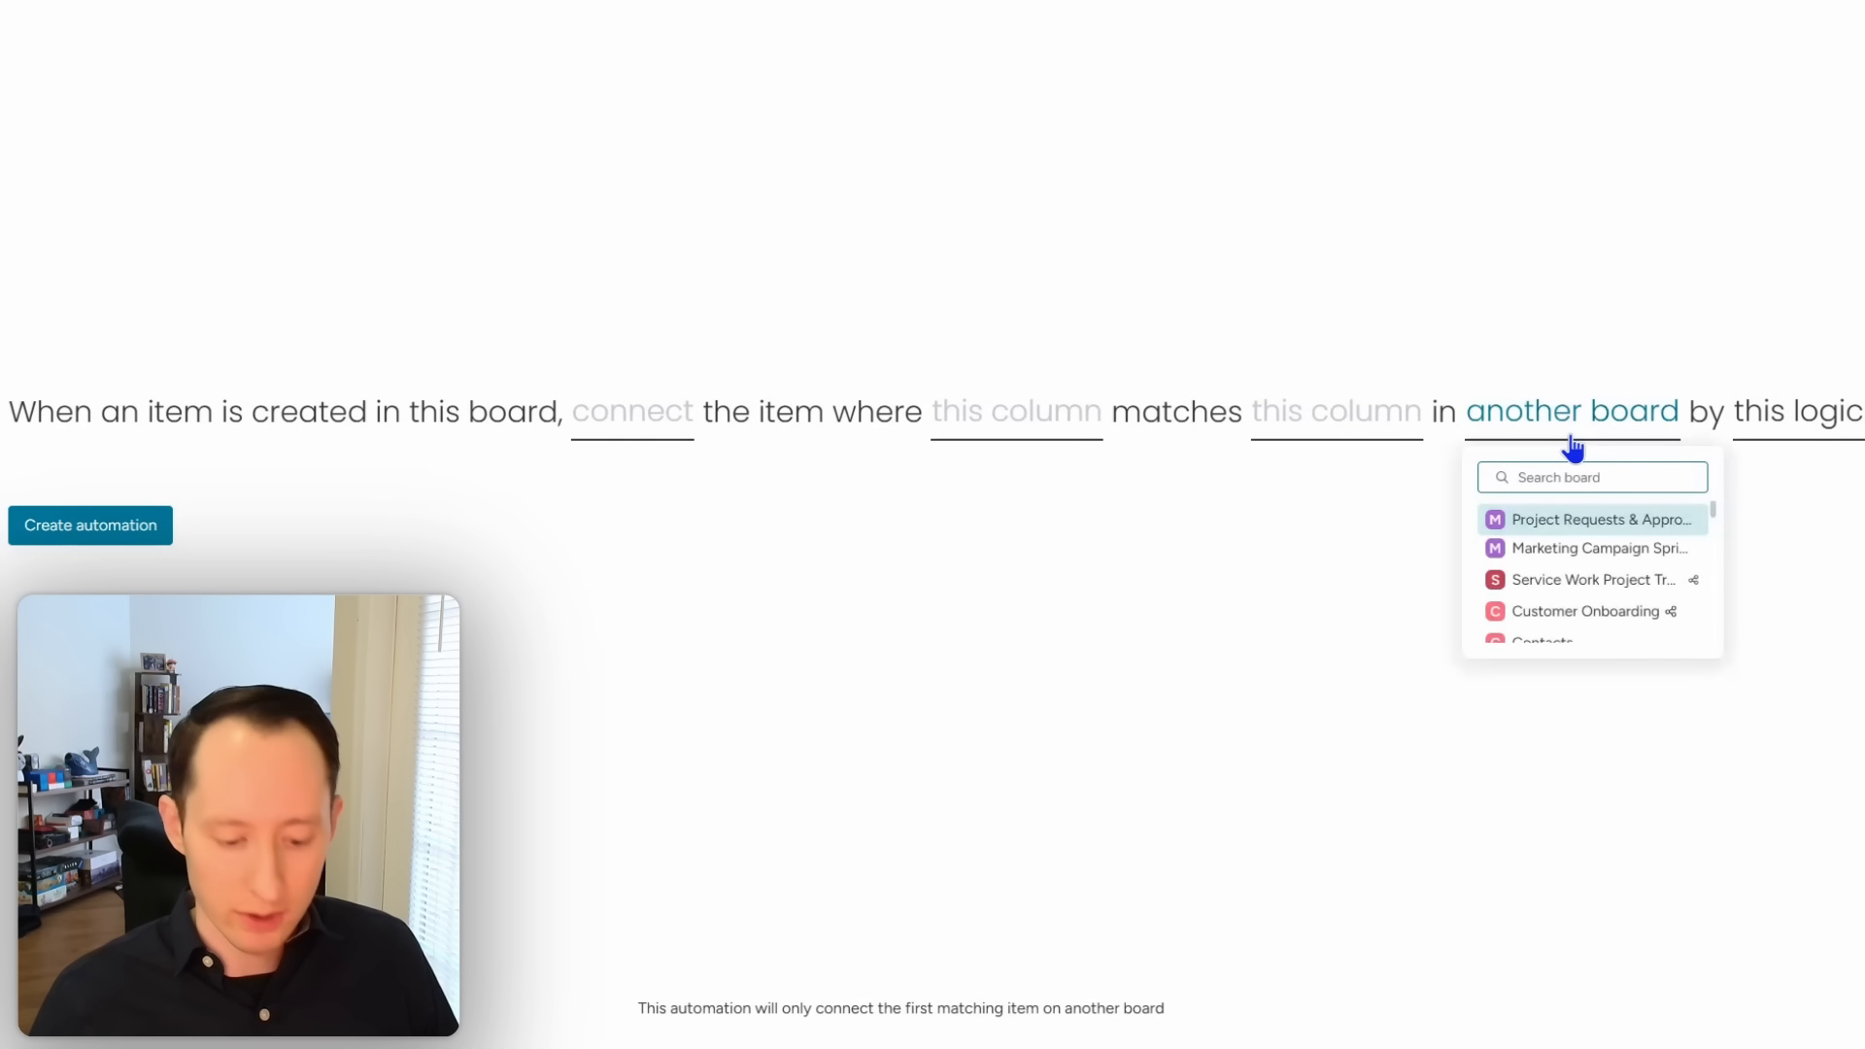
pyautogui.write('contacts')
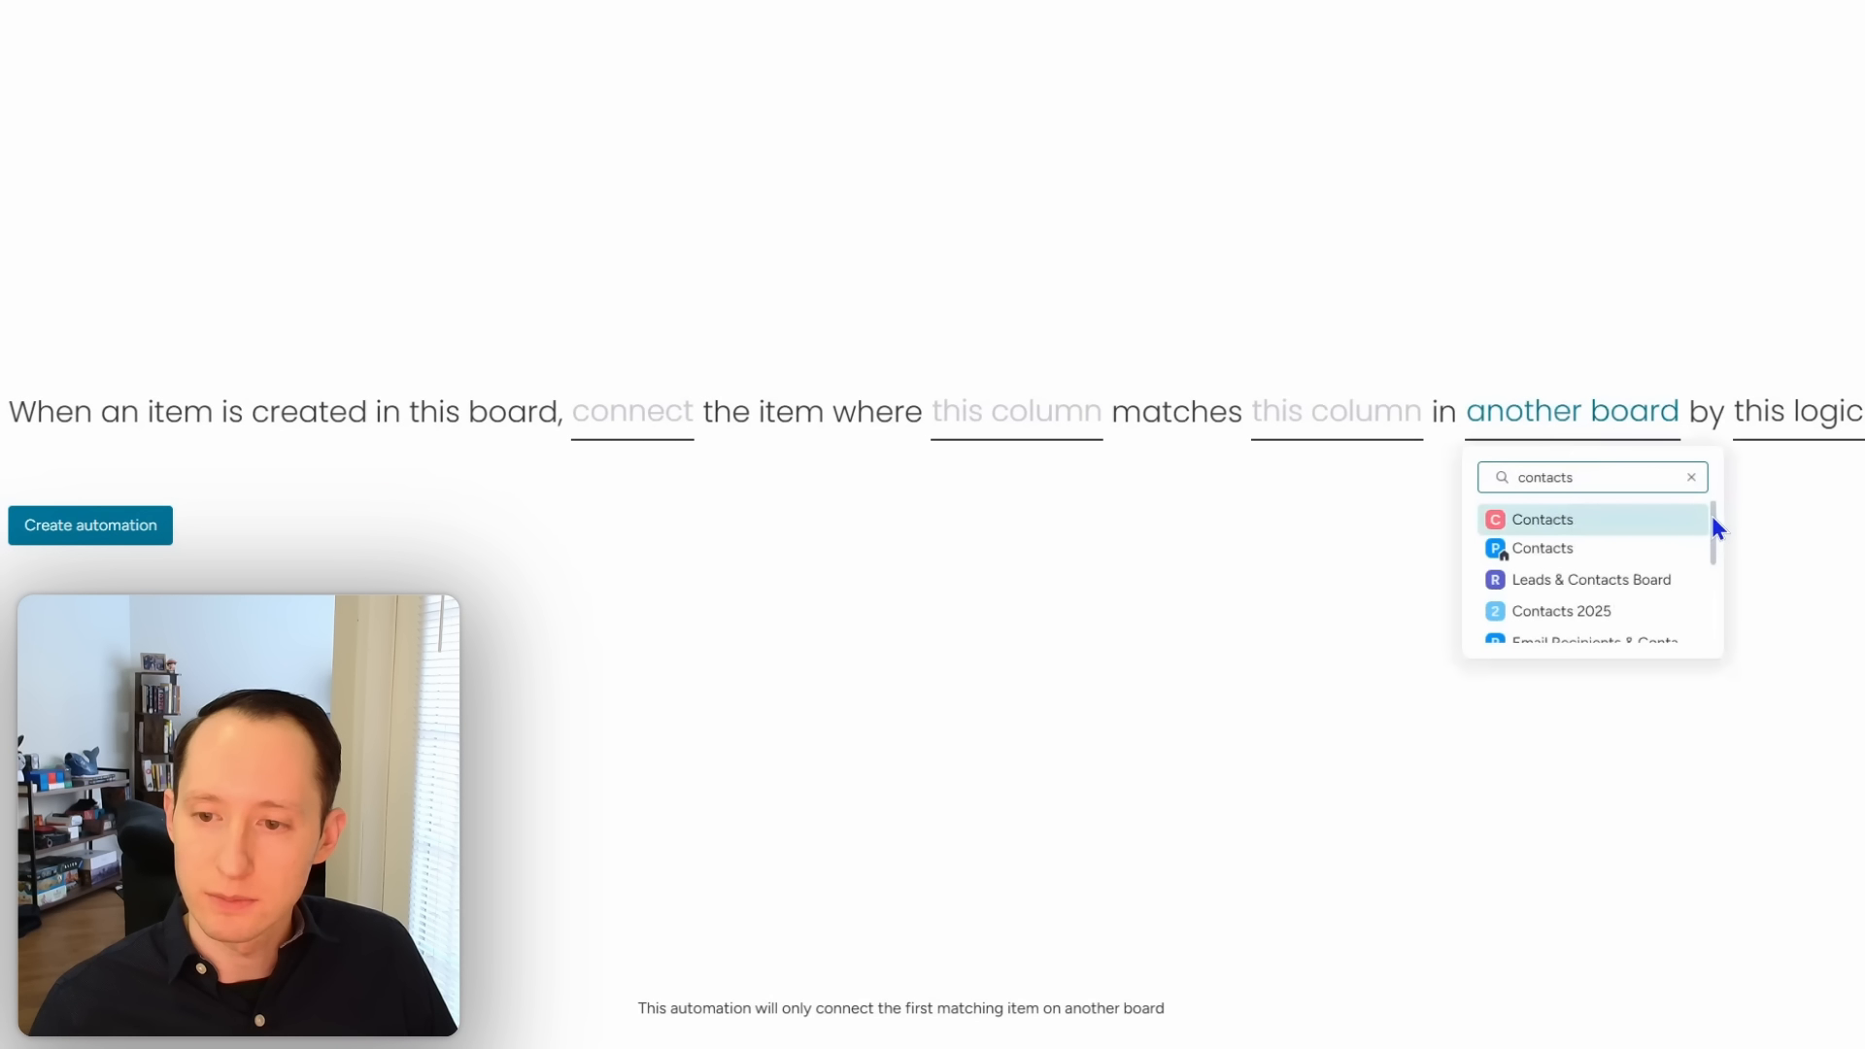
pyautogui.moveTo(1711, 523); pyautogui.dragTo(1697, 563)
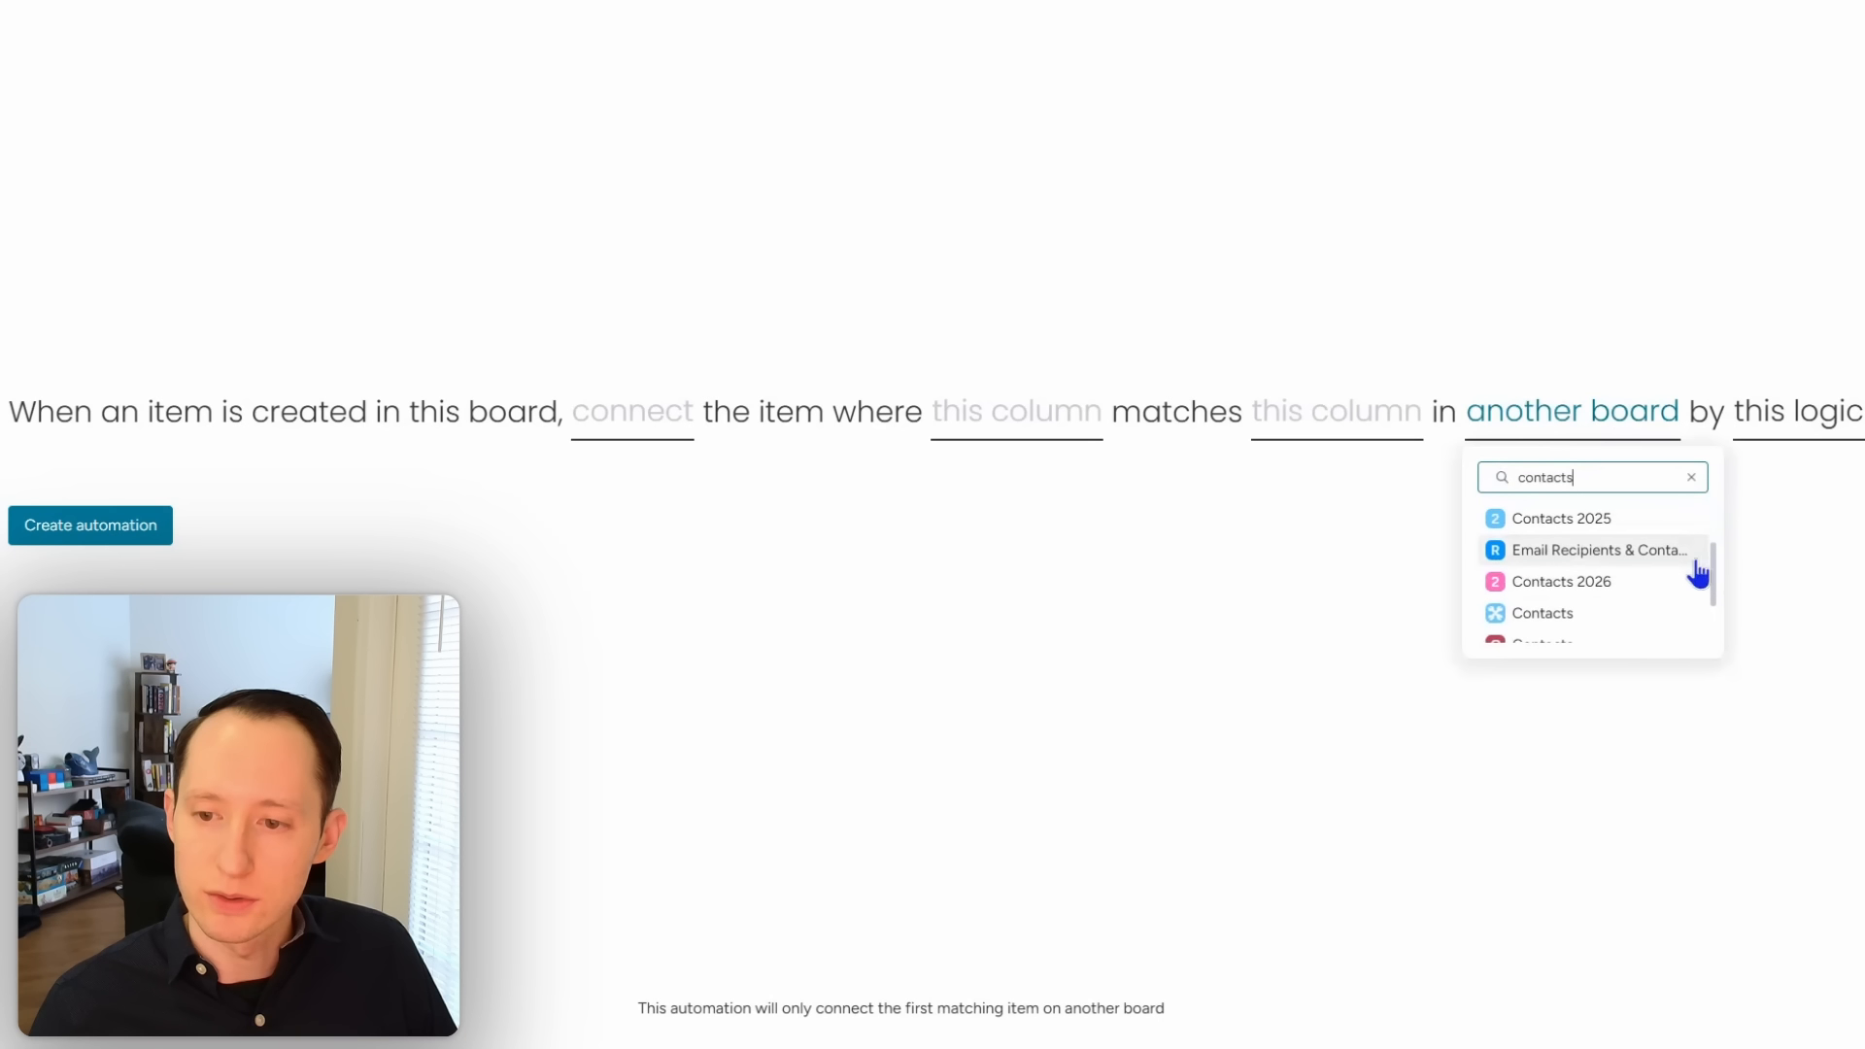
pyautogui.click(1623, 582)
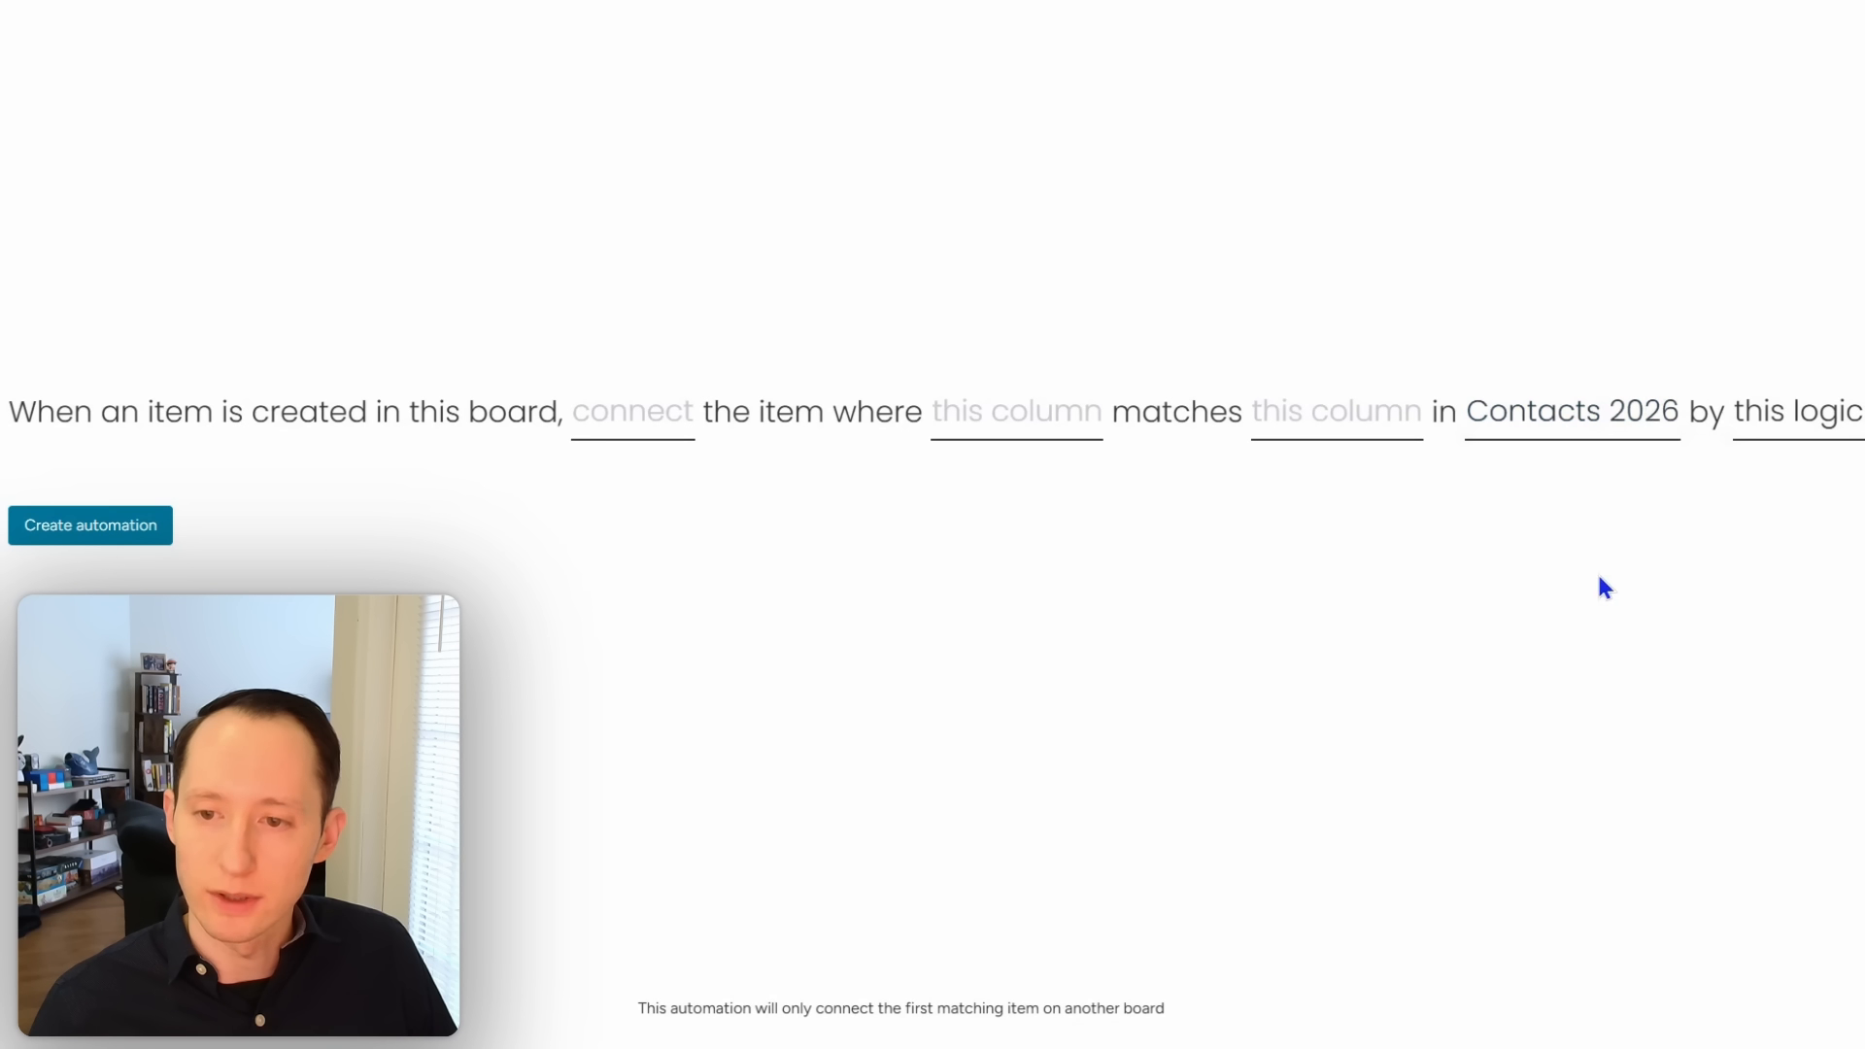
# Step: Fill the Contacts column when UID matches the Contacts 2026 UID, then close automations
pyautogui.click(612, 424)
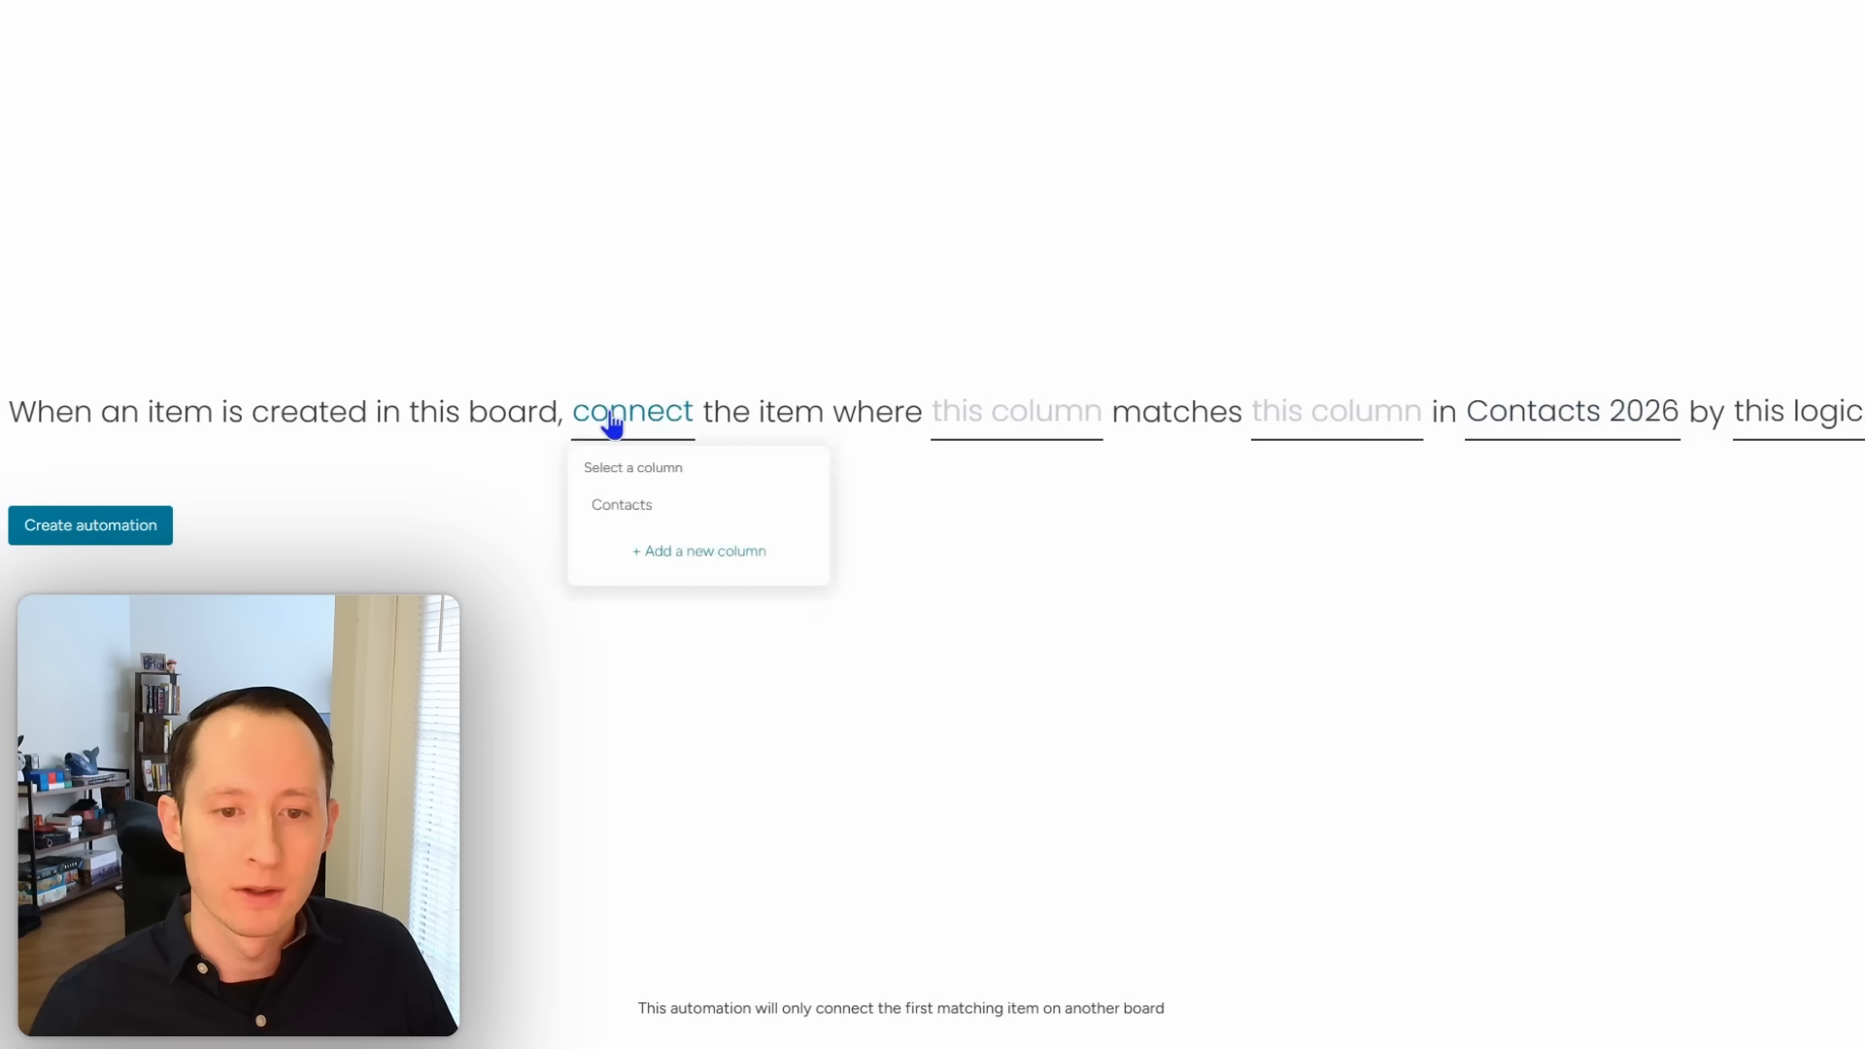
pyautogui.click(642, 505)
pyautogui.click(1042, 415)
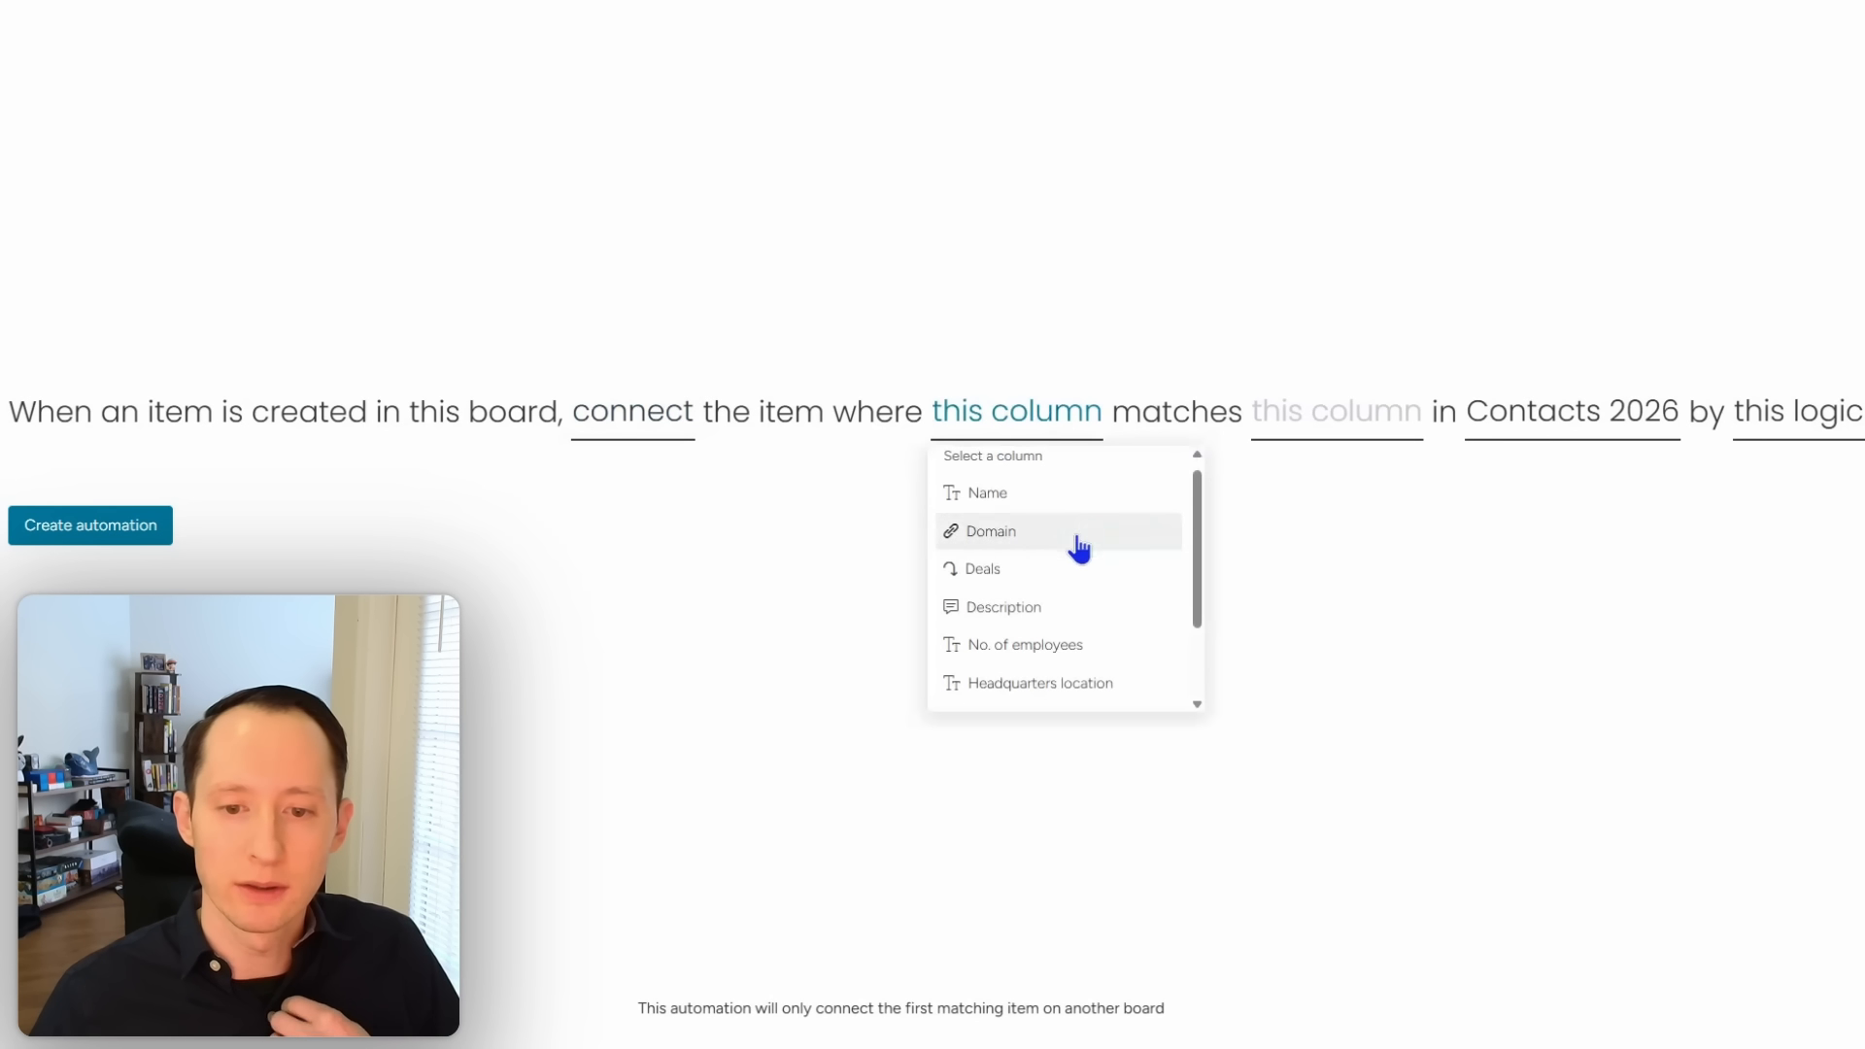
pyautogui.scroll(-2, 1069, 612)
pyautogui.click(1064, 647)
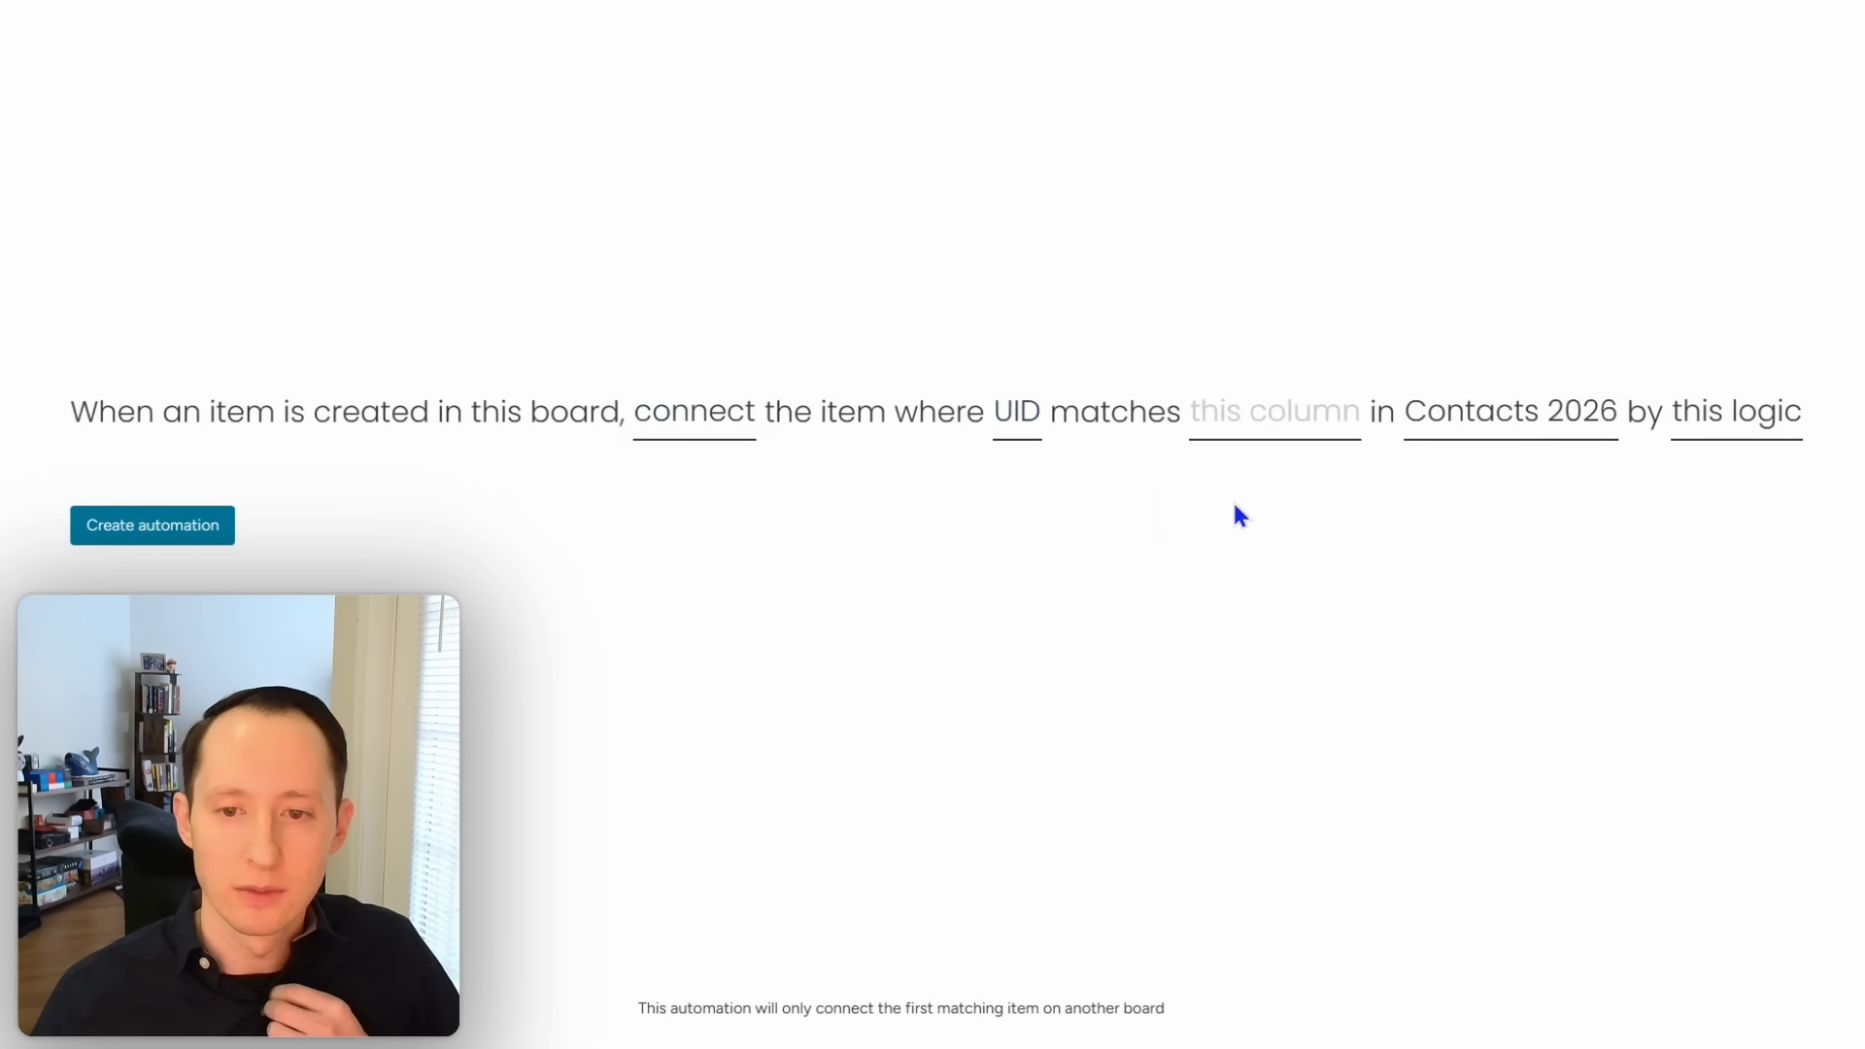
pyautogui.click(1282, 424)
pyautogui.scroll(-5, 1299, 608)
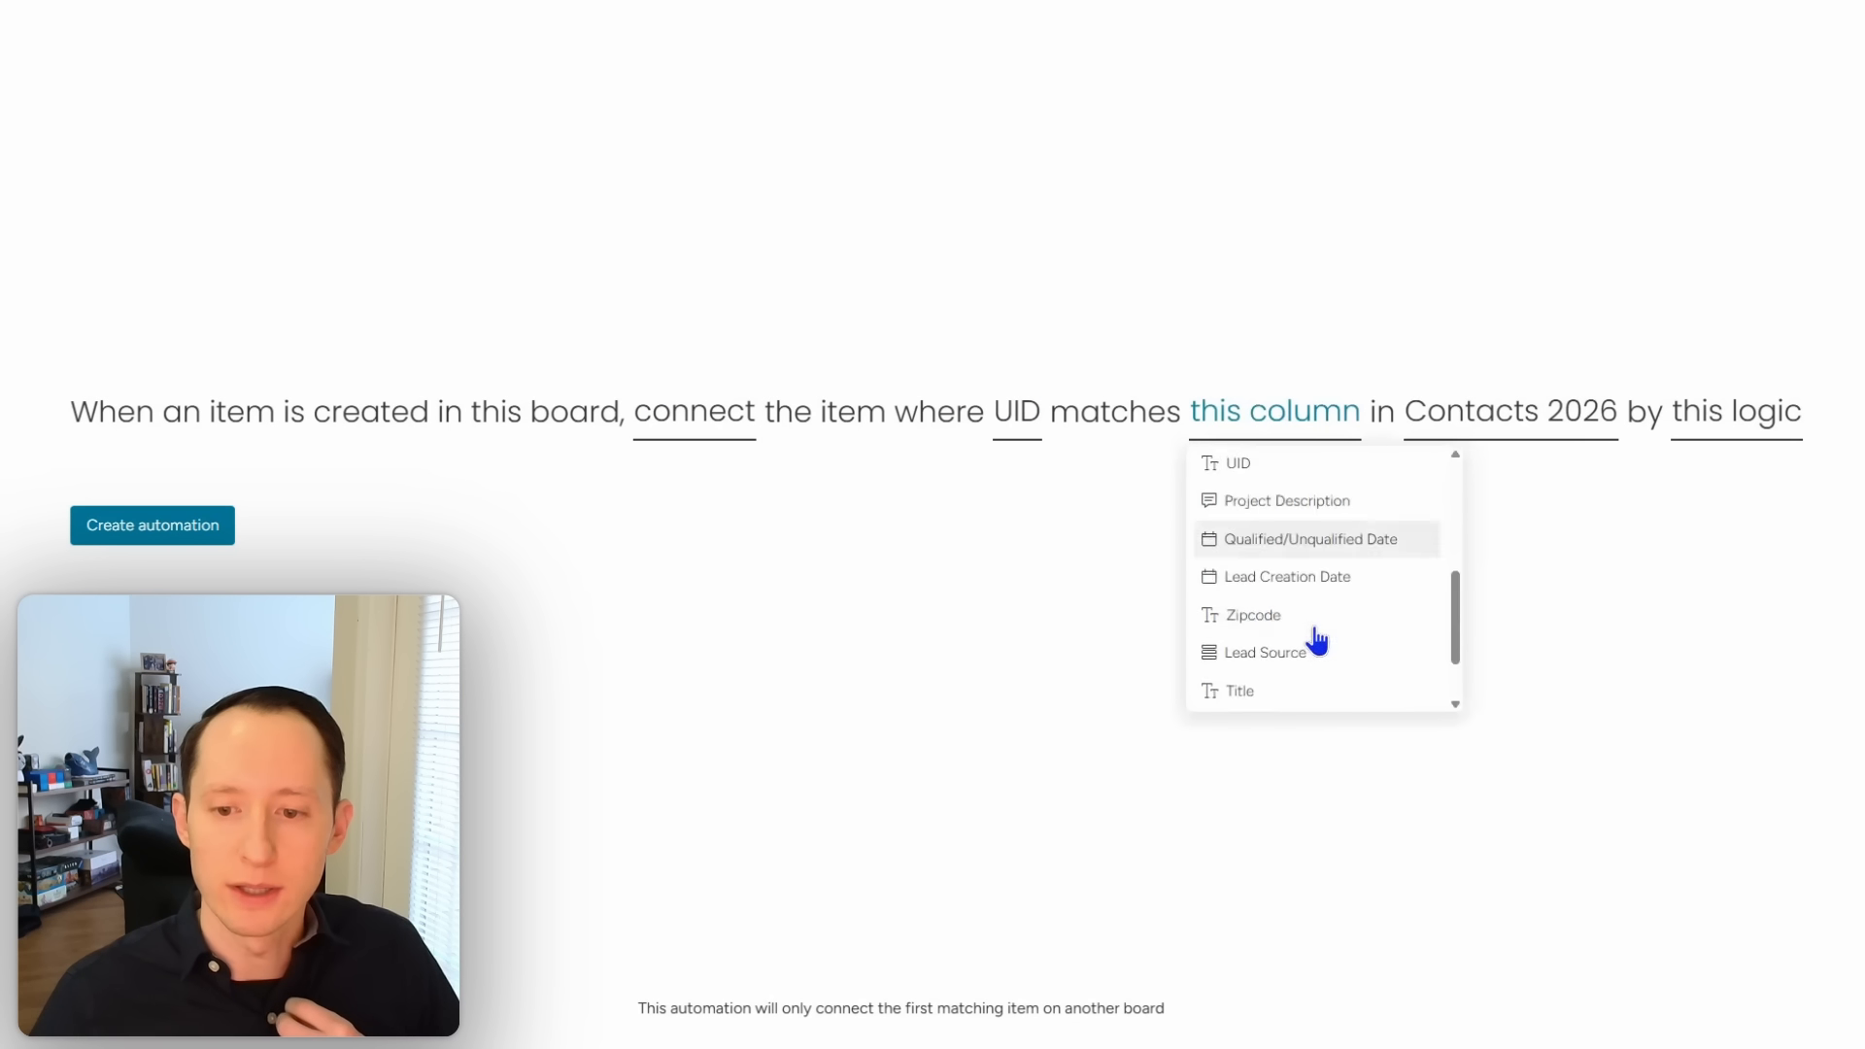
pyautogui.scroll(3, 1314, 626)
pyautogui.click(1311, 478)
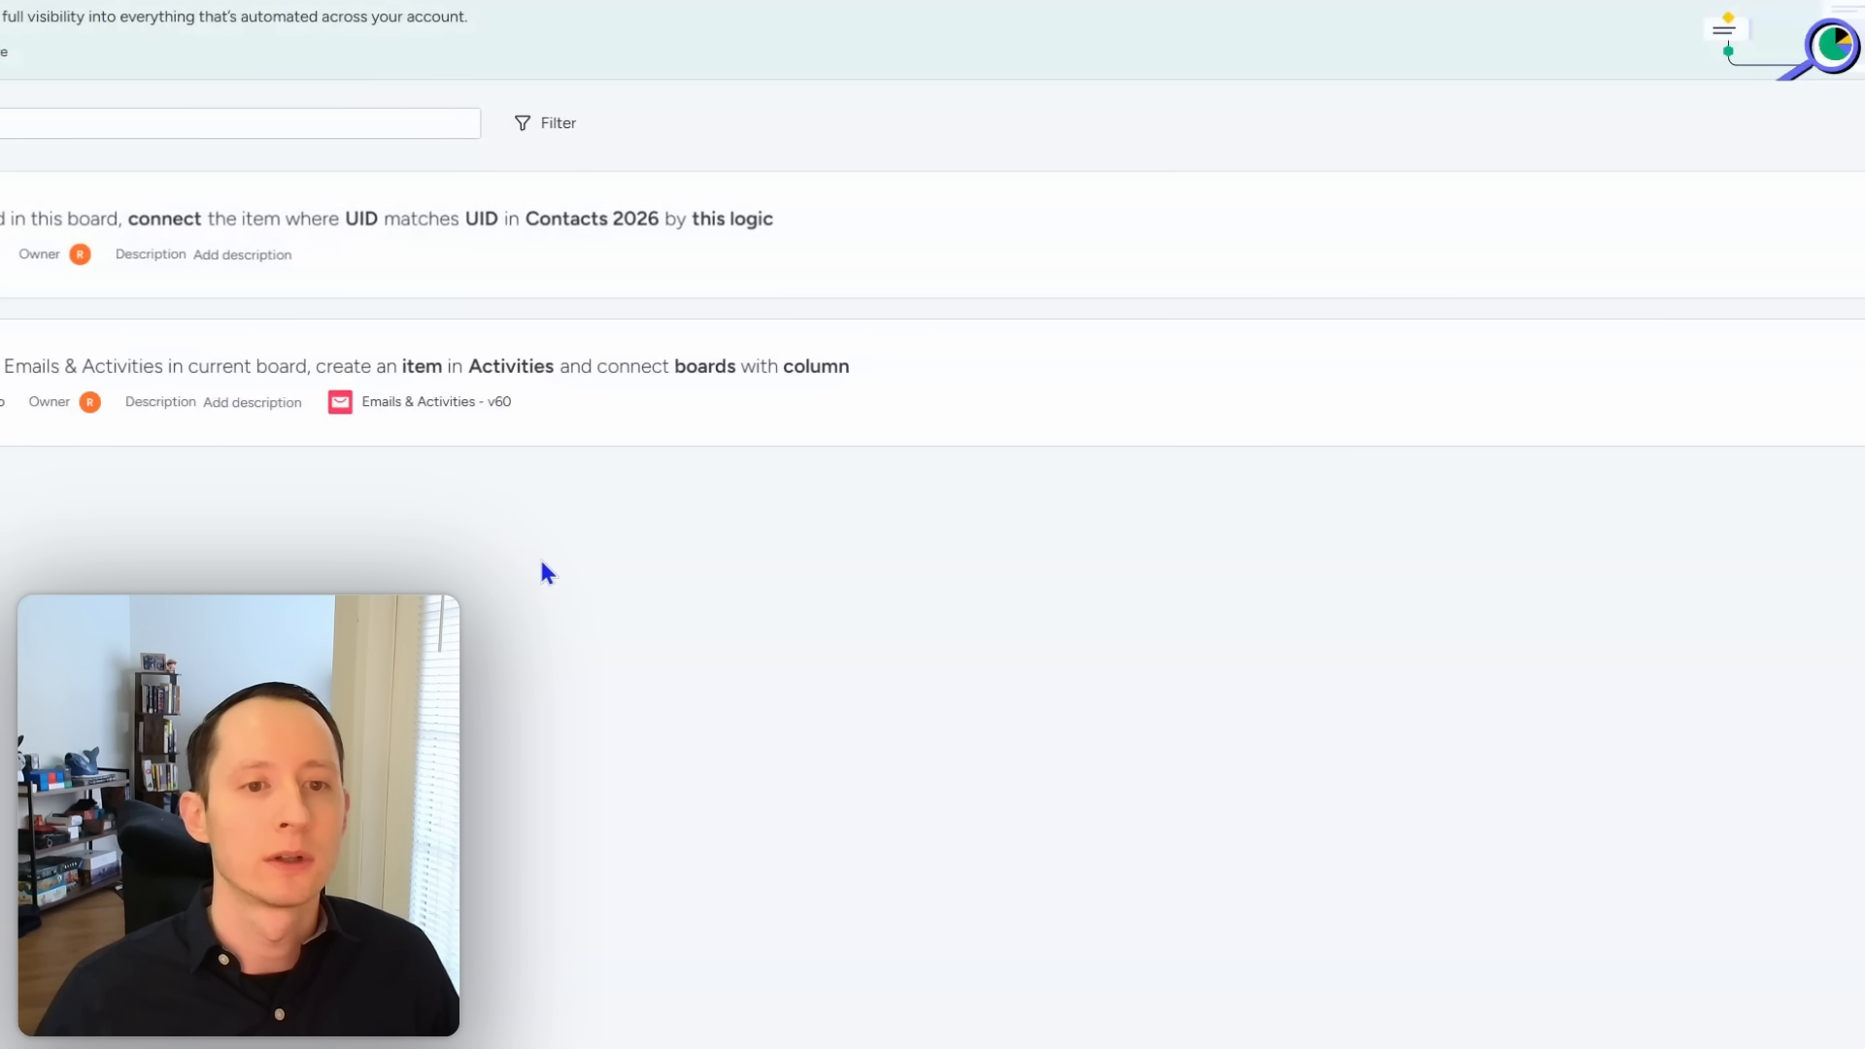
pyautogui.click(1820, 109)
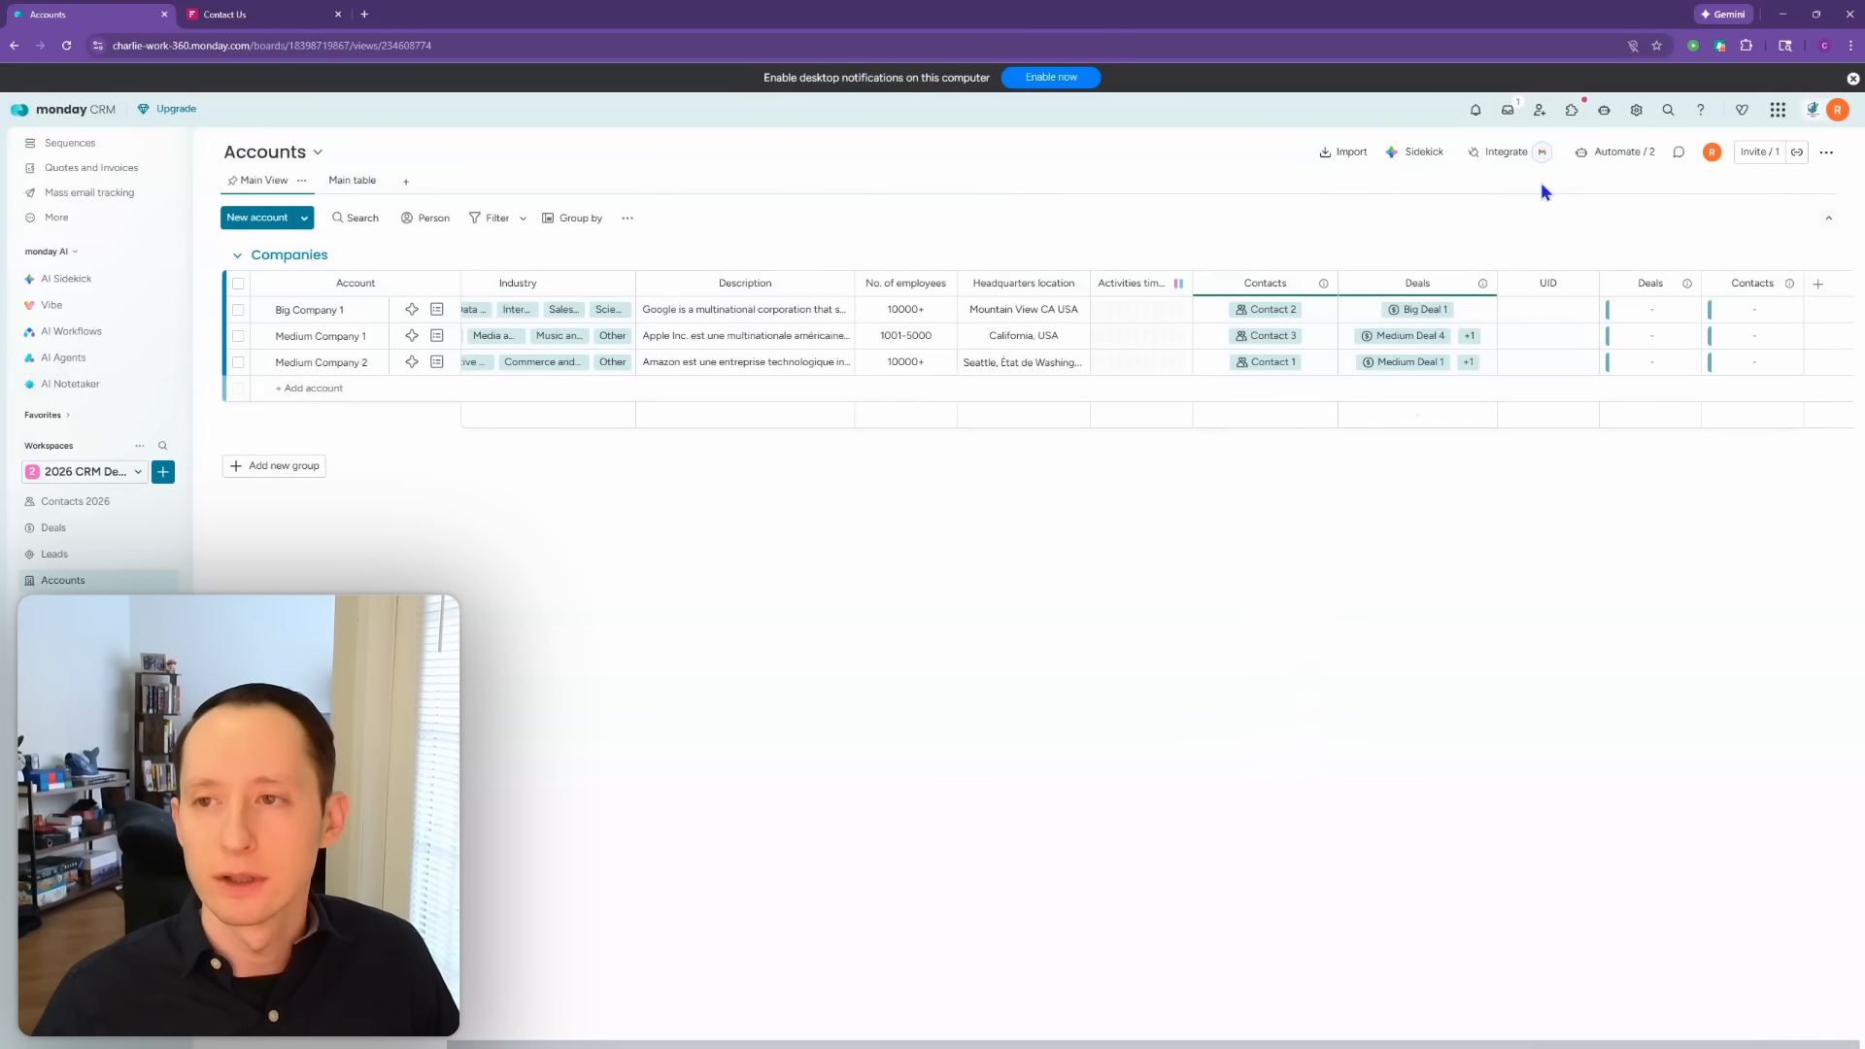
pyautogui.click(1635, 153)
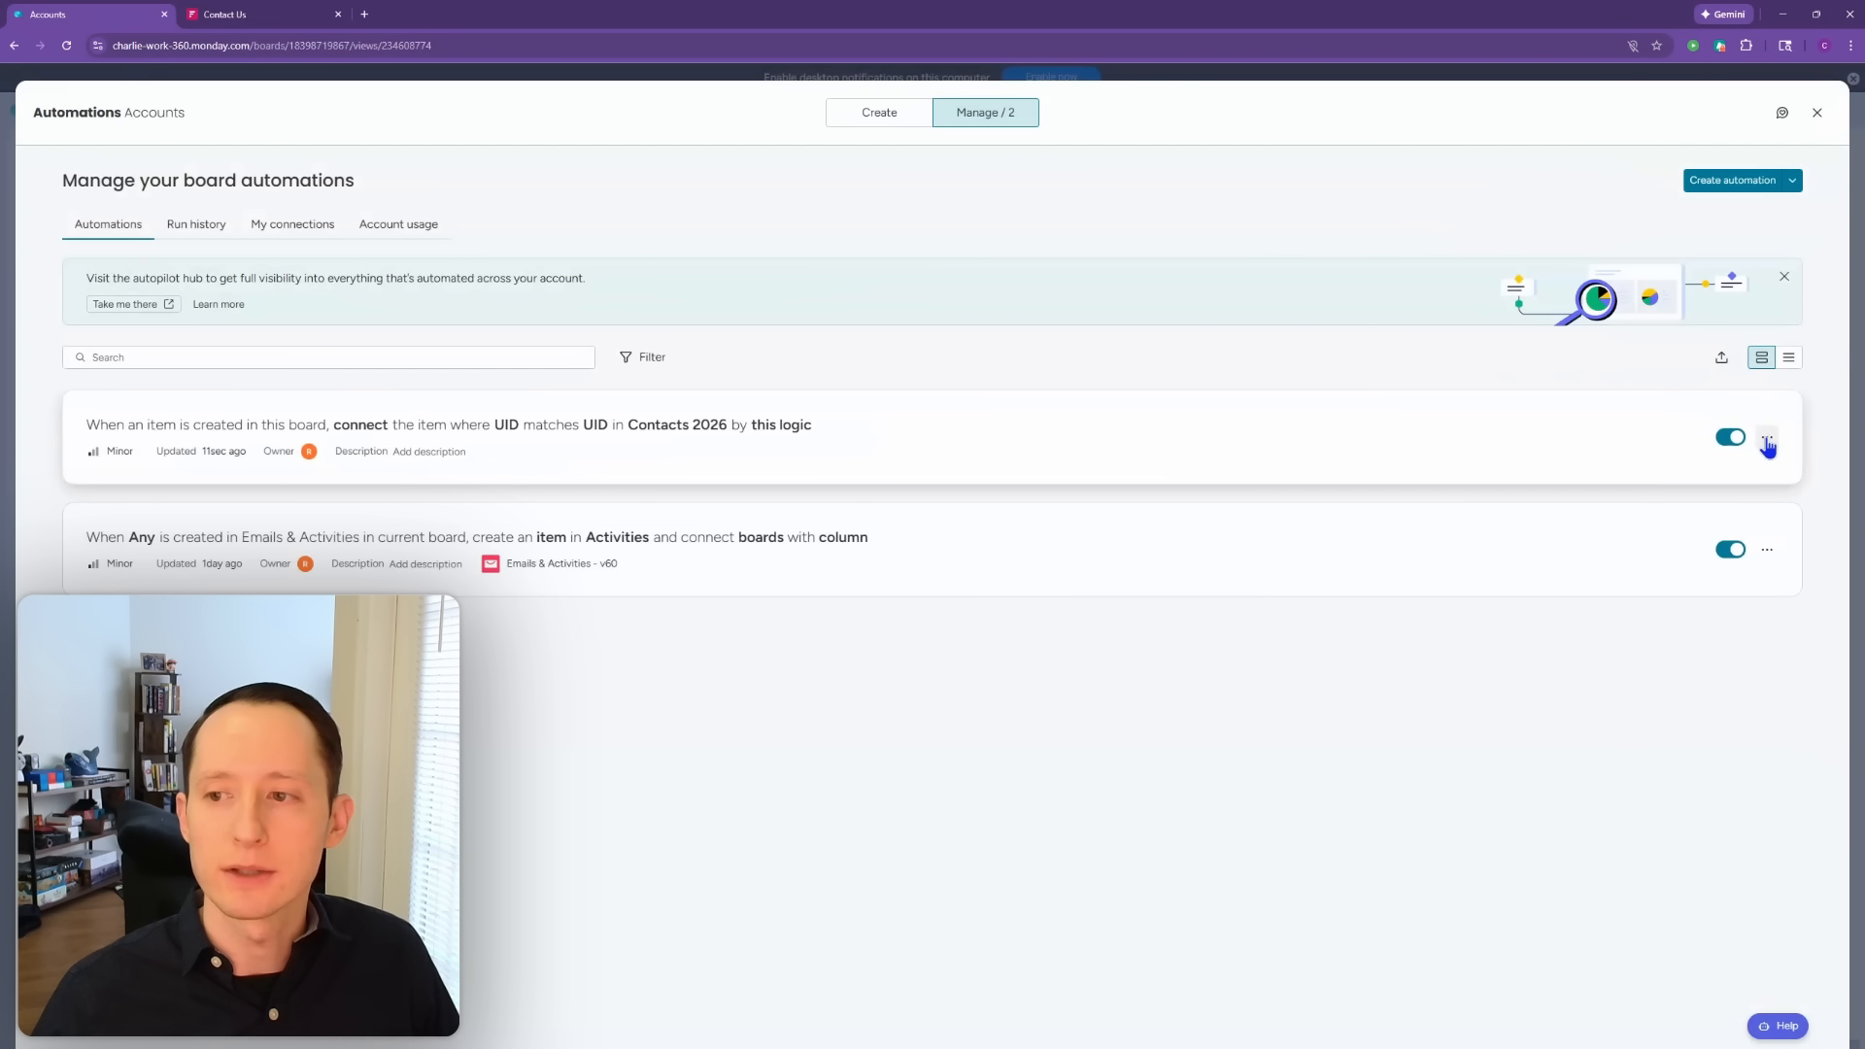
pyautogui.click(1767, 442)
pyautogui.click(1662, 520)
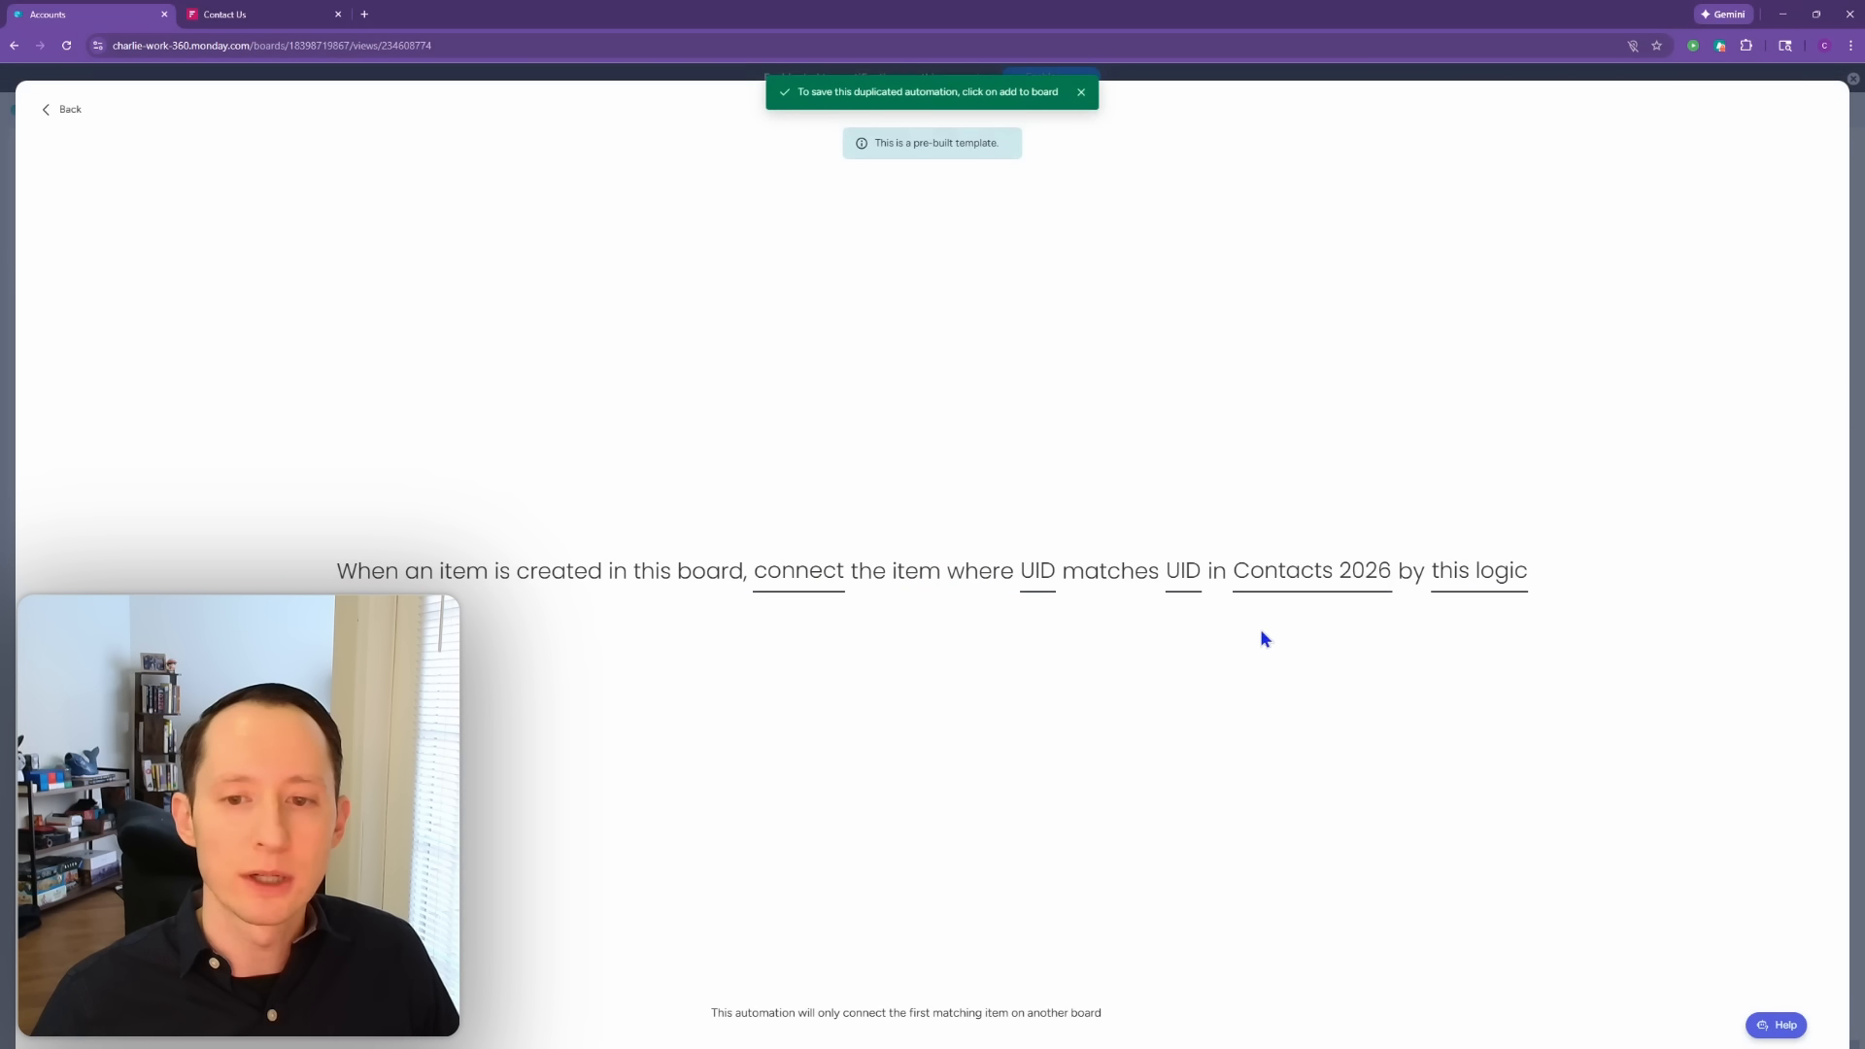
pyautogui.click(1298, 584)
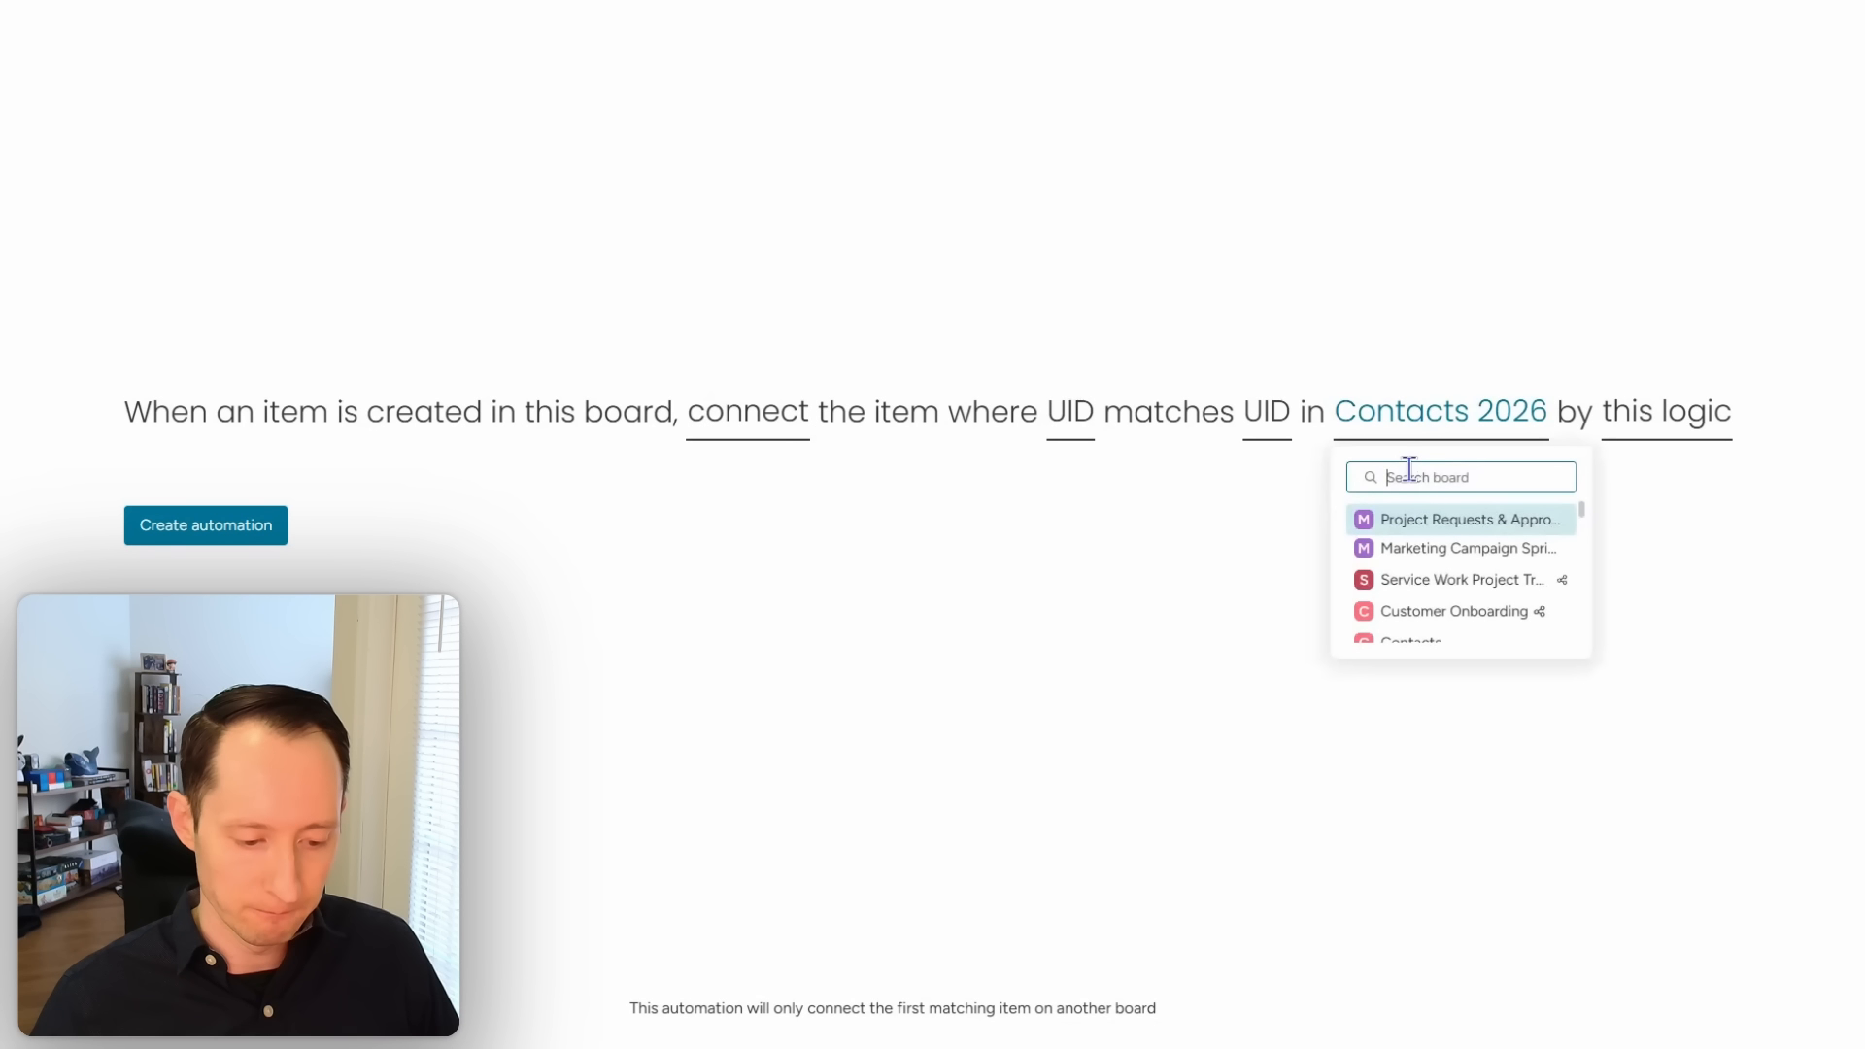
pyautogui.write('d')
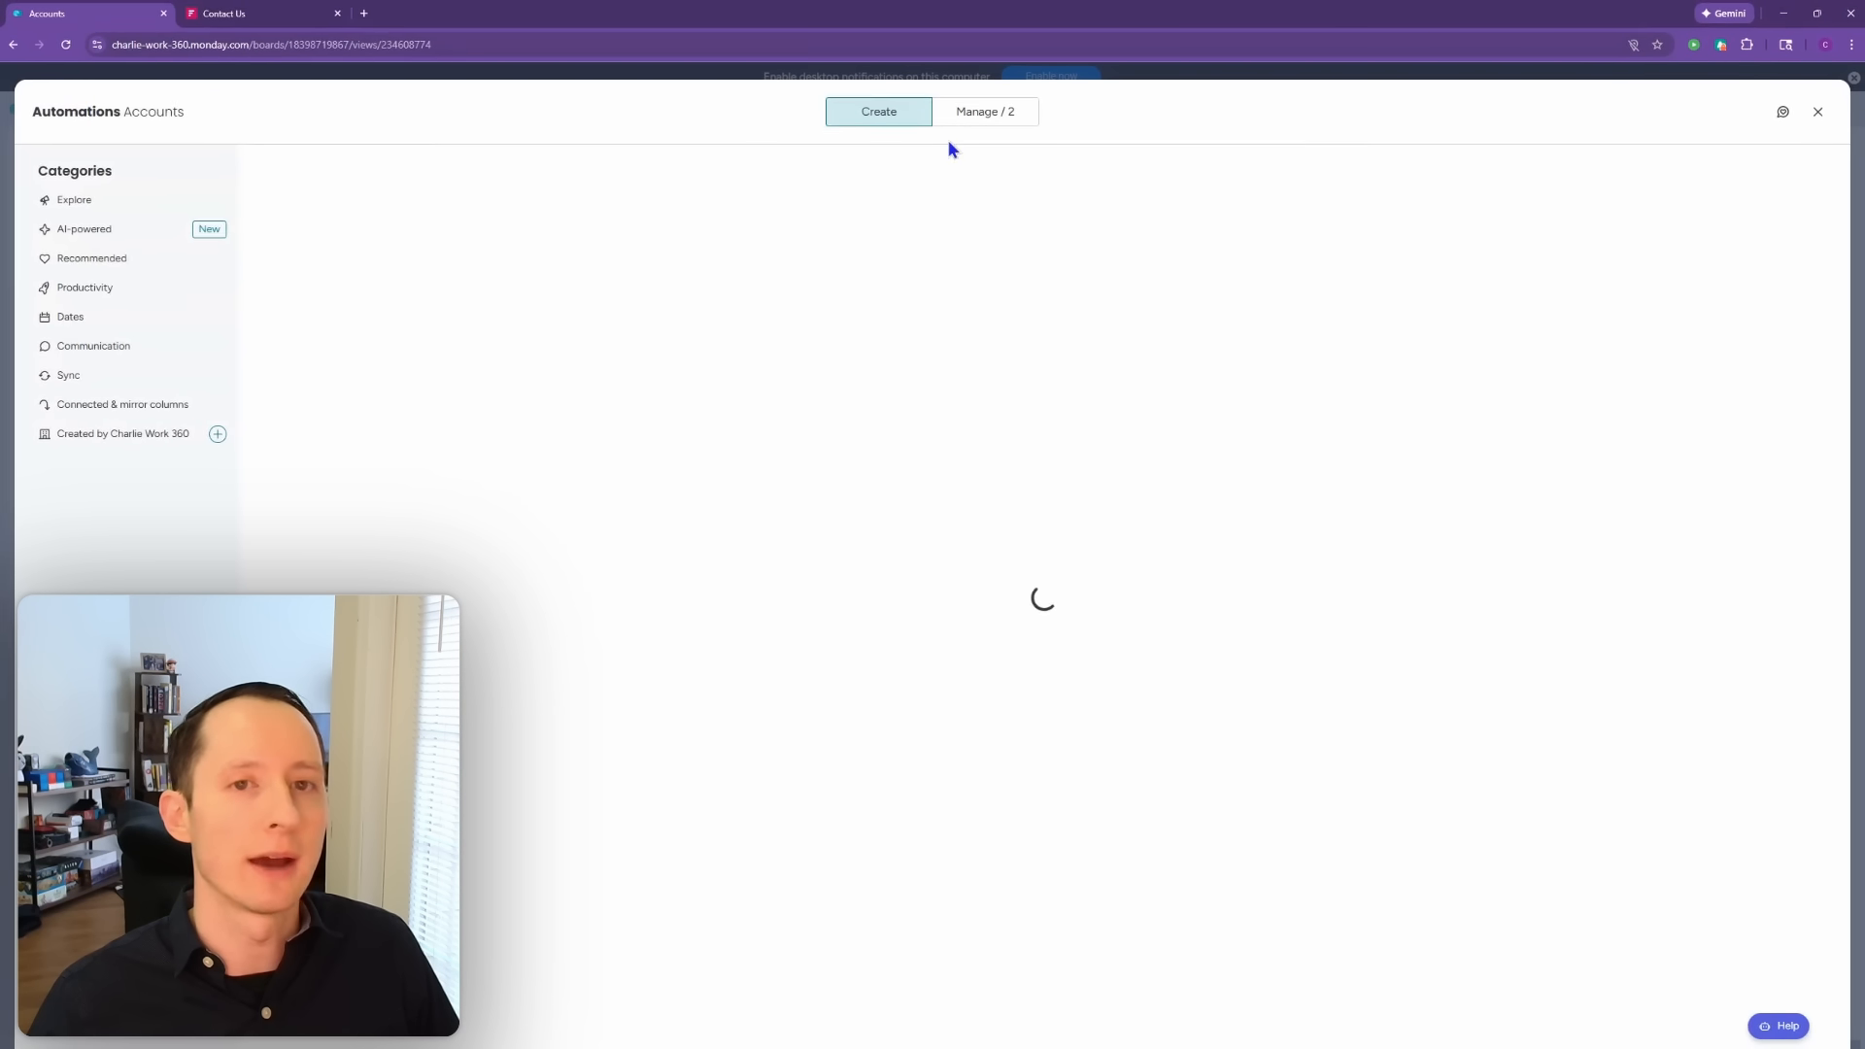
pyautogui.click(1816, 114)
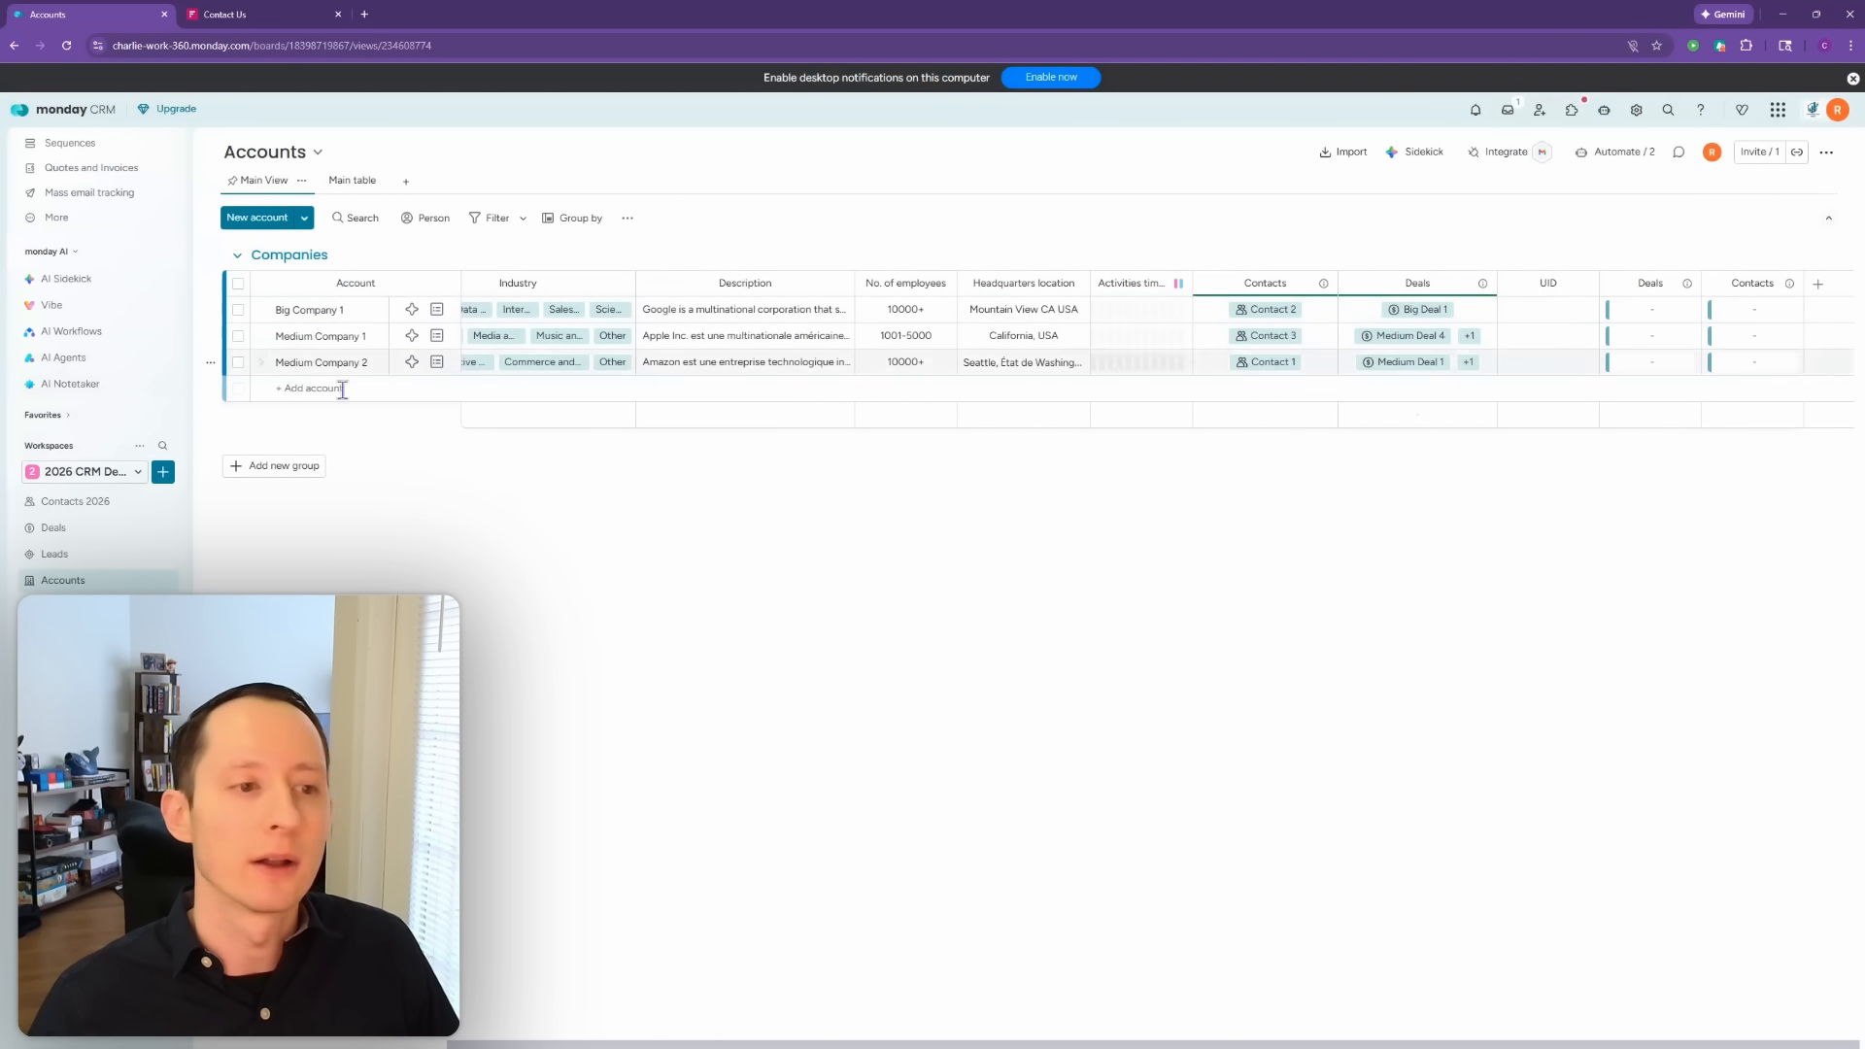
# Step: On the Deals board, start a 'match' template automation against the Contacts 2026 board
pyautogui.click(99, 529)
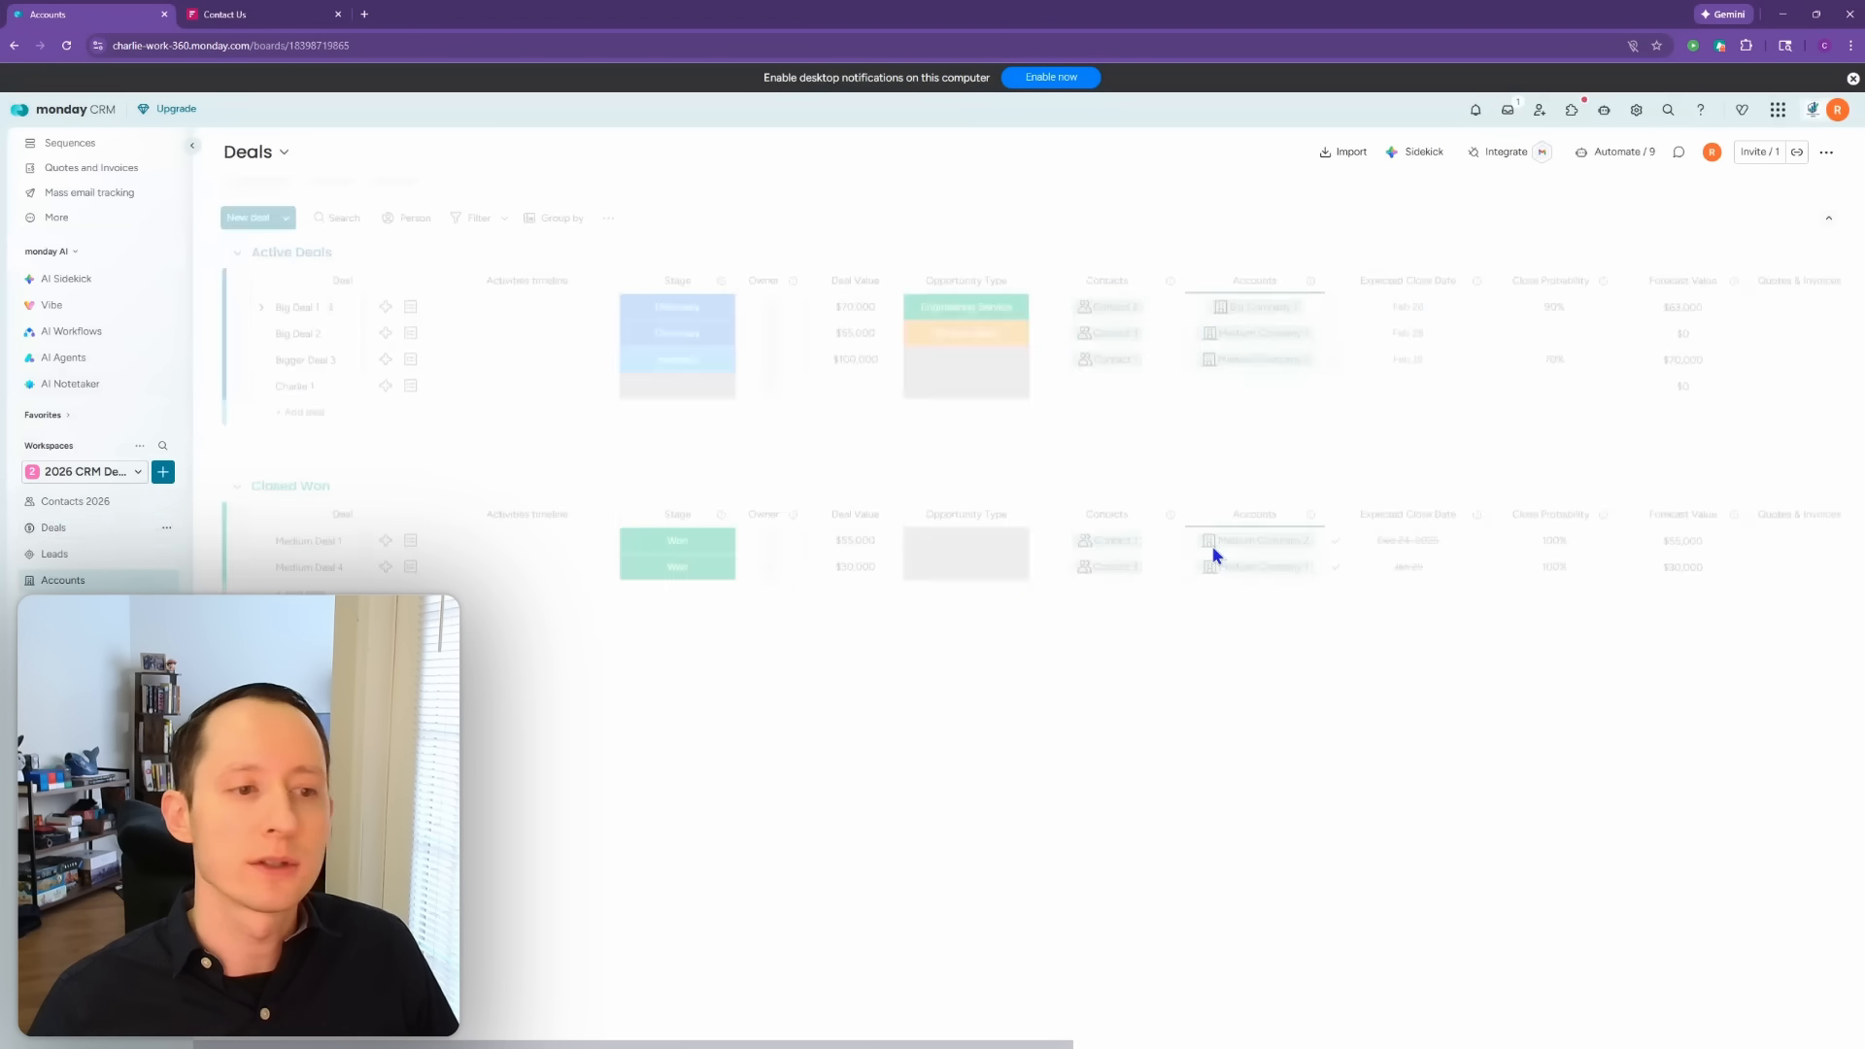
pyautogui.click(1632, 155)
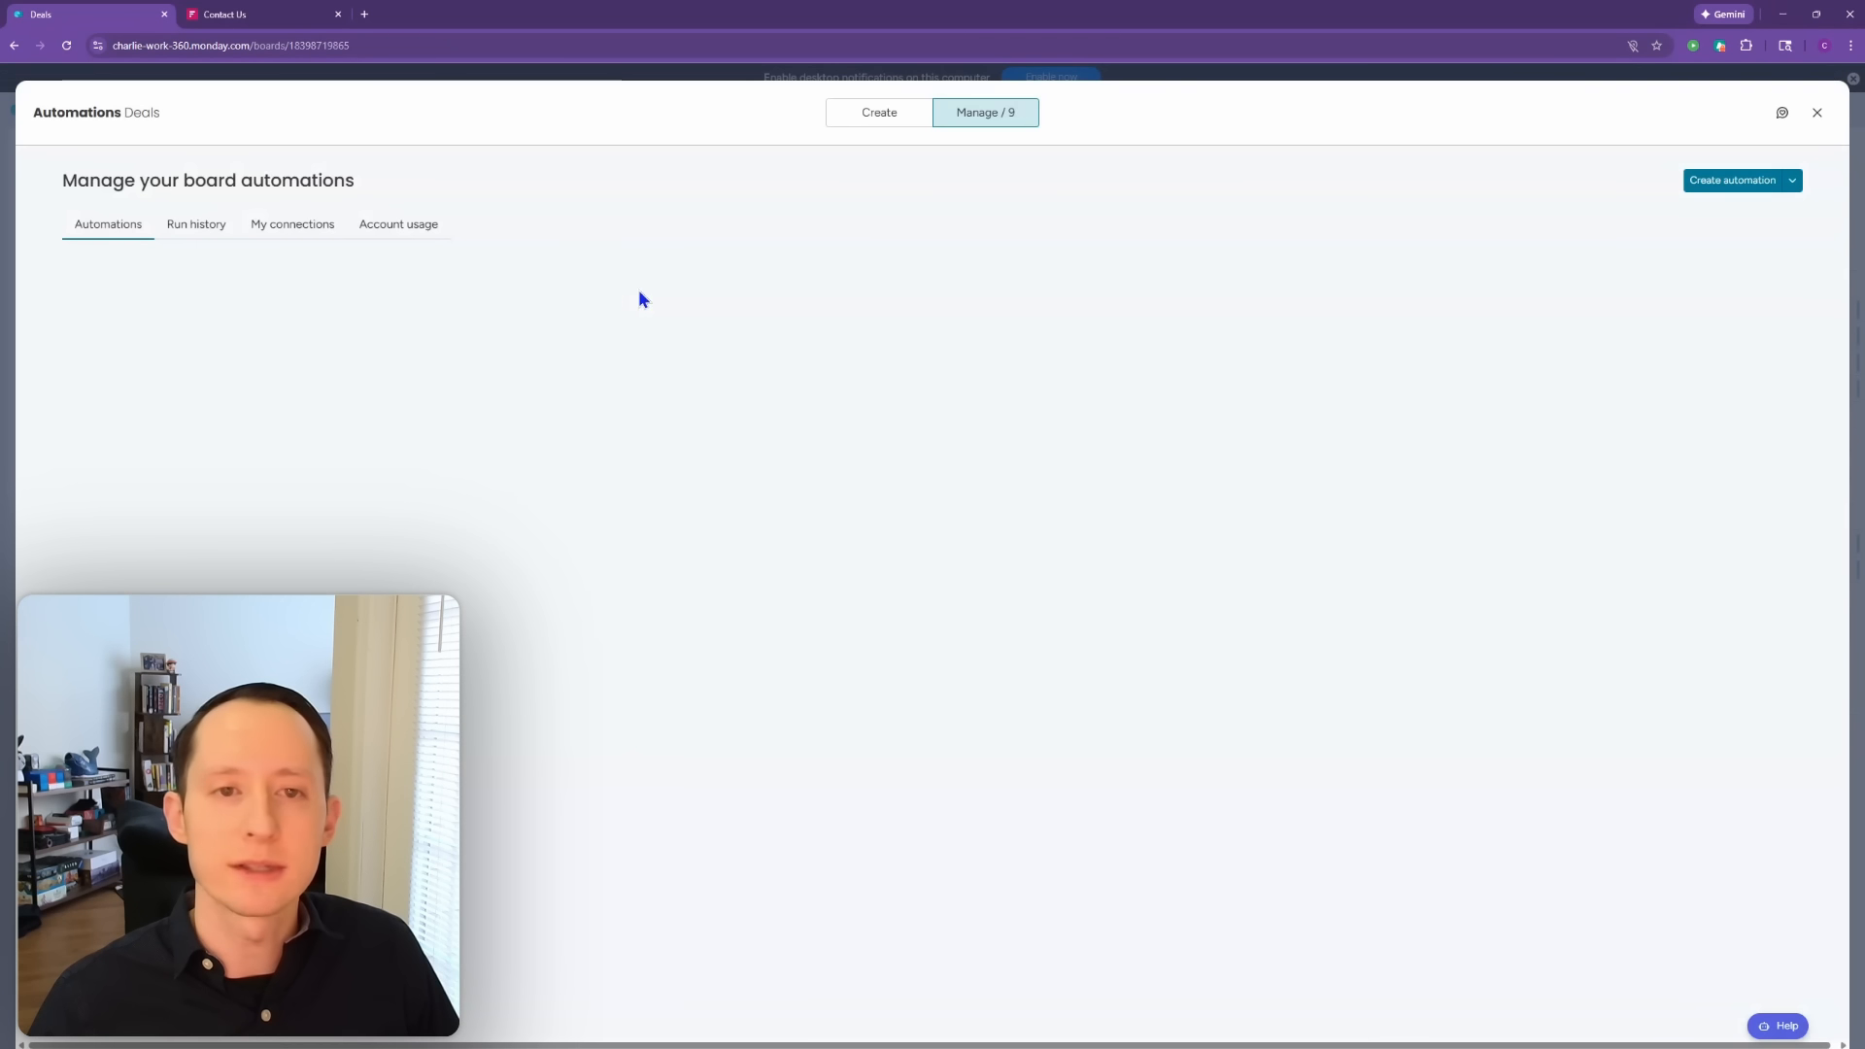
pyautogui.click(870, 116)
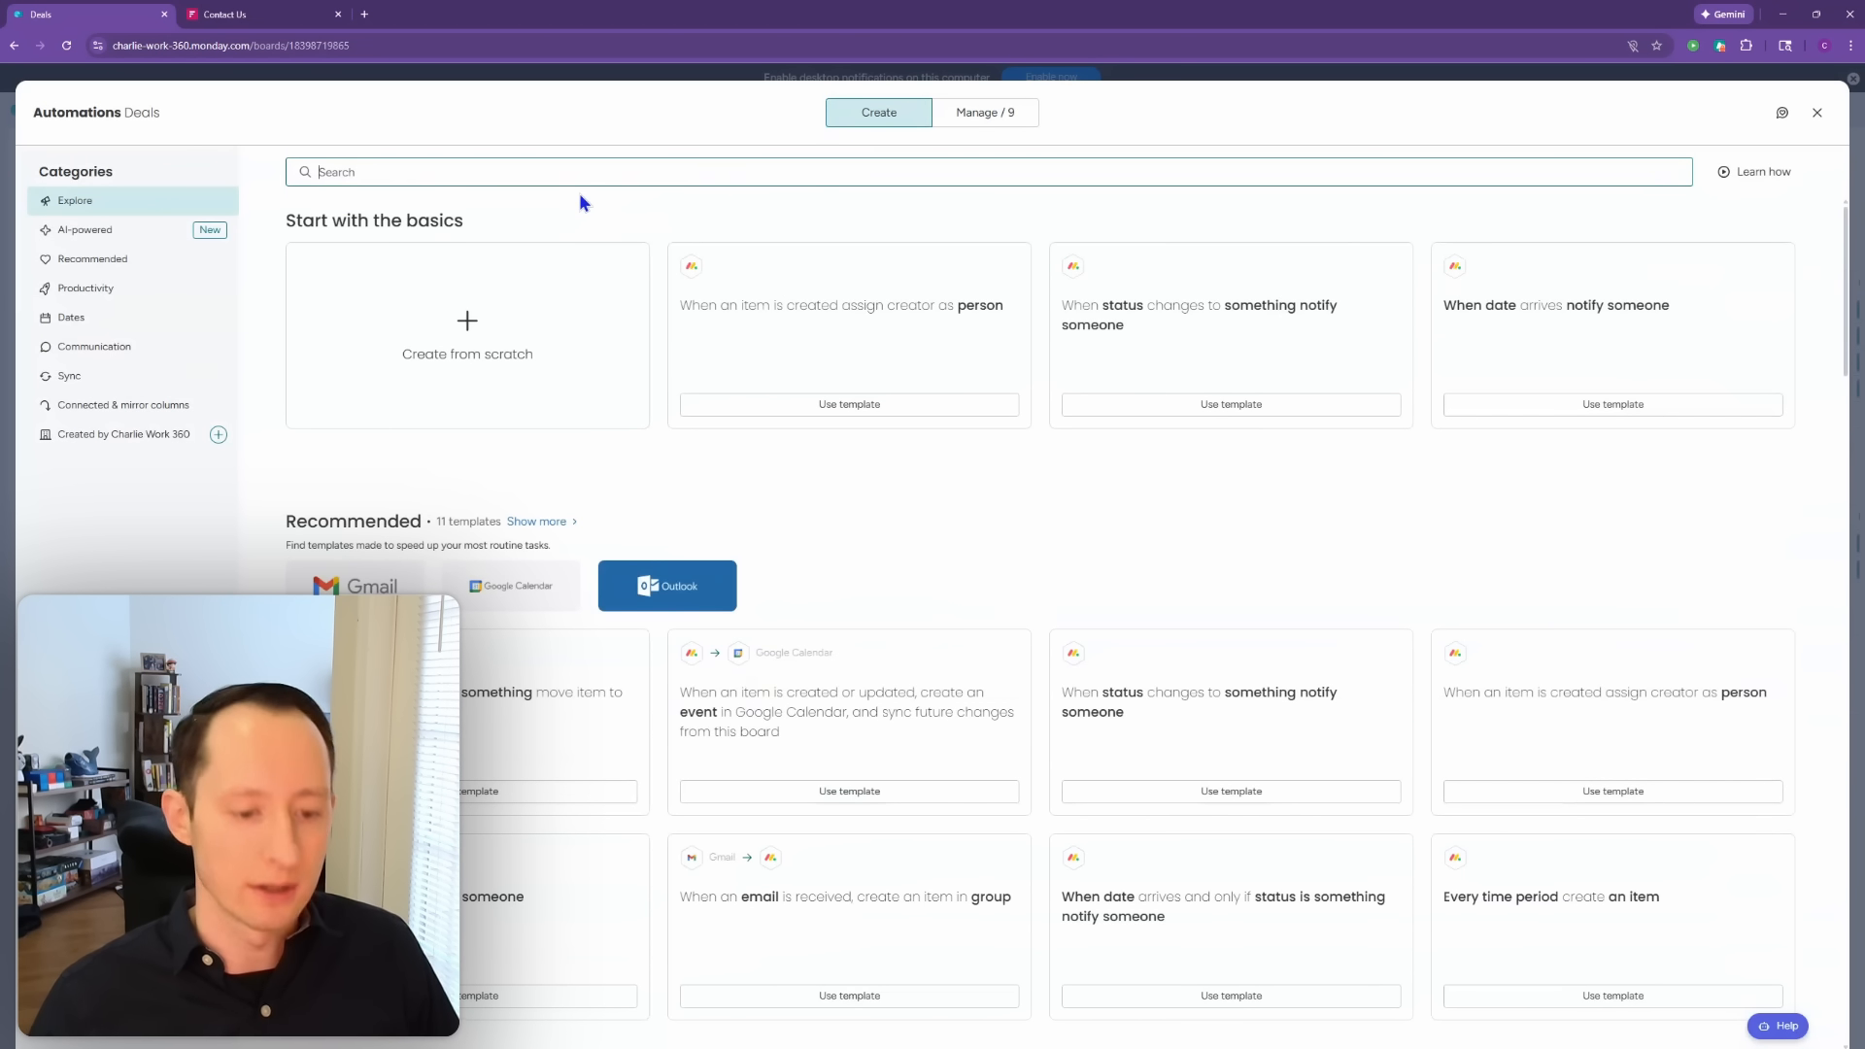
pyautogui.write('match')
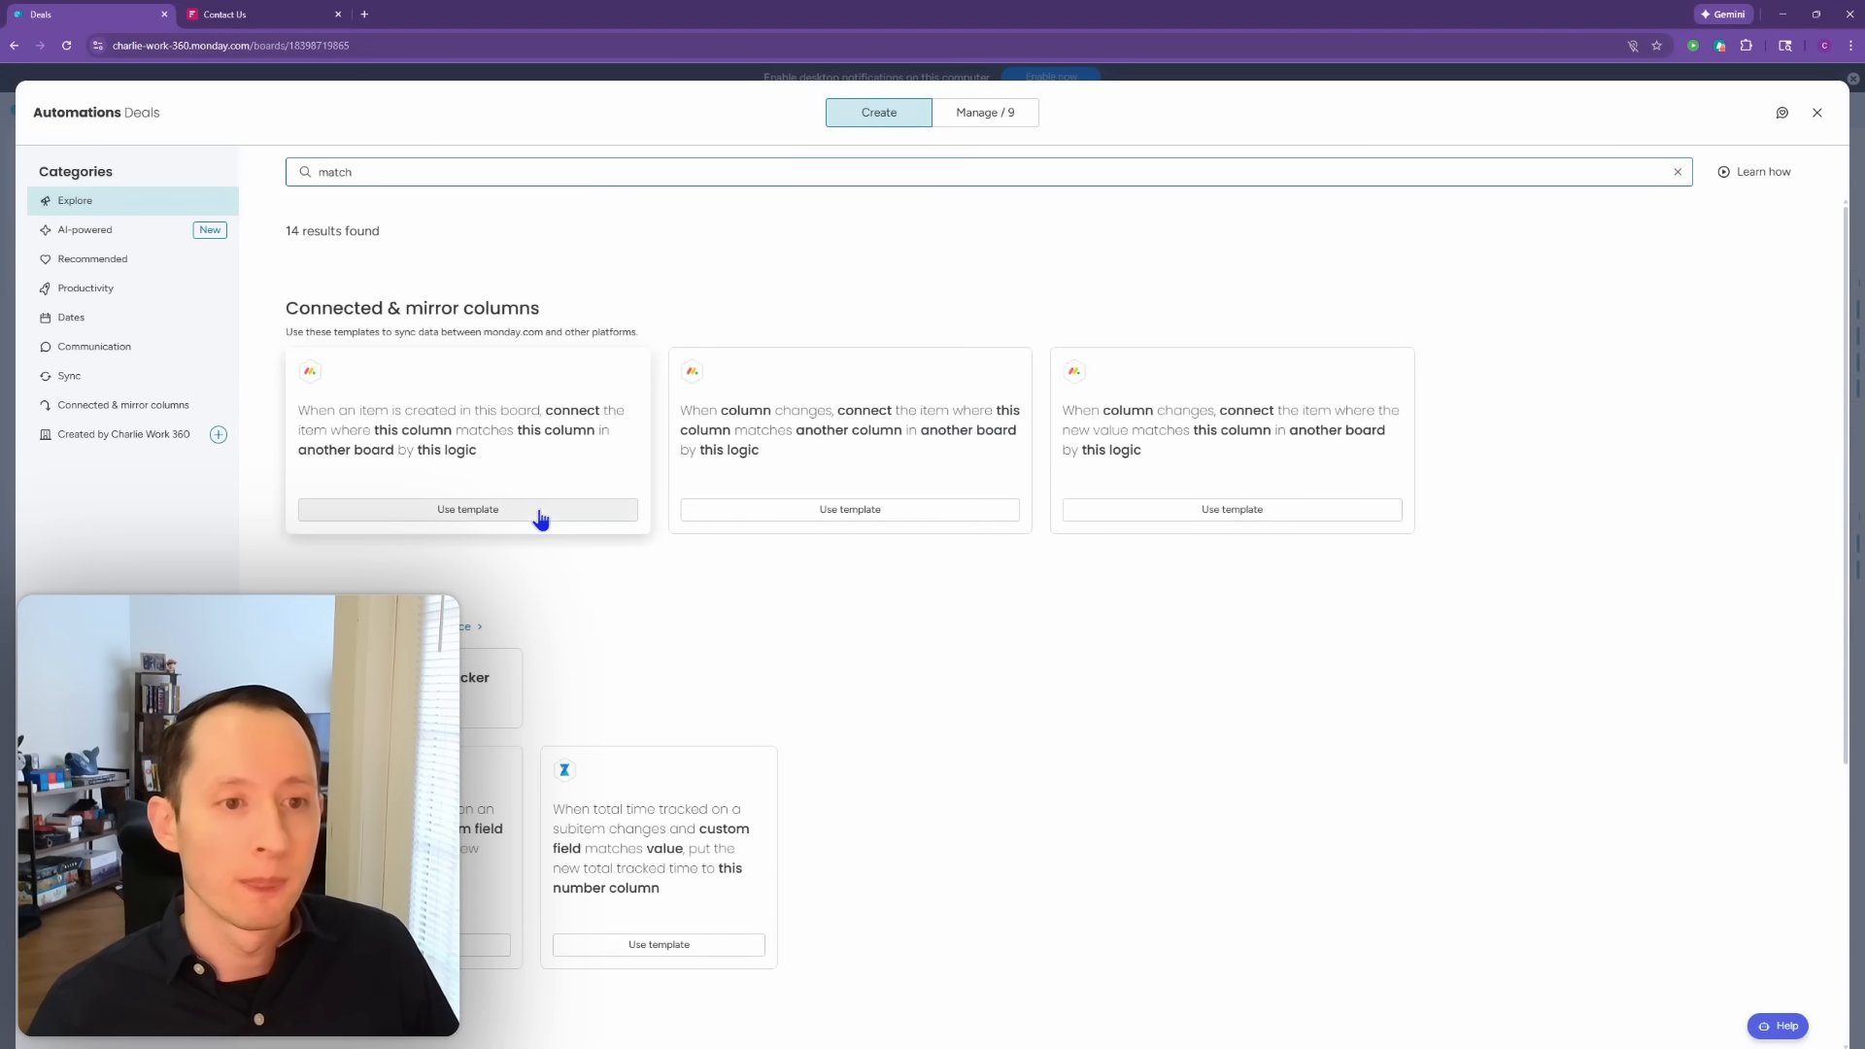
pyautogui.click(540, 511)
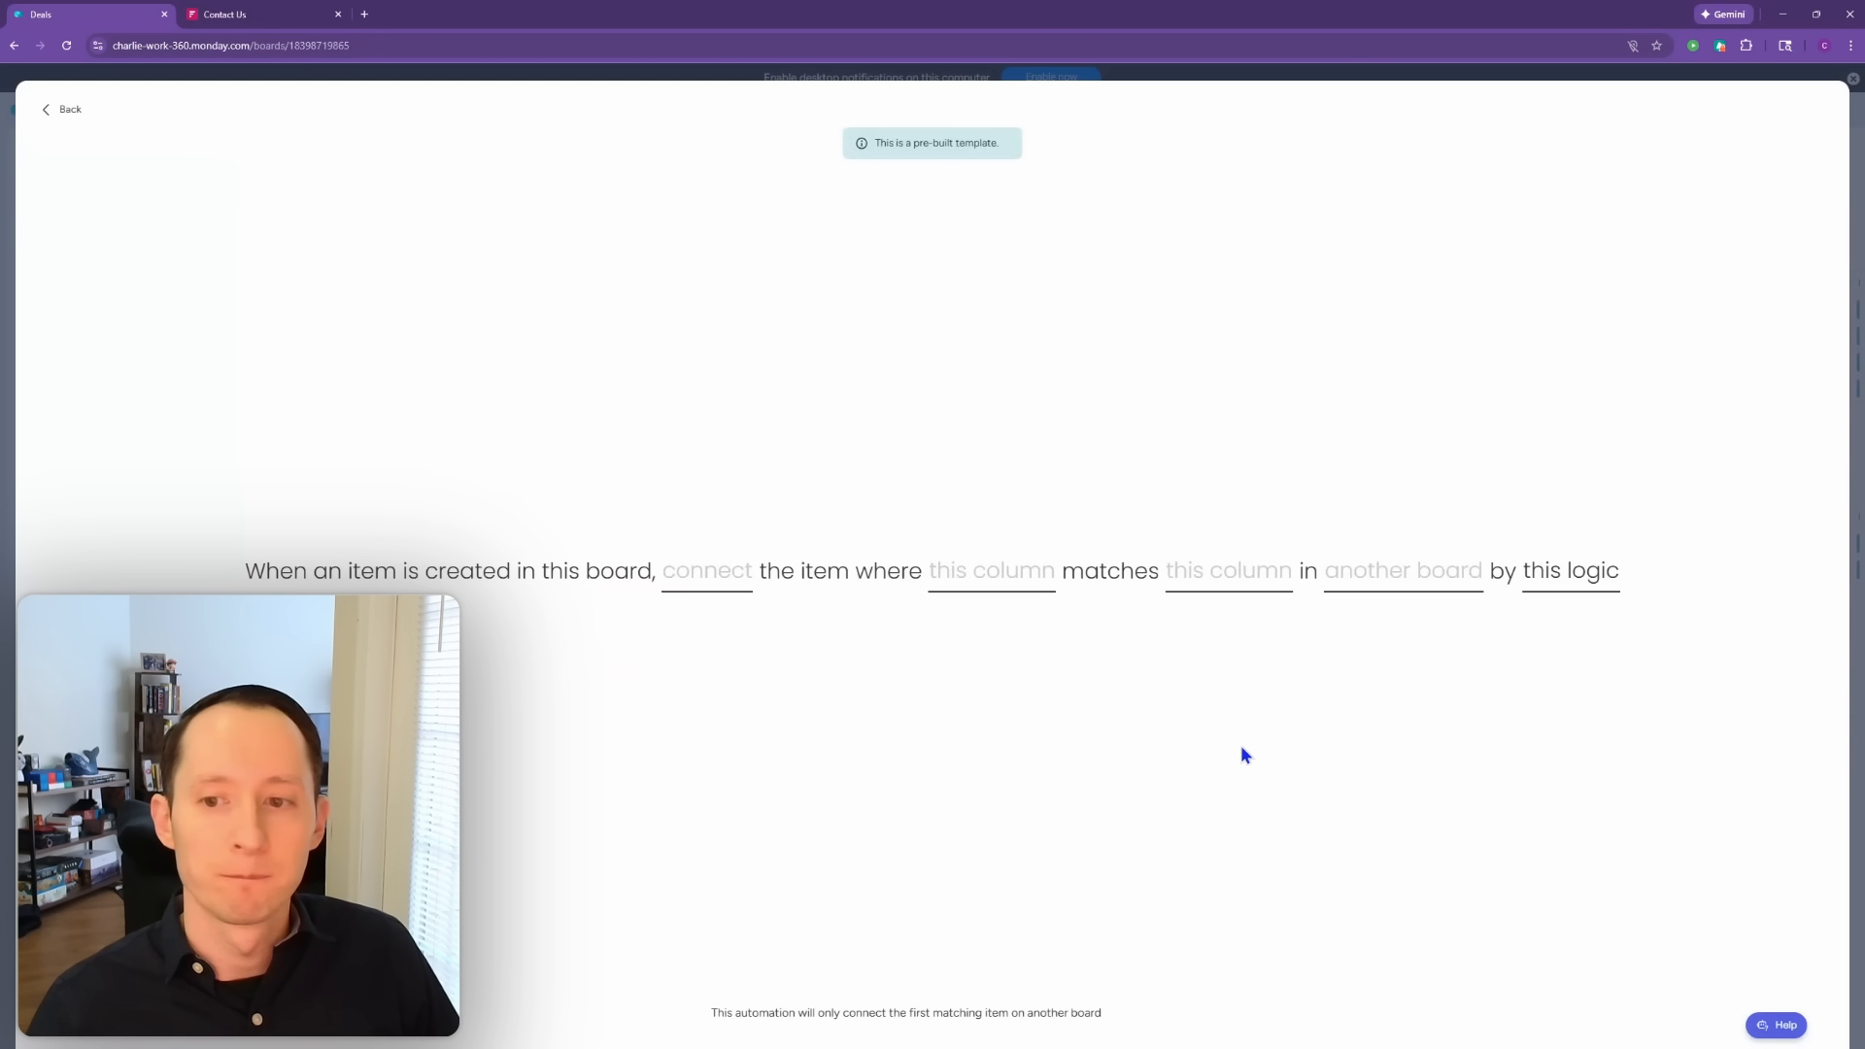
pyautogui.click(1420, 577)
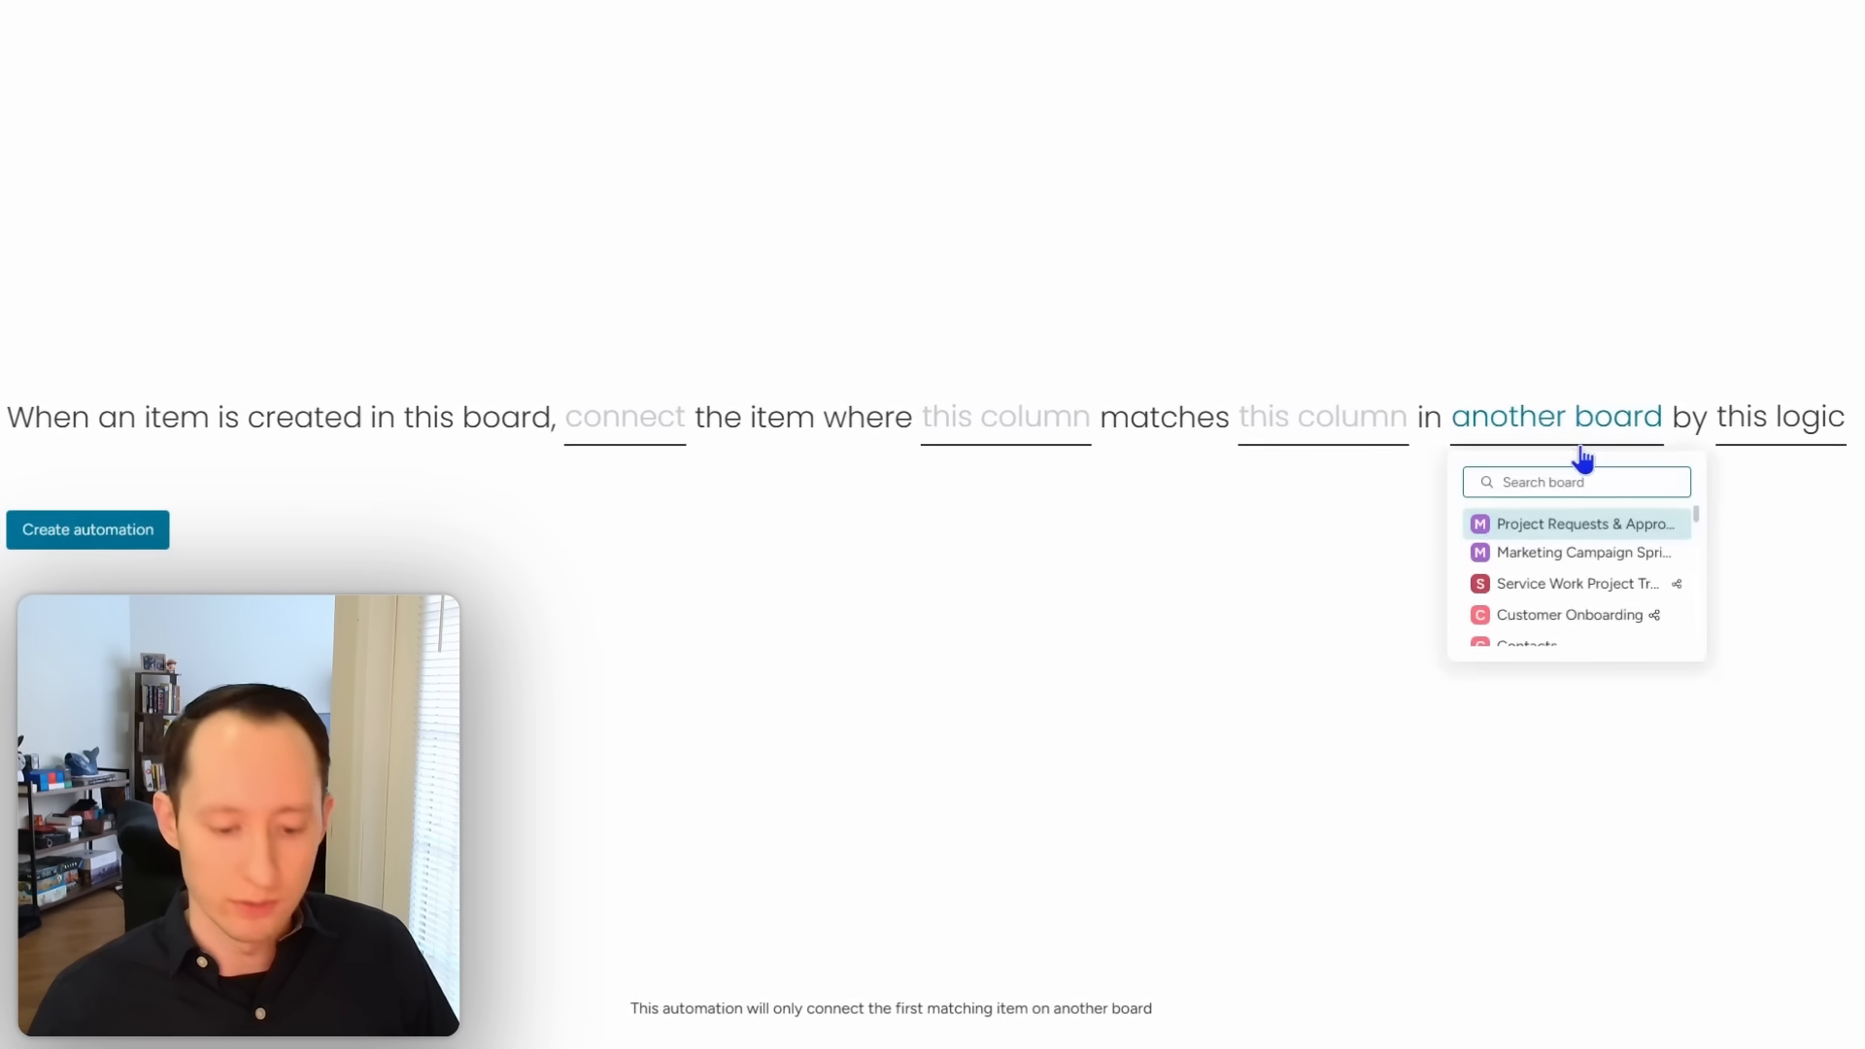
pyautogui.write('contact')
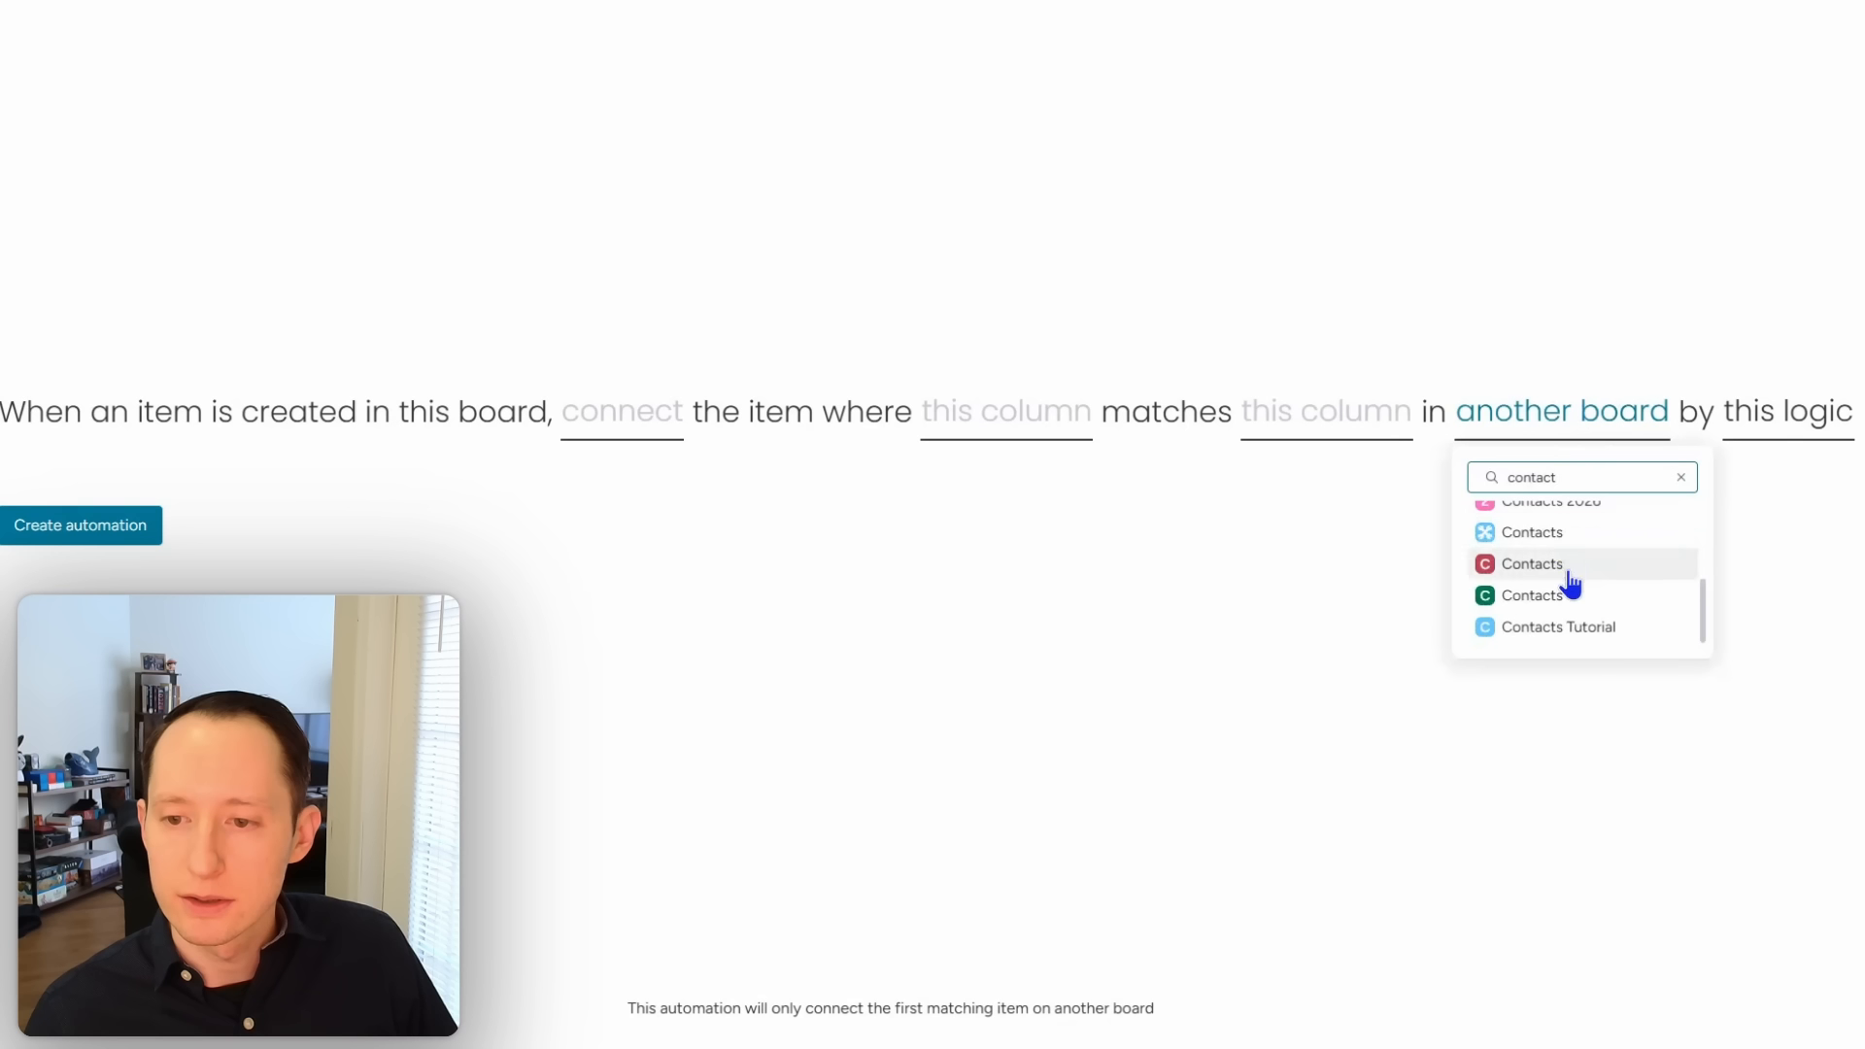
pyautogui.scroll(-2, 1574, 583)
pyautogui.click(1571, 607)
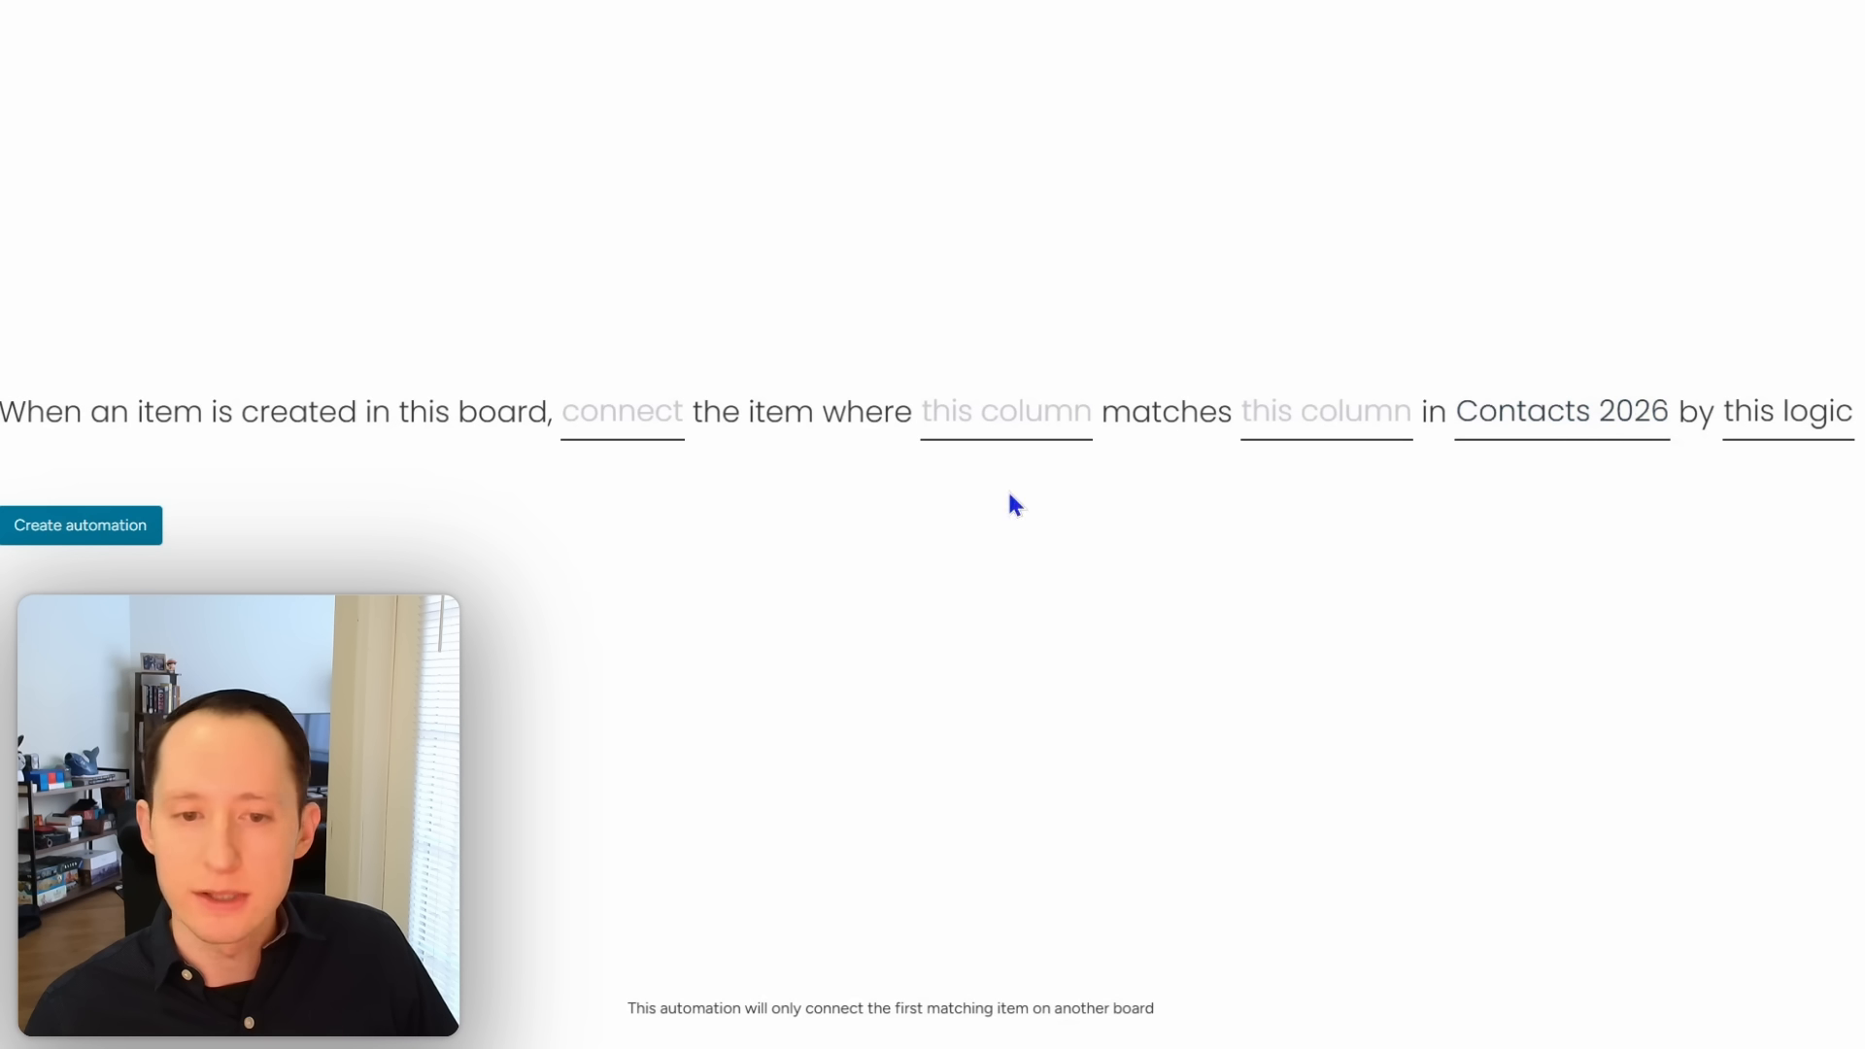
# Step: Fill the Contacts column when UID matches the Contacts 2026 UID, and create the automation
pyautogui.click(613, 421)
pyautogui.click(670, 520)
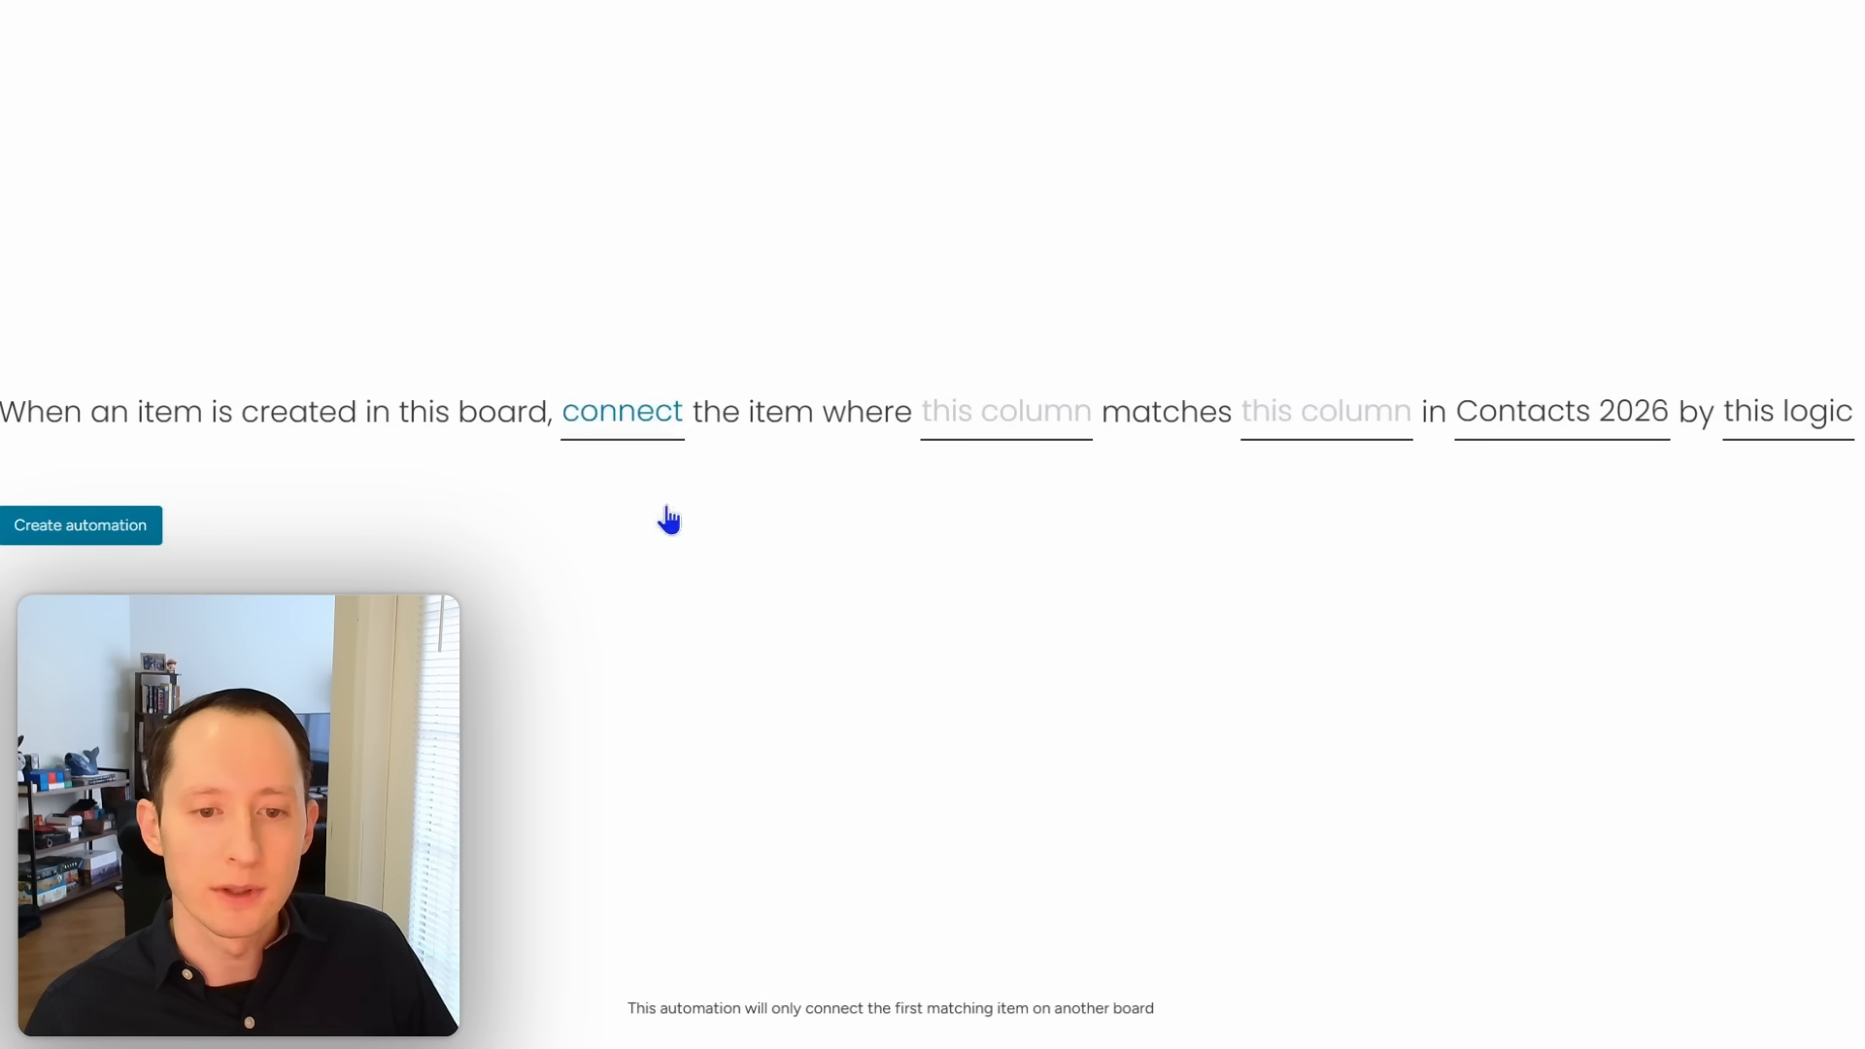
pyautogui.click(1002, 421)
pyautogui.scroll(-5, 1057, 588)
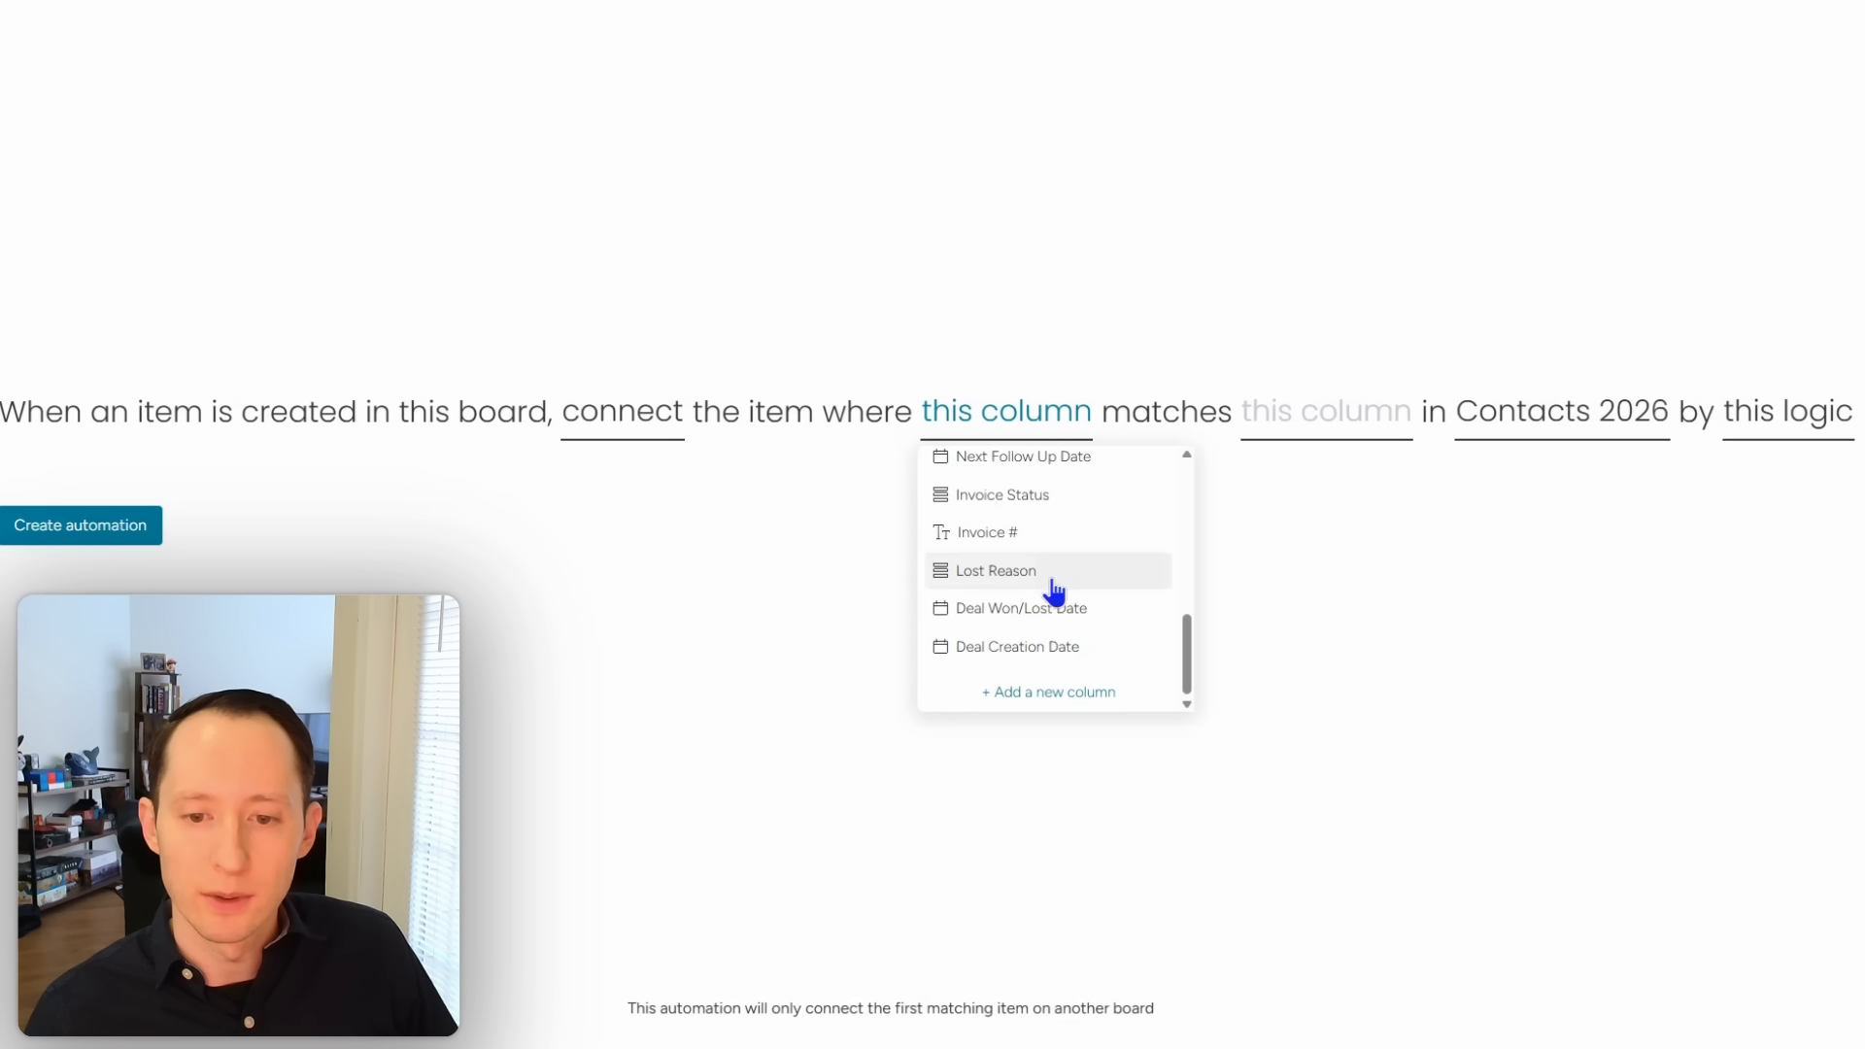
pyautogui.scroll(6, 1054, 589)
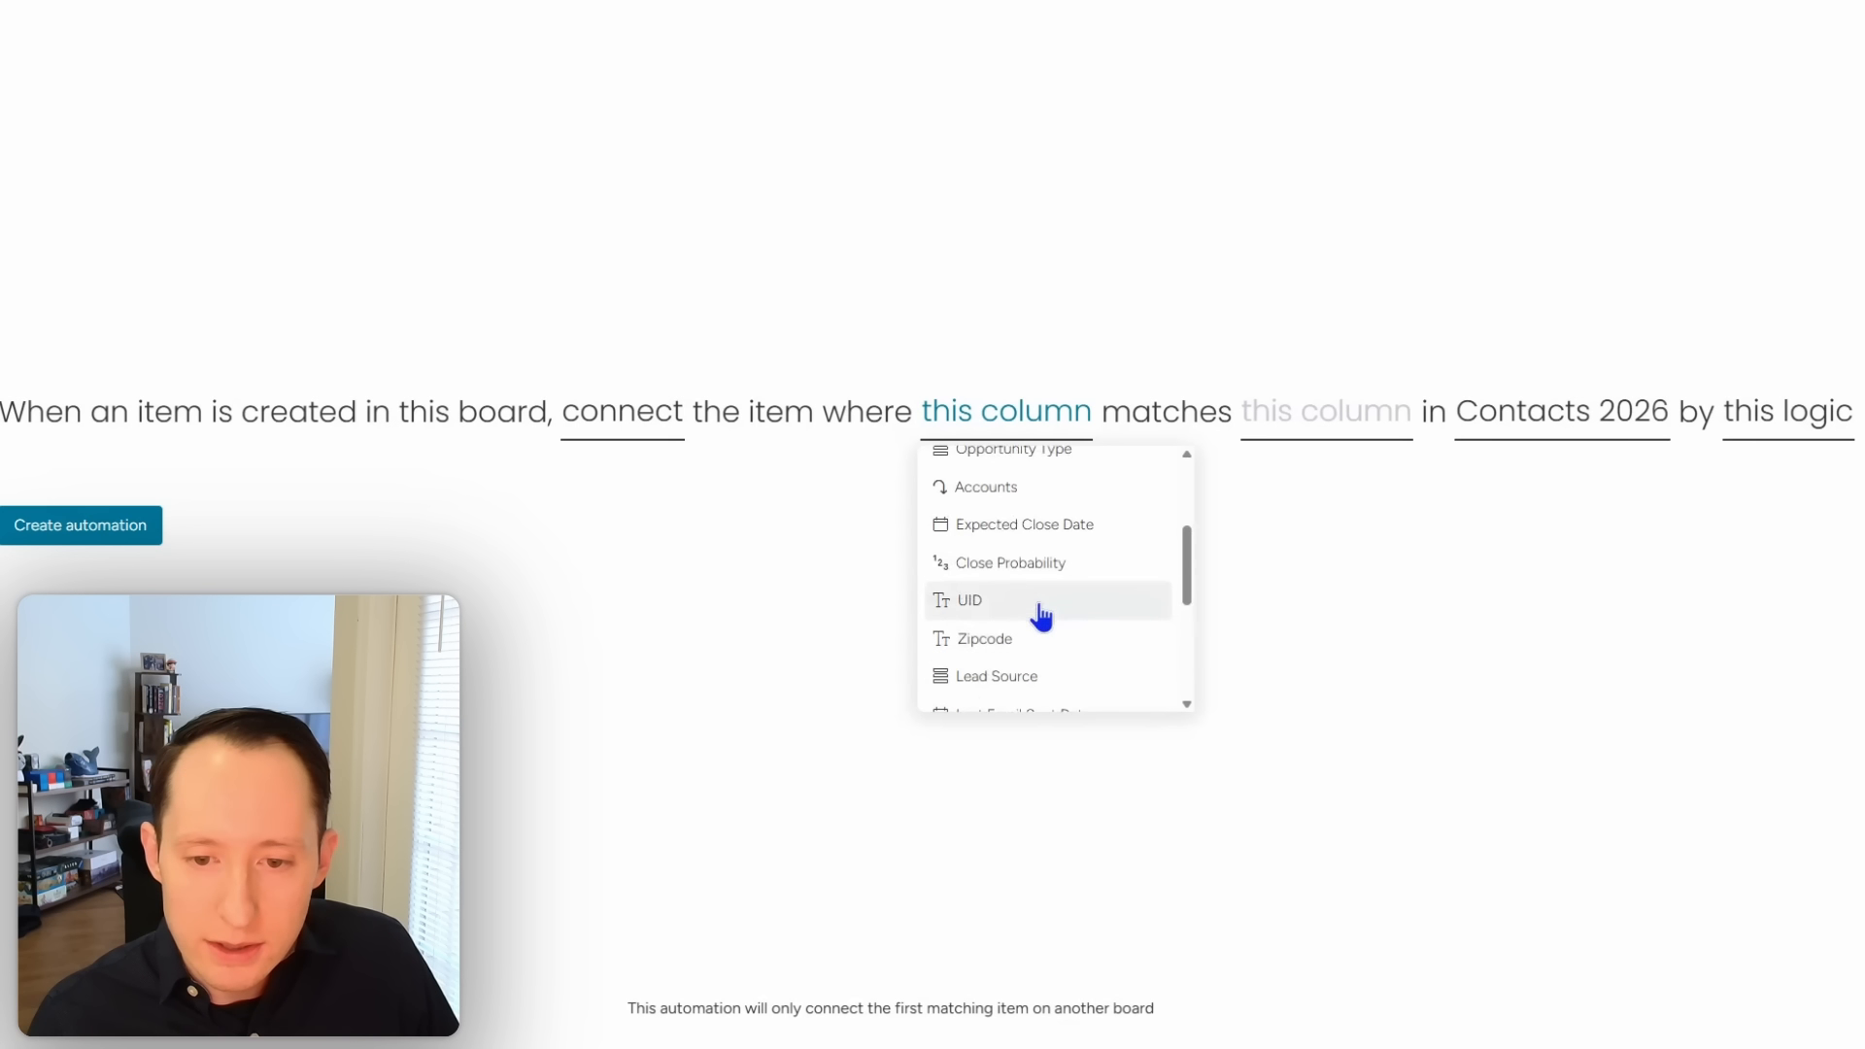
pyautogui.click(1041, 616)
pyautogui.click(1302, 408)
pyautogui.scroll(-3, 1303, 632)
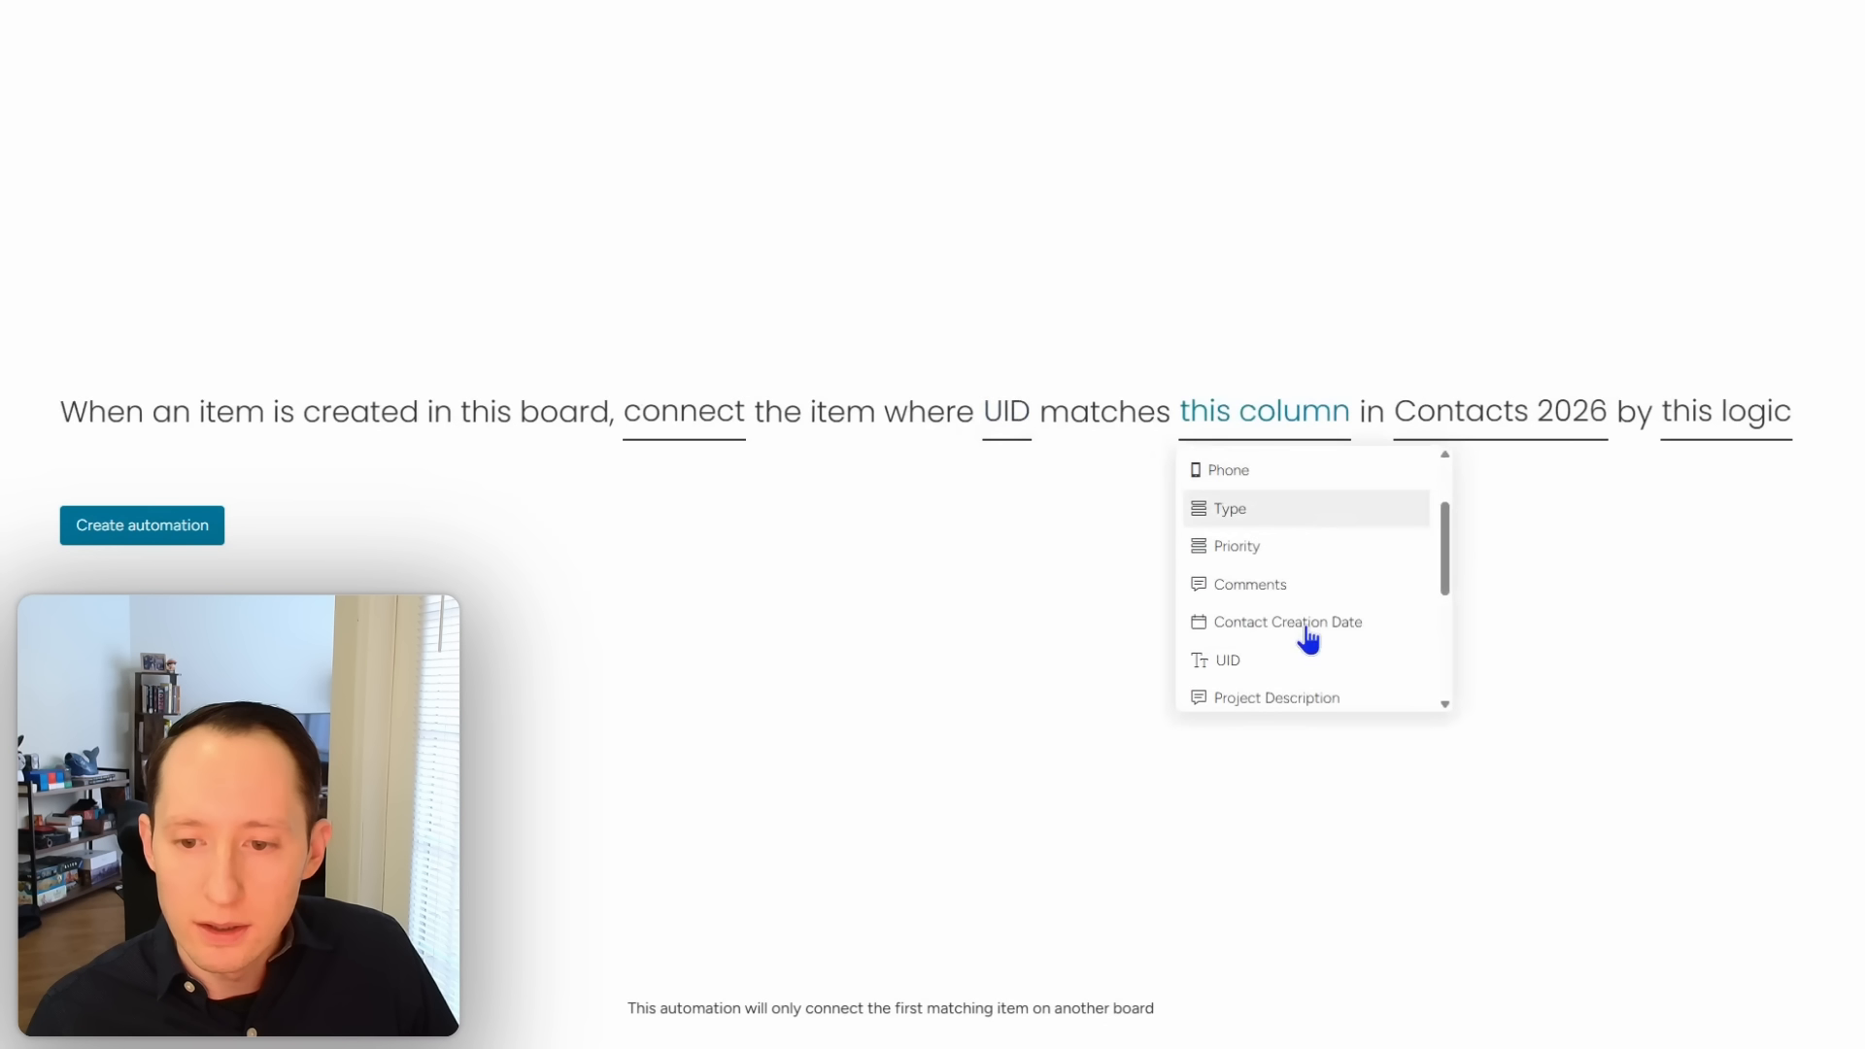
pyautogui.click(1305, 651)
pyautogui.click(233, 533)
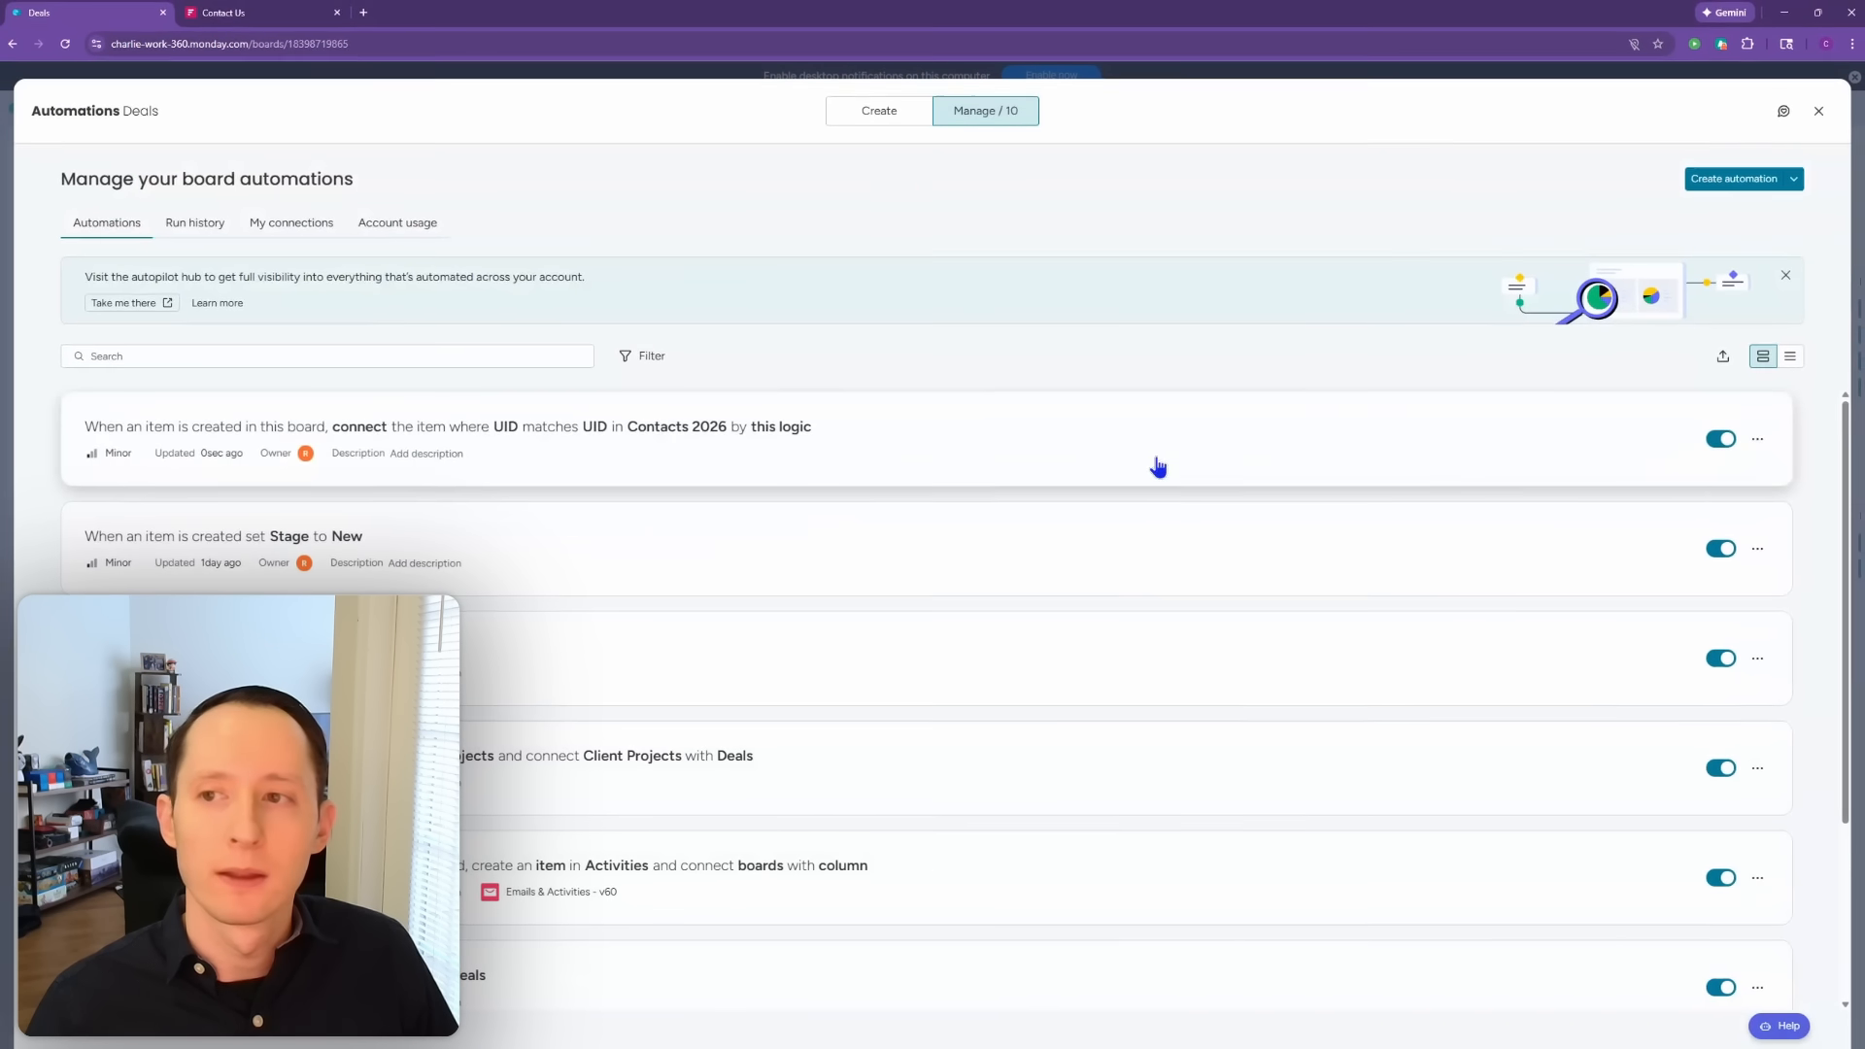
# Step: Start another 'match' template automation that matches against the Accounts board
pyautogui.click(1728, 183)
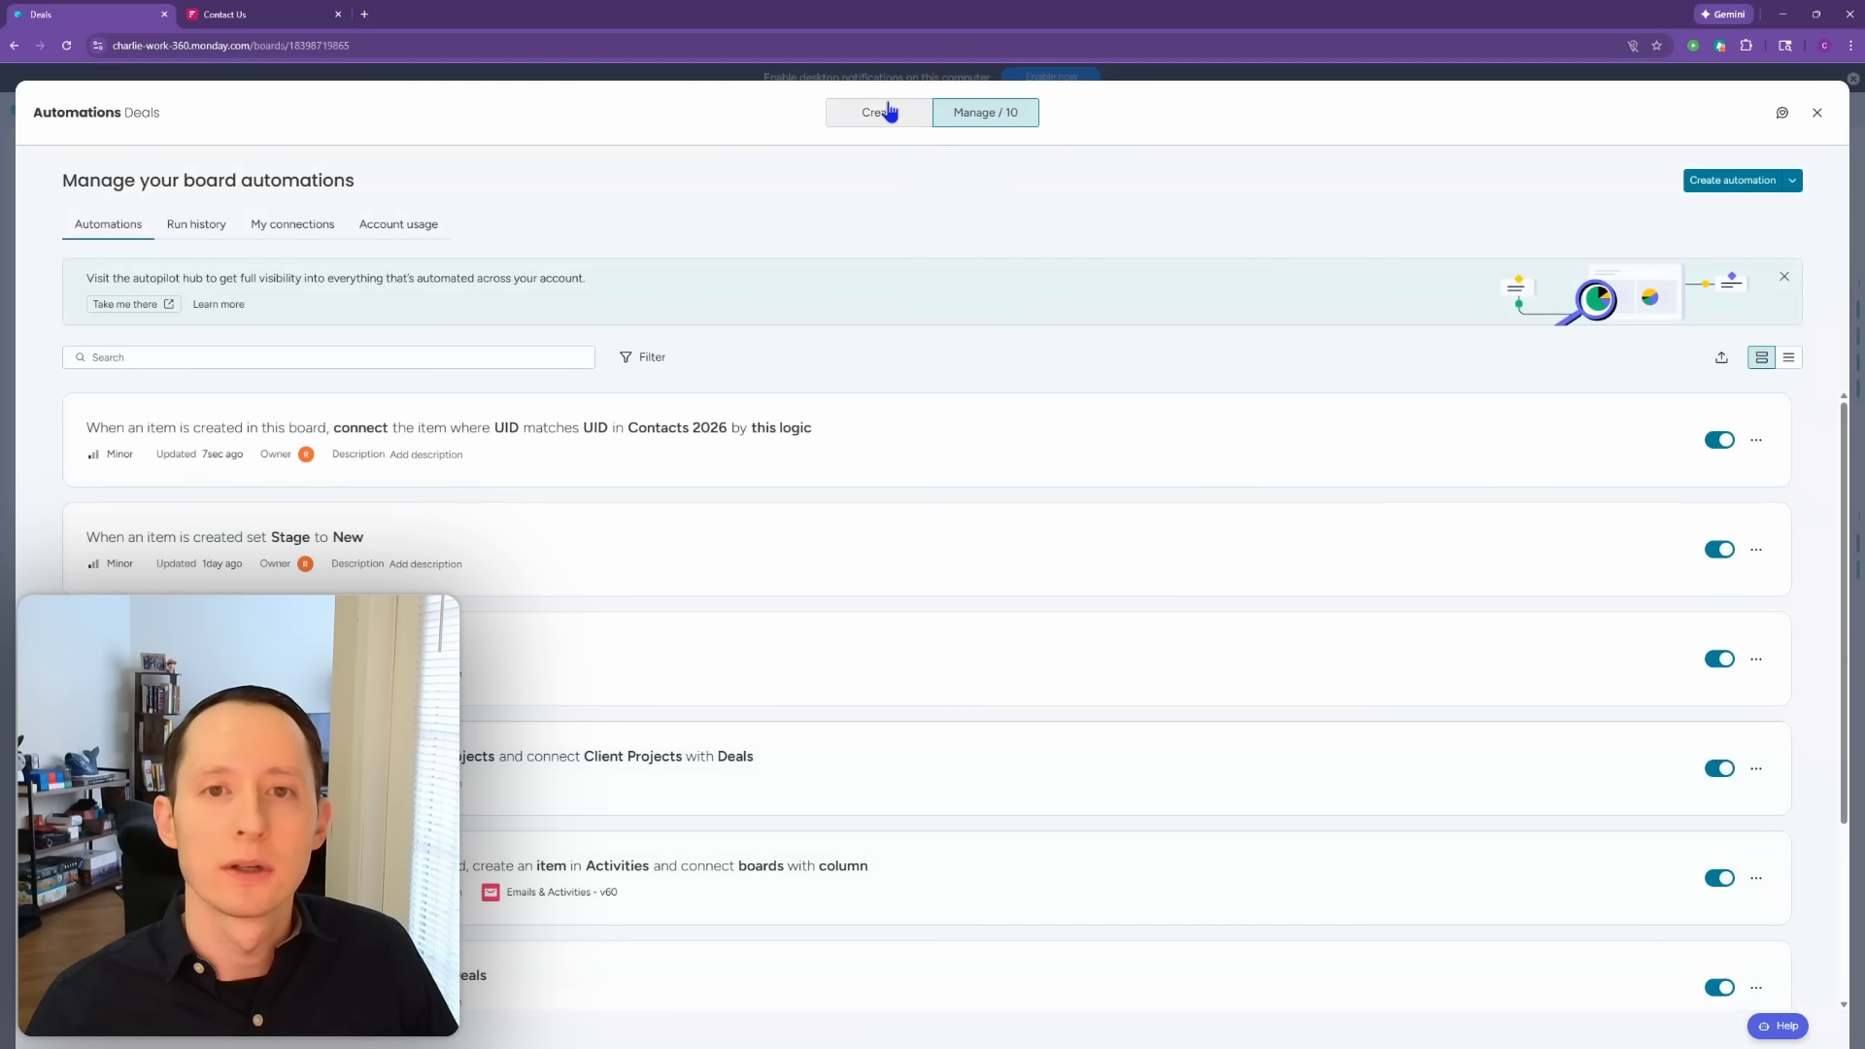
pyautogui.click(887, 111)
pyautogui.write('match')
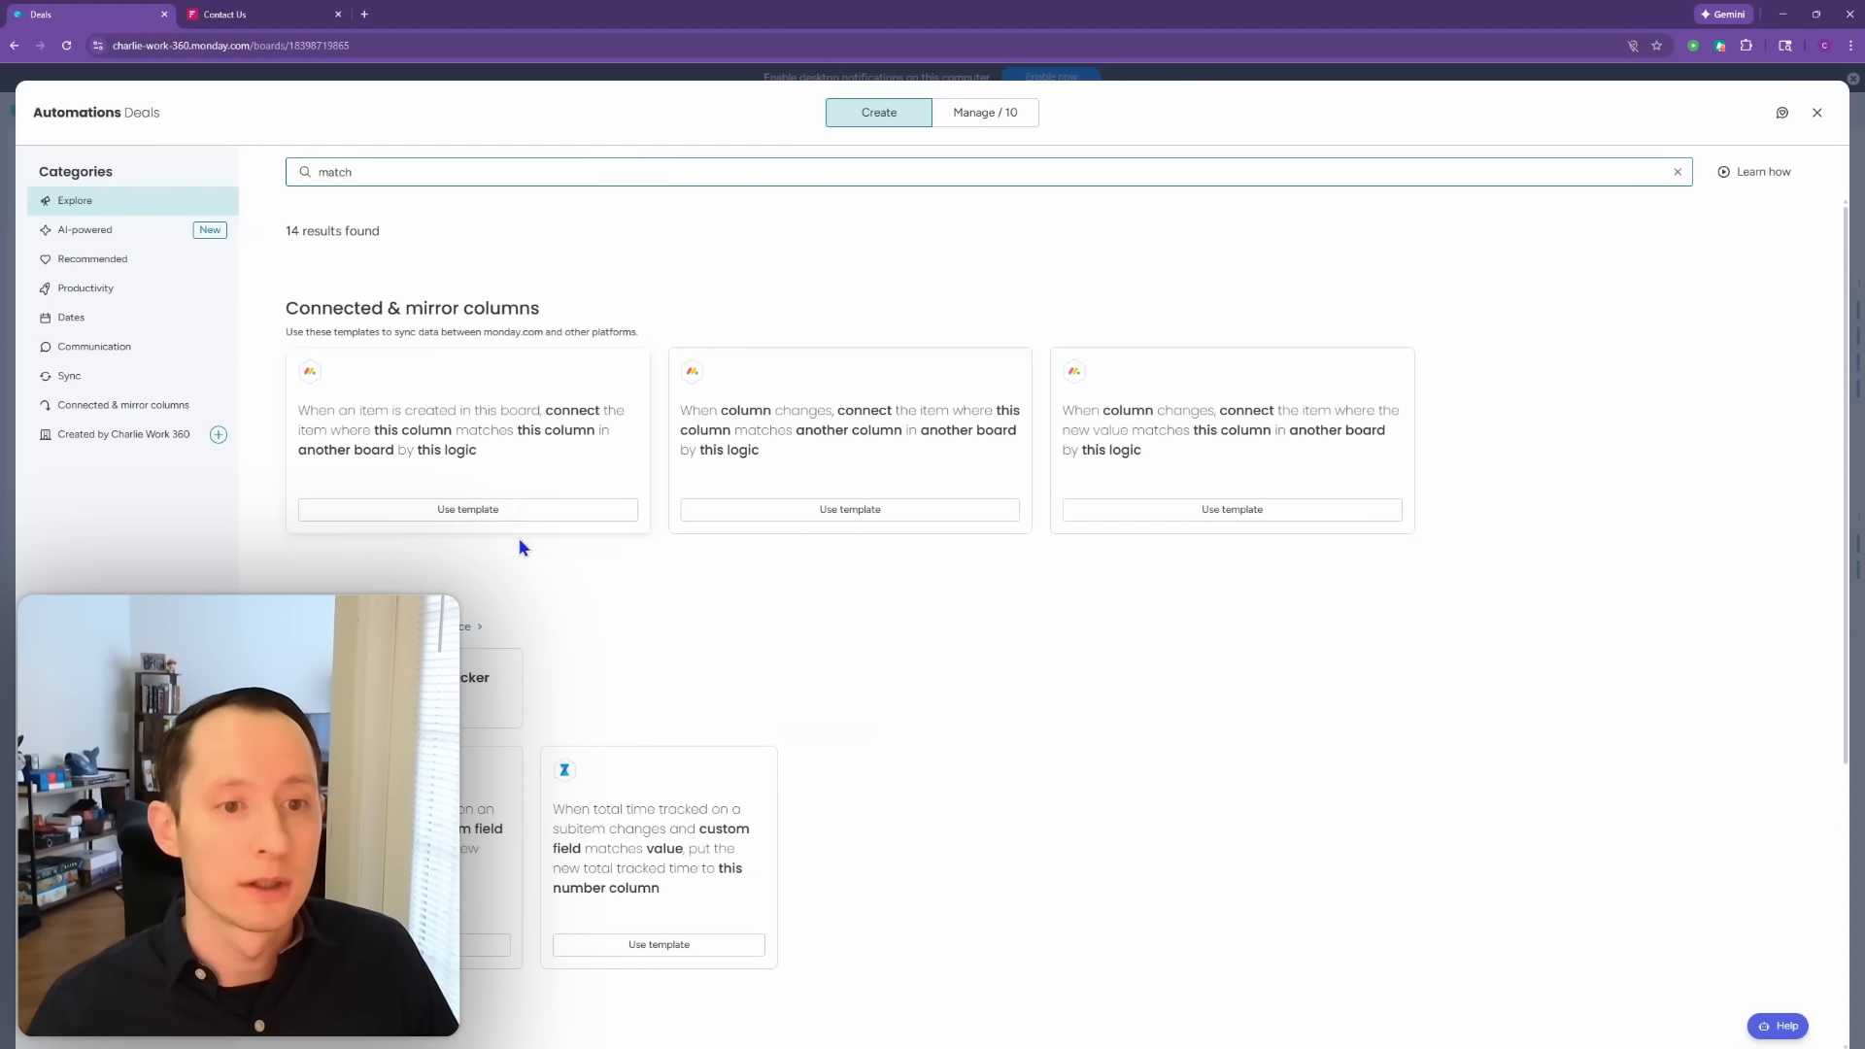
pyautogui.click(518, 513)
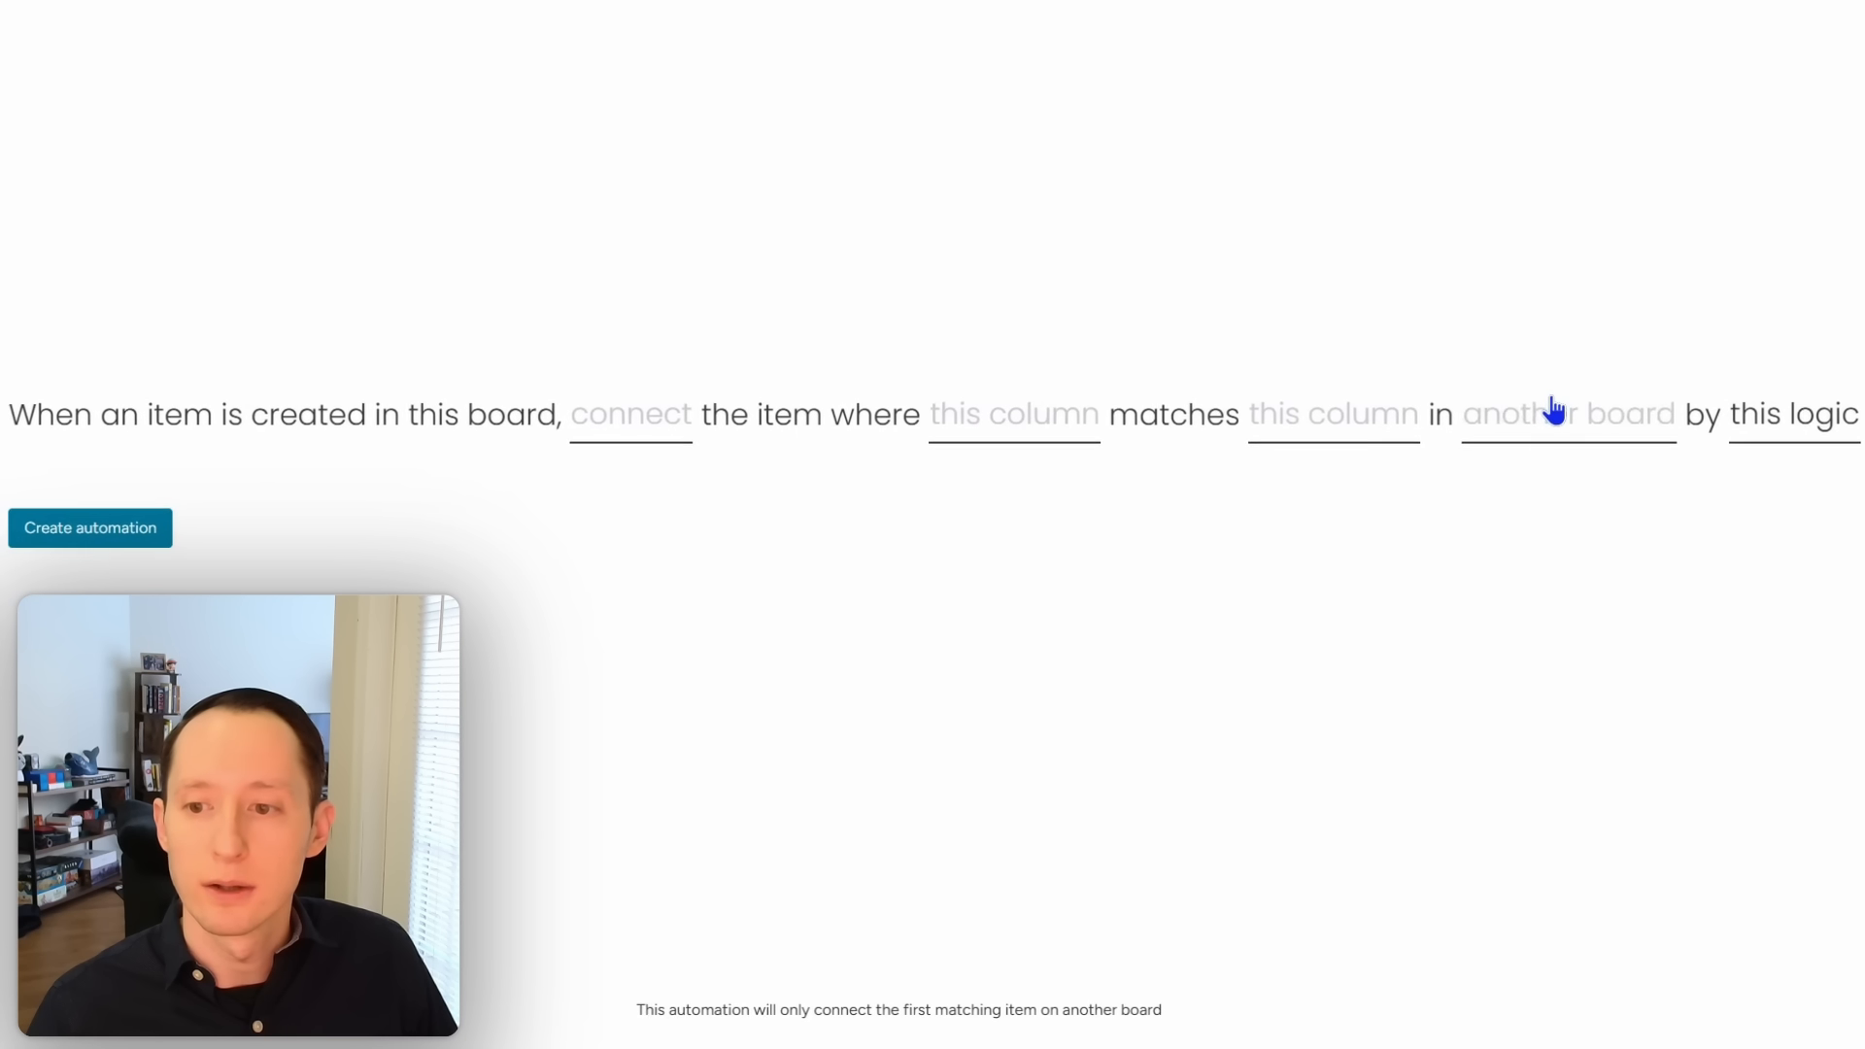
pyautogui.click(1554, 412)
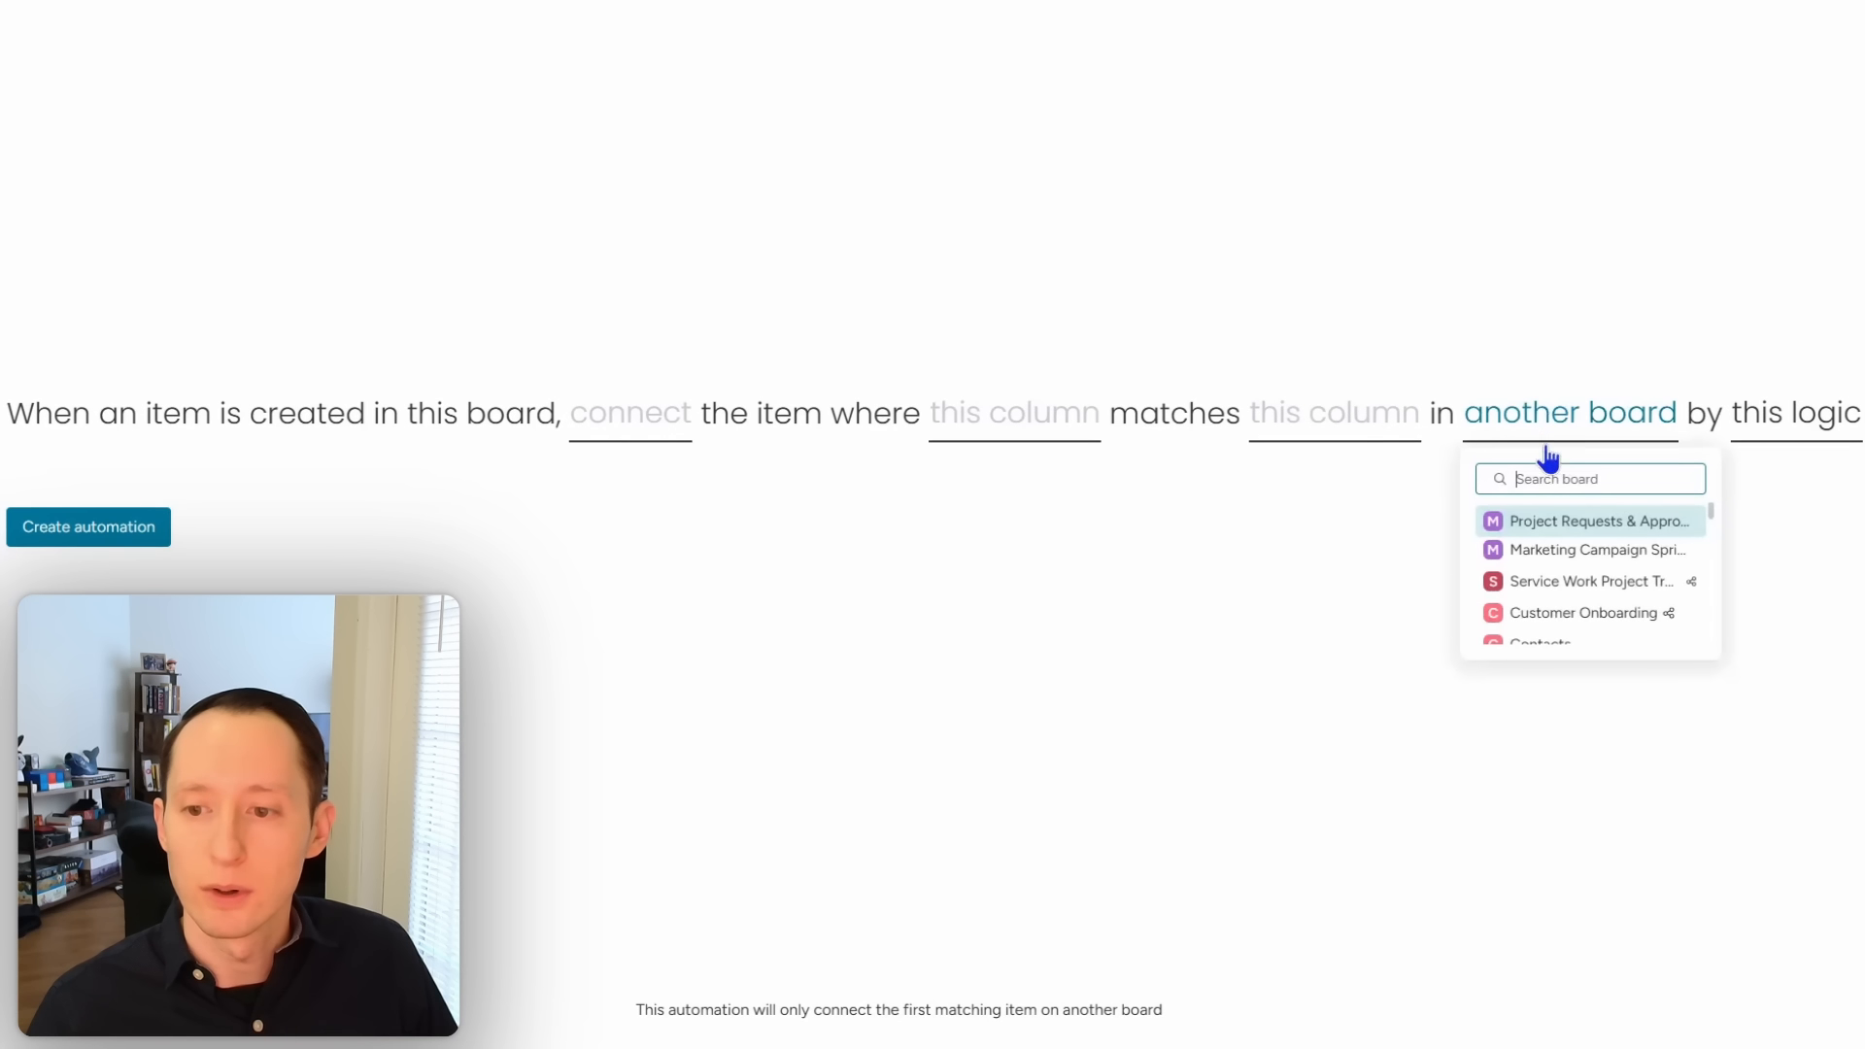
pyautogui.write('accounts')
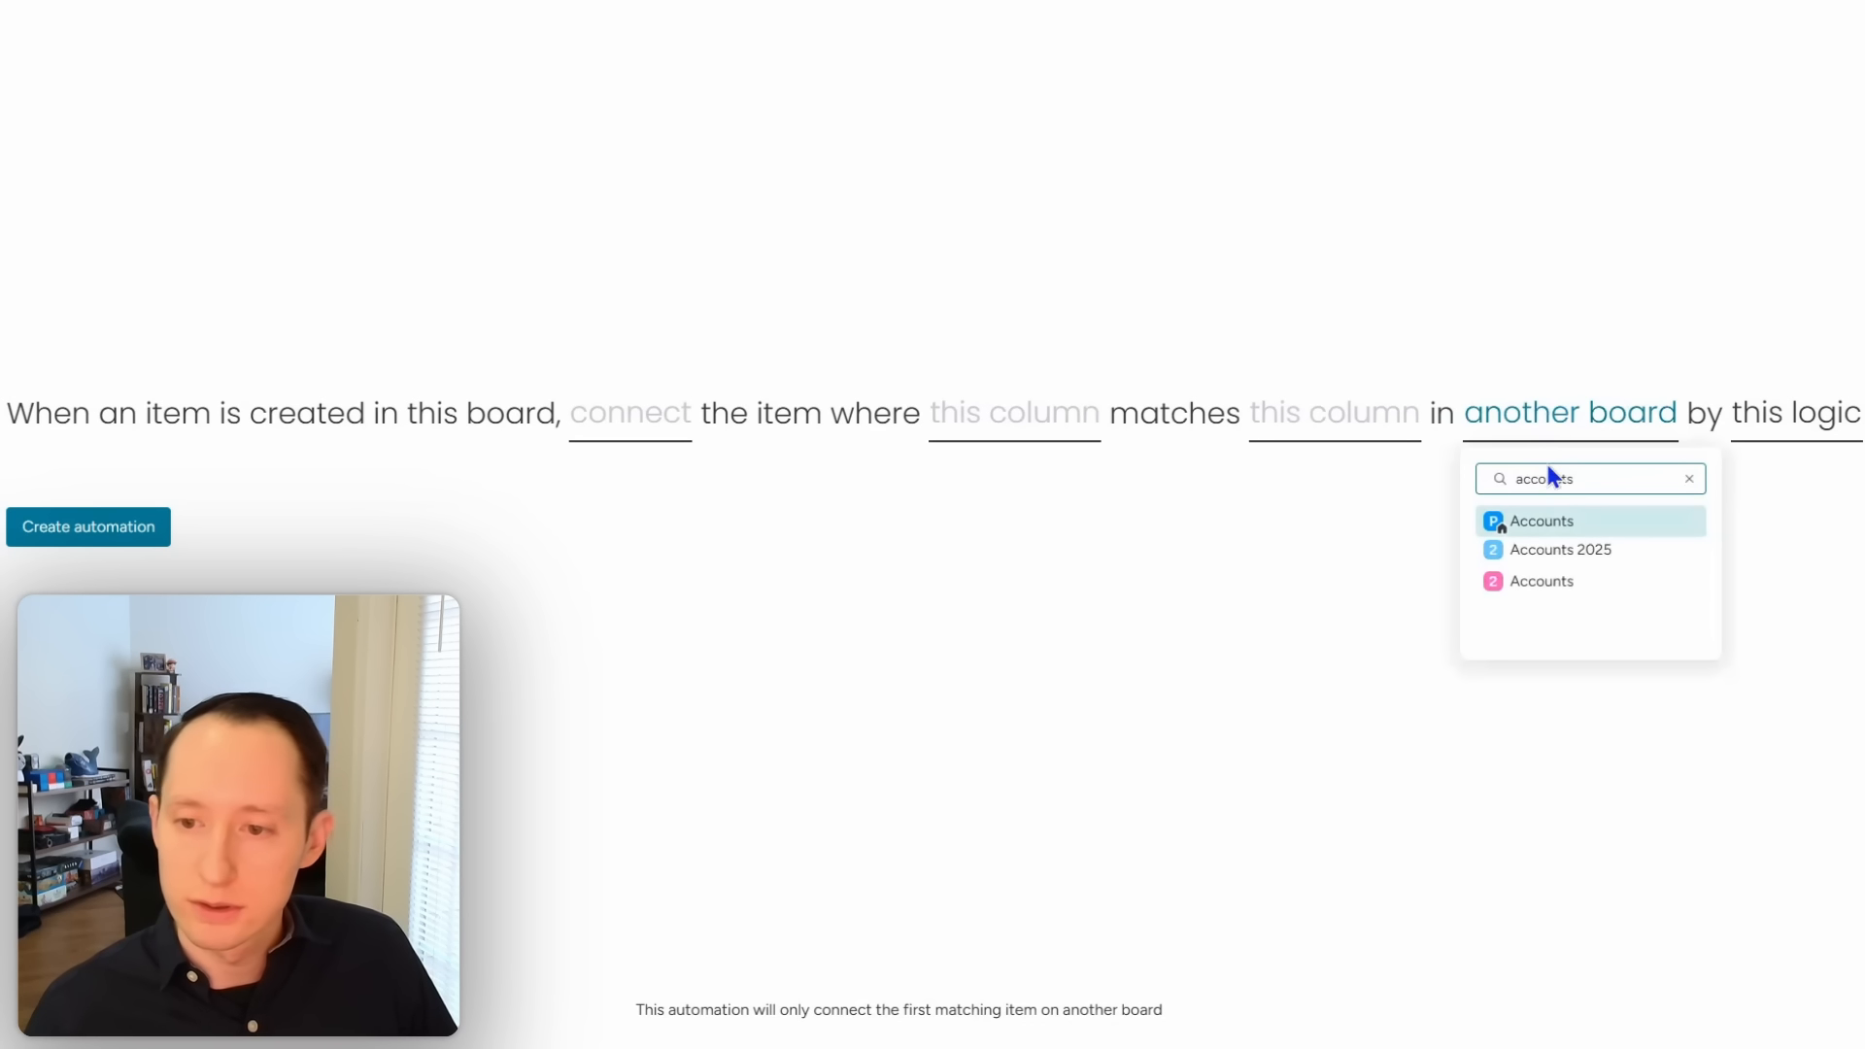
pyautogui.click(1508, 584)
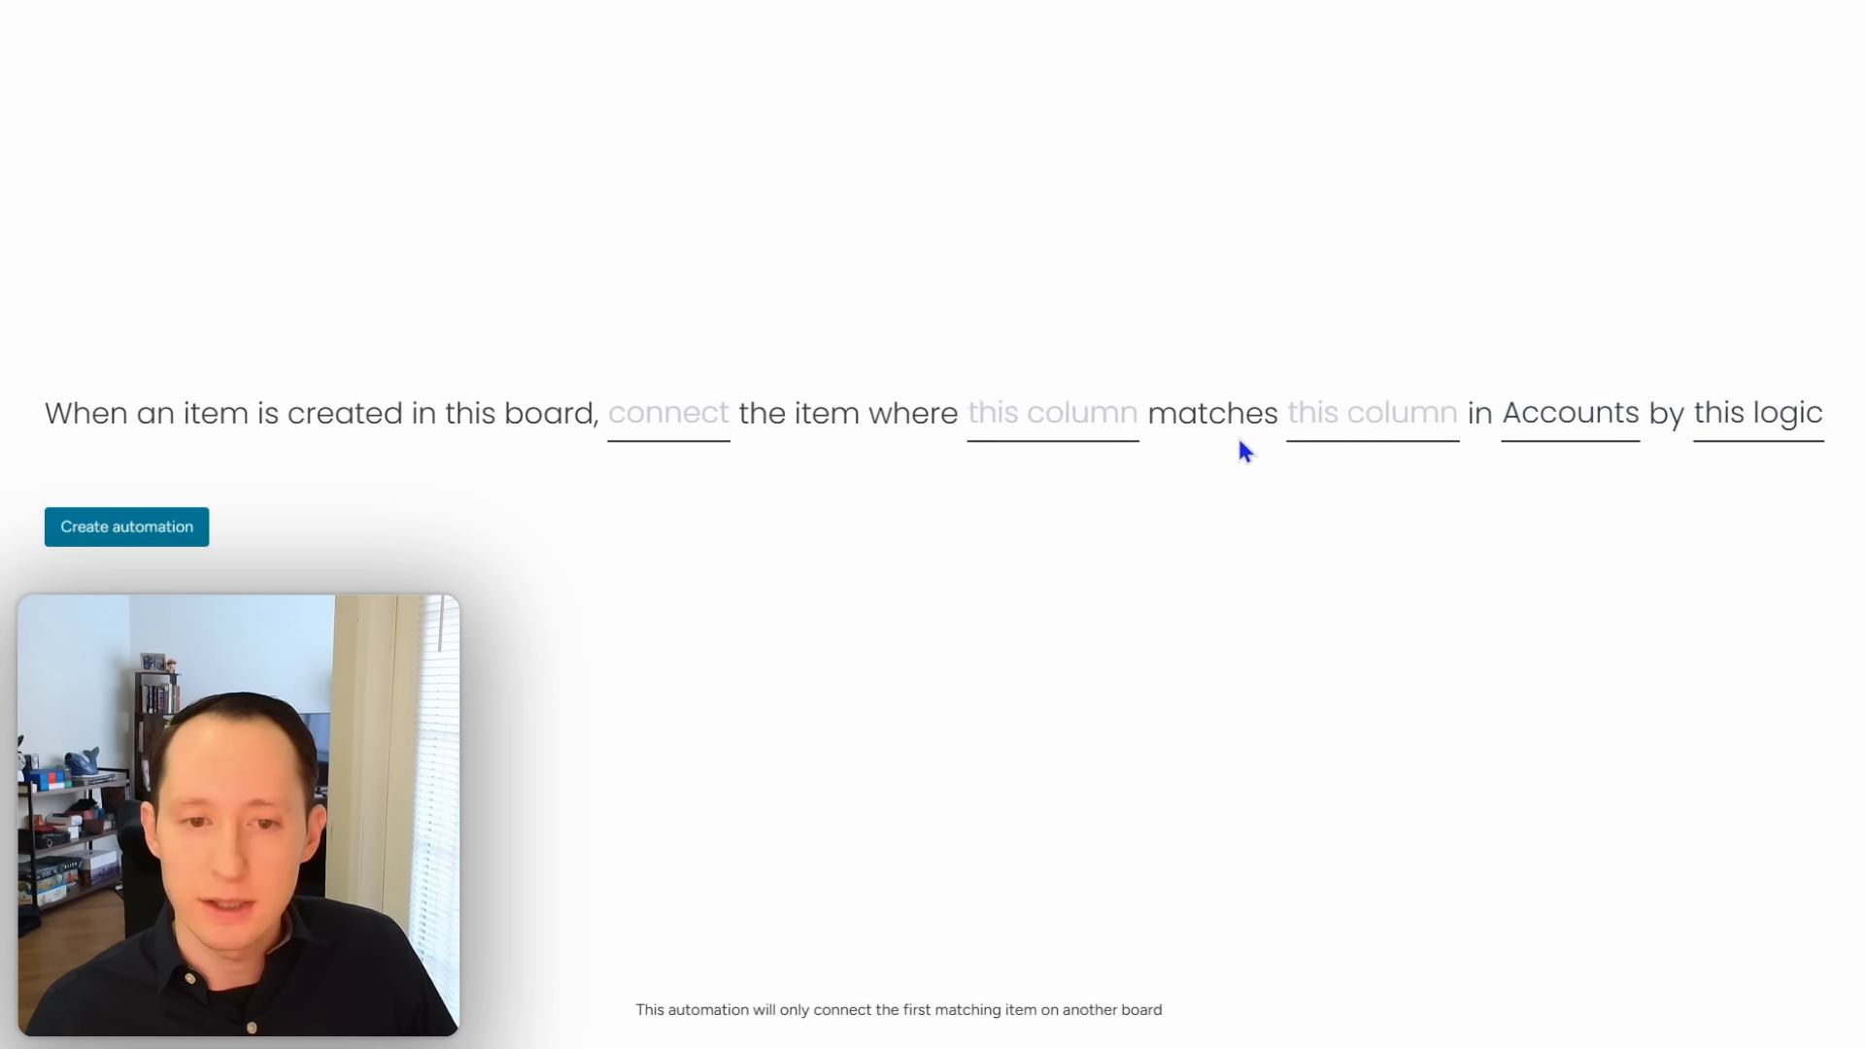
# Step: Fill the link to Accounts column when UID matches the Accounts UID, save, and close automations
pyautogui.click(641, 431)
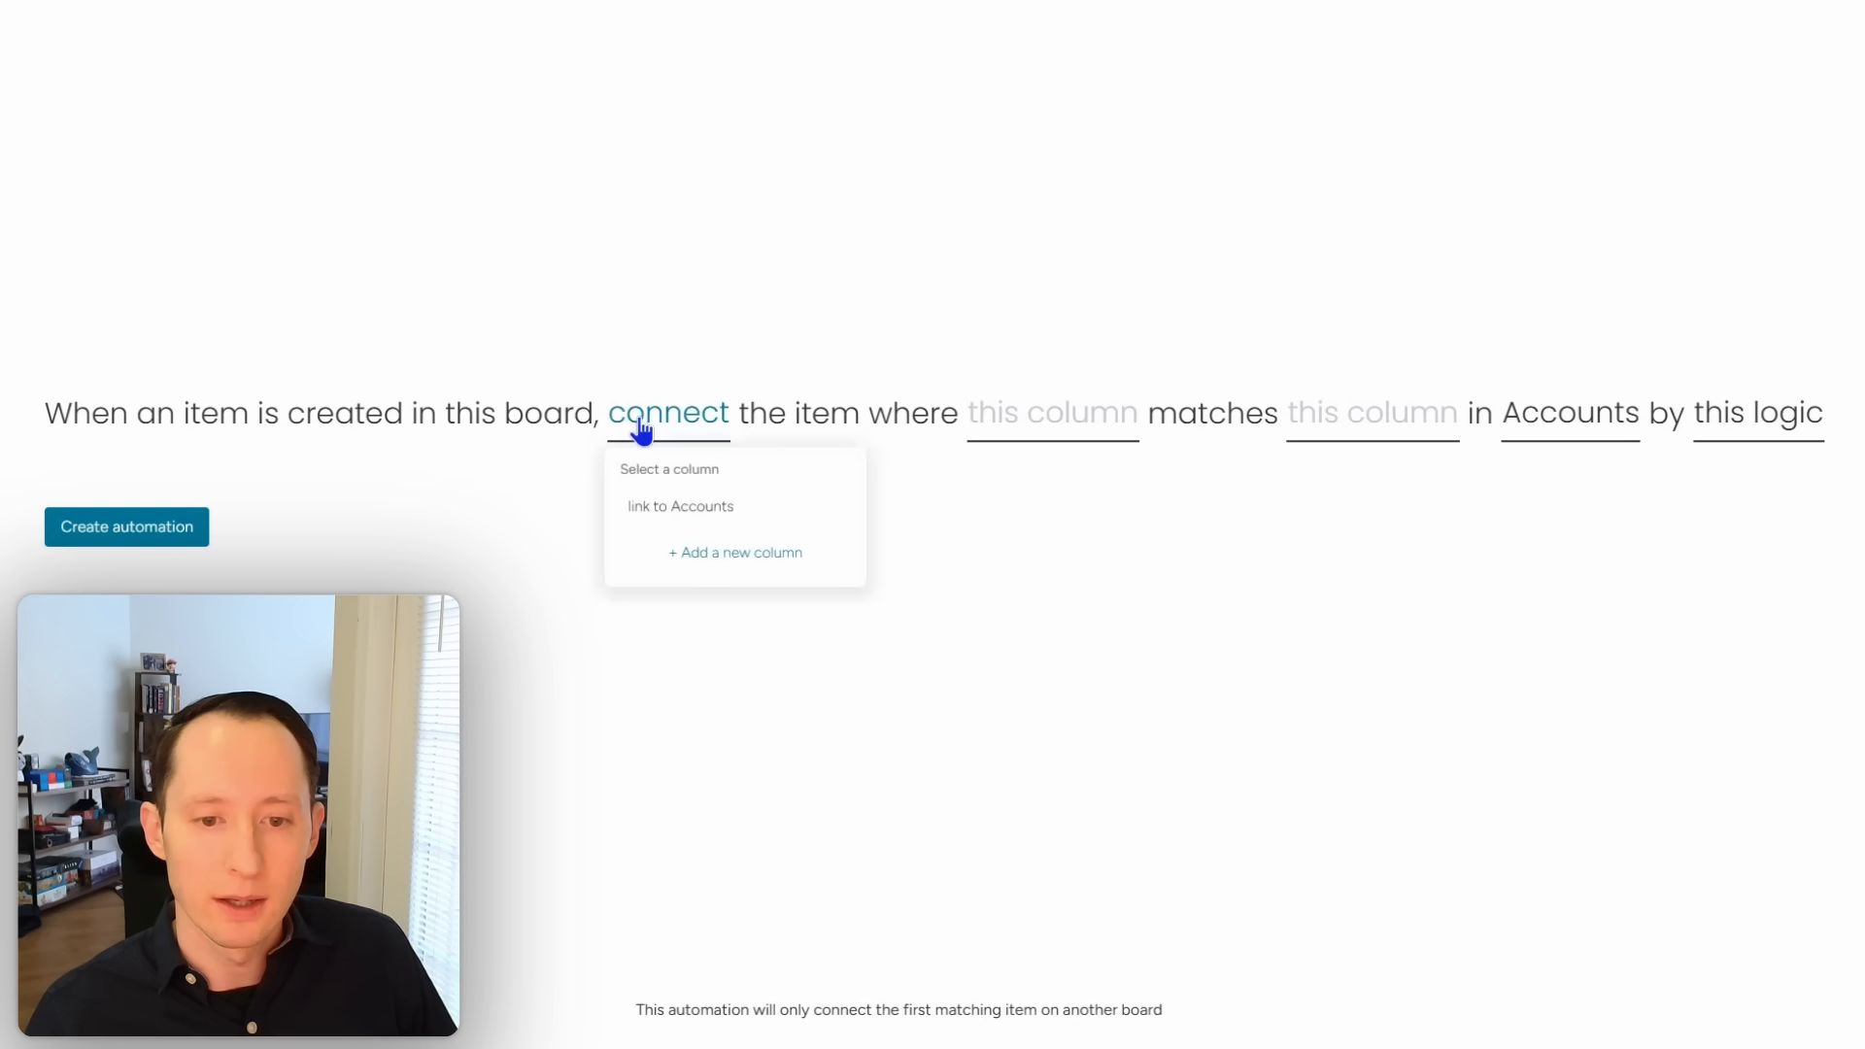
pyautogui.click(688, 517)
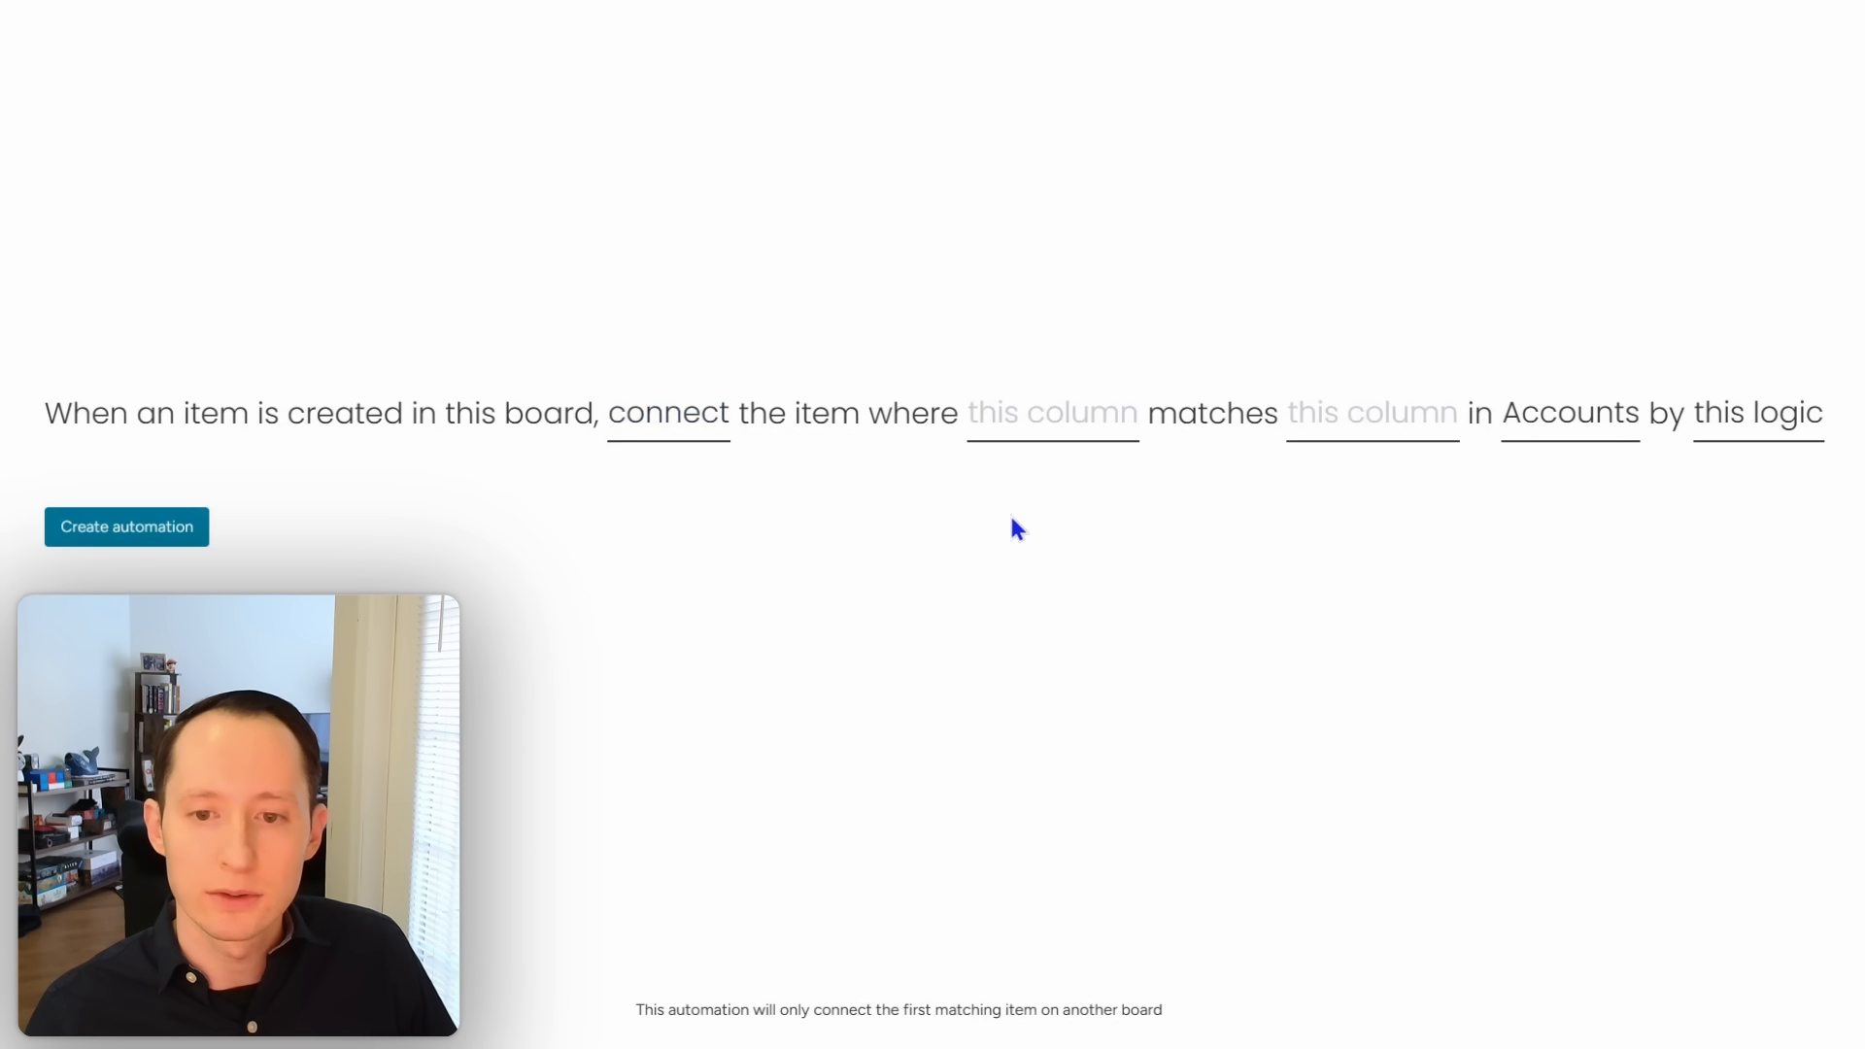
pyautogui.click(1067, 428)
pyautogui.scroll(-1, 1101, 594)
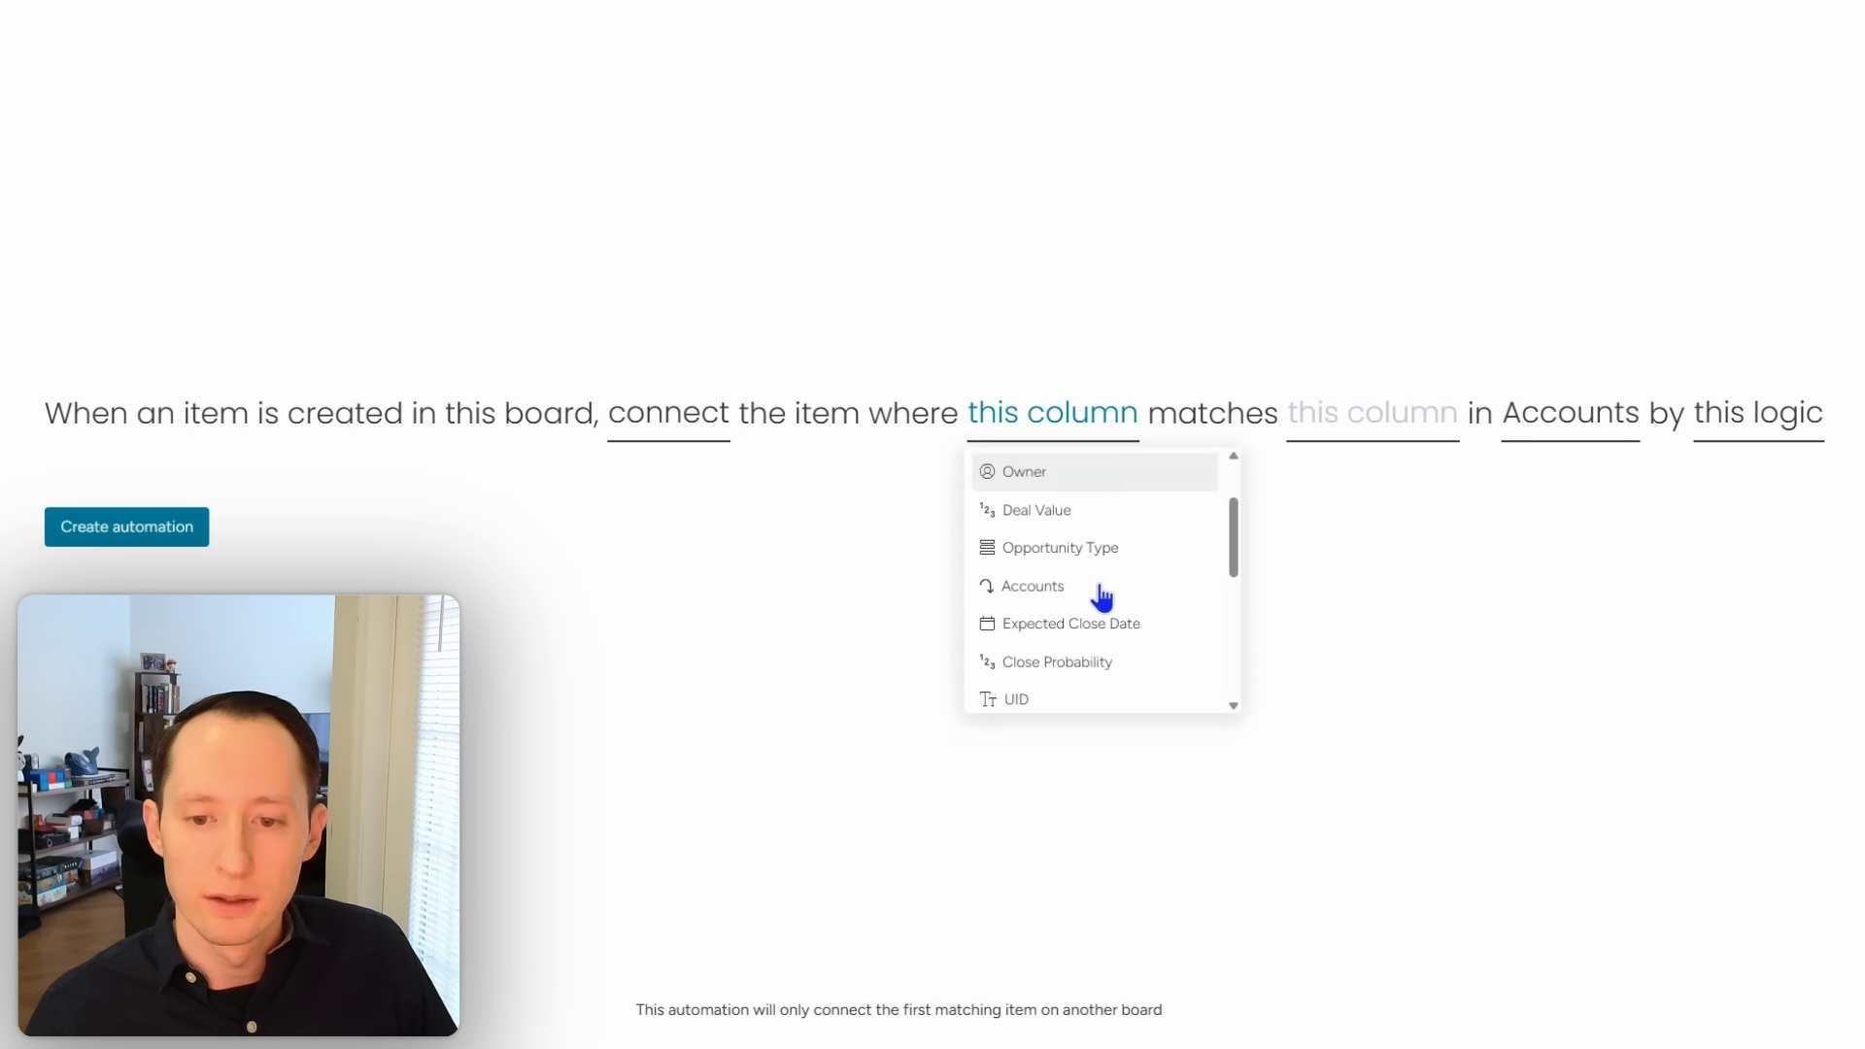
pyautogui.scroll(-2, 1100, 595)
pyautogui.click(1105, 618)
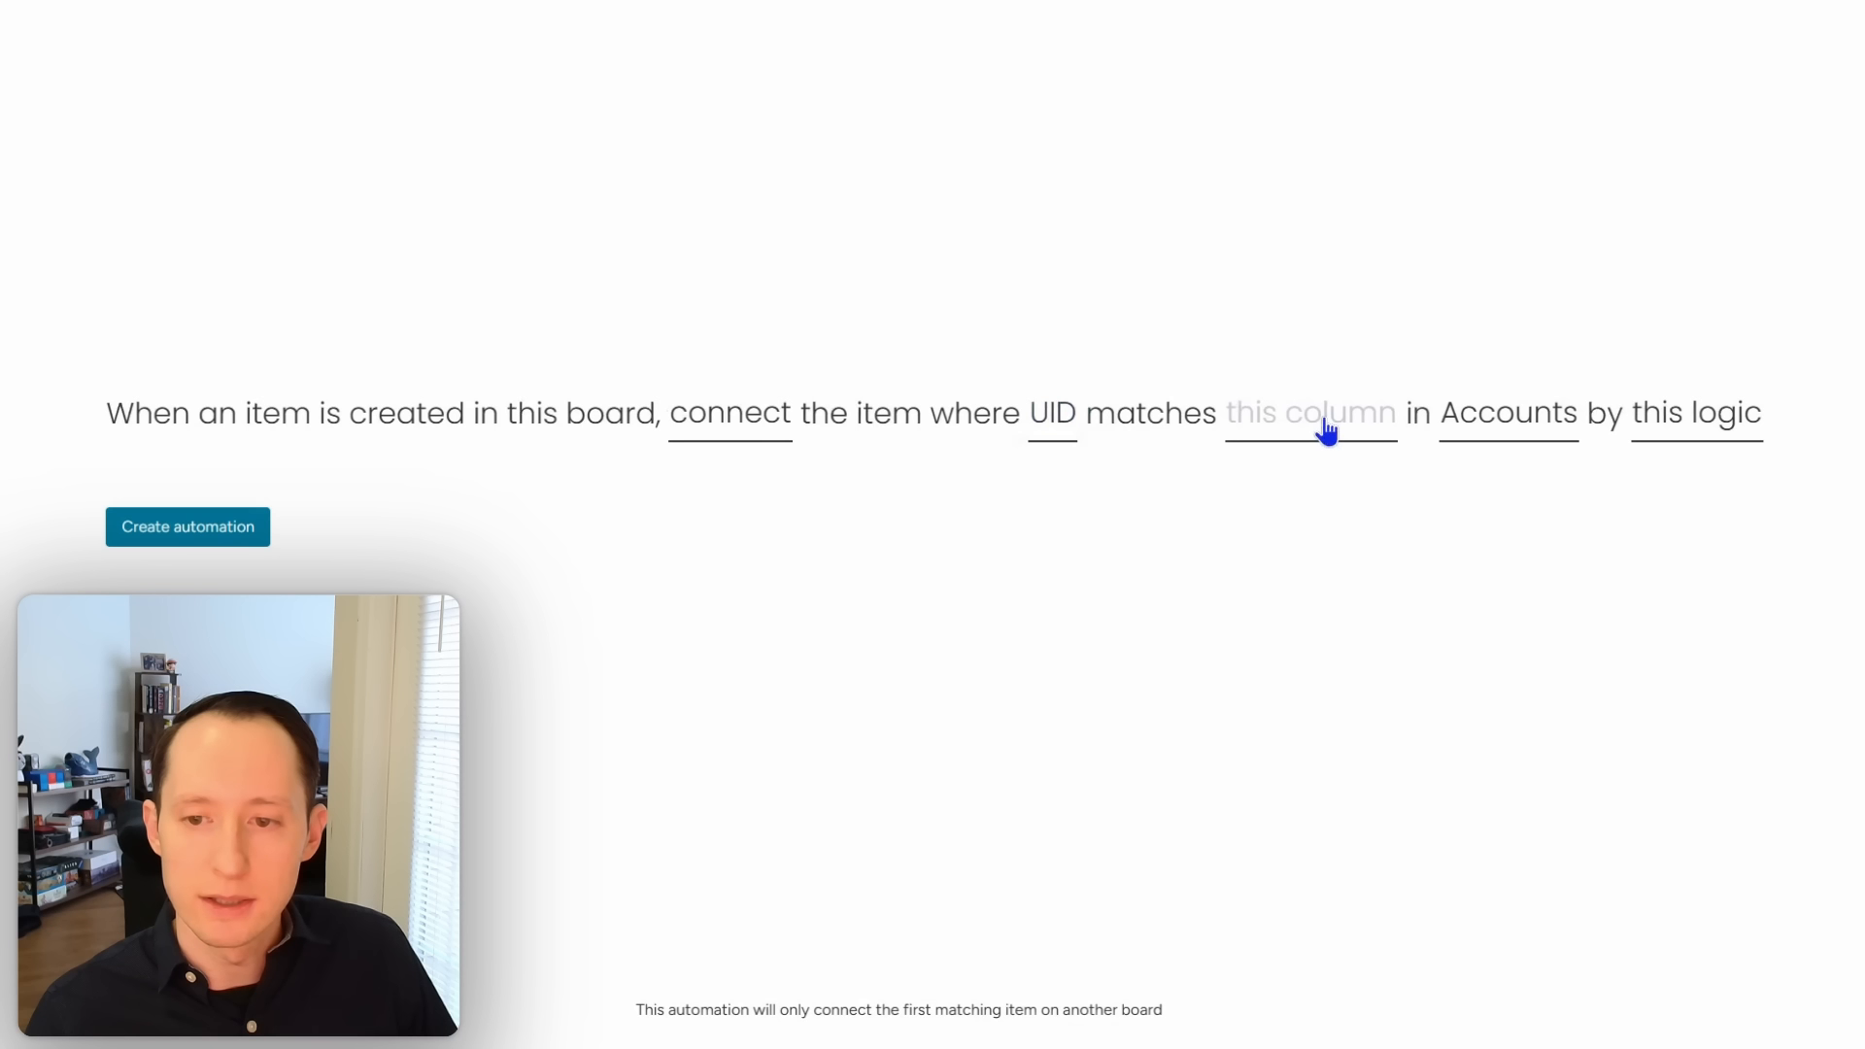
pyautogui.click(1325, 429)
pyautogui.scroll(-2, 1303, 591)
pyautogui.click(1323, 664)
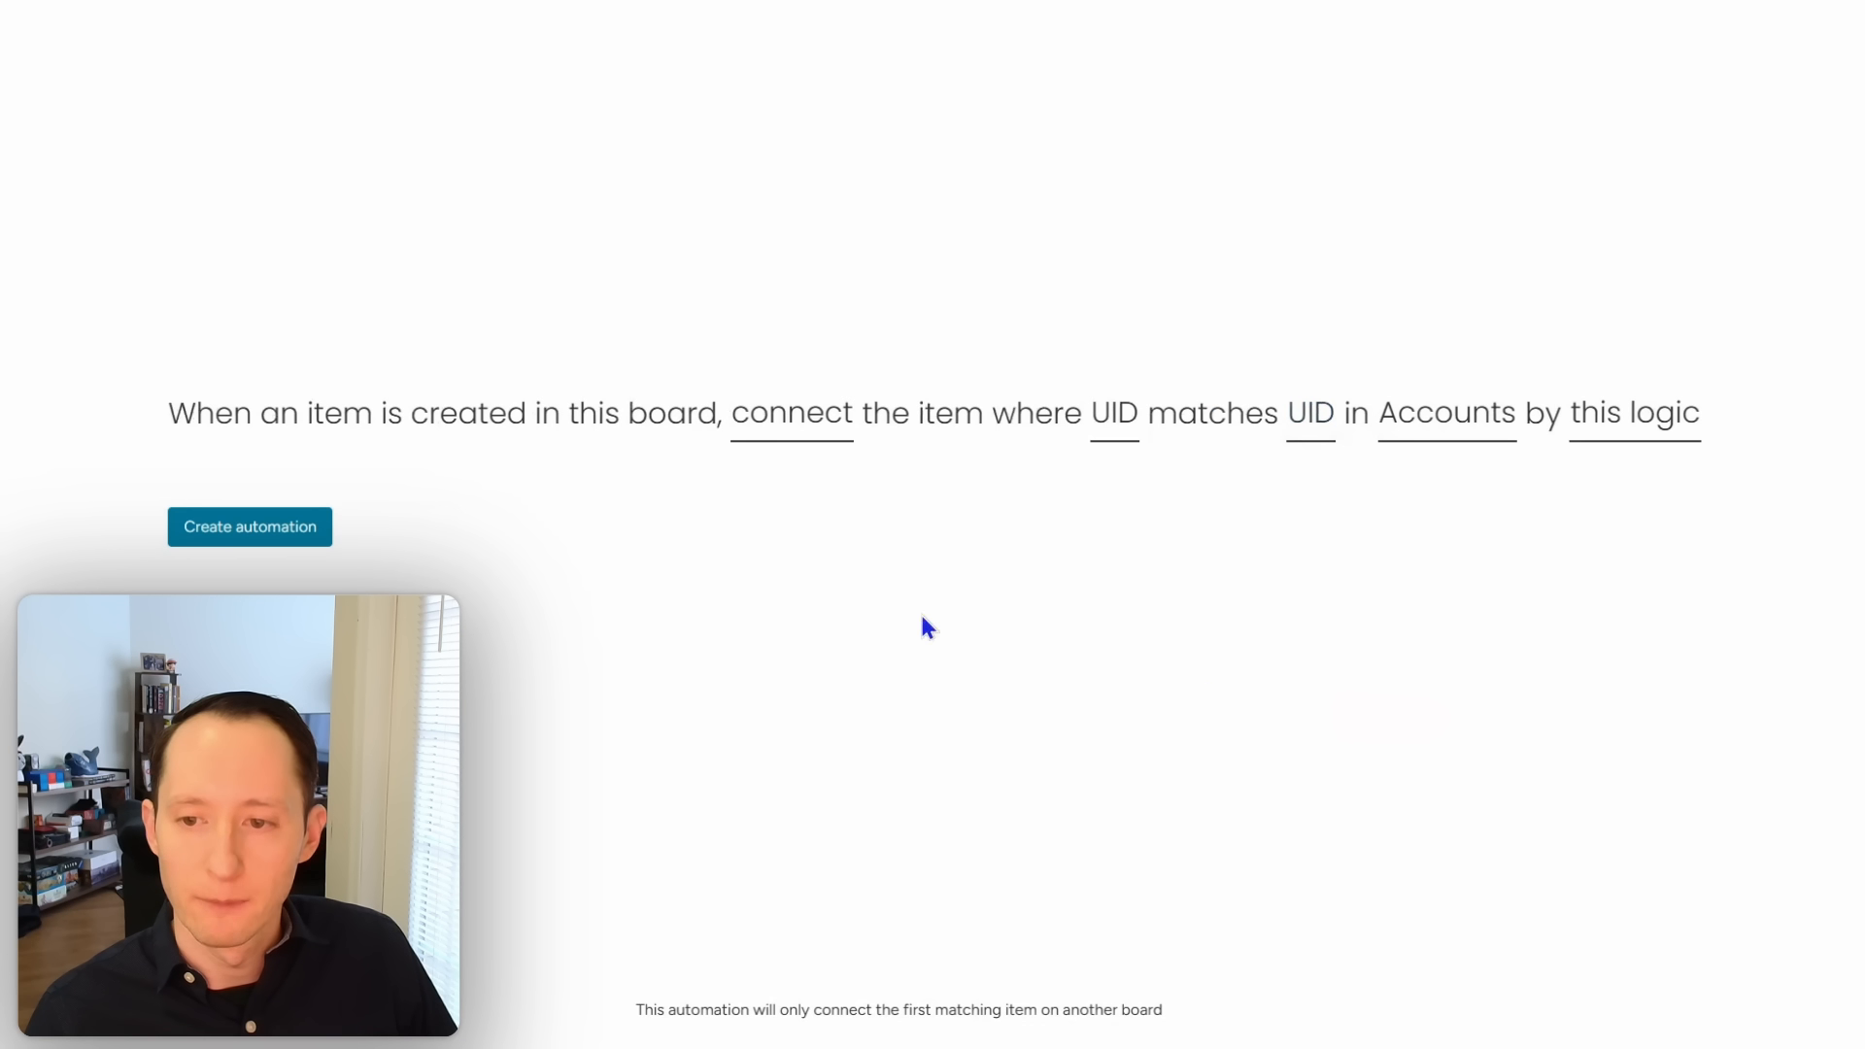
pyautogui.click(316, 530)
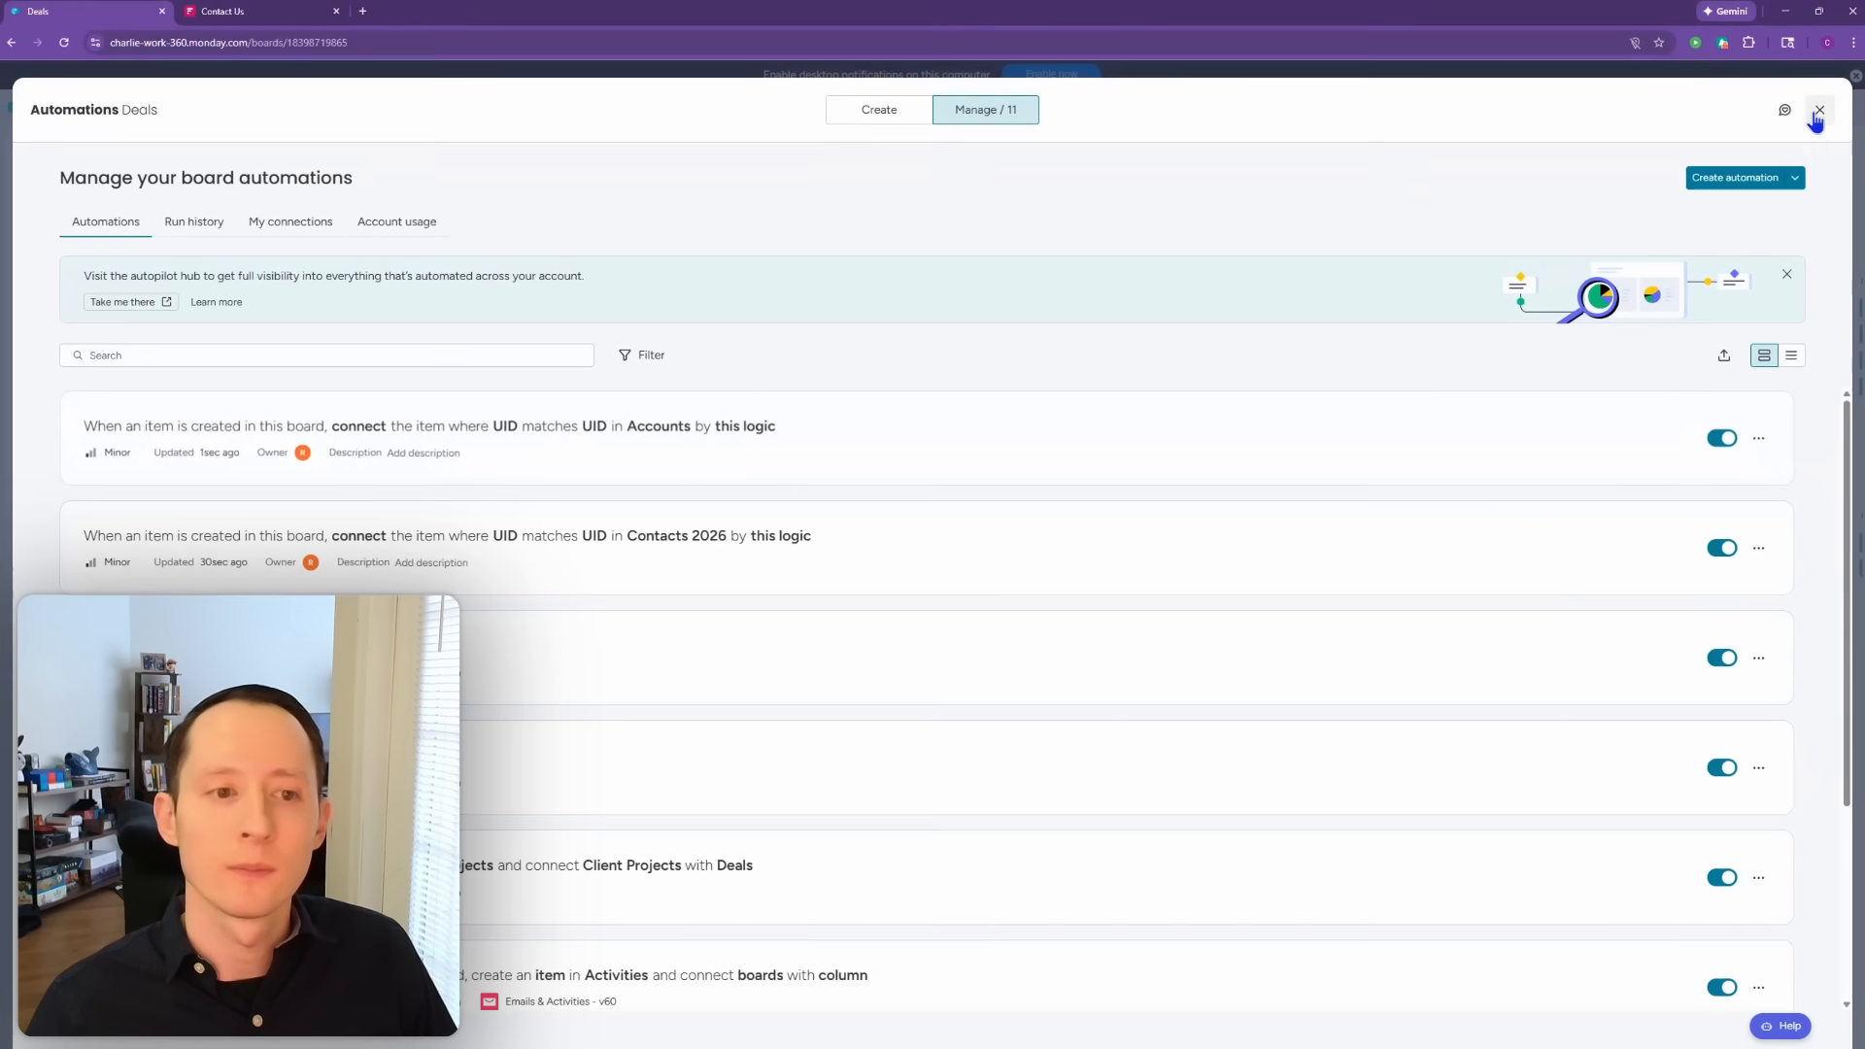
pyautogui.click(1815, 114)
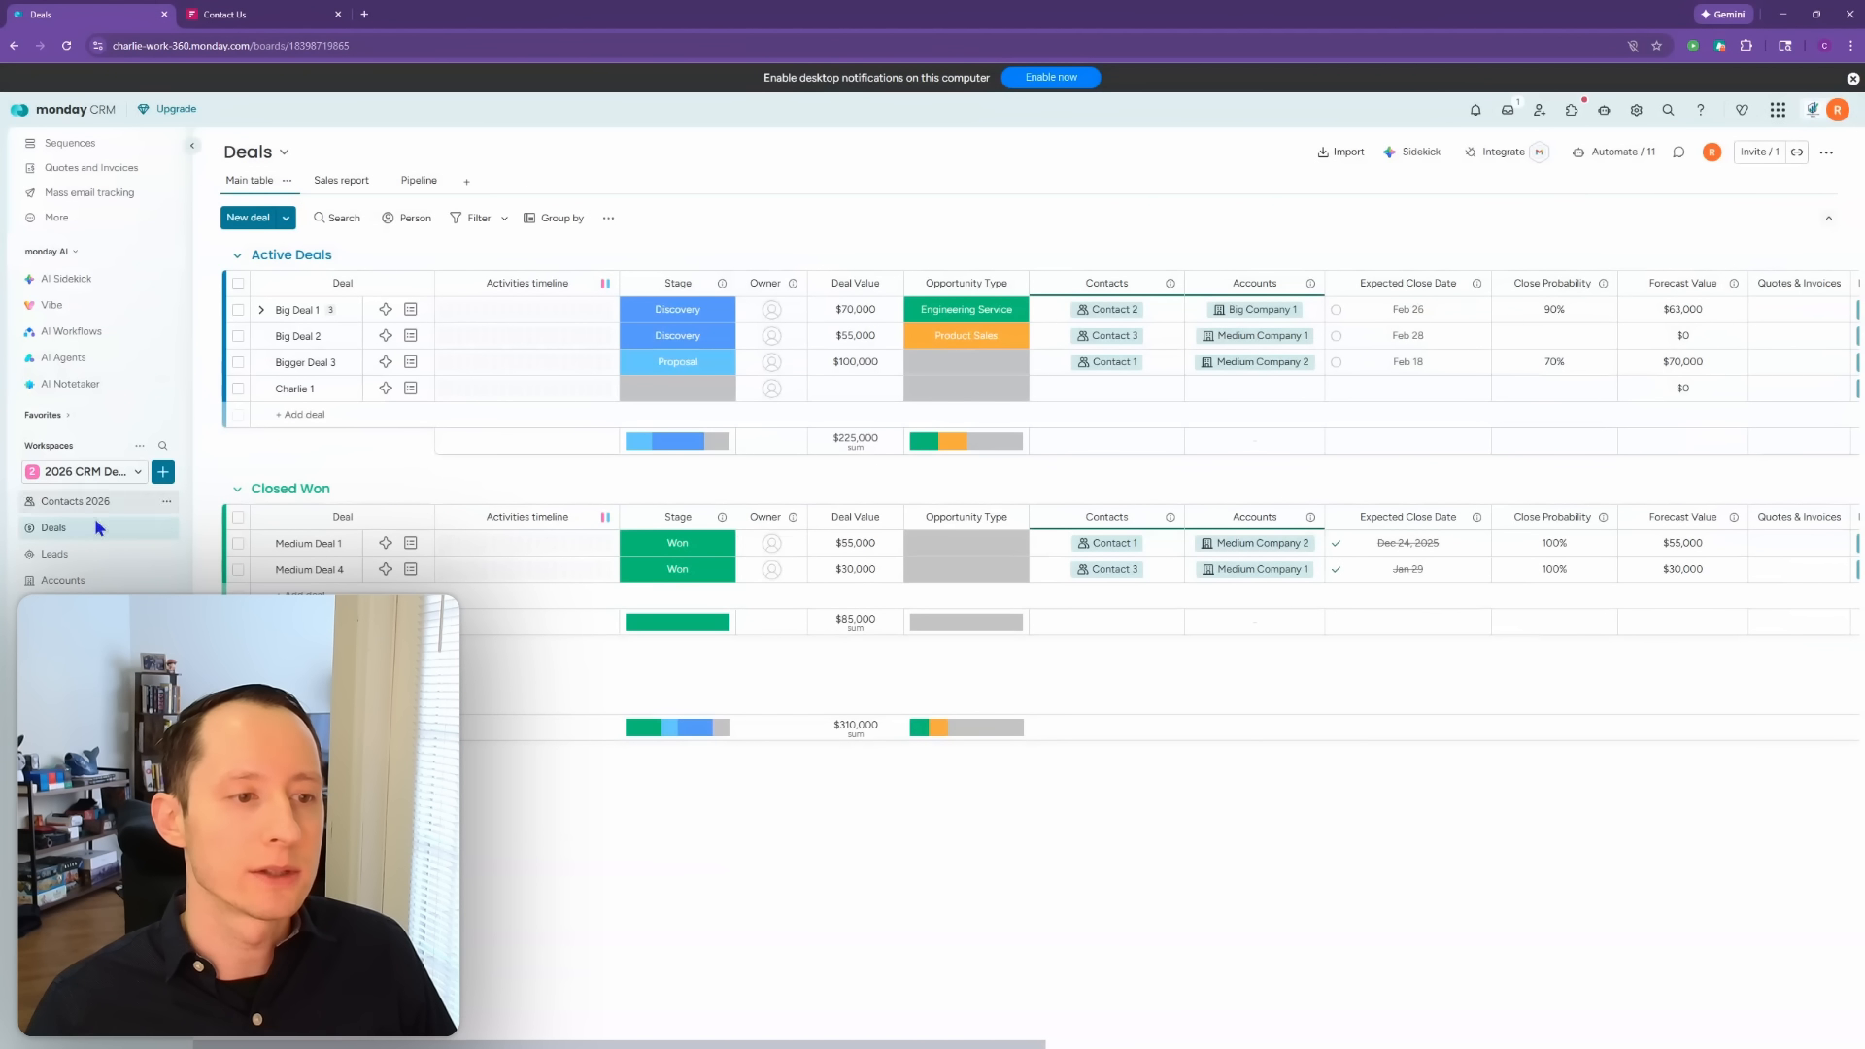
# Step: Set the test lead's status to Qualified on the Leads board, then view Accounts
pyautogui.click(96, 559)
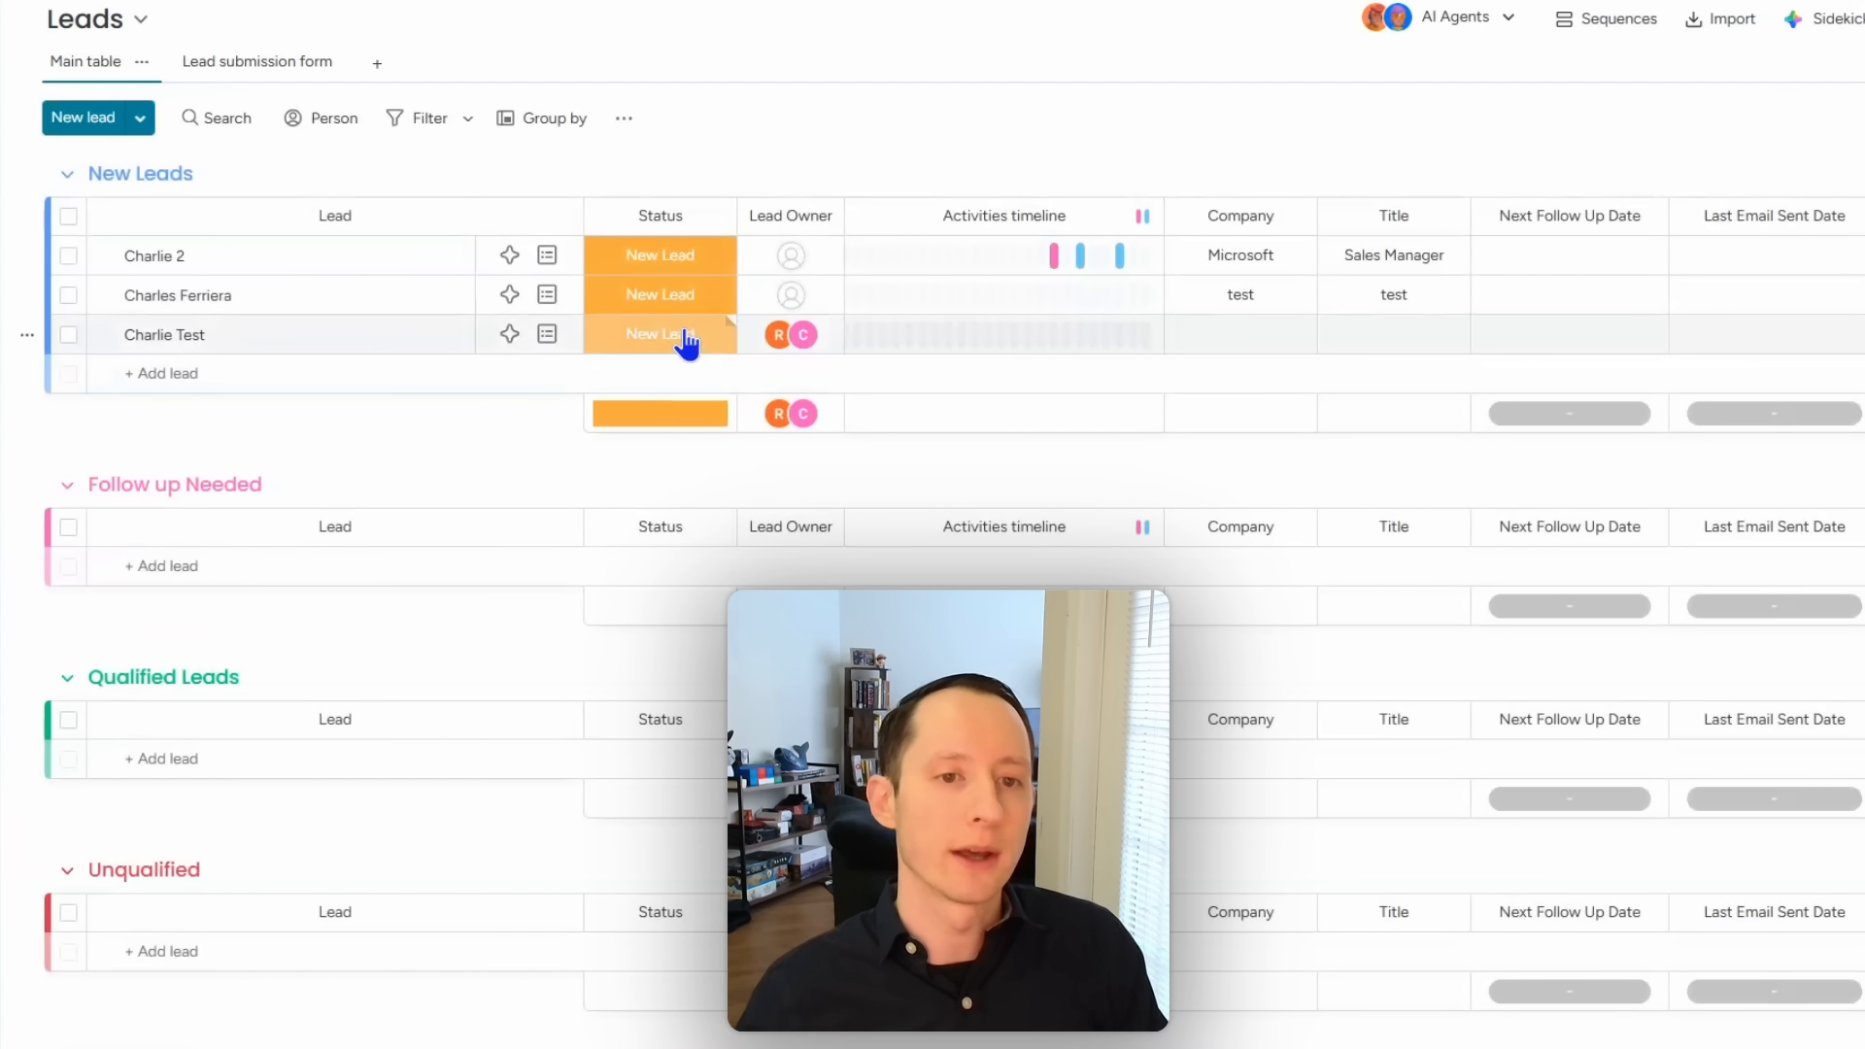
pyautogui.click(687, 342)
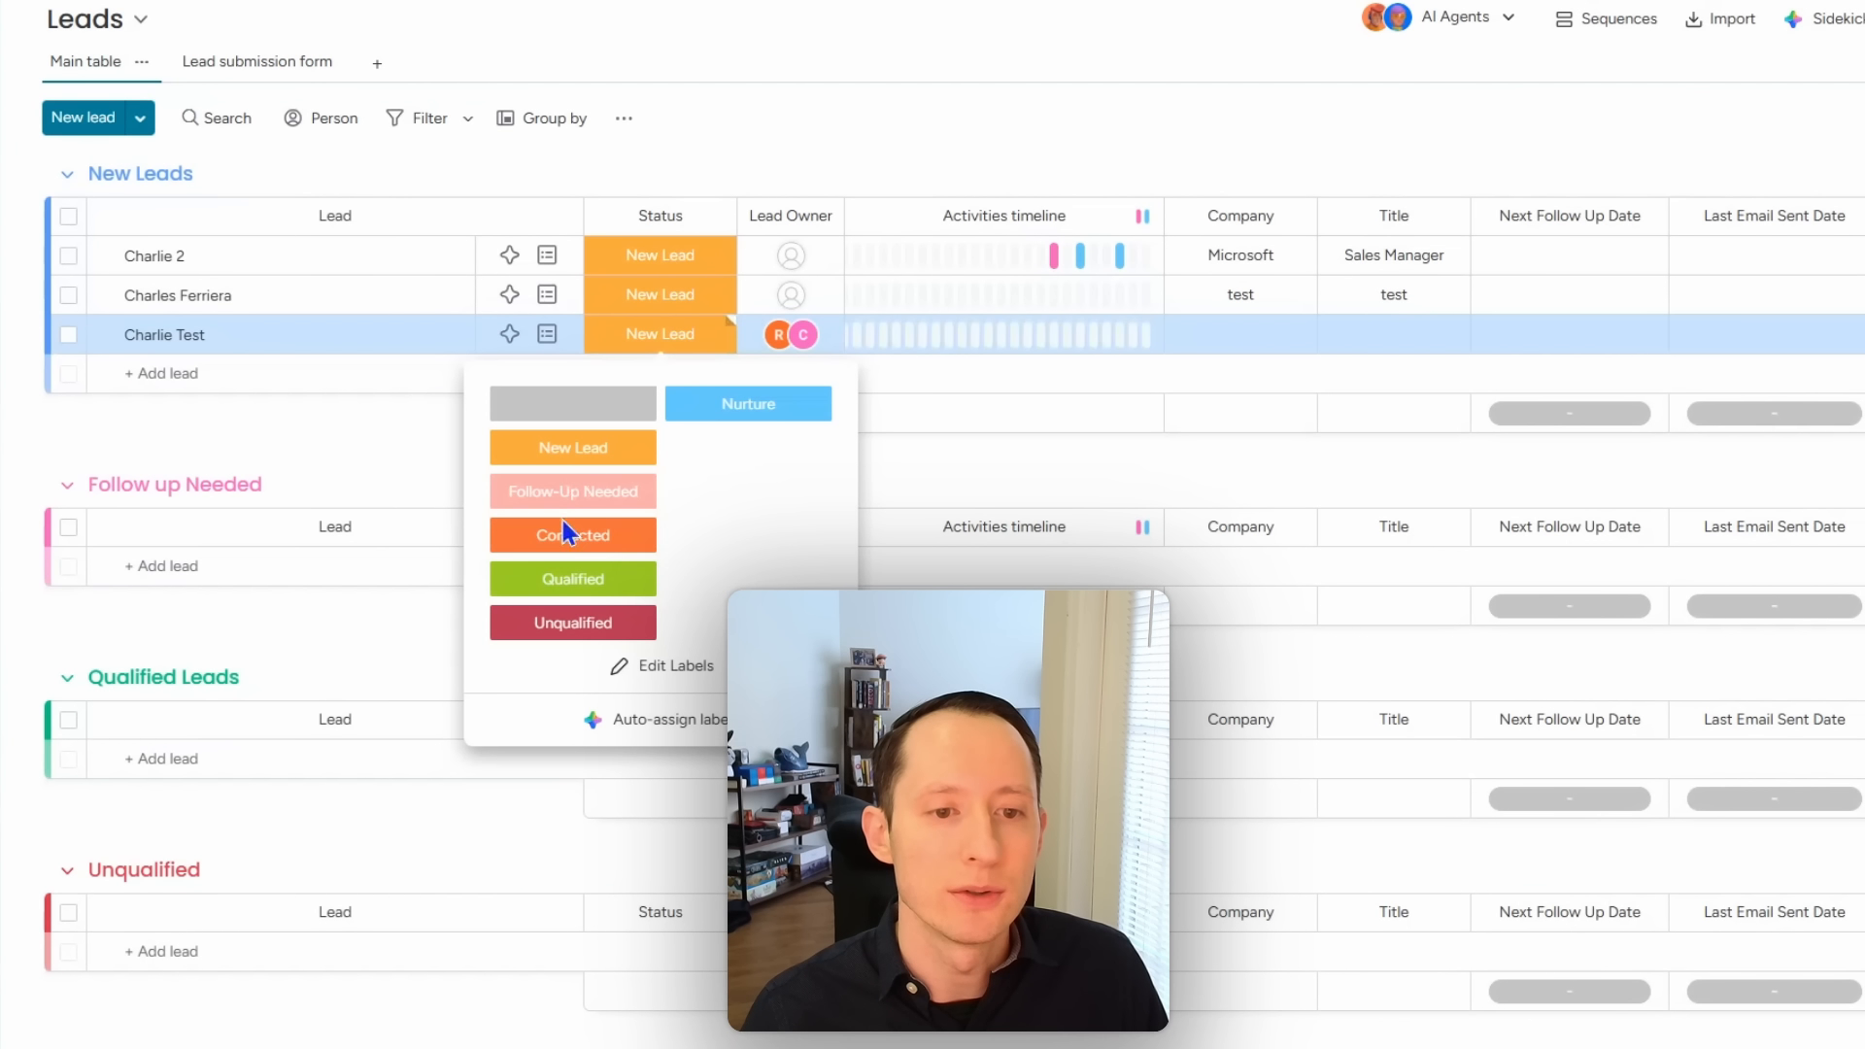
pyautogui.click(584, 576)
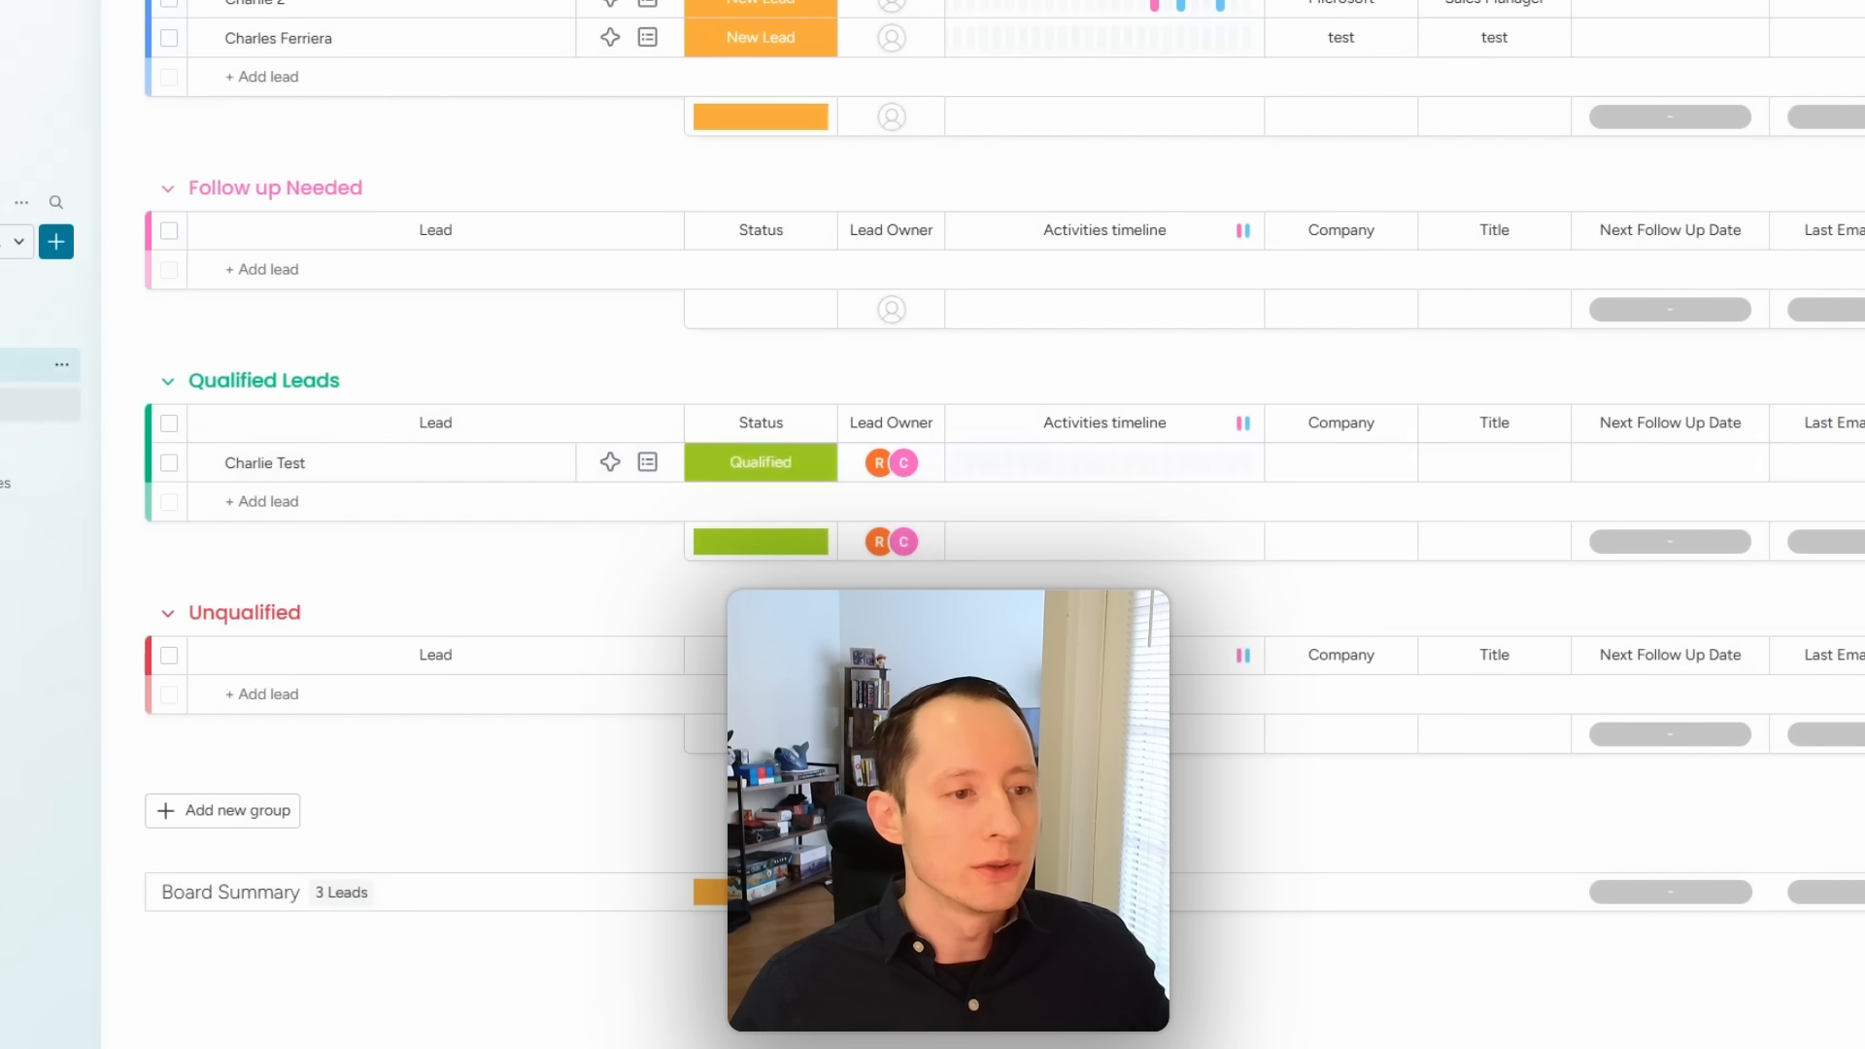
pyautogui.click(19, 403)
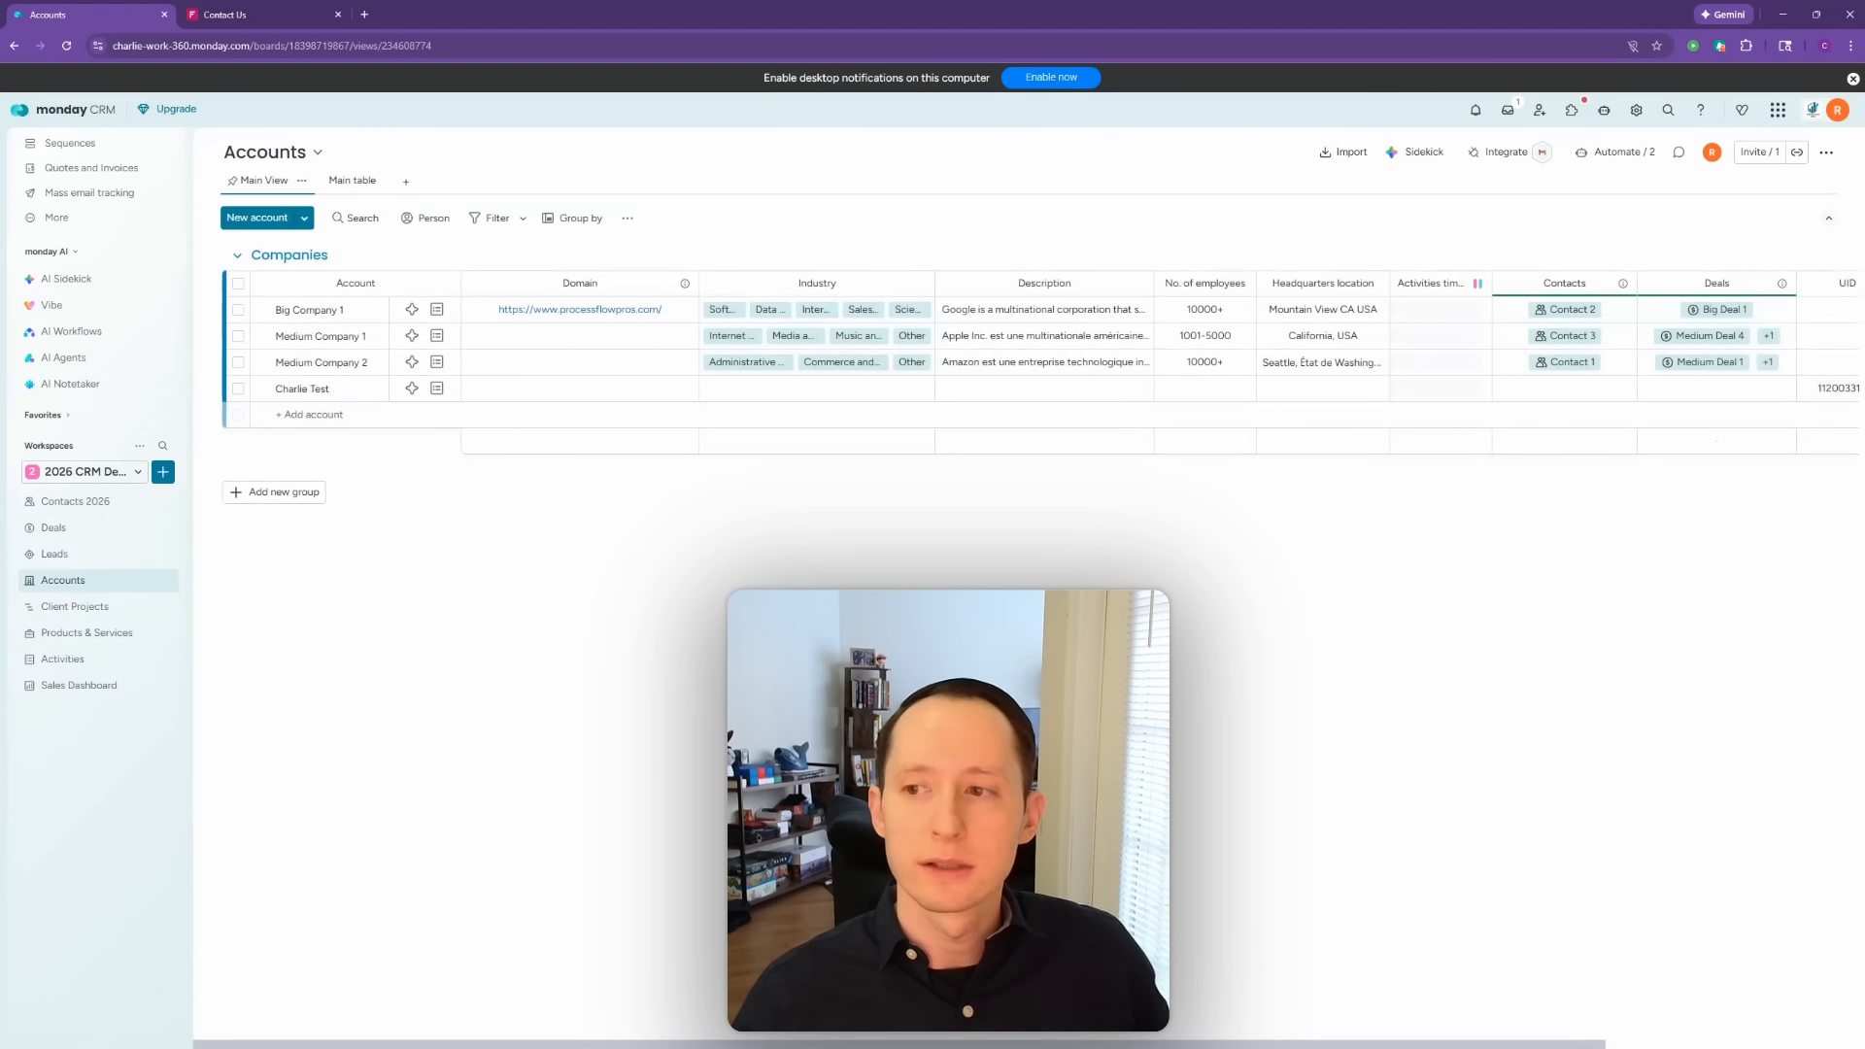
# Step: Inspect the new deal on the Deals board with a wider Deal column, then open Contacts 2026
pyautogui.hscroll(3, 971, 349)
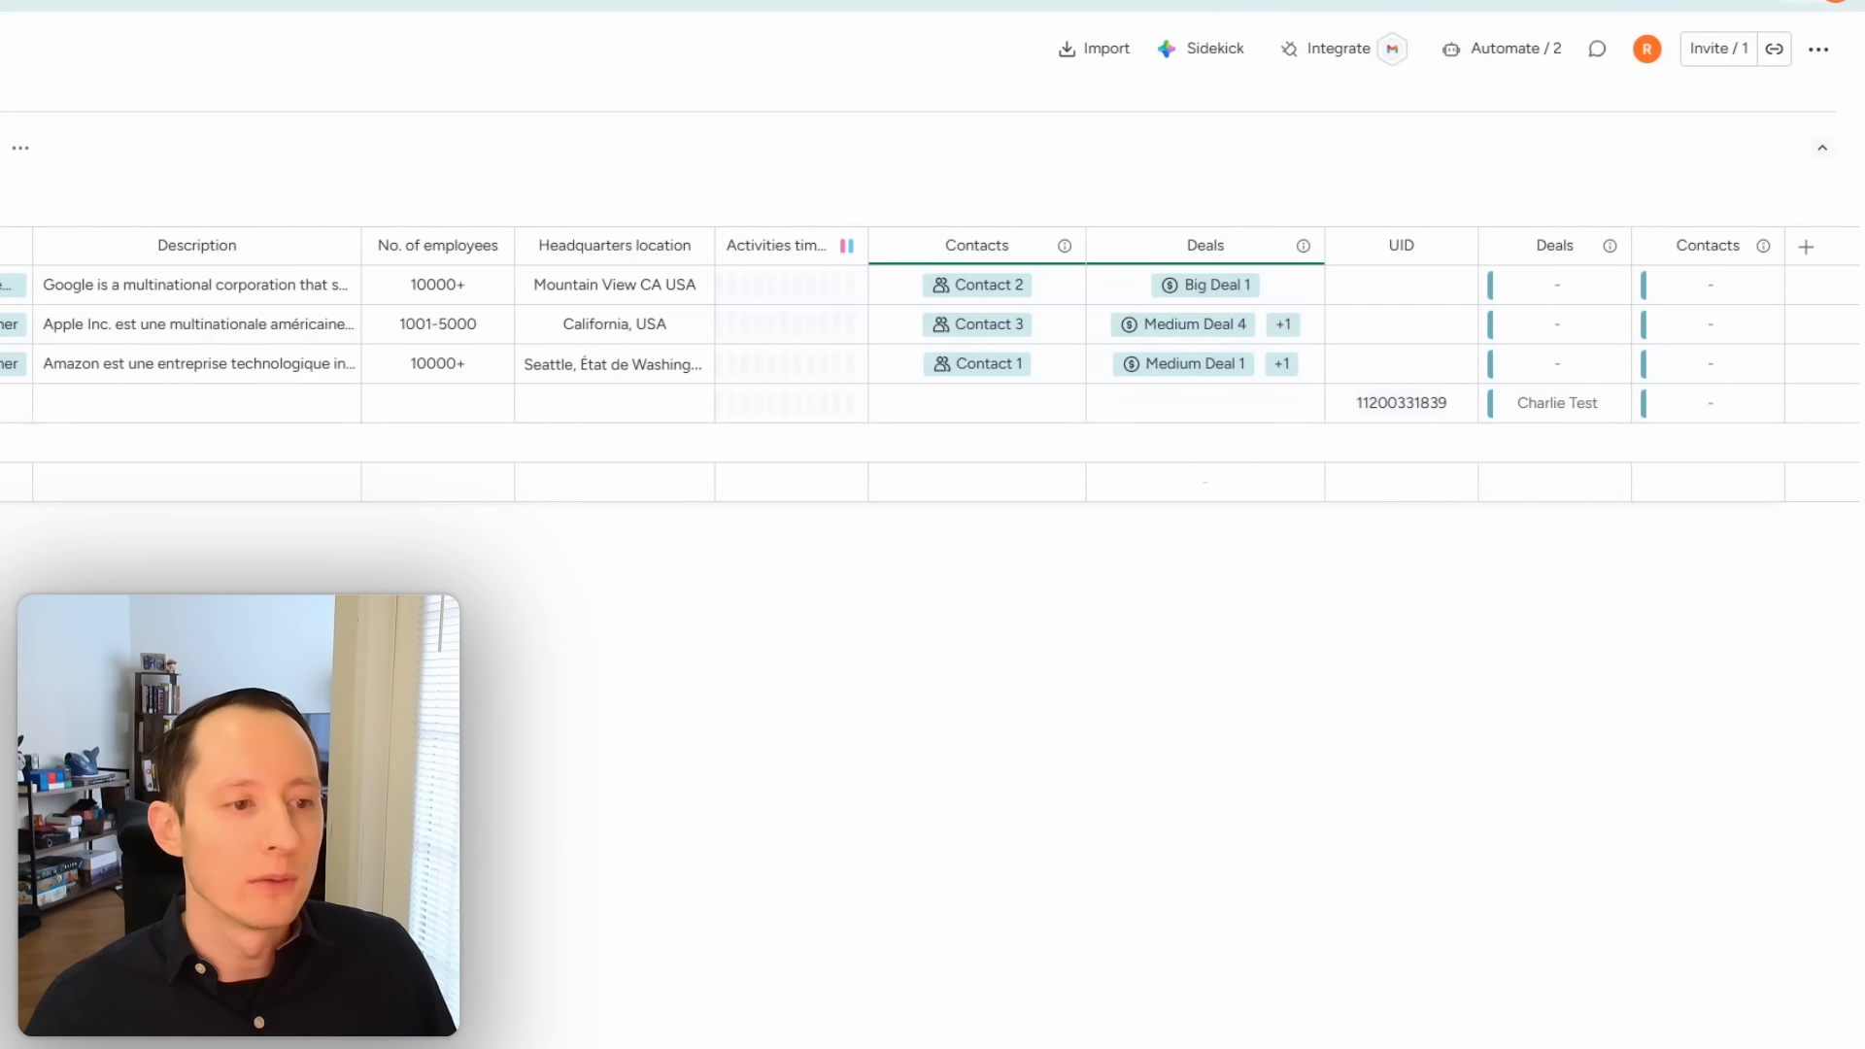
pyautogui.click(58, 527)
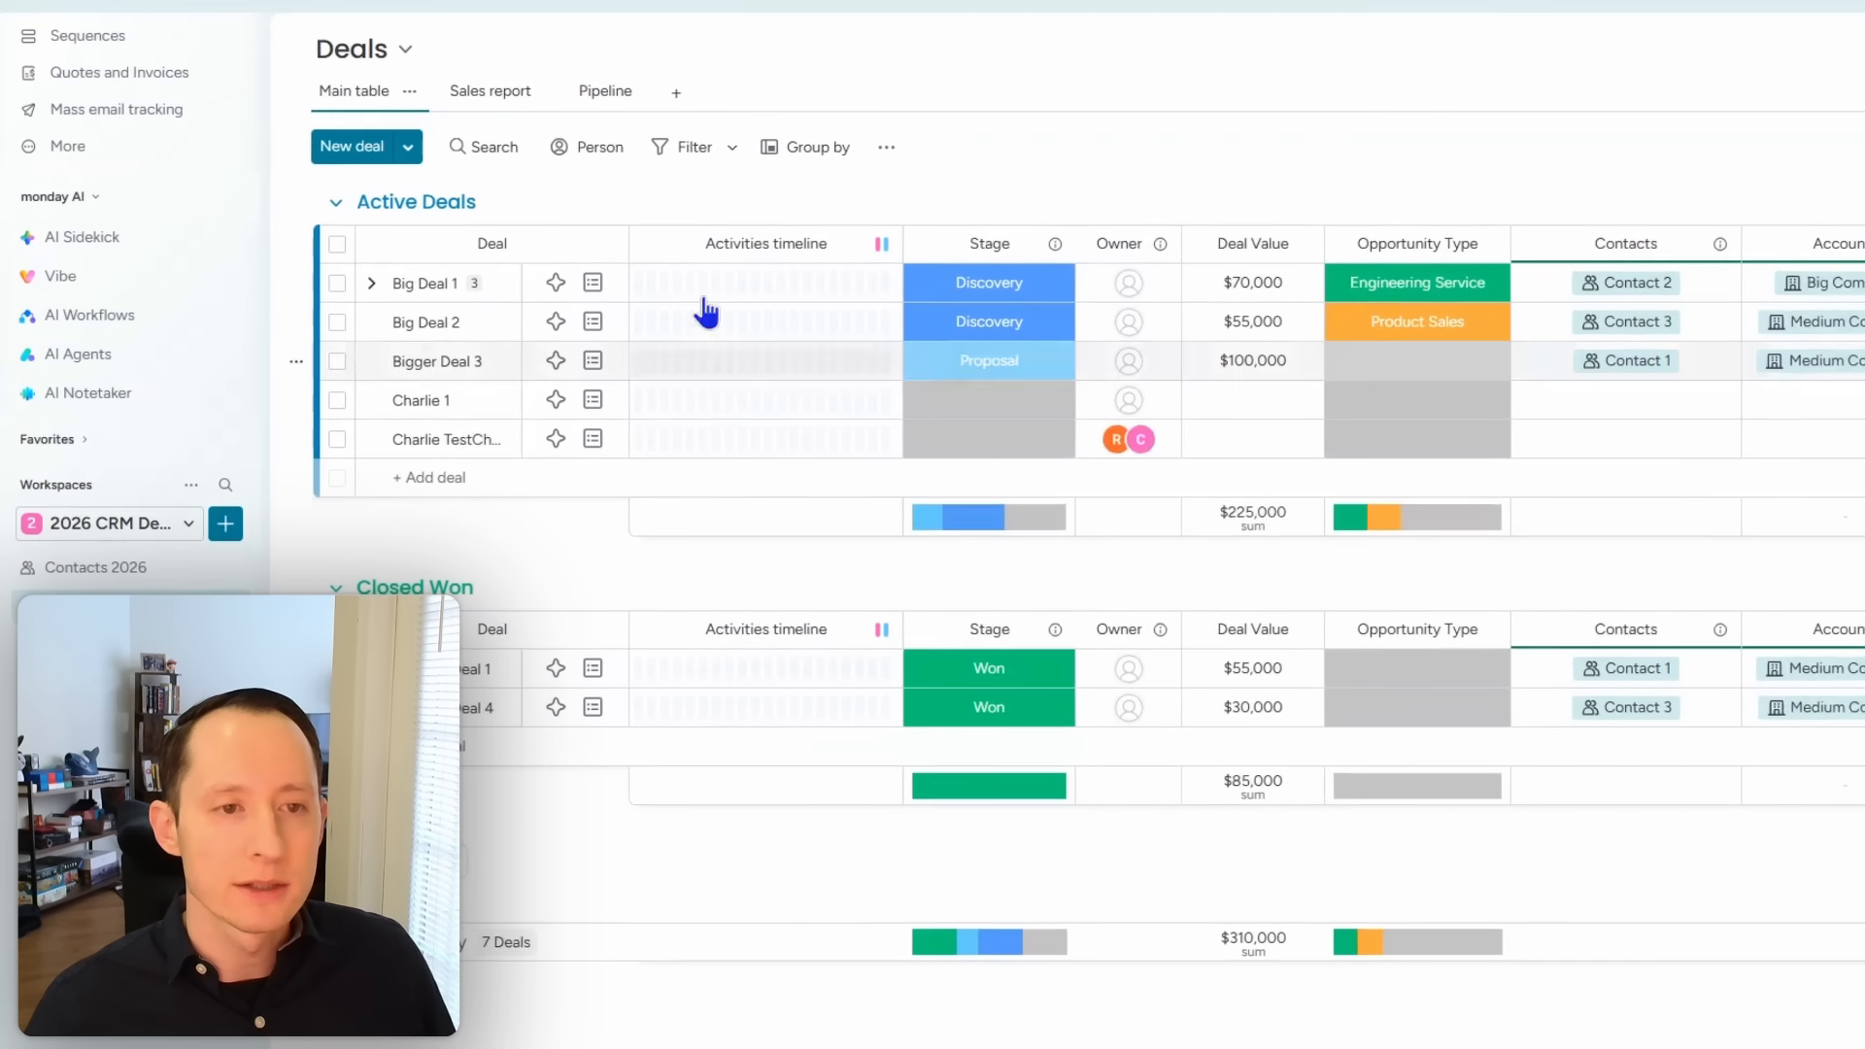
pyautogui.moveTo(628, 239); pyautogui.dragTo(777, 257)
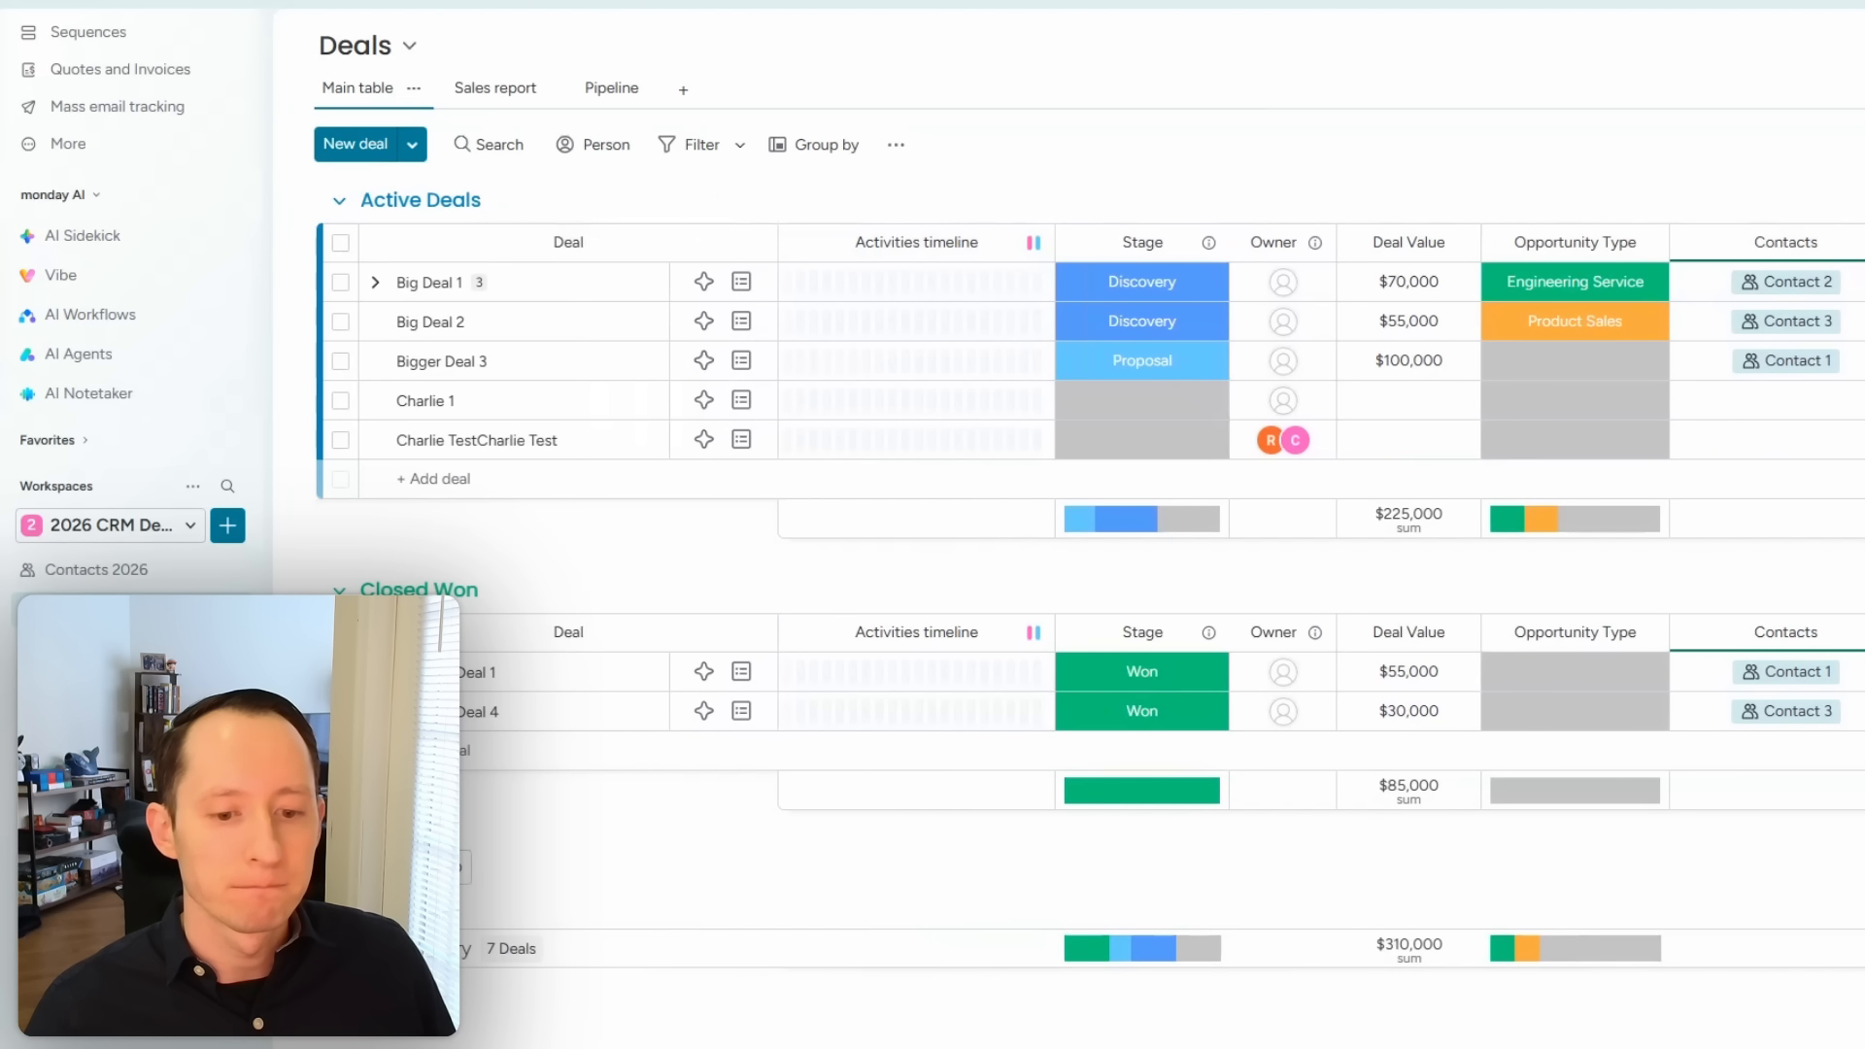
pyautogui.hscroll(5, 1321, 485)
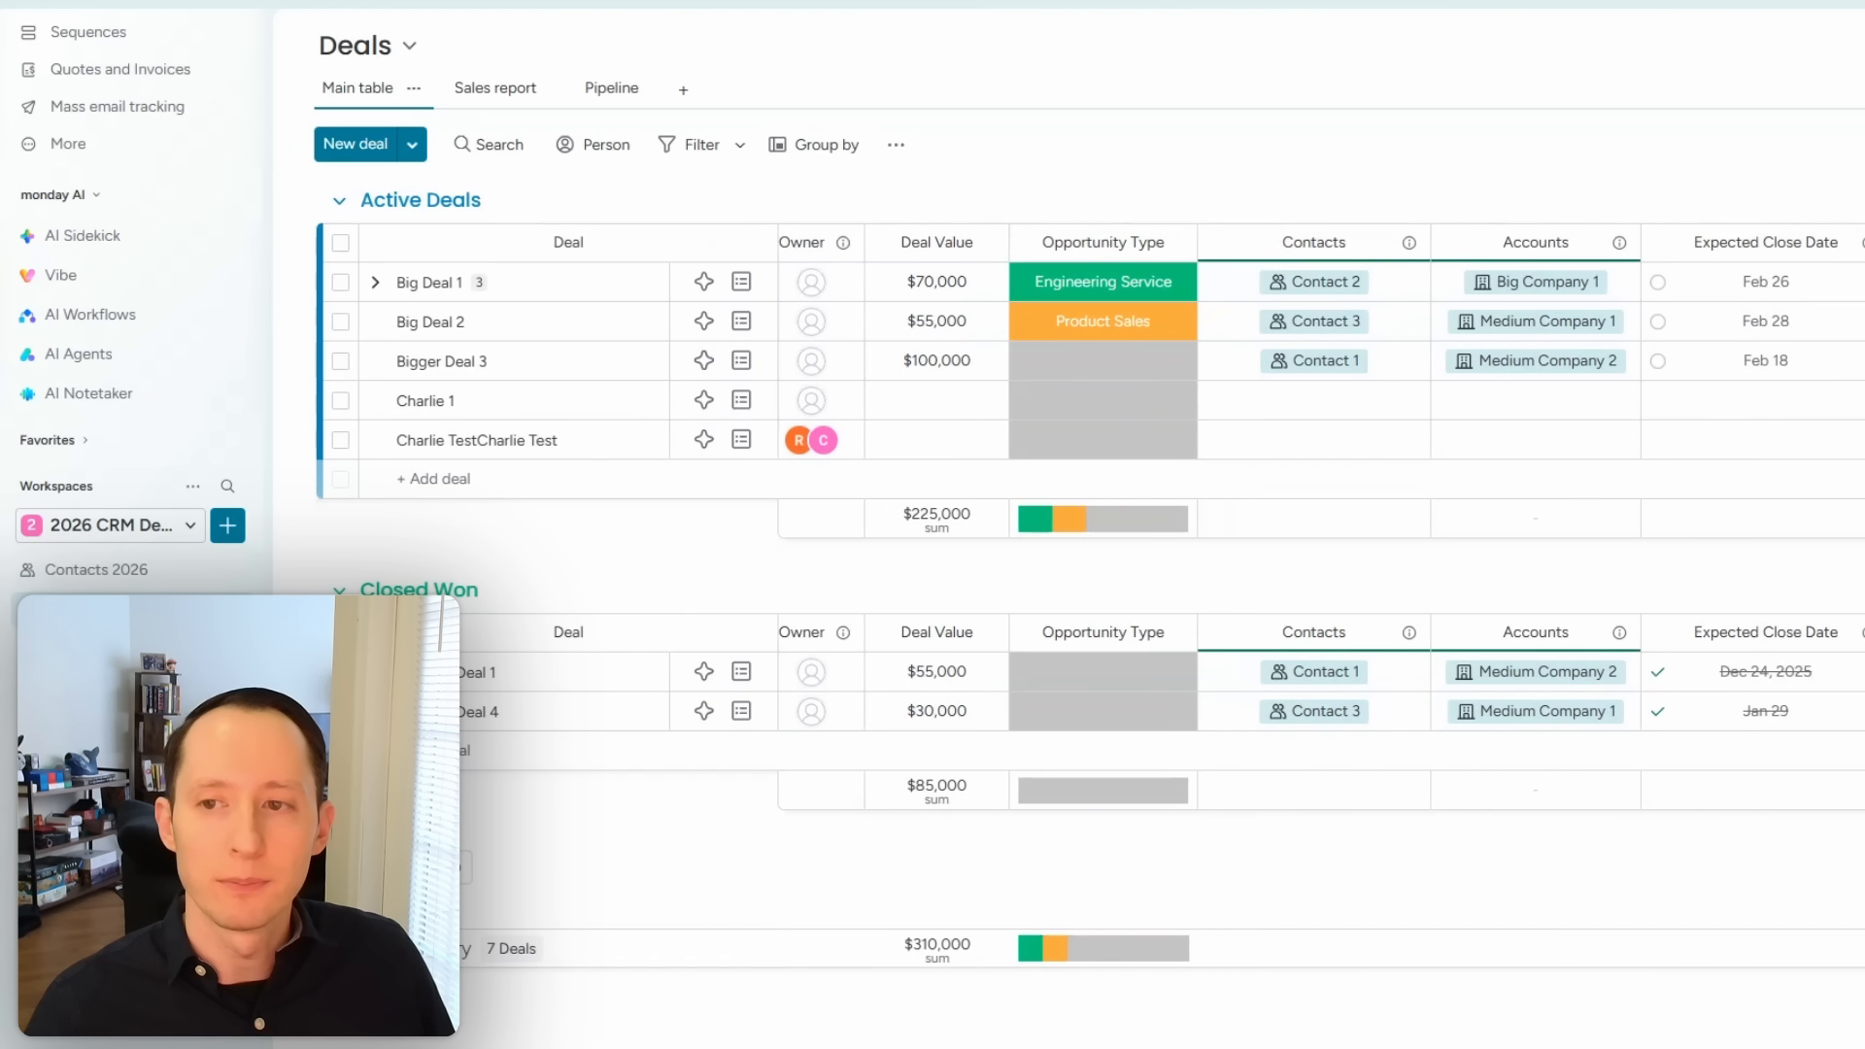
pyautogui.moveTo(777, 1047); pyautogui.dragTo(1052, 1045)
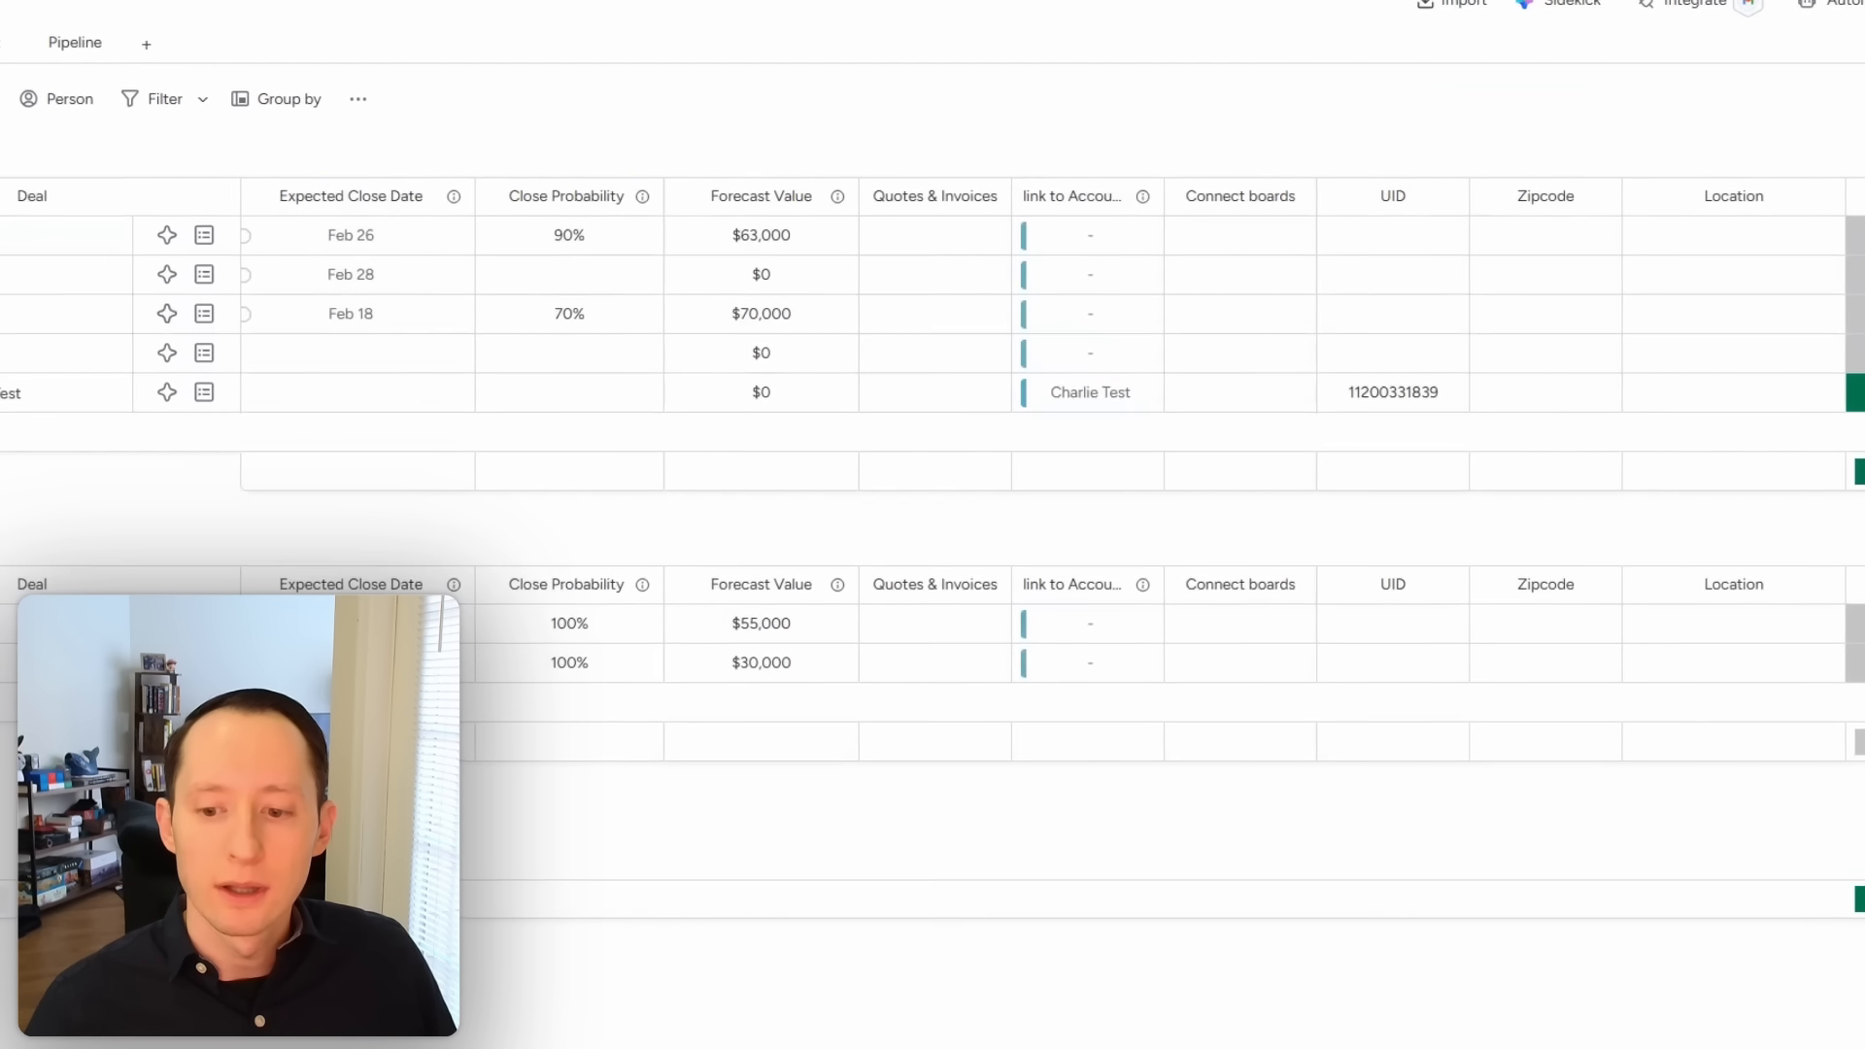
pyautogui.hscroll(-8, 1049, 467)
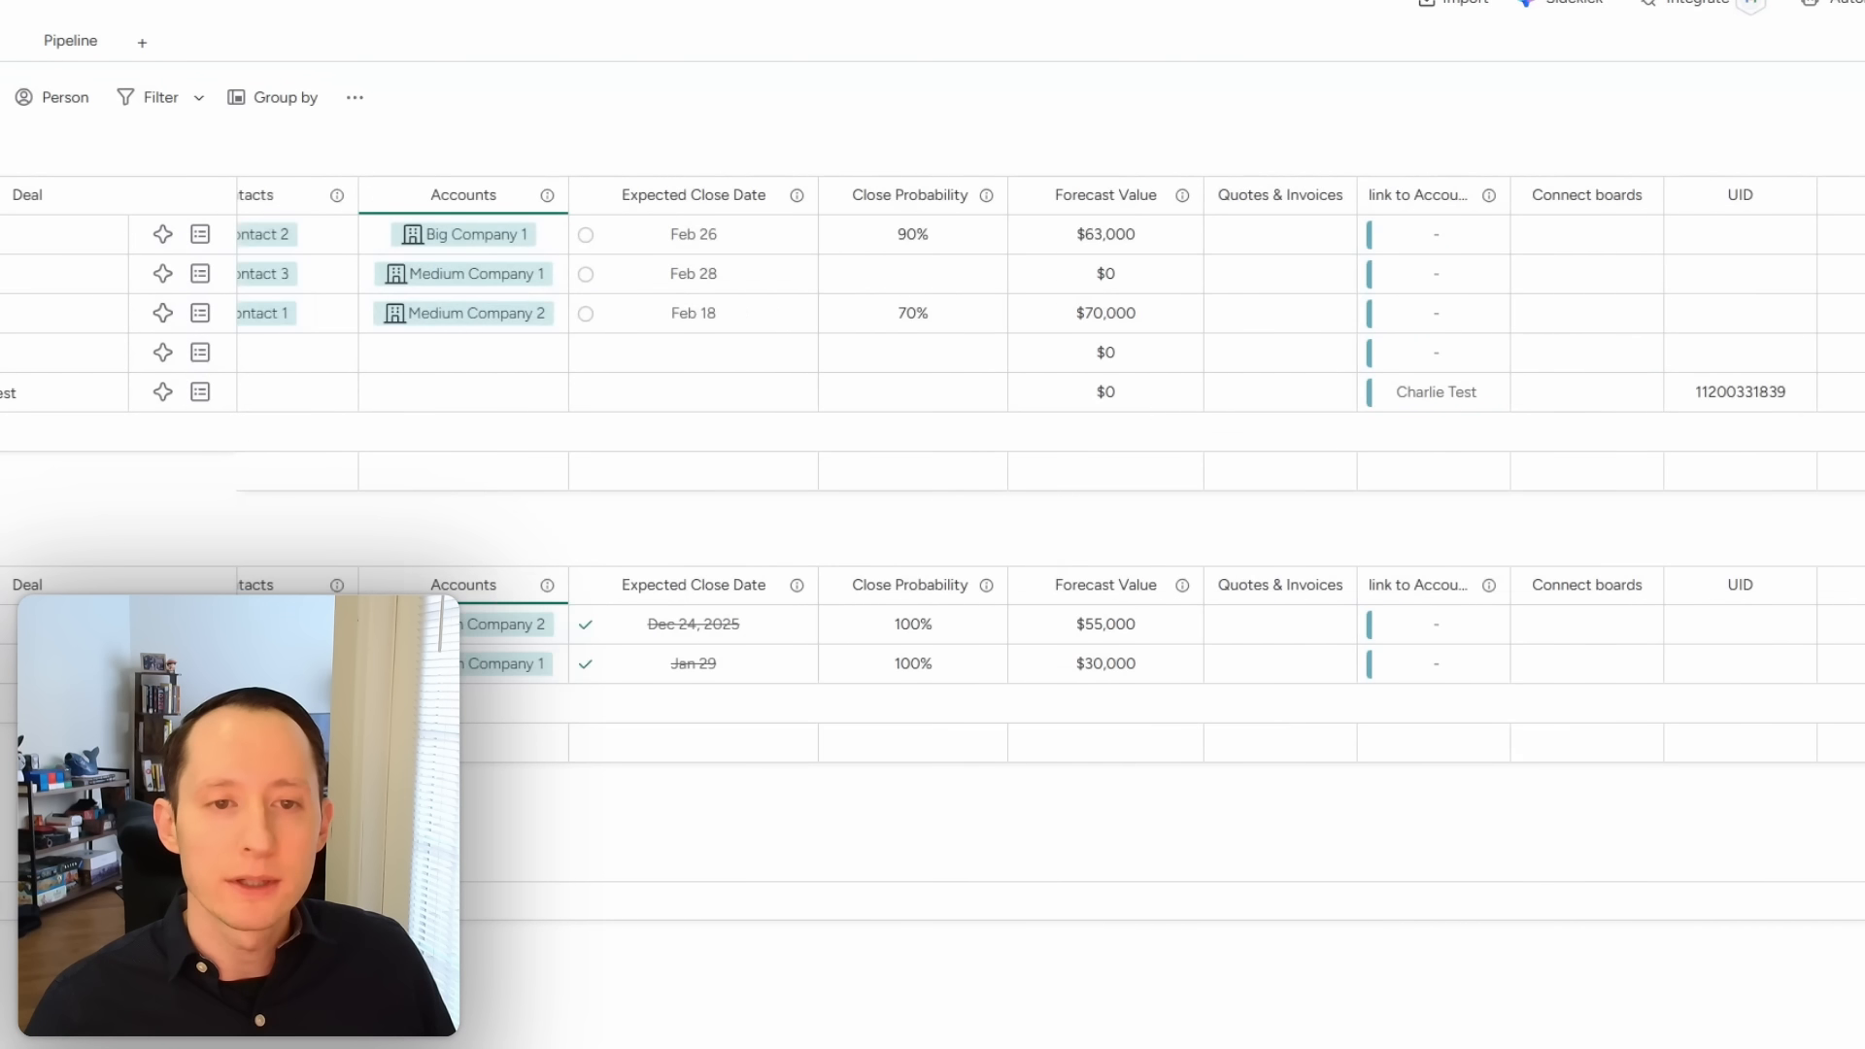
pyautogui.hscroll(10, 1049, 466)
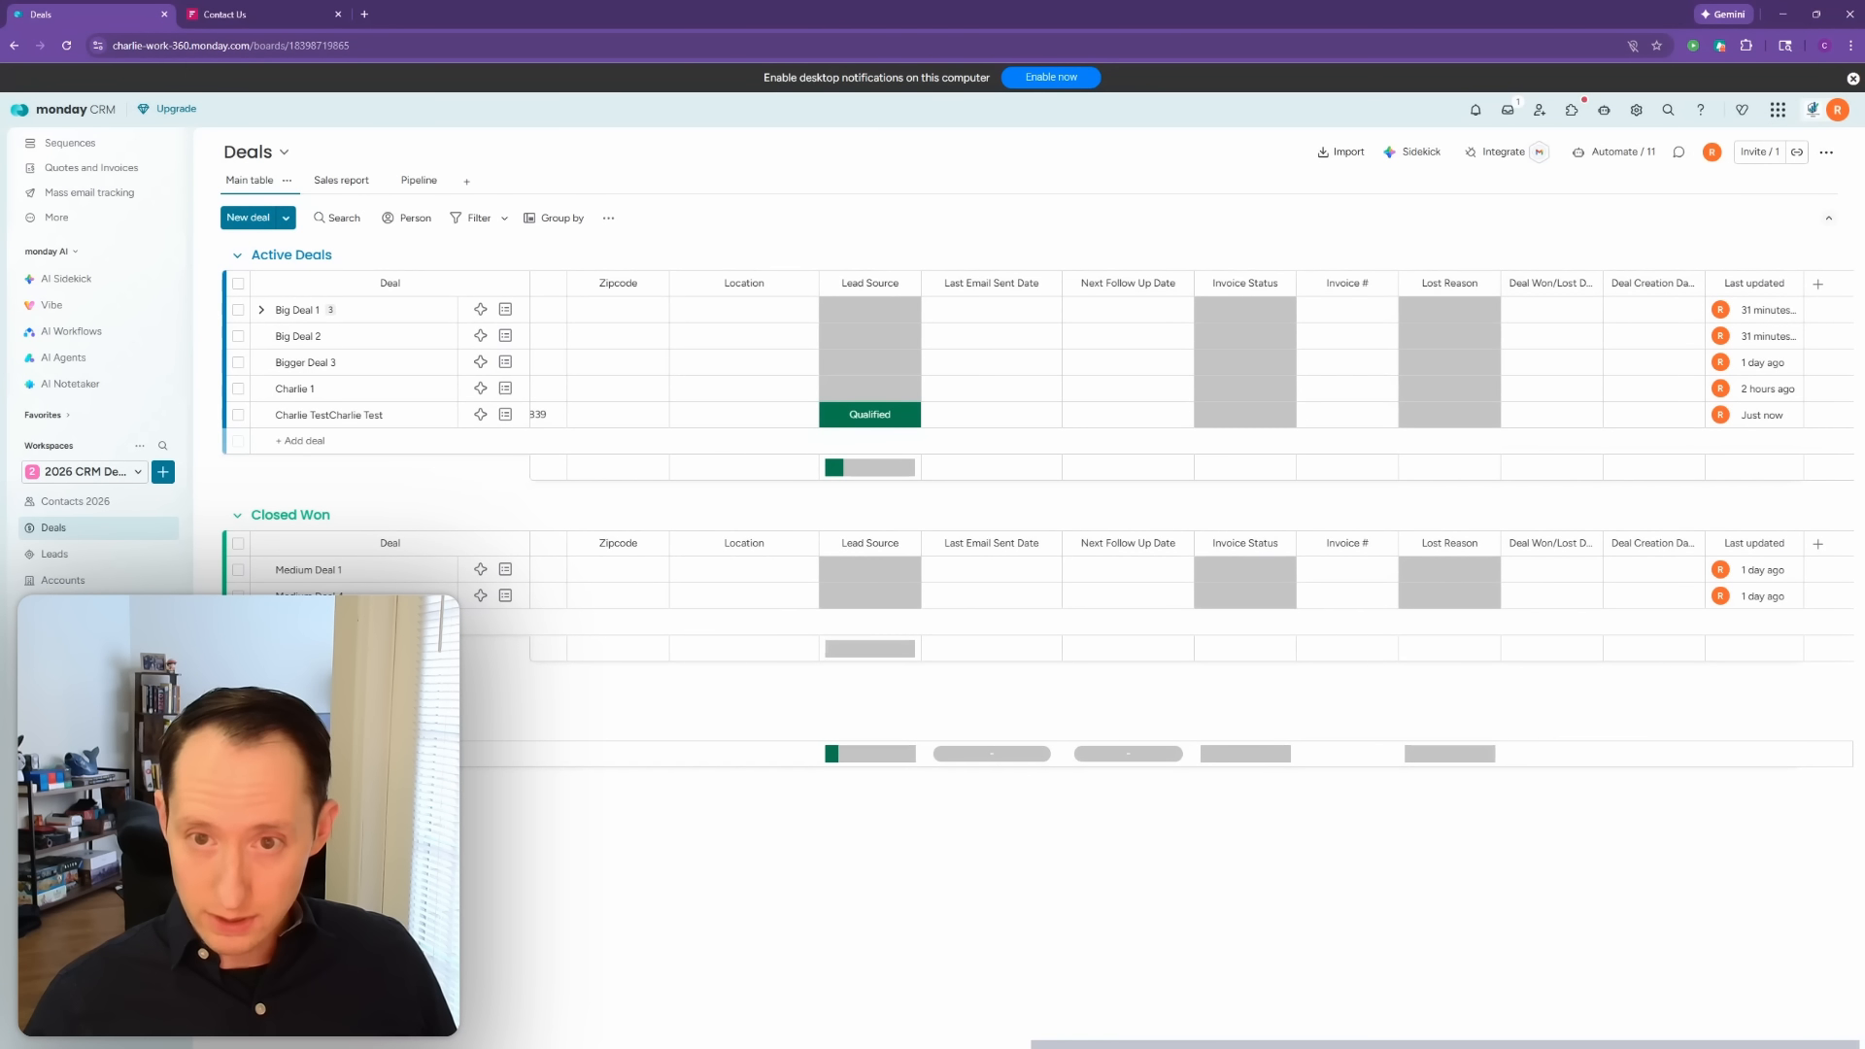
pyautogui.hscroll(-10, 1002, 993)
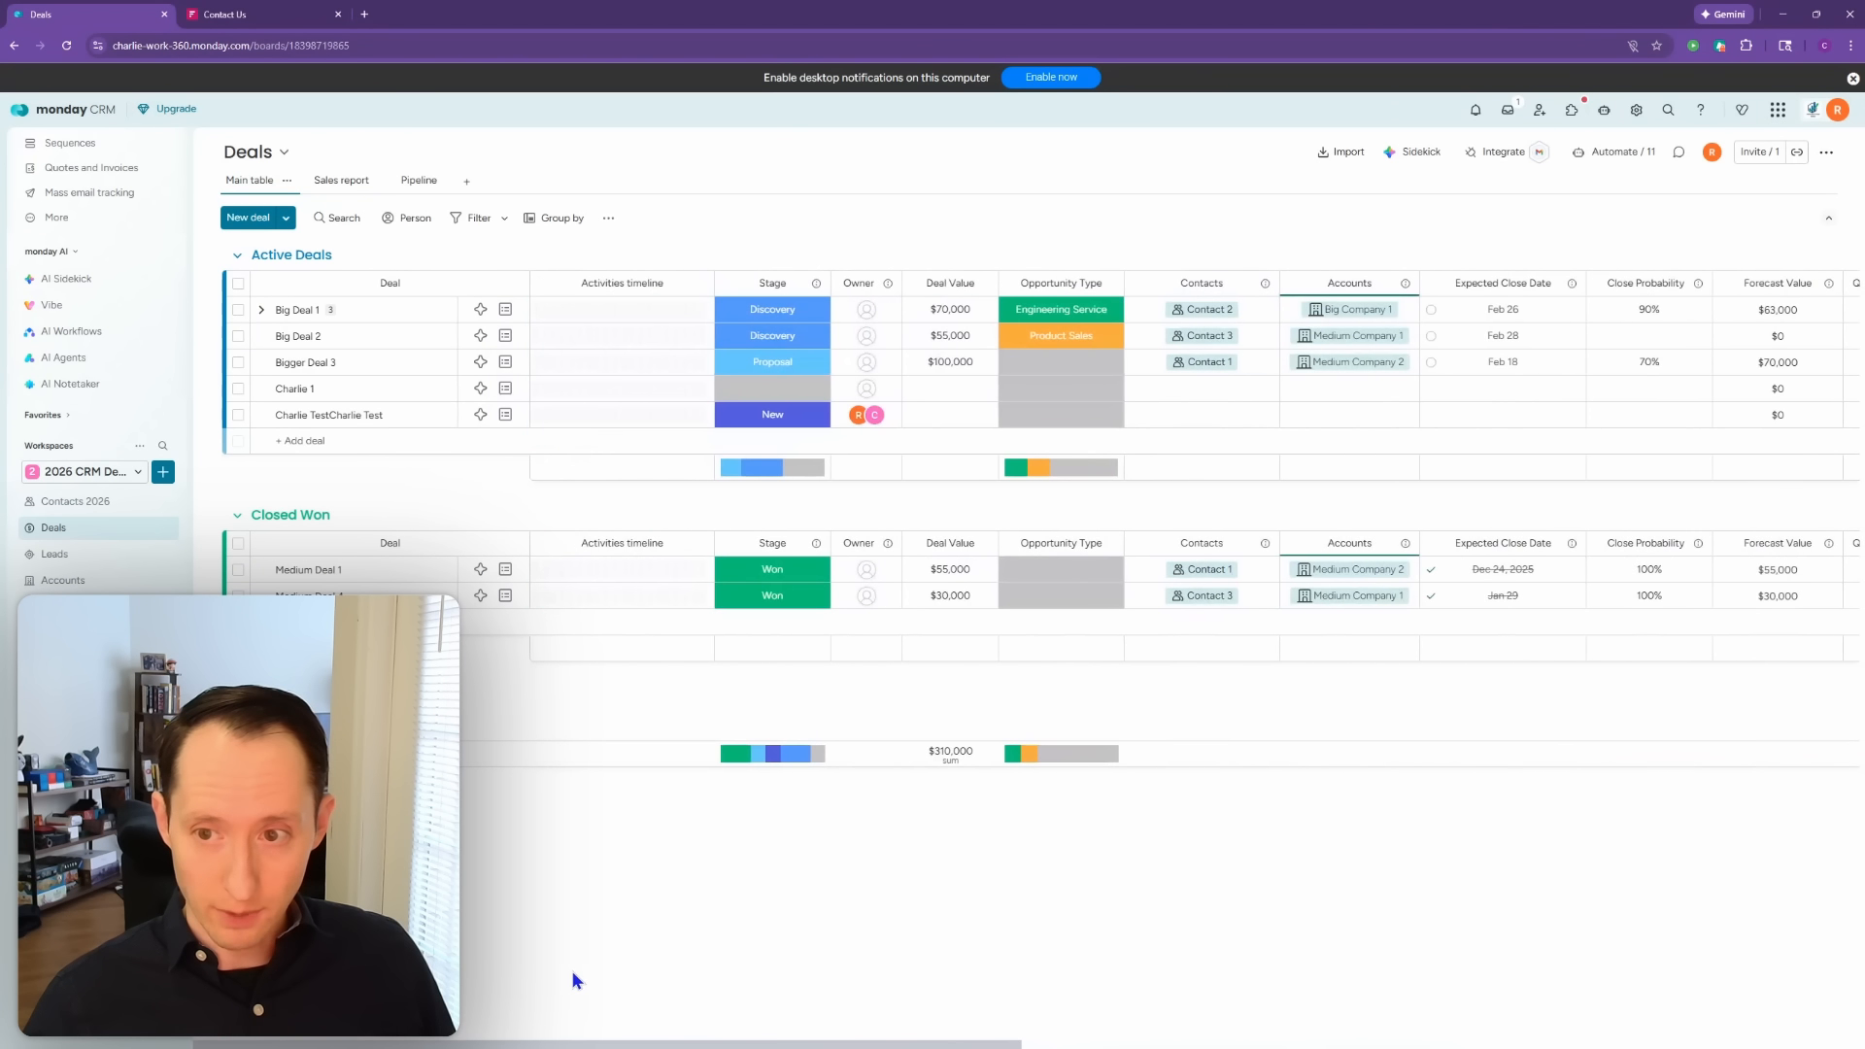
pyautogui.click(95, 511)
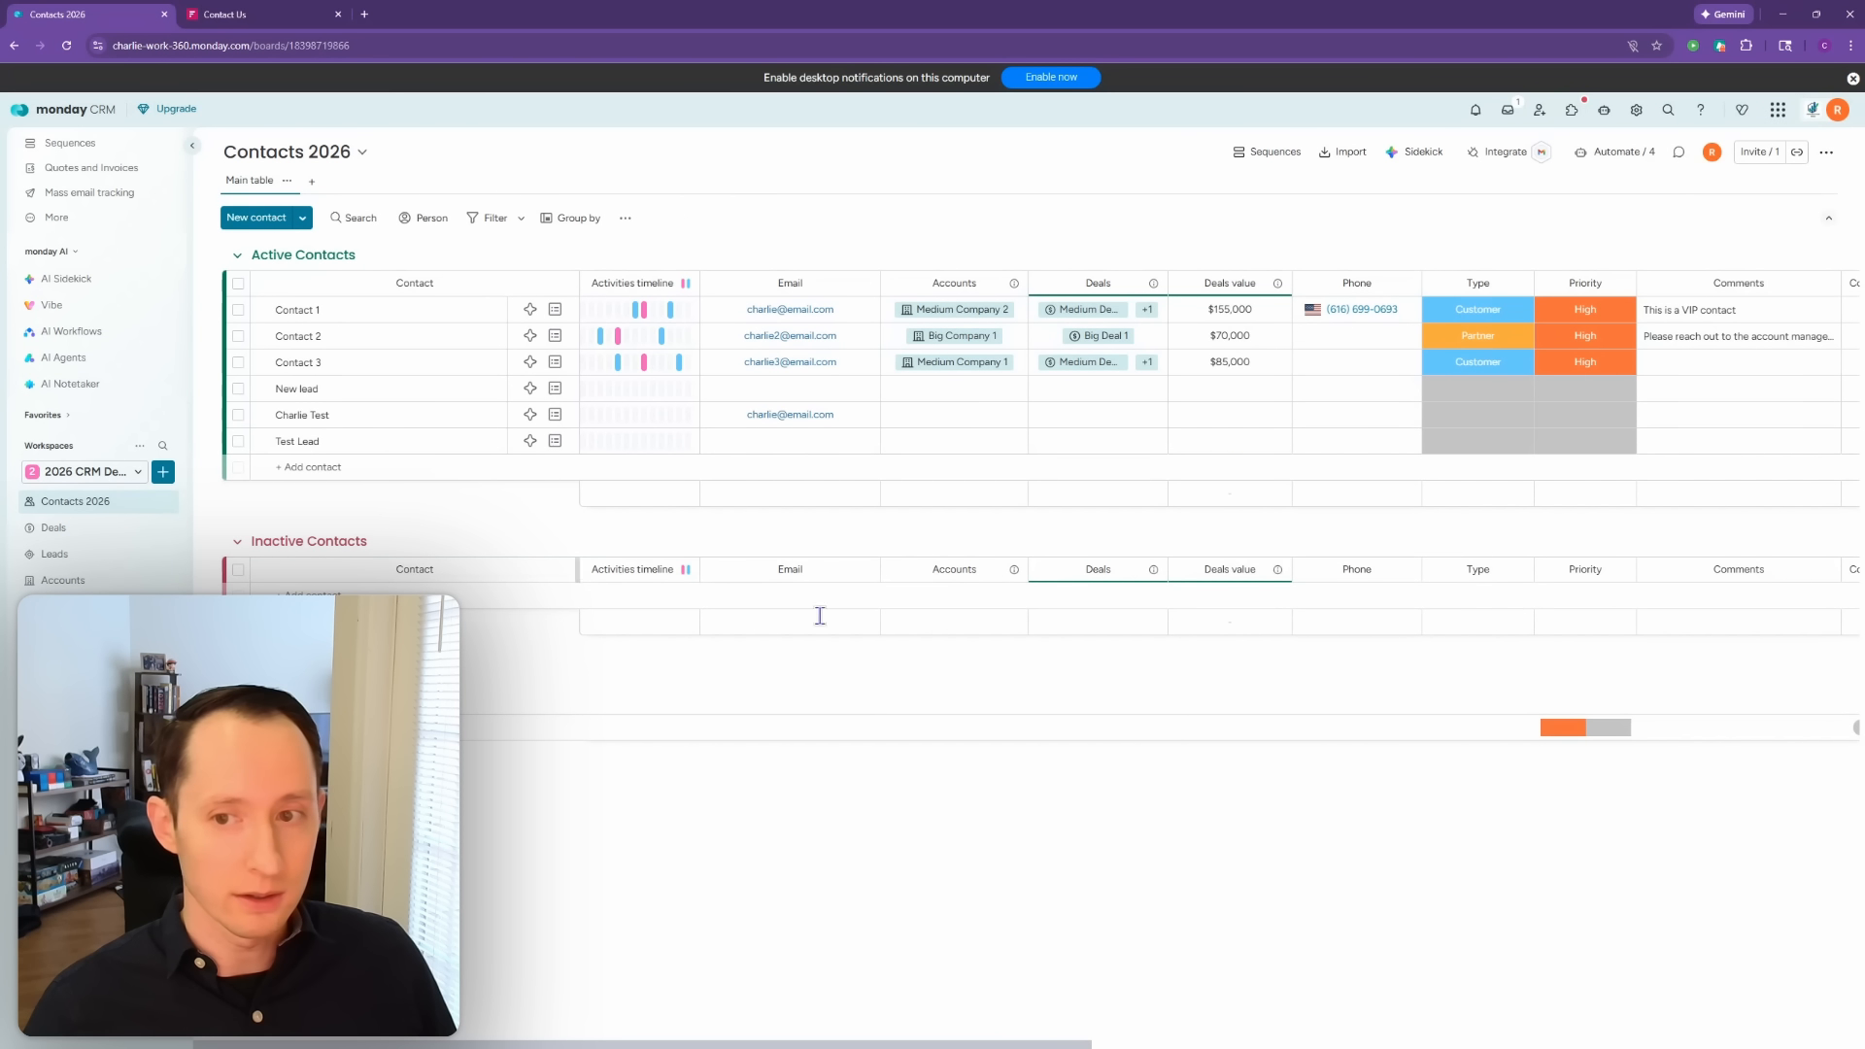
# Step: Scroll across the Contacts 2026 columns, then switch to the Leads board
pyautogui.moveTo(978, 1044); pyautogui.dragTo(1278, 1044)
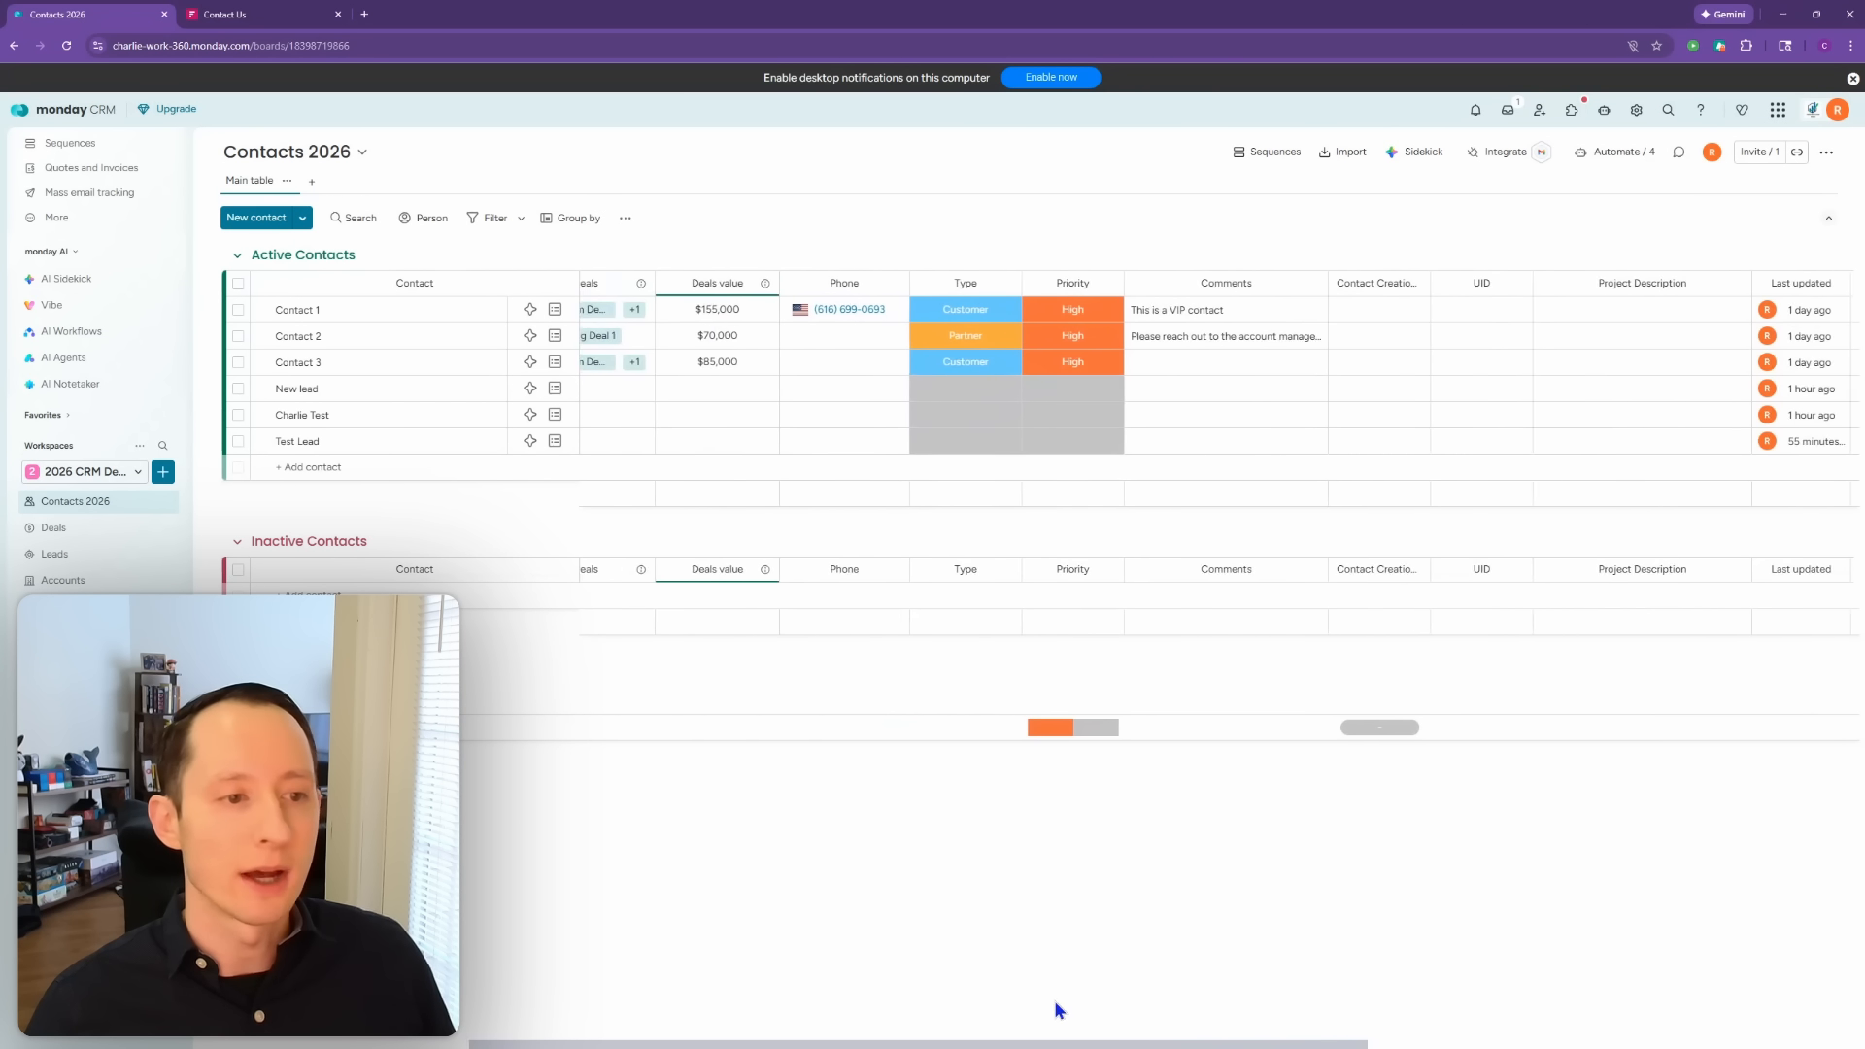
pyautogui.moveTo(1058, 1010); pyautogui.dragTo(761, 997)
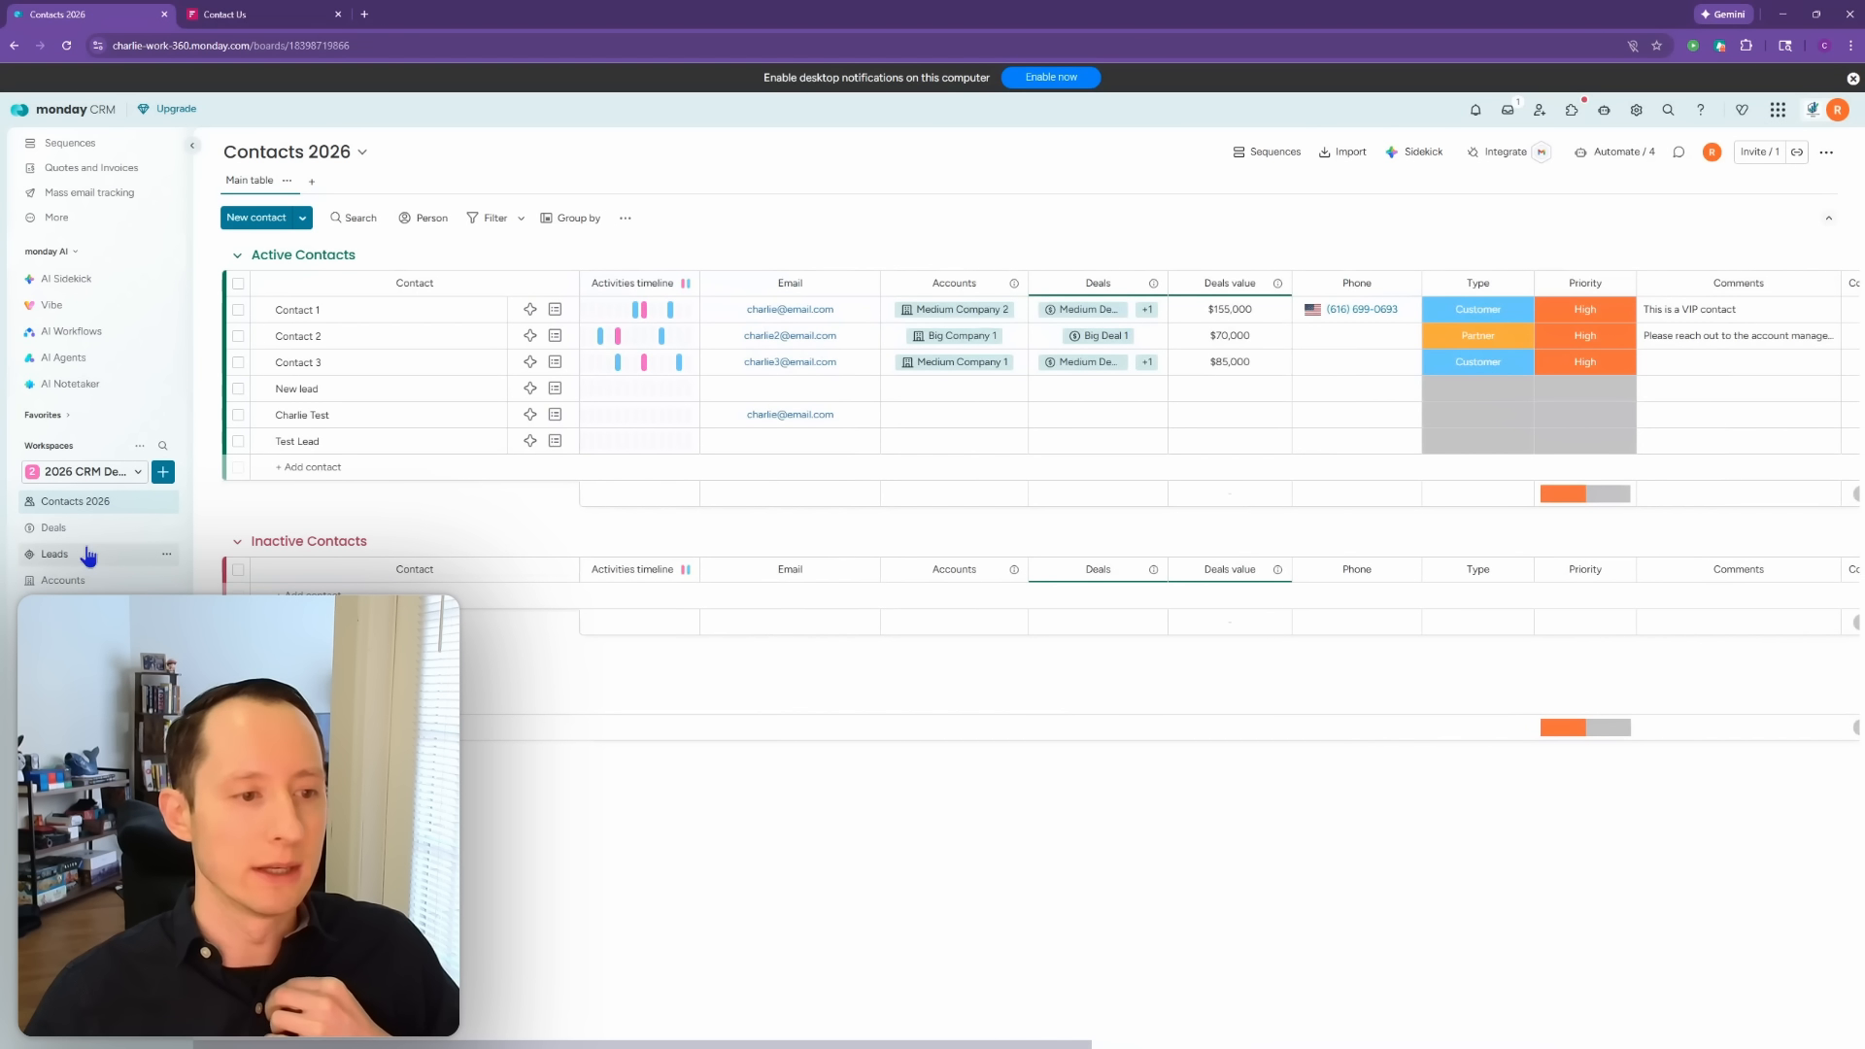
pyautogui.click(175, 554)
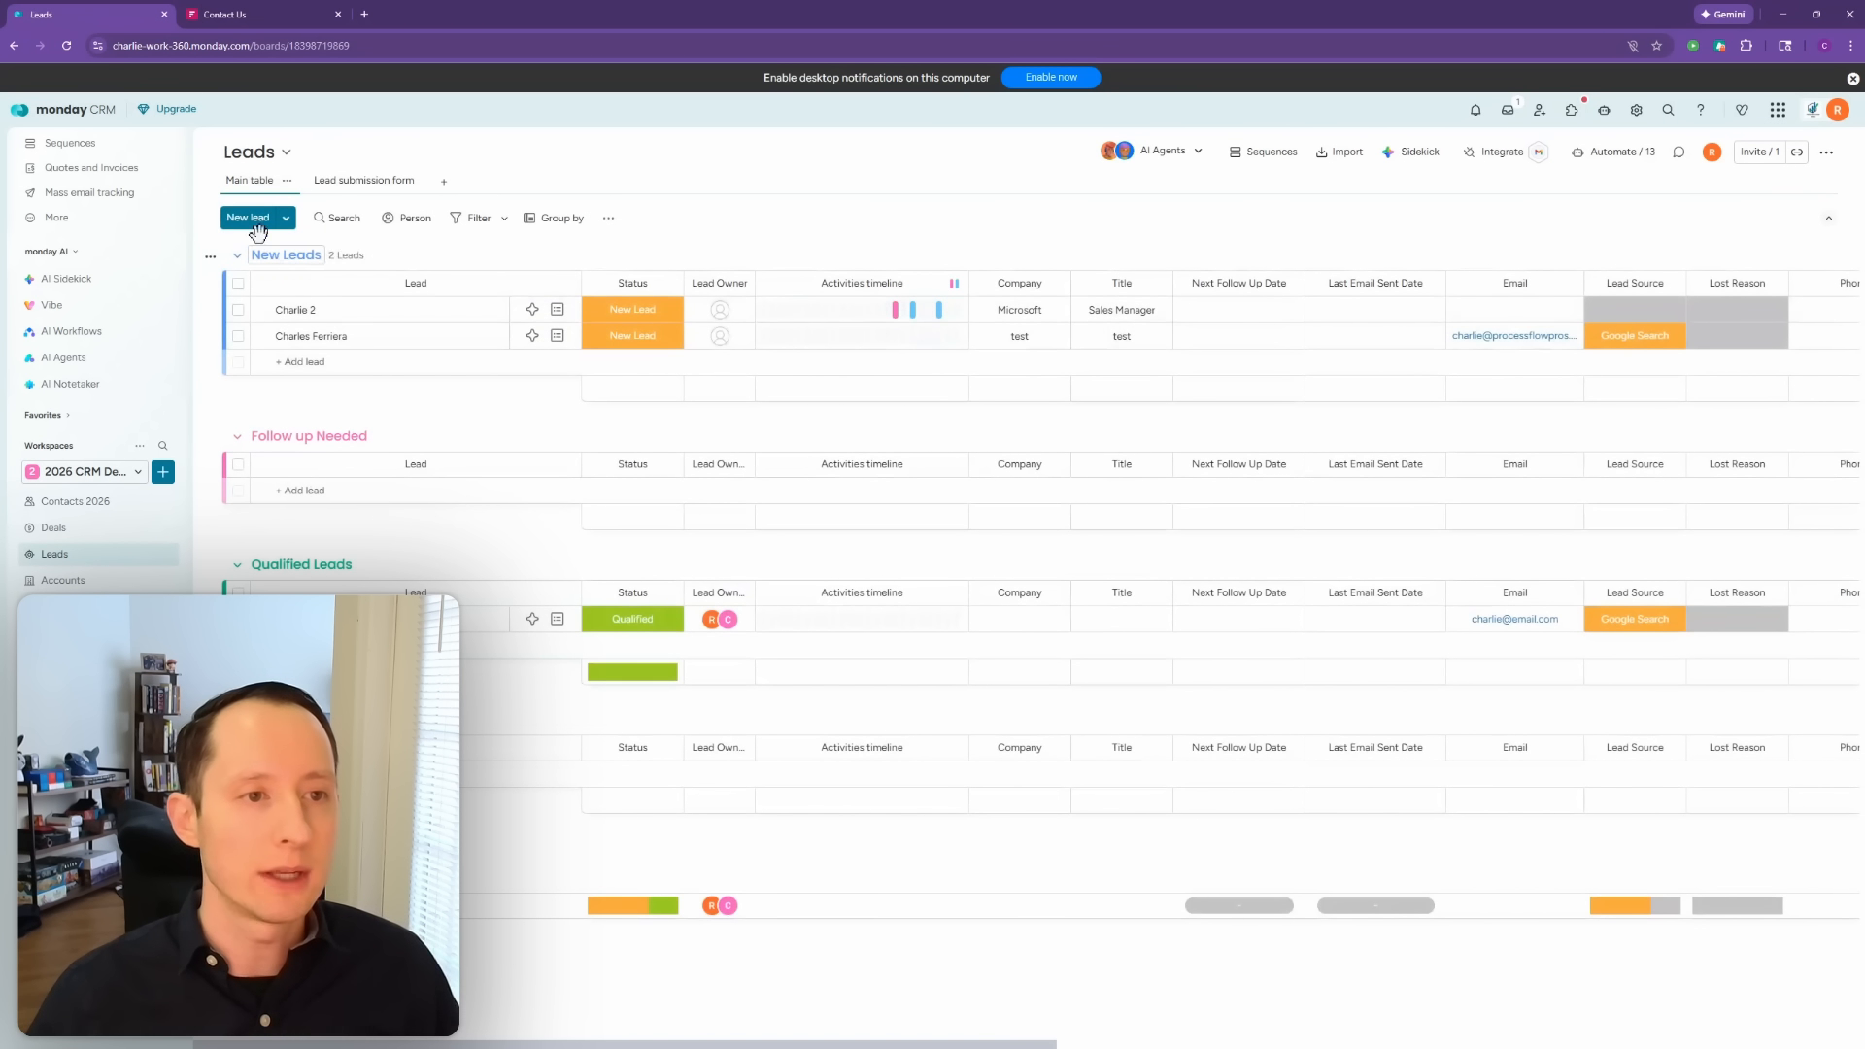
# Step: Start a new lead with the lead's name, an e-mail, and company test
pyautogui.click(248, 218)
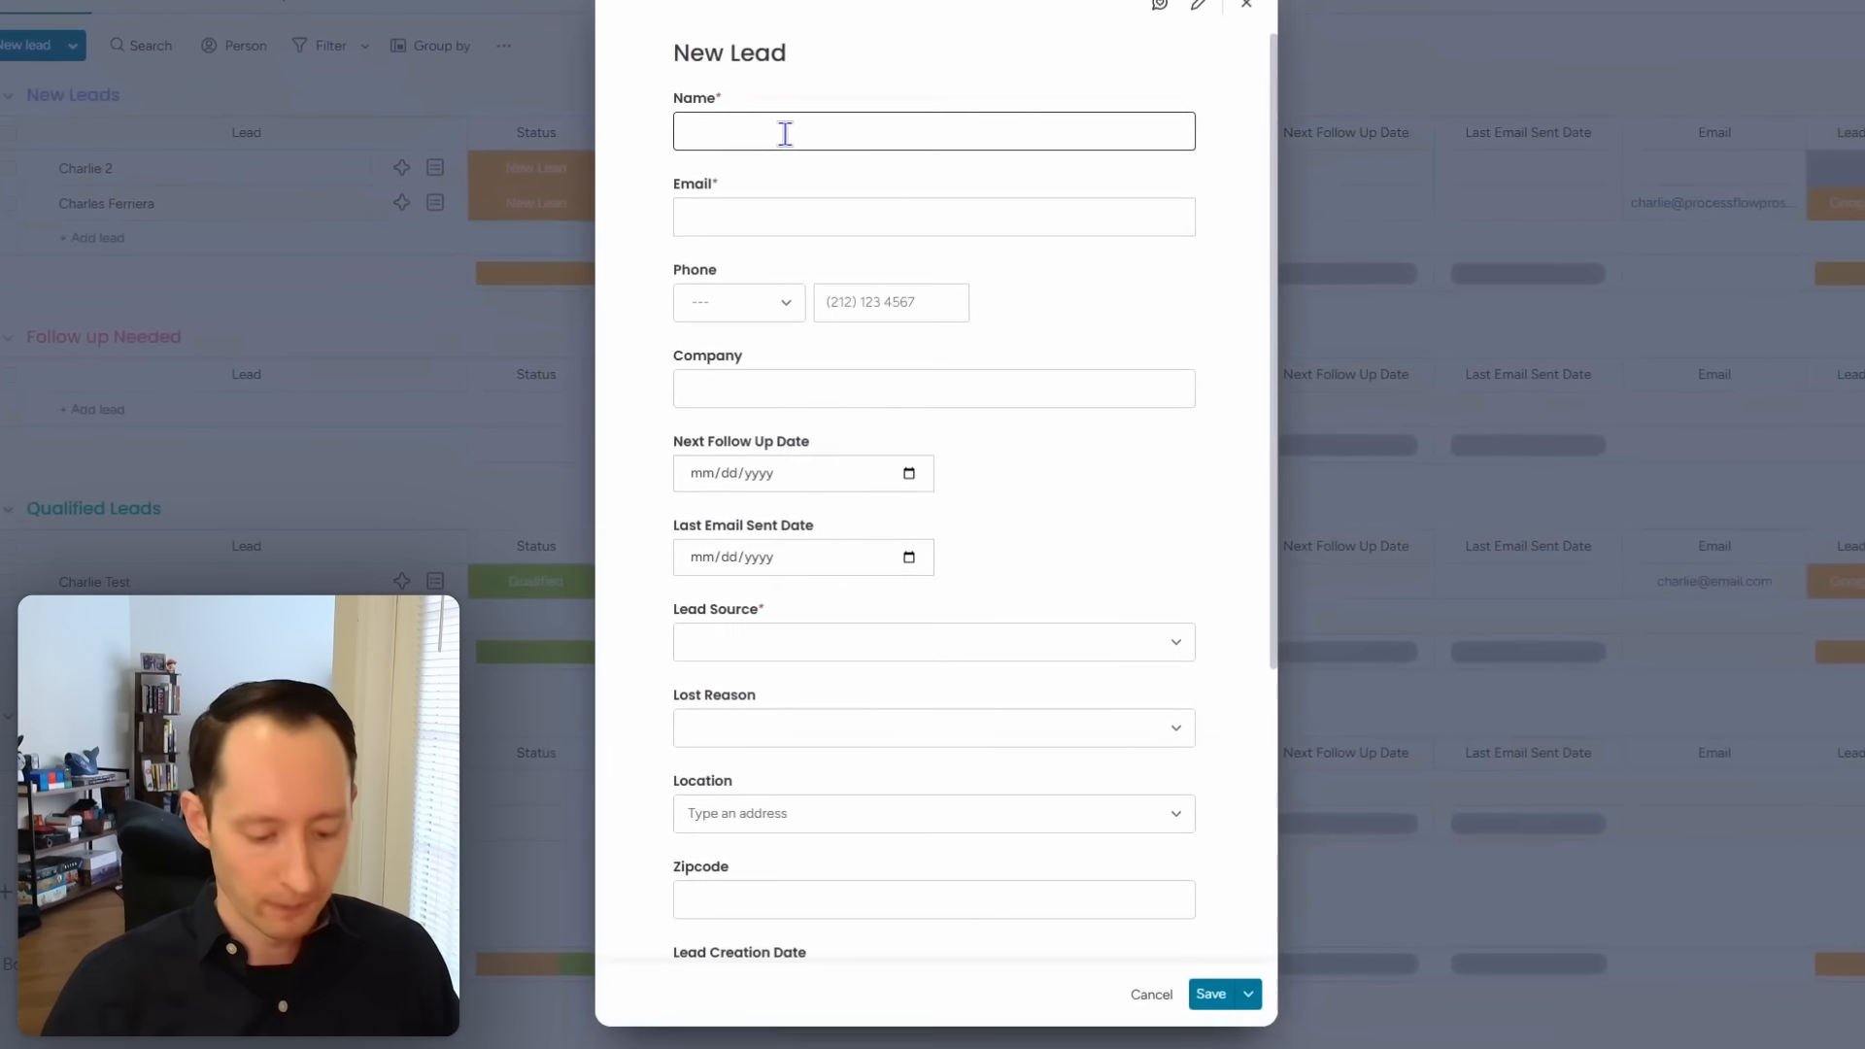
pyautogui.write('Charlie Test 2026')
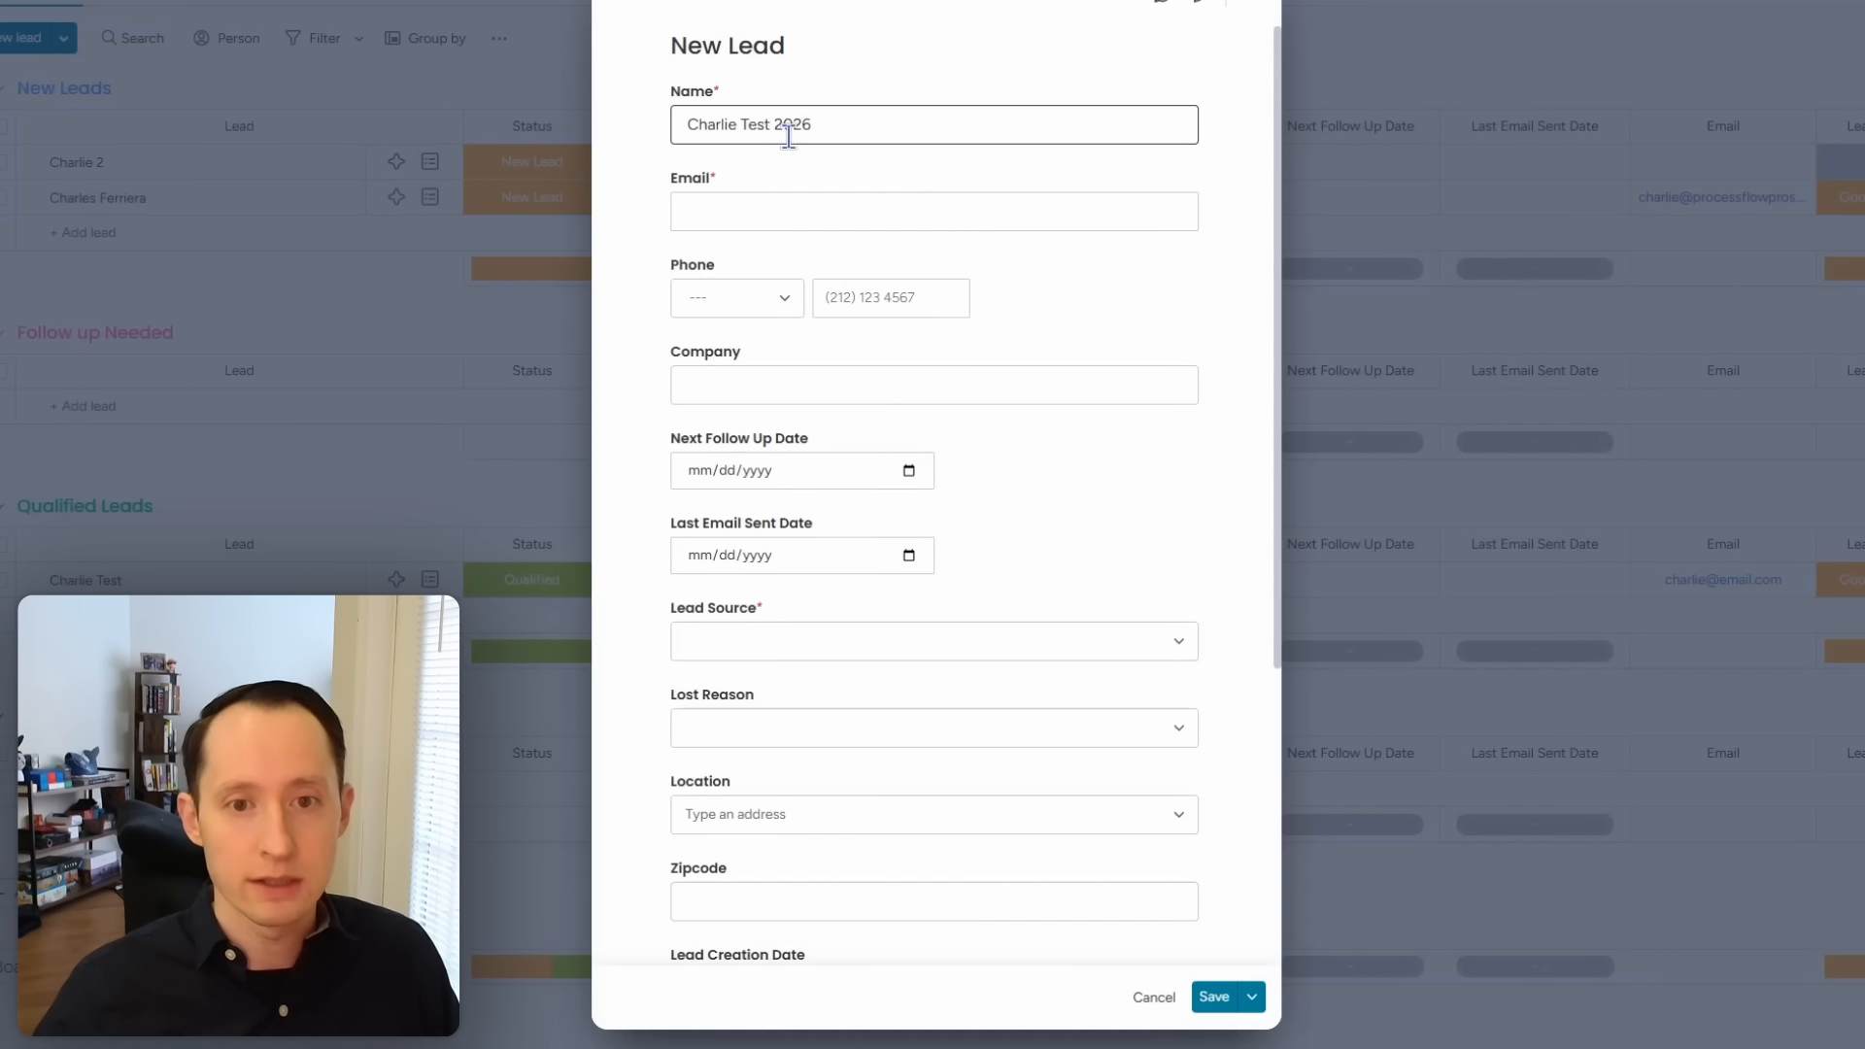
pyautogui.click(803, 204)
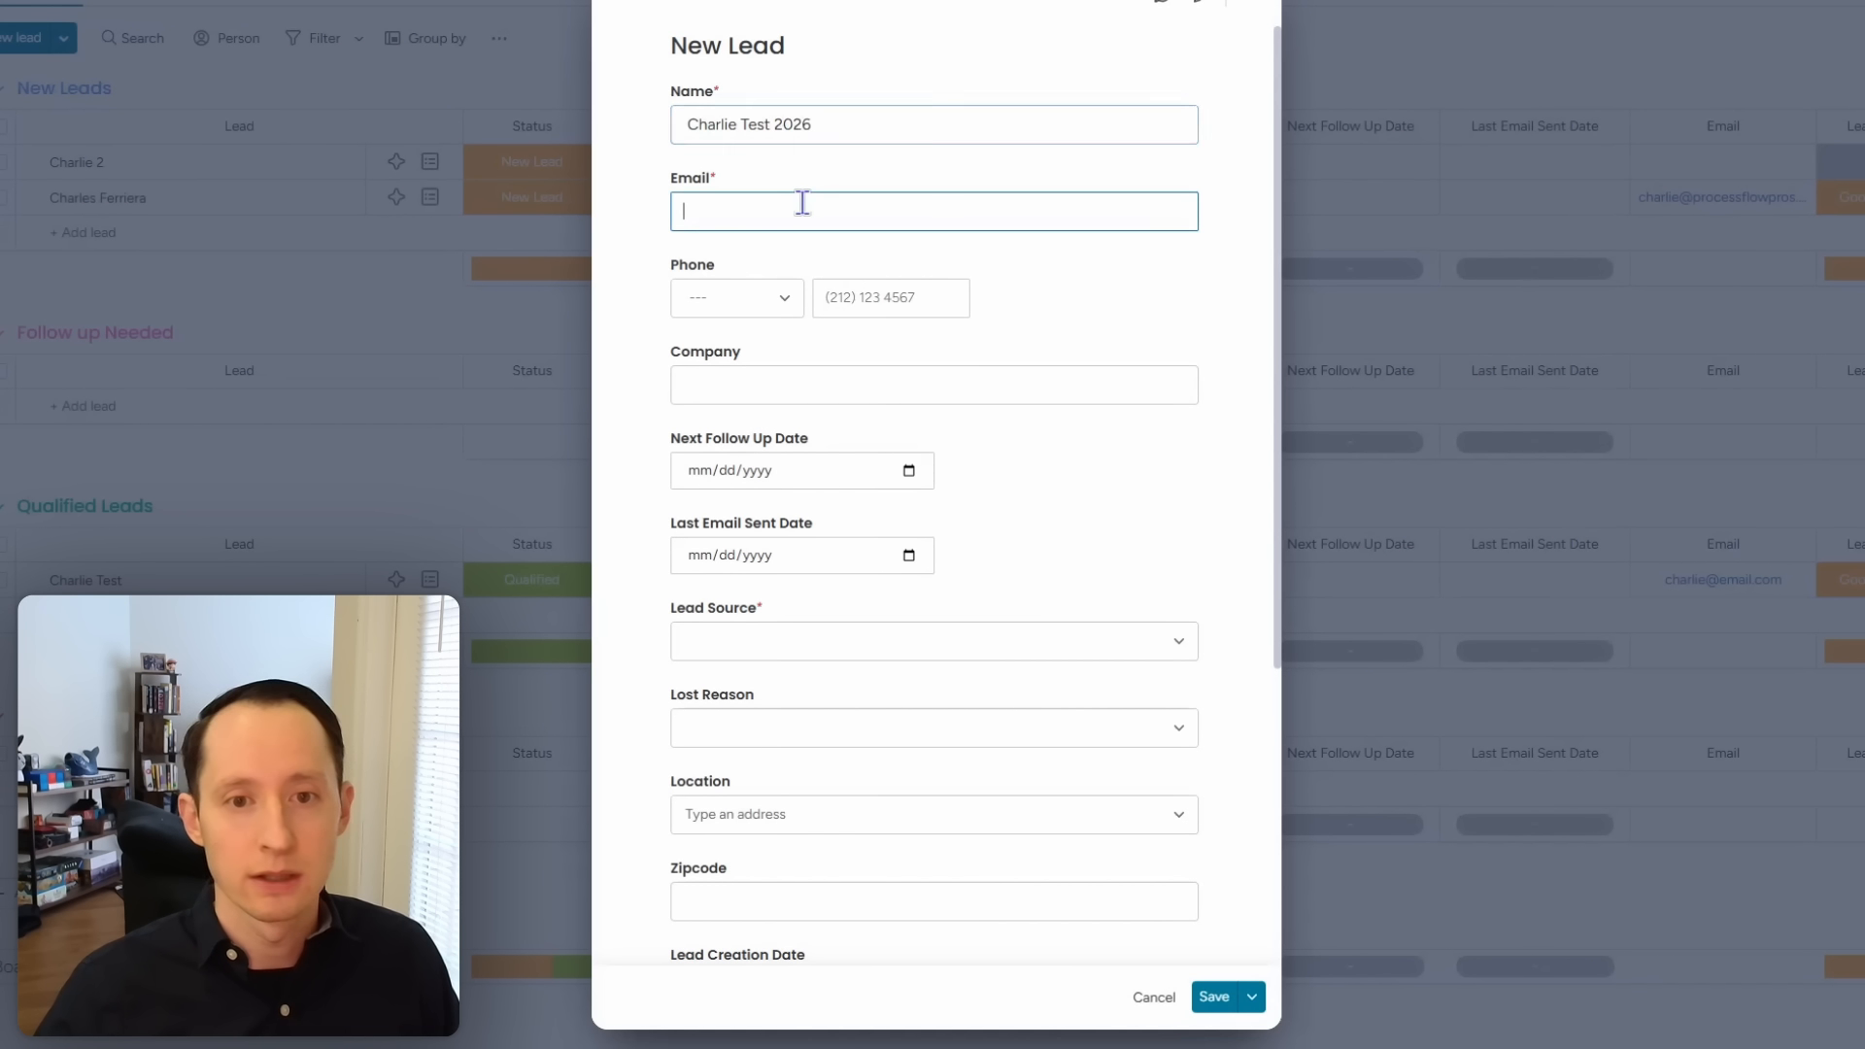
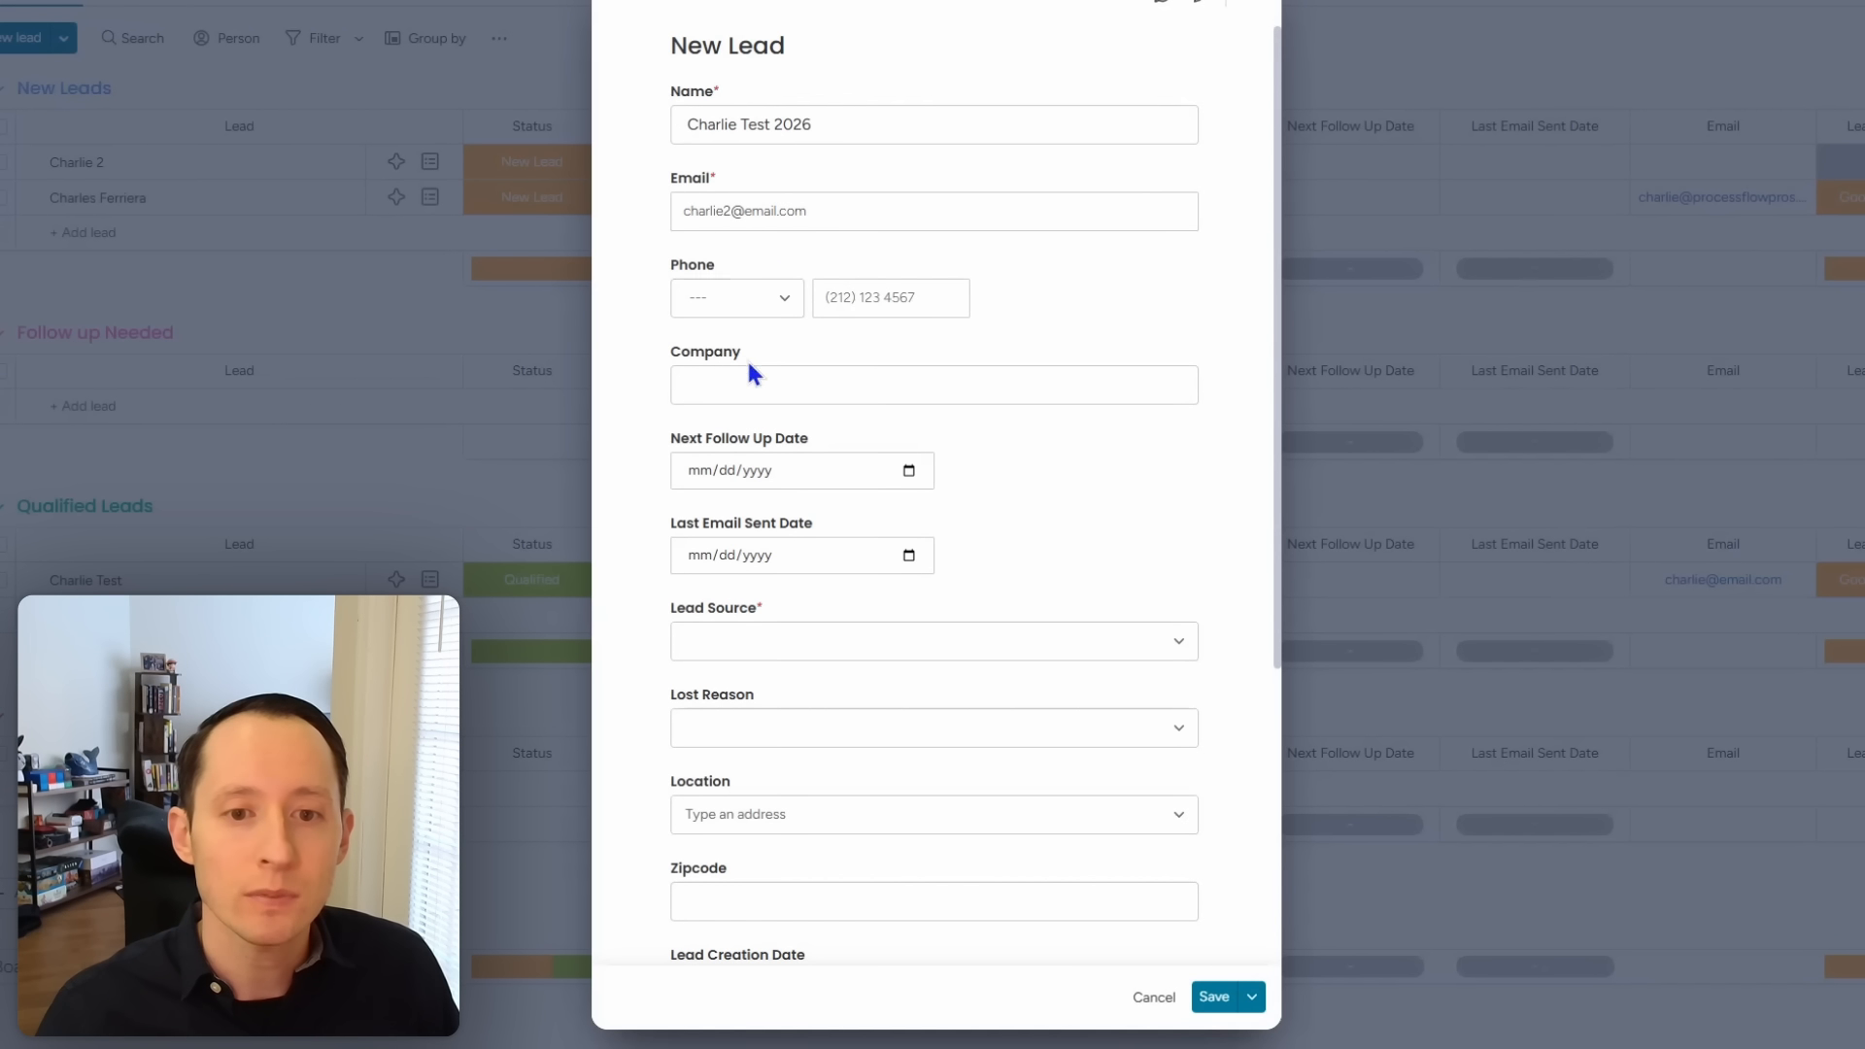
pyautogui.click(757, 388)
pyautogui.write('test')
pyautogui.scroll(-2, 1065, 511)
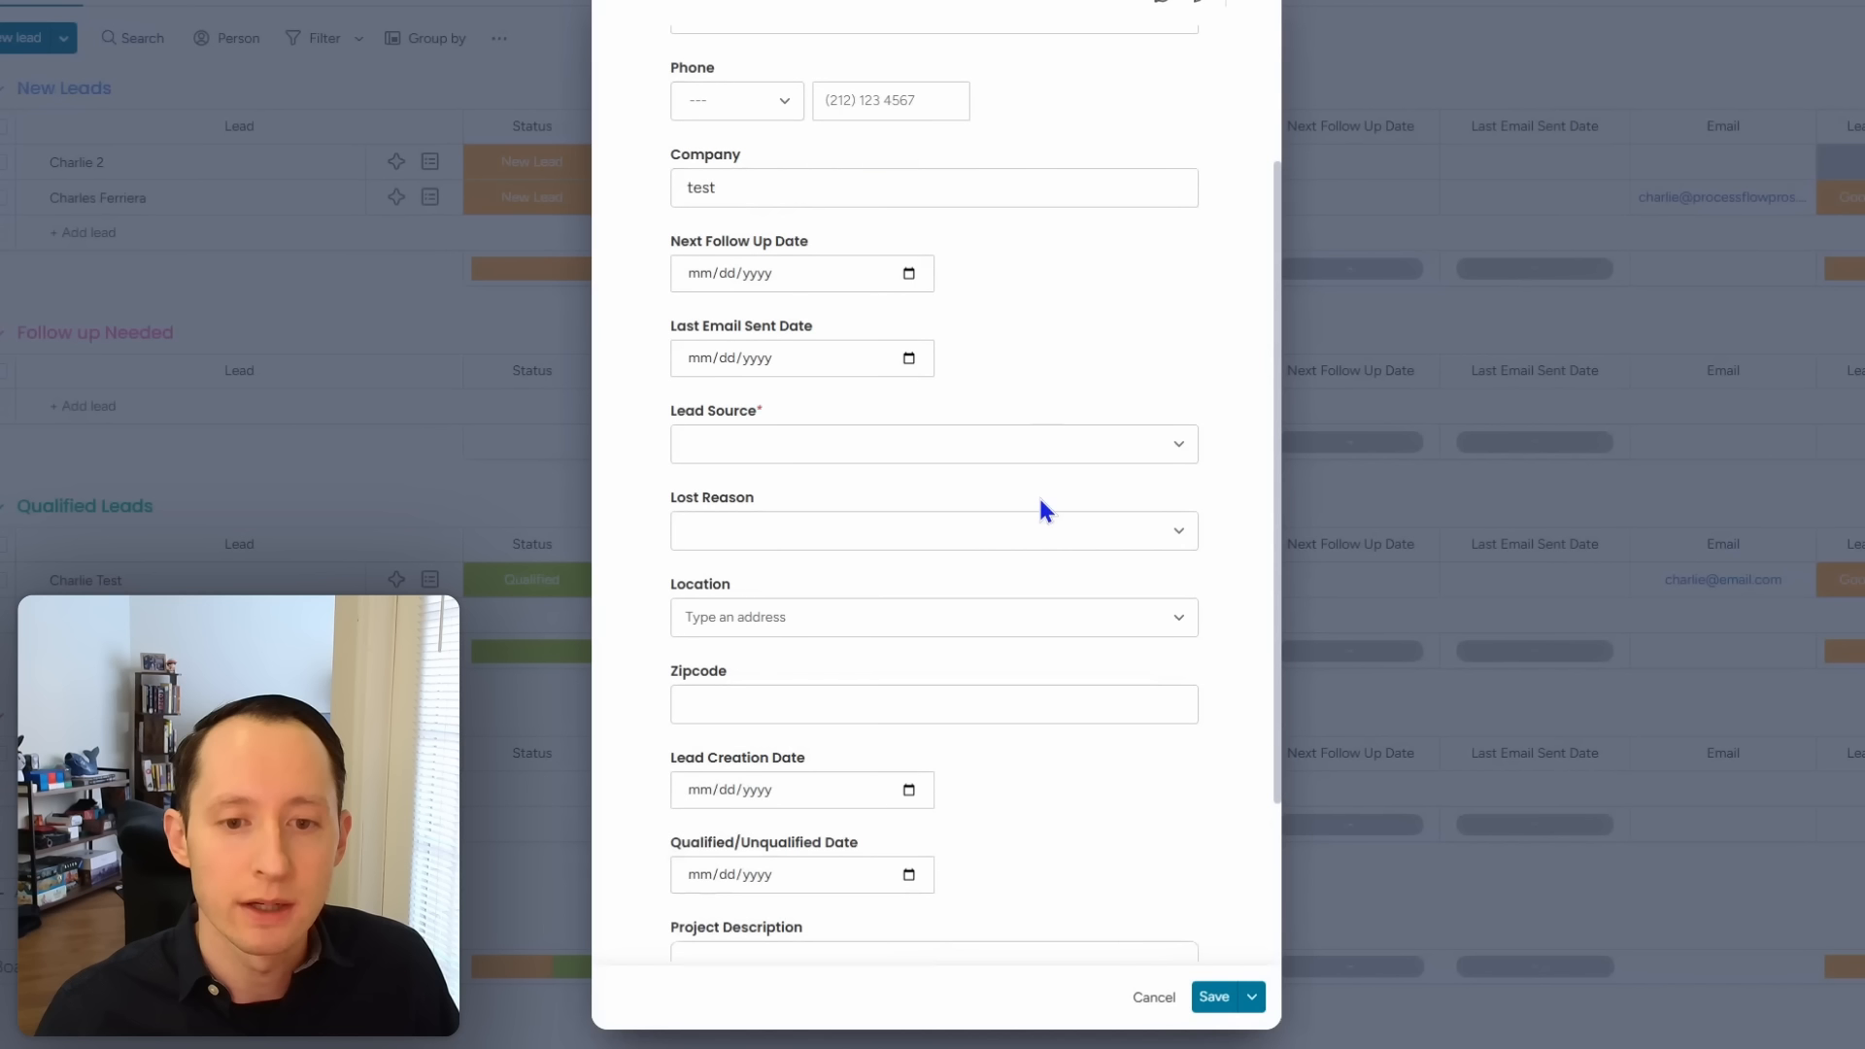
# Step: Set lead source LinkedIn, zipcode 55555 and project description test, then save the lead
pyautogui.click(991, 457)
pyautogui.click(837, 597)
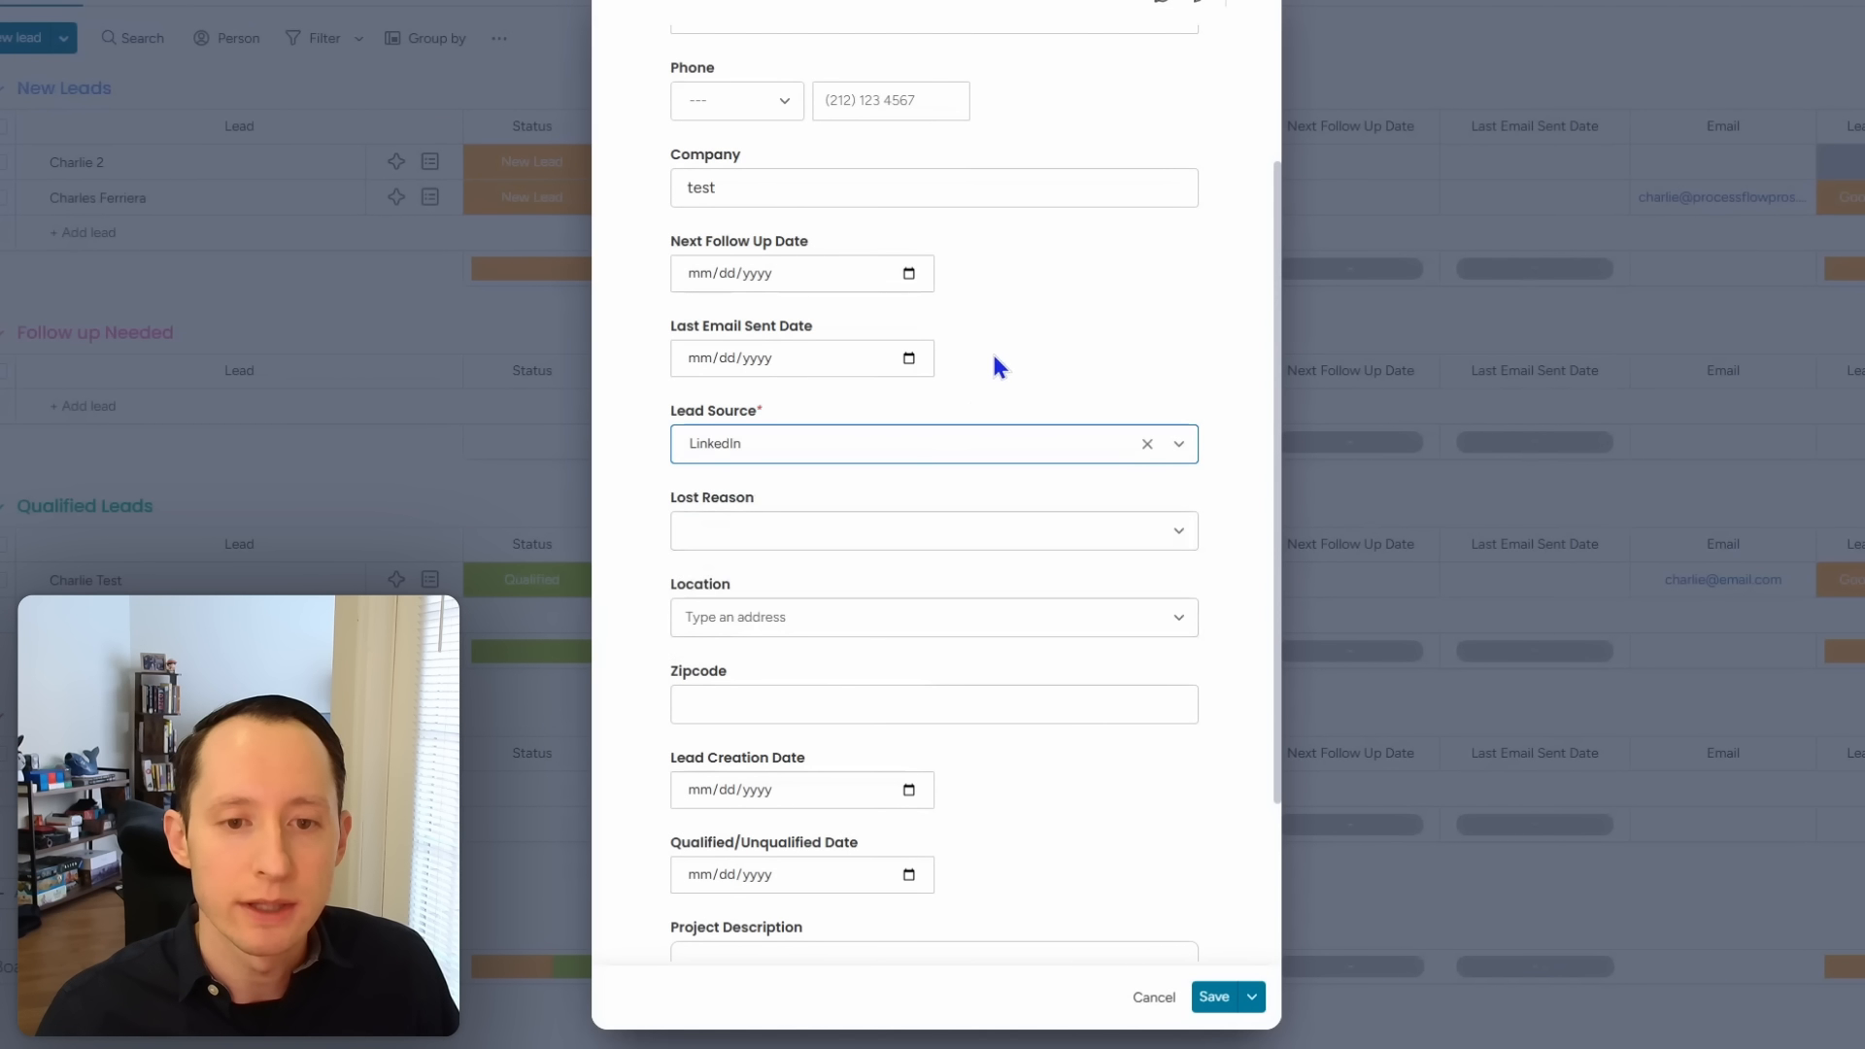
pyautogui.scroll(-2, 958, 507)
pyautogui.click(954, 506)
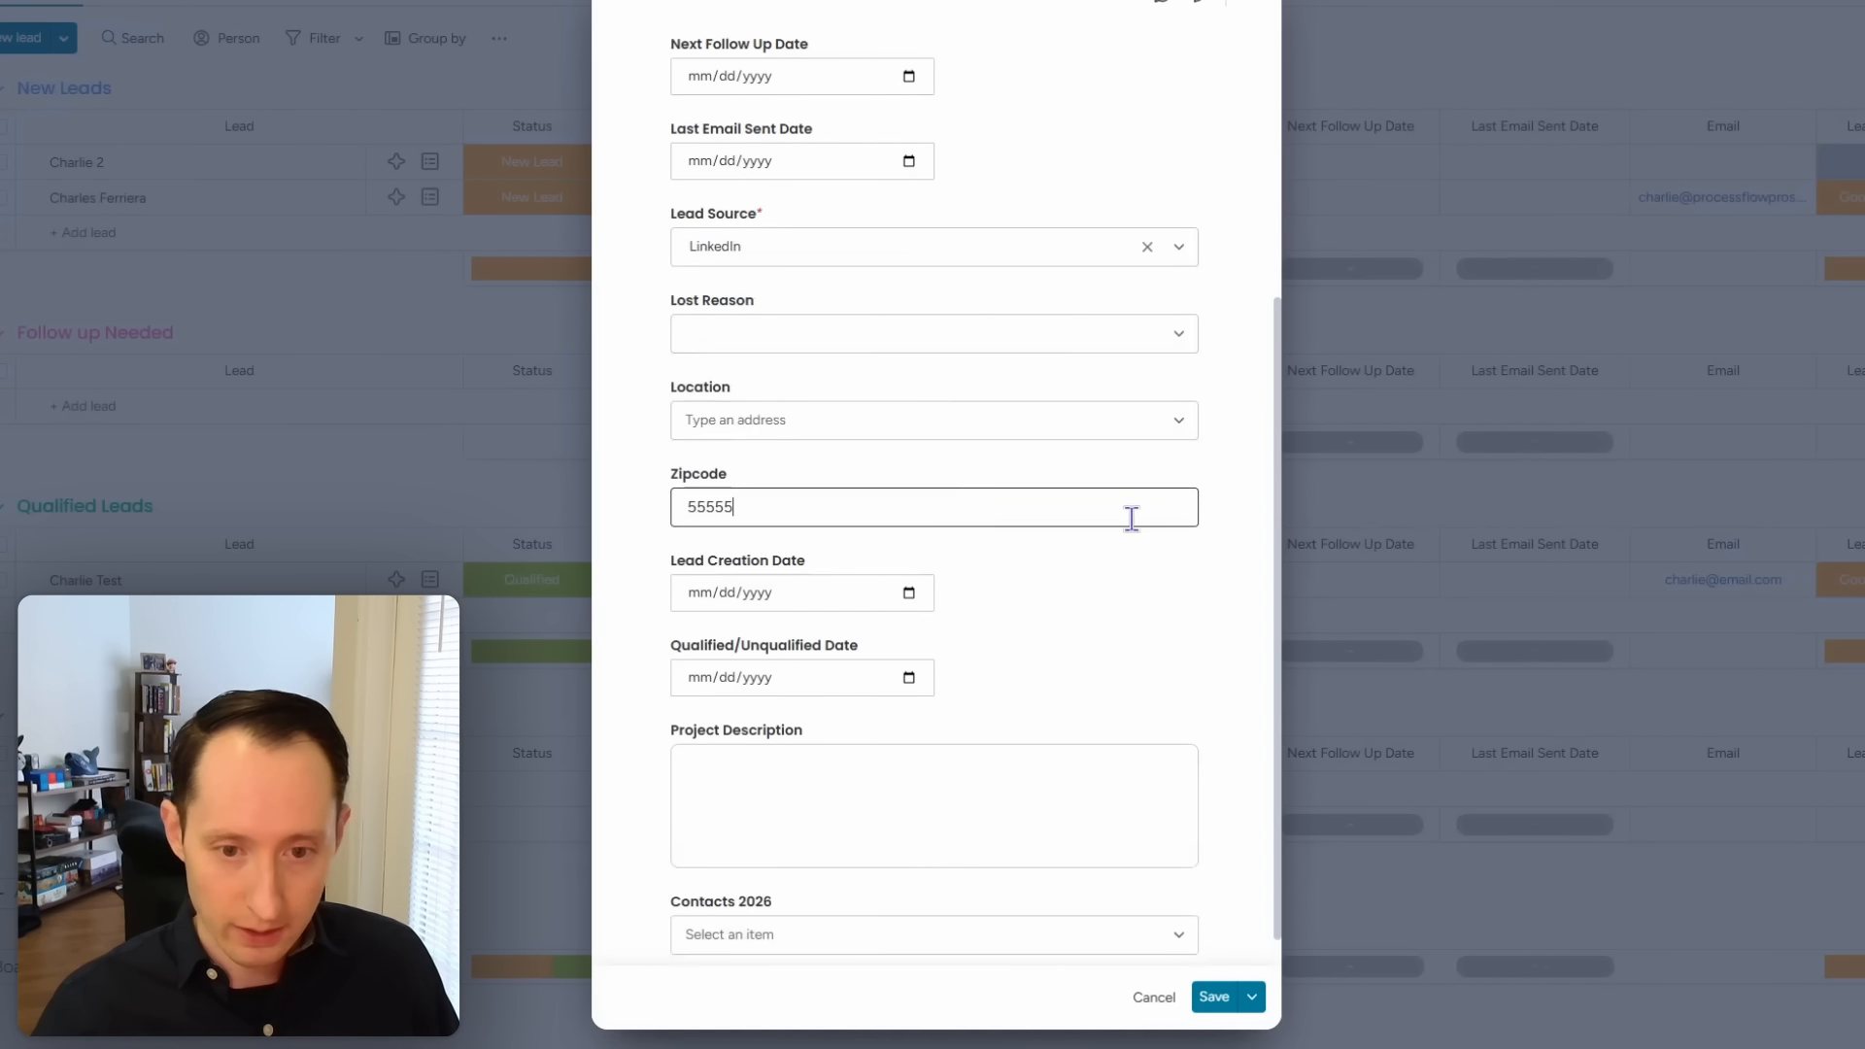
pyautogui.write('55555')
pyautogui.click(1080, 620)
pyautogui.scroll(-1, 1080, 622)
pyautogui.click(1026, 749)
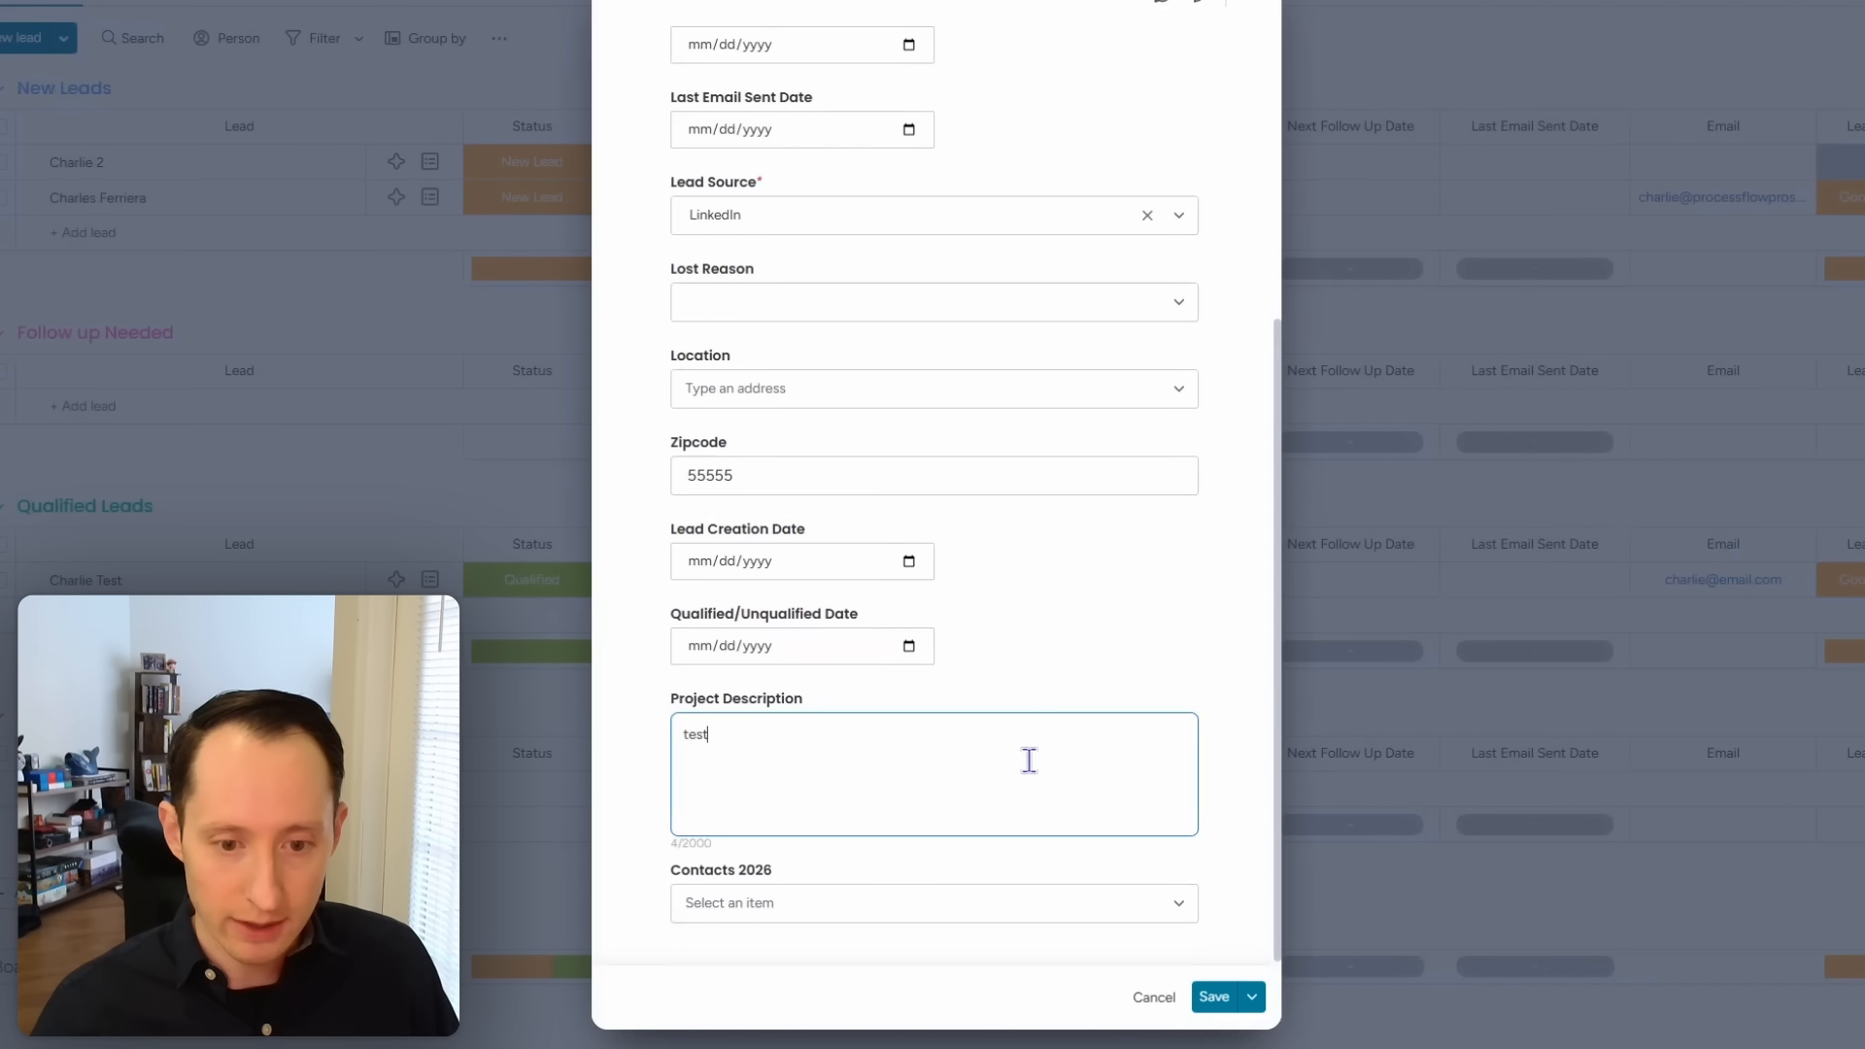
pyautogui.click(1051, 614)
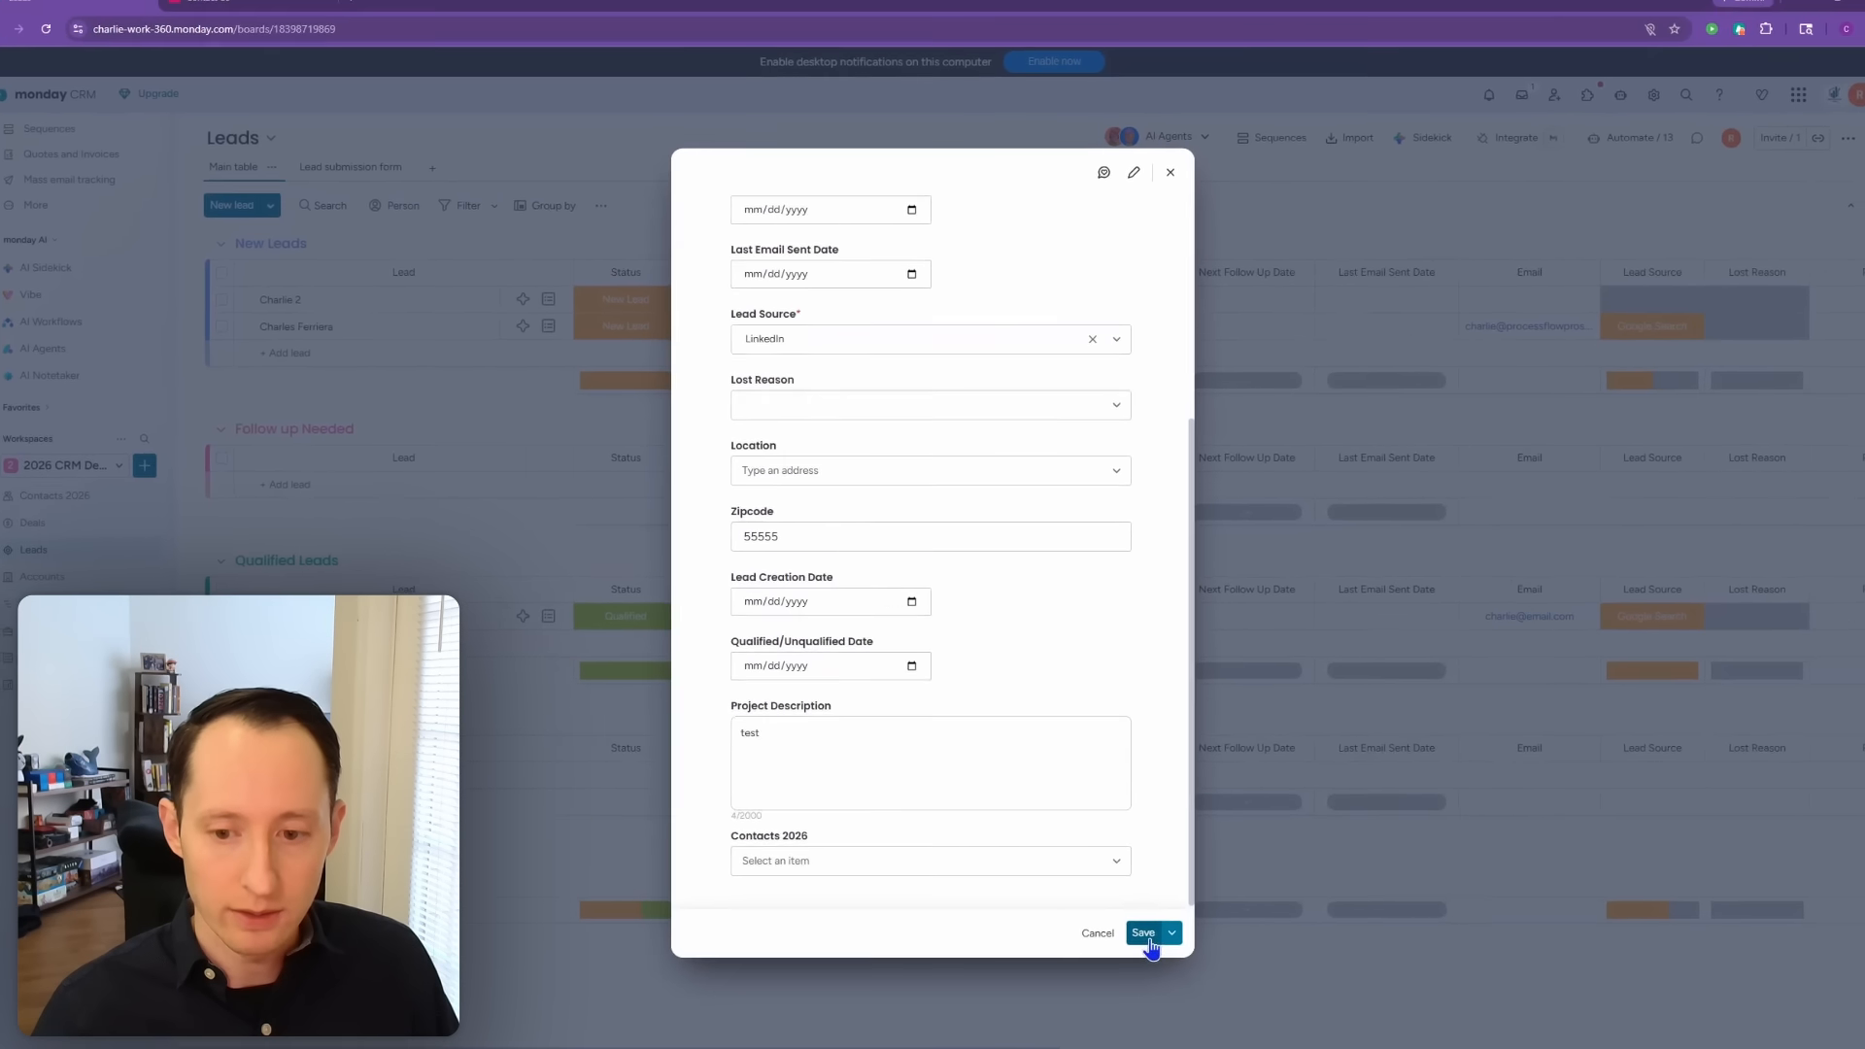
pyautogui.click(1146, 936)
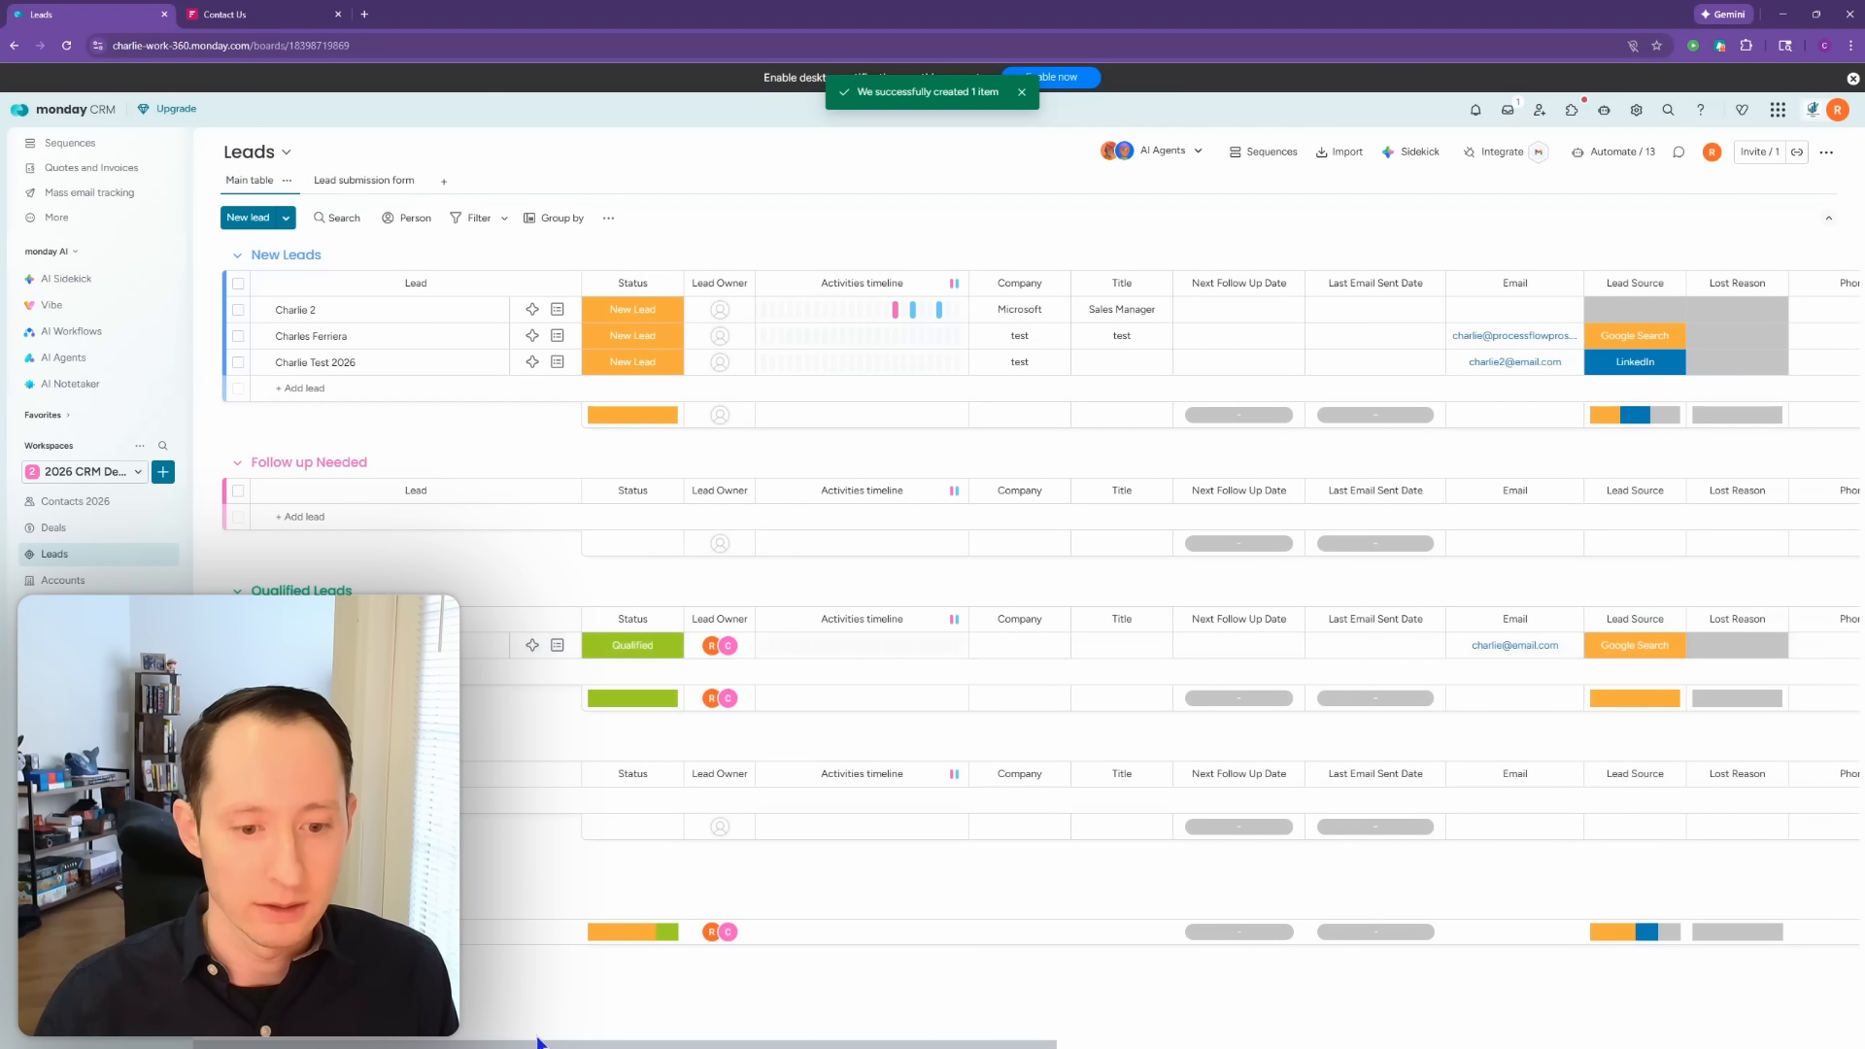
# Step: Widen the Leads Connect boards column, and confirm the test lead's Contacts 2026 contact has zipcode 55555
pyautogui.moveTo(539, 1046); pyautogui.dragTo(1351, 1047)
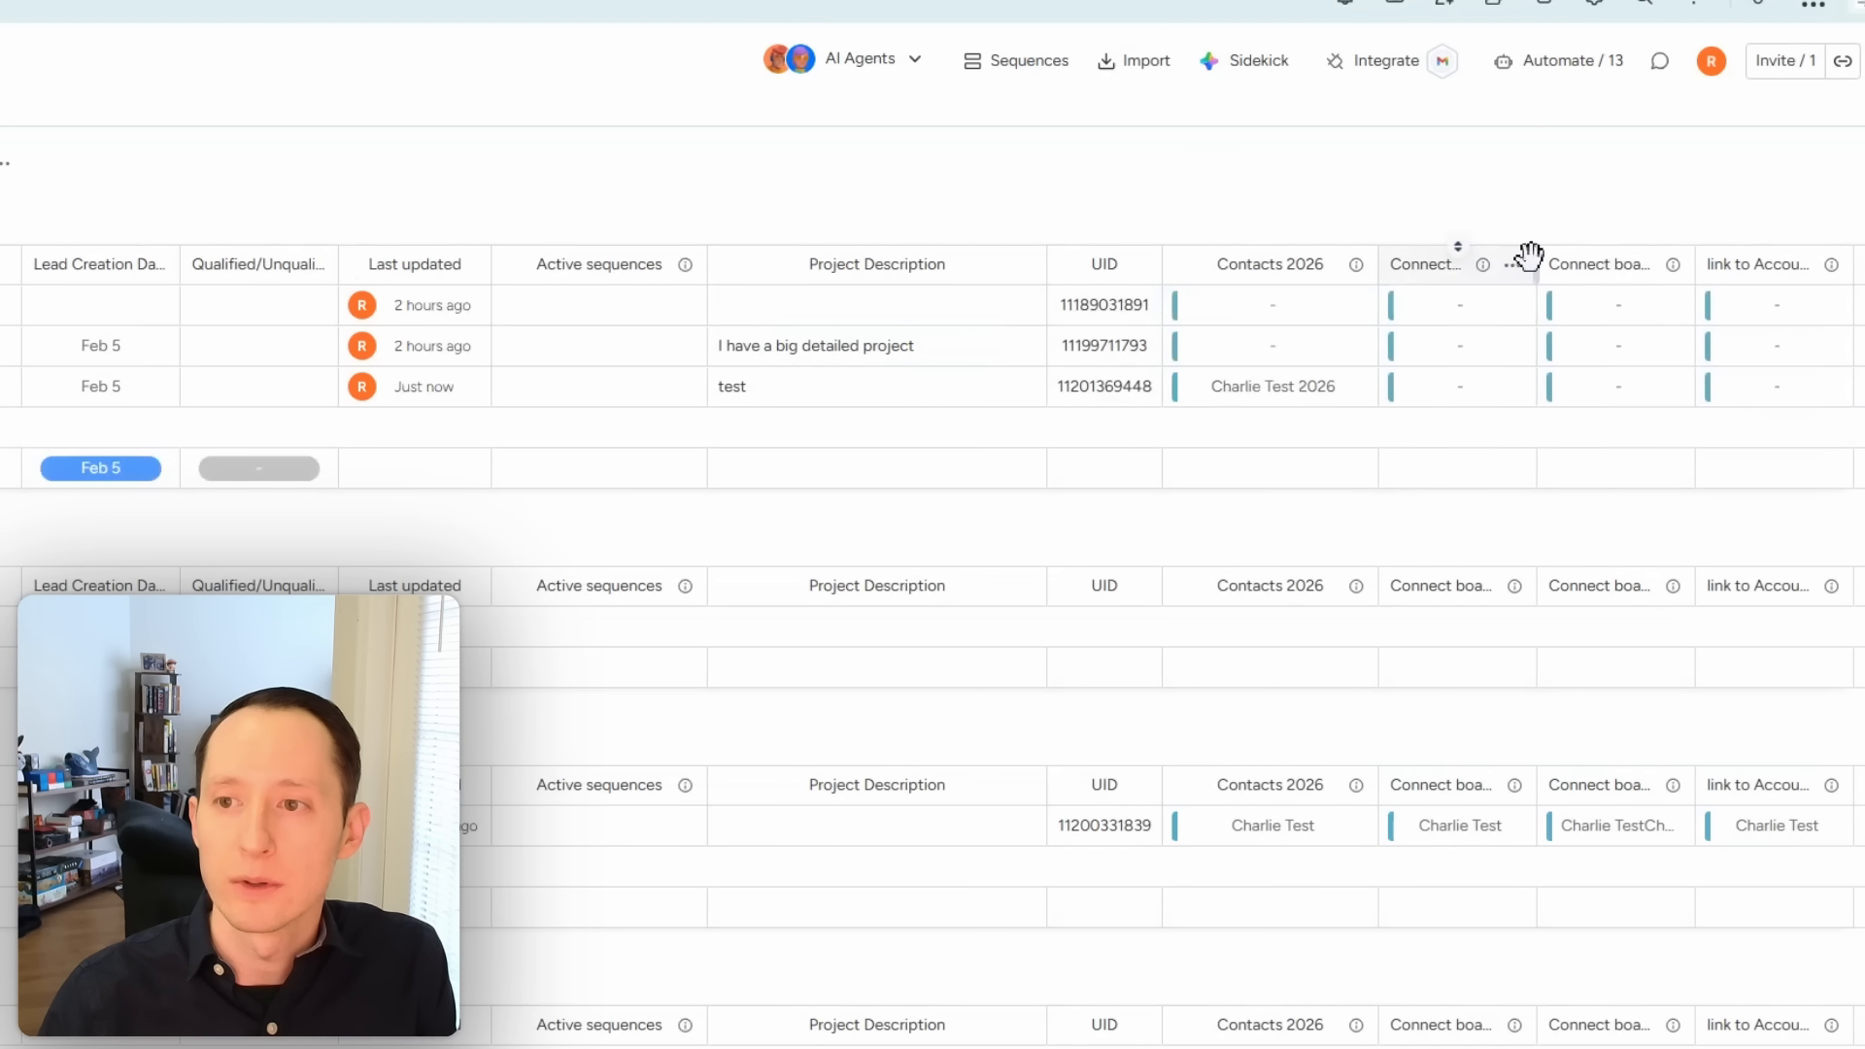
pyautogui.moveTo(1535, 255); pyautogui.dragTo(1606, 261)
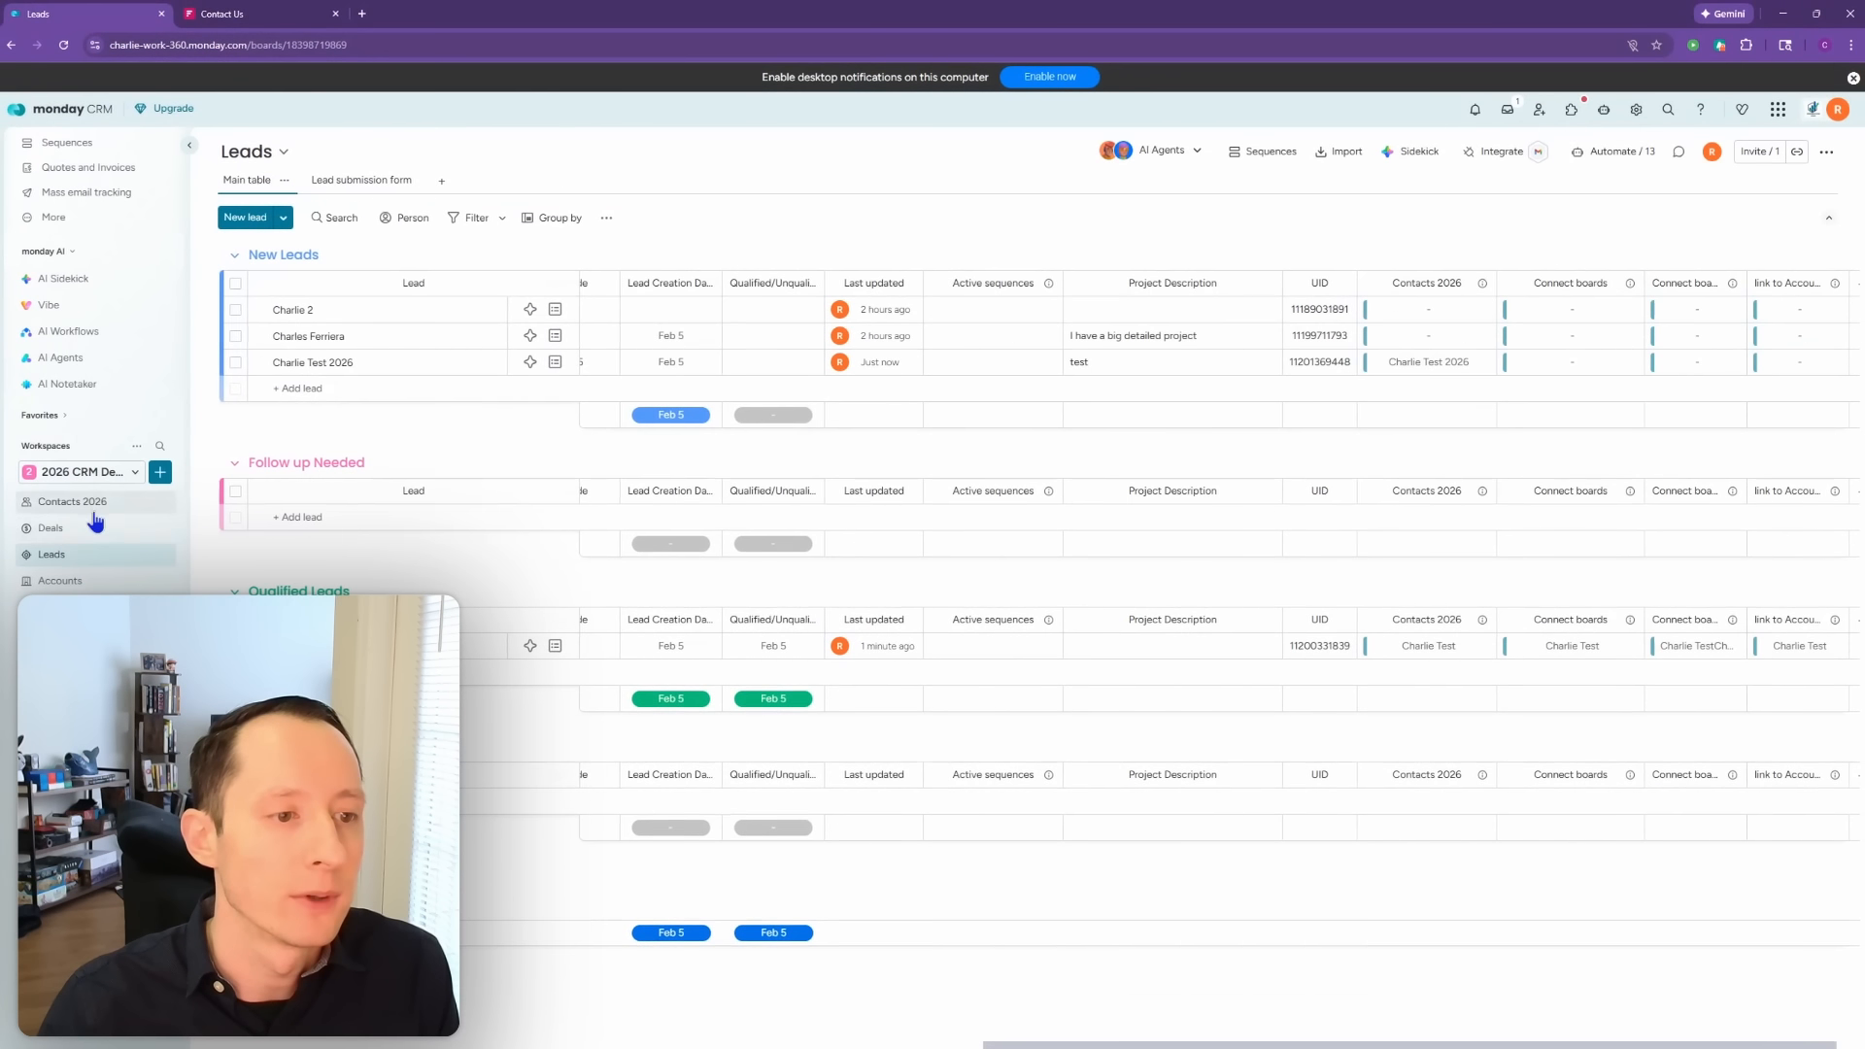
pyautogui.click(78, 501)
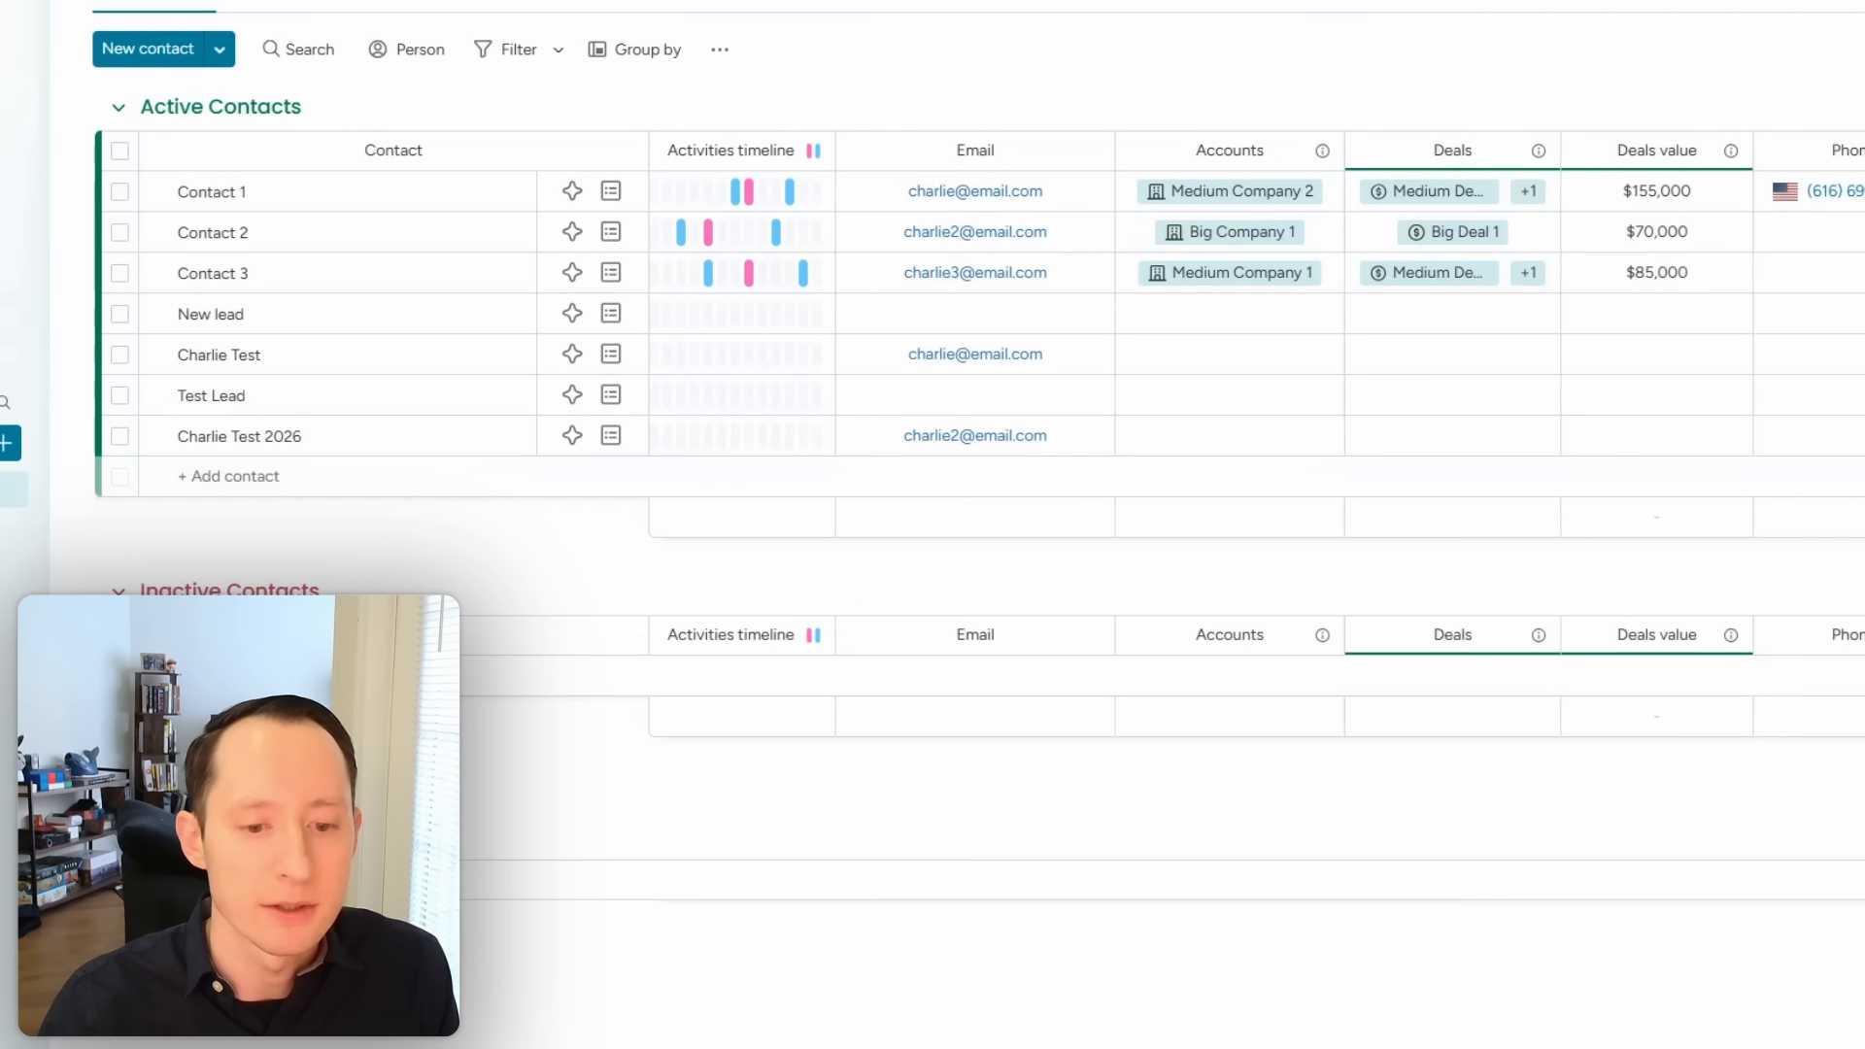
pyautogui.hscroll(10, 1253, 311)
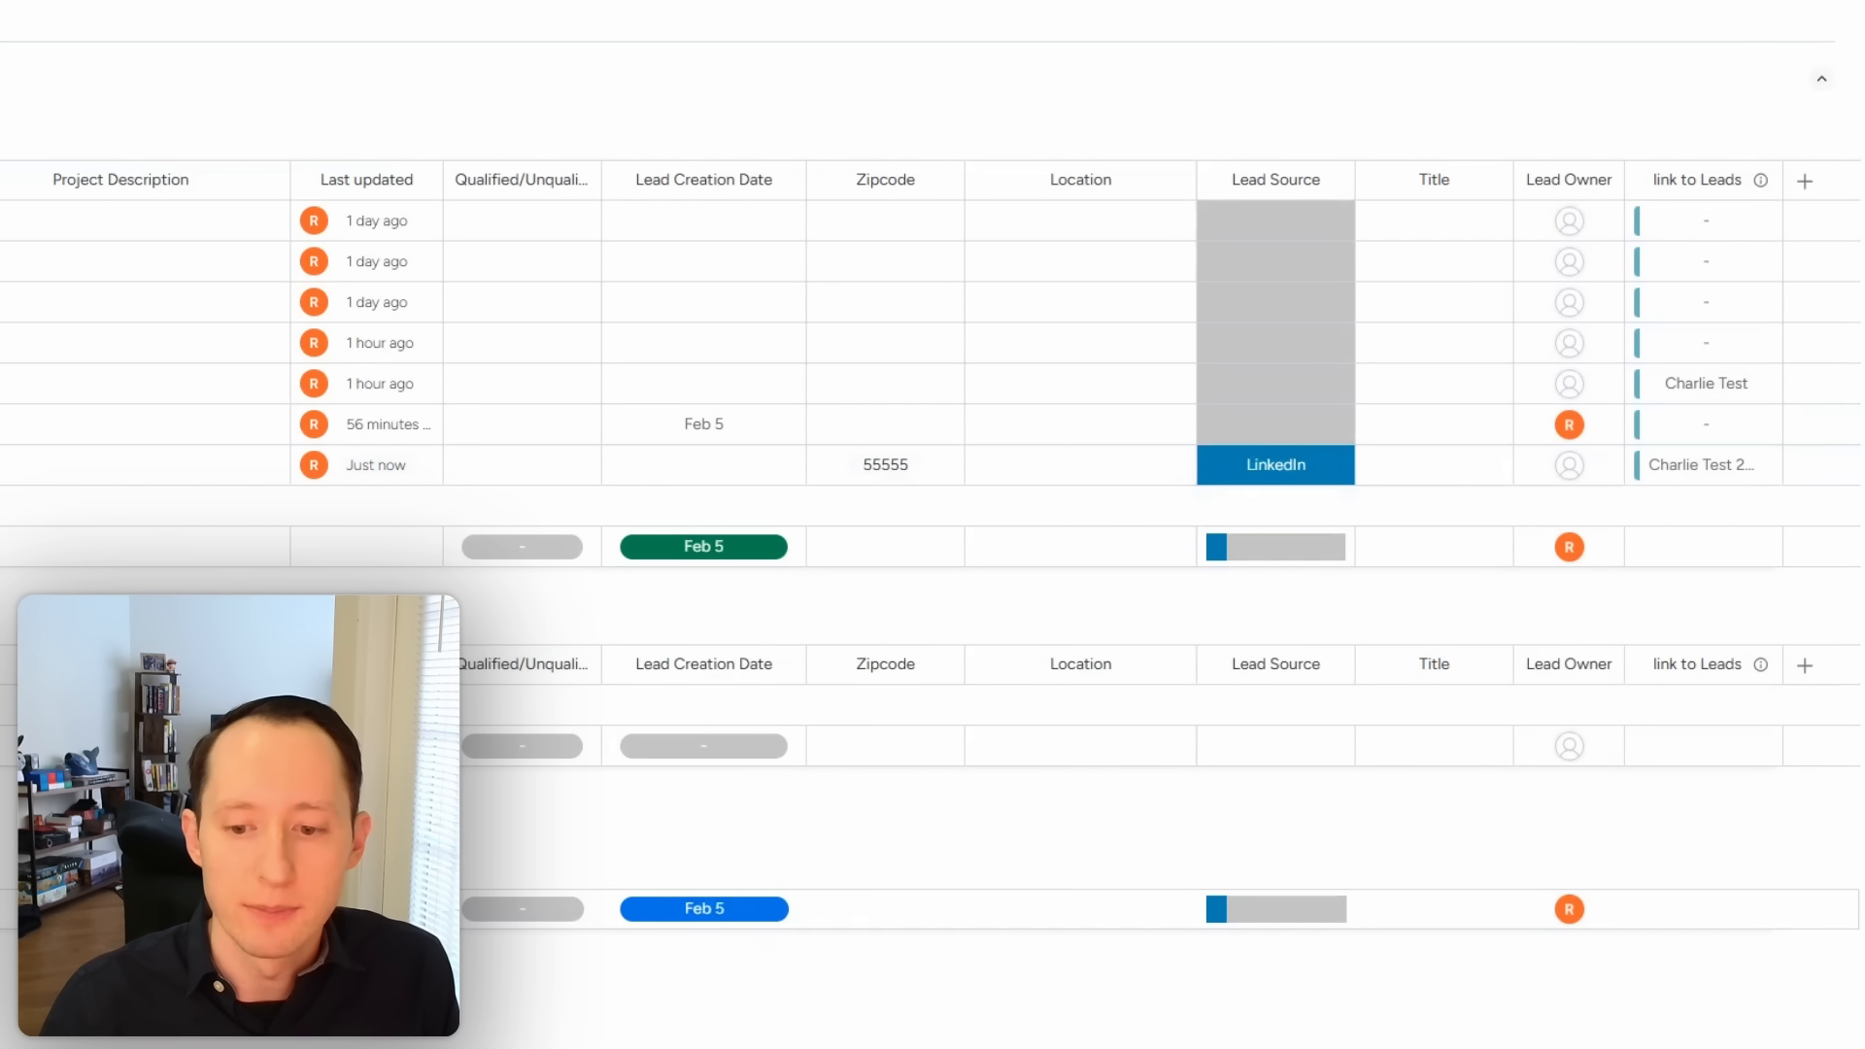
pyautogui.hscroll(-10, 887, 1030)
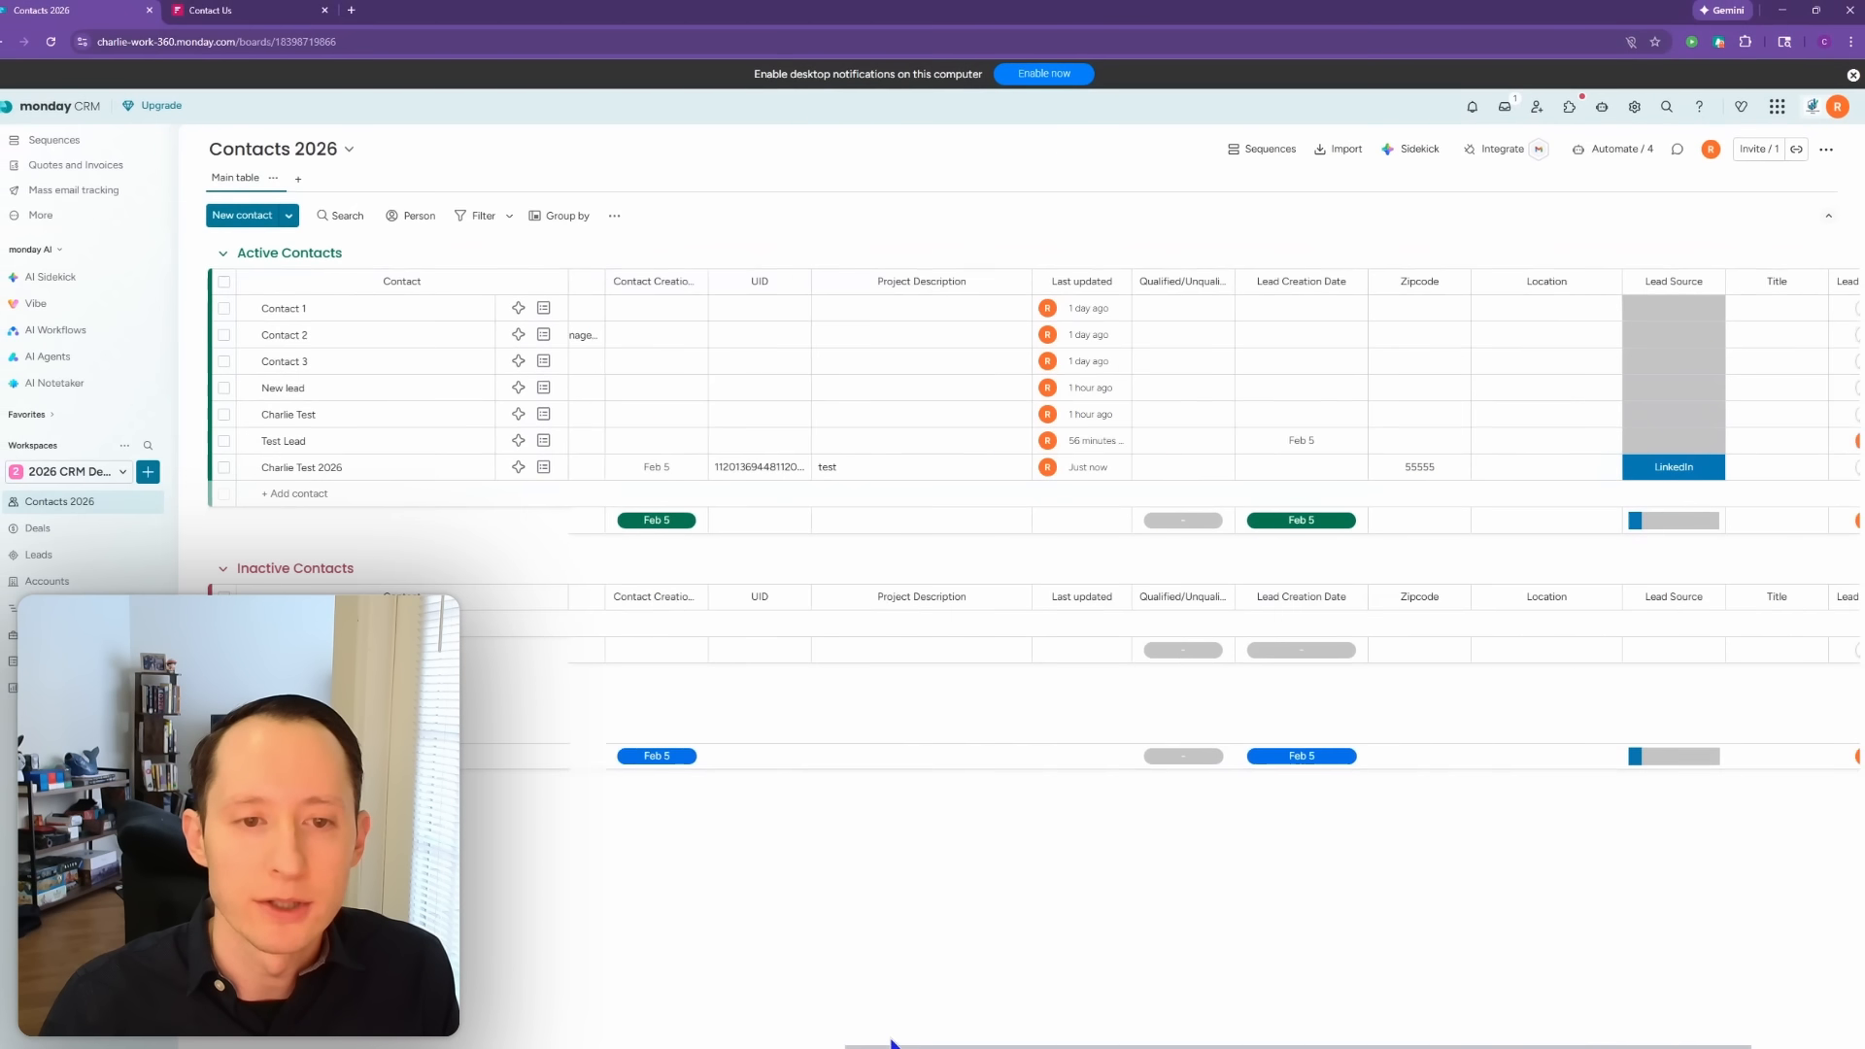
pyautogui.hscroll(-6, 599, 1011)
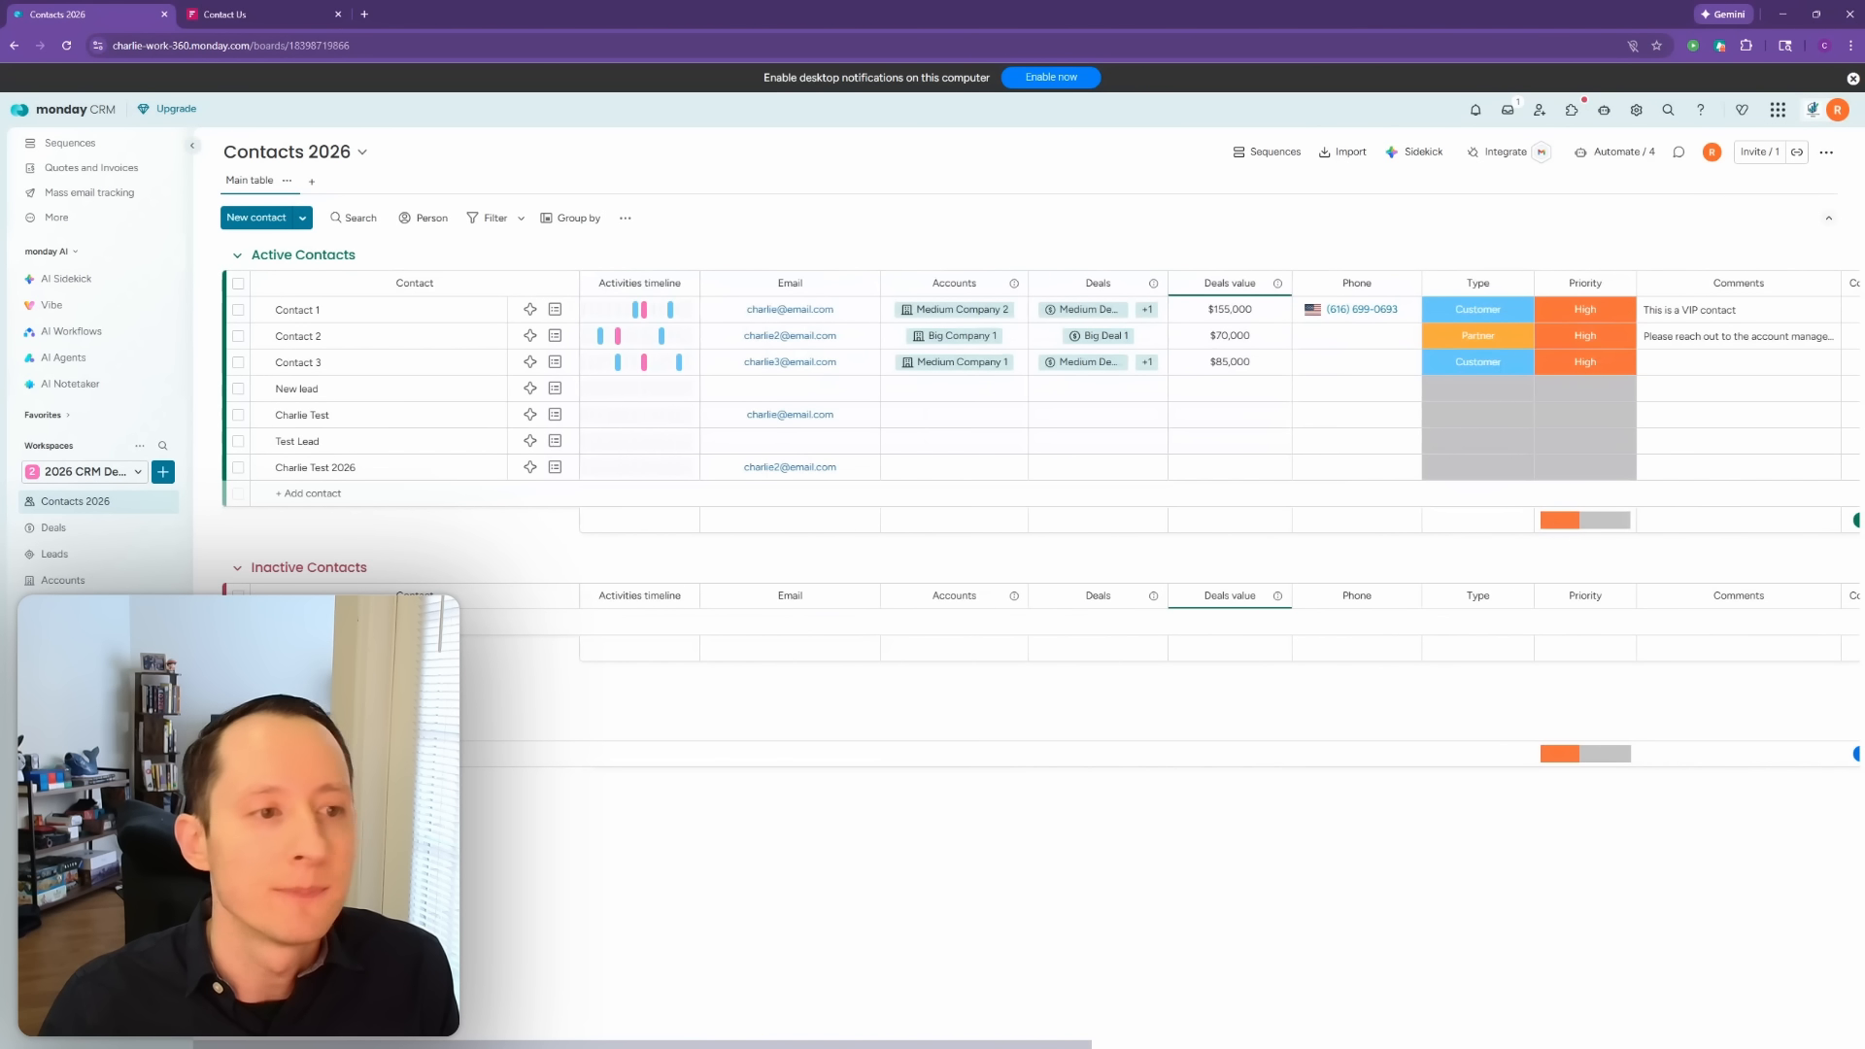
pyautogui.click(54, 553)
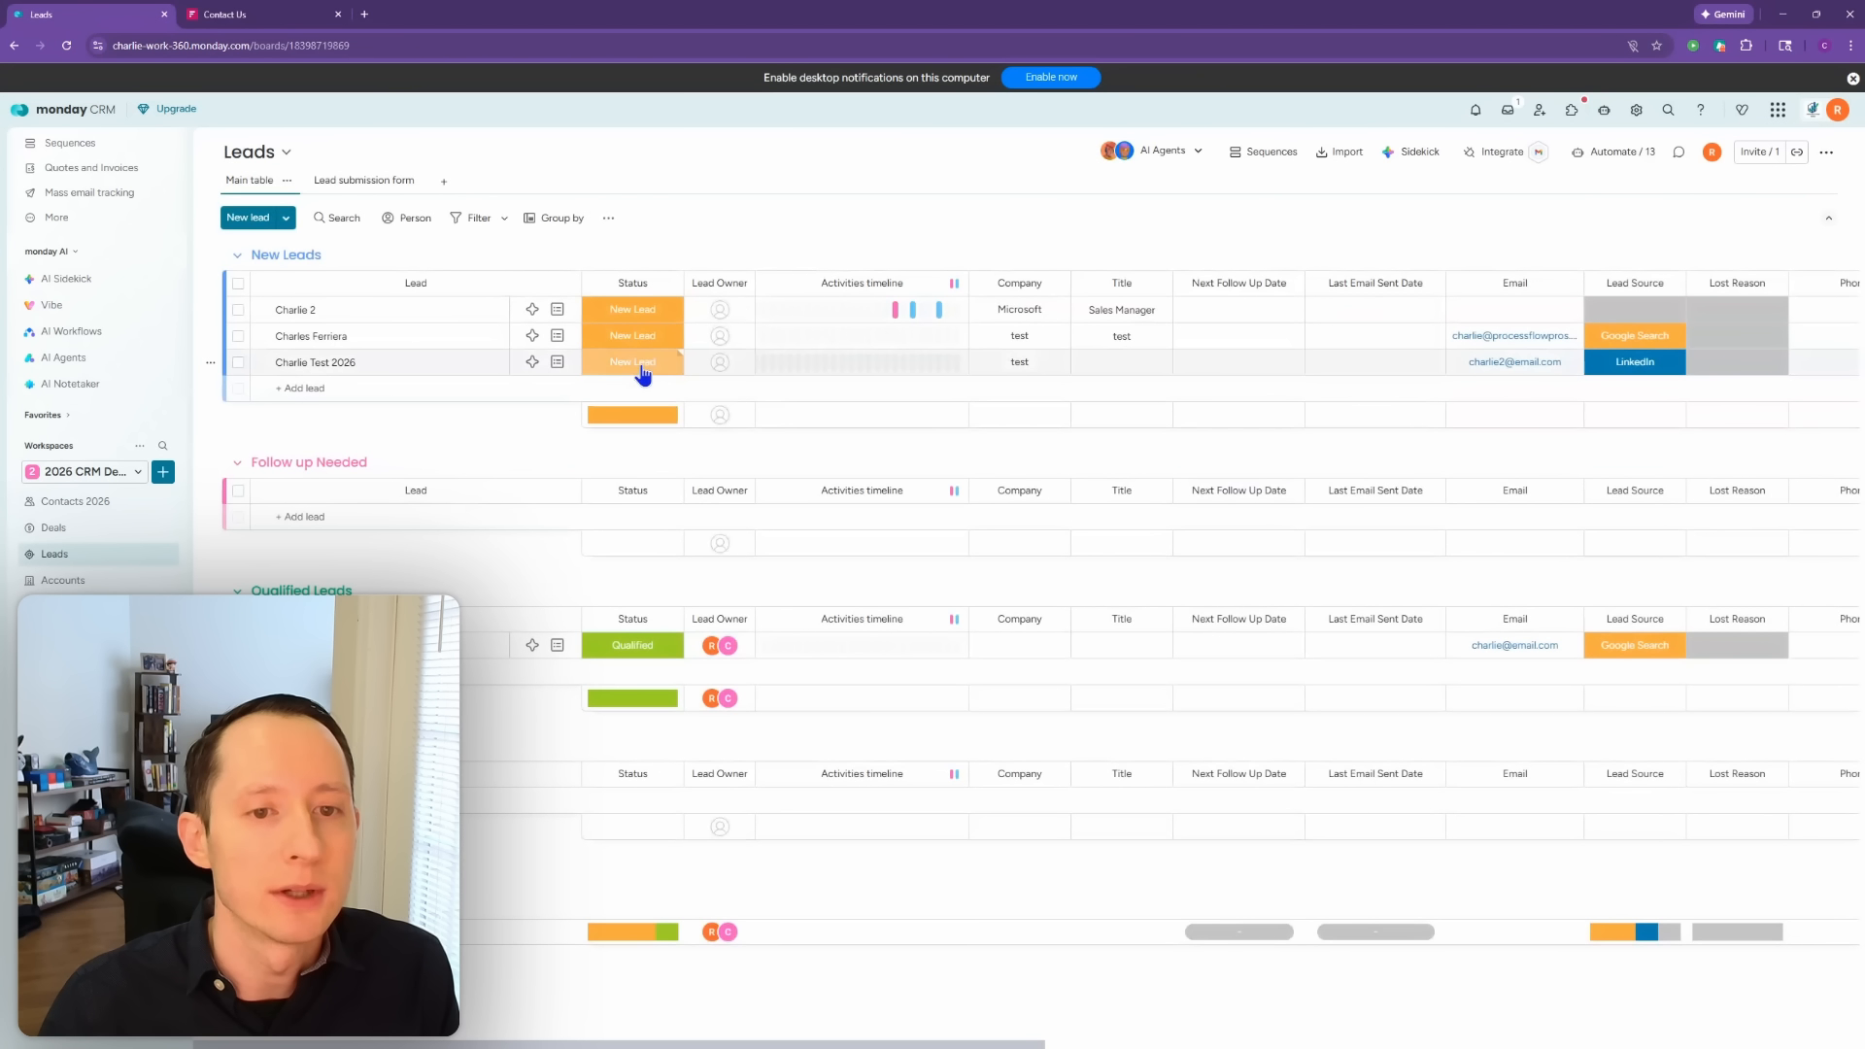
# Step: Set the new test lead's status to Qualified and check it appears on the Accounts board
pyautogui.click(641, 364)
pyautogui.click(581, 525)
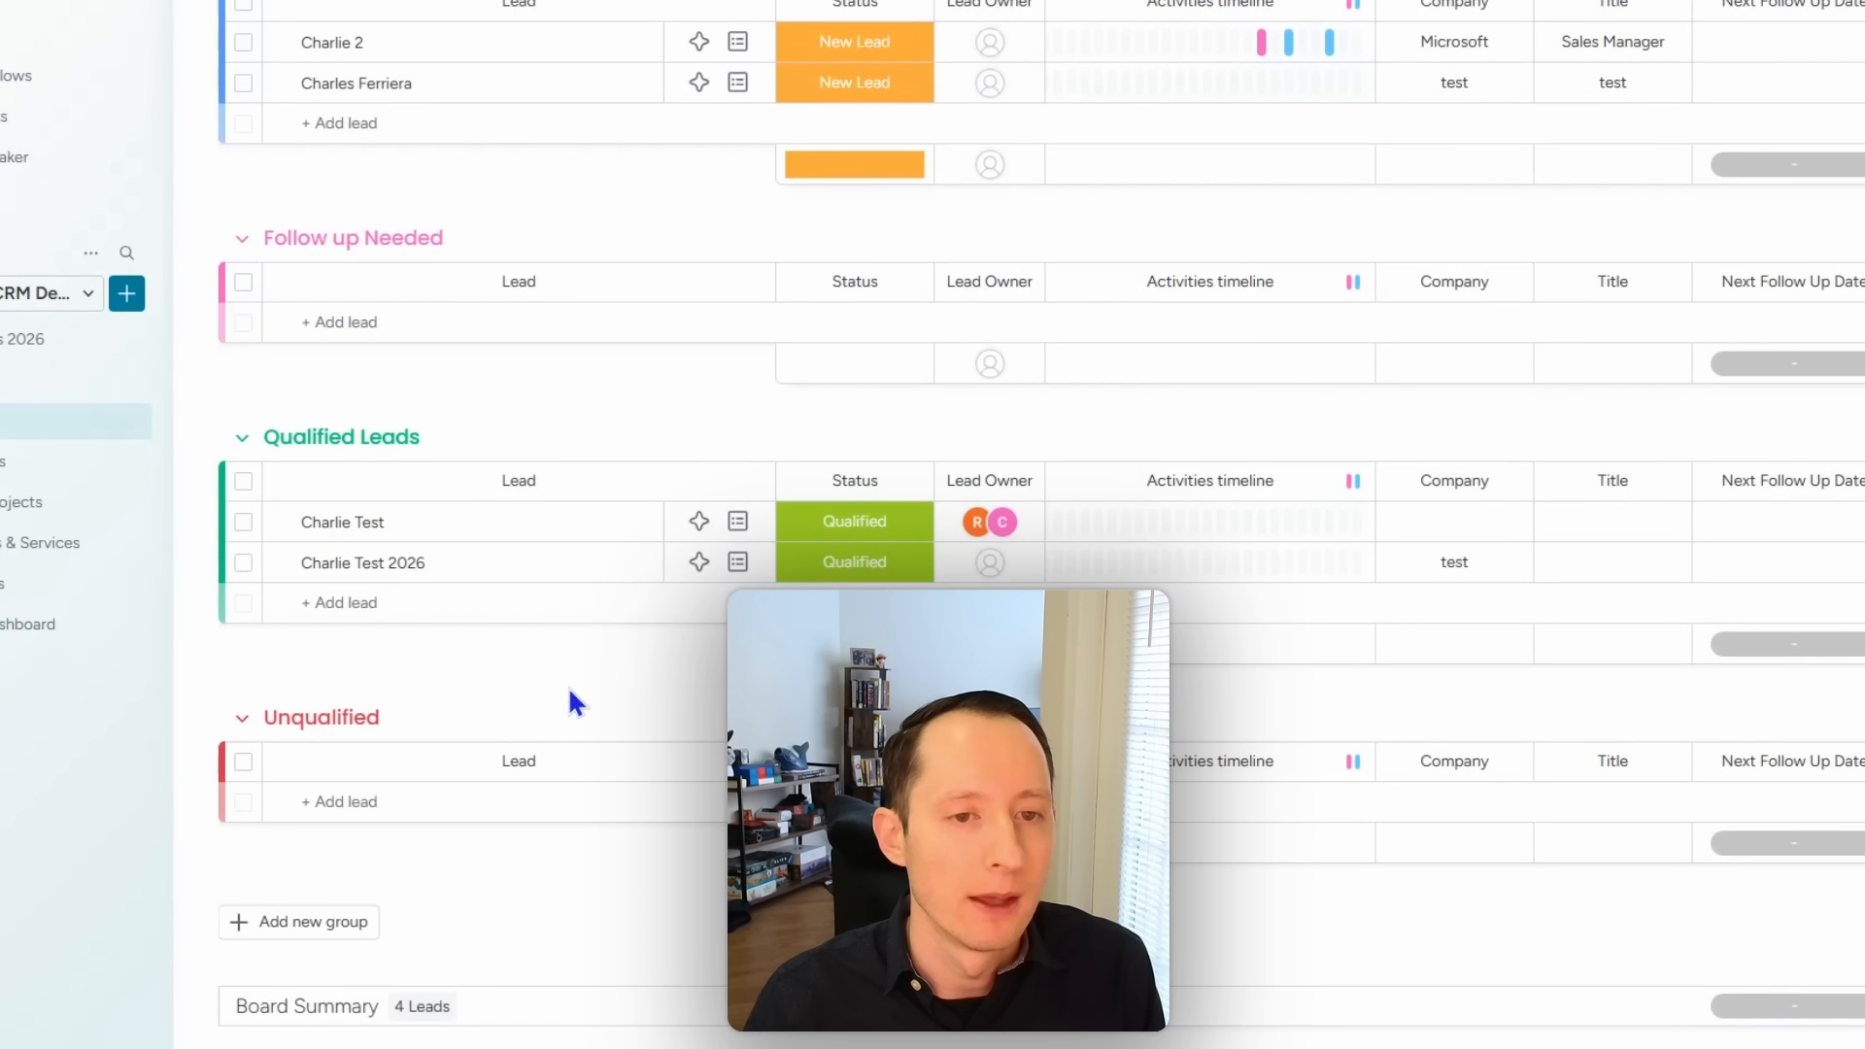
pyautogui.click(8, 469)
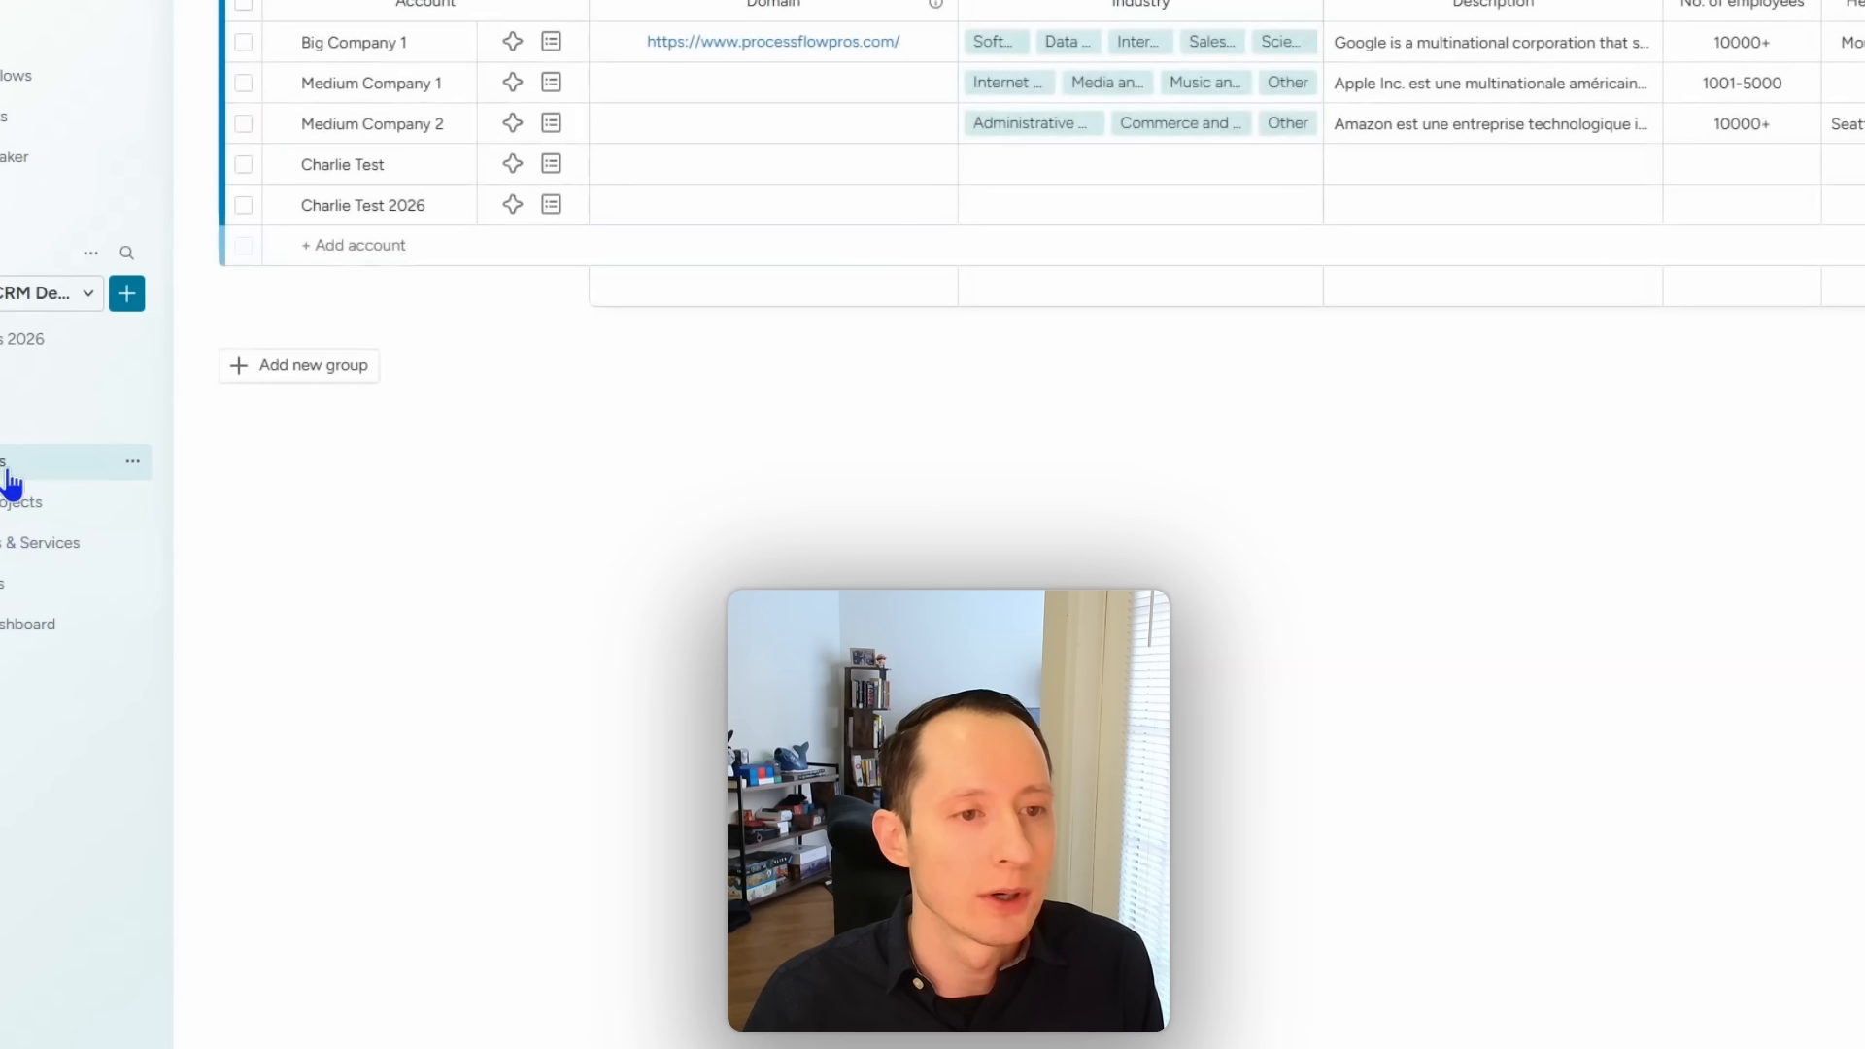
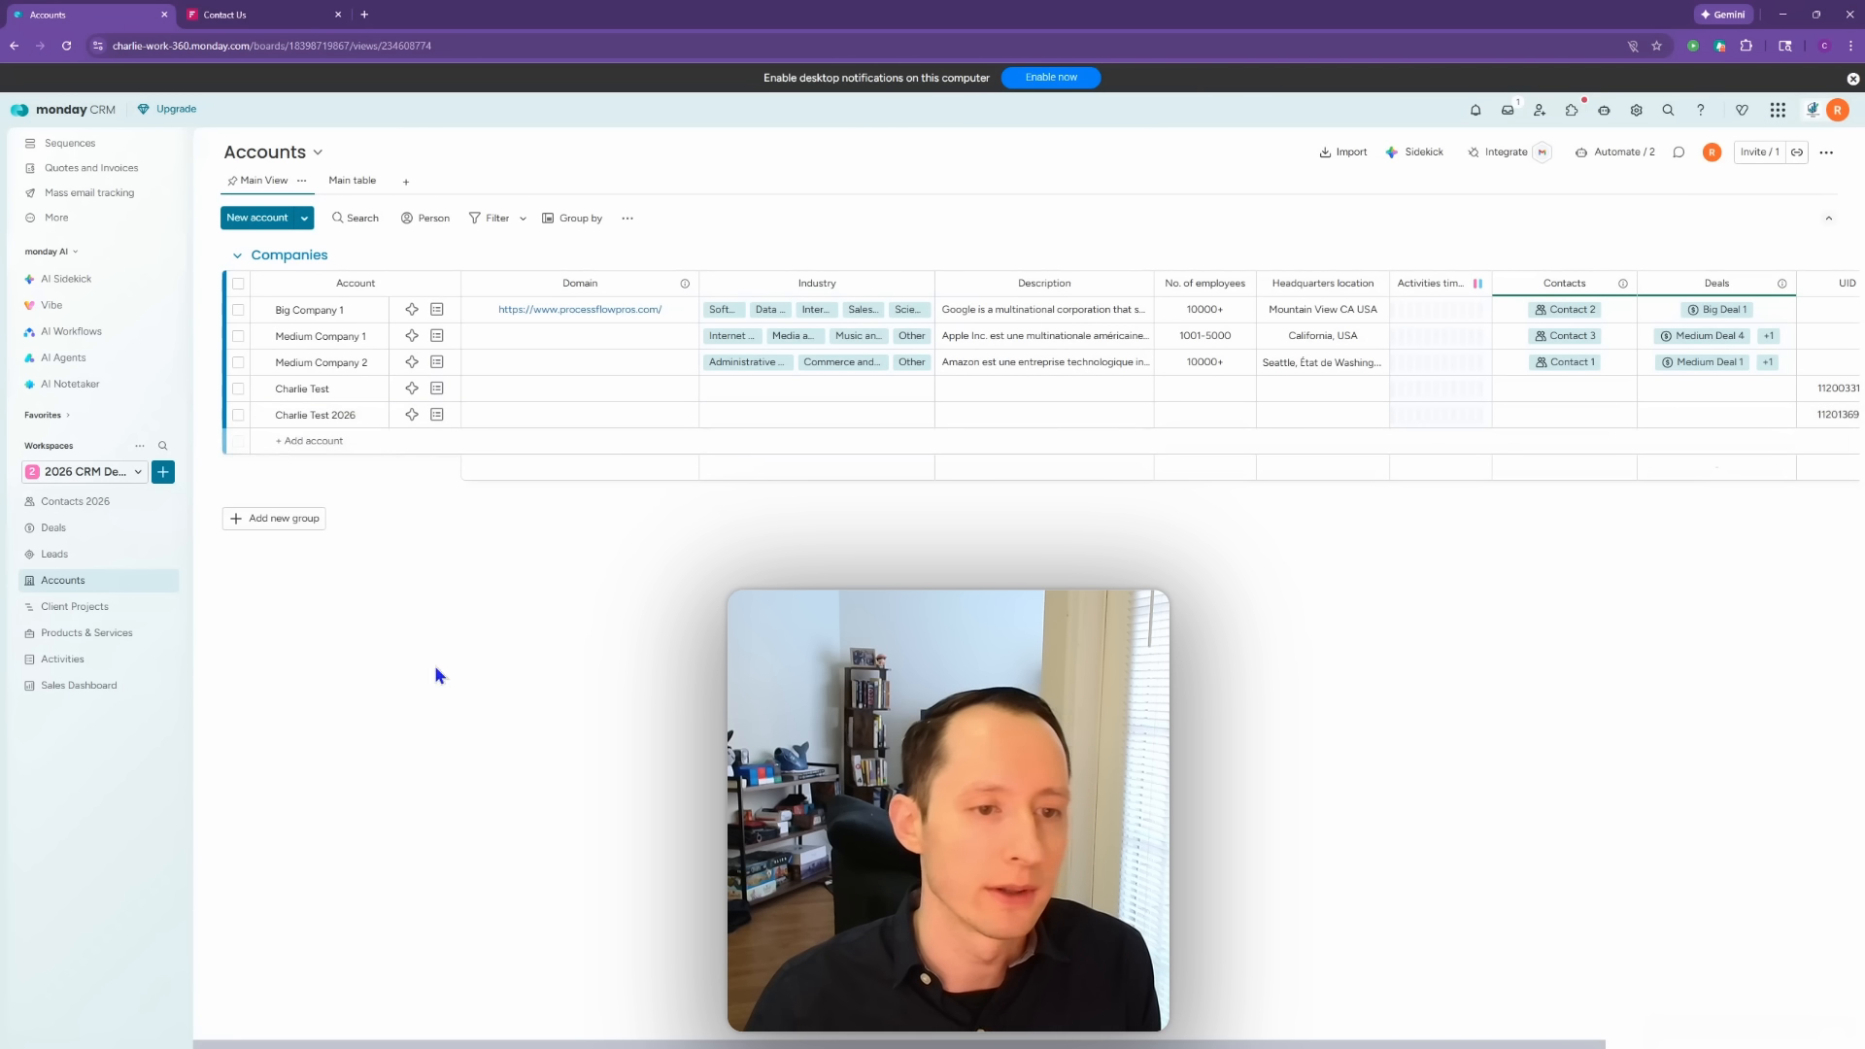
# Step: Widen the Accounts board's linked Deals column, then switch to the Deals board
pyautogui.moveTo(497, 1045); pyautogui.dragTo(753, 1045)
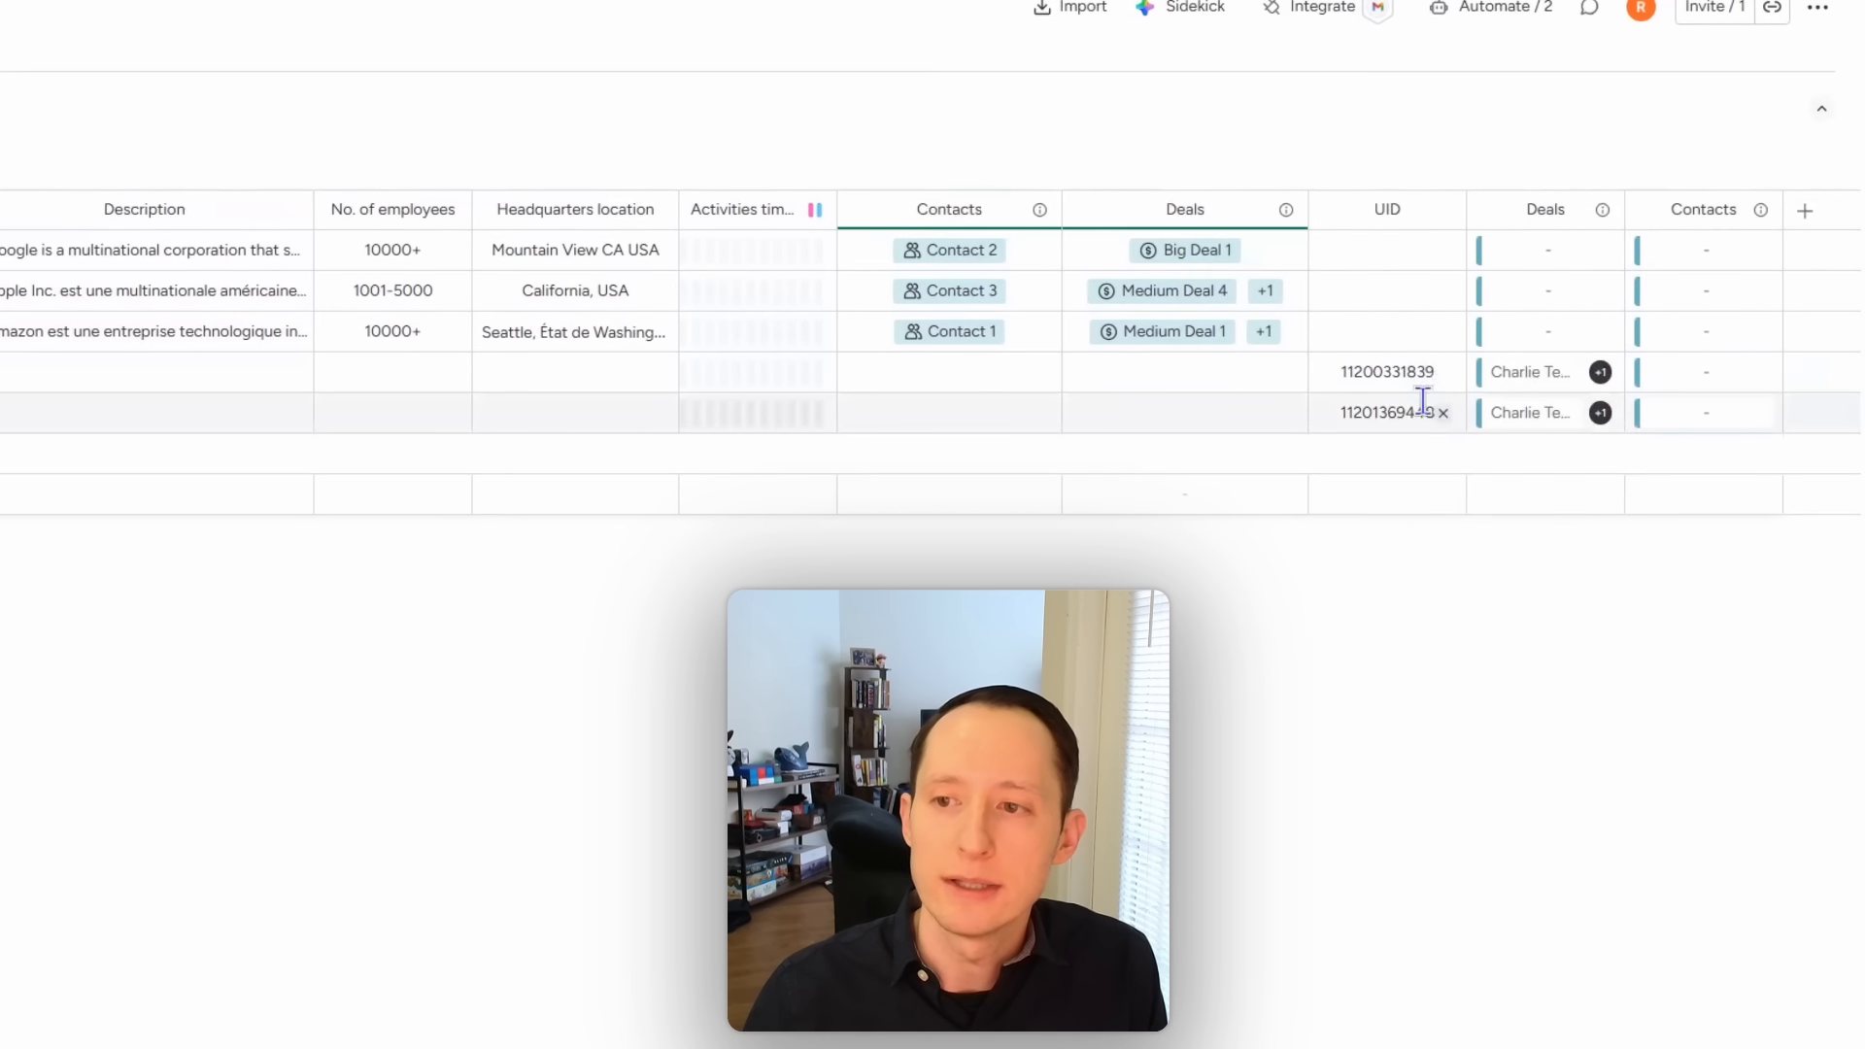
pyautogui.moveTo(1624, 206); pyautogui.dragTo(1776, 210)
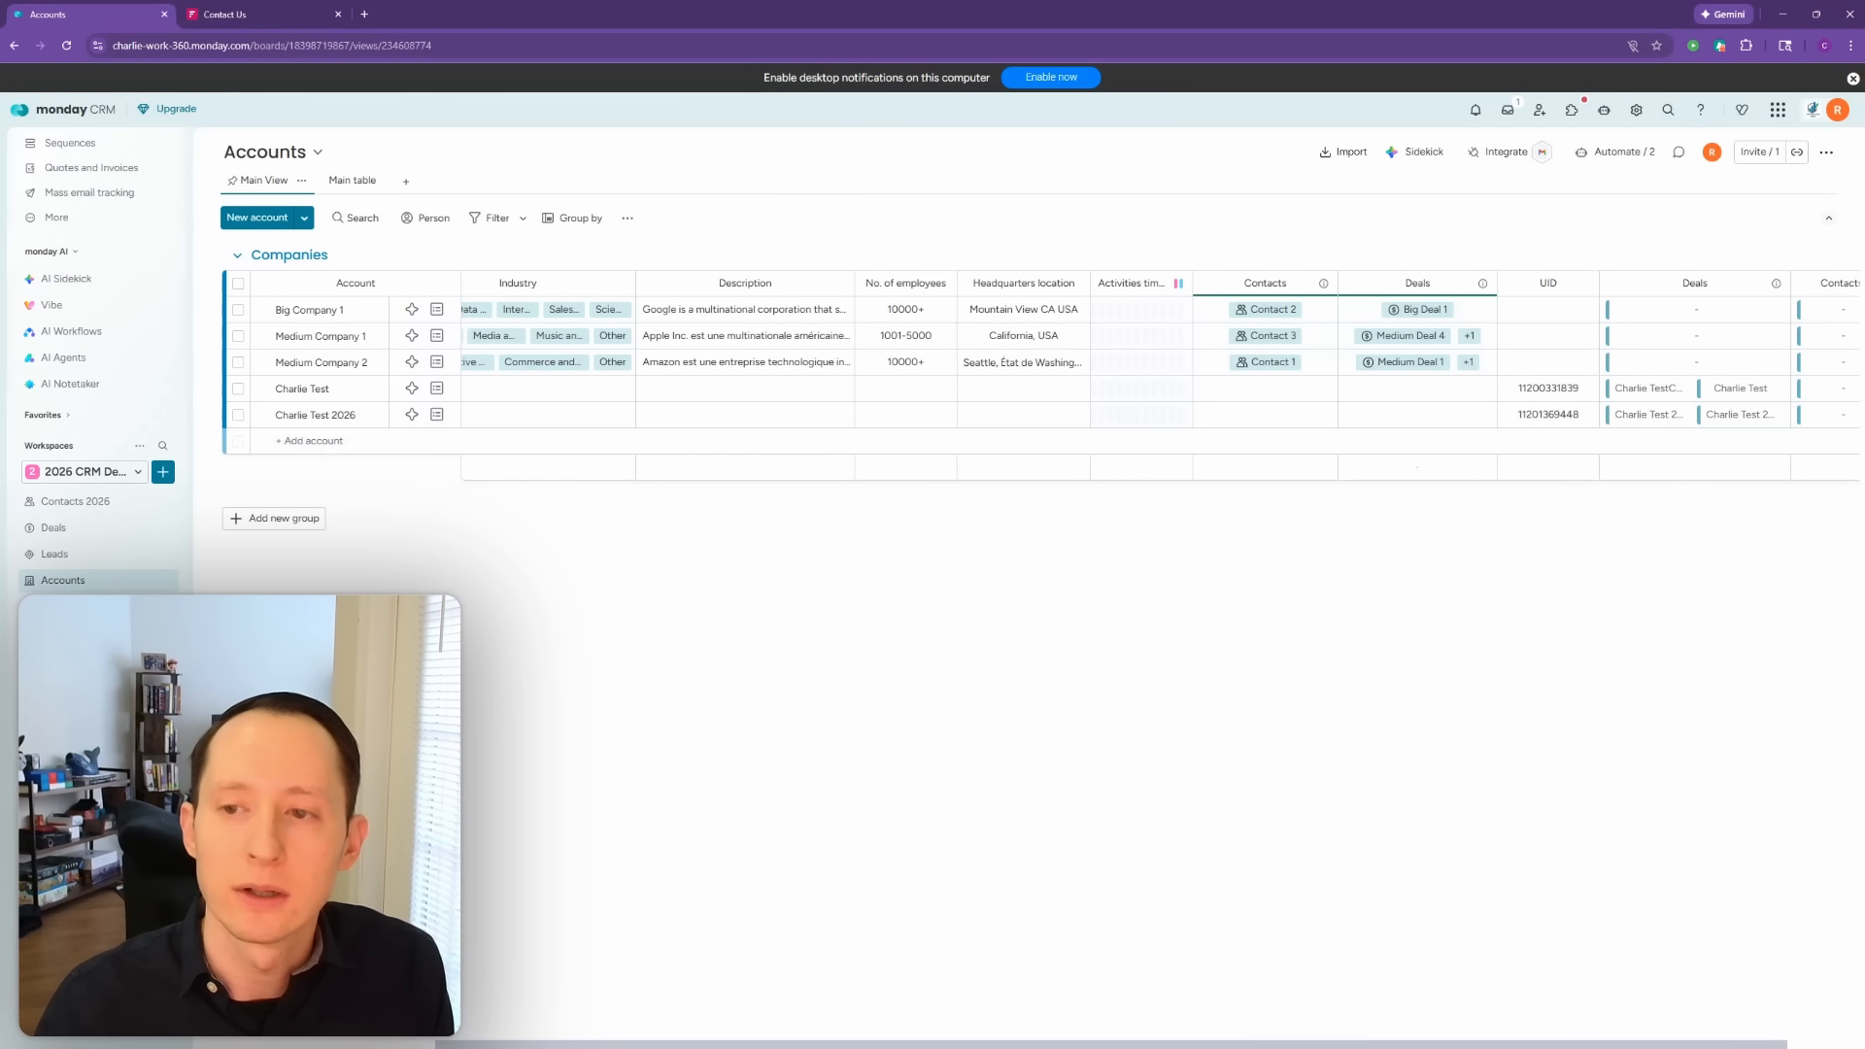
pyautogui.click(58, 528)
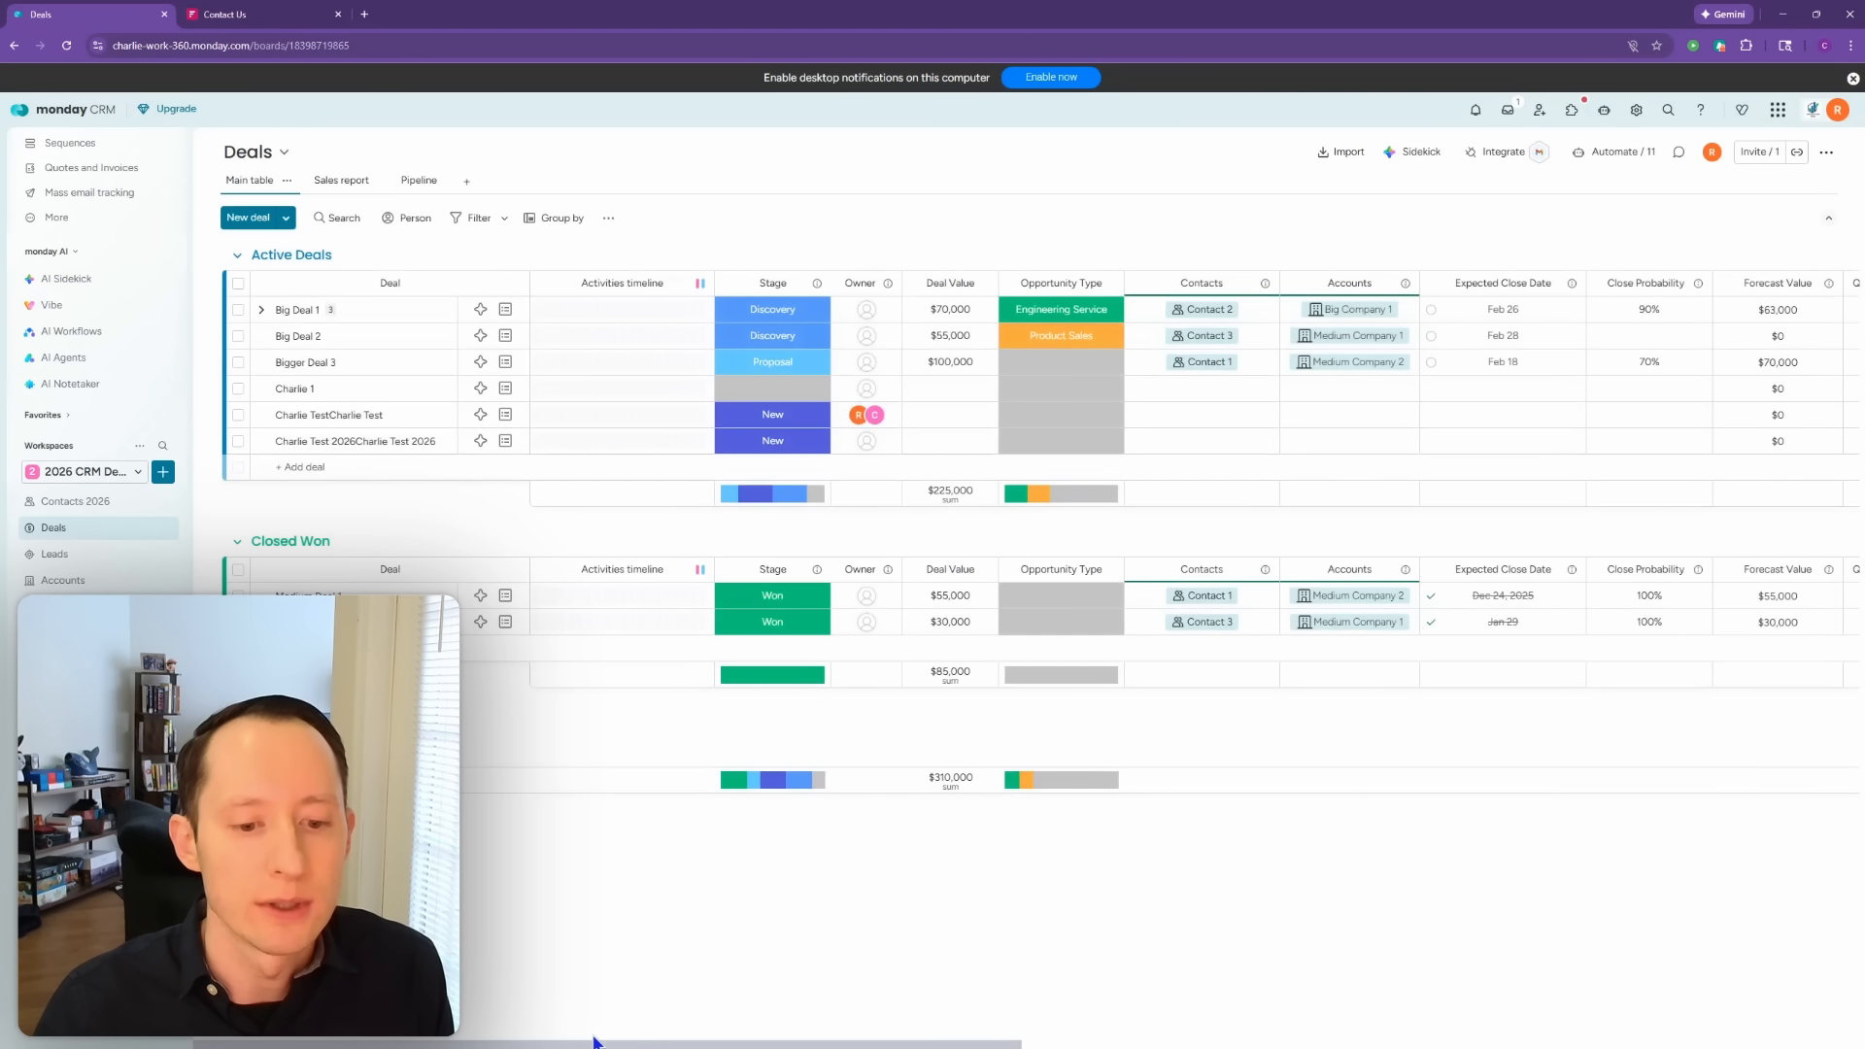
# Step: Widen the link to Accounts and Connect boards columns and check the Connect boards target board
pyautogui.moveTo(591, 1044); pyautogui.dragTo(923, 1045)
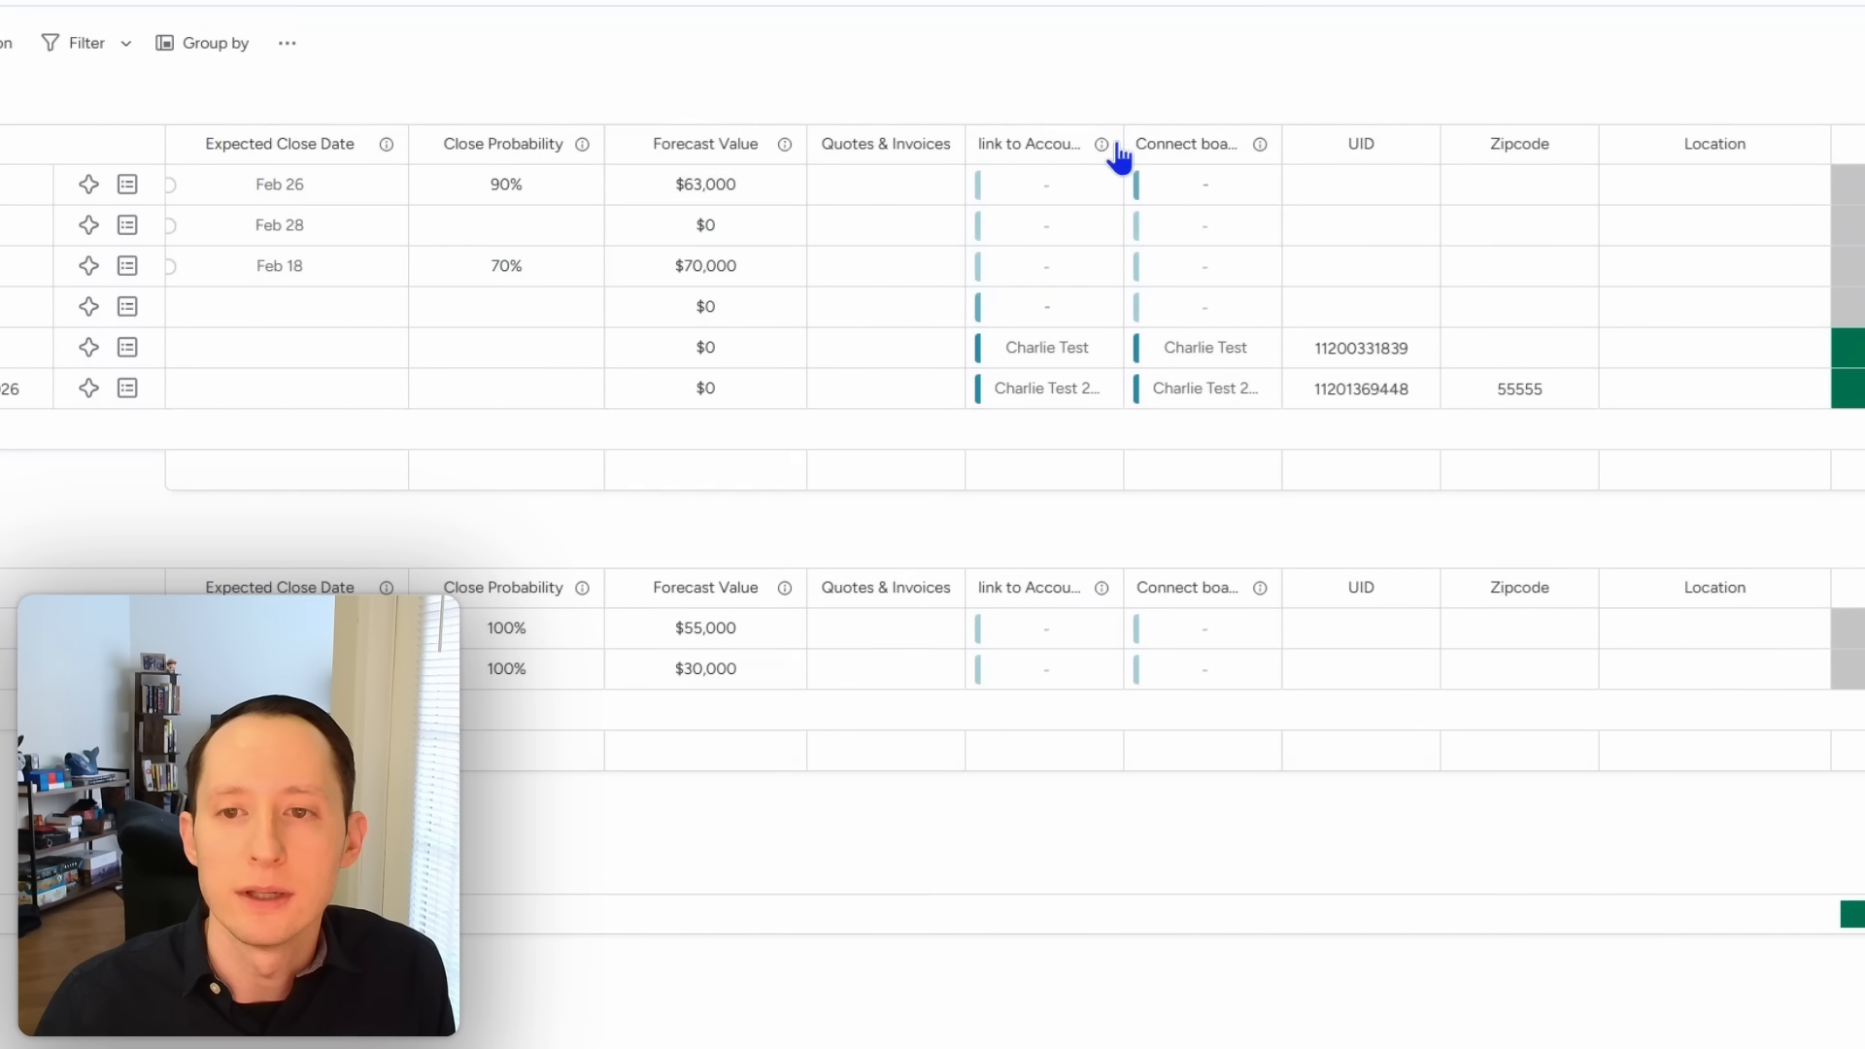
pyautogui.moveTo(1122, 143); pyautogui.dragTo(1222, 143)
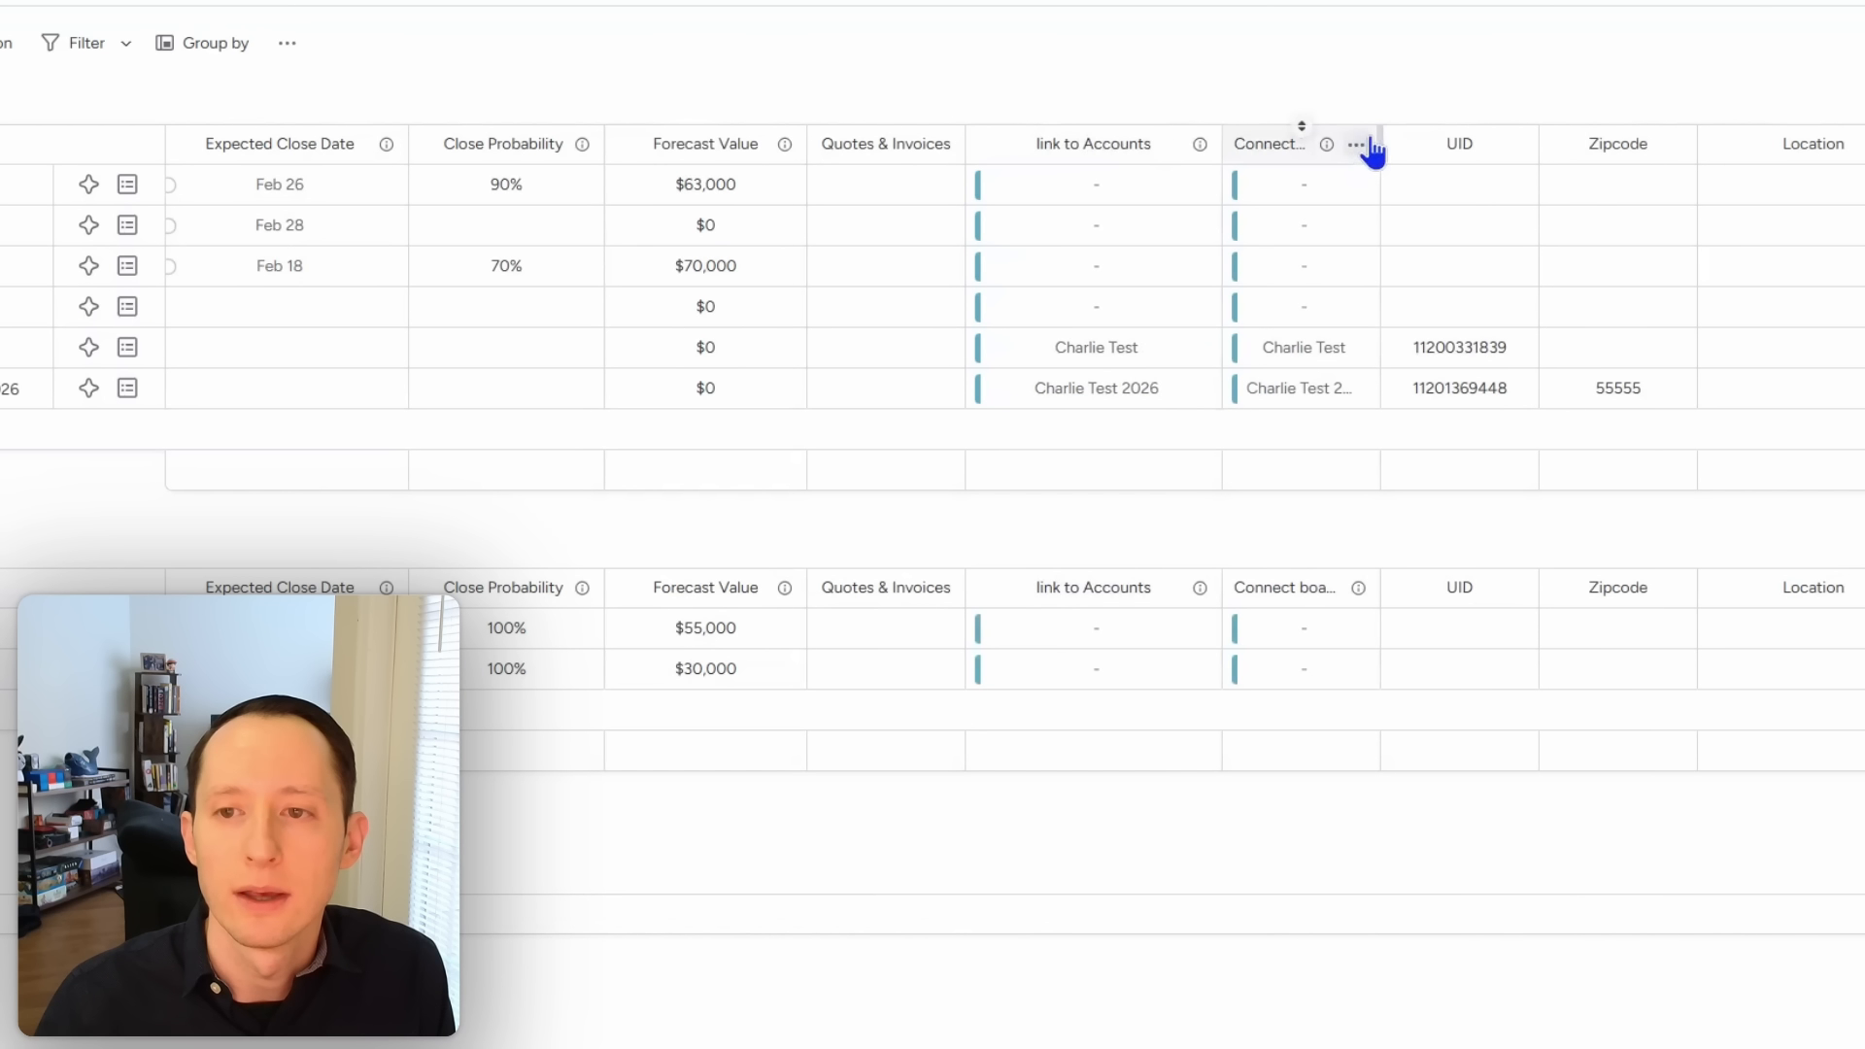
pyautogui.moveTo(1380, 136); pyautogui.dragTo(1506, 143)
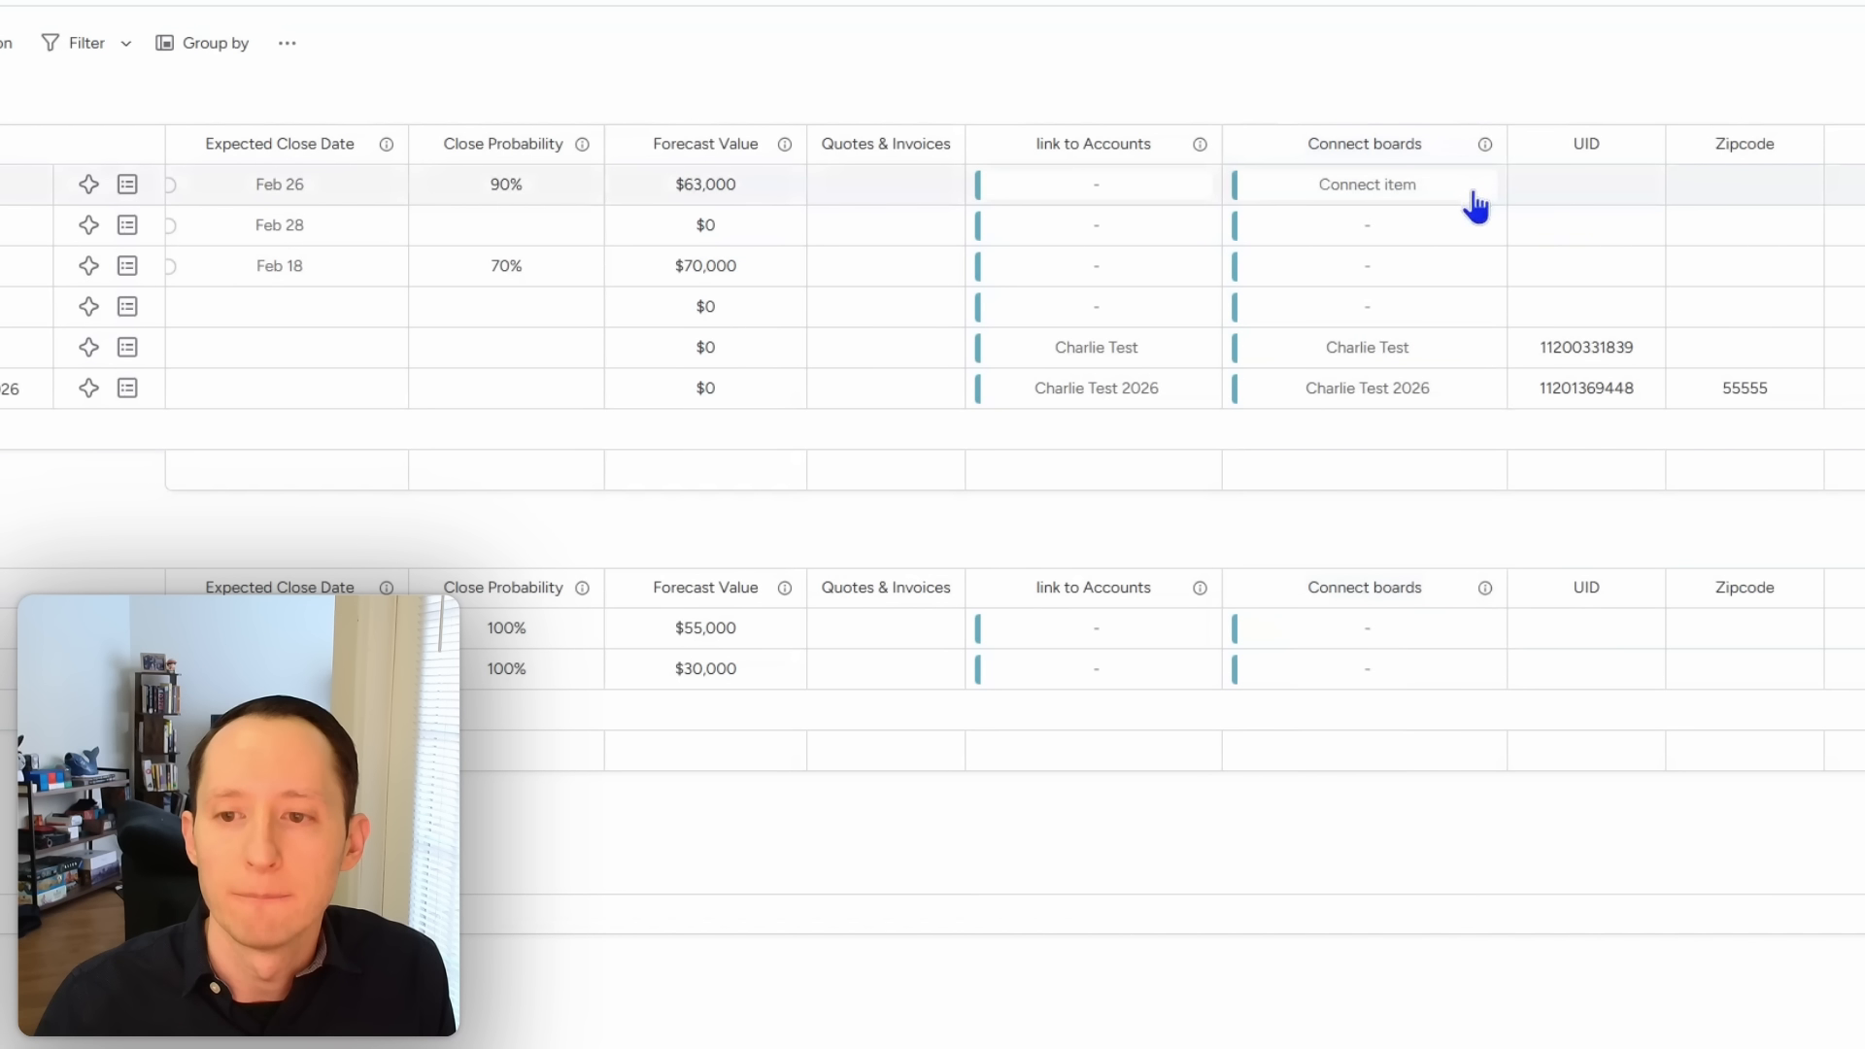
pyautogui.click(1482, 143)
pyautogui.moveTo(1601, 215)
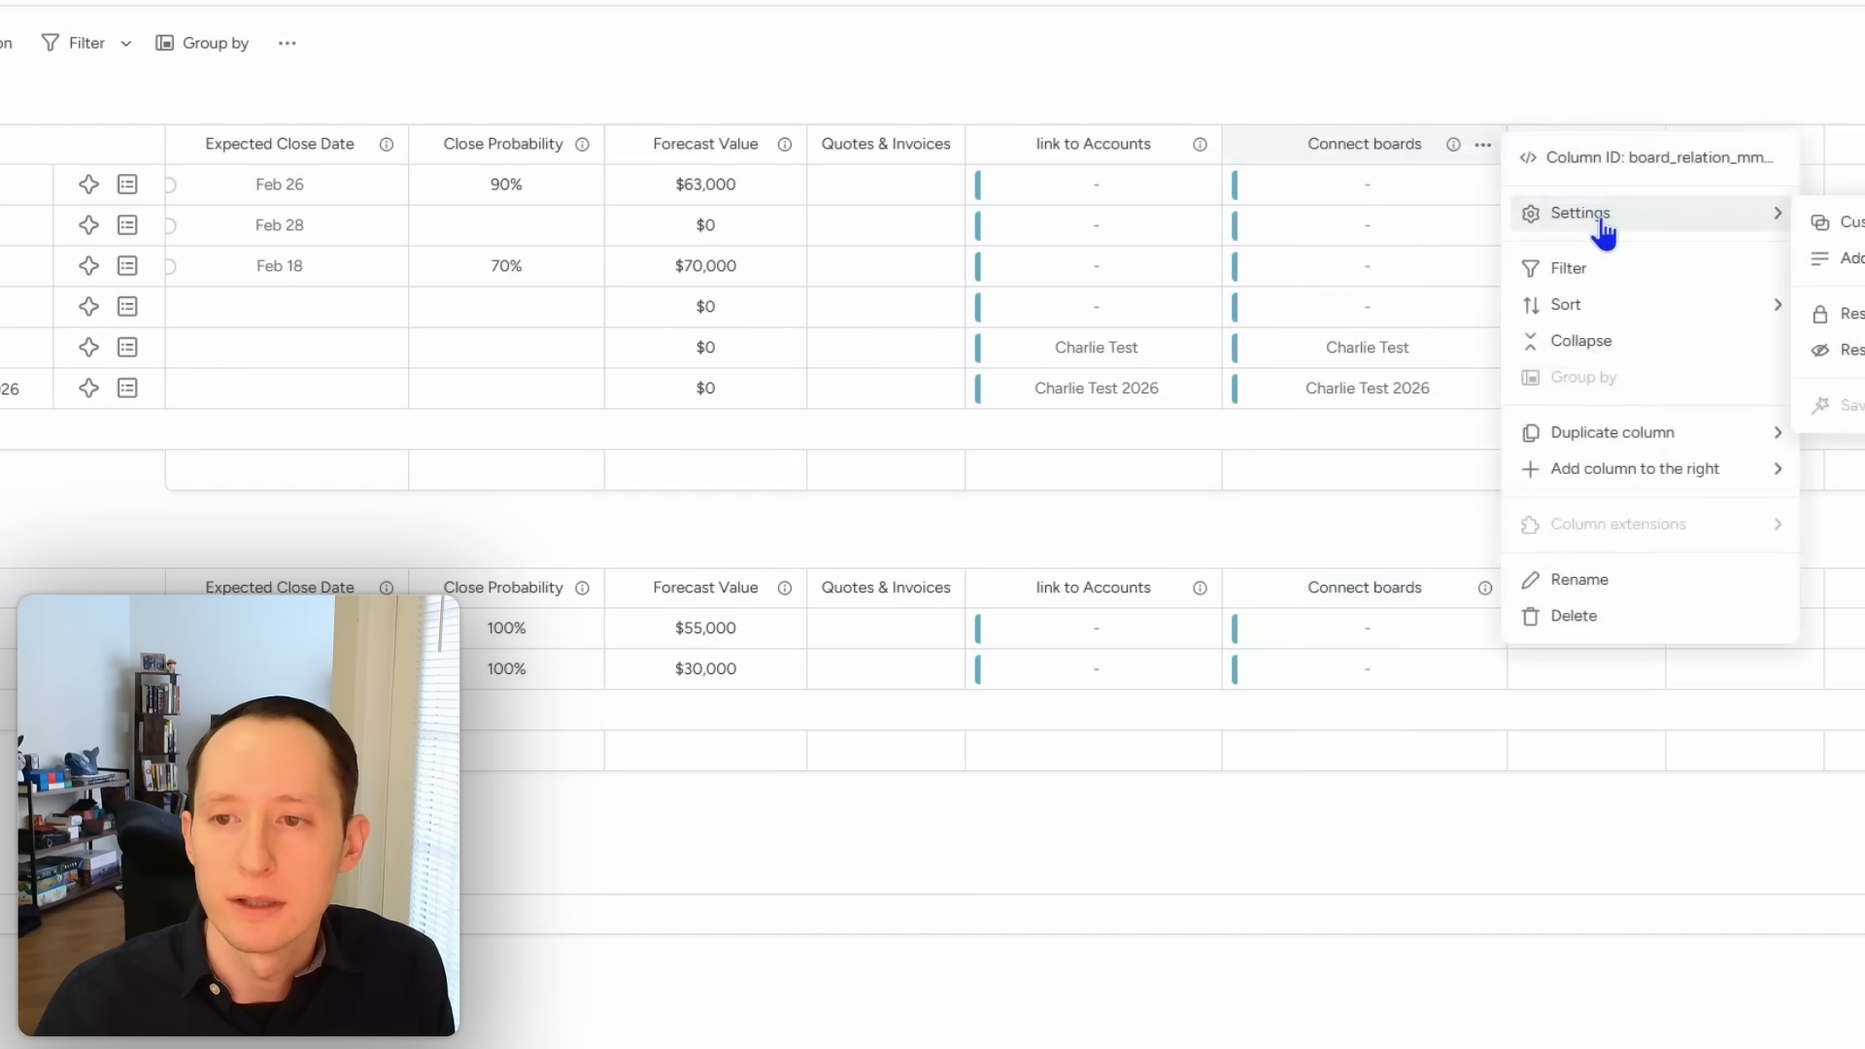
pyautogui.click(1826, 257)
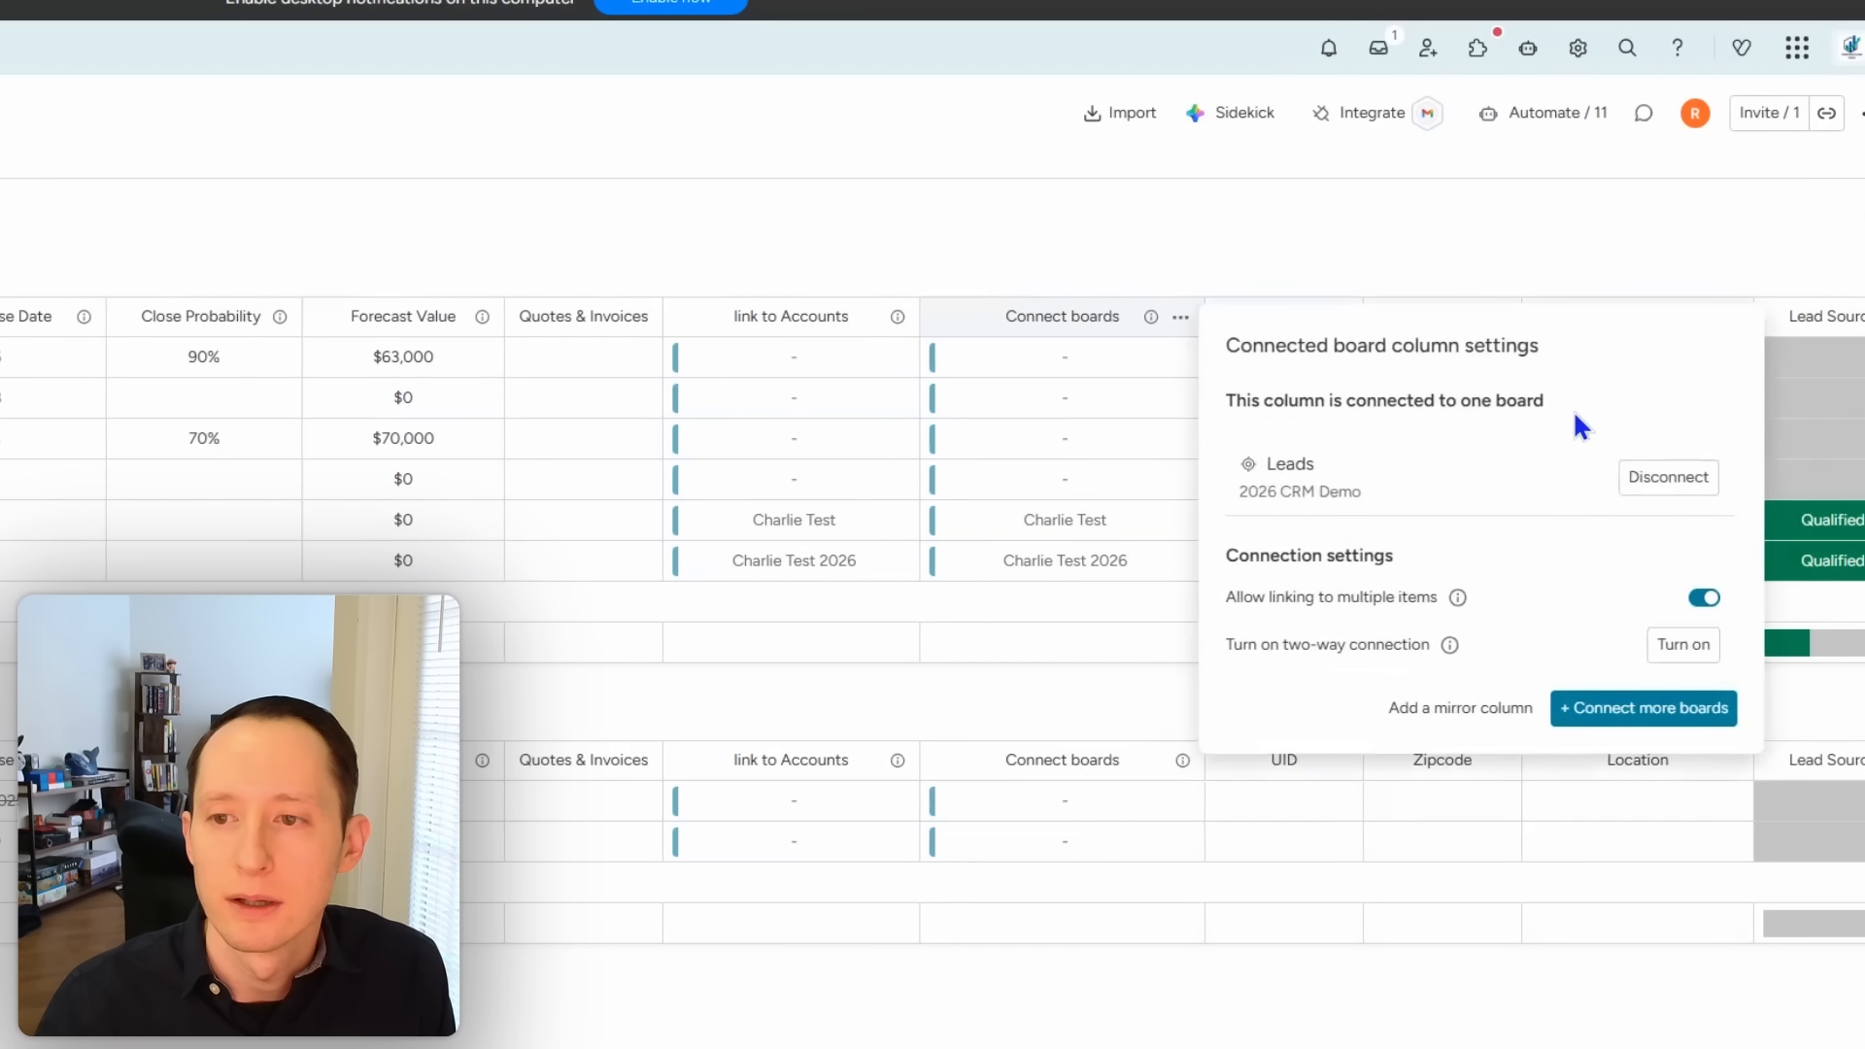
pyautogui.click(1419, 241)
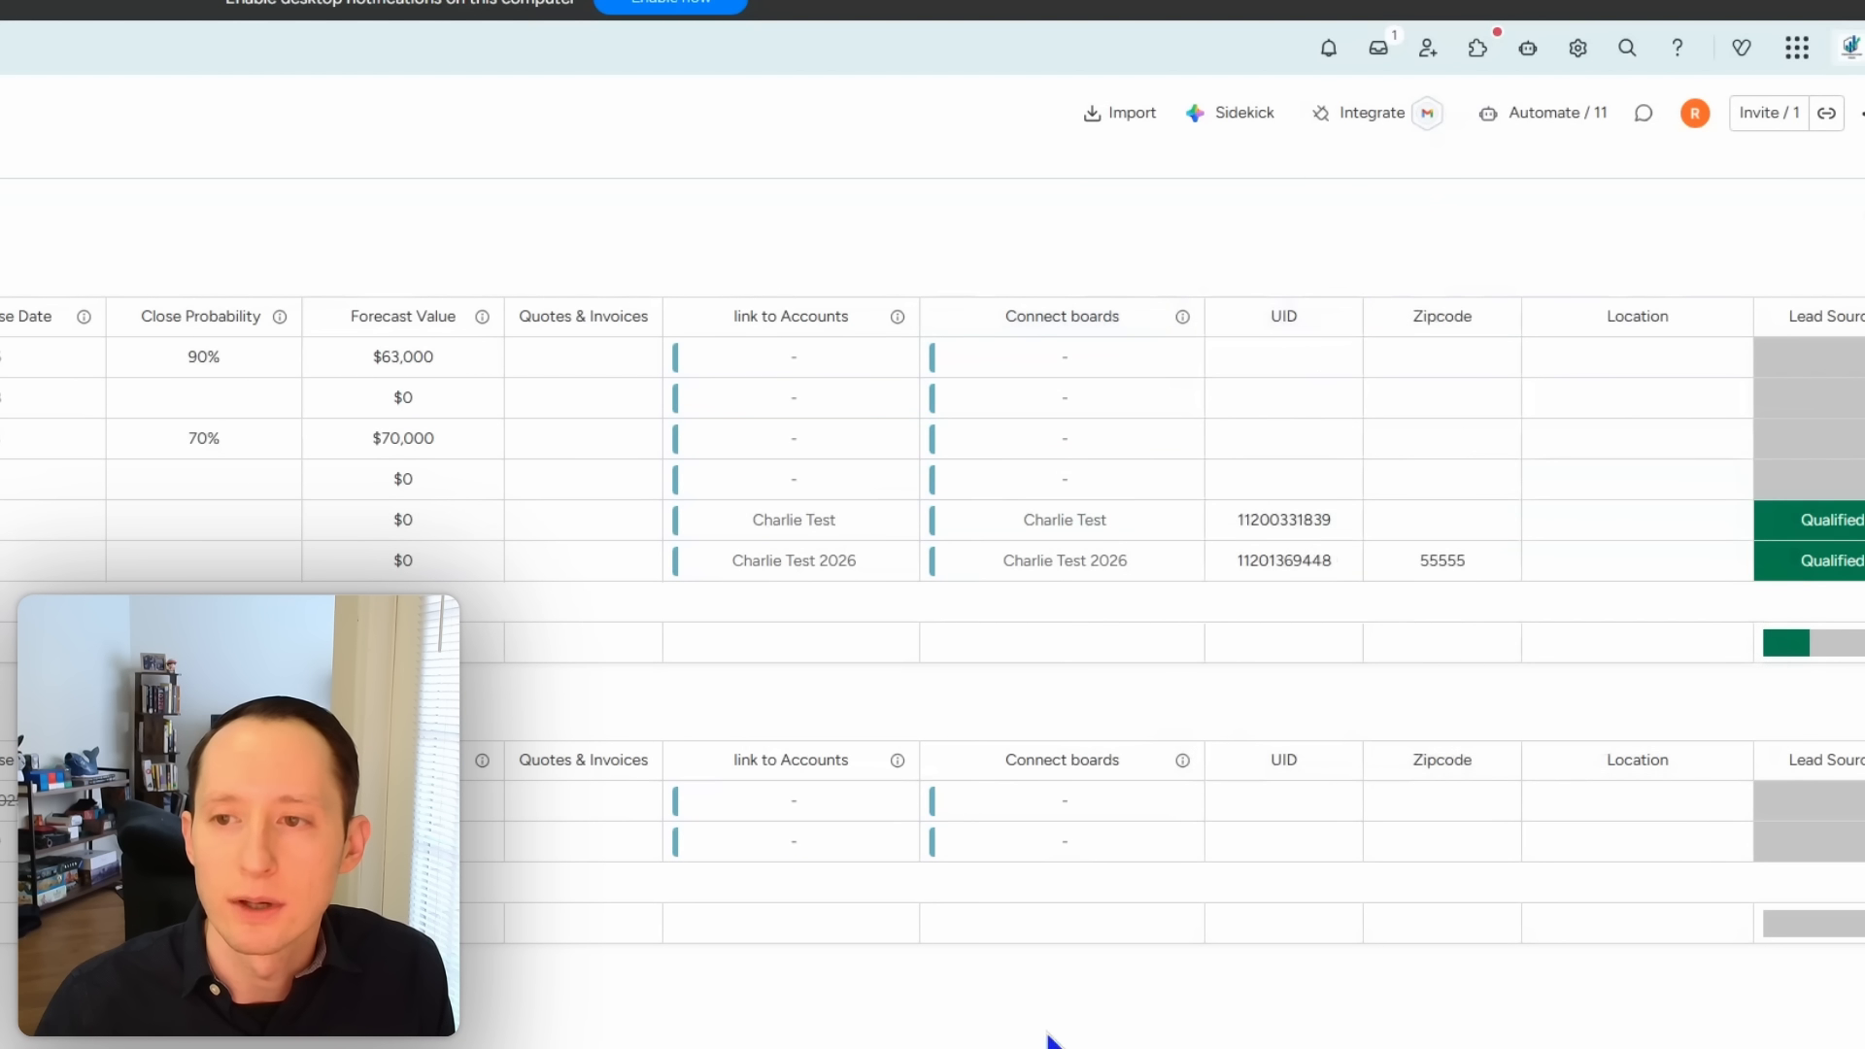
# Step: Edit the Contacts 2026 UID-matching automation to connect through the Contacts column
pyautogui.moveTo(1458, 1039); pyautogui.dragTo(1858, 1045)
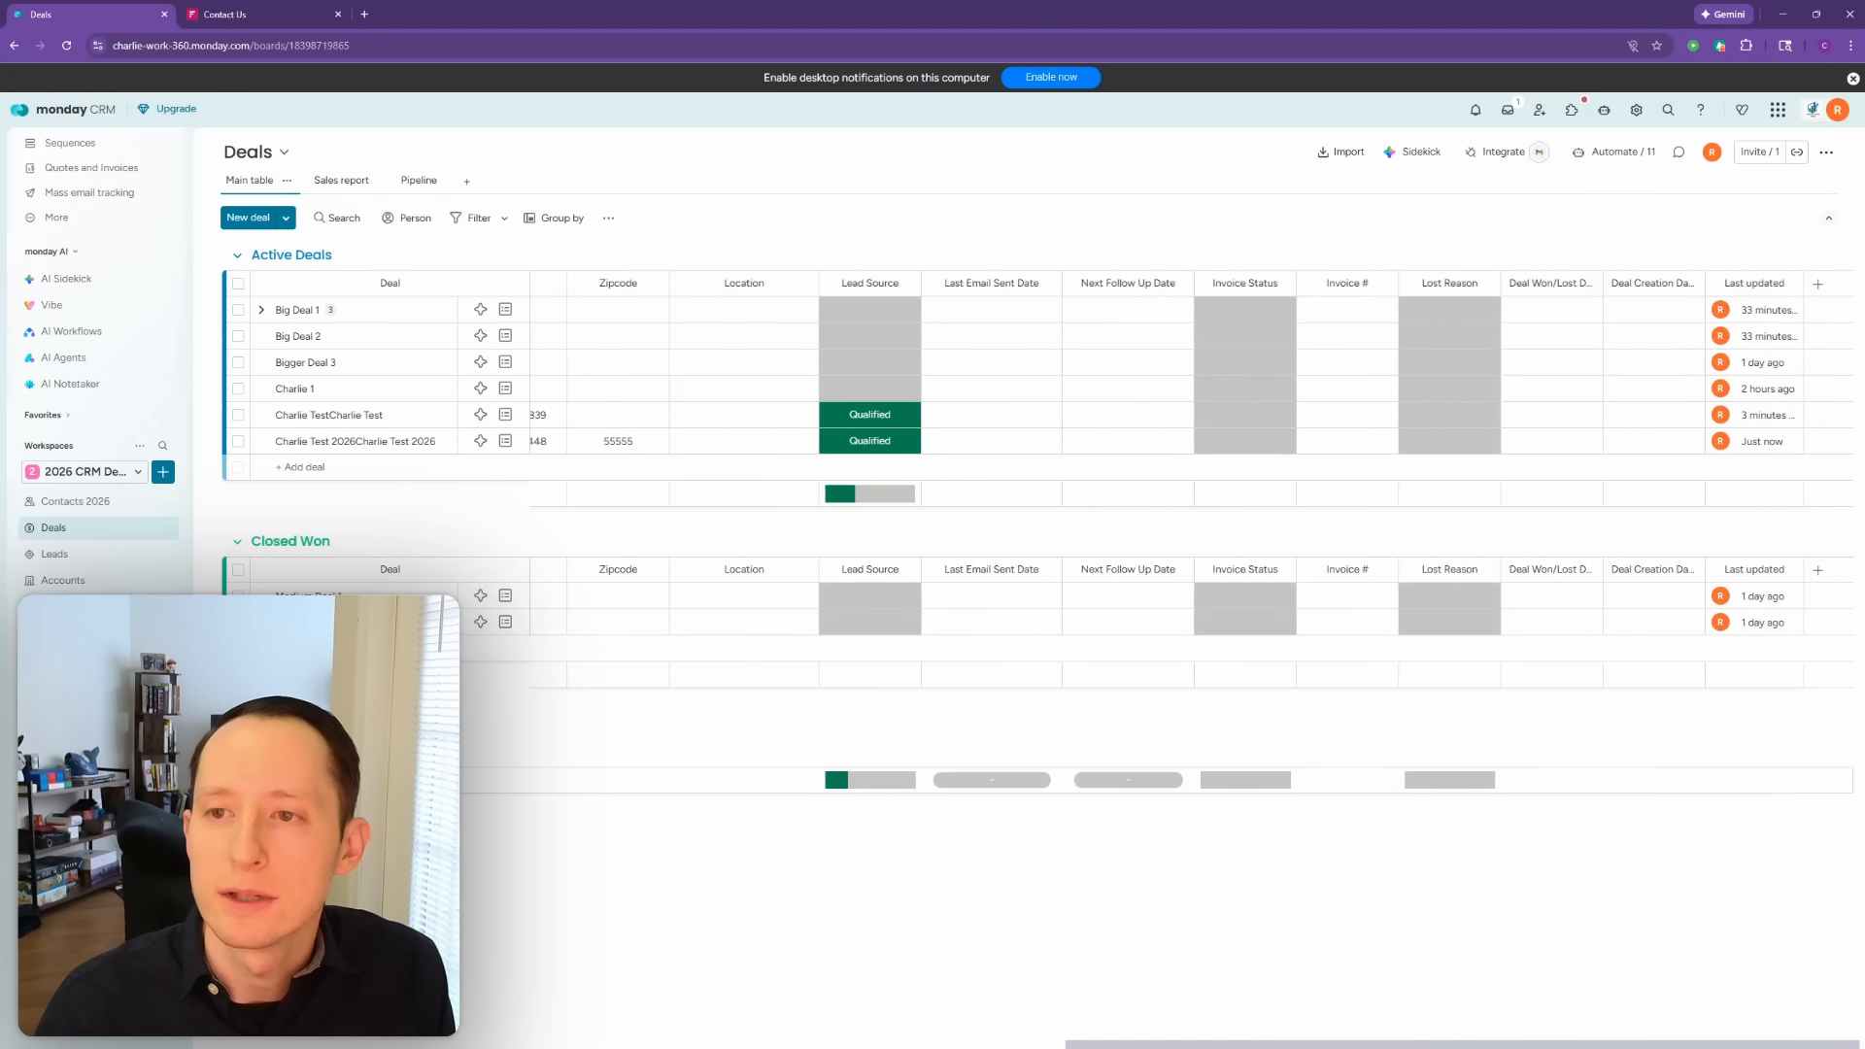
pyautogui.hscroll(-10, 949, 986)
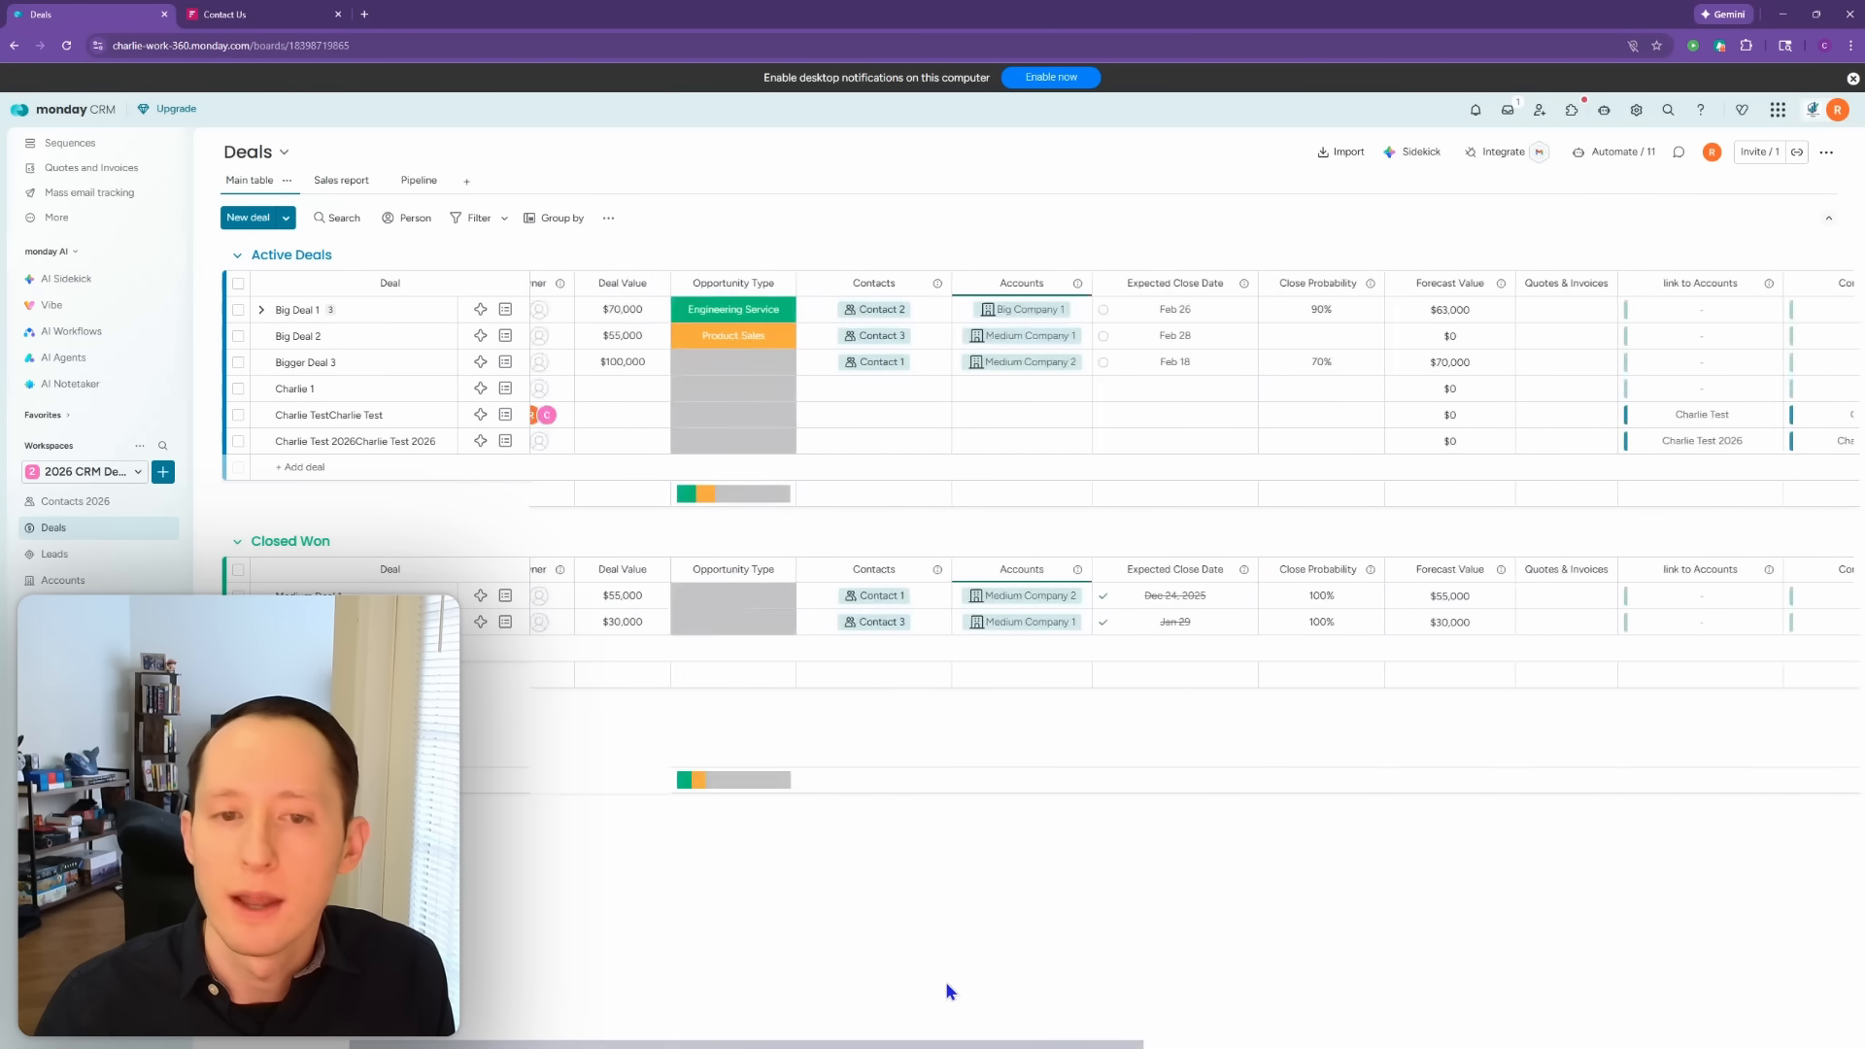
pyautogui.click(1615, 151)
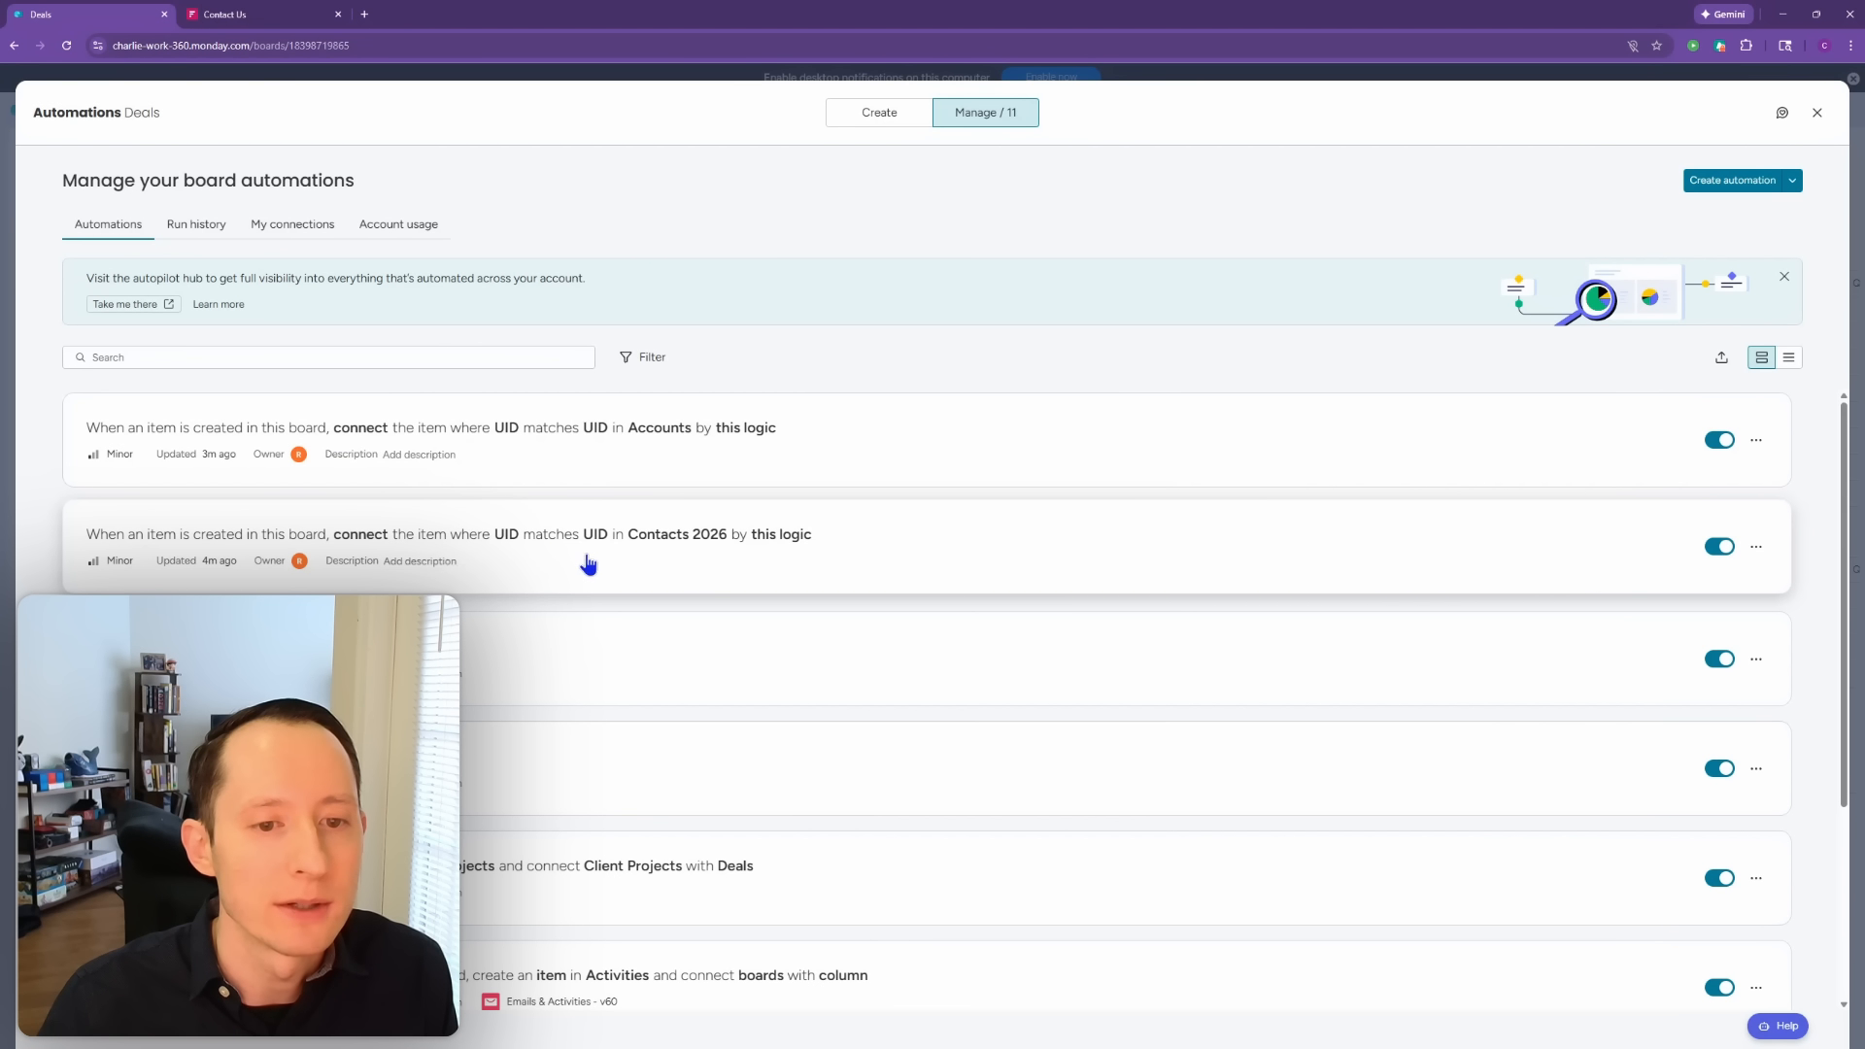
pyautogui.click(814, 553)
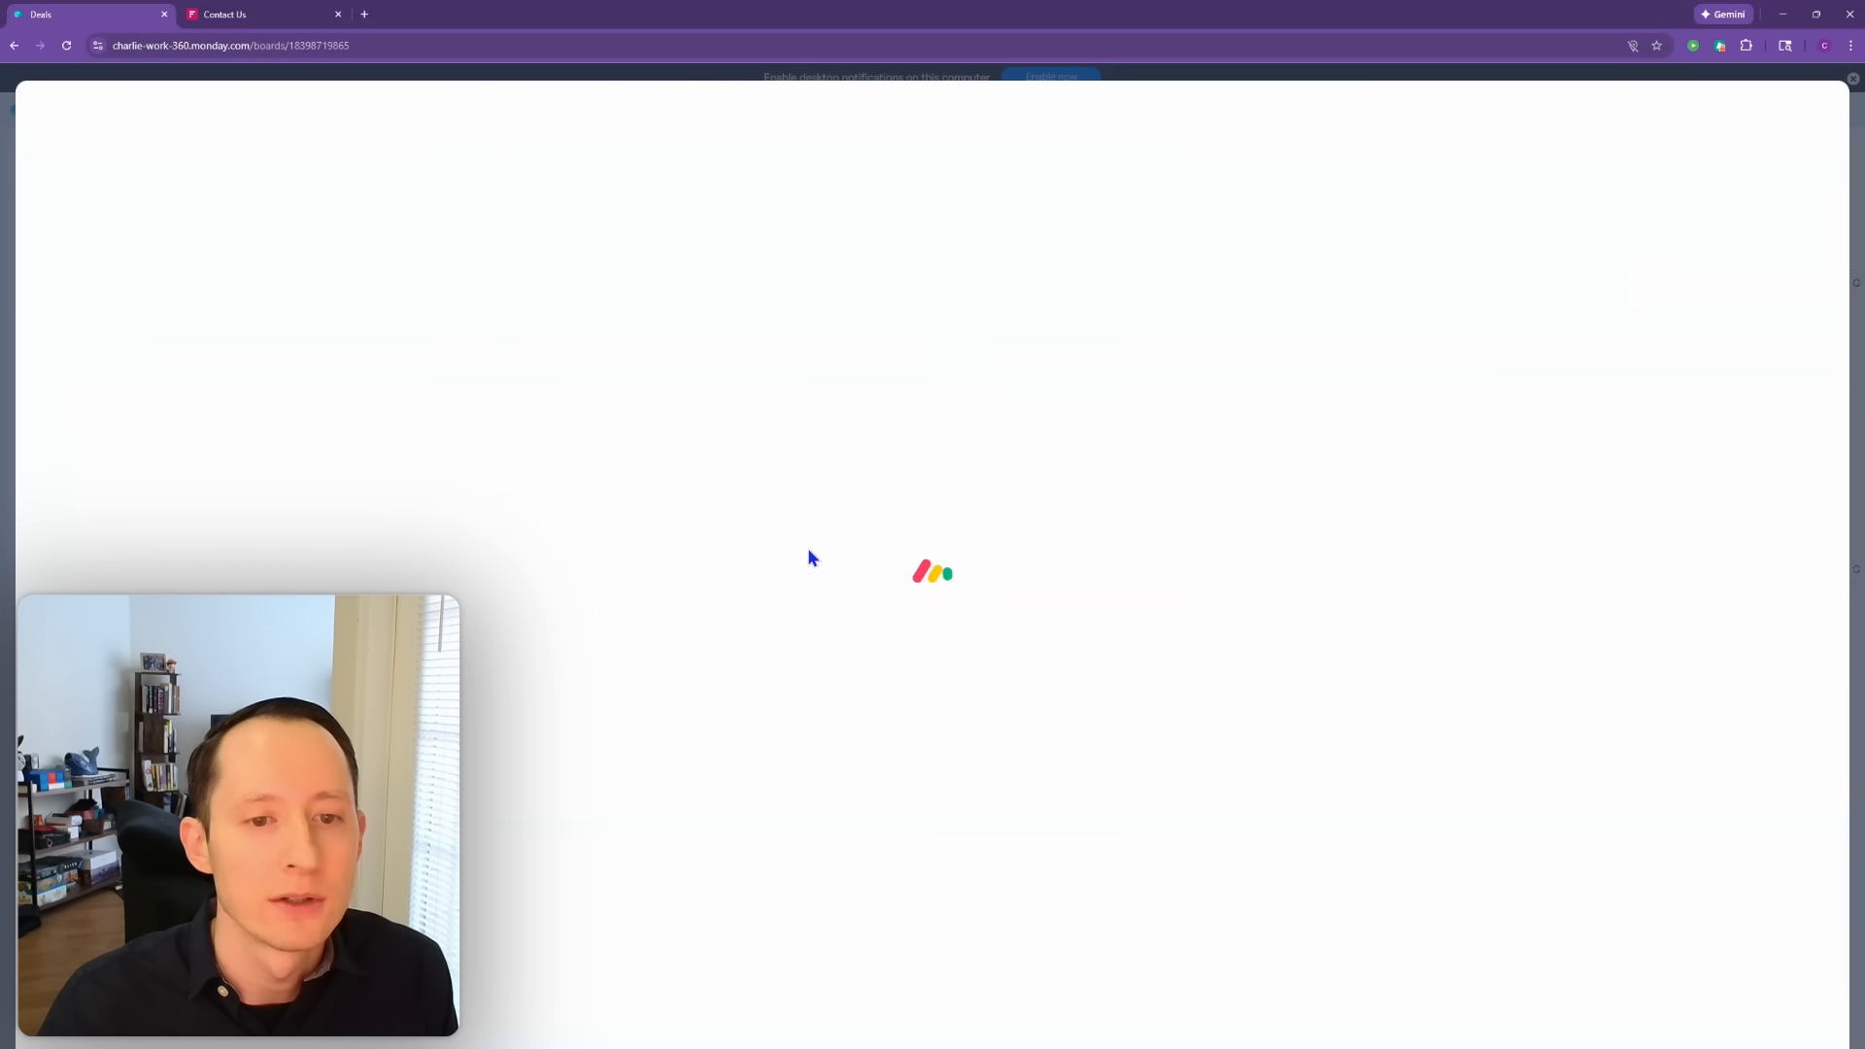
pyautogui.click(715, 543)
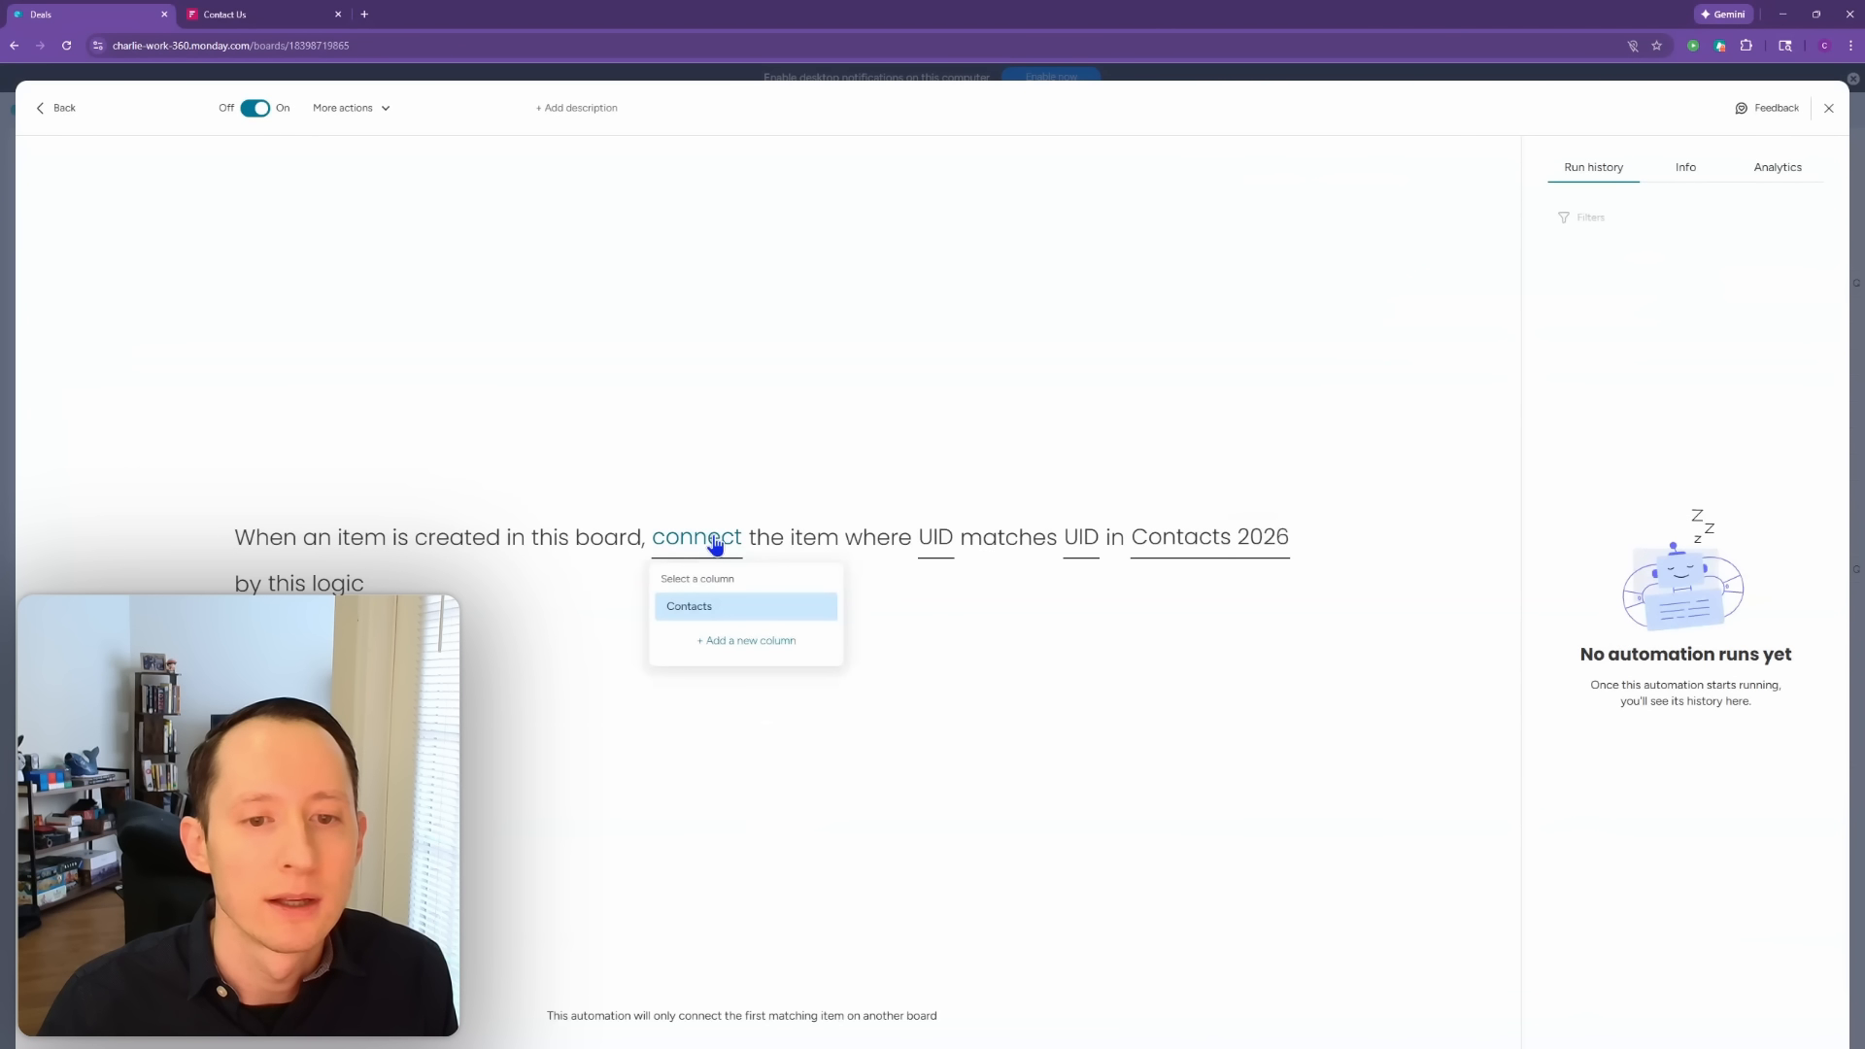
pyautogui.click(716, 608)
pyautogui.click(1828, 107)
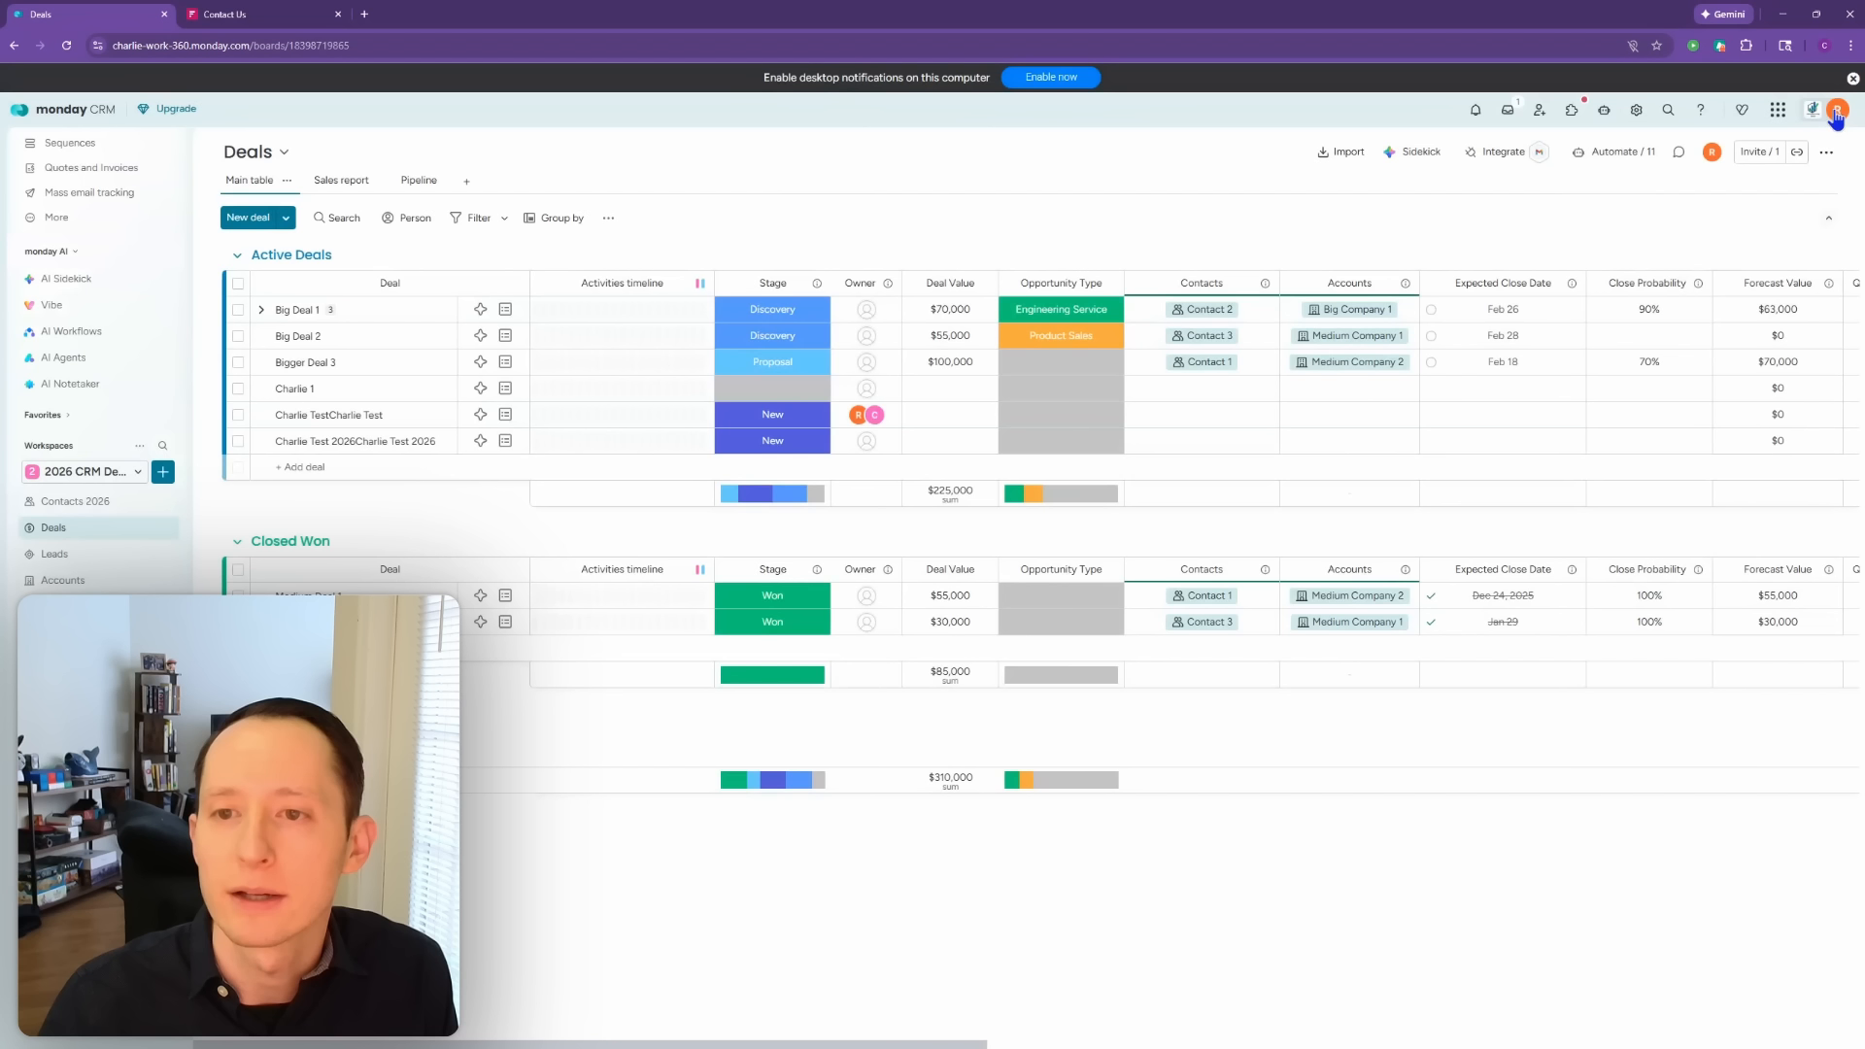
# Step: Check which board the Deals board's Contacts column connects to
pyautogui.click(1263, 284)
pyautogui.moveTo(1369, 327)
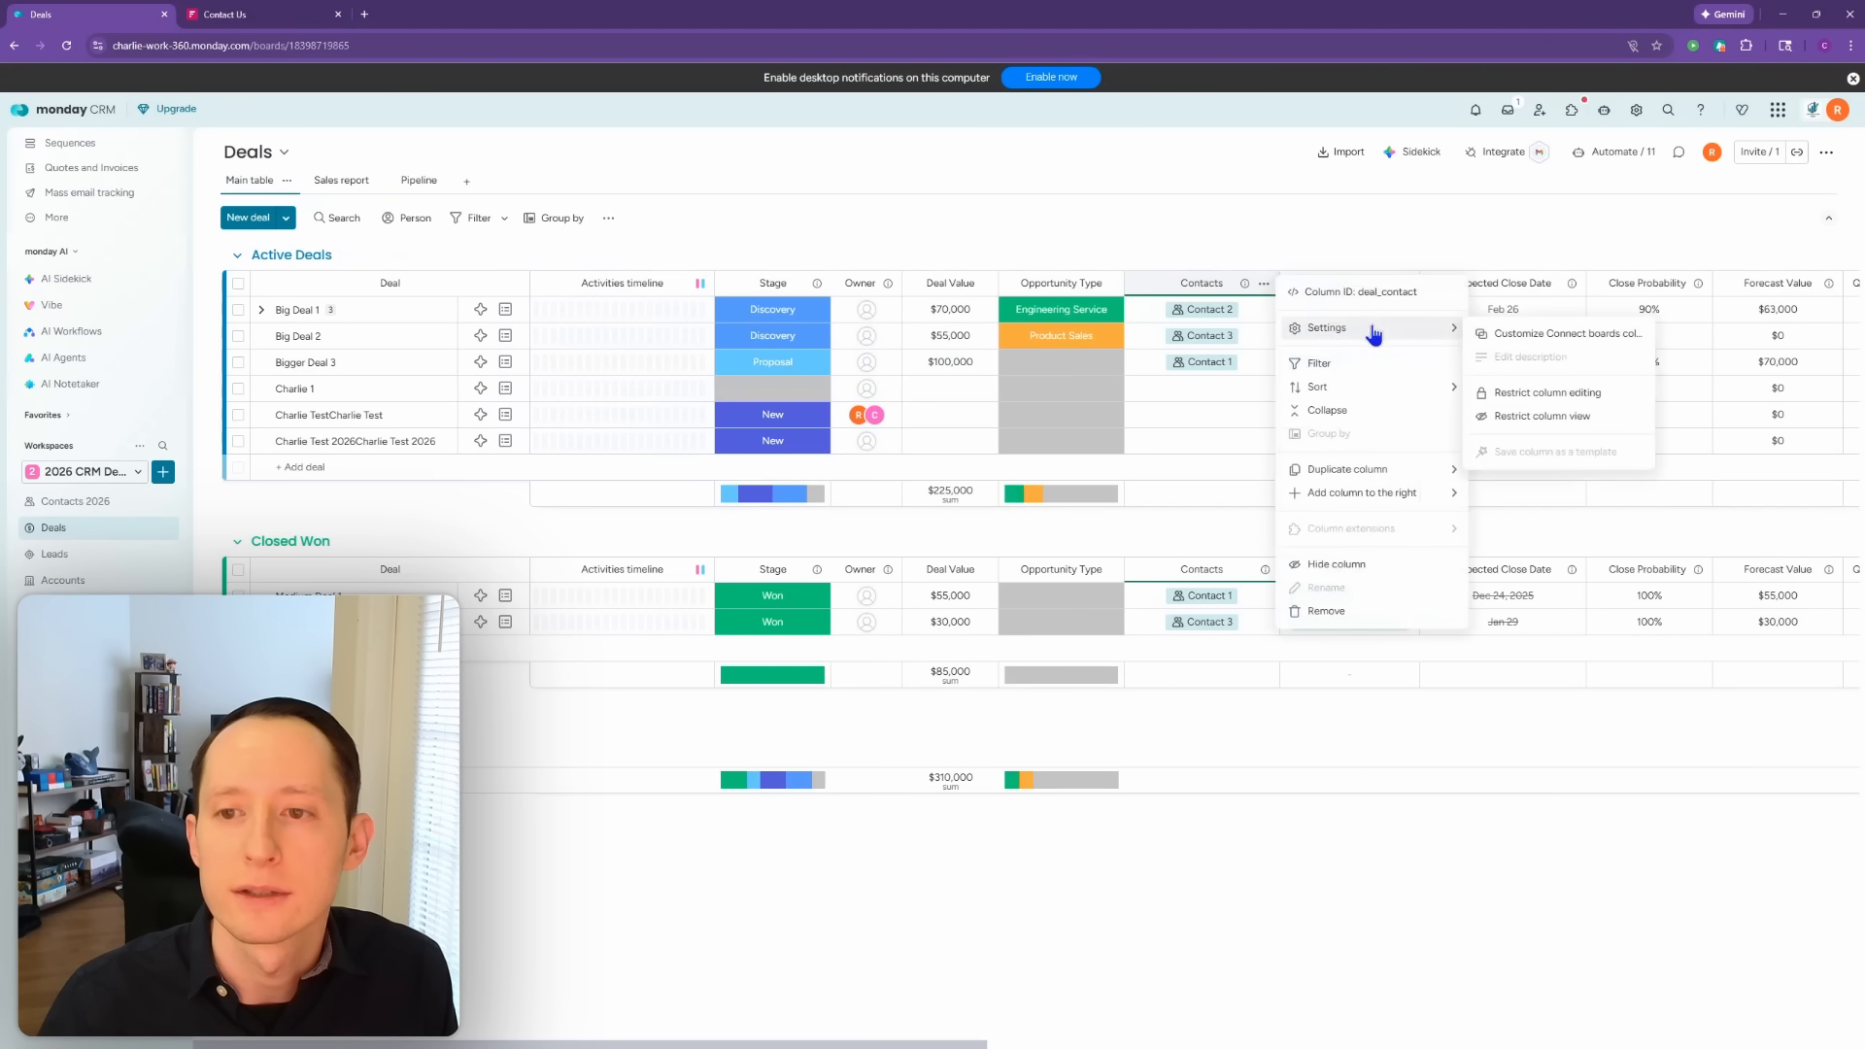
pyautogui.click(1520, 336)
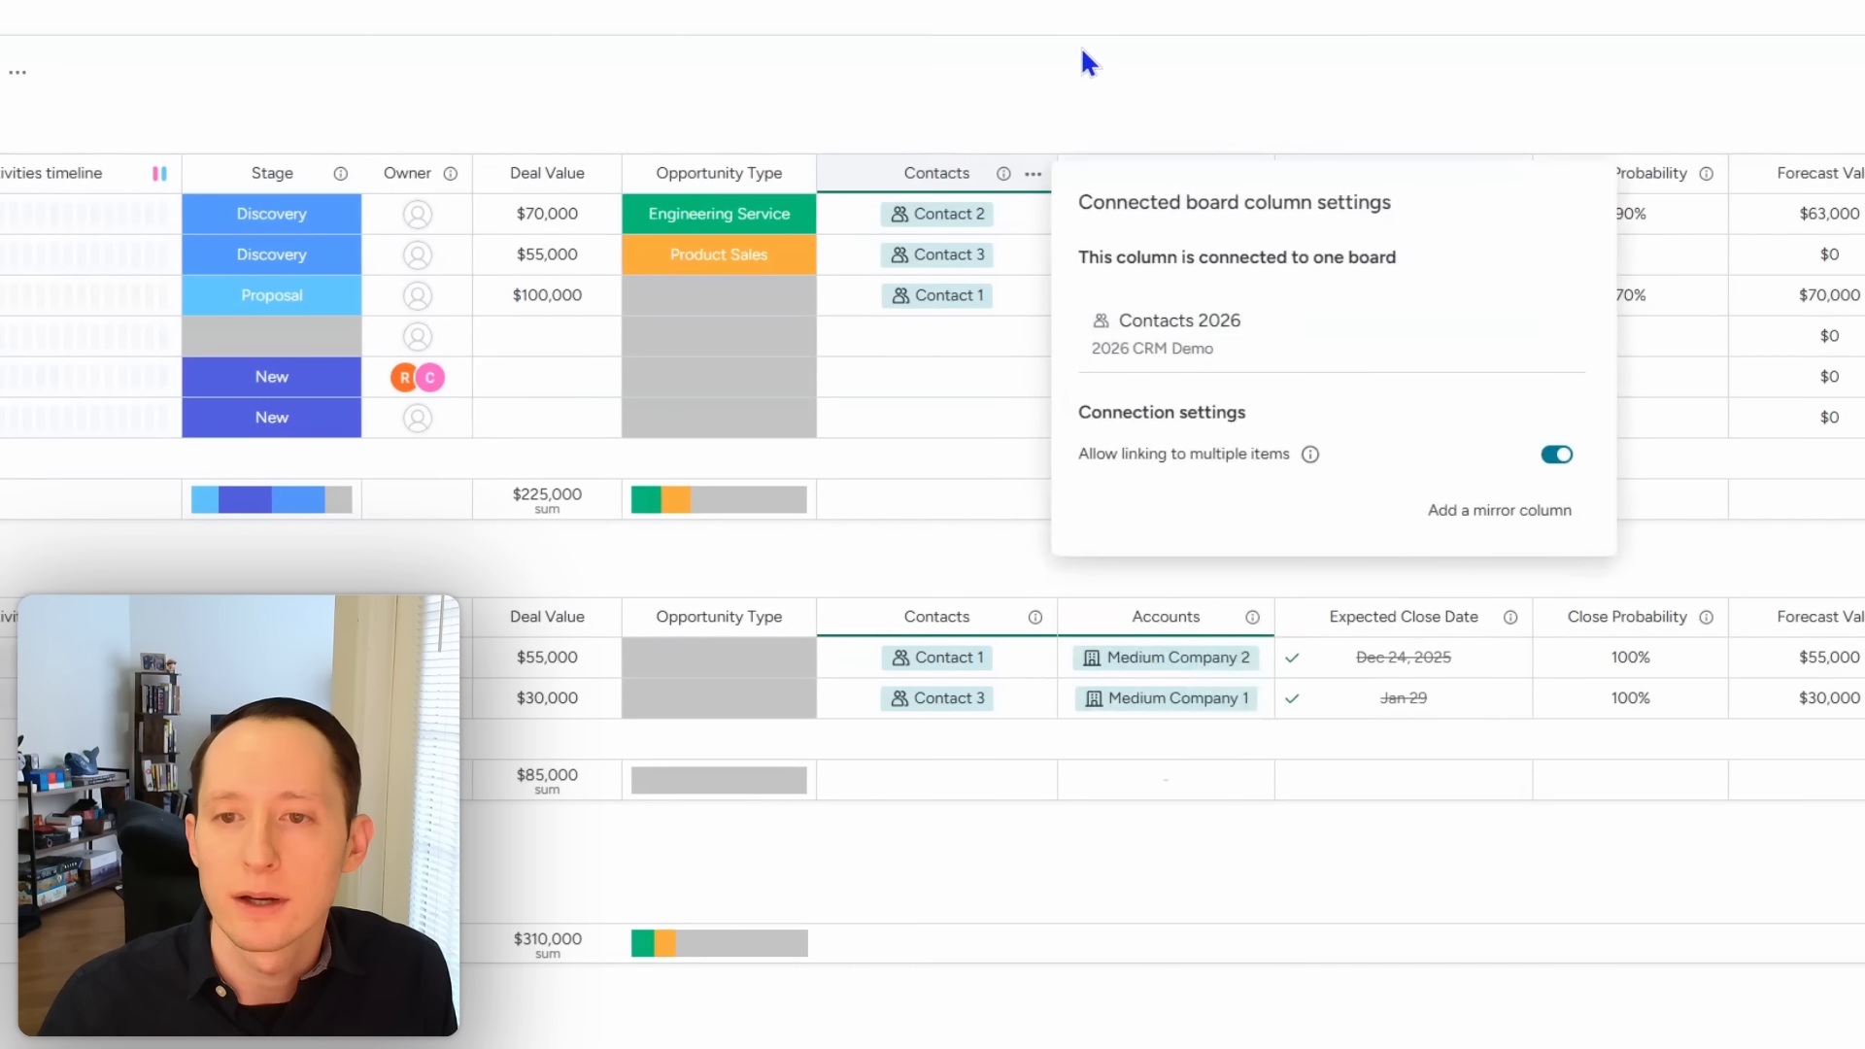
pyautogui.click(1059, 83)
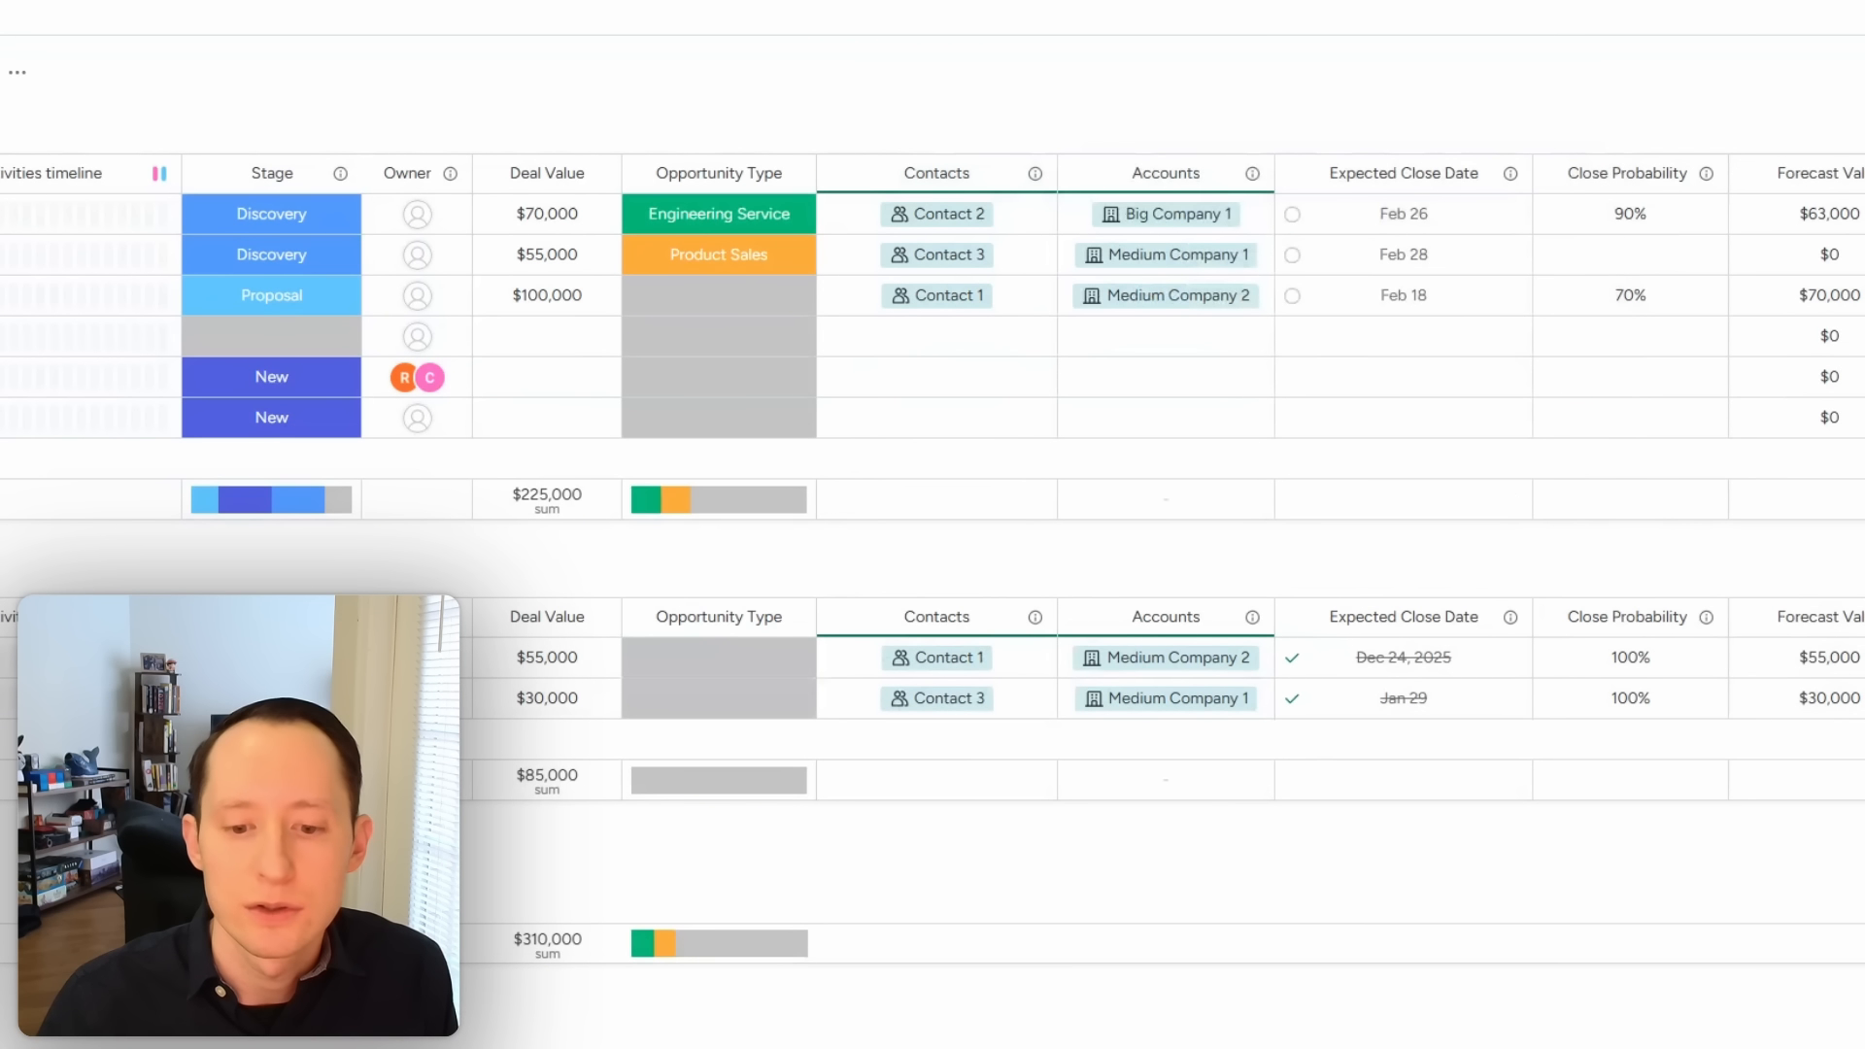
pyautogui.moveTo(892, 1043); pyautogui.dragTo(1340, 955)
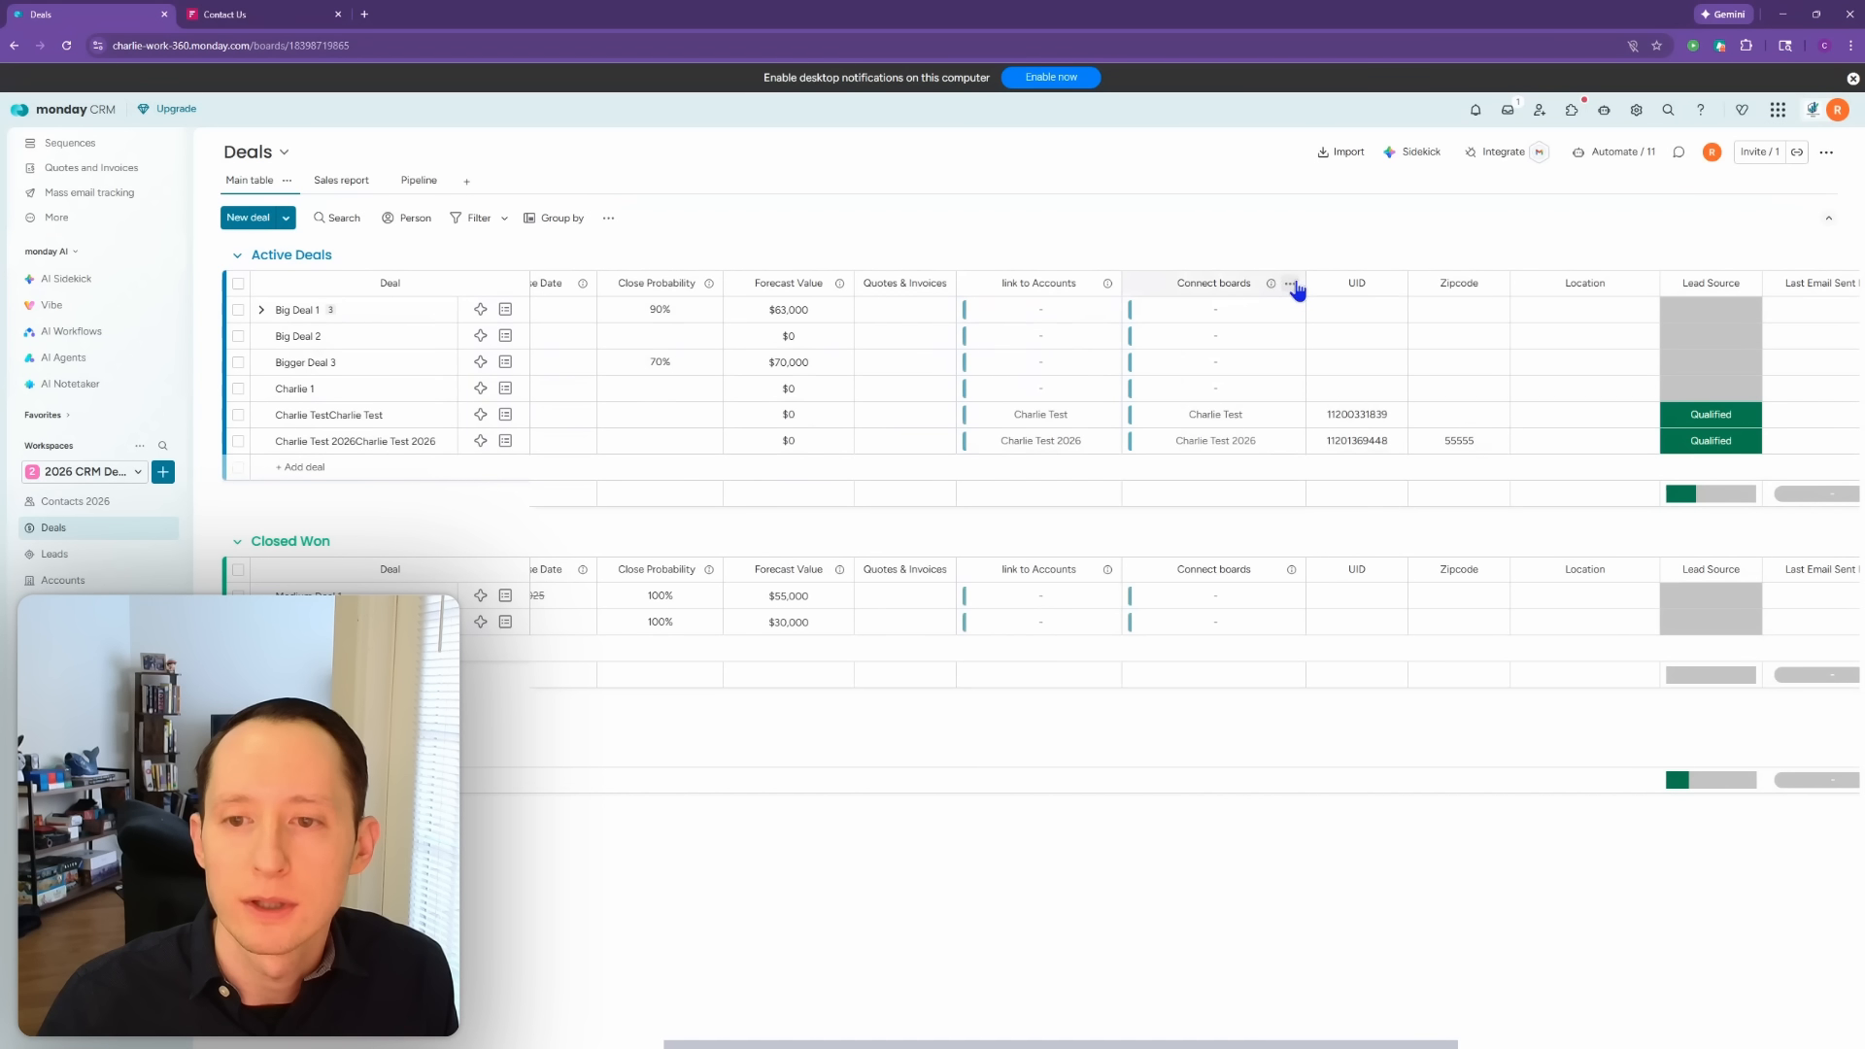
# Step: Rename the Connect boards column to 'Leads Connection', leaving link to Accounts unchanged
pyautogui.click(1208, 284)
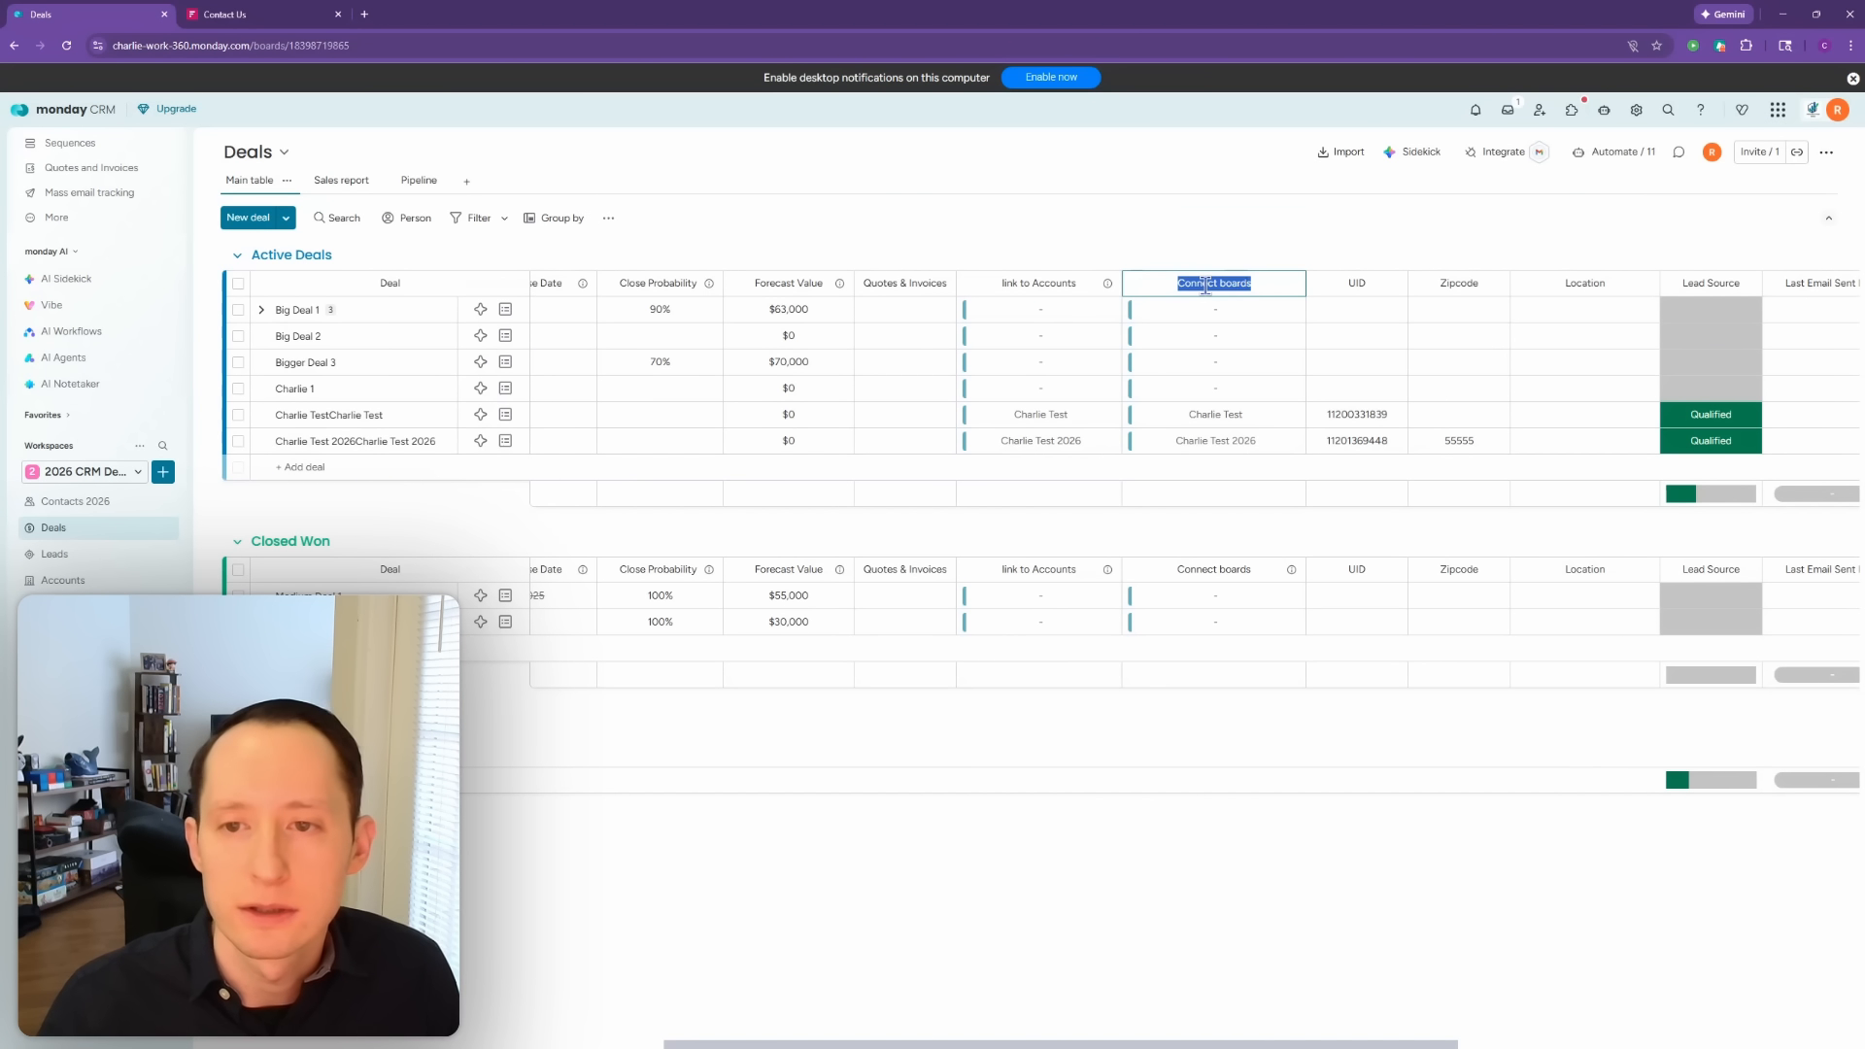
pyautogui.write('Leads Connect')
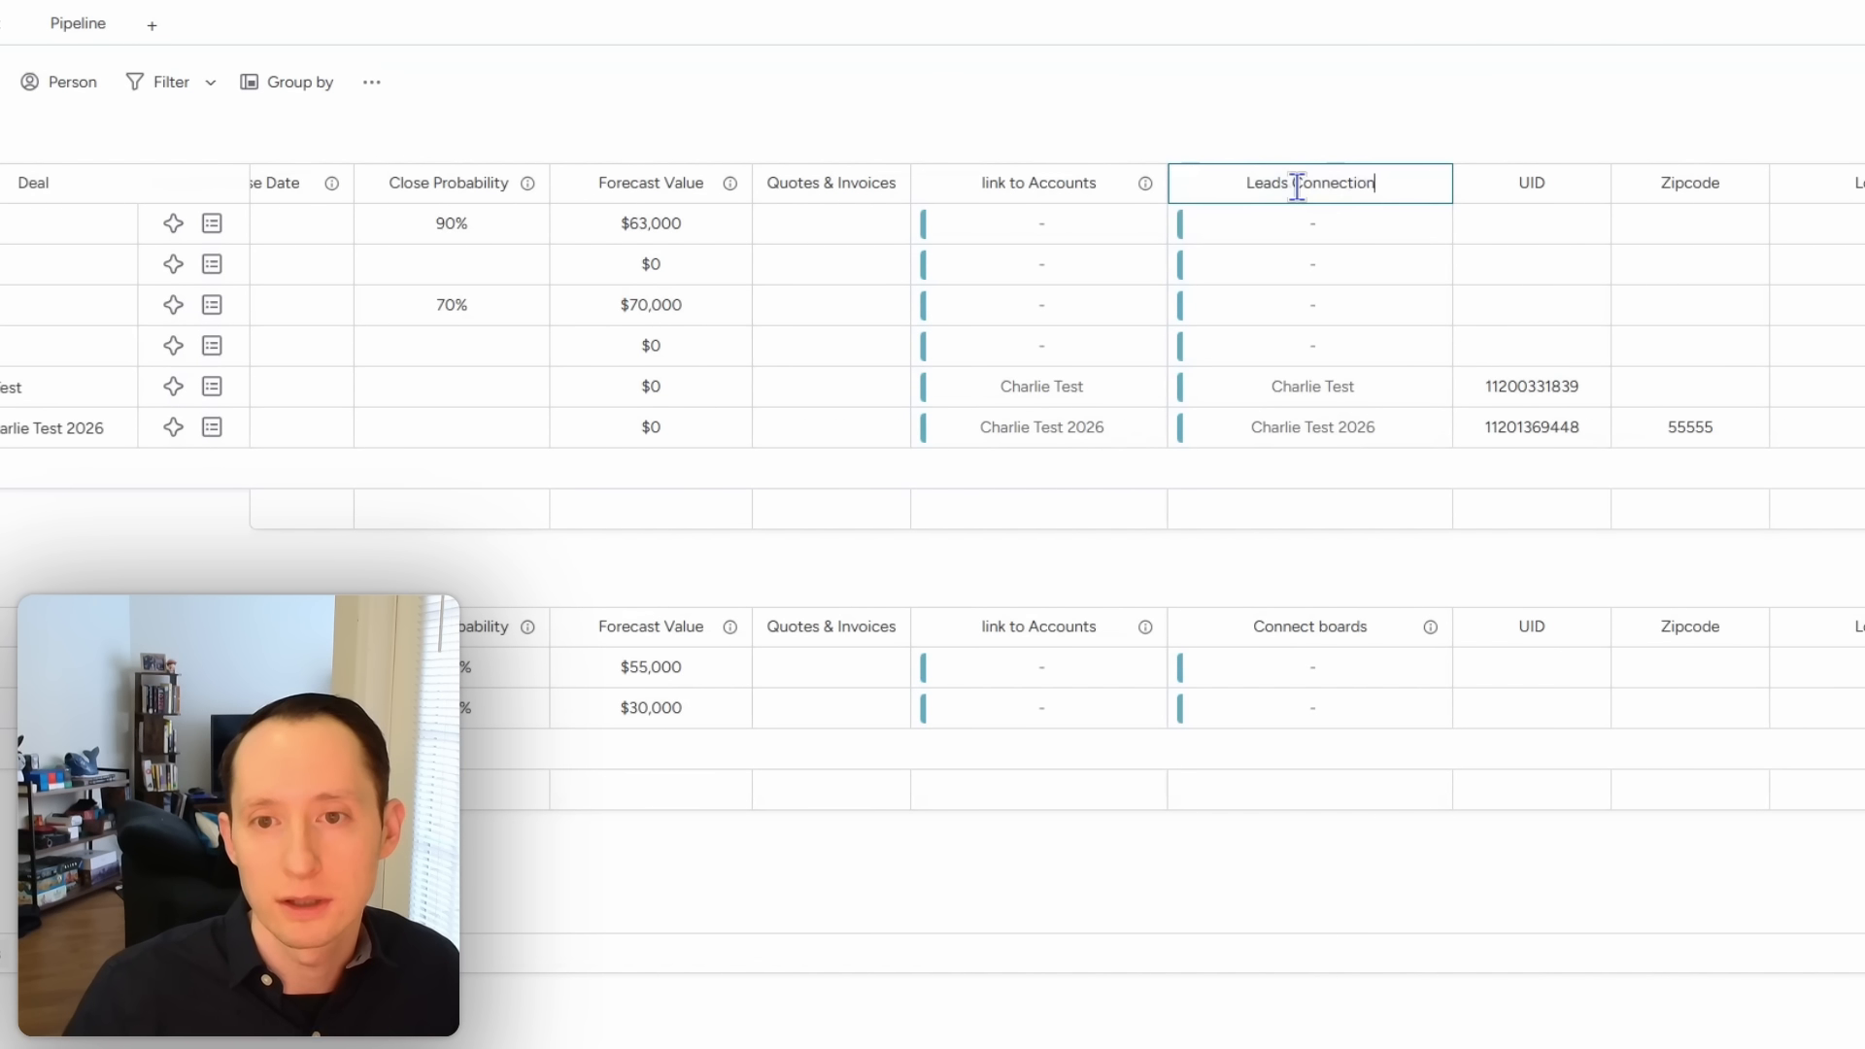
pyautogui.click(1258, 112)
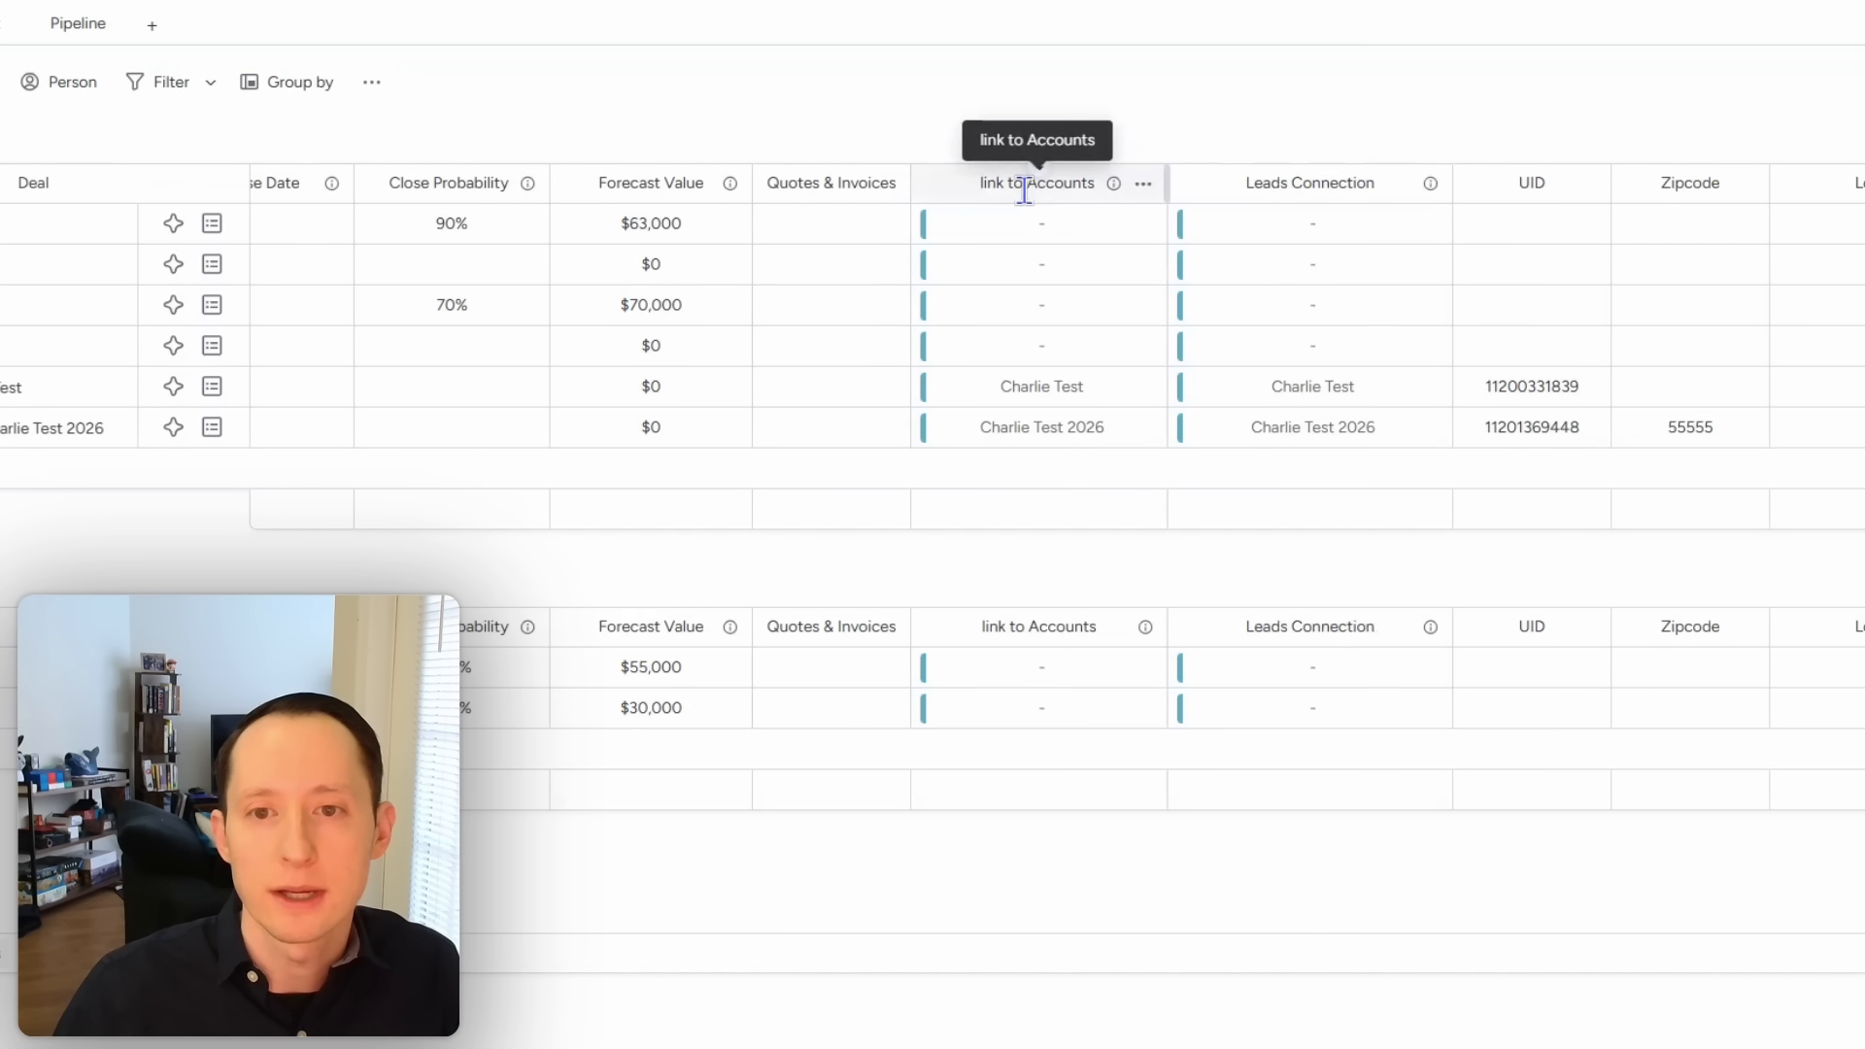
pyautogui.click(1024, 190)
pyautogui.click(1112, 124)
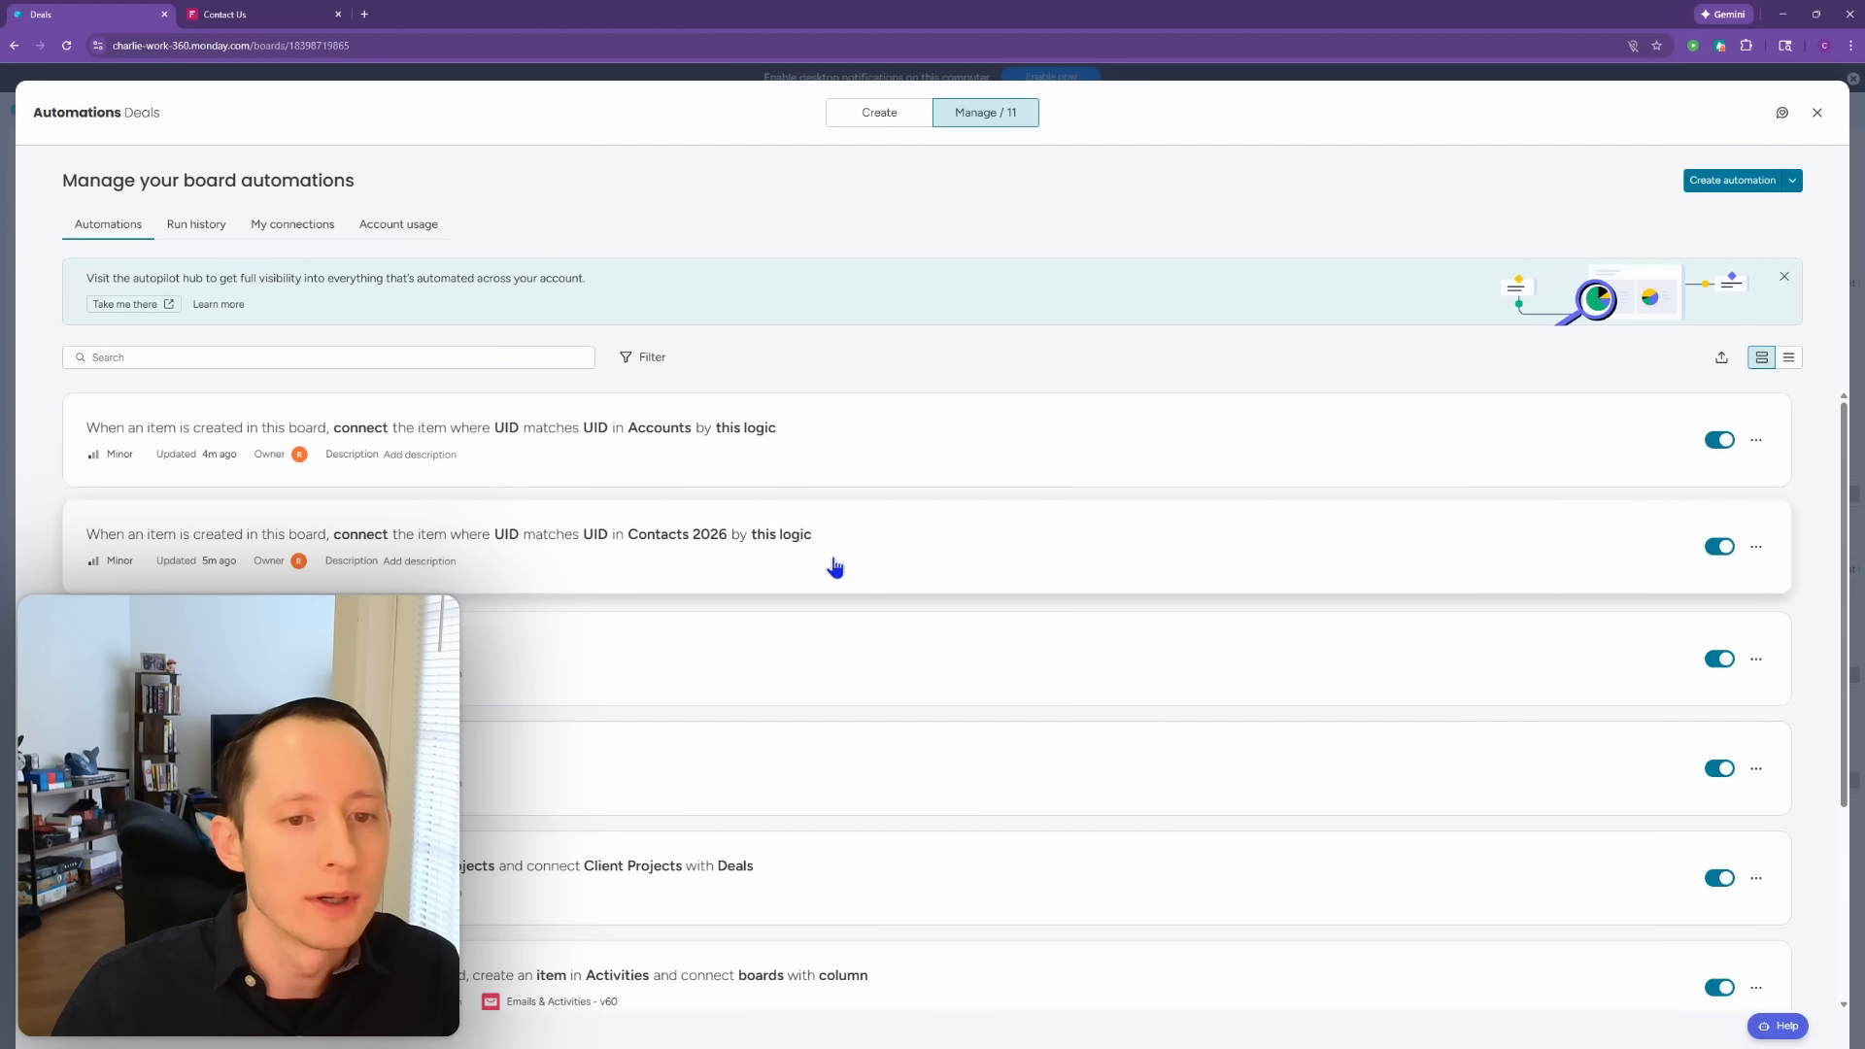
# Step: Review the Contacts 2026 automation's Contacts column, UID matching fields and target board without changes
pyautogui.click(833, 566)
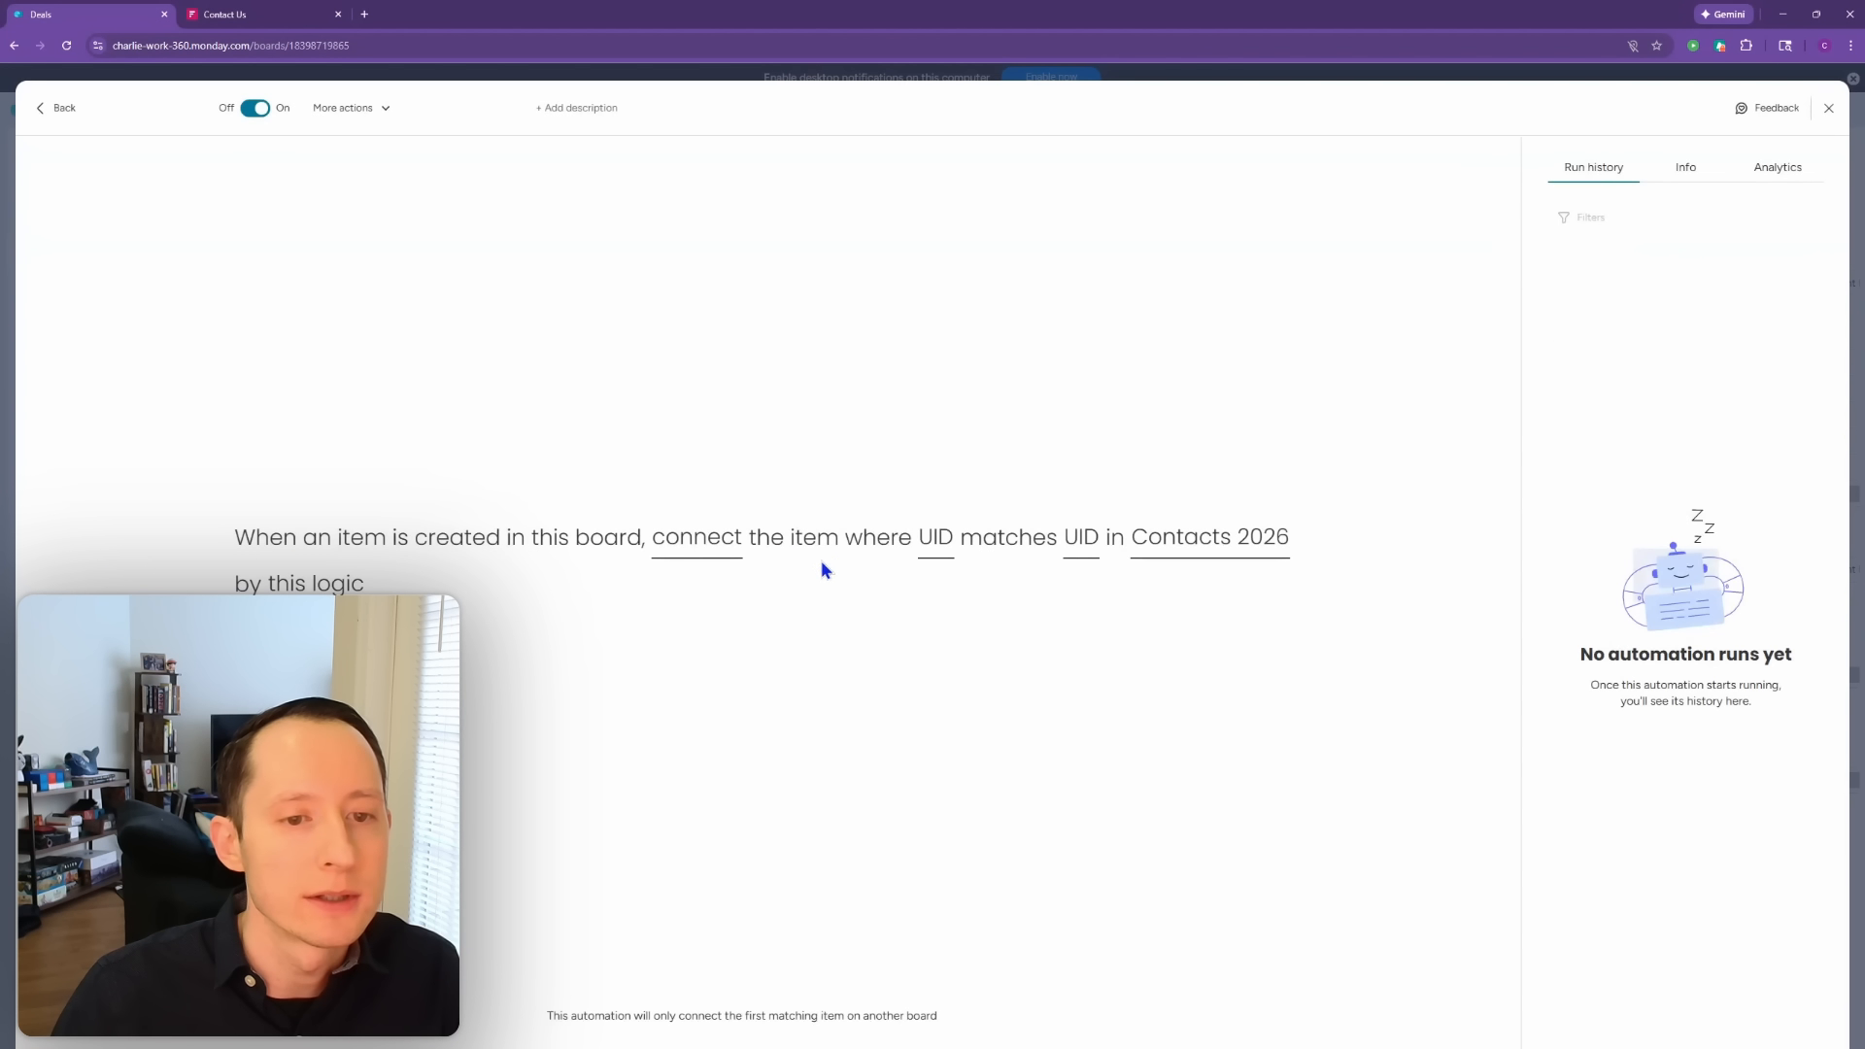
pyautogui.click(722, 556)
pyautogui.click(733, 612)
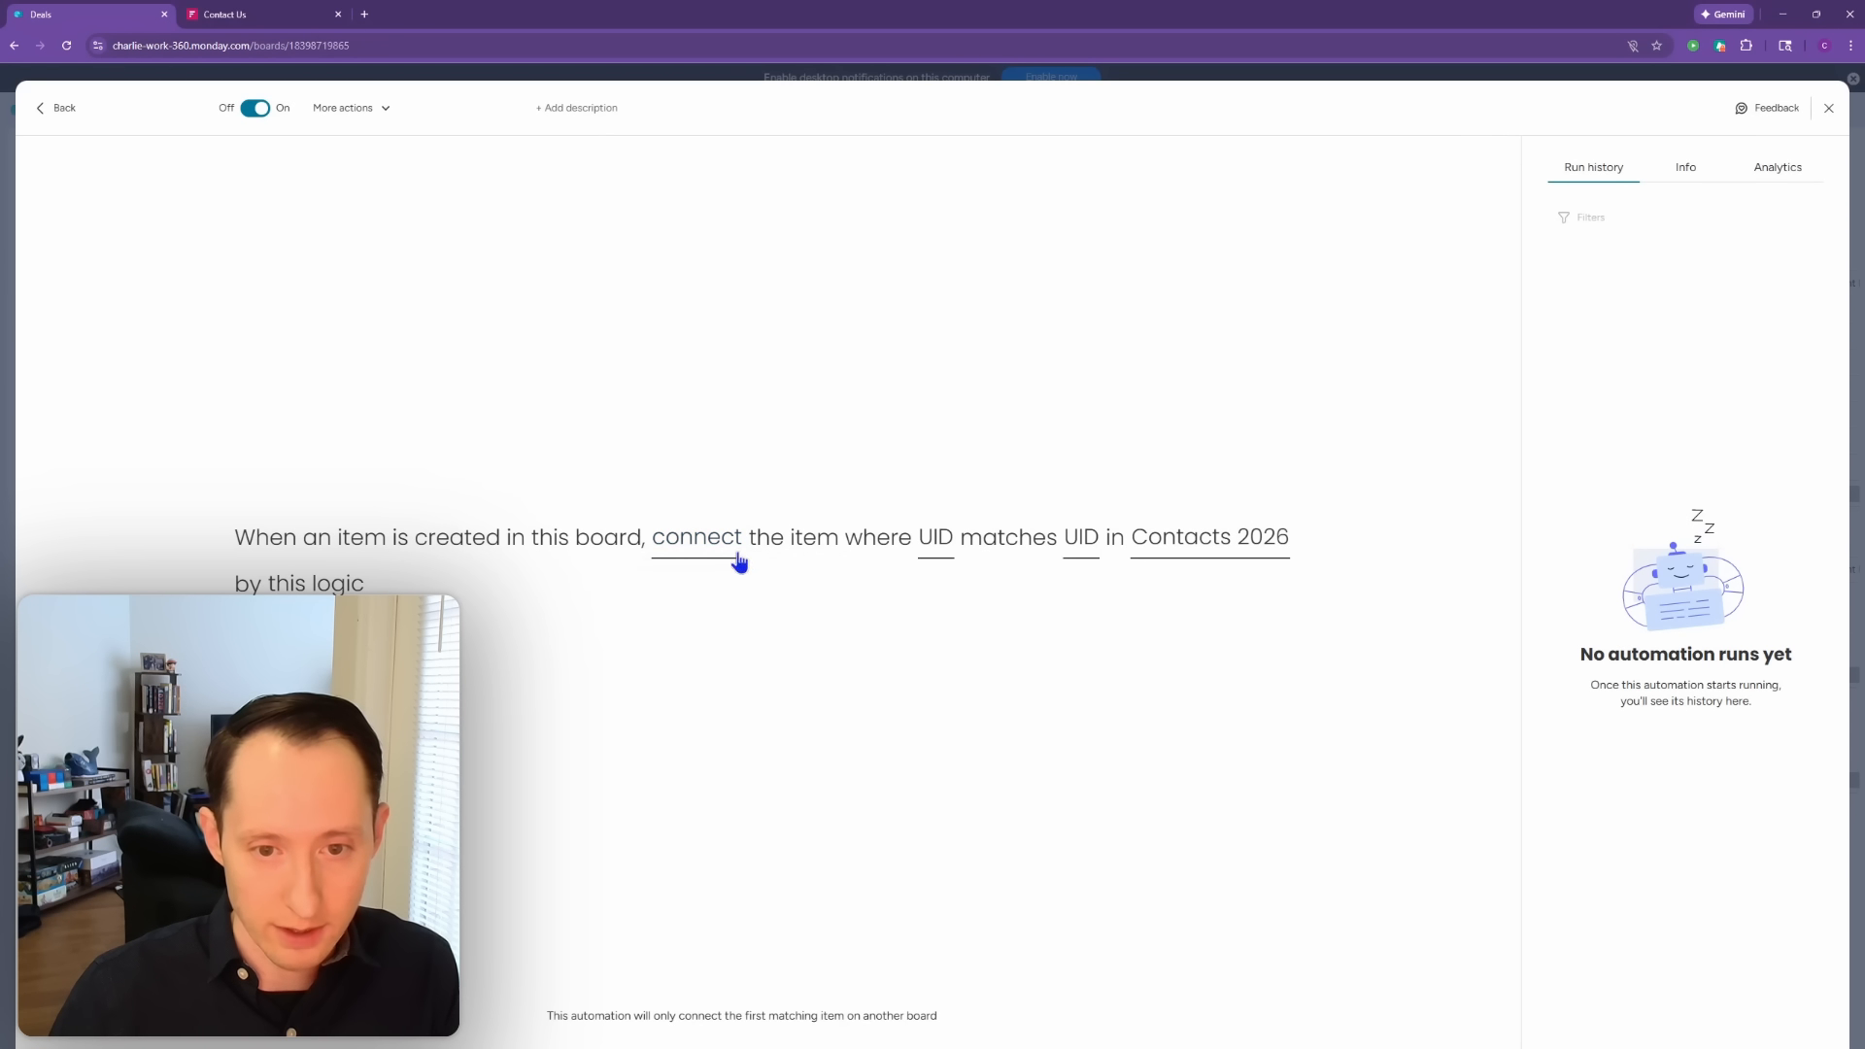
pyautogui.click(923, 549)
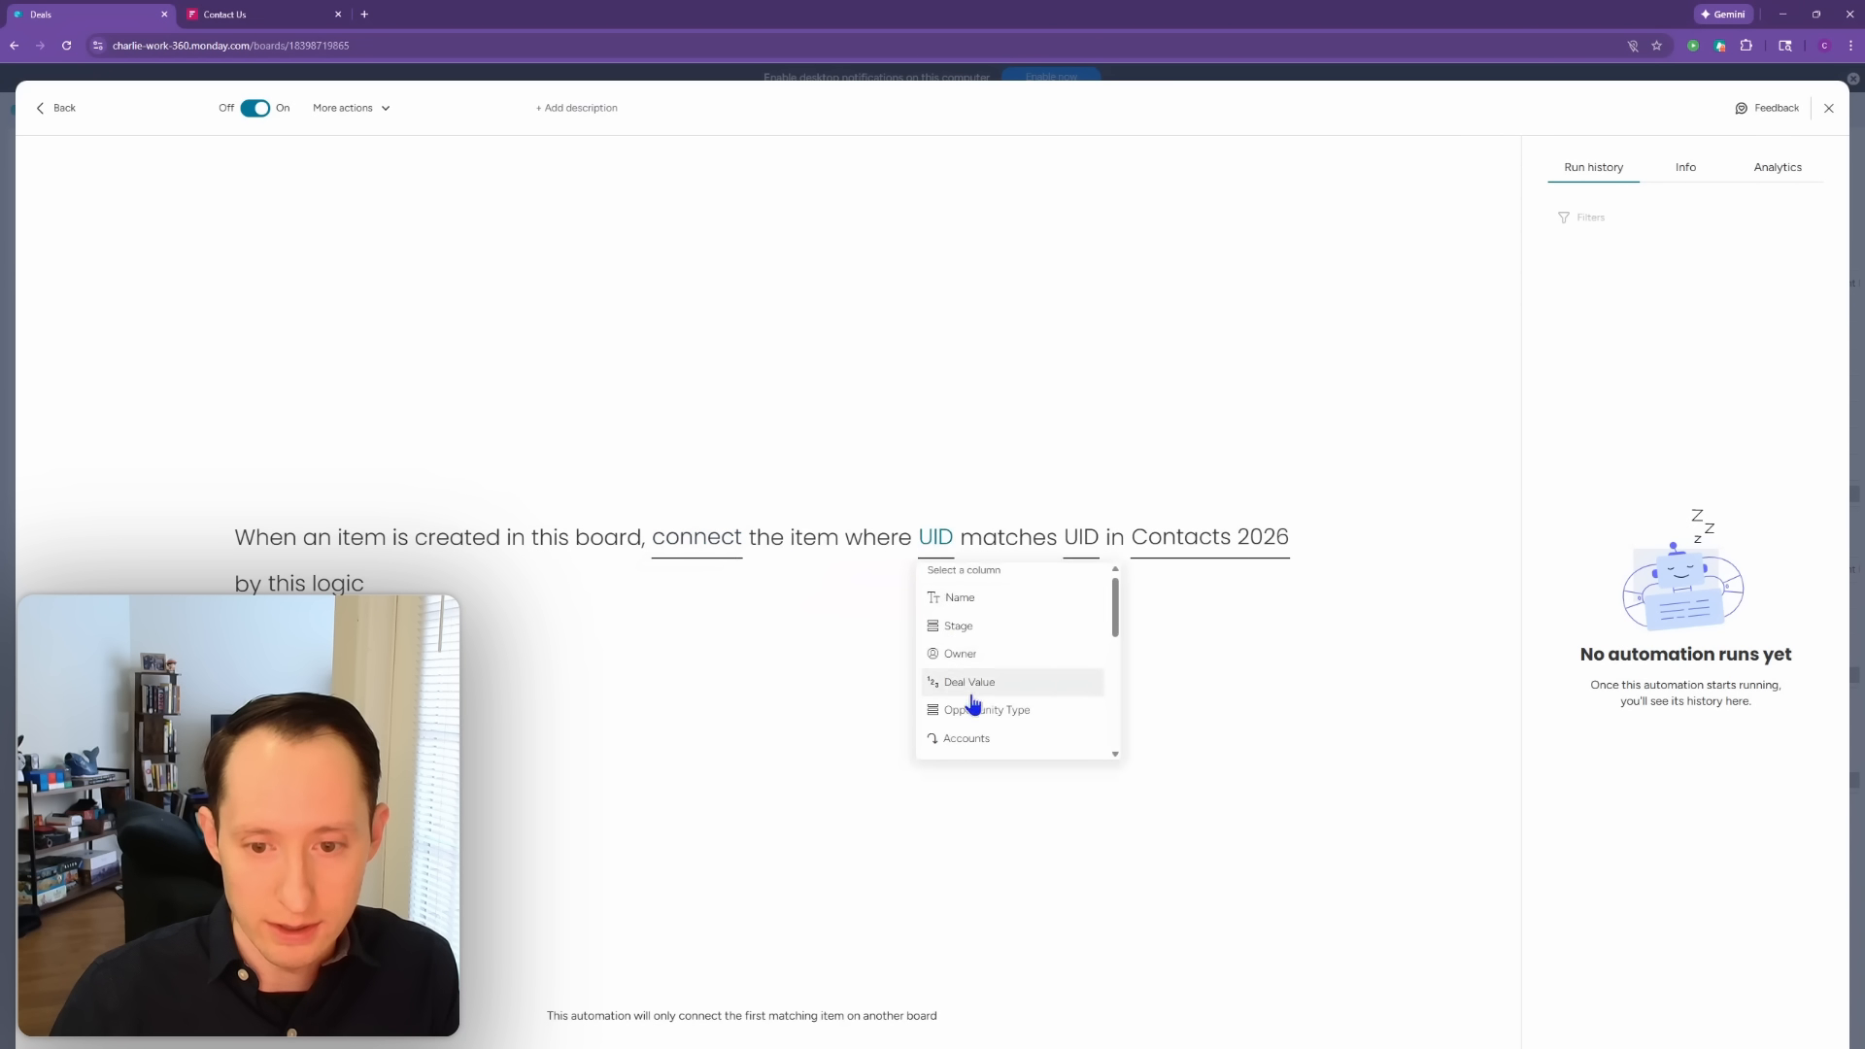
pyautogui.scroll(-3, 967, 702)
pyautogui.click(1008, 681)
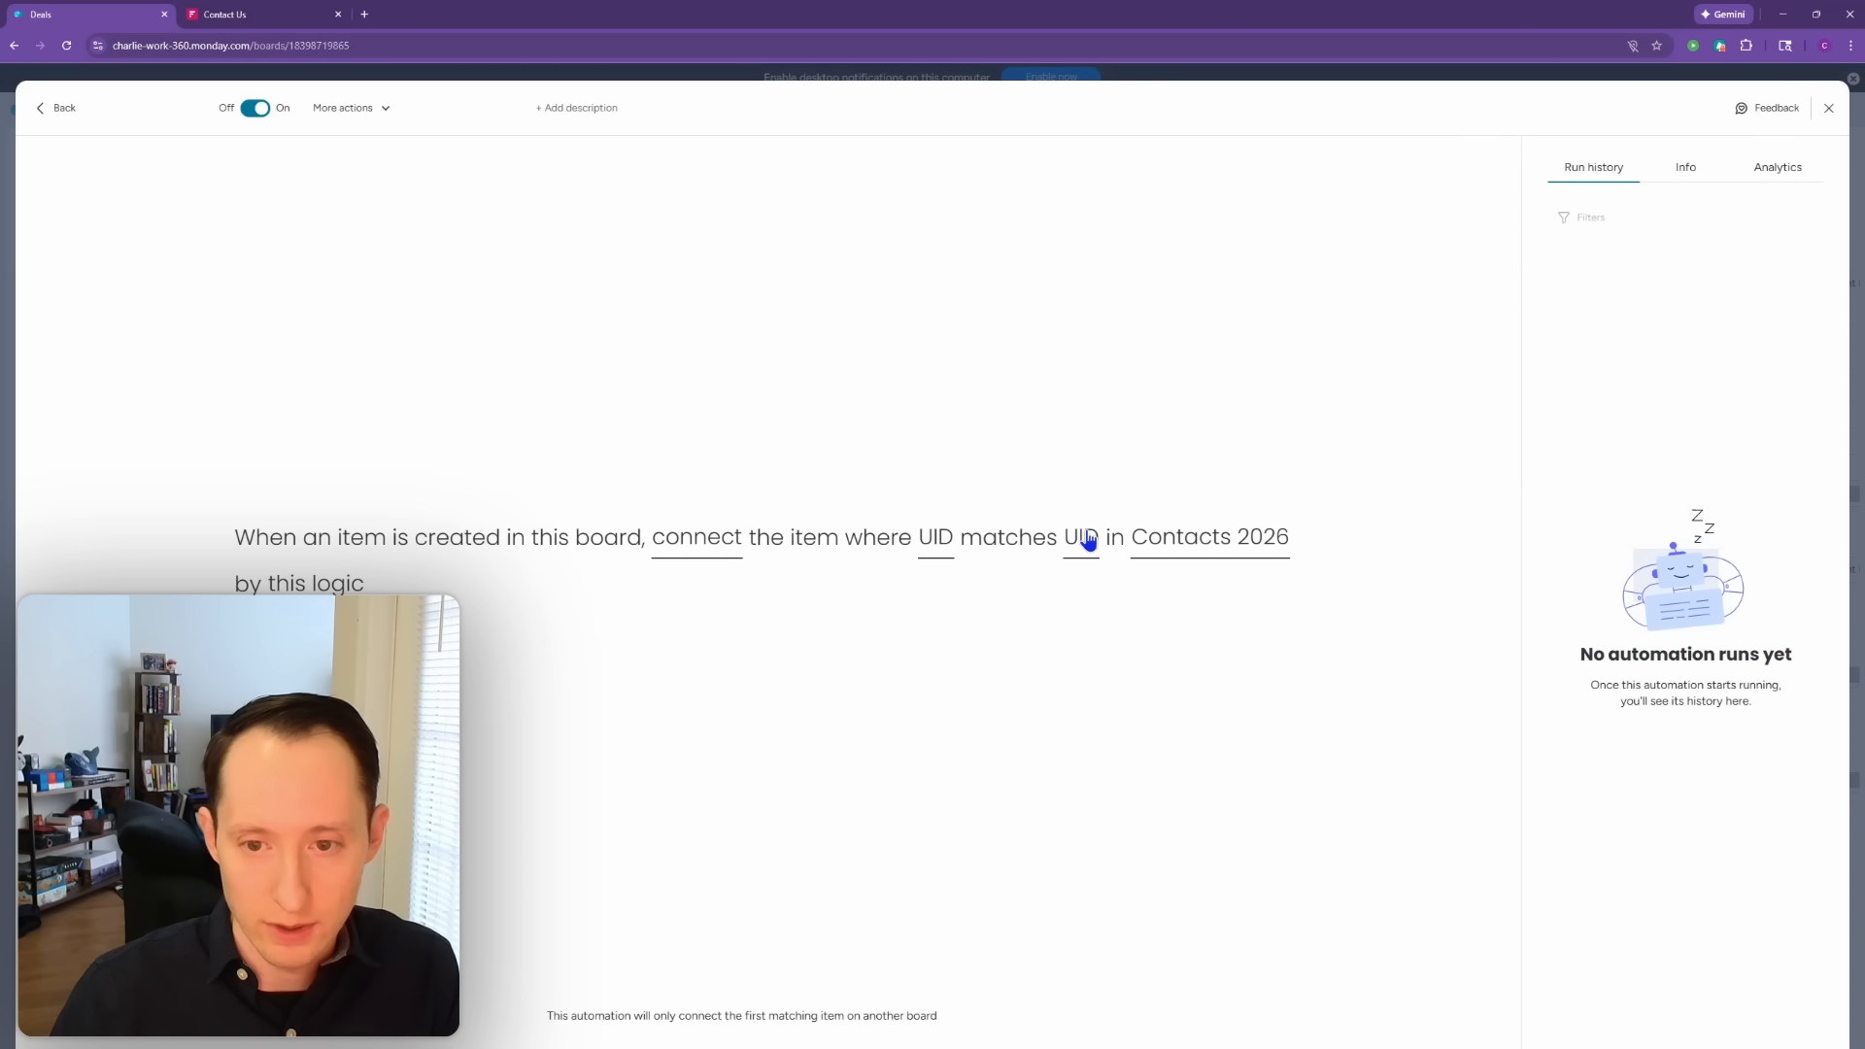
pyautogui.click(1083, 537)
pyautogui.scroll(-3, 1127, 680)
pyautogui.click(1152, 721)
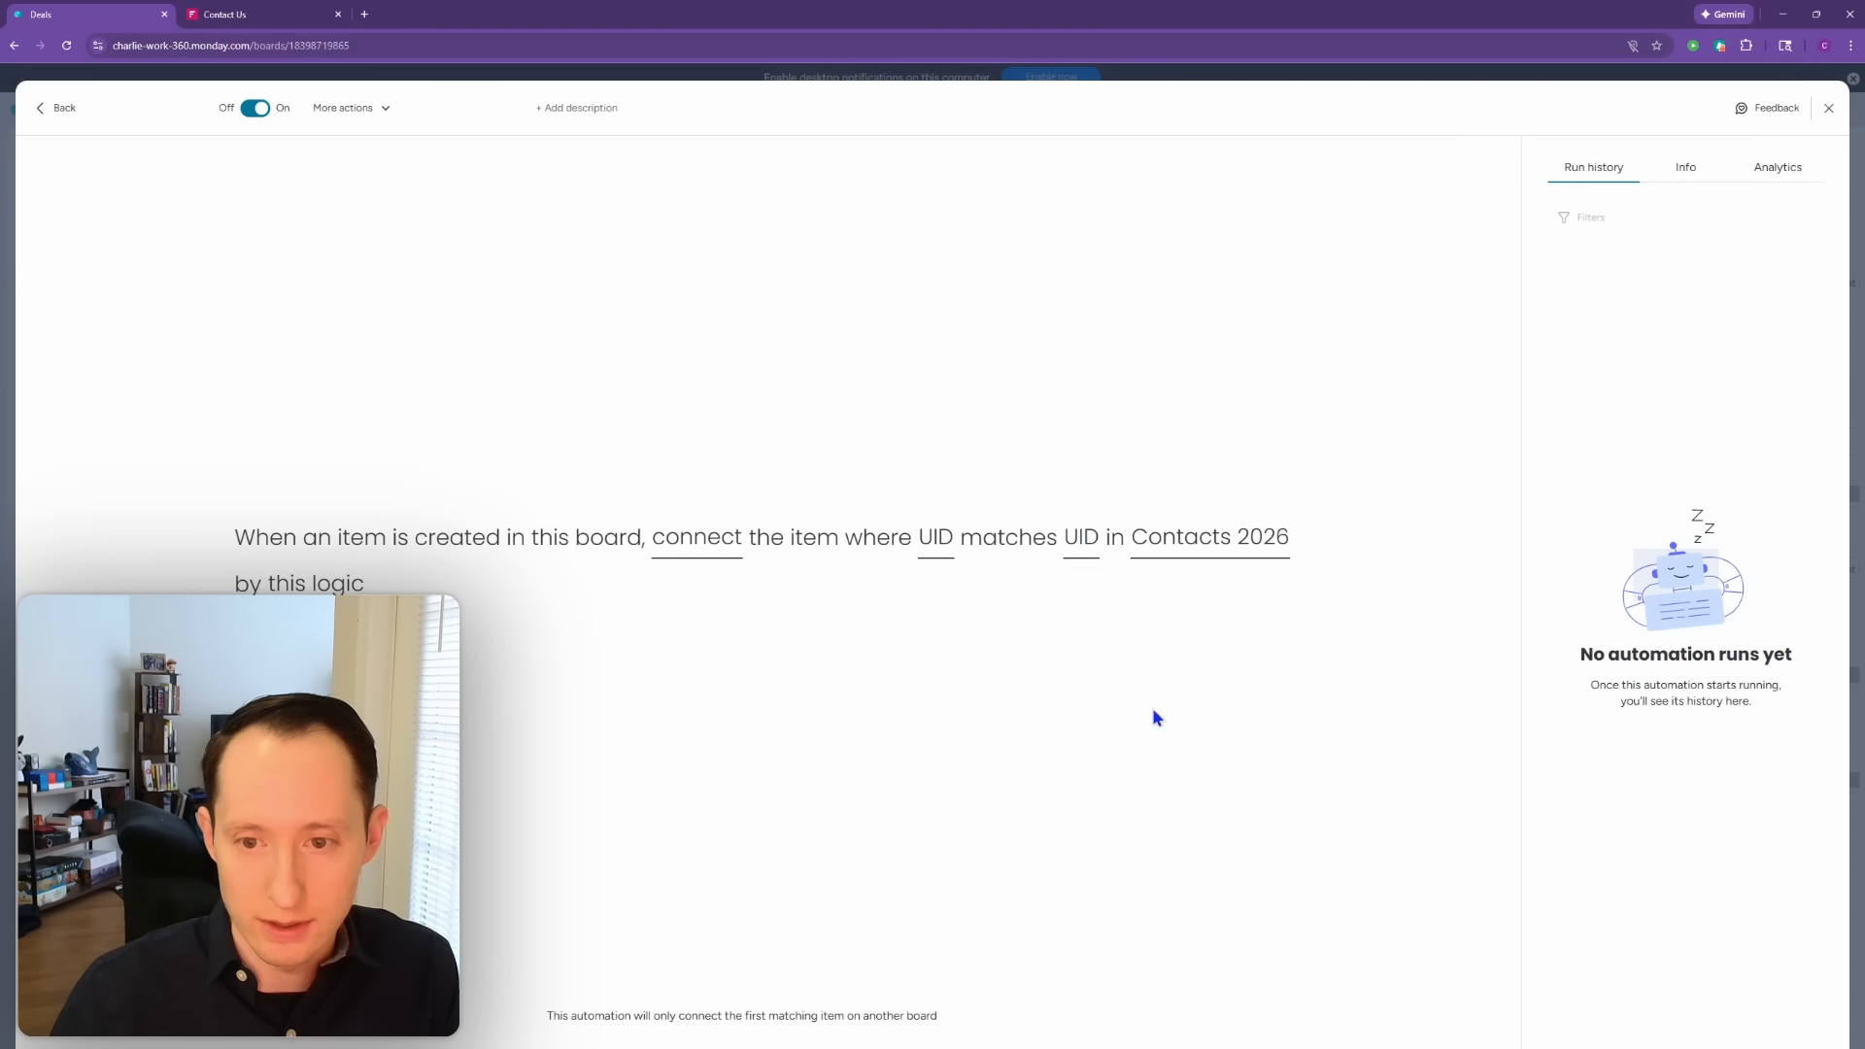
pyautogui.click(1208, 547)
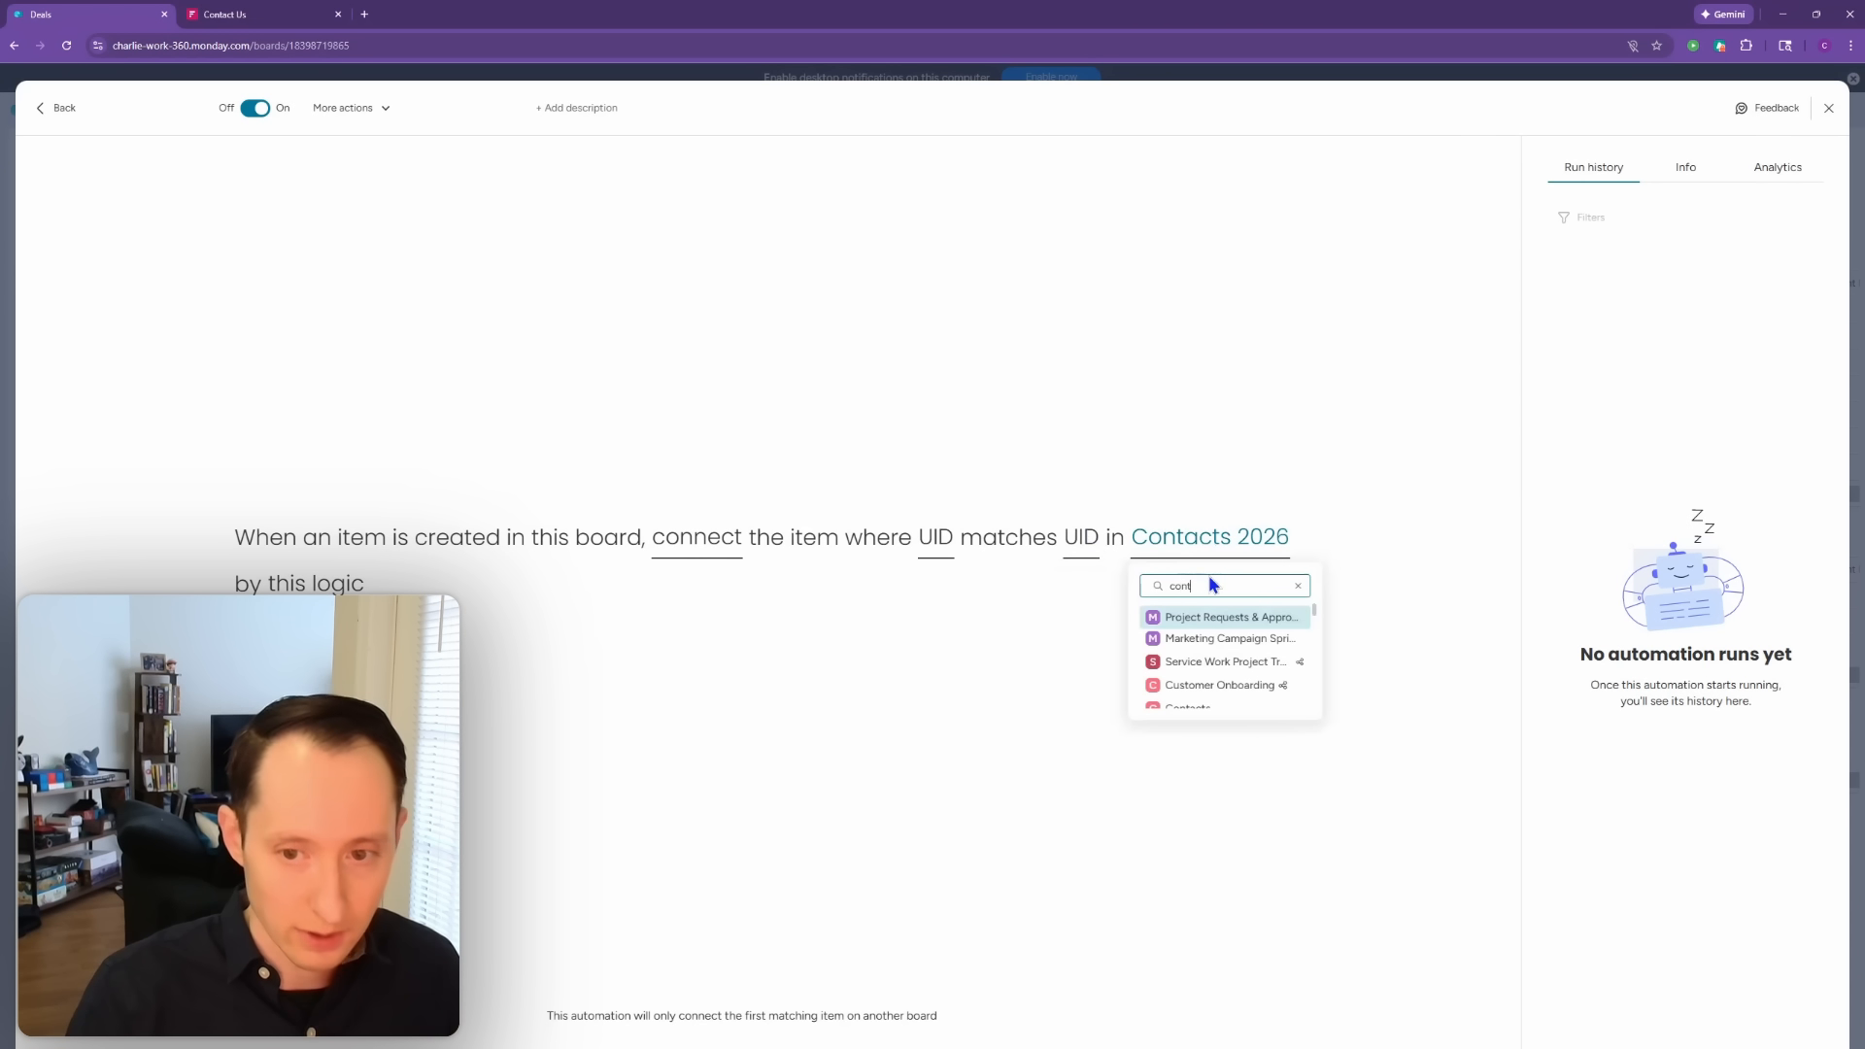
pyautogui.write('contac')
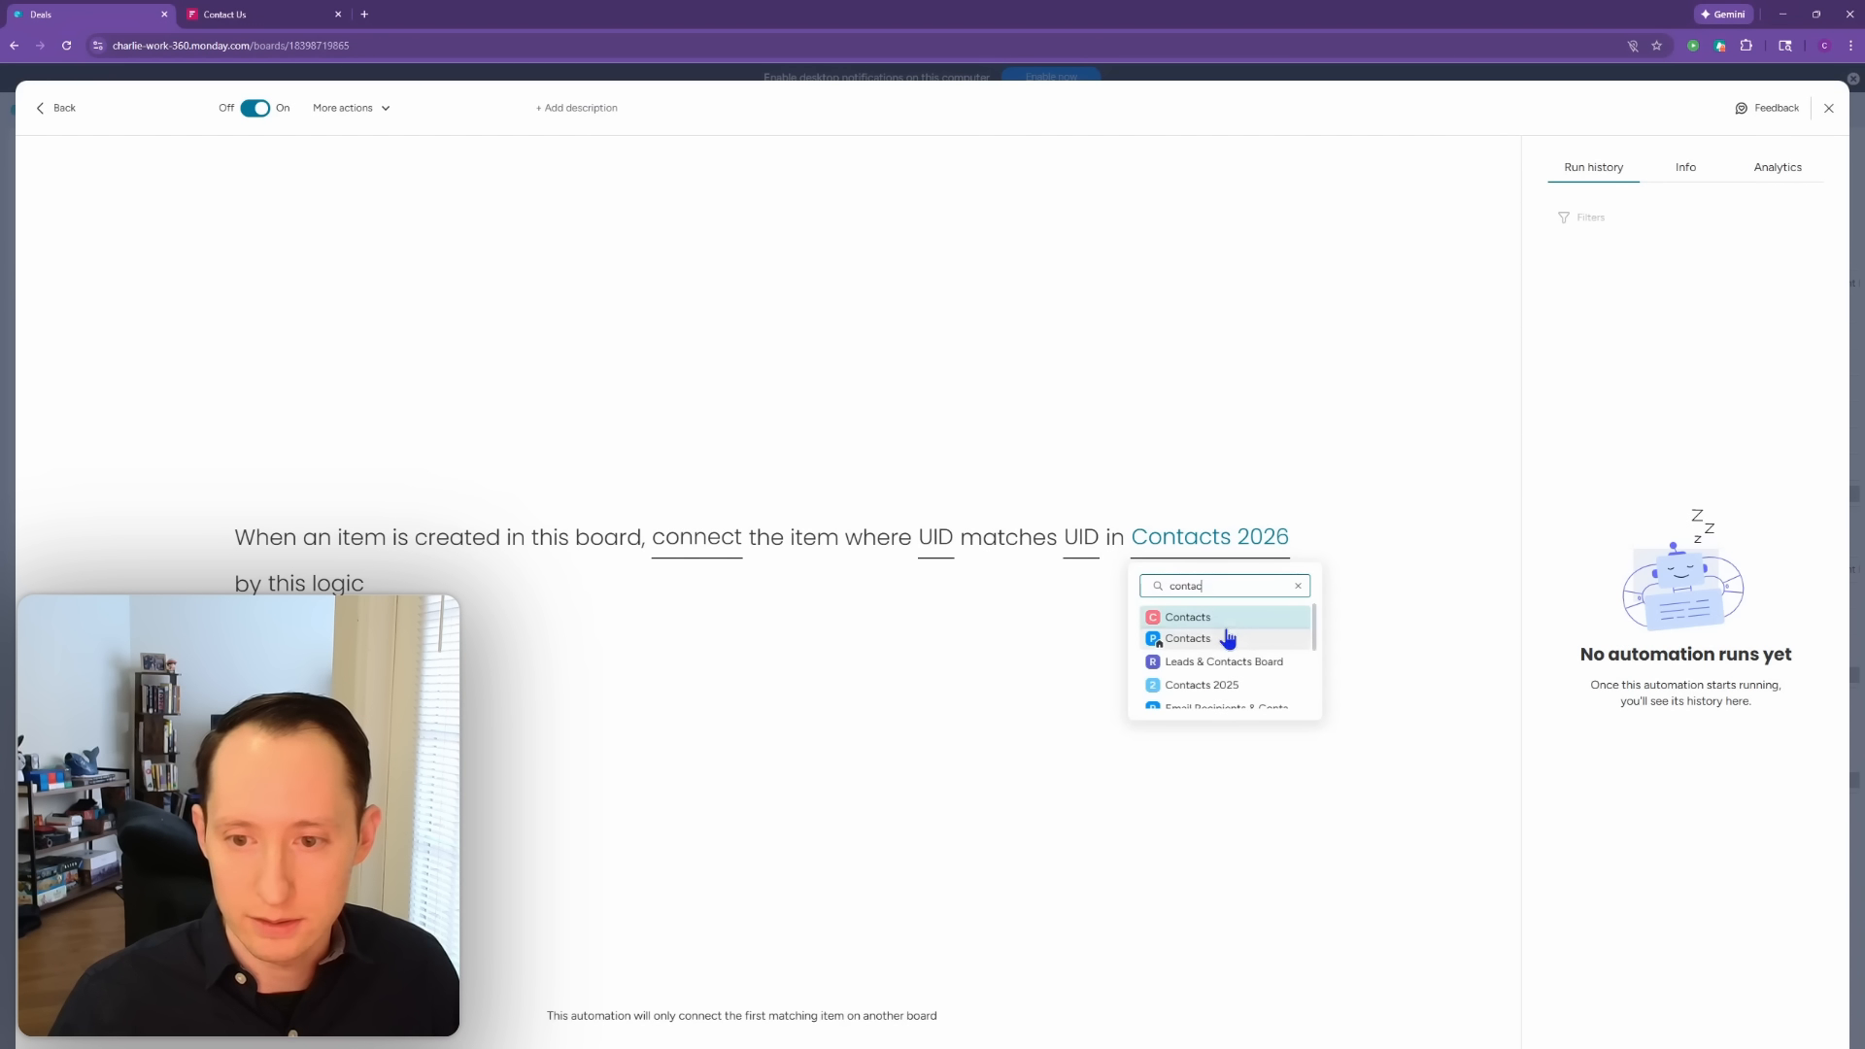
pyautogui.write('tgsts')
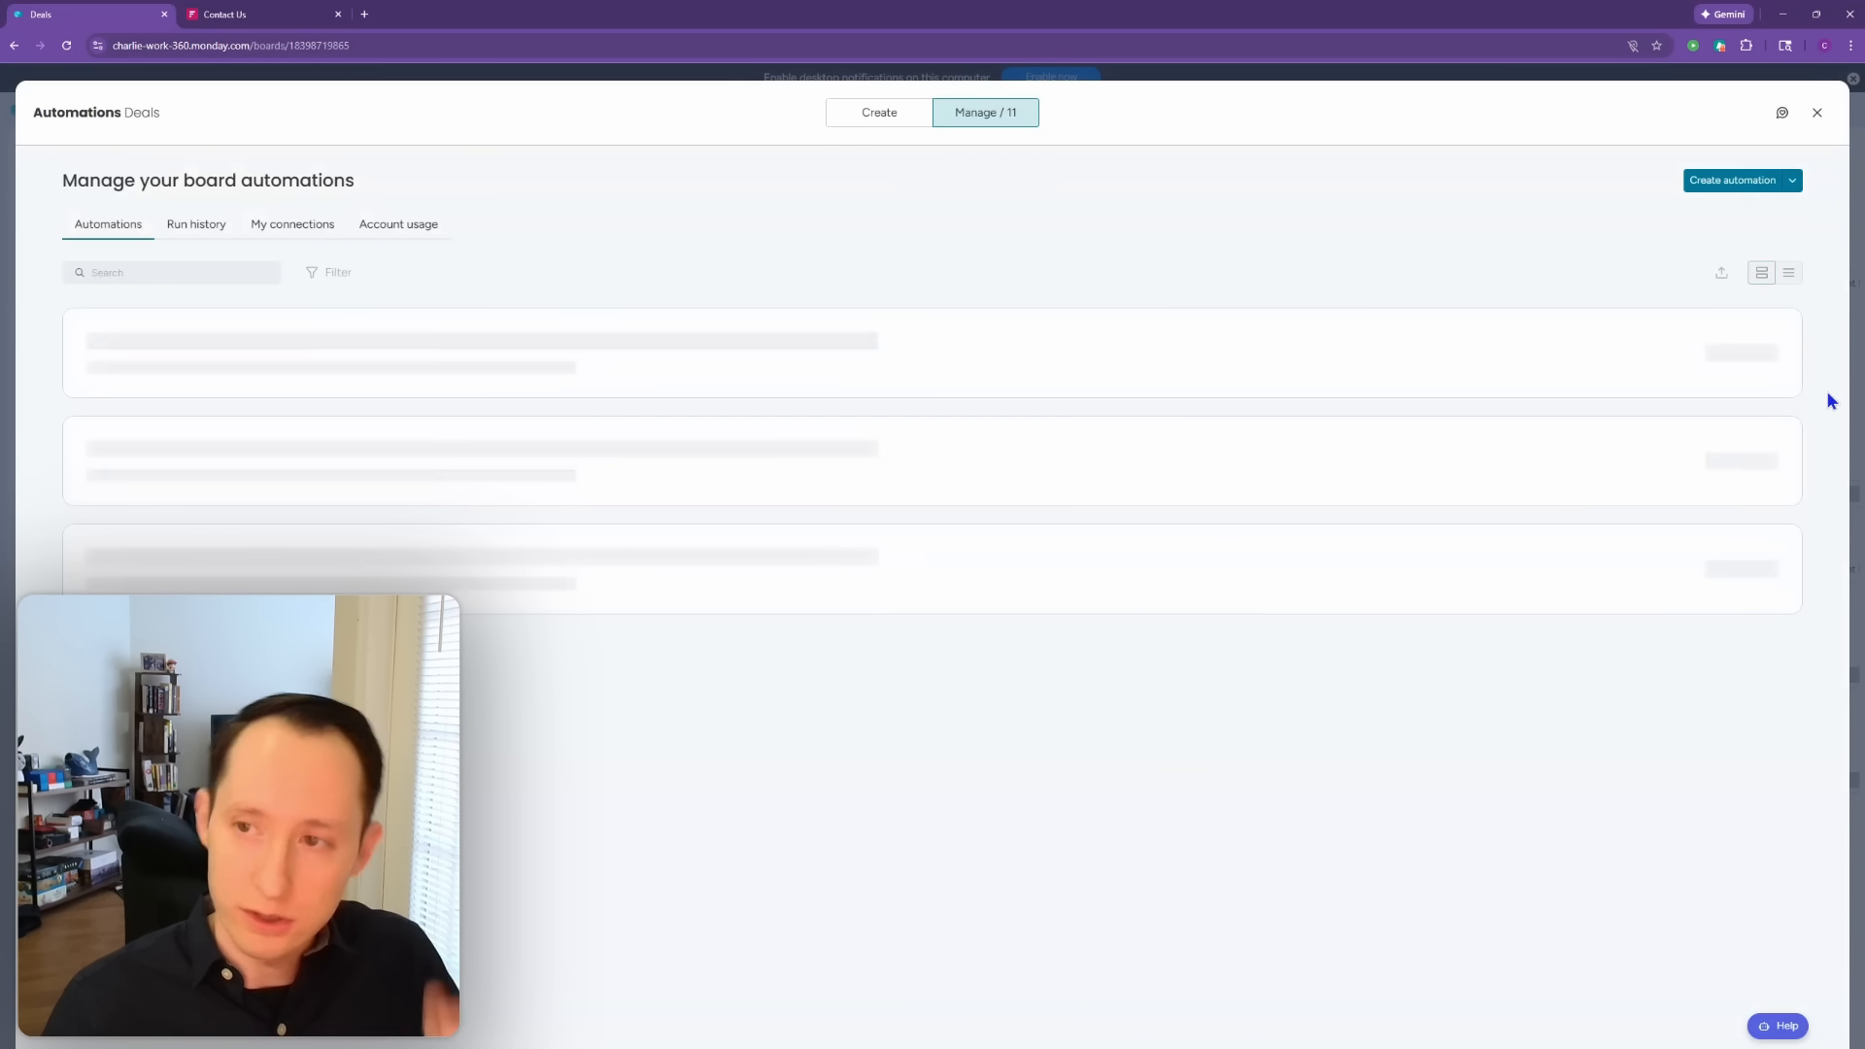
pyautogui.click(1816, 115)
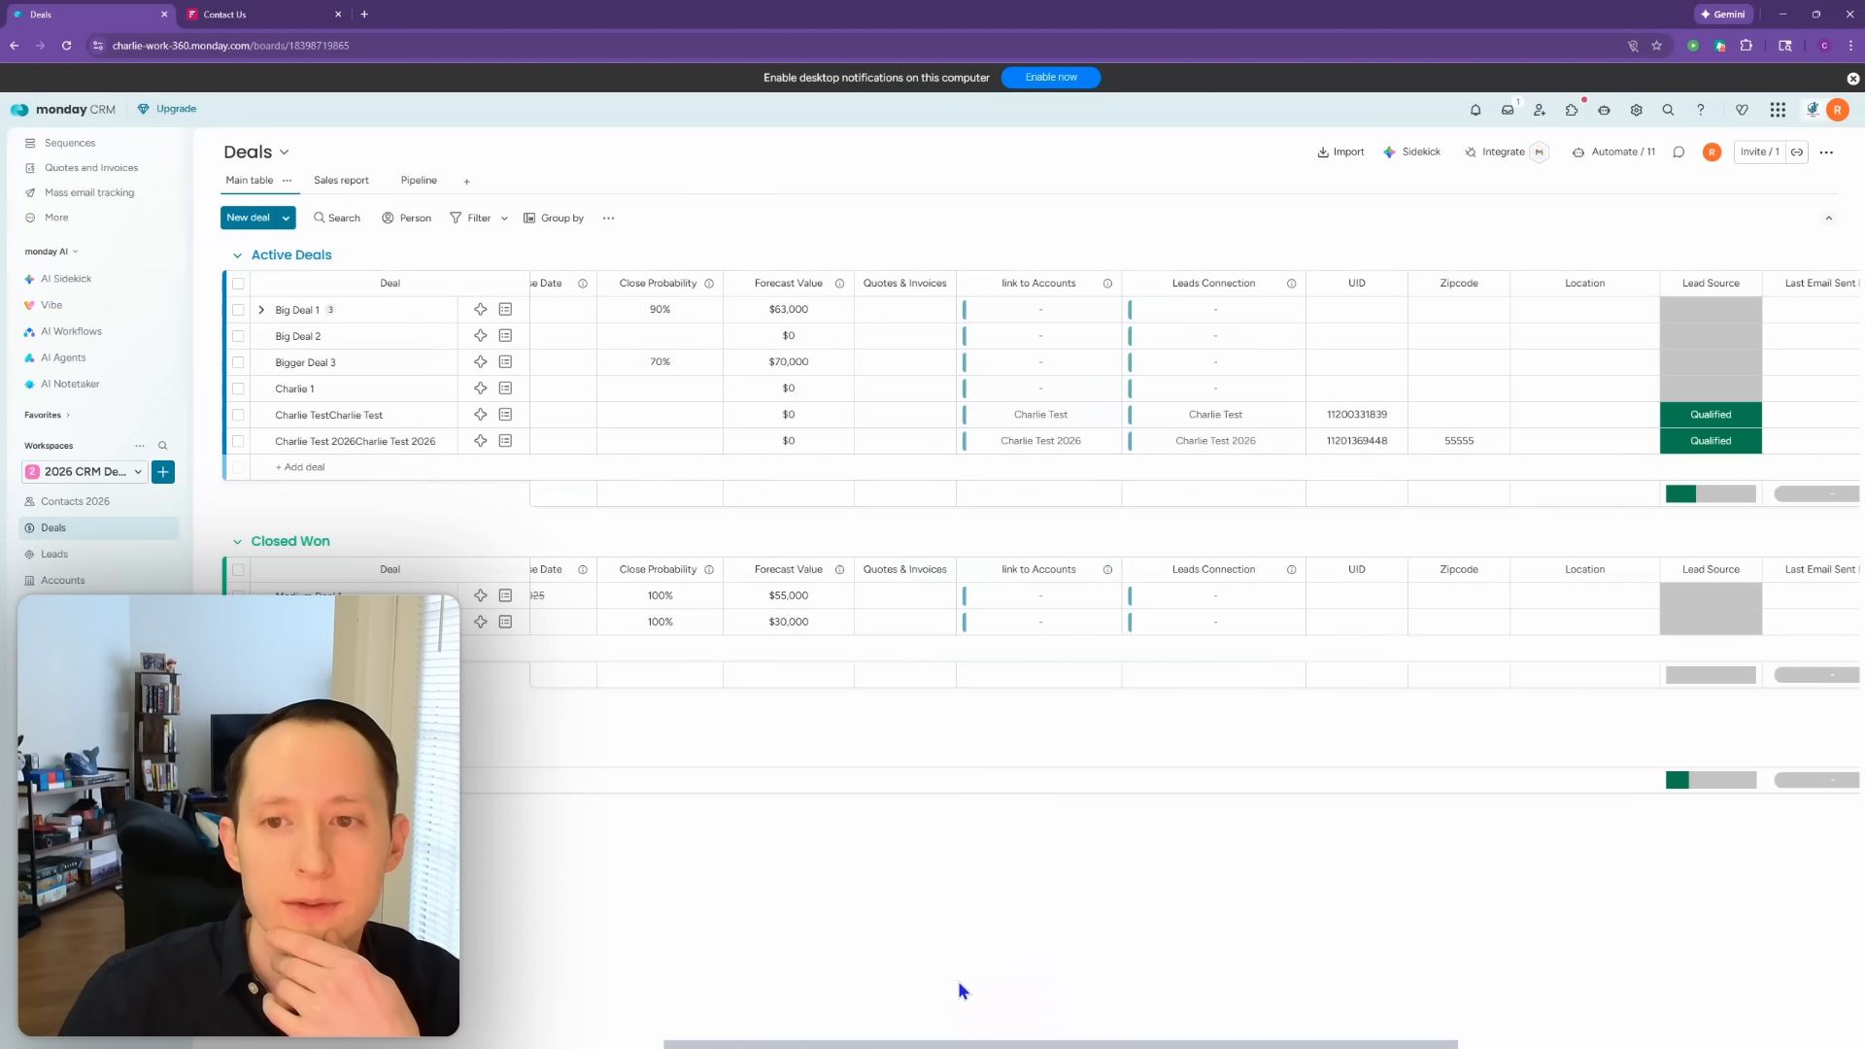
# Step: Inspect the Contacts 2026 board's Deals connection settings, then list the Leads board automations
pyautogui.moveTo(934, 1039); pyautogui.dragTo(594, 1037)
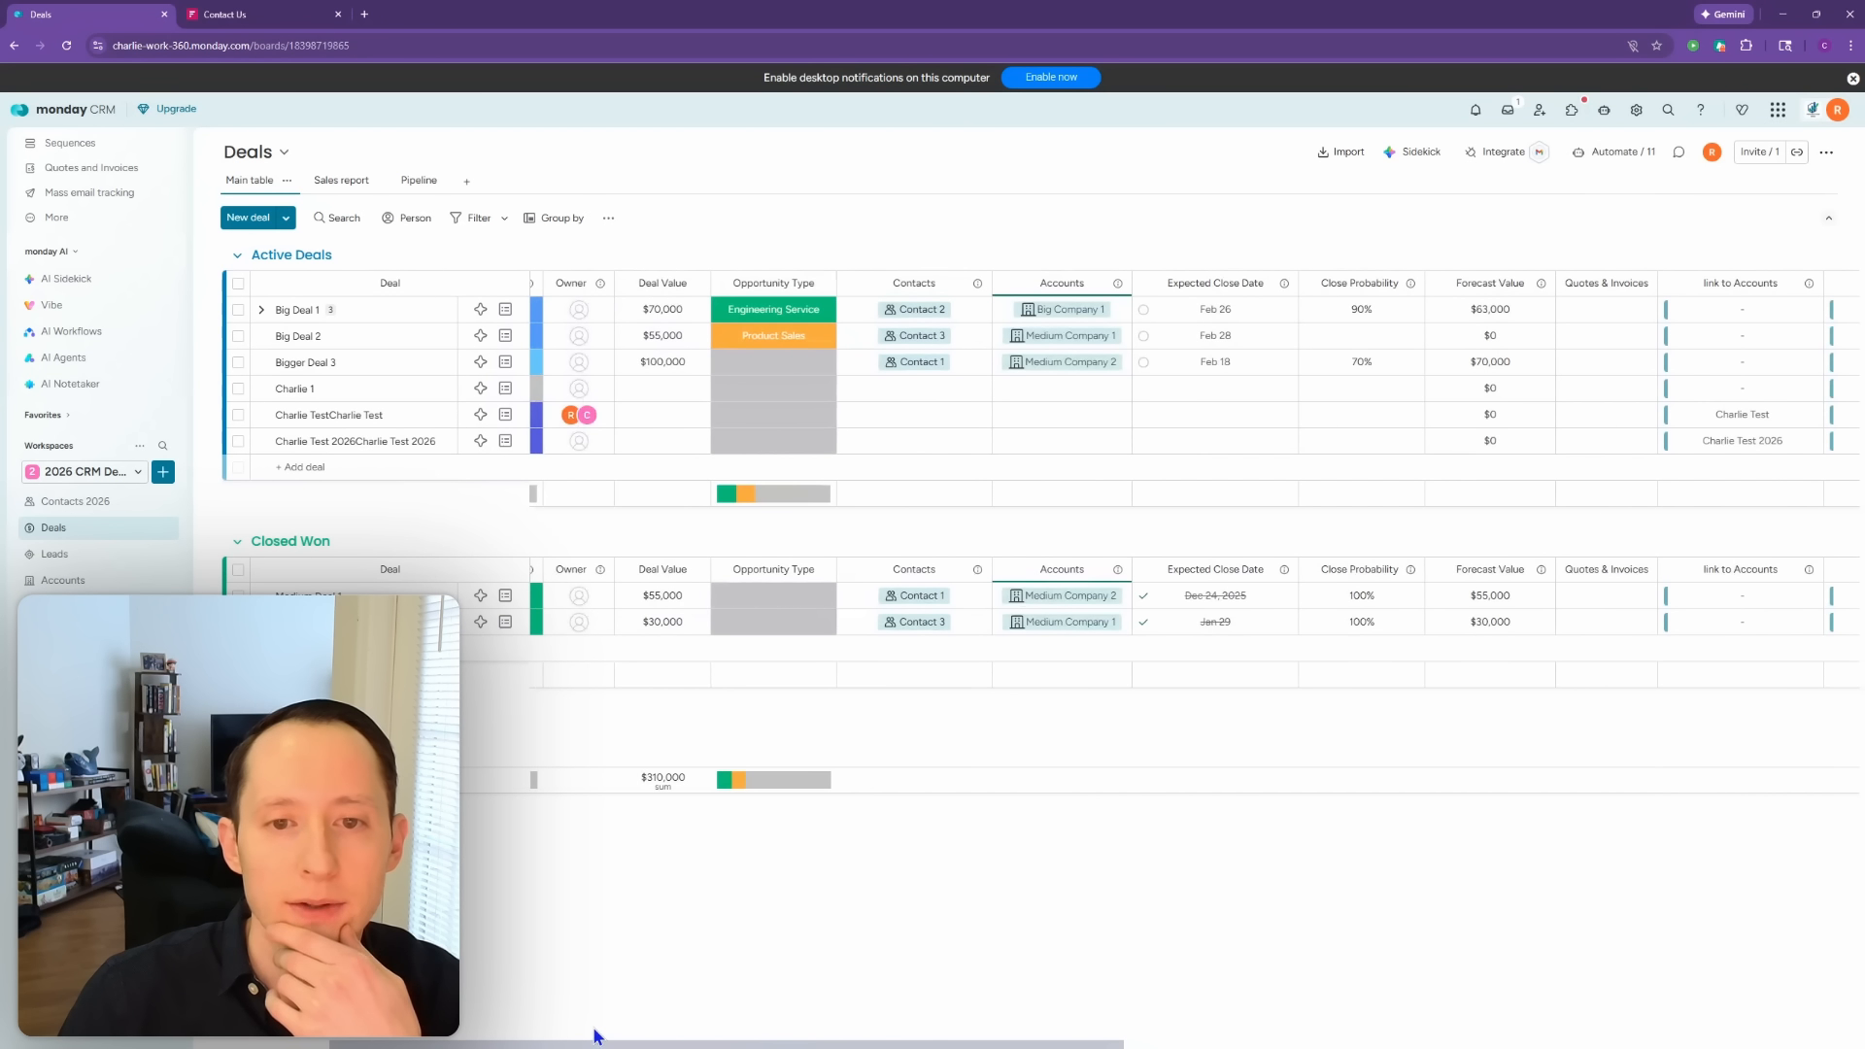
pyautogui.click(89, 501)
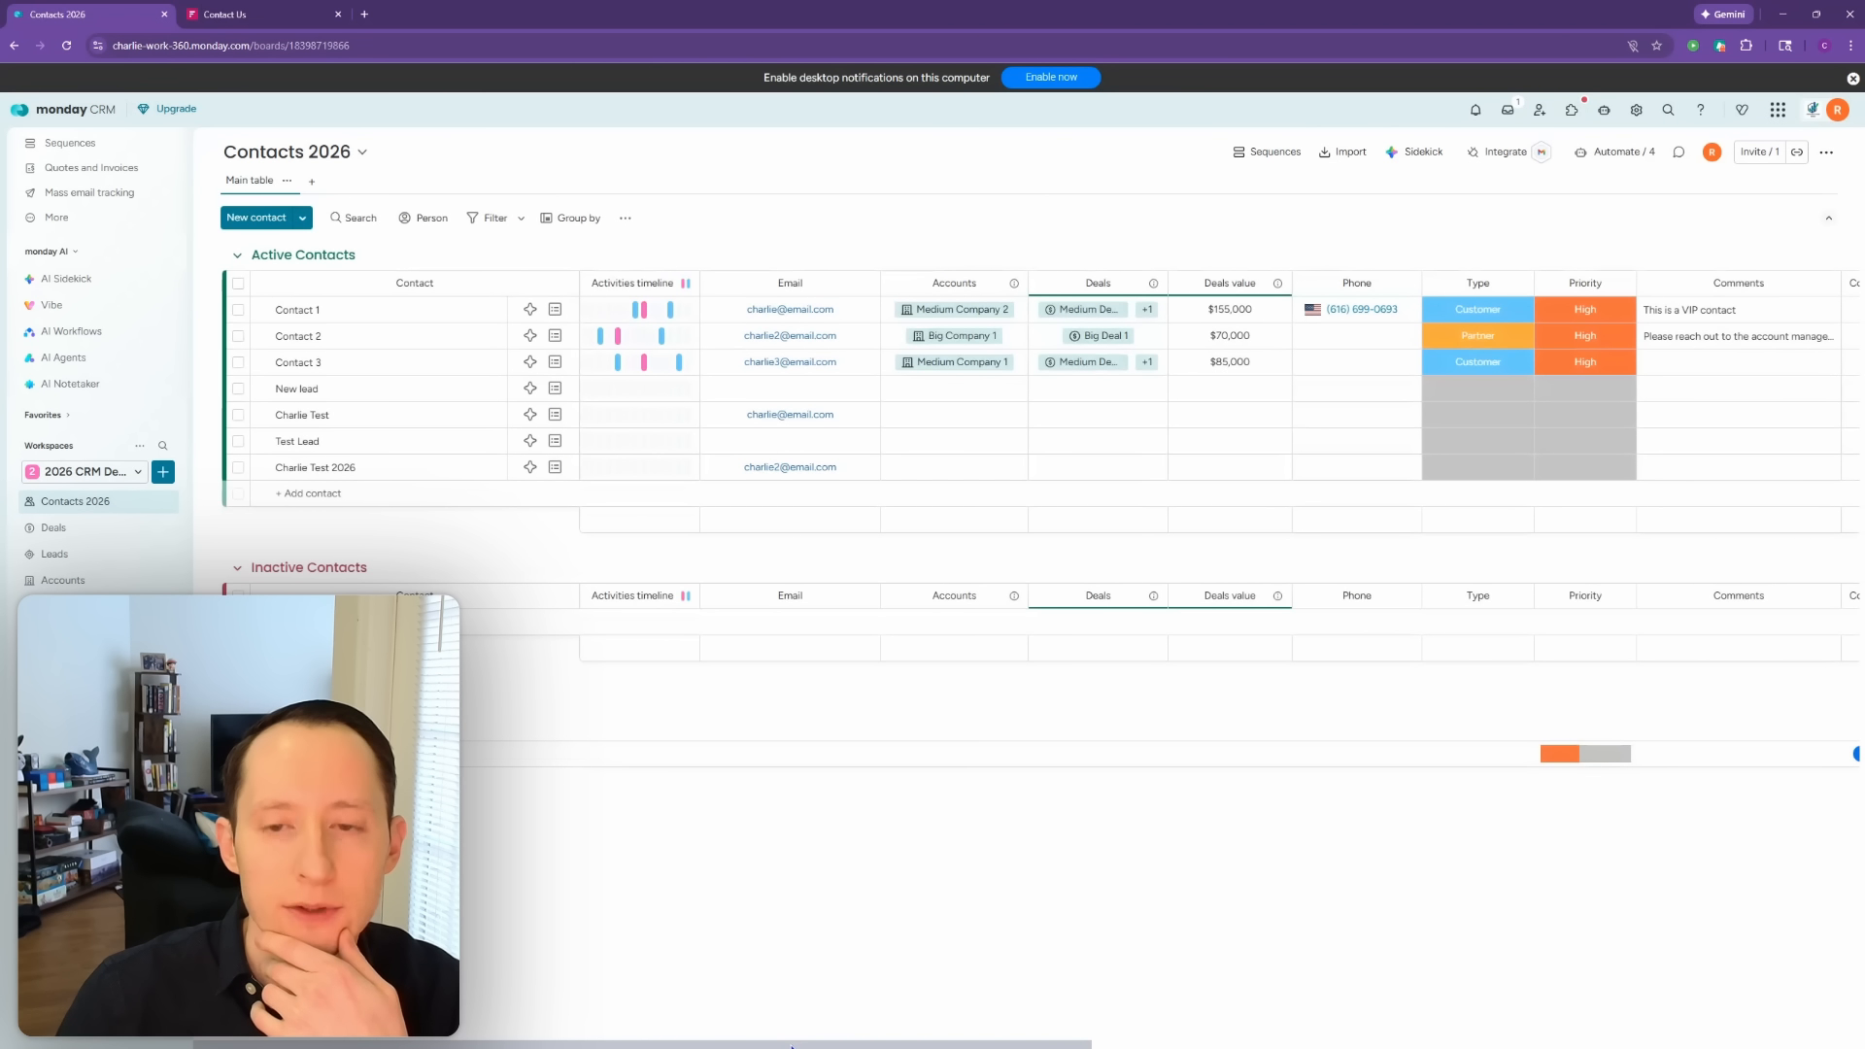
pyautogui.moveTo(792, 1044); pyautogui.dragTo(1559, 1044)
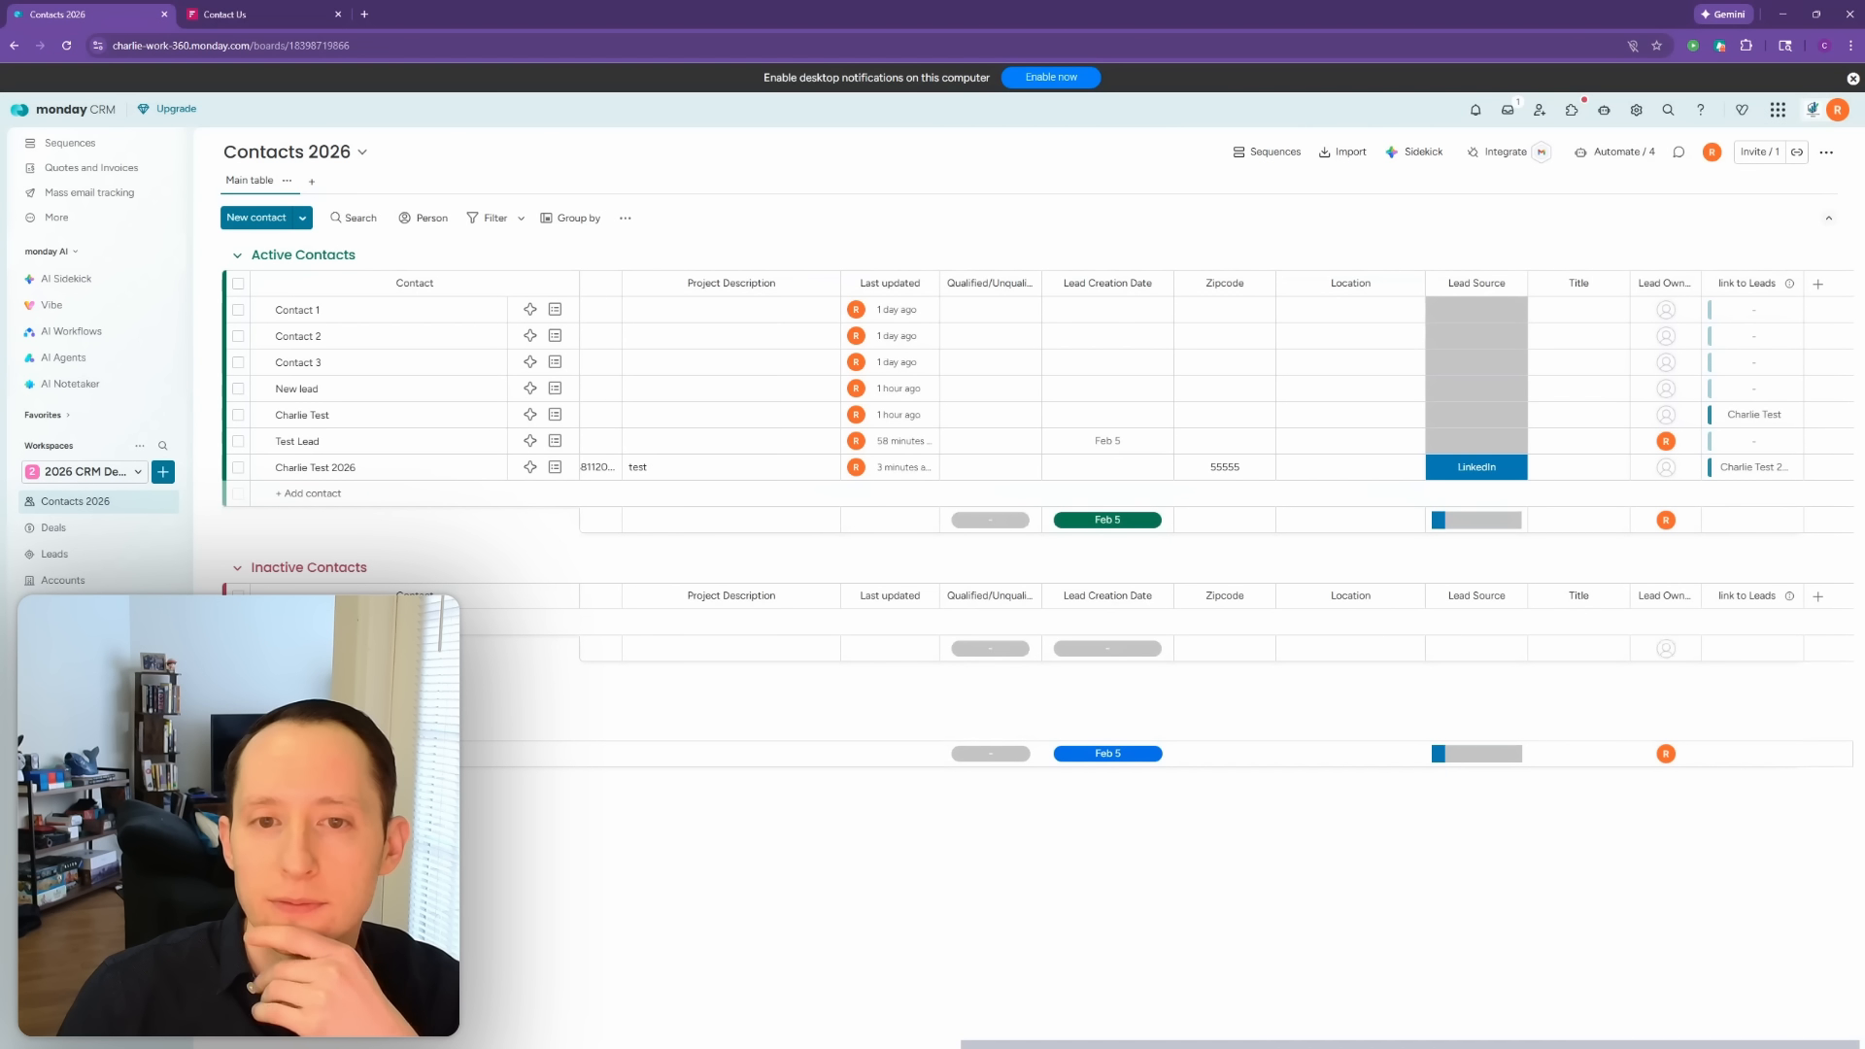
pyautogui.moveTo(1559, 1045); pyautogui.dragTo(795, 1024)
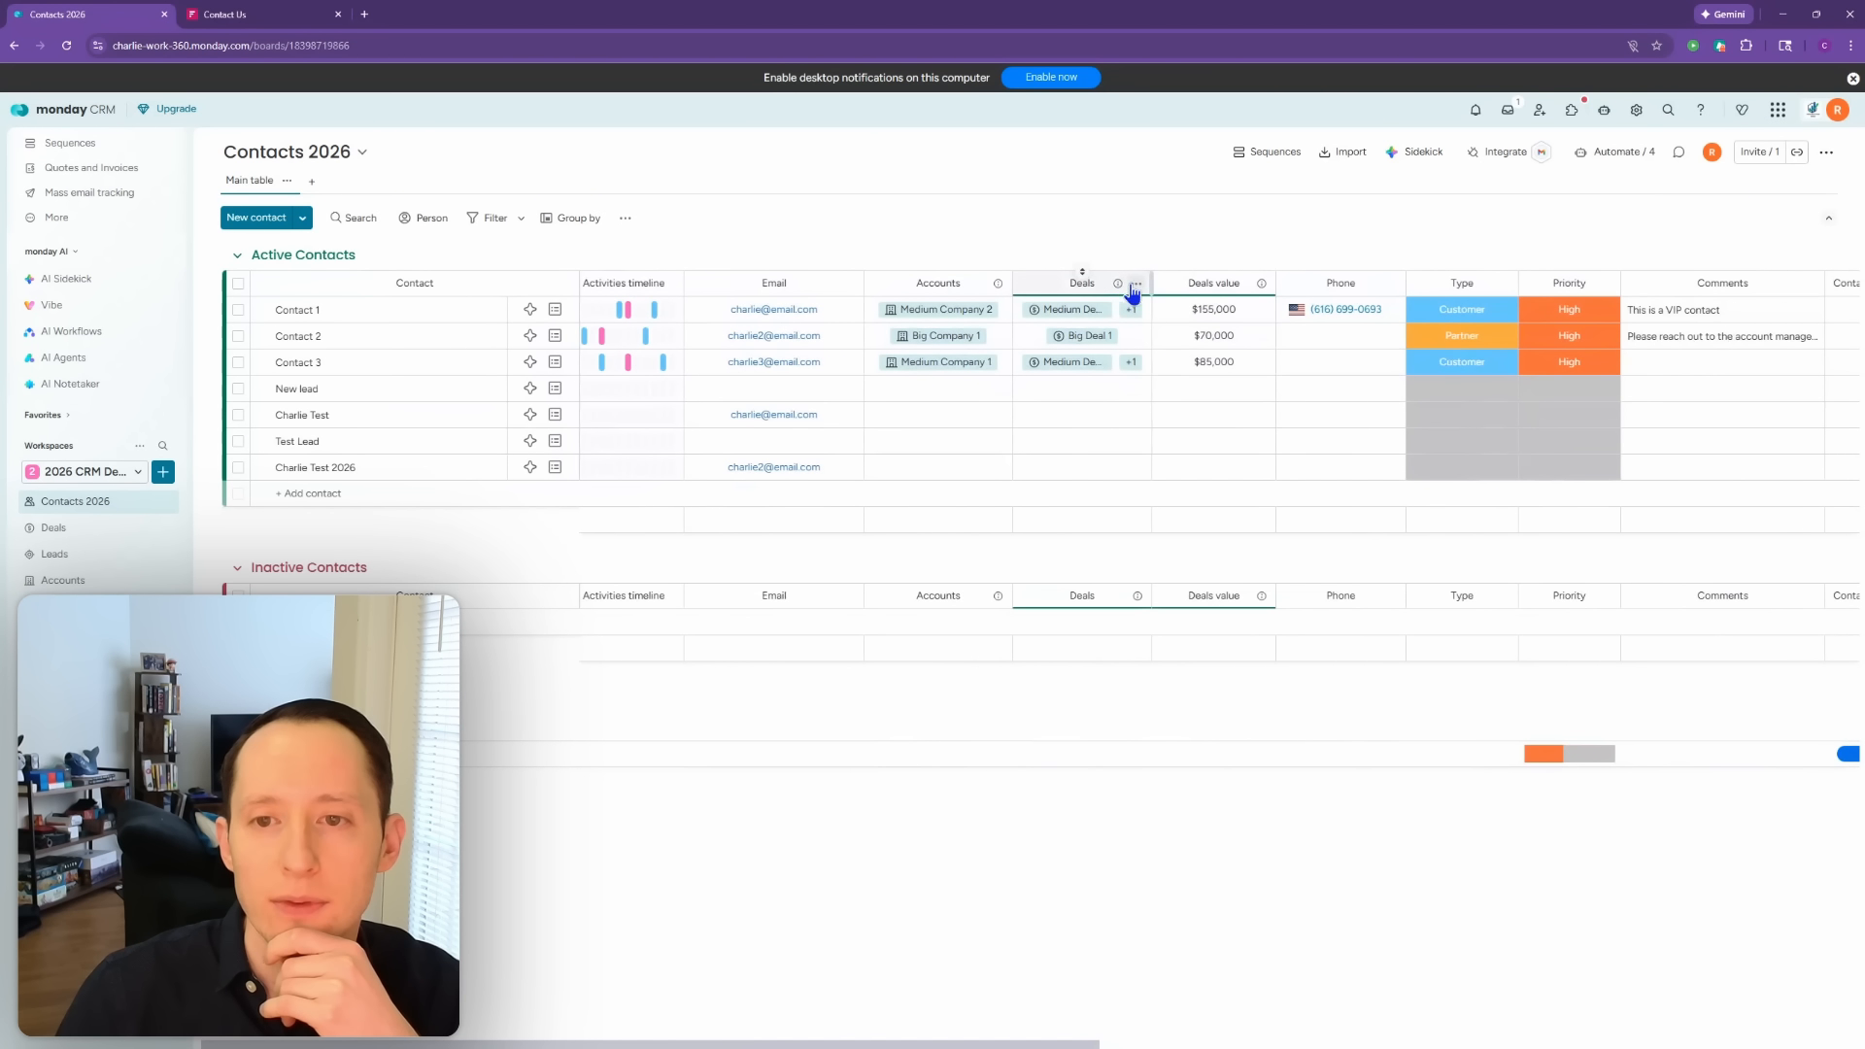
pyautogui.click(1135, 287)
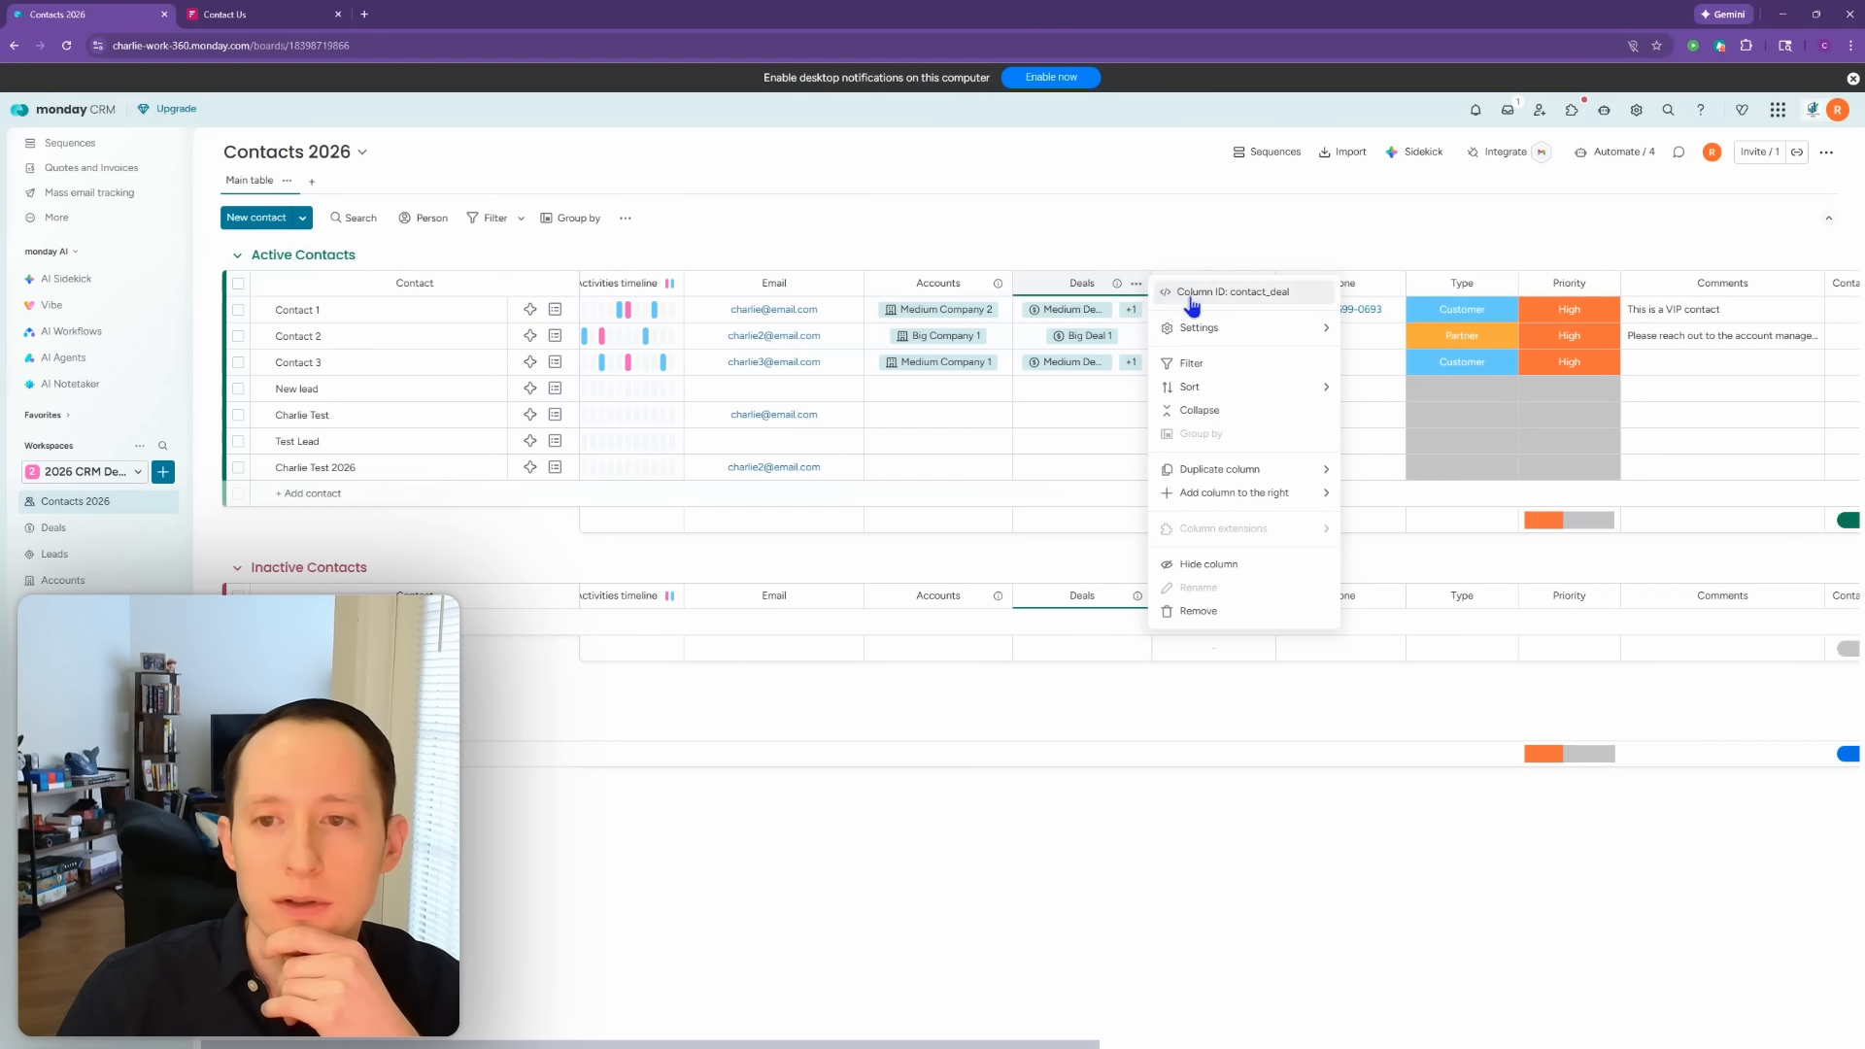
pyautogui.moveTo(1200, 332)
pyautogui.click(1405, 335)
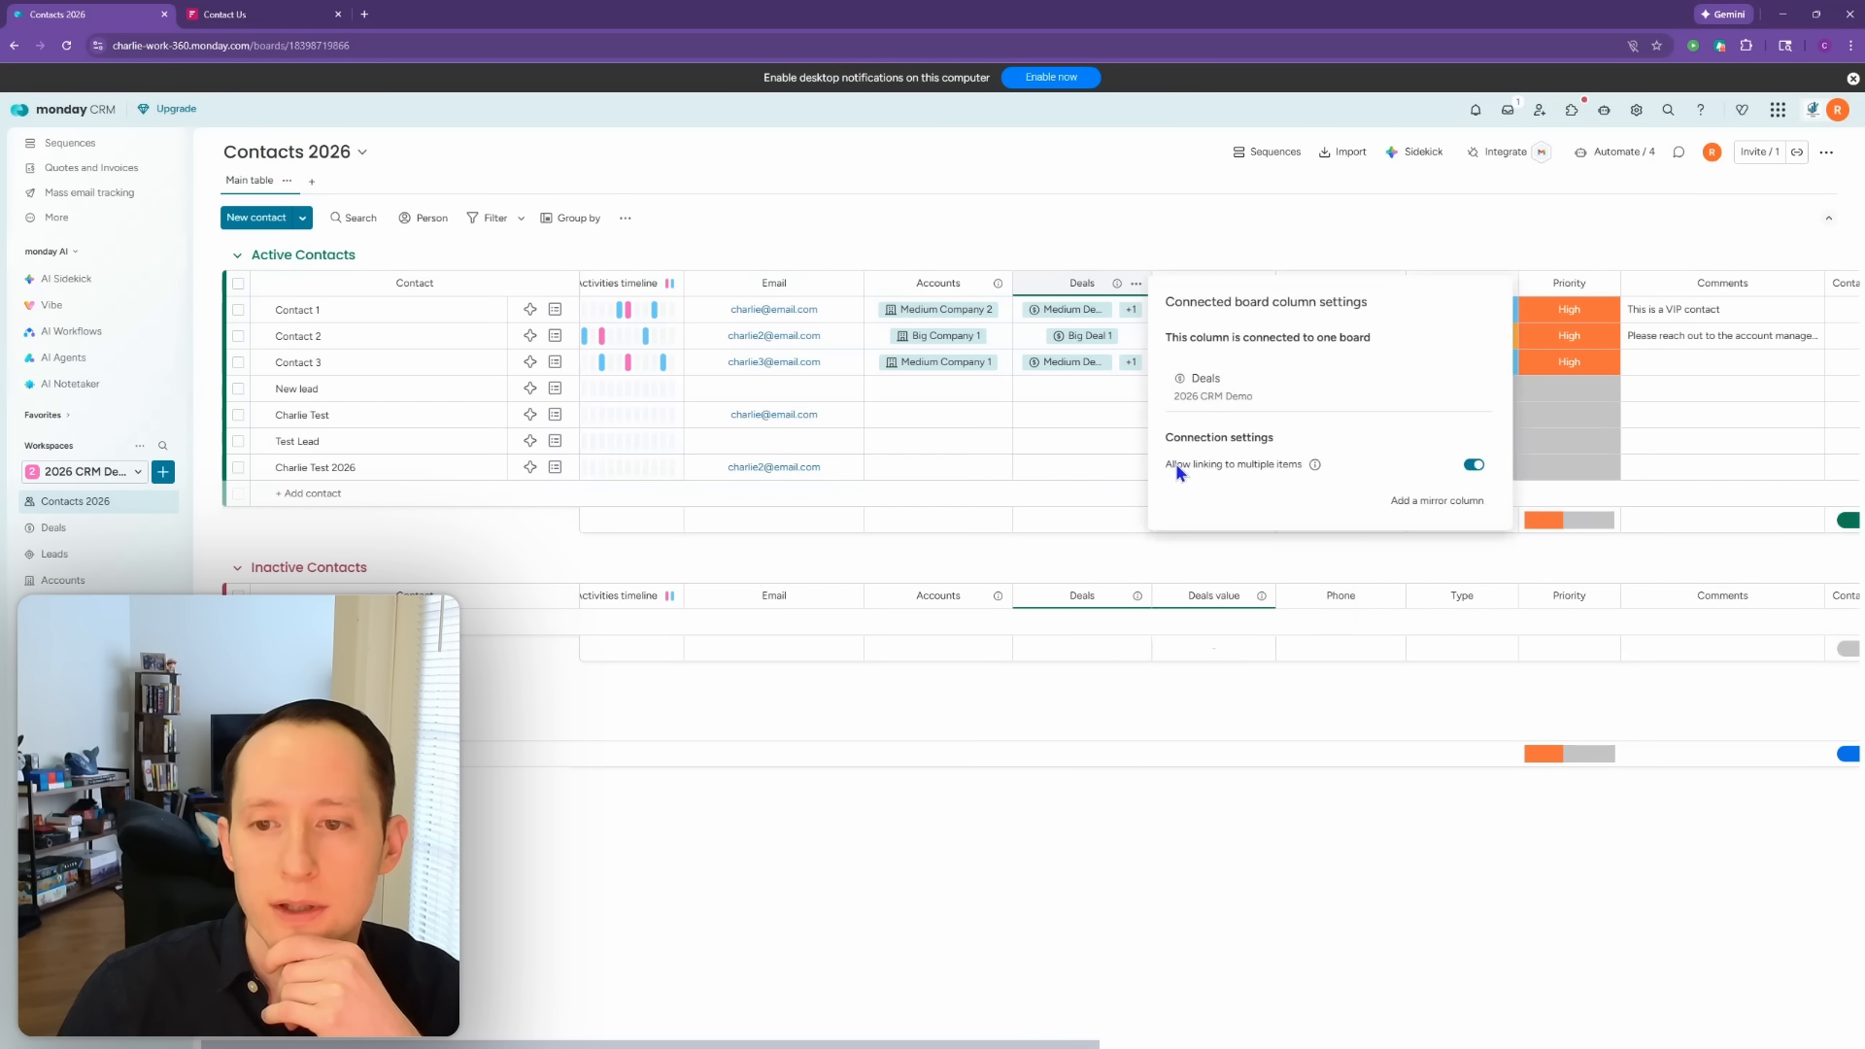
pyautogui.click(997, 797)
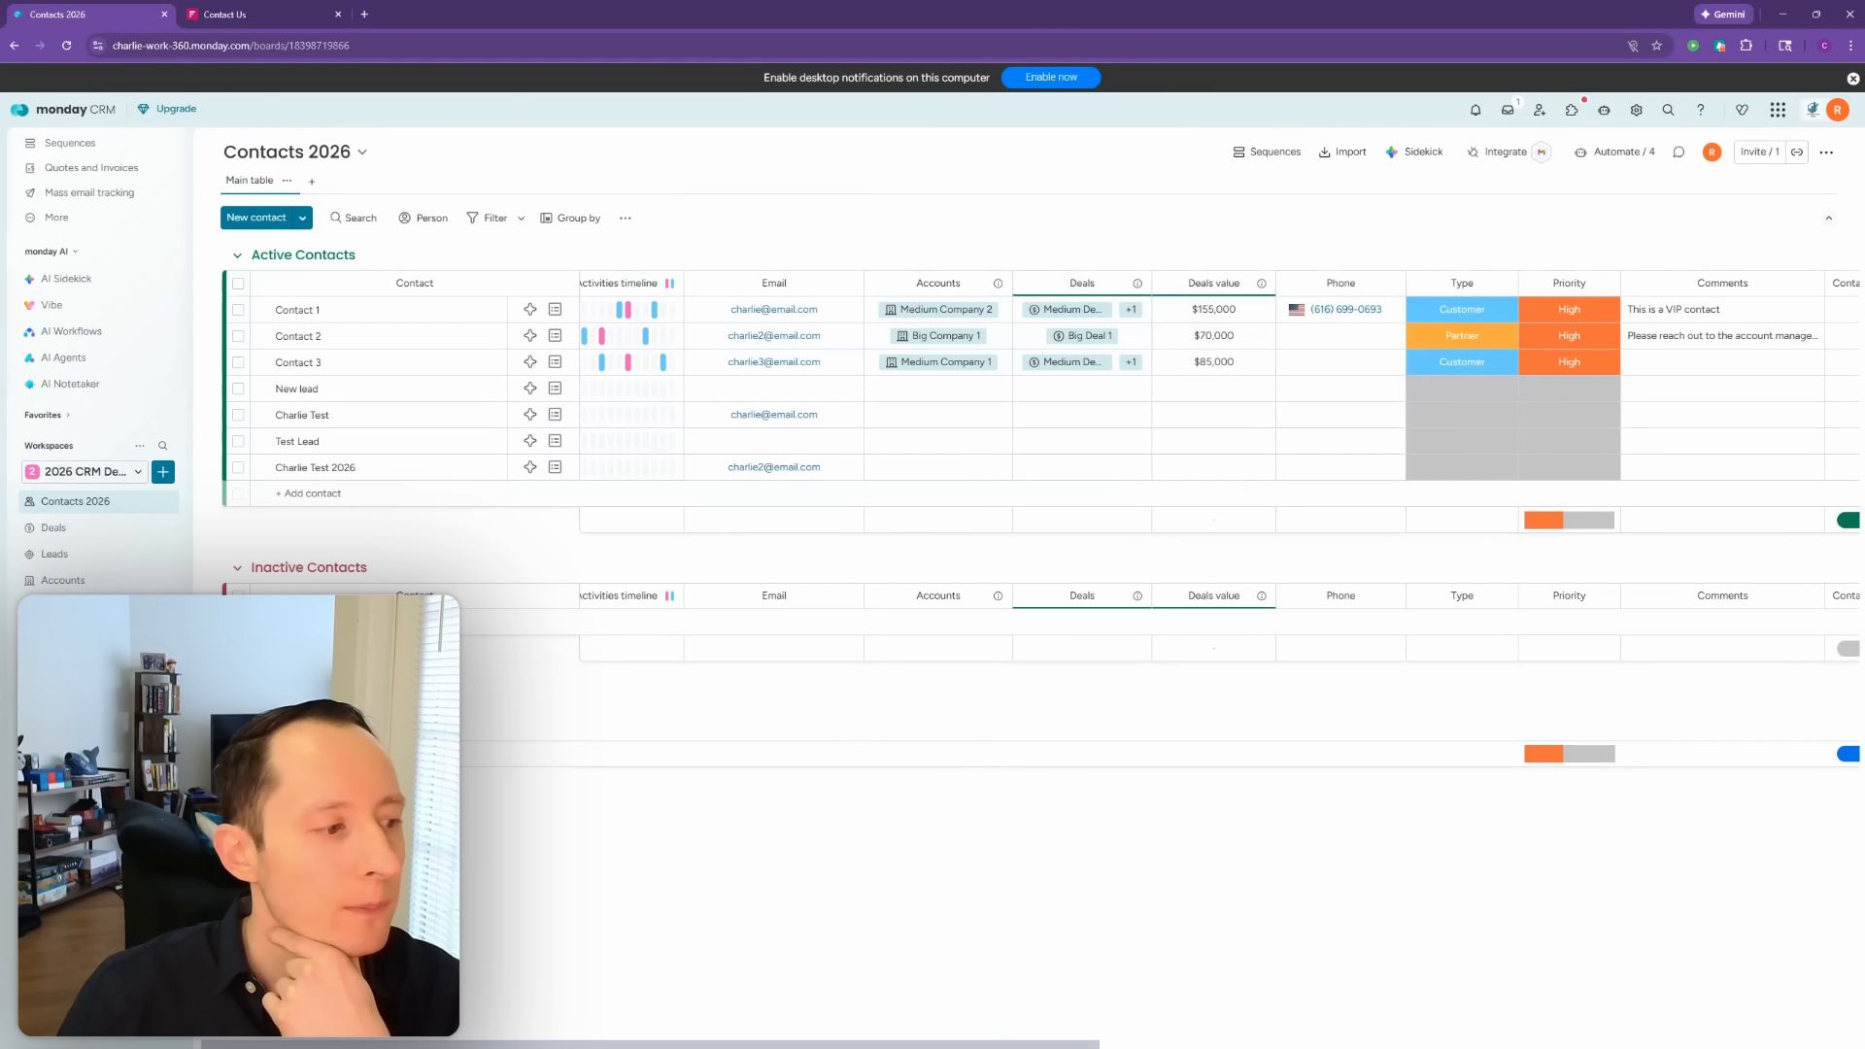
pyautogui.hscroll(5, 492, 964)
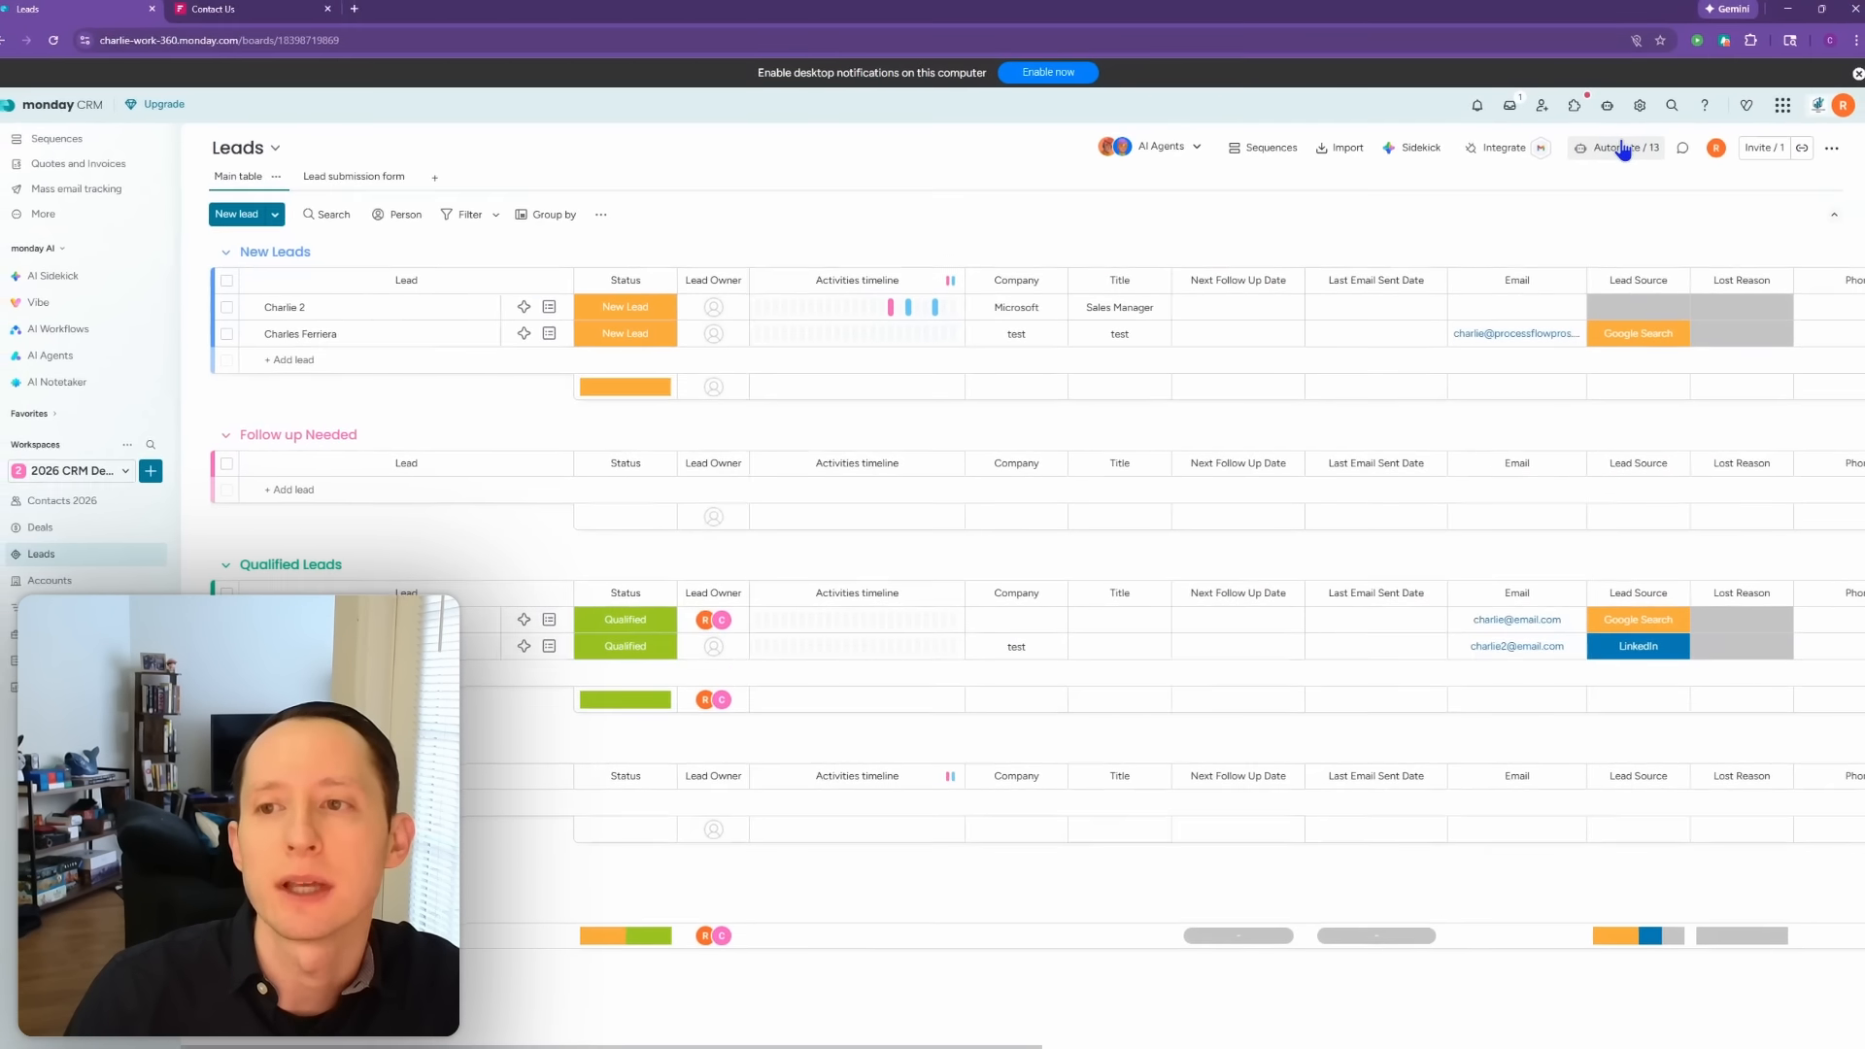
pyautogui.click(1623, 148)
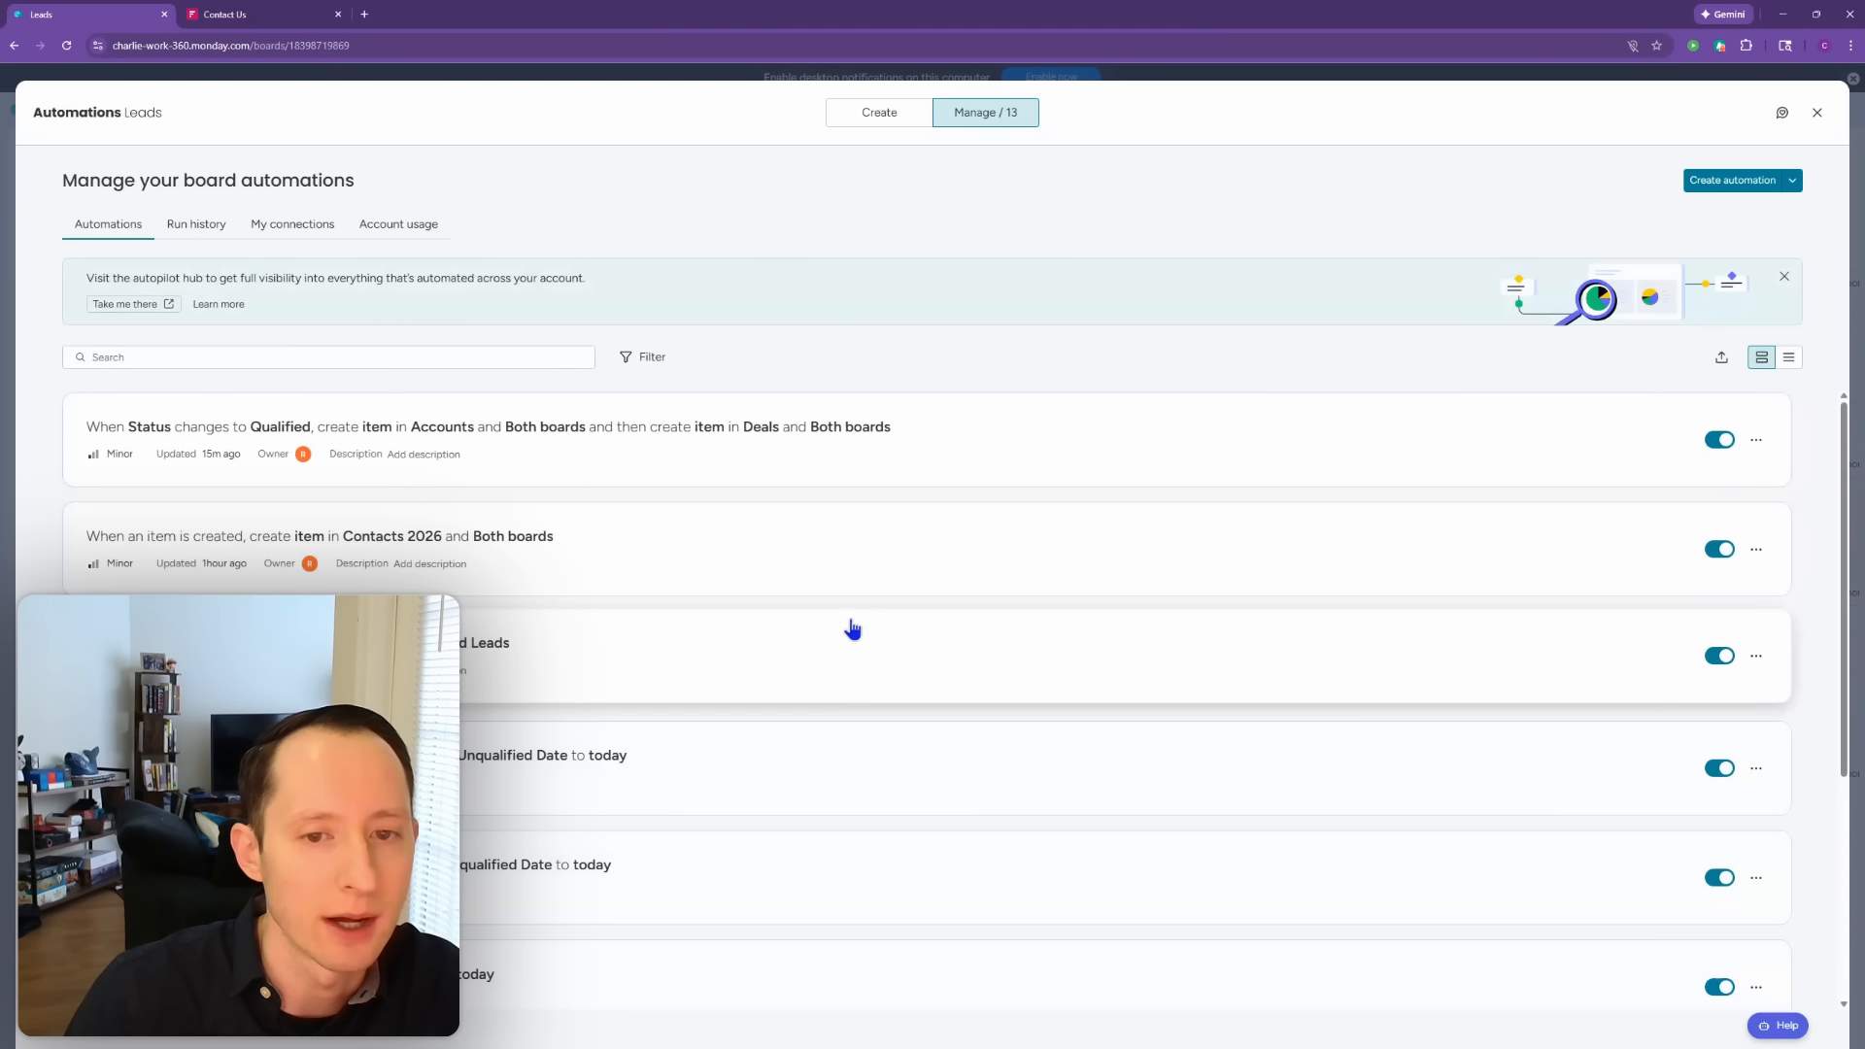
# Step: Remove the duplicate Item's uid chip from the item-created automation's UID mapping and save it
pyautogui.click(748, 563)
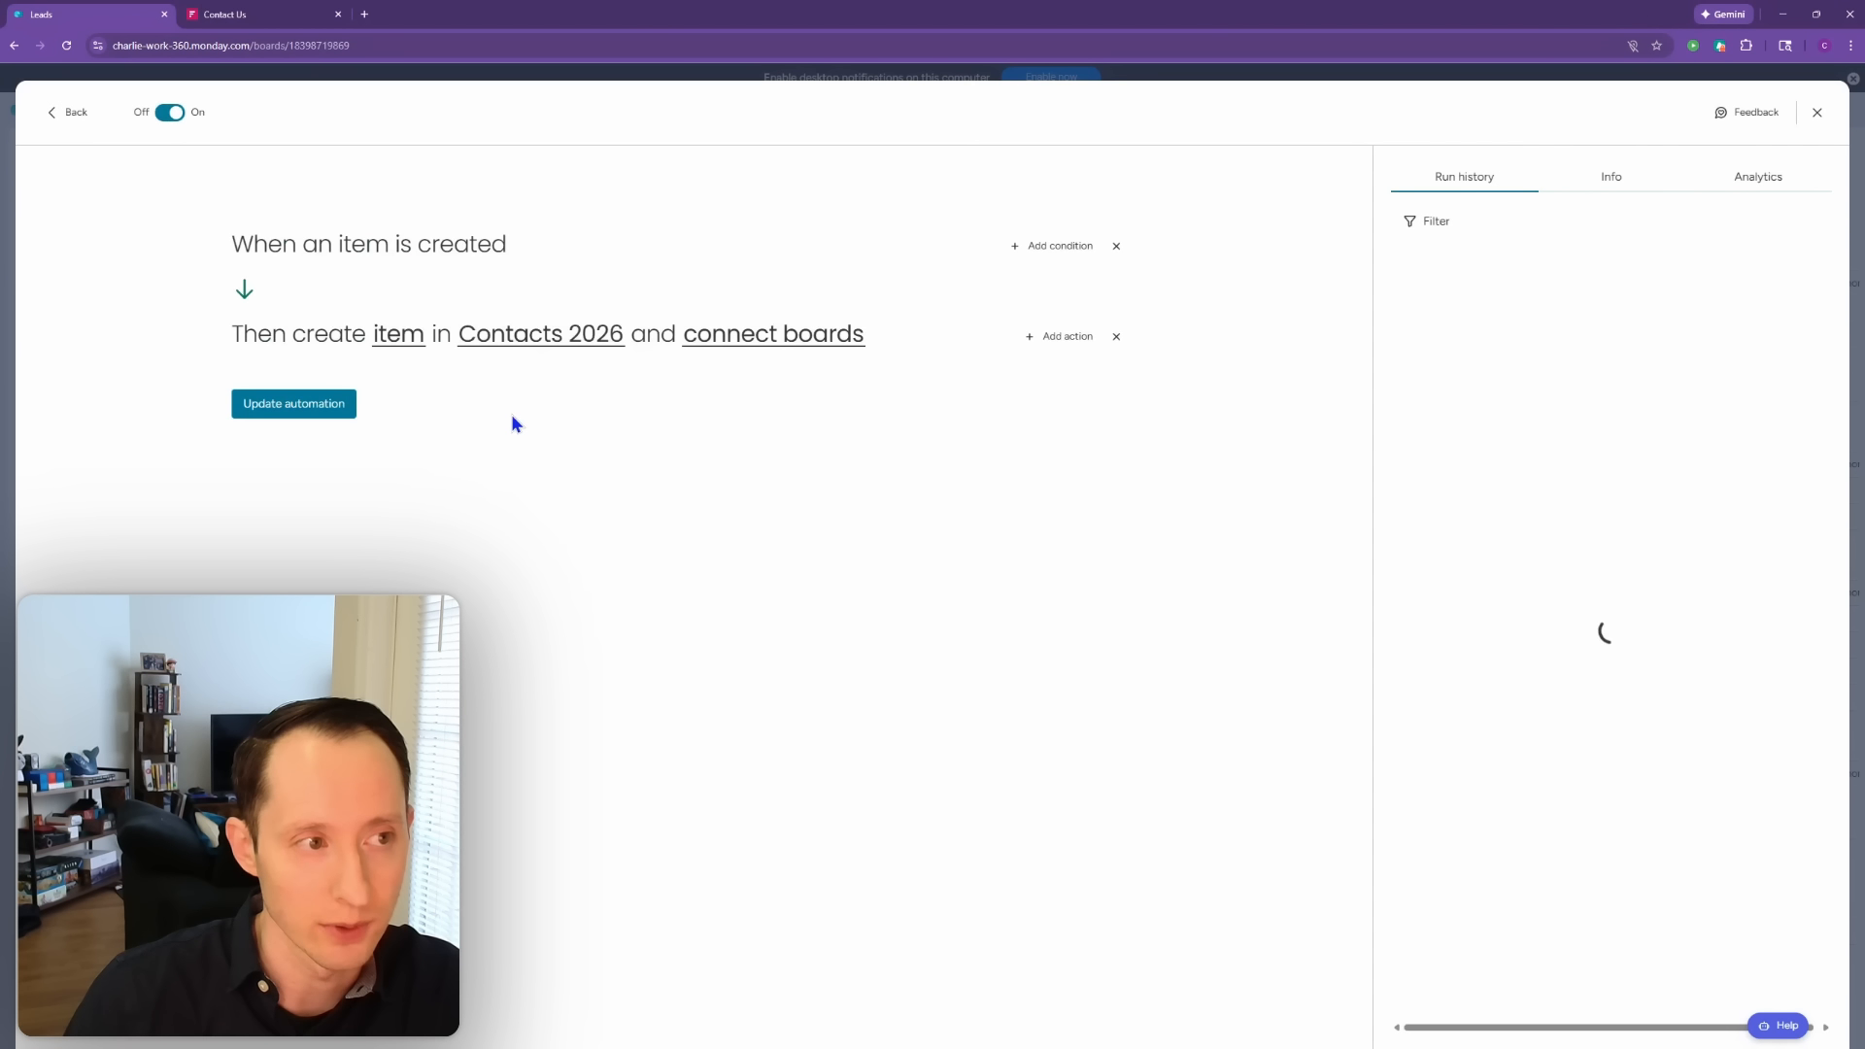
pyautogui.click(405, 336)
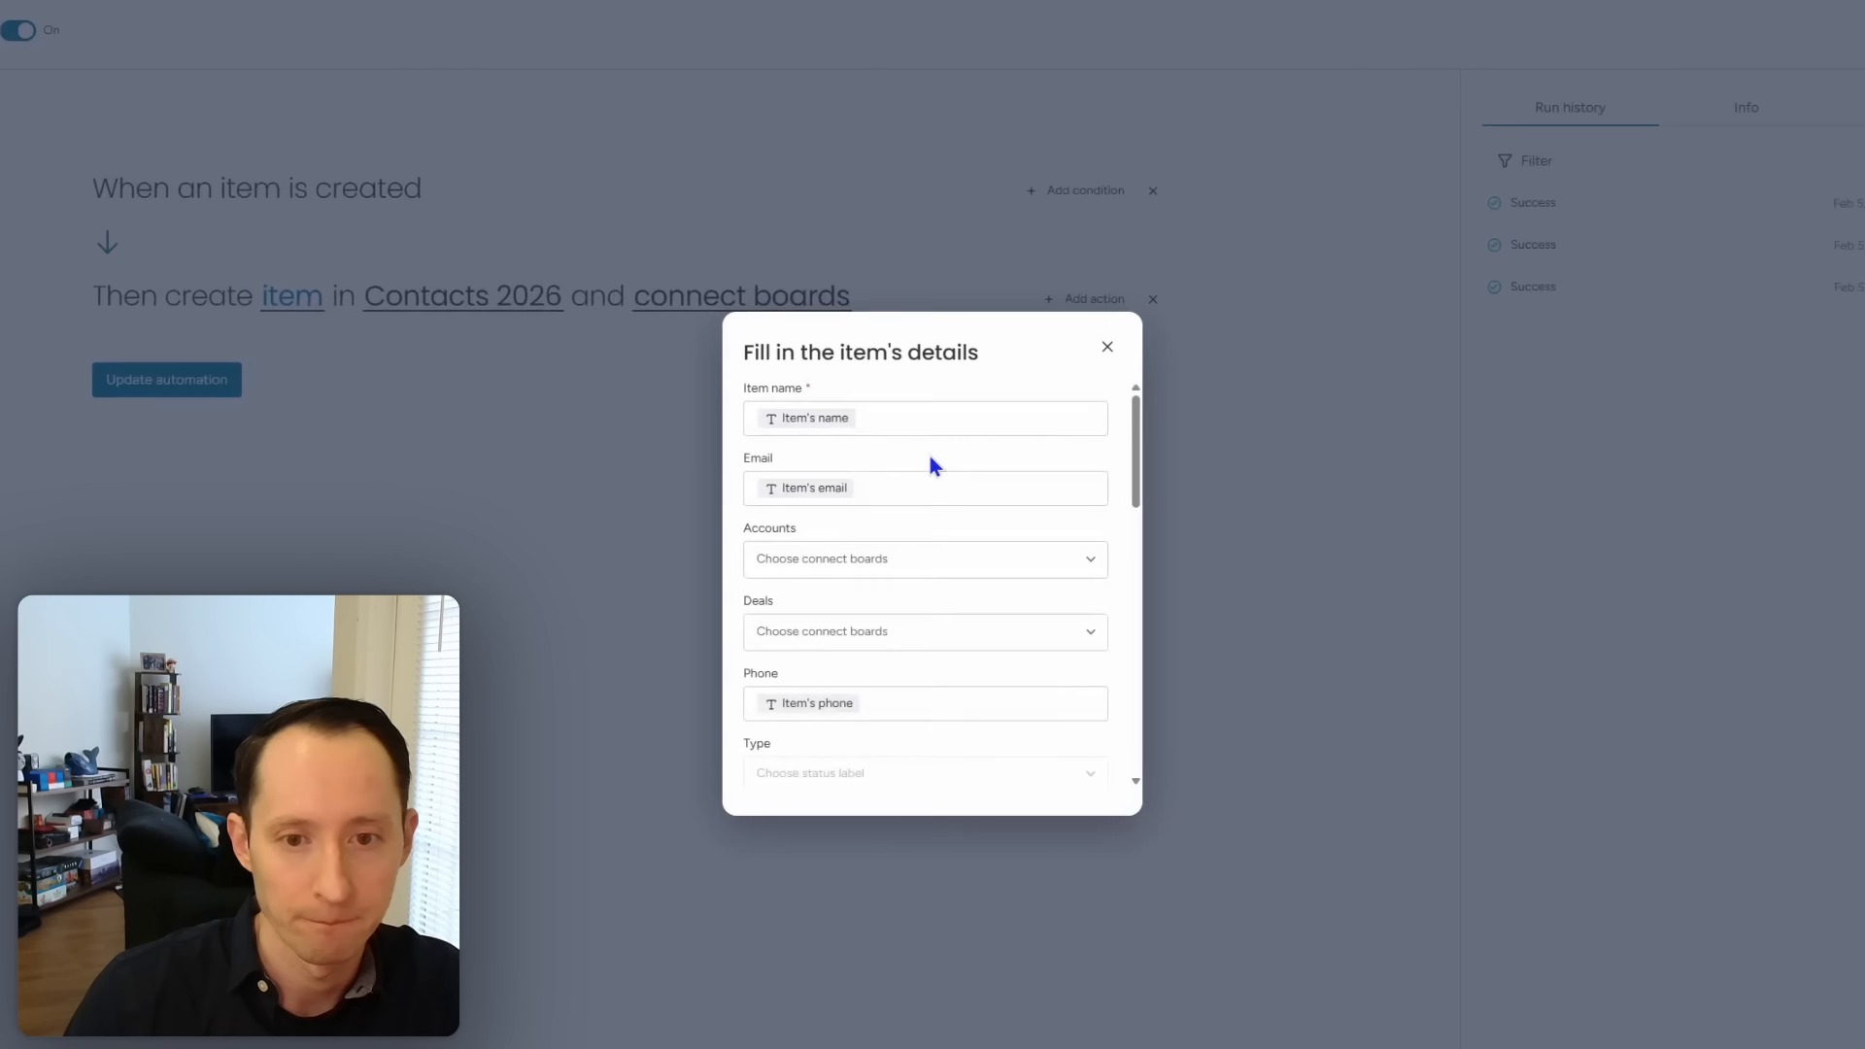
pyautogui.moveTo(1107, 452); pyautogui.dragTo(1173, 569)
pyautogui.click(1062, 591)
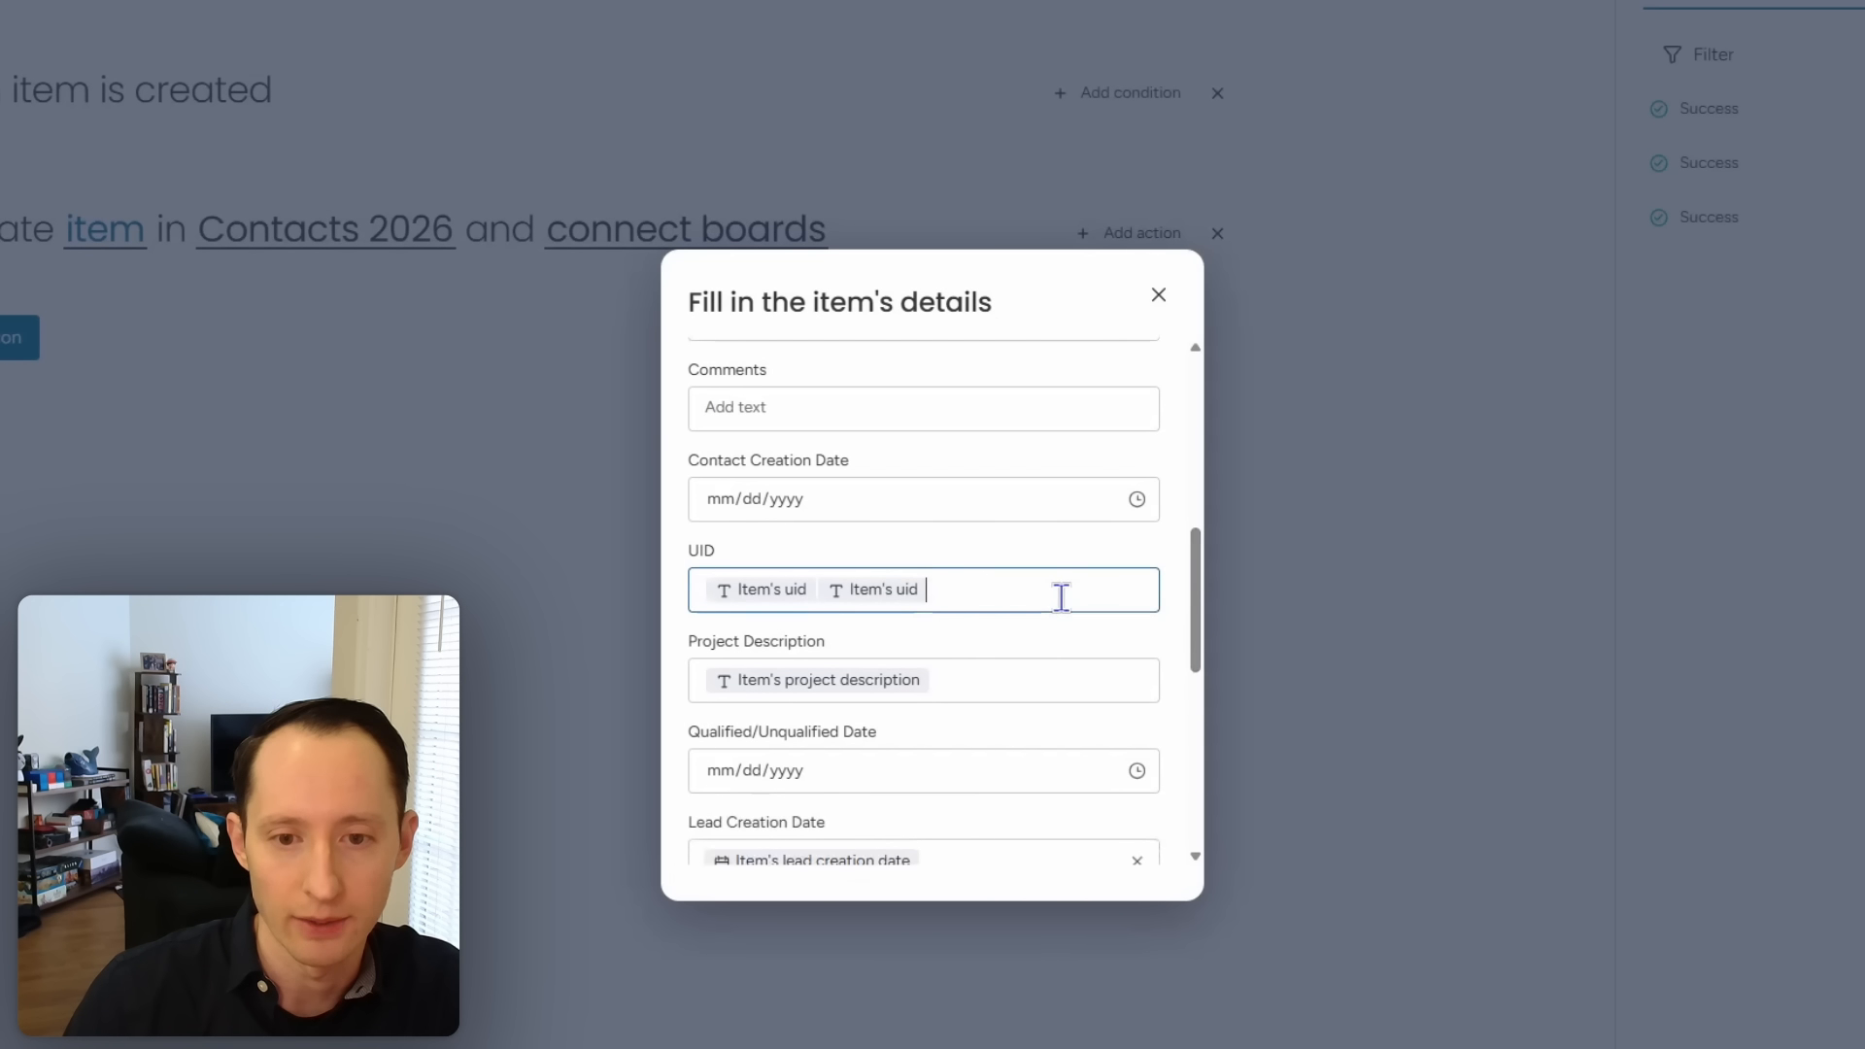
pyautogui.press('BackSpace')
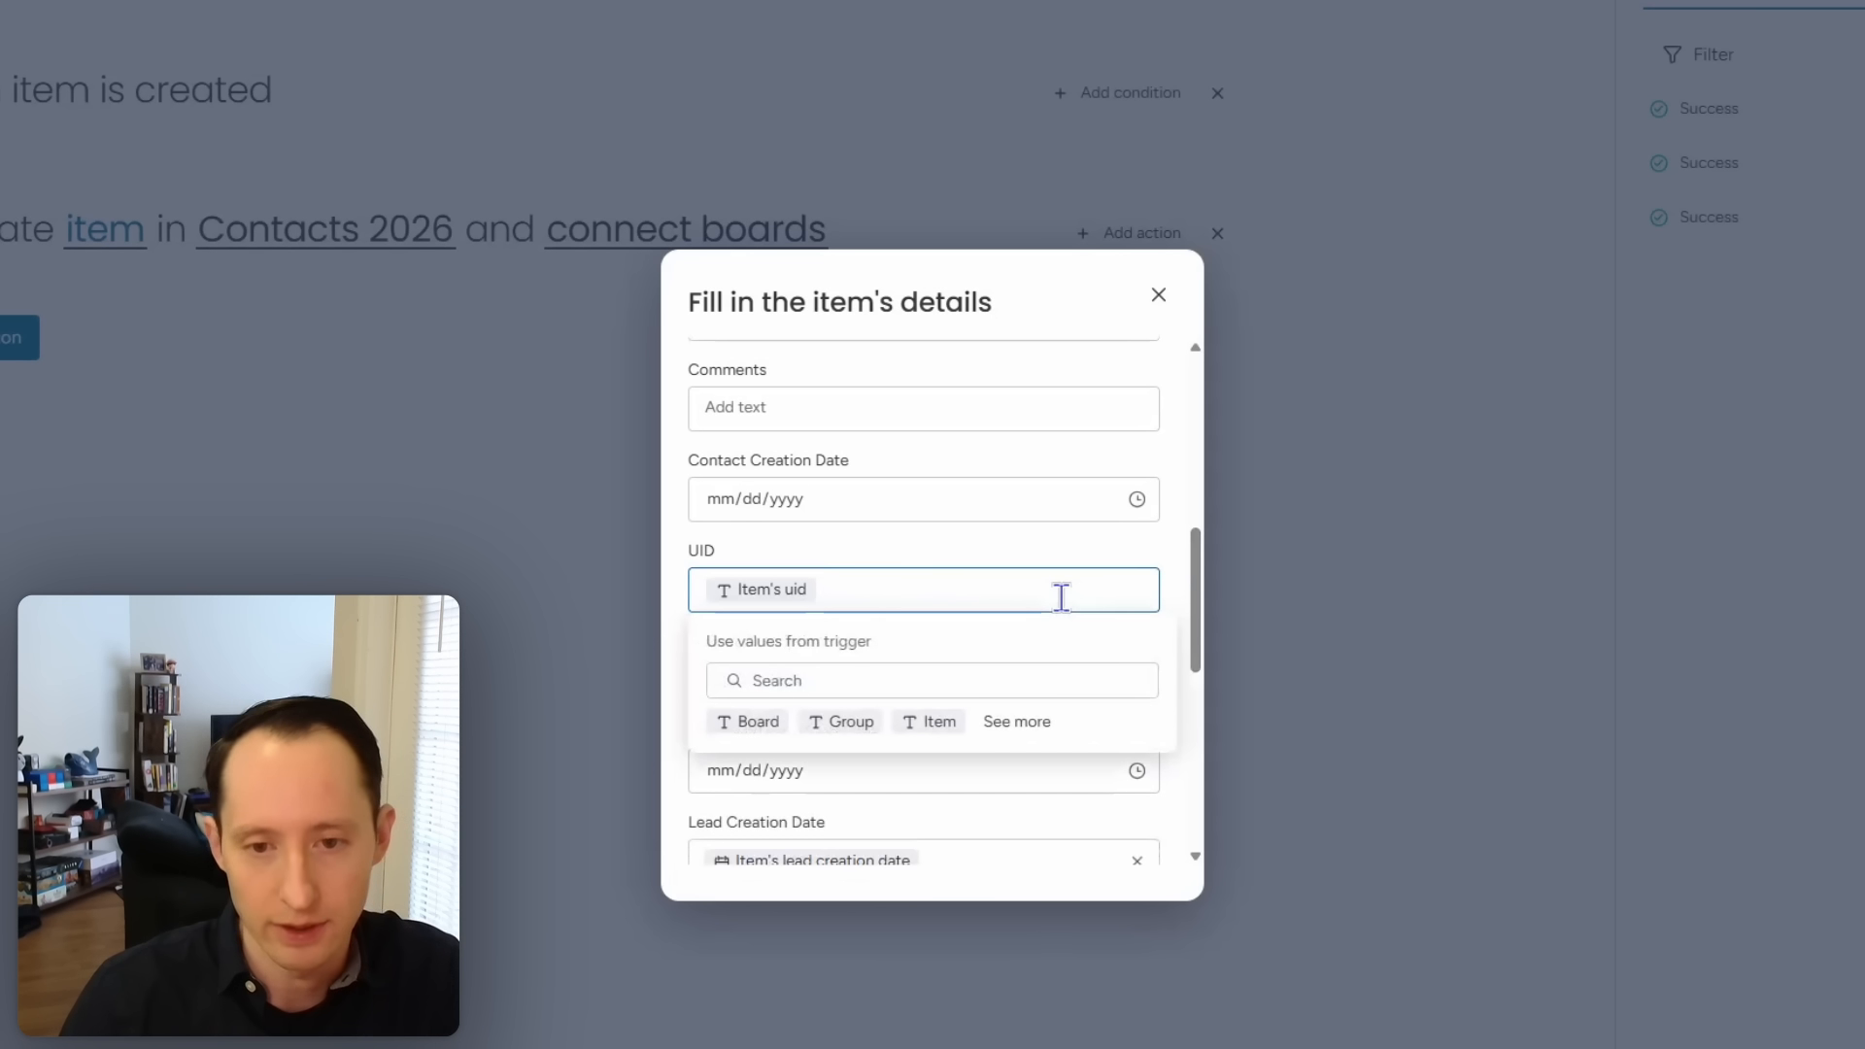
pyautogui.click(1177, 539)
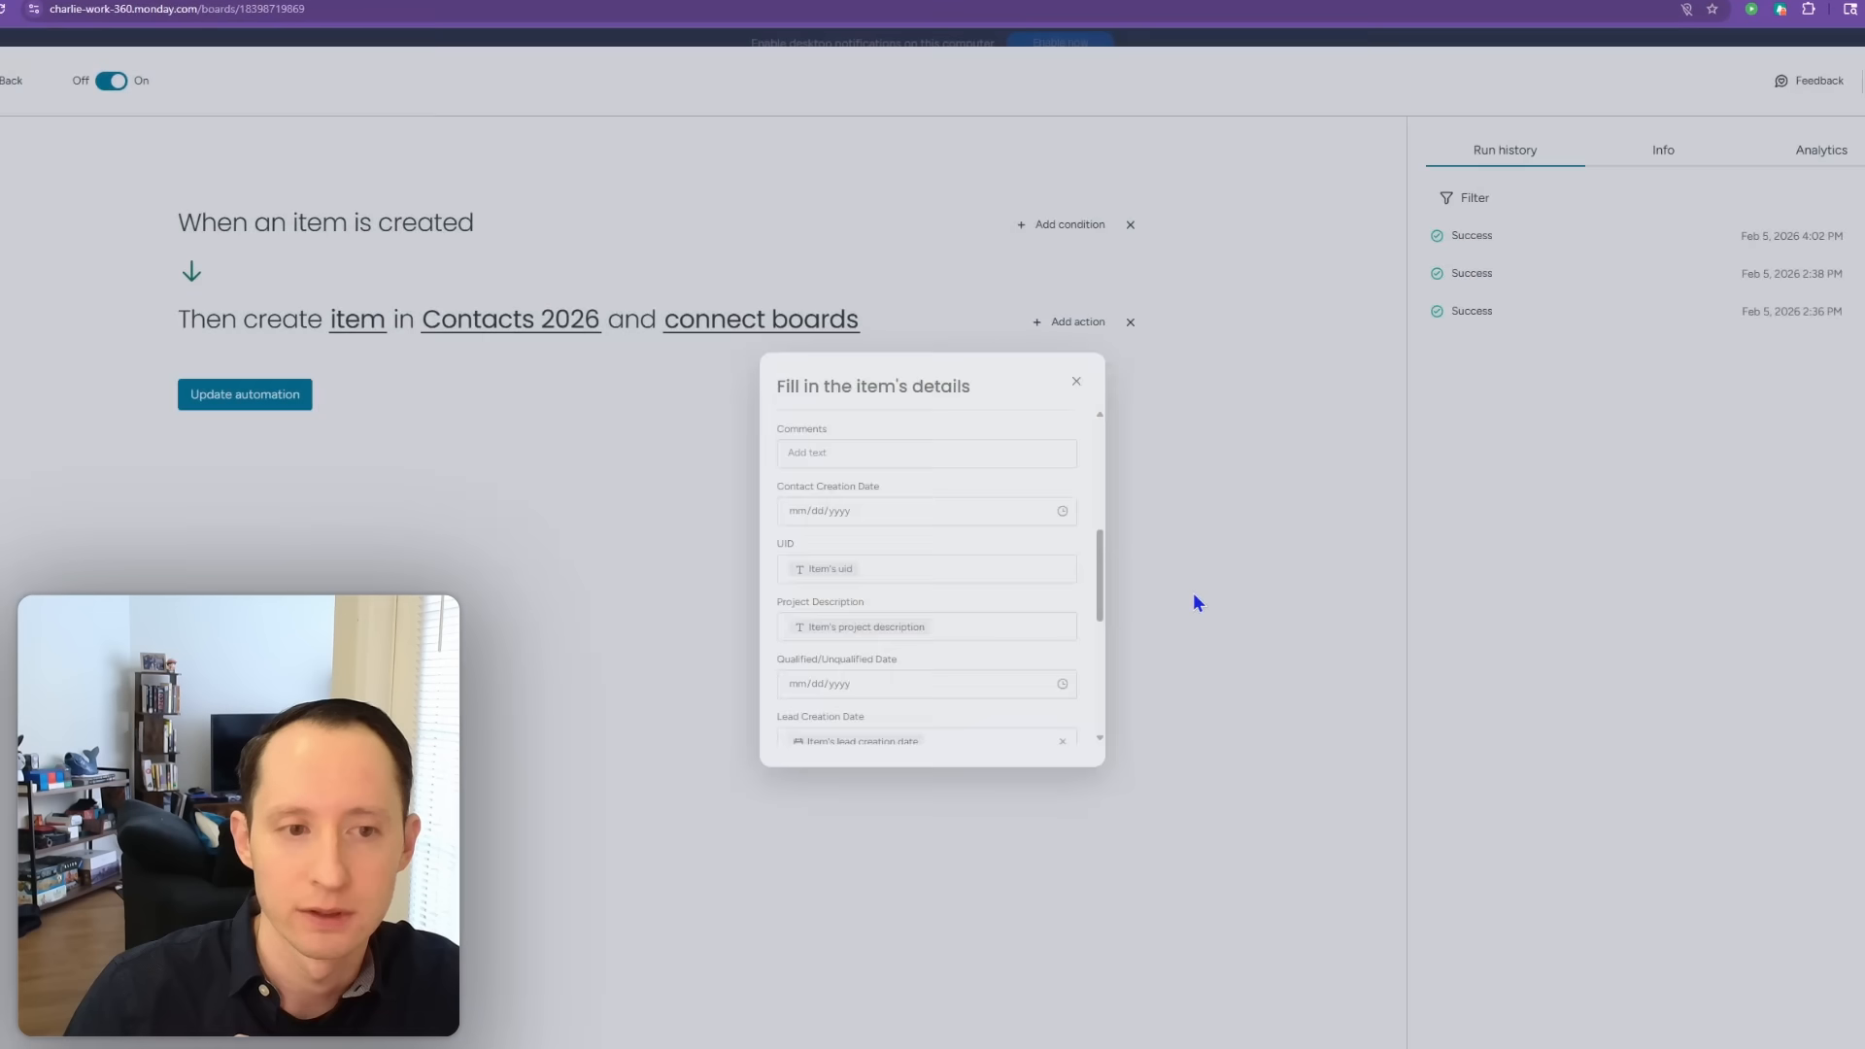
pyautogui.click(1195, 597)
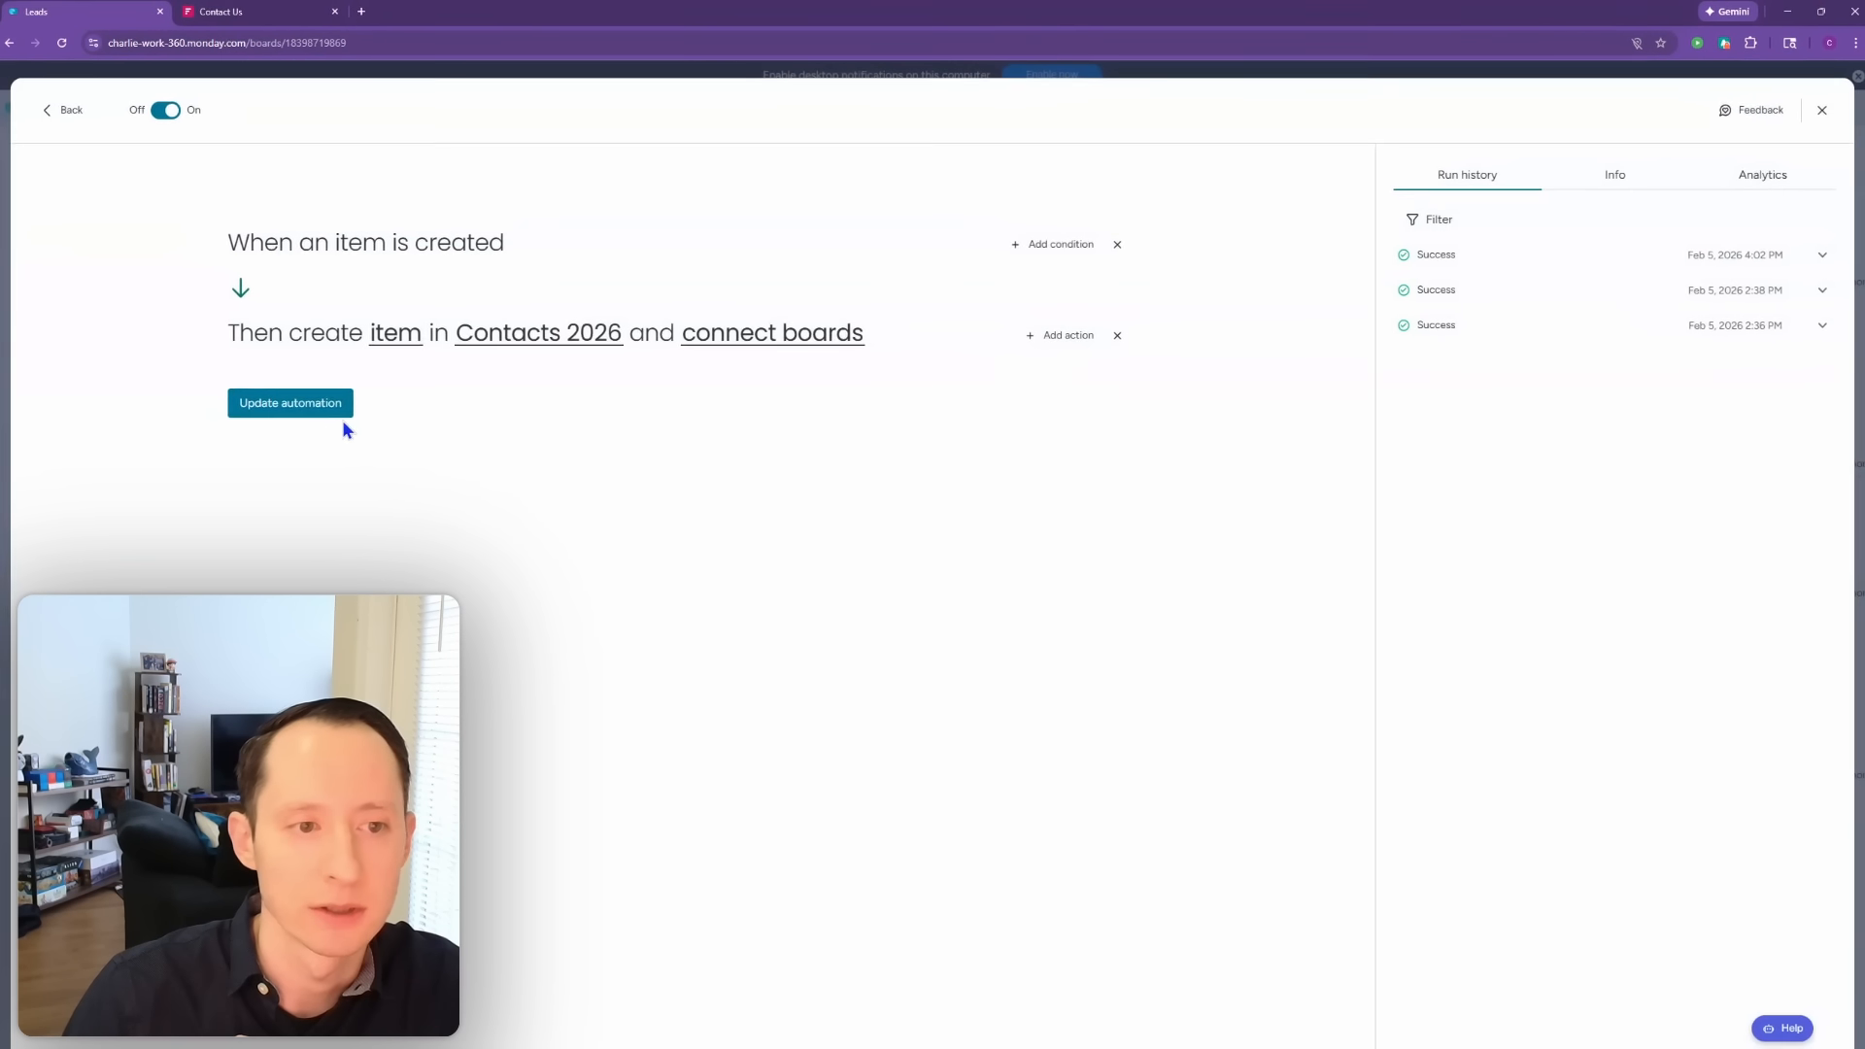
pyautogui.click(291, 397)
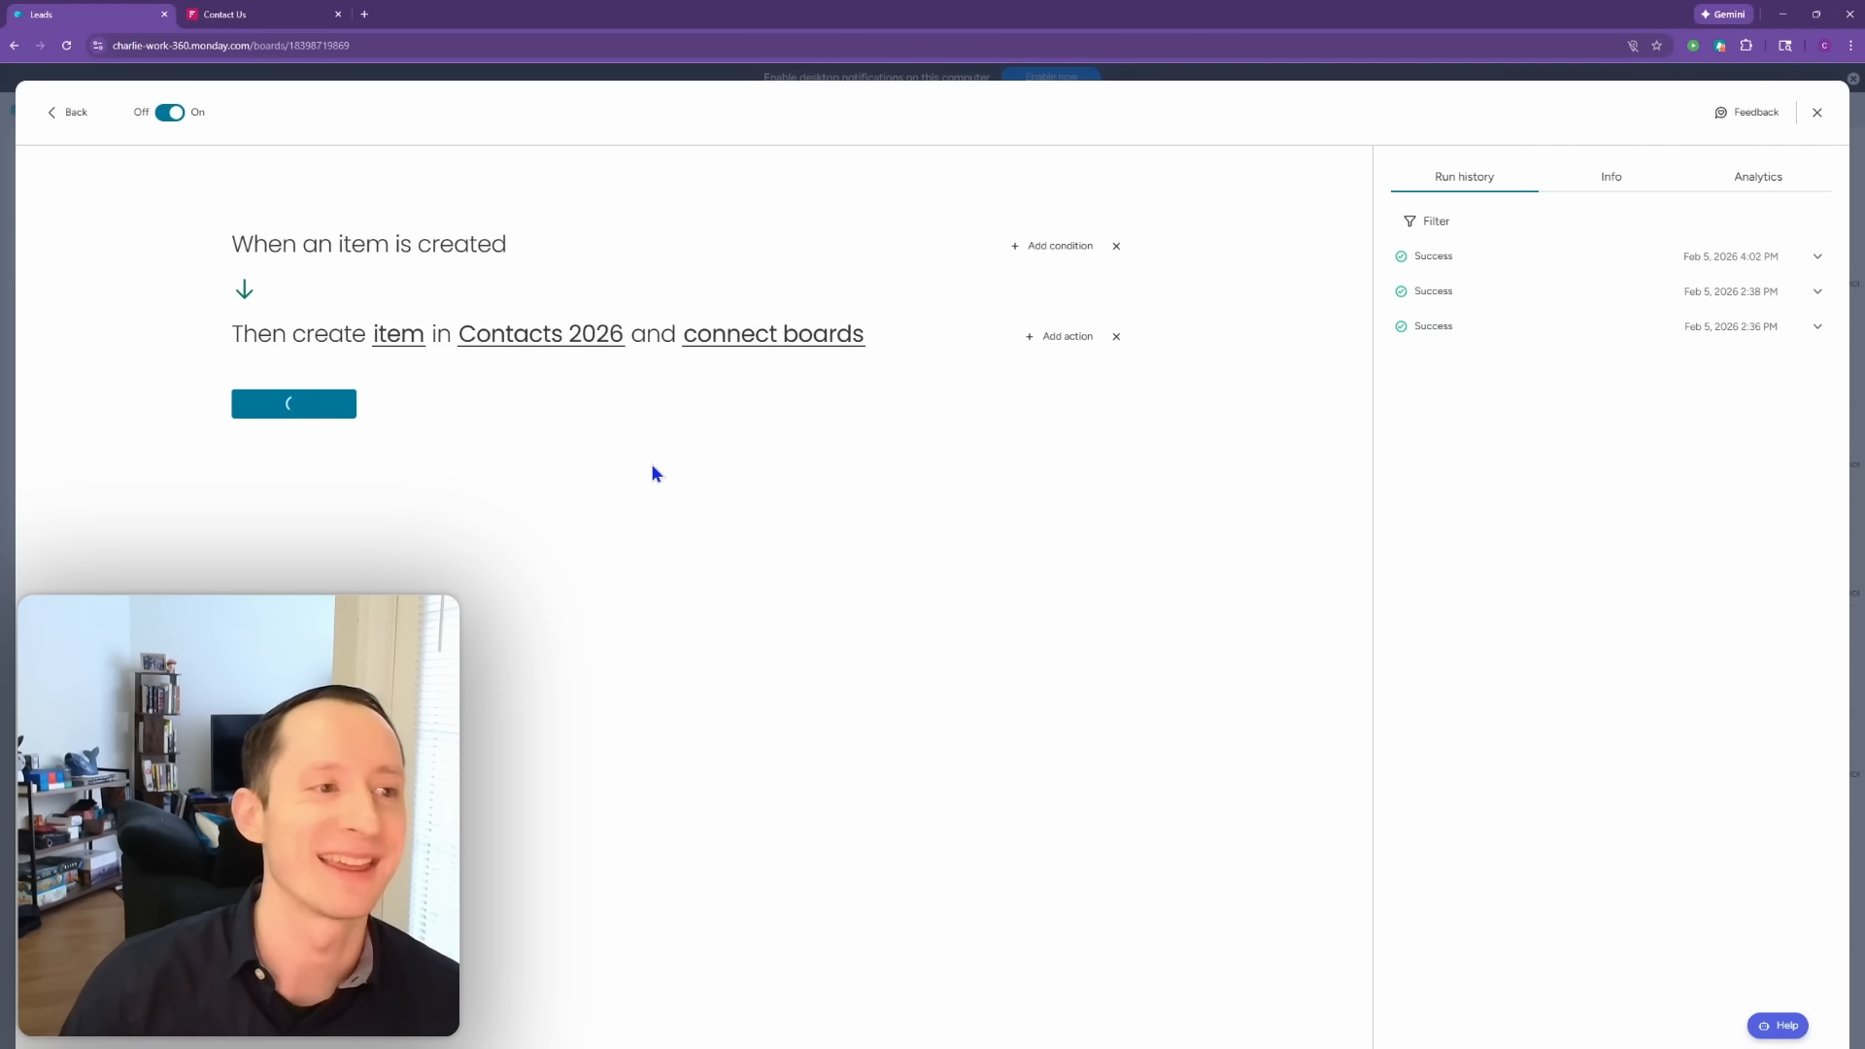
pyautogui.click(1815, 114)
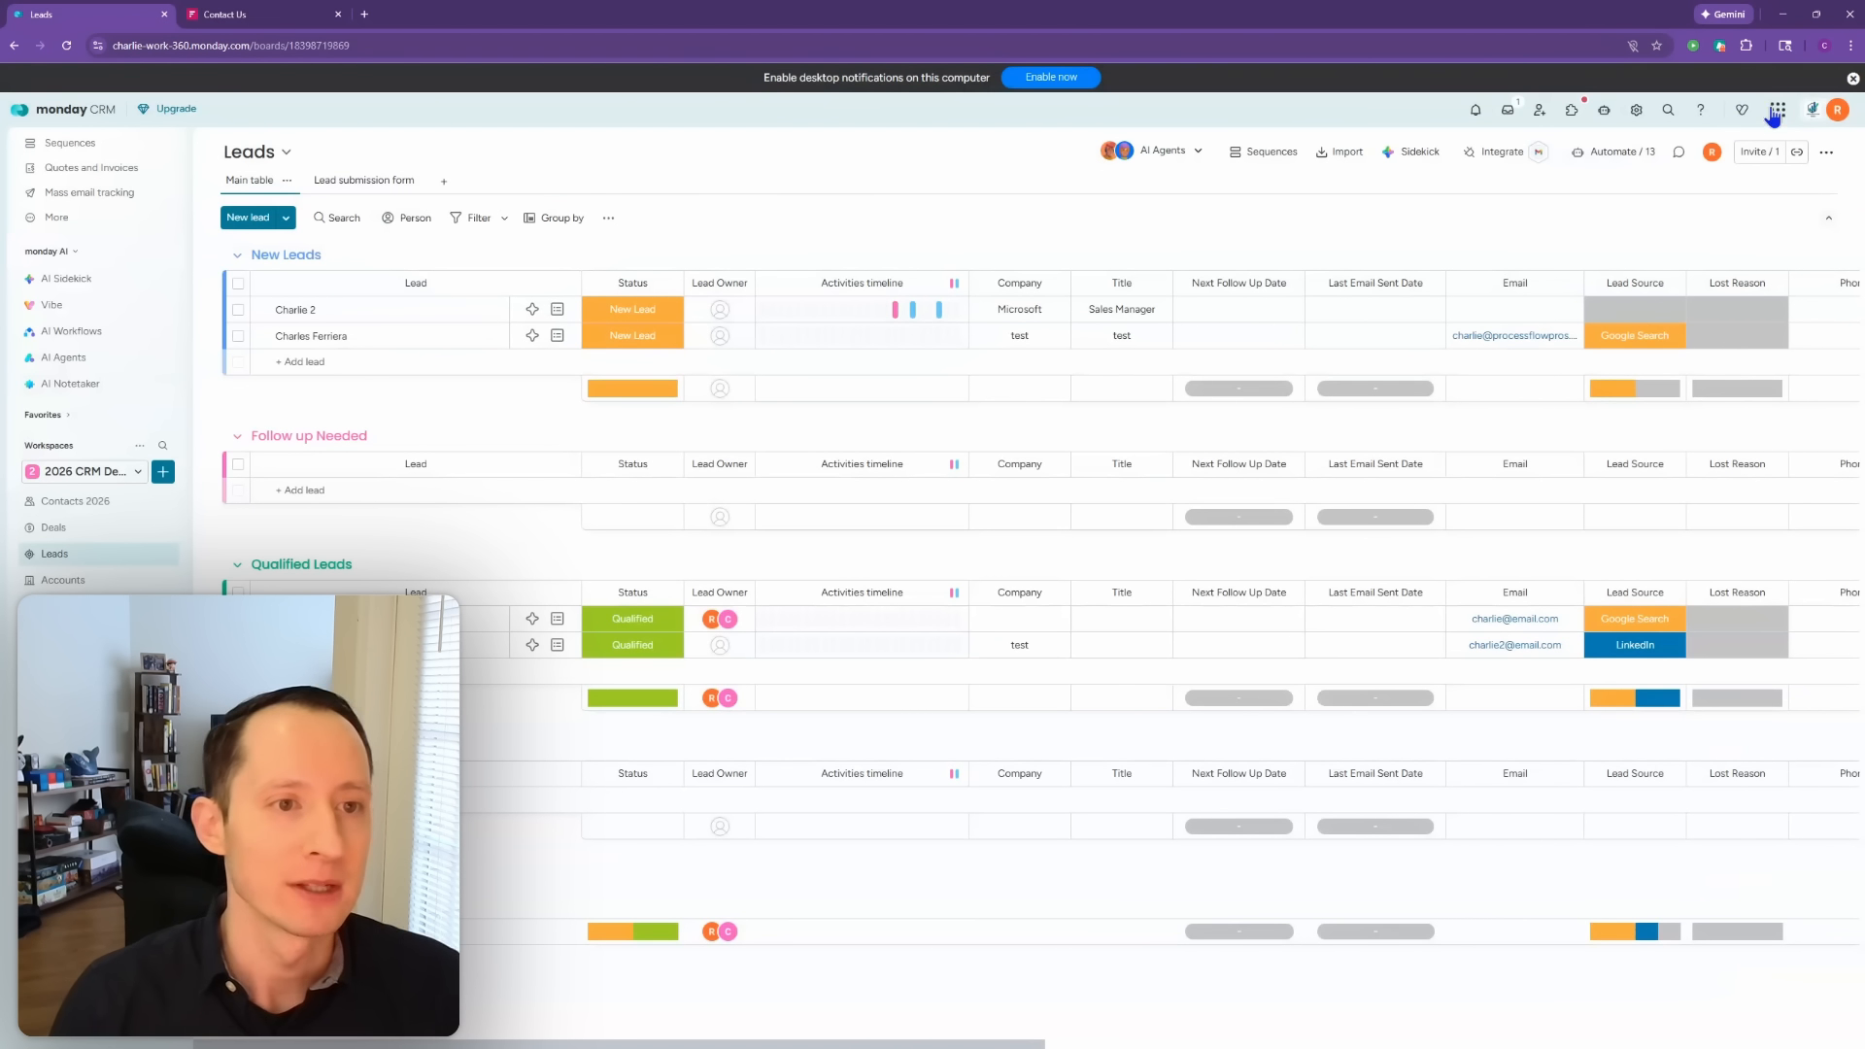
# Step: Start a new lead with the contact's name, e-mail address and company test 5
pyautogui.click(239, 227)
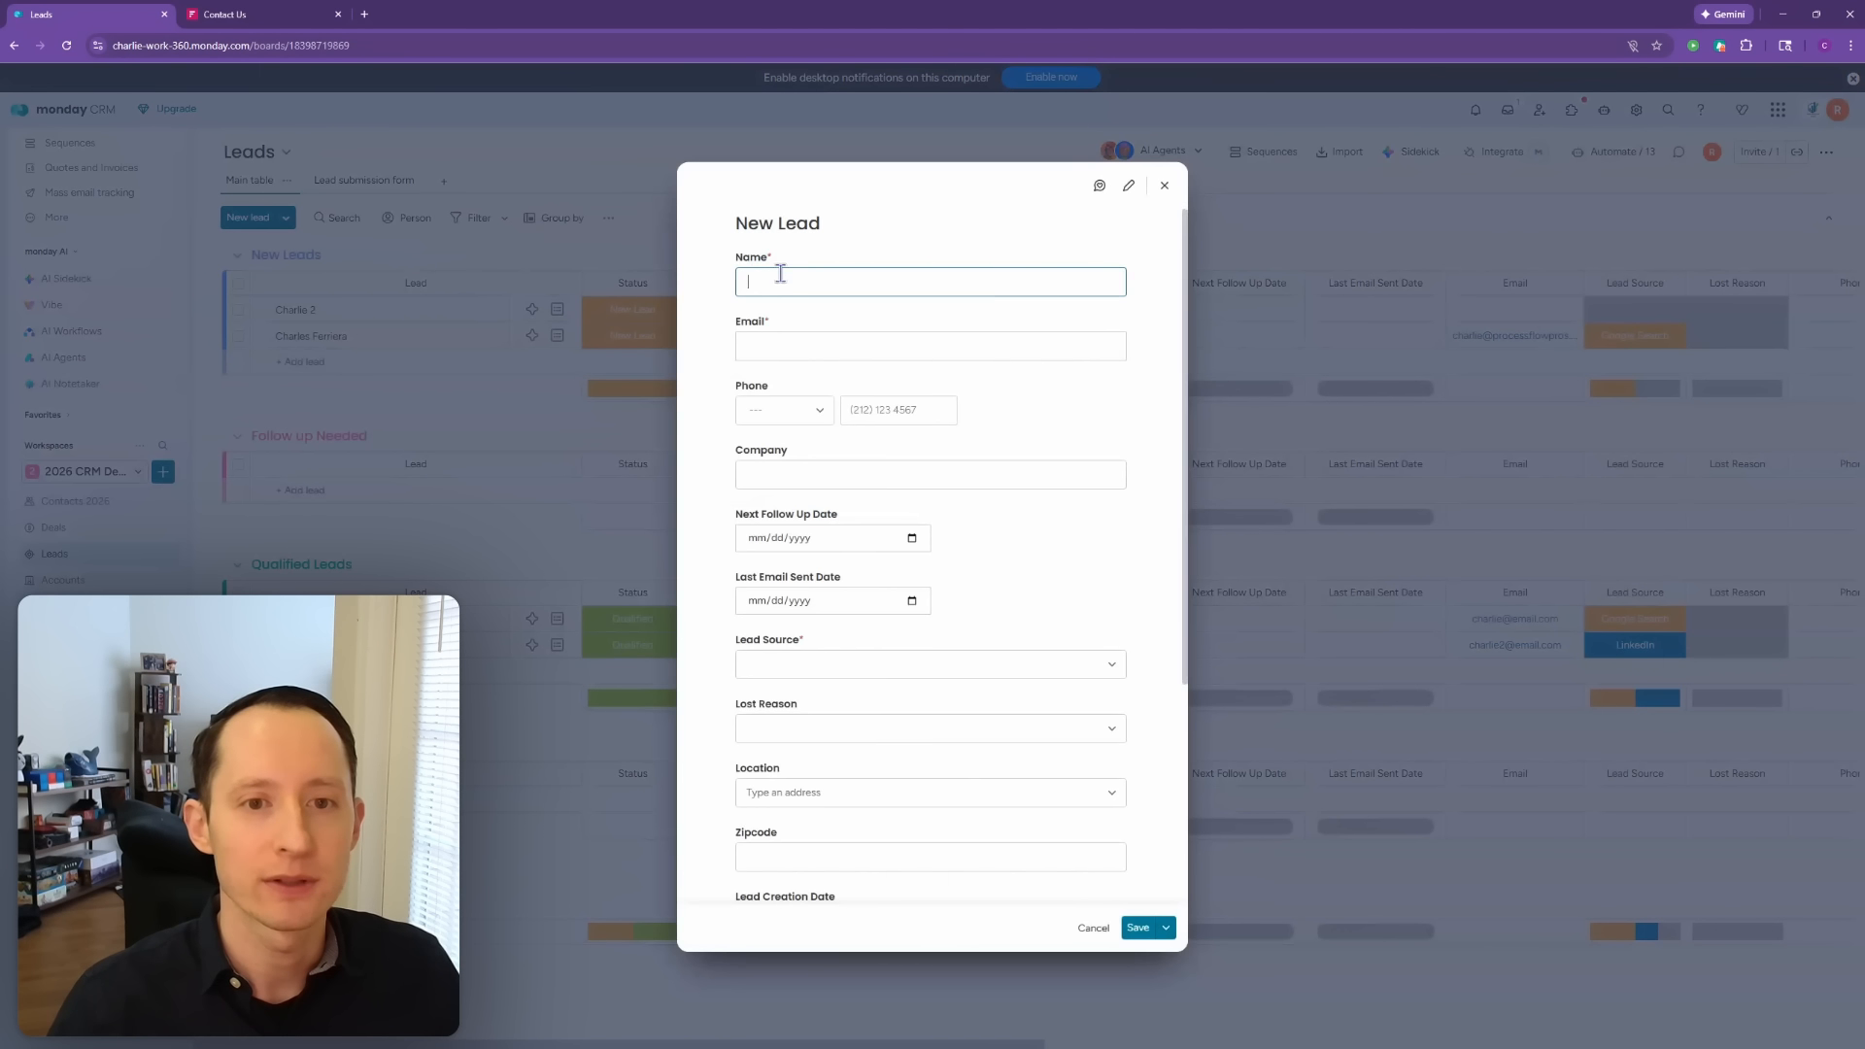
pyautogui.write('Charlie 2026 3')
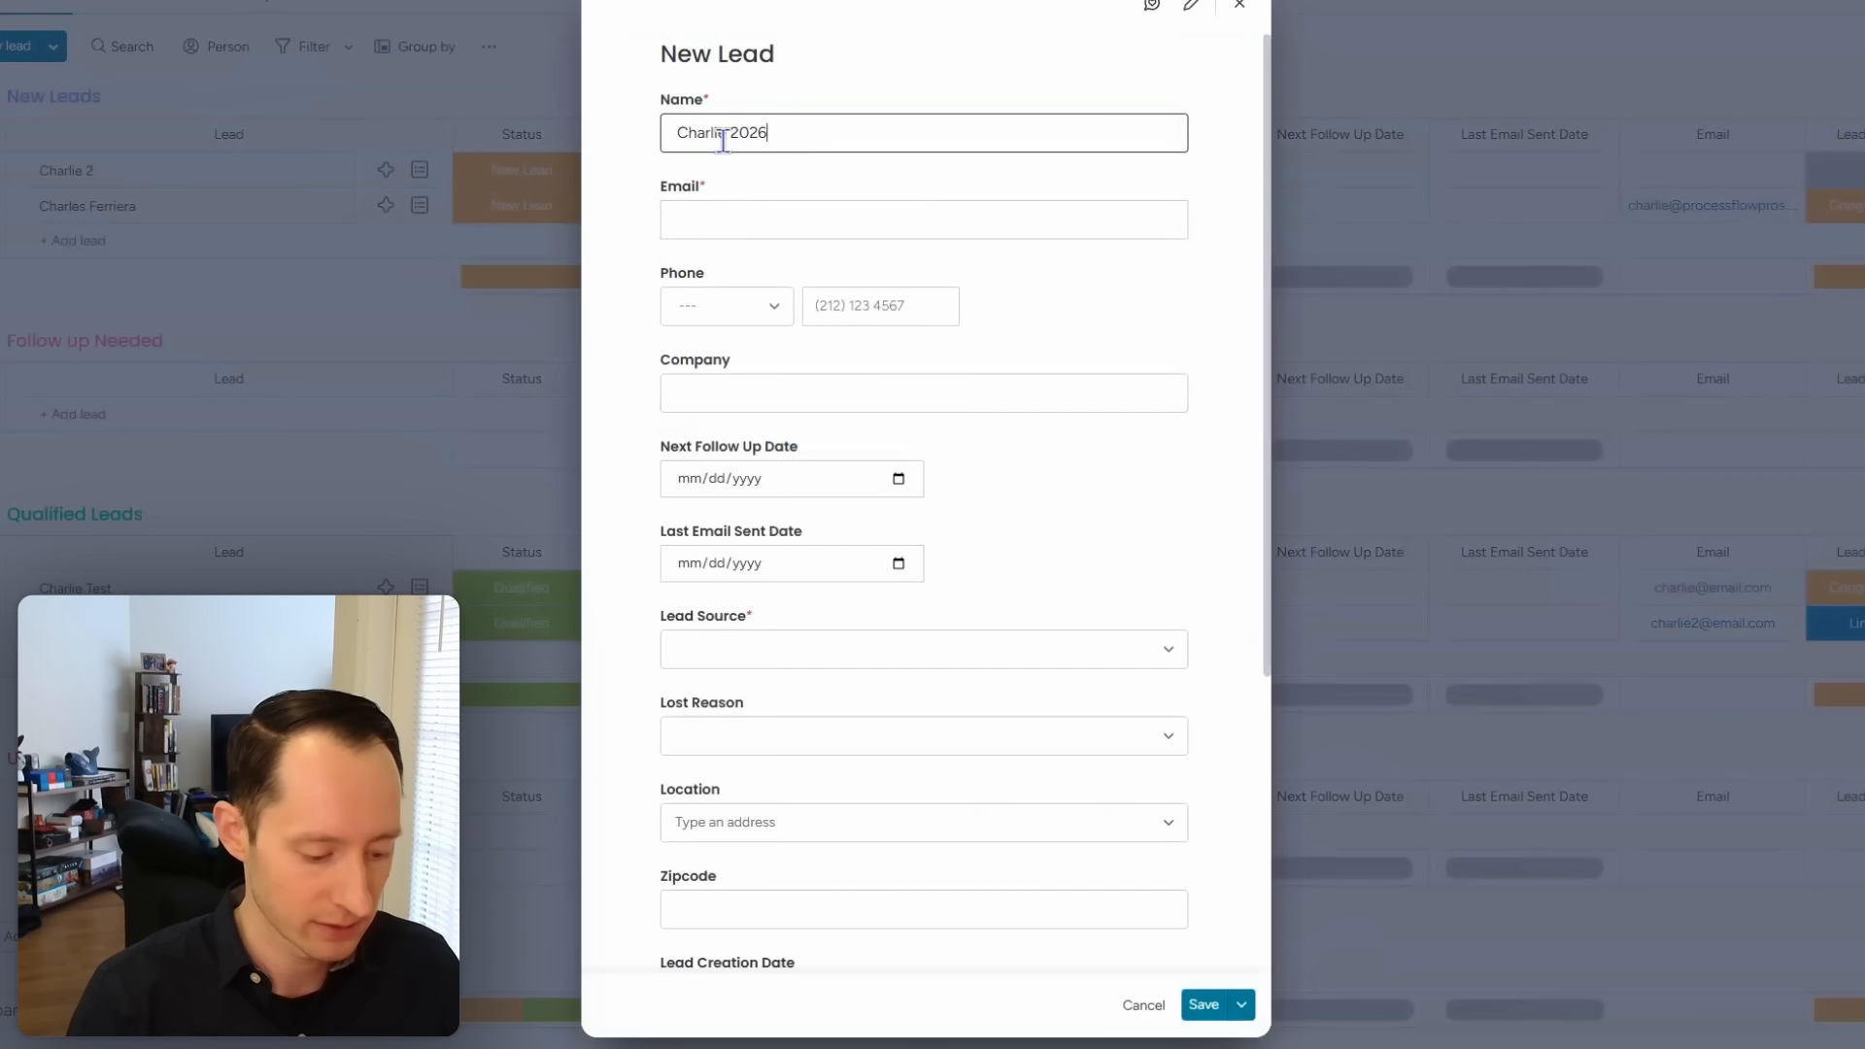
pyautogui.click(741, 229)
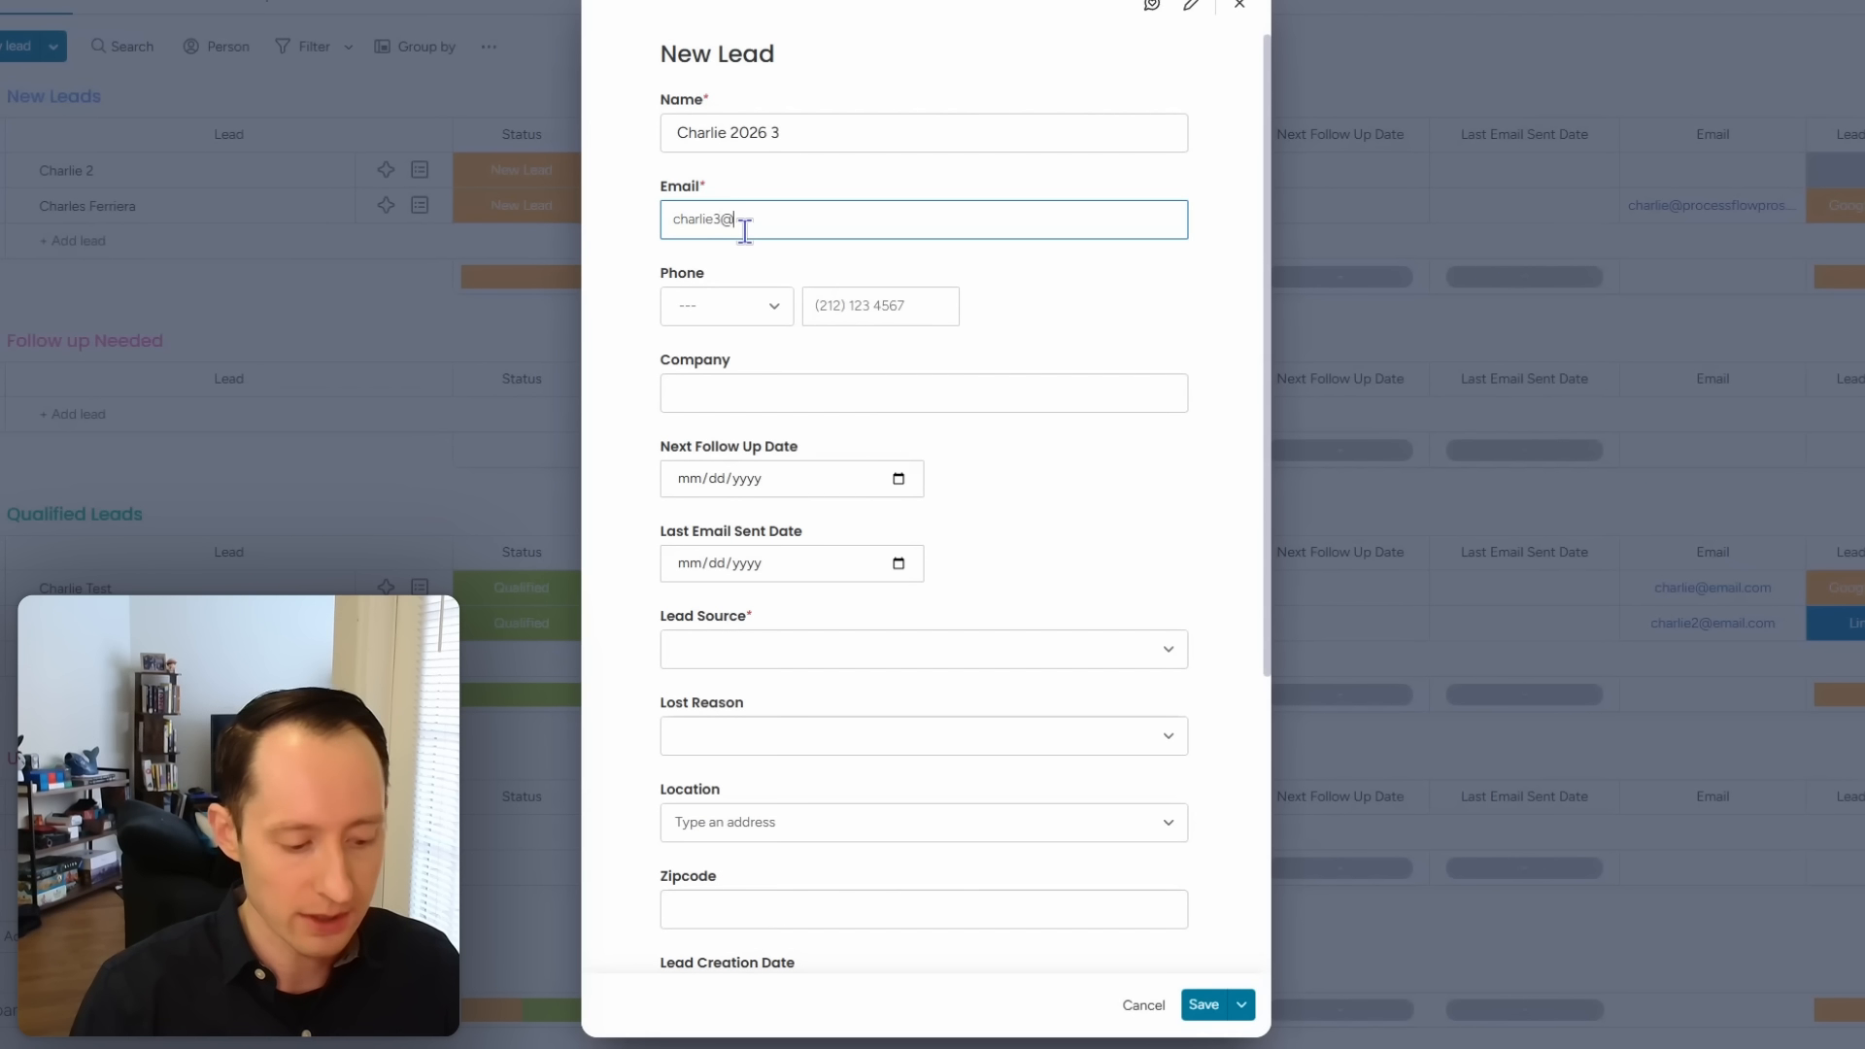
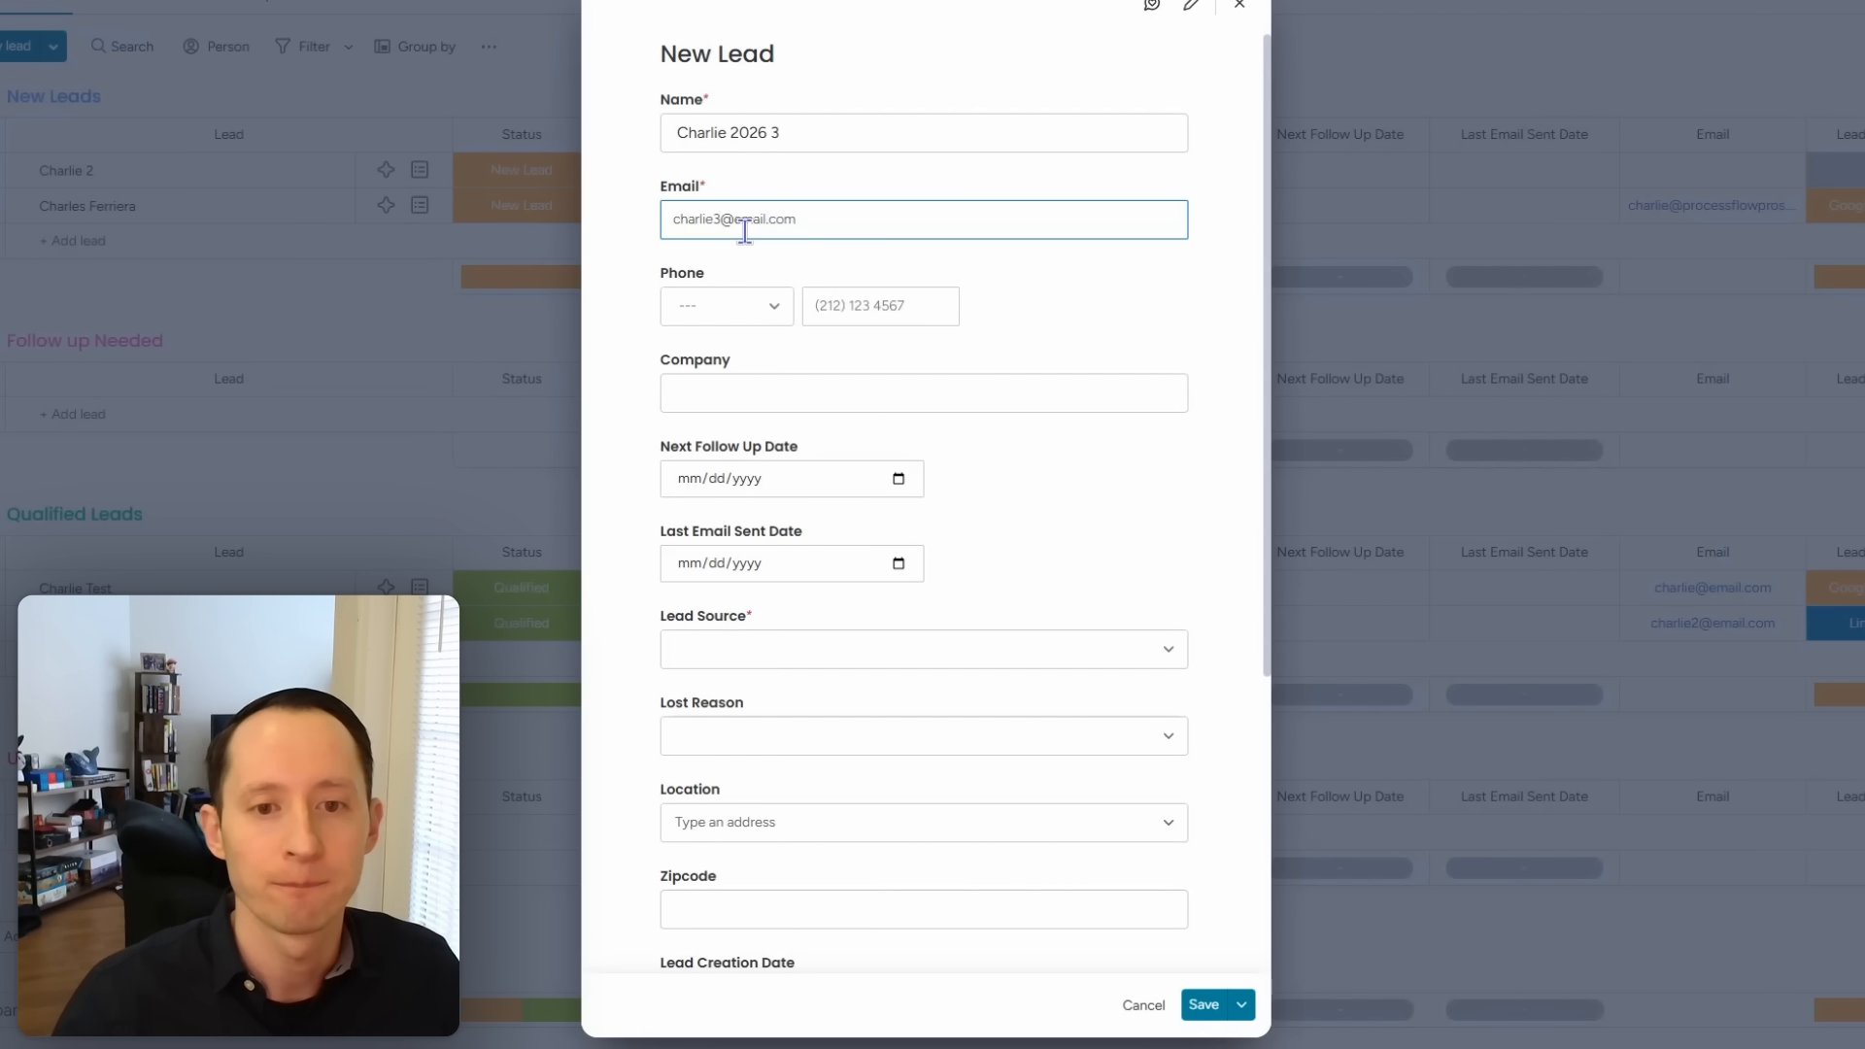
pyautogui.click(763, 384)
pyautogui.write('test 5')
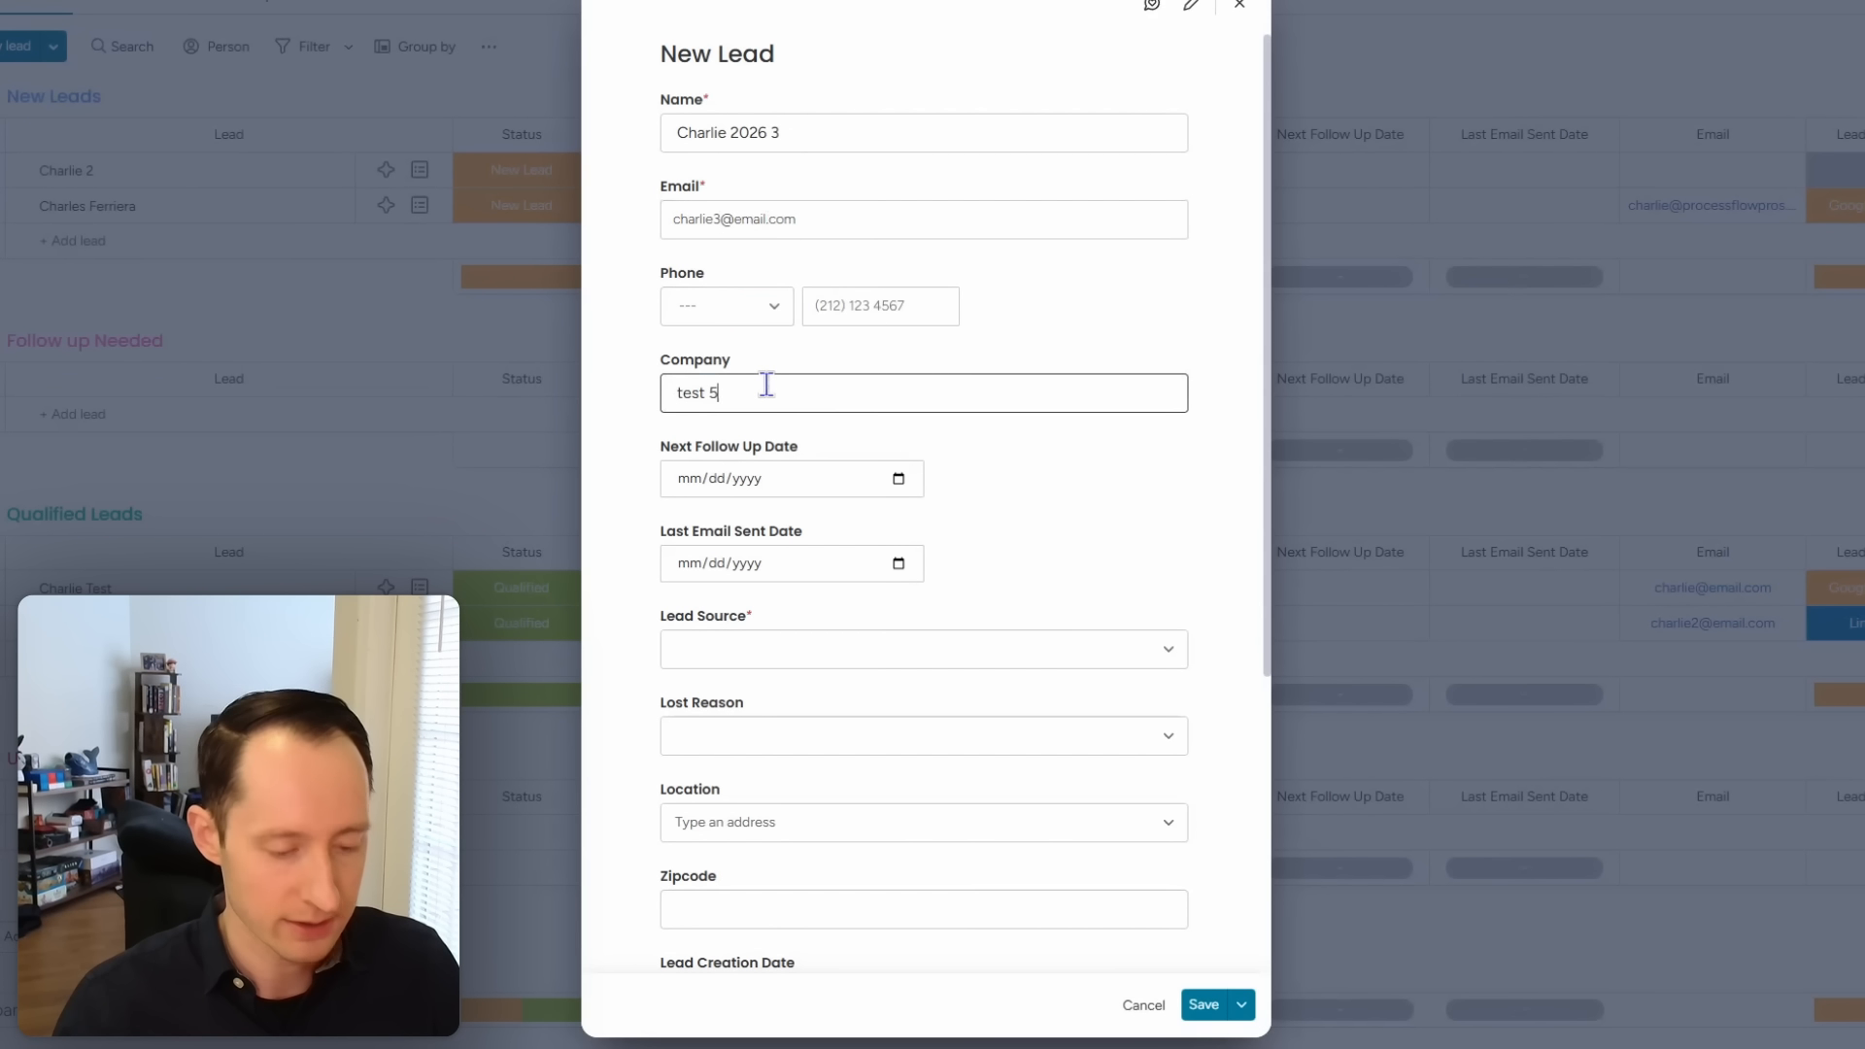
# Step: Set lead source YouTube, zipcode 555555 and project description test, then save the lead
pyautogui.click(807, 651)
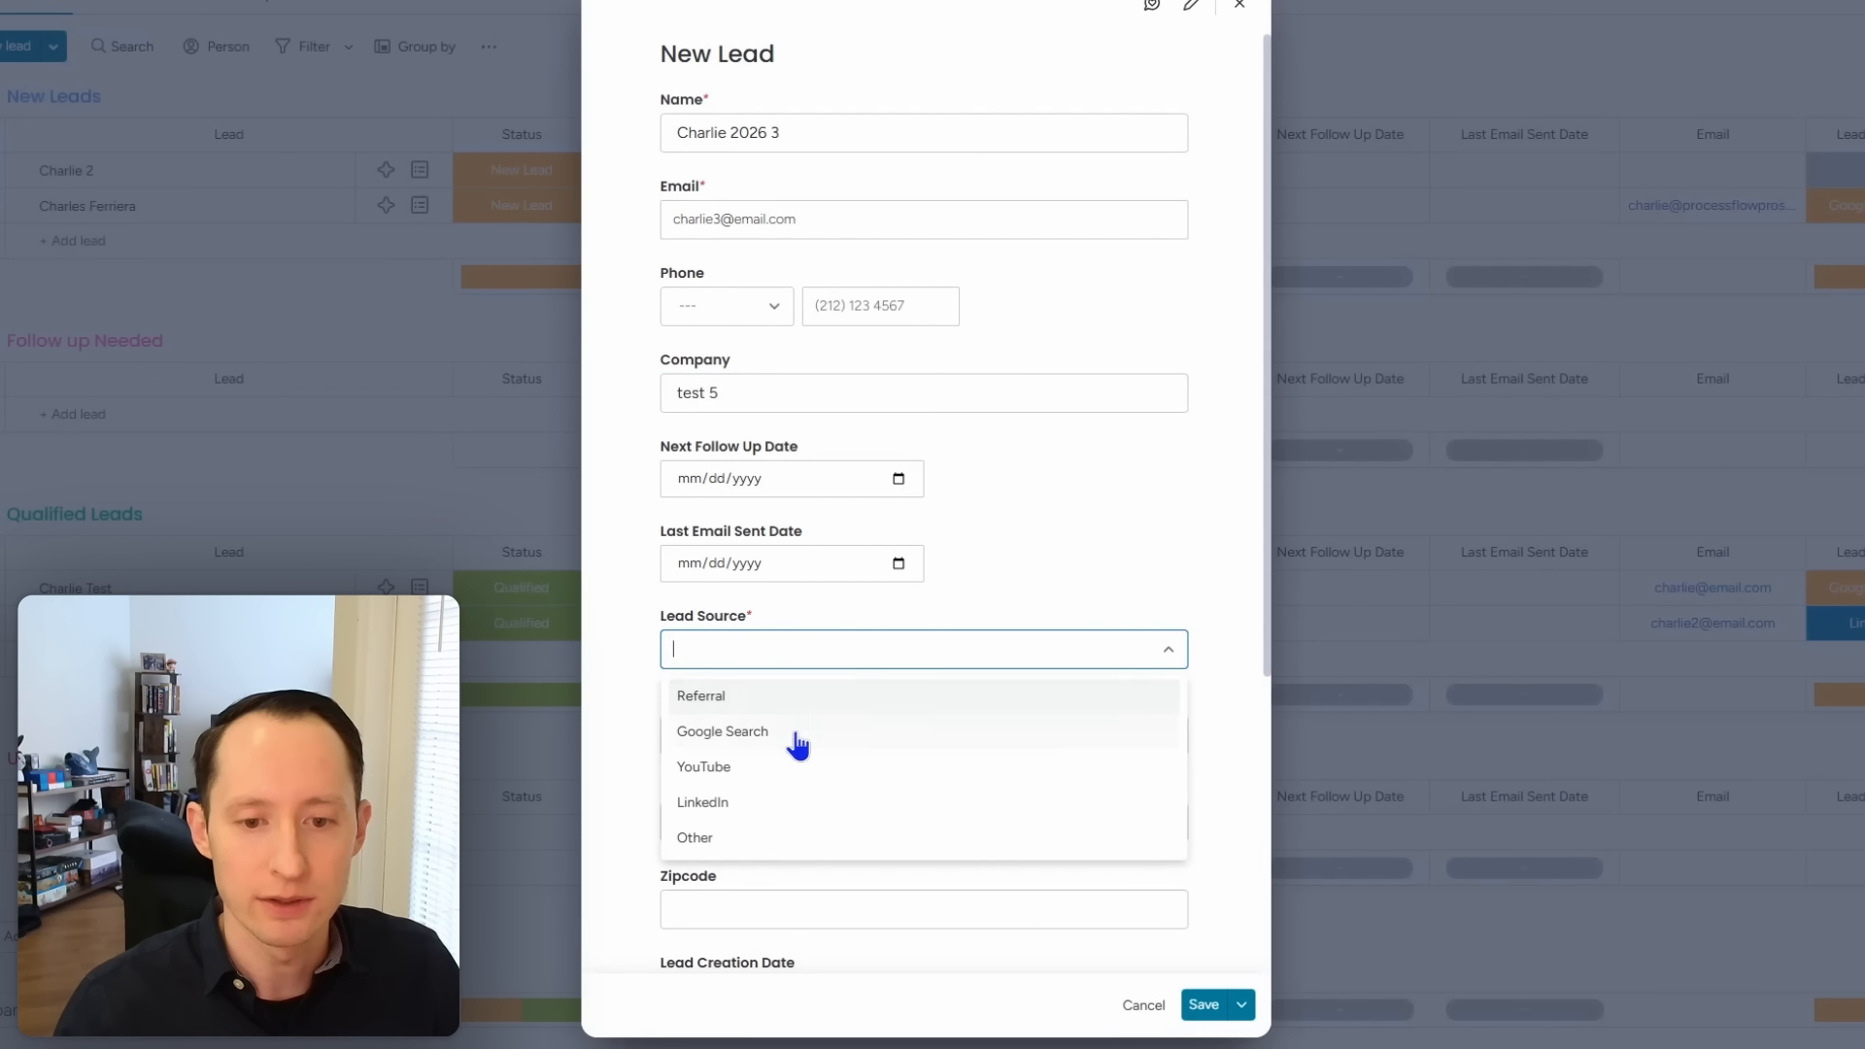
pyautogui.click(794, 767)
pyautogui.scroll(-4, 855, 593)
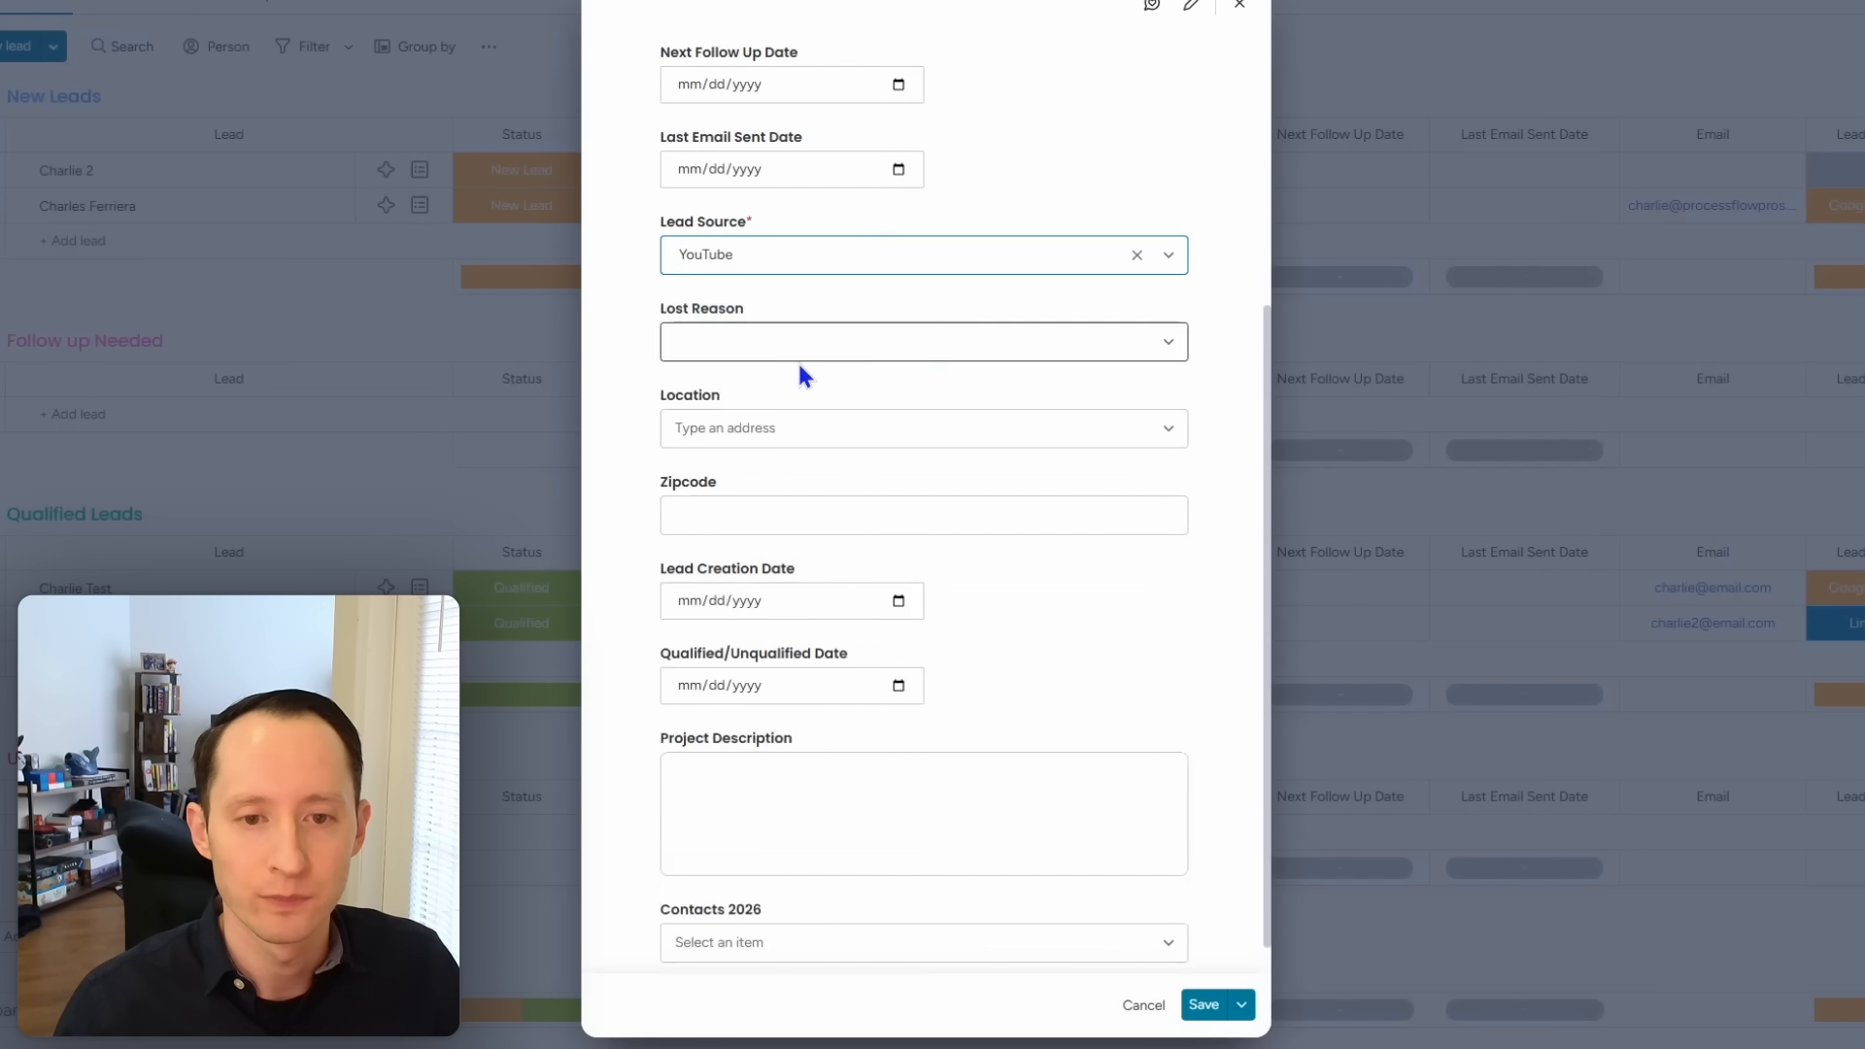
pyautogui.click(801, 501)
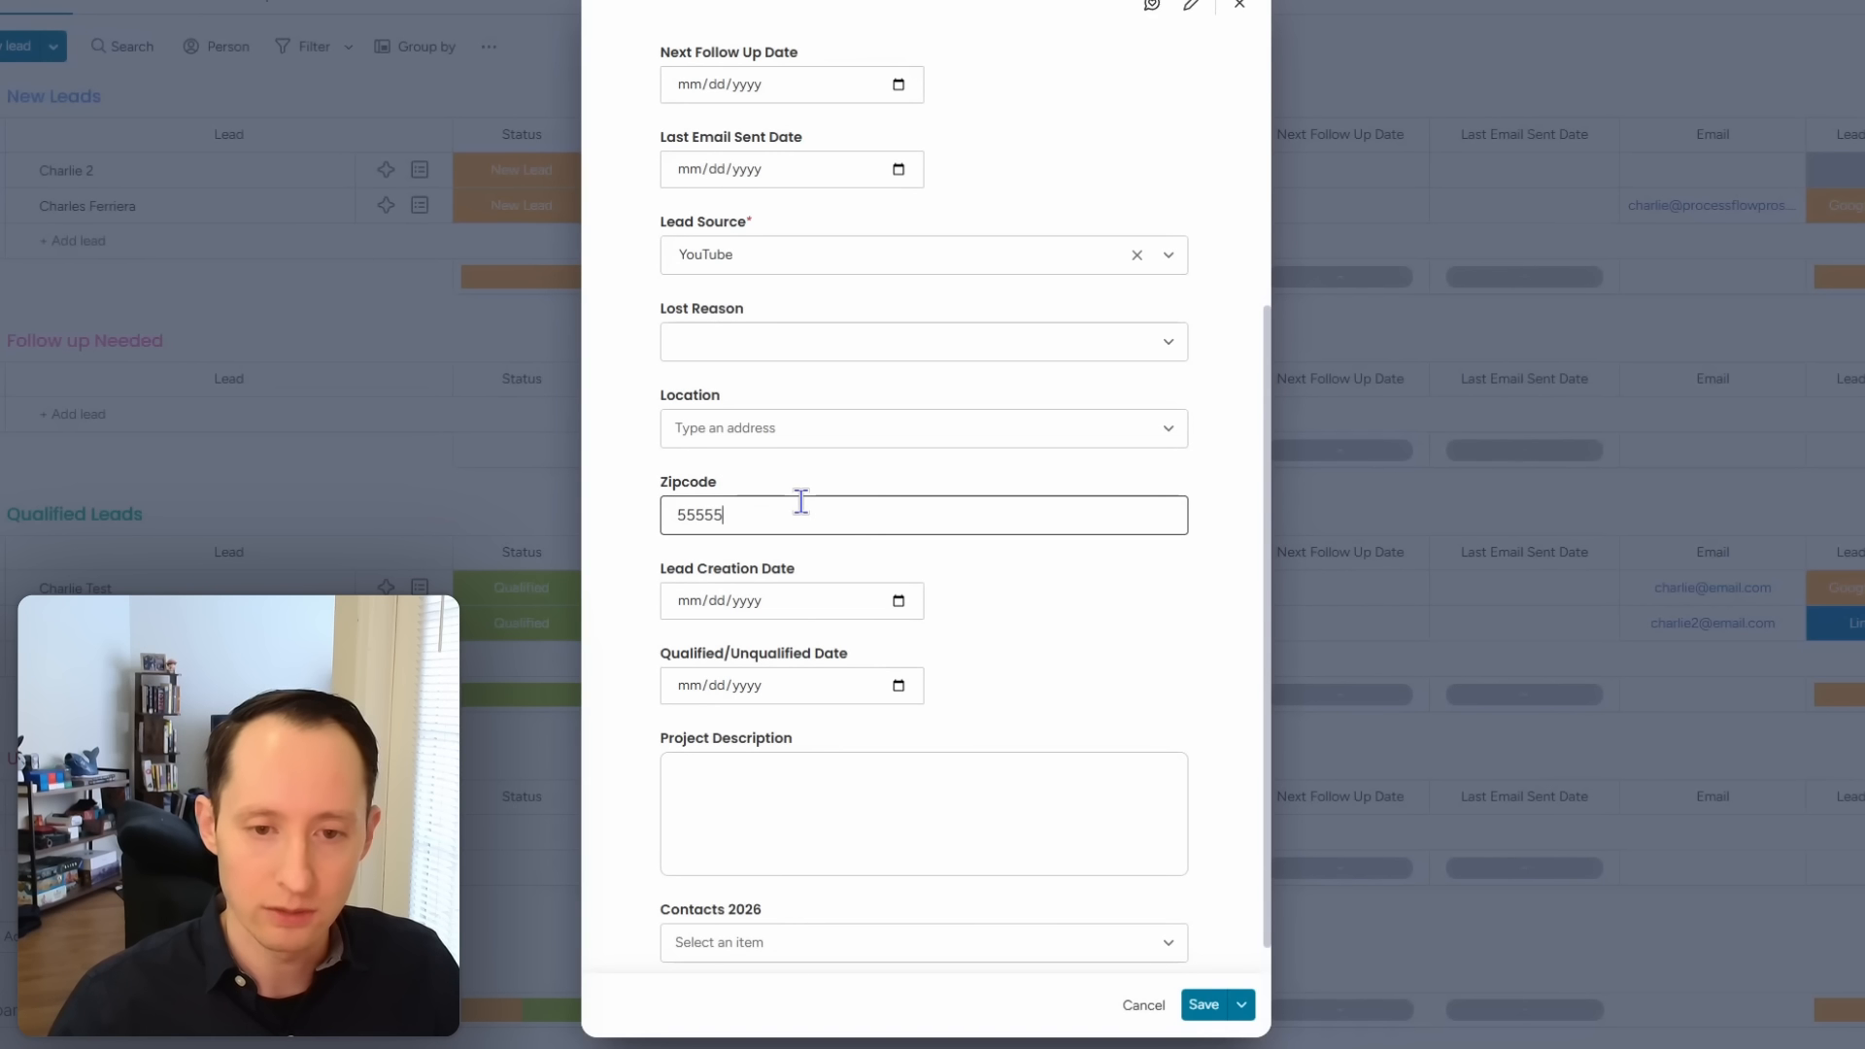
pyautogui.click(820, 794)
pyautogui.write('test')
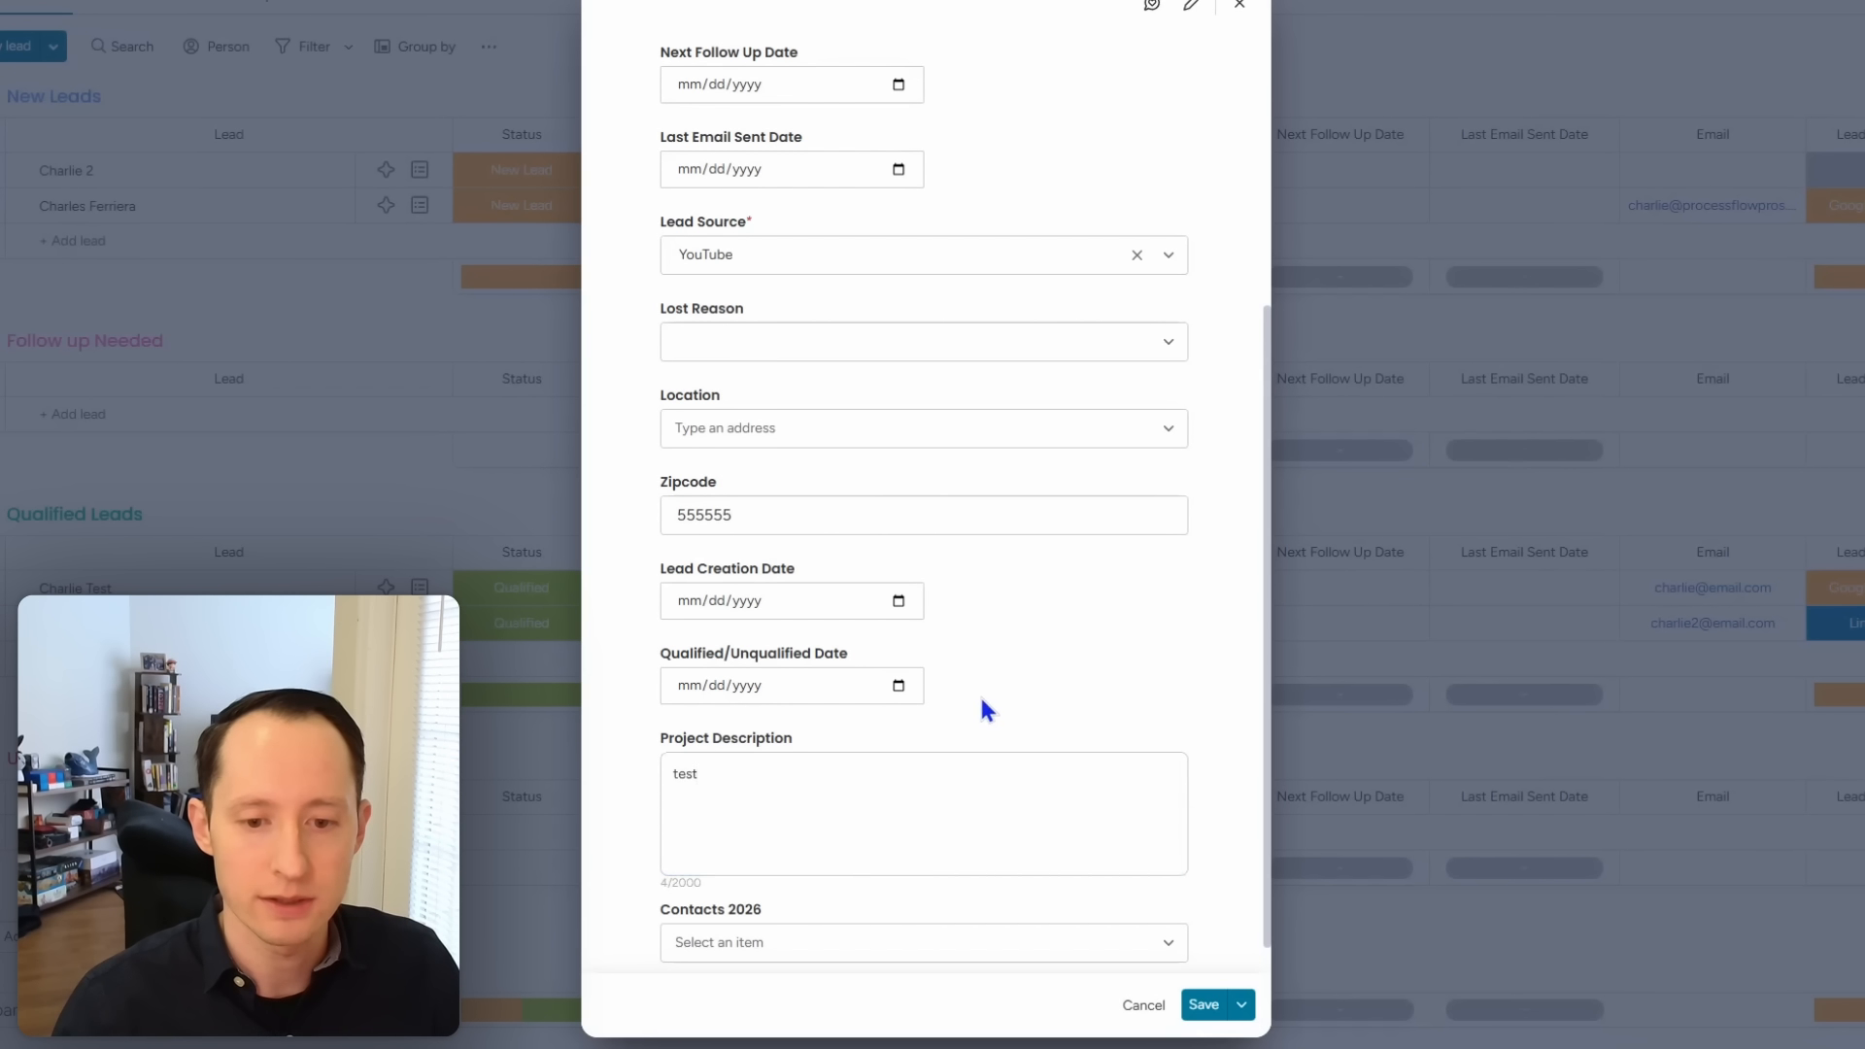
pyautogui.scroll(-1, 981, 704)
pyautogui.click(1201, 1006)
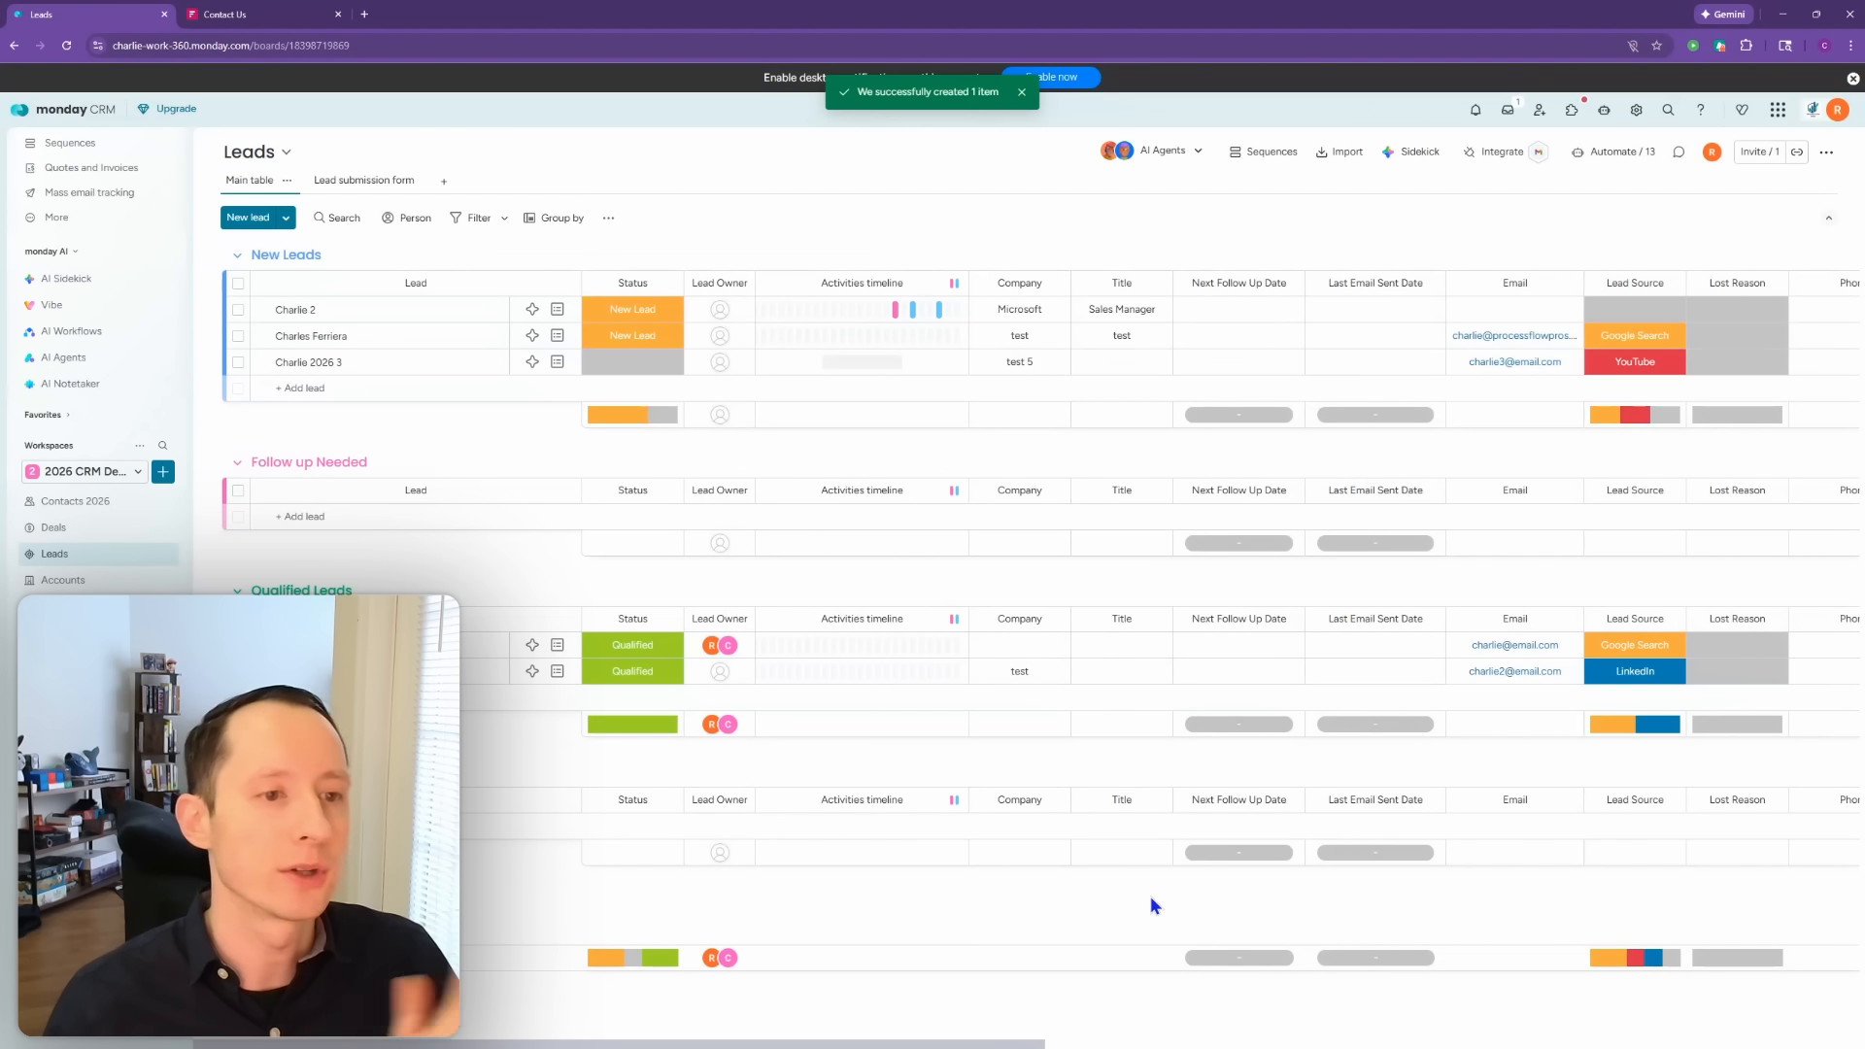
# Step: After scanning the Contacts 2026 board, mark the newest lead Qualified on the Leads board
pyautogui.click(75, 501)
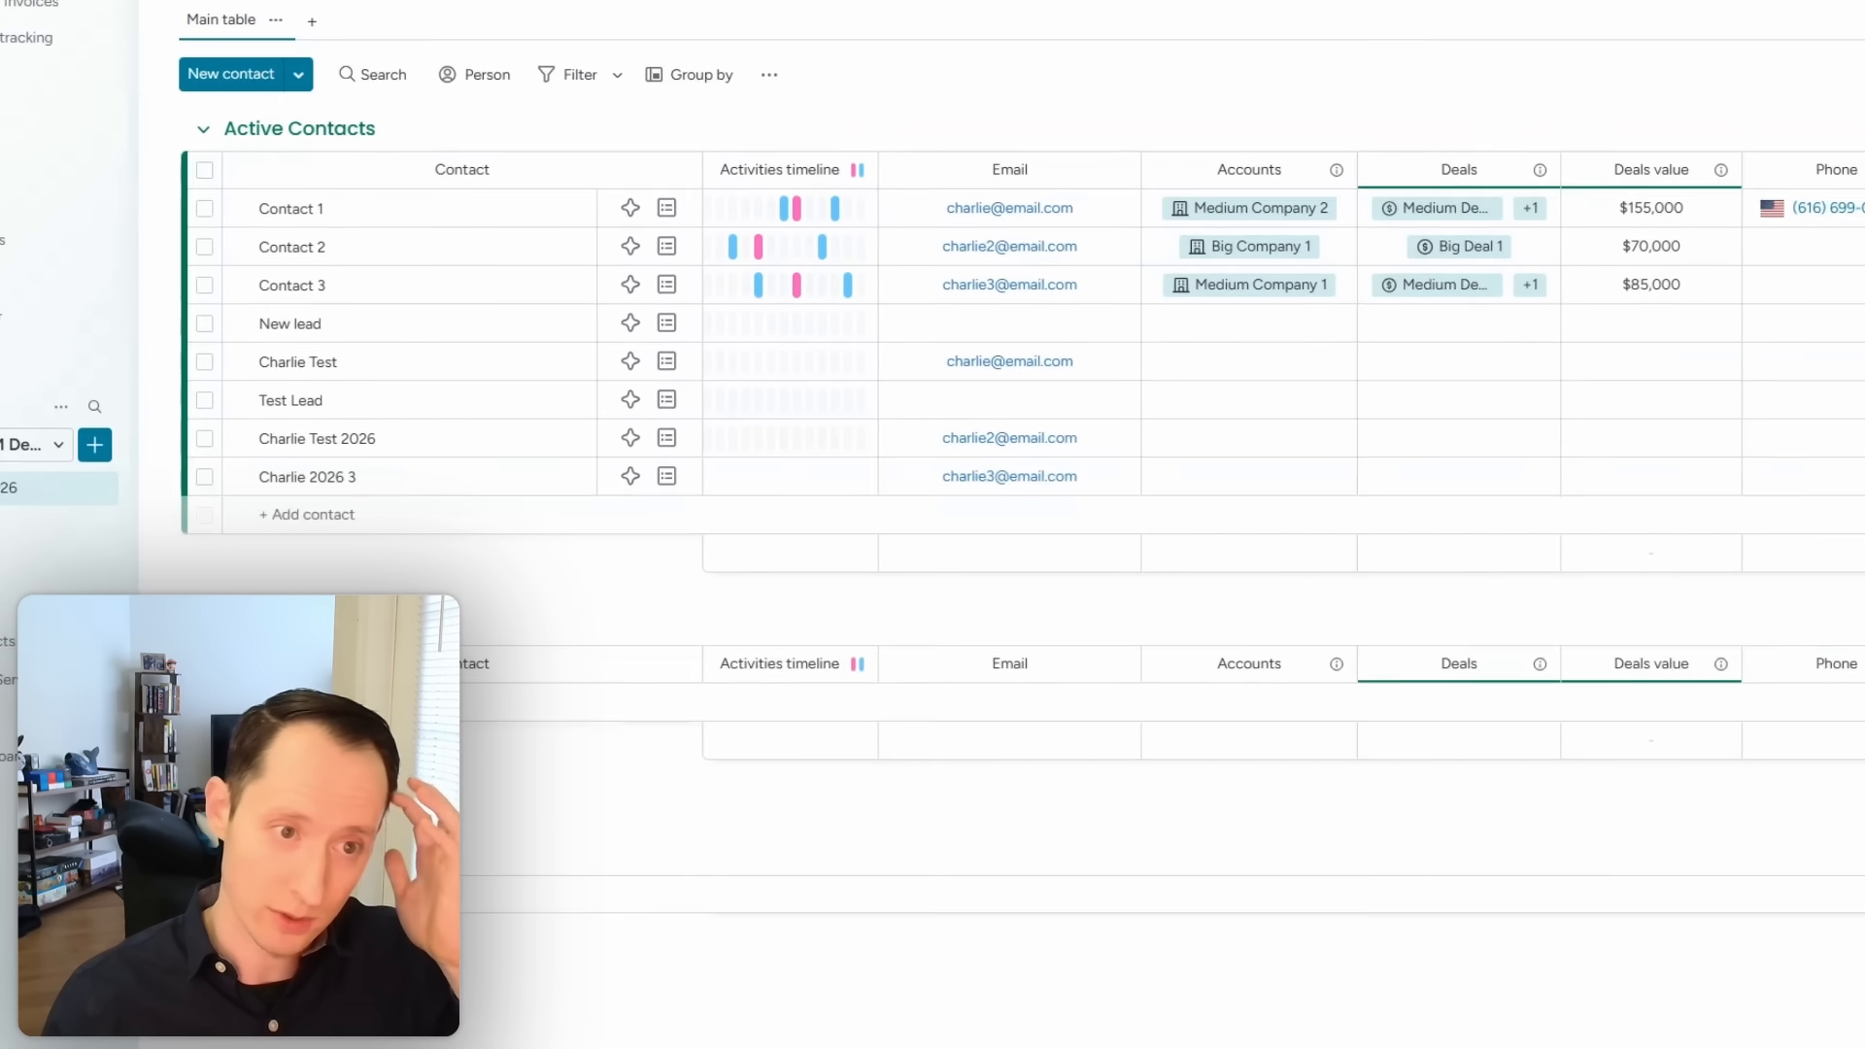
pyautogui.hscroll(2, 1273, 389)
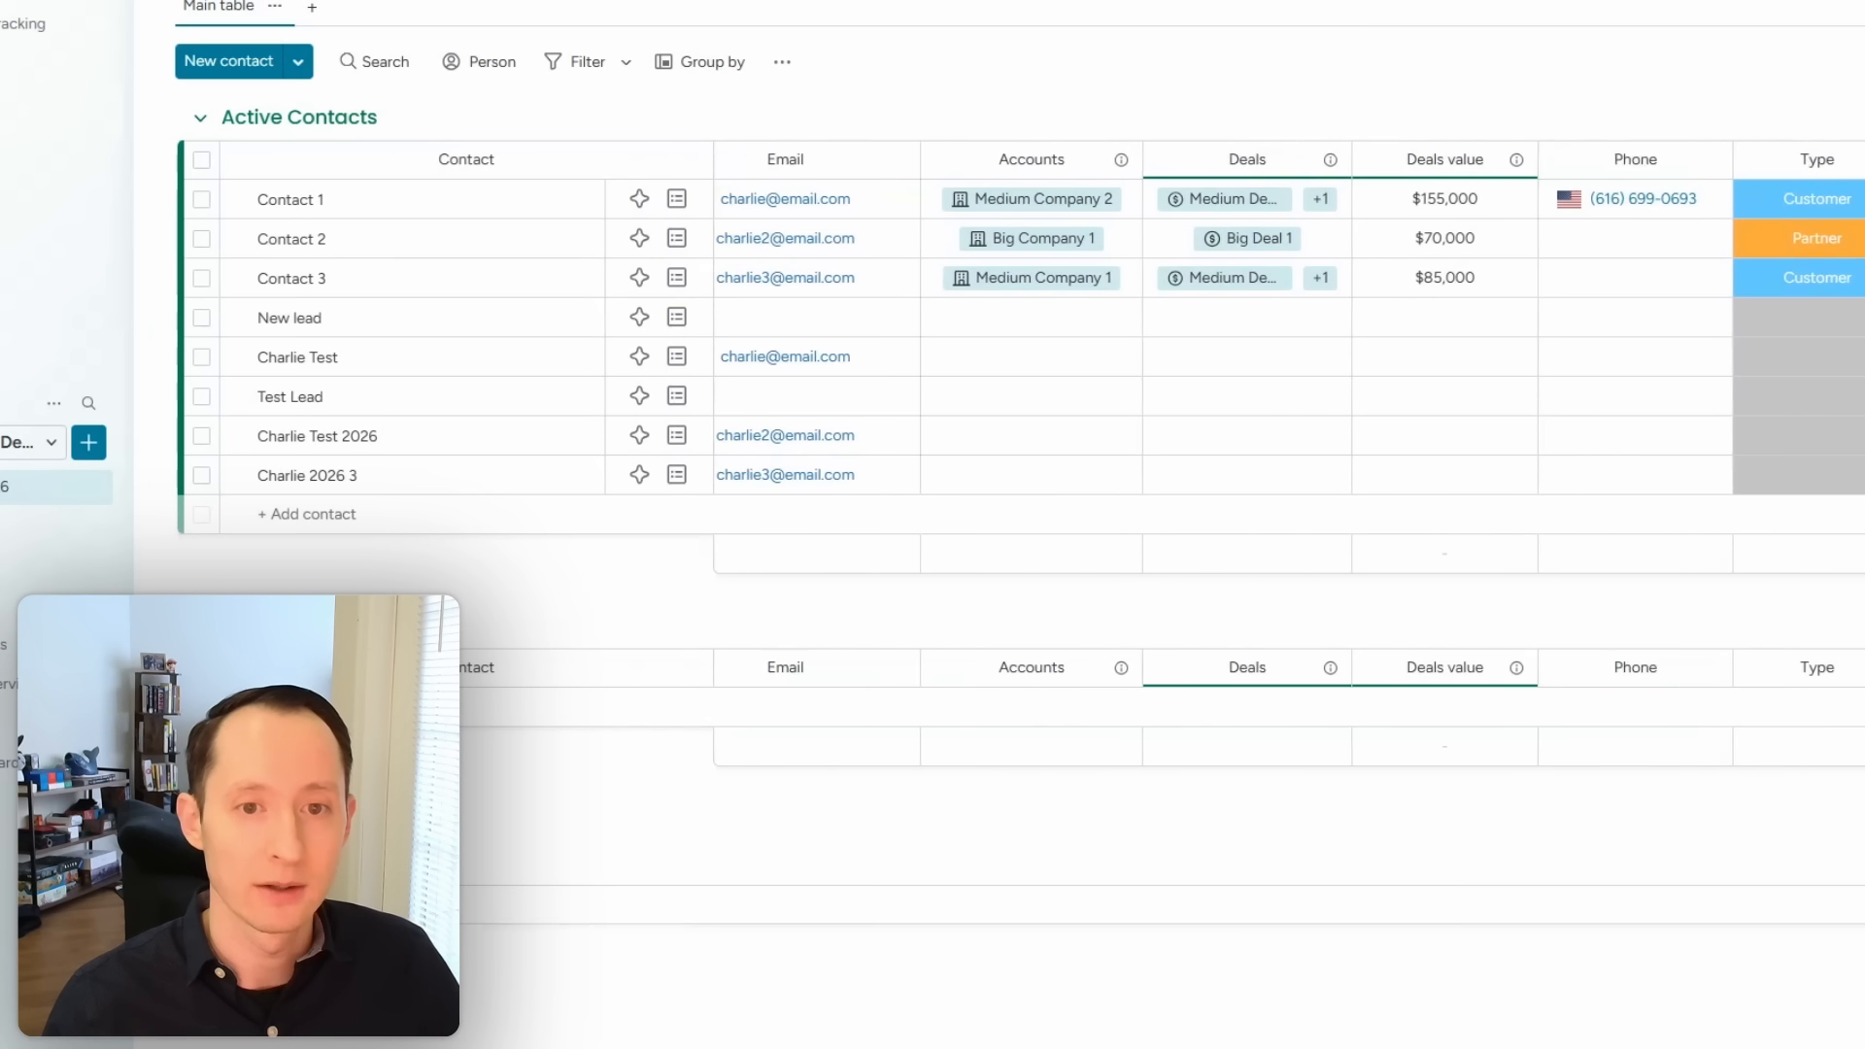
pyautogui.hscroll(5, 1289, 388)
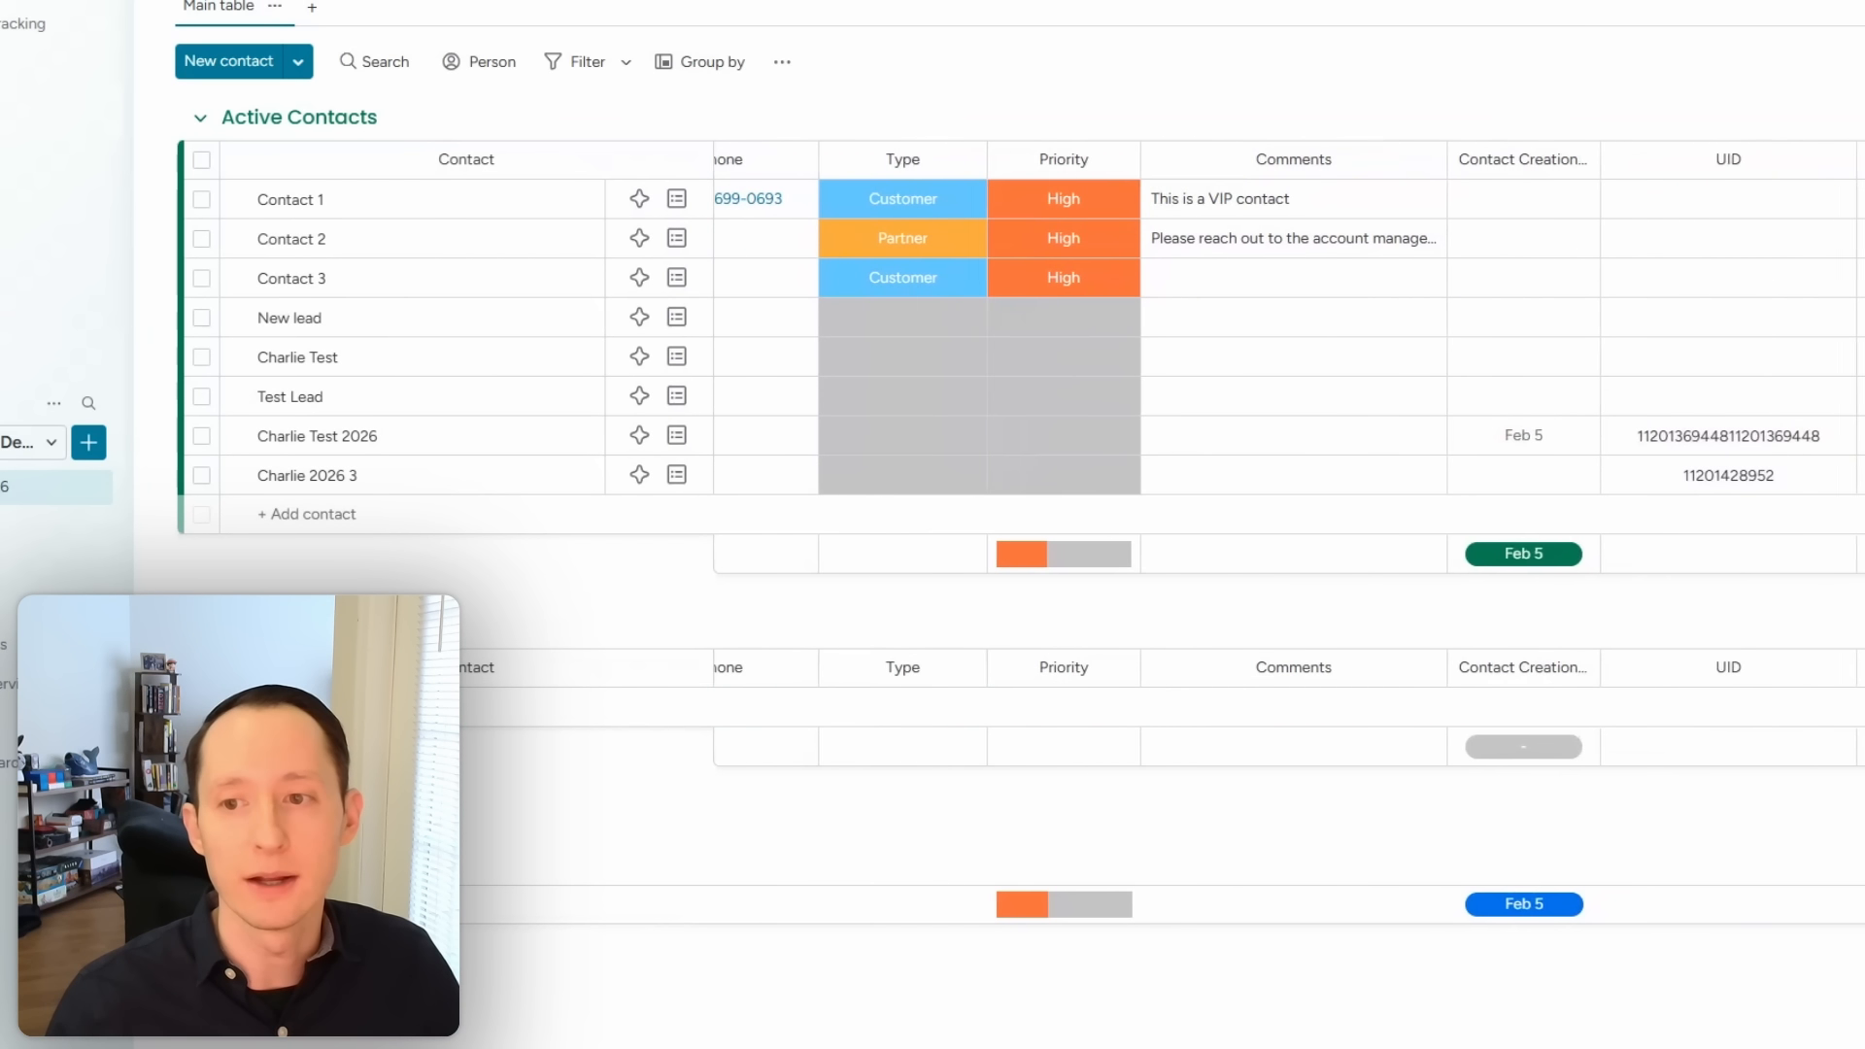
pyautogui.hscroll(5, 1289, 389)
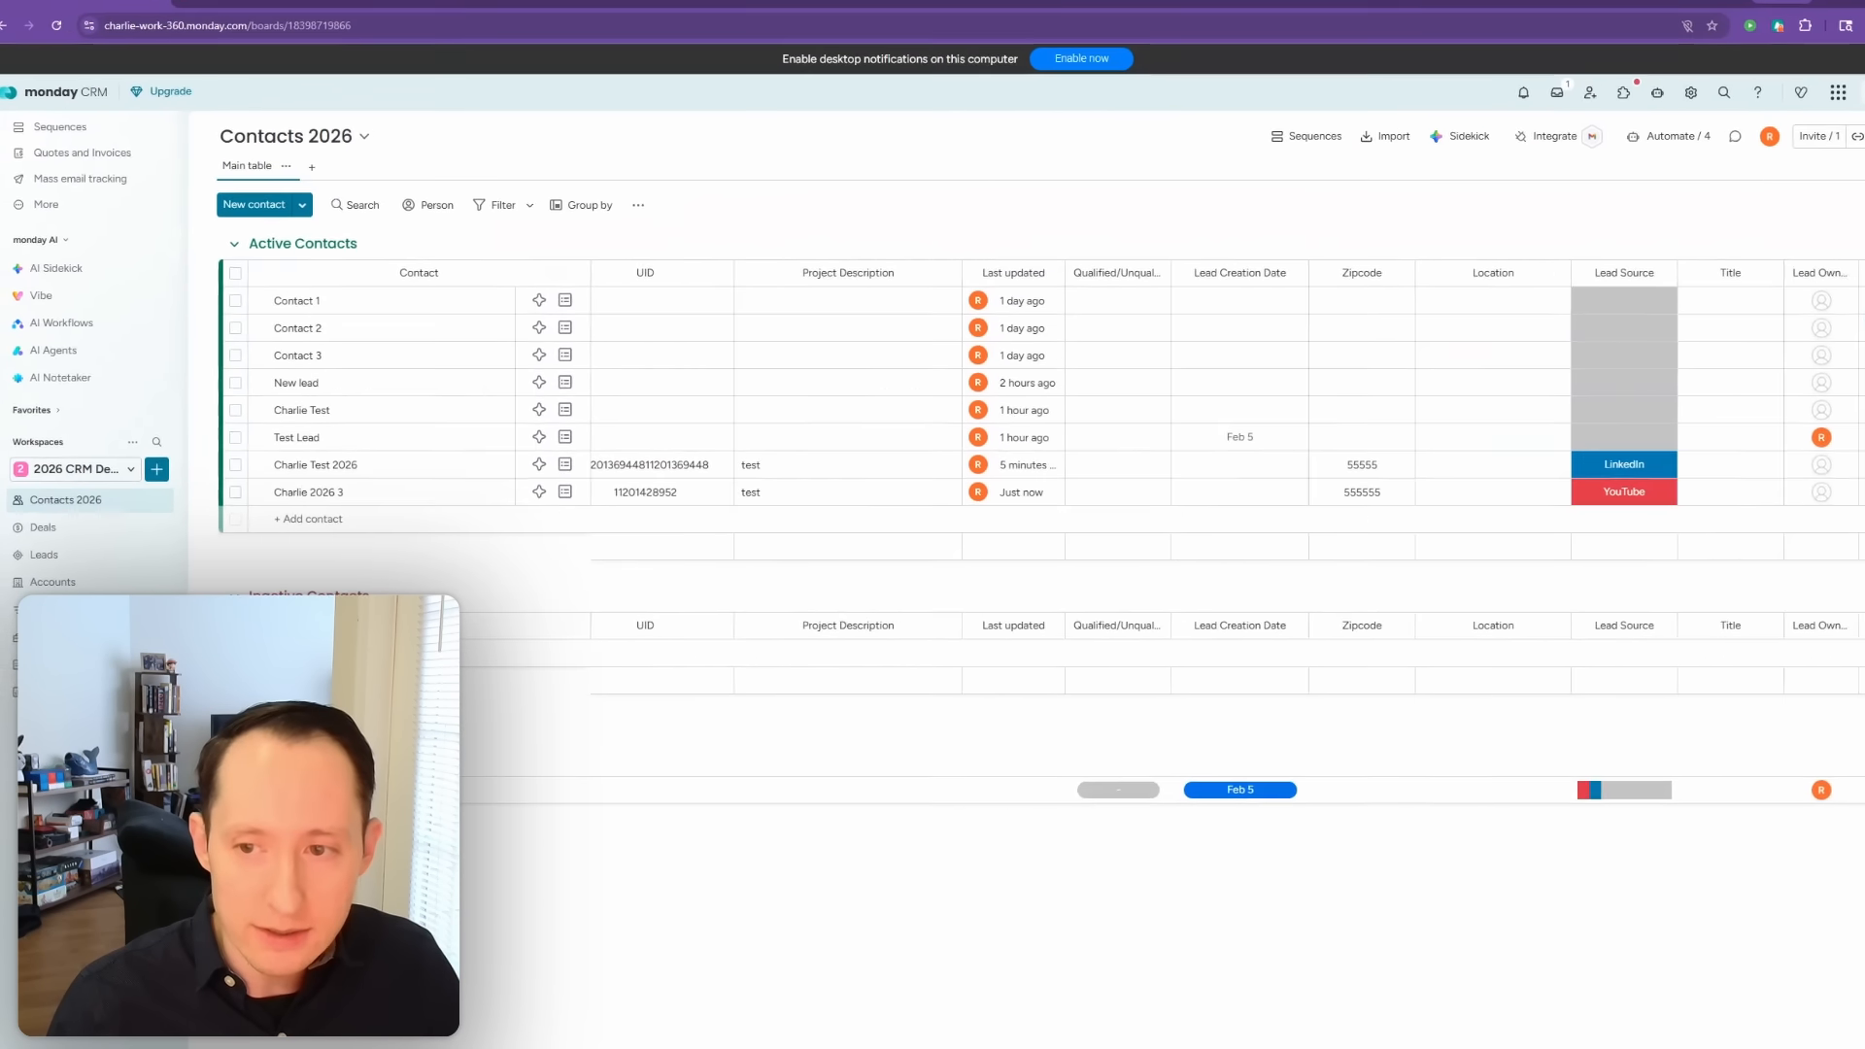
pyautogui.click(78, 552)
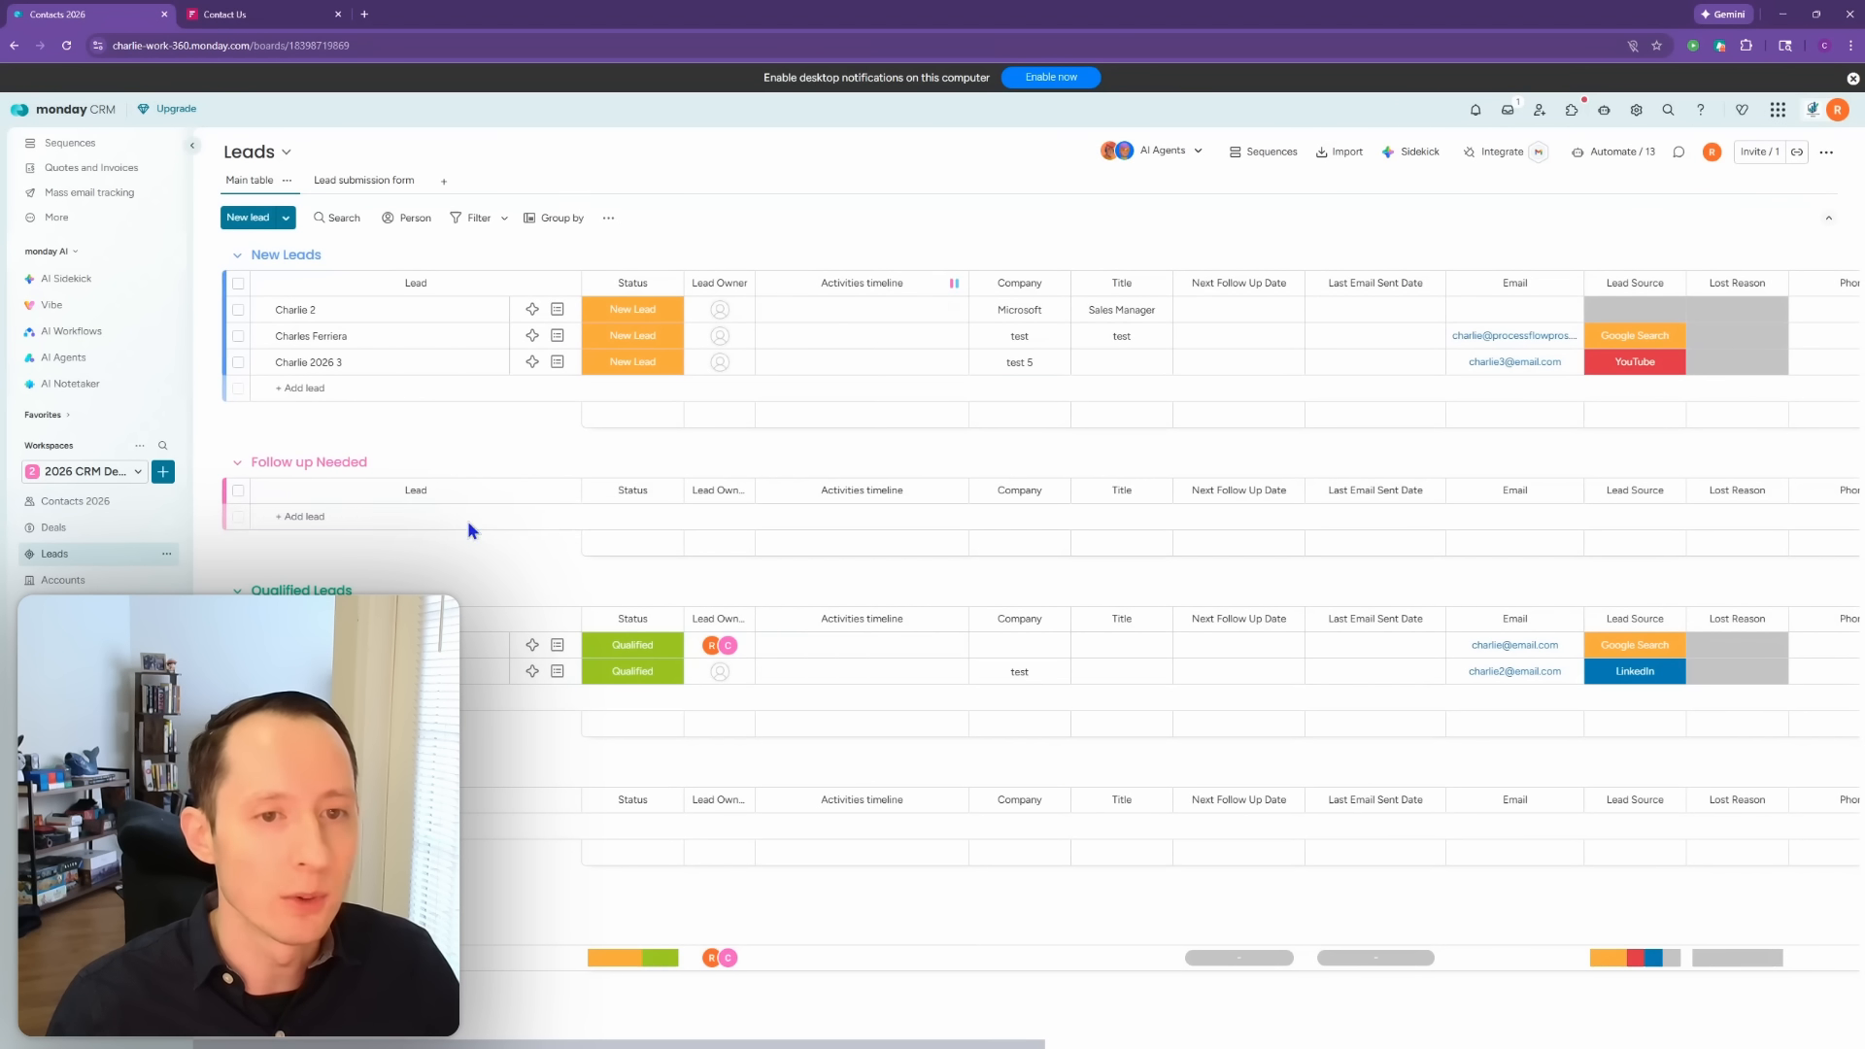
pyautogui.click(655, 372)
pyautogui.click(575, 533)
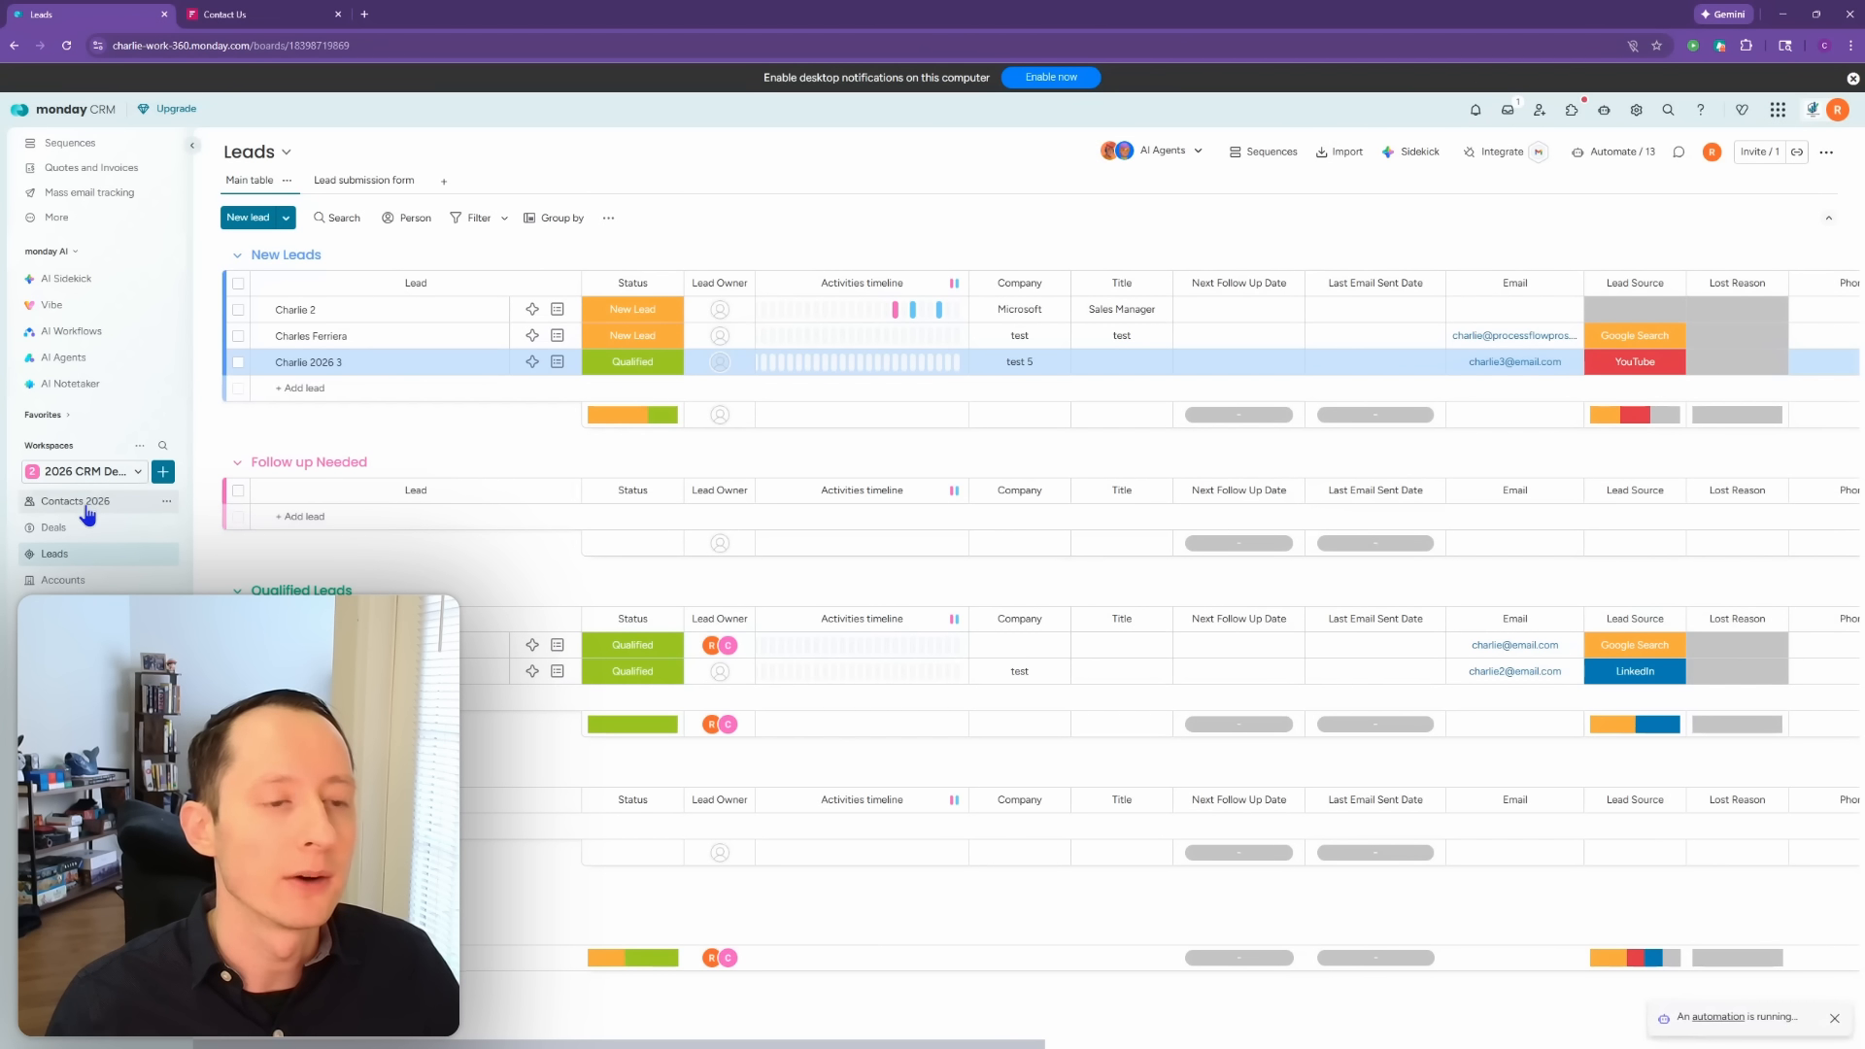
# Step: Check the Accounts board, then scroll through the Deals board's columns
pyautogui.click(84, 586)
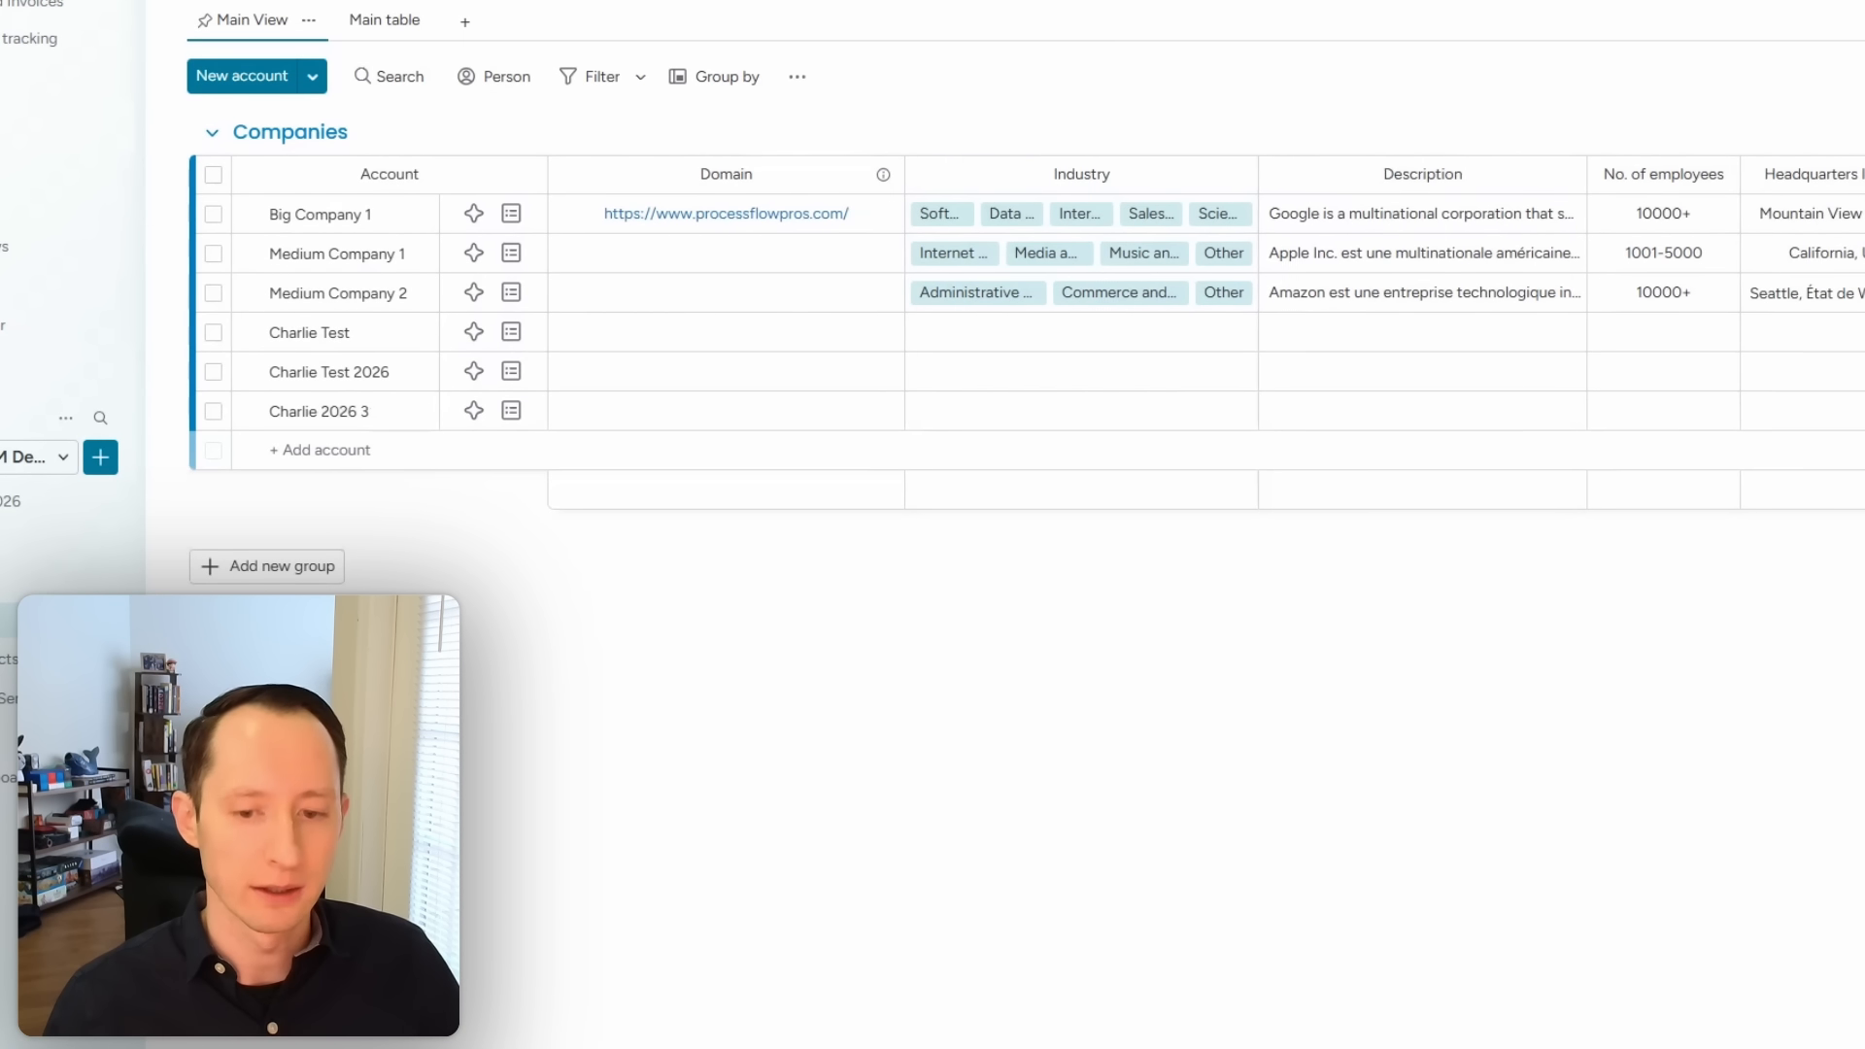
pyautogui.hscroll(5, 810, 929)
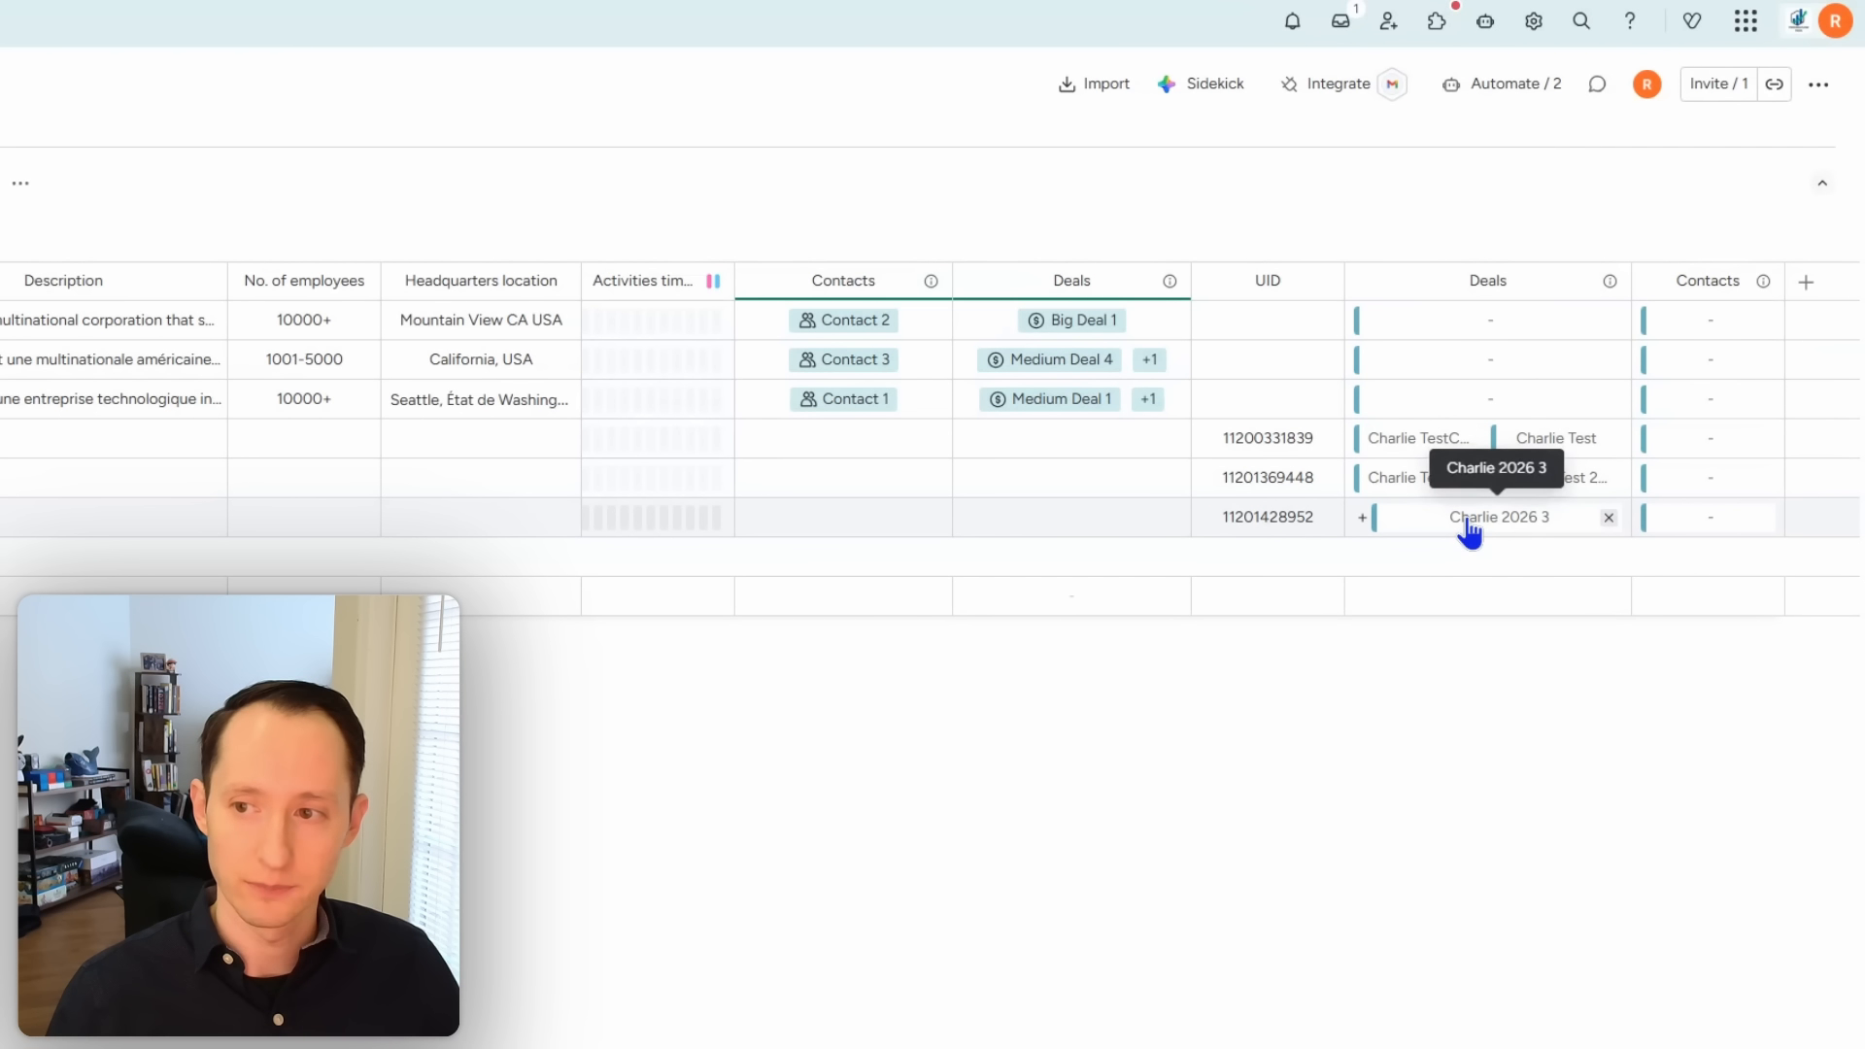
pyautogui.click(44, 530)
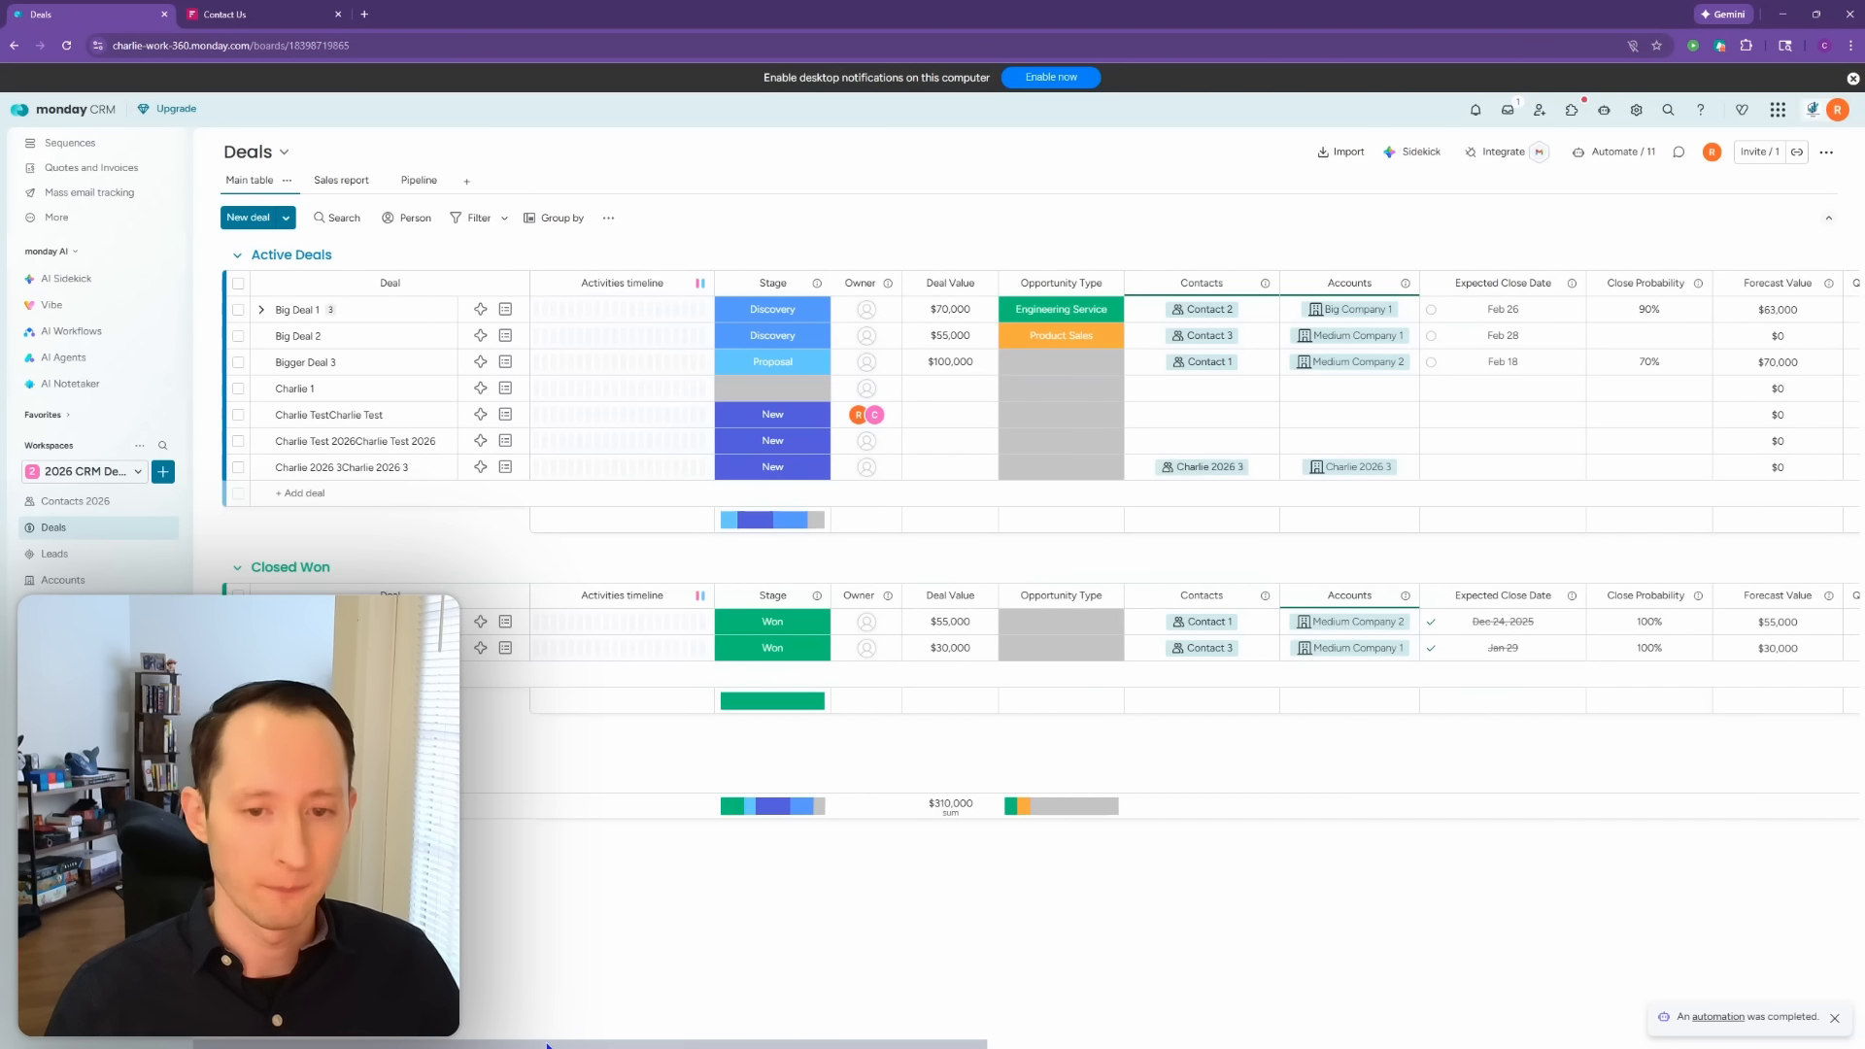
pyautogui.moveTo(547, 1045); pyautogui.dragTo(611, 1046)
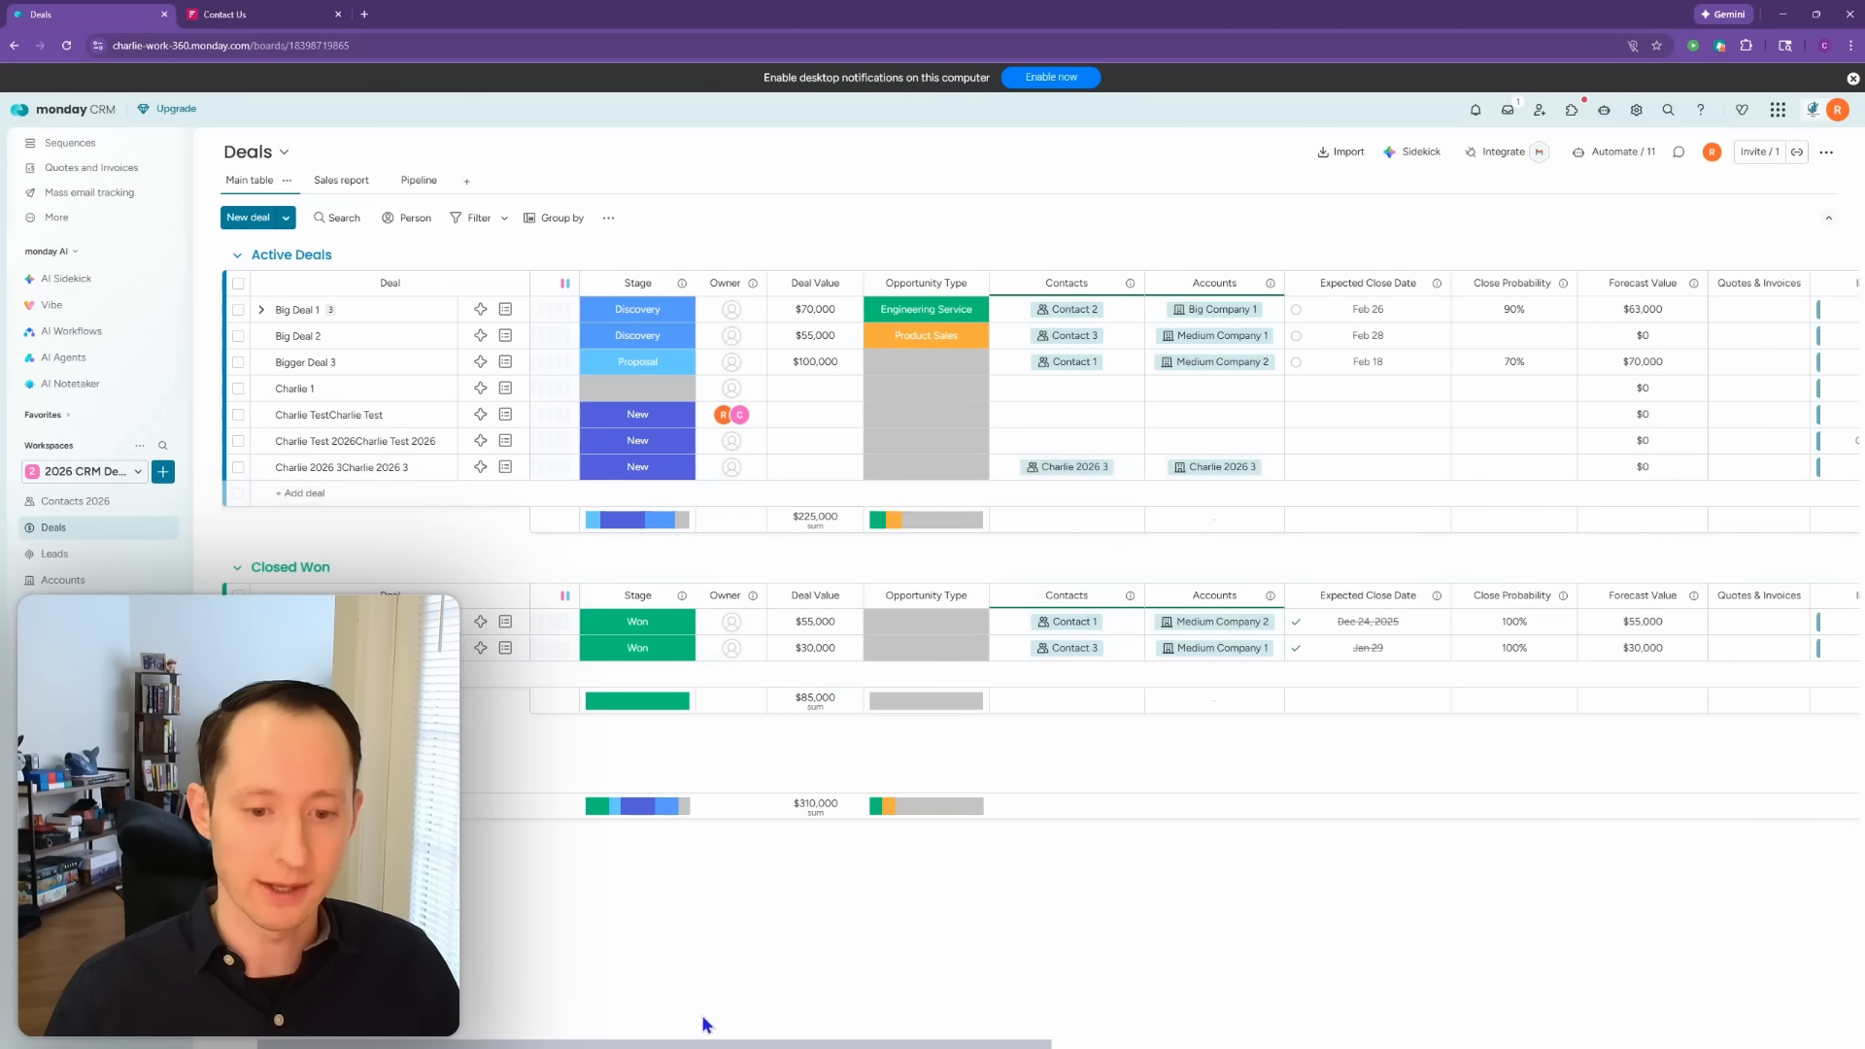
pyautogui.moveTo(735, 1046); pyautogui.dragTo(1048, 1045)
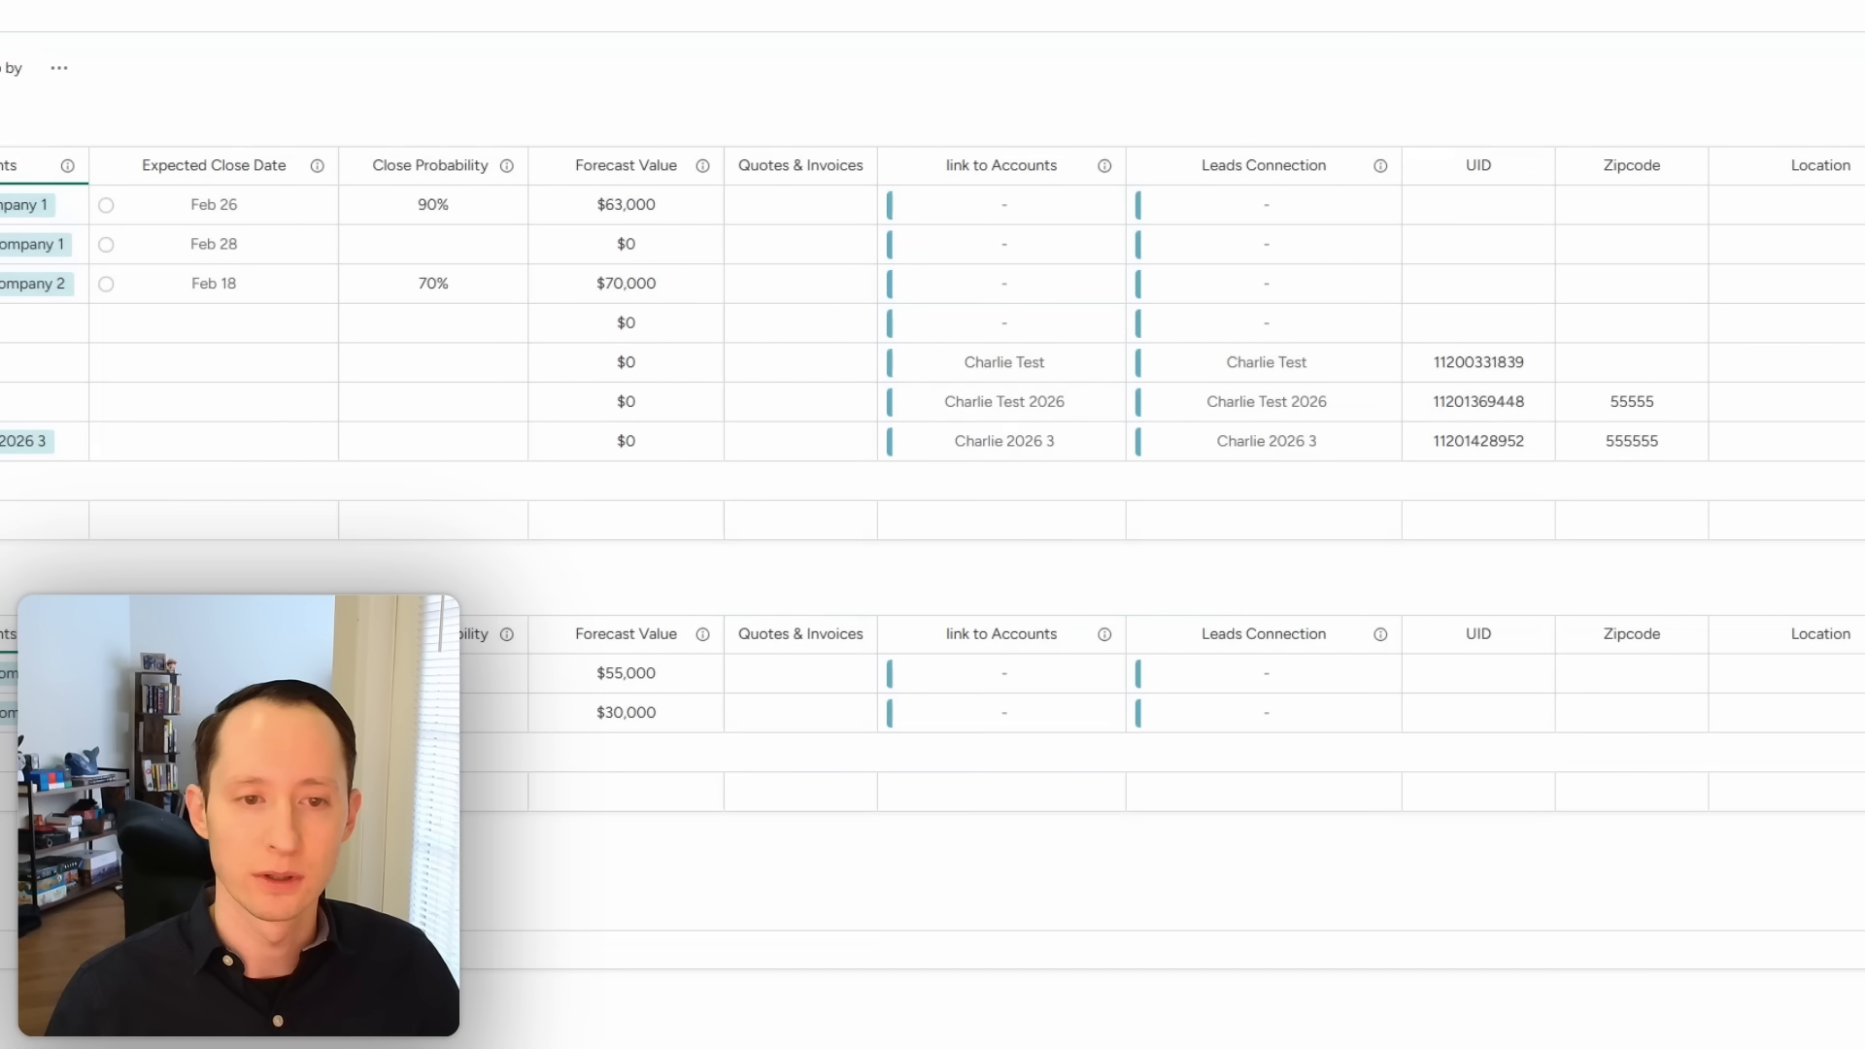
pyautogui.hscroll(-4, 932, 476)
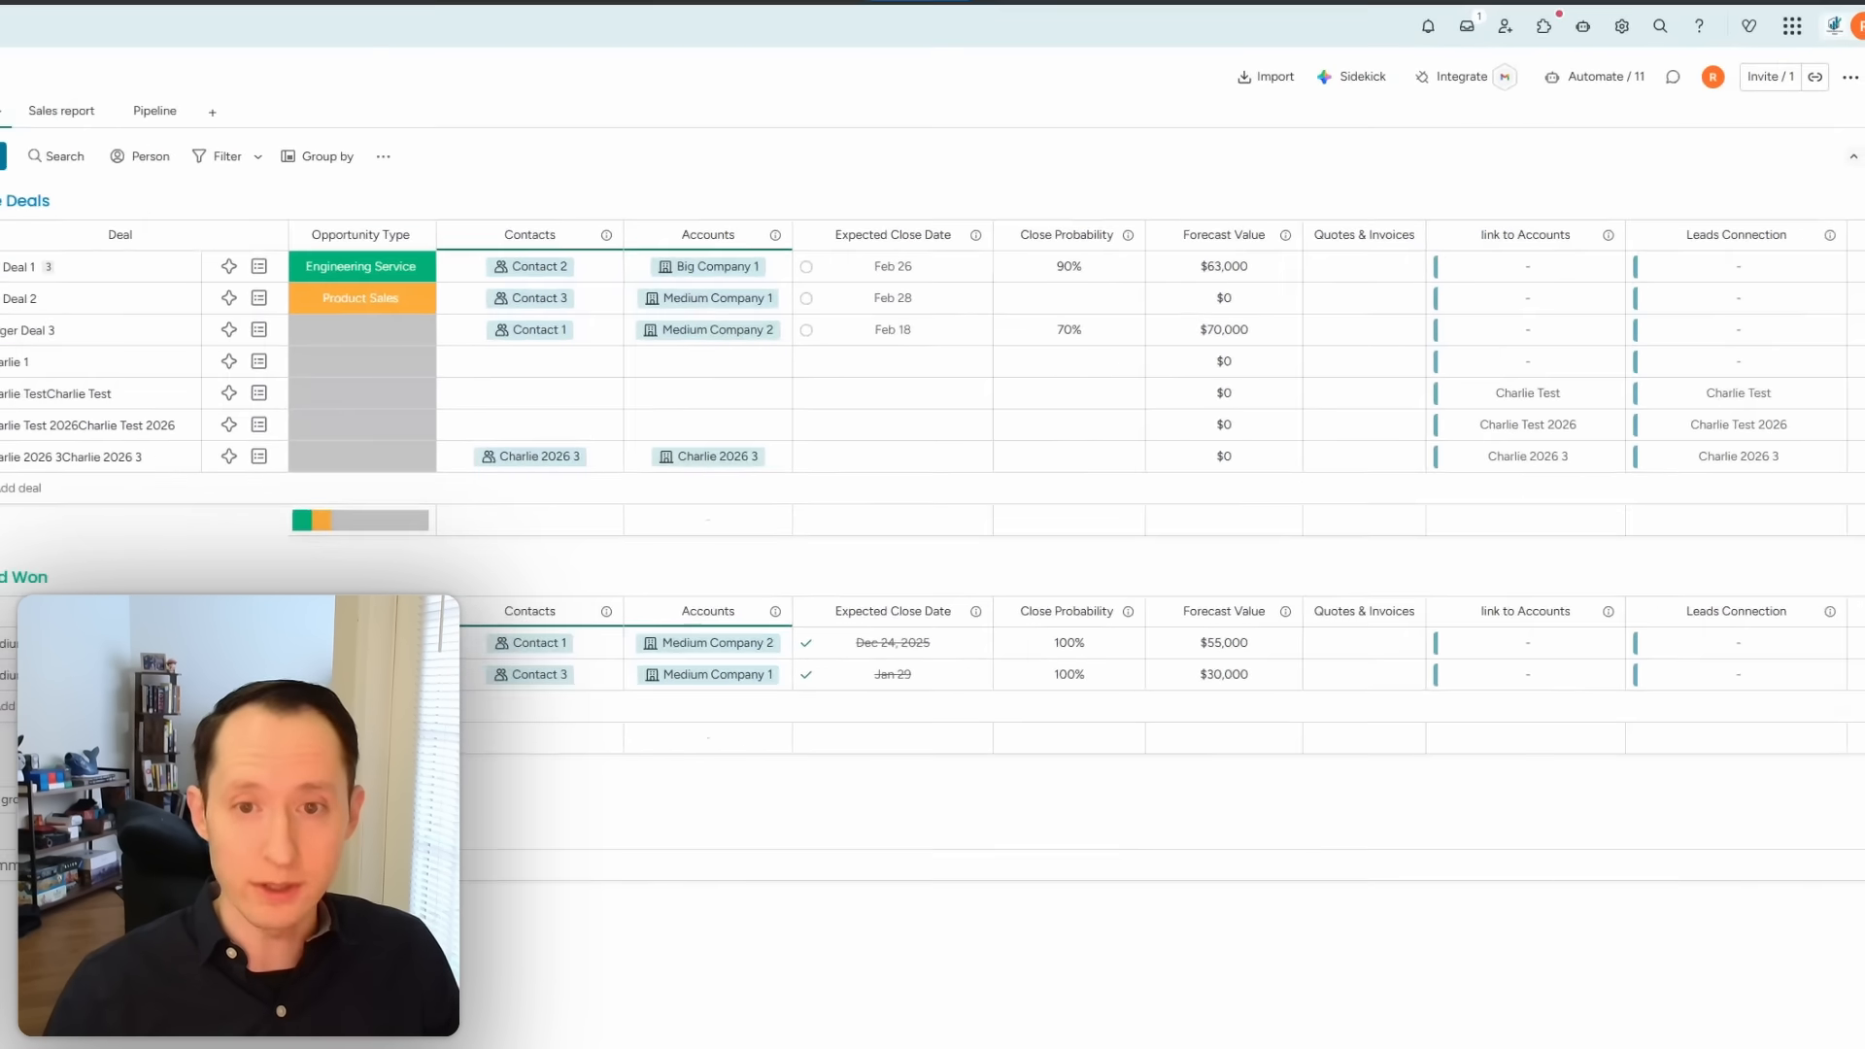
pyautogui.moveTo(820, 1046); pyautogui.dragTo(874, 1045)
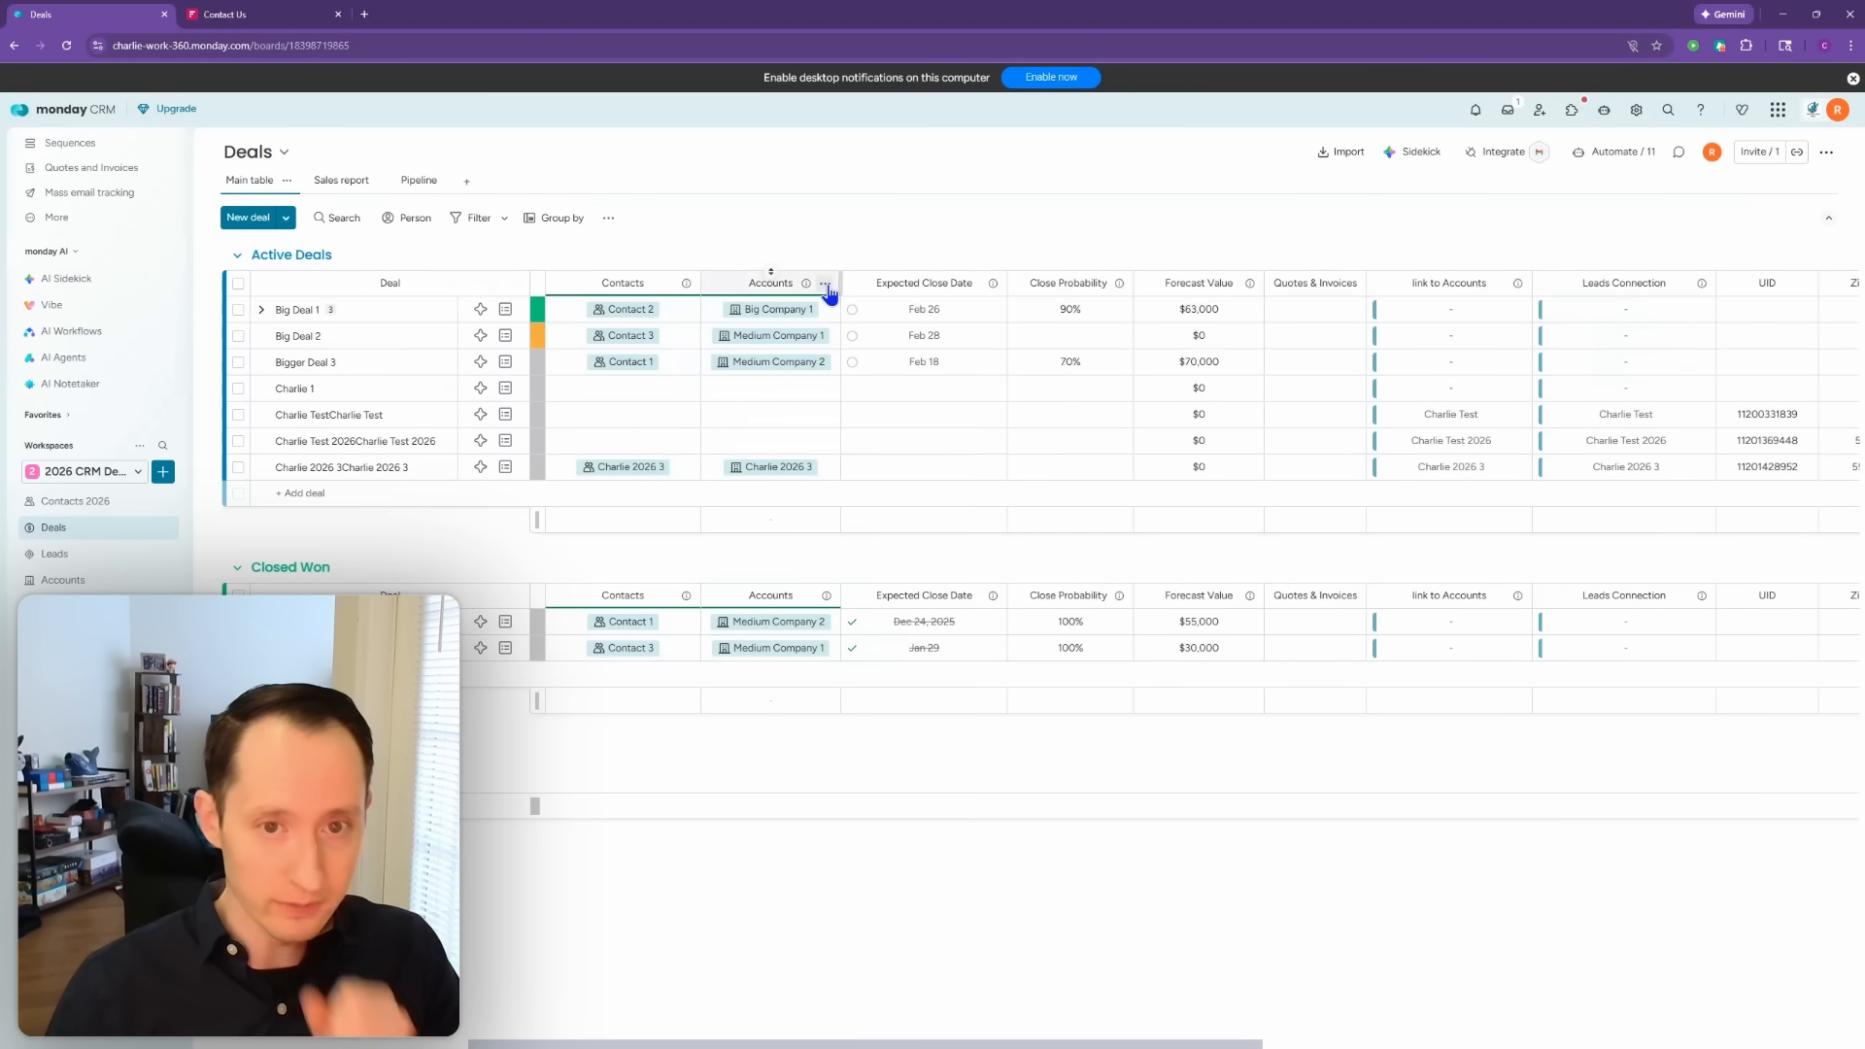
# Step: Remove the Deals board's Accounts column and move link to Accounts beside Contacts
pyautogui.click(825, 284)
pyautogui.click(885, 612)
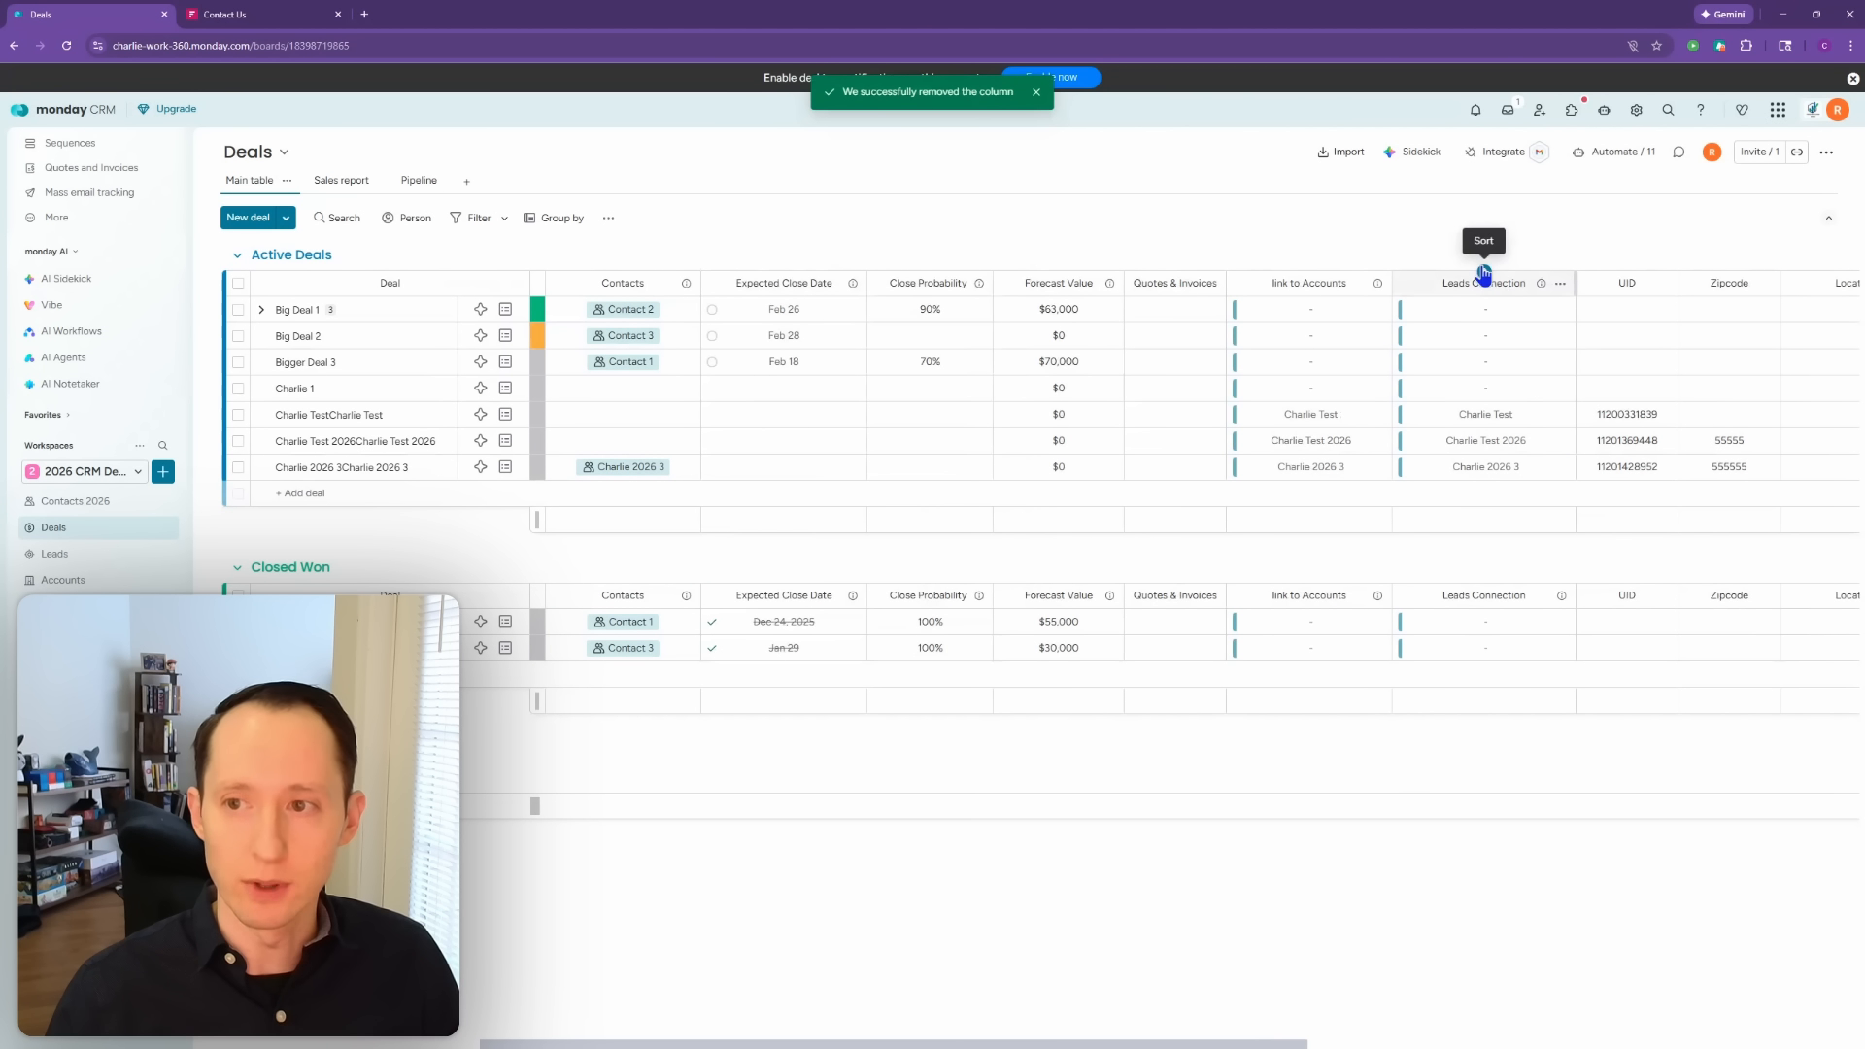
pyautogui.moveTo(1315, 271); pyautogui.dragTo(802, 270)
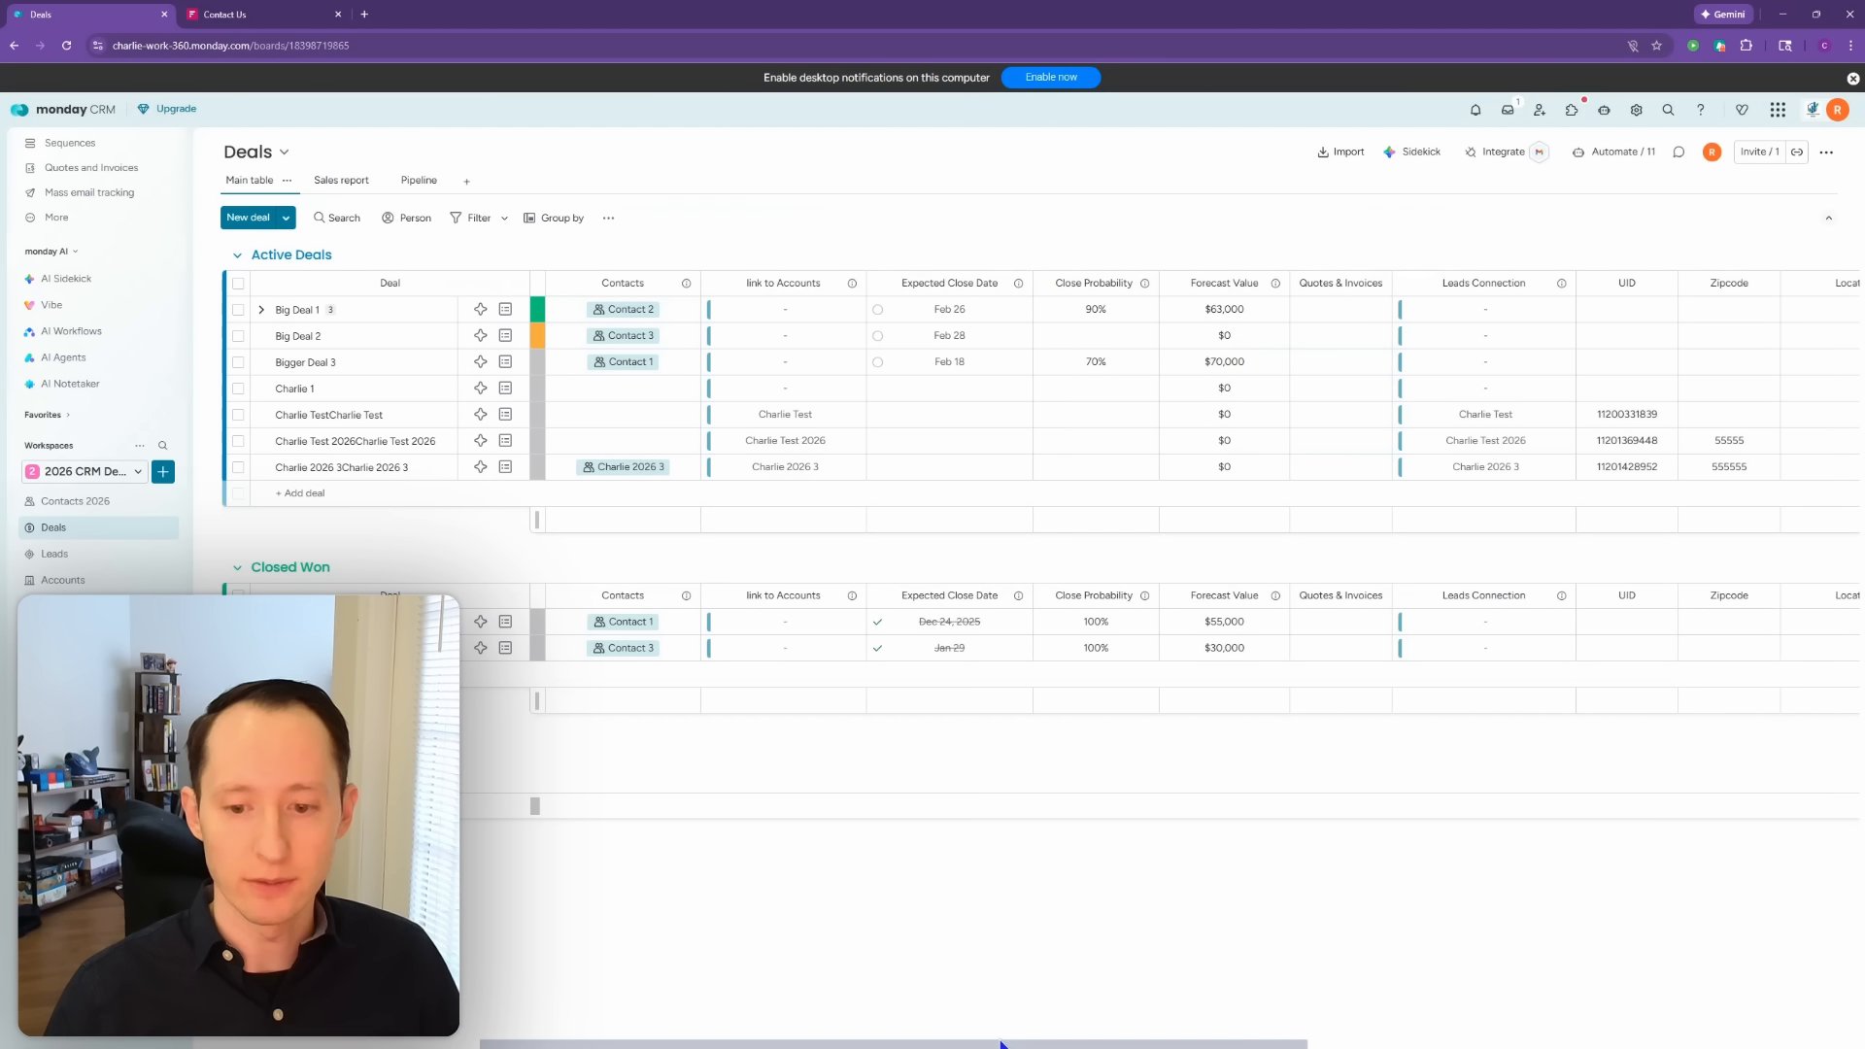
pyautogui.moveTo(1171, 1047); pyautogui.dragTo(880, 1045)
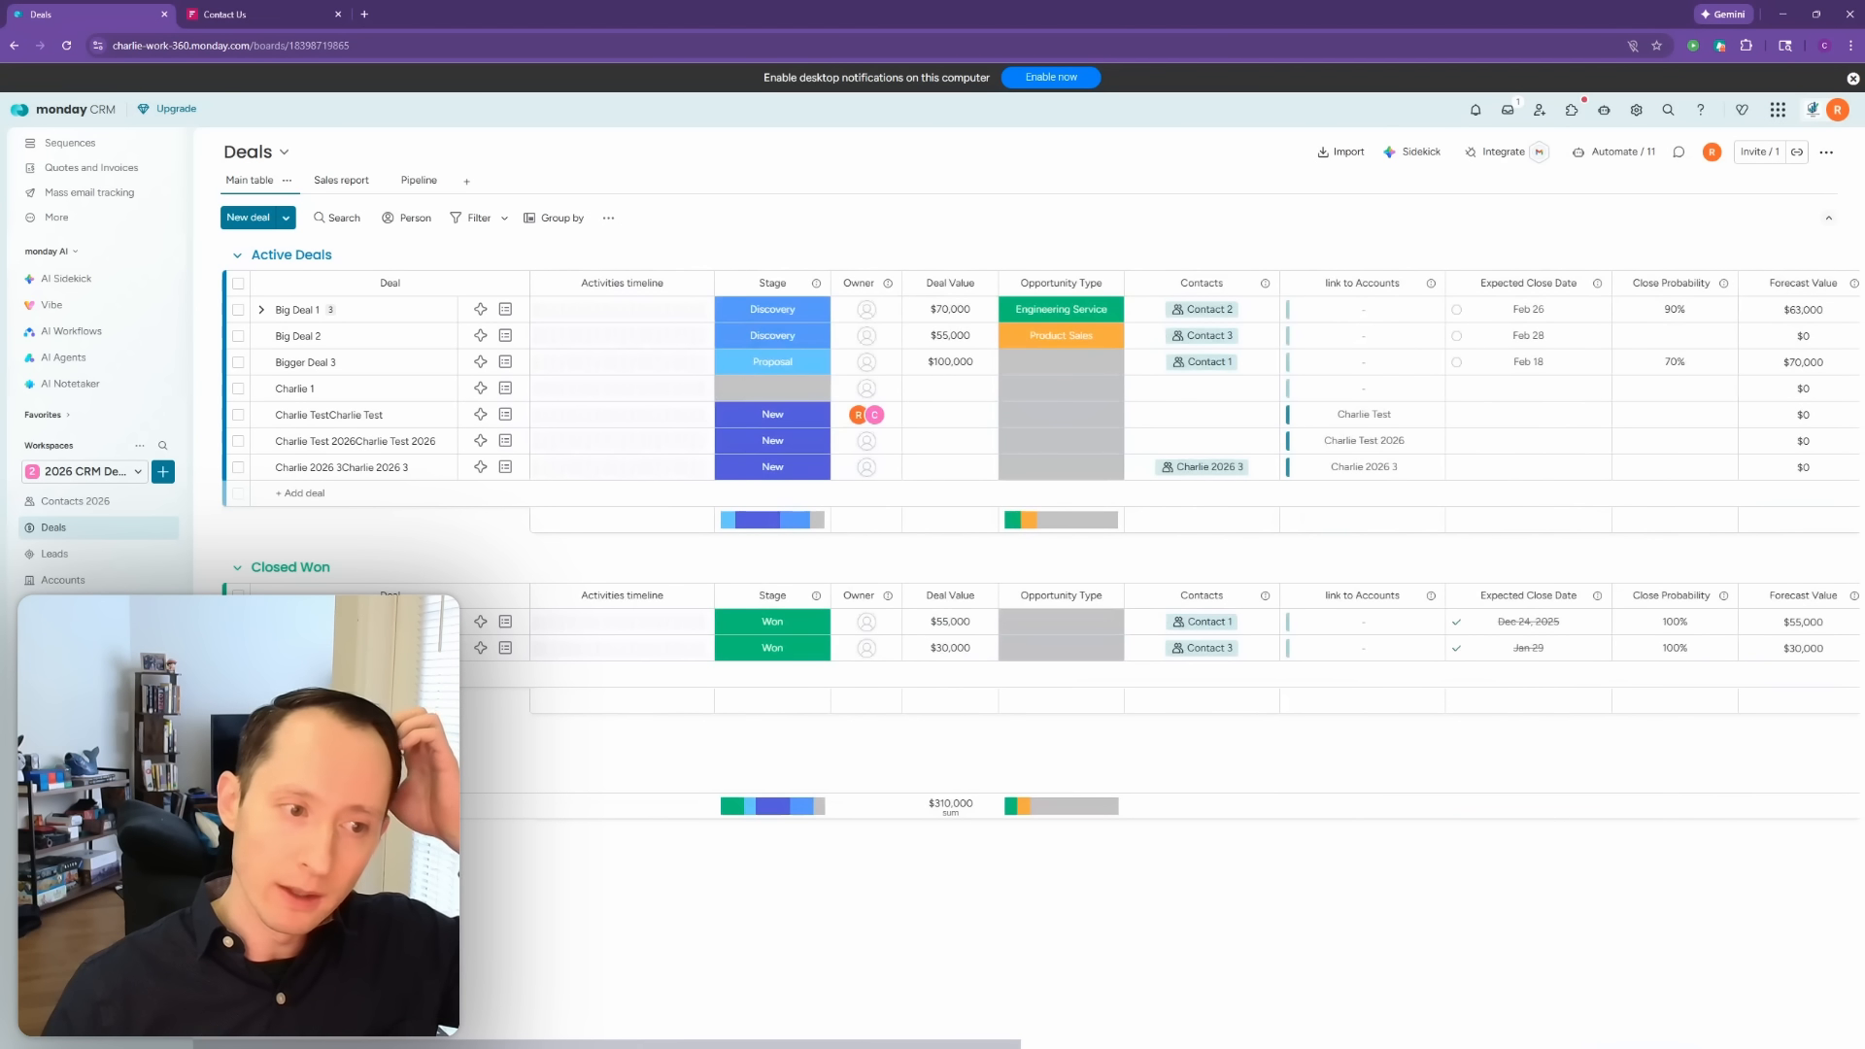
# Step: Delete the extra rightmost Contacts column from the Accounts board
pyautogui.click(101, 583)
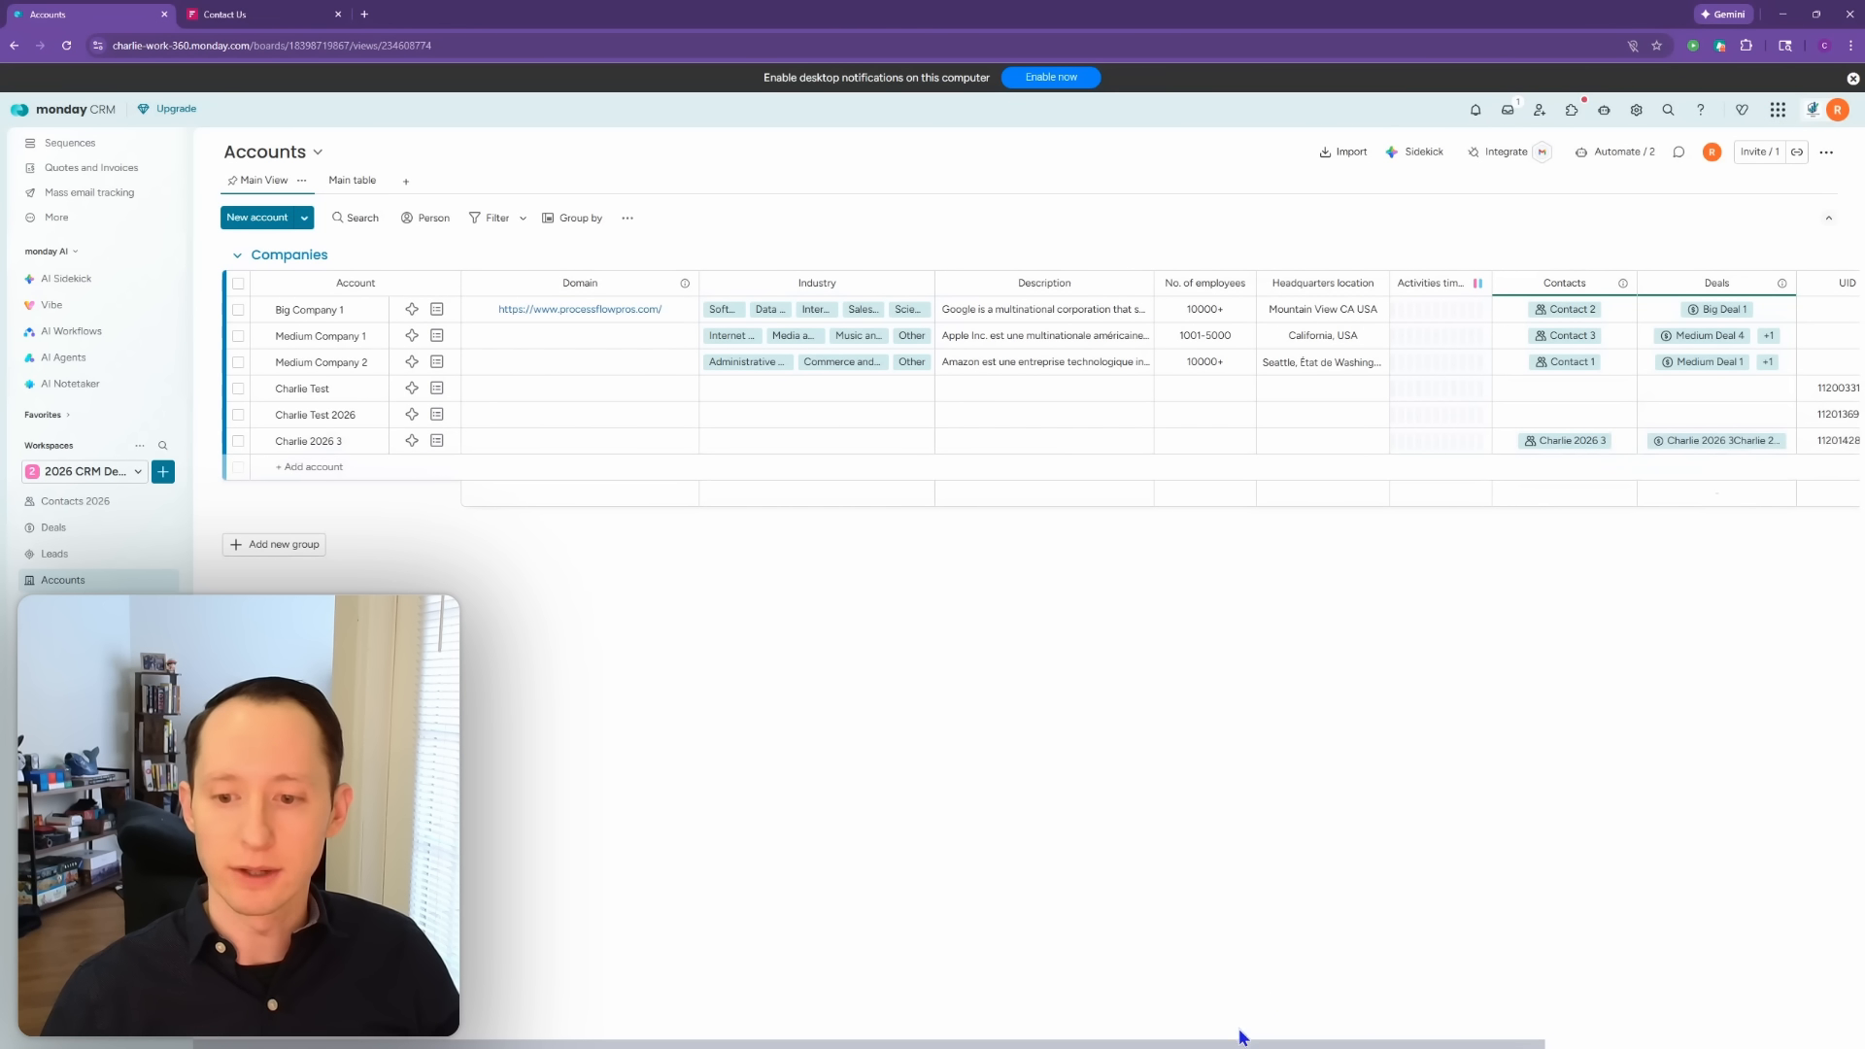
pyautogui.moveTo(1231, 1046); pyautogui.dragTo(1544, 1046)
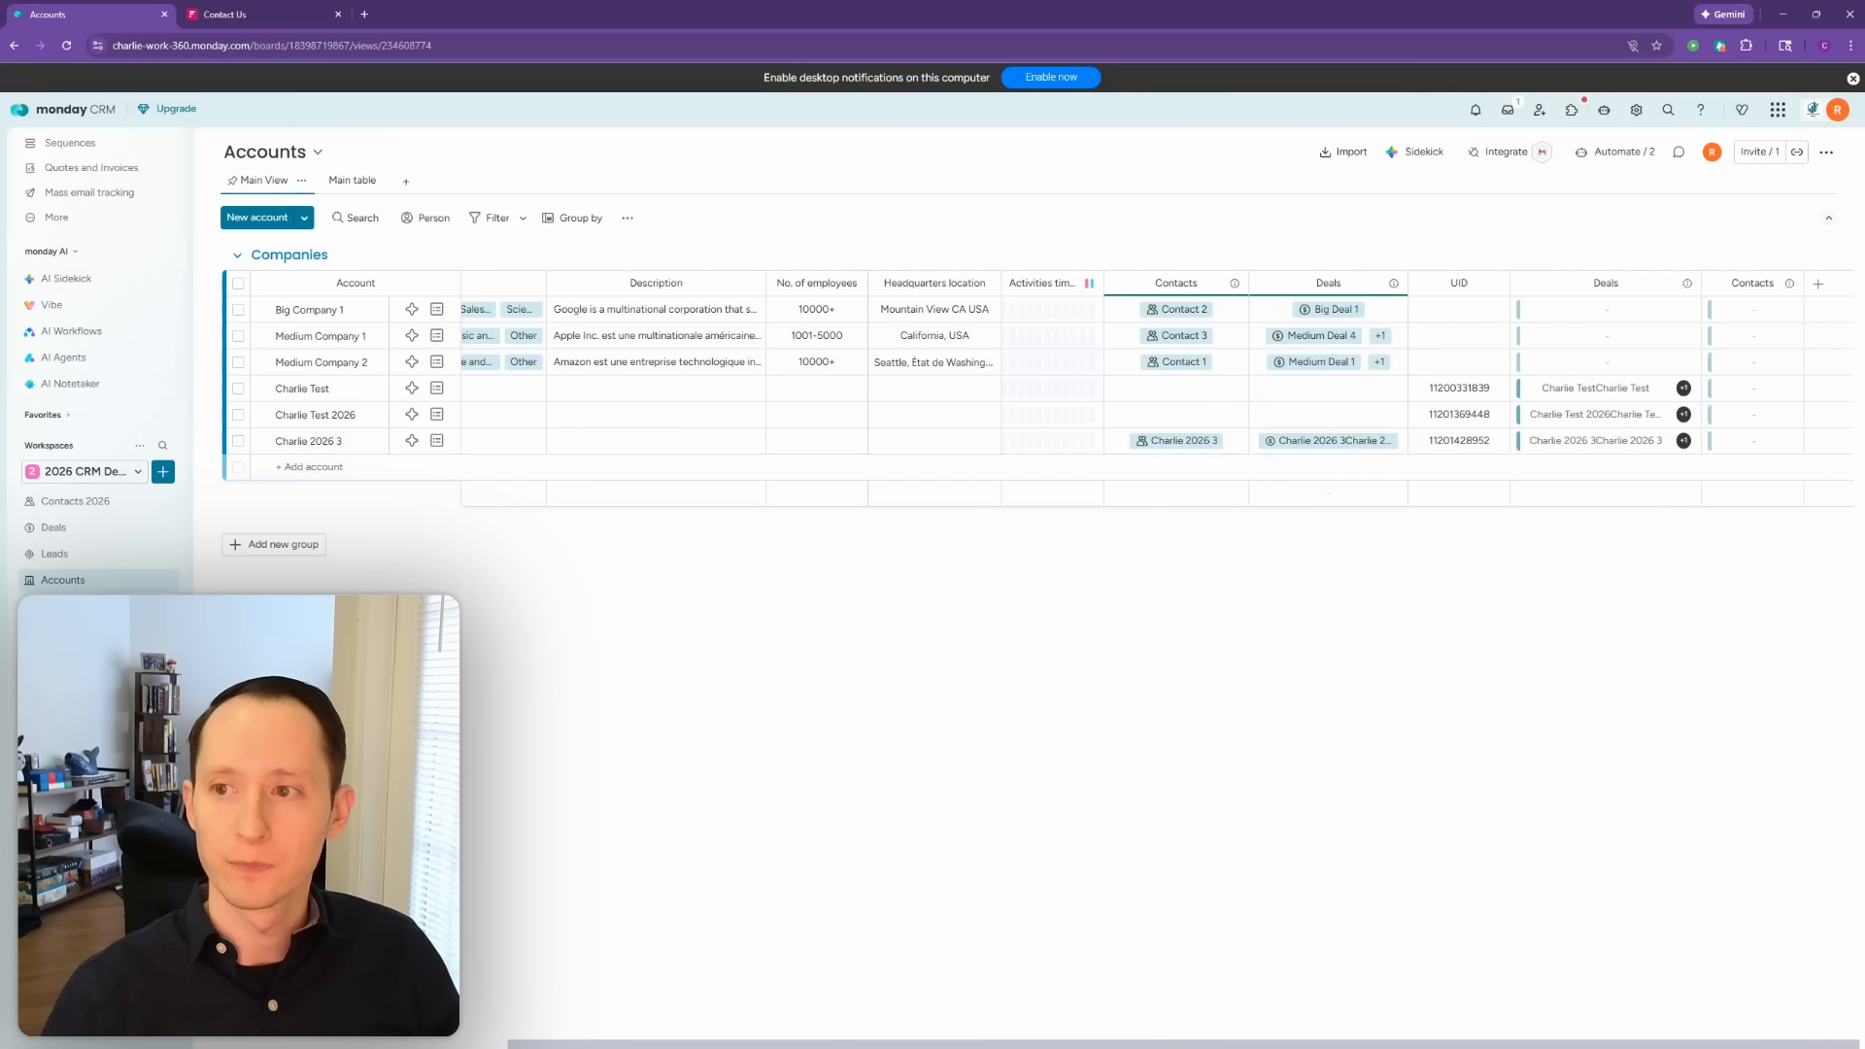
pyautogui.click(1788, 284)
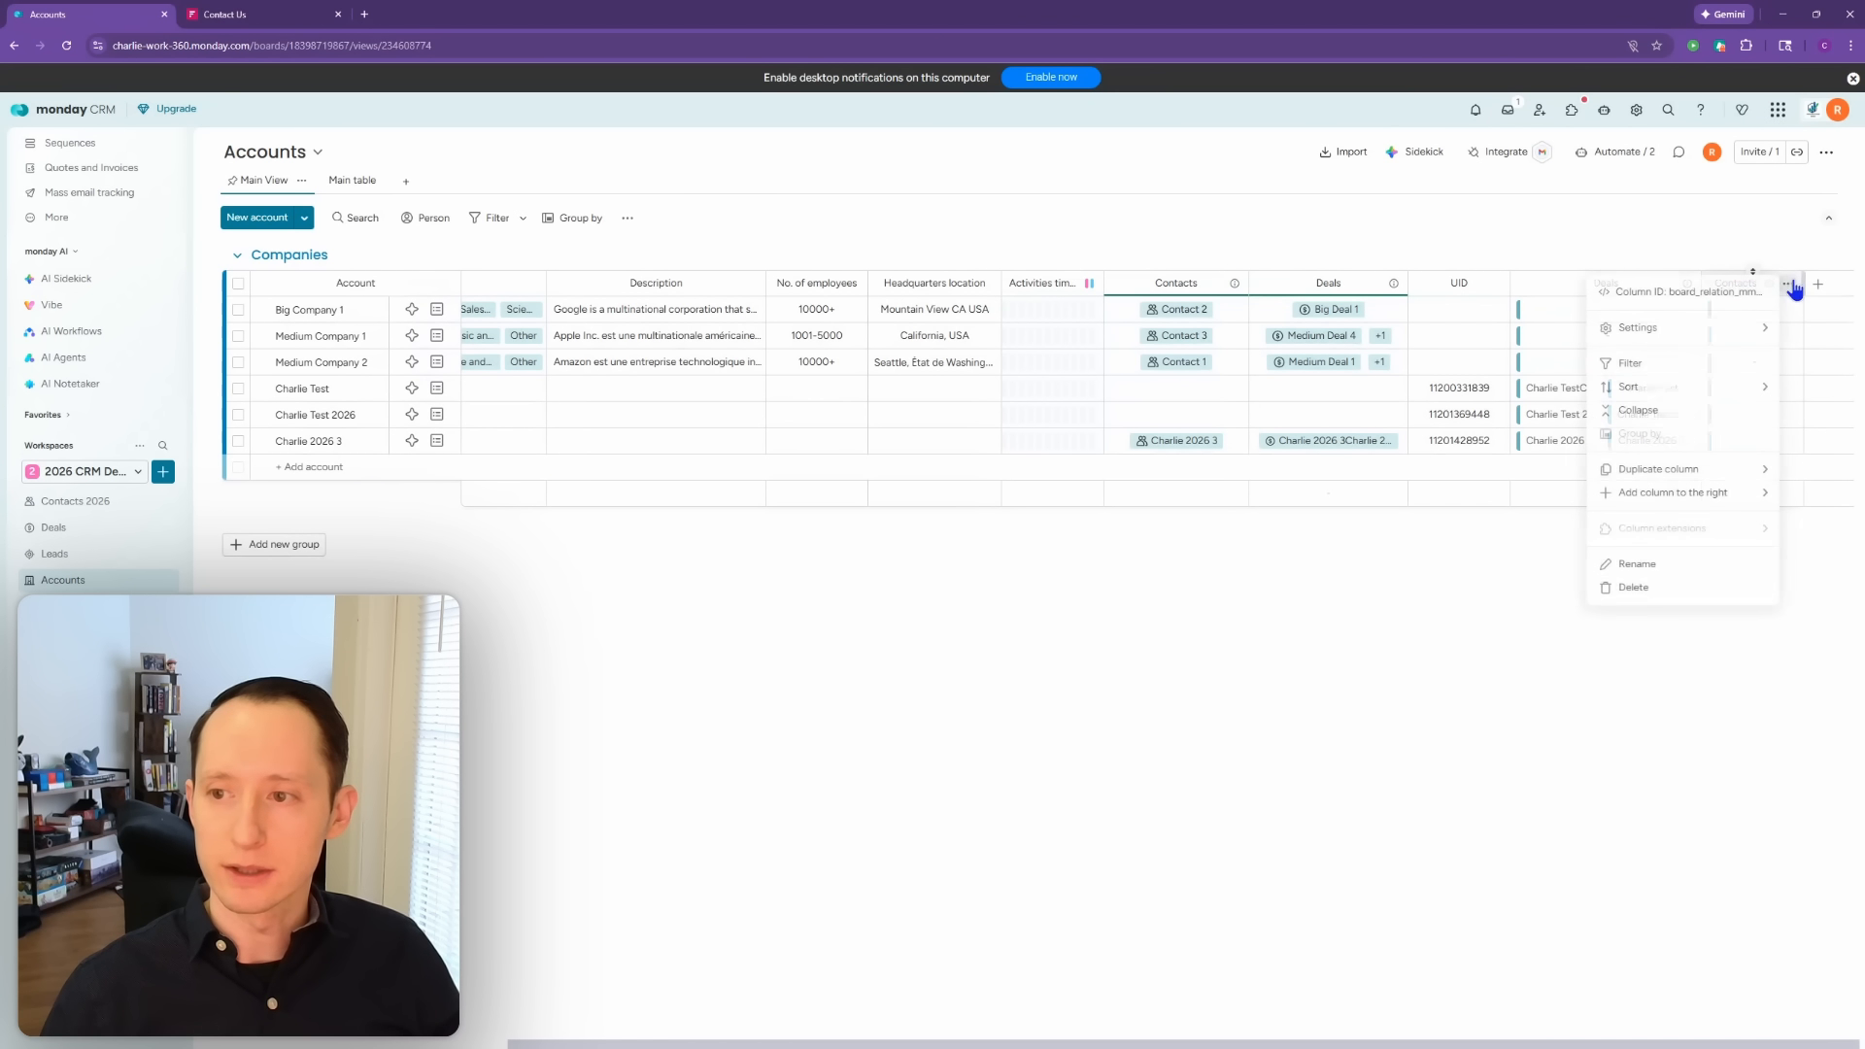
pyautogui.click(1690, 589)
pyautogui.click(1095, 208)
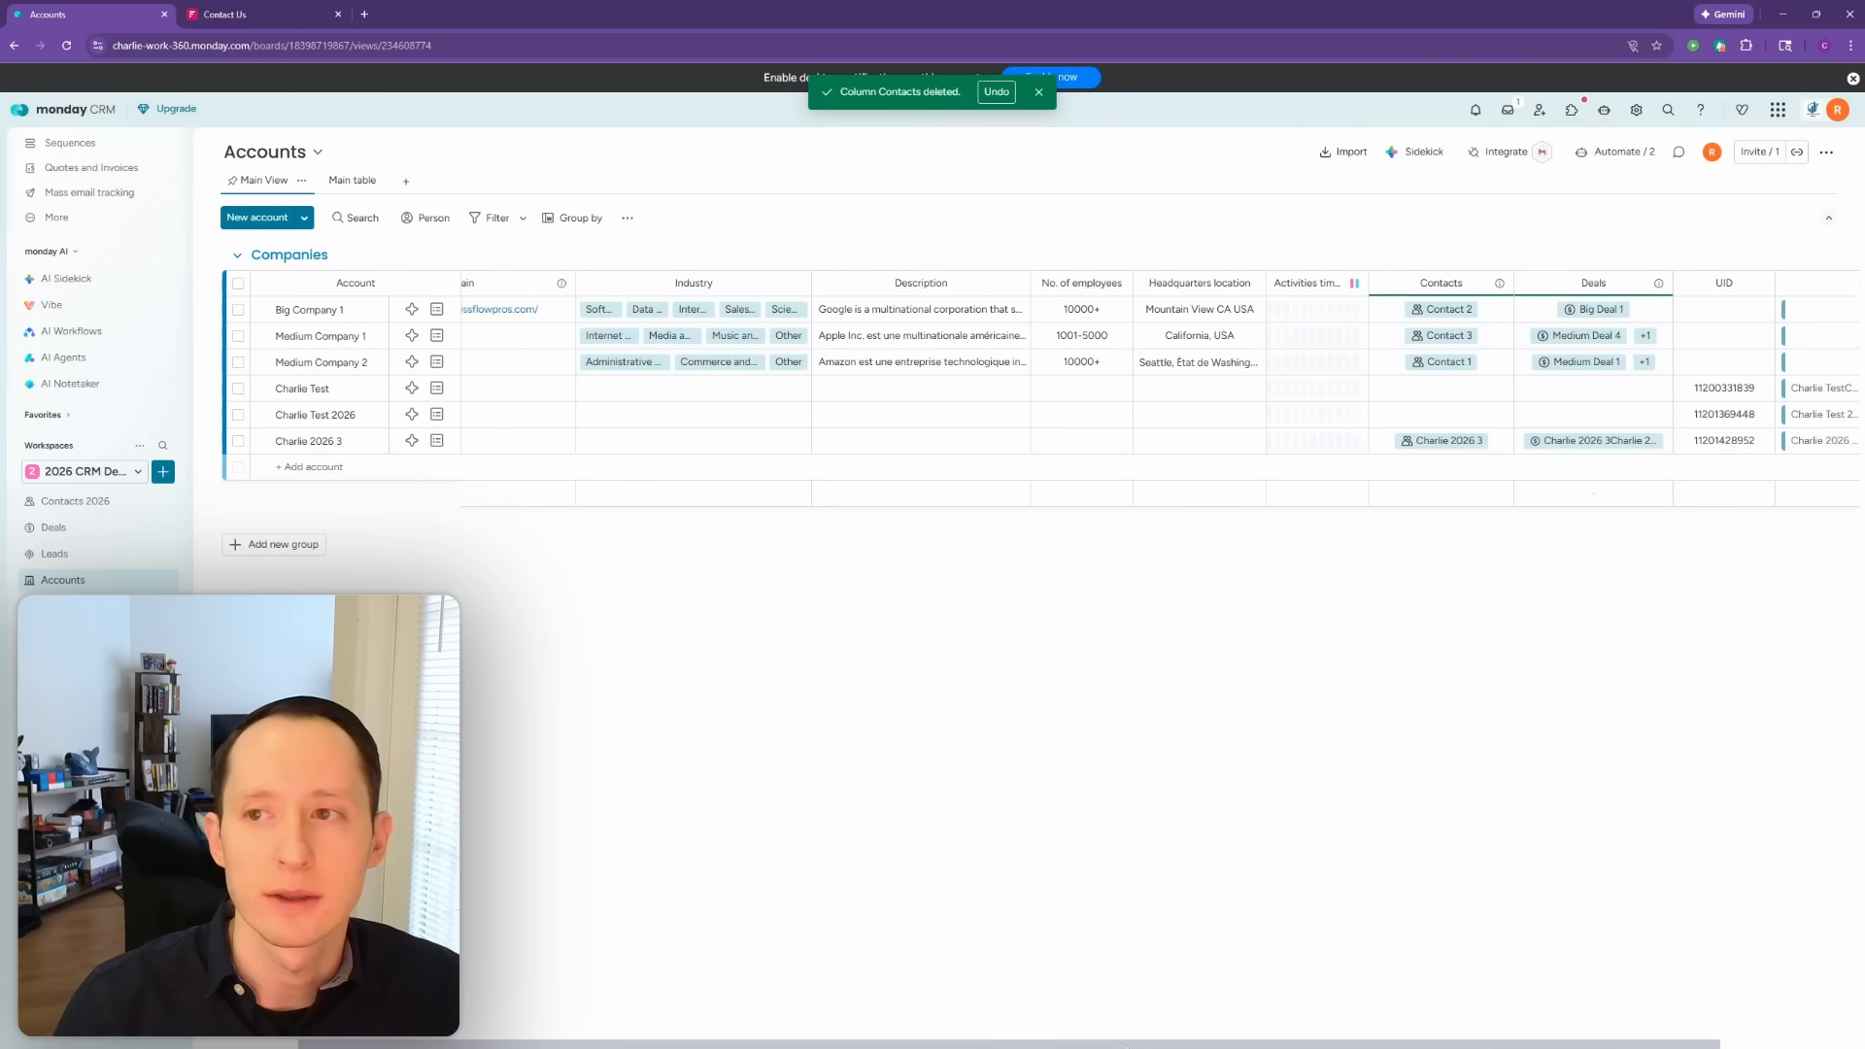
# Step: Widen the rightmost Deals column and bring up the Accounts board's automations
pyautogui.moveTo(1126, 1046); pyautogui.dragTo(1360, 1041)
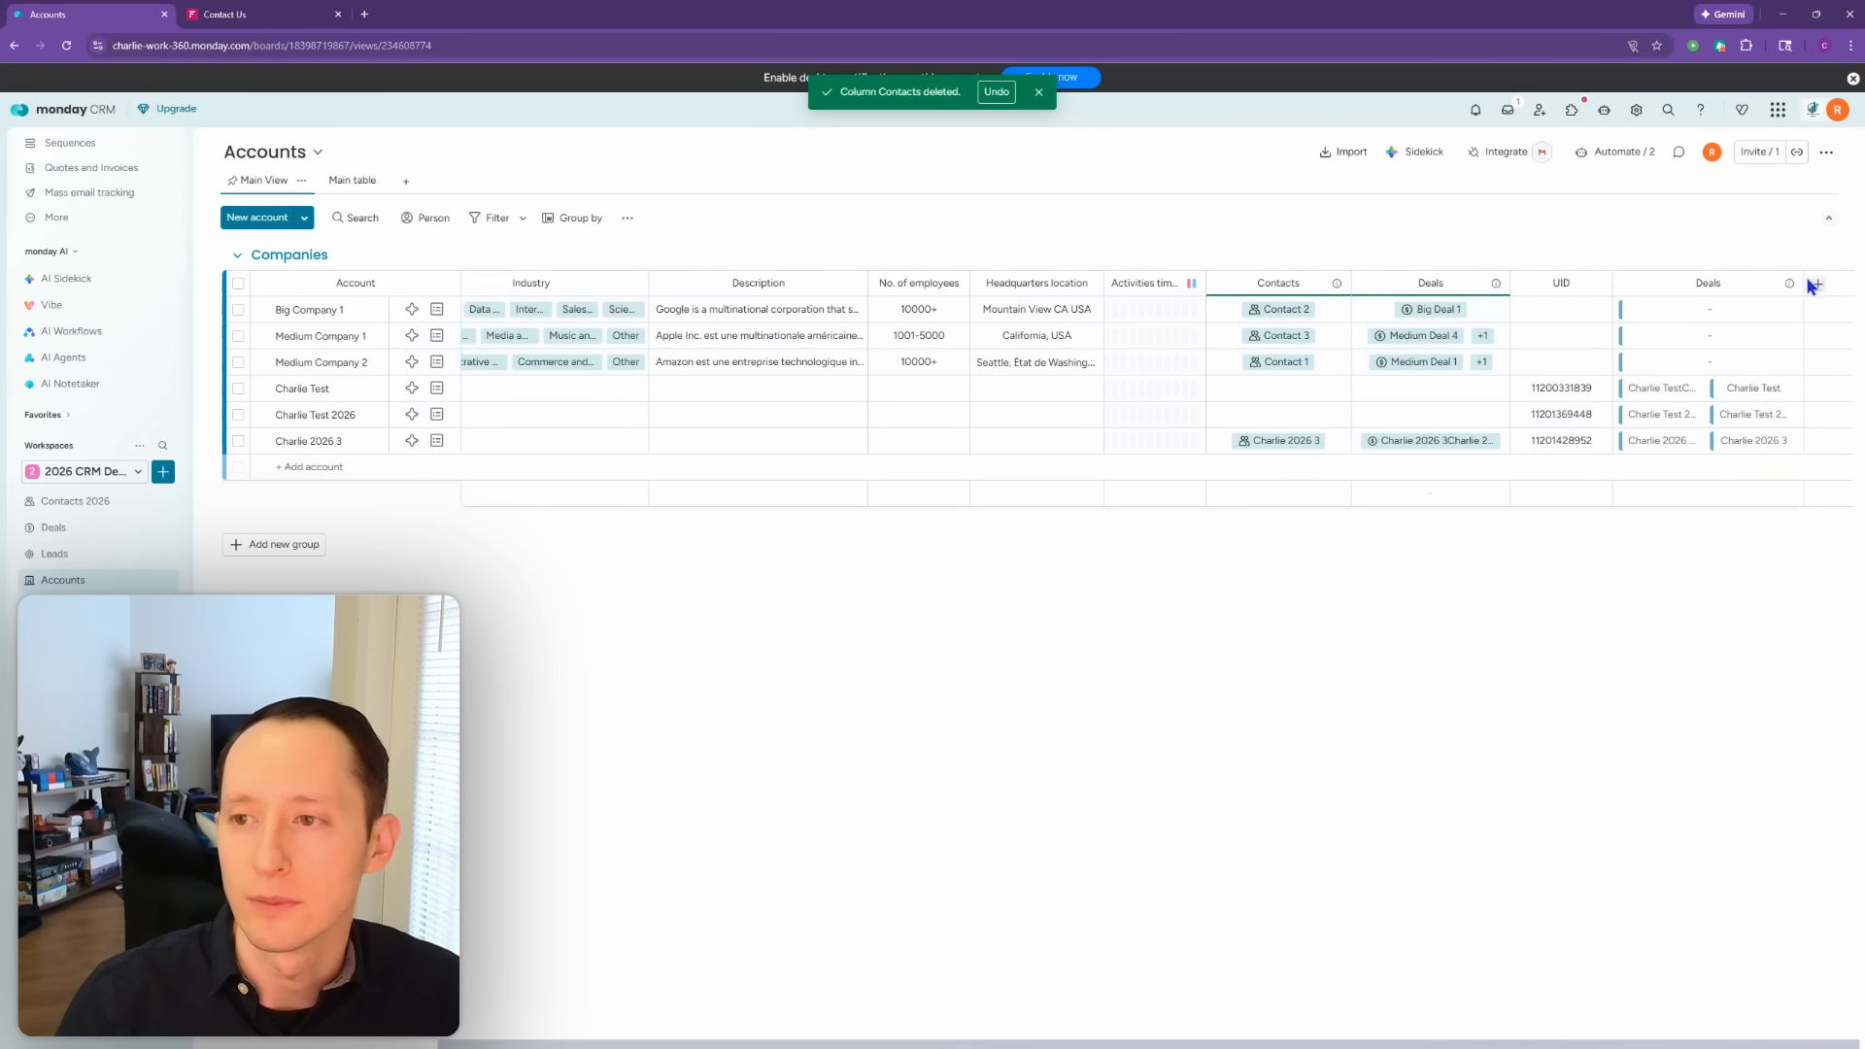
pyautogui.moveTo(1804, 284); pyautogui.dragTo(1847, 284)
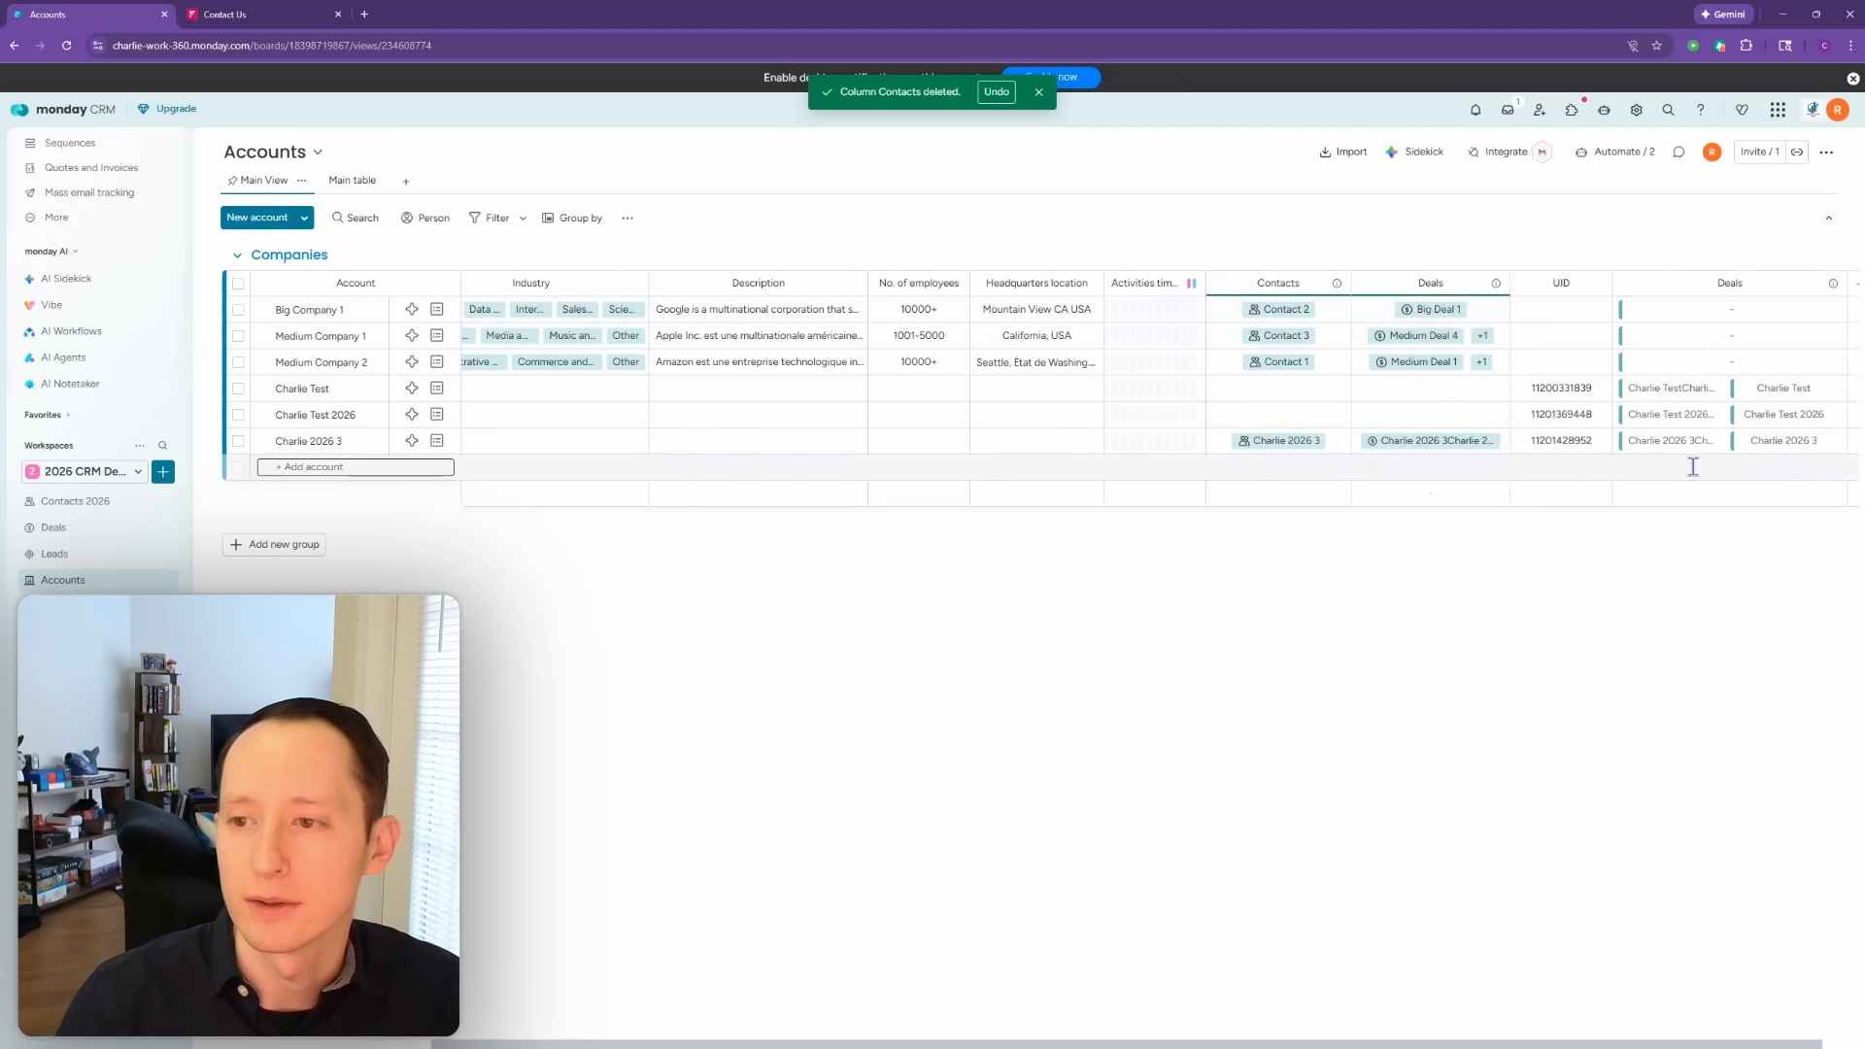
pyautogui.click(1616, 153)
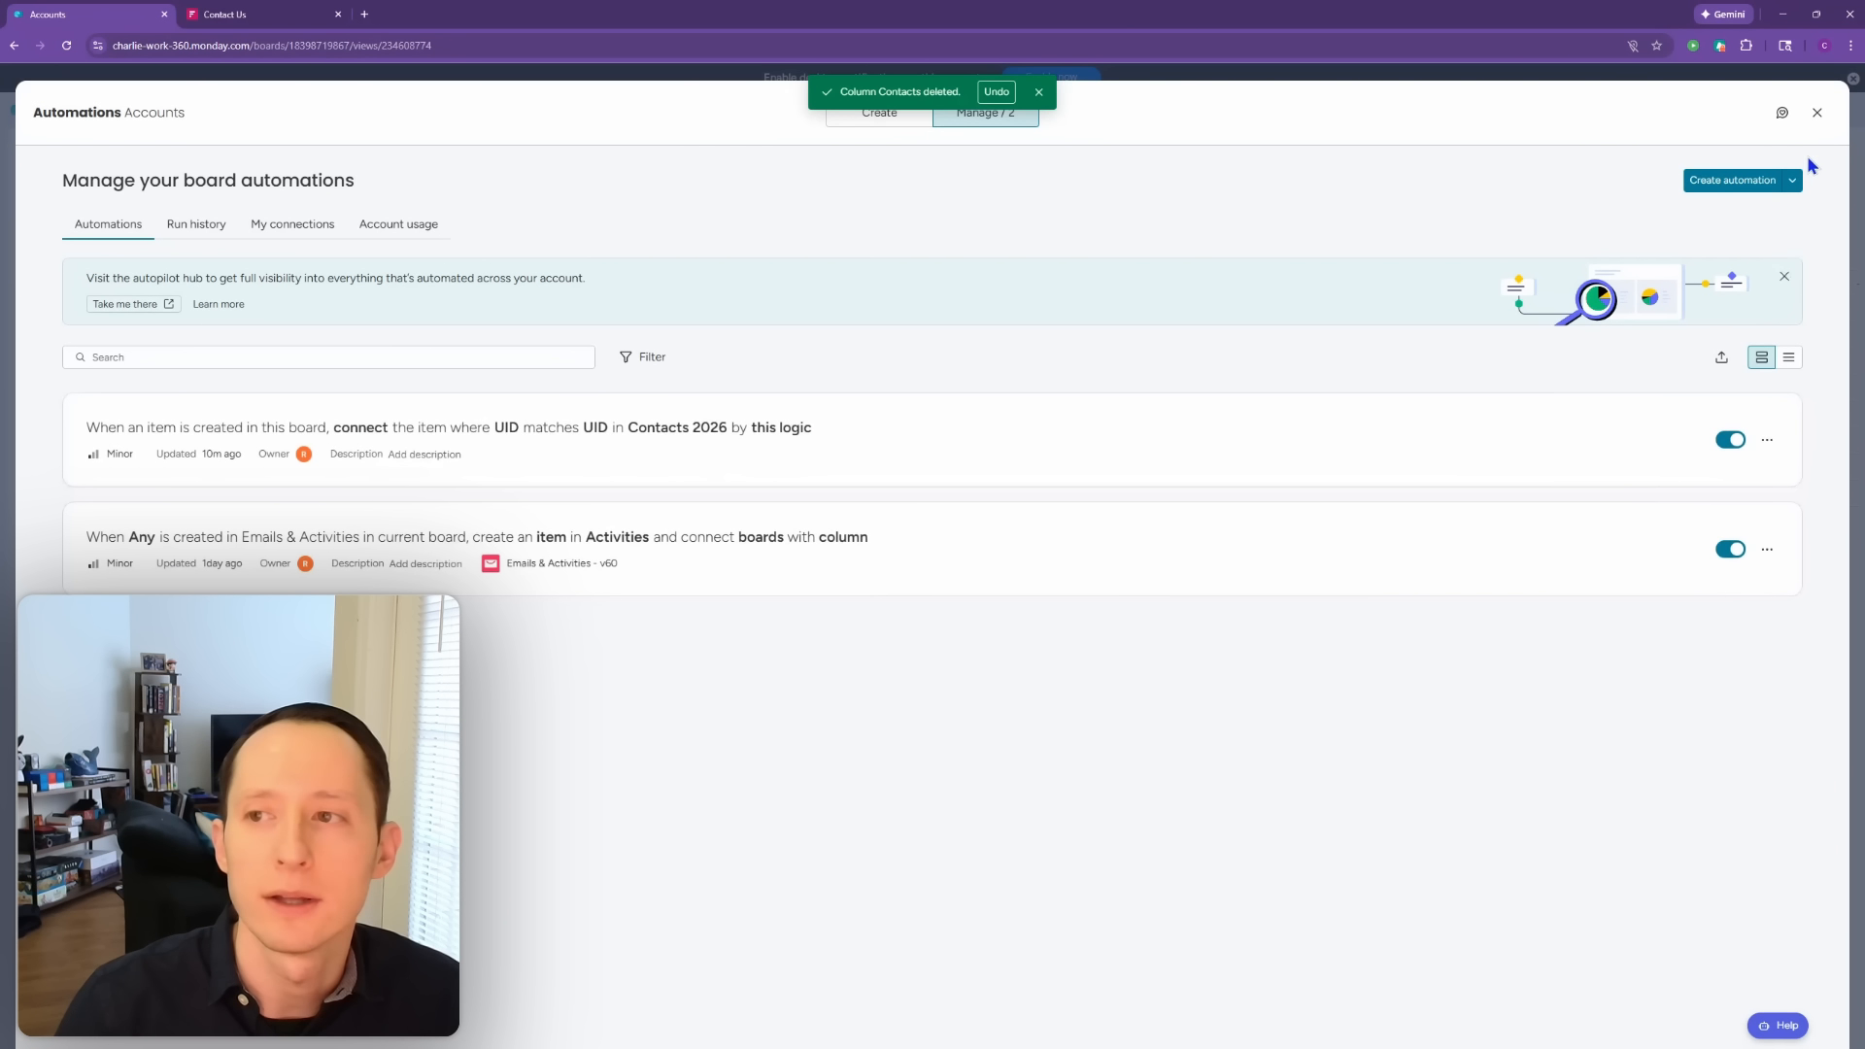
# Step: Close the Accounts automations, review the Deals board's 11 automations, and close them
pyautogui.click(1816, 114)
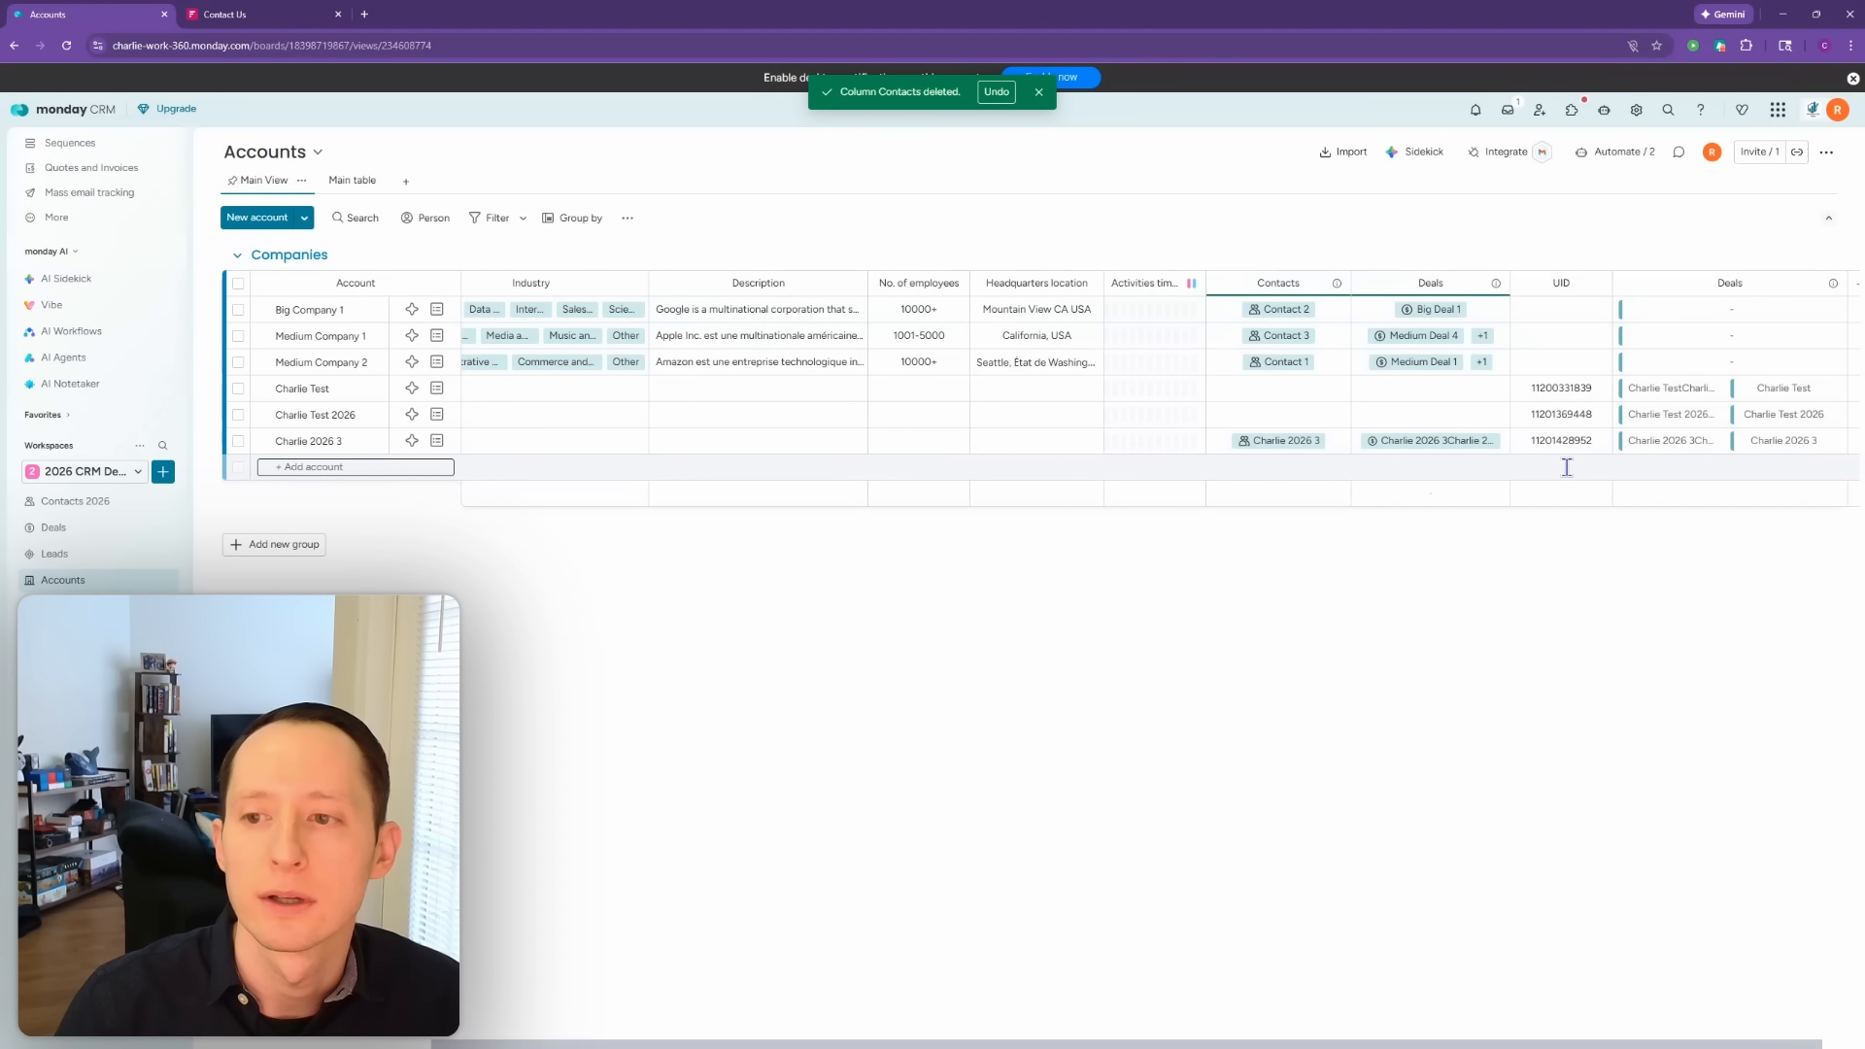
pyautogui.click(101, 533)
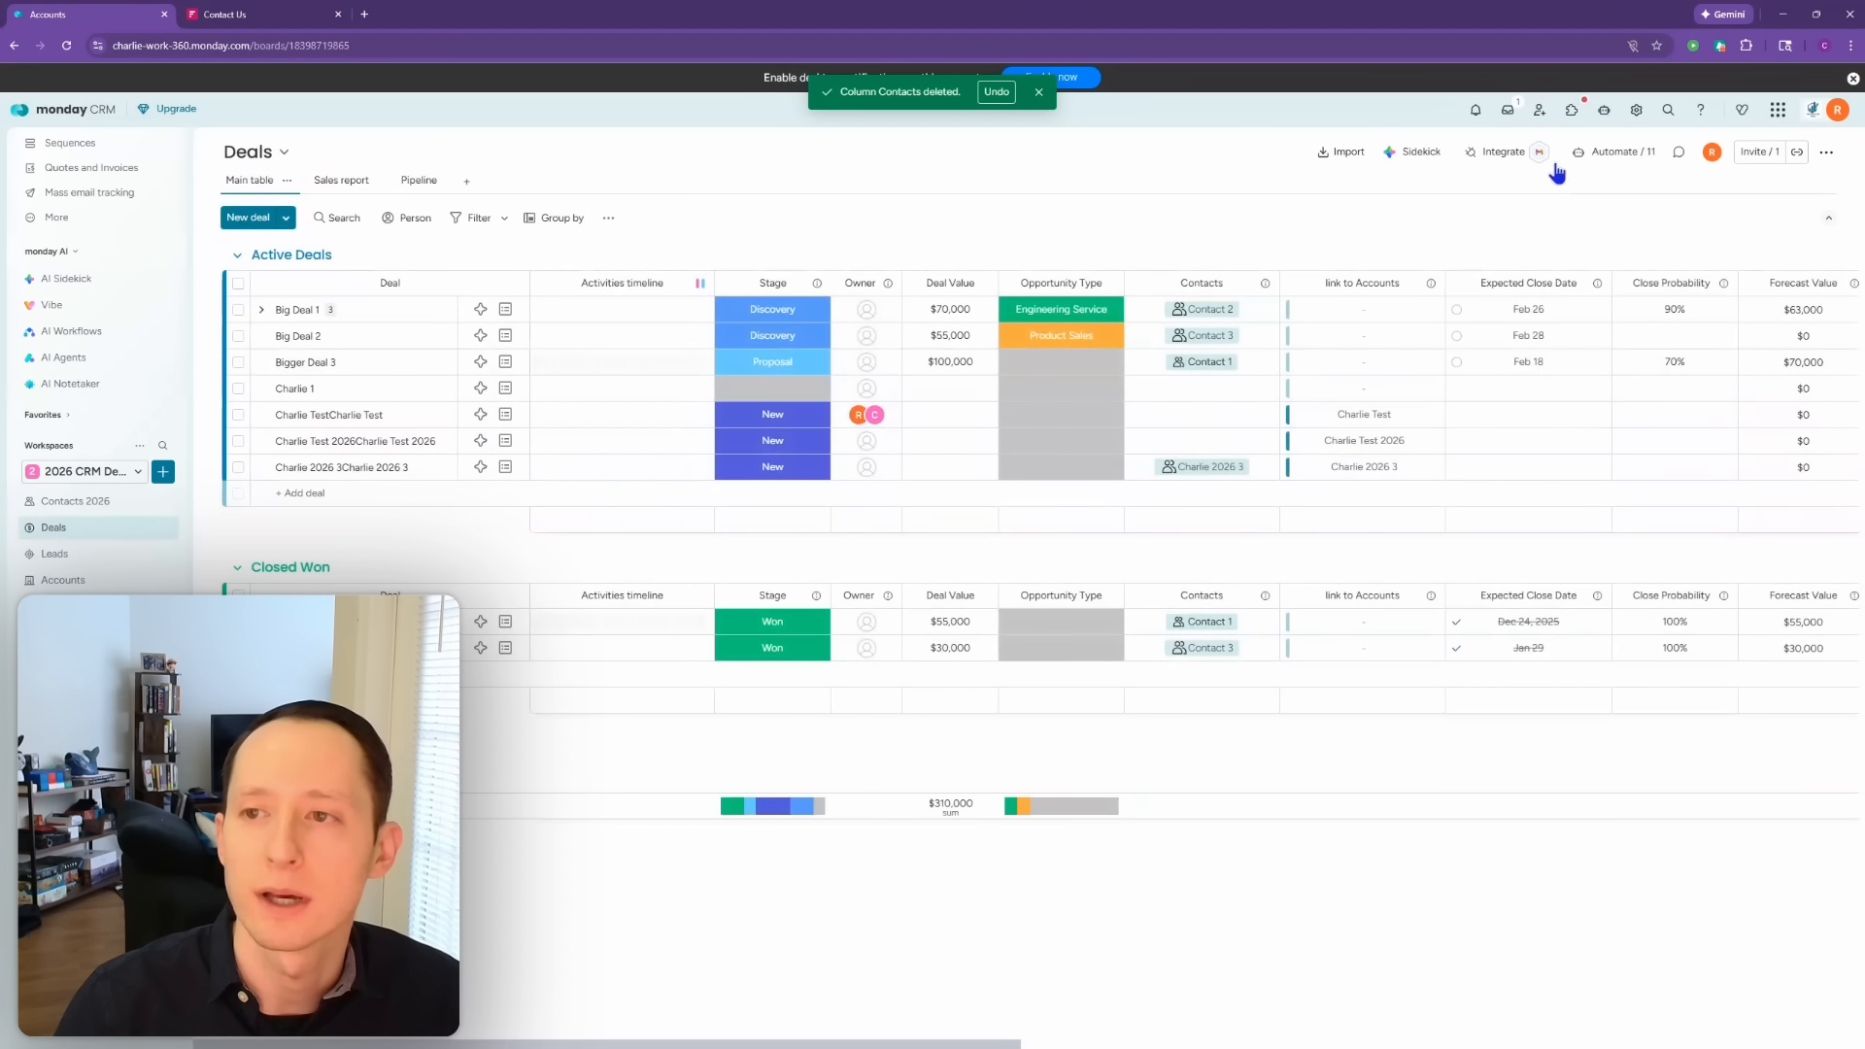
pyautogui.click(1614, 152)
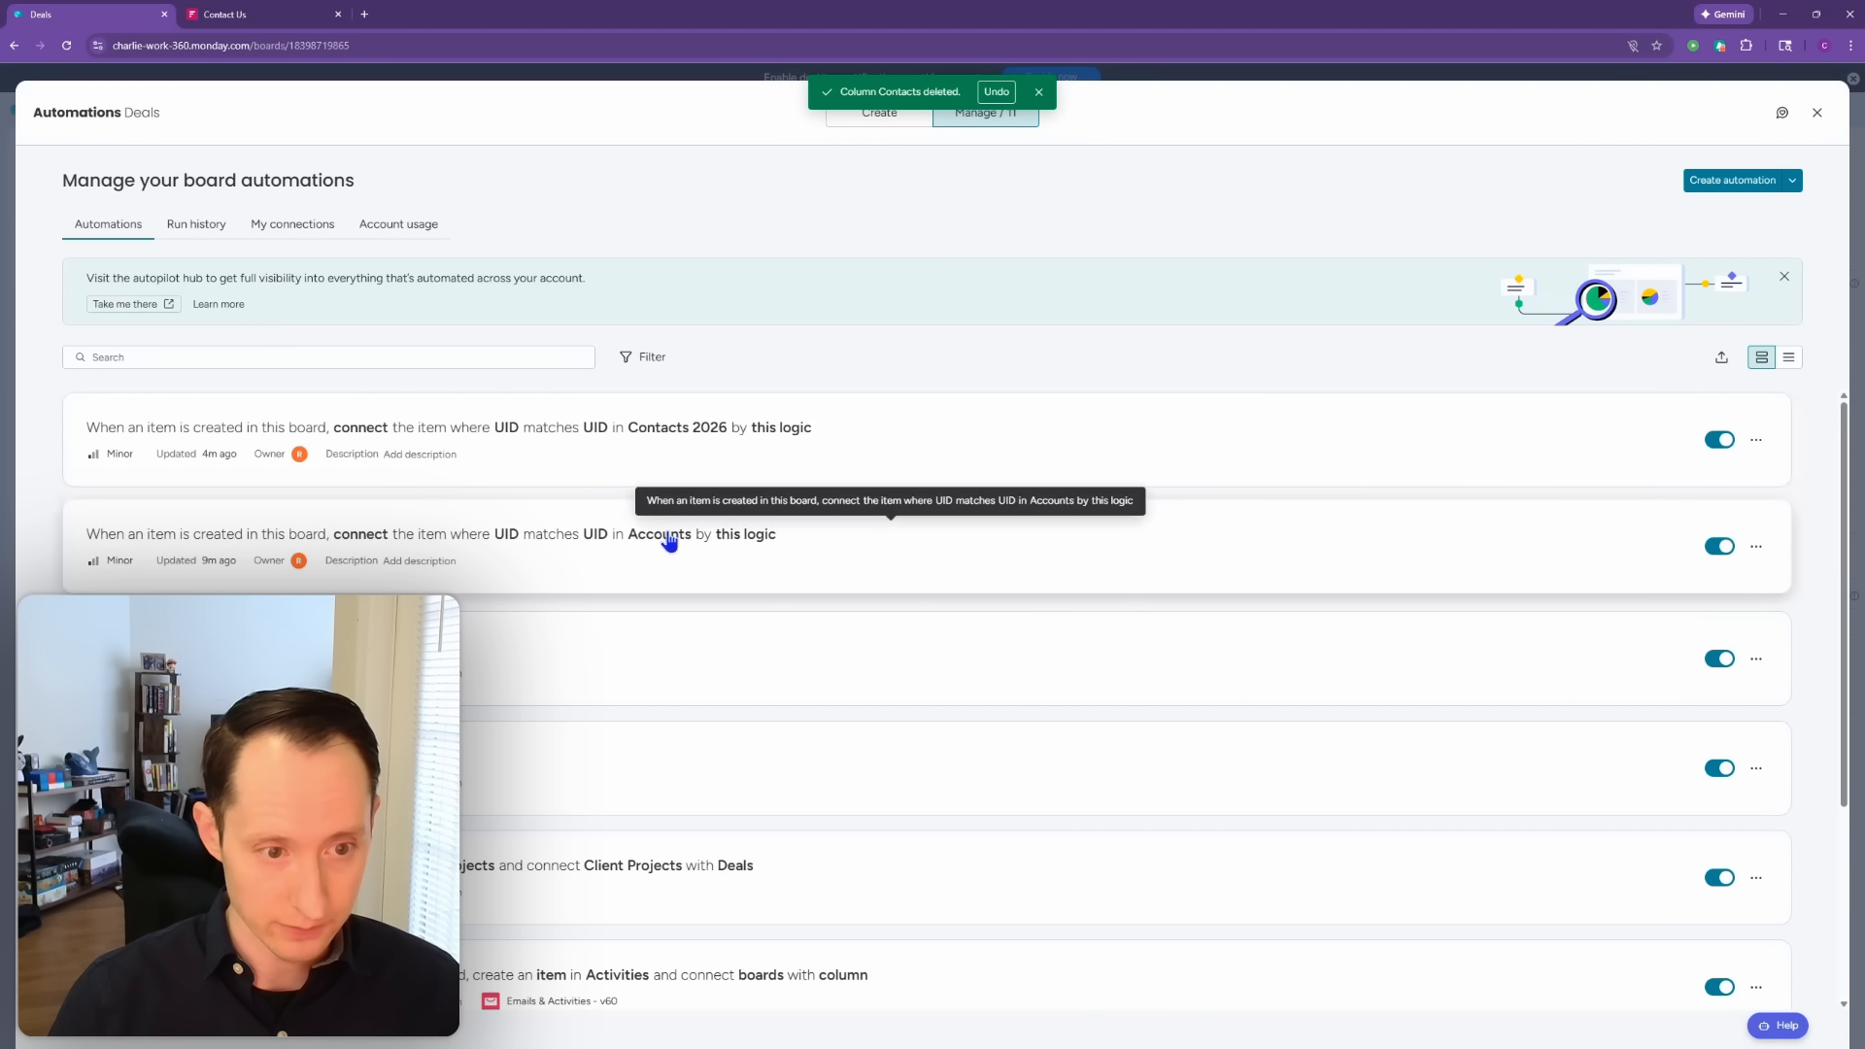
pyautogui.click(1817, 114)
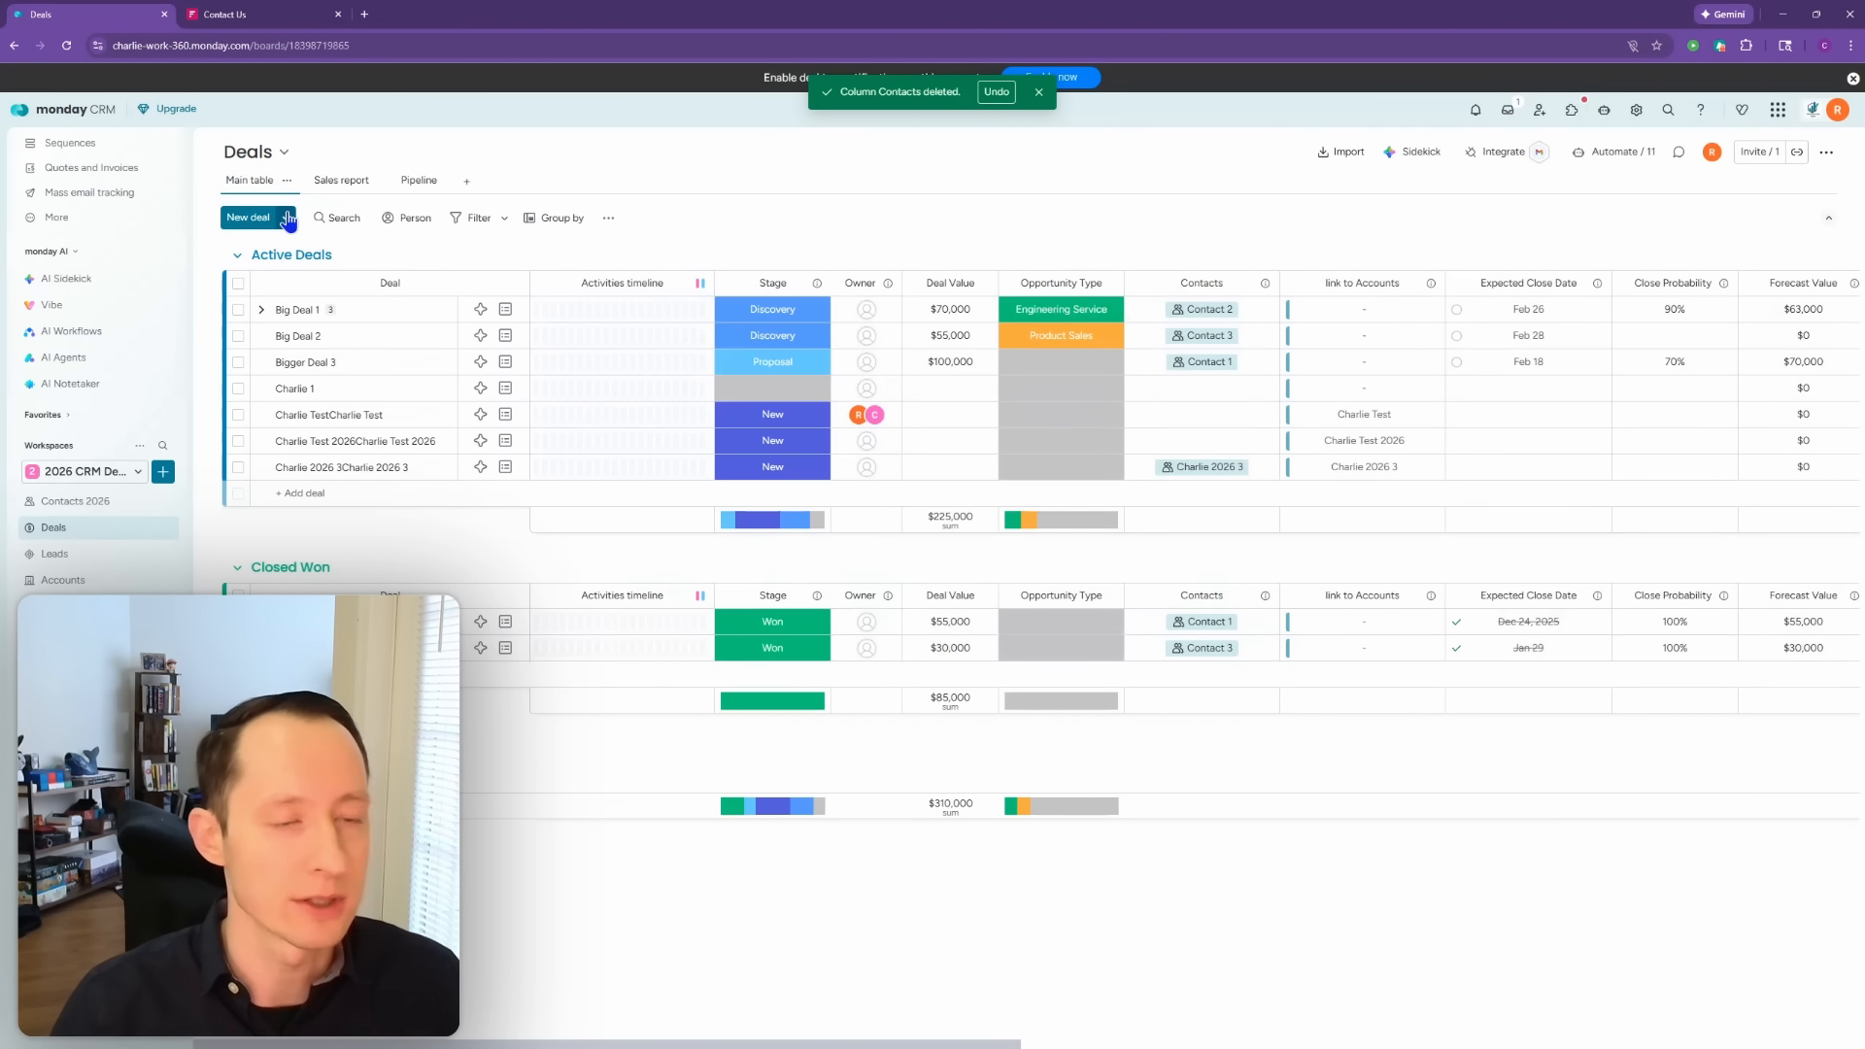
# Step: Add a new group named Discovery to the Deals board
pyautogui.click(787, 313)
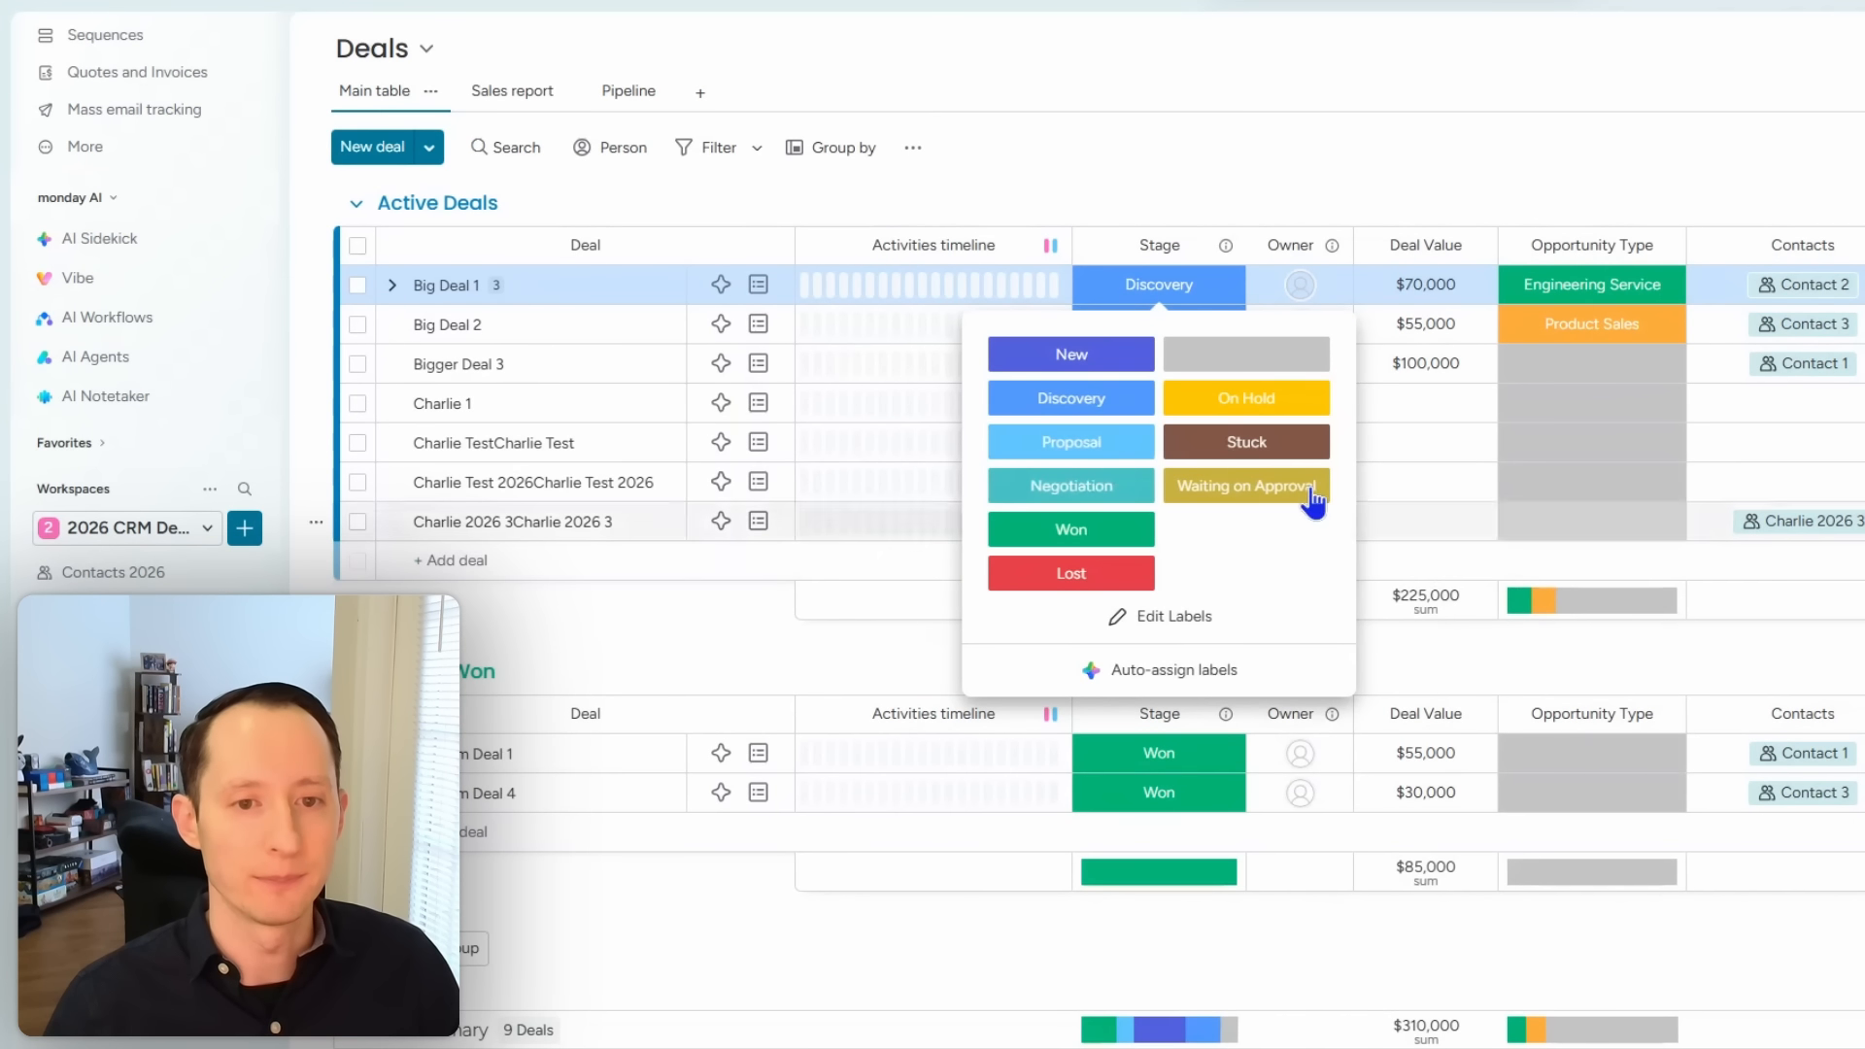
pyautogui.click(428, 150)
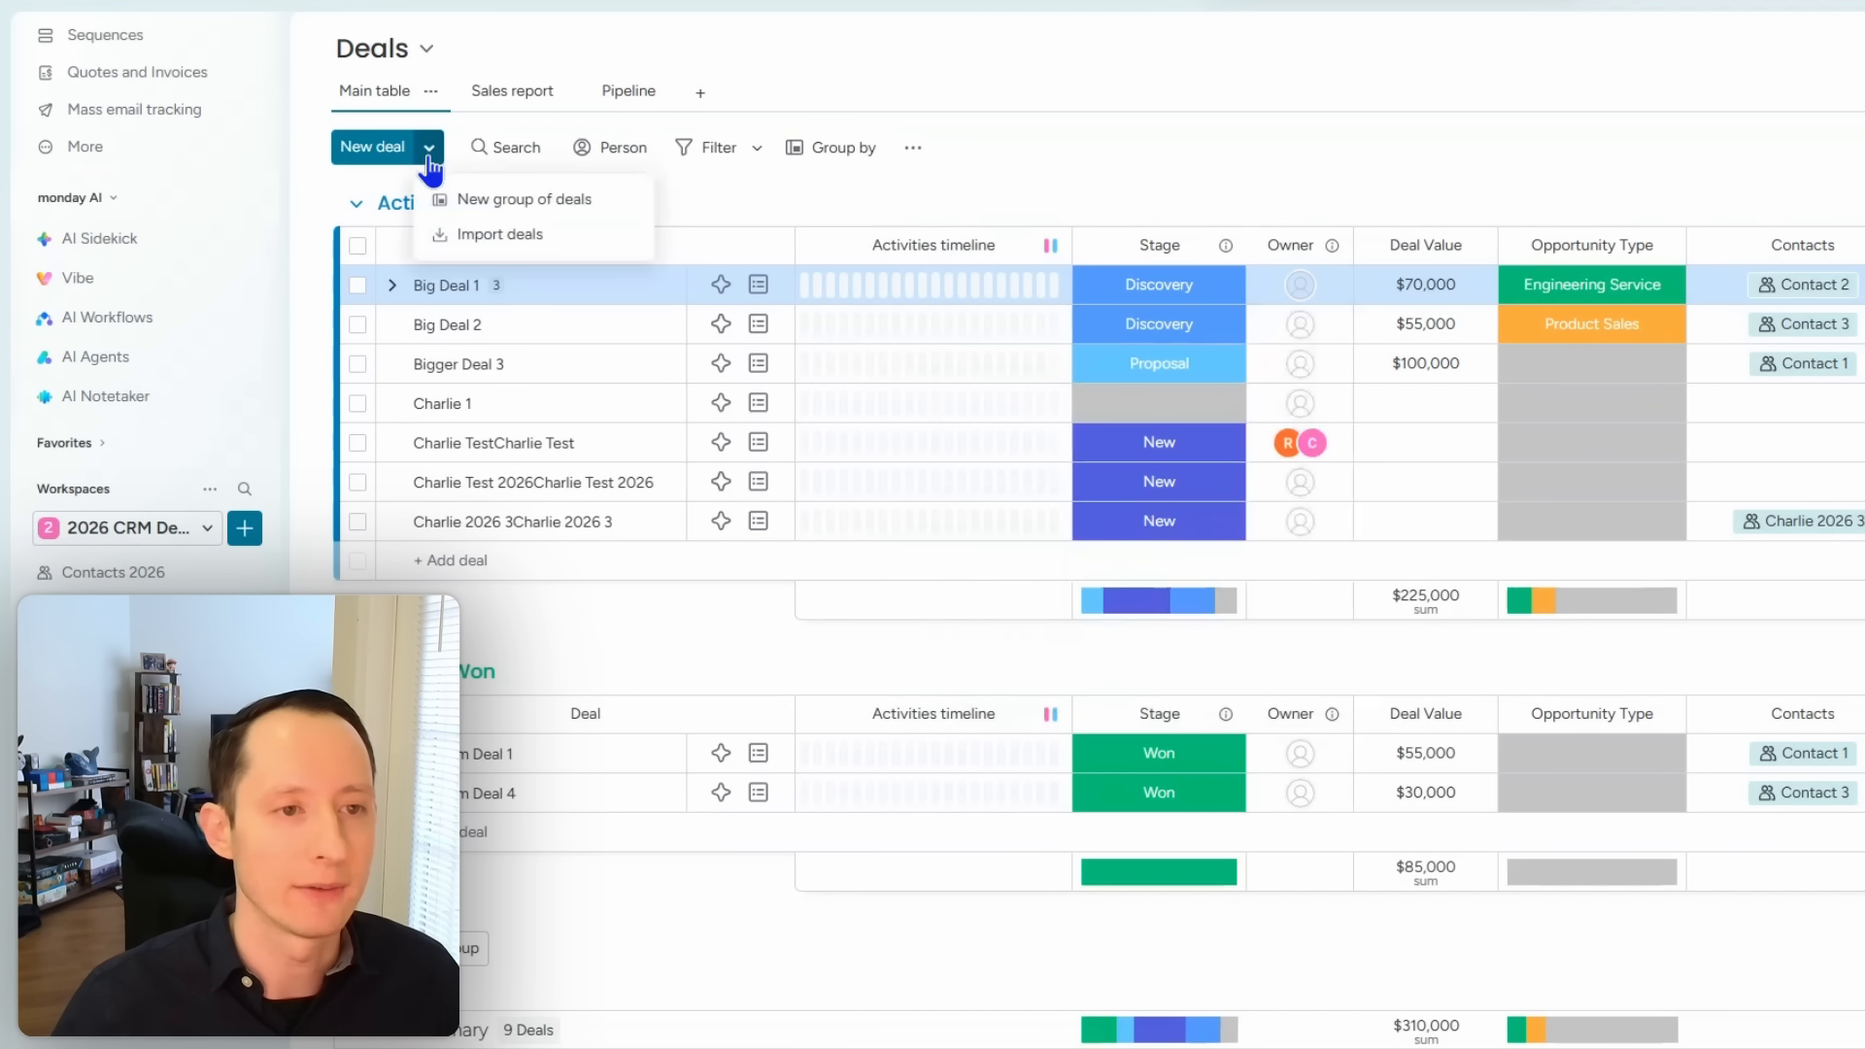
pyautogui.click(512, 197)
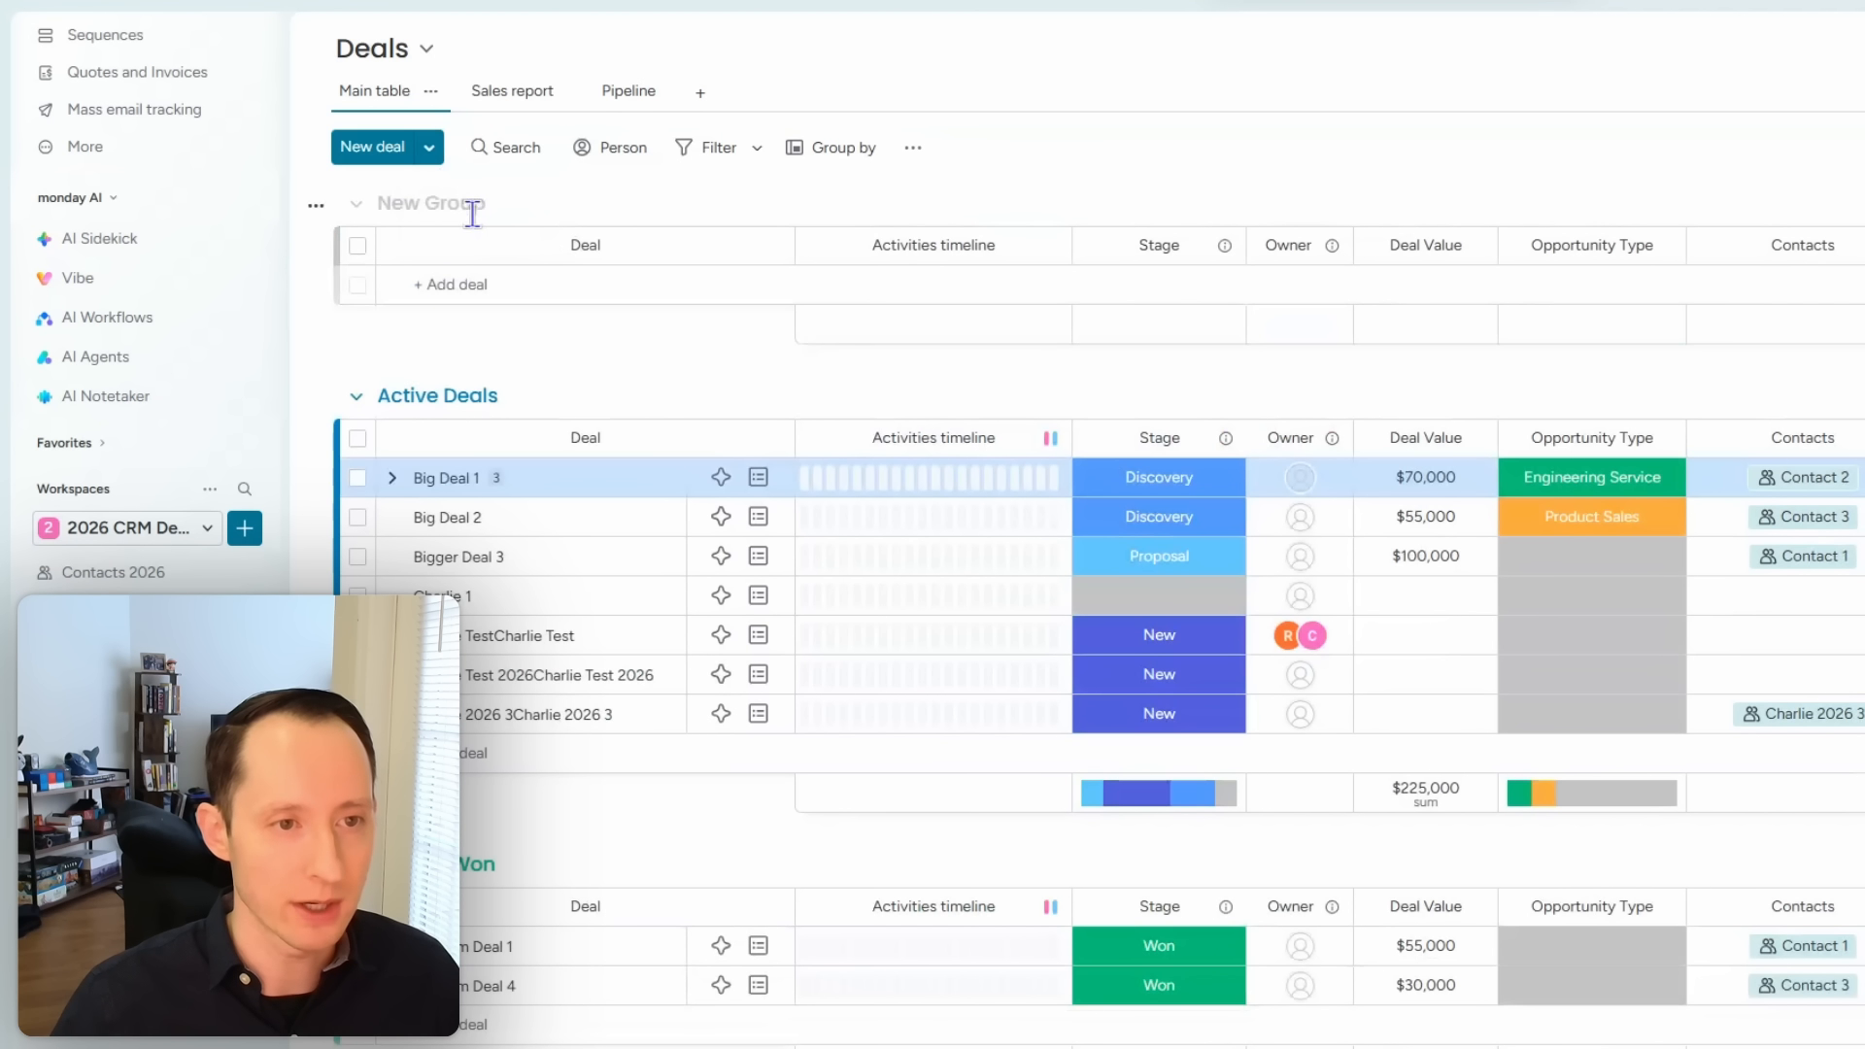
pyautogui.doubleClick(470, 212)
pyautogui.write('Discovery')
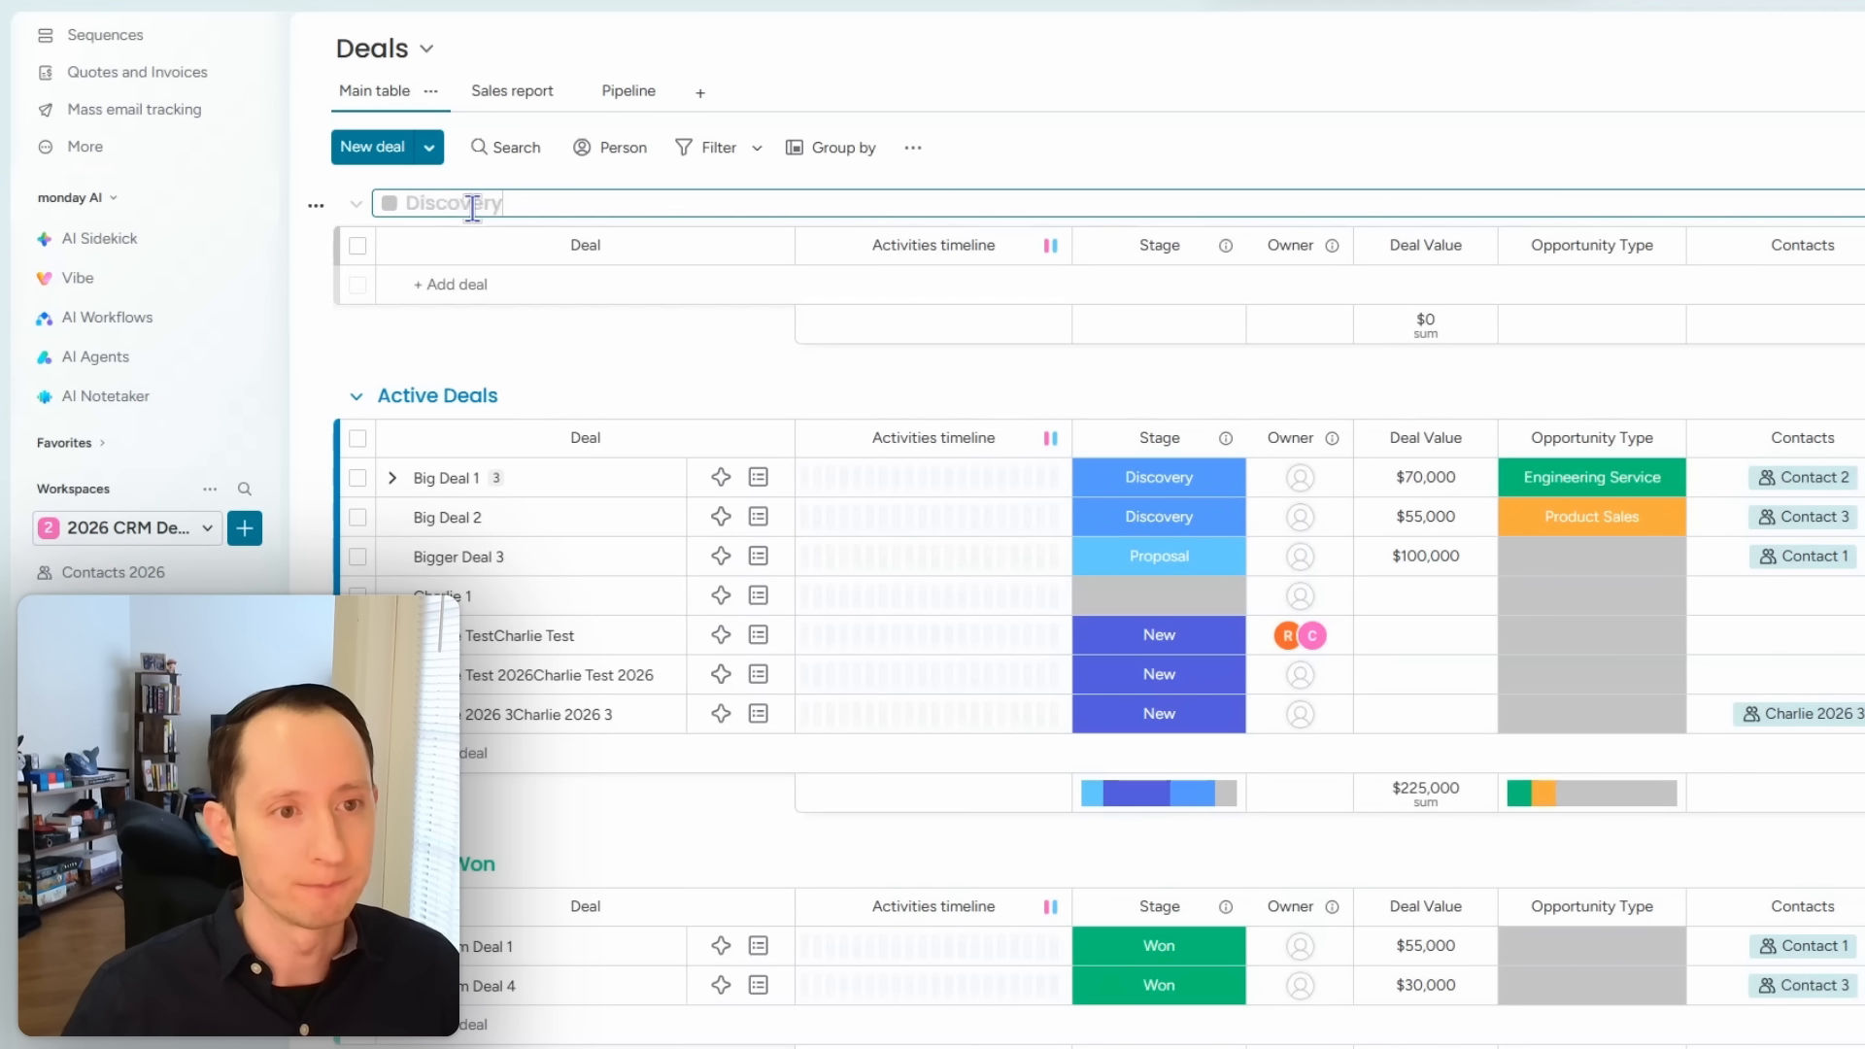
# Step: Add another group at the top named Proposal
pyautogui.click(429, 147)
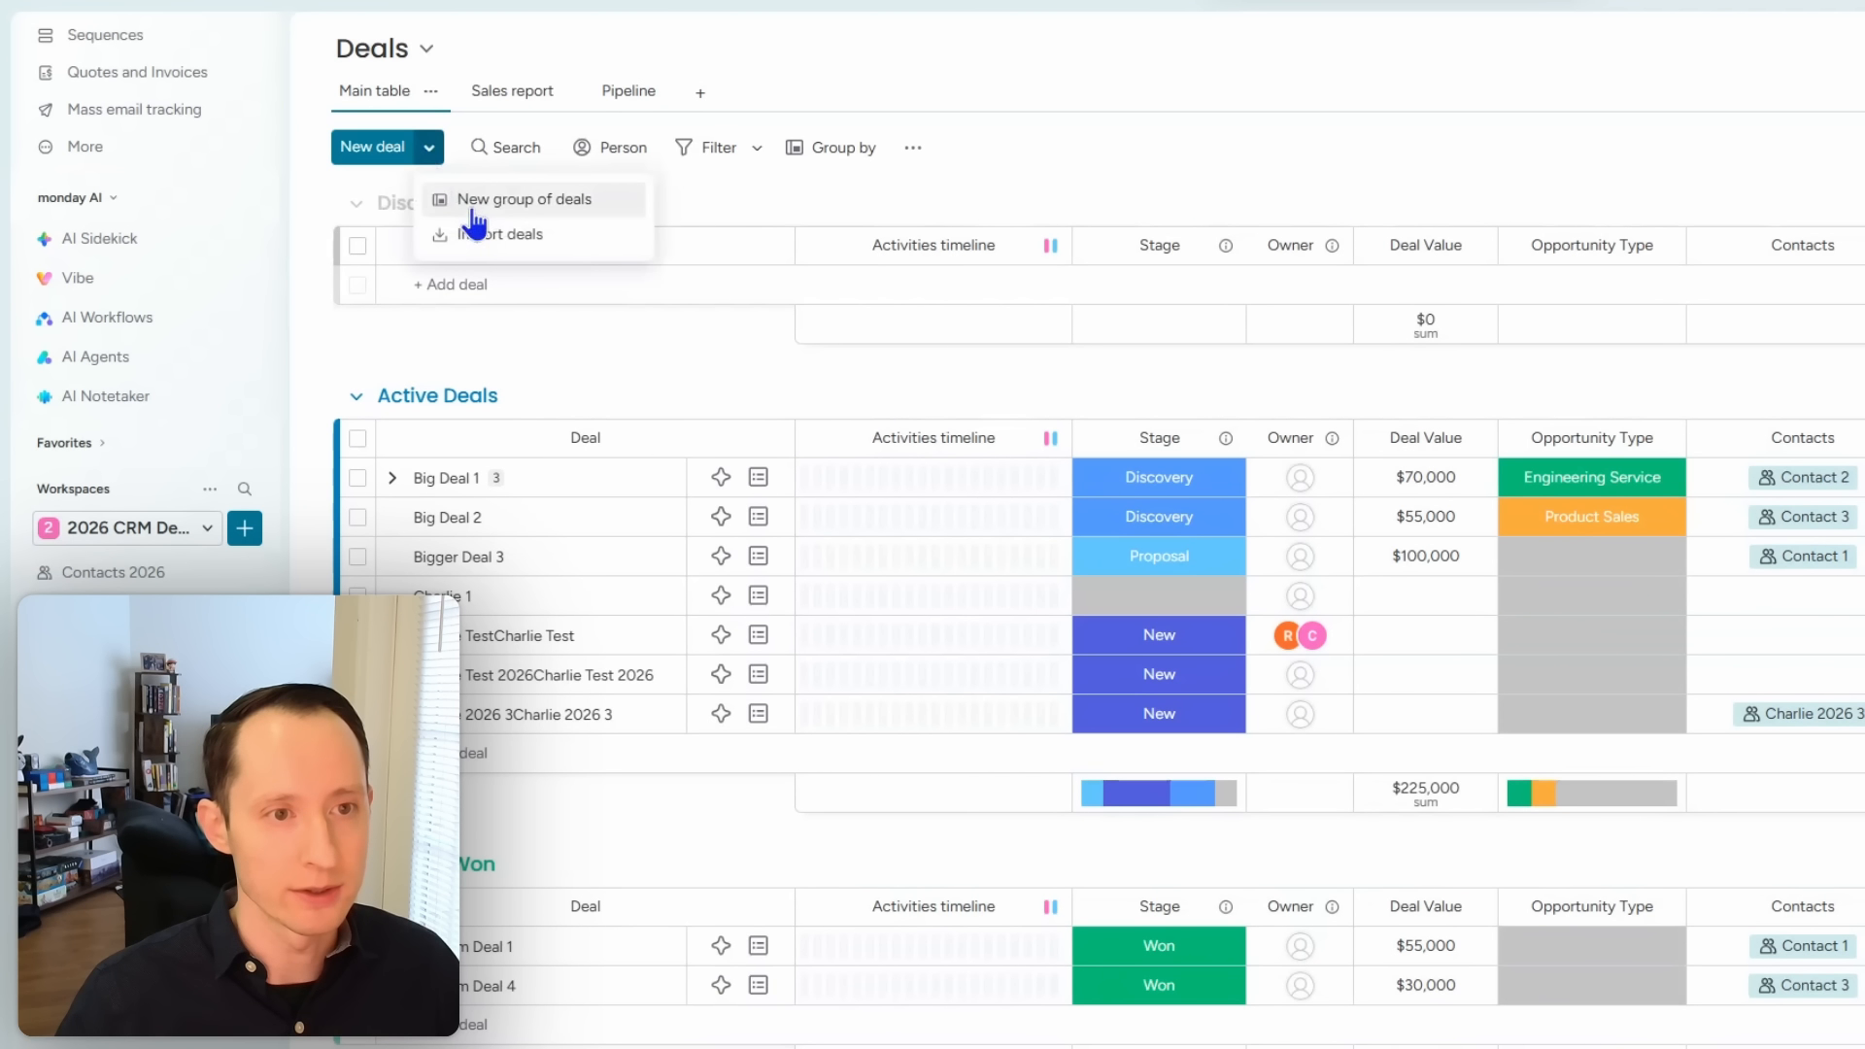
pyautogui.click(491, 206)
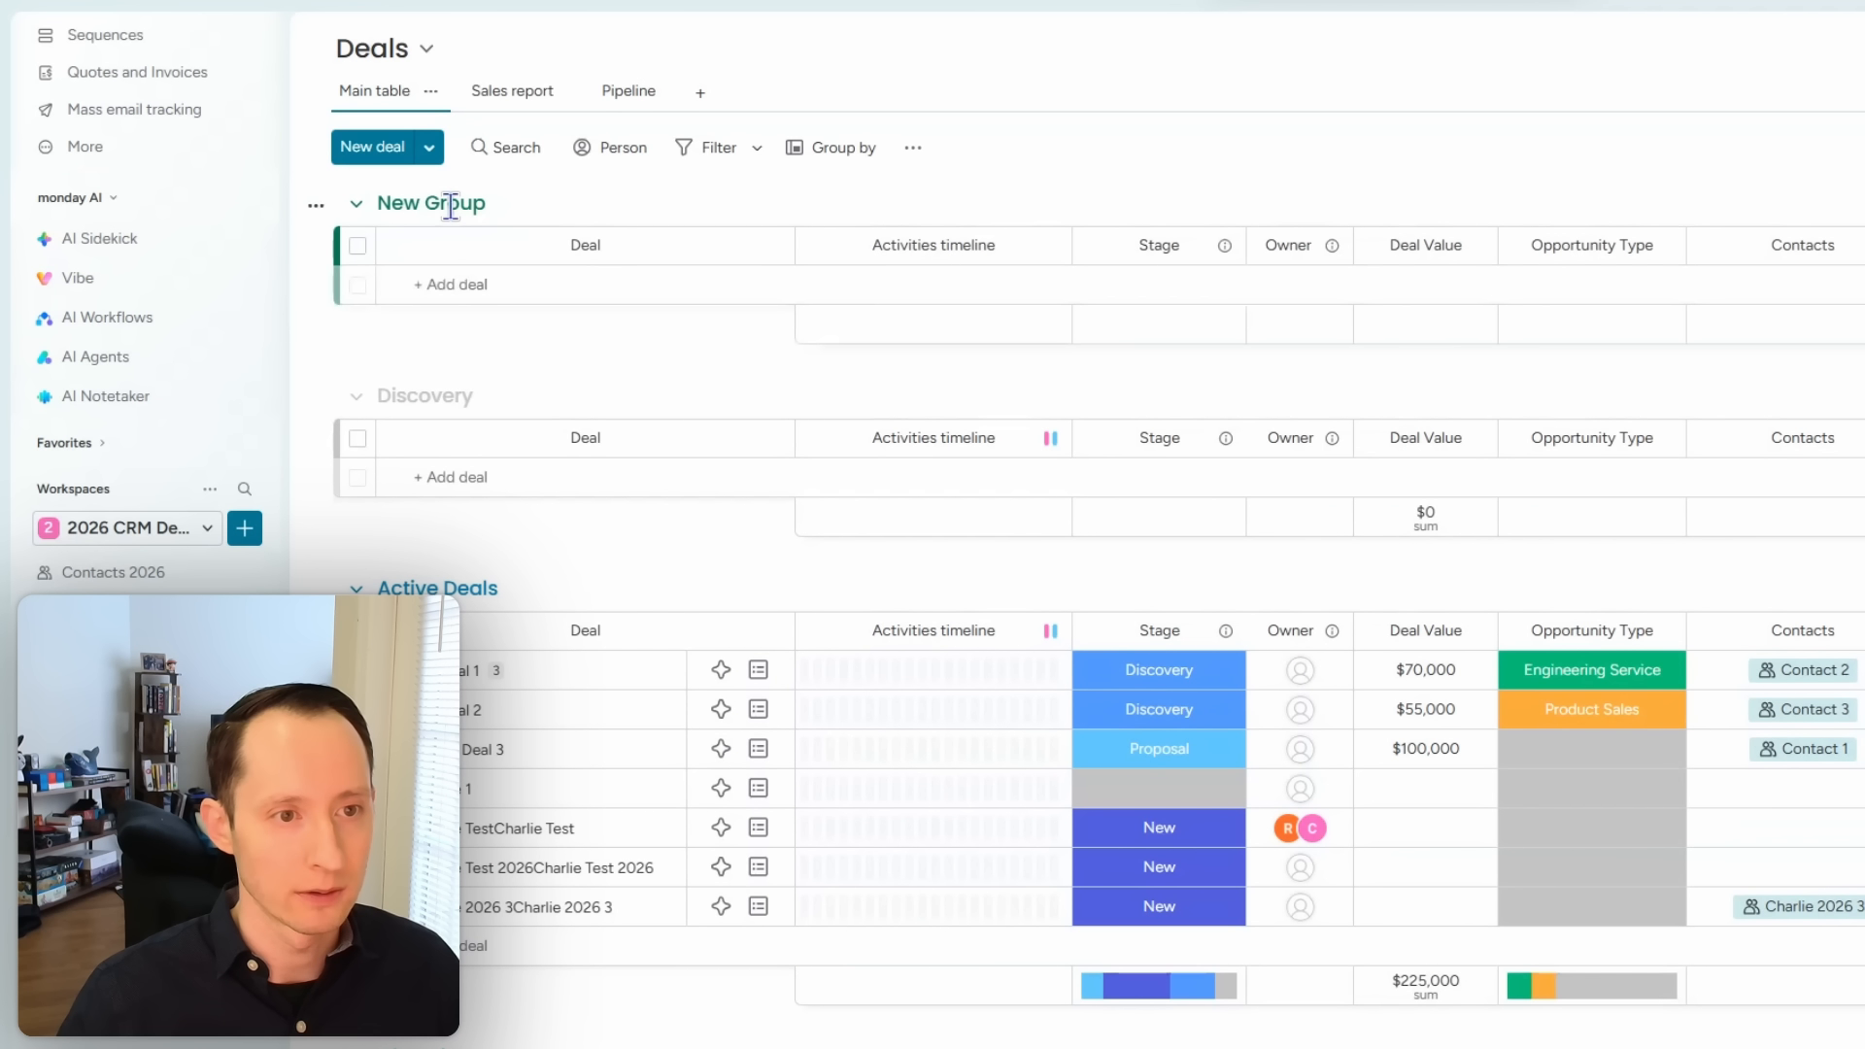
pyautogui.click(450, 204)
pyautogui.write('Proposal')
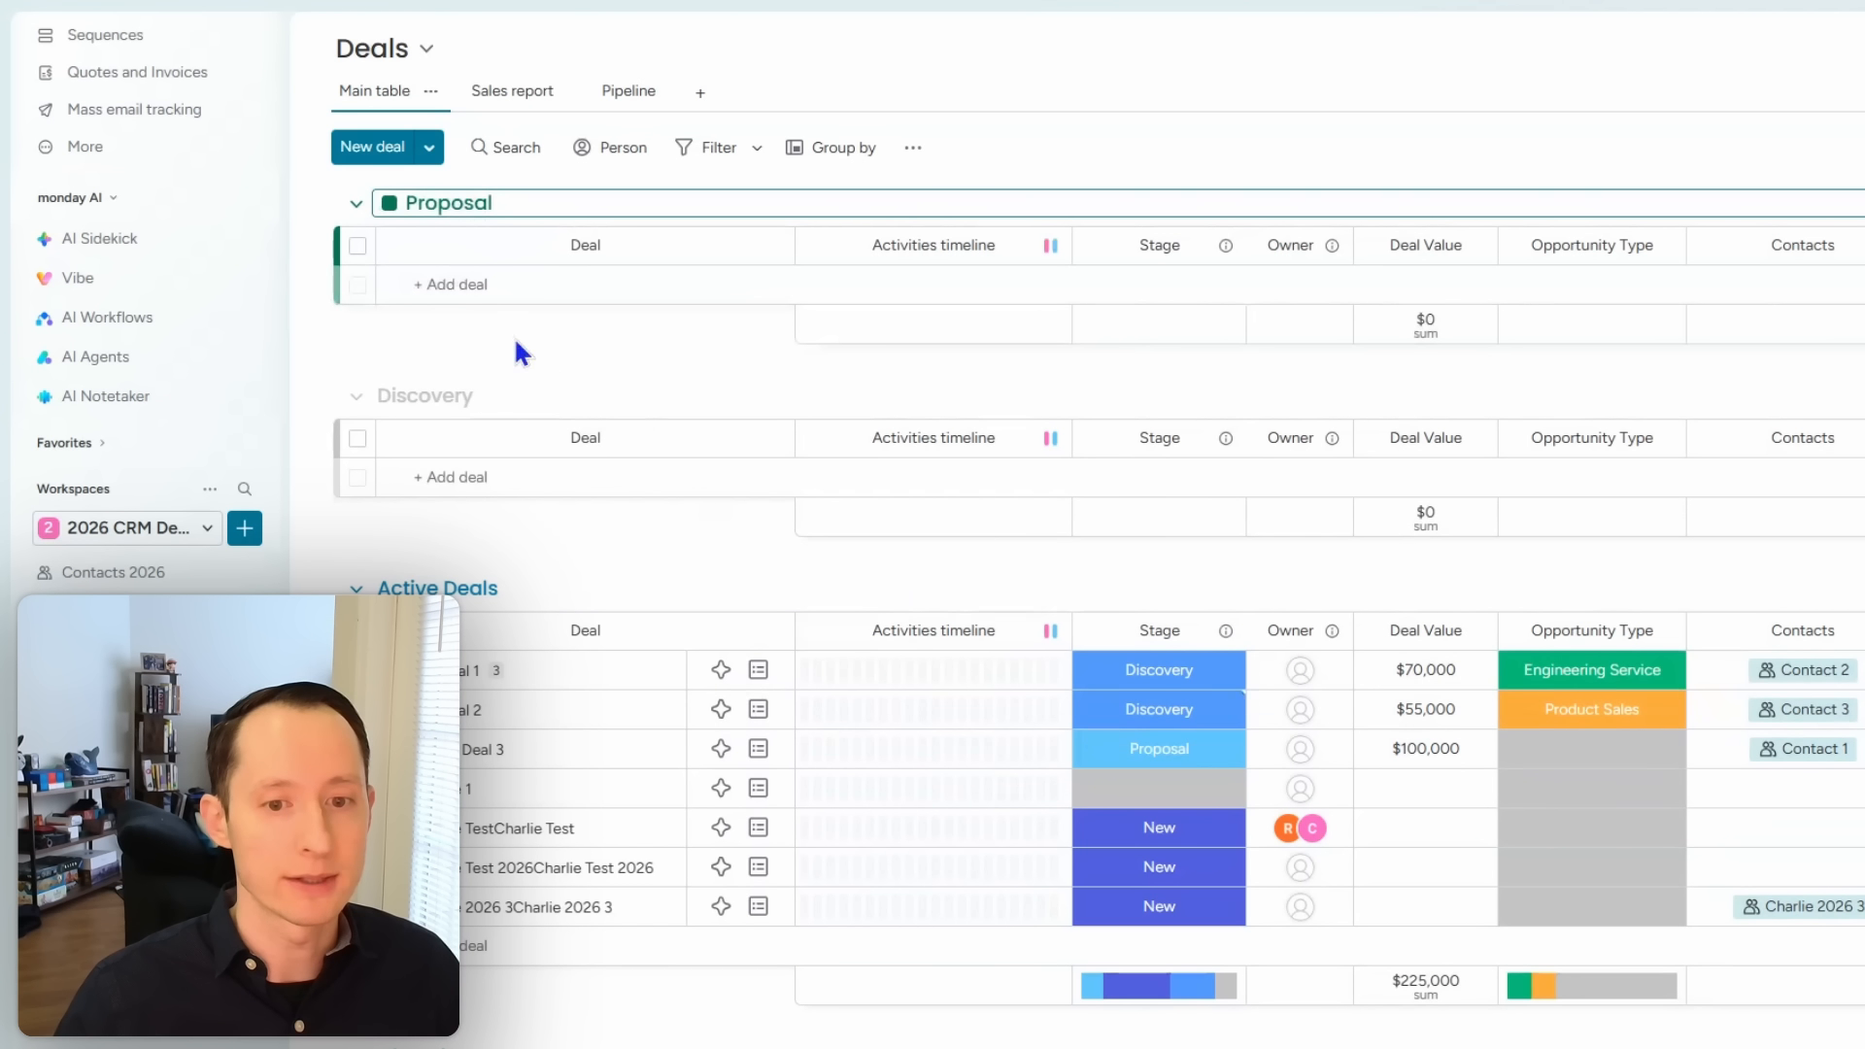
# Step: Colour the Proposal and Discovery groups light blue and move Proposal below Active Deals
pyautogui.click(390, 203)
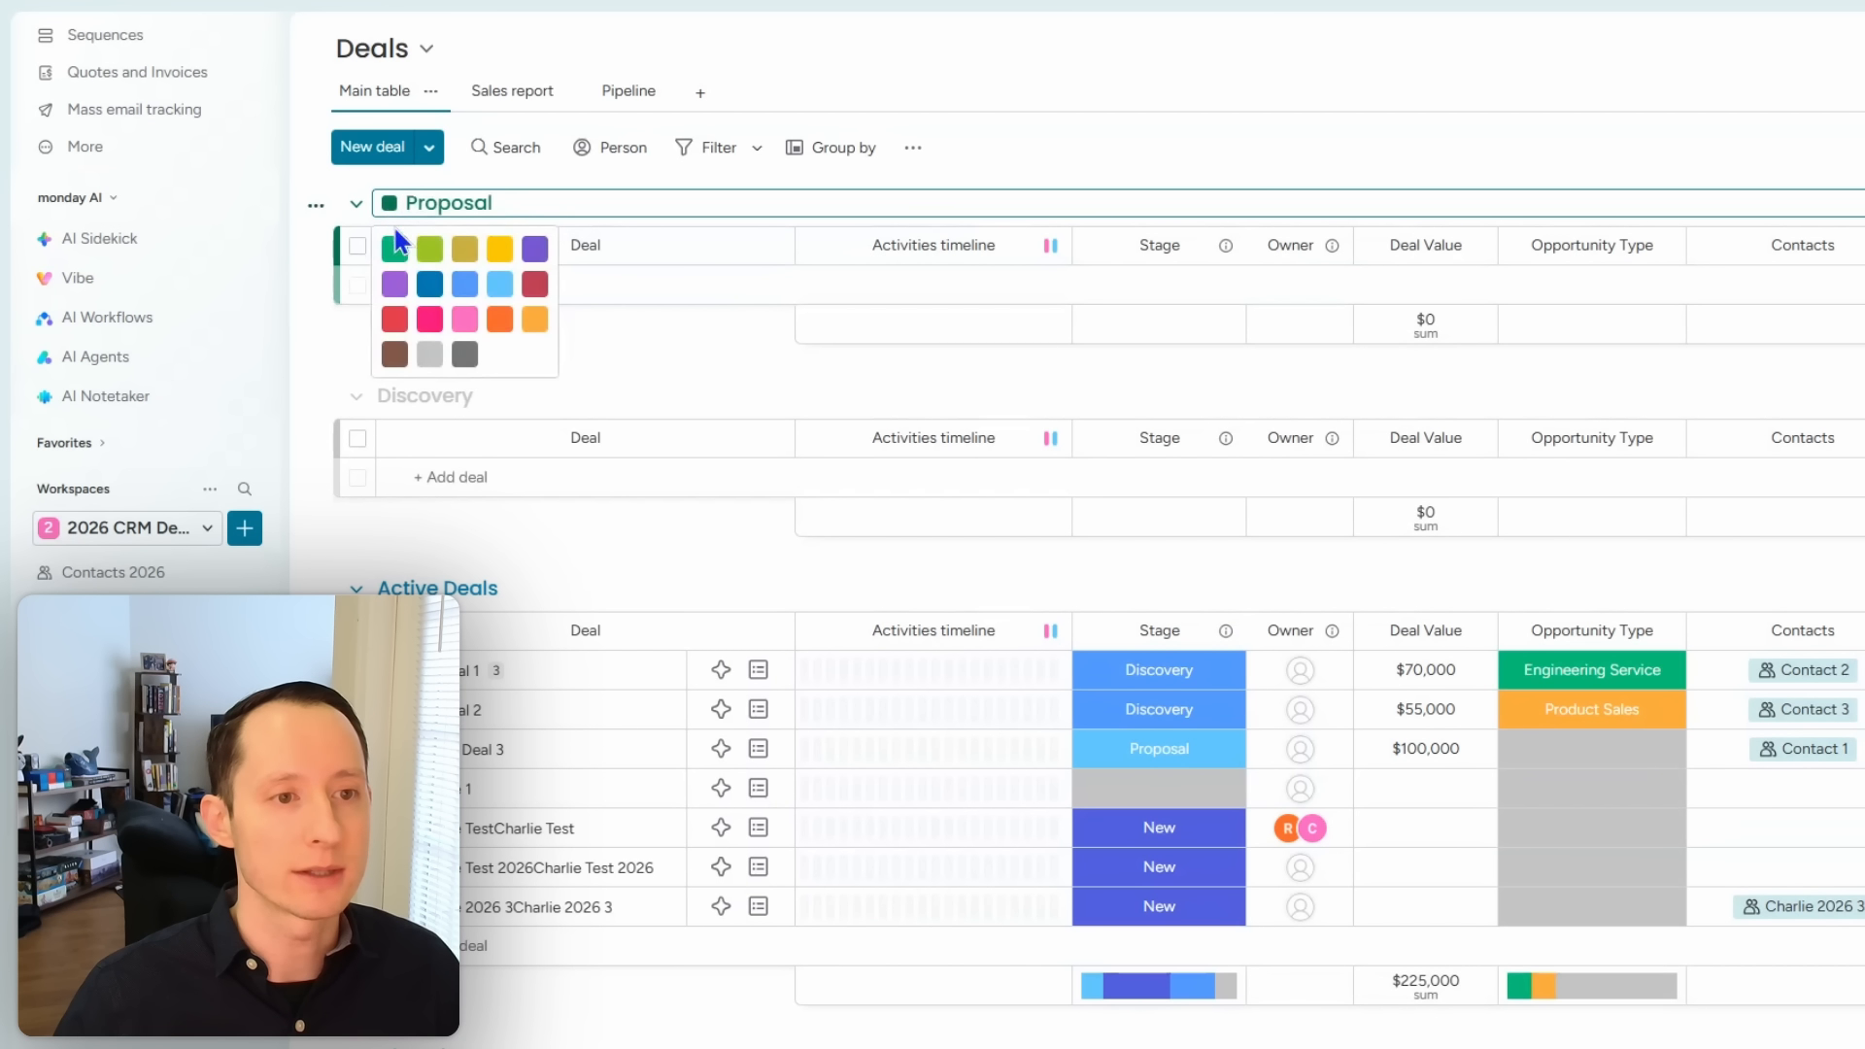
pyautogui.click(500, 294)
pyautogui.click(385, 398)
pyautogui.click(389, 396)
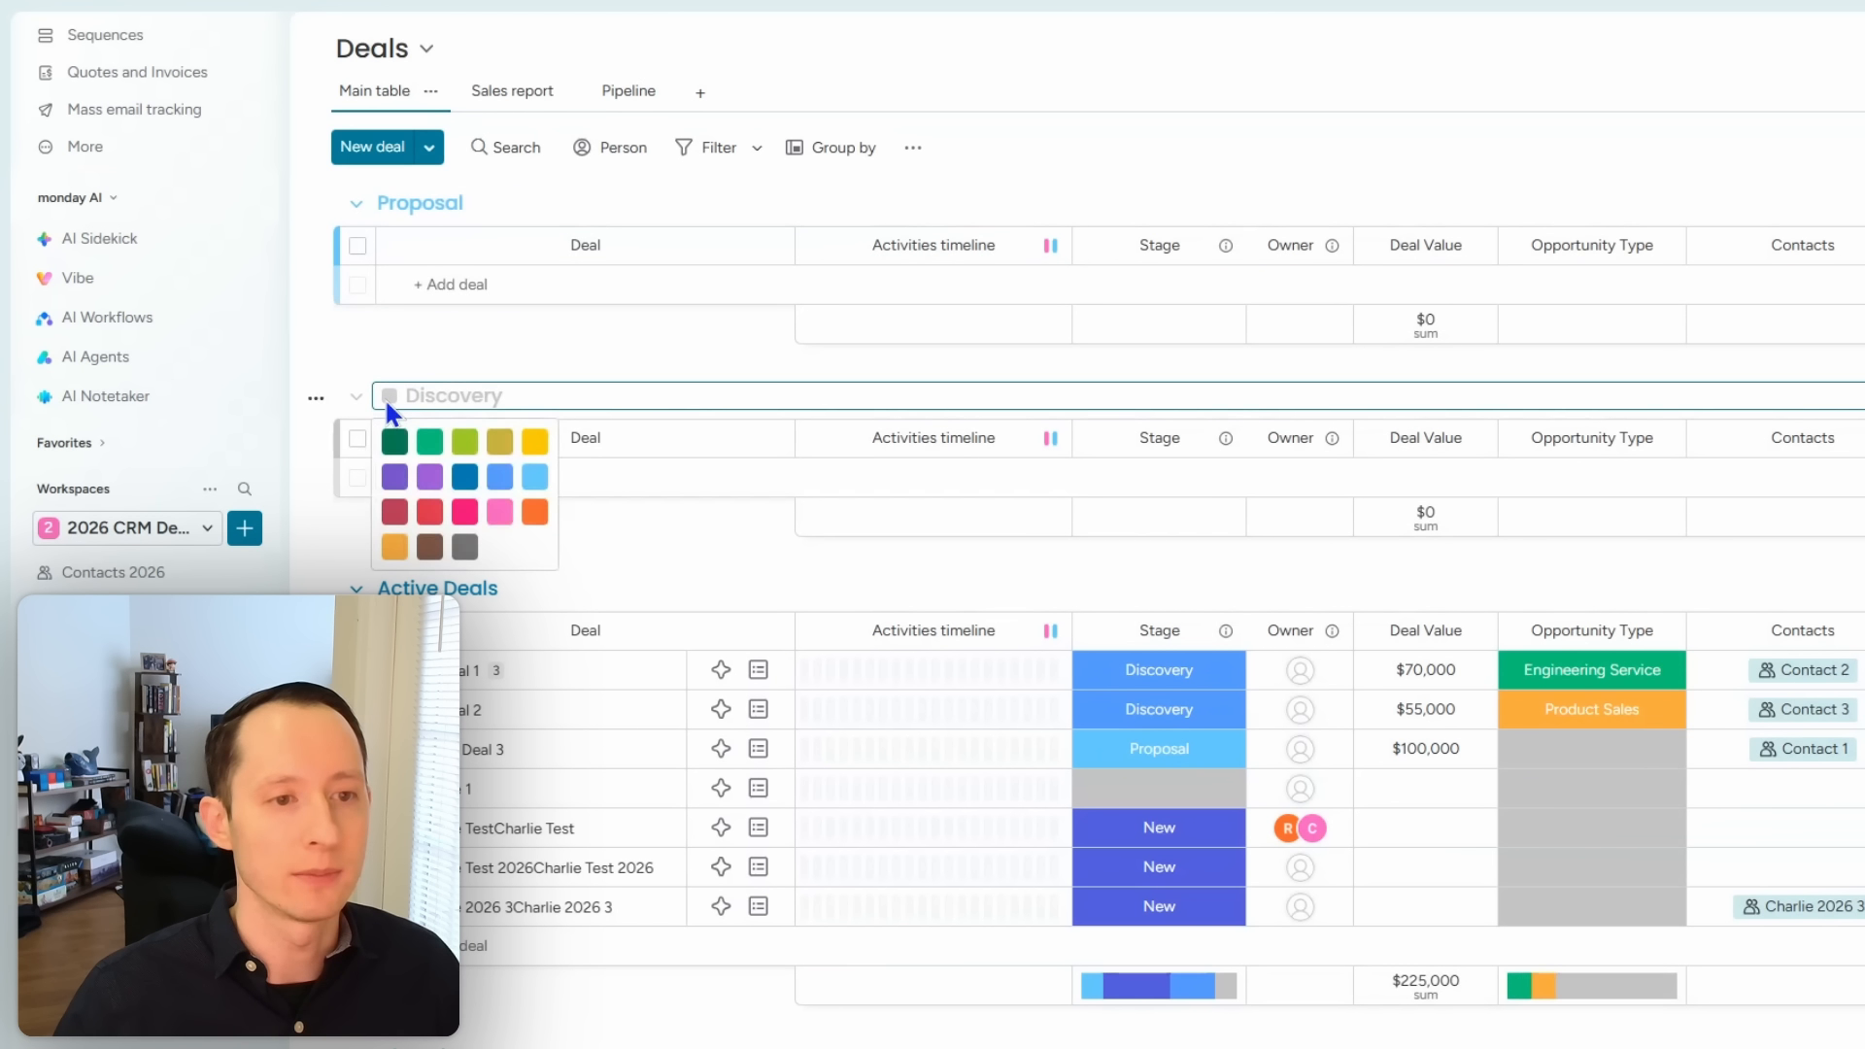
pyautogui.click(498, 476)
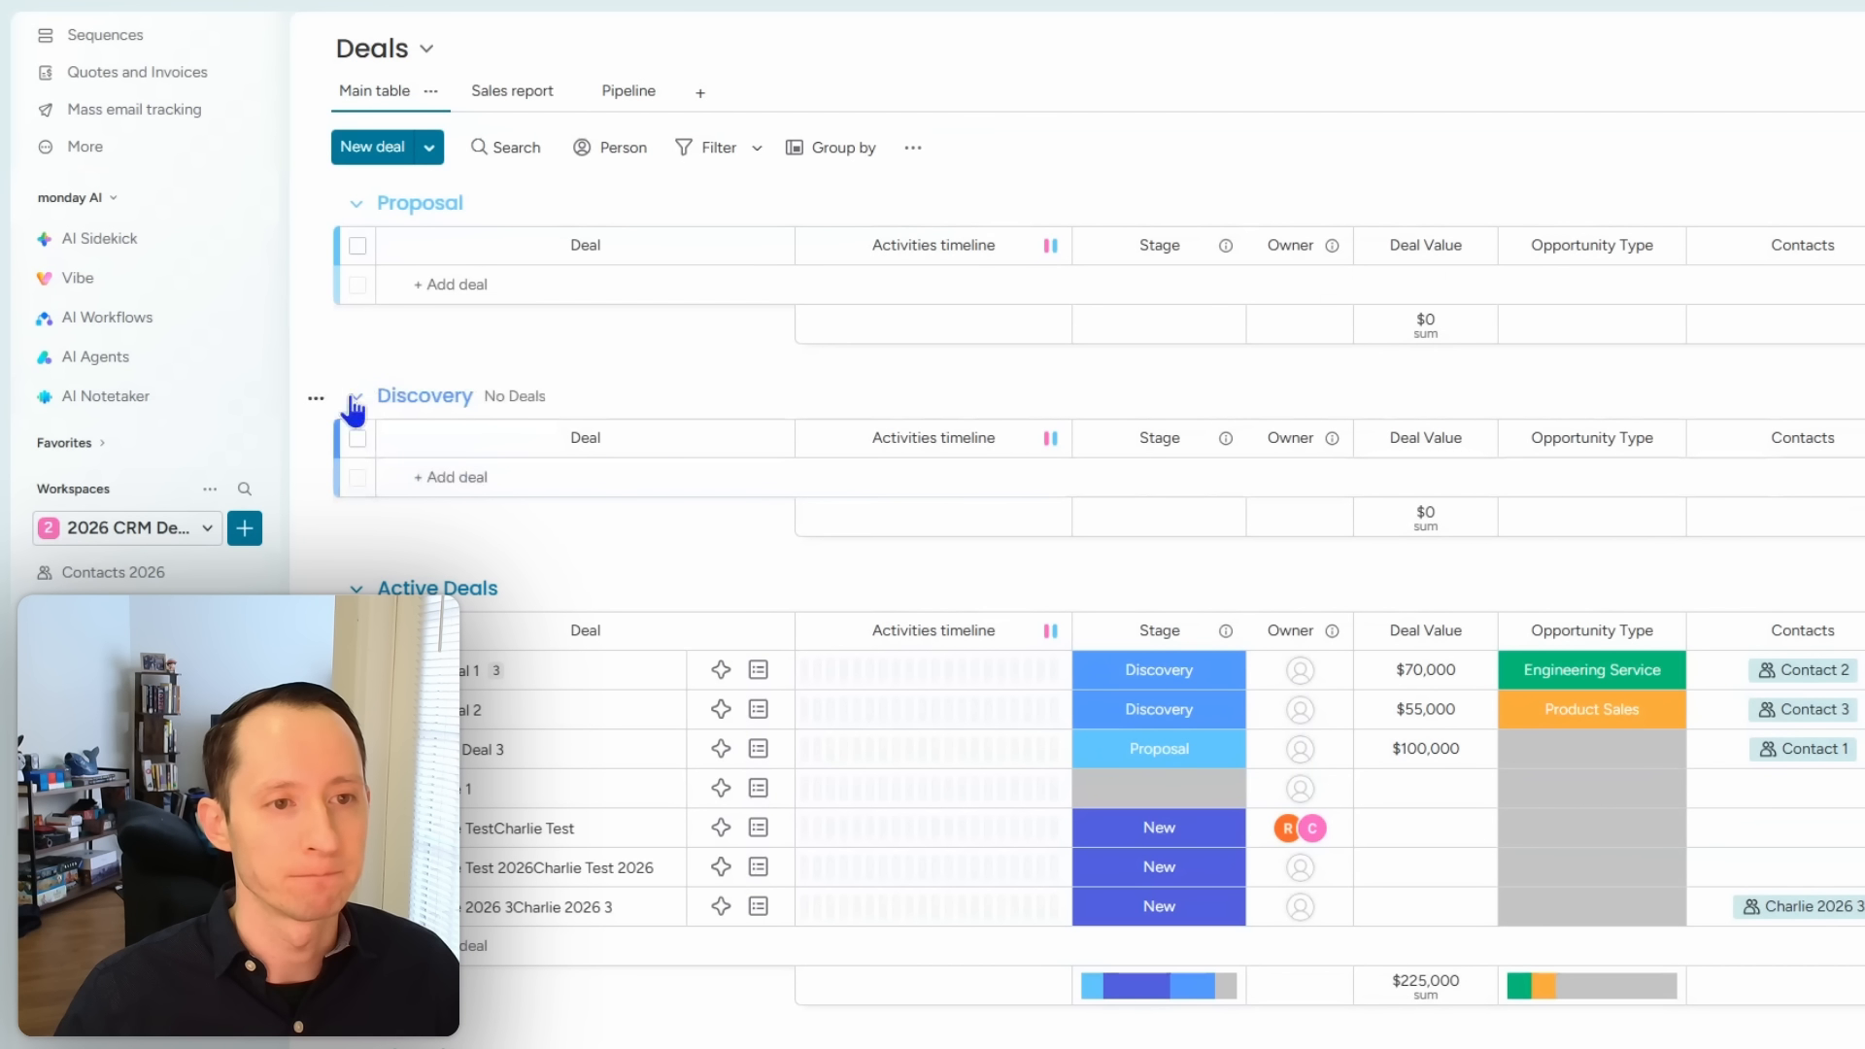
pyautogui.moveTo(325, 195); pyautogui.dragTo(381, 408)
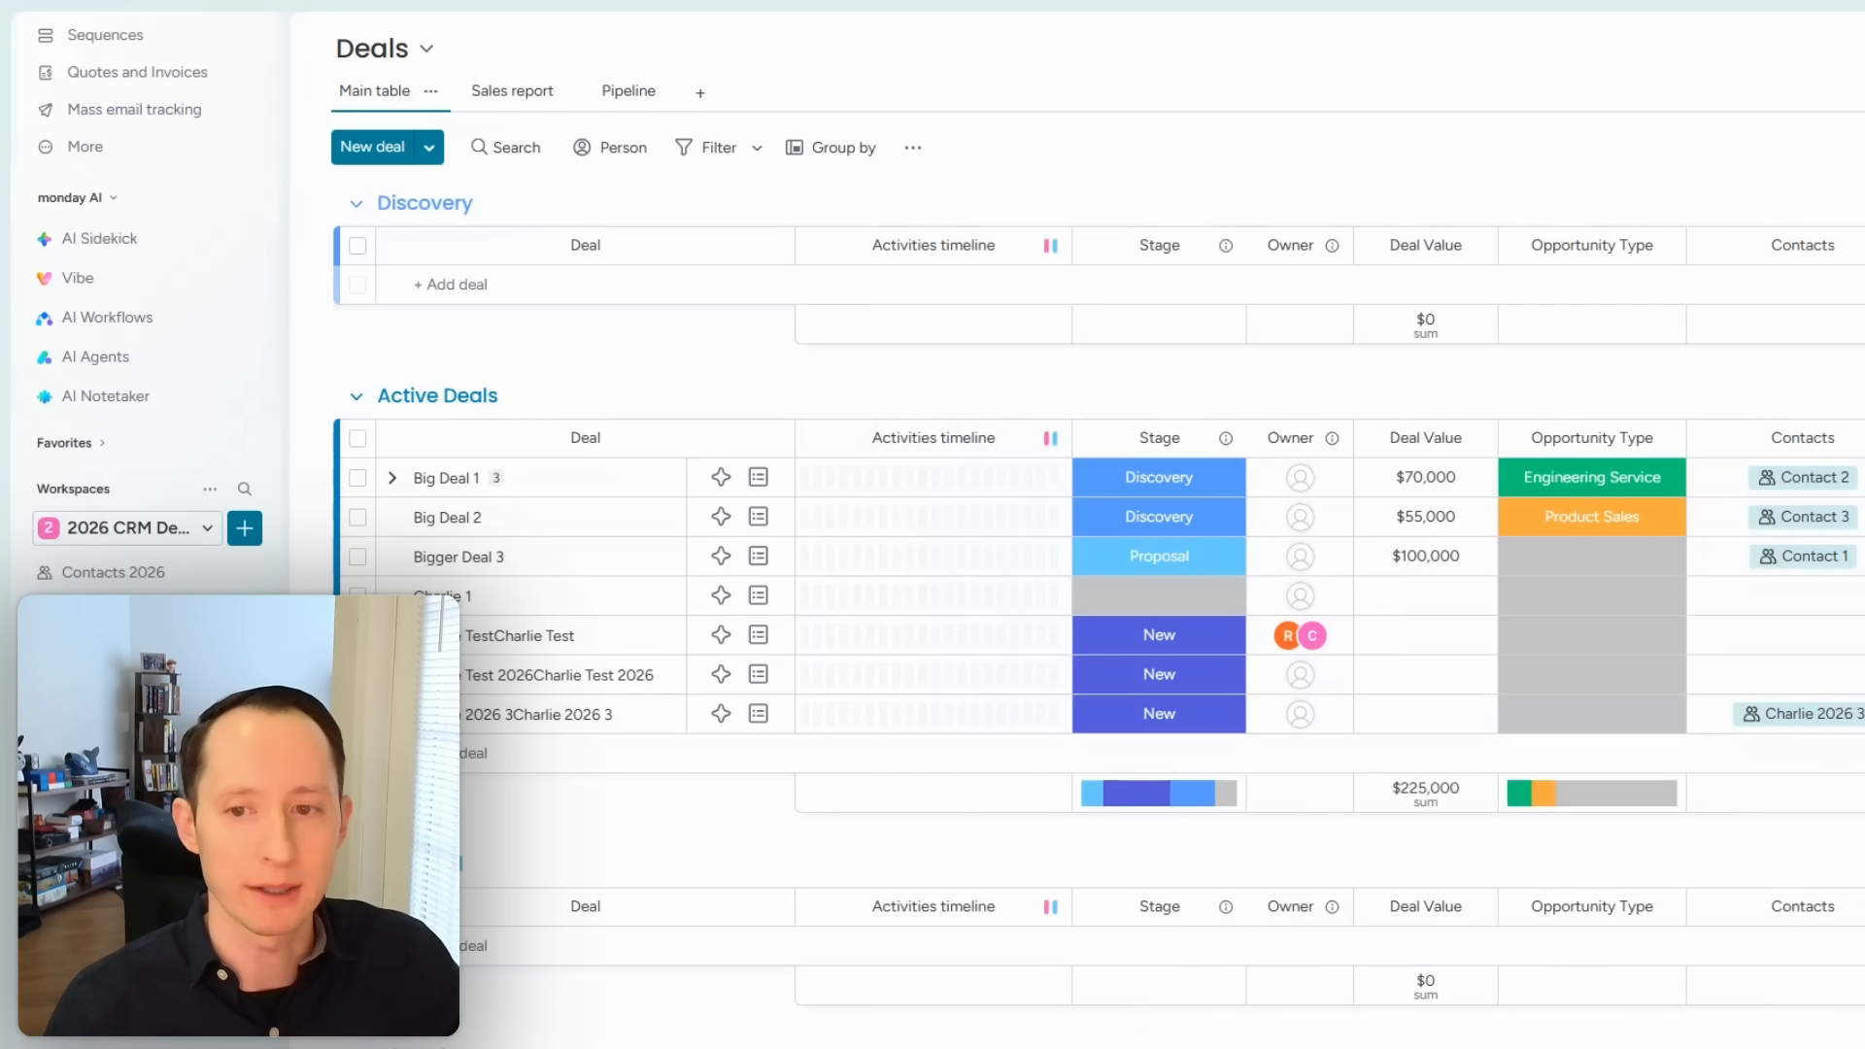
pyautogui.hscroll(10, 1330, 616)
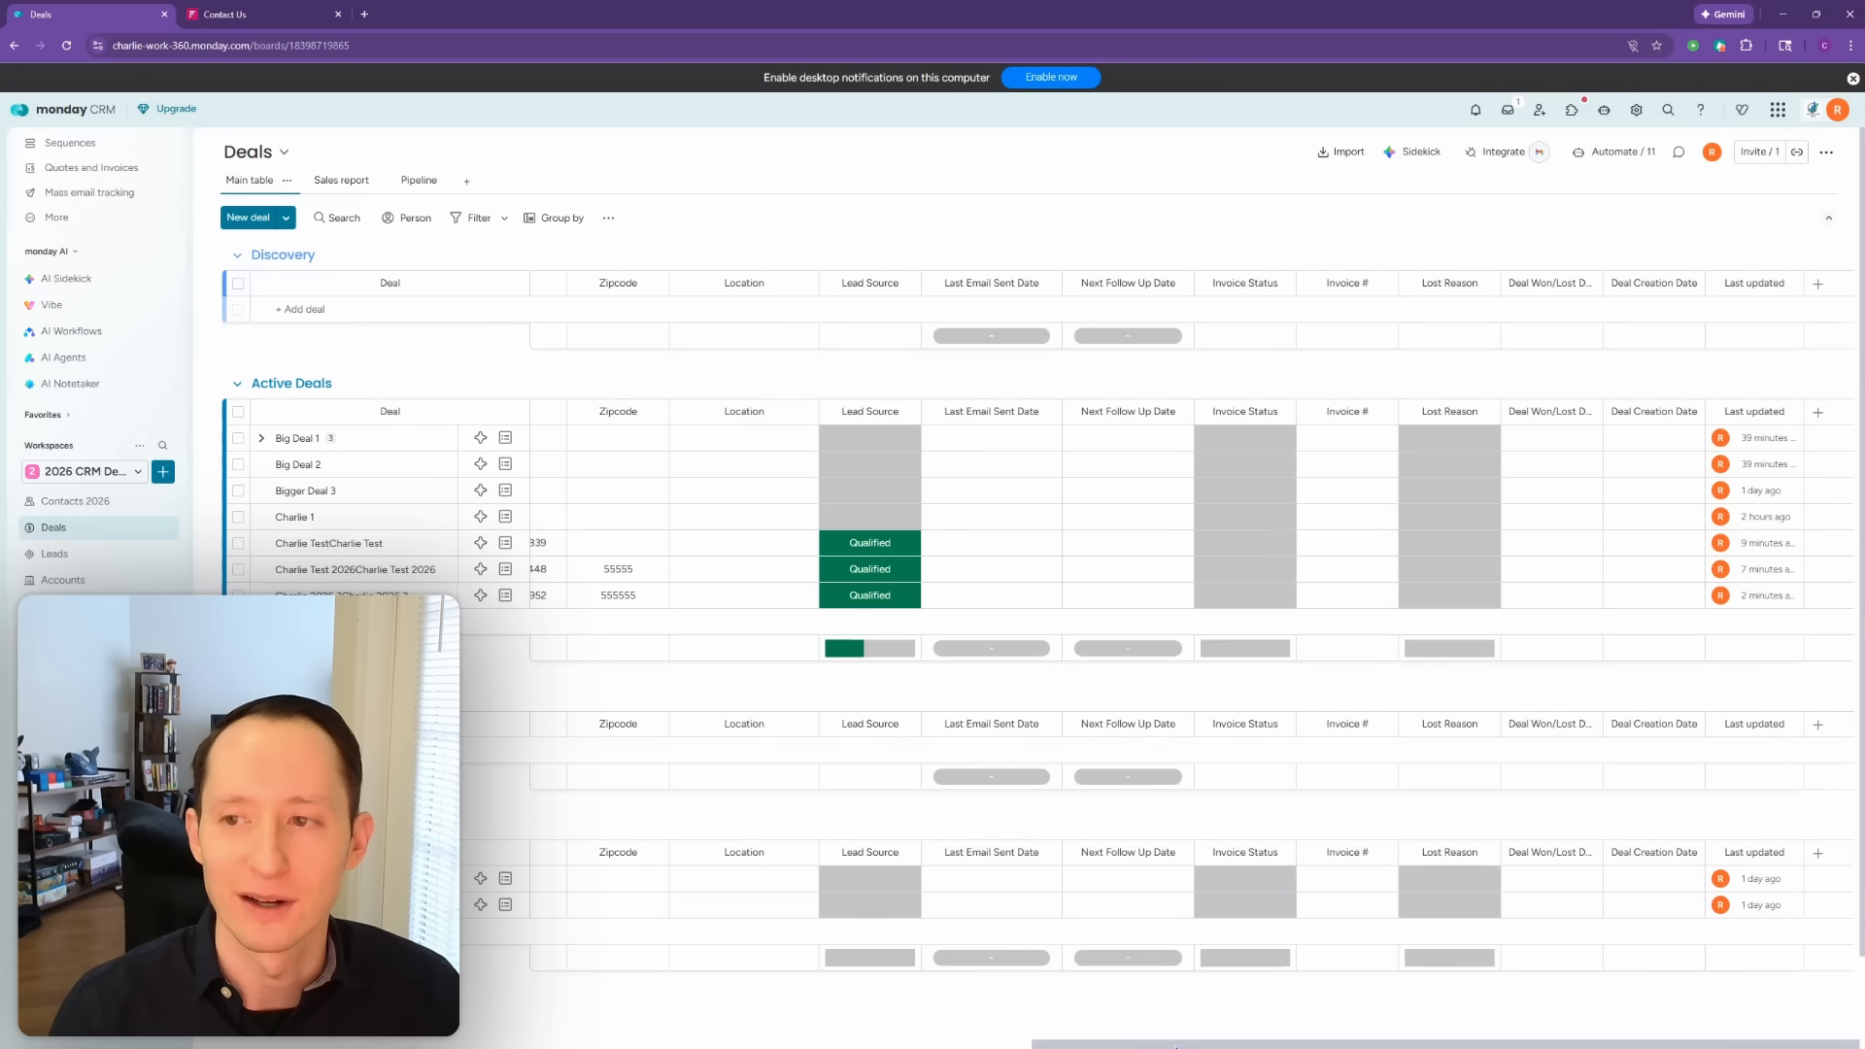
pyautogui.moveTo(1170, 1046); pyautogui.dragTo(255, 1046)
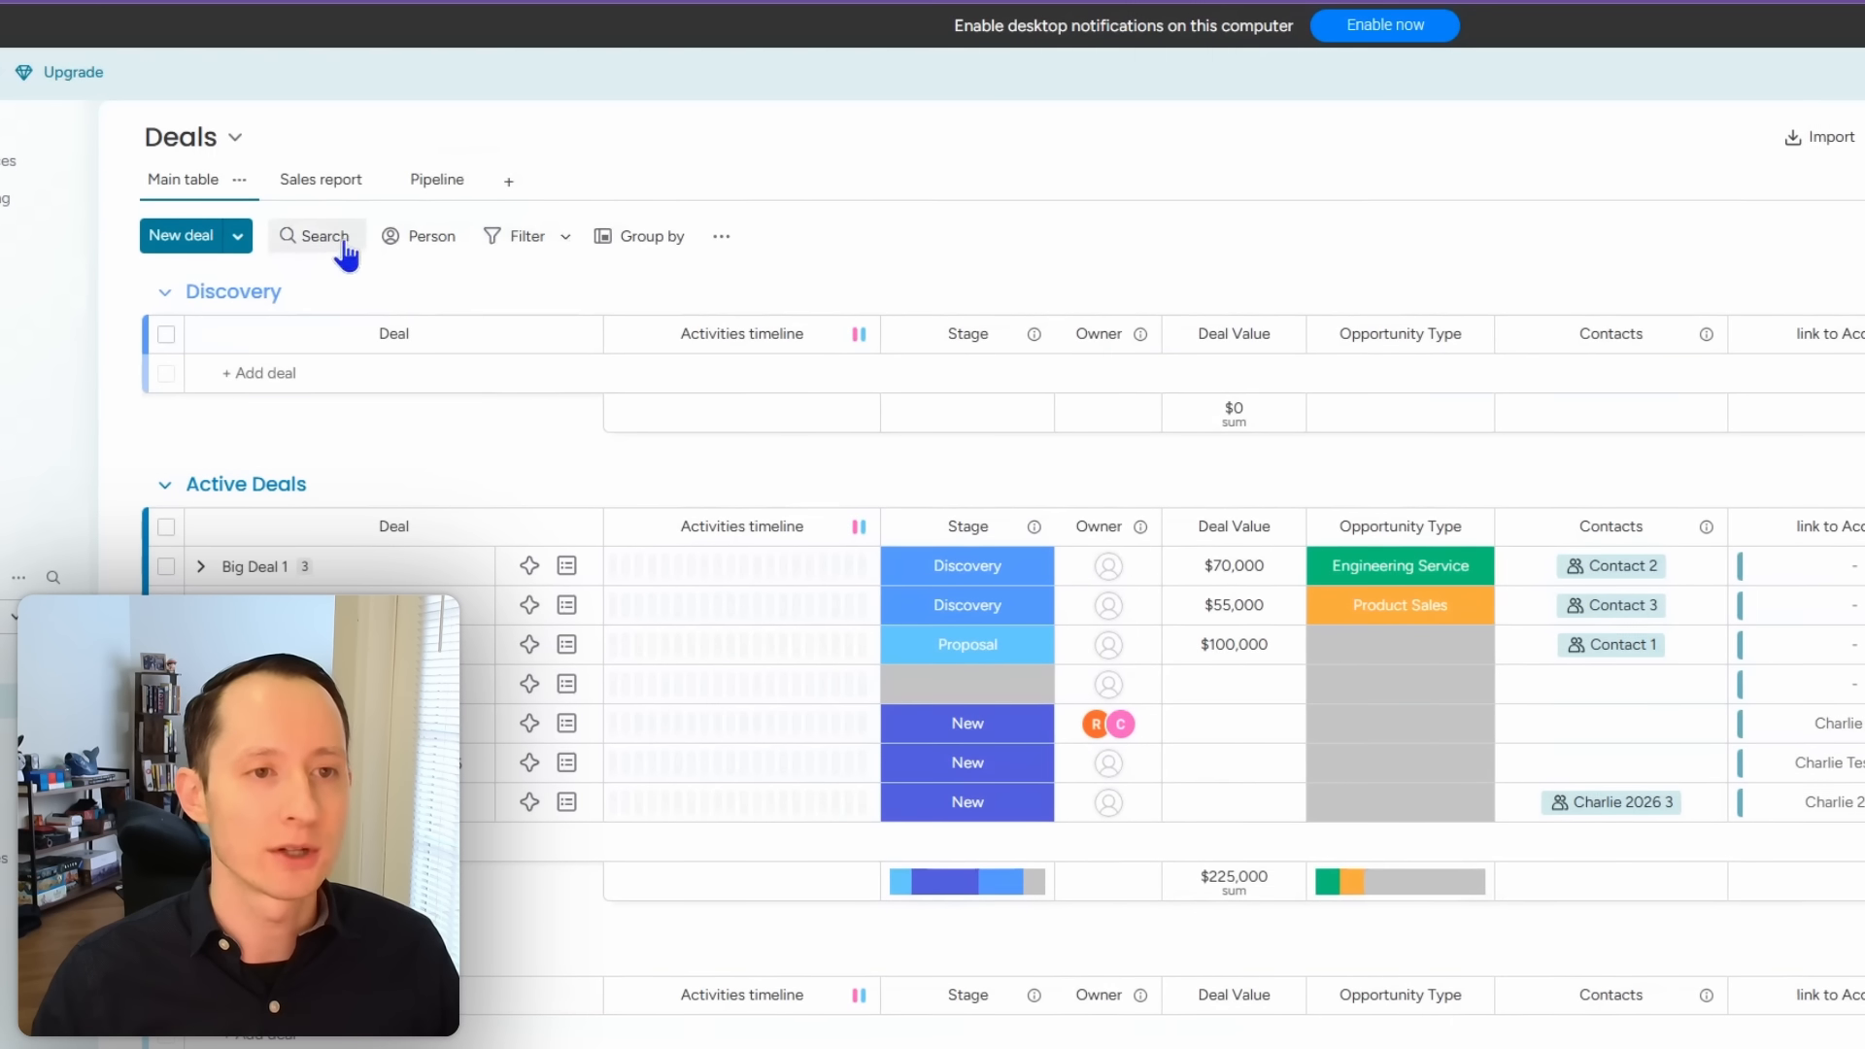
# Step: Search the Deals board for 'med', then clear the search to show all deals
pyautogui.click(340, 219)
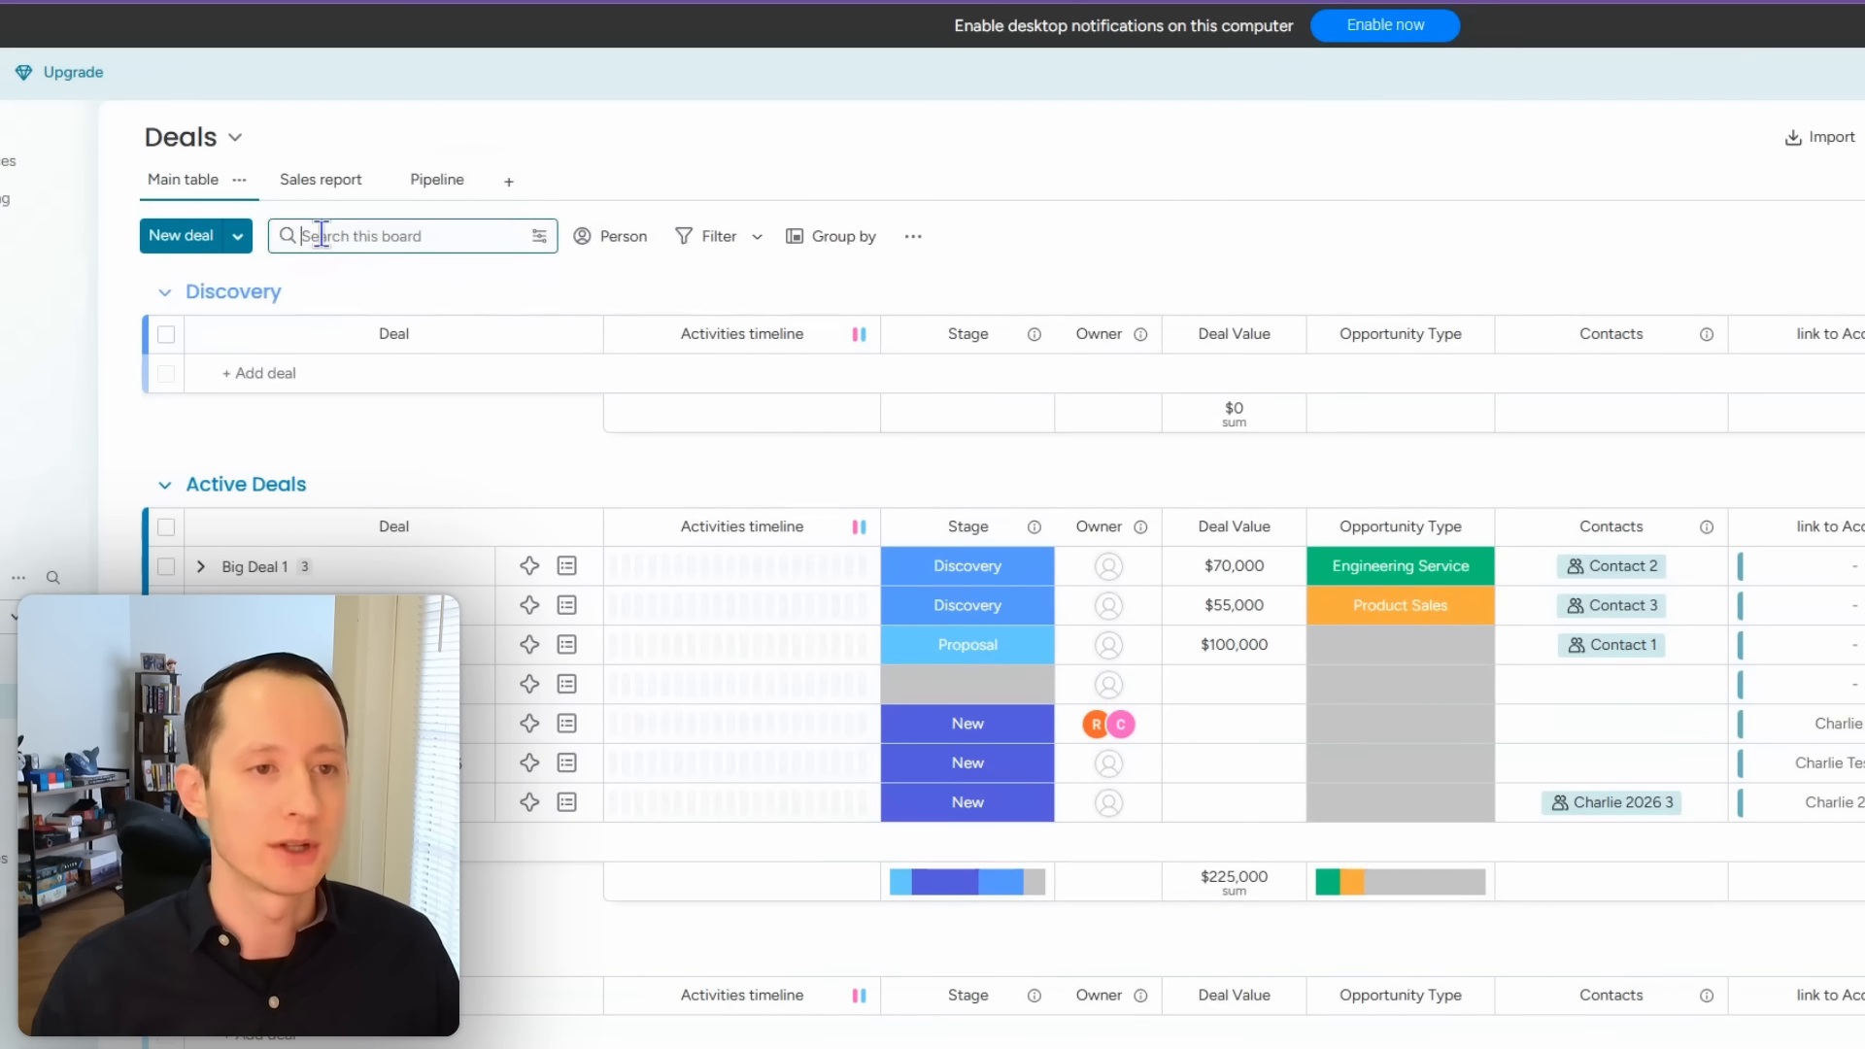
pyautogui.write('medium')
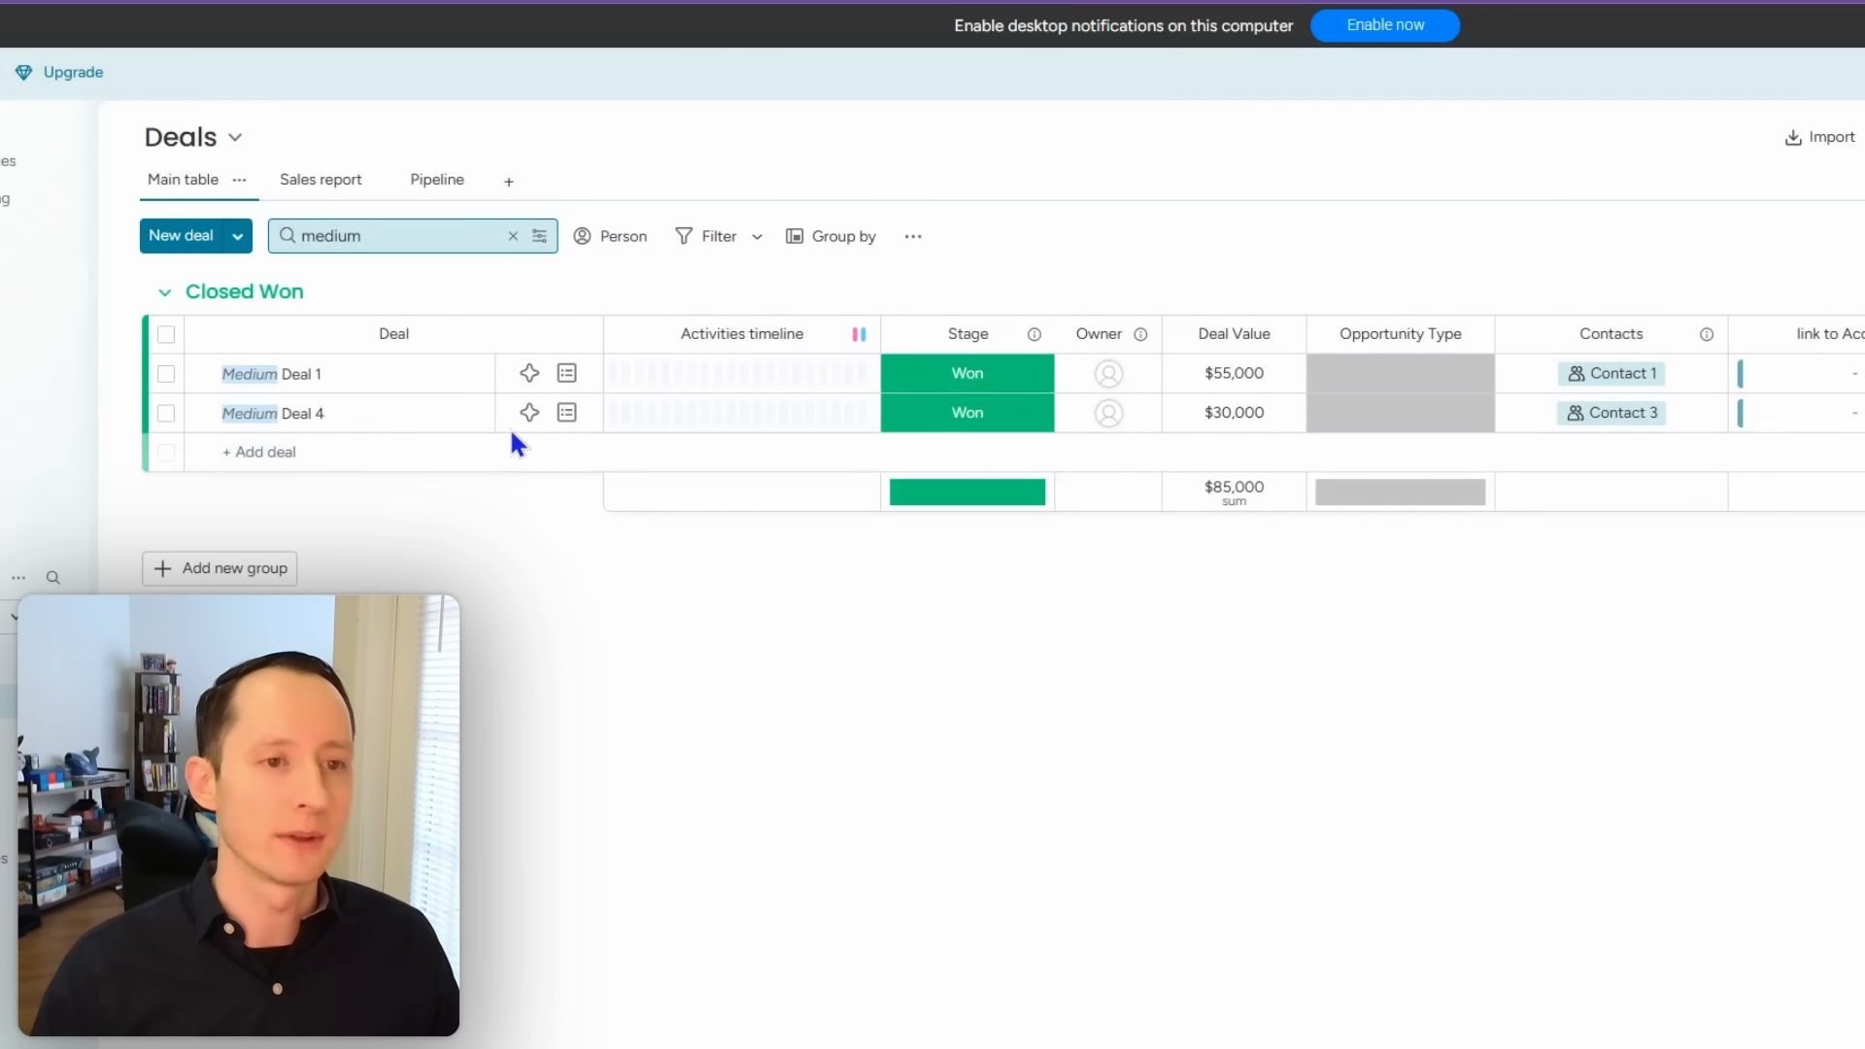
pyautogui.click(513, 236)
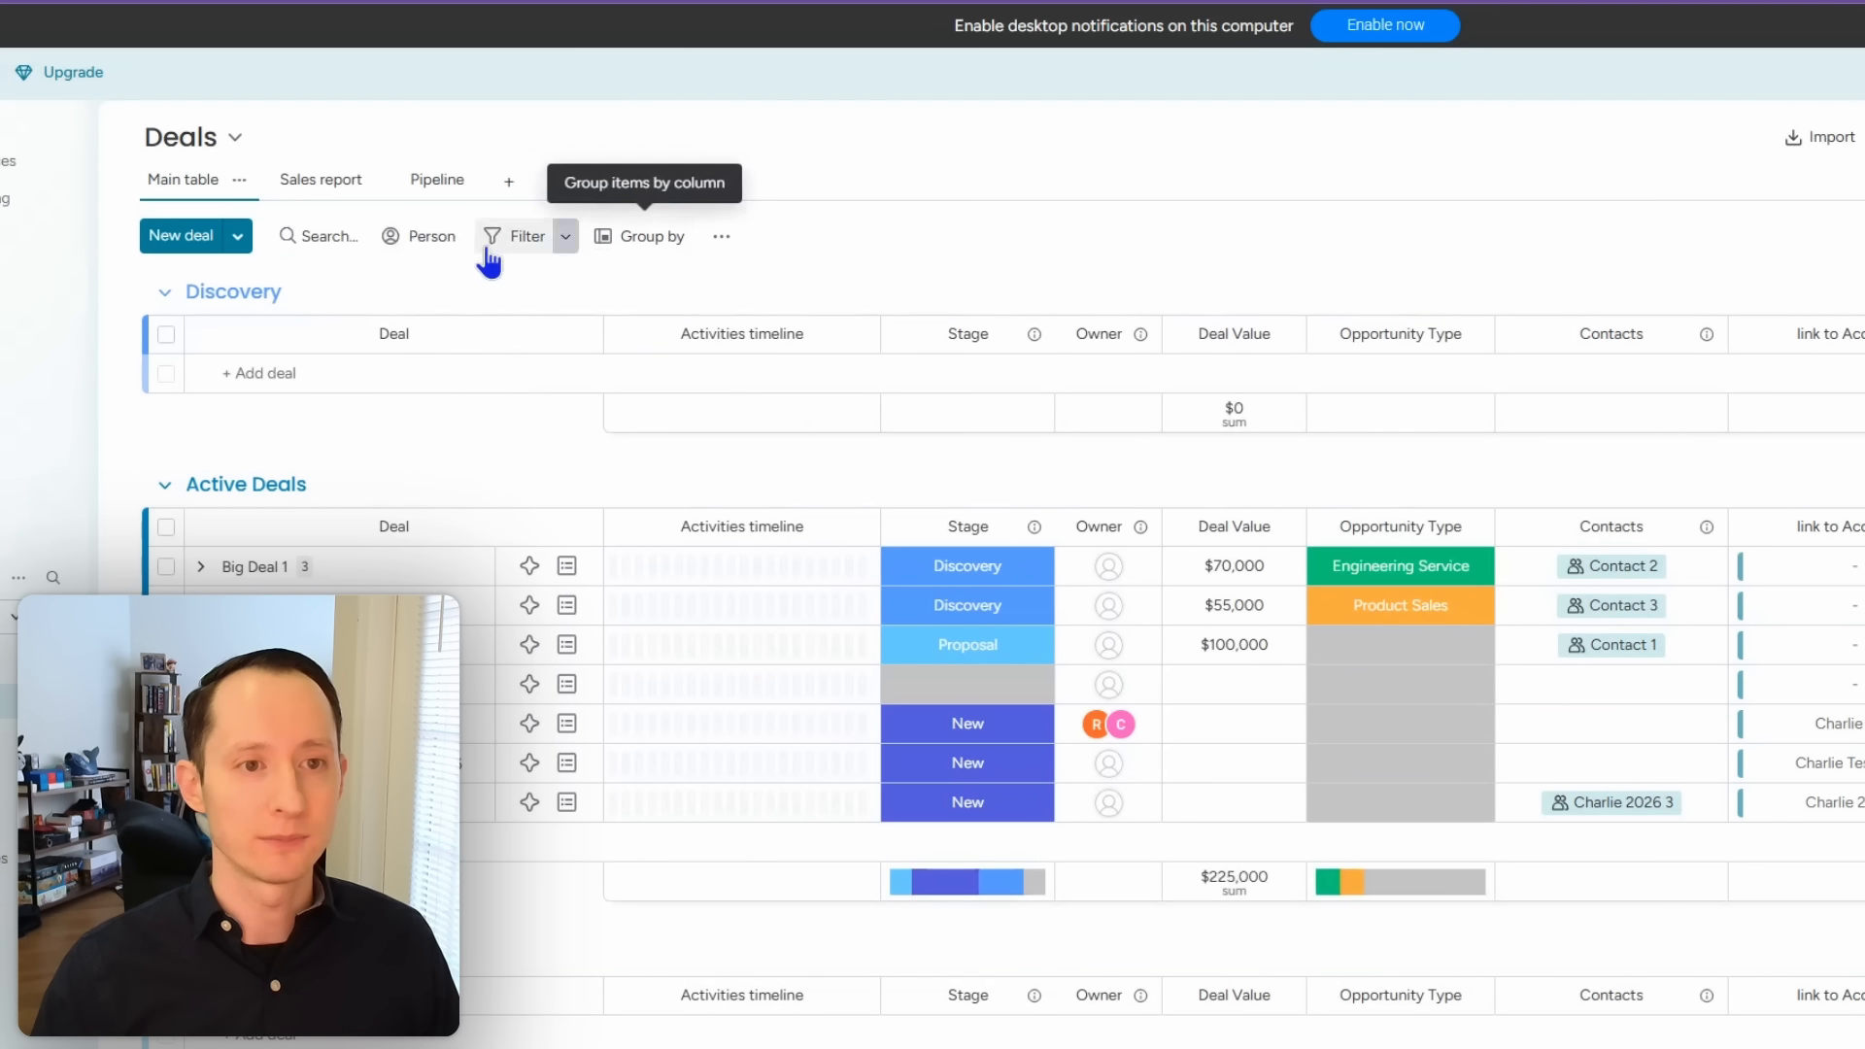
# Step: Try the Person filter, then bring up the board's Quick filters
pyautogui.click(412, 256)
pyautogui.click(415, 262)
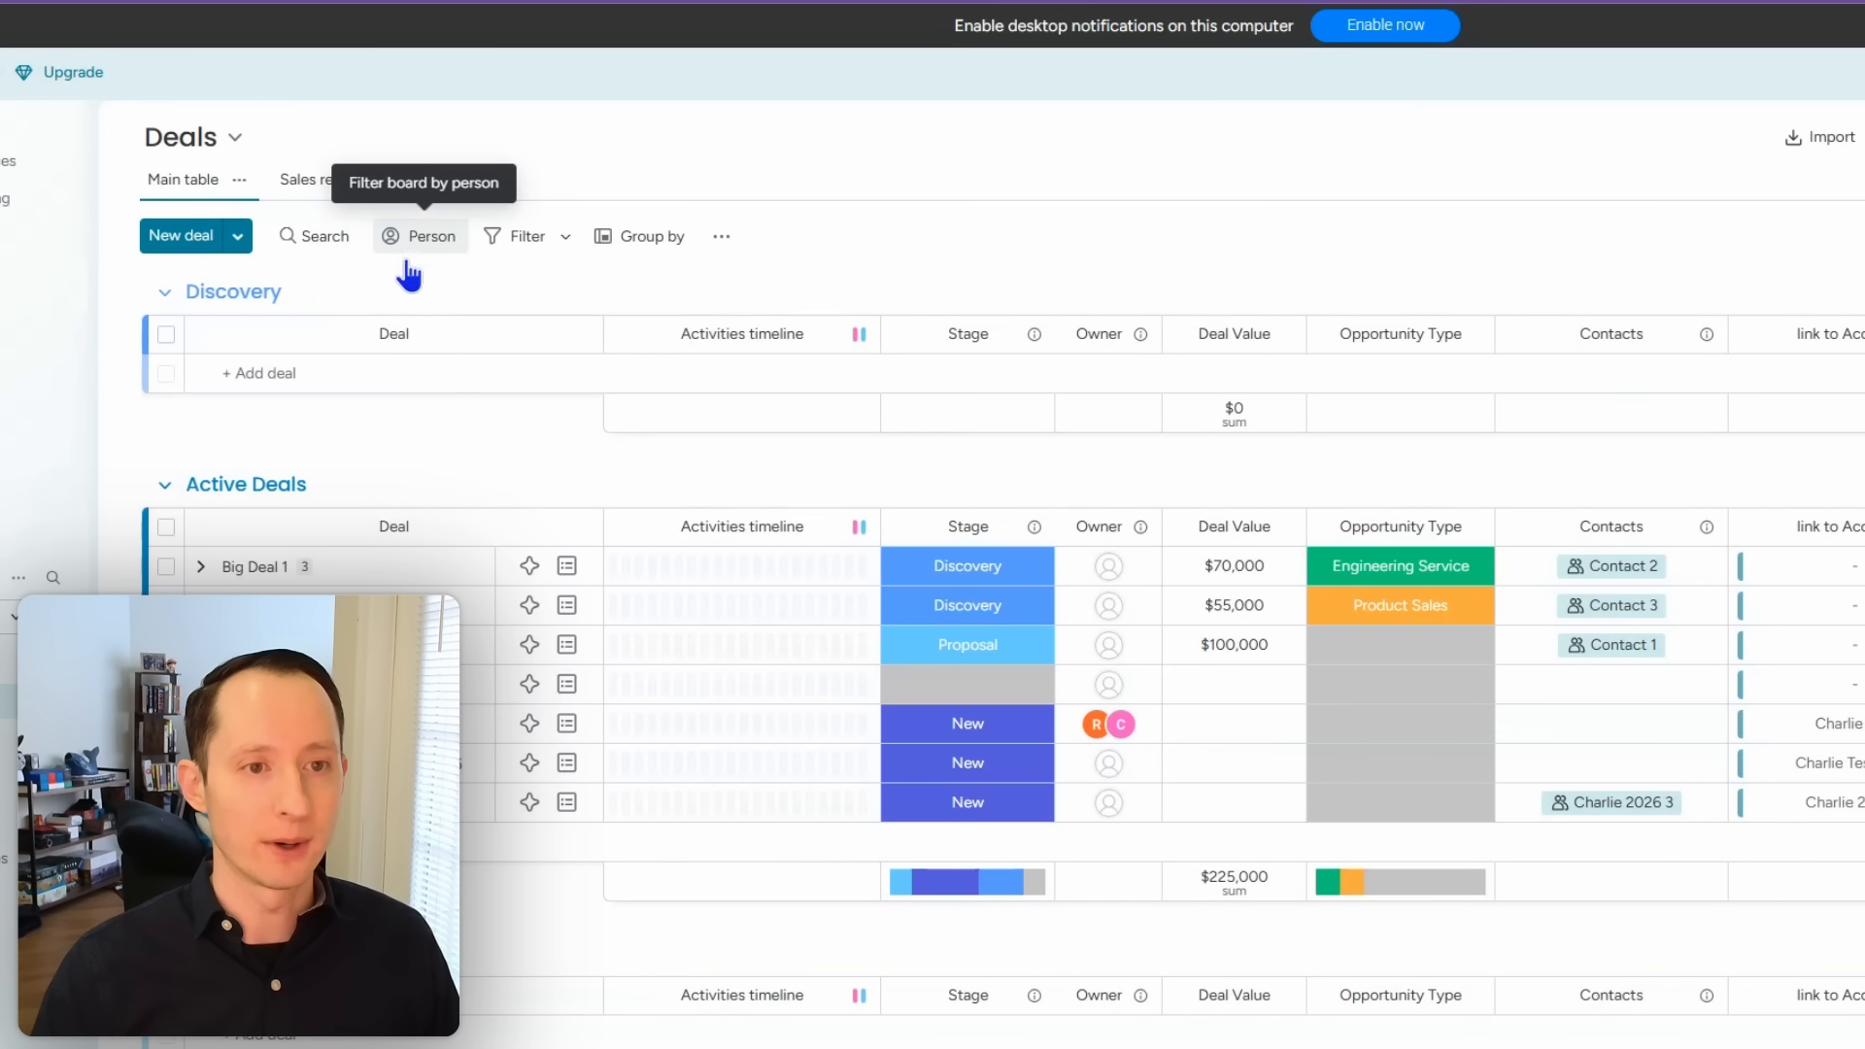
pyautogui.click(409, 270)
pyautogui.click(821, 277)
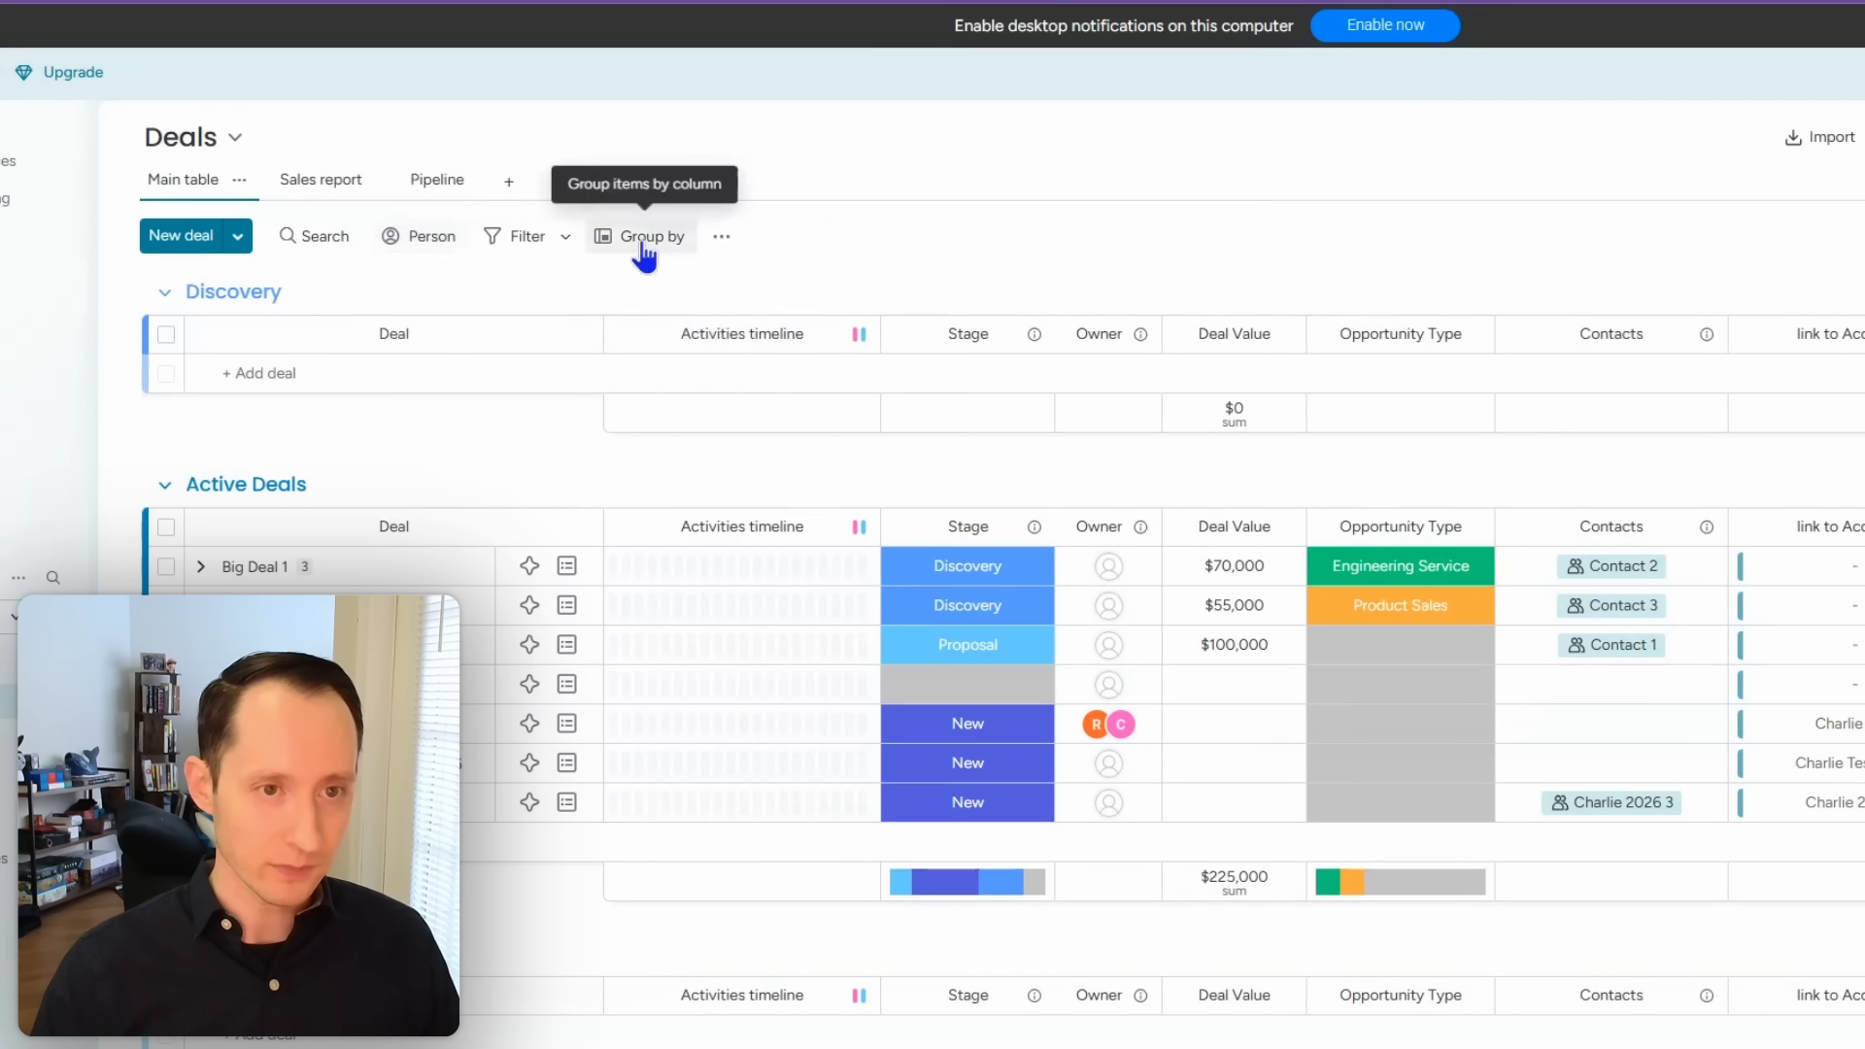
pyautogui.click(522, 243)
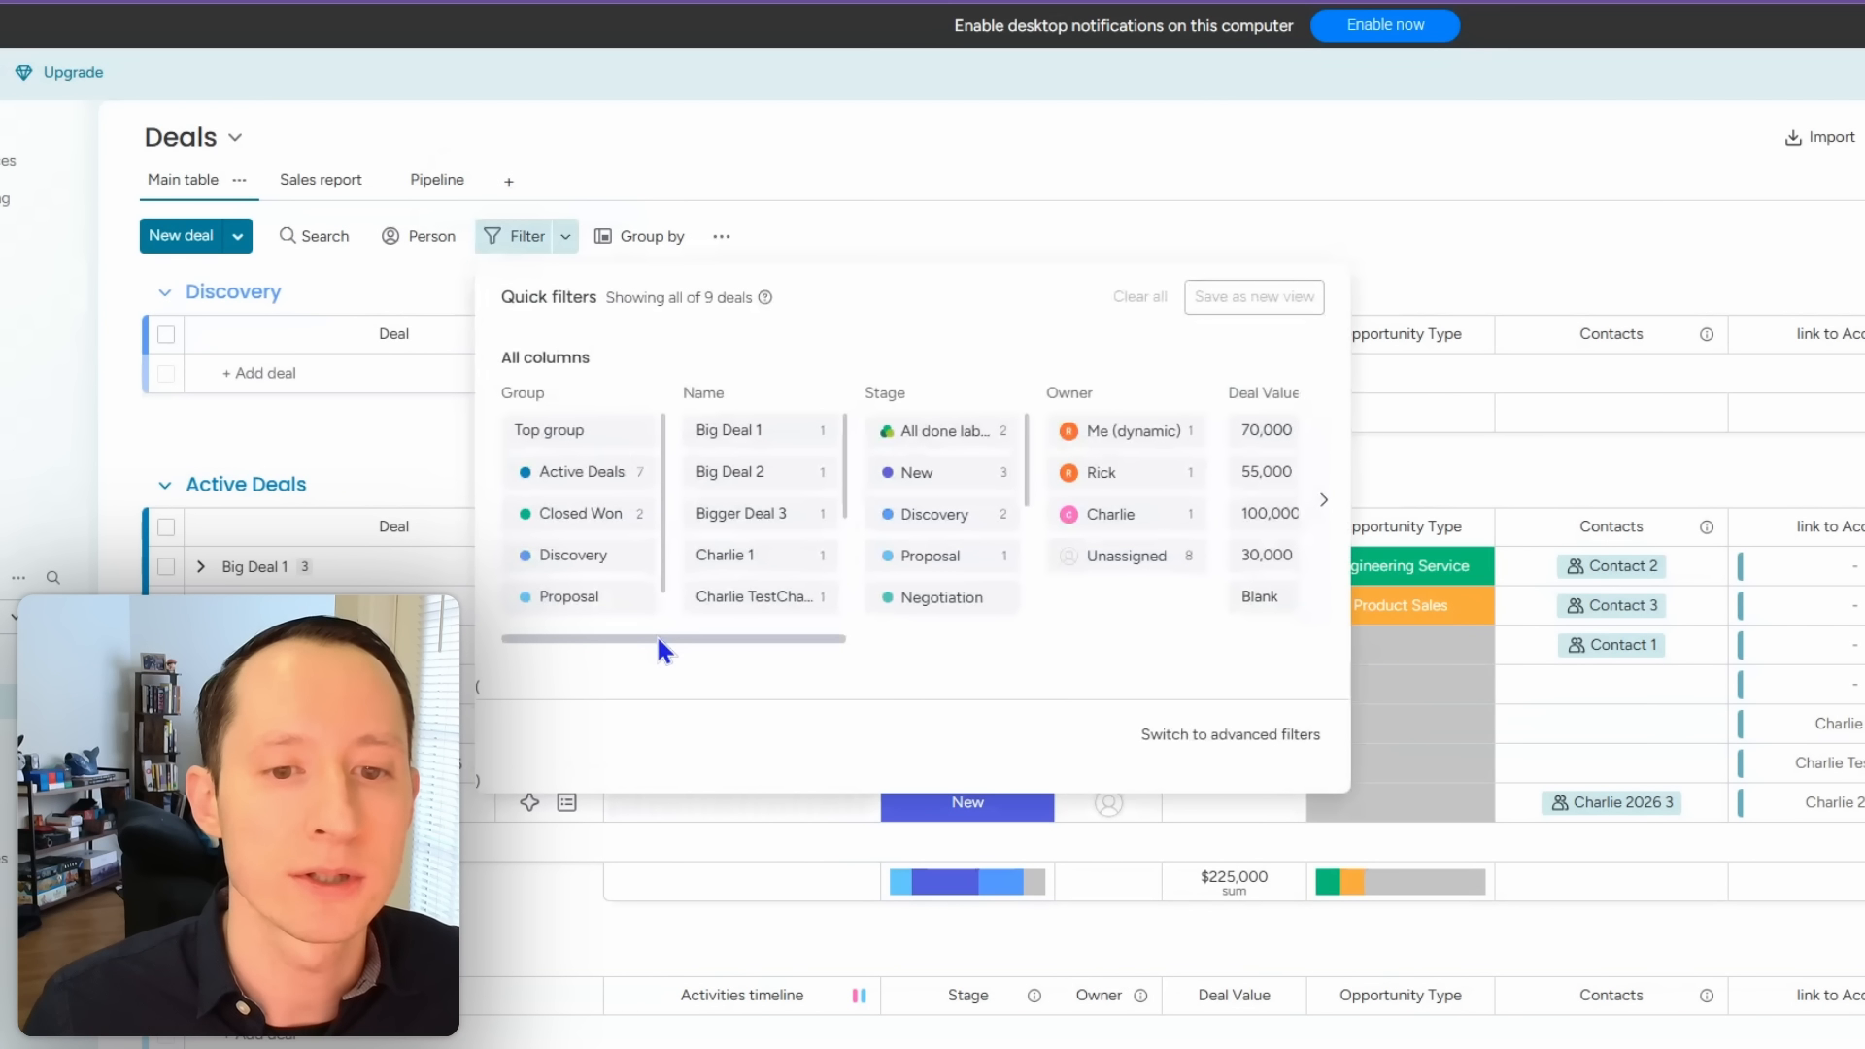
# Step: Filter the Deals board to only deals whose Owner is Me (dynamic)
pyautogui.moveTo(659, 643); pyautogui.dragTo(1322, 659)
pyautogui.moveTo(1156, 649); pyautogui.dragTo(653, 637)
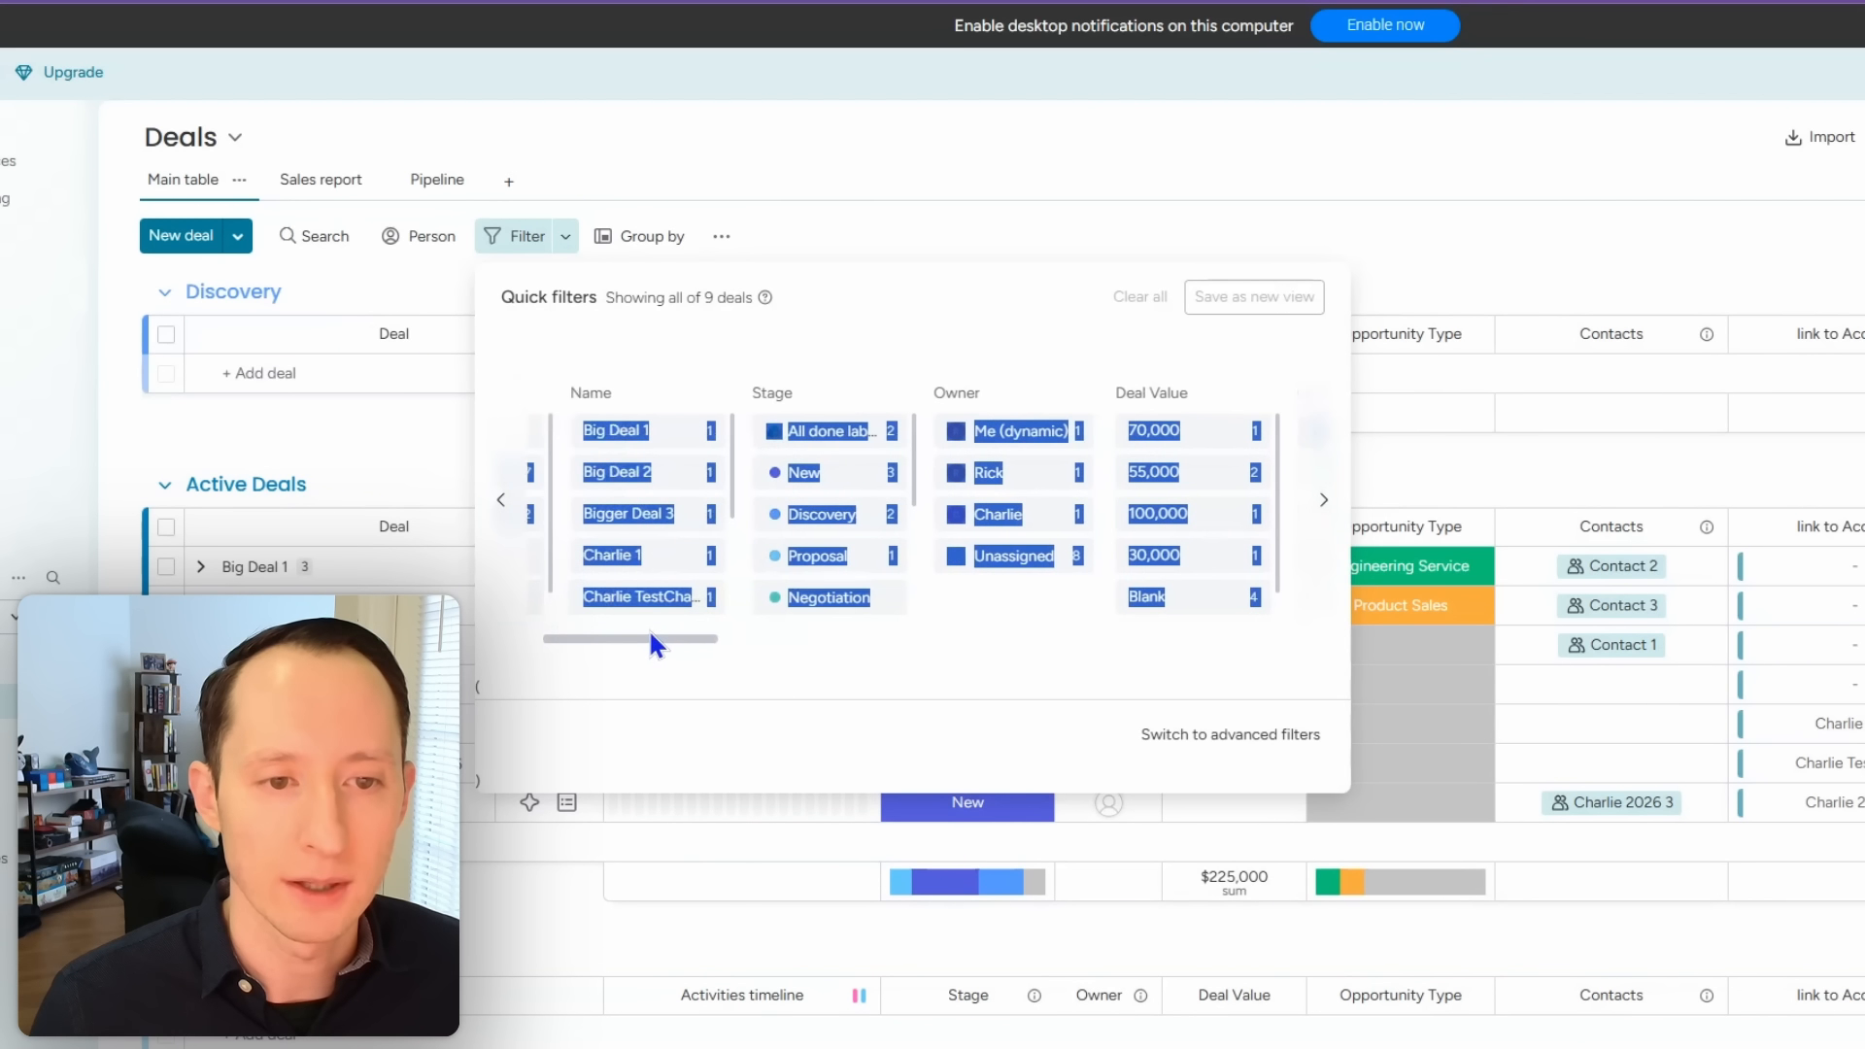
pyautogui.click(1030, 618)
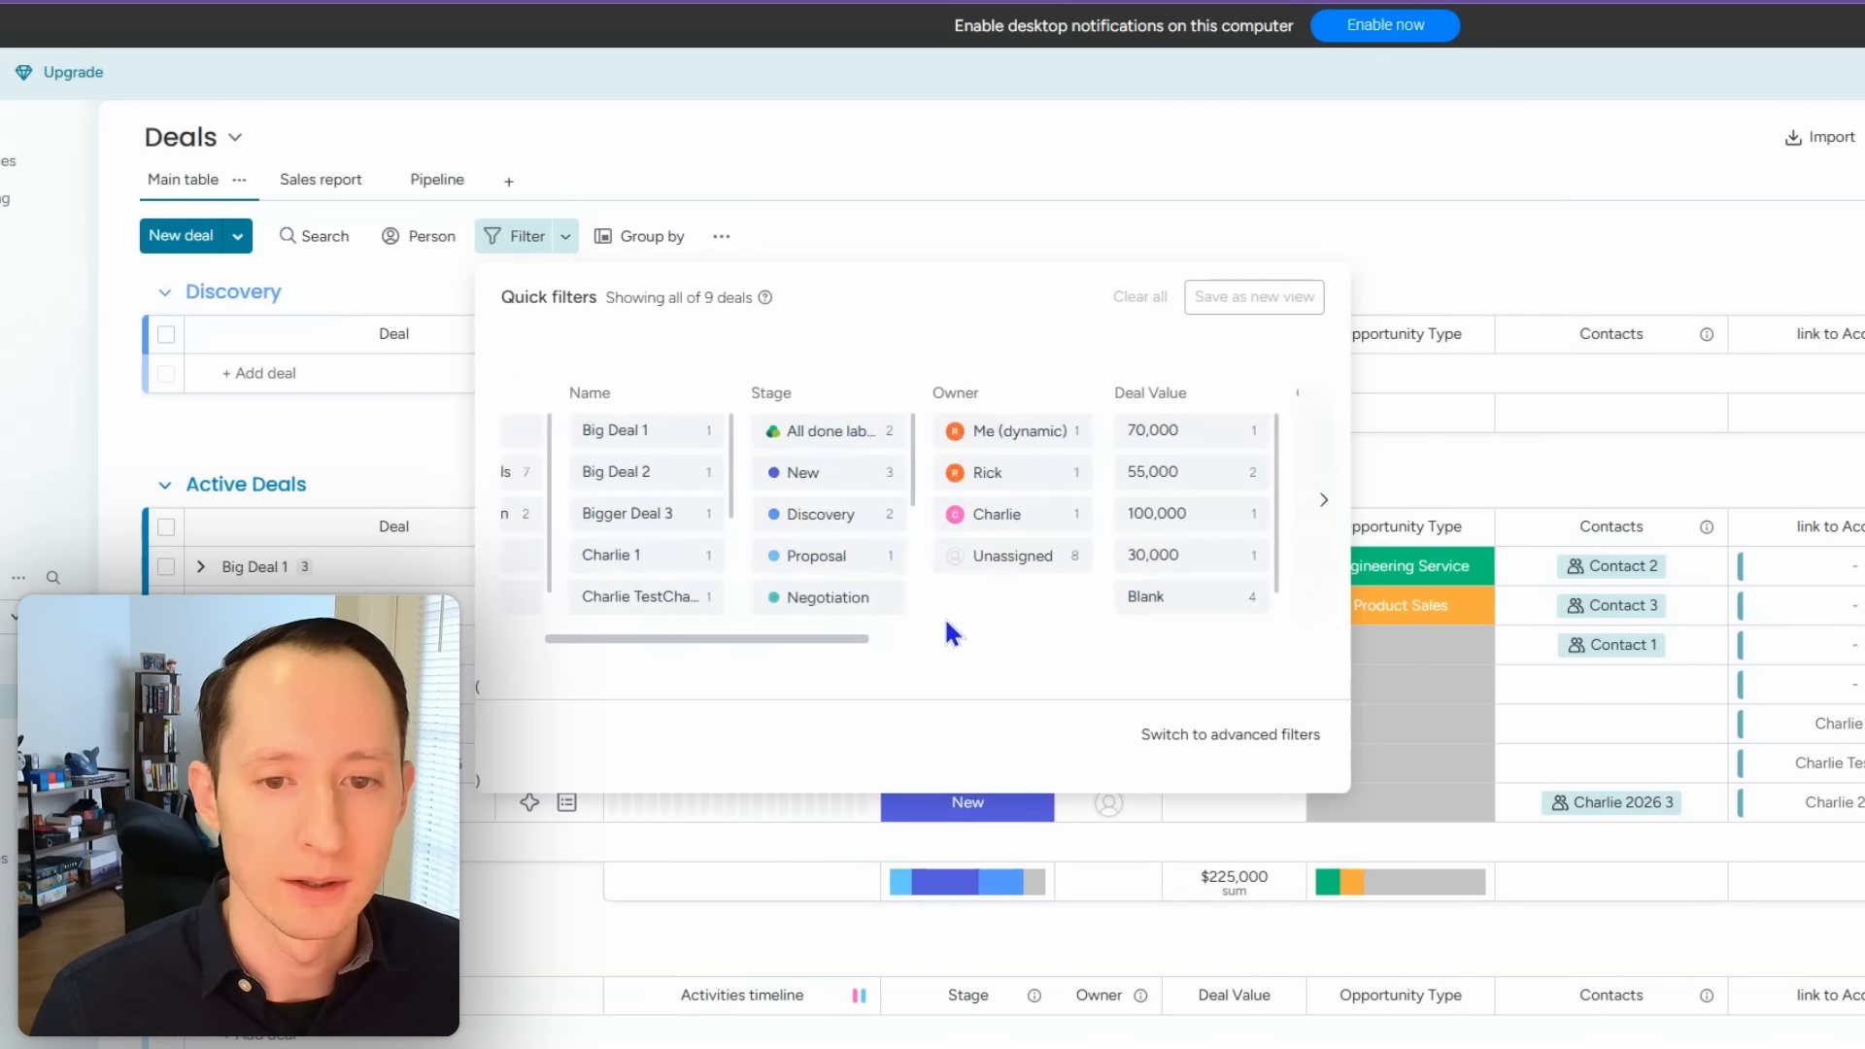
pyautogui.click(1025, 433)
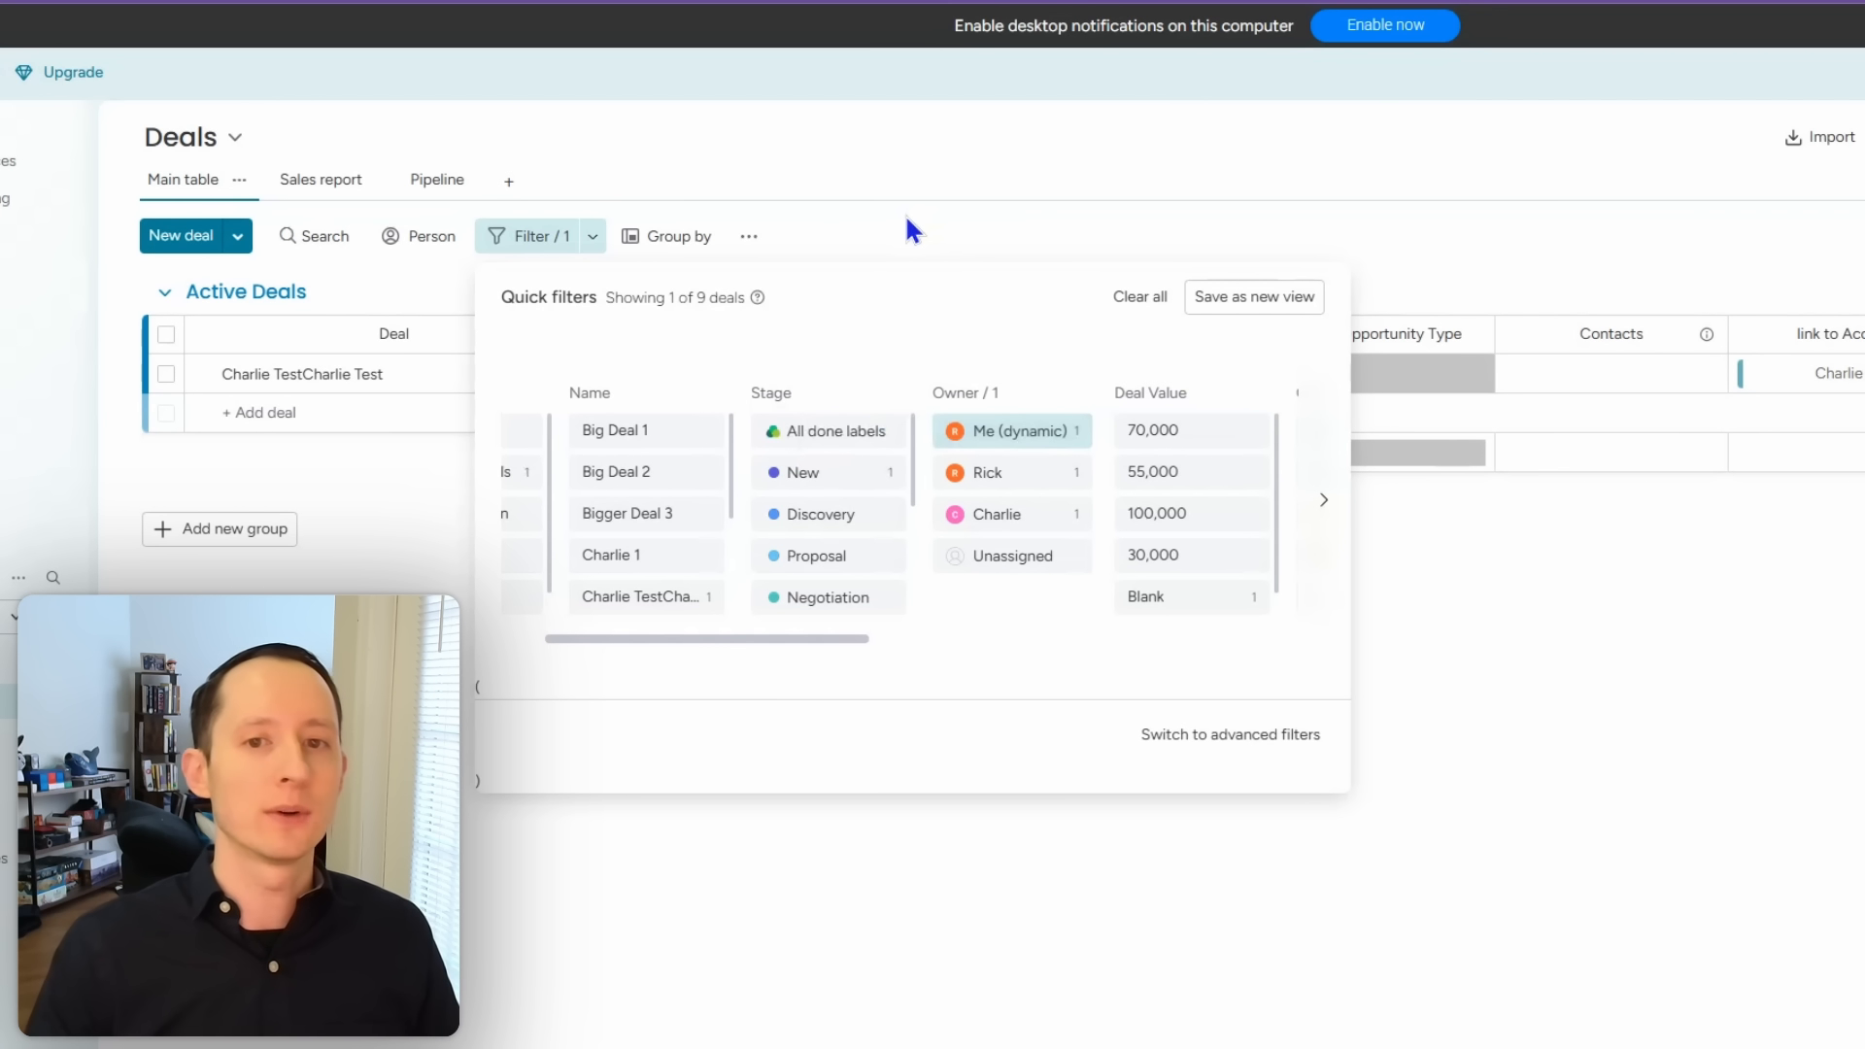
# Step: Save the filter as a new view named 'My Stuff', then return to Main table
pyautogui.click(1259, 309)
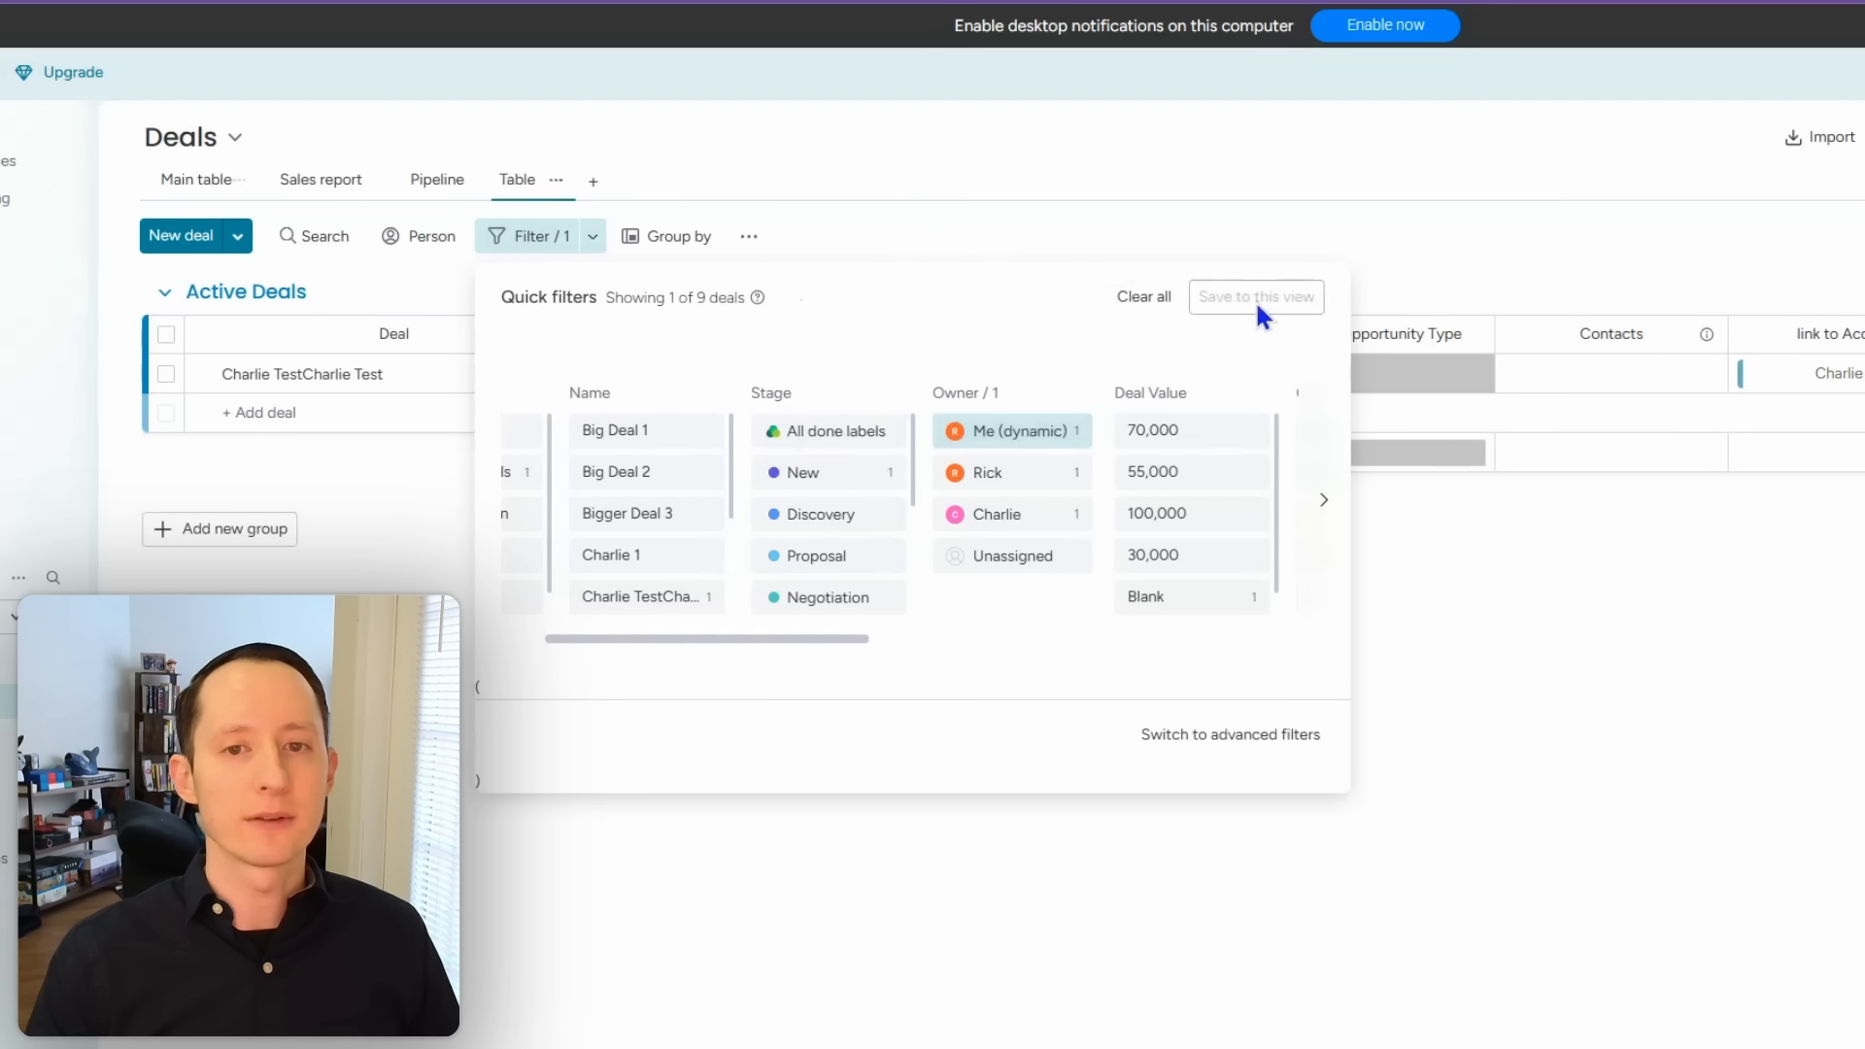
pyautogui.click(556, 182)
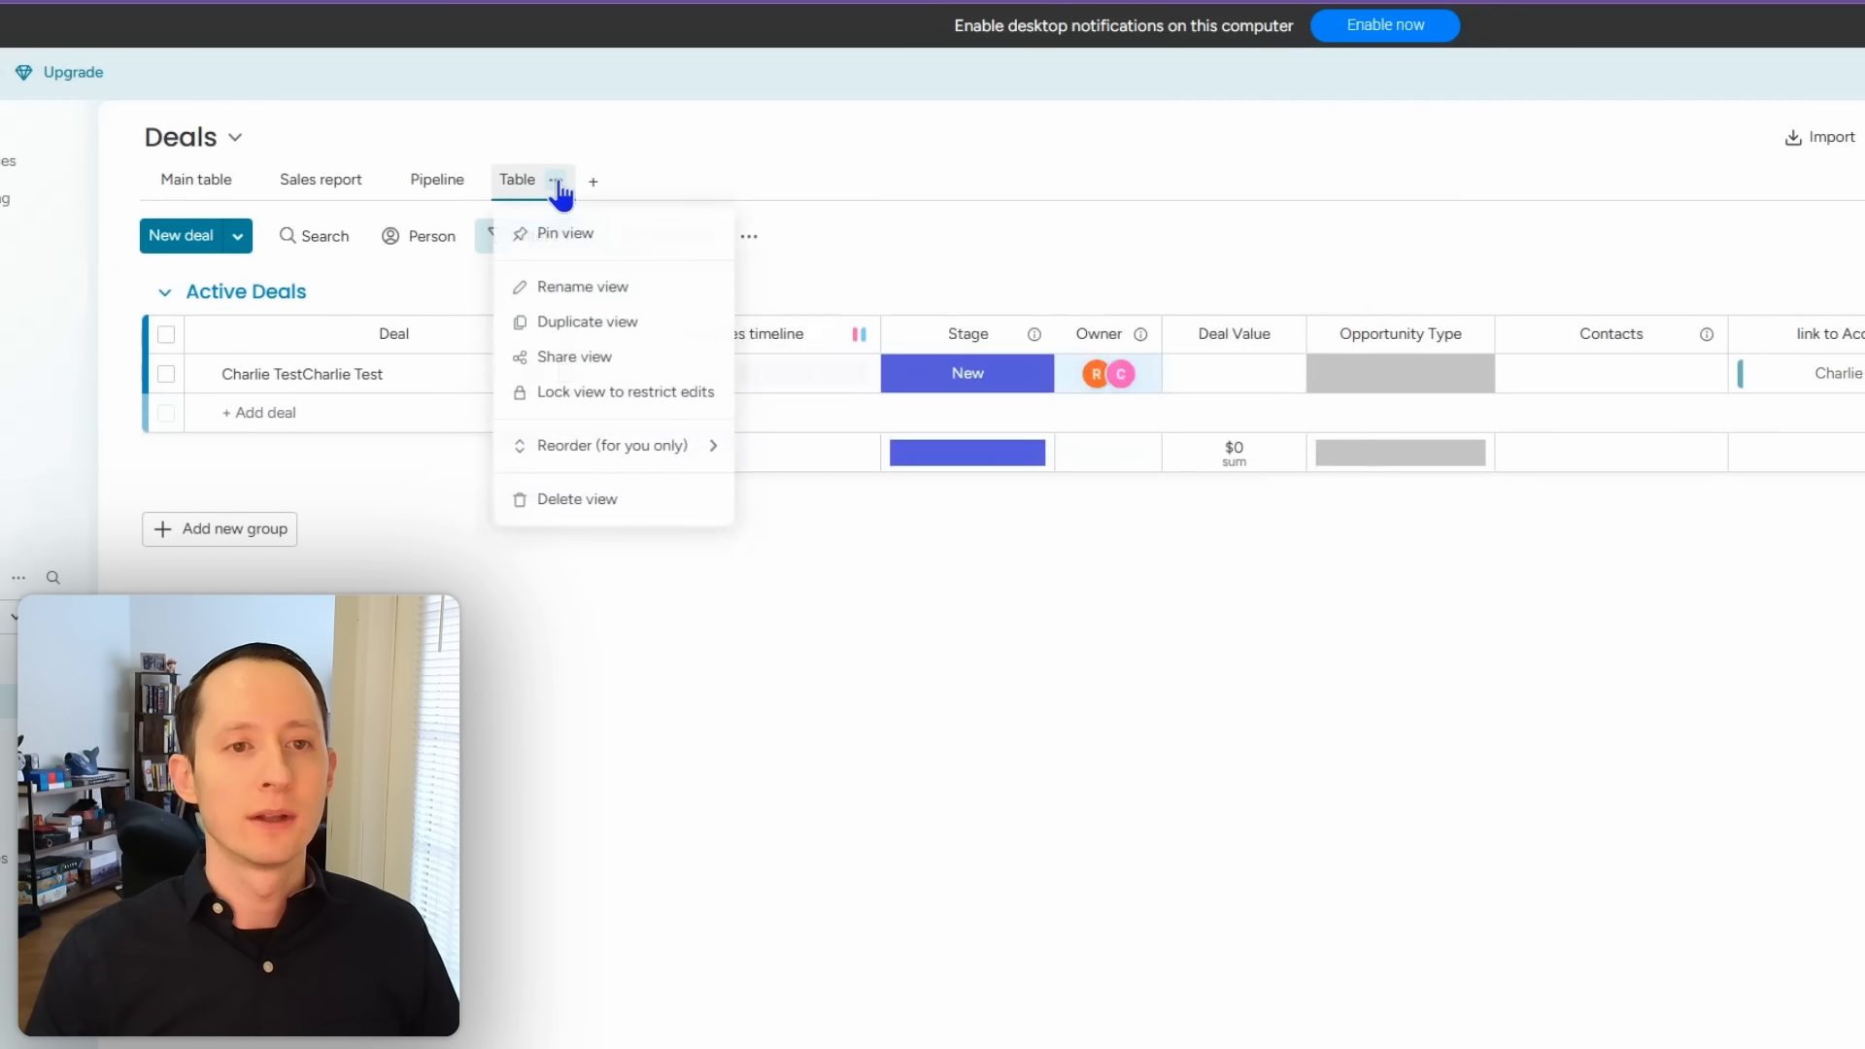
pyautogui.click(561, 263)
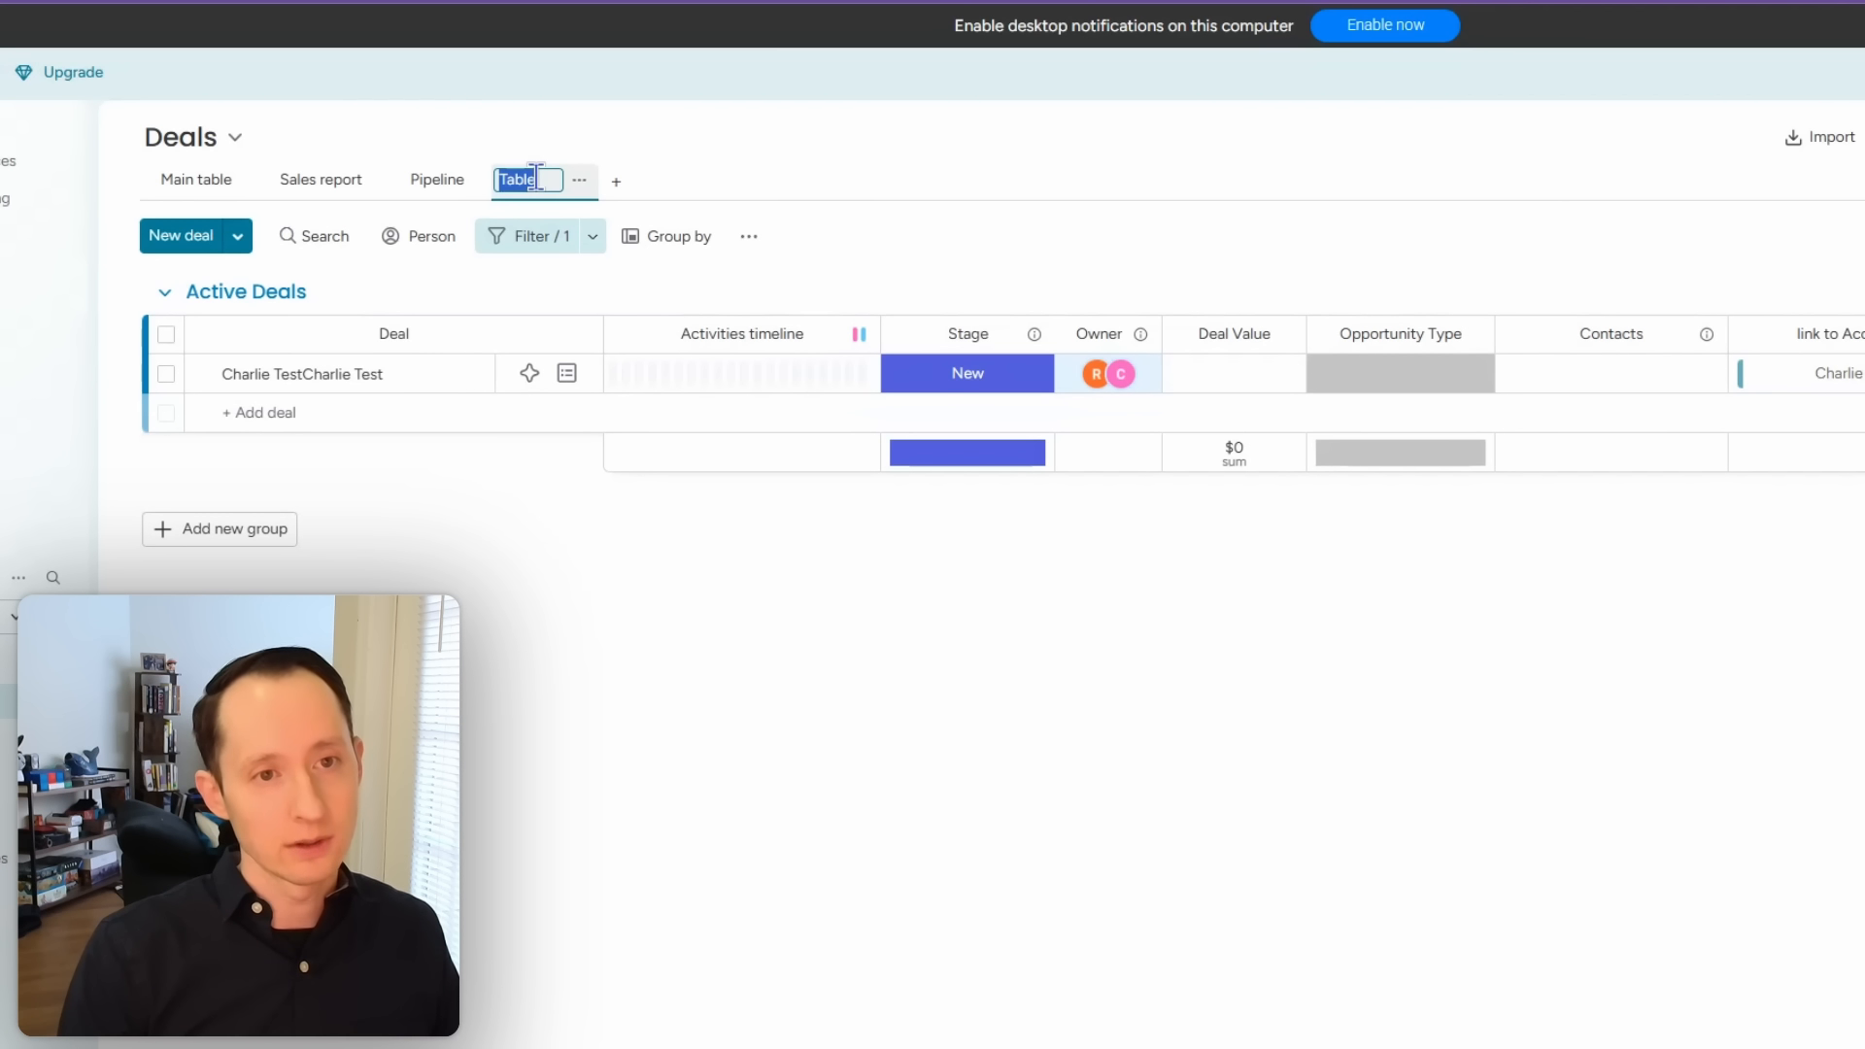
pyautogui.press('Return')
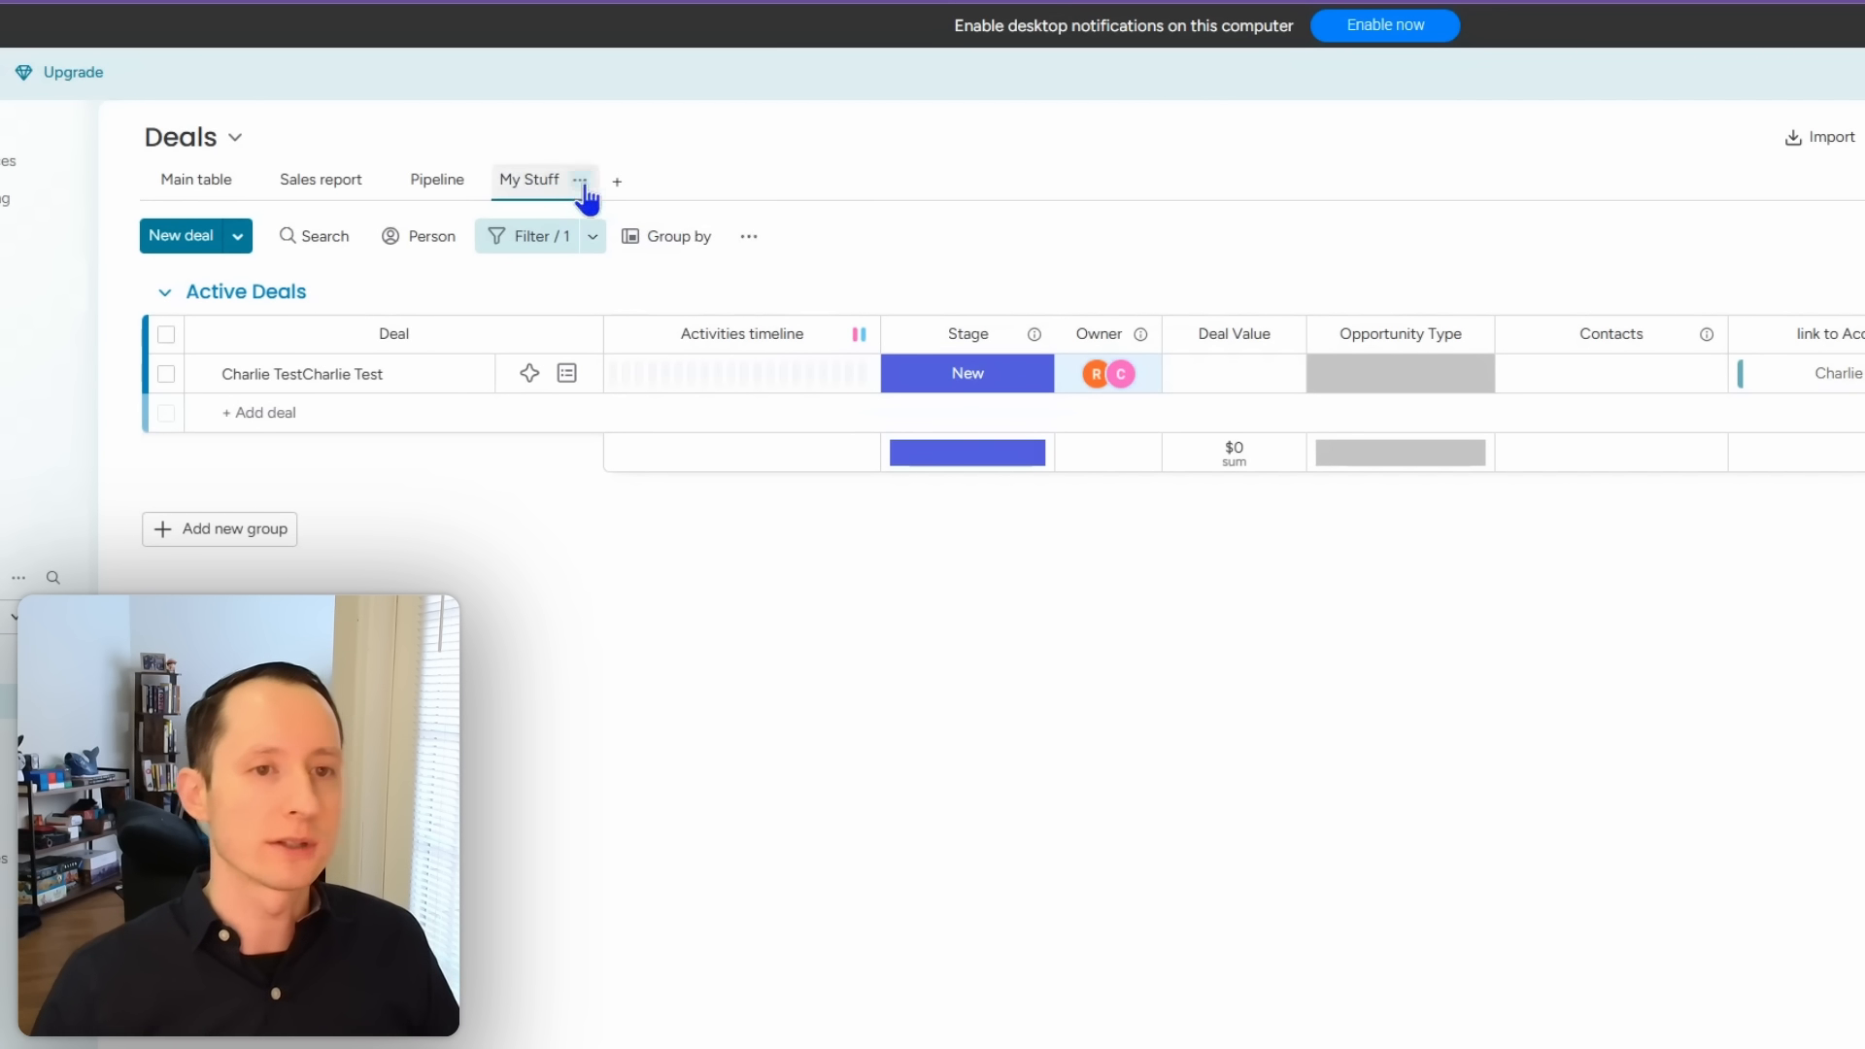
pyautogui.click(230, 190)
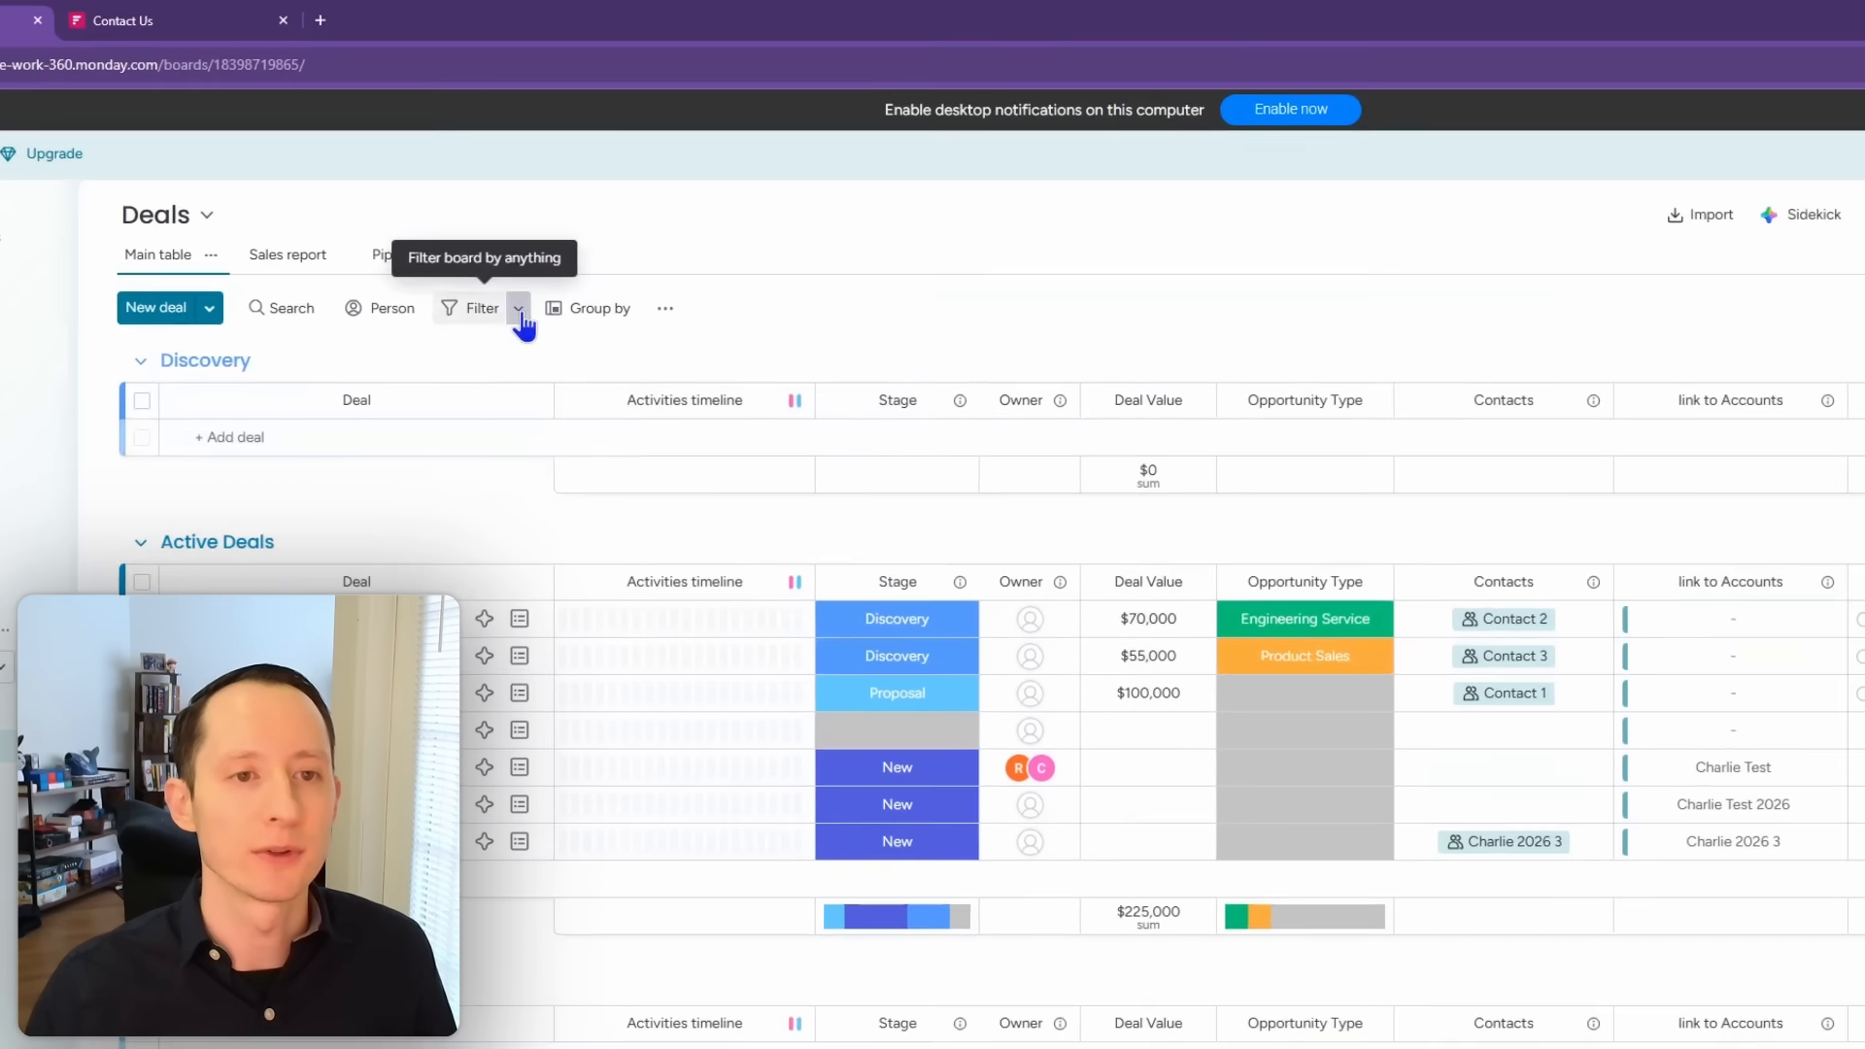
# Step: Add an advanced filter keeping only deals where Deal Value is not empty
pyautogui.click(519, 311)
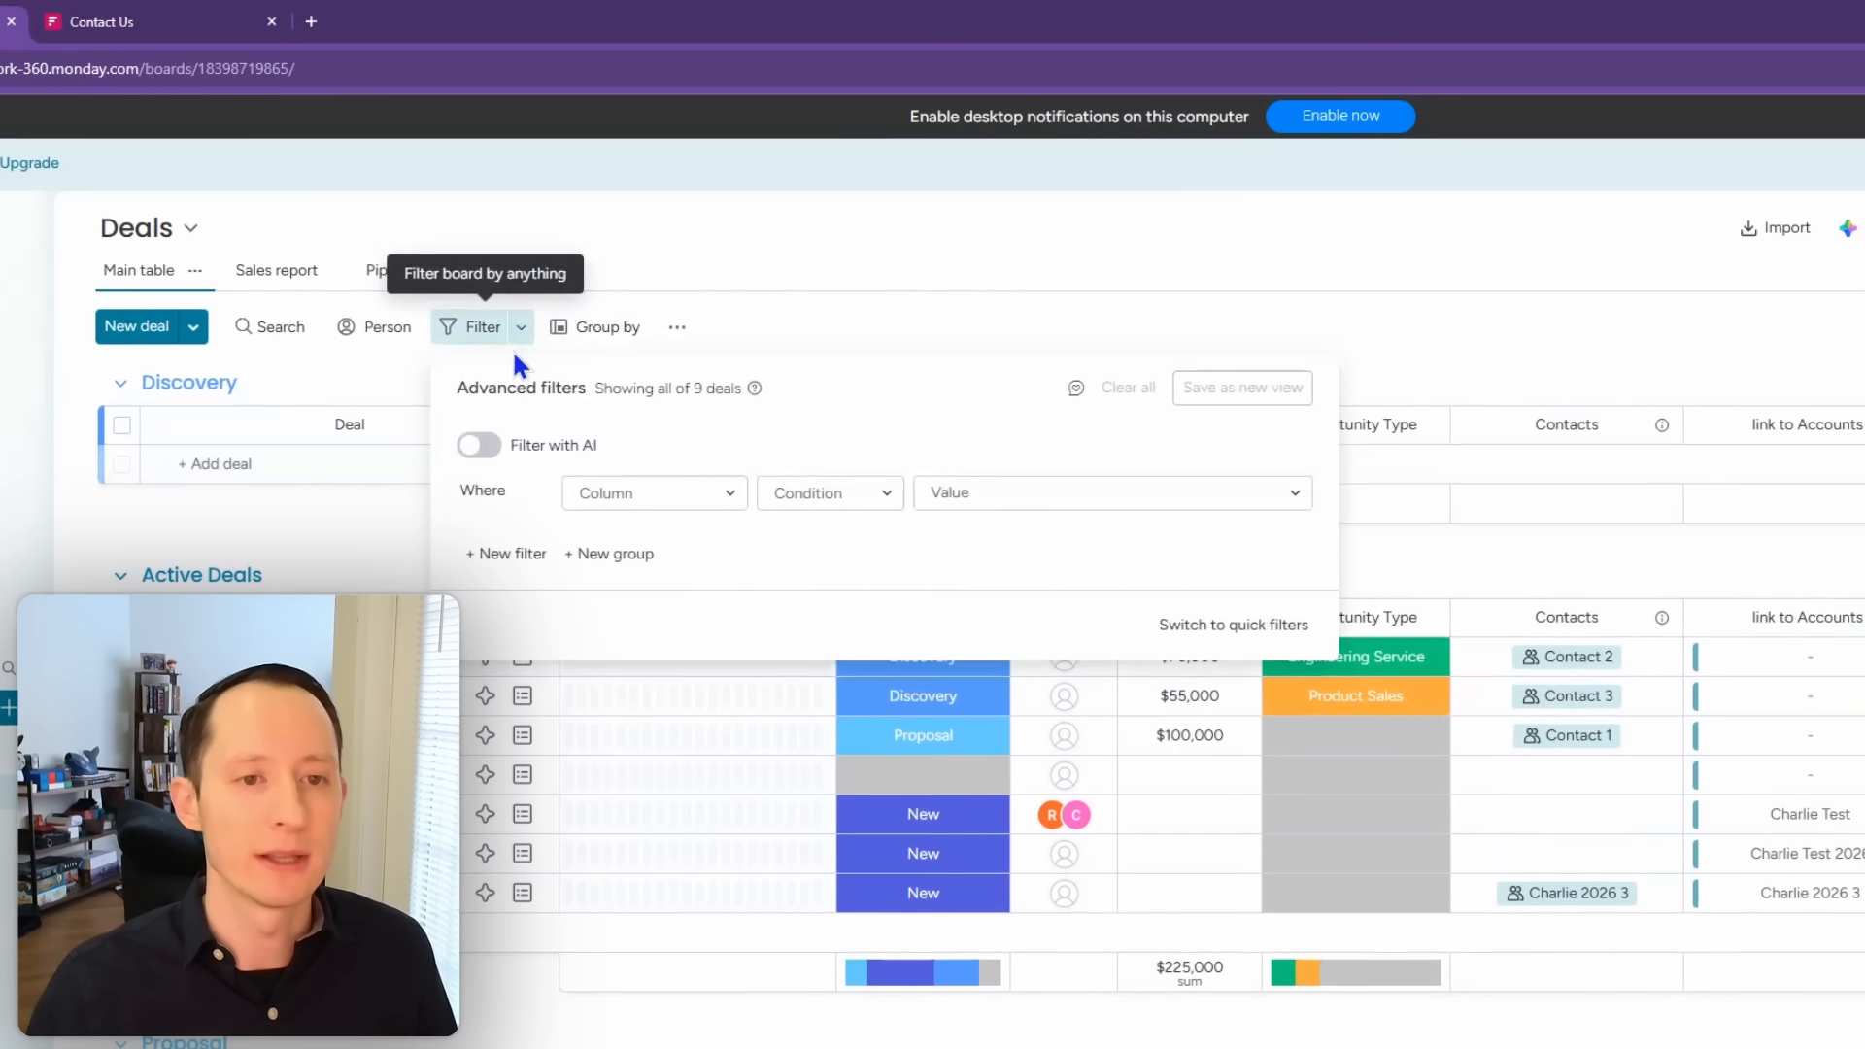
pyautogui.click(731, 496)
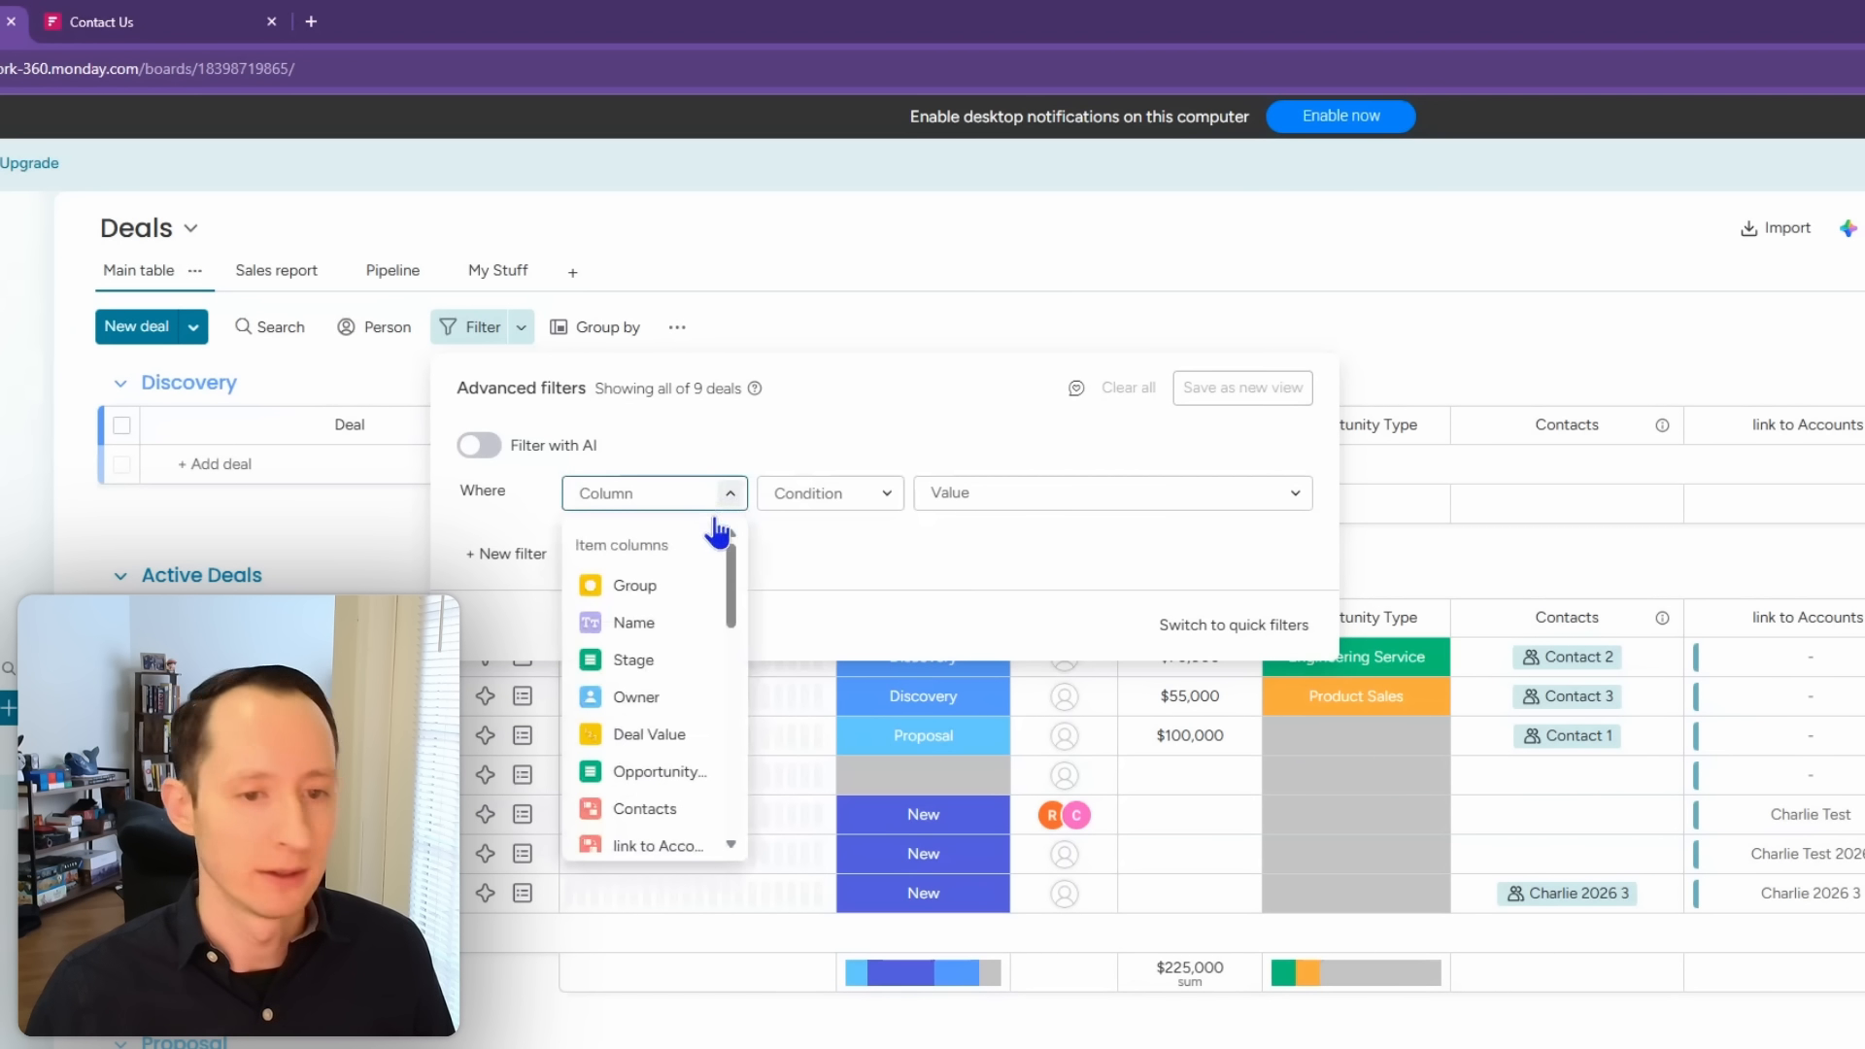
pyautogui.click(667, 735)
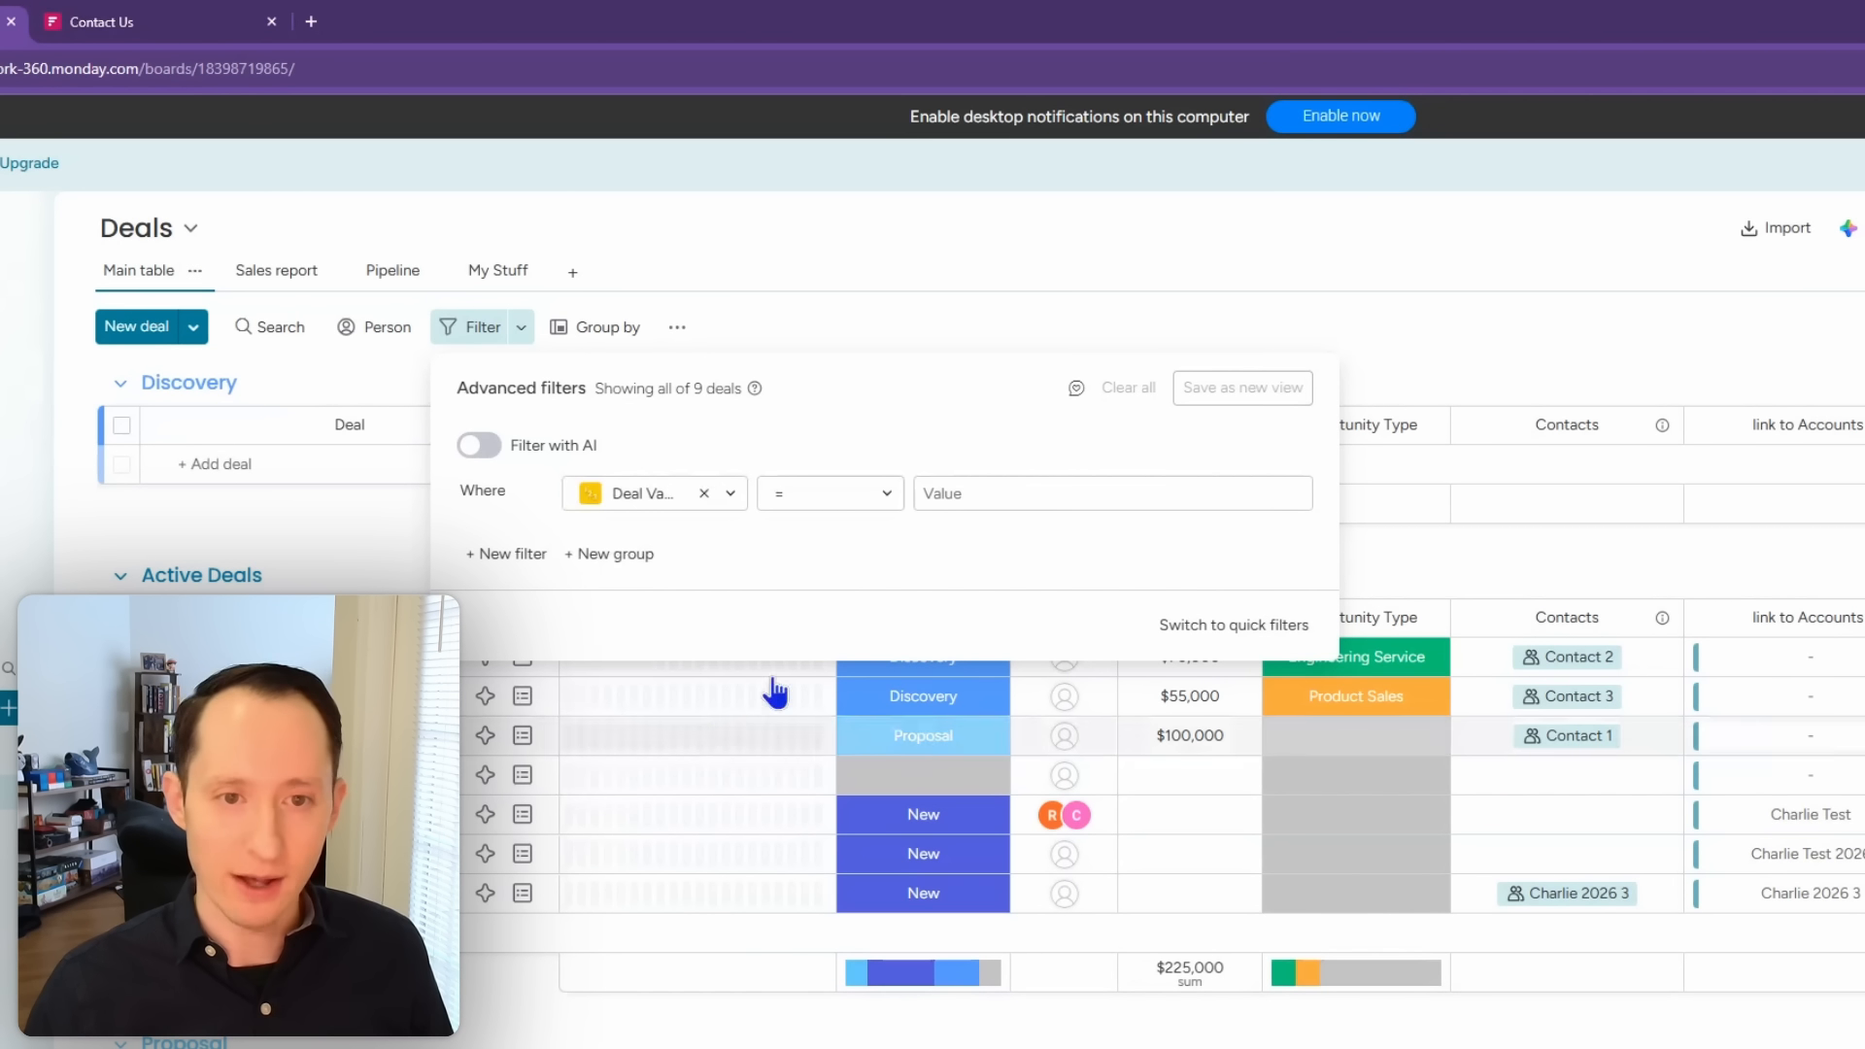
pyautogui.click(886, 495)
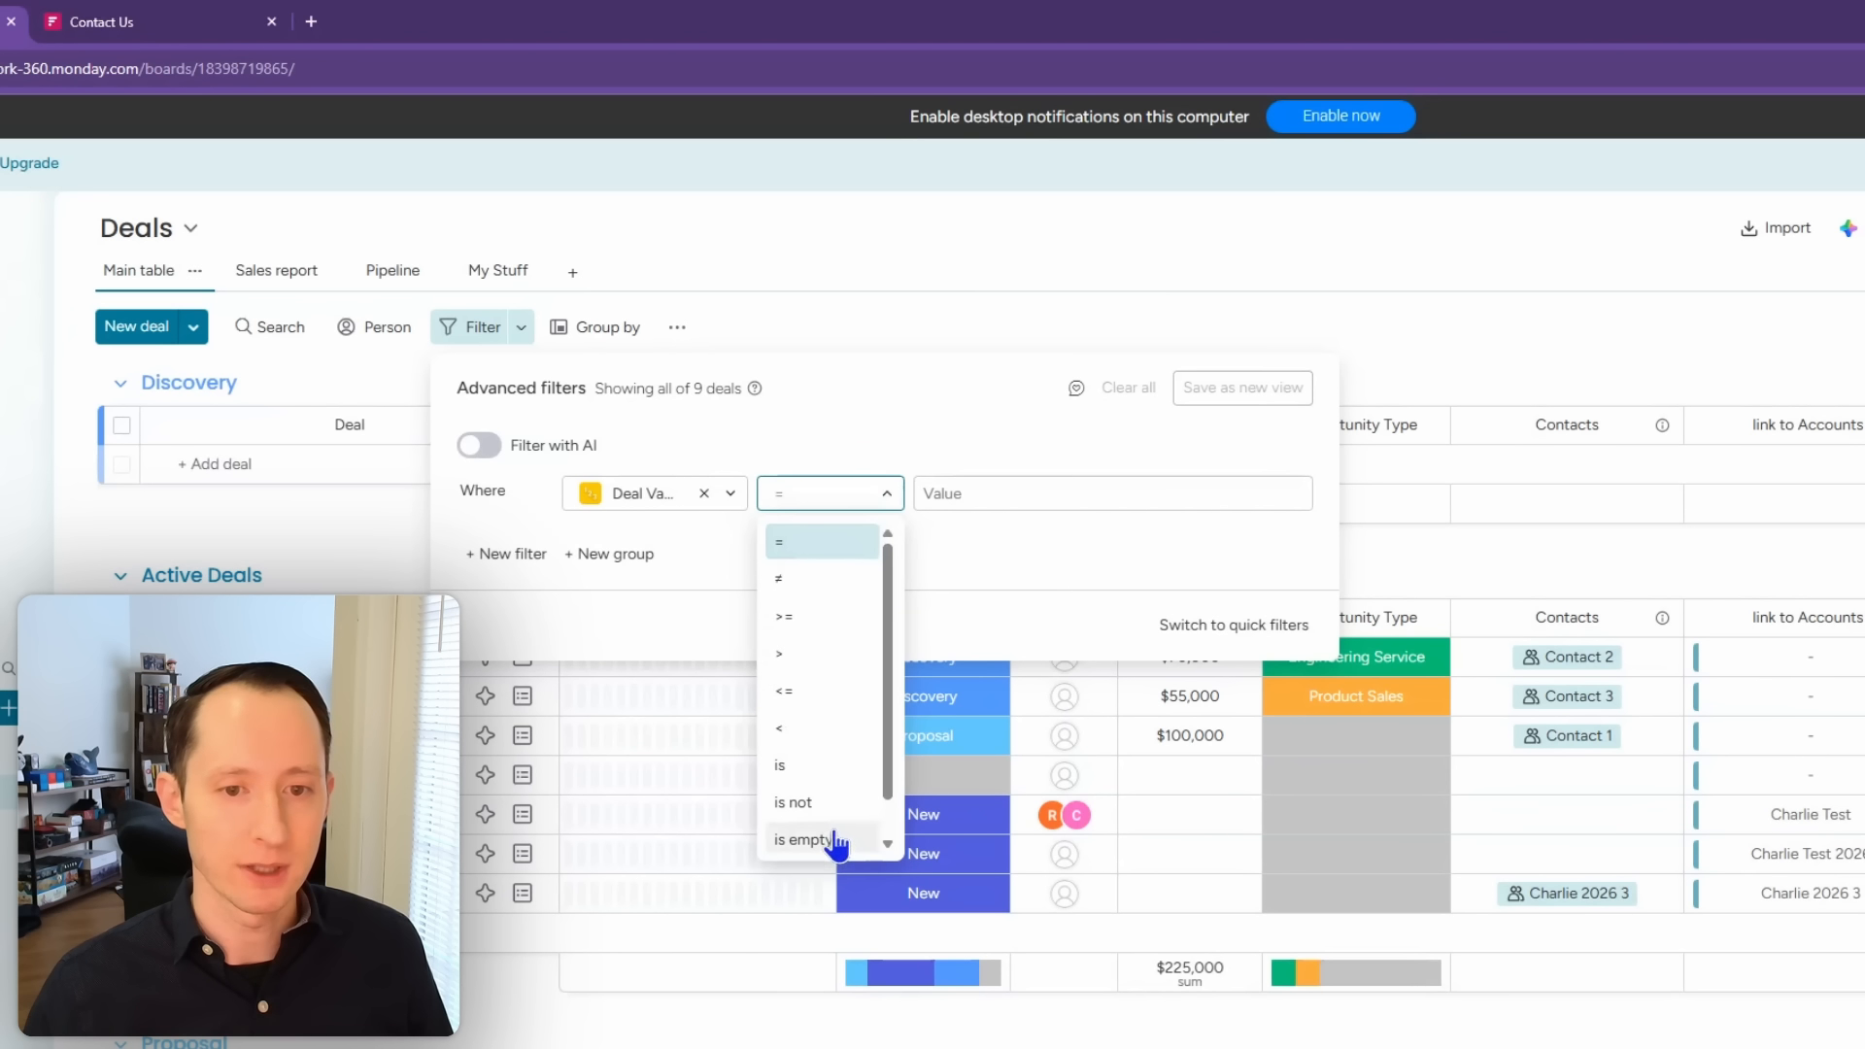
pyautogui.scroll(-1, 834, 824)
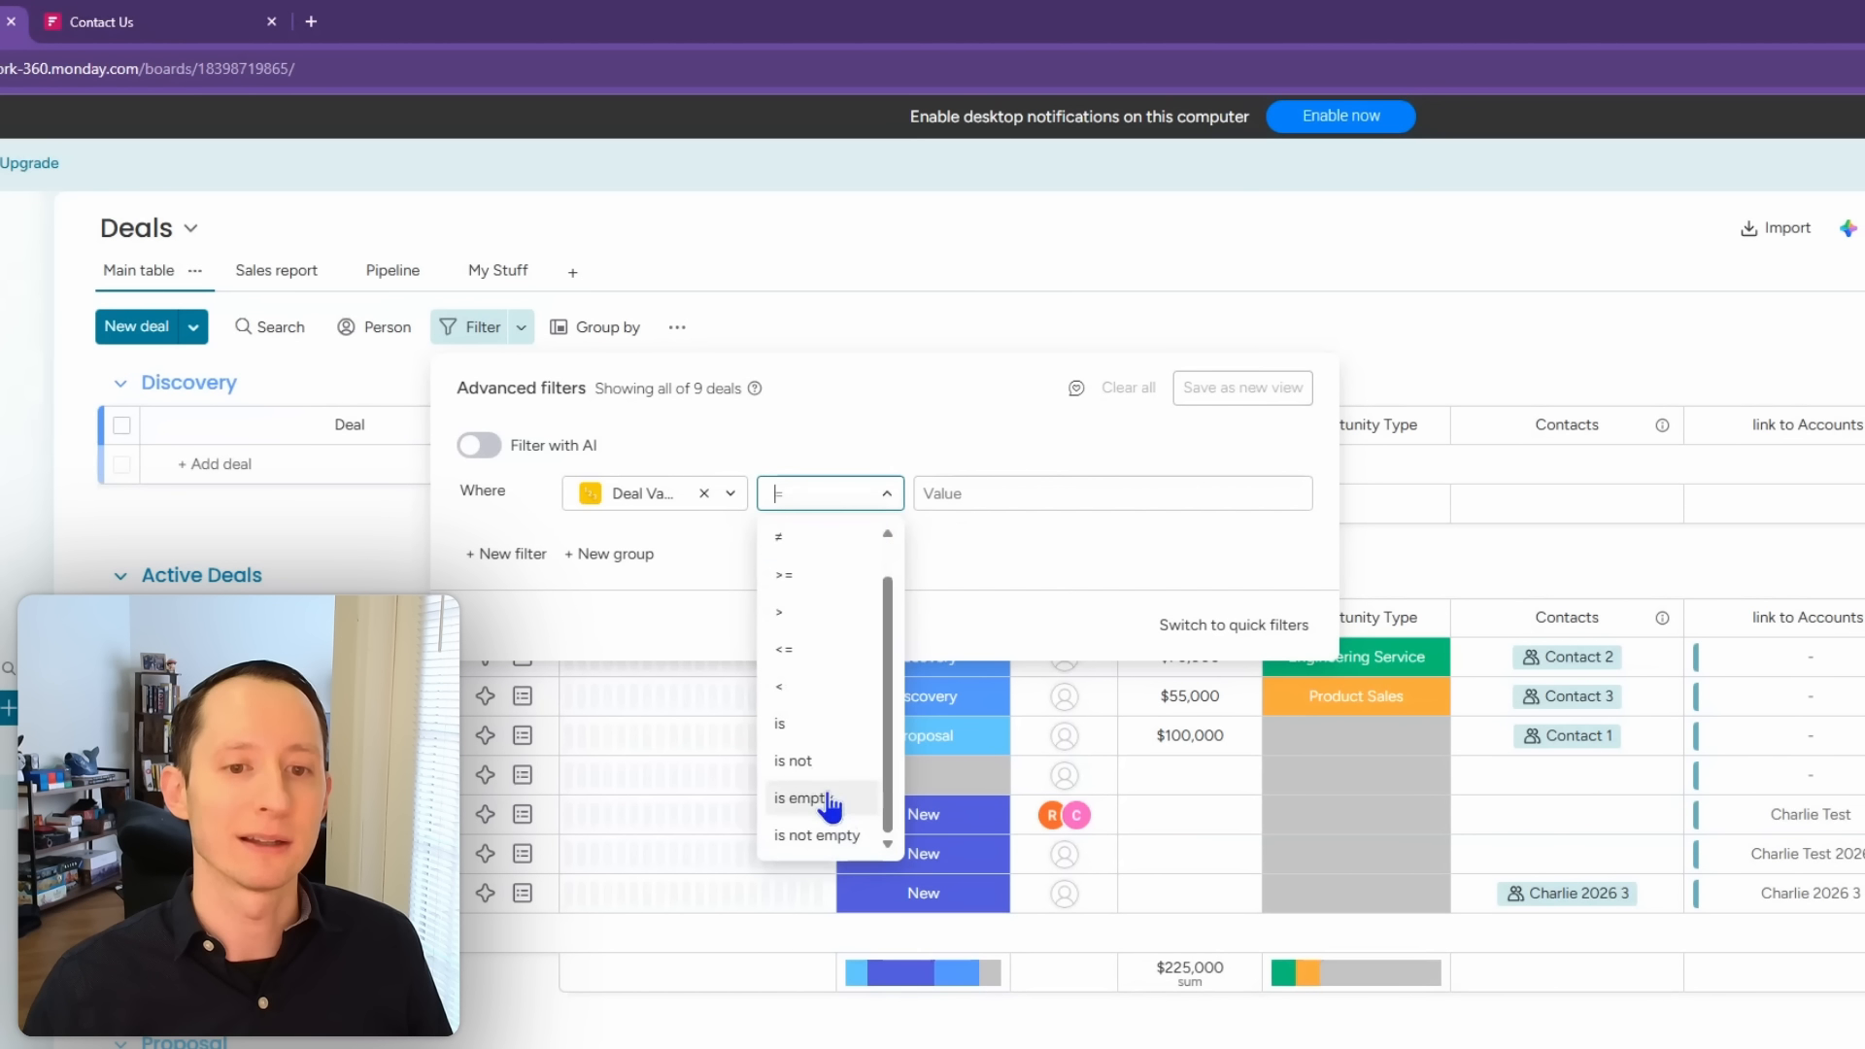
pyautogui.click(836, 836)
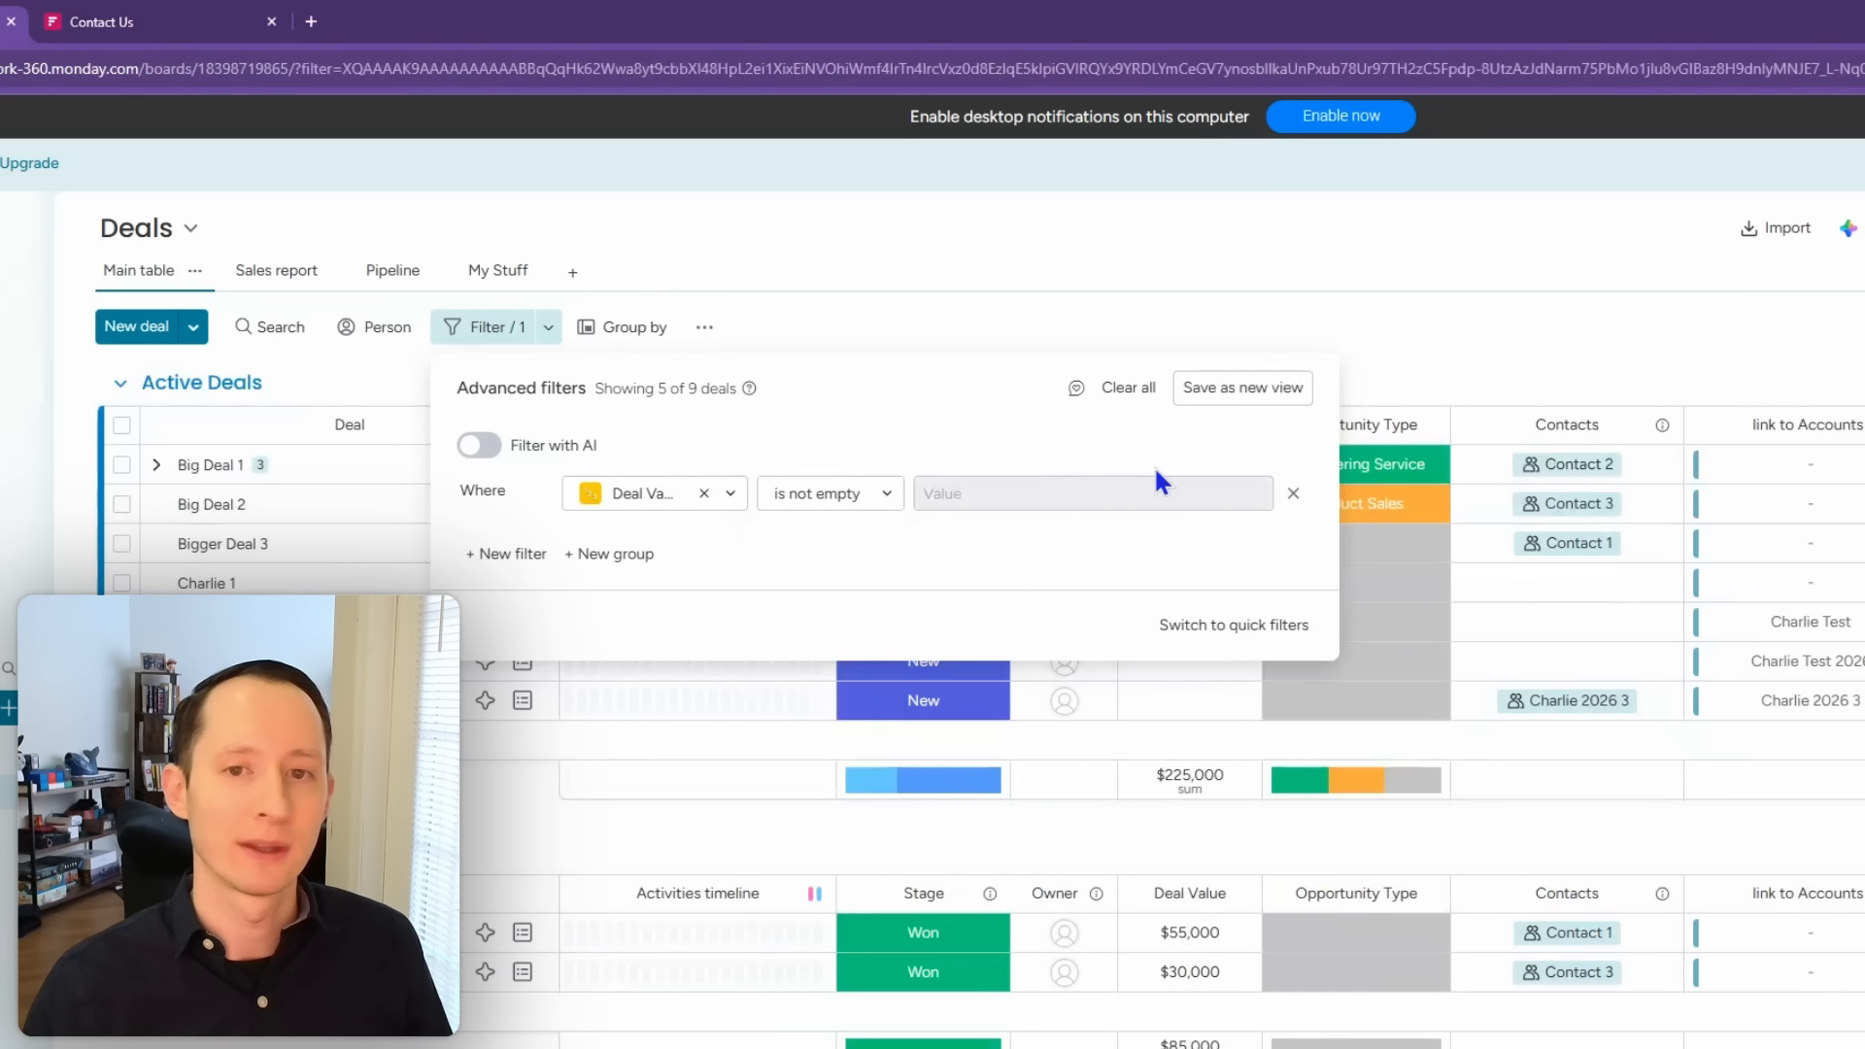
# Step: Save the filter as a new view named 'All Deals with Values'
pyautogui.click(1238, 389)
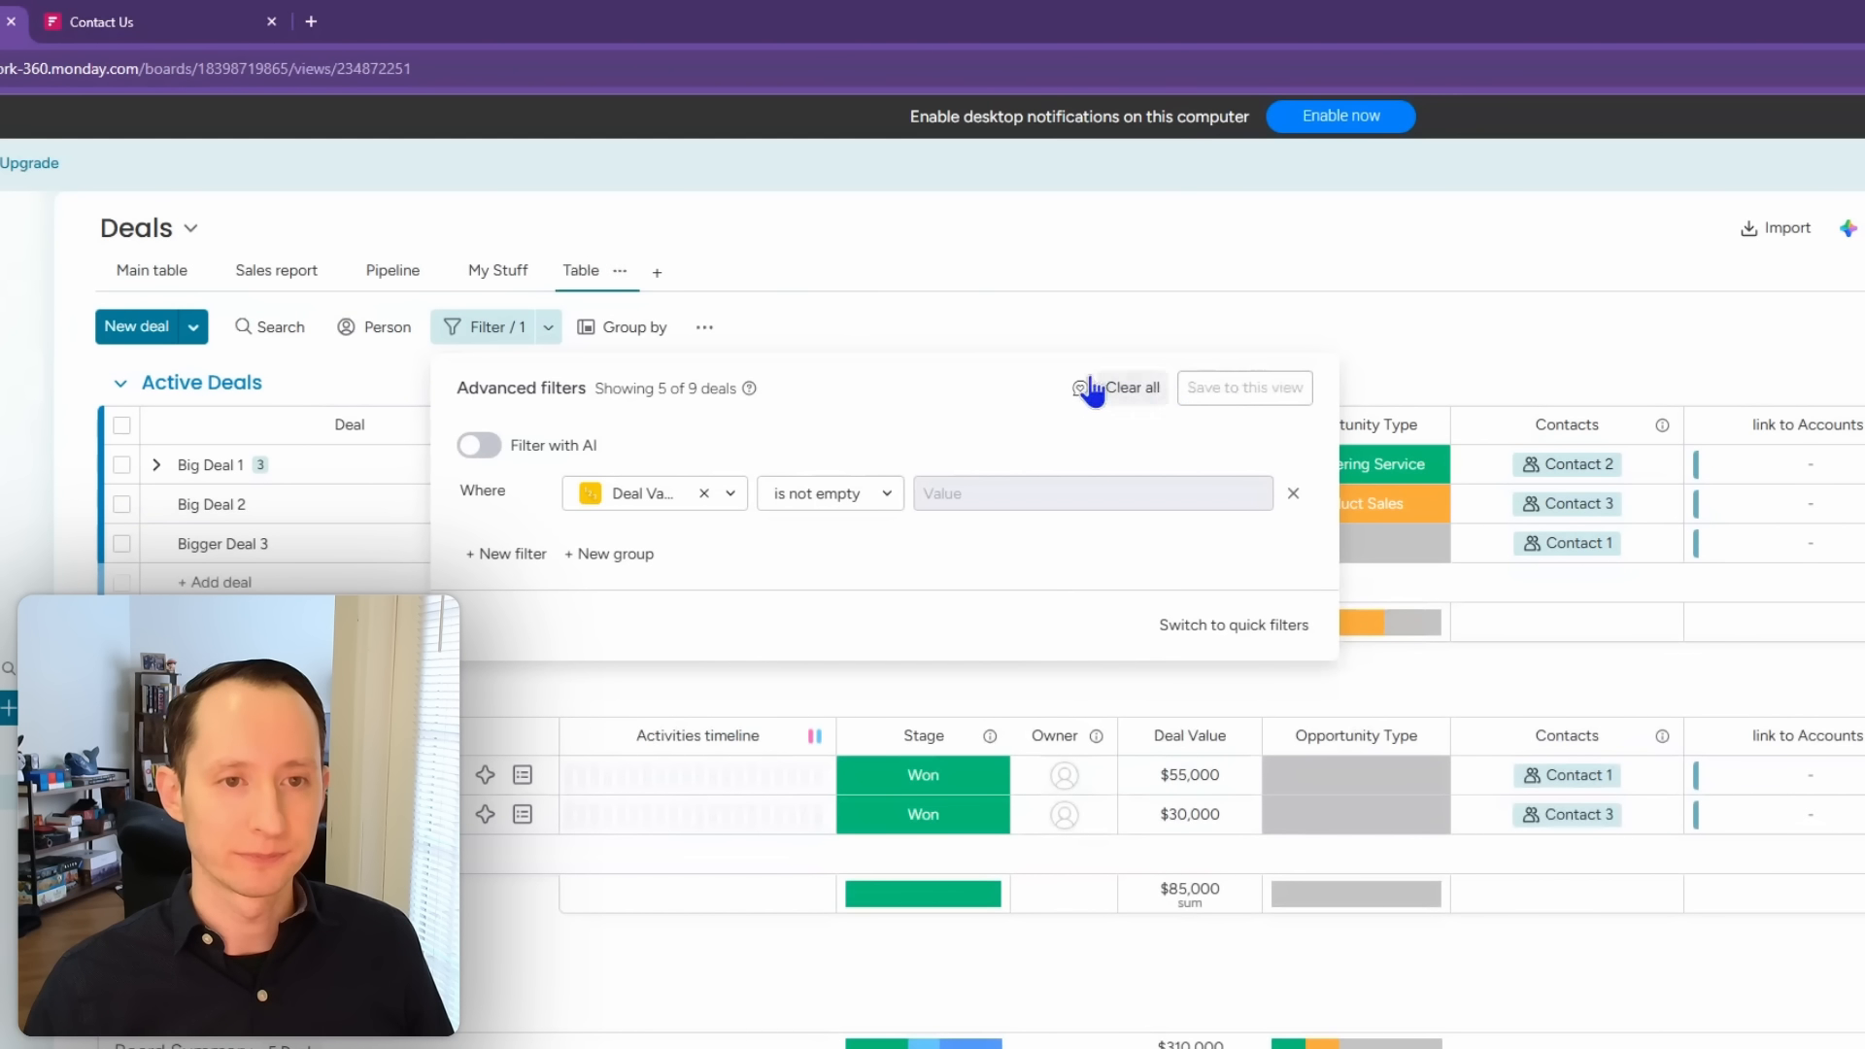
pyautogui.click(620, 271)
pyautogui.click(642, 372)
pyautogui.doubleClick(597, 270)
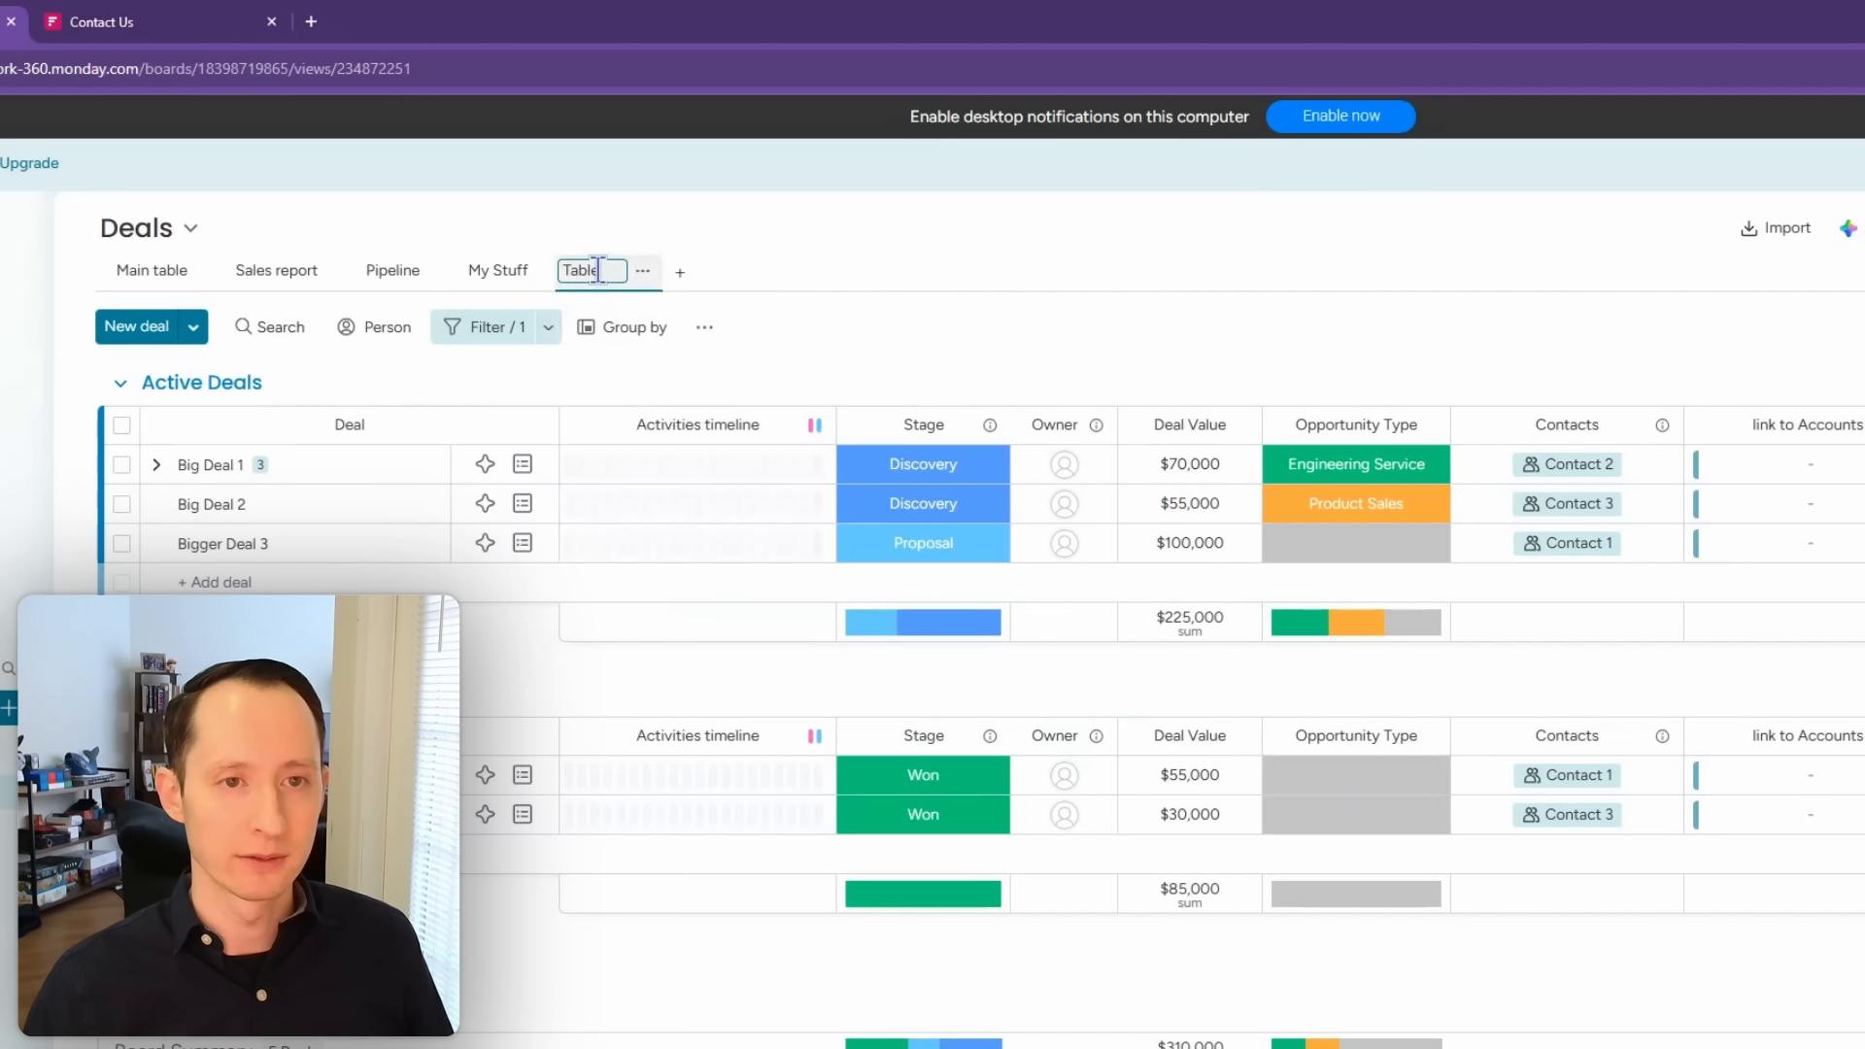
pyautogui.write('All Deals')
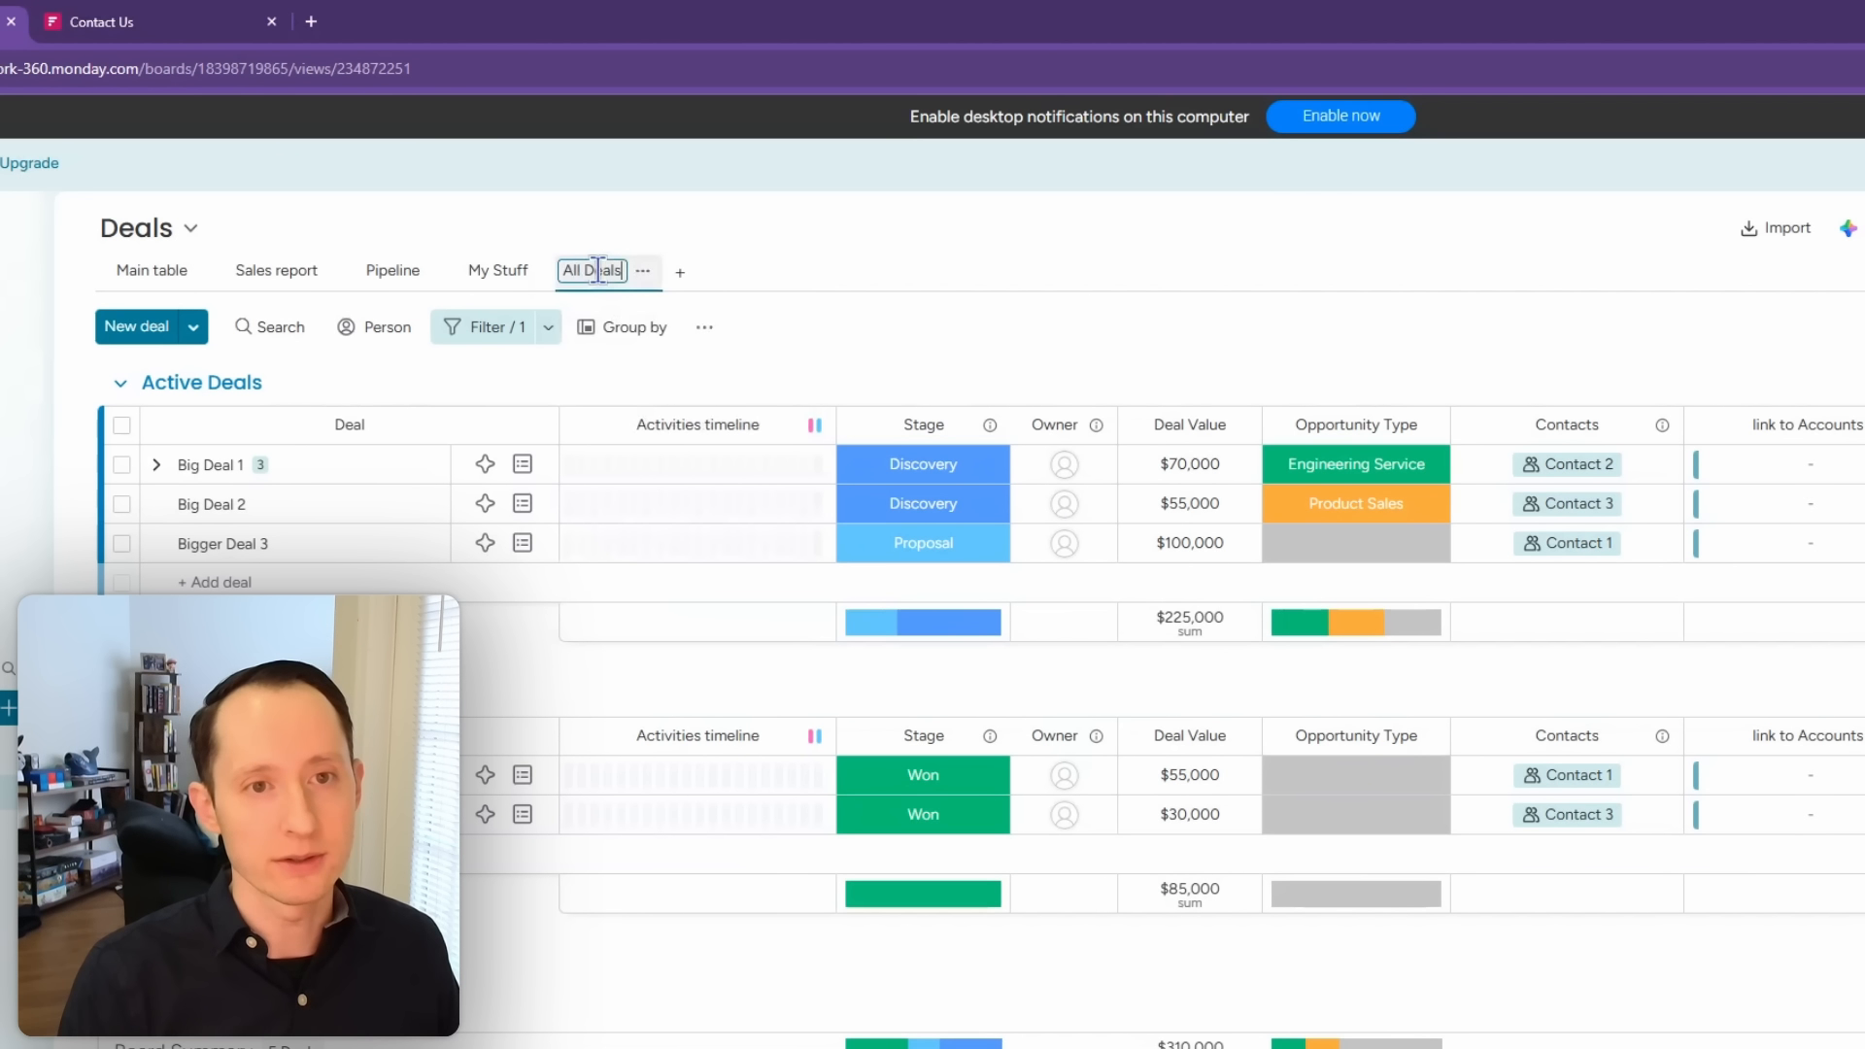
pyautogui.write(' with Values')
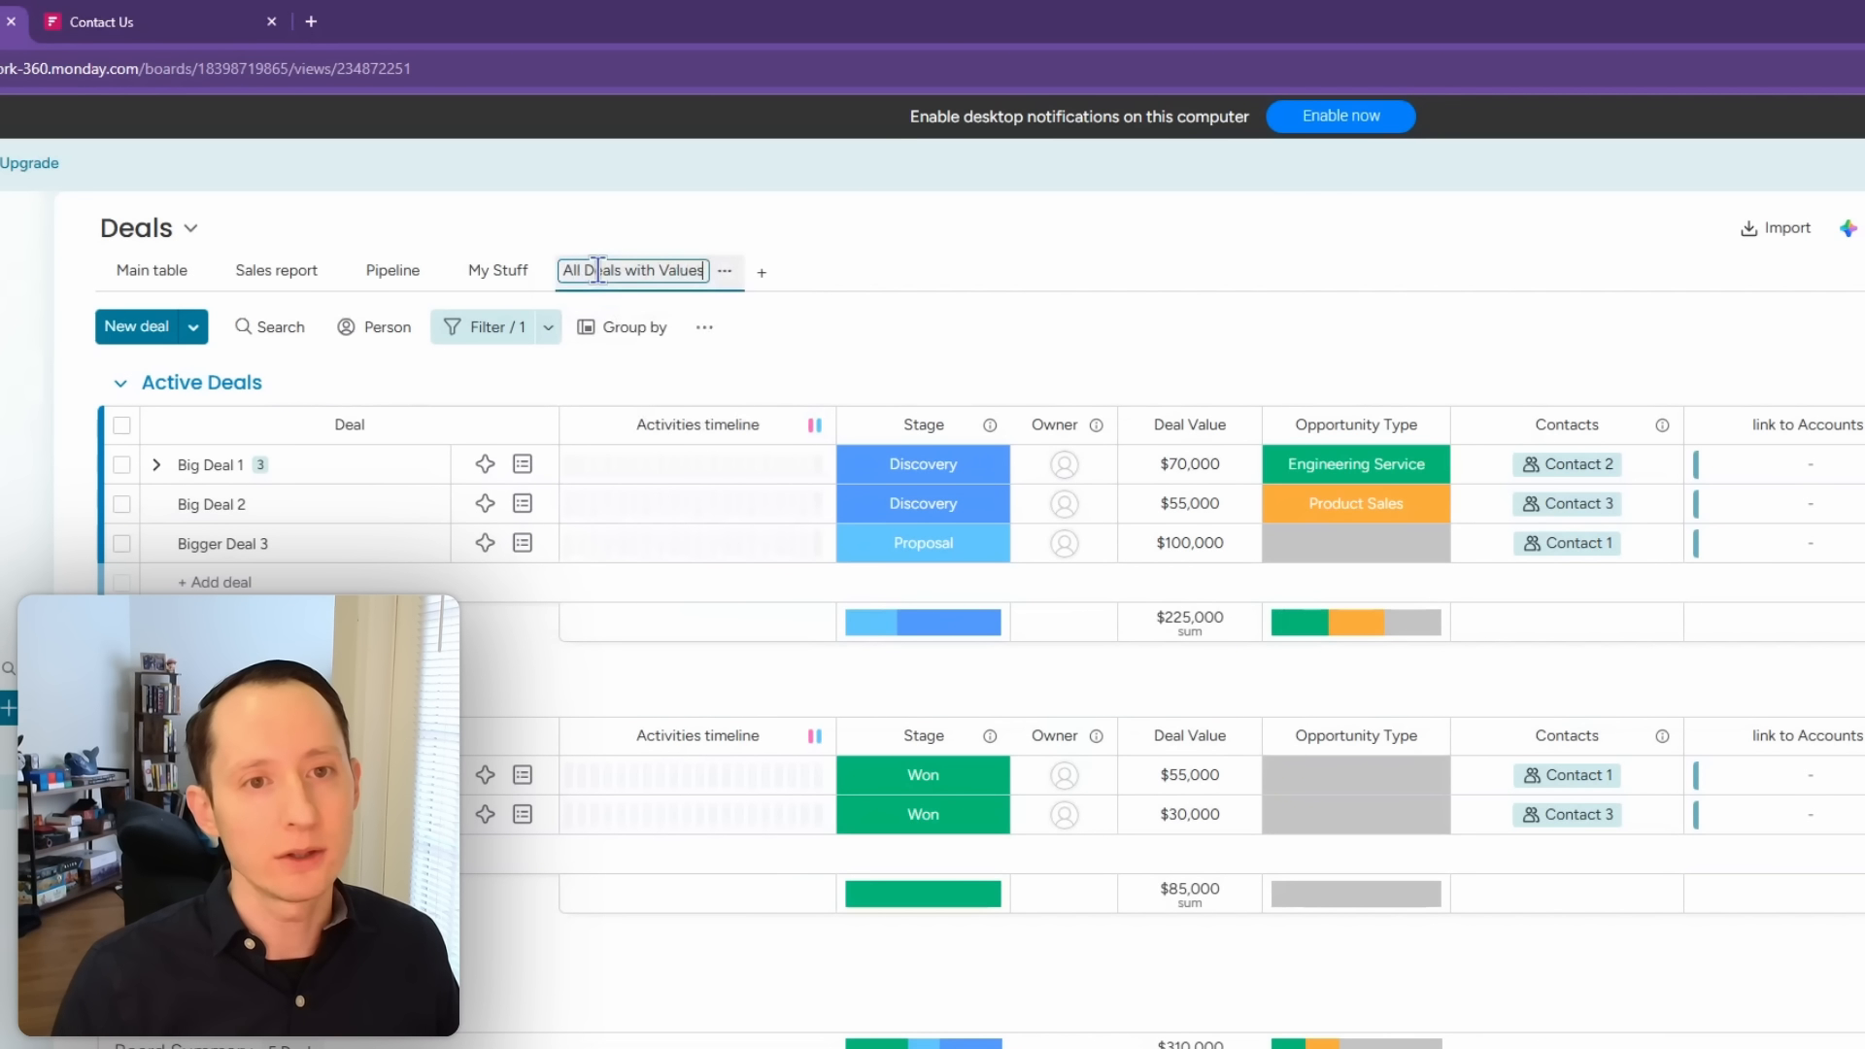
pyautogui.click(800, 321)
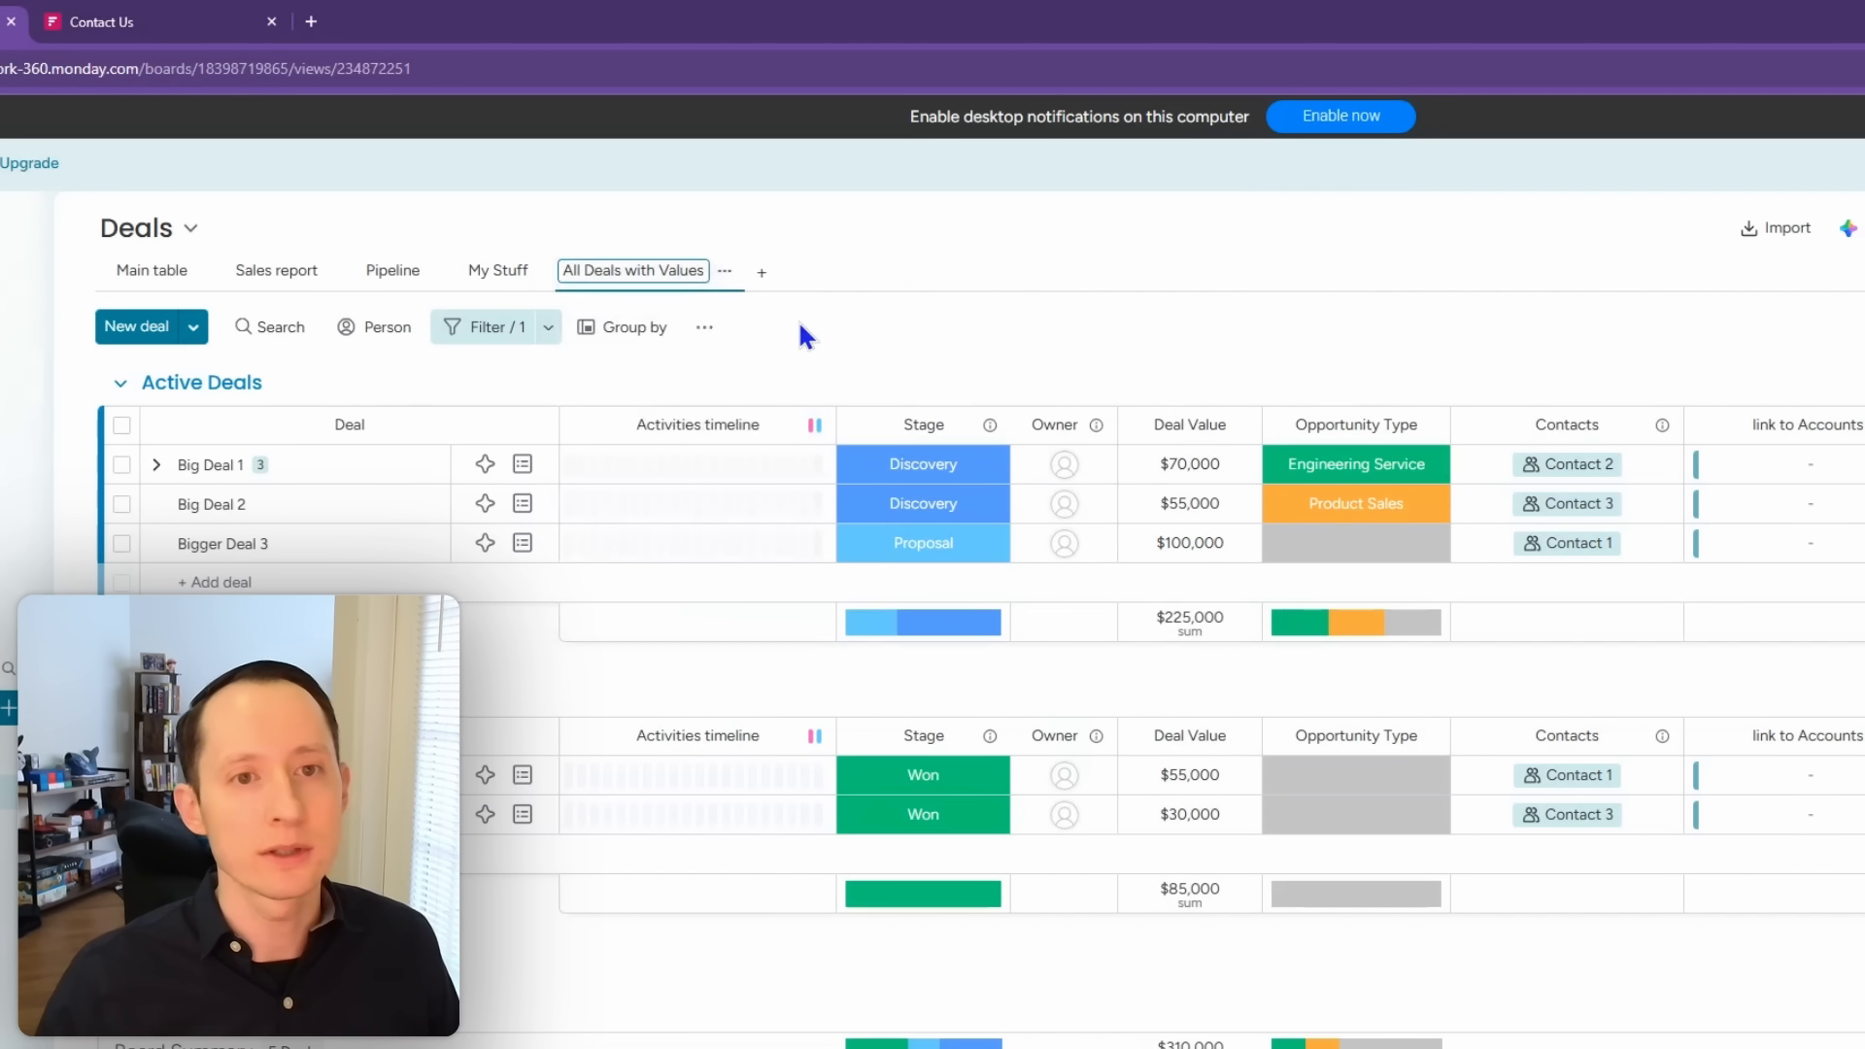
pyautogui.click(550, 330)
# Step: Add a conditional coloring rule tinting rows pink when Stage is Negotiation, saved to this view
pyautogui.click(704, 327)
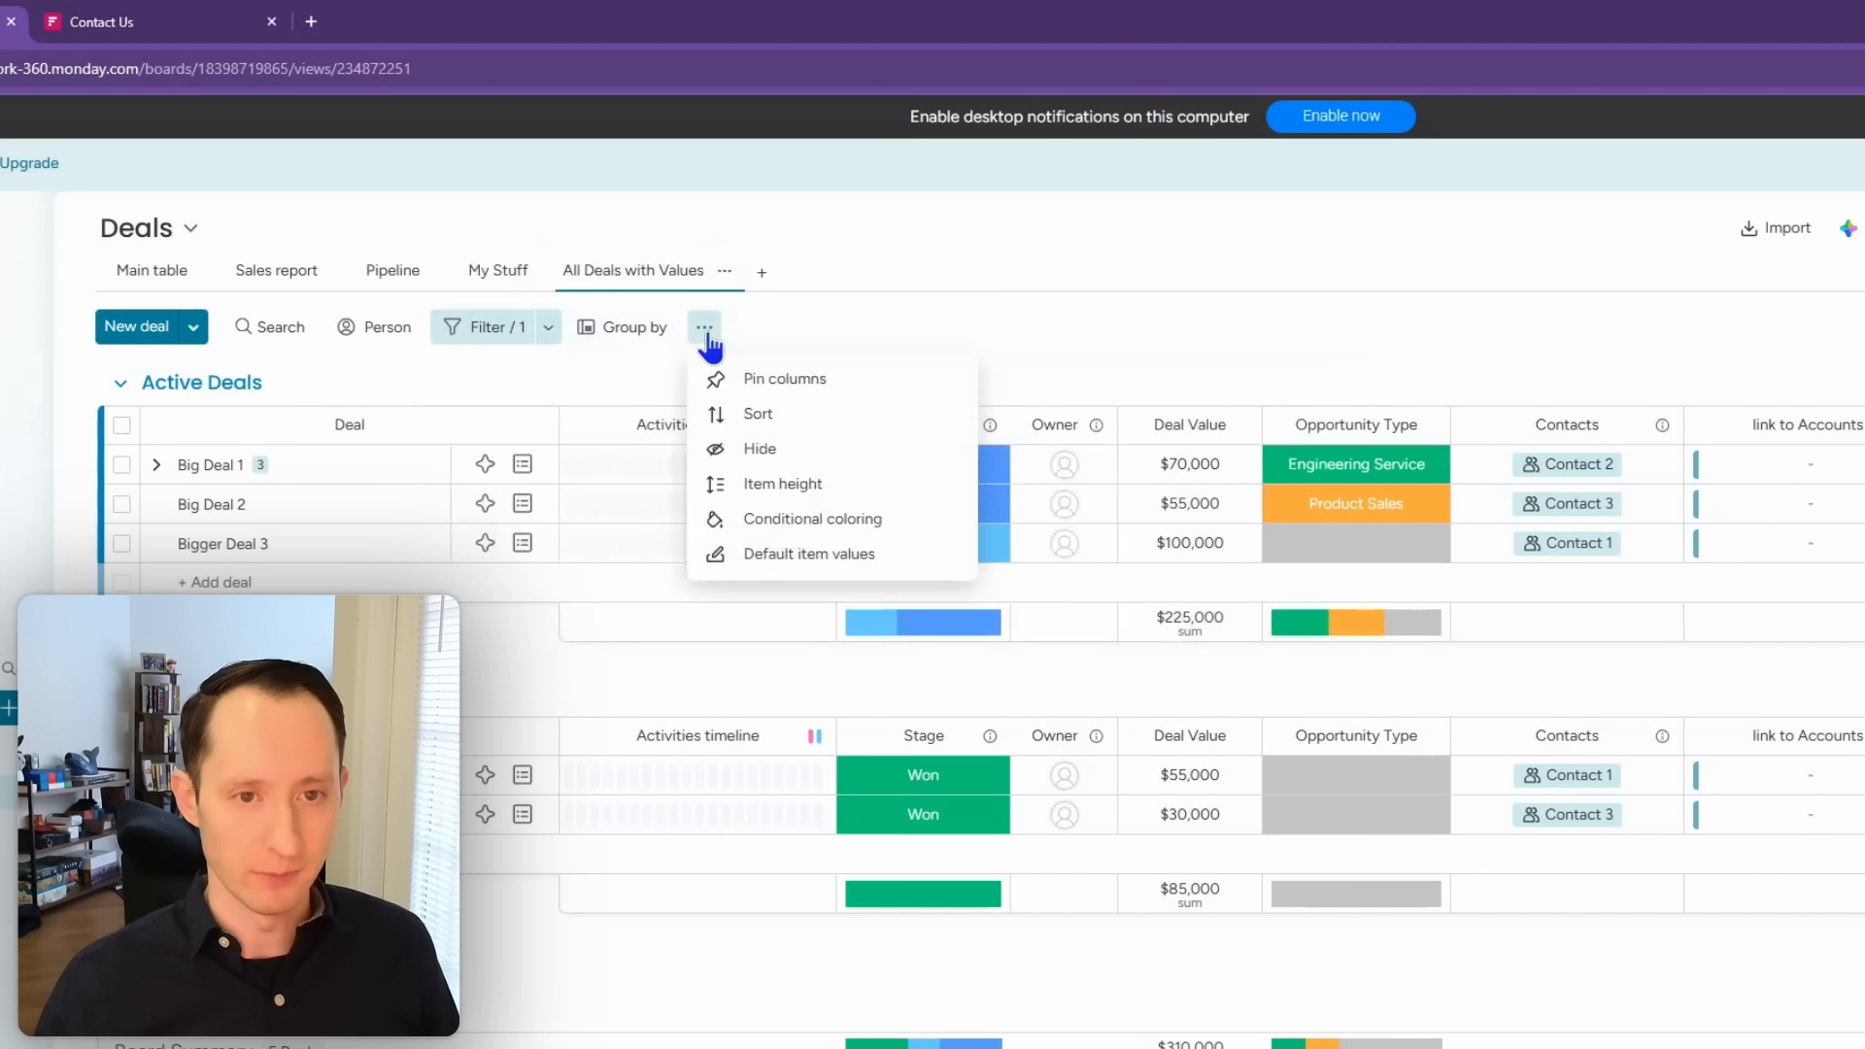
pyautogui.click(812, 522)
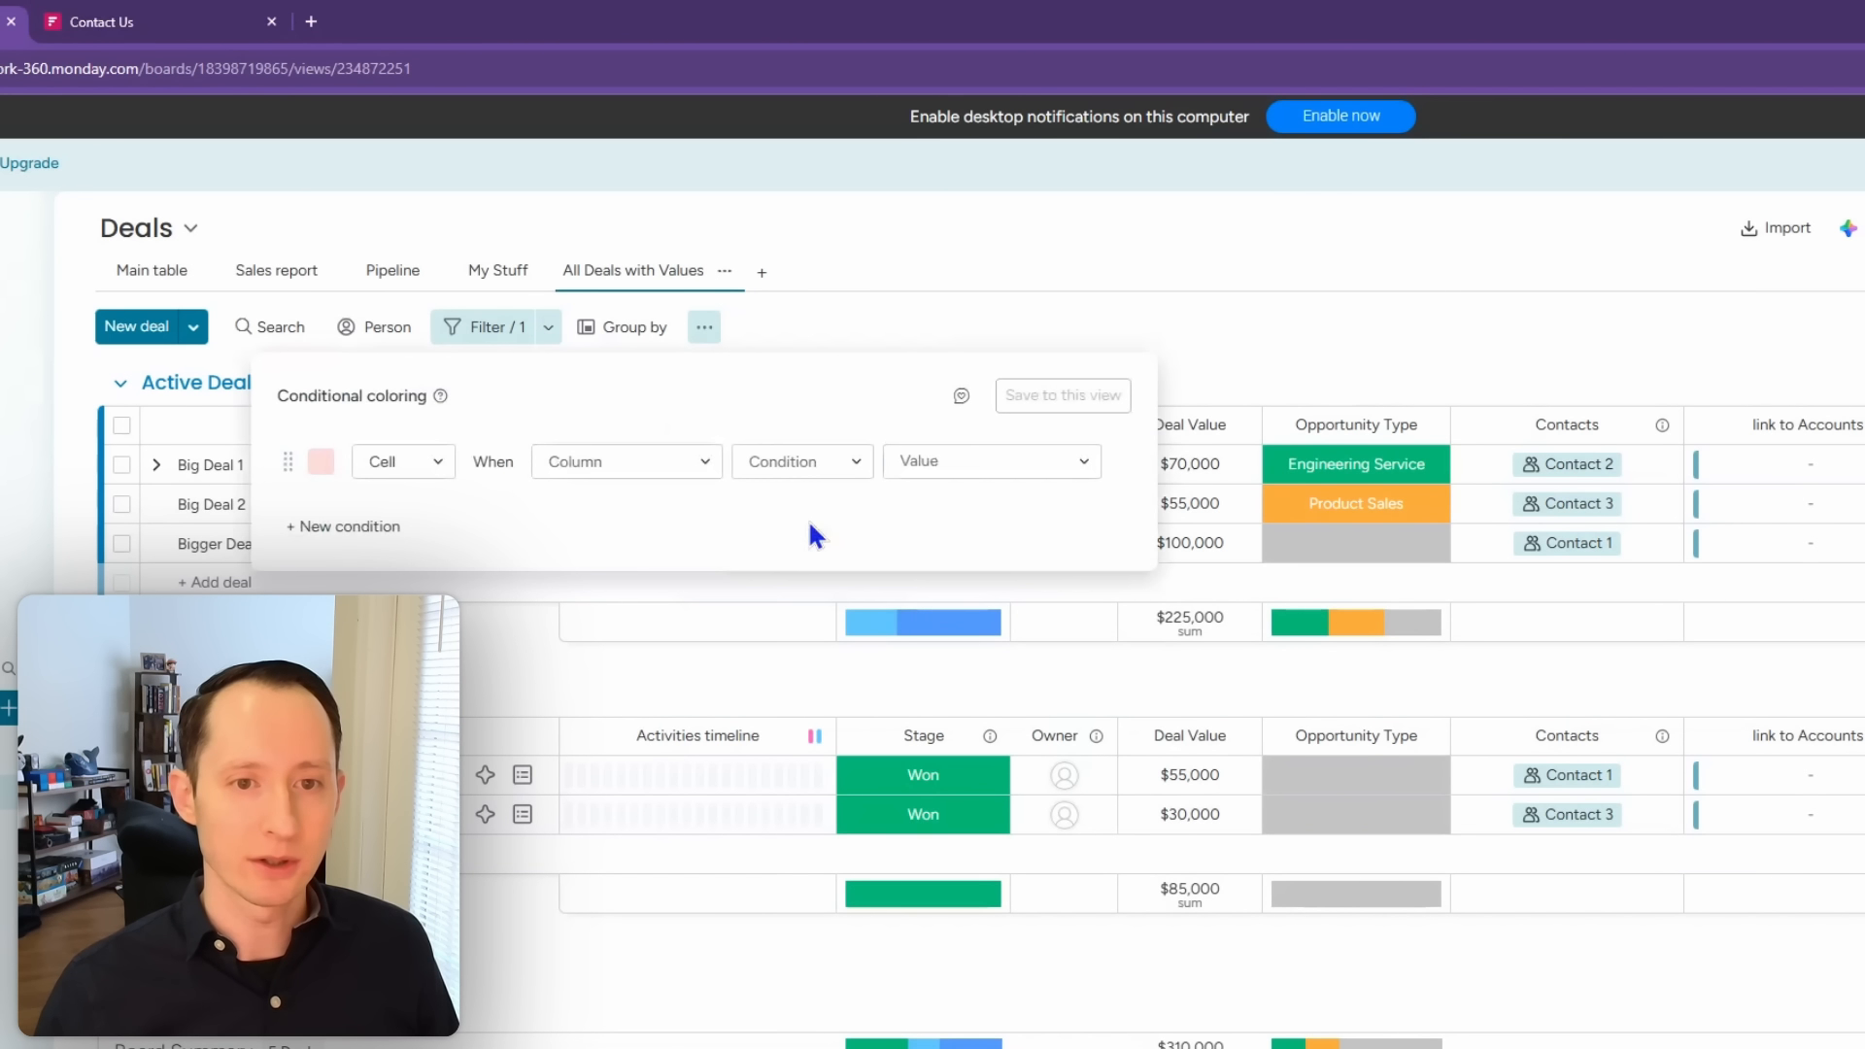
pyautogui.click(321, 463)
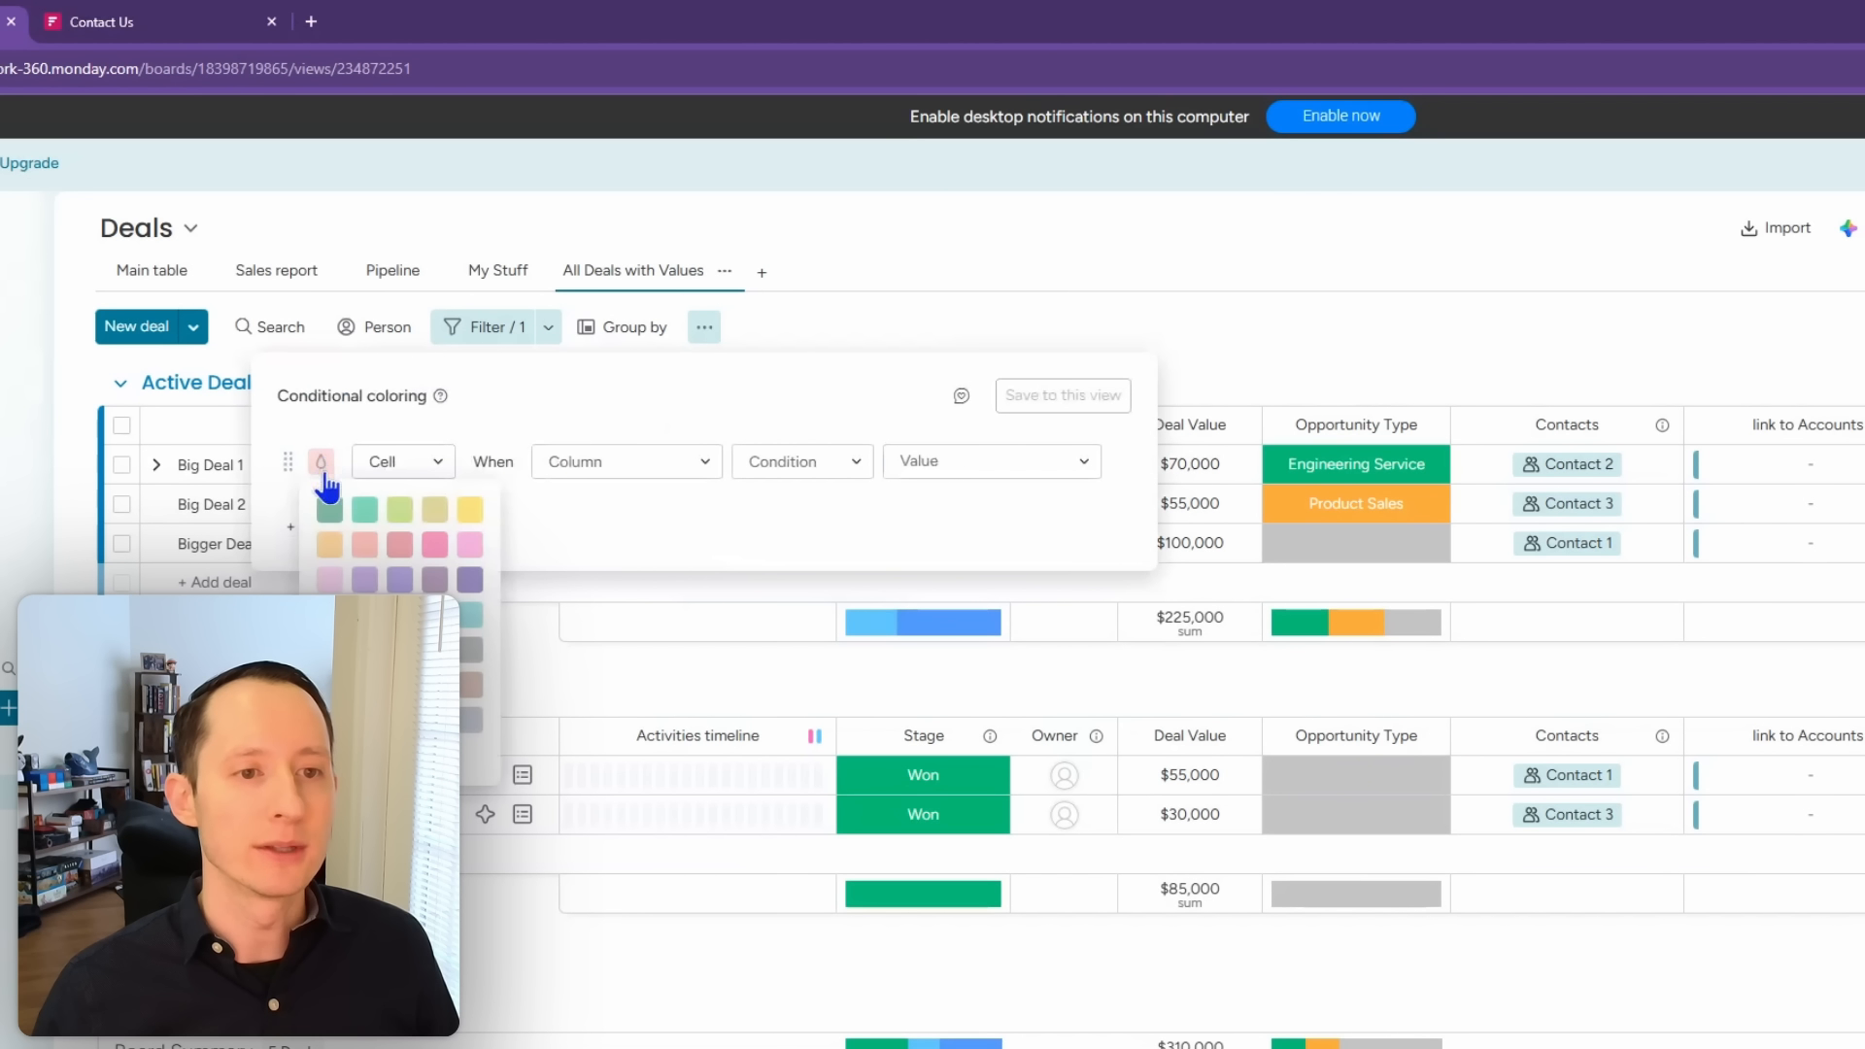
pyautogui.click(403, 545)
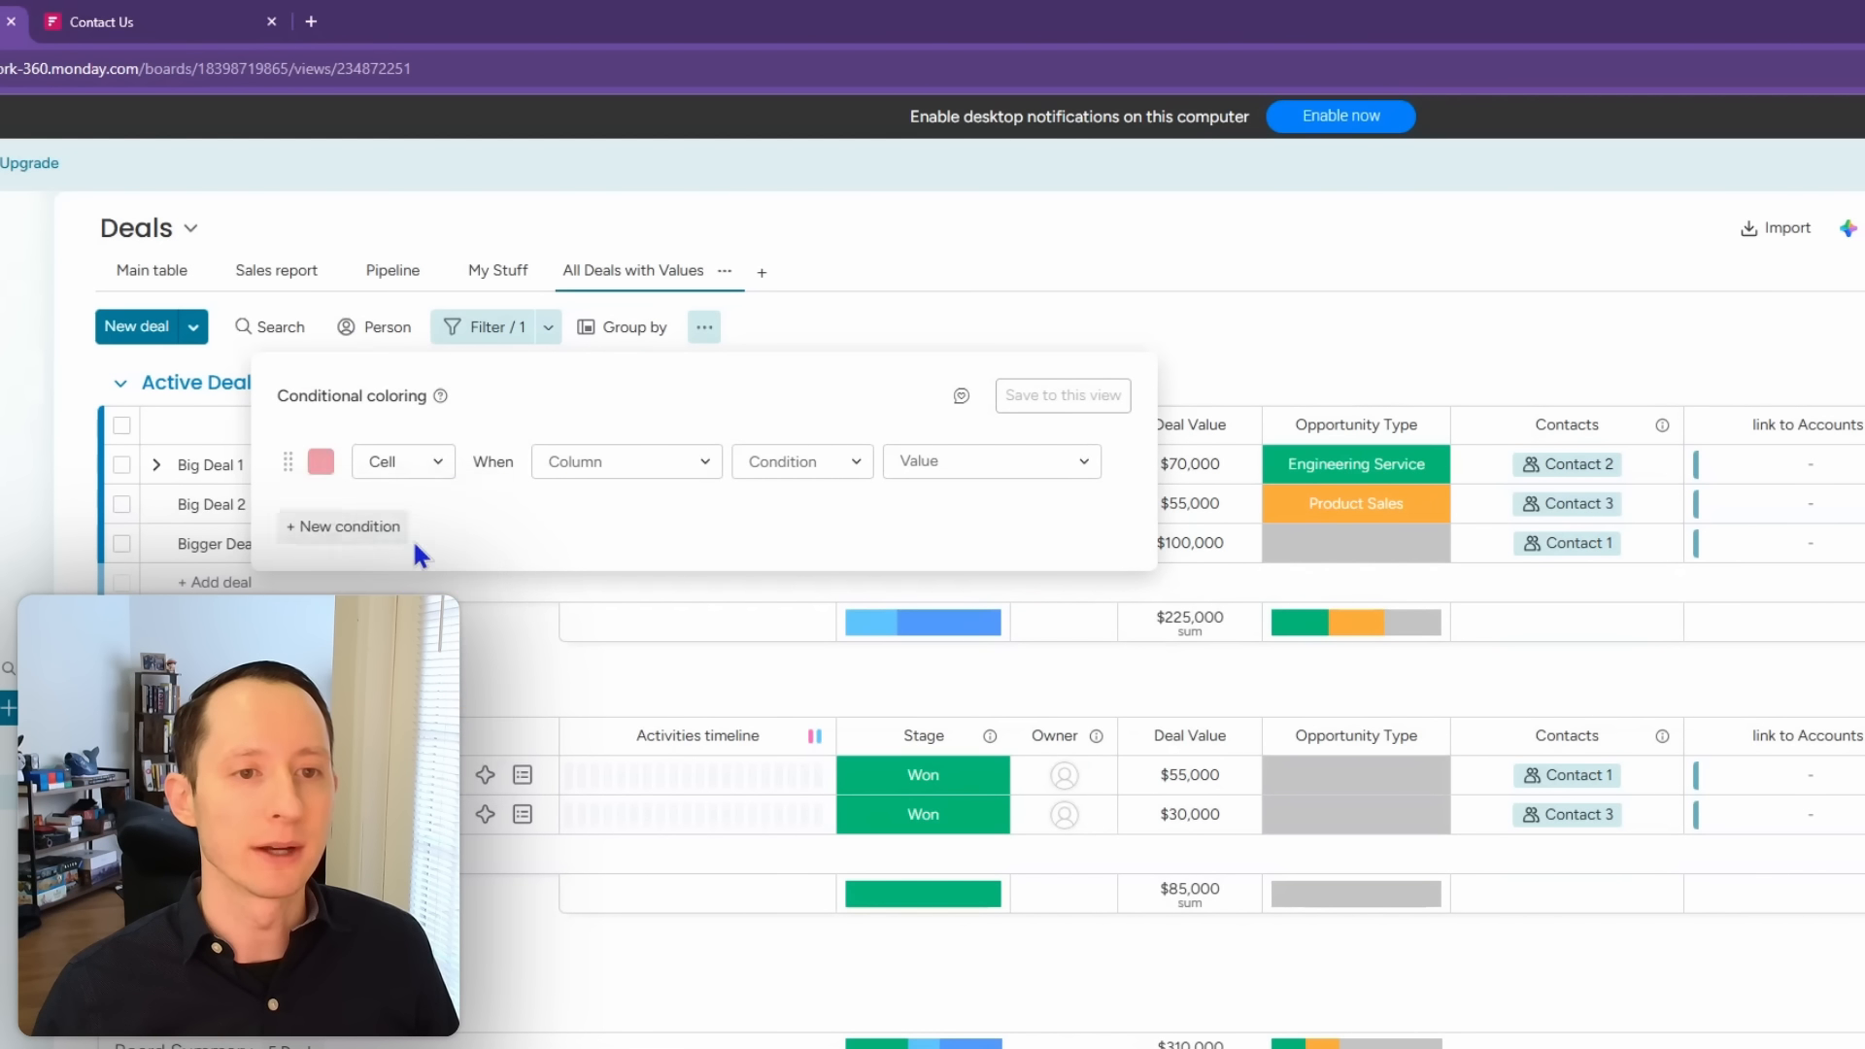
pyautogui.click(709, 468)
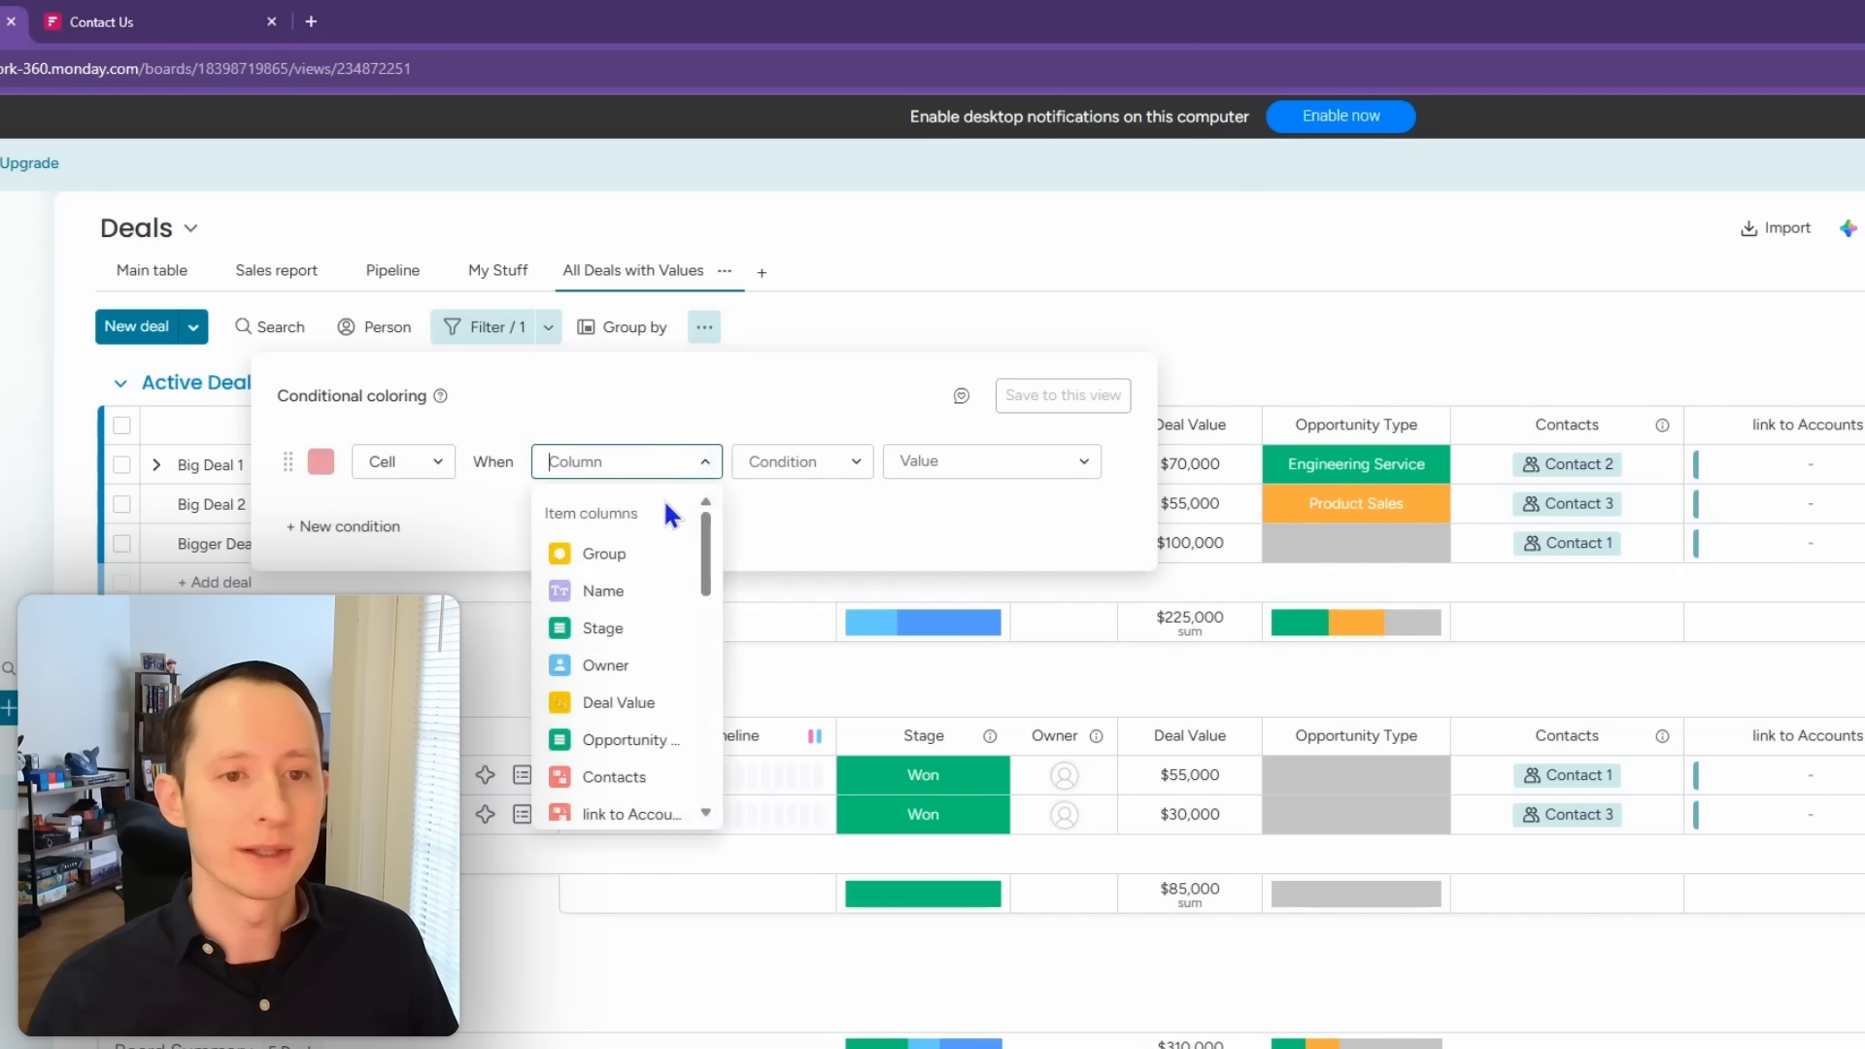
pyautogui.click(627, 637)
pyautogui.click(925, 465)
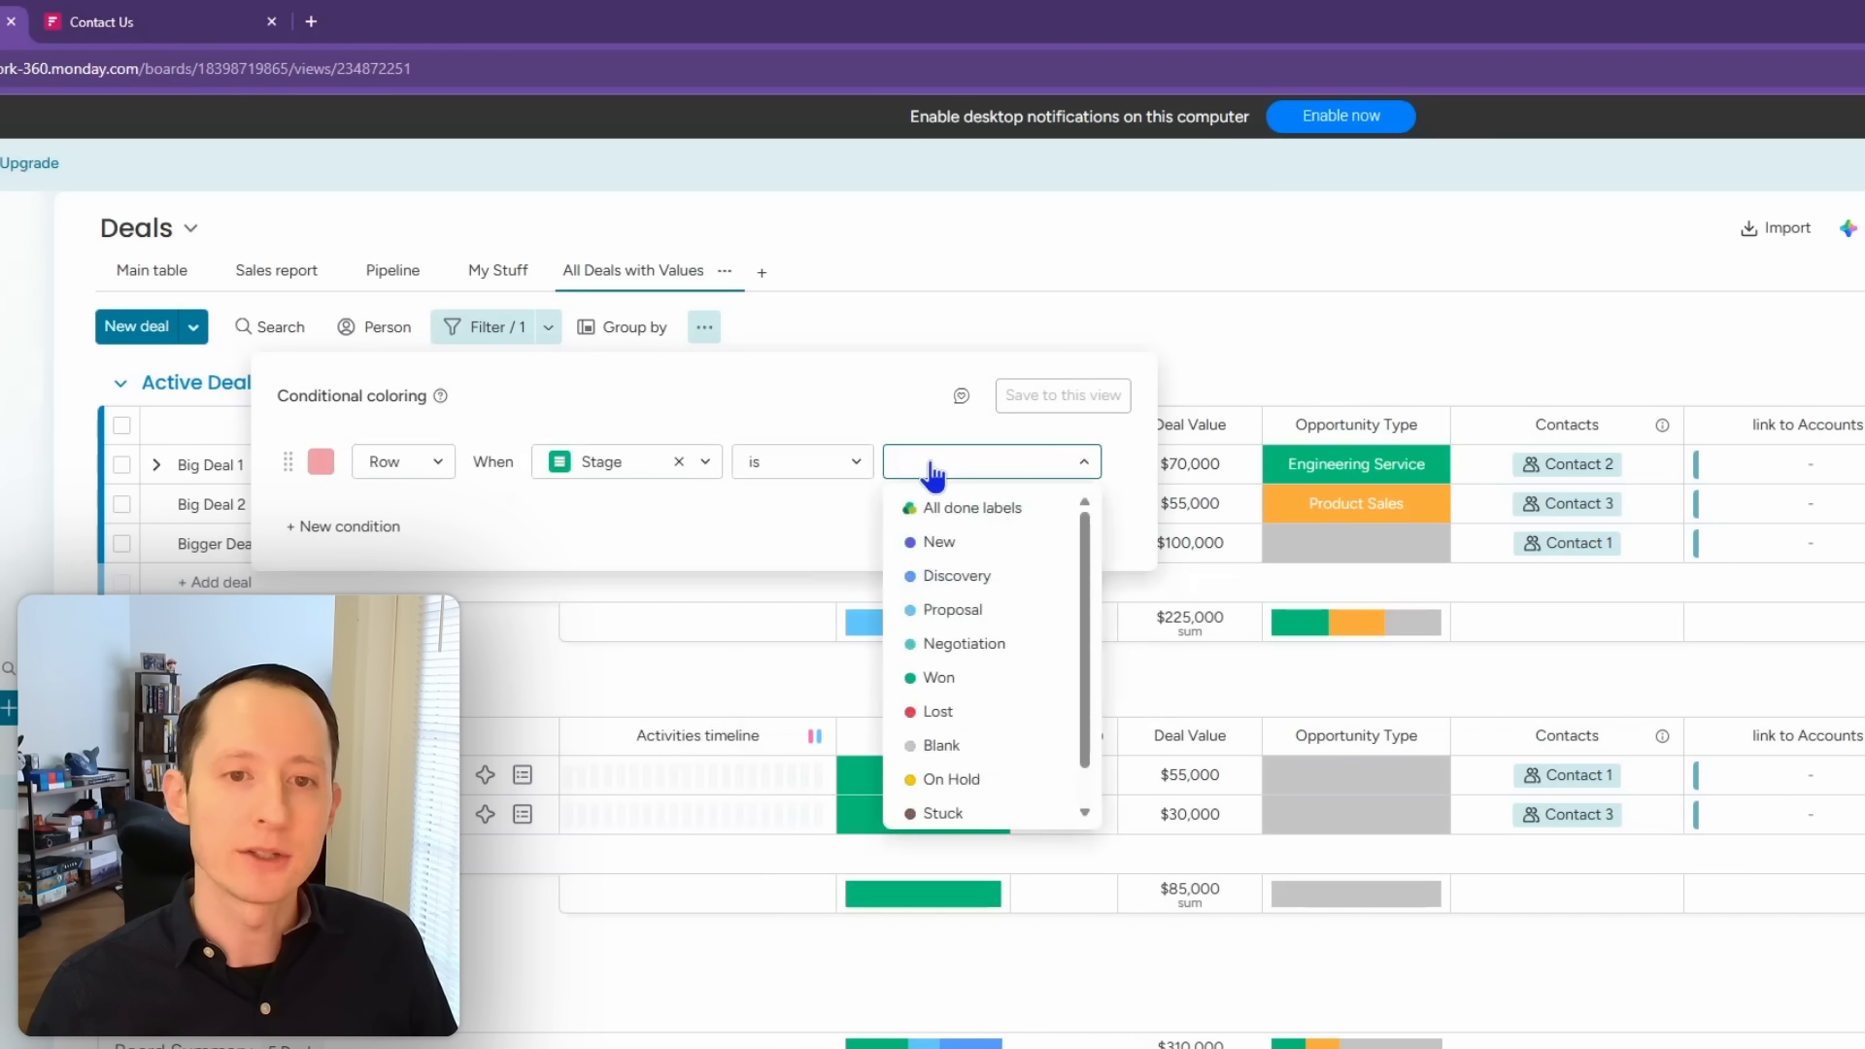
pyautogui.click(997, 656)
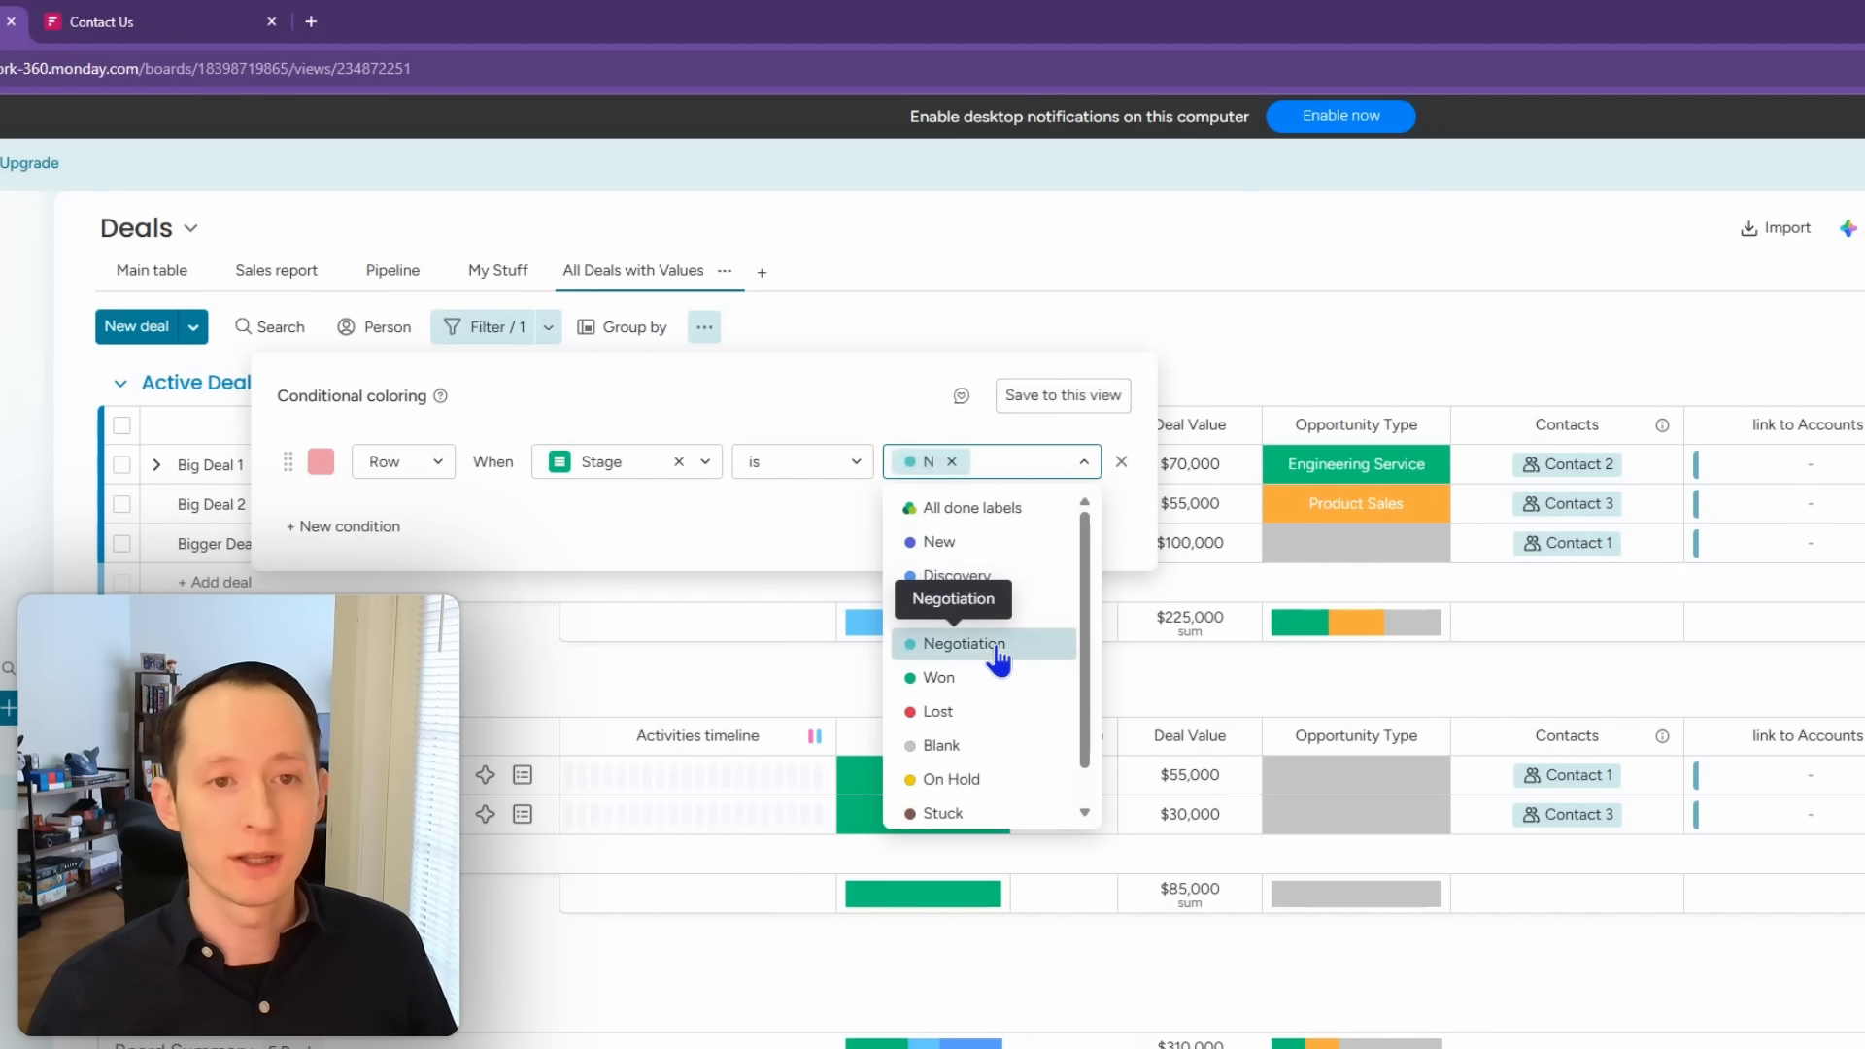
pyautogui.click(1069, 398)
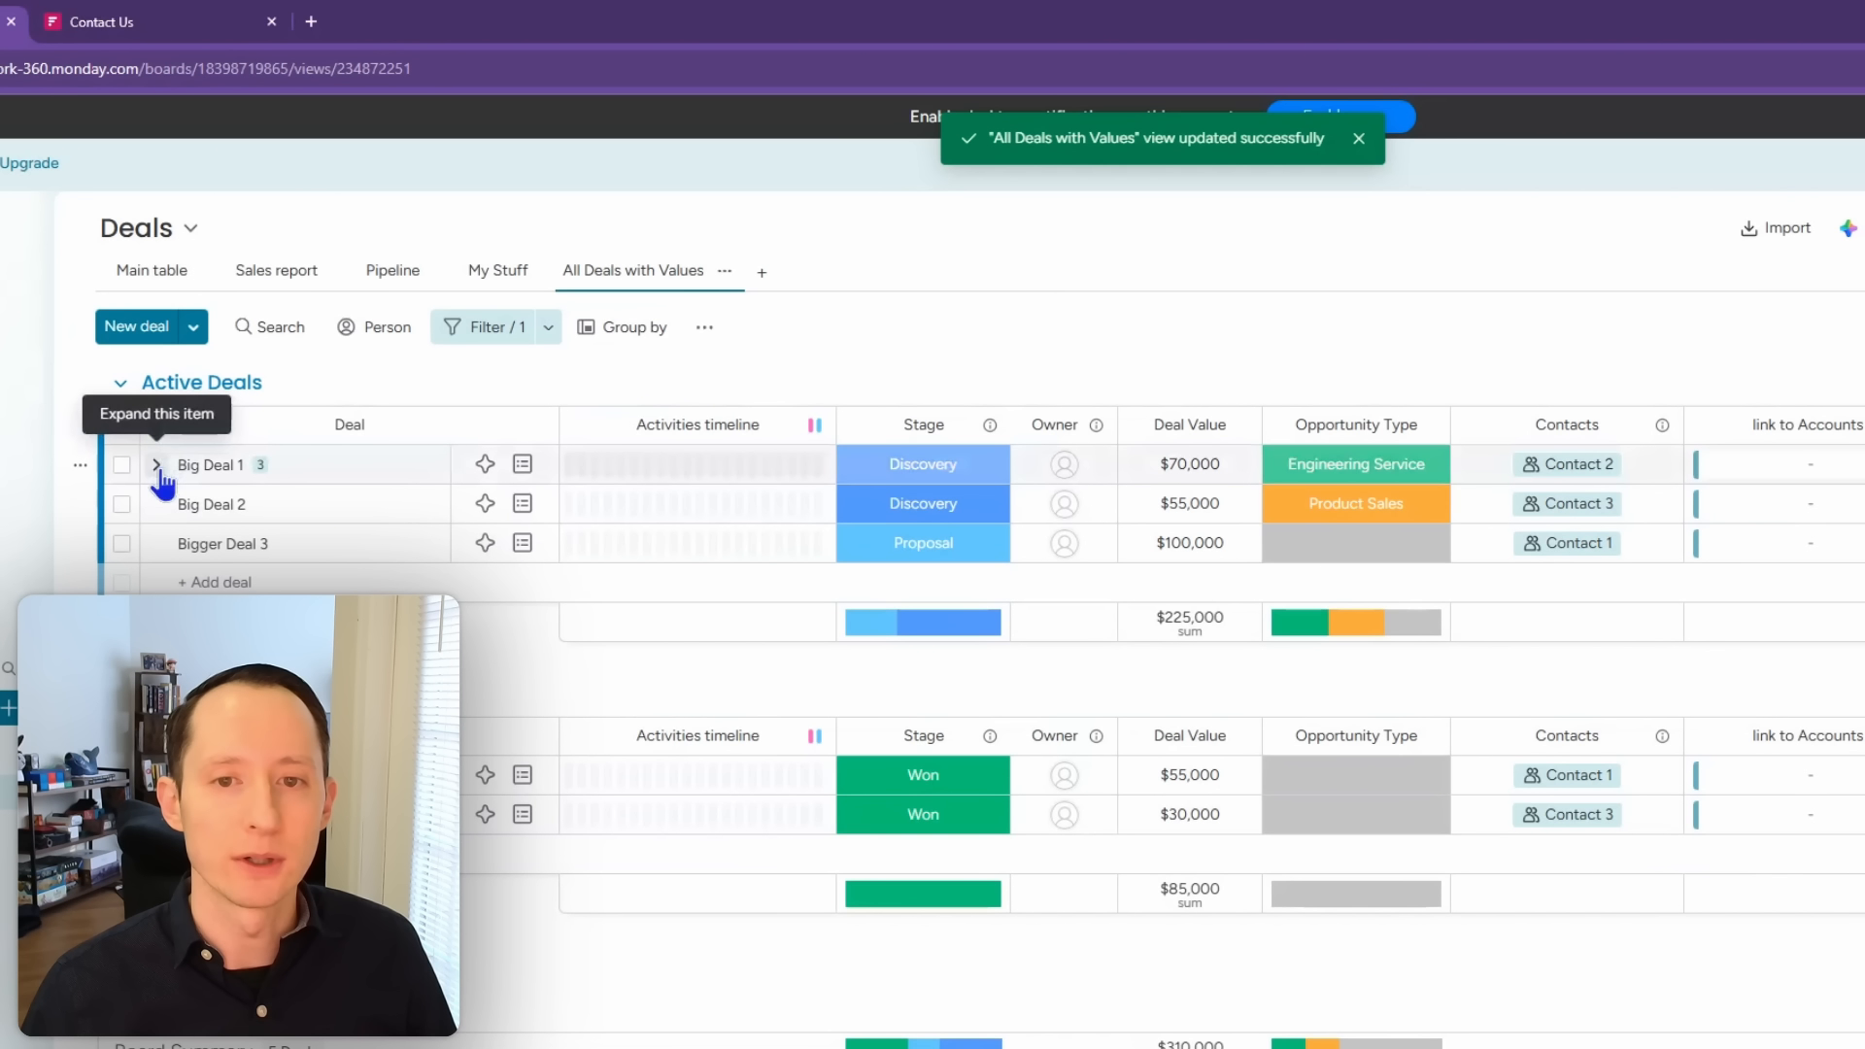
# Step: Recheck the coloring rule's options, then set Big Deal 2's stage to Negotiation
pyautogui.click(706, 330)
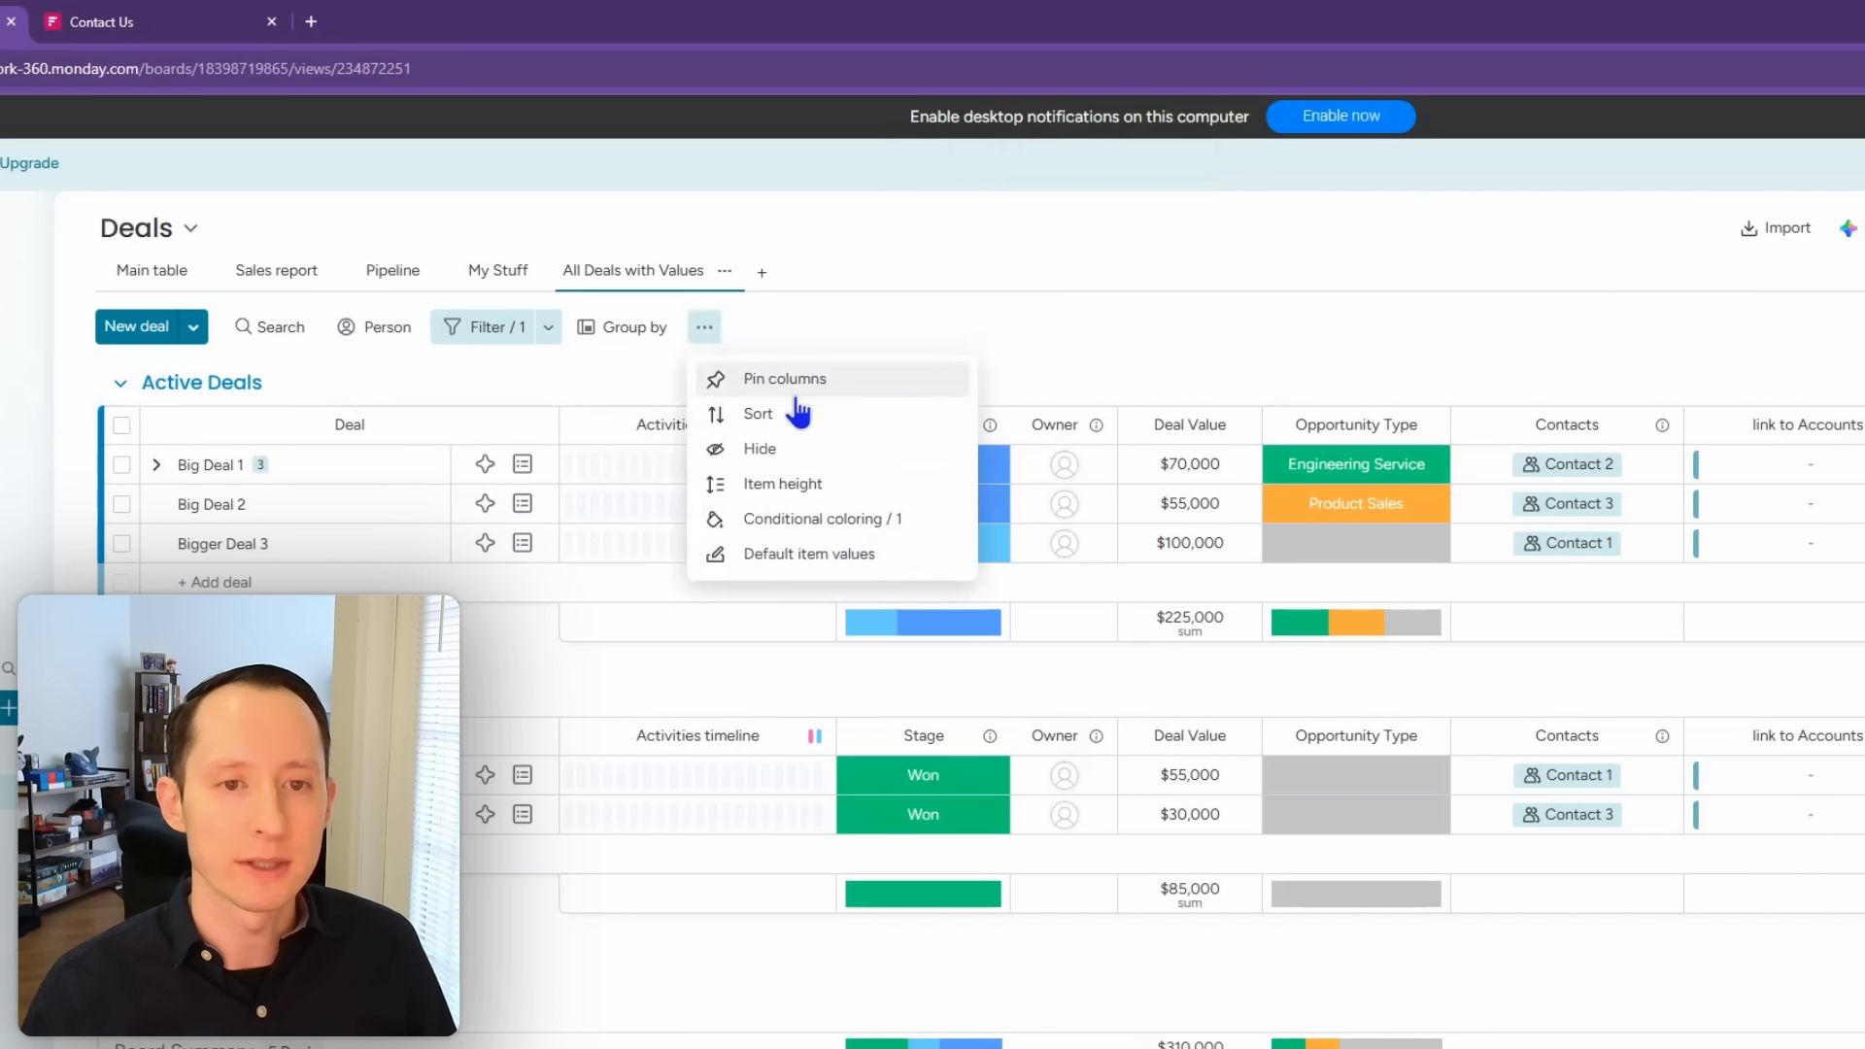
pyautogui.click(804, 518)
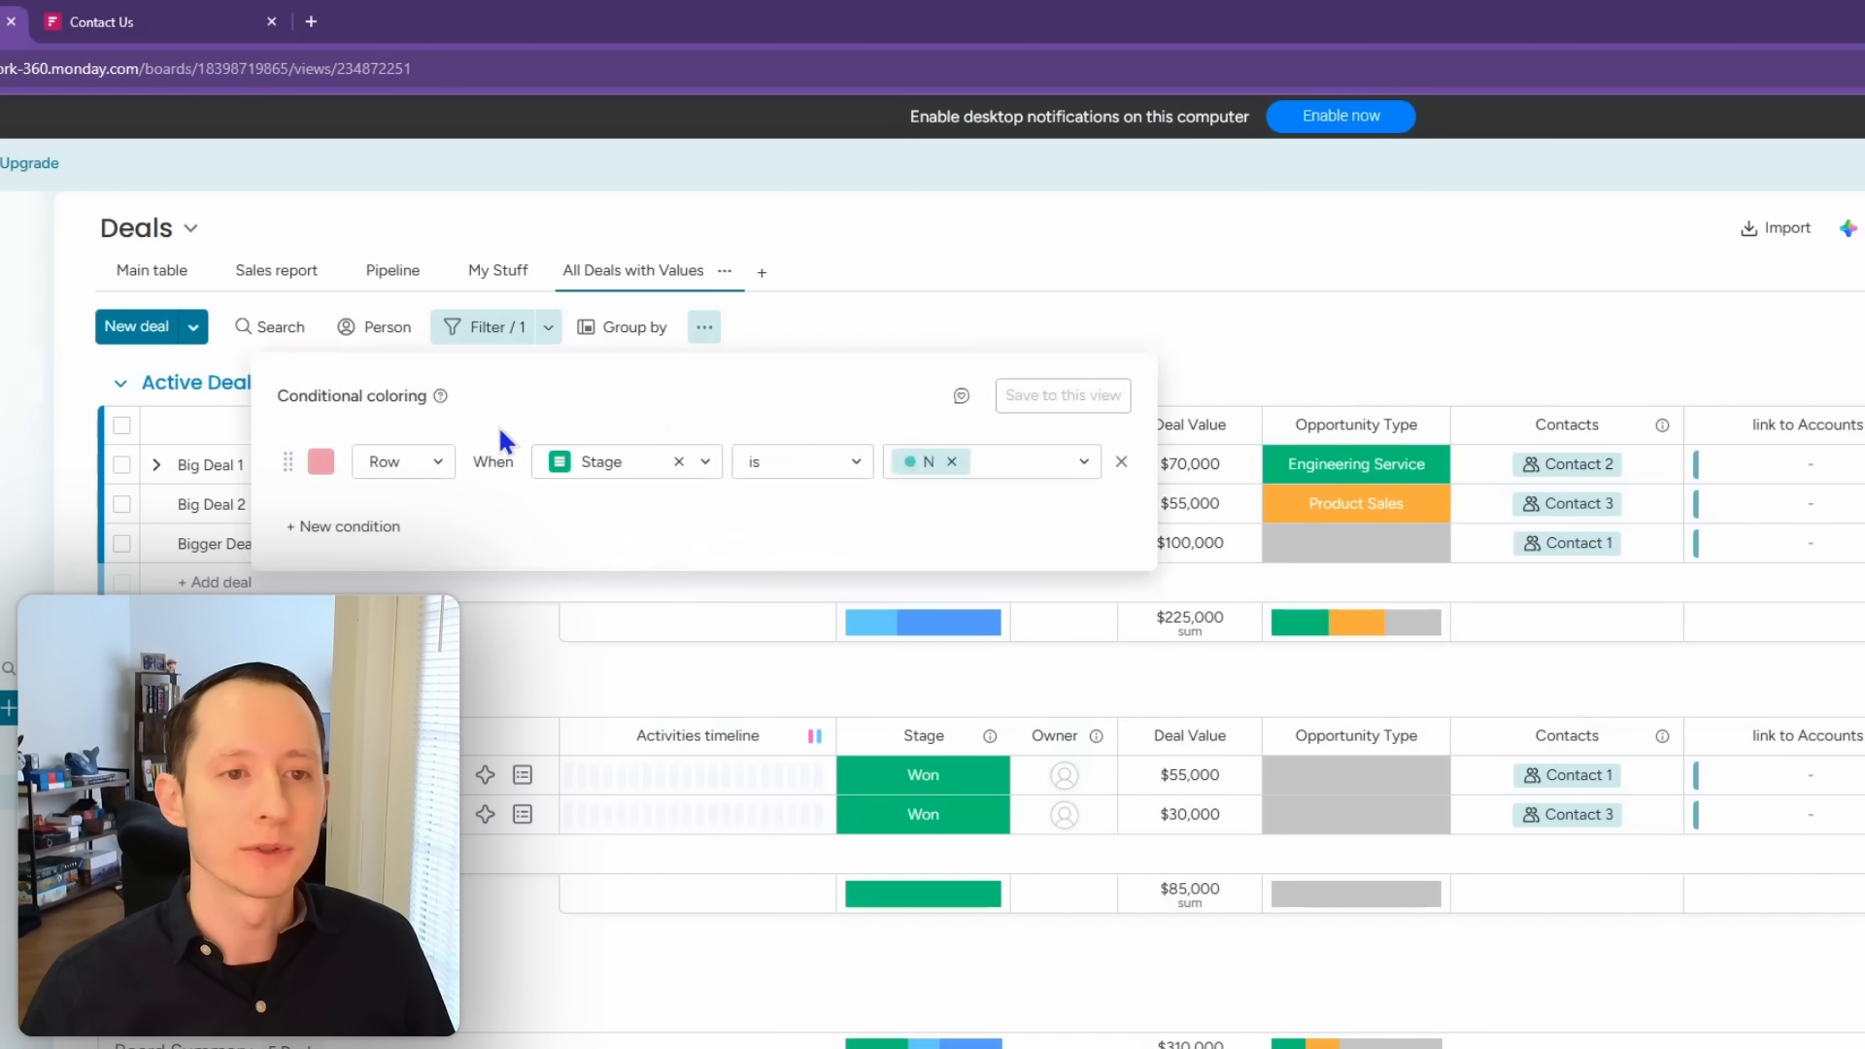
pyautogui.click(428, 463)
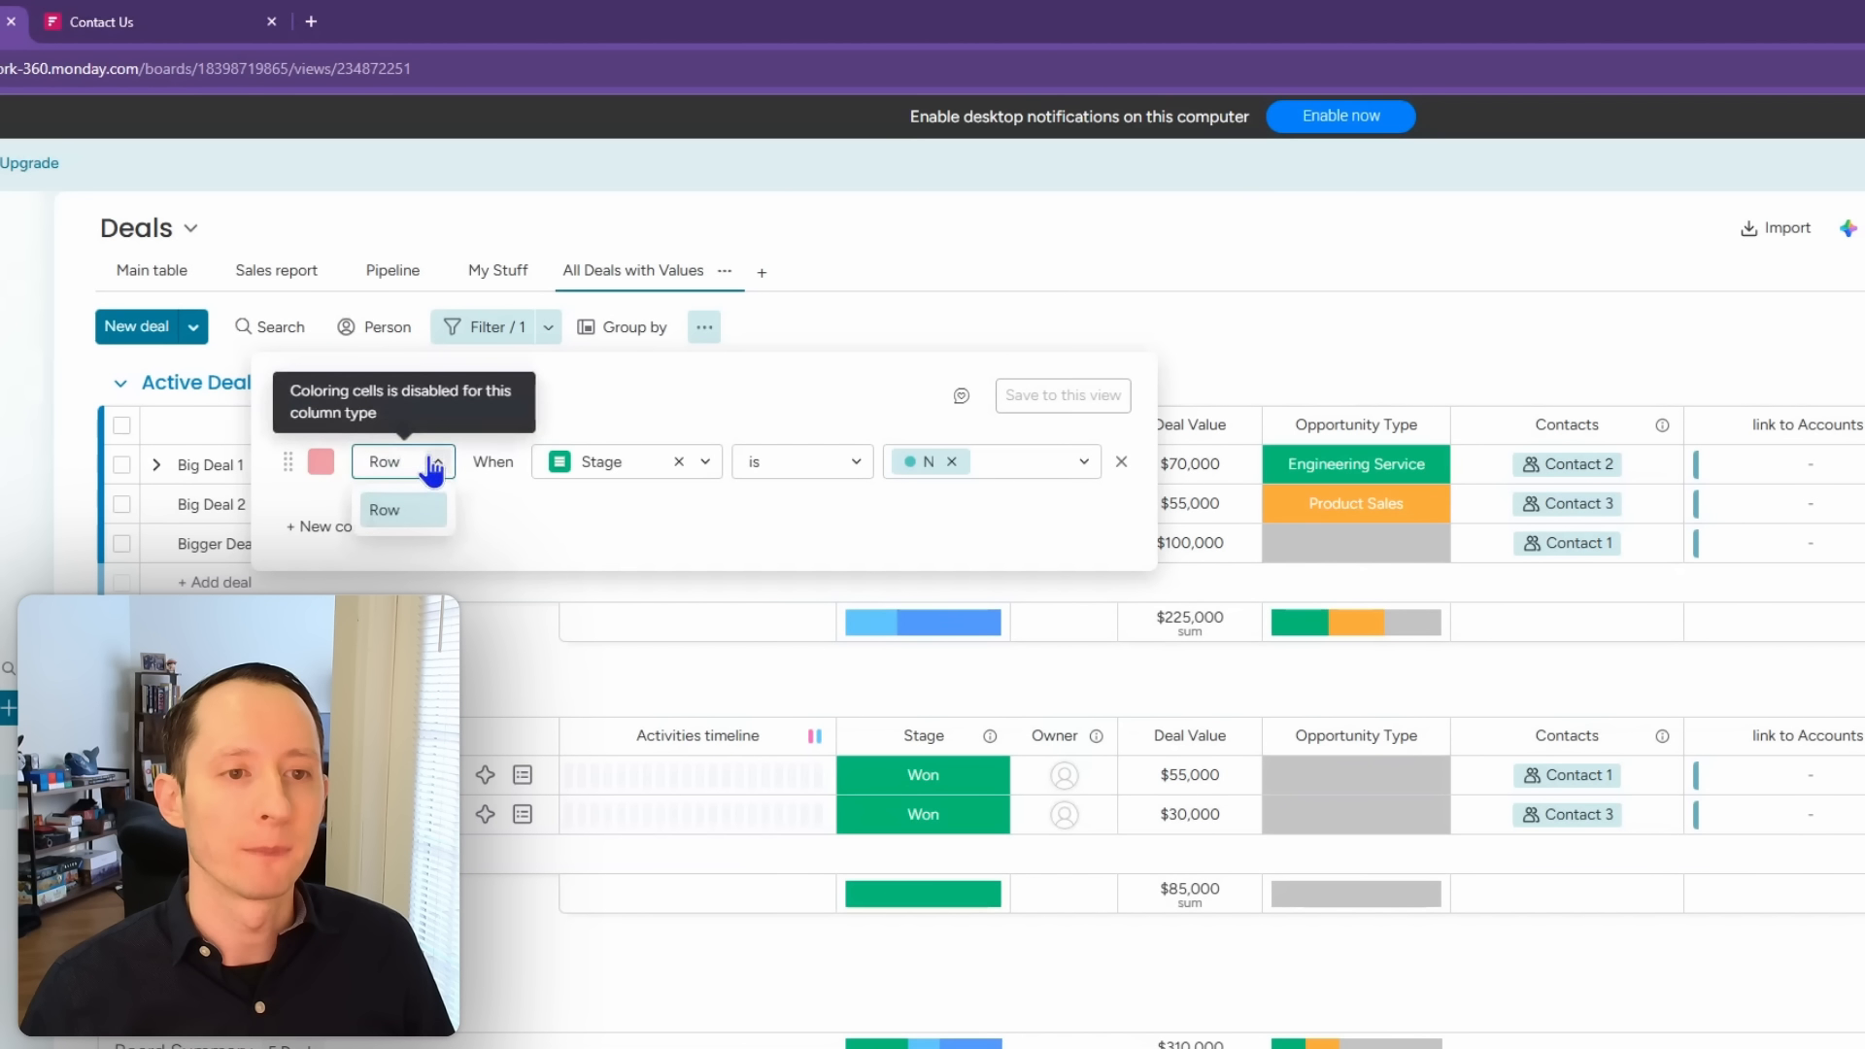
pyautogui.click(1035, 323)
pyautogui.click(928, 503)
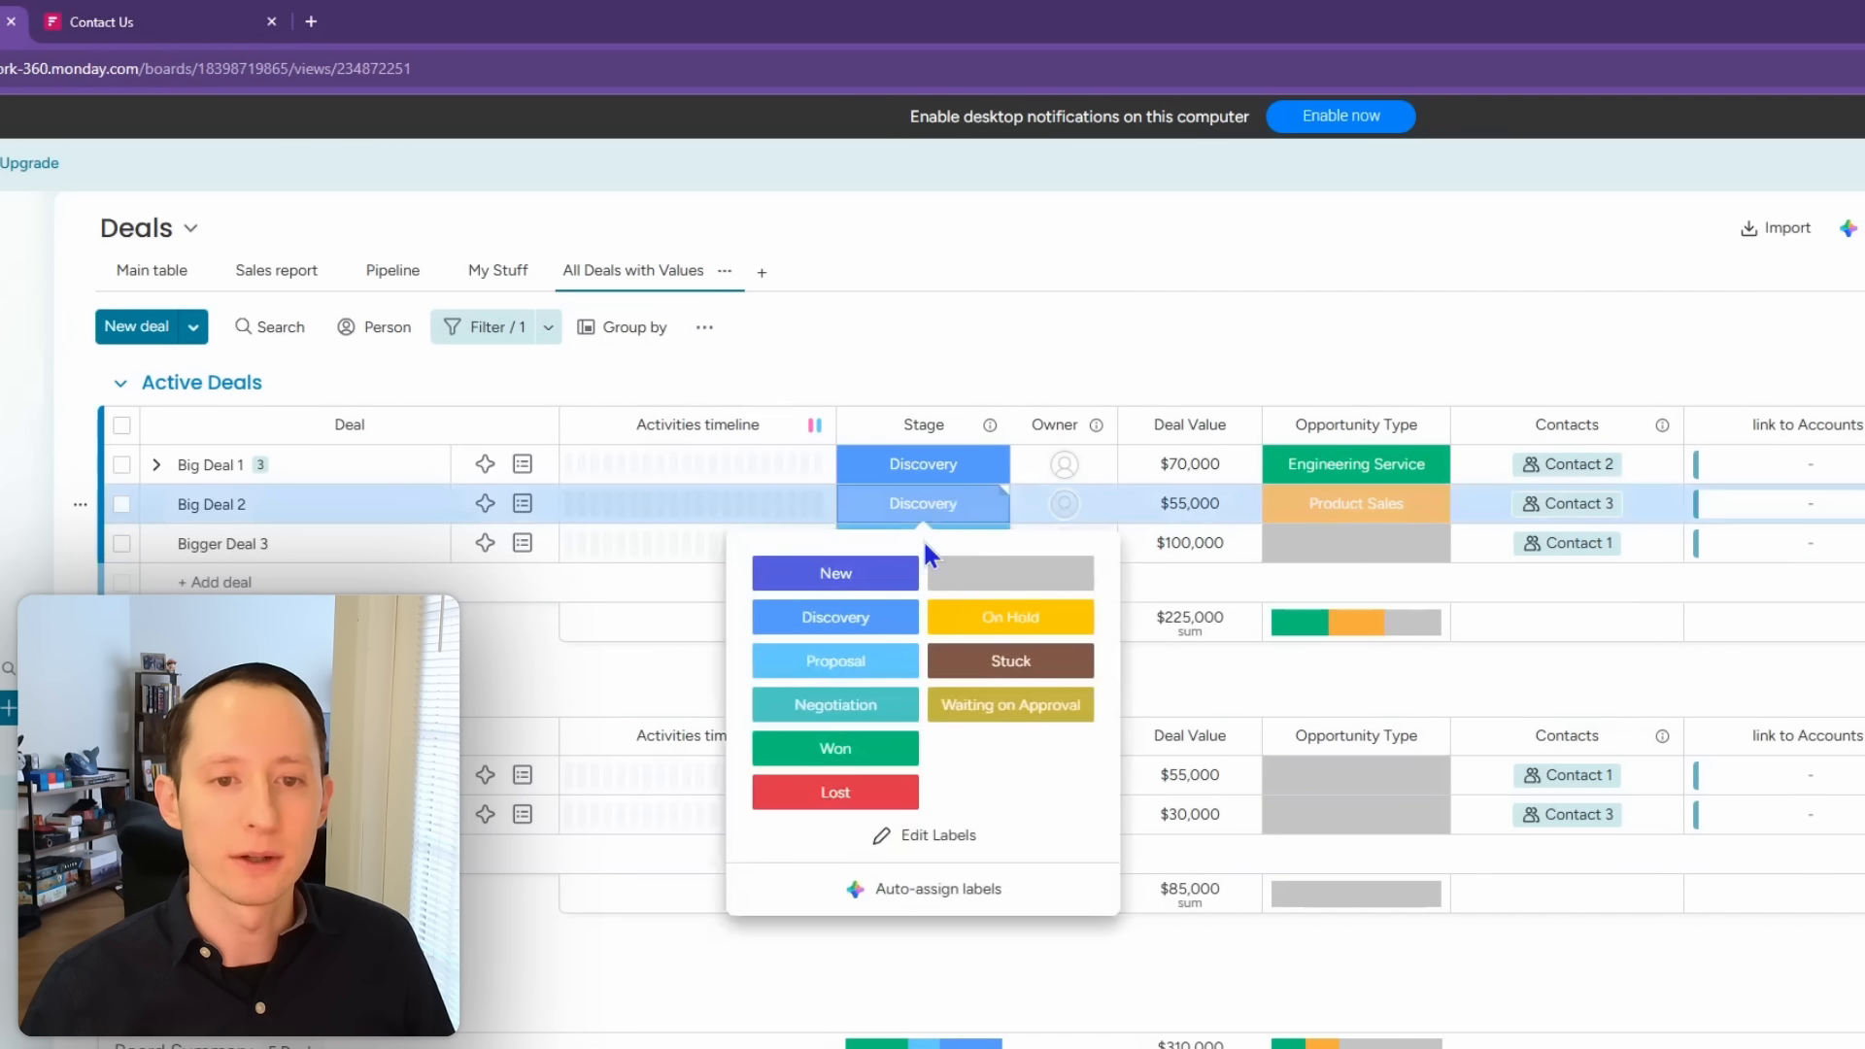
pyautogui.click(892, 708)
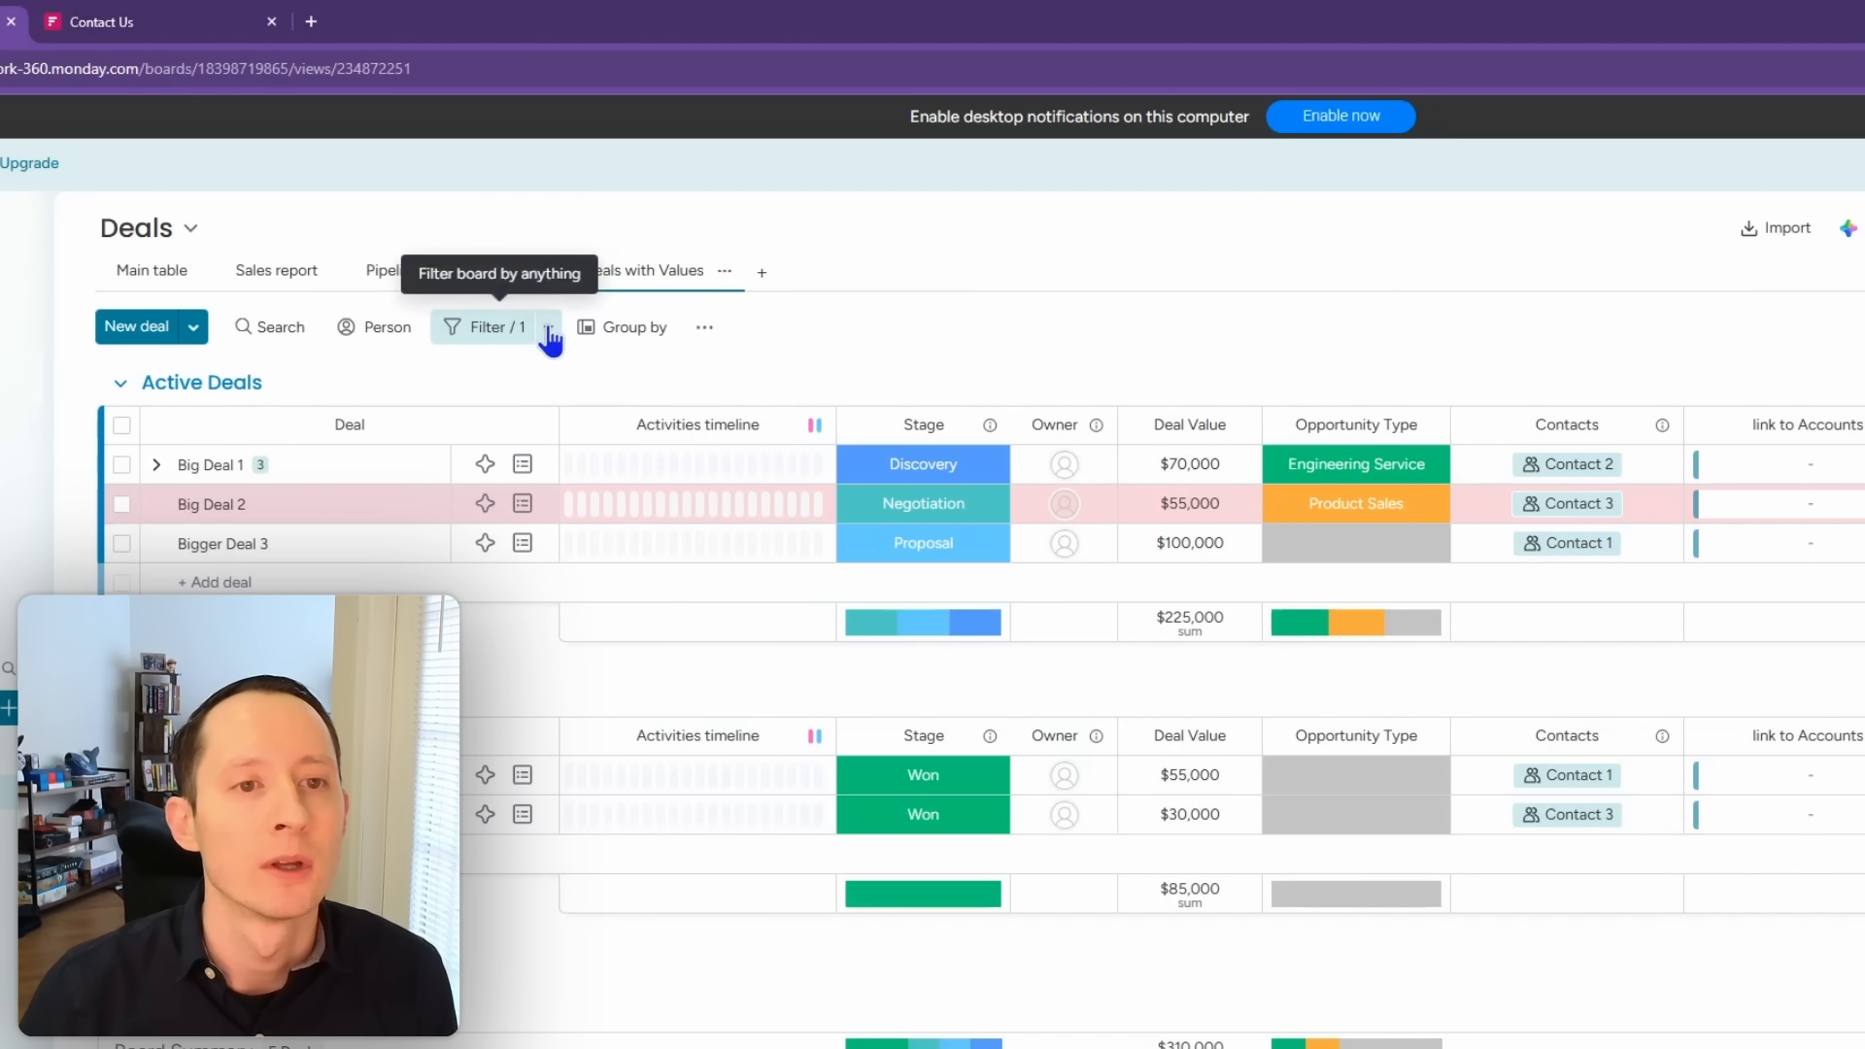
# Step: Browse the view types, the Sales report and Pipeline views, then return to the Main table
pyautogui.click(762, 272)
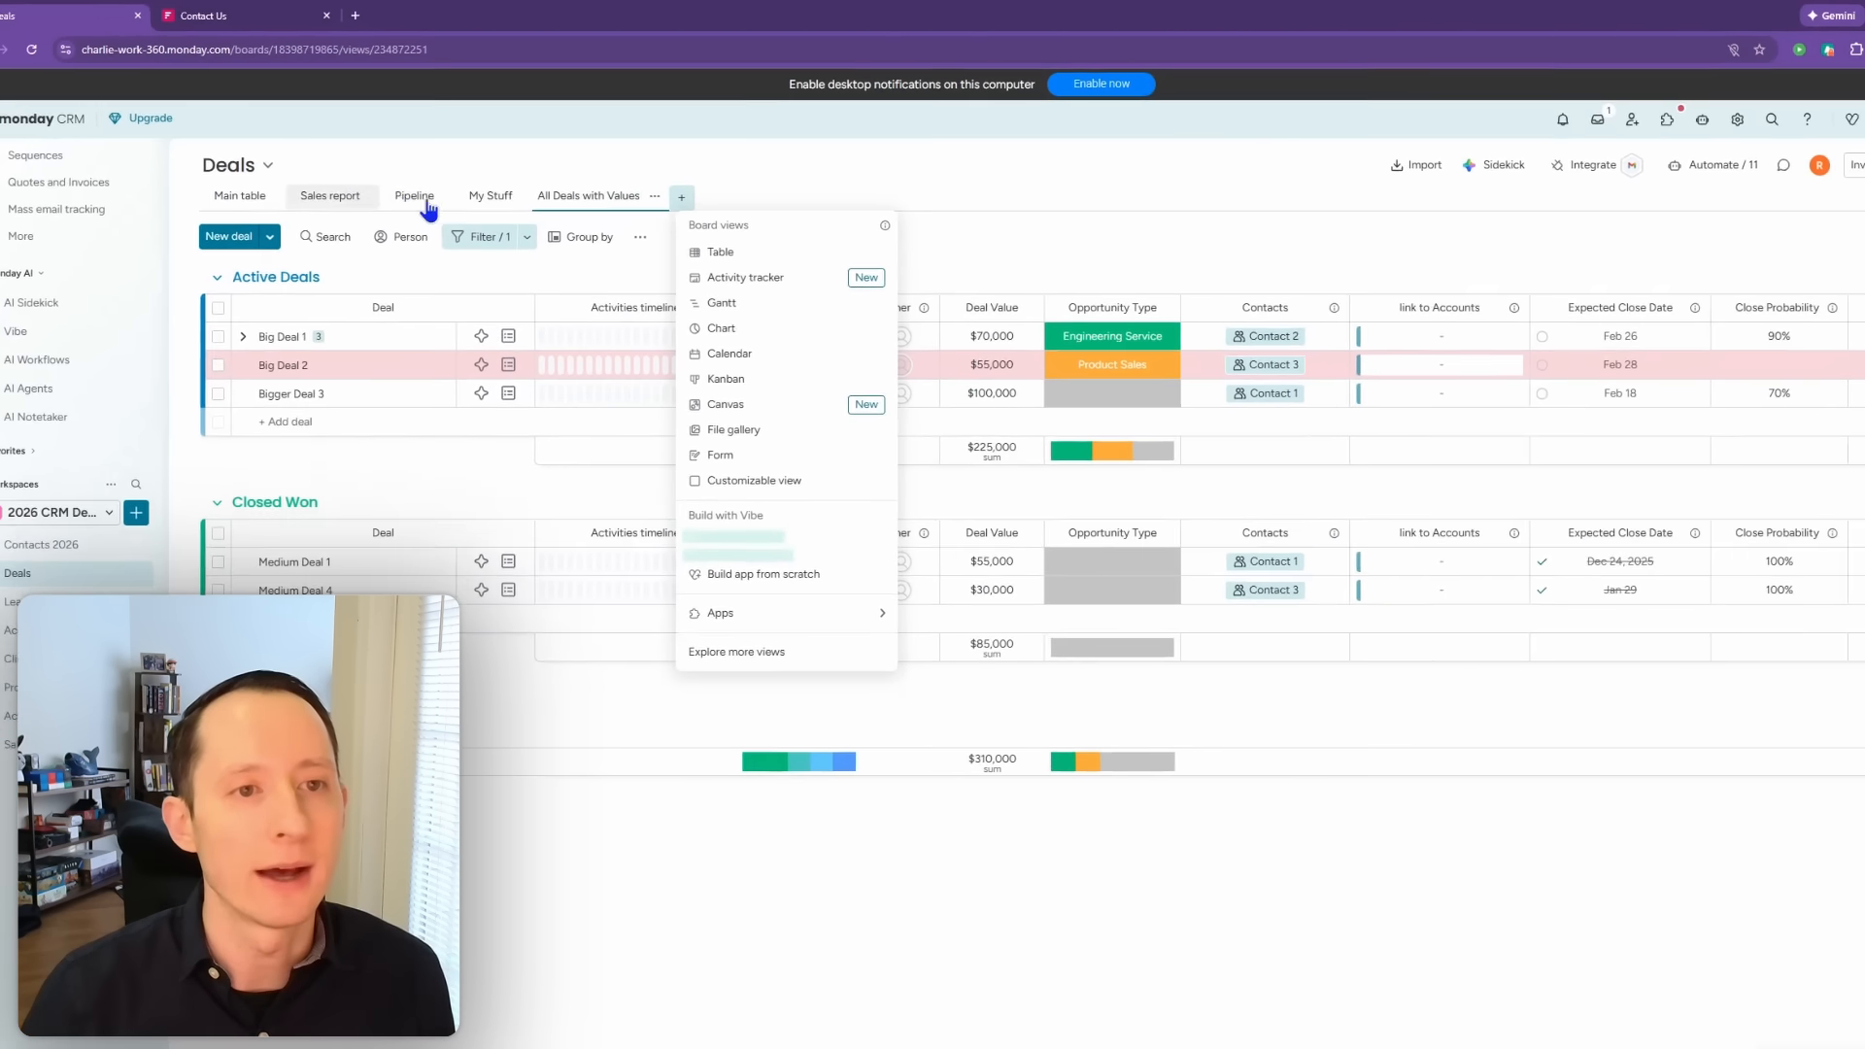
pyautogui.click(355, 197)
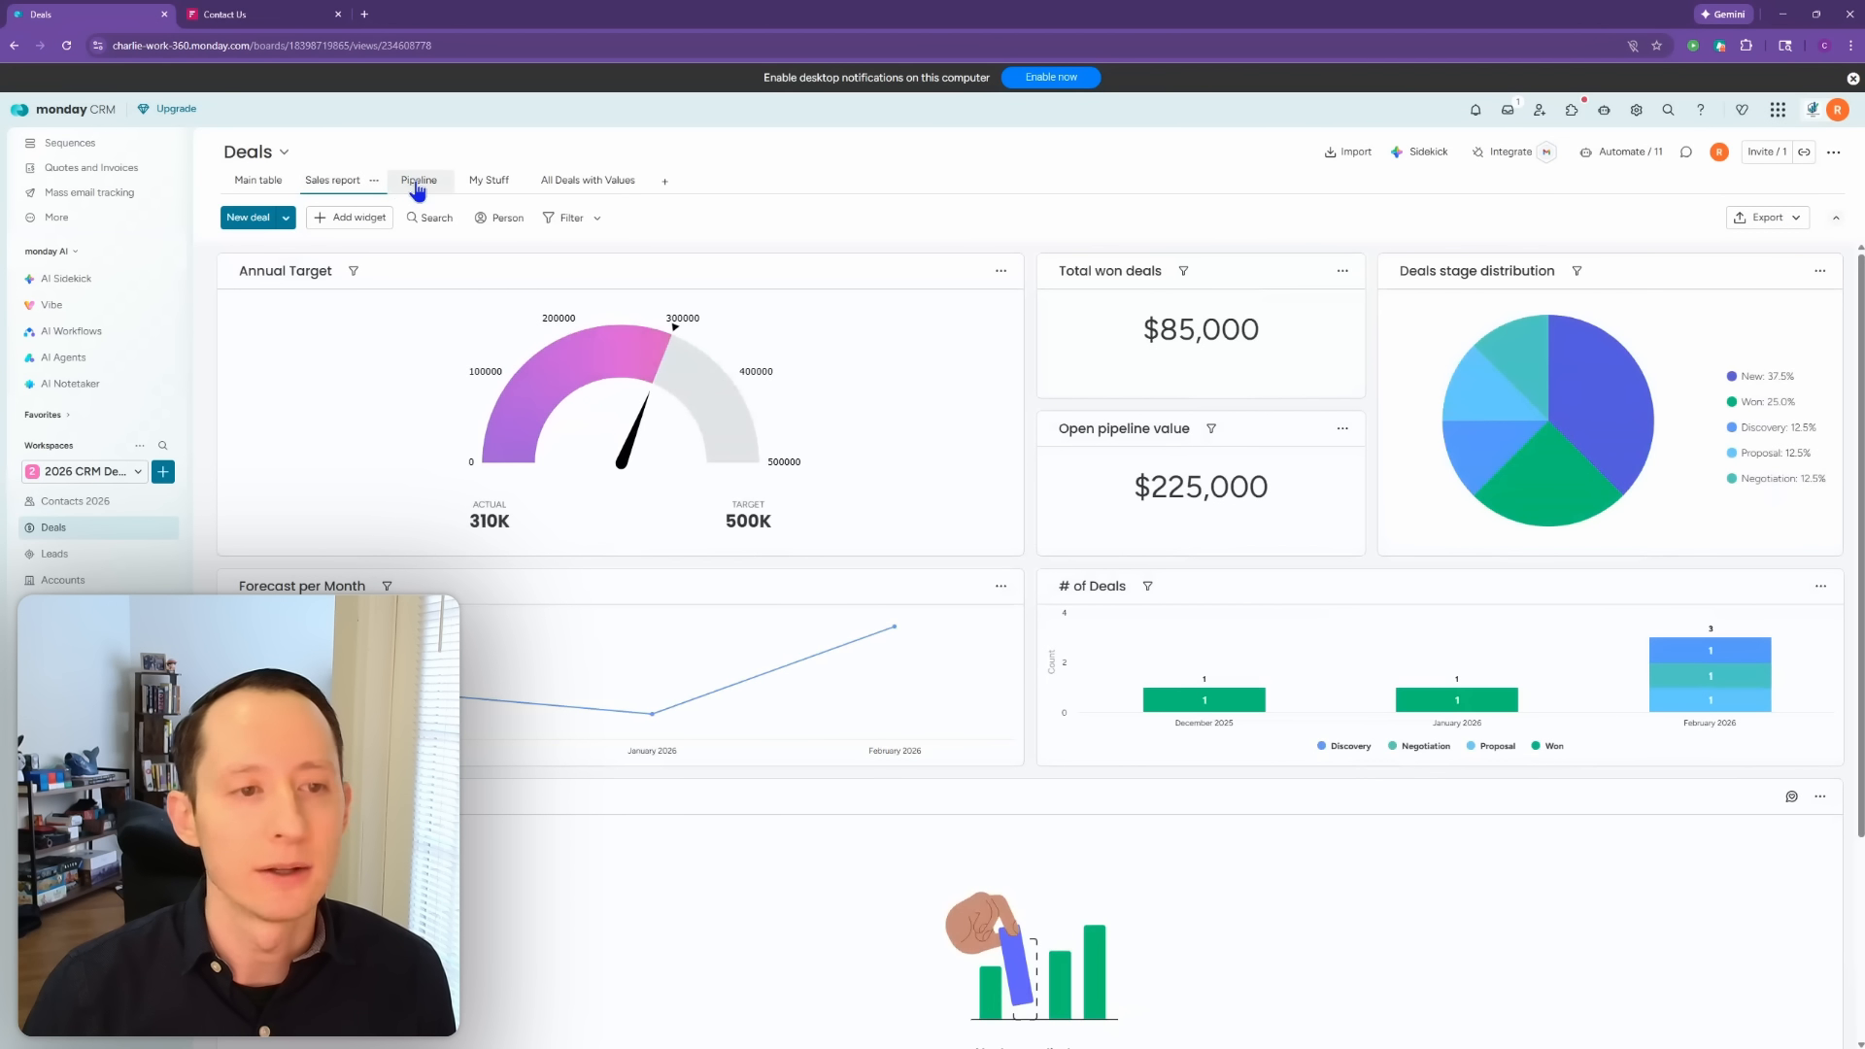
pyautogui.click(417, 182)
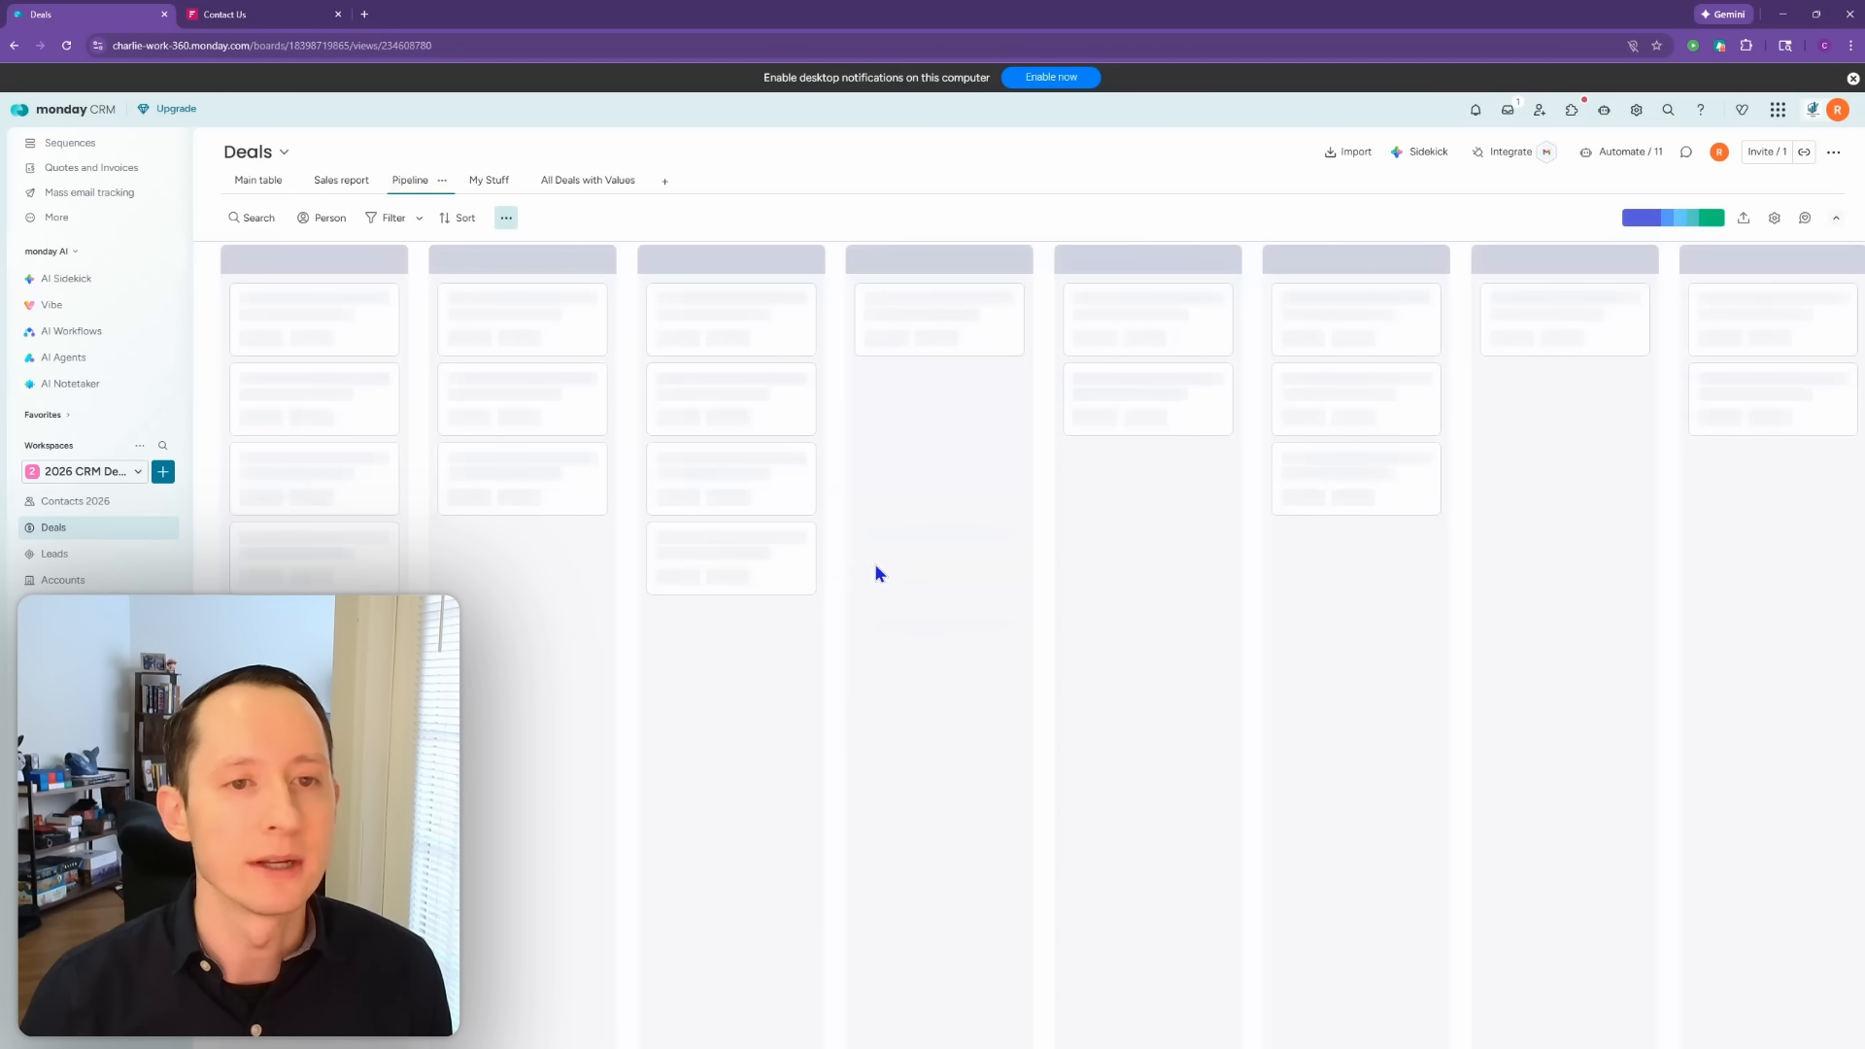
pyautogui.click(266, 185)
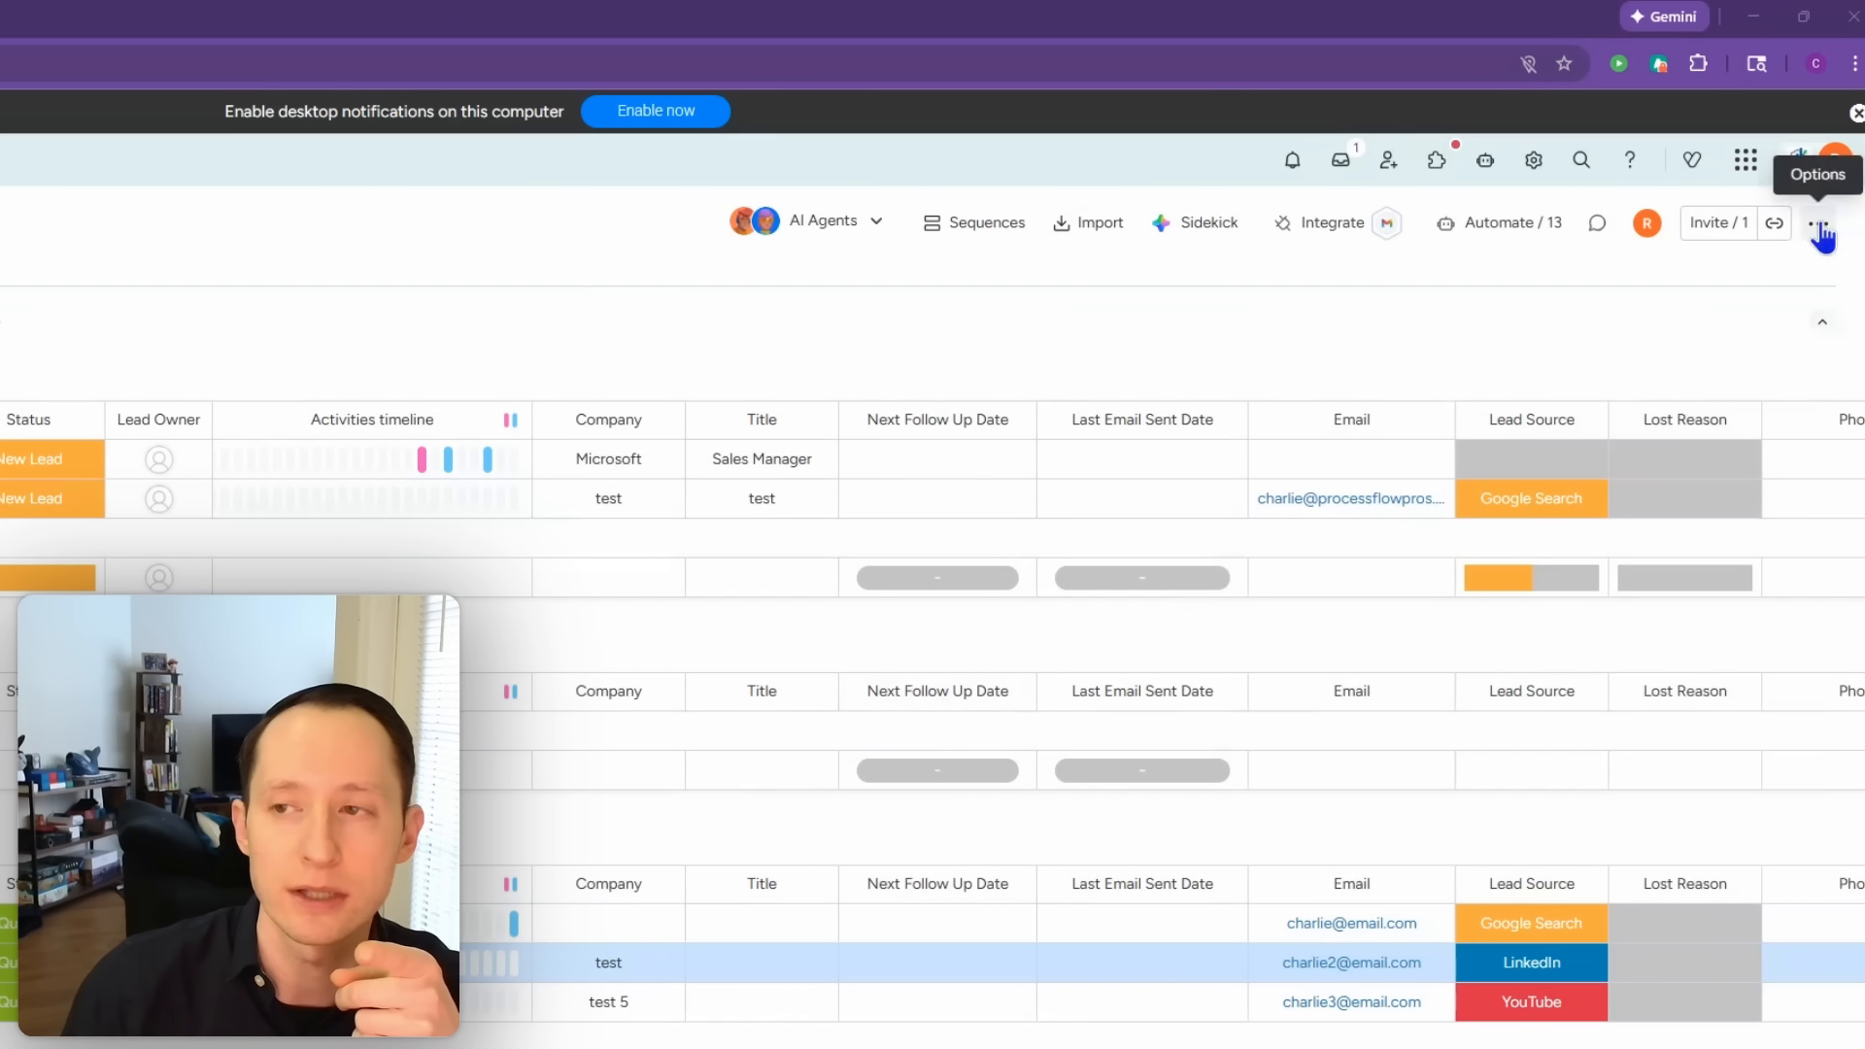
# Step: Set the Leads board's member permissions to 'Only edit content' and confirm the change
pyautogui.click(1818, 225)
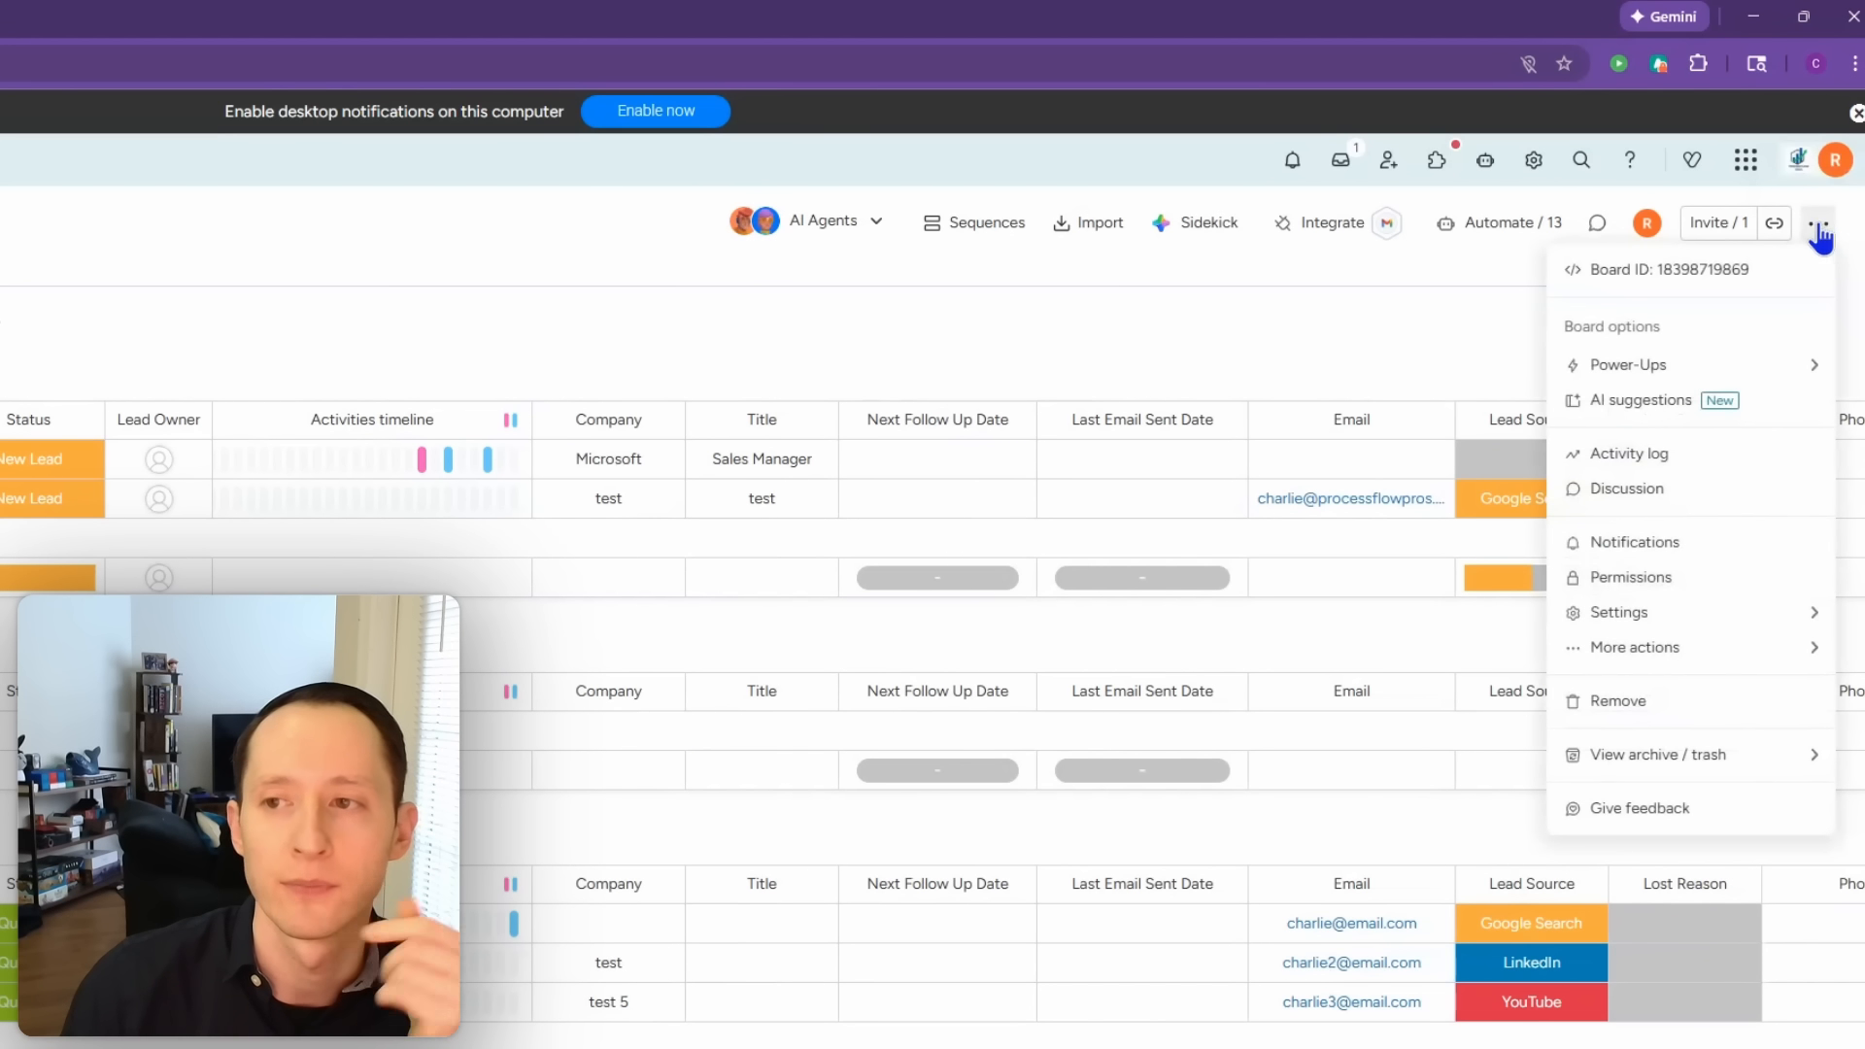
pyautogui.click(1671, 580)
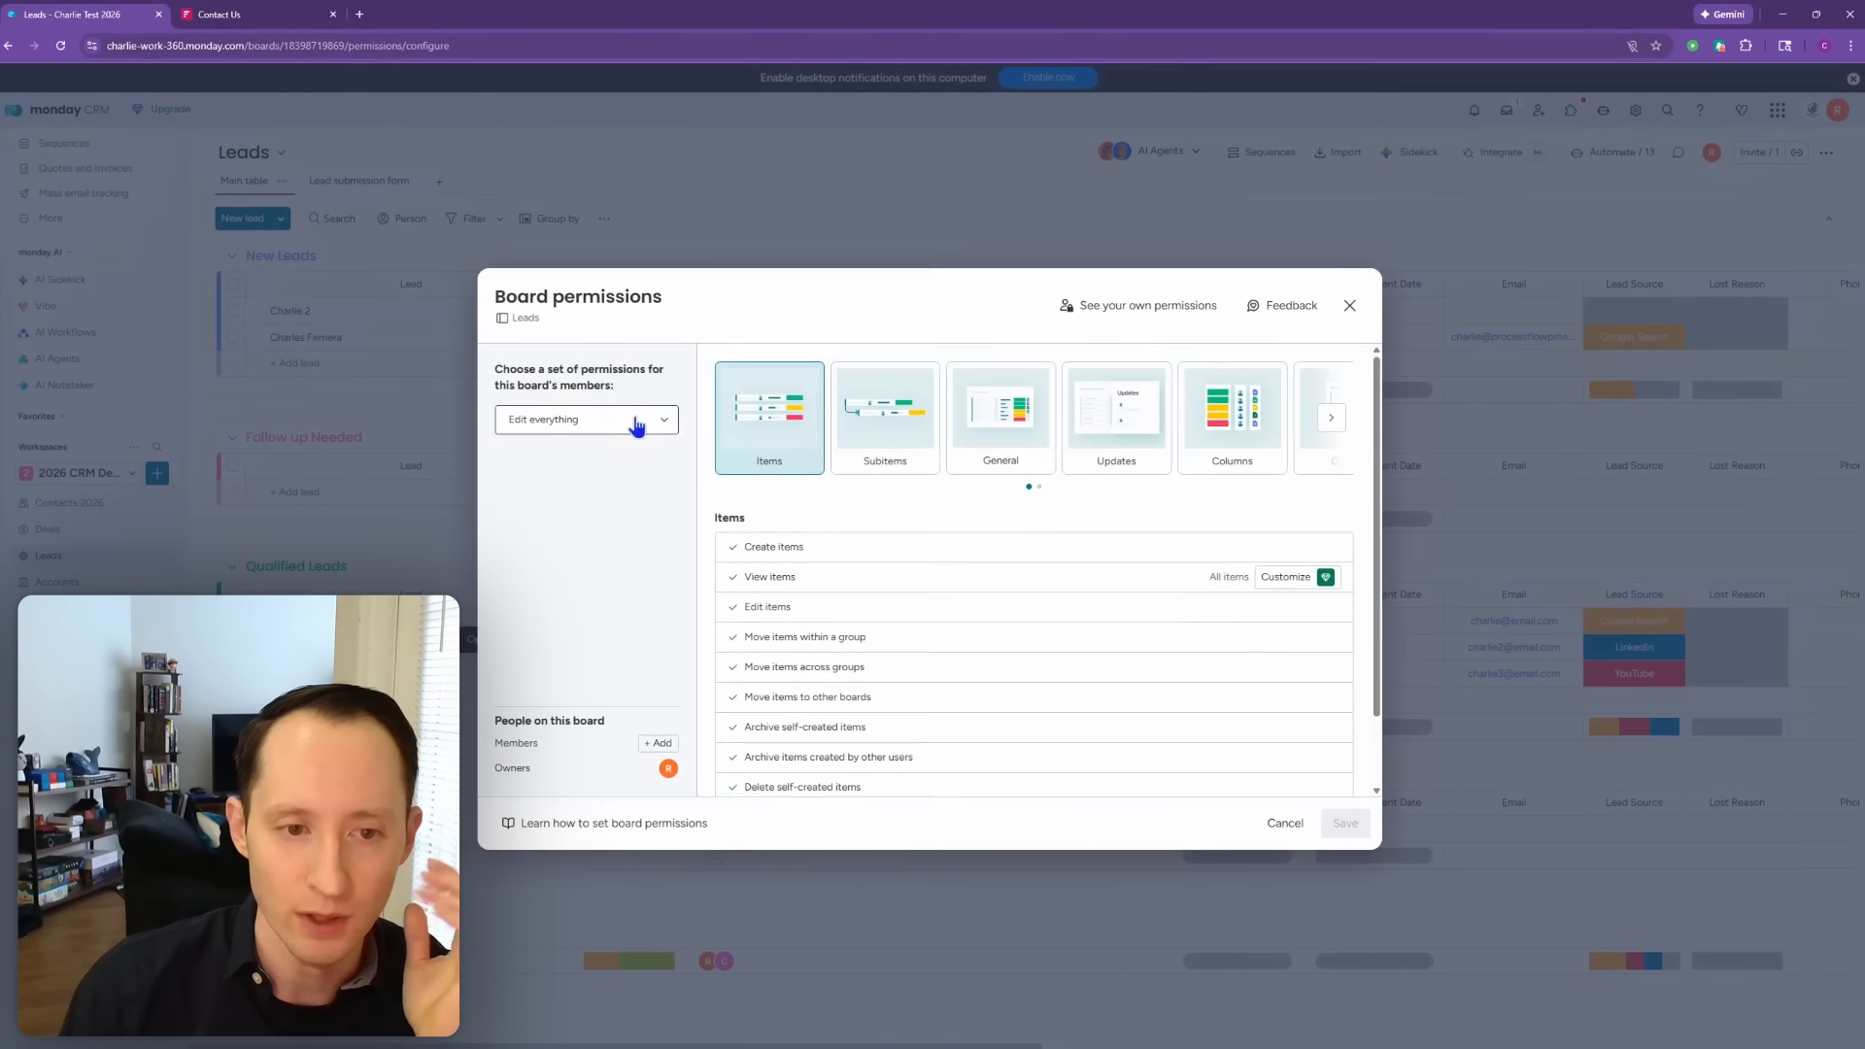
pyautogui.click(633, 420)
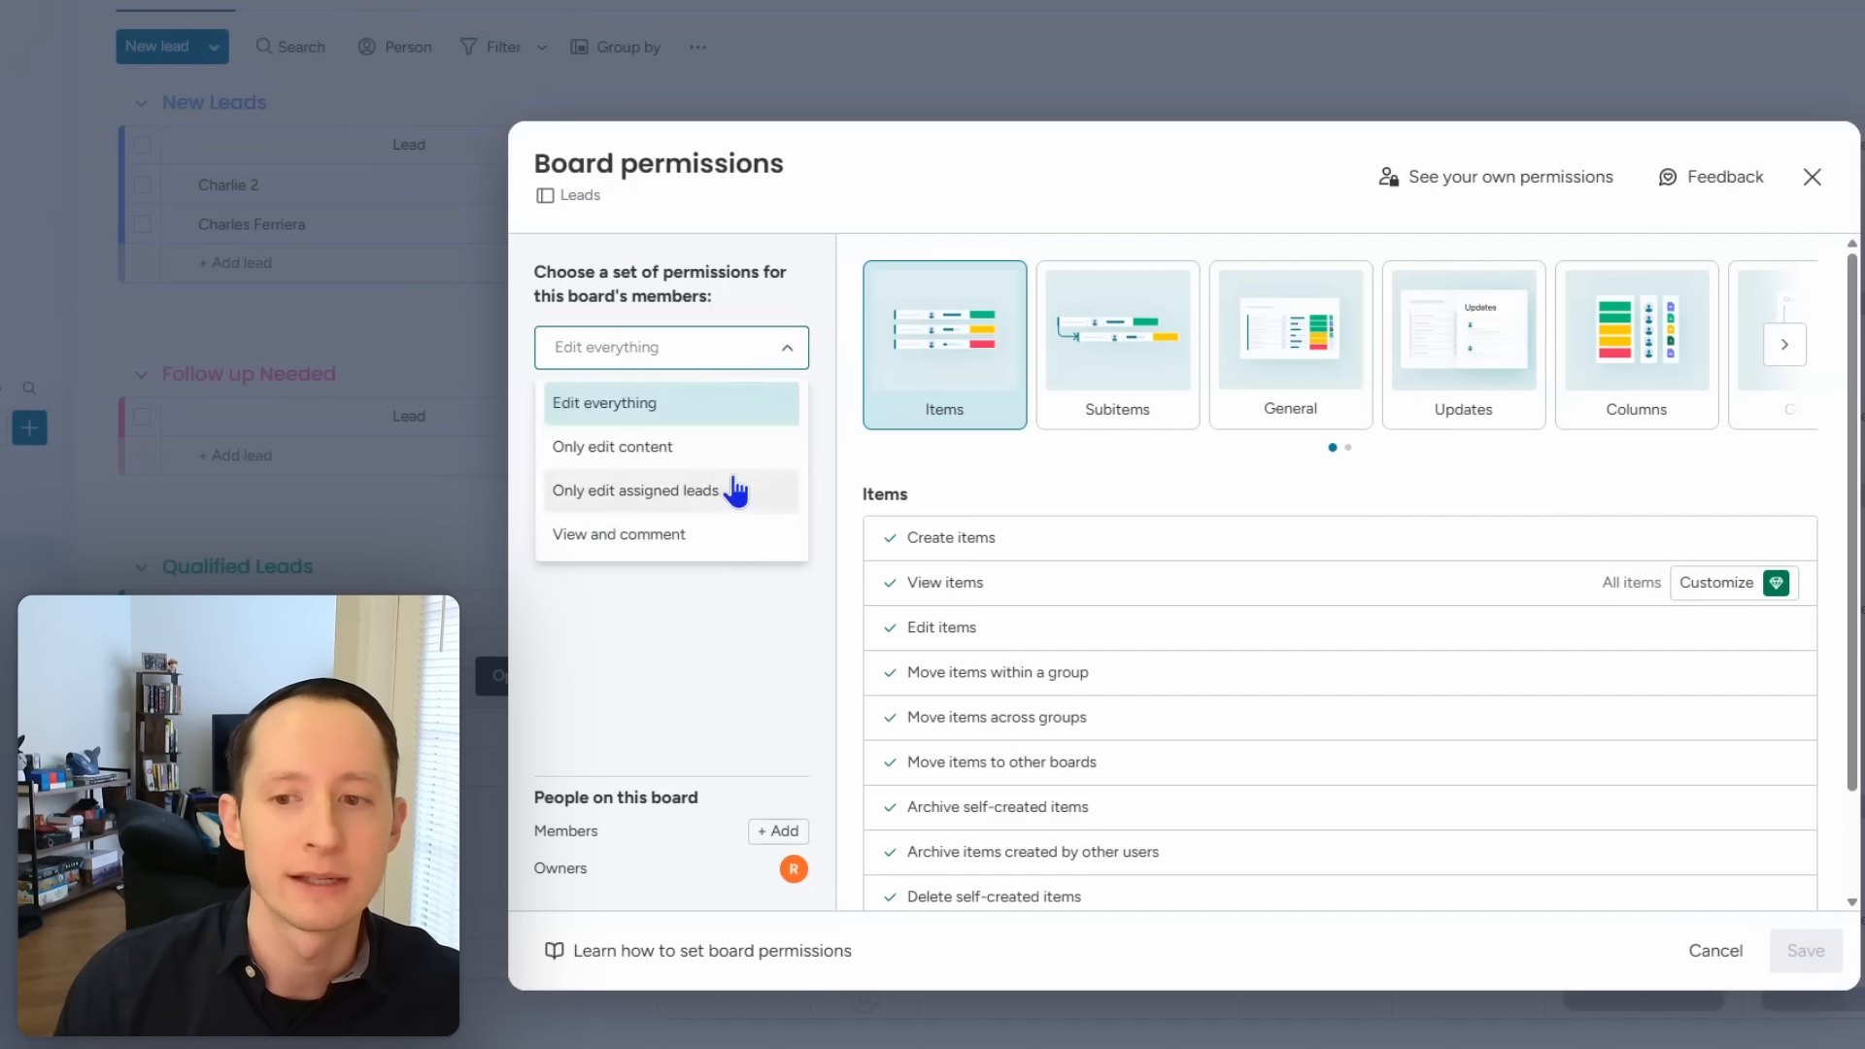
pyautogui.click(735, 465)
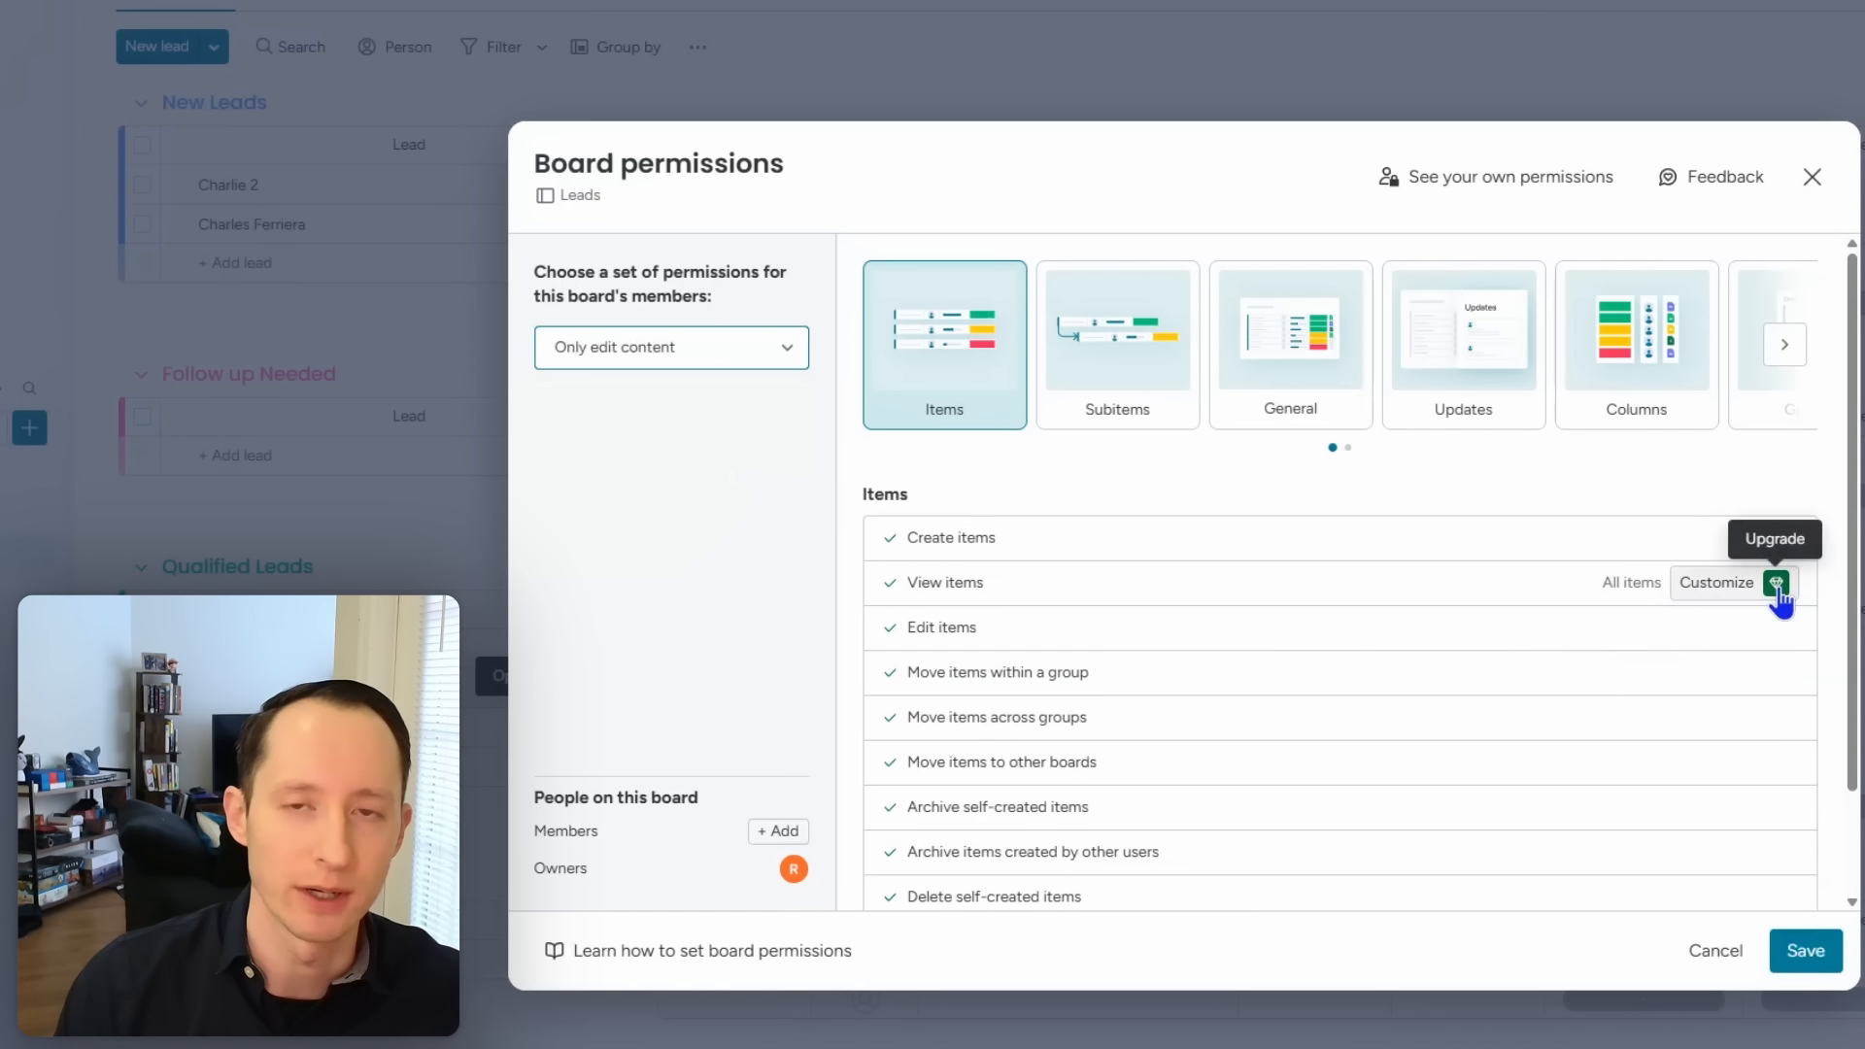
pyautogui.click(1807, 952)
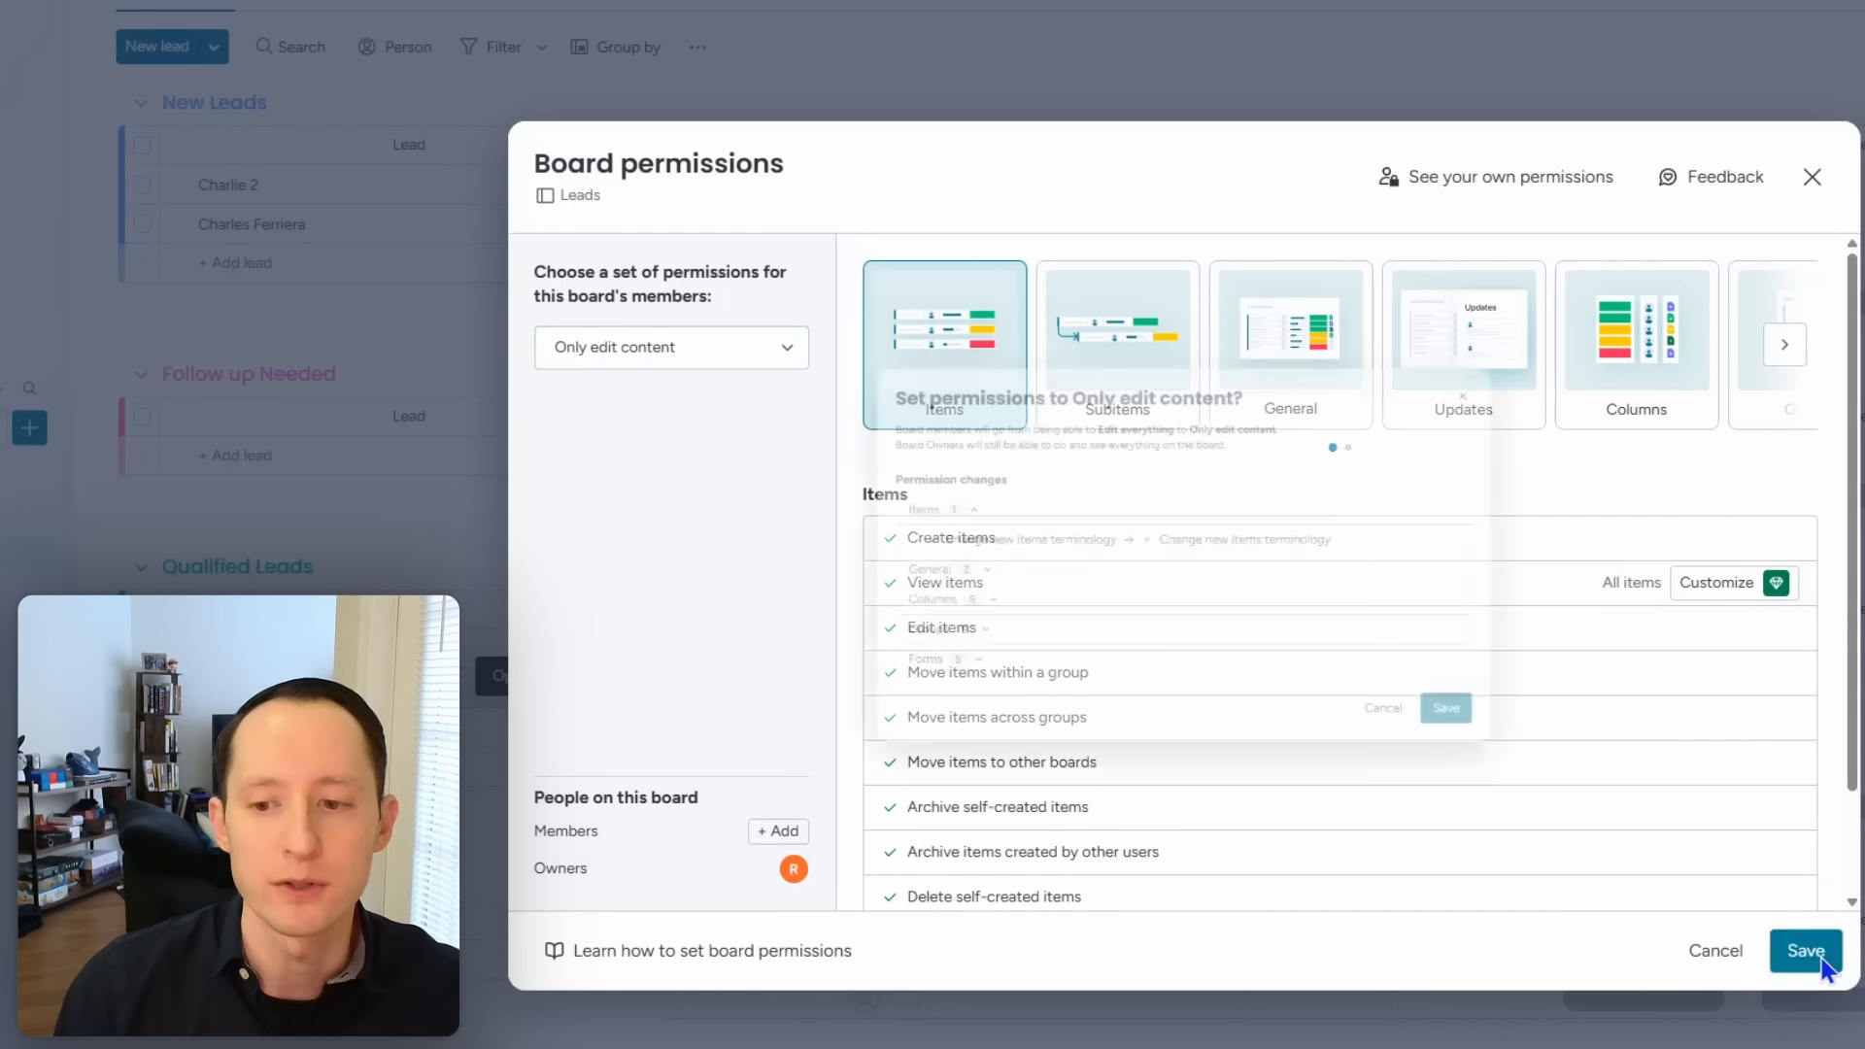
pyautogui.click(1559, 775)
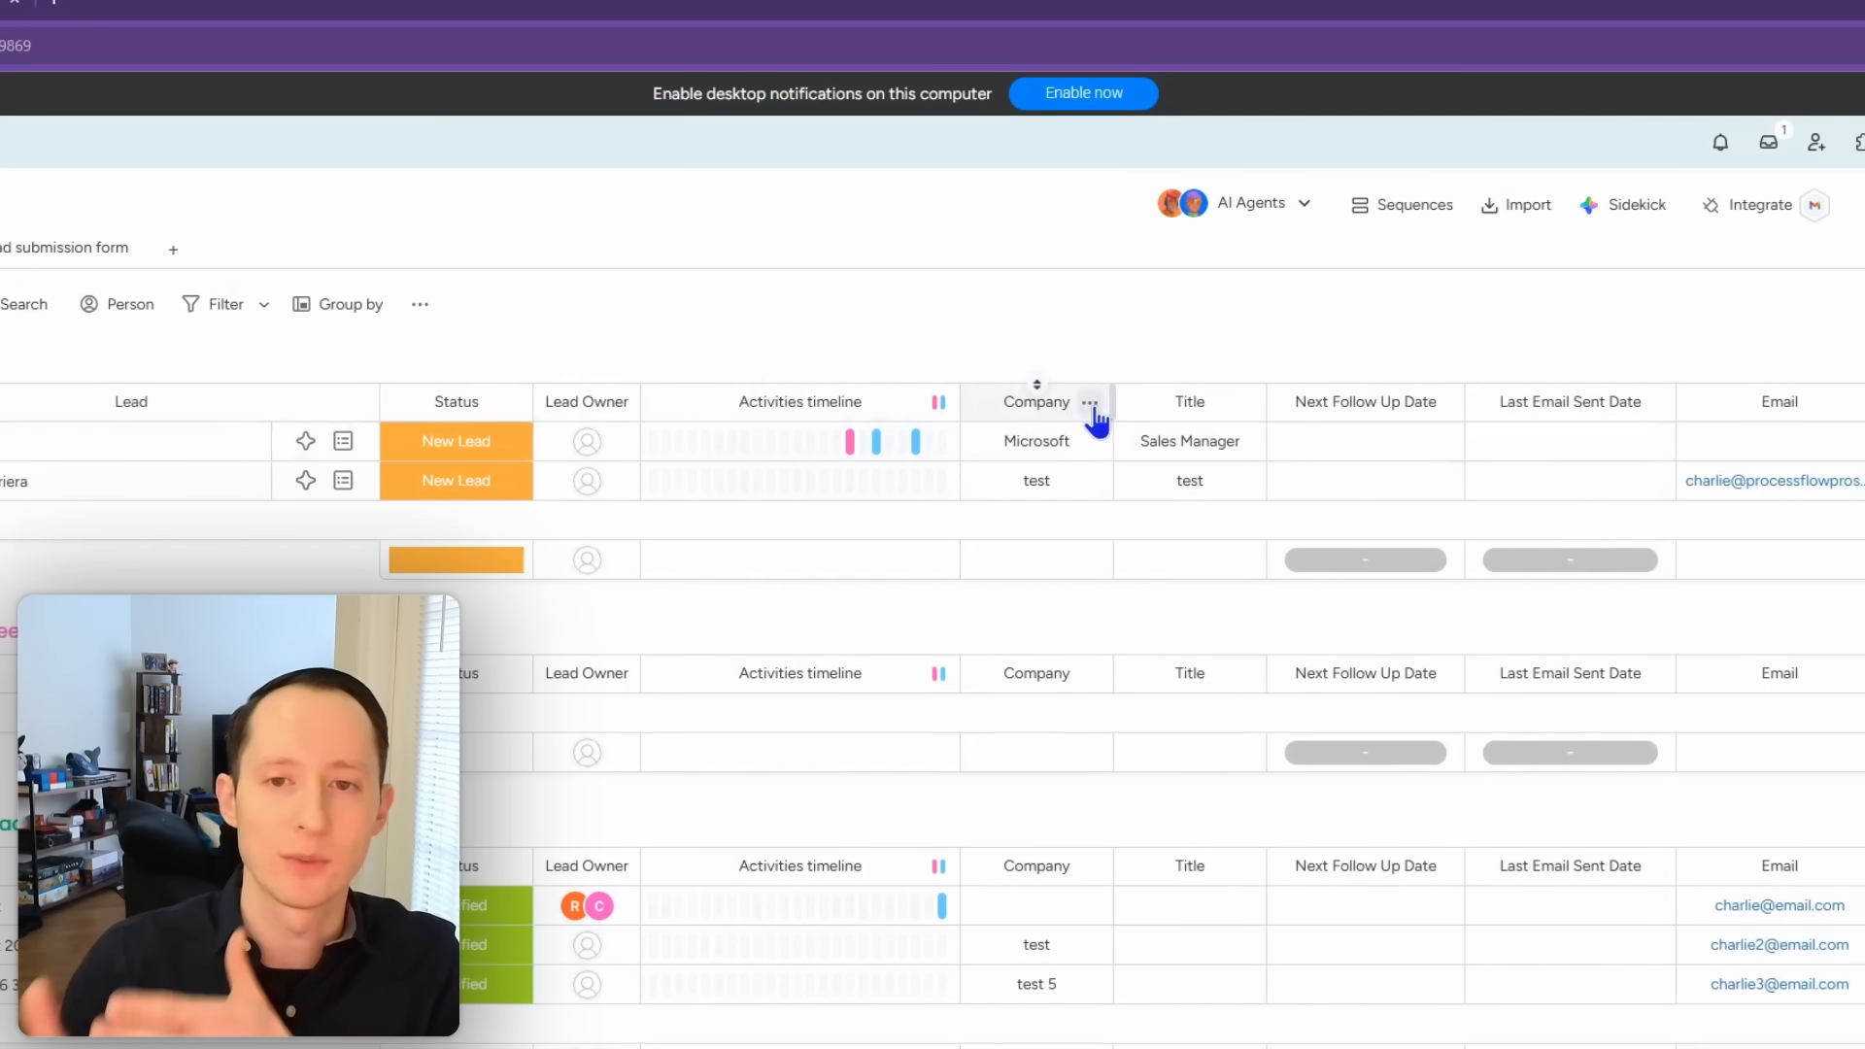
# Step: Restrict editing of the Company column to an added teammate, then lift that restriction
pyautogui.click(1092, 406)
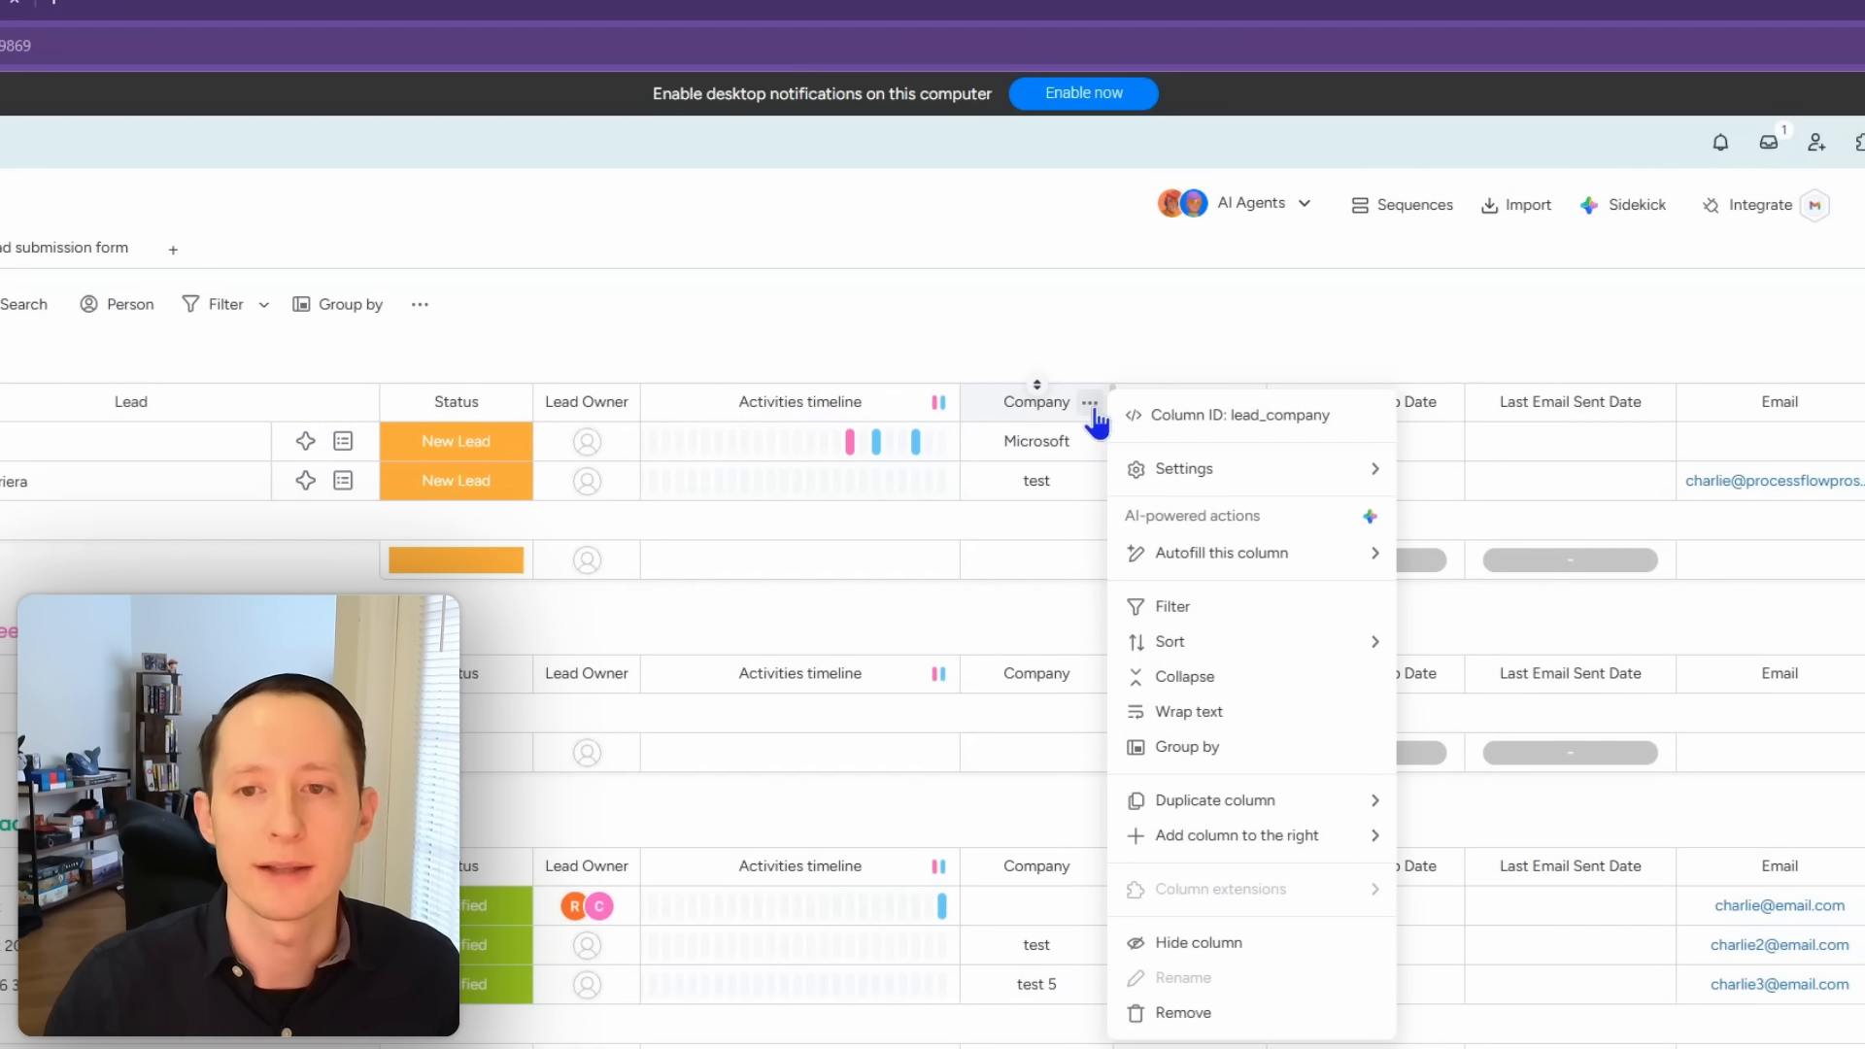
pyautogui.moveTo(1186, 471)
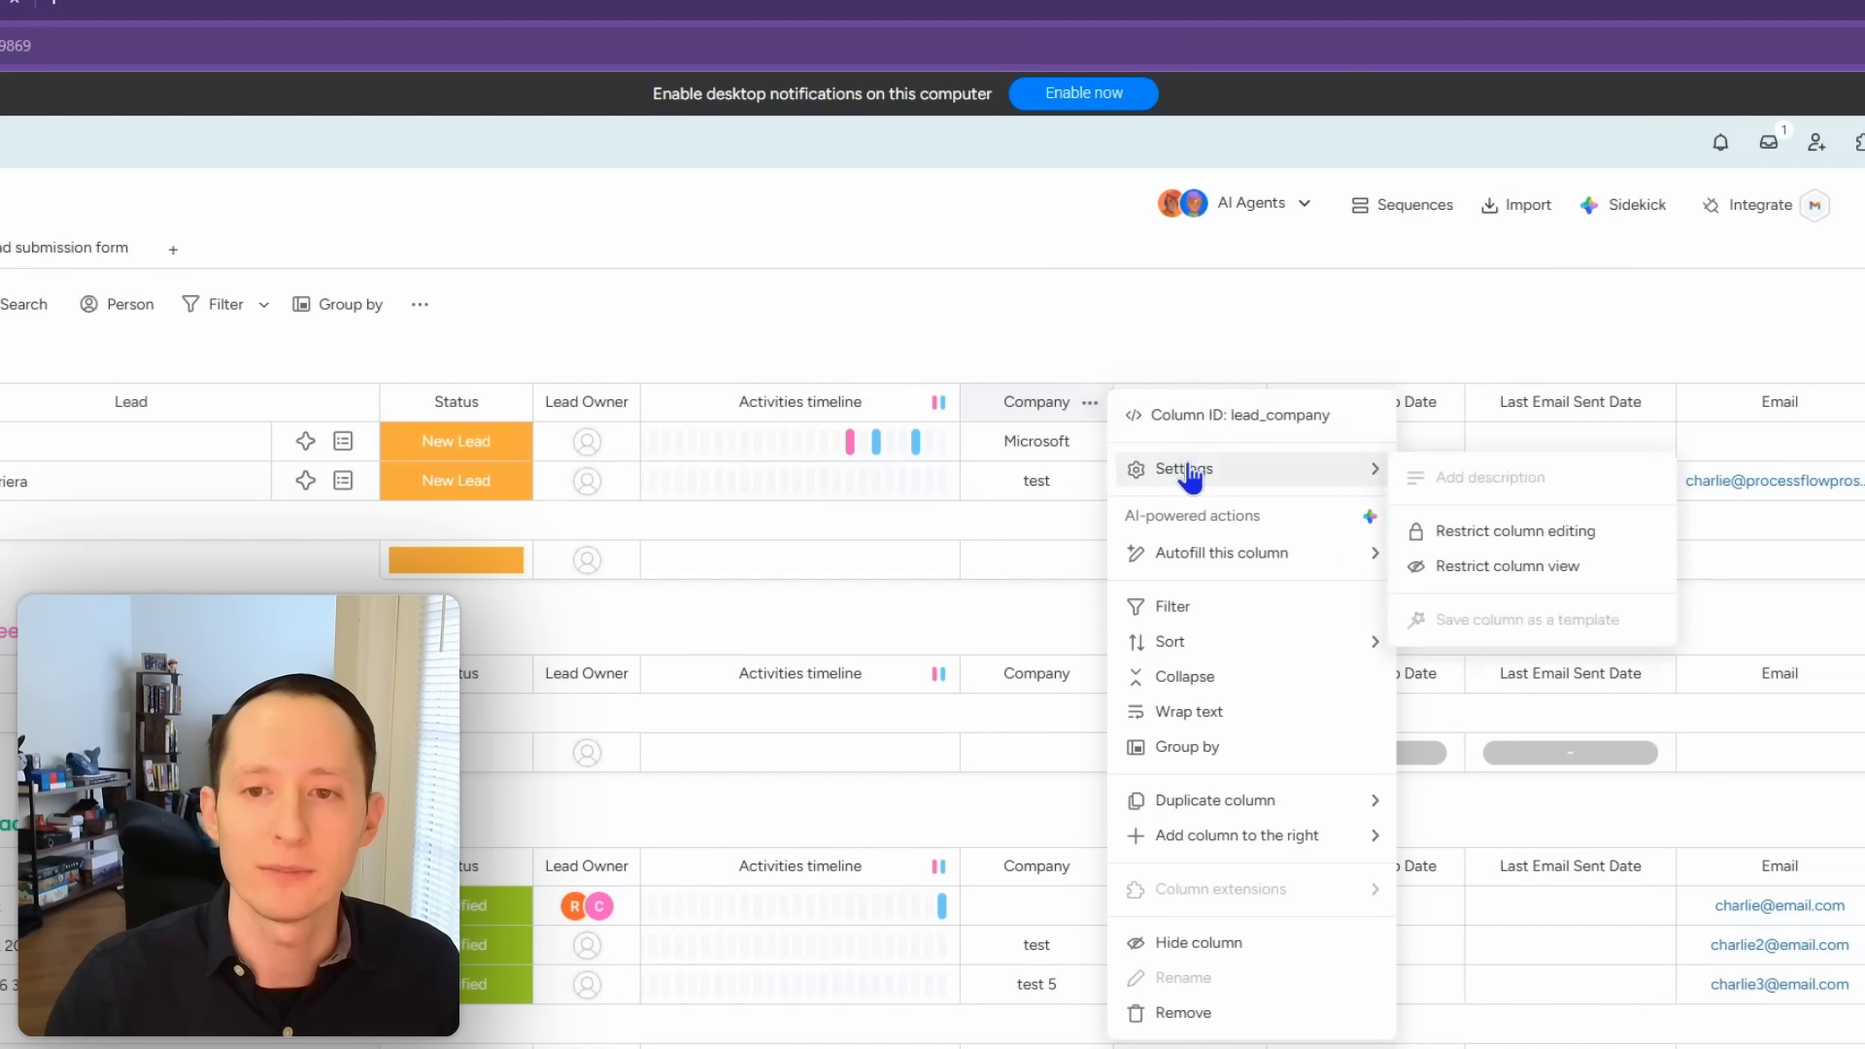
pyautogui.click(1501, 535)
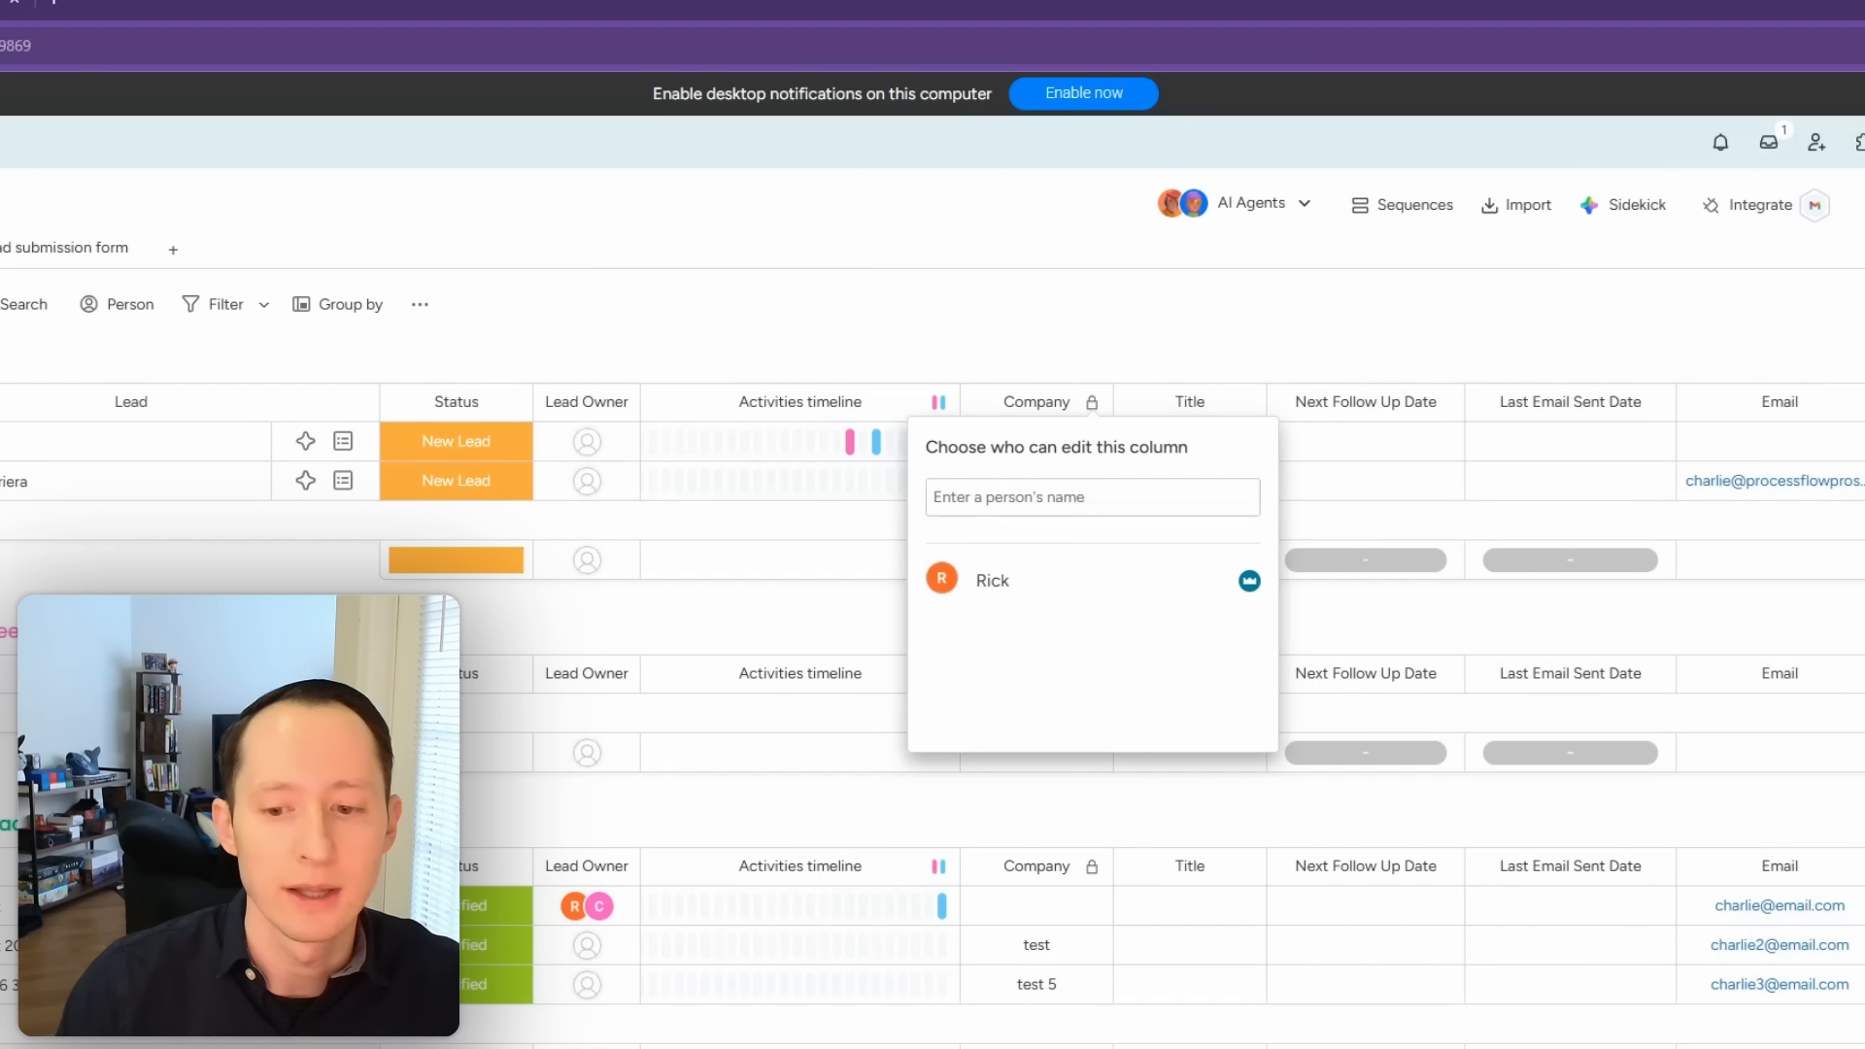
pyautogui.click(1148, 500)
pyautogui.click(1068, 580)
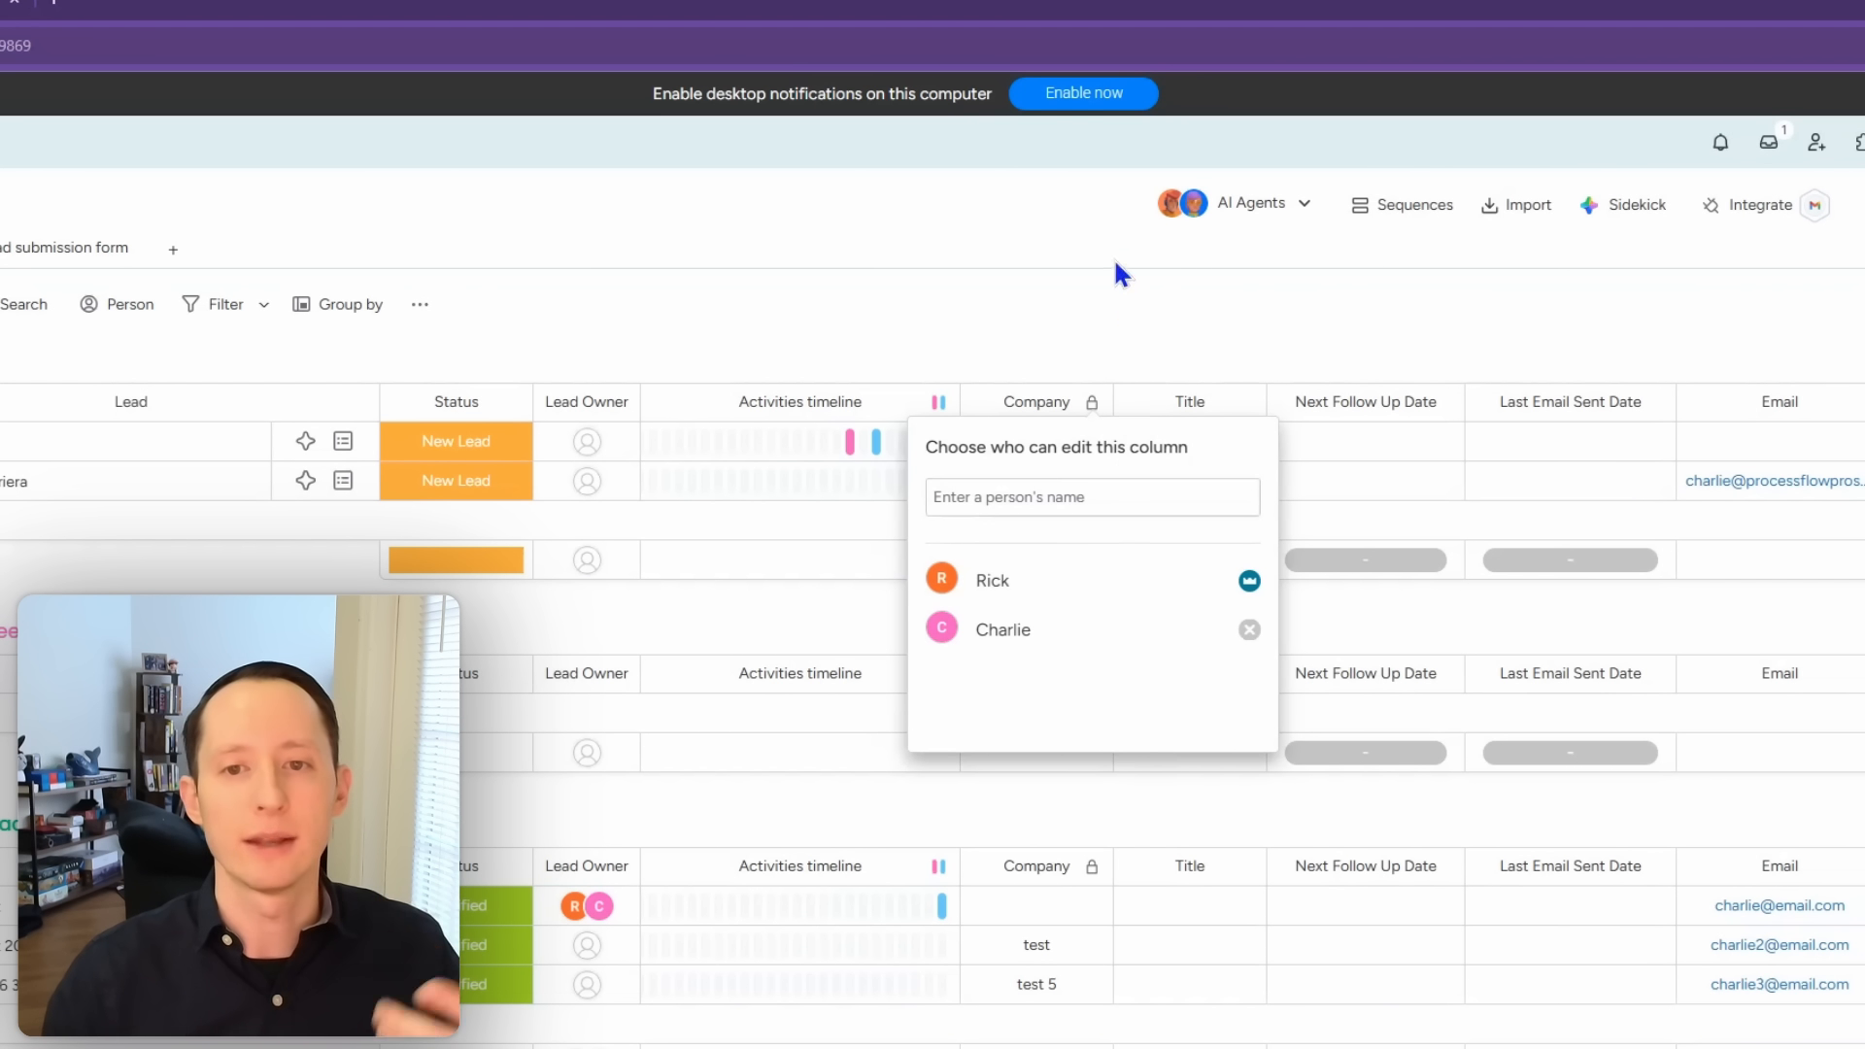
pyautogui.click(1089, 330)
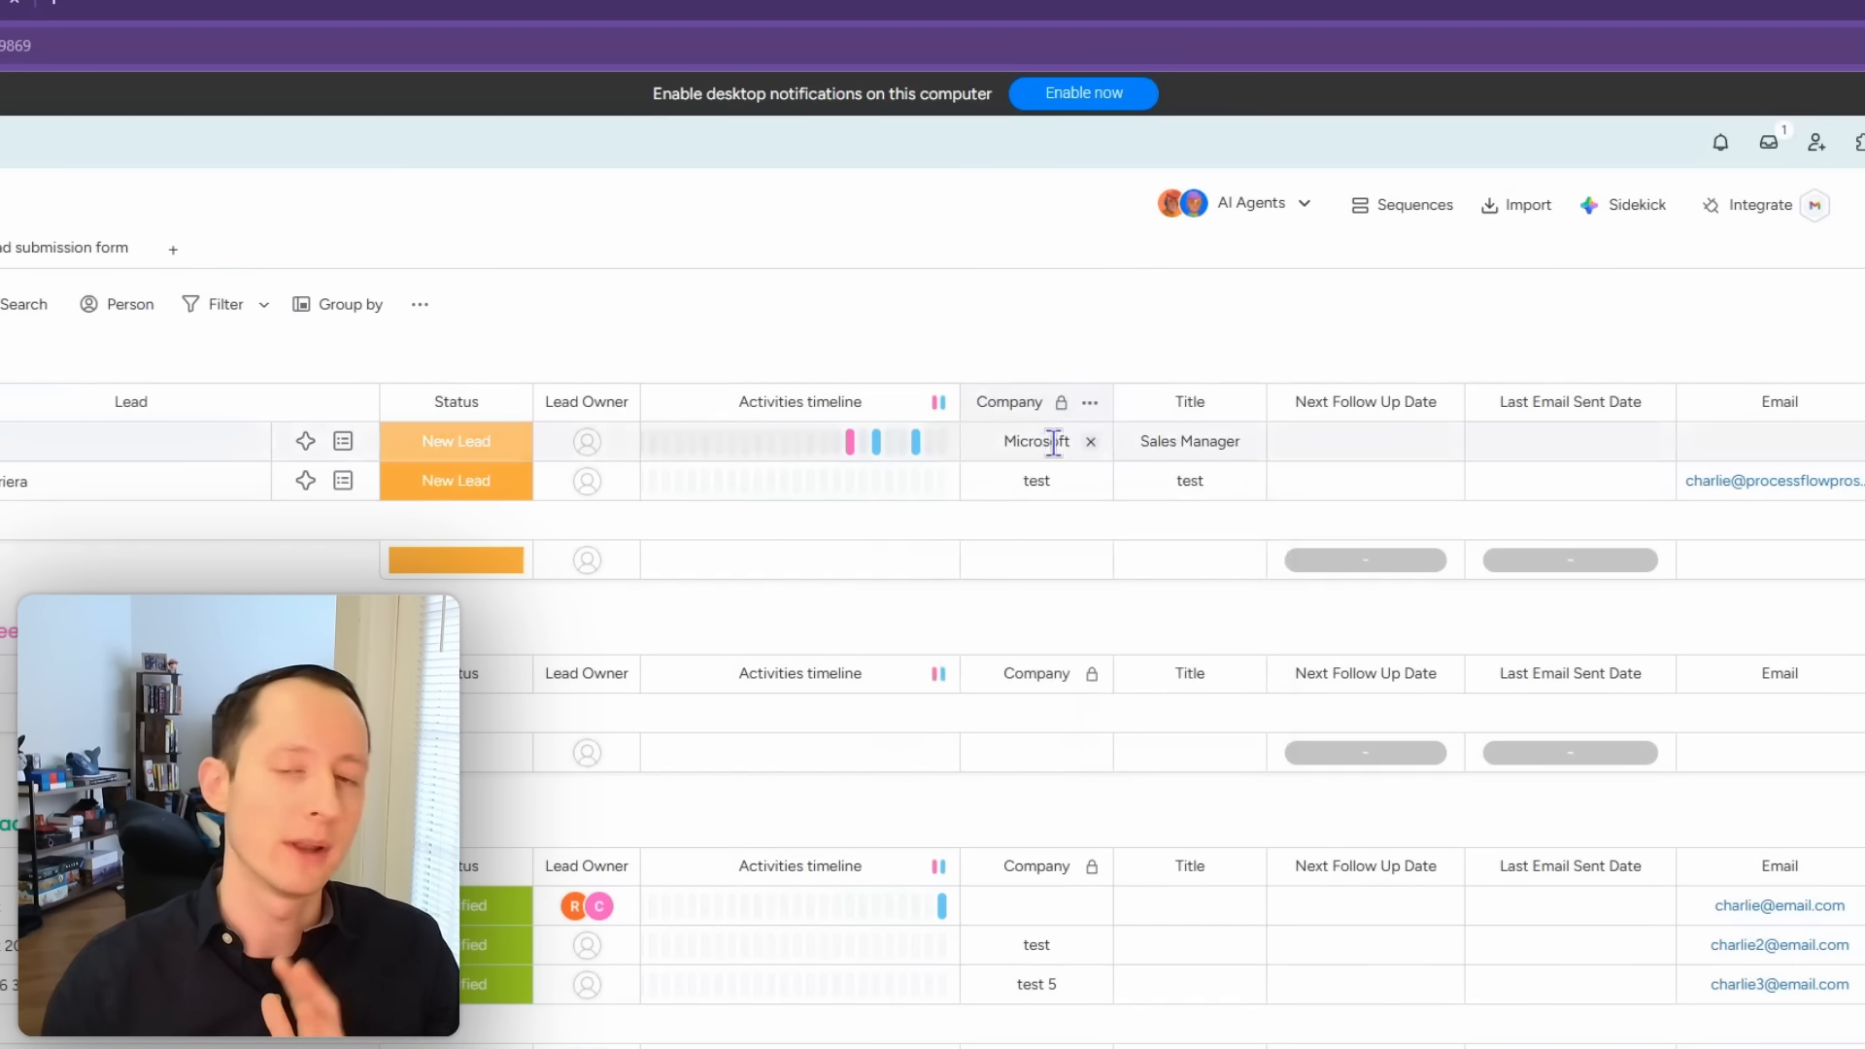
pyautogui.click(1089, 406)
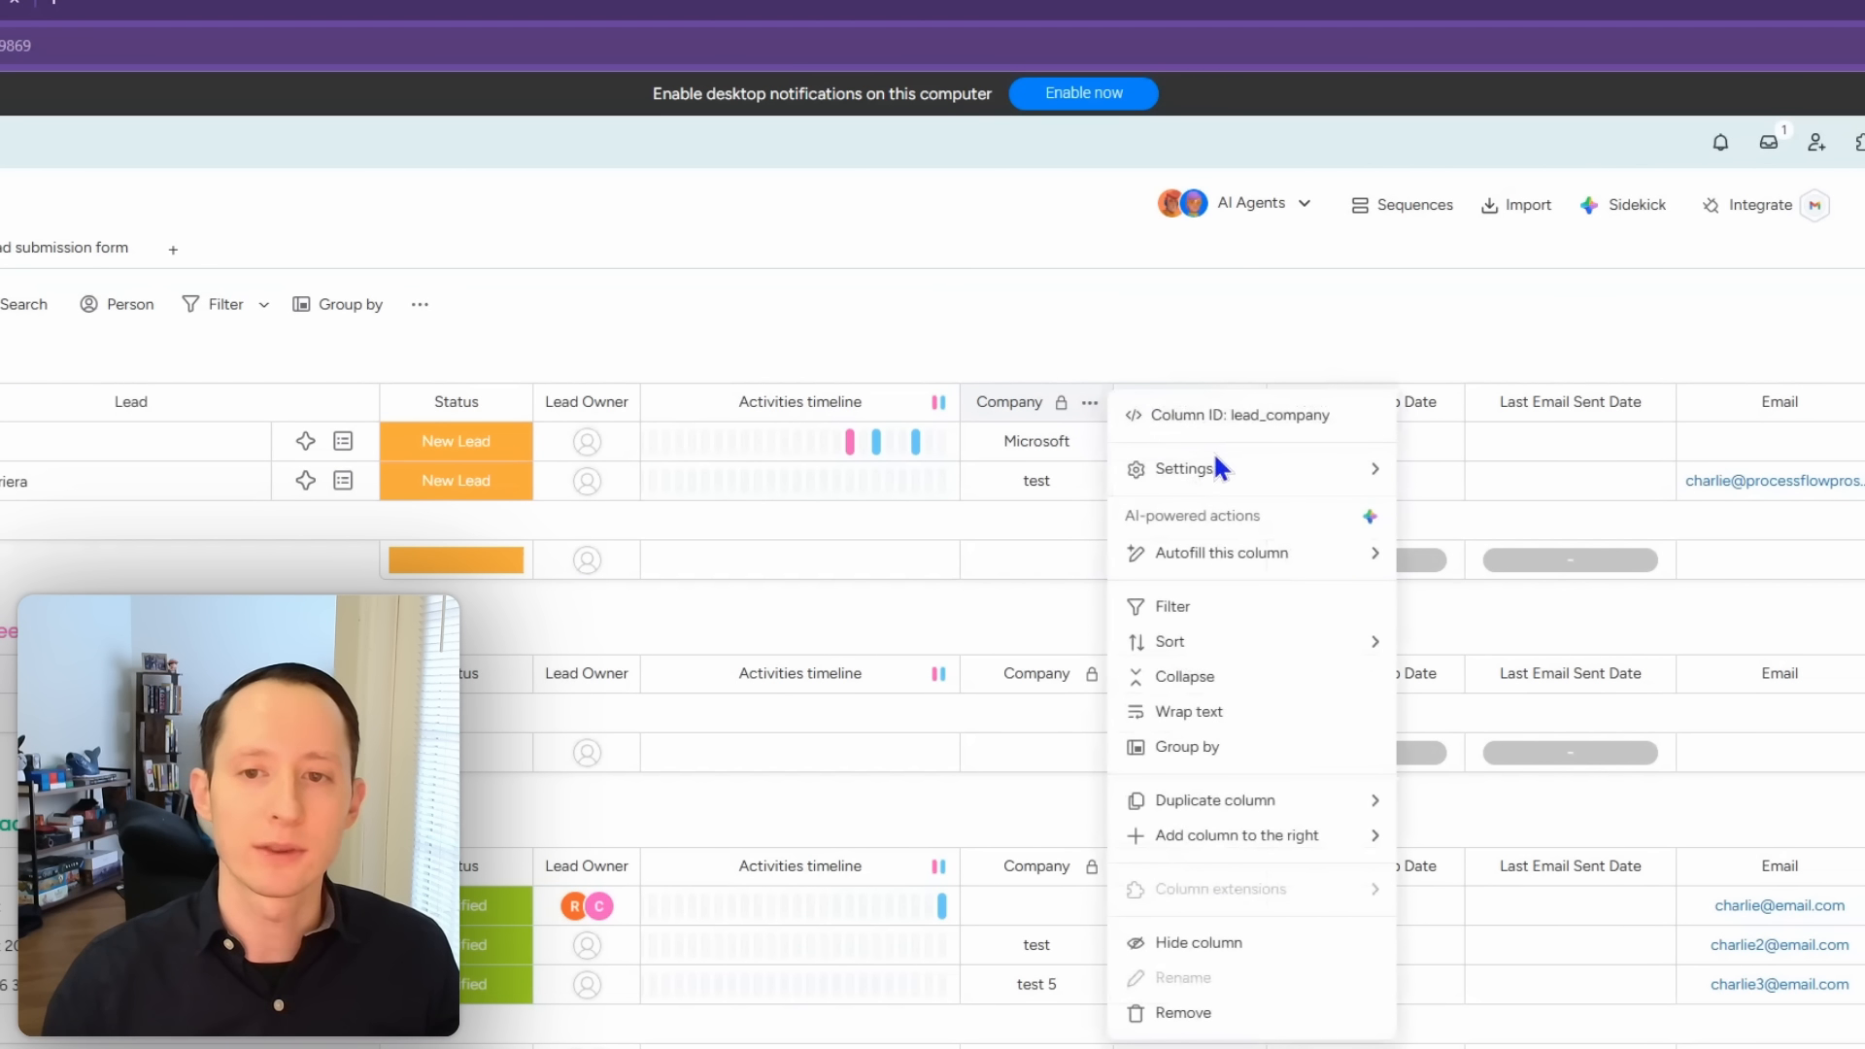
pyautogui.moveTo(1229, 468)
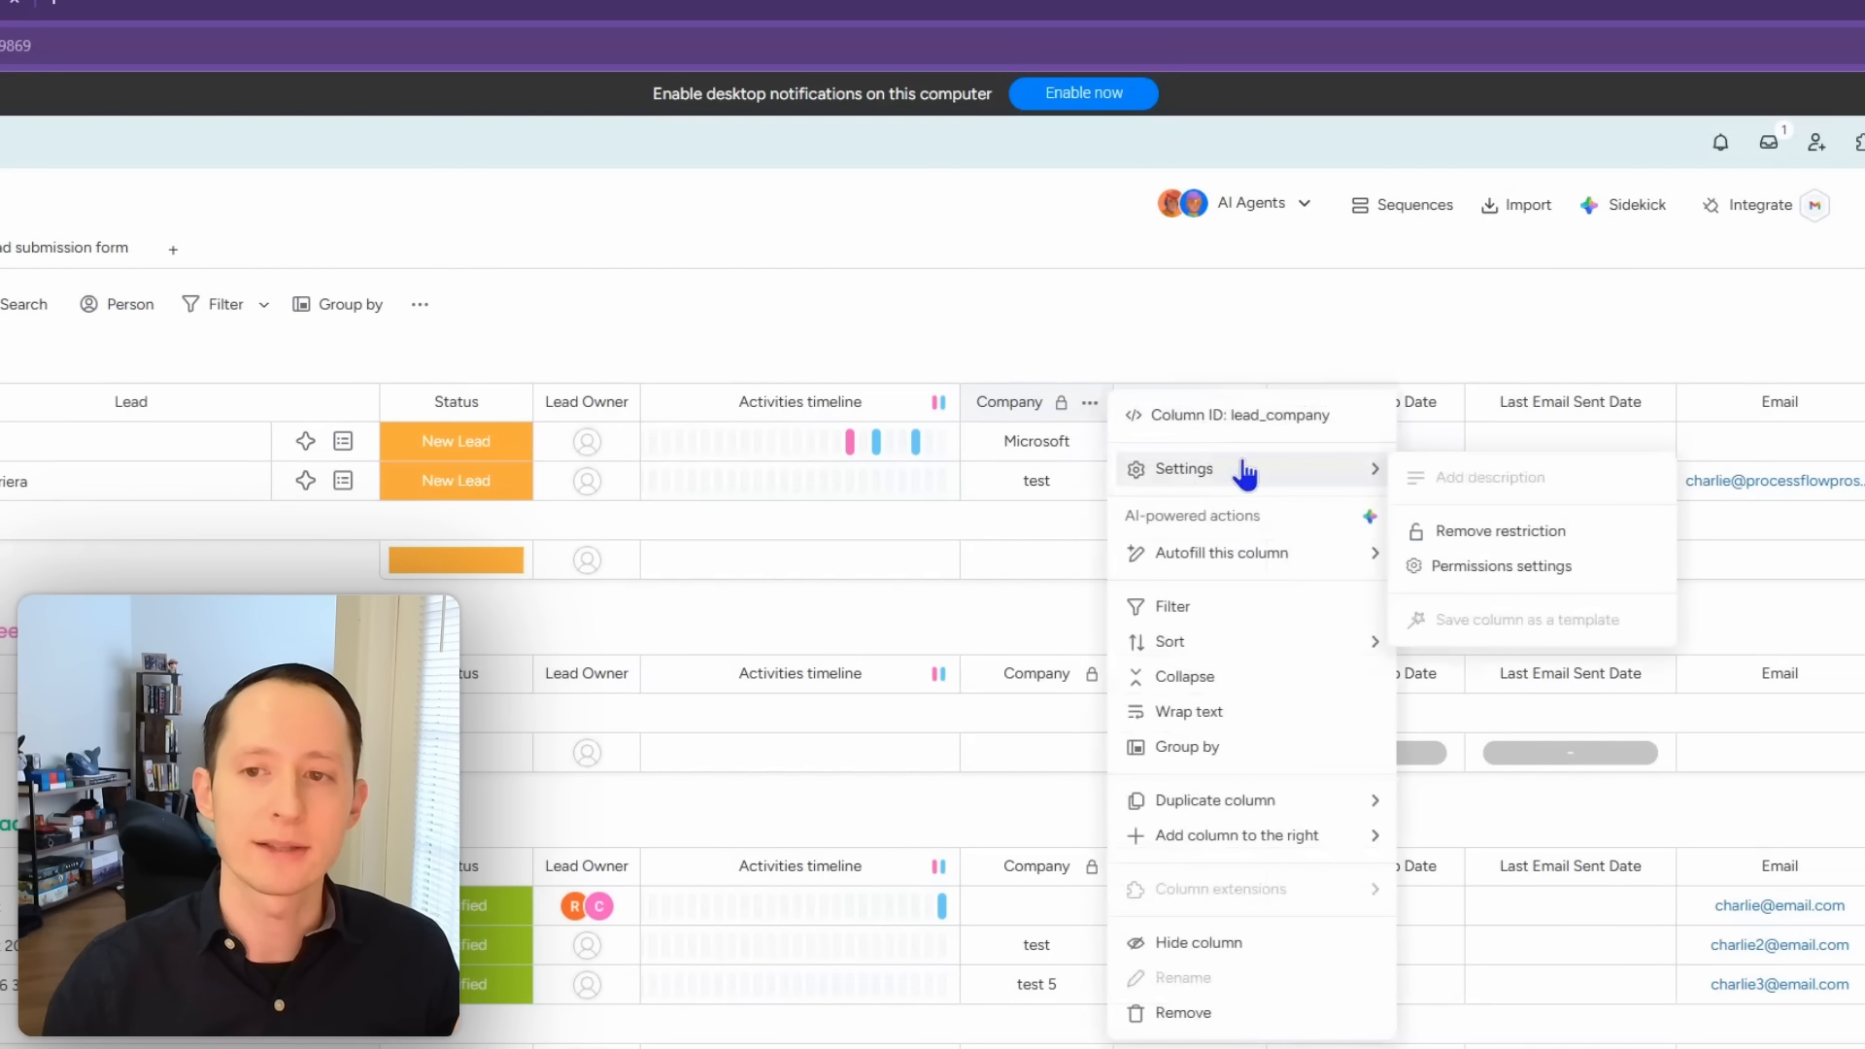
pyautogui.click(1508, 531)
# Step: Restrict viewing of the Company column to a teammate, then remove the viewing restriction
pyautogui.click(1089, 402)
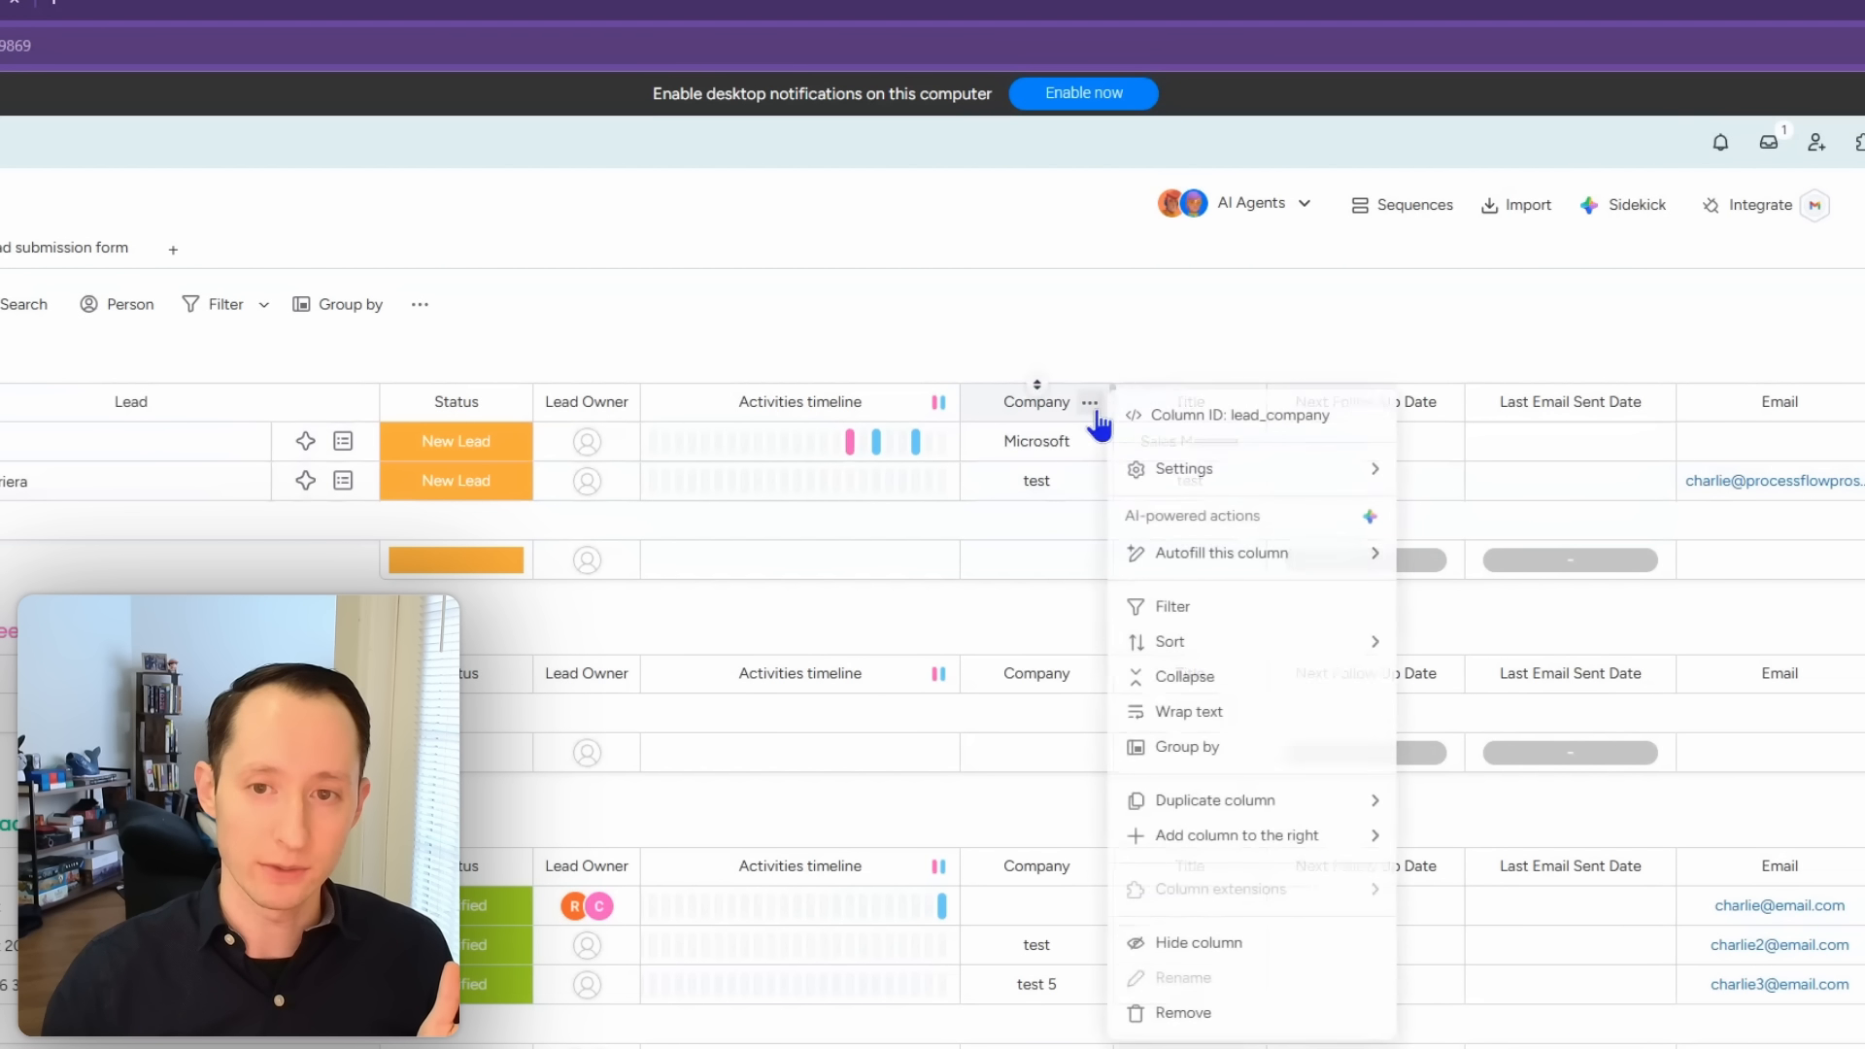
pyautogui.moveTo(1323, 481)
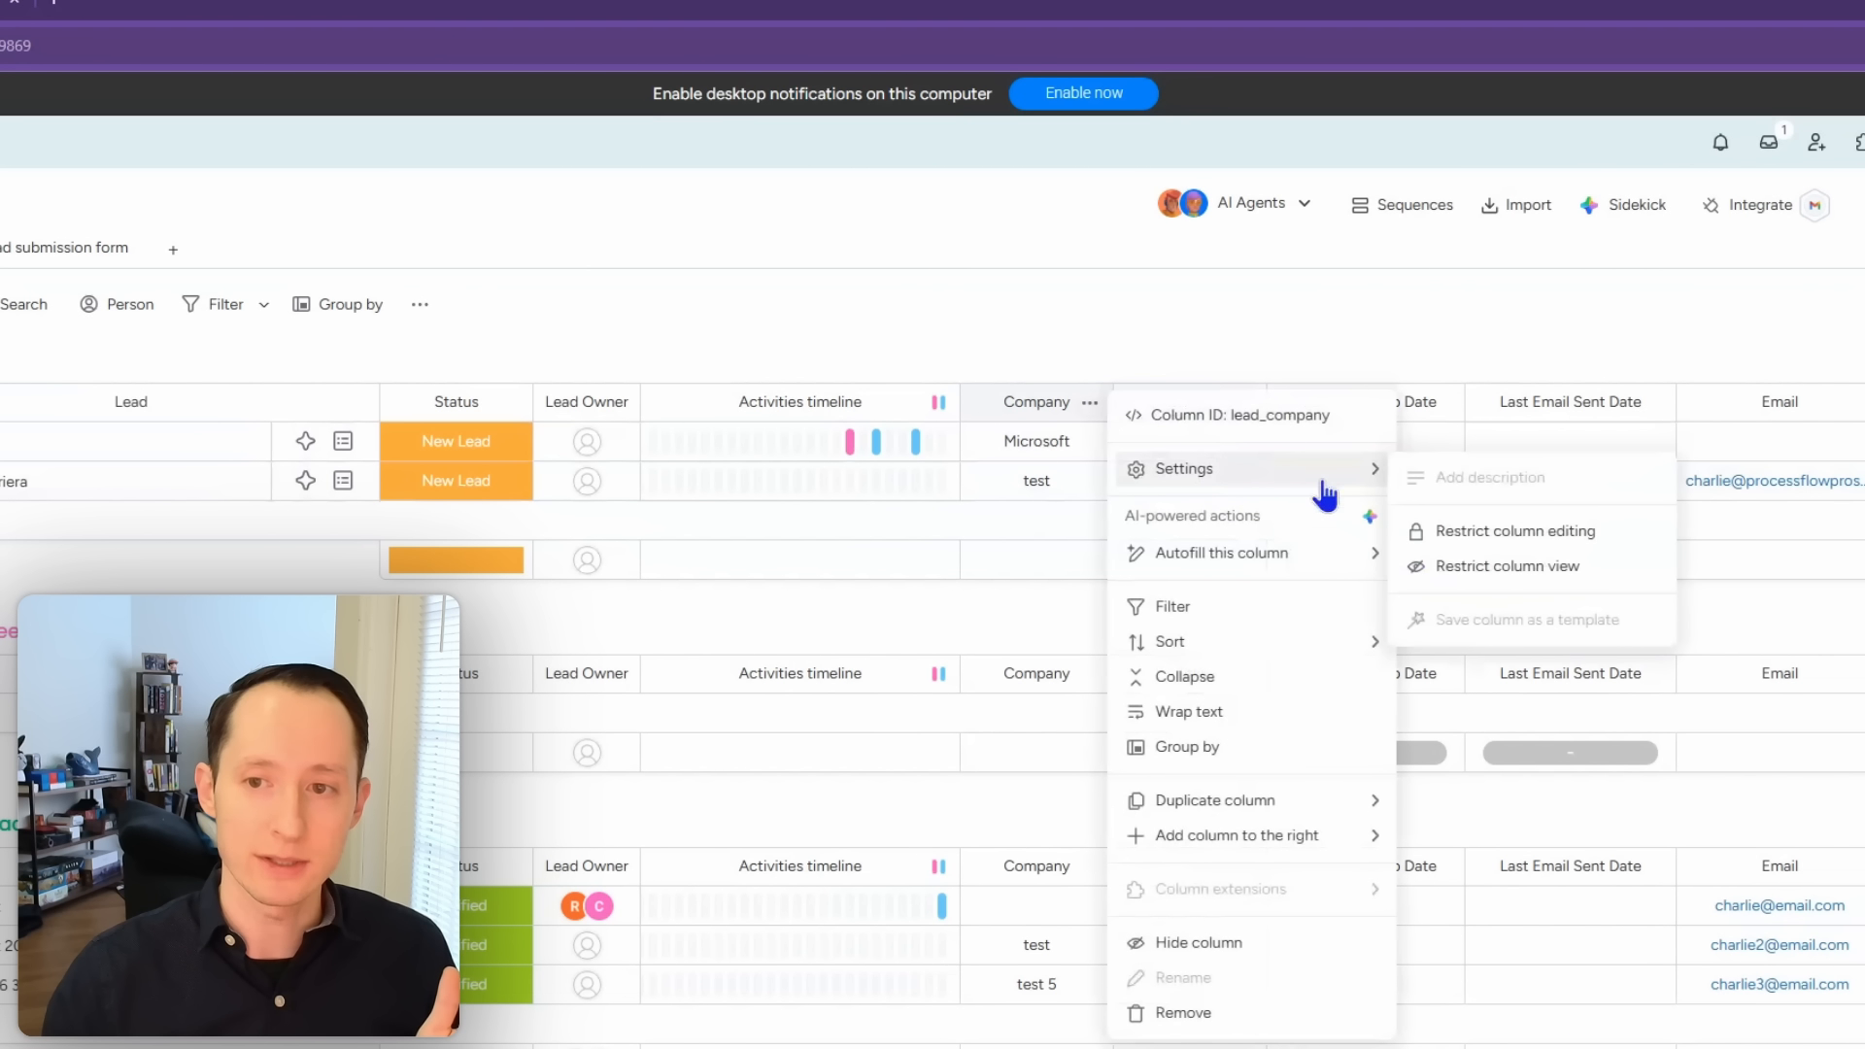
pyautogui.click(1511, 567)
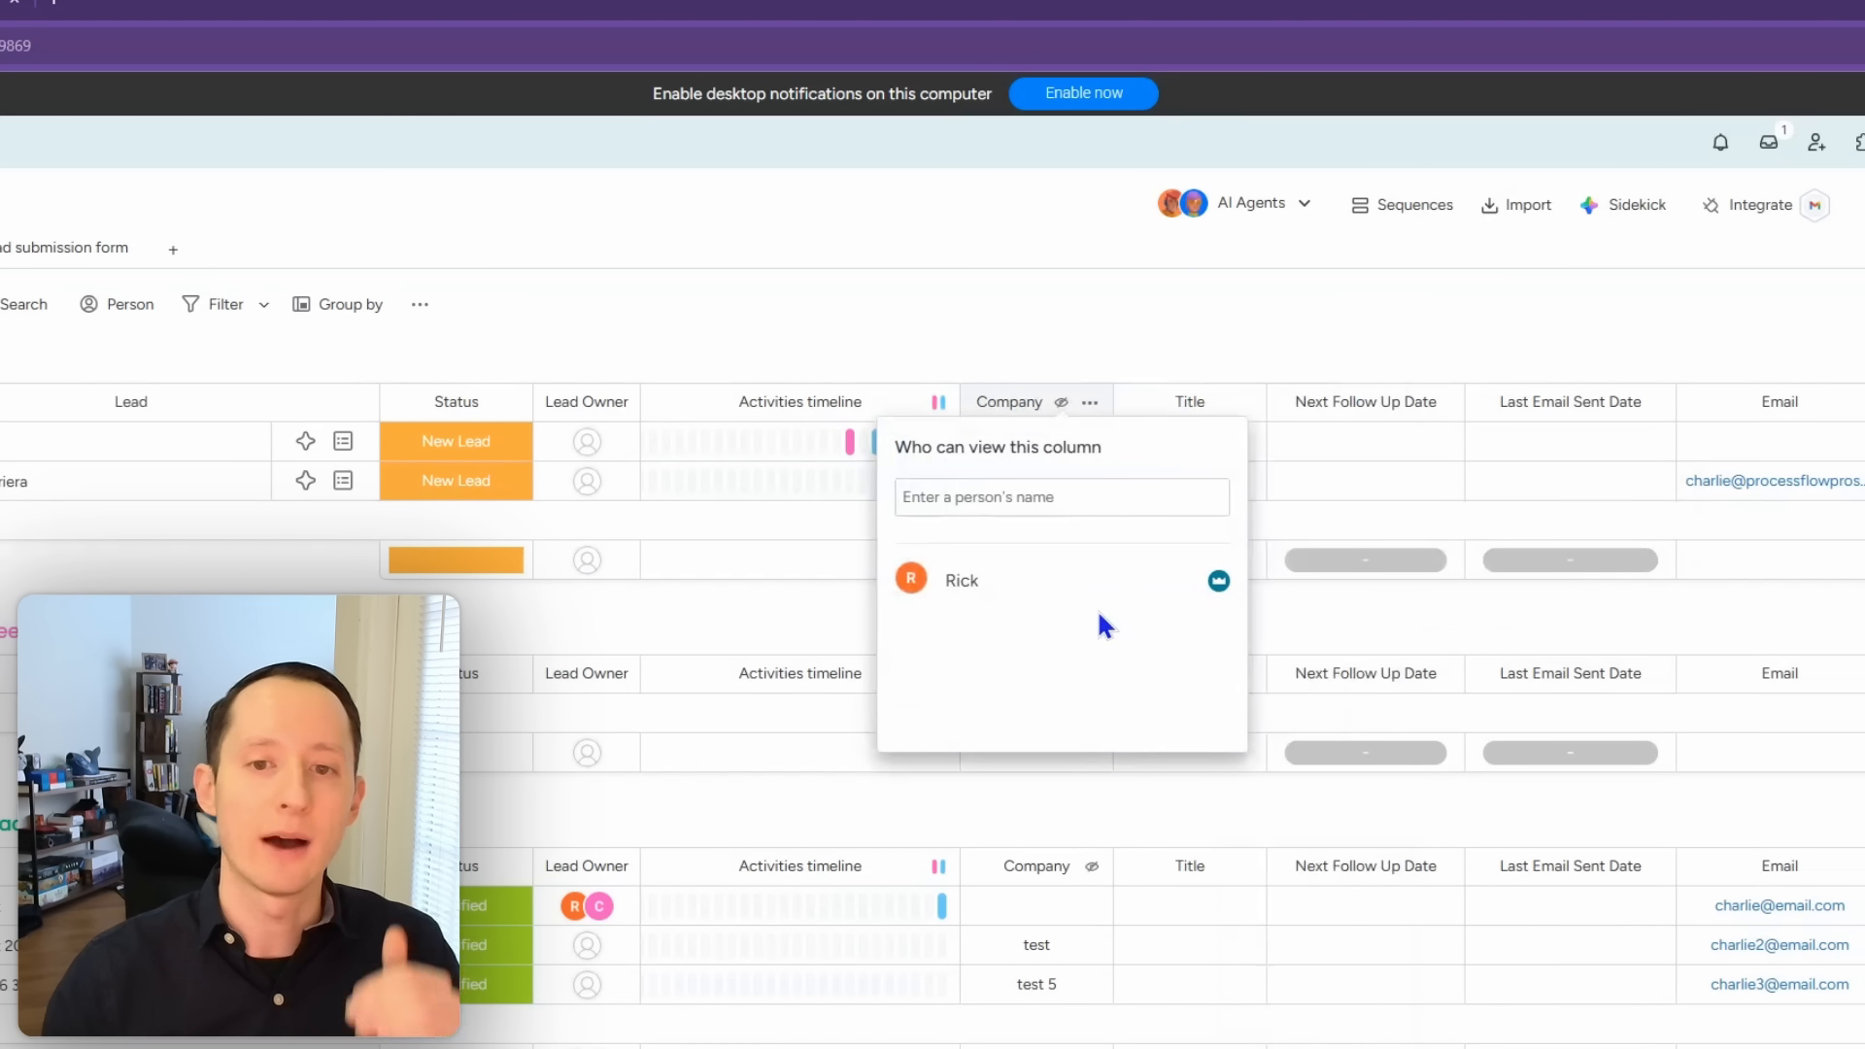
pyautogui.click(1074, 502)
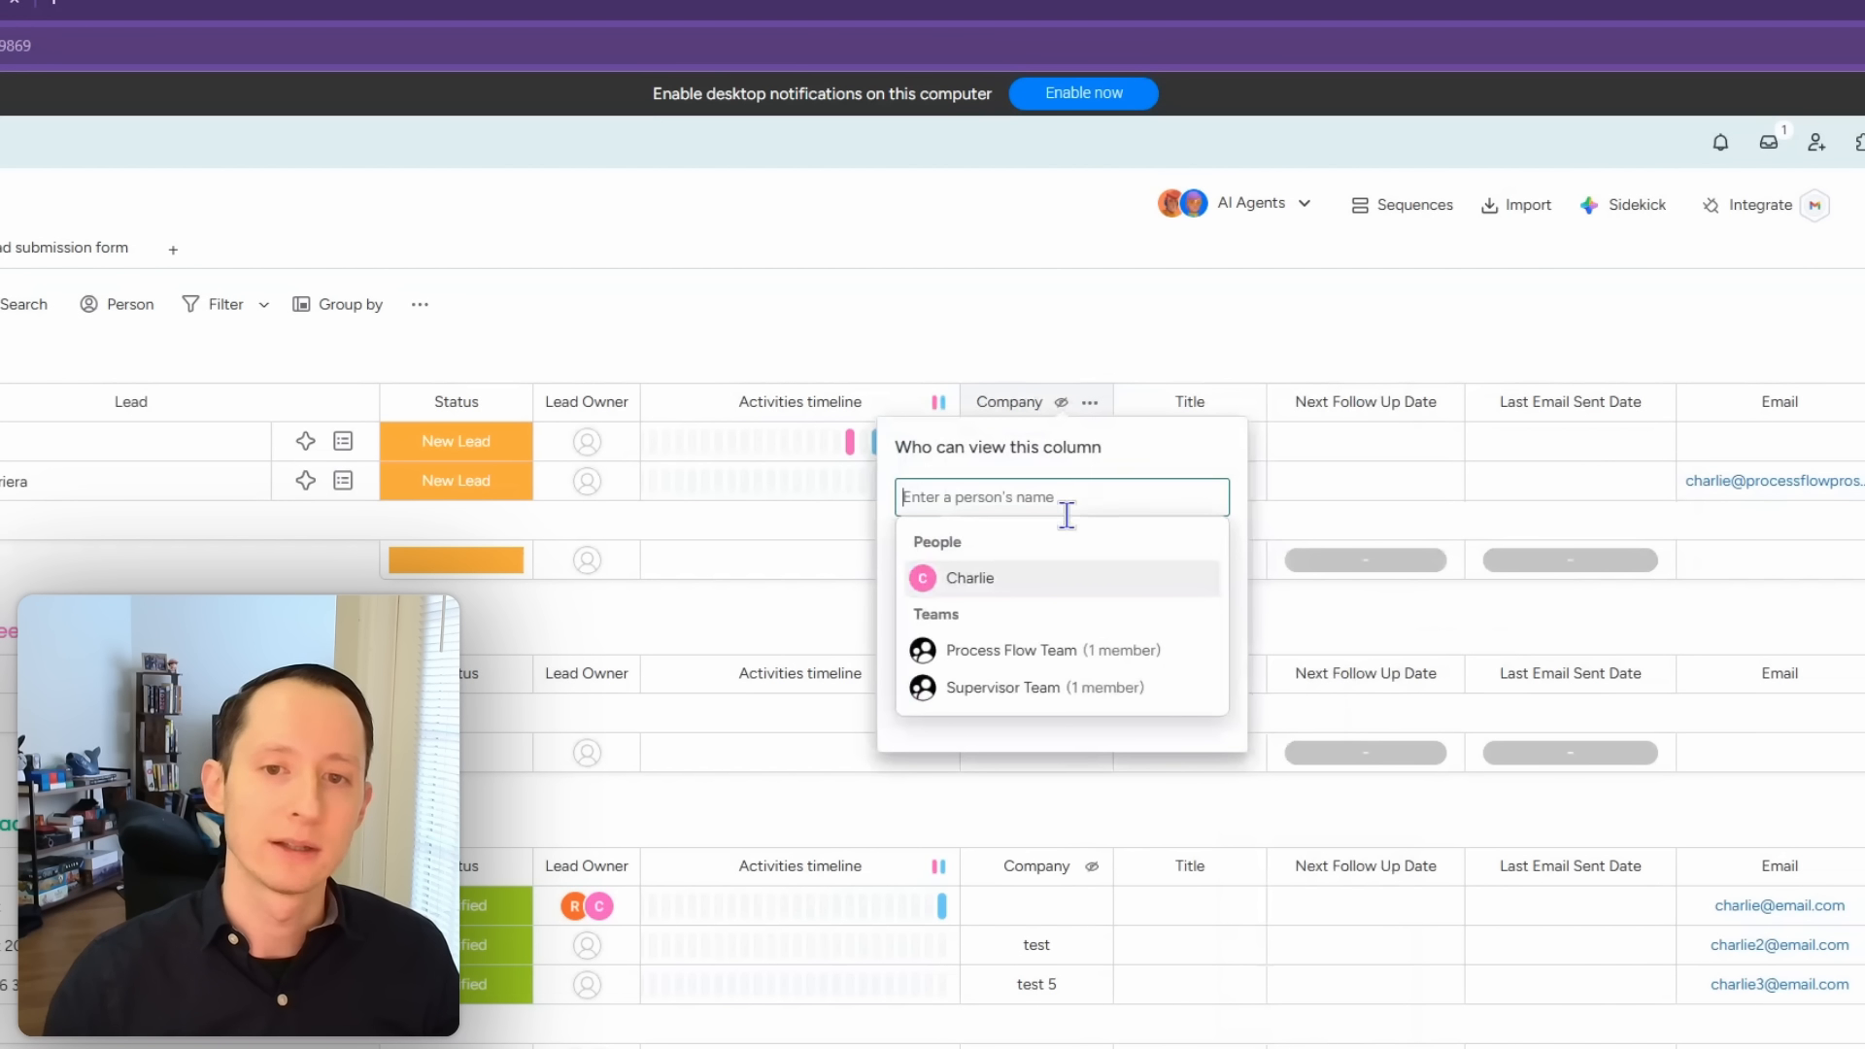
pyautogui.click(1049, 580)
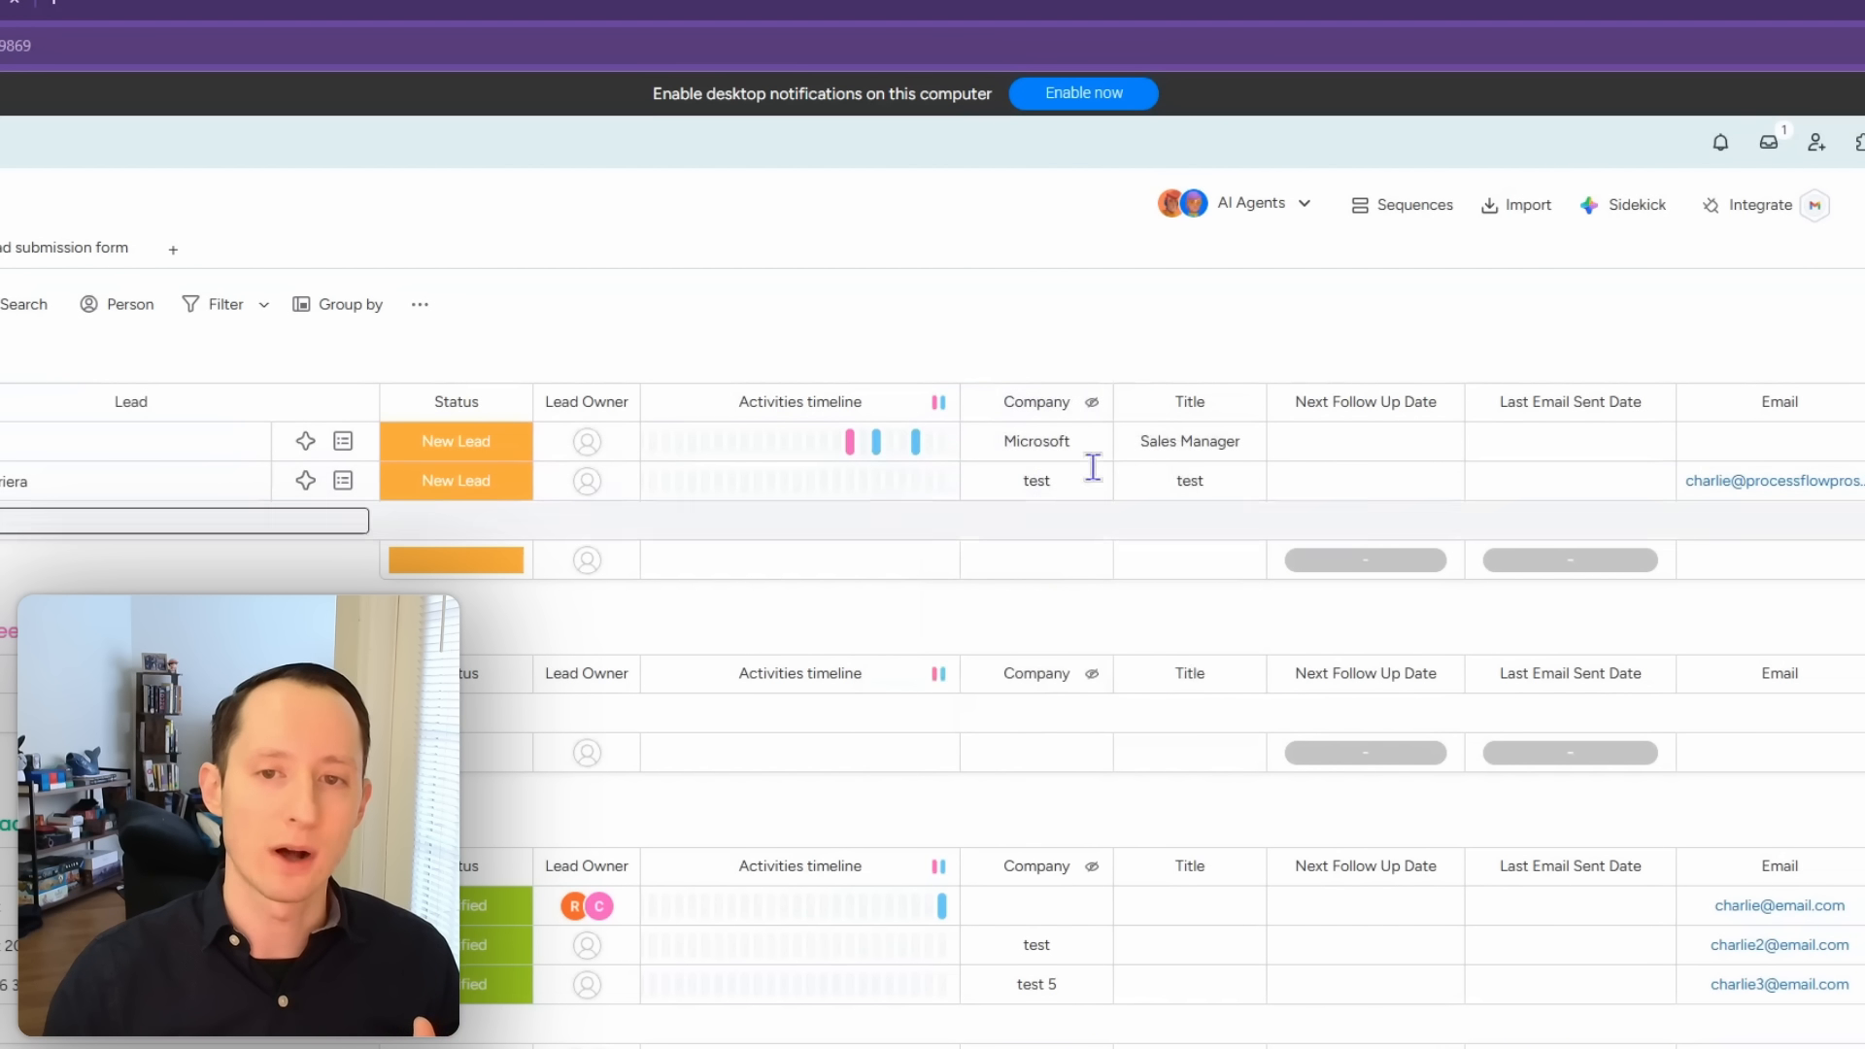
pyautogui.click(1090, 402)
pyautogui.moveTo(1234, 471)
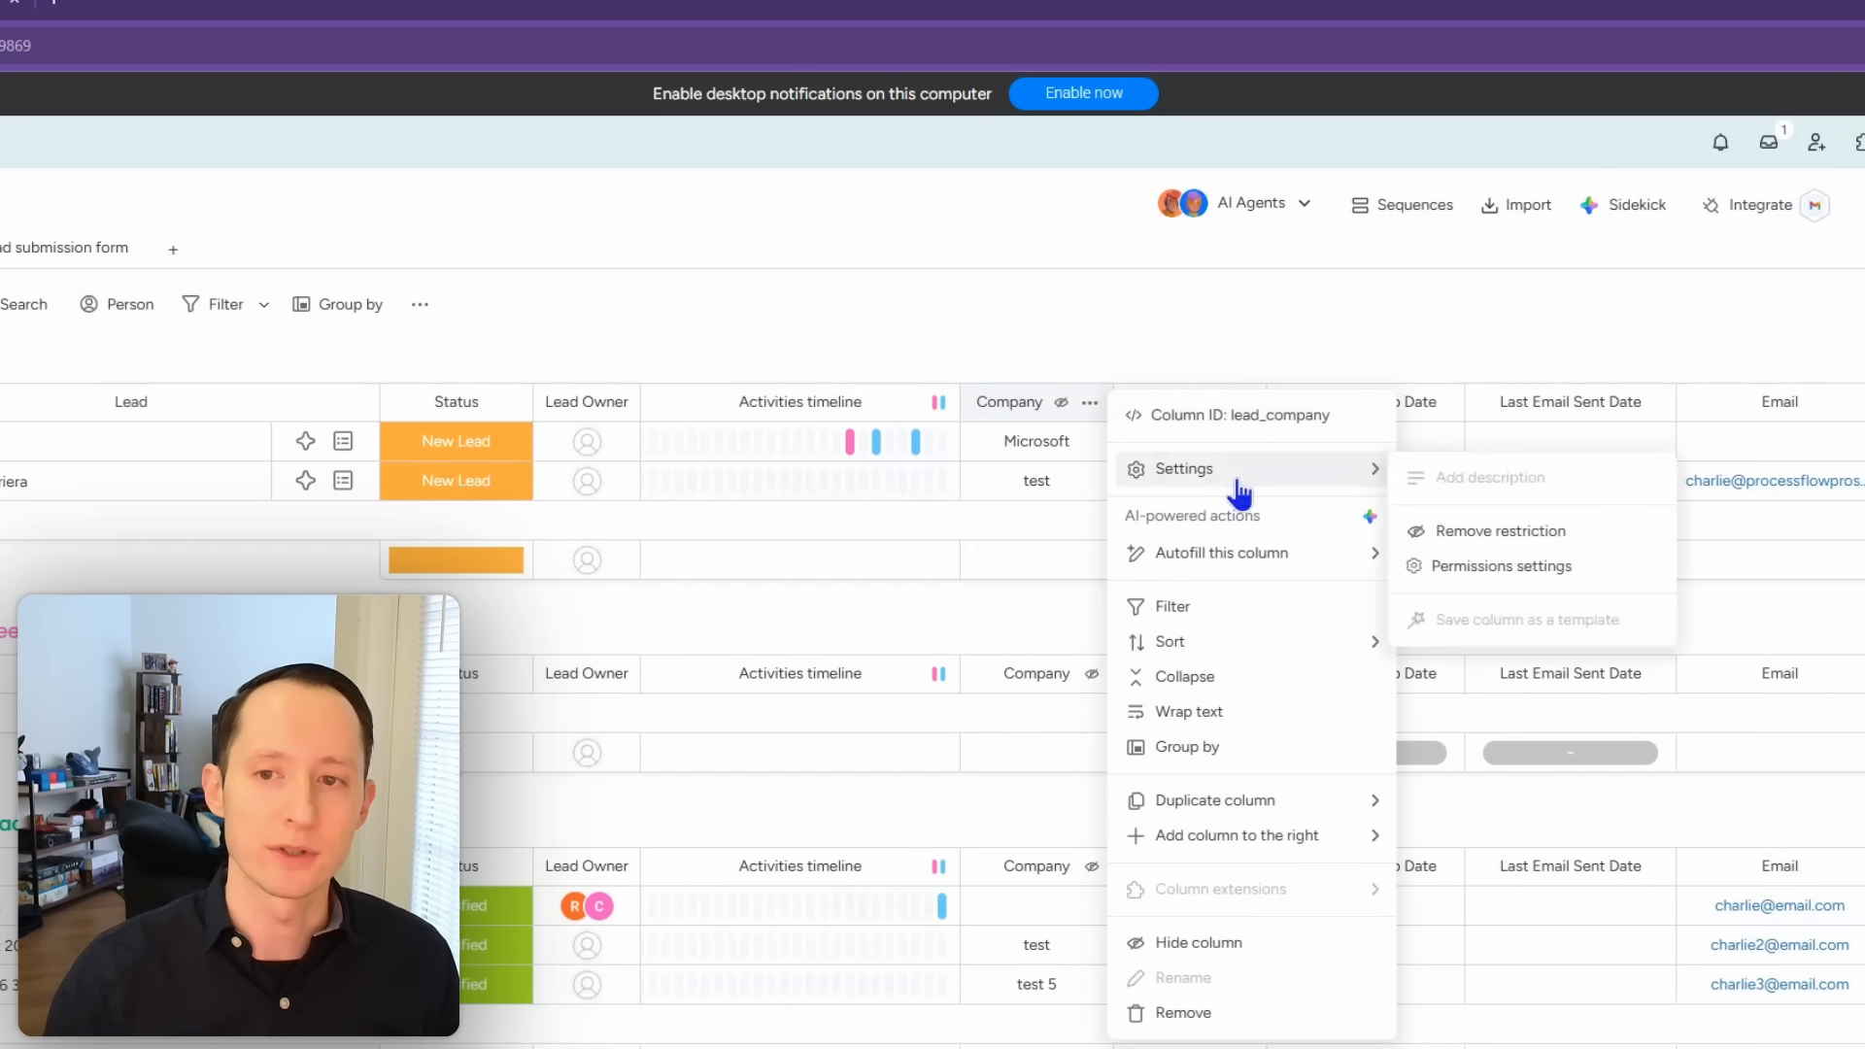
pyautogui.click(1501, 535)
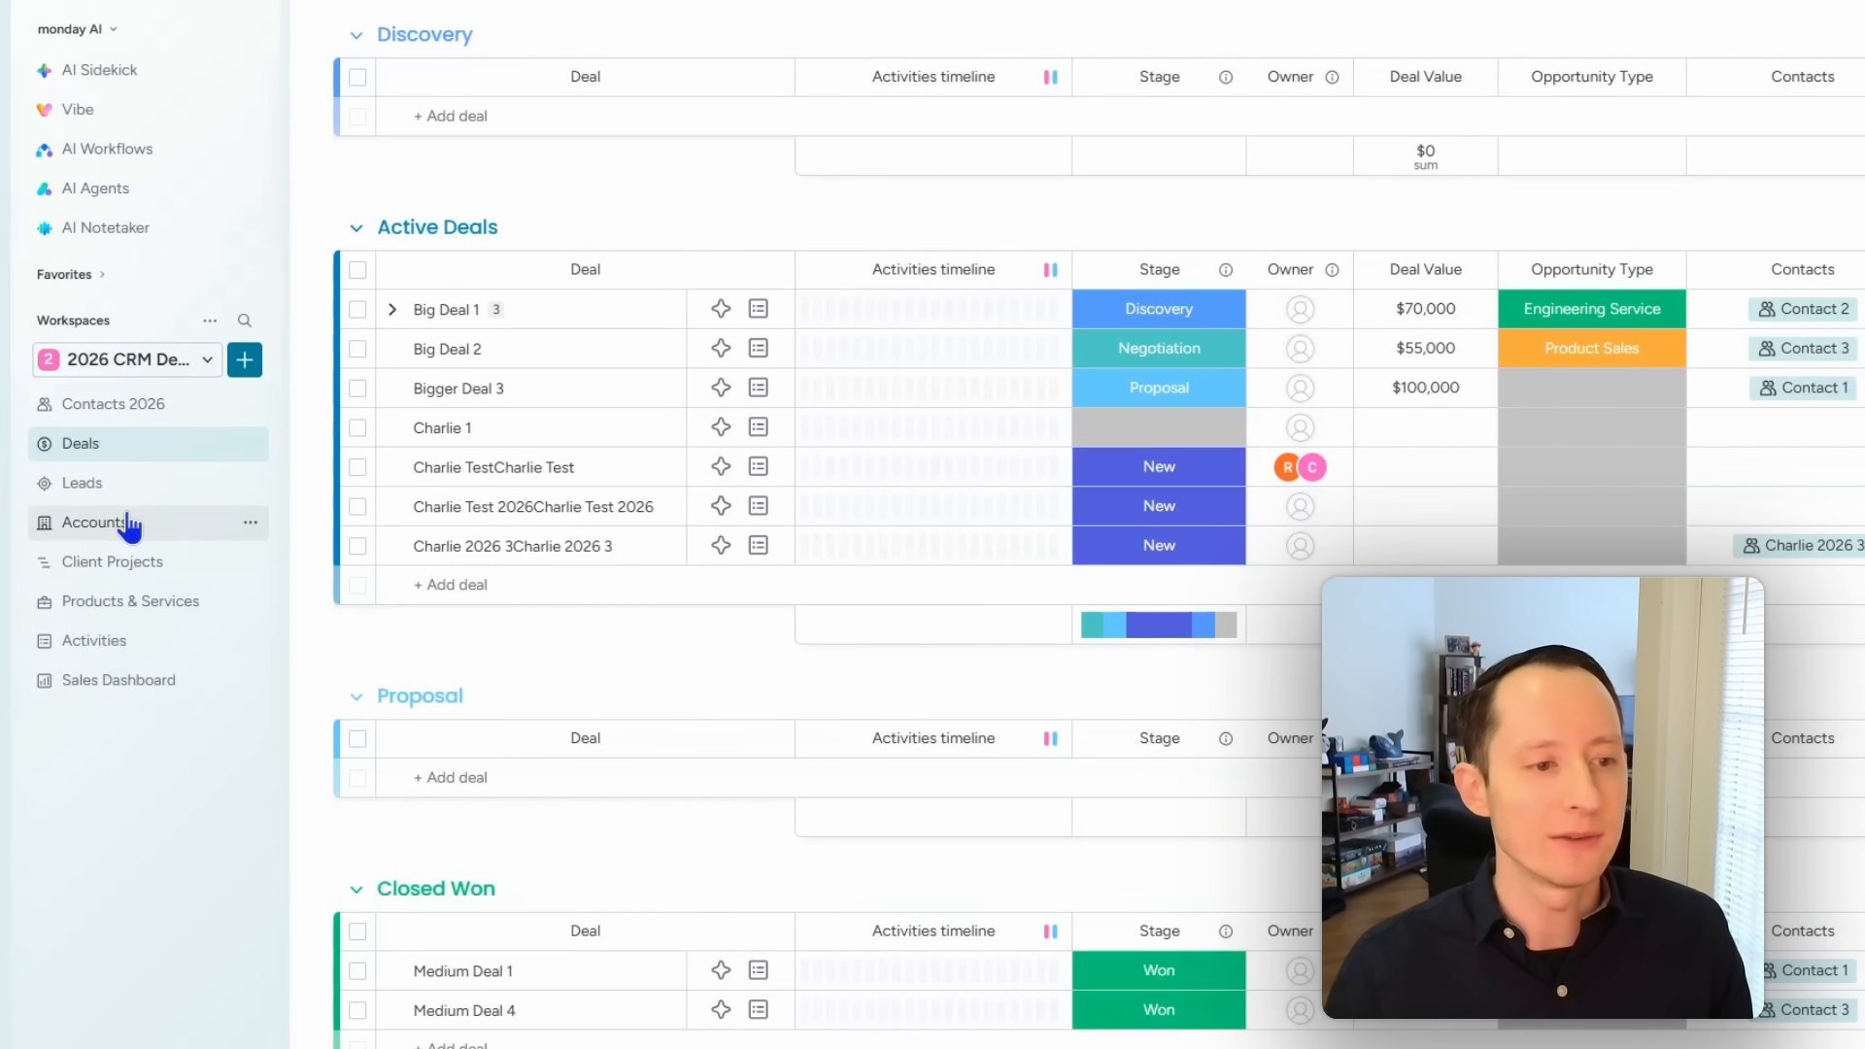
# Step: Check the Activities board's Activity Type labels, then open the Google Search lead under New Leads
pyautogui.click(119, 641)
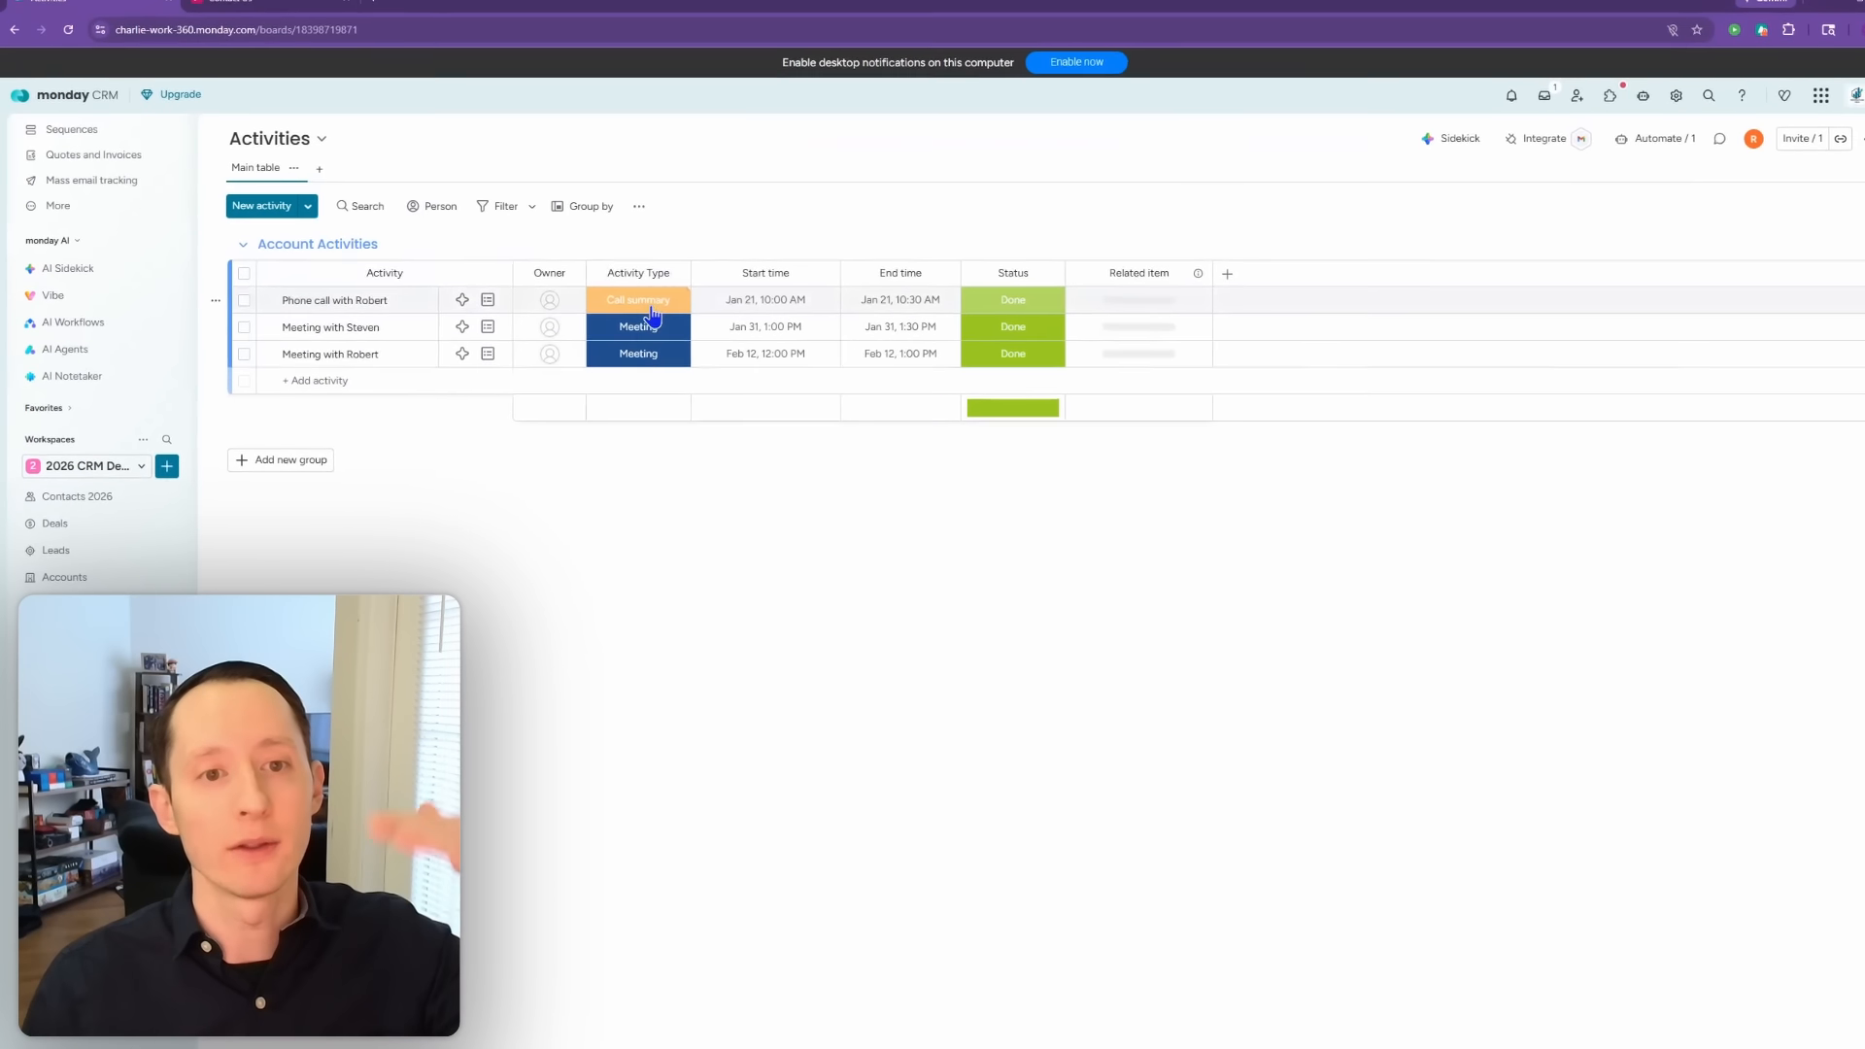
pyautogui.click(651, 311)
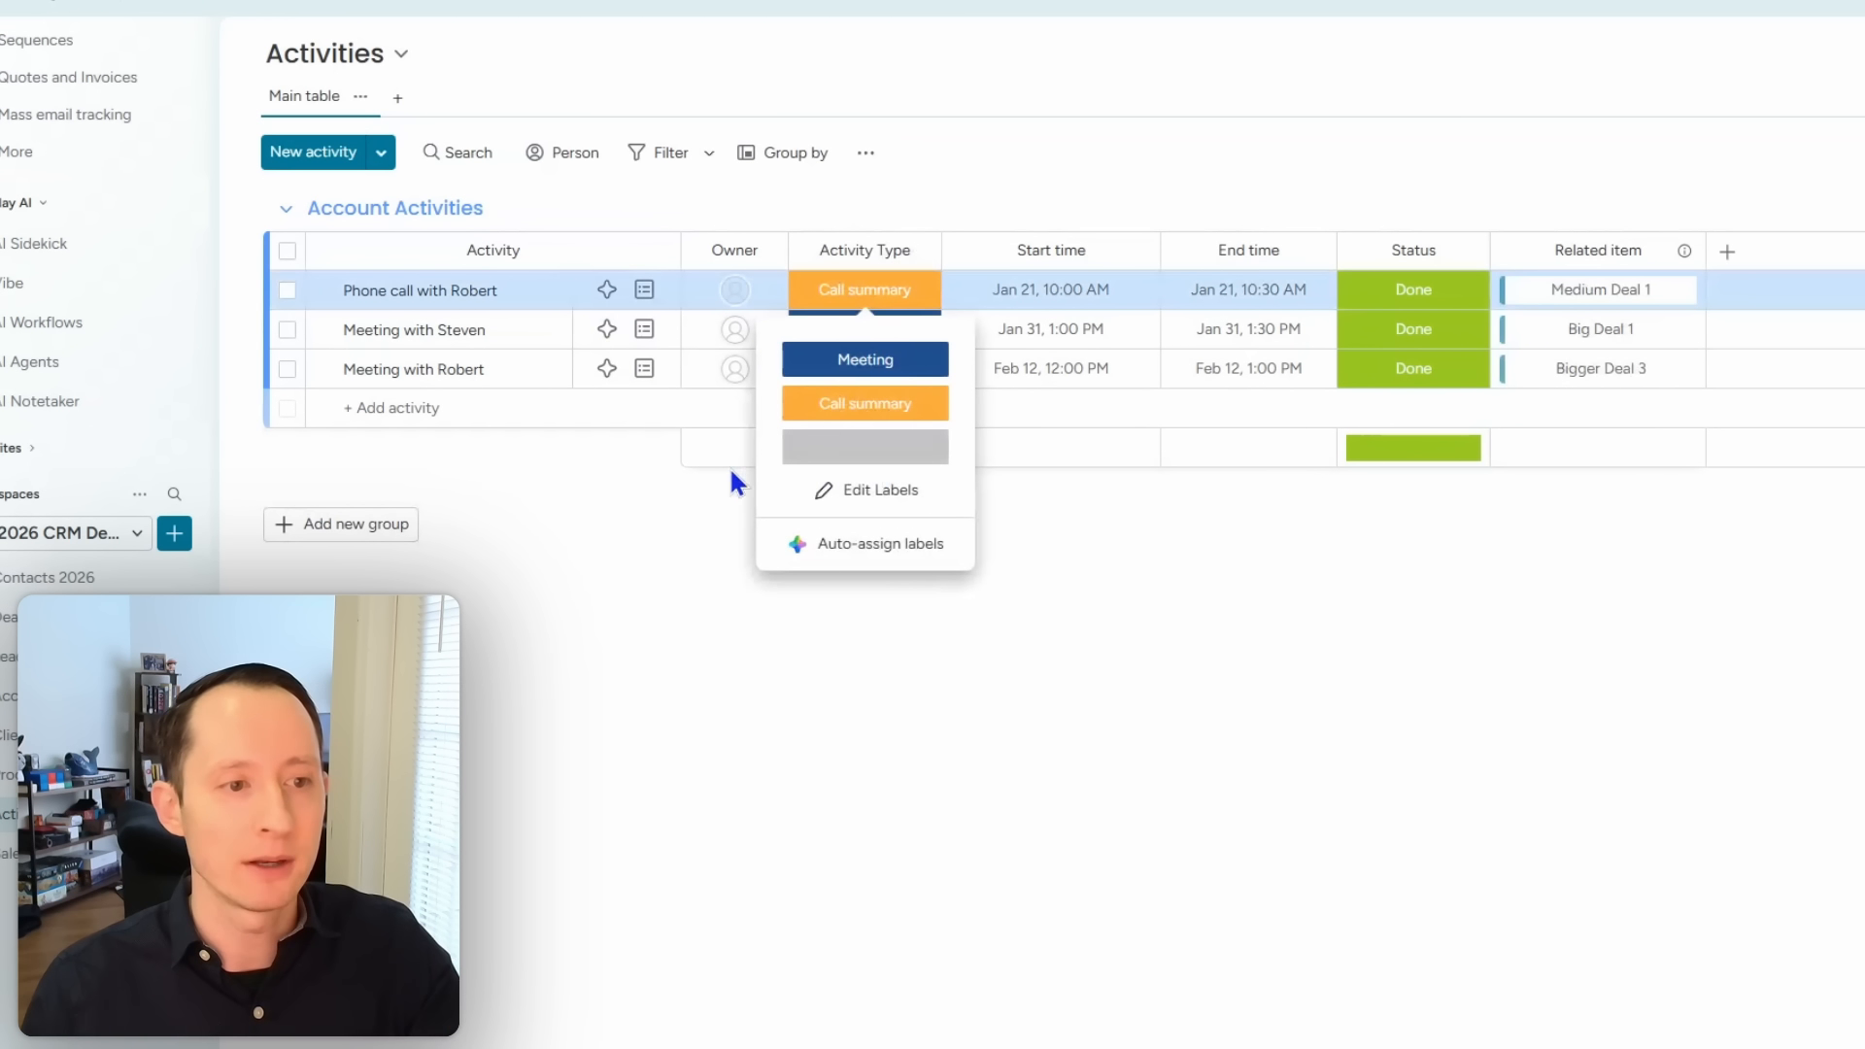
pyautogui.click(645, 505)
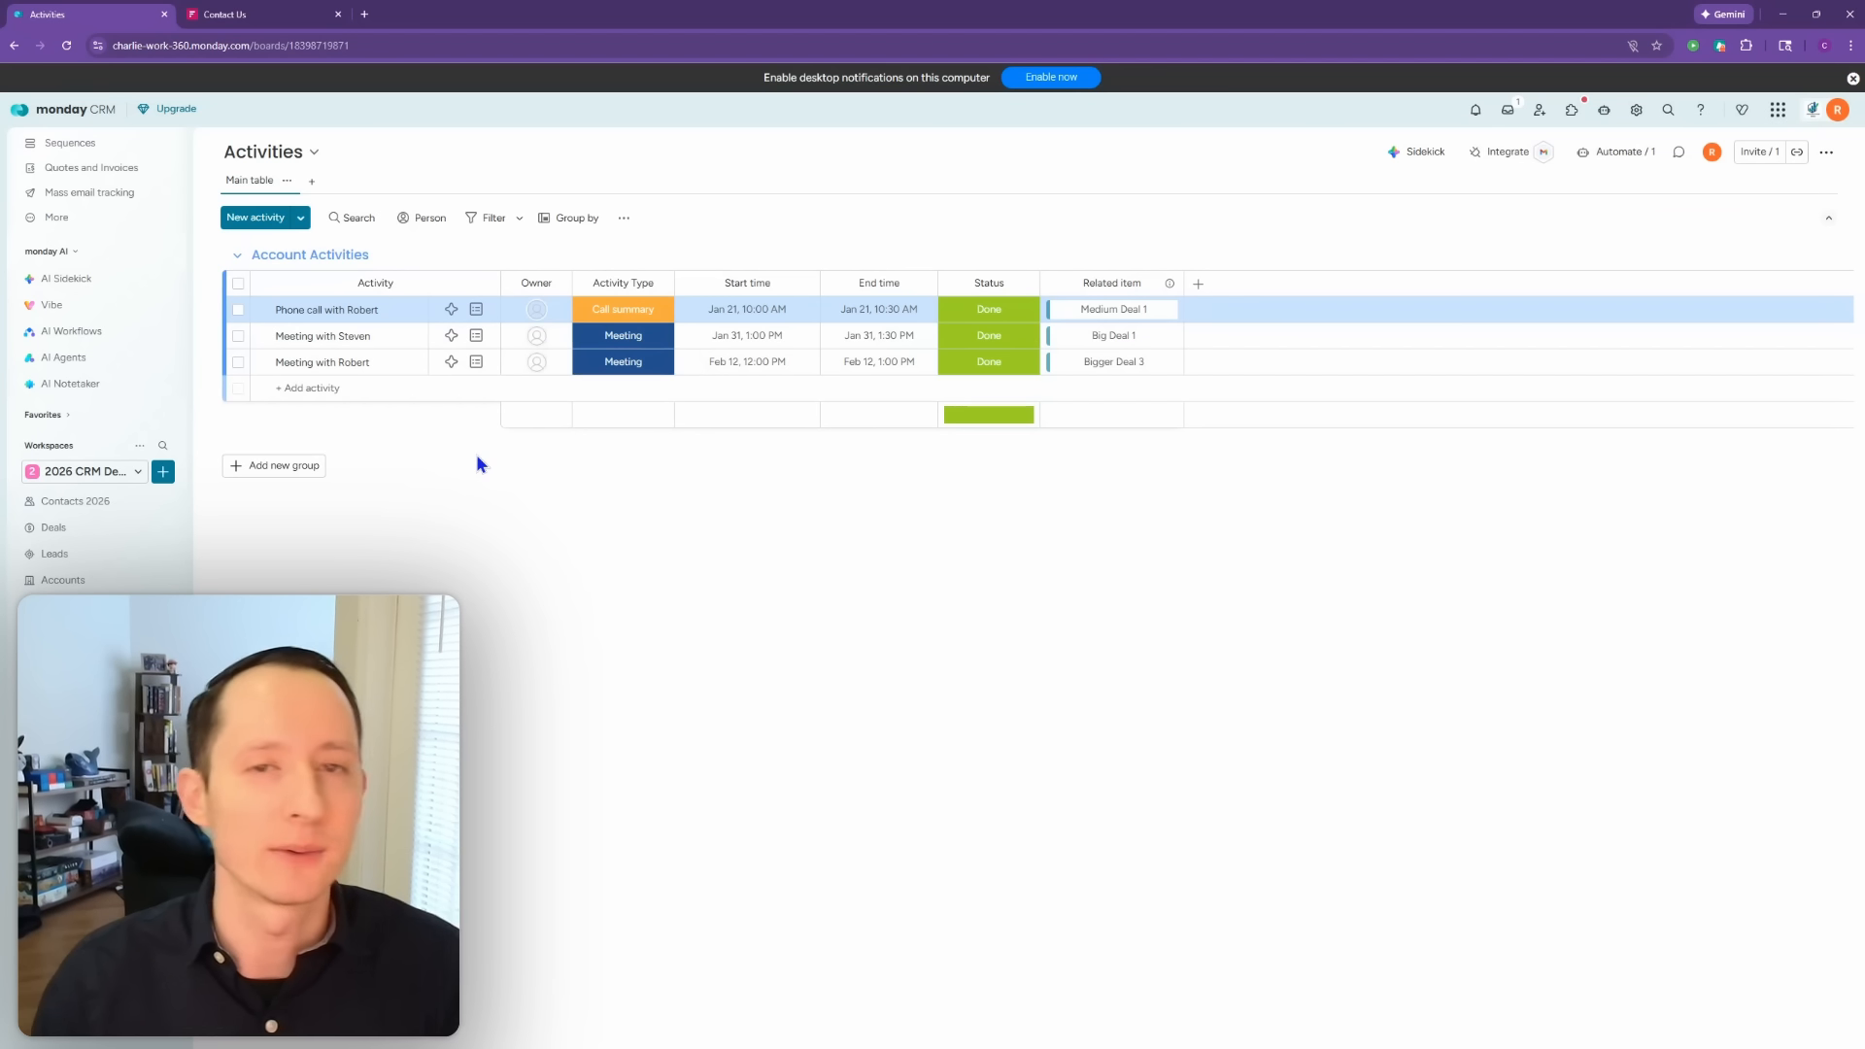
pyautogui.click(97, 553)
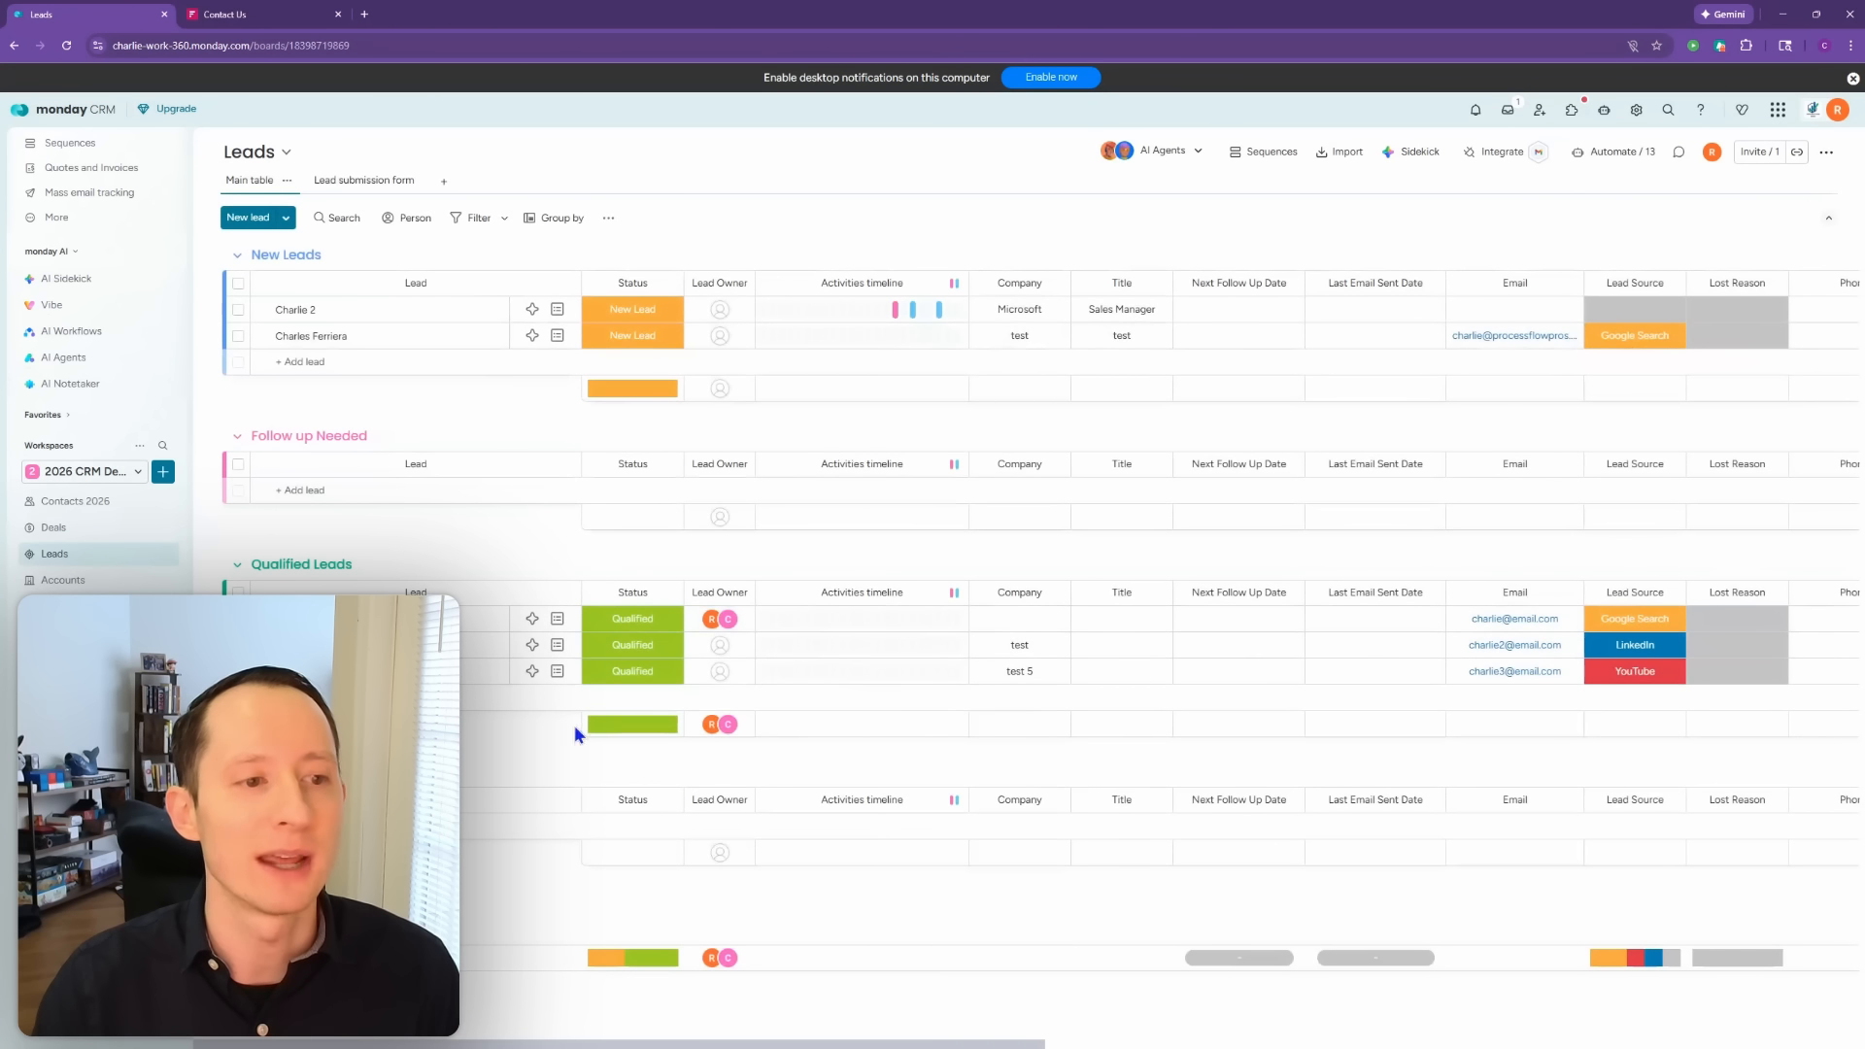
pyautogui.click(560, 337)
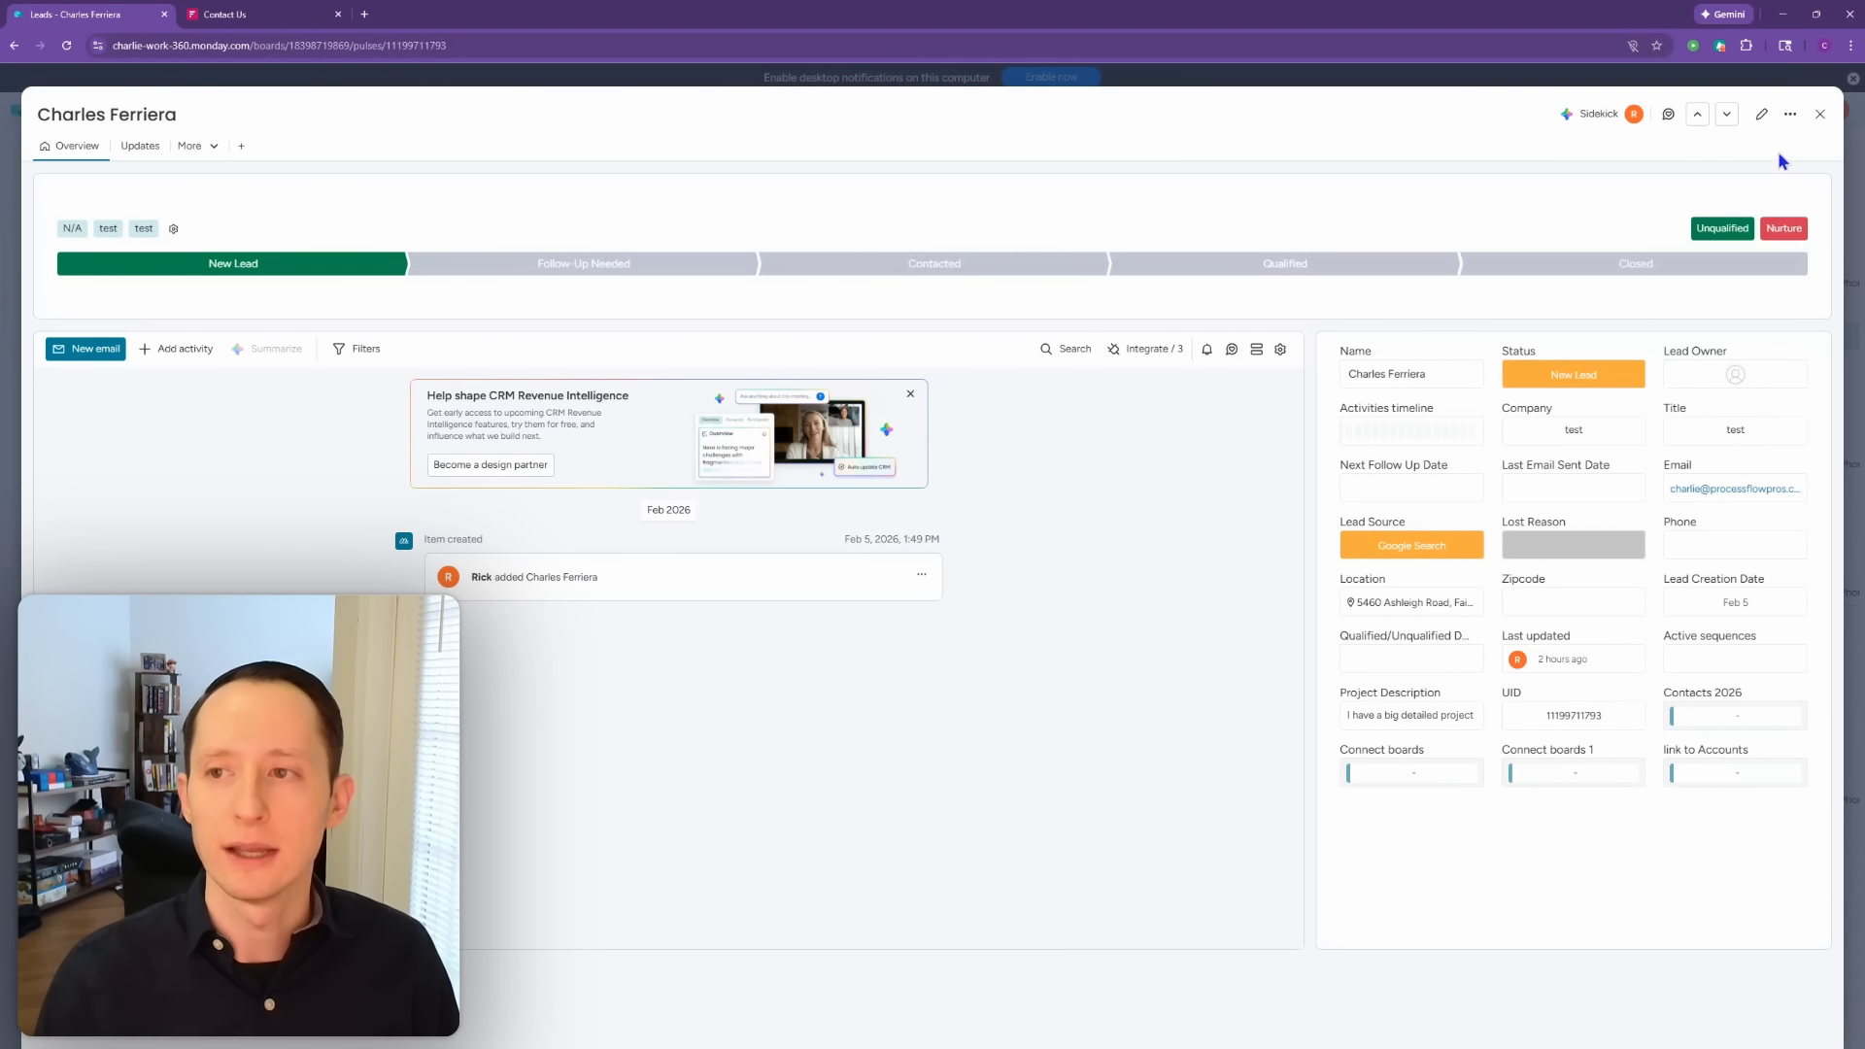
# Step: Move Lead info to the right column and Lead stages back above Emails & Activities
pyautogui.click(1789, 117)
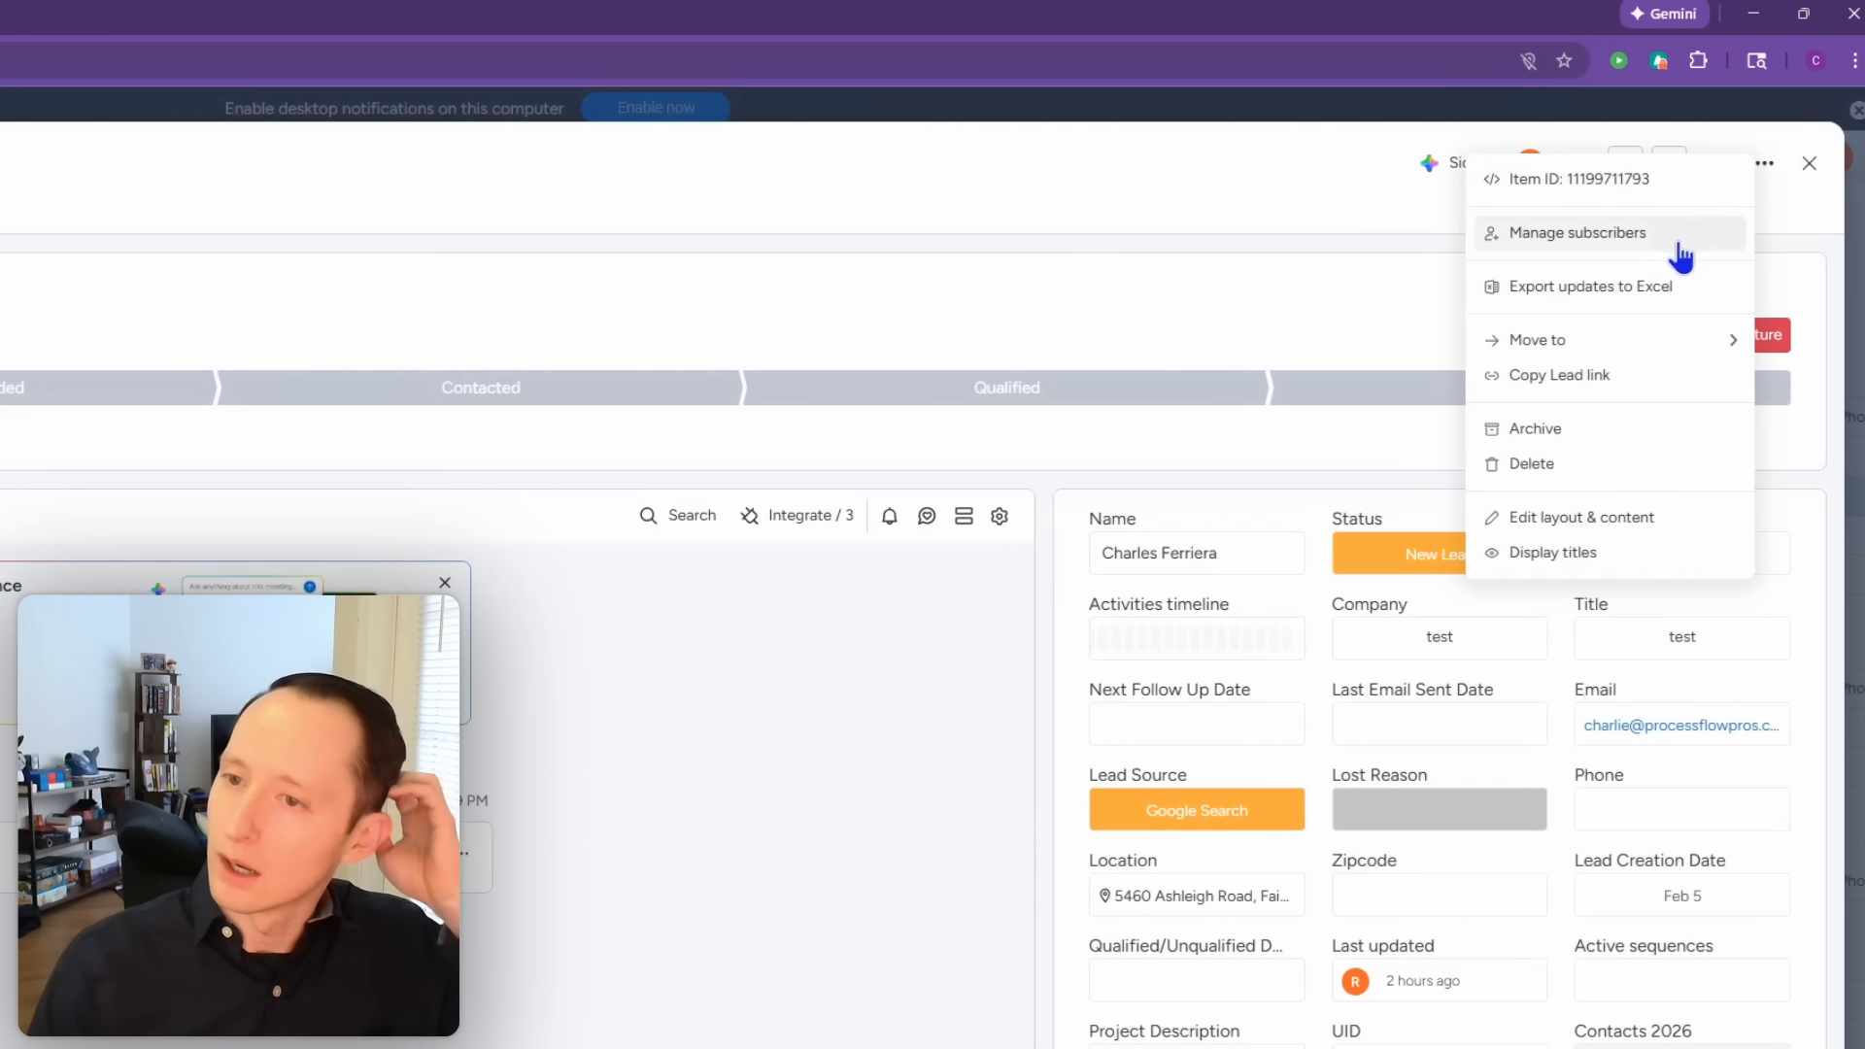
pyautogui.click(1642, 520)
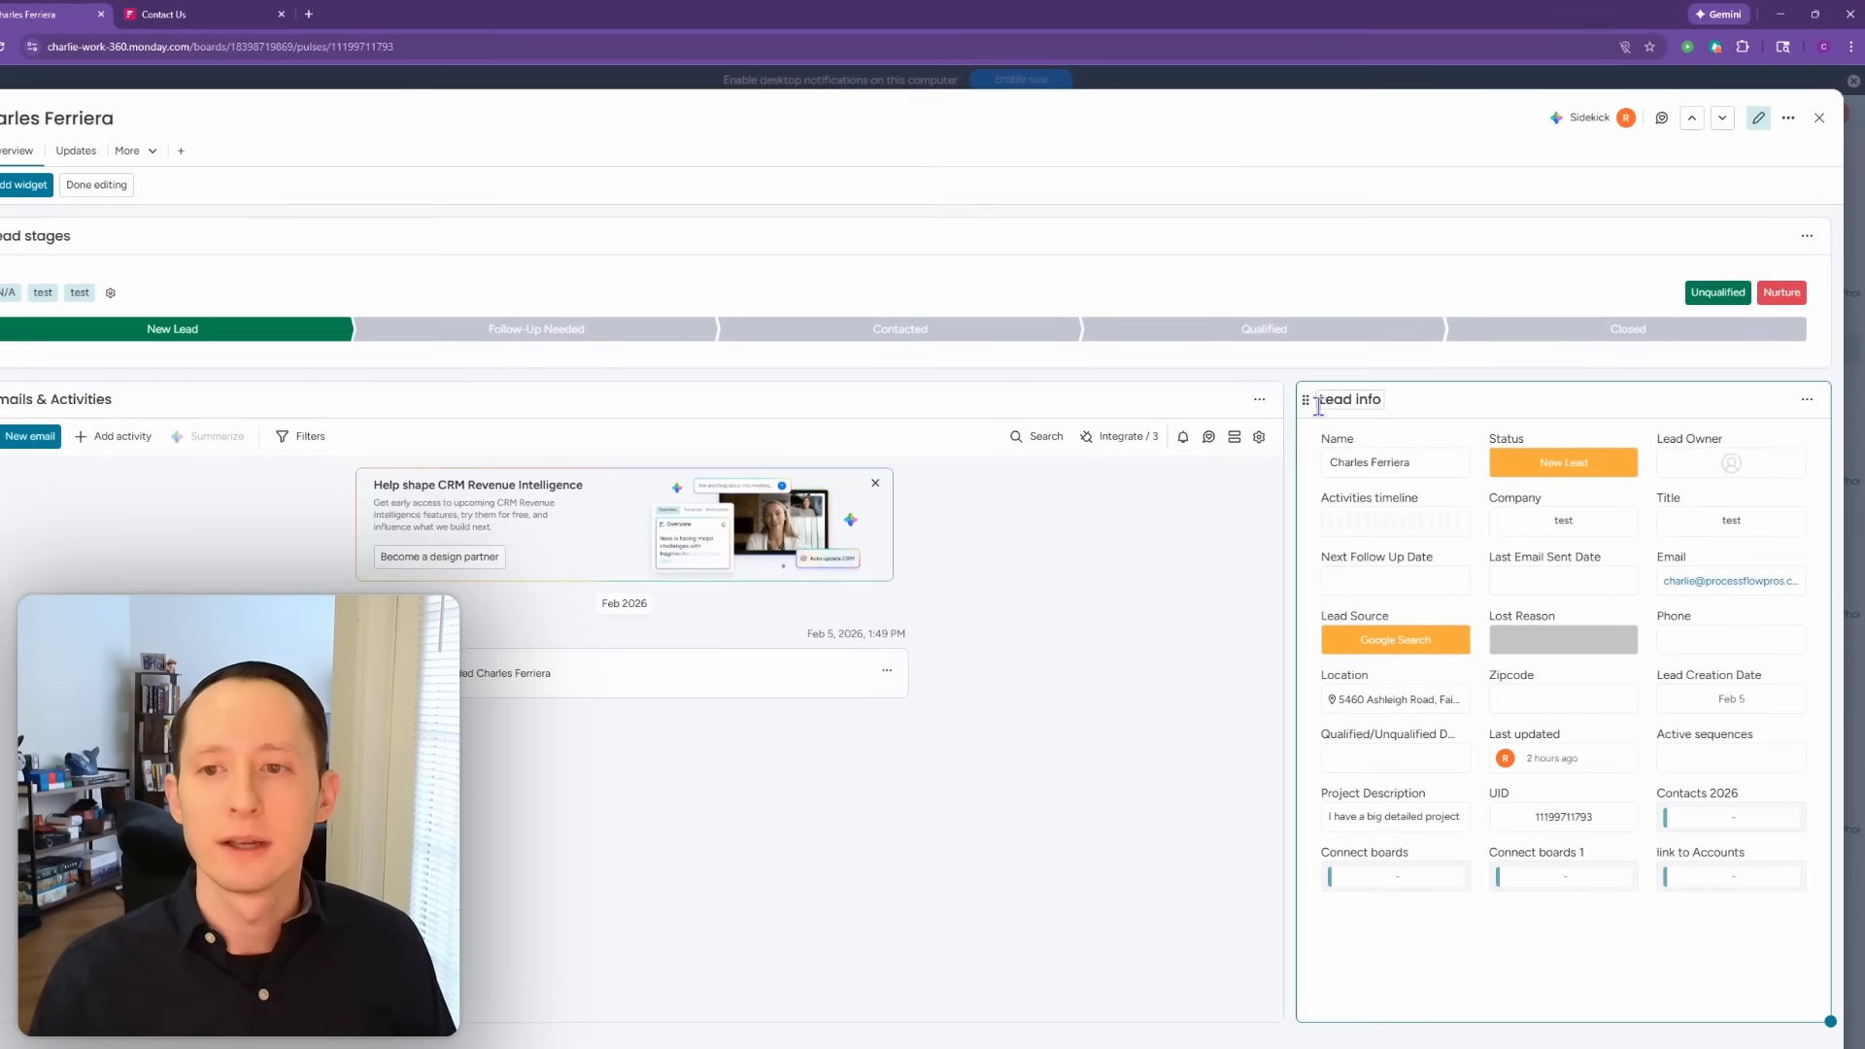
pyautogui.moveTo(1067, 570); pyautogui.dragTo(689, 478)
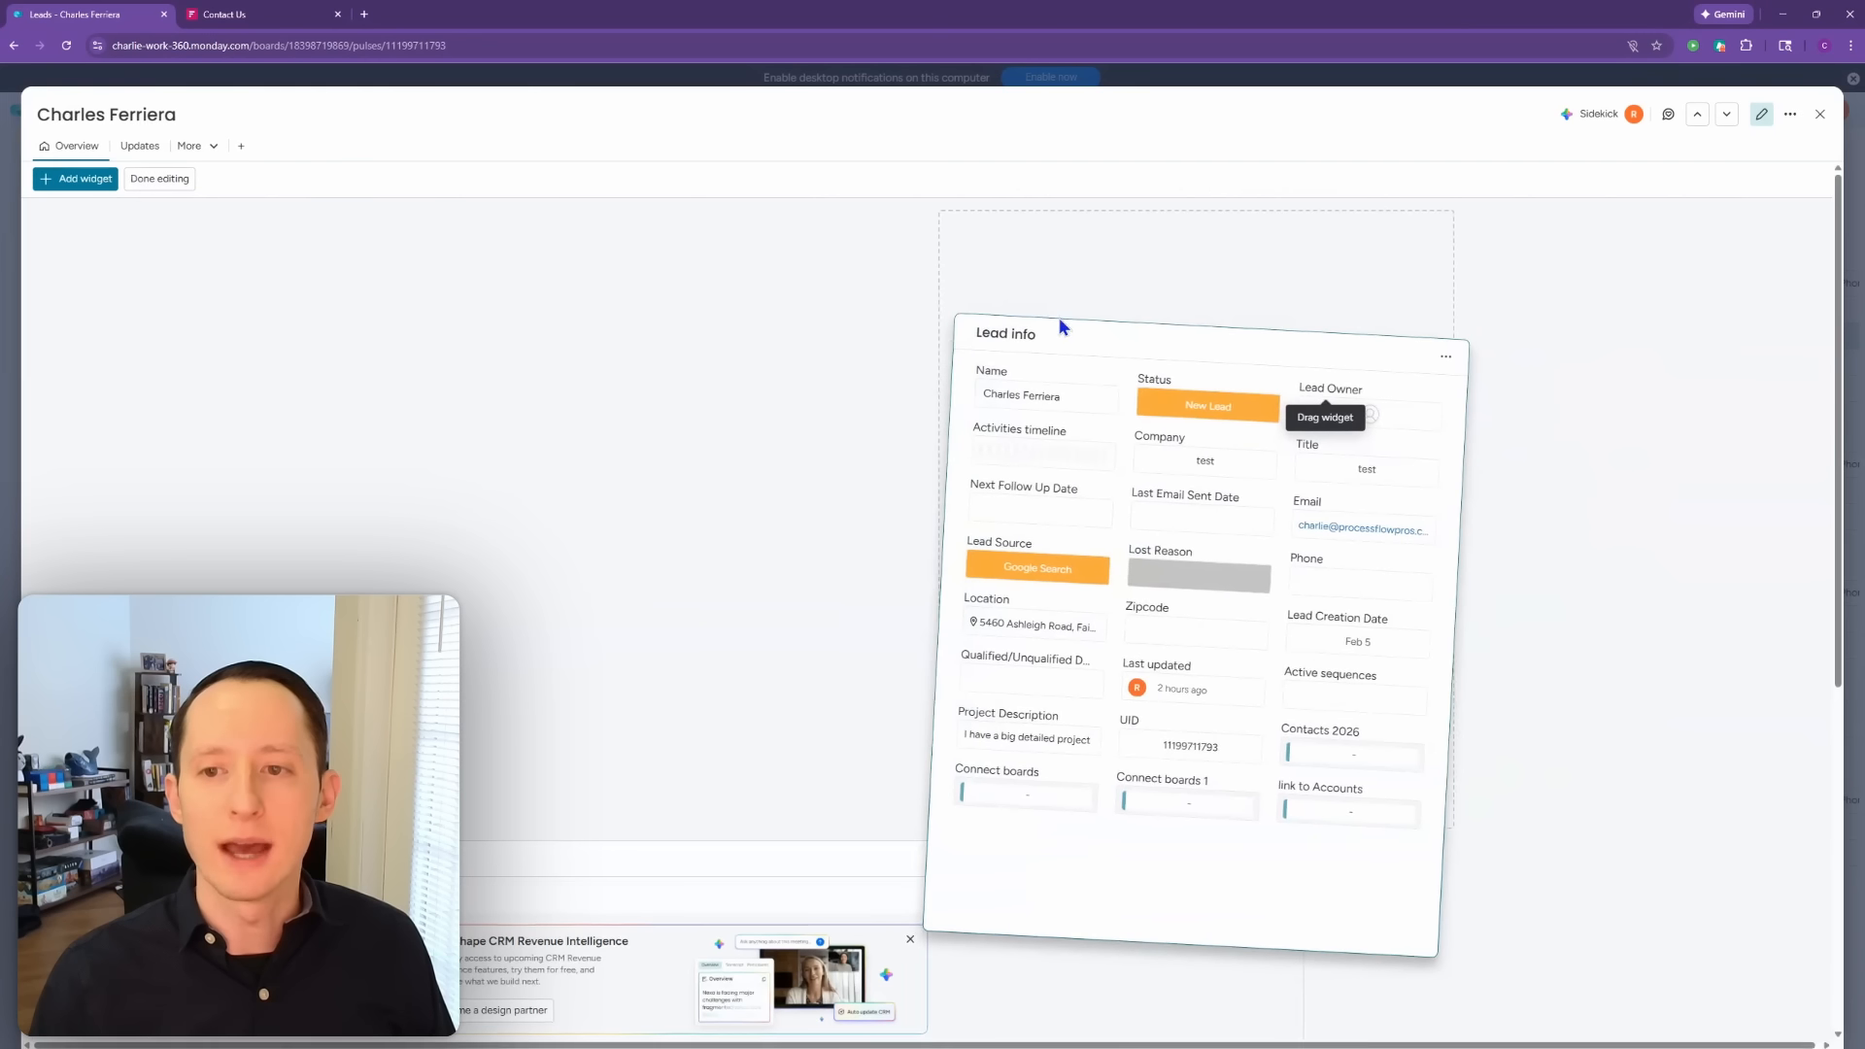
pyautogui.moveTo(1063, 327); pyautogui.dragTo(1415, 401)
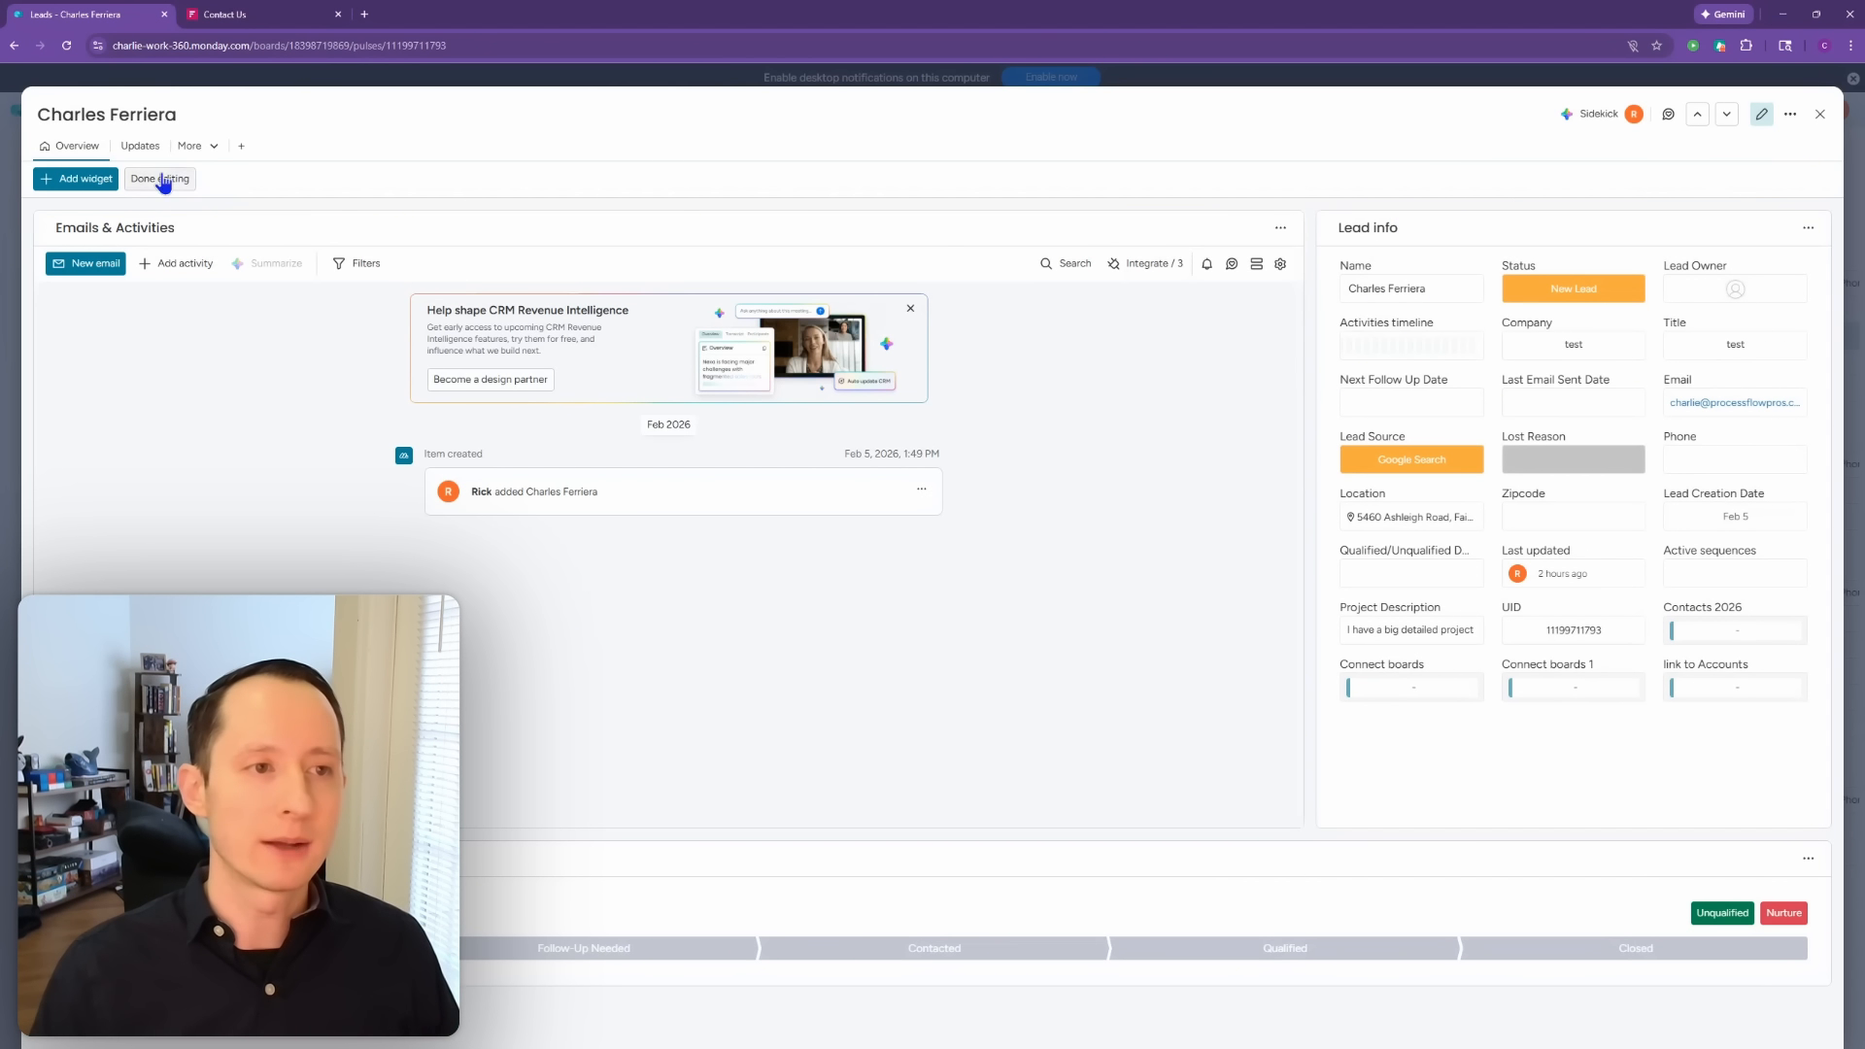
pyautogui.click(112, 189)
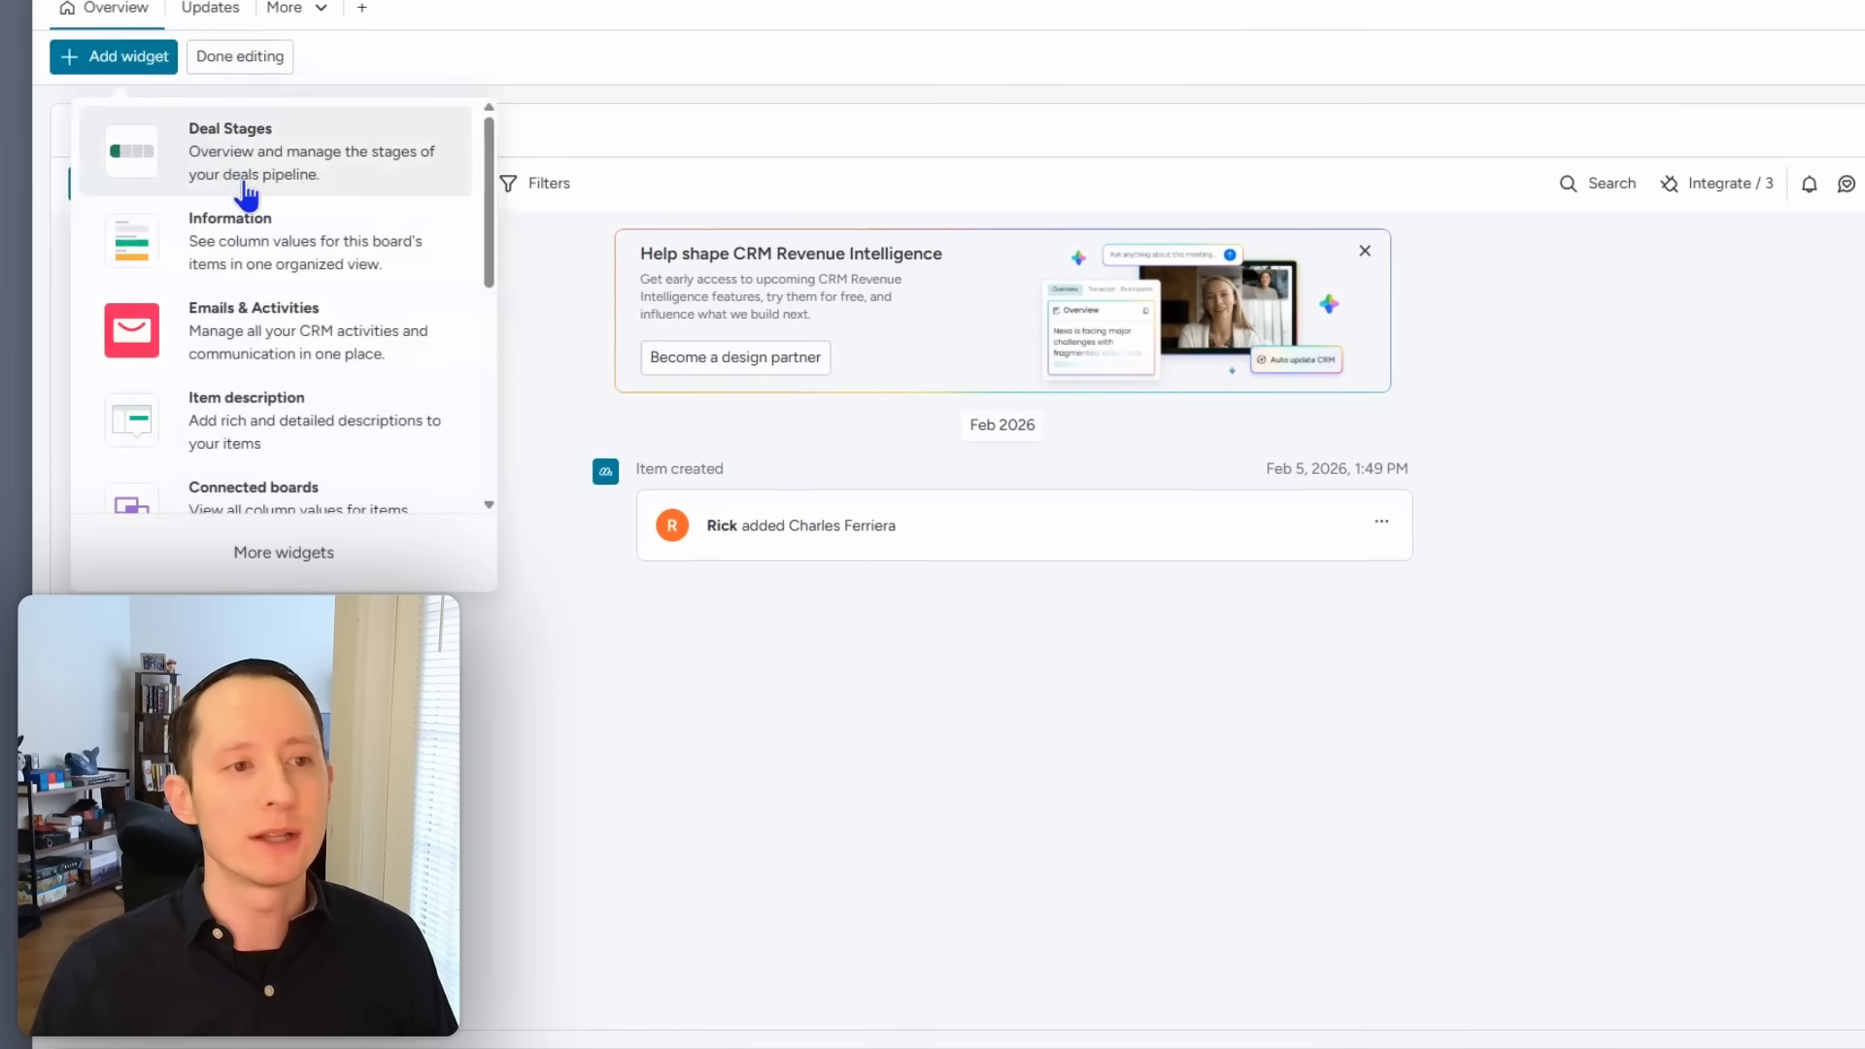
pyautogui.scroll(-2, 292, 366)
pyautogui.scroll(1, 300, 379)
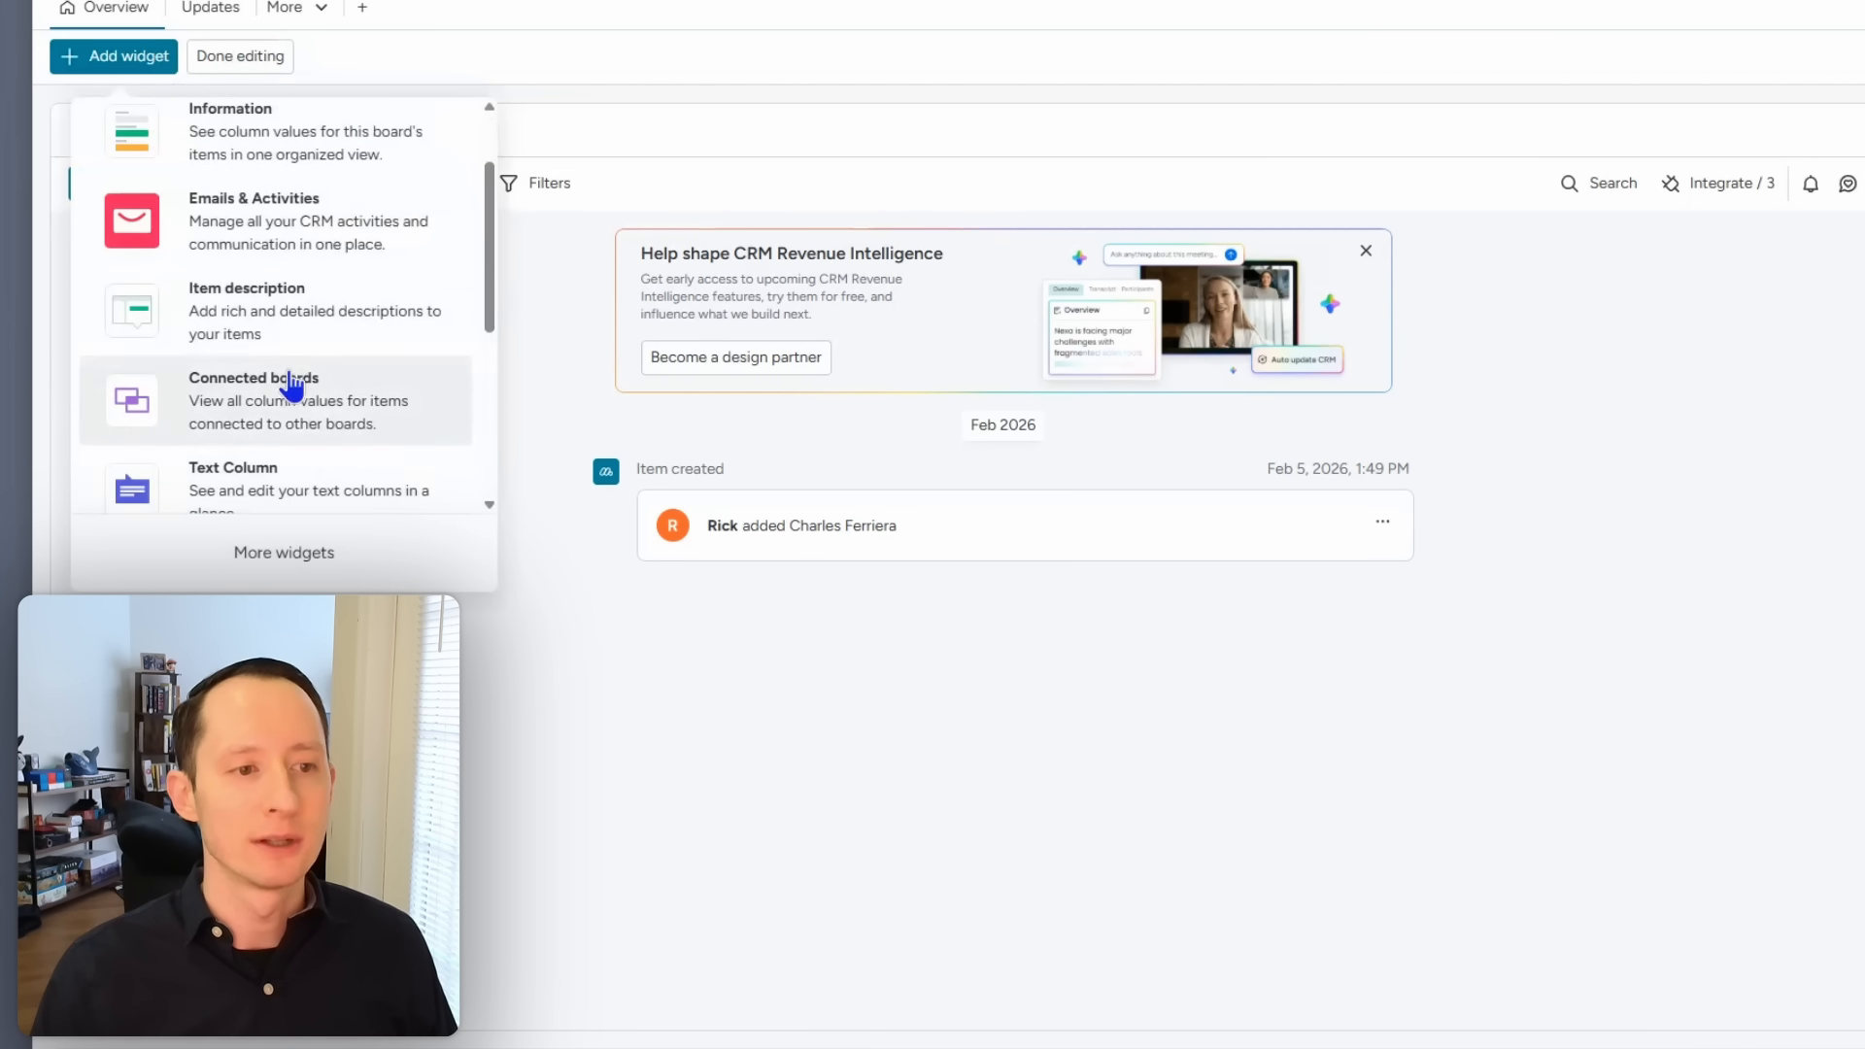
pyautogui.scroll(-2, 288, 398)
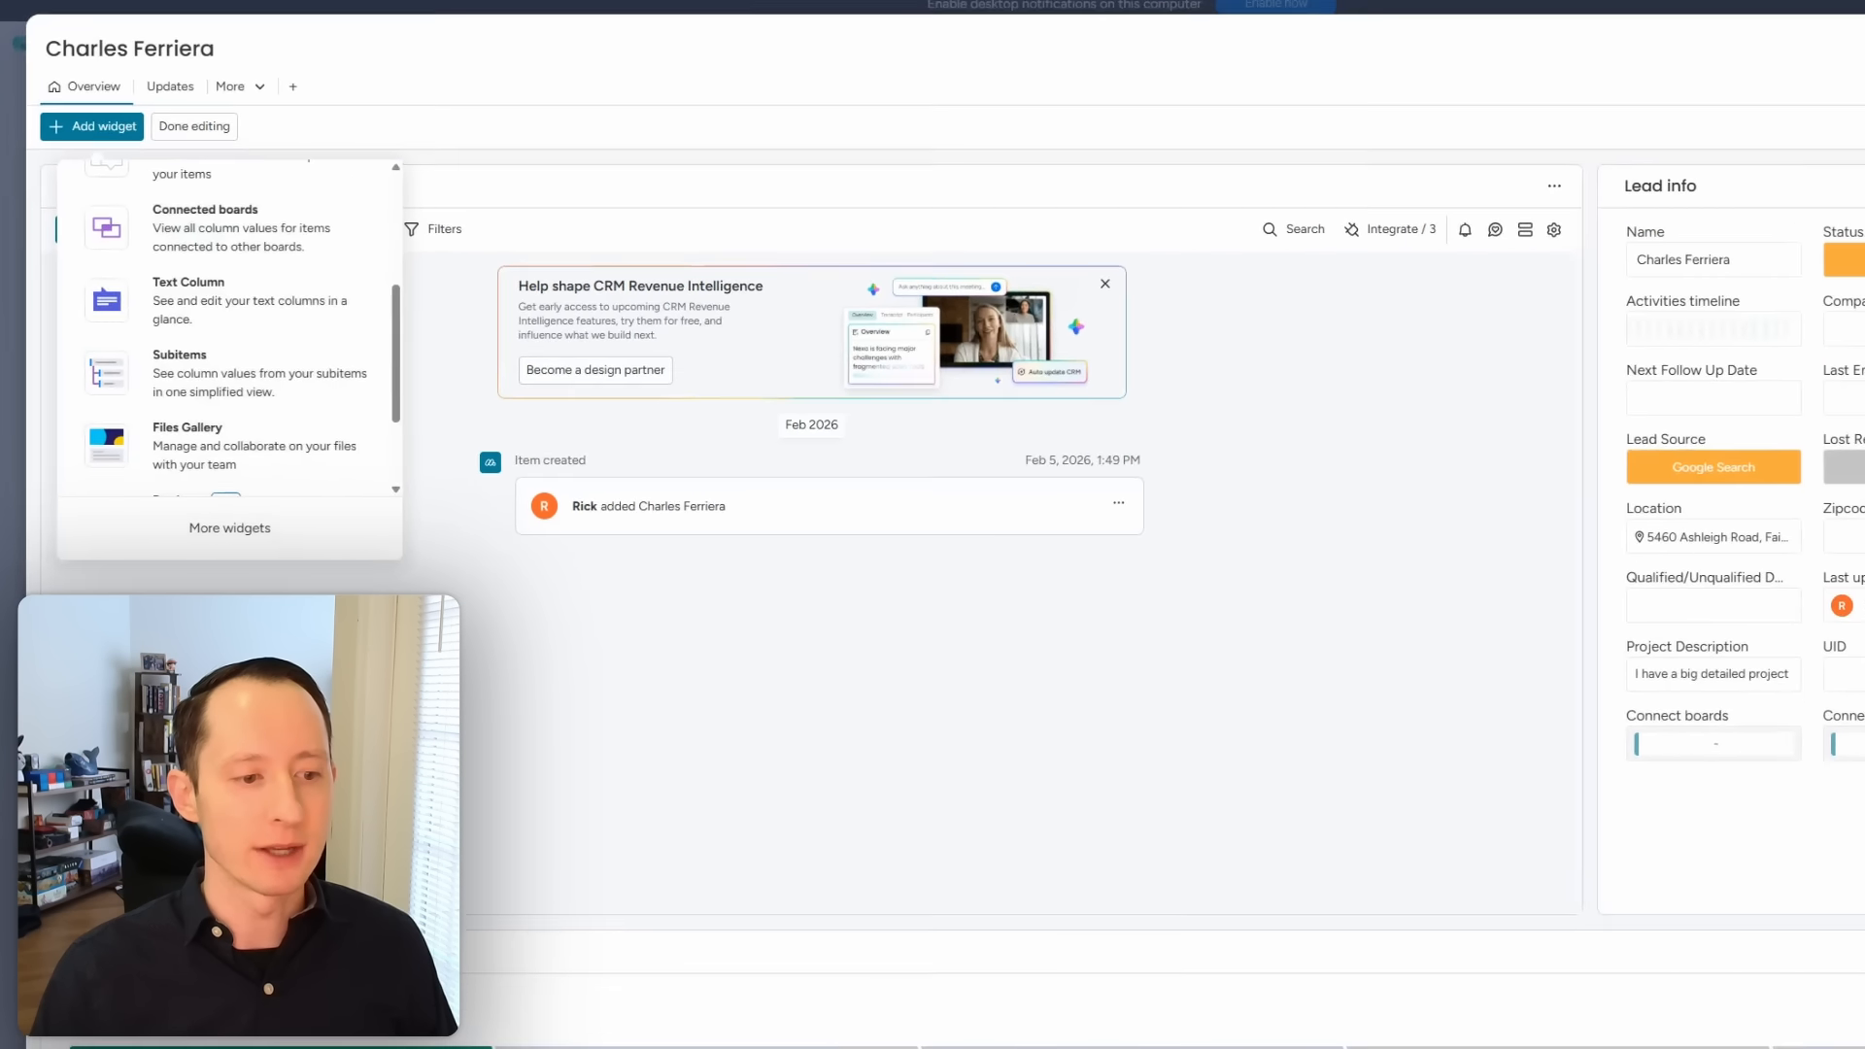
pyautogui.moveTo(95, 859); pyautogui.dragTo(97, 252)
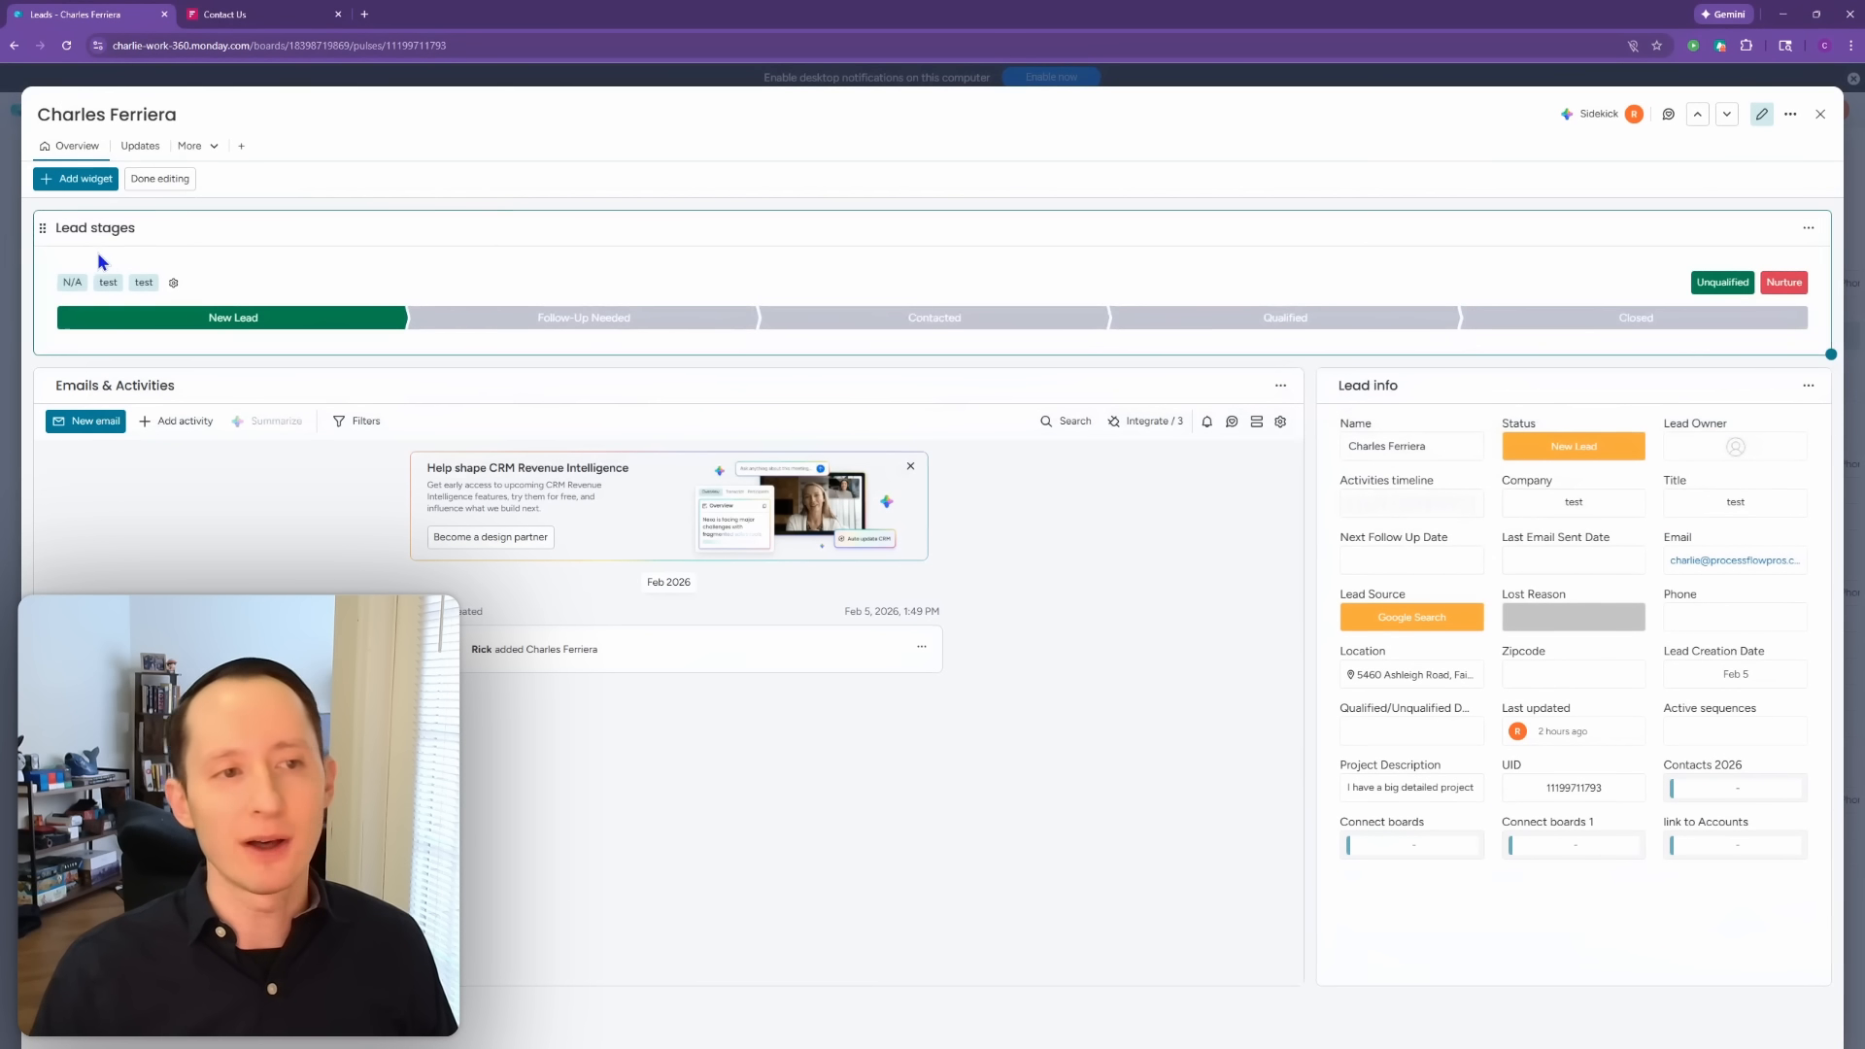
pyautogui.click(163, 179)
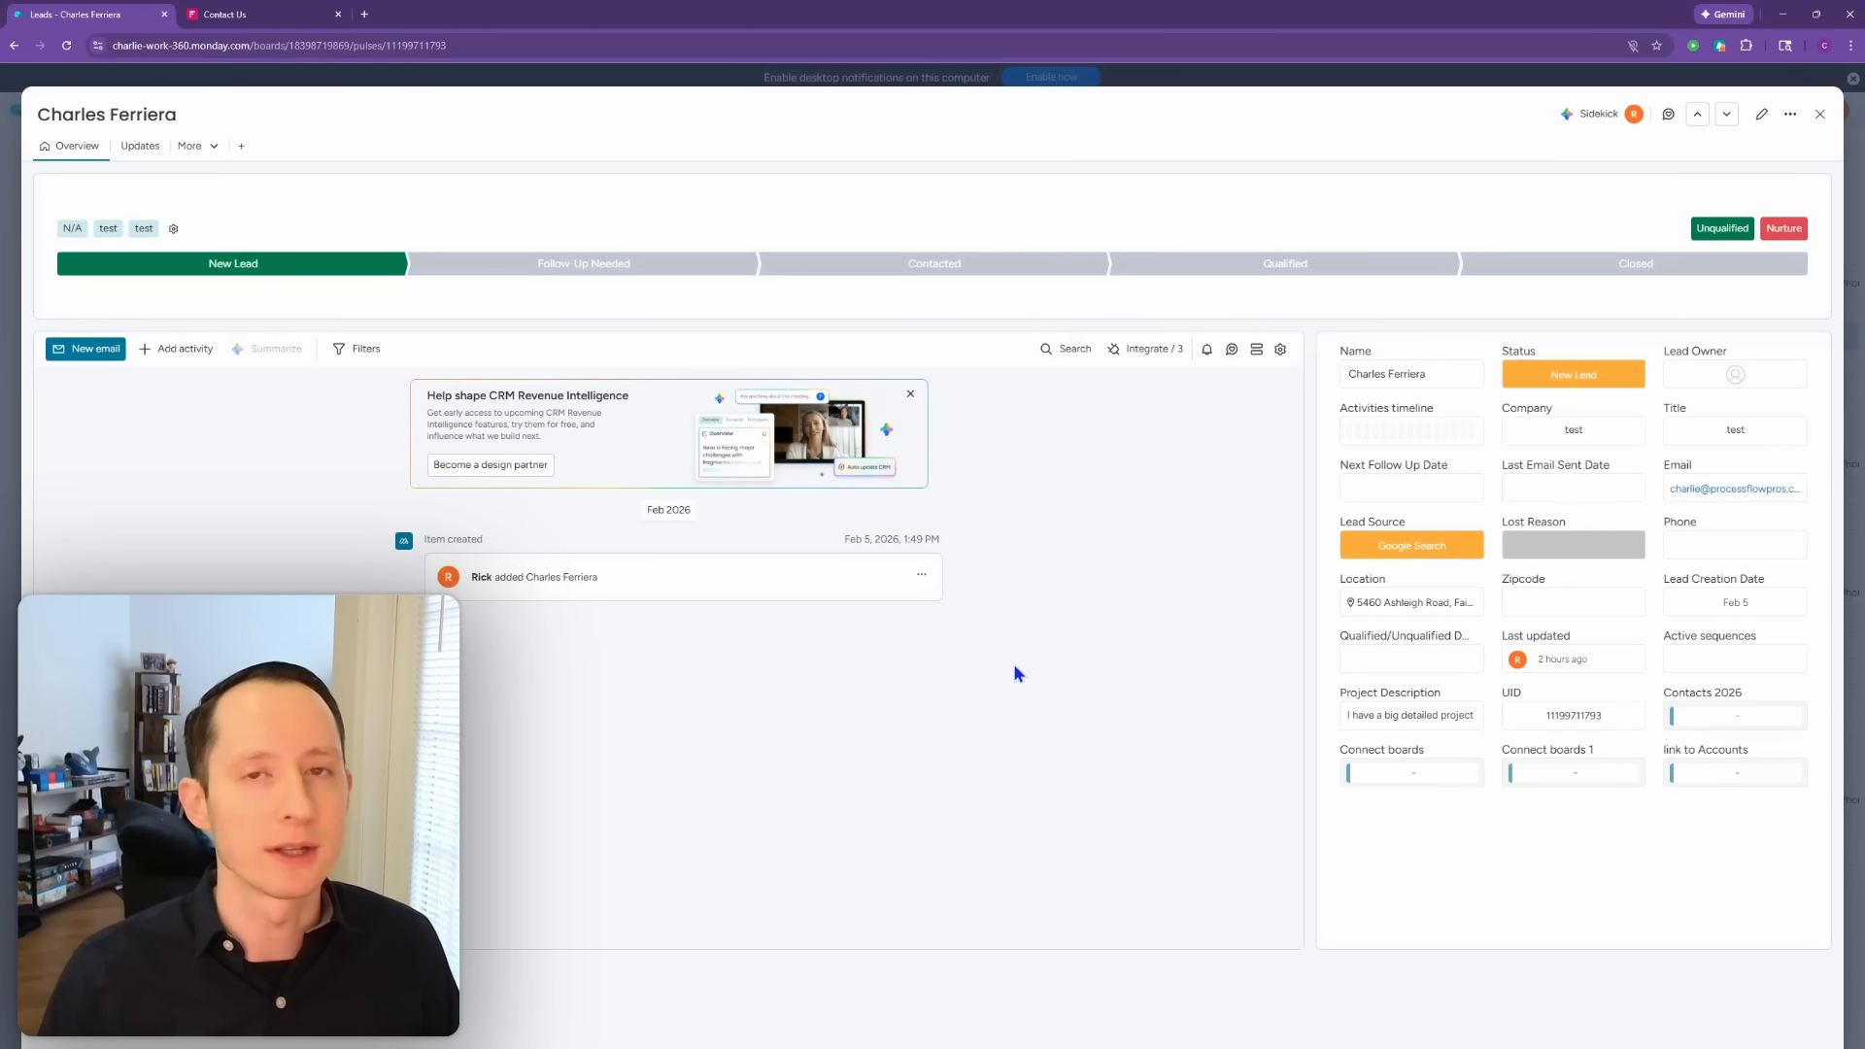
# Step: Browse the lead's Updates feed, the addable item views and the connectable apps
pyautogui.click(139, 146)
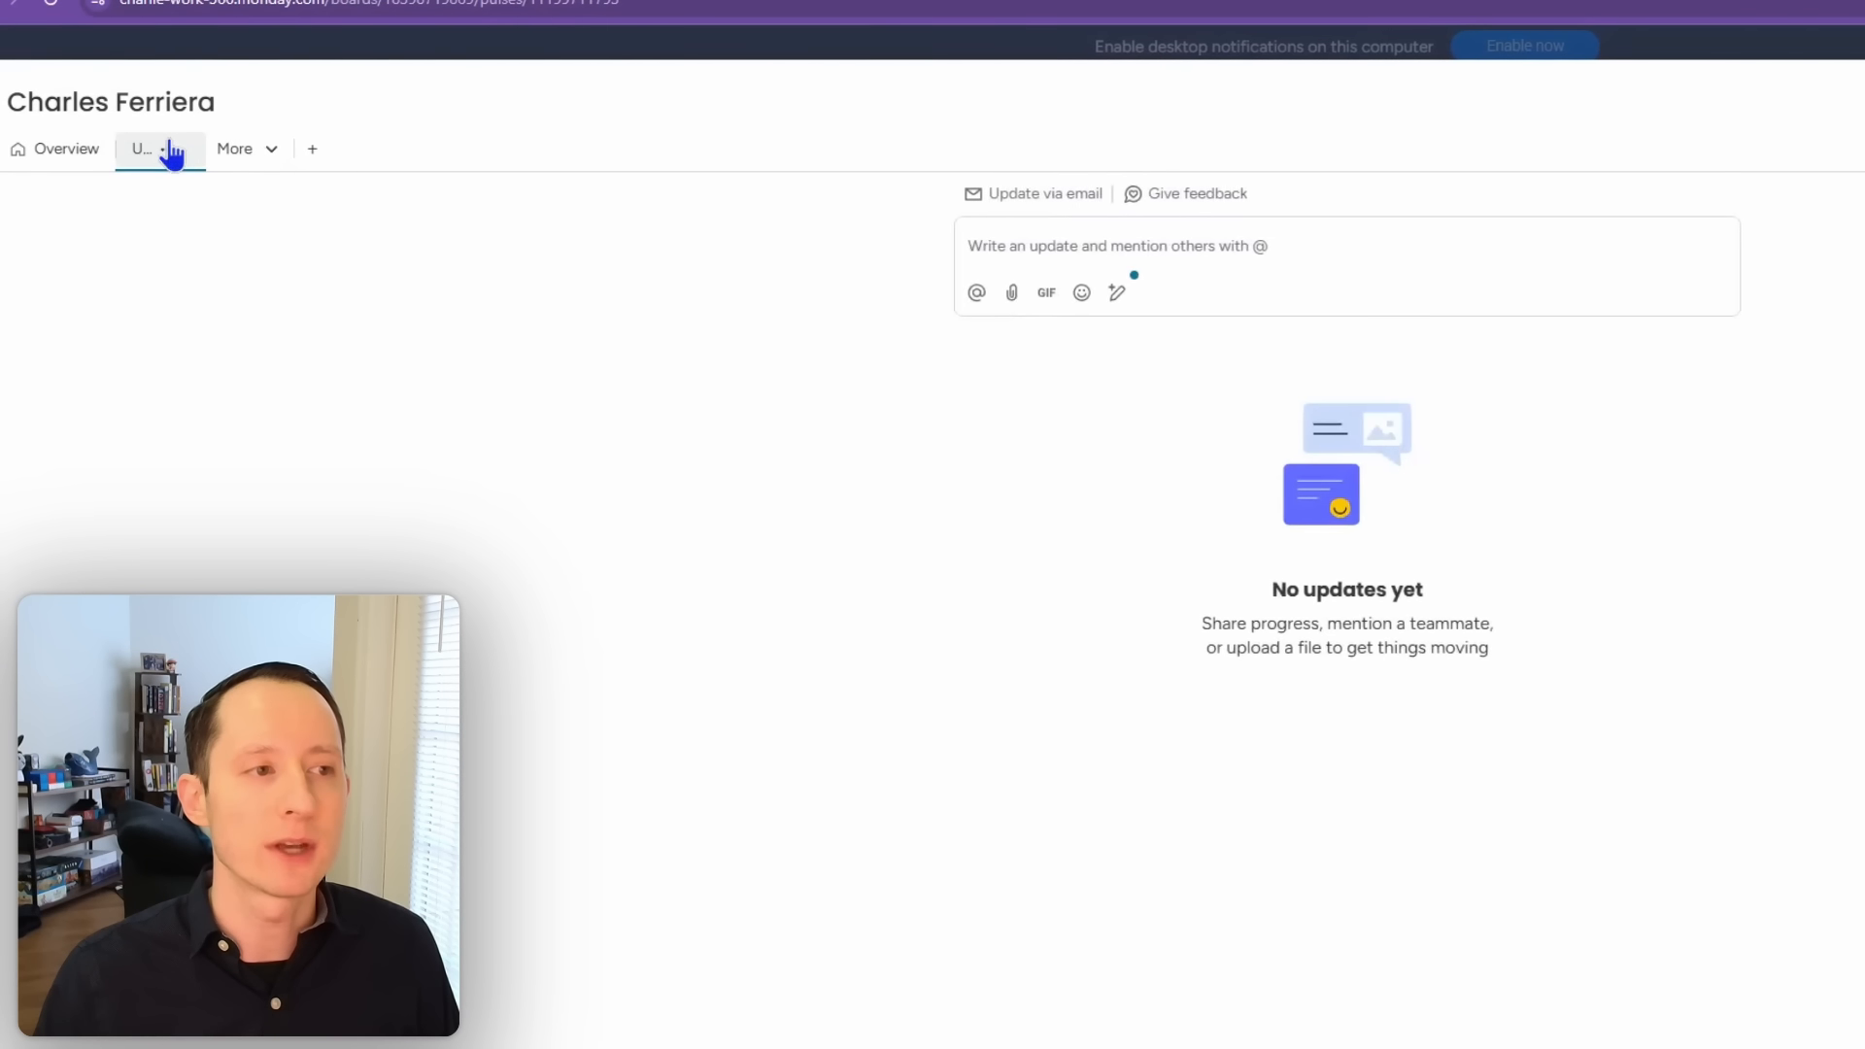
pyautogui.click(260, 158)
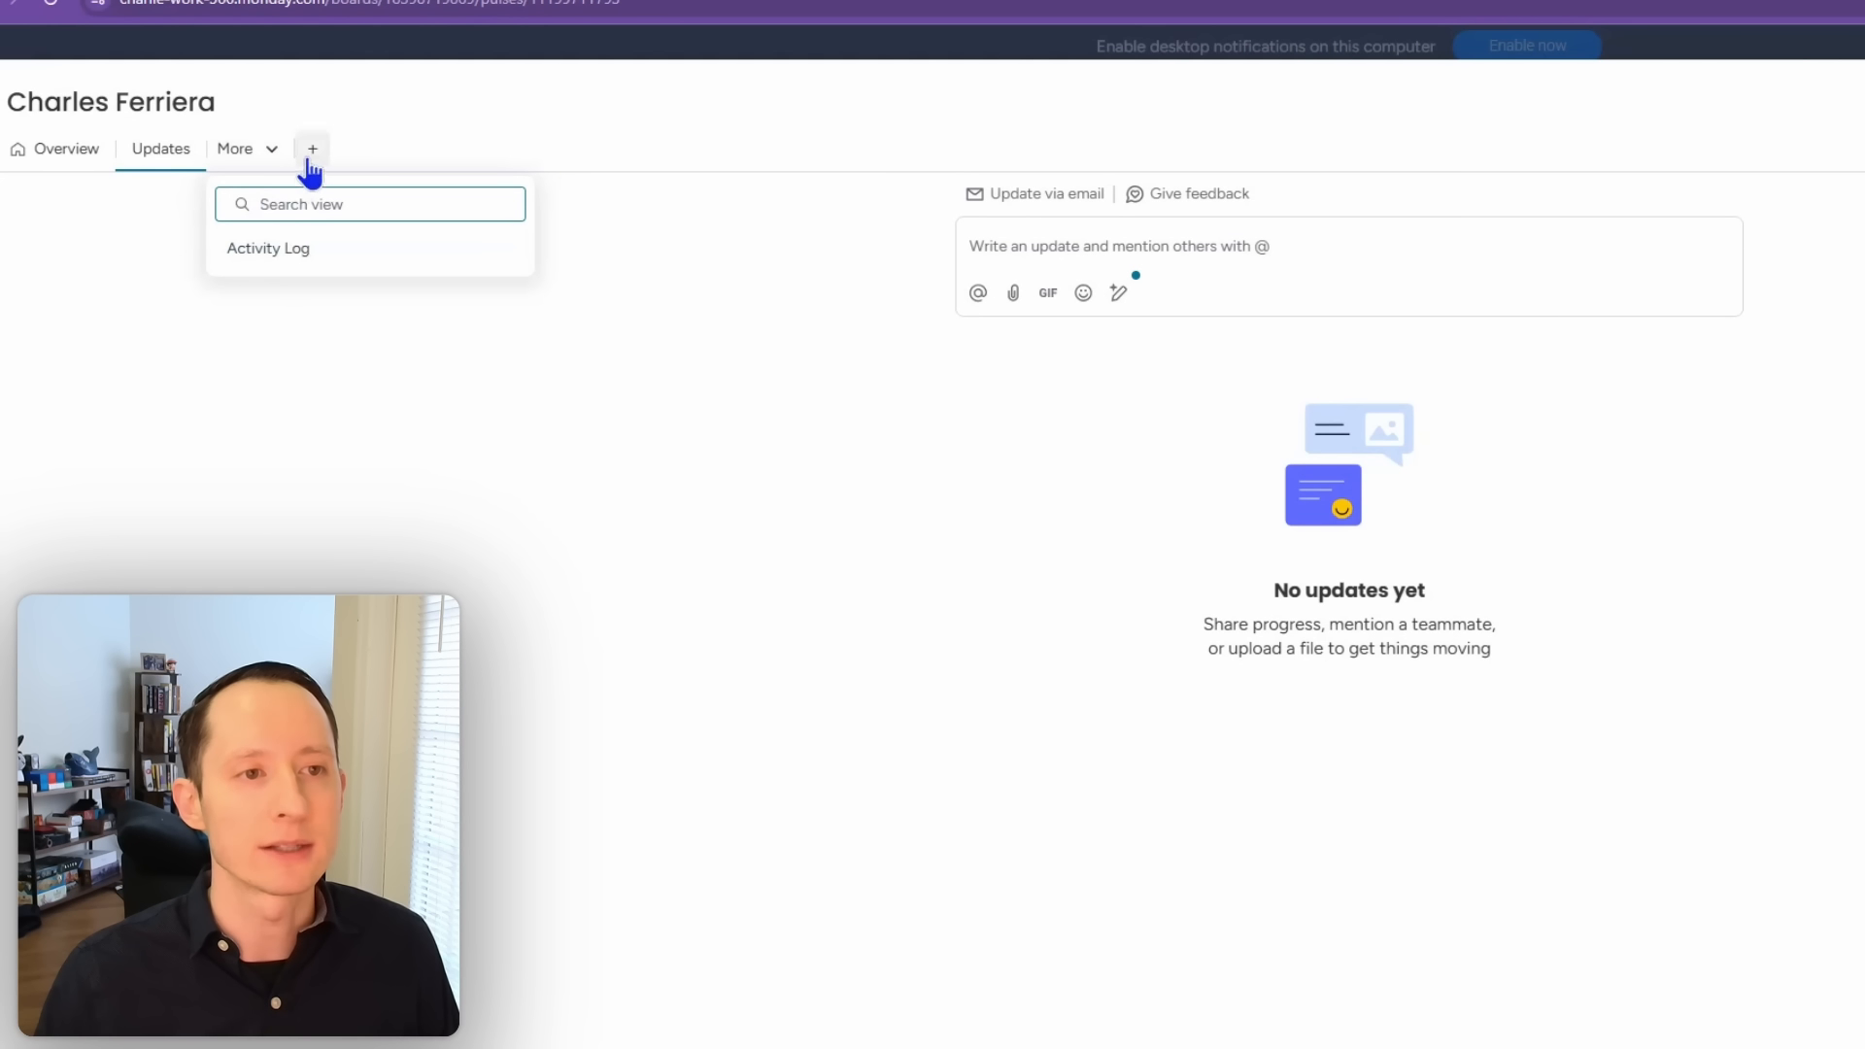
pyautogui.click(311, 165)
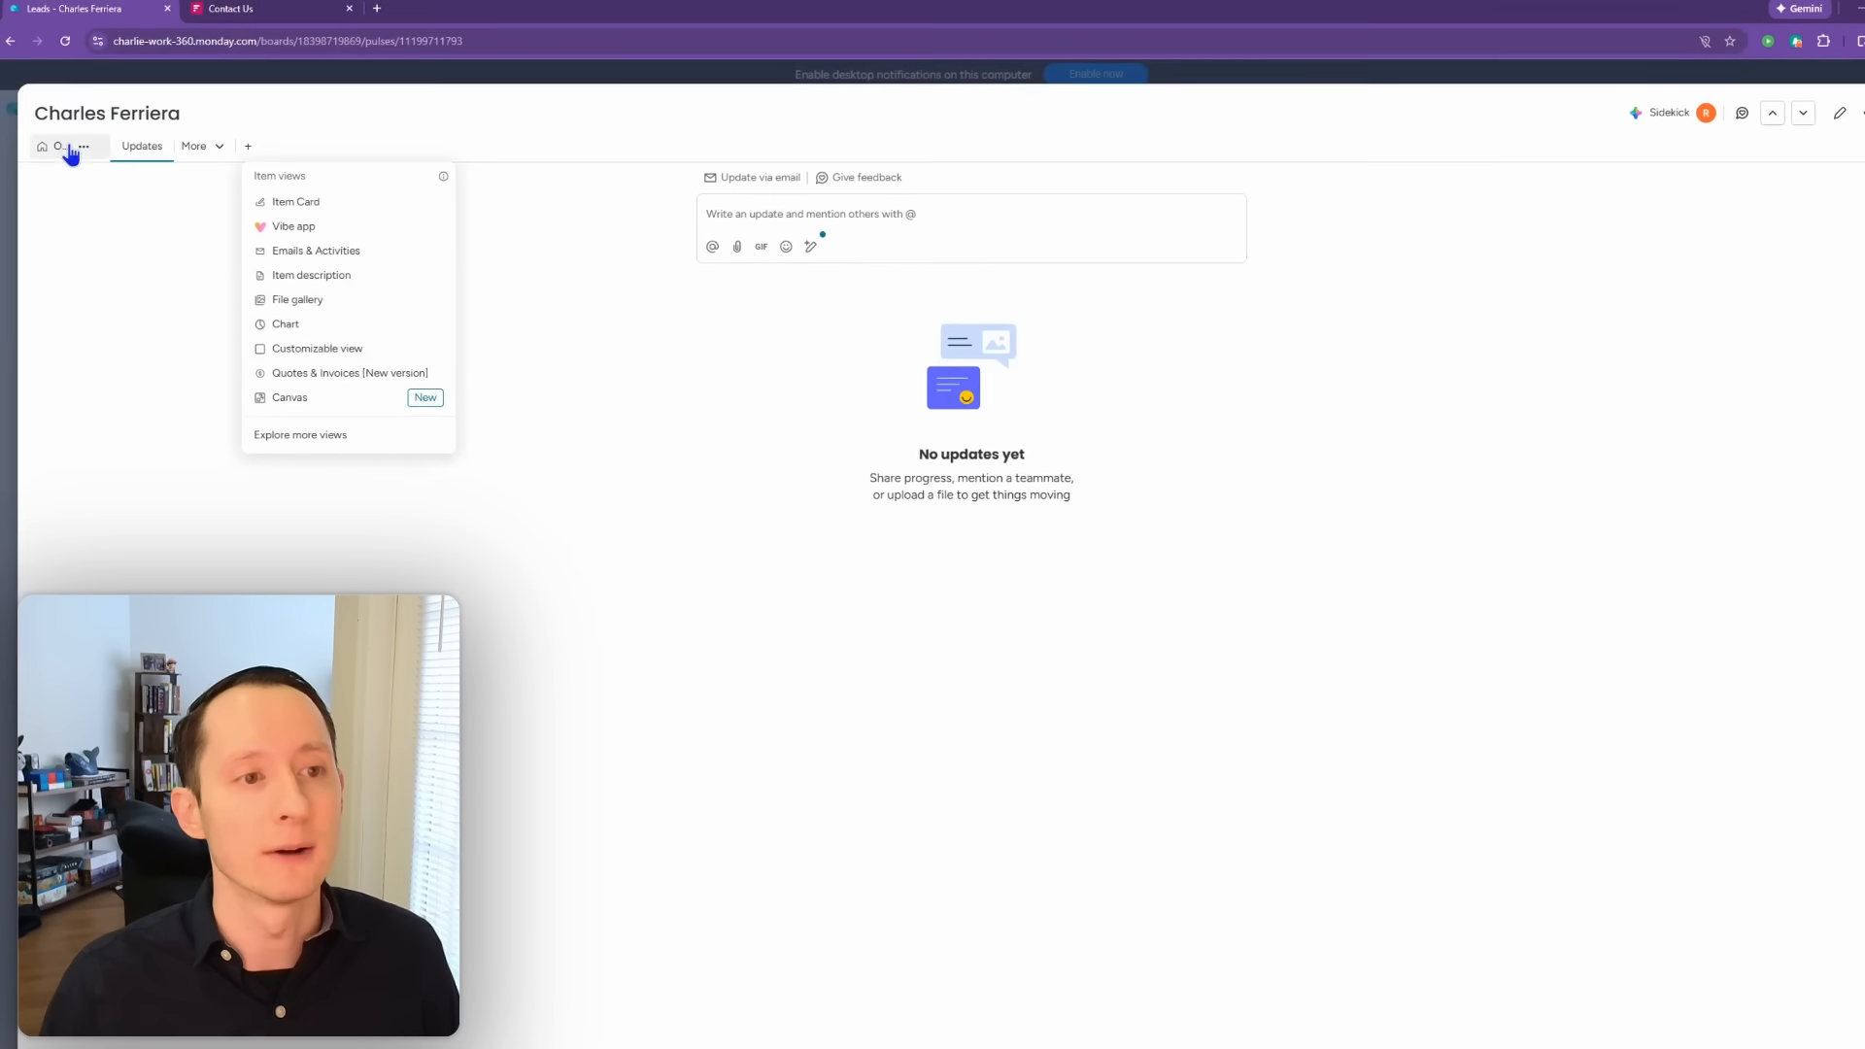
pyautogui.click(68, 150)
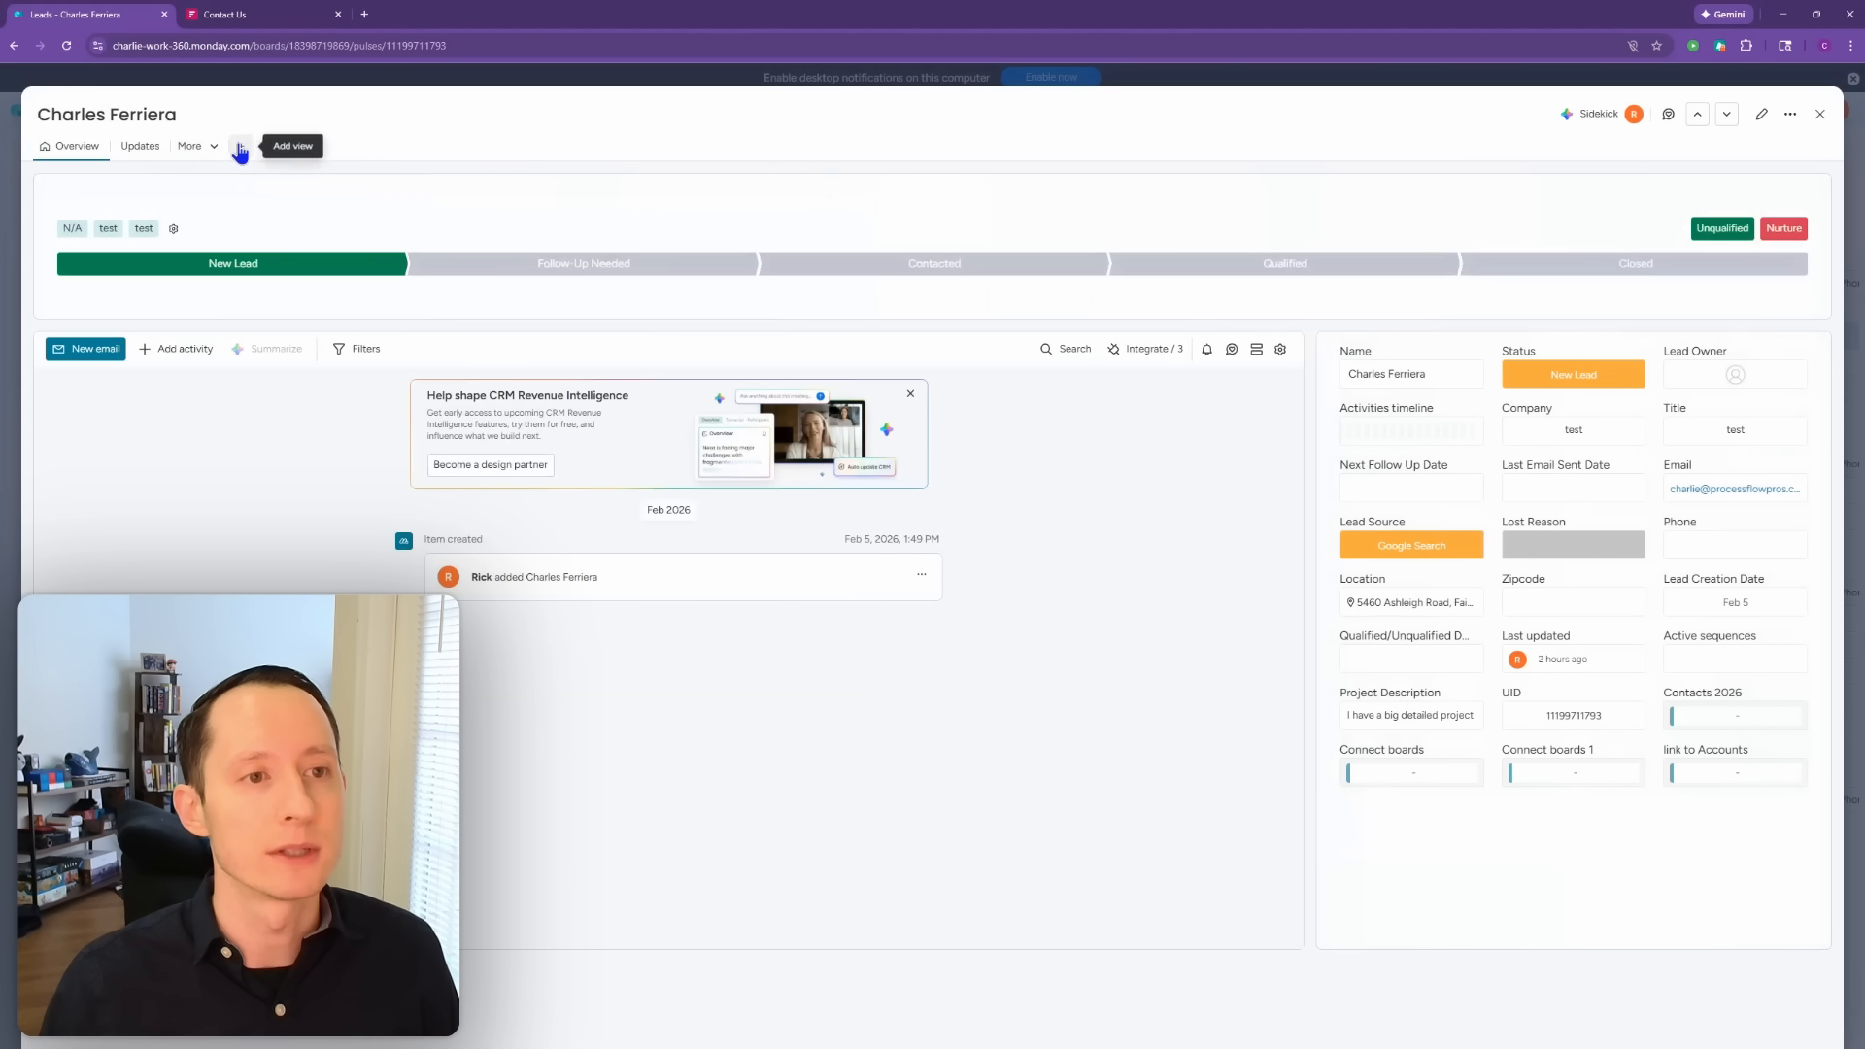
pyautogui.click(240, 149)
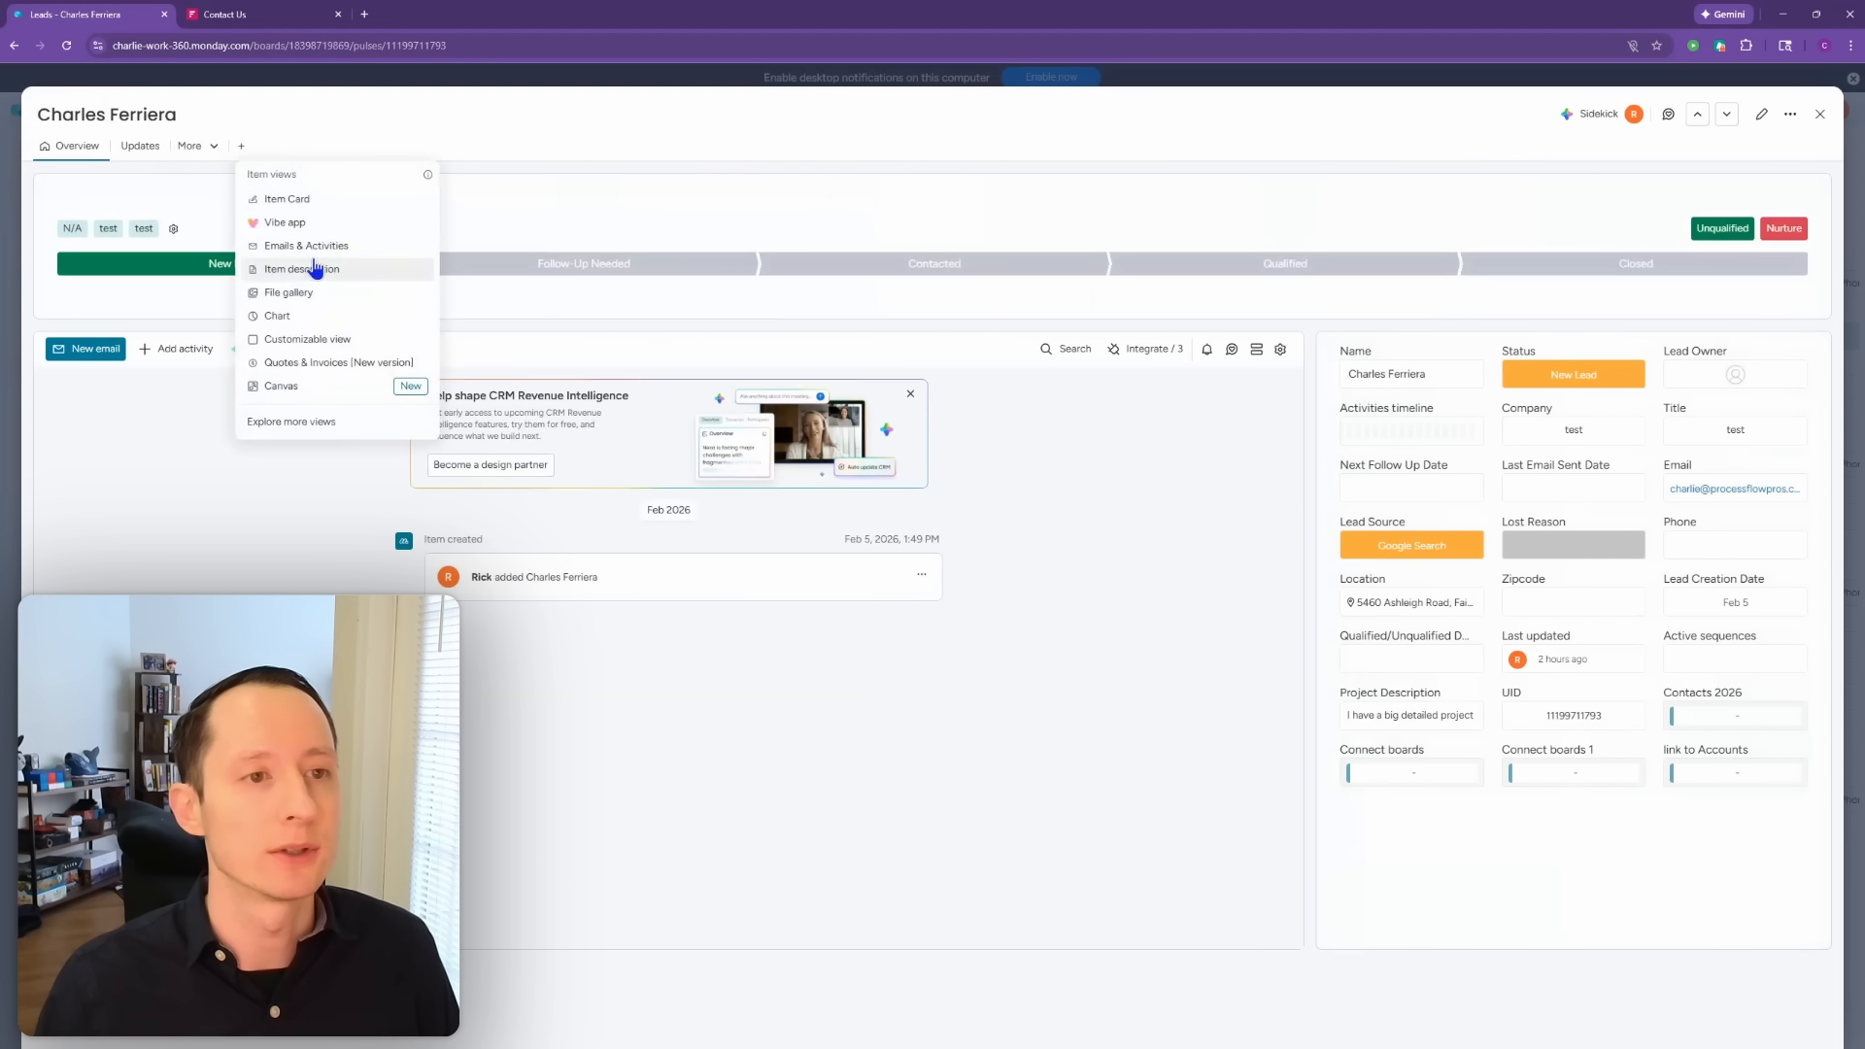
pyautogui.click(712, 199)
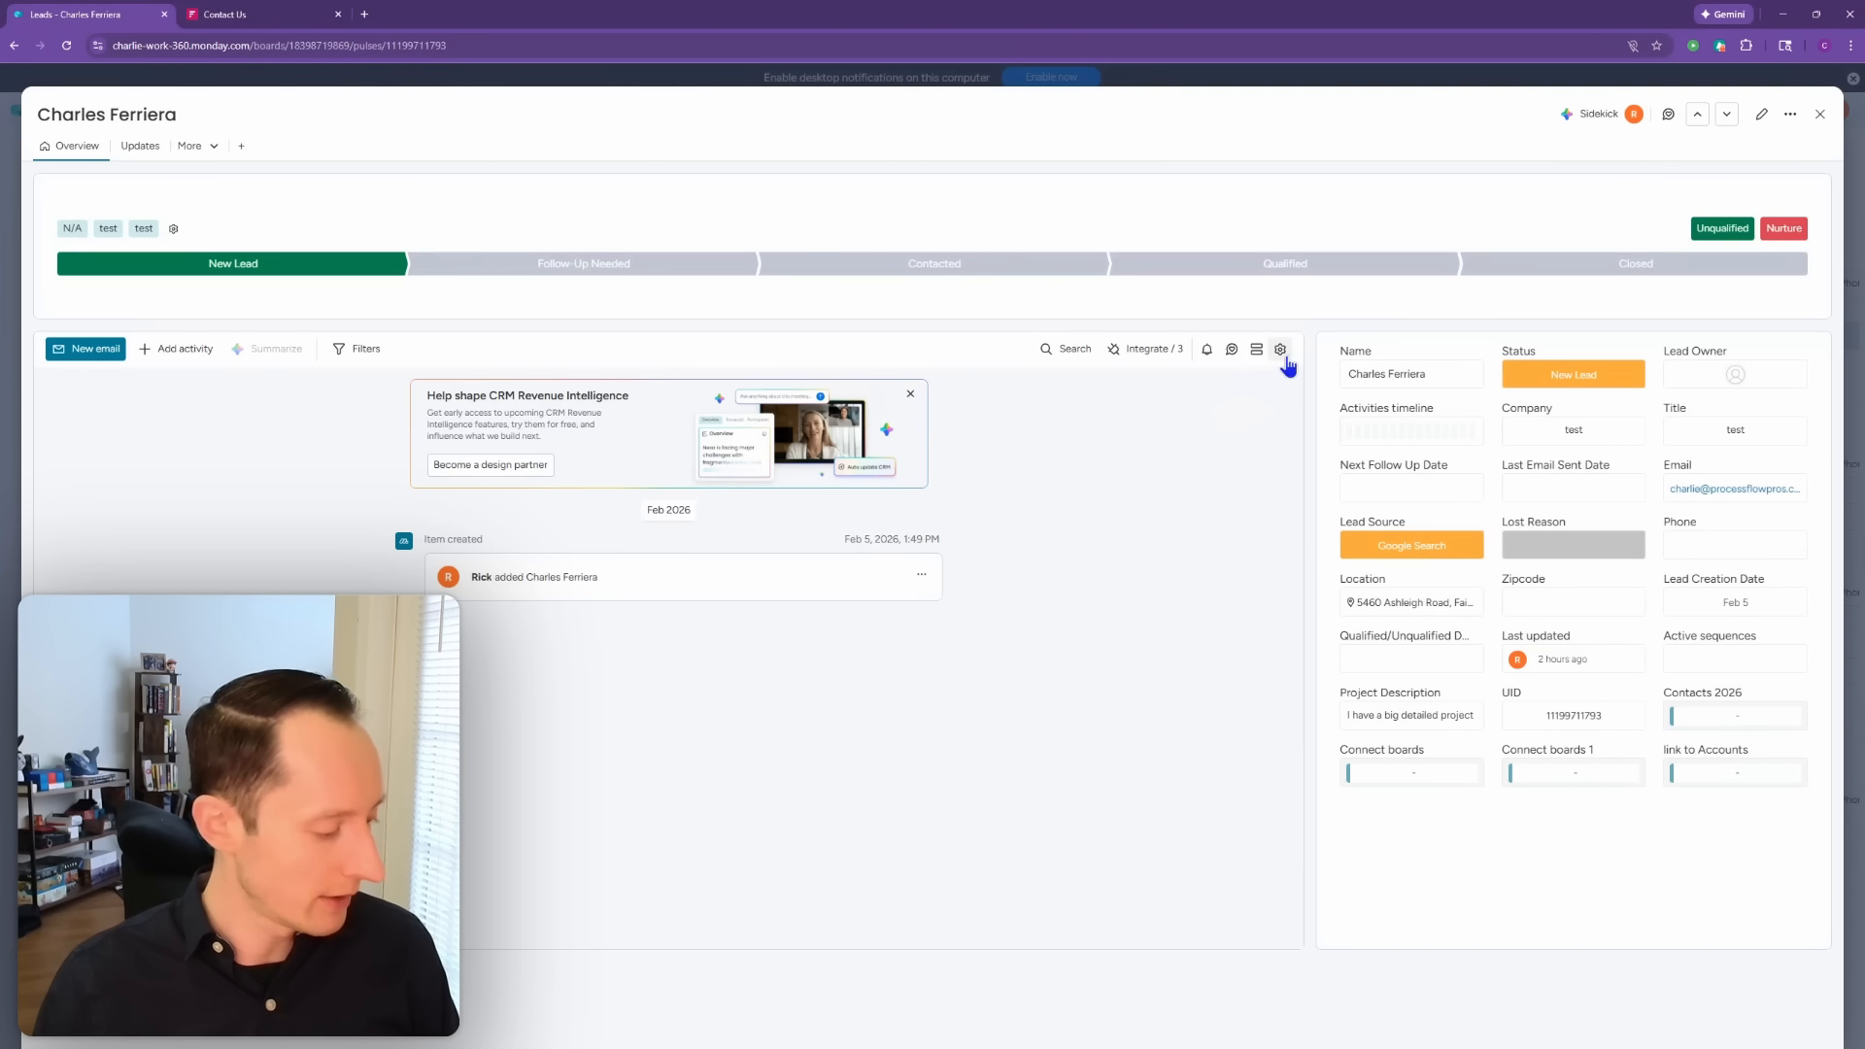
pyautogui.click(1154, 348)
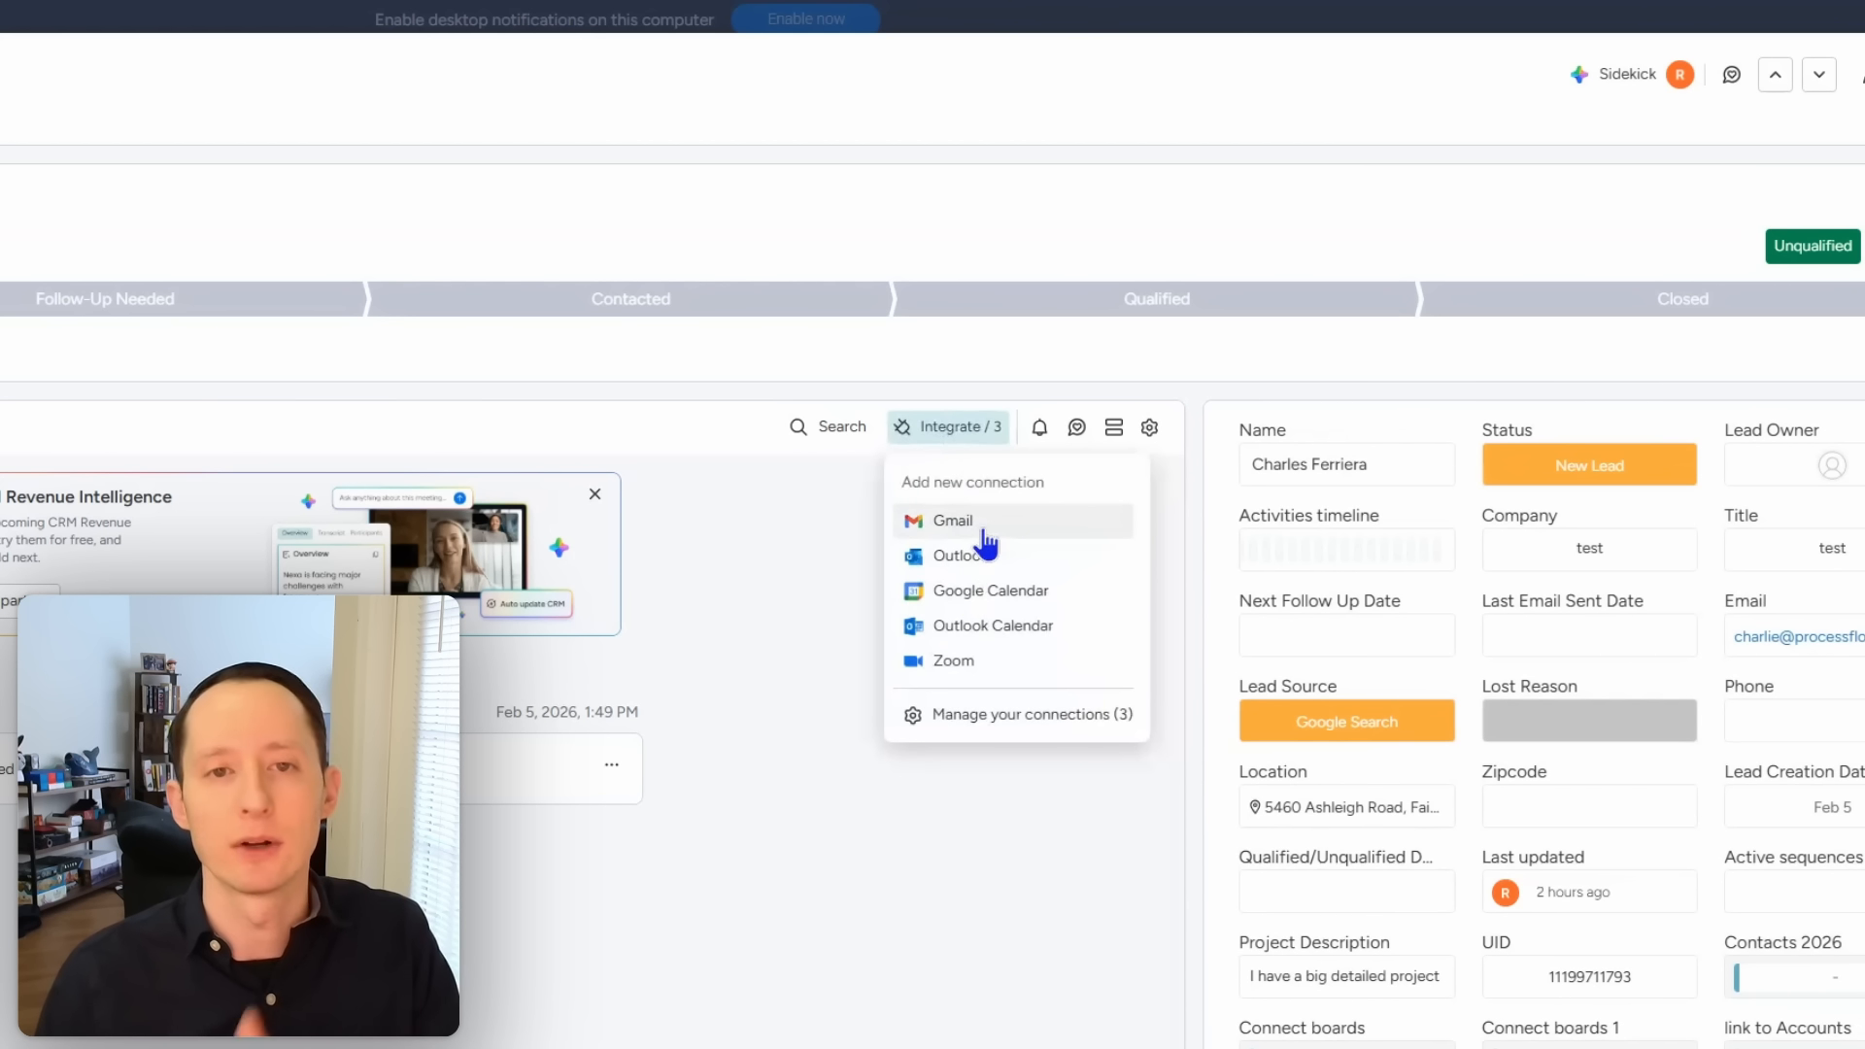
pyautogui.click(458, 987)
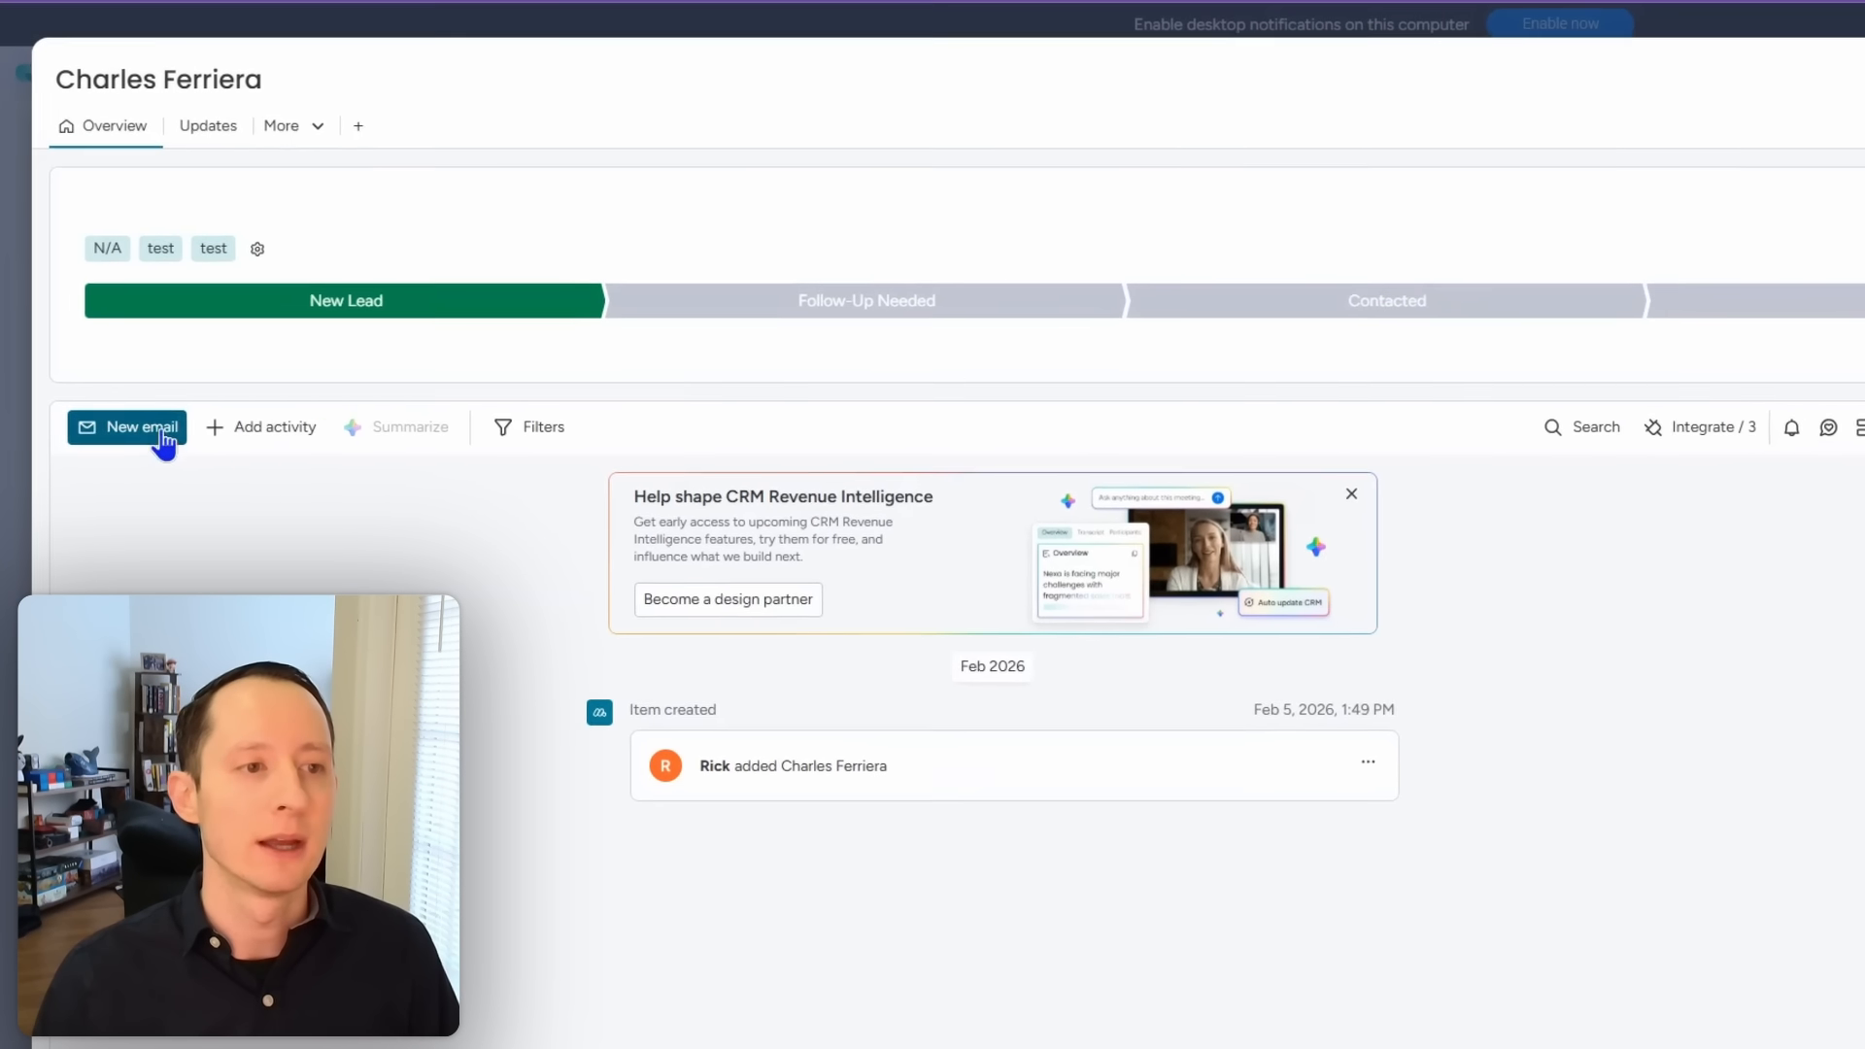
pyautogui.click(163, 442)
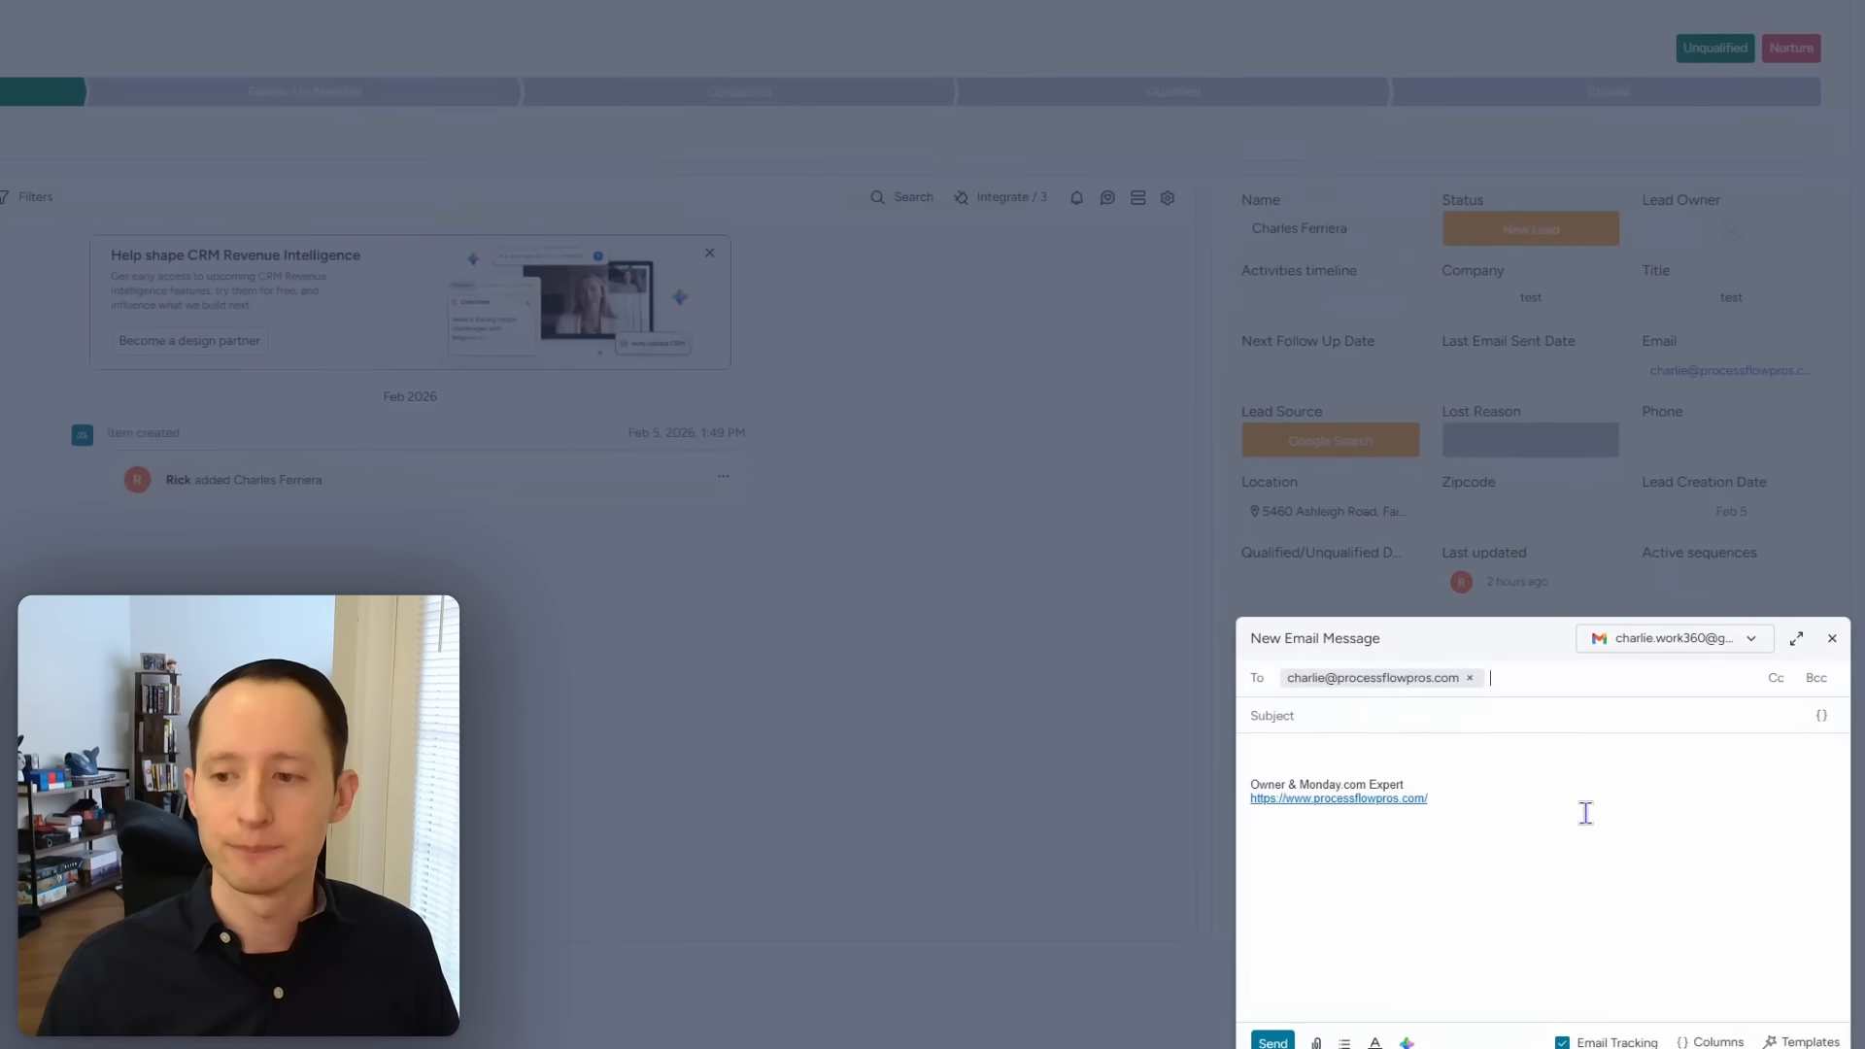
pyautogui.click(1652, 646)
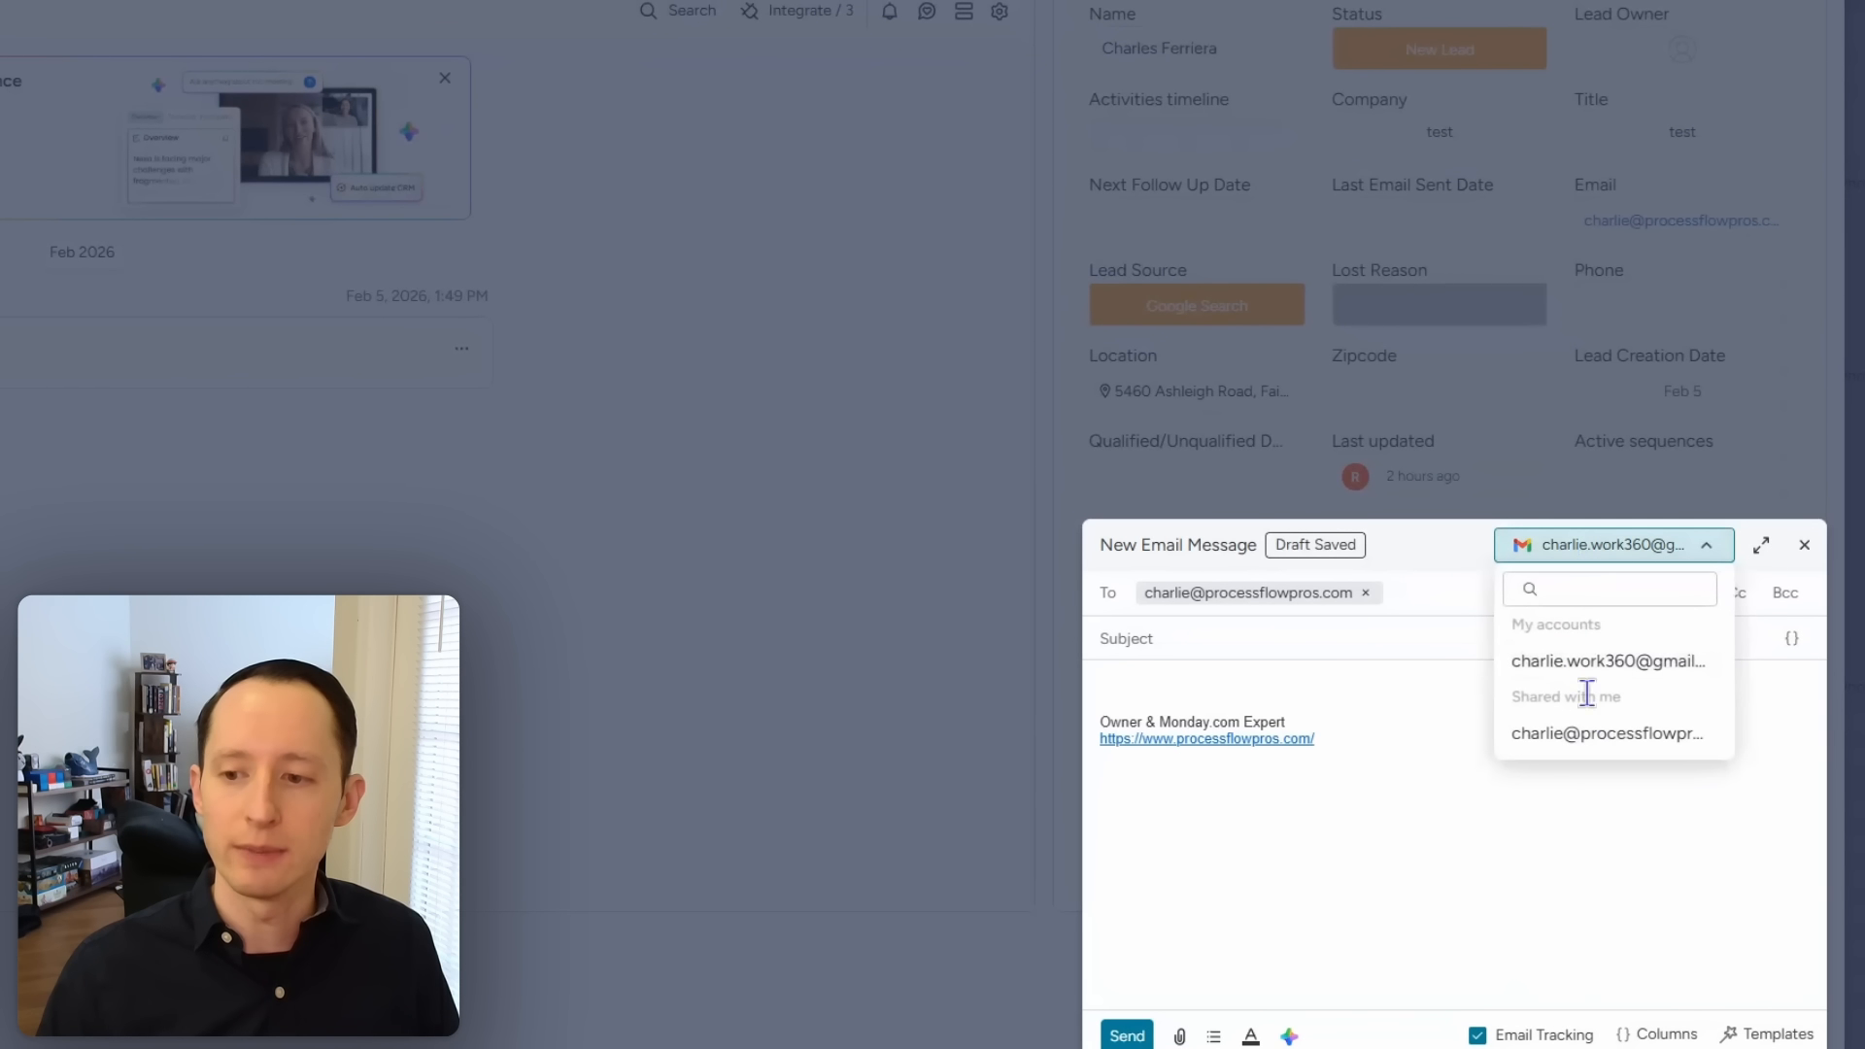
pyautogui.click(1346, 668)
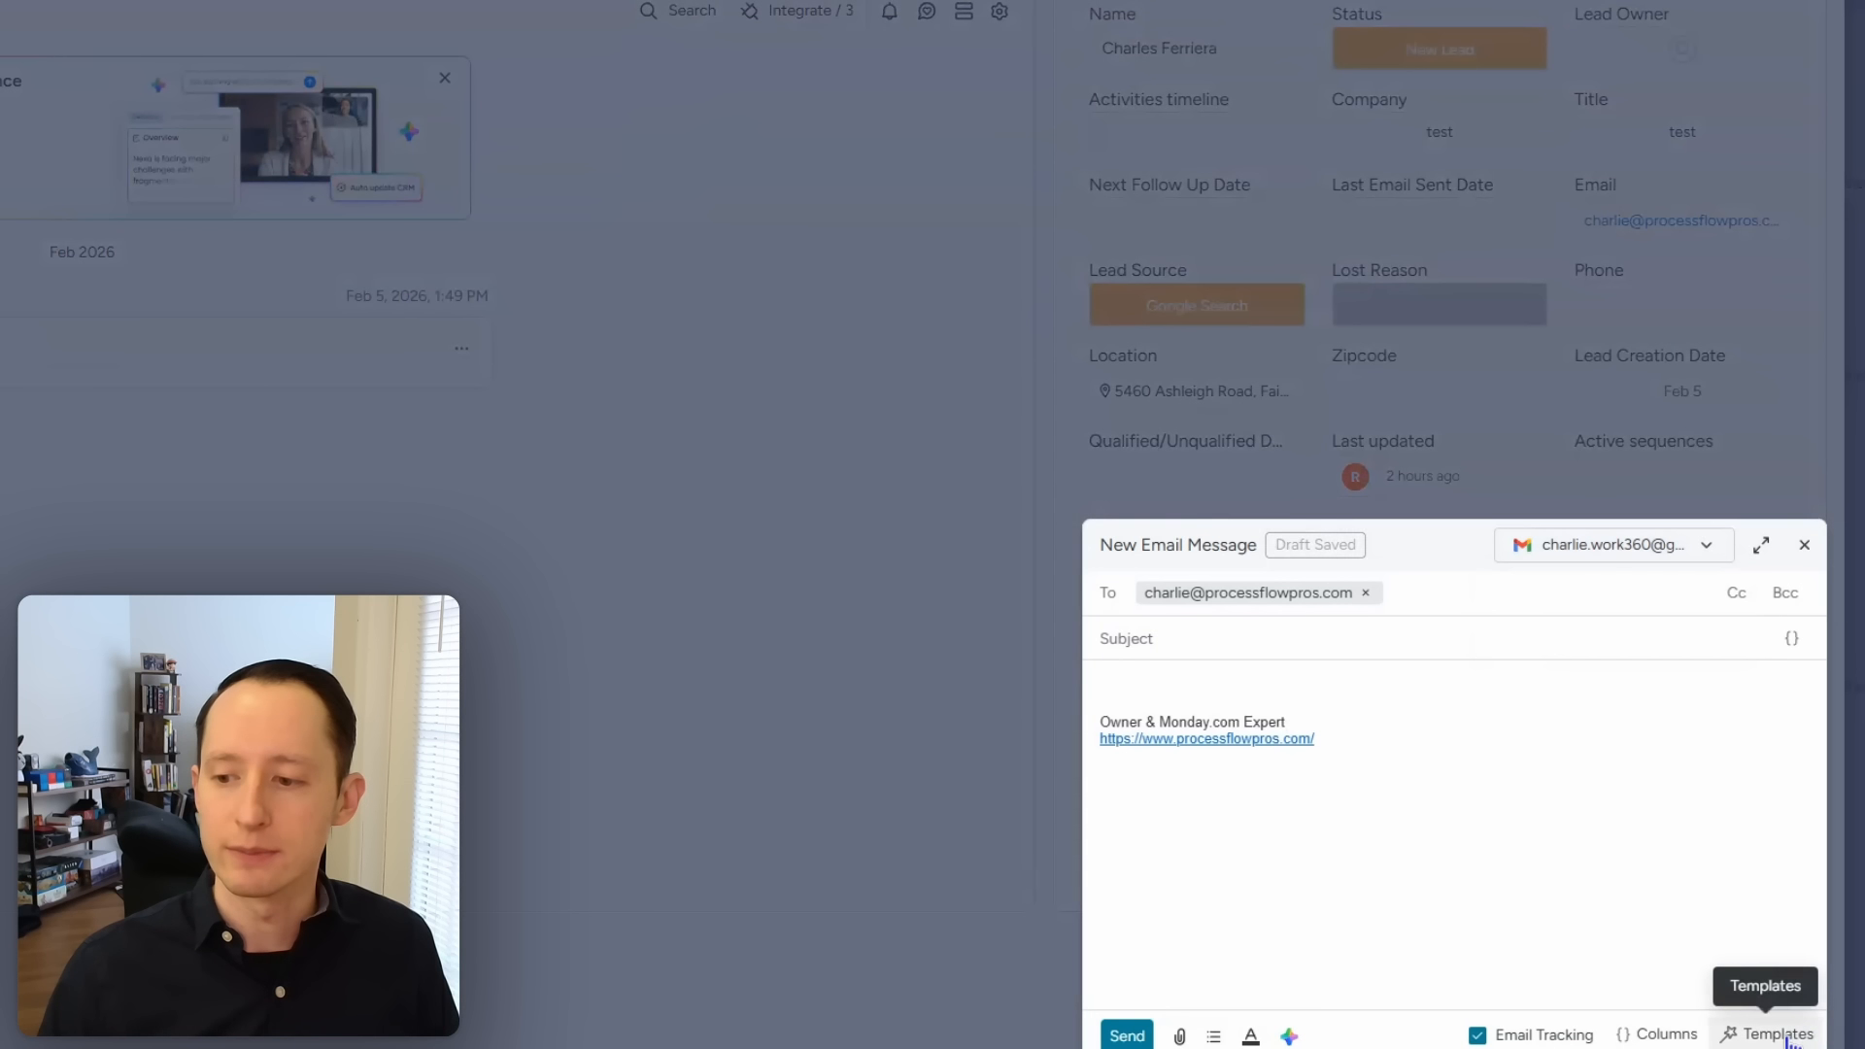
pyautogui.click(1783, 1036)
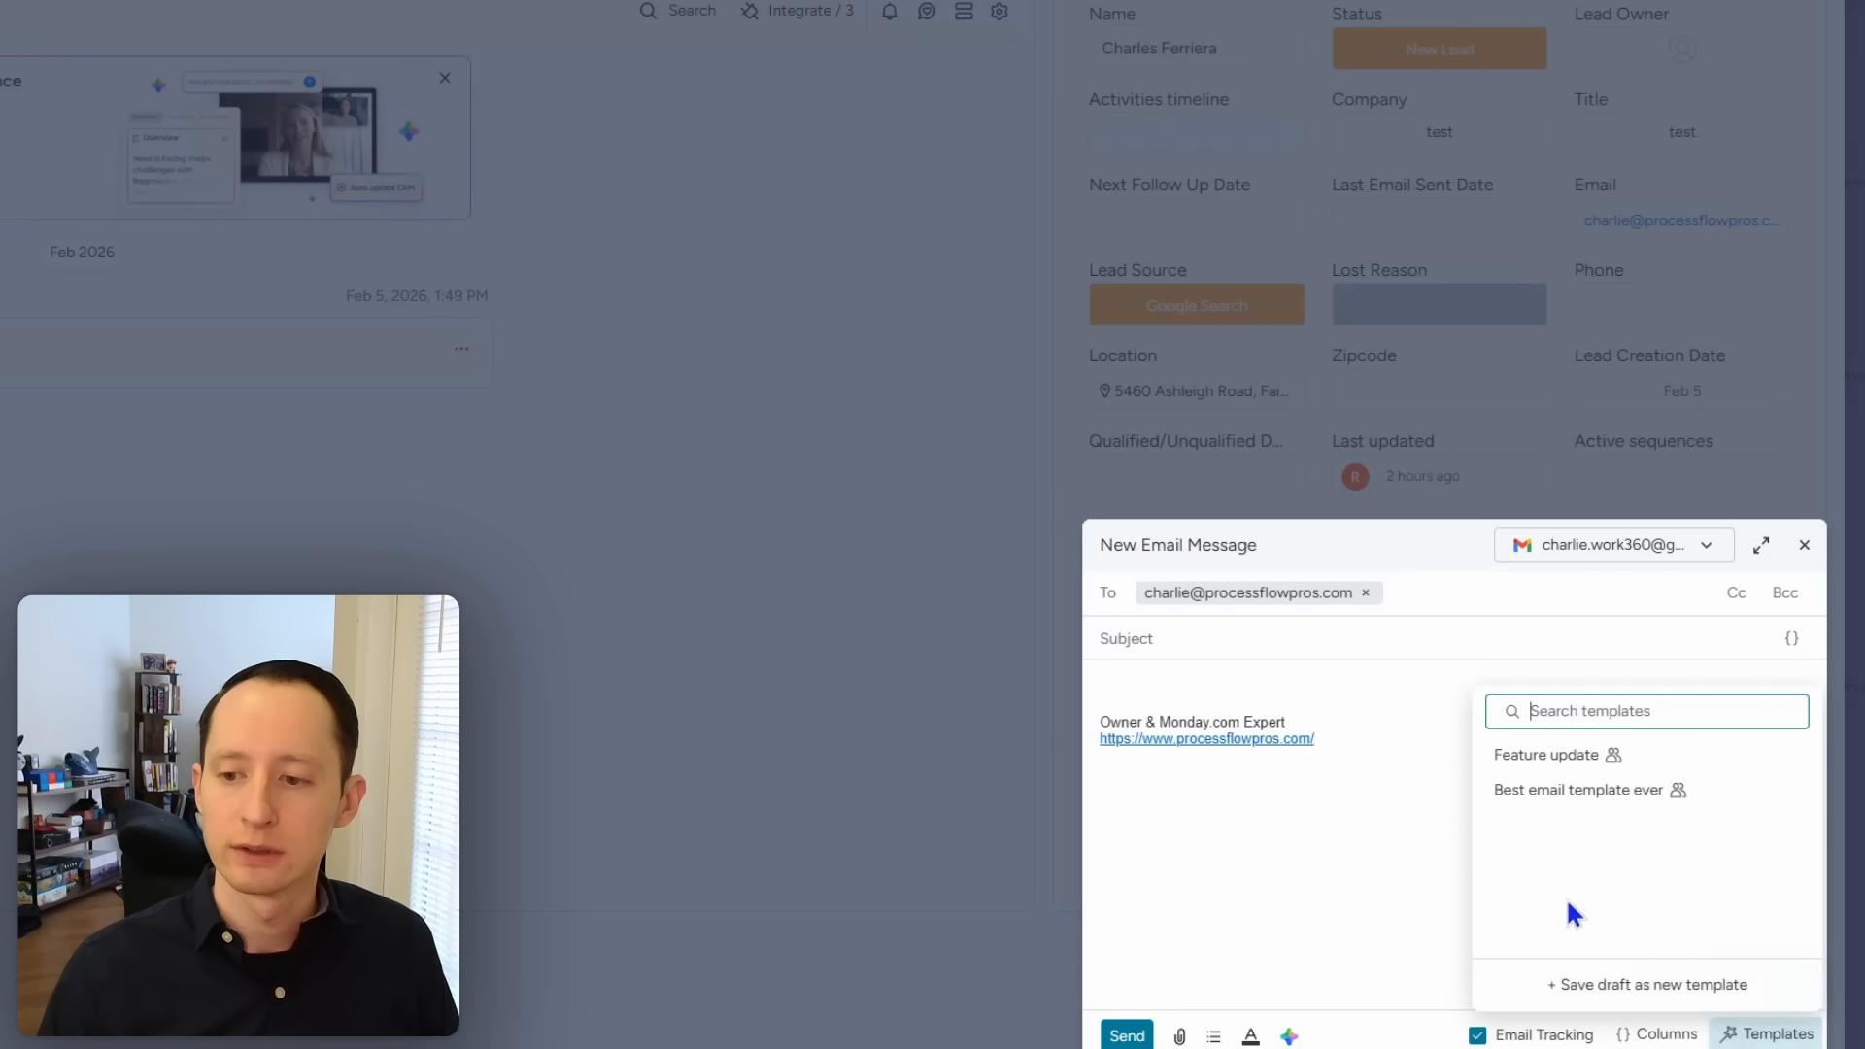
pyautogui.click(1326, 855)
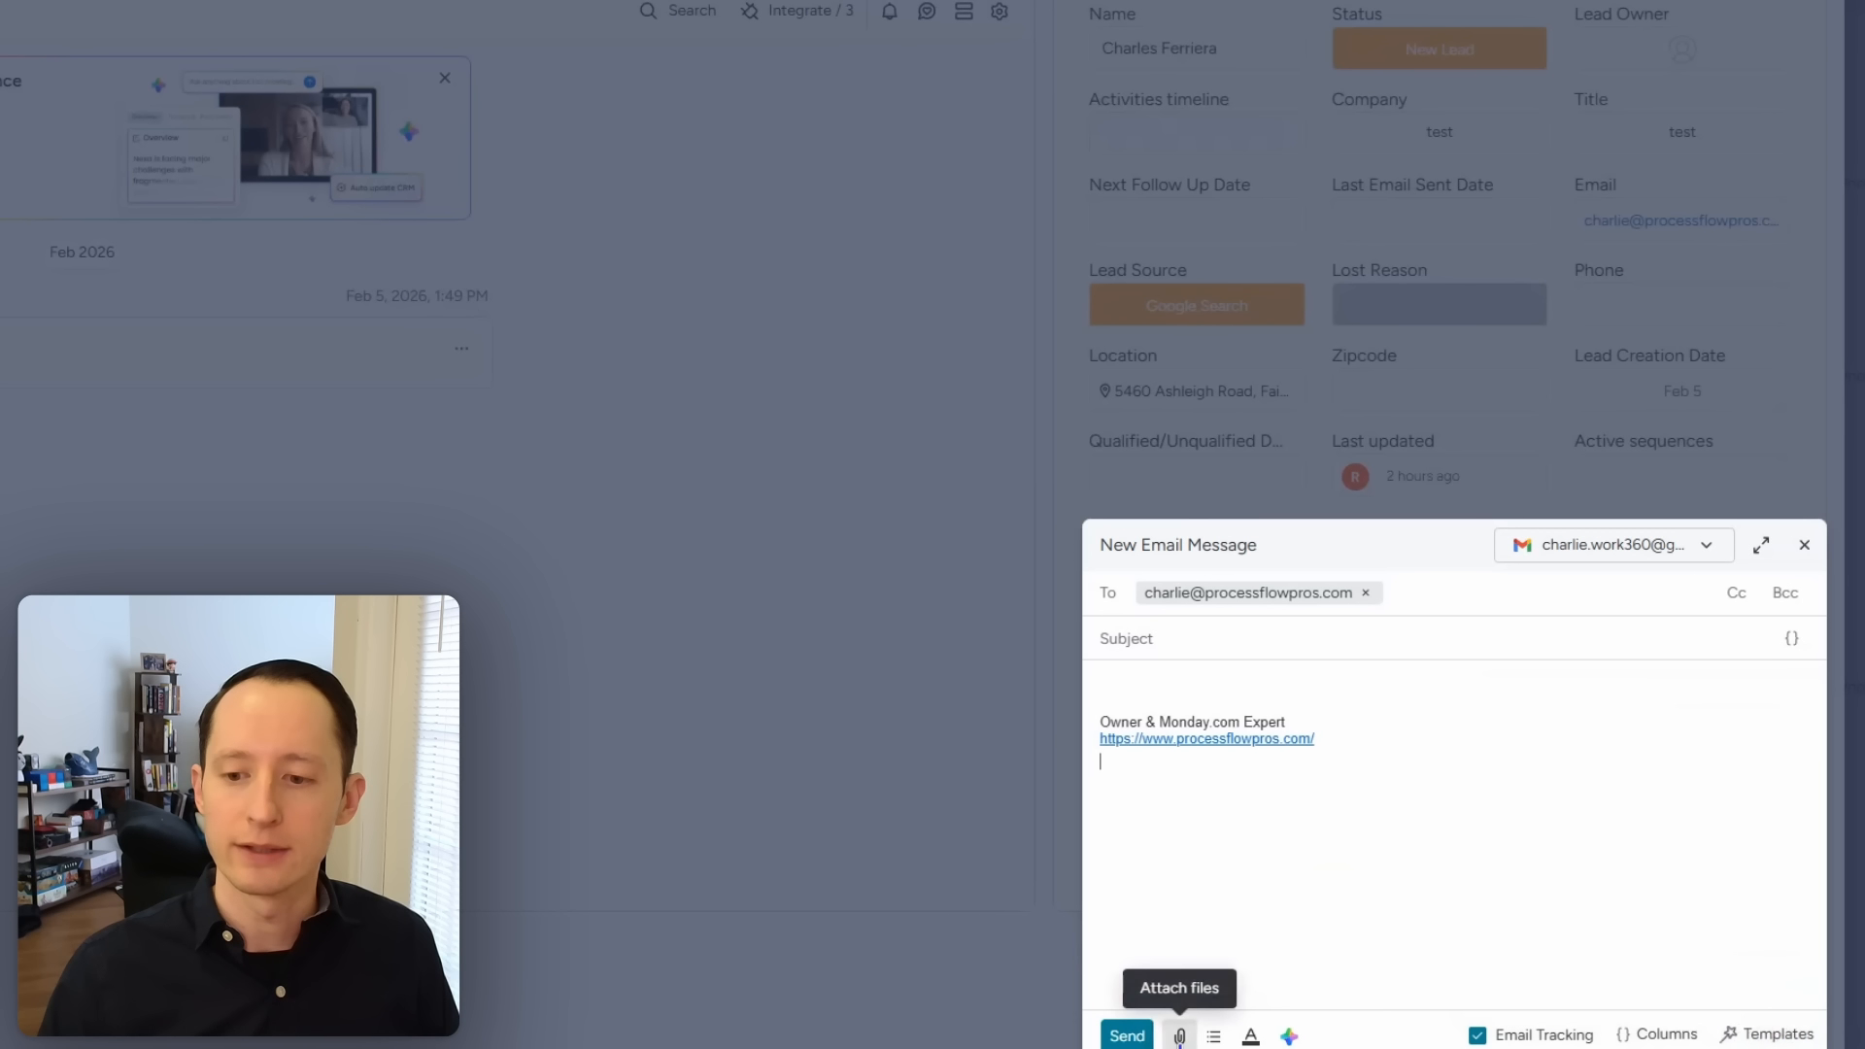
pyautogui.click(1800, 549)
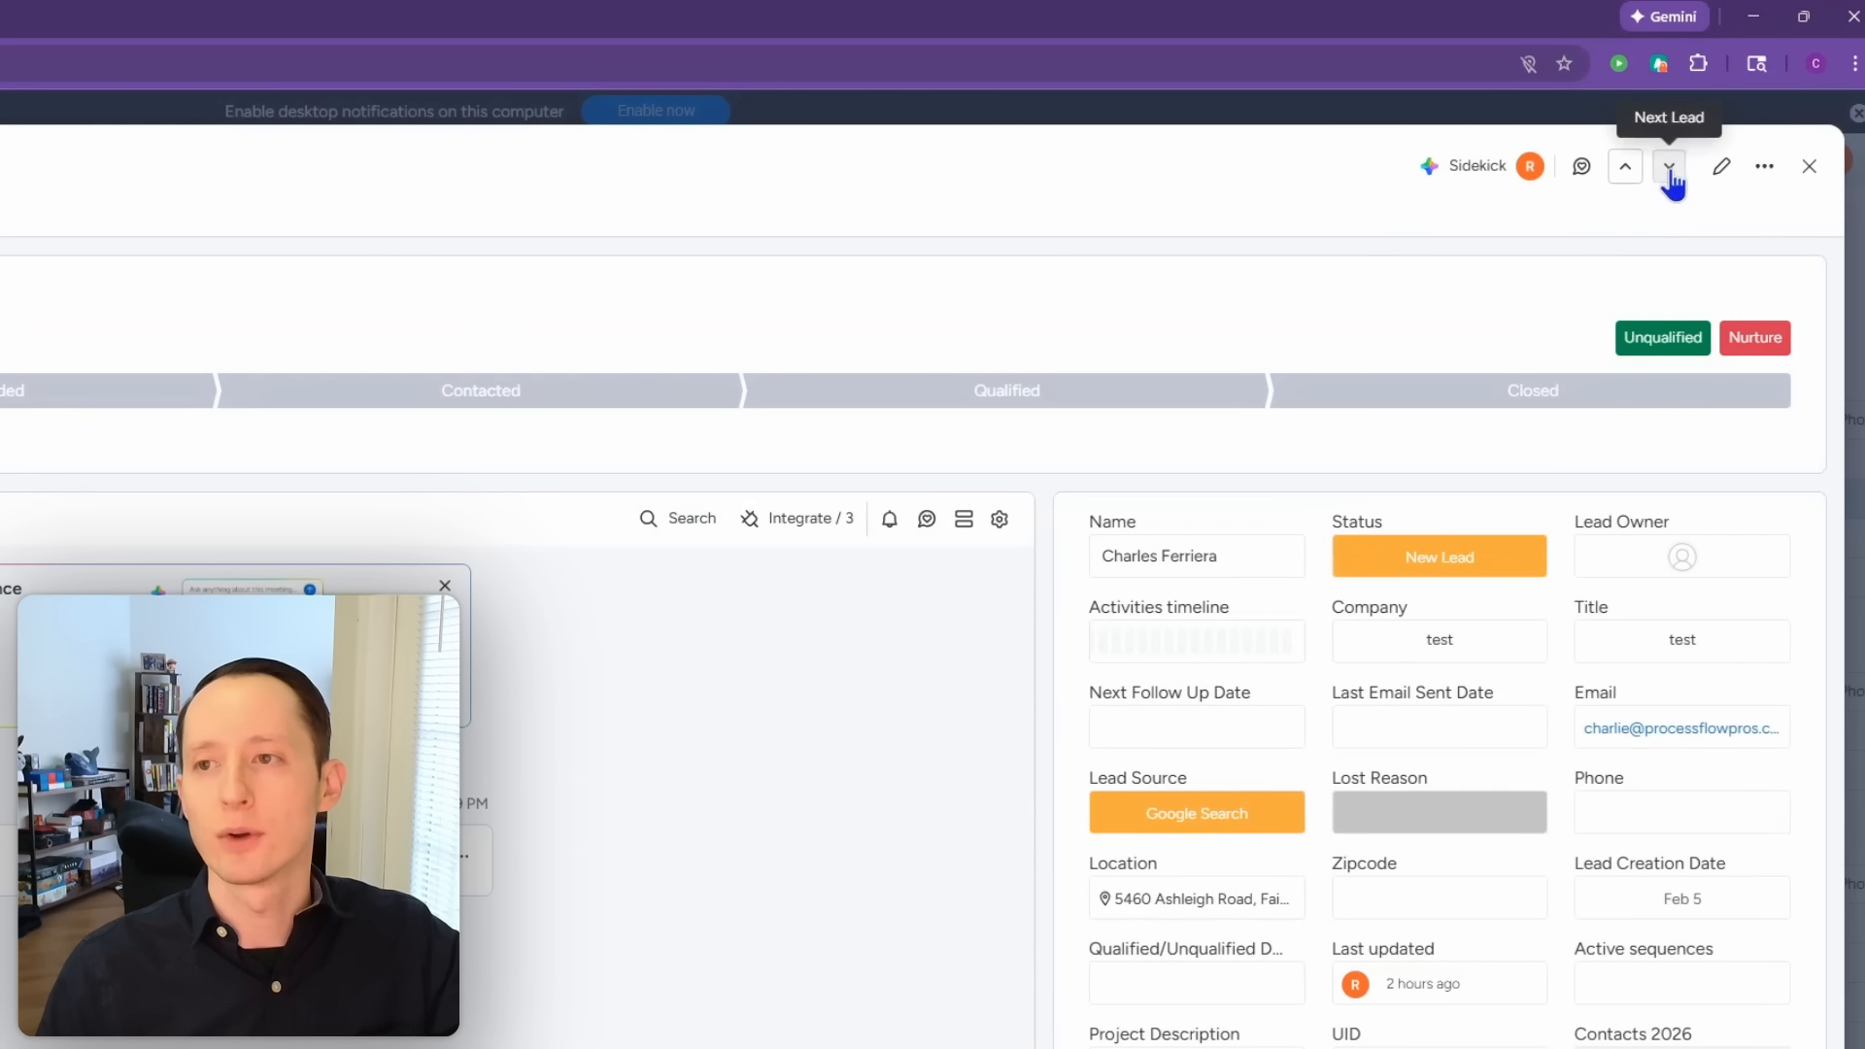
# Step: Move to the next lead and start a meeting, then close it without saving
pyautogui.click(1670, 169)
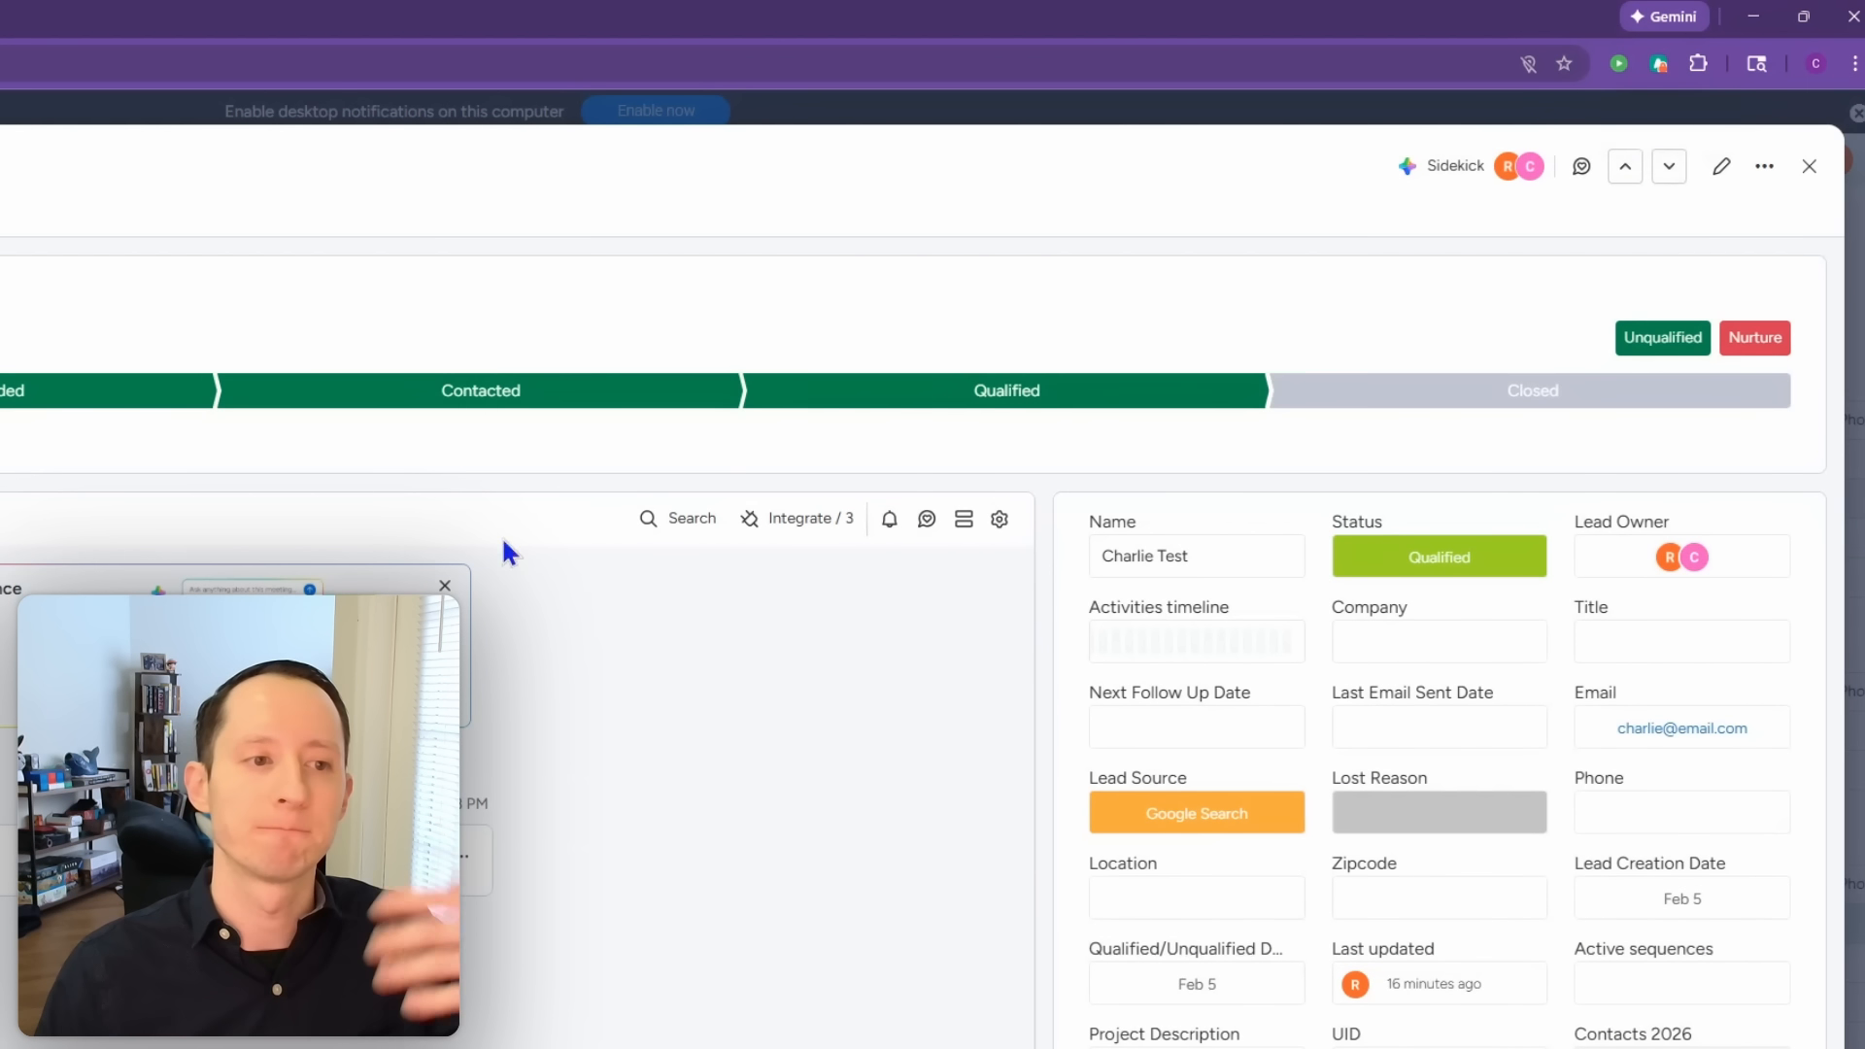
pyautogui.click(275, 412)
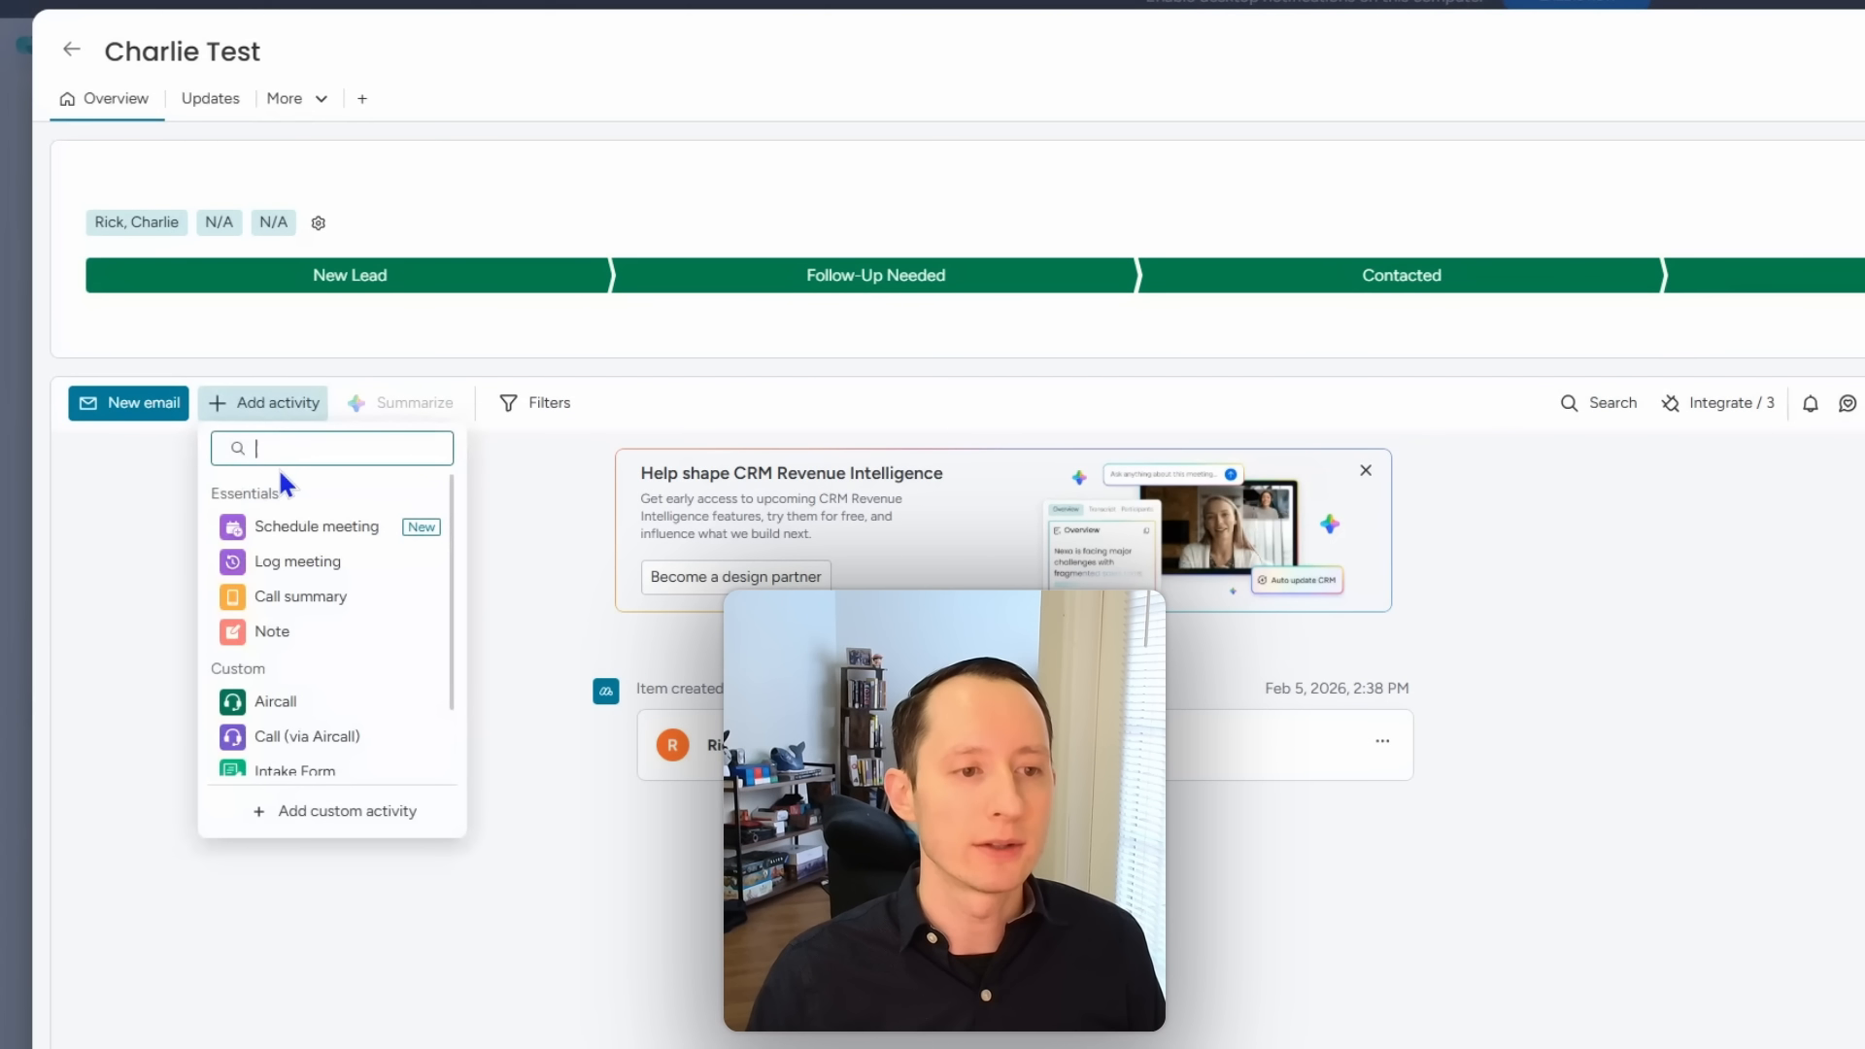
pyautogui.click(306, 526)
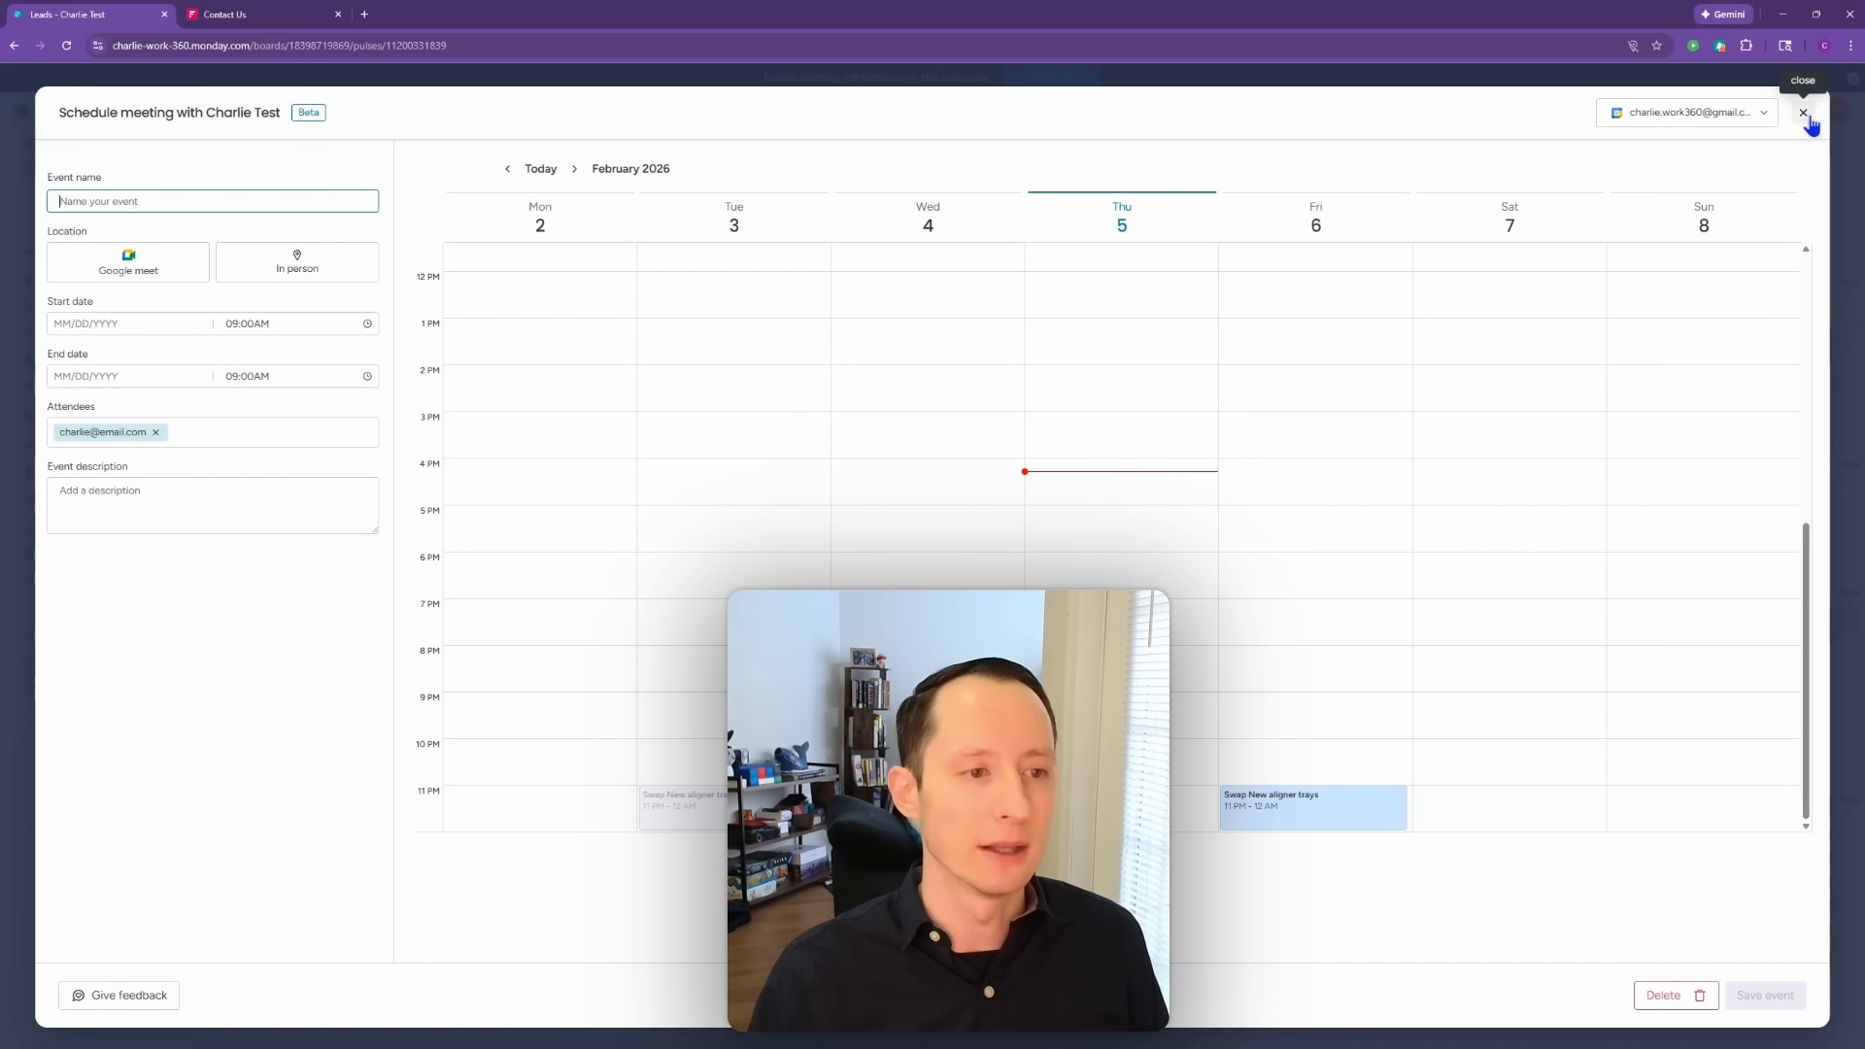
pyautogui.click(1804, 113)
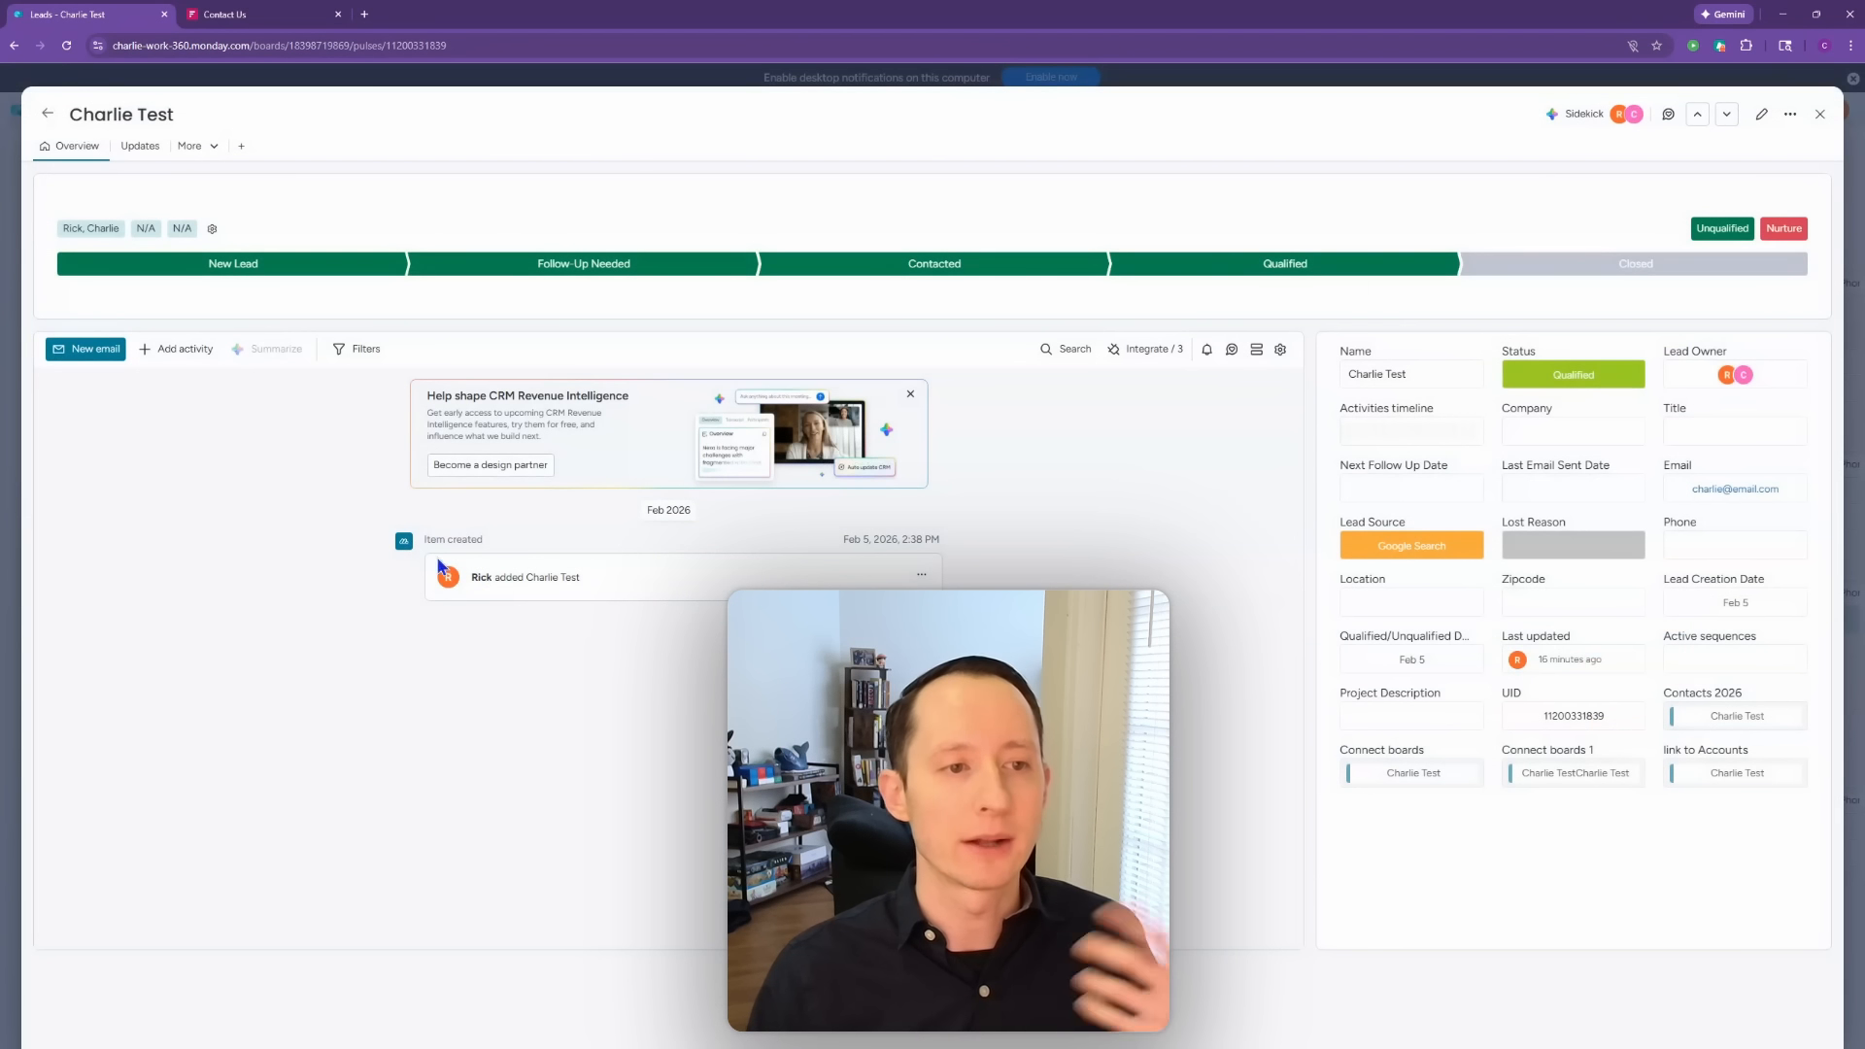
# Step: Add a call summary reading 'test' and dismiss the mobile app promotion
pyautogui.click(185, 350)
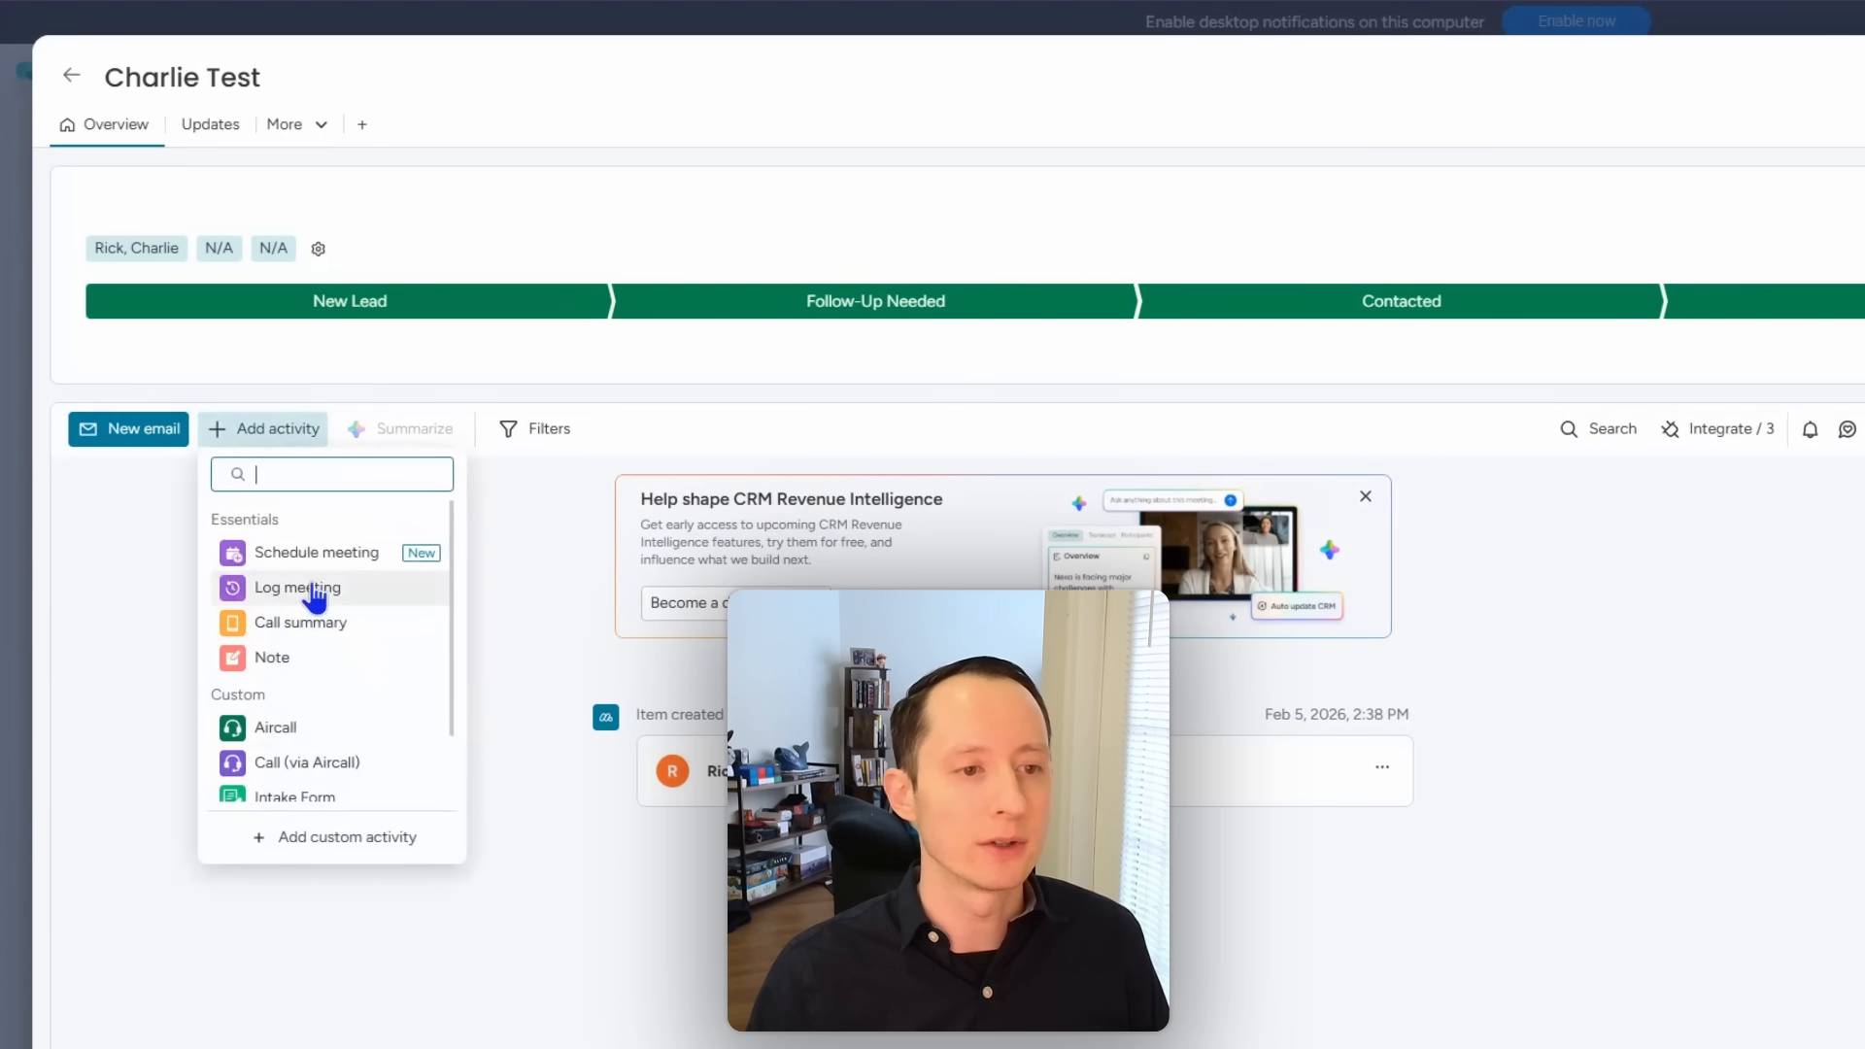
pyautogui.click(500, 685)
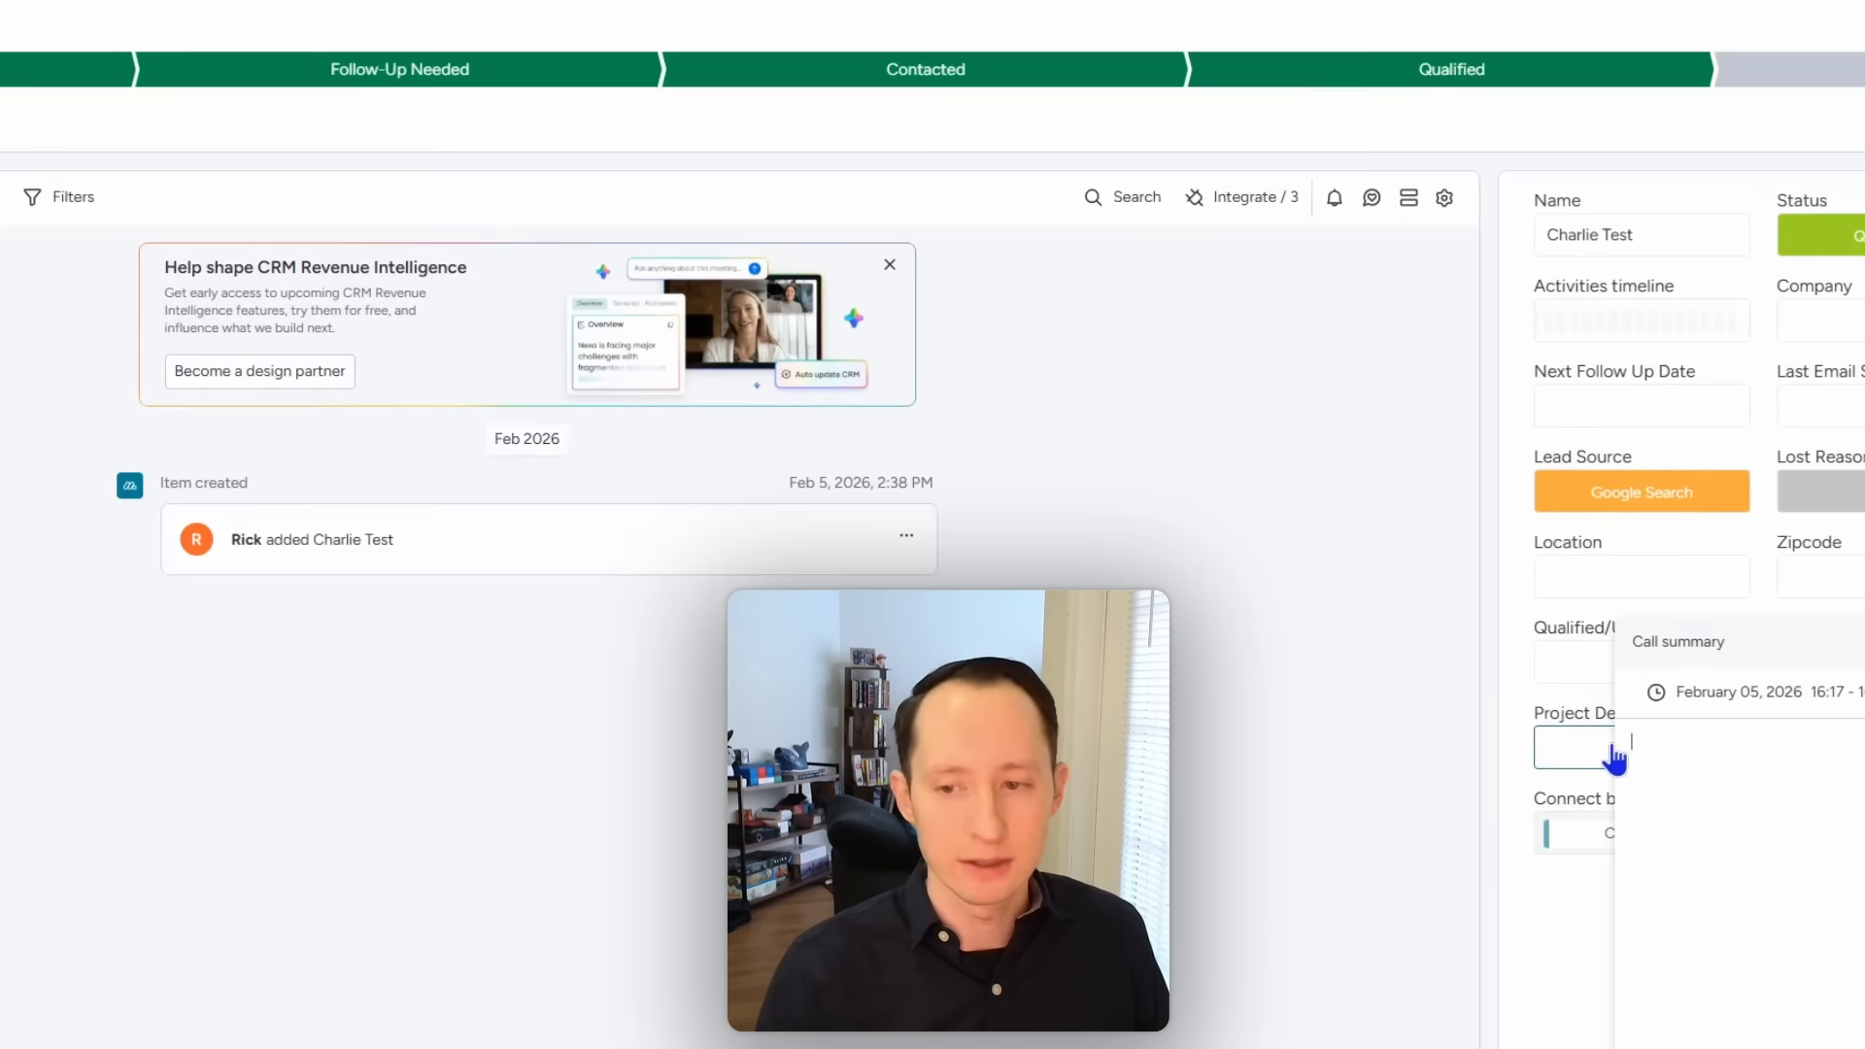
pyautogui.write('test')
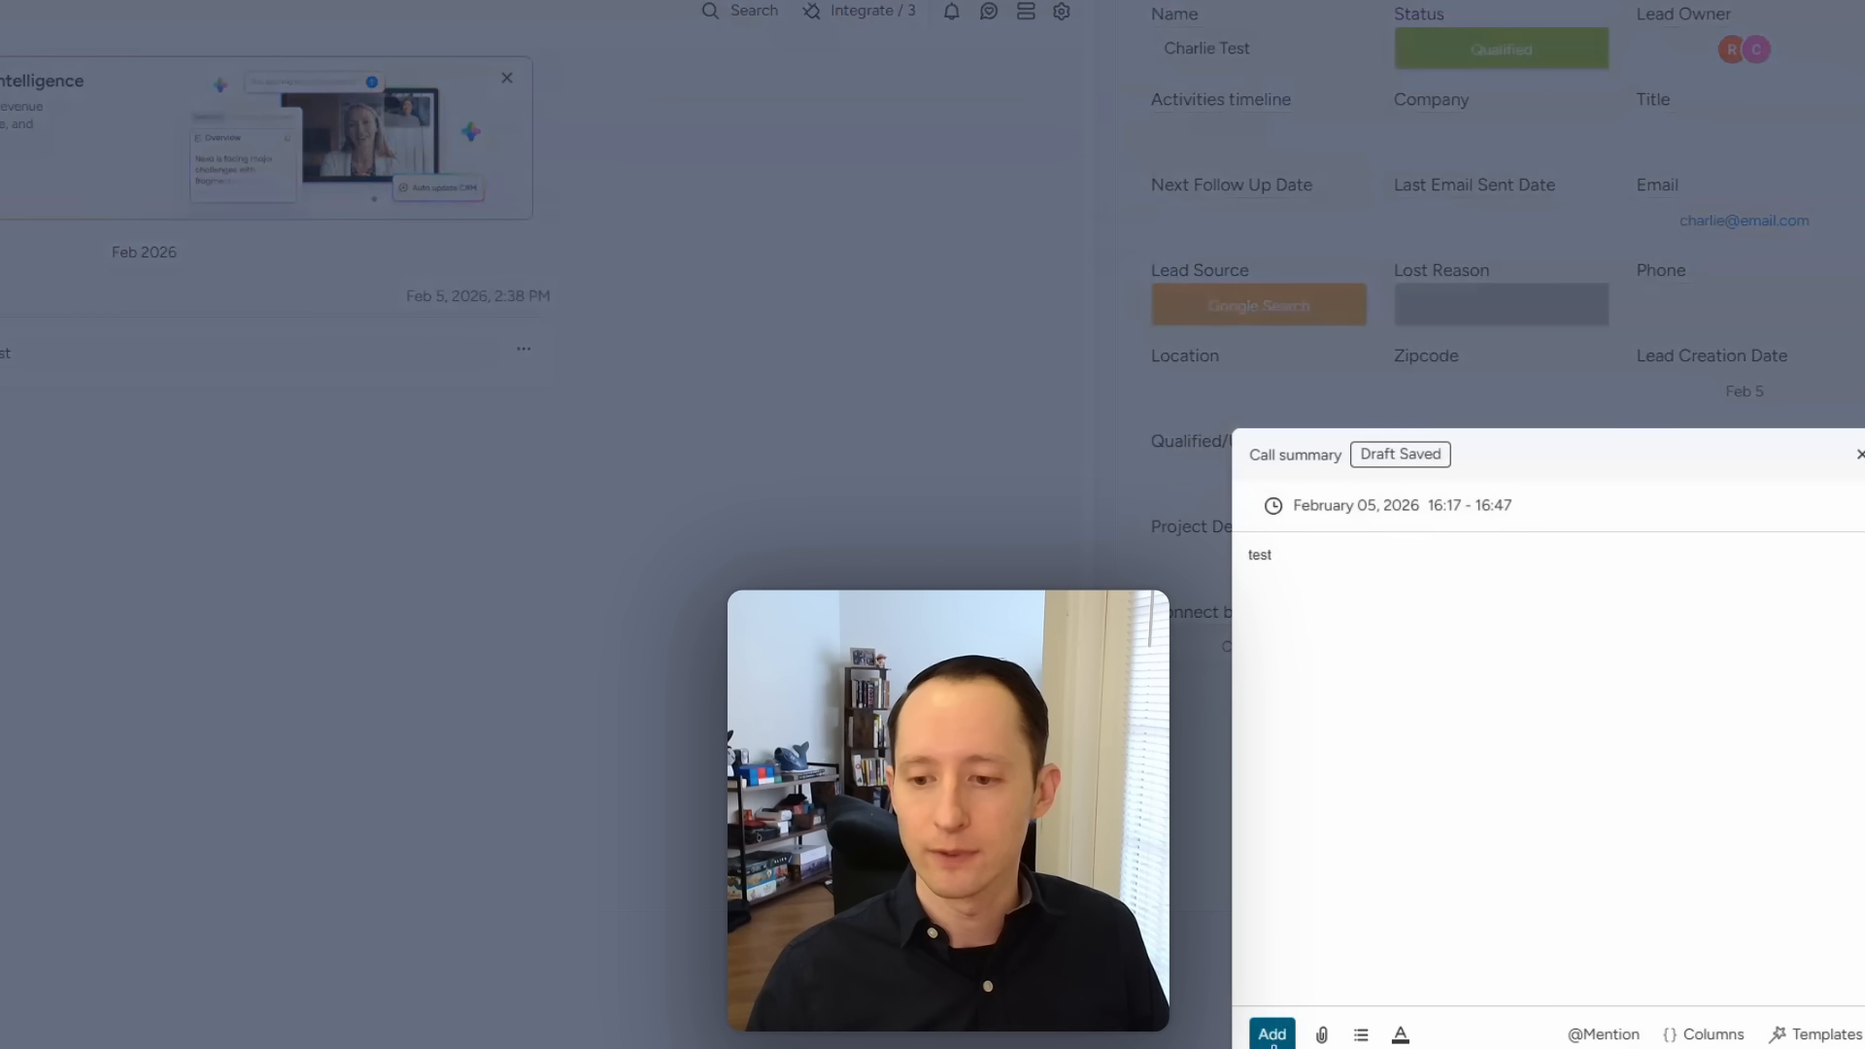
pyautogui.click(1272, 1034)
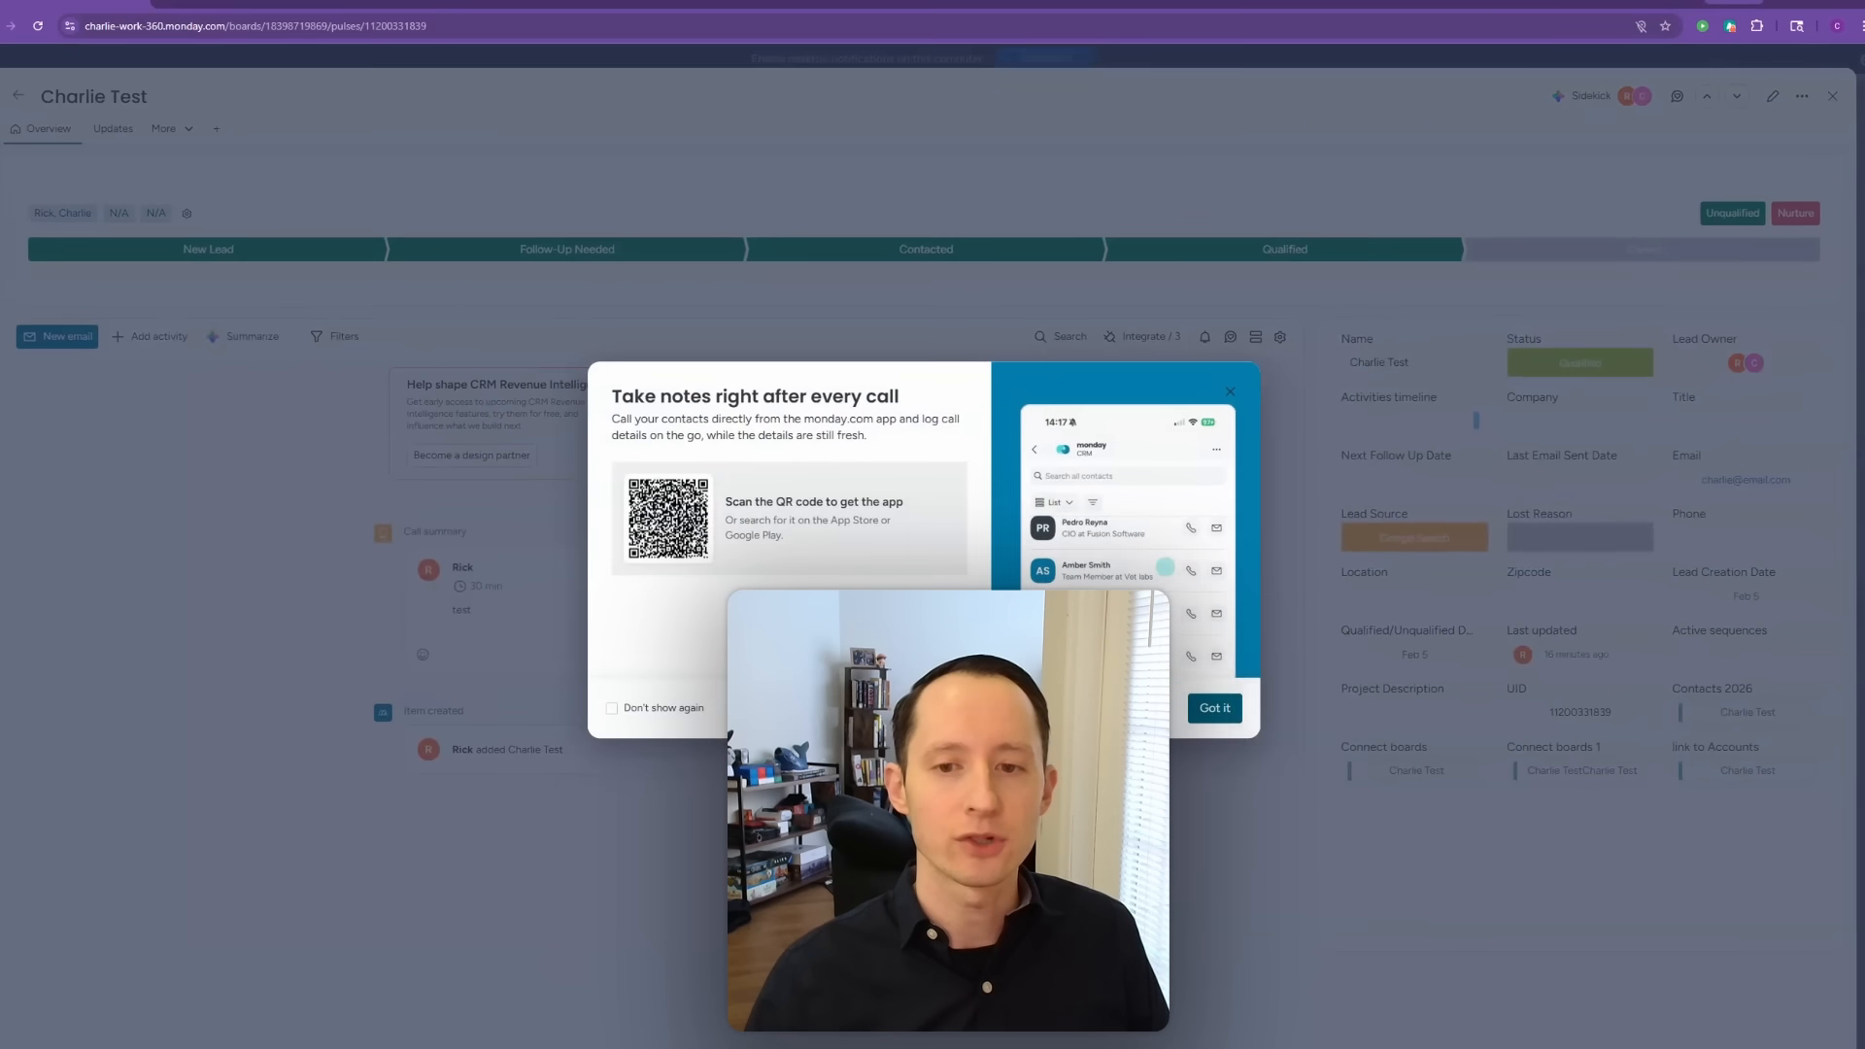
pyautogui.click(1223, 711)
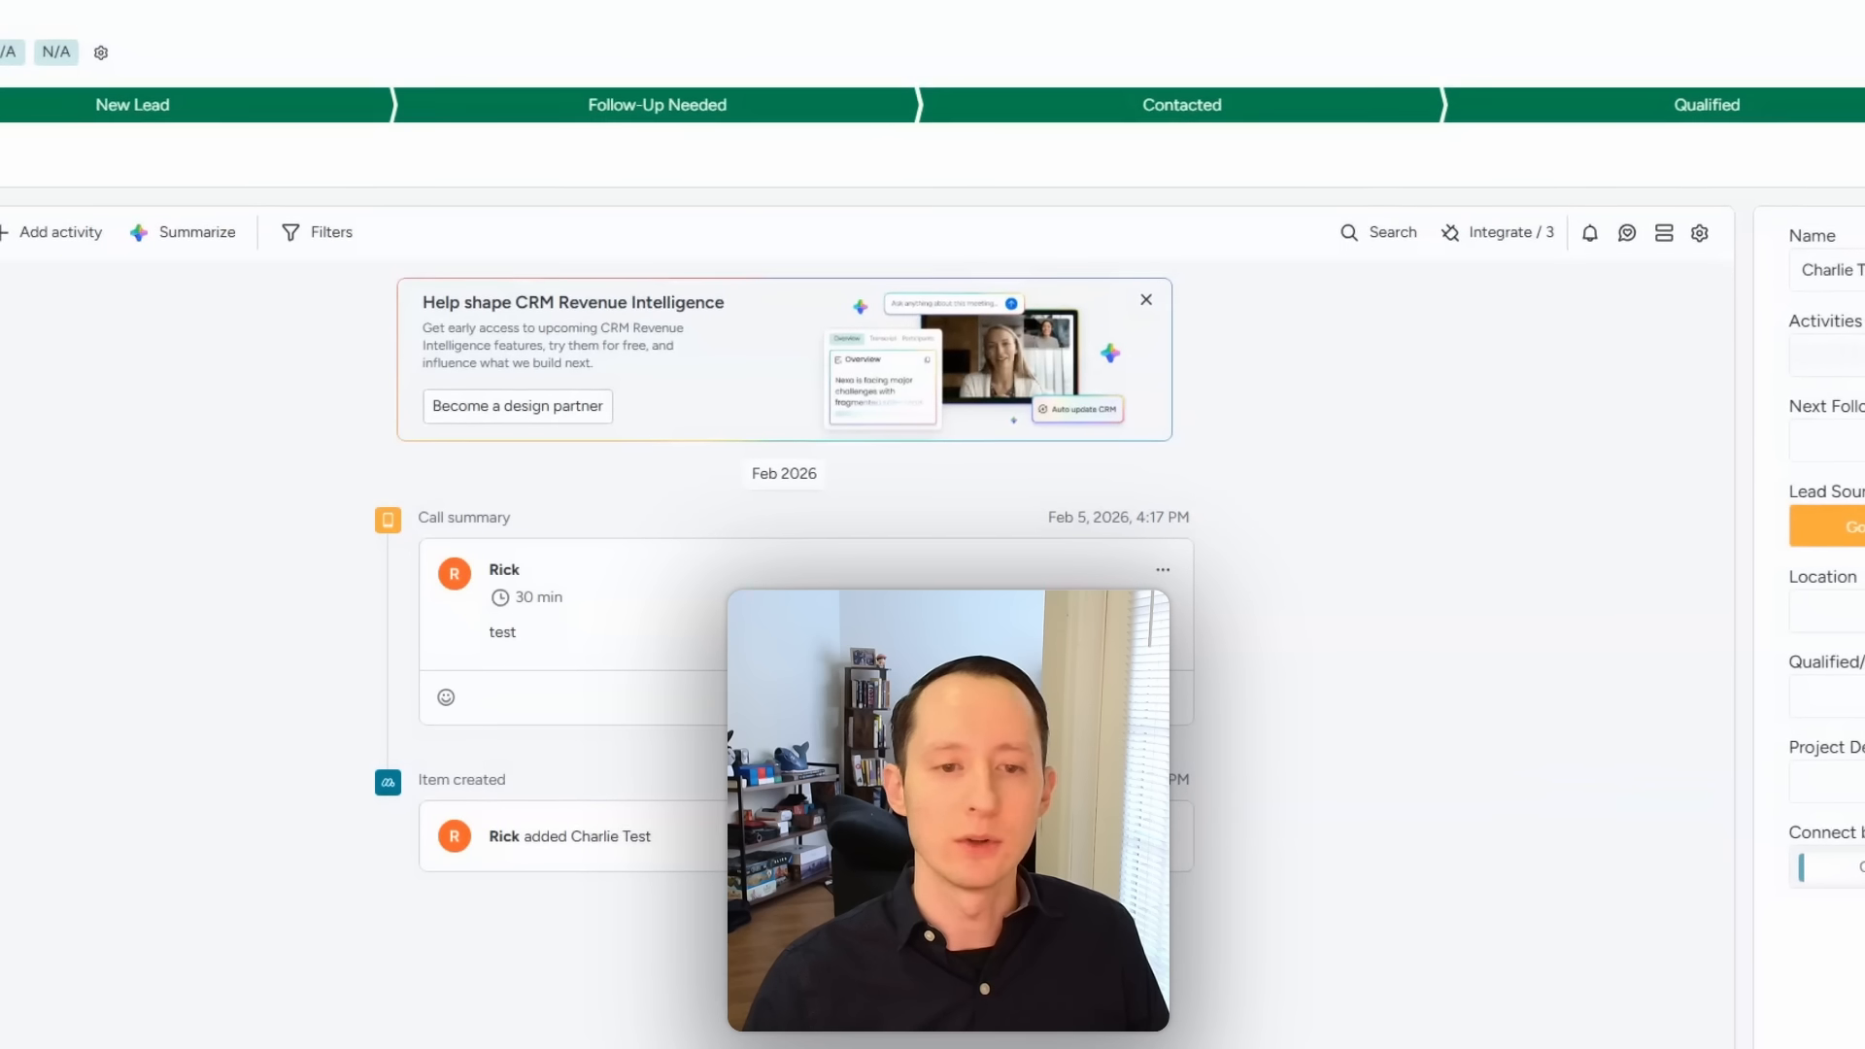
# Step: Look through the list of available activity types, then close it
pyautogui.click(59, 233)
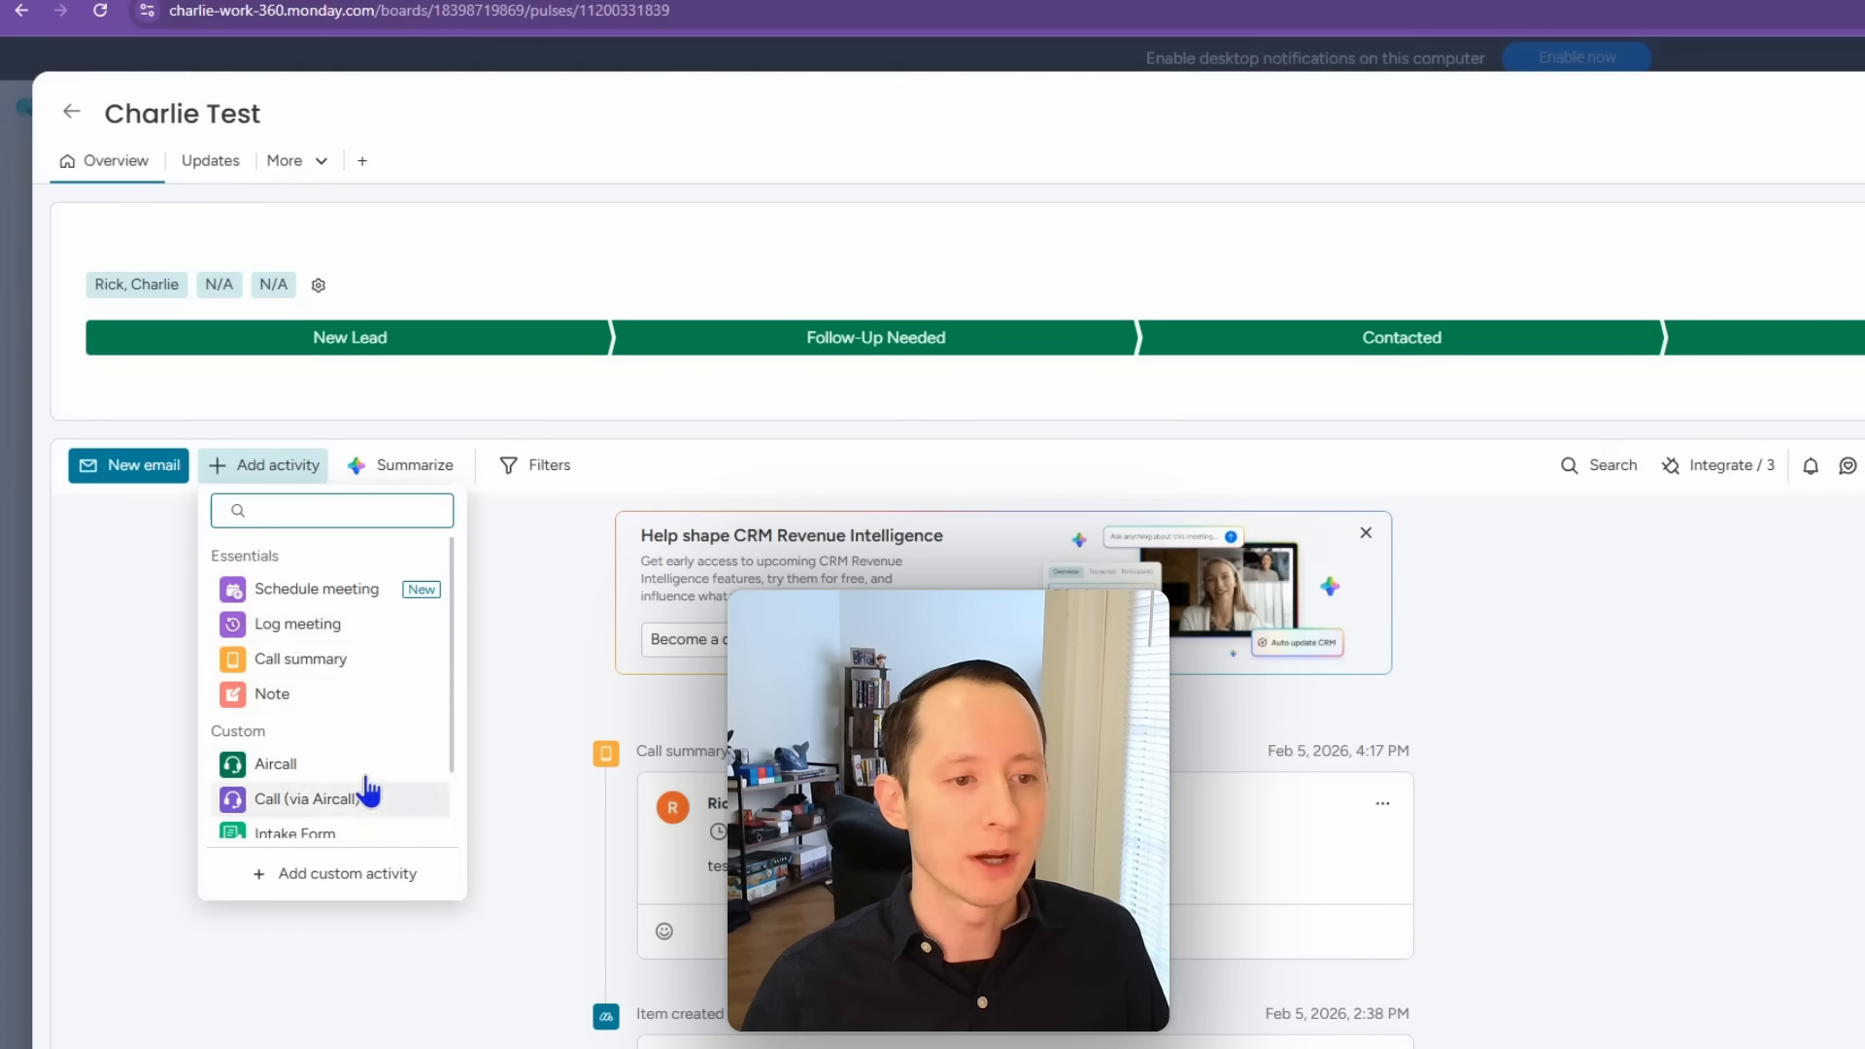
pyautogui.click(454, 655)
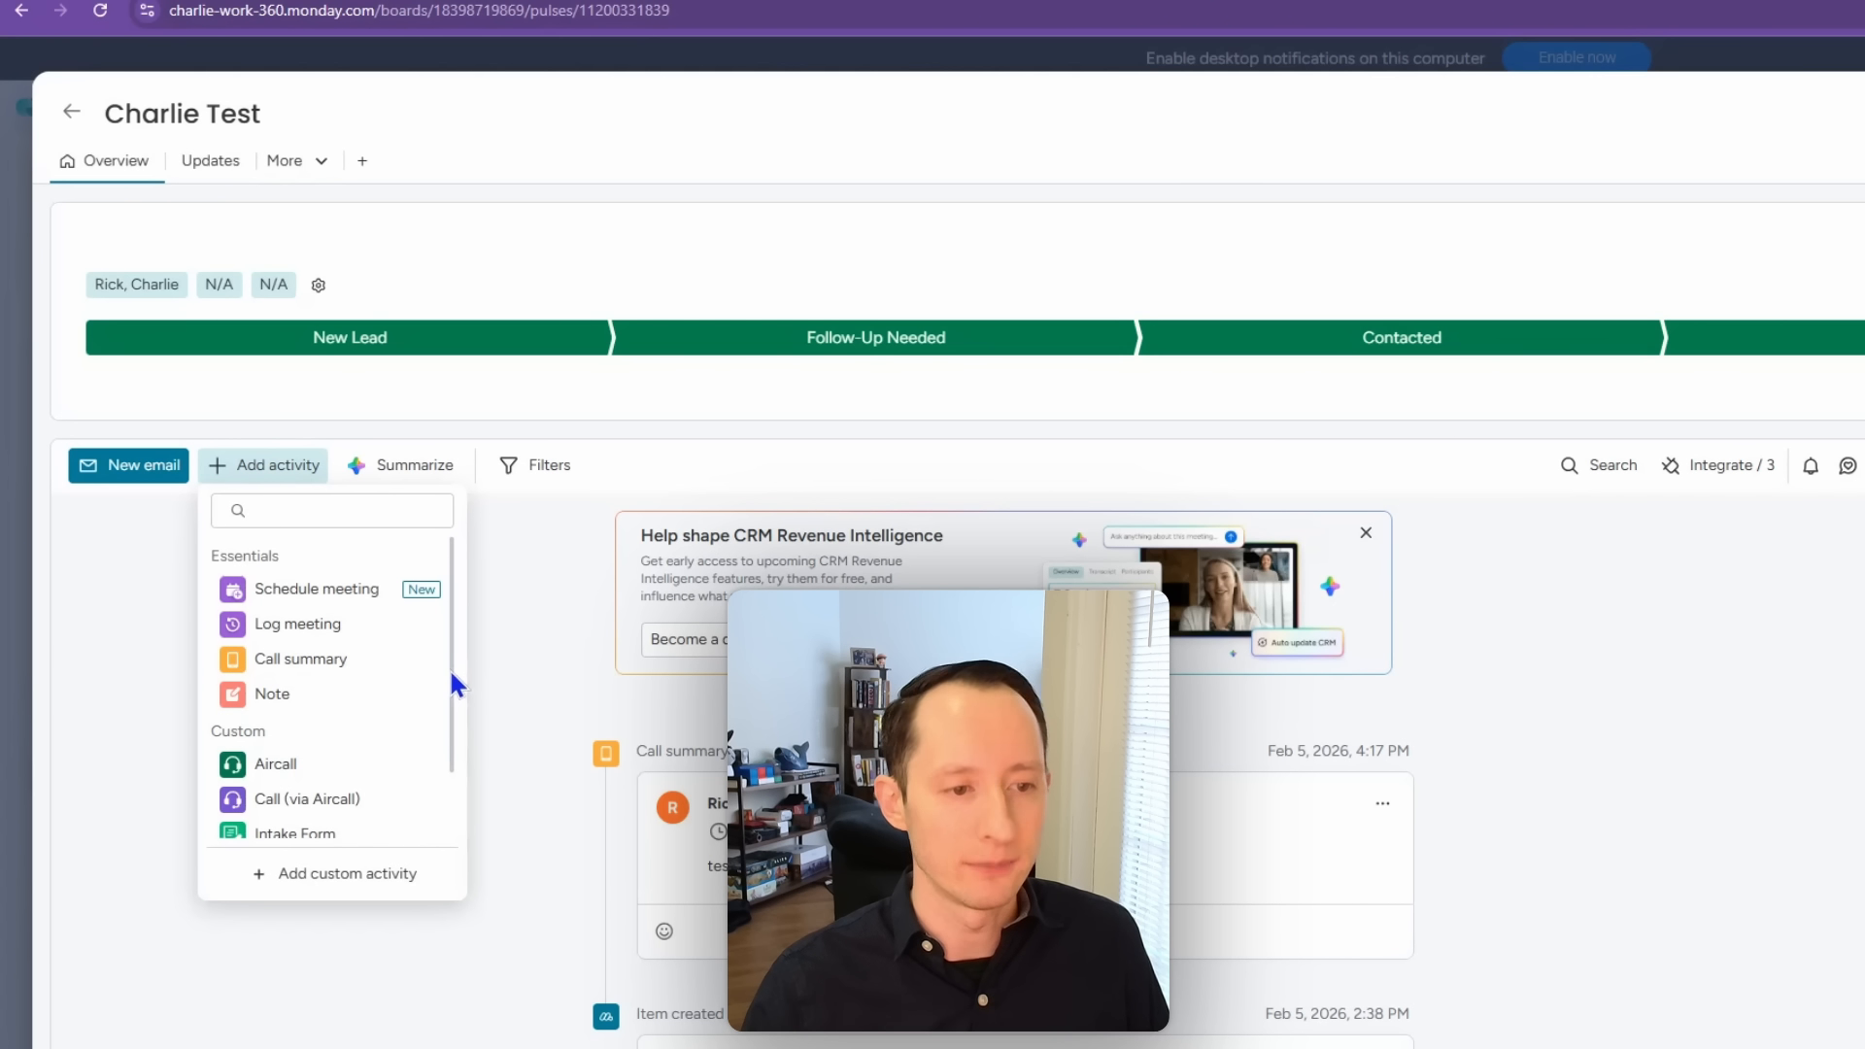
pyautogui.scroll(-2, 449, 690)
pyautogui.moveTo(442, 791)
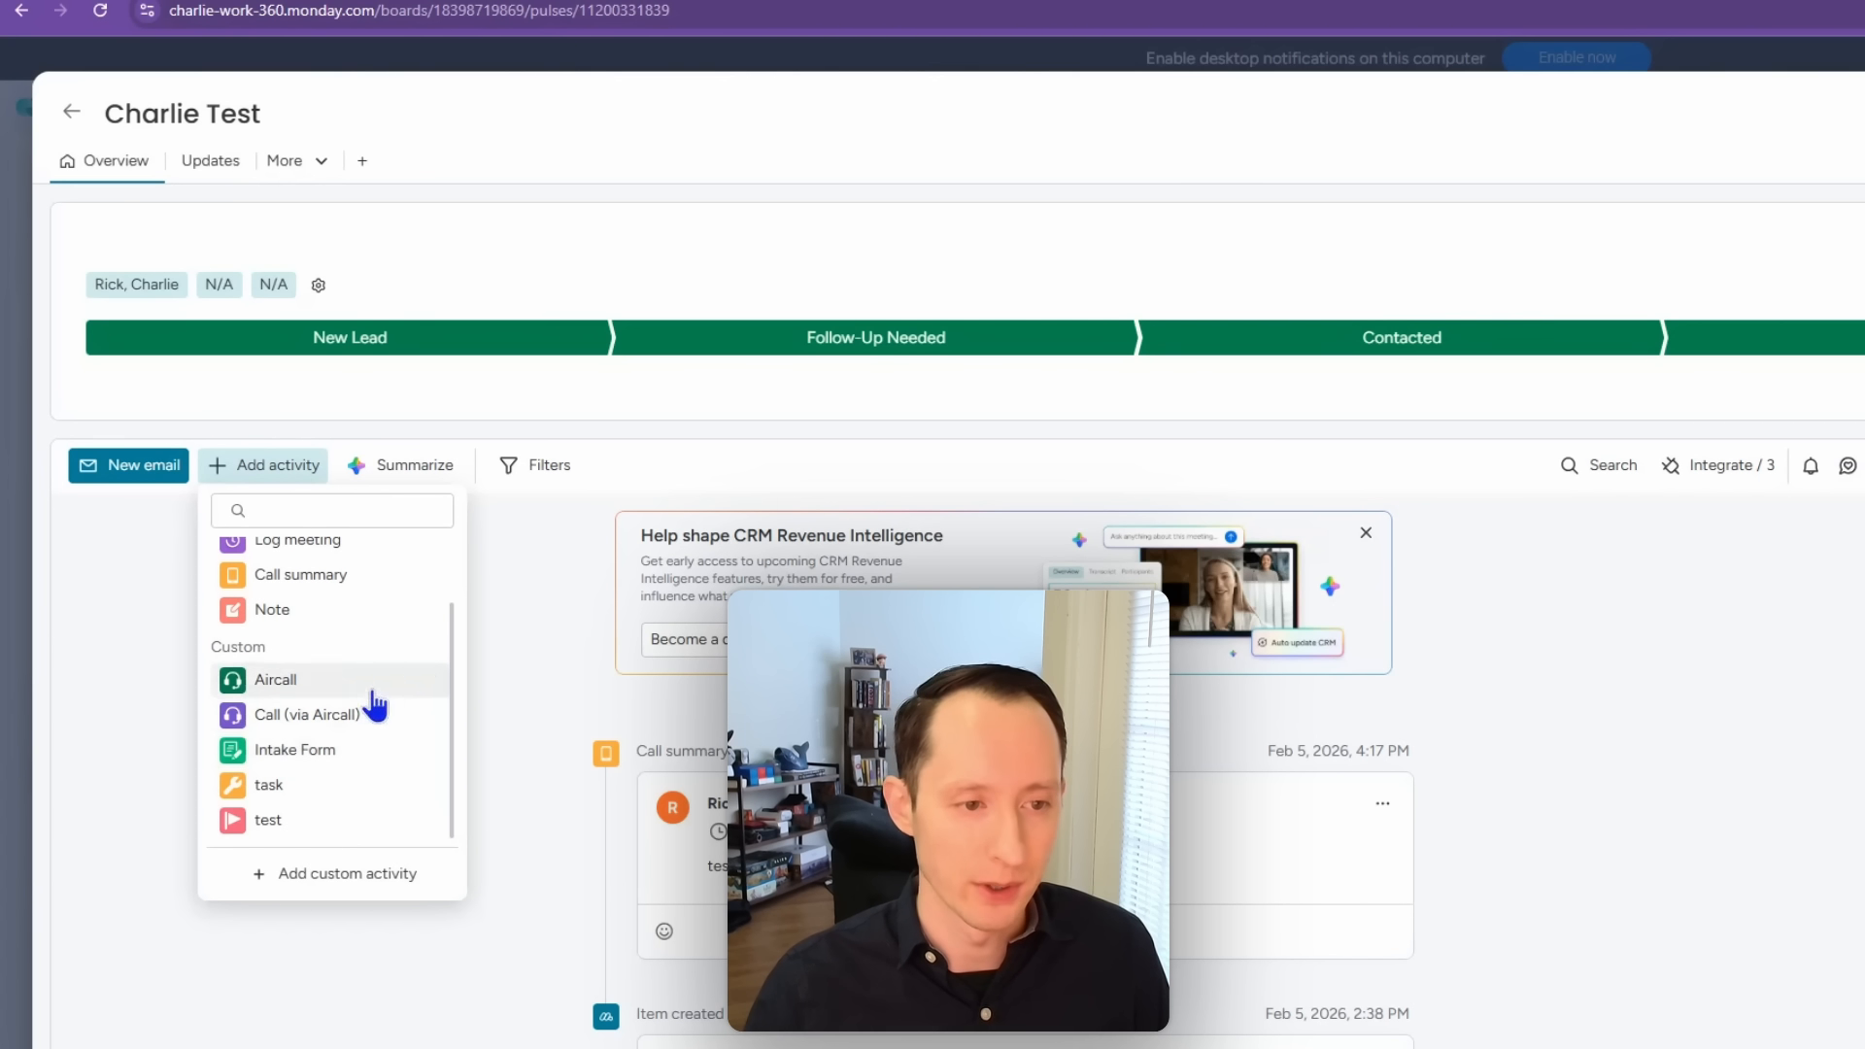
pyautogui.click(522, 532)
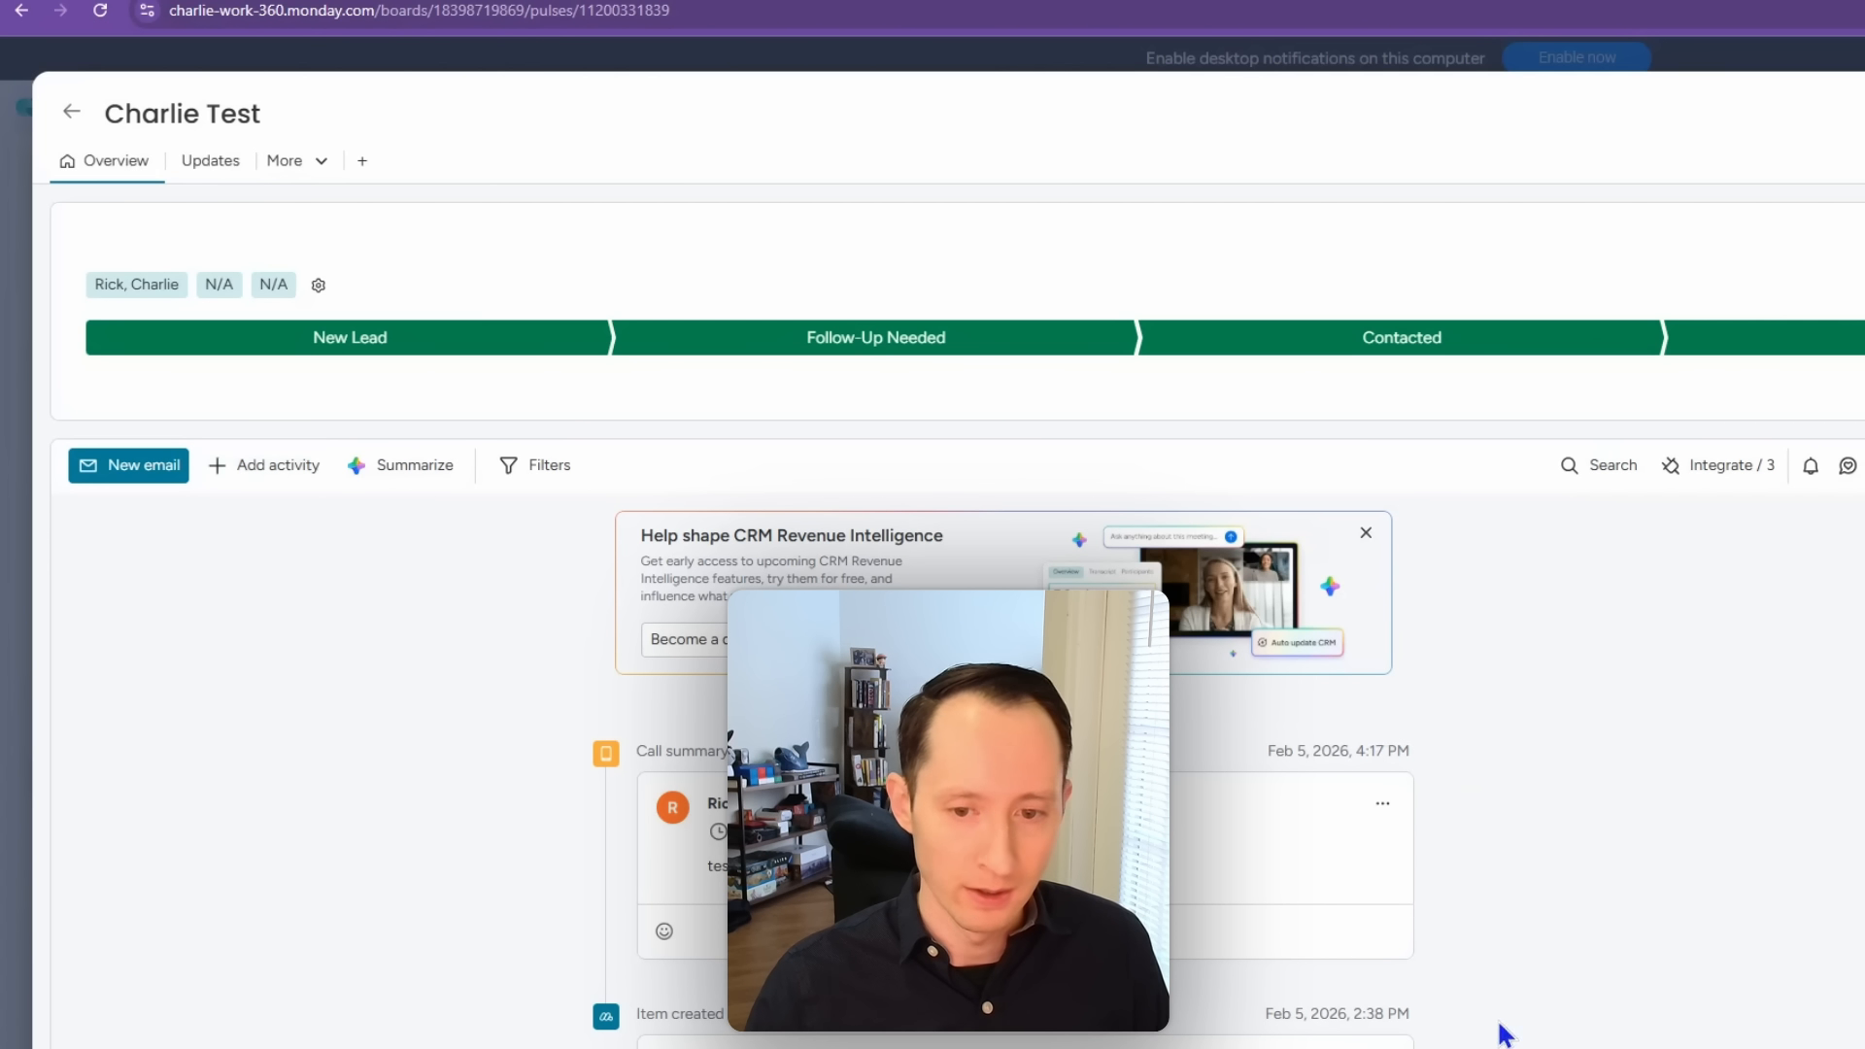
# Step: Start an internal note reading 'test', then discard it
pyautogui.click(292, 469)
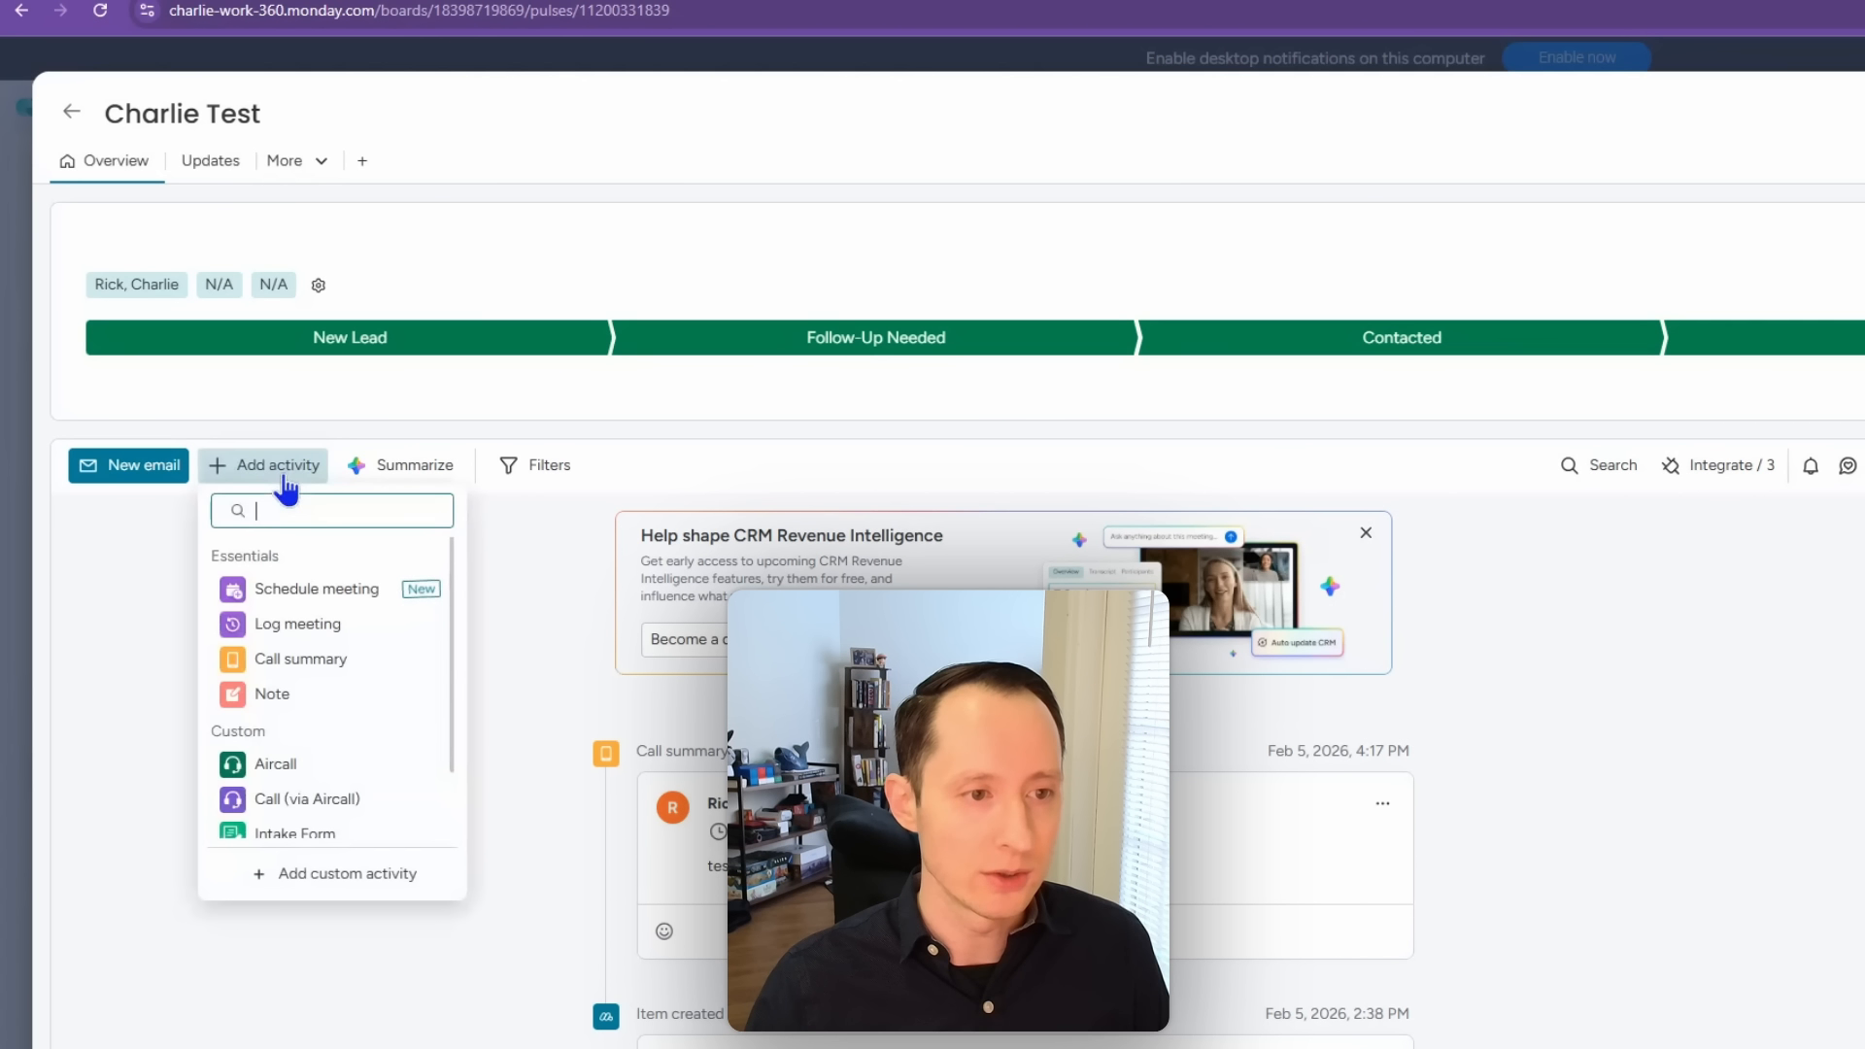
pyautogui.click(309, 697)
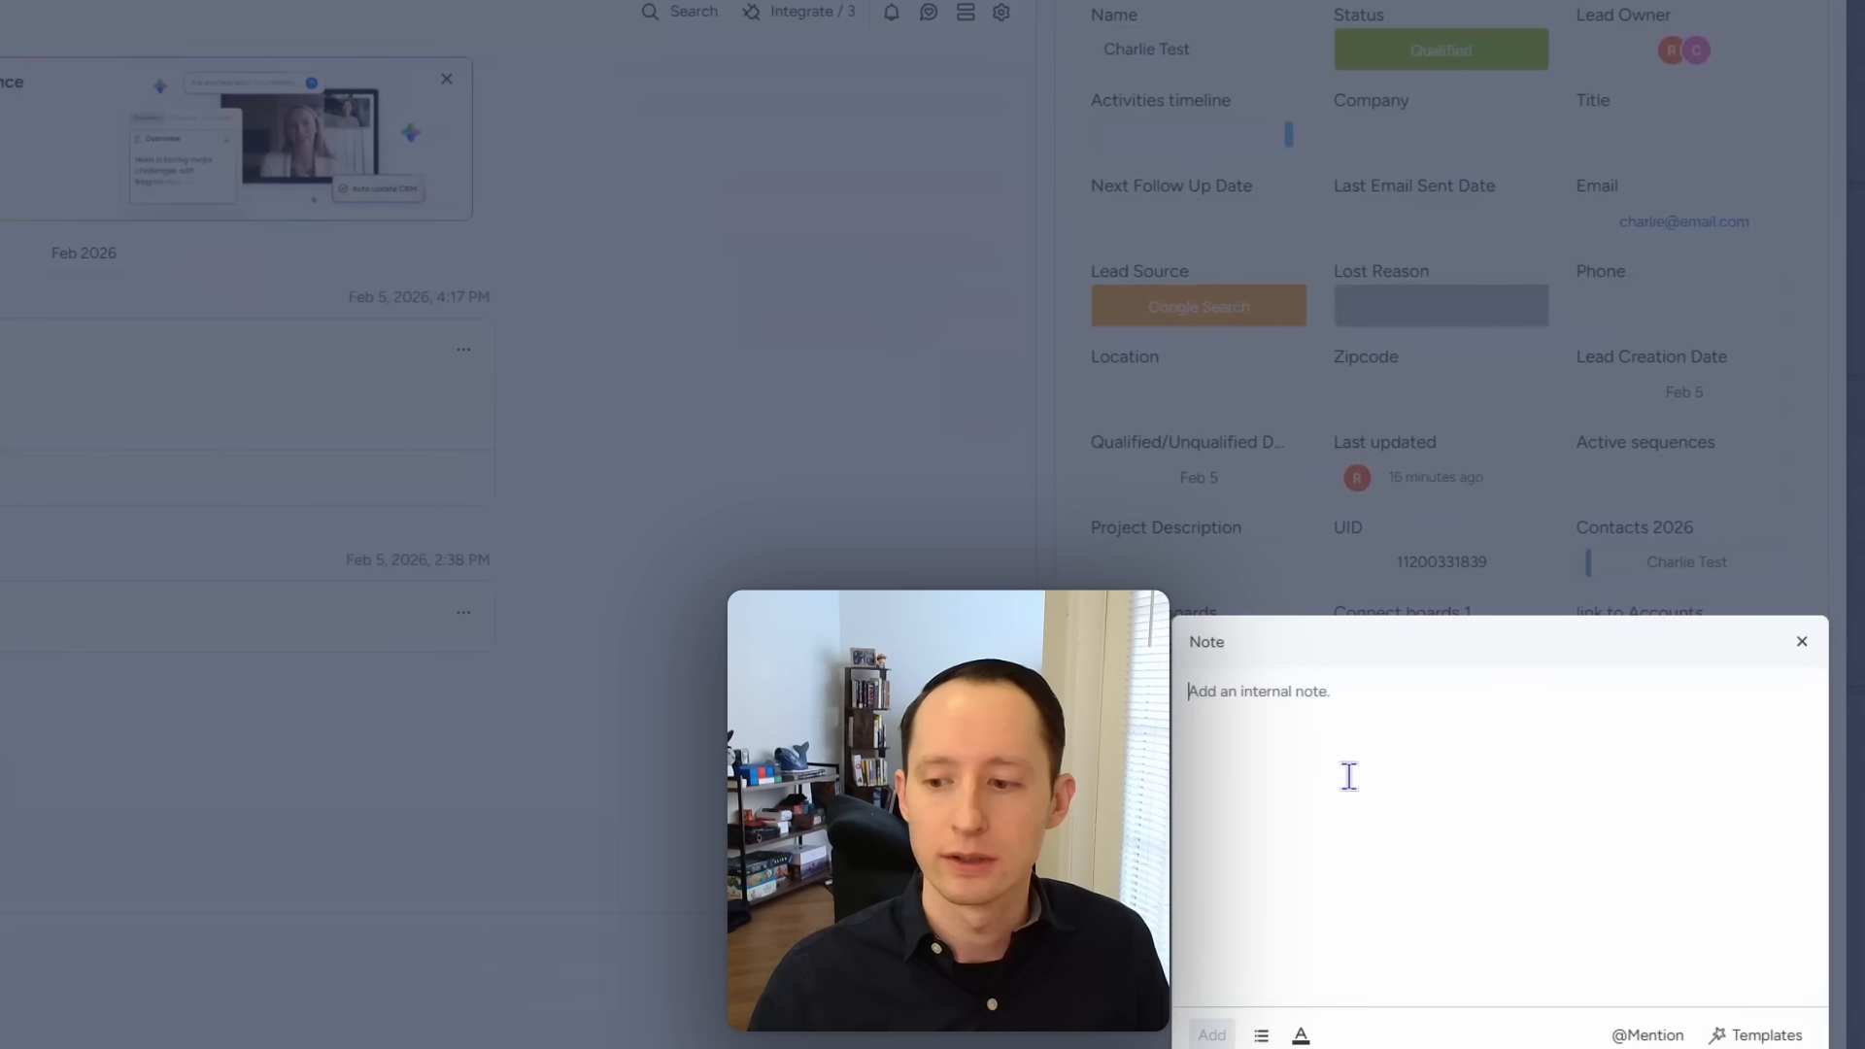
pyautogui.write('test')
pyautogui.click(1800, 642)
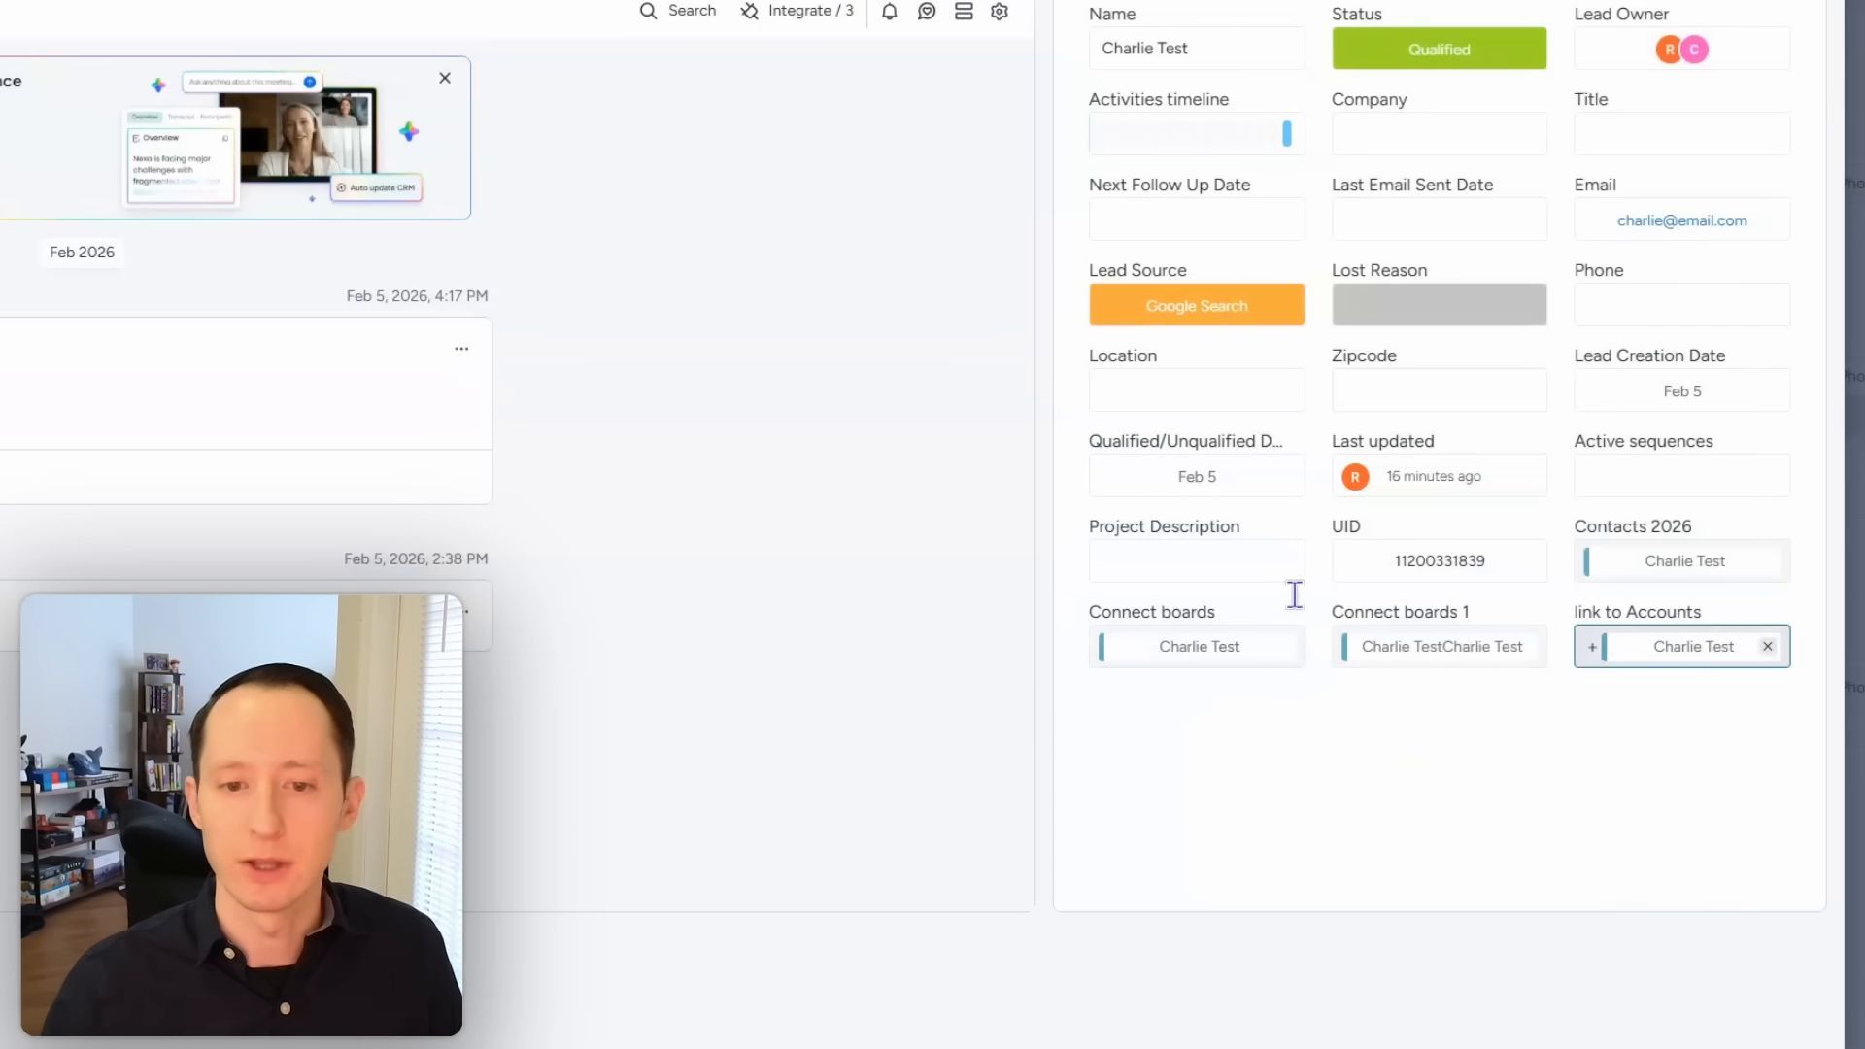
# Step: Pin the call summary to the top and set a custom reminder for tomorrow at 9:00
pyautogui.click(461, 348)
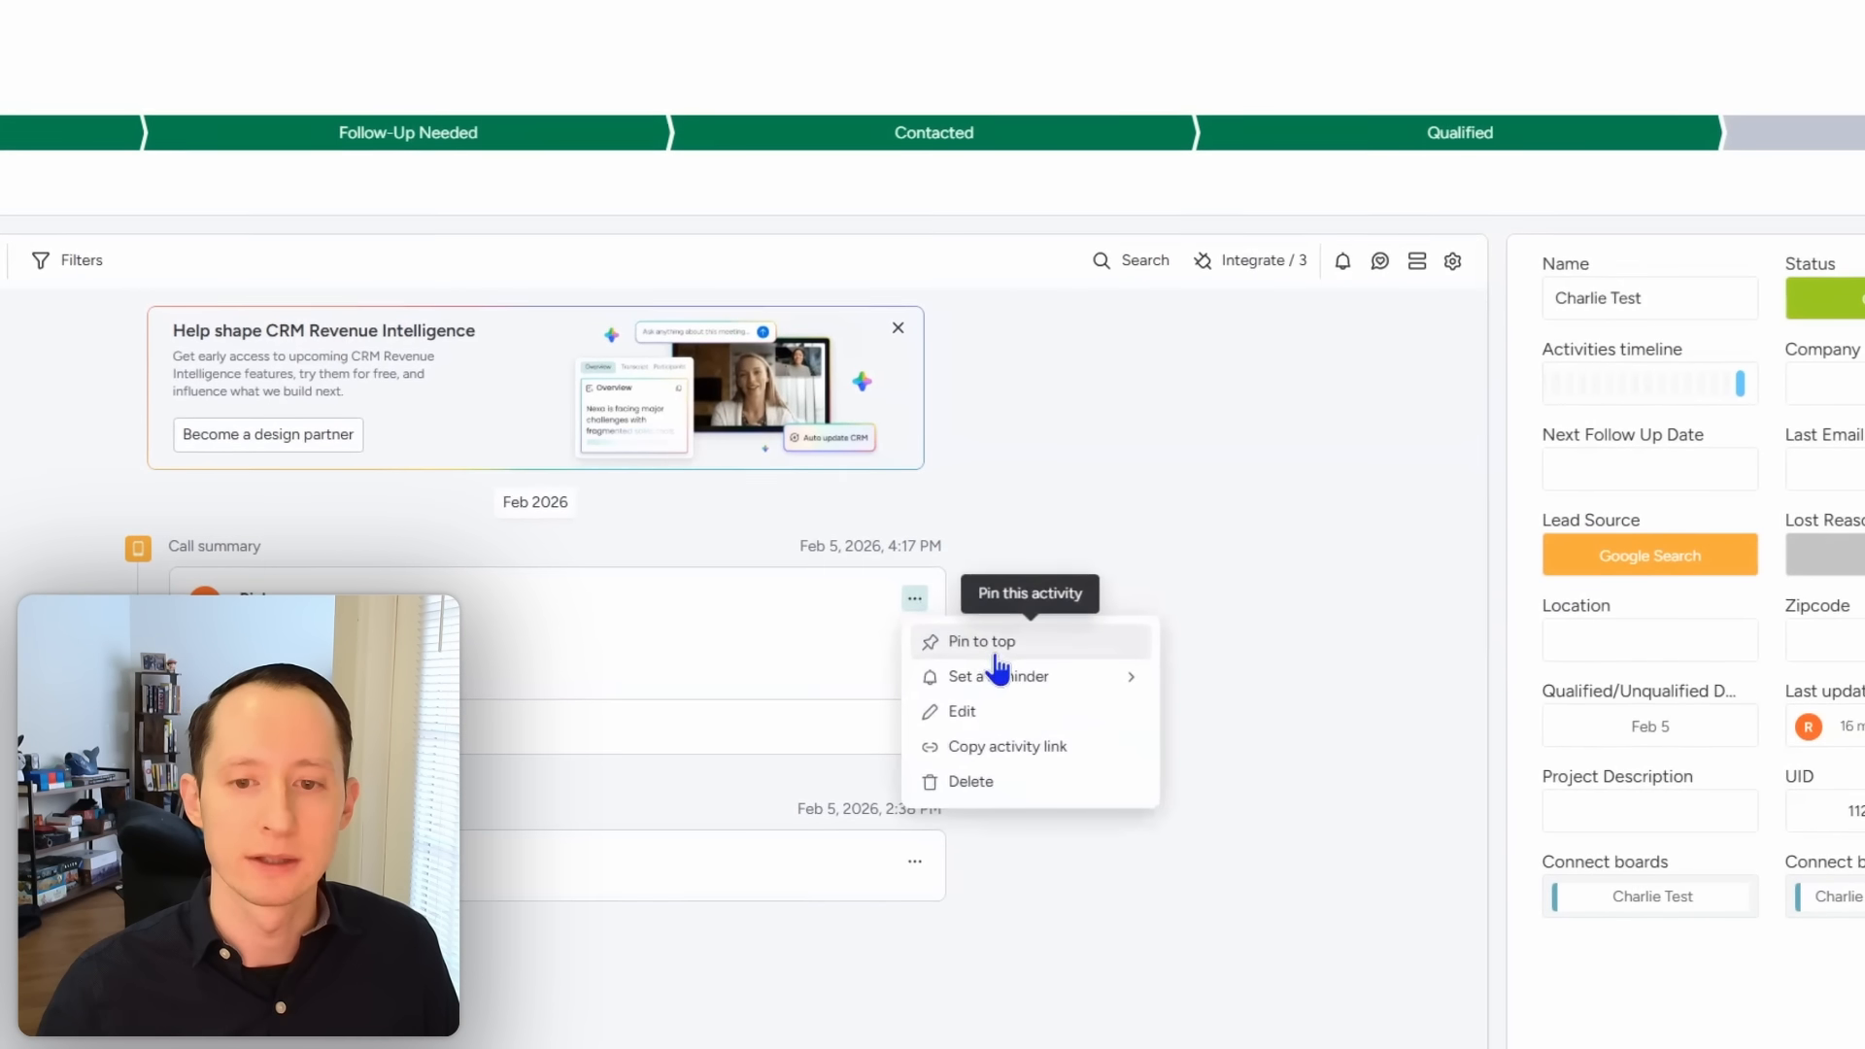
pyautogui.click(998, 649)
pyautogui.click(916, 573)
pyautogui.moveTo(997, 659)
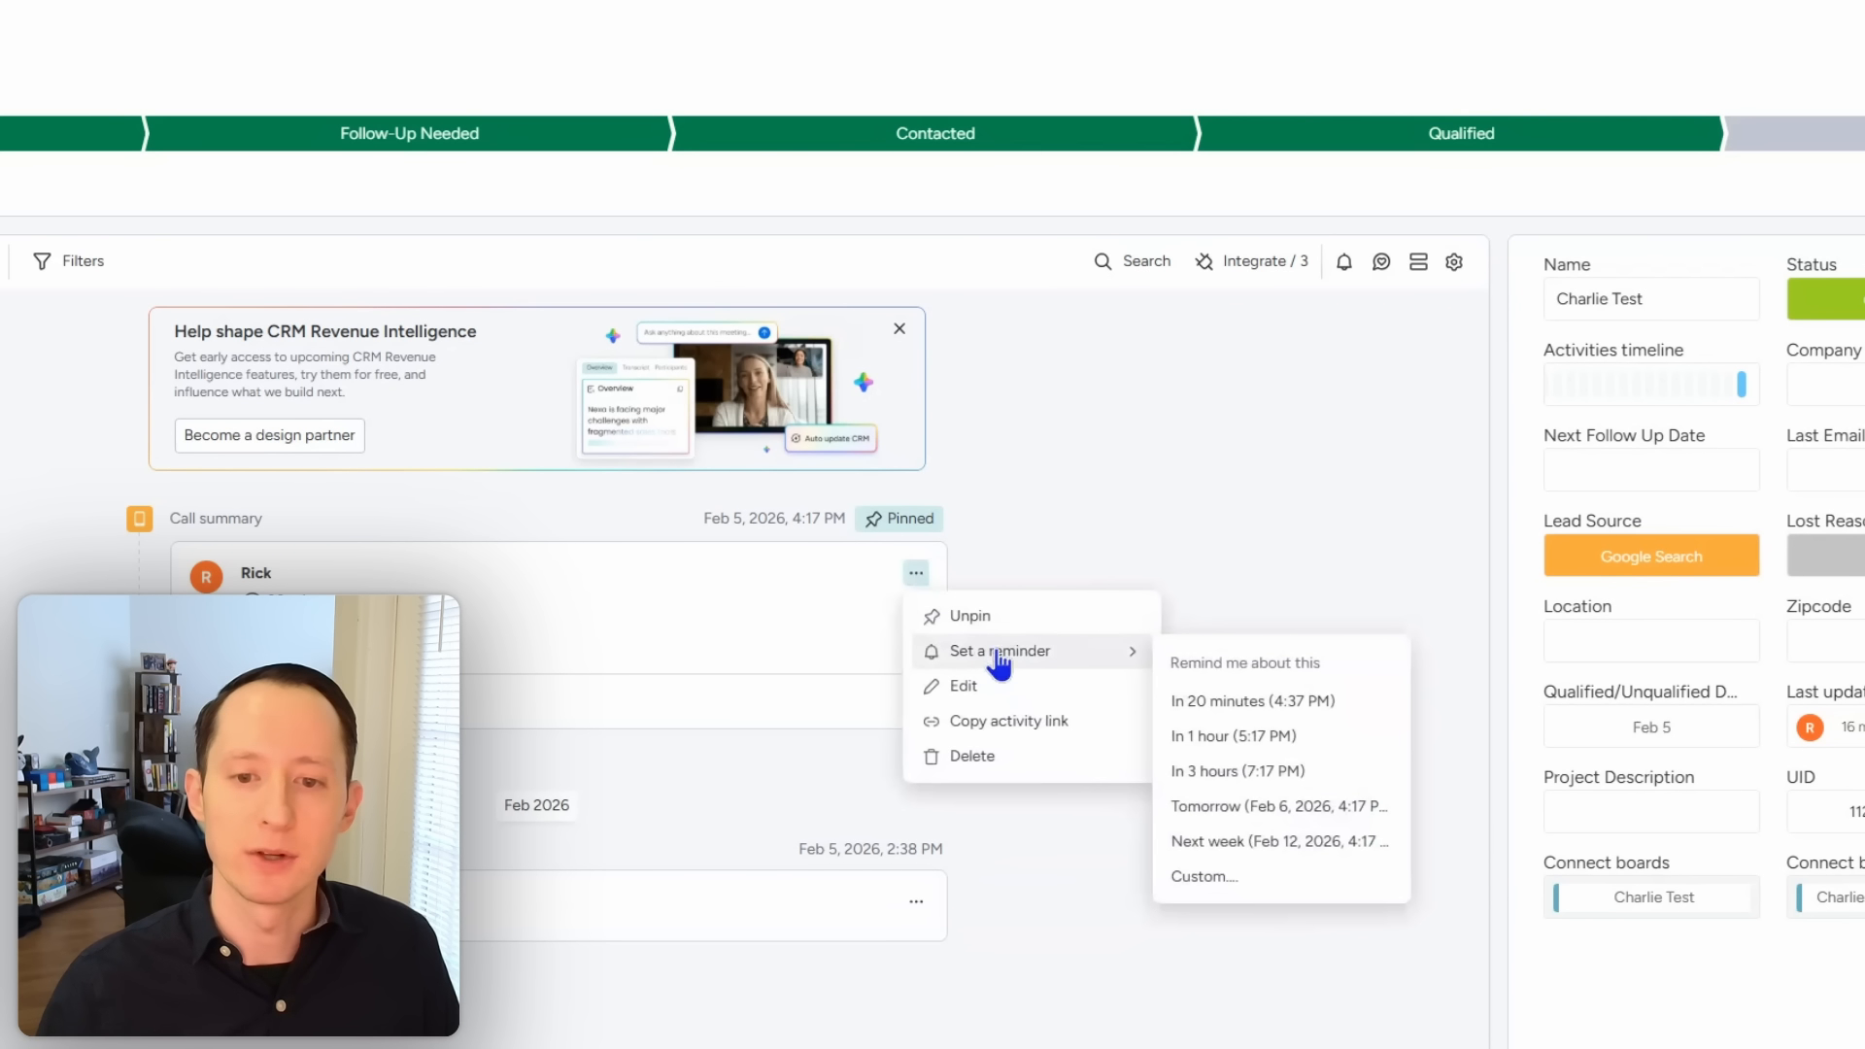
pyautogui.click(1253, 877)
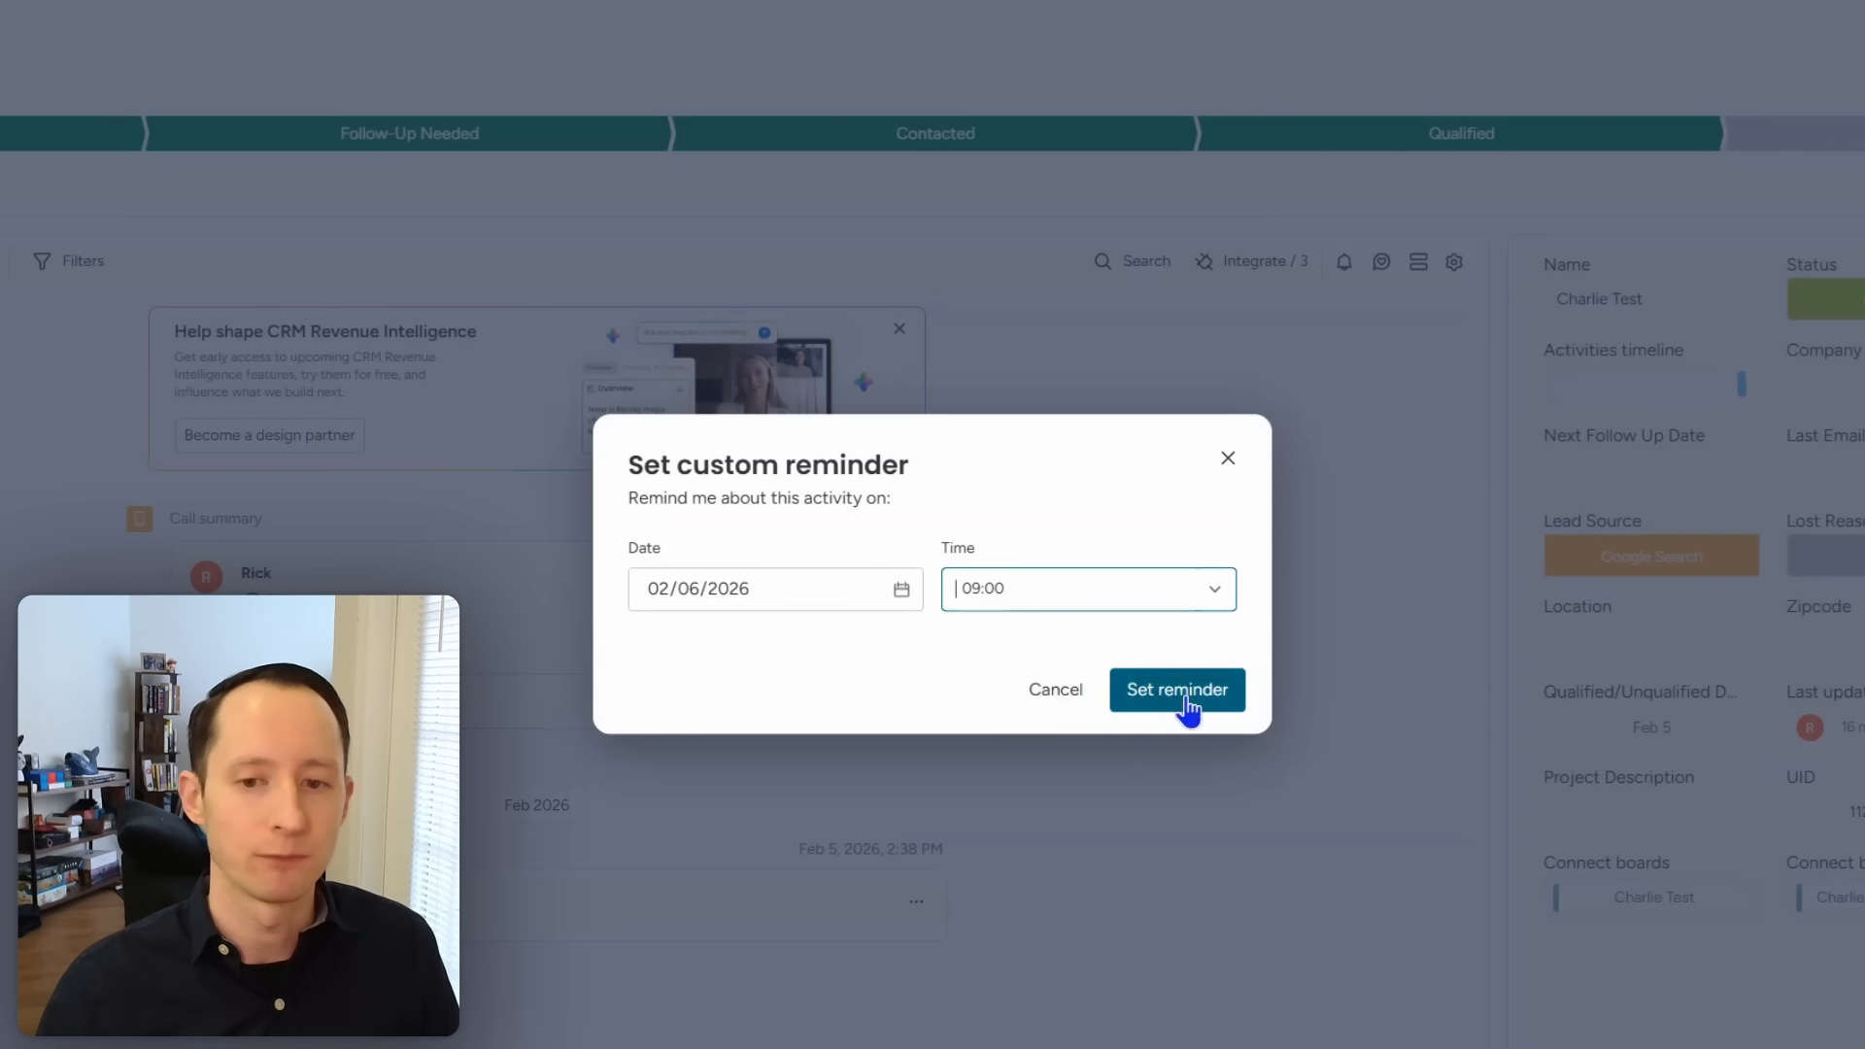
pyautogui.click(1130, 707)
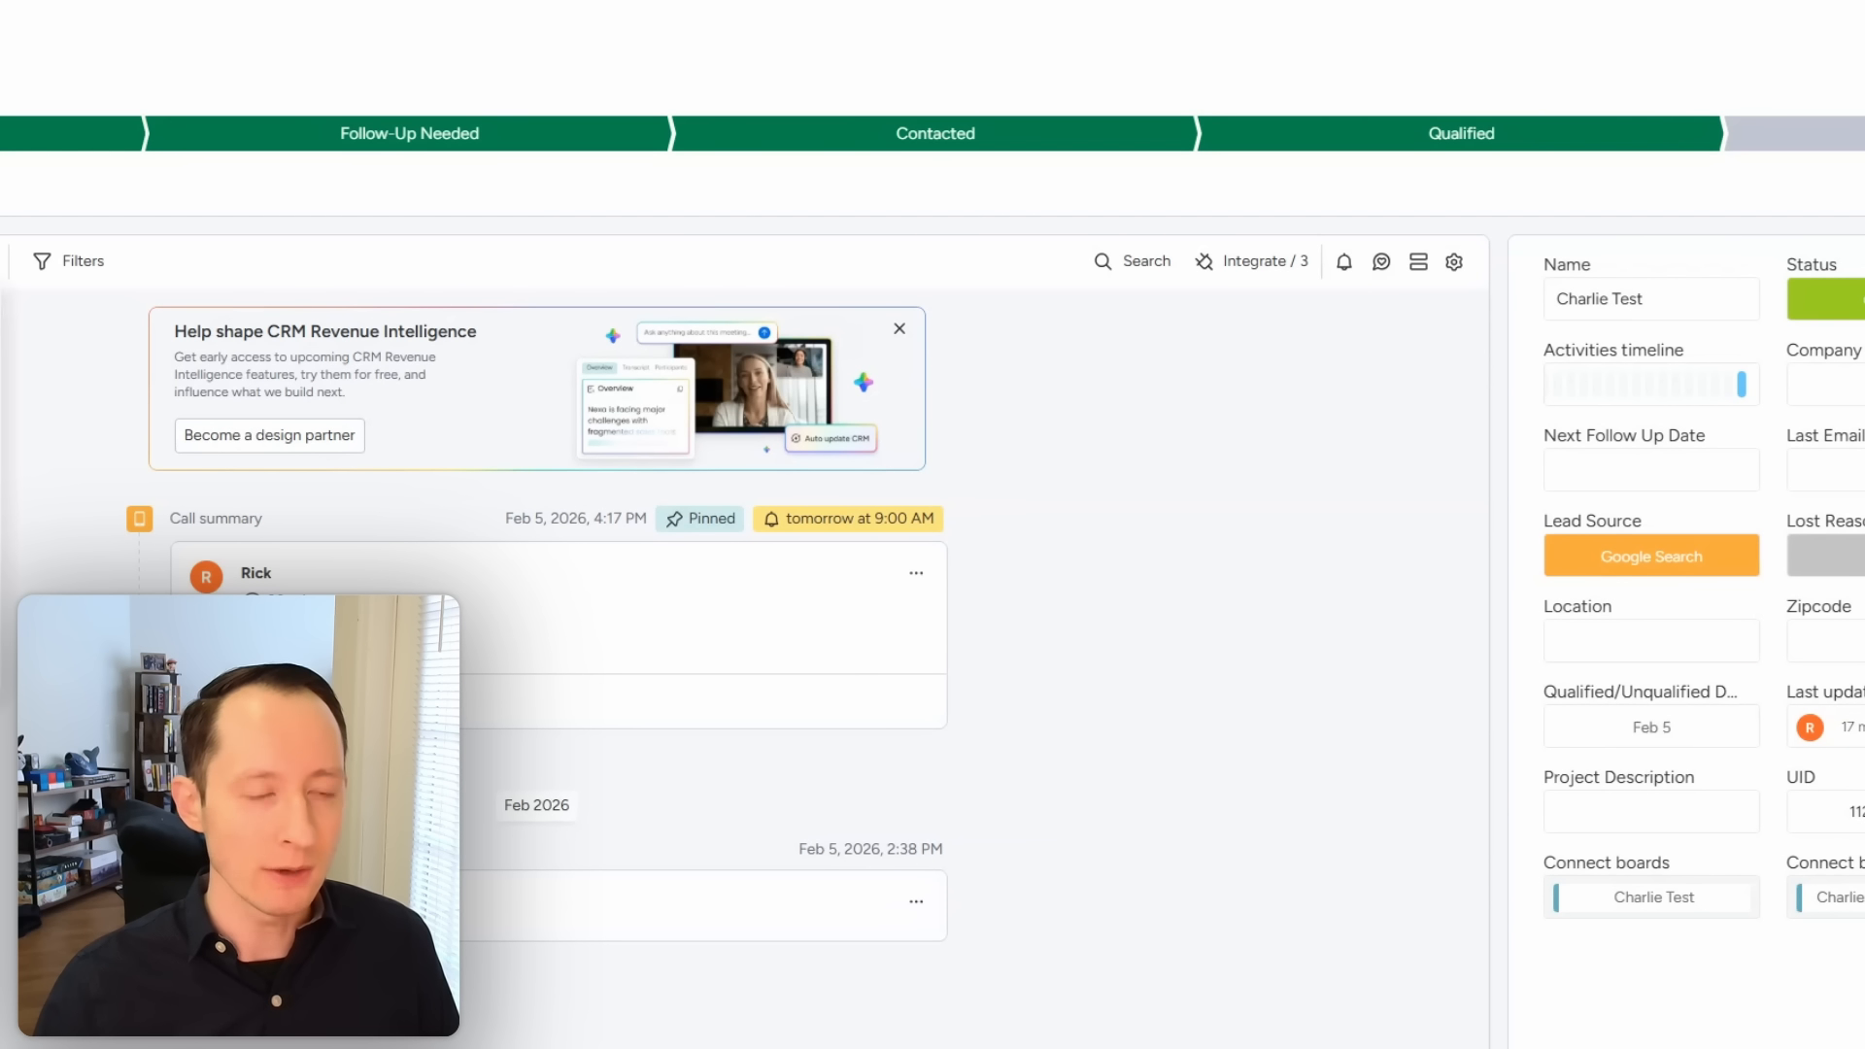
# Step: Add a task reading 'test task' dated February 12 to the timeline
pyautogui.click(92, 267)
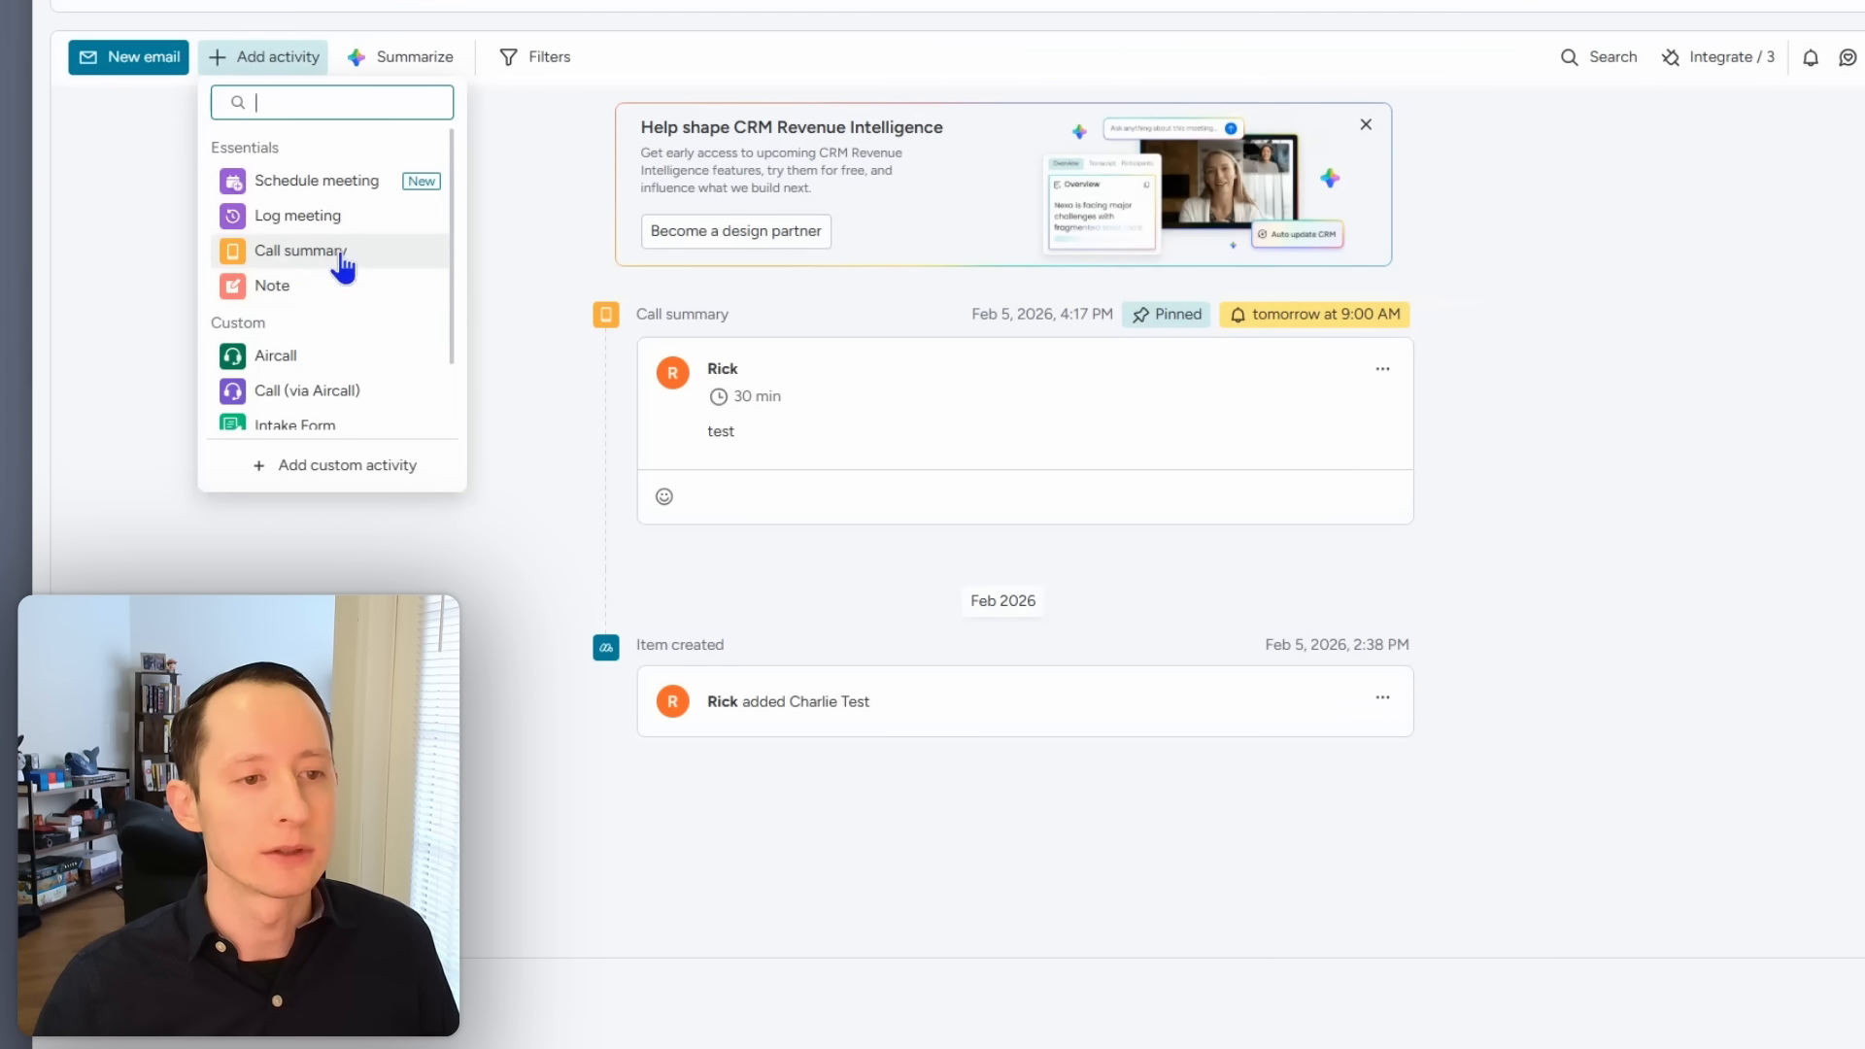
pyautogui.scroll(-1, 344, 267)
pyautogui.click(328, 385)
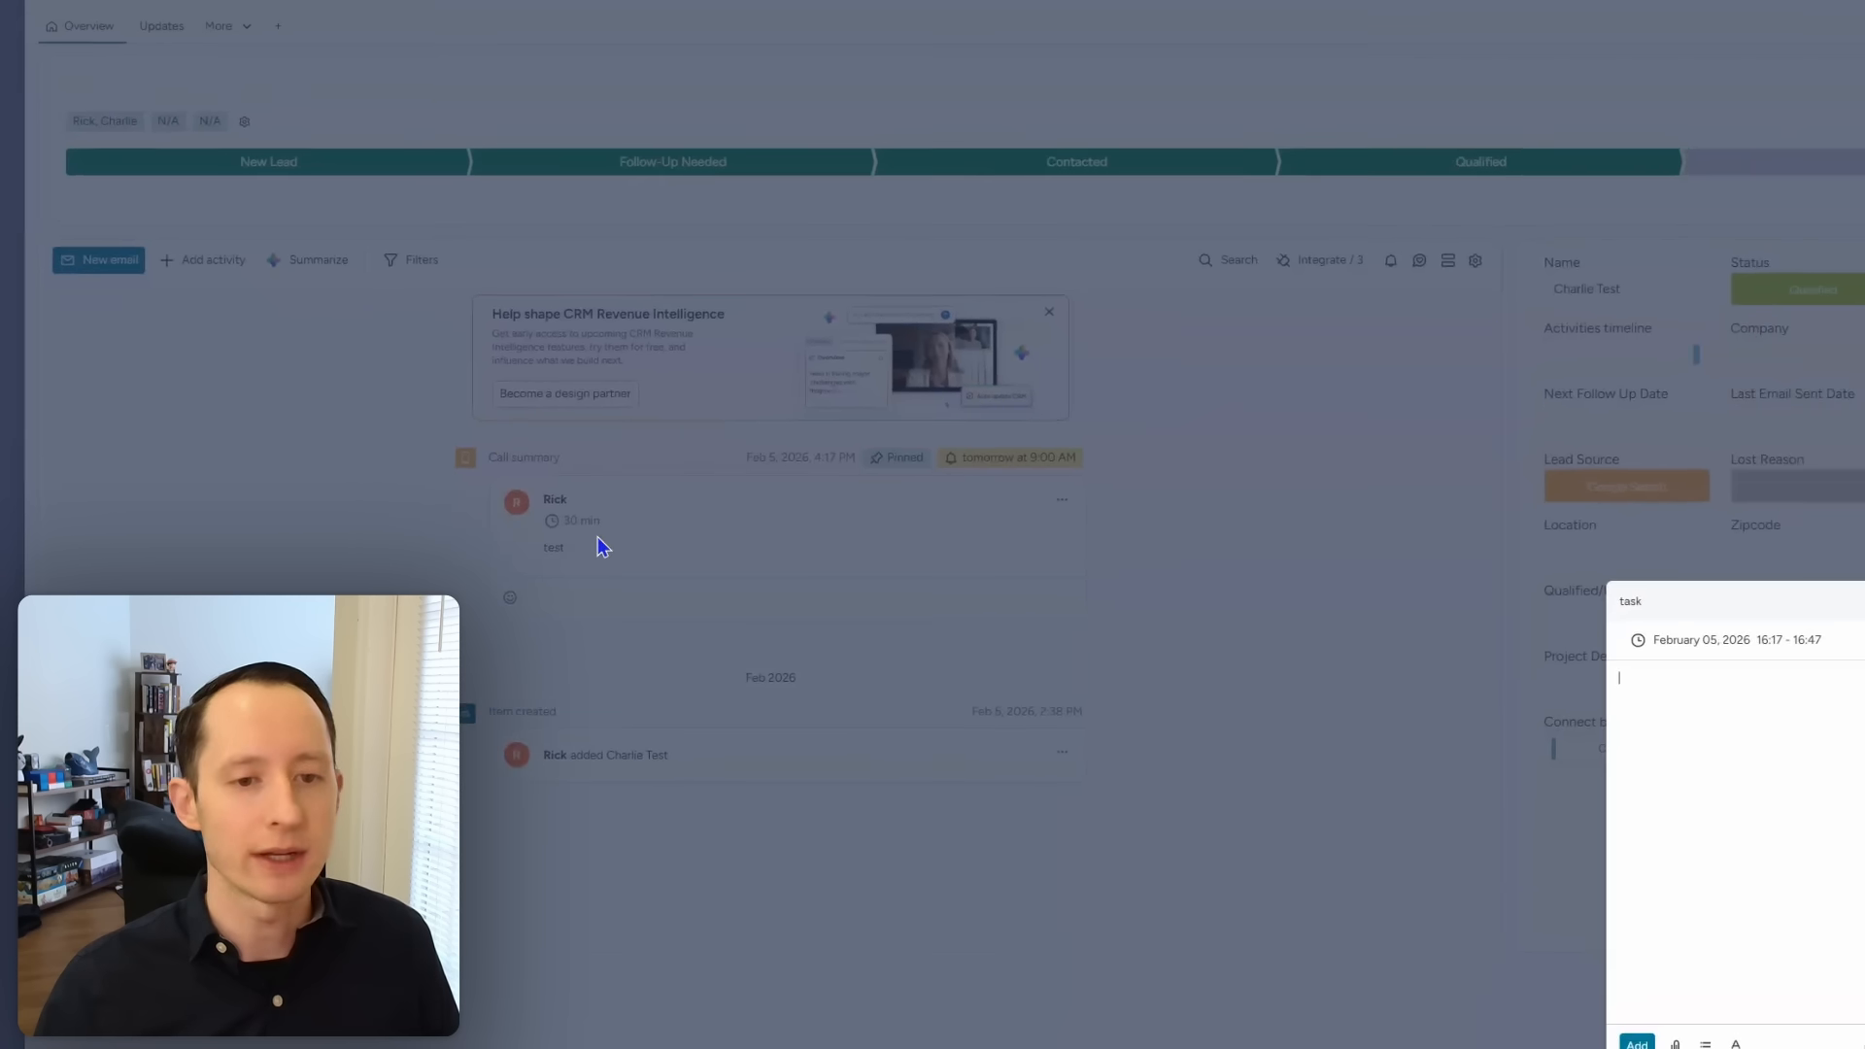
pyautogui.click(1370, 533)
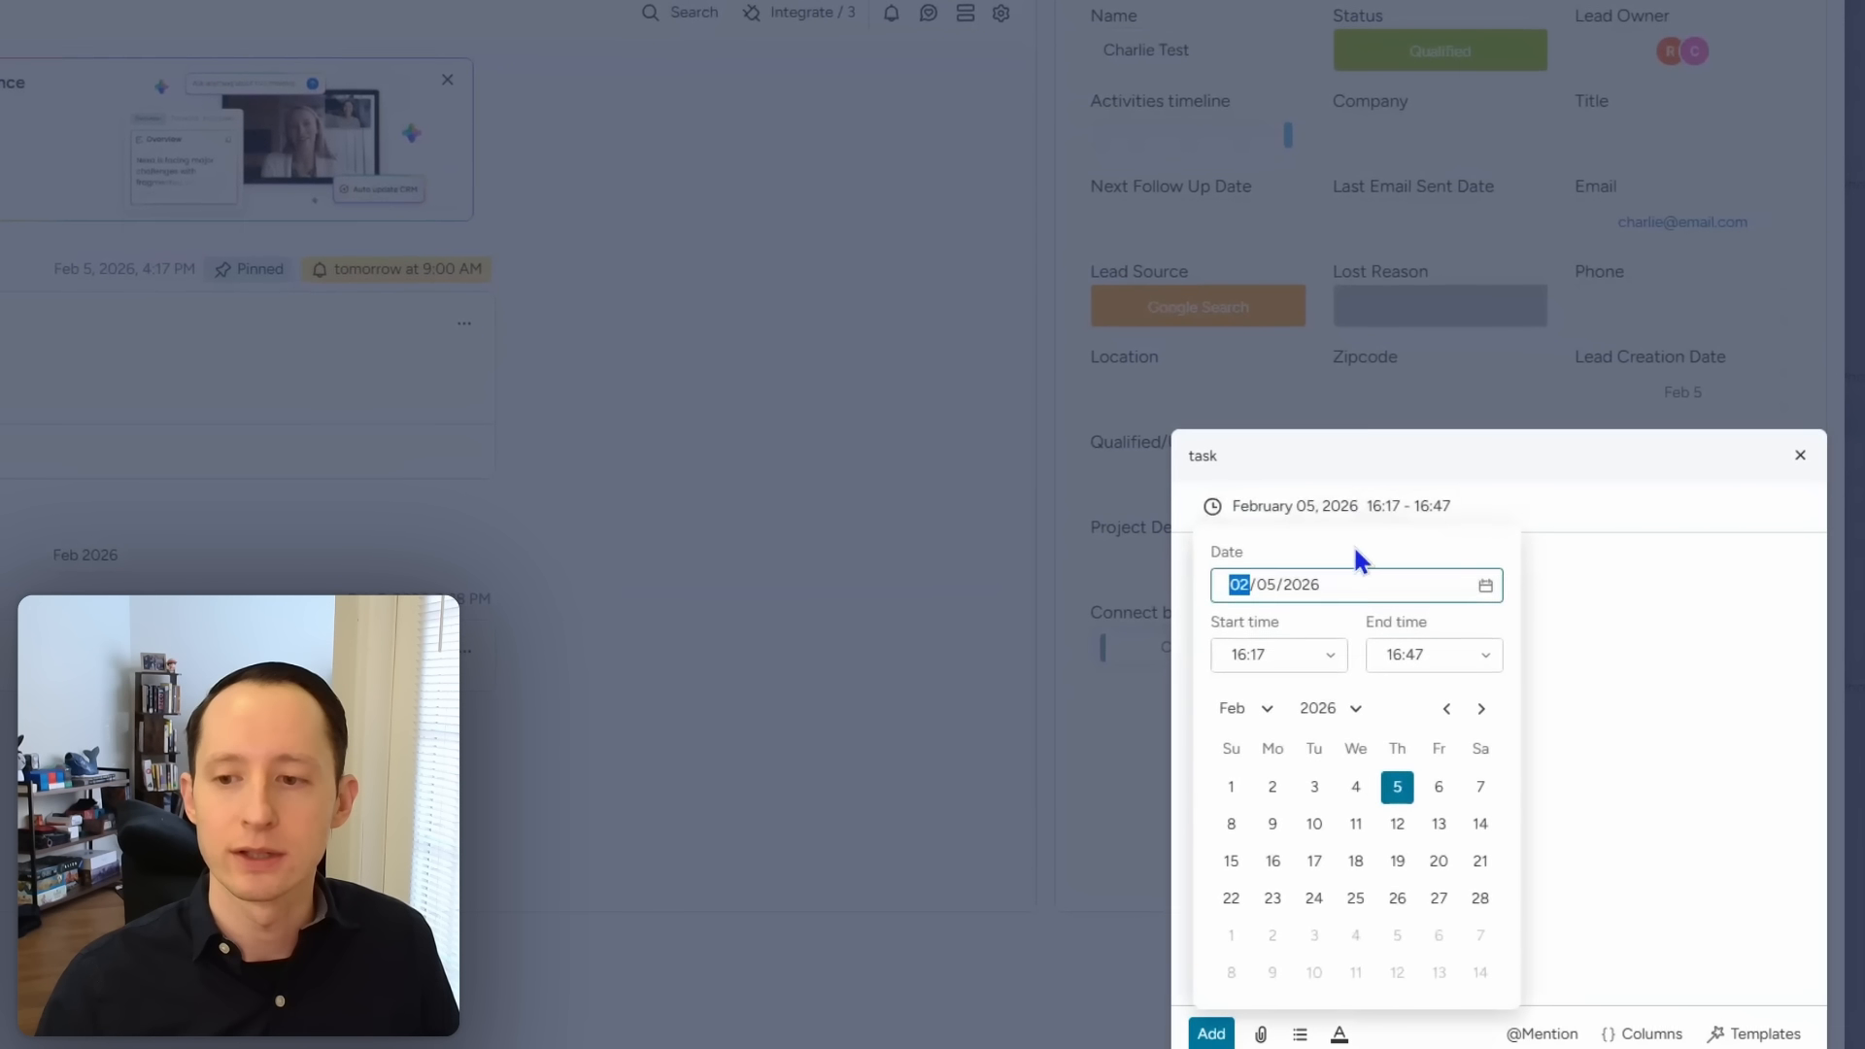
pyautogui.click(1397, 824)
pyautogui.click(1599, 772)
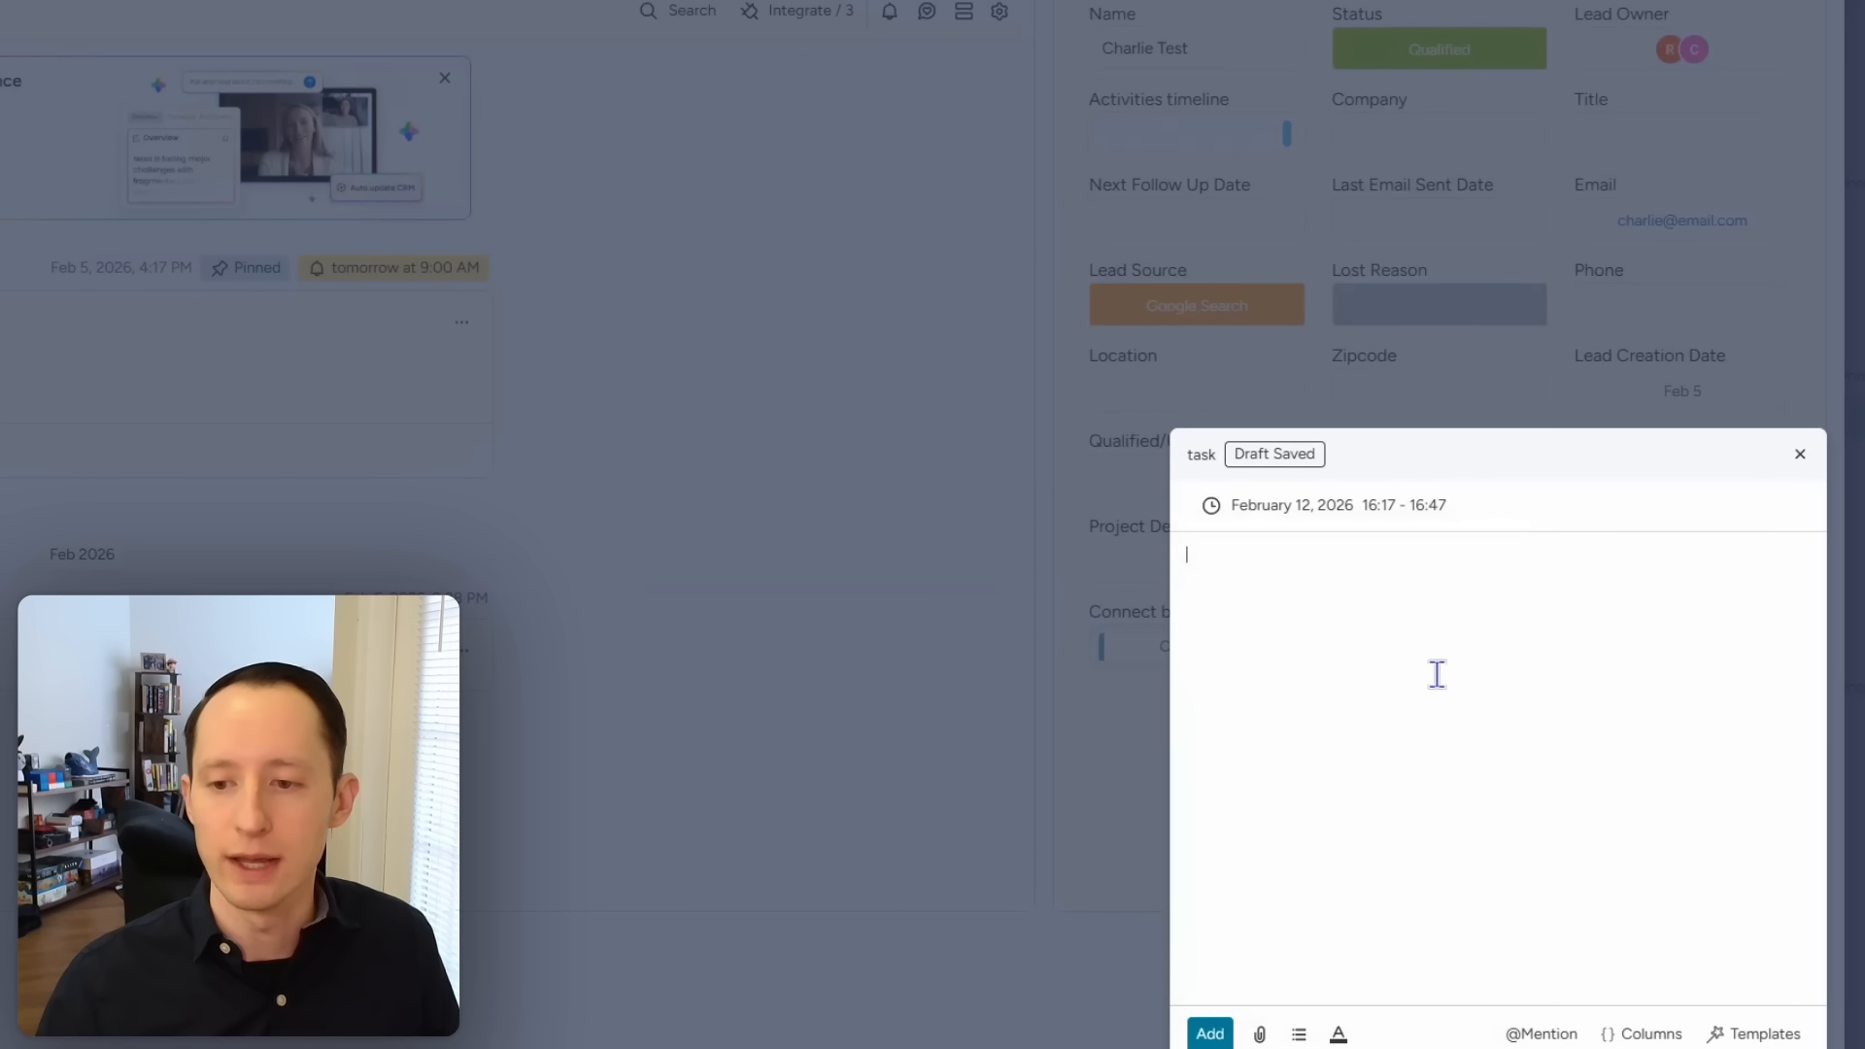
pyautogui.write('ta')
pyautogui.press('BackSpace')
pyautogui.write('e')
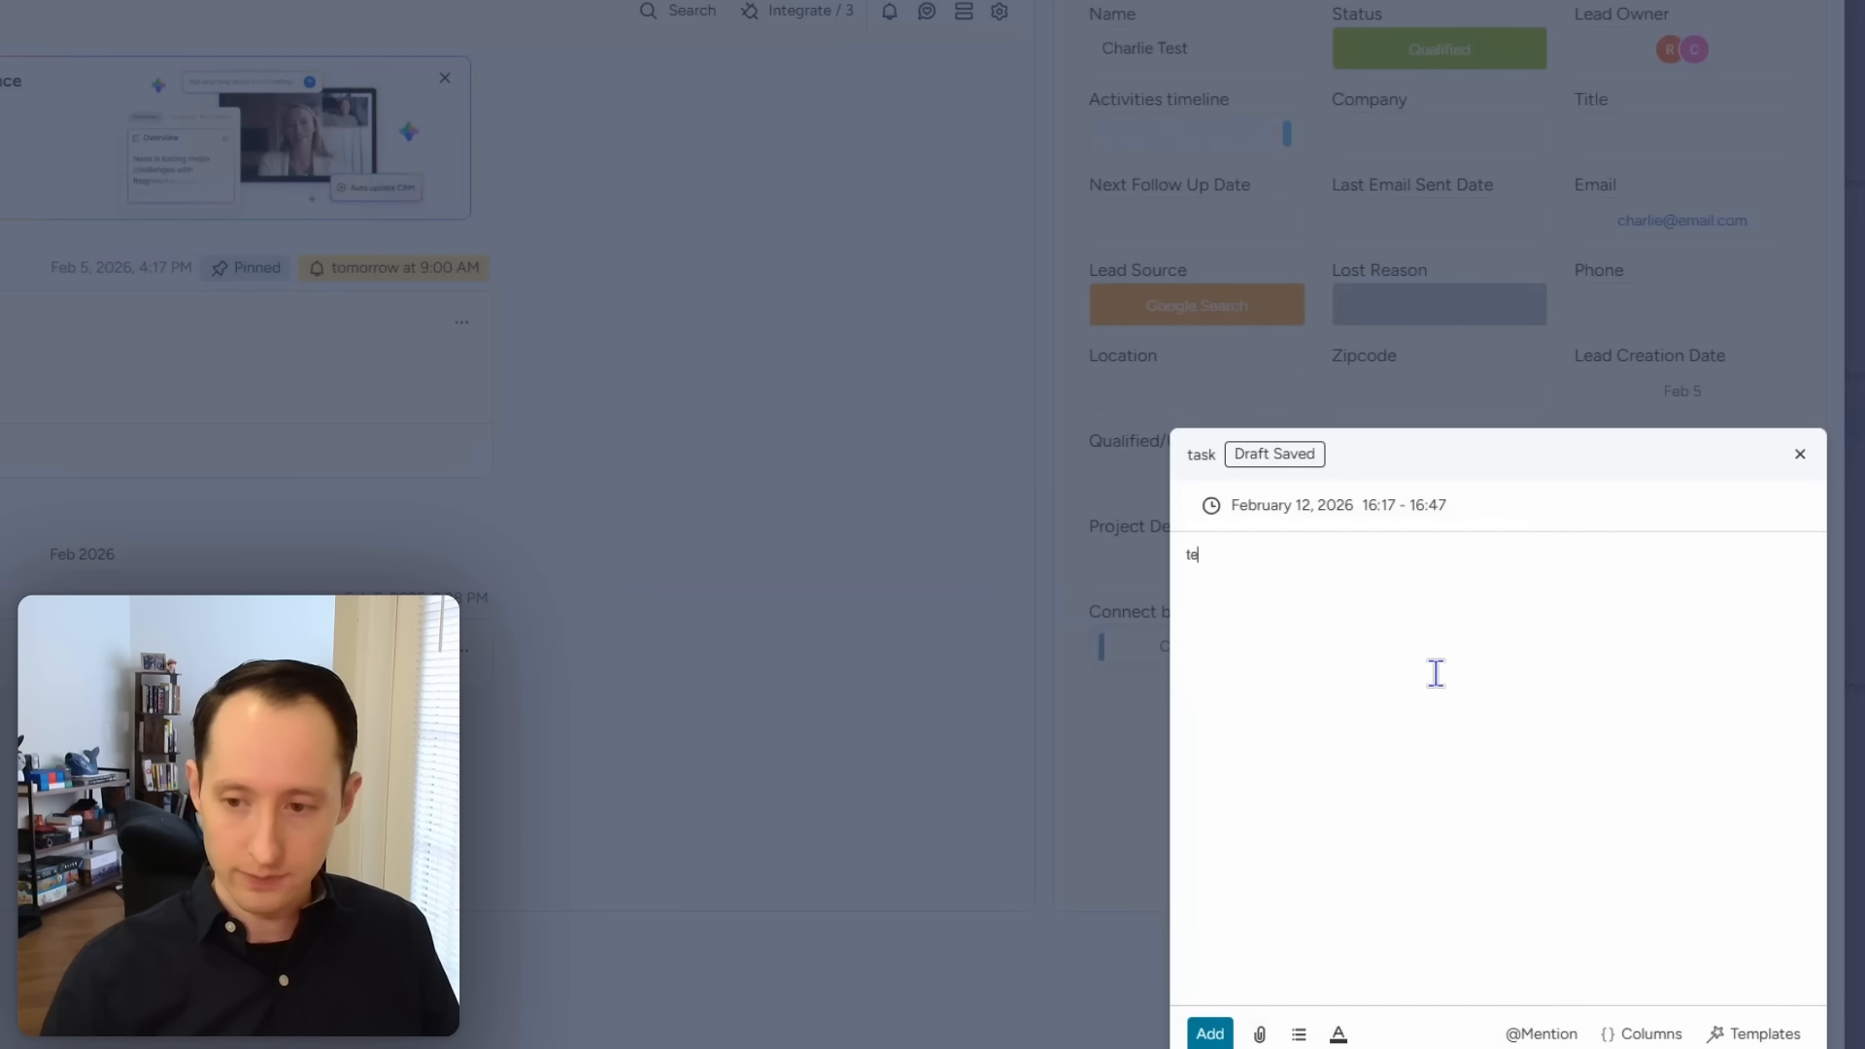
pyautogui.write('st task')
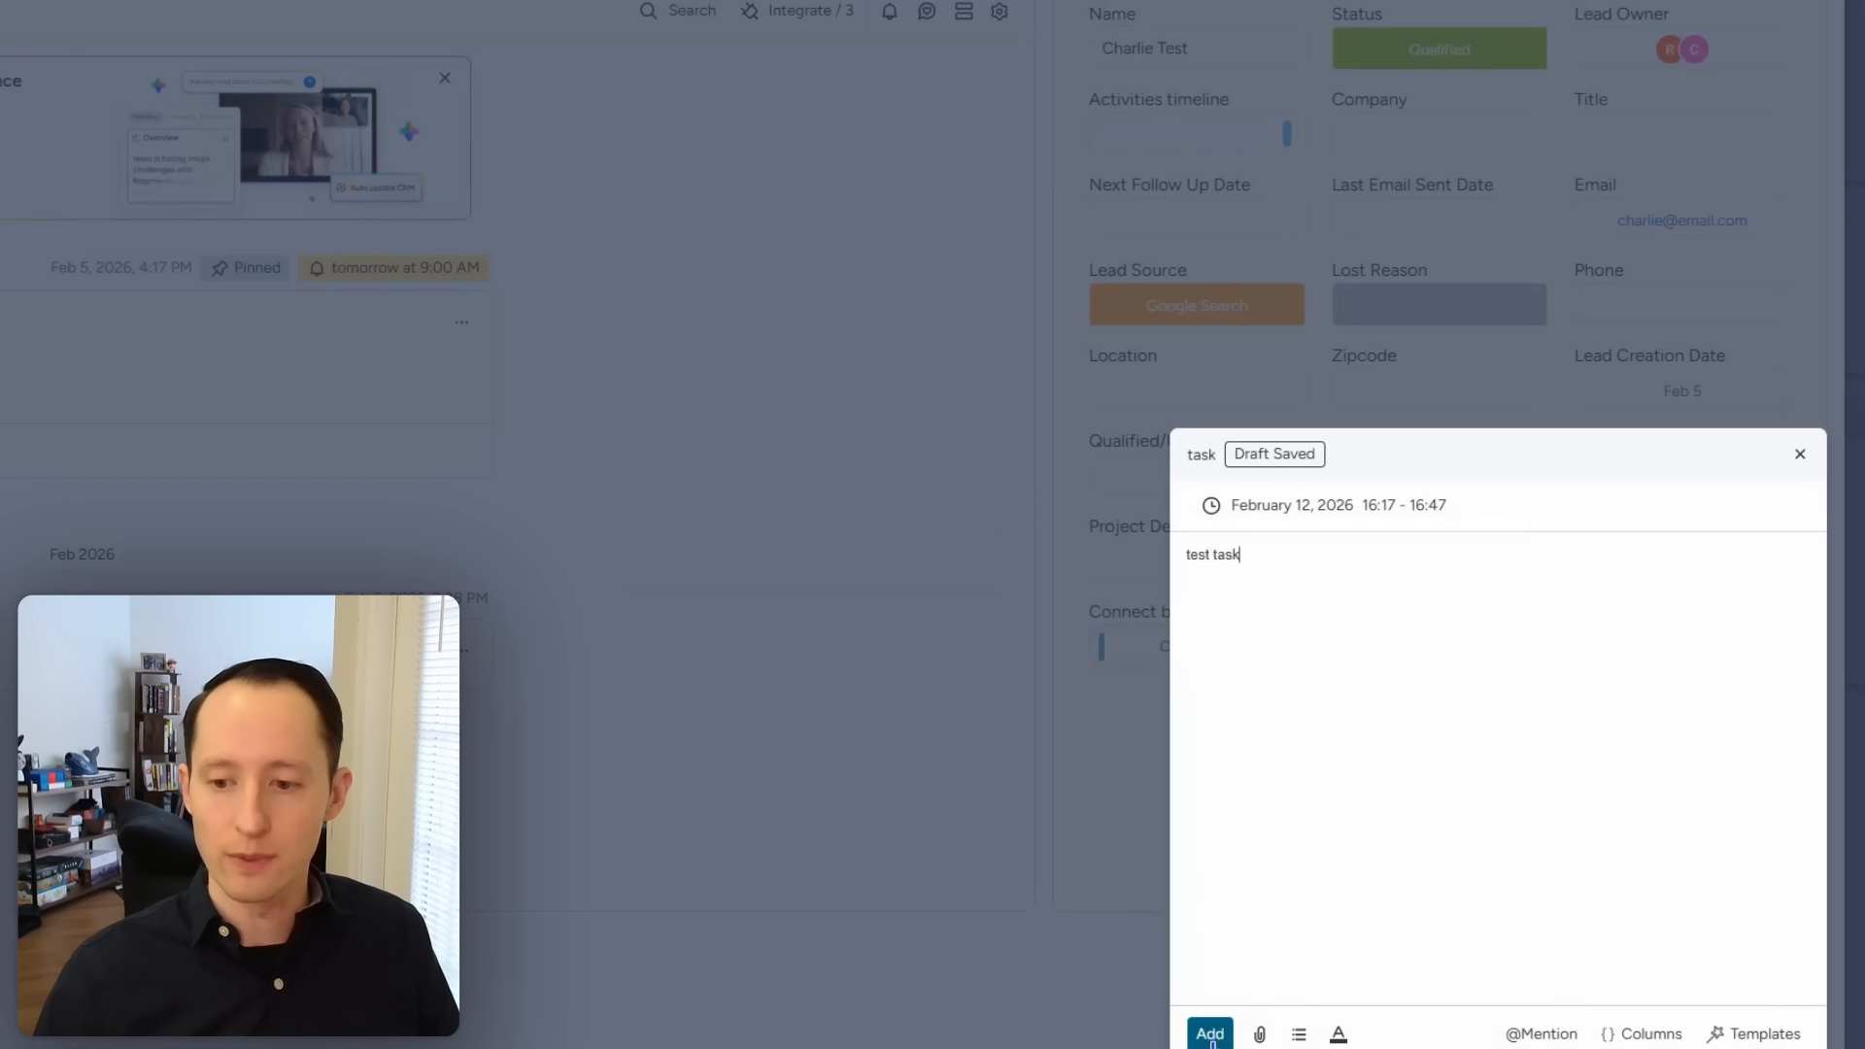
pyautogui.click(1210, 1032)
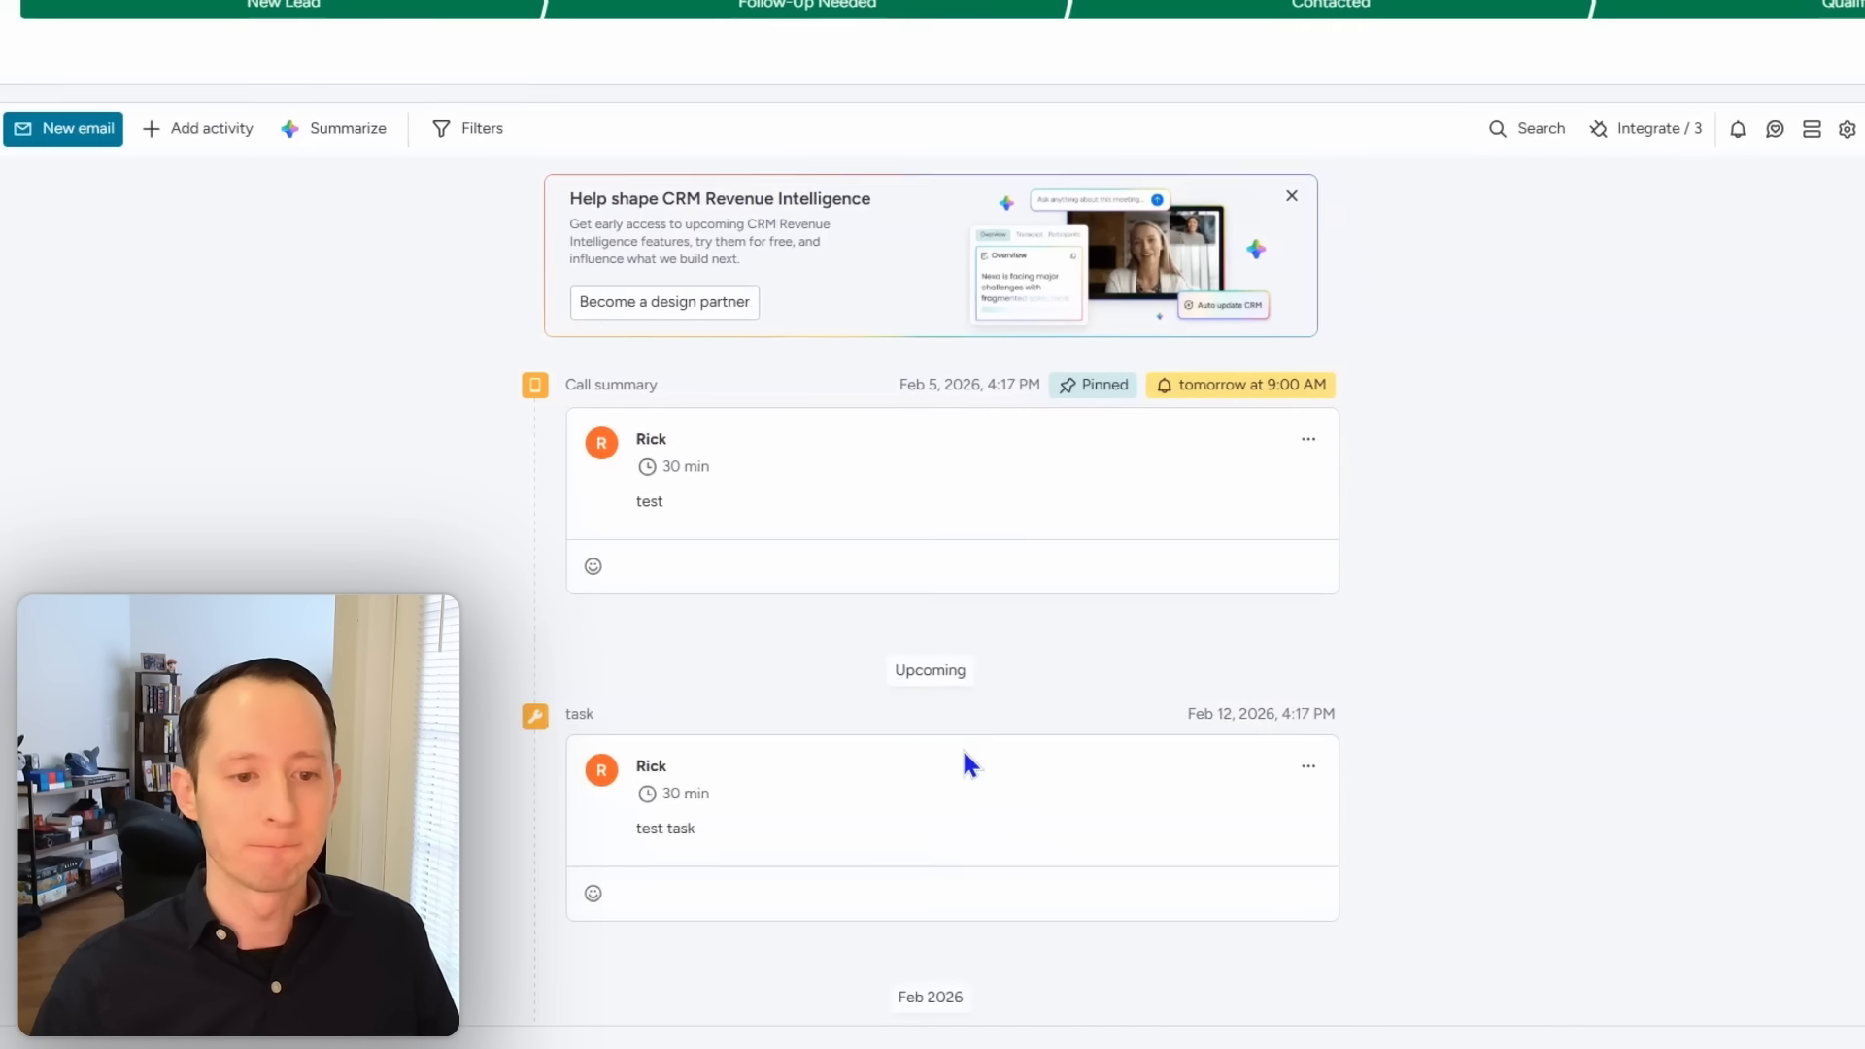
pyautogui.scroll(-2, 1409, 607)
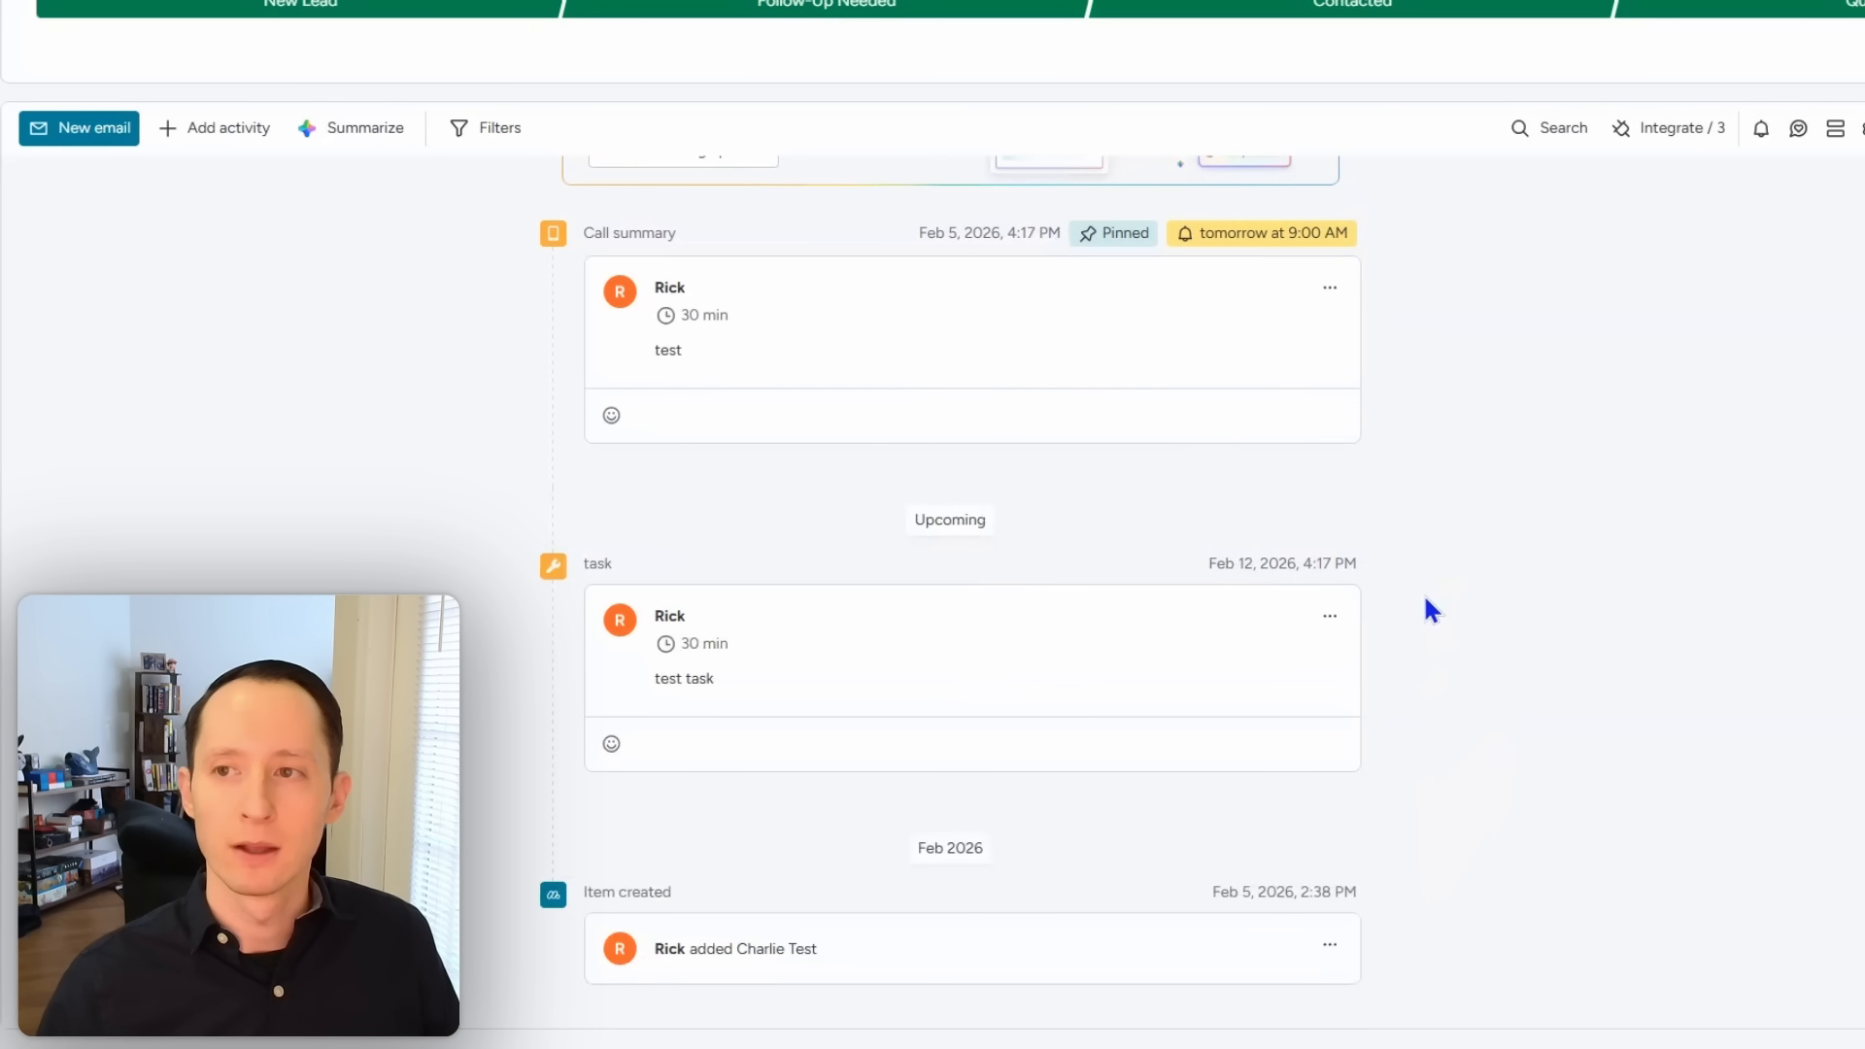
pyautogui.scroll(2, 1469, 494)
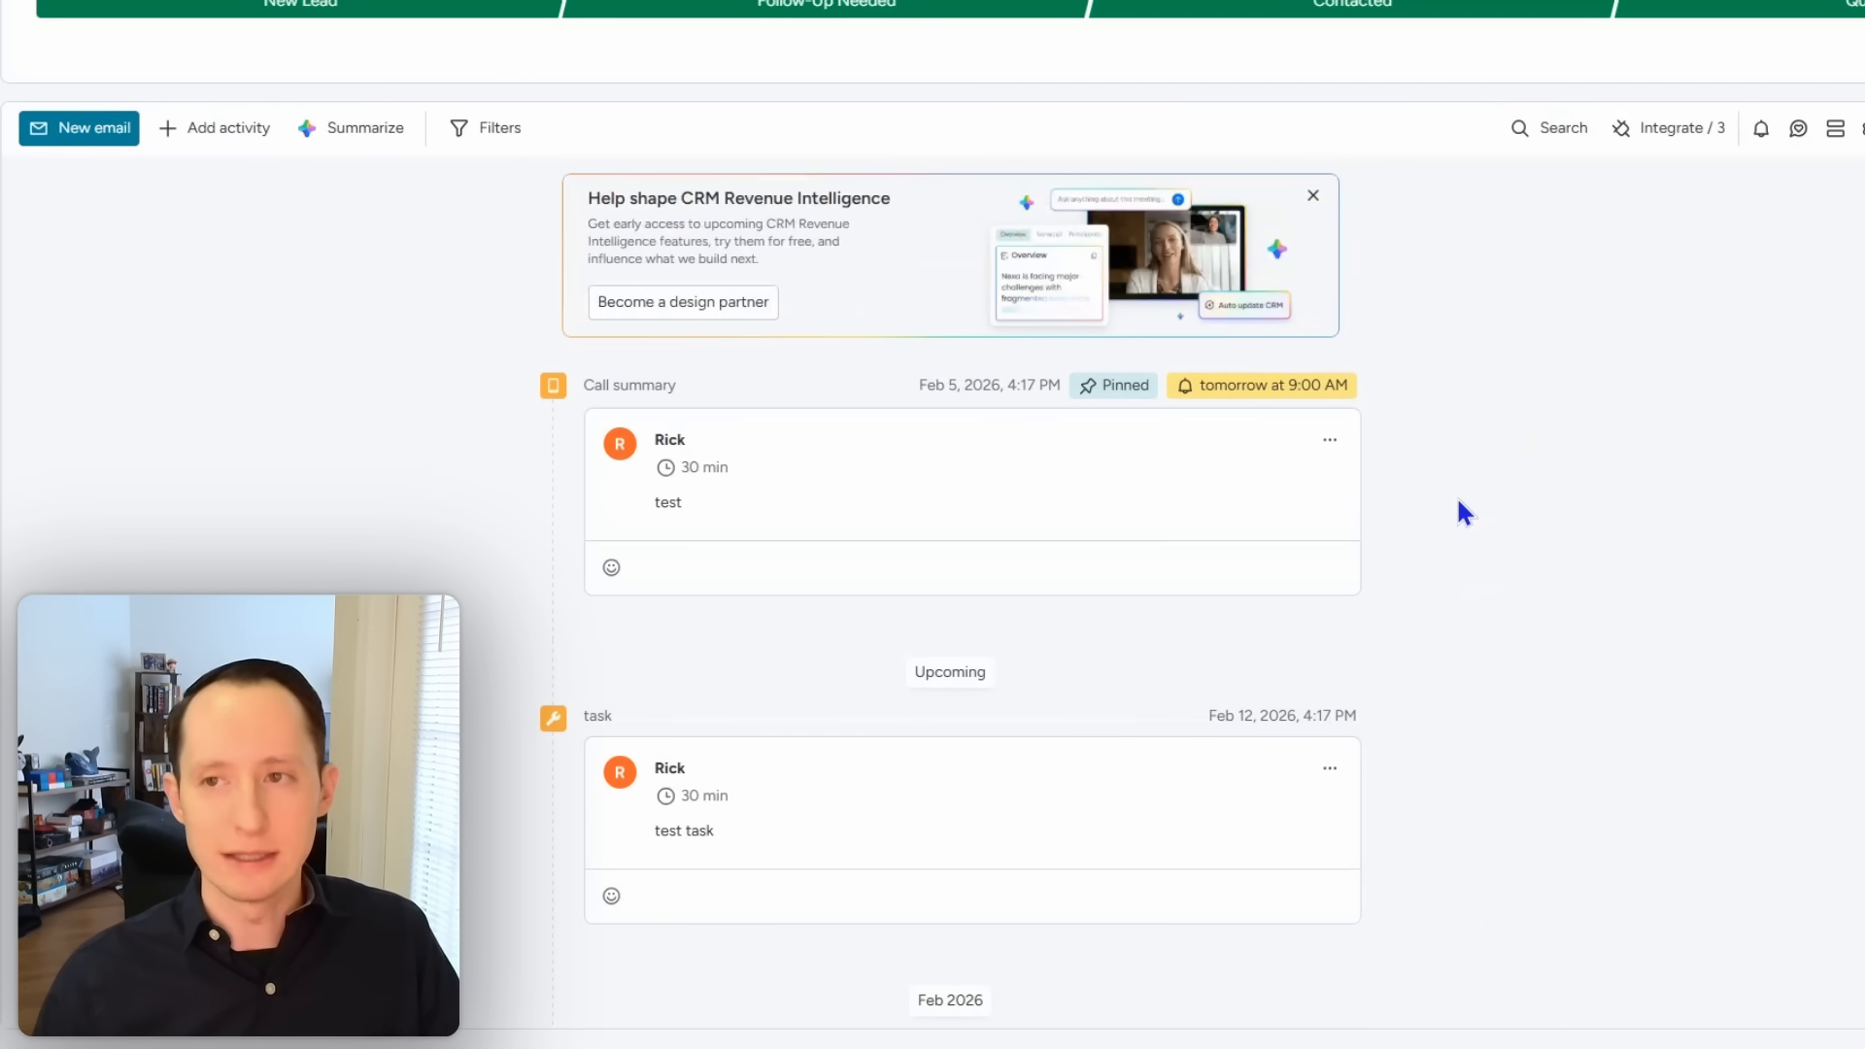
# Step: Close the lead page, open another qualified lead, then close it to return to the Leads board
pyautogui.click(1848, 103)
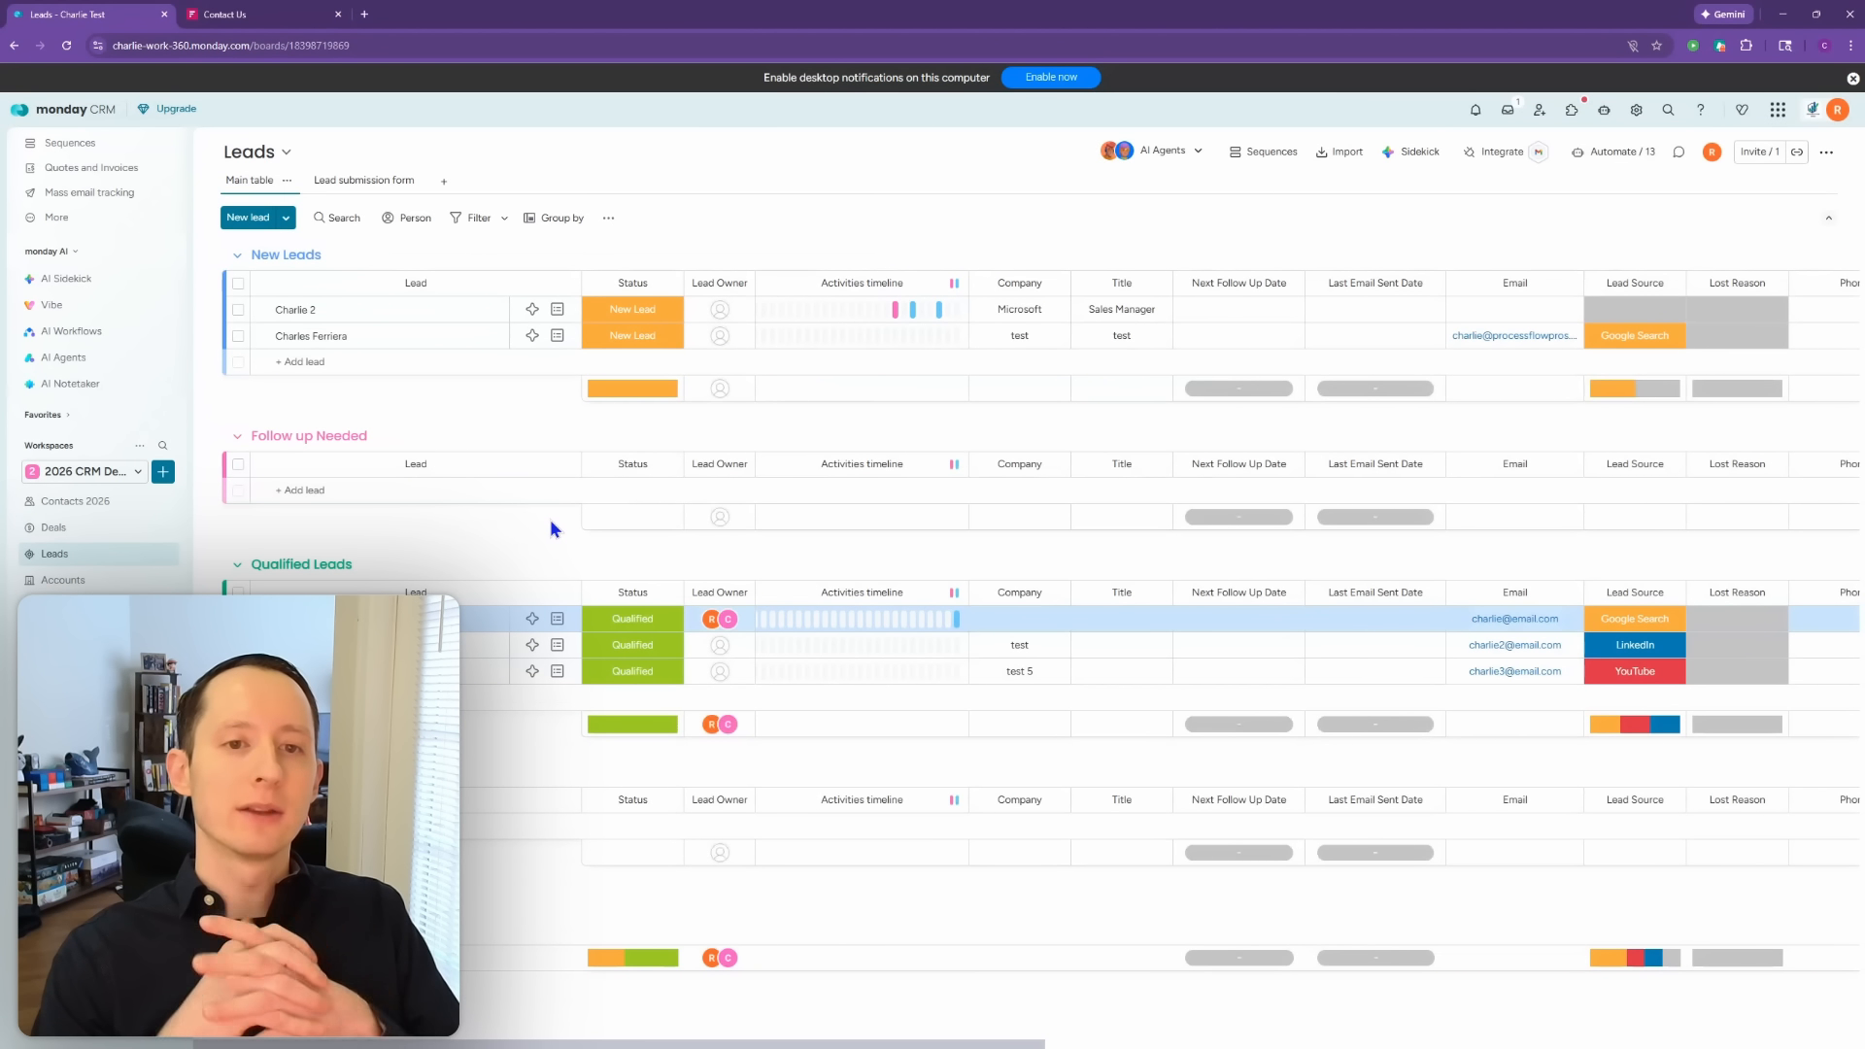
pyautogui.click(559, 649)
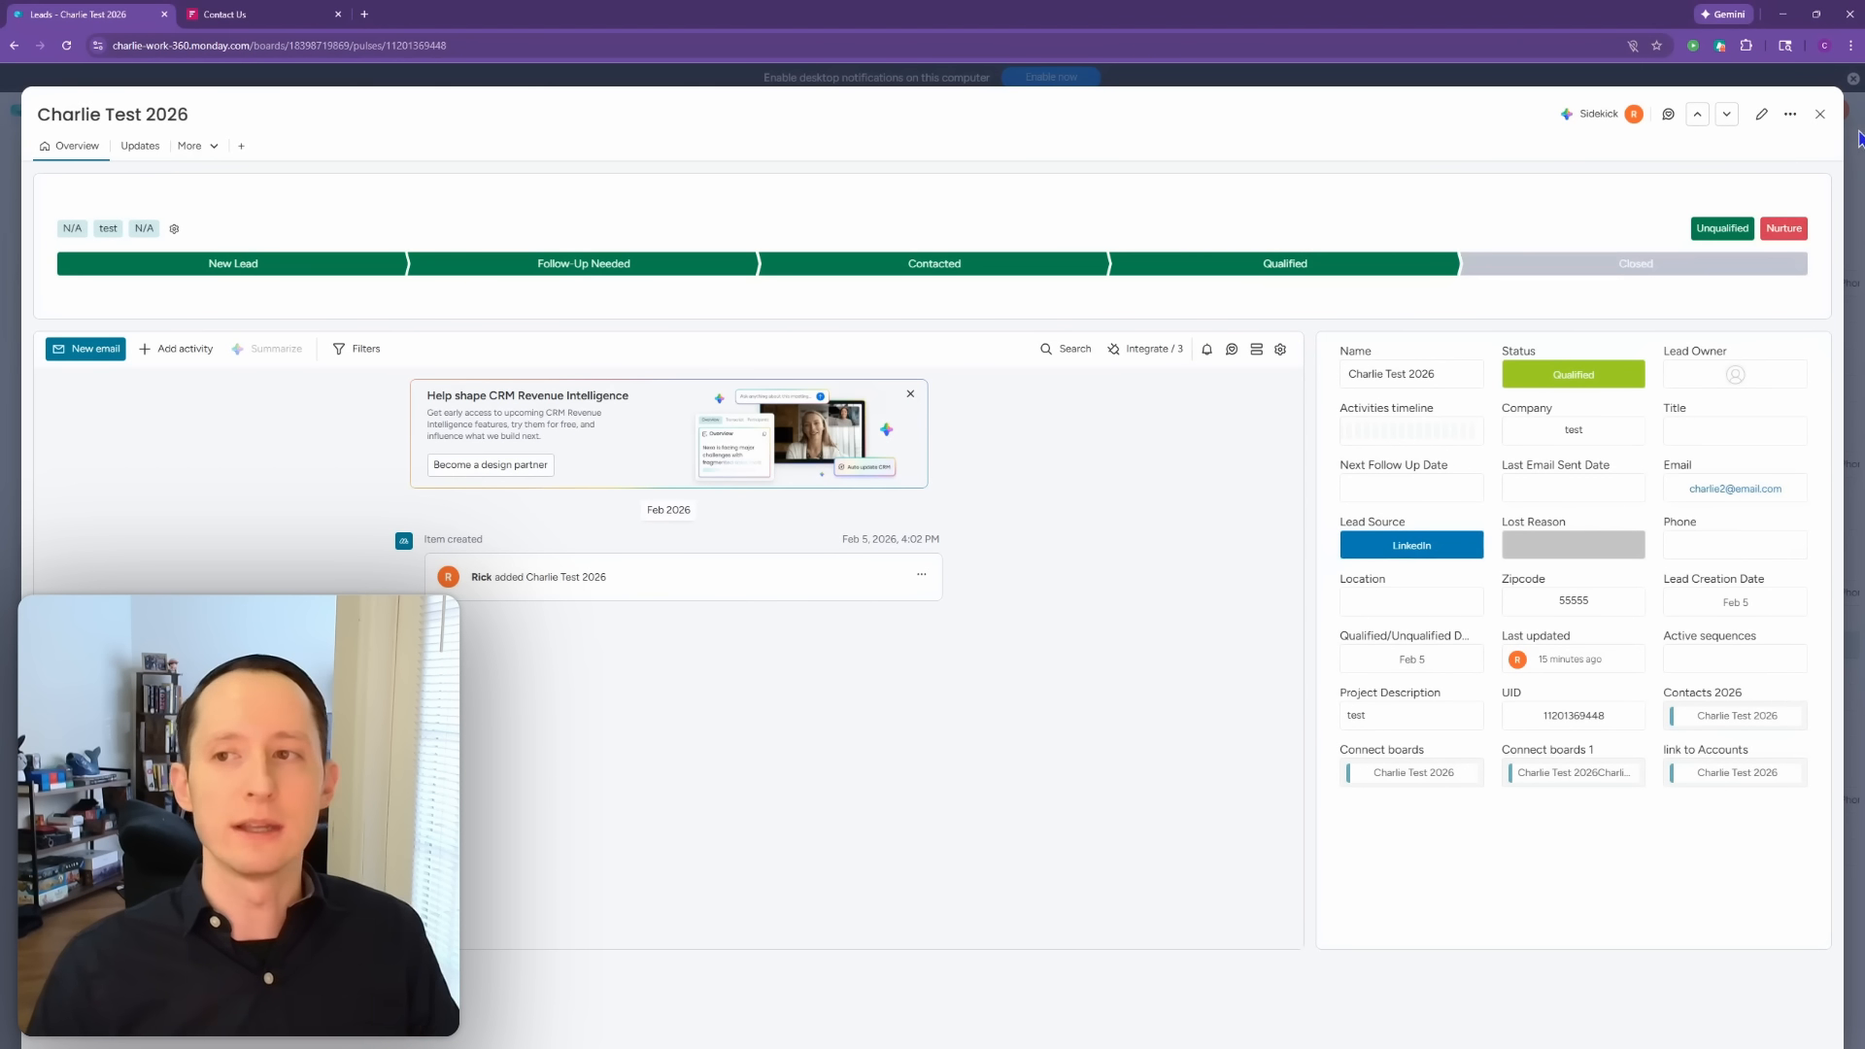
pyautogui.click(1821, 114)
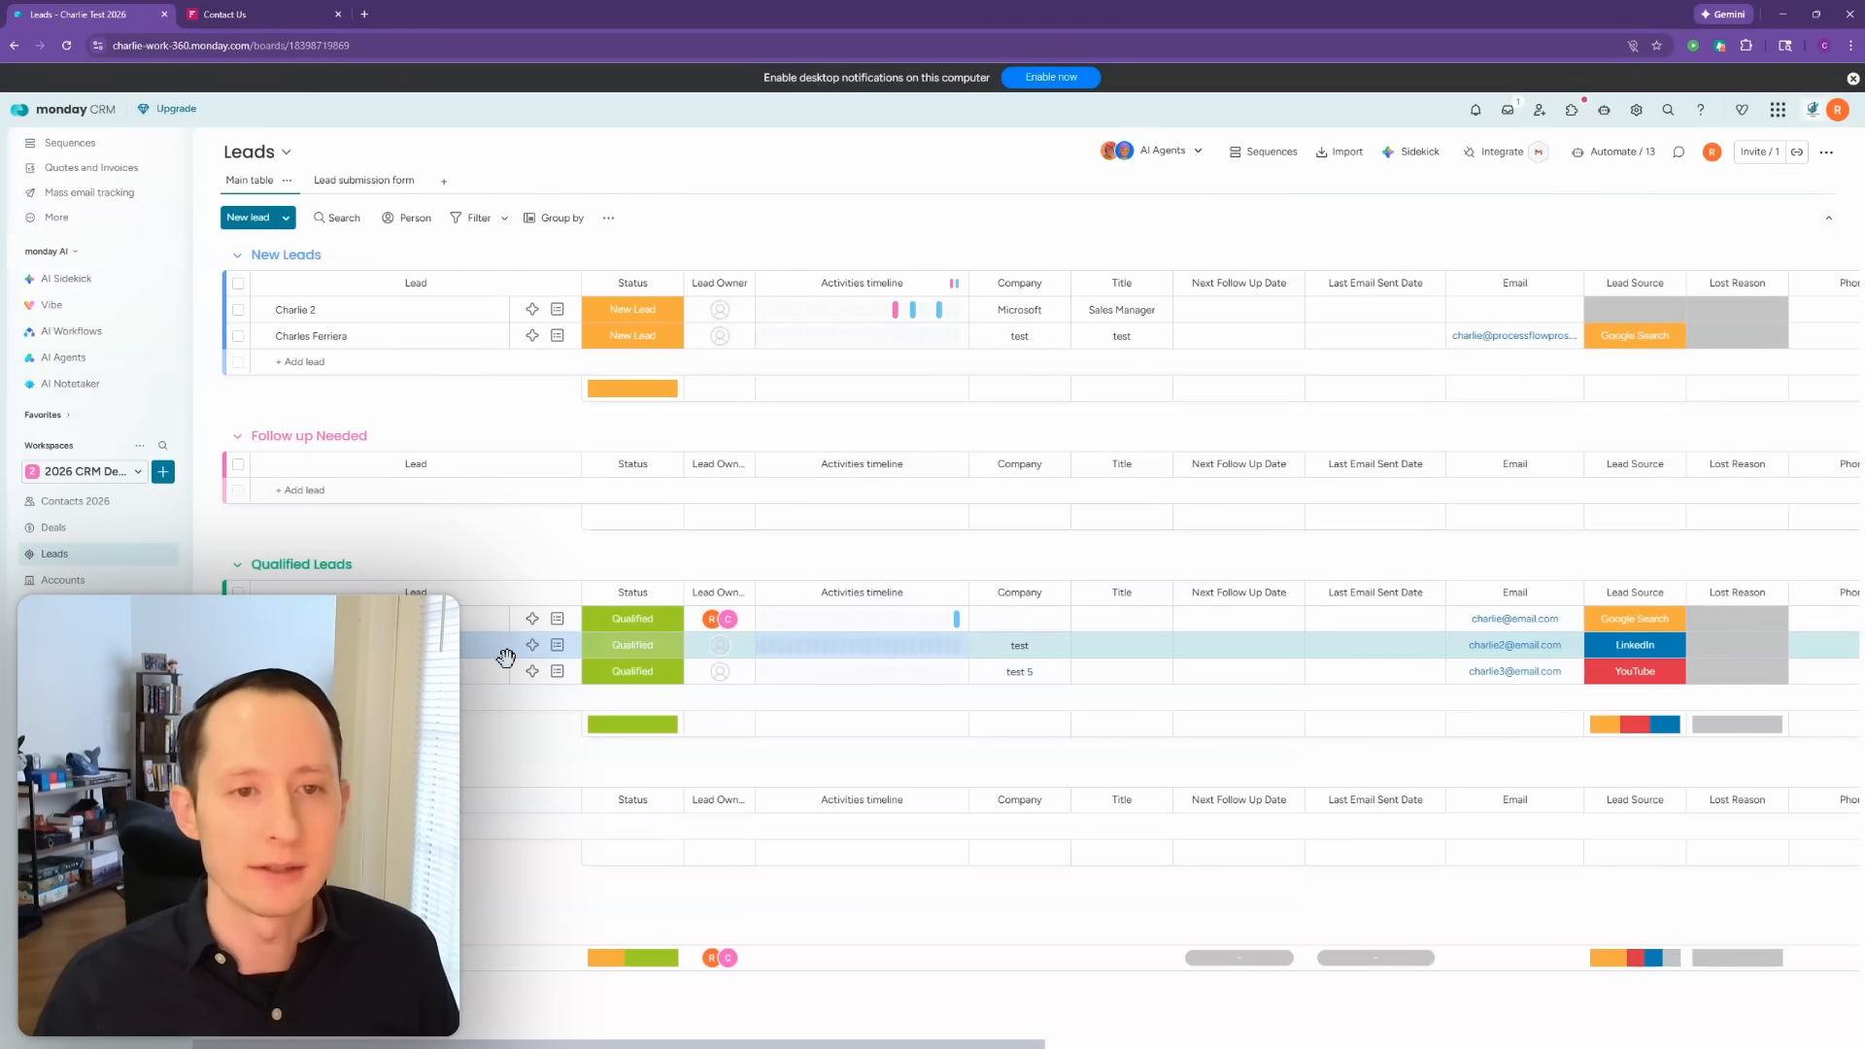